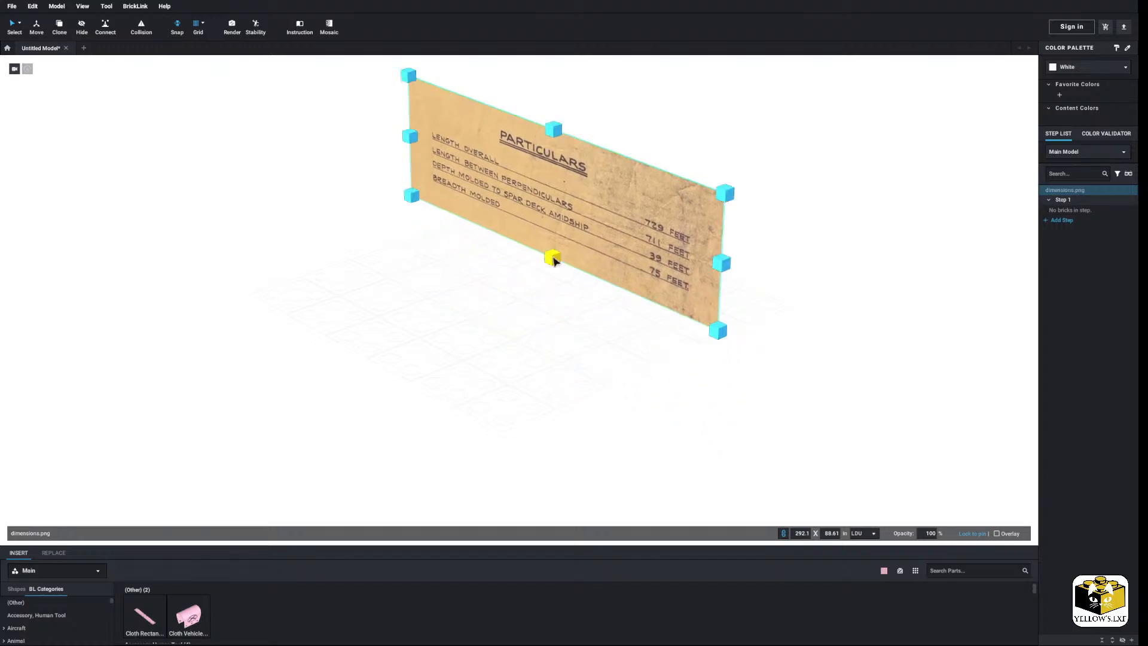
# Examine the ship's length, depth and breadth entries on the Particulars reference image.
pyautogui.click(458, 403)
pyautogui.moveTo(459, 403); pyautogui.dragTo(485, 408, button='right')
pyautogui.moveTo(474, 393); pyautogui.dragTo(466, 430, button='middle')
pyautogui.scroll(4, 476, 418)
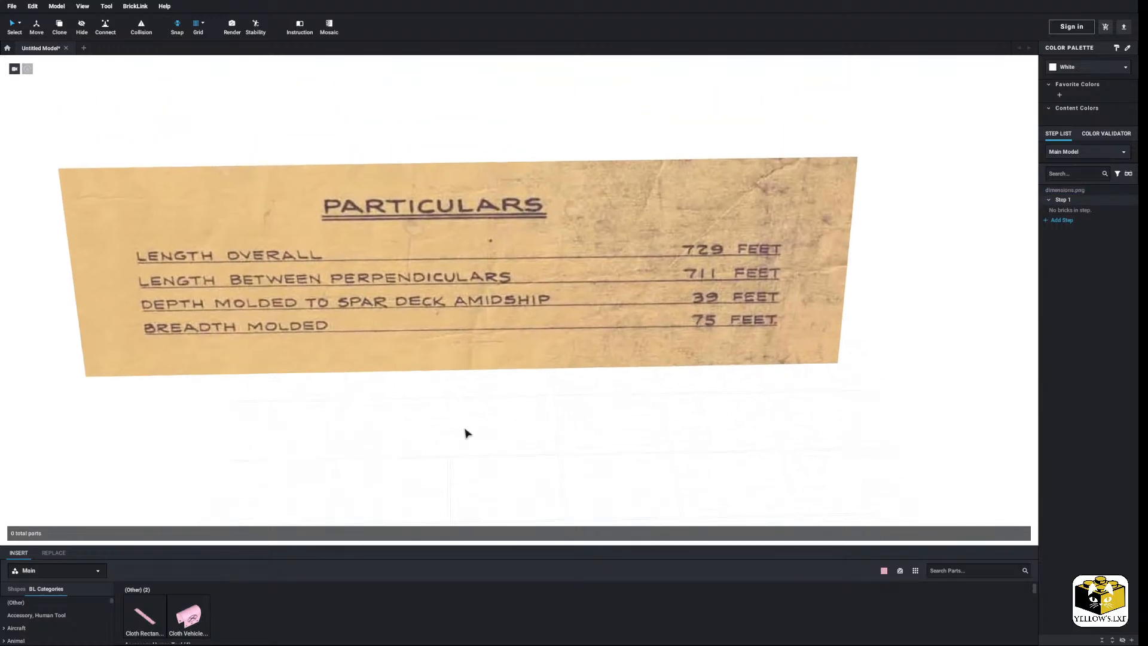
pyautogui.moveTo(466, 429); pyautogui.dragTo(464, 421, button='right')
pyautogui.click(474, 351)
pyautogui.scroll(-2, 466, 388)
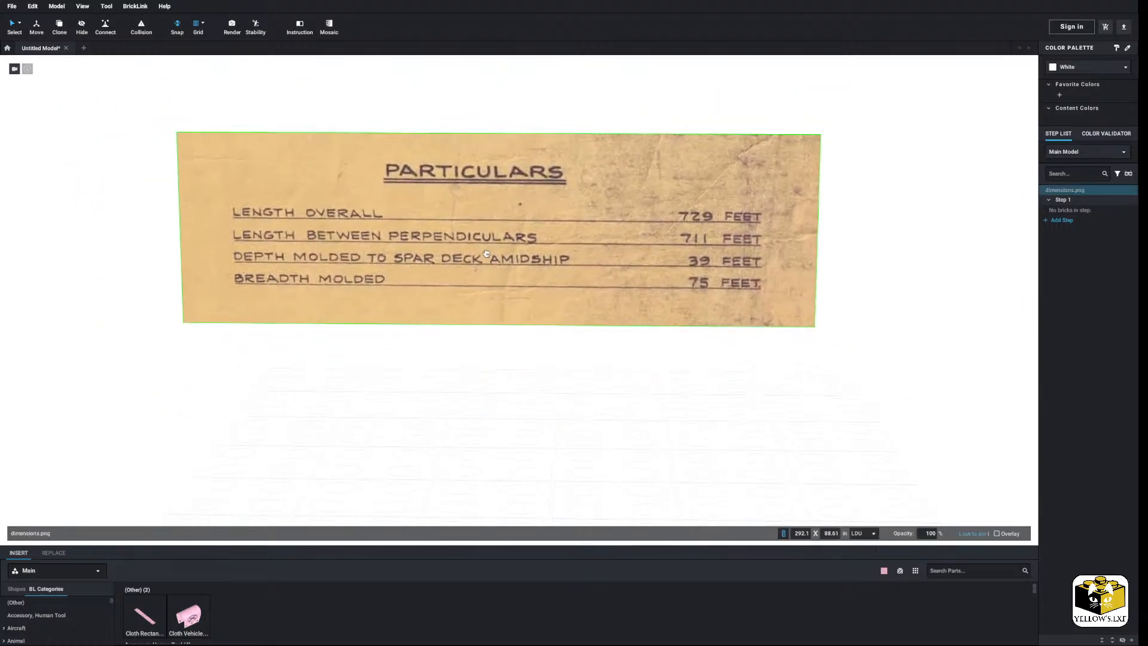
pyautogui.scroll(-3, 500, 267)
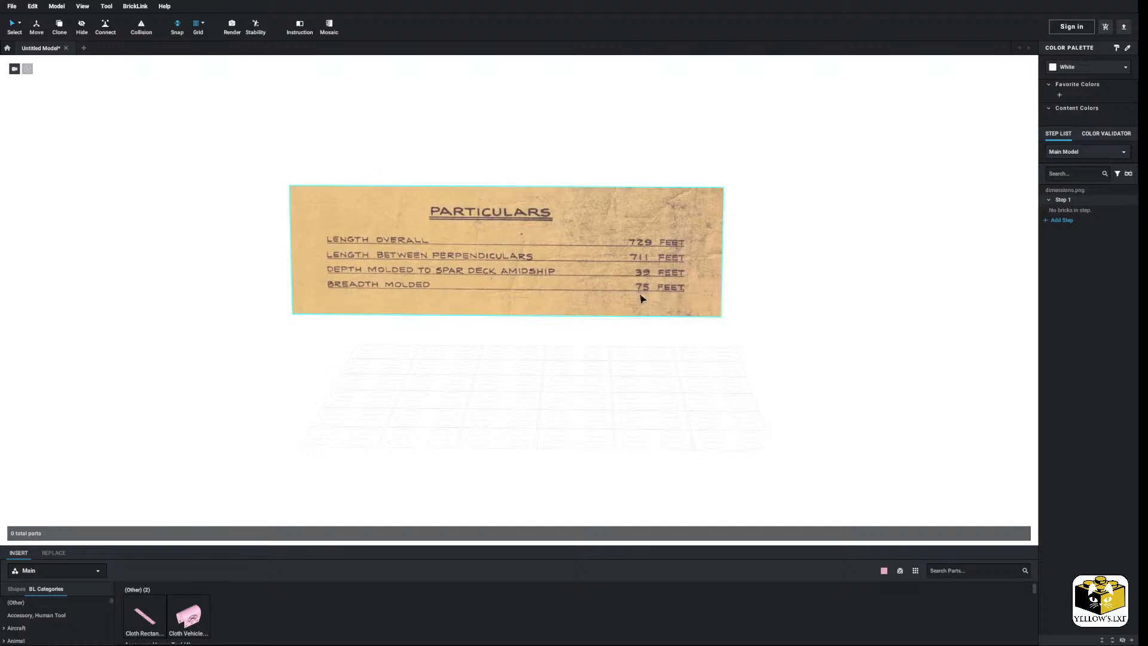
pyautogui.moveTo(612, 374); pyautogui.dragTo(508, 300, button='right')
pyautogui.scroll(5, 506, 303)
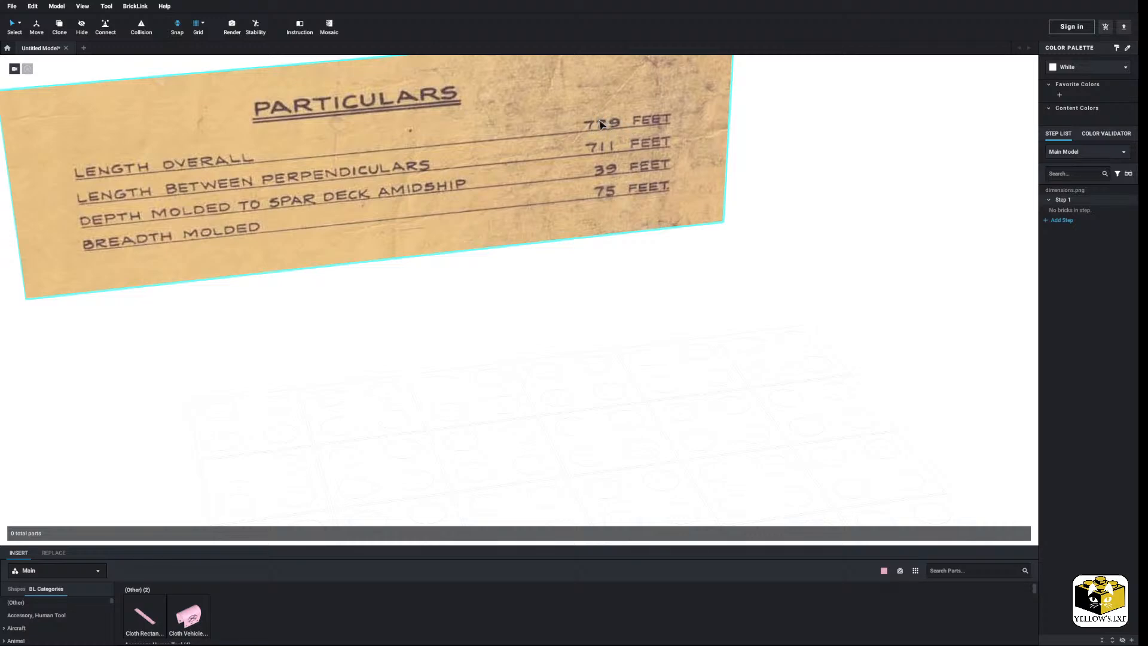
pyautogui.scroll(-4, 616, 119)
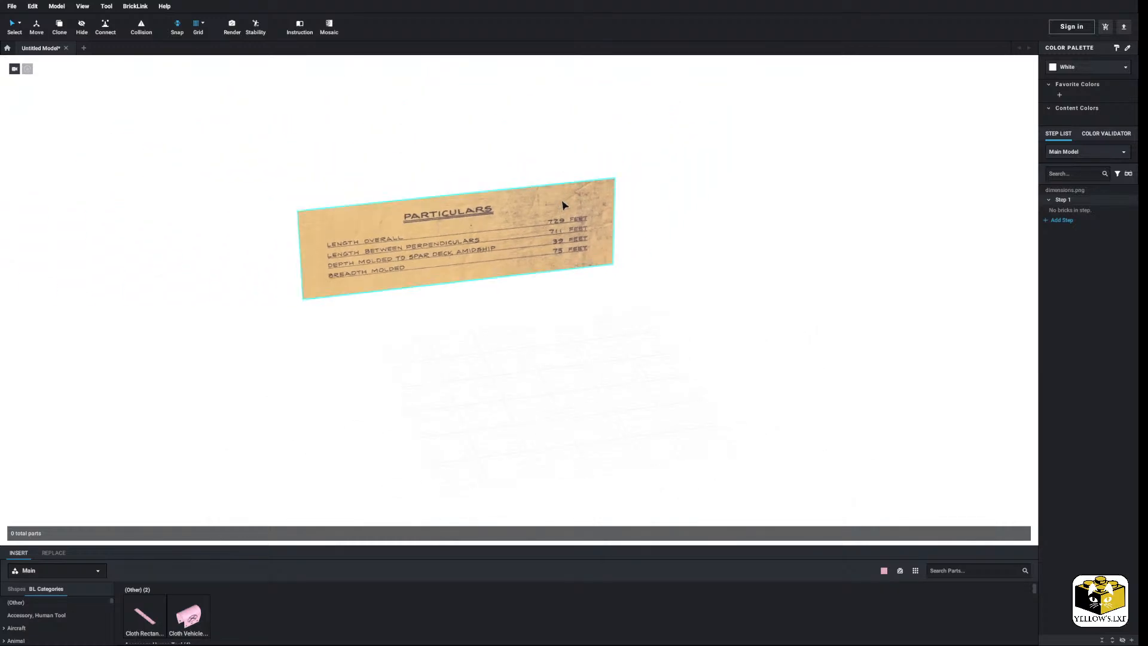
# Move the Particulars image aside, then add the Edmund Fitzgerald ship photo as a reference image to its left.
pyautogui.moveTo(548, 217); pyautogui.dragTo(747, 146)
pyautogui.click(421, 389)
pyautogui.click(55, 8)
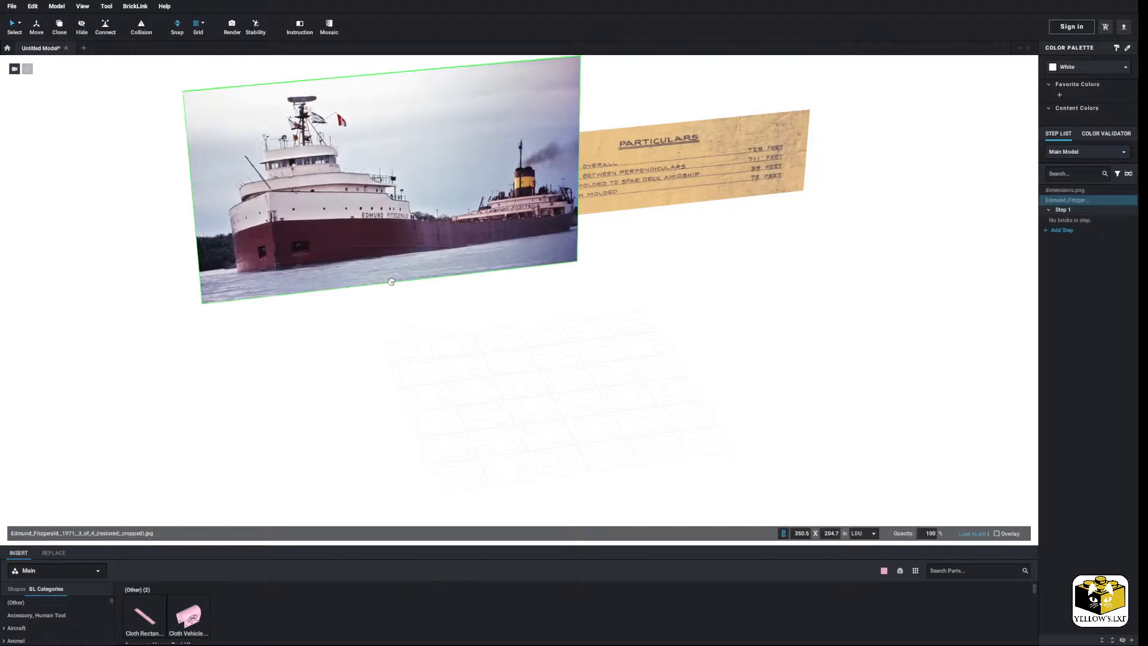
pyautogui.moveTo(390, 277); pyautogui.dragTo(336, 251)
pyautogui.click(415, 399)
# Reposition the ship photo and the Particulars image side by side, farther away from the building grid.
pyautogui.scroll(5, 413, 418)
pyautogui.moveTo(409, 426); pyautogui.dragTo(456, 445, button='middle')
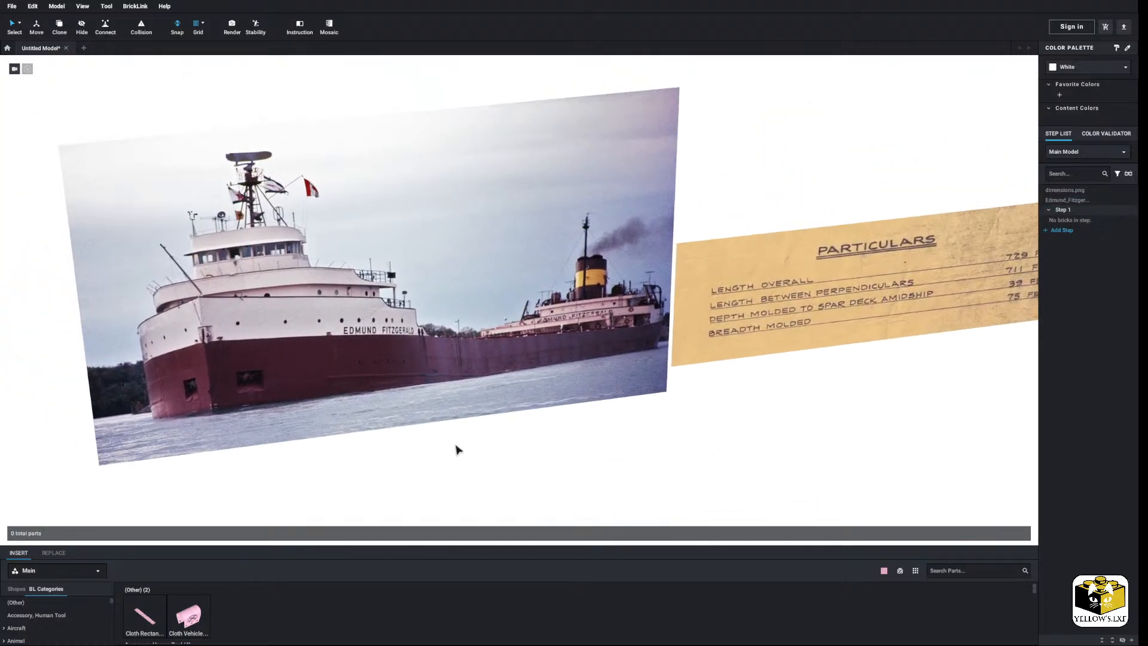
pyautogui.moveTo(456, 444); pyautogui.dragTo(452, 436, button='right')
pyautogui.scroll(-4, 436, 425)
pyautogui.moveTo(436, 425); pyautogui.dragTo(379, 356, button='middle')
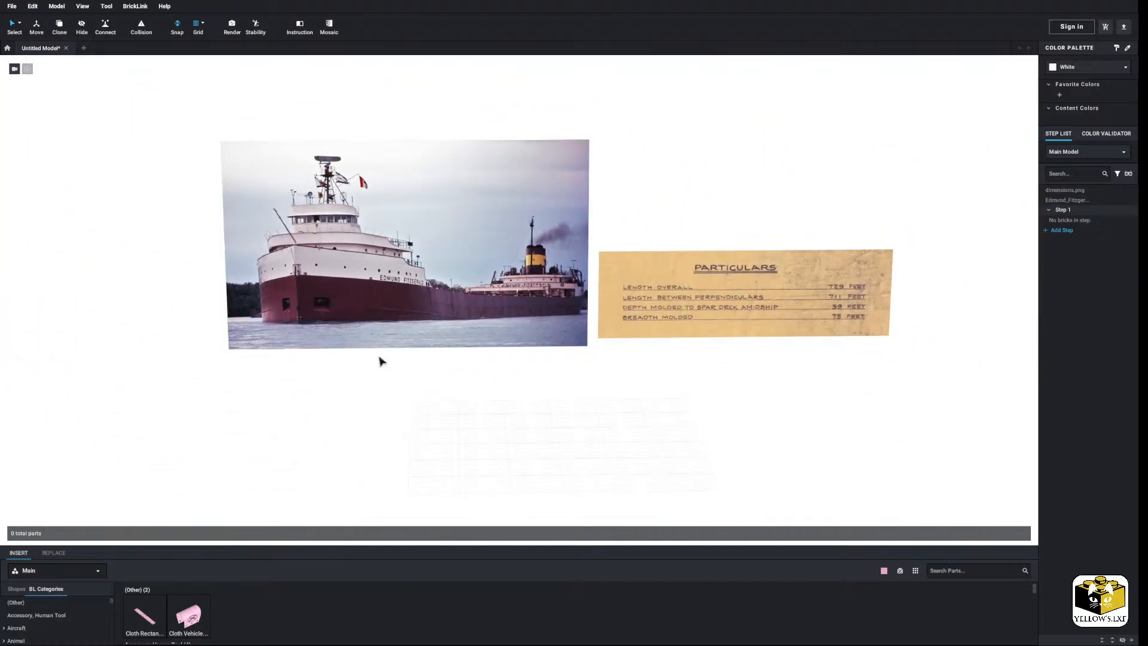
pyautogui.scroll(-3, 381, 359)
pyautogui.moveTo(380, 357); pyautogui.dragTo(402, 341, button='right')
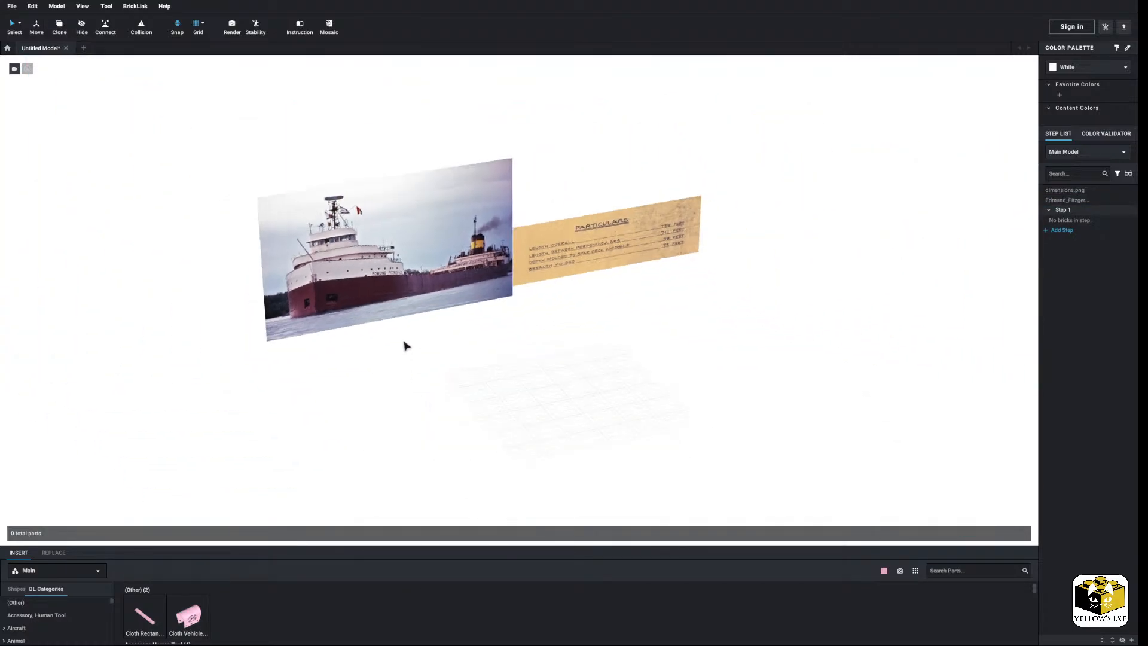
pyautogui.moveTo(390, 296); pyautogui.dragTo(324, 242)
pyautogui.click(544, 342)
pyautogui.moveTo(556, 255); pyautogui.dragTo(479, 223)
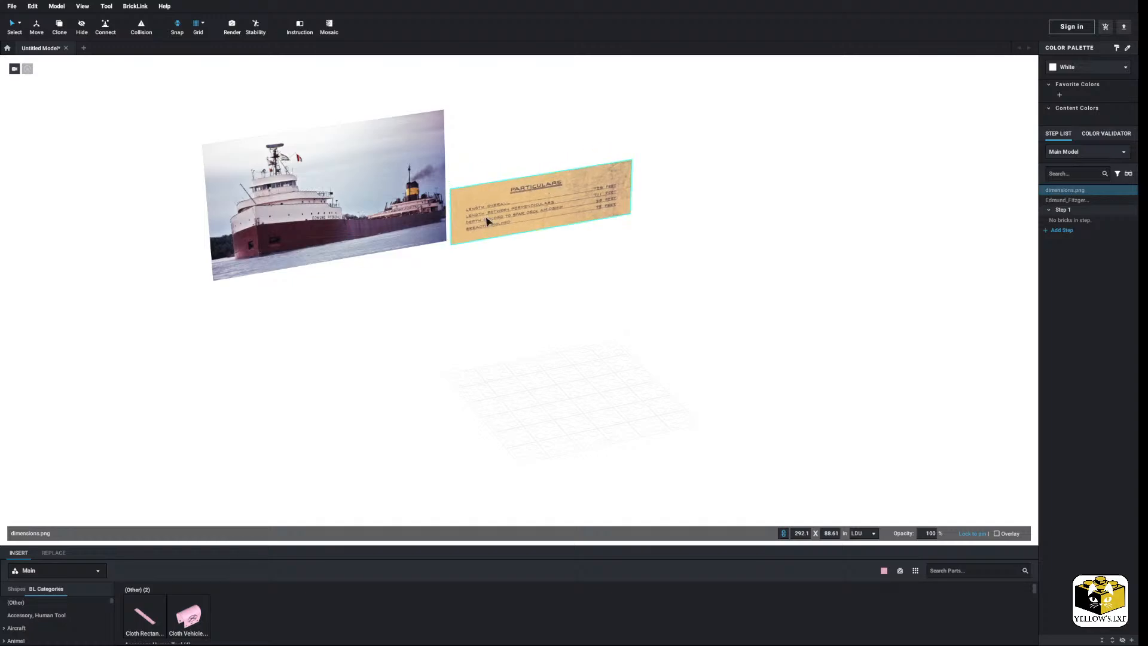
pyautogui.click(506, 312)
# Add the pilot house roof plan roof.png as a reference image and place it to the right of the Particulars image.
pyautogui.click(57, 6)
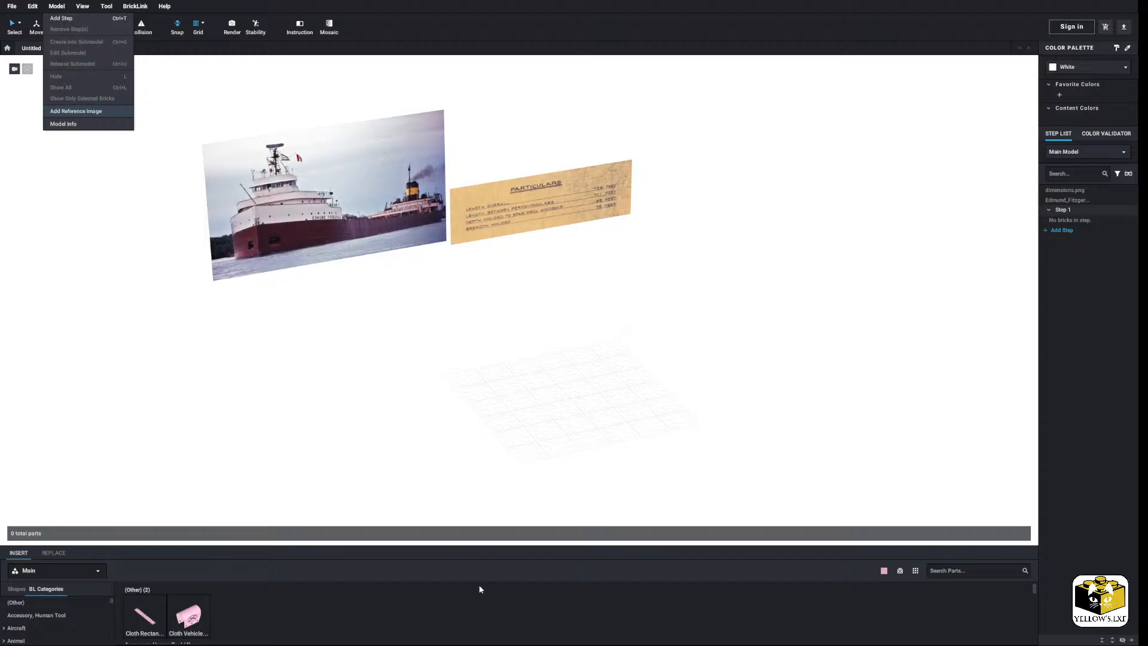
pyautogui.click(419, 587)
pyautogui.moveTo(569, 412); pyautogui.dragTo(779, 186)
pyautogui.click(665, 365)
pyautogui.moveTo(665, 365); pyautogui.dragTo(601, 425, button='middle')
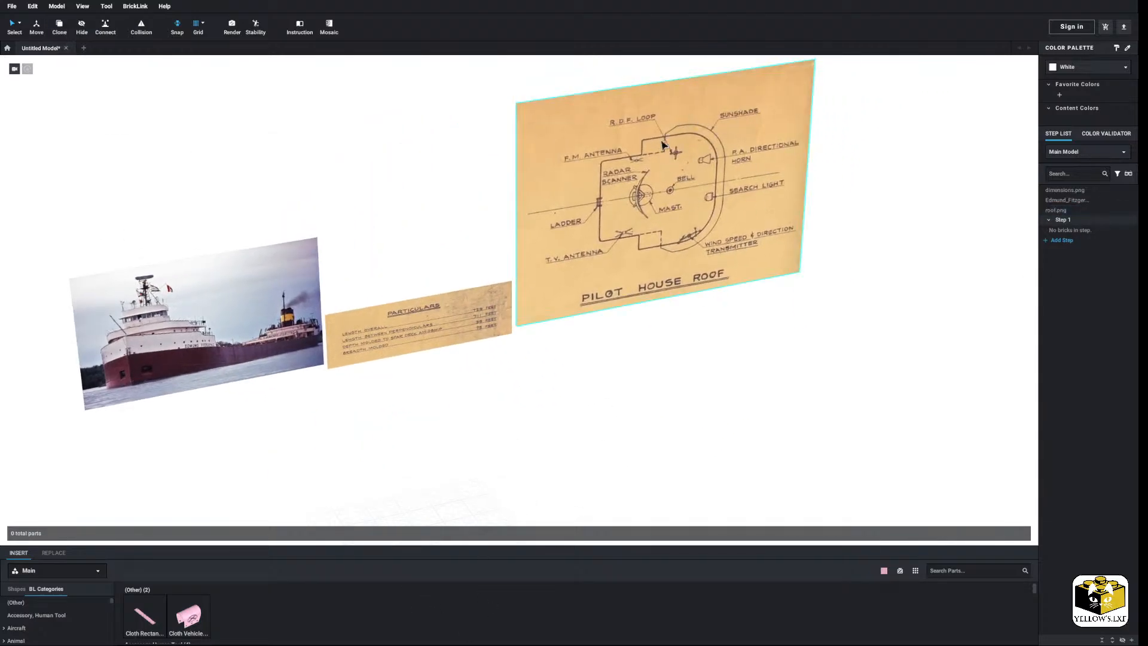
pyautogui.moveTo(499, 420); pyautogui.dragTo(575, 399, button='middle')
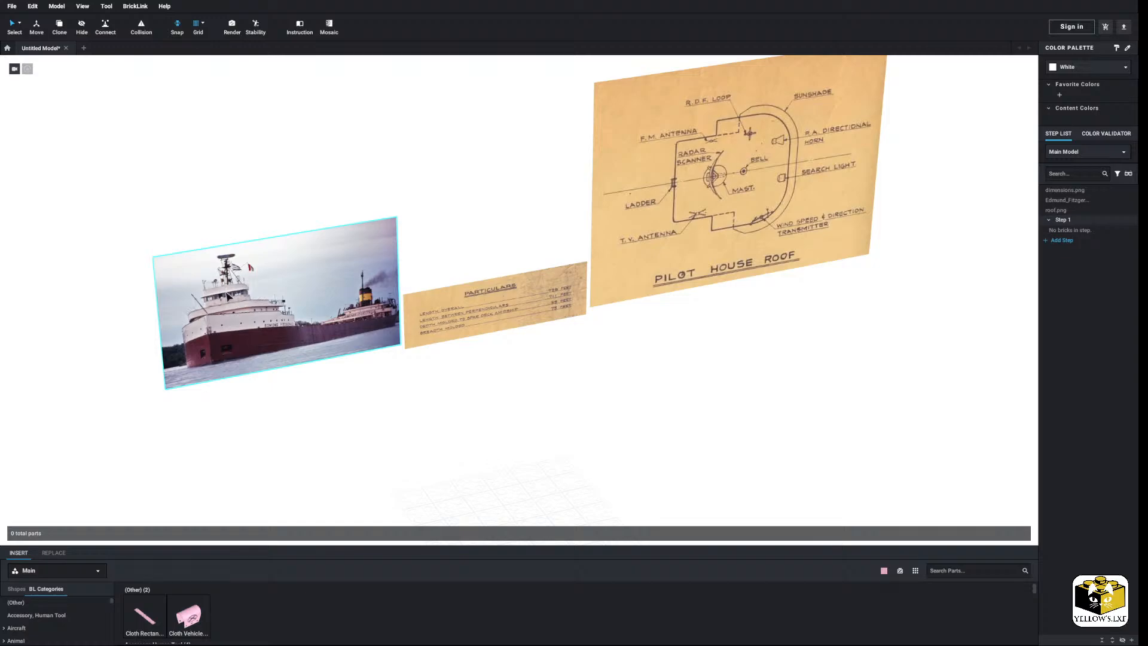
# Add the Texas Deck plan texas.png as a reference image and place it to the left of the ship photo.
pyautogui.click(57, 6)
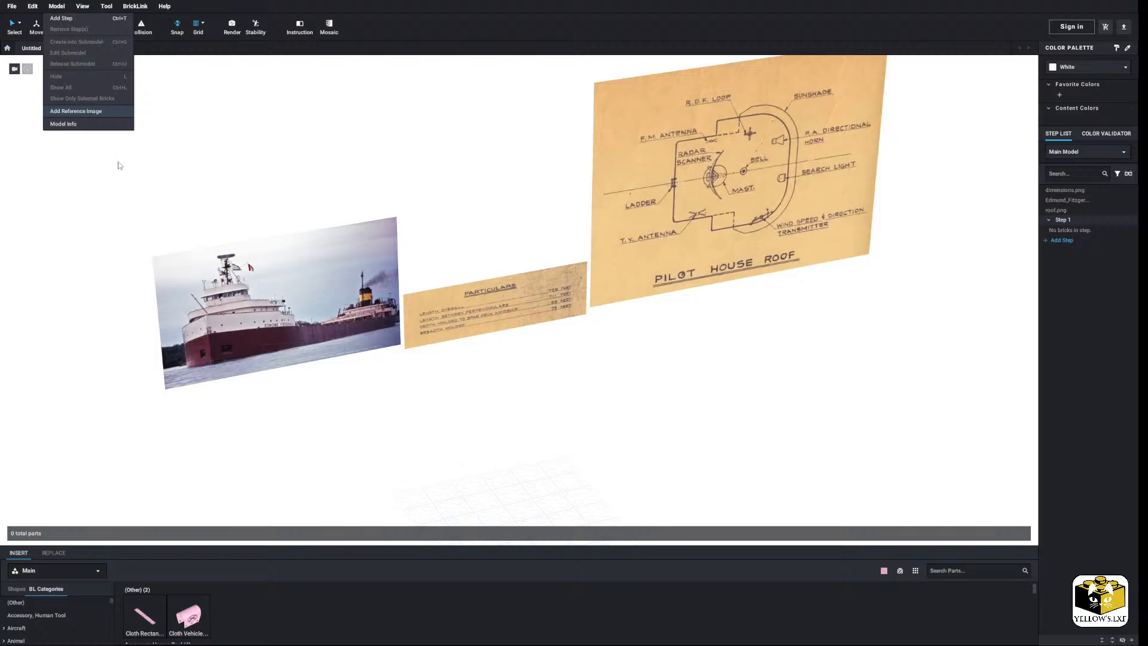
pyautogui.click(415, 585)
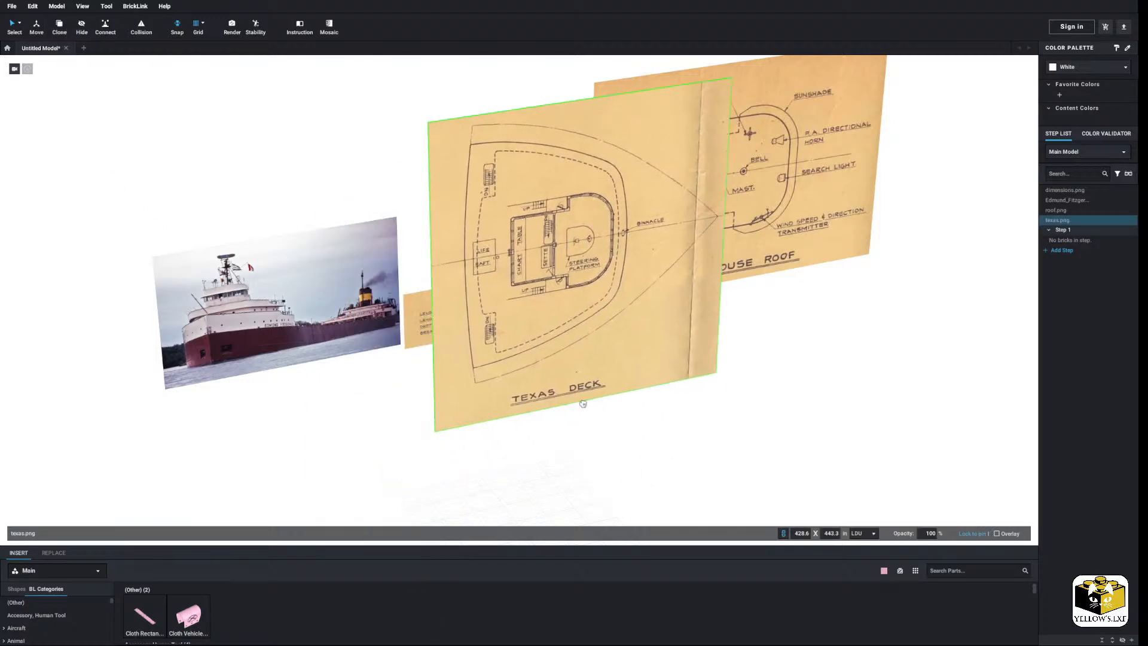
pyautogui.moveTo(159, 399); pyautogui.dragTo(300, 368, button='middle')
pyautogui.moveTo(300, 369); pyautogui.dragTo(172, 375)
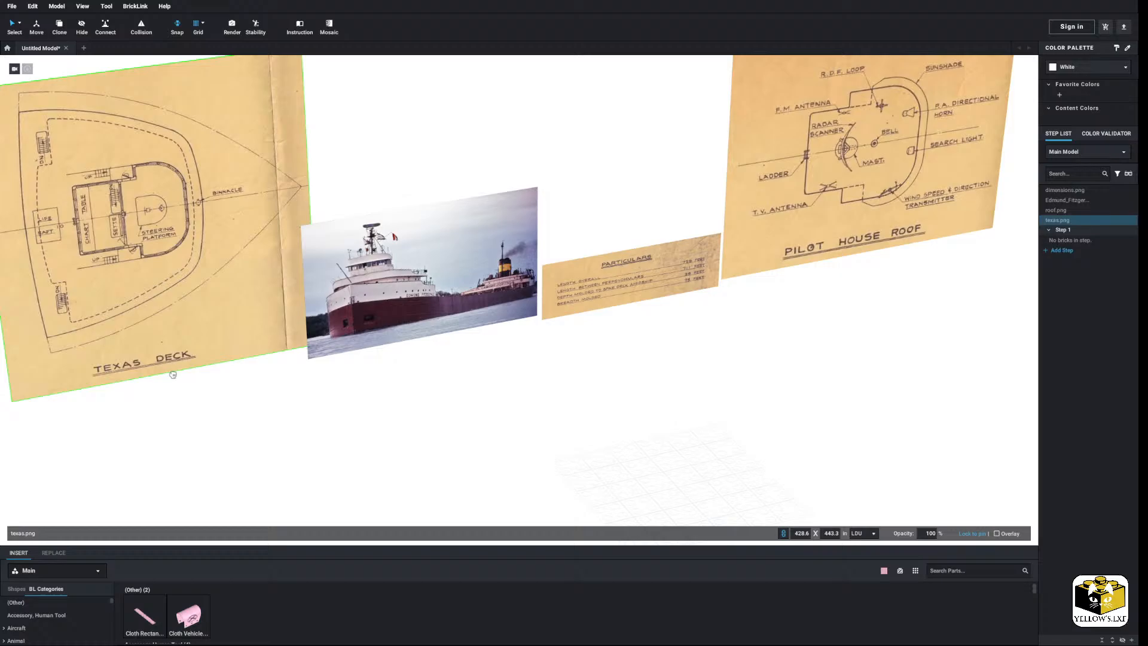
pyautogui.click(241, 425)
pyautogui.moveTo(240, 425); pyautogui.dragTo(329, 449, button='middle')
pyautogui.scroll(3, 336, 436)
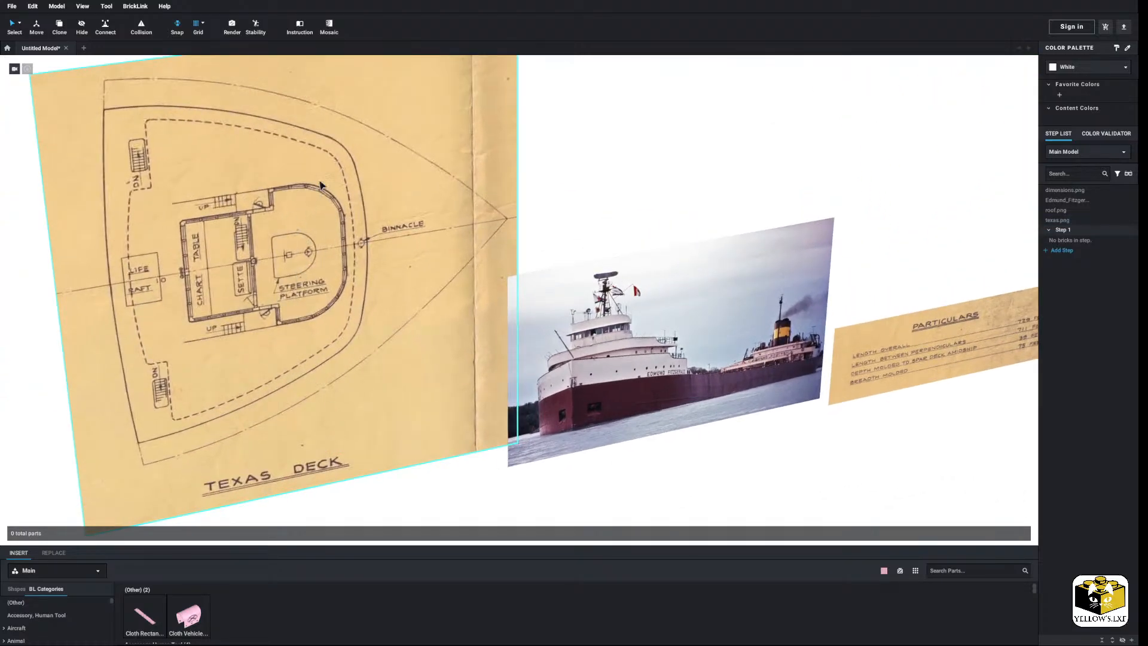
# Move the ship photo against the Texas Deck plan's lower right corner and bring the Pilot House Roof plan in beside them.
pyautogui.scroll(-3, 347, 307)
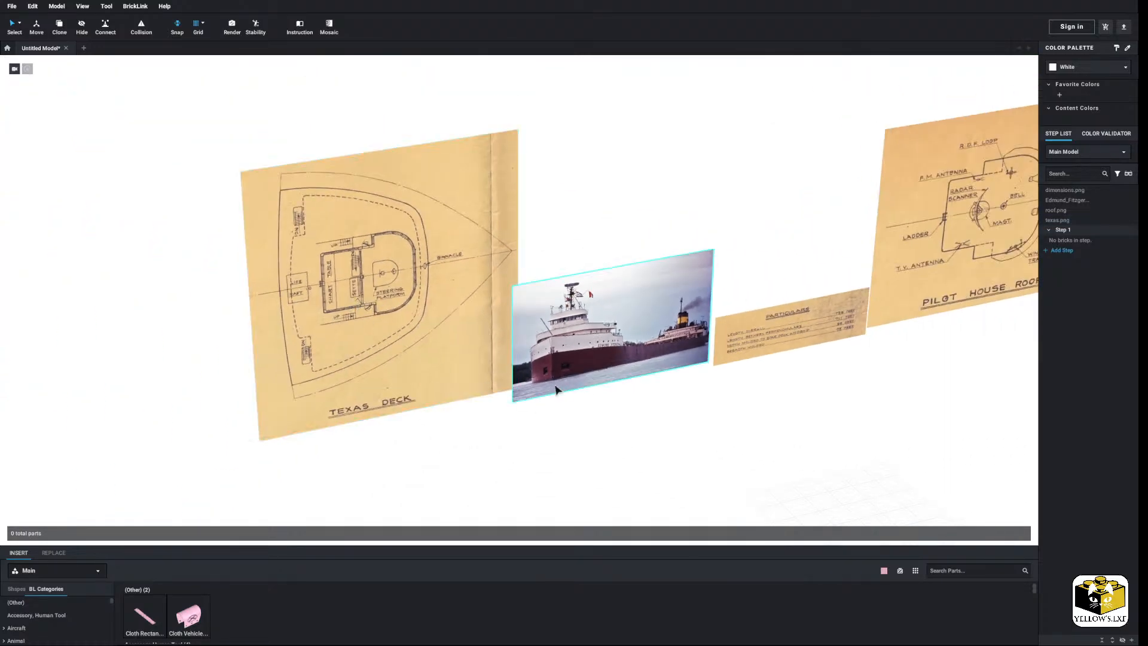
pyautogui.scroll(5, 597, 384)
pyautogui.scroll(-5, 537, 366)
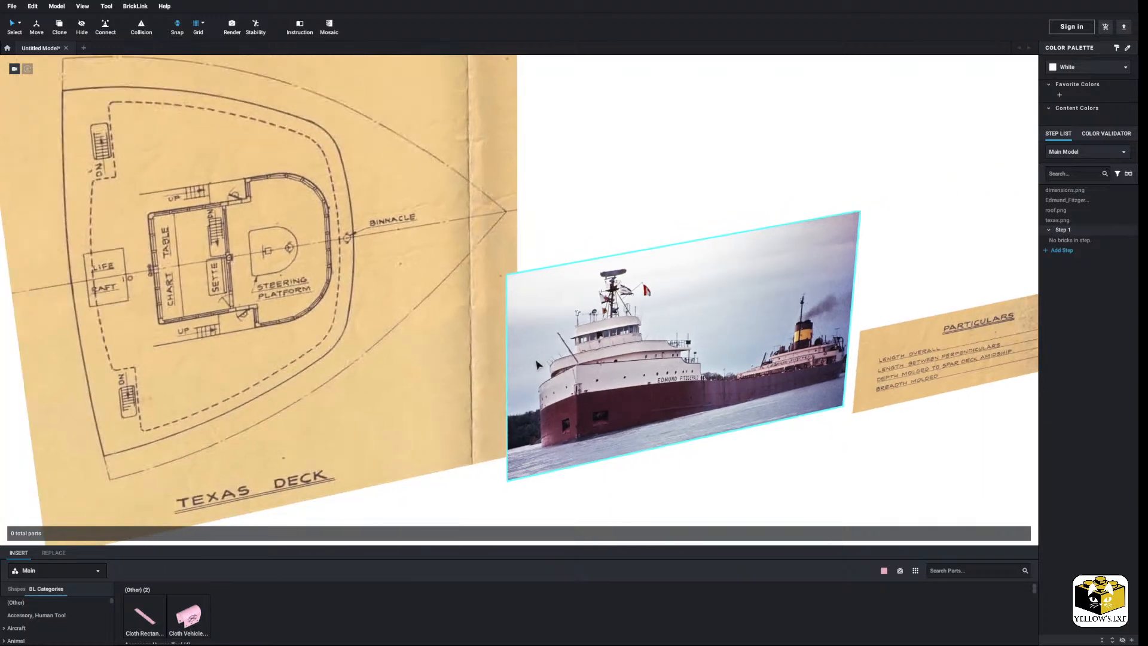
pyautogui.click(182, 315)
pyautogui.moveTo(582, 317); pyautogui.dragTo(338, 299)
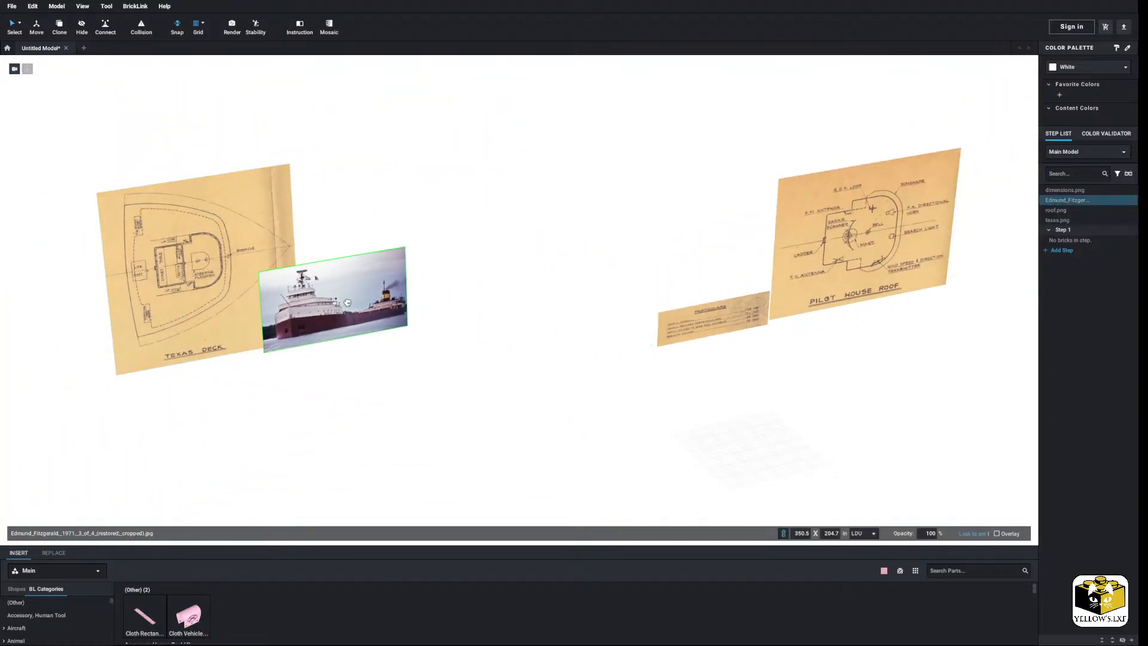
pyautogui.moveTo(865, 258); pyautogui.dragTo(386, 236)
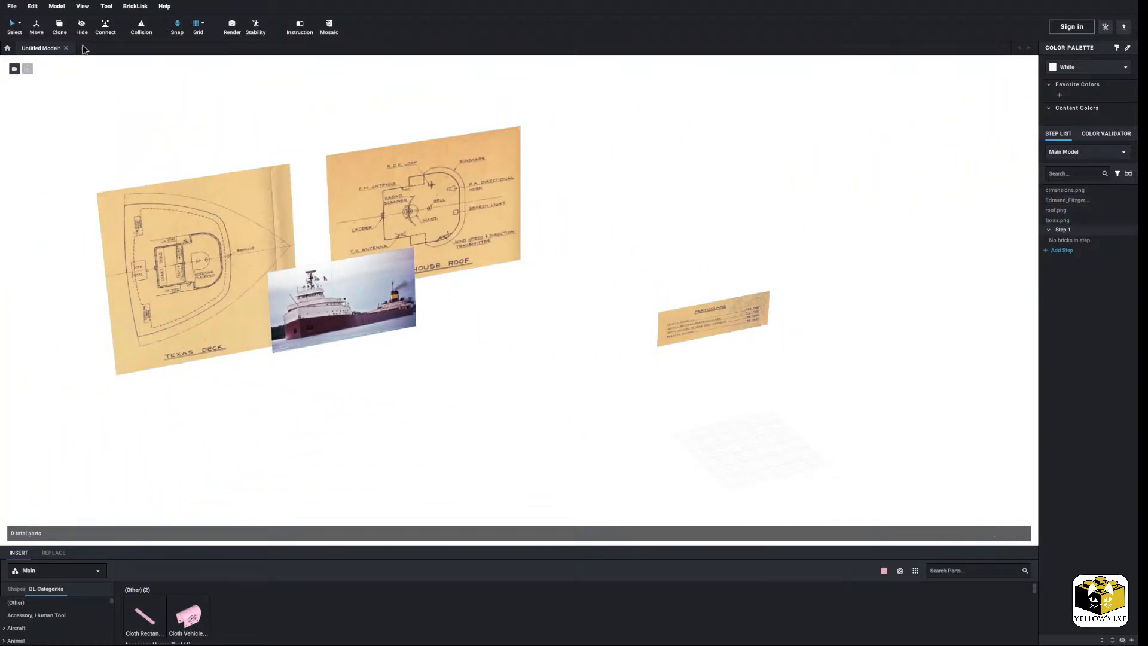
# Add the Forecastle Deck plan forecastle.png as a reference image and place it between the Pilot House Roof plan and the Particulars image.
pyautogui.click(57, 6)
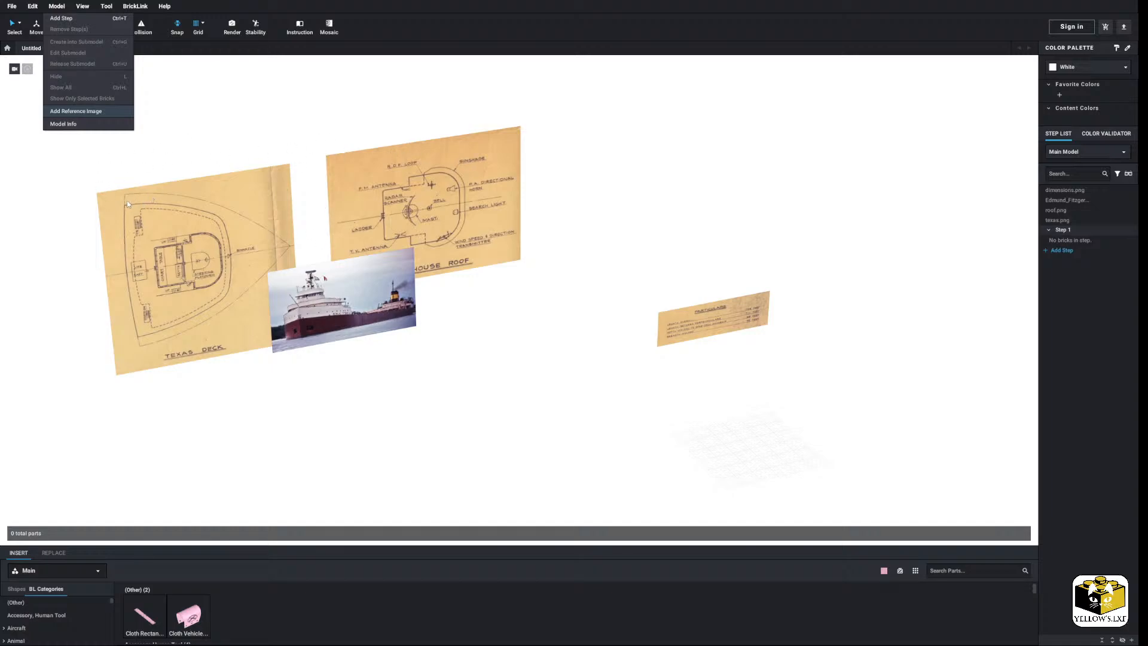
pyautogui.click(428, 601)
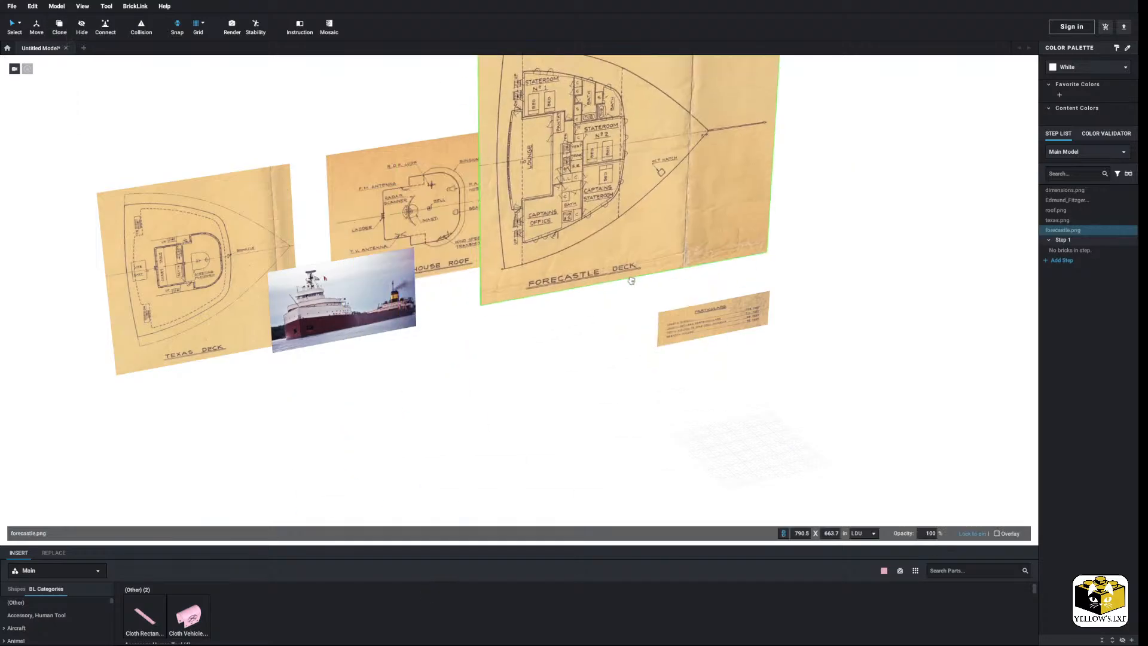
pyautogui.moveTo(630, 281); pyautogui.dragTo(677, 273)
pyautogui.click(637, 293)
# Examine the room layout on the Forecastle Deck plan and the arrangement of the surrounding reference images.
pyautogui.moveTo(538, 369); pyautogui.dragTo(424, 531, button='middle')
pyautogui.moveTo(424, 531); pyautogui.dragTo(436, 472, button='right')
pyautogui.moveTo(434, 468); pyautogui.dragTo(392, 437, button='middle')
pyautogui.scroll(3, 423, 402)
pyautogui.scroll(-1, 391, 437)
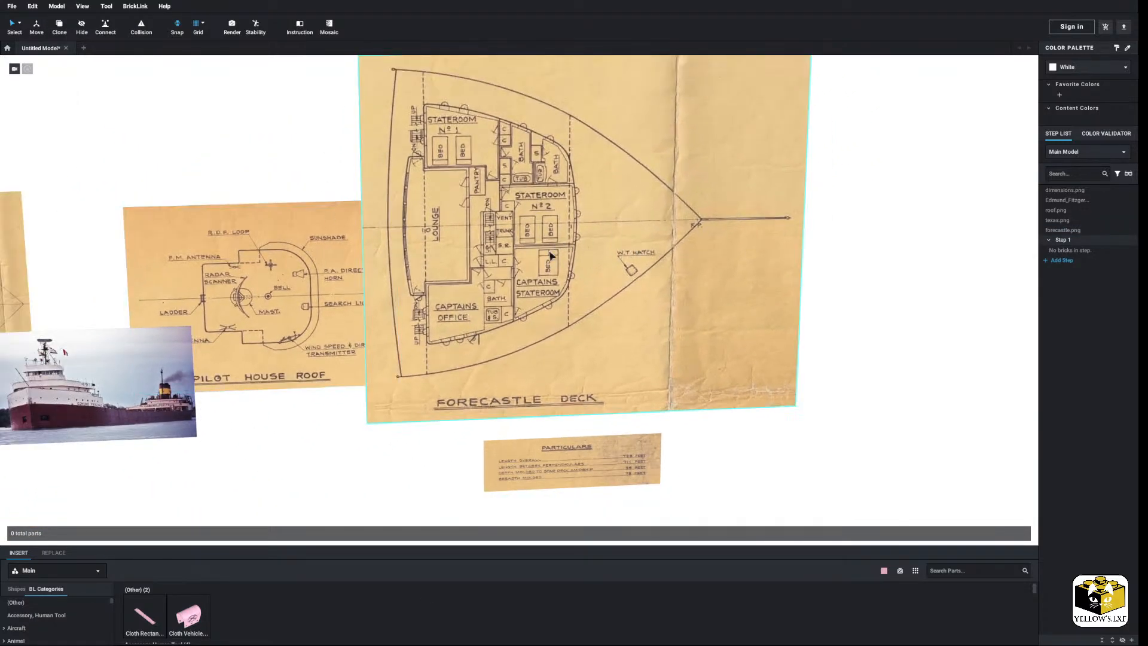
pyautogui.scroll(-2, 540, 297)
pyautogui.moveTo(392, 333); pyautogui.dragTo(607, 287, button='middle')
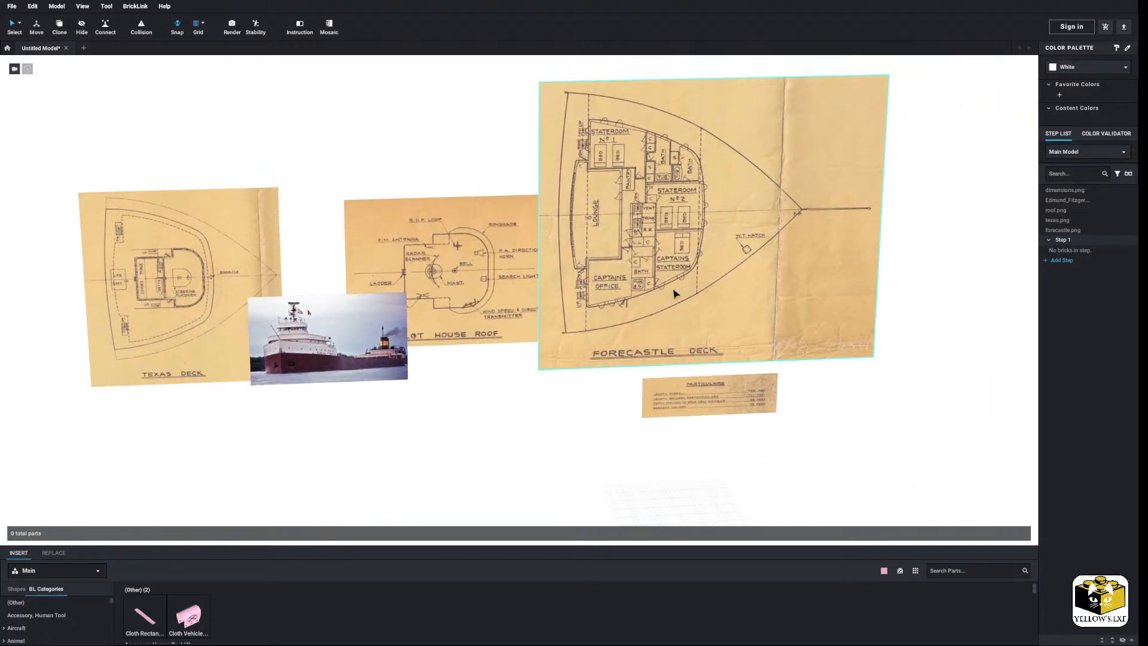
pyautogui.moveTo(507, 430); pyautogui.dragTo(552, 384, button='middle')
# Add the spar deck plan spar.png as a reference image and place it to the right of the Forecastle Deck plan.
pyautogui.click(60, 8)
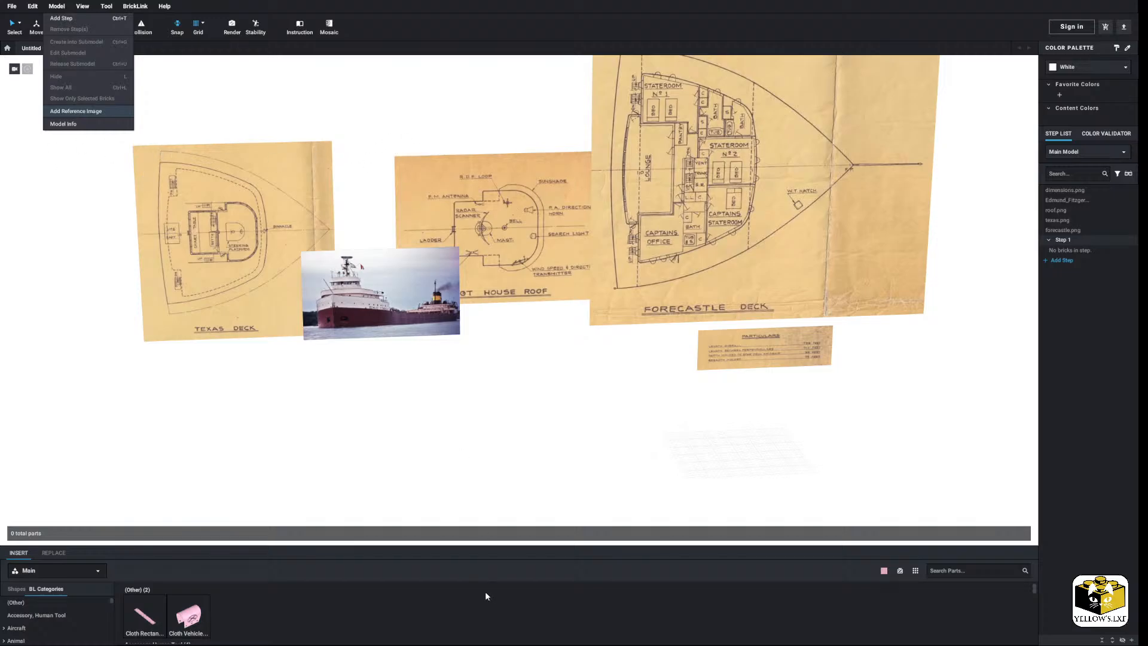
pyautogui.moveTo(616, 425); pyautogui.dragTo(709, 387)
pyautogui.moveTo(709, 387); pyautogui.dragTo(433, 425, button='middle')
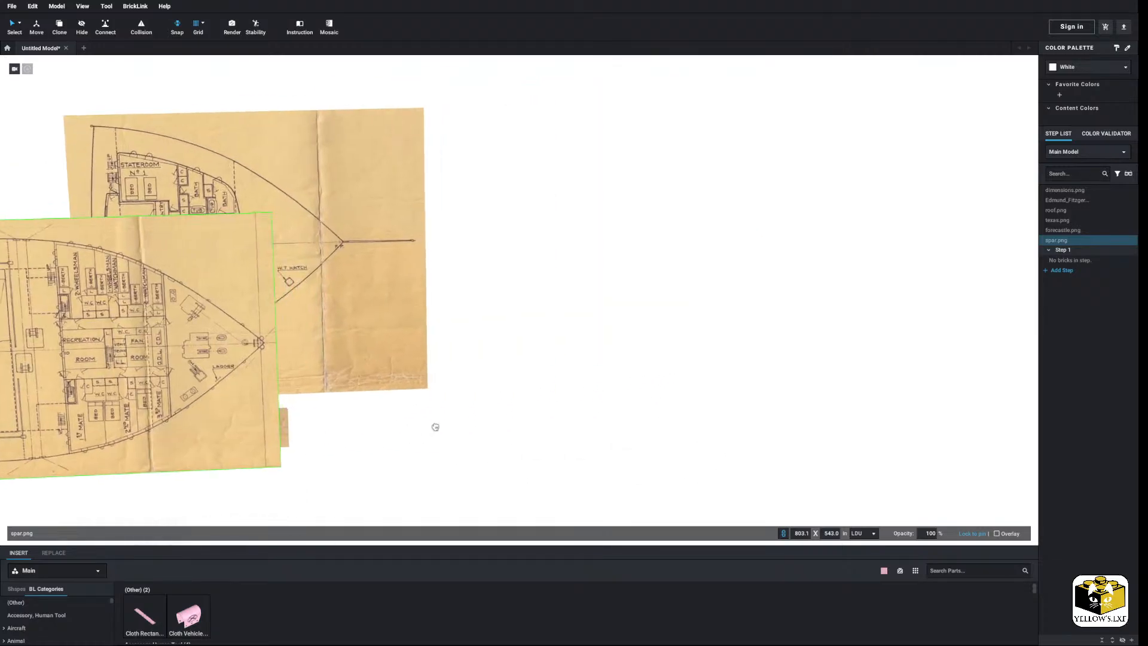
pyautogui.moveTo(242, 423); pyautogui.dragTo(603, 367)
pyautogui.moveTo(526, 455); pyautogui.dragTo(520, 453, button='middle')
pyautogui.click(519, 453)
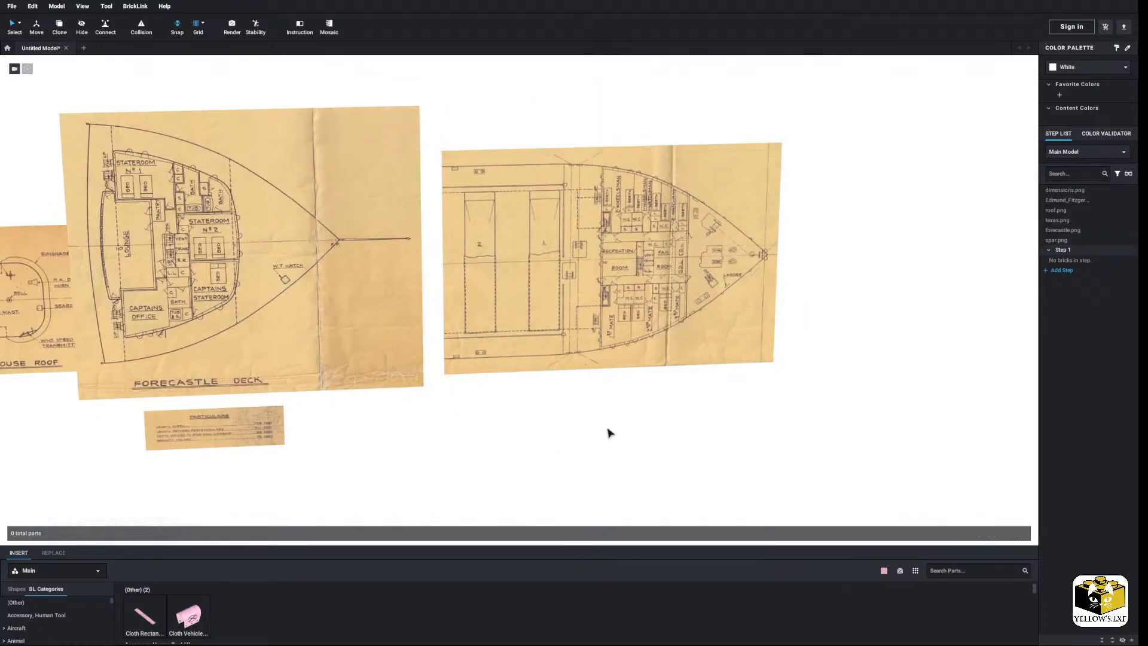
# Examine the cabin layout on the spar deck plan and compare it with the Forecastle Deck plan.
pyautogui.moveTo(854, 350); pyautogui.dragTo(675, 401, button='middle')
pyautogui.scroll(5, 676, 402)
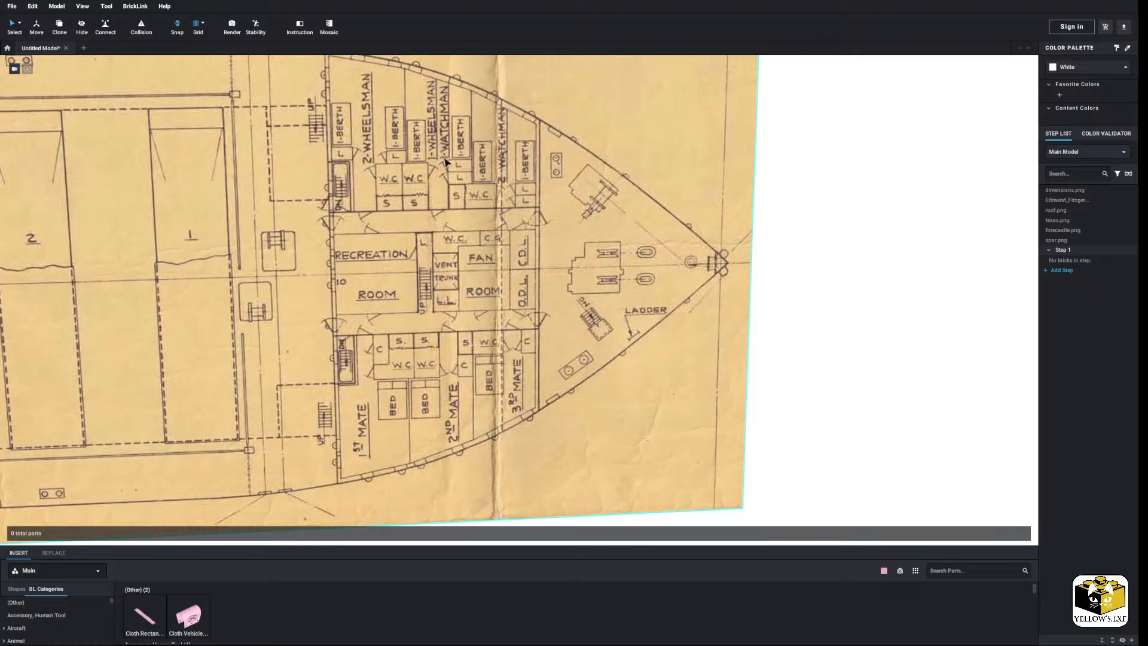
pyautogui.scroll(-7, 469, 442)
pyautogui.moveTo(432, 439); pyautogui.dragTo(676, 441, button='middle')
pyautogui.scroll(1, 443, 368)
pyautogui.scroll(2, 443, 368)
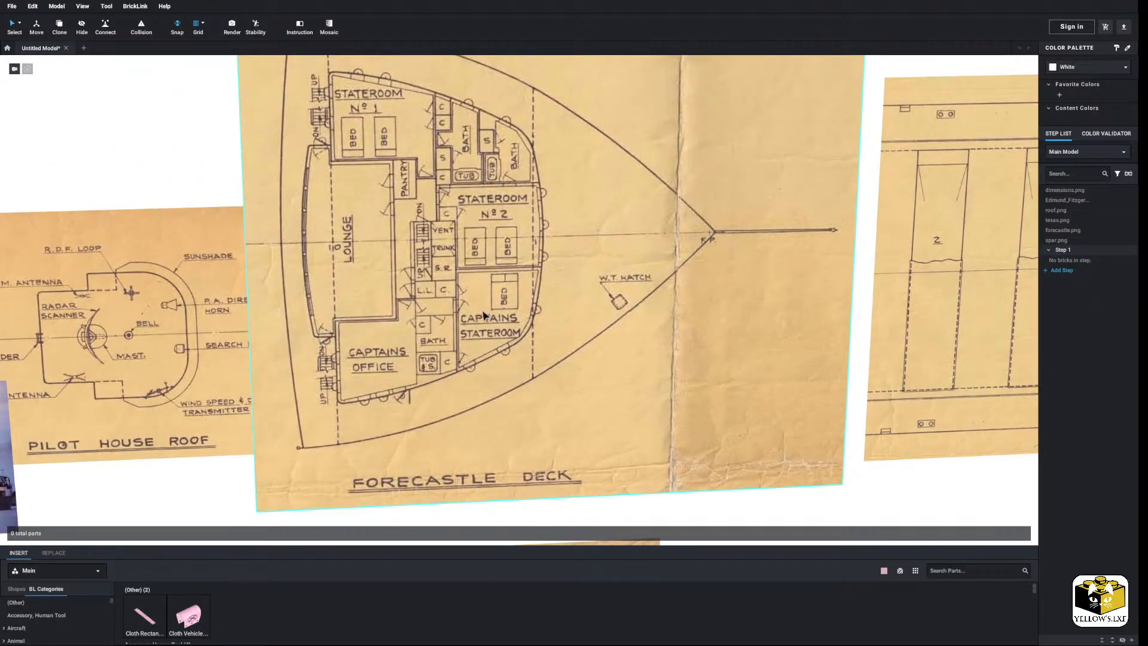
pyautogui.scroll(-5, 485, 315)
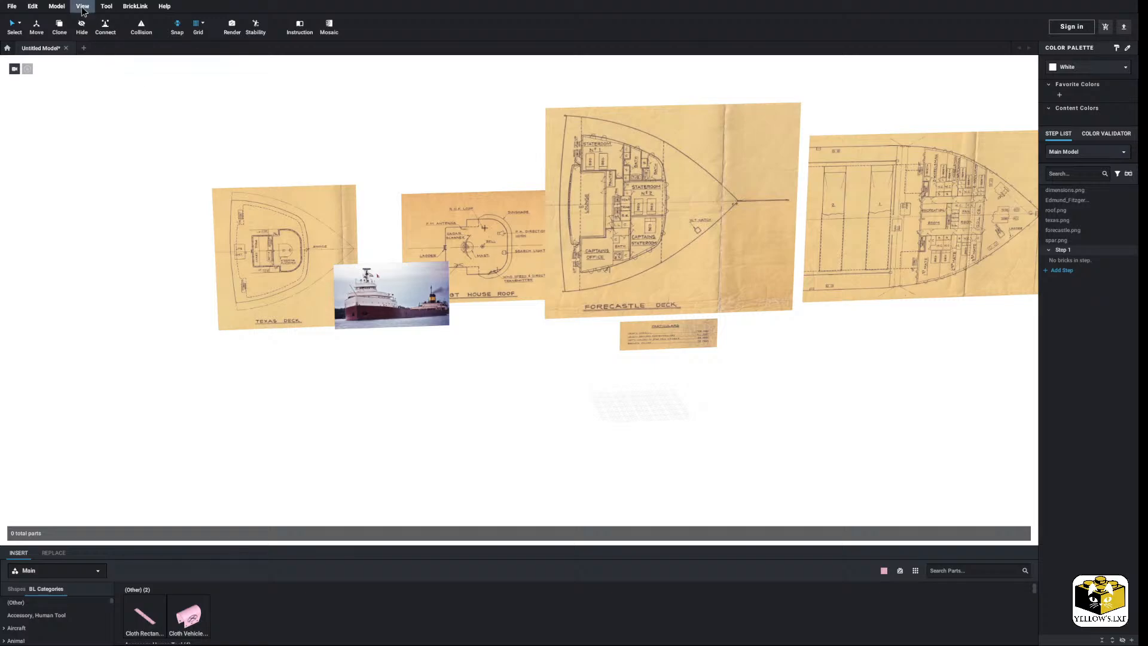
# Add the main deck plan main.png as a reference image and place it to the left of the Texas Deck plan.
pyautogui.click(57, 6)
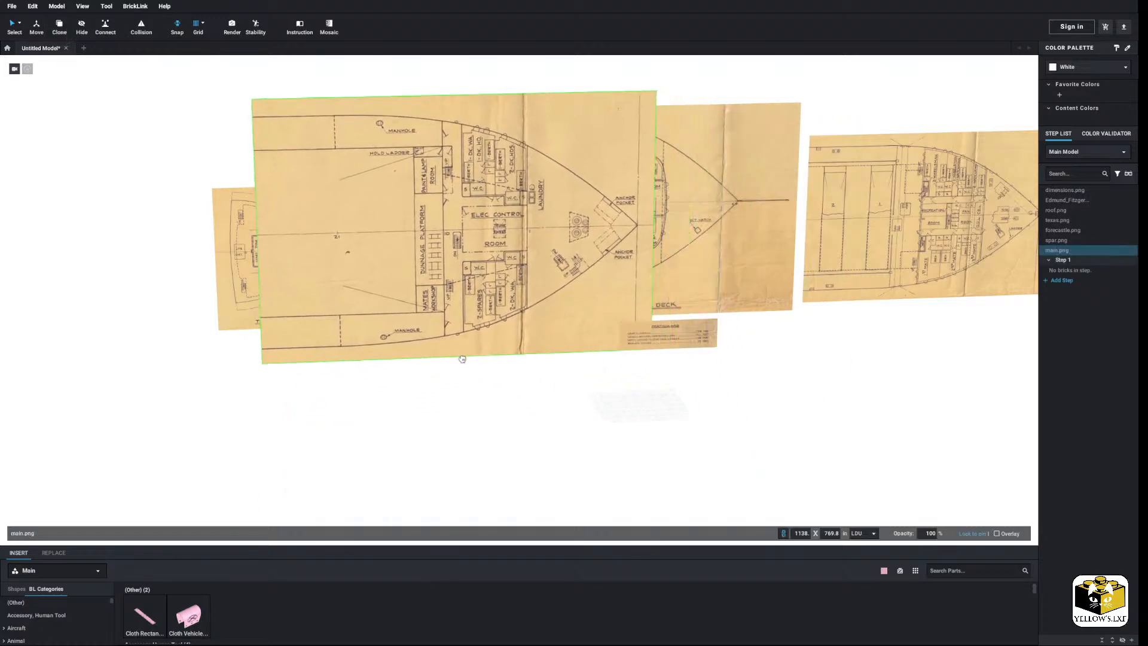
pyautogui.moveTo(461, 354); pyautogui.dragTo(213, 343)
pyautogui.click(426, 386)
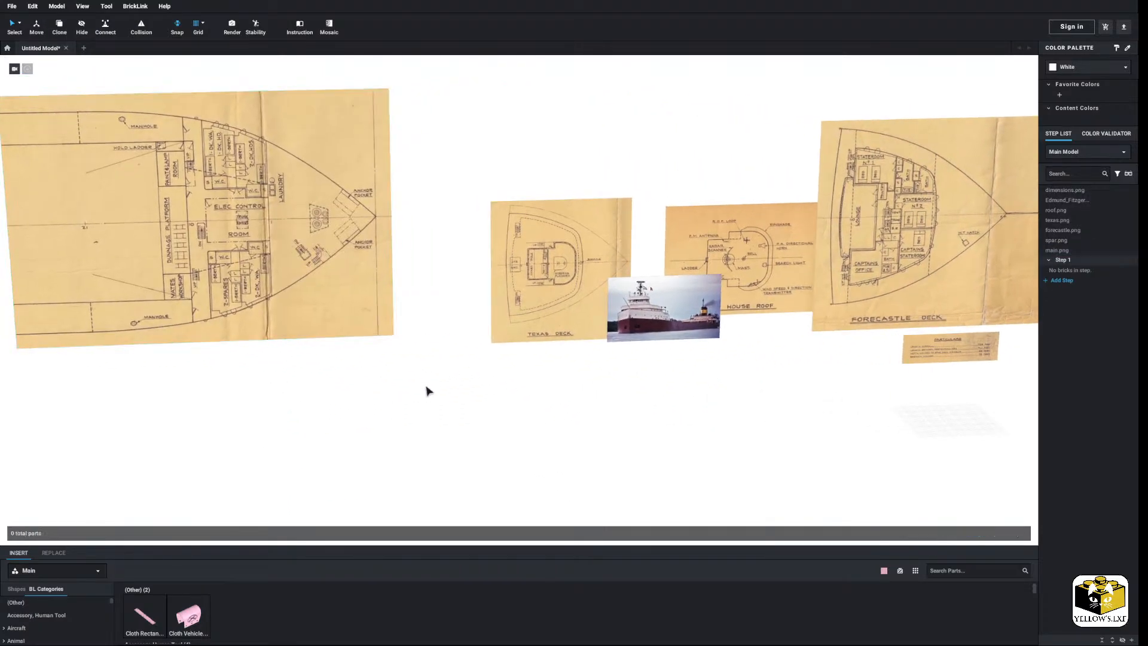
pyautogui.moveTo(426, 386); pyautogui.dragTo(323, 383, button='middle')
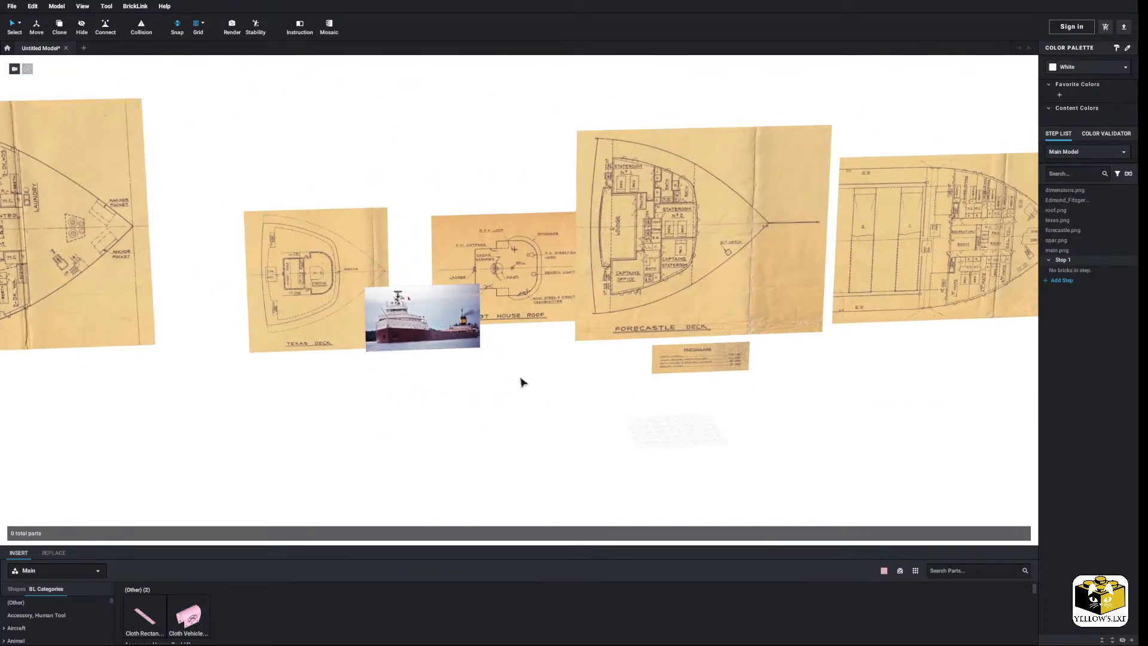
pyautogui.moveTo(523, 381); pyautogui.dragTo(606, 374, button='middle')
pyautogui.moveTo(647, 238); pyautogui.dragTo(571, 256, button='middle')
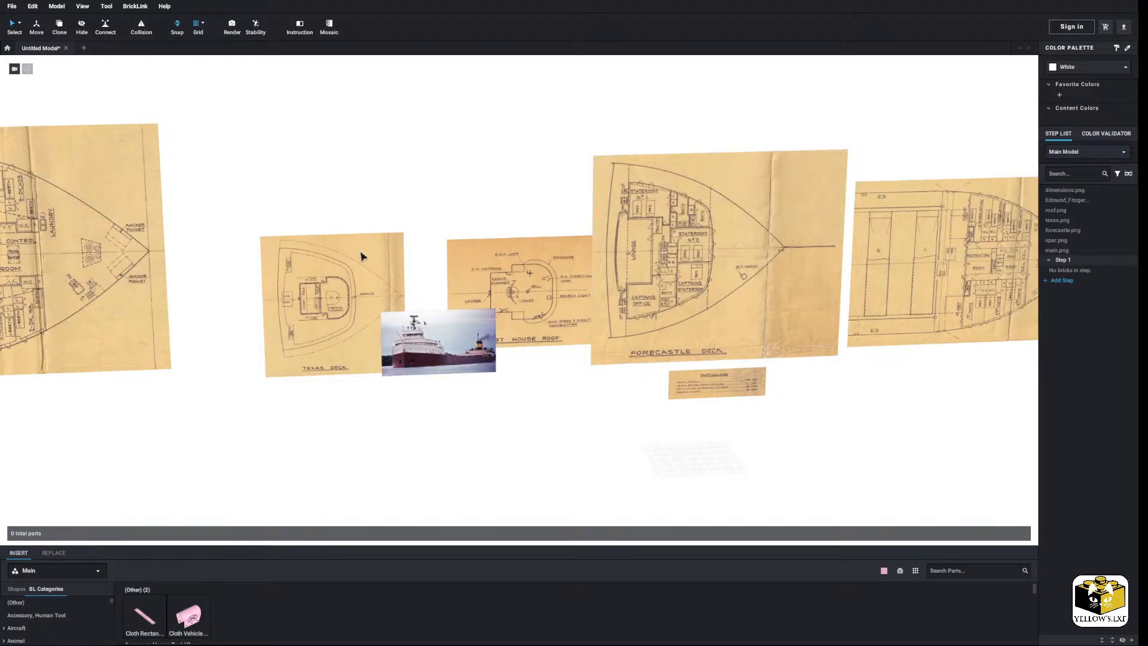
# Add the bow profile drawing Front.png as a reference image.
pyautogui.moveTo(343, 169); pyautogui.dragTo(436, 173, button='middle')
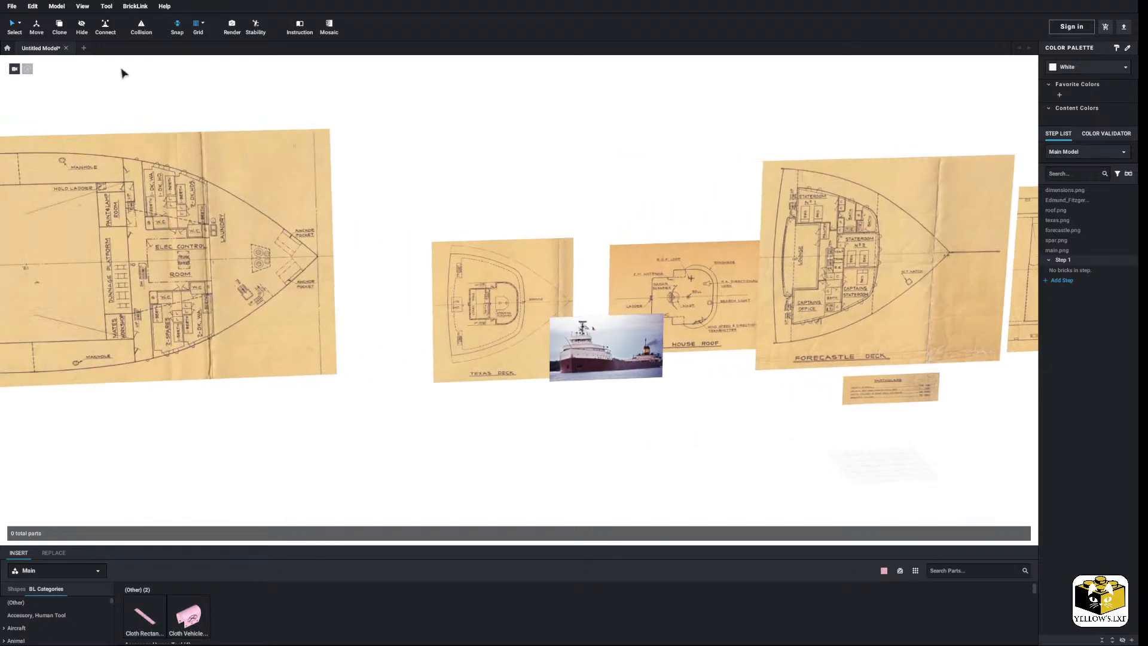
pyautogui.click(56, 6)
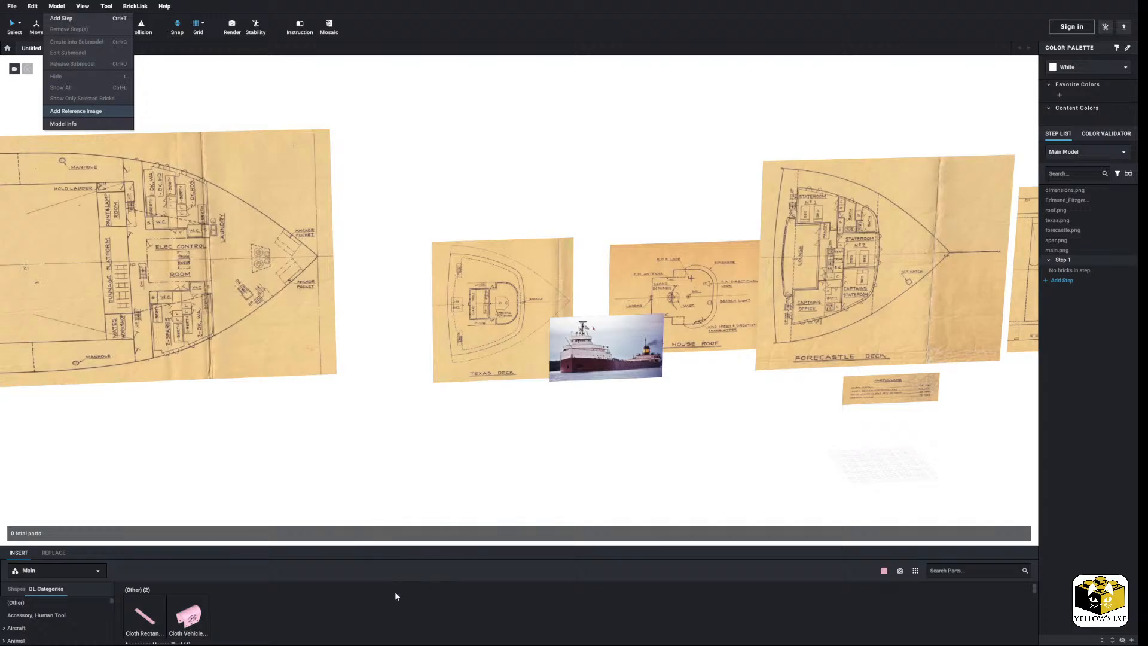
pyautogui.click(583, 449)
pyautogui.click(648, 478)
# Examine the deck levels, water tank and spacing dimensions on the bow profile drawing.
pyautogui.moveTo(672, 480); pyautogui.dragTo(624, 495, button='middle')
pyautogui.scroll(3, 631, 459)
pyautogui.moveTo(485, 301)
pyautogui.mouseDown(button='middle')
pyautogui.moveTo(487, 265)
pyautogui.moveTo(482, 287)
pyautogui.mouseUp(button='middle')
pyautogui.scroll(4, 532, 308)
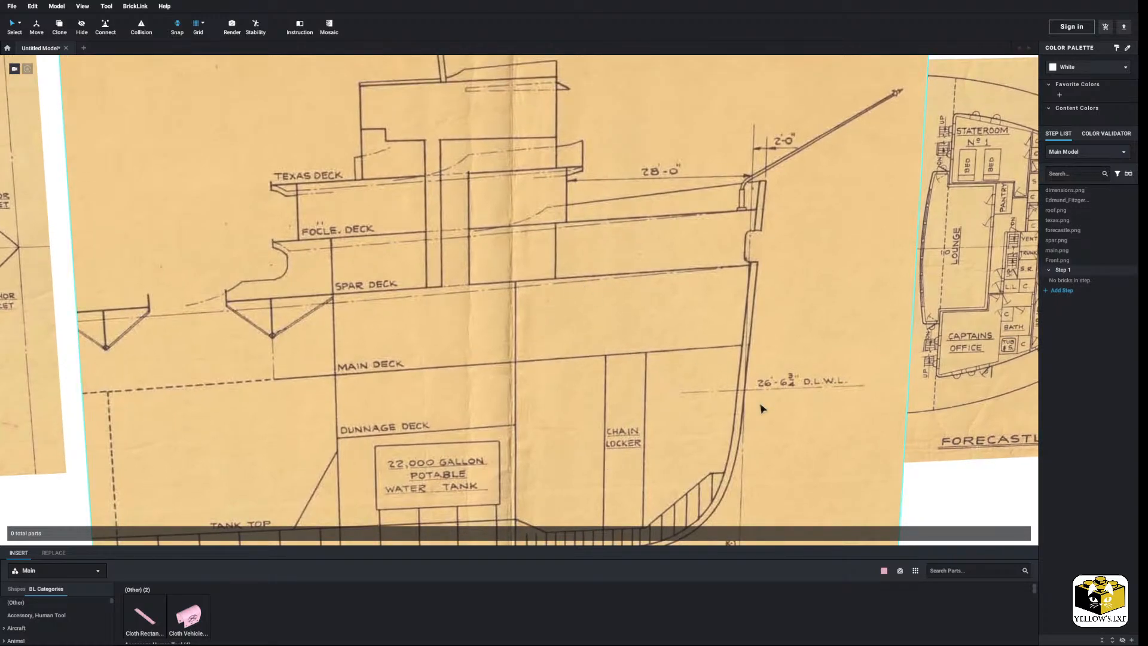
pyautogui.moveTo(760, 408); pyautogui.dragTo(752, 357, button='middle')
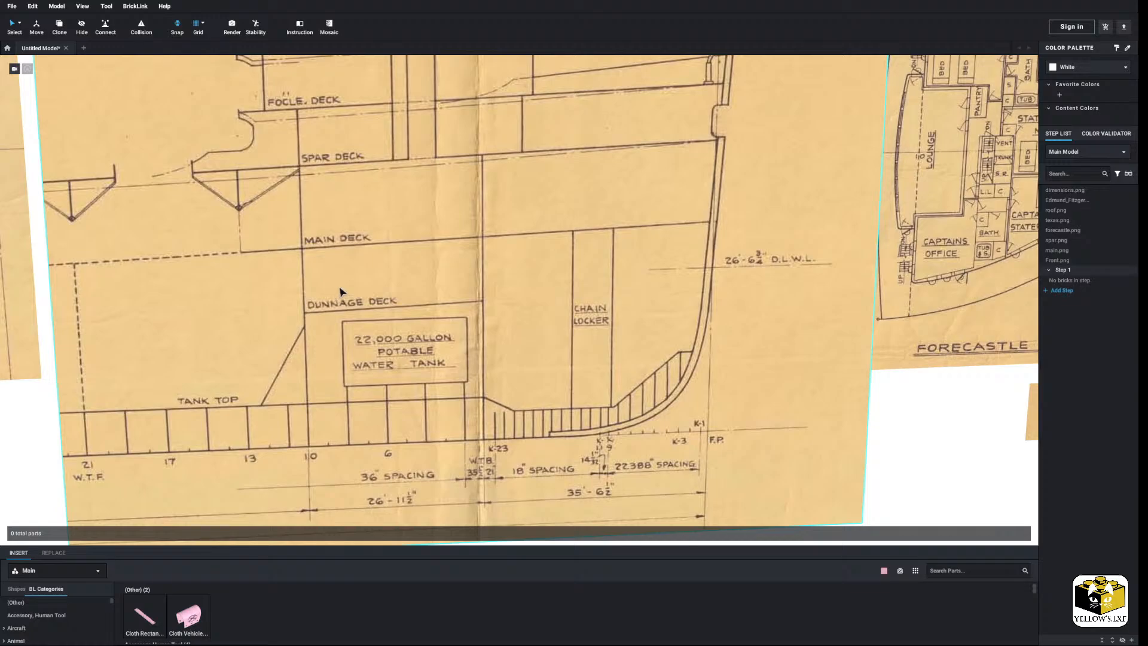
pyautogui.scroll(-3, 483, 297)
pyautogui.scroll(-5, 483, 294)
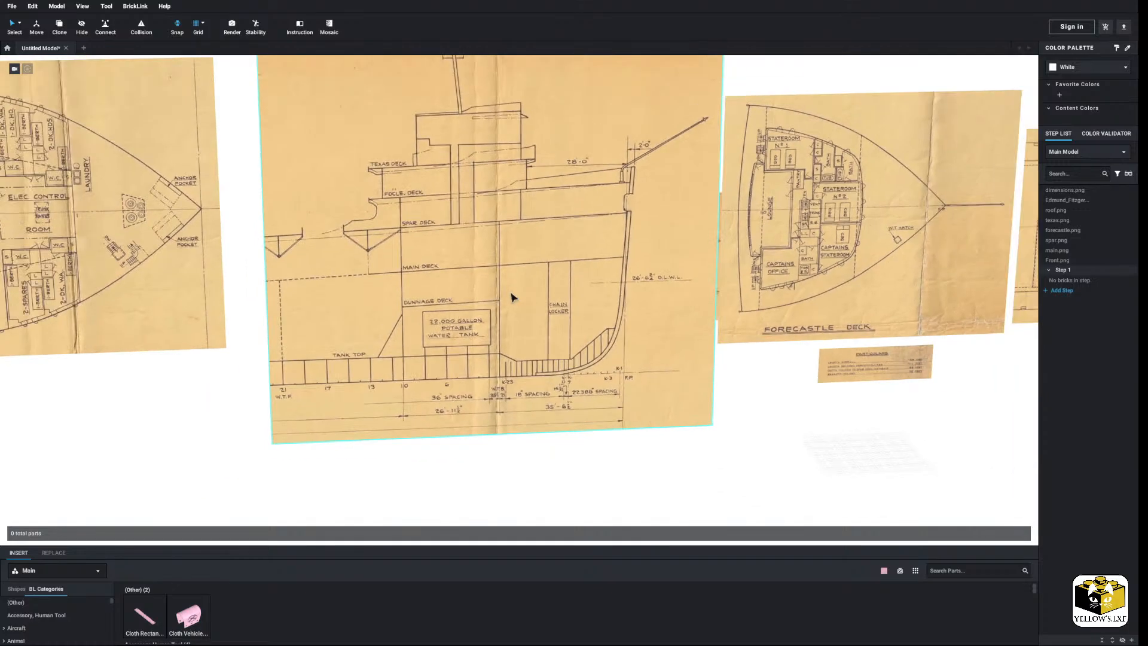
# Move the bow profile drawing against the main deck plan and check its frame spacing and length dimensions.
pyautogui.moveTo(509, 345); pyautogui.dragTo(425, 360)
pyautogui.click(486, 453)
pyautogui.scroll(4, 474, 464)
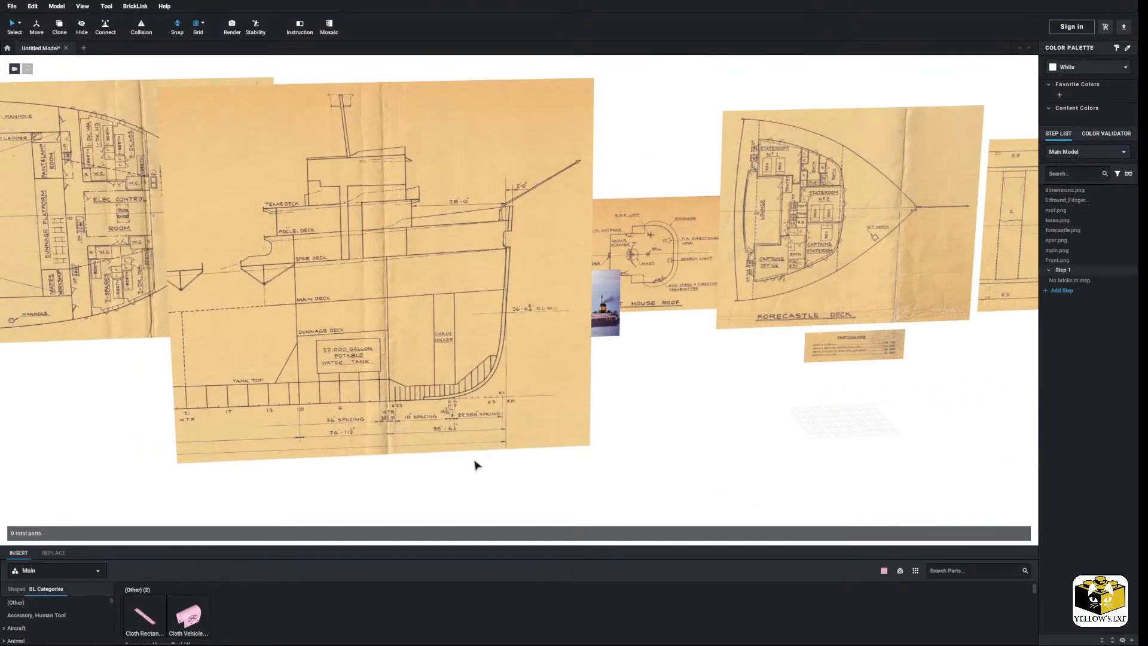
pyautogui.scroll(5, 474, 464)
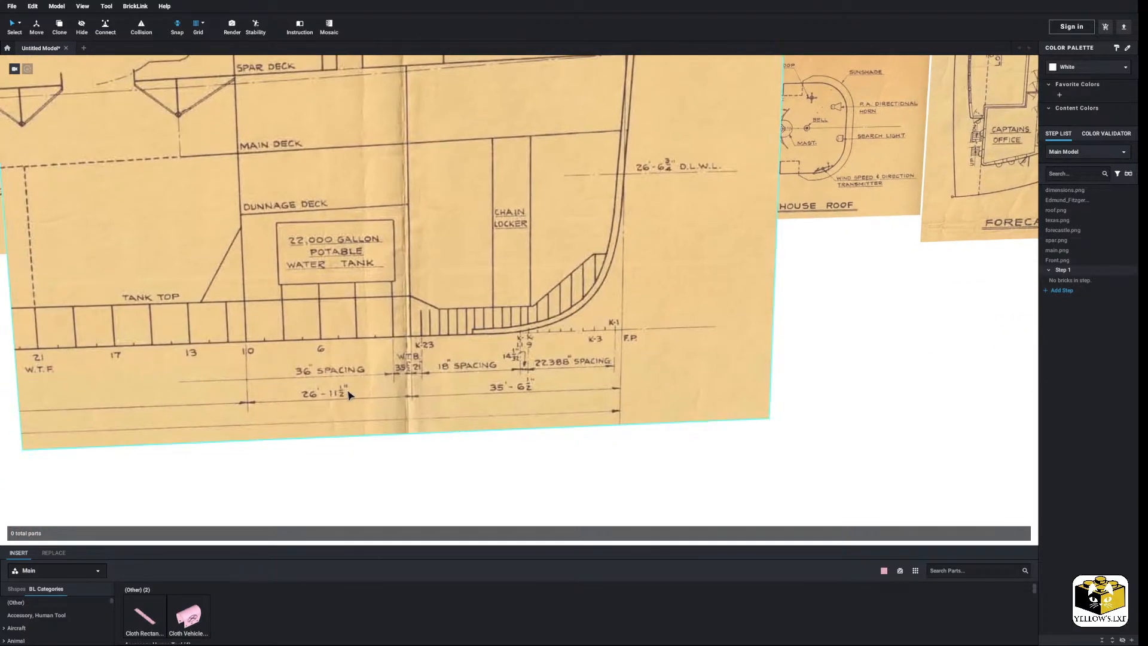
pyautogui.scroll(-5, 505, 374)
# Position the bow profile drawing behind and above the Texas Deck plan, adjoining the main deck plan.
pyautogui.click(485, 384)
pyautogui.moveTo(485, 385); pyautogui.dragTo(497, 239)
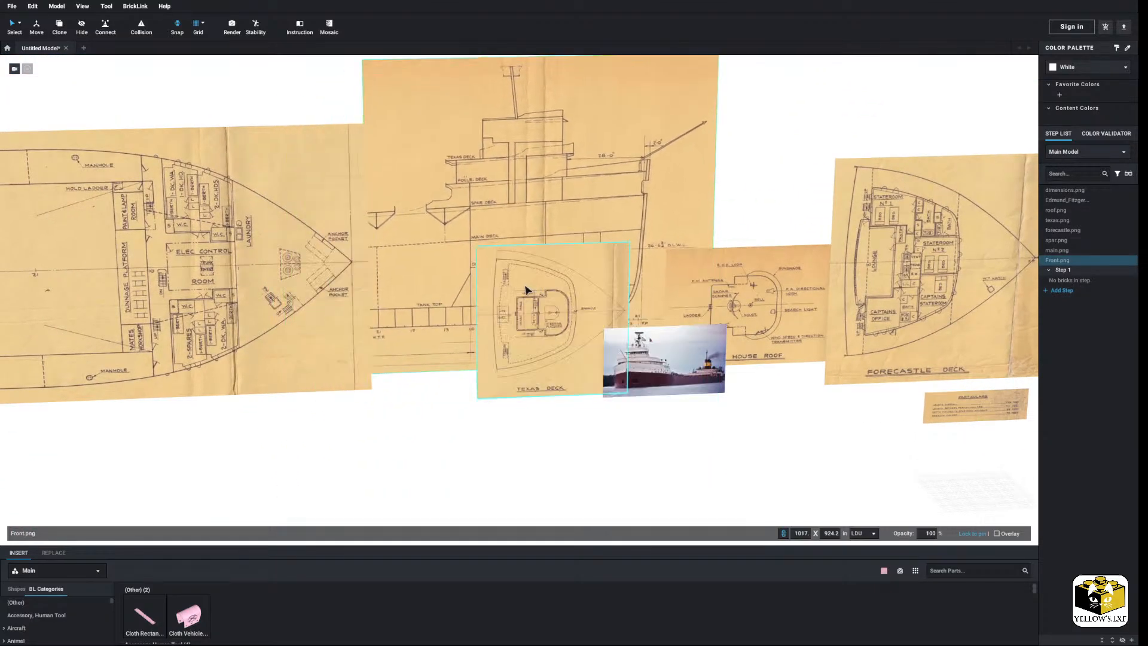
pyautogui.click(425, 402)
pyautogui.scroll(-3, 425, 402)
pyautogui.moveTo(432, 261); pyautogui.dragTo(443, 311)
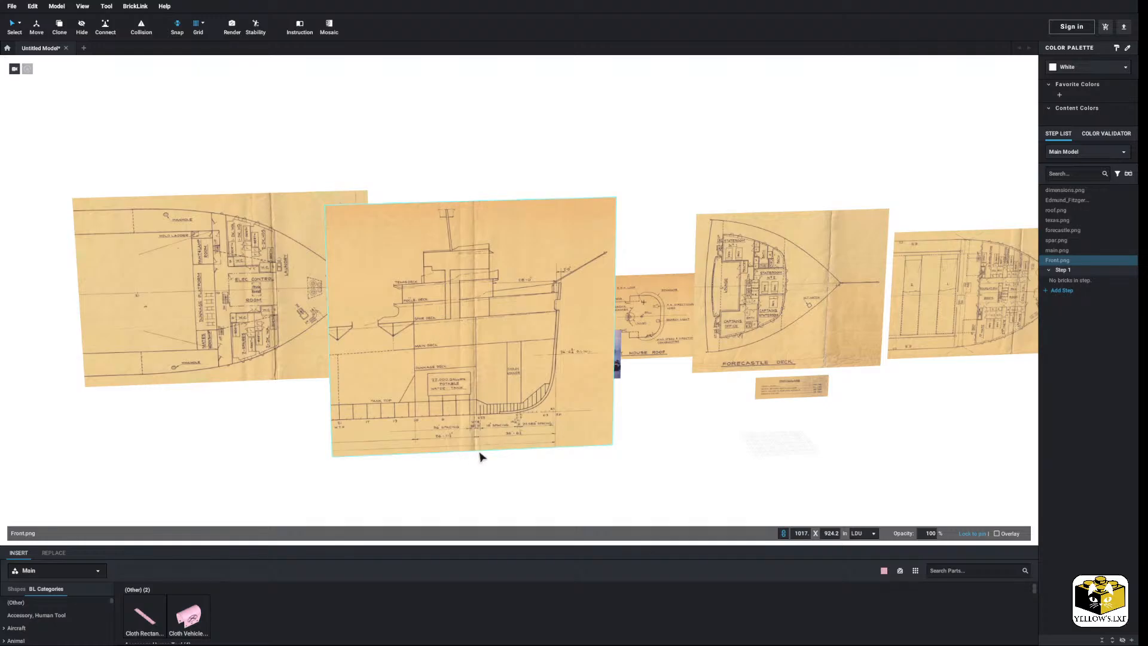
pyautogui.scroll(3, 475, 443)
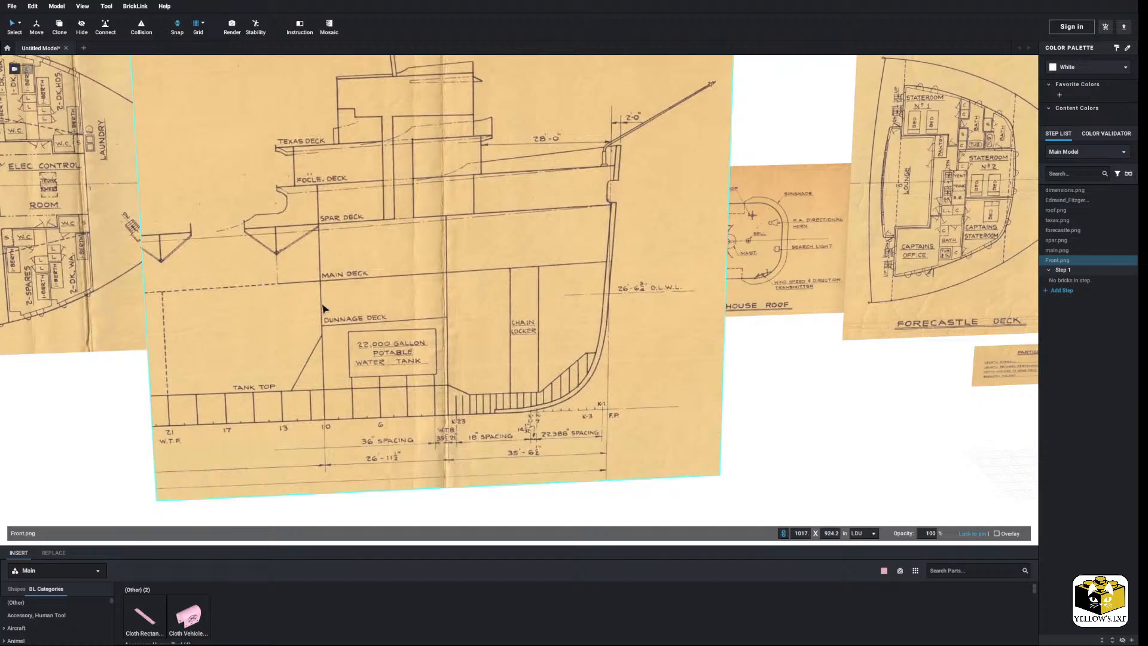
pyautogui.scroll(-5, 322, 307)
pyautogui.moveTo(478, 323); pyautogui.dragTo(475, 230)
pyautogui.click(425, 379)
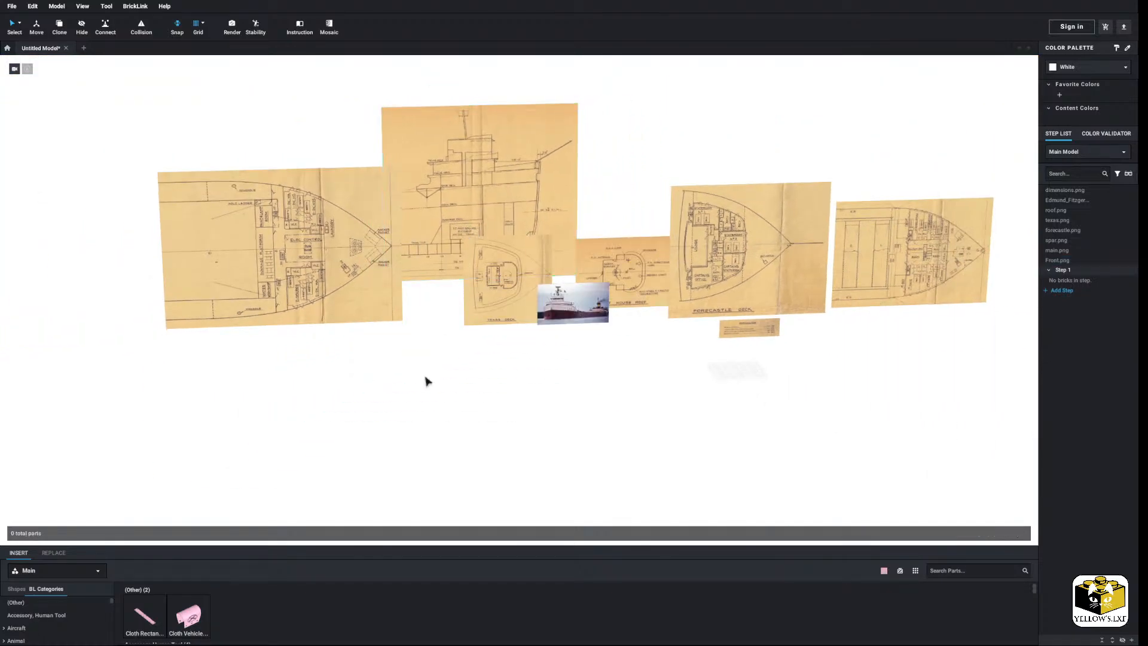
# Add the "Examining the Fitz" infographic as a reference image and examine its pilothouse and bow illustration.
pyautogui.click(57, 6)
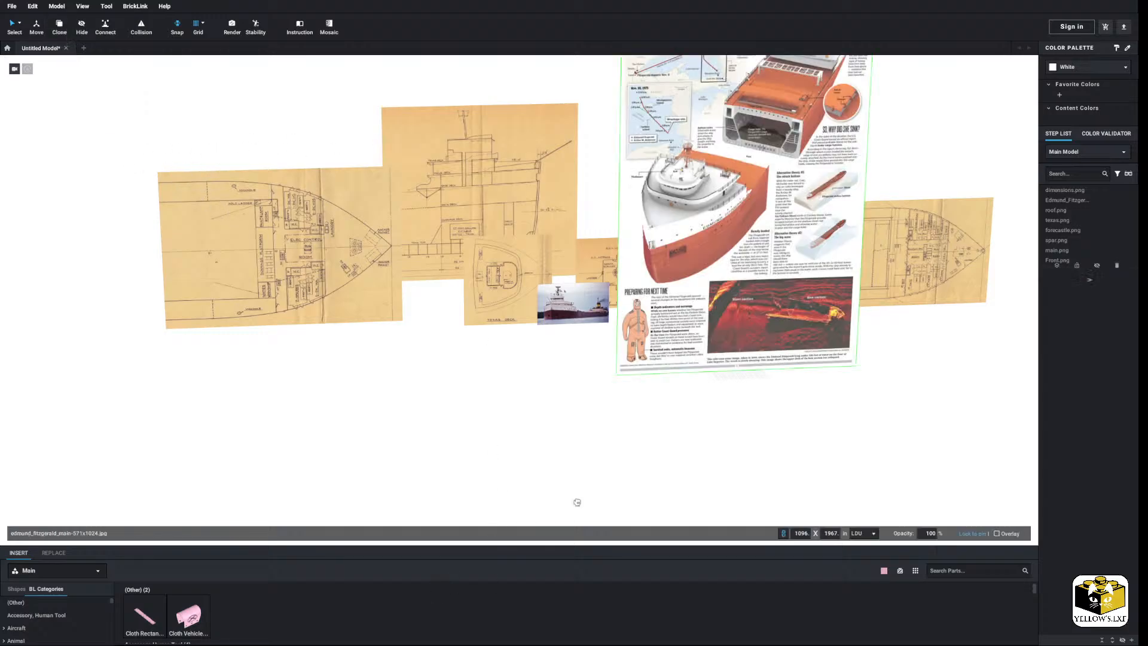
pyautogui.click(598, 471)
pyautogui.moveTo(632, 326); pyautogui.dragTo(596, 339, button='middle')
pyautogui.scroll(4, 595, 448)
pyautogui.scroll(2, 595, 451)
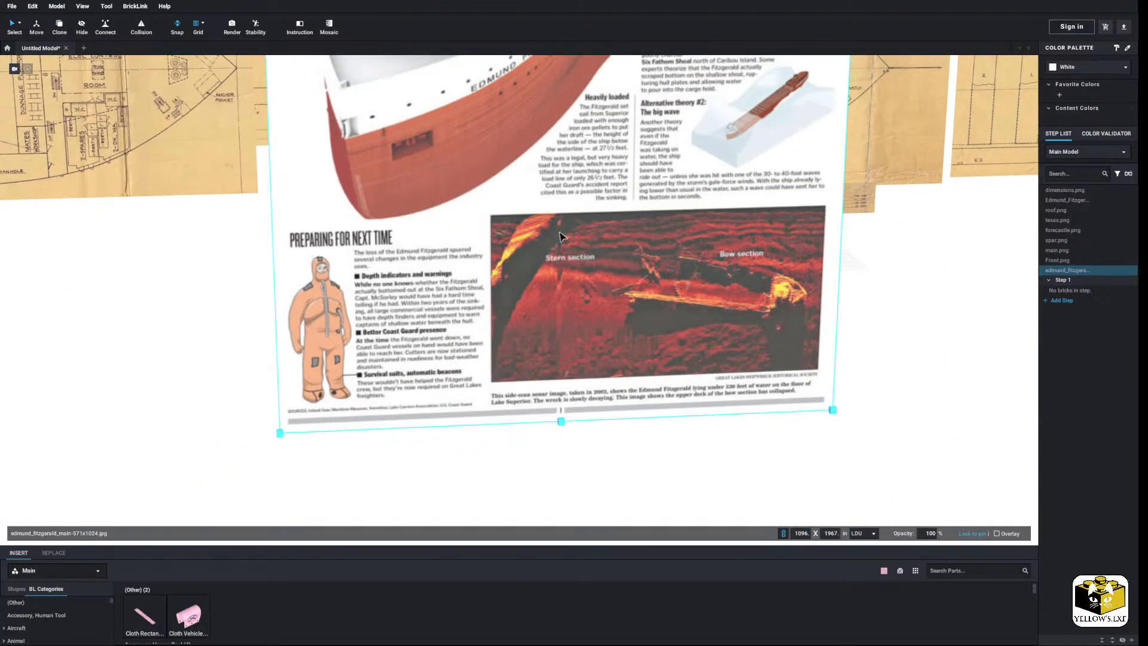
pyautogui.moveTo(572, 218); pyautogui.dragTo(553, 351, button='middle')
pyautogui.scroll(3, 585, 317)
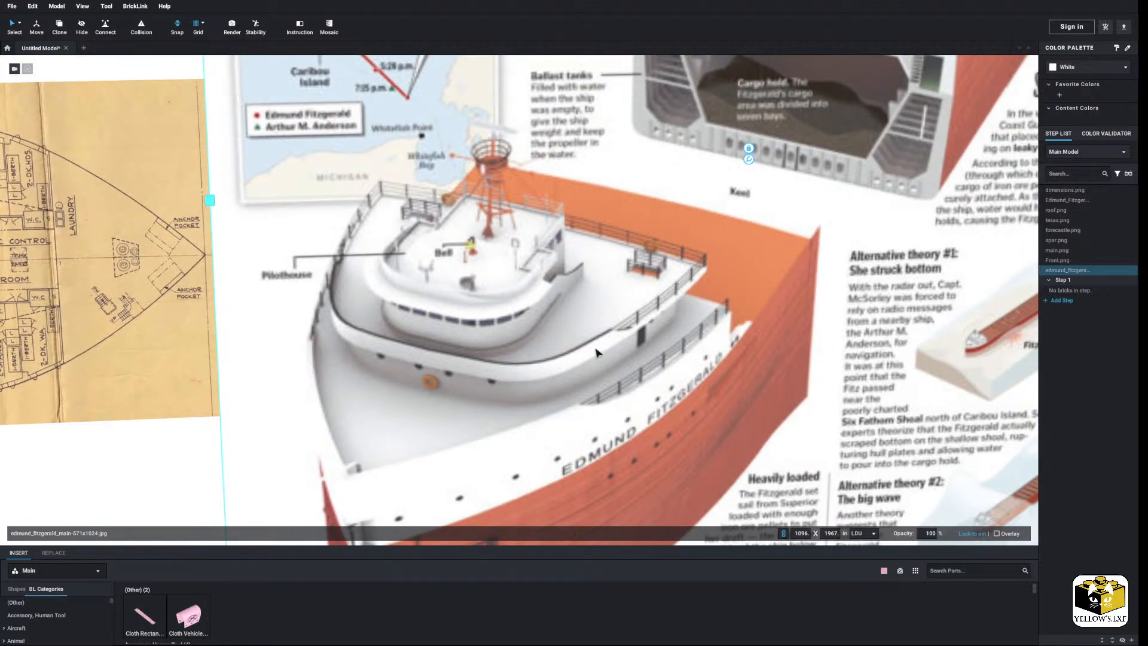
pyautogui.scroll(2, 541, 436)
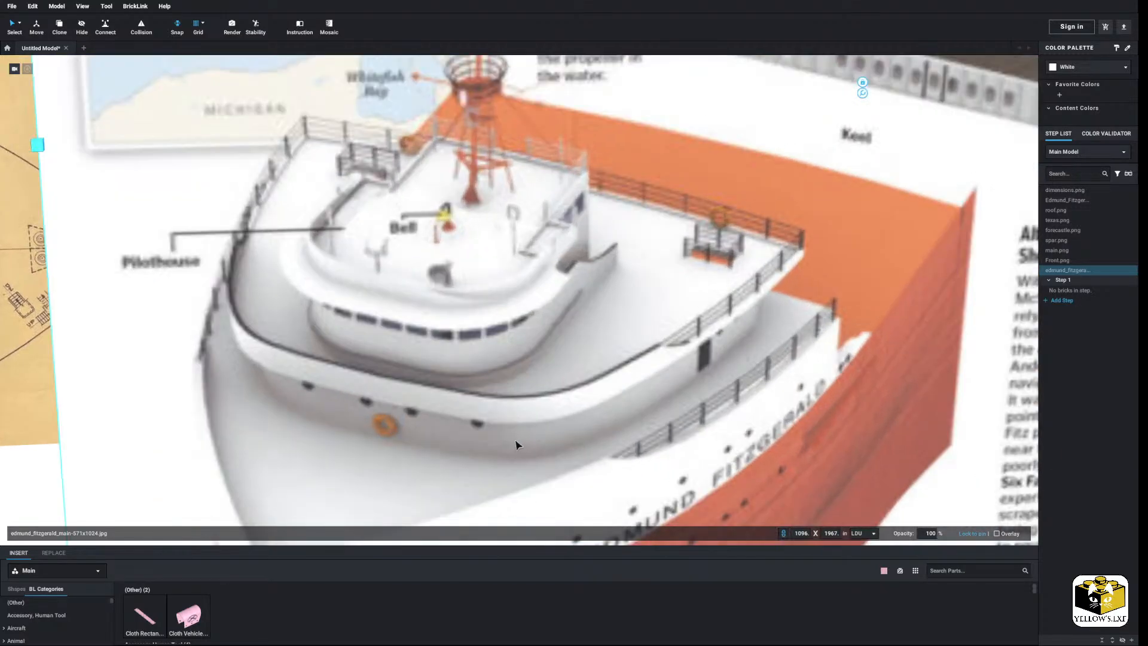
# Move the "Examining the Fitz" infographic to the upper left of the main deck plan.
pyautogui.scroll(-8, 519, 442)
pyautogui.moveTo(616, 352); pyautogui.dragTo(589, 420, button='middle')
pyautogui.moveTo(589, 420); pyautogui.dragTo(218, 303)
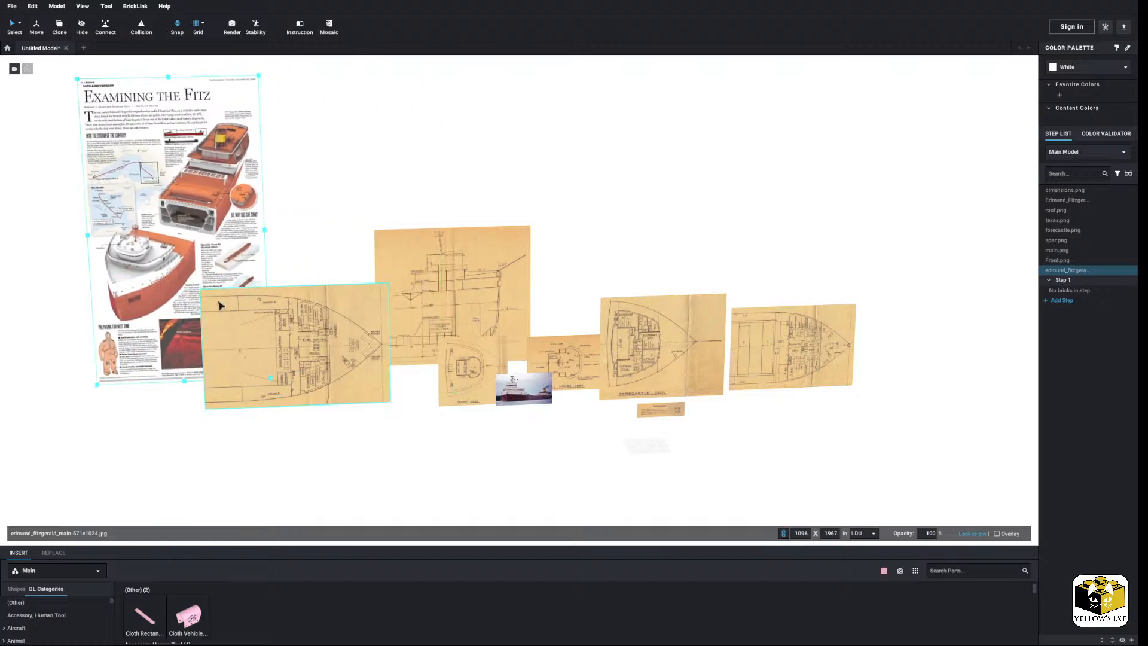
pyautogui.click(366, 170)
# Add the ship model bow photo edmund.jpg as a reference image and examine its pilothouse and upper decks.
pyautogui.click(57, 6)
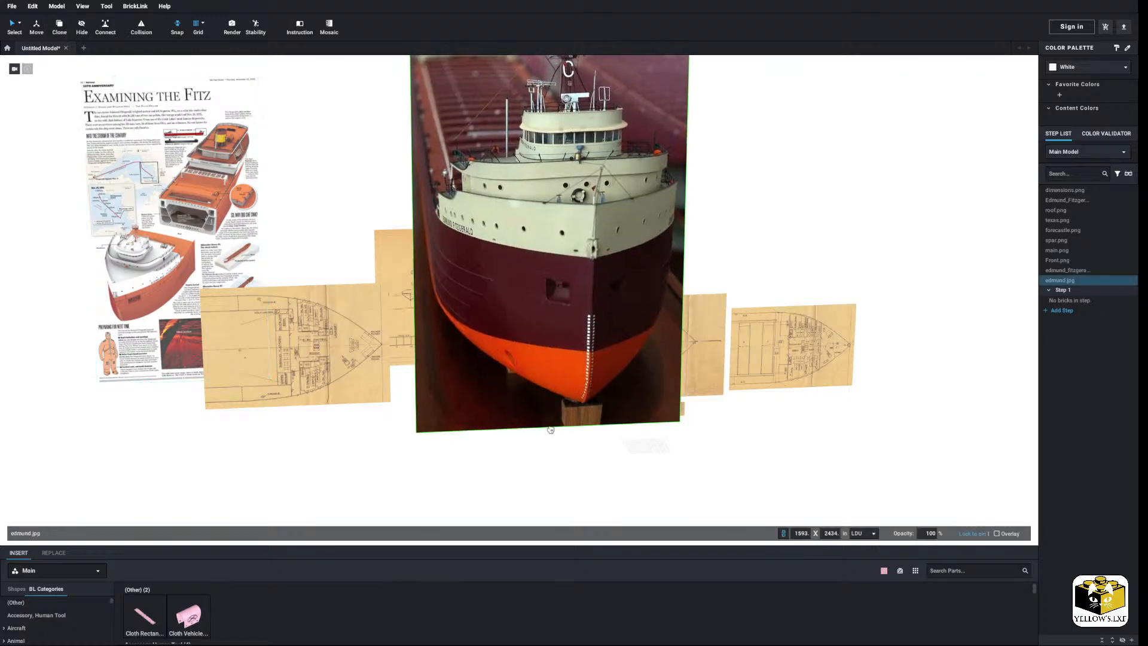
pyautogui.scroll(3, 514, 335)
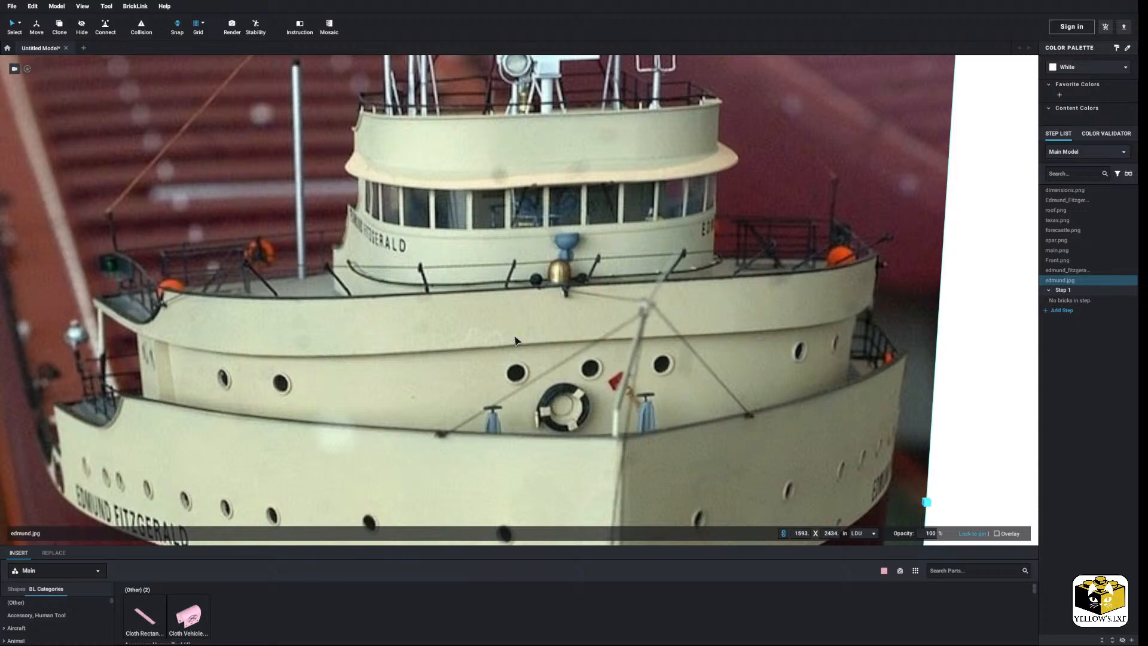
pyautogui.scroll(-10, 514, 341)
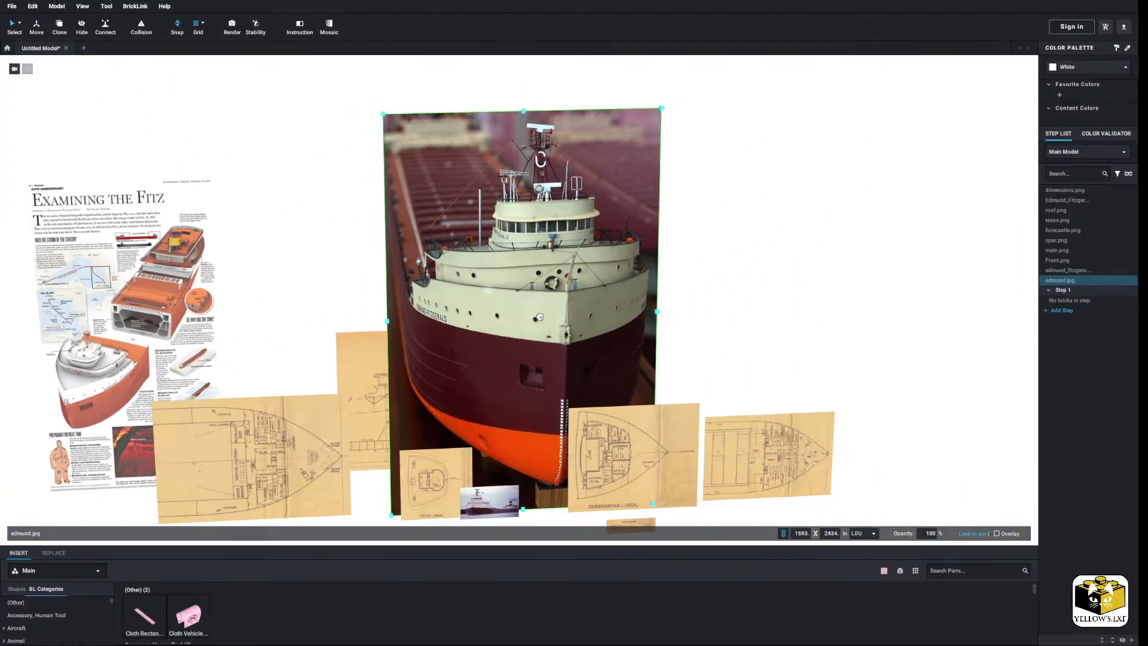
# Move the bow photo edmund.jpg between the infographic and the Pilot House Roof plan.
pyautogui.moveTo(539, 317); pyautogui.dragTo(419, 332)
pyautogui.scroll(-4, 456, 299)
pyautogui.scroll(-3, 412, 348)
pyautogui.click(585, 323)
pyautogui.moveTo(585, 323); pyautogui.dragTo(572, 344, button='right')
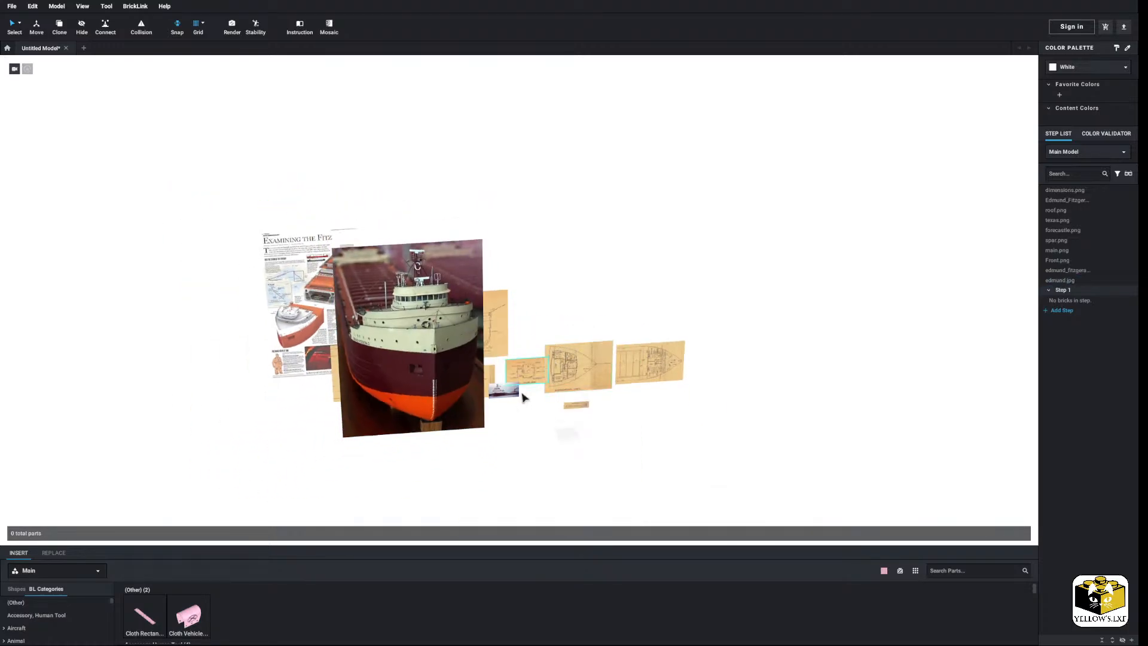
pyautogui.scroll(-2, 513, 398)
pyautogui.scroll(8, 454, 383)
pyautogui.scroll(-3, 404, 363)
# Scale the bow photo edmund.jpg down proportionally and place it behind the Texas Deck and Pilot House Roof plans.
pyautogui.click(397, 274)
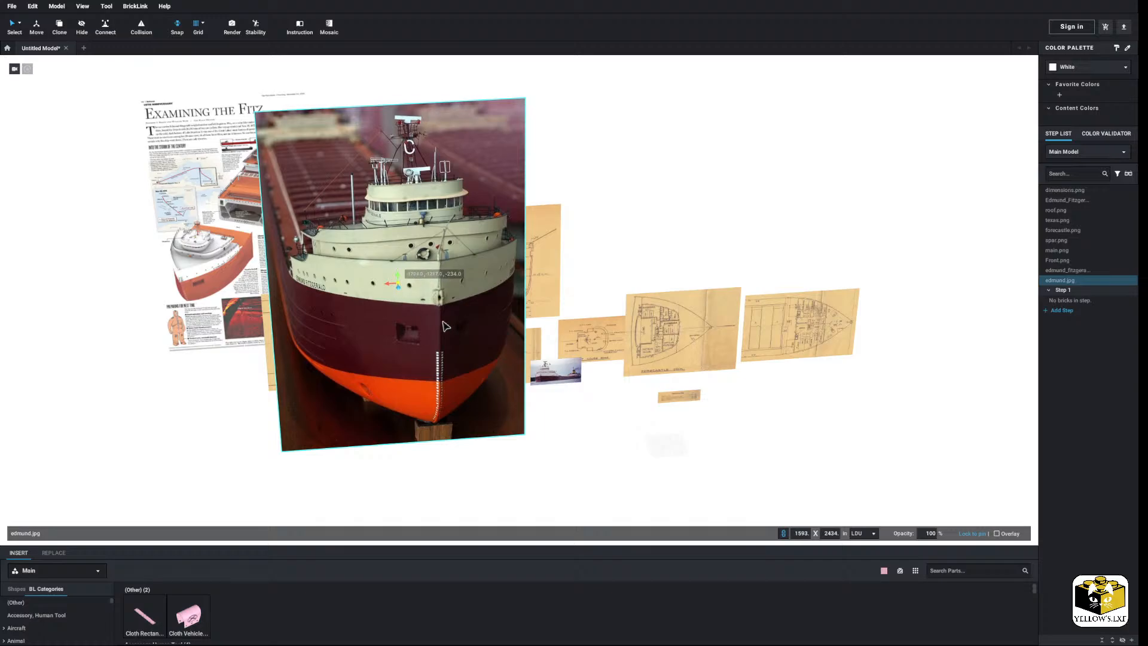
pyautogui.click(431, 273)
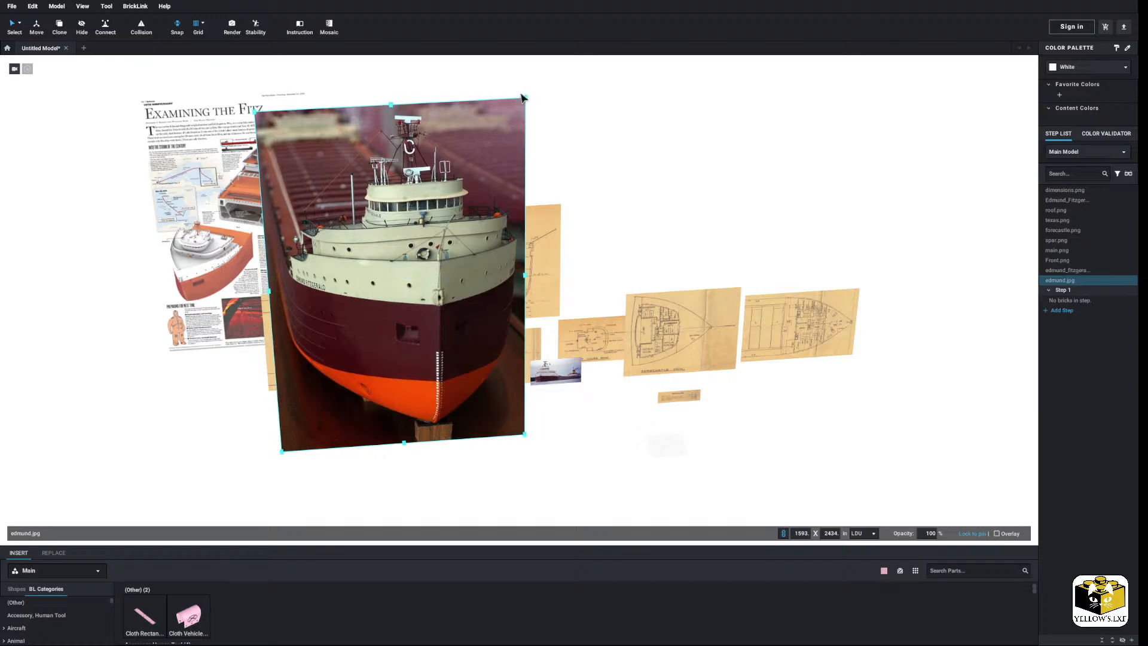
pyautogui.moveTo(525, 97); pyautogui.dragTo(392, 292)
pyautogui.scroll(5, 580, 289)
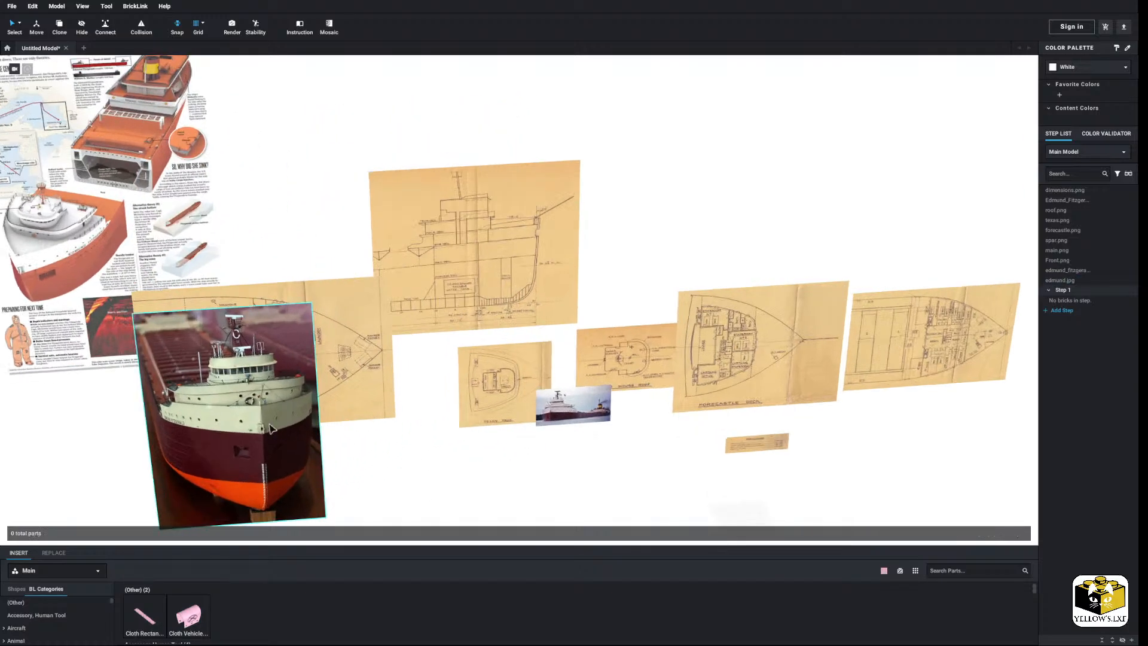
pyautogui.moveTo(580, 289); pyautogui.dragTo(656, 261)
pyautogui.click(437, 402)
# Add the full-length ship model photo Commercial-Ship-SS-Edmund-Fitzgerald-Model-3.jpg as a reference image and examine it.
pyautogui.scroll(2, 437, 402)
pyautogui.moveTo(437, 402); pyautogui.dragTo(373, 351, button='middle')
pyautogui.scroll(1, 373, 351)
pyautogui.moveTo(412, 406); pyautogui.dragTo(397, 374, button='right')
pyautogui.scroll(2, 400, 375)
pyautogui.moveTo(526, 455); pyautogui.dragTo(402, 362, button='middle')
pyautogui.scroll(3, 448, 362)
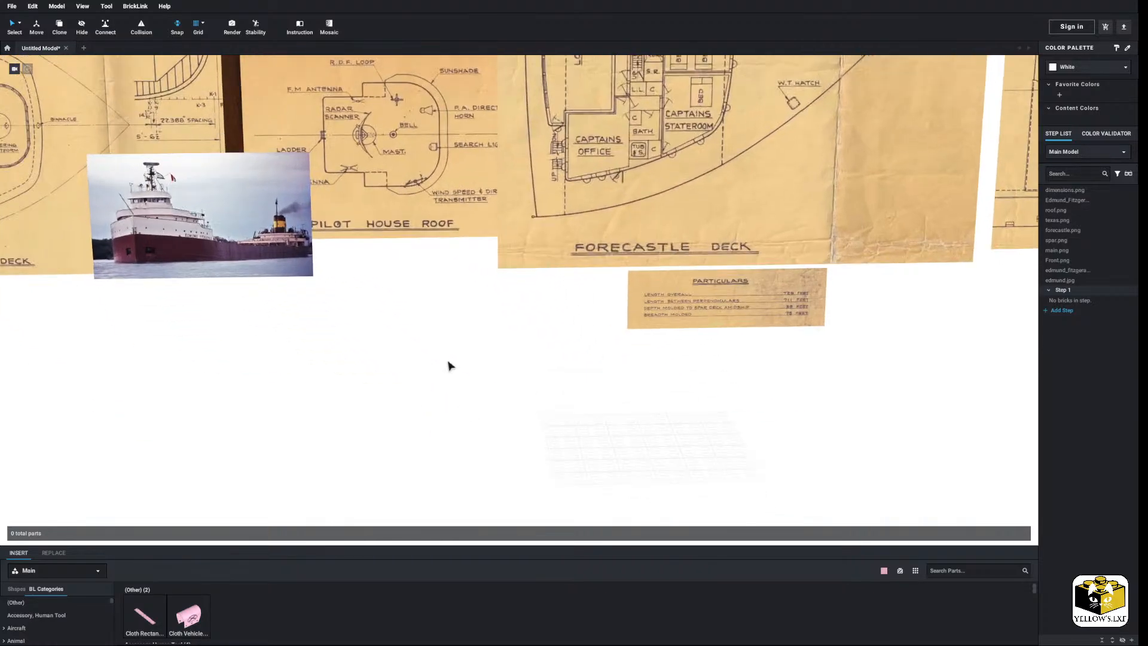
pyautogui.moveTo(603, 447); pyautogui.dragTo(504, 375, button='middle')
pyautogui.scroll(2, 504, 375)
pyautogui.moveTo(490, 377); pyautogui.dragTo(488, 380, button='right')
pyautogui.scroll(-5, 487, 379)
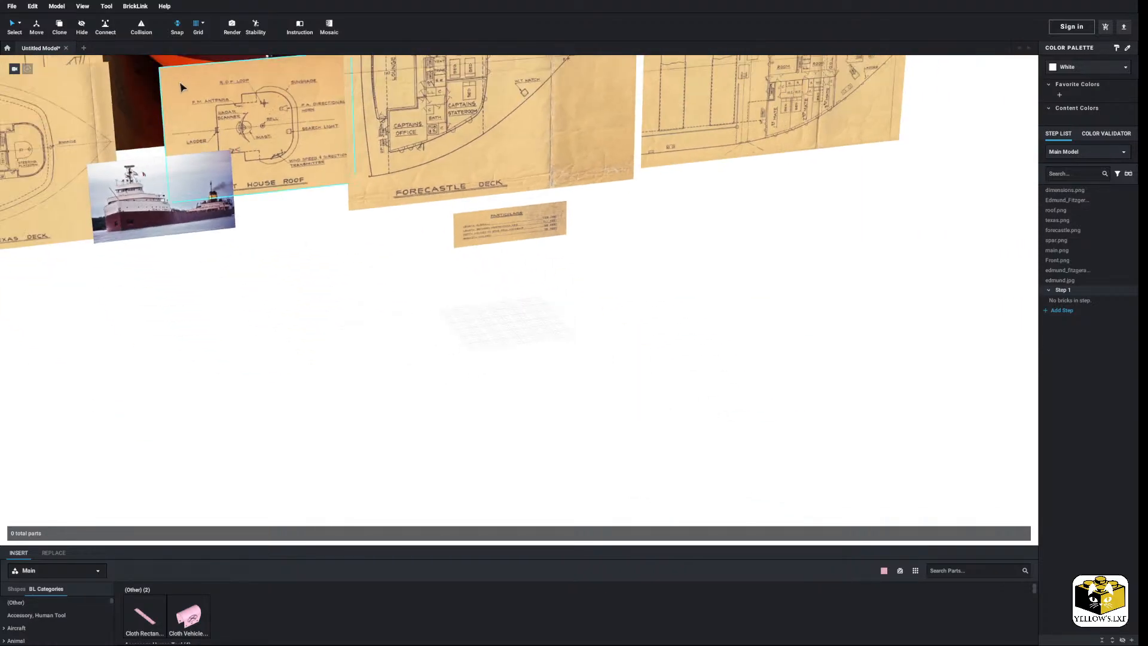
pyautogui.click(57, 6)
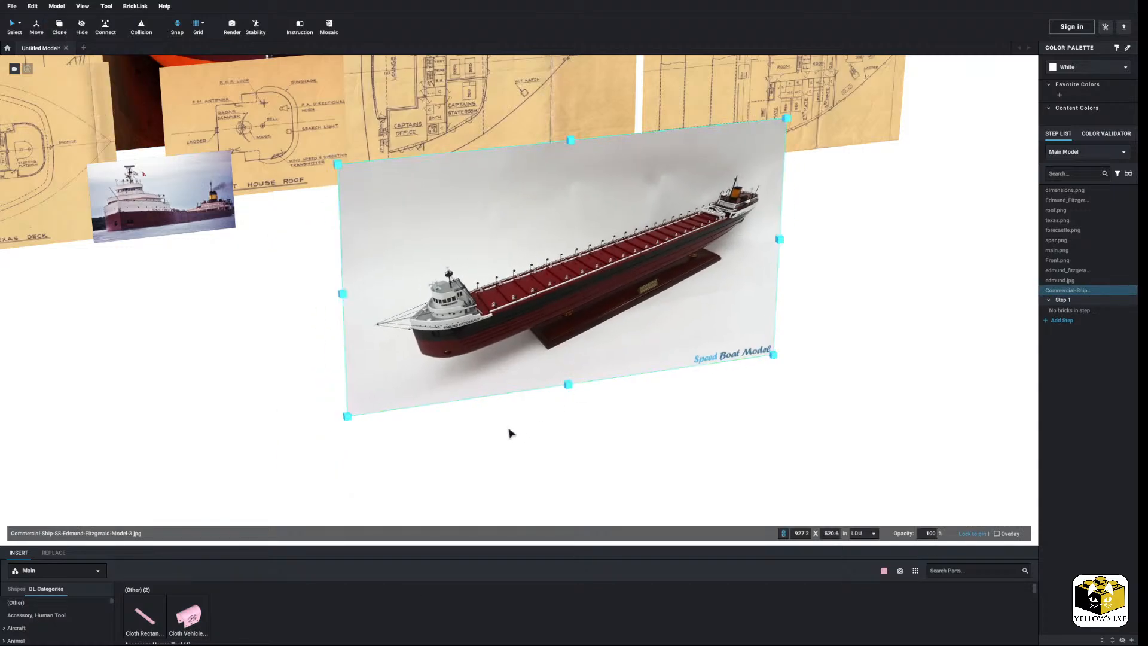
pyautogui.scroll(6, 510, 430)
pyautogui.scroll(-8, 656, 425)
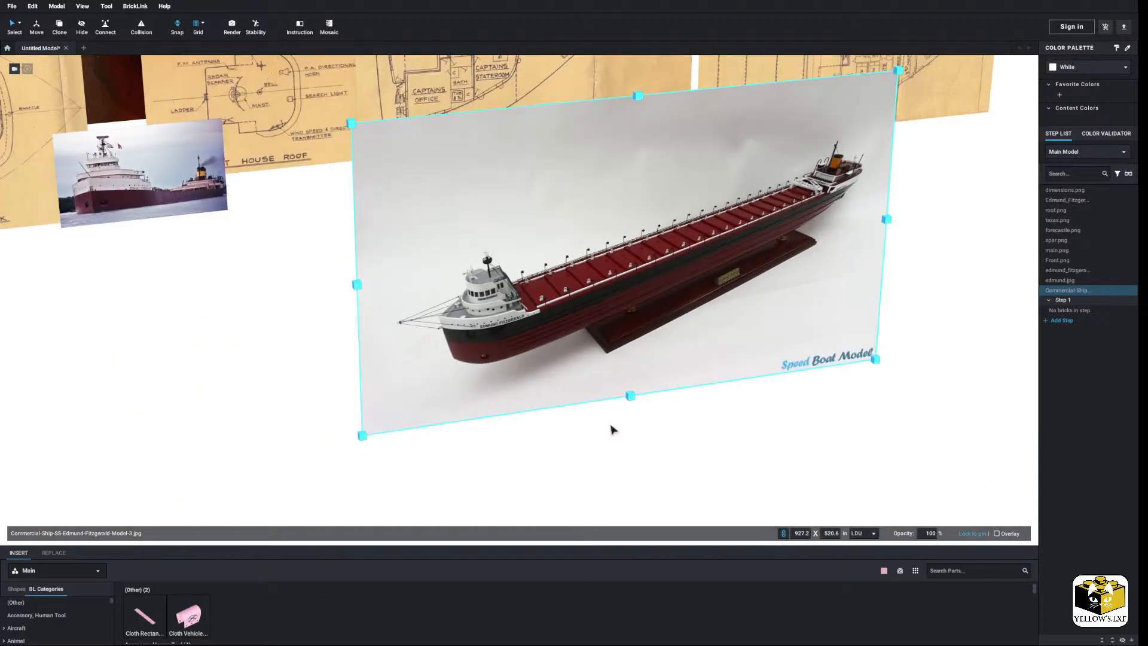
# Place the full-length ship model photo to the right of the spar deck plan.
pyautogui.scroll(-4, 611, 425)
pyautogui.moveTo(610, 425); pyautogui.dragTo(518, 450, button='middle')
pyautogui.moveTo(481, 389); pyautogui.dragTo(797, 198)
pyautogui.click(520, 371)
pyautogui.scroll(3, 519, 375)
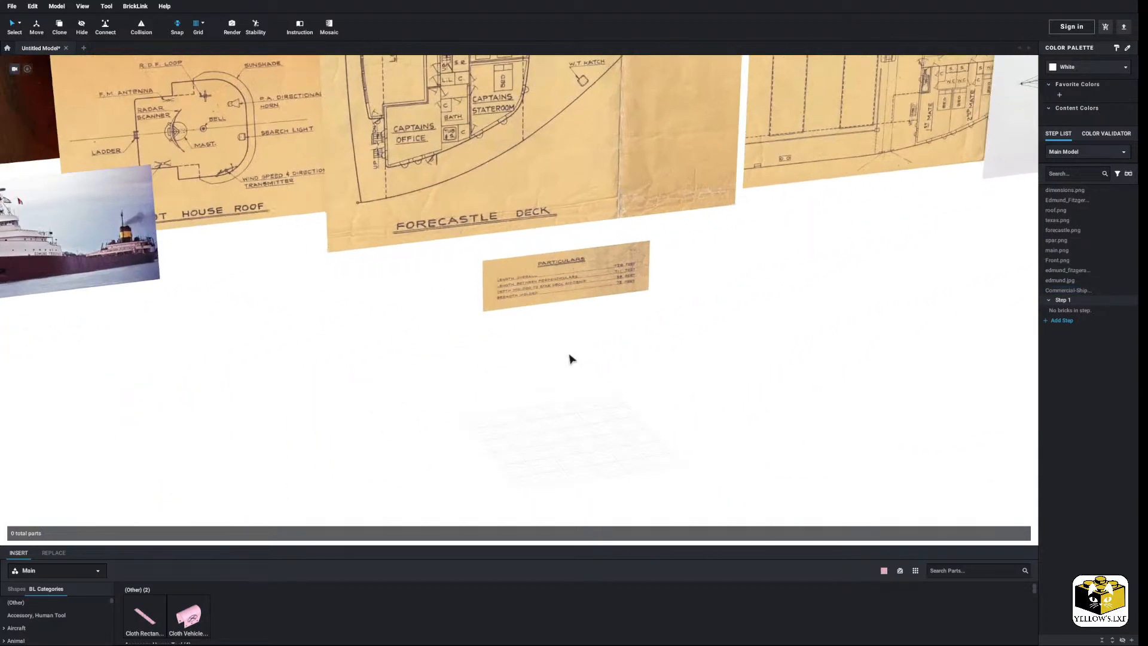
# Add the photo of the International Harvester ship at the dock as a reference image and examine its bow.
pyautogui.click(83, 6)
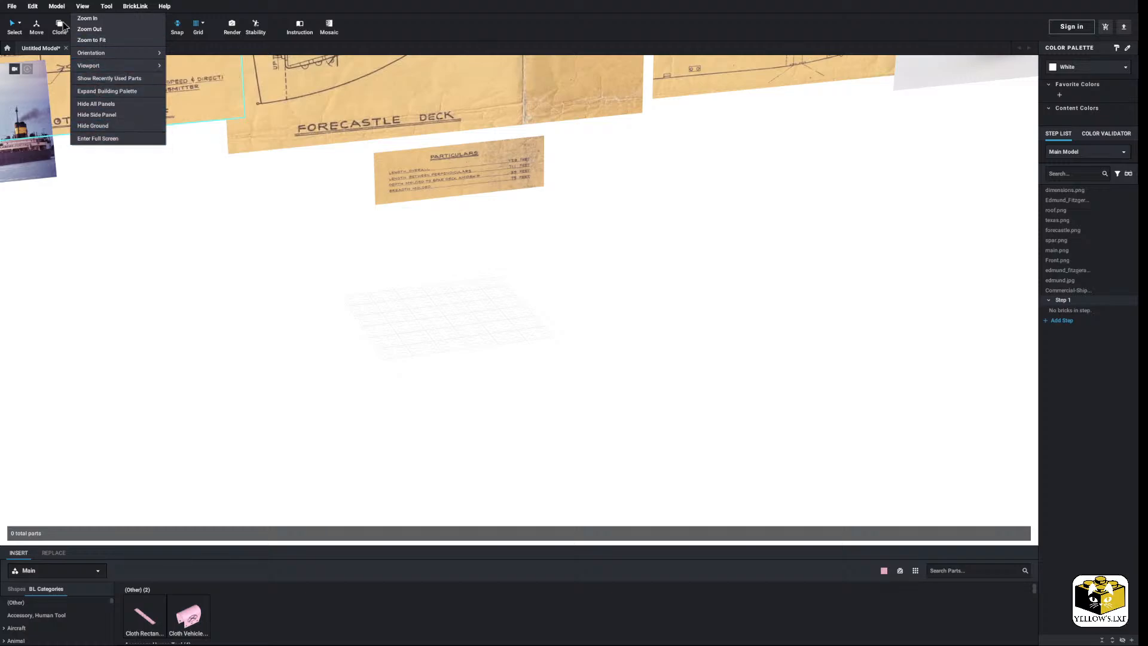
pyautogui.moveTo(56, 6)
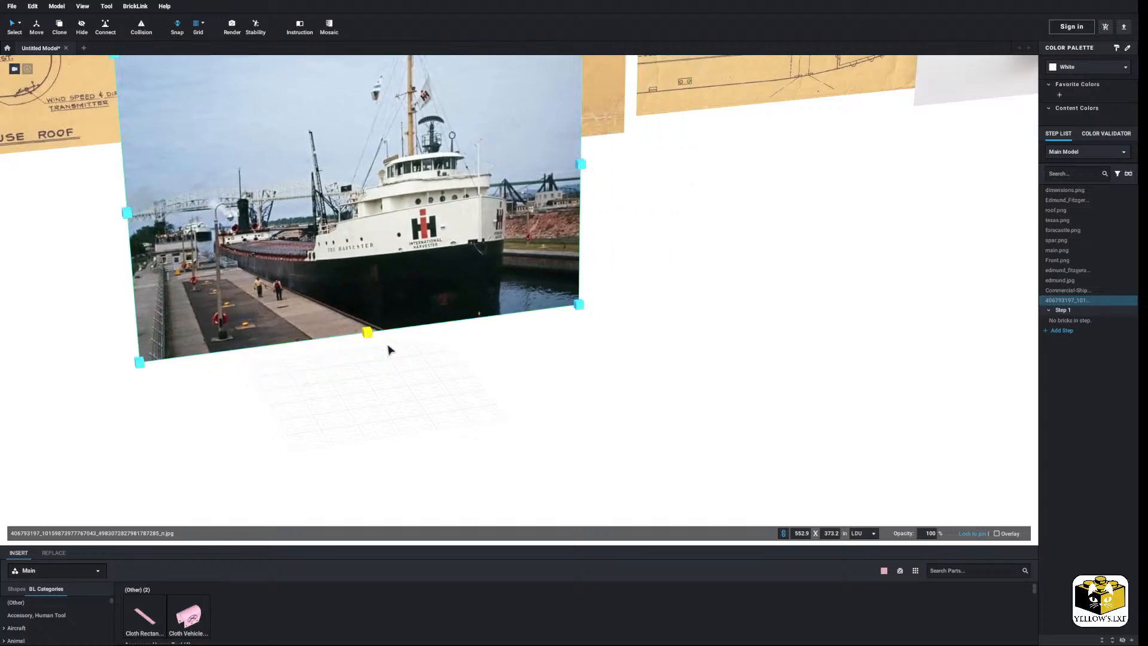
pyautogui.click(441, 402)
pyautogui.scroll(5, 454, 412)
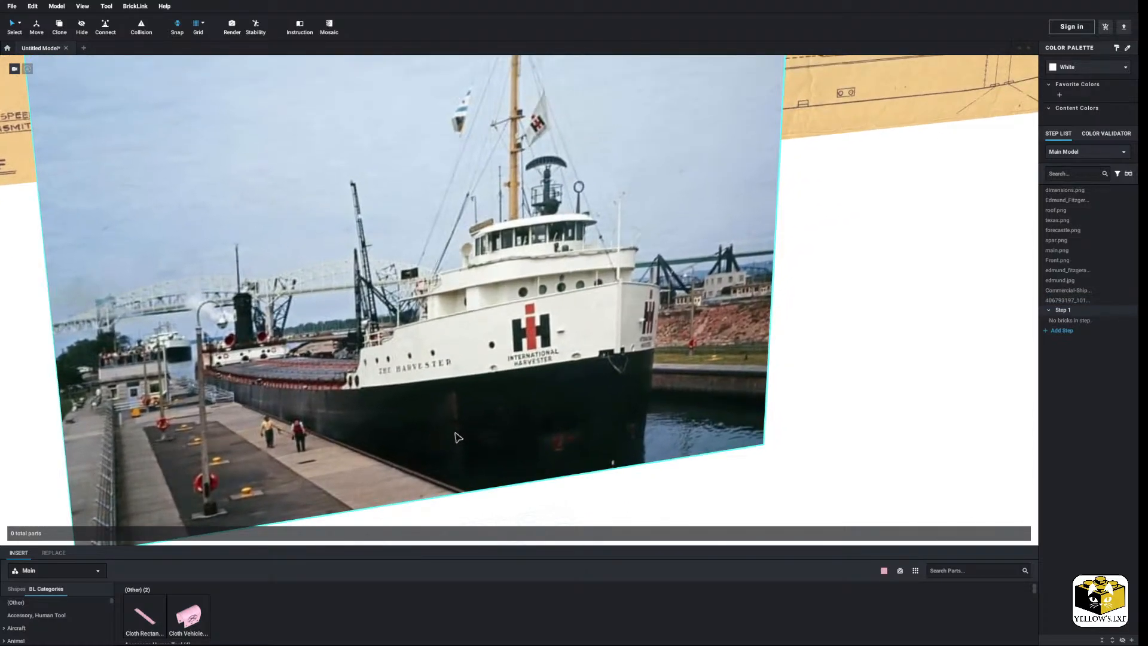
pyautogui.scroll(-3, 455, 432)
pyautogui.moveTo(455, 432); pyautogui.dragTo(580, 373, button='middle')
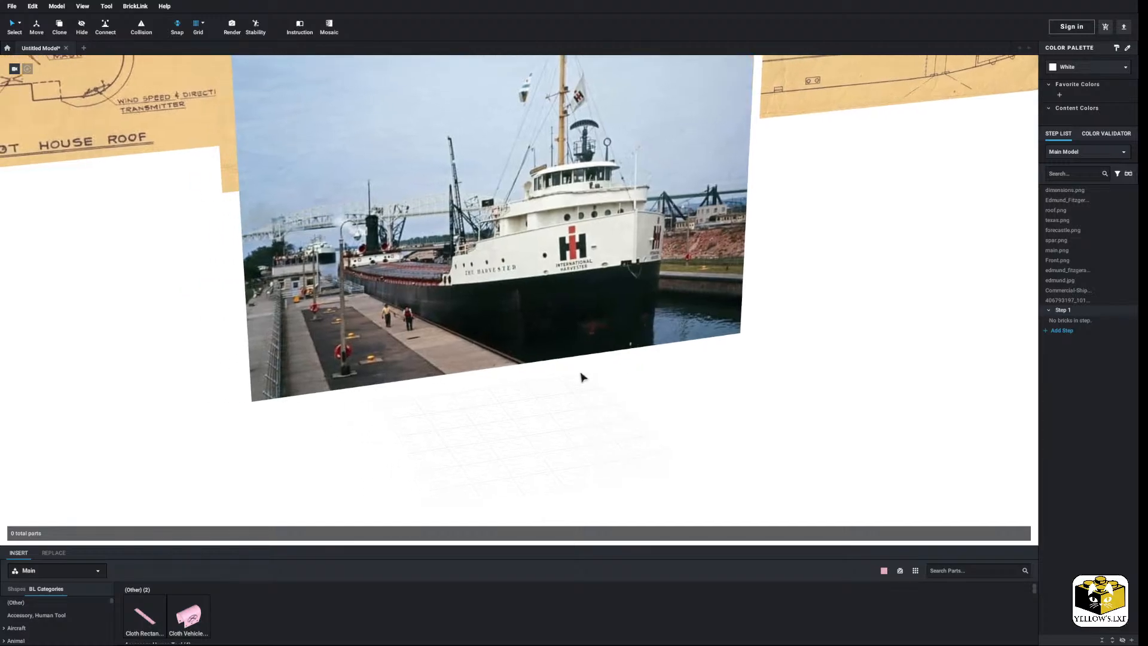
pyautogui.scroll(4, 580, 376)
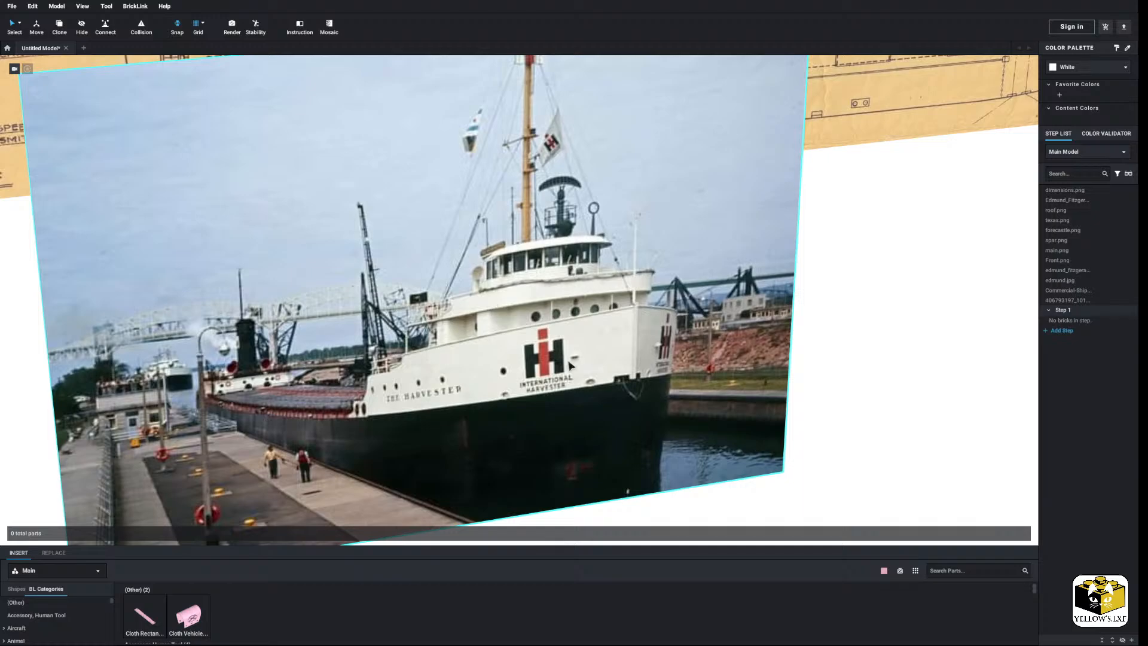
# Place the International Harvester ship photo below the spar deck plan, beside the full-length ship model photo.
pyautogui.scroll(-5, 553, 371)
pyautogui.moveTo(553, 371); pyautogui.dragTo(579, 411, button='middle')
pyautogui.moveTo(518, 460); pyautogui.dragTo(585, 470, button='middle')
pyautogui.moveTo(777, 442); pyautogui.dragTo(651, 464, button='middle')
pyautogui.moveTo(1004, 281); pyautogui.dragTo(385, 281, button='middle')
pyautogui.moveTo(8, 452); pyautogui.dragTo(200, 374, button='middle')
pyautogui.moveTo(198, 368); pyautogui.dragTo(560, 231)
pyautogui.click(526, 337)
# Compare the bow and pilothouse shapes in the International Harvester photo and the Edmund Fitzgerald model photo.
pyautogui.moveTo(404, 336)
pyautogui.mouseDown(button='middle')
pyautogui.moveTo(542, 344)
pyautogui.moveTo(543, 335)
pyautogui.moveTo(426, 385)
pyautogui.moveTo(505, 339)
pyautogui.moveTo(656, 285)
pyautogui.moveTo(405, 345)
pyautogui.mouseUp(button='middle')
pyautogui.moveTo(783, 269); pyautogui.dragTo(551, 367, button='middle')
pyautogui.scroll(2, 549, 367)
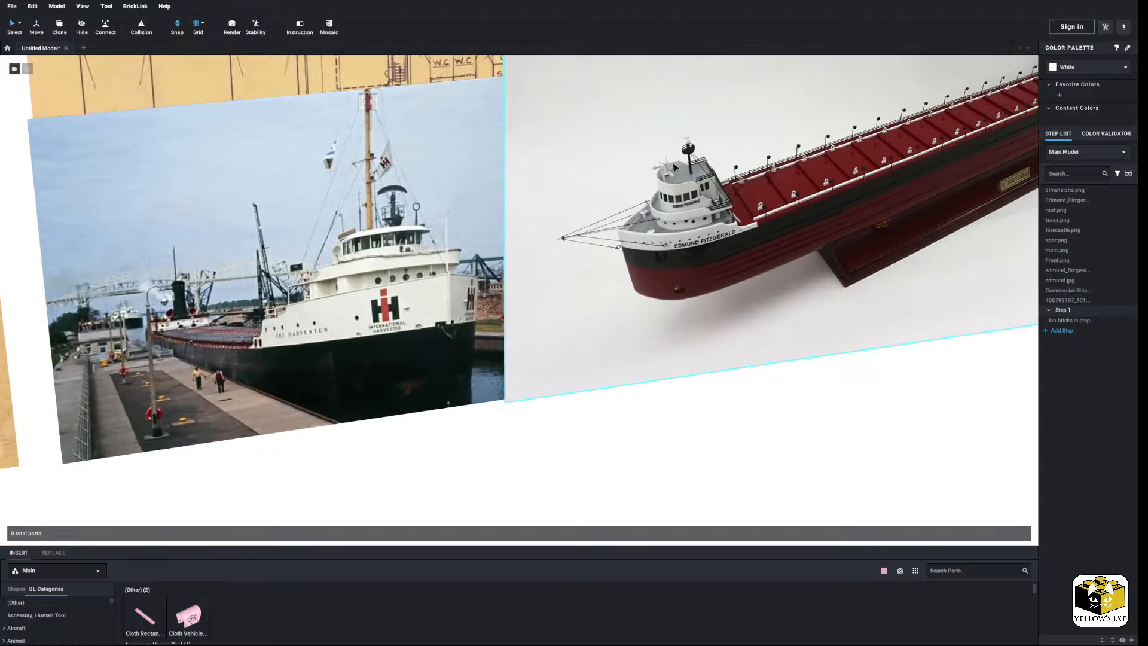
pyautogui.scroll(3, 549, 369)
pyautogui.scroll(3, 436, 340)
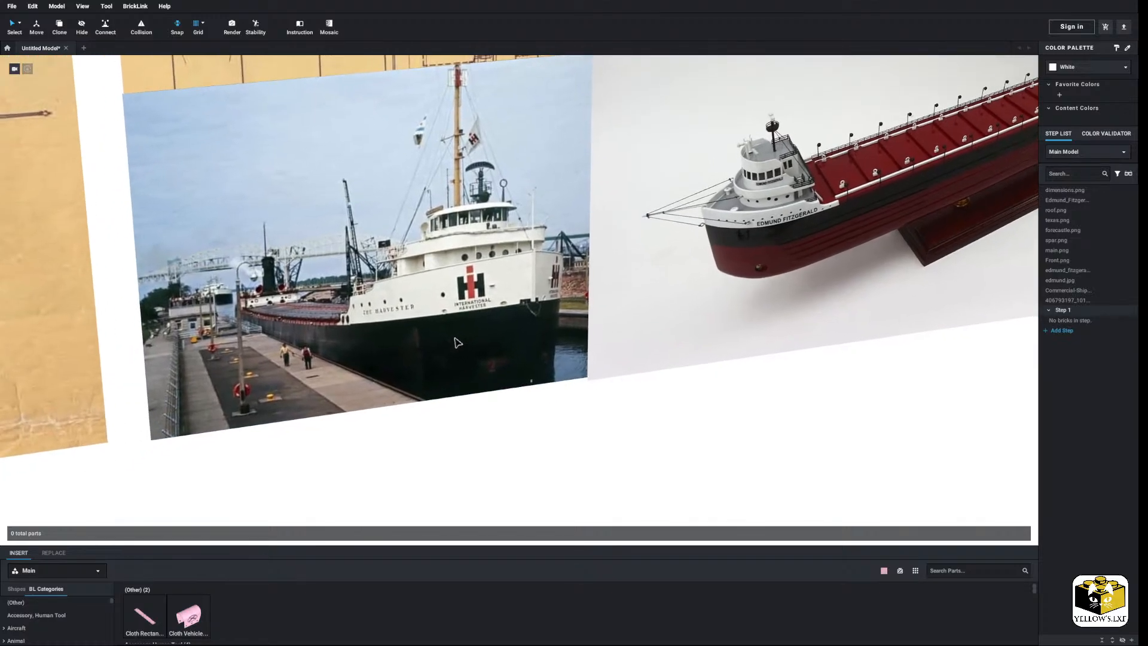
# Examine the ship dimensions listed on the particulars sheet below the forecastle deck plan.
pyautogui.moveTo(463, 331); pyautogui.dragTo(466, 323, button='middle')
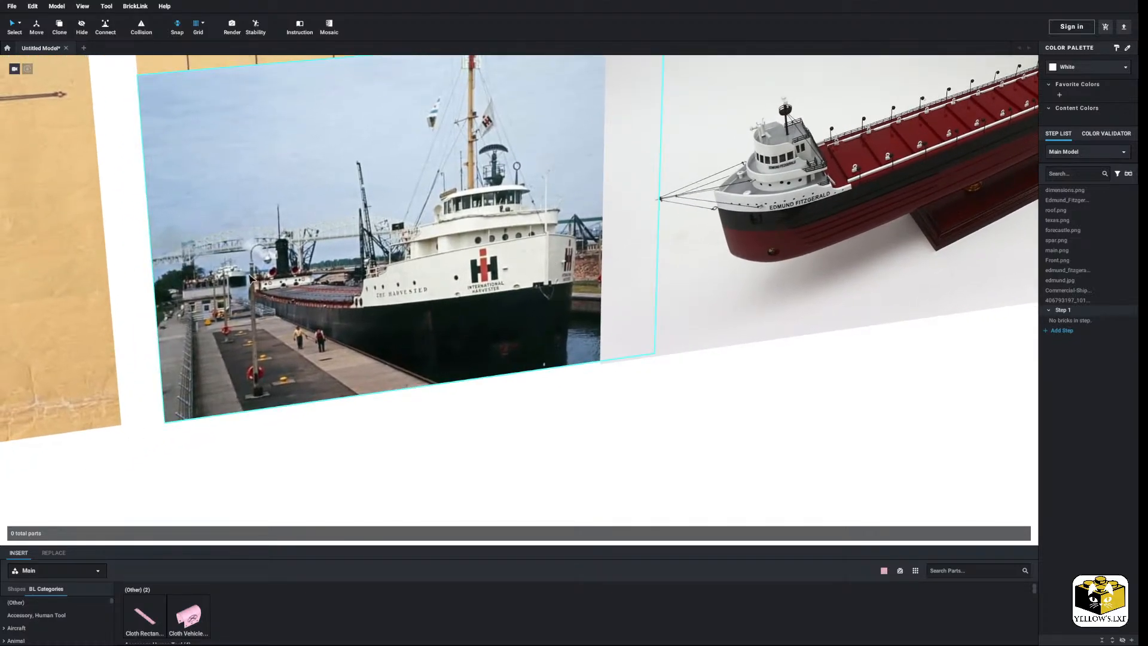
pyautogui.scroll(-8, 251, 277)
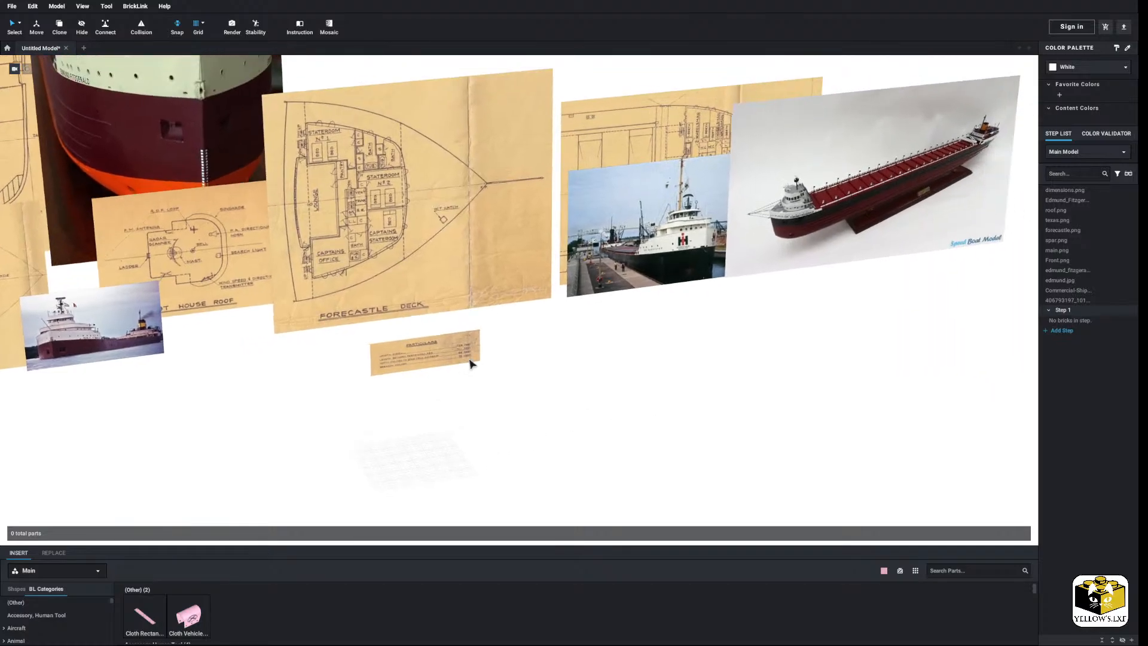
pyautogui.moveTo(470, 363); pyautogui.dragTo(487, 324, button='middle')
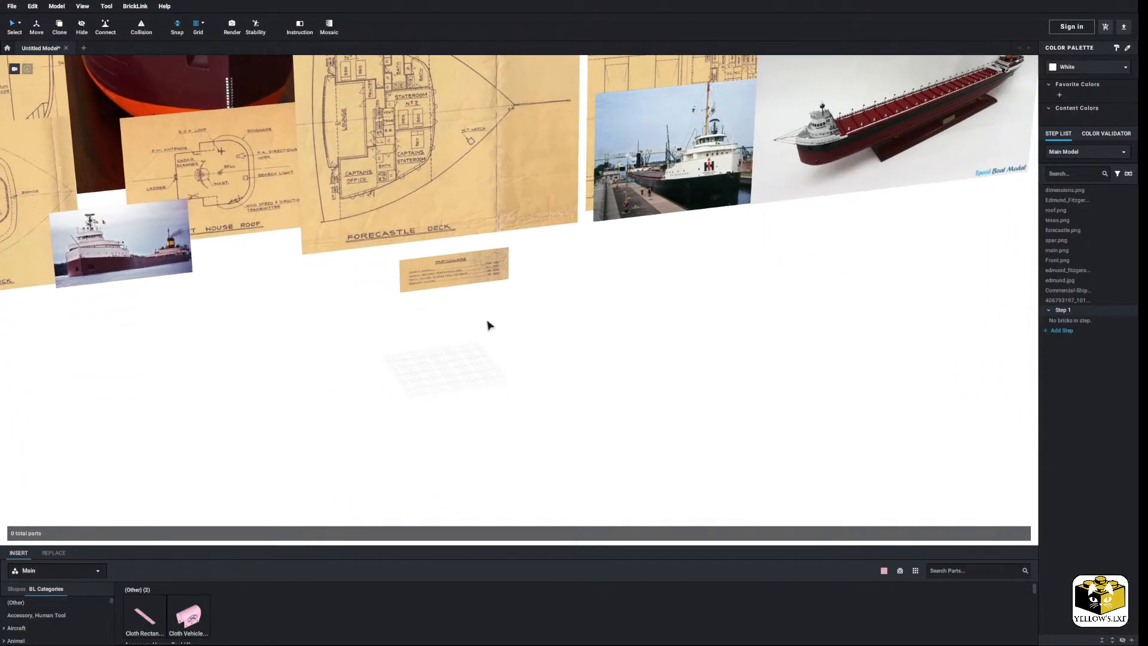
pyautogui.scroll(5, 490, 335)
pyautogui.moveTo(507, 363); pyautogui.dragTo(534, 384, button='middle')
pyautogui.scroll(3, 534, 358)
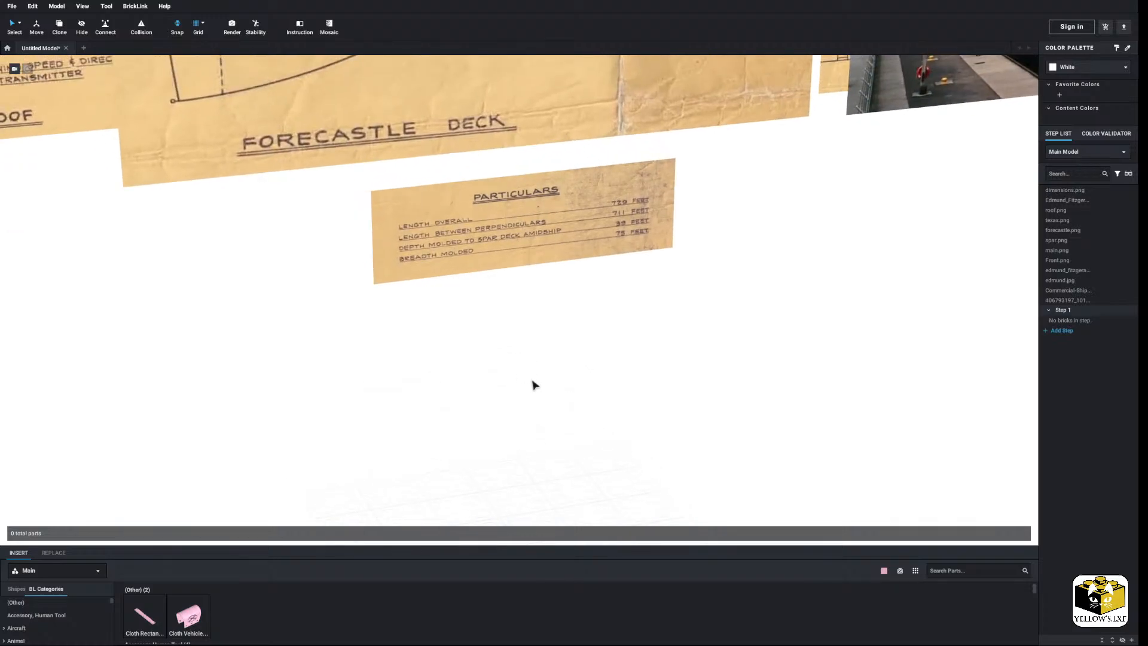
pyautogui.moveTo(538, 346); pyautogui.dragTo(554, 368, button='middle')
pyautogui.scroll(2, 546, 373)
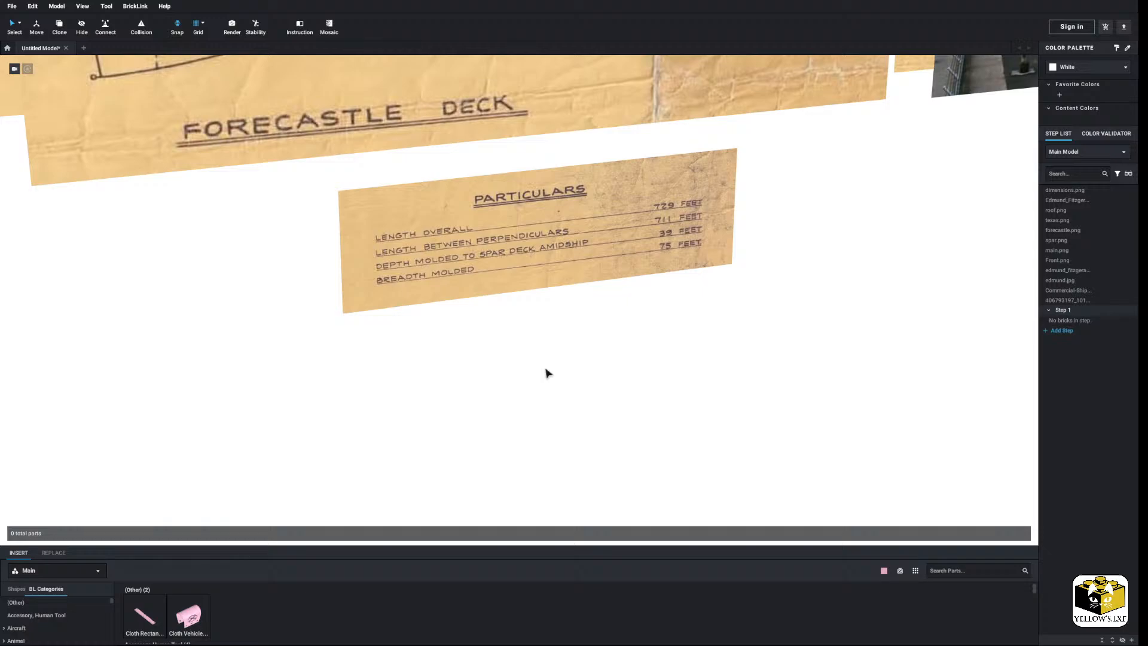
# Compare the hulls in the International Harvester and full-length Edmund Fitzgerald model photos, and review the particulars sheet again.
pyautogui.moveTo(697, 342); pyautogui.dragTo(306, 492, button='middle')
pyautogui.moveTo(601, 321)
pyautogui.mouseDown(button='middle')
pyautogui.moveTo(301, 478)
pyautogui.moveTo(298, 503)
pyautogui.mouseUp(button='middle')
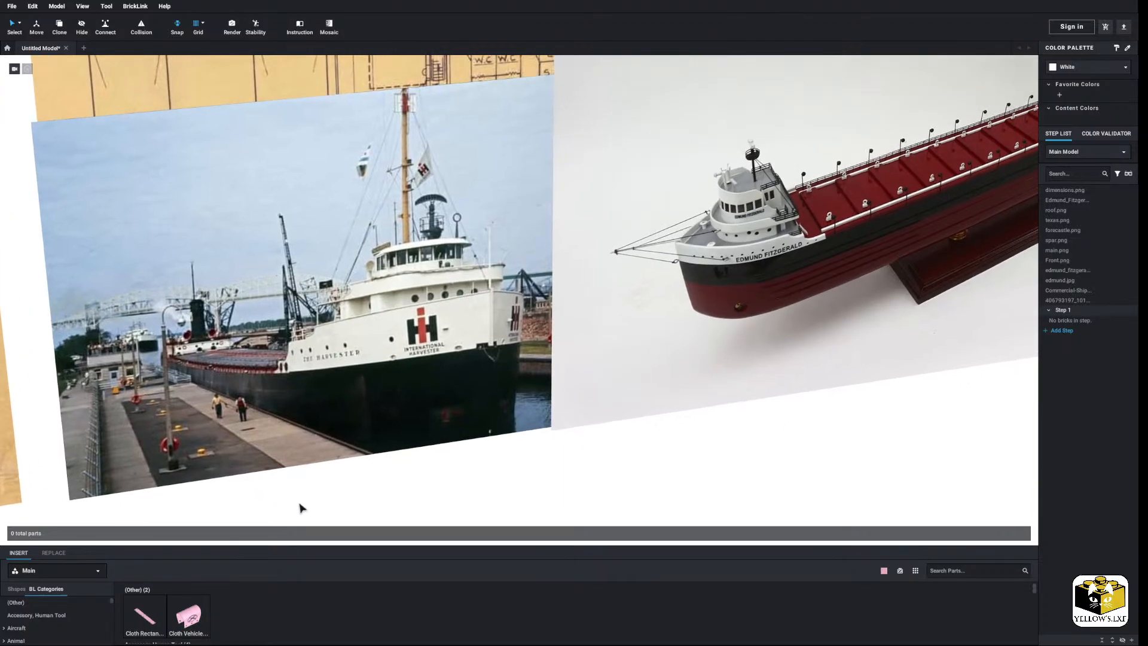
pyautogui.moveTo(556, 489); pyautogui.dragTo(494, 497, button='middle')
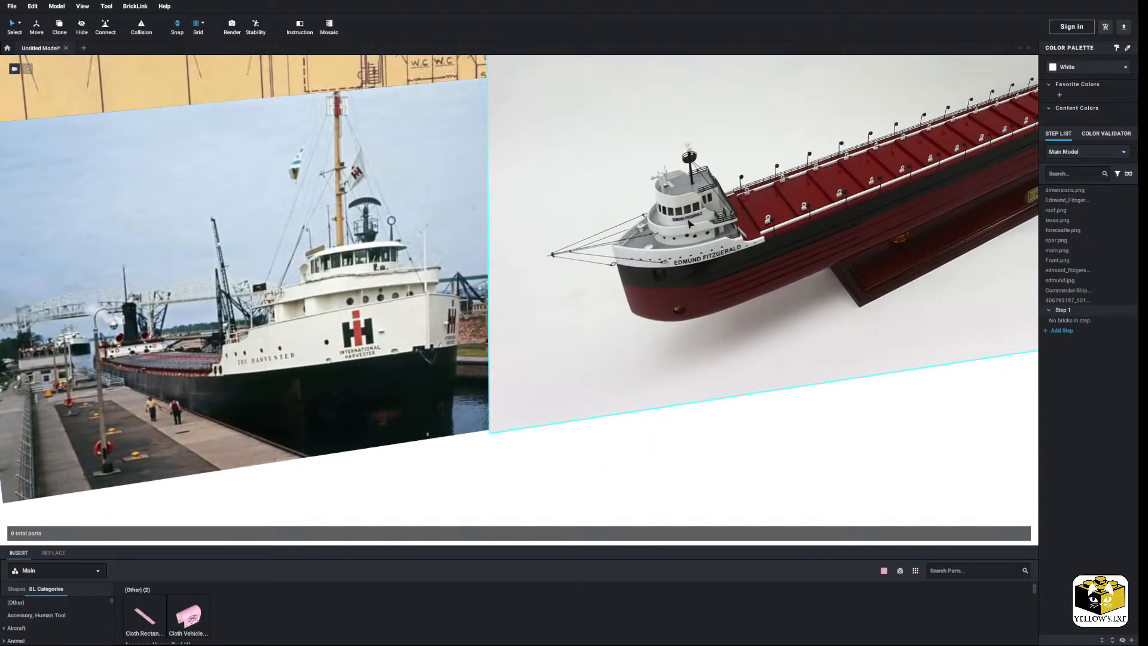
pyautogui.moveTo(768, 274); pyautogui.dragTo(520, 392, button='middle')
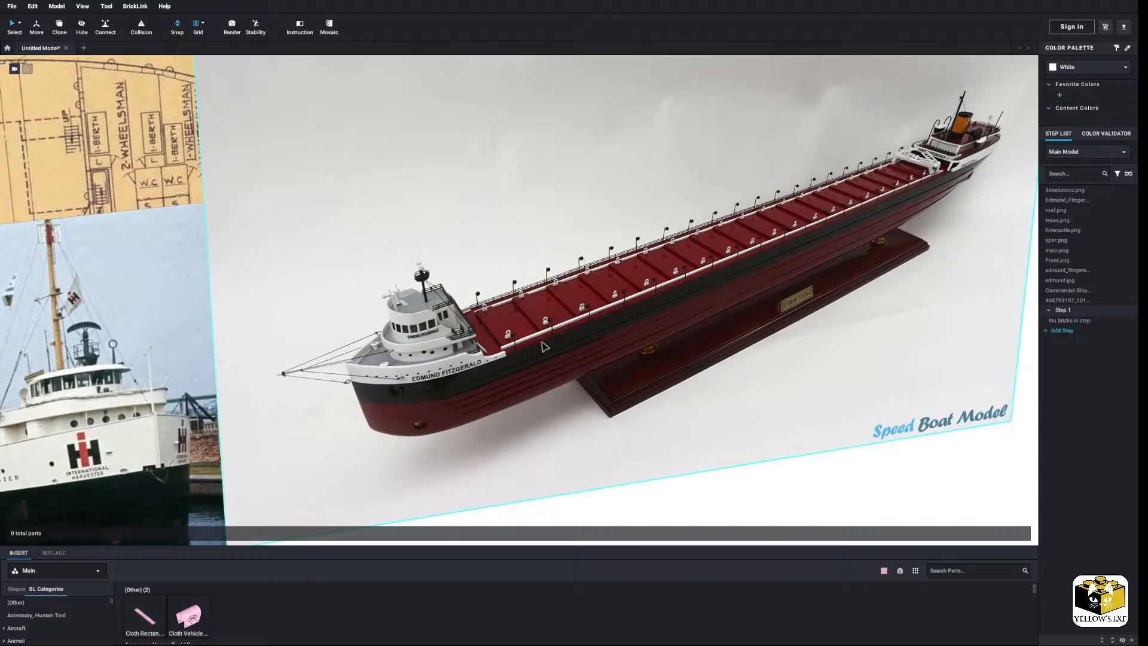
pyautogui.moveTo(521, 416); pyautogui.dragTo(898, 274, button='middle')
pyautogui.moveTo(648, 432); pyautogui.dragTo(695, 416, button='middle')
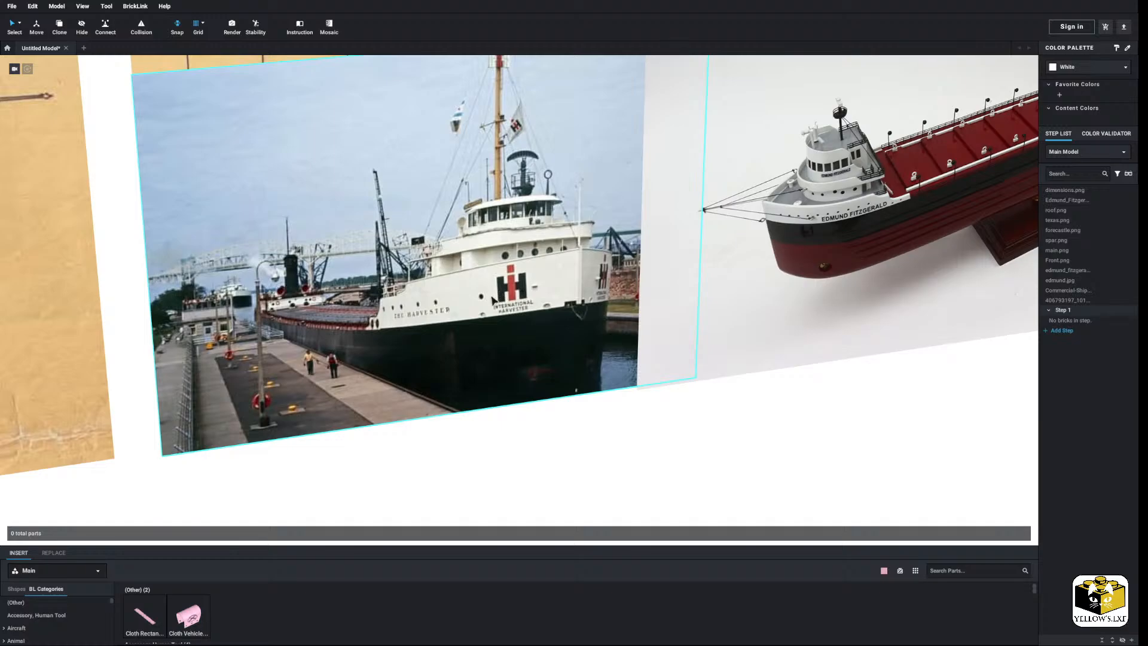
pyautogui.moveTo(491, 297); pyautogui.dragTo(388, 318, button='middle')
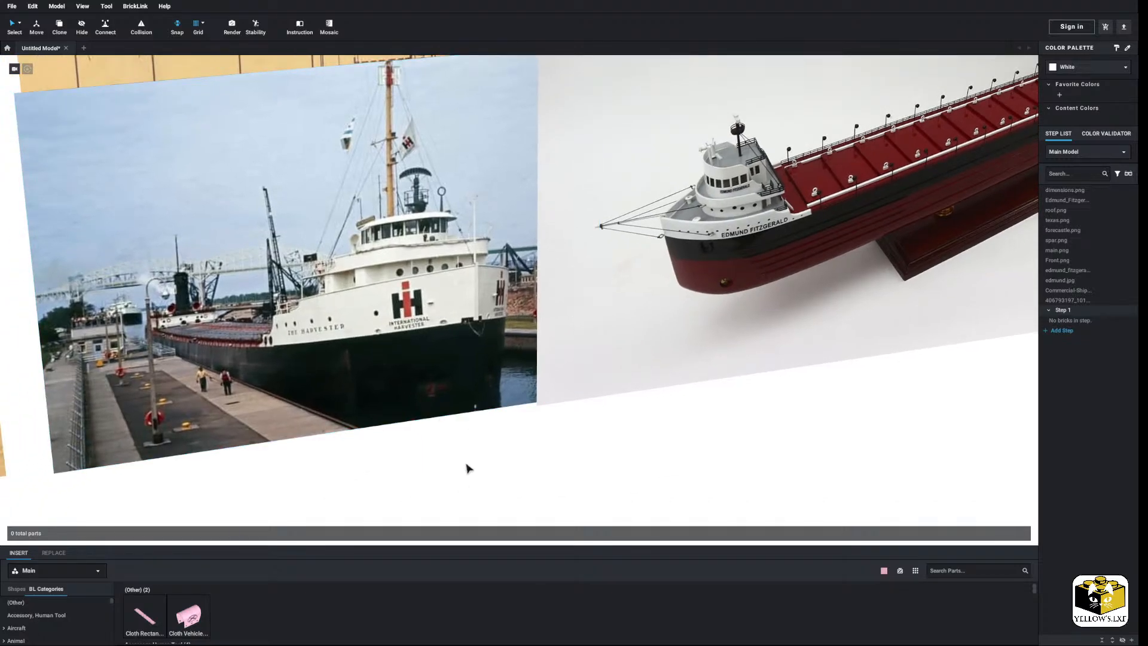
pyautogui.moveTo(405, 377); pyautogui.dragTo(264, 403, button='middle')
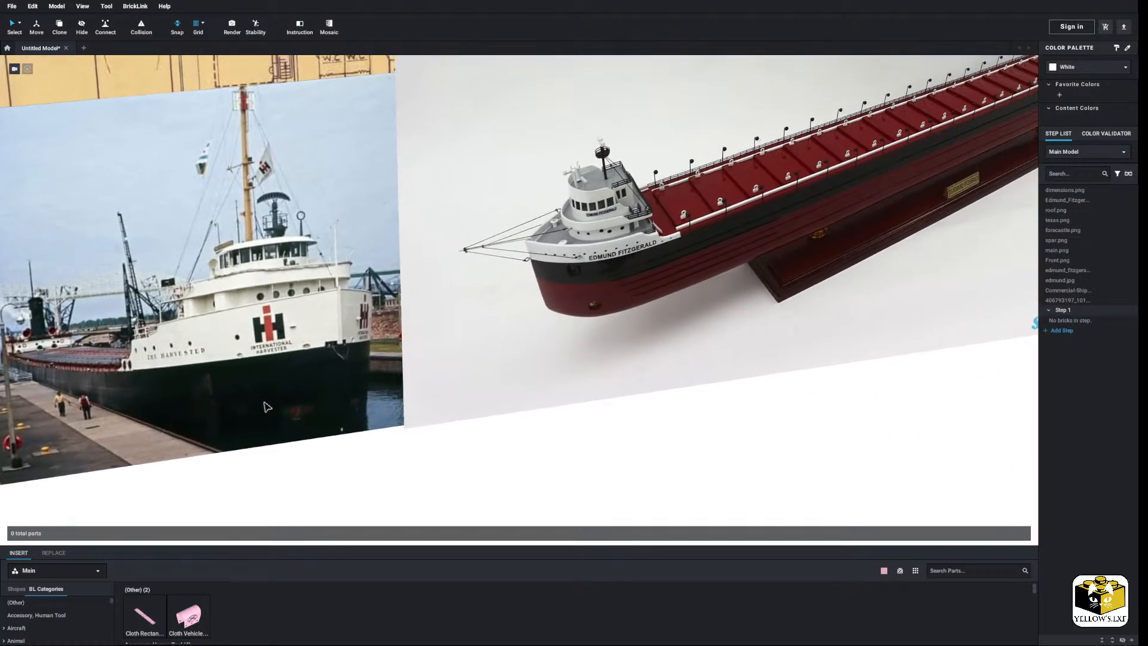
pyautogui.moveTo(255, 267); pyautogui.dragTo(239, 283, button='middle')
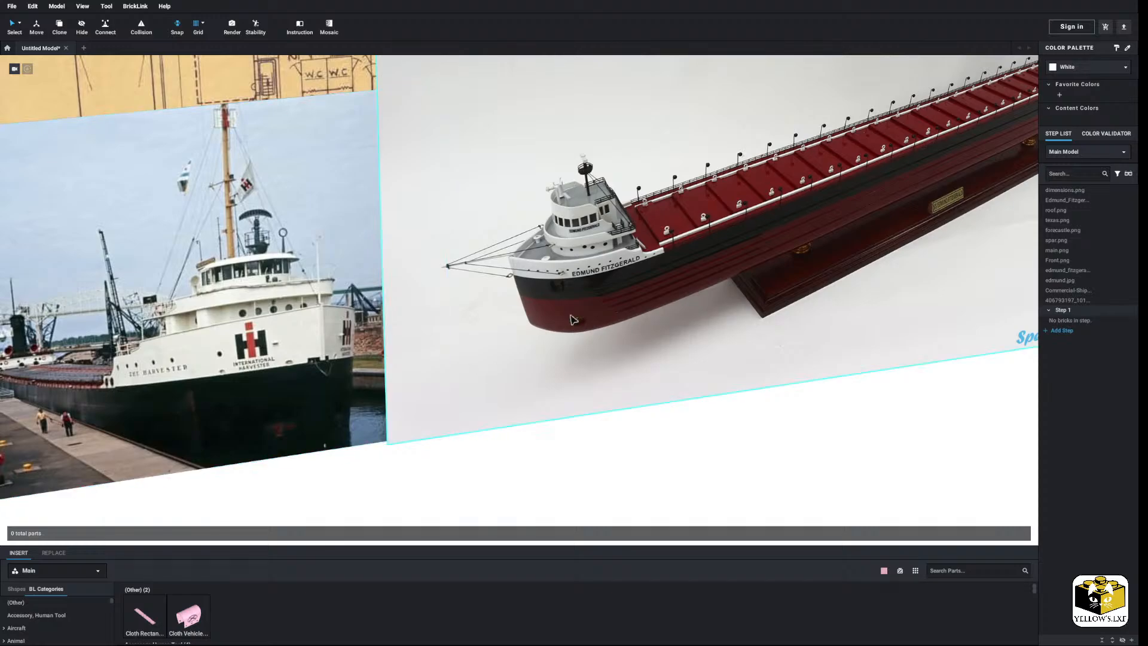
pyautogui.moveTo(538, 458); pyautogui.dragTo(596, 437, button='middle')
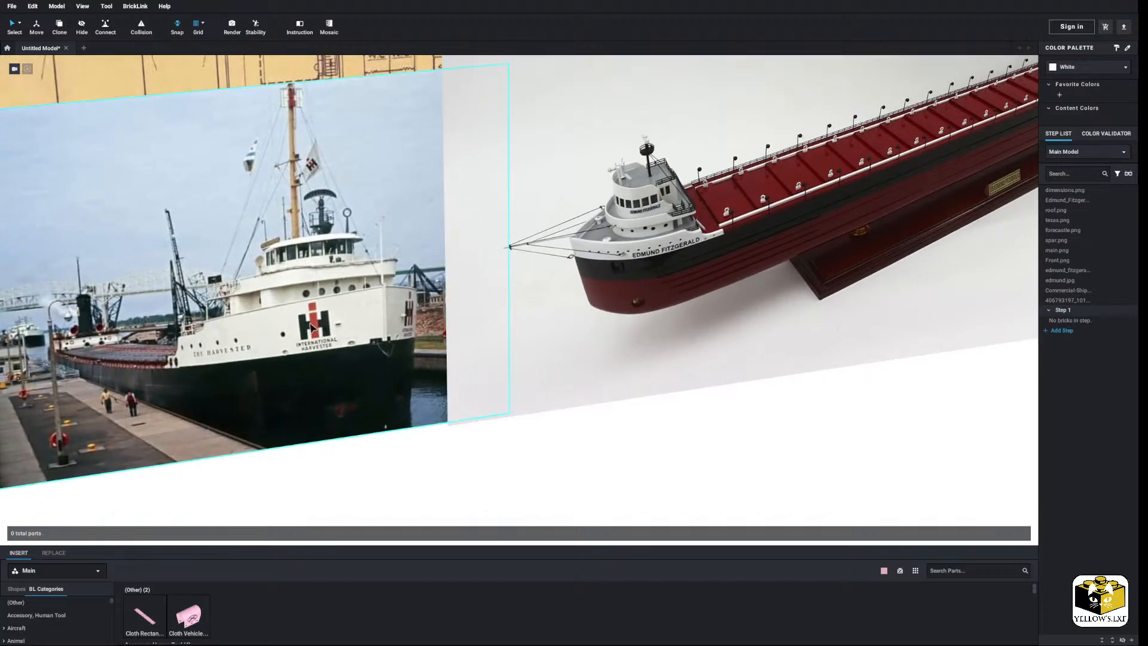
pyautogui.scroll(-2, 430, 448)
pyautogui.scroll(-2, 429, 448)
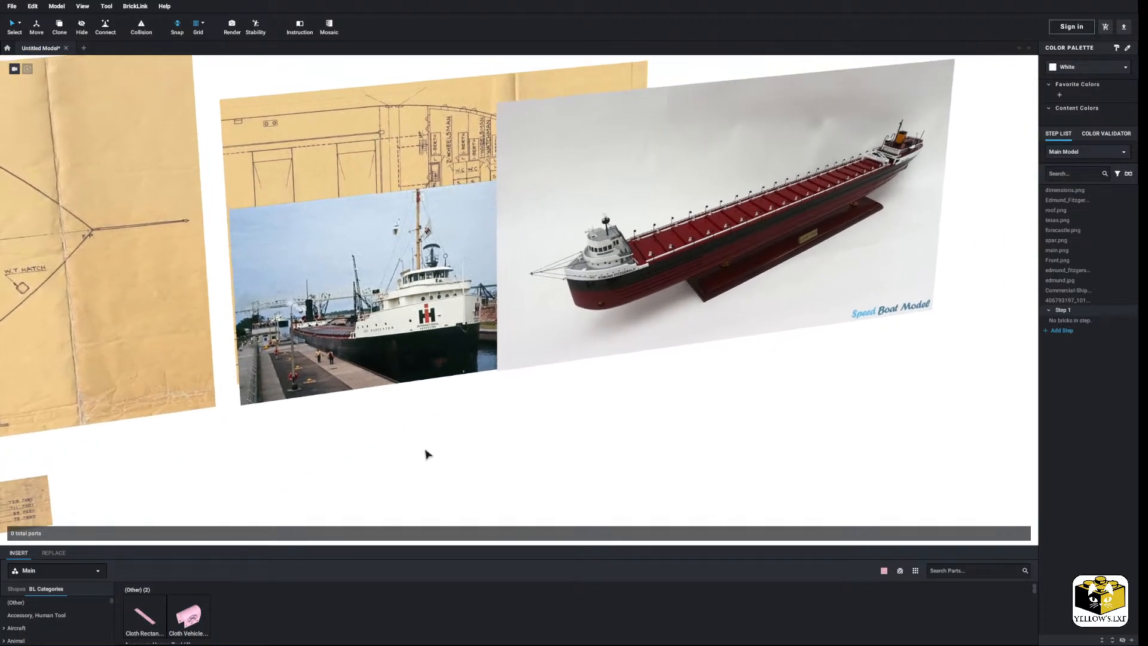
pyautogui.moveTo(428, 454); pyautogui.dragTo(629, 404, button='middle')
pyautogui.scroll(4, 630, 394)
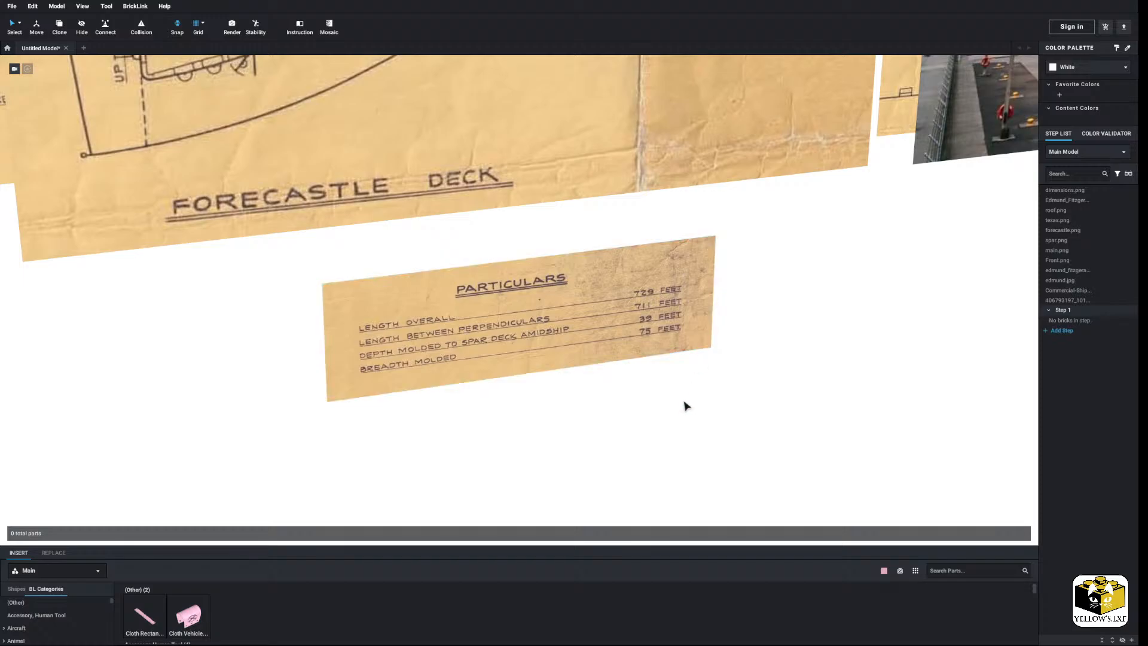
# Place a bright pink Plate 1 x 10 from the Plate category on the empty grid below the particulars sheet.
pyautogui.scroll(-3, 613, 386)
pyautogui.moveTo(610, 381); pyautogui.dragTo(581, 295, button='middle')
pyautogui.moveTo(582, 294); pyautogui.dragTo(570, 308, button='right')
pyautogui.scroll(-3, 570, 308)
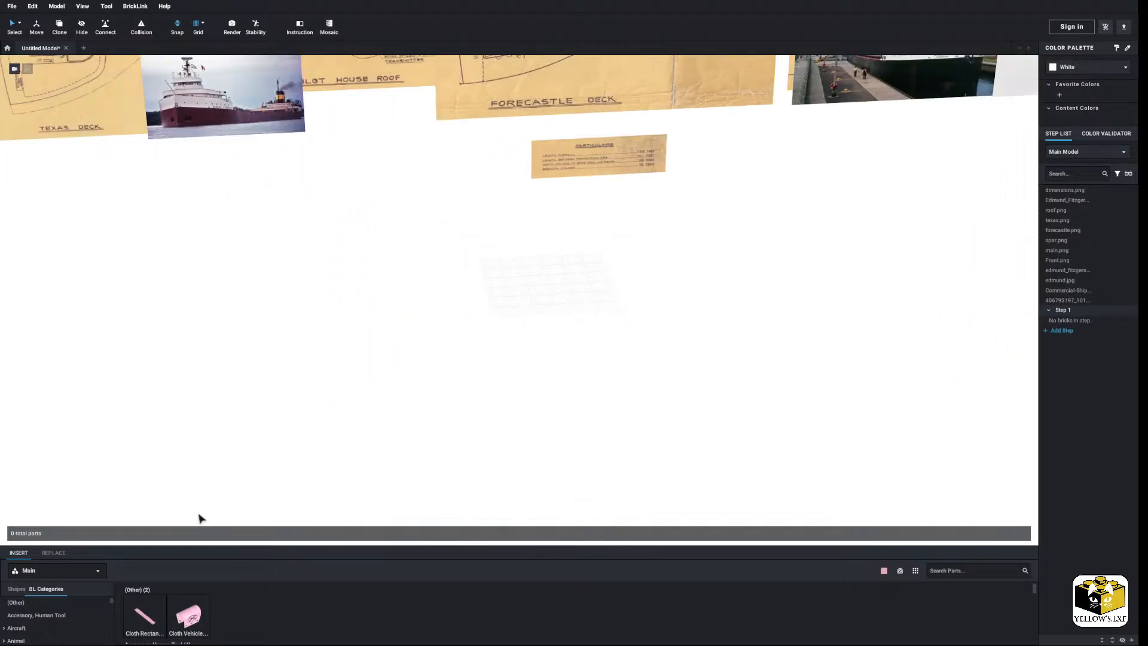
pyautogui.scroll(-1, 27, 633)
pyautogui.scroll(-10, 27, 637)
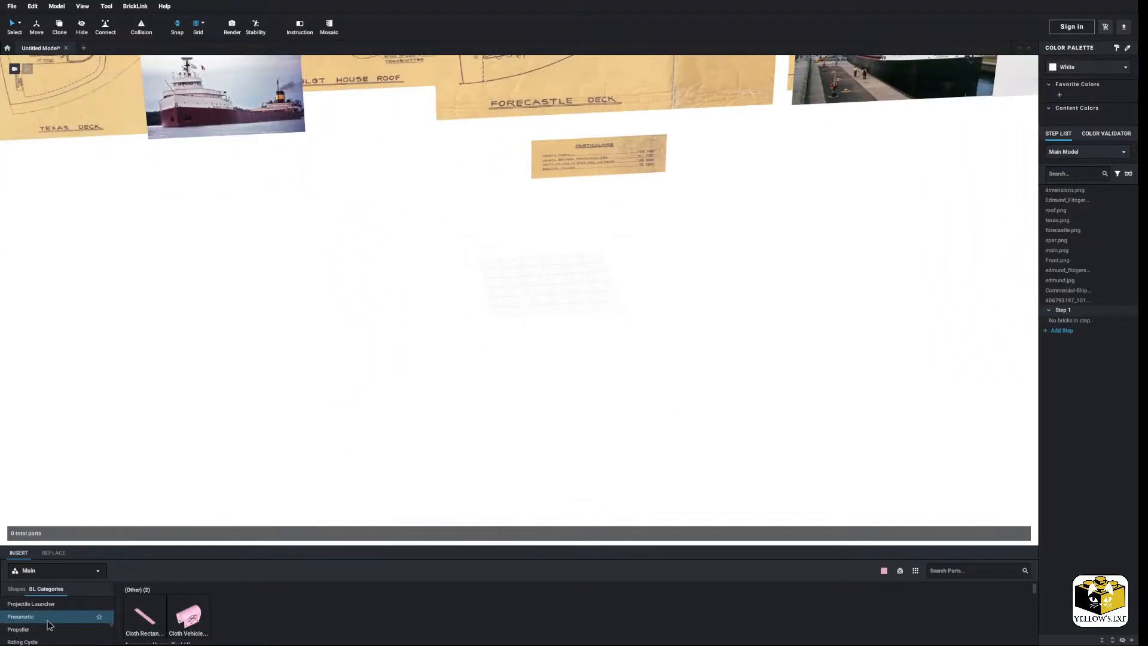
pyautogui.click(38, 621)
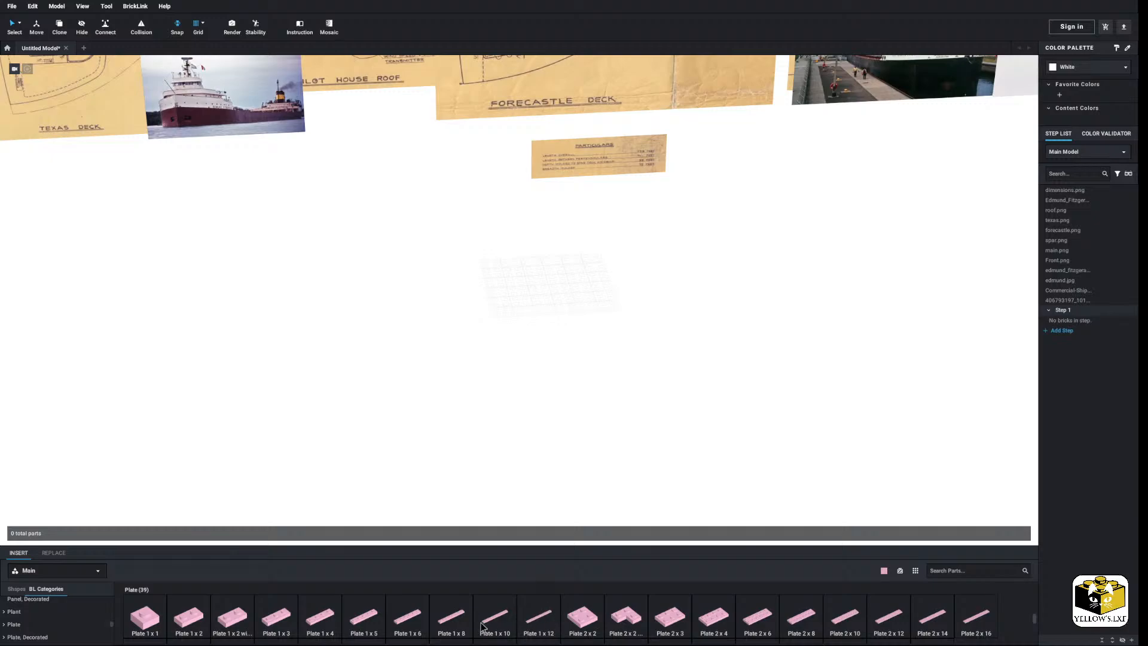
pyautogui.moveTo(483, 627); pyautogui.dragTo(335, 362)
# Copy and mirror the Plate 1 x 10 end to end until five plates form one row.
pyautogui.click(1015, 534)
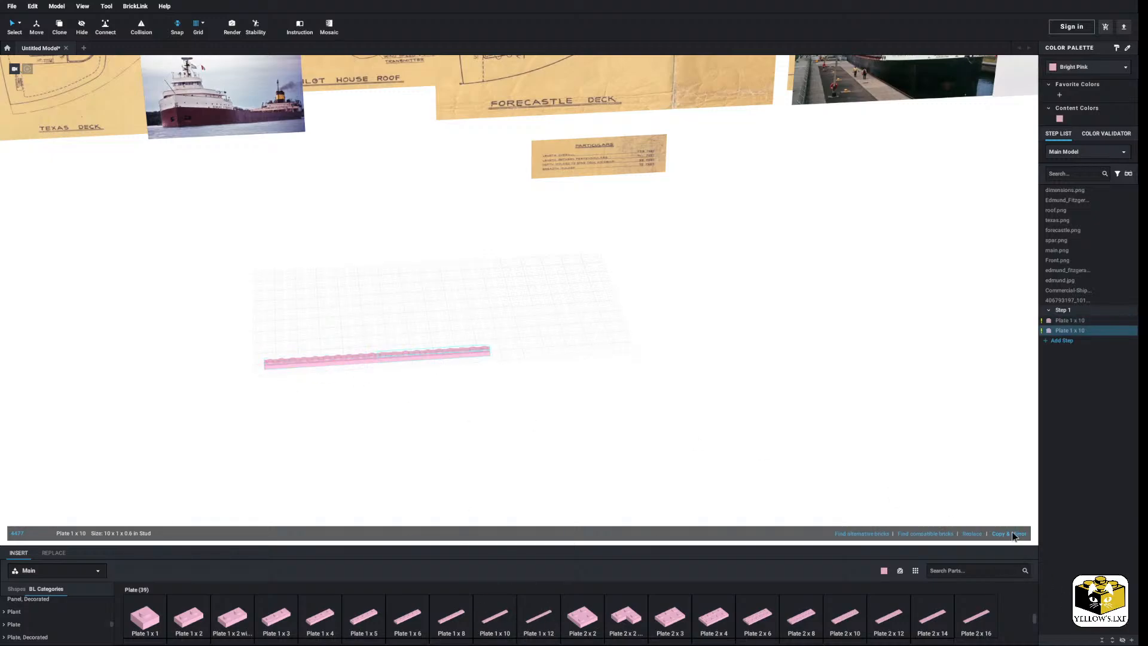
pyautogui.click(1014, 534)
pyautogui.click(1015, 534)
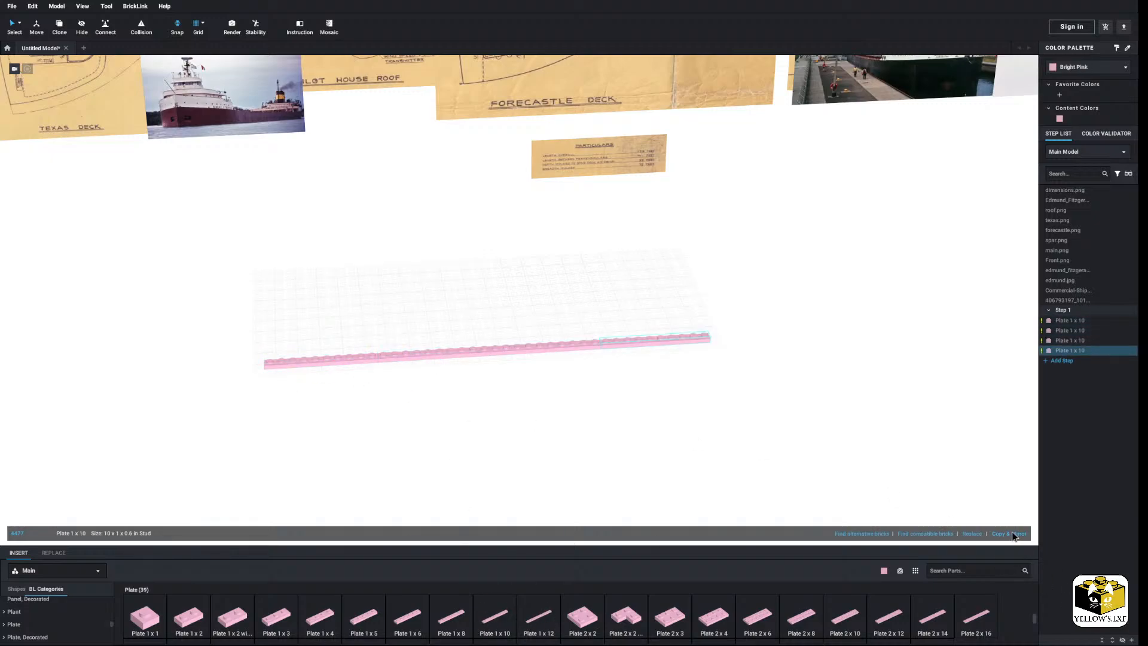
pyautogui.click(1013, 535)
# Select all five plates and copy and mirror them to double the row to 100 studs.
pyautogui.moveTo(946, 484); pyautogui.dragTo(754, 522, button='middle')
pyautogui.moveTo(687, 339); pyautogui.dragTo(122, 484)
pyautogui.click(523, 479)
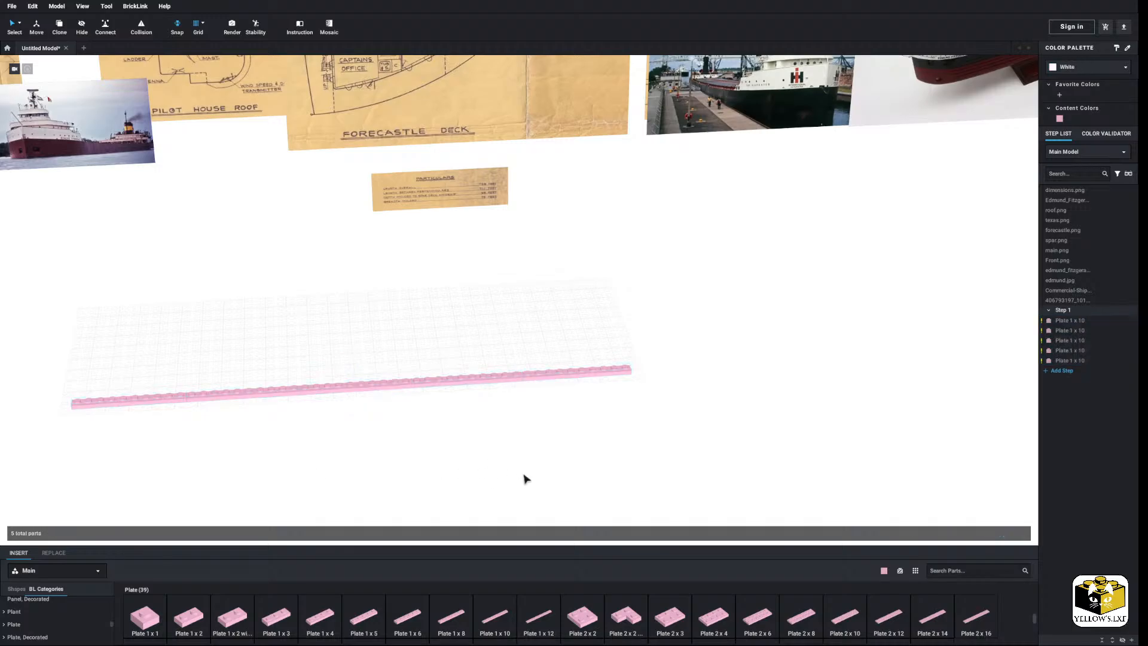
pyautogui.moveTo(658, 342); pyautogui.dragTo(84, 460)
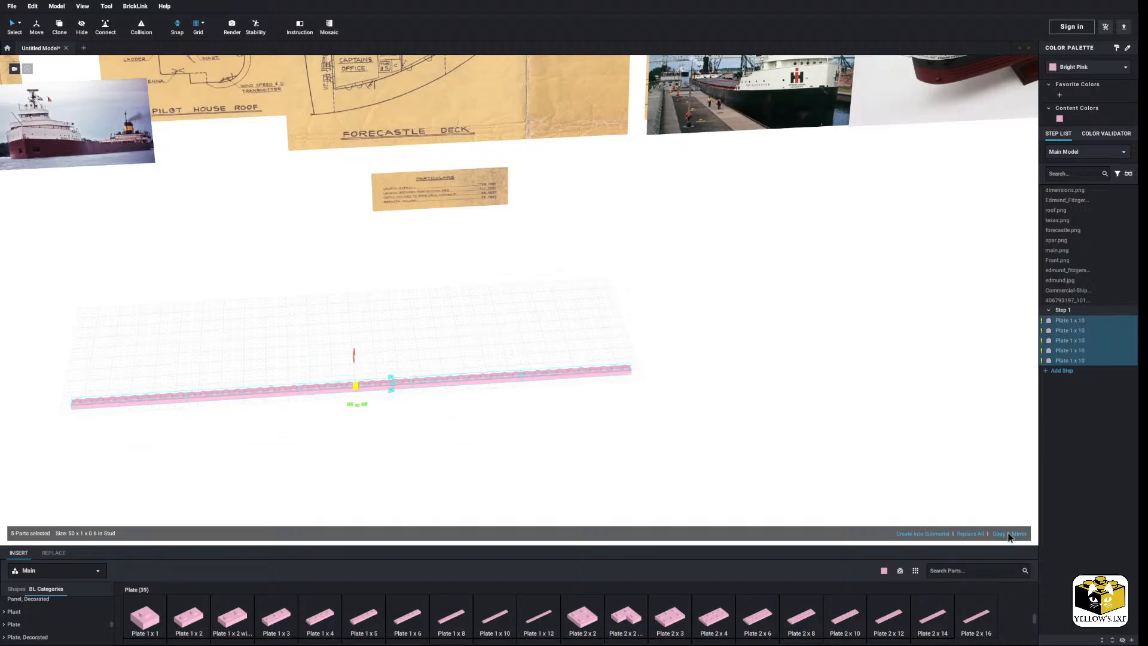
pyautogui.click(1008, 534)
# Select the ten-plate row and copy and mirror it four times end to end, making a 500-stud line.
pyautogui.scroll(-3, 751, 443)
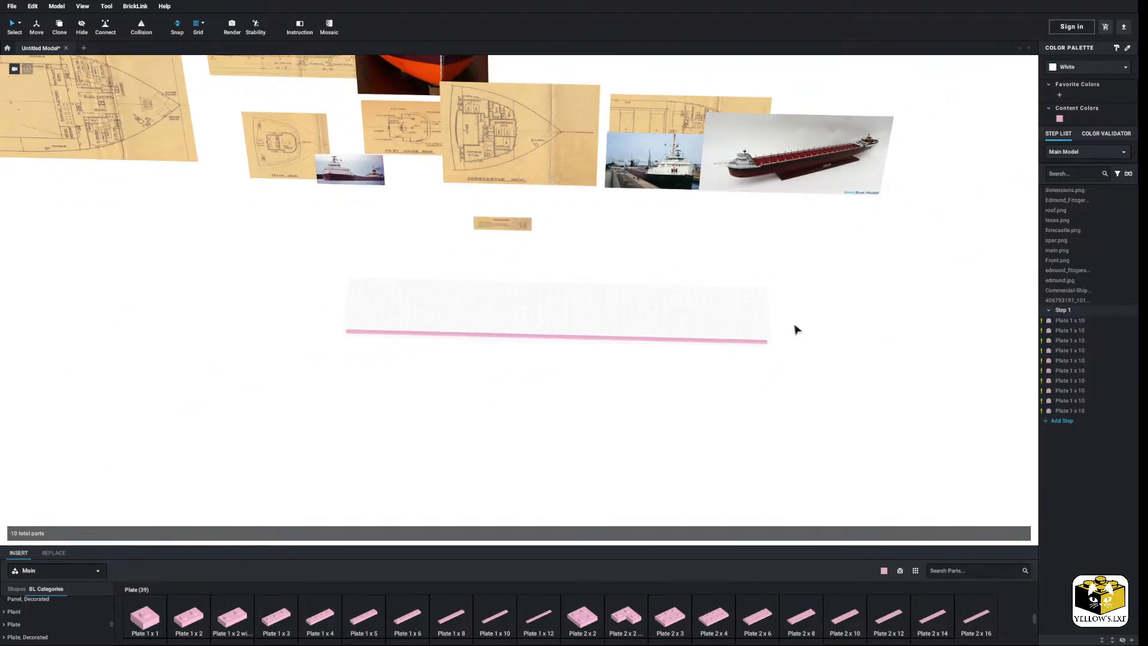
pyautogui.moveTo(817, 320); pyautogui.dragTo(272, 442)
pyautogui.moveTo(903, 467); pyautogui.dragTo(515, 460, button='middle')
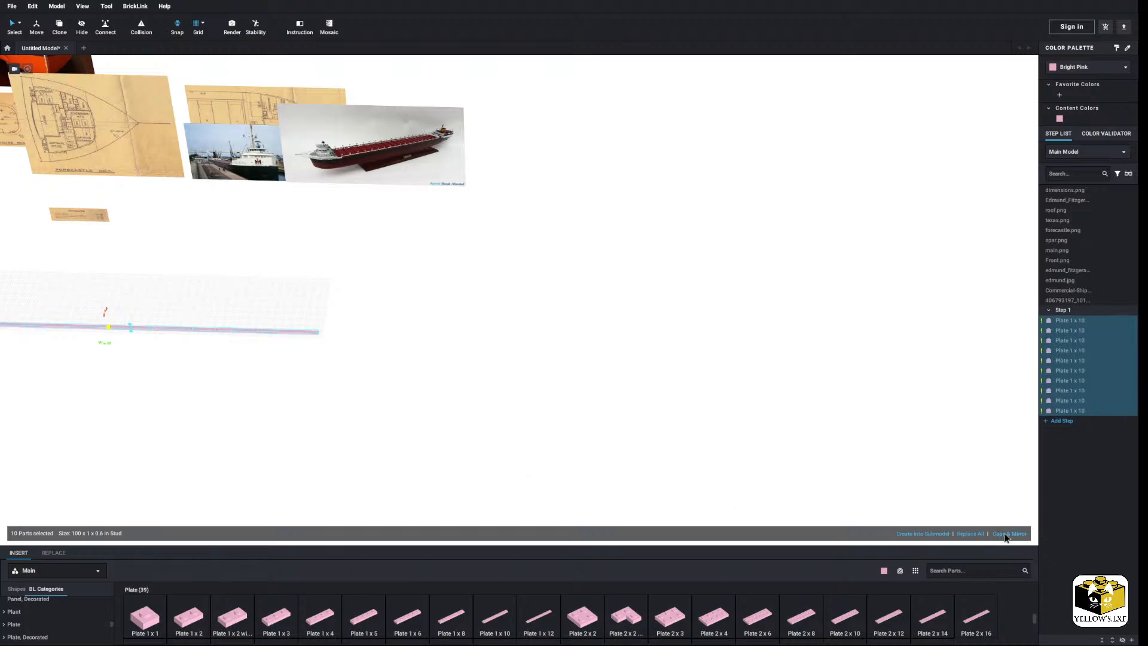
pyautogui.click(1002, 533)
pyautogui.moveTo(889, 478); pyautogui.dragTo(771, 465, button='middle')
pyautogui.click(1002, 534)
pyautogui.moveTo(994, 502); pyautogui.dragTo(851, 497, button='middle')
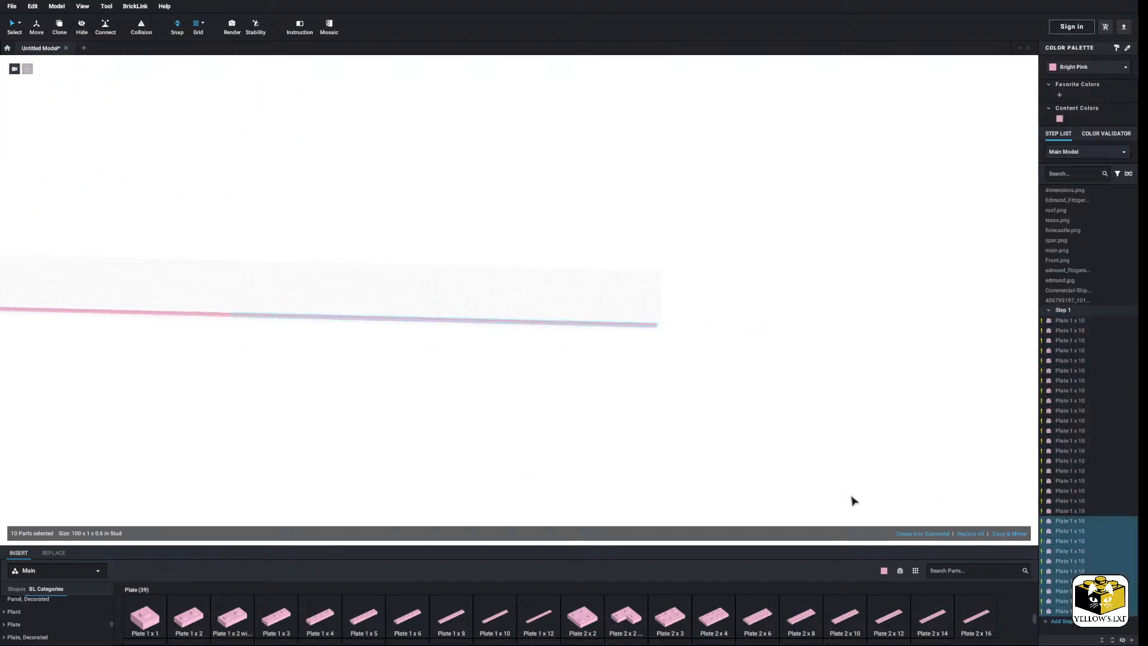
pyautogui.click(1008, 533)
pyautogui.moveTo(986, 487); pyautogui.dragTo(798, 471, button='middle')
pyautogui.click(1012, 536)
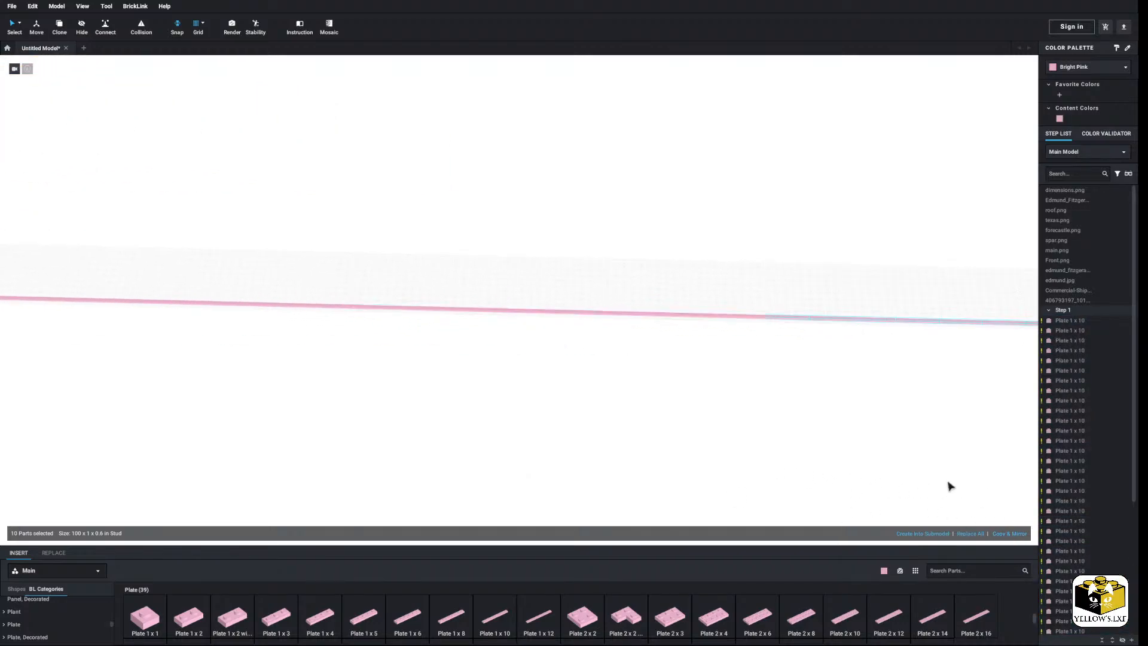
# Select the last three plates of the line and copy and mirror them twice to add 60 studs.
pyautogui.moveTo(947, 482); pyautogui.dragTo(735, 482, button='middle')
pyautogui.click(735, 482)
pyautogui.scroll(3, 747, 461)
pyautogui.moveTo(809, 288); pyautogui.dragTo(619, 412)
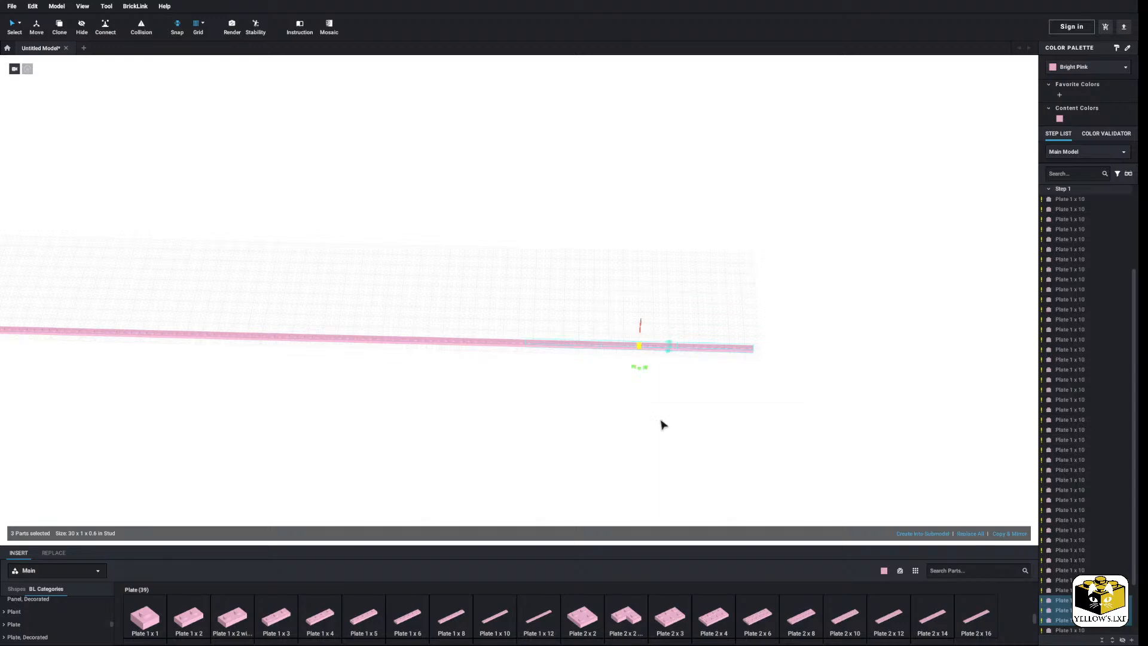
pyautogui.click(1017, 533)
pyautogui.moveTo(972, 483); pyautogui.dragTo(855, 480, button='middle')
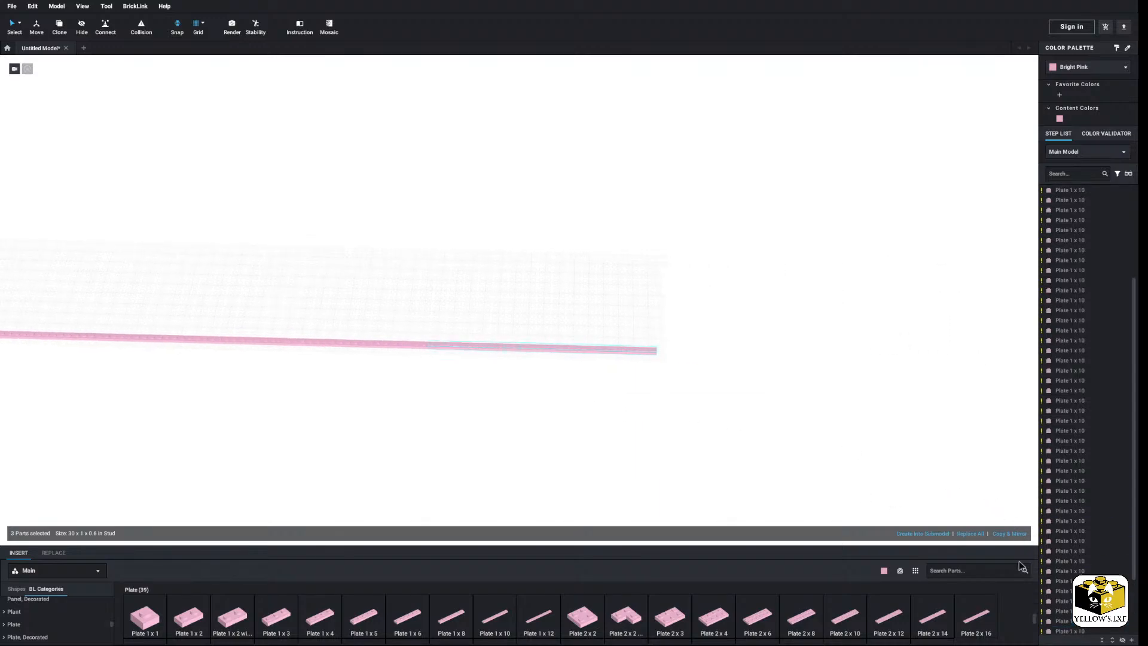
pyautogui.click(1024, 535)
pyautogui.moveTo(921, 467); pyautogui.dragTo(735, 453, button='middle')
# Complete the end of the line with one more copied Plate 1 x 10 and a Plate 1 x 8.
pyautogui.click(849, 455)
pyautogui.click(695, 326)
pyautogui.click(1014, 533)
pyautogui.click(871, 467)
pyautogui.scroll(4, 736, 457)
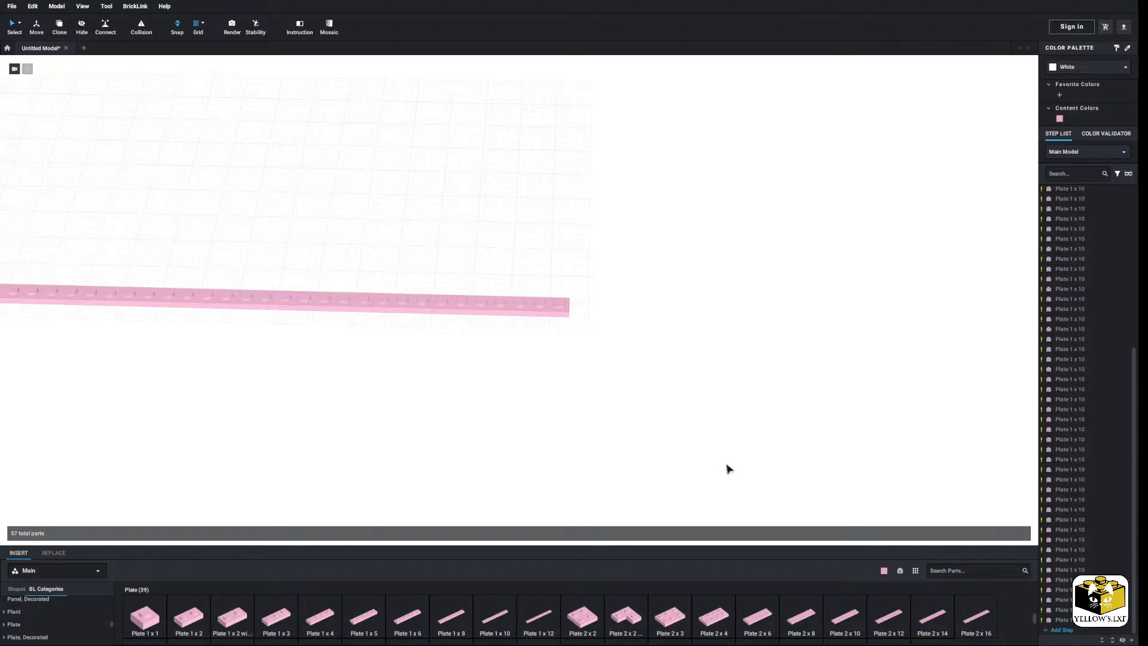
pyautogui.click(452, 604)
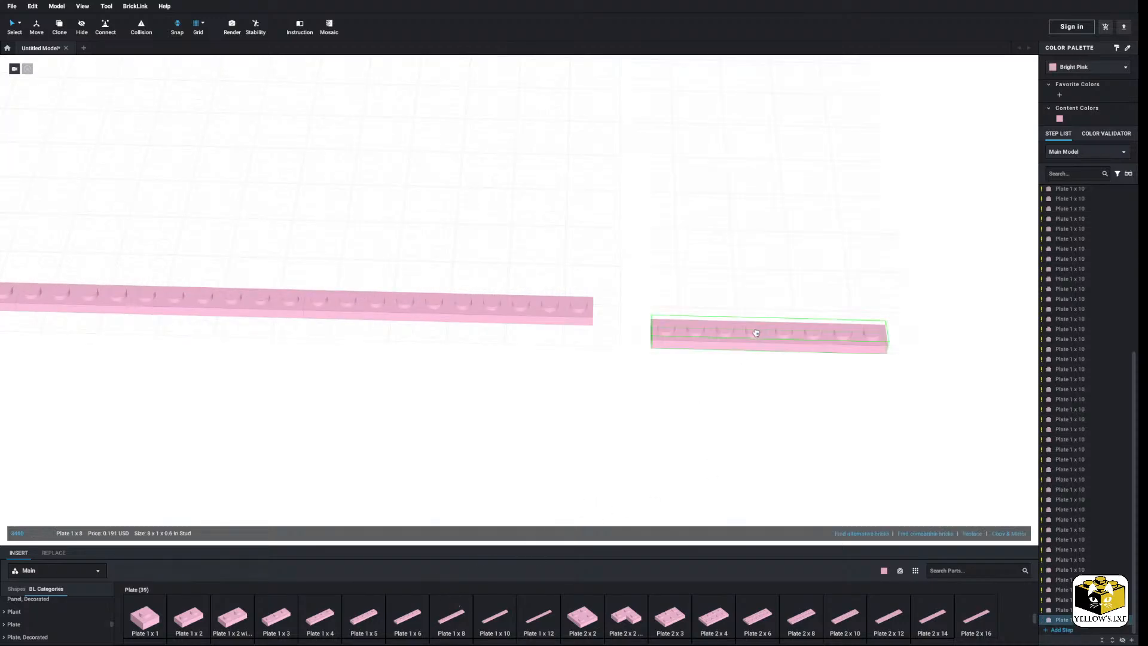
pyautogui.click(712, 311)
# Select the plates along the line to check its overall length in studs against the reference images.
pyautogui.scroll(-3, 517, 319)
pyautogui.scroll(-4, 502, 325)
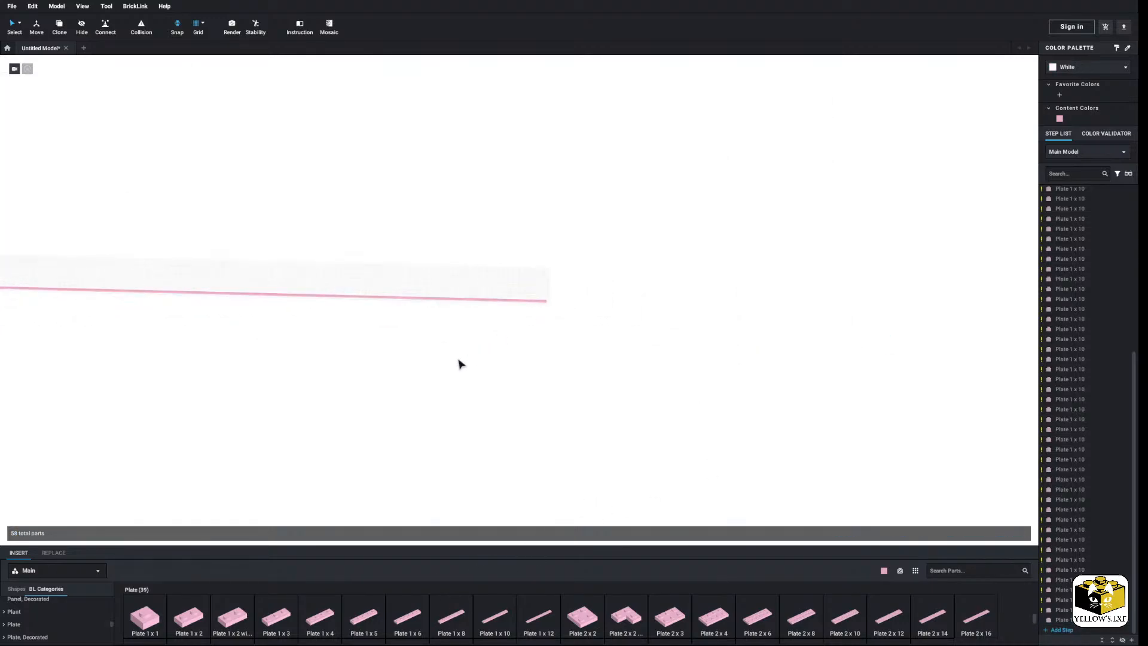
pyautogui.moveTo(430, 372); pyautogui.dragTo(668, 411, button='middle')
pyautogui.scroll(-5, 657, 416)
pyautogui.moveTo(589, 416); pyautogui.dragTo(587, 424, button='right')
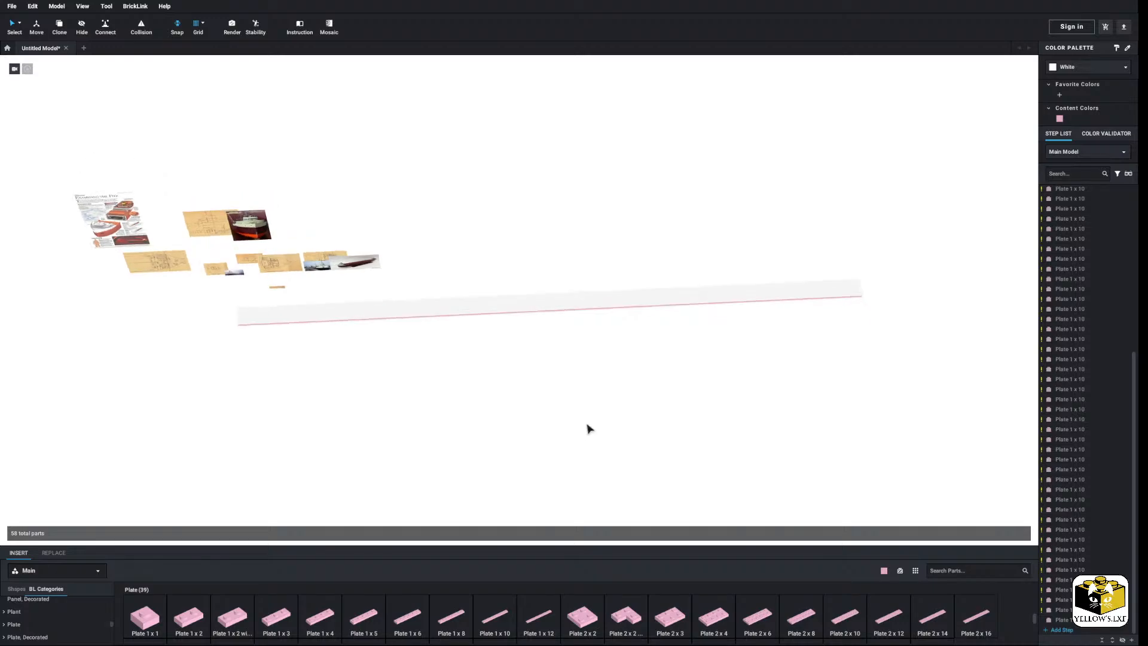
pyautogui.moveTo(190, 359); pyautogui.dragTo(901, 299)
pyautogui.moveTo(686, 413); pyautogui.dragTo(679, 418, button='right')
pyautogui.moveTo(190, 363); pyautogui.dragTo(902, 297)
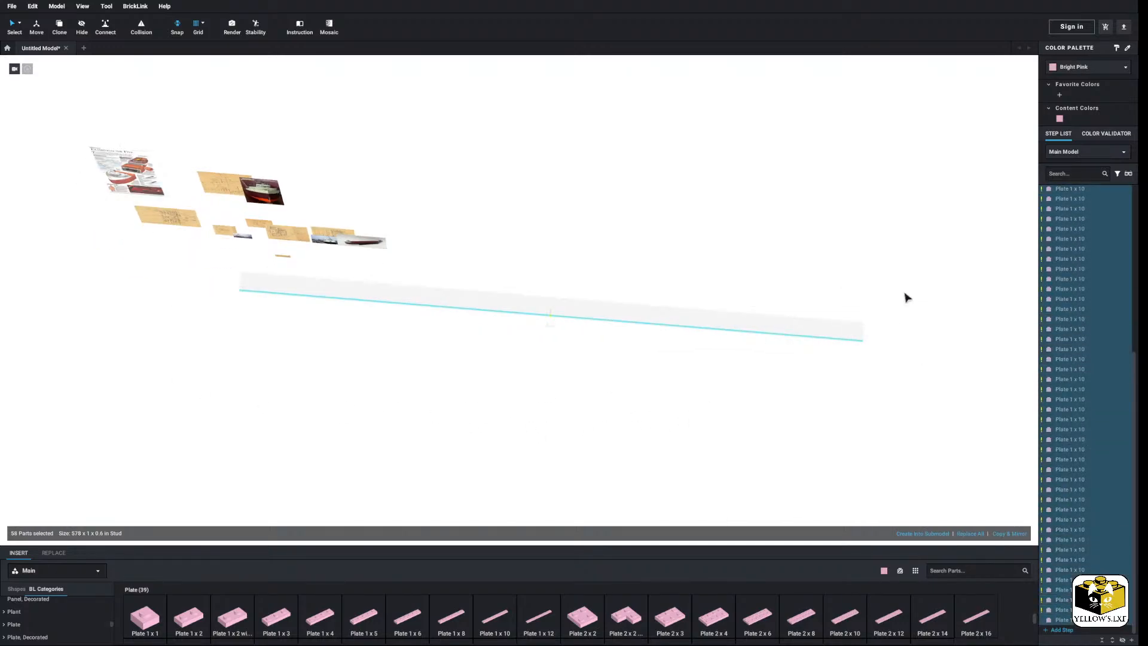
pyautogui.click(594, 324)
pyautogui.moveTo(630, 404); pyautogui.dragTo(620, 416, button='right')
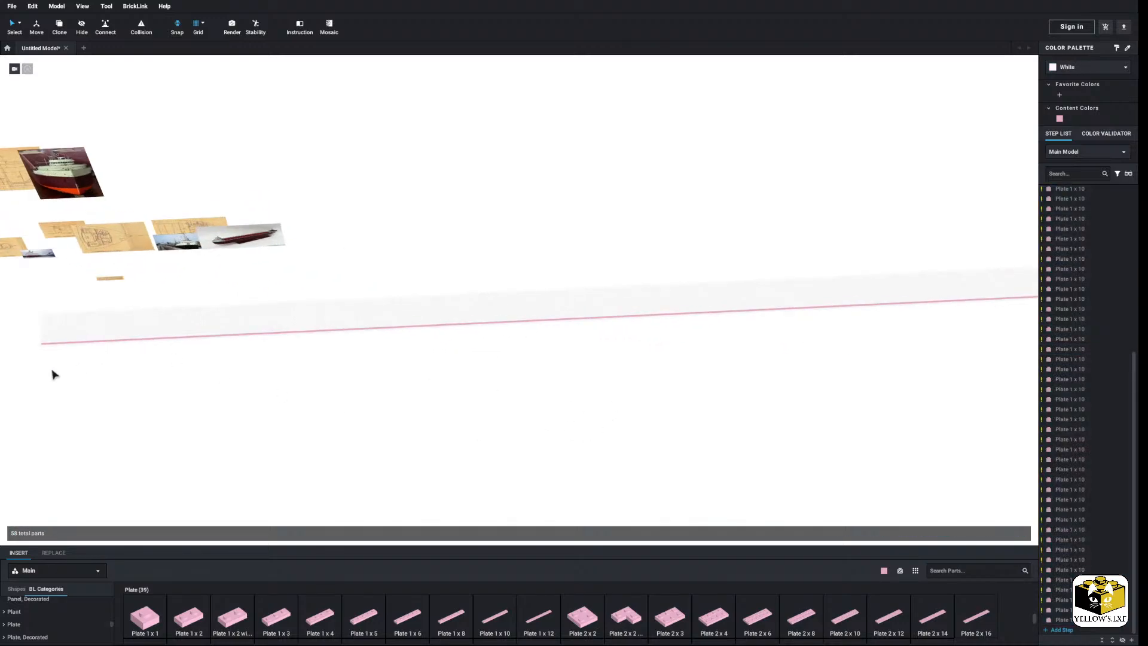
pyautogui.moveTo(37, 367); pyautogui.dragTo(955, 307)
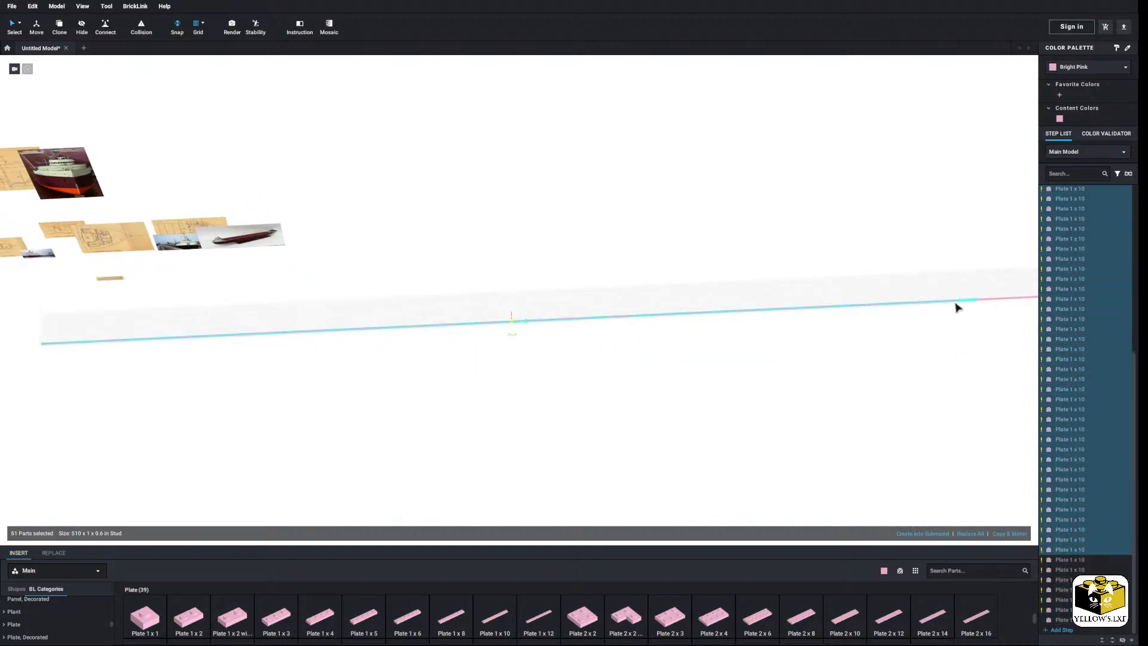
# Select the entire line of plates, move it clear of the reference images and turn it into a submodel.
pyautogui.click(814, 400)
pyautogui.moveTo(811, 402); pyautogui.dragTo(783, 422, button='right')
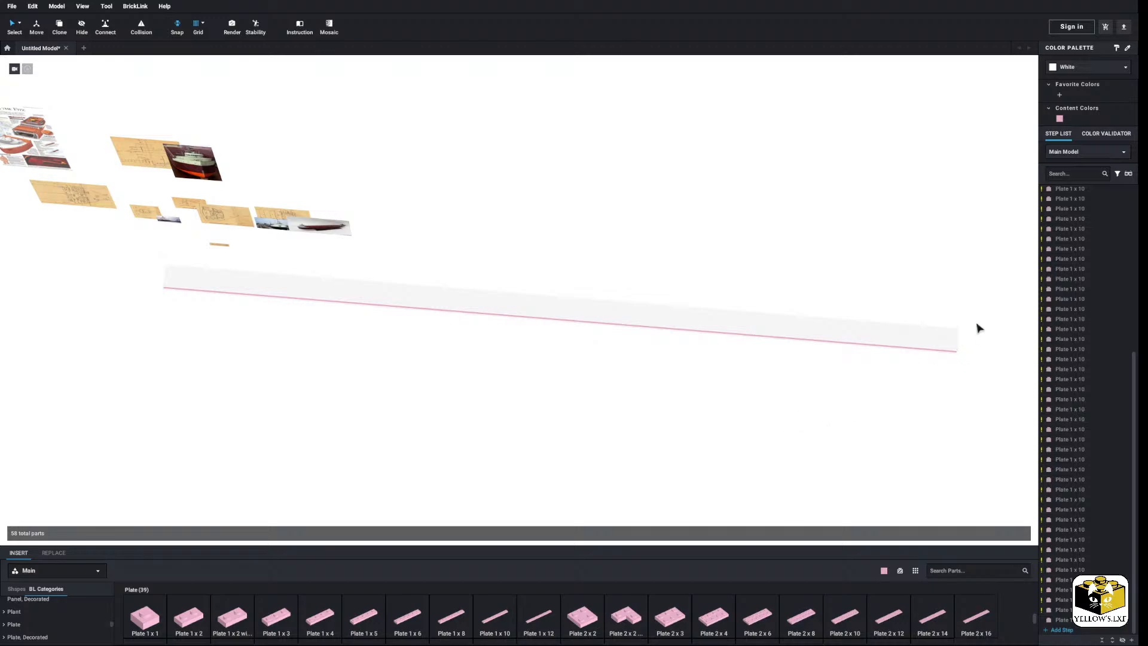
pyautogui.moveTo(967, 325); pyautogui.dragTo(219, 368)
pyautogui.click(237, 413)
pyautogui.moveTo(237, 412); pyautogui.dragTo(243, 412, button='right')
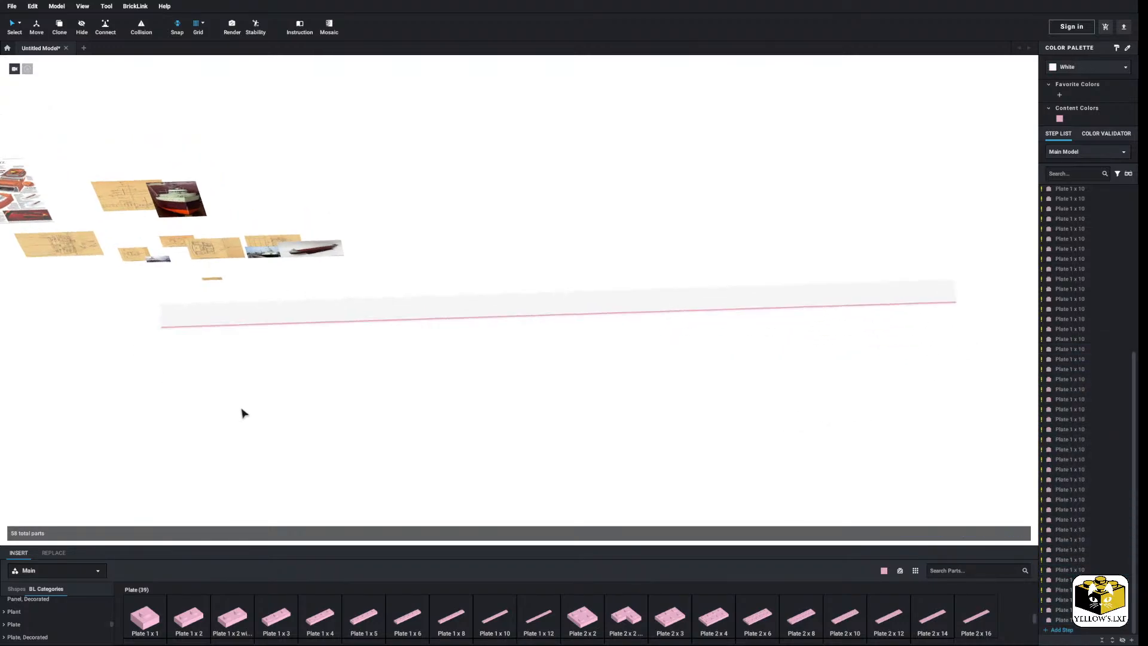
pyautogui.moveTo(111, 359); pyautogui.dragTo(947, 306)
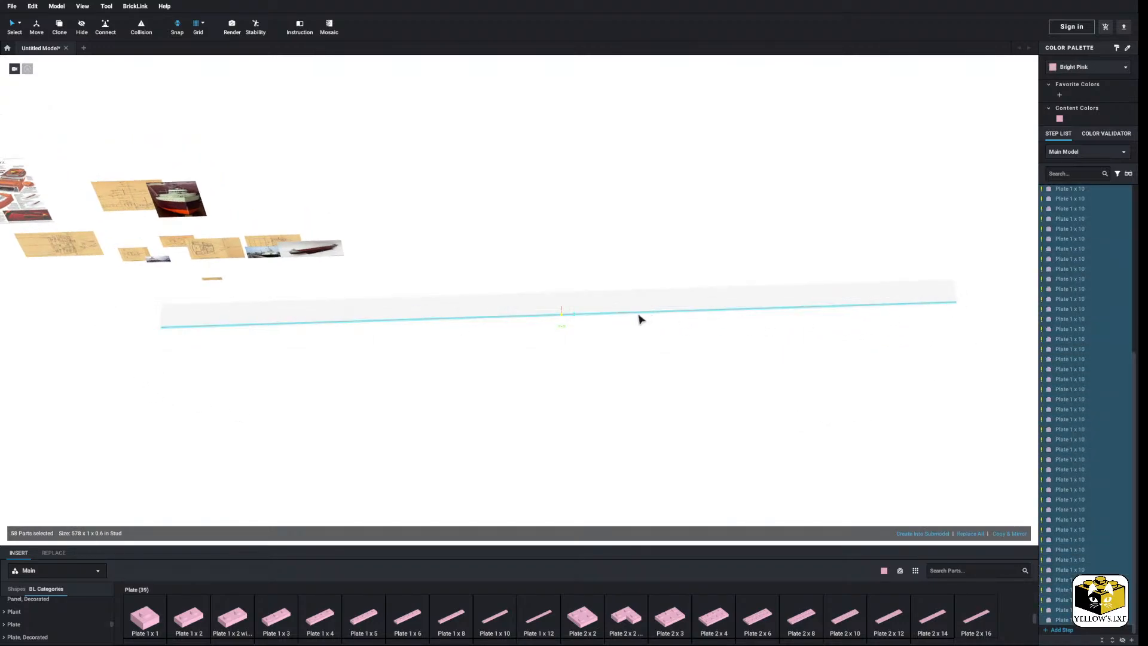
pyautogui.moveTo(639, 314); pyautogui.dragTo(350, 317)
pyautogui.moveTo(477, 414); pyautogui.dragTo(635, 407, button='middle')
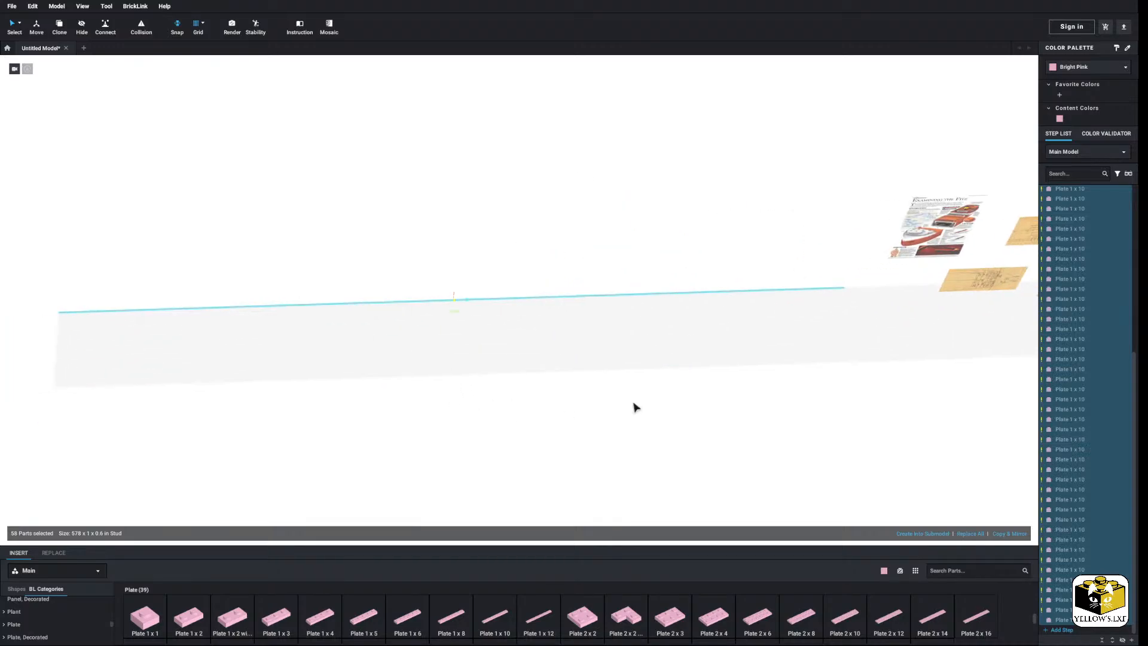
pyautogui.click(916, 534)
pyautogui.click(638, 348)
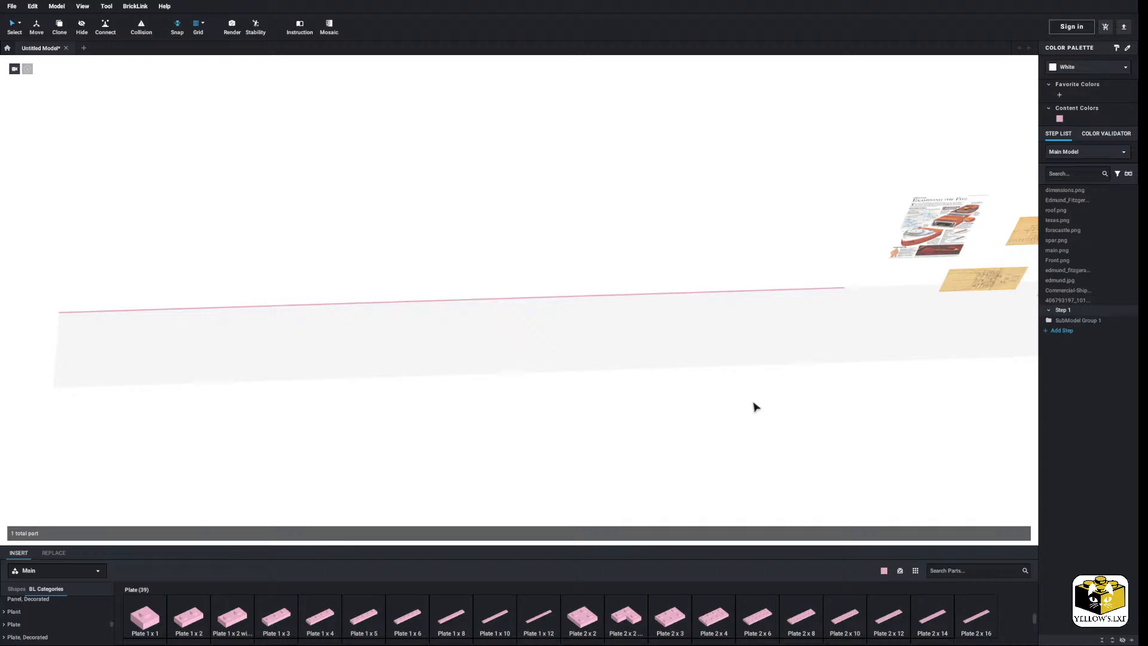
# Examine the Particulars reference image for the ship's overall length, molded depth and breadth.
pyautogui.moveTo(786, 364); pyautogui.dragTo(585, 370, button='middle')
pyautogui.scroll(6, 584, 369)
pyautogui.moveTo(735, 392); pyautogui.dragTo(453, 366, button='middle')
pyautogui.scroll(3, 639, 411)
pyautogui.scroll(4, 520, 382)
pyautogui.scroll(2, 526, 369)
pyautogui.scroll(4, 443, 377)
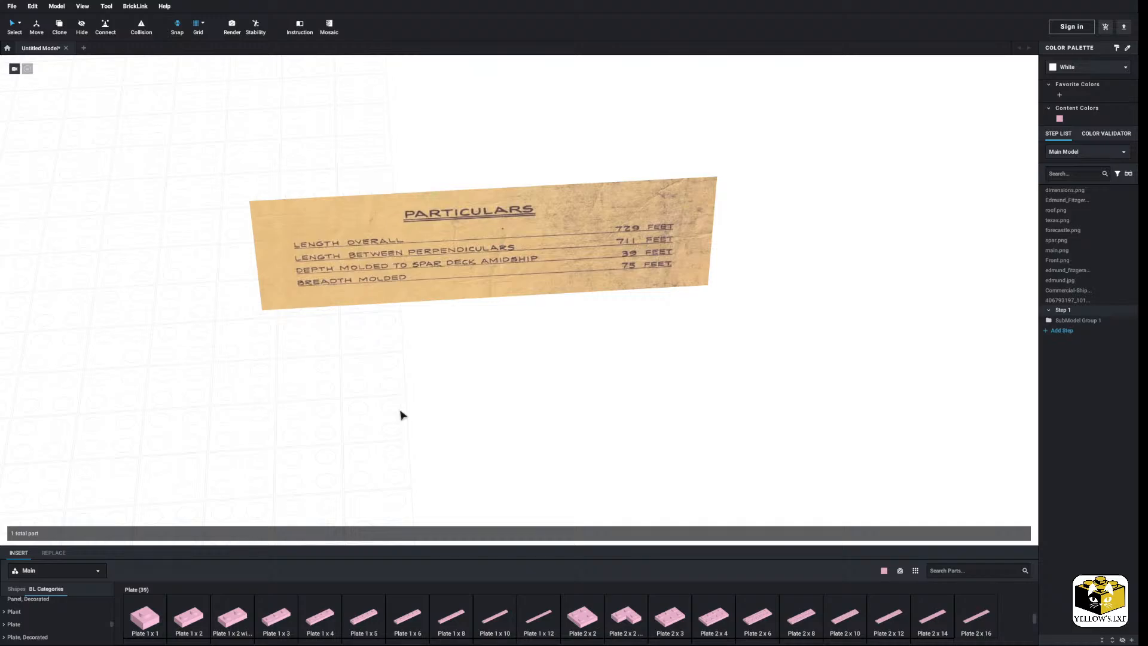
pyautogui.scroll(-5, 430, 430)
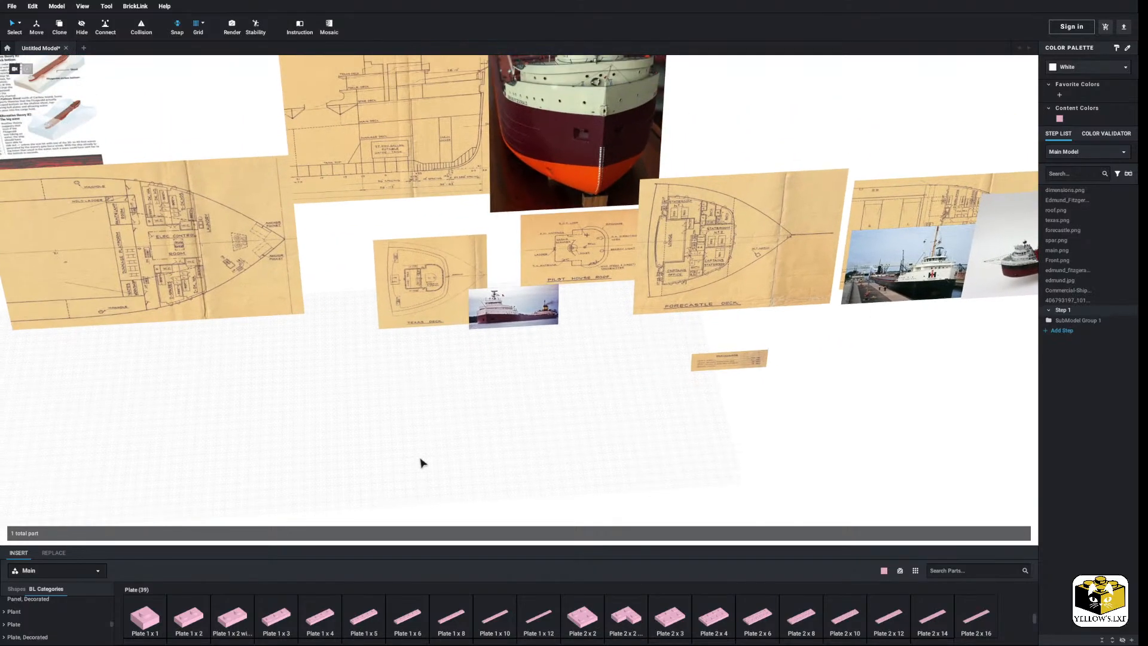
# Inspect the infographic's cutaway of the cargo hold and bow for the hull's shape.
pyautogui.moveTo(420, 462); pyautogui.dragTo(440, 502, button='right')
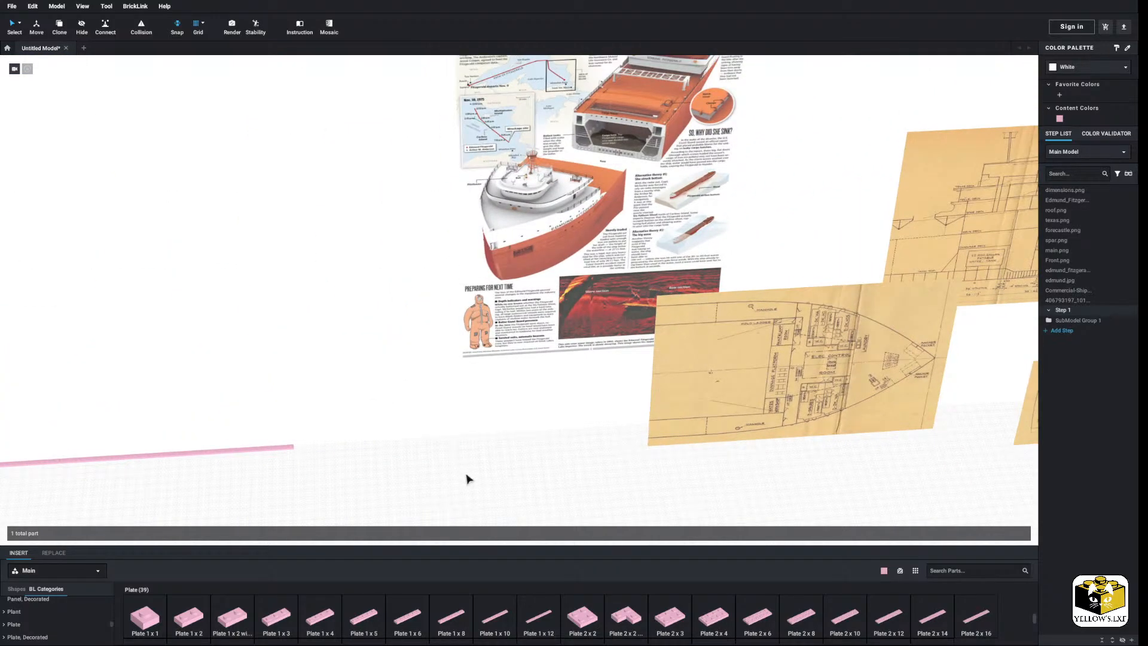
pyautogui.scroll(6, 372, 404)
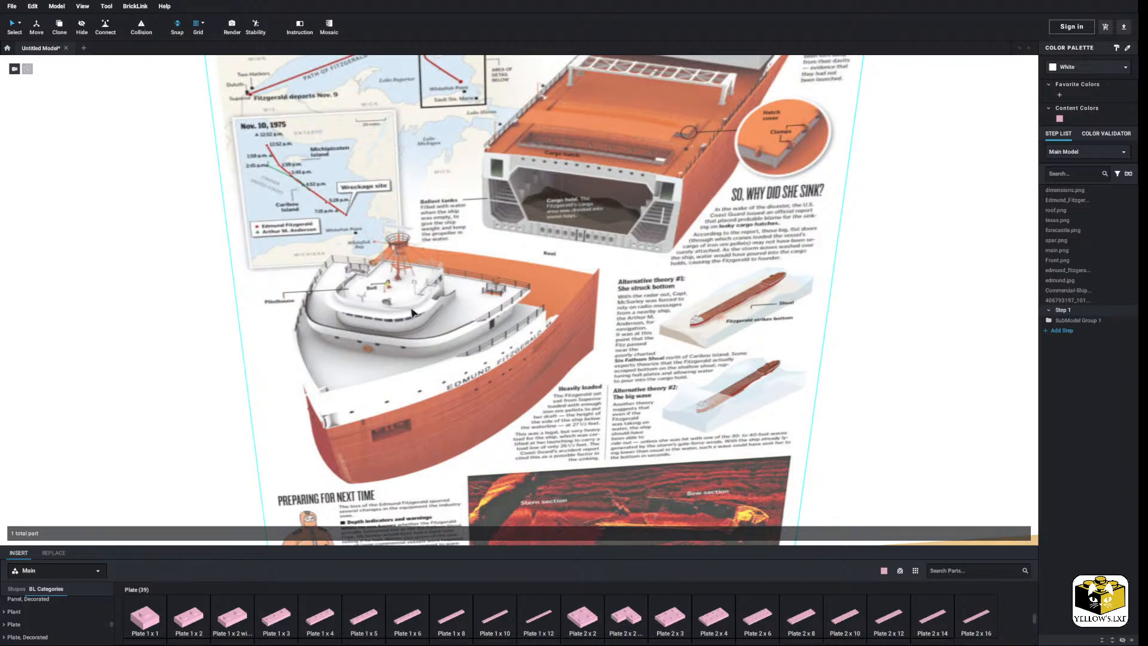
pyautogui.moveTo(417, 297); pyautogui.dragTo(326, 405, button='middle')
pyautogui.moveTo(439, 359); pyautogui.dragTo(500, 304, button='middle')
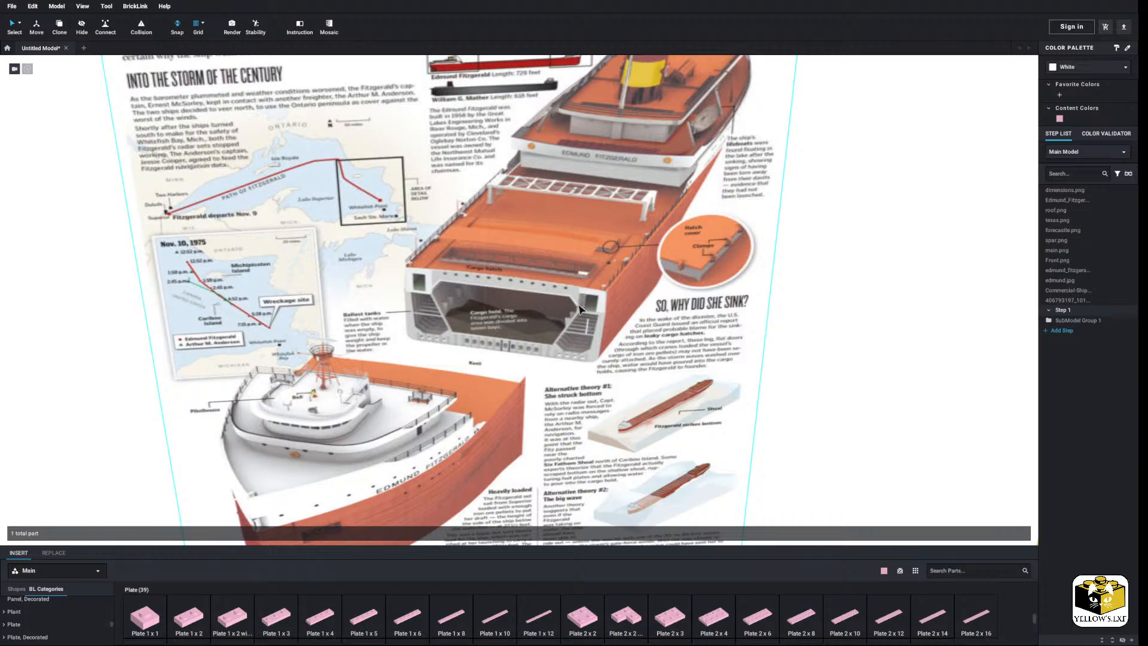
pyautogui.scroll(-4, 579, 313)
# Place a Plate 1 x 10 below the Particulars image and copy and mirror it into a 60-stud row.
pyautogui.moveTo(599, 441); pyautogui.dragTo(438, 324, button='middle')
pyautogui.moveTo(635, 402); pyautogui.dragTo(530, 401, button='middle')
pyautogui.scroll(3, 551, 355)
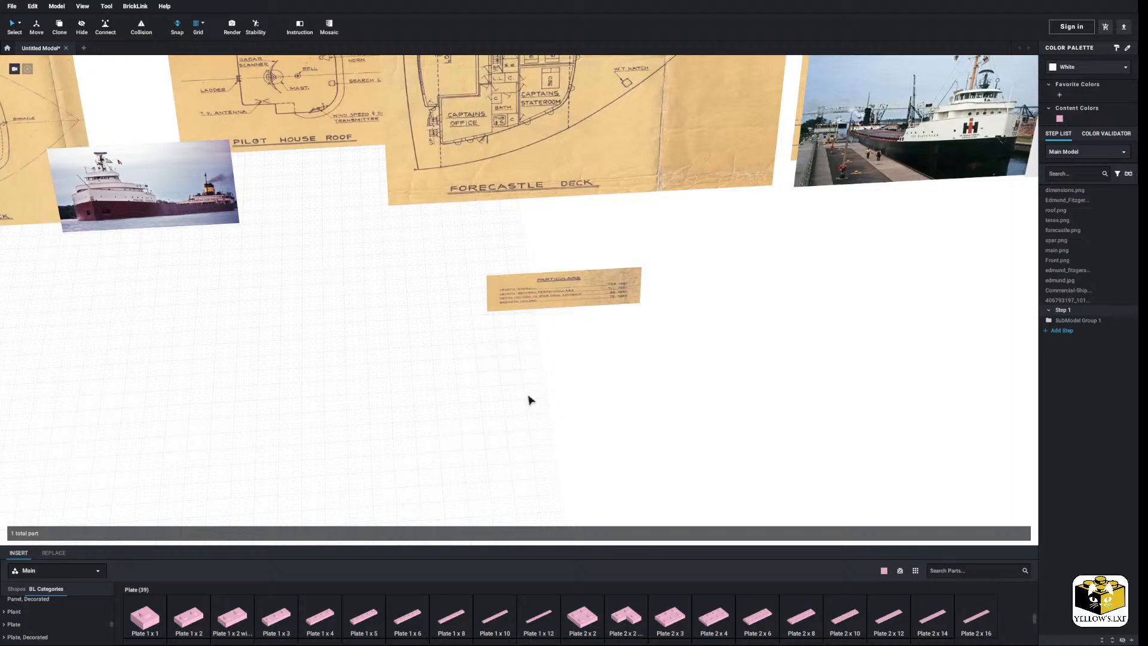
pyautogui.moveTo(499, 633); pyautogui.dragTo(392, 440)
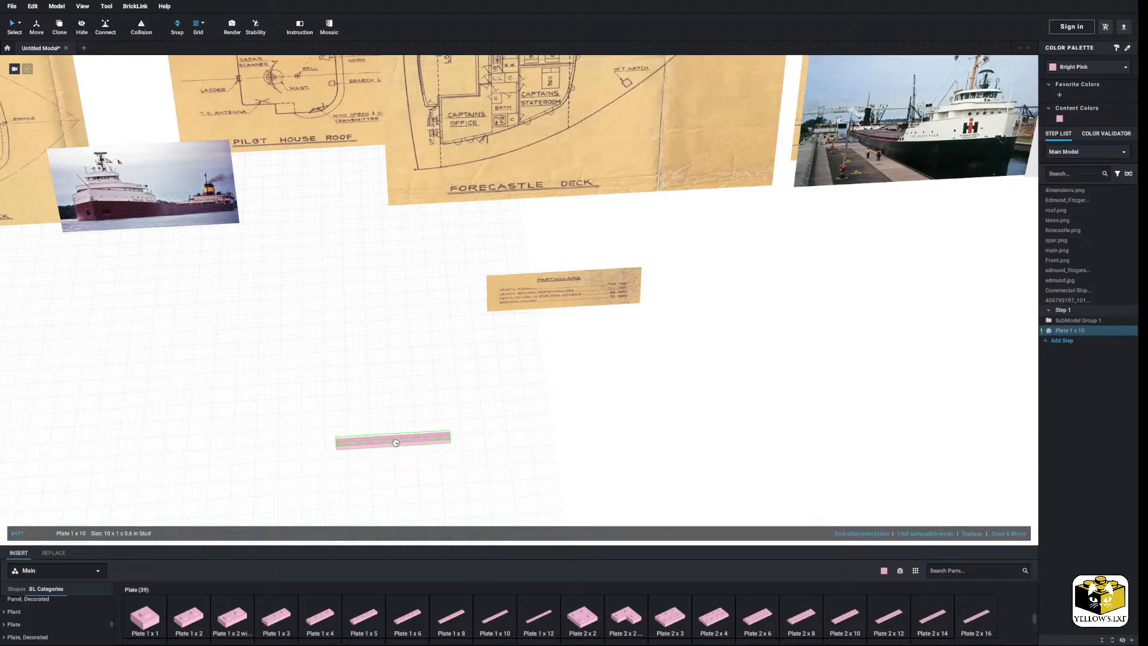
pyautogui.moveTo(490, 447); pyautogui.dragTo(498, 411, button='middle')
pyautogui.click(1008, 534)
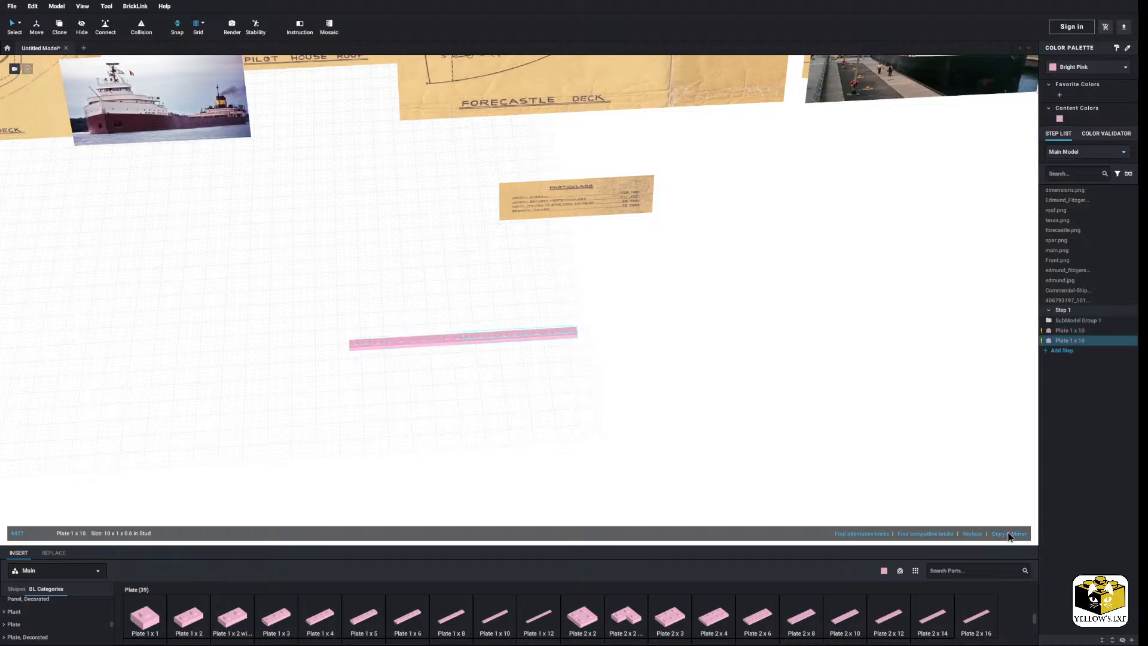
pyautogui.click(1008, 534)
pyautogui.moveTo(884, 407); pyautogui.dragTo(738, 399, button='middle')
pyautogui.moveTo(546, 289); pyautogui.dragTo(189, 410)
pyautogui.click(1022, 536)
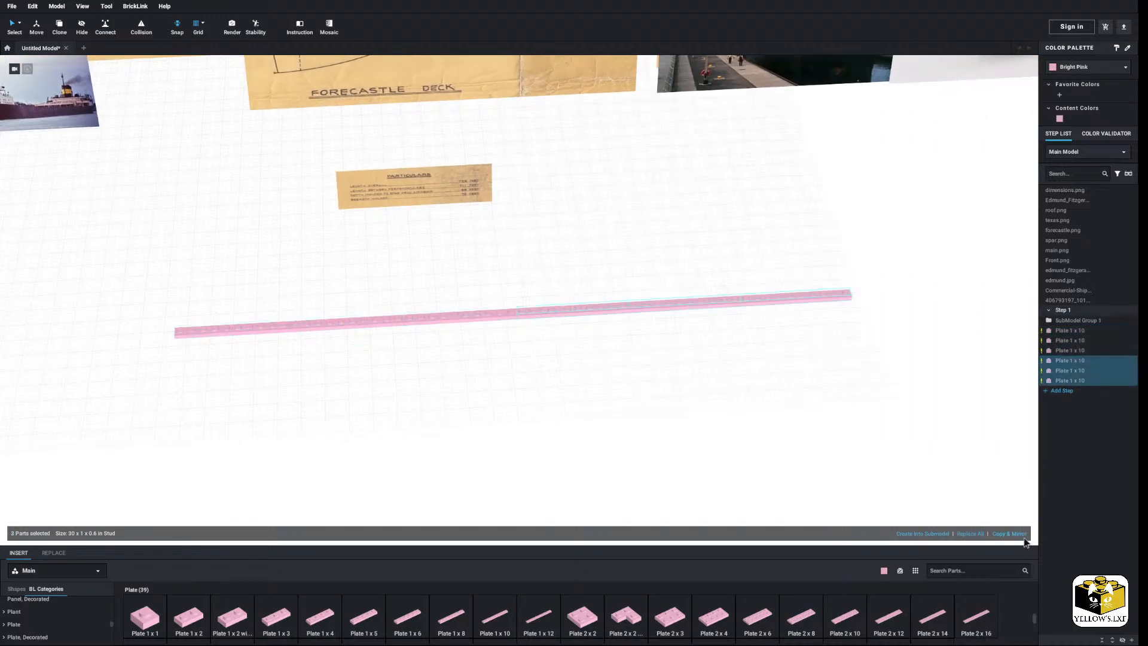
pyautogui.click(604, 425)
# Move the 60-stud row to the end of the long plate line and rotate it perpendicular to mark the beam.
pyautogui.scroll(-5, 604, 425)
pyautogui.scroll(-2, 656, 381)
pyautogui.moveTo(736, 278)
pyautogui.mouseDown()
pyautogui.moveTo(384, 376)
pyautogui.moveTo(418, 359)
pyautogui.mouseUp()
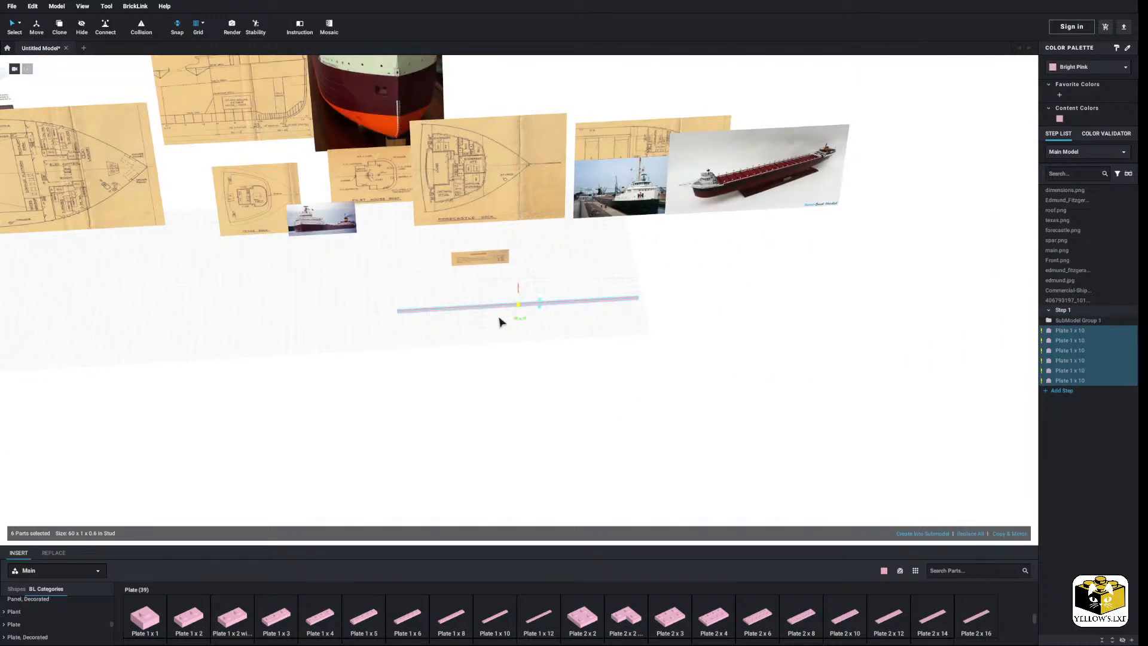
pyautogui.click(498, 310)
pyautogui.moveTo(673, 298); pyautogui.dragTo(366, 366)
pyautogui.moveTo(493, 310); pyautogui.dragTo(356, 382)
pyautogui.press('Right')
pyautogui.moveTo(356, 382); pyautogui.dragTo(682, 410, button='middle')
pyautogui.moveTo(682, 410); pyautogui.dragTo(555, 312)
pyautogui.click(407, 384)
pyautogui.scroll(-2, 404, 381)
pyautogui.moveTo(412, 384); pyautogui.dragTo(564, 385, button='middle')
pyautogui.scroll(-2, 631, 386)
pyautogui.scroll(-3, 607, 389)
pyautogui.scroll(3, 605, 384)
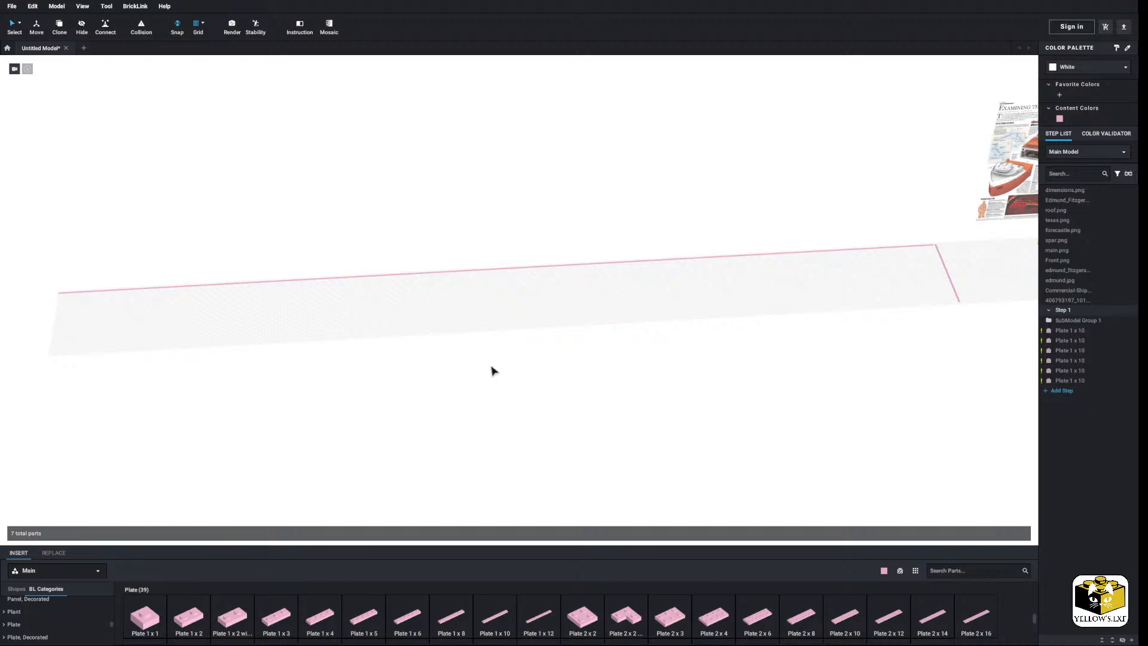
# Move the Front.png bow profile drawing away from the other references onto the open area in front of them.
pyautogui.moveTo(720, 328); pyautogui.dragTo(595, 440, button='middle')
pyautogui.scroll(5, 406, 367)
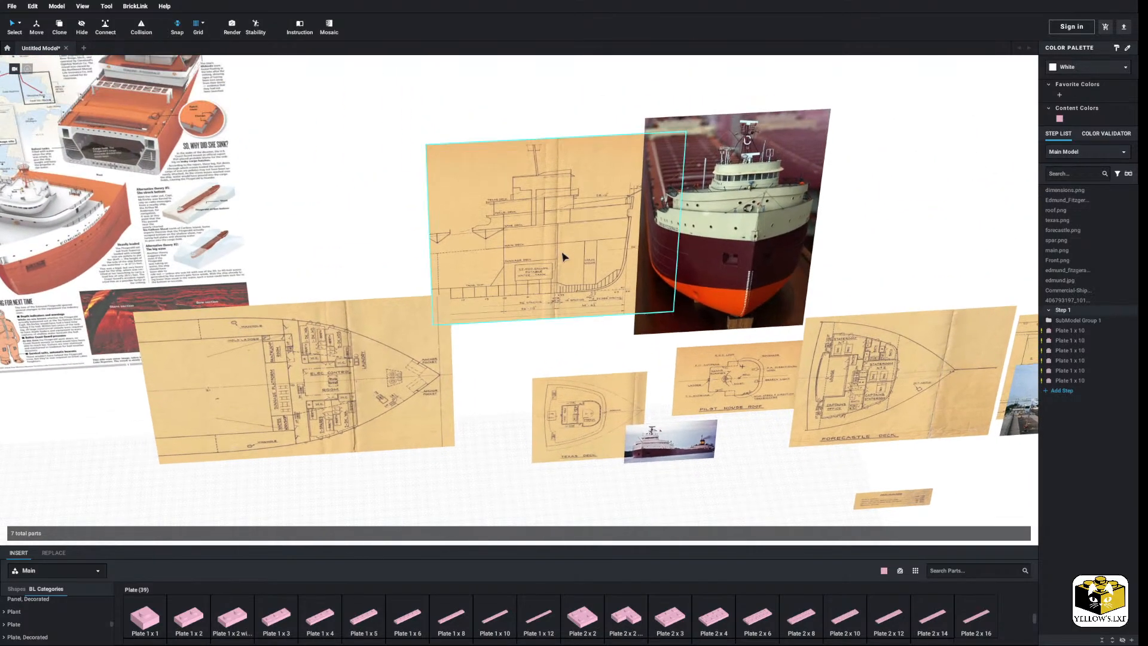
pyautogui.moveTo(562, 254); pyautogui.dragTo(537, 390)
pyautogui.moveTo(537, 389); pyautogui.dragTo(577, 148, button='middle')
pyautogui.moveTo(577, 149); pyautogui.dragTo(480, 386)
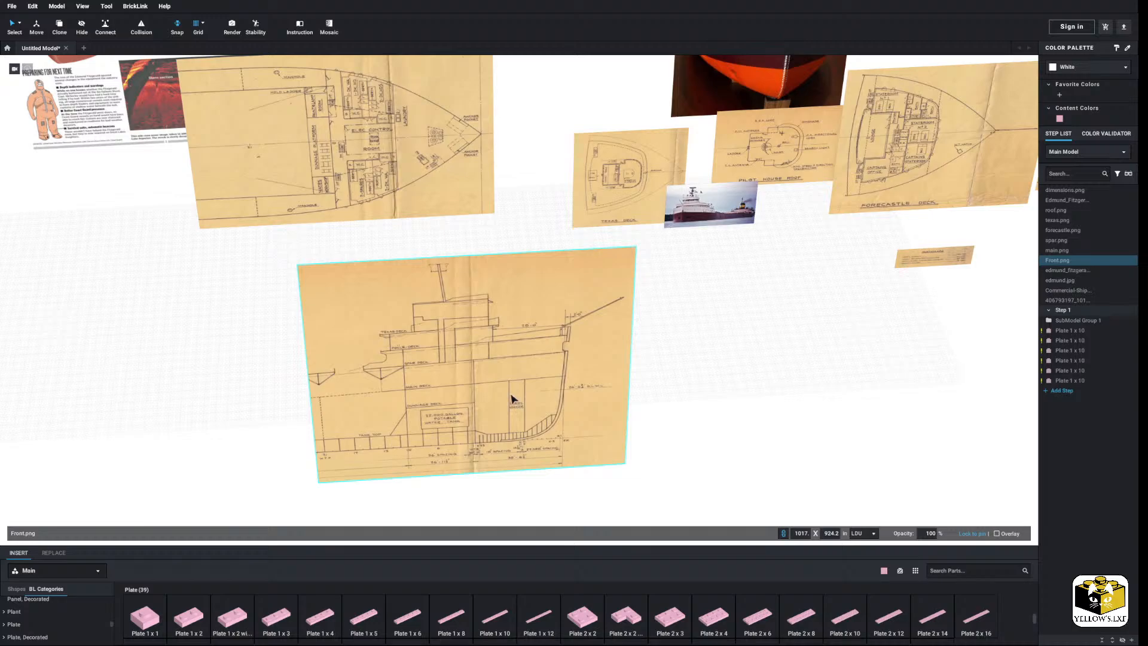
pyautogui.moveTo(511, 398); pyautogui.dragTo(442, 395)
pyautogui.click(701, 408)
# Examine the deck heights and the dimensions along the keel on the bow profile drawing.
pyautogui.moveTo(701, 408)
pyautogui.mouseDown(button='right')
pyautogui.moveTo(726, 371)
pyautogui.moveTo(718, 401)
pyautogui.moveTo(704, 366)
pyautogui.moveTo(695, 390)
pyautogui.mouseUp(button='right')
pyautogui.scroll(3, 696, 380)
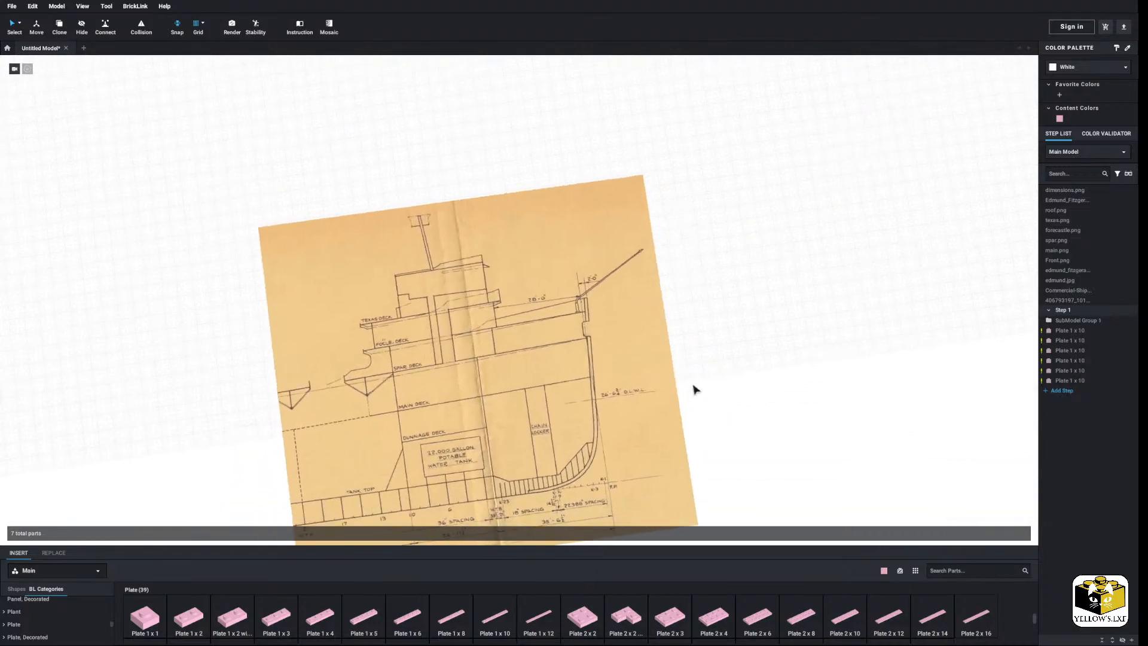
pyautogui.moveTo(695, 389); pyautogui.dragTo(704, 279, button='middle')
pyautogui.scroll(3, 704, 279)
pyautogui.moveTo(705, 279); pyautogui.dragTo(697, 281, button='right')
pyautogui.moveTo(697, 282); pyautogui.dragTo(643, 395, button='middle')
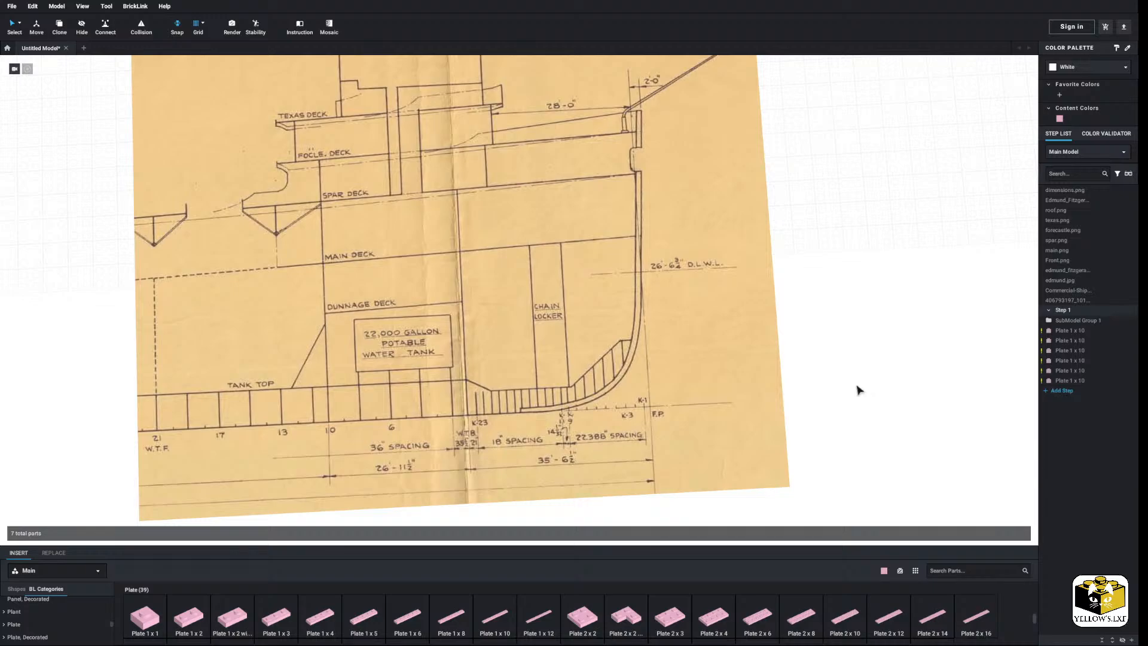
pyautogui.scroll(-10, 814, 402)
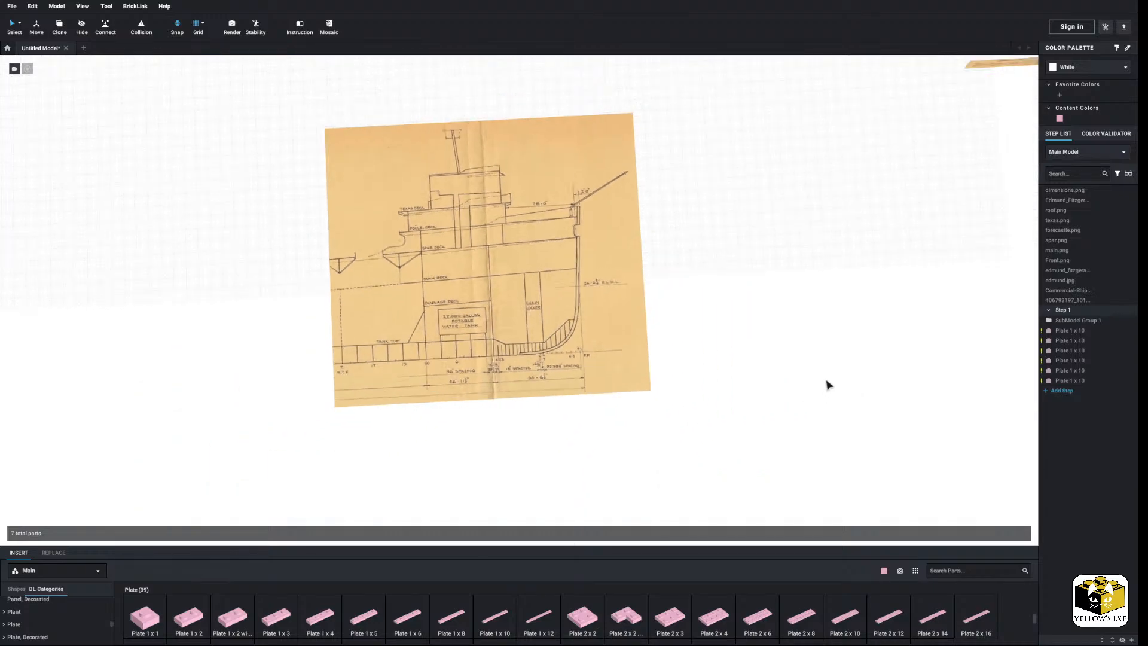
pyautogui.scroll(10, 797, 356)
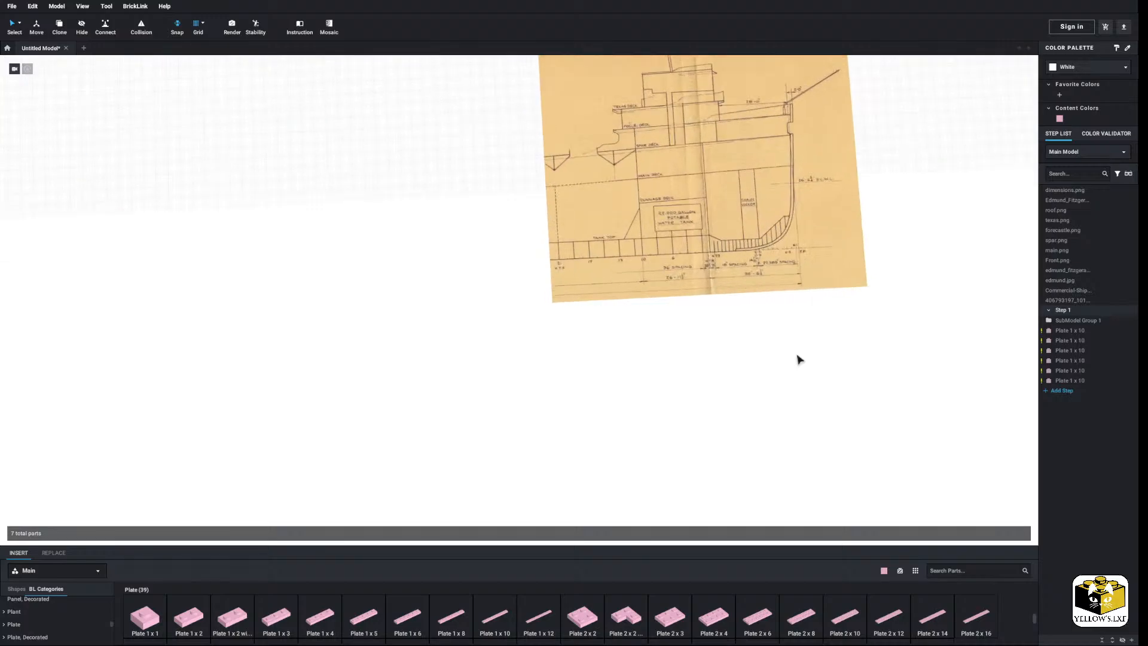
pyautogui.scroll(1, 774, 381)
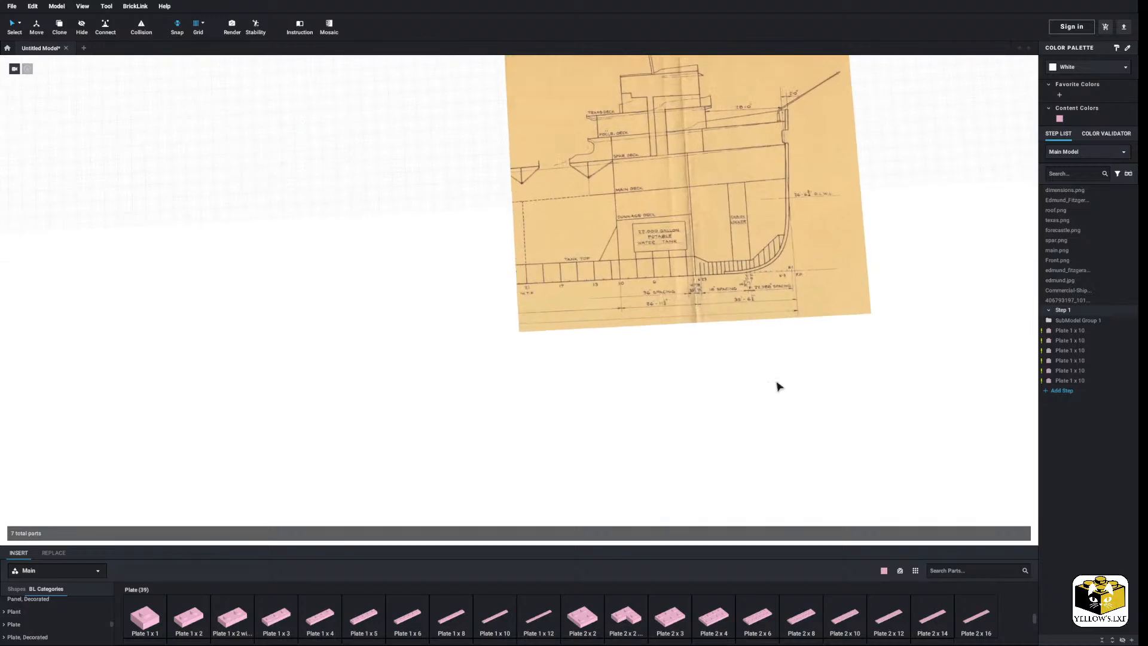
# Build a 21-stud row near the bow drawing from two Plate 1 x 10 and one Plate 1 x 1.
pyautogui.moveTo(497, 620); pyautogui.dragTo(389, 381)
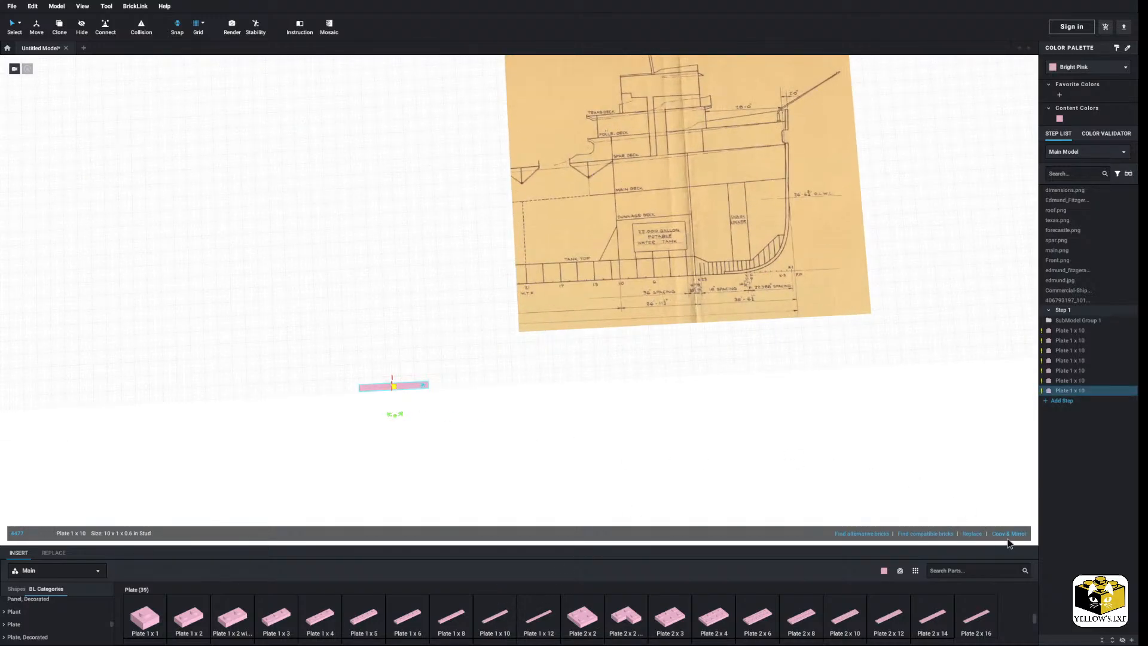
pyautogui.click(1008, 536)
pyautogui.click(694, 462)
pyautogui.scroll(3, 690, 465)
pyautogui.moveTo(430, 541); pyautogui.dragTo(428, 521, button='middle')
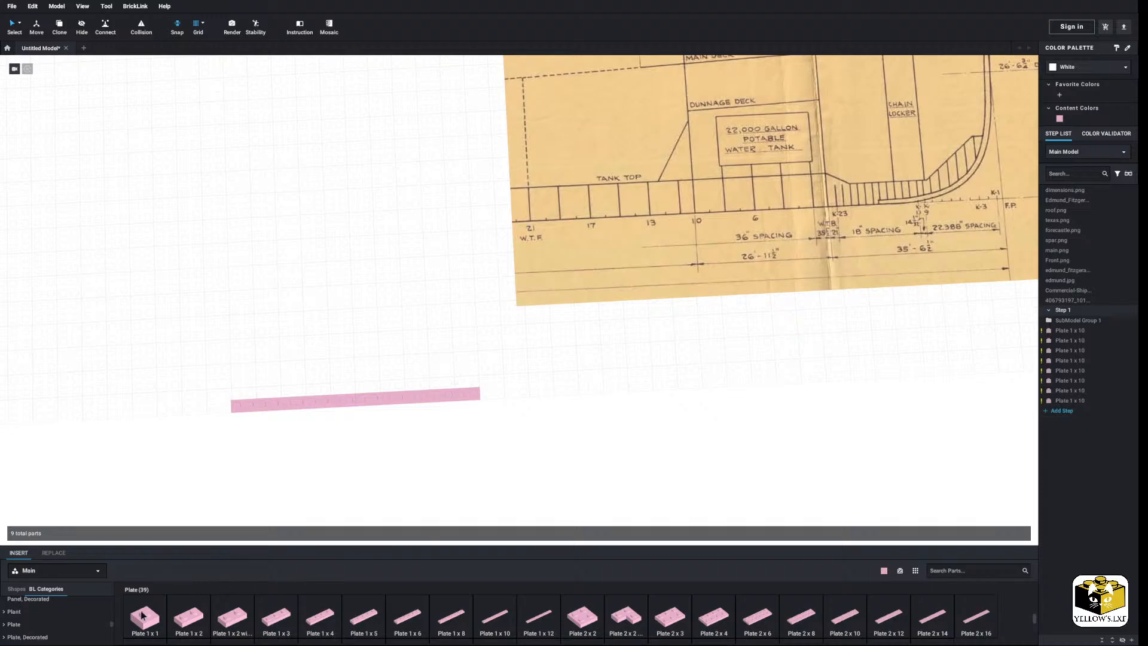
pyautogui.moveTo(144, 615); pyautogui.dragTo(218, 464)
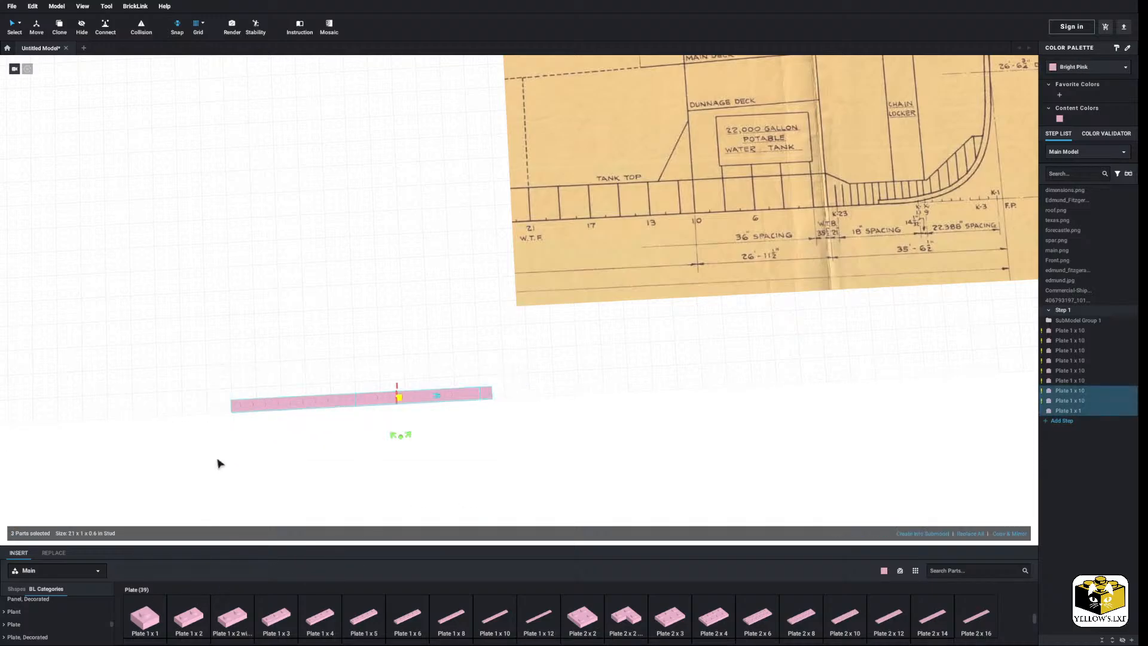
pyautogui.click(542, 484)
# Slide the Front.png drawing beneath the 21-stud row so the row overlaps the bow profile.
pyautogui.moveTo(712, 346); pyautogui.dragTo(567, 417, button='middle')
pyautogui.moveTo(647, 333); pyautogui.dragTo(232, 488)
pyautogui.moveTo(232, 487); pyautogui.dragTo(360, 403, button='middle')
pyautogui.moveTo(360, 402); pyautogui.dragTo(328, 533)
pyautogui.click(761, 436)
pyautogui.moveTo(761, 436); pyautogui.dragTo(764, 400, button='middle')
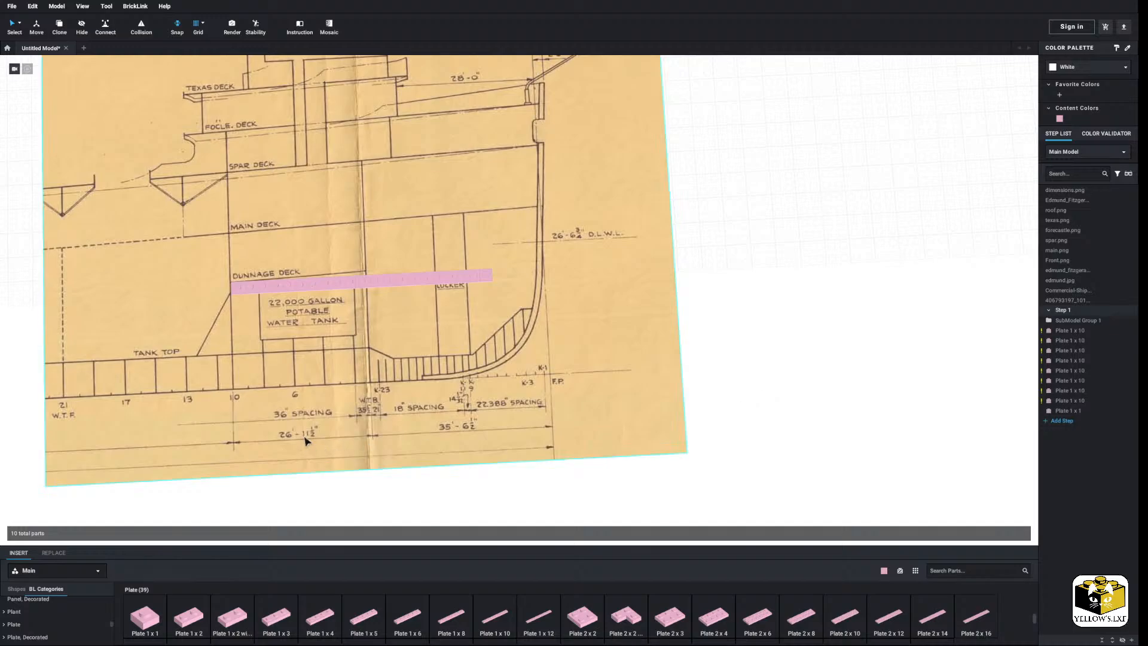
# Shift the Front.png drawing so the 21-stud row lies just above the 26'-11½" dimension line.
pyautogui.moveTo(456, 413); pyautogui.dragTo(556, 389, button='middle')
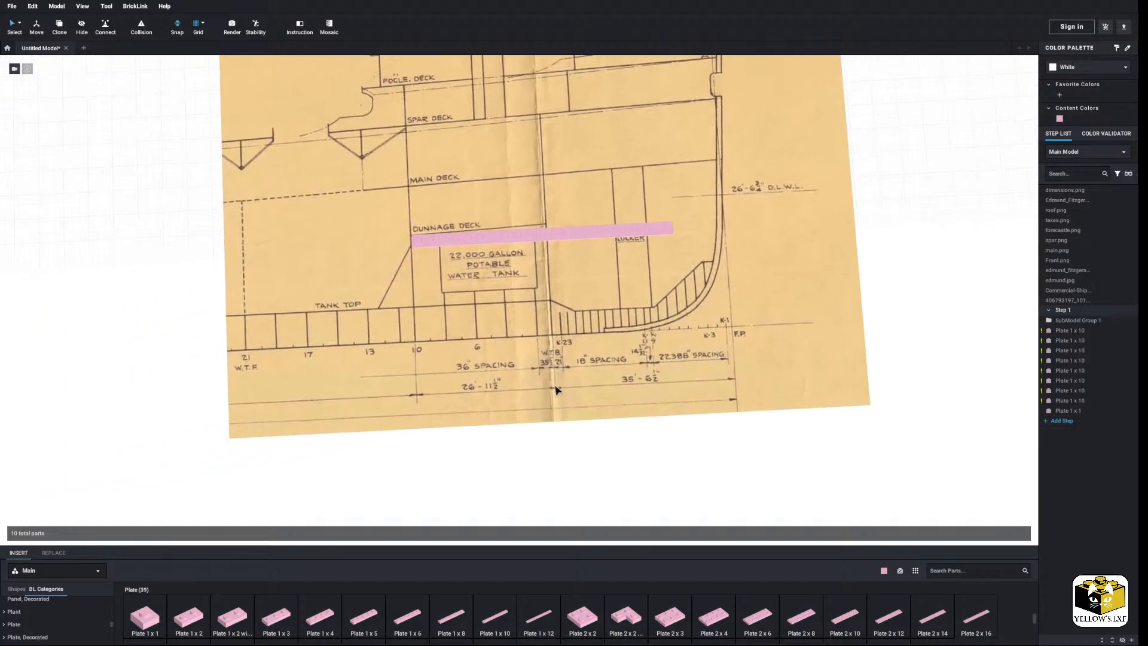
pyautogui.moveTo(491, 298); pyautogui.dragTo(541, 307, button='middle')
pyautogui.moveTo(607, 354); pyautogui.dragTo(628, 224)
pyautogui.moveTo(628, 223); pyautogui.dragTo(543, 334, button='middle')
pyautogui.moveTo(544, 334); pyautogui.dragTo(576, 334)
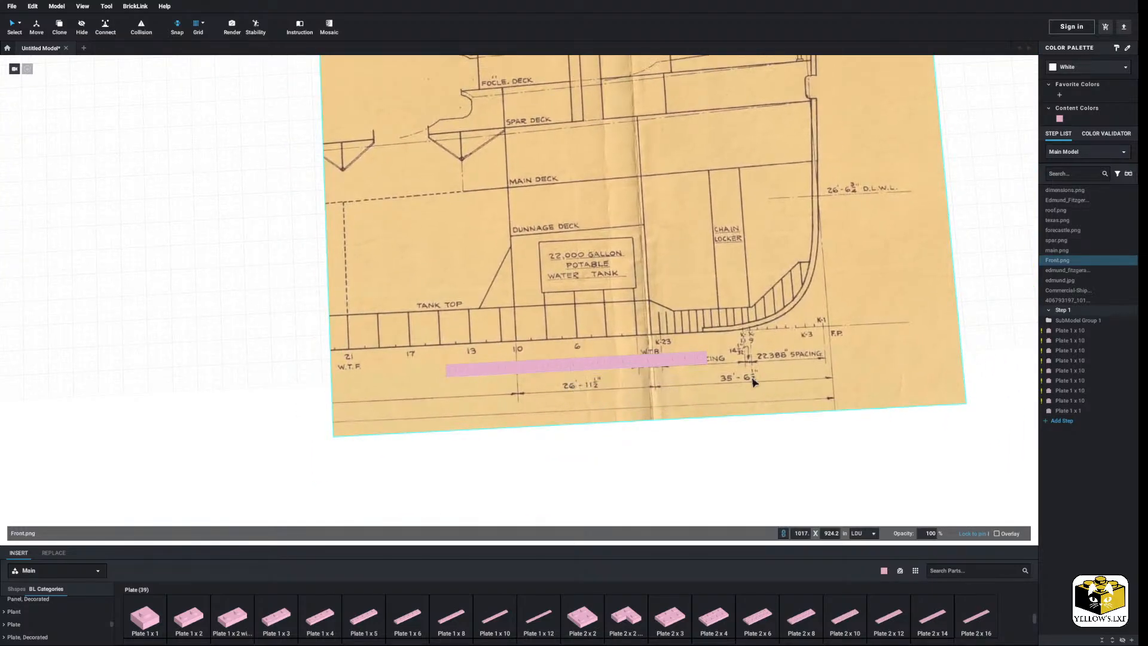
pyautogui.click(642, 365)
# Enlarge Front.png to about 1128 LDU wide and align the start of its 26'-11½" dimension with the row's end.
pyautogui.click(654, 126)
pyautogui.moveTo(654, 127); pyautogui.dragTo(642, 213, button='middle')
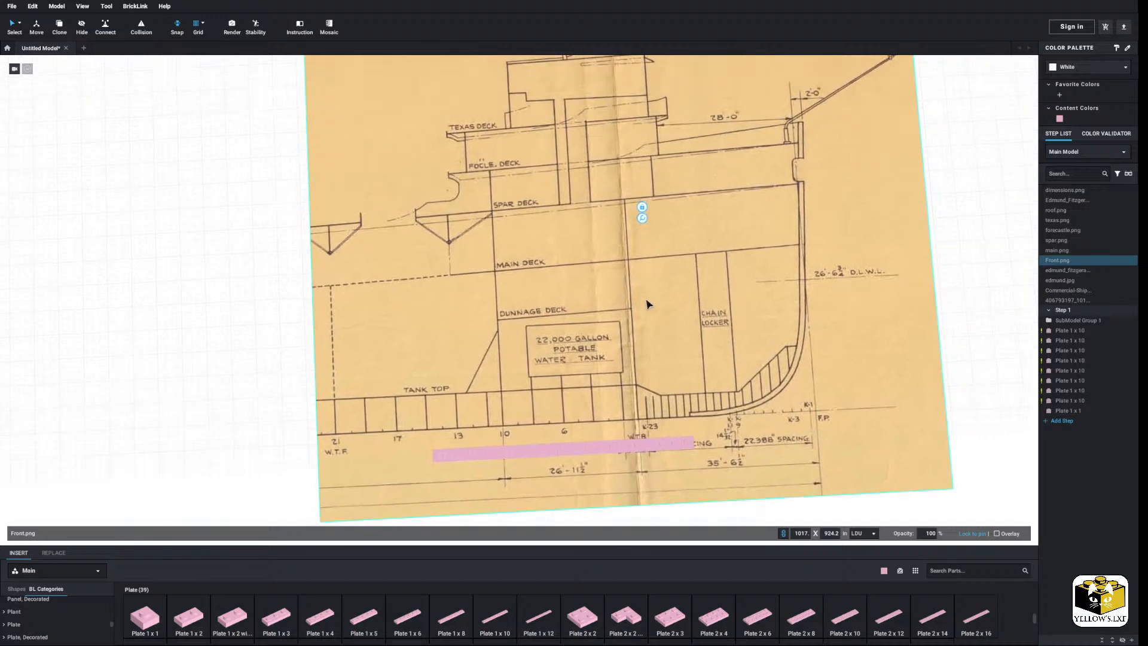
pyautogui.click(663, 218)
pyautogui.moveTo(929, 211); pyautogui.dragTo(948, 205, button='middle')
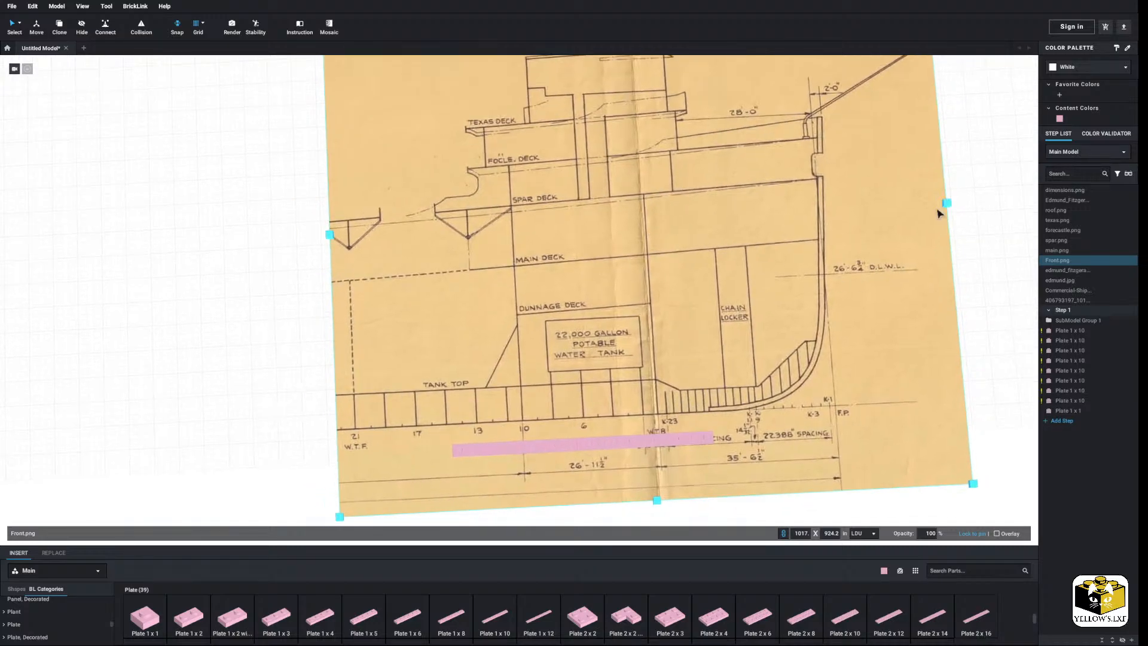
pyautogui.moveTo(946, 202); pyautogui.dragTo(1012, 198)
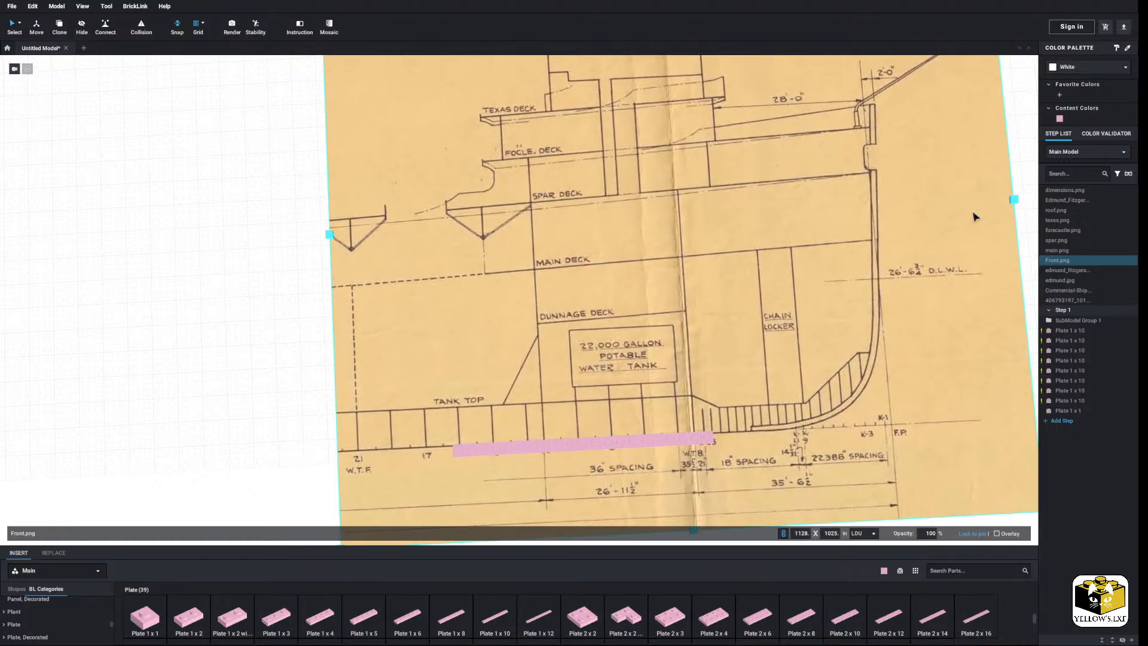
pyautogui.moveTo(803, 300); pyautogui.dragTo(710, 268)
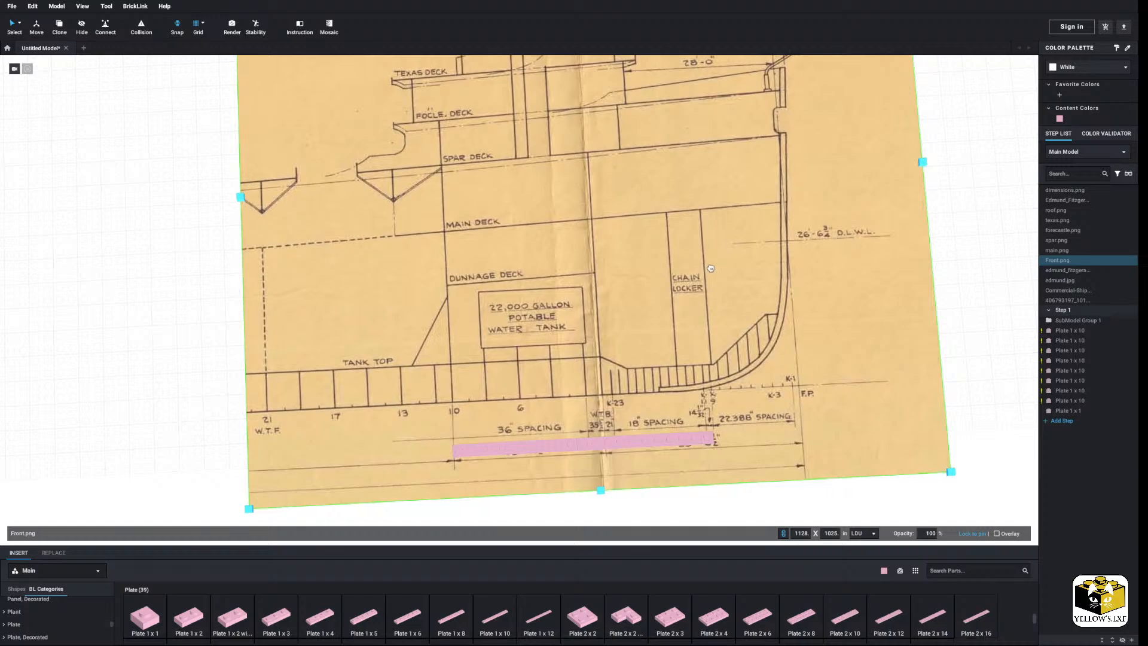
# Enlarge Front.png to about 1986 x 1804 LDU and realign it so the 26'-11½" dimension matches the 21-stud row.
pyautogui.moveTo(920, 160); pyautogui.dragTo(1028, 154)
pyautogui.moveTo(689, 273); pyautogui.dragTo(660, 220)
pyautogui.scroll(-1, 719, 217)
pyautogui.moveTo(719, 217); pyautogui.dragTo(689, 244, button='middle')
pyautogui.scroll(-3, 689, 244)
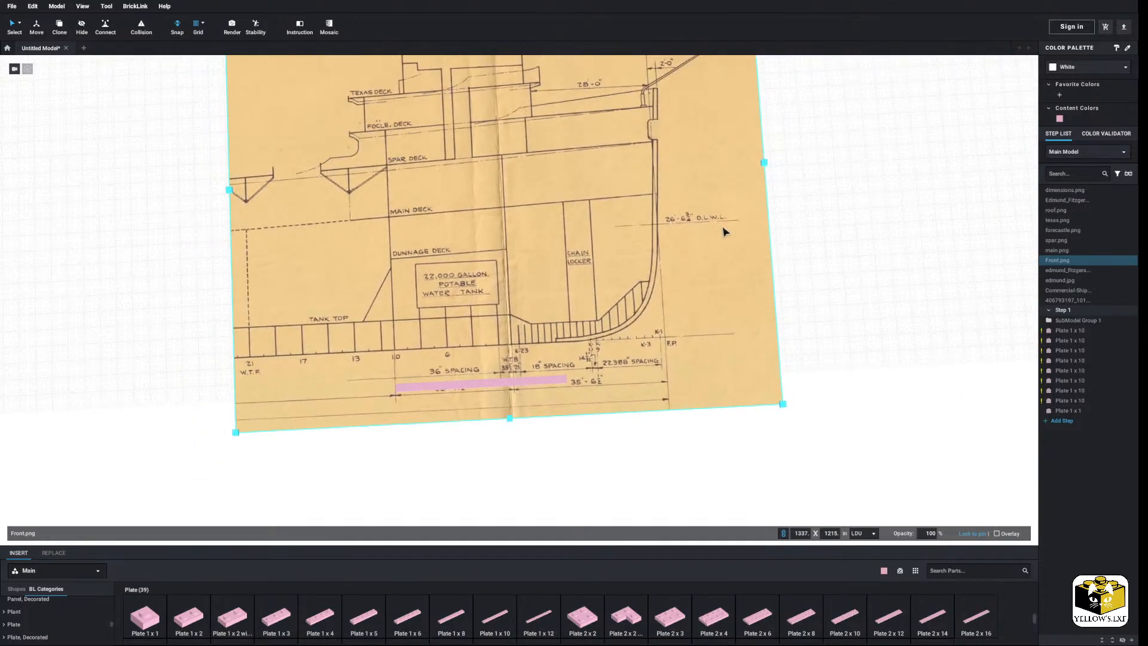
pyautogui.moveTo(725, 188); pyautogui.dragTo(930, 176)
pyautogui.moveTo(690, 287); pyautogui.dragTo(615, 227)
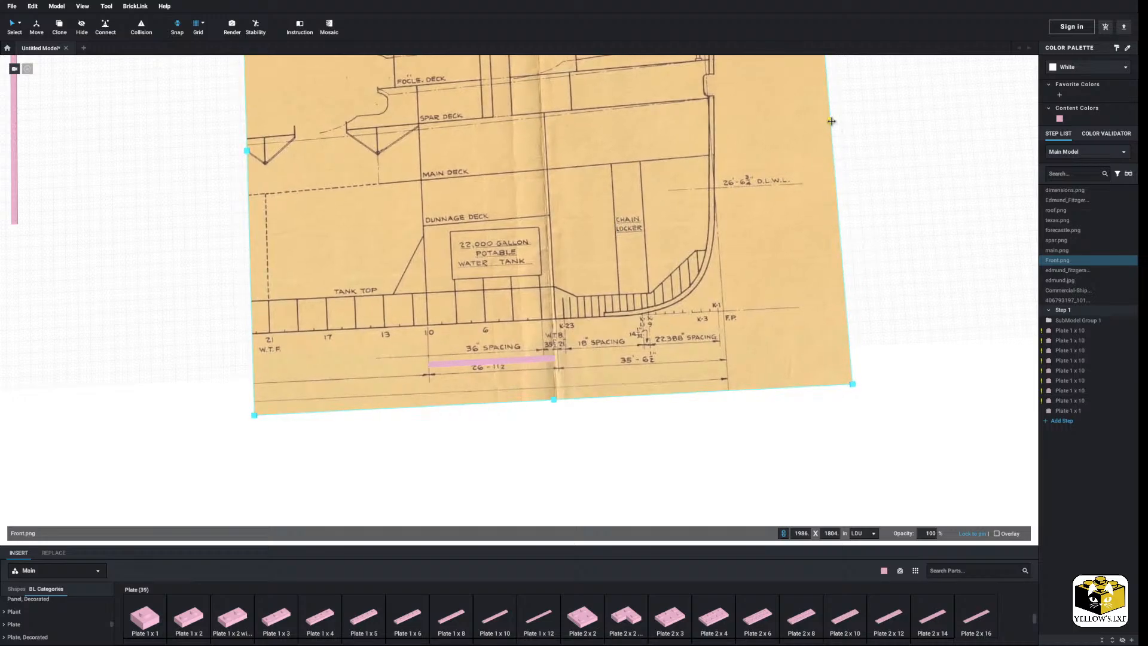
# Shrink Front.png to about 1947 x 1769 LDU and realign it so the 26'-11½" dimension matches the 21-stud row.
pyautogui.moveTo(830, 121); pyautogui.dragTo(818, 126)
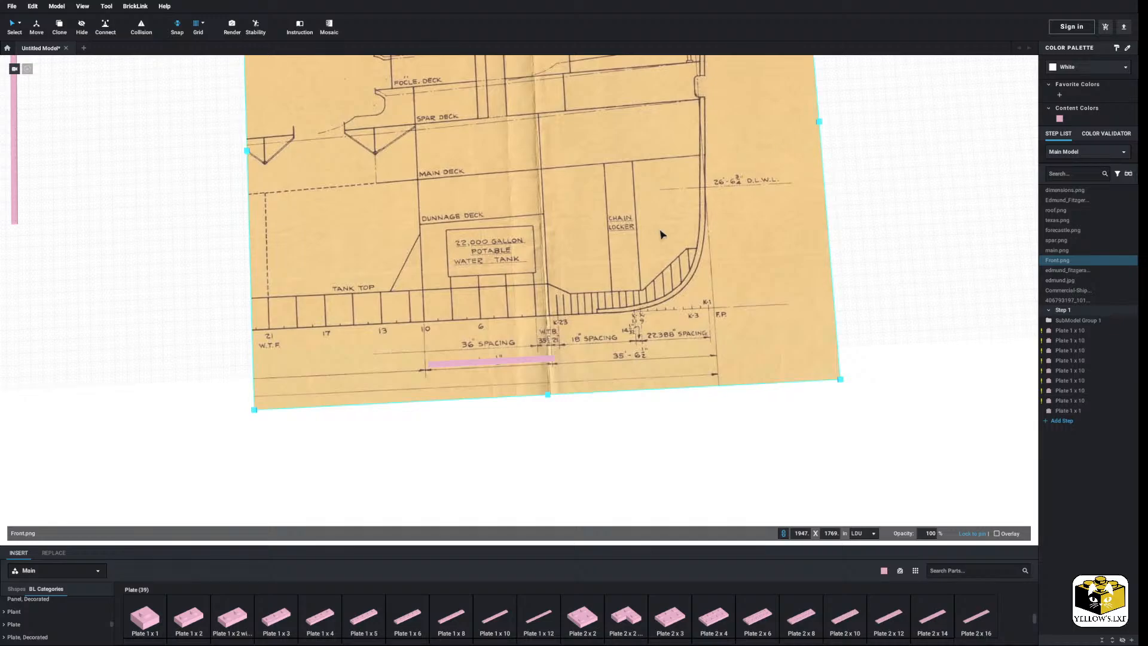
pyautogui.moveTo(662, 231); pyautogui.dragTo(665, 233)
pyautogui.scroll(3, 651, 456)
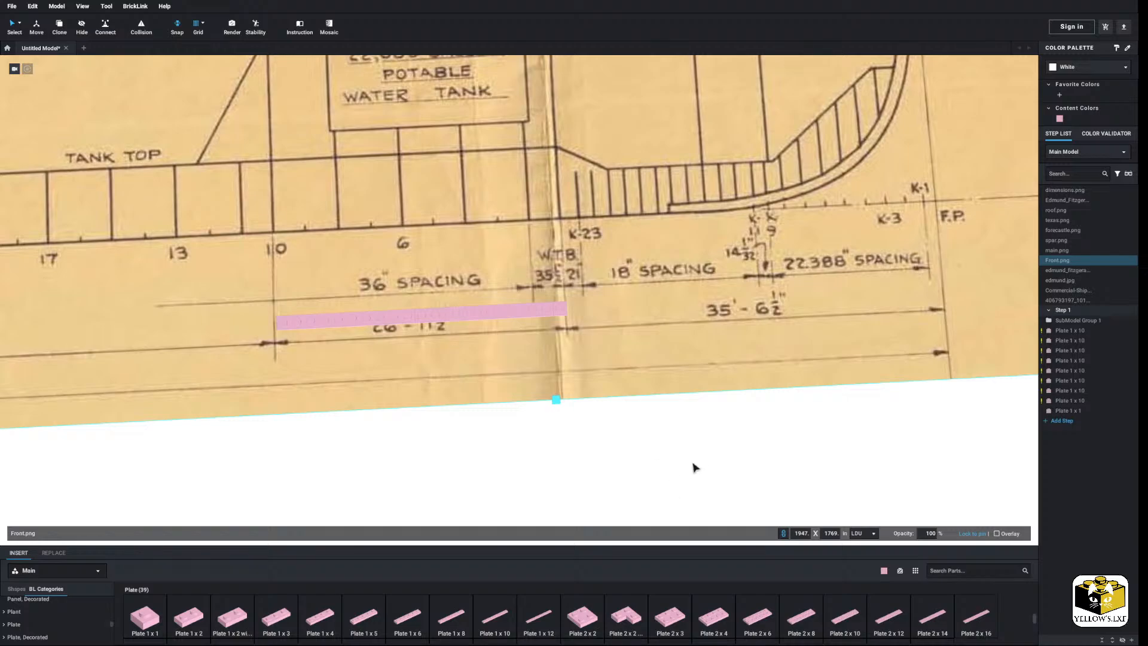
pyautogui.moveTo(595, 378); pyautogui.dragTo(596, 376)
pyautogui.click(659, 486)
pyautogui.scroll(-3, 647, 457)
pyautogui.scroll(4, 630, 459)
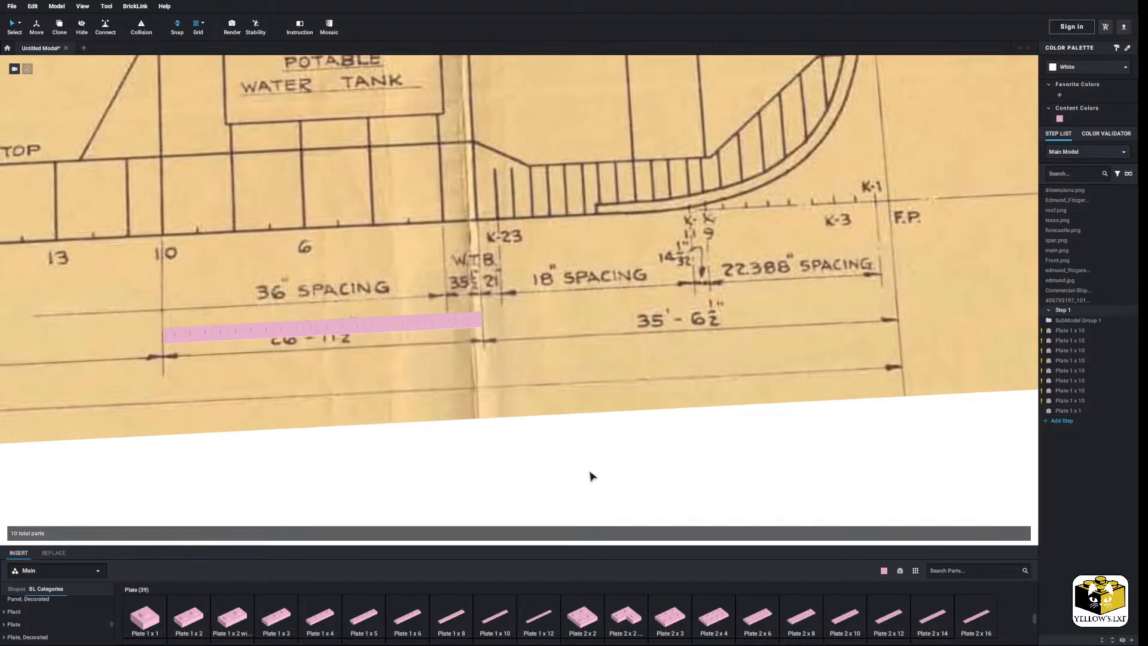
# Extend the 21-stud row along the 35'-6½" dimension with two 1 x 10 plates, removing the surplus copy.
pyautogui.moveTo(495, 622); pyautogui.dragTo(561, 317)
pyautogui.click(561, 317)
pyautogui.moveTo(561, 317); pyautogui.dragTo(413, 326, button='middle')
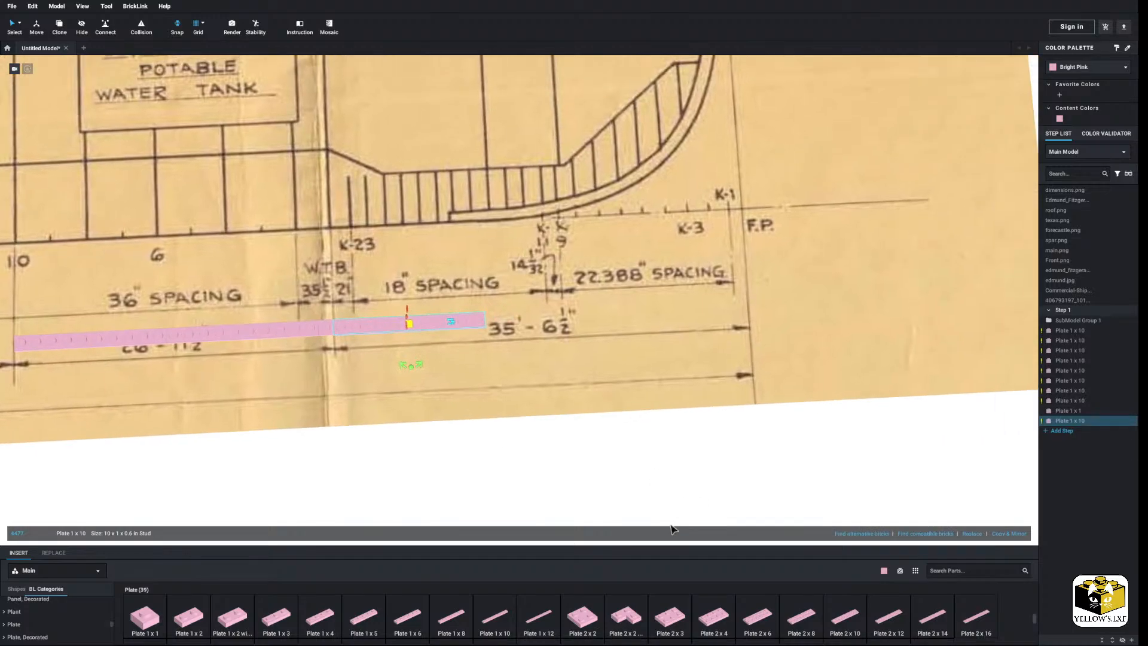
pyautogui.click(1023, 538)
pyautogui.click(1023, 538)
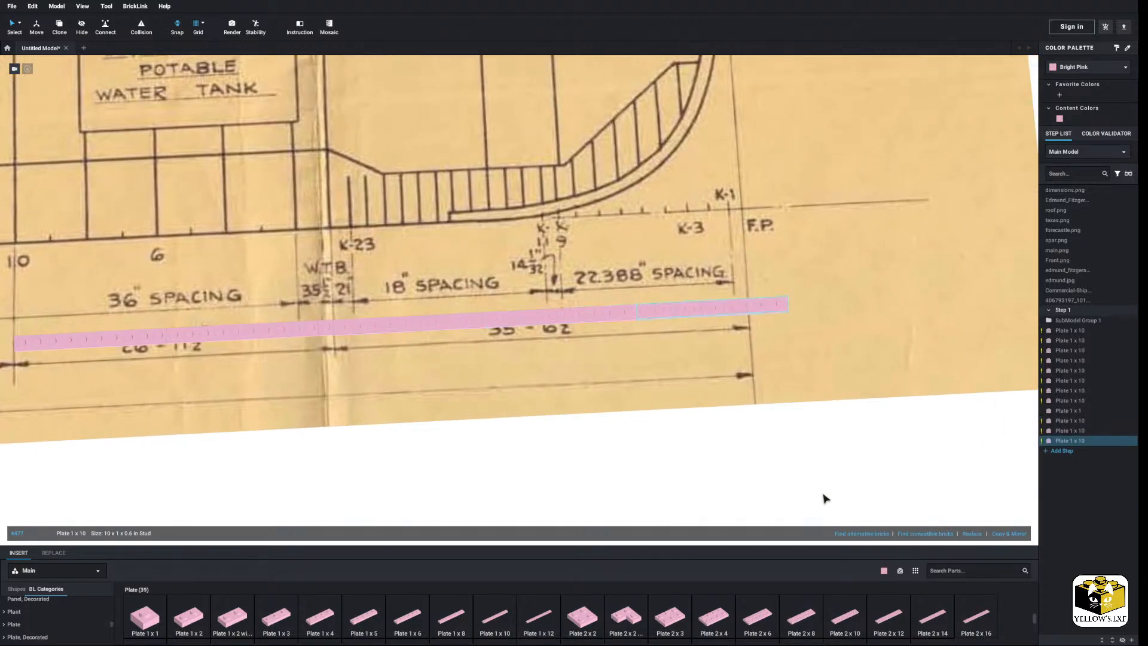
pyautogui.rightClick(753, 307)
pyautogui.click(777, 345)
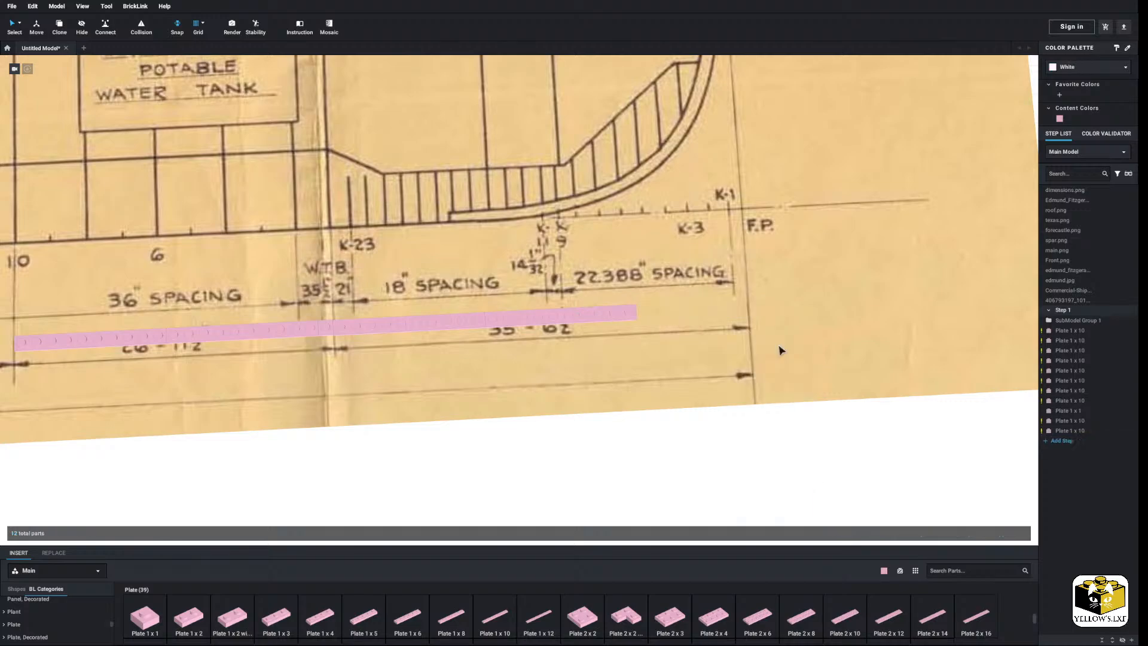
# Complete the row up to the F.P. line with a 1 x 8 plate.
pyautogui.moveTo(443, 620); pyautogui.dragTo(701, 312)
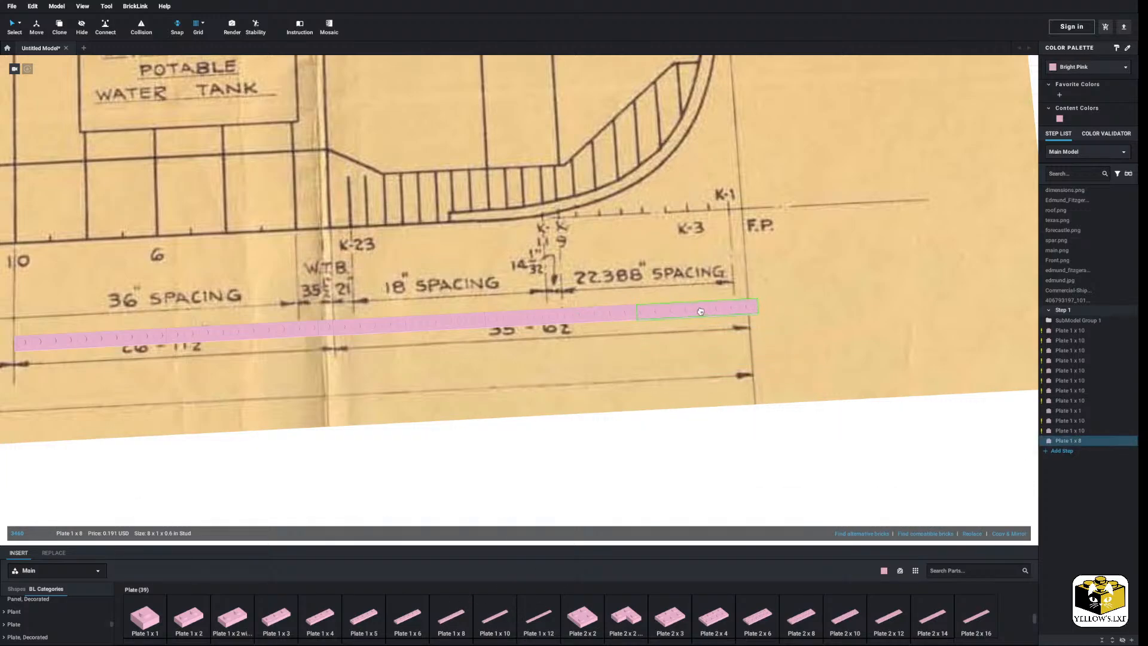
pyautogui.click(627, 486)
pyautogui.moveTo(631, 485)
pyautogui.mouseDown(button='middle')
pyautogui.moveTo(592, 486)
pyautogui.moveTo(651, 483)
pyautogui.mouseUp(button='middle')
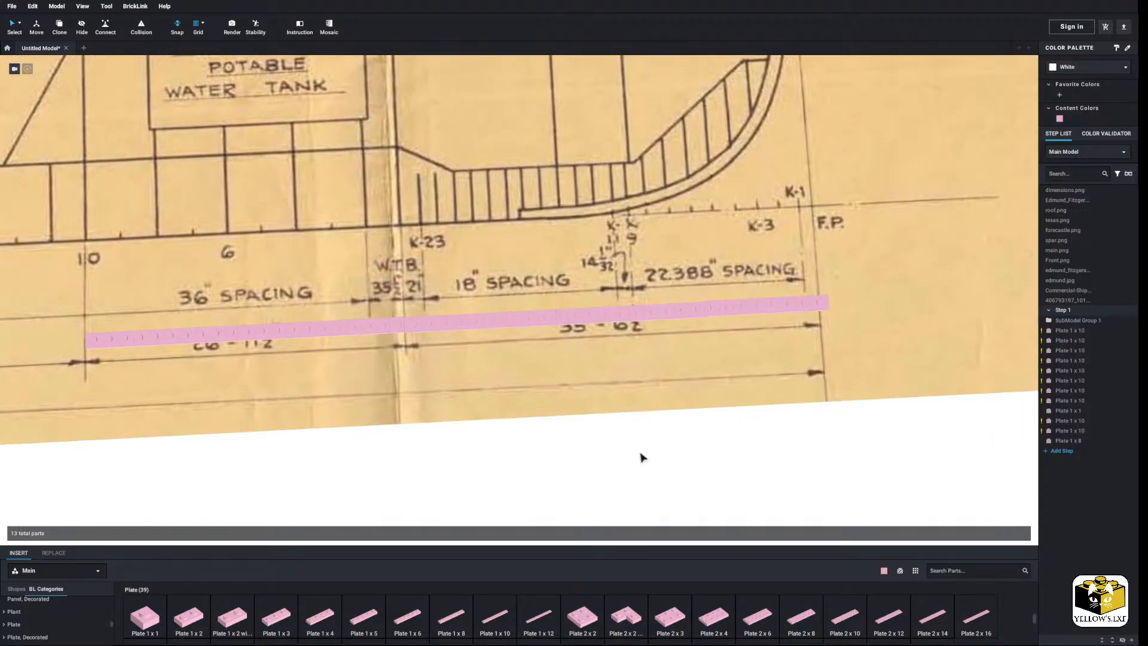
pyautogui.click(170, 334)
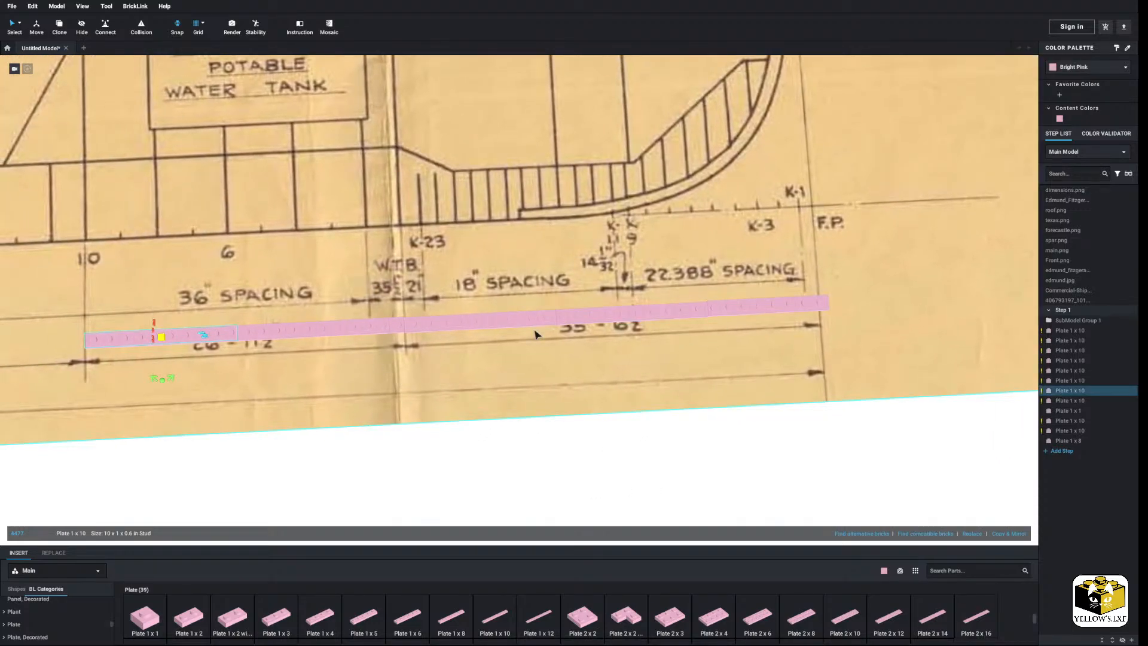
pyautogui.click(487, 481)
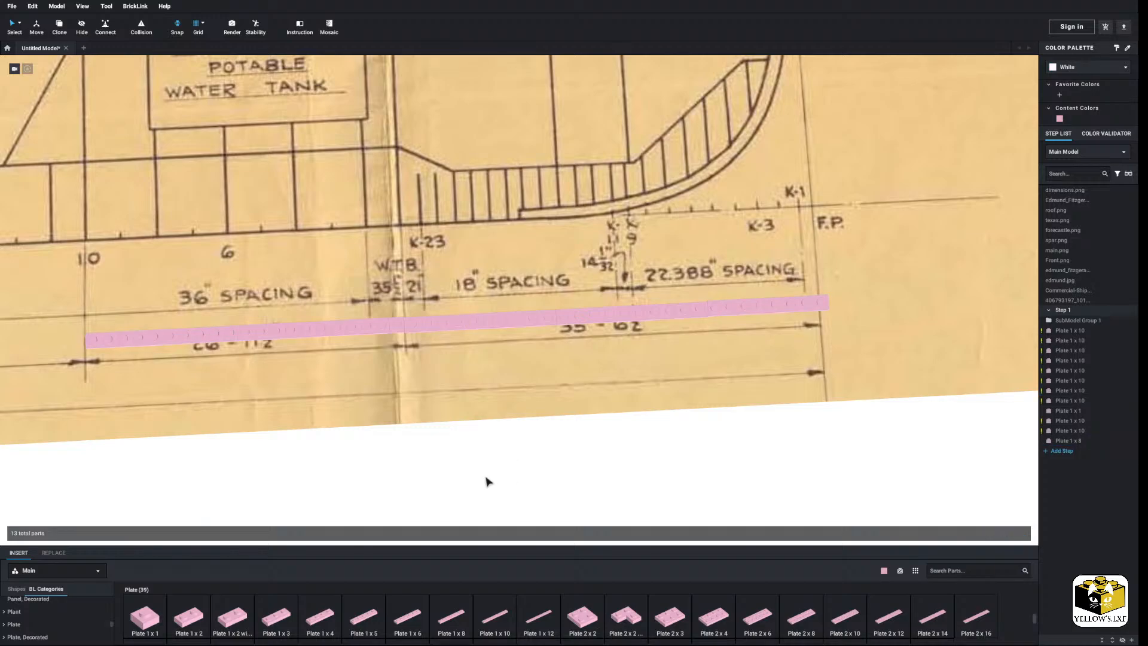
# Move the Front.png drawing away from the plate row to the corner of the ship's length and beam lines.
pyautogui.scroll(-3, 488, 480)
pyautogui.scroll(-3, 490, 476)
pyautogui.moveTo(485, 477); pyautogui.dragTo(524, 521, button='middle')
pyautogui.moveTo(572, 434); pyautogui.dragTo(571, 471, button='middle')
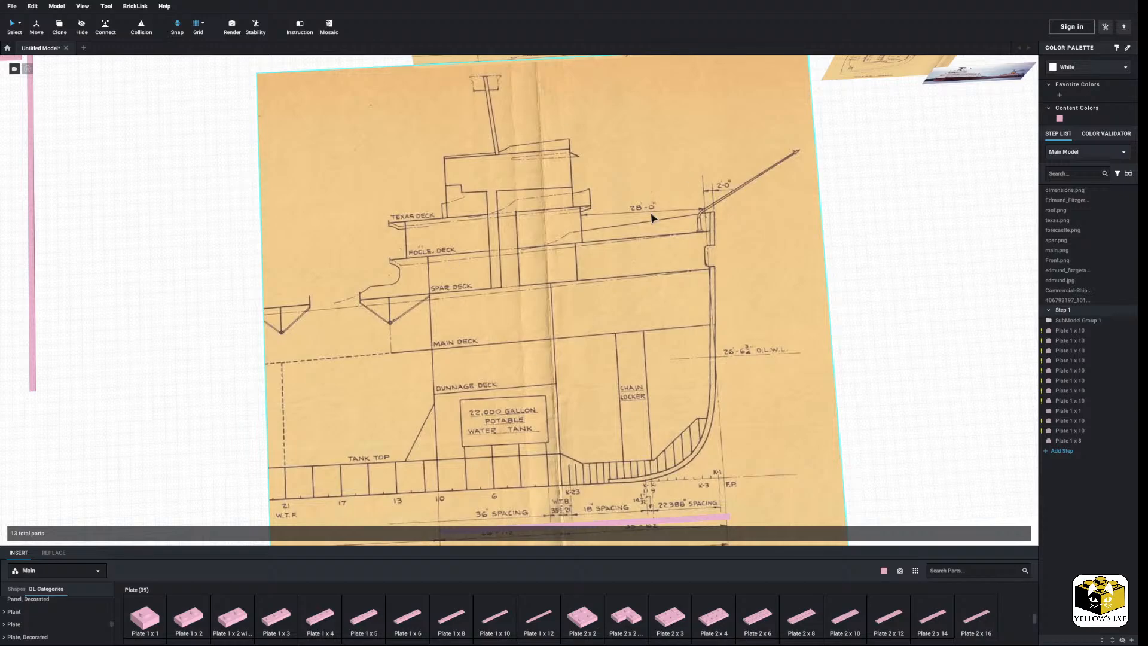
pyautogui.moveTo(497, 427); pyautogui.dragTo(484, 403, button='middle')
pyautogui.scroll(-6, 496, 405)
pyautogui.moveTo(650, 369); pyautogui.dragTo(639, 425, button='middle')
pyautogui.moveTo(152, 415); pyautogui.dragTo(302, 403, button='middle')
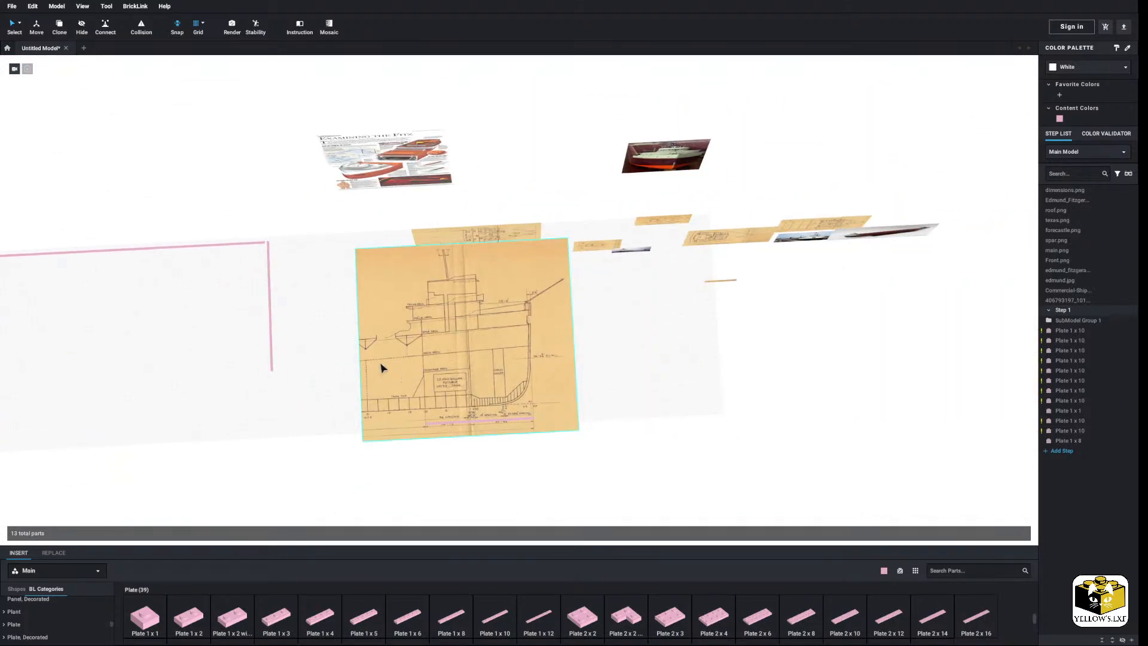
pyautogui.moveTo(382, 366); pyautogui.dragTo(552, 356, button='middle')
pyautogui.scroll(-1, 552, 353)
pyautogui.moveTo(768, 344); pyautogui.dragTo(492, 366, button='middle')
pyautogui.scroll(4, 492, 365)
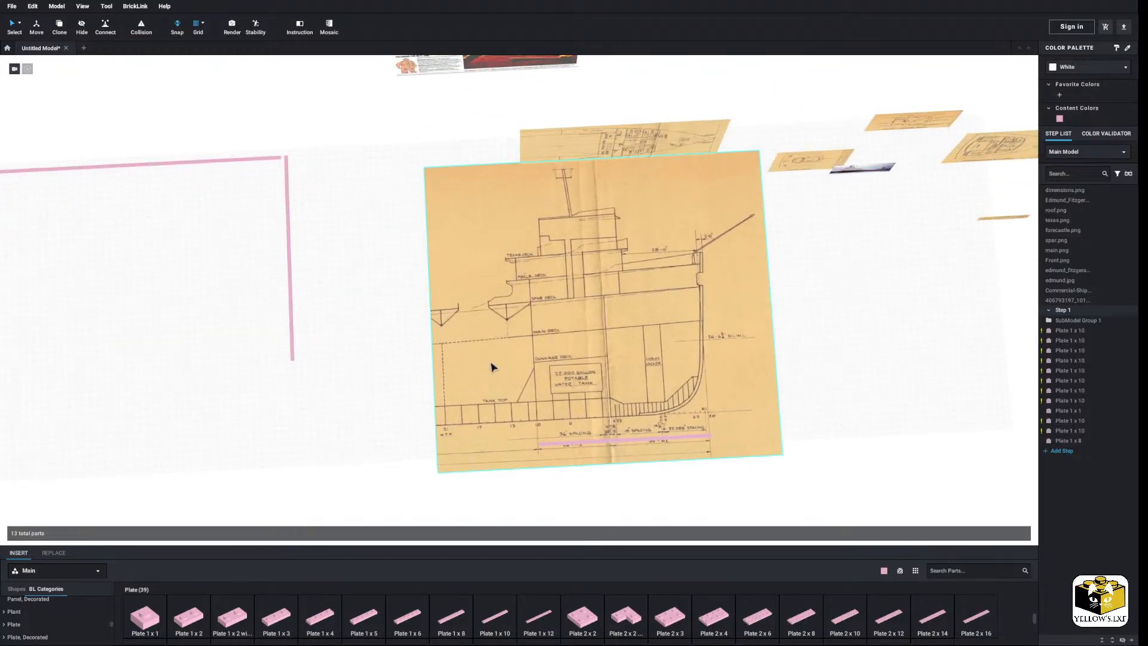
pyautogui.moveTo(684, 392); pyautogui.dragTo(210, 353)
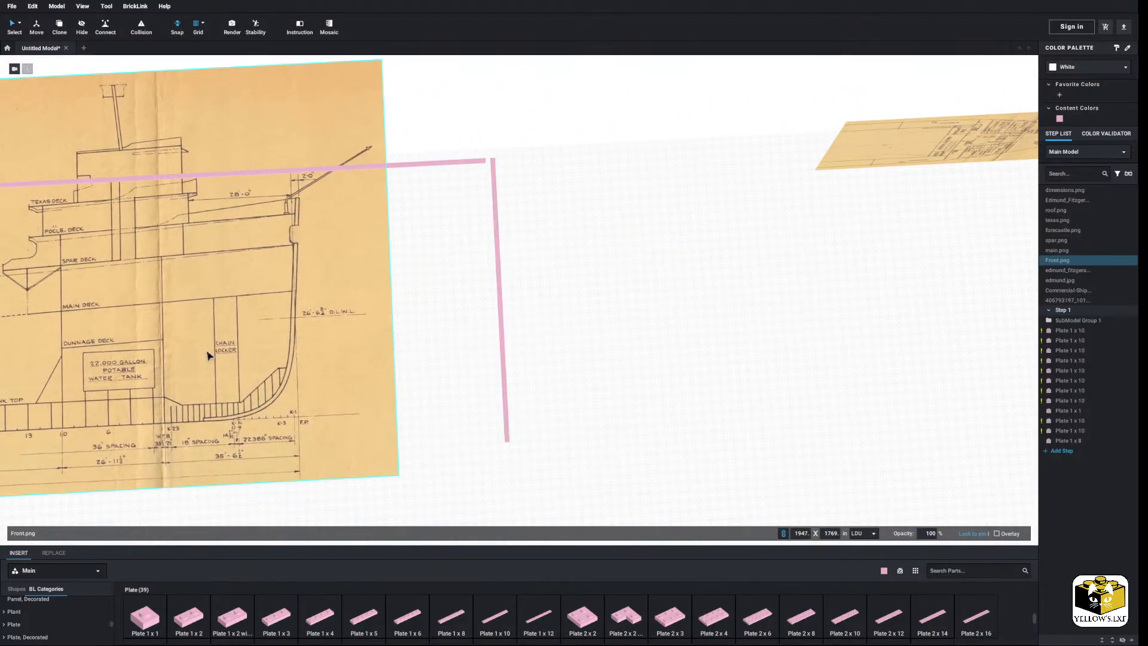
pyautogui.click(728, 374)
pyautogui.moveTo(727, 374); pyautogui.dragTo(511, 337, button='middle')
# Select all six plates of the 49-stud row and move the row towards the main.png deck plan.
pyautogui.moveTo(619, 395); pyautogui.dragTo(272, 517)
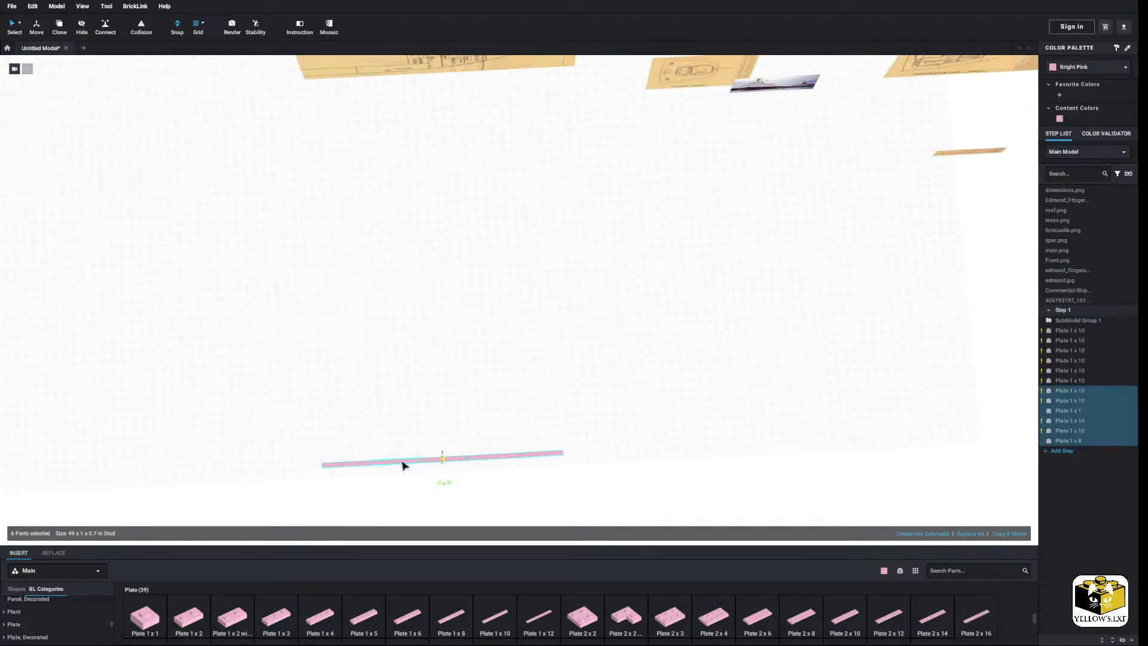
pyautogui.click(402, 464)
pyautogui.click(385, 285)
pyautogui.moveTo(648, 397); pyautogui.dragTo(235, 556)
pyautogui.moveTo(413, 460); pyautogui.dragTo(242, 344)
pyautogui.moveTo(242, 344); pyautogui.dragTo(389, 399, button='middle')
pyautogui.moveTo(389, 399); pyautogui.dragTo(458, 326)
# Bring the main.png deck plan down beside the 49-stud row.
pyautogui.moveTo(704, 235); pyautogui.dragTo(509, 371, button='middle')
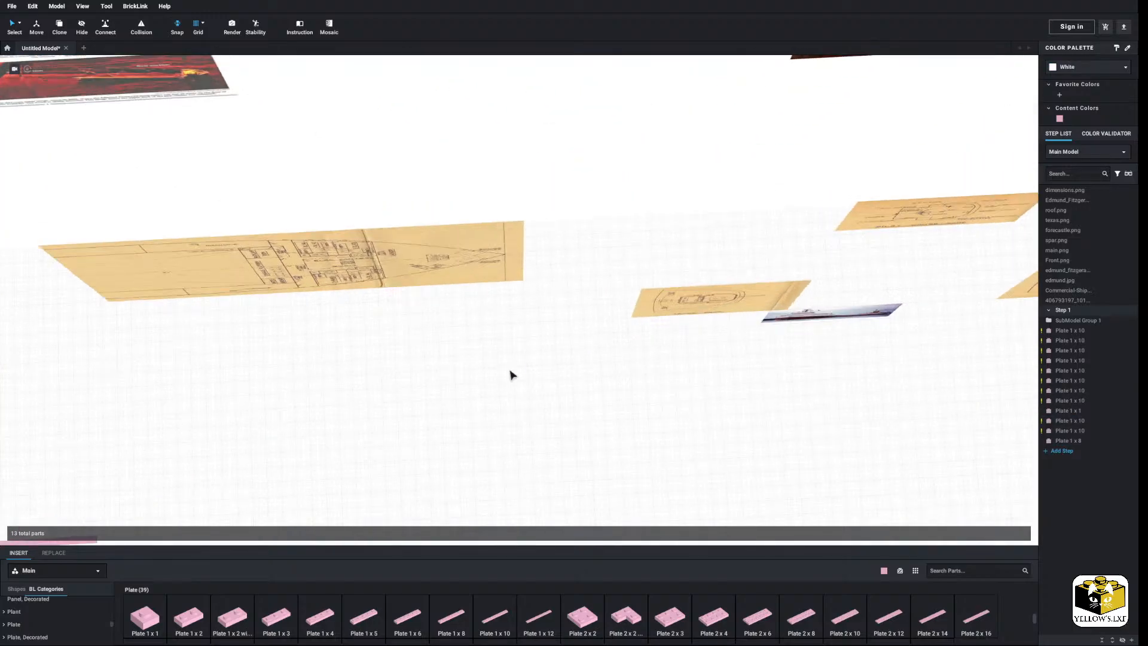
pyautogui.moveTo(509, 371); pyautogui.dragTo(506, 352, button='right')
pyautogui.moveTo(506, 352); pyautogui.dragTo(440, 382, button='middle')
pyautogui.moveTo(508, 414); pyautogui.dragTo(669, 422, button='middle')
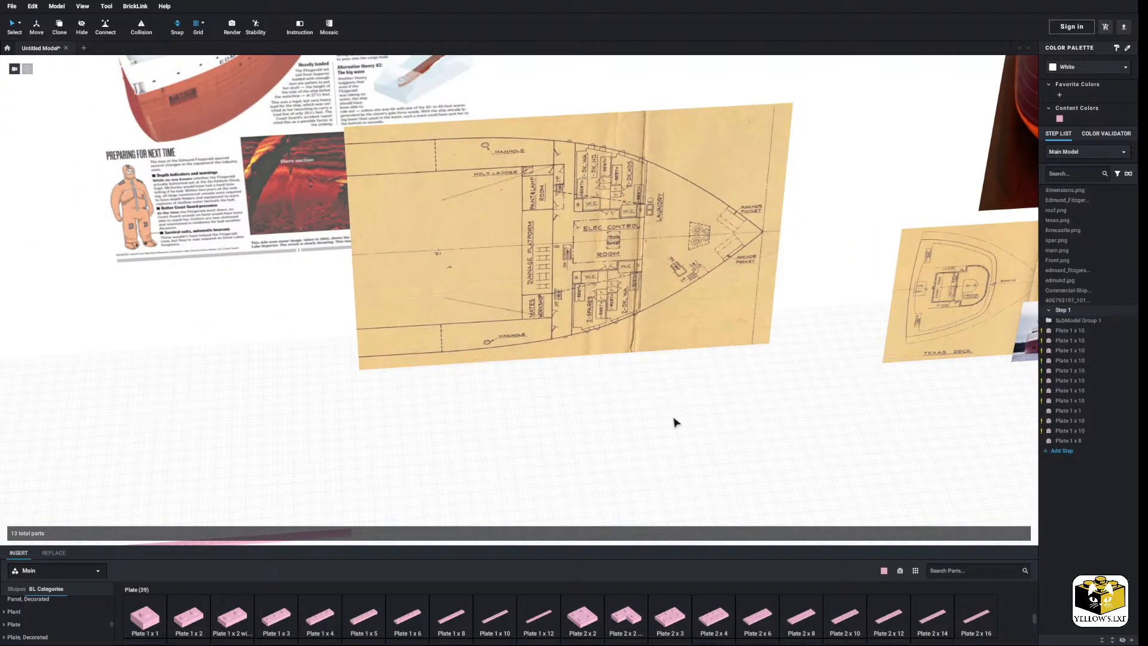
pyautogui.moveTo(567, 250); pyautogui.dragTo(566, 448)
pyautogui.moveTo(690, 357); pyautogui.dragTo(703, 313)
pyautogui.moveTo(760, 356); pyautogui.dragTo(704, 287, button='middle')
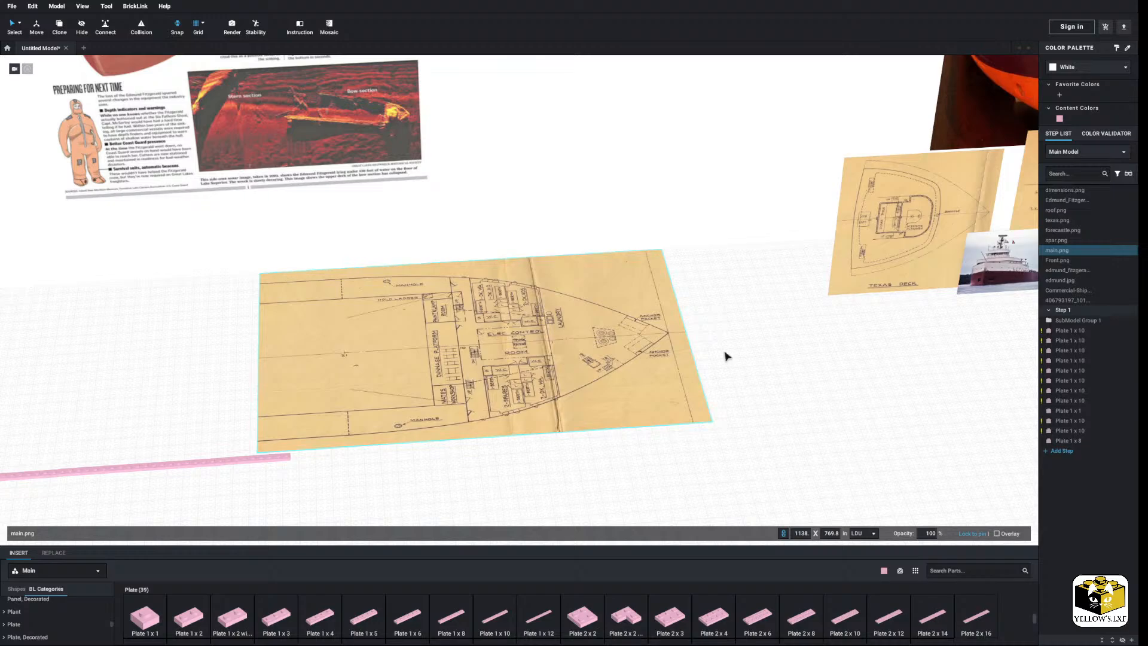
pyautogui.moveTo(726, 356); pyautogui.dragTo(402, 389, button='middle')
pyautogui.moveTo(758, 215); pyautogui.dragTo(144, 452)
pyautogui.click(423, 389)
# Shift main.png so the end of the 49-stud row lies over the deck plan's centreline.
pyautogui.moveTo(422, 389); pyautogui.dragTo(676, 348, button='middle')
pyautogui.moveTo(239, 439); pyautogui.dragTo(761, 359, button='middle')
pyautogui.click(440, 288)
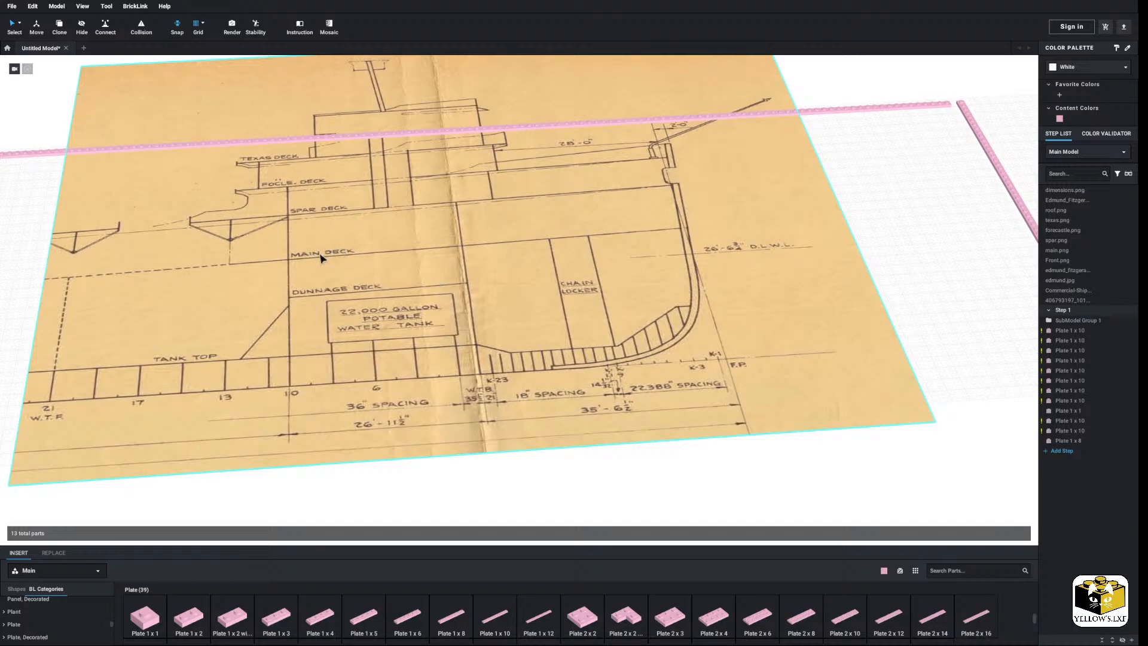
pyautogui.scroll(-4, 657, 280)
pyautogui.moveTo(992, 263); pyautogui.dragTo(287, 369, button='middle')
pyautogui.moveTo(469, 320); pyautogui.dragTo(464, 348, button='right')
pyautogui.moveTo(464, 349); pyautogui.dragTo(511, 254, button='middle')
pyautogui.scroll(5, 505, 286)
pyautogui.moveTo(502, 318); pyautogui.dragTo(541, 464)
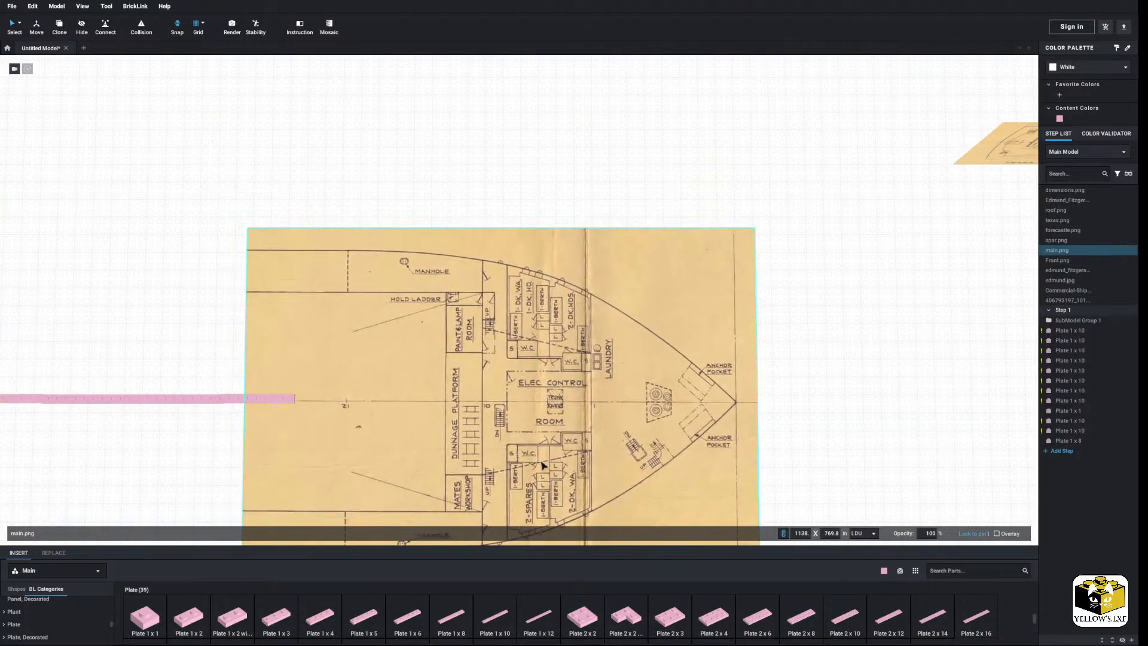
pyautogui.click(185, 324)
# Lay a row of eight 1 x 10 plates across Front.png, starting at the dashed line above frame 21 and running towards the bow.
pyautogui.moveTo(185, 324); pyautogui.dragTo(217, 286, button='middle')
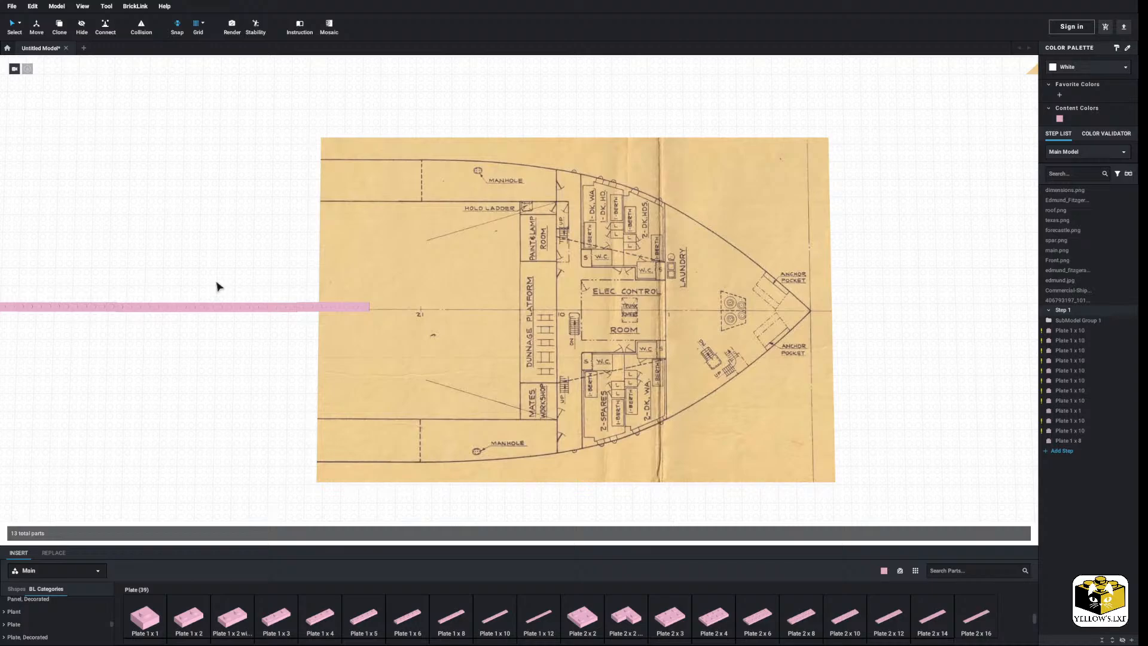
pyautogui.moveTo(202, 334); pyautogui.dragTo(761, 320, button='middle')
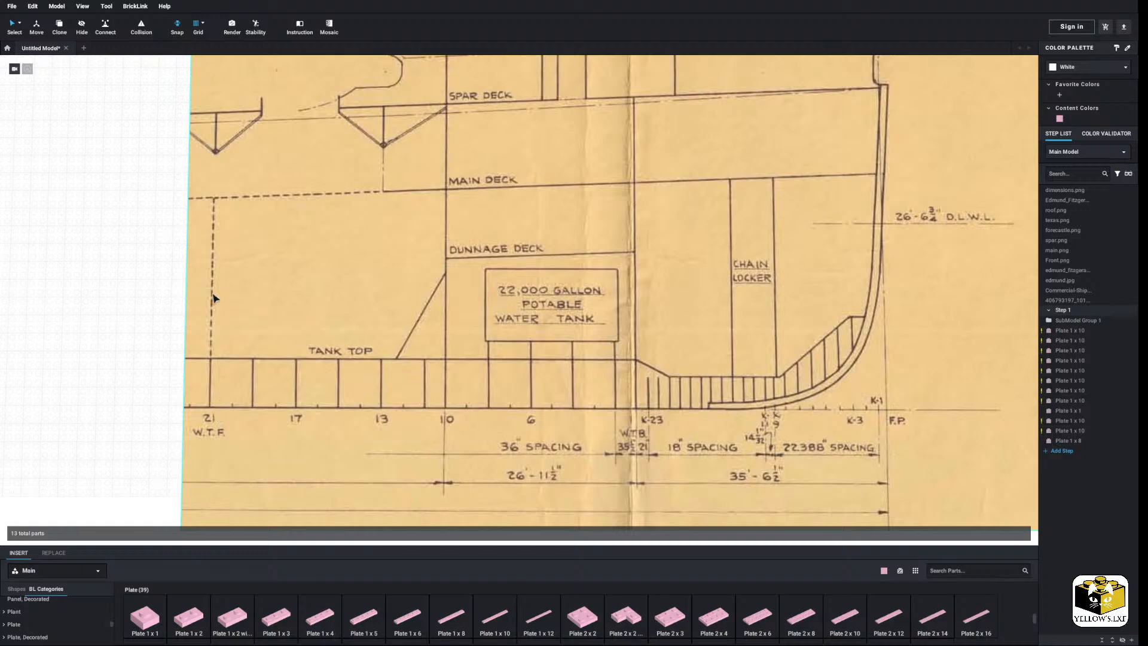
pyautogui.moveTo(430, 273); pyautogui.dragTo(254, 298, button='middle')
pyautogui.moveTo(816, 311); pyautogui.dragTo(470, 298, button='middle')
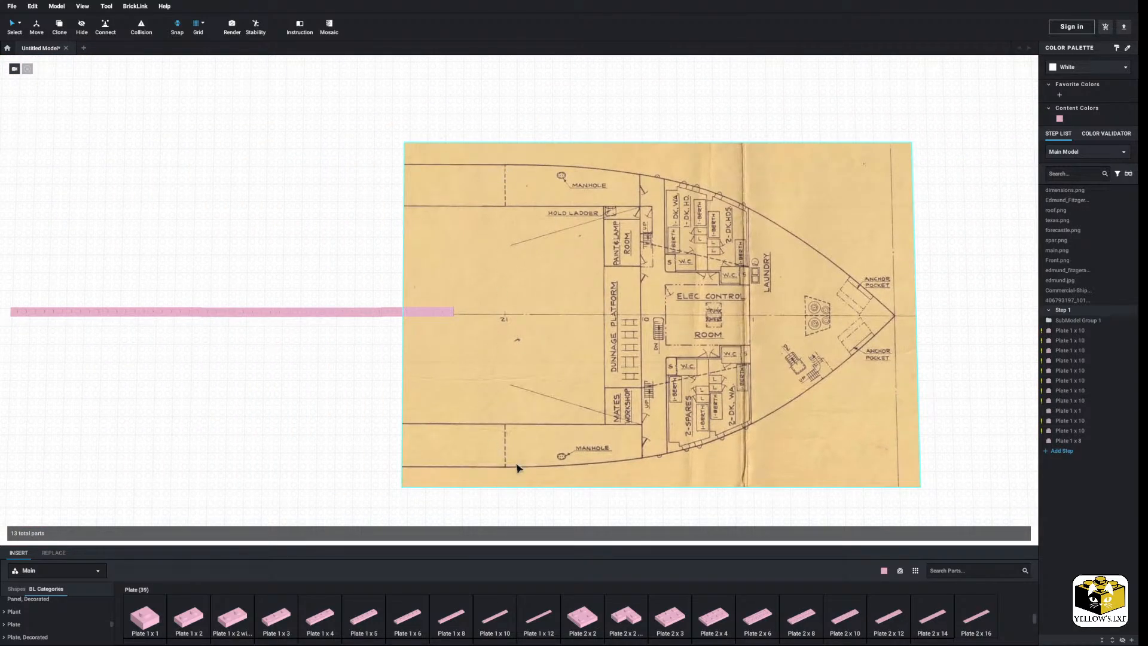
pyautogui.moveTo(246, 331); pyautogui.dragTo(495, 310, button='middle')
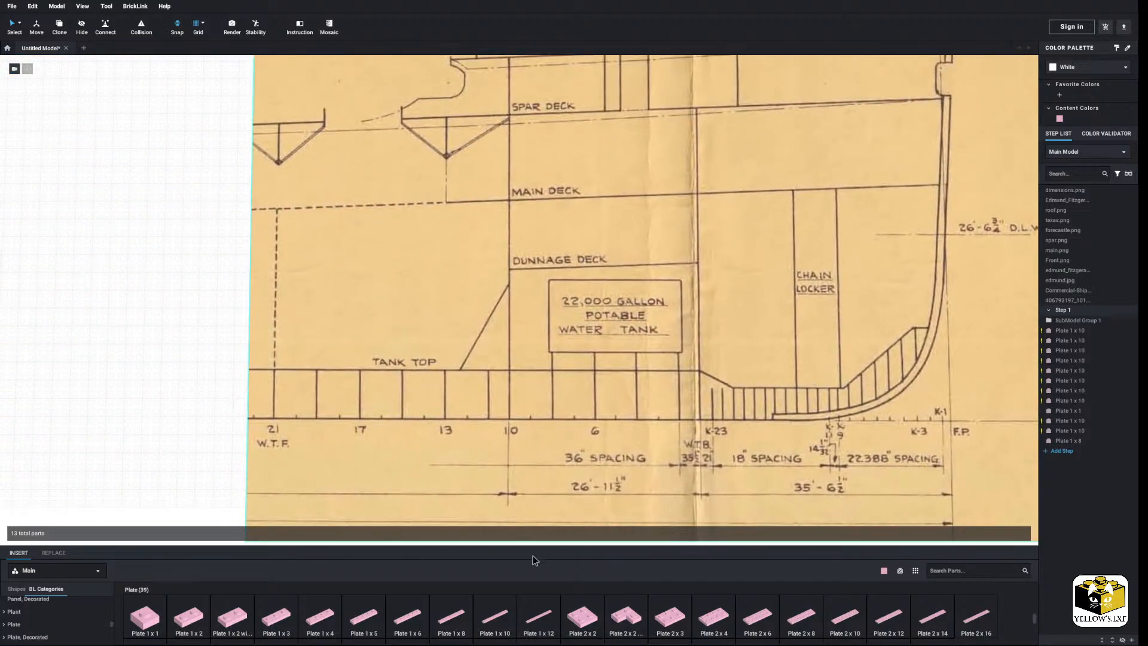
pyautogui.moveTo(493, 625); pyautogui.dragTo(323, 312)
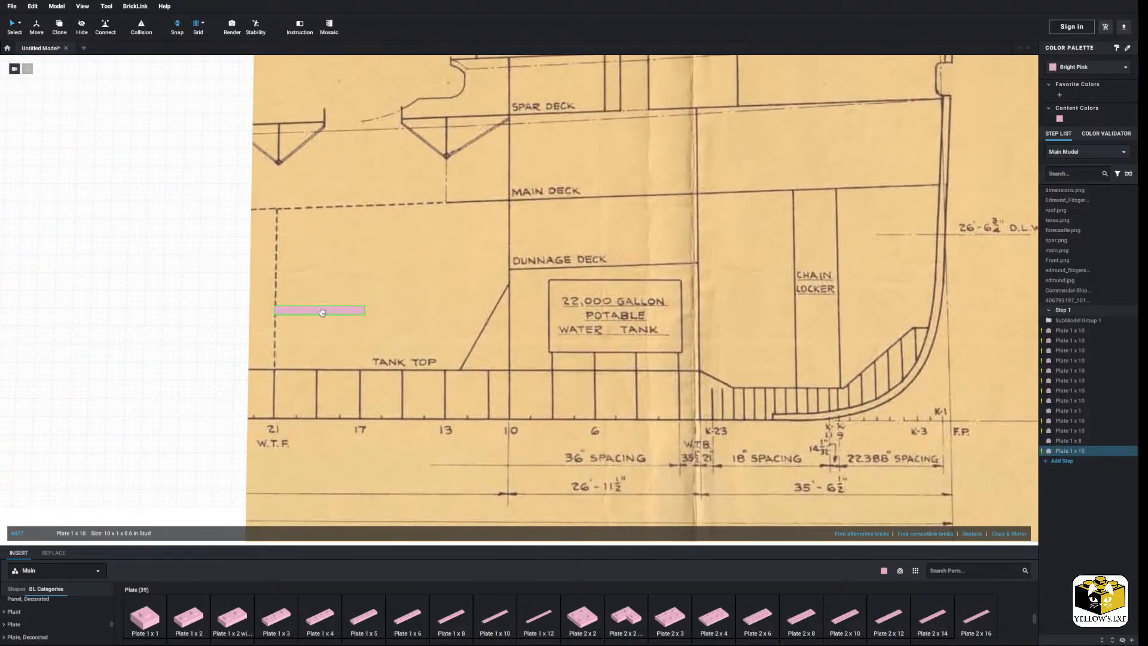
pyautogui.click(323, 312)
pyautogui.click(1008, 535)
pyautogui.click(1008, 534)
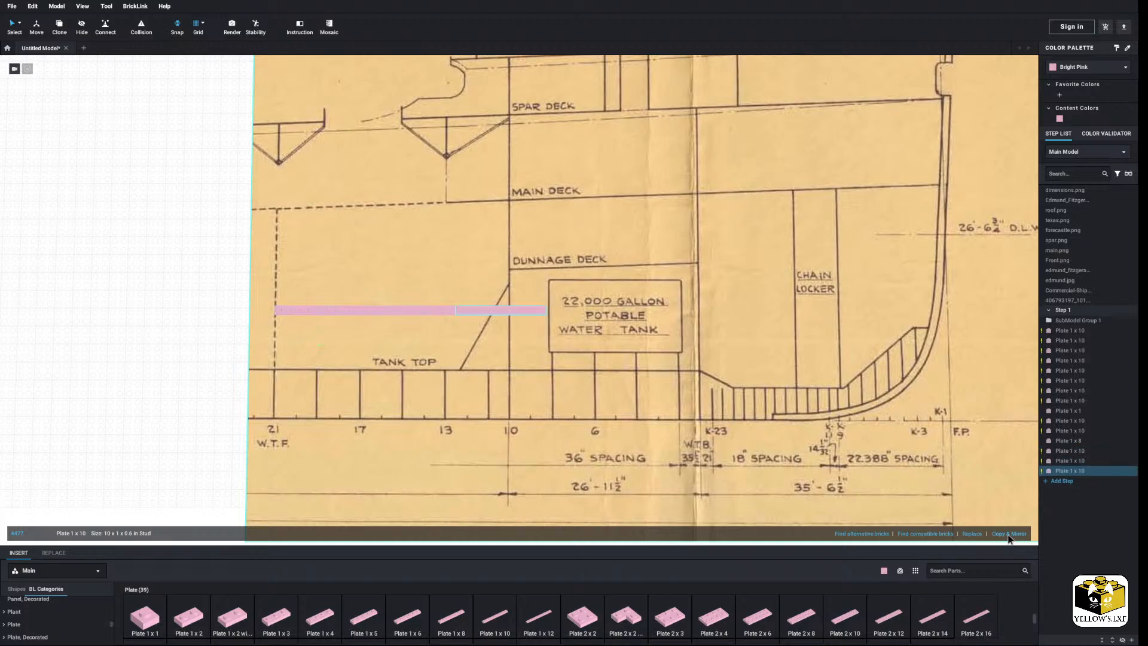
pyautogui.click(1008, 535)
pyautogui.click(1008, 534)
pyautogui.click(1008, 535)
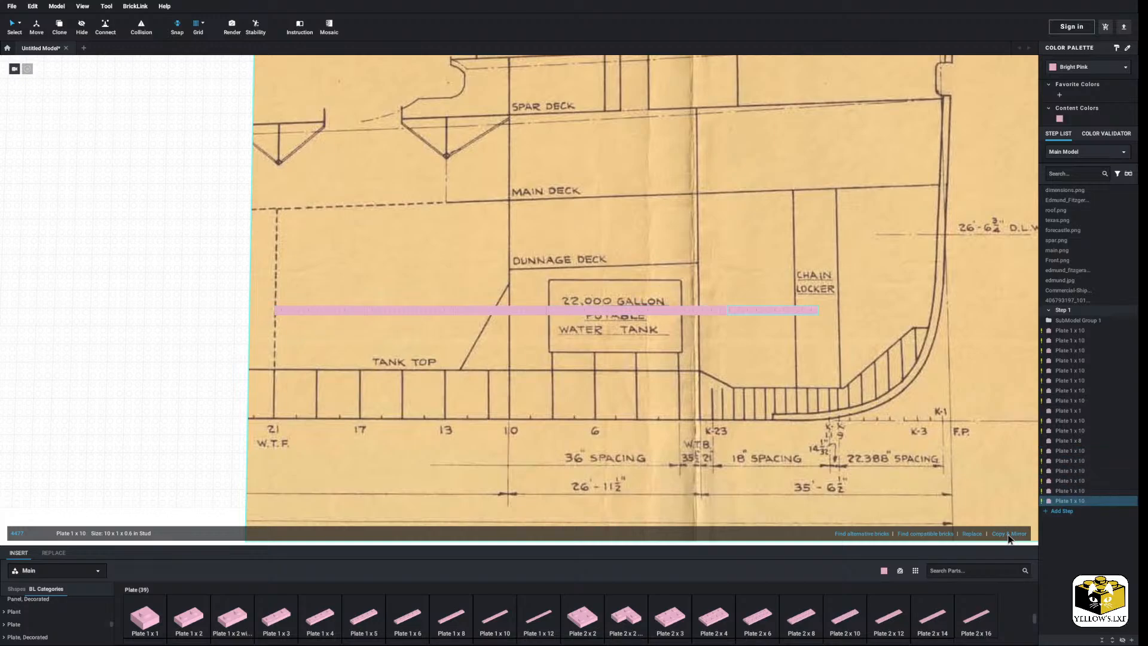
pyautogui.click(1009, 534)
pyautogui.click(1009, 534)
# Replace the last 1 x 10 plate of the new row with a 1 x 5 plate ending at the F.P. line.
pyautogui.scroll(5, 972, 405)
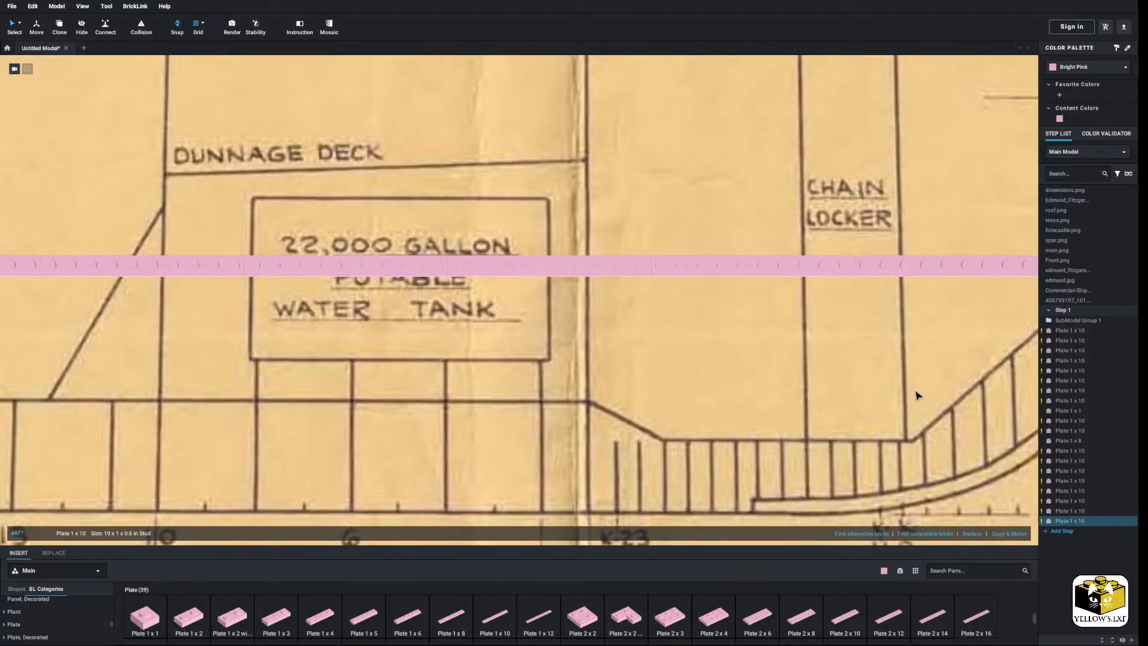
pyautogui.scroll(-5, 735, 283)
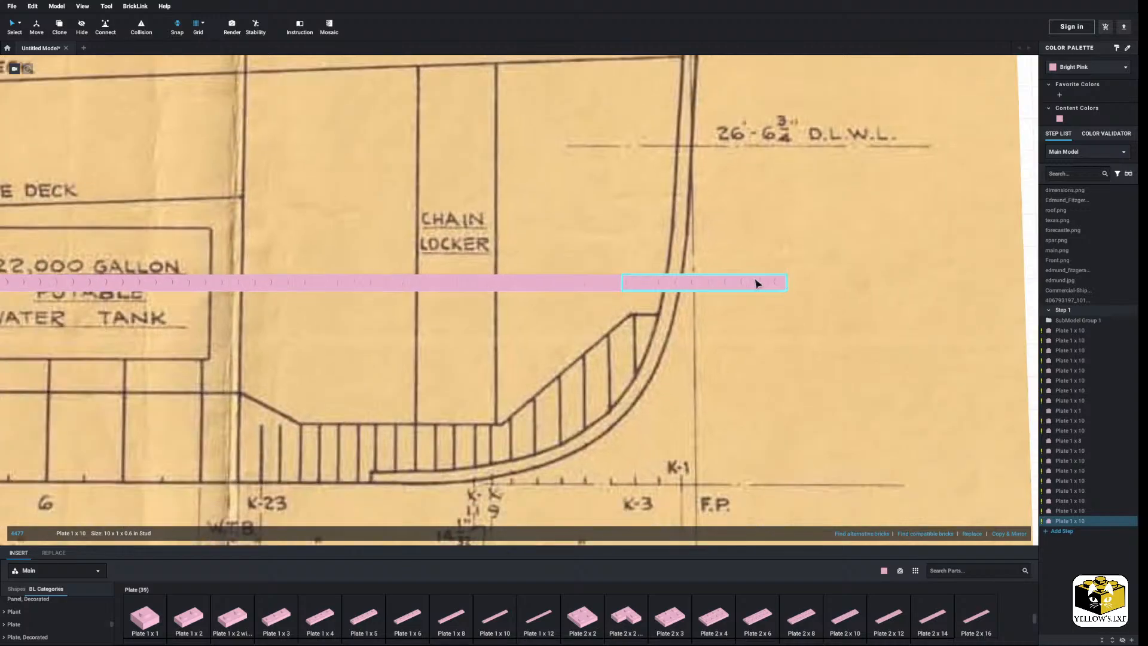
pyautogui.rightClick(620, 292)
pyautogui.click(676, 339)
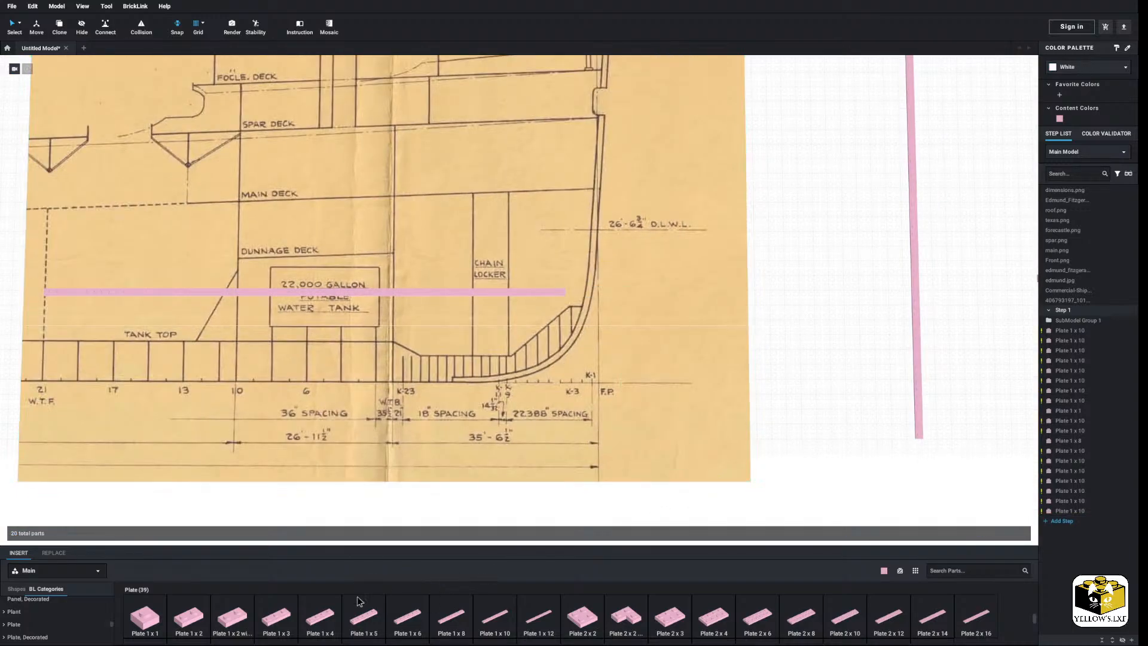
pyautogui.click(364, 615)
pyautogui.scroll(5, 702, 348)
pyautogui.click(684, 285)
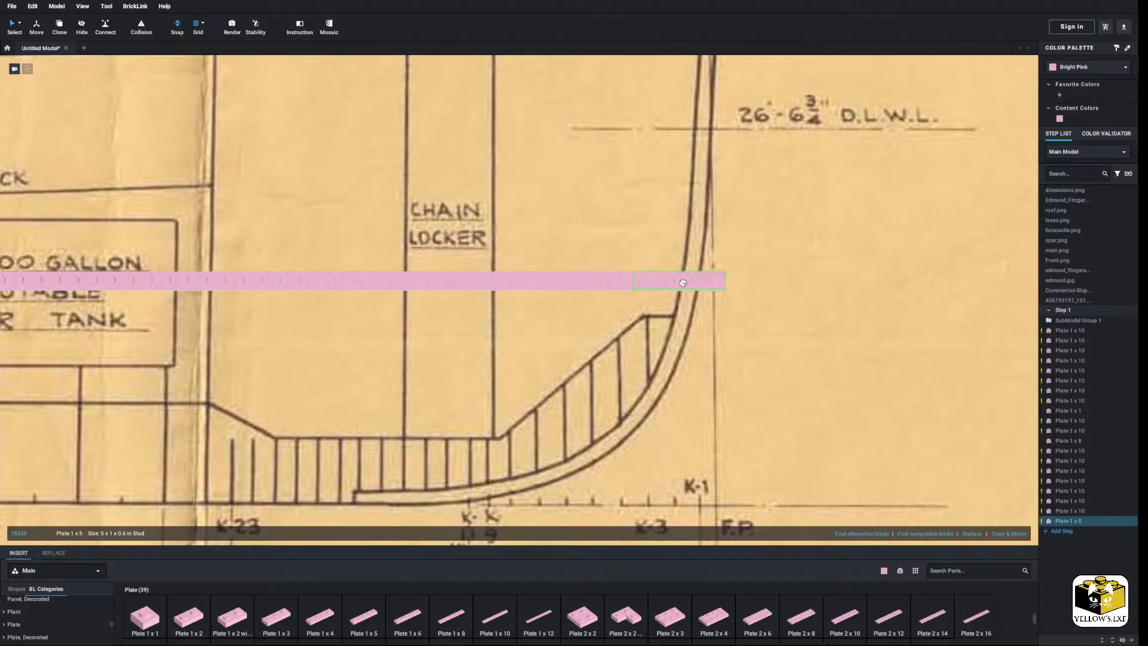
pyautogui.scroll(-5, 626, 396)
pyautogui.click(768, 377)
pyautogui.moveTo(768, 377)
pyautogui.mouseDown(button='middle')
pyautogui.moveTo(824, 379)
pyautogui.moveTo(815, 384)
pyautogui.mouseUp(button='middle')
# Select the seven 1 x 10 plates and the 1 x 5 plate on Front.png and move the row towards the main.png deck plan.
pyautogui.click(685, 309)
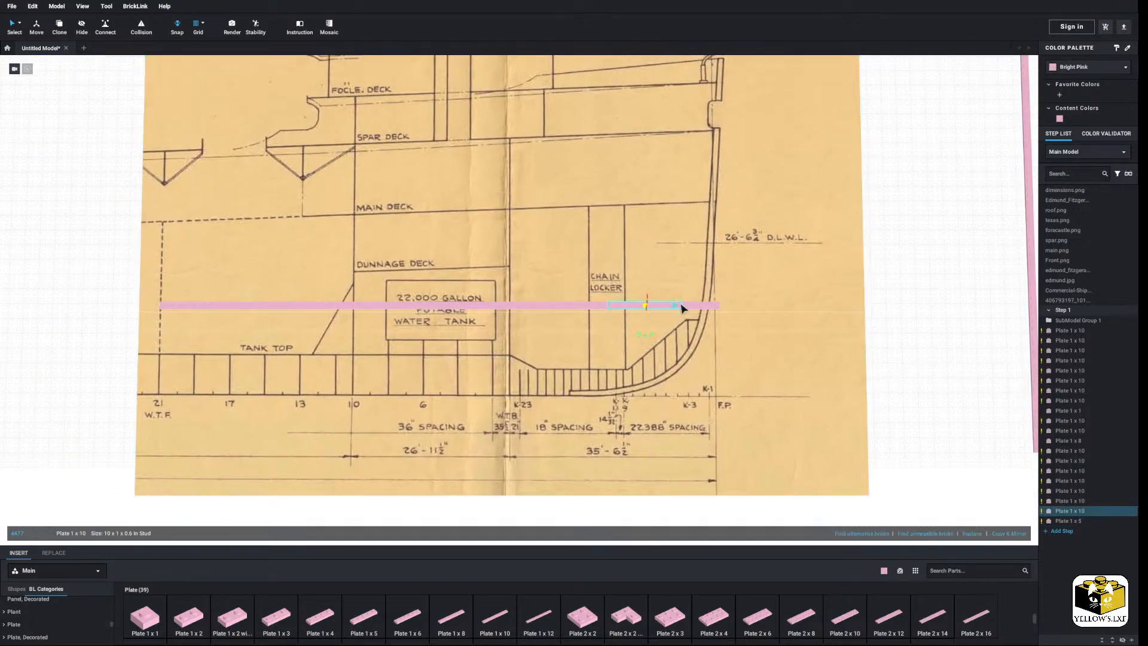
pyautogui.keyDown('shift'); pyautogui.click(689, 307); pyautogui.keyUp('shift')
pyautogui.keyDown('shift'); pyautogui.click(598, 309); pyautogui.keyUp('shift')
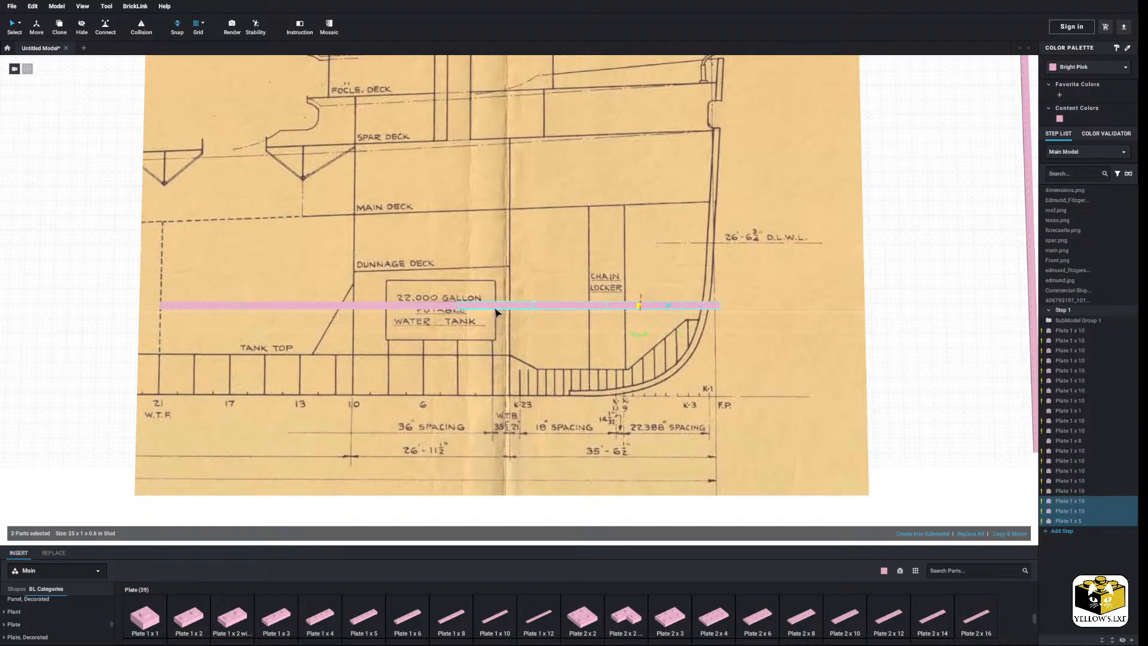
pyautogui.keyDown('shift'); pyautogui.click(494, 309); pyautogui.keyUp('shift')
pyautogui.keyDown('shift'); pyautogui.click(443, 307); pyautogui.keyUp('shift')
pyautogui.keyDown('shift'); pyautogui.click(351, 307); pyautogui.keyUp('shift')
pyautogui.keyDown('shift'); pyautogui.click(292, 307); pyautogui.keyUp('shift')
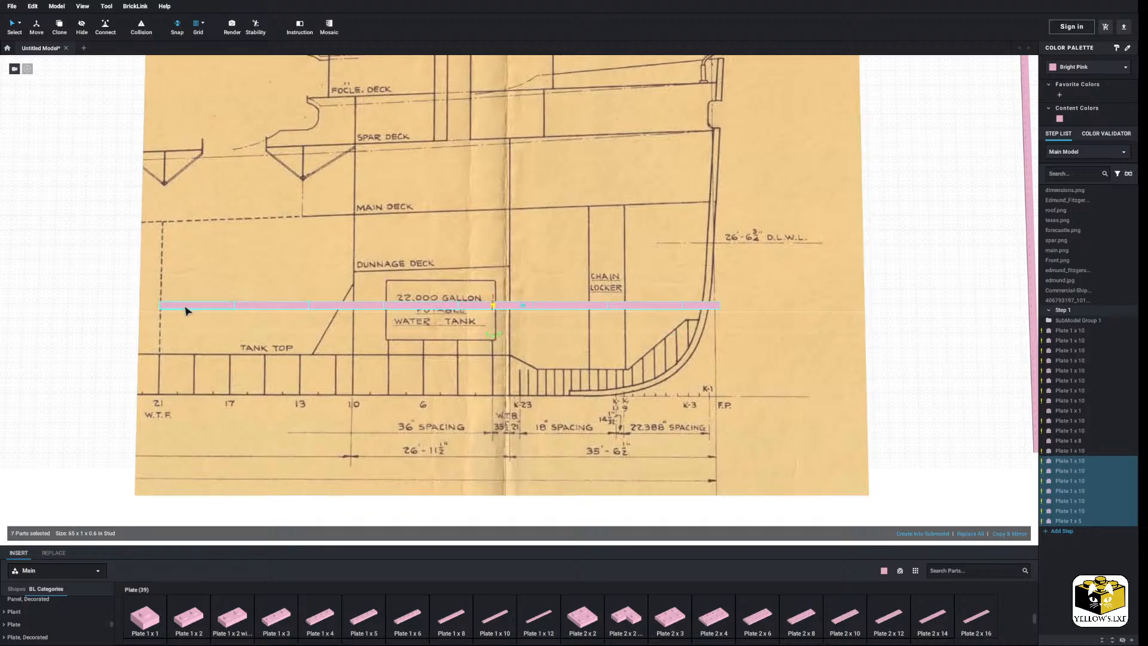
pyautogui.keyDown('shift'); pyautogui.click(191, 308); pyautogui.keyUp('shift')
pyautogui.moveTo(191, 307); pyautogui.dragTo(526, 312)
pyautogui.moveTo(526, 313); pyautogui.dragTo(323, 321, button='middle')
pyautogui.moveTo(323, 321)
pyautogui.mouseDown()
pyautogui.moveTo(512, 279)
pyautogui.moveTo(596, 382)
pyautogui.mouseUp()
pyautogui.moveTo(597, 382); pyautogui.dragTo(604, 250, button='middle')
pyautogui.moveTo(603, 250); pyautogui.dragTo(552, 379)
pyautogui.click(568, 179)
pyautogui.moveTo(569, 165); pyautogui.dragTo(515, 374, button='middle')
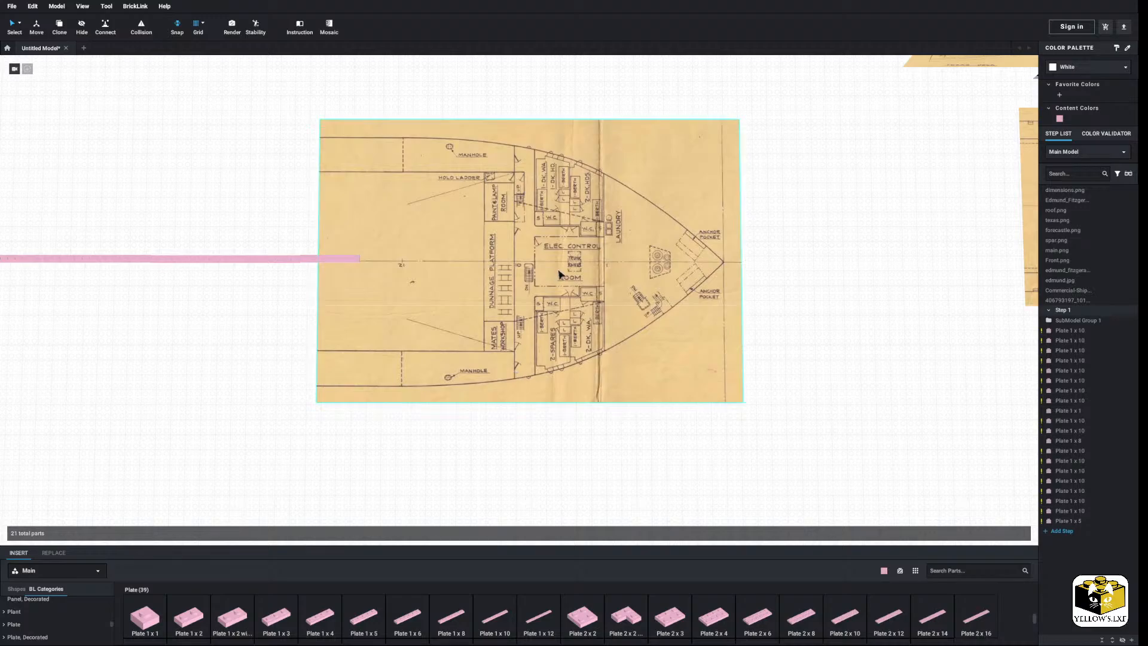
# Position main.png beneath the 75-stud plate row so the plan's lower dashed frame 21 line meets the row's start.
pyautogui.moveTo(559, 274); pyautogui.dragTo(531, 397)
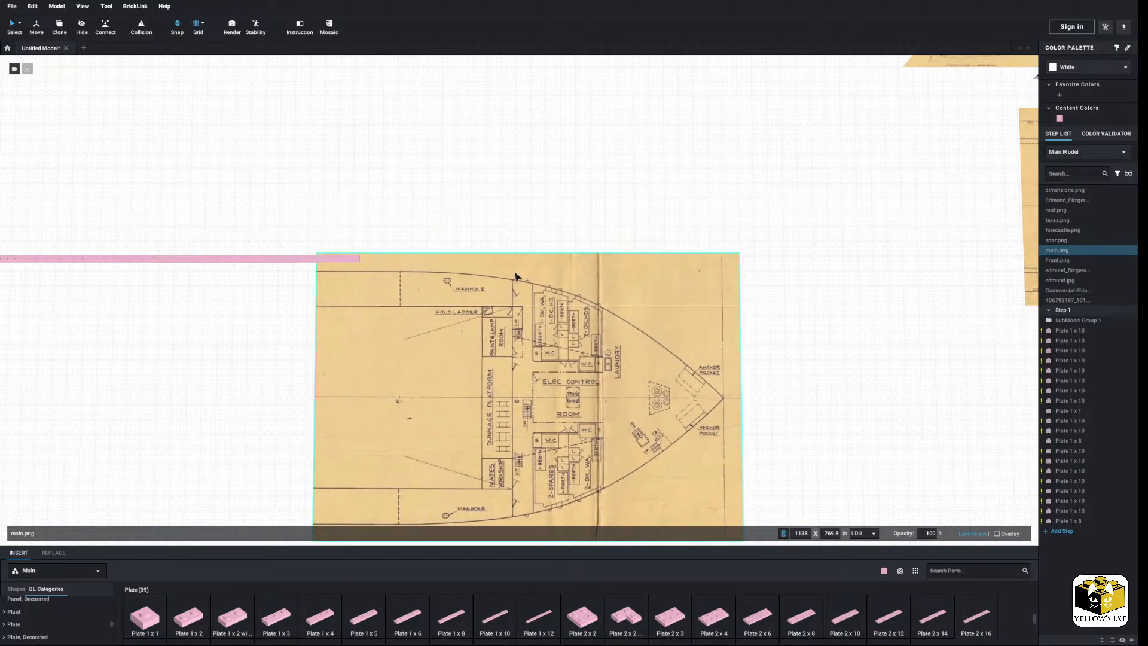
pyautogui.moveTo(590, 510); pyautogui.dragTo(614, 387, button='middle')
pyautogui.moveTo(573, 242); pyautogui.dragTo(670, 354)
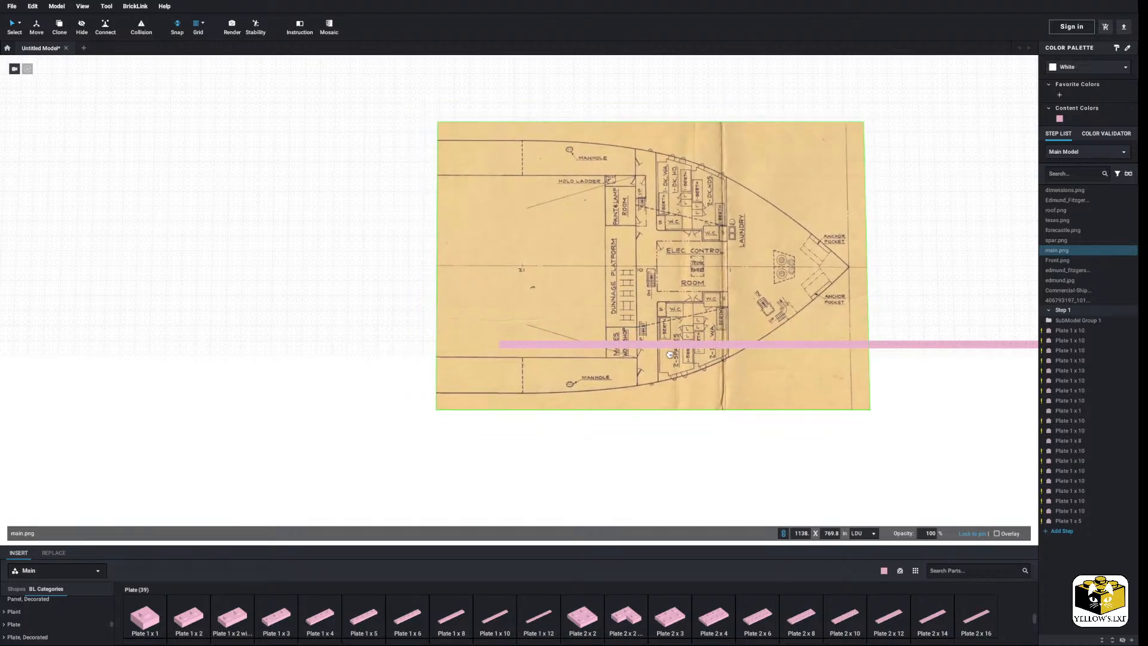
pyautogui.moveTo(670, 354); pyautogui.dragTo(646, 336)
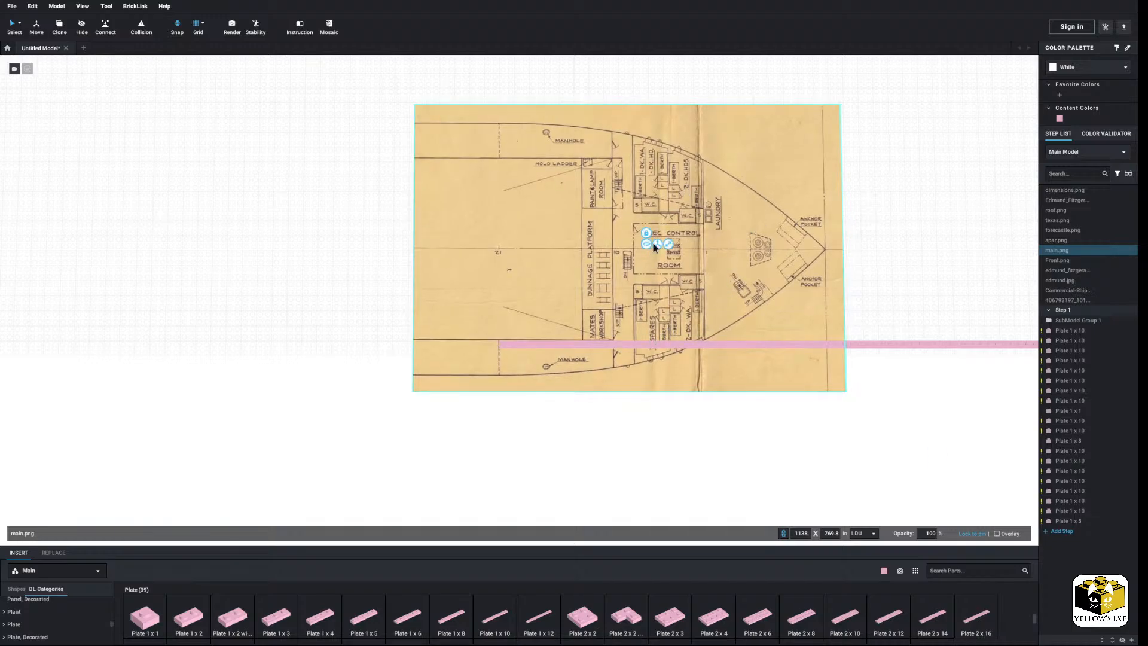
# Enlarge main.png proportionally to about 1854 x 1254 LDU, bringing the F.P. line towards the far end of the plate row.
pyautogui.click(669, 245)
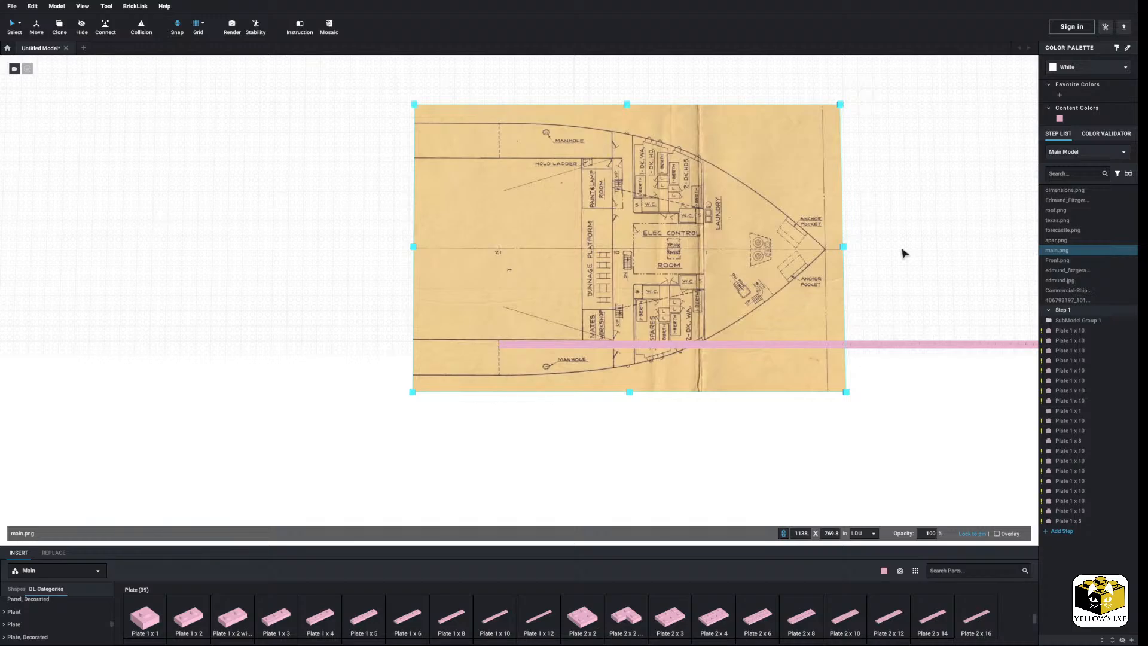
pyautogui.moveTo(877, 318); pyautogui.dragTo(789, 322, button='middle')
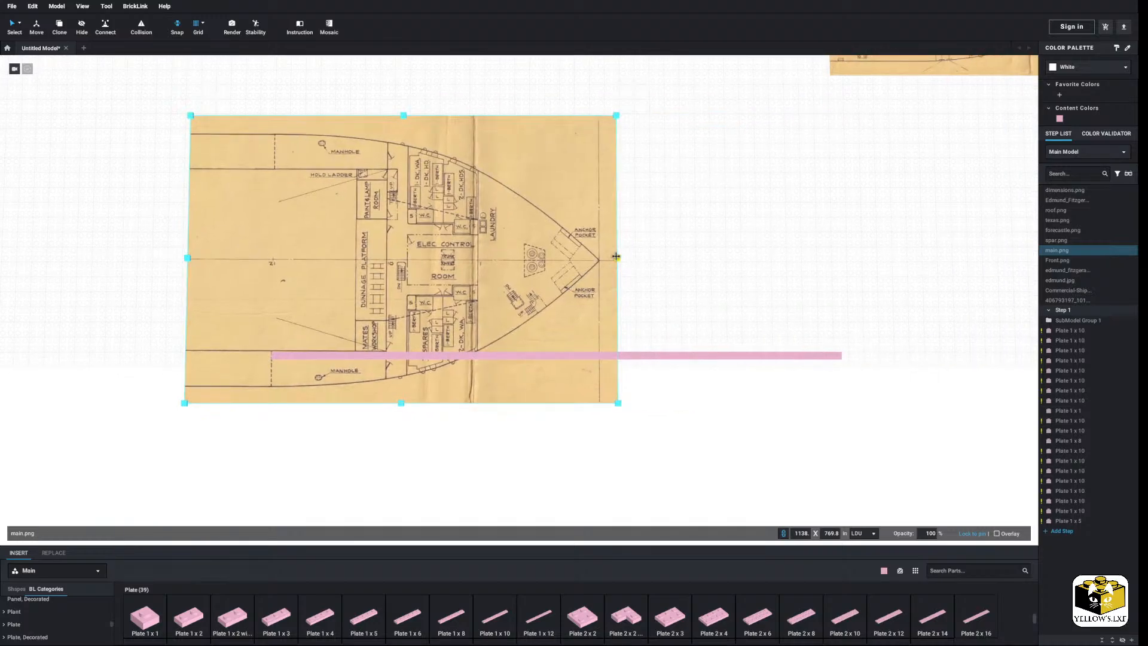
pyautogui.moveTo(616, 257); pyautogui.dragTo(853, 260)
pyautogui.moveTo(725, 291); pyautogui.dragTo(681, 235)
pyautogui.moveTo(849, 212); pyautogui.dragTo(788, 242, button='middle')
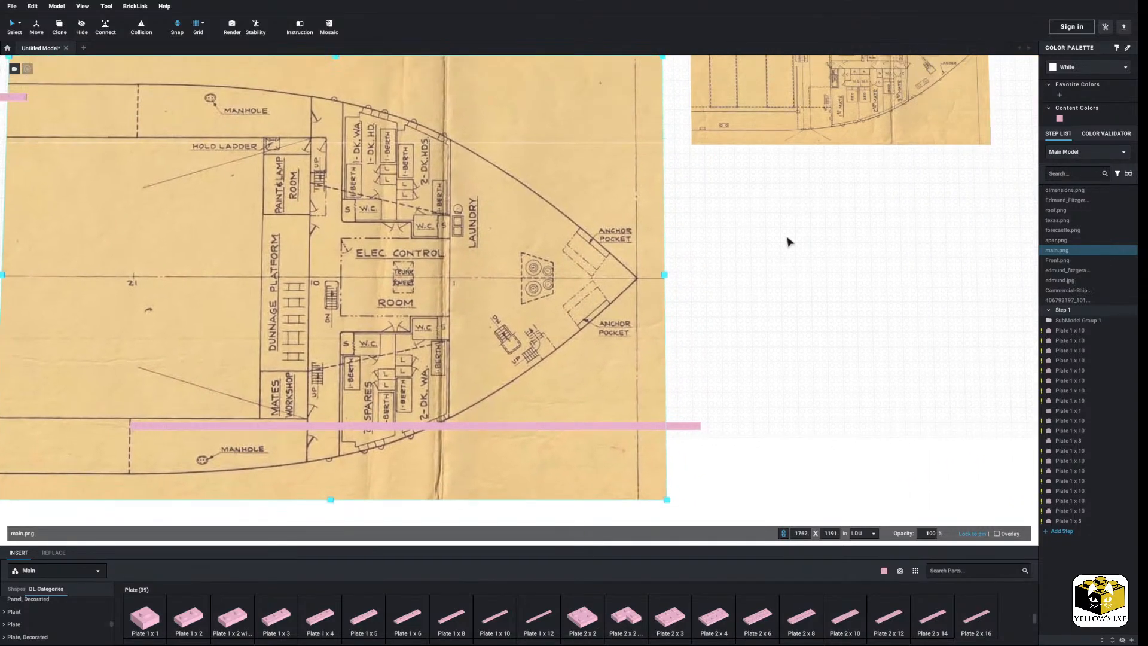
pyautogui.moveTo(665, 272); pyautogui.dragTo(699, 272)
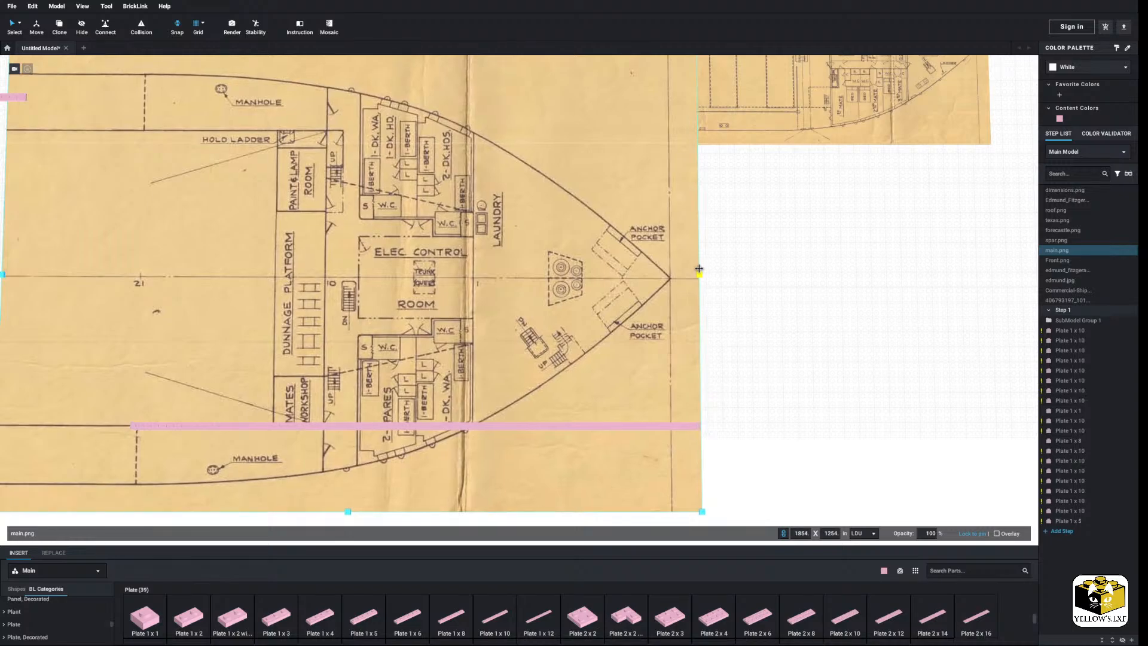
# Enlarge main.png to about 1951 x 1319 LDU and nudge it to realign its dashed frame 21 line with the row's start.
pyautogui.moveTo(718, 312); pyautogui.dragTo(743, 291, button='middle')
pyautogui.moveTo(678, 297)
pyautogui.mouseDown()
pyautogui.moveTo(672, 288)
pyautogui.moveTo(703, 270)
pyautogui.moveTo(679, 273)
pyautogui.moveTo(673, 291)
pyautogui.mouseUp()
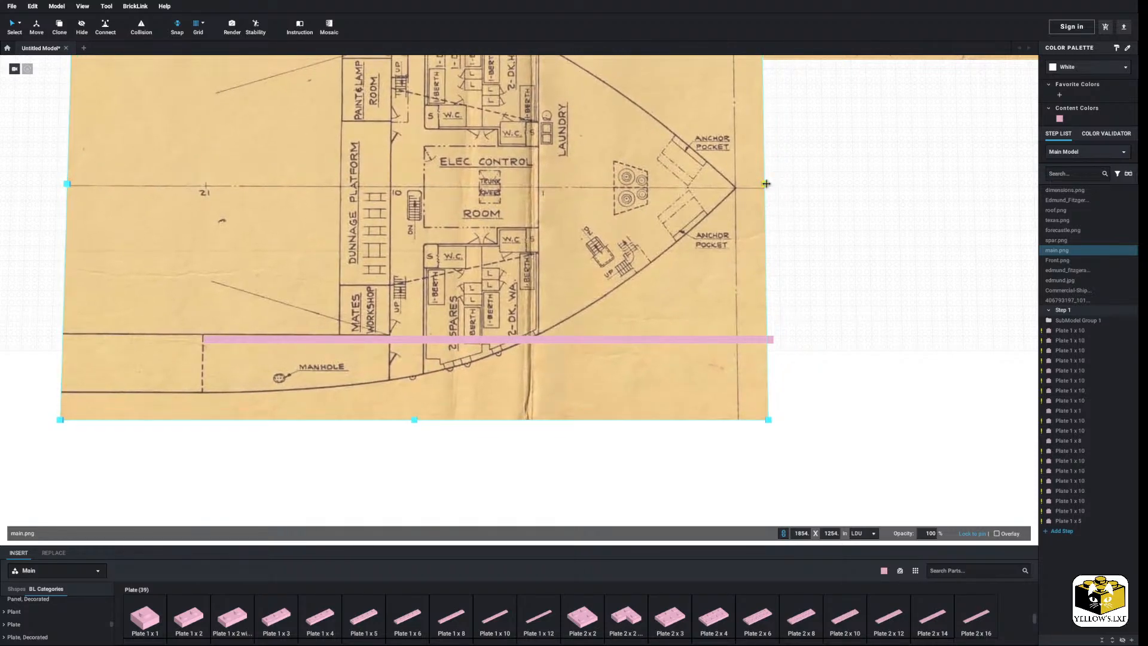
pyautogui.moveTo(766, 184); pyautogui.dragTo(800, 185)
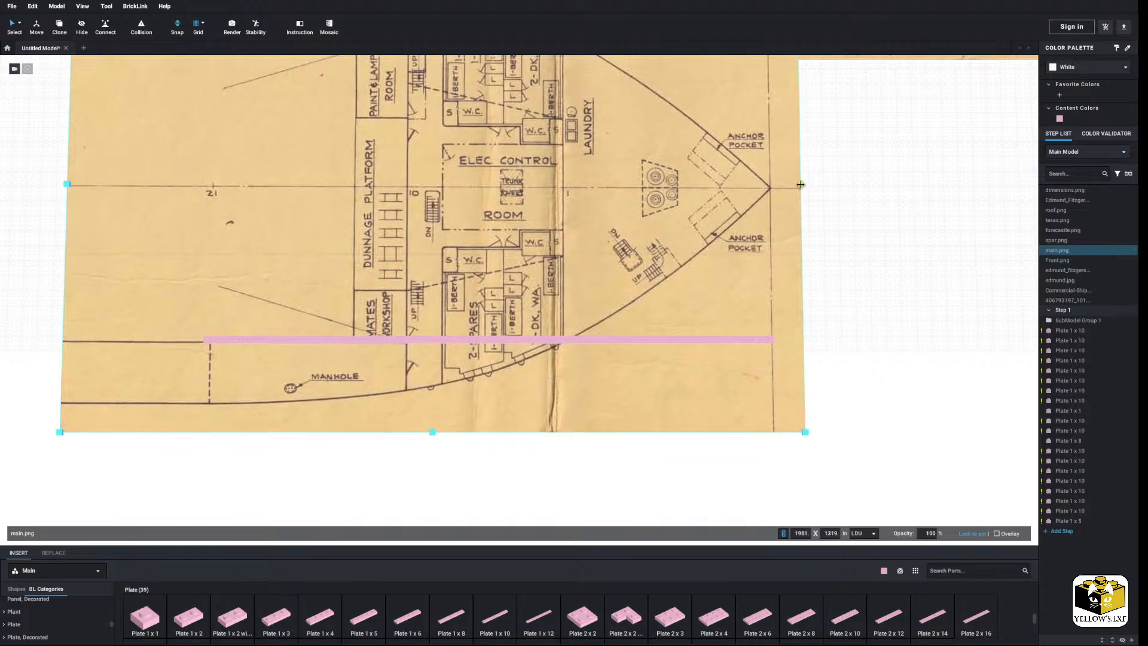
pyautogui.moveTo(644, 269); pyautogui.dragTo(639, 268)
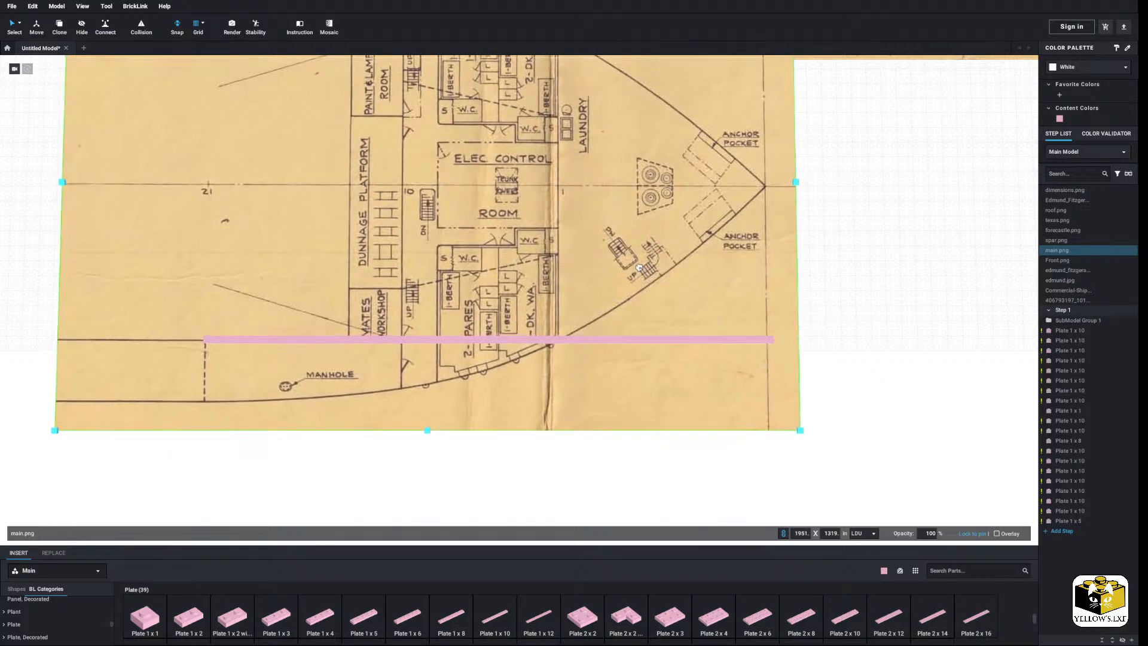
pyautogui.click(607, 502)
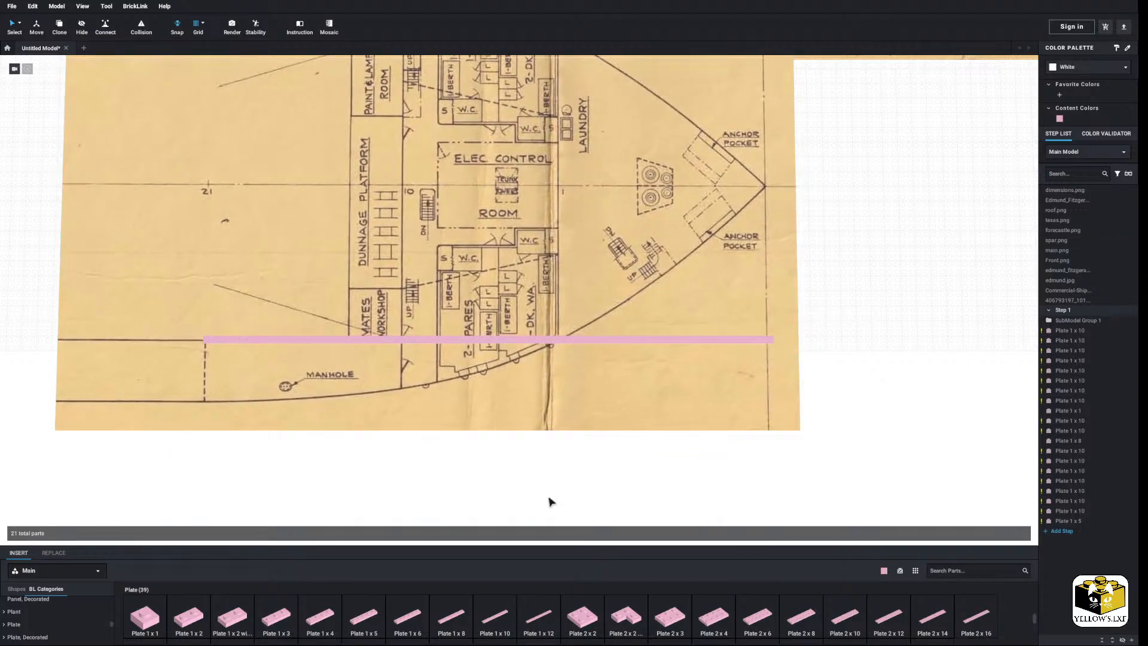
# Copy the whole 75-stud row of seven 1 x 10 plates and one 1 x 5 plate lying over main.png.
pyautogui.moveTo(284, 482); pyautogui.dragTo(783, 480, button='middle')
pyautogui.moveTo(562, 340); pyautogui.dragTo(551, 361, button='middle')
pyautogui.moveTo(777, 378); pyautogui.dragTo(527, 448, button='middle')
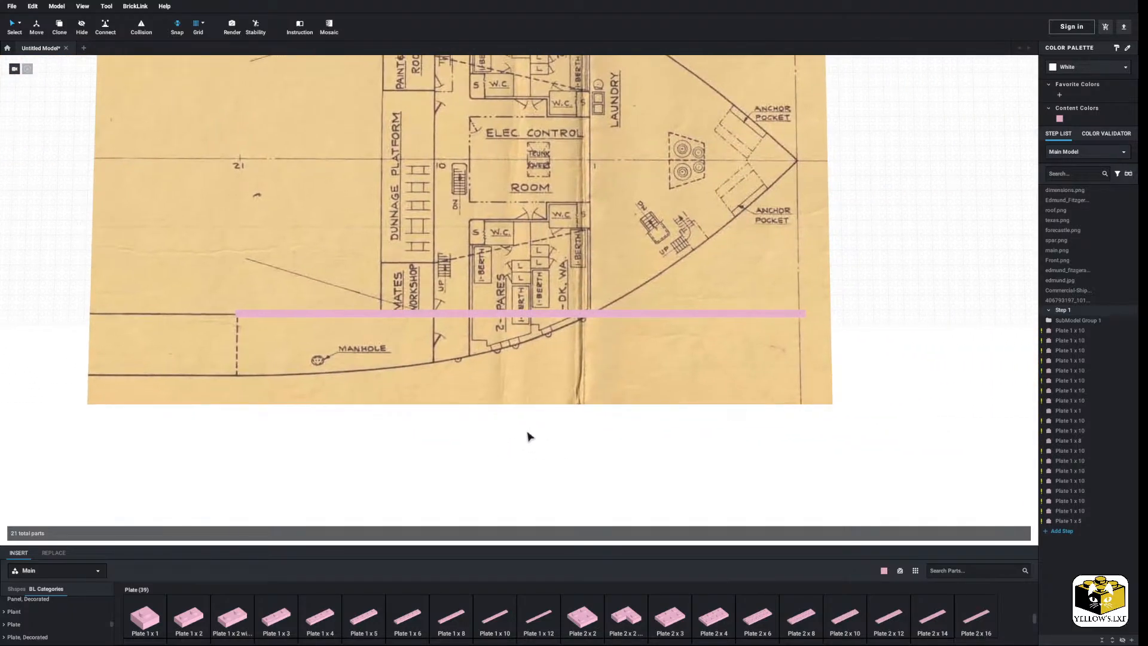
pyautogui.click(358, 313)
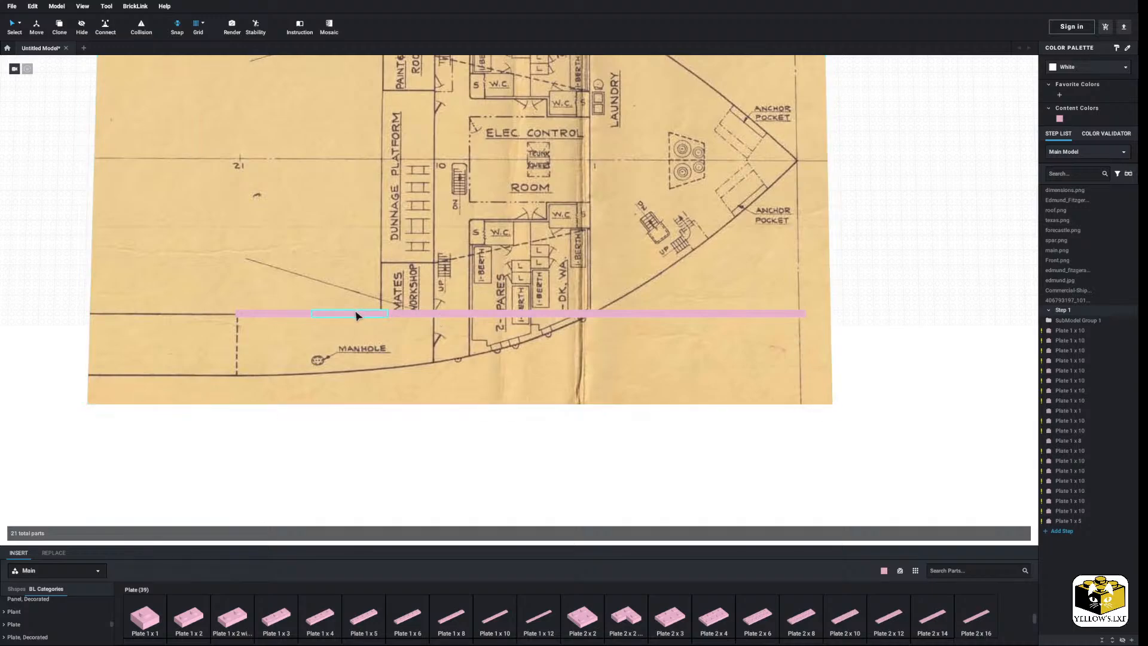
pyautogui.keyDown('shift'); pyautogui.click(418, 313); pyautogui.keyUp('shift')
pyautogui.keyDown('shift'); pyautogui.click(499, 313); pyautogui.keyUp('shift')
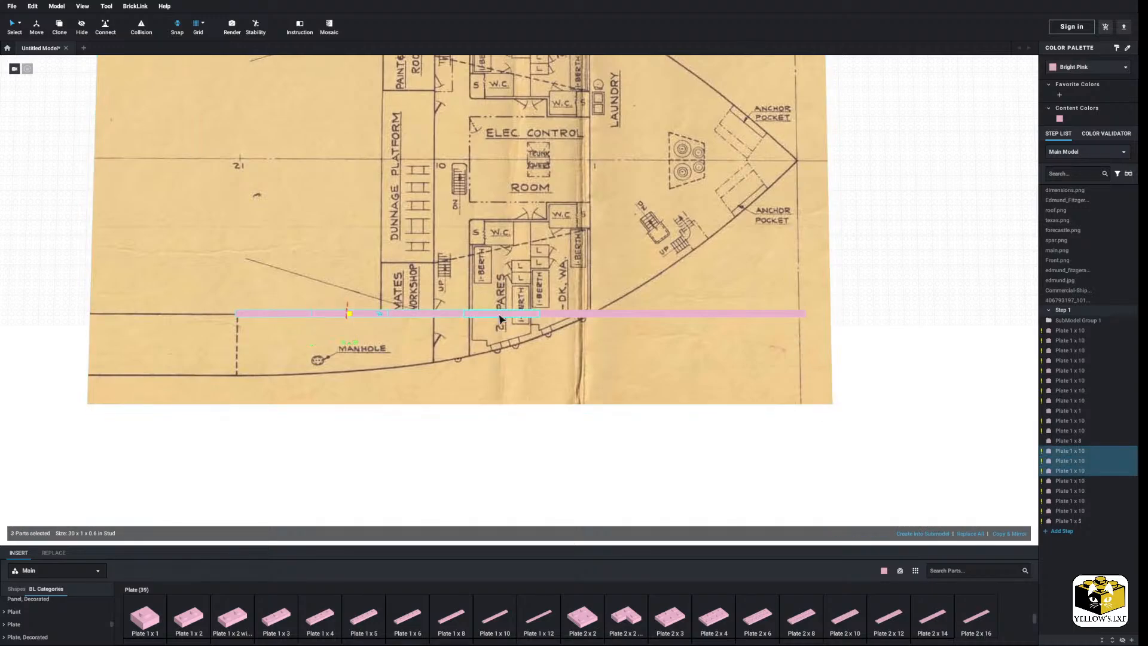
pyautogui.keyDown('shift'); pyautogui.click(566, 314); pyautogui.keyUp('shift')
pyautogui.keyDown('ctrl'); pyautogui.click(566, 313); pyautogui.keyUp('ctrl')
pyautogui.keyDown('ctrl'); pyautogui.click(682, 313); pyautogui.keyUp('ctrl')
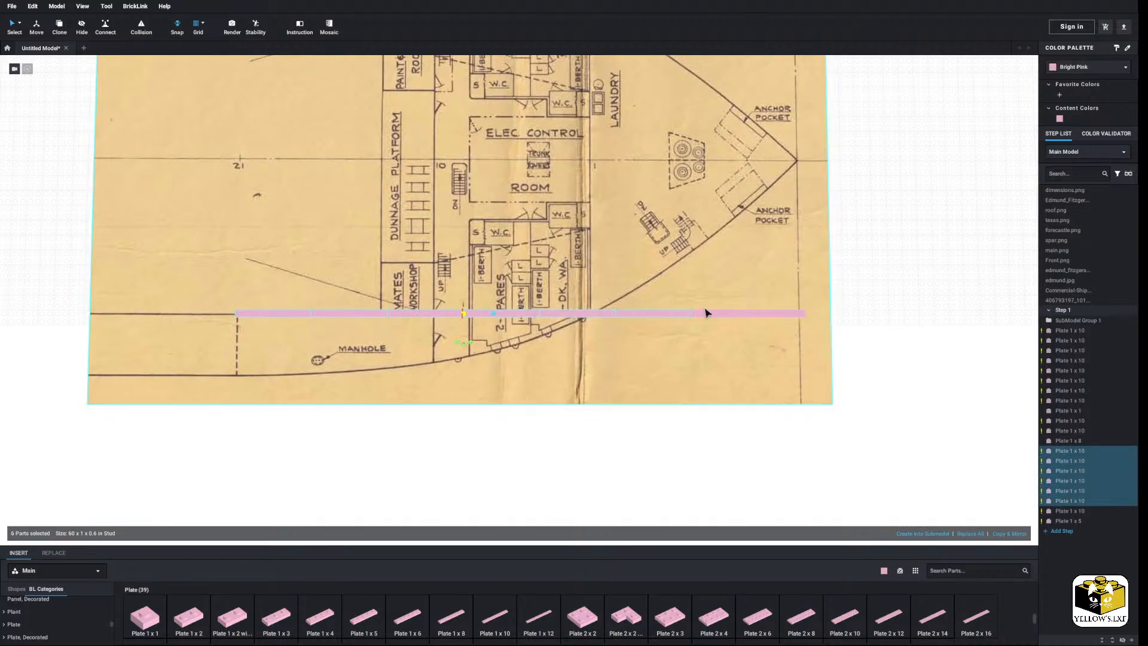
pyautogui.keyDown('ctrl'); pyautogui.click(711, 314); pyautogui.keyUp('ctrl')
pyautogui.keyDown('ctrl'); pyautogui.click(789, 313); pyautogui.keyUp('ctrl')
pyautogui.rightClick(789, 315)
pyautogui.click(653, 360)
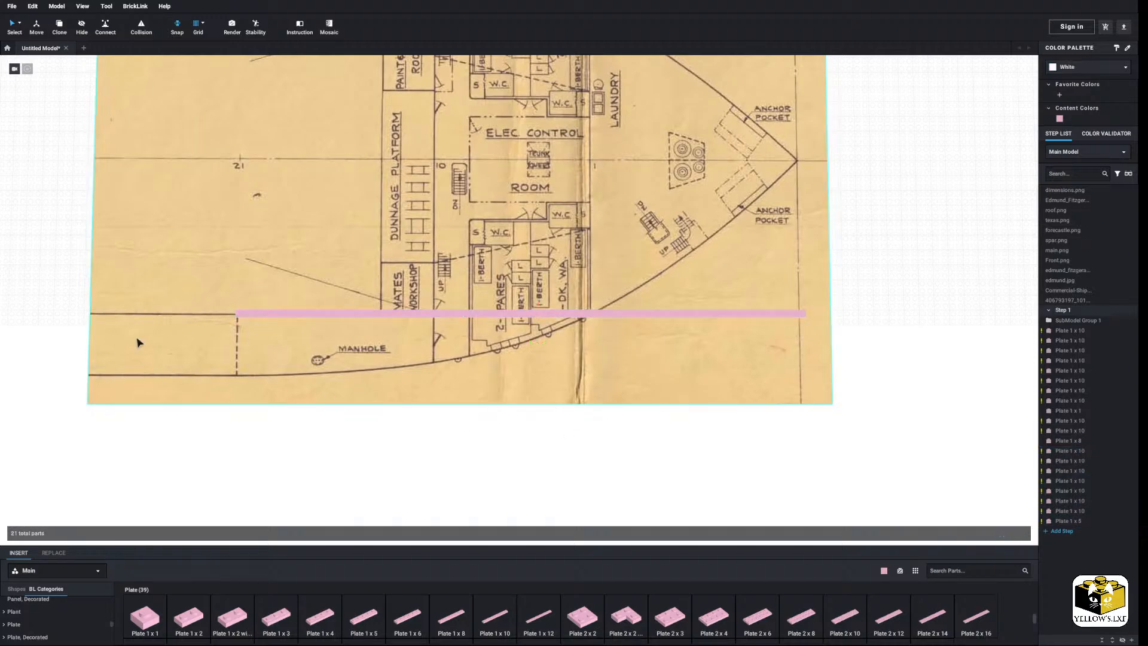
# Paste the copied 75-stud row across Front.png, from the dashed line above frame 21 to the F.P. line.
pyautogui.moveTo(138, 342); pyautogui.dragTo(469, 377, button='middle')
pyautogui.rightClick(178, 275)
pyautogui.click(202, 304)
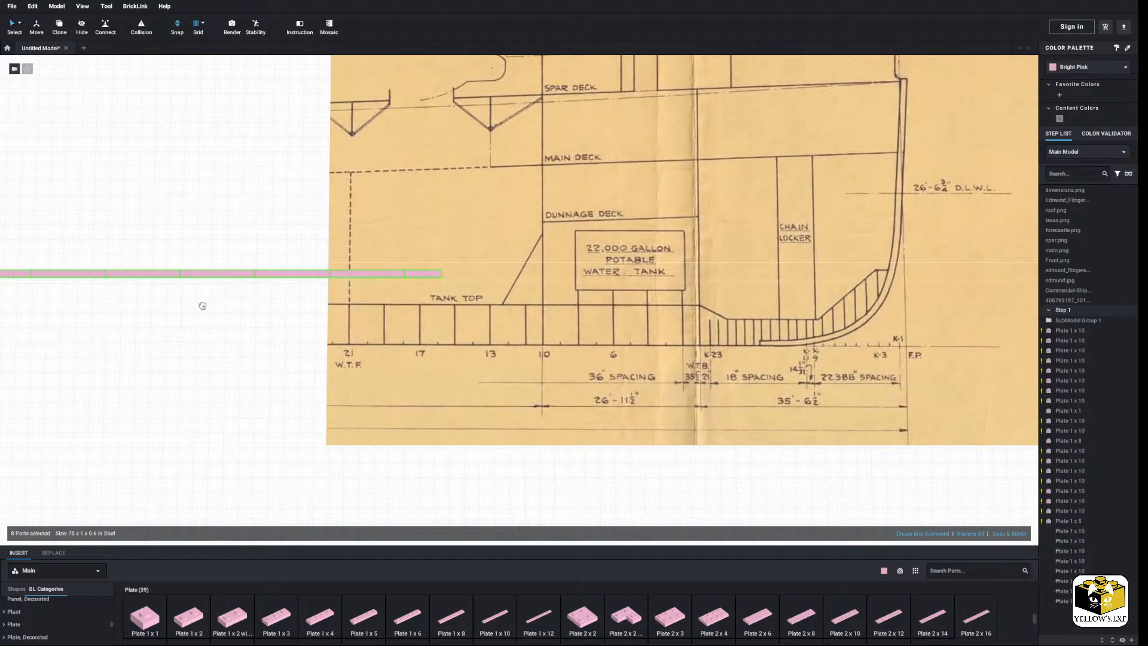
pyautogui.click(248, 258)
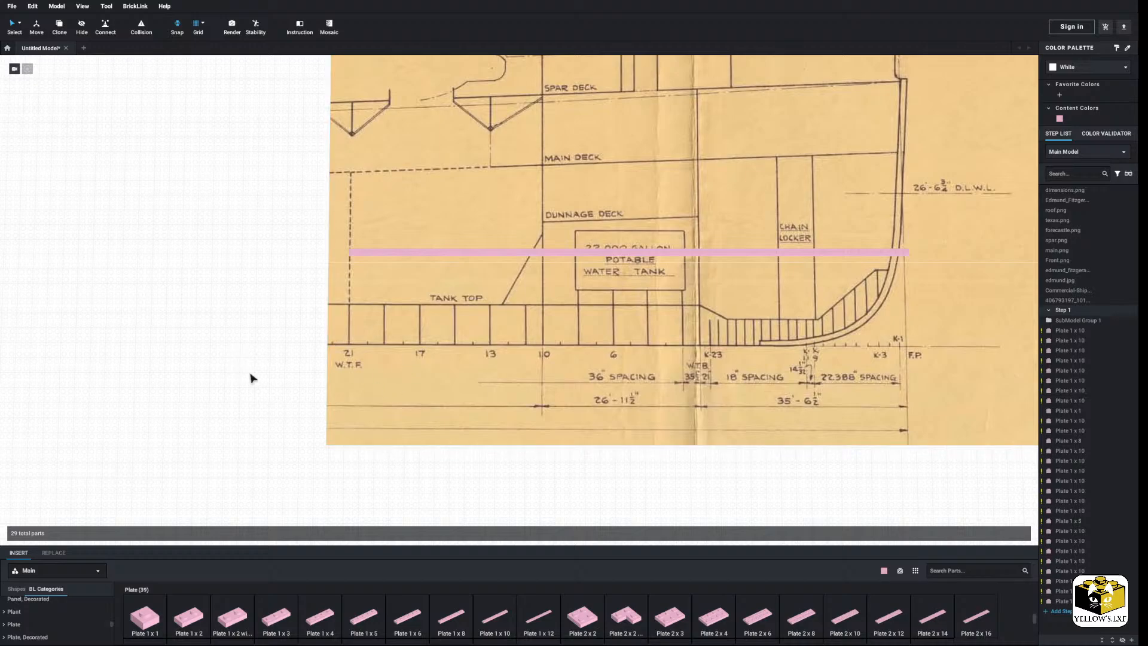
# Compare the row ends on Front.png and main.png, and fine-tune main.png's size to about 1956 x 1323 LDU.
pyautogui.moveTo(656, 470); pyautogui.dragTo(530, 458, button='middle')
pyautogui.moveTo(425, 466); pyautogui.dragTo(471, 464, button='middle')
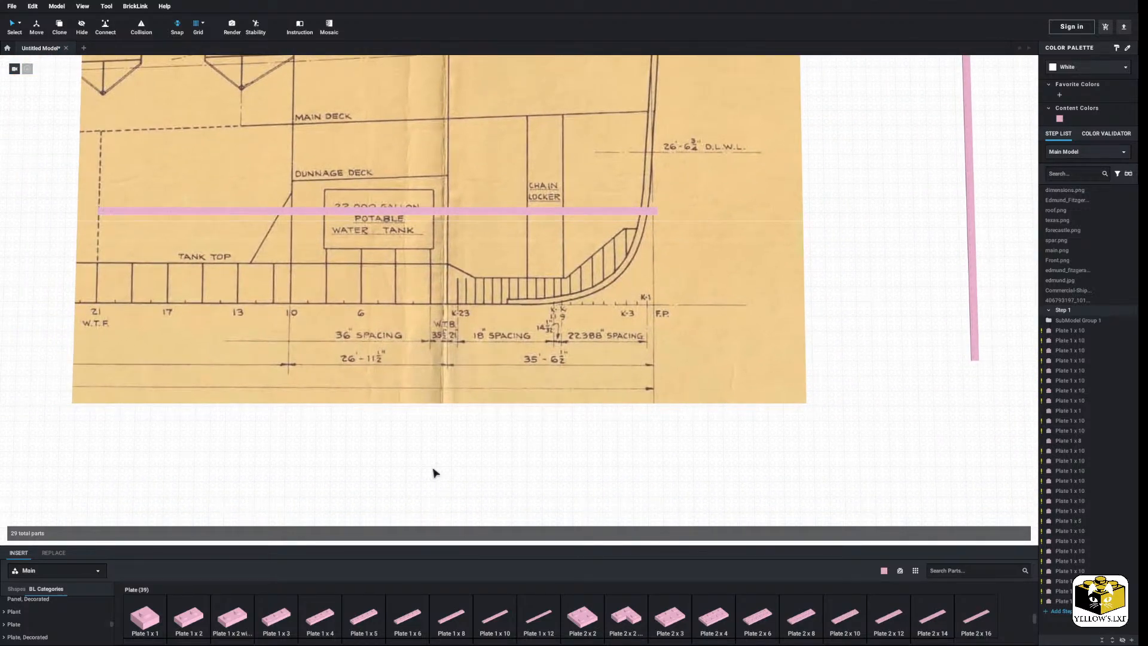
pyautogui.moveTo(631, 464); pyautogui.dragTo(36, 411, button='middle')
pyautogui.moveTo(664, 466); pyautogui.dragTo(129, 406, button='middle')
pyautogui.moveTo(326, 450); pyautogui.dragTo(200, 369, button='middle')
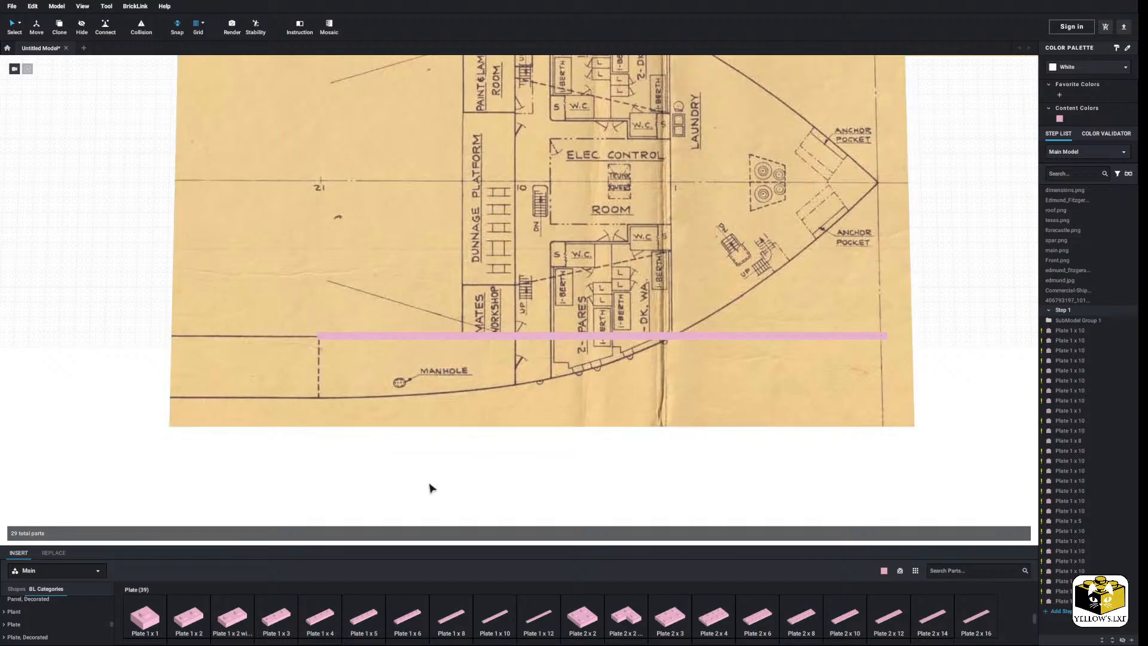
pyautogui.moveTo(638, 513); pyautogui.dragTo(444, 477, button='middle')
pyautogui.scroll(3, 478, 477)
pyautogui.moveTo(611, 480); pyautogui.dragTo(427, 480, button='middle')
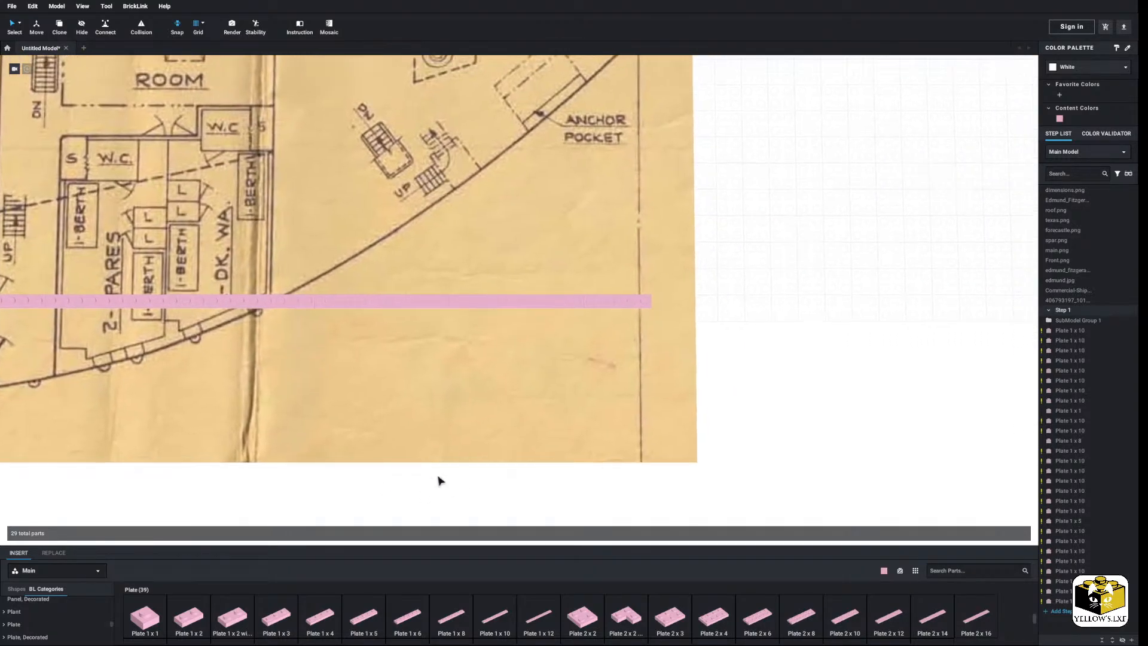
pyautogui.scroll(-3, 465, 451)
pyautogui.click(433, 310)
pyautogui.moveTo(405, 330); pyautogui.dragTo(453, 377, button='middle')
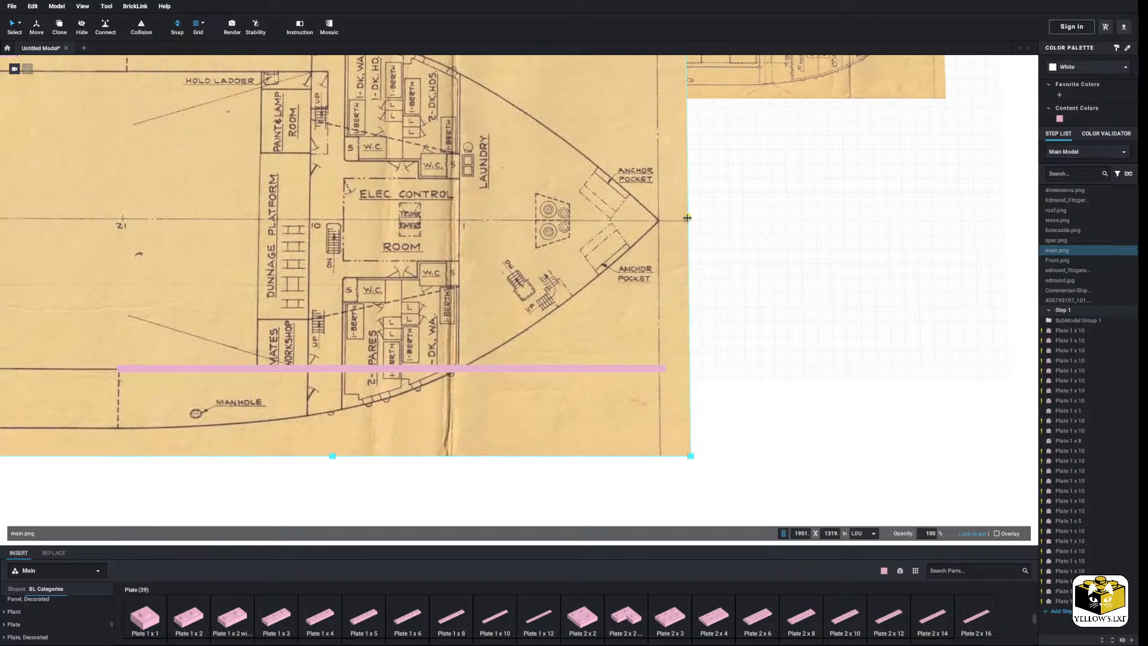
pyautogui.moveTo(687, 217); pyautogui.dragTo(690, 217)
pyautogui.click(787, 301)
# Examine the resized main.png deck plan and its plate row alongside the Front.png profile.
pyautogui.scroll(-3, 692, 412)
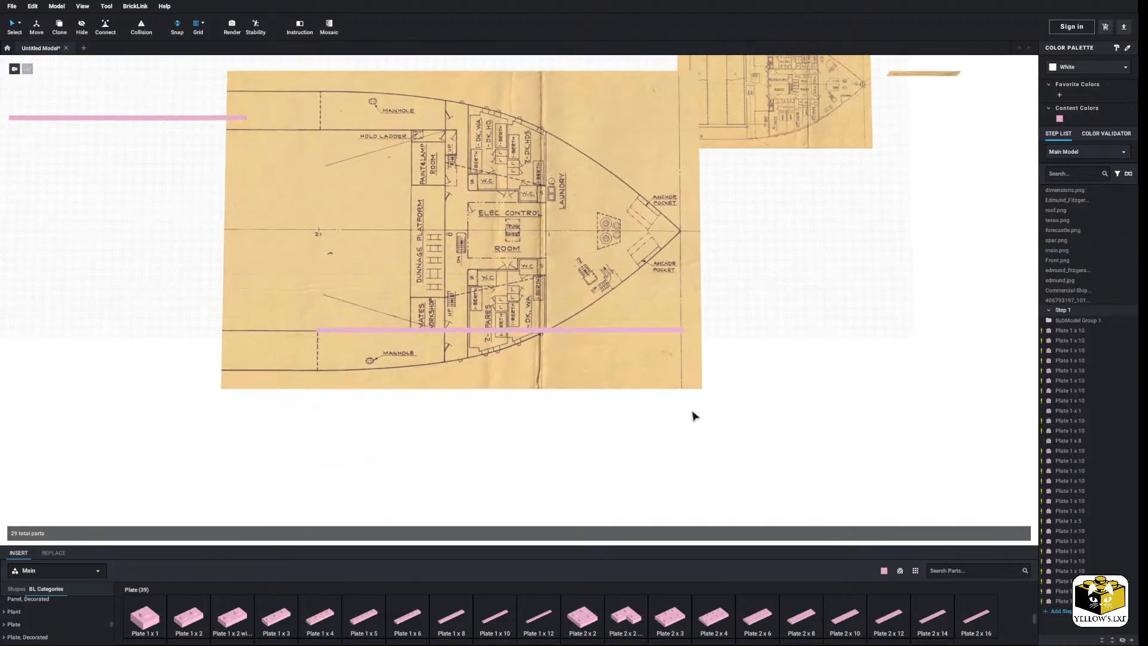
pyautogui.scroll(3, 638, 435)
pyautogui.scroll(-5, 638, 436)
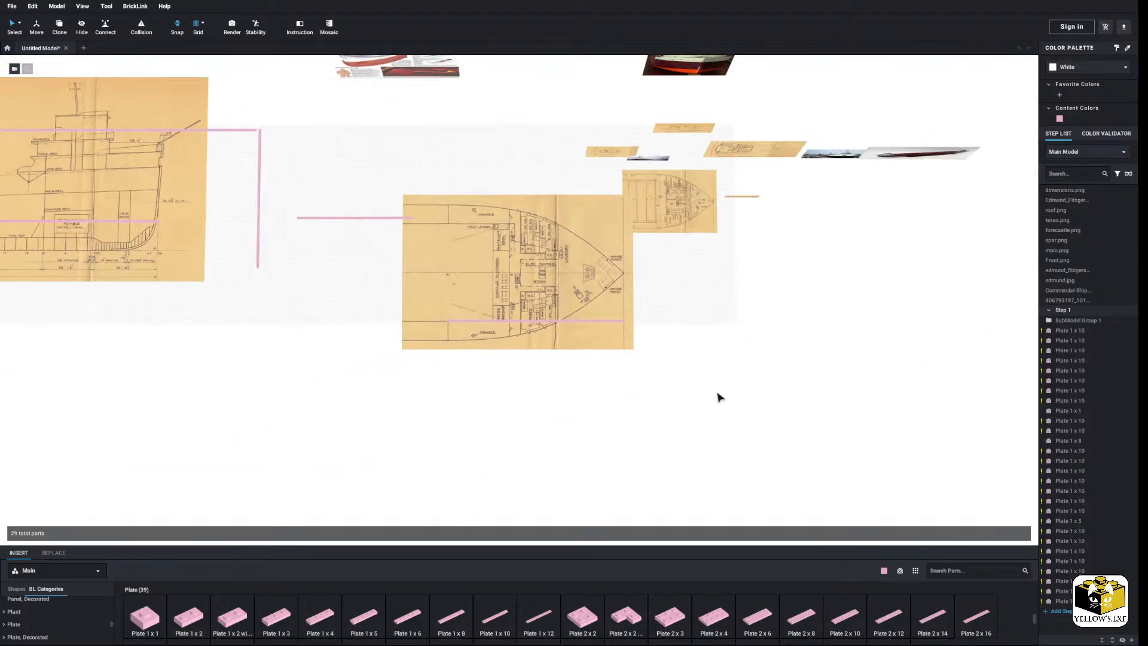
pyautogui.scroll(2, 718, 400)
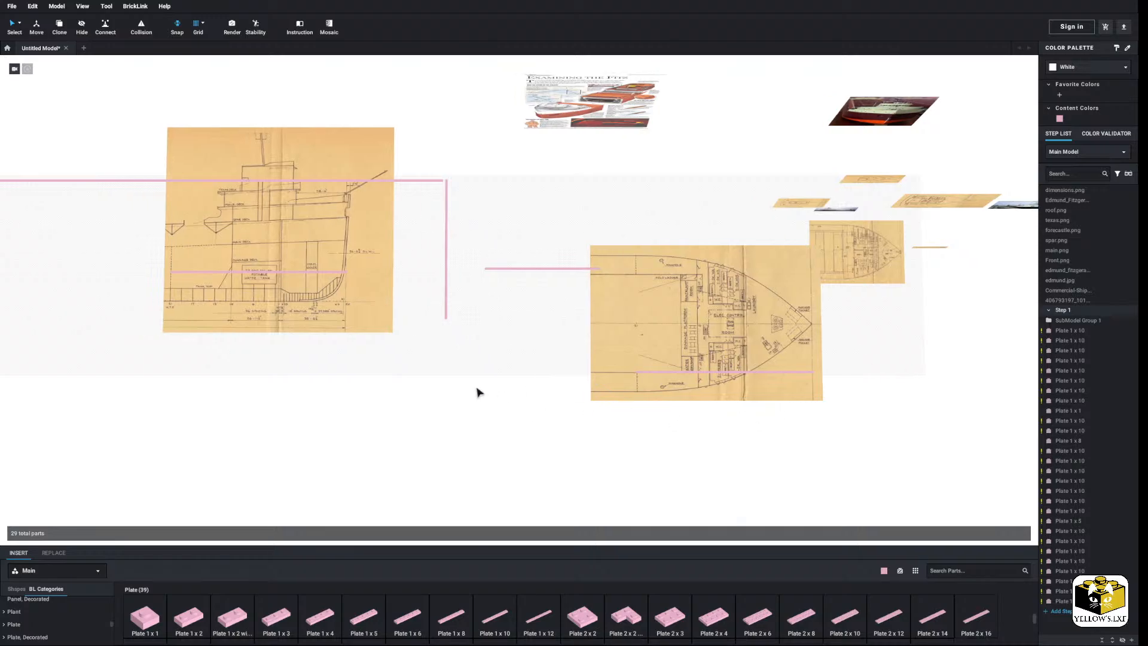
pyautogui.scroll(4, 389, 354)
pyautogui.scroll(1, 389, 354)
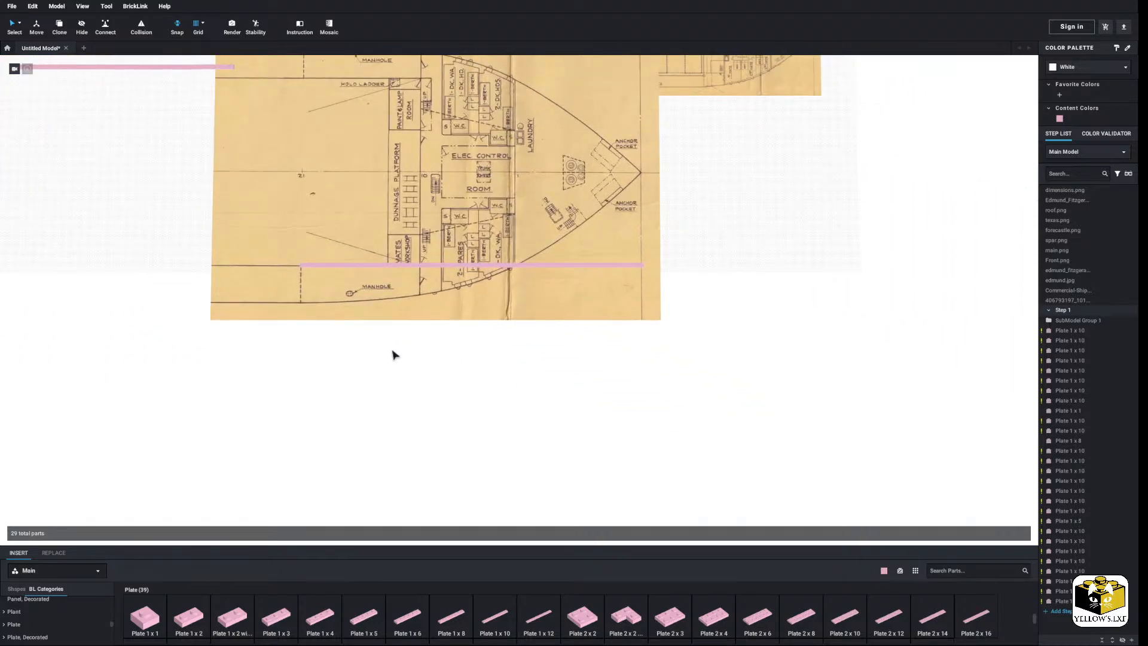
pyautogui.moveTo(392, 351); pyautogui.dragTo(416, 386, button='middle')
pyautogui.moveTo(340, 364); pyautogui.dragTo(307, 364, button='middle')
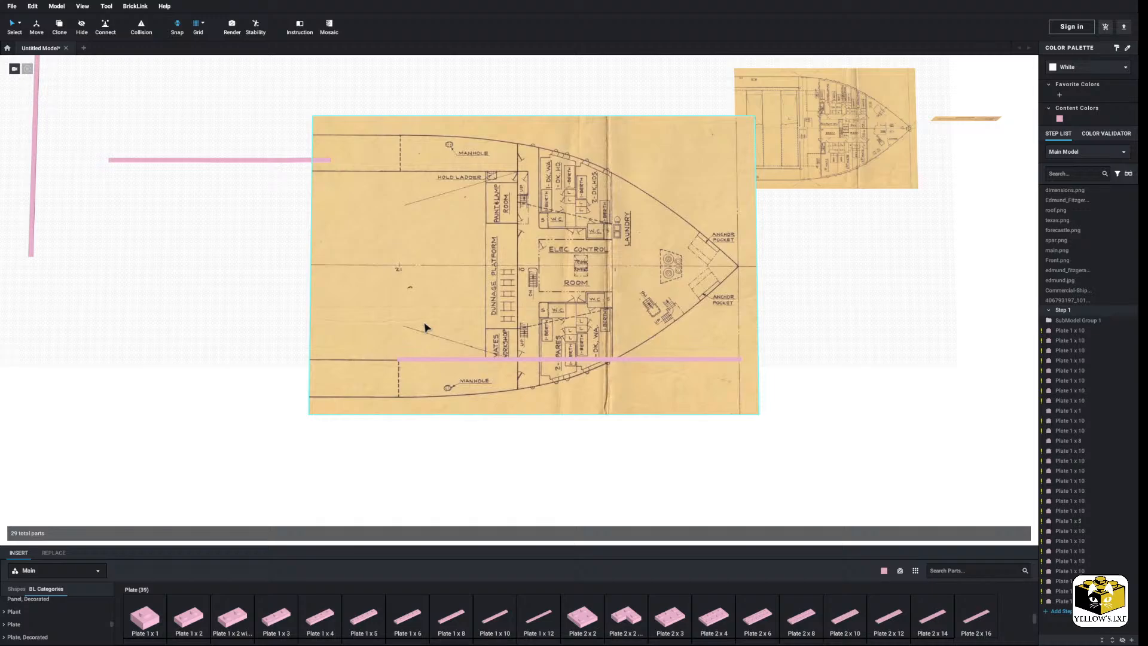
# Move main.png below and nearer to Front.png, and set its 75-stud plate row aside, clear of the deck plan.
pyautogui.moveTo(425, 328); pyautogui.dragTo(389, 437)
pyautogui.moveTo(390, 437); pyautogui.dragTo(407, 388, button='middle')
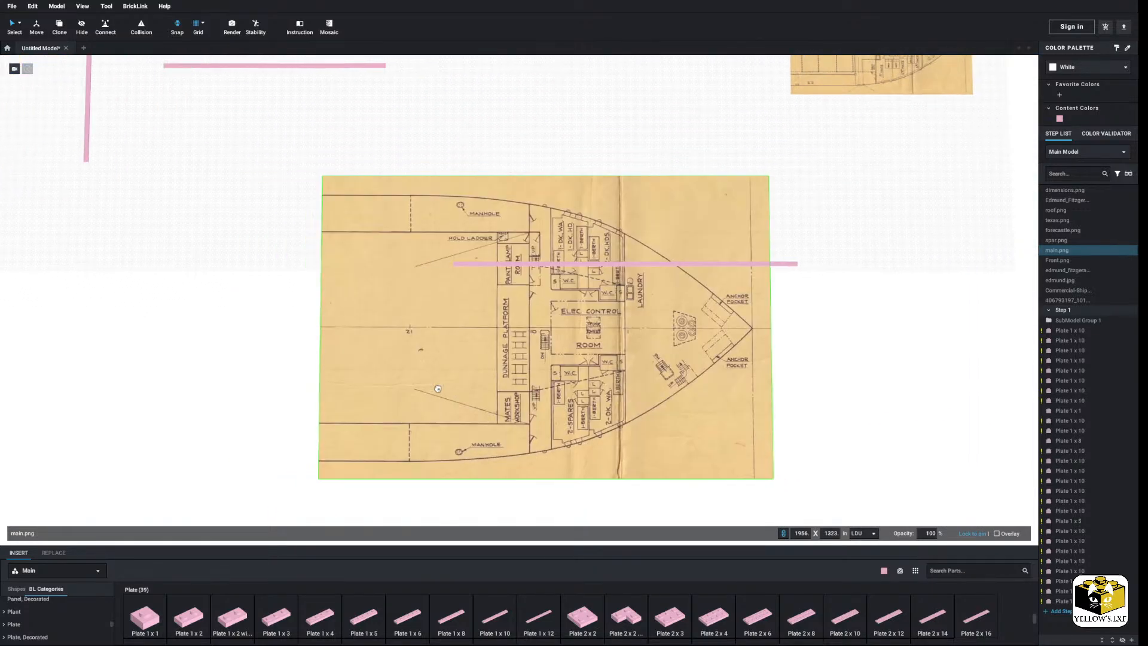
pyautogui.moveTo(406, 389); pyautogui.dragTo(92, 427)
pyautogui.moveTo(860, 211); pyautogui.dragTo(732, 242)
pyautogui.moveTo(732, 242); pyautogui.dragTo(418, 313, button='middle')
pyautogui.moveTo(417, 313); pyautogui.dragTo(689, 219)
pyautogui.click(457, 255)
# Move the "Examining the Fitz" poster and the edmund.jpg bow photo to the far background, side by side.
pyautogui.moveTo(458, 259); pyautogui.dragTo(671, 361, button='right')
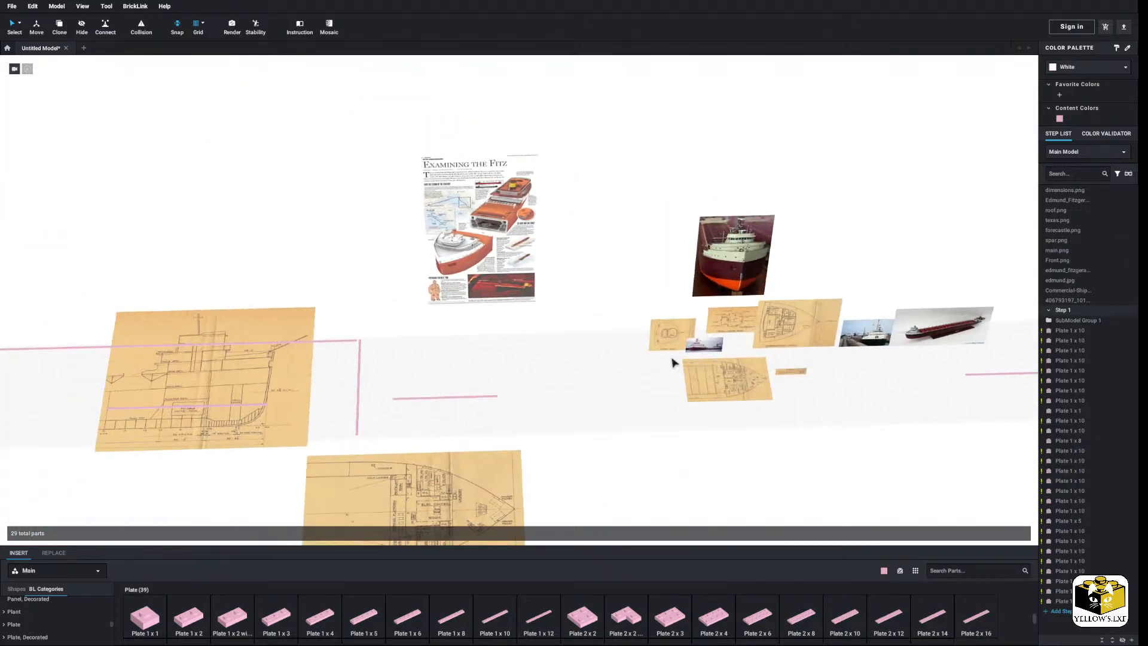
pyautogui.click(490, 194)
pyautogui.moveTo(491, 194); pyautogui.dragTo(467, 63)
pyautogui.moveTo(774, 259); pyautogui.dragTo(570, 105)
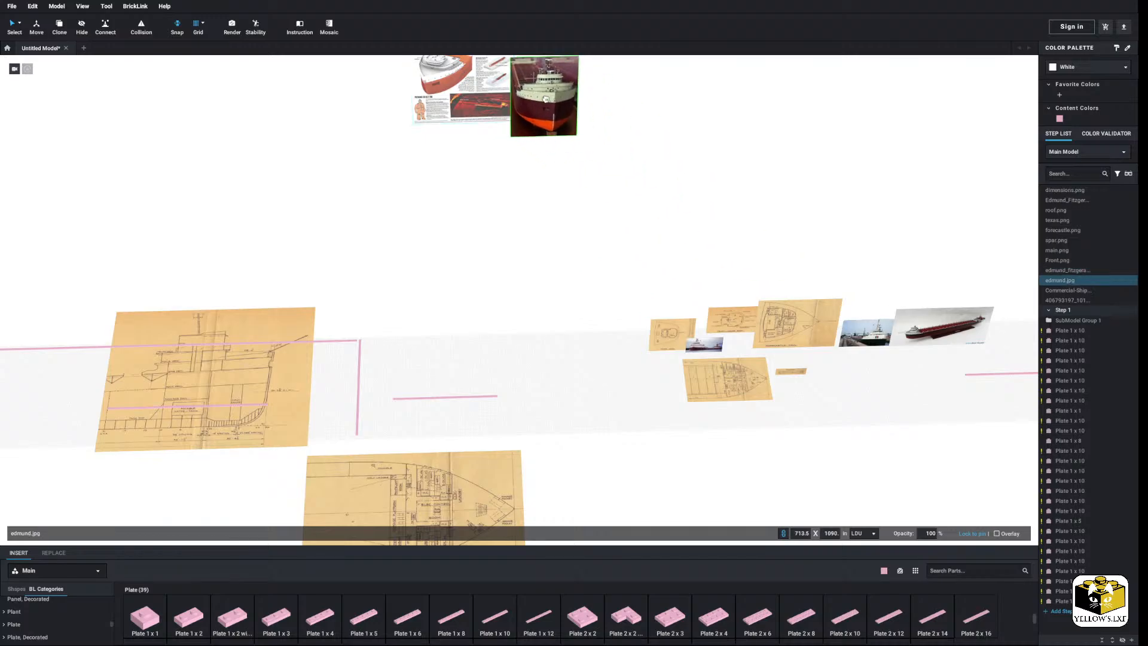
# Move the roof.png, texas.png, forecastle.png, spar.png and dimensions.png drawings to the background beside the poster and bow photo.
pyautogui.moveTo(678, 335); pyautogui.dragTo(447, 126)
pyautogui.moveTo(726, 314); pyautogui.dragTo(485, 128)
pyautogui.moveTo(815, 335); pyautogui.dragTo(576, 137)
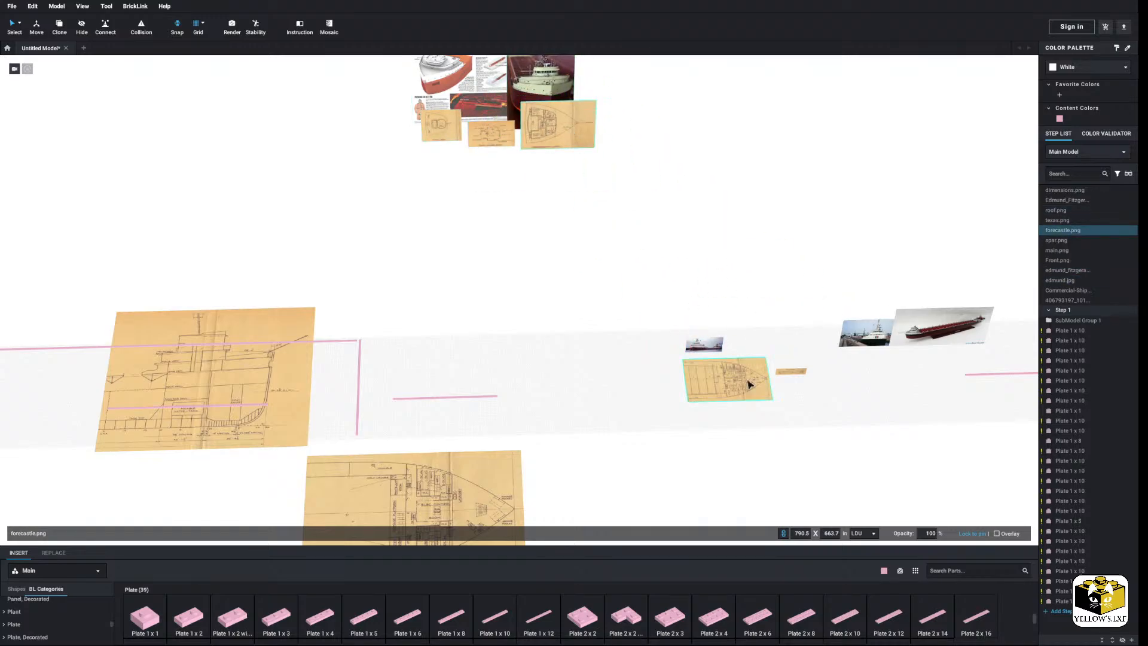
pyautogui.moveTo(727, 382); pyautogui.dragTo(461, 172)
pyautogui.moveTo(791, 378); pyautogui.dragTo(503, 163)
# Move the remaining three ship photos off the grid to join the other reference images in the background.
pyautogui.moveTo(706, 344); pyautogui.dragTo(516, 150)
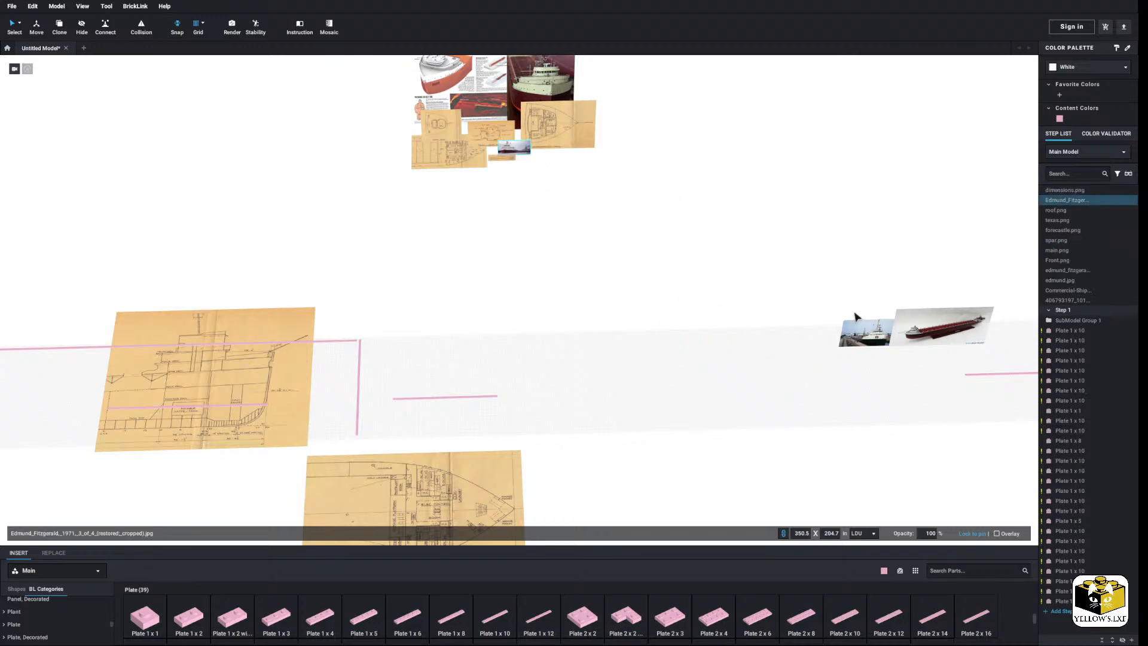
pyautogui.moveTo(863, 323); pyautogui.dragTo(553, 139)
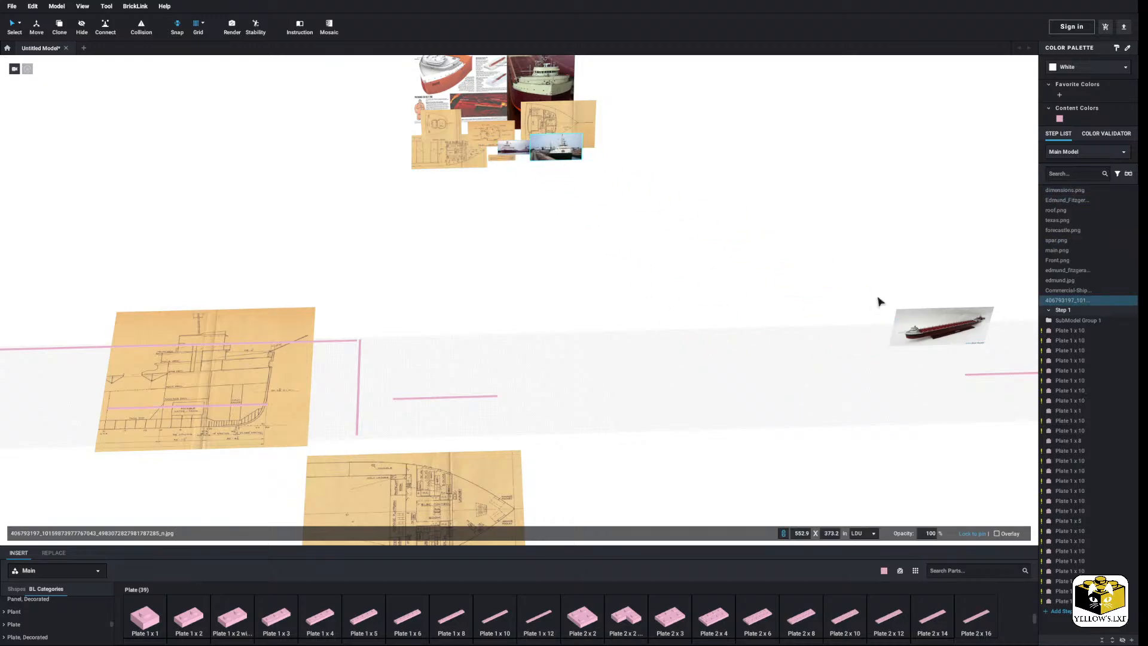
pyautogui.moveTo(936, 332); pyautogui.dragTo(606, 158)
pyautogui.click(704, 469)
# Examine the bow profile and the plate row's end at the F.P. line on Front.png.
pyautogui.scroll(3, 704, 469)
pyautogui.moveTo(680, 471); pyautogui.dragTo(654, 360, button='middle')
pyautogui.moveTo(653, 360); pyautogui.dragTo(620, 365, button='right')
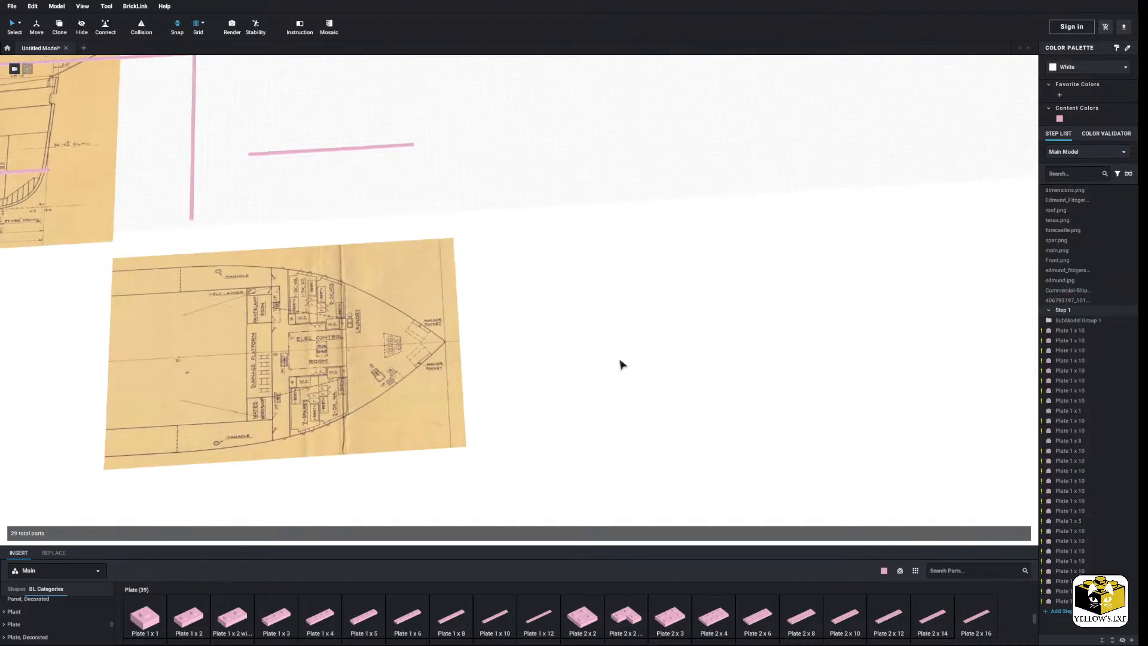
pyautogui.moveTo(620, 364); pyautogui.dragTo(786, 427, button='middle')
pyautogui.scroll(3, 693, 438)
pyautogui.scroll(5, 697, 424)
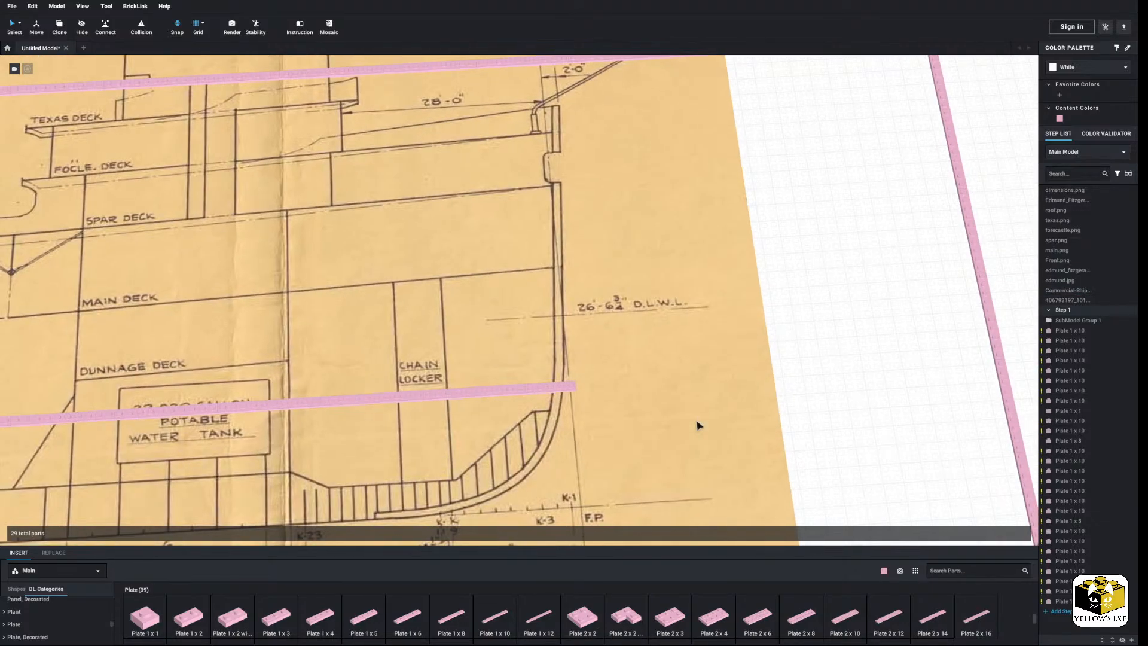
# Place a single Plate 1 x 2 on the empty grid beyond the separate plate row, ahead of the bow drawing.
pyautogui.moveTo(590, 312); pyautogui.dragTo(612, 377, button='middle')
pyautogui.scroll(-5, 585, 365)
pyautogui.scroll(4, 584, 365)
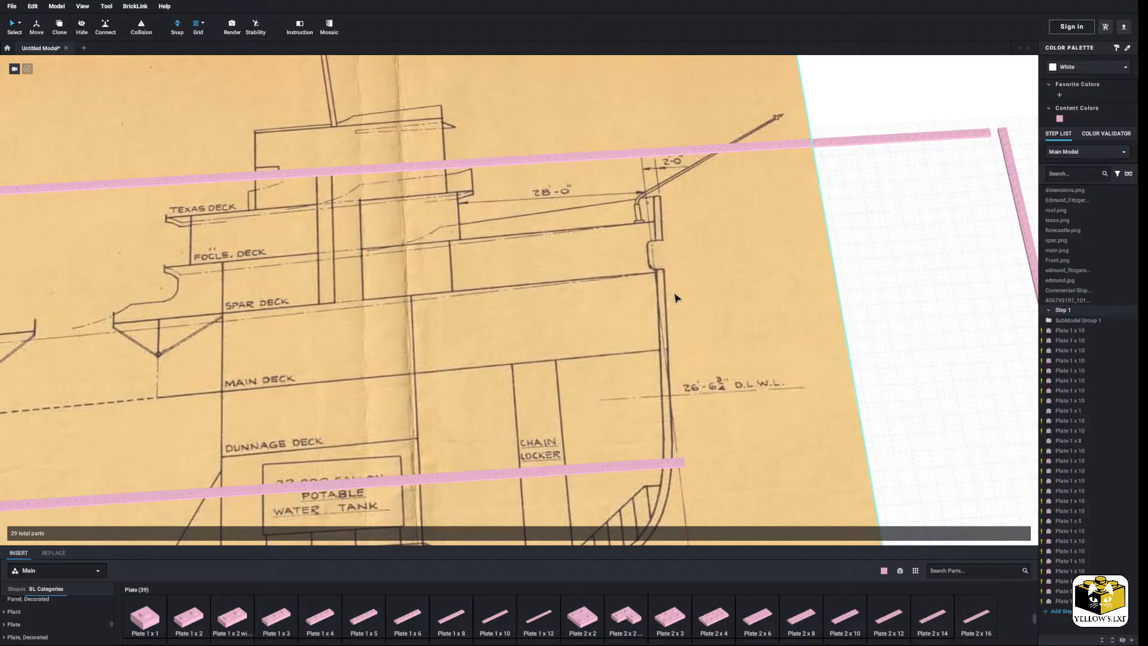
pyautogui.scroll(6, 571, 294)
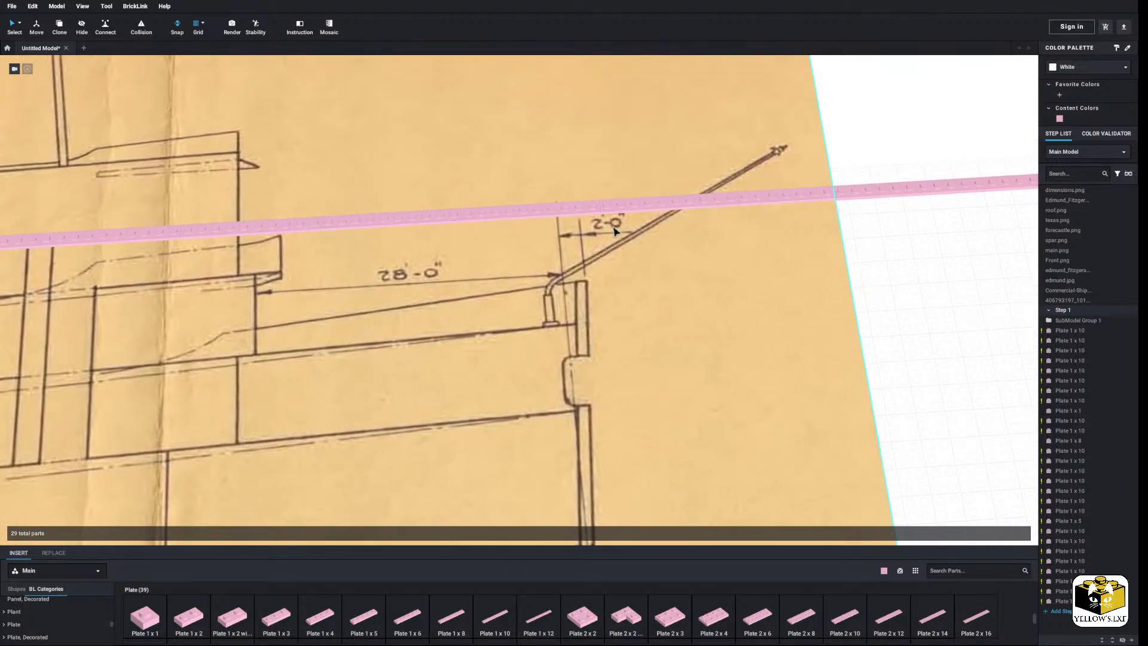
pyautogui.click(144, 618)
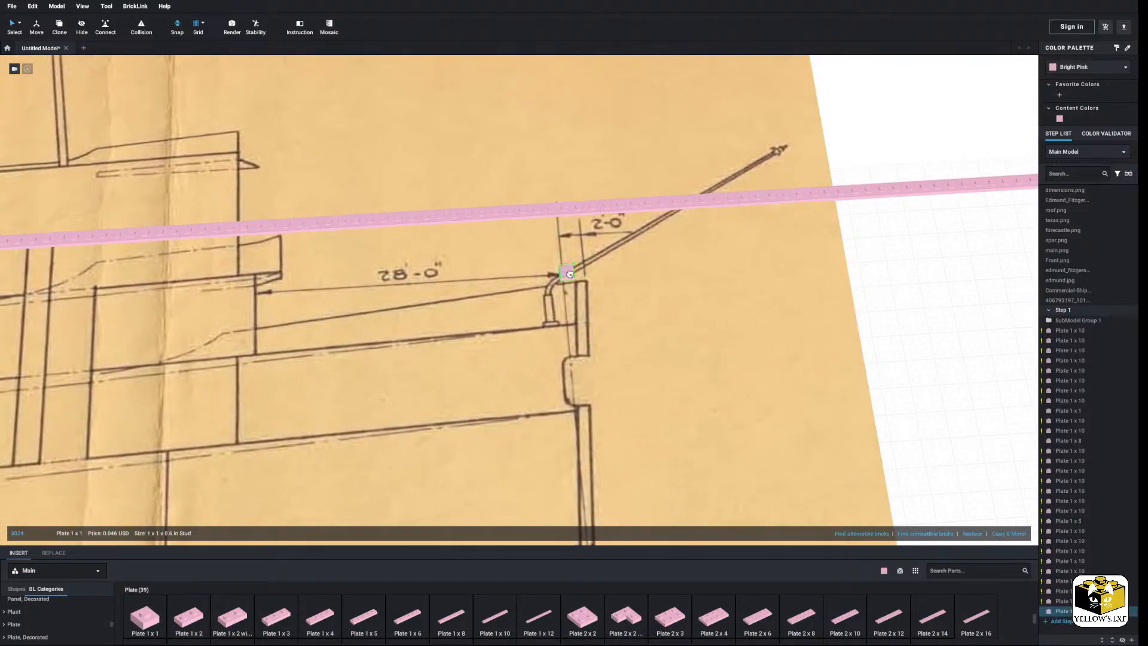
pyautogui.click(201, 626)
pyautogui.scroll(-8, 576, 264)
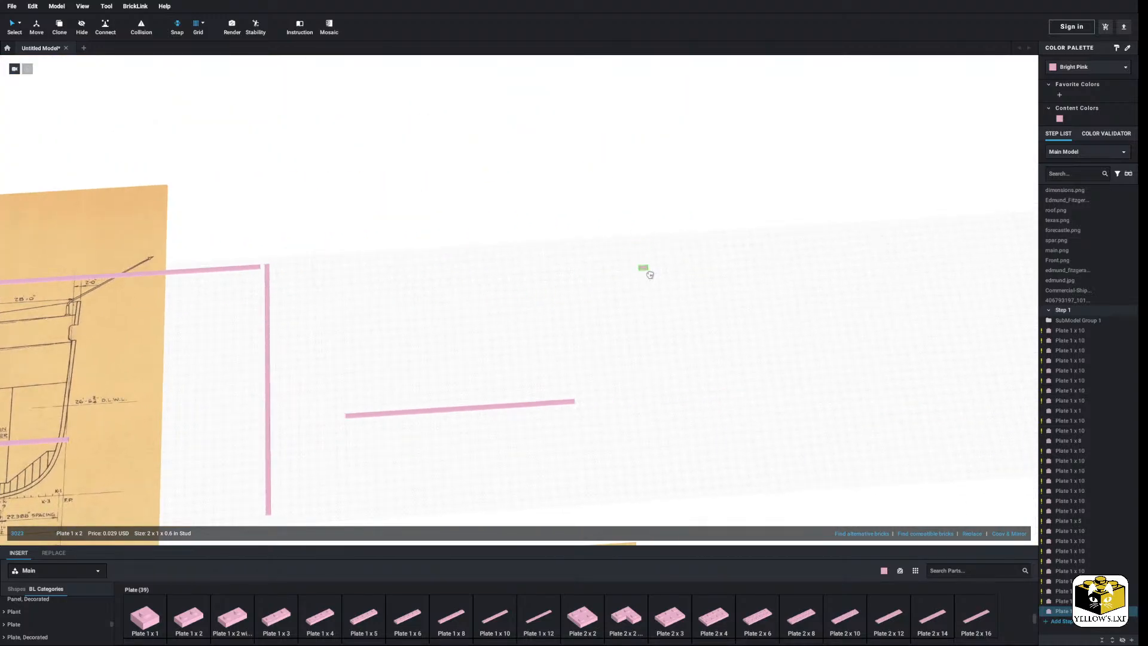
pyautogui.click(633, 412)
pyautogui.click(597, 379)
# Move the main.png deck plan onto the grid, just beyond the Plate 1 x 2.
pyautogui.moveTo(173, 398); pyautogui.dragTo(631, 330, button='middle')
pyautogui.scroll(3, 642, 316)
pyautogui.scroll(4, 633, 335)
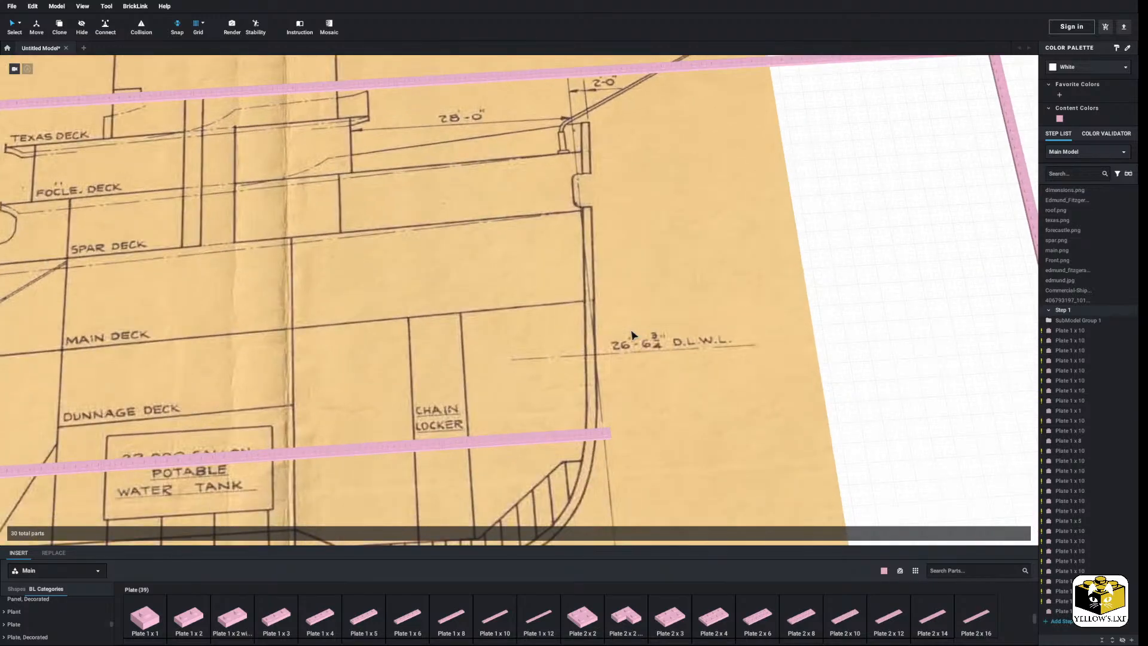
pyautogui.scroll(-4, 633, 335)
pyautogui.moveTo(841, 459); pyautogui.dragTo(544, 287, button='middle')
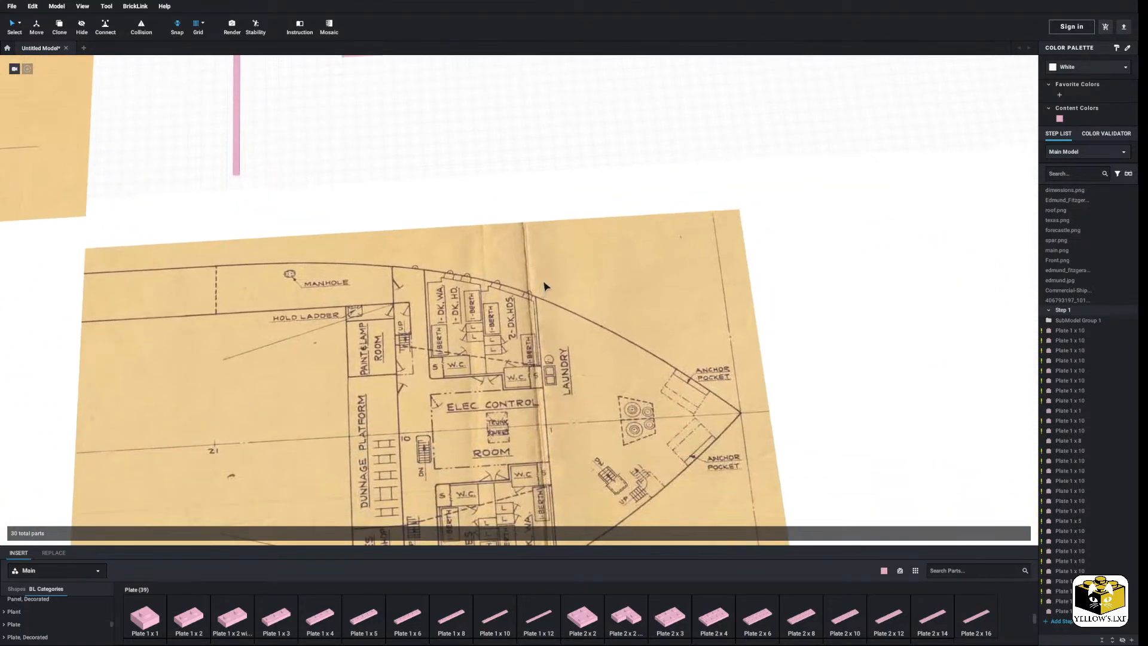
pyautogui.moveTo(544, 287); pyautogui.dragTo(550, 255, button='right')
pyautogui.scroll(-1, 509, 380)
pyautogui.moveTo(783, 200); pyautogui.dragTo(441, 420, button='middle')
pyautogui.scroll(-5, 440, 420)
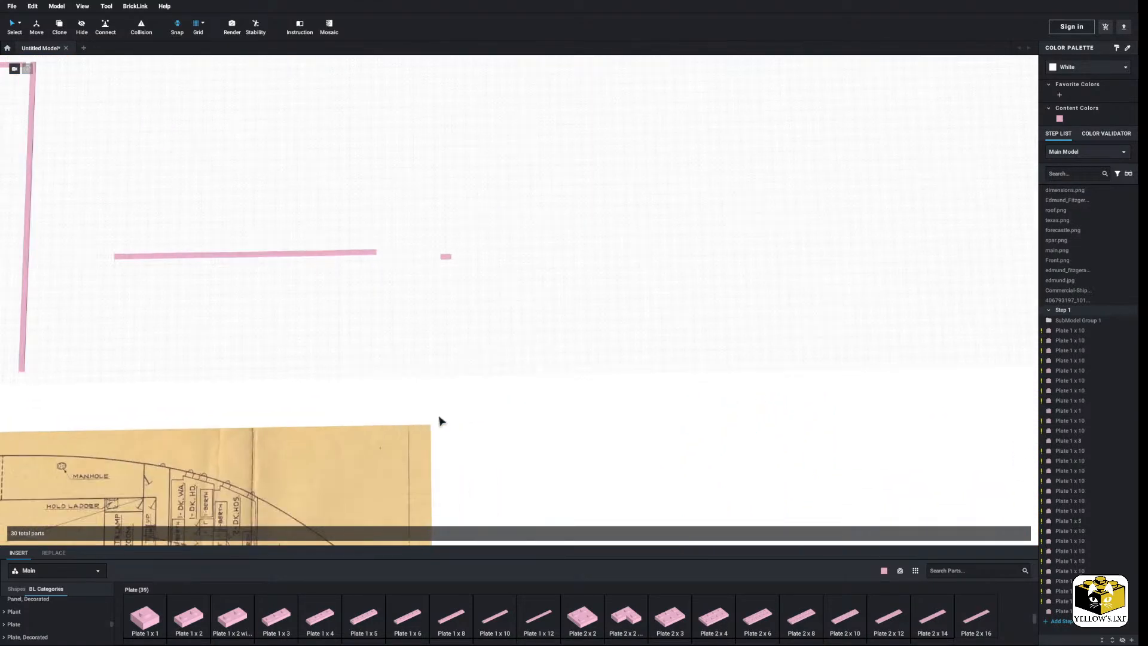
pyautogui.moveTo(356, 461); pyautogui.dragTo(686, 249)
pyautogui.click(443, 232)
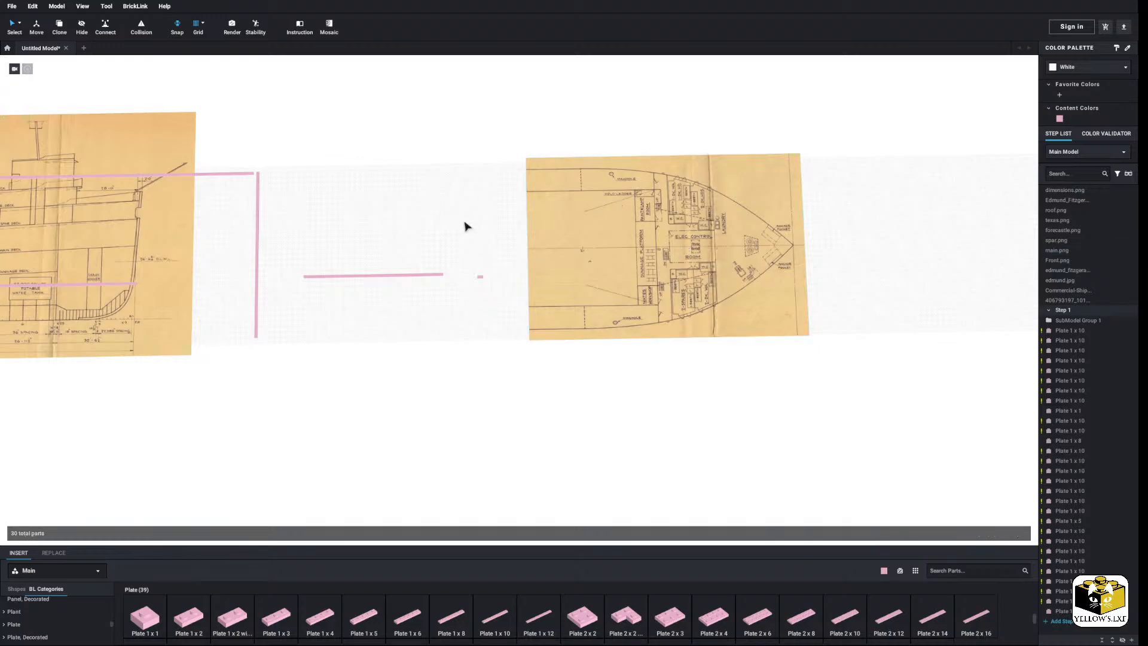
# Place a Slope, Curved 10 x 1 on the grid between the Plate 1 x 2 and main.png.
pyautogui.moveTo(672, 212); pyautogui.dragTo(402, 256, button='middle')
pyautogui.scroll(5, 402, 256)
pyautogui.moveTo(330, 263); pyautogui.dragTo(508, 299, button='middle')
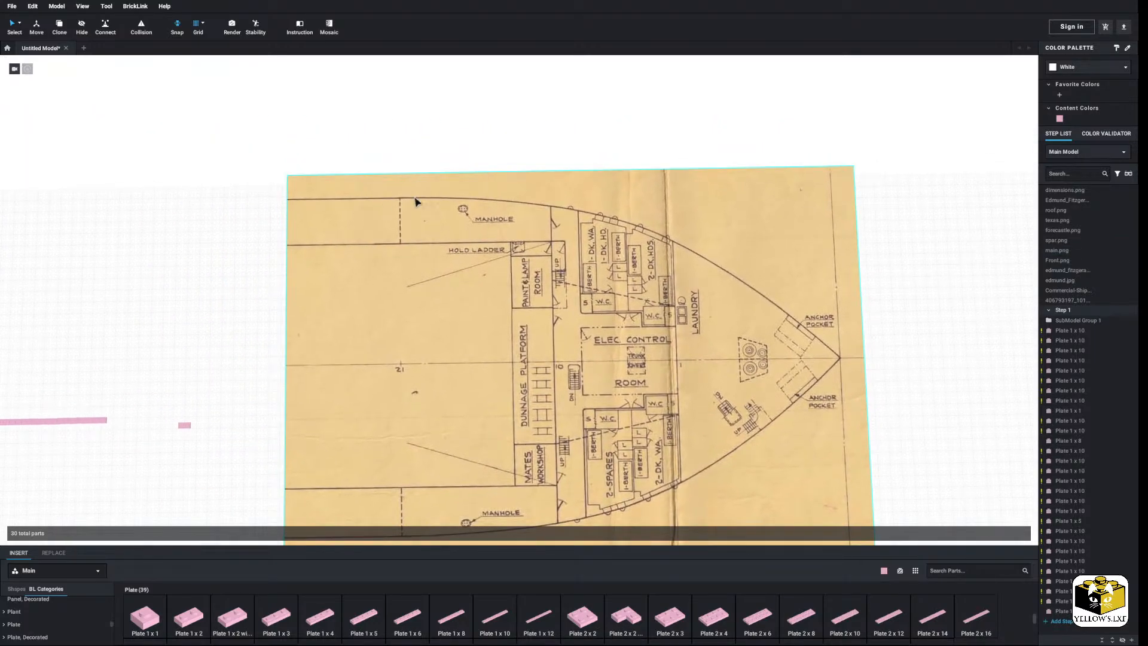
pyautogui.moveTo(709, 494); pyautogui.dragTo(720, 392, button='middle')
pyautogui.scroll(3, 634, 451)
pyautogui.scroll(-5, 46, 619)
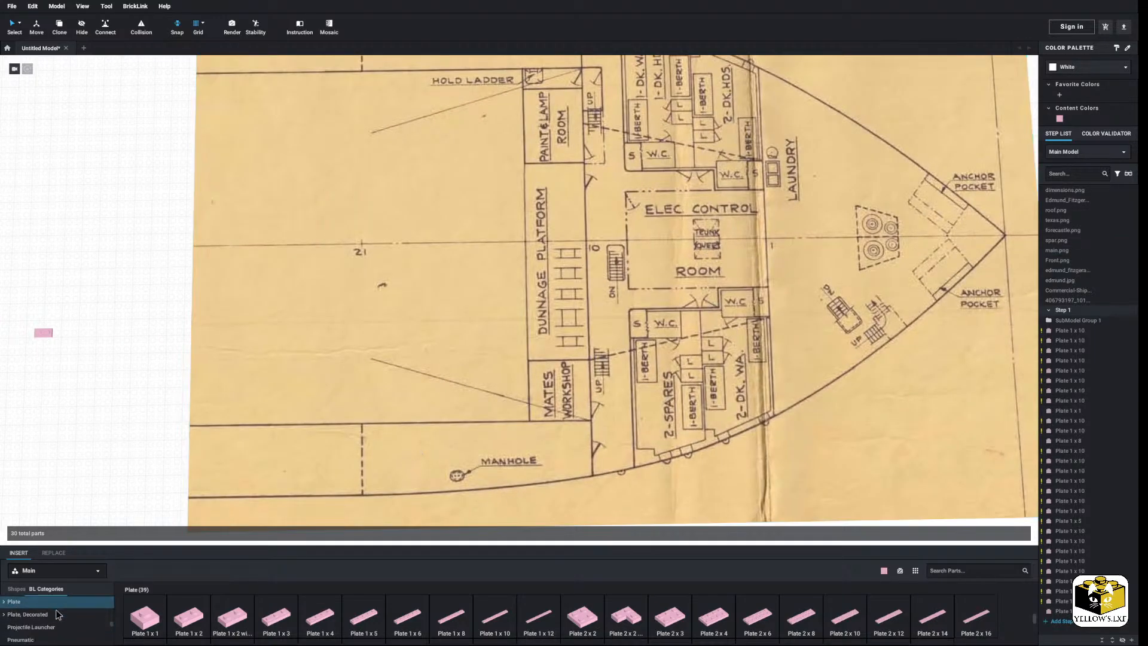
pyautogui.scroll(-5, 42, 615)
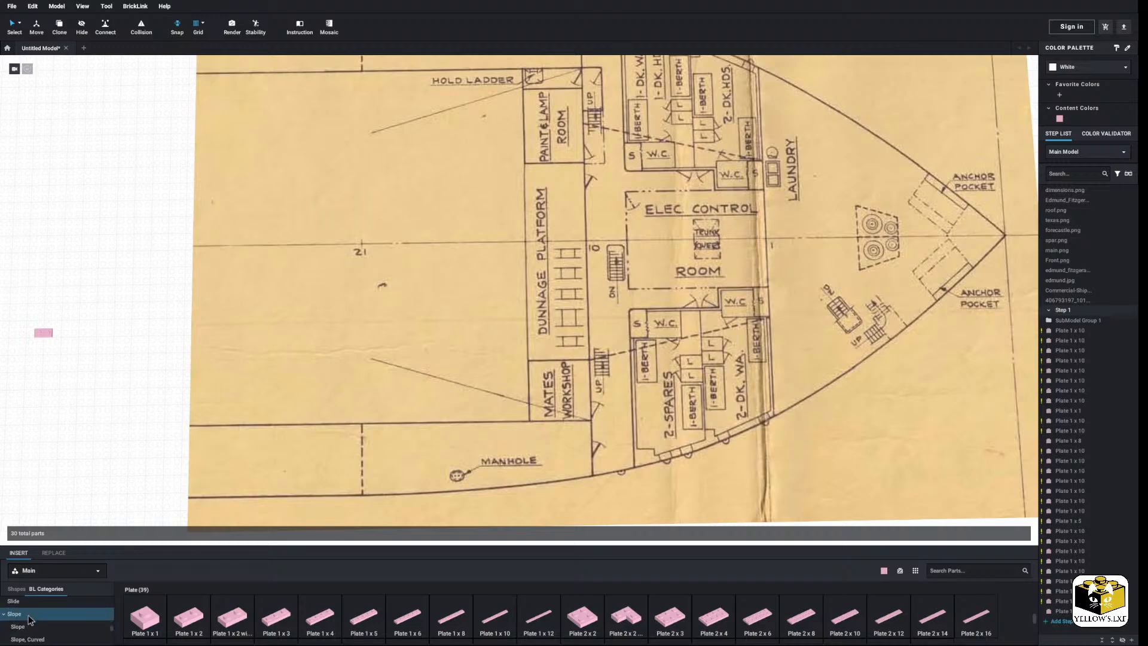
pyautogui.click(56, 612)
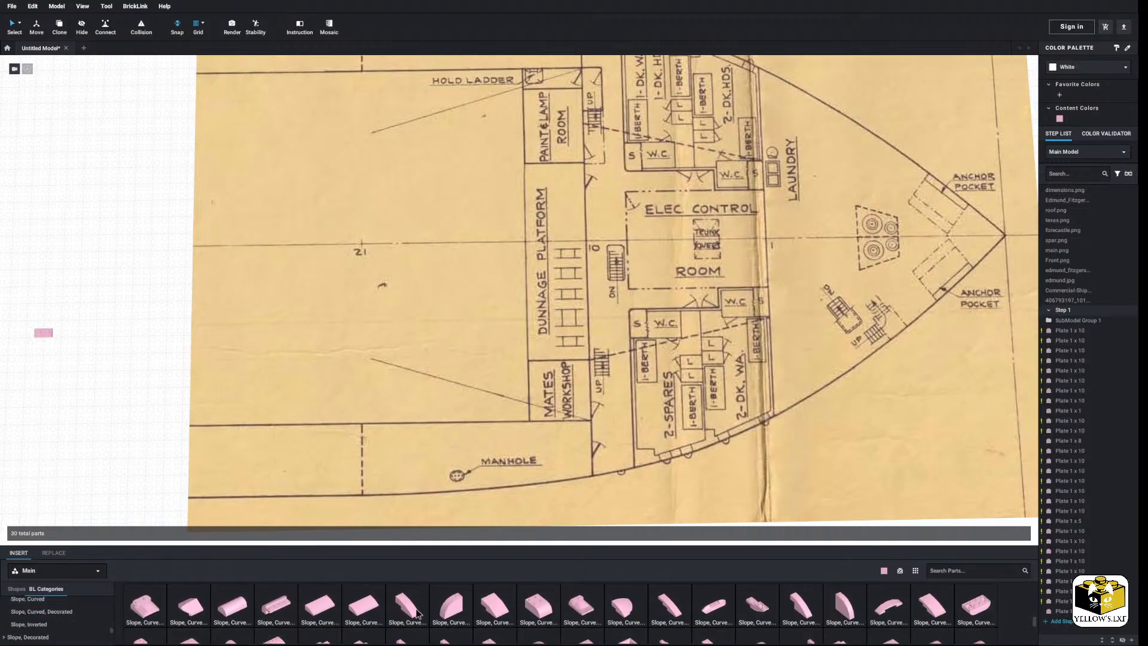
pyautogui.scroll(-1, 453, 612)
pyautogui.moveTo(179, 638)
pyautogui.mouseDown()
pyautogui.moveTo(150, 472)
pyautogui.moveTo(154, 407)
pyautogui.moveTo(188, 435)
pyautogui.moveTo(381, 456)
pyautogui.moveTo(484, 484)
pyautogui.moveTo(144, 427)
pyautogui.moveTo(77, 396)
pyautogui.mouseUp()
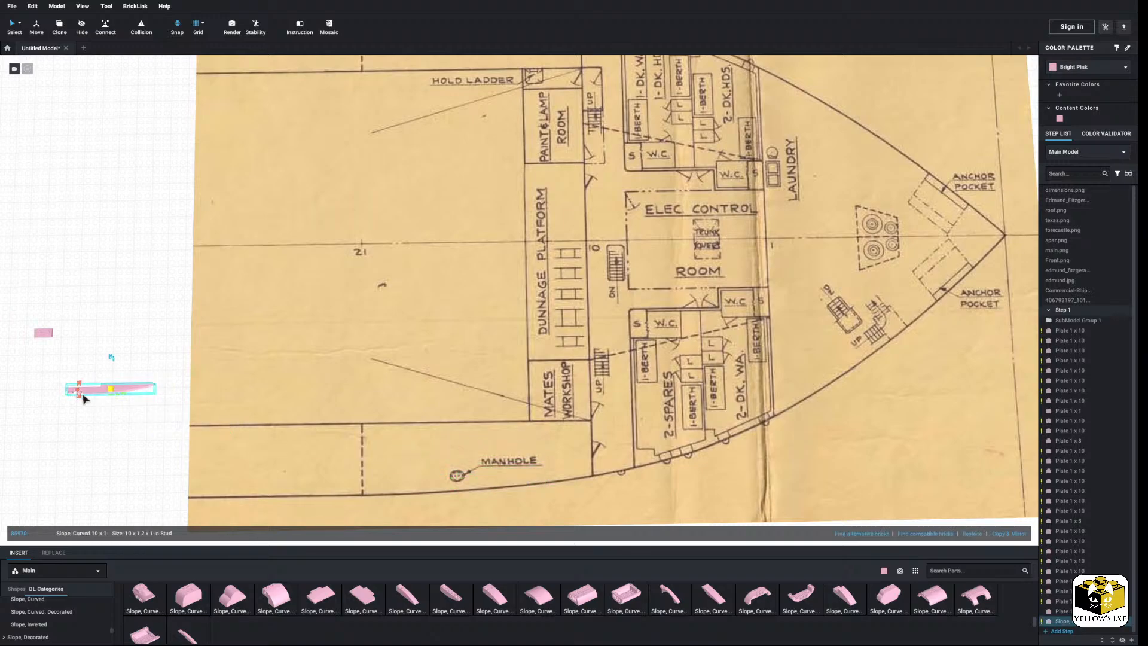
pyautogui.click(133, 435)
# Try a Plate 2 x 8 crosswise in the side deck strip at the dashed line on main.png, and delete it.
pyautogui.scroll(3, 157, 439)
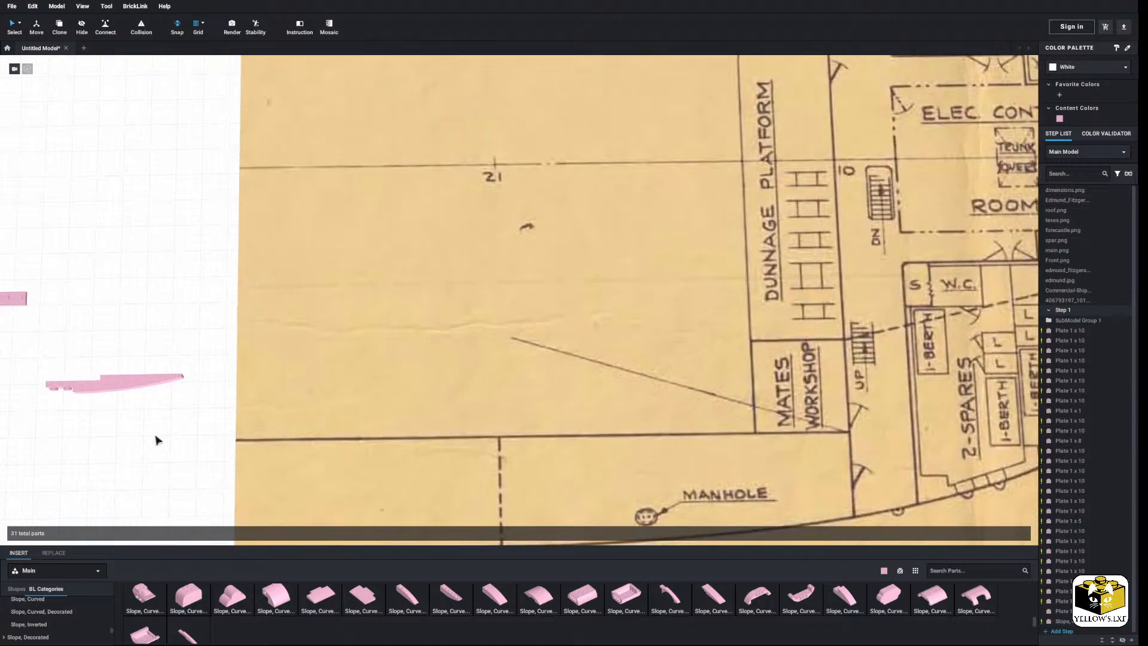
pyautogui.scroll(2, 70, 623)
pyautogui.scroll(3, 69, 623)
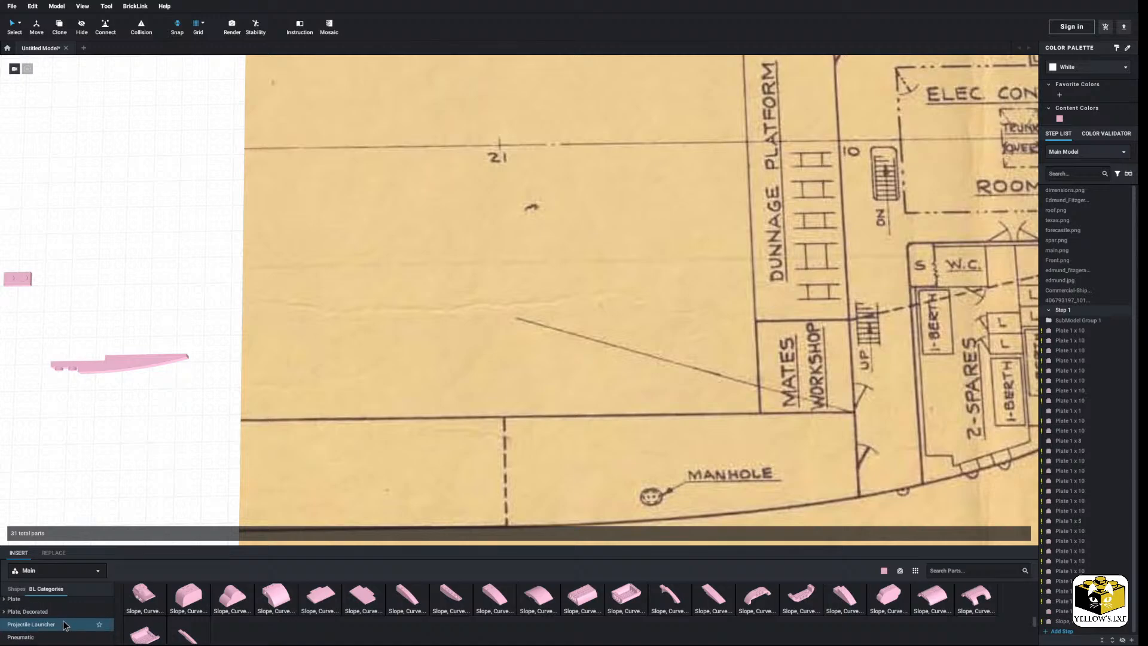
pyautogui.click(24, 628)
pyautogui.click(188, 613)
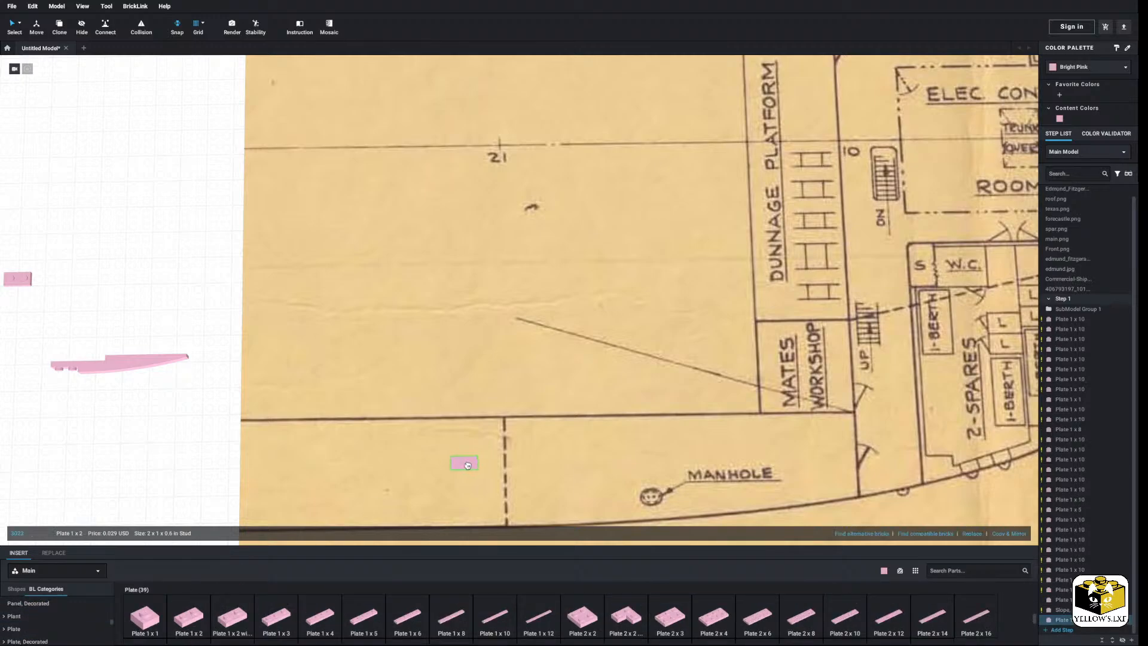
pyautogui.click(843, 611)
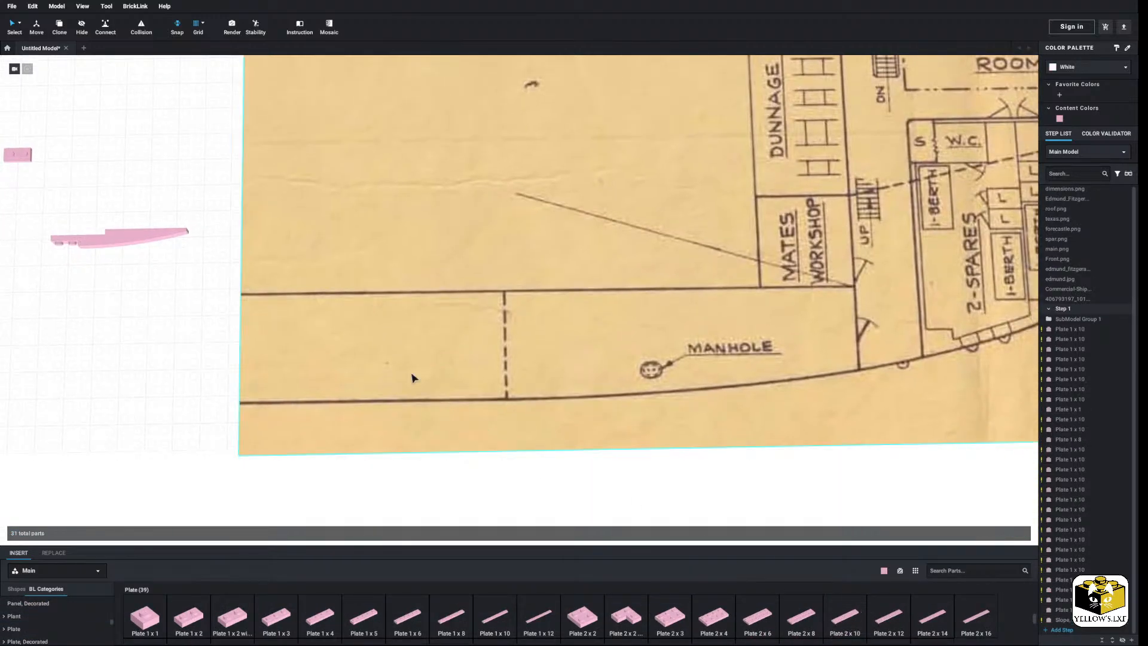
pyautogui.click(814, 620)
pyautogui.press('Right')
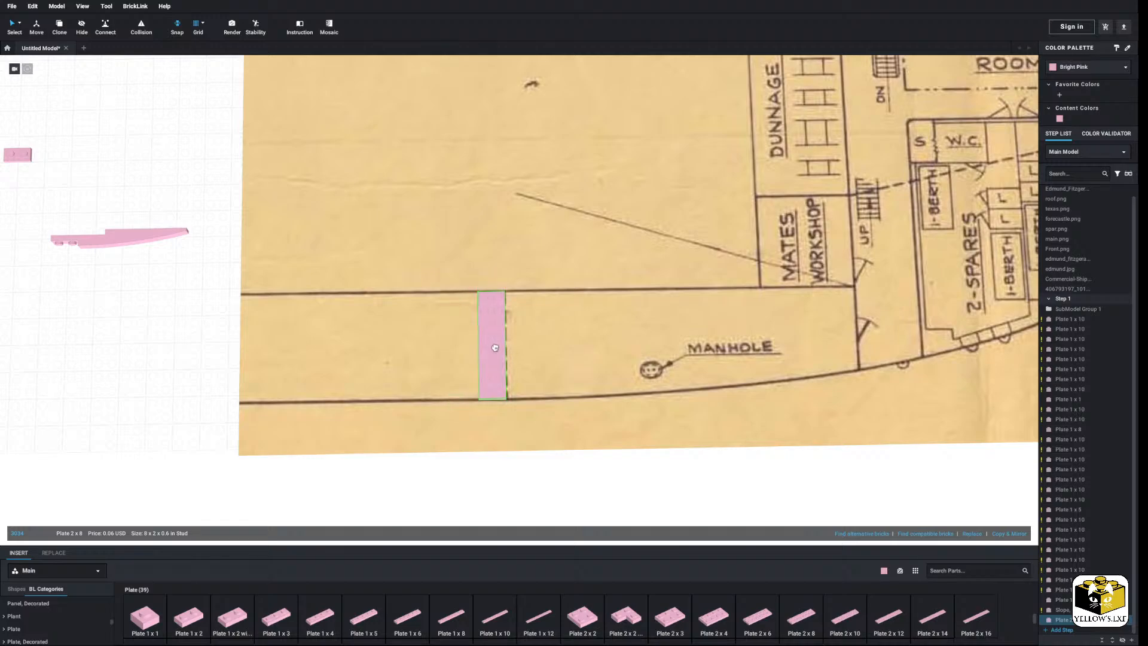
pyautogui.click(495, 348)
pyautogui.click(494, 349)
pyautogui.scroll(-3, 451, 364)
pyautogui.moveTo(451, 364); pyautogui.dragTo(425, 378, button='right')
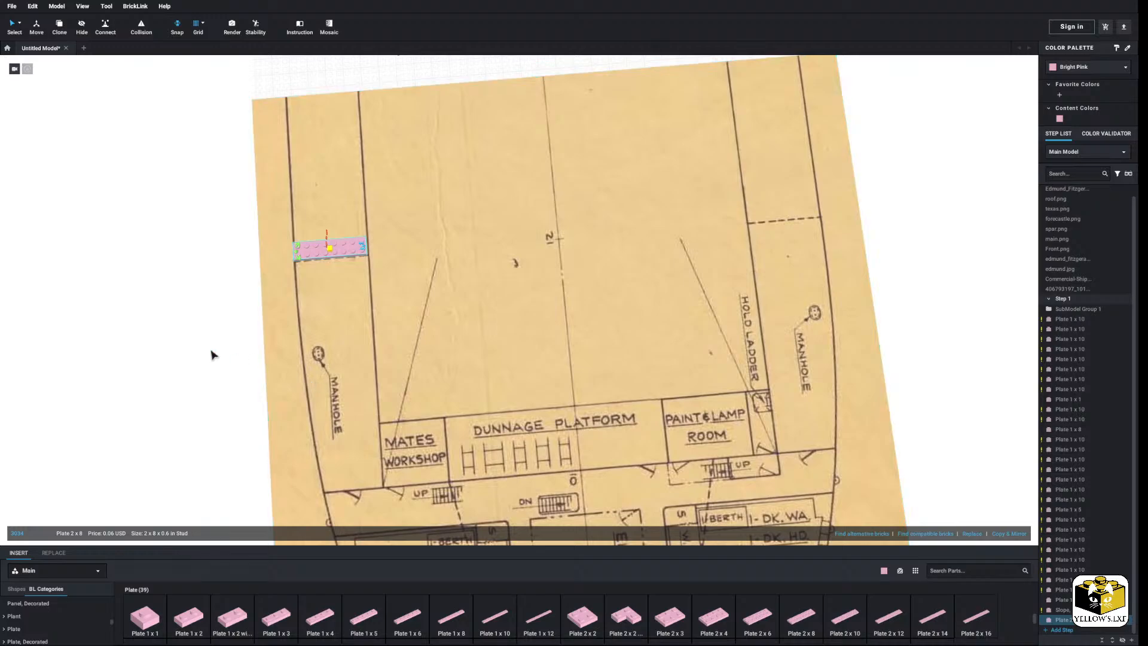
pyautogui.rightClick(324, 249)
pyautogui.click(352, 283)
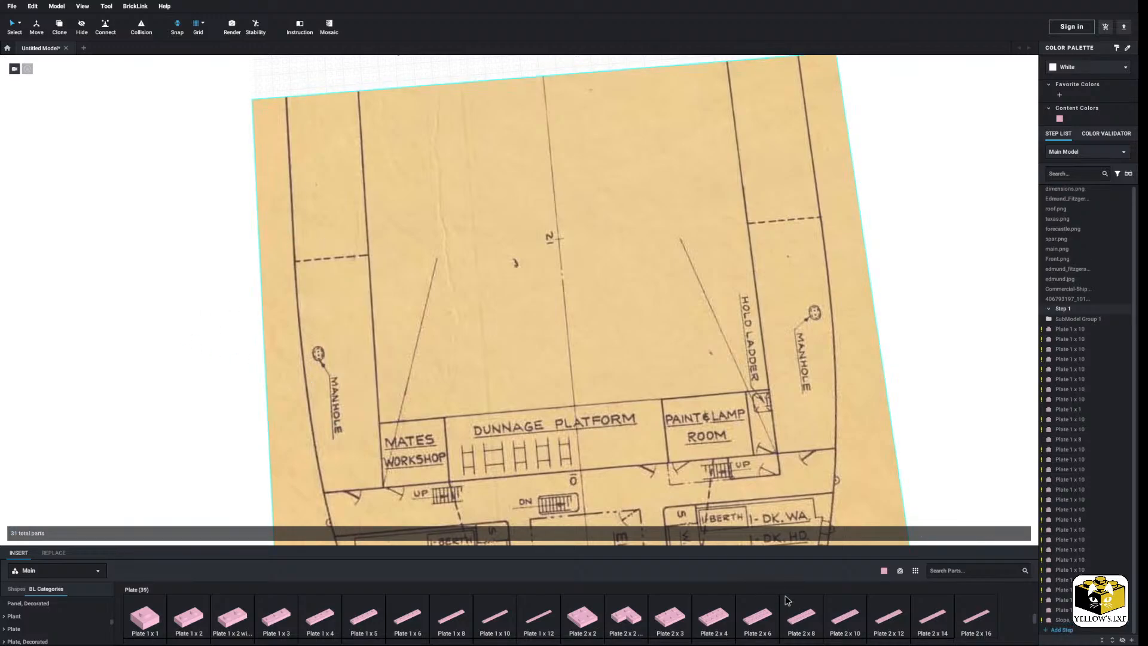
# Lay a row of six Plate 2 x 10 across the hull on main.png, starting at the outer end of the dashed line.
pyautogui.click(845, 617)
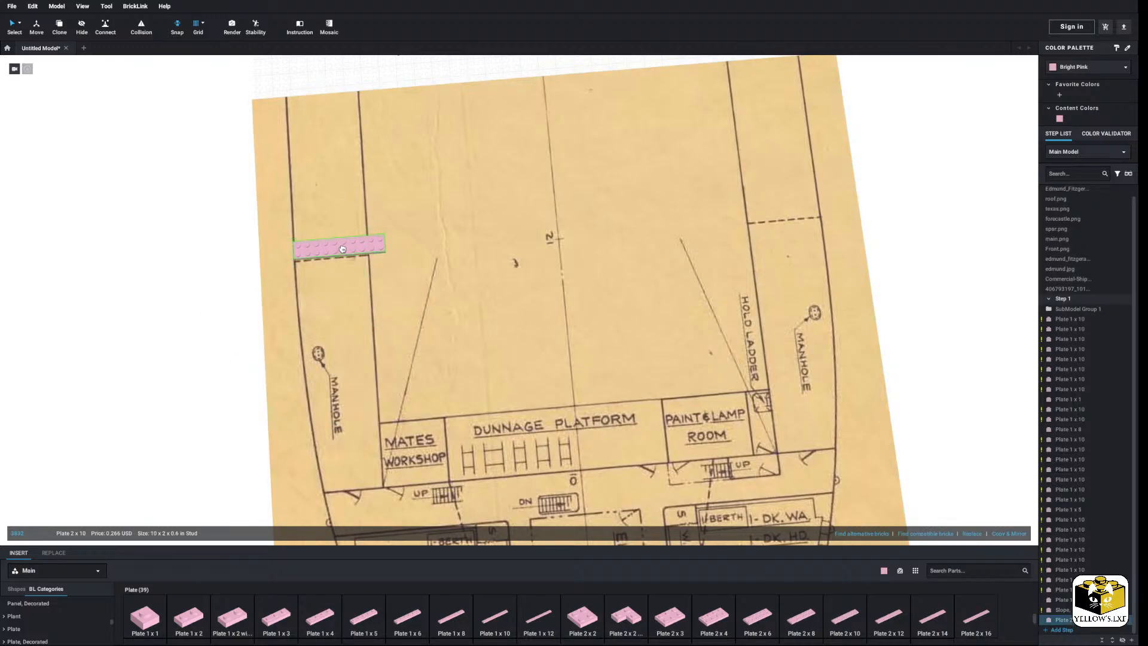
pyautogui.click(341, 250)
pyautogui.click(1009, 534)
pyautogui.click(1009, 534)
pyautogui.click(1008, 534)
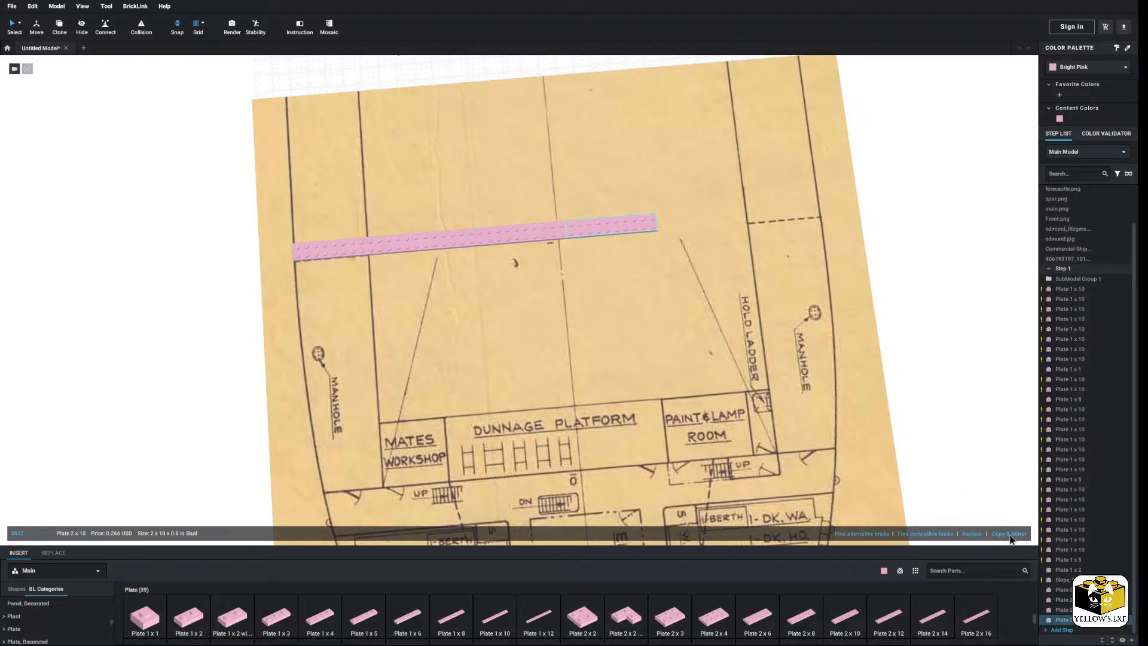
pyautogui.click(1009, 534)
pyautogui.click(1009, 533)
pyautogui.click(958, 381)
pyautogui.click(811, 211)
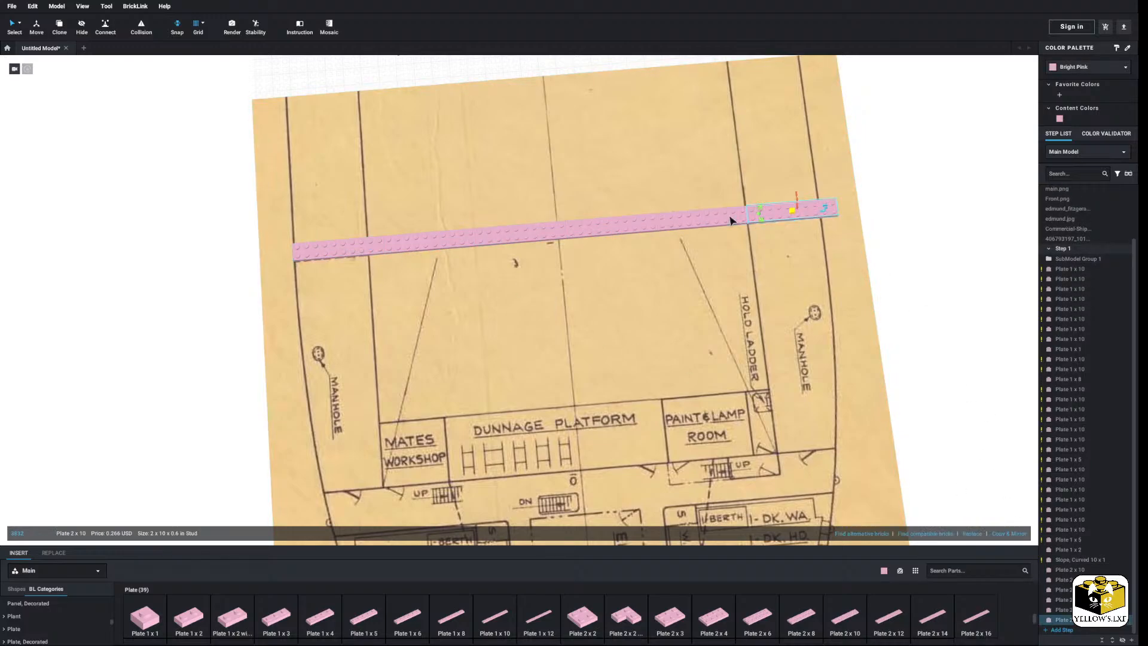
# Select all six Plate 2 x 10 pieces across the hull to check the row's overall size.
pyautogui.keyDown('ctrl'); pyautogui.click(730, 220); pyautogui.keyUp('ctrl')
pyautogui.keyDown('ctrl'); pyautogui.click(610, 232); pyautogui.keyUp('ctrl')
pyautogui.keyDown('ctrl'); pyautogui.click(499, 243); pyautogui.keyUp('ctrl')
pyautogui.keyDown('ctrl'); pyautogui.click(420, 248); pyautogui.keyUp('ctrl')
pyautogui.keyDown('ctrl'); pyautogui.click(378, 251); pyautogui.keyUp('ctrl')
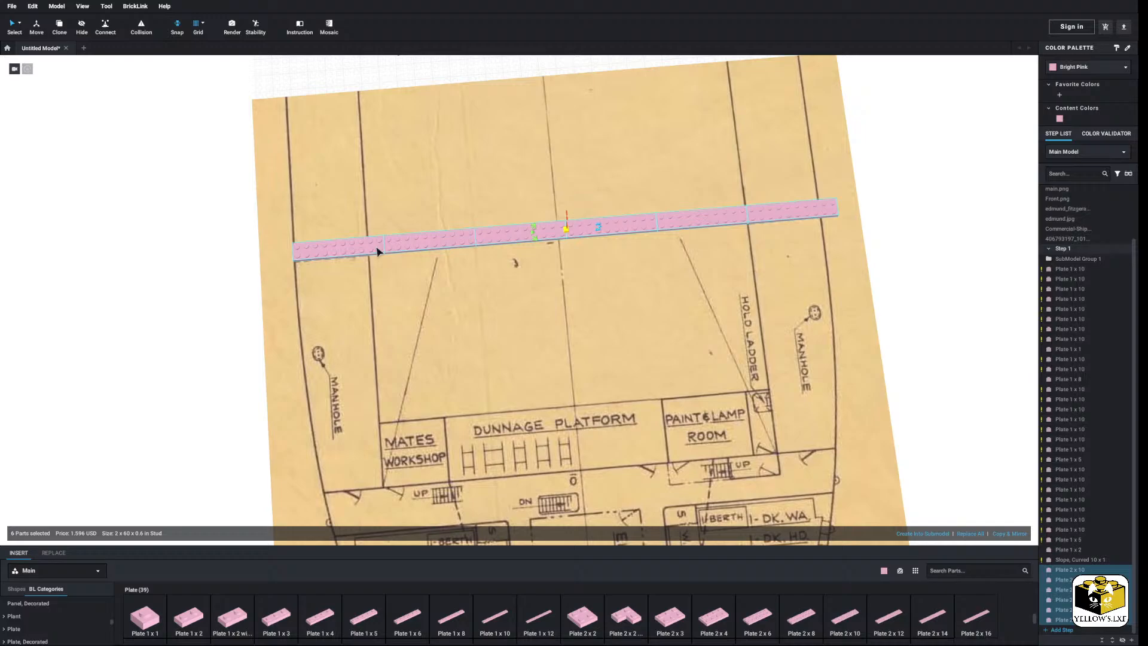
pyautogui.click(142, 373)
# Examine the ship photos, the poster and the remaining deck drawings in the background.
pyautogui.scroll(-4, 152, 365)
pyautogui.moveTo(152, 365); pyautogui.dragTo(178, 427, button='middle')
pyautogui.scroll(-5, 209, 421)
pyautogui.moveTo(240, 415); pyautogui.dragTo(383, 359, button='right')
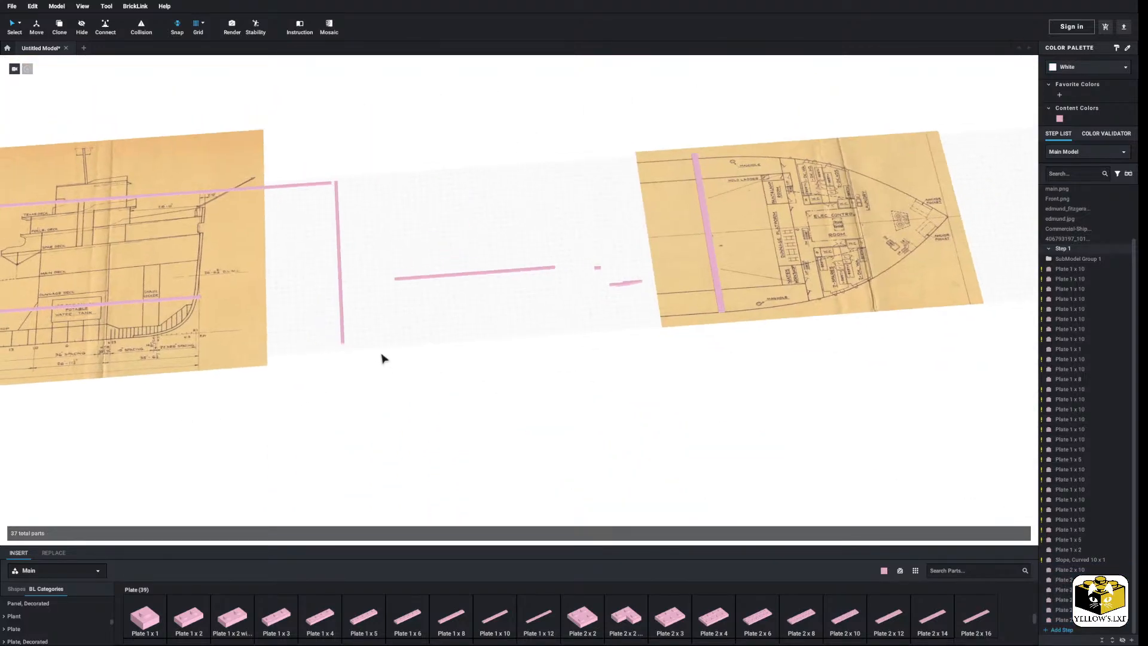
pyautogui.moveTo(383, 358); pyautogui.dragTo(497, 385, button='middle')
pyautogui.moveTo(679, 290)
pyautogui.mouseDown(button='middle')
pyautogui.moveTo(615, 330)
pyautogui.moveTo(526, 435)
pyautogui.moveTo(607, 441)
pyautogui.moveTo(568, 396)
pyautogui.moveTo(576, 446)
pyautogui.moveTo(452, 362)
pyautogui.moveTo(305, 287)
pyautogui.mouseUp(button='middle')
pyautogui.scroll(5, 607, 441)
pyautogui.scroll(4, 577, 446)
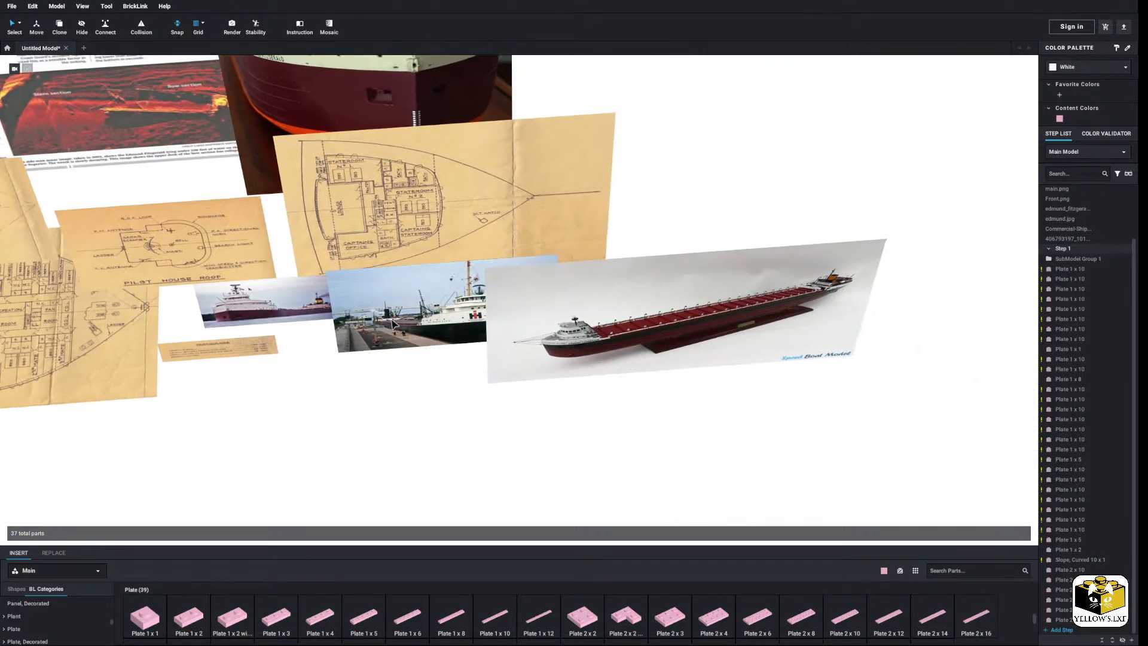
pyautogui.moveTo(423, 360); pyautogui.dragTo(685, 421, button='middle')
pyautogui.scroll(4, 463, 328)
pyautogui.scroll(-10, 684, 422)
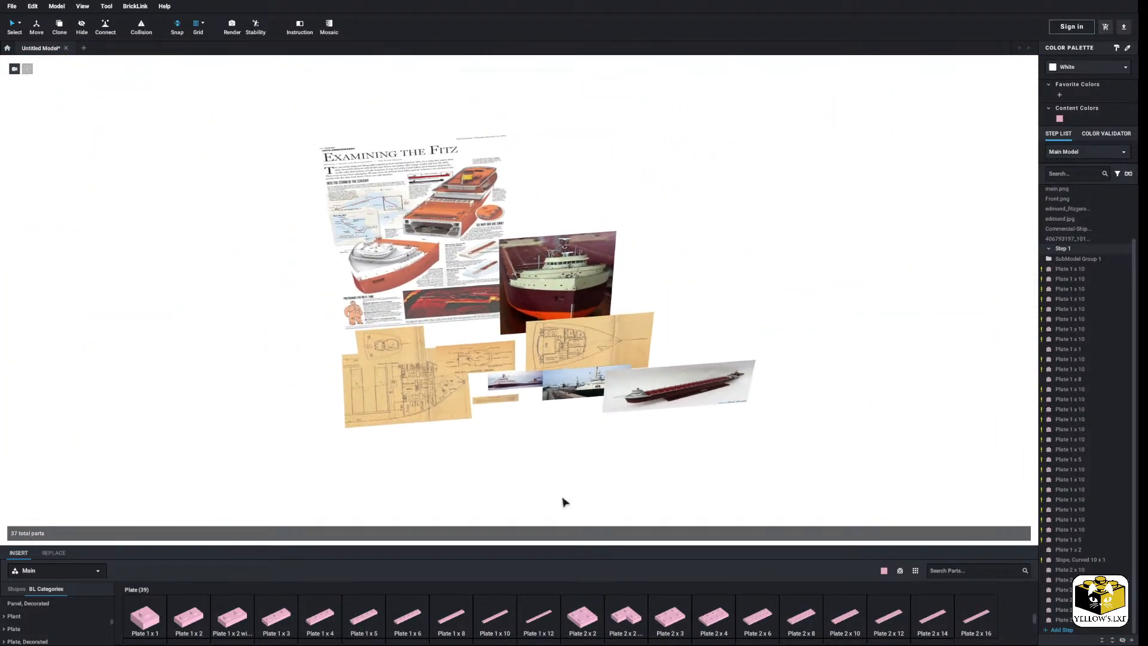
# Examine the plate row across main.png and compare it with the bow profile and plate rows on Front.png.
pyautogui.moveTo(562, 497); pyautogui.dragTo(560, 332, button='middle')
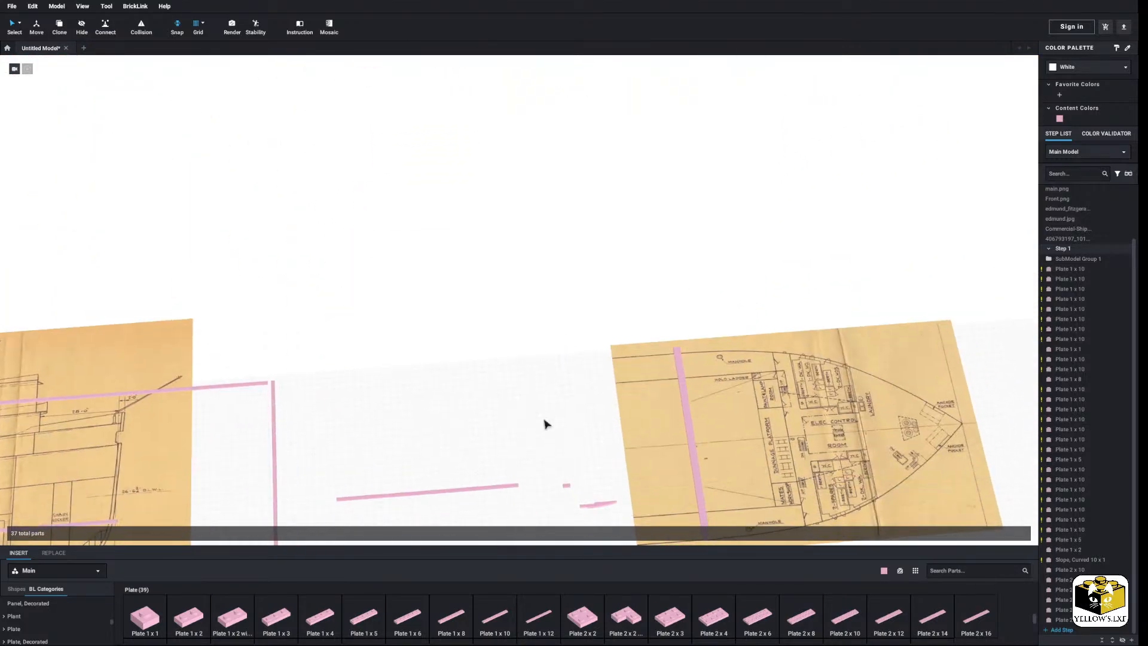
pyautogui.moveTo(544, 419); pyautogui.dragTo(518, 331, button='middle')
pyautogui.moveTo(495, 385); pyautogui.dragTo(377, 407, button='right')
pyautogui.scroll(5, 412, 420)
pyautogui.scroll(4, 376, 410)
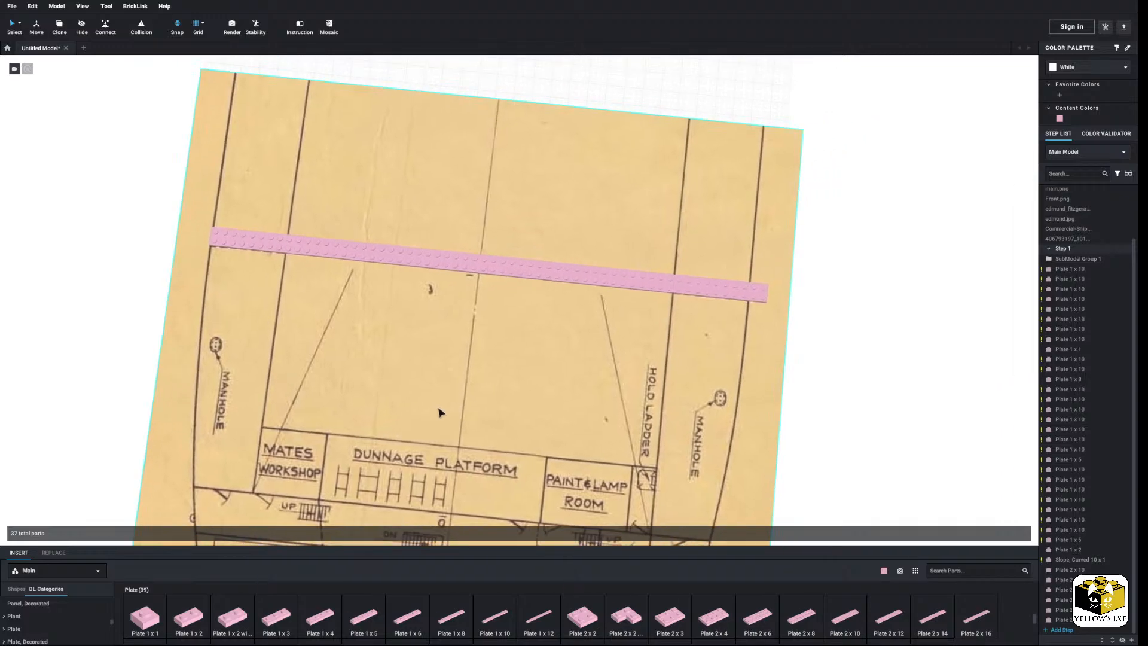
pyautogui.scroll(-4, 529, 356)
pyautogui.moveTo(529, 356); pyautogui.dragTo(568, 348, button='right')
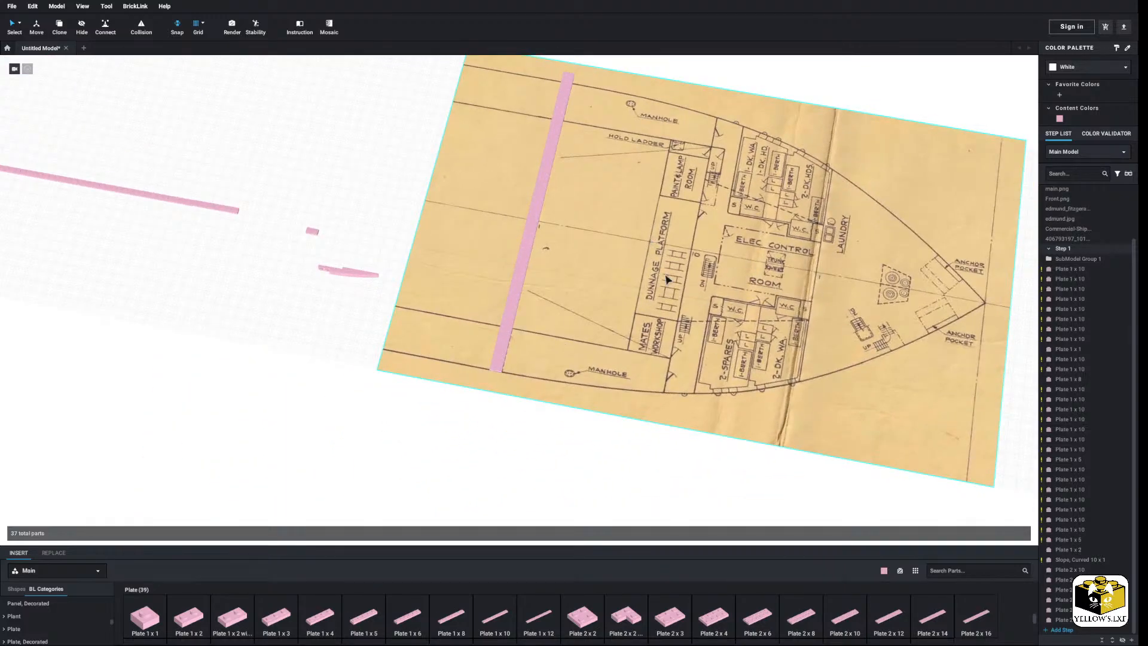
pyautogui.moveTo(665, 276)
pyautogui.mouseDown(button='right')
pyautogui.moveTo(622, 282)
pyautogui.moveTo(667, 278)
pyautogui.moveTo(663, 298)
pyautogui.mouseUp(button='right')
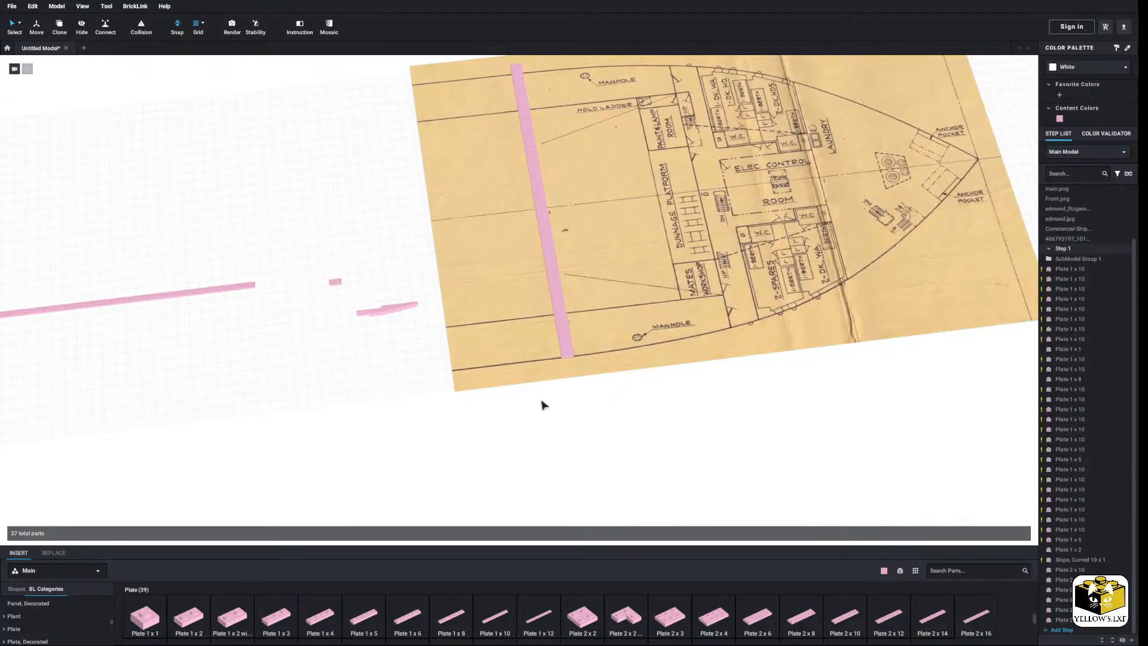
pyautogui.scroll(-4, 459, 384)
pyautogui.moveTo(459, 384)
pyautogui.mouseDown(button='middle')
pyautogui.moveTo(605, 359)
pyautogui.moveTo(587, 364)
pyautogui.mouseUp(button='middle')
pyautogui.scroll(5, 577, 376)
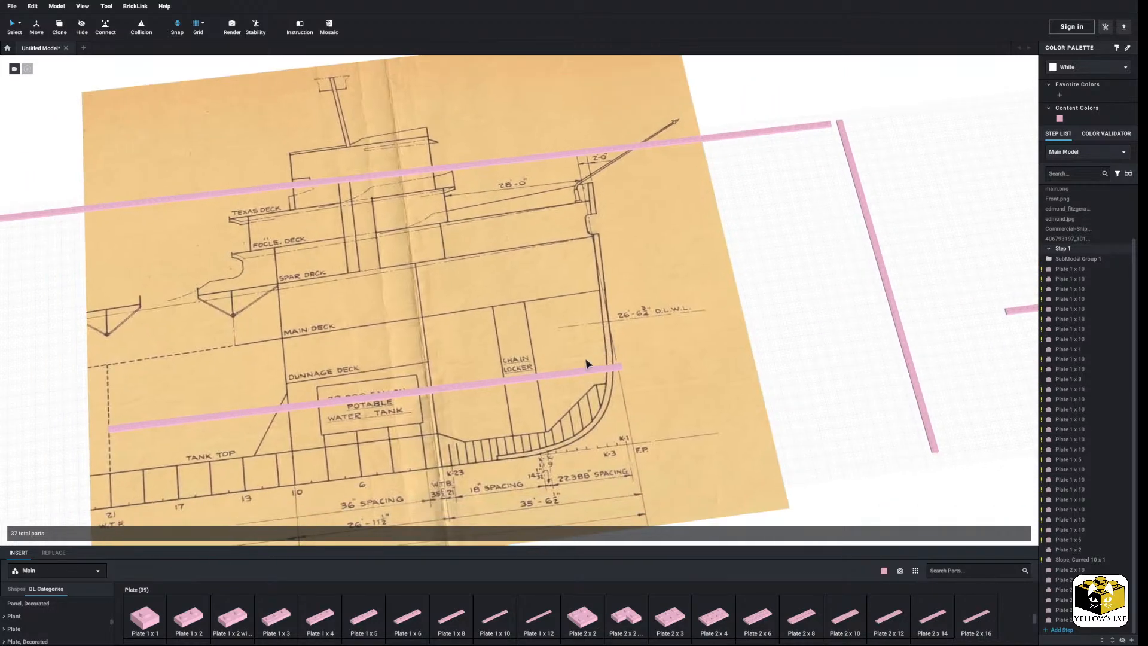
# Bring the spar.png deck plan from the background to the edge of main.png, near its aft end.
pyautogui.moveTo(760, 276); pyautogui.dragTo(473, 402, button='middle')
pyautogui.scroll(-4, 443, 299)
pyautogui.moveTo(388, 303); pyautogui.dragTo(538, 444)
pyautogui.moveTo(538, 444); pyautogui.dragTo(314, 115, button='middle')
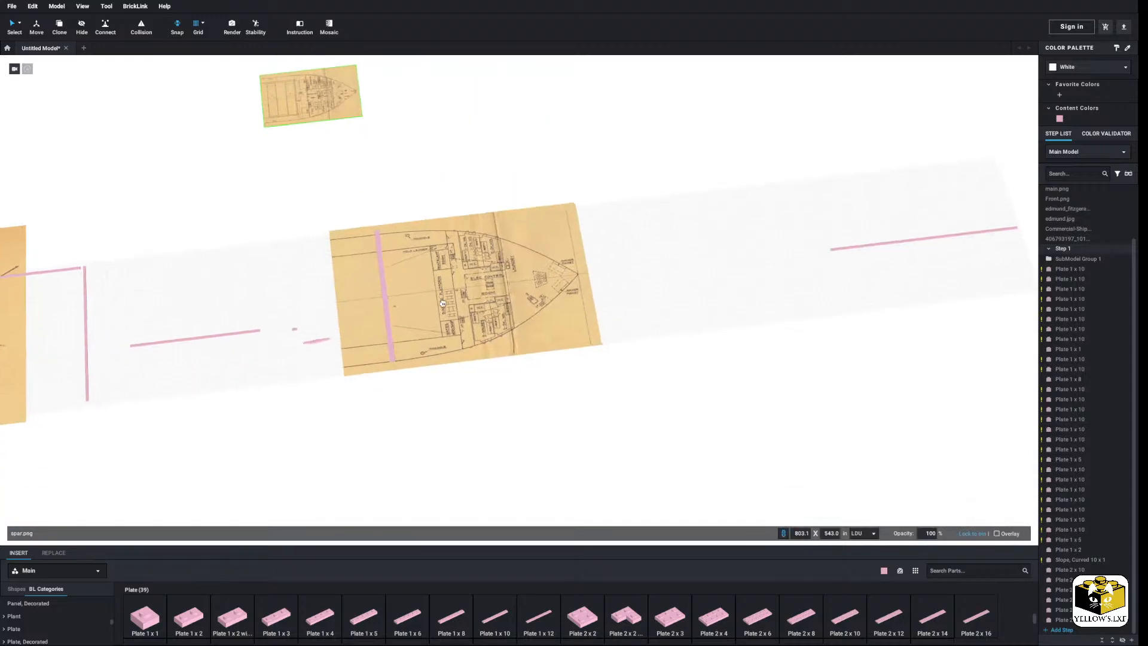
pyautogui.scroll(4, 314, 116)
pyautogui.moveTo(314, 115); pyautogui.dragTo(301, 158)
# Scale spar.png up to about 1951 x 1319 LDU so its hull length roughly matches main.png.
pyautogui.moveTo(372, 135)
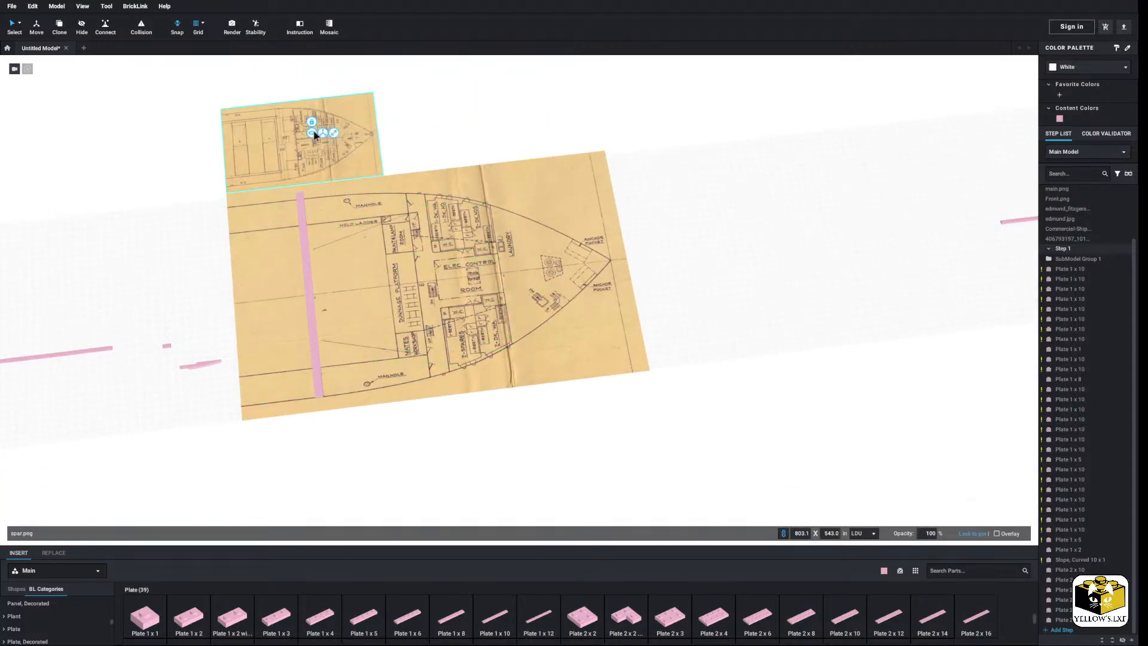
pyautogui.click(335, 135)
pyautogui.moveTo(378, 132); pyautogui.dragTo(595, 108)
pyautogui.moveTo(707, 221); pyautogui.dragTo(732, 285, button='middle')
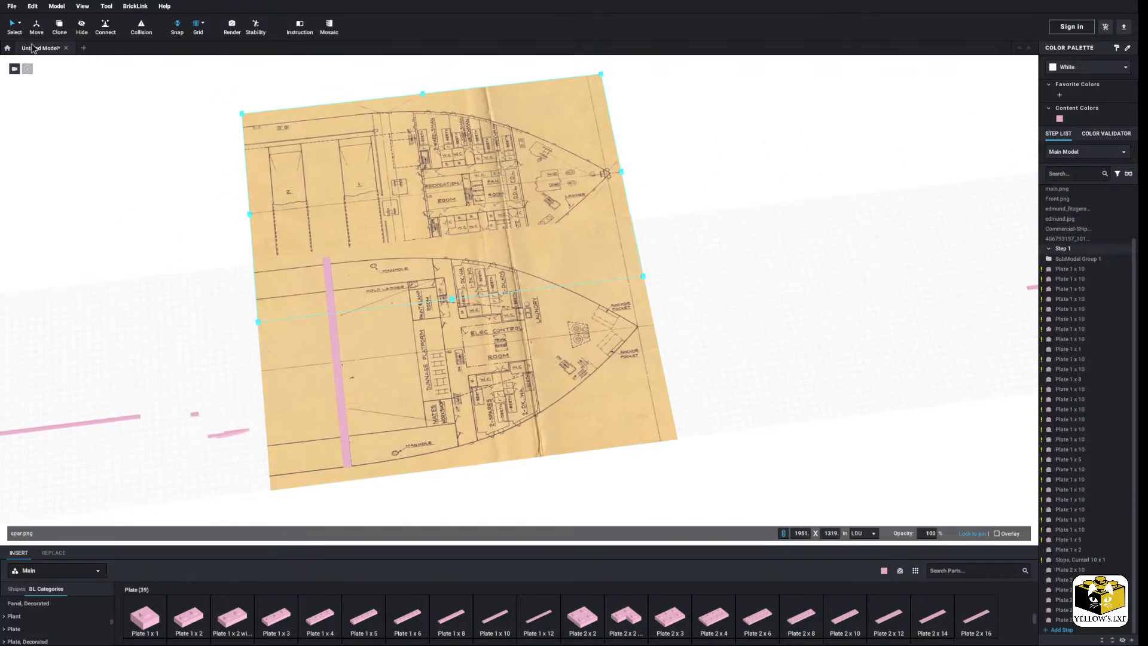
# Move spar.png across onto main.png so the two bow deck plans overlap.
pyautogui.moveTo(454, 195); pyautogui.dragTo(633, 329)
pyautogui.scroll(1, 710, 321)
pyautogui.scroll(1, 711, 321)
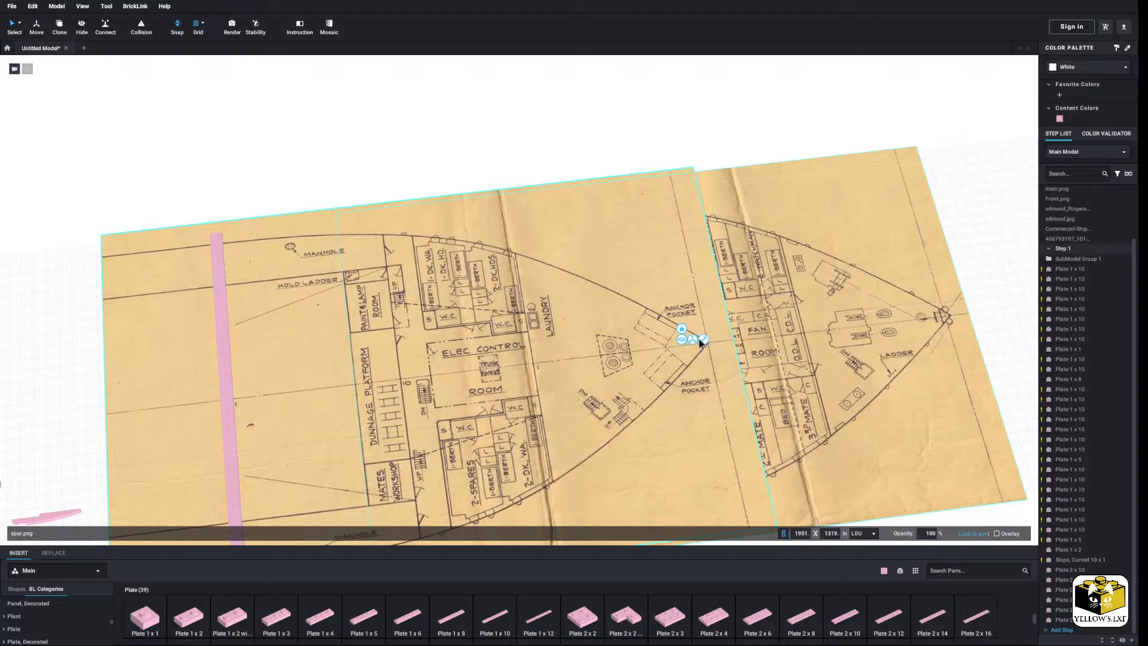
pyautogui.moveTo(682, 352); pyautogui.dragTo(696, 290, button='right')
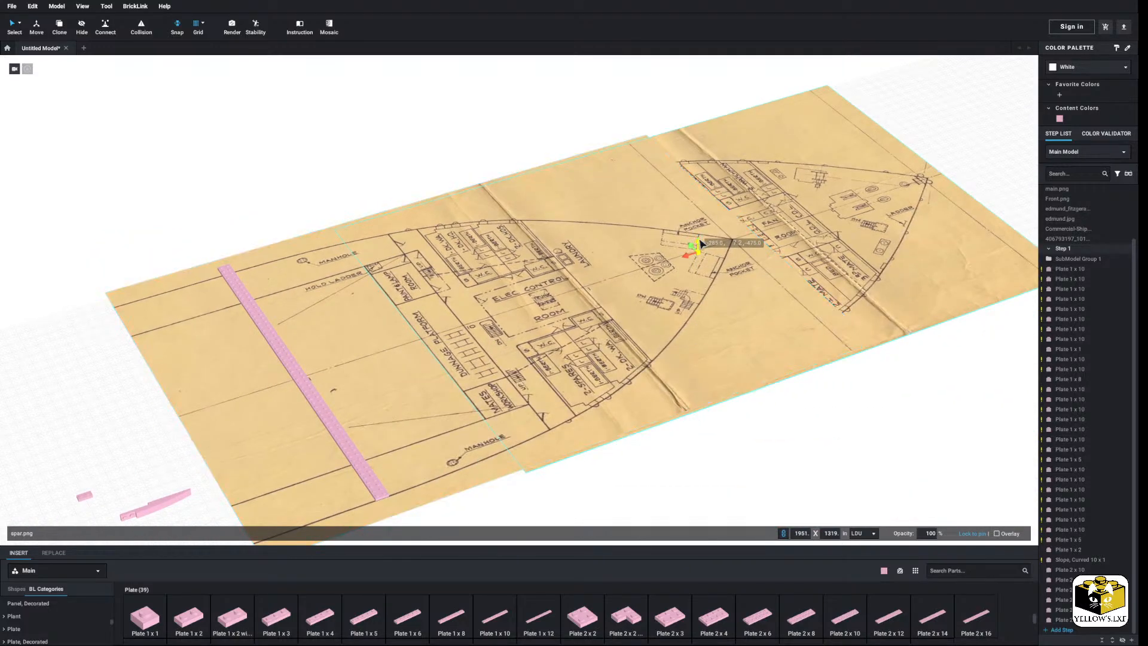
pyautogui.moveTo(700, 242); pyautogui.dragTo(700, 234)
pyautogui.moveTo(700, 237); pyautogui.dragTo(735, 290, button='right')
pyautogui.moveTo(735, 290); pyautogui.dragTo(683, 263, button='middle')
pyautogui.scroll(-3, 594, 266)
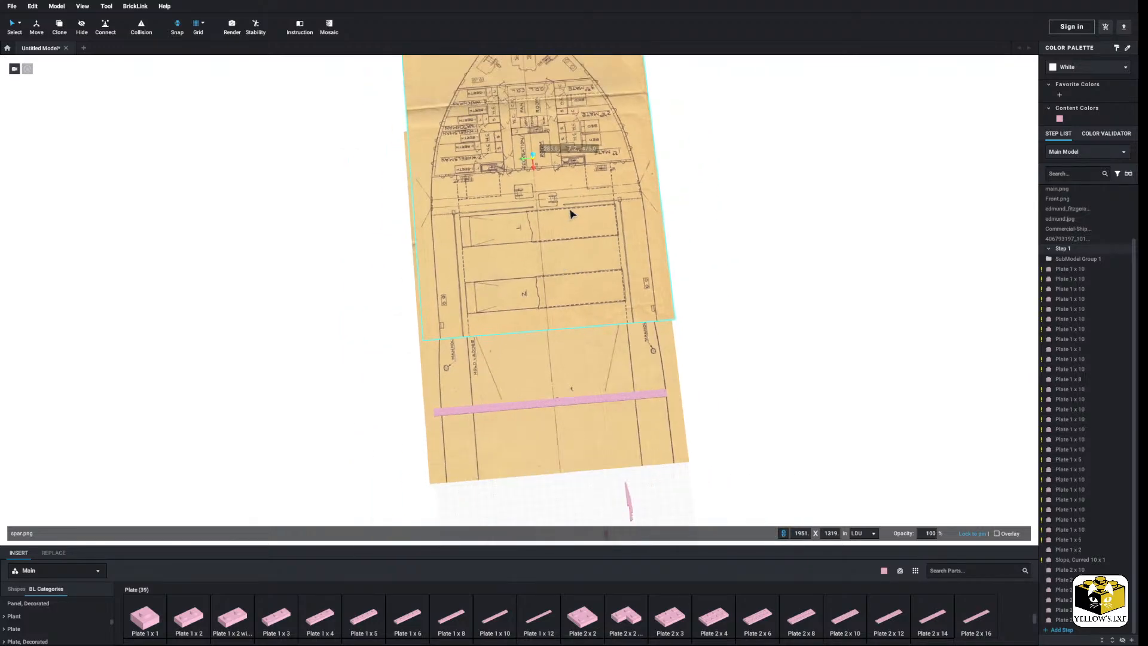
# Undo the last shift of spar.png and slide it aft until its hull outline lies over the one on main.png.
pyautogui.moveTo(570, 213); pyautogui.dragTo(576, 257)
pyautogui.hotkey('ctrl', 'z')
pyautogui.click(541, 142)
pyautogui.moveTo(537, 172); pyautogui.dragTo(527, 271)
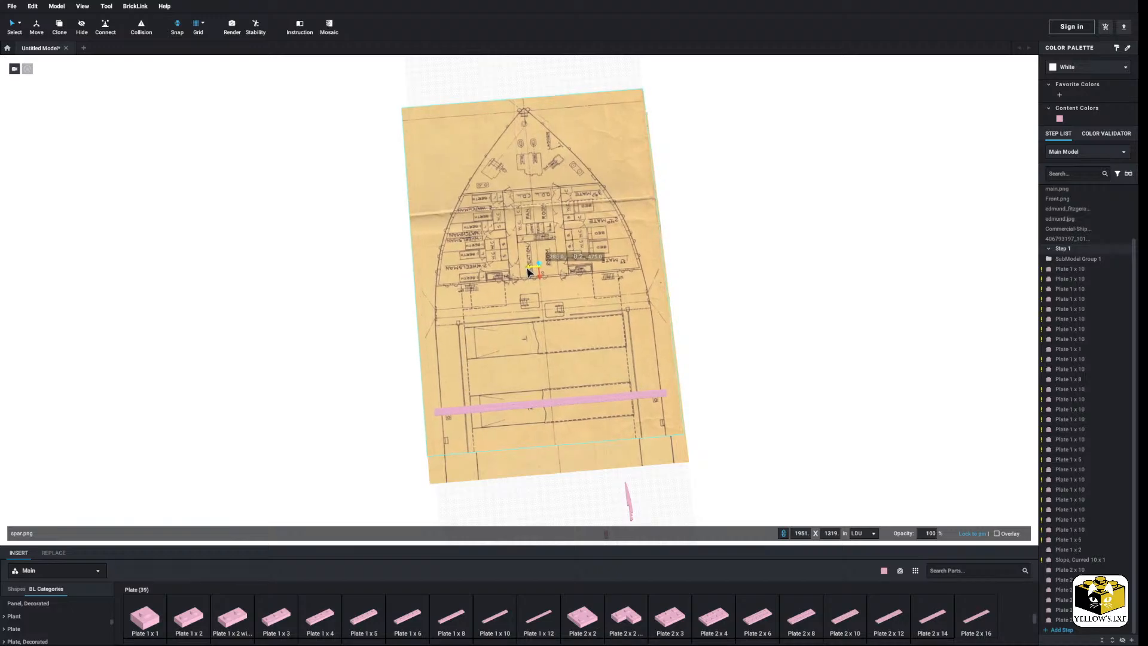
# Check the overlaid hull outlines and move spar.png off main.png into the empty space beyond the grid.
pyautogui.moveTo(746, 315); pyautogui.dragTo(584, 440, button='right')
pyautogui.scroll(5, 587, 430)
pyautogui.scroll(-5, 584, 440)
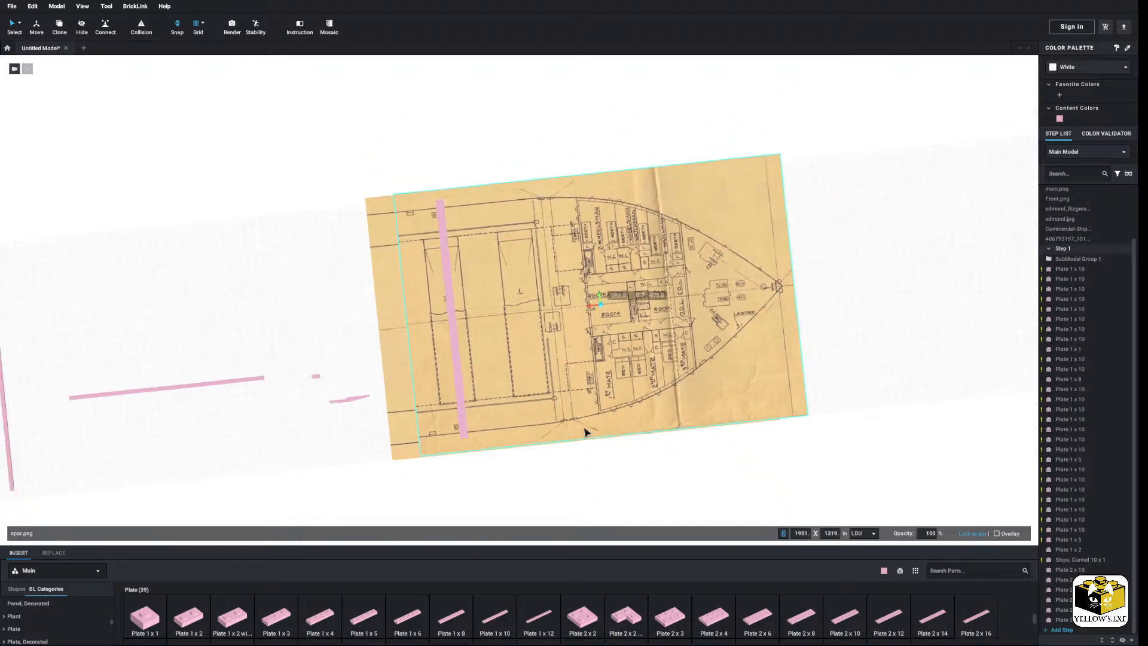
pyautogui.moveTo(584, 367); pyautogui.dragTo(251, 137)
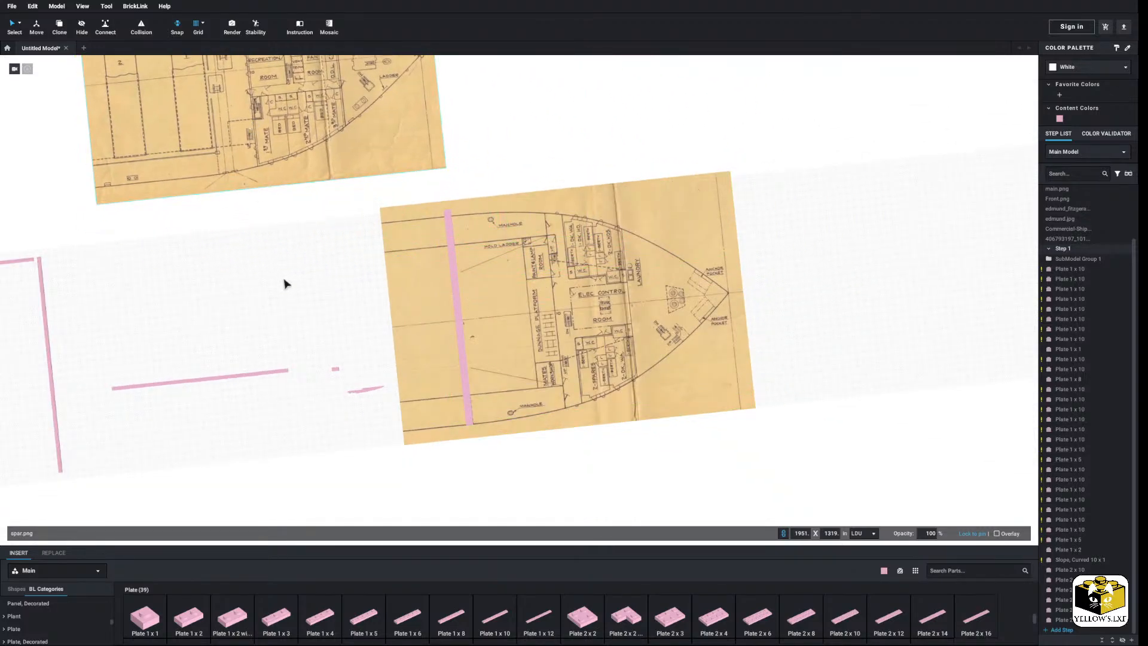
pyautogui.click(284, 279)
# Compare the bow profile on Front.png with the deck plan and plate row on main.png.
pyautogui.moveTo(286, 279); pyautogui.dragTo(561, 265, button='middle')
pyautogui.scroll(3, 568, 360)
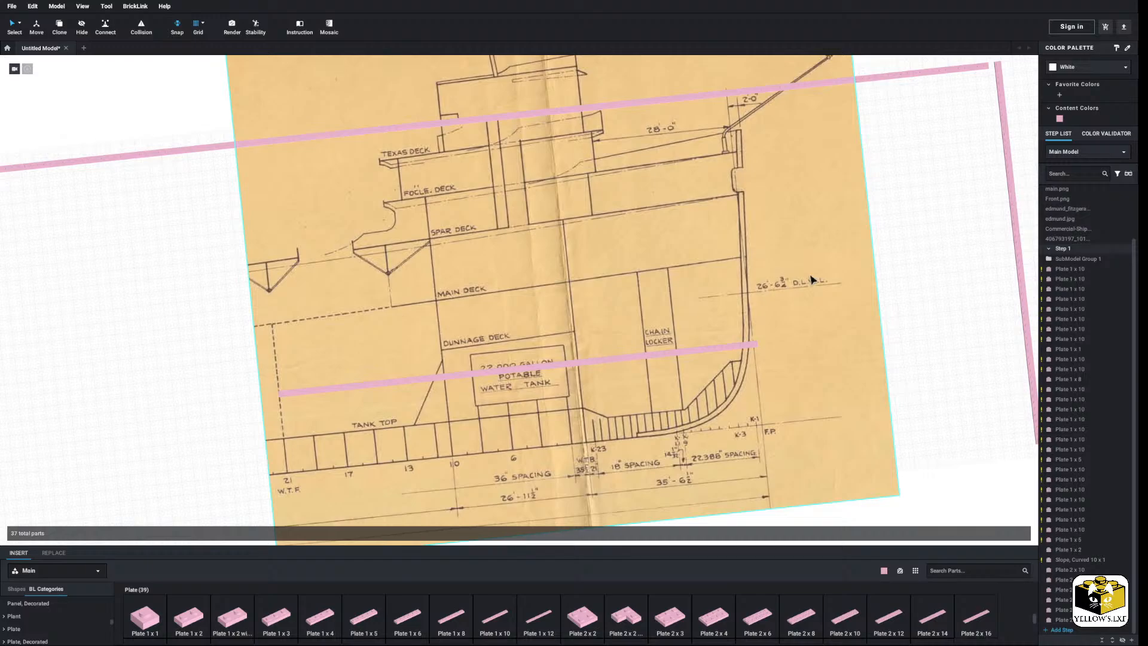
pyautogui.moveTo(811, 280); pyautogui.dragTo(329, 325, button='middle')
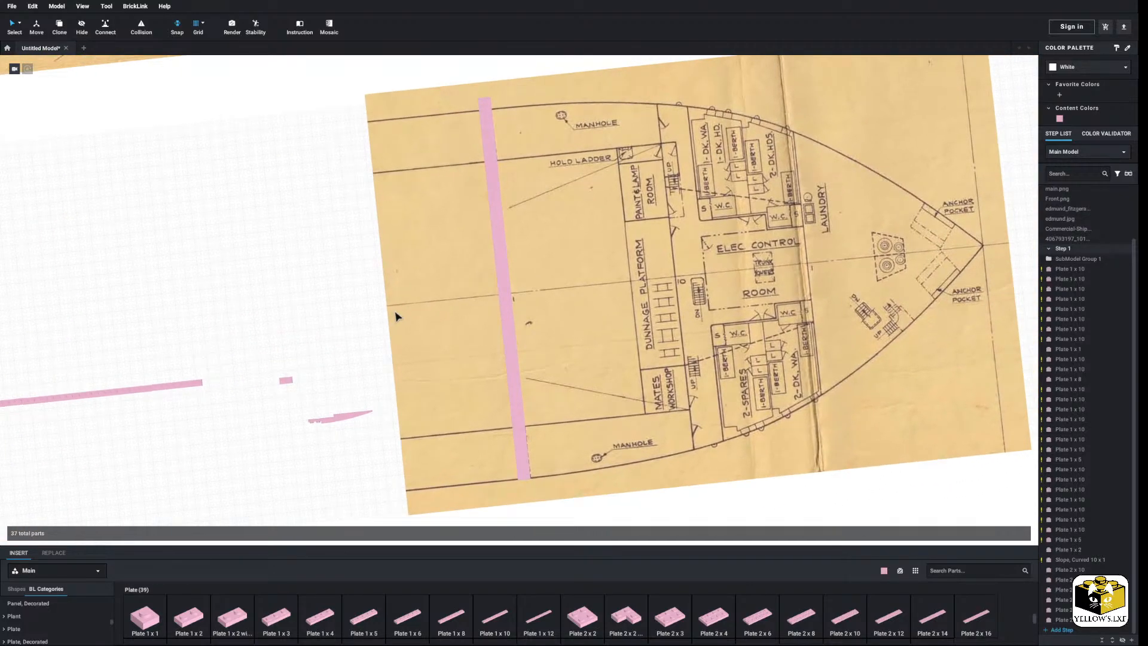
pyautogui.moveTo(395, 312); pyautogui.dragTo(387, 316, button='middle')
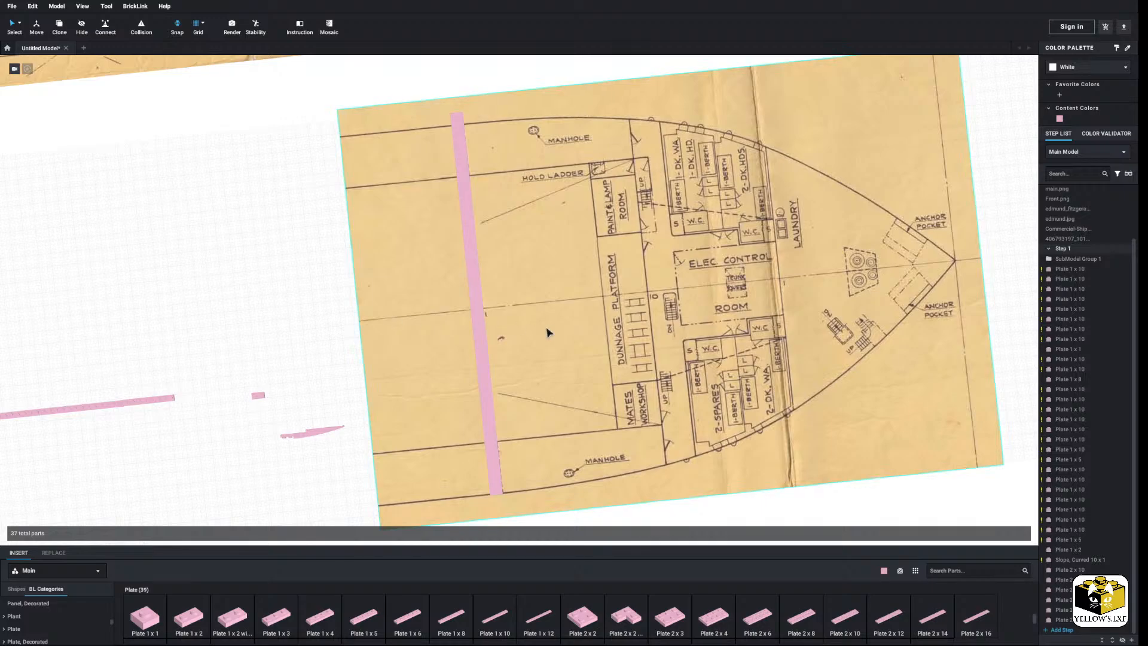
pyautogui.moveTo(698, 290)
pyautogui.mouseDown(button='middle')
pyautogui.moveTo(656, 309)
pyautogui.moveTo(671, 292)
pyautogui.moveTo(674, 321)
pyautogui.moveTo(695, 305)
pyautogui.mouseUp(button='middle')
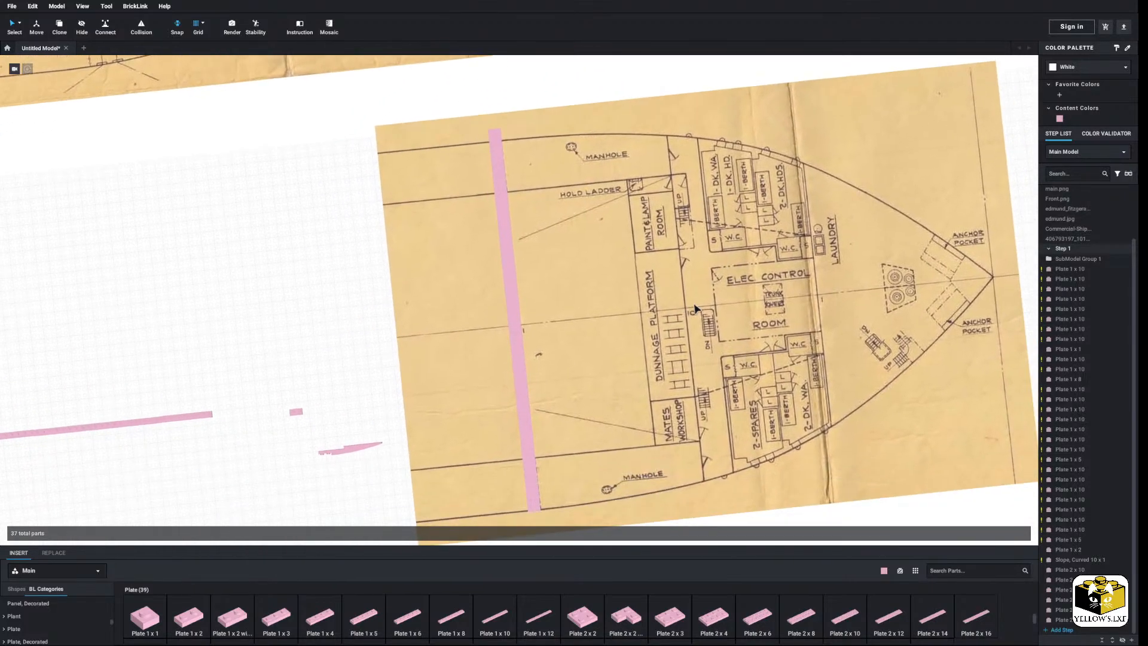
pyautogui.moveTo(243, 336); pyautogui.dragTo(525, 311, button='middle')
pyautogui.scroll(-3, 508, 292)
# Examine the main, dunnage and tank top levels and the lower plate row on Front.png's bow profile.
pyautogui.moveTo(430, 266); pyautogui.dragTo(697, 305, button='middle')
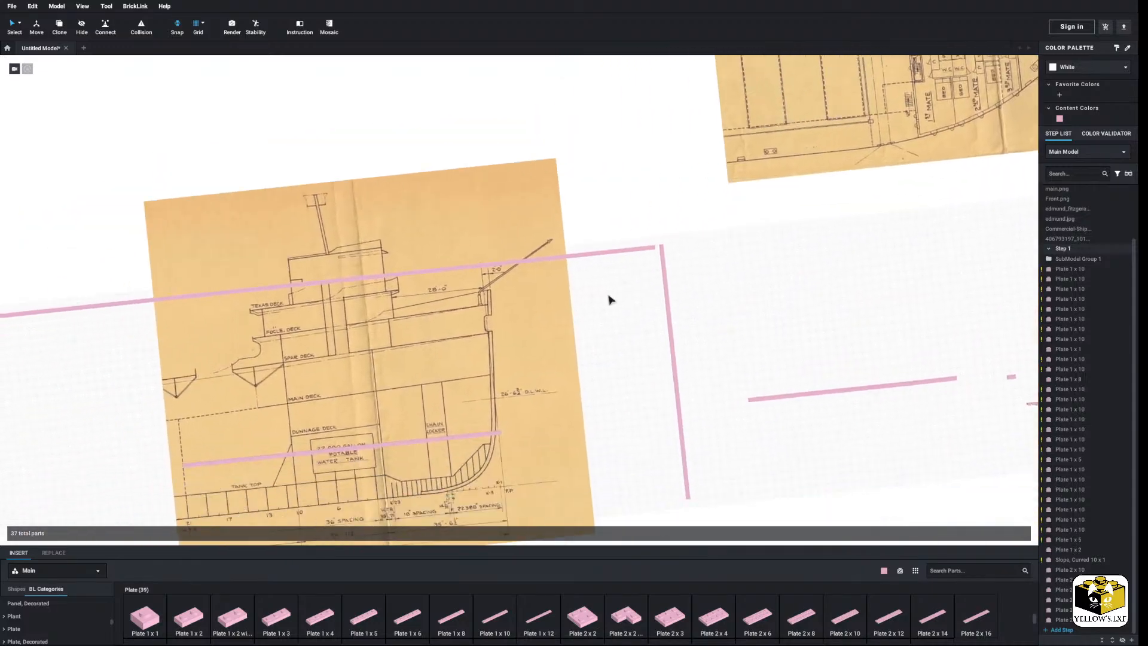
pyautogui.moveTo(610, 299); pyautogui.dragTo(725, 169, button='middle')
pyautogui.scroll(4, 628, 353)
pyautogui.moveTo(528, 439); pyautogui.dragTo(544, 361, button='middle')
pyautogui.click(542, 361)
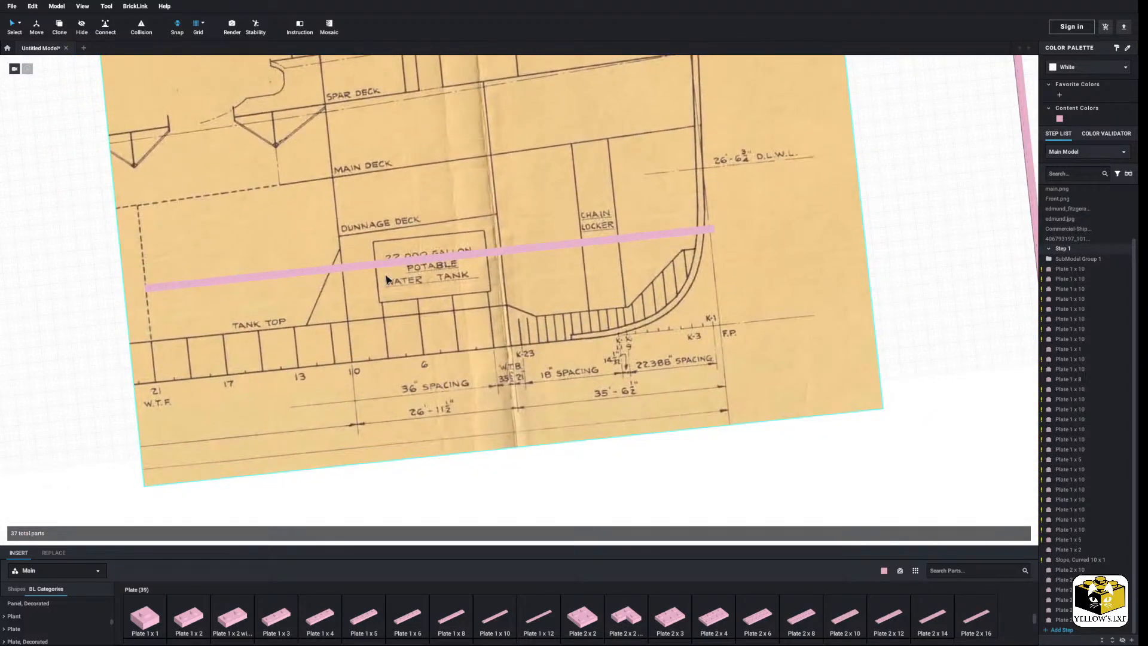
pyautogui.scroll(-3, 386, 275)
pyautogui.moveTo(384, 279)
pyautogui.mouseDown(button='middle')
pyautogui.moveTo(398, 306)
pyautogui.moveTo(392, 291)
pyautogui.mouseUp(button='middle')
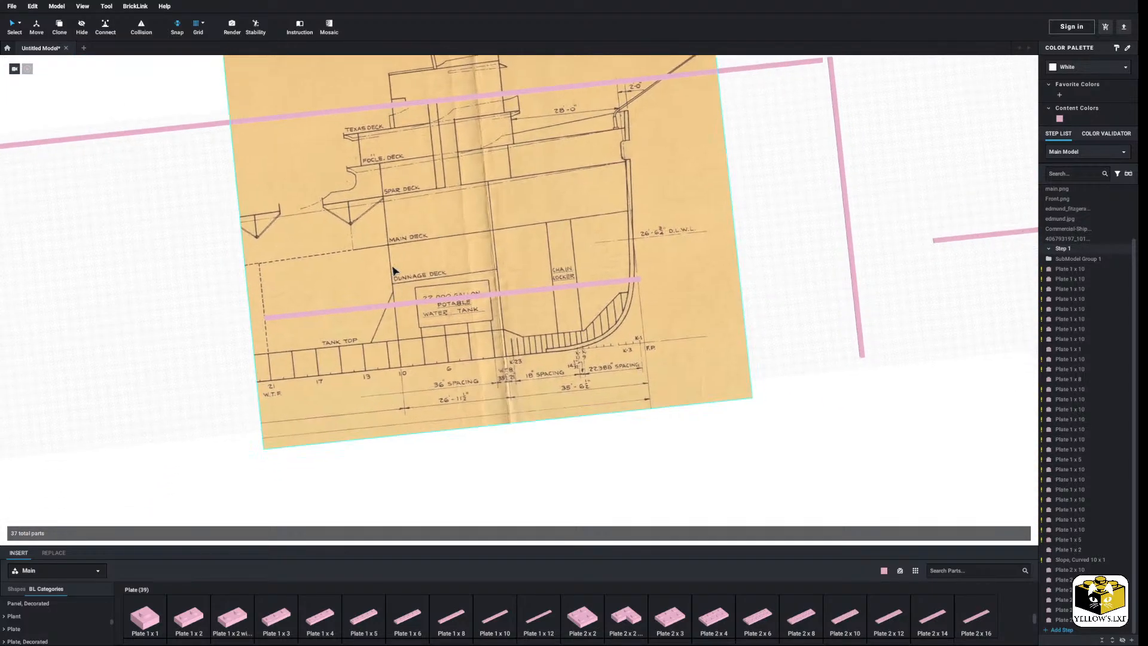
# Examine the spar.png deck plan and relate it to the spar deck level on Front.png.
pyautogui.moveTo(870, 260); pyautogui.dragTo(605, 399, button='middle')
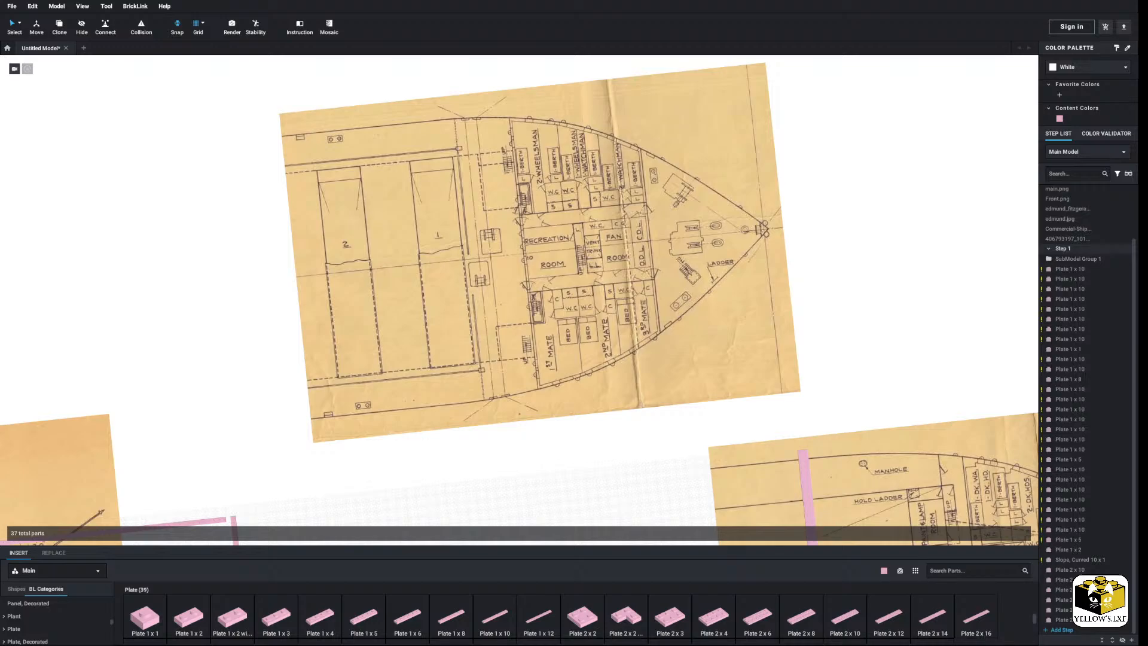
pyautogui.scroll(2, 788, 405)
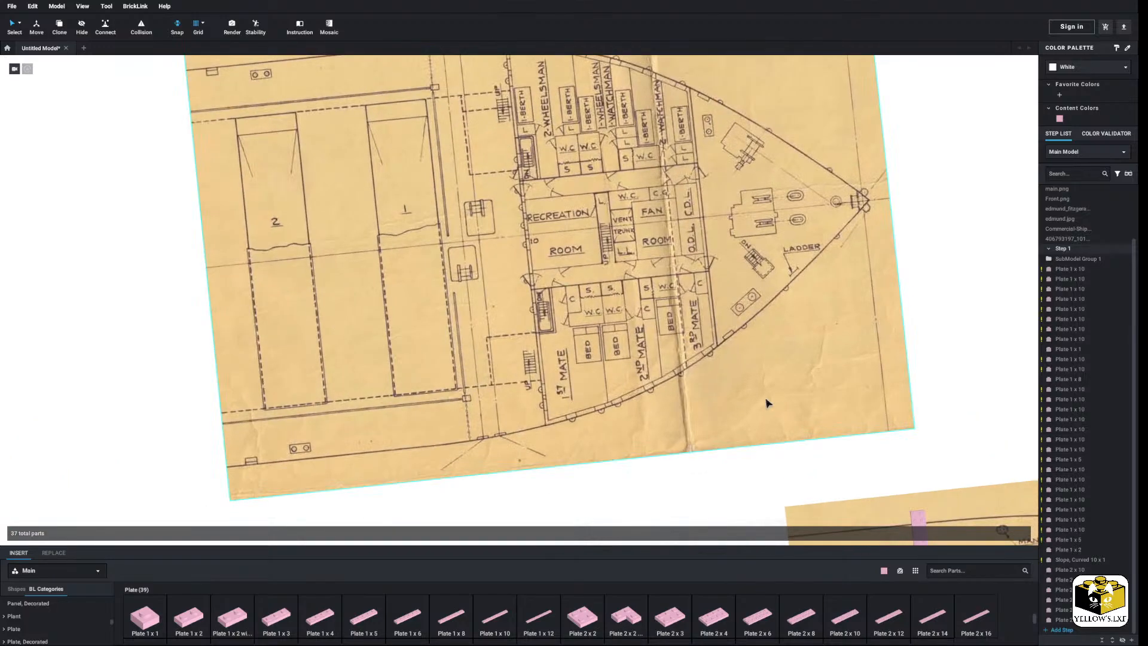
pyautogui.scroll(-3, 726, 420)
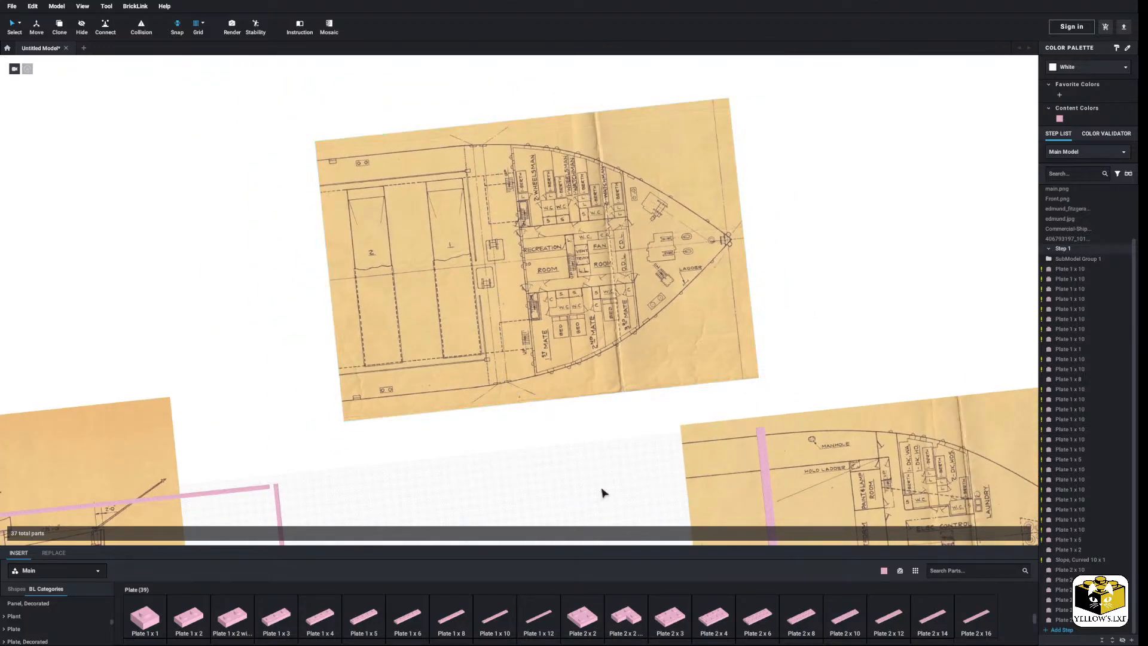
pyautogui.moveTo(603, 494); pyautogui.dragTo(792, 339, button='middle')
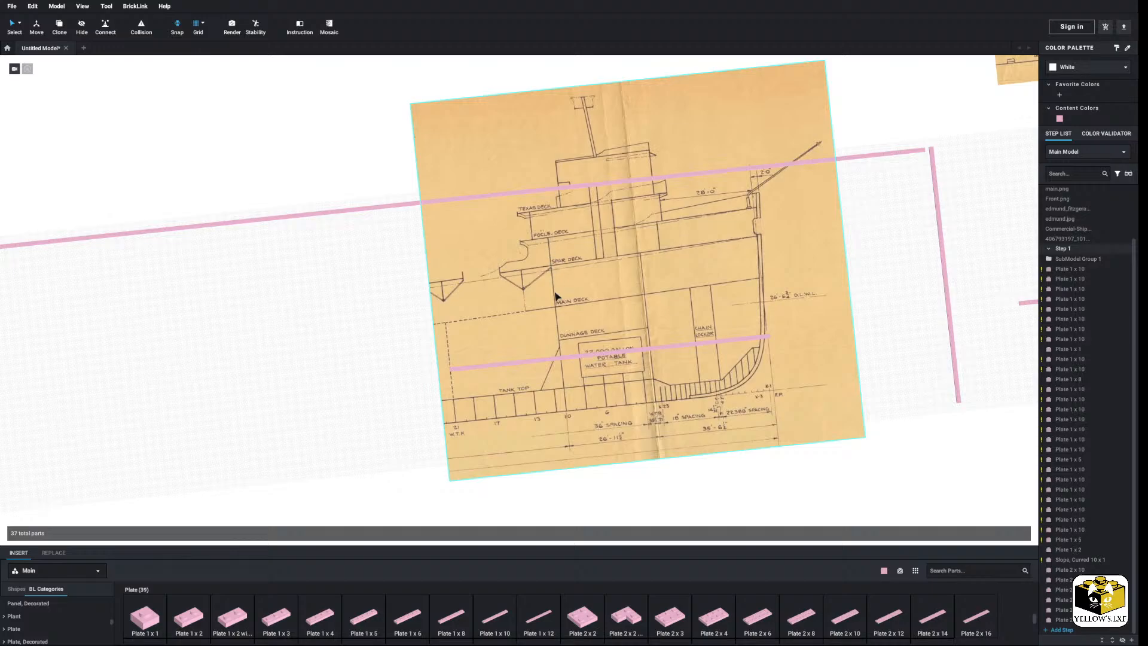
pyautogui.moveTo(862, 167); pyautogui.dragTo(652, 294, button='middle')
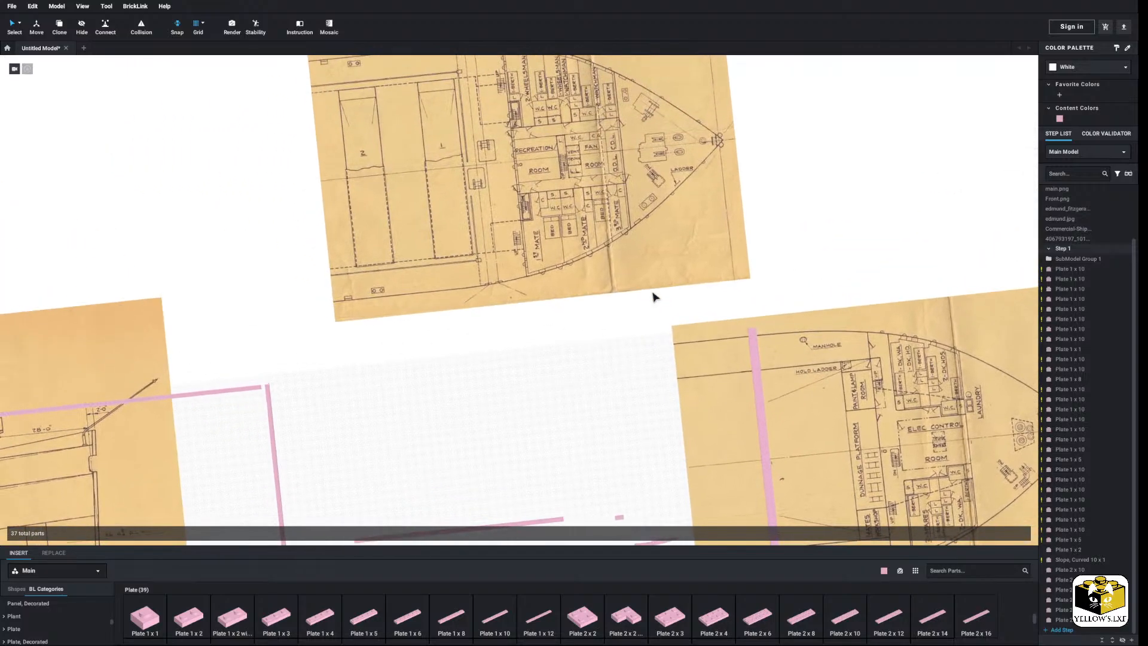
# Move spar.png closer to the plates so it overlaps the aft corner of main.png.
pyautogui.moveTo(485, 212); pyautogui.dragTo(560, 321)
pyautogui.click(616, 439)
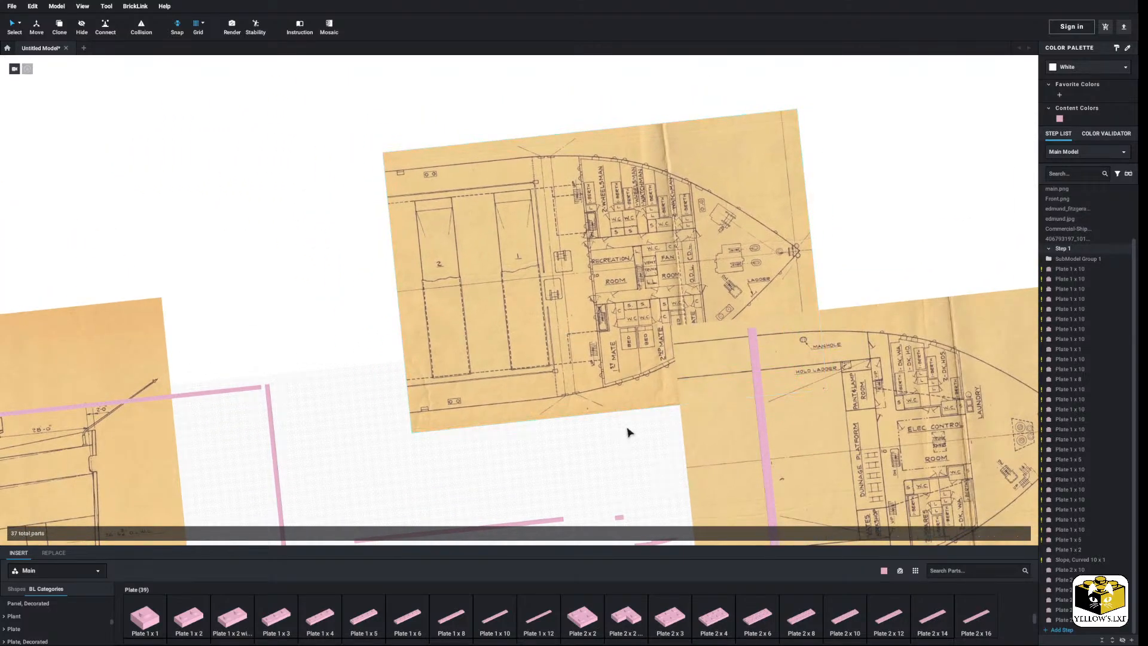
pyautogui.moveTo(627, 428); pyautogui.dragTo(750, 302, button='middle')
# Move the row of six Plate 2 x 10 from main.png onto spar.png, across the hull just forward of hatch 1.
pyautogui.click(749, 228)
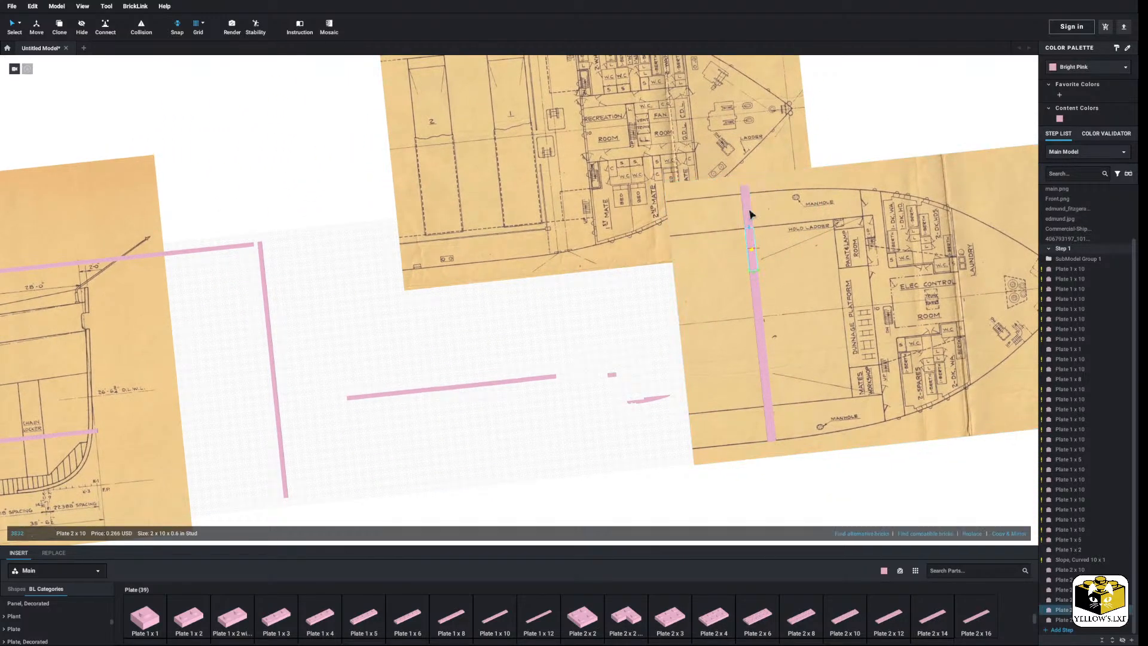
pyautogui.click(748, 212)
pyautogui.keyDown('ctrl'); pyautogui.click(754, 265); pyautogui.keyUp('ctrl')
pyautogui.keyDown('ctrl'); pyautogui.click(759, 325); pyautogui.keyUp('ctrl')
pyautogui.keyDown('ctrl'); pyautogui.click(762, 381); pyautogui.keyUp('ctrl')
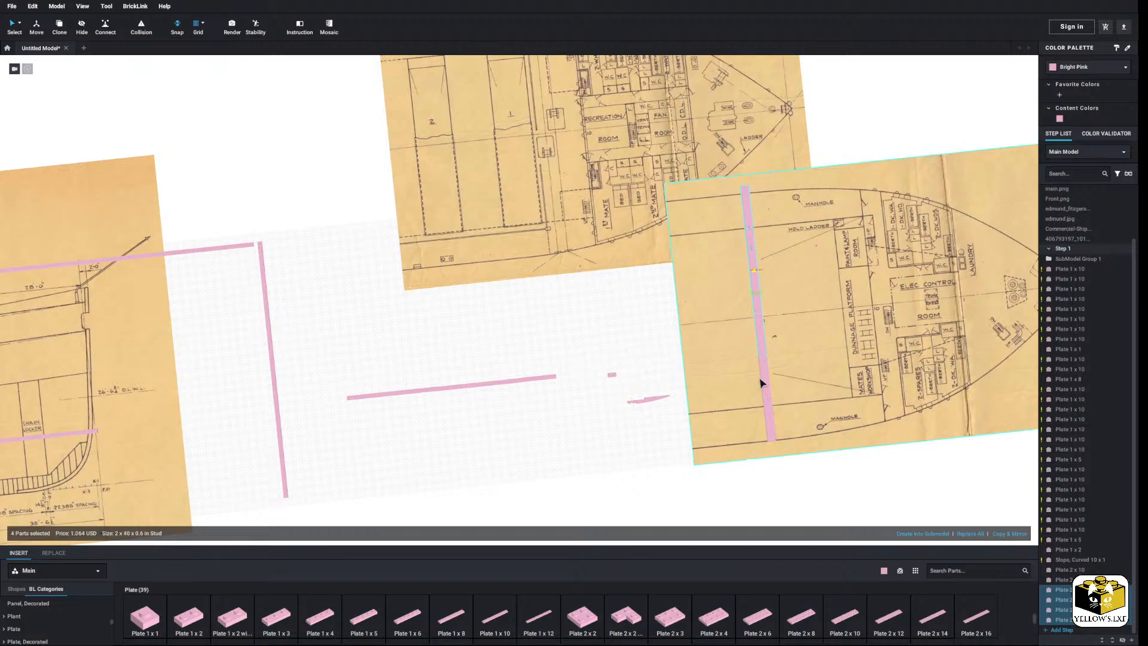
pyautogui.keyDown('ctrl'); pyautogui.click(770, 418); pyautogui.keyUp('ctrl')
pyautogui.keyDown('ctrl'); pyautogui.click(774, 433); pyautogui.keyUp('ctrl')
pyautogui.moveTo(771, 395); pyautogui.dragTo(566, 291)
pyautogui.moveTo(566, 291); pyautogui.dragTo(571, 431, button='middle')
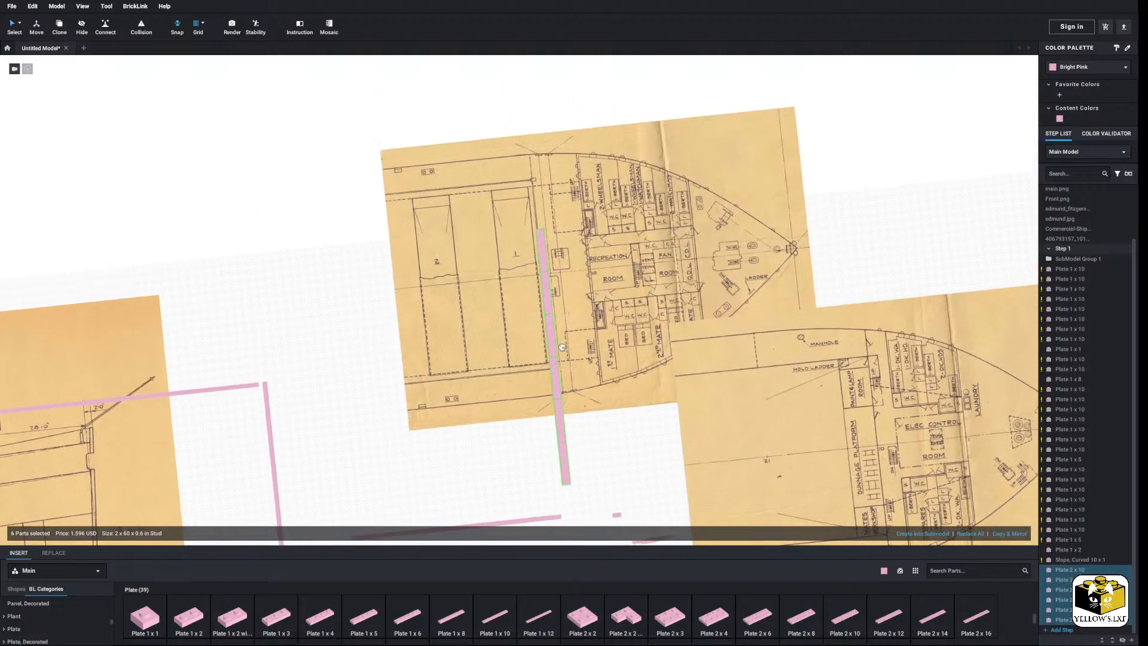
pyautogui.moveTo(571, 431); pyautogui.dragTo(571, 344)
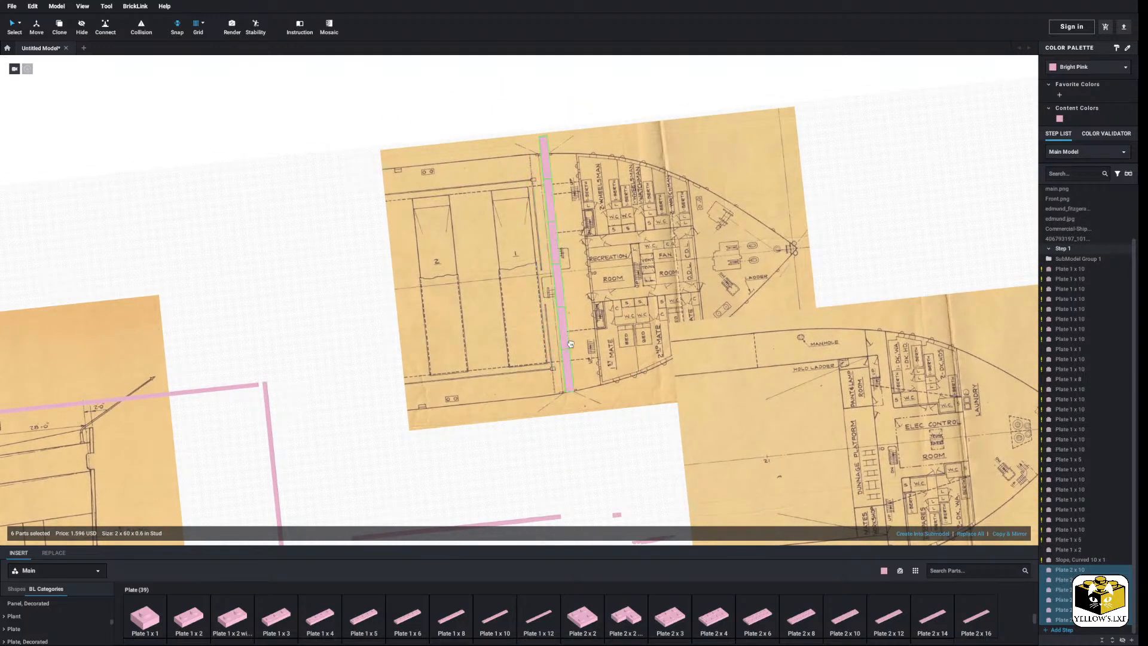
# Scale spar.png up to about 2071 x 1400 LDU so its hull width matches the plate row.
pyautogui.click(612, 289)
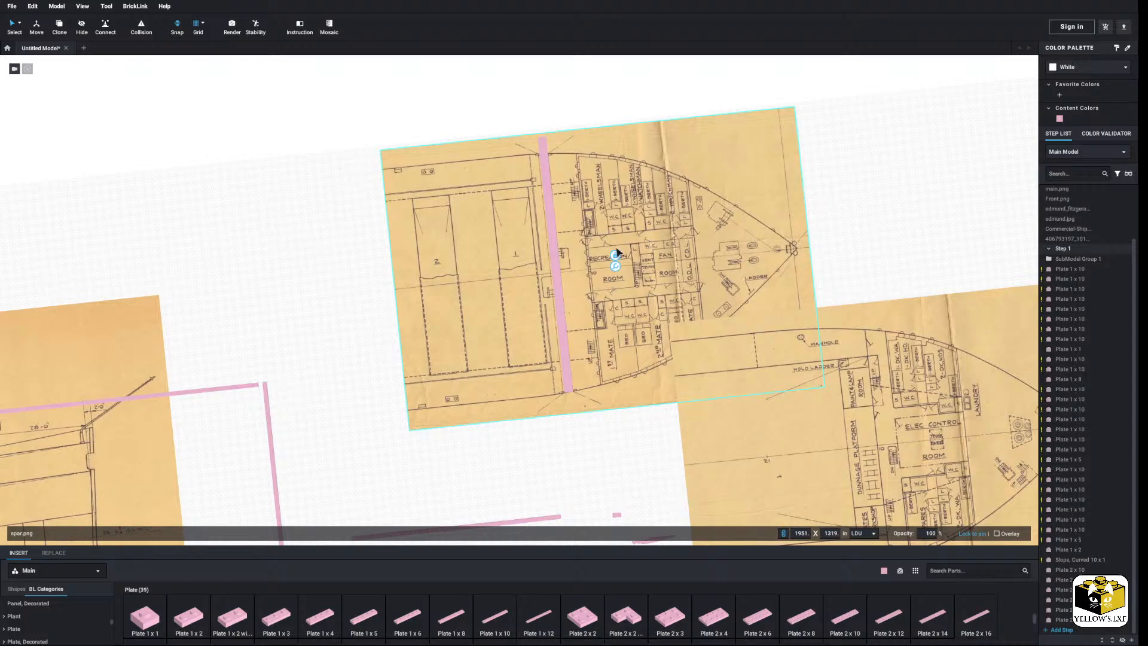
pyautogui.scroll(2, 654, 267)
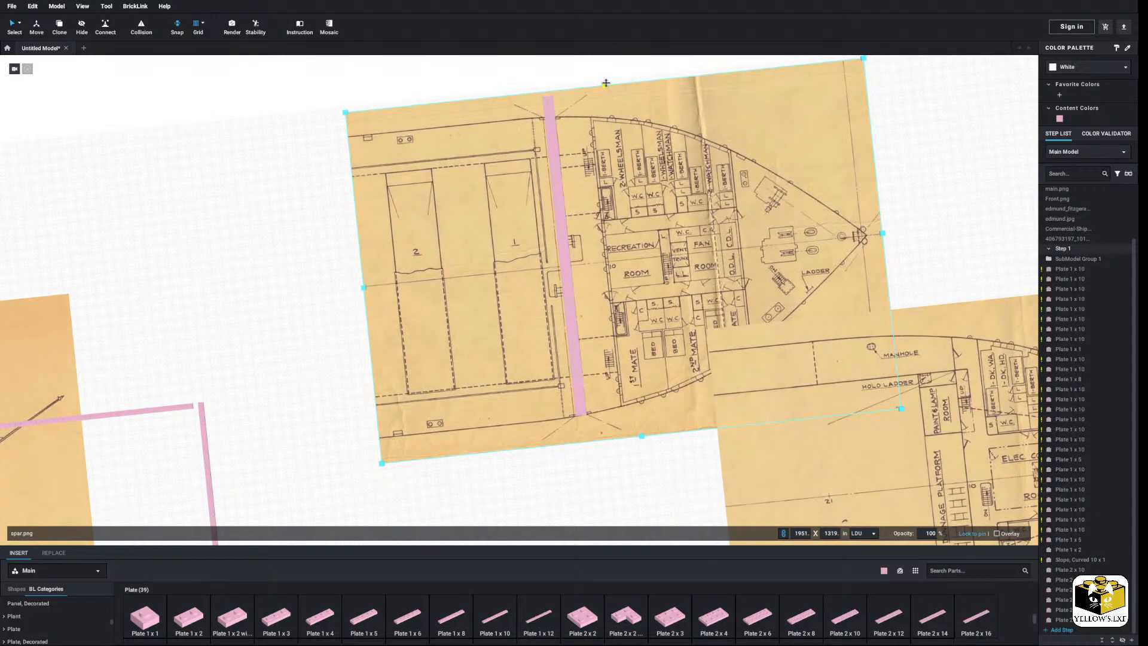
pyautogui.moveTo(606, 82); pyautogui.dragTo(606, 62)
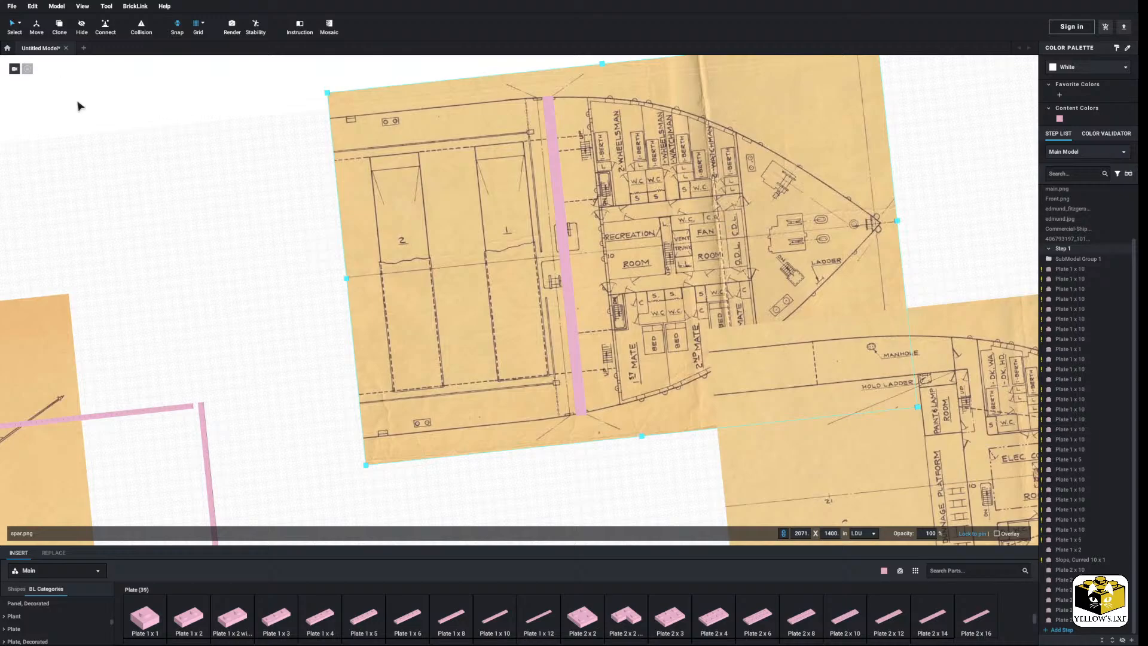
# Move spar.png off the plate row to the free area beside Front.png.
pyautogui.moveTo(410, 271); pyautogui.dragTo(70, 102)
pyautogui.click(316, 335)
pyautogui.moveTo(157, 212); pyautogui.dragTo(401, 408, button='middle')
# Examine the hull edge and cabin layout on spar.png and compare them with main.png and Front.png.
pyautogui.scroll(5, 401, 409)
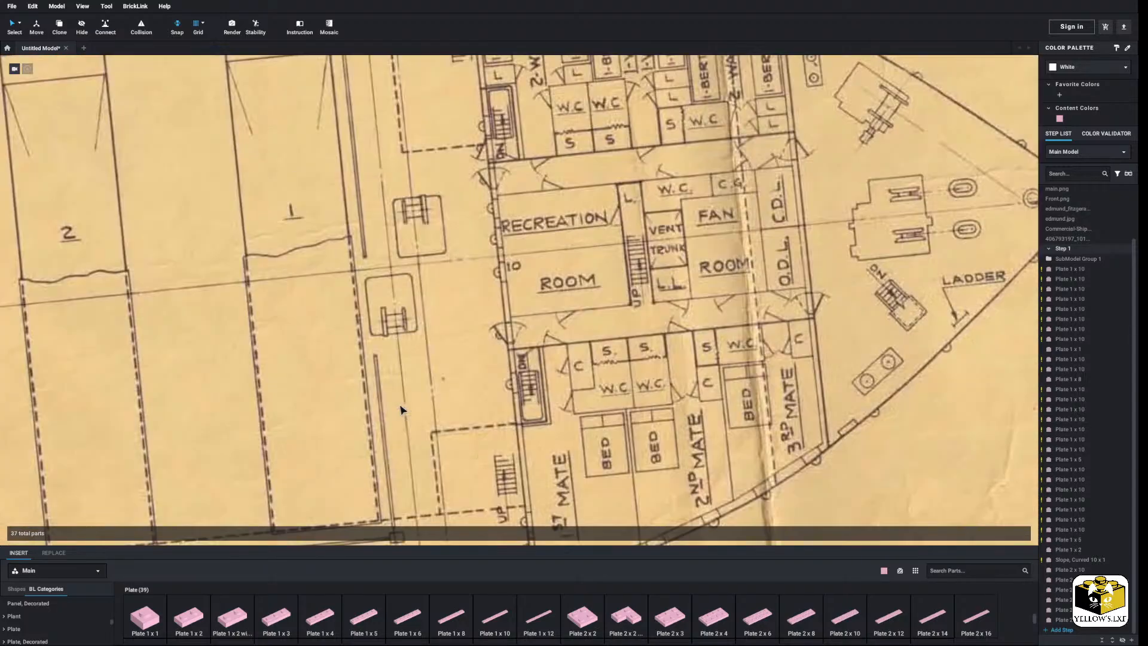
pyautogui.moveTo(348, 272); pyautogui.dragTo(427, 425, button='middle')
pyautogui.scroll(-2, 427, 425)
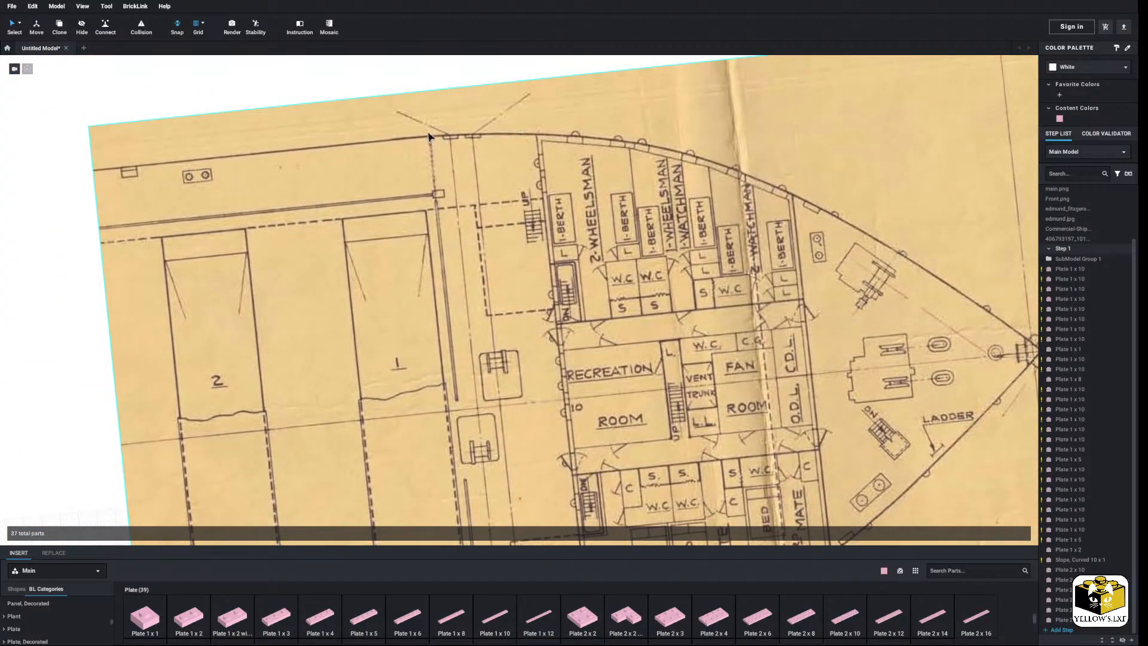
pyautogui.scroll(-5, 497, 374)
pyautogui.moveTo(497, 374); pyautogui.dragTo(443, 302, button='middle')
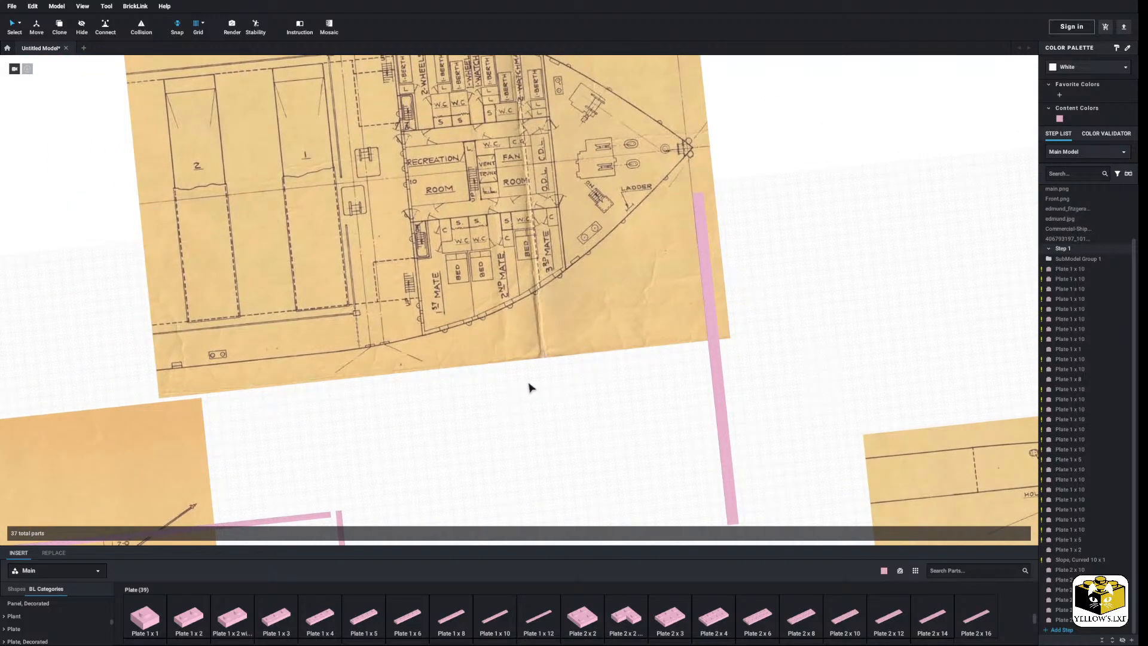
pyautogui.moveTo(556, 264); pyautogui.dragTo(389, 160, button='middle')
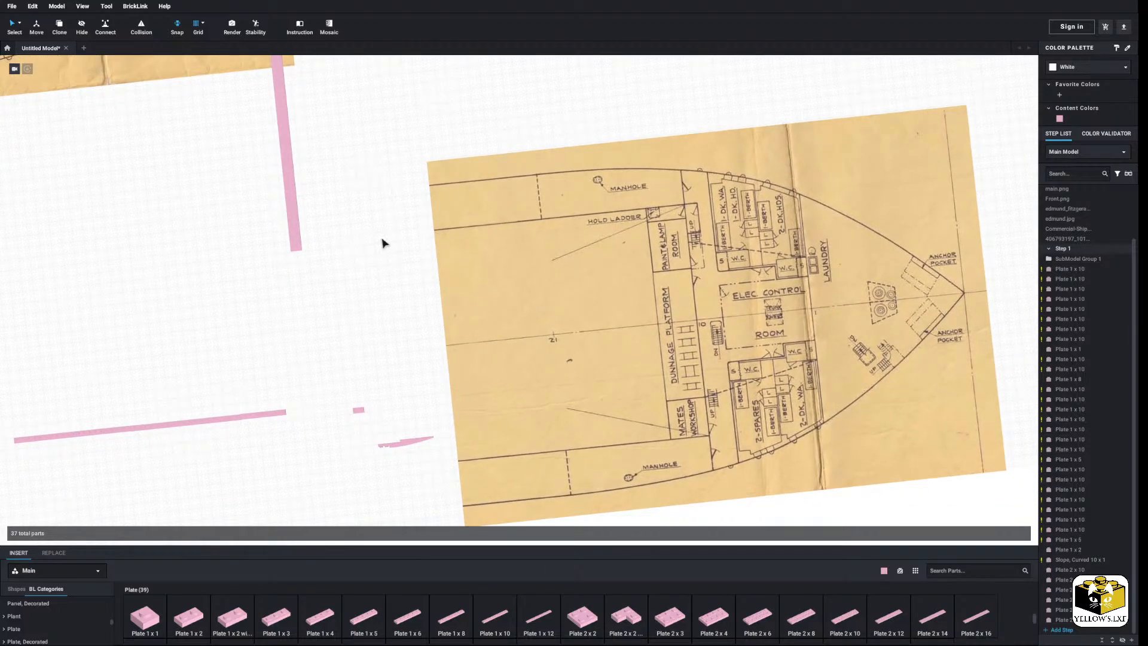
pyautogui.scroll(-3, 382, 242)
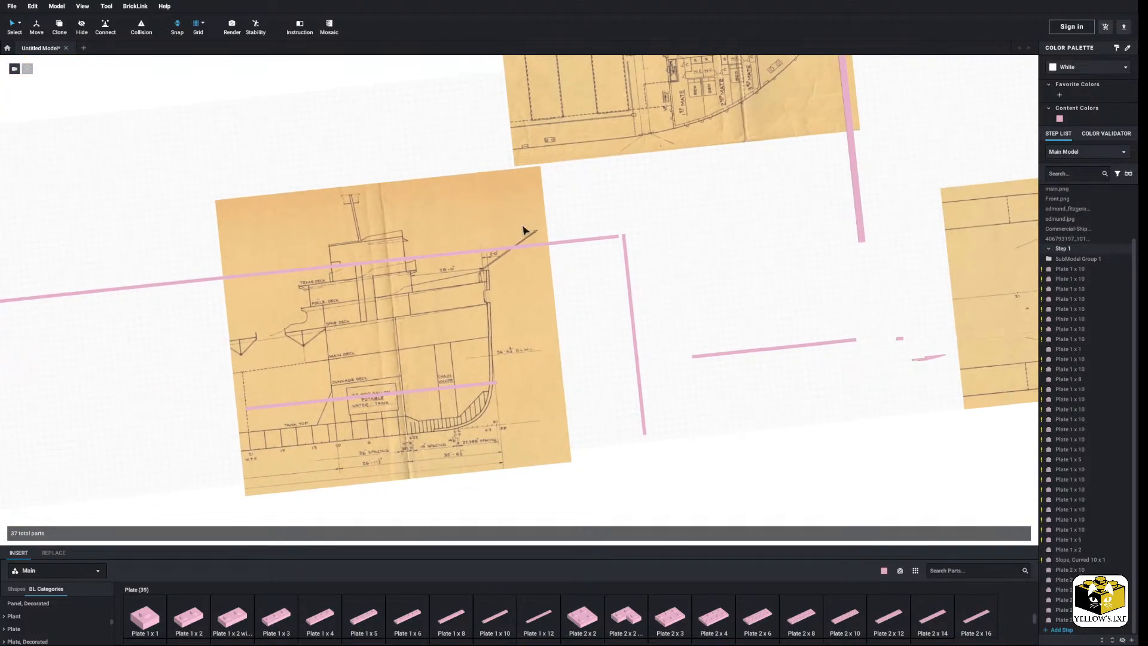
pyautogui.moveTo(524, 230); pyautogui.dragTo(425, 256, button='middle')
# Bring the forecastle.png deck plan from the background to the area just ahead of spar.png's bow.
pyautogui.moveTo(589, 185); pyautogui.dragTo(489, 359, button='middle')
pyautogui.scroll(-5, 480, 346)
pyautogui.moveTo(479, 346); pyautogui.dragTo(528, 274, button='right')
pyautogui.scroll(5, 527, 273)
pyautogui.moveTo(483, 94); pyautogui.dragTo(515, 417)
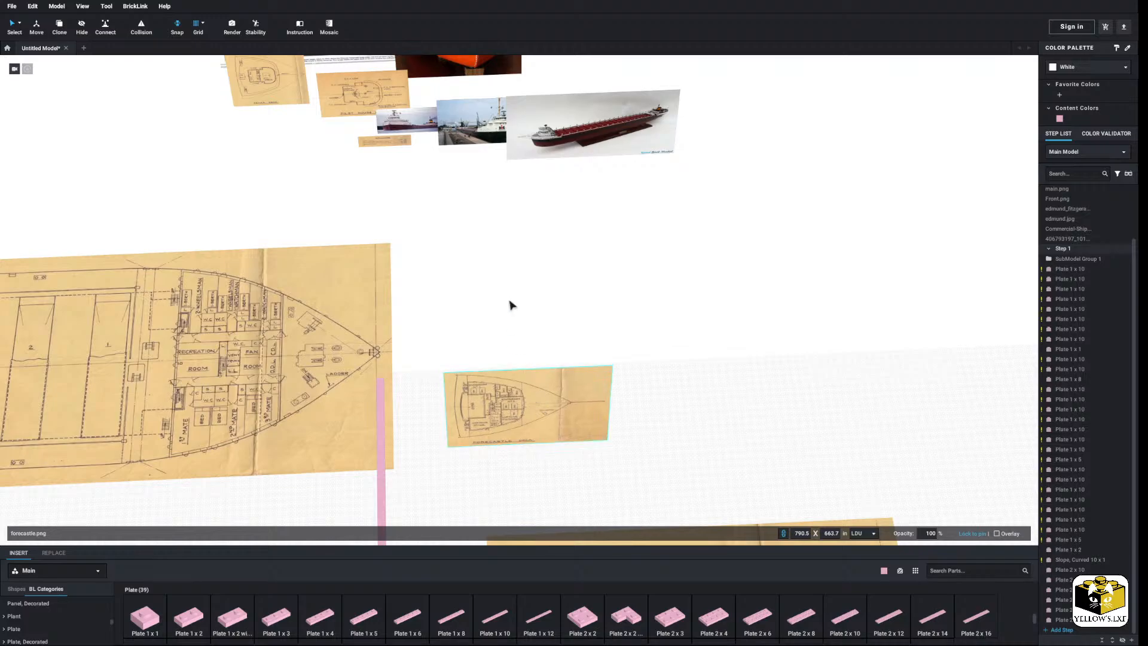
pyautogui.click(509, 301)
# Compare the forecastle.png and spar.png deck plans with the deck levels on Front.png's bow profile.
pyautogui.moveTo(509, 301); pyautogui.dragTo(529, 260, button='middle')
pyautogui.scroll(5, 529, 261)
pyautogui.scroll(-5, 528, 264)
pyautogui.moveTo(383, 263); pyautogui.dragTo(640, 289, button='middle')
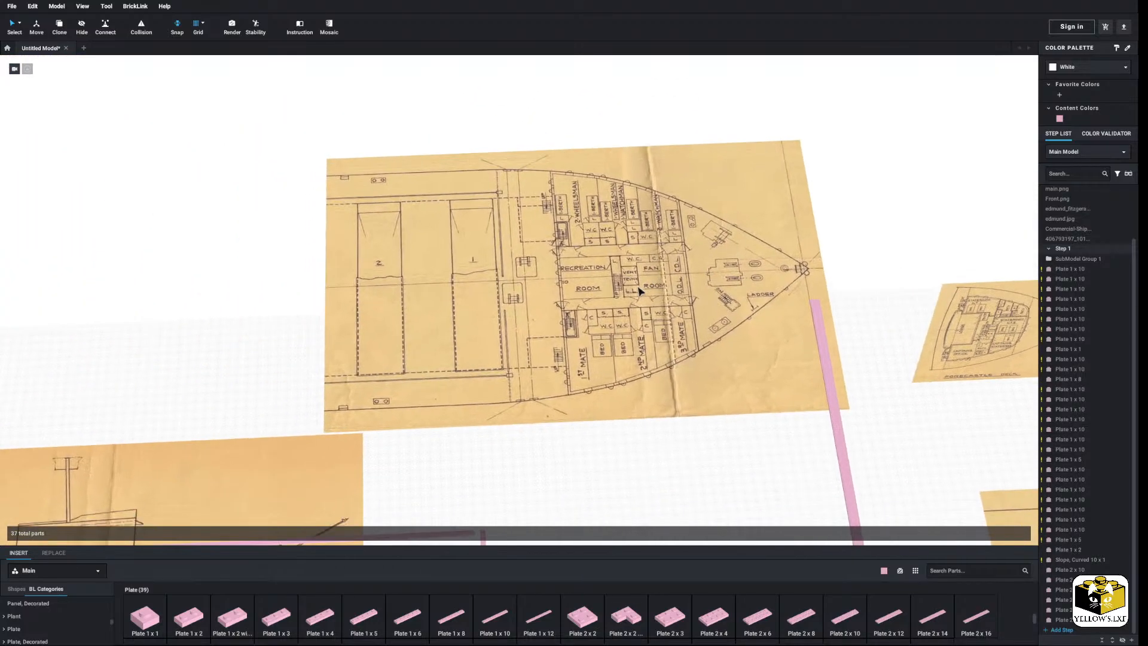
pyautogui.scroll(-5, 495, 288)
pyautogui.moveTo(505, 448); pyautogui.dragTo(559, 362, button='middle')
pyautogui.click(575, 331)
pyautogui.scroll(3, 557, 346)
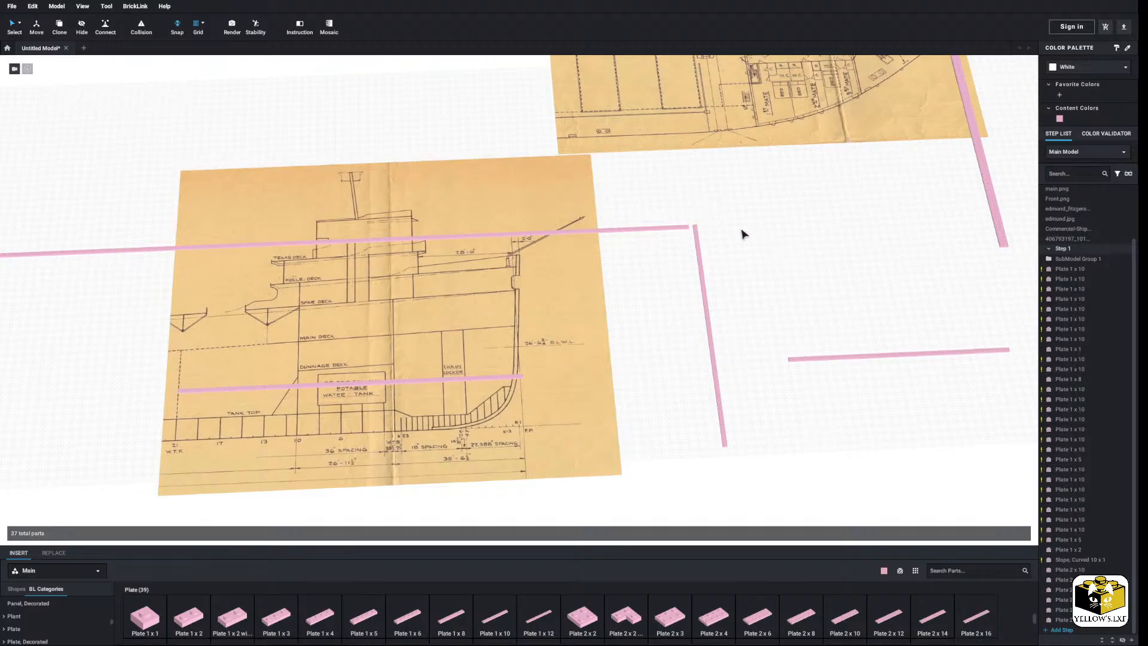
pyautogui.moveTo(741, 234); pyautogui.dragTo(701, 287, button='middle')
pyautogui.scroll(3, 652, 310)
pyautogui.scroll(-4, 702, 286)
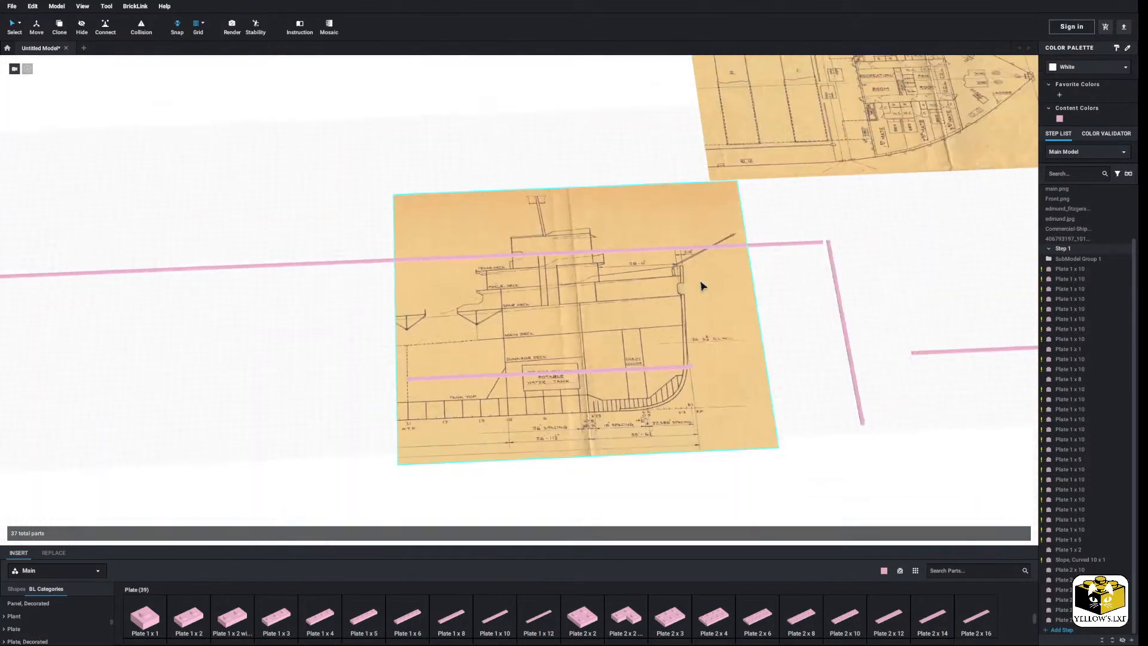
# Examine the hull shape on the bow model photo among the background reference images.
pyautogui.scroll(-5, 594, 279)
pyautogui.moveTo(595, 279); pyautogui.dragTo(535, 348, button='middle')
pyautogui.scroll(5, 556, 397)
pyautogui.moveTo(556, 397); pyautogui.dragTo(512, 295, button='middle')
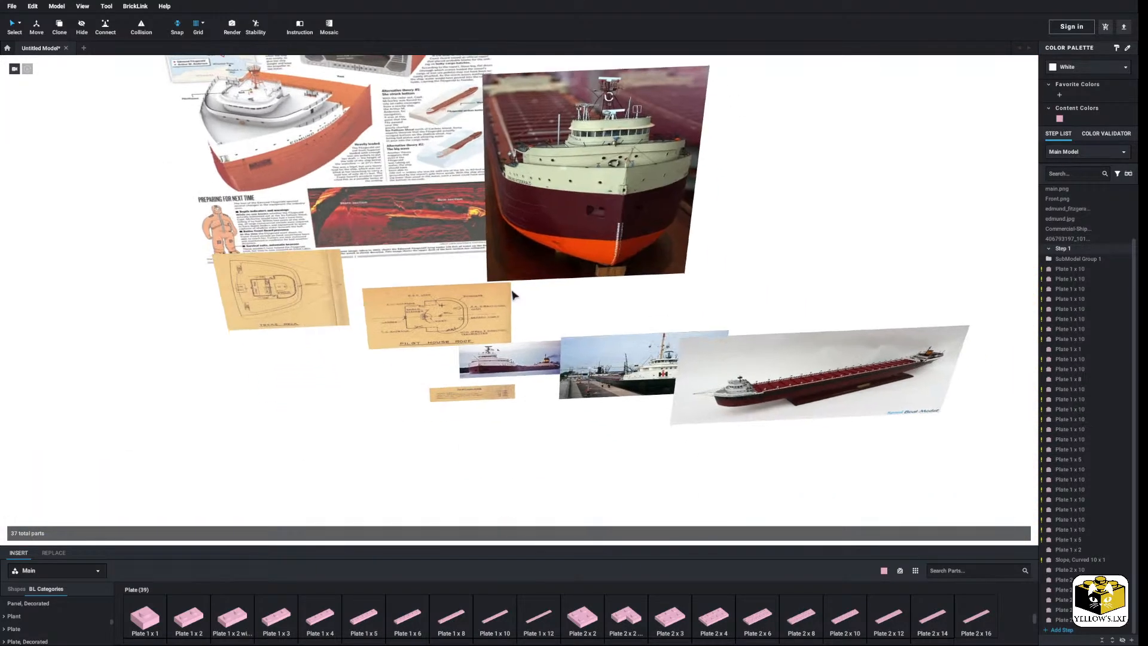
pyautogui.scroll(3, 512, 295)
pyautogui.moveTo(725, 395)
pyautogui.mouseDown(button='middle')
pyautogui.moveTo(487, 323)
pyautogui.moveTo(517, 331)
pyautogui.moveTo(509, 323)
pyautogui.moveTo(502, 348)
pyautogui.moveTo(600, 362)
pyautogui.moveTo(535, 281)
pyautogui.moveTo(592, 396)
pyautogui.moveTo(568, 417)
pyautogui.mouseUp(button='middle')
pyautogui.scroll(5, 544, 302)
pyautogui.scroll(3, 503, 348)
pyautogui.scroll(-4, 584, 350)
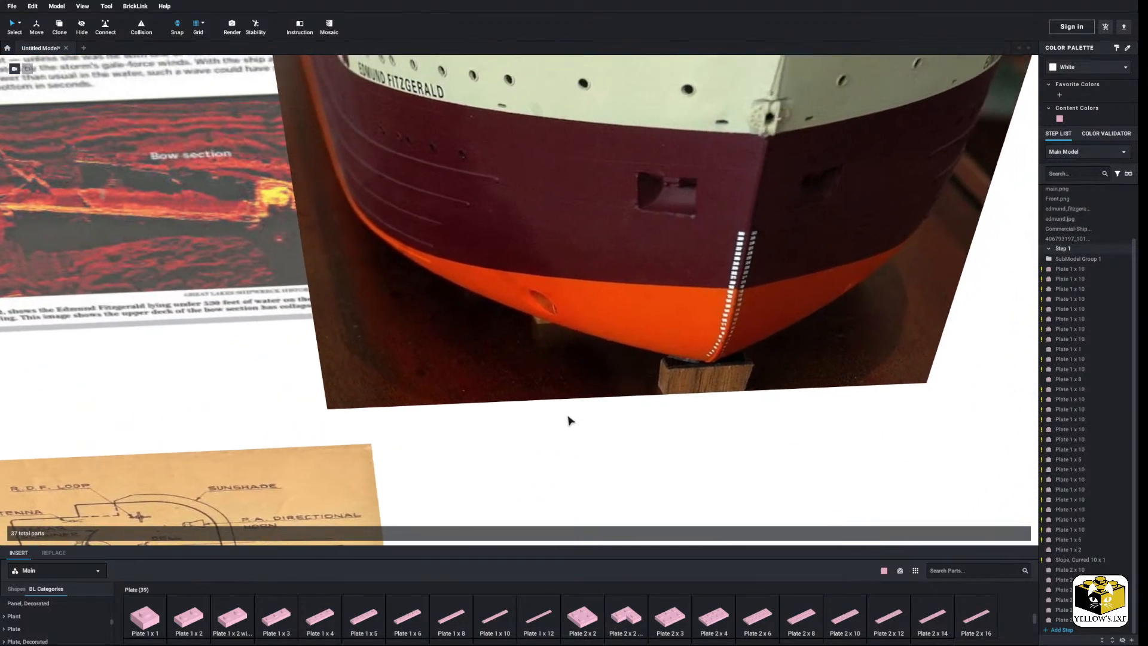
pyautogui.moveTo(567, 268)
pyautogui.mouseDown(button='middle')
pyautogui.moveTo(577, 345)
pyautogui.moveTo(523, 221)
pyautogui.moveTo(520, 241)
pyautogui.mouseUp(button='middle')
pyautogui.scroll(-10, 472, 313)
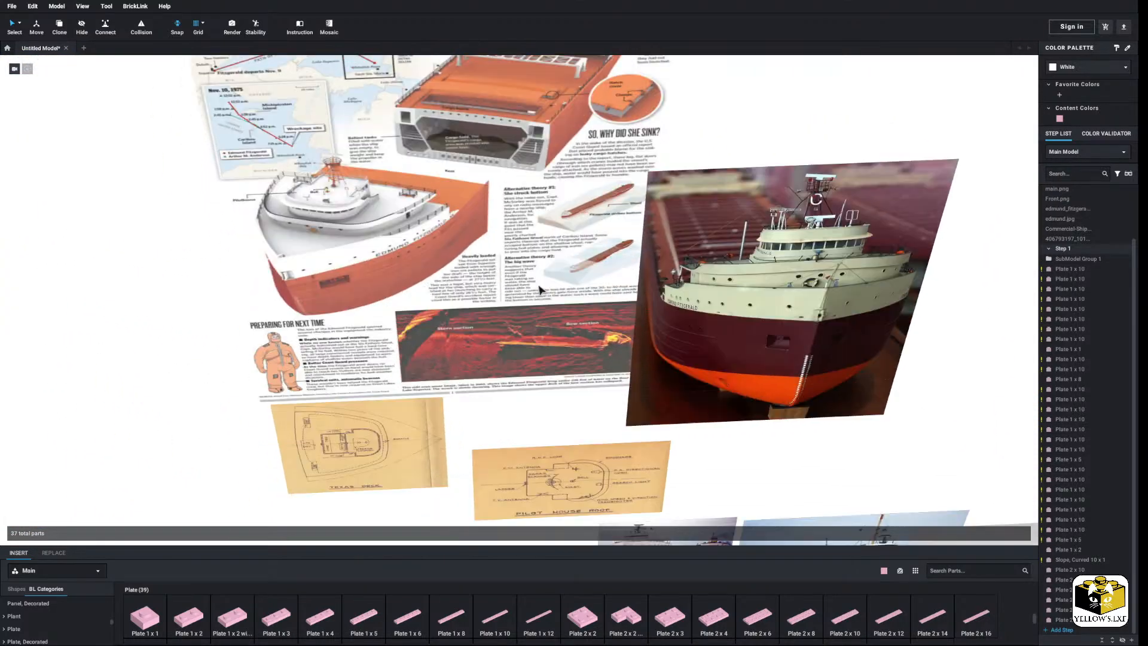
# Look over the pilot house roof drawing, the main.png deck plan and the "Examining the Fitz" newspaper page.
pyautogui.moveTo(540, 290); pyautogui.dragTo(533, 237, button='middle')
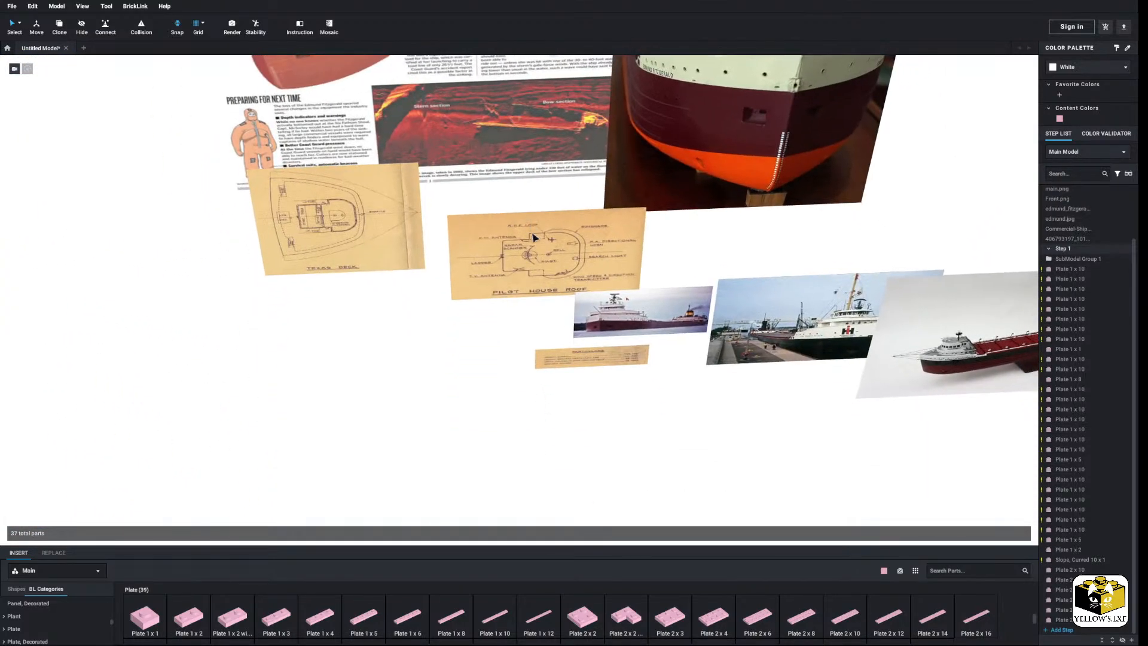
pyautogui.scroll(10, 496, 279)
pyautogui.scroll(-10, 556, 337)
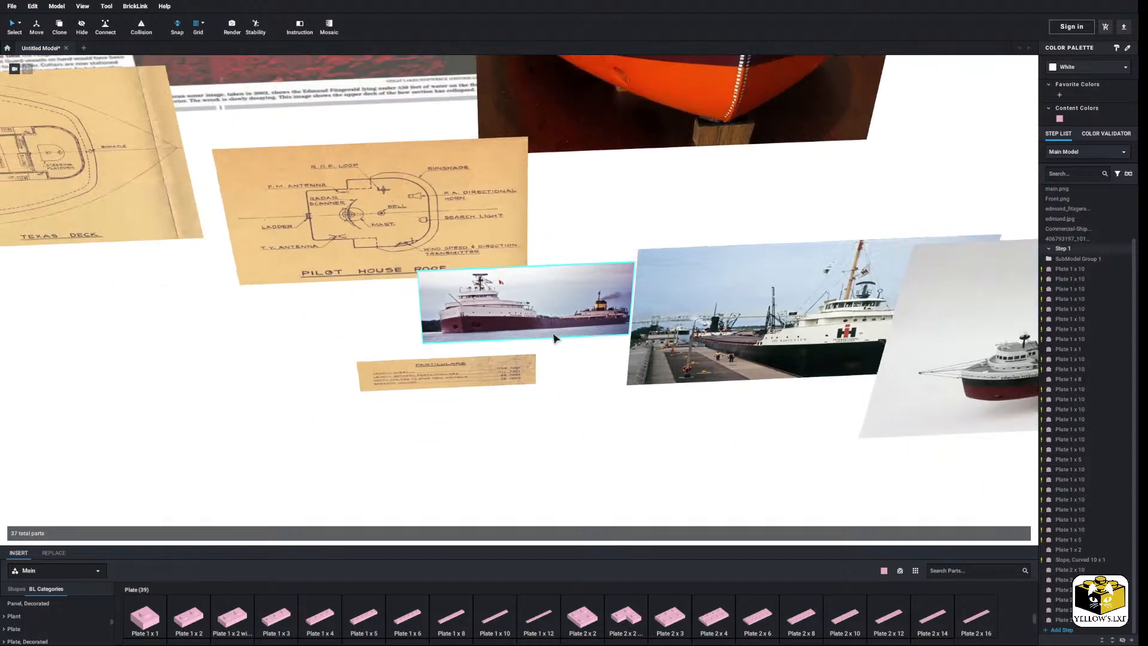
pyautogui.moveTo(540, 415); pyautogui.dragTo(545, 305, button='middle')
pyautogui.moveTo(469, 423); pyautogui.dragTo(351, 323, button='middle')
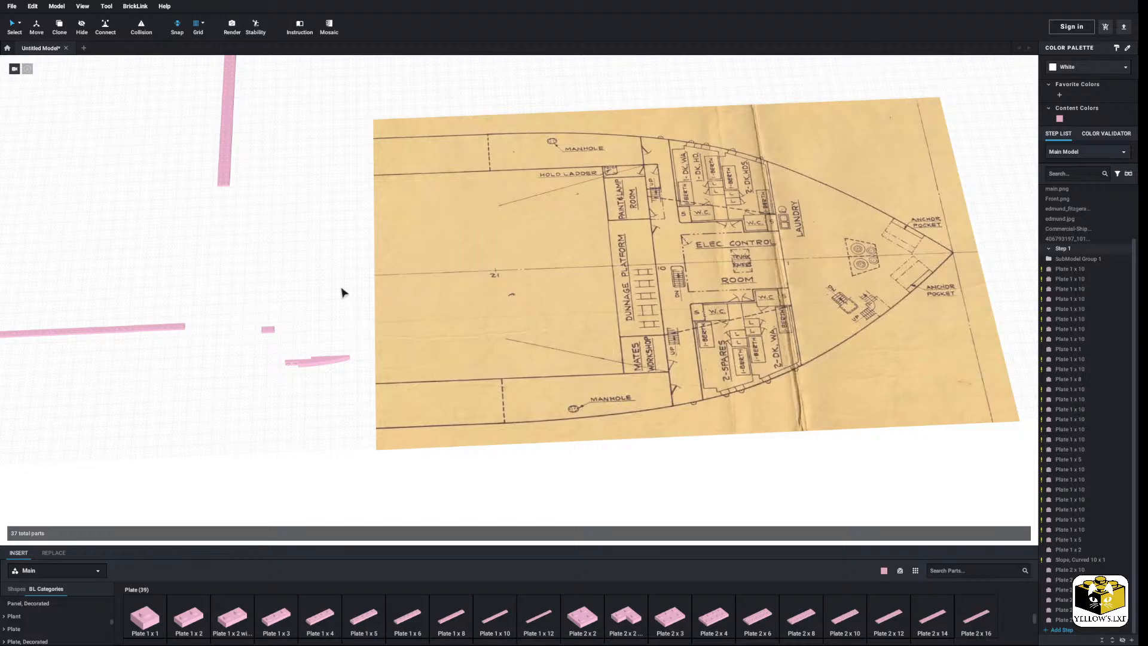
pyautogui.moveTo(309, 281); pyautogui.dragTo(463, 407, button='middle')
pyautogui.scroll(4, 387, 365)
pyautogui.moveTo(388, 365); pyautogui.dragTo(439, 478, button='middle')
pyautogui.scroll(-5, 442, 475)
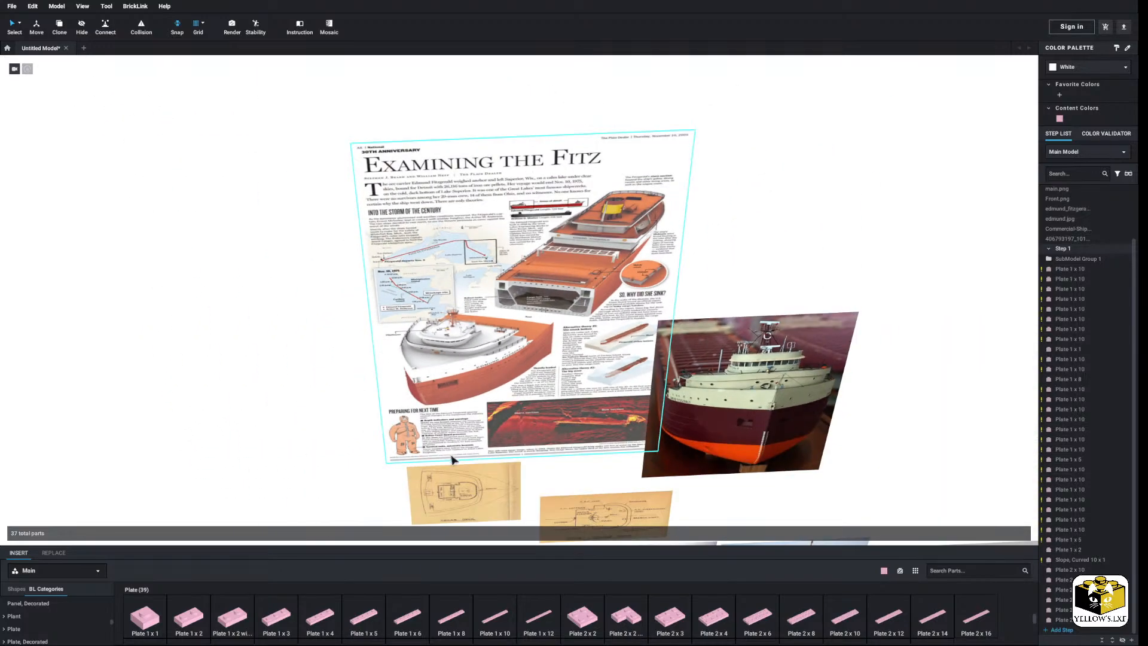
pyautogui.moveTo(452, 459); pyautogui.dragTo(499, 181, button='middle')
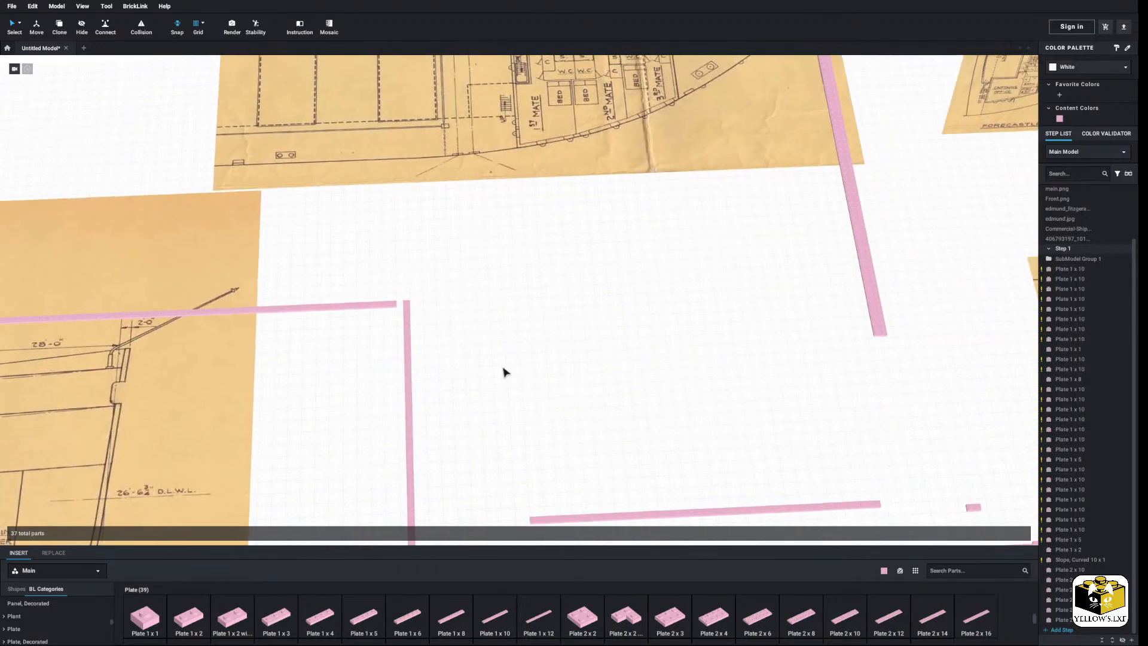
# Compare the deck levels on Front.png's bow profile with the main.png and spar.png deck plans.
pyautogui.moveTo(504, 372); pyautogui.dragTo(633, 333, button='middle')
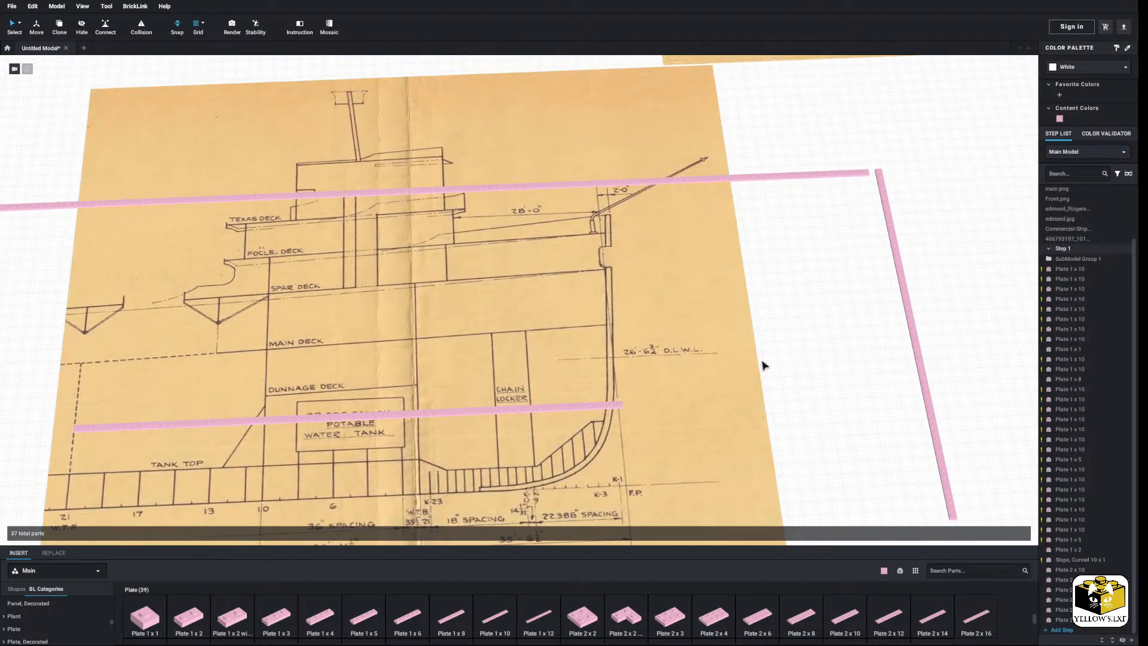
pyautogui.scroll(-1, 762, 366)
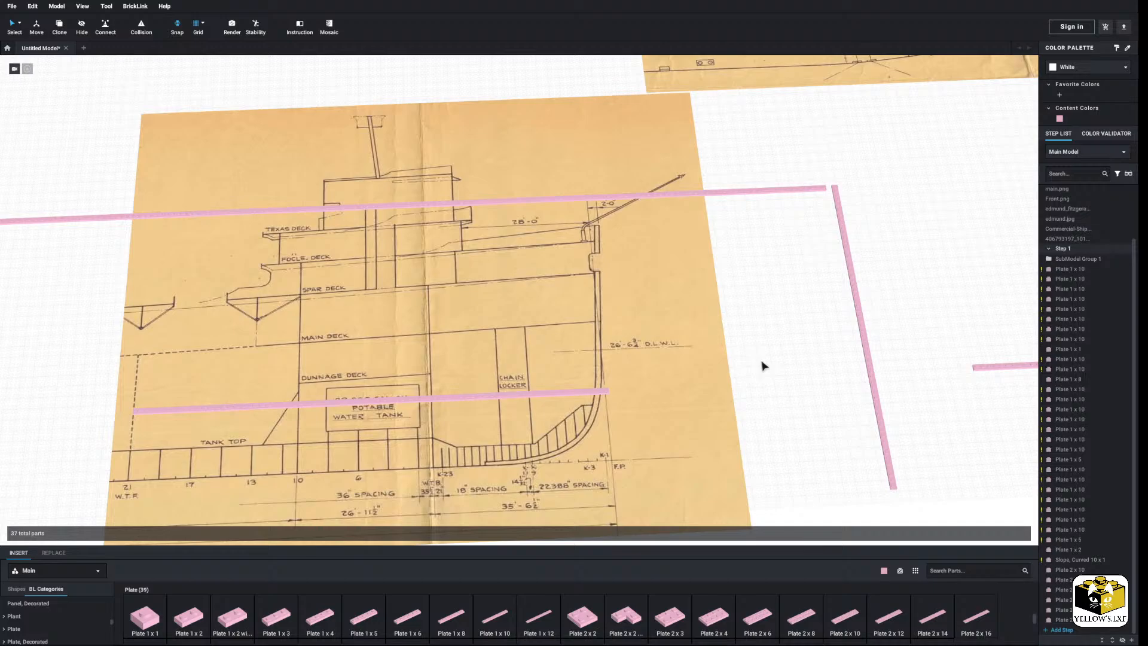
pyautogui.moveTo(762, 363); pyautogui.dragTo(431, 393, button='middle')
pyautogui.scroll(3, 430, 346)
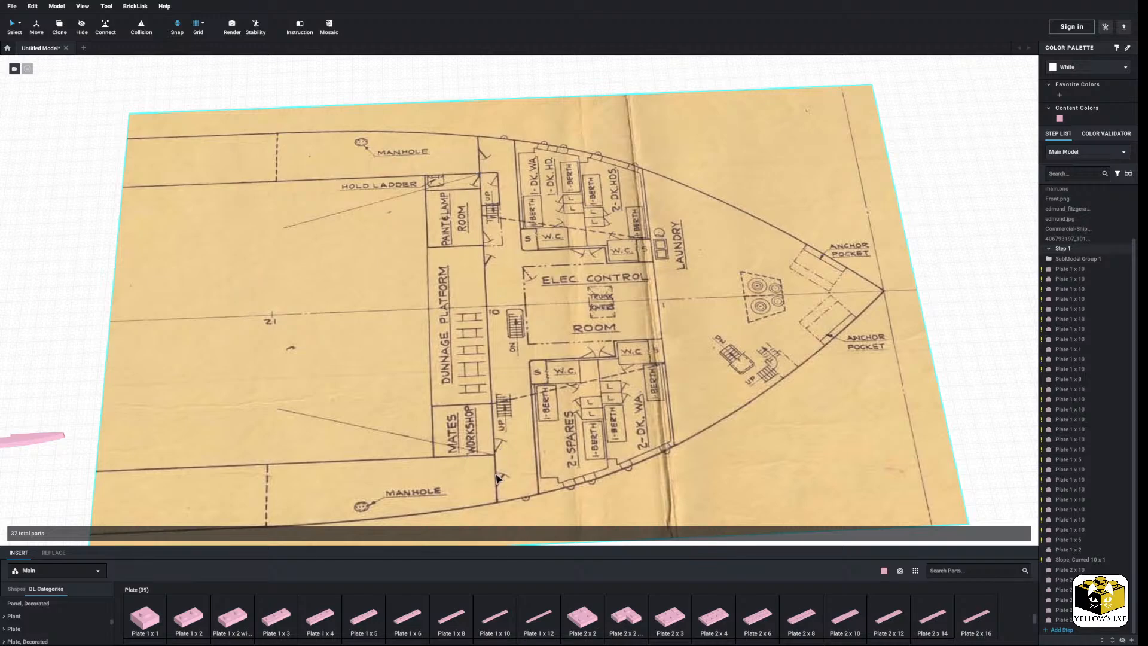
pyautogui.scroll(-3, 256, 323)
pyautogui.moveTo(256, 323); pyautogui.dragTo(474, 392, button='middle')
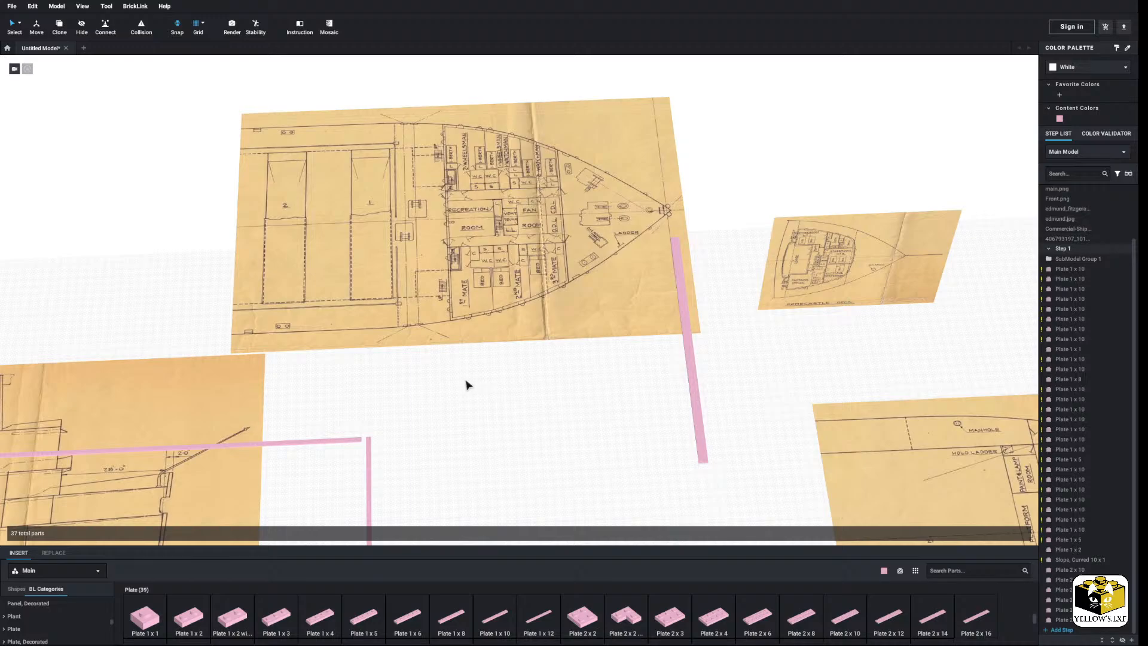
pyautogui.moveTo(441, 364); pyautogui.dragTo(436, 374, button='middle')
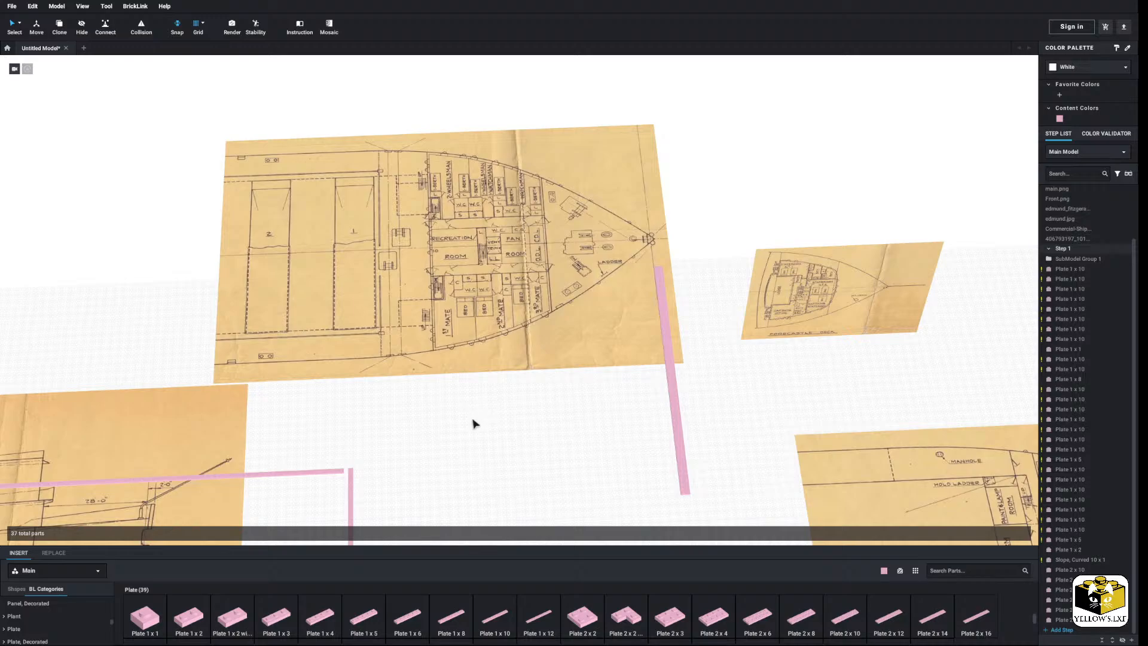
pyautogui.moveTo(474, 422); pyautogui.dragTo(583, 373, button='middle')
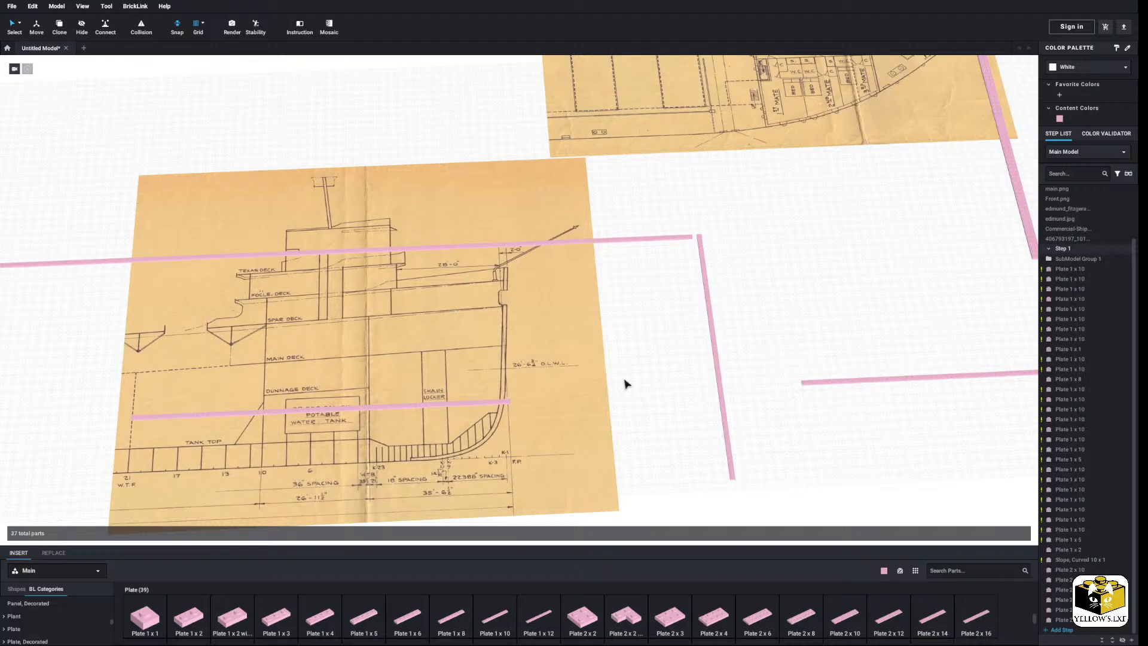
pyautogui.moveTo(623, 383); pyautogui.dragTo(336, 367, button='middle')
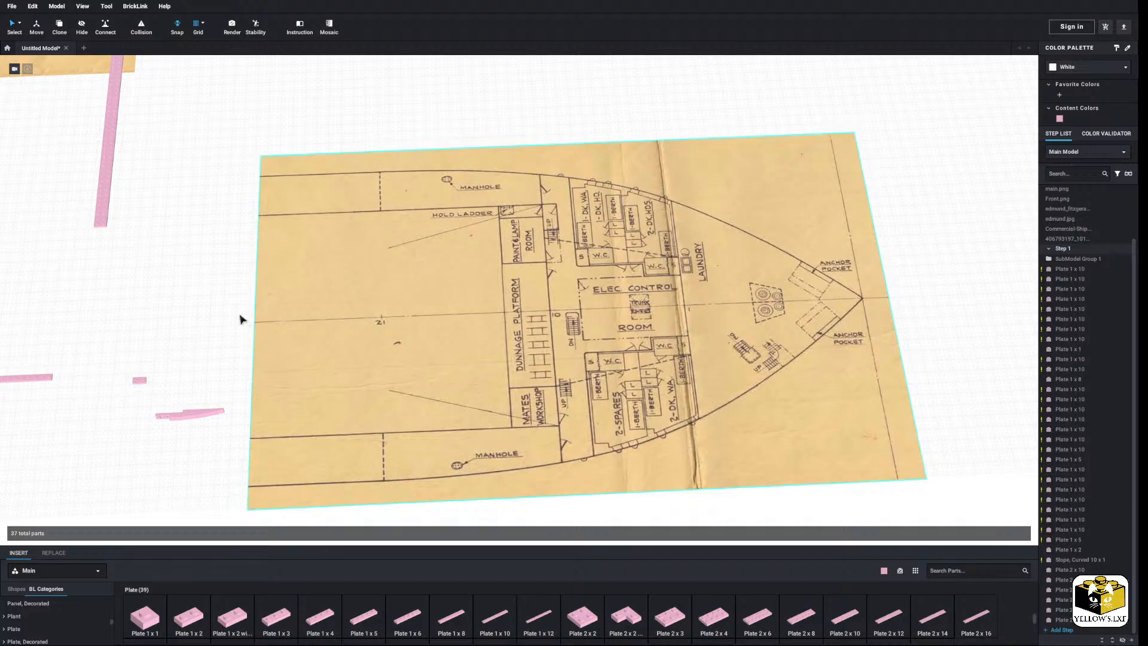
pyautogui.moveTo(195, 303); pyautogui.dragTo(257, 319, button='middle')
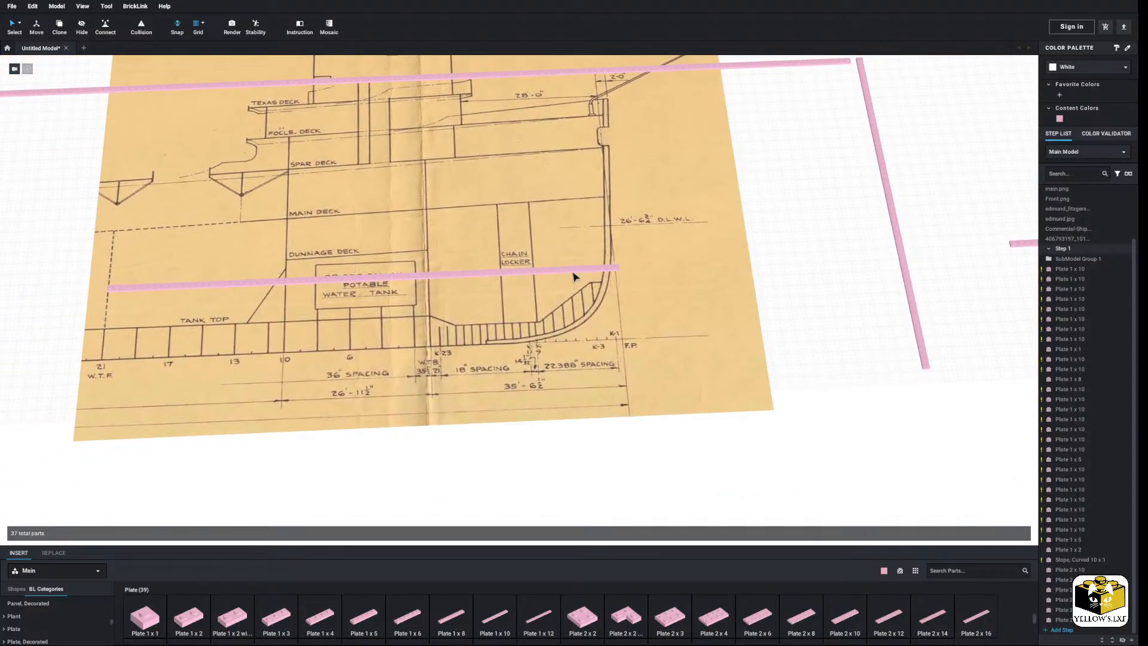
pyautogui.click(572, 276)
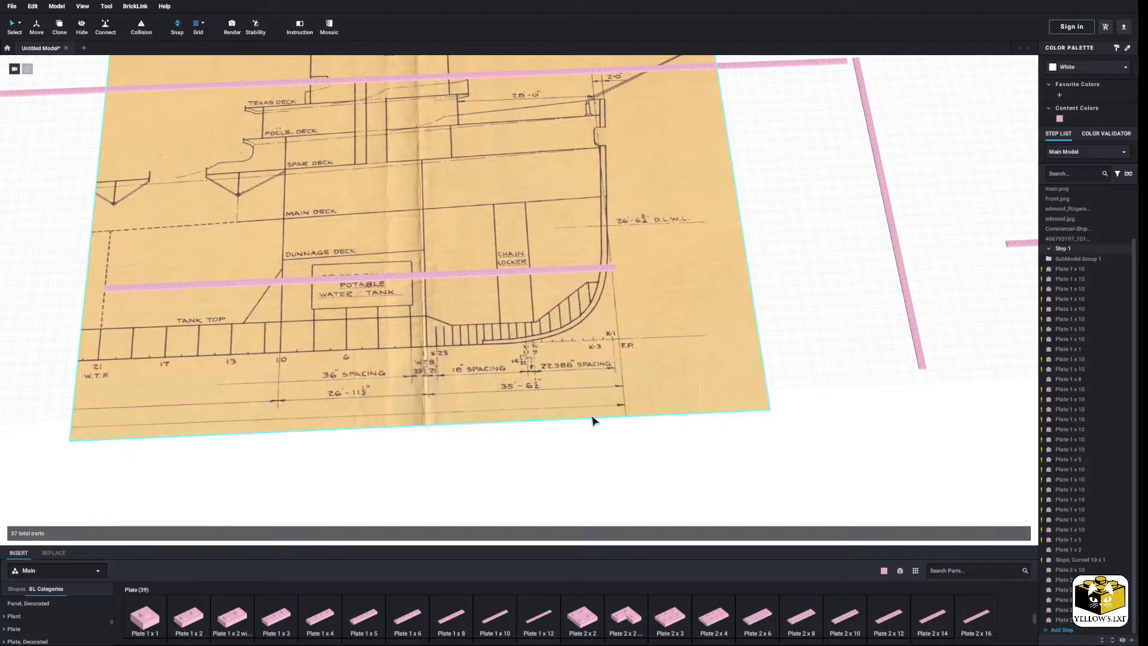
pyautogui.click(615, 438)
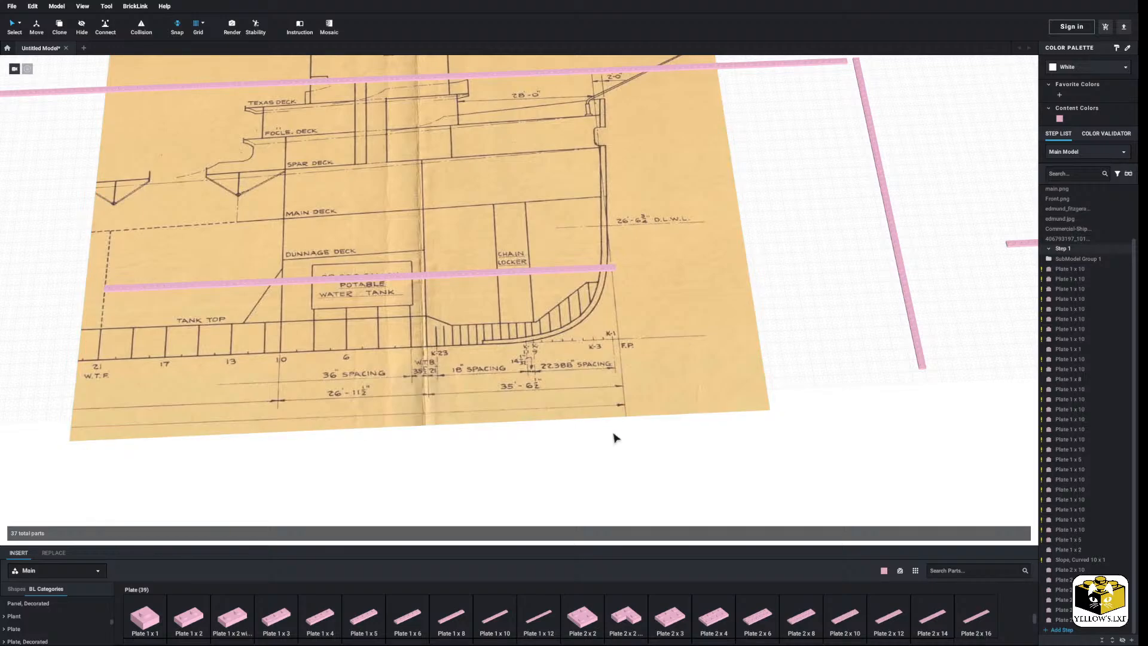
# Examine main.png's cabin layout and hull outline around the dunnage platform and bow.
pyautogui.moveTo(838, 384); pyautogui.dragTo(769, 406, button='middle')
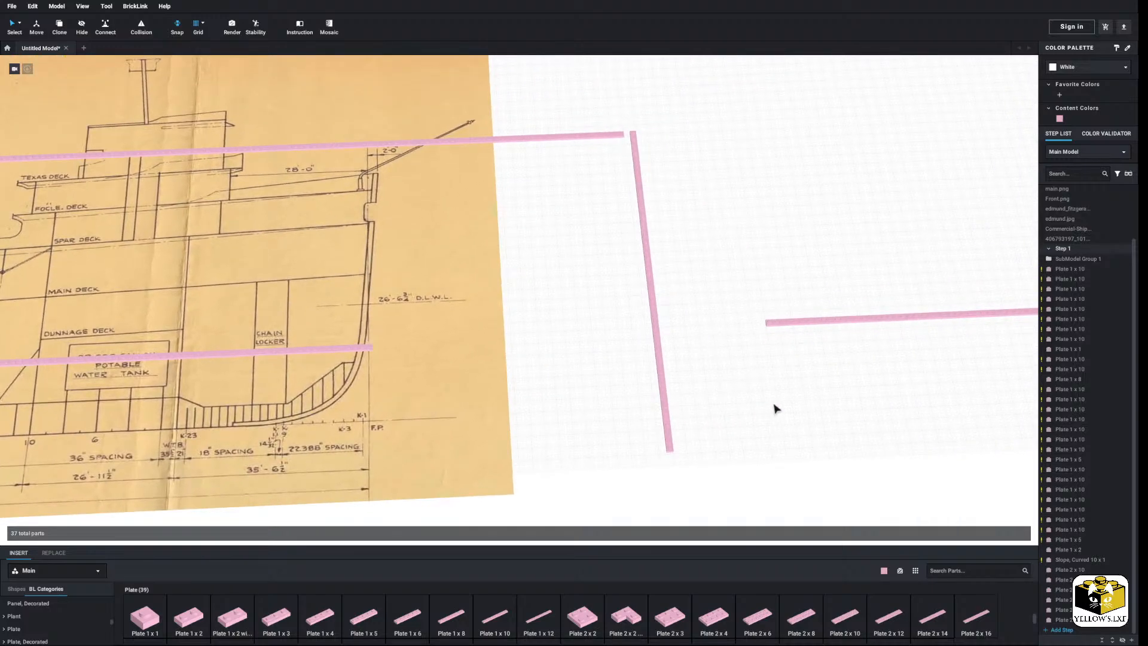
pyautogui.moveTo(839, 390); pyautogui.dragTo(558, 384, button='middle')
pyautogui.moveTo(511, 465); pyautogui.dragTo(539, 458, button='middle')
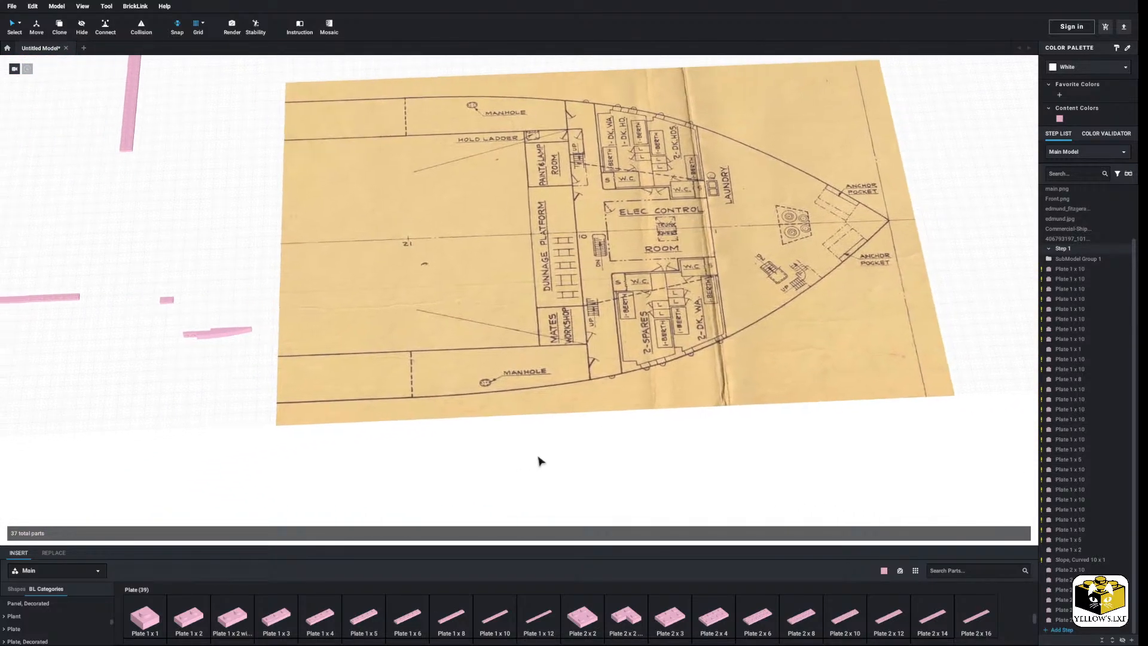
pyautogui.scroll(3, 538, 460)
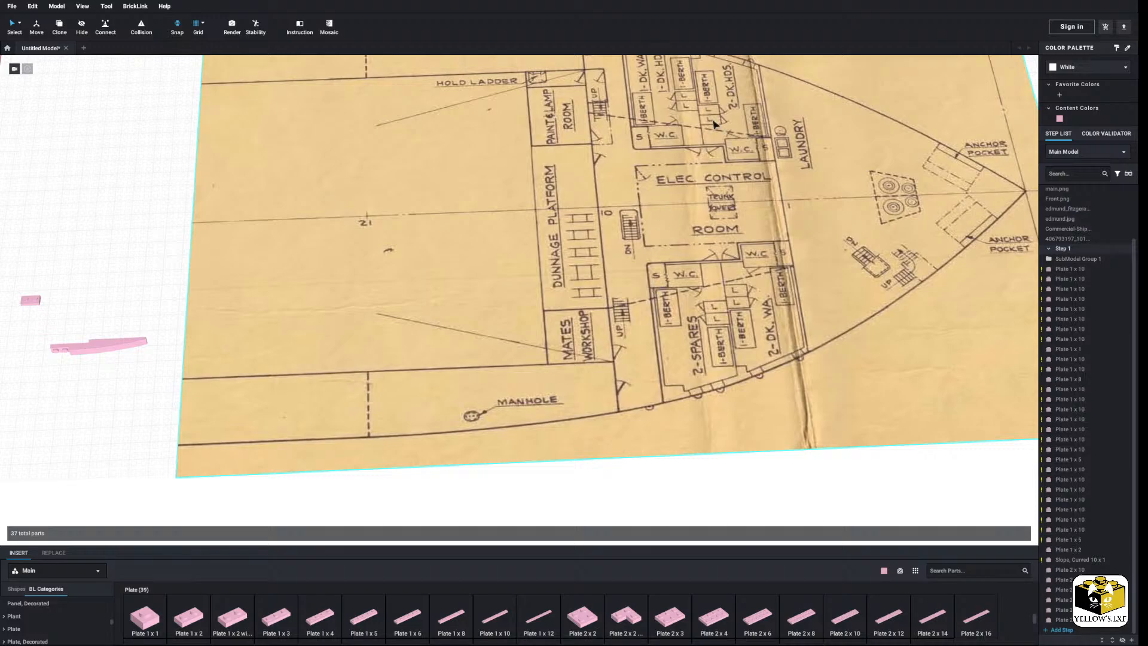
pyautogui.scroll(-3, 584, 235)
pyautogui.moveTo(480, 309); pyautogui.dragTo(488, 330, button='middle')
pyautogui.scroll(3, 252, 362)
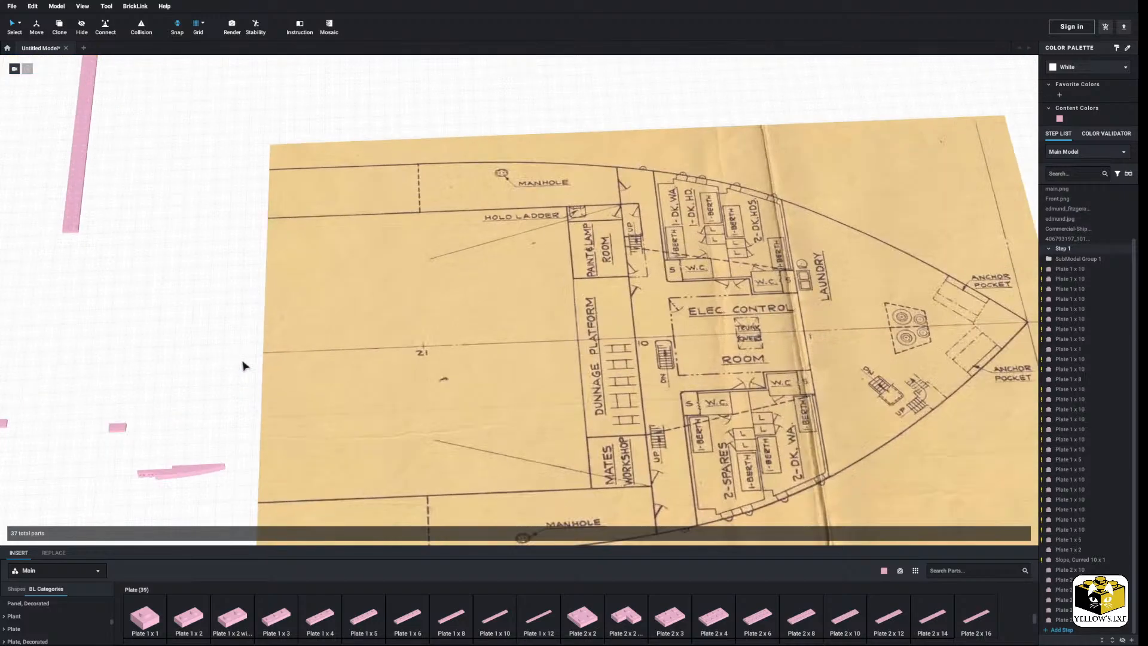
# Examine spar.png's cabin layout and hull edge and compare them with the main.png deck plan.
pyautogui.moveTo(243, 363); pyautogui.dragTo(384, 422, button='middle')
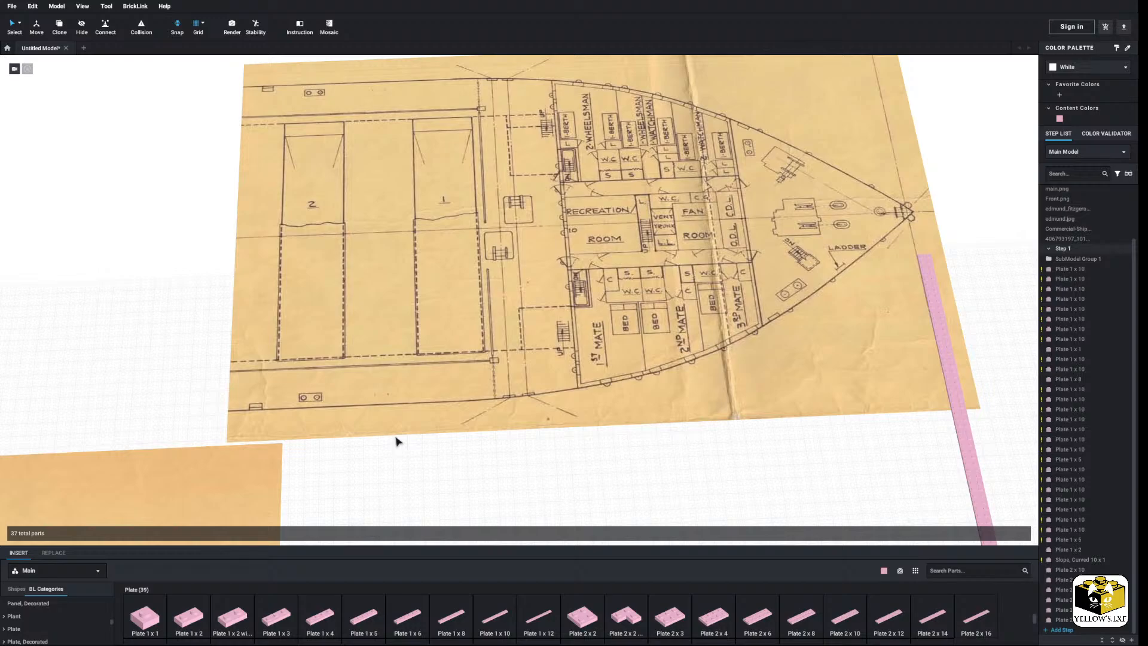
pyautogui.moveTo(501, 368); pyautogui.dragTo(438, 392, button='middle')
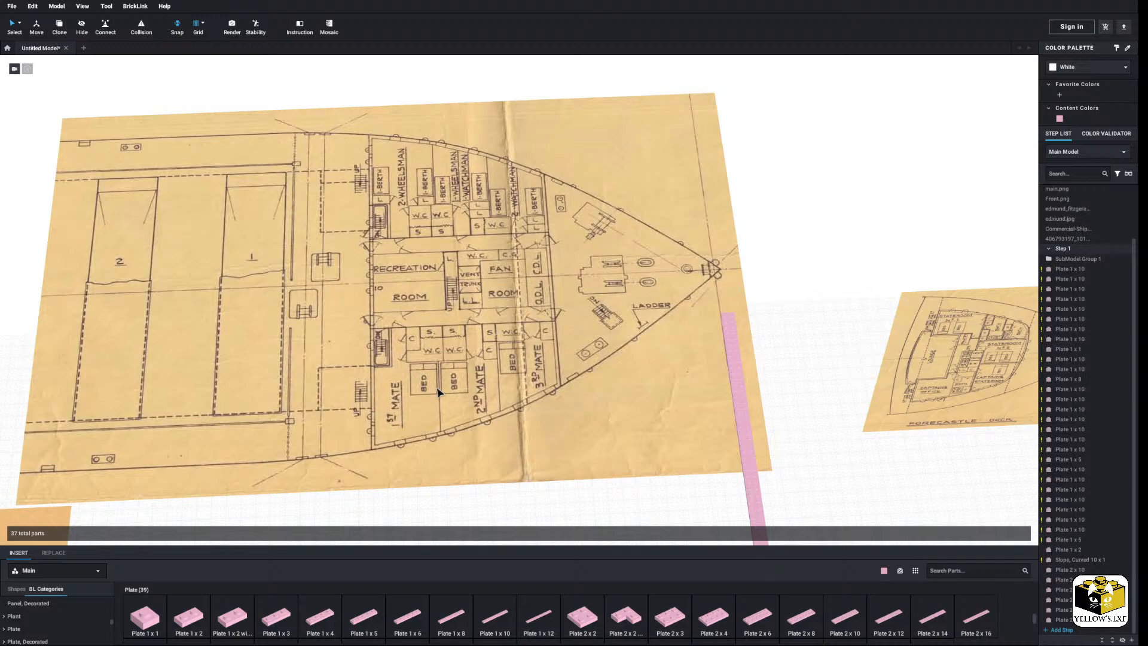
pyautogui.moveTo(578, 299); pyautogui.dragTo(546, 308, button='middle')
pyautogui.scroll(-5, 513, 308)
pyautogui.scroll(3, 512, 308)
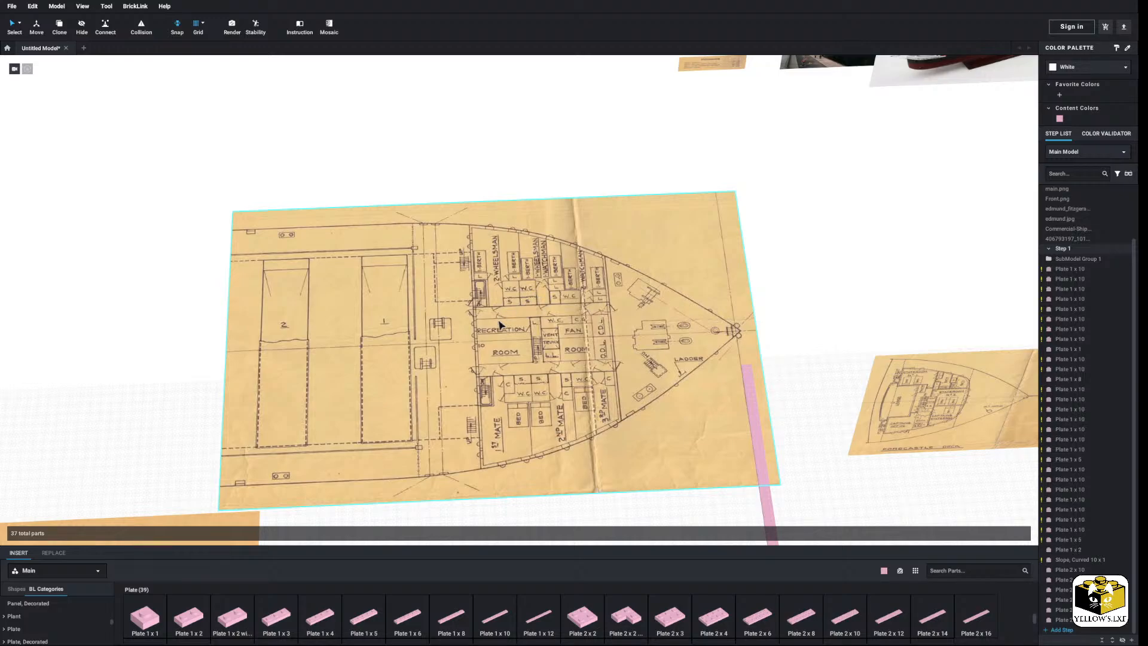
pyautogui.moveTo(478, 443); pyautogui.dragTo(497, 341, button='middle')
pyautogui.scroll(3, 518, 350)
pyautogui.scroll(-5, 496, 340)
pyautogui.moveTo(585, 368)
pyautogui.mouseDown(button='middle')
pyautogui.moveTo(538, 431)
pyautogui.moveTo(461, 302)
pyautogui.moveTo(427, 339)
pyautogui.moveTo(496, 363)
pyautogui.moveTo(679, 346)
pyautogui.moveTo(518, 364)
pyautogui.mouseUp(button='middle')
pyautogui.scroll(3, 428, 338)
pyautogui.scroll(-5, 394, 335)
pyautogui.scroll(-6, 668, 348)
pyautogui.moveTo(562, 321); pyautogui.dragTo(537, 306, button='middle')
pyautogui.rightClick(538, 306)
pyautogui.click(529, 260)
pyautogui.scroll(3, 532, 261)
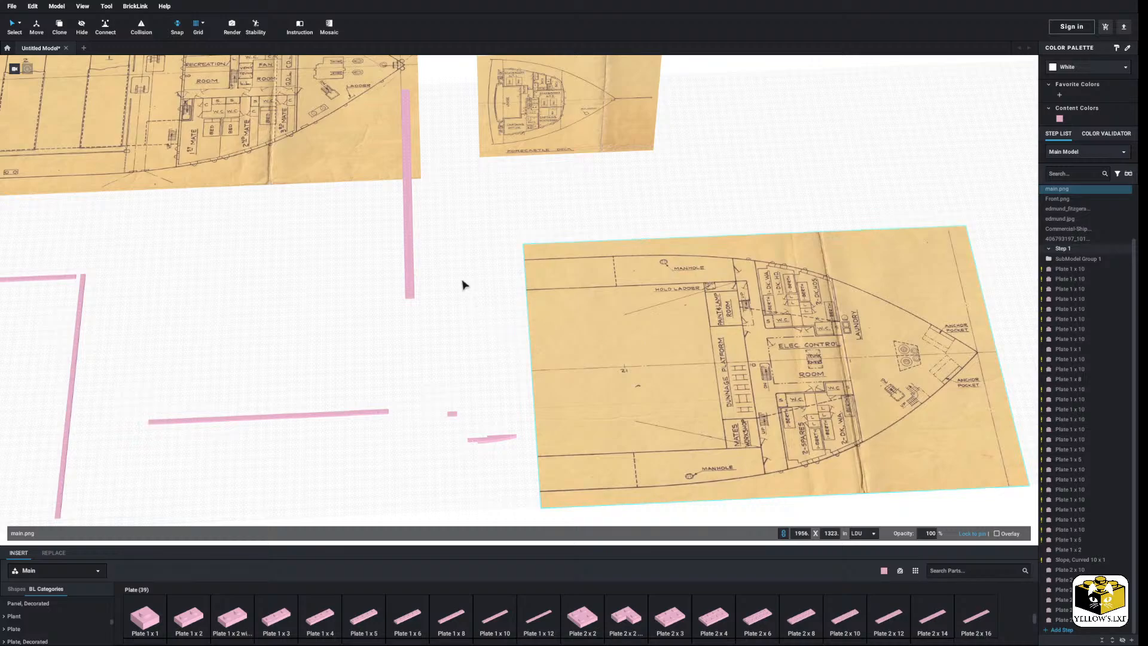
# Move the row of six 2 x 10 plates from spar.png onto main.png, spanning the hull at the frame 21 line.
pyautogui.click(405, 112)
pyautogui.click(406, 137)
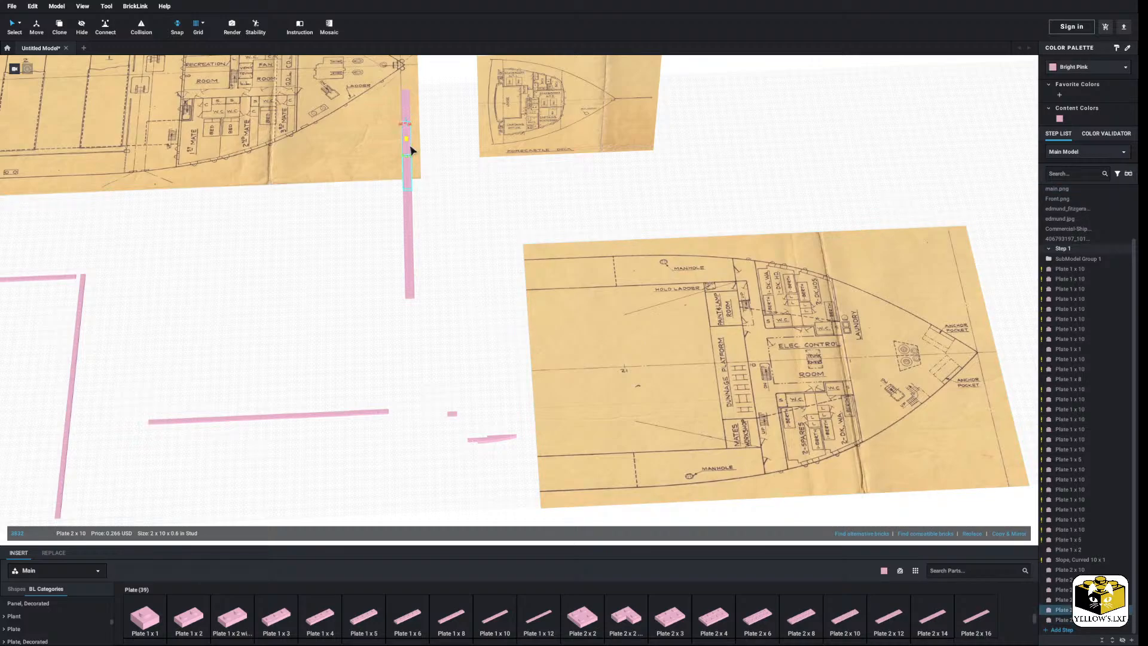
pyautogui.keyDown('ctrl'); pyautogui.click(409, 109); pyautogui.keyUp('ctrl')
pyautogui.keyDown('ctrl'); pyautogui.click(410, 178); pyautogui.keyUp('ctrl')
pyautogui.keyDown('ctrl'); pyautogui.click(411, 204); pyautogui.keyUp('ctrl')
pyautogui.keyDown('ctrl'); pyautogui.click(410, 263); pyautogui.keyUp('ctrl')
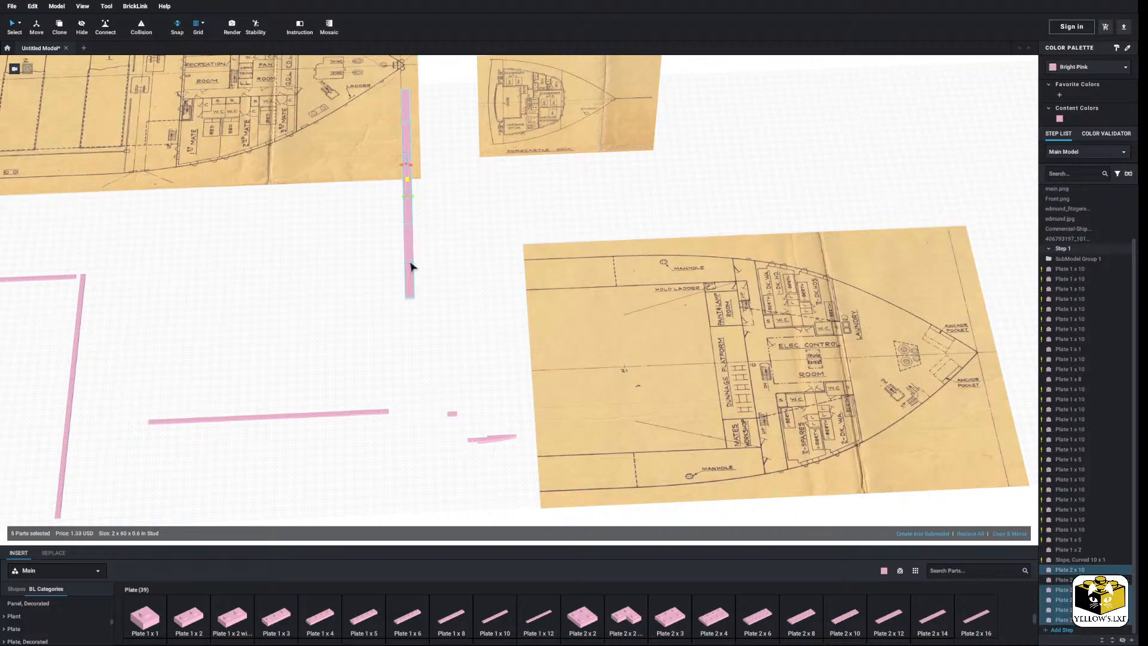
pyautogui.keyDown('ctrl'); pyautogui.click(410, 249); pyautogui.keyUp('ctrl')
pyautogui.moveTo(410, 257); pyautogui.dragTo(641, 448)
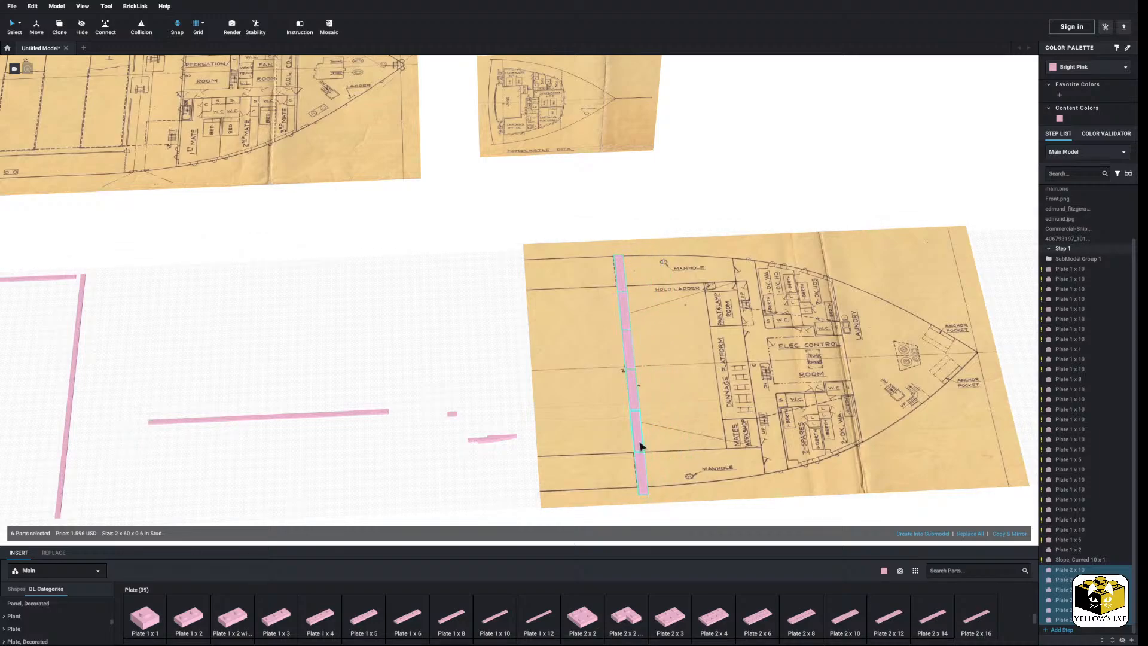
# Enlarge main.png to about 2022 x 1367 LDU and shift it so its hull edges line up with the plate row's ends.
pyautogui.moveTo(640, 446); pyautogui.dragTo(526, 380, button='right')
pyautogui.scroll(3, 524, 375)
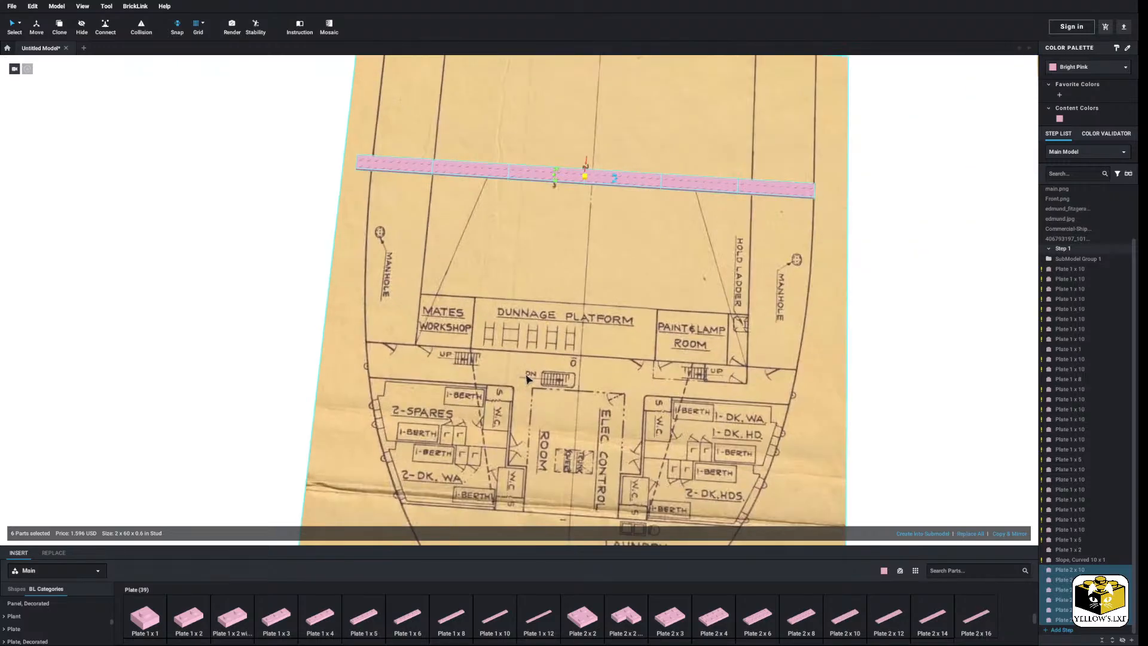
pyautogui.moveTo(527, 376); pyautogui.dragTo(506, 406, button='middle')
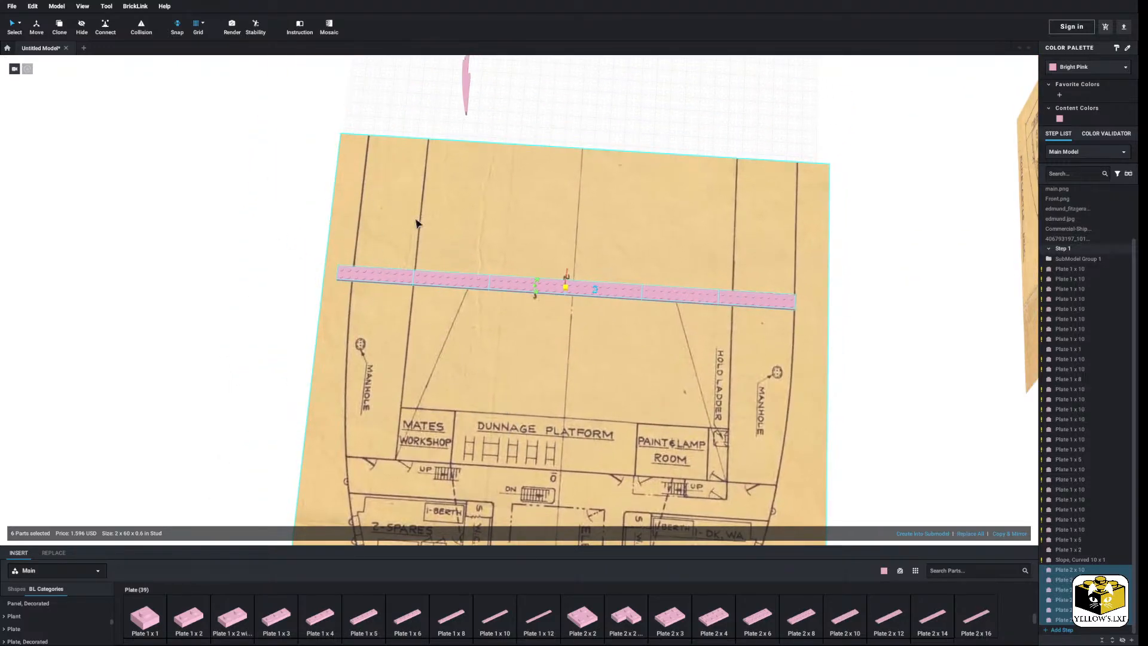
pyautogui.click(469, 212)
pyautogui.scroll(-2, 529, 359)
pyautogui.click(572, 462)
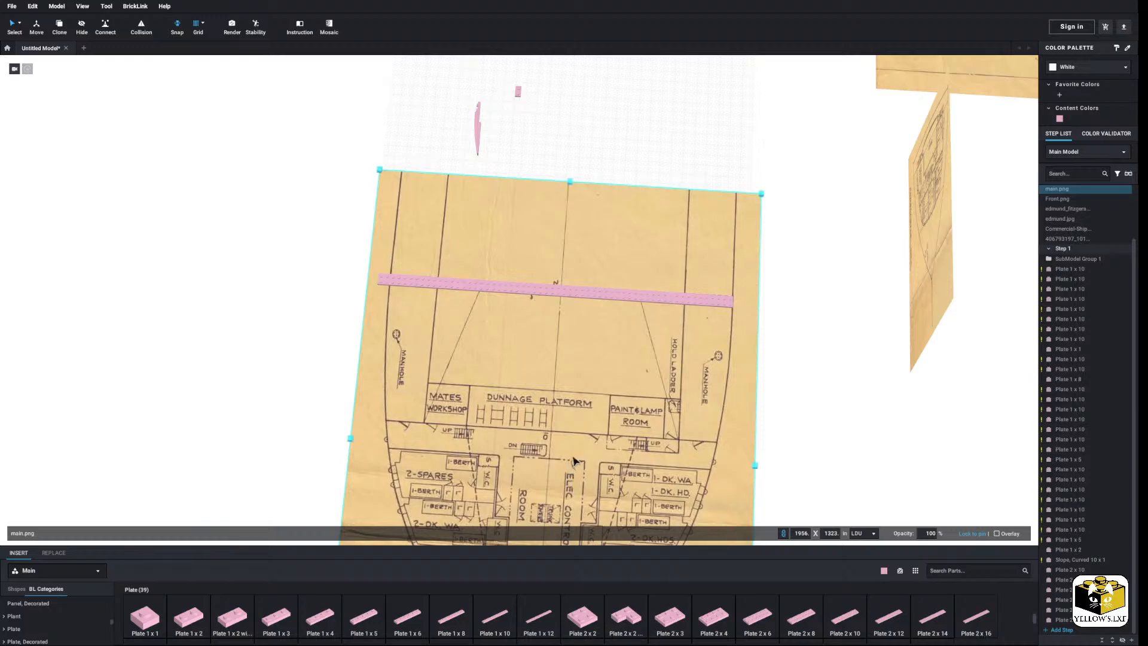
pyautogui.scroll(2, 488, 452)
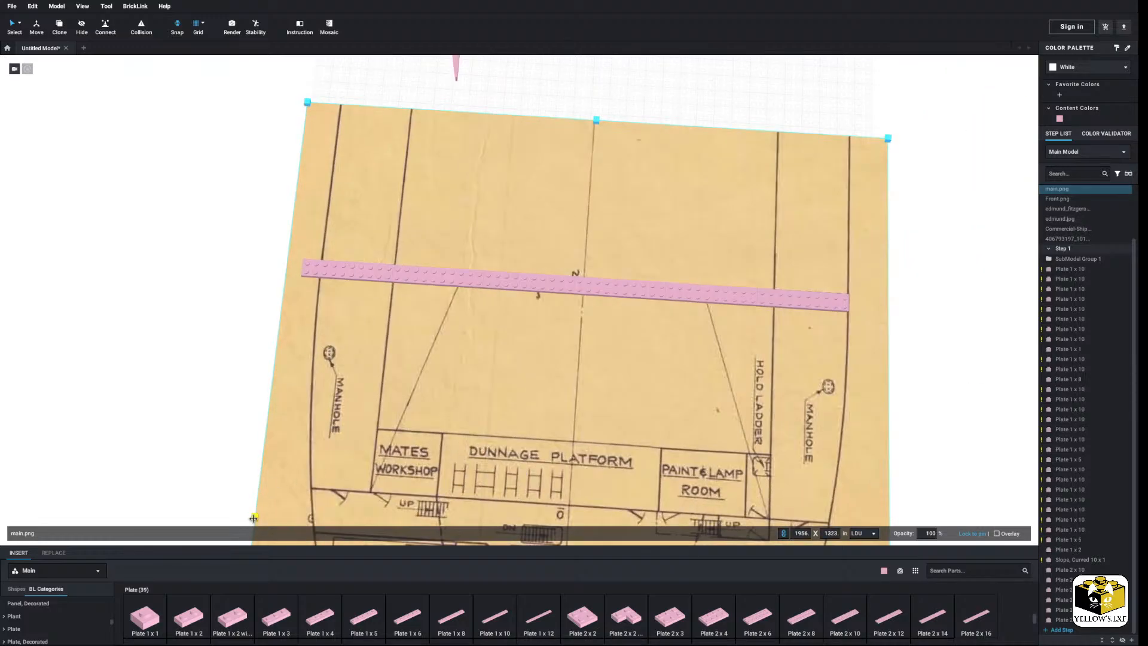
pyautogui.moveTo(254, 518); pyautogui.dragTo(233, 515)
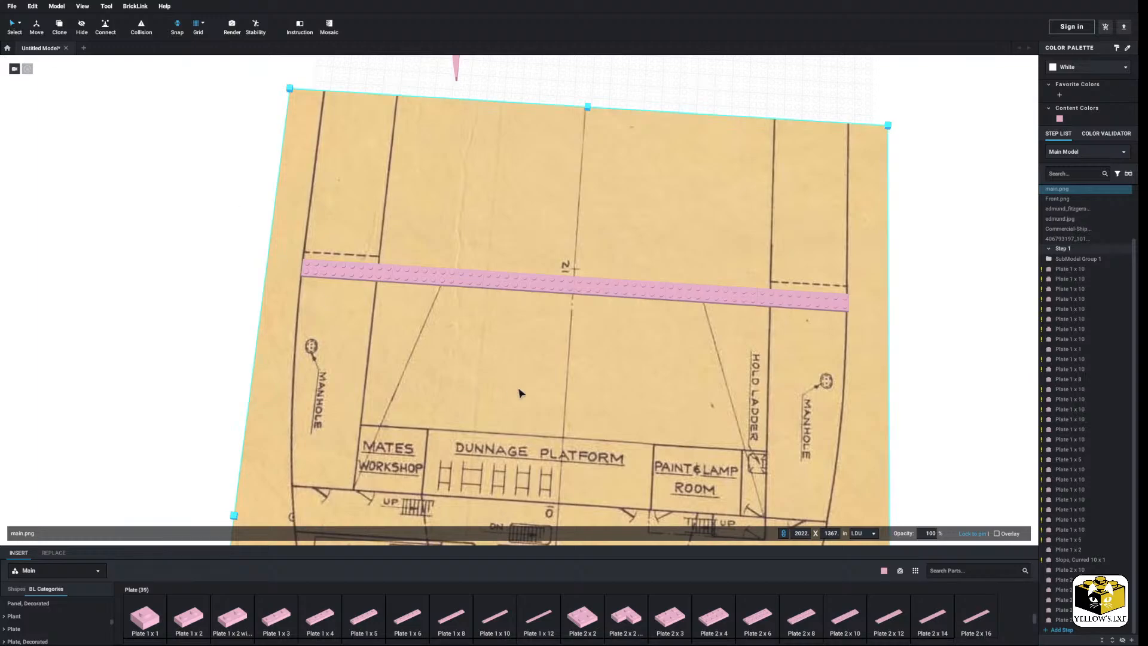
pyautogui.moveTo(519, 393)
pyautogui.mouseDown()
pyautogui.moveTo(525, 403)
pyautogui.moveTo(512, 405)
pyautogui.moveTo(525, 396)
pyautogui.mouseUp()
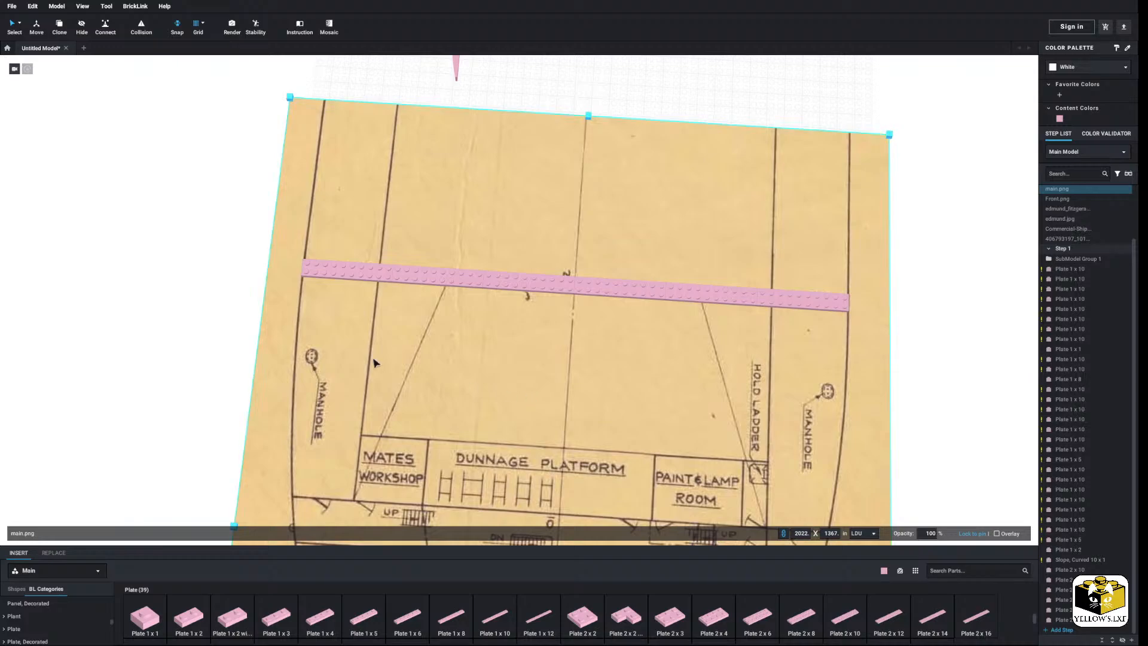
# Examine how main.png's hull edges line up with the ends of the plate row.
pyautogui.click(197, 320)
pyautogui.scroll(-5, 197, 319)
pyautogui.moveTo(197, 320); pyautogui.dragTo(413, 323, button='right')
pyautogui.scroll(3, 413, 322)
pyautogui.moveTo(413, 323); pyautogui.dragTo(339, 375, button='middle')
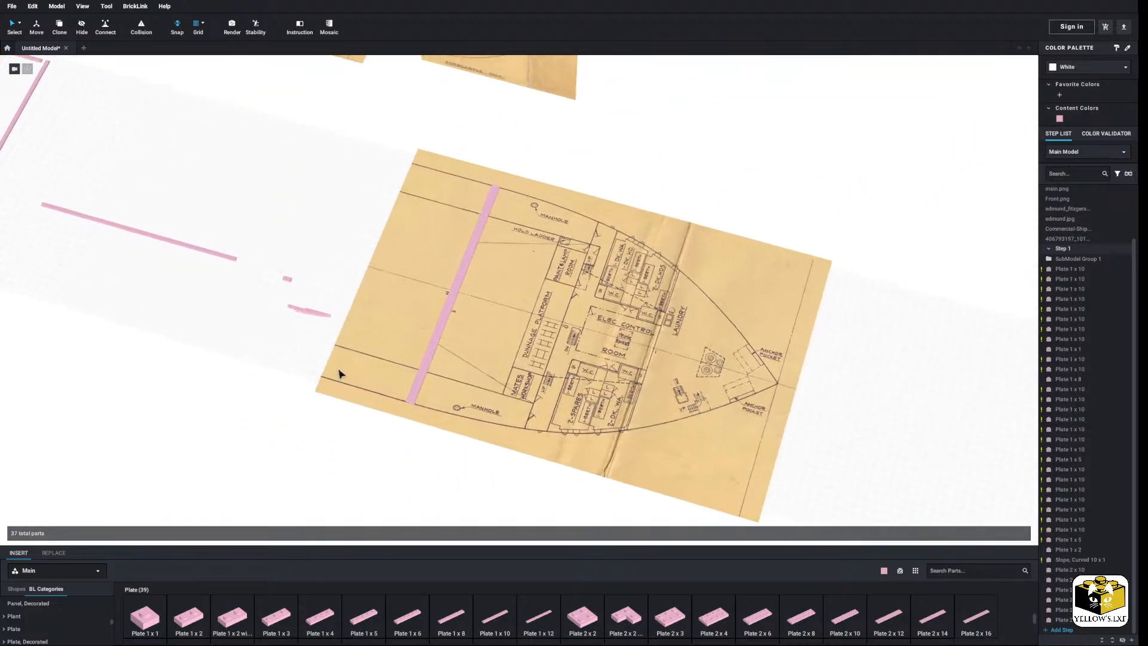
pyautogui.moveTo(338, 374); pyautogui.dragTo(314, 377, button='right')
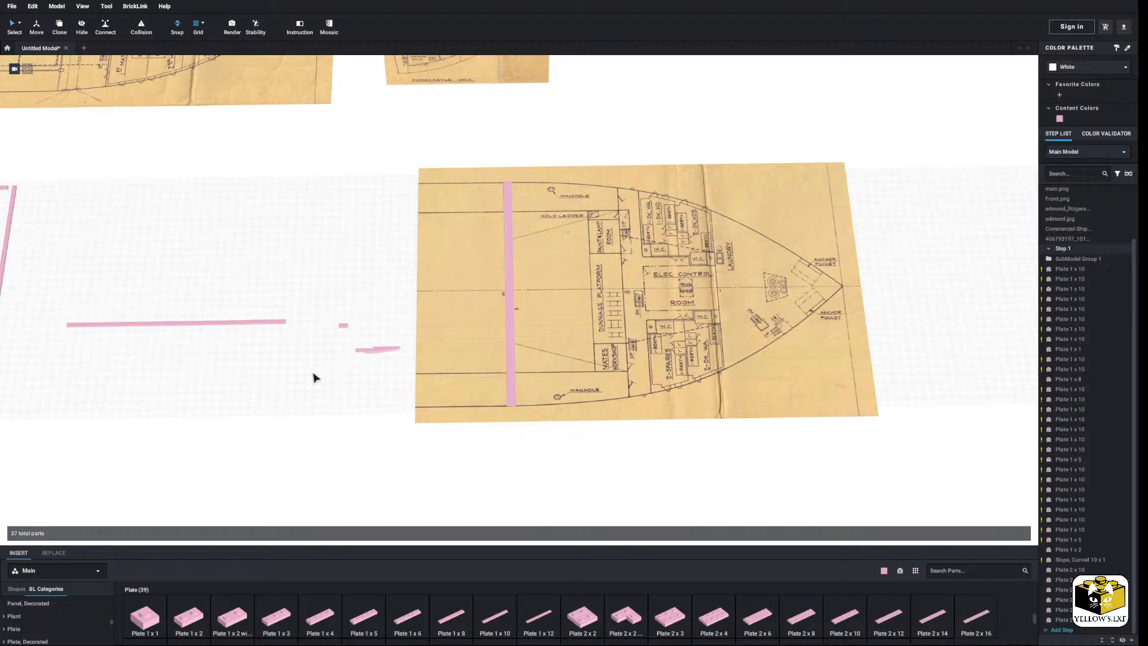
pyautogui.moveTo(309, 377); pyautogui.dragTo(355, 375, button='right')
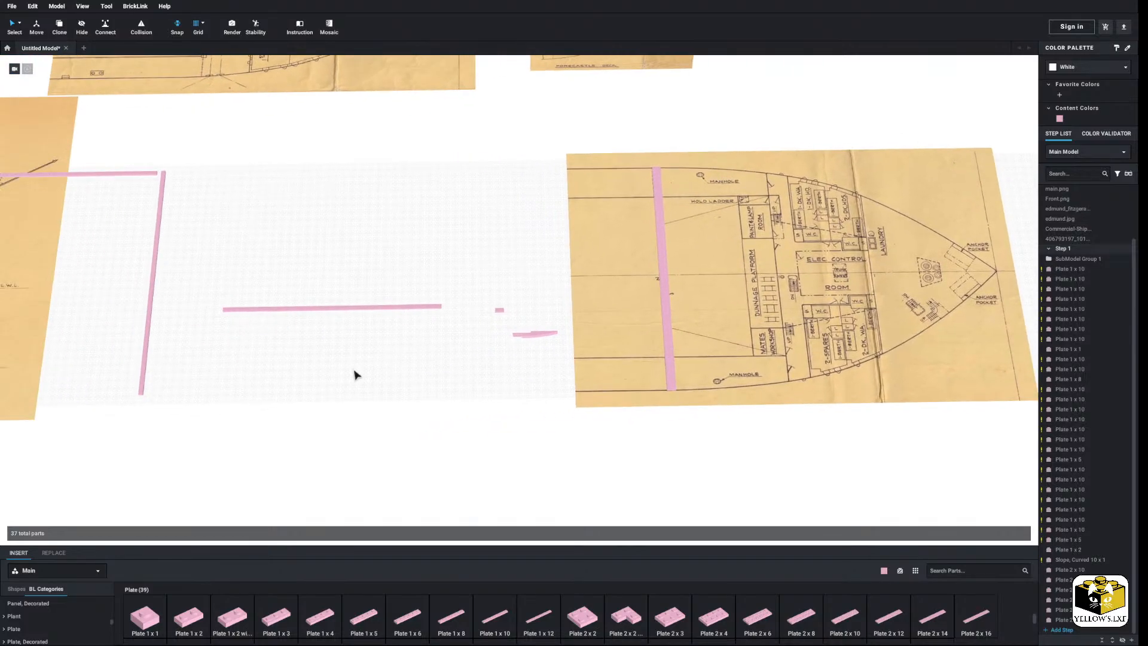
pyautogui.scroll(6, 382, 357)
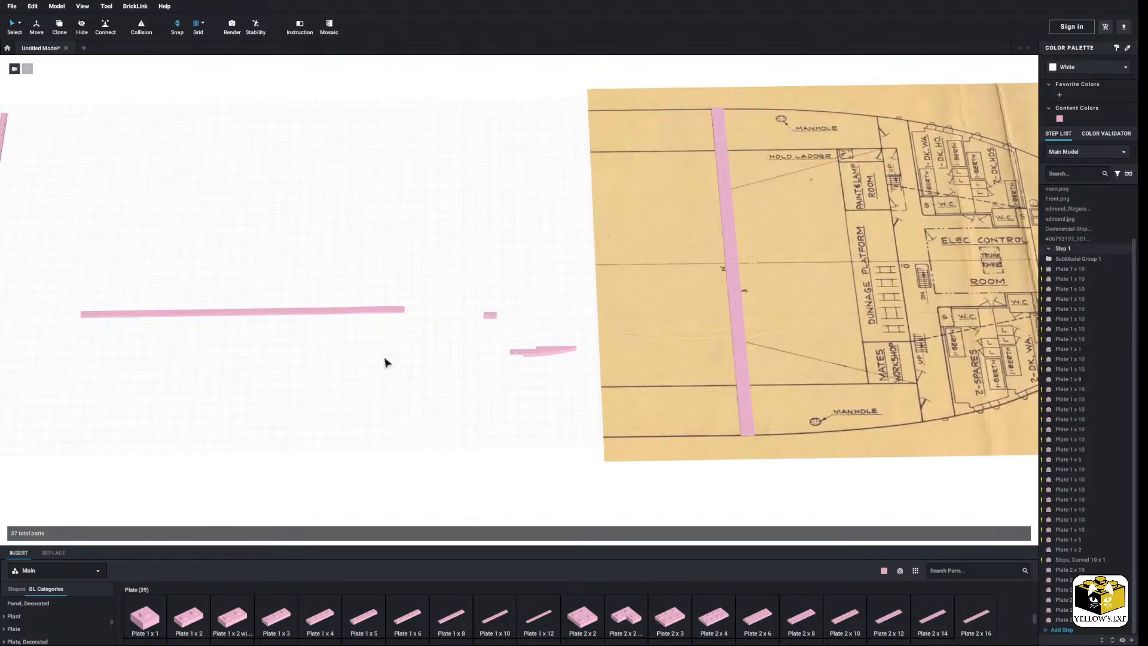
pyautogui.moveTo(188, 400); pyautogui.dragTo(169, 321, button='right')
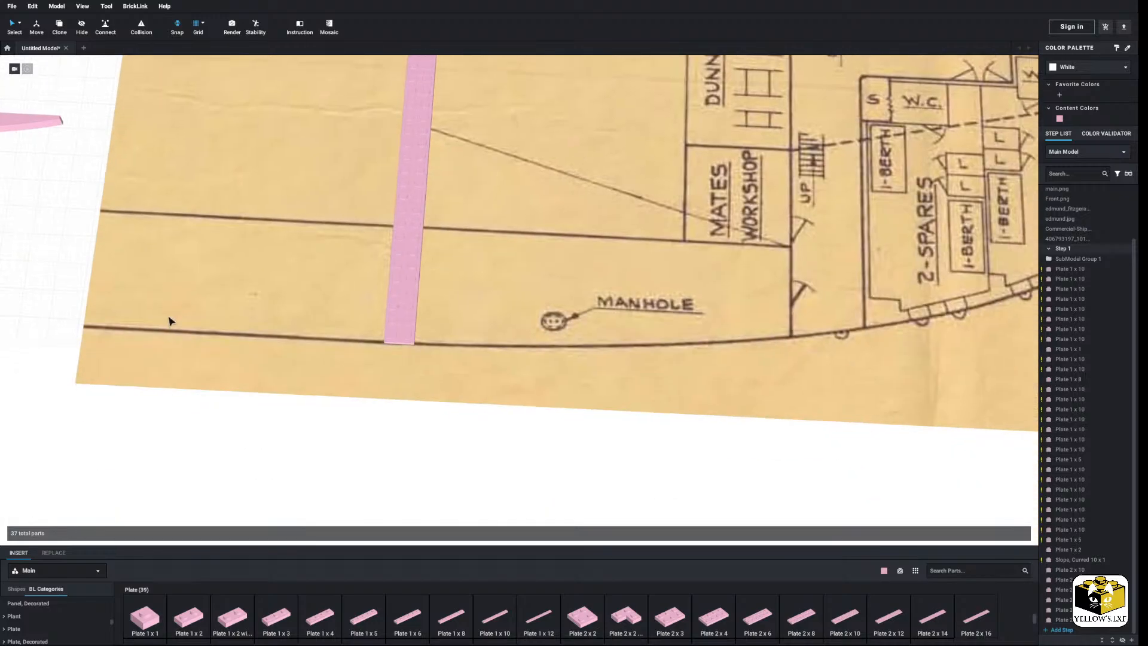
pyautogui.scroll(-4, 293, 379)
pyautogui.moveTo(493, 380); pyautogui.dragTo(479, 441, button='right')
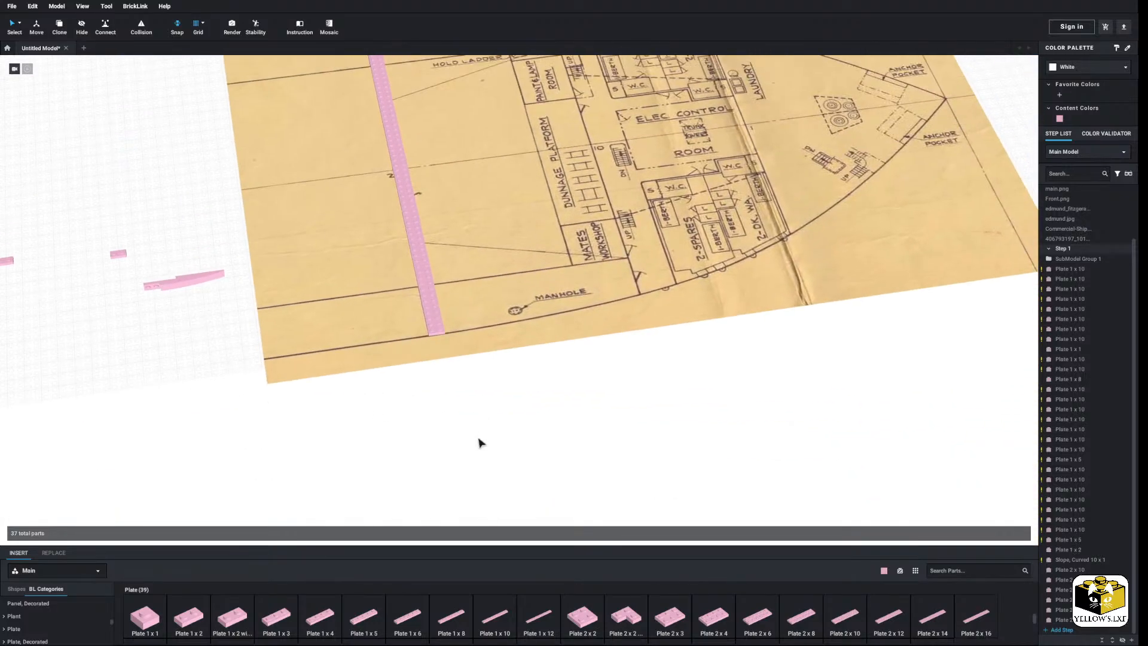
# Lower main.png slightly so the baseplate studs show through it, and lock the image.
pyautogui.rightClick(510, 258)
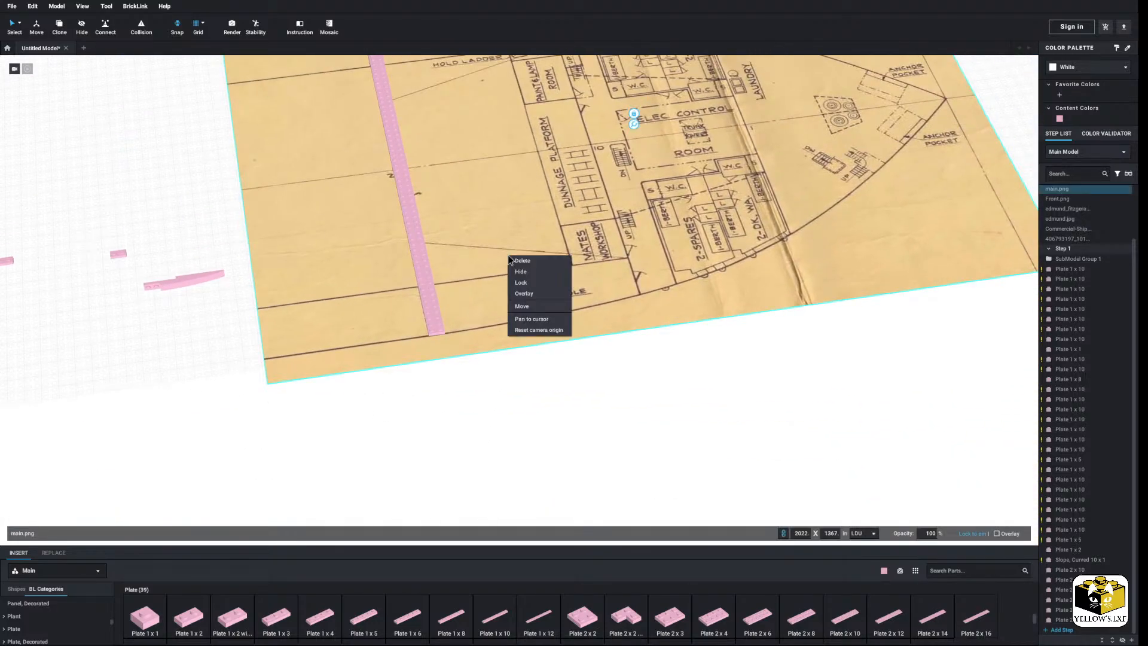
pyautogui.click(636, 124)
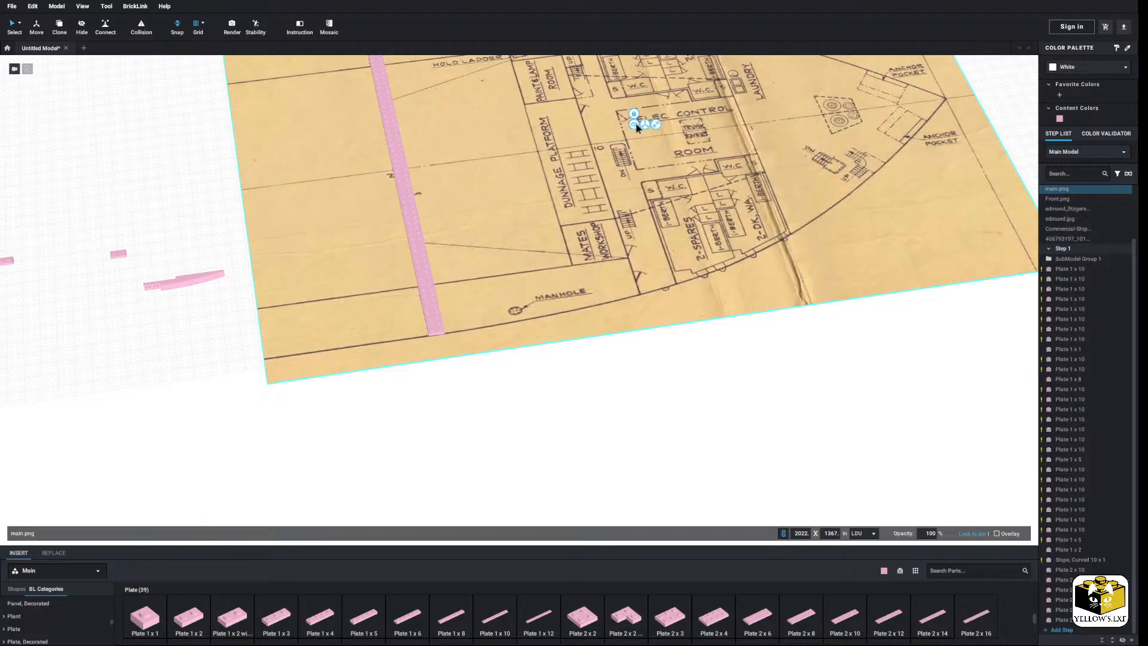
pyautogui.click(644, 124)
pyautogui.moveTo(620, 130); pyautogui.dragTo(618, 135)
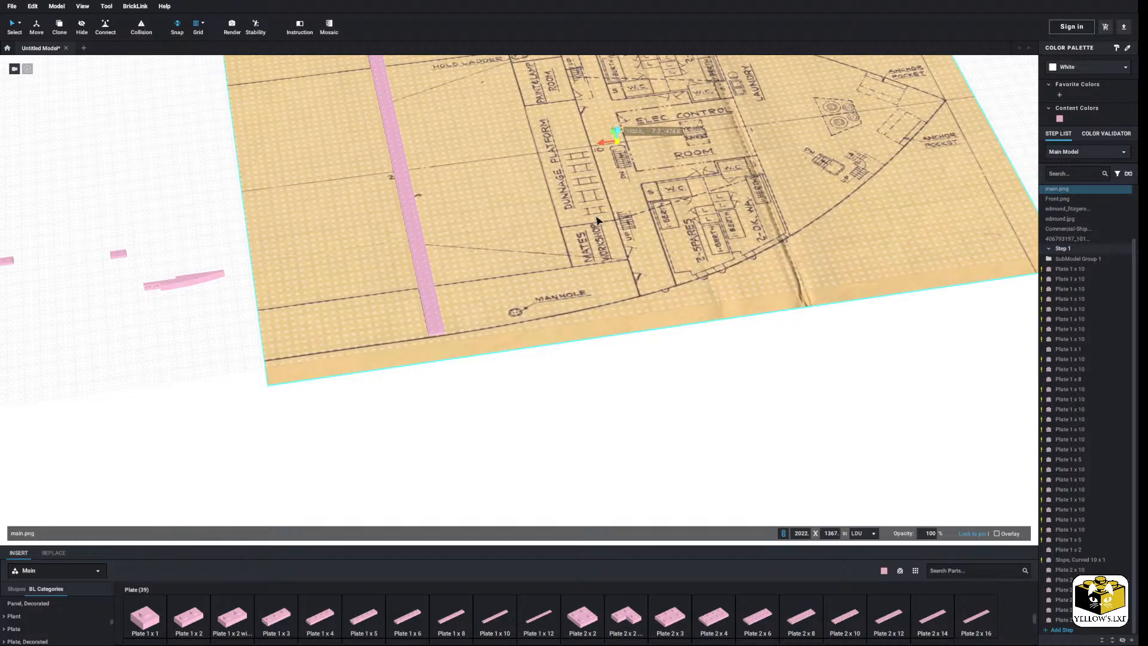
pyautogui.click(582, 220)
pyautogui.rightClick(602, 248)
pyautogui.click(631, 116)
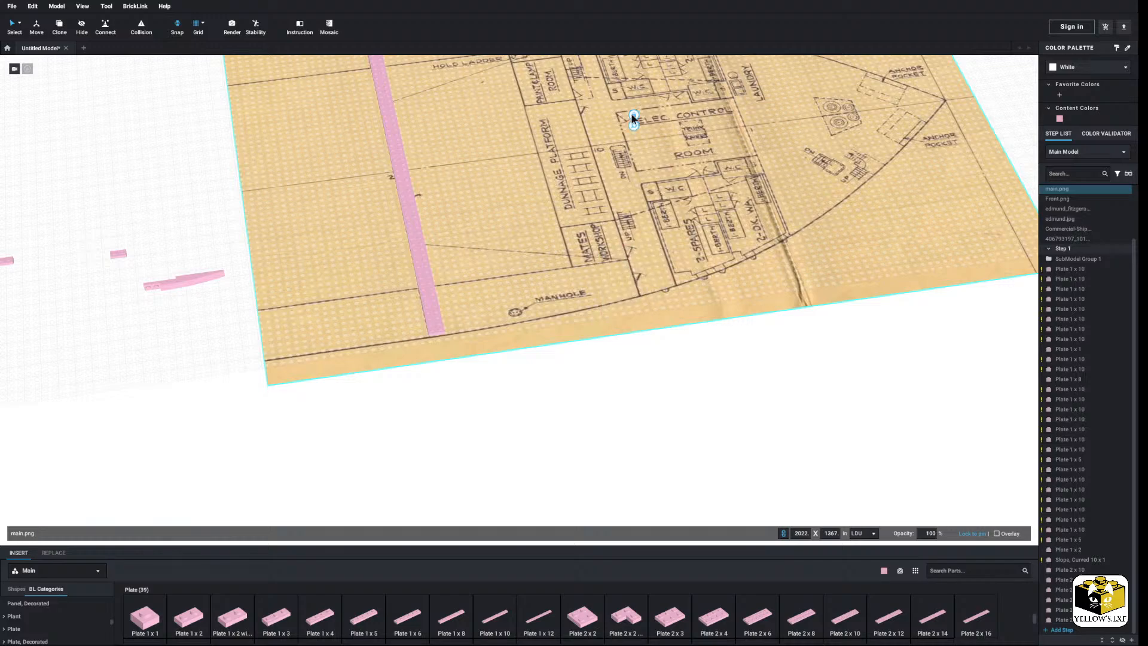
pyautogui.click(632, 116)
pyautogui.click(629, 356)
pyautogui.click(572, 414)
# Move the row of six 2 x 10 plates off the frame 21 line to just outside main.png's aft edge.
pyautogui.moveTo(573, 414); pyautogui.dragTo(511, 298, button='right')
pyautogui.scroll(1, 571, 325)
pyautogui.scroll(-3, 555, 346)
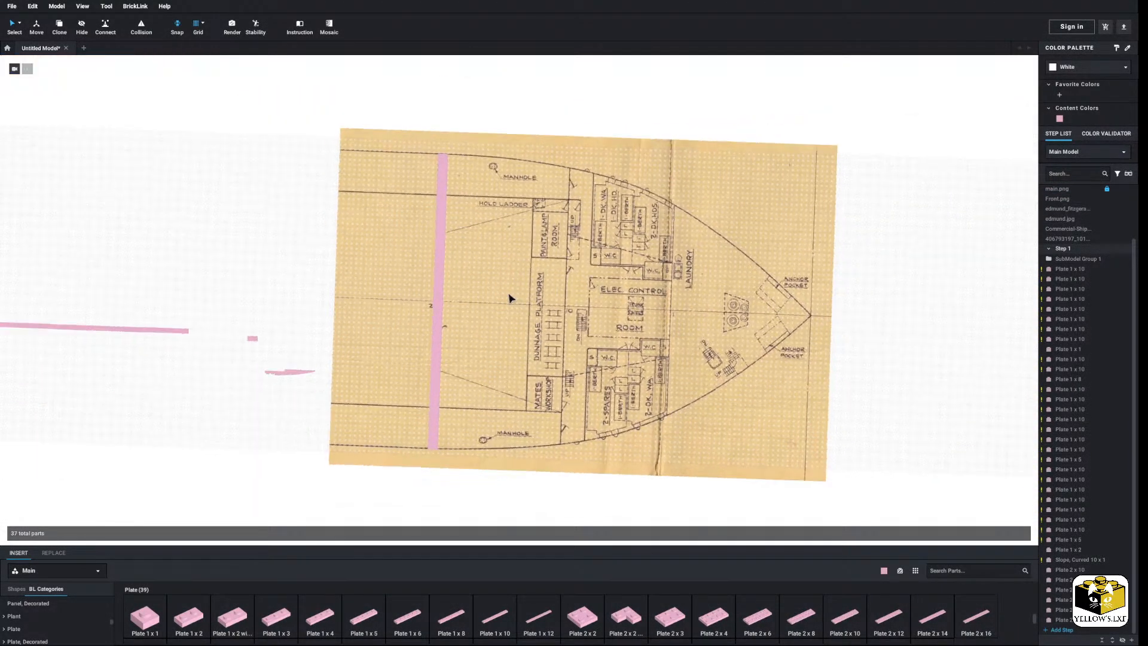
pyautogui.scroll(2, 505, 280)
pyautogui.moveTo(426, 78); pyautogui.dragTo(392, 498)
pyautogui.moveTo(393, 494); pyautogui.dragTo(360, 414, button='right')
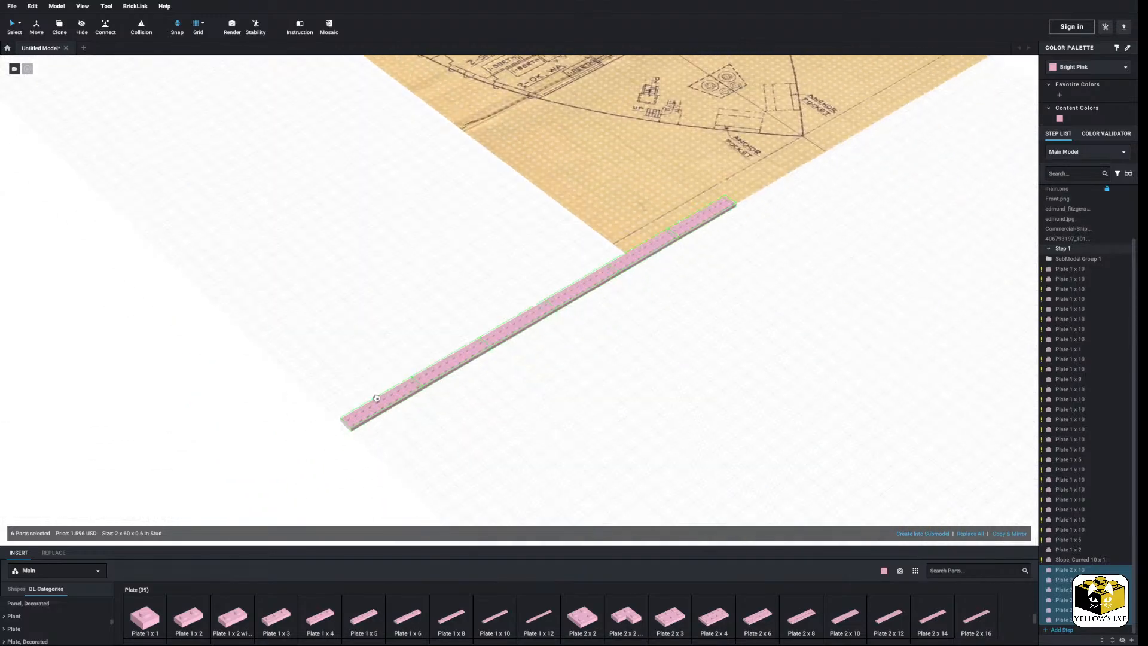
pyautogui.moveTo(361, 414); pyautogui.dragTo(399, 252)
pyautogui.moveTo(399, 252); pyautogui.dragTo(437, 333, button='middle')
pyautogui.moveTo(437, 333); pyautogui.dragTo(257, 209)
pyautogui.click(204, 268)
# Unlock main.png and shift it against the plate row so the hull lines meet the row's ends.
pyautogui.moveTo(204, 268); pyautogui.dragTo(184, 283, button='right')
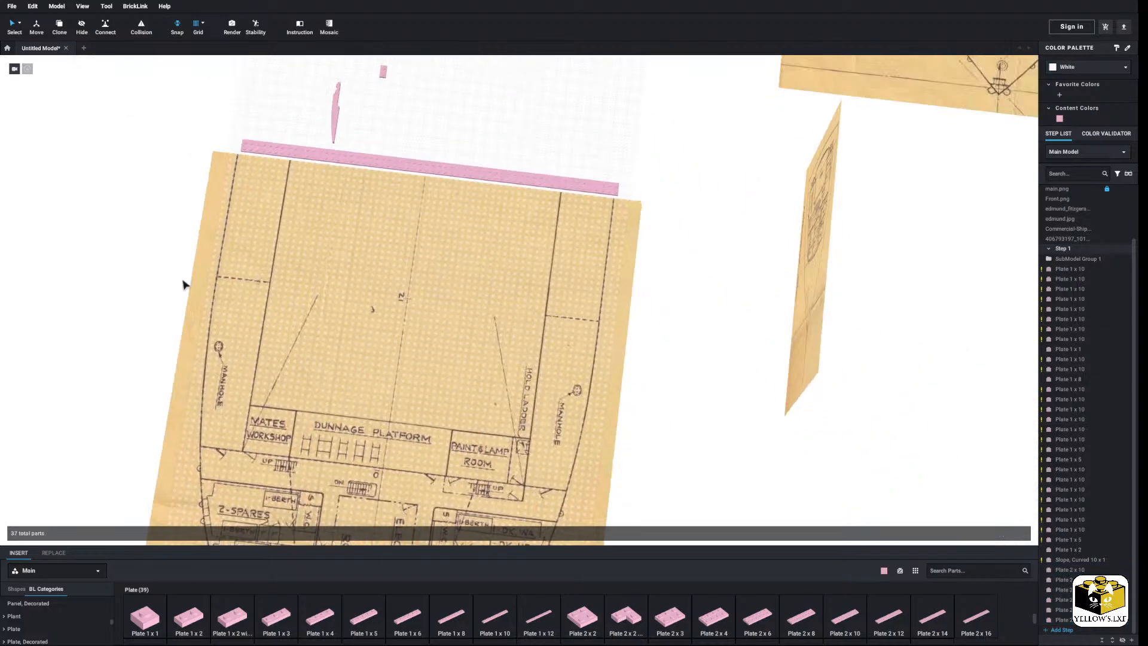
pyautogui.moveTo(184, 283); pyautogui.dragTo(322, 300, button='middle')
pyautogui.moveTo(399, 297); pyautogui.dragTo(408, 302, button='right')
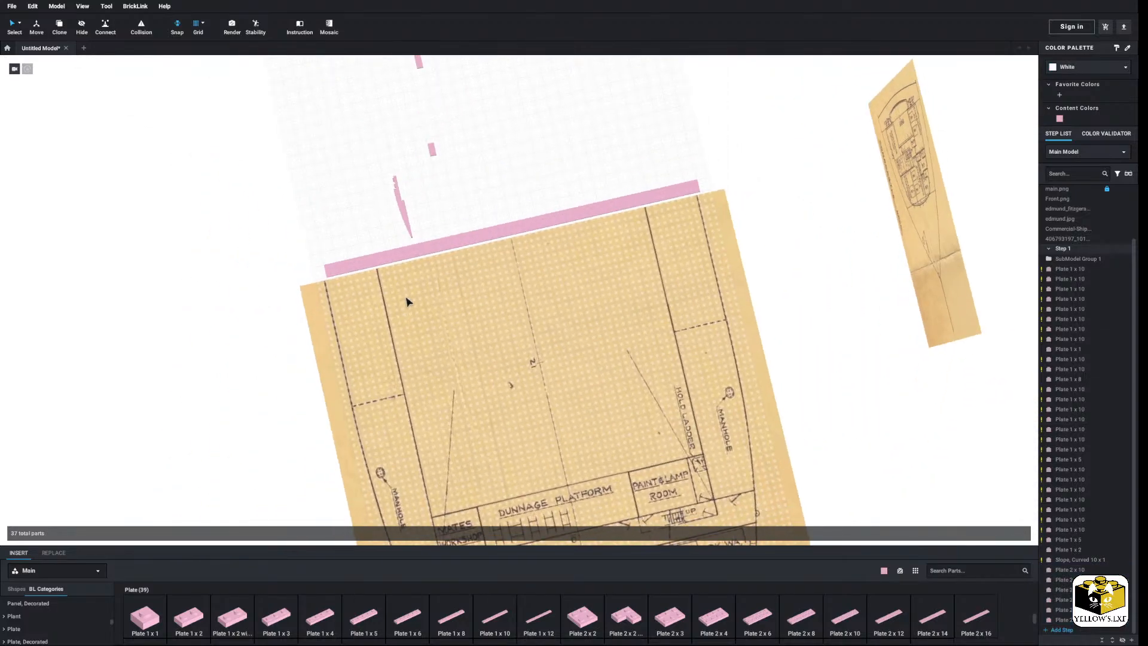
pyautogui.rightClick(505, 401)
pyautogui.click(542, 431)
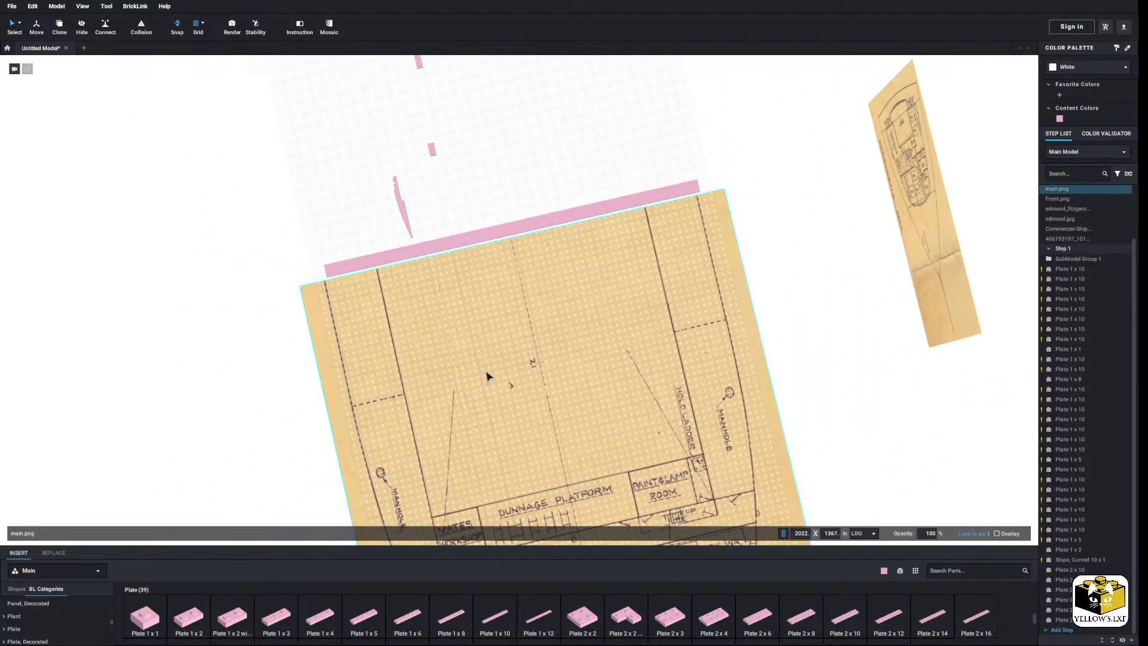
pyautogui.moveTo(473, 373); pyautogui.dragTo(453, 263, button='middle')
pyautogui.click(579, 458)
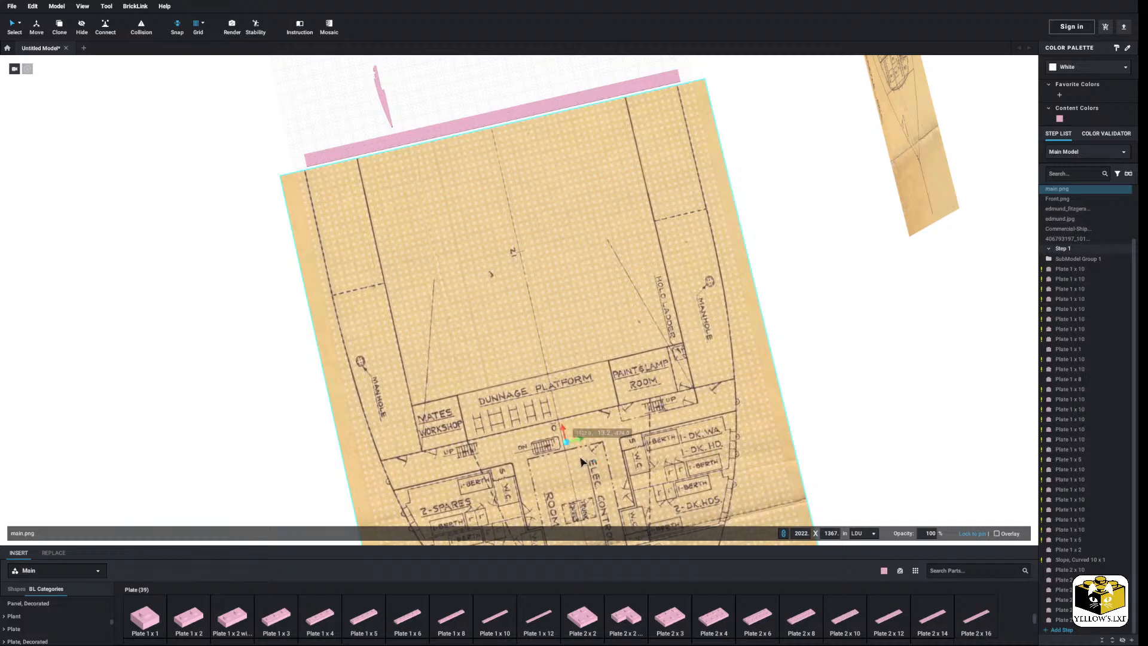
pyautogui.moveTo(582, 444); pyautogui.dragTo(587, 440)
pyautogui.moveTo(585, 441); pyautogui.dragTo(707, 306, button='right')
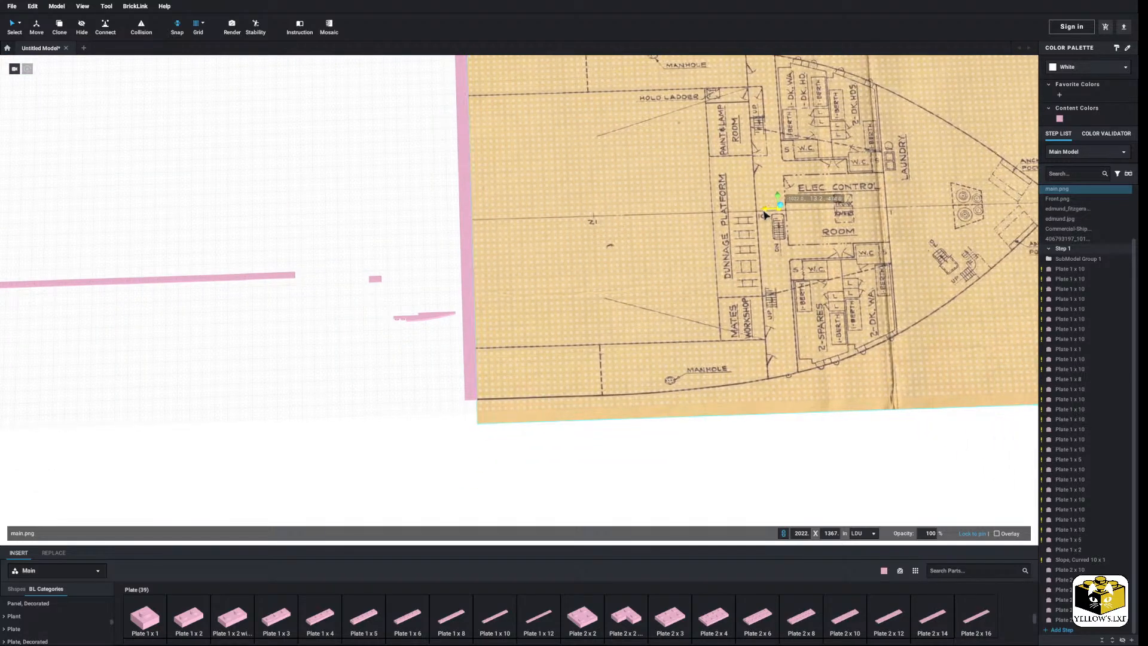
pyautogui.moveTo(768, 222); pyautogui.dragTo(428, 394, button='right')
pyautogui.click(428, 395)
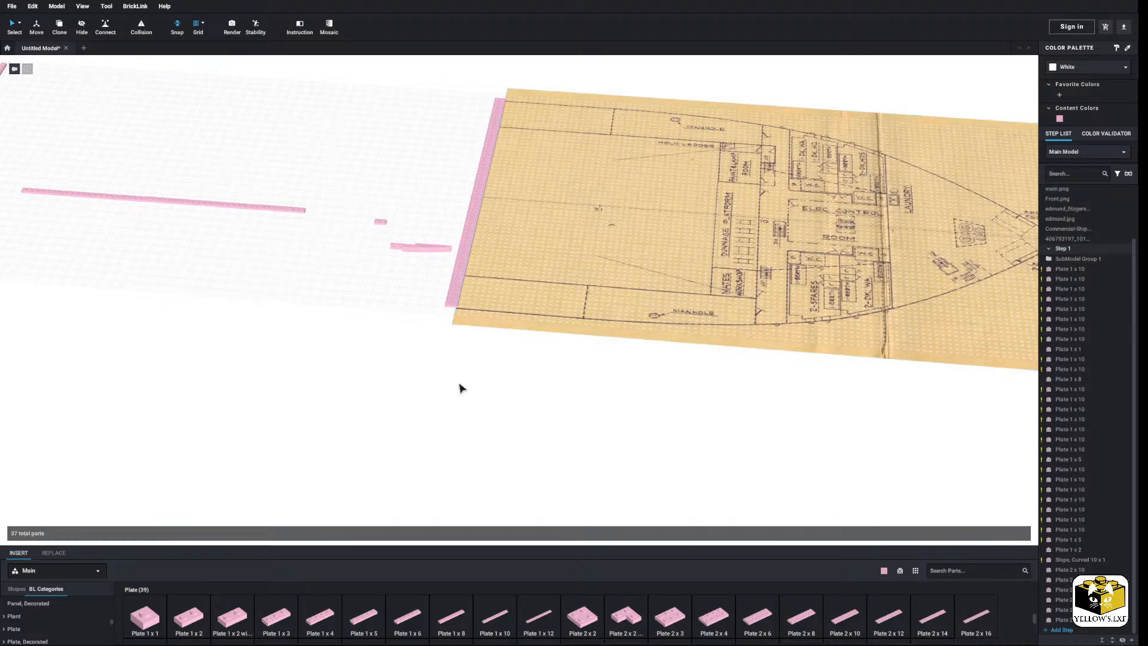
# Lock main.png in its shifted position beside the plate row.
pyautogui.rightClick(668, 267)
pyautogui.click(682, 292)
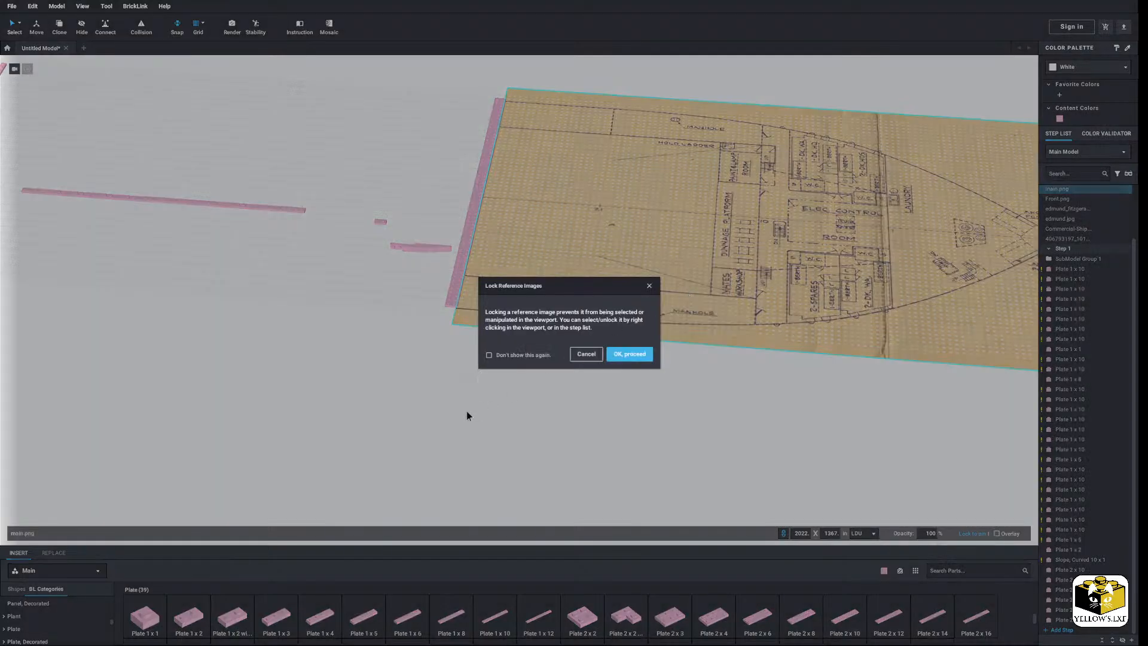
pyautogui.click(629, 354)
pyautogui.click(609, 378)
# Place a Plate 1 x 10 at the plate row's end and copy and mirror it twice along main.png's hull edge.
pyautogui.moveTo(508, 385); pyautogui.dragTo(361, 398, button='right')
pyautogui.scroll(3, 366, 389)
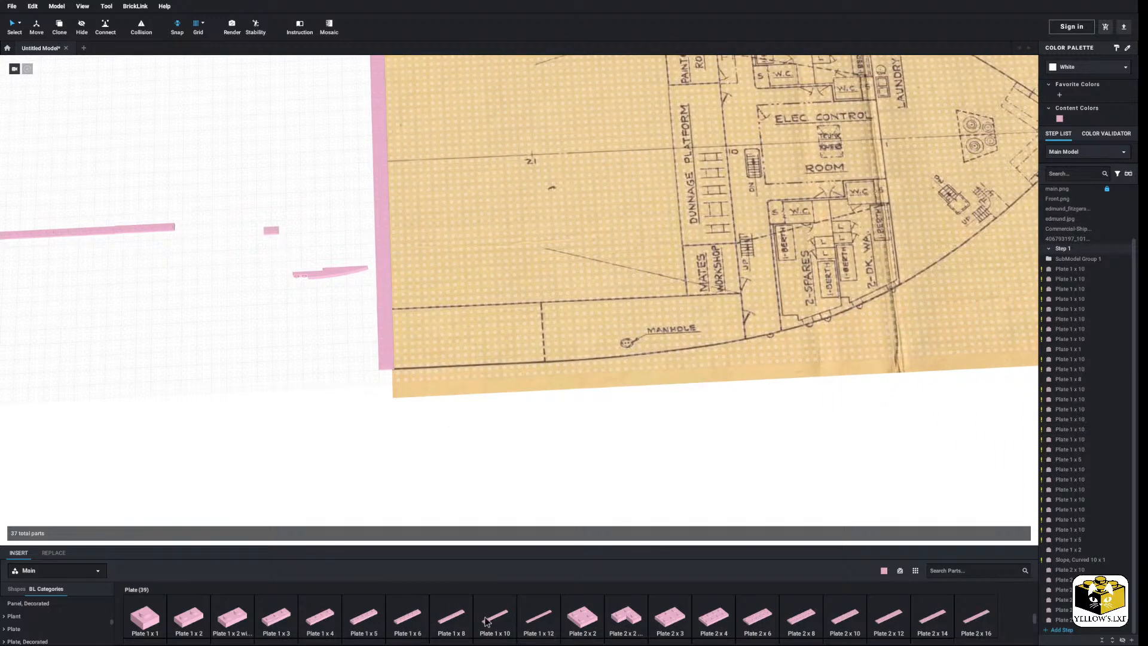
pyautogui.click(505, 618)
pyautogui.scroll(3, 472, 402)
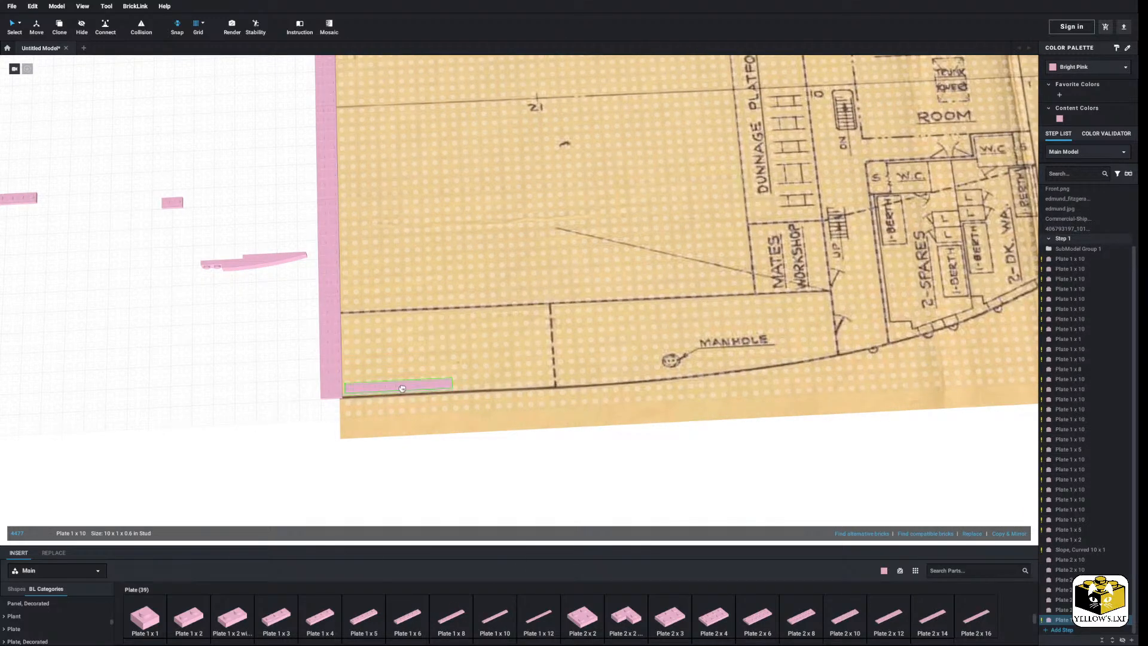
pyautogui.click(266, 394)
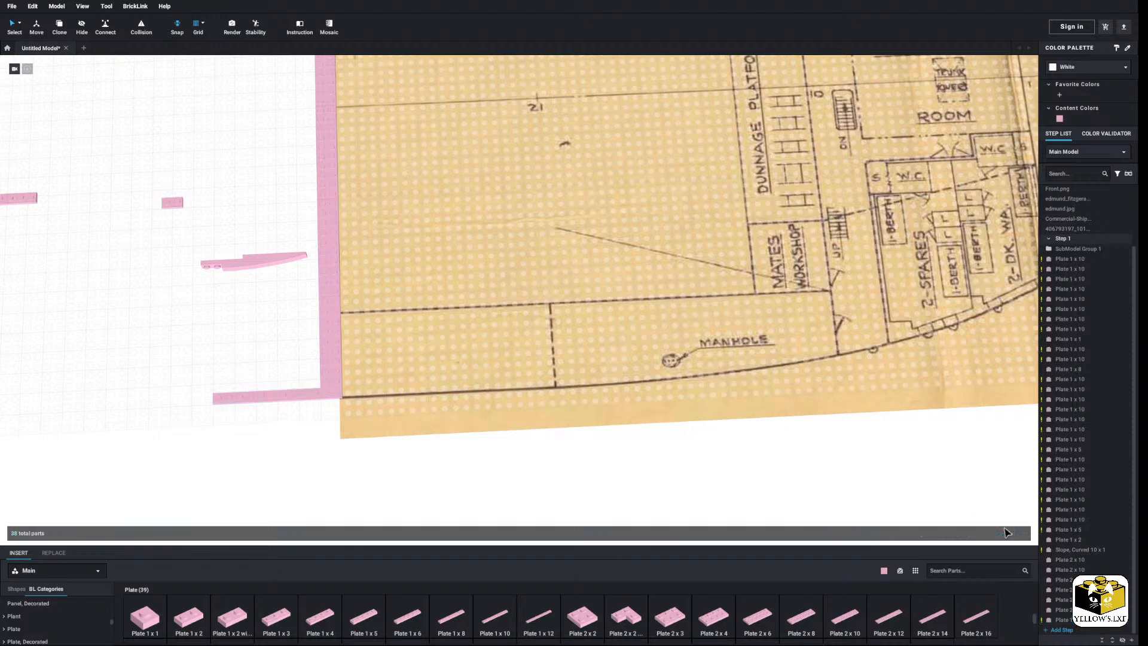
pyautogui.click(269, 395)
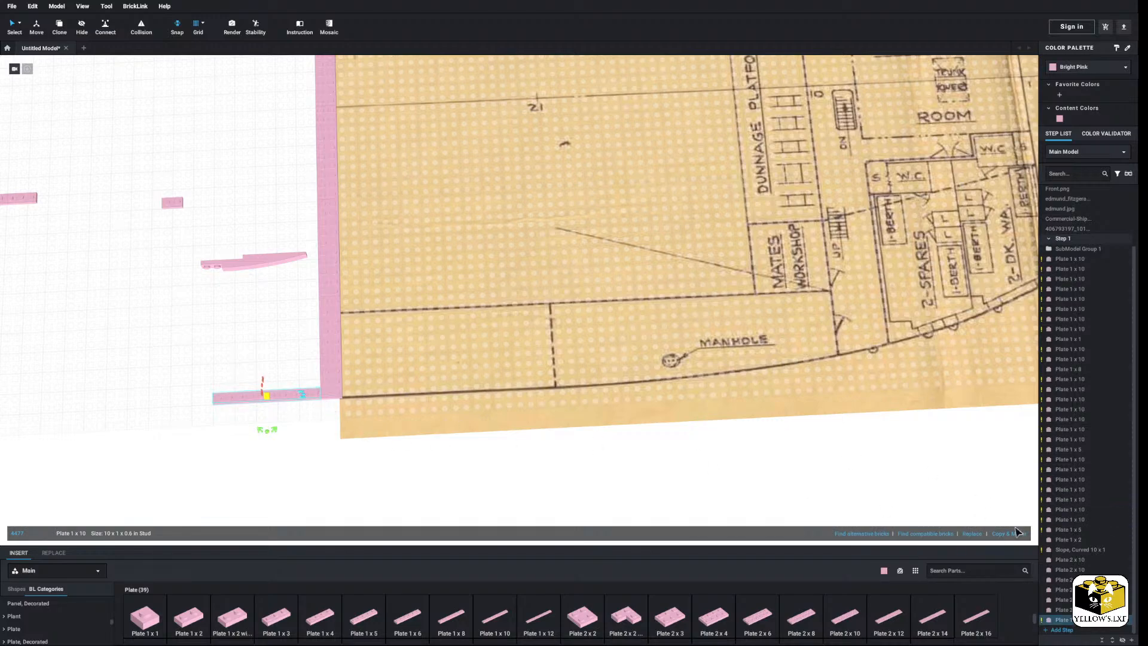
pyautogui.click(1015, 534)
pyautogui.click(1006, 534)
pyautogui.click(573, 487)
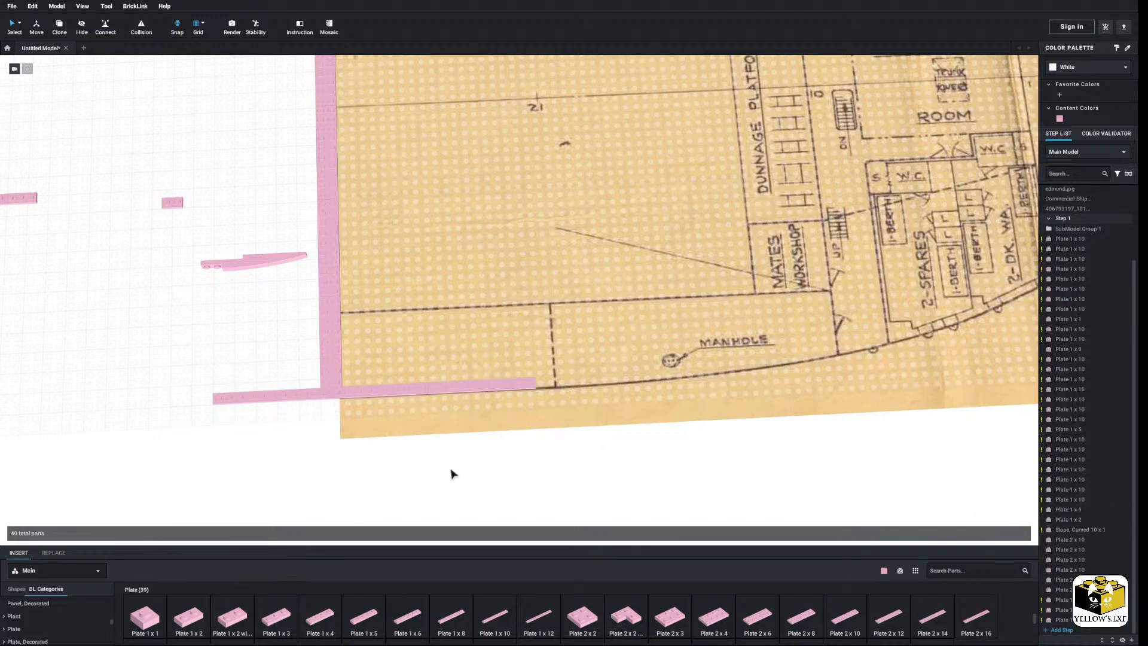
# Delete the Plate 1 x 10 that extends aft beyond the 2-wide plate row.
pyautogui.moveTo(450, 469); pyautogui.dragTo(433, 450, button='right')
pyautogui.scroll(3, 432, 449)
pyautogui.rightClick(177, 323)
pyautogui.click(203, 358)
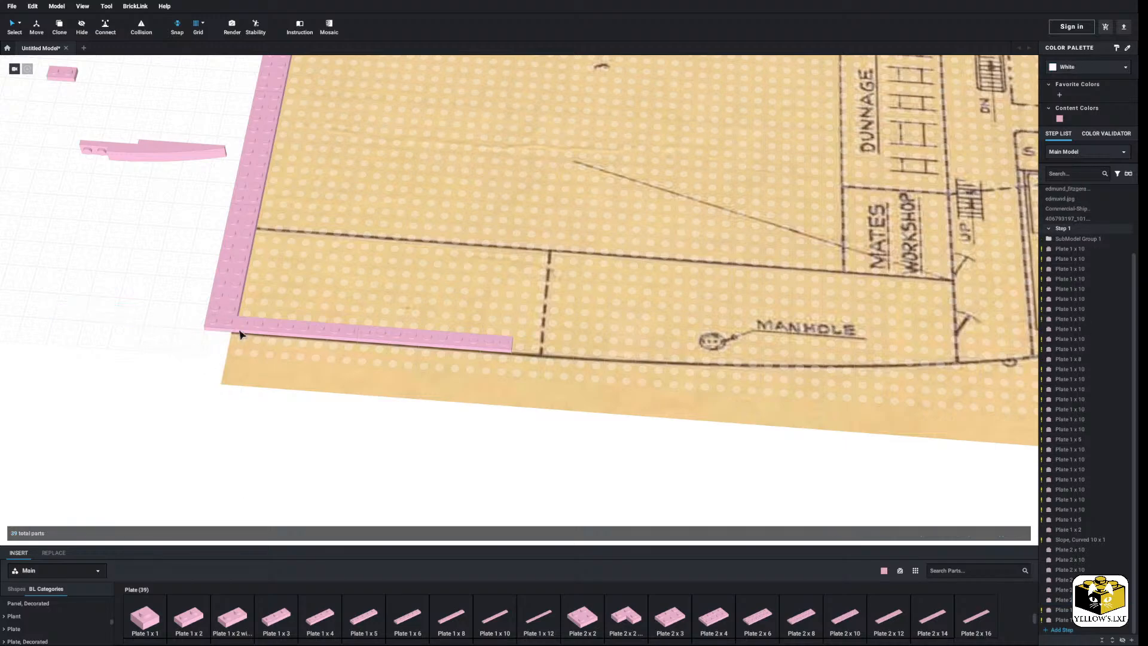
# Attach a Plate 1 x 4 to the two 1 x 10 plates and snap the assembly onto the corner of the plate row.
pyautogui.click(241, 335)
pyautogui.moveTo(295, 328); pyautogui.dragTo(391, 502)
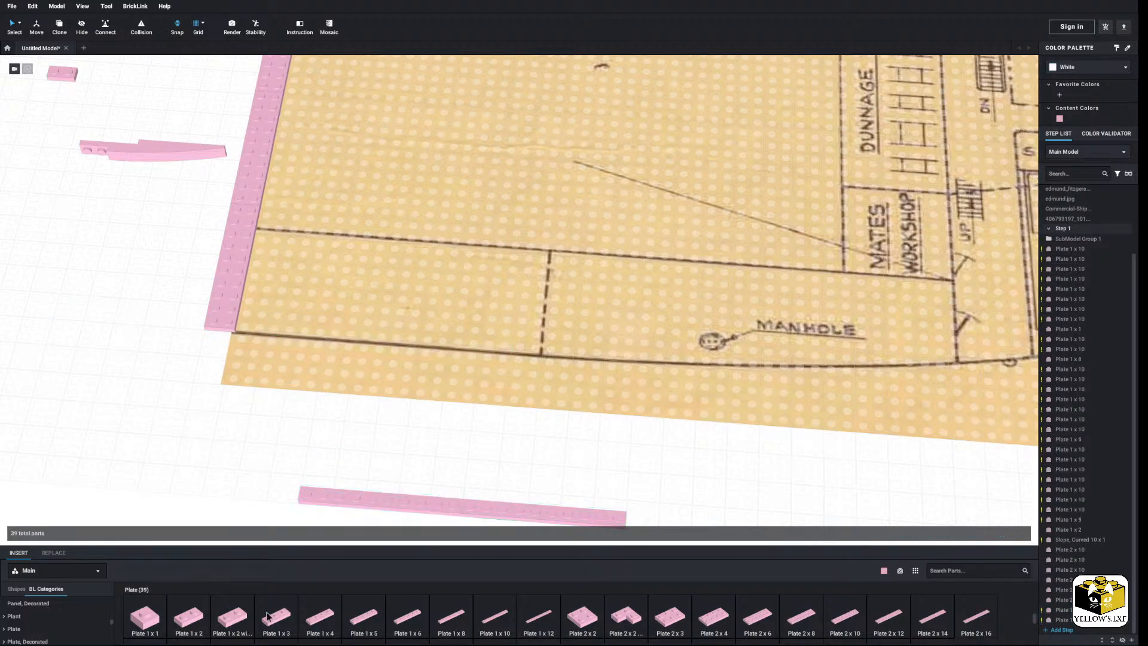
pyautogui.moveTo(319, 615); pyautogui.dragTo(299, 490)
pyautogui.moveTo(598, 465); pyautogui.dragTo(236, 319)
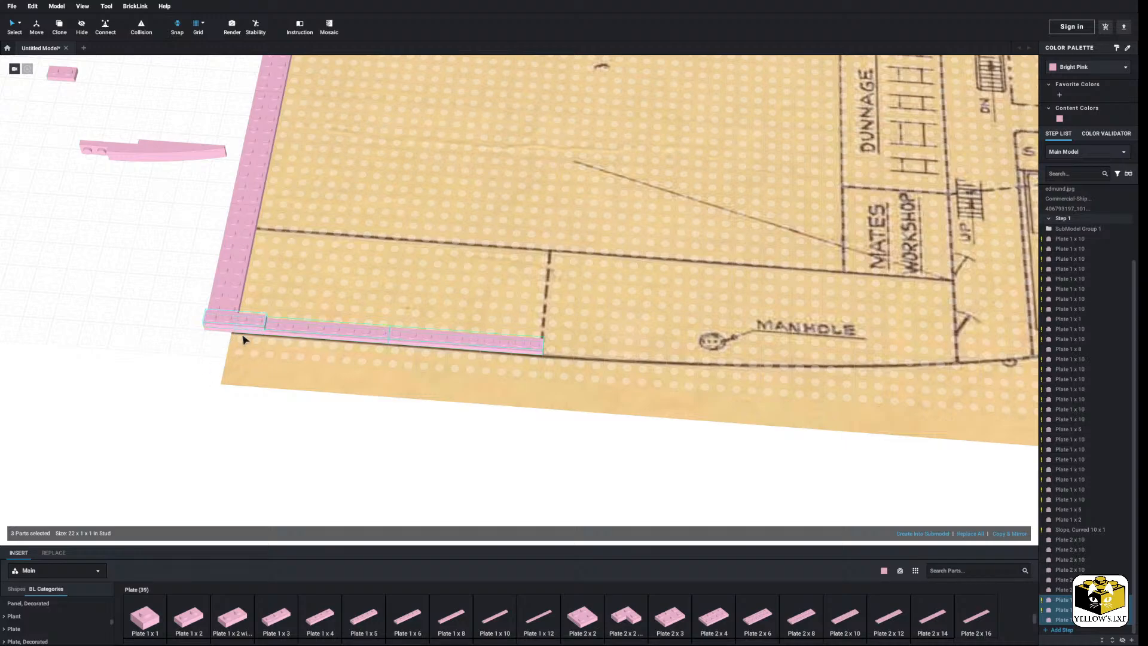
# Delete the Plate 1 x 4 spacer from the corner of the plate row.
pyautogui.rightClick(247, 325)
pyautogui.press('Escape')
pyautogui.rightClick(240, 321)
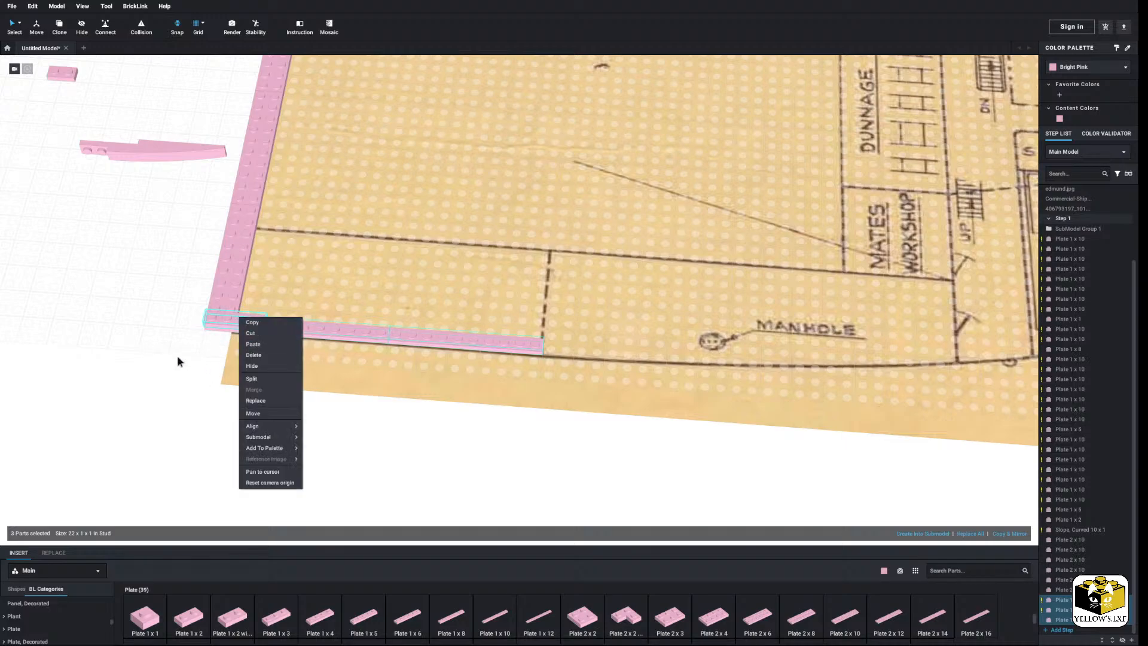
pyautogui.press('Escape')
pyautogui.rightClick(256, 325)
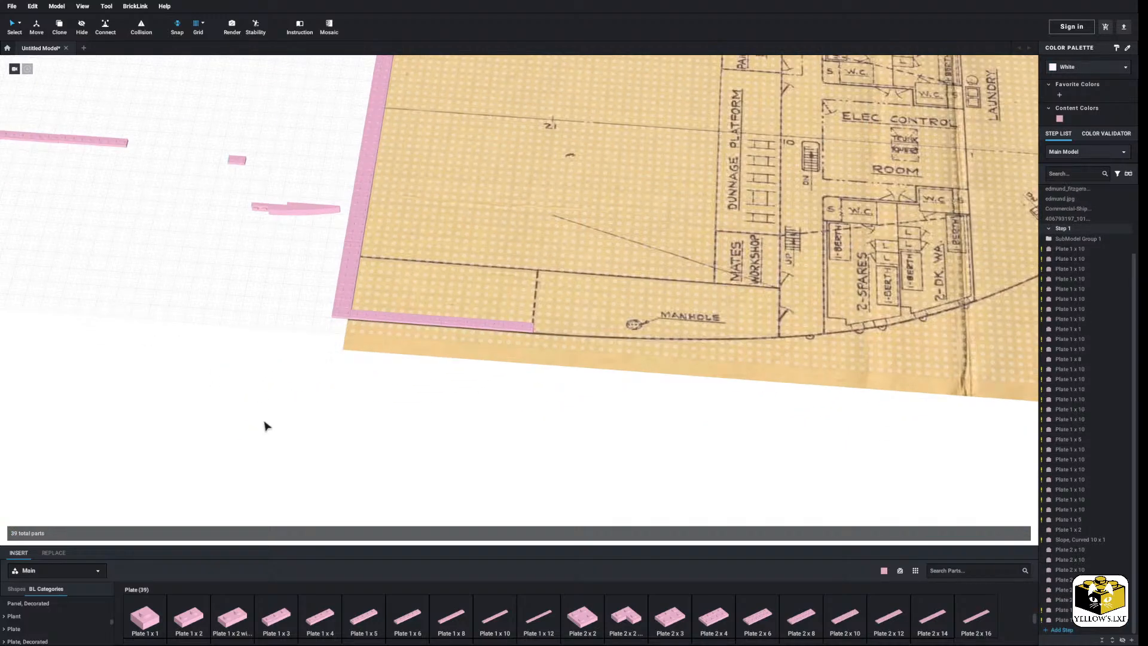
# Examine the hull outline from the end of the 1-wide plates past the manhole to the bow.
pyautogui.moveTo(267, 425); pyautogui.dragTo(184, 355, button='right')
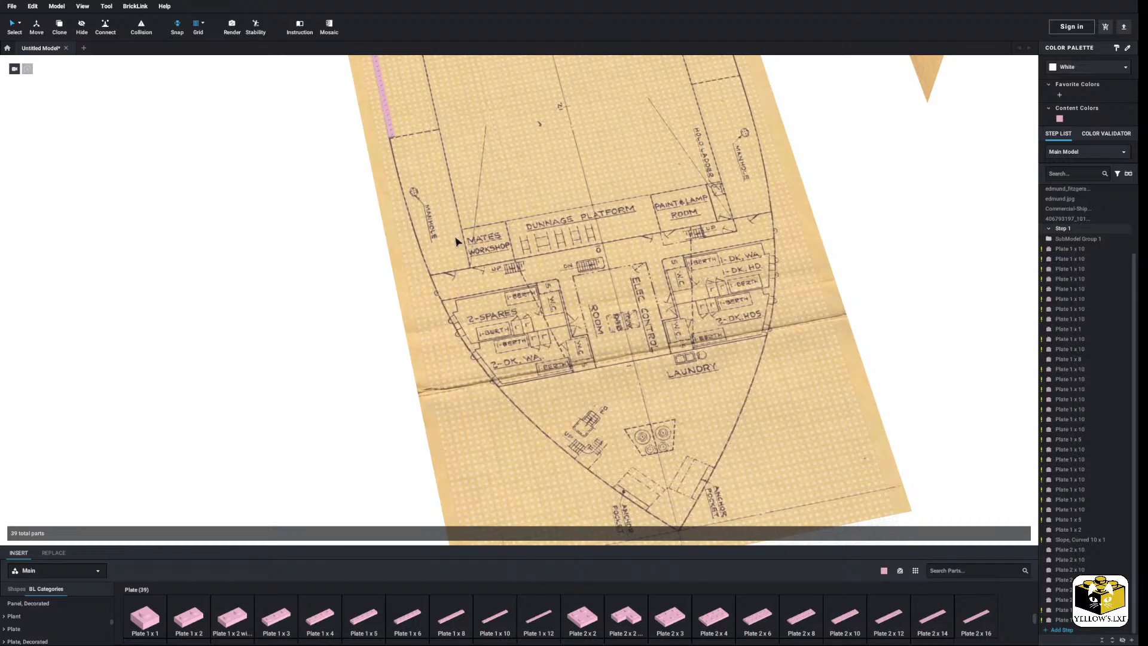
pyautogui.moveTo(456, 241); pyautogui.dragTo(397, 387, button='middle')
pyautogui.moveTo(397, 387); pyautogui.dragTo(415, 382, button='right')
pyautogui.scroll(5, 415, 382)
pyautogui.moveTo(415, 382); pyautogui.dragTo(342, 391, button='middle')
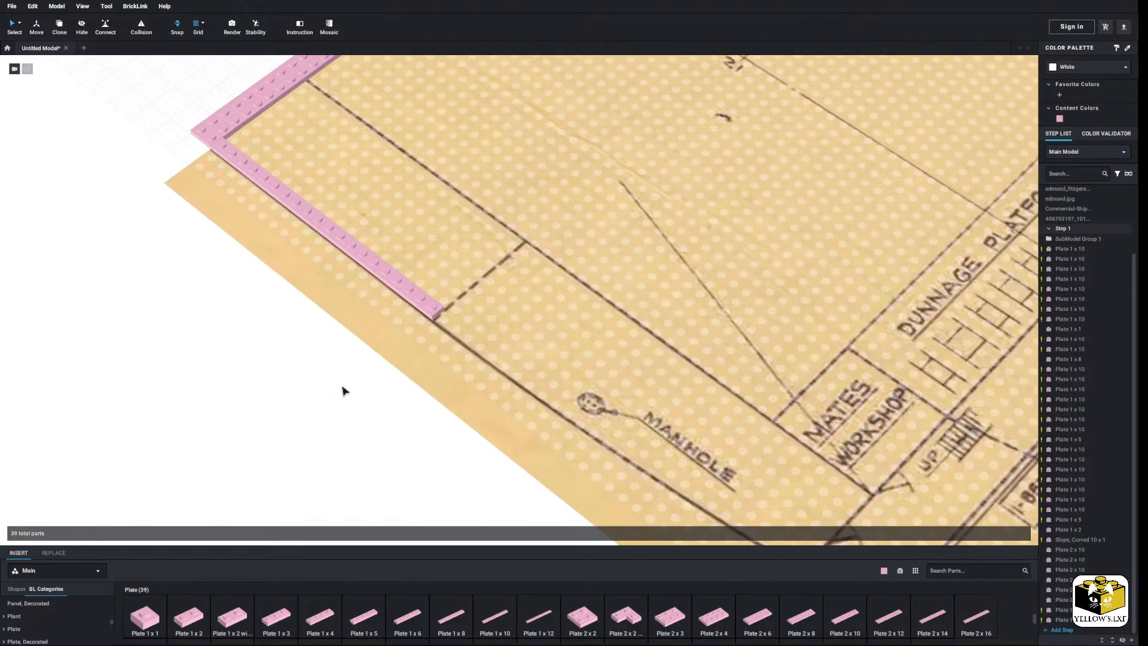
pyautogui.moveTo(342, 391); pyautogui.dragTo(487, 452, button='right')
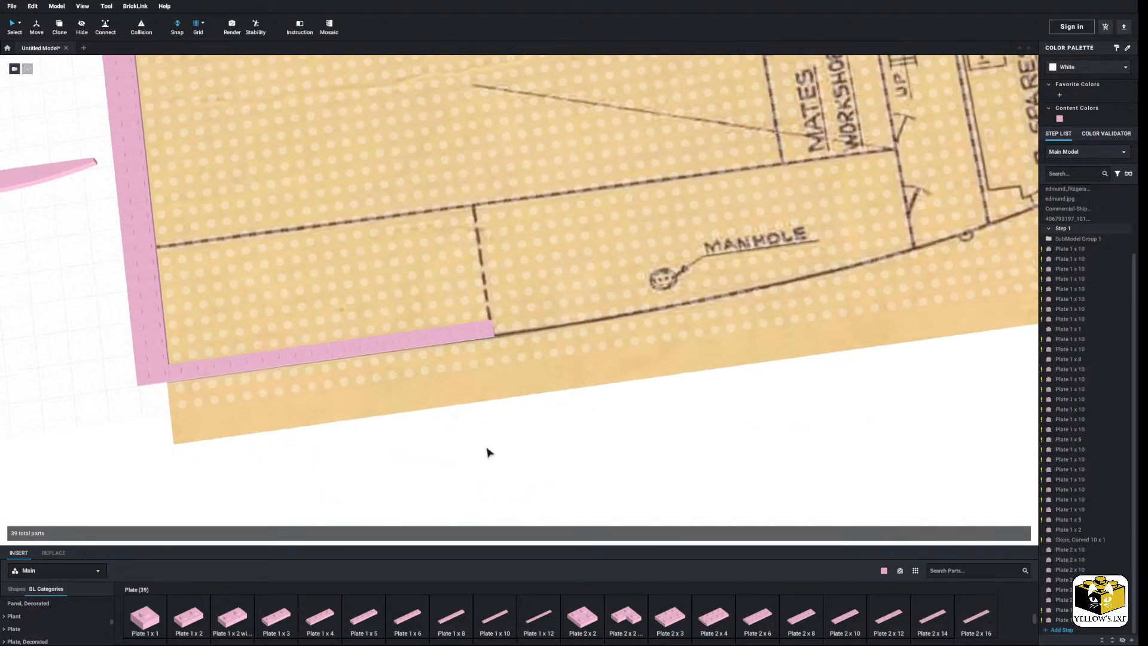
pyautogui.scroll(2, 487, 453)
pyautogui.moveTo(555, 457); pyautogui.dragTo(524, 463, button='middle')
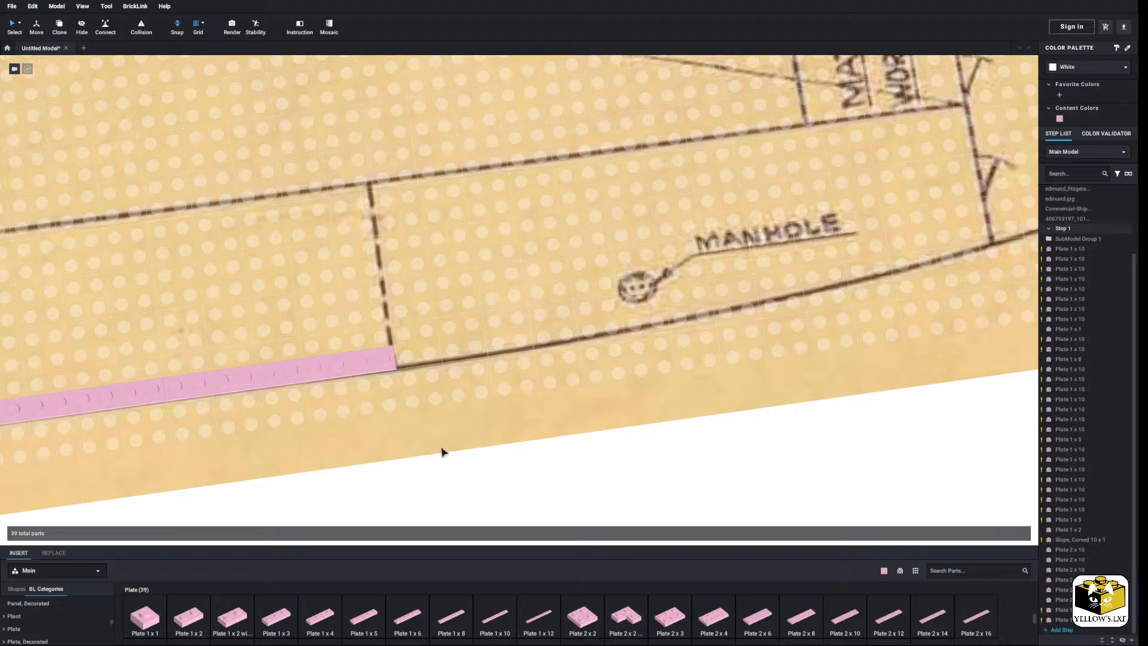
# Stack two Plate 1 x 4 parts offset by two studs and attach them to the hull-edge plates at the dashed line.
pyautogui.moveTo(322, 625); pyautogui.dragTo(574, 475)
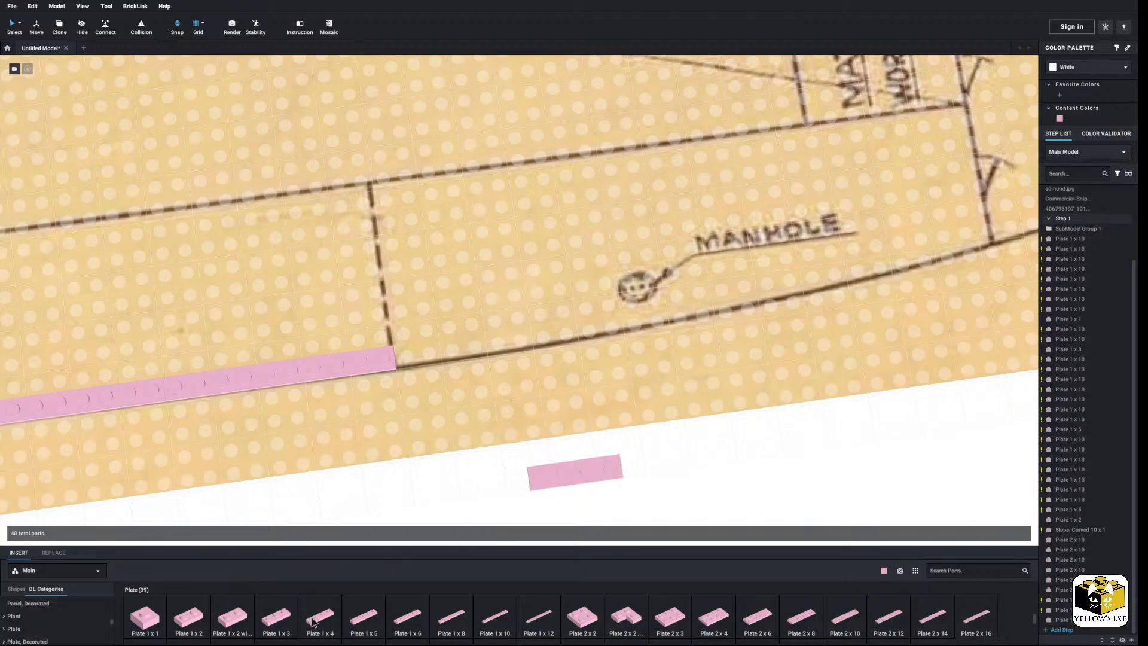
pyautogui.moveTo(312, 617); pyautogui.dragTo(521, 473)
pyautogui.click(502, 502)
pyautogui.moveTo(502, 501); pyautogui.dragTo(536, 467, button='right')
pyautogui.moveTo(679, 334); pyautogui.dragTo(399, 215)
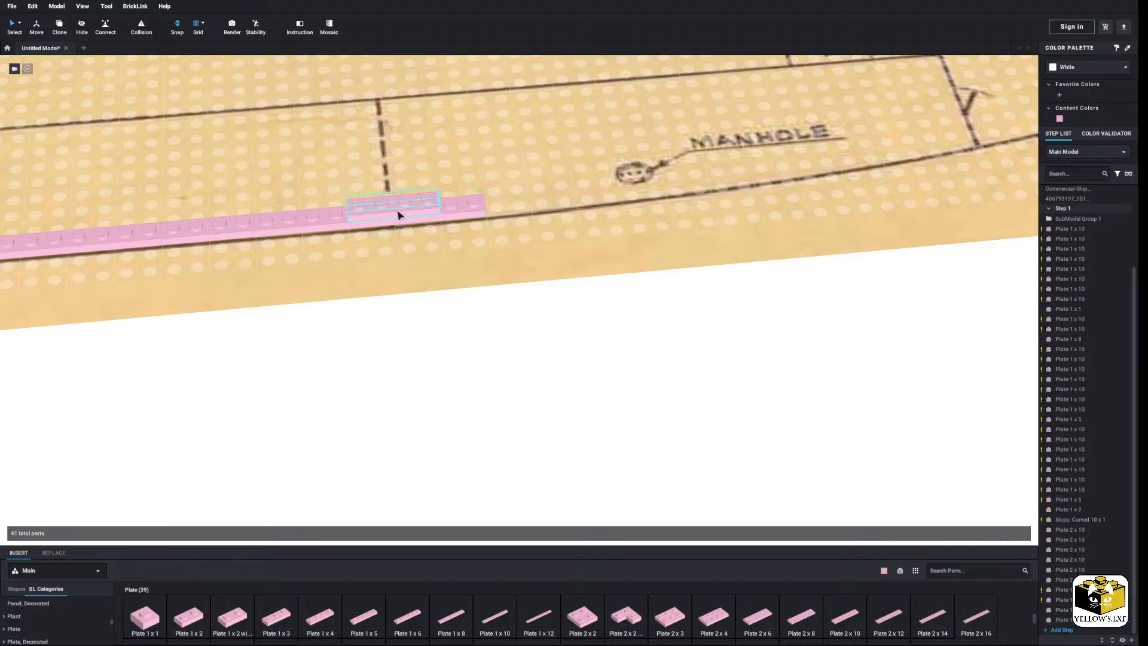
# Delete the stacked Plate 1 x 4 from the hull-edge plates at the dashed line and browse the Hinge parts category.
pyautogui.rightClick(400, 216)
pyautogui.click(422, 242)
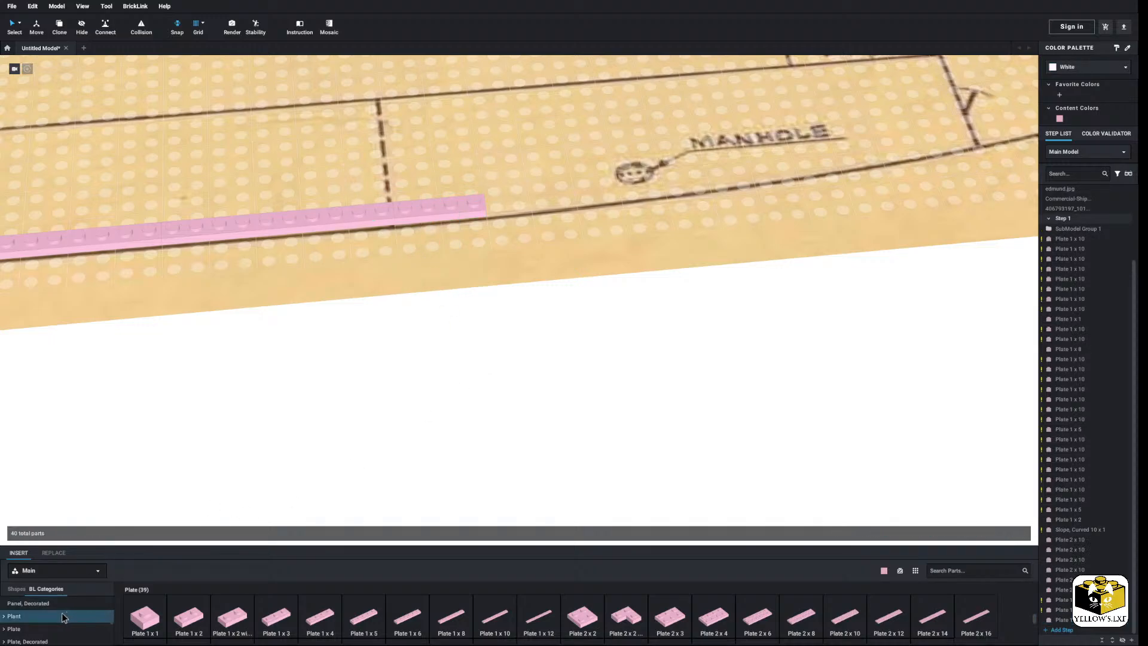
pyautogui.scroll(10, 62, 612)
pyautogui.click(19, 626)
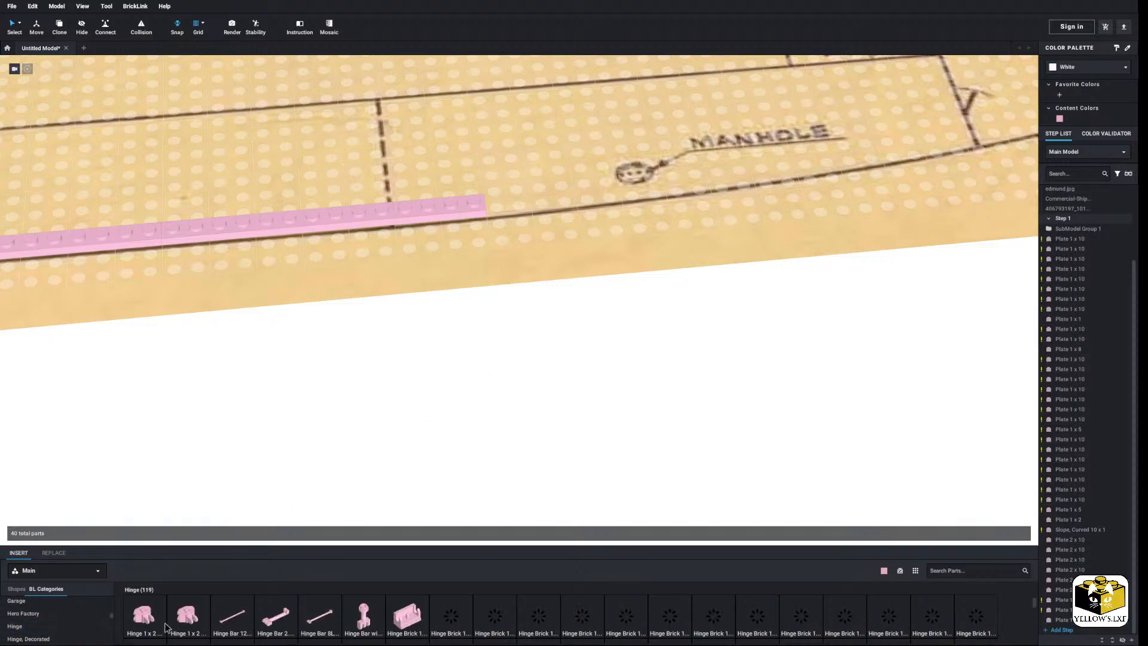
pyautogui.scroll(-10, 692, 625)
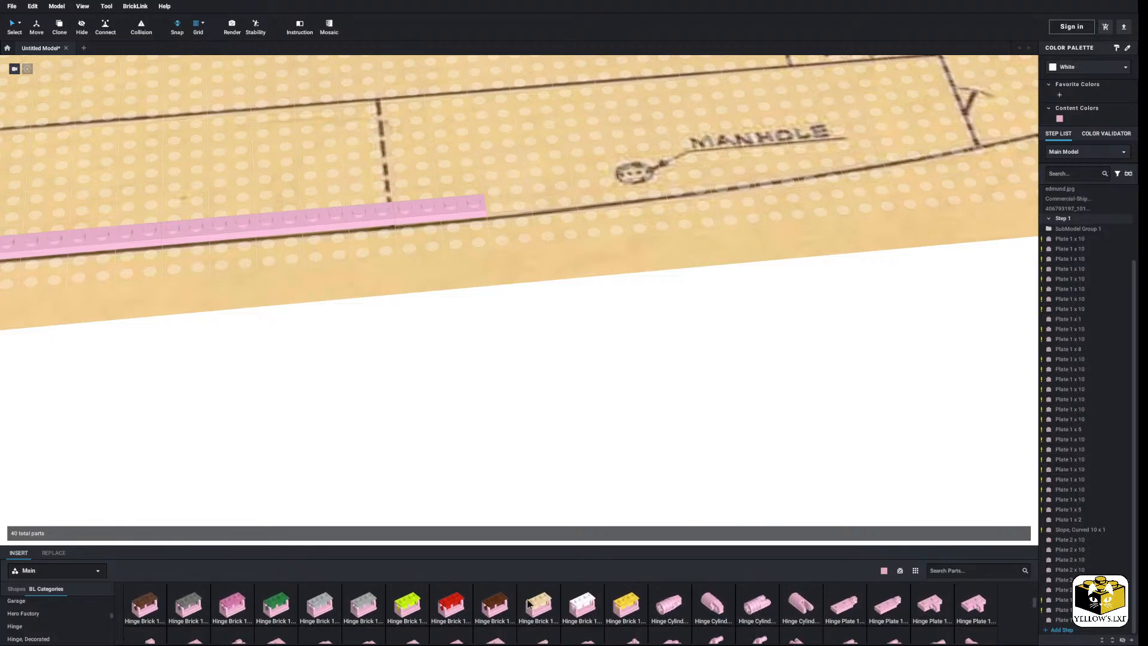
pyautogui.scroll(8, 692, 625)
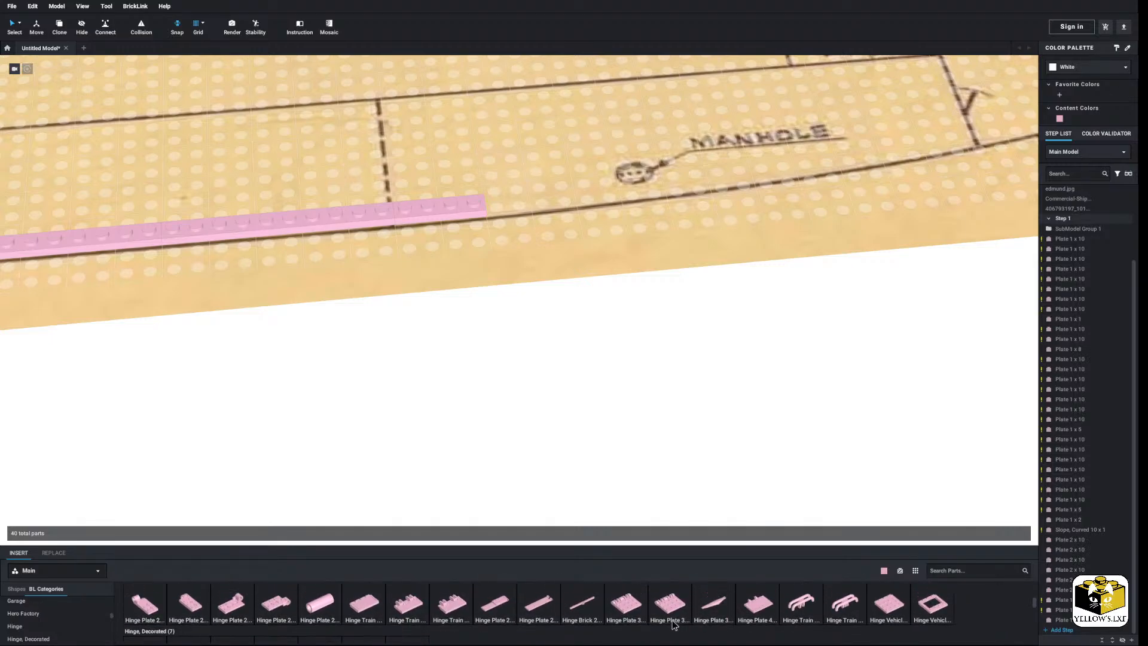
pyautogui.scroll(3, 769, 610)
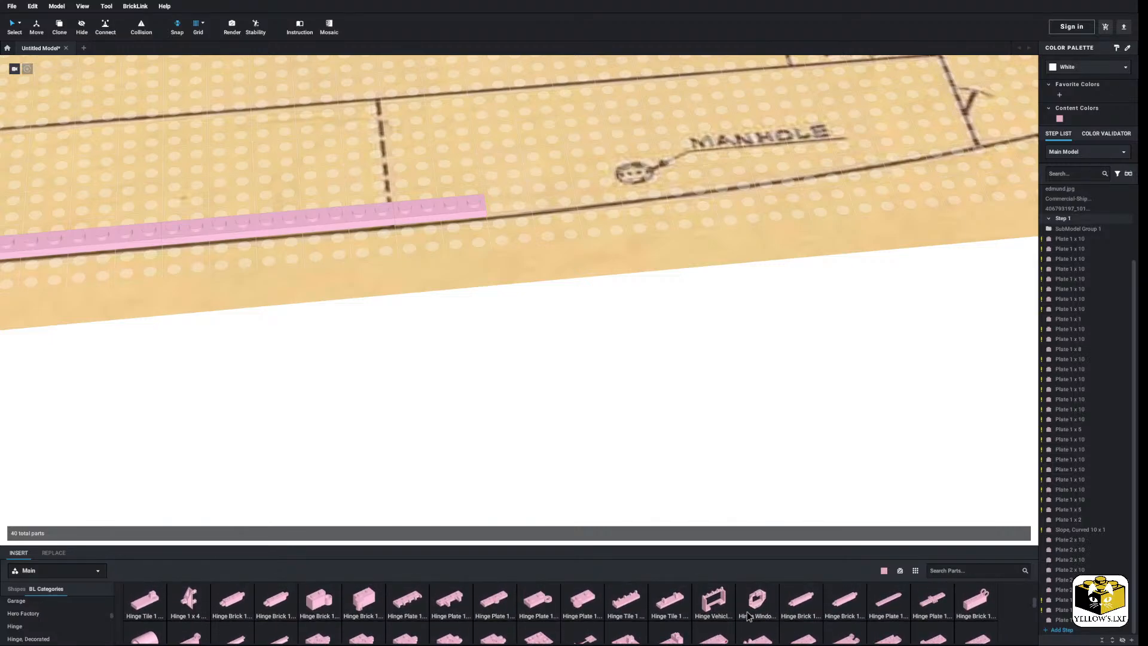
# Join two Hinge Plate 1 x 4 Swivel halves and attach the hinge to the end of the hull-edge plates before the manhole.
pyautogui.moveTo(538, 598); pyautogui.dragTo(583, 342)
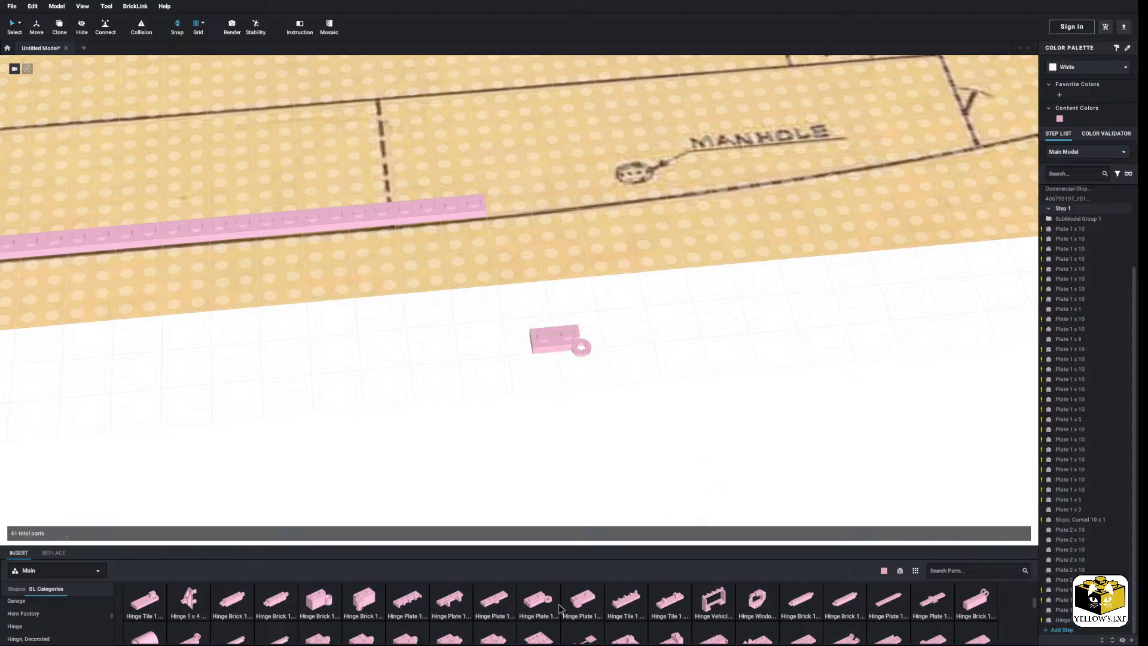
pyautogui.moveTo(690, 342); pyautogui.dragTo(482, 198)
pyautogui.press('Right')
pyautogui.press('Right')
pyautogui.click(537, 311)
pyautogui.moveTo(537, 311); pyautogui.dragTo(534, 495, button='right')
pyautogui.scroll(3, 533, 495)
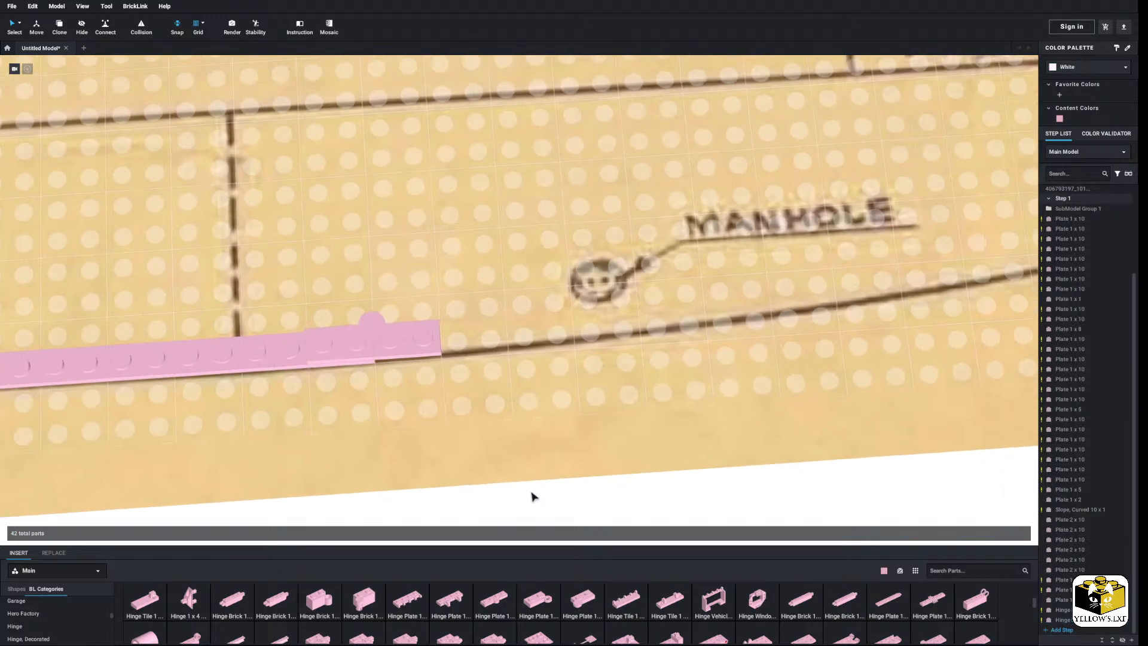
pyautogui.moveTo(534, 495); pyautogui.dragTo(515, 496, button='middle')
pyautogui.moveTo(661, 504); pyautogui.dragTo(613, 505, button='middle')
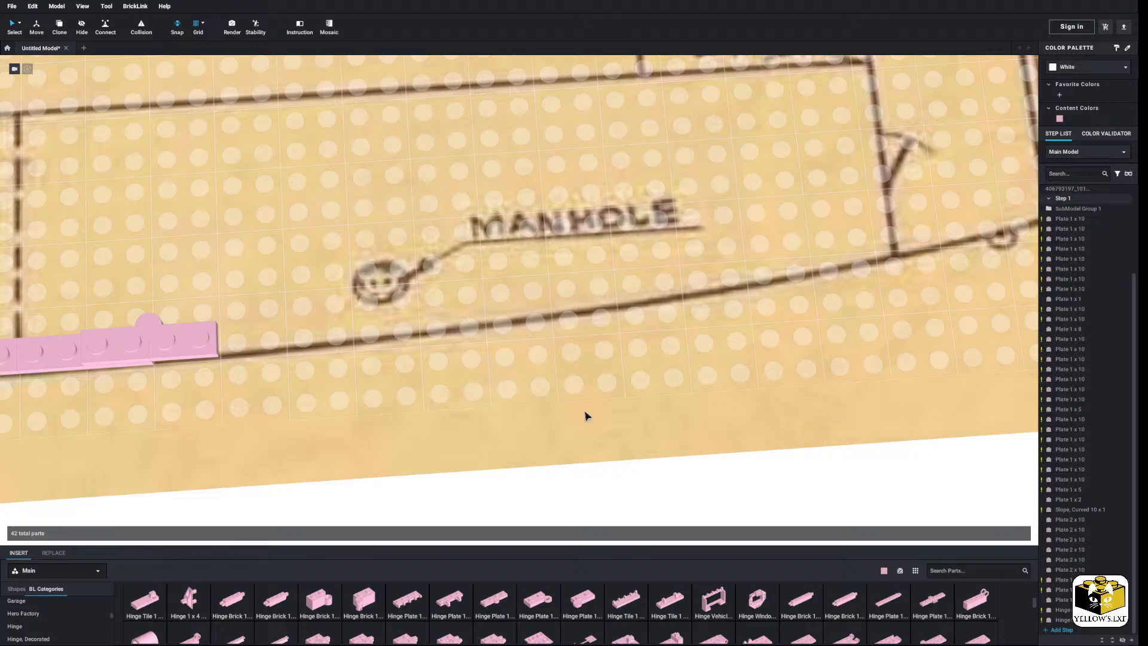
# Place a Plate 1 x 6 and a Plate 1 x 8 end to end below the plan and bridge them with a Plate 1 x 4.
pyautogui.scroll(10, 60, 610)
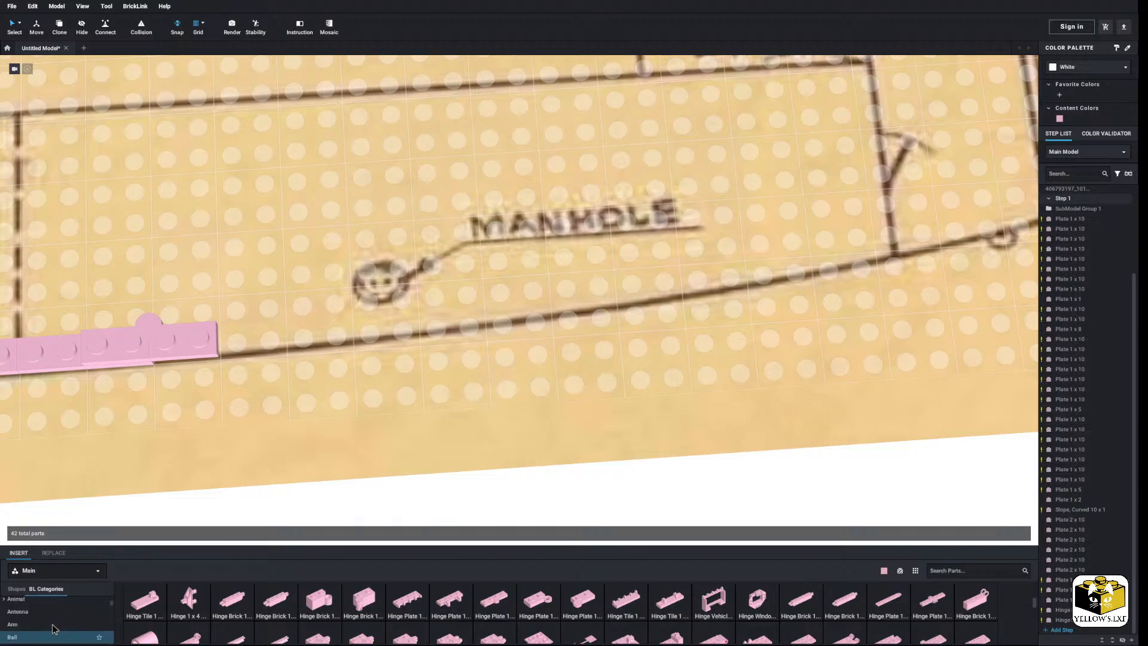
pyautogui.scroll(-15, 54, 627)
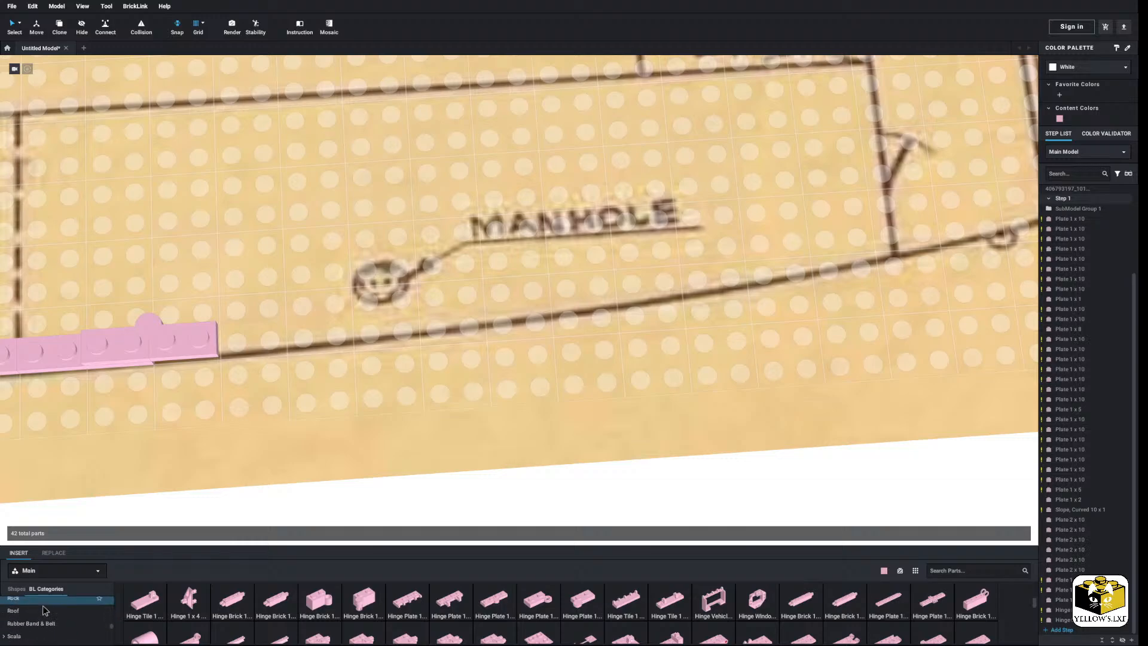
pyautogui.scroll(1, 42, 634)
pyautogui.click(28, 616)
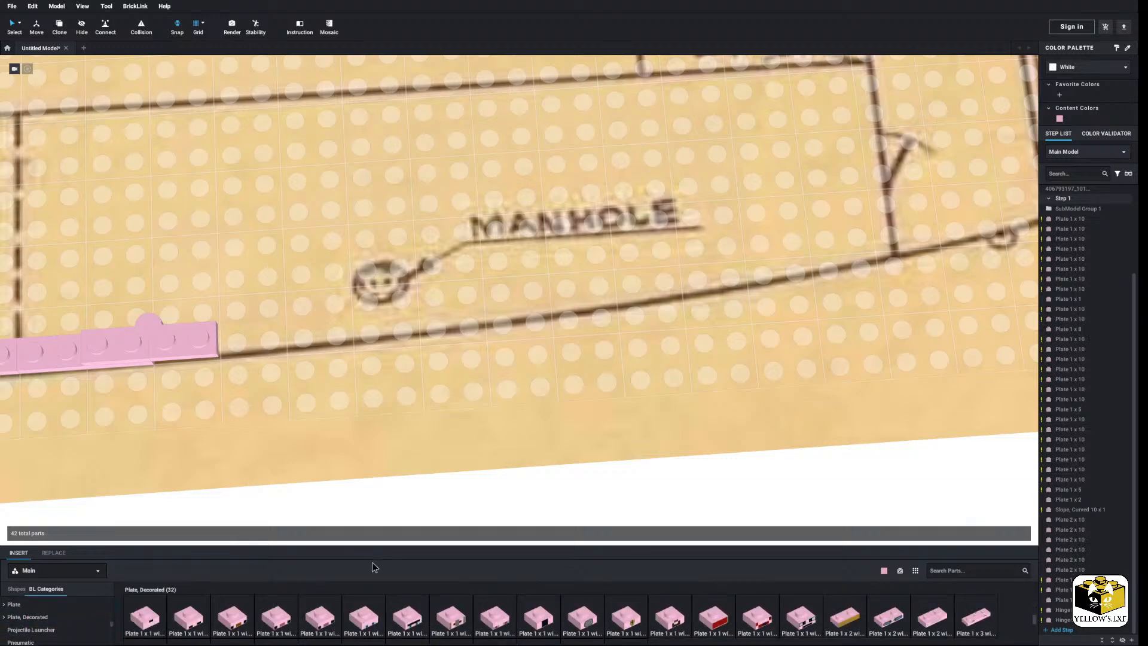
pyautogui.click(18, 603)
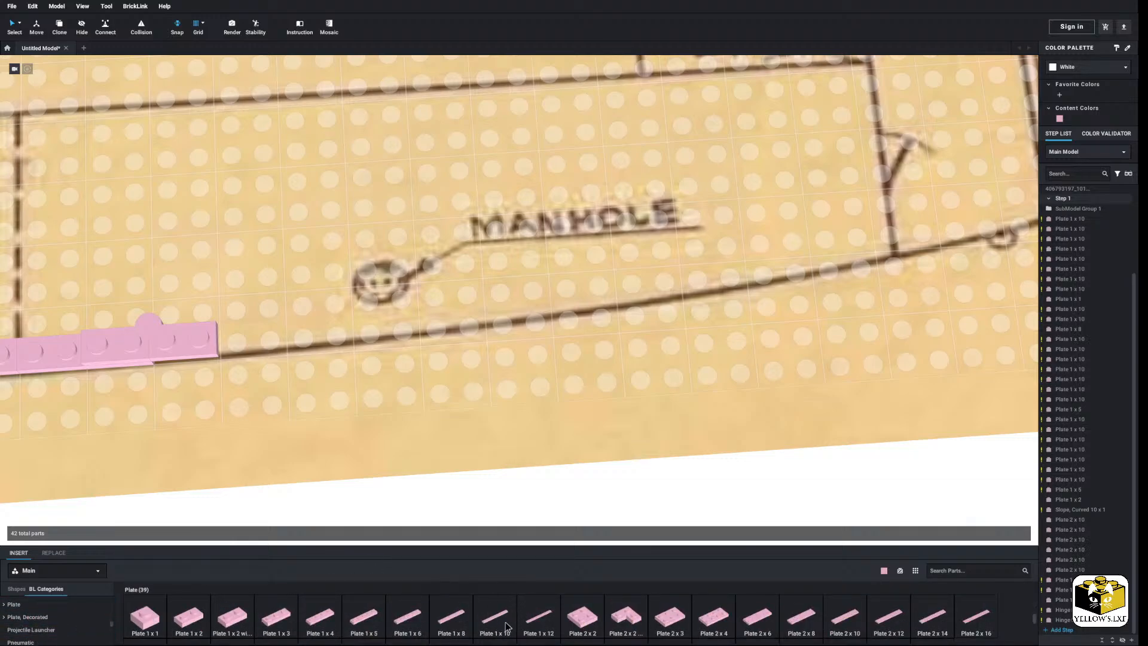
pyautogui.moveTo(413, 625); pyautogui.dragTo(451, 411)
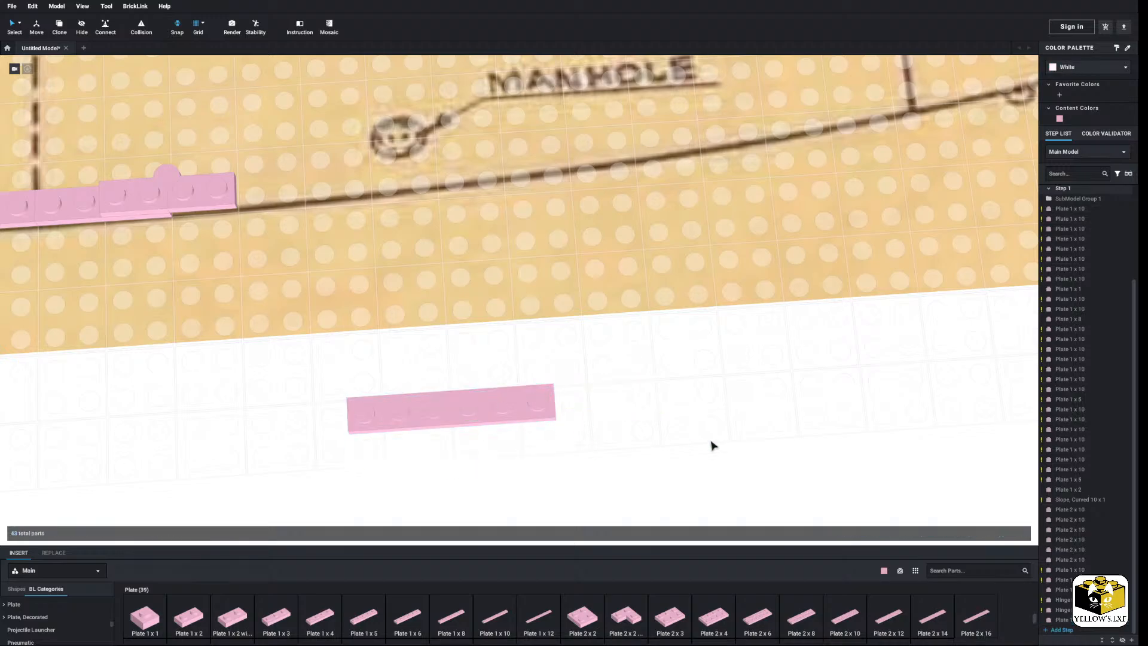
pyautogui.moveTo(460, 618); pyautogui.dragTo(698, 389)
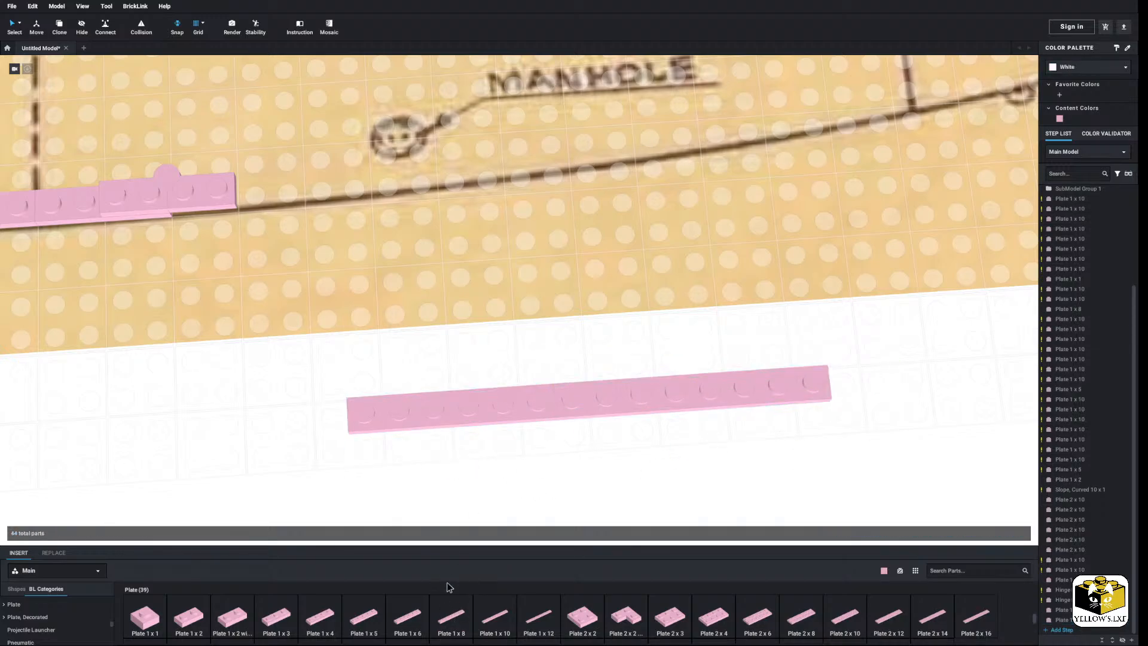
pyautogui.moveTo(328, 601); pyautogui.dragTo(569, 399)
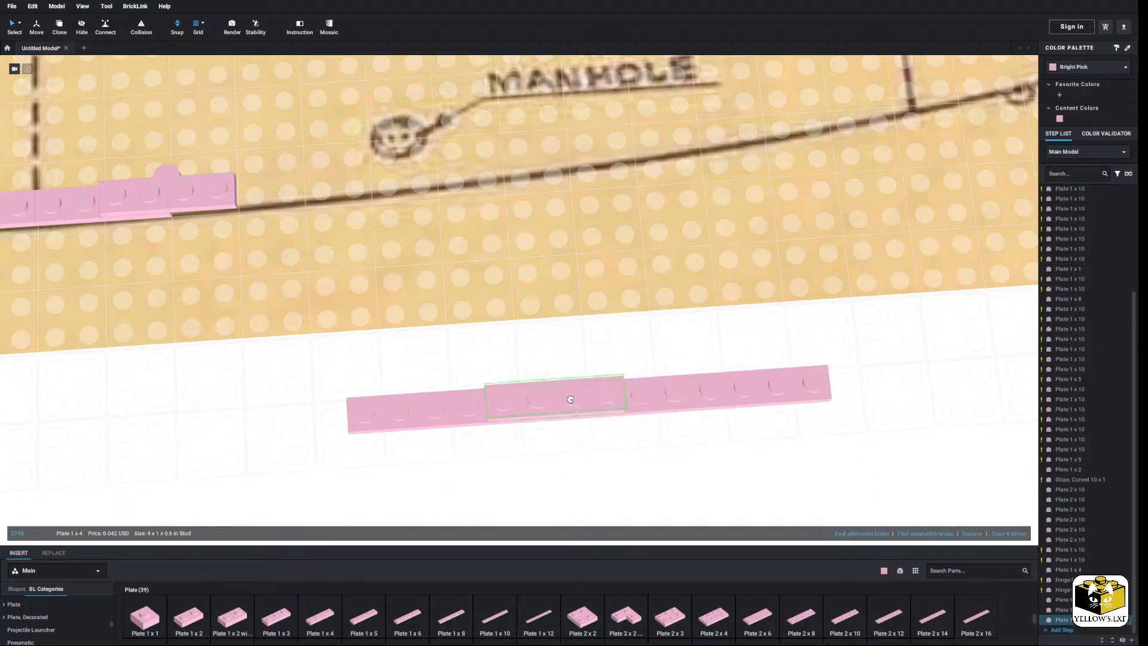
pyautogui.click(600, 490)
# Attach the joined plates to the swivel hinge's free end and rotate the hinge so they follow the hull line past the manhole.
pyautogui.moveTo(642, 359); pyautogui.dragTo(258, 192)
pyautogui.click(348, 410)
pyautogui.click(209, 202)
pyautogui.moveTo(240, 137); pyautogui.dragTo(261, 210, button='middle')
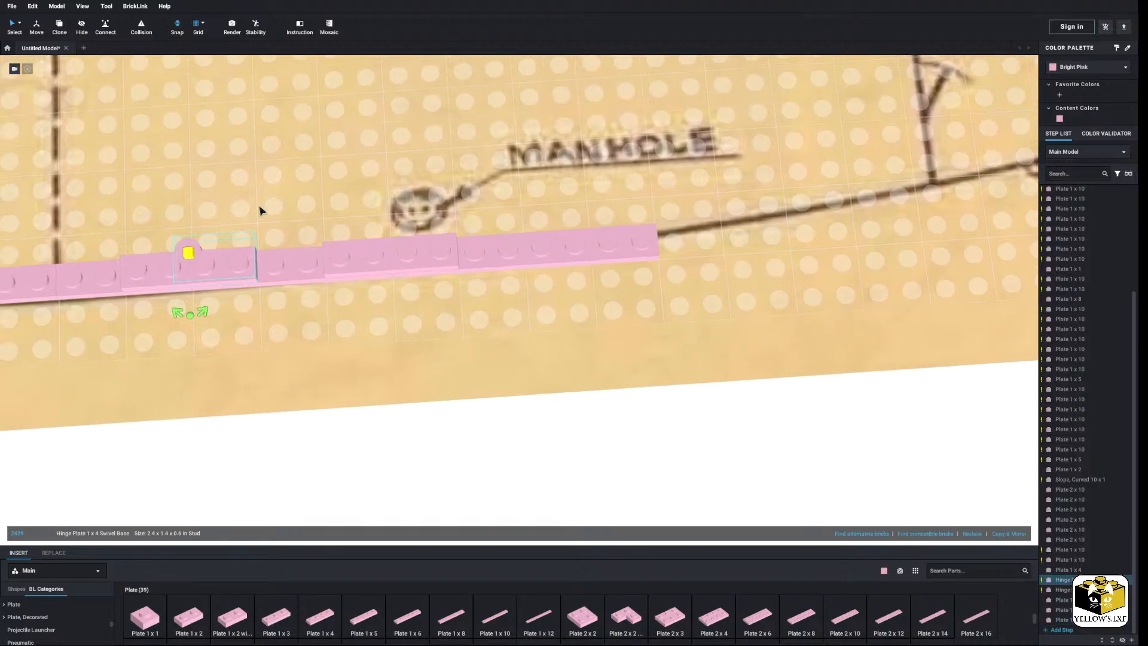
pyautogui.moveTo(190, 315); pyautogui.dragTo(197, 311)
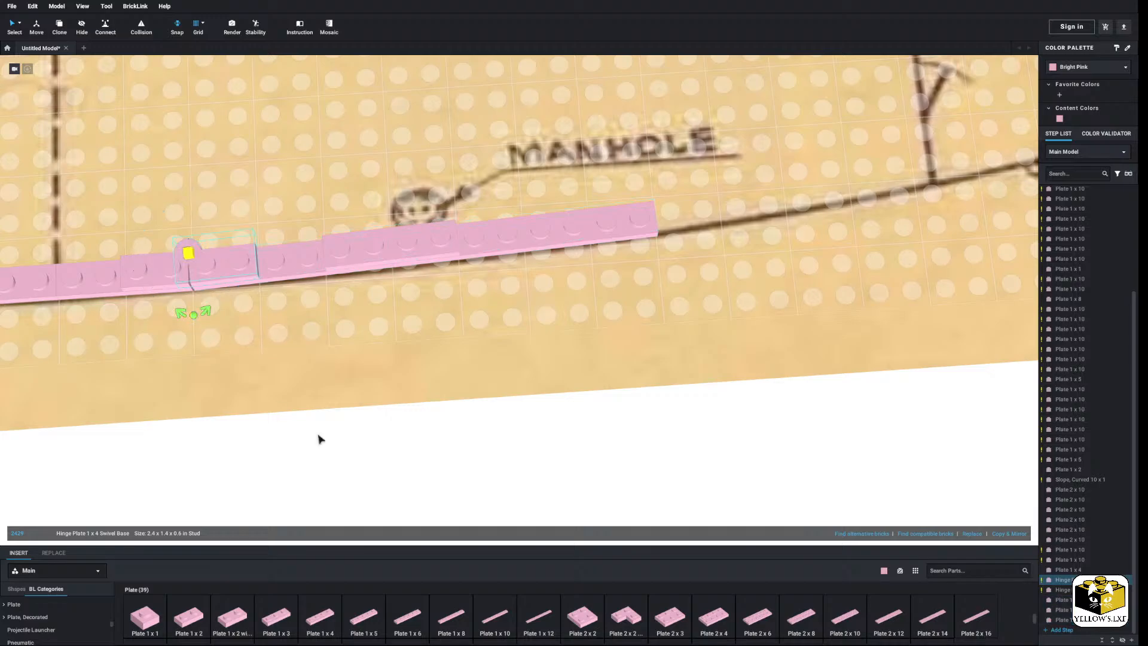
pyautogui.click(403, 471)
pyautogui.moveTo(381, 460); pyautogui.dragTo(349, 462, button='middle')
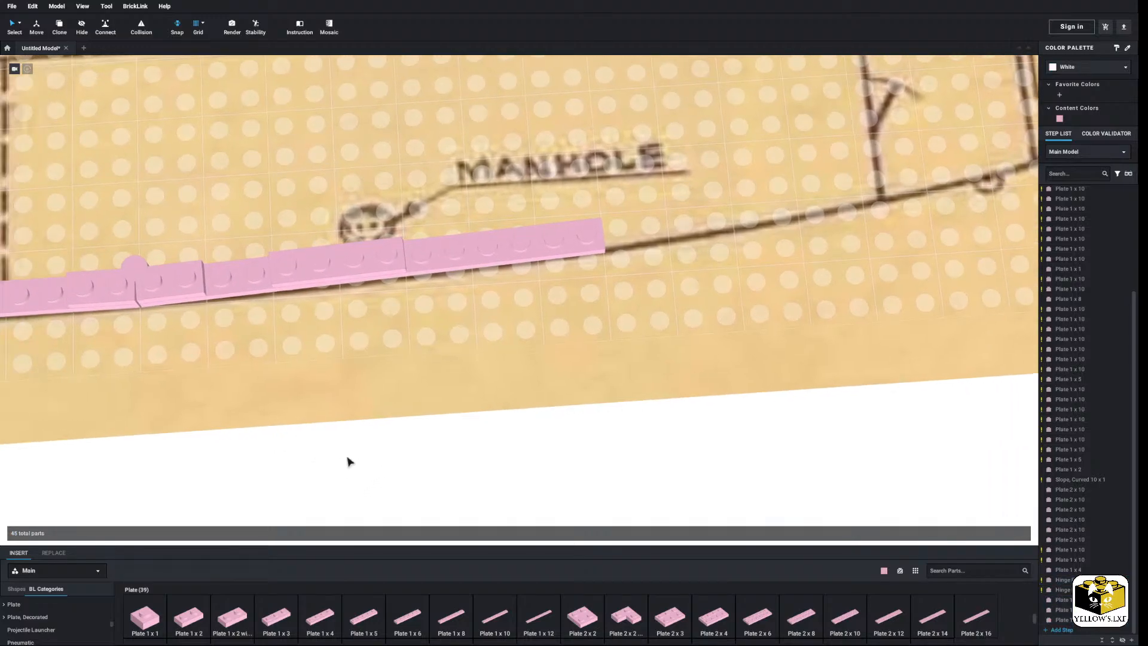
# Copy both swivel hinge halves and paste the angled hinge onto the far end of the plates beyond the manhole.
pyautogui.click(128, 272)
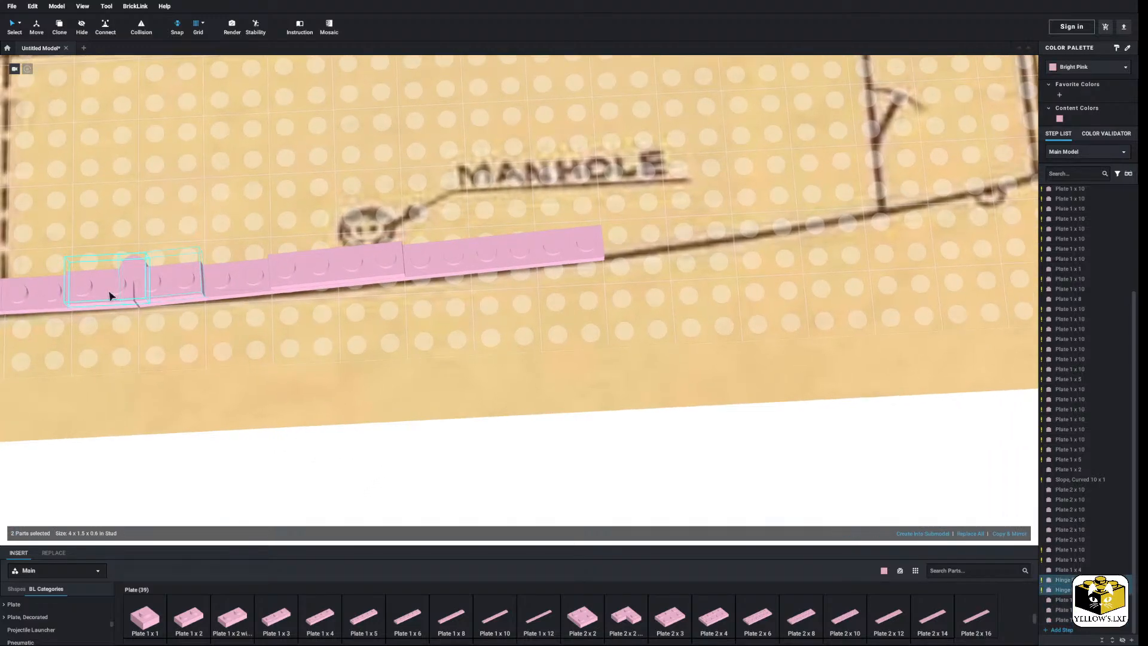
pyautogui.rightClick(109, 292)
pyautogui.click(116, 294)
pyautogui.click(545, 460)
pyautogui.moveTo(544, 461); pyautogui.dragTo(576, 459, button='right')
pyautogui.rightClick(576, 459)
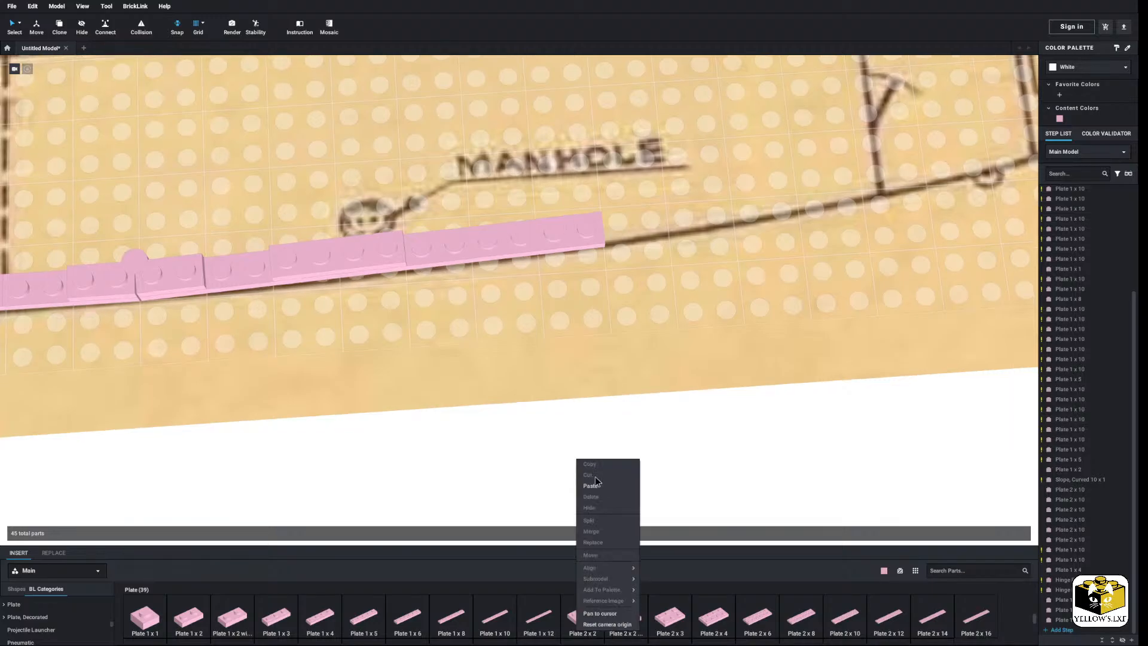
pyautogui.click(590, 486)
pyautogui.click(622, 221)
pyautogui.moveTo(586, 402); pyautogui.dragTo(500, 416, button='middle')
pyautogui.moveTo(571, 470); pyautogui.dragTo(471, 492, button='middle')
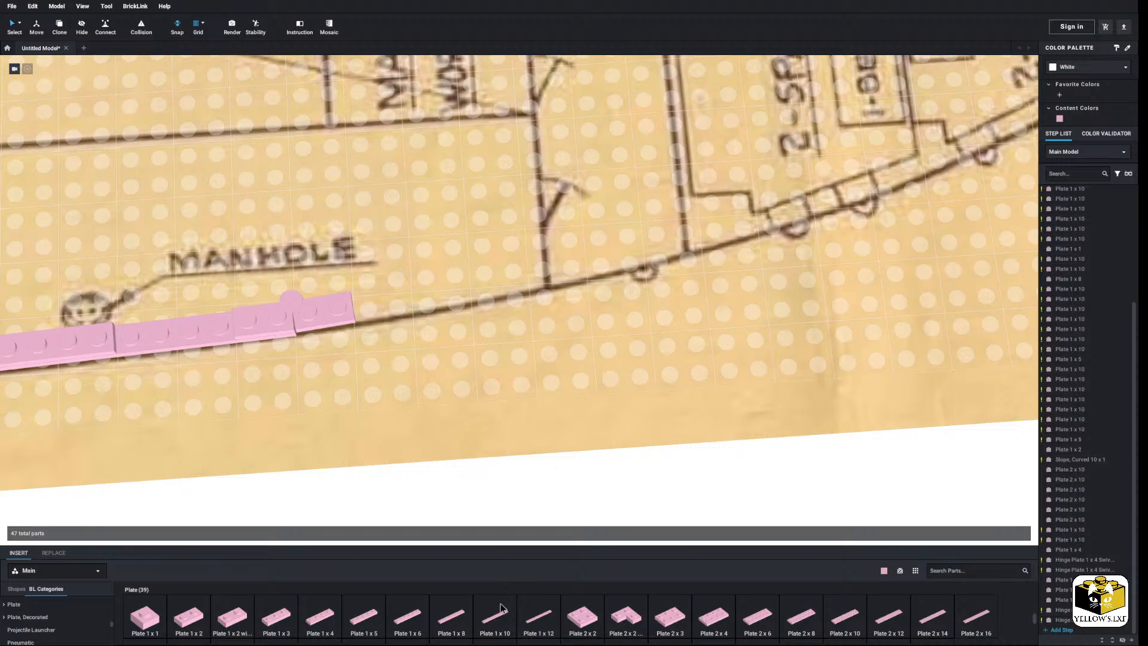
# Attach a Plate 1 x 8 to the new hinge's free end and fill the remaining hinge stud with a Plate 1 x 1.
pyautogui.moveTo(430, 294); pyautogui.dragTo(452, 307)
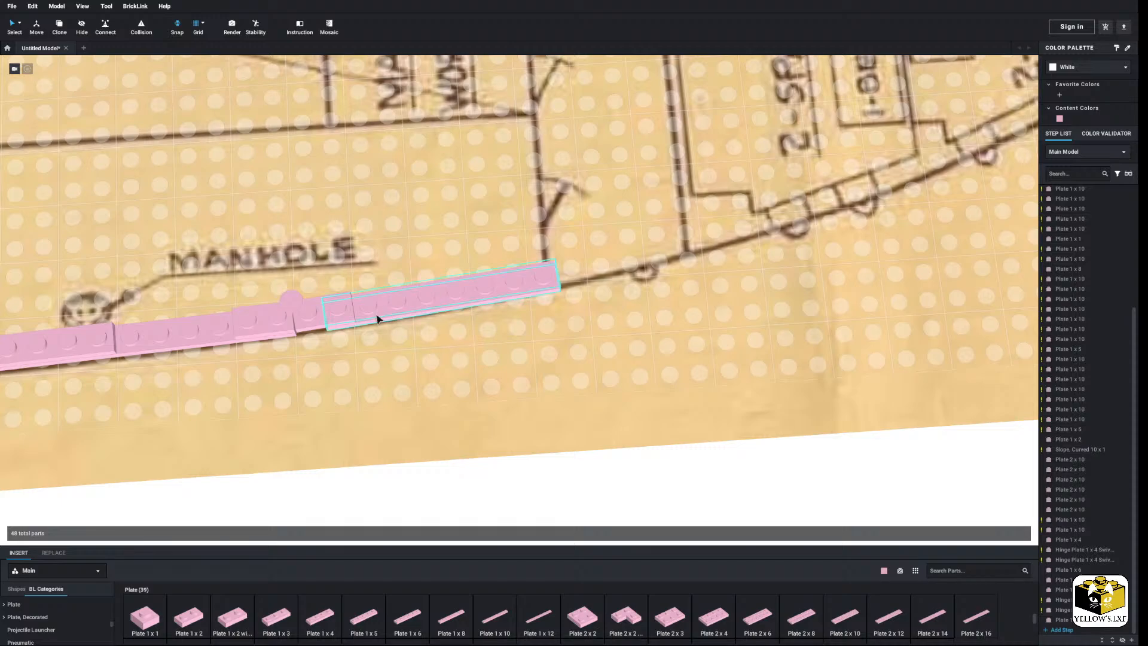
pyautogui.moveTo(379, 318)
pyautogui.mouseDown()
pyautogui.moveTo(347, 326)
pyautogui.moveTo(377, 317)
pyautogui.mouseUp()
pyautogui.click(383, 465)
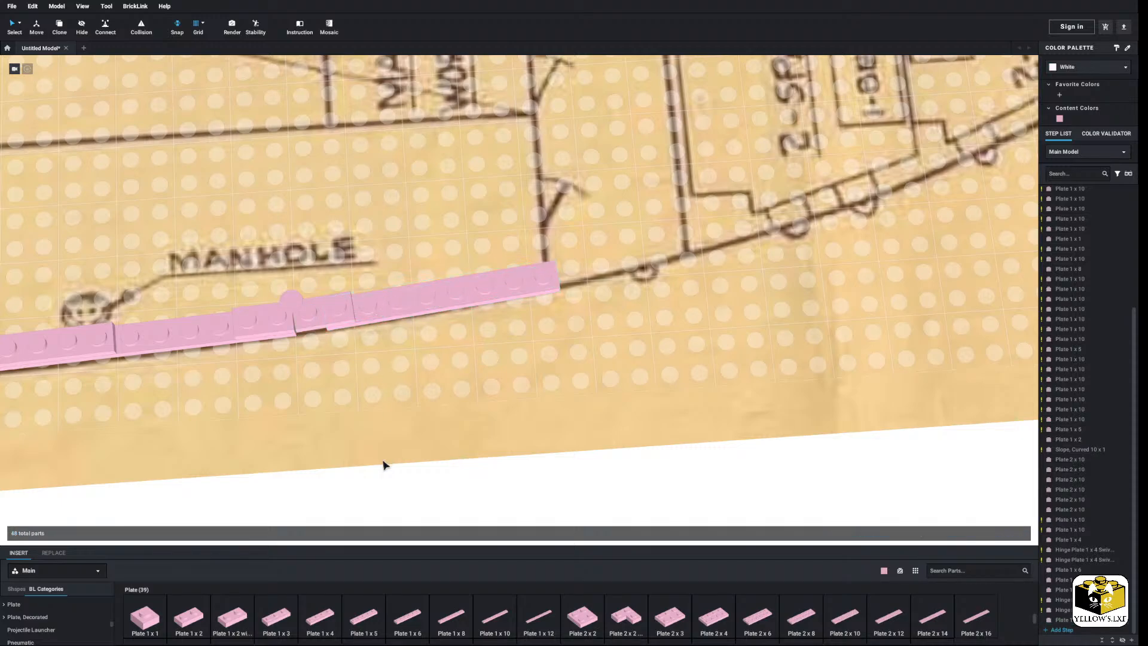
pyautogui.moveTo(158, 618); pyautogui.dragTo(311, 314)
pyautogui.click(536, 514)
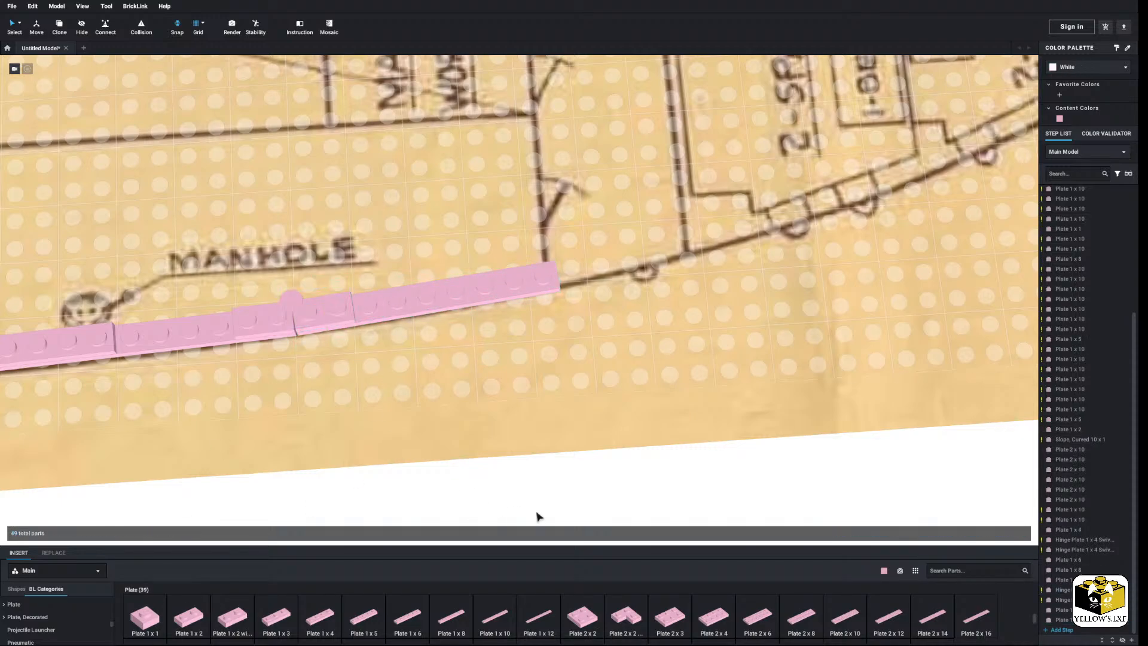
# Copy the two angled hinge halves beyond the manhole and paste a duplicate for the end of the last Plate 1 x 8.
pyautogui.moveTo(536, 514); pyautogui.dragTo(425, 528, button='middle')
pyautogui.scroll(-3, 425, 527)
pyautogui.scroll(3, 463, 510)
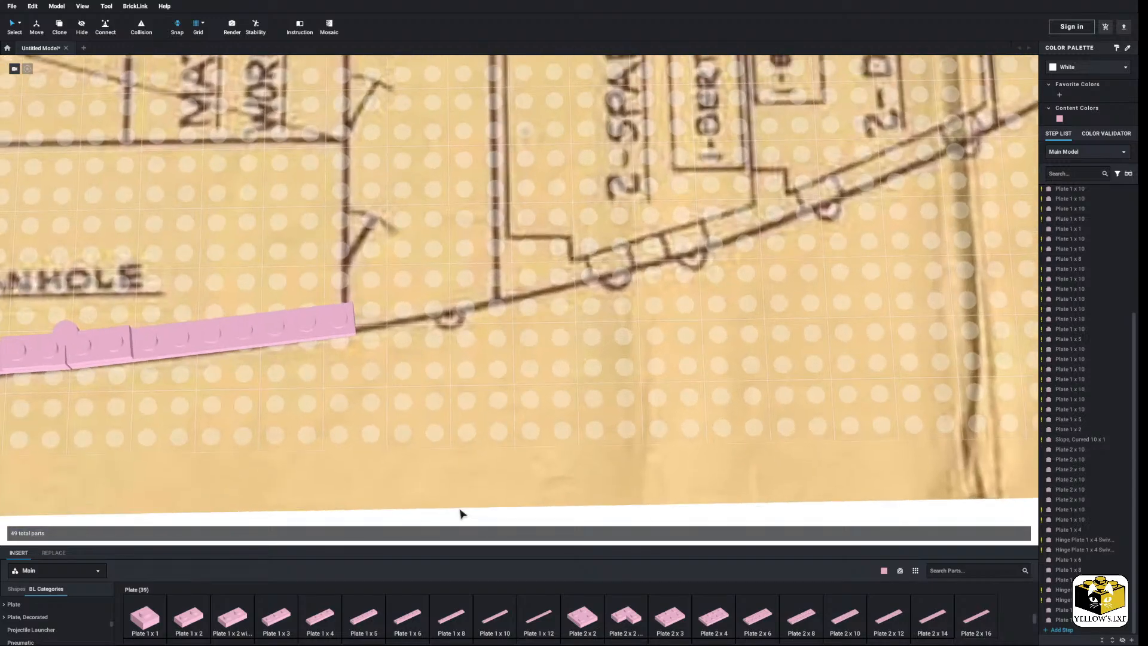
pyautogui.scroll(-2, 459, 432)
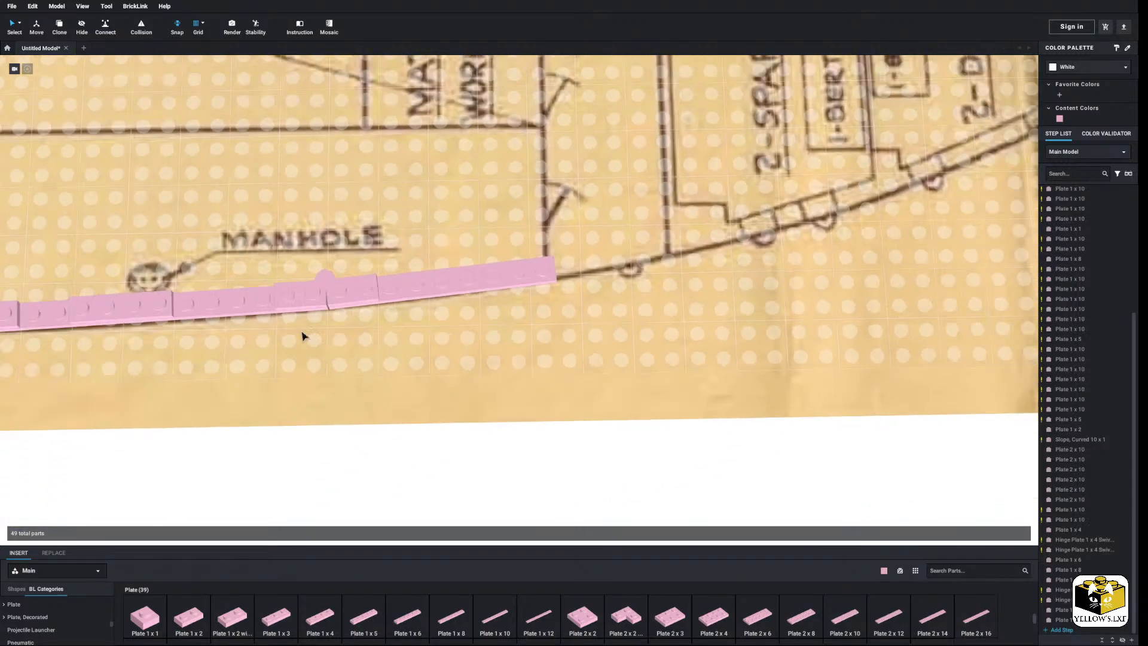
pyautogui.click(305, 296)
pyautogui.rightClick(304, 310)
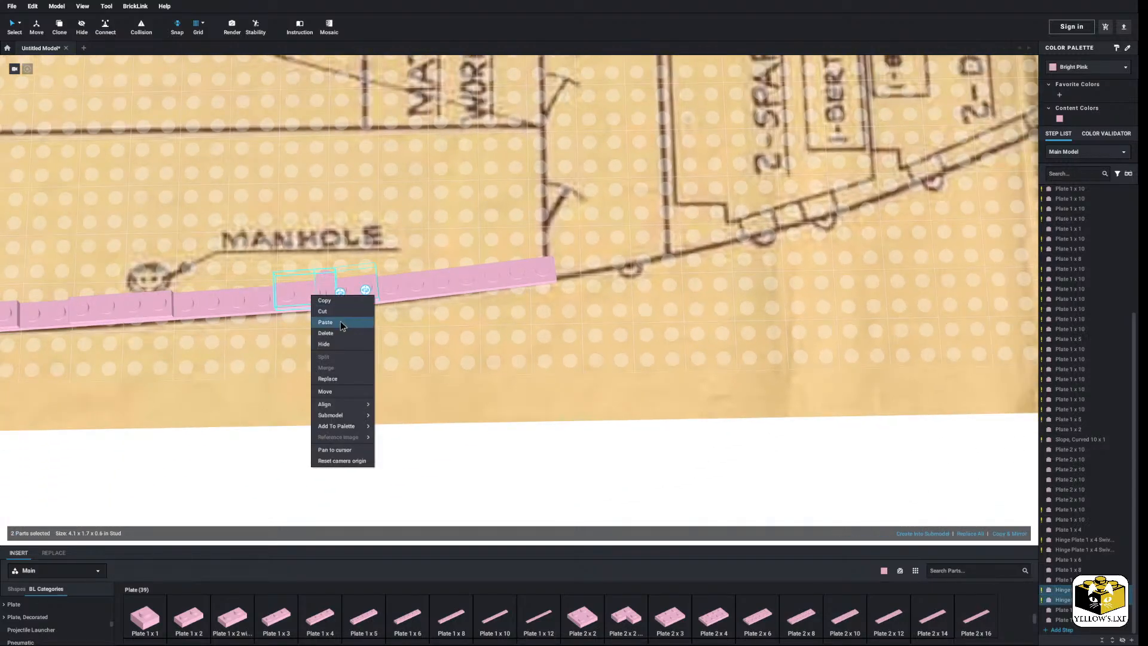
pyautogui.click(332, 301)
pyautogui.rightClick(529, 458)
pyautogui.click(543, 486)
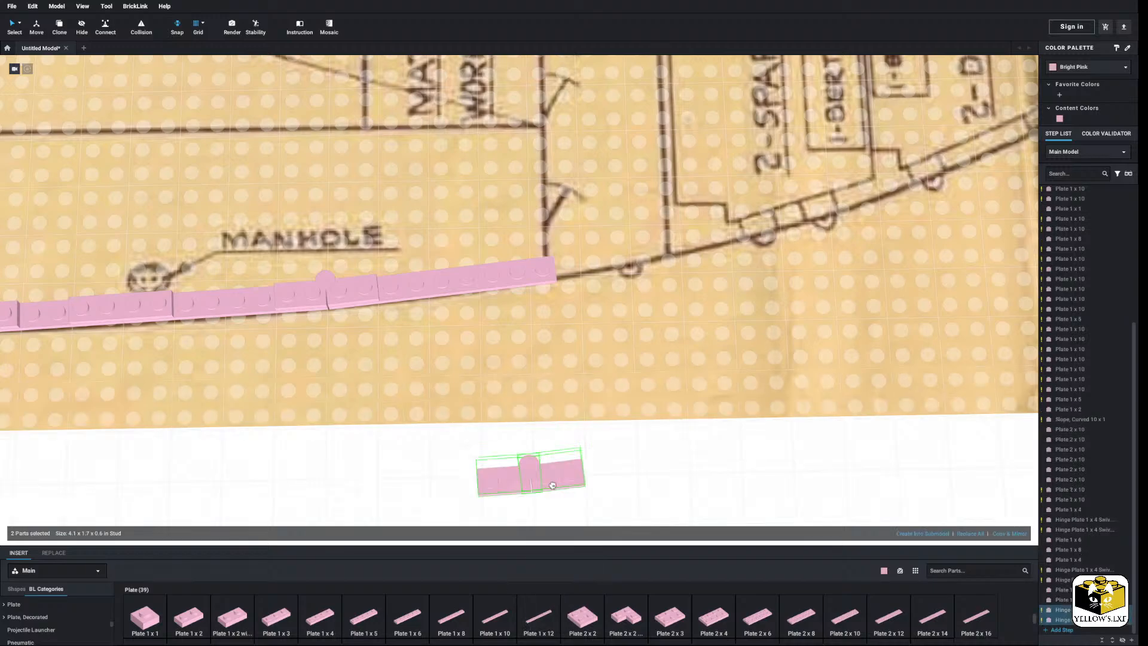
# Attach the pasted pair of swivel hinge plates to the free end of the pink hull strip.
pyautogui.click(480, 521)
pyautogui.moveTo(563, 483); pyautogui.dragTo(430, 520, button='middle')
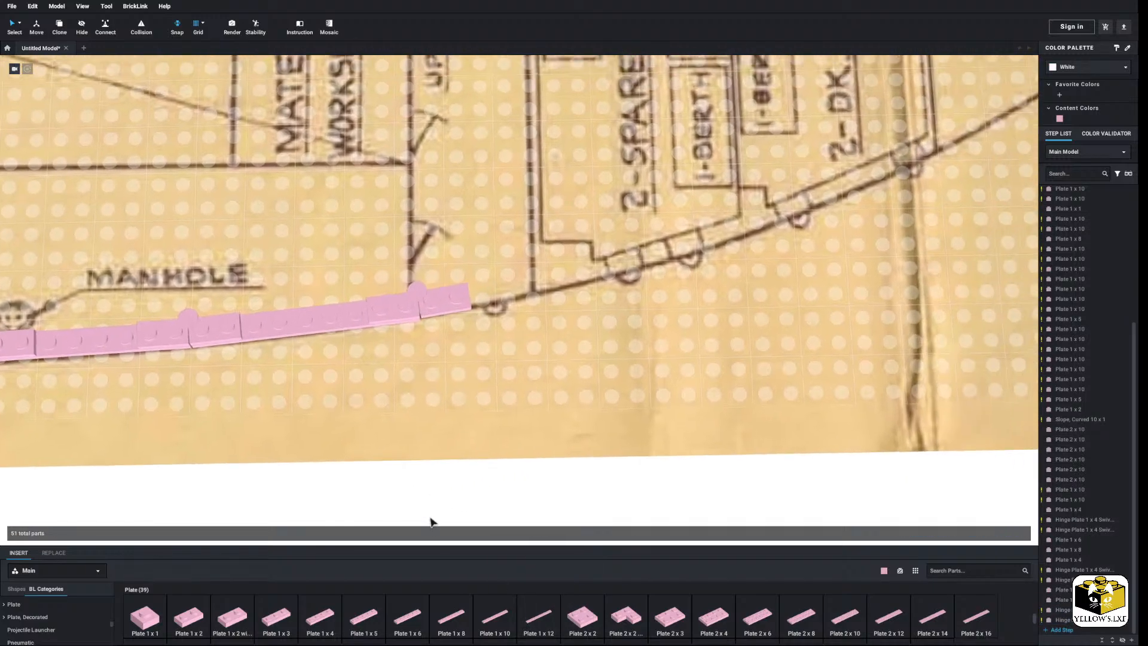
# Add a Plate 1 x 5 to the end hinge so the strip continues along the drawn hull line.
pyautogui.scroll(-5, 425, 514)
pyautogui.moveTo(425, 513); pyautogui.dragTo(367, 508, button='right')
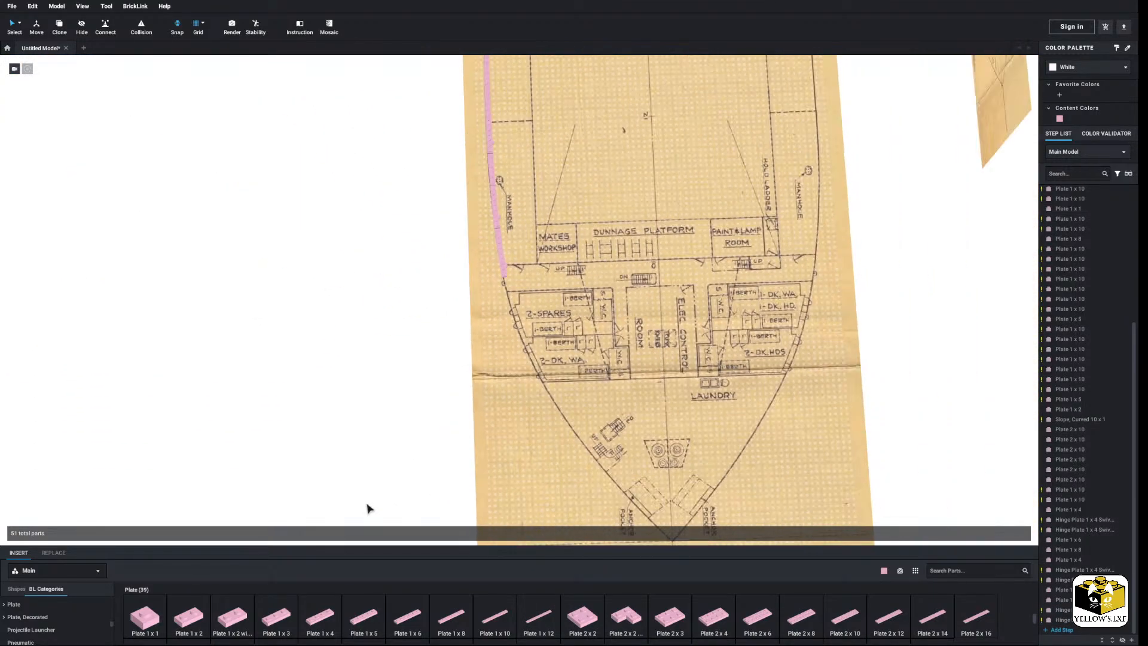
pyautogui.moveTo(348, 408); pyautogui.dragTo(366, 402, button='right')
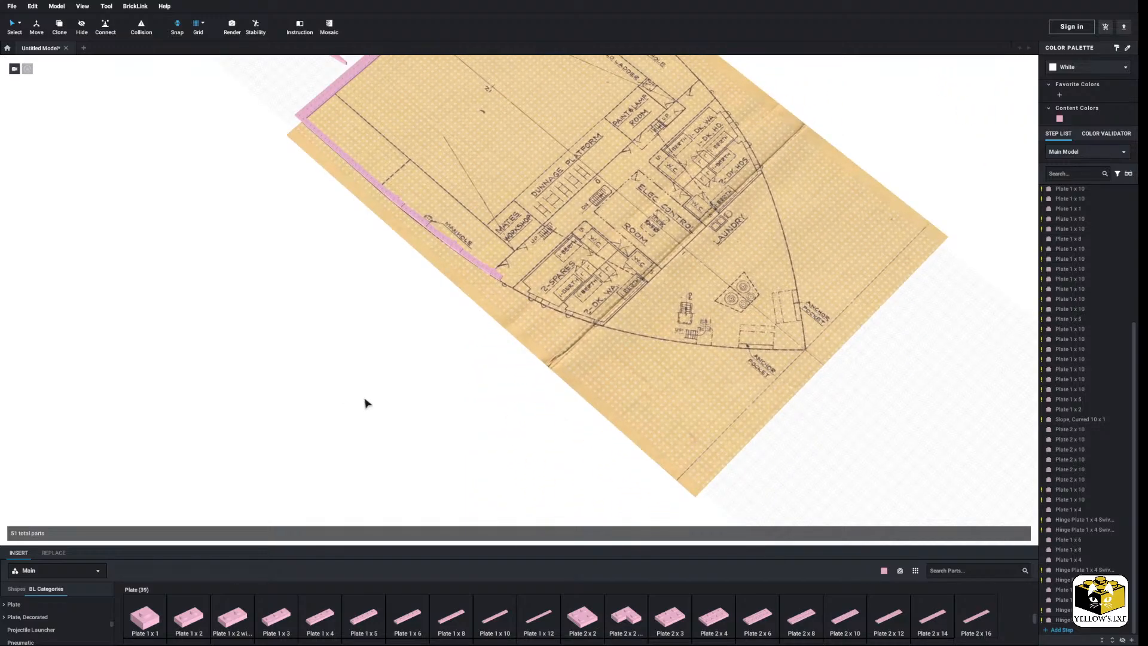
pyautogui.moveTo(389, 384); pyautogui.dragTo(376, 410, button='right')
pyautogui.scroll(10, 375, 410)
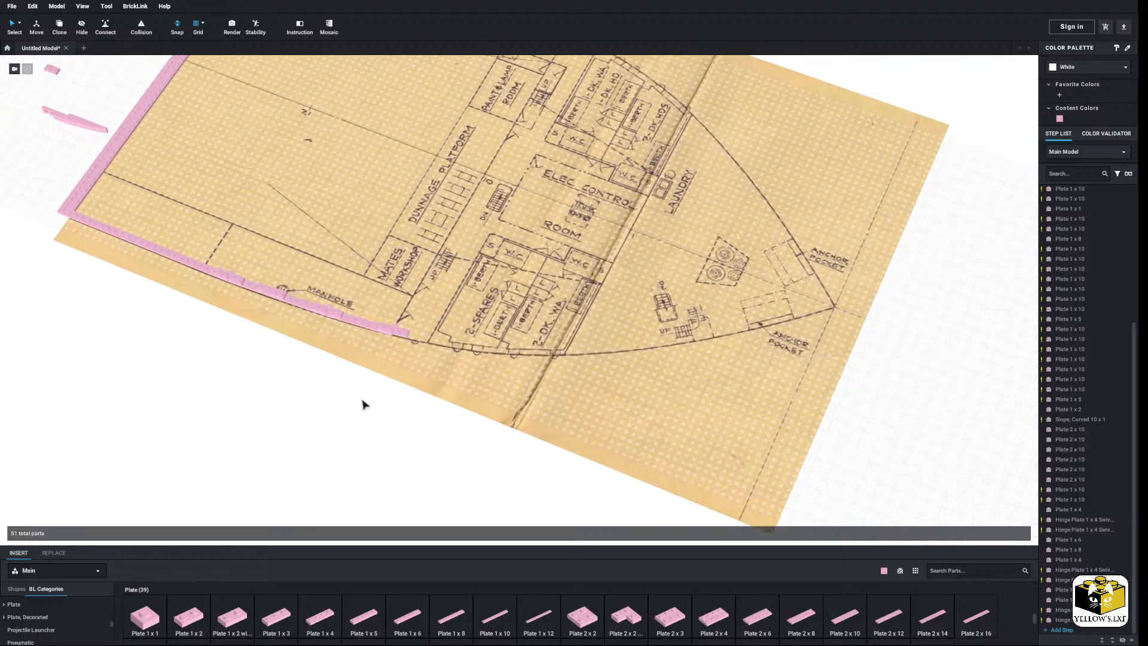
pyautogui.moveTo(390, 404); pyautogui.dragTo(425, 389, button='middle')
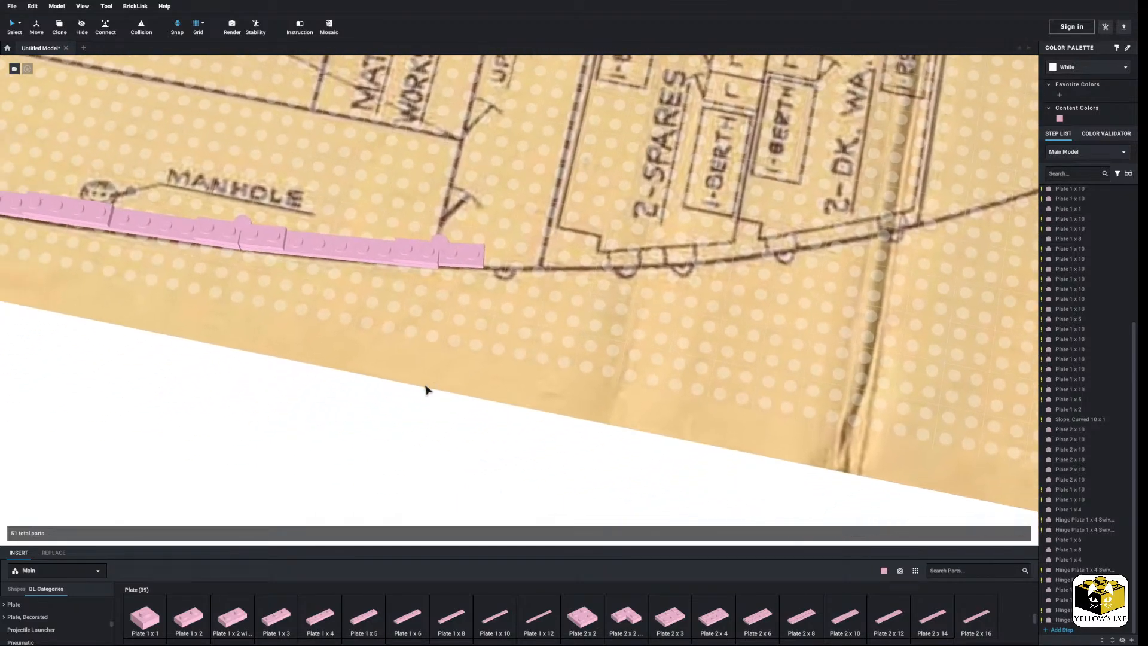
pyautogui.moveTo(426, 389); pyautogui.dragTo(431, 395, button='right')
pyautogui.scroll(4, 541, 479)
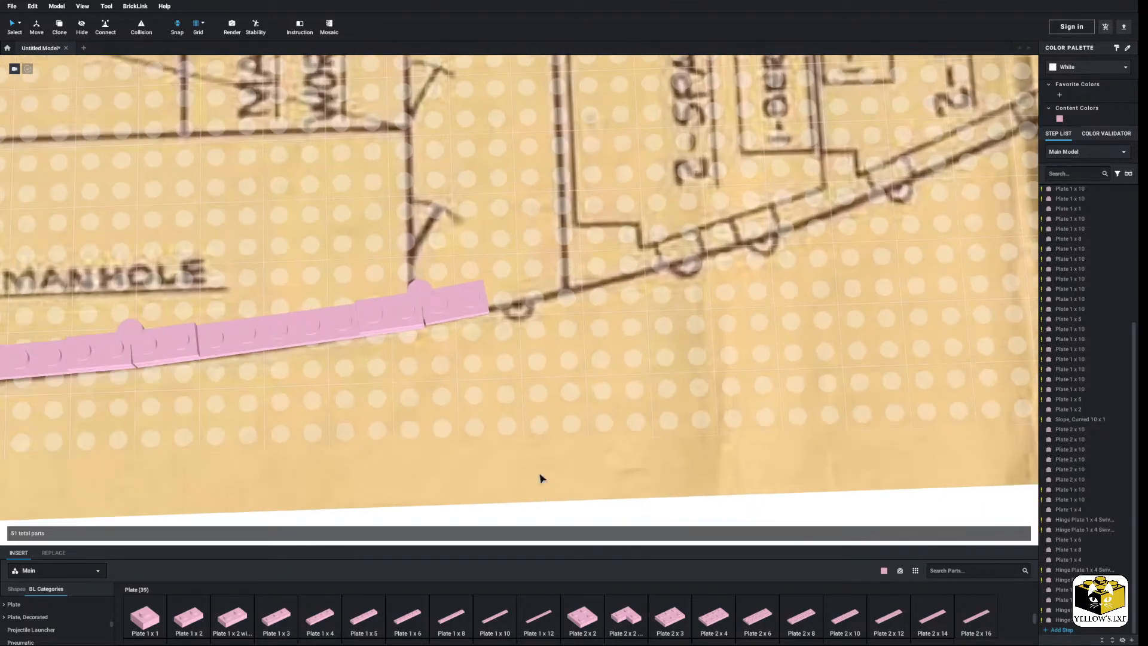
pyautogui.click(323, 623)
pyautogui.click(513, 311)
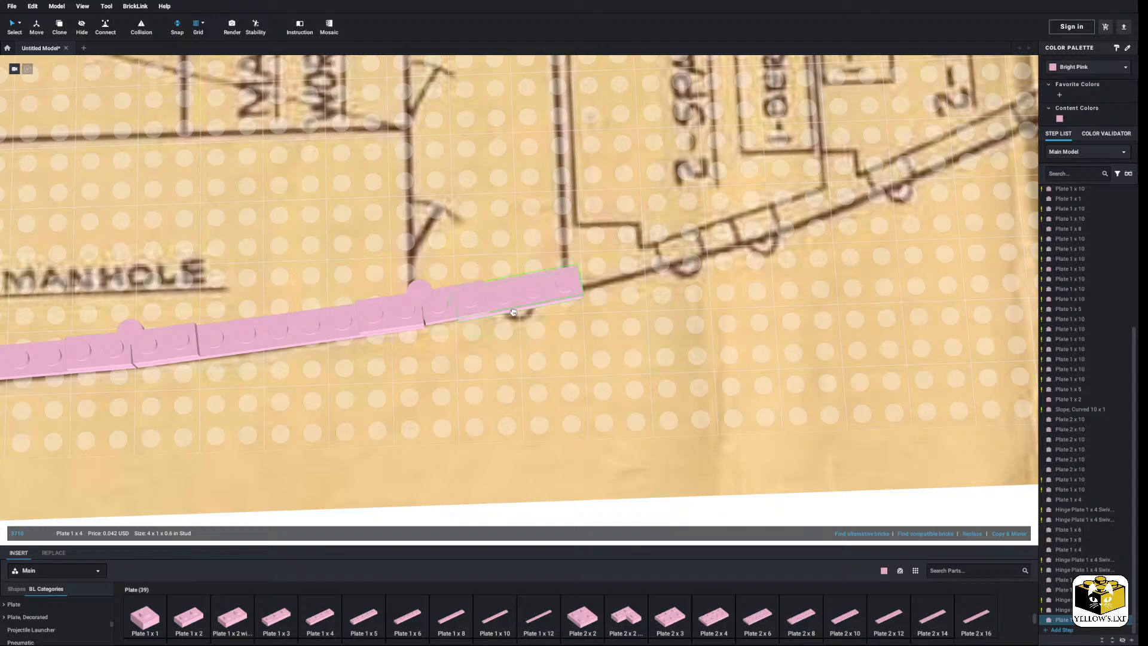
pyautogui.click(357, 622)
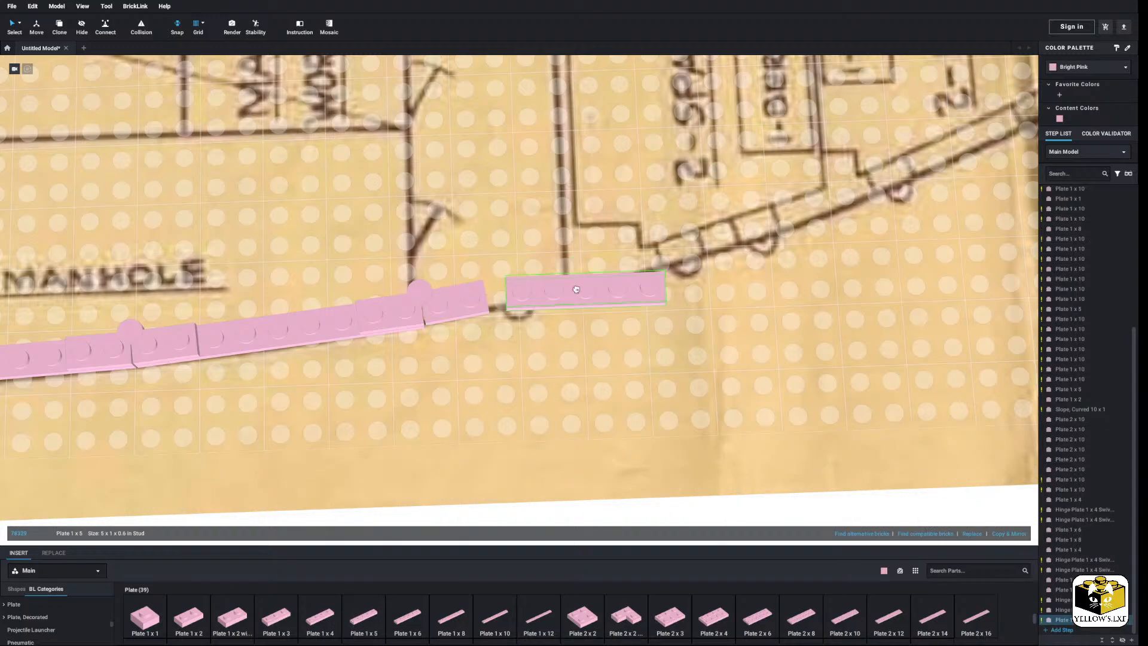
pyautogui.click(512, 305)
# Rotate the last hinge so the new Plate 1 x 5 follows the drawn hull curve.
pyautogui.click(420, 311)
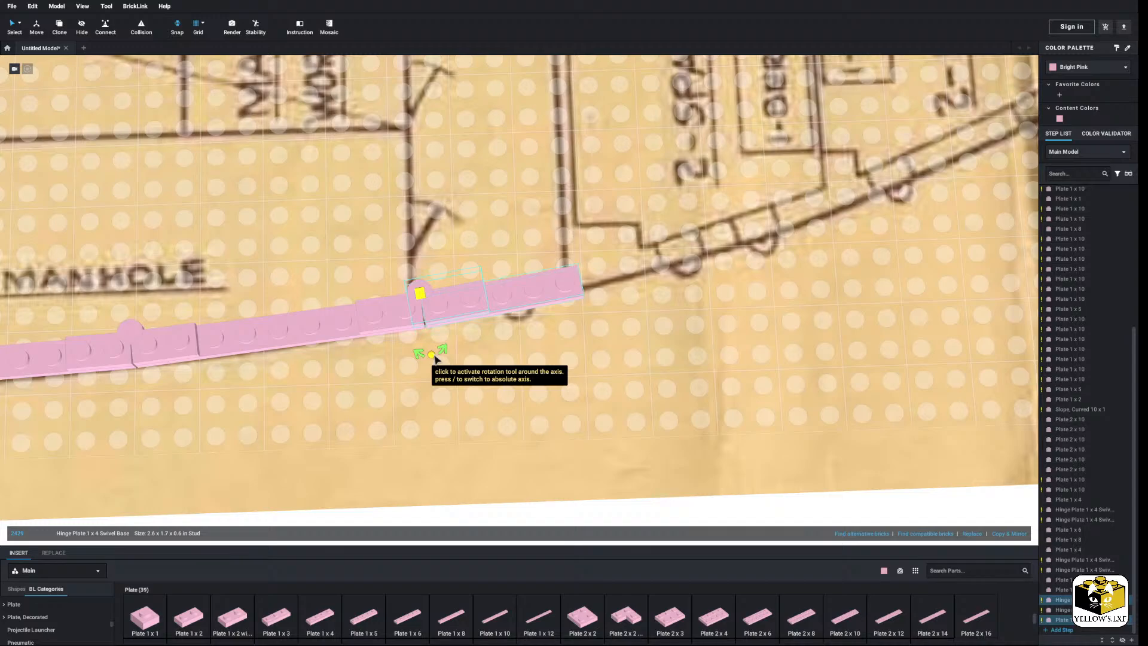
pyautogui.click(434, 355)
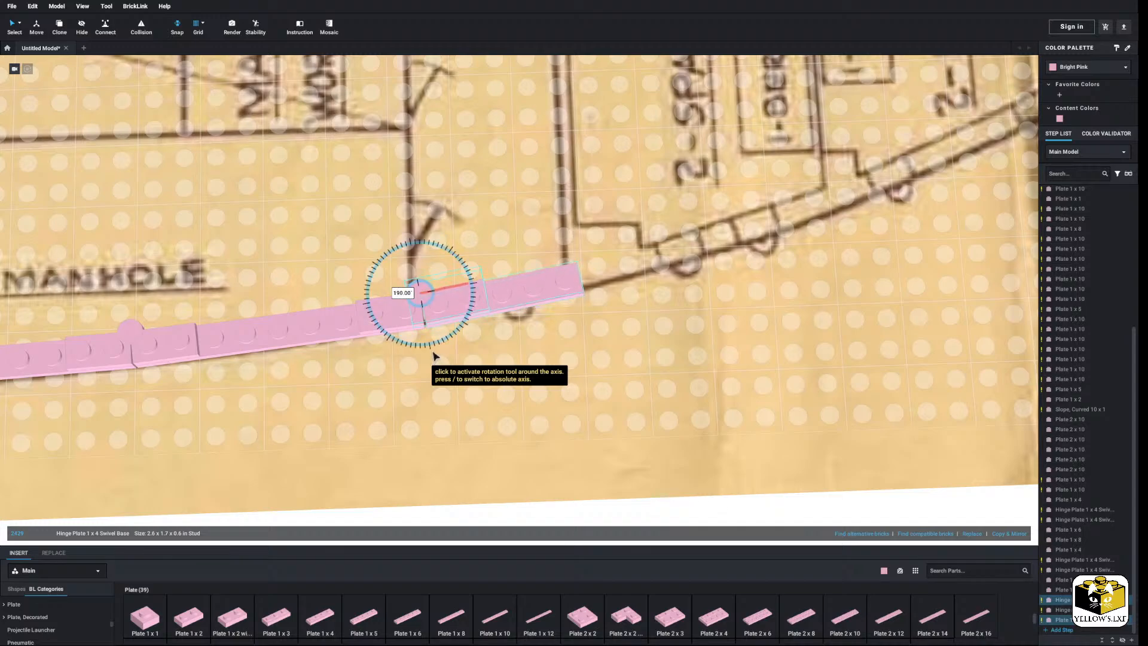
pyautogui.click(432, 357)
# Rotate the hinge below the MANHOLE label to 187 degrees, swinging the rest of the strip with it.
pyautogui.click(136, 357)
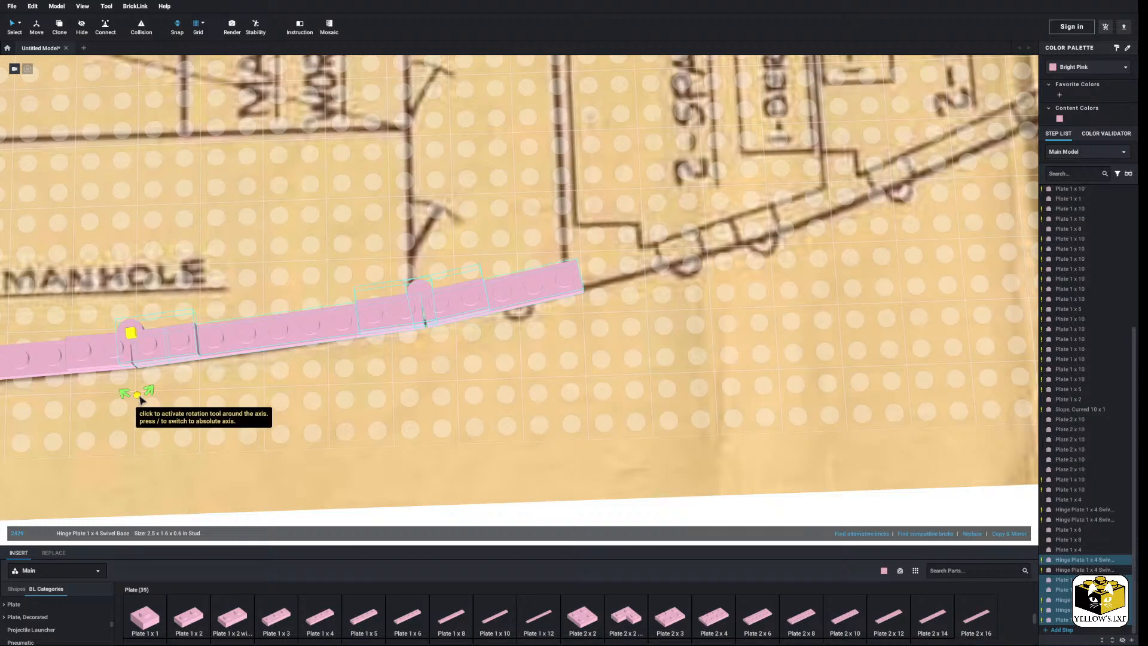
pyautogui.click(137, 394)
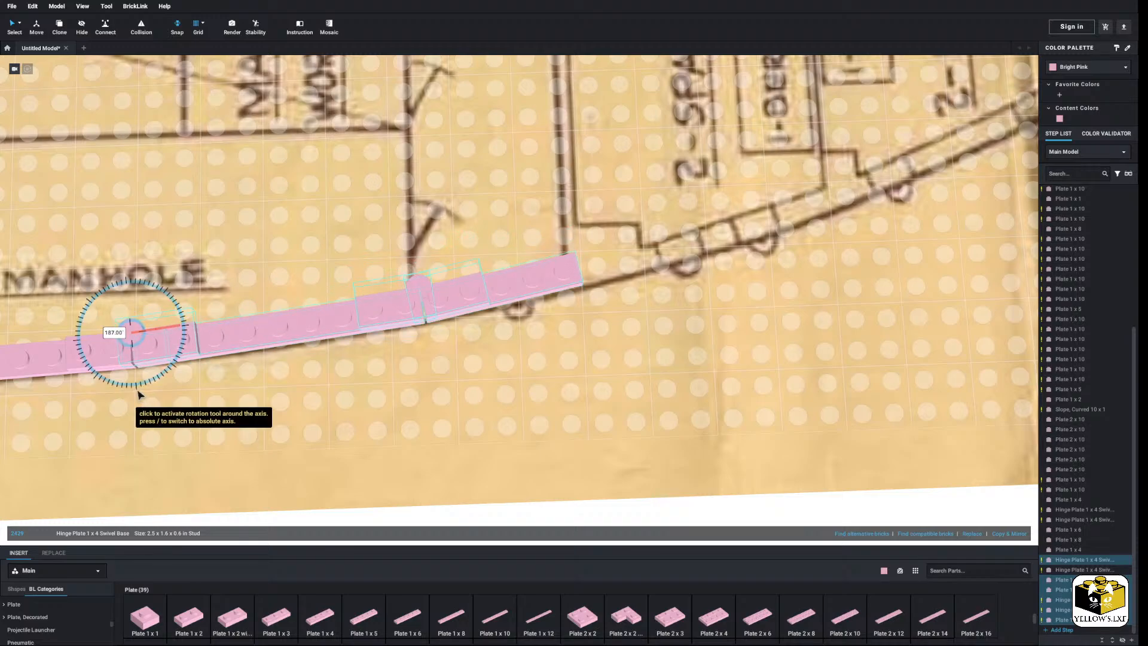
pyautogui.click(139, 392)
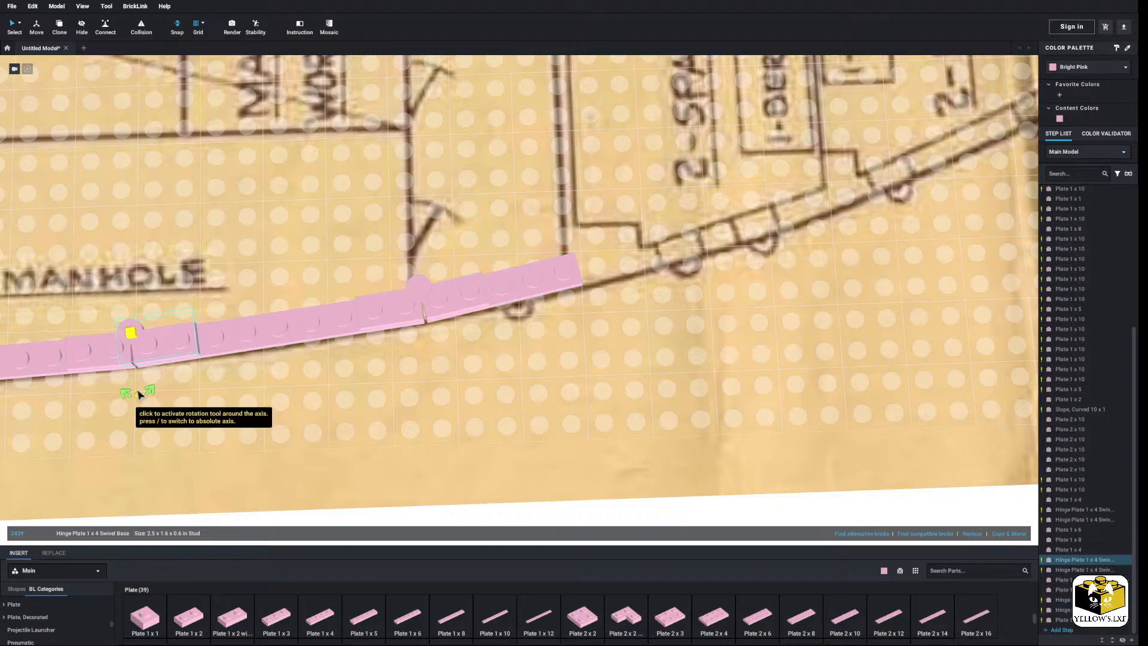
# Readjust the last hinge so the end plate lies back on the hull line, and clear the selection.
pyautogui.click(422, 288)
pyautogui.moveTo(435, 356)
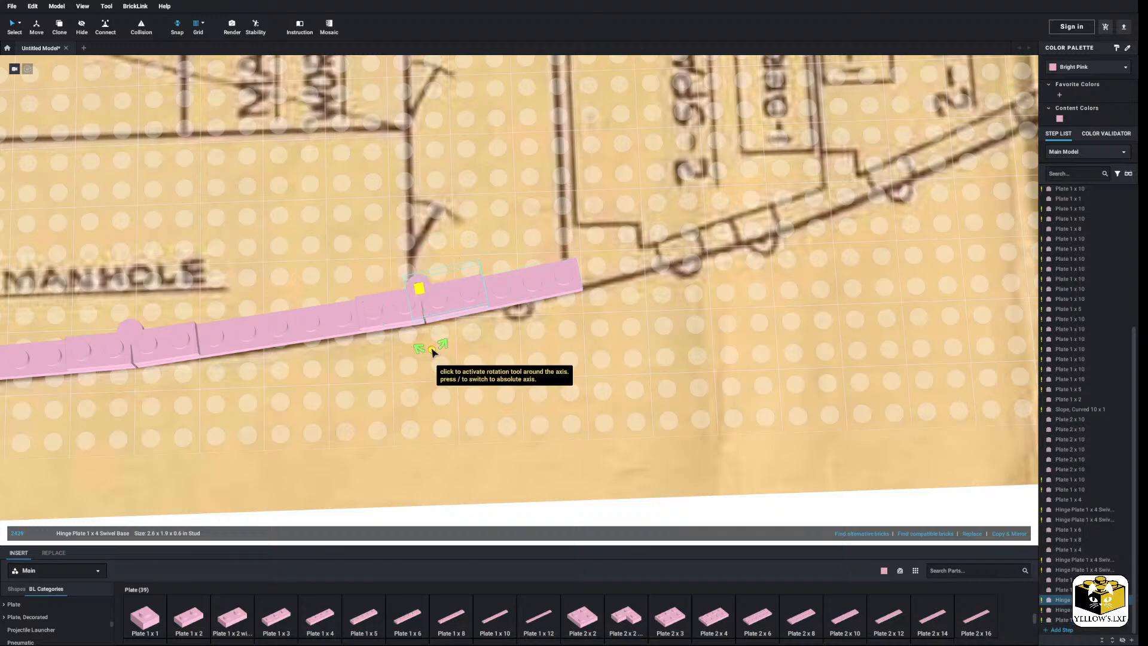
pyautogui.scroll(-3, 610, 502)
pyautogui.click(610, 502)
# Copy the last swivel hinge pair and paste it onto the free end of the Plate 1 x 5.
pyautogui.moveTo(615, 479); pyautogui.dragTo(546, 476, button='middle')
pyautogui.moveTo(546, 476); pyautogui.dragTo(499, 474, button='right')
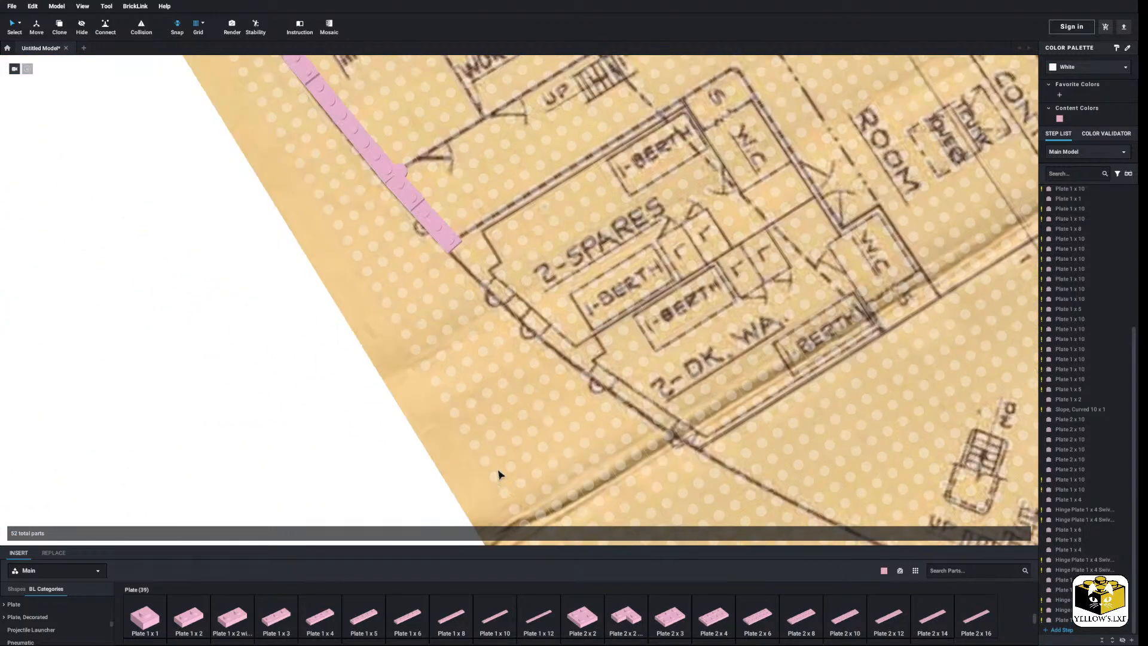
pyautogui.scroll(-4, 498, 473)
pyautogui.moveTo(364, 411); pyautogui.dragTo(420, 392, button='right')
pyautogui.scroll(-4, 336, 392)
pyautogui.scroll(6, 483, 411)
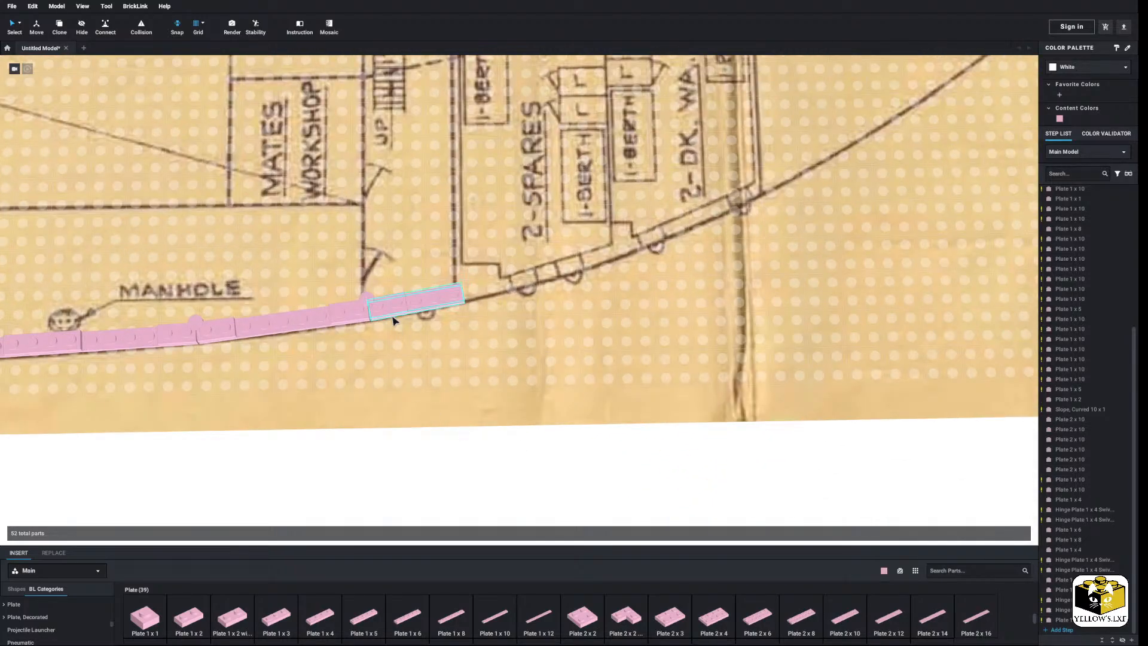
pyautogui.rightClick(360, 315)
pyautogui.rightClick(505, 524)
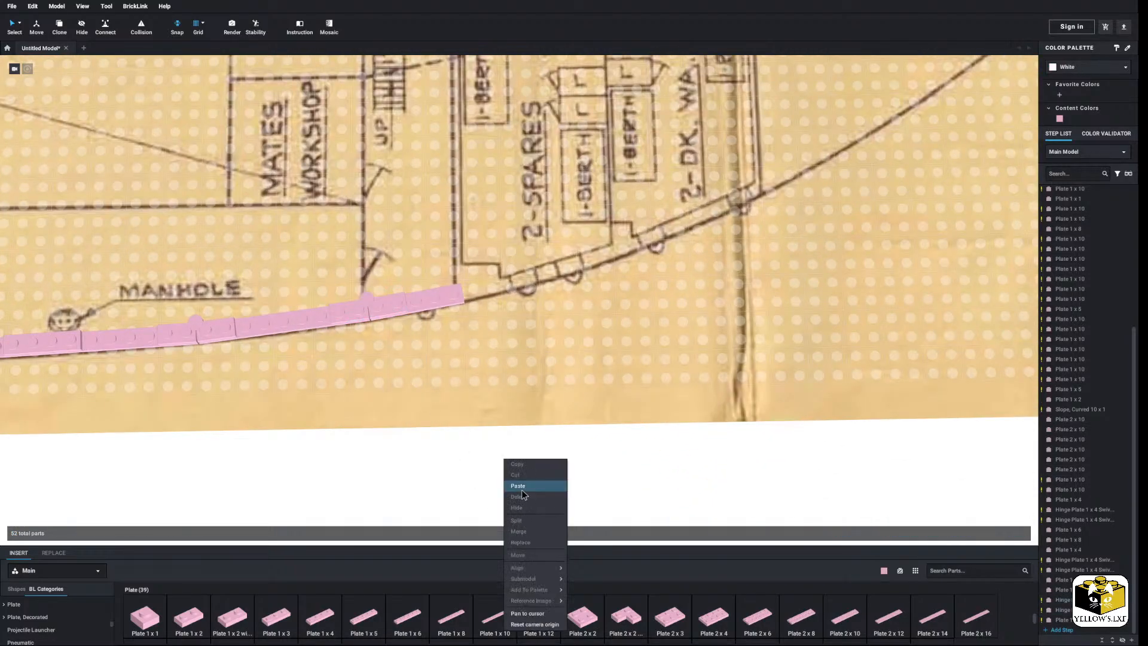
pyautogui.click(518, 486)
# Copy the Plate 1 x 5 and paste it onto the new end hinge beside the 2-SPARES cabin.
pyautogui.moveTo(501, 490); pyautogui.dragTo(468, 484, button='right')
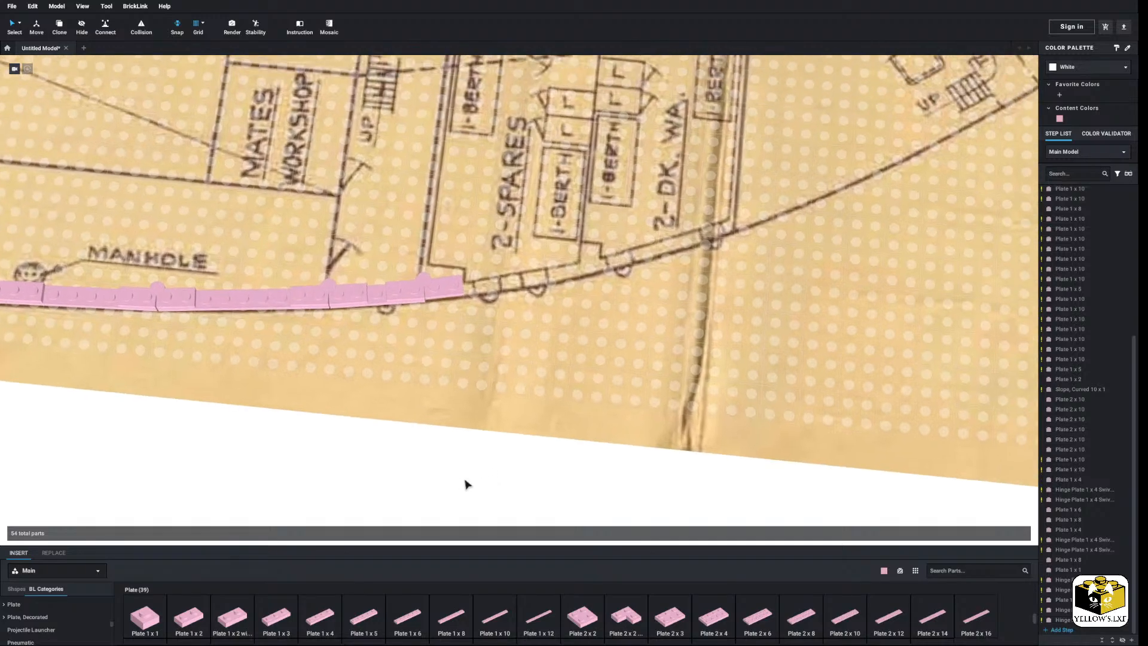
pyautogui.scroll(2, 467, 484)
pyautogui.click(358, 312)
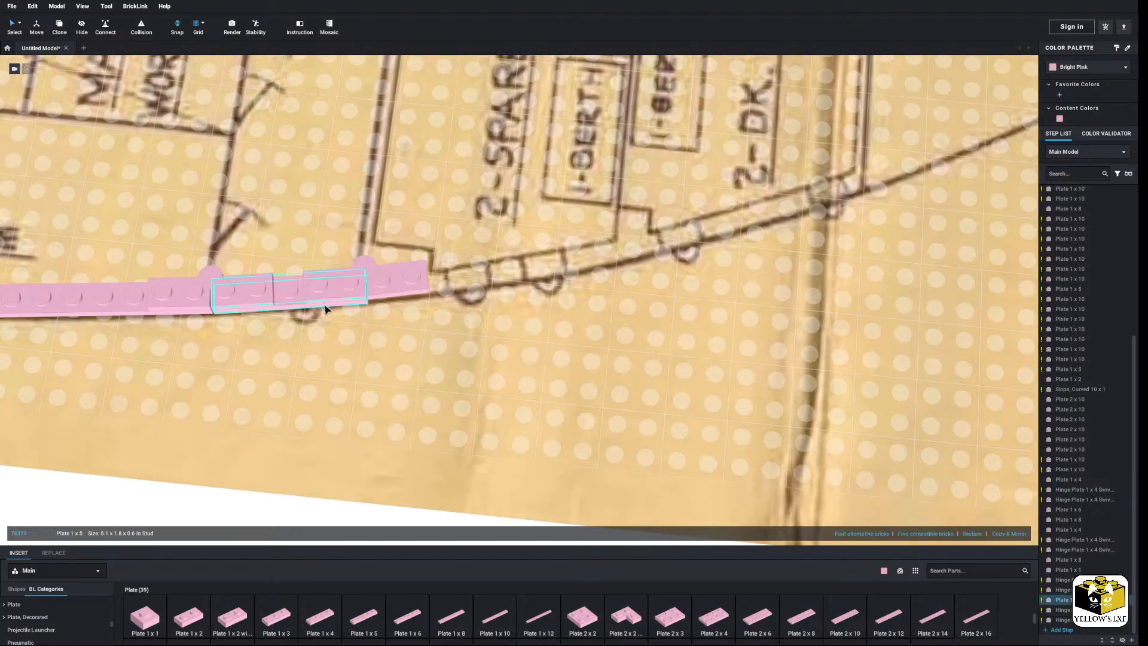
pyautogui.rightClick(309, 518)
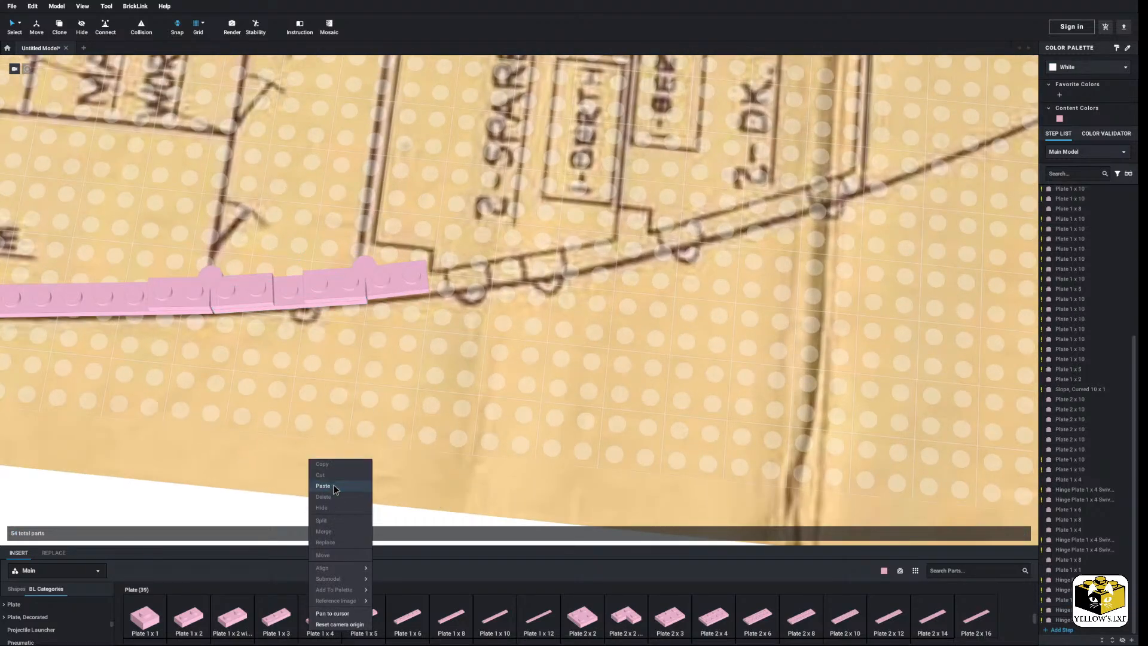
pyautogui.click(332, 485)
pyautogui.click(377, 293)
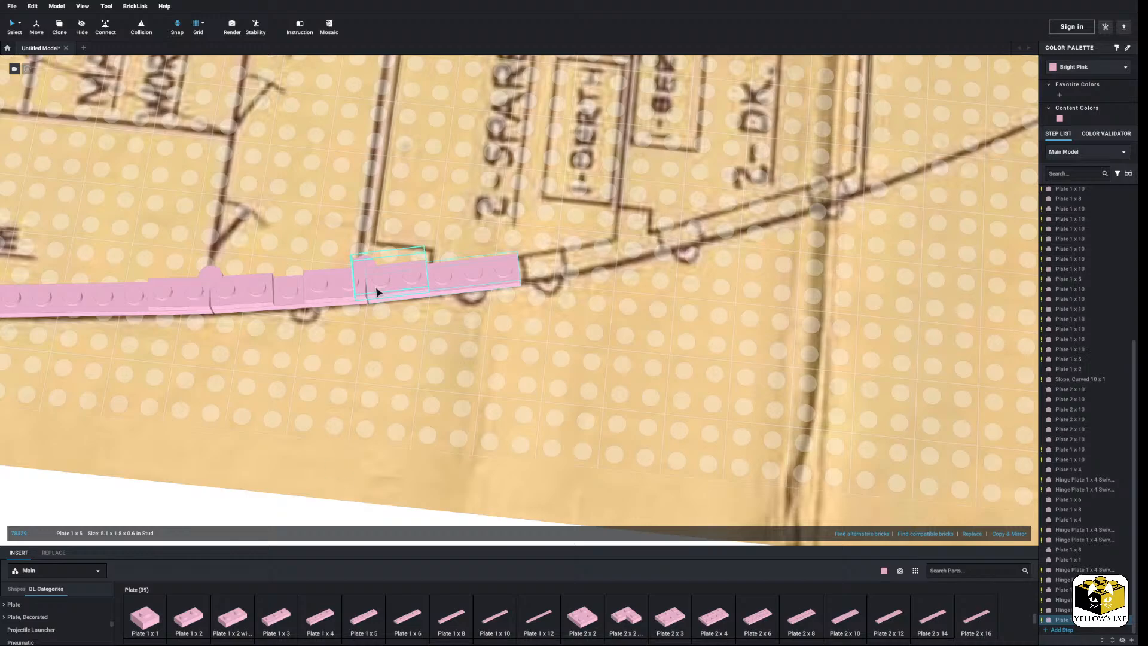
# Fine-tune the newest hinge's rotation to align its plate with the hull line, and clear the selection.
pyautogui.click(383, 283)
pyautogui.moveTo(375, 332)
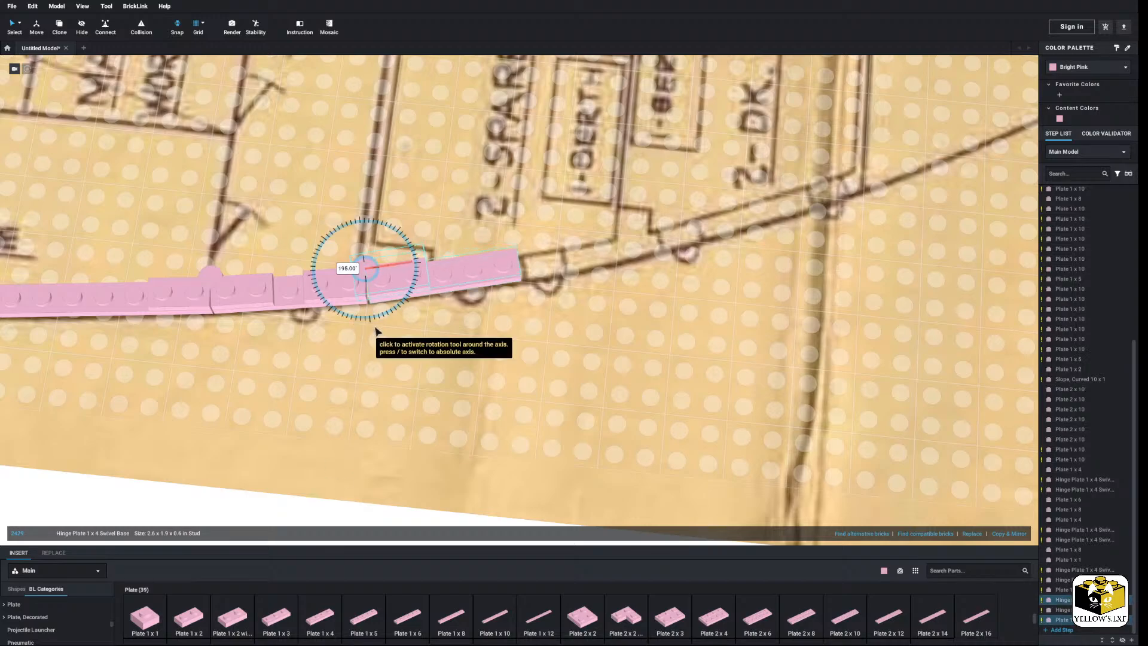
pyautogui.moveTo(375, 332); pyautogui.dragTo(374, 331)
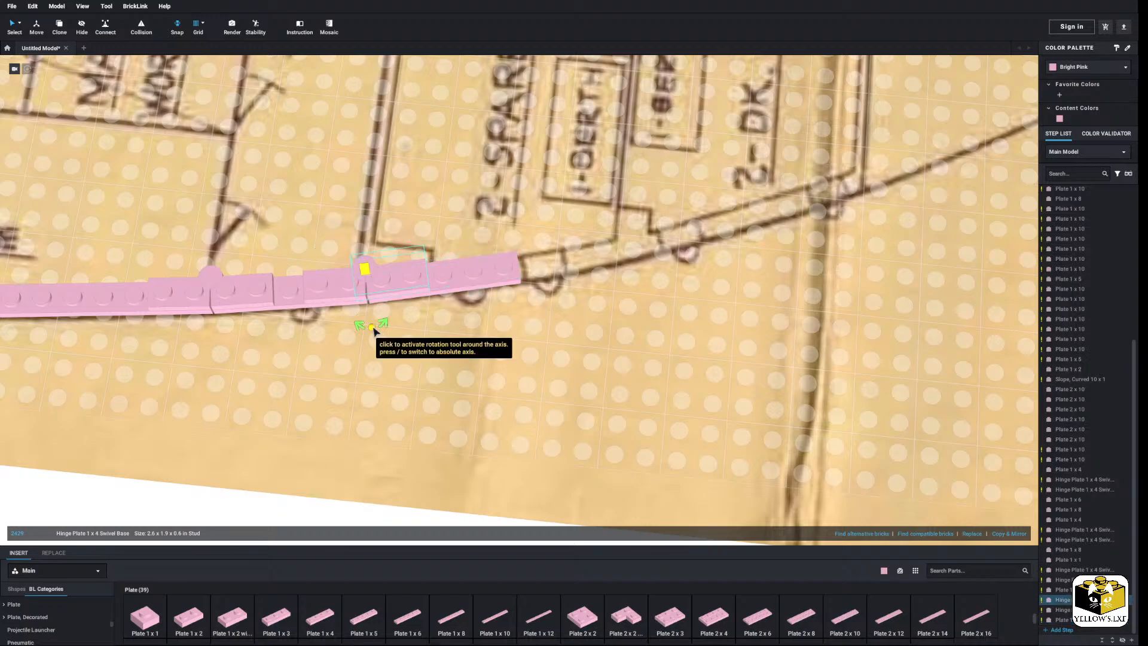
pyautogui.scroll(-2, 363, 418)
pyautogui.click(356, 451)
# Copy the last hinge pair with its Plate 1 x 5 and paste two copies end to end along the hull.
pyautogui.moveTo(357, 450); pyautogui.dragTo(315, 459, button='middle')
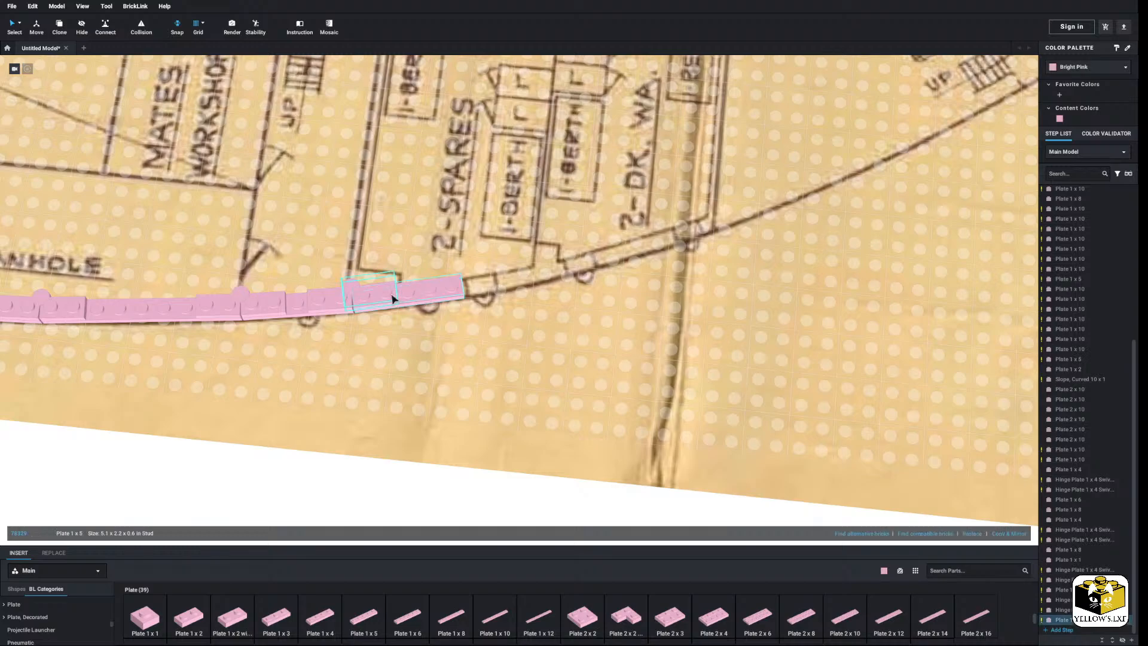
pyautogui.rightClick(320, 458)
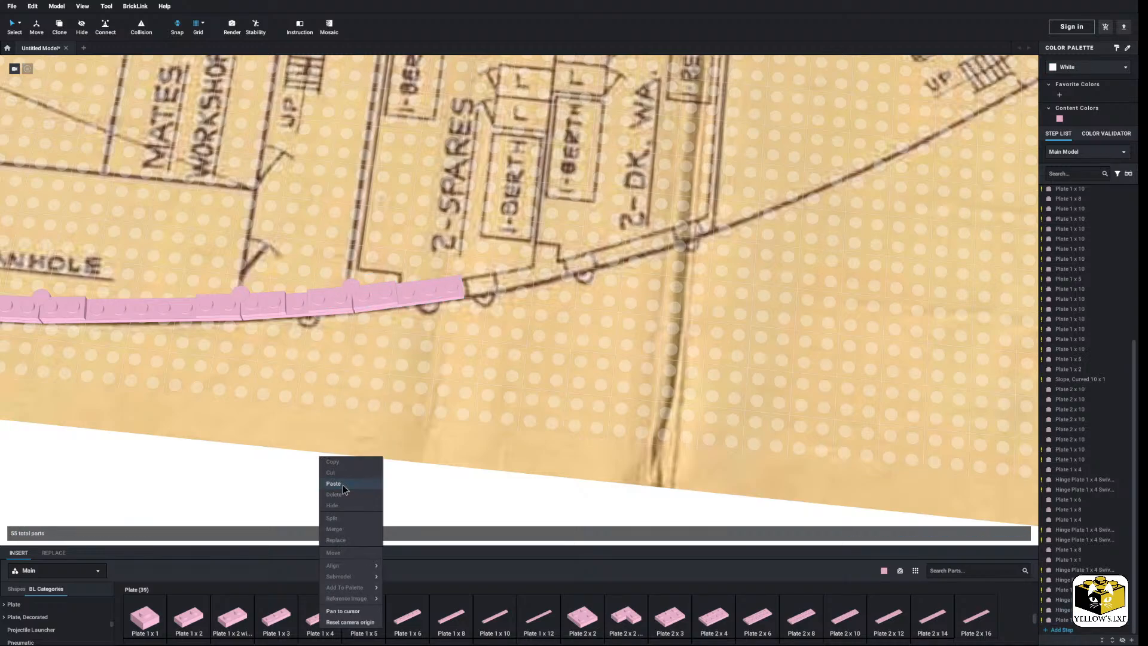
pyautogui.click(333, 483)
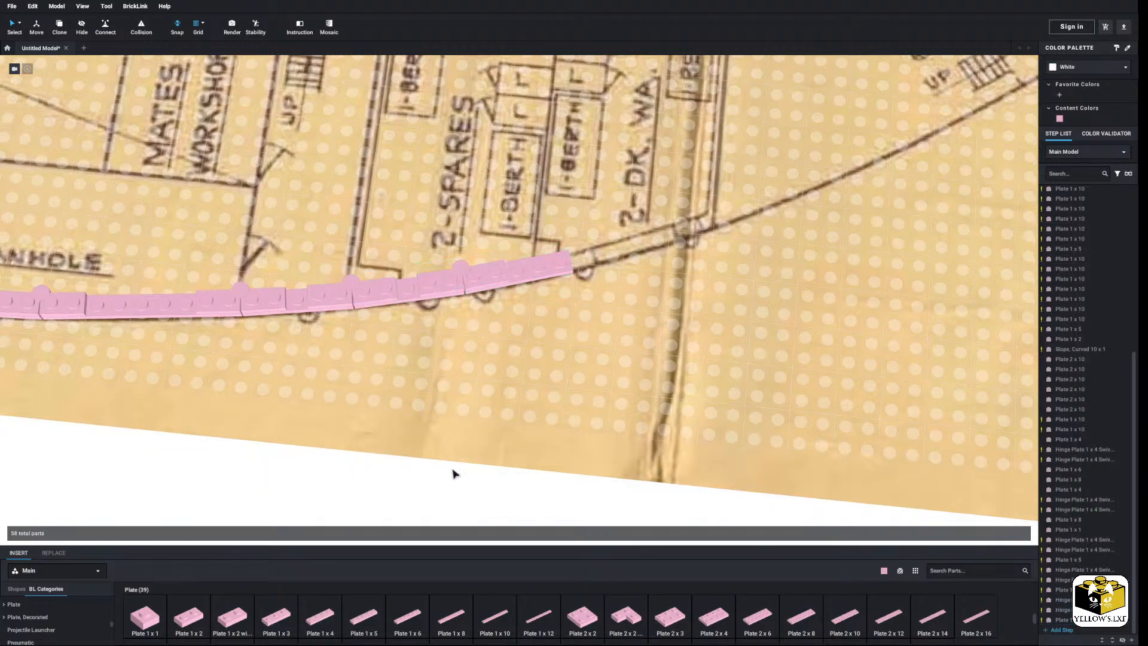
pyautogui.rightClick(439, 475)
pyautogui.click(452, 500)
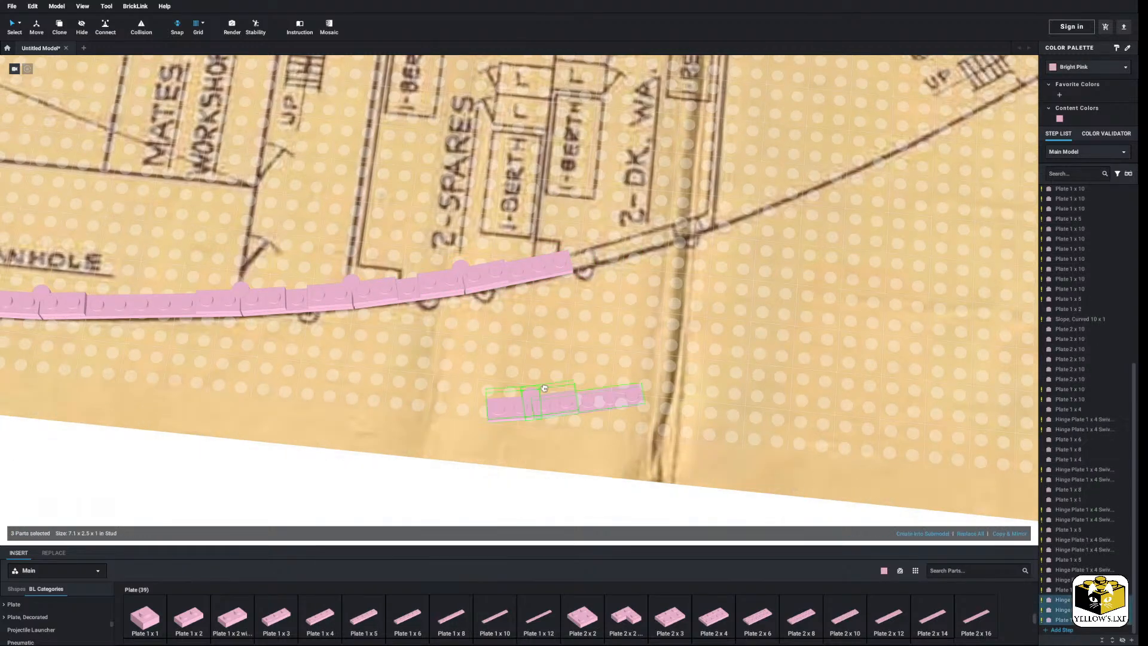
pyautogui.click(552, 269)
# Paste another hinge-and-plate segment onto the strip's free end, extending it past the paper fold.
pyautogui.moveTo(398, 483); pyautogui.dragTo(364, 477, button='right')
pyautogui.moveTo(365, 477); pyautogui.dragTo(309, 450, button='middle')
pyautogui.rightClick(196, 459)
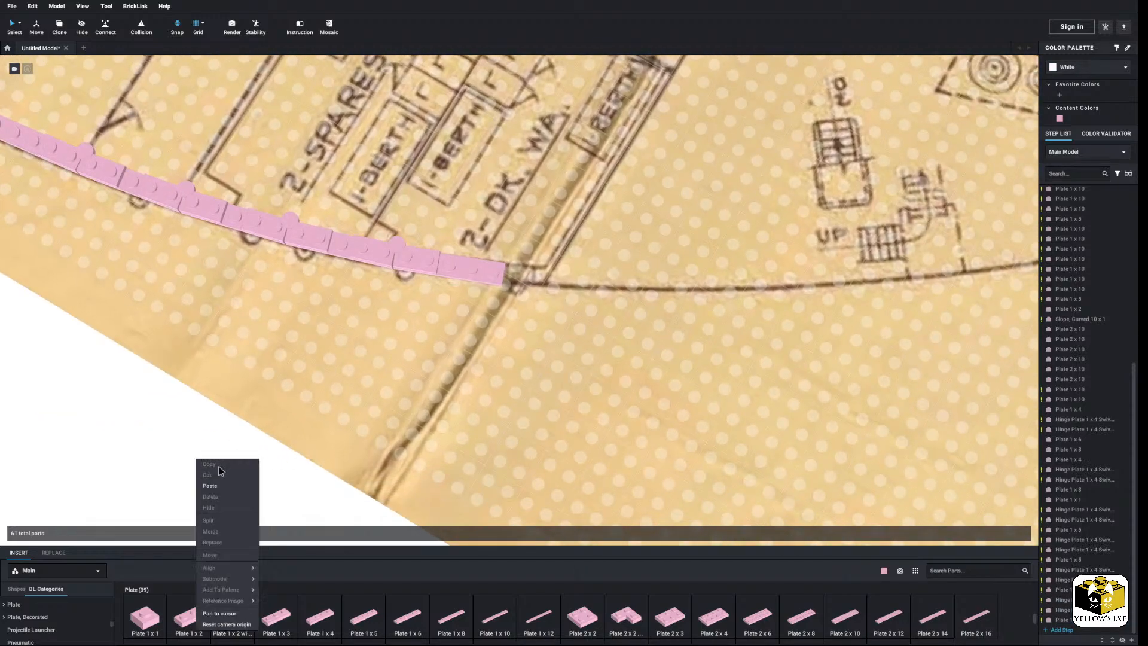
pyautogui.click(217, 489)
pyautogui.click(510, 267)
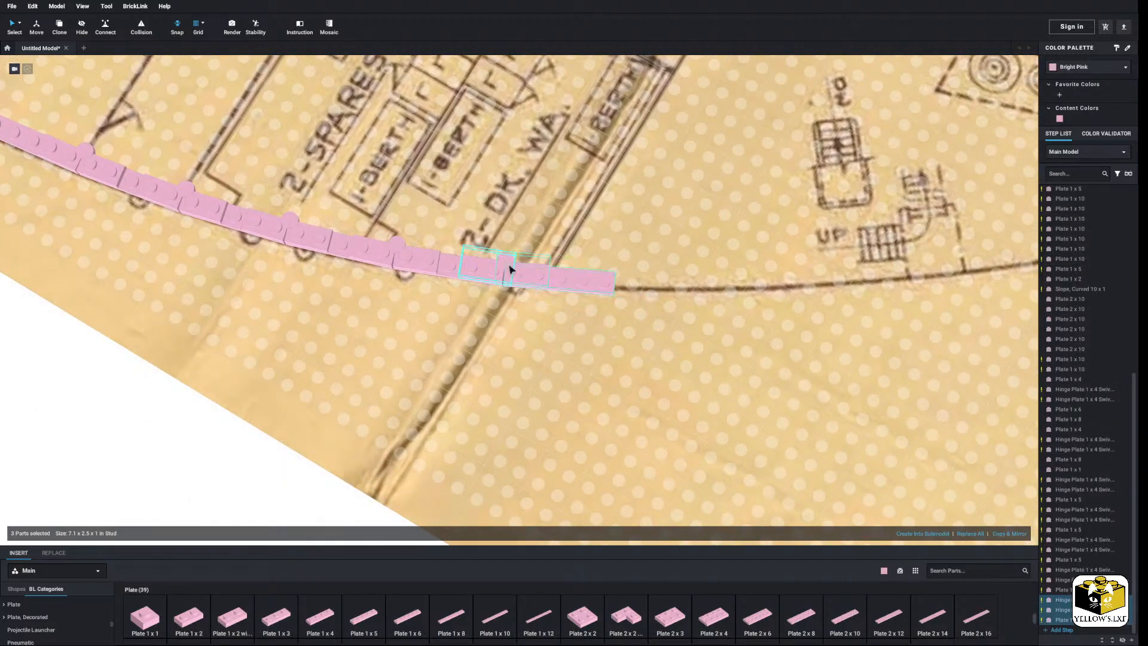
# Rotate the second-to-last hinge beside the 2-DK. WA. cabin so the following segments match the hull curve.
pyautogui.moveTo(510, 267); pyautogui.dragTo(344, 427, button='right')
pyautogui.scroll(5, 352, 423)
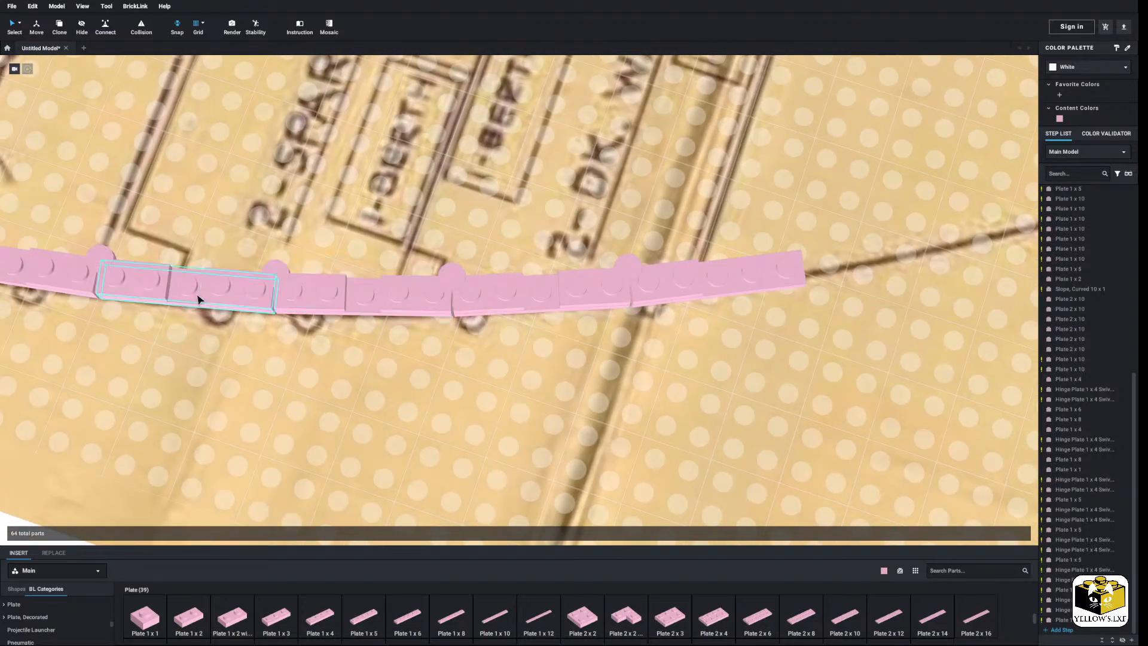
pyautogui.click(497, 303)
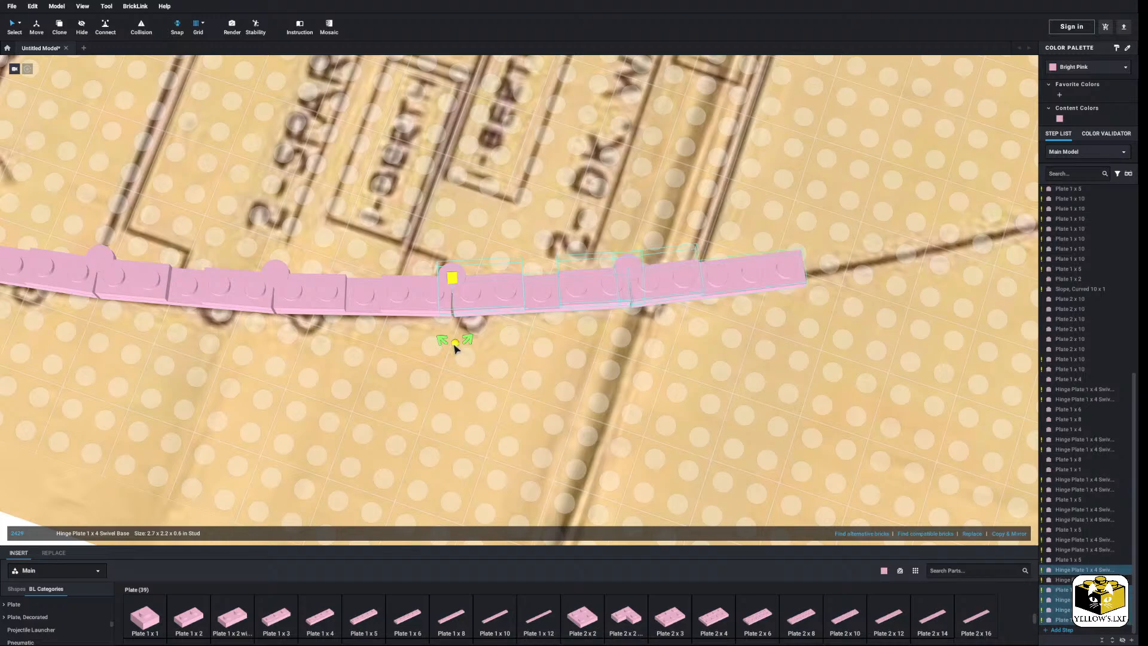
pyautogui.moveTo(454, 354); pyautogui.dragTo(454, 346)
# Rotate the last hinge at the paper fold to 208 degrees to line up the end plate.
pyautogui.moveTo(661, 305); pyautogui.dragTo(431, 313, button='middle')
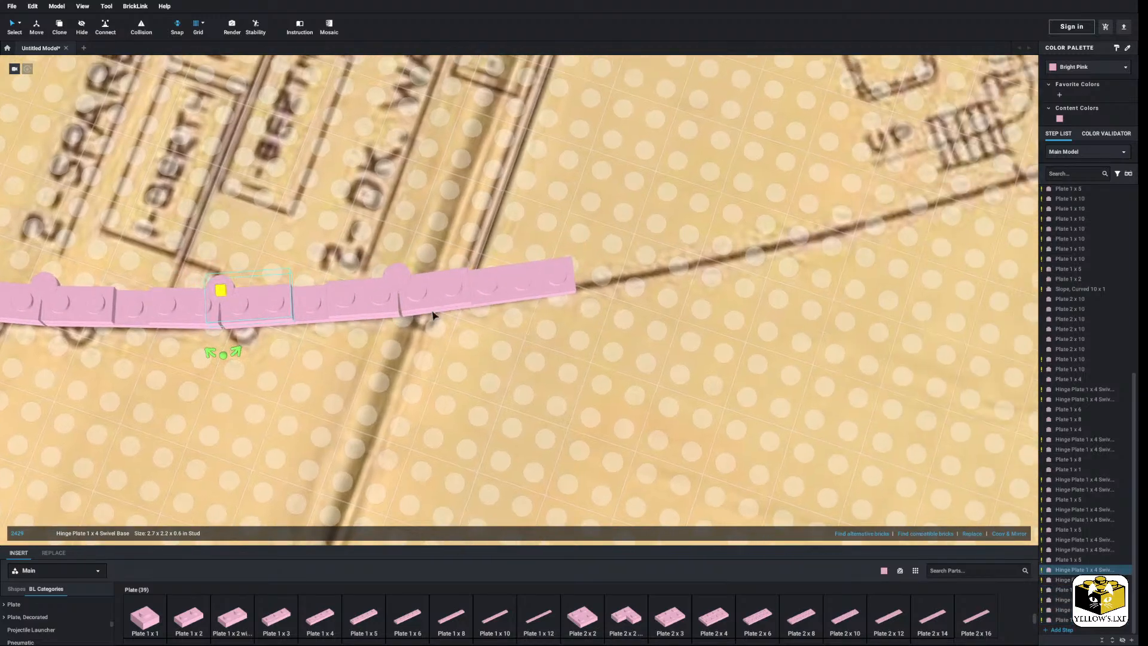
pyautogui.click(438, 298)
pyautogui.moveTo(406, 342)
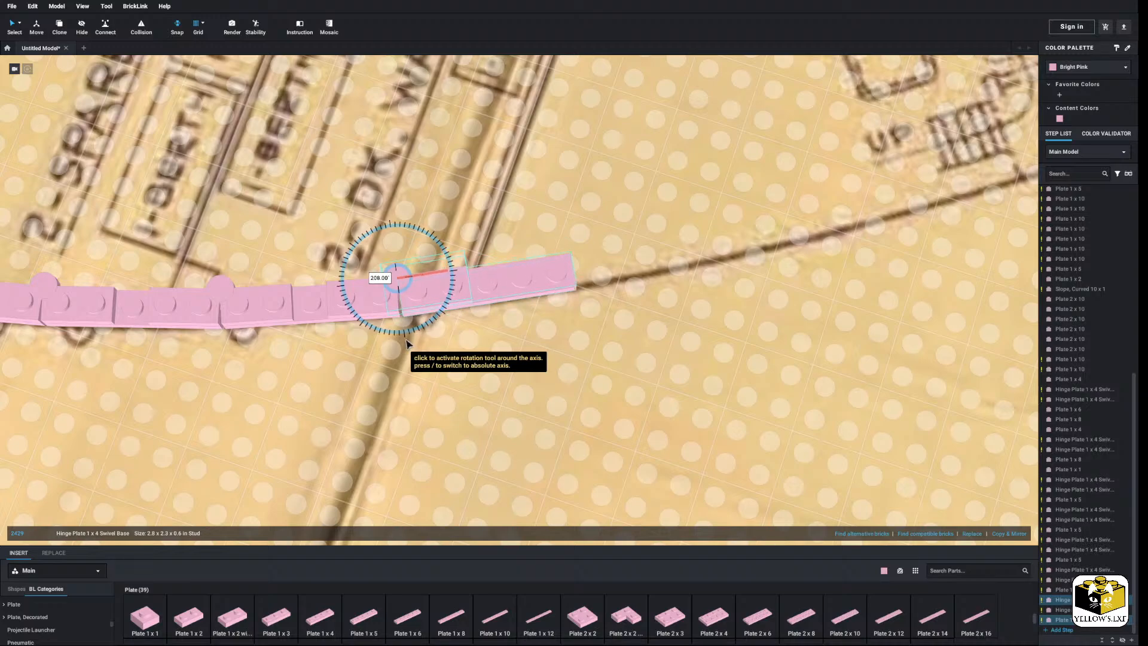
# Copy the last hinge half with its Plate 1 x 5 and paste it onto the strip's free end beyond the paper fold.
pyautogui.moveTo(696, 316); pyautogui.dragTo(492, 329, button='middle')
pyautogui.scroll(-5, 492, 329)
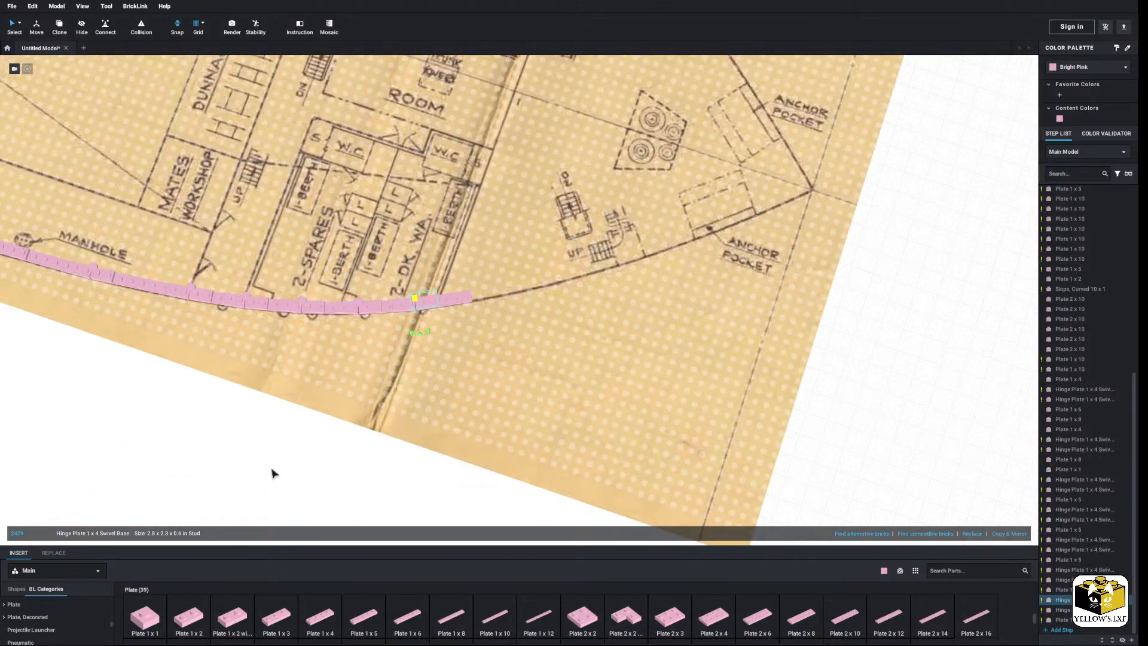
pyautogui.click(243, 483)
pyautogui.click(404, 305)
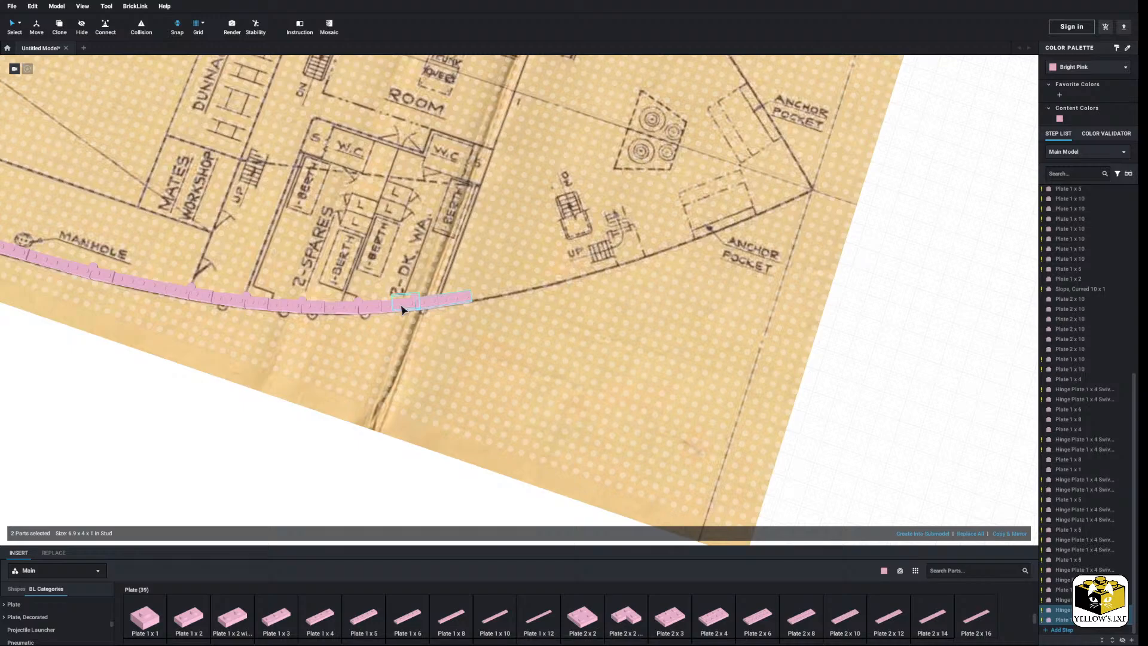
pyautogui.rightClick(403, 308)
pyautogui.click(302, 419)
pyautogui.rightClick(303, 418)
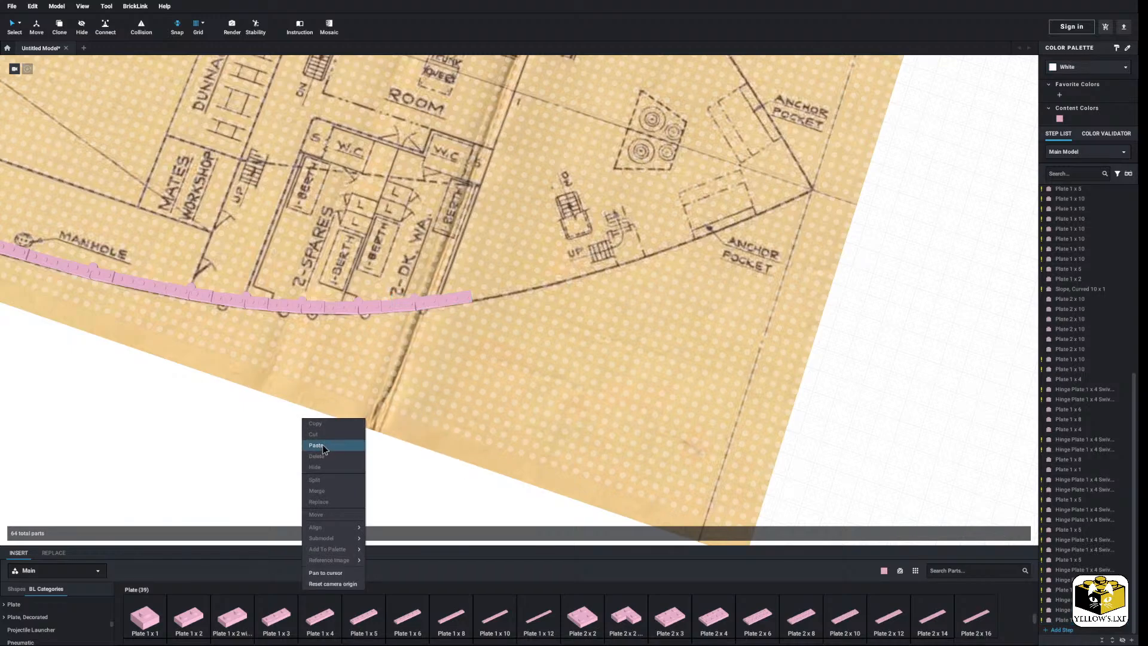
pyautogui.click(323, 446)
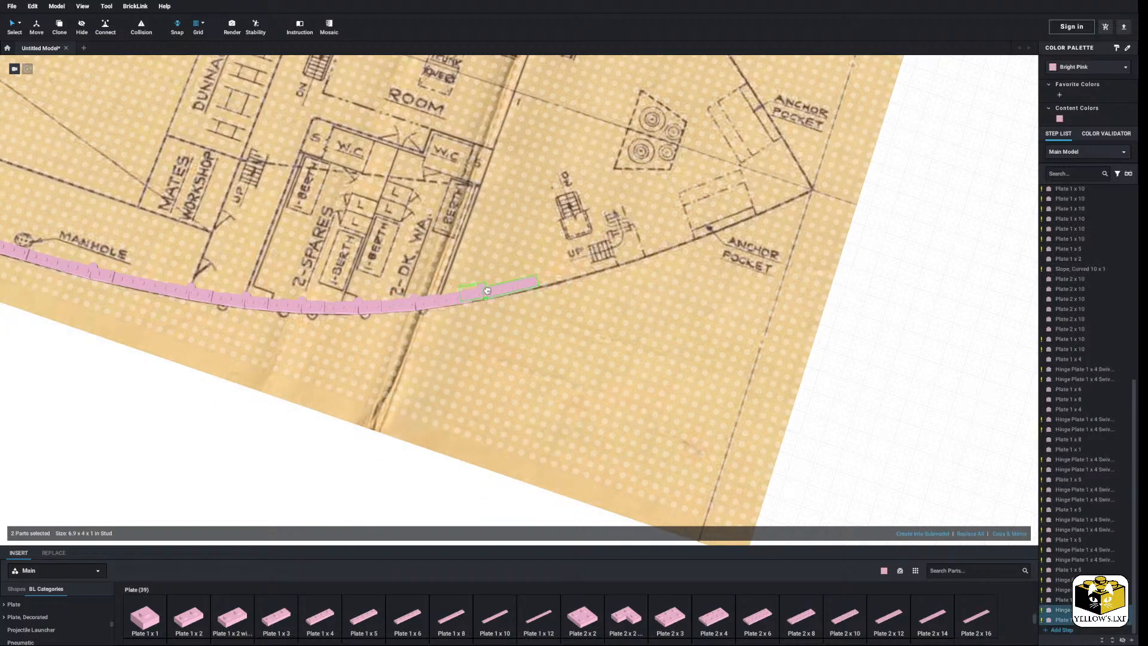
pyautogui.click(305, 470)
# Copy the matching hinge half at the paper fold and paste it at the new segment's joint to complete the hinge pair.
pyautogui.moveTo(305, 470); pyautogui.dragTo(306, 449, button='right')
pyautogui.scroll(3, 347, 412)
pyautogui.moveTo(362, 398); pyautogui.dragTo(385, 416, button='right')
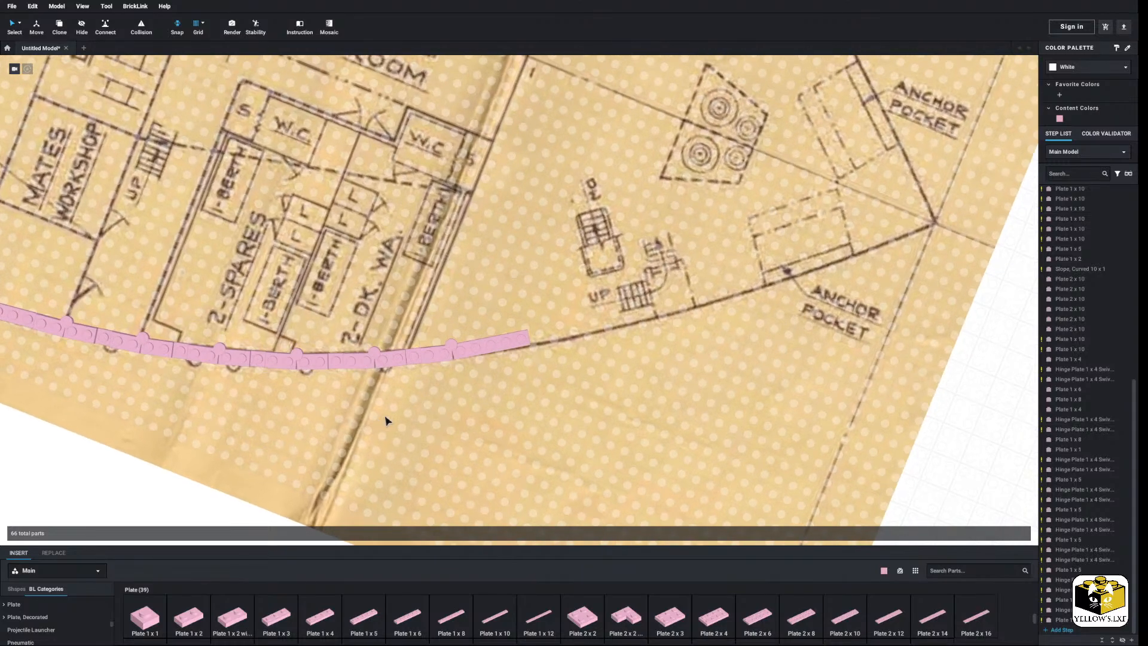
pyautogui.scroll(2, 394, 412)
pyautogui.click(443, 359)
pyautogui.moveTo(443, 361); pyautogui.dragTo(440, 324, button='right')
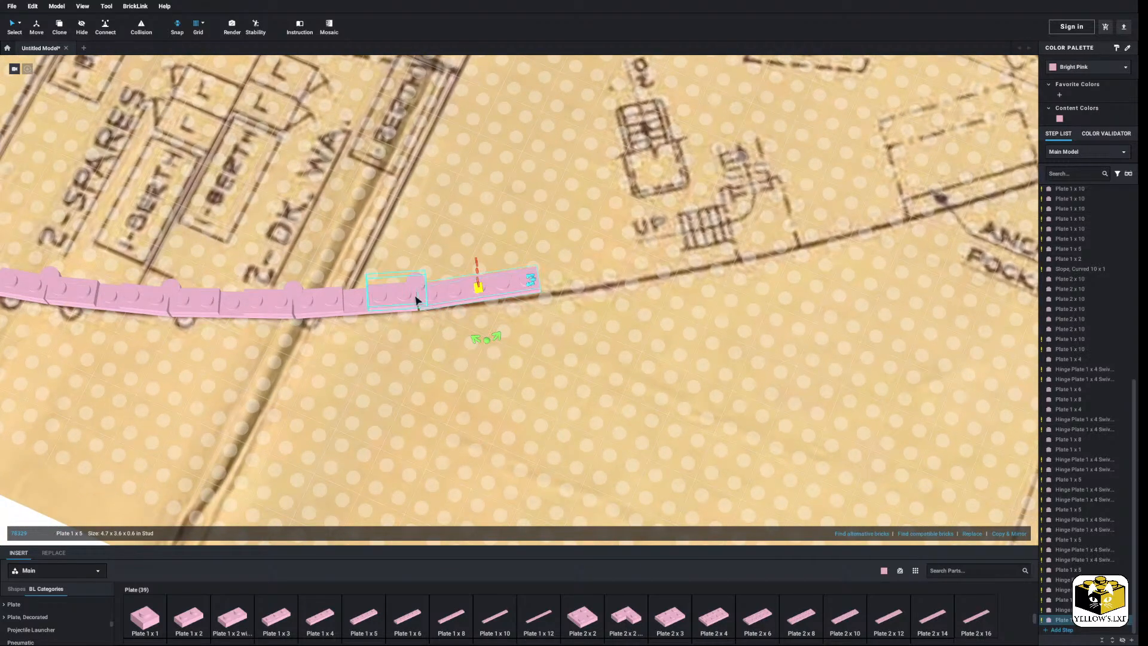
pyautogui.click(326, 306)
pyautogui.rightClick(325, 306)
pyautogui.click(332, 312)
pyautogui.scroll(-3, 329, 316)
pyautogui.click(181, 467)
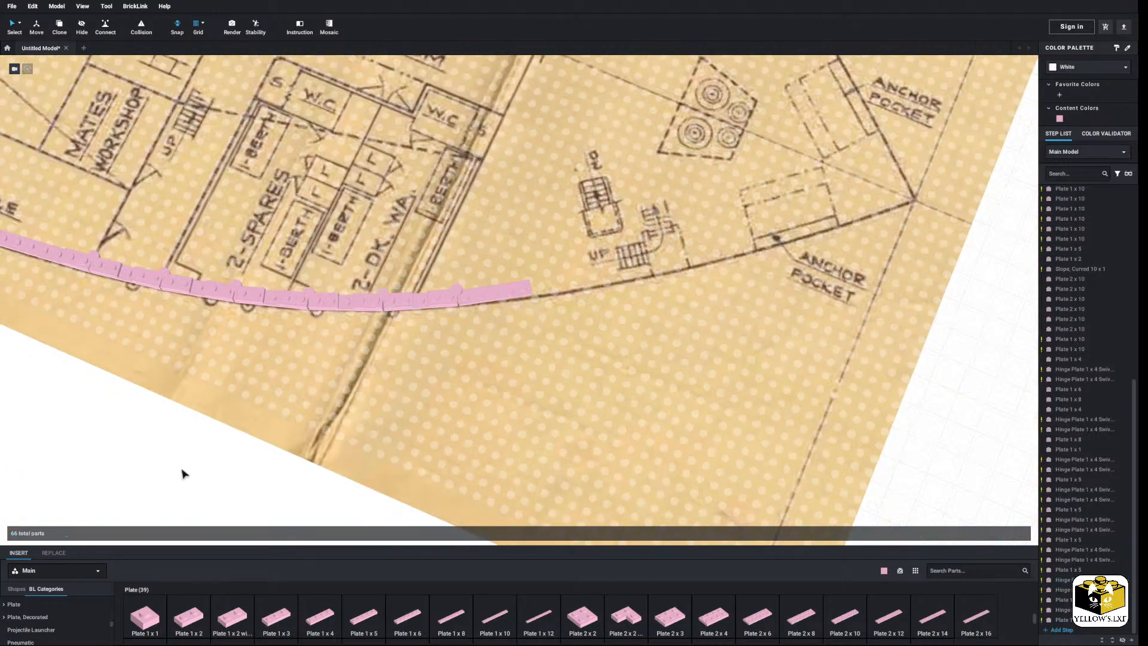
pyautogui.moveTo(181, 467); pyautogui.dragTo(195, 467, button='right')
pyautogui.rightClick(205, 460)
pyautogui.click(226, 486)
# Rotate the completed hinge just beyond the paper fold to 210 degrees so the end plate follows the hull line.
pyautogui.scroll(3, 461, 298)
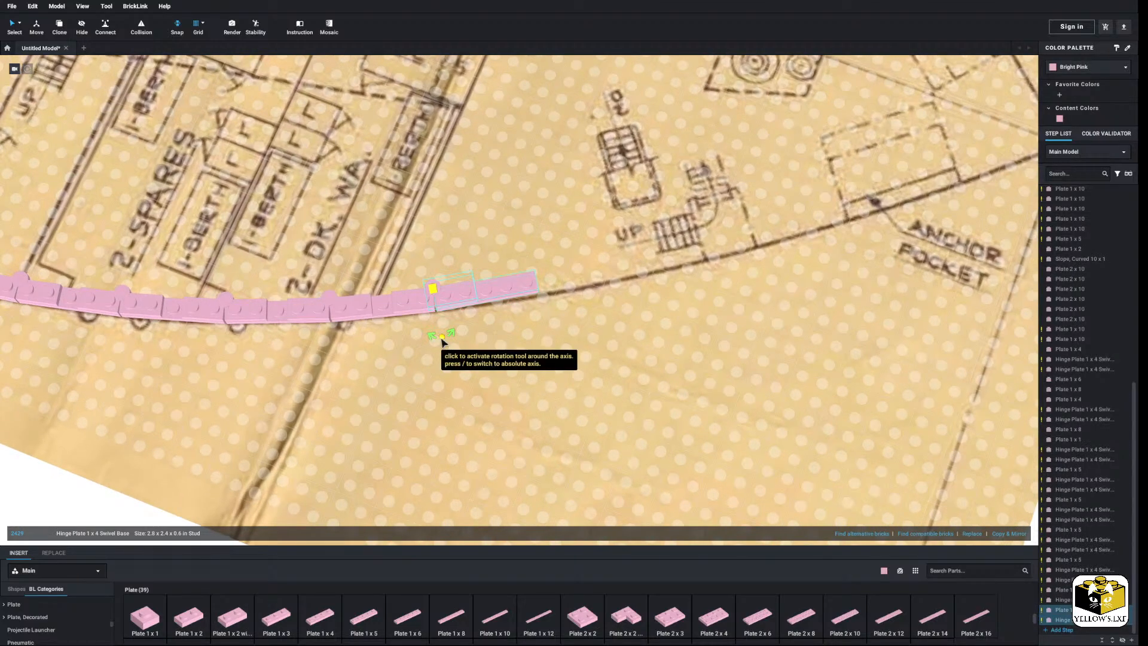
pyautogui.moveTo(443, 338); pyautogui.dragTo(439, 339)
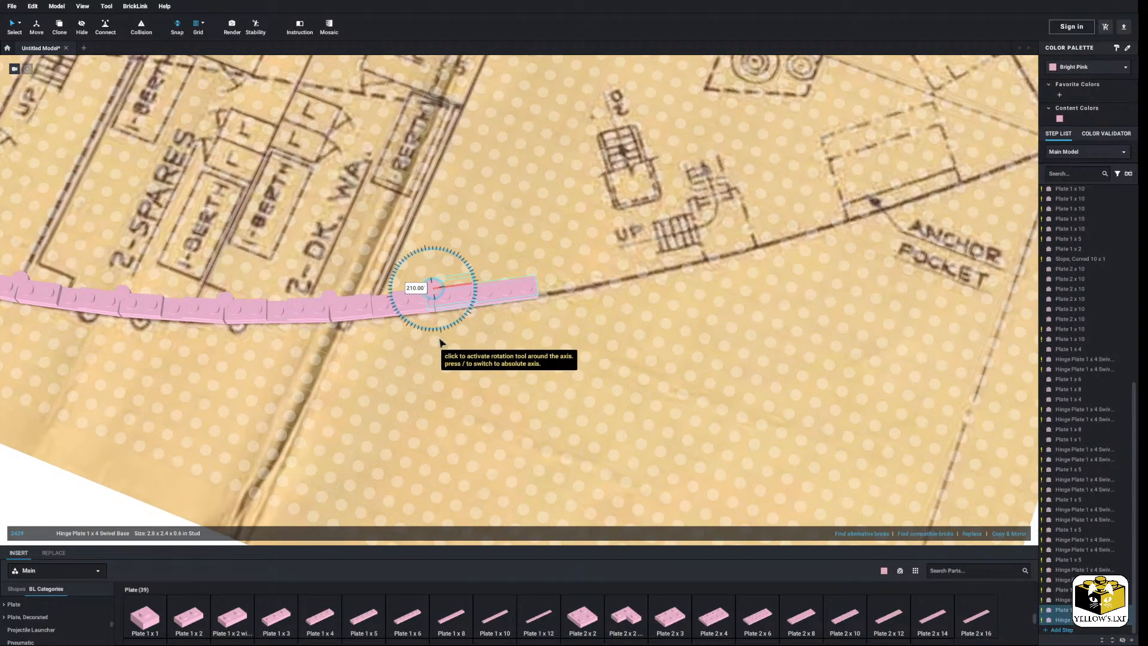
pyautogui.click(116, 500)
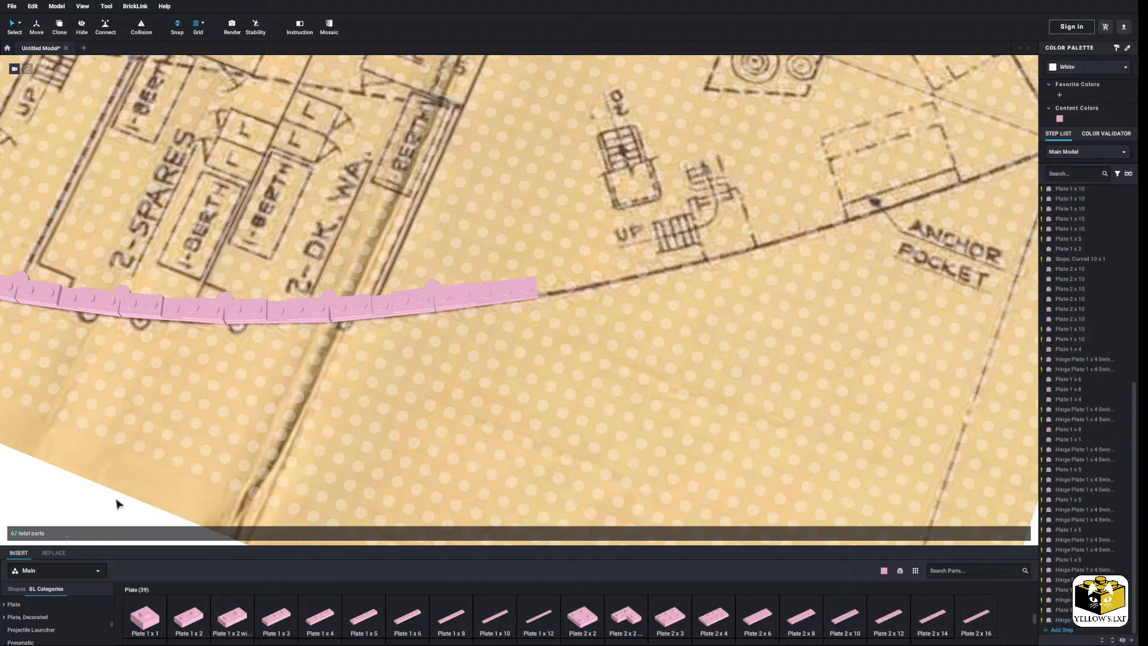
# Copy the last hinge pair with its Plate 1 x 5 and paste it onto the strip's end, reaching toward the UP stairs.
pyautogui.moveTo(129, 505); pyautogui.dragTo(122, 493, button='middle')
pyautogui.click(478, 279)
pyautogui.keyDown('ctrl'); pyautogui.click(447, 285); pyautogui.keyUp('ctrl')
pyautogui.keyDown('ctrl'); pyautogui.click(401, 290); pyautogui.keyUp('ctrl')
pyautogui.rightClick(398, 288)
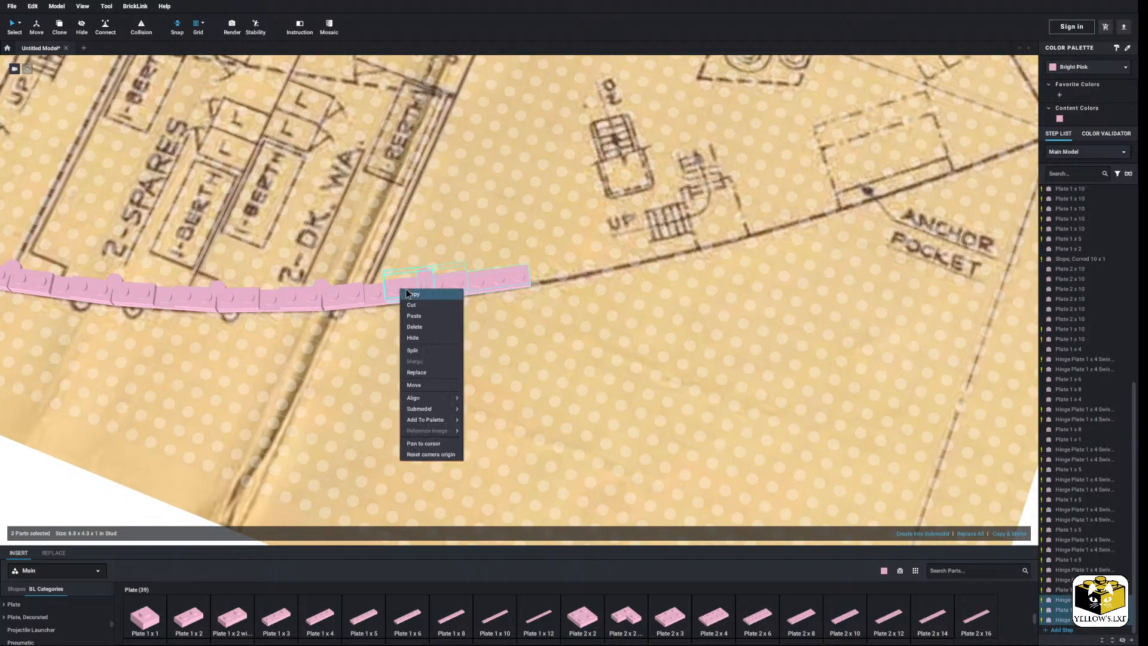
pyautogui.click(409, 293)
pyautogui.scroll(-3, 149, 463)
pyautogui.click(149, 461)
pyautogui.rightClick(168, 443)
pyautogui.click(190, 470)
pyautogui.click(542, 275)
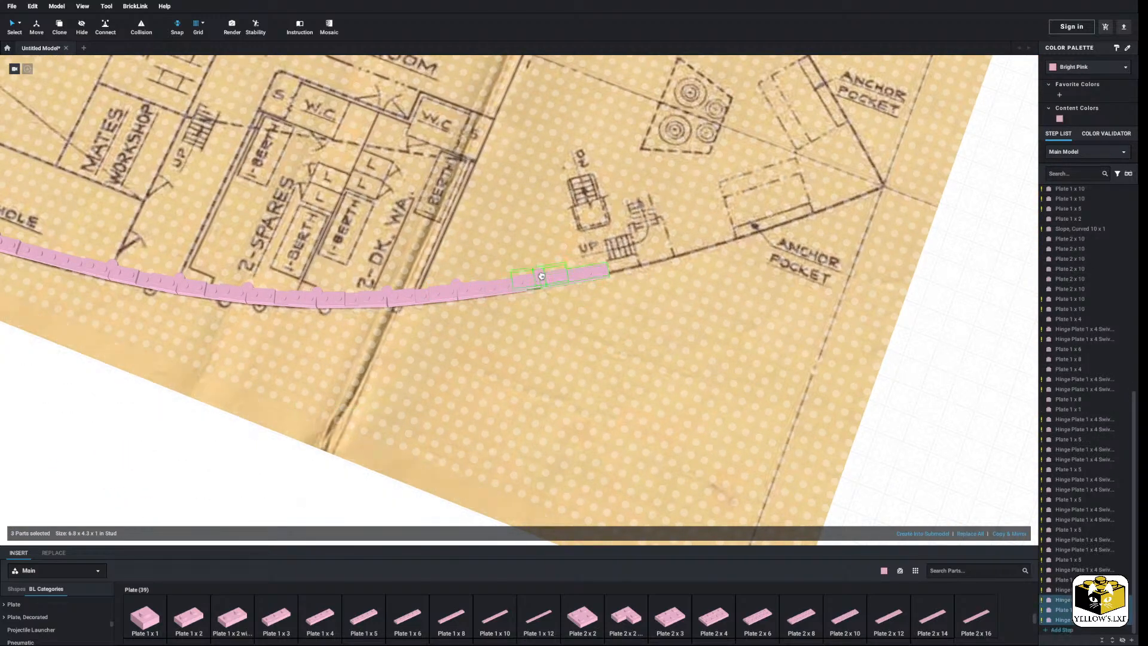
# Rotate the newly pasted hinge before the UP stairs so the end plate lies along the hull line.
pyautogui.scroll(4, 487, 302)
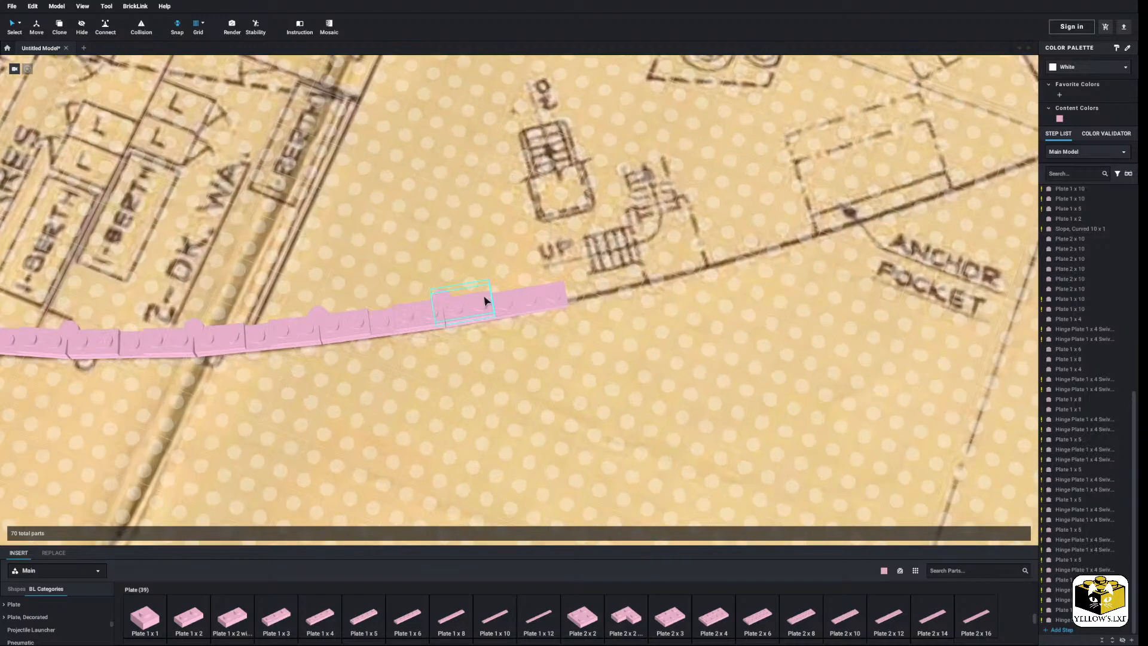
pyautogui.click(482, 301)
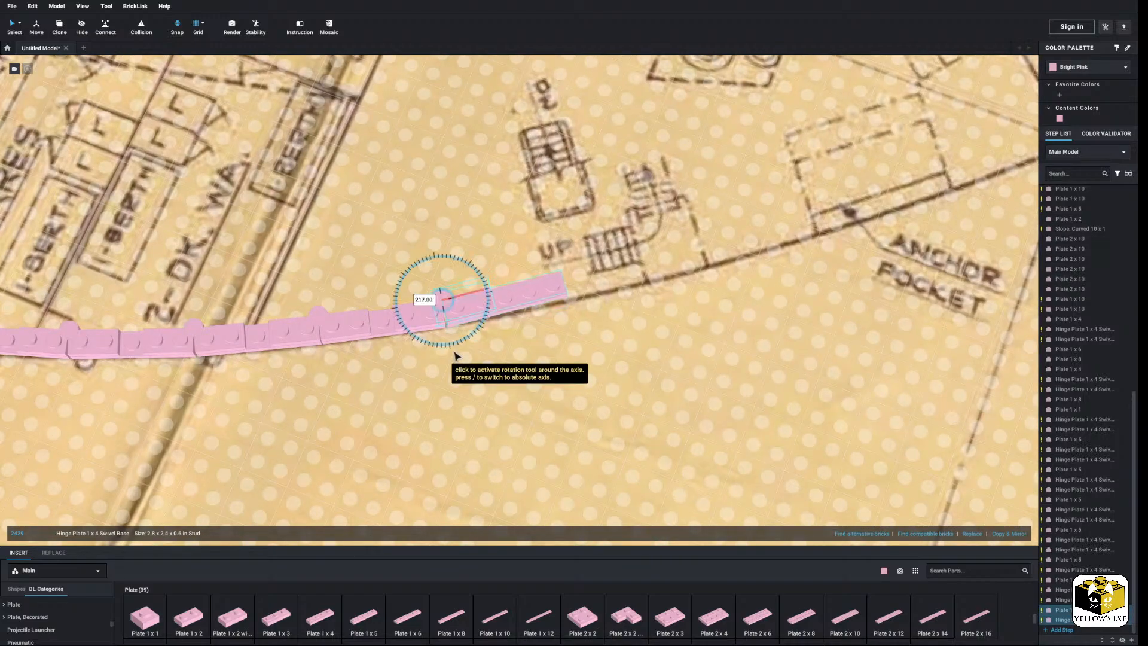
pyautogui.scroll(-3, 457, 355)
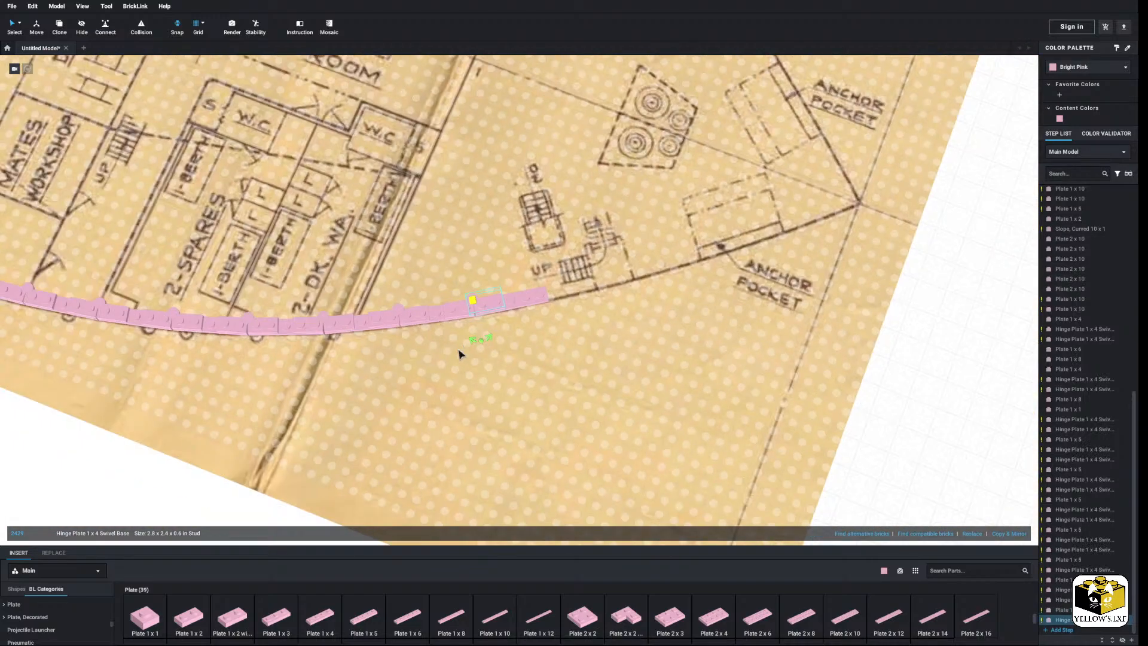
pyautogui.click(902, 388)
# Copy the strip's last hinge pair and Plate 1 x 5 and paste the segment onto its end below the UP stairs.
pyautogui.scroll(5, 865, 397)
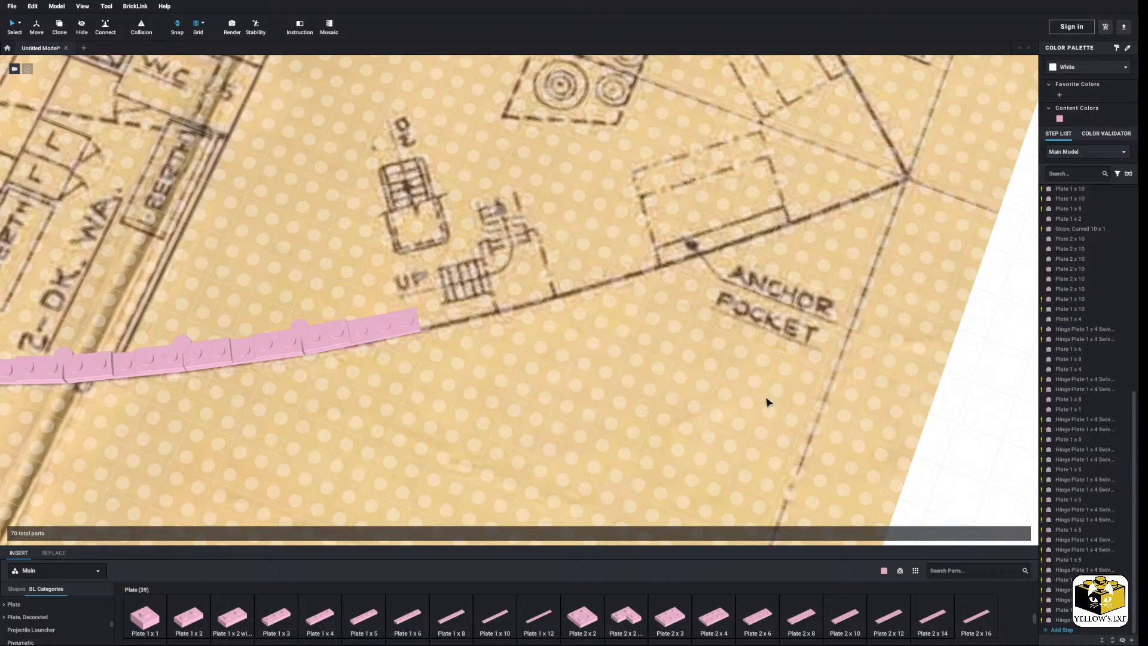
pyautogui.click(368, 338)
pyautogui.keyDown('ctrl'); pyautogui.click(320, 336); pyautogui.keyUp('ctrl')
pyautogui.keyDown('ctrl'); pyautogui.click(280, 344); pyautogui.keyUp('ctrl')
pyautogui.rightClick(280, 344)
pyautogui.click(296, 349)
pyautogui.rightClick(994, 403)
pyautogui.click(1011, 433)
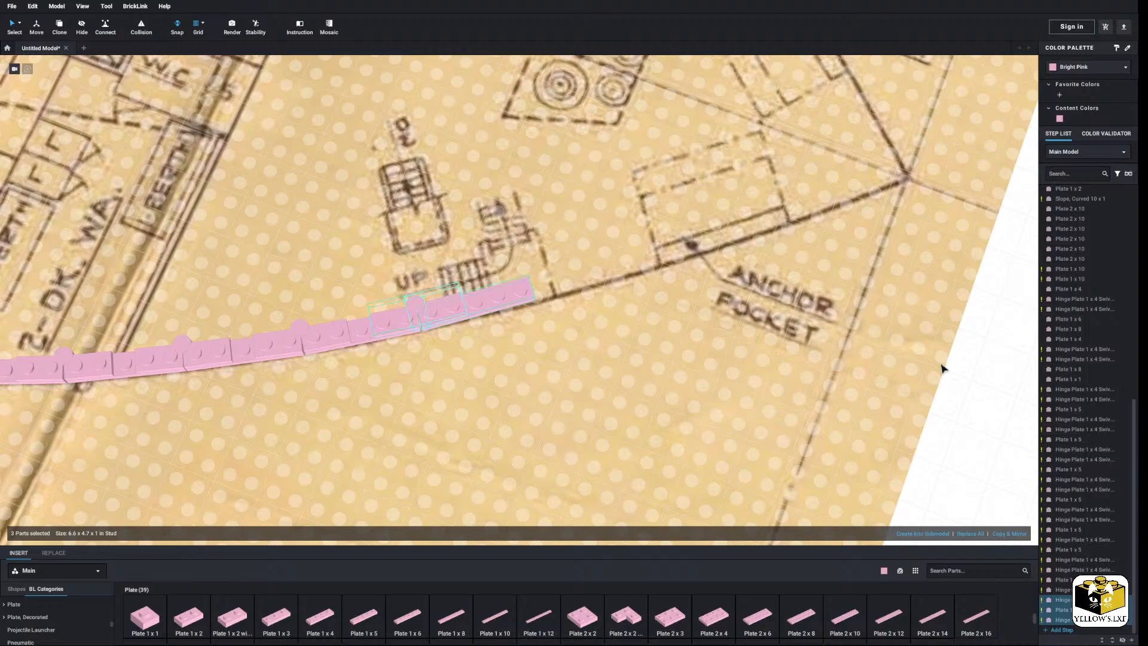
# Rotate the last hinge below the UP stairs to 216 degrees to align the end plate with the hull line.
pyautogui.click(439, 310)
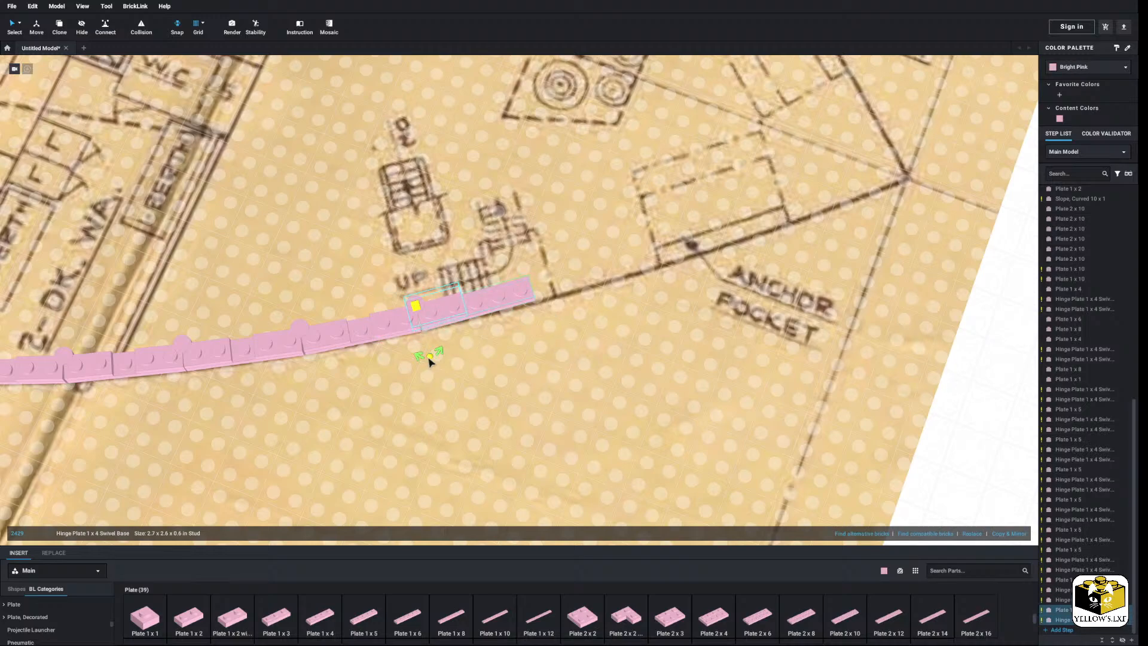
pyautogui.moveTo(428, 361)
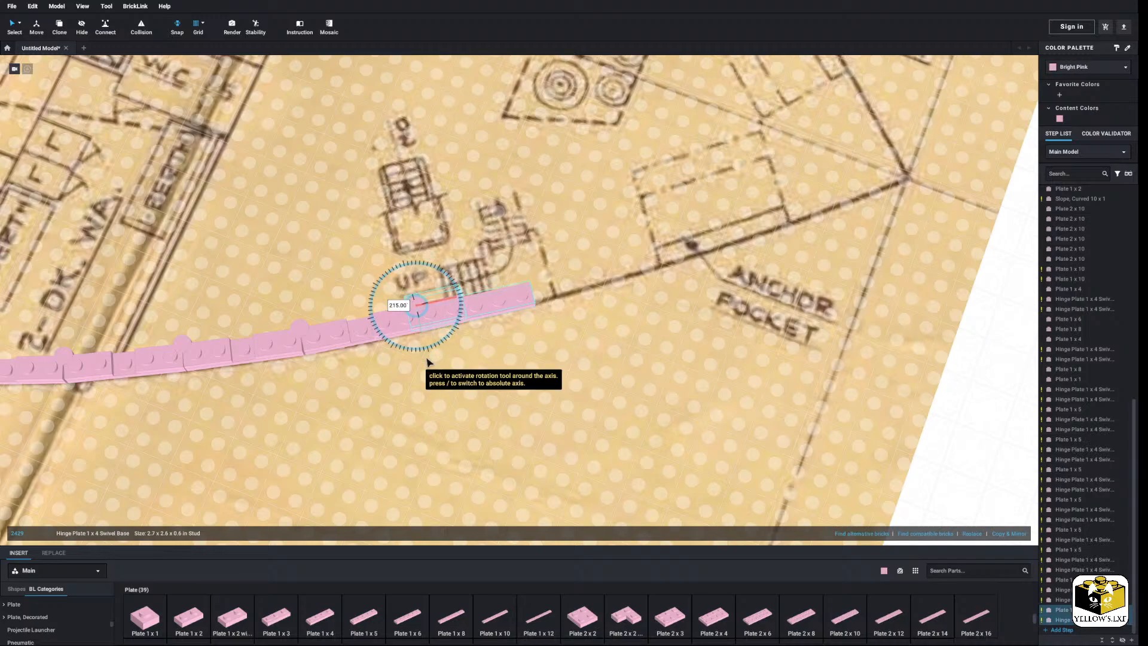
pyautogui.moveTo(429, 359); pyautogui.dragTo(429, 357)
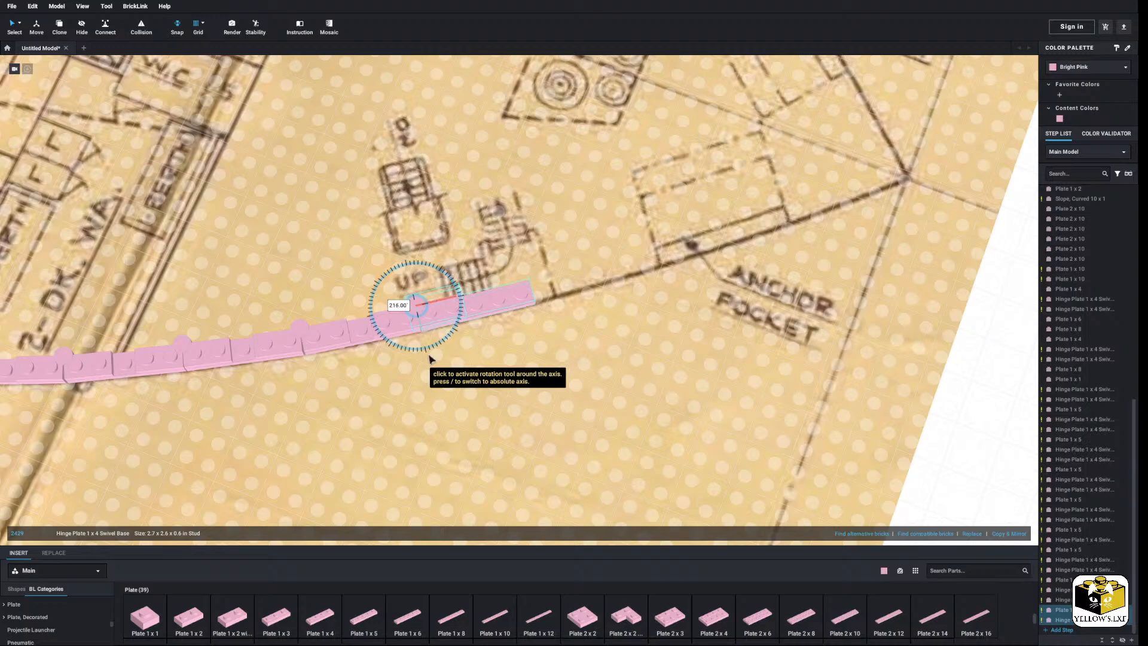
pyautogui.click(994, 430)
# Copy the hinge pair and Plate 1 x 5 below the UP stairs and paste two copies end to end past the anchor pocket label line.
pyautogui.moveTo(981, 428); pyautogui.dragTo(791, 459, button='middle')
pyautogui.click(254, 347)
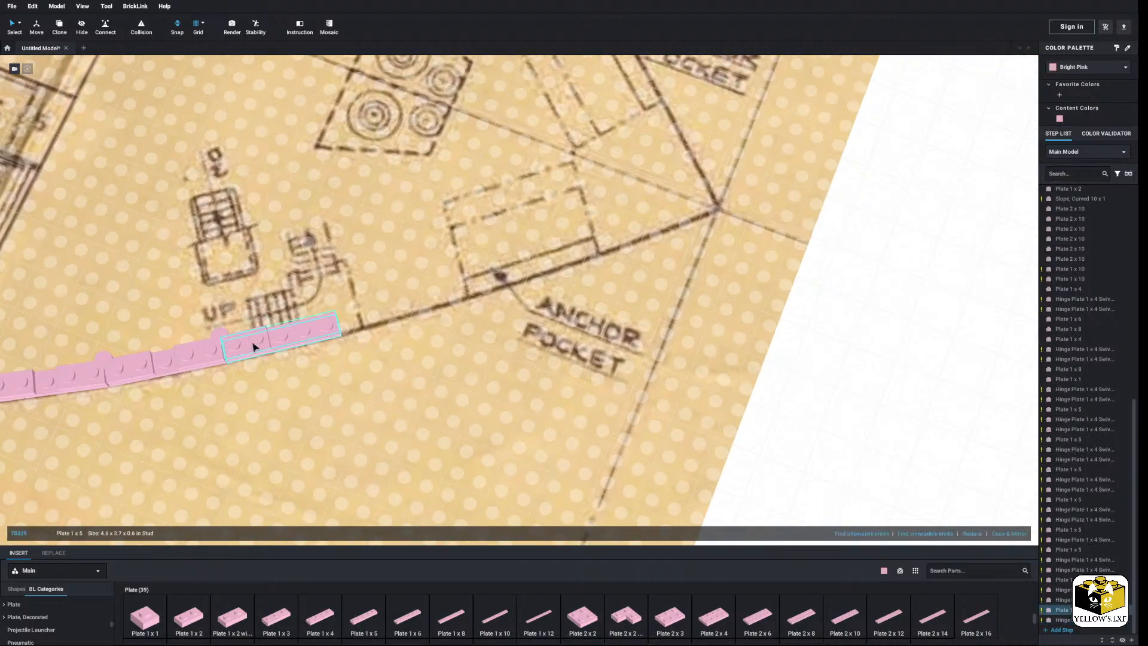
pyautogui.keyDown('ctrl'); pyautogui.click(252, 345); pyautogui.keyUp('ctrl')
pyautogui.keyDown('ctrl'); pyautogui.click(200, 353); pyautogui.keyUp('ctrl')
pyautogui.rightClick(199, 352)
pyautogui.click(208, 358)
pyautogui.rightClick(791, 352)
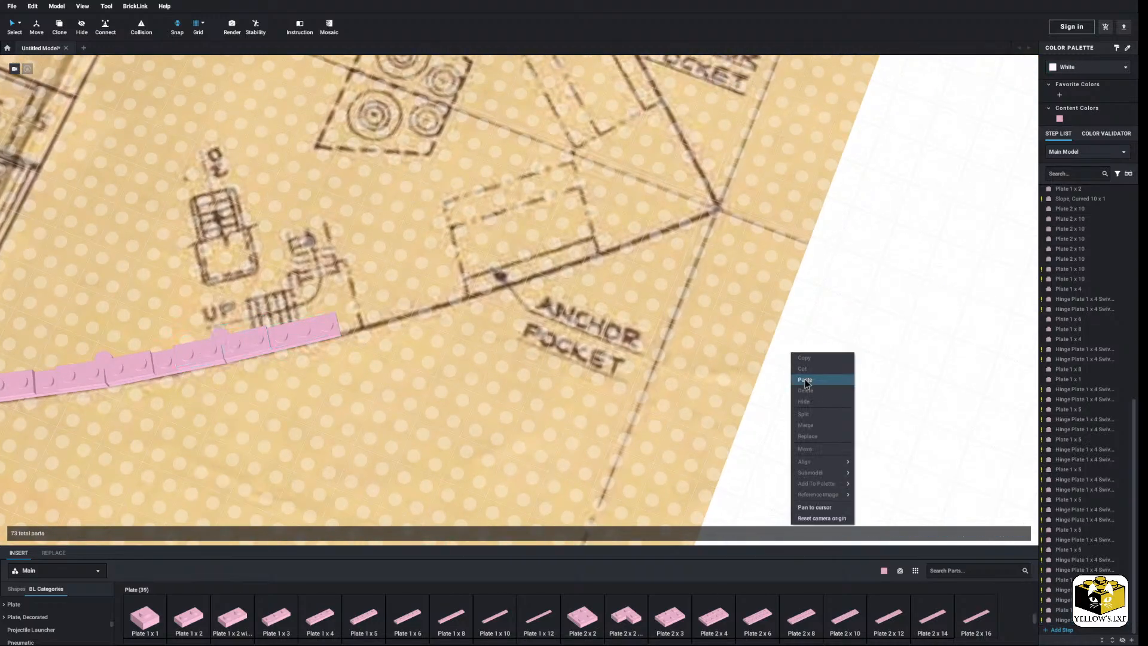
pyautogui.click(804, 380)
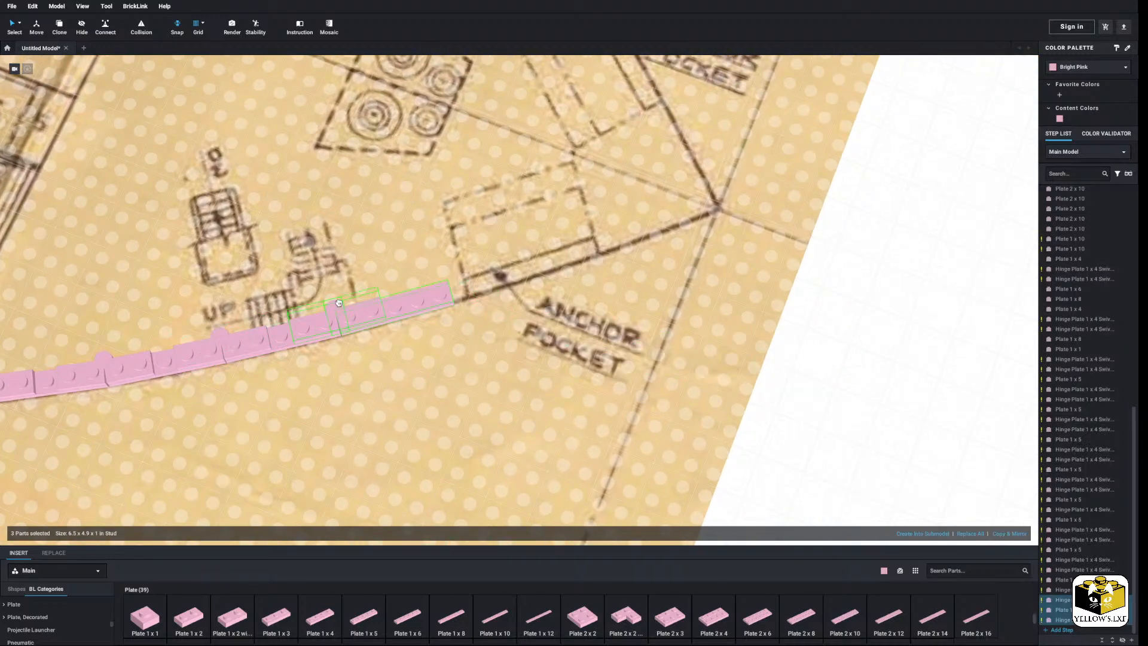
pyautogui.rightClick(861, 325)
pyautogui.click(875, 353)
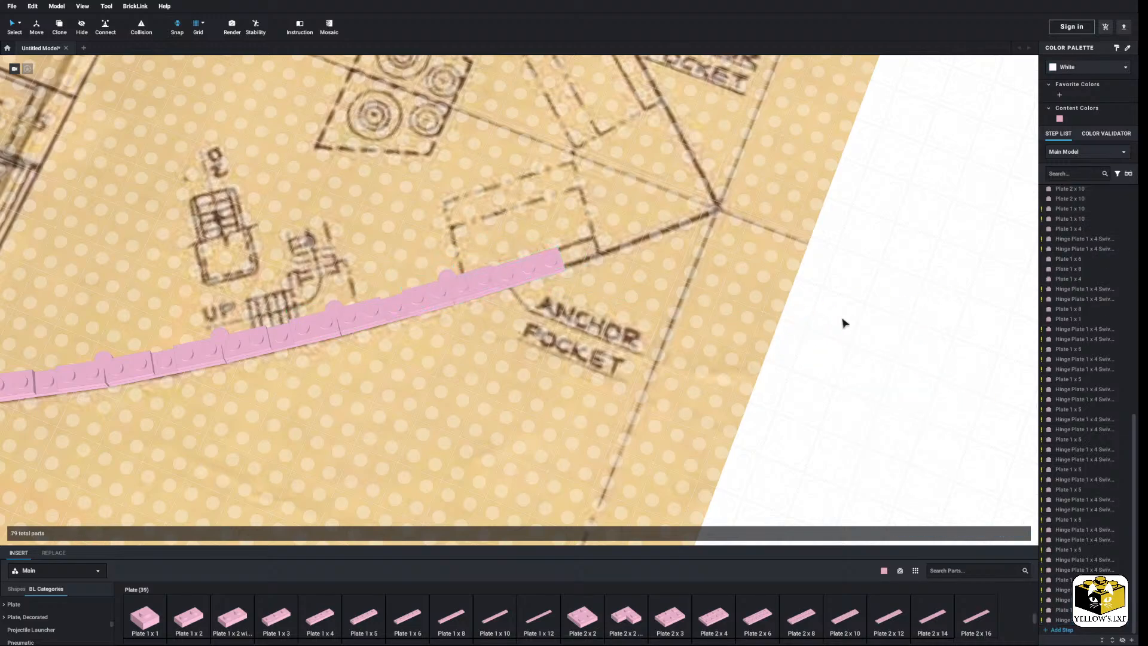
# Rotate the second-to-last hinge, just past the UP stairs, to 219 degrees so the following segments match the hull line.
pyautogui.moveTo(842, 323); pyautogui.dragTo(815, 333, button='middle')
pyautogui.moveTo(815, 333); pyautogui.dragTo(808, 340, button='right')
pyautogui.moveTo(728, 362); pyautogui.dragTo(753, 337, button='middle')
pyautogui.moveTo(753, 337); pyautogui.dragTo(750, 339, button='right')
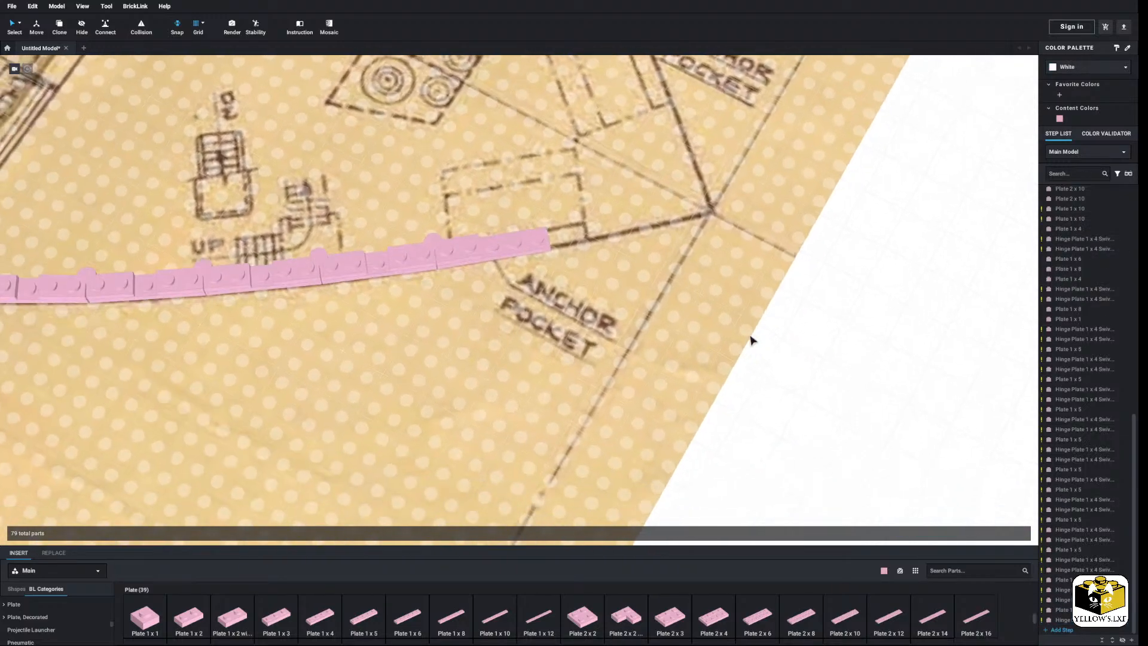
pyautogui.moveTo(366, 238); pyautogui.dragTo(387, 254, button='middle')
pyautogui.moveTo(387, 253); pyautogui.dragTo(384, 257, button='right')
pyautogui.scroll(2, 383, 334)
pyautogui.click(345, 337)
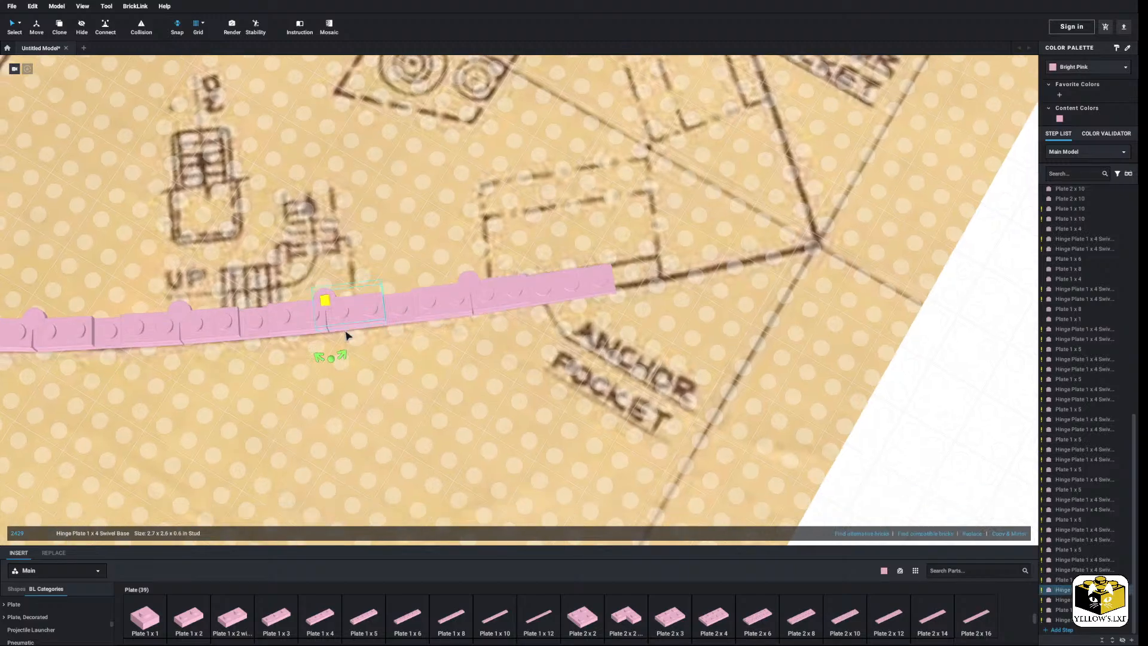
pyautogui.moveTo(324, 360); pyautogui.dragTo(326, 360)
pyautogui.moveTo(333, 364)
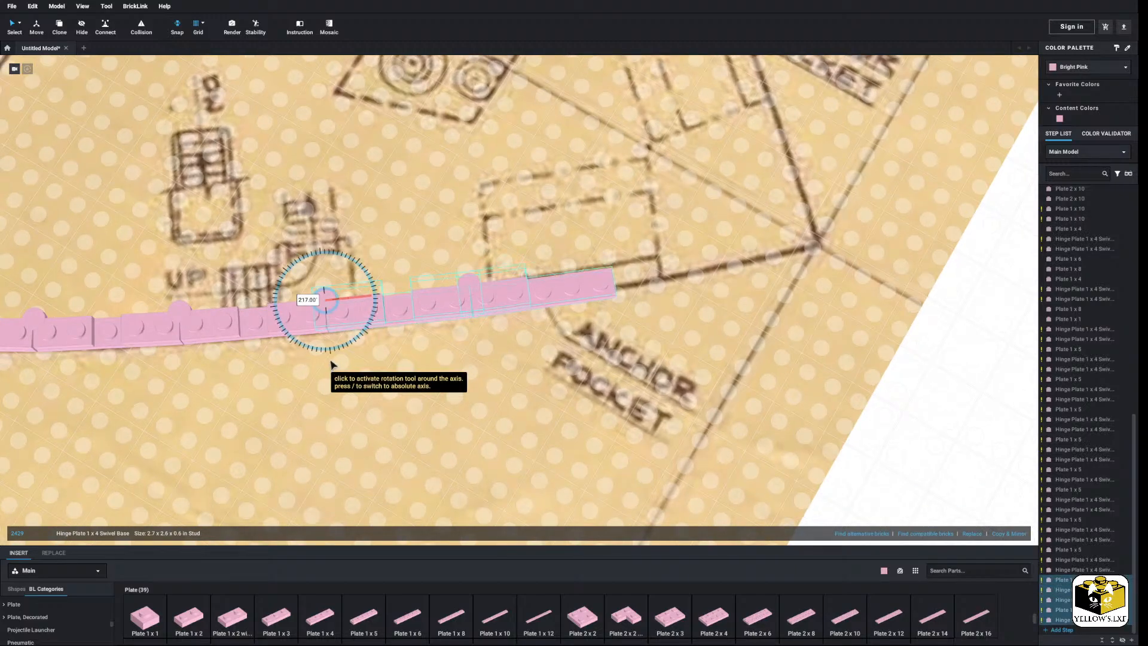
pyautogui.moveTo(332, 363); pyautogui.dragTo(334, 364)
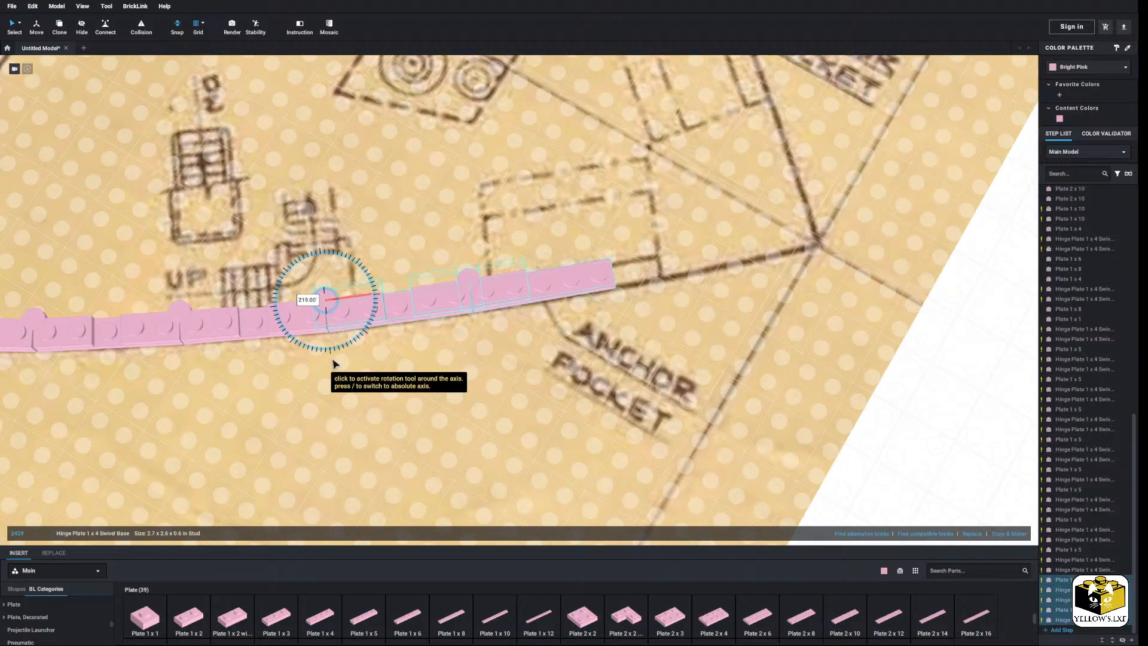
pyautogui.moveTo(332, 360); pyautogui.dragTo(333, 360)
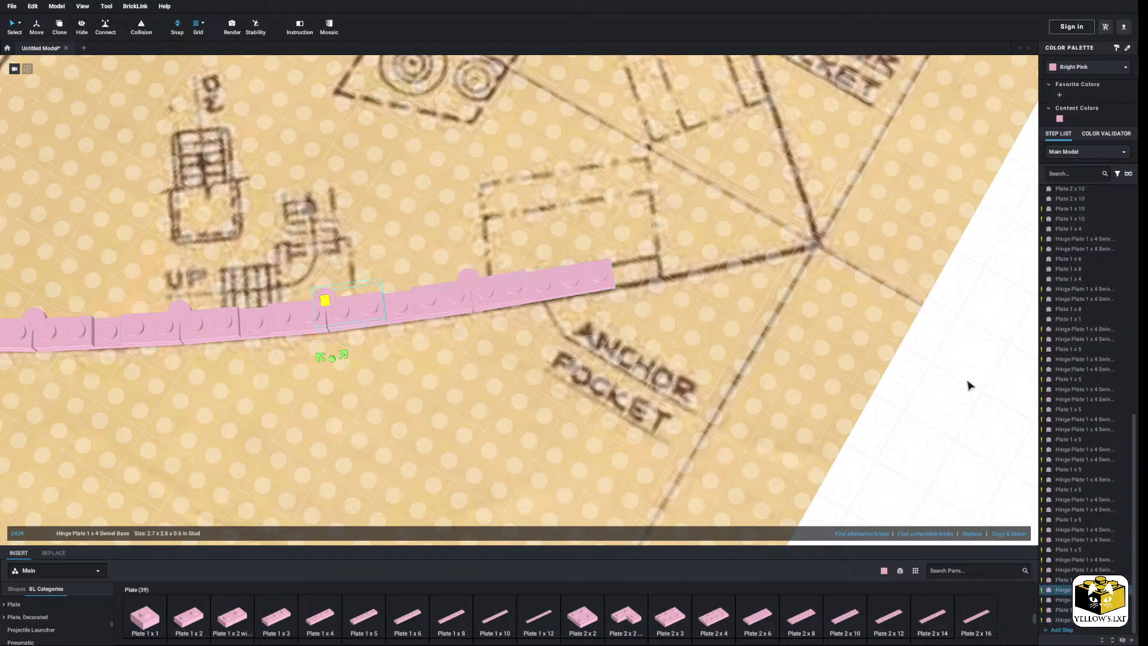
pyautogui.click(985, 397)
# Rotate the last hinge at the anchor pocket to 220 degrees to line up the end plate with the hull.
pyautogui.click(501, 293)
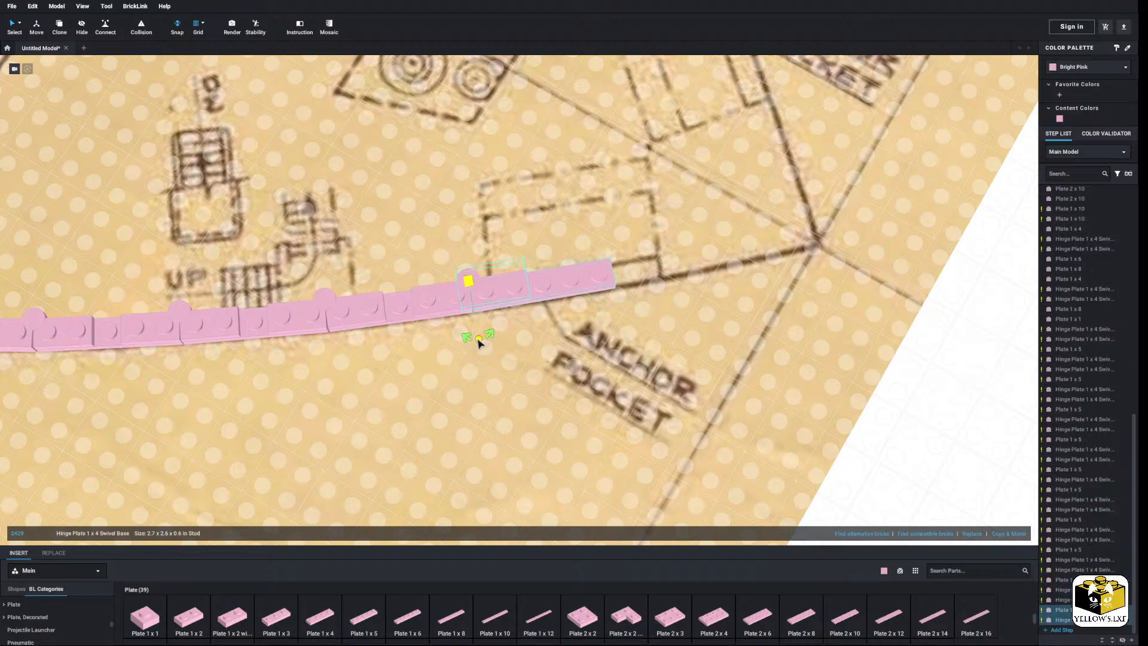
pyautogui.moveTo(478, 345)
pyautogui.moveTo(478, 345); pyautogui.dragTo(479, 338)
pyautogui.moveTo(479, 340)
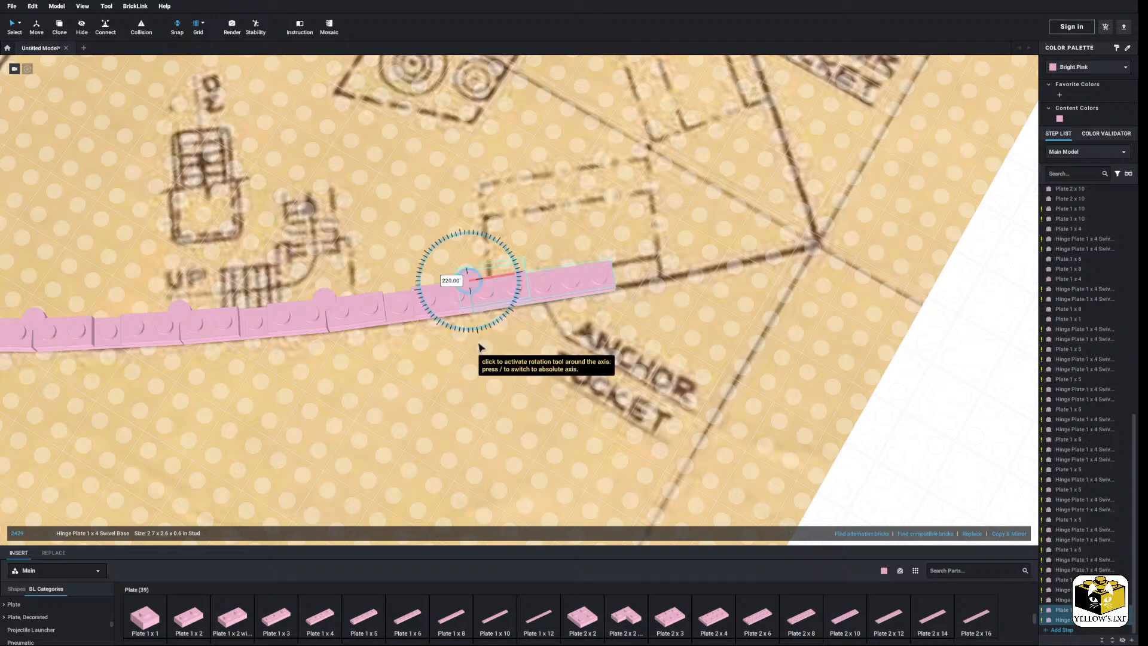
pyautogui.moveTo(478, 337); pyautogui.dragTo(477, 337)
pyautogui.click(907, 396)
# Copy the last Plate 1 x 5 and hinge pair at the anchor pocket and paste the copy onto the strip's end toward the bow.
pyautogui.moveTo(897, 401); pyautogui.dragTo(850, 409, button='middle')
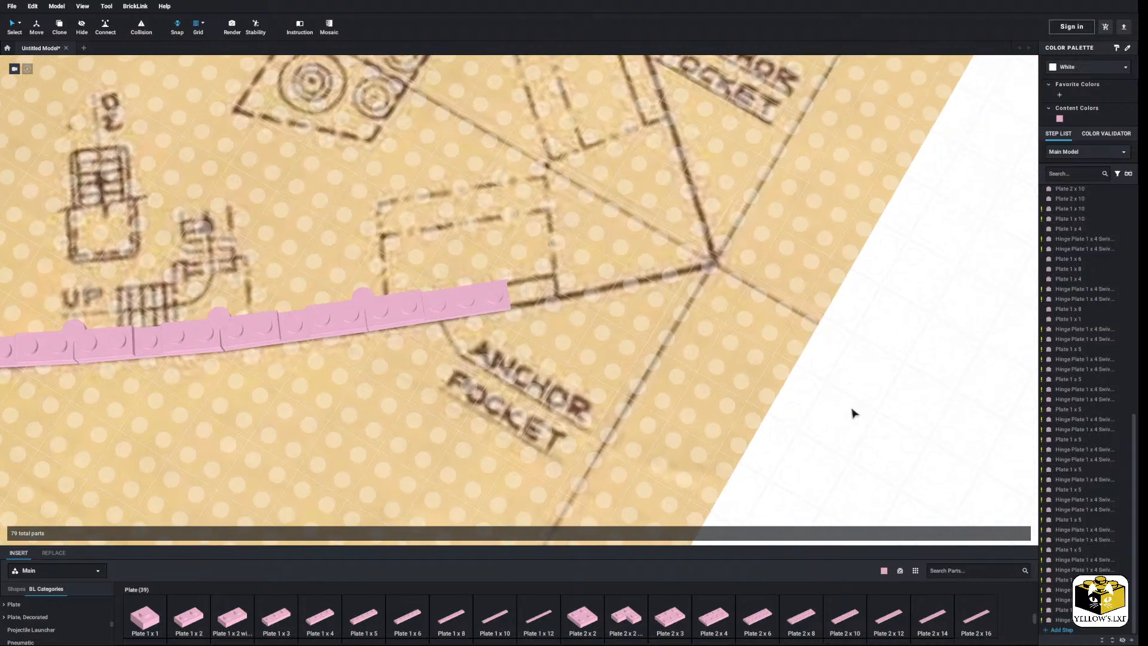
pyautogui.moveTo(851, 409); pyautogui.dragTo(851, 415, button='right')
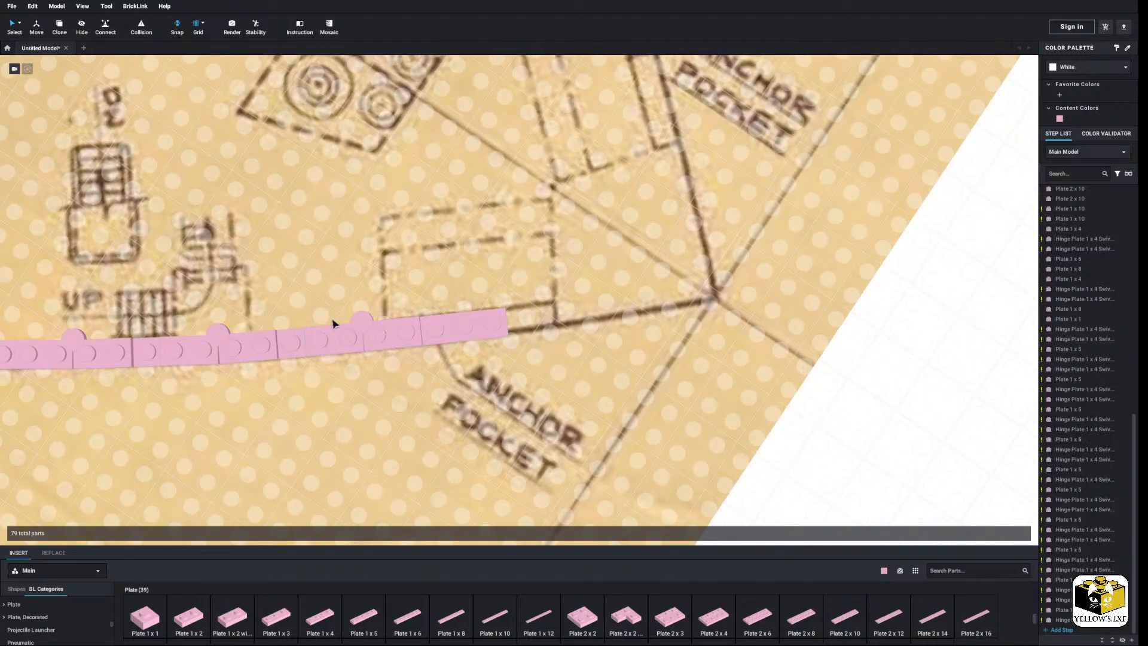
pyautogui.click(446, 332)
pyautogui.keyDown('ctrl'); pyautogui.click(382, 340); pyautogui.keyUp('ctrl')
pyautogui.keyDown('ctrl'); pyautogui.click(311, 340); pyautogui.keyUp('ctrl')
pyautogui.rightClick(312, 339)
pyautogui.click(336, 344)
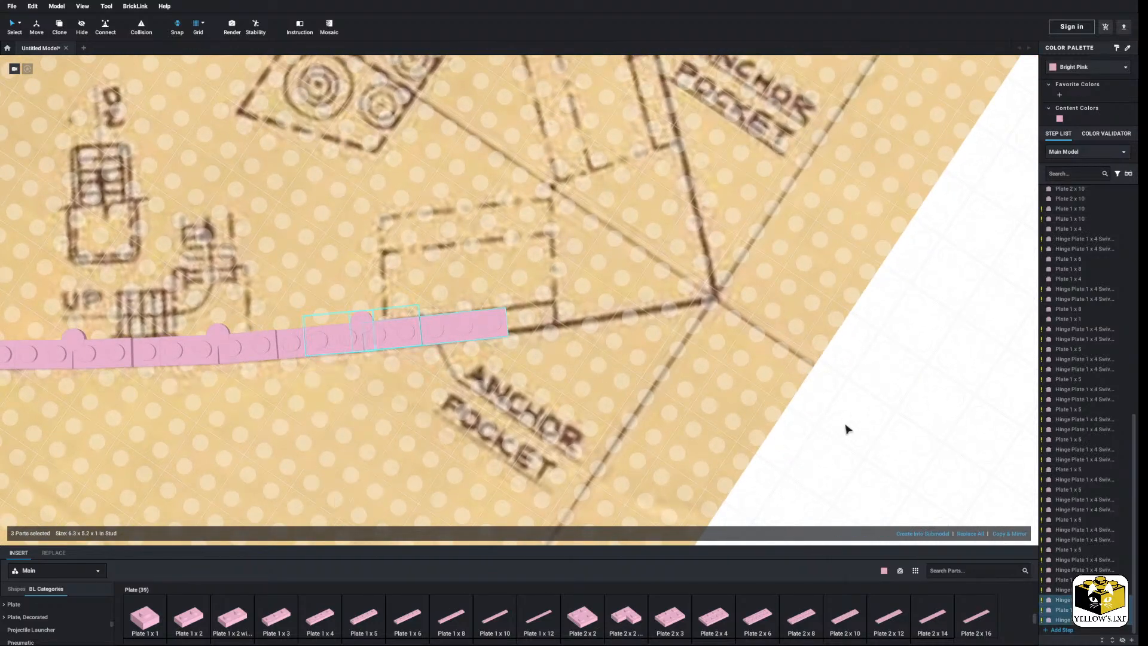
pyautogui.rightClick(846, 428)
pyautogui.click(857, 447)
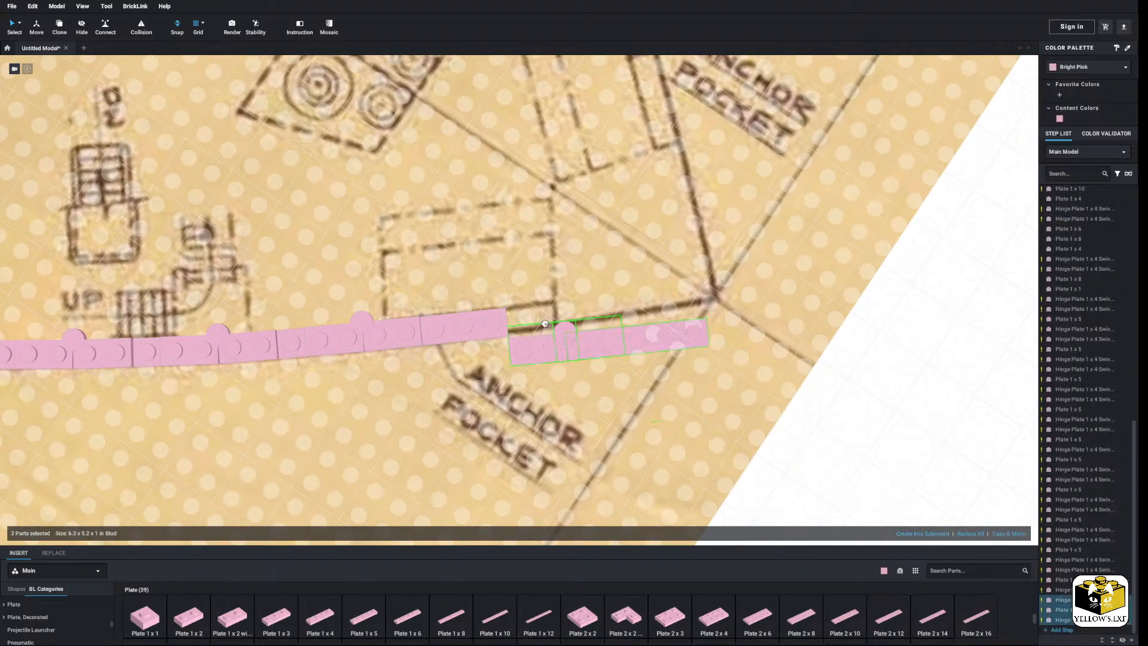
pyautogui.click(853, 443)
pyautogui.moveTo(854, 443); pyautogui.dragTo(842, 428, button='right')
pyautogui.moveTo(578, 325); pyautogui.dragTo(550, 333, button='right')
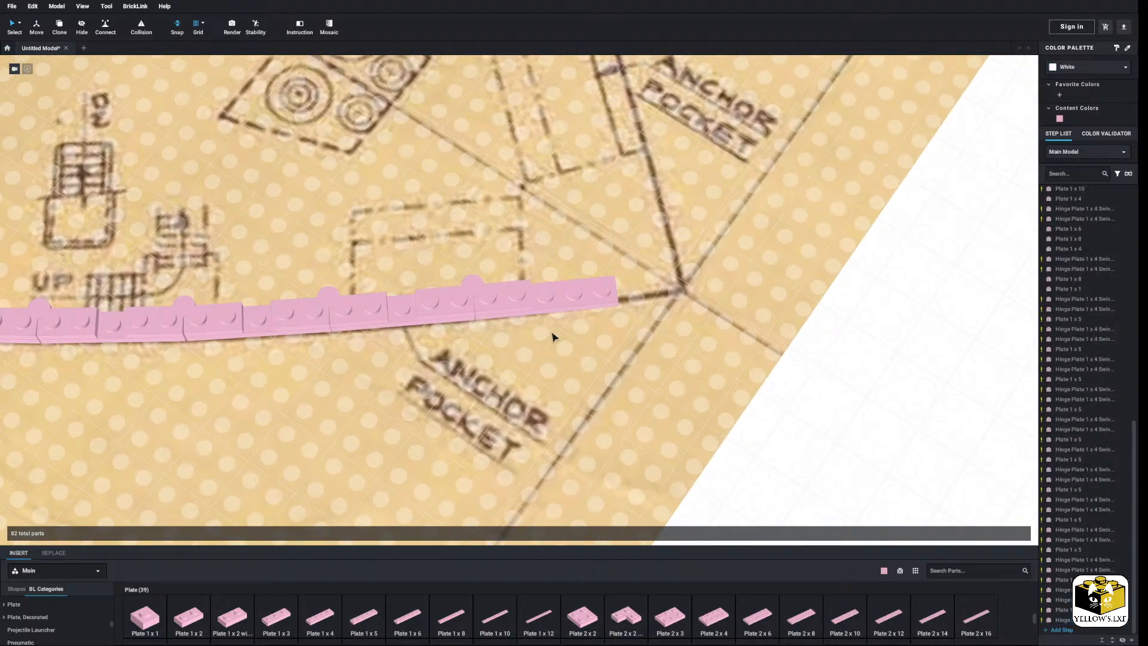
# Rotate the second-to-last hinge to 221 degrees and the last hinge to 223 degrees so the end segments follow the hull line.
pyautogui.click(506, 298)
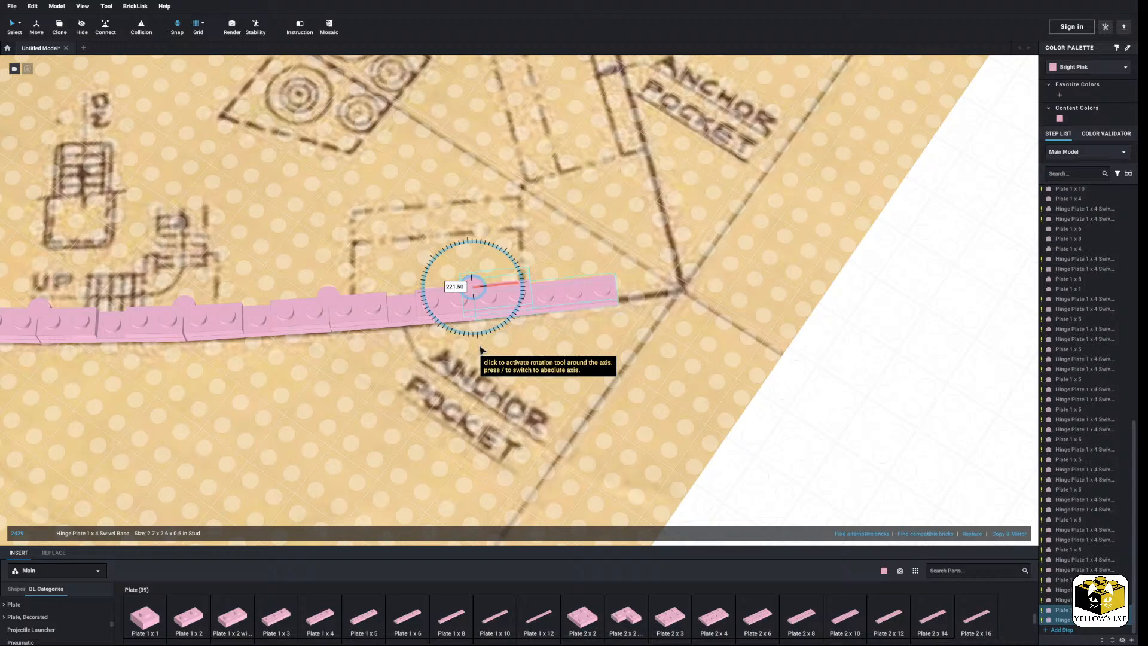
pyautogui.click(895, 400)
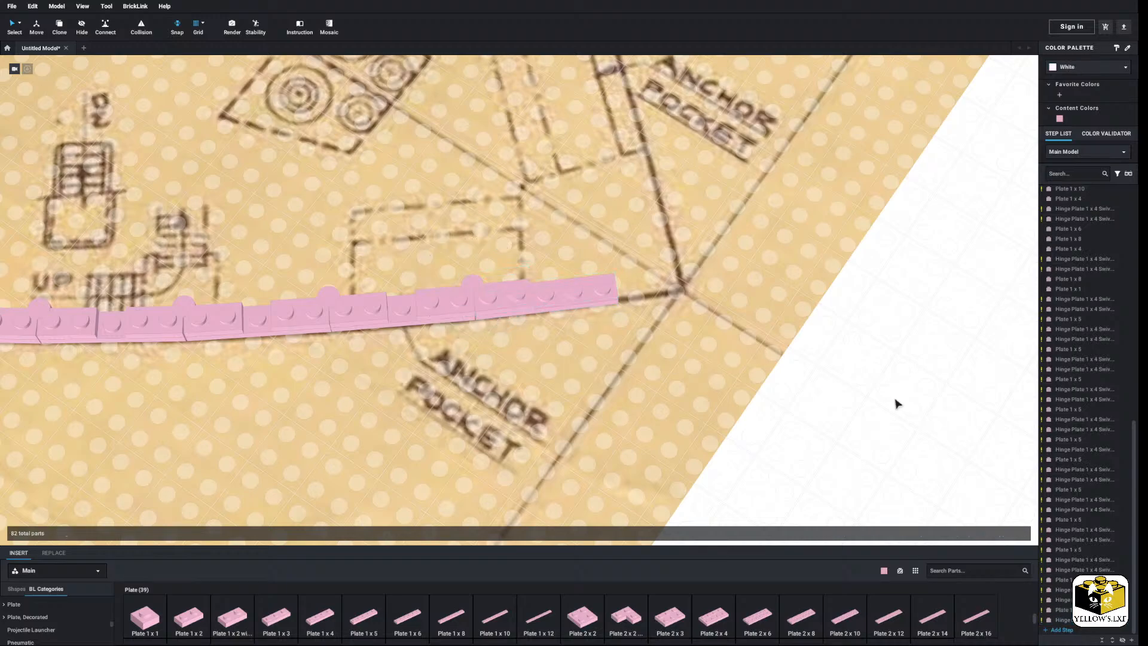
pyautogui.moveTo(894, 400); pyautogui.dragTo(811, 411, button='right')
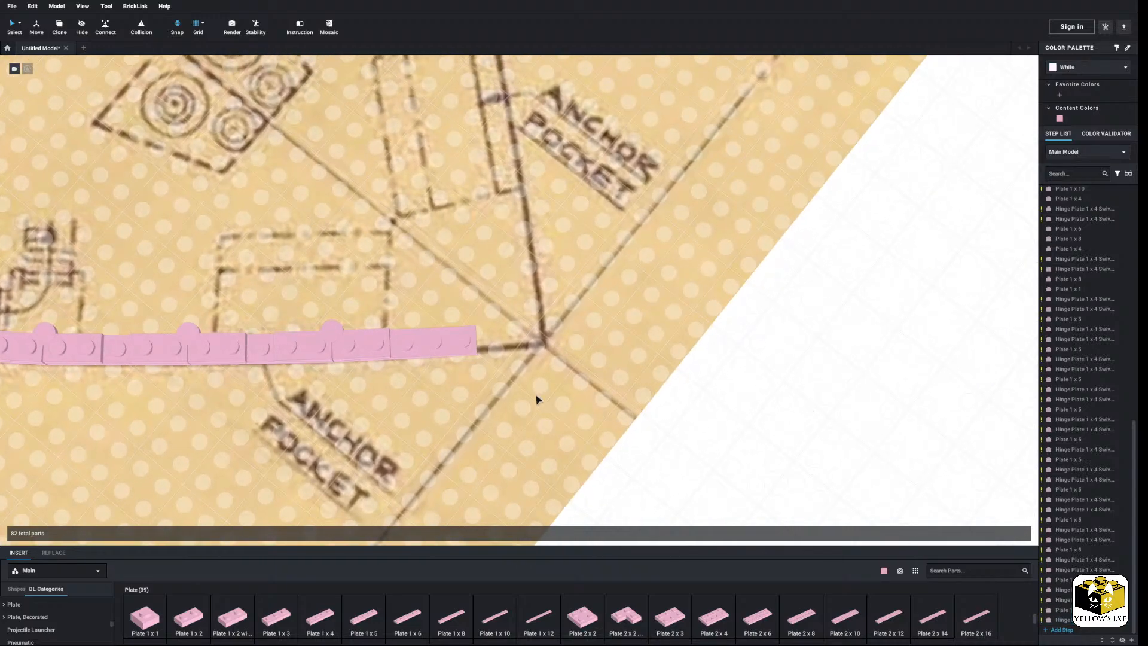
pyautogui.click(227, 347)
pyautogui.moveTo(228, 347); pyautogui.dragTo(273, 346, button='middle')
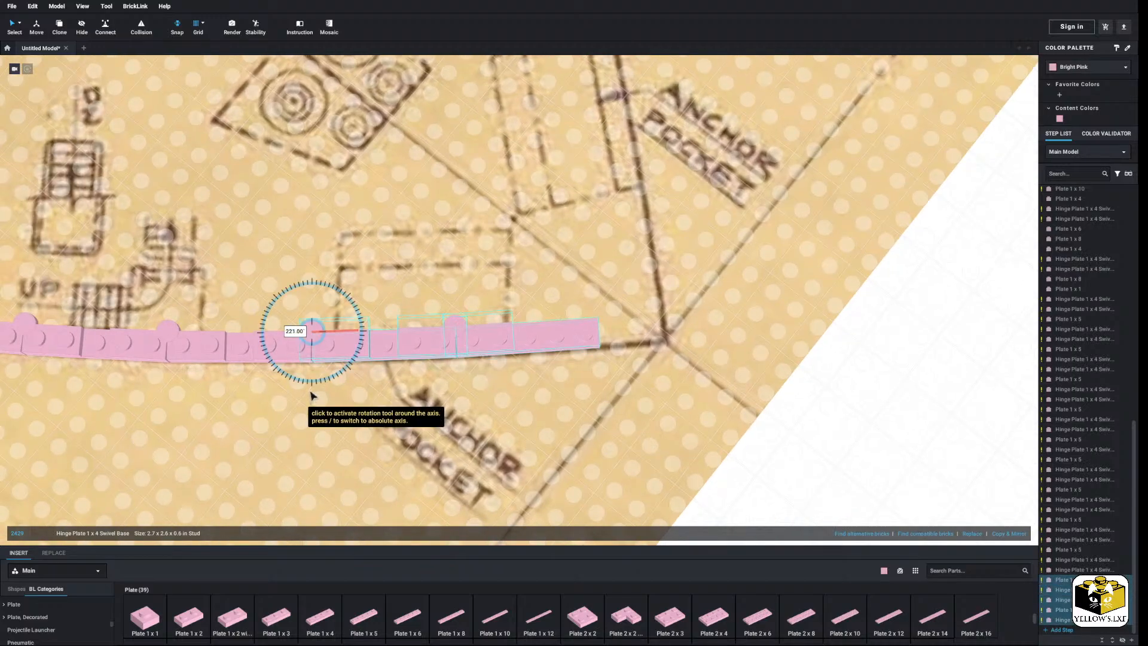
pyautogui.click(487, 341)
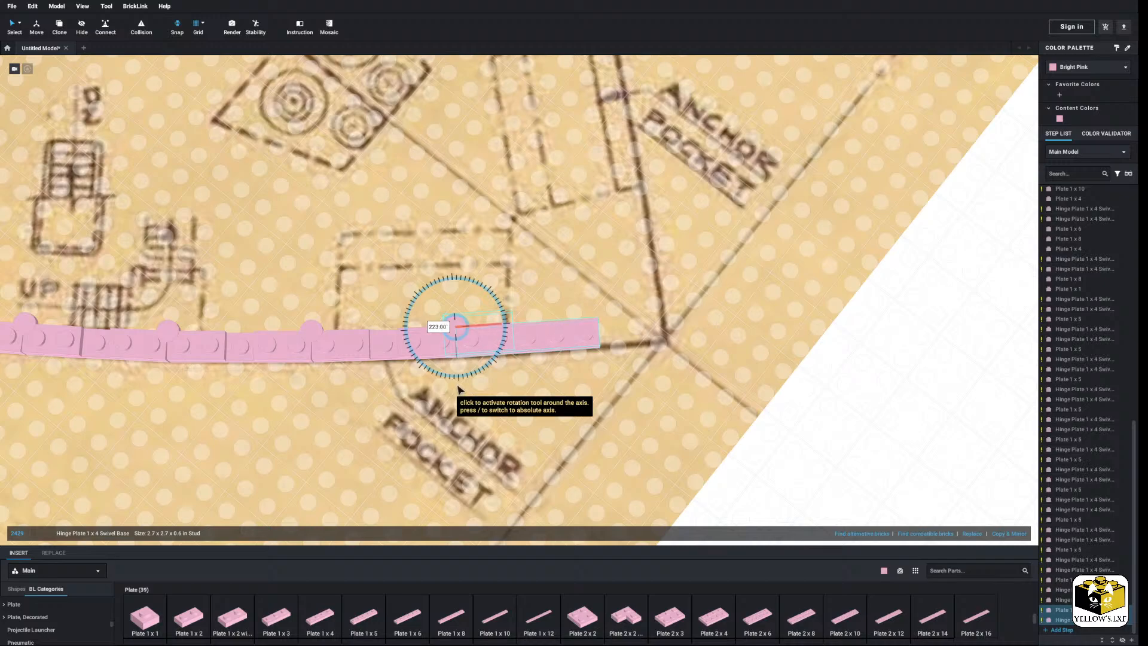
pyautogui.click(786, 449)
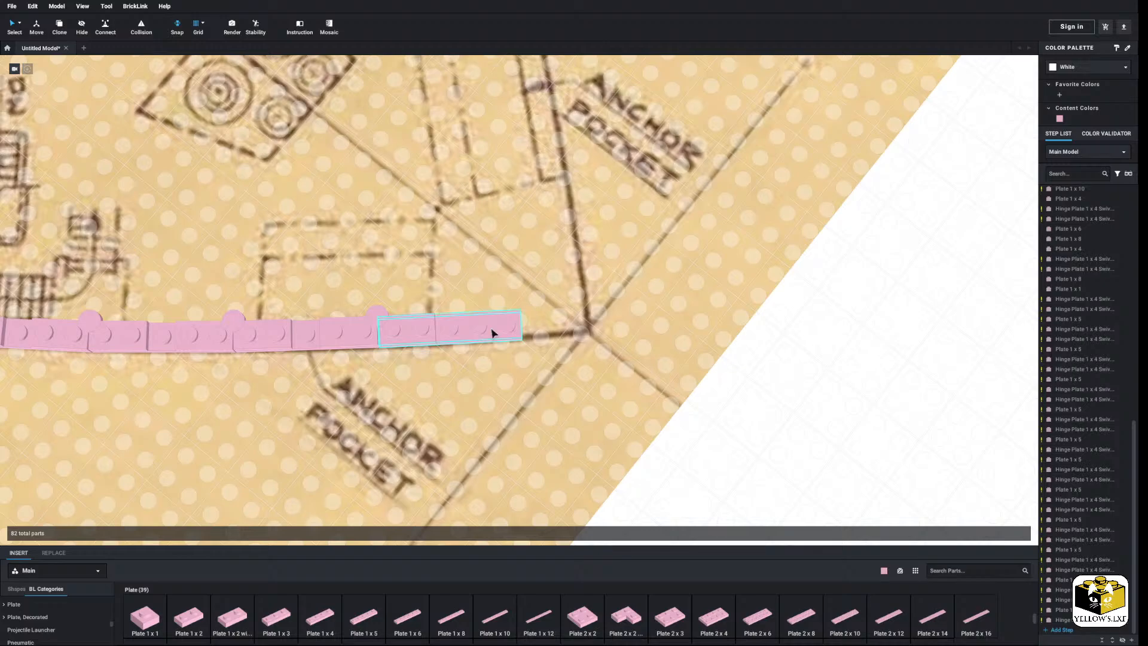
# Extend the hull strip to the bow tip with a Plate 1 x 3 and a Plate 1 x 2.
pyautogui.click(291, 619)
pyautogui.click(541, 330)
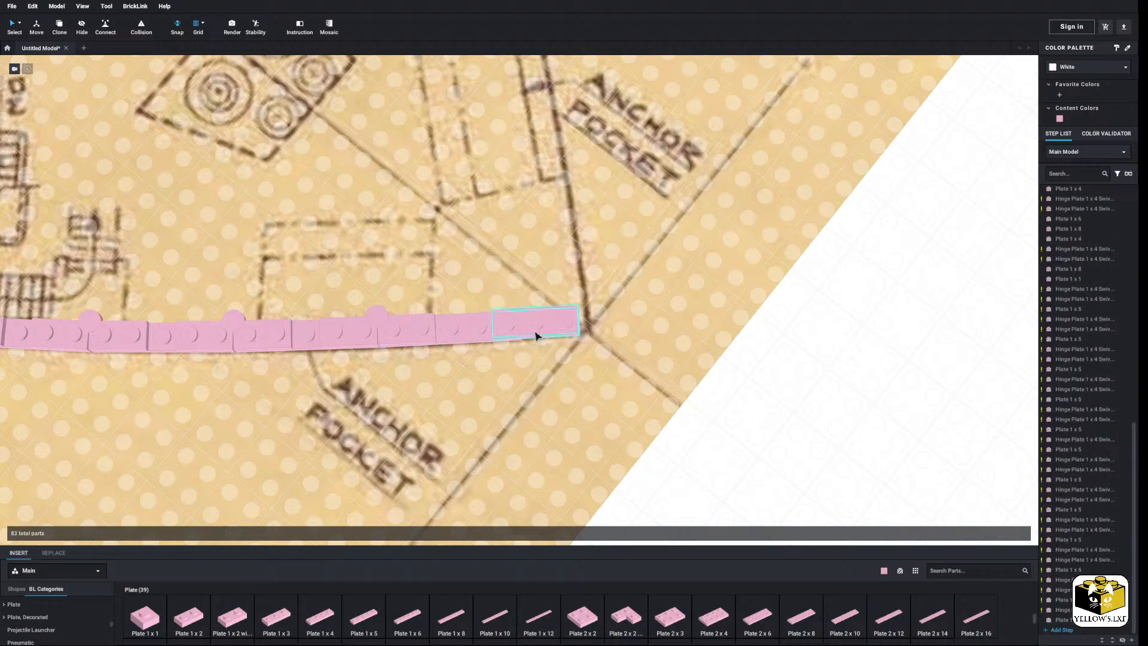
pyautogui.click(181, 620)
pyautogui.moveTo(556, 388); pyautogui.dragTo(508, 352, button='right')
pyautogui.click(533, 314)
pyautogui.click(747, 463)
pyautogui.scroll(-10, 615, 422)
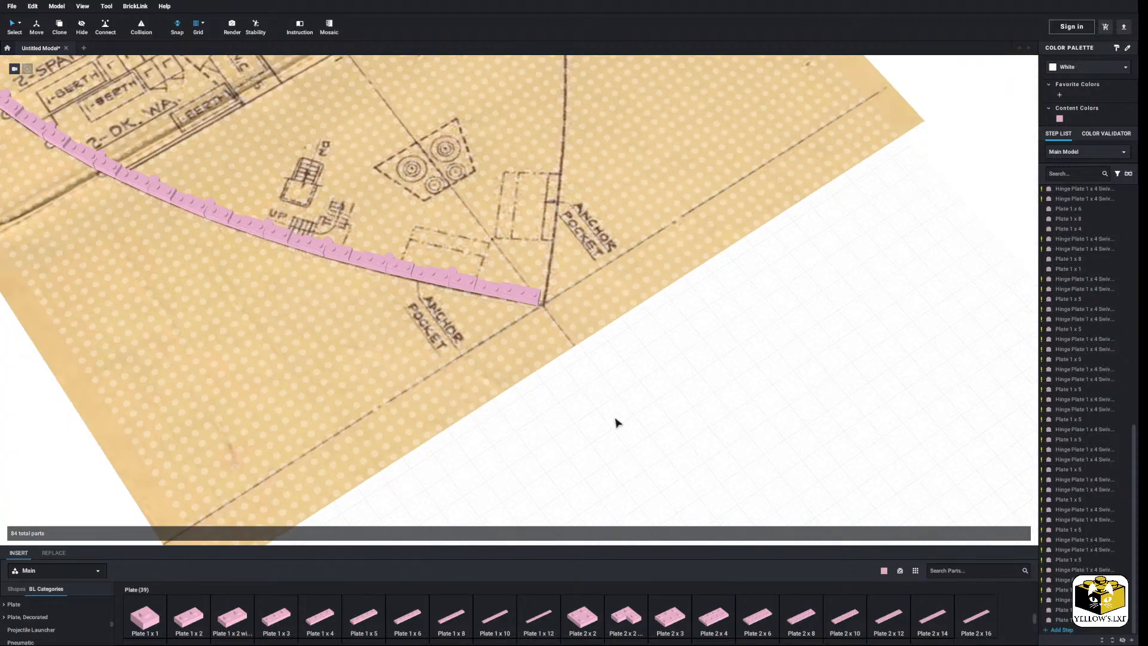
pyautogui.moveTo(570, 431); pyautogui.dragTo(577, 434, button='right')
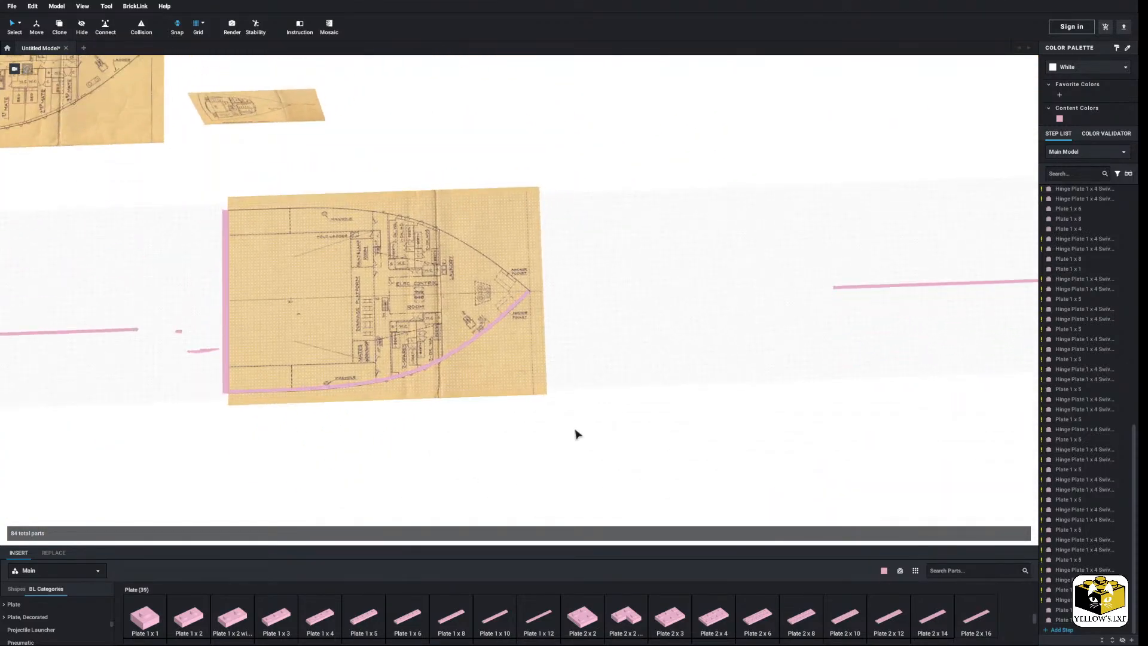
pyautogui.moveTo(577, 434); pyautogui.dragTo(623, 424, button='middle')
pyautogui.moveTo(632, 246); pyautogui.dragTo(289, 477)
pyautogui.click(298, 495)
# Add a Plate 1 x 4 over the aft corner where the hull side strip meets the transverse strip.
pyautogui.scroll(5, 514, 427)
pyautogui.moveTo(298, 491); pyautogui.dragTo(444, 437, button='middle')
pyautogui.scroll(4, 514, 427)
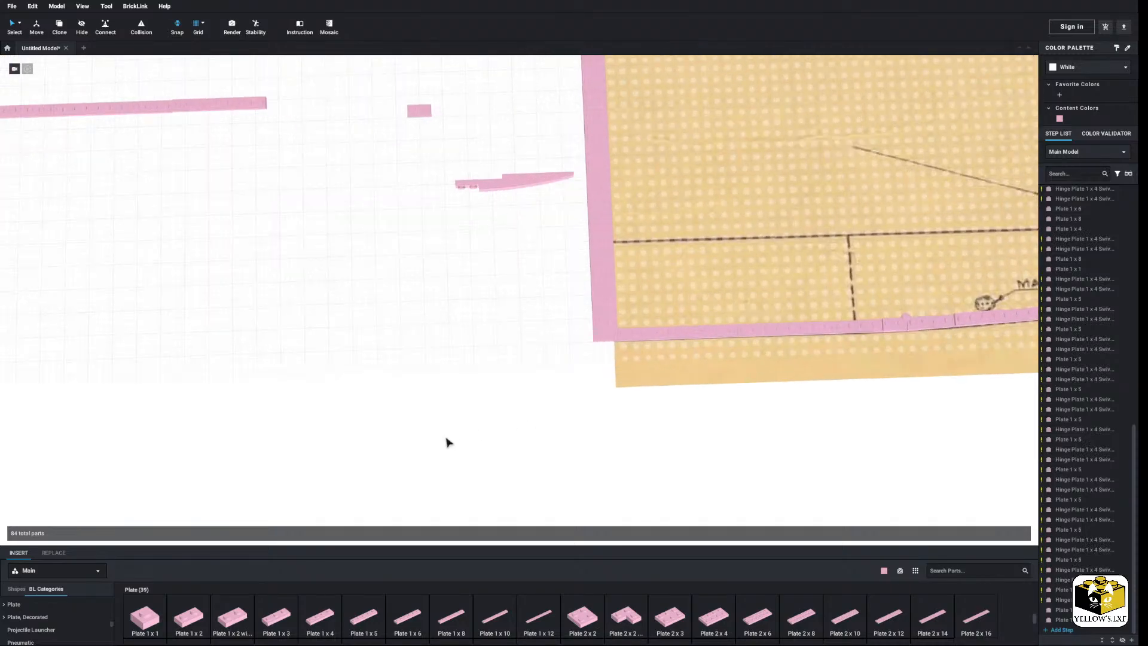
pyautogui.moveTo(445, 437); pyautogui.dragTo(435, 434, button='right')
pyautogui.click(306, 628)
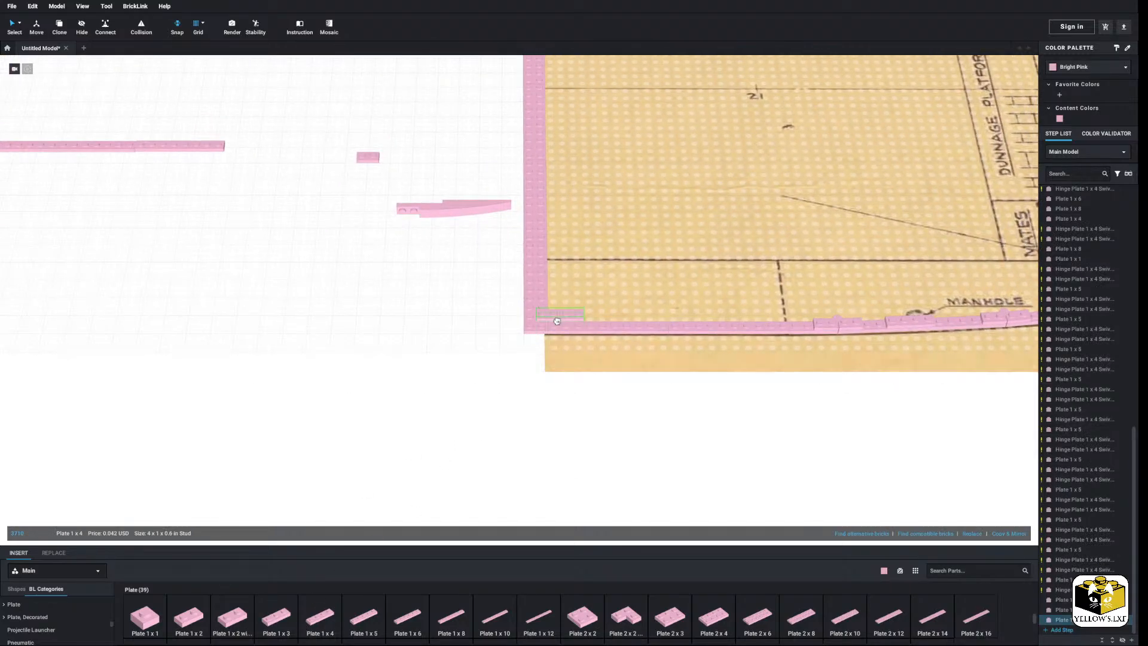
pyautogui.click(429, 357)
# Select the whole hull side strip and make a mirrored copy along the opposite hull line of the deck plan.
pyautogui.scroll(-6, 486, 349)
pyautogui.moveTo(937, 186); pyautogui.dragTo(535, 408)
pyautogui.moveTo(535, 407); pyautogui.dragTo(494, 416, button='right')
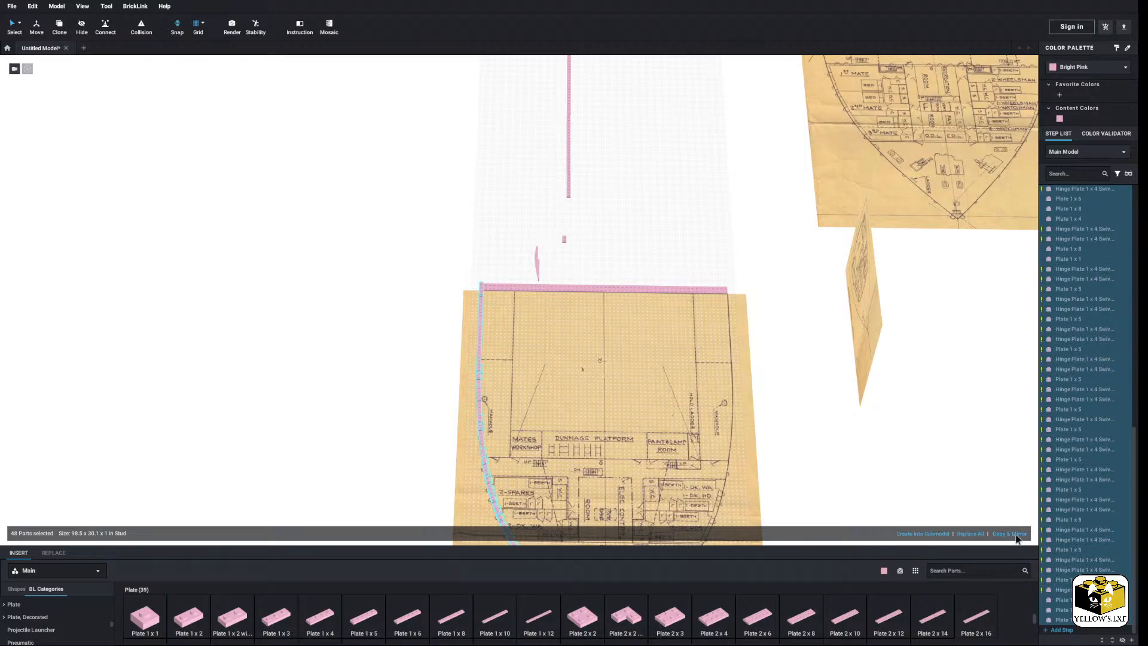
pyautogui.click(1016, 534)
pyautogui.moveTo(723, 422); pyautogui.dragTo(663, 328, button='right')
pyautogui.scroll(5, 659, 335)
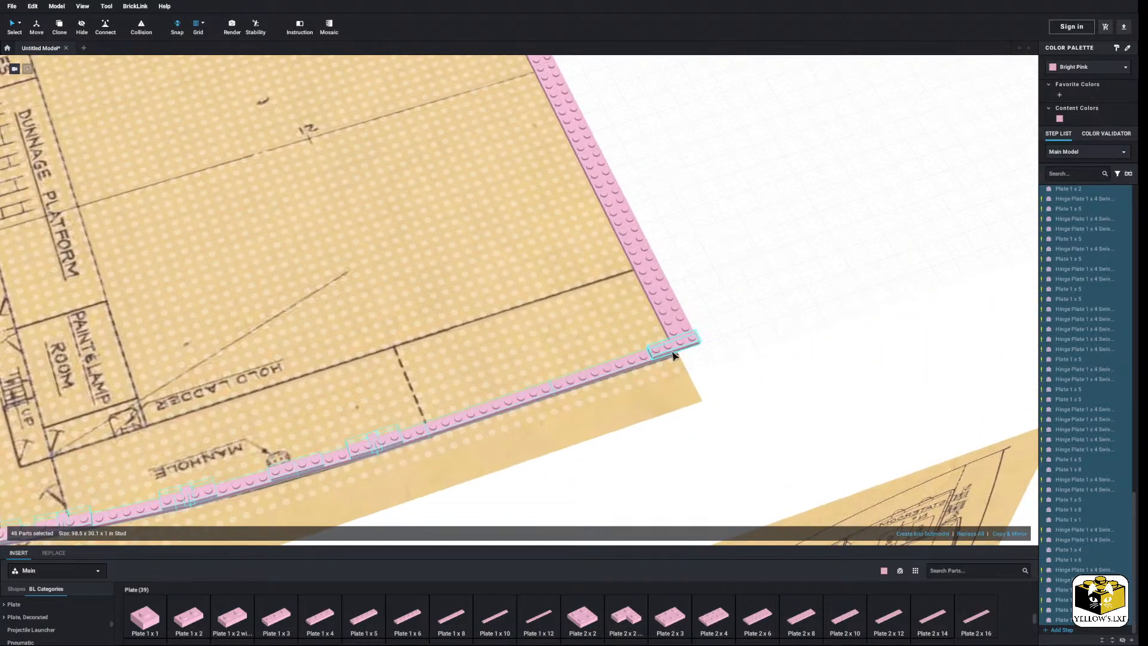
pyautogui.scroll(-2, 673, 355)
pyautogui.click(740, 376)
# Examine how the mirrored hull side matches the deck plan from the bow tip to the aft corner.
pyautogui.scroll(-6, 671, 374)
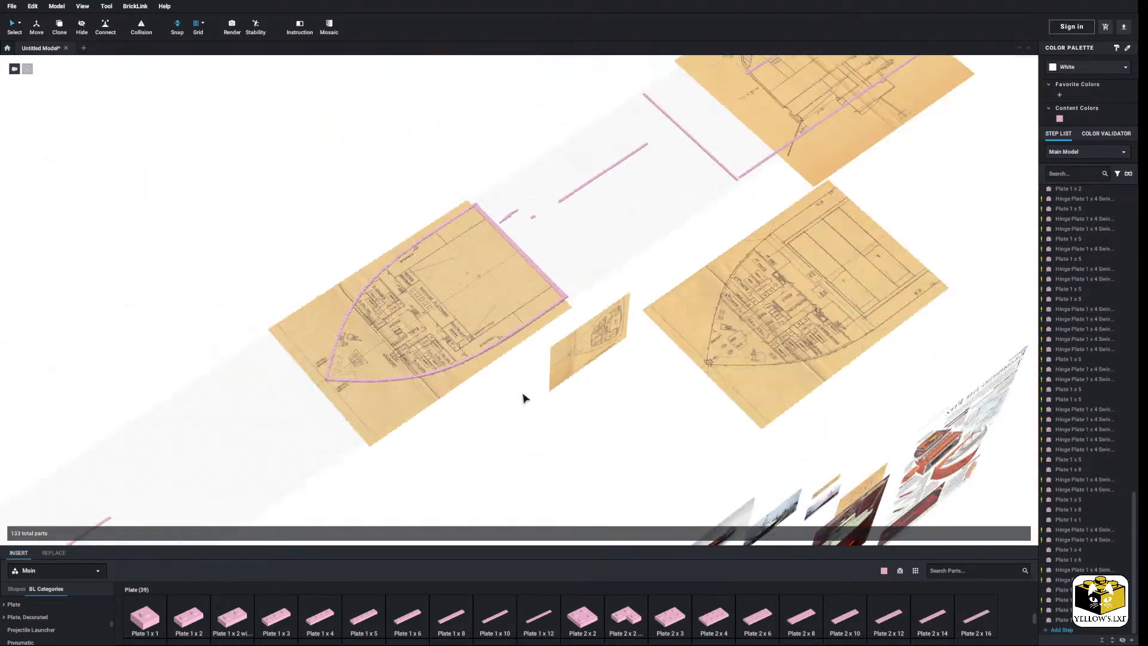
pyautogui.moveTo(523, 398); pyautogui.dragTo(604, 359, button='right')
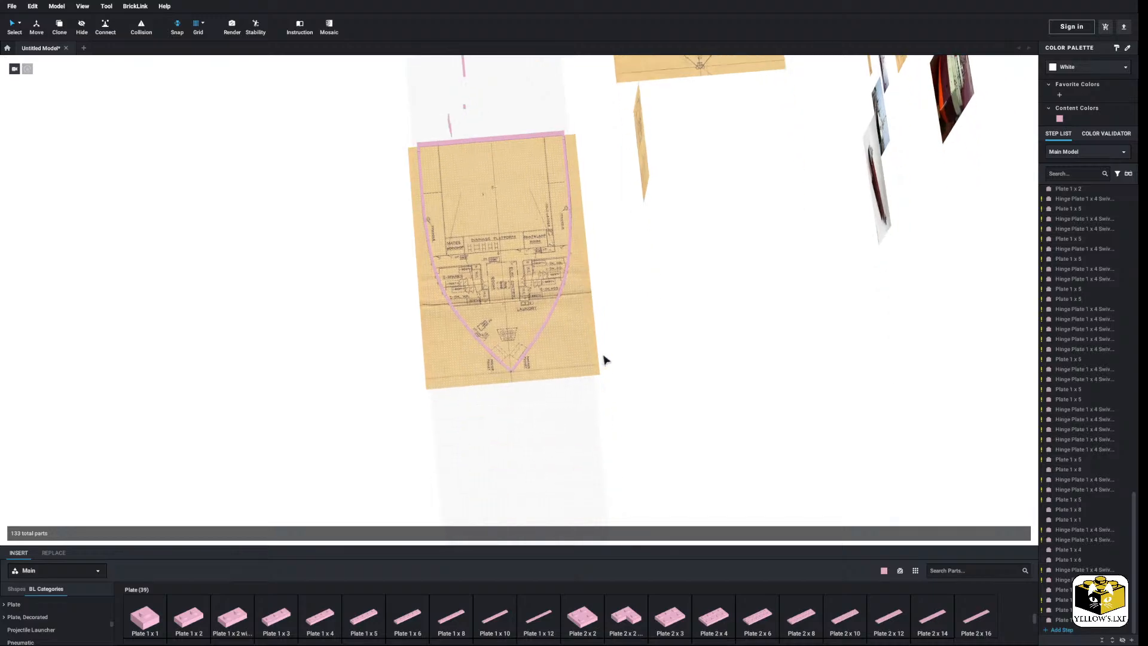
pyautogui.scroll(8, 606, 374)
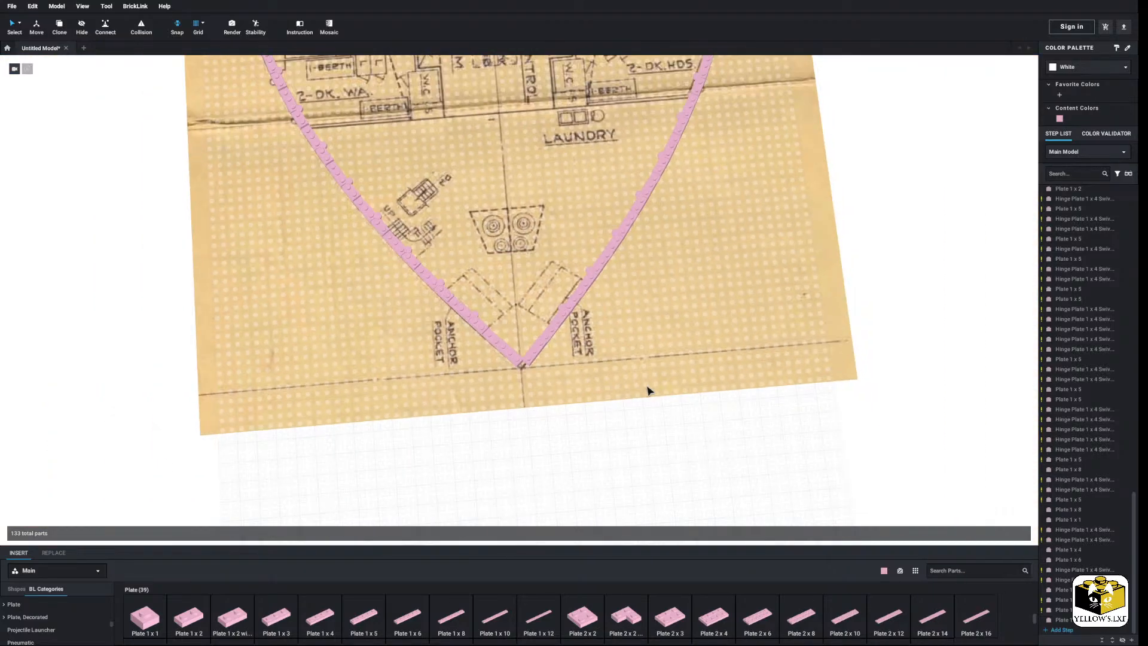
pyautogui.scroll(-6, 650, 391)
pyautogui.moveTo(576, 398); pyautogui.dragTo(619, 396, button='right')
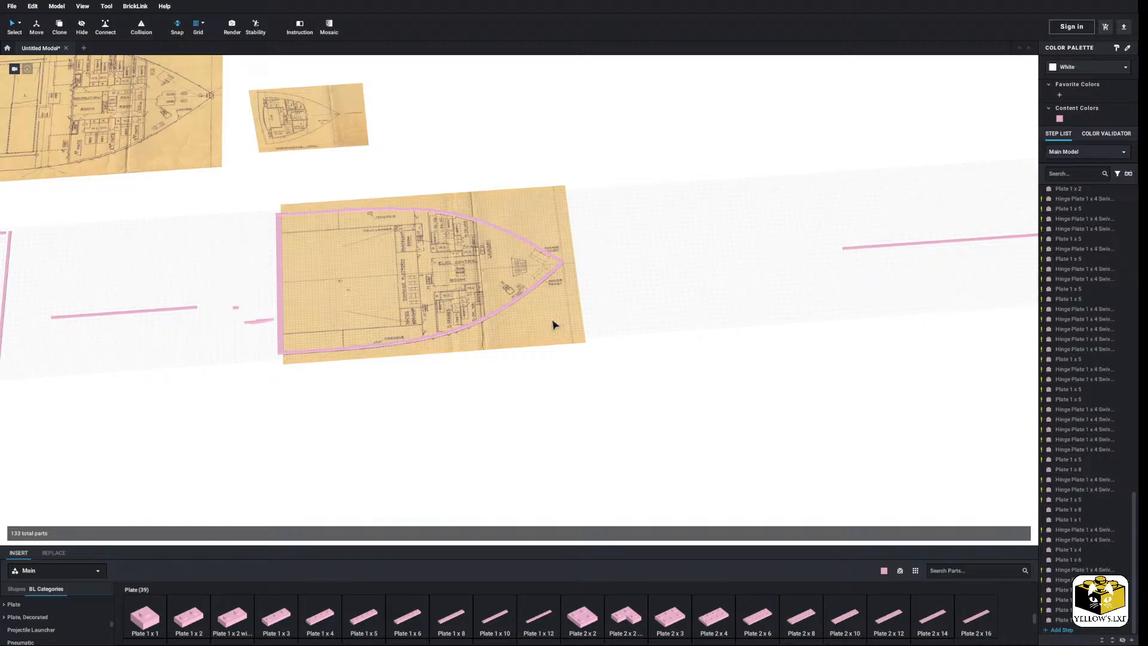
pyautogui.scroll(10, 492, 294)
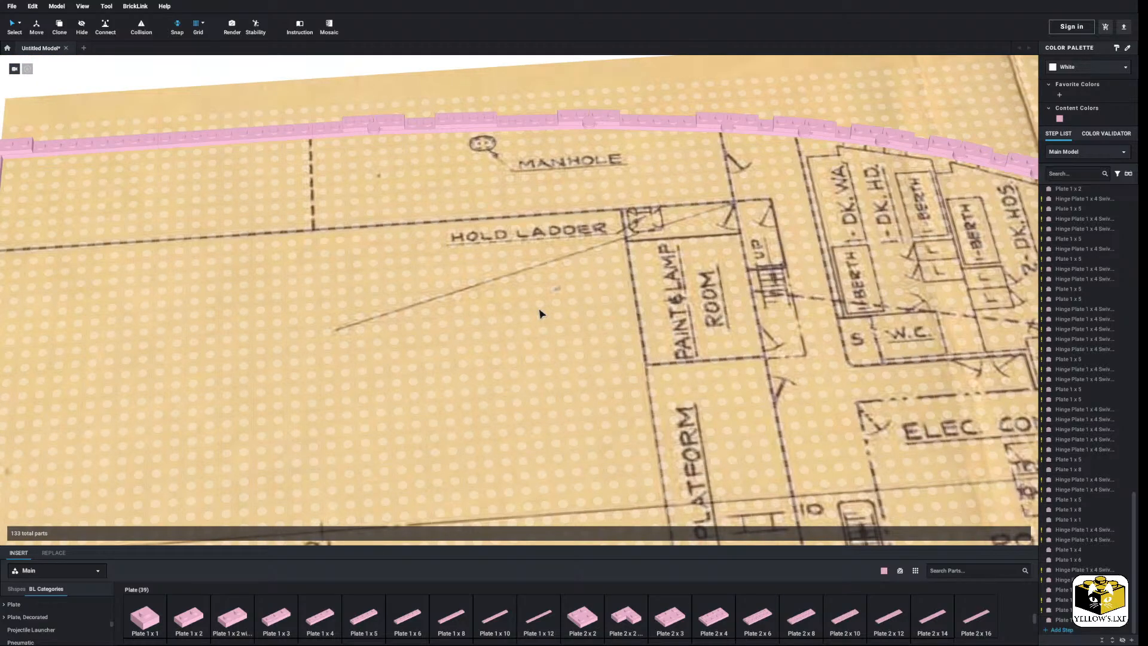
pyautogui.moveTo(540, 309); pyautogui.dragTo(576, 334, button='middle')
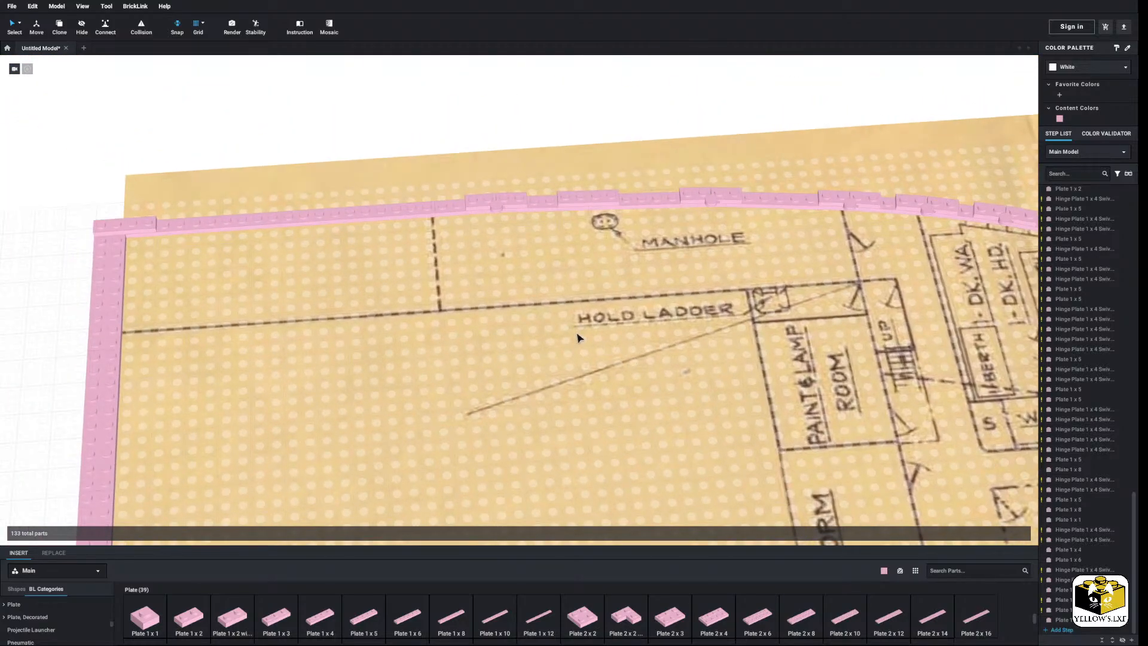
pyautogui.scroll(-8, 577, 338)
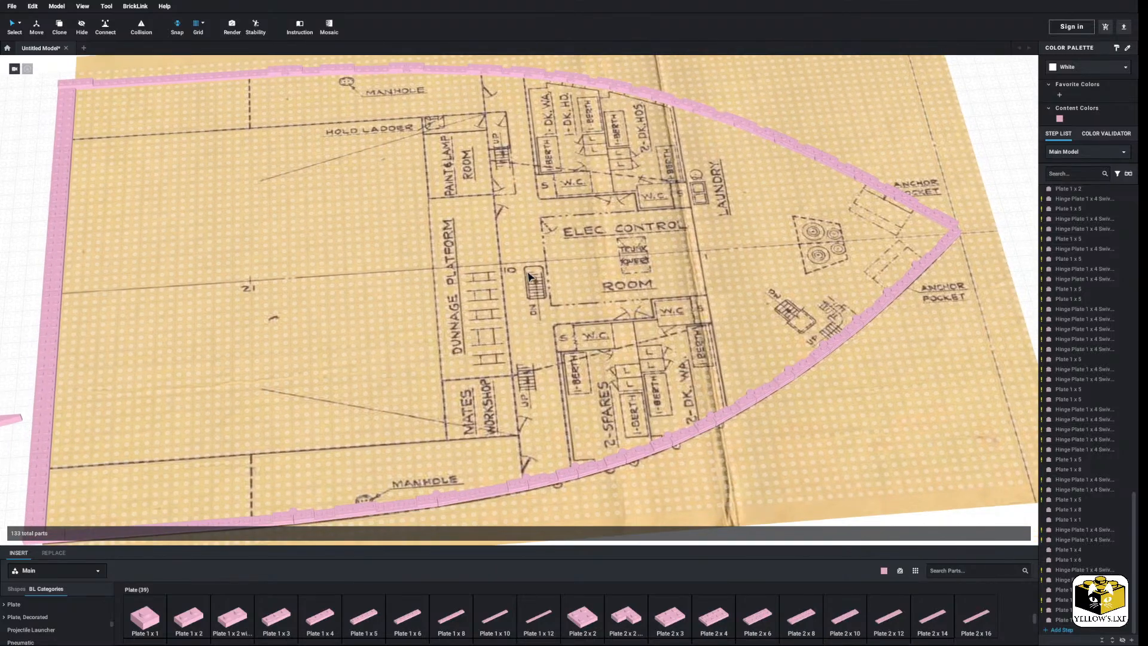
# Examine the side elevation drawing from the Texas deck down to the tank top and bow frames.
pyautogui.moveTo(528, 276); pyautogui.dragTo(623, 307, button='middle')
pyautogui.scroll(-3, 521, 259)
pyautogui.scroll(-3, 553, 289)
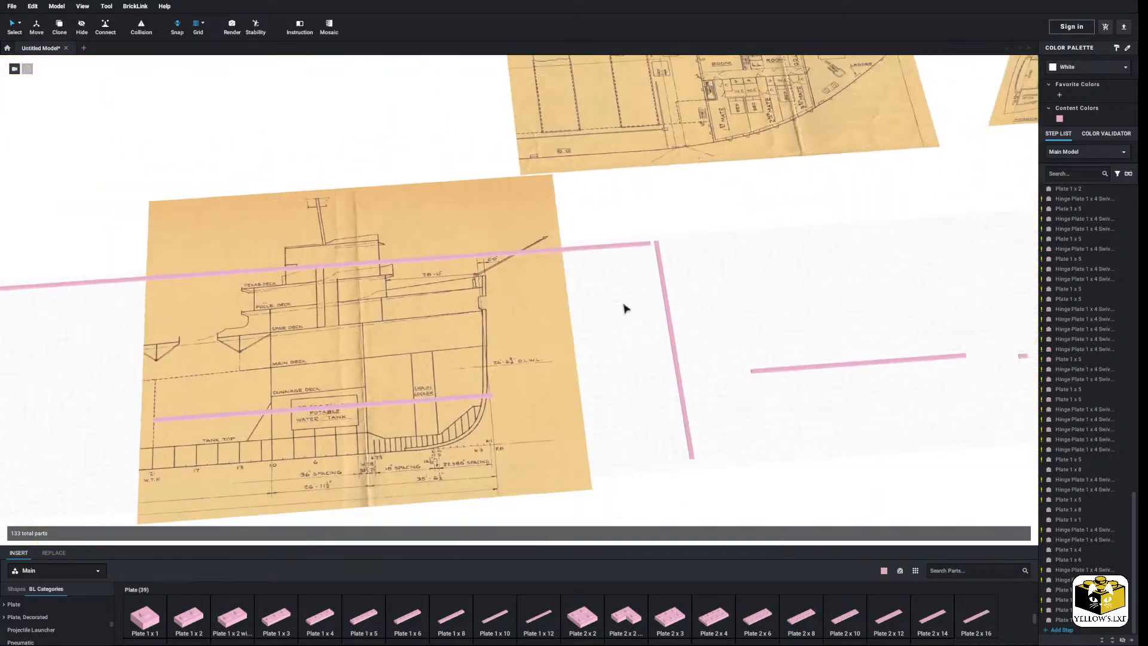
pyautogui.scroll(-2, 624, 307)
pyautogui.scroll(3, 612, 320)
pyautogui.moveTo(439, 325); pyautogui.dragTo(551, 312, button='middle')
pyautogui.scroll(3, 551, 312)
pyautogui.moveTo(488, 378); pyautogui.dragTo(578, 346, button='middle')
pyautogui.moveTo(575, 272); pyautogui.dragTo(578, 350, button='middle')
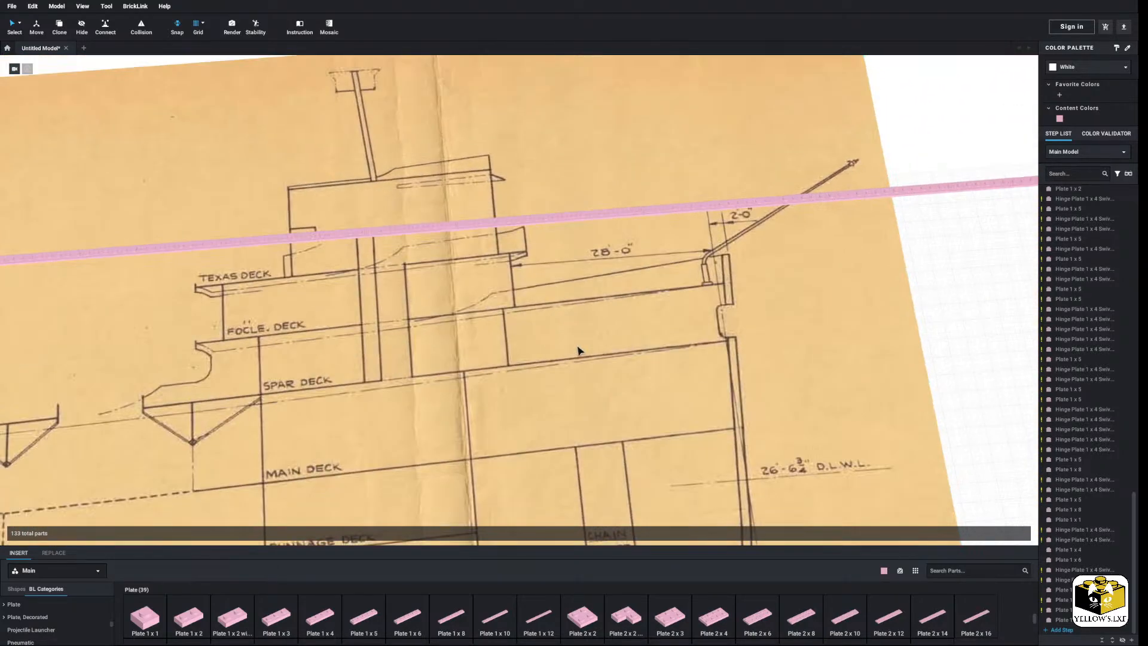
pyautogui.moveTo(622, 508); pyautogui.dragTo(576, 279, button='middle')
pyautogui.moveTo(463, 316); pyautogui.dragTo(636, 317, button='middle')
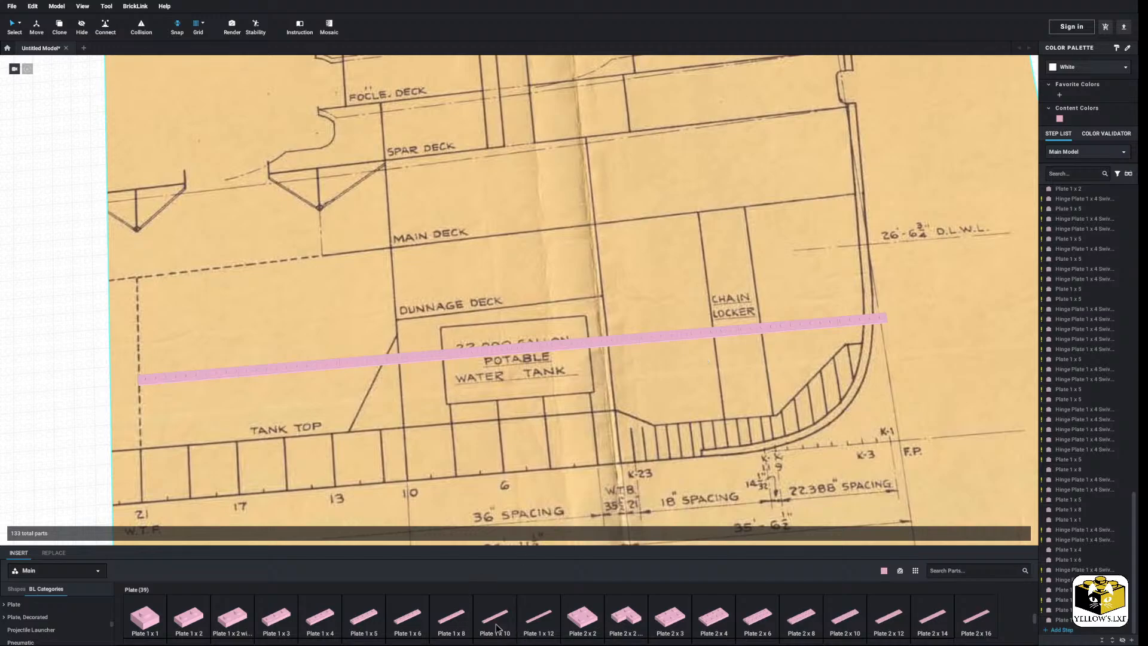
# Place a Plate 1 x 10 at the bow end of the D.L.W.L. line and extend it aft with four Copy & Mirror duplicates.
pyautogui.moveTo(496, 628); pyautogui.dragTo(823, 257)
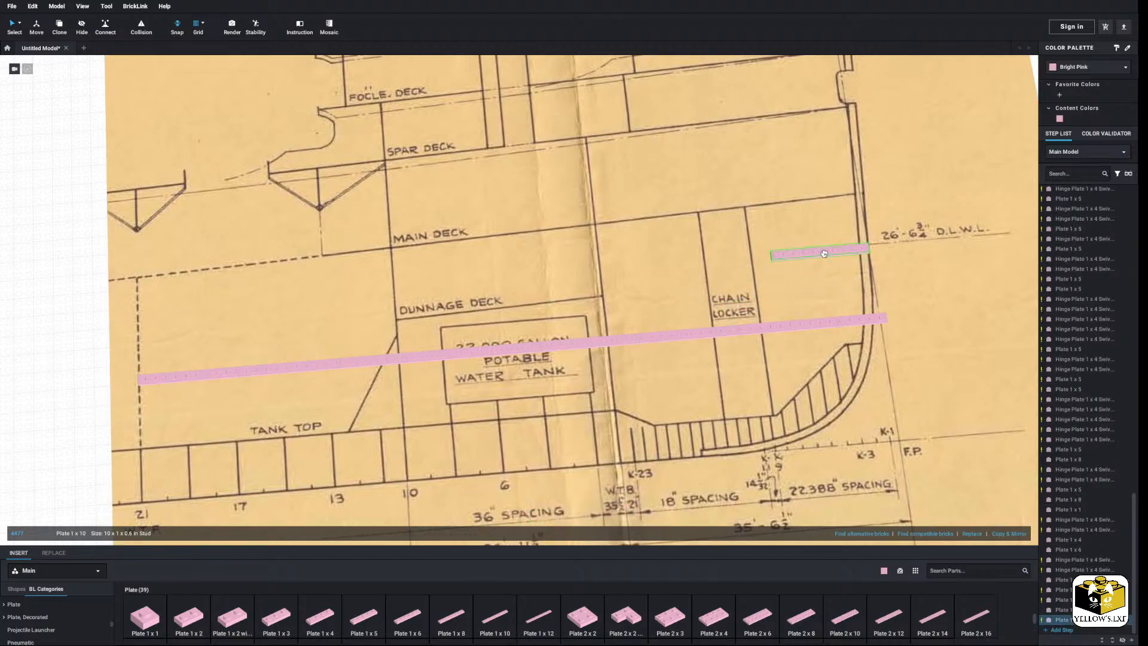
pyautogui.moveTo(823, 255); pyautogui.dragTo(637, 372, button='right')
pyautogui.click(1020, 536)
pyautogui.click(1021, 535)
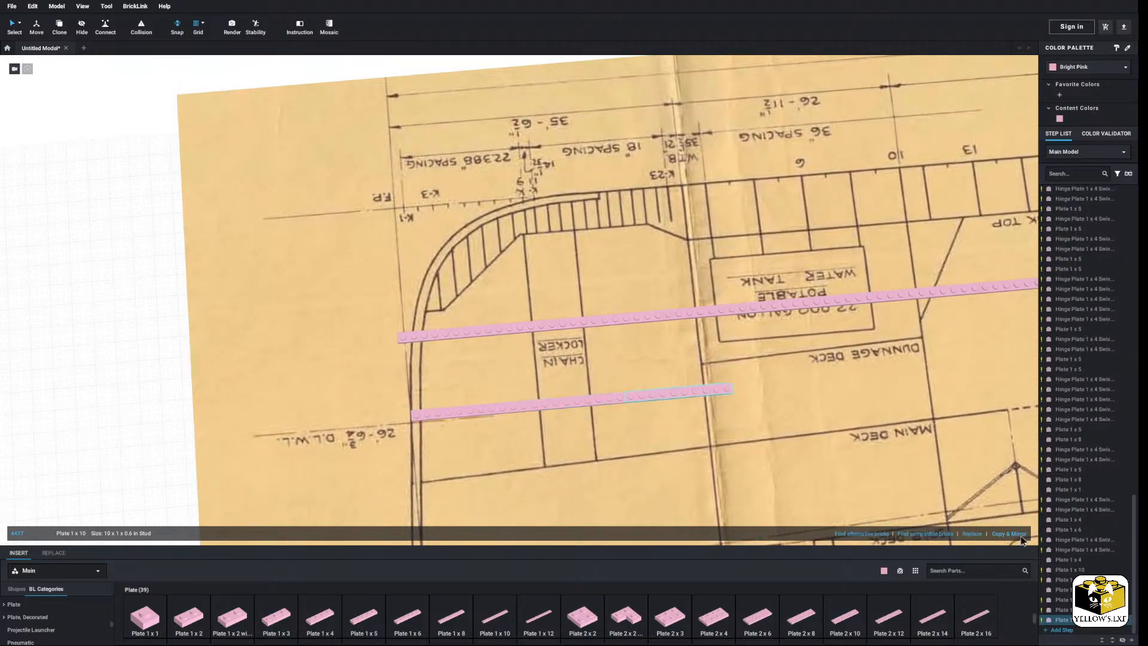
pyautogui.click(1020, 536)
pyautogui.click(1020, 535)
pyautogui.scroll(-4, 192, 374)
pyautogui.click(191, 374)
# Place a Plate 1 x 4 crosswise between the waterline plate row and the main deck line at frame 10, replacing a trial Plate 1 x 3.
pyautogui.moveTo(320, 366); pyautogui.dragTo(255, 320, button='middle')
pyautogui.scroll(4, 288, 350)
pyautogui.moveTo(221, 343); pyautogui.dragTo(403, 333, button='right')
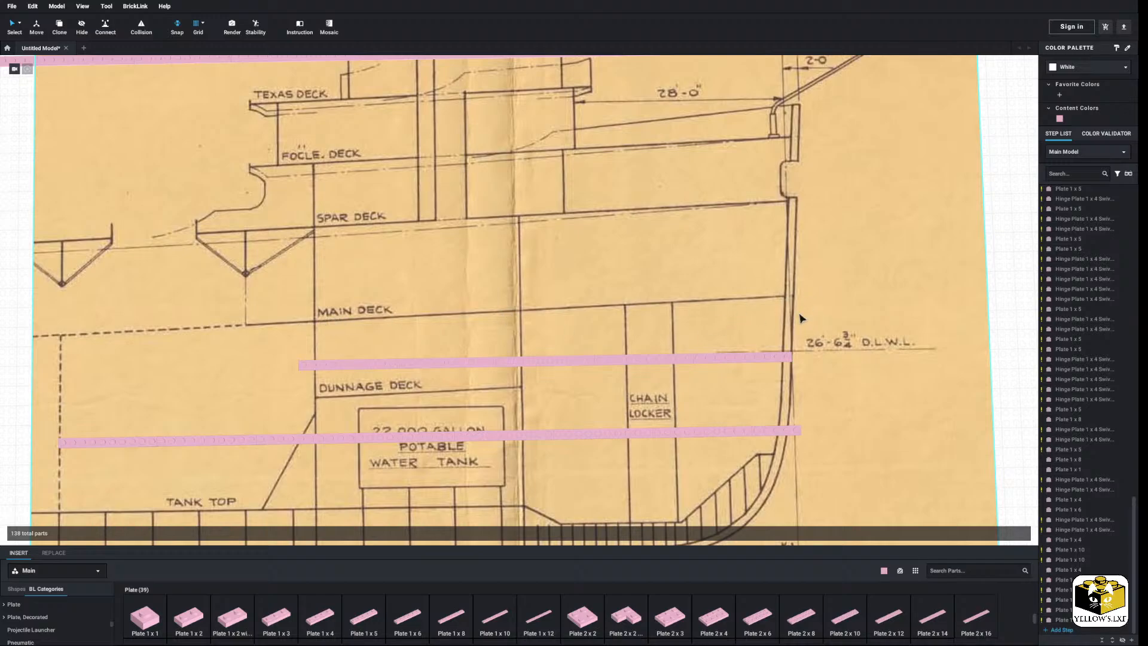
pyautogui.scroll(-3, 801, 318)
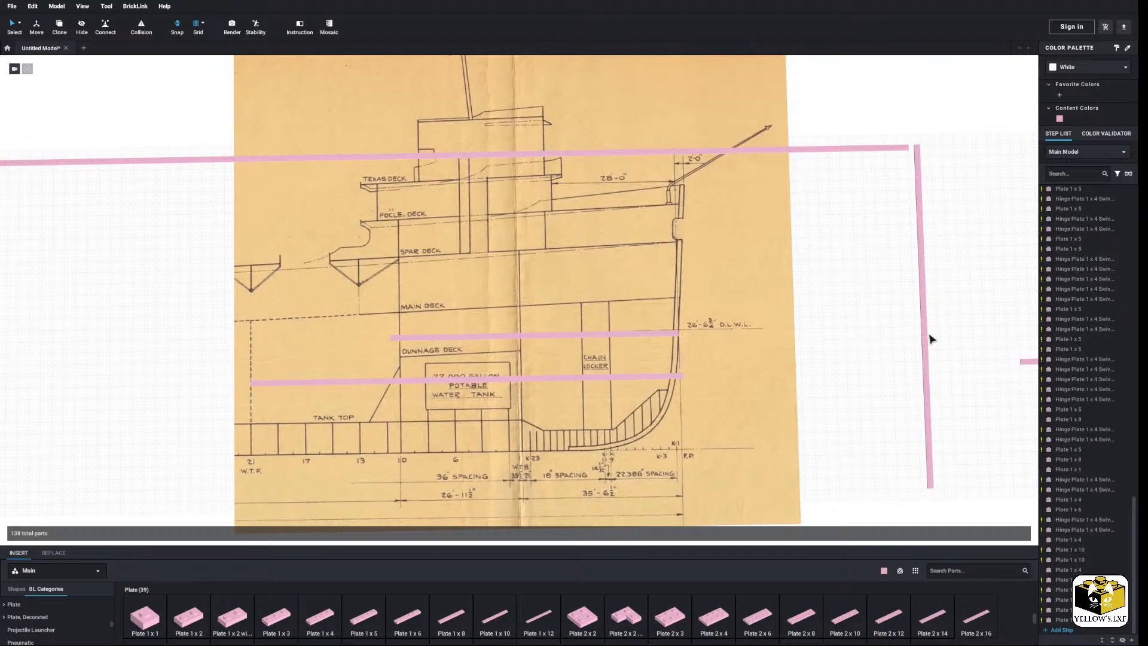
pyautogui.scroll(5, 609, 374)
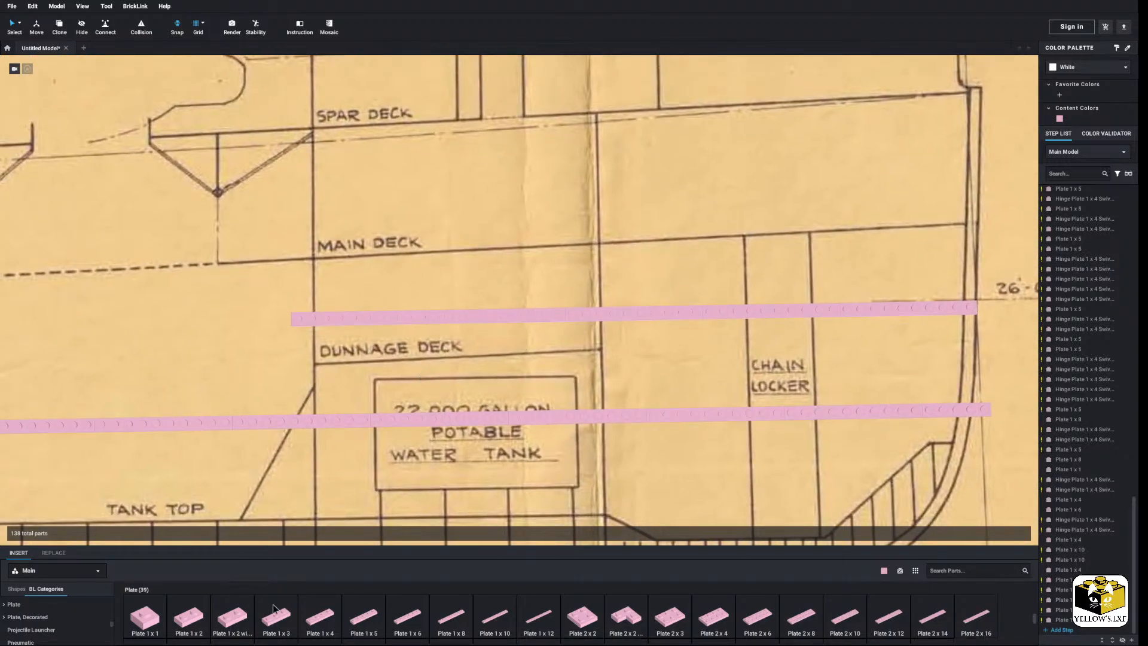
pyautogui.moveTo(285, 621); pyautogui.dragTo(320, 291)
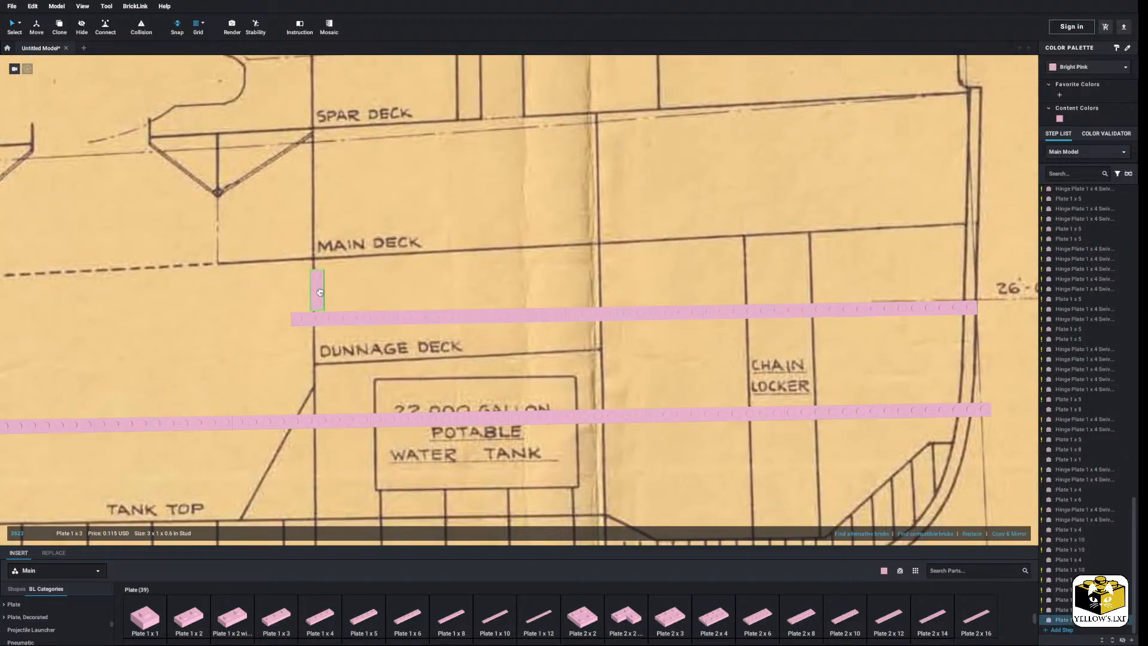
pyautogui.press('Delete')
pyautogui.moveTo(320, 616); pyautogui.dragTo(323, 288)
pyautogui.click(438, 288)
pyautogui.moveTo(438, 288); pyautogui.dragTo(332, 288, button='middle')
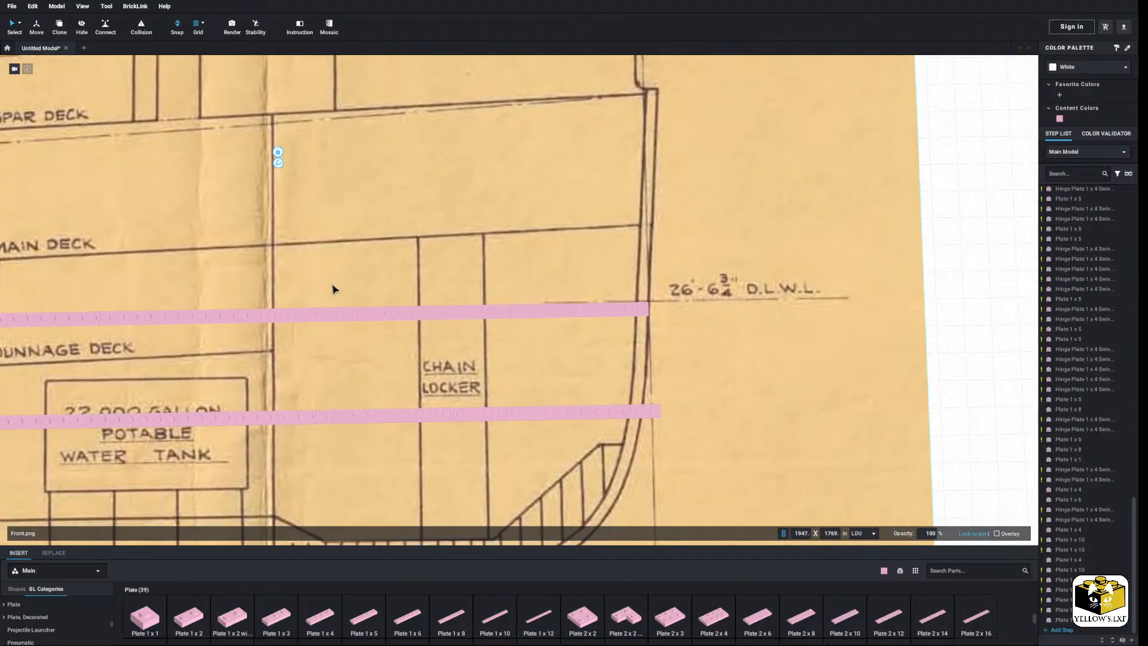
# Place an upright Plate 1 x 5 along the bow line above the D.L.W.L. row and extend it to the main deck with Plate 1 x 1 pieces.
pyautogui.moveTo(939, 263); pyautogui.dragTo(869, 294, button='middle')
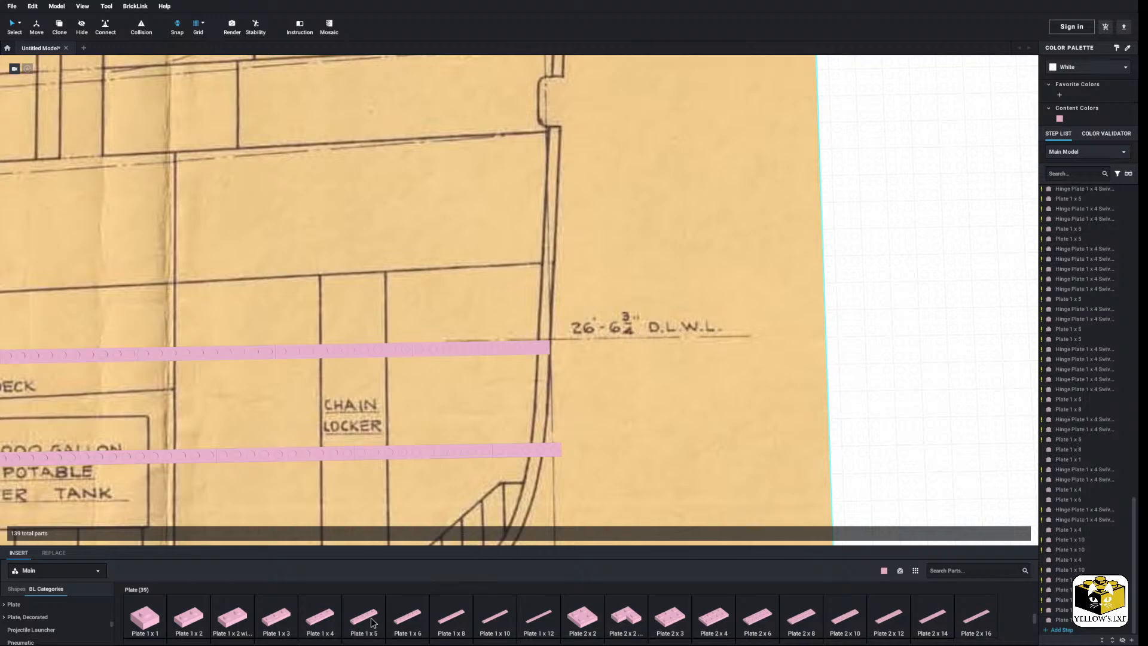
pyautogui.moveTo(372, 623); pyautogui.dragTo(547, 310)
pyautogui.press('Right')
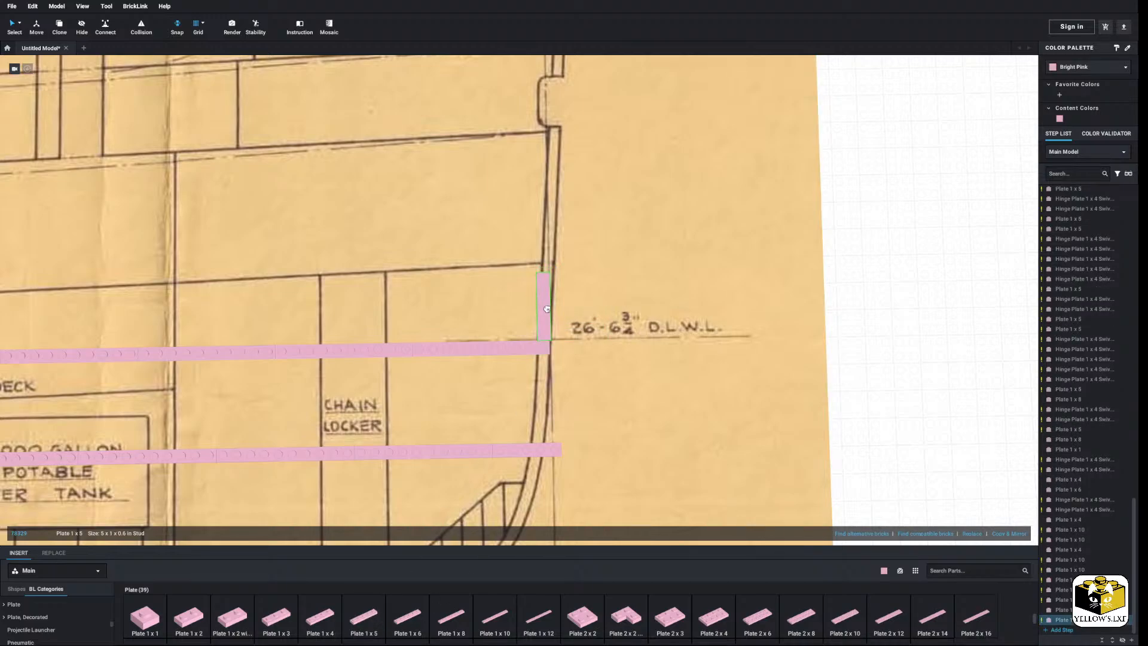
pyautogui.press('Escape')
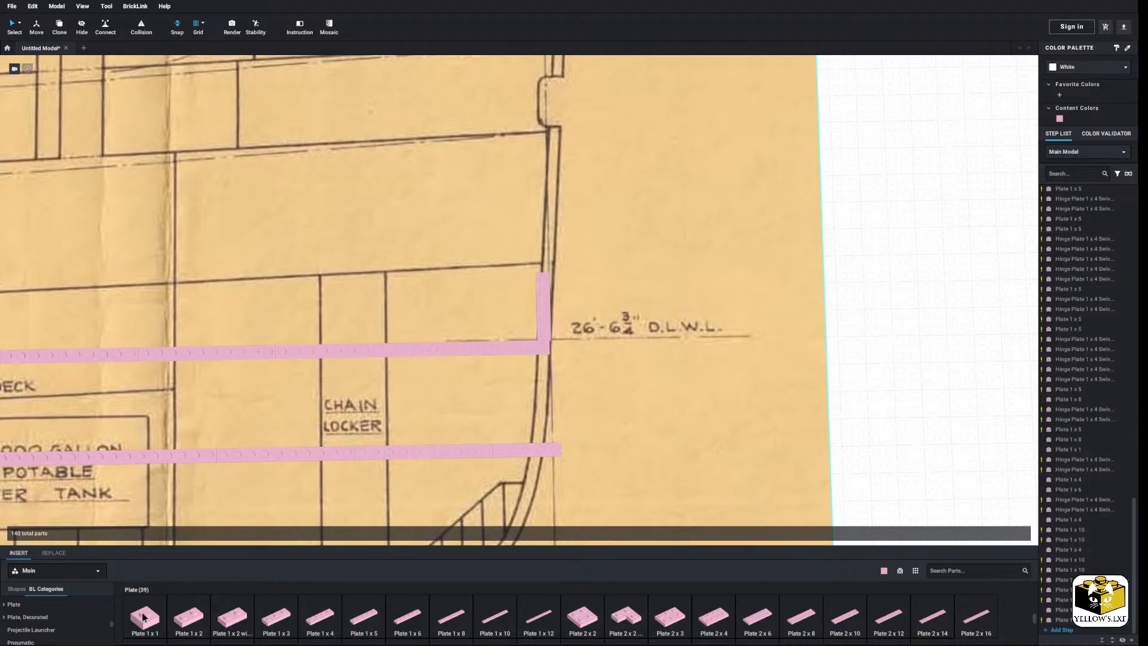
pyautogui.moveTo(143, 618); pyautogui.dragTo(601, 227)
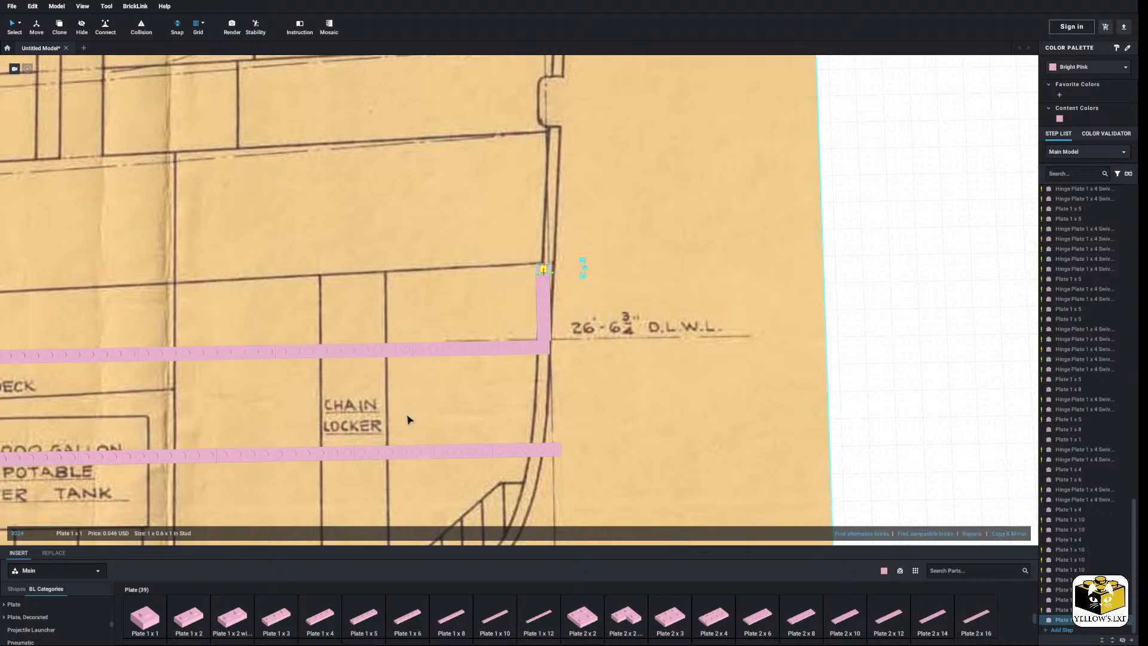
pyautogui.moveTo(144, 619); pyautogui.dragTo(571, 241)
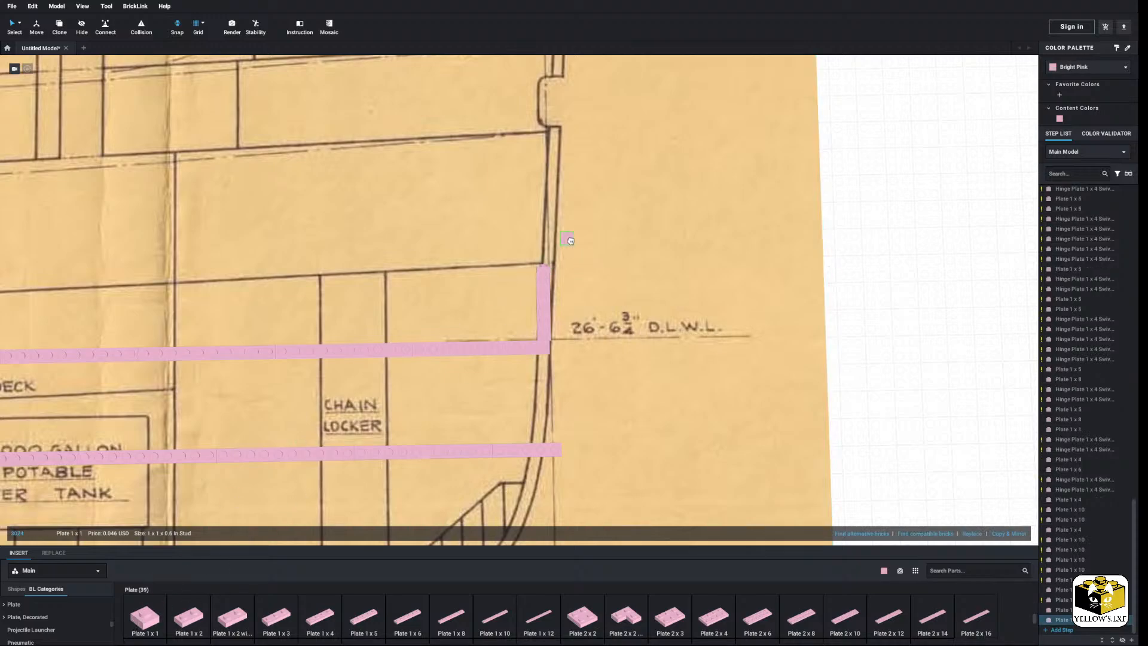
pyautogui.click(850, 250)
# Hide the main deck plan image beneath the traced hull outline.
pyautogui.moveTo(405, 292); pyautogui.dragTo(461, 294, button='middle')
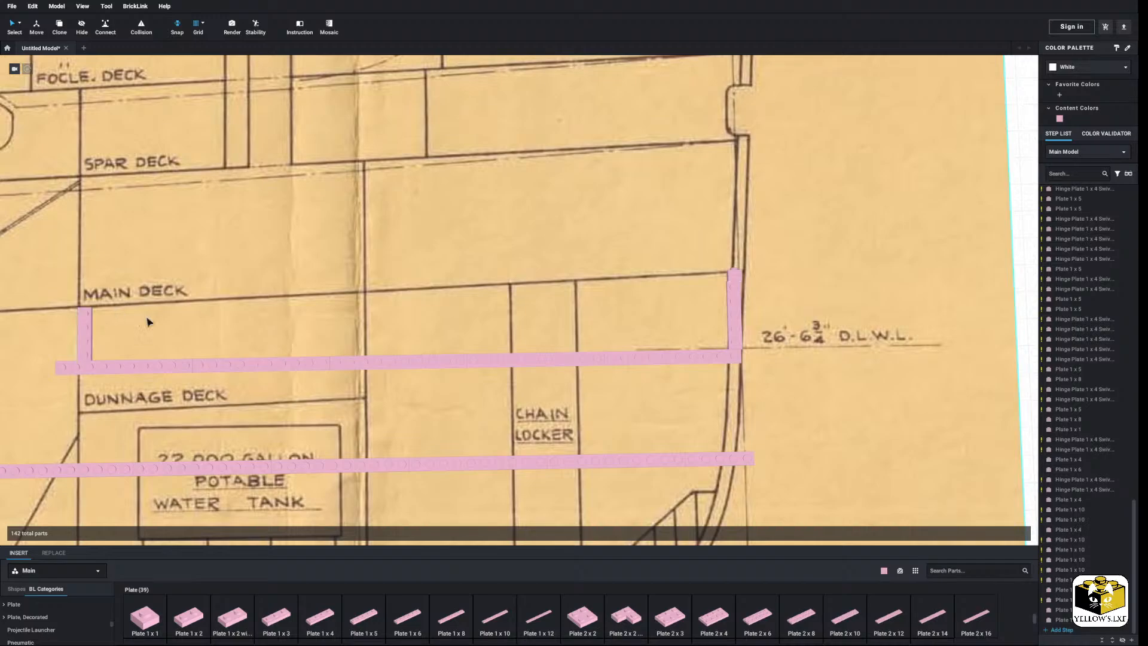
pyautogui.scroll(-2, 399, 290)
pyautogui.scroll(-3, 285, 328)
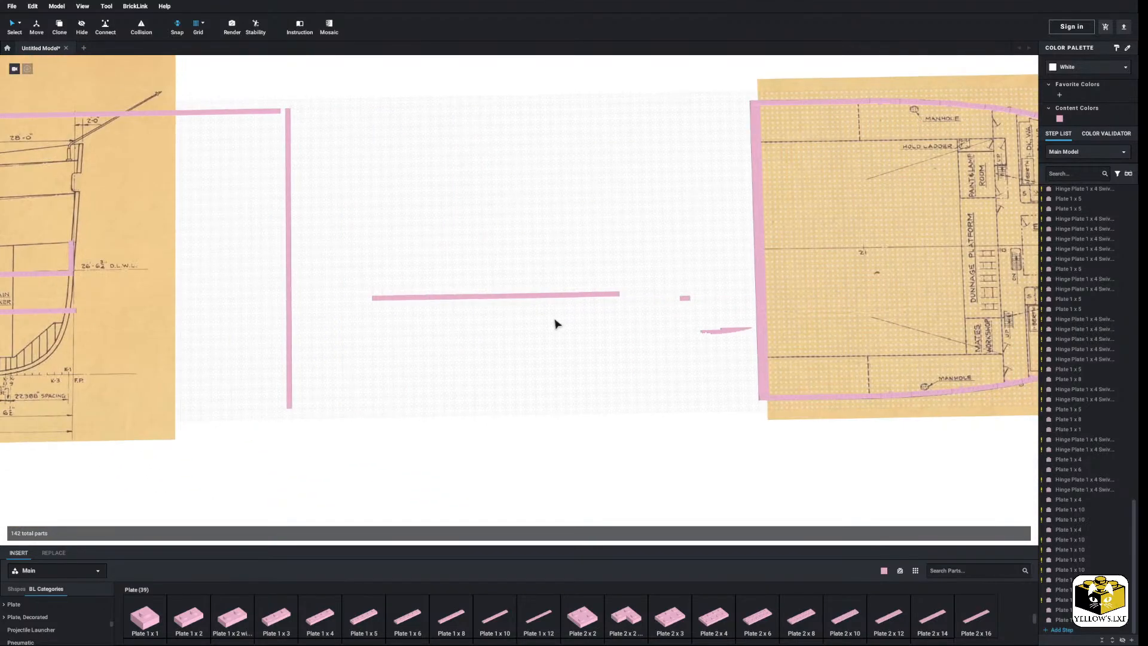
pyautogui.scroll(-2, 499, 353)
pyautogui.moveTo(455, 348); pyautogui.dragTo(389, 359, button='middle')
pyautogui.moveTo(374, 282)
pyautogui.mouseDown(button='right')
pyautogui.moveTo(334, 264)
pyautogui.moveTo(362, 261)
pyautogui.moveTo(363, 277)
pyautogui.mouseUp(button='right')
pyautogui.scroll(2, 363, 277)
pyautogui.moveTo(363, 277); pyautogui.dragTo(328, 283, button='middle')
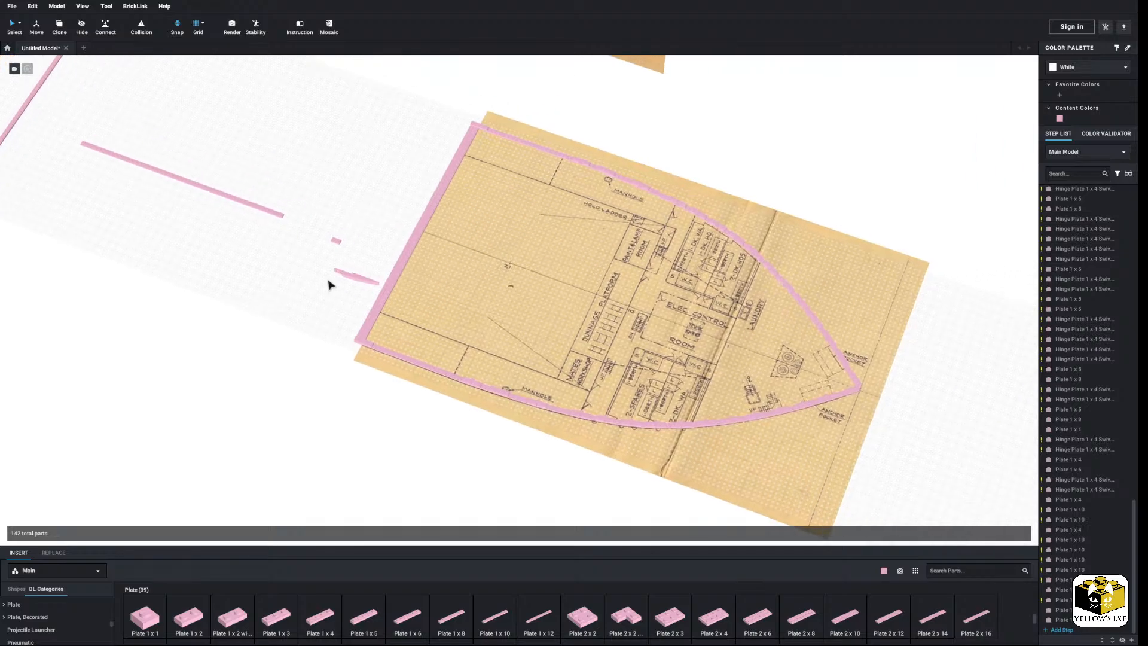
pyautogui.moveTo(328, 283); pyautogui.dragTo(438, 264, button='right')
pyautogui.rightClick(628, 234)
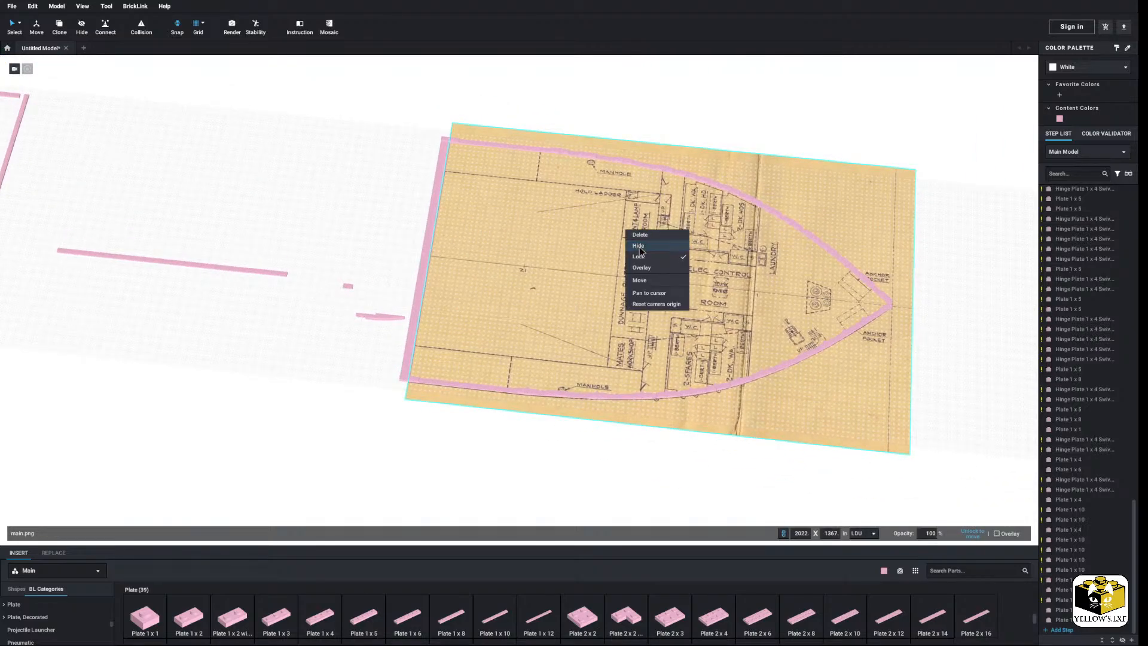
pyautogui.click(638, 245)
# Delete the small loose pieces lying just aft of the hull outline.
pyautogui.scroll(2, 526, 313)
pyautogui.scroll(-2, 534, 316)
pyautogui.scroll(-2, 541, 302)
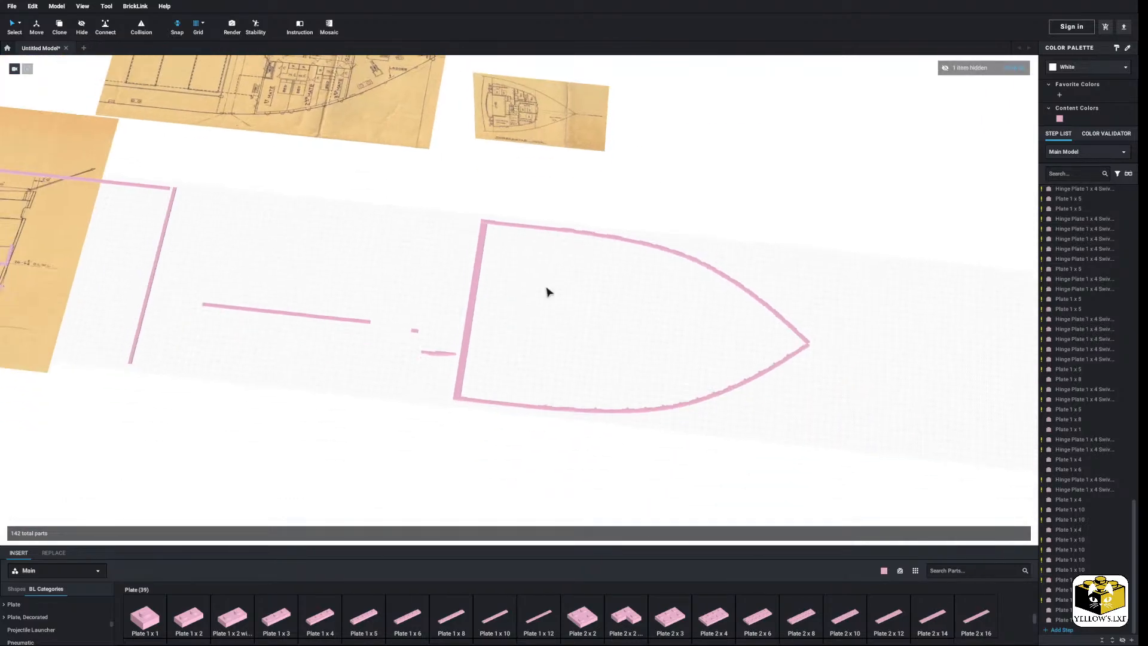
pyautogui.scroll(3, 357, 325)
pyautogui.moveTo(321, 307); pyautogui.dragTo(419, 403)
pyautogui.rightClick(418, 402)
pyautogui.click(436, 410)
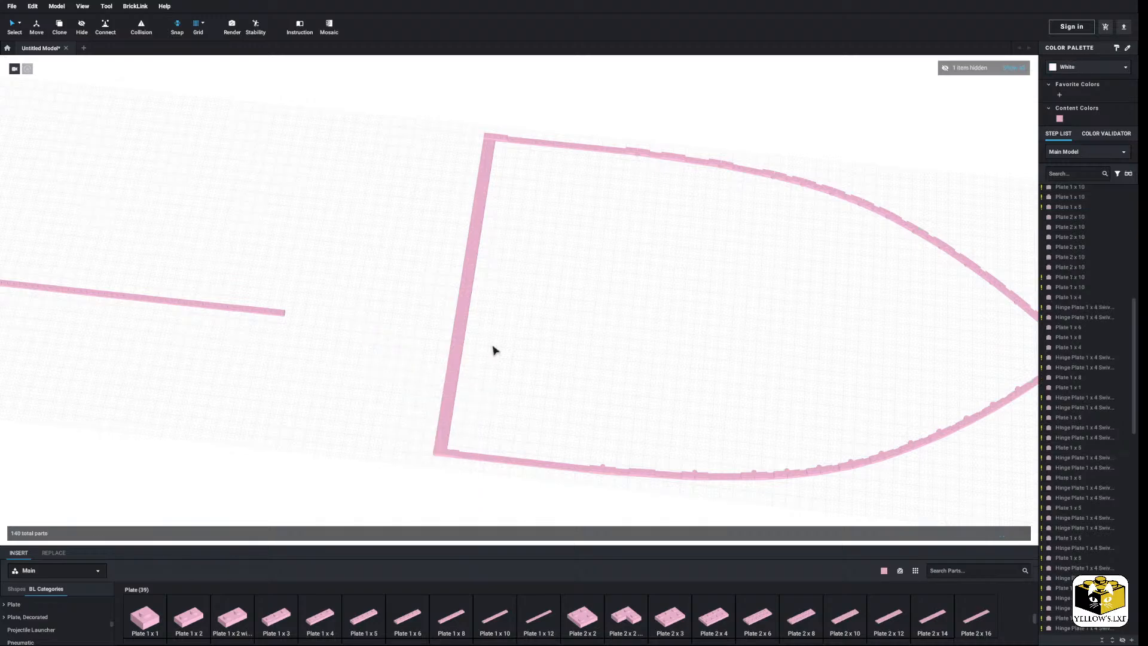
# Show the hidden deck plan again and view the hull side at the dashed bulkhead line near the manhole.
pyautogui.scroll(5, 620, 253)
pyautogui.moveTo(587, 291); pyautogui.dragTo(543, 349, button='middle')
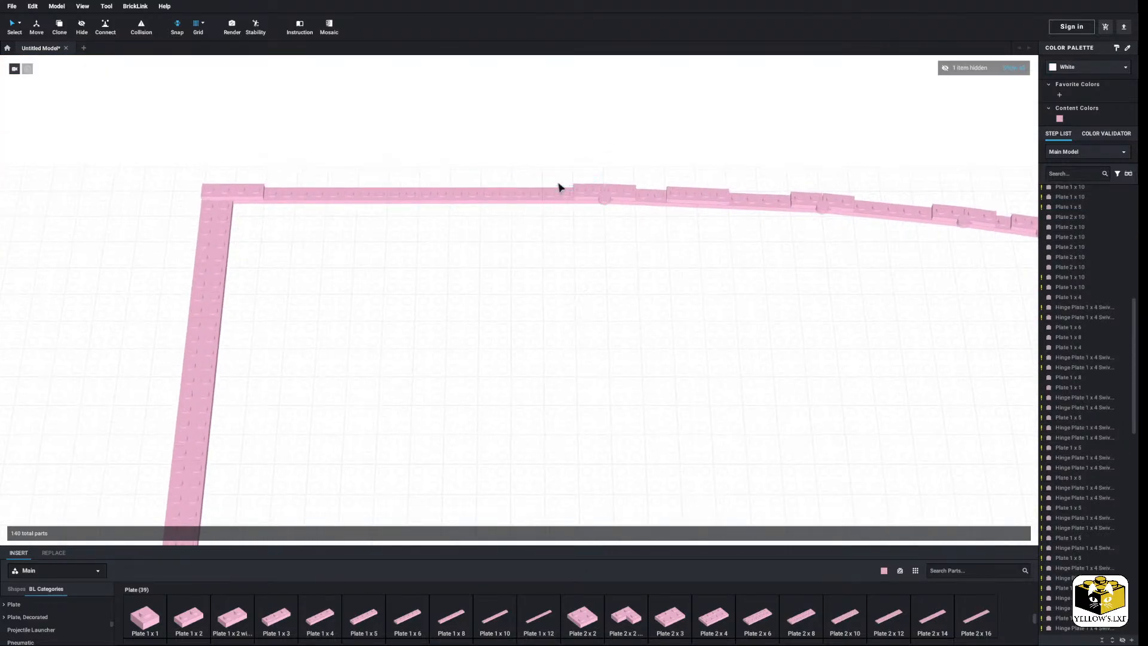
pyautogui.scroll(-3, 85, 608)
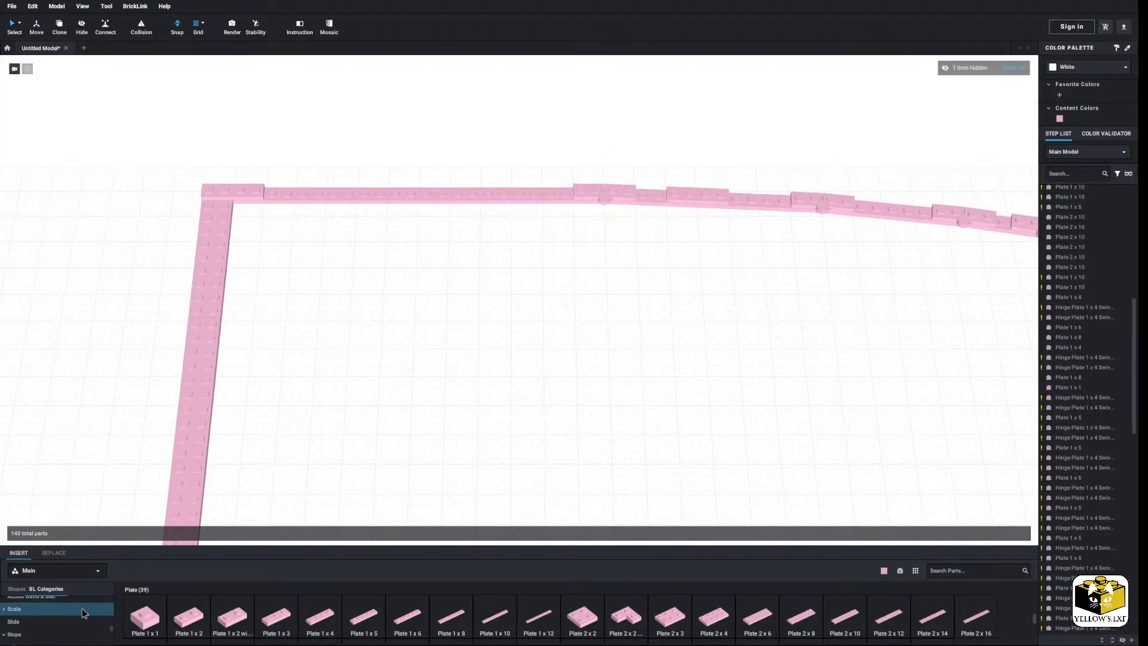
pyautogui.scroll(-2, 81, 608)
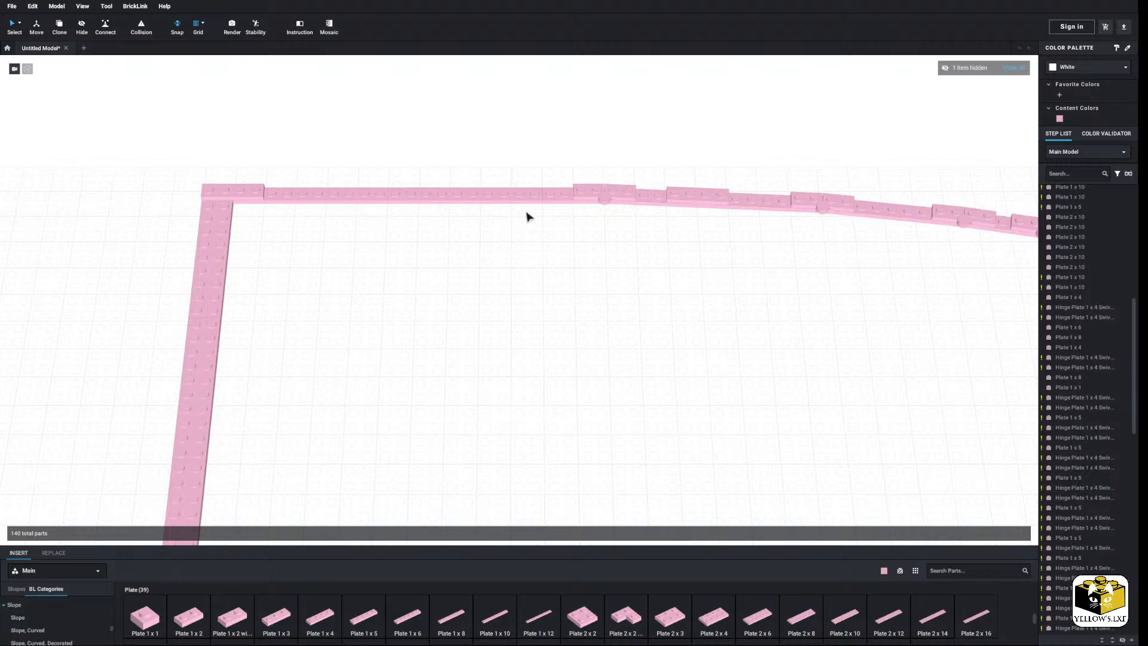
pyautogui.rightClick(556, 205)
pyautogui.press('Escape')
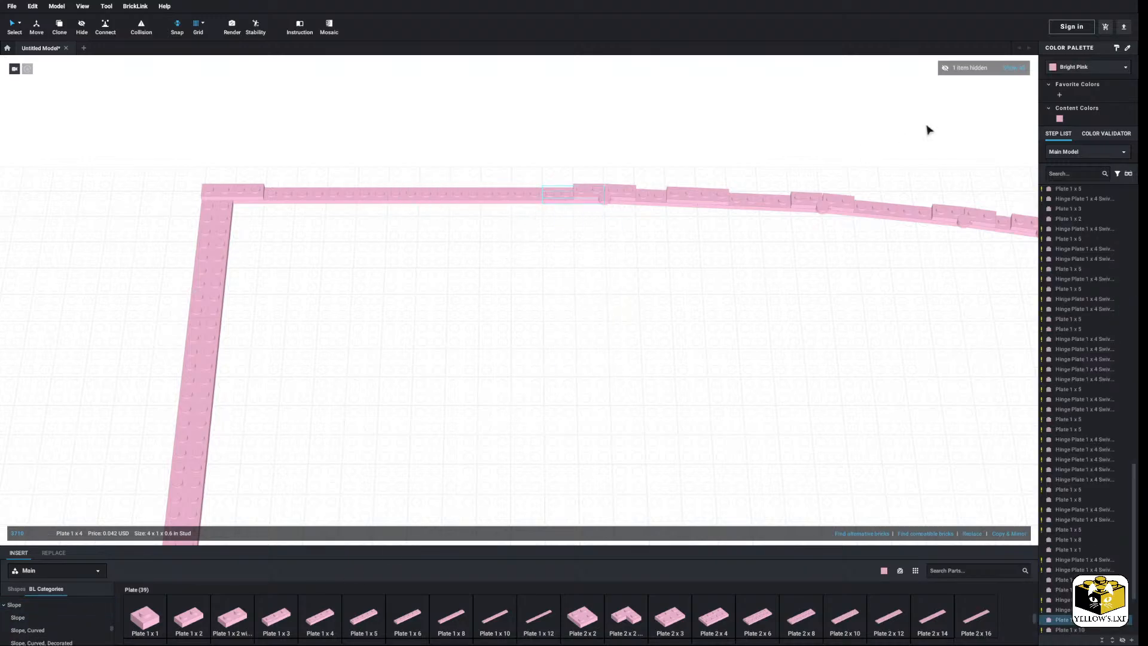
pyautogui.click(1016, 72)
pyautogui.moveTo(574, 362); pyautogui.dragTo(602, 364, button='right')
pyautogui.moveTo(603, 363); pyautogui.dragTo(583, 383, button='middle')
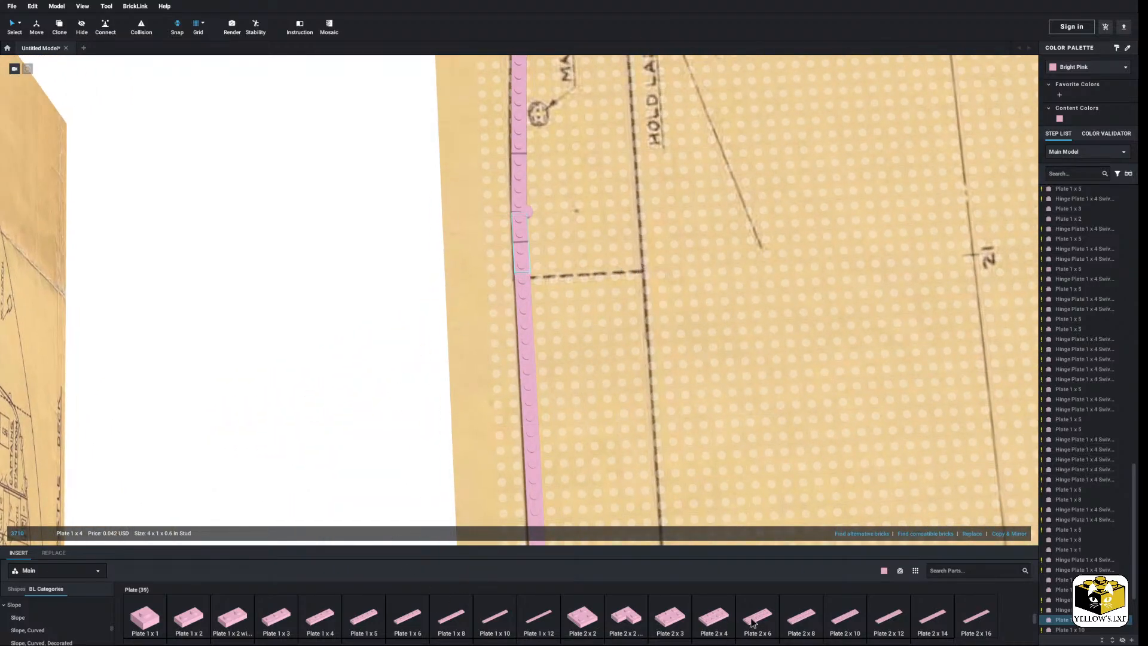
pyautogui.moveTo(801, 619); pyautogui.dragTo(267, 321)
pyautogui.rightClick(267, 321)
pyautogui.click(289, 354)
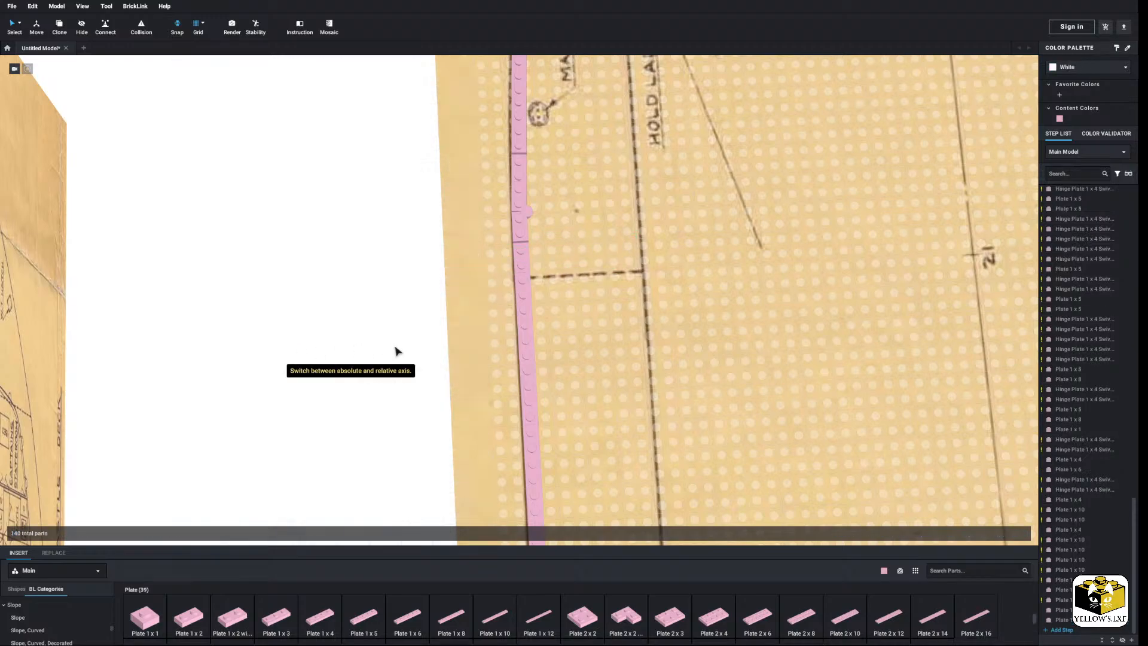
pyautogui.scroll(-3, 397, 351)
pyautogui.moveTo(397, 351); pyautogui.dragTo(358, 341, button='right')
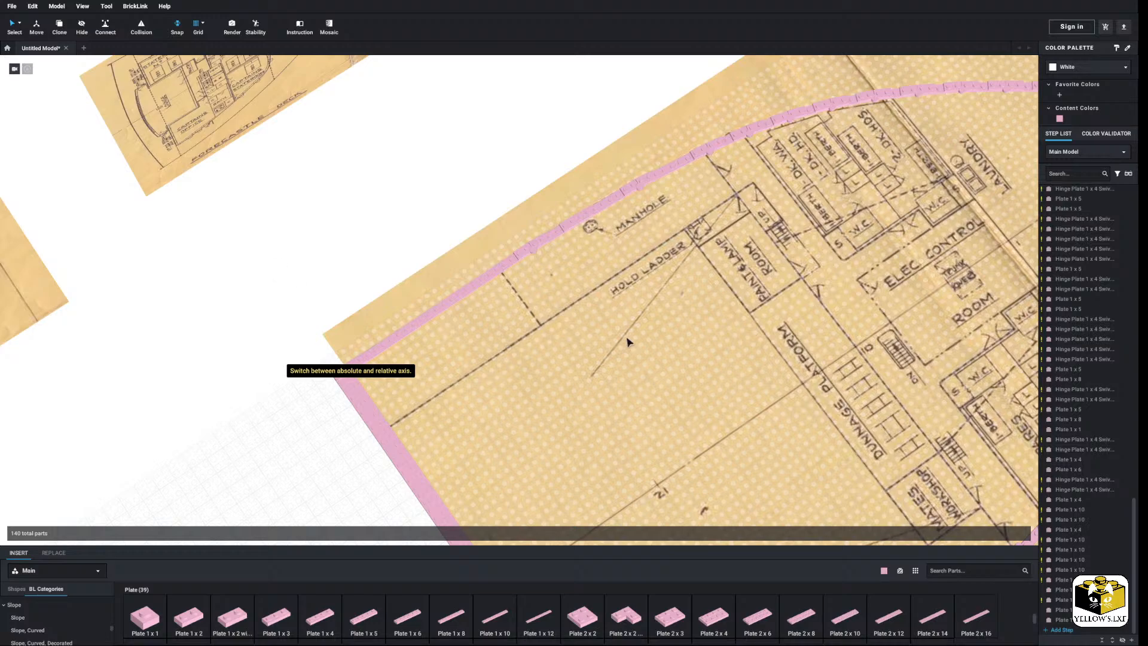
# Hide the deck plan image and delete the Plate 1 x 4 joining the straight side row to its first hinge plate.
pyautogui.rightClick(627, 341)
pyautogui.click(637, 353)
pyautogui.scroll(3, 403, 310)
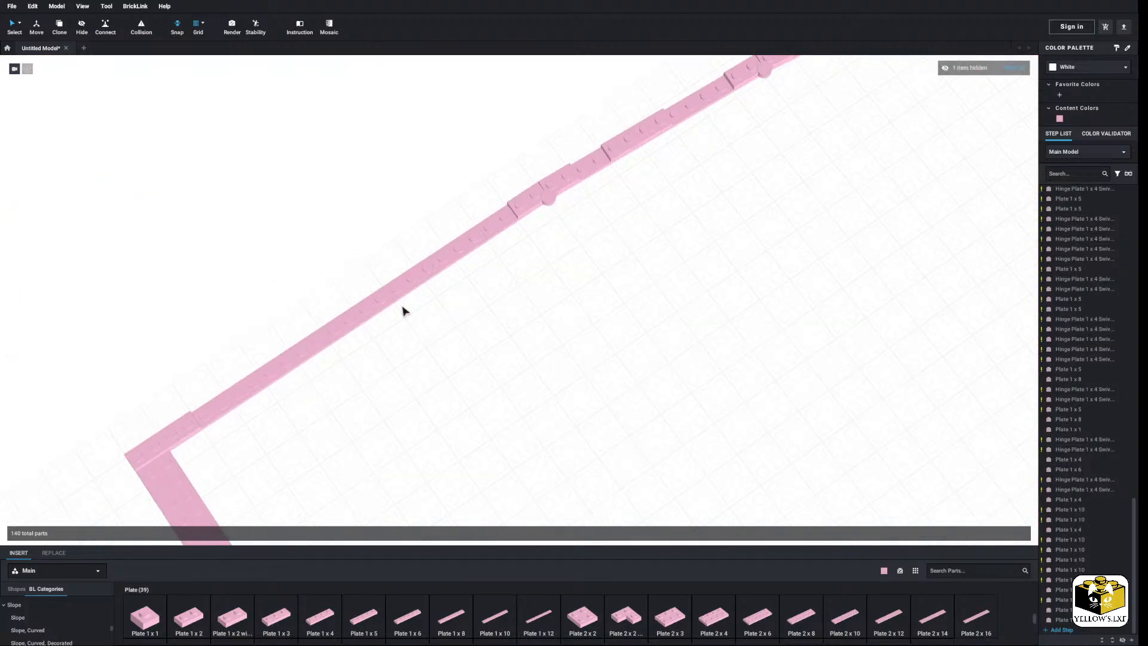
pyautogui.rightClick(500, 229)
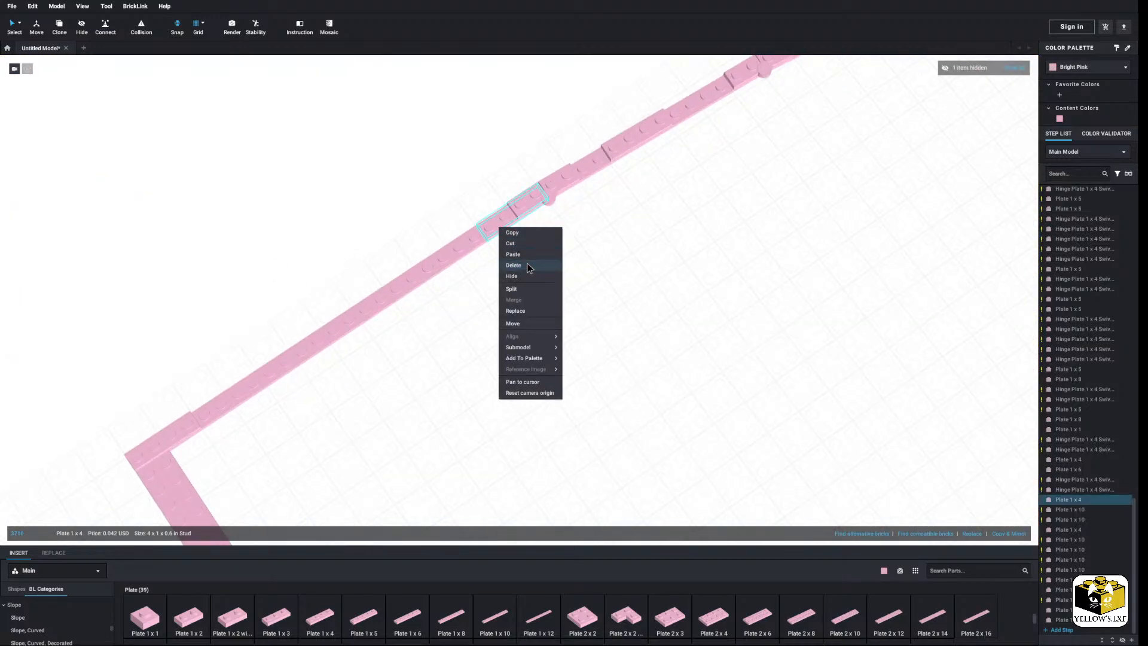
pyautogui.click(529, 266)
# Bridge the gap in the hull side with a Plate 4 x 8 pointing inboard, replacing a trial Plate 2 x 8.
pyautogui.click(818, 629)
pyautogui.press('Right')
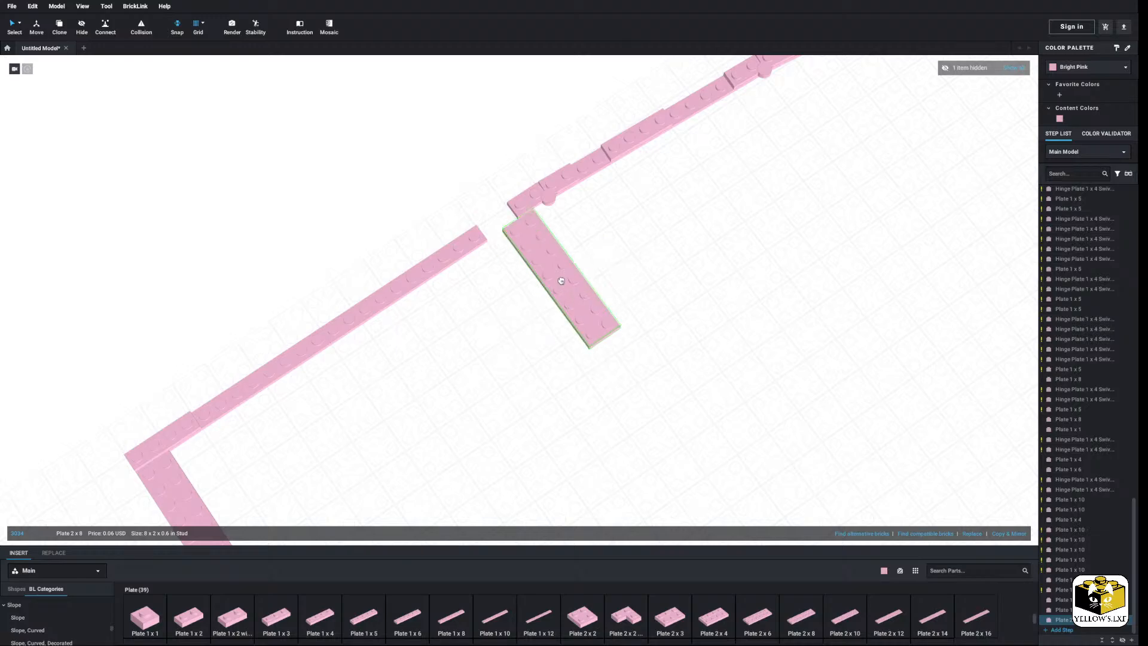
pyautogui.scroll(-2, 836, 628)
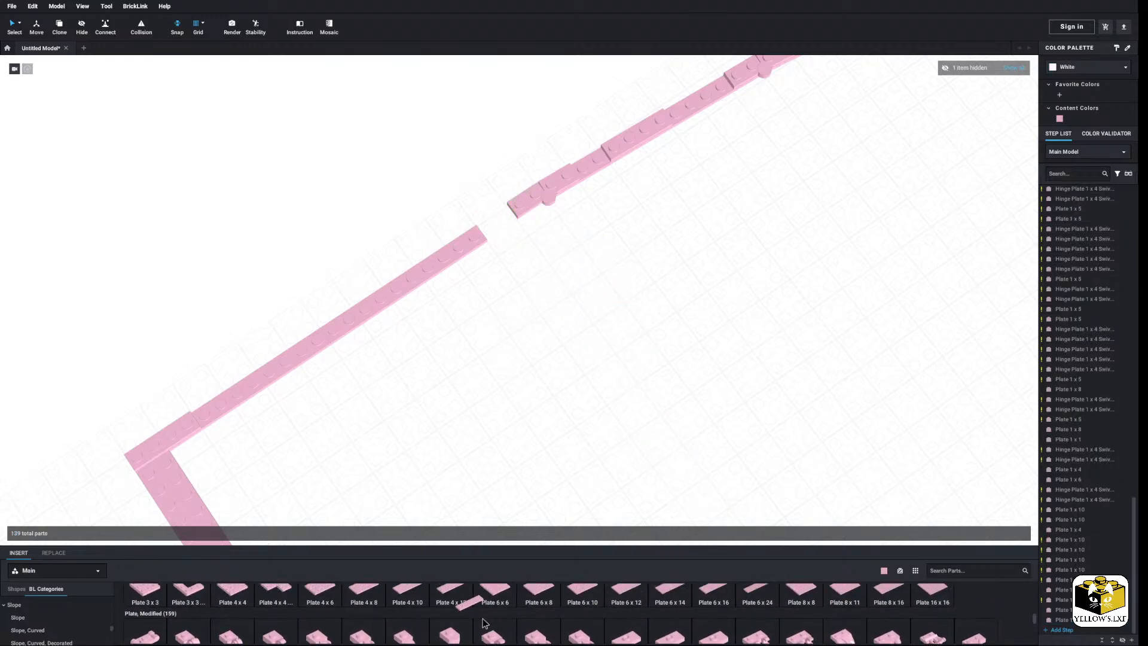
pyautogui.click(352, 629)
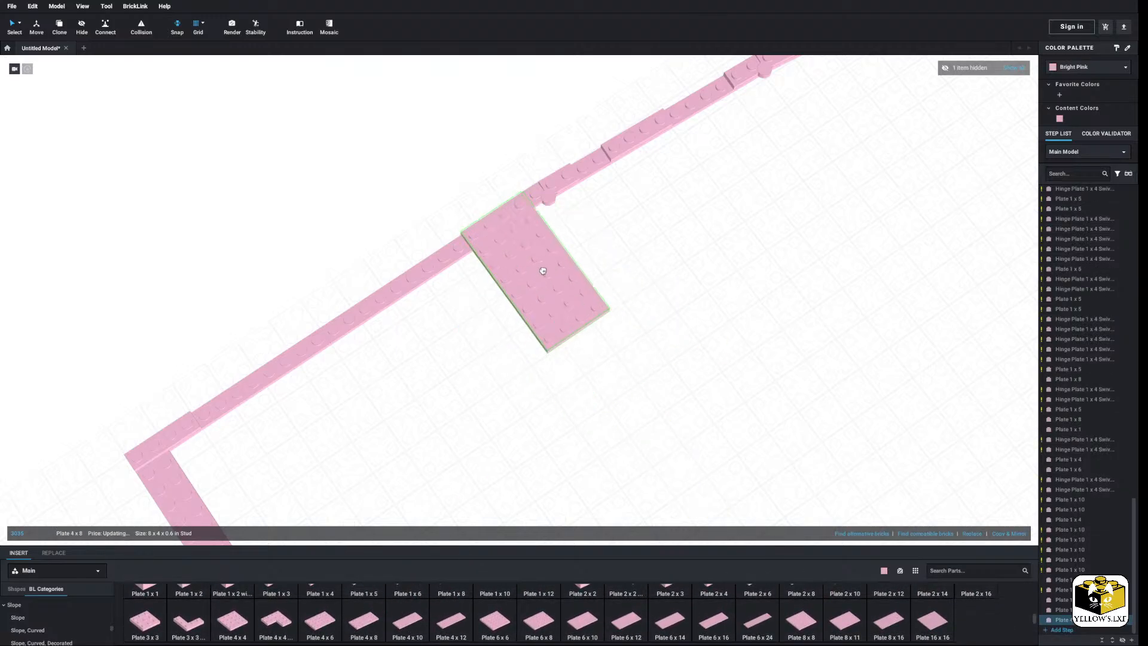
pyautogui.click(559, 272)
# Delete the matching Plate 1 x 4 at the hinge joint on the opposite hull side.
pyautogui.moveTo(559, 272); pyautogui.dragTo(346, 321, button='right')
pyautogui.moveTo(767, 262); pyautogui.dragTo(715, 278, button='middle')
pyautogui.click(886, 188)
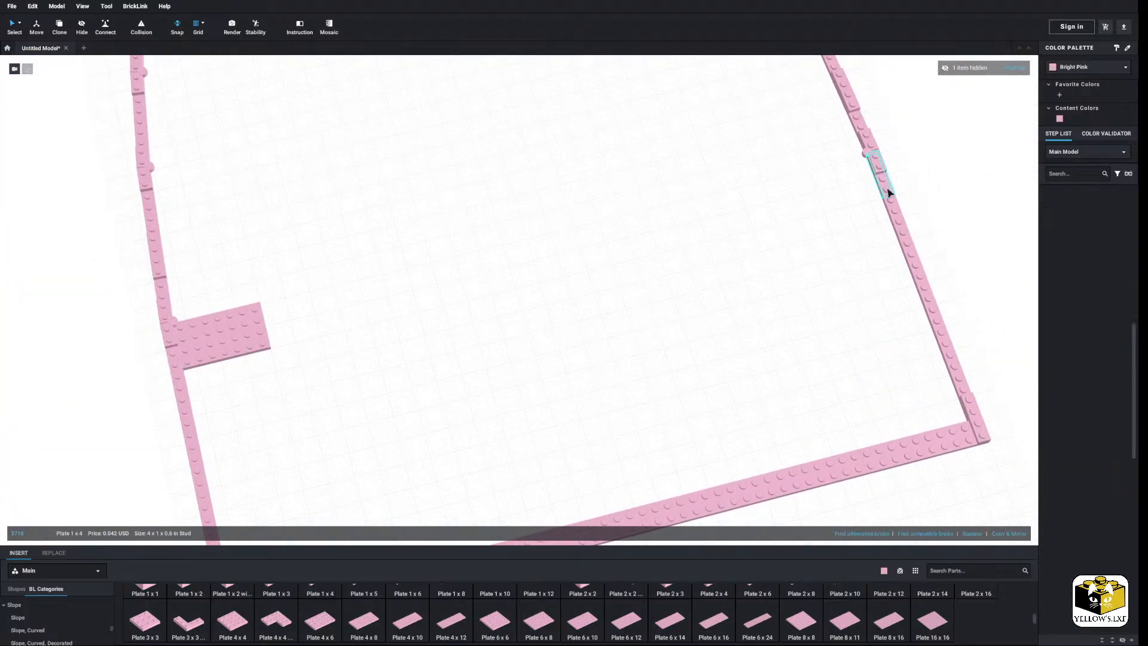
pyautogui.rightClick(887, 188)
pyautogui.click(908, 228)
# Copy the Plate 4 x 8 and paste it into the opposite hull side's gap, pointing inboard.
pyautogui.click(231, 334)
pyautogui.rightClick(230, 333)
pyautogui.click(240, 350)
pyautogui.rightClick(501, 298)
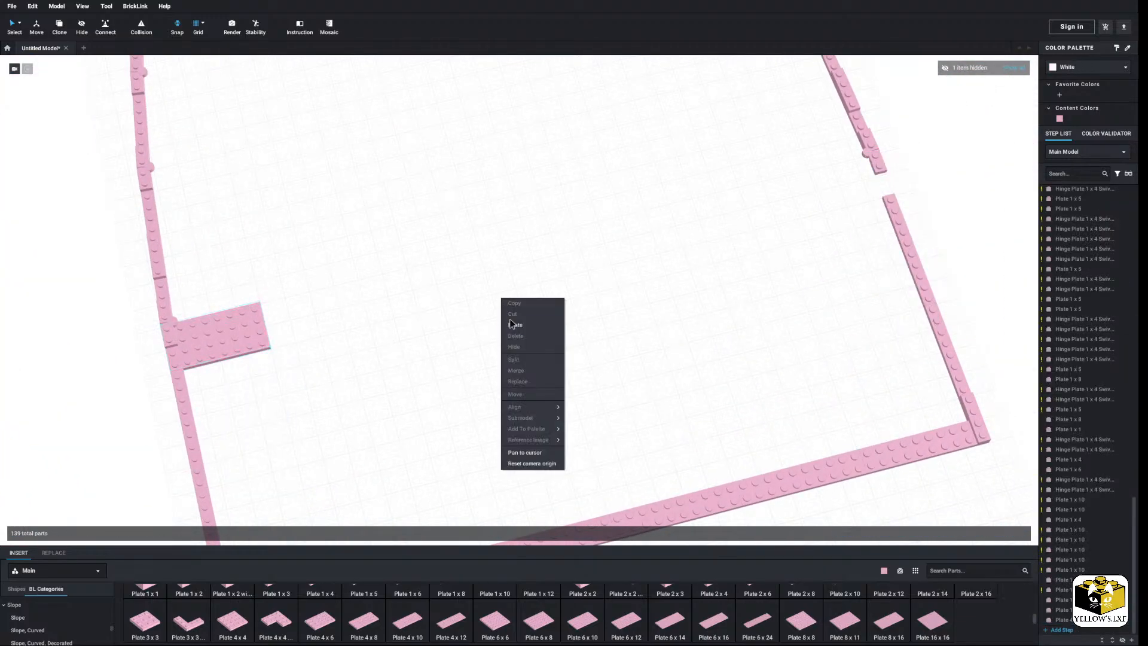
pyautogui.click(511, 323)
pyautogui.click(838, 181)
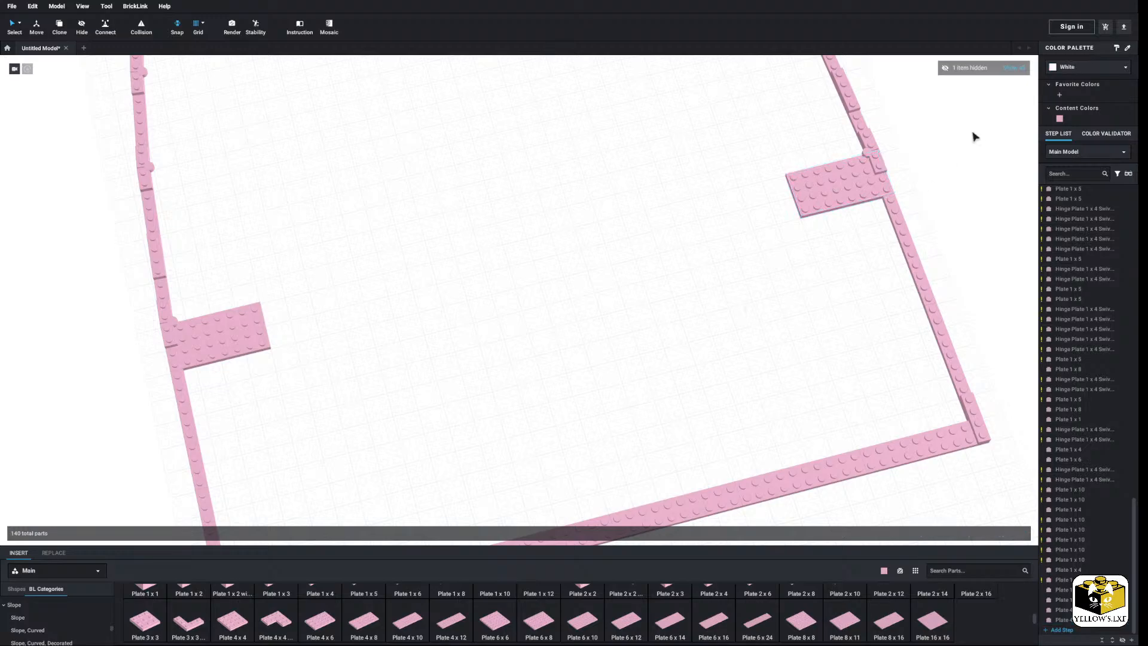
# Show the hidden deck plan again and check the pasted Plate 4 x 8 against the dashed bulkhead lines.
pyautogui.click(1017, 70)
pyautogui.moveTo(614, 332); pyautogui.dragTo(609, 344, button='right')
pyautogui.moveTo(609, 344); pyautogui.dragTo(566, 352, button='middle')
pyautogui.scroll(3, 669, 370)
pyautogui.scroll(5, 269, 614)
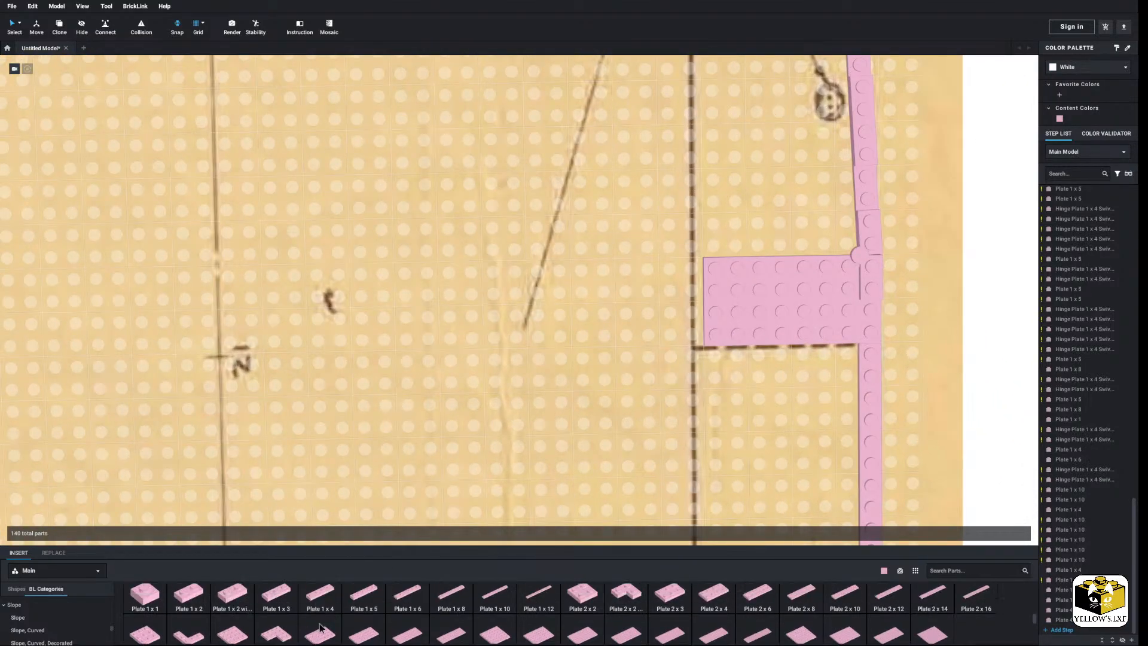
pyautogui.click(320, 609)
pyautogui.press('Right')
pyautogui.press('Right')
pyautogui.press('Right')
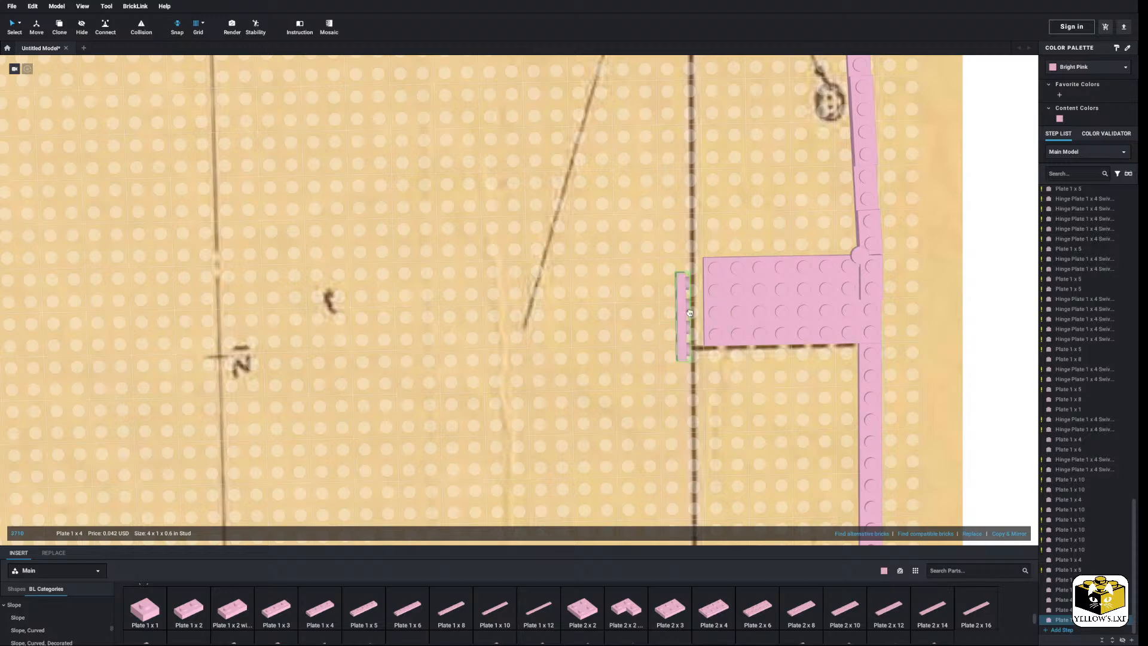
pyautogui.moveTo(697, 305); pyautogui.dragTo(909, 241)
pyautogui.scroll(-3, 956, 227)
pyautogui.rightClick(907, 239)
pyautogui.click(925, 278)
# Examine both Plate 4 x 8 connections on the deck plan and compare the layout with the main deck and frames on the side elevation.
pyautogui.scroll(-3, 838, 326)
pyautogui.moveTo(838, 325); pyautogui.dragTo(805, 315, button='right')
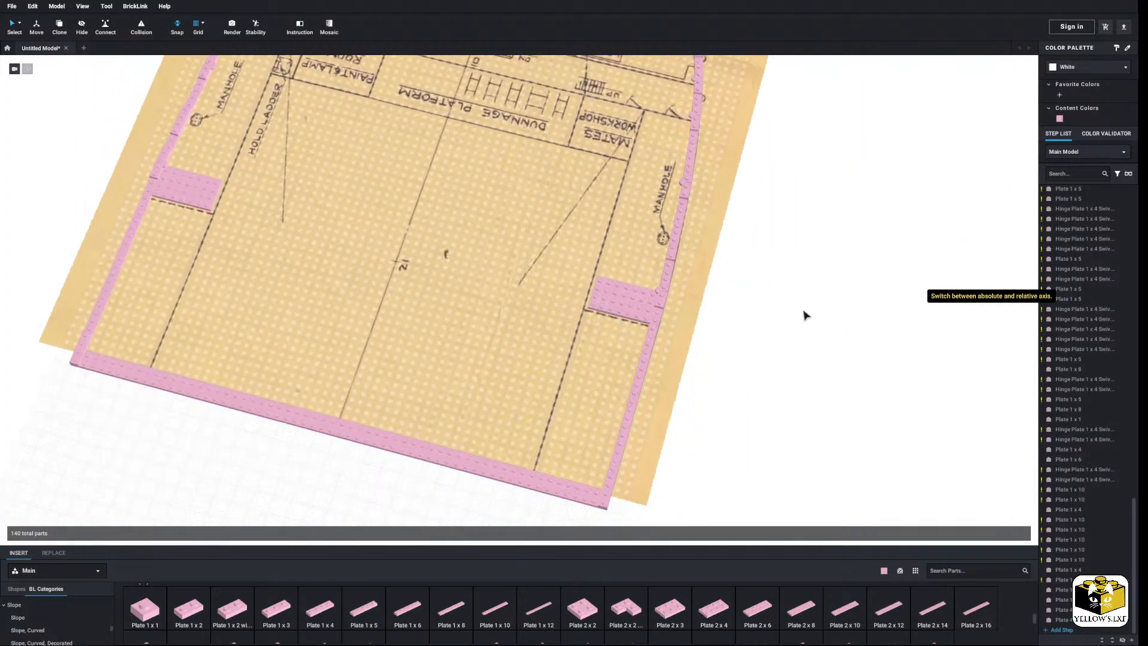
pyautogui.moveTo(670, 263); pyautogui.dragTo(749, 339, button='middle')
pyautogui.moveTo(749, 338); pyautogui.dragTo(623, 317, button='right')
pyautogui.moveTo(622, 318); pyautogui.dragTo(960, 323, button='middle')
pyautogui.moveTo(532, 316); pyautogui.dragTo(858, 323, button='middle')
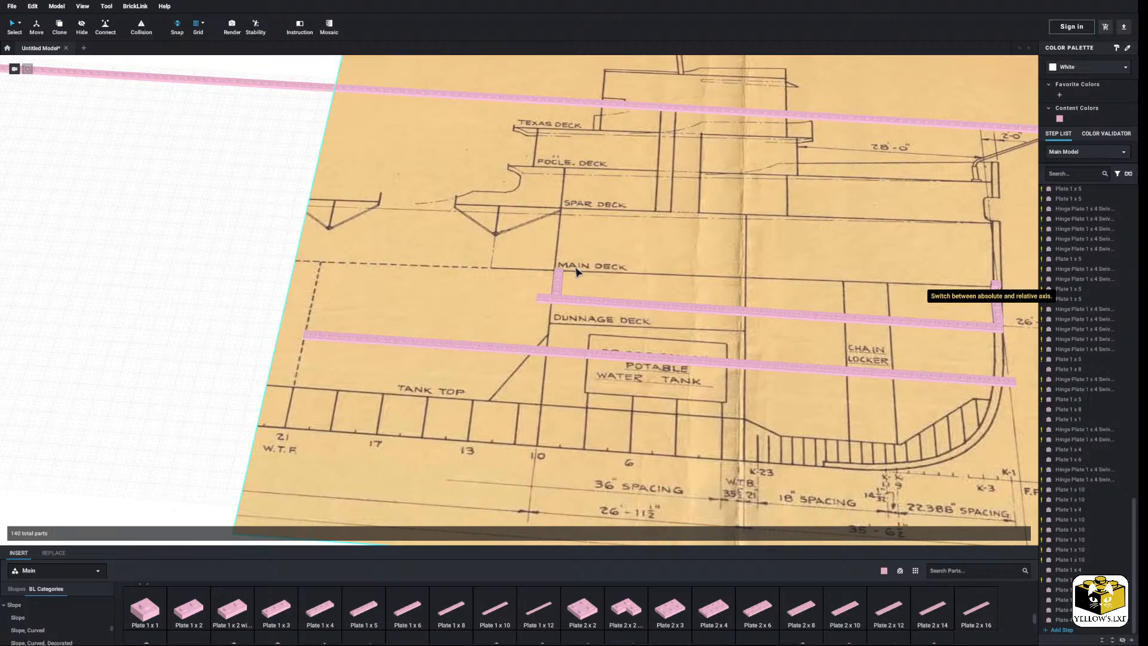
pyautogui.moveTo(735, 294); pyautogui.dragTo(410, 266, button='middle')
pyautogui.moveTo(524, 286); pyautogui.dragTo(395, 274, button='middle')
pyautogui.moveTo(624, 282); pyautogui.dragTo(463, 286, button='middle')
pyautogui.scroll(-3, 535, 296)
pyautogui.scroll(2, 424, 286)
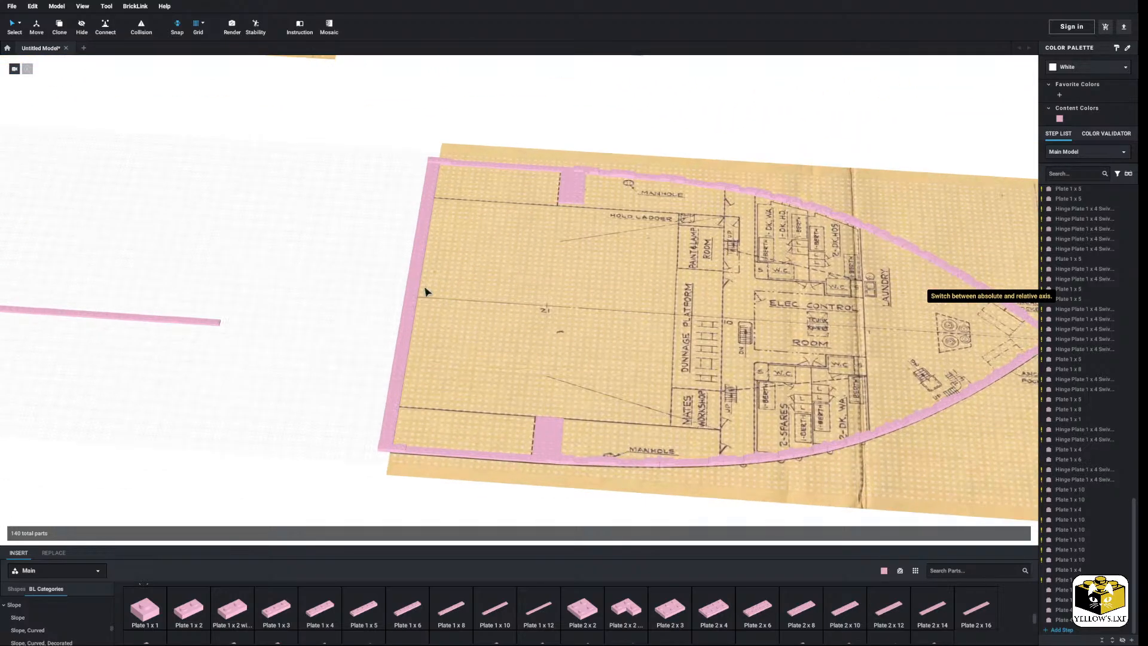
pyautogui.moveTo(424, 286); pyautogui.dragTo(424, 309, button='right')
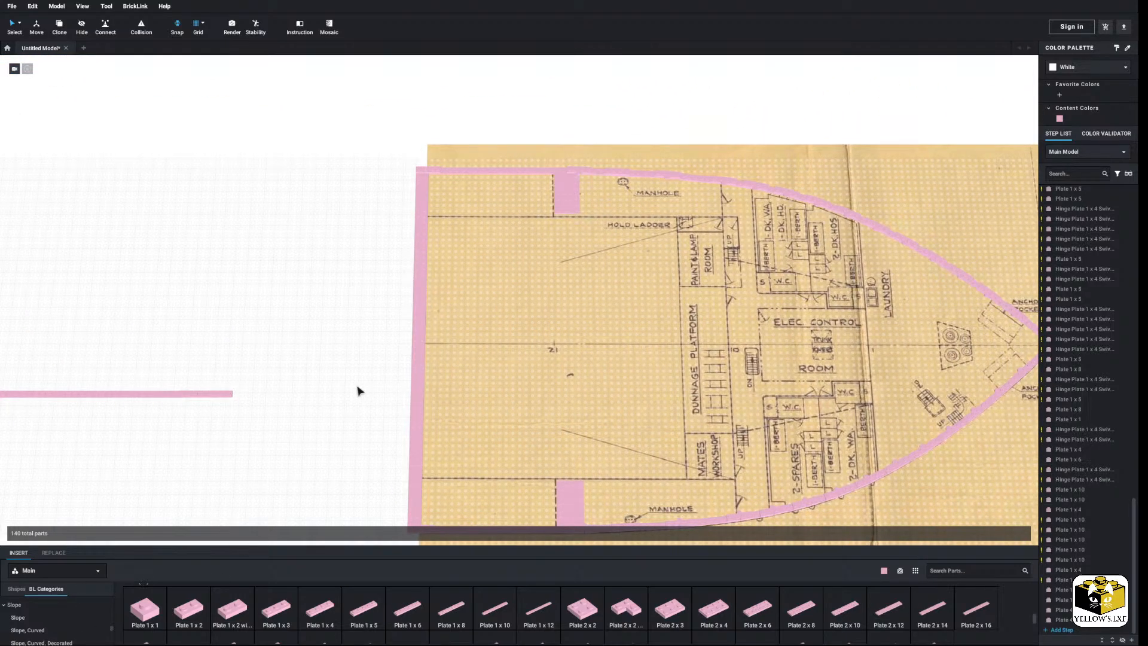
# Examine the main deck and dunnage deck levels on the side elevation against the pink gauge plates.
pyautogui.scroll(10, 64, 634)
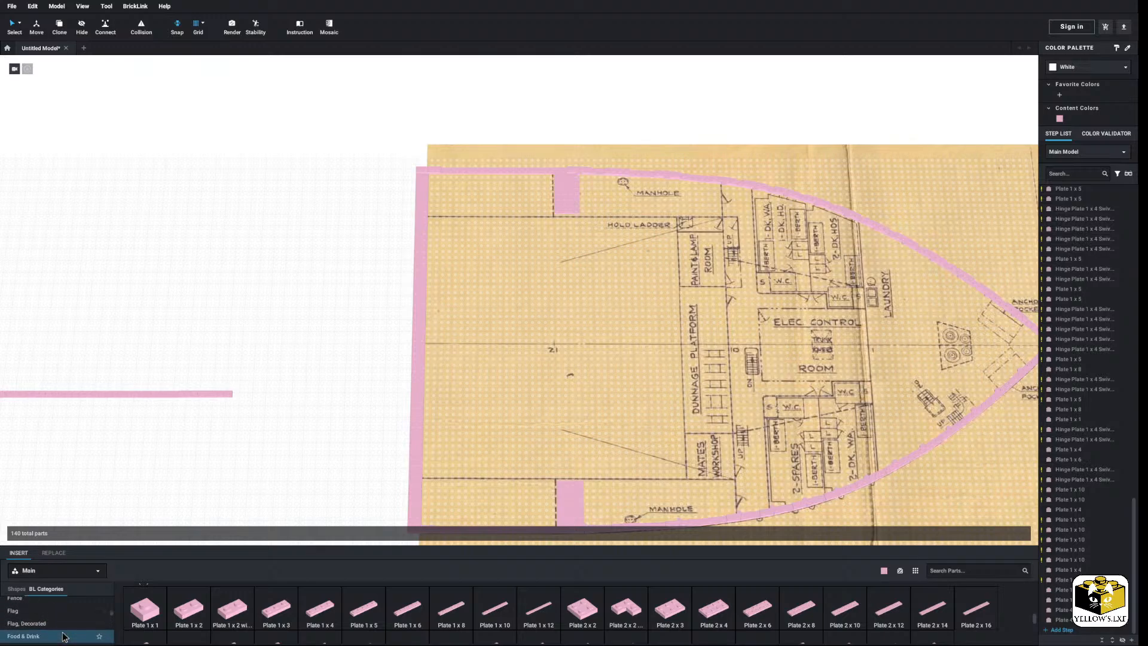
pyautogui.scroll(5, 65, 635)
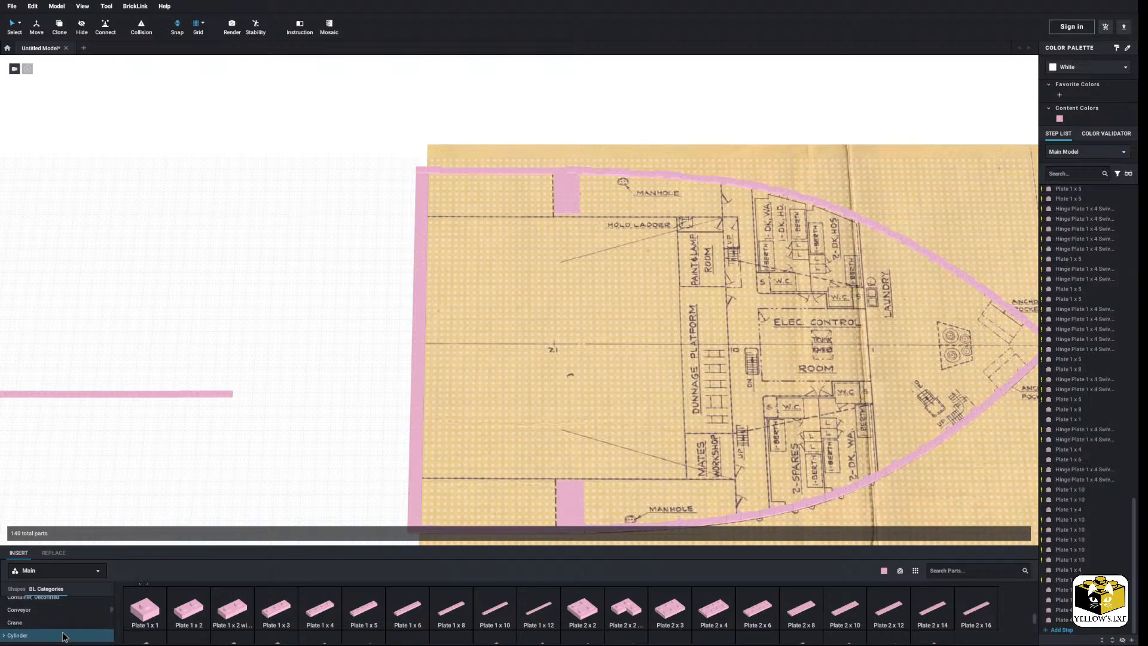
pyautogui.scroll(5, 64, 635)
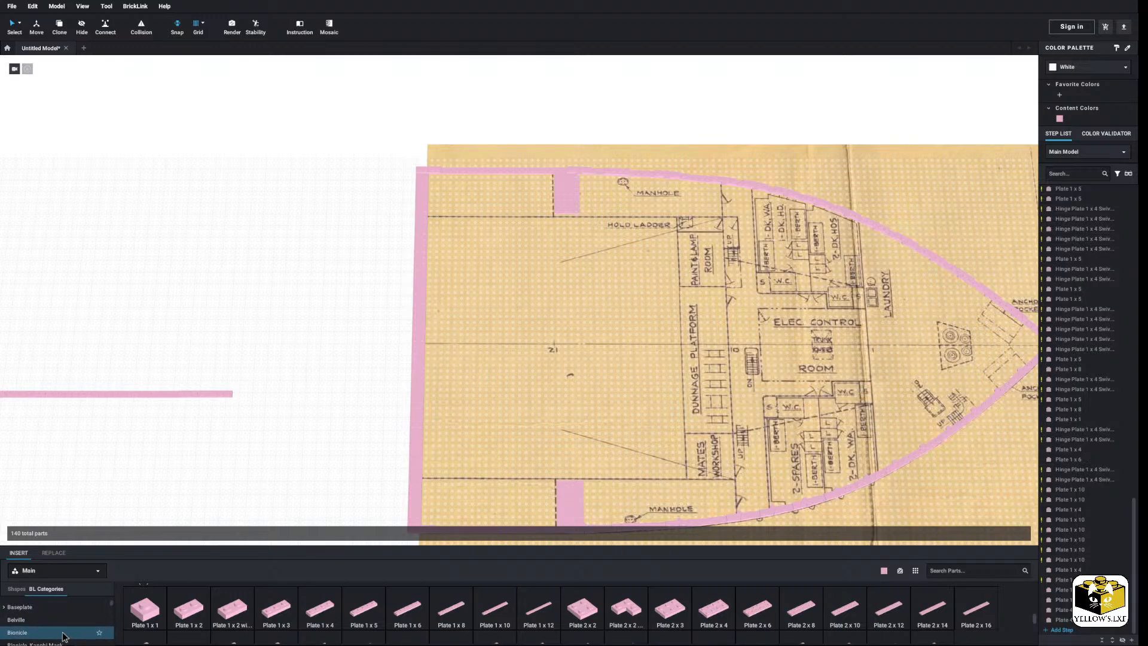
pyautogui.scroll(-4, 134, 477)
pyautogui.moveTo(125, 480); pyautogui.dragTo(417, 493, button='middle')
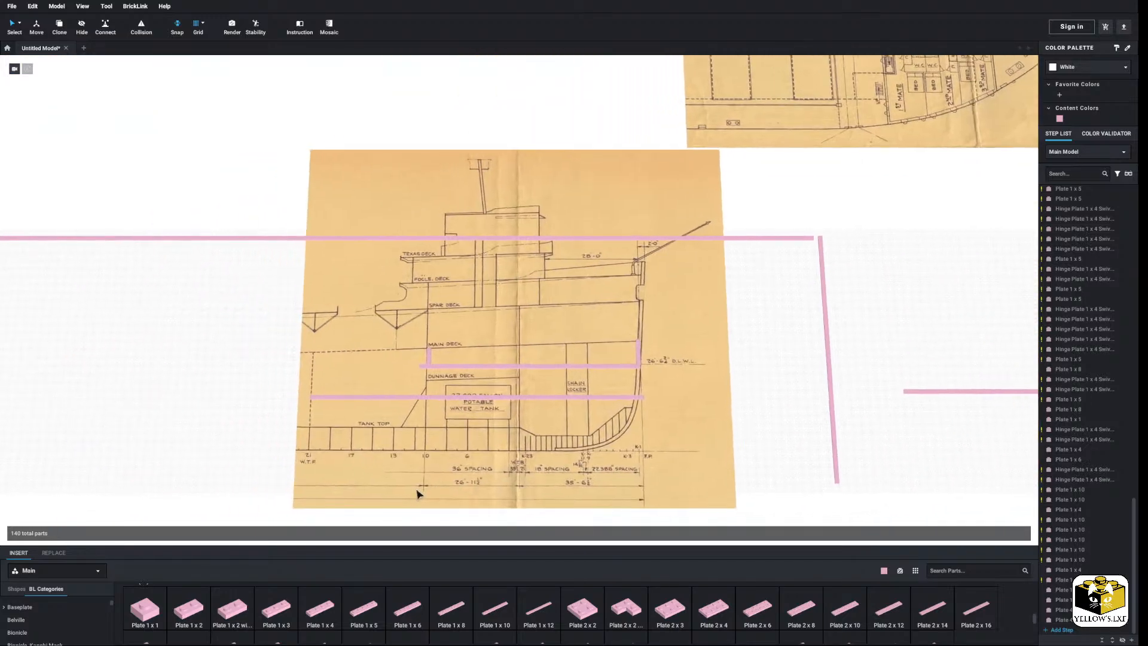
pyautogui.scroll(4, 170, 489)
pyautogui.moveTo(64, 488); pyautogui.dragTo(118, 474, button='middle')
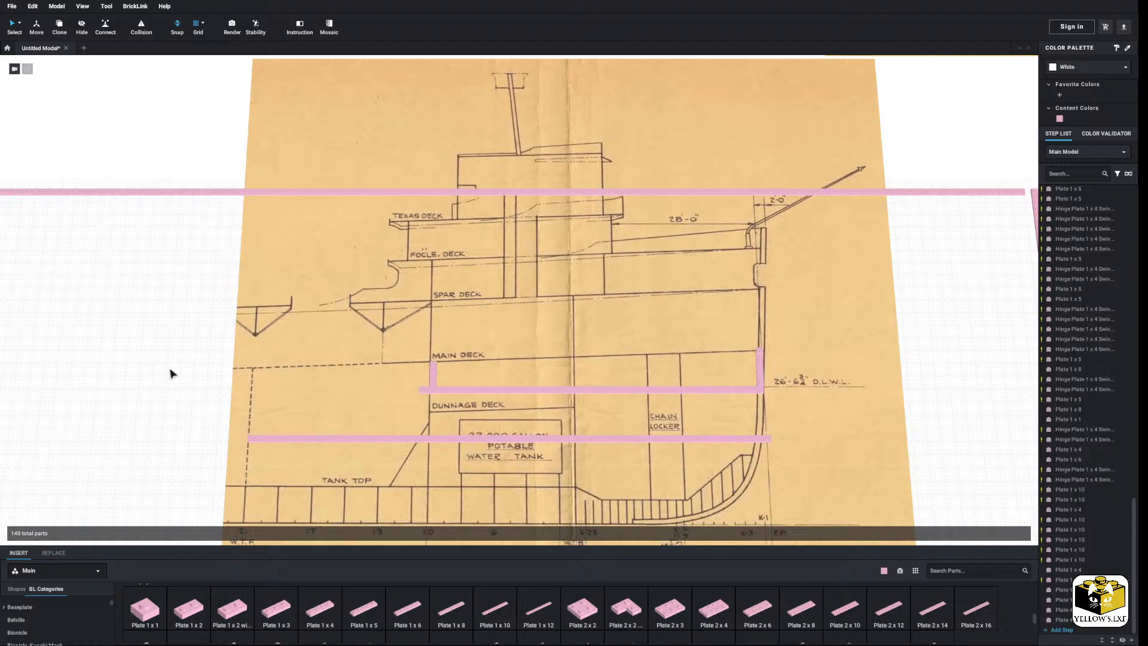
pyautogui.scroll(3, 171, 374)
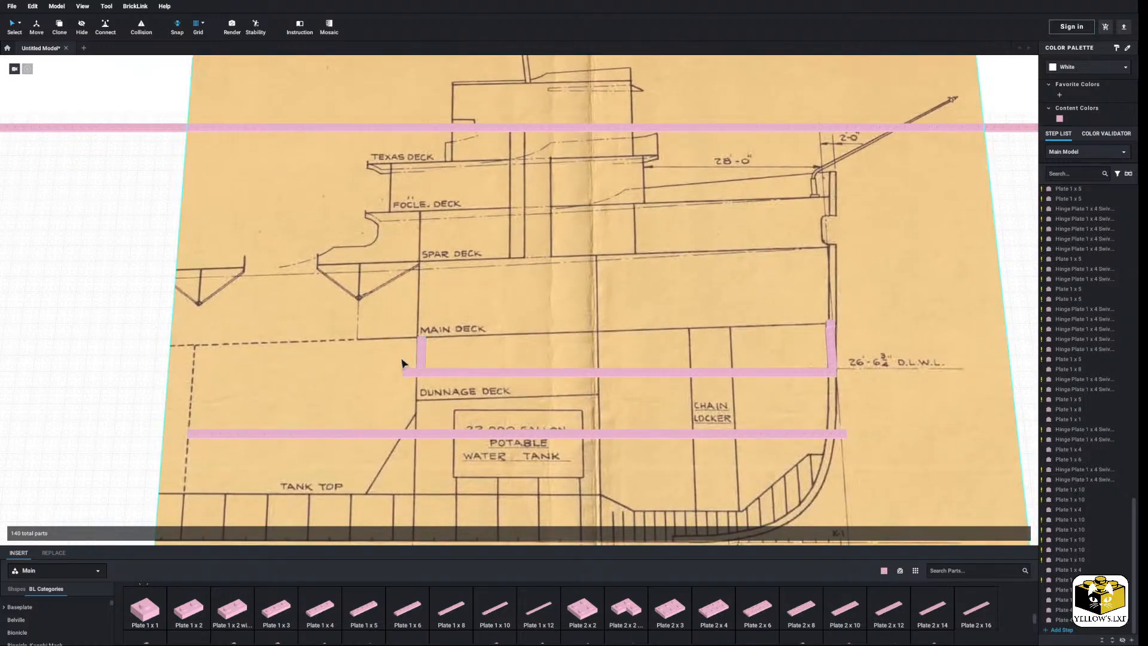
pyautogui.scroll(-3, 122, 392)
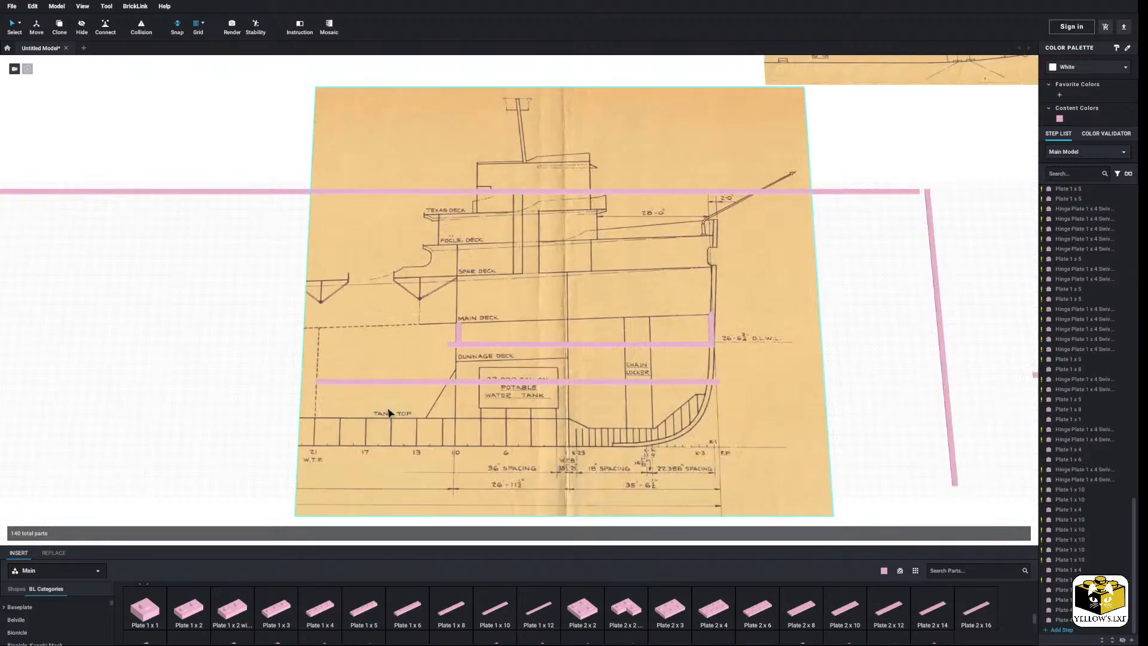
# Return to the deck plan and inspect the Plate 4 x 8 beside the hold-ladder-side manhole and dashed bulkhead line.
pyautogui.moveTo(740, 447); pyautogui.dragTo(192, 459, button='middle')
pyautogui.moveTo(855, 403); pyautogui.dragTo(404, 404, button='middle')
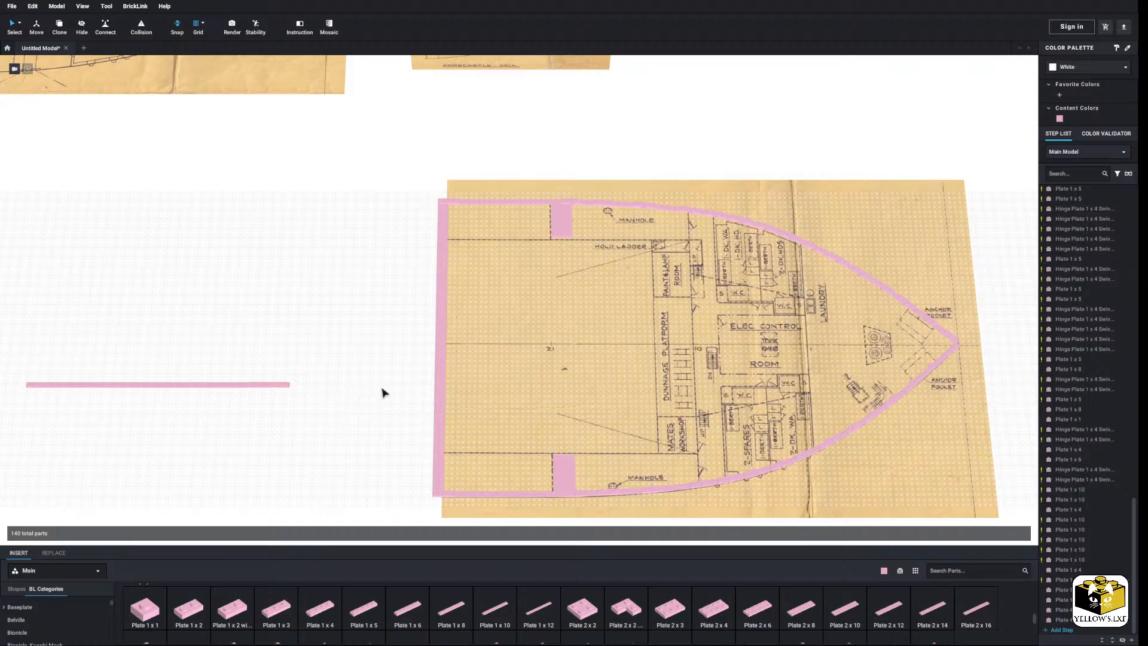
pyautogui.scroll(-2, 331, 330)
pyautogui.moveTo(331, 329); pyautogui.dragTo(263, 360, button='middle')
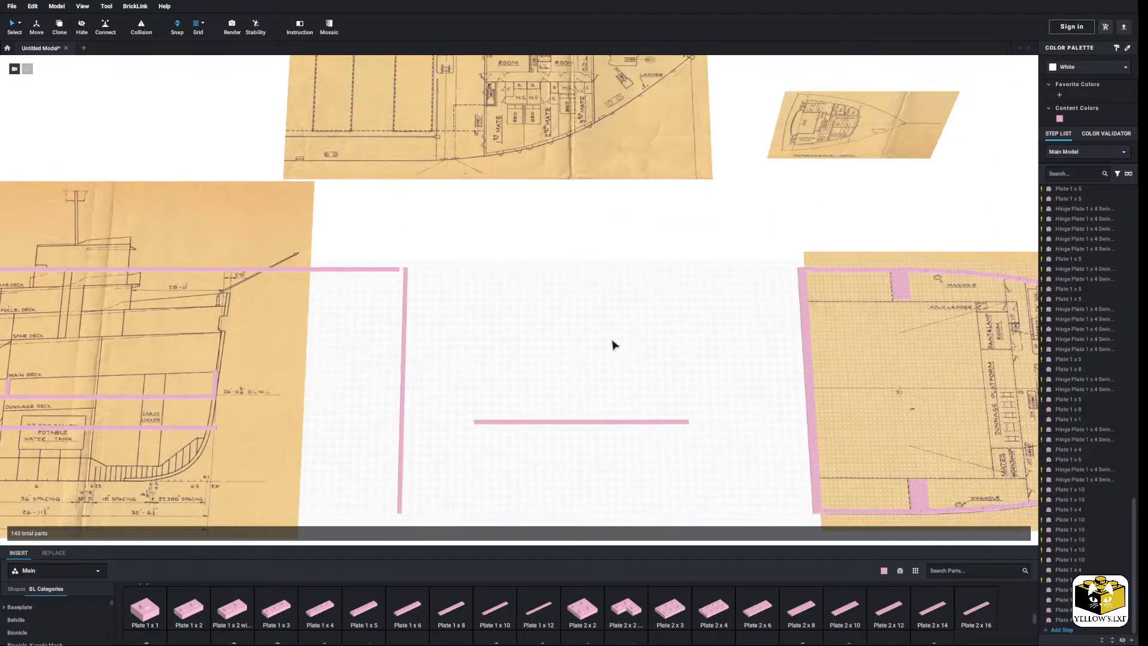
pyautogui.moveTo(878, 419); pyautogui.dragTo(326, 323, button='middle')
pyautogui.scroll(3, 326, 323)
pyautogui.moveTo(145, 232); pyautogui.dragTo(267, 337, button='middle')
pyautogui.scroll(3, 268, 337)
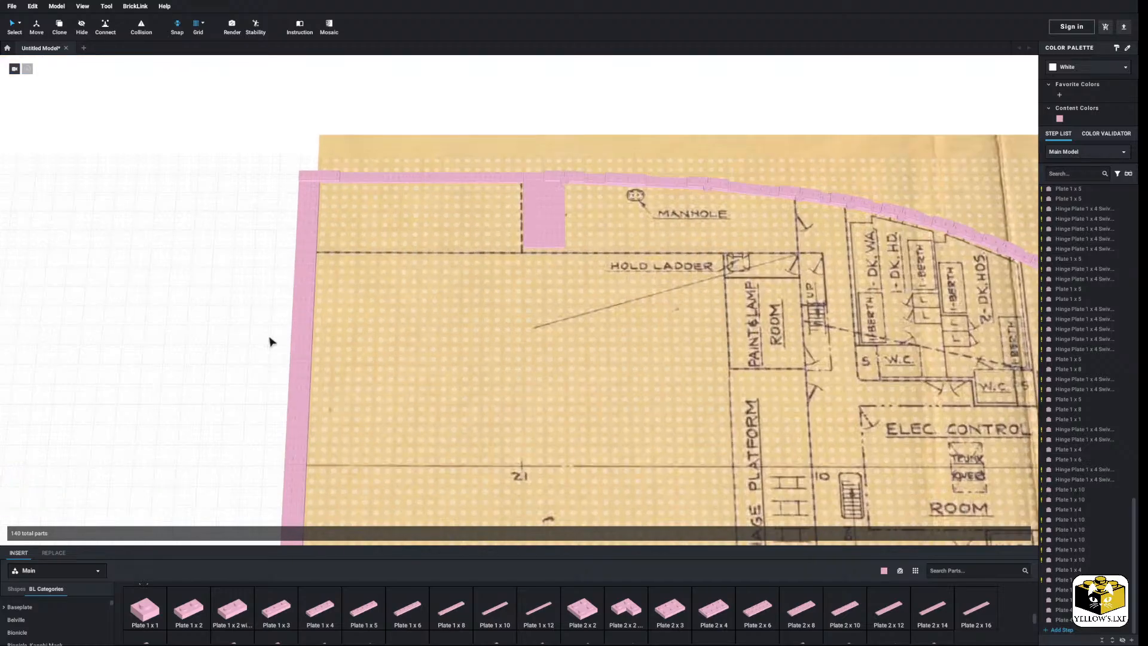
pyautogui.moveTo(269, 337)
pyautogui.mouseDown(button='right')
pyautogui.moveTo(312, 321)
pyautogui.moveTo(253, 343)
pyautogui.moveTo(269, 328)
pyautogui.mouseUp(button='right')
pyautogui.moveTo(269, 313); pyautogui.dragTo(237, 351, button='middle')
pyautogui.scroll(2, 237, 356)
# Place a pink Technic Brick 6 x 8 Open Center on the Plate 4 x 8 at the hold-ladder side of the hull.
pyautogui.scroll(-10, 52, 627)
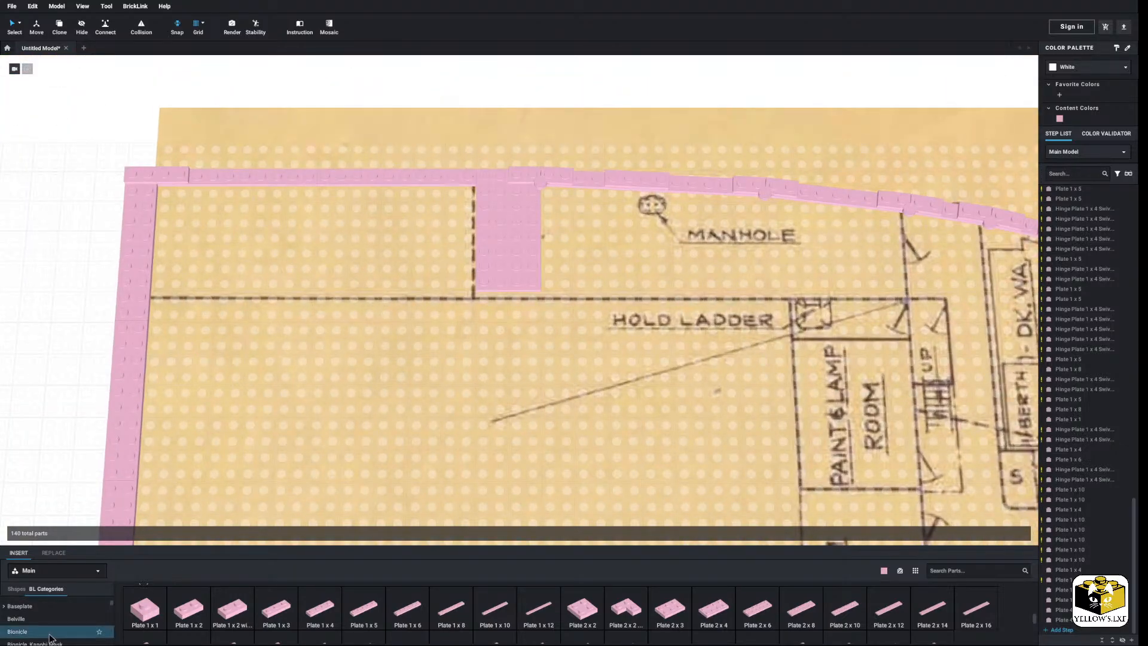
pyautogui.scroll(-6, 53, 634)
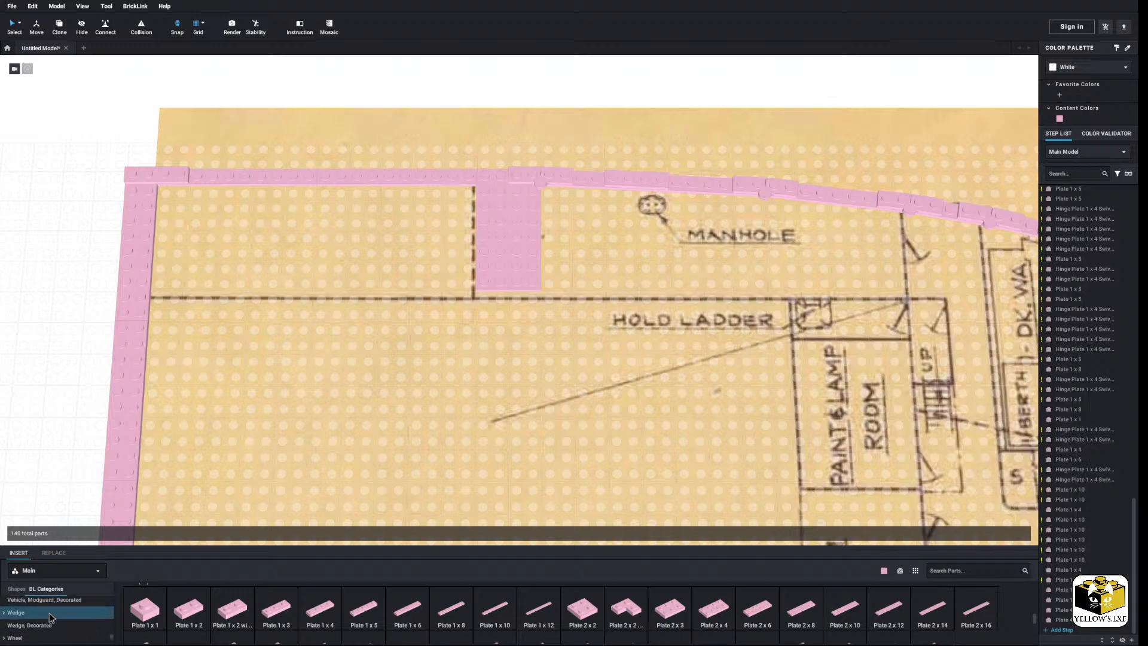
pyautogui.scroll(1, 24, 633)
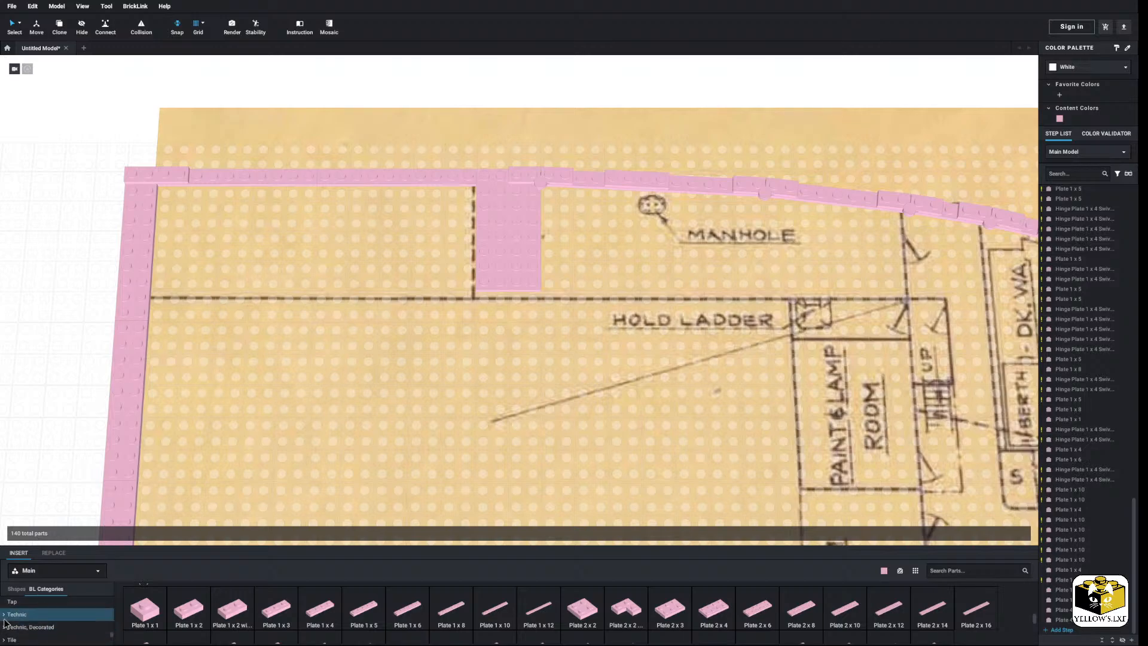
pyautogui.click(7, 613)
pyautogui.click(4, 614)
pyautogui.scroll(-2, 36, 625)
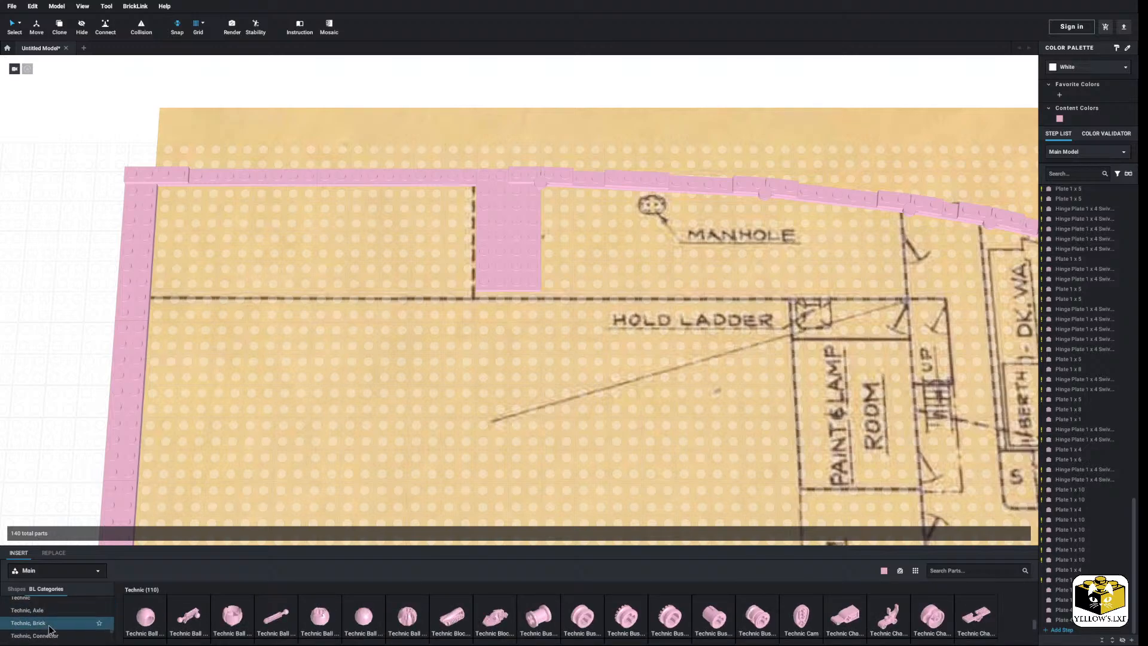
pyautogui.click(48, 624)
pyautogui.scroll(-6, 472, 600)
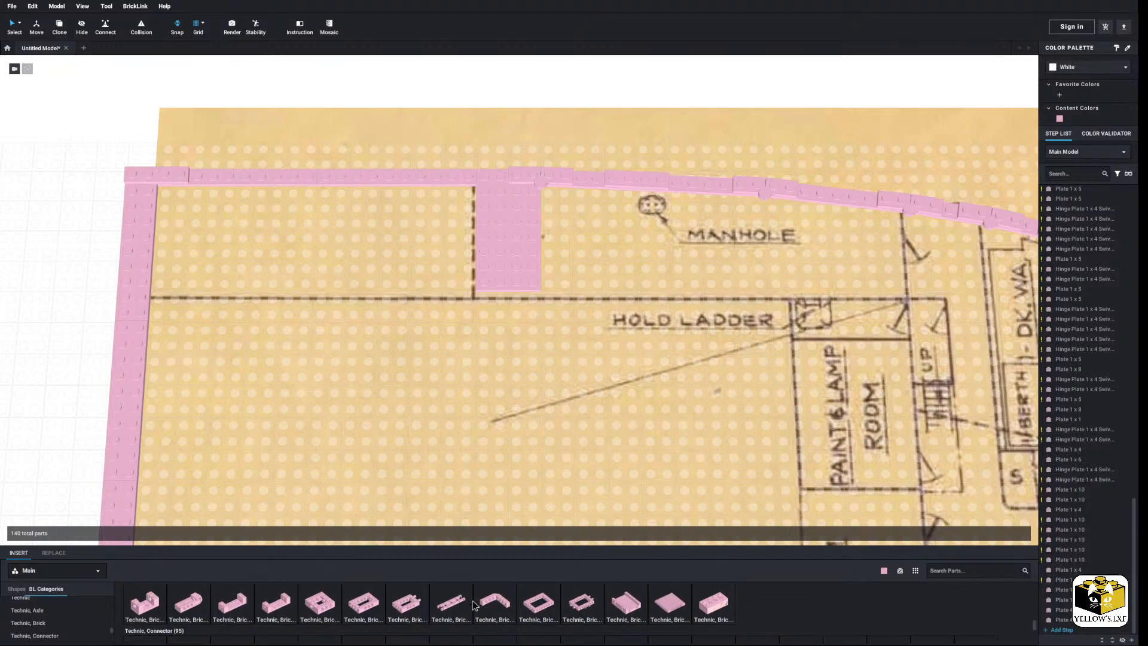
pyautogui.click(536, 602)
pyautogui.moveTo(72, 356); pyautogui.dragTo(196, 445, button='right')
pyautogui.click(547, 358)
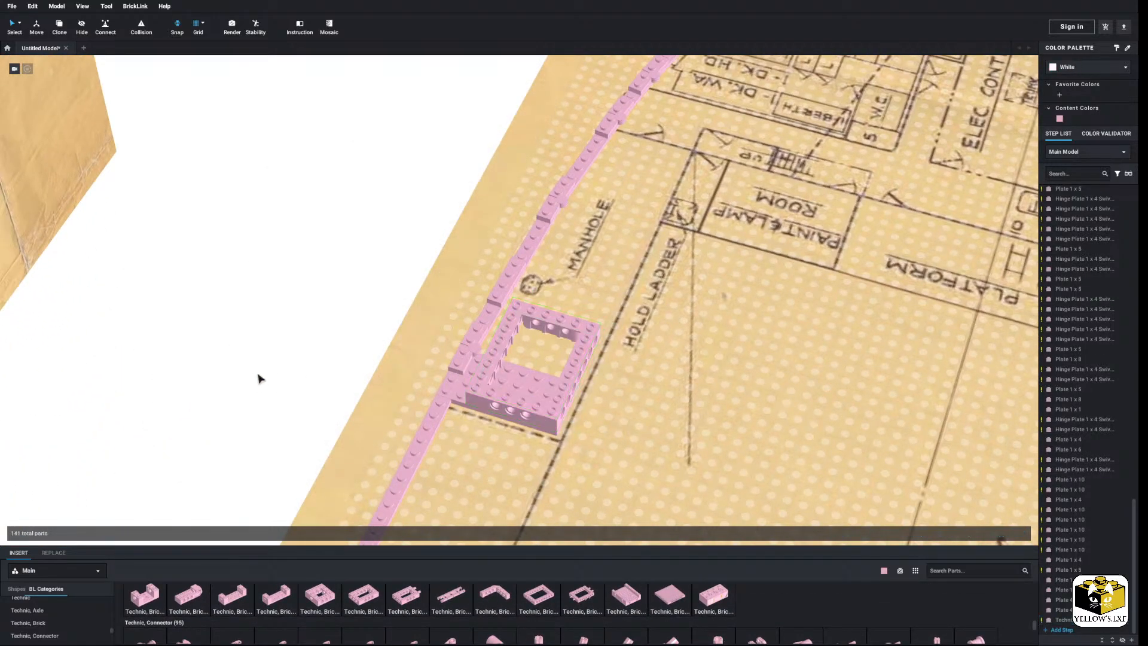
# Place a second Technic Brick 6 x 8 Open Center on the Plate 4 x 8 at the Mates Workshop side of the hull.
pyautogui.click(544, 600)
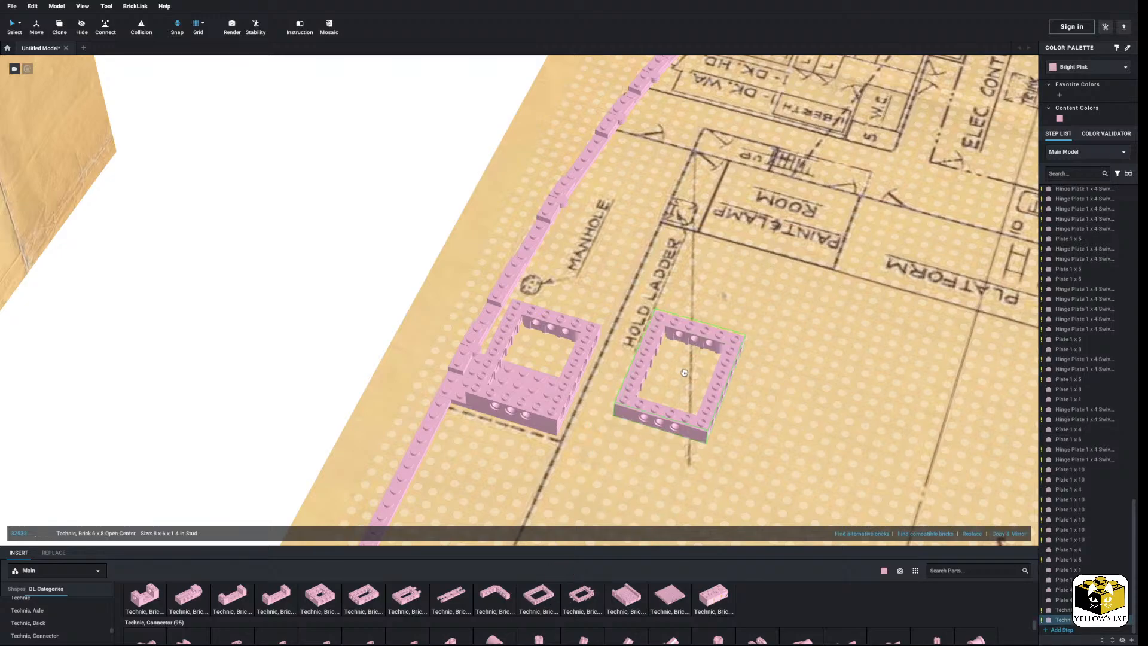
pyautogui.moveTo(679, 377); pyautogui.dragTo(414, 306, button='middle')
pyautogui.click(635, 377)
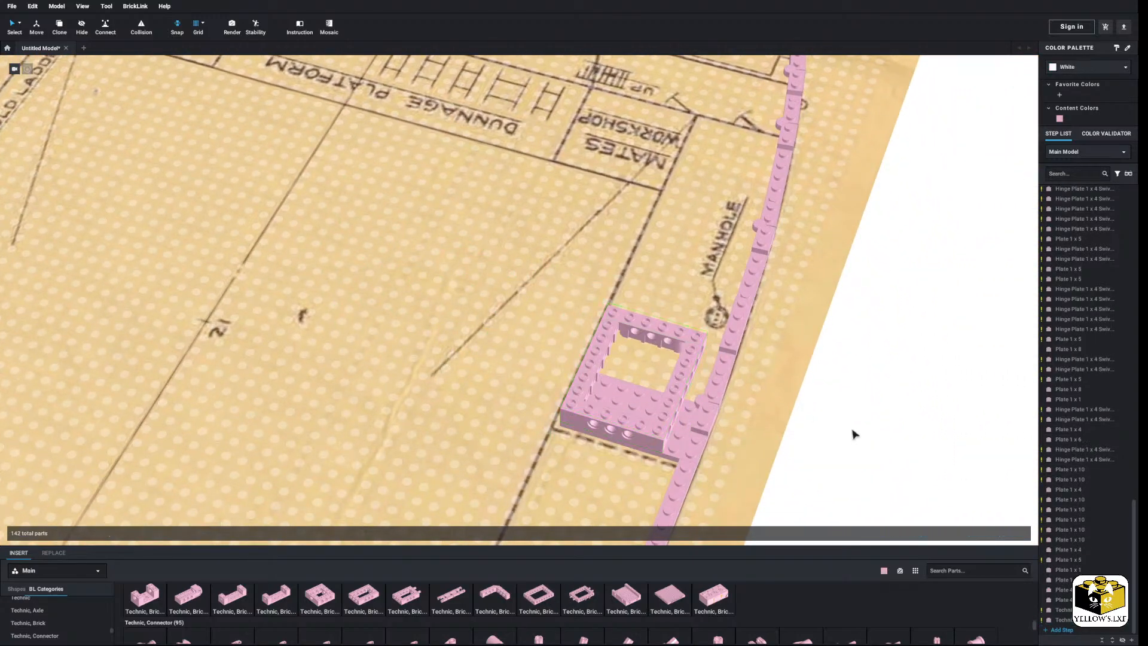
pyautogui.scroll(-3, 832, 440)
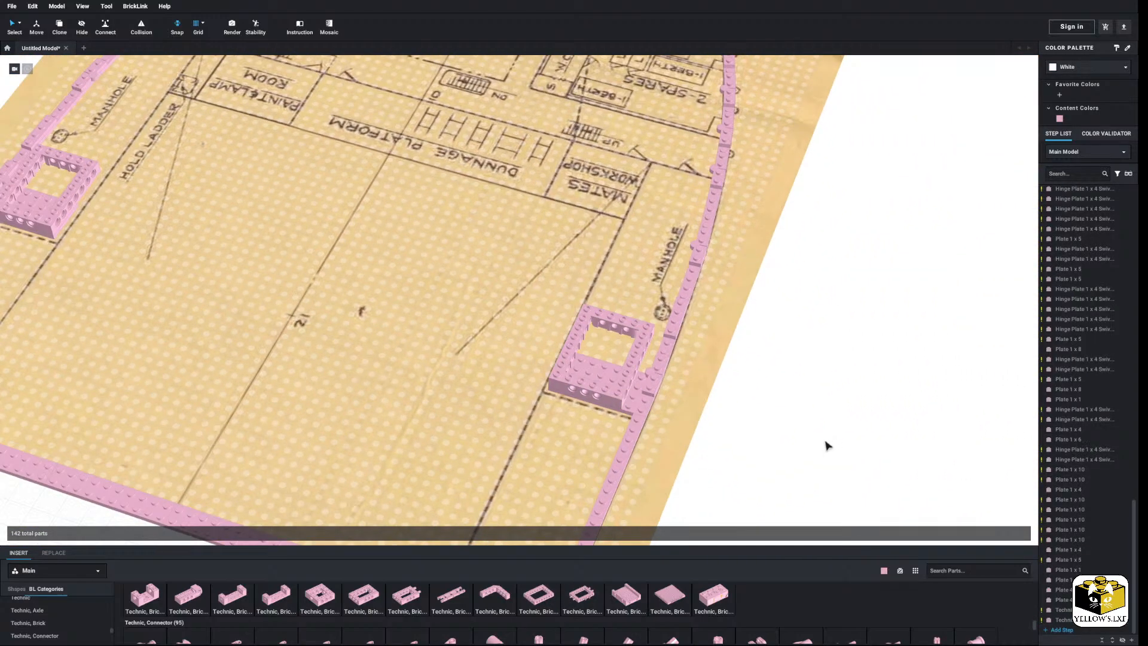
pyautogui.moveTo(827, 445); pyautogui.dragTo(621, 488, button='right')
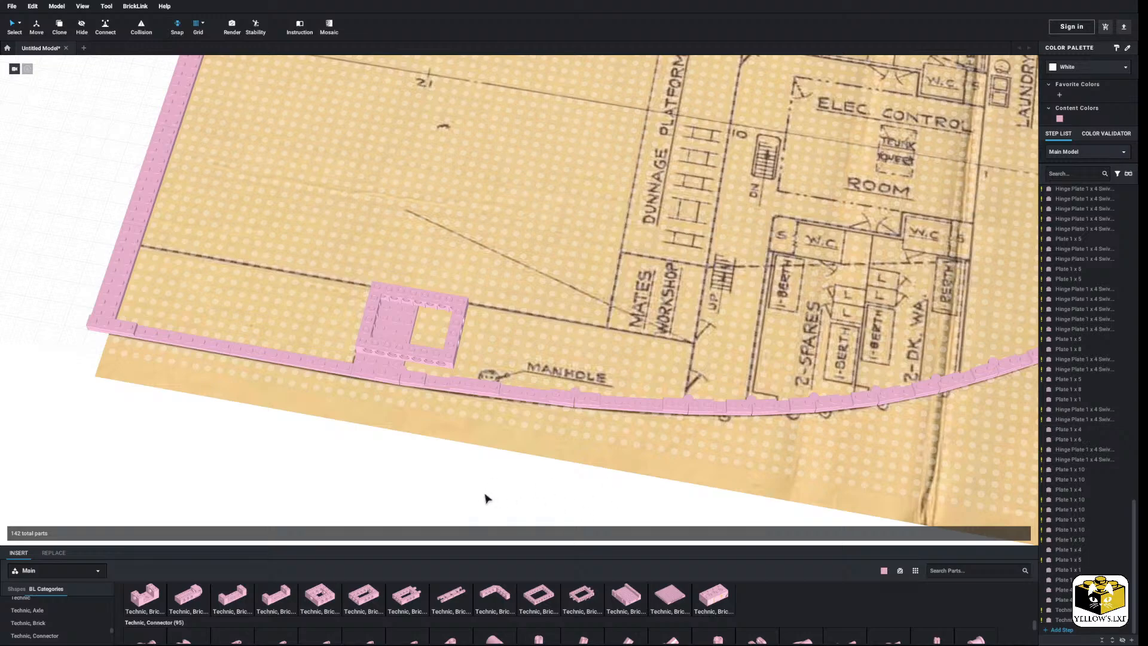
# Insert two Technic pins, one hole apart, into the bow-facing end of the 6 x 8 brick on the Mates Workshop side.
pyautogui.moveTo(485, 498); pyautogui.dragTo(303, 474, button='right')
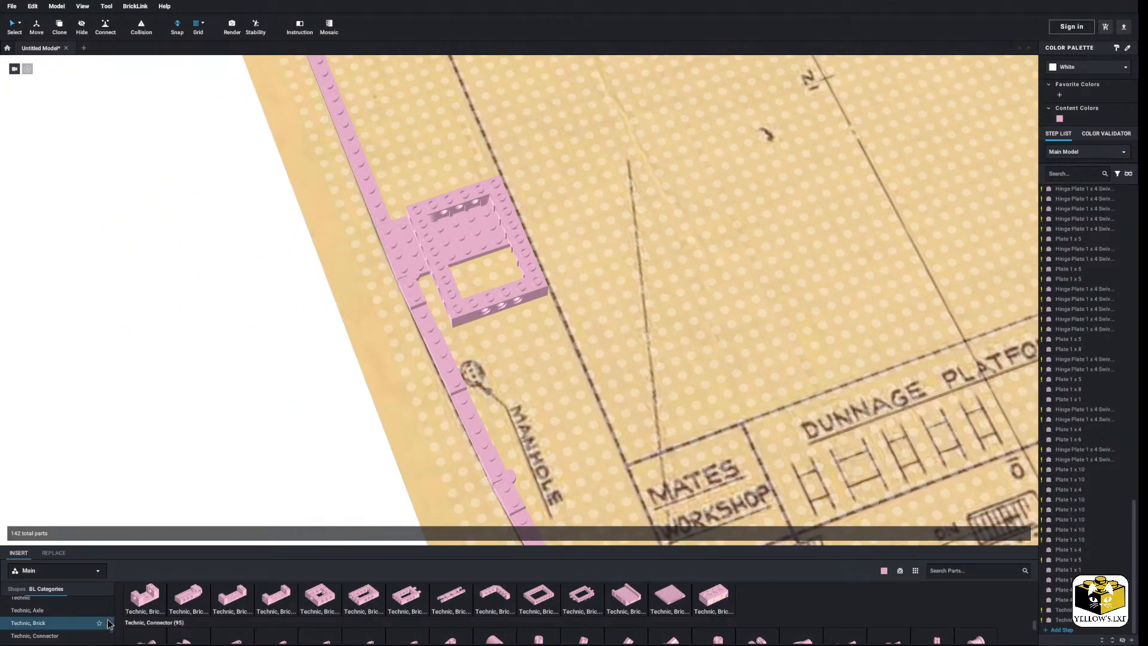
pyautogui.scroll(-4, 72, 622)
pyautogui.click(35, 620)
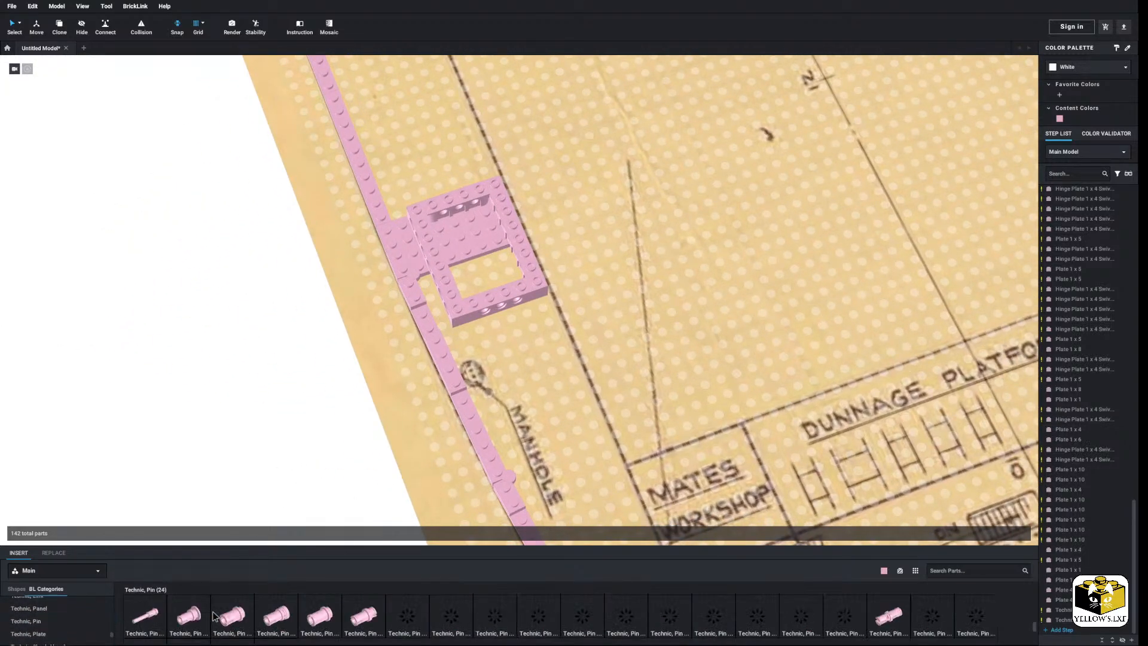
pyautogui.scroll(-1, 236, 621)
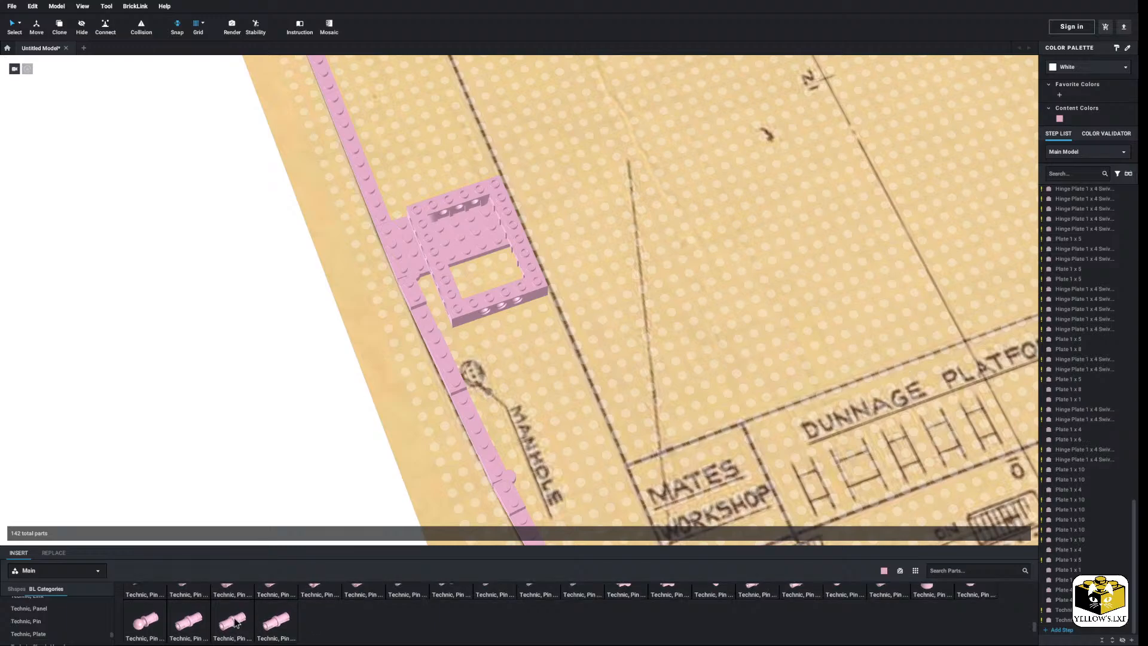
pyautogui.moveTo(232, 625); pyautogui.dragTo(487, 317)
pyautogui.moveTo(232, 625); pyautogui.dragTo(520, 306)
# Copy the two Technic pins and paste them into the bow-facing end of the 6 x 8 brick on the hold-ladder side.
pyautogui.keyDown('ctrl'); pyautogui.click(490, 320); pyautogui.keyUp('ctrl')
pyautogui.rightClick(490, 320)
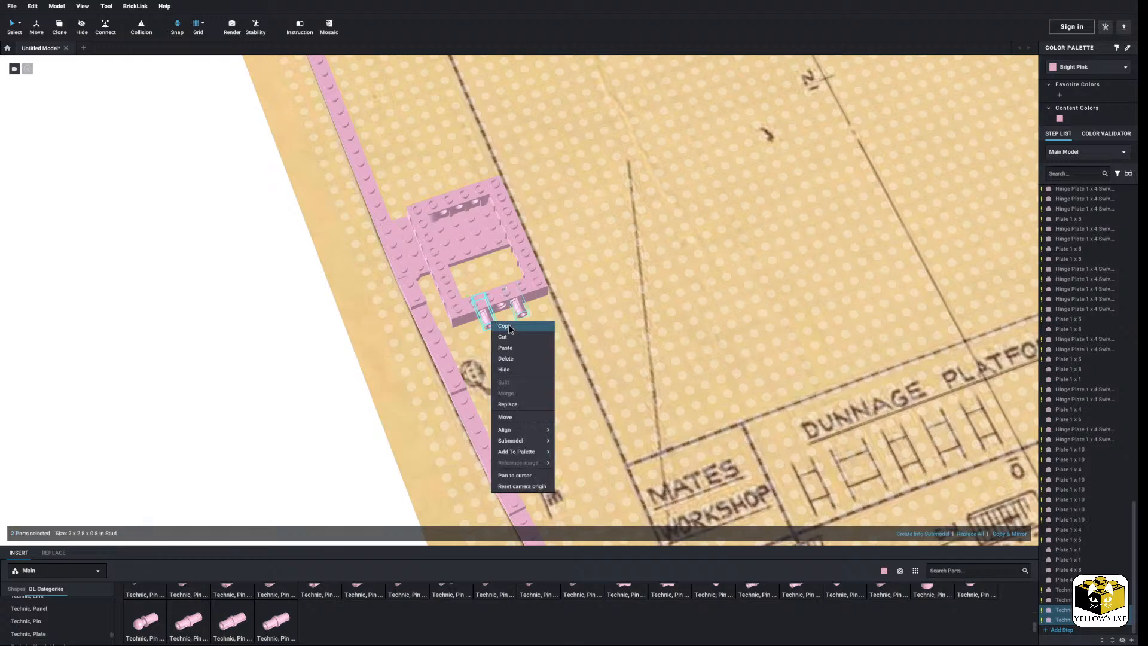
pyautogui.click(511, 326)
pyautogui.rightClick(263, 344)
pyautogui.click(297, 371)
pyautogui.moveTo(693, 222); pyautogui.dragTo(193, 297, button='middle')
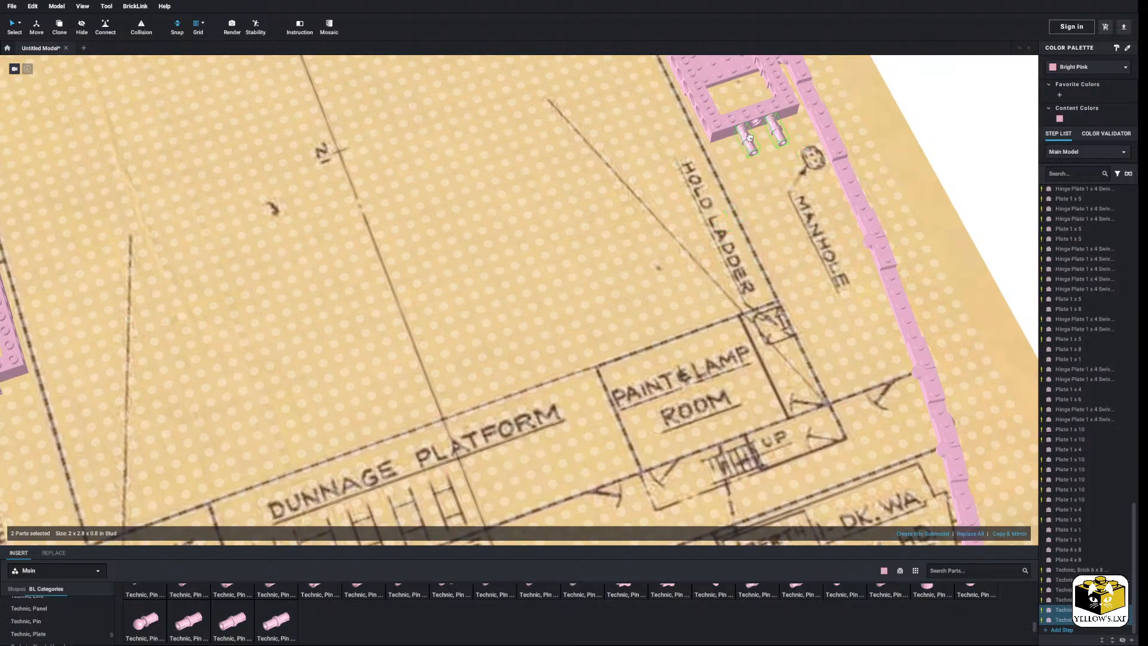
pyautogui.click(743, 124)
pyautogui.click(940, 94)
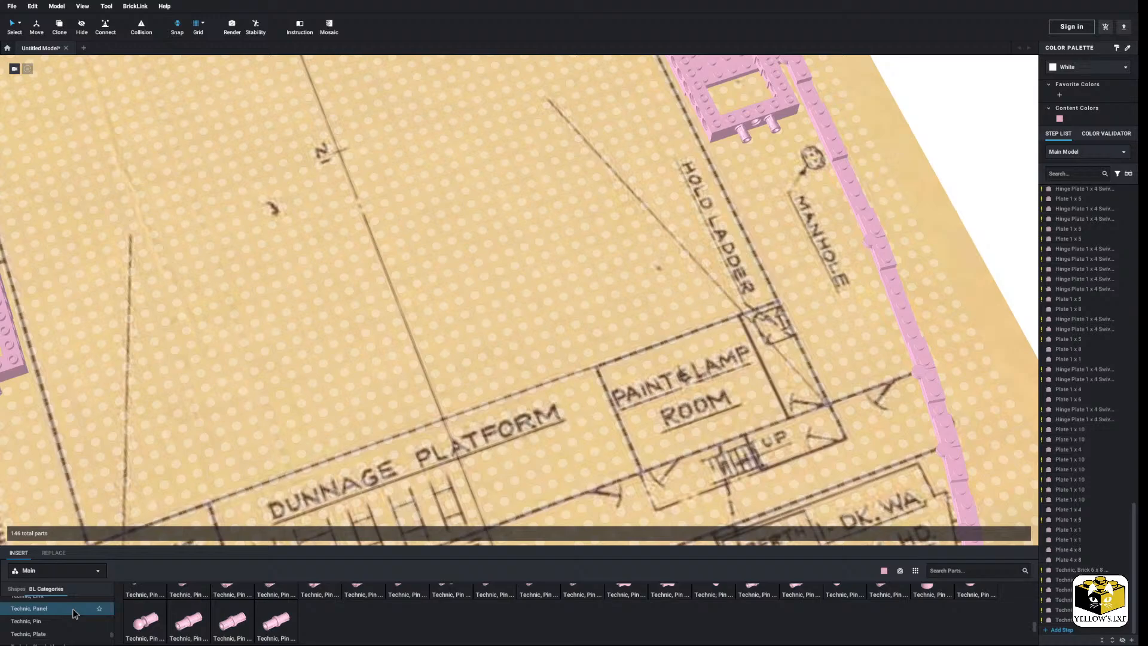
# Attach a Technic Brick 1 x 6 with Holes to the pins on the hold-ladder-side 6 x 8 brick.
pyautogui.scroll(4, 58, 618)
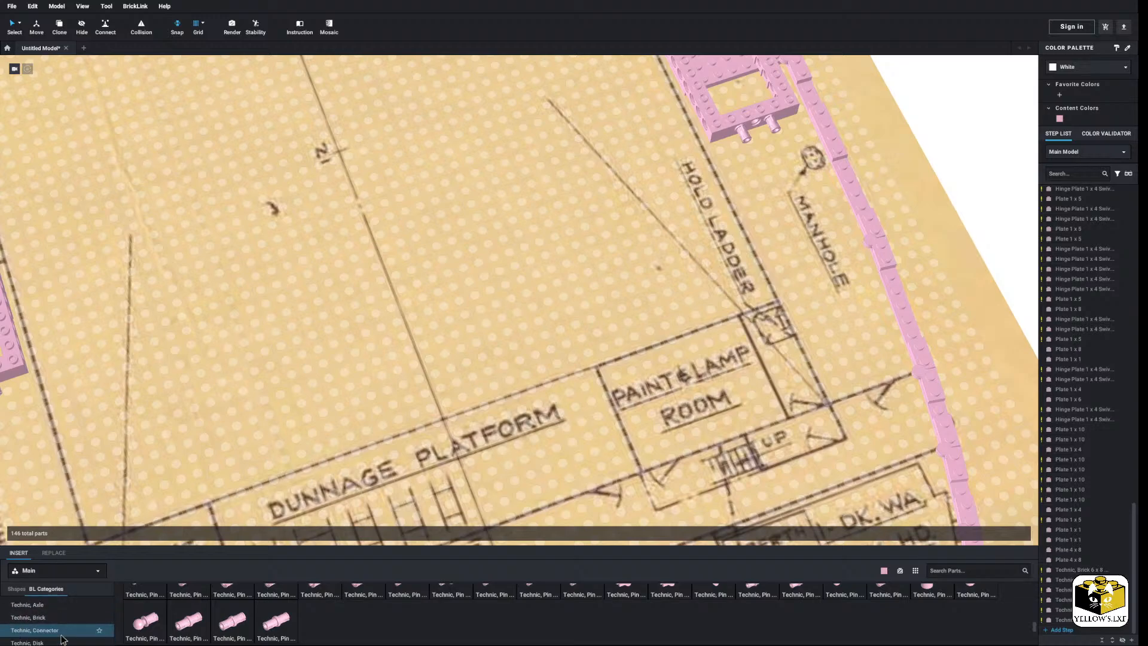
pyautogui.click(28, 619)
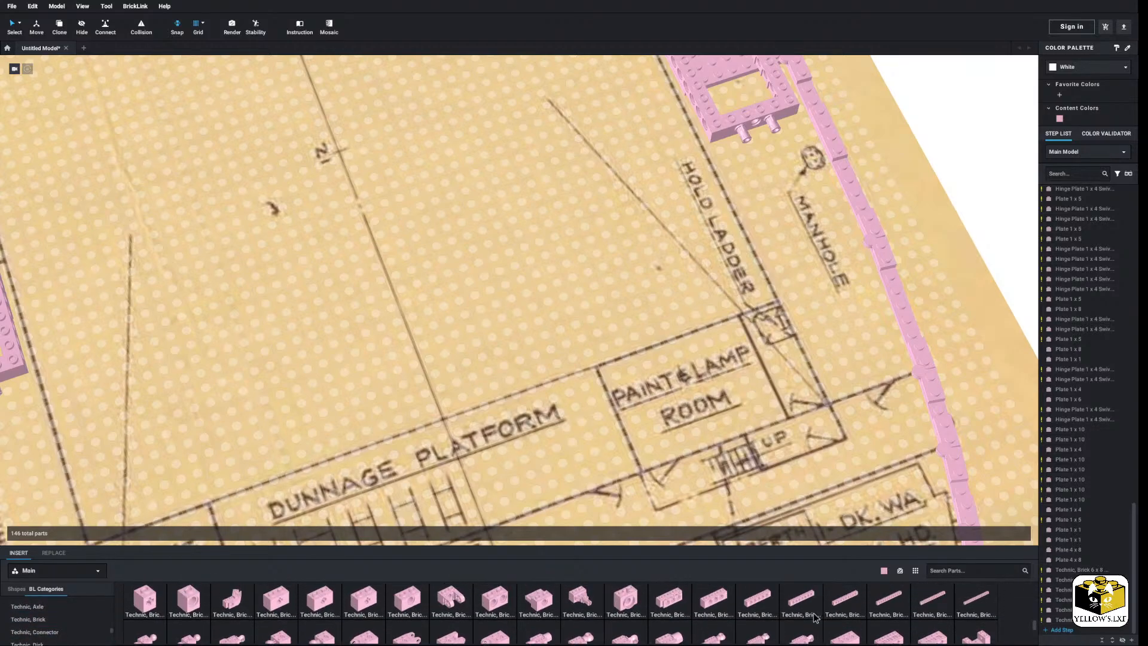
pyautogui.click(763, 130)
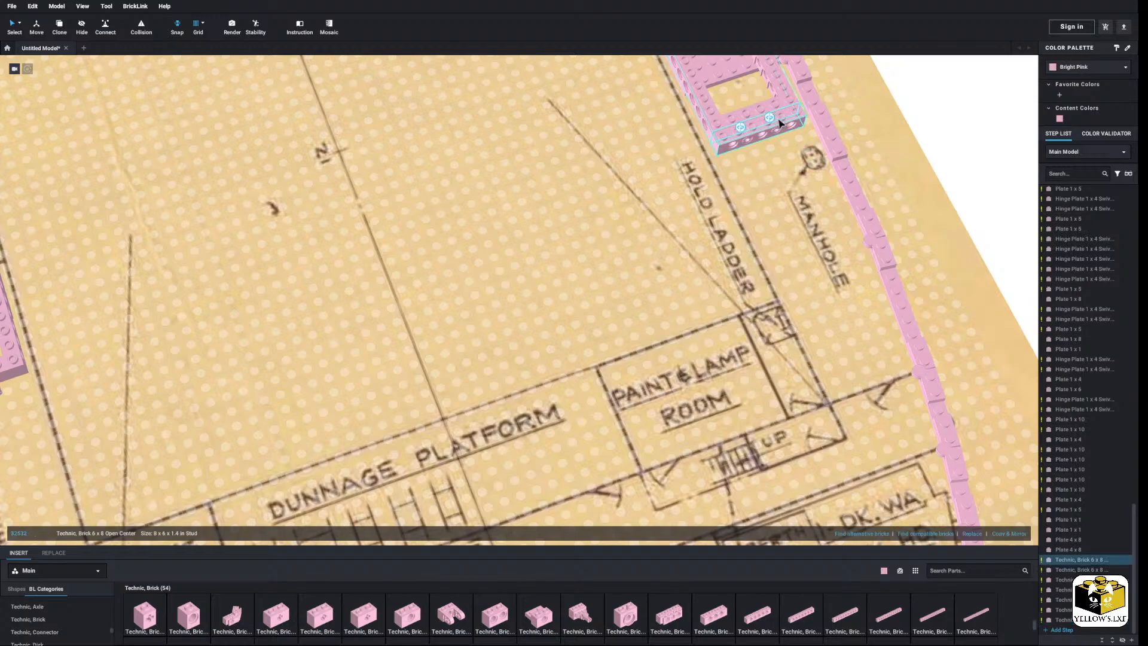
# Copy the Technic Brick 1 x 6 with Holes and paste it onto the pins of the Mates Workshop-side 6 x 8 brick.
pyautogui.rightClick(779, 120)
pyautogui.click(807, 124)
pyautogui.rightClick(932, 89)
pyautogui.click(949, 116)
pyautogui.moveTo(588, 191); pyautogui.dragTo(884, 163, button='middle')
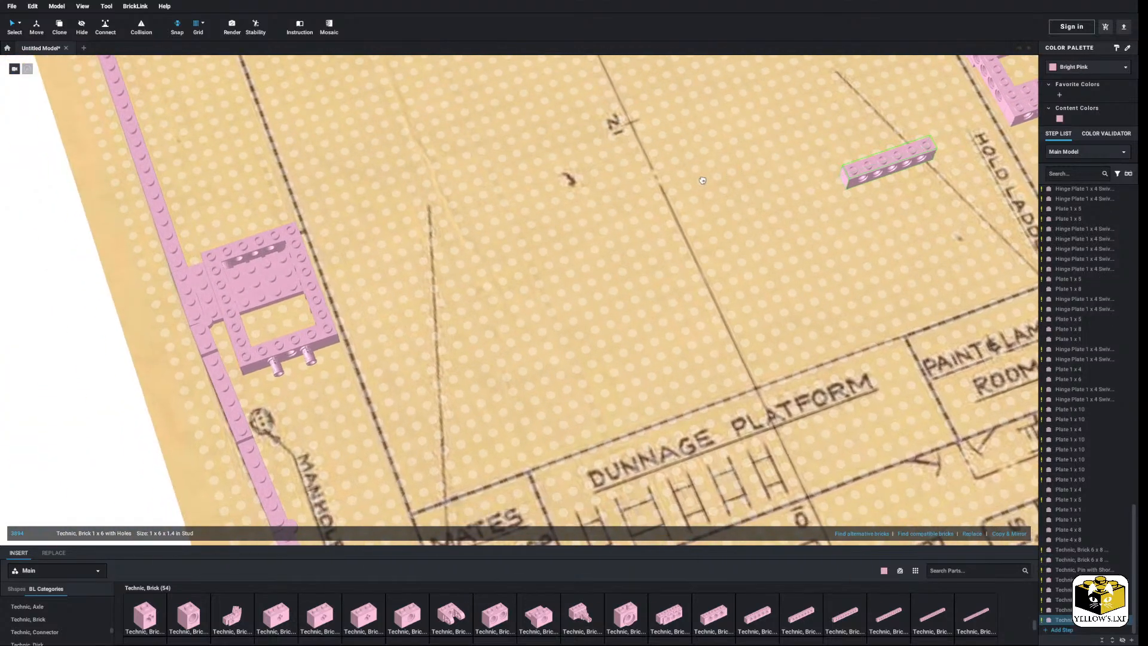
pyautogui.click(296, 363)
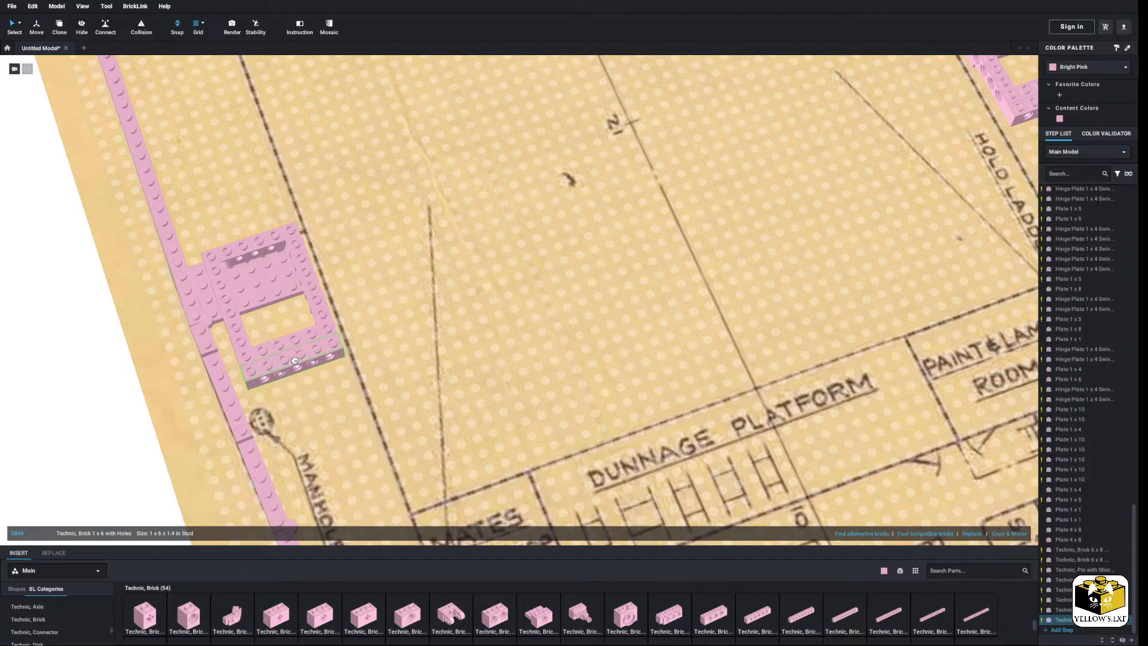
pyautogui.click(132, 413)
# Review both Technic brick assemblies on the whole deck plan and compare them with the deck levels on the side elevation.
pyautogui.scroll(-2, 132, 414)
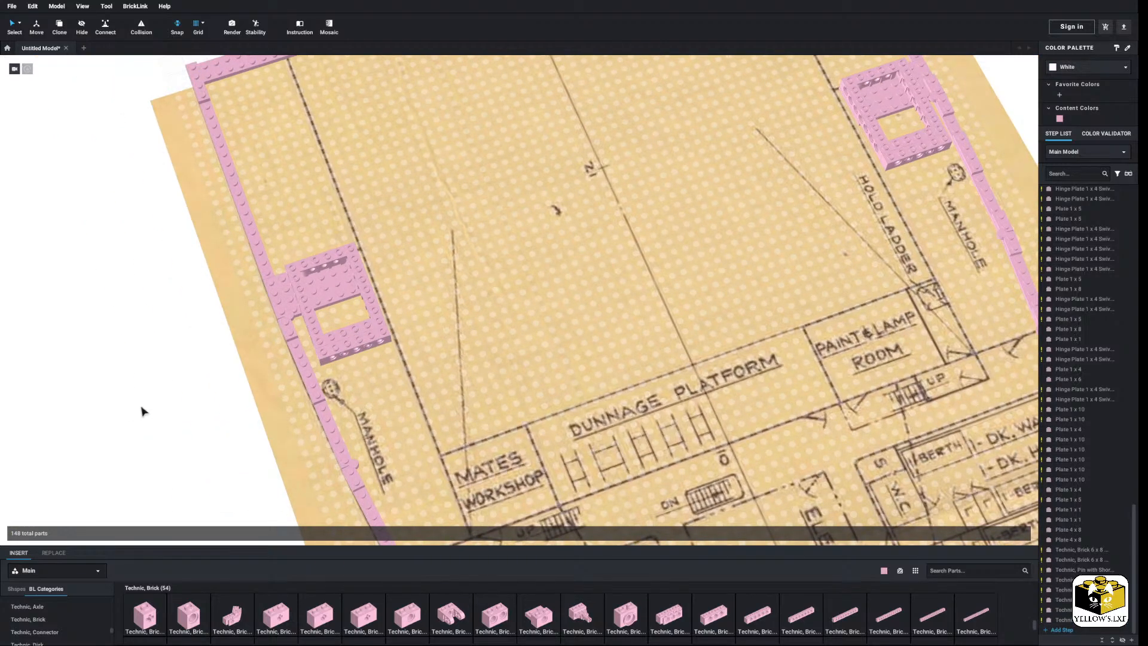
pyautogui.scroll(-3, 157, 406)
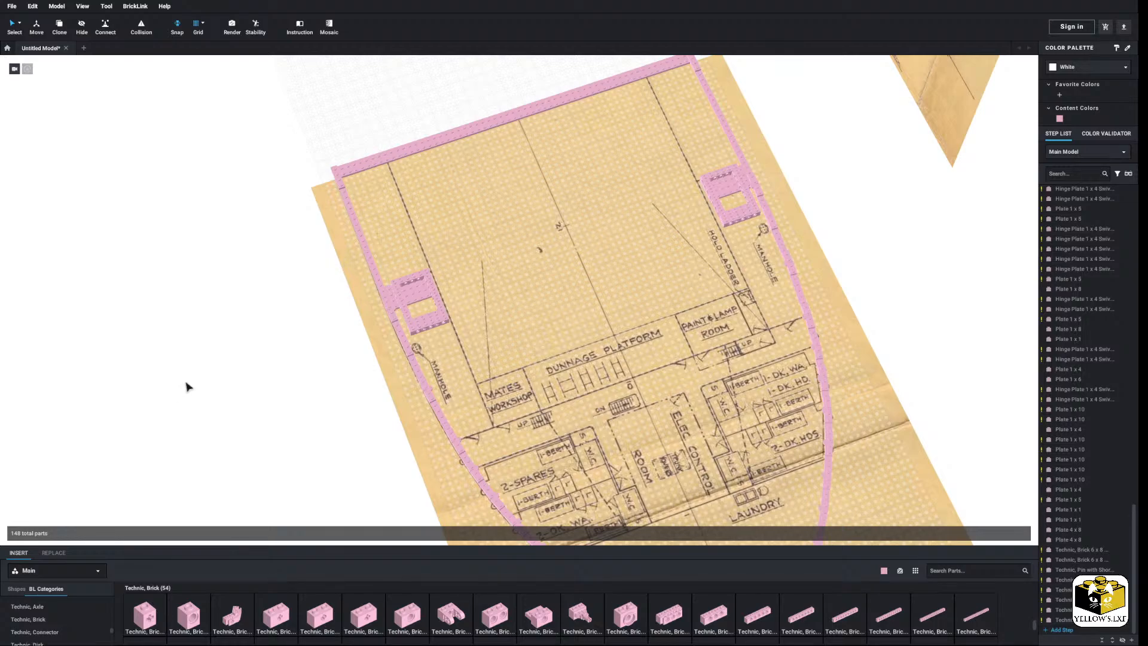
pyautogui.scroll(-5, 200, 377)
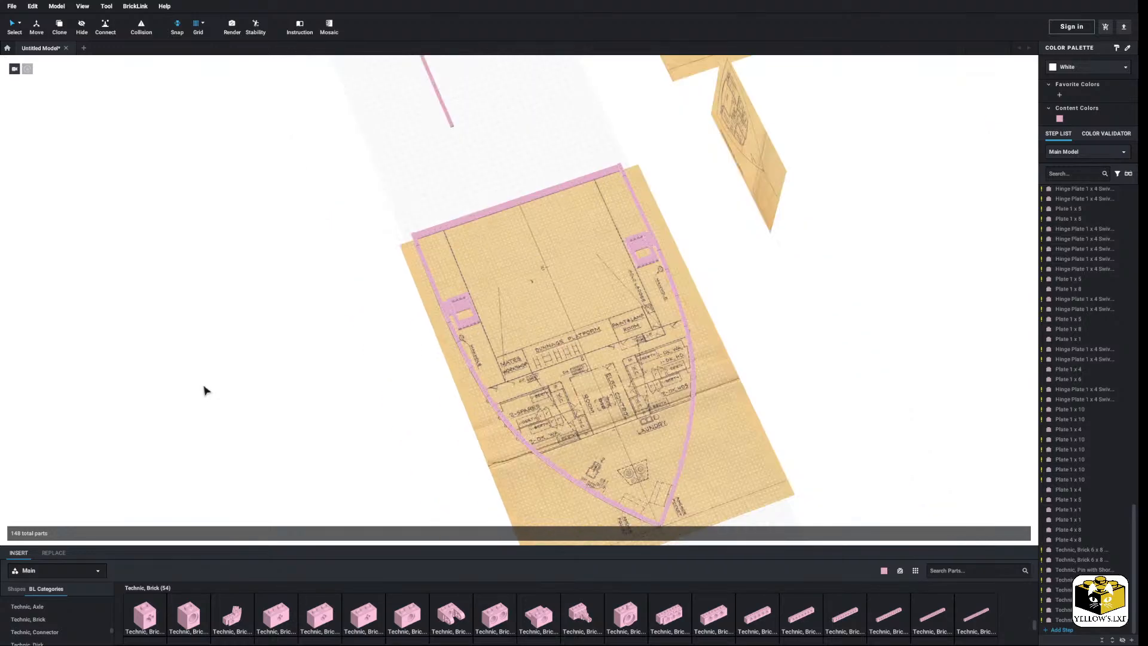
pyautogui.scroll(5, 208, 386)
pyautogui.moveTo(210, 388); pyautogui.dragTo(247, 372, button='right')
pyautogui.moveTo(246, 372); pyautogui.dragTo(488, 332, button='middle')
pyautogui.moveTo(490, 333); pyautogui.dragTo(468, 350, button='right')
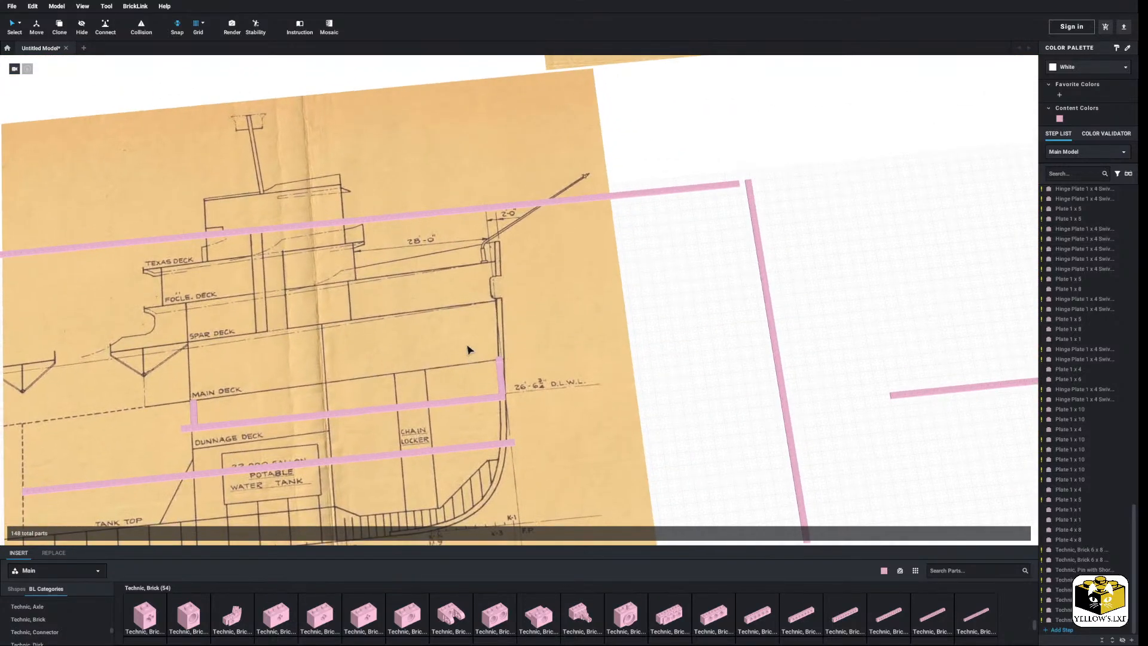
# List the standard plates in the part library and compare the deck levels on the side elevation with the deck plan.
pyautogui.scroll(4, 468, 350)
pyautogui.moveTo(475, 357); pyautogui.dragTo(496, 359, button='middle')
pyautogui.scroll(10, 61, 612)
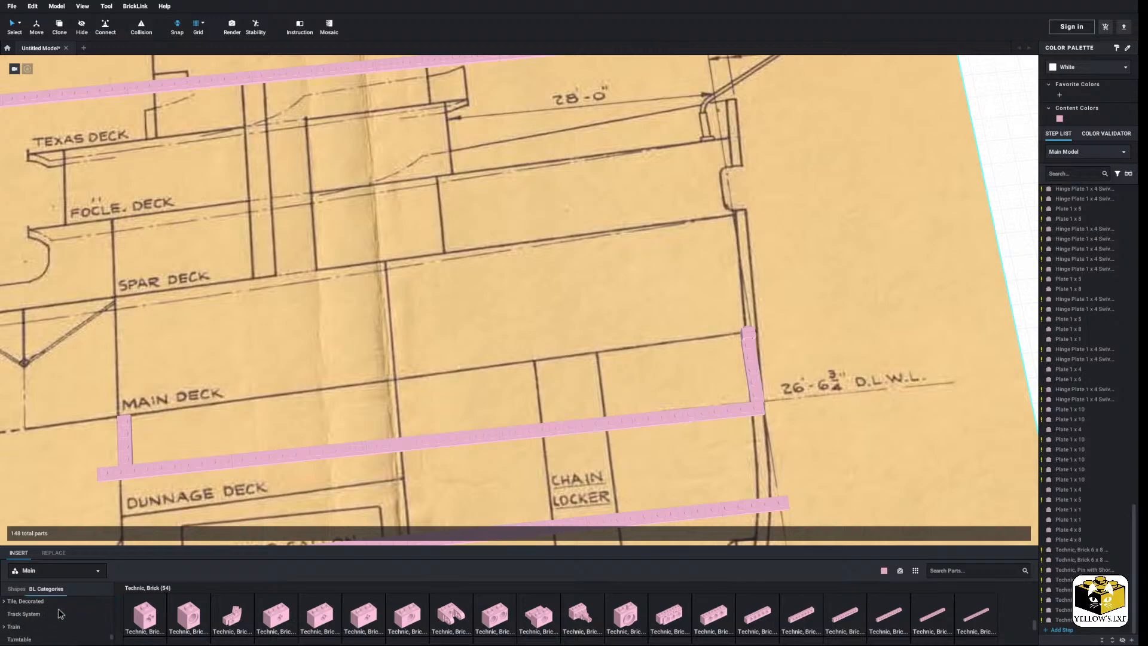
pyautogui.scroll(8, 61, 611)
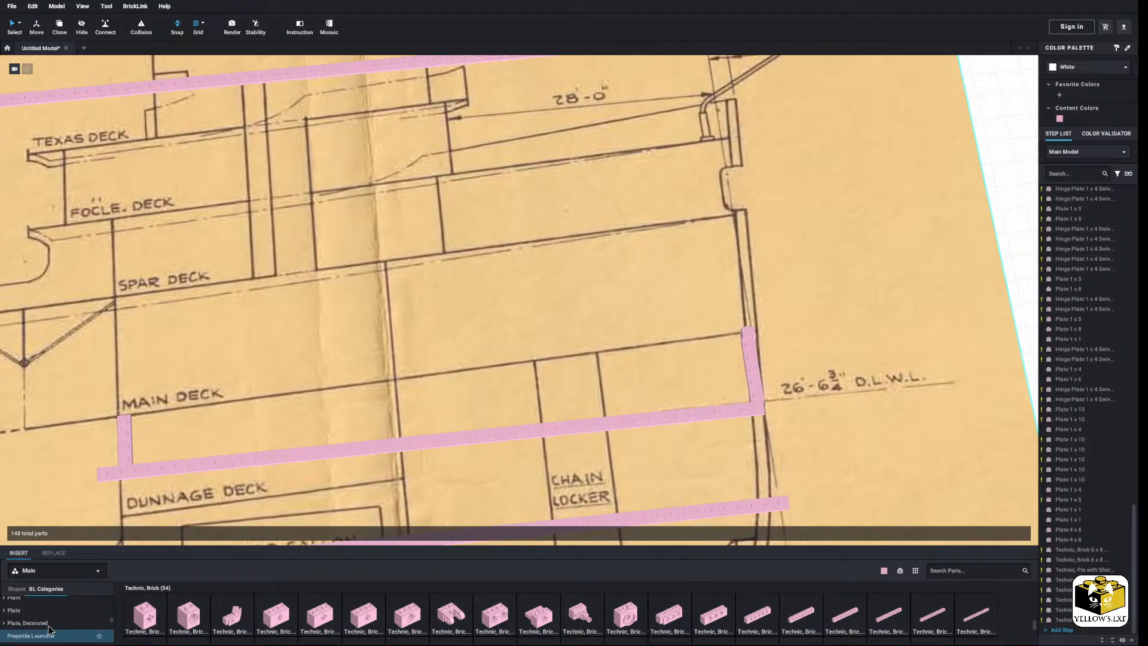
pyautogui.click(33, 605)
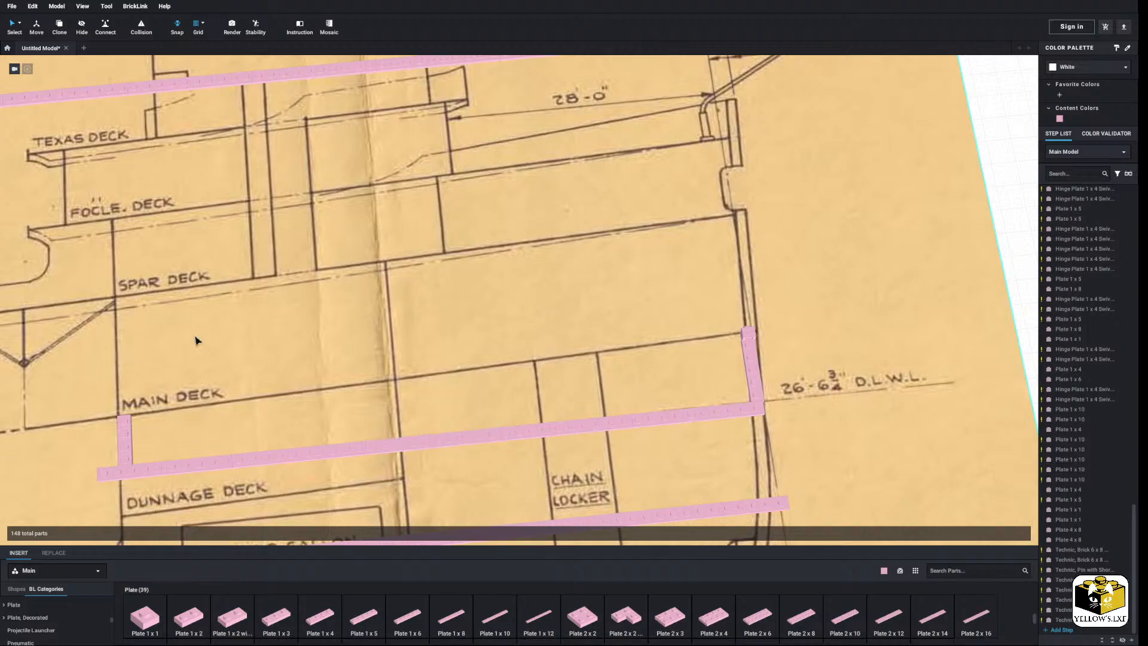
pyautogui.scroll(-8, 442, 354)
pyautogui.moveTo(530, 359); pyautogui.dragTo(368, 384, button='middle')
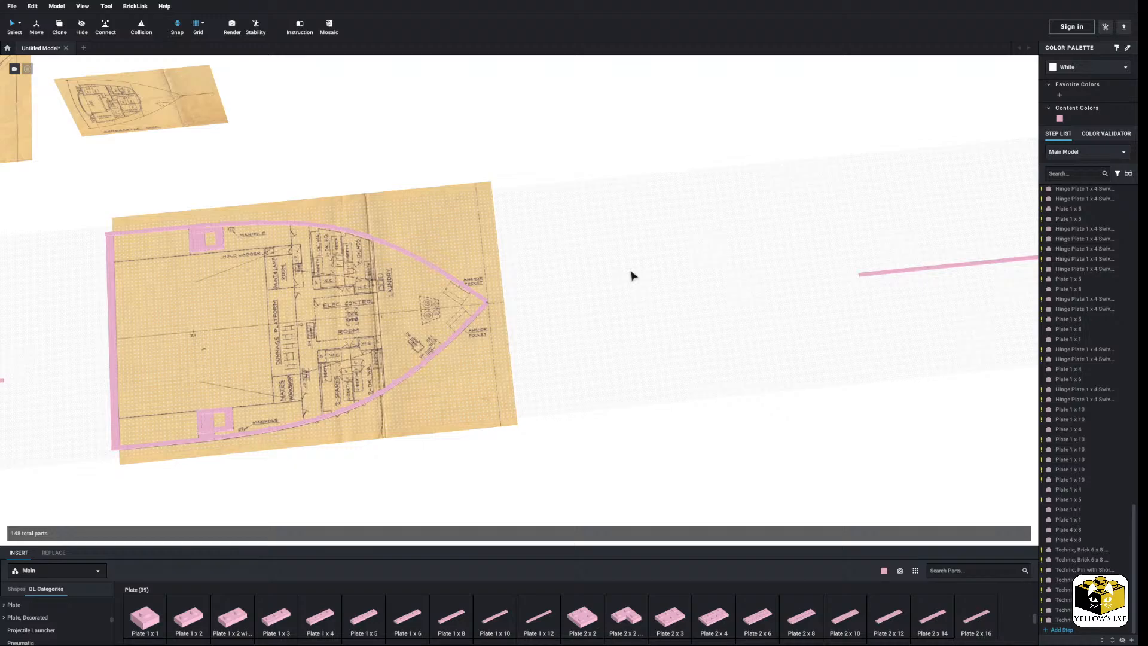
pyautogui.moveTo(573, 377); pyautogui.dragTo(601, 405, button='middle')
pyautogui.scroll(5, 562, 389)
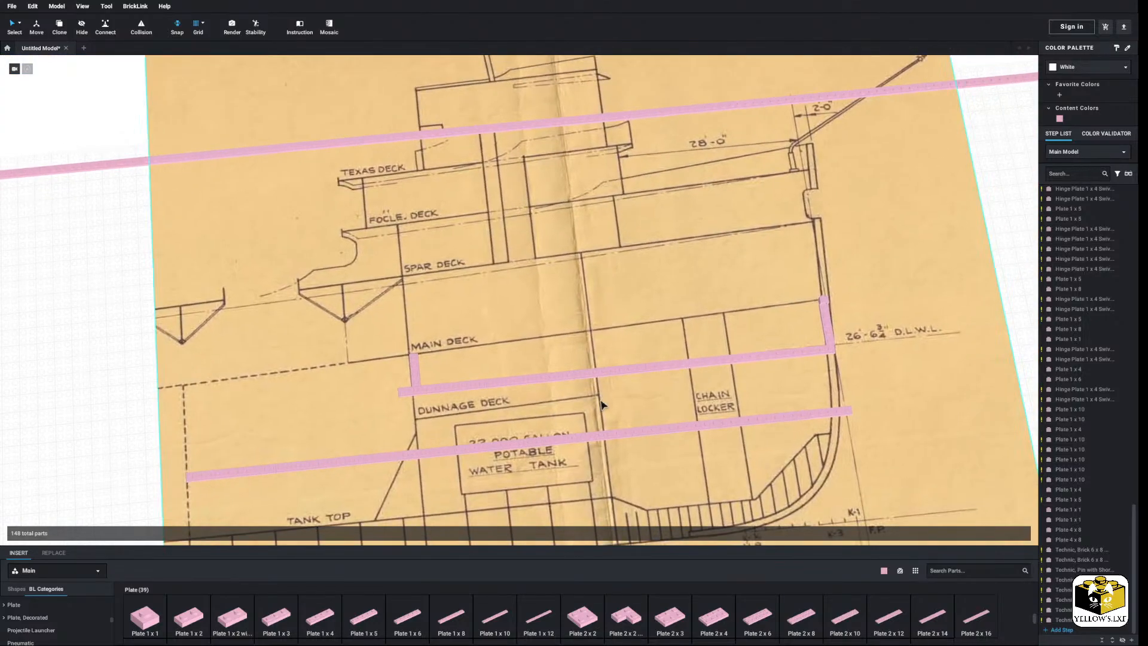
# Try a Plate 1 x 6 and a Plate 1 x 8 upright between the main deck and spar deck at the aft bulkhead.
pyautogui.click(417, 626)
pyautogui.scroll(4, 508, 305)
pyautogui.click(411, 313)
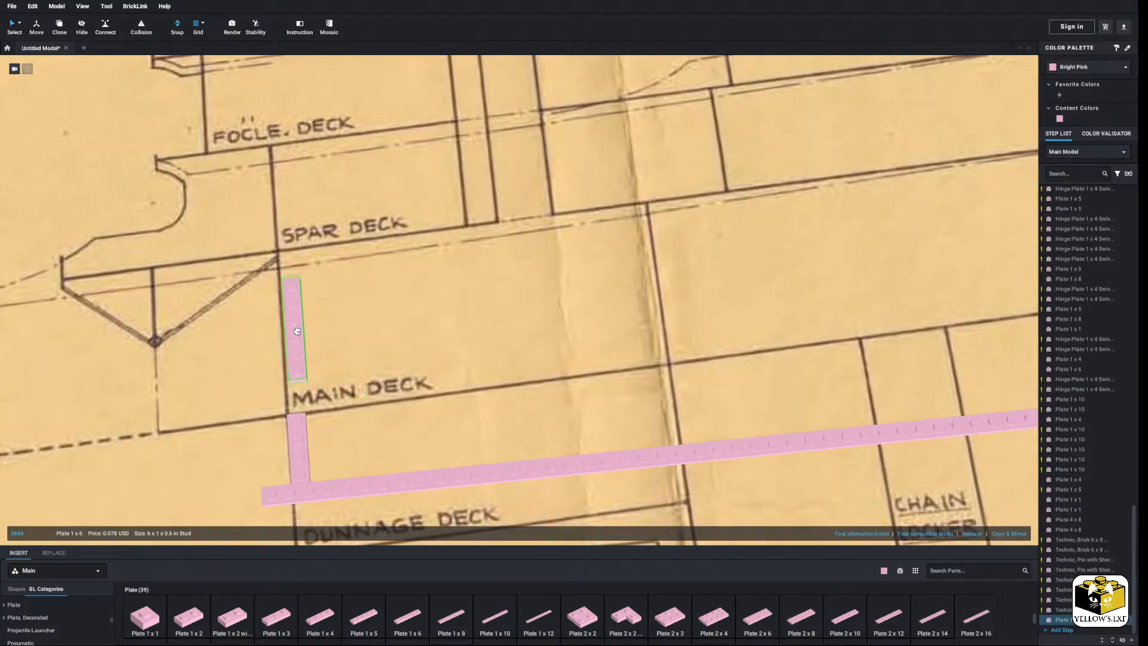
pyautogui.click(350, 371)
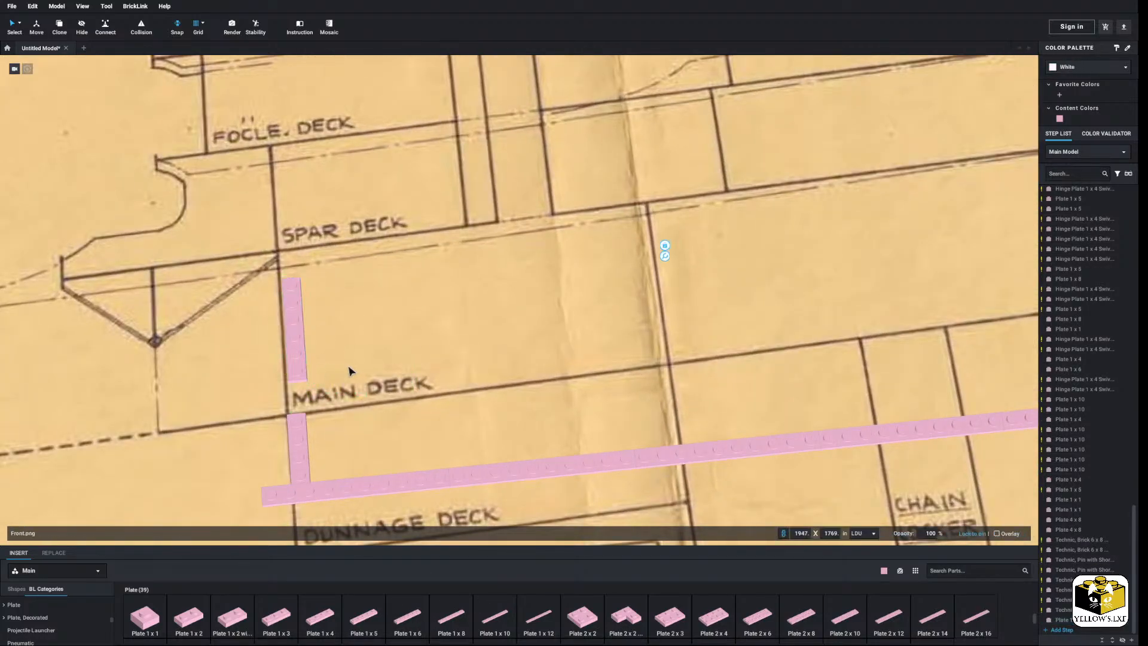
pyautogui.rightClick(295, 344)
pyautogui.click(317, 377)
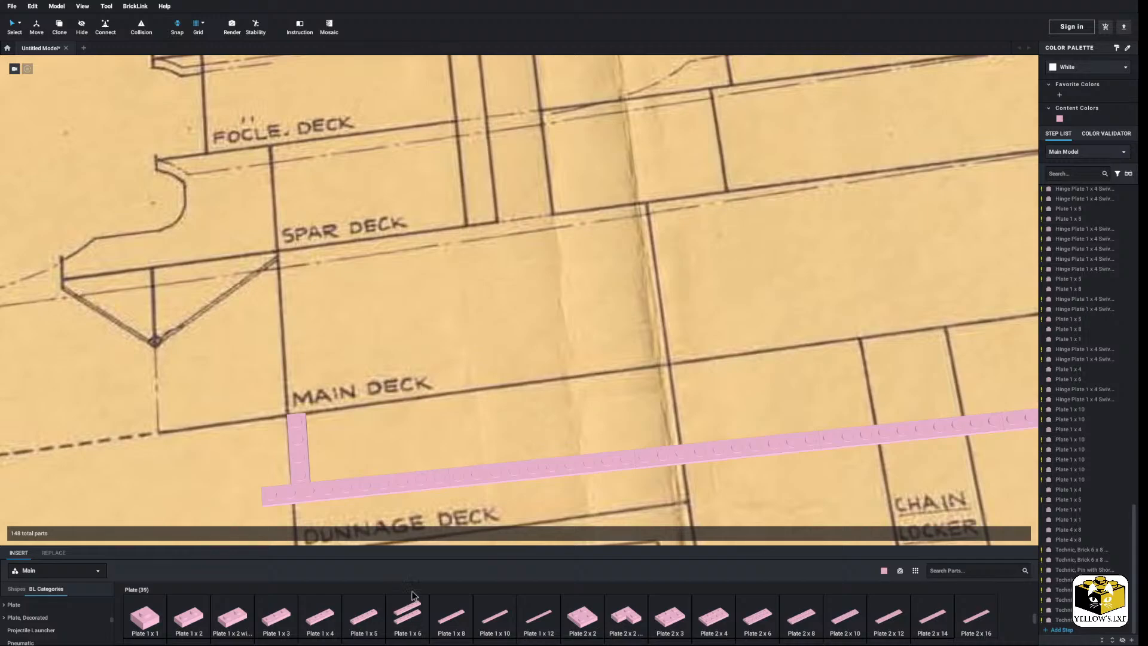
pyautogui.click(451, 615)
pyautogui.click(294, 329)
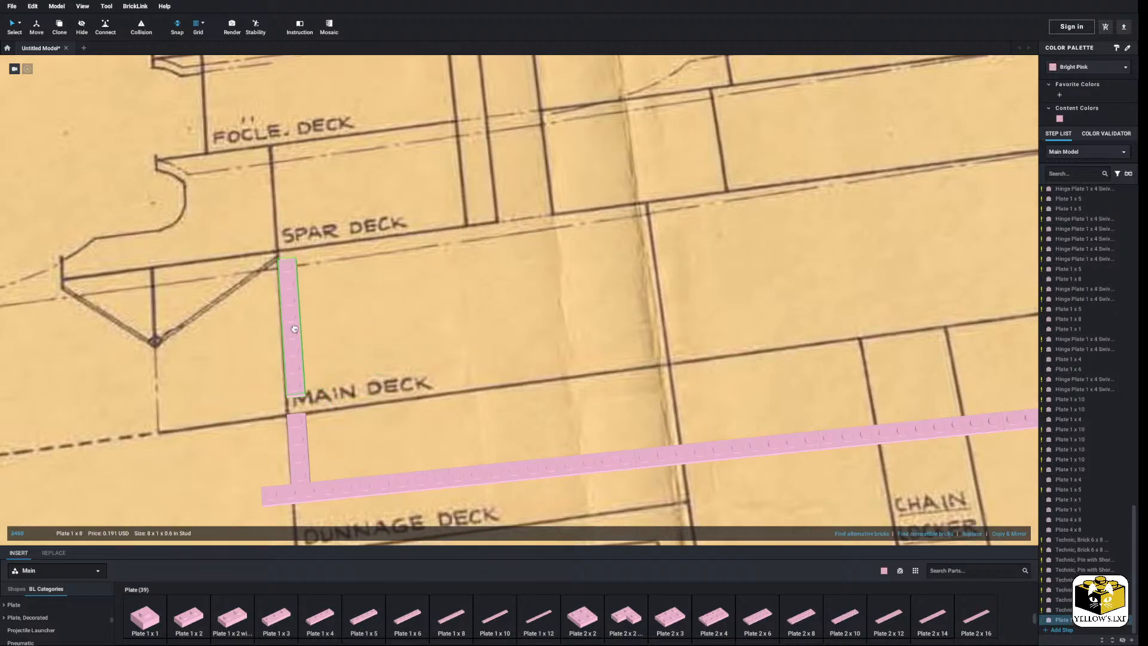
pyautogui.press('Delete')
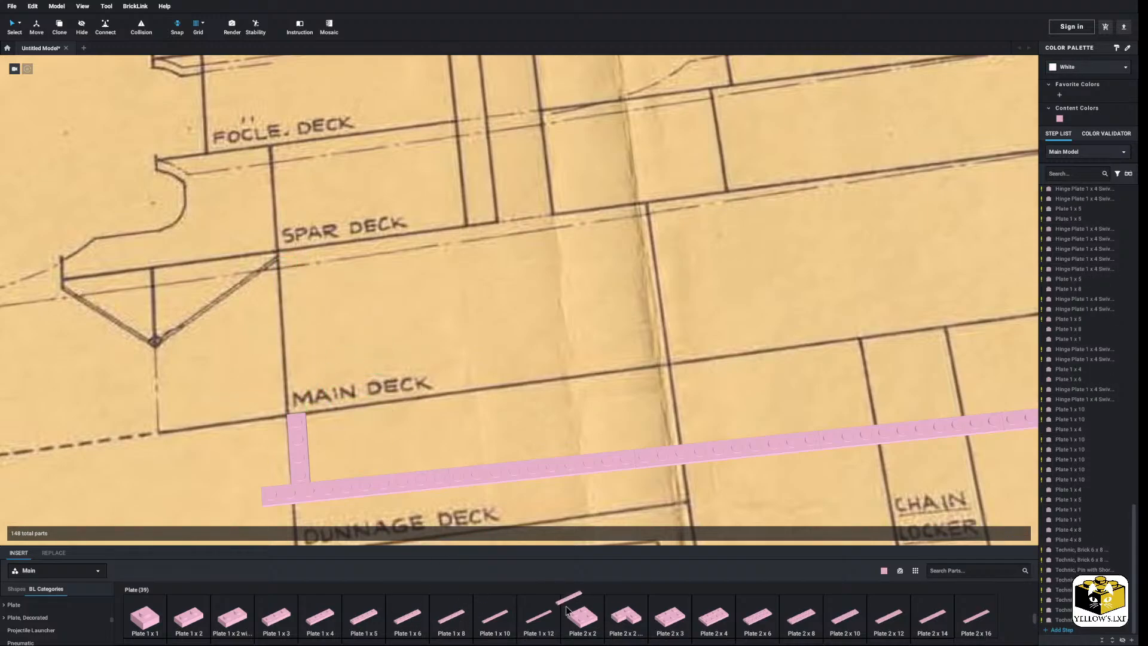
# Place one Plate 1 x 10 upright between the main and spar decks at the aft bulkhead and another along the bow stem.
pyautogui.click(496, 615)
pyautogui.click(294, 331)
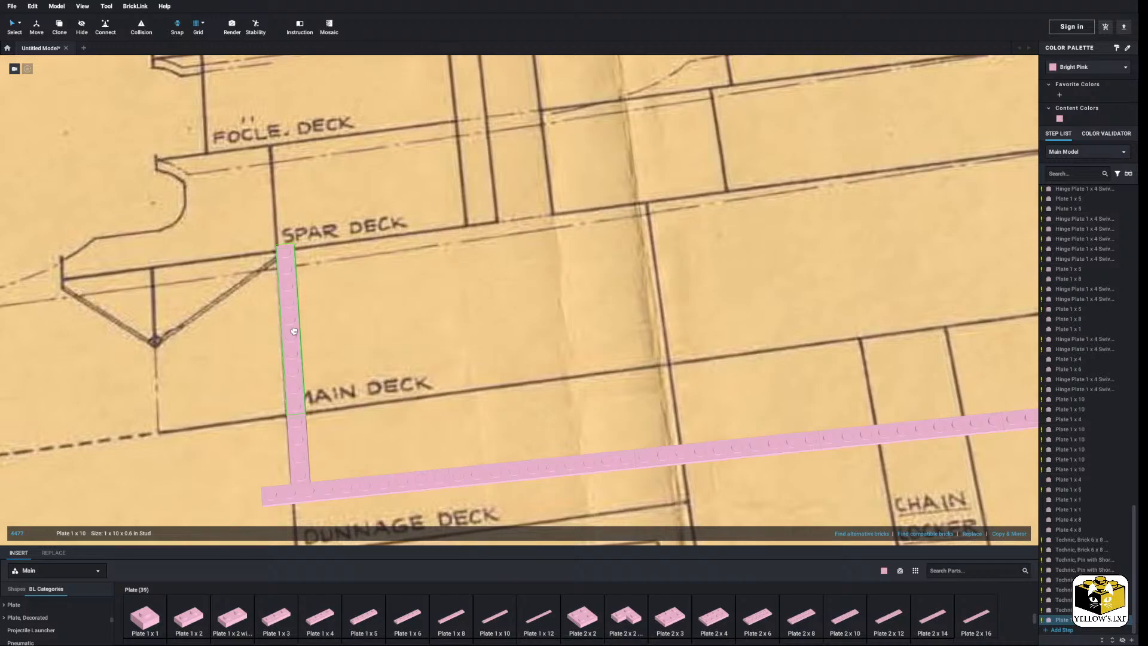
pyautogui.click(294, 331)
pyautogui.scroll(-1, 449, 500)
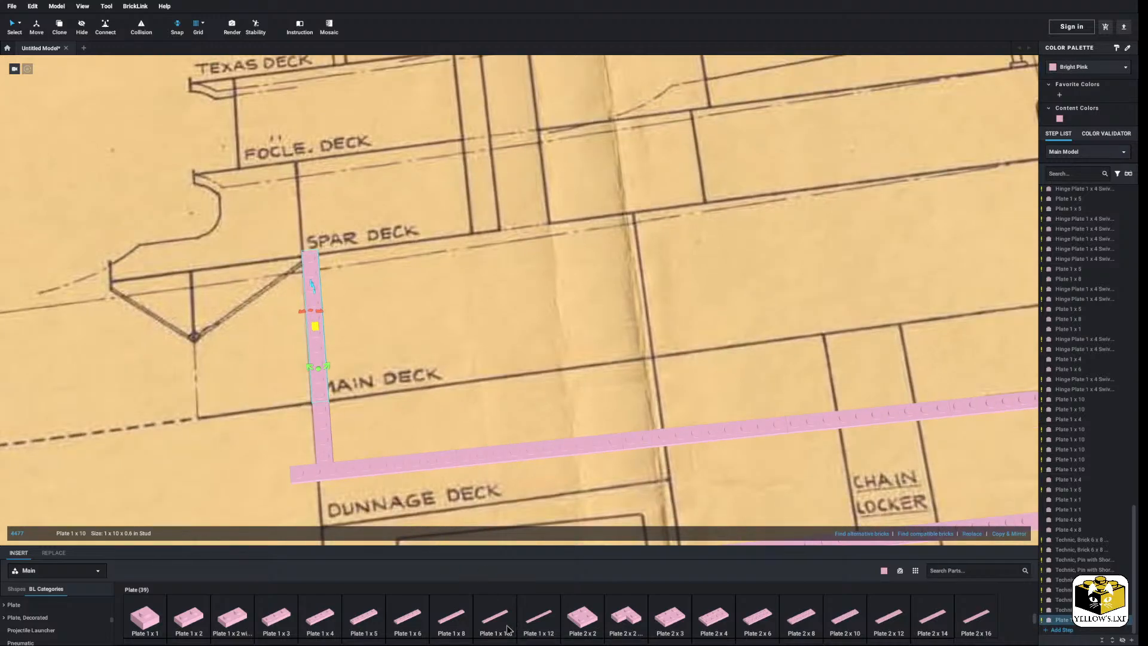
pyautogui.click(503, 623)
pyautogui.moveTo(663, 328); pyautogui.dragTo(578, 390, button='middle')
pyautogui.press('Right')
pyautogui.click(729, 289)
# Place an upright Plate 1 x 6 on the aft bulkhead line from the spar deck to the focle deck.
pyautogui.click(407, 615)
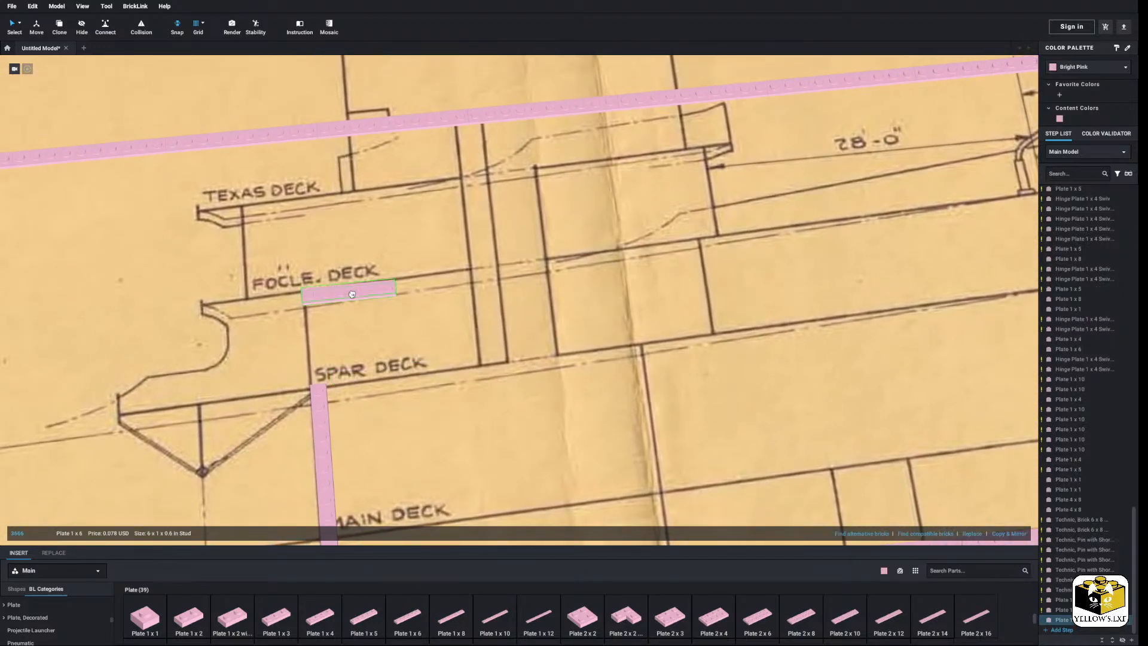
pyautogui.press('Right')
pyautogui.click(319, 339)
pyautogui.click(480, 353)
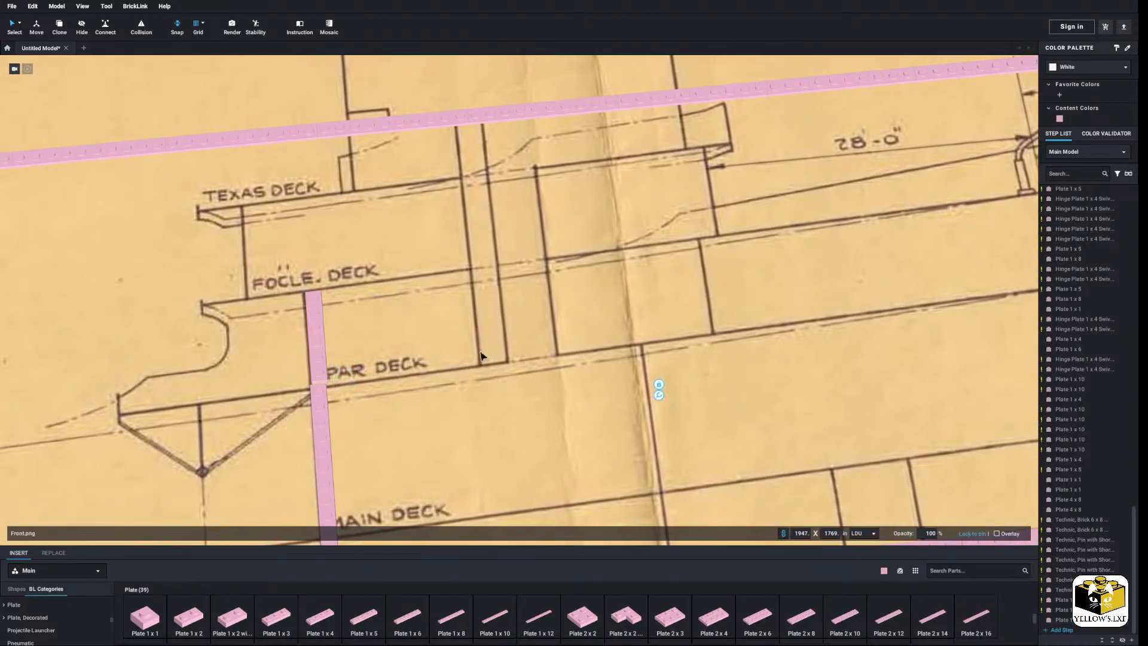
# Continue the aft plate column from the focle deck to the Texas deck with another upright Plate 1 x 6.
pyautogui.moveTo(482, 354); pyautogui.dragTo(396, 382, button='middle')
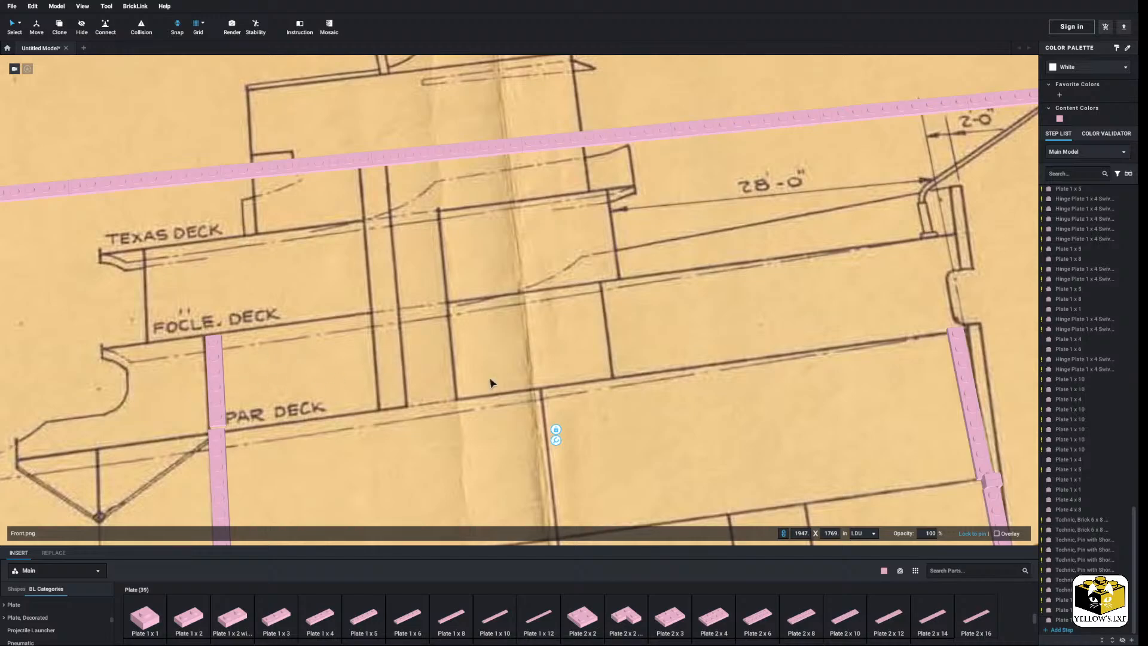
pyautogui.moveTo(535, 346); pyautogui.dragTo(336, 357, button='middle')
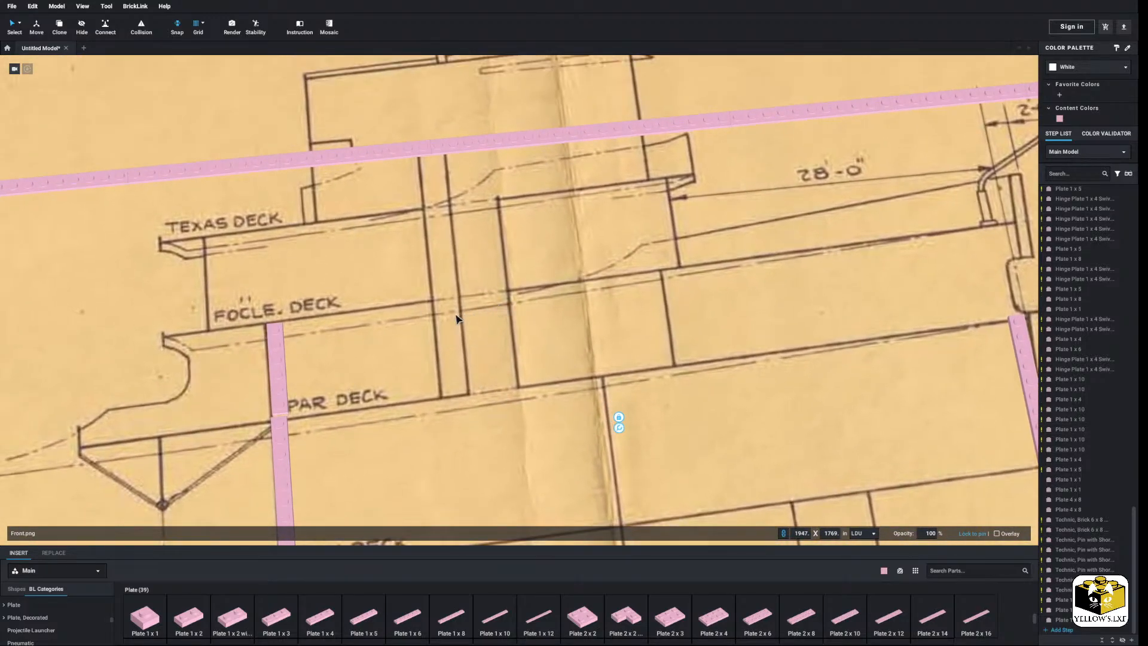
pyautogui.moveTo(391, 312); pyautogui.dragTo(404, 312, button='middle')
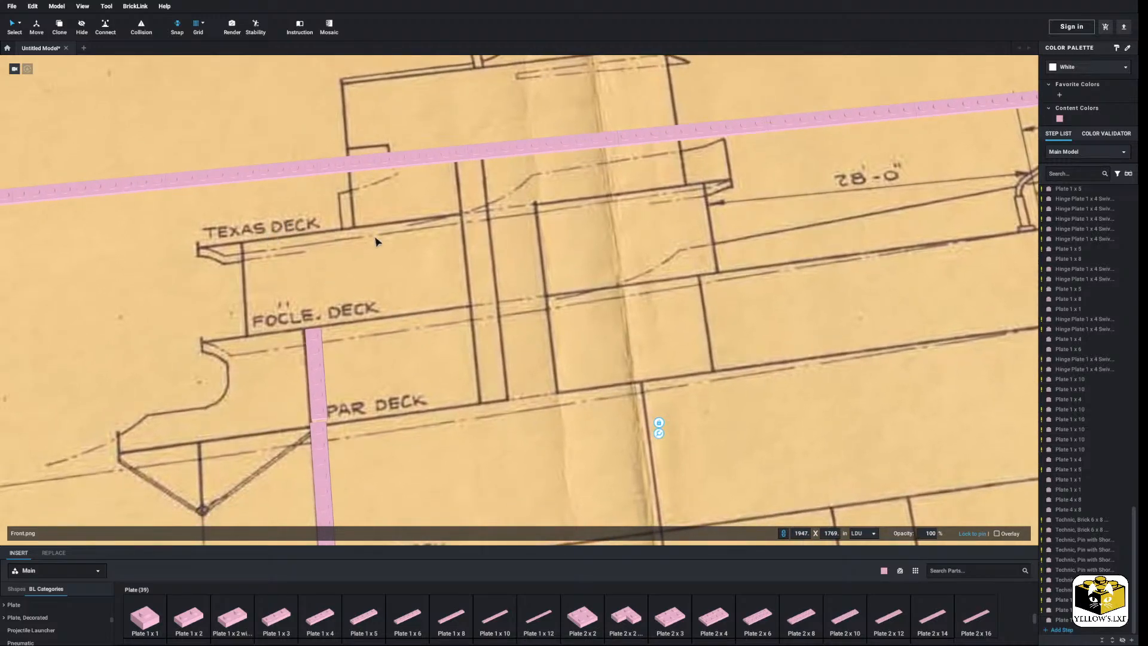
pyautogui.moveTo(854, 285); pyautogui.dragTo(740, 290, button='middle')
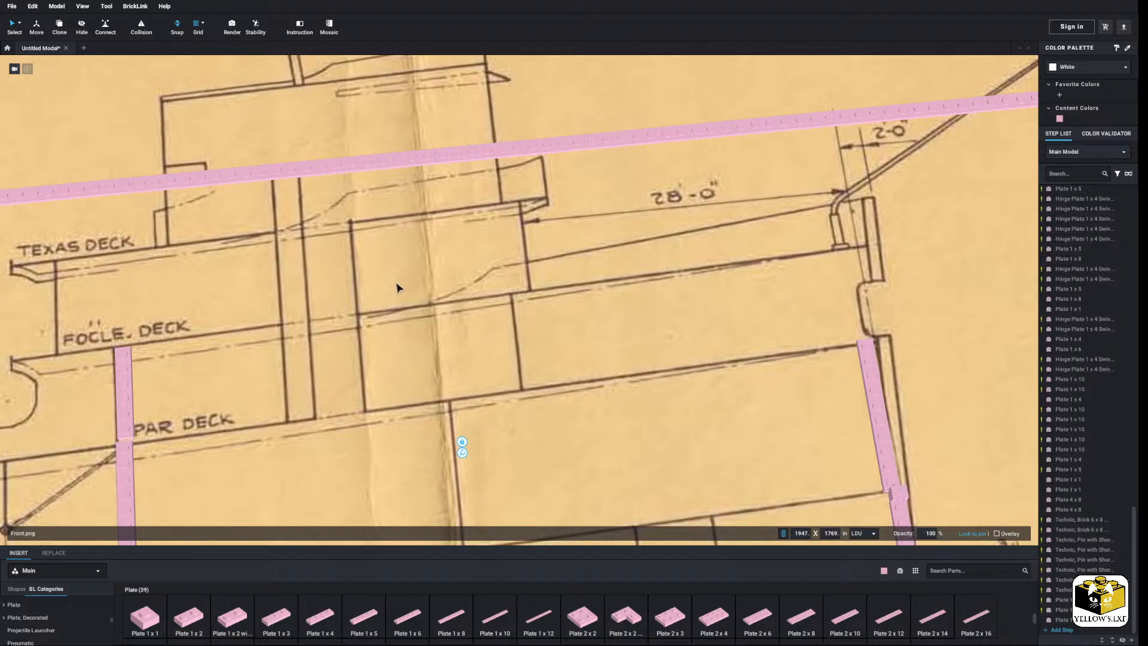
pyautogui.moveTo(397, 288); pyautogui.dragTo(516, 384, button='middle')
pyautogui.moveTo(414, 615); pyautogui.dragTo(251, 350)
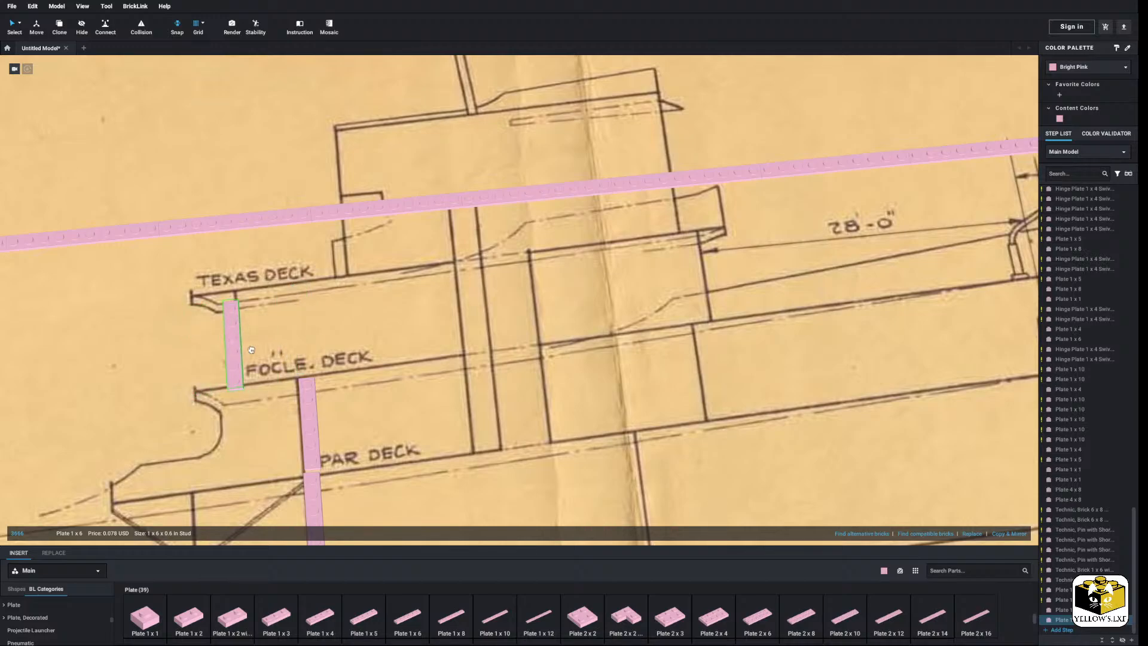
pyautogui.click(556, 377)
pyautogui.moveTo(556, 376); pyautogui.dragTo(484, 377, button='middle')
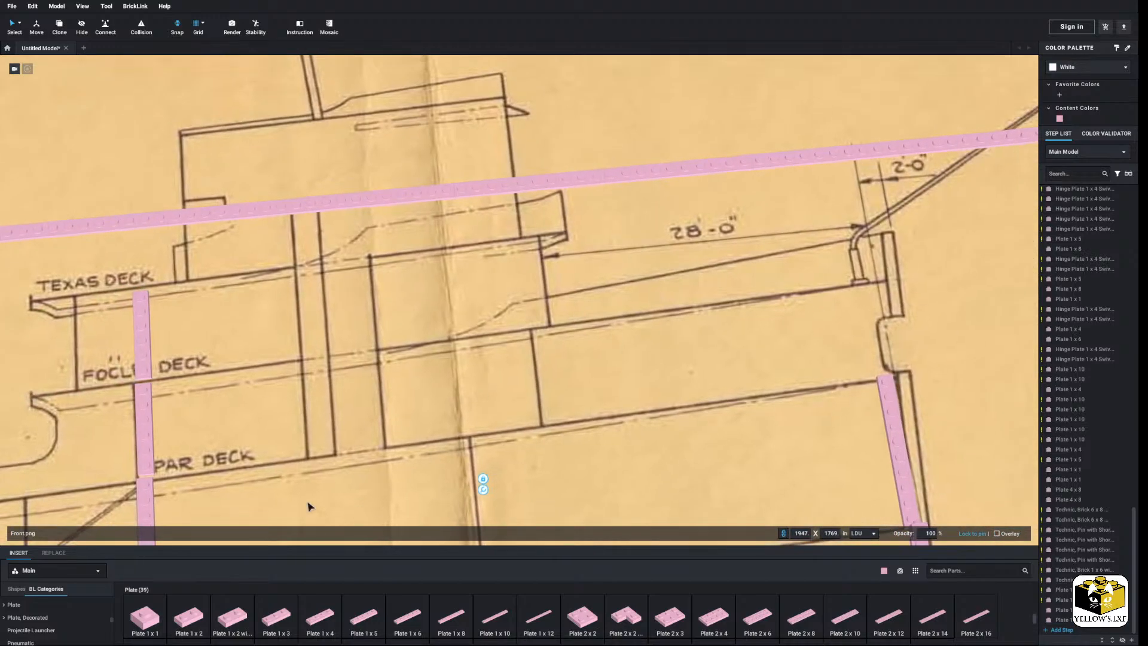
# Place an upright Plate 1 x 6 along the forward wall between the focle deck and Texas deck.
pyautogui.click(404, 632)
pyautogui.press('Left')
pyautogui.click(528, 283)
pyautogui.click(367, 329)
pyautogui.moveTo(366, 327); pyautogui.dragTo(436, 394, button='middle')
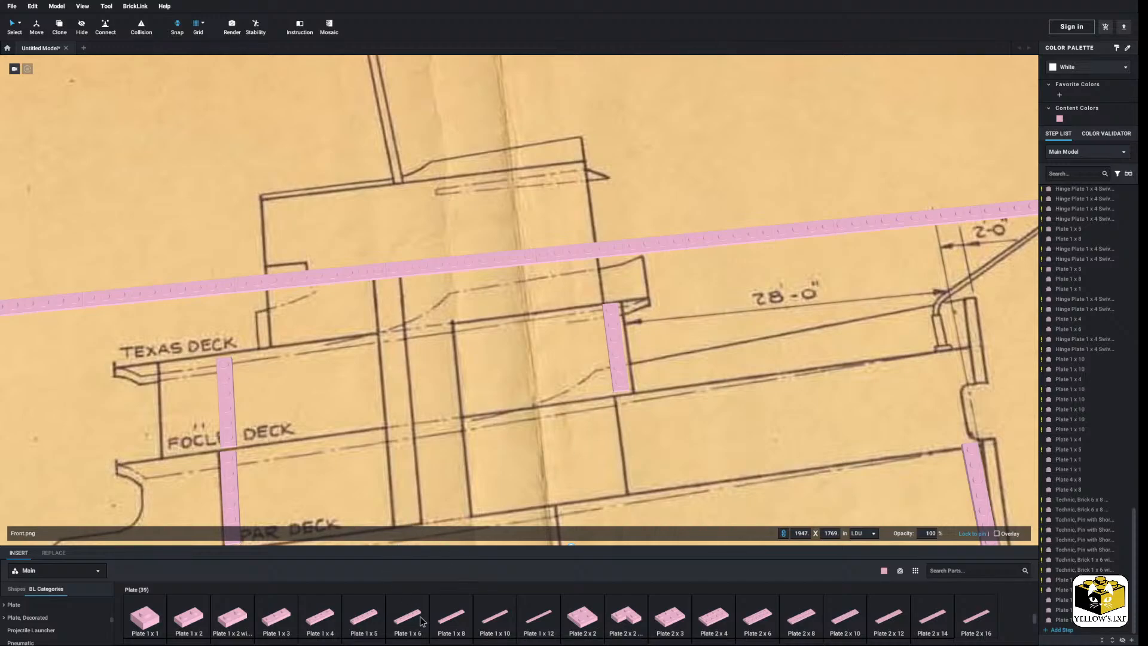
# Trace the upper deckhouse's forward wall above the Texas deck with an upright Plate 1 x 6 and a Plate 1 x 4 below it.
pyautogui.click(389, 615)
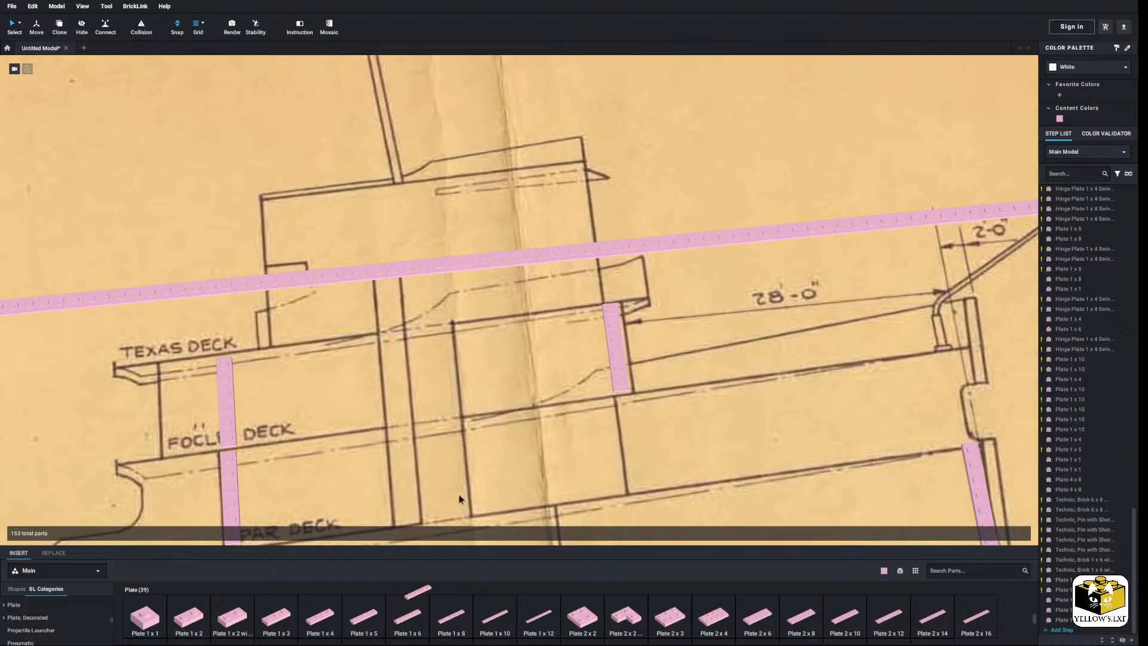
pyautogui.click(584, 205)
pyautogui.click(757, 172)
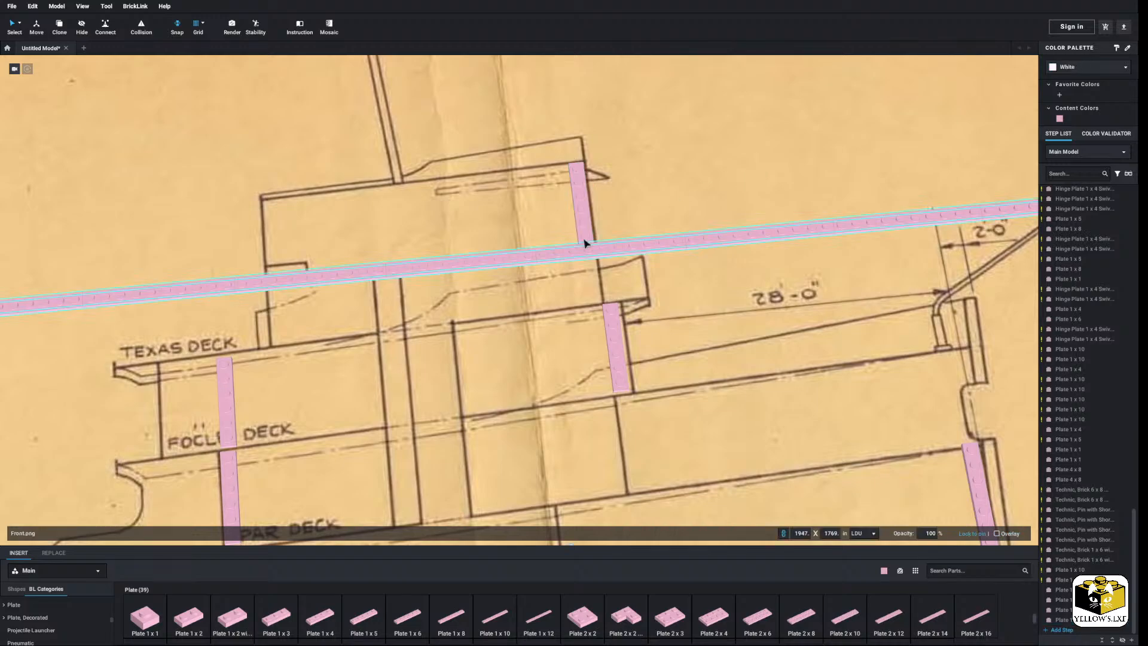
pyautogui.click(320, 613)
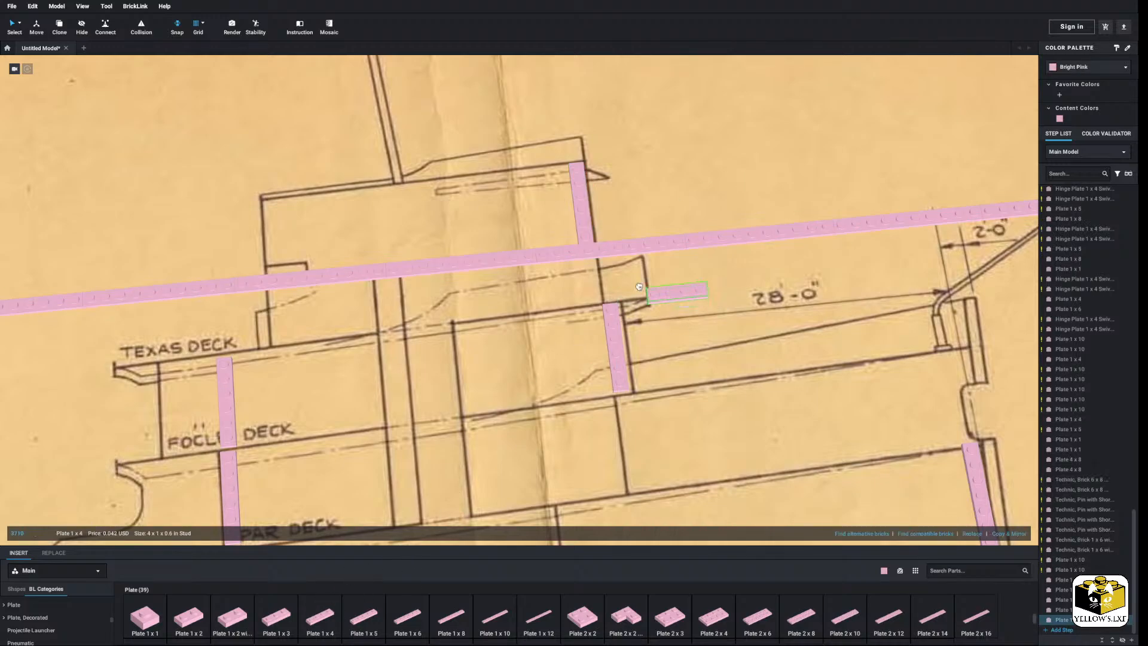
pyautogui.click(591, 270)
pyautogui.click(591, 280)
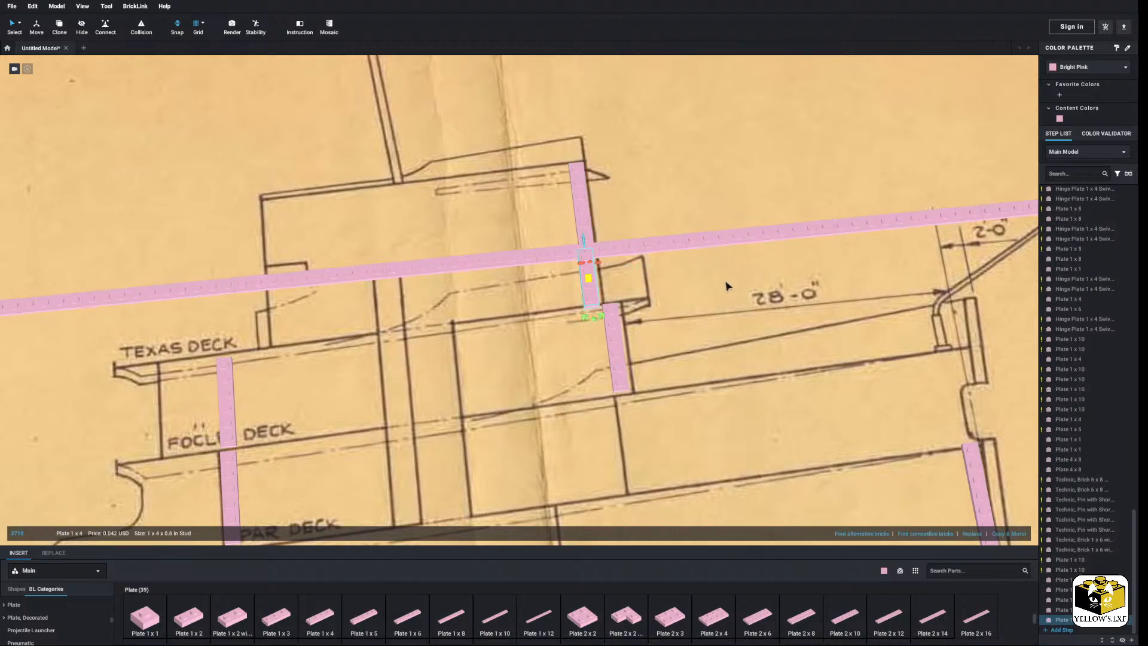
pyautogui.click(724, 284)
# Review the deck-height plates on the whole side elevation and compare them with the hull outline on the deck plan.
pyautogui.scroll(-3, 658, 291)
pyautogui.scroll(-1, 603, 332)
pyautogui.moveTo(661, 341); pyautogui.dragTo(520, 307, button='middle')
pyautogui.click(818, 347)
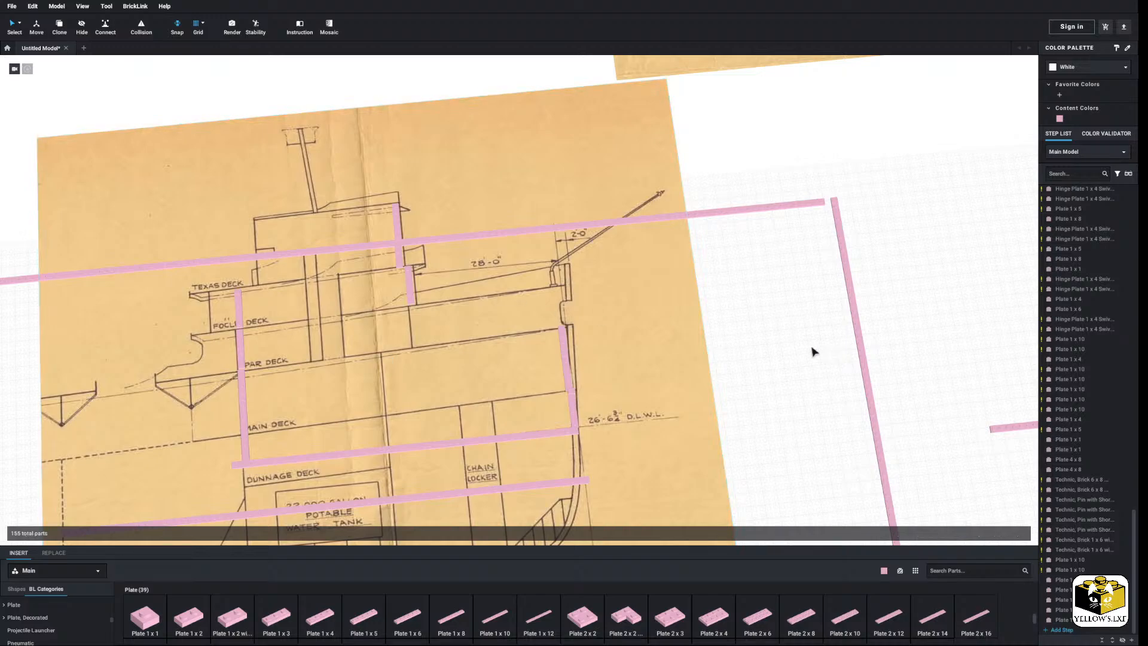
pyautogui.moveTo(763, 377); pyautogui.dragTo(790, 369, button='middle')
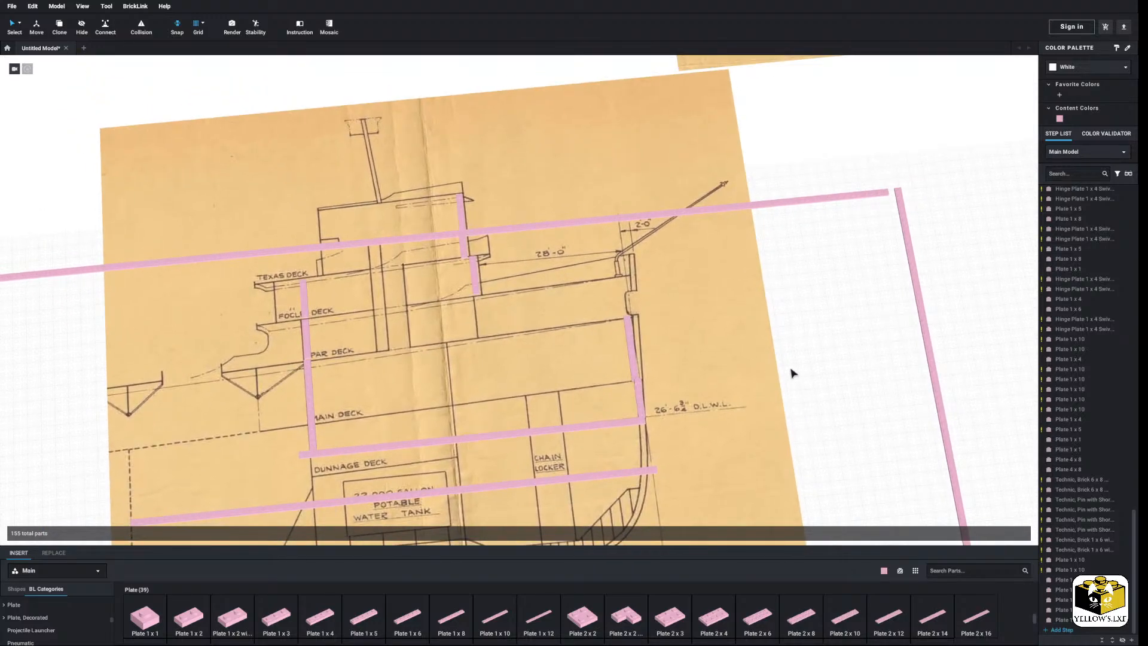
pyautogui.scroll(-2, 788, 365)
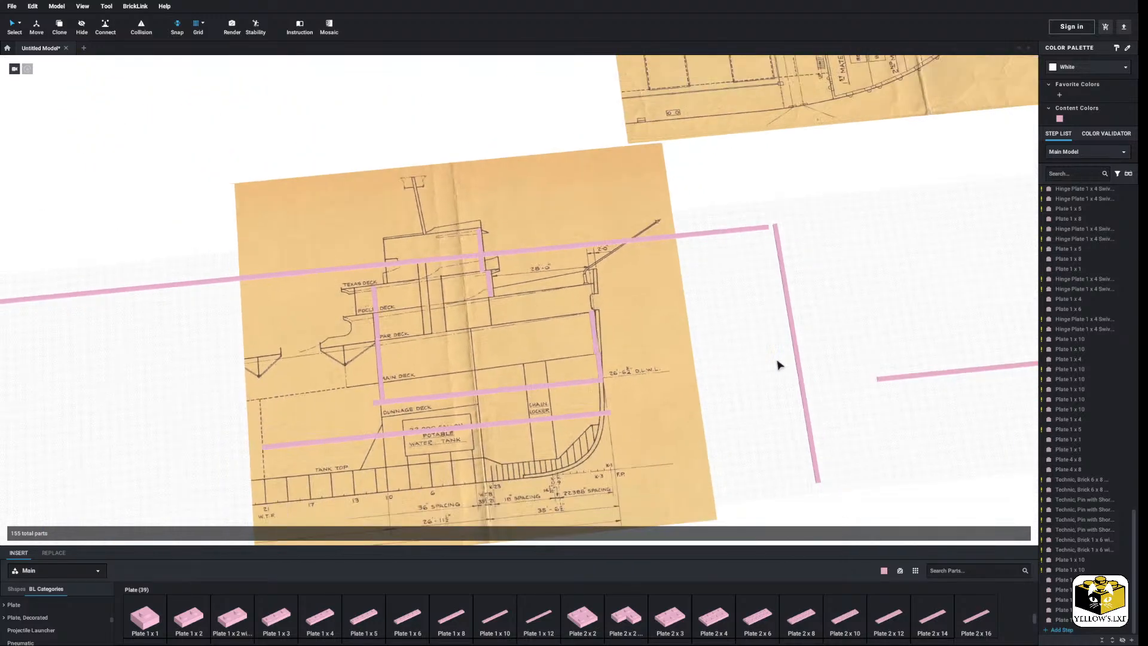
pyautogui.moveTo(760, 361); pyautogui.dragTo(655, 360, button='middle')
pyautogui.moveTo(764, 425); pyautogui.dragTo(565, 418, button='middle')
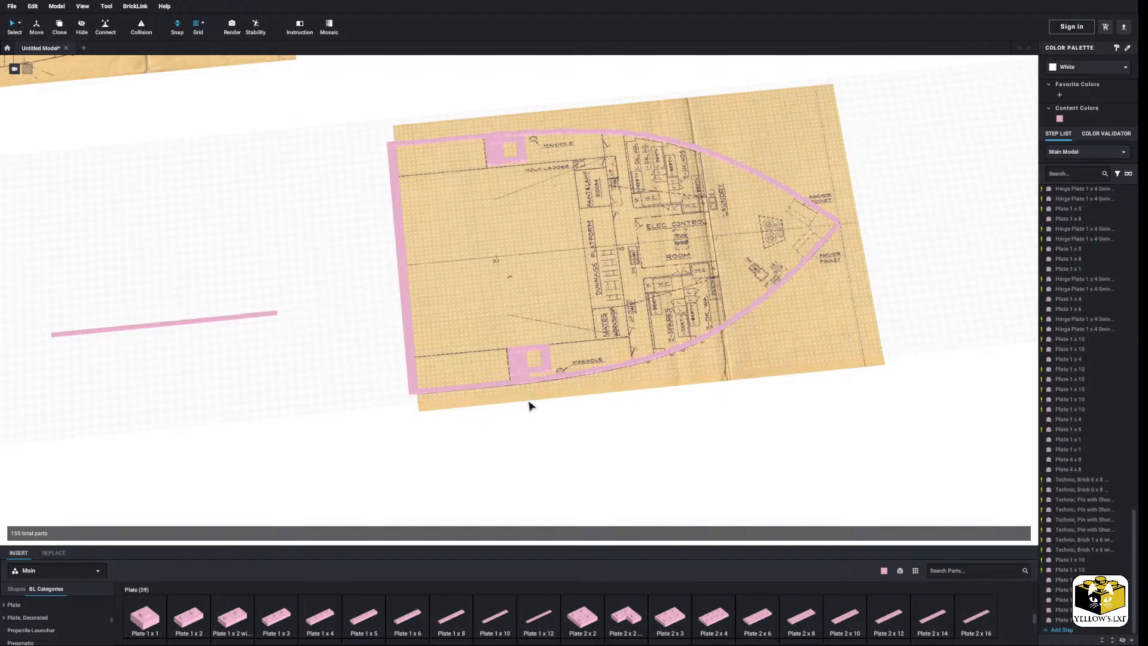
# Copy the two connecting pins of the Mates Workshop-side Technic frame and paste the pair into its forward Technic Brick 1 x 6.
pyautogui.moveTo(408, 357); pyautogui.dragTo(410, 377, button='middle')
pyautogui.scroll(2, 401, 375)
pyautogui.moveTo(400, 375); pyautogui.dragTo(325, 355, button='right')
pyautogui.scroll(3, 362, 344)
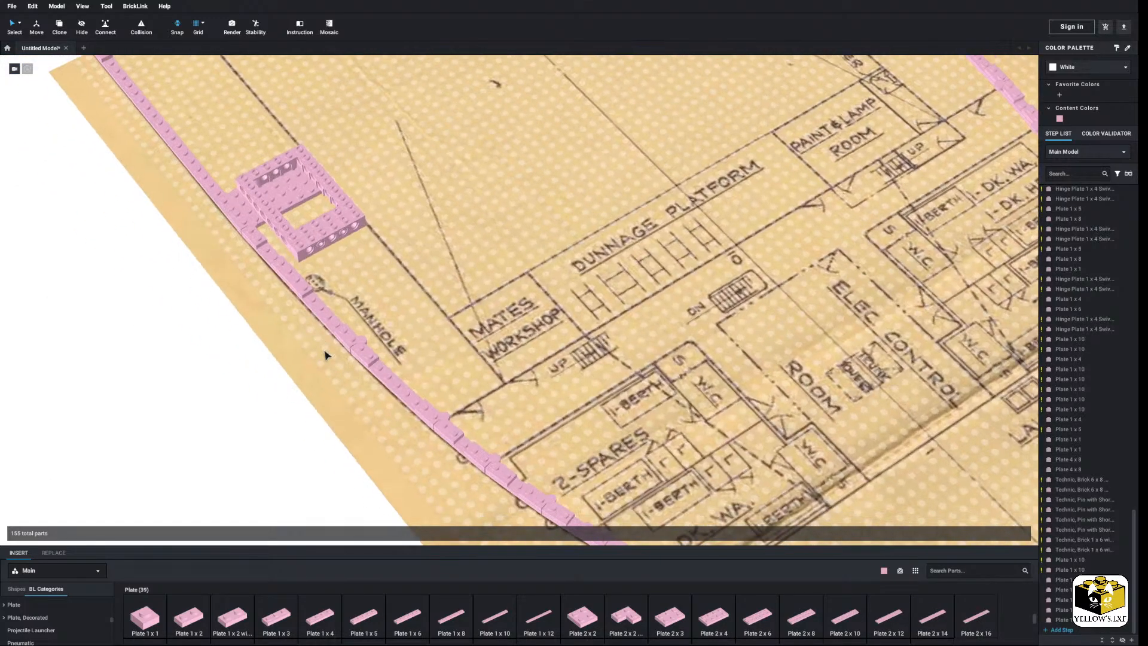
pyautogui.moveTo(324, 356); pyautogui.dragTo(368, 375, button='middle')
pyautogui.scroll(3, 370, 375)
pyautogui.click(478, 354)
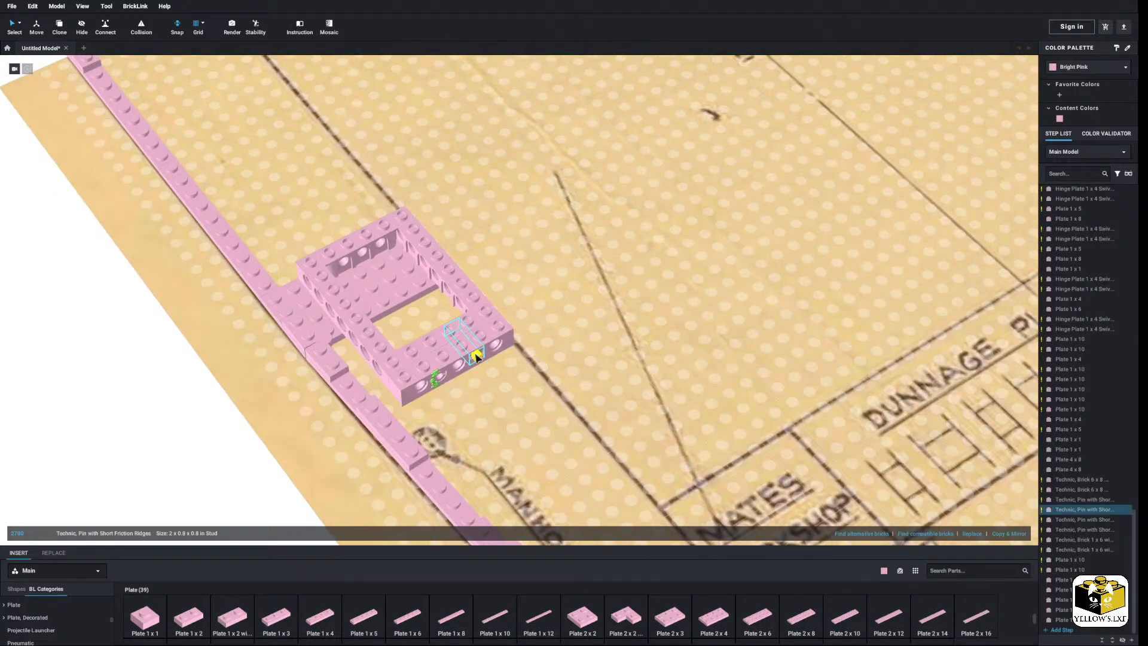
pyautogui.click(205, 381)
pyautogui.click(441, 377)
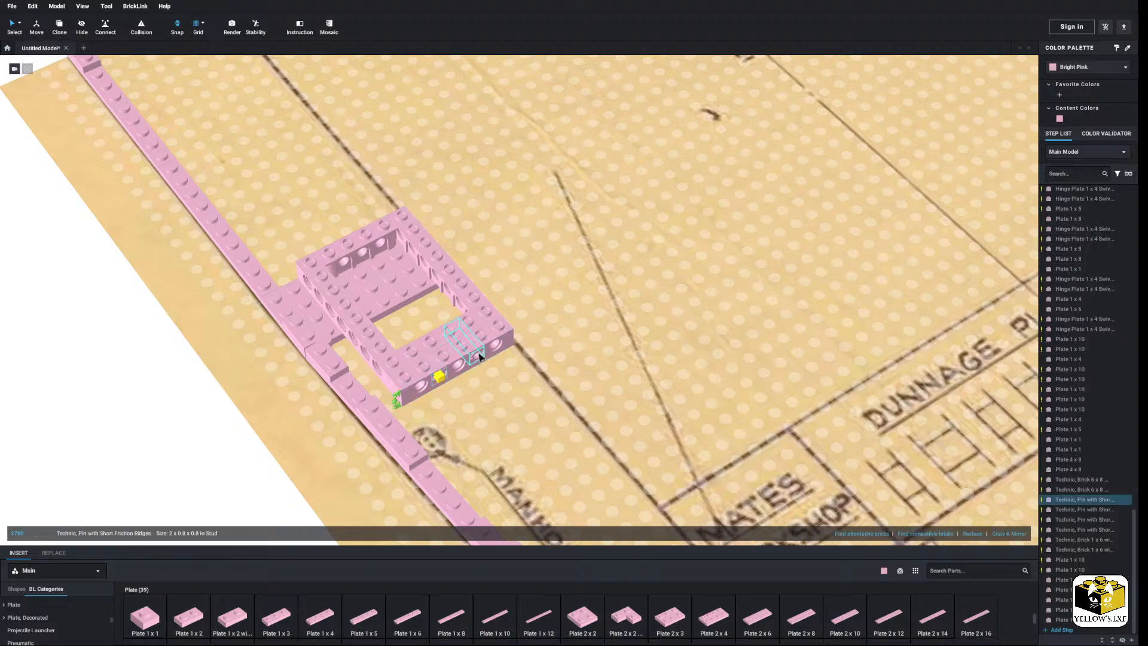
pyautogui.keyDown('ctrl'); pyautogui.click(478, 355); pyautogui.keyUp('ctrl')
pyautogui.rightClick(226, 389)
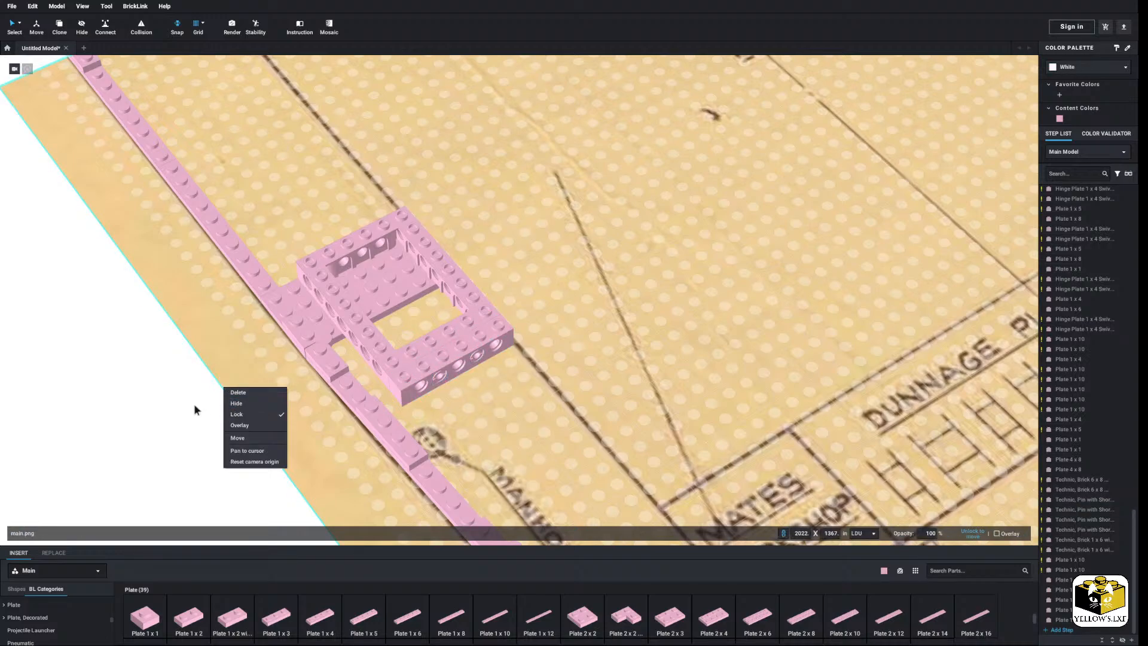
pyautogui.click(194, 405)
pyautogui.rightClick(194, 406)
pyautogui.click(214, 426)
pyautogui.rightClick(202, 416)
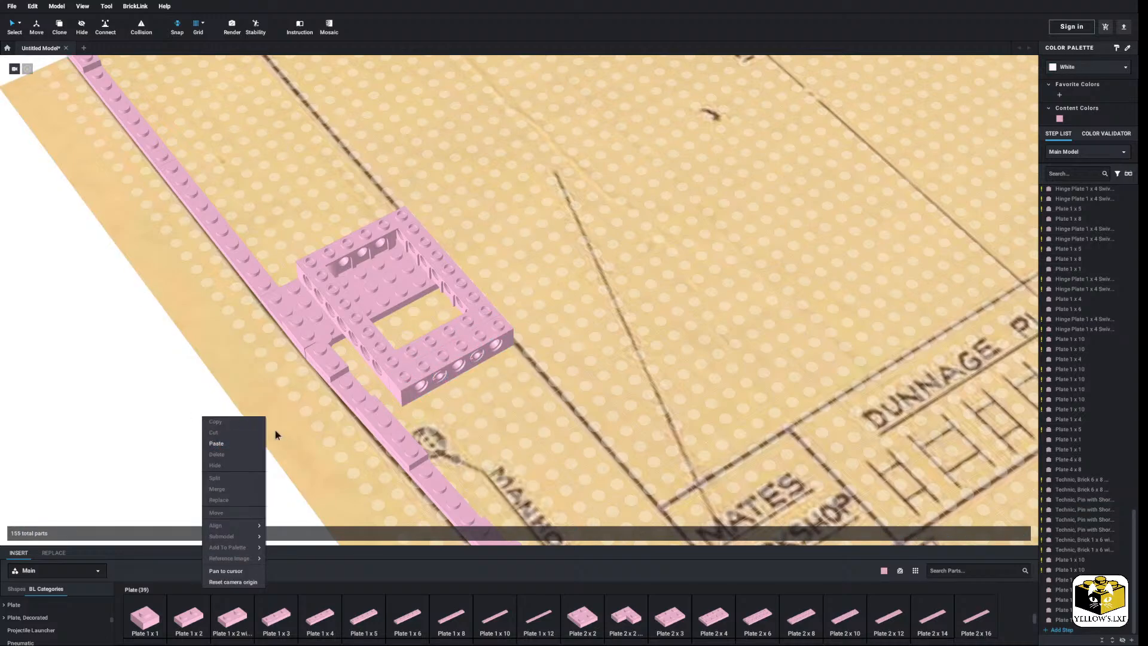
pyautogui.click(216, 443)
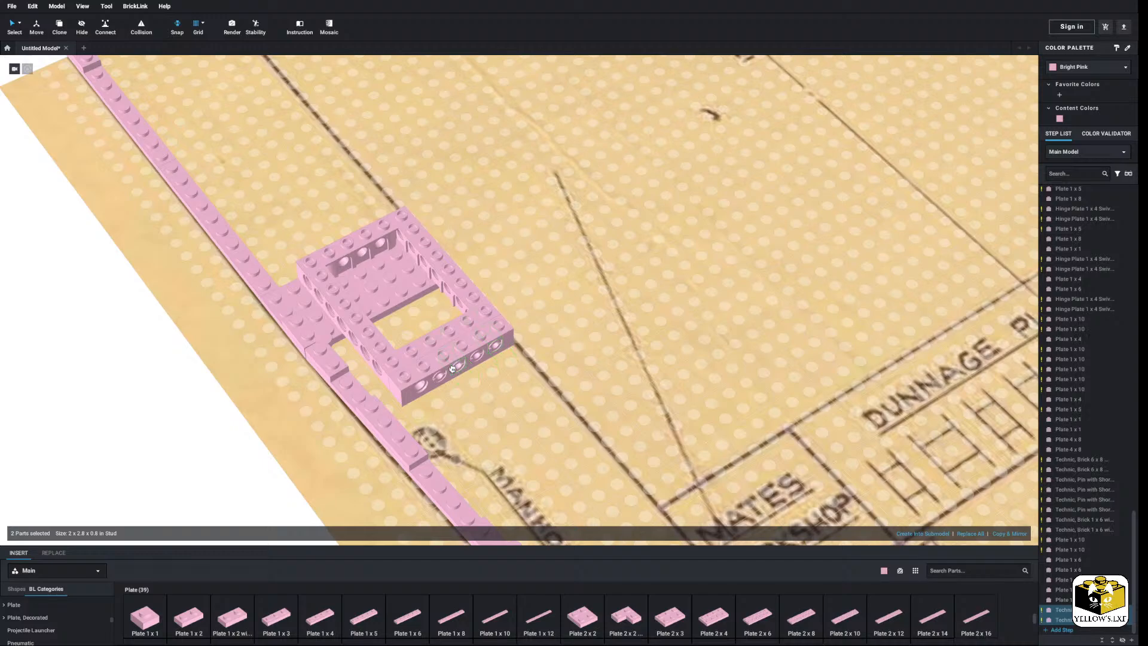
pyautogui.click(190, 428)
# Paste the same pair of Technic pins into the forward wall of the frame on the Hold Ladder side.
pyautogui.rightClick(190, 428)
pyautogui.click(205, 455)
pyautogui.moveTo(518, 311); pyautogui.dragTo(603, 289, button='right')
pyautogui.moveTo(747, 293); pyautogui.dragTo(583, 303, button='middle')
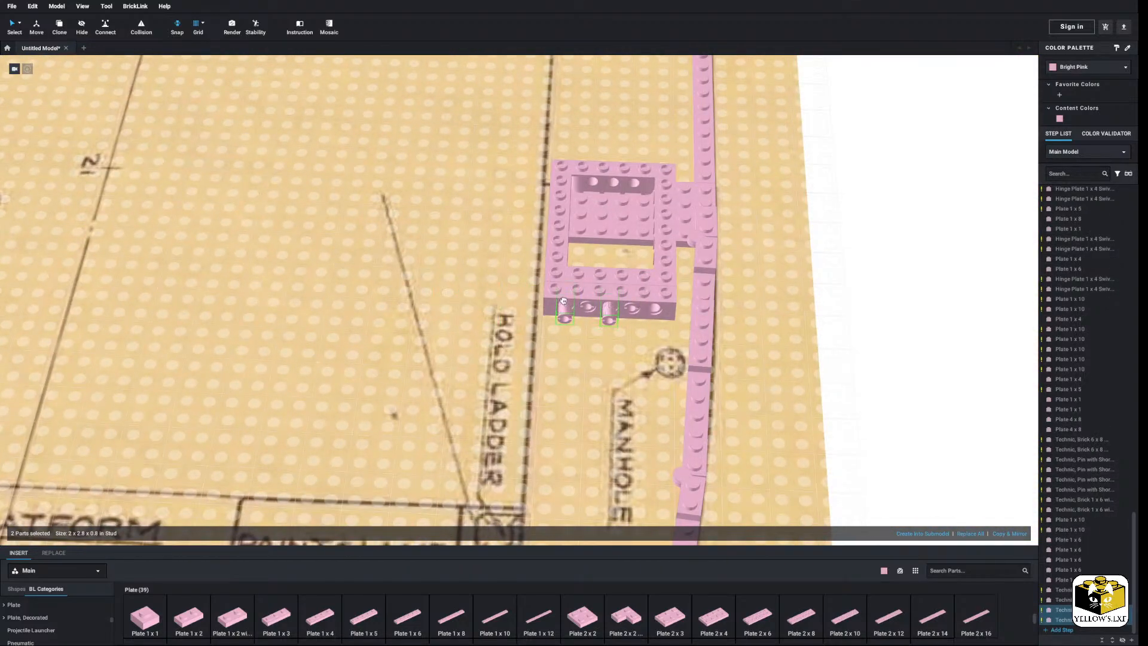
pyautogui.click(565, 306)
pyautogui.click(867, 290)
# Add a Technic Brick 4 x 6 Open Center onto the protruding pins of the Hold Ladder-side frame.
pyautogui.moveTo(867, 290); pyautogui.dragTo(824, 303, button='right')
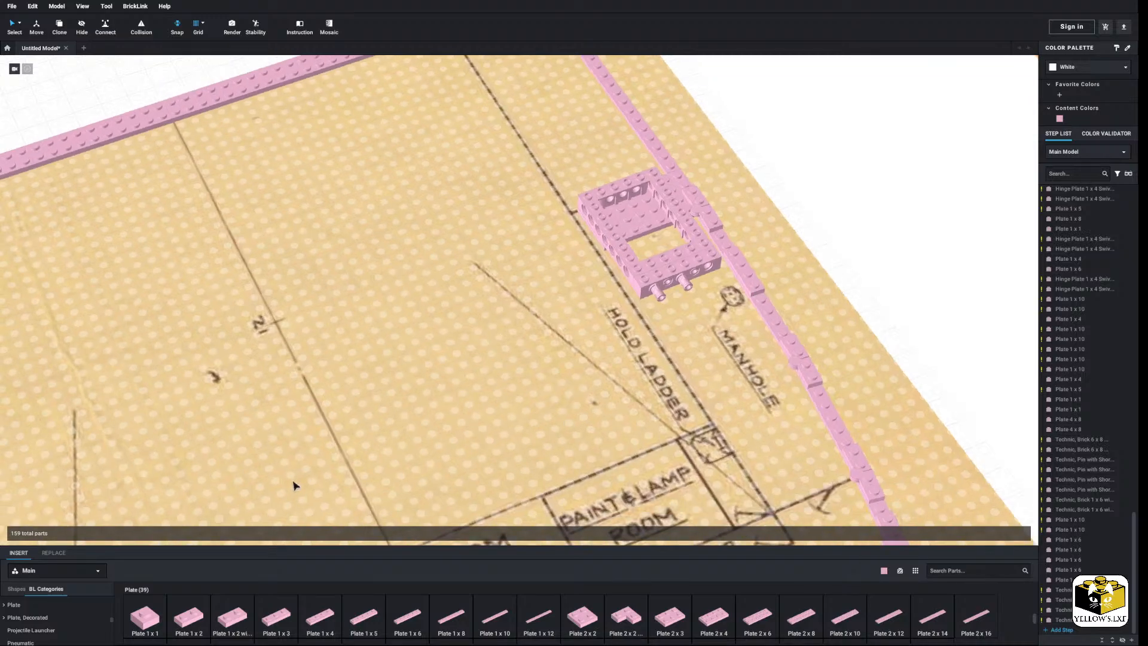
pyautogui.scroll(-5, 72, 621)
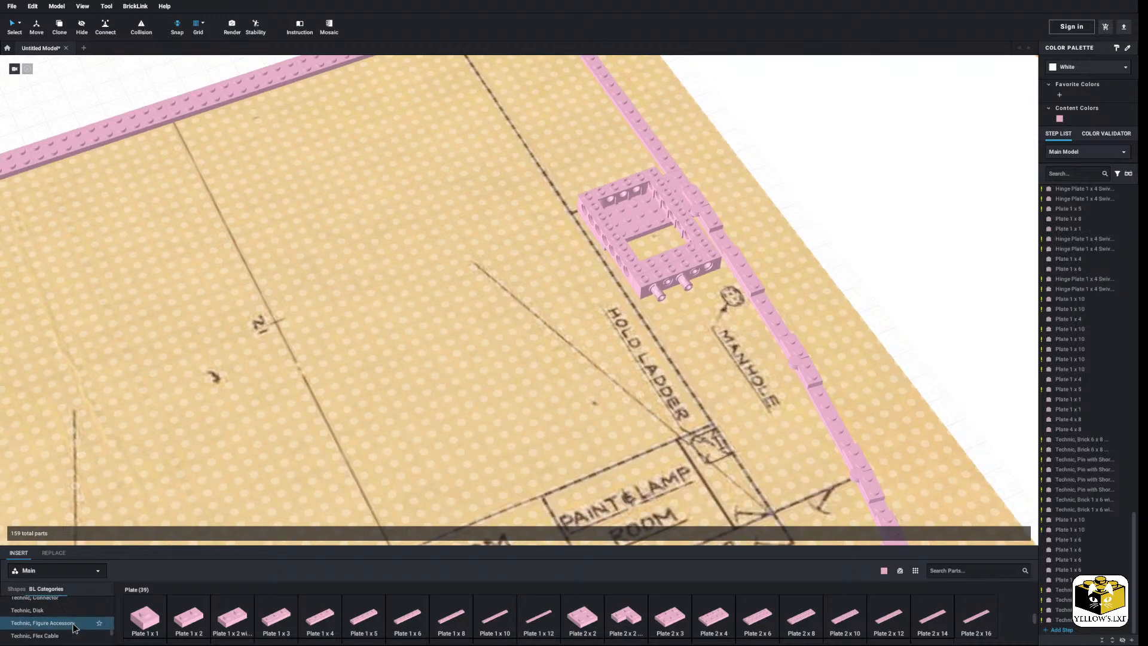
pyautogui.scroll(1, 74, 626)
pyautogui.click(66, 633)
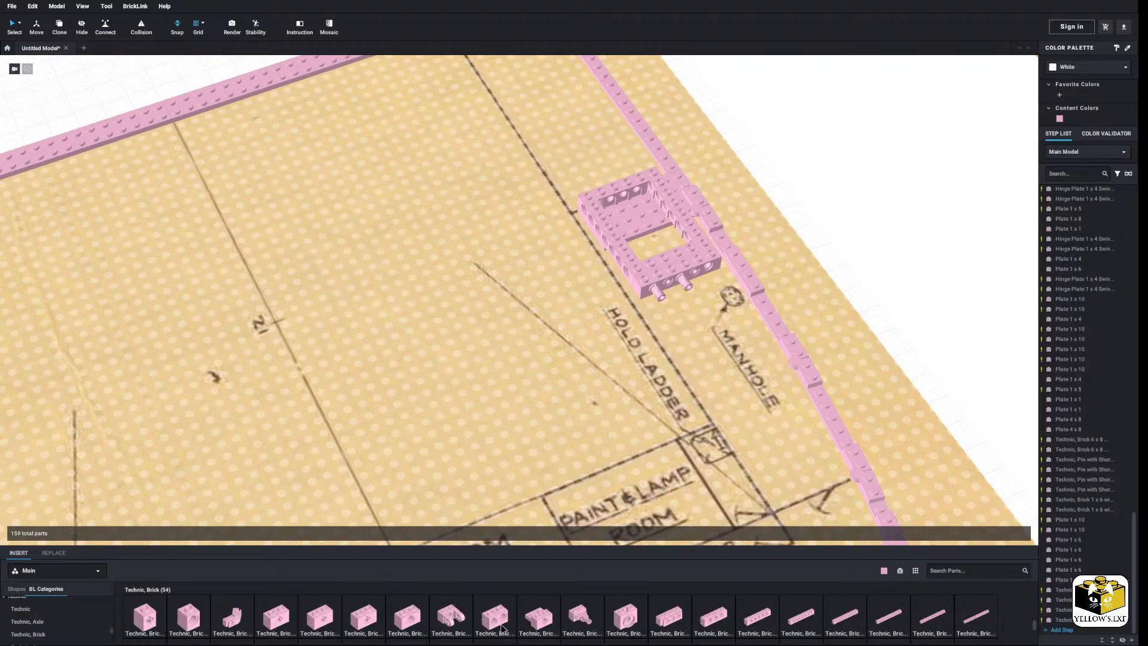
pyautogui.scroll(-1, 514, 631)
pyautogui.scroll(-2, 514, 629)
pyautogui.scroll(1, 469, 619)
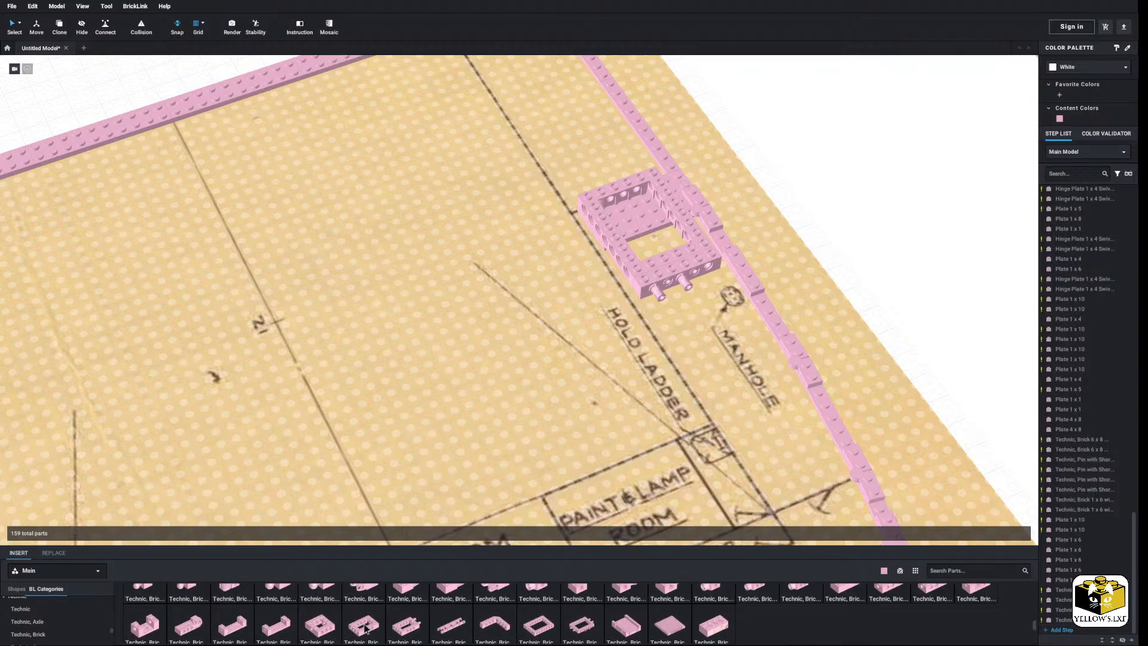
pyautogui.click(363, 634)
pyautogui.click(692, 312)
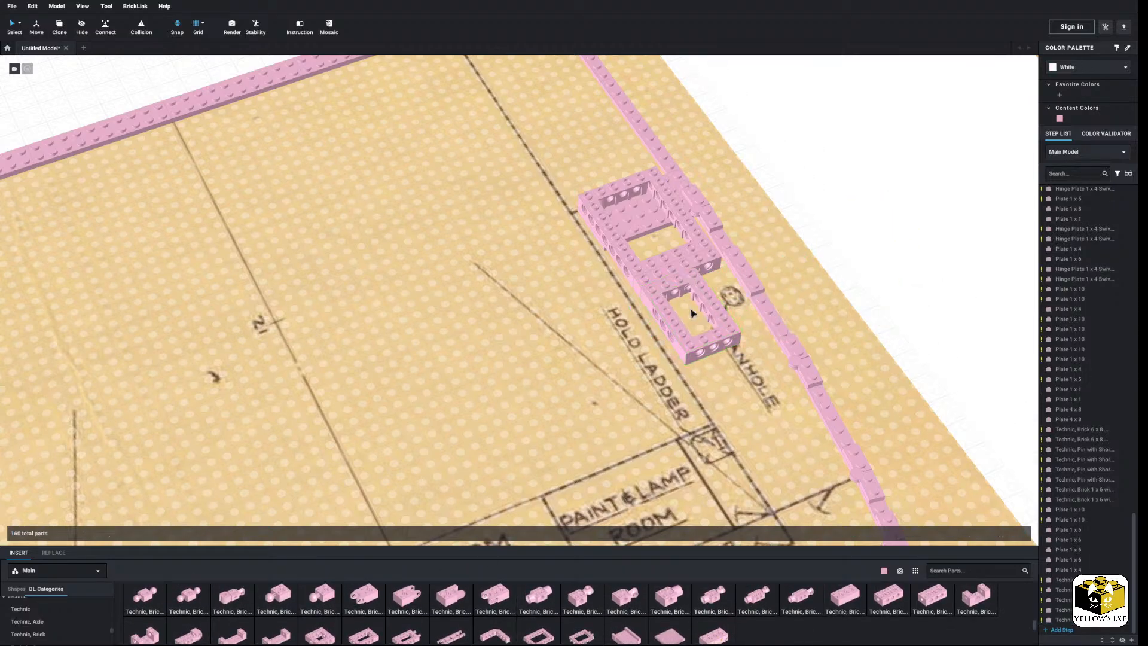
# Copy the open-center brick with its two pins, rotate the copy and attach it to the forward pins of the Mates Workshop-side frame.
pyautogui.click(675, 294)
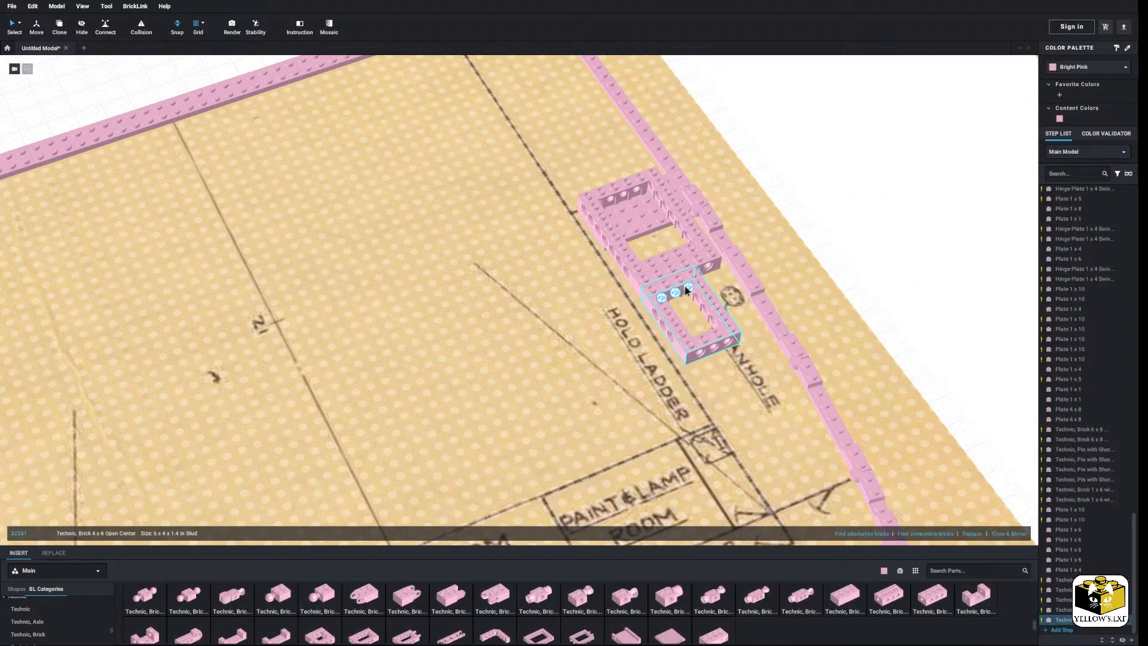
pyautogui.moveTo(752, 274); pyautogui.dragTo(636, 285, button='right')
pyautogui.click(636, 285)
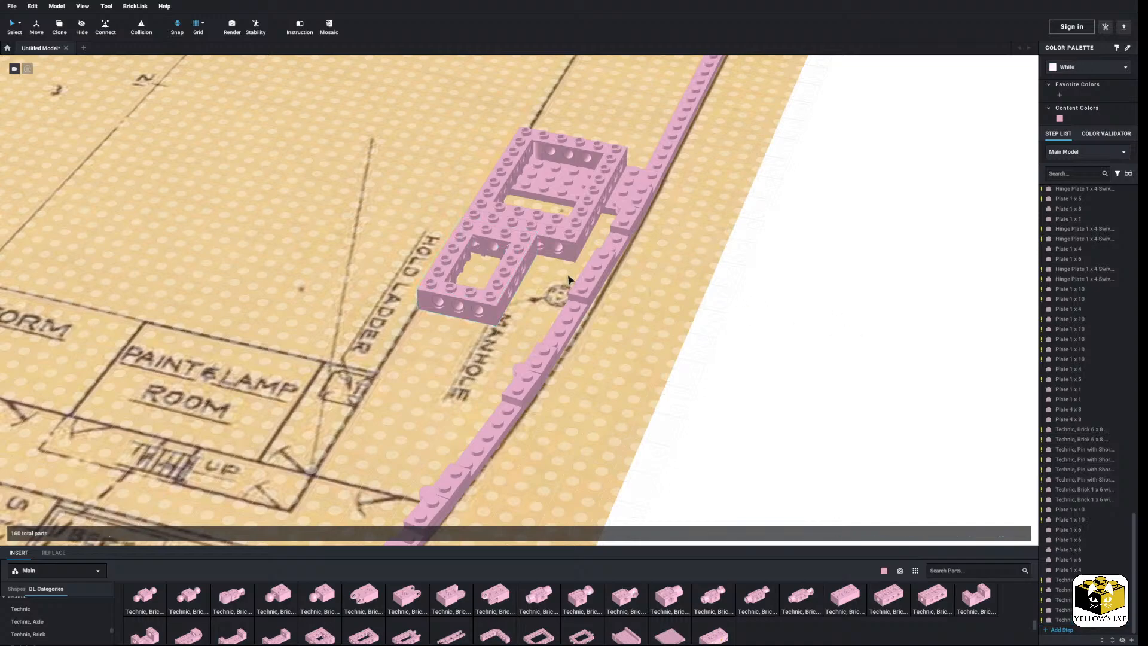
pyautogui.click(509, 252)
pyautogui.keyDown('ctrl'); pyautogui.click(480, 247); pyautogui.keyUp('ctrl')
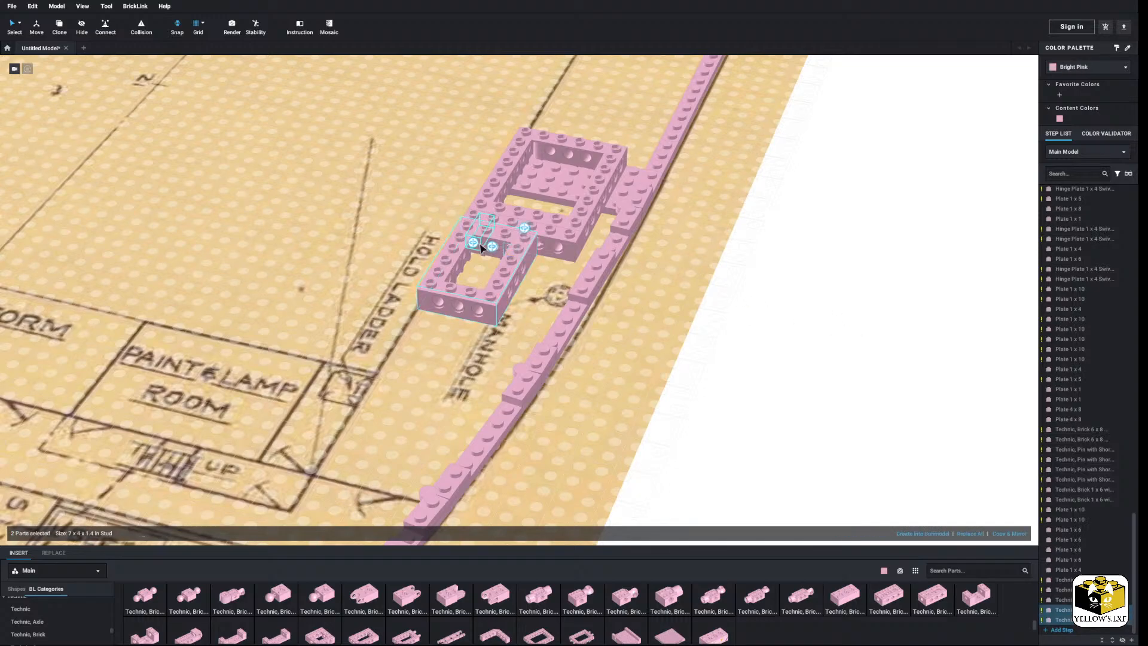
pyautogui.rightClick(478, 246)
pyautogui.click(479, 272)
pyautogui.rightClick(857, 291)
pyautogui.click(885, 441)
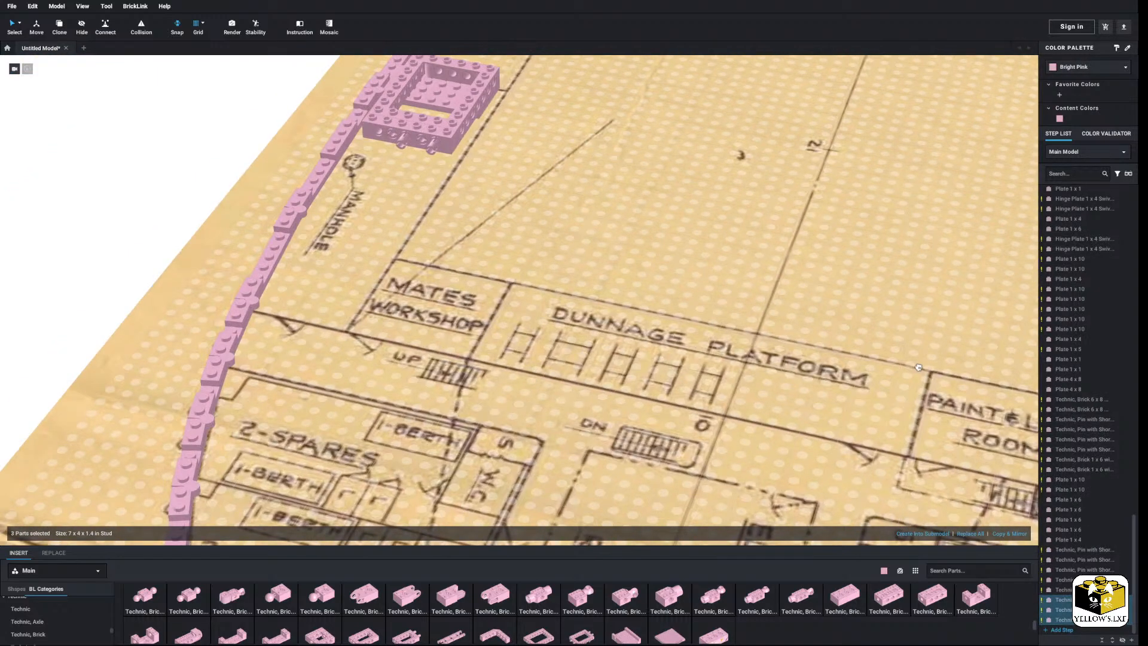
pyautogui.press('Right')
pyautogui.press('Right')
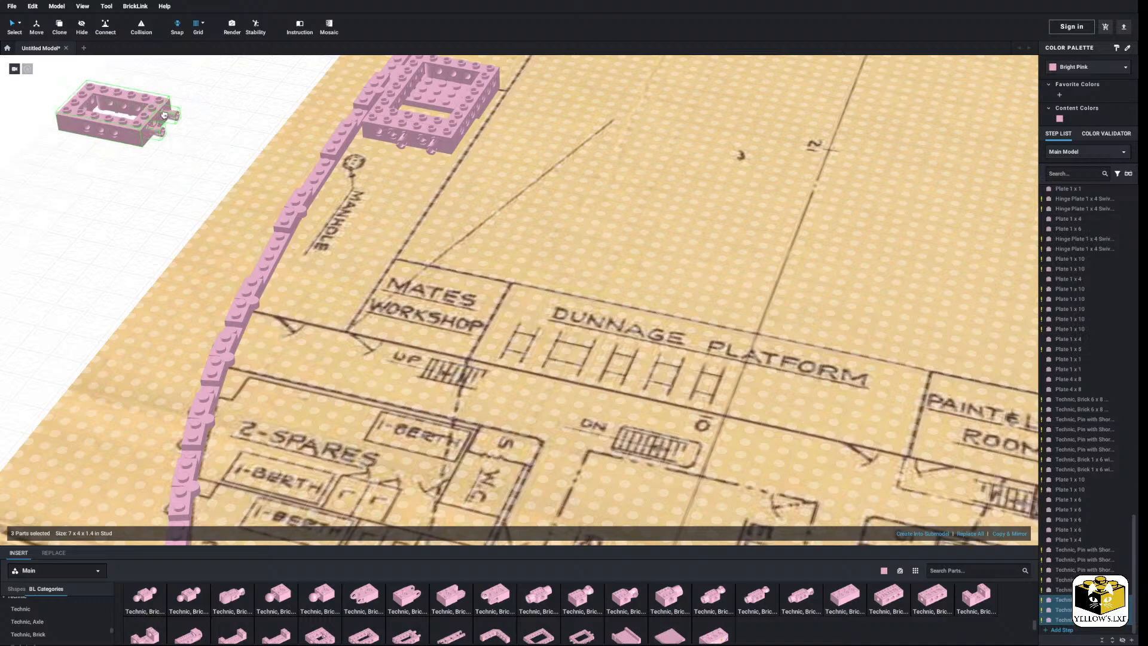
pyautogui.click(402, 188)
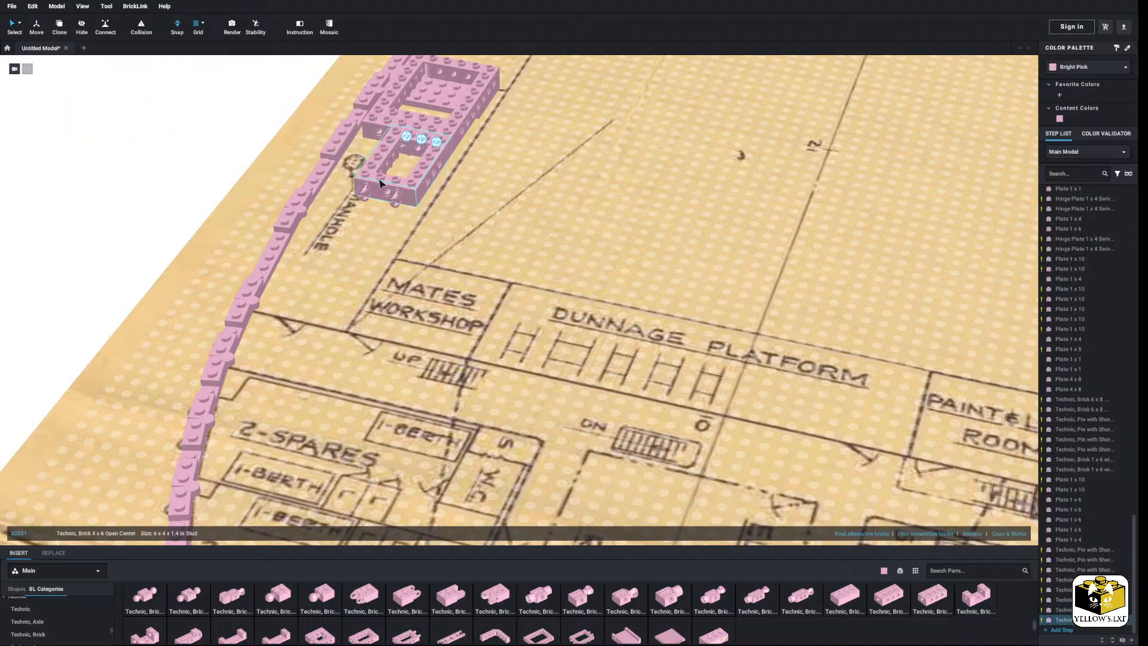
# Paste a second Technic Brick 4 x 6 Open Center ahead of the first one on the Mates Workshop side.
pyautogui.rightClick(137, 162)
pyautogui.click(167, 188)
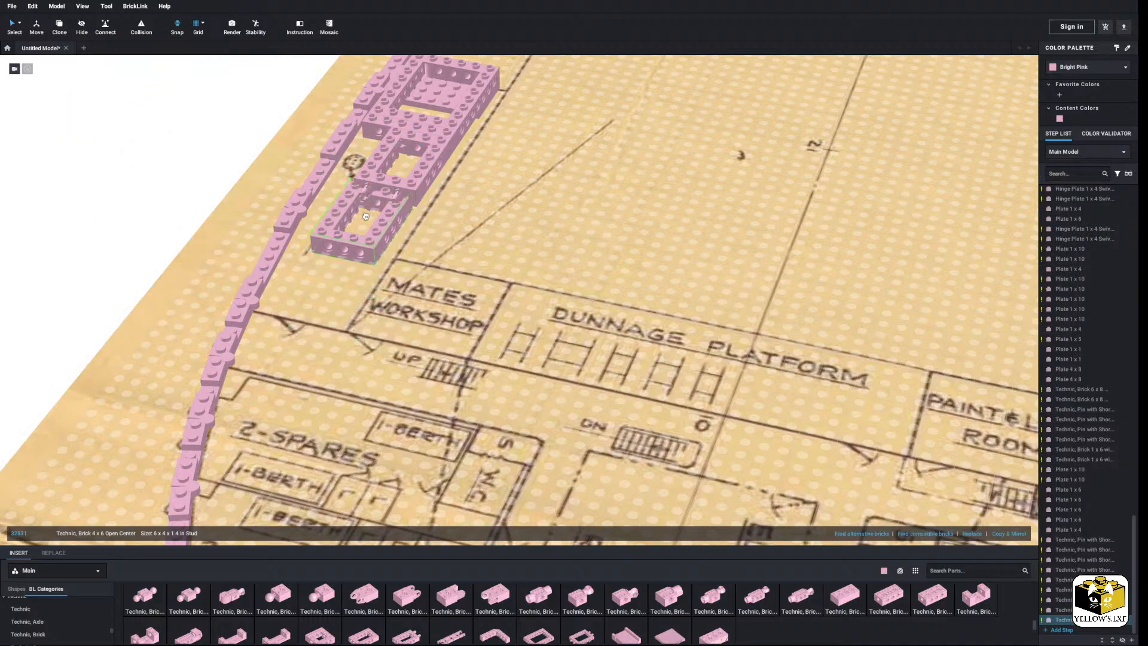
pyautogui.click(374, 190)
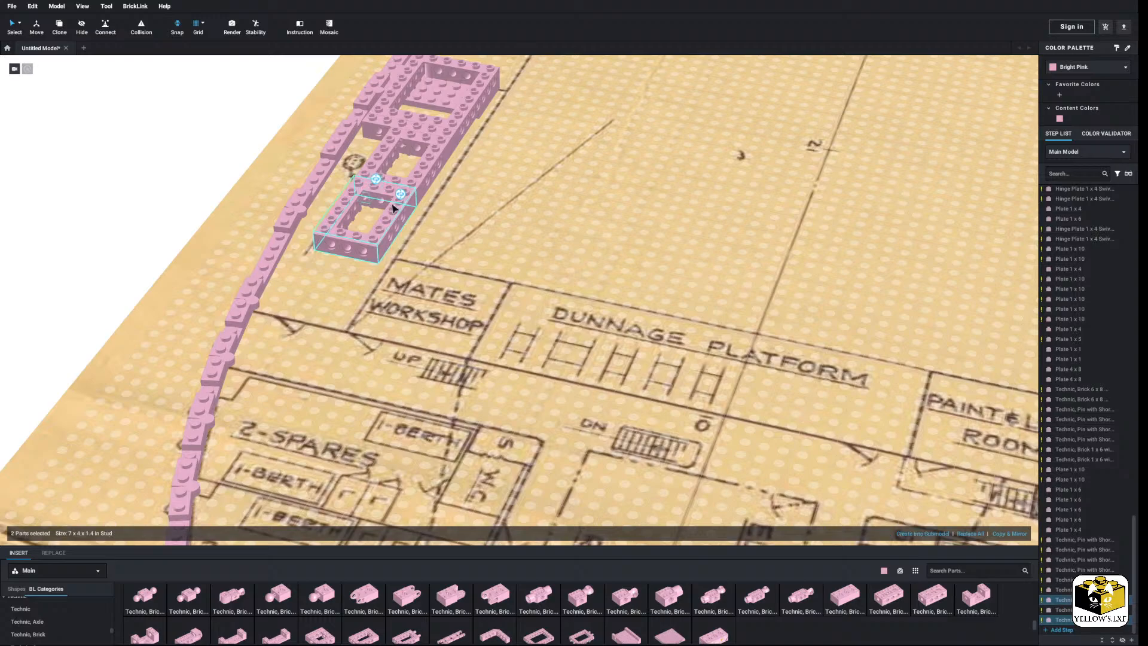
# Copy the forwardmost open-center brick with its two pins and attach the copy ahead of the matching brick on the Hold Ladder side.
pyautogui.rightClick(393, 204)
pyautogui.click(403, 206)
pyautogui.click(162, 163)
pyautogui.rightClick(161, 162)
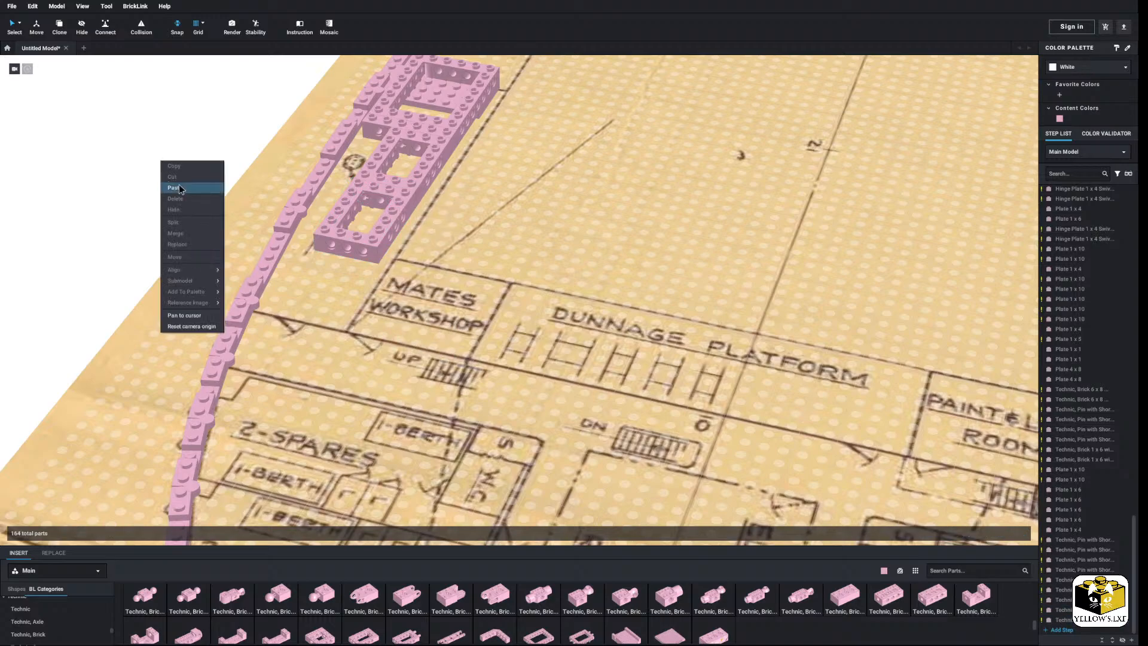
pyautogui.click(178, 188)
pyautogui.moveTo(544, 236); pyautogui.dragTo(99, 224, button='middle')
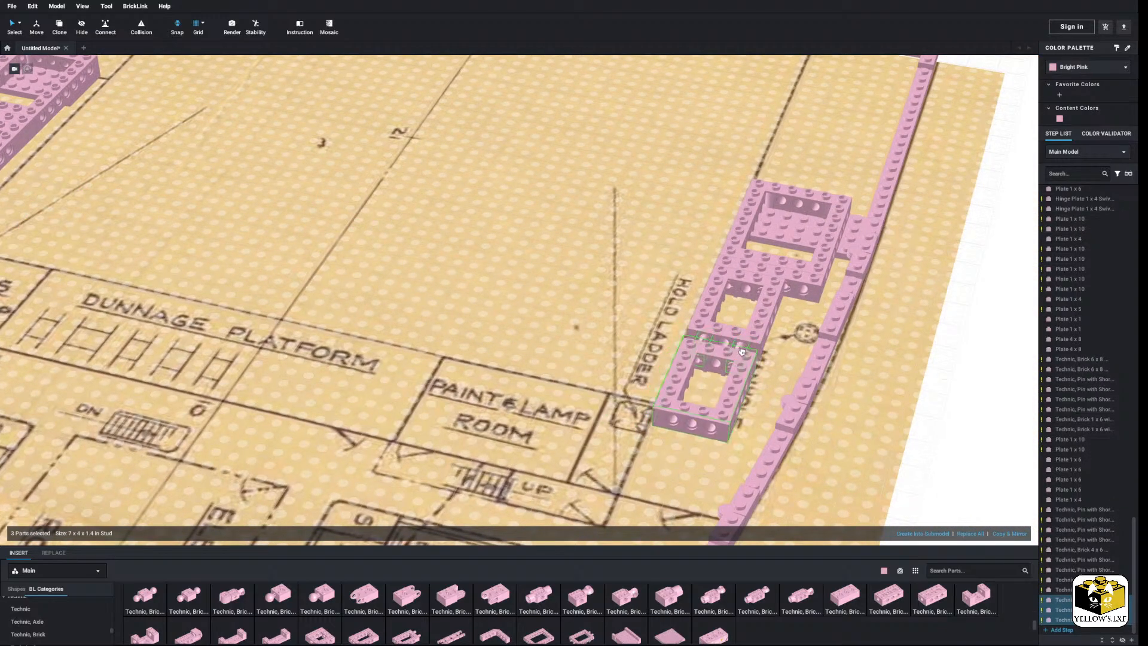
pyautogui.click(741, 390)
pyautogui.scroll(-5, 744, 389)
pyautogui.click(776, 389)
pyautogui.scroll(-3, 775, 389)
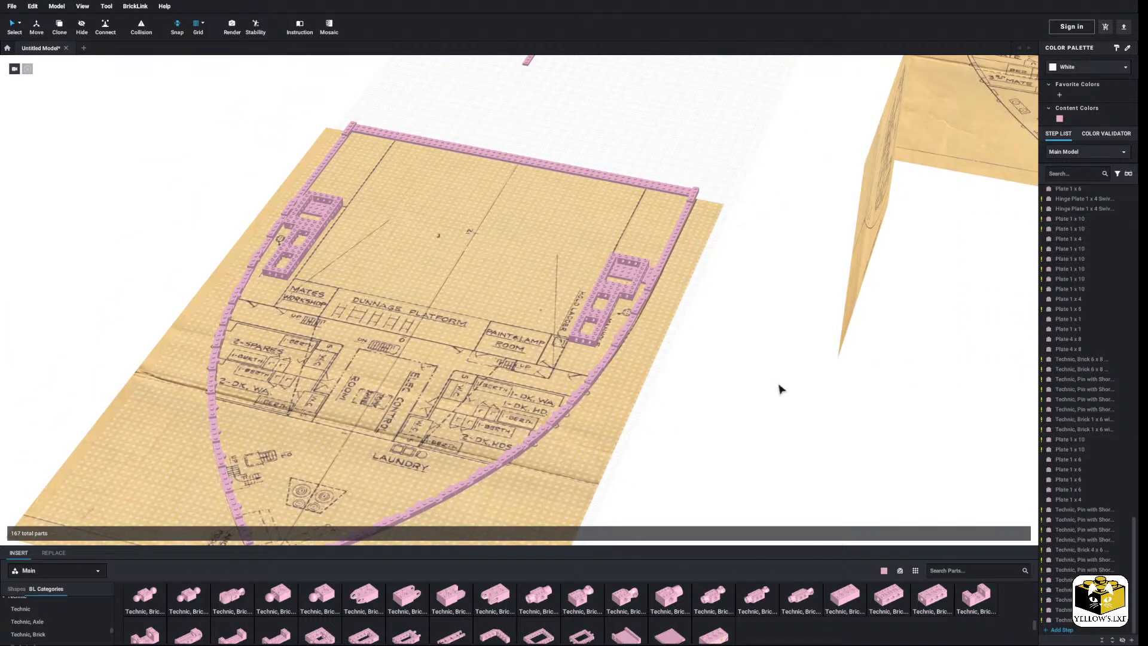
# Delete the two Technic Brick 4 x 6 Open Center parts from the Hold Ladder side.
pyautogui.scroll(5, 779, 389)
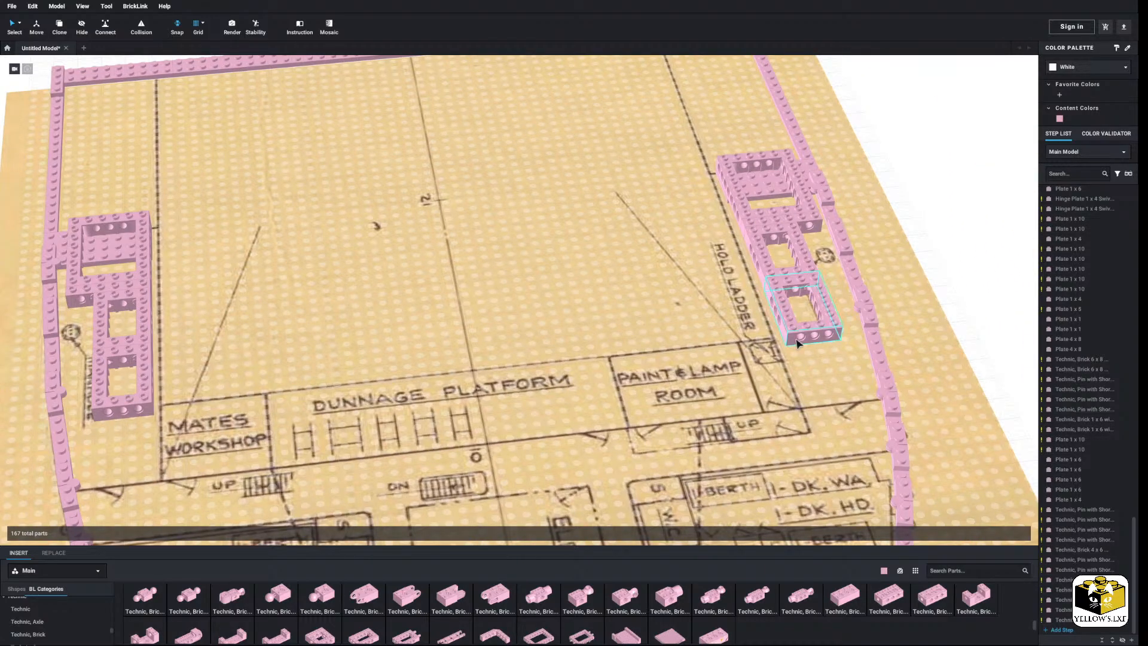
pyautogui.click(795, 339)
pyautogui.keyDown('ctrl'); pyautogui.click(776, 271); pyautogui.keyUp('ctrl')
pyautogui.rightClick(776, 271)
pyautogui.click(795, 306)
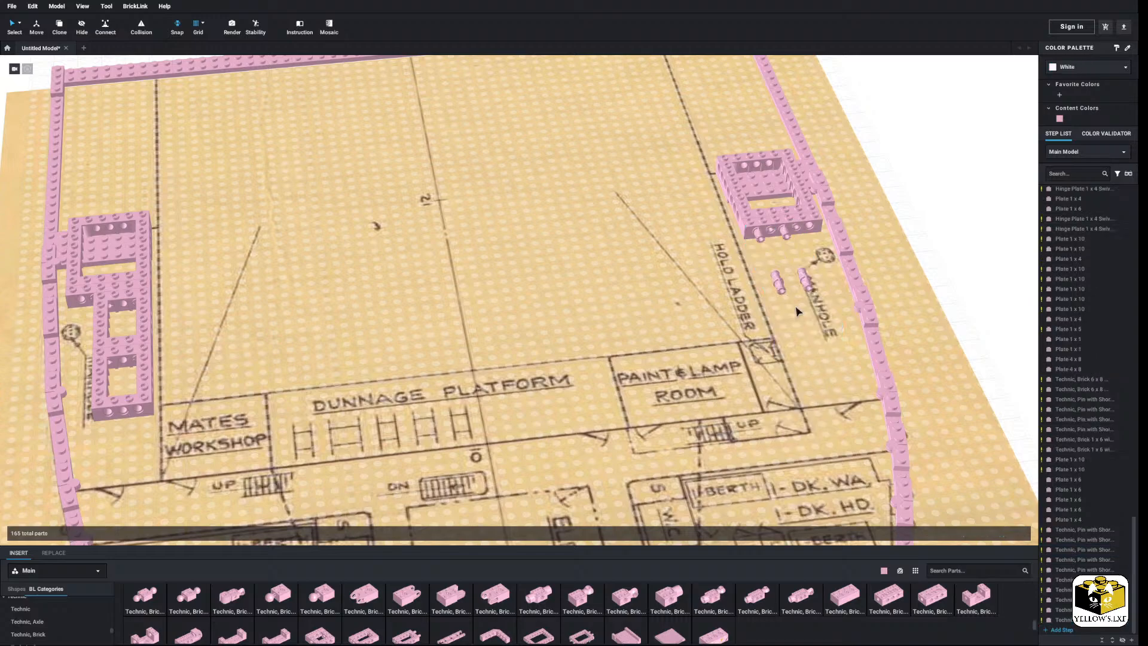
# Delete the two loose Technic pins and the two protruding pins ahead of the Hold Ladder-side frame.
pyautogui.click(803, 289)
pyautogui.keyDown('ctrl'); pyautogui.click(775, 285); pyautogui.keyUp('ctrl')
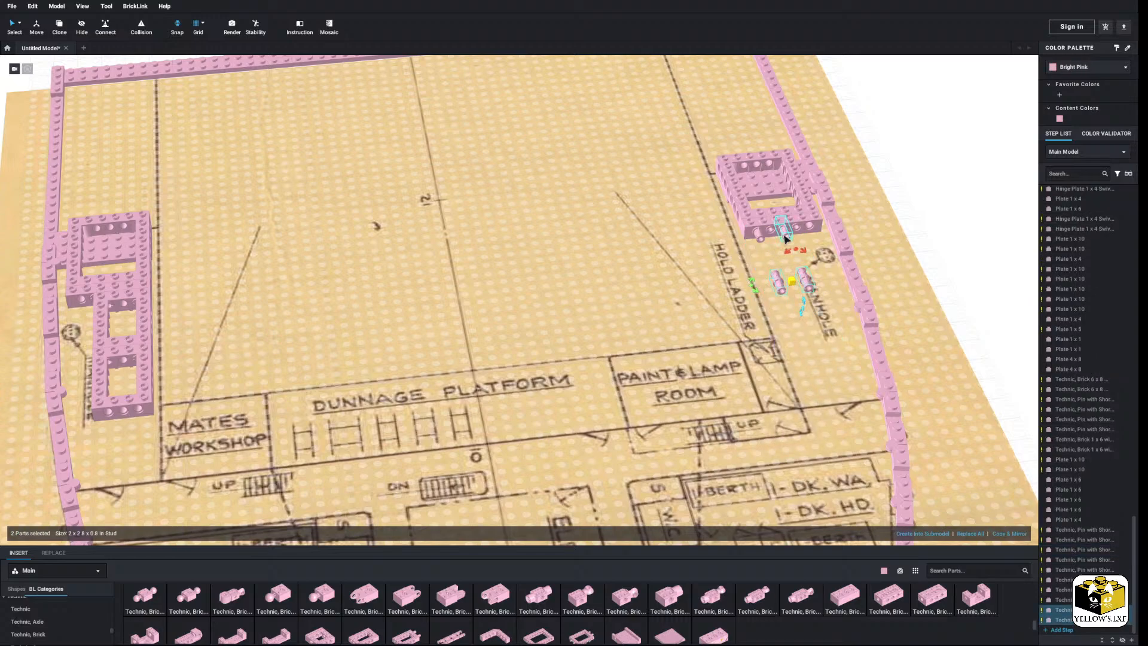
pyautogui.keyDown('ctrl'); pyautogui.click(786, 238); pyautogui.keyUp('ctrl')
pyautogui.keyDown('ctrl'); pyautogui.click(760, 236); pyautogui.keyUp('ctrl')
pyautogui.rightClick(761, 236)
pyautogui.click(783, 273)
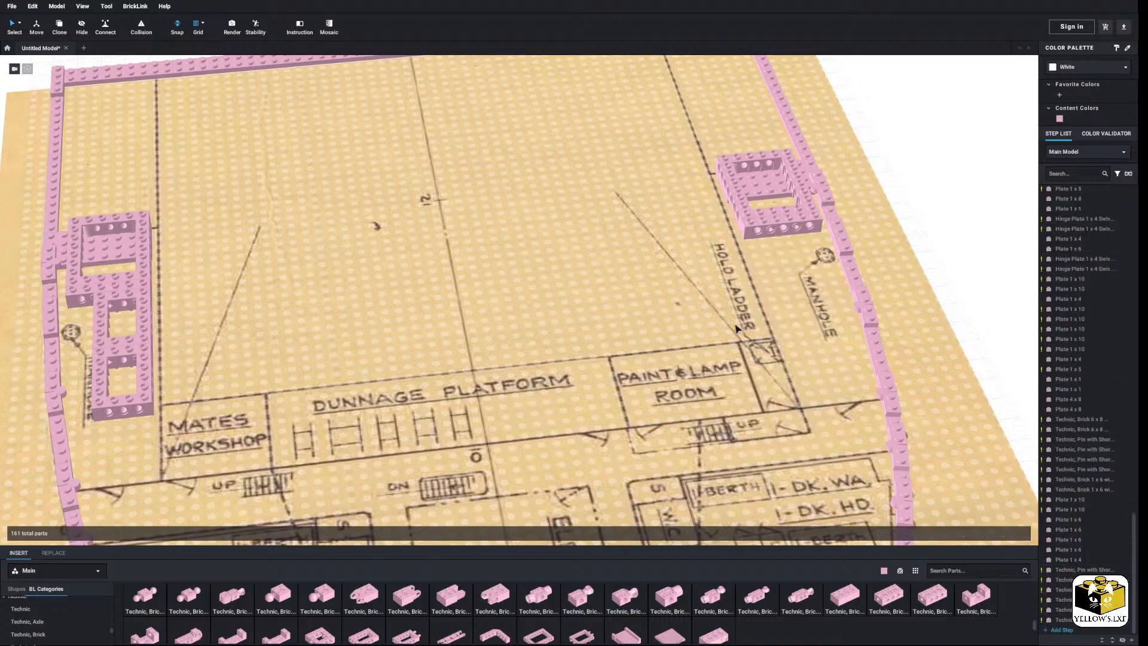
# Delete the two Technic Brick 4 x 6 Open Center parts and the pins joining them on the Mates Workshop side.
pyautogui.click(137, 341)
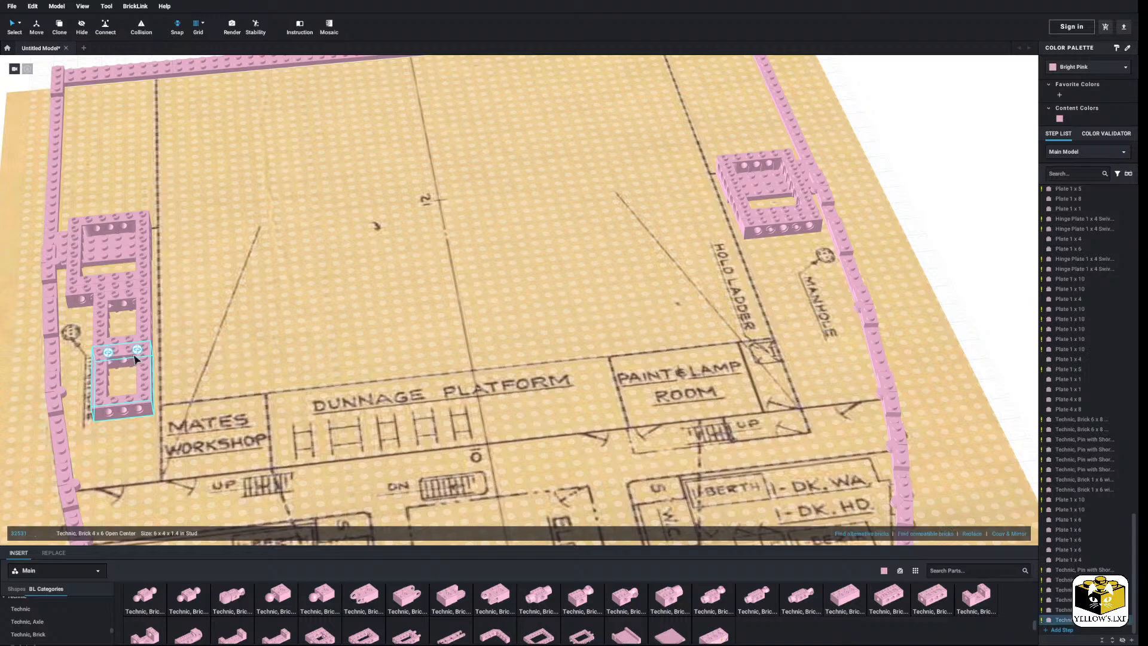
pyautogui.keyDown('ctrl'); pyautogui.click(109, 356); pyautogui.keyUp('ctrl')
pyautogui.rightClick(105, 328)
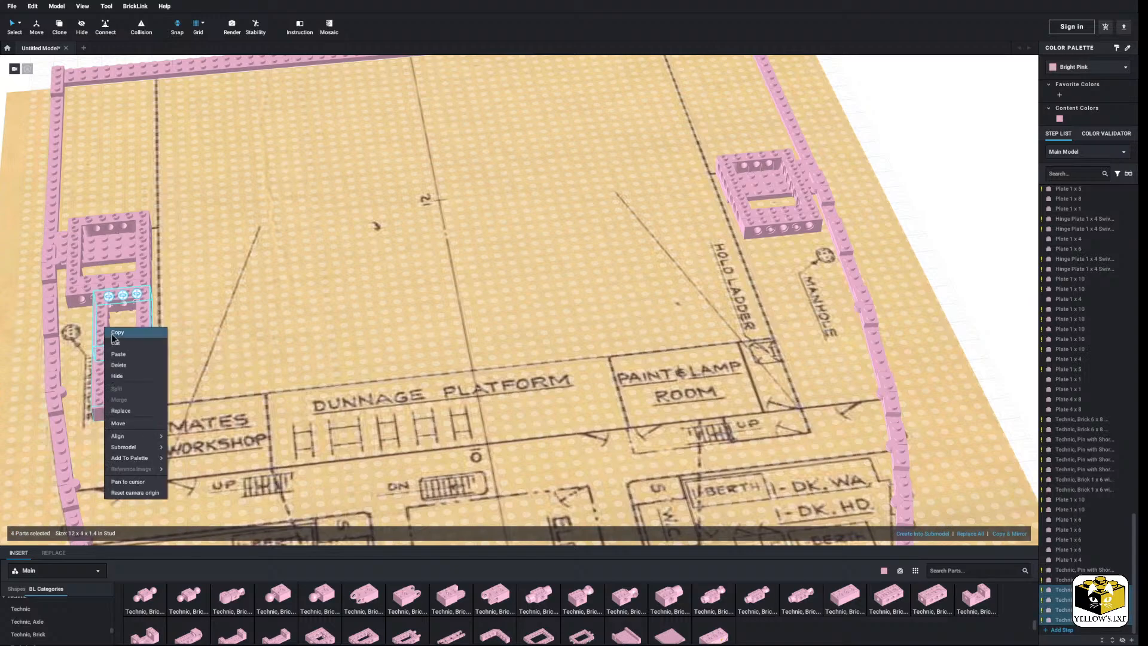
pyautogui.click(127, 363)
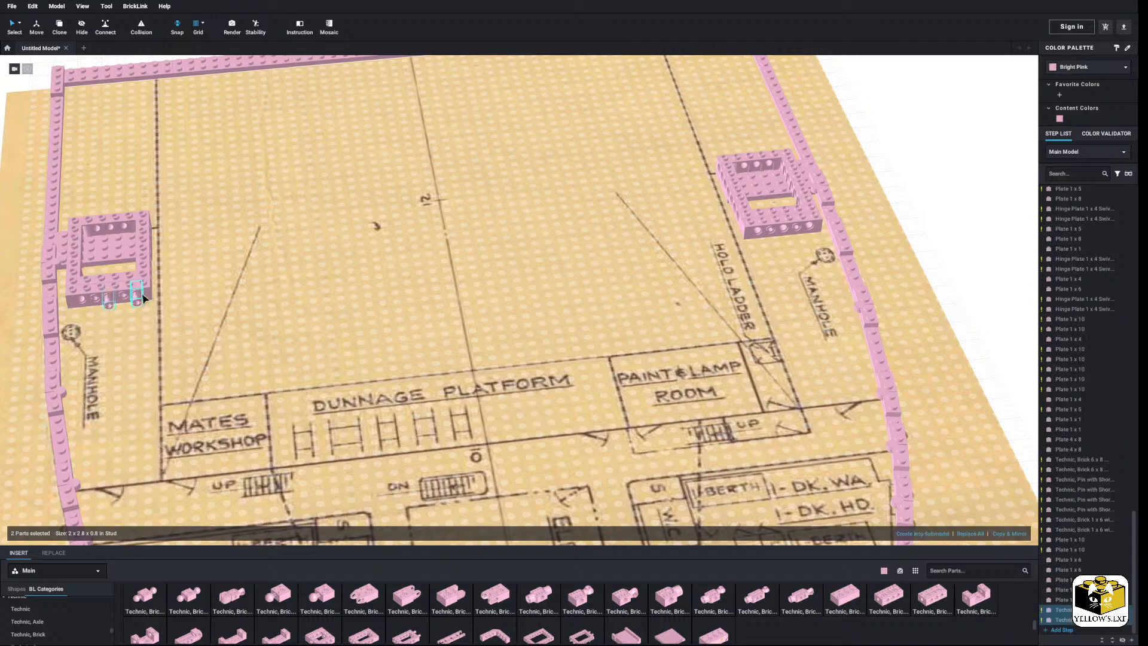
# Delete one of the pins connecting the forward Technic Brick 1 x 6 to the Hold Ladder-side frame.
pyautogui.click(143, 294)
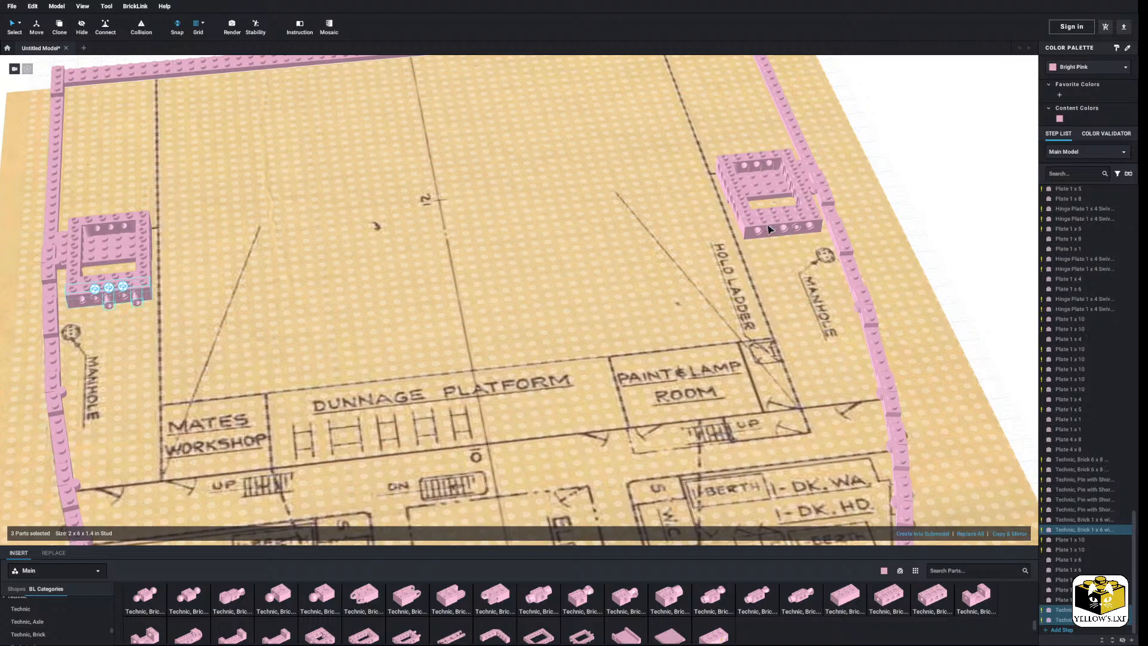
pyautogui.click(790, 218)
pyautogui.rightClick(793, 228)
pyautogui.click(812, 266)
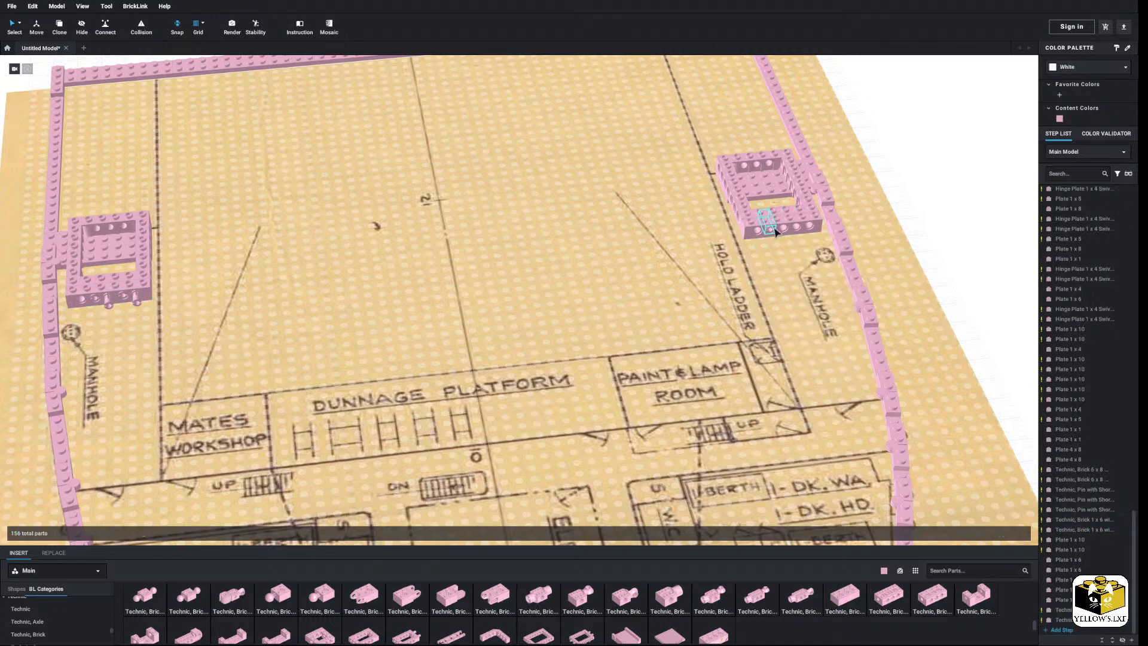
# Delete the forward Technic Brick 1 x 6 from both frames, plus the other Hold Ladder-side pin and the two protruding Mates Workshop-side pins.
pyautogui.click(757, 237)
pyautogui.keyDown('ctrl'); pyautogui.click(137, 302); pyautogui.keyUp('ctrl')
pyautogui.keyDown('ctrl'); pyautogui.click(122, 297); pyautogui.keyUp('ctrl')
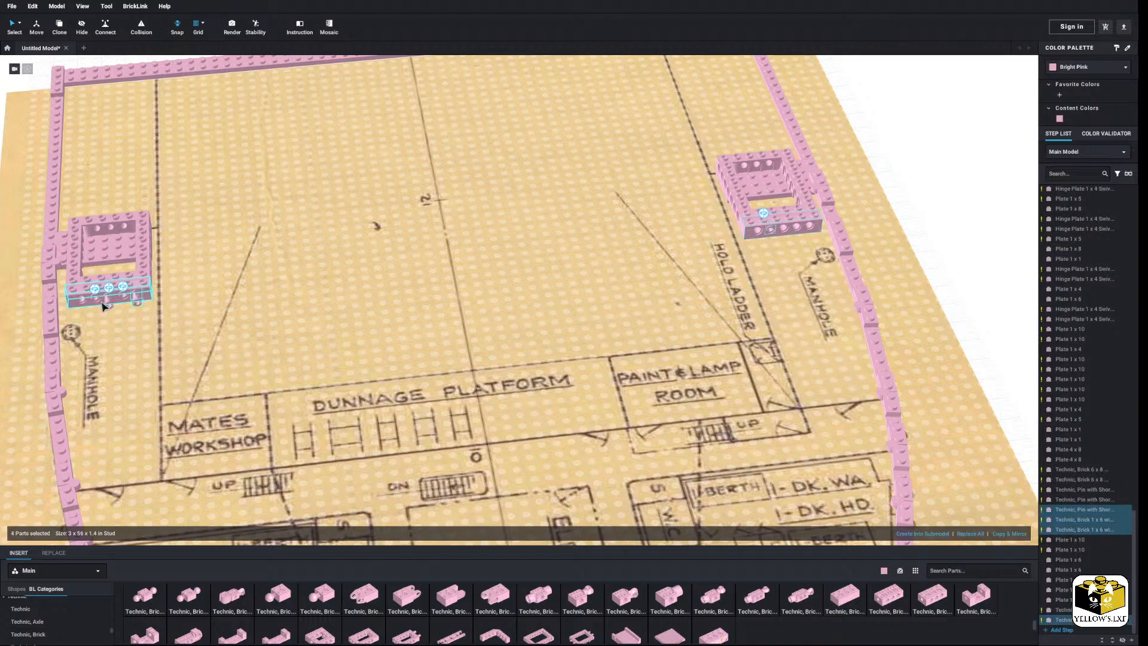
pyautogui.keyDown('ctrl'); pyautogui.click(103, 304); pyautogui.keyUp('ctrl')
pyautogui.moveTo(103, 304); pyautogui.dragTo(112, 305, button='right')
pyautogui.keyDown('ctrl'); pyautogui.click(112, 306); pyautogui.keyUp('ctrl')
pyautogui.keyDown('ctrl'); pyautogui.click(103, 300); pyautogui.keyUp('ctrl')
pyautogui.rightClick(118, 305)
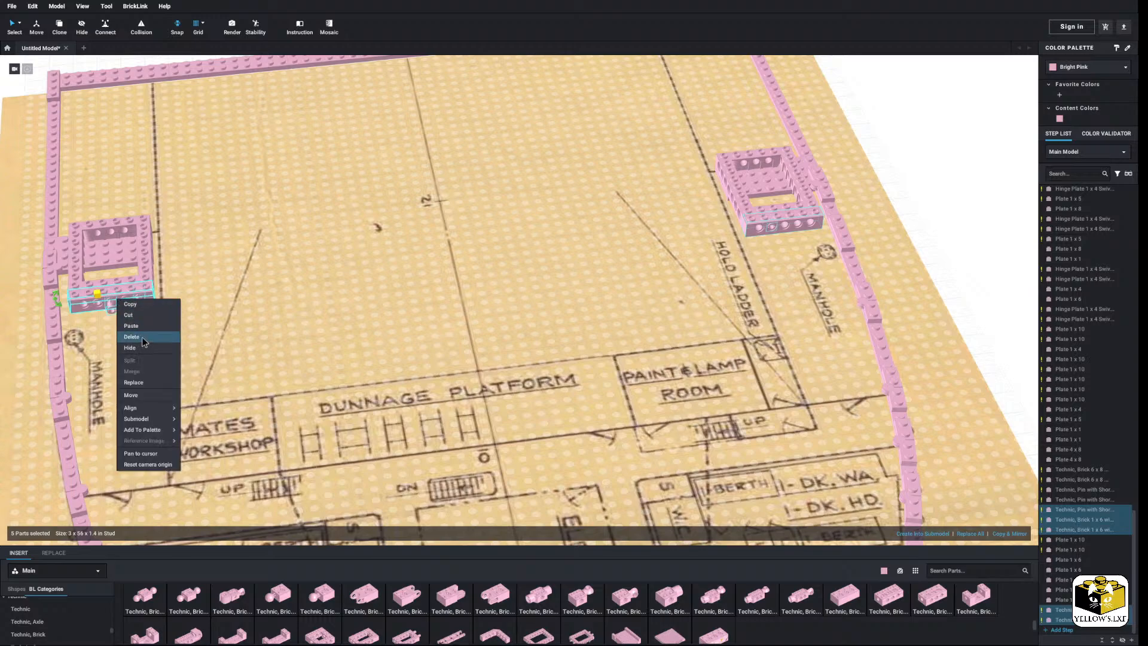
pyautogui.click(150, 334)
# Delete the two remaining Technic pins at the forward edge of the Mates Workshop-side frame.
pyautogui.click(247, 302)
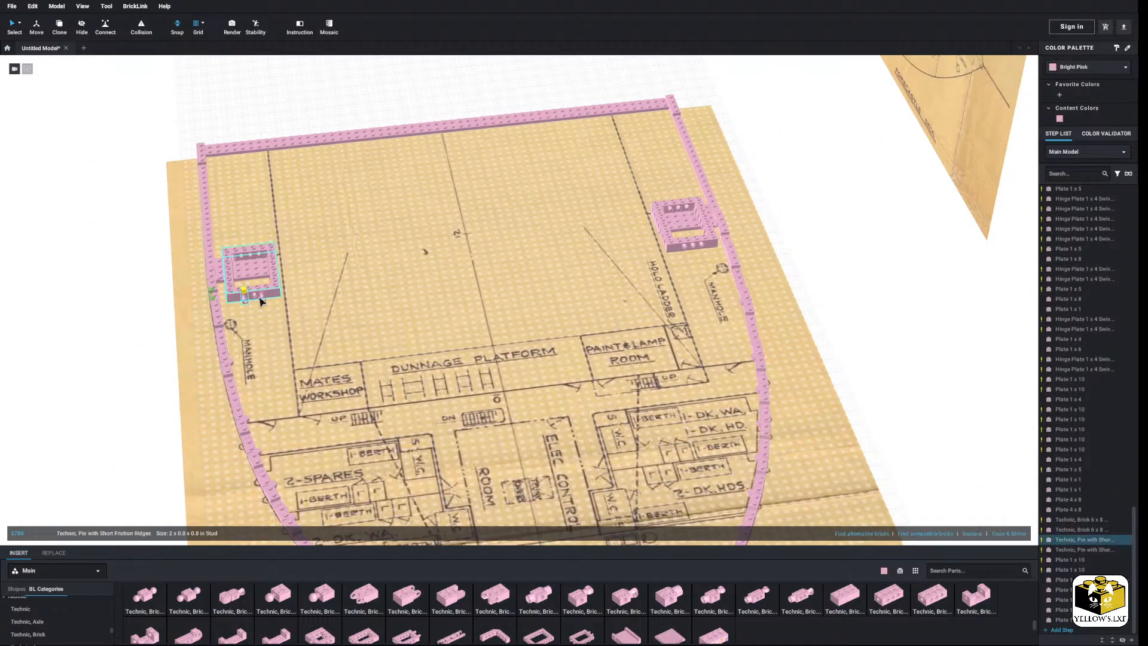
pyautogui.click(264, 302)
pyautogui.rightClick(247, 303)
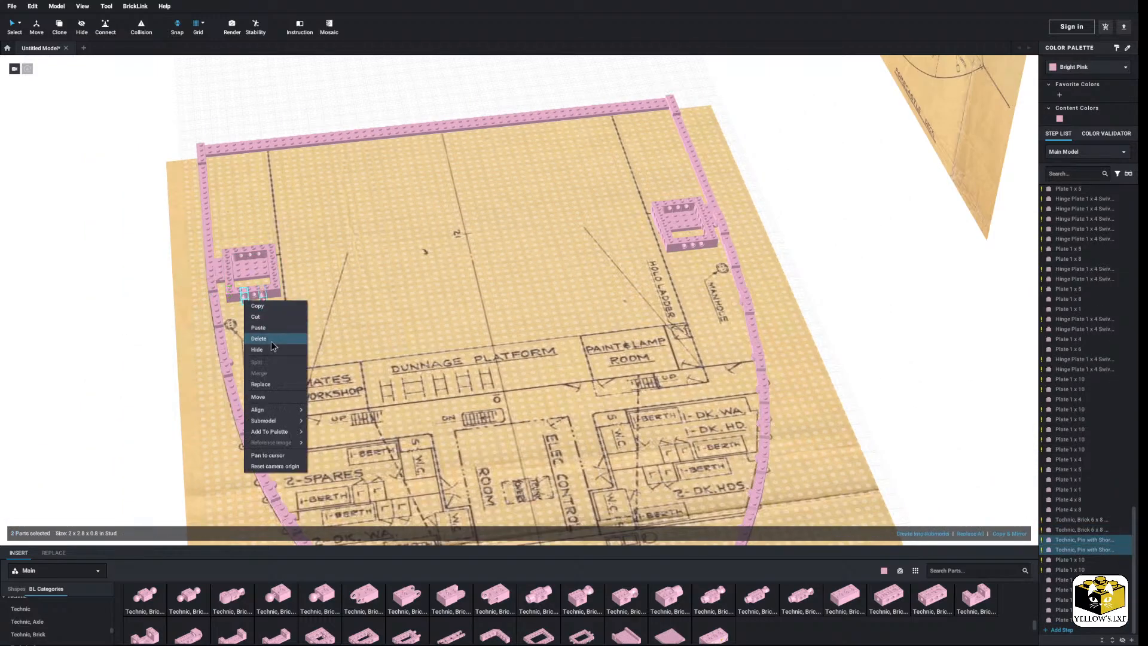
pyautogui.click(278, 334)
# Shift the Technic Brick 6 x 8 frames on both sides of the hull one stud toward the bow.
pyautogui.scroll(3, 139, 347)
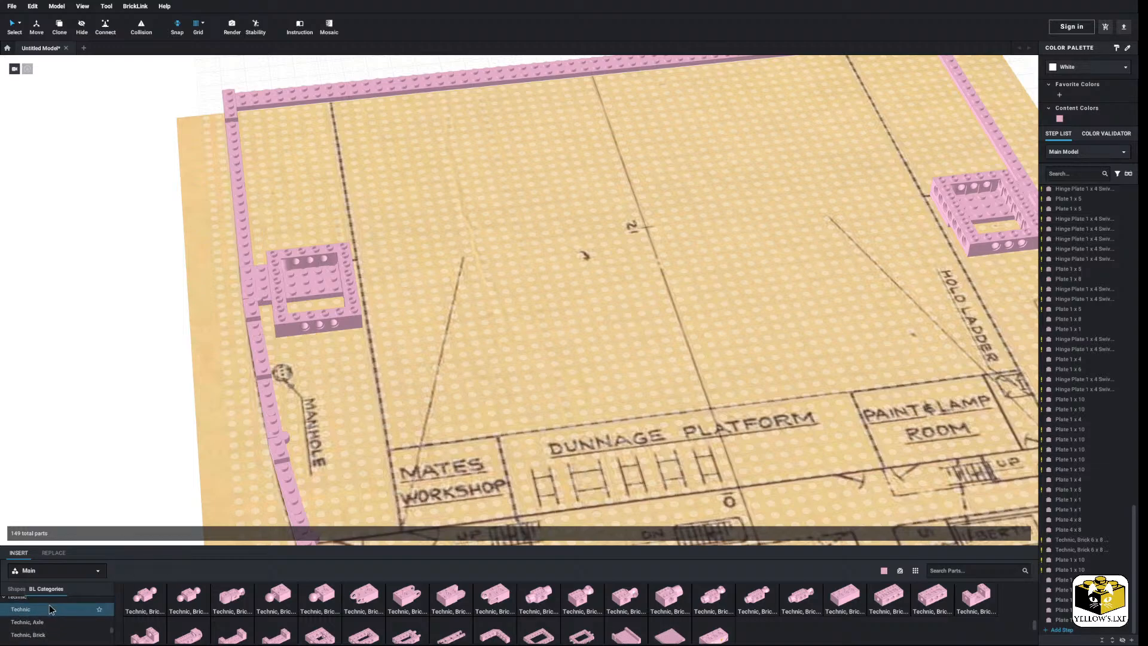
pyautogui.click(77, 595)
pyautogui.scroll(-1, 62, 608)
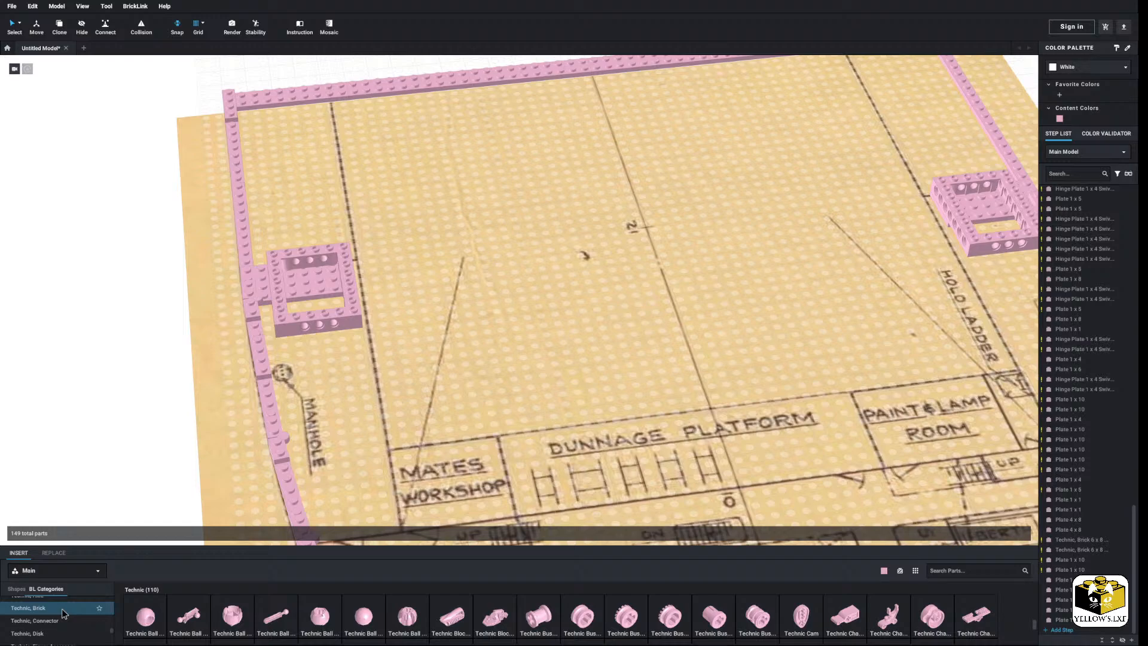
pyautogui.scroll(1, 62, 609)
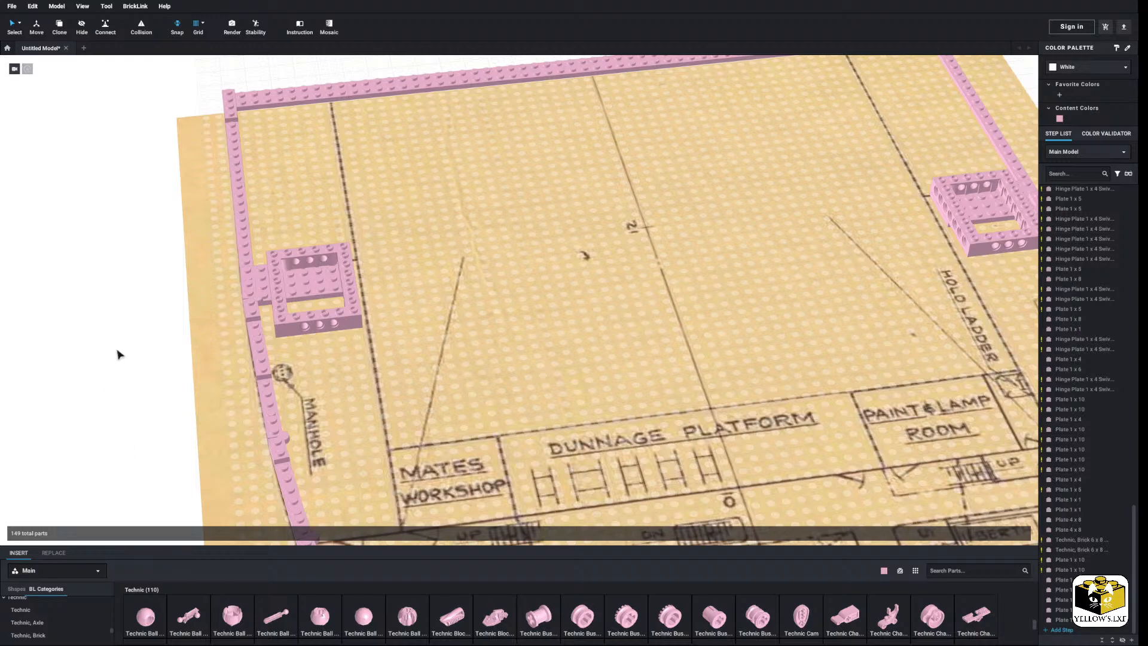
pyautogui.moveTo(137, 478); pyautogui.dragTo(133, 422, button='right')
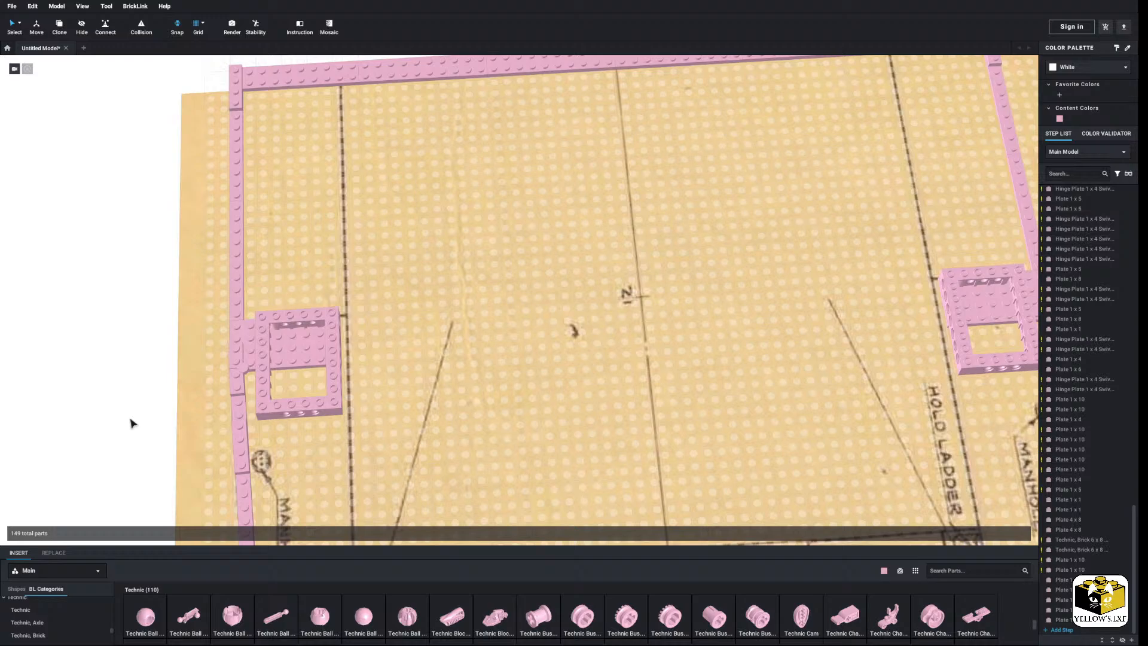
pyautogui.click(281, 338)
pyautogui.moveTo(281, 338); pyautogui.dragTo(74, 379, button='middle')
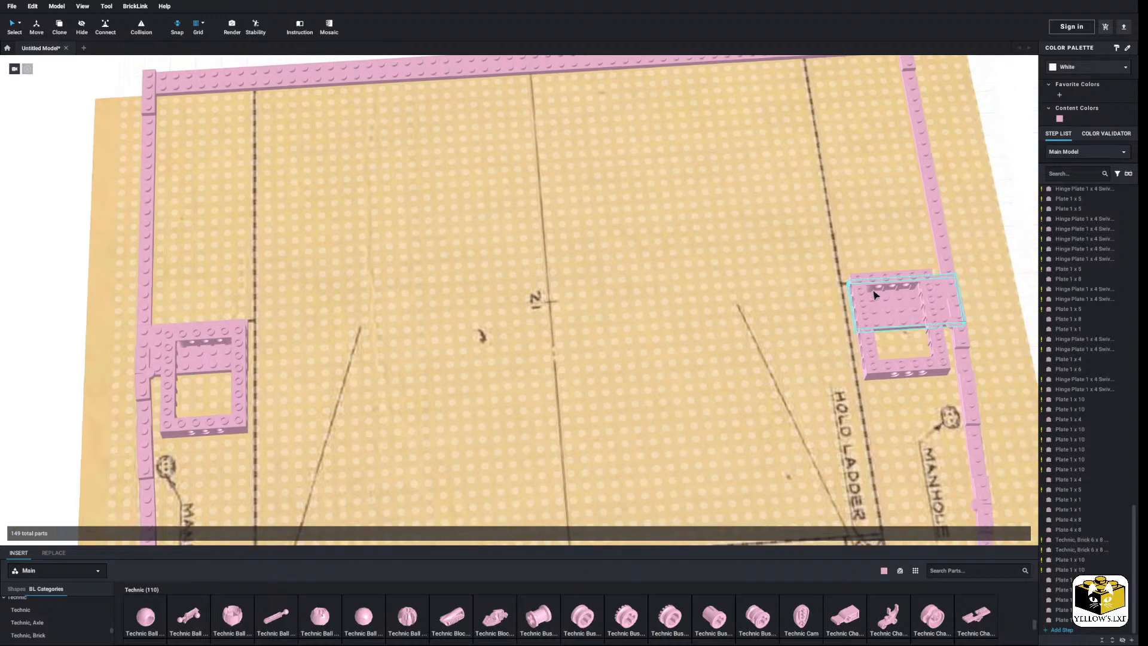
pyautogui.click(874, 290)
pyautogui.click(50, 411)
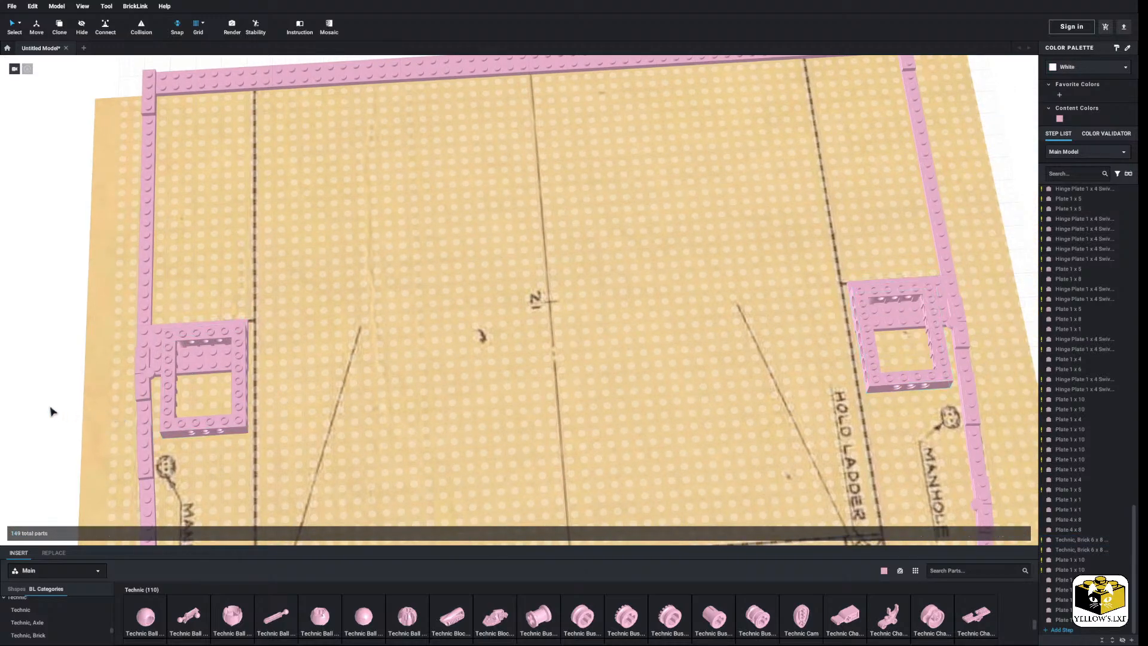
pyautogui.moveTo(51, 411); pyautogui.dragTo(135, 422, button='middle')
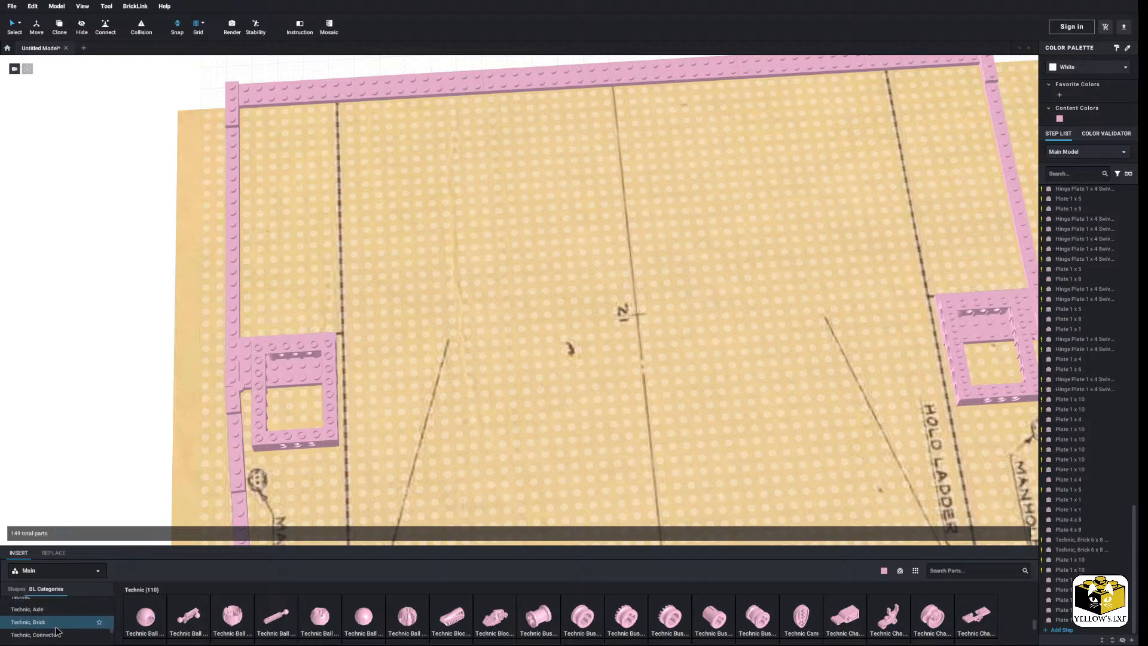
# Place a Technic Brick 1 x 16 along the aft edge of each frame, extending inward toward the ship's centreline.
pyautogui.click(28, 634)
pyautogui.moveTo(976, 621); pyautogui.dragTo(366, 327)
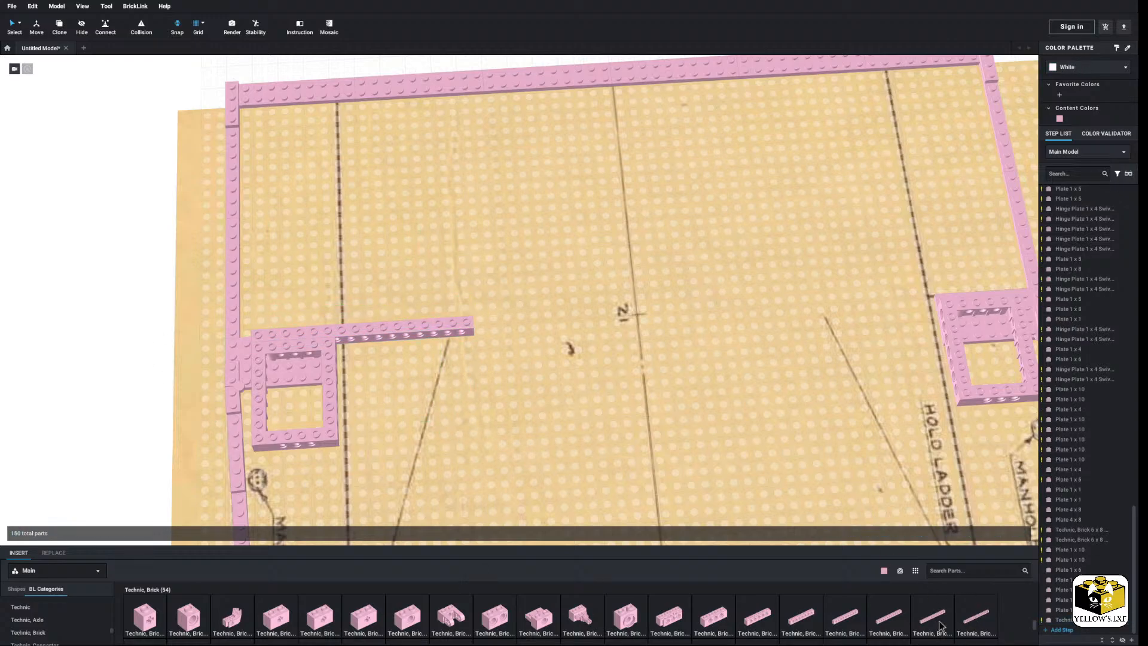
pyautogui.moveTo(975, 616); pyautogui.dragTo(839, 395)
pyautogui.moveTo(838, 394); pyautogui.dragTo(576, 431, button='middle')
pyautogui.press('Right')
pyautogui.moveTo(575, 431); pyautogui.dragTo(649, 326)
pyautogui.click(943, 341)
pyautogui.moveTo(453, 410); pyautogui.dragTo(542, 396, button='middle')
pyautogui.scroll(-5, 545, 406)
pyautogui.scroll(5, 609, 406)
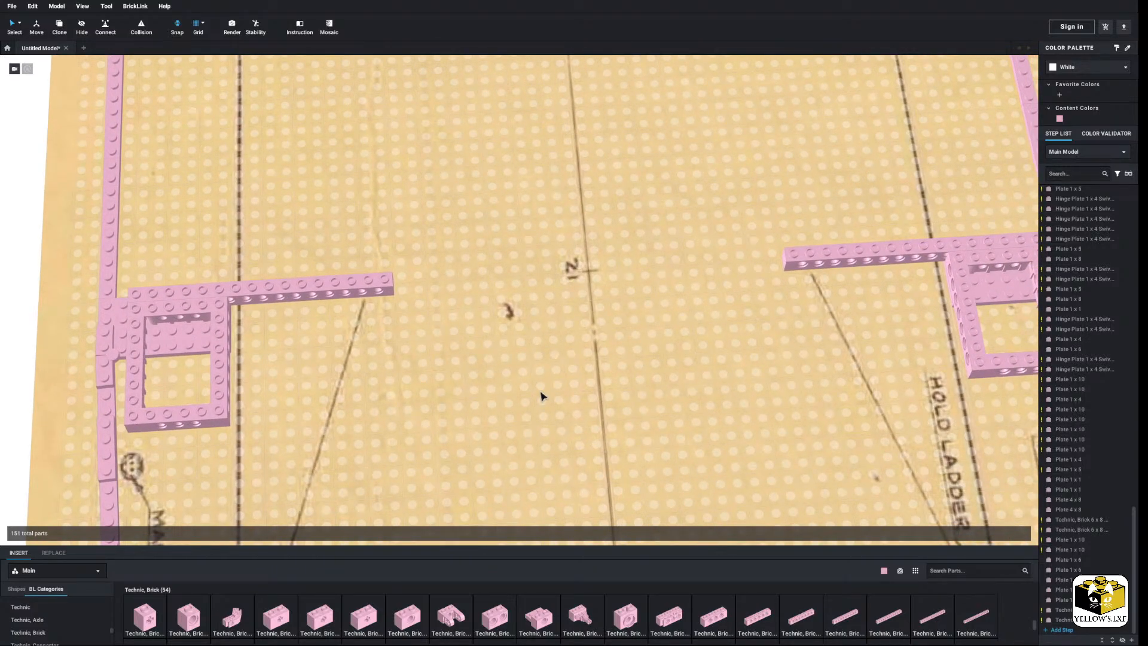
pyautogui.moveTo(410, 378); pyautogui.dragTo(466, 394, button='middle')
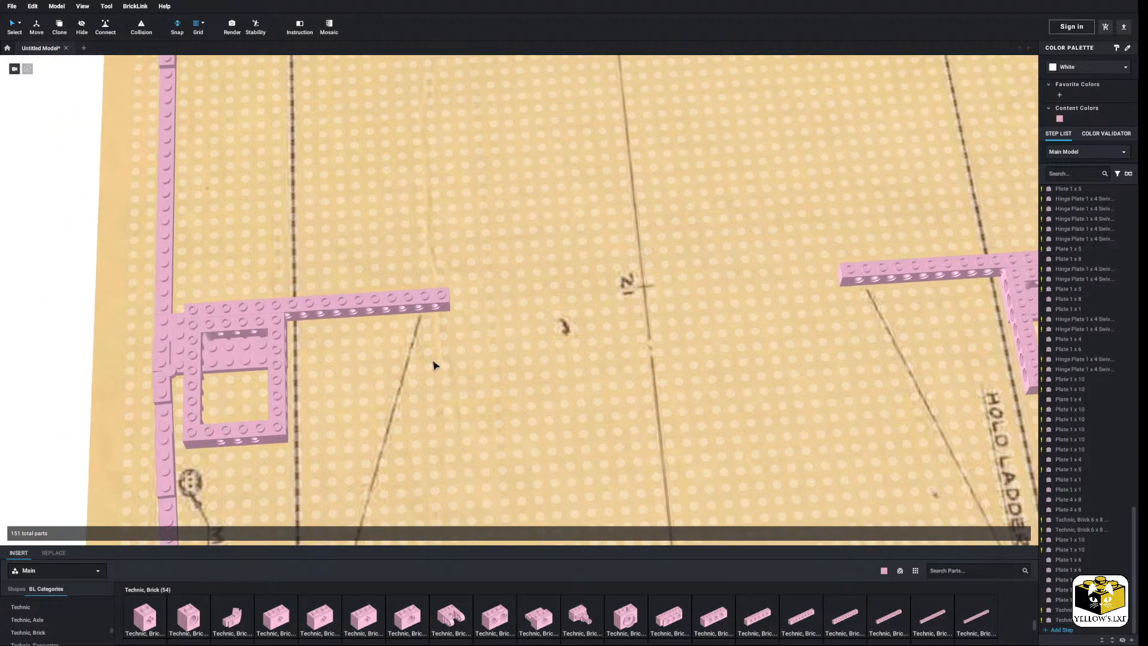
pyautogui.click(428, 303)
pyautogui.click(77, 348)
# Insert two Technic Pins with Short Friction Ridges through the Mates Workshop-side frame's aft edge into the 1 x 16 brick.
pyautogui.scroll(-4, 60, 622)
pyautogui.click(66, 615)
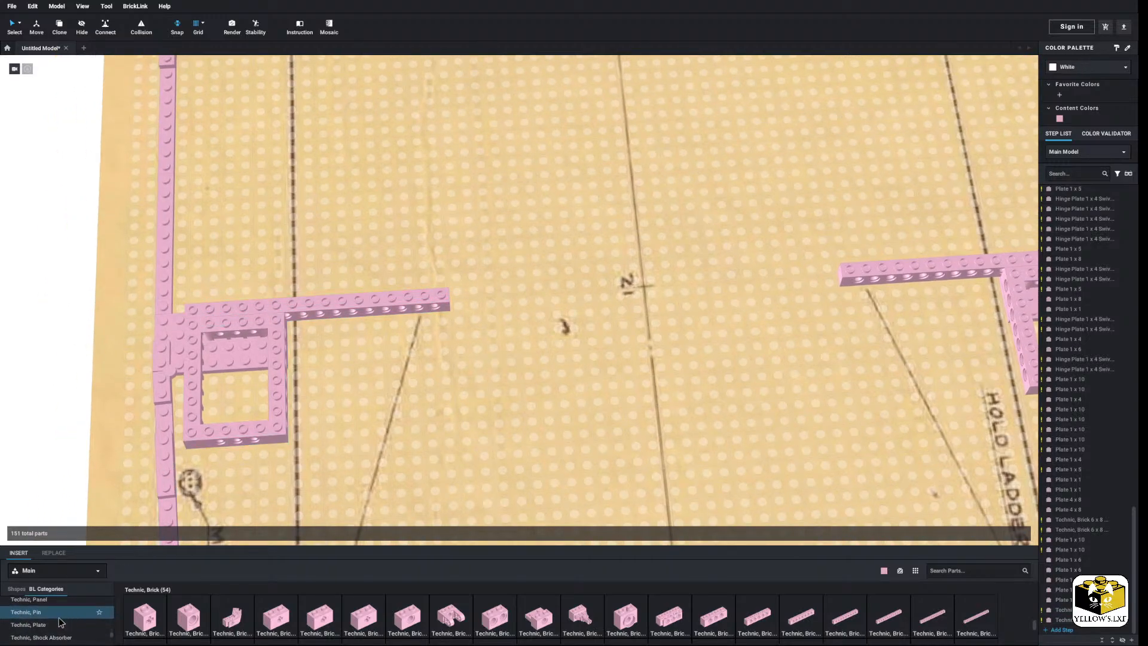
pyautogui.moveTo(257, 612); pyautogui.dragTo(52, 435)
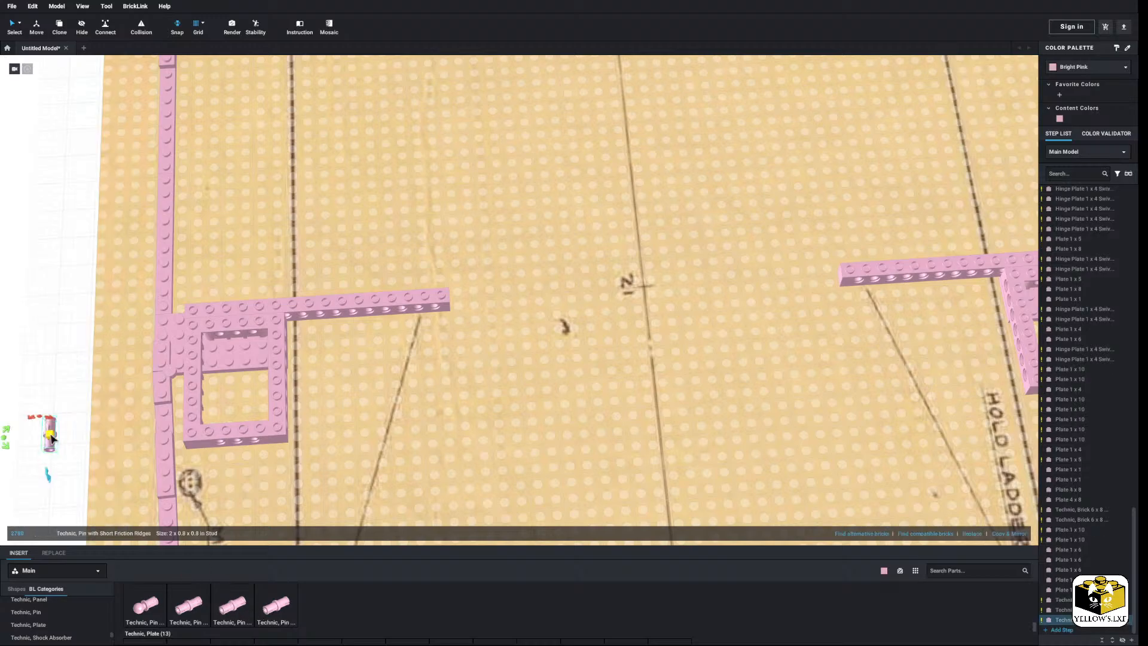
pyautogui.click(106, 352)
pyautogui.moveTo(106, 352); pyautogui.dragTo(131, 326, button='middle')
pyautogui.scroll(3, 128, 333)
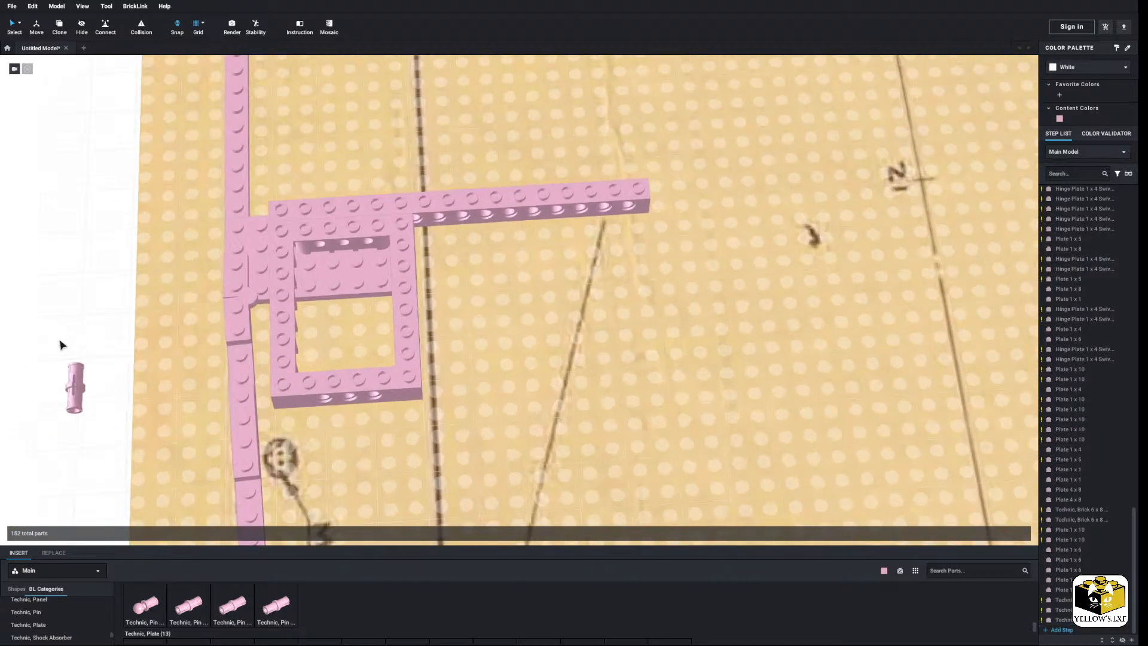
pyautogui.click(75, 388)
pyautogui.moveTo(75, 388); pyautogui.dragTo(324, 230)
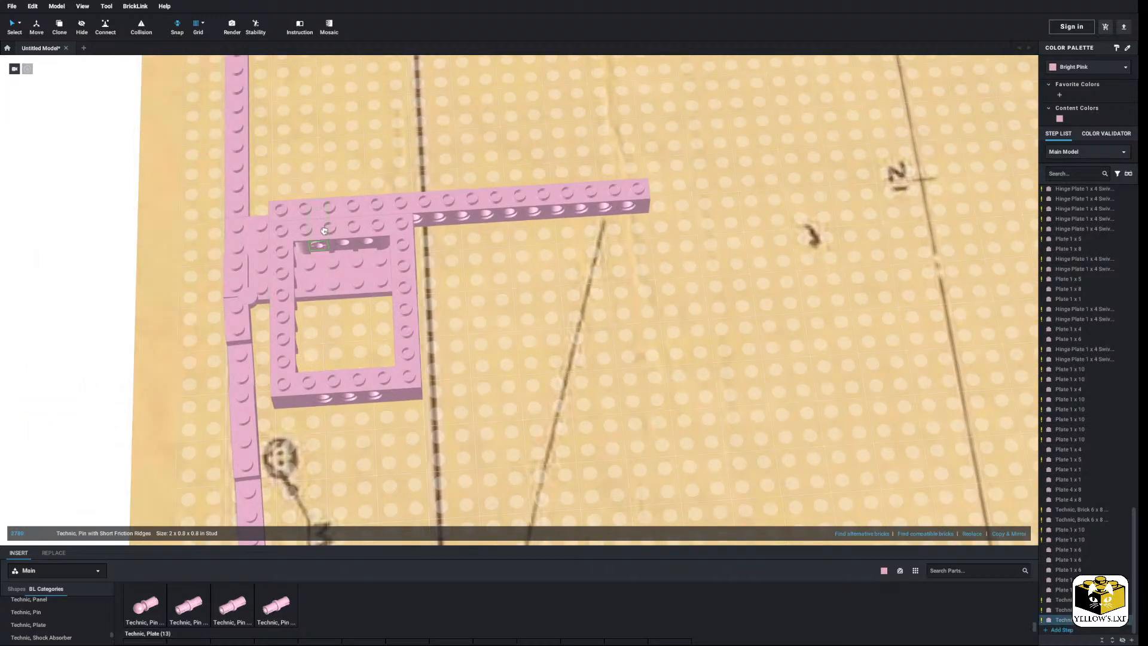
pyautogui.moveTo(225, 603); pyautogui.dragTo(378, 240)
pyautogui.click(373, 231)
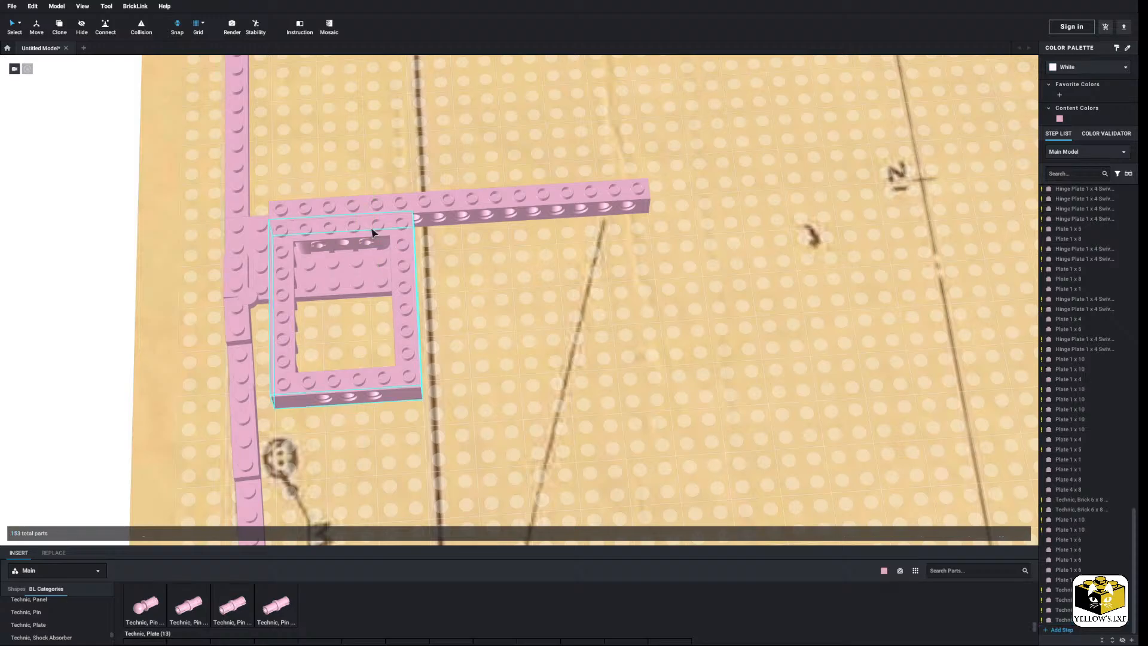
pyautogui.click(321, 246)
pyautogui.keyDown('ctrl'); pyautogui.click(323, 246); pyautogui.keyUp('ctrl')
pyautogui.rightClick(322, 244)
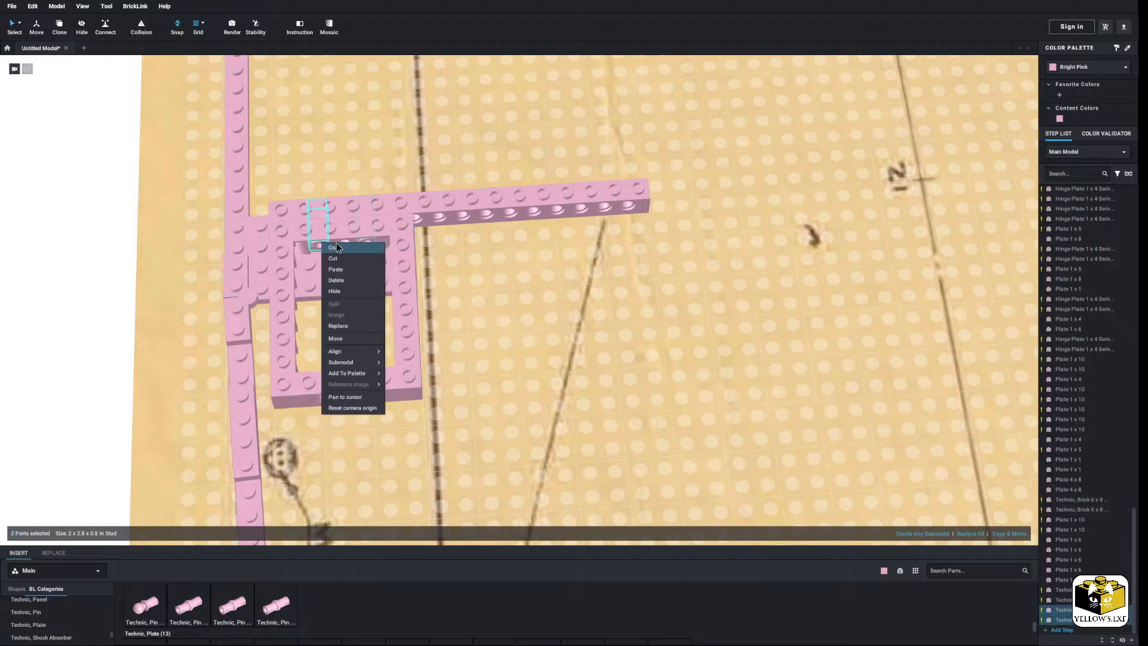
pyautogui.click(157, 277)
pyautogui.rightClick(158, 278)
pyautogui.click(180, 299)
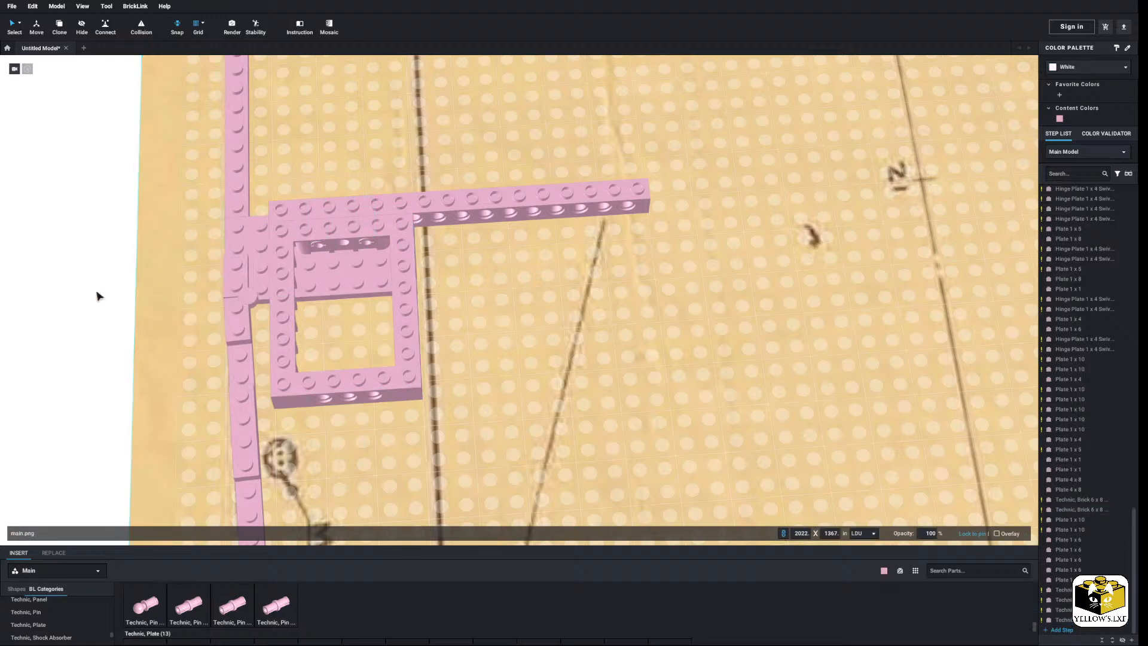
# Copy the two Technic pins and paste them into the aft edge of the Hold Ladder-side frame, joining it to its 1 x 16 brick.
pyautogui.moveTo(315, 245); pyautogui.dragTo(371, 248)
pyautogui.keyDown('ctrl'); pyautogui.click(371, 249); pyautogui.keyUp('ctrl')
pyautogui.rightClick(368, 245)
pyautogui.click(385, 249)
pyautogui.rightClick(104, 265)
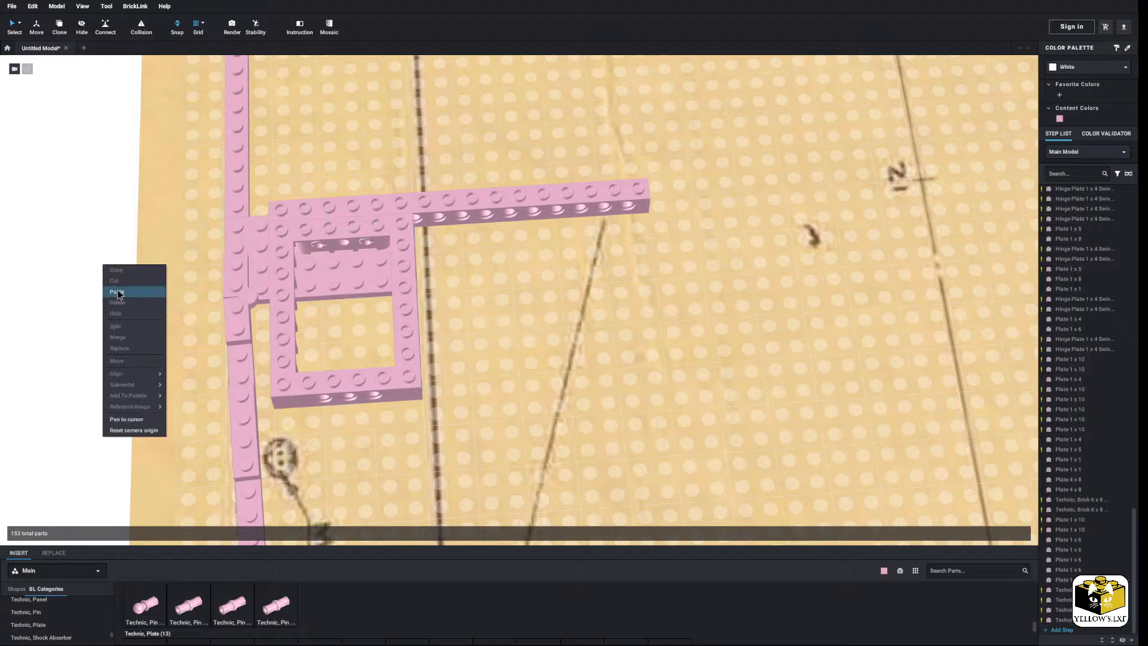
pyautogui.click(117, 291)
pyautogui.moveTo(938, 226); pyautogui.dragTo(272, 272, button='middle')
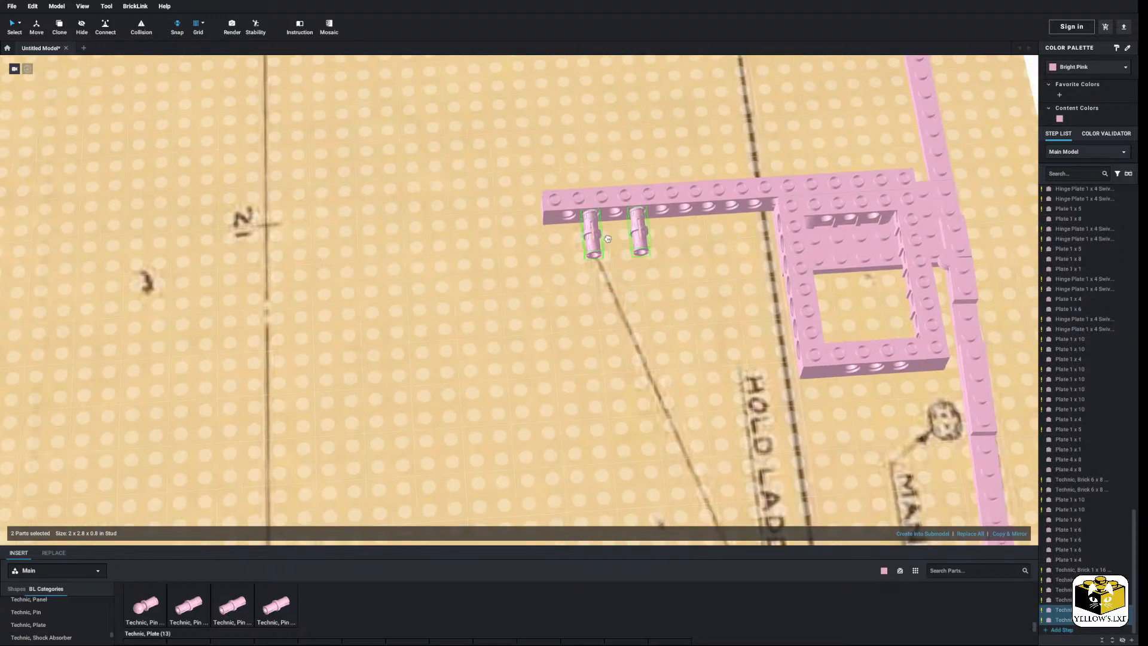
pyautogui.click(825, 203)
# Paste a Technic Brick 6 x 8 frame with two pins onto the inner end of the 1 x 16 brick on each side.
pyautogui.scroll(-5, 924, 210)
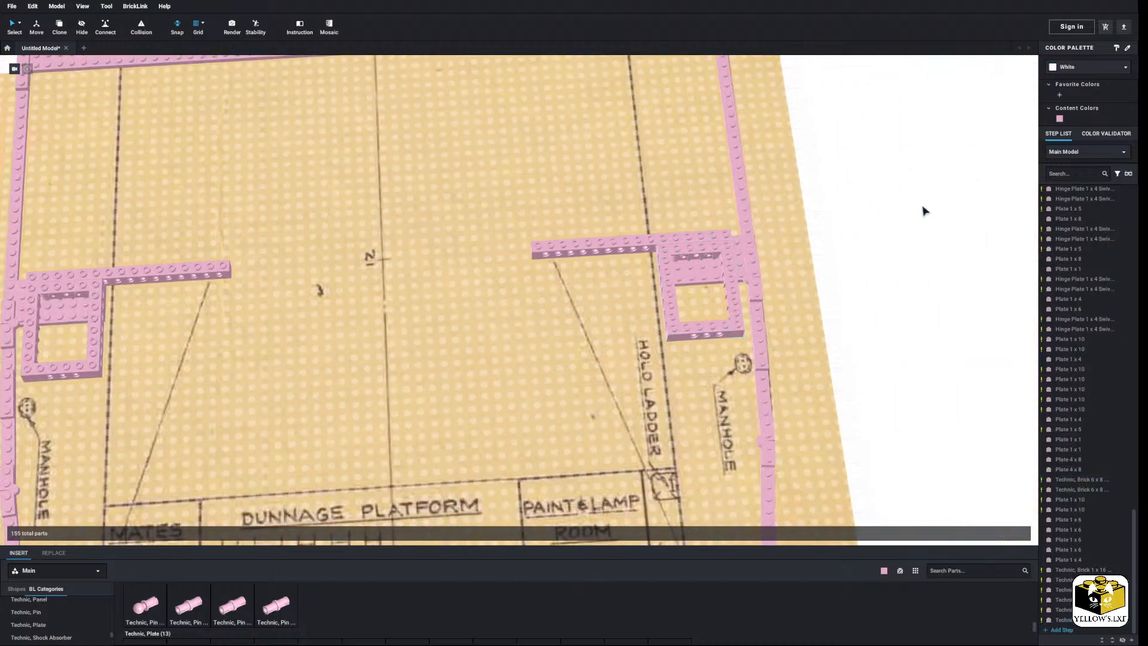
pyautogui.rightClick(922, 207)
pyautogui.click(937, 233)
pyautogui.scroll(3, 663, 287)
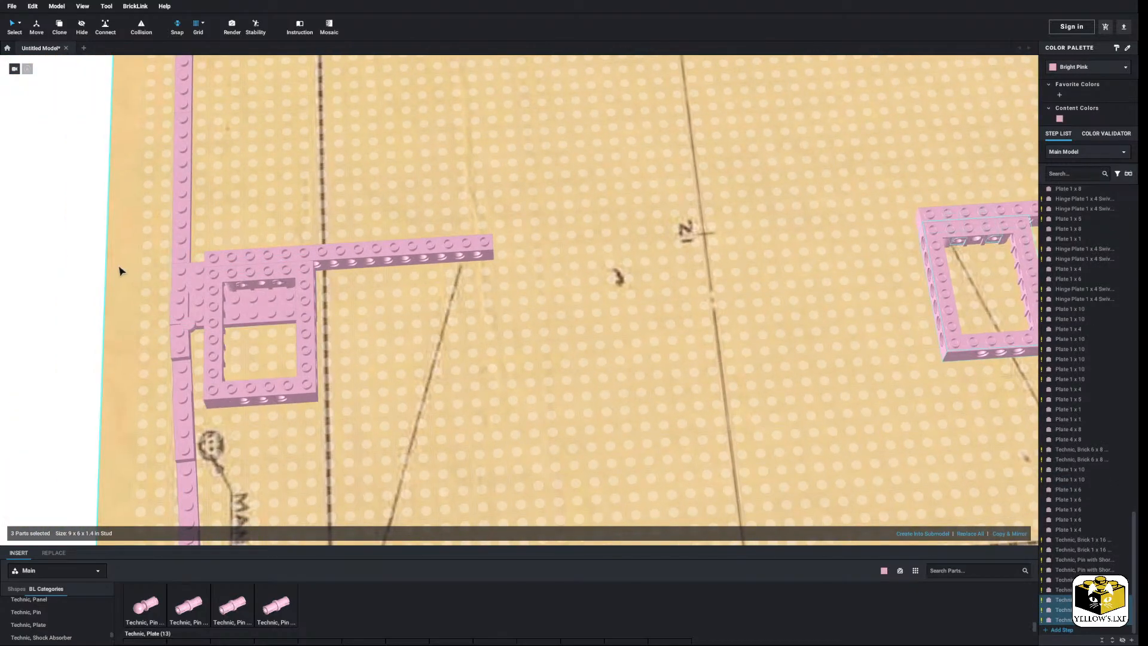
pyautogui.click(57, 266)
pyautogui.rightClick(57, 266)
pyautogui.click(72, 291)
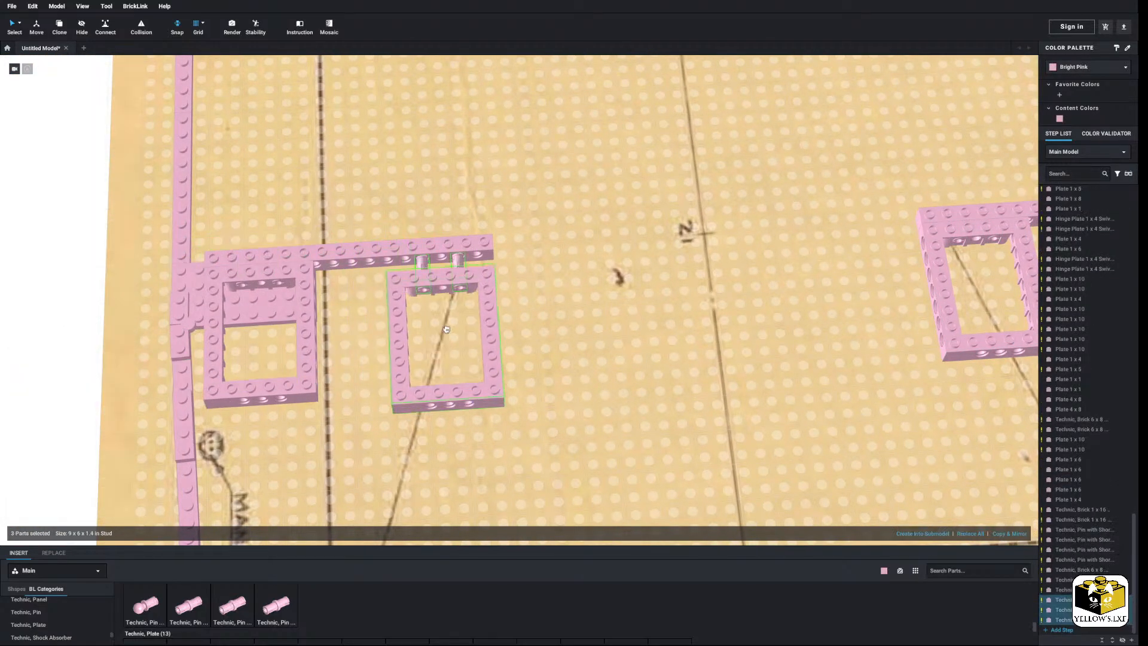
pyautogui.click(72, 277)
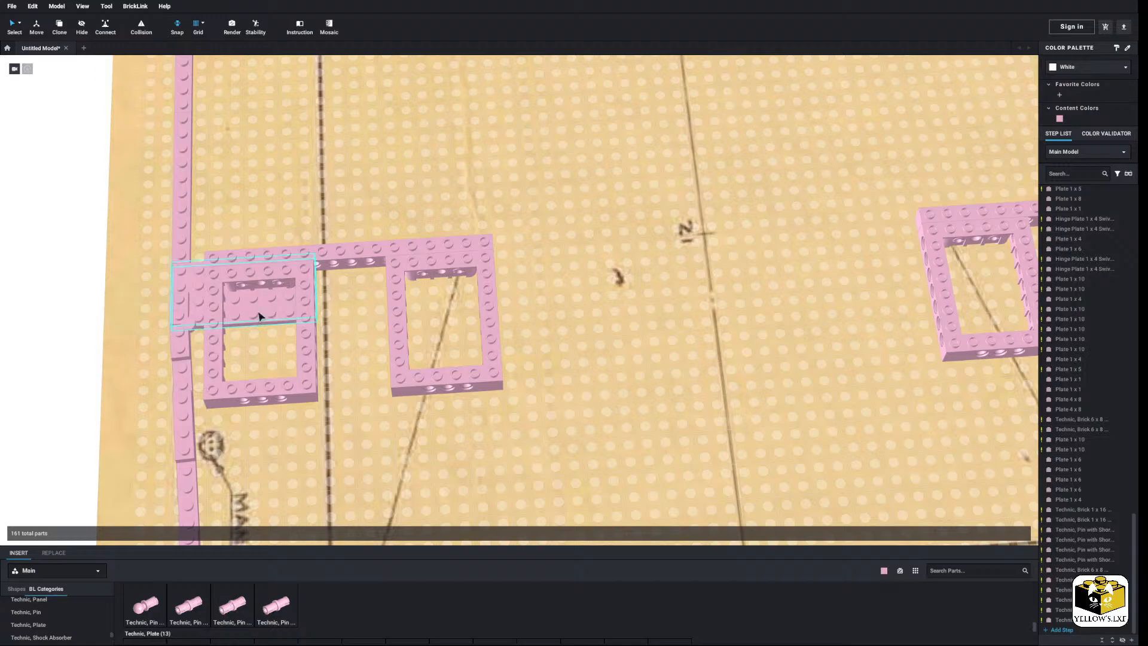
# Copy the 1 x 16 brick with its four pins and paste it onto the forward edge of both Mates Workshop-side frames.
pyautogui.moveTo(72, 308); pyautogui.dragTo(96, 294, button='middle')
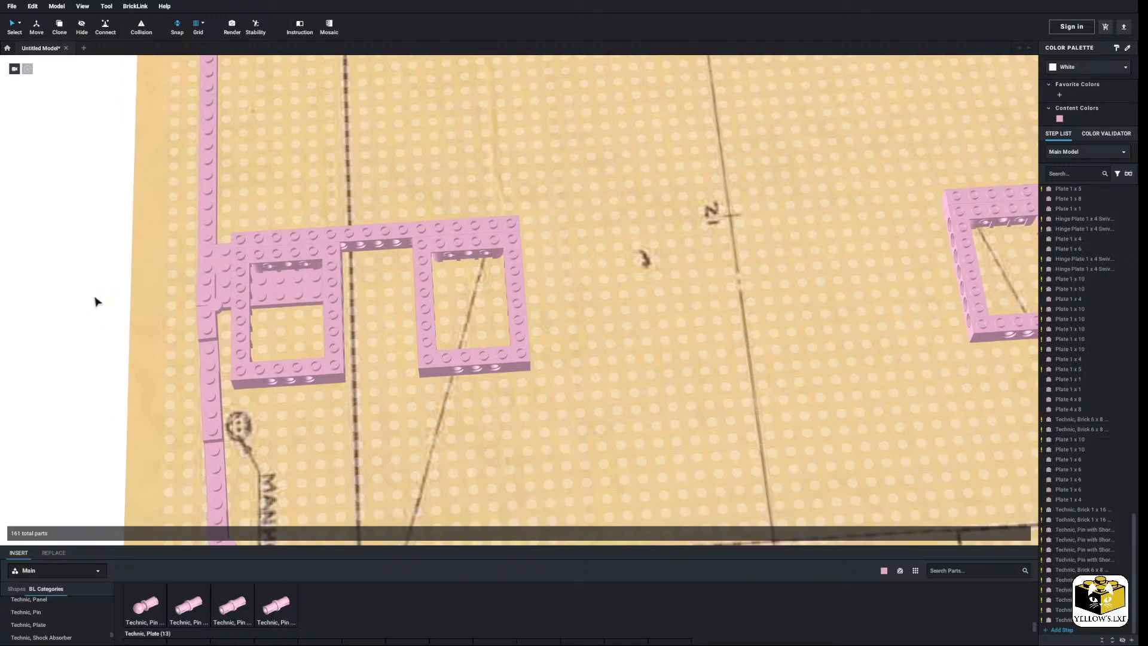
pyautogui.click(269, 265)
pyautogui.keyDown('shift'); pyautogui.click(306, 263); pyautogui.keyUp('shift')
pyautogui.keyDown('shift'); pyautogui.click(451, 255); pyautogui.keyUp('shift')
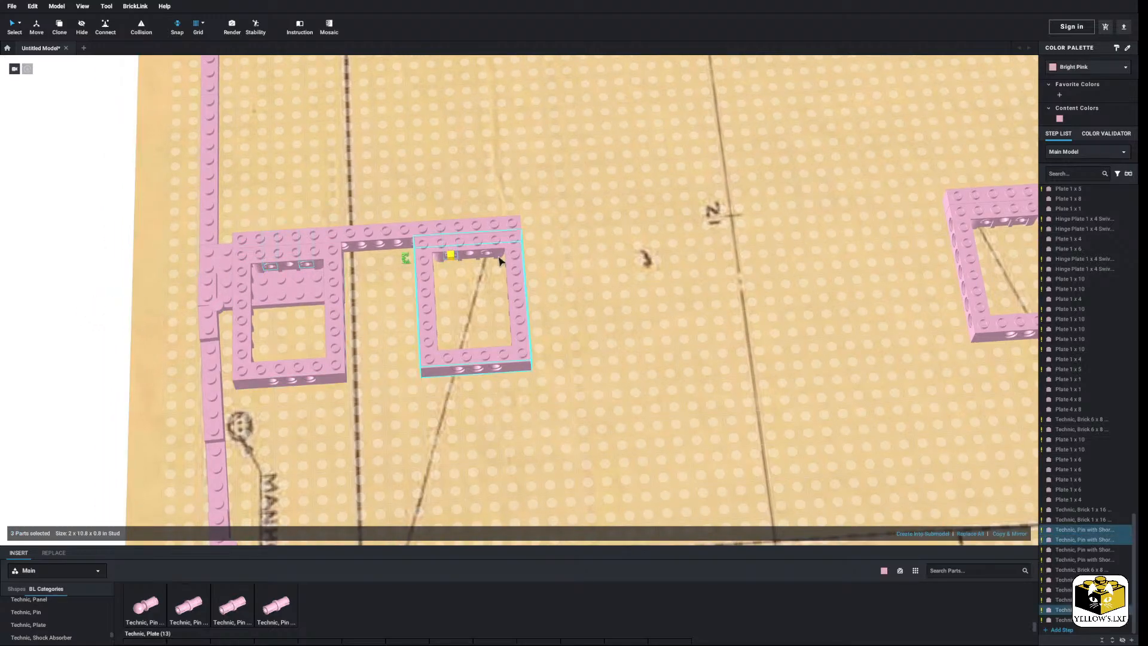
pyautogui.keyDown('shift'); pyautogui.click(487, 252); pyautogui.keyUp('shift')
pyautogui.keyDown('shift'); pyautogui.click(463, 226); pyautogui.keyUp('shift')
pyautogui.rightClick(103, 278)
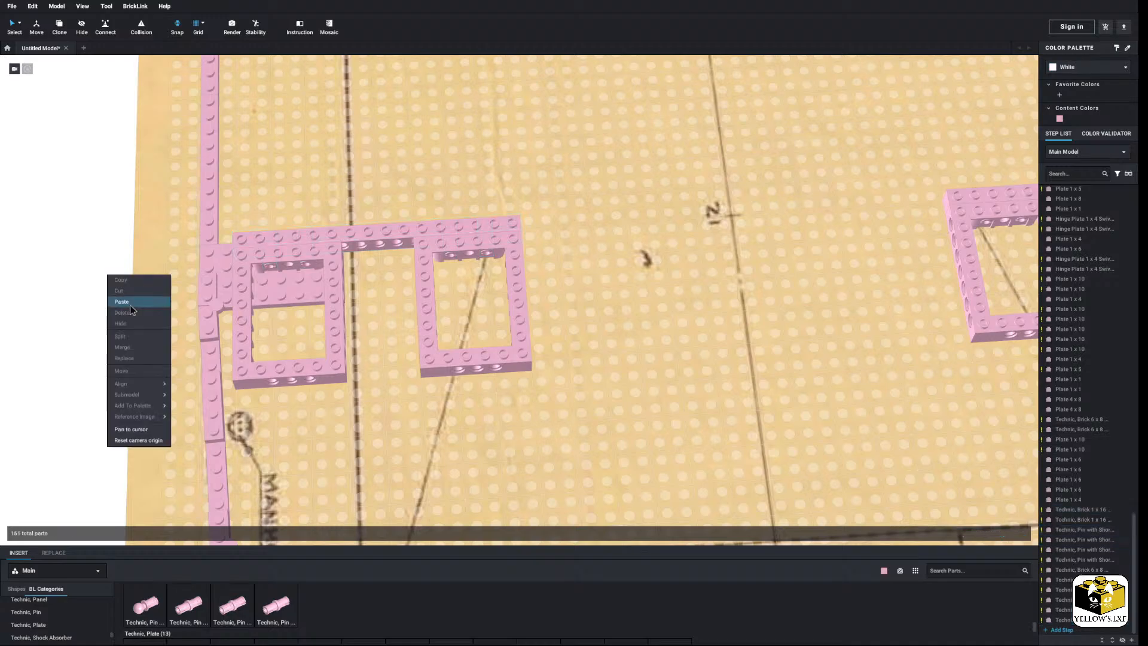
pyautogui.click(120, 302)
pyautogui.click(386, 382)
pyautogui.click(71, 351)
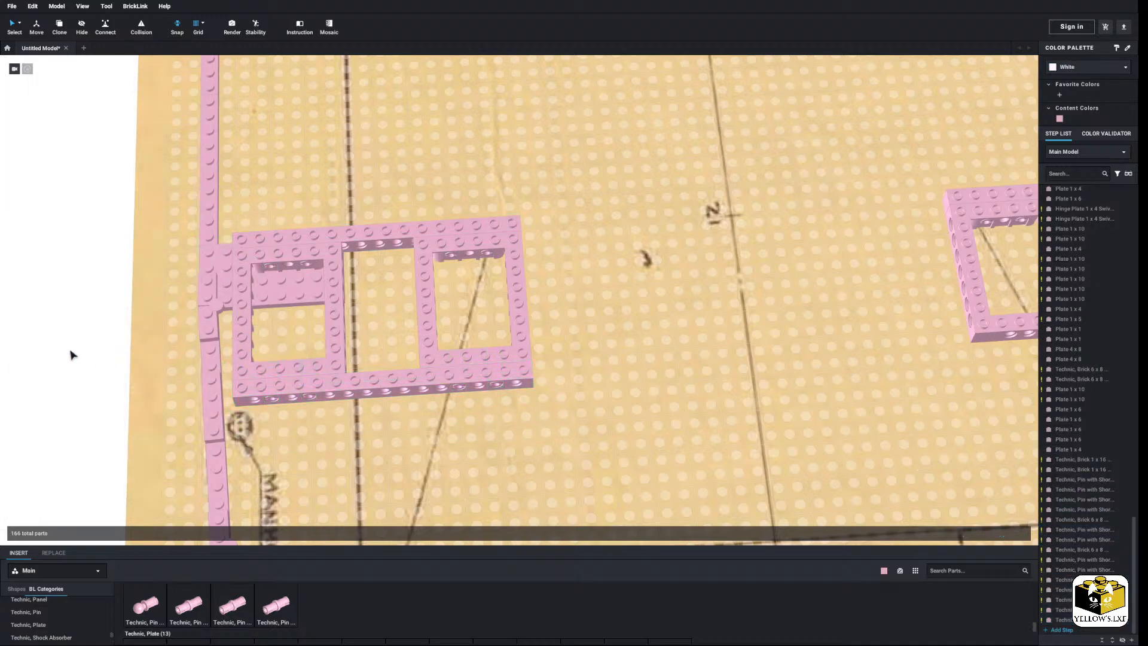
# Paste the 1 x 16 brick with four pins onto the forward edge of the two Hold Ladder-side frames.
pyautogui.rightClick(72, 351)
pyautogui.click(89, 369)
pyautogui.moveTo(473, 244); pyautogui.dragTo(86, 270, button='middle')
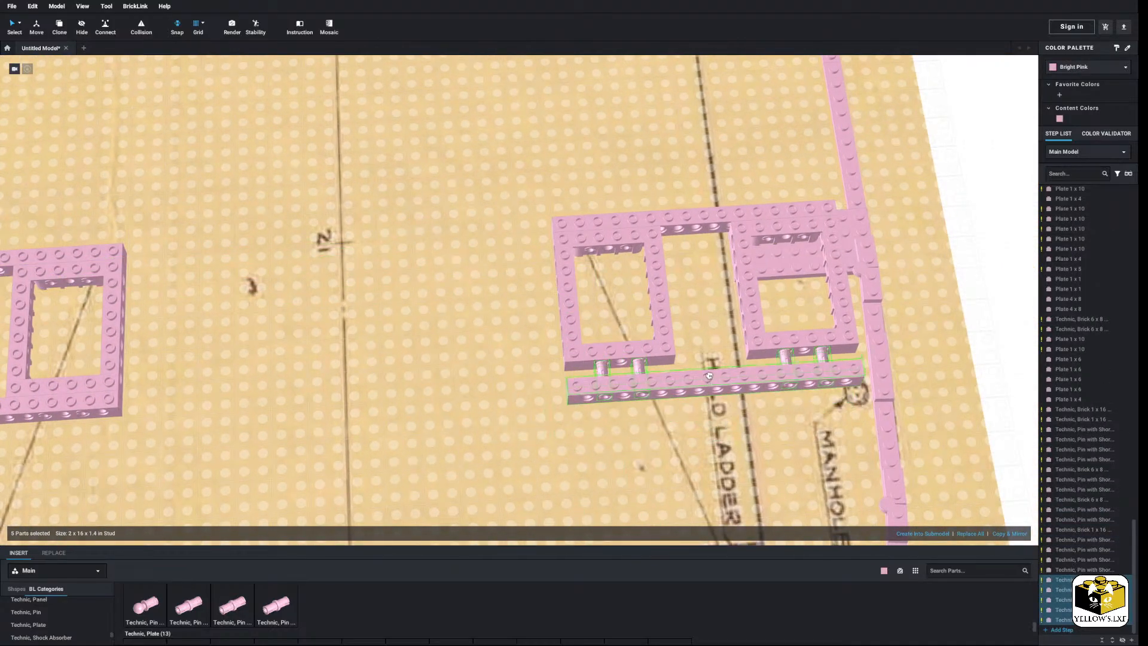
pyautogui.click(858, 392)
# Examine the overall bow layout over the blueprints and the stern area in the ship model reference photo.
pyautogui.scroll(-5, 1000, 296)
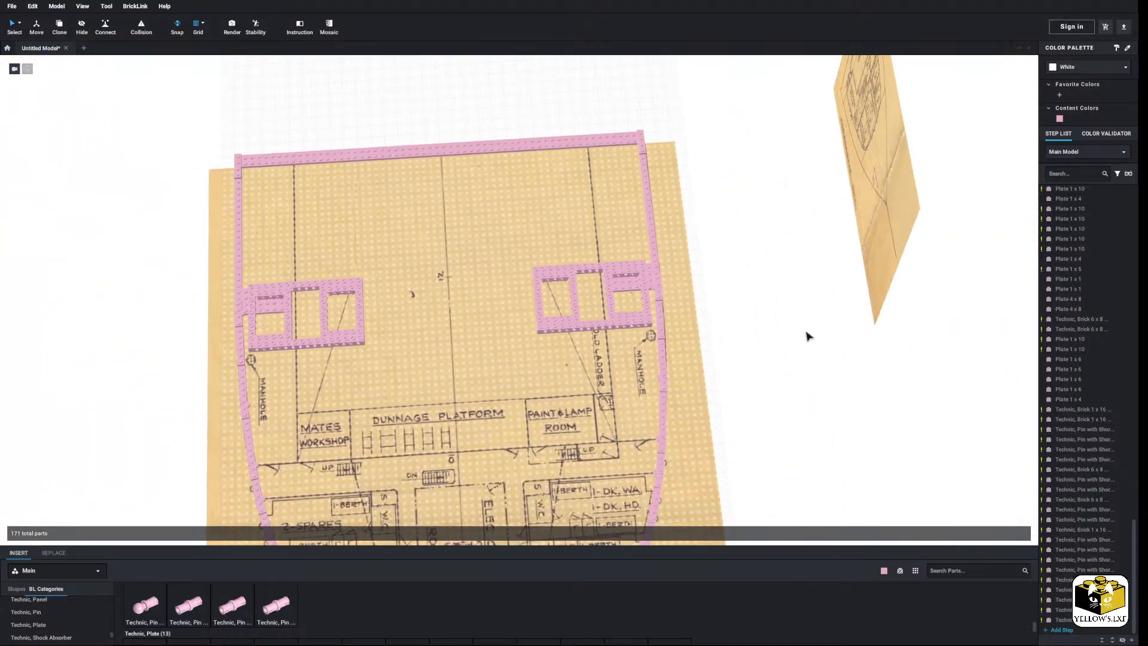
pyautogui.moveTo(807, 335); pyautogui.dragTo(835, 328, button='right')
pyautogui.moveTo(835, 328); pyautogui.dragTo(727, 300, button='middle')
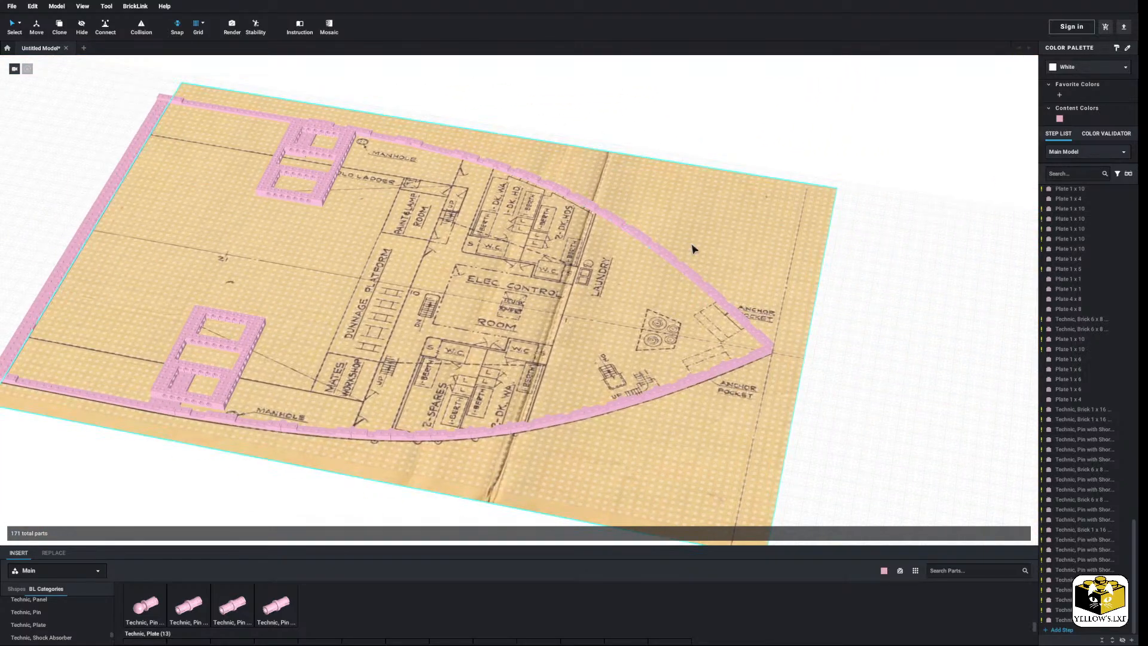
pyautogui.moveTo(860, 347); pyautogui.dragTo(823, 349, button='right')
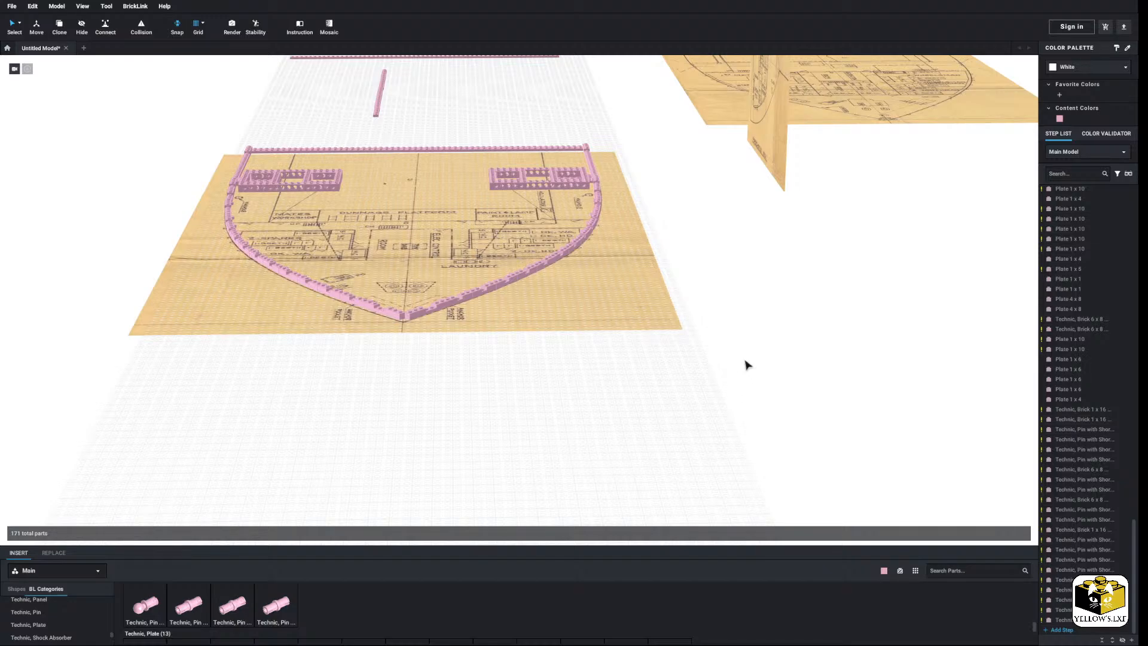
pyautogui.moveTo(737, 358); pyautogui.dragTo(689, 398, button='middle')
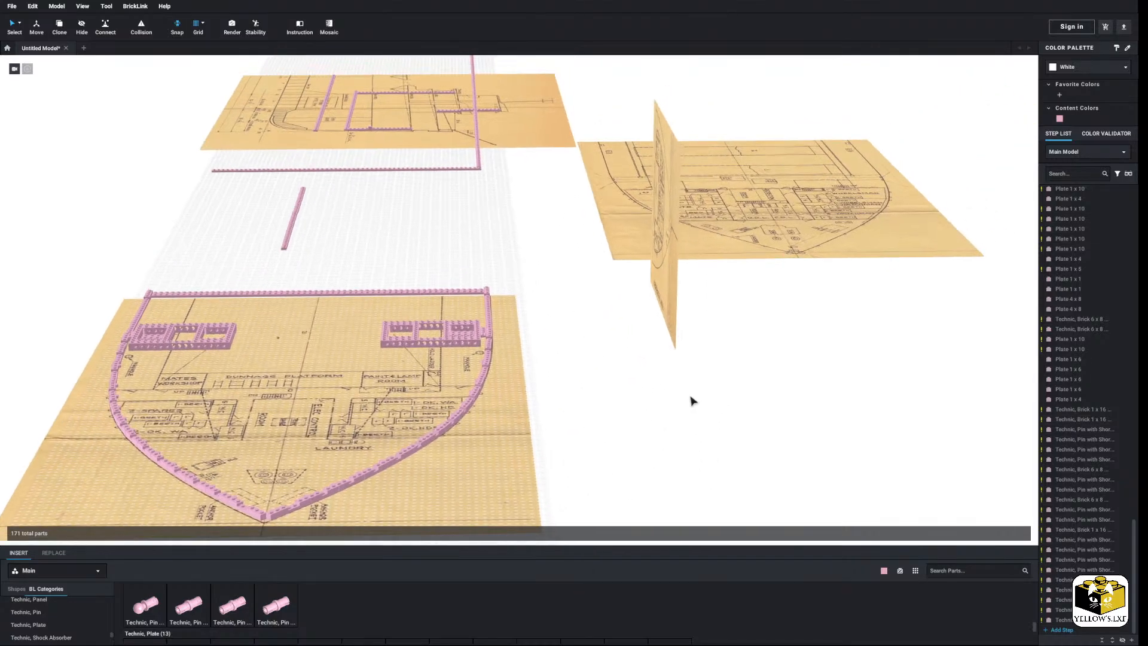
pyautogui.scroll(-4, 621, 360)
pyautogui.moveTo(613, 356); pyautogui.dragTo(431, 377, button='middle')
pyautogui.moveTo(432, 379); pyautogui.dragTo(515, 374, button='right')
pyautogui.scroll(5, 606, 383)
pyautogui.moveTo(514, 374)
pyautogui.mouseDown(button='middle')
pyautogui.moveTo(607, 383)
pyautogui.moveTo(503, 315)
pyautogui.moveTo(527, 375)
pyautogui.mouseUp(button='middle')
pyautogui.scroll(6, 527, 375)
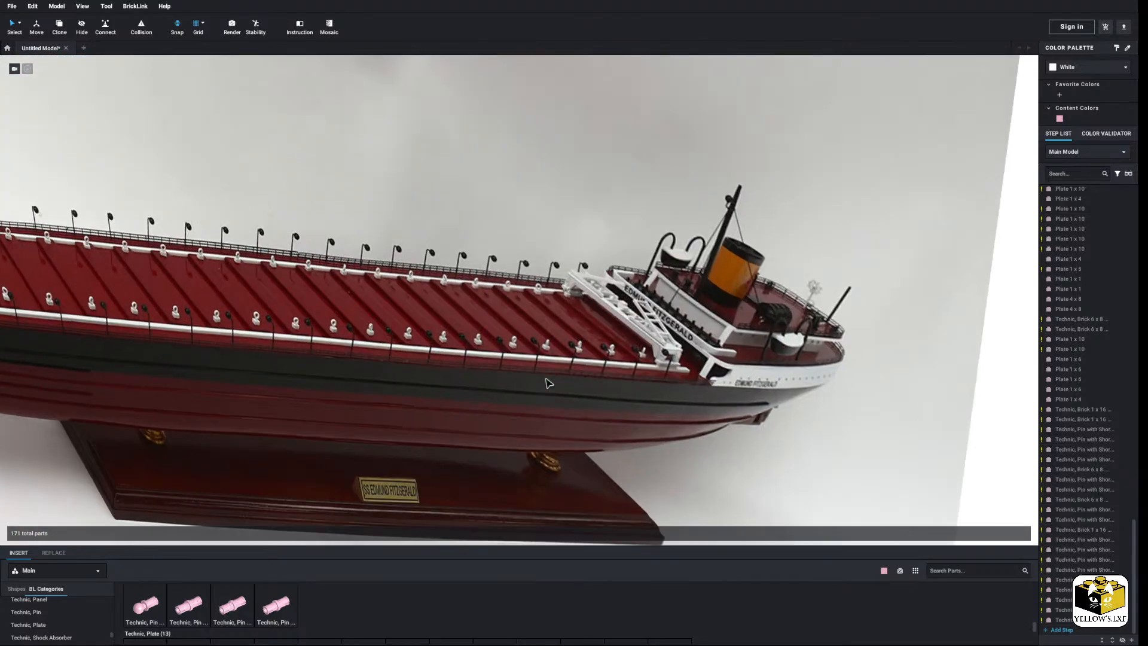
# Examine the deck of the ship model photo and the cargo hold cutaway on the Examining the Fitz poster.
pyautogui.moveTo(418, 292); pyautogui.dragTo(572, 330, button='middle')
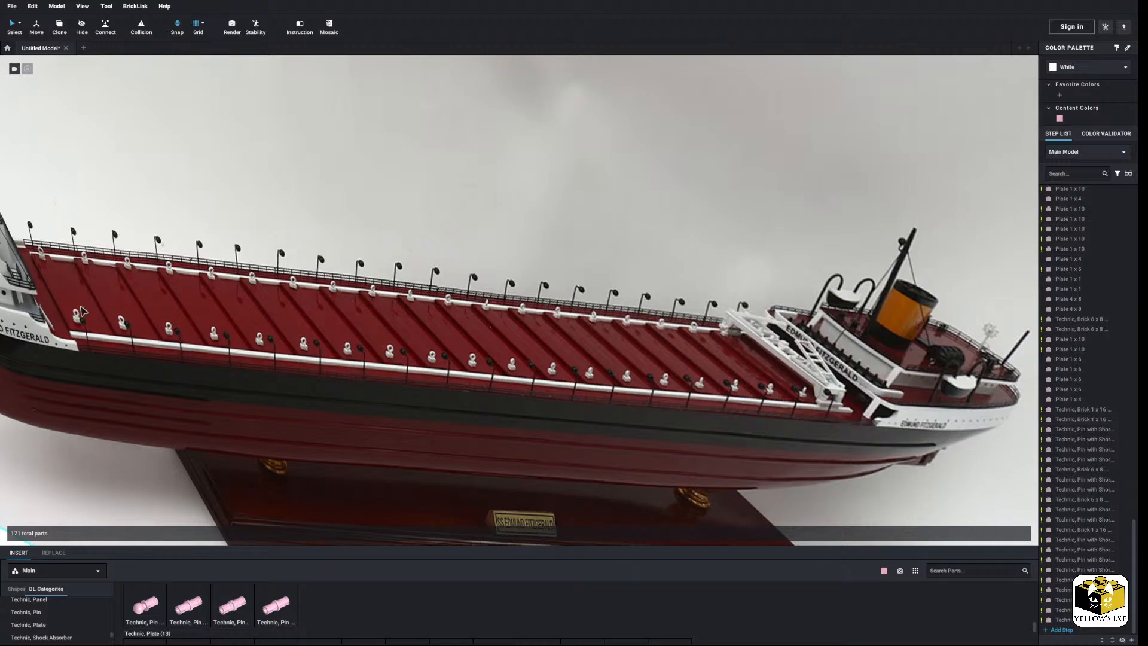
pyautogui.moveTo(95, 266); pyautogui.dragTo(382, 454, button='middle')
pyautogui.scroll(-5, 223, 318)
pyautogui.moveTo(350, 281); pyautogui.dragTo(353, 392, button='middle')
pyautogui.moveTo(293, 257)
pyautogui.mouseDown(button='middle')
pyautogui.moveTo(302, 335)
pyautogui.moveTo(352, 421)
pyautogui.moveTo(339, 496)
pyautogui.mouseUp(button='middle')
pyautogui.moveTo(242, 181); pyautogui.dragTo(276, 303, button='middle')
pyautogui.scroll(3, 277, 303)
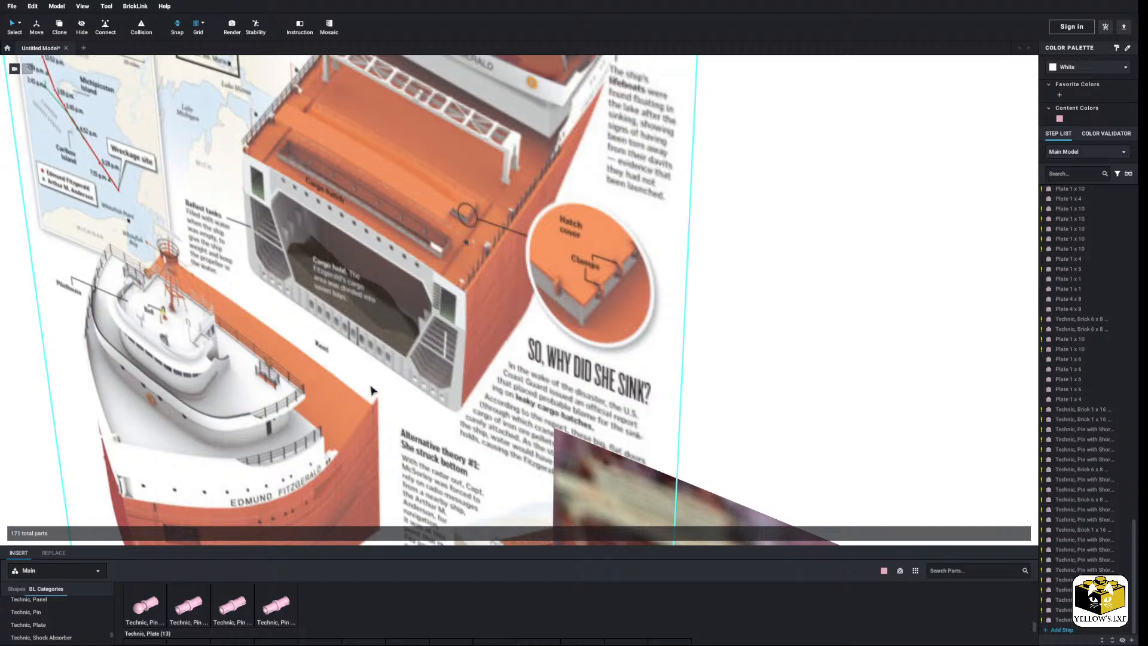
pyautogui.scroll(-10, 400, 394)
pyautogui.scroll(-3, 414, 384)
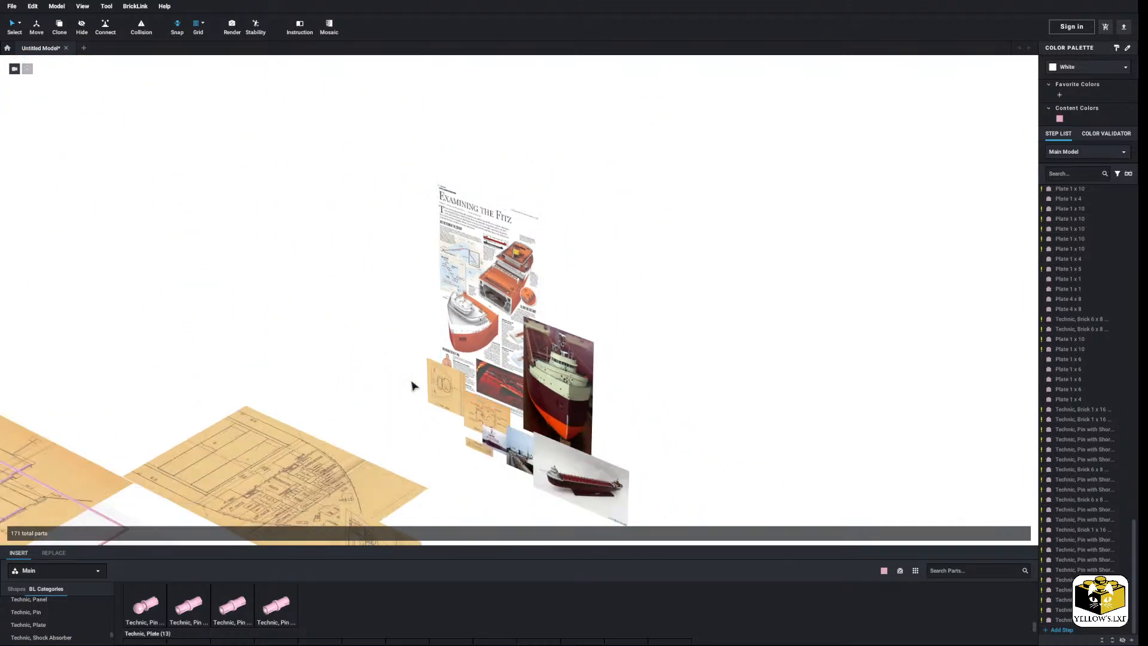
pyautogui.scroll(-2, 442, 405)
pyautogui.moveTo(462, 414); pyautogui.dragTo(464, 352, button='middle')
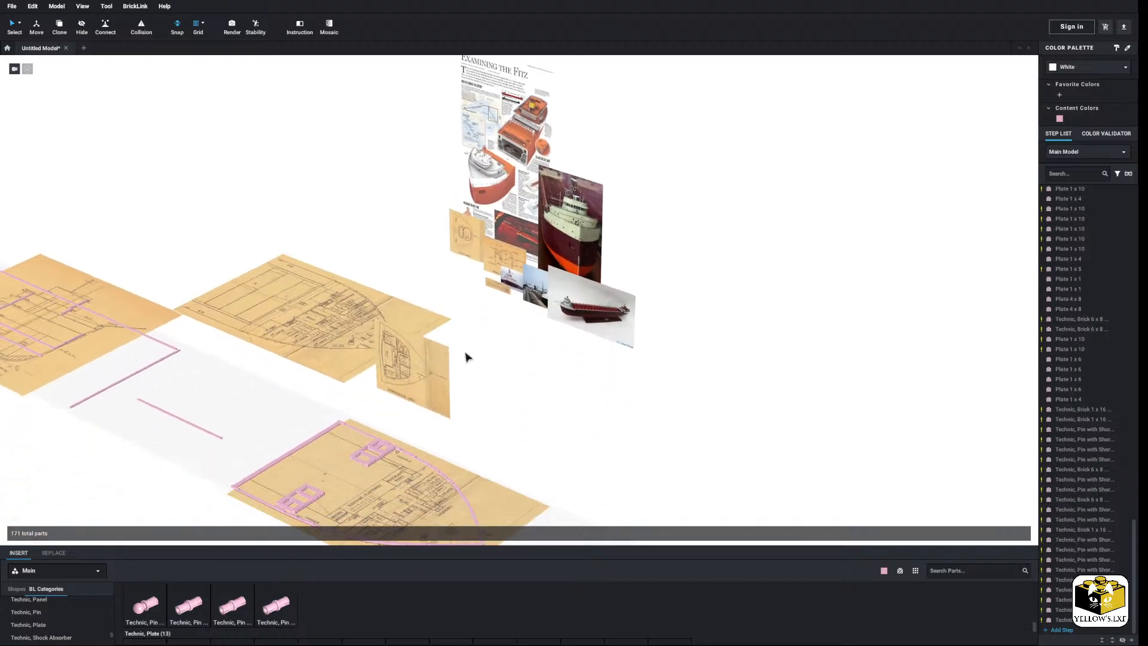
pyautogui.scroll(5, 569, 357)
pyautogui.moveTo(565, 356); pyautogui.dragTo(512, 341, button='middle')
pyautogui.scroll(8, 509, 342)
pyautogui.scroll(2, 509, 346)
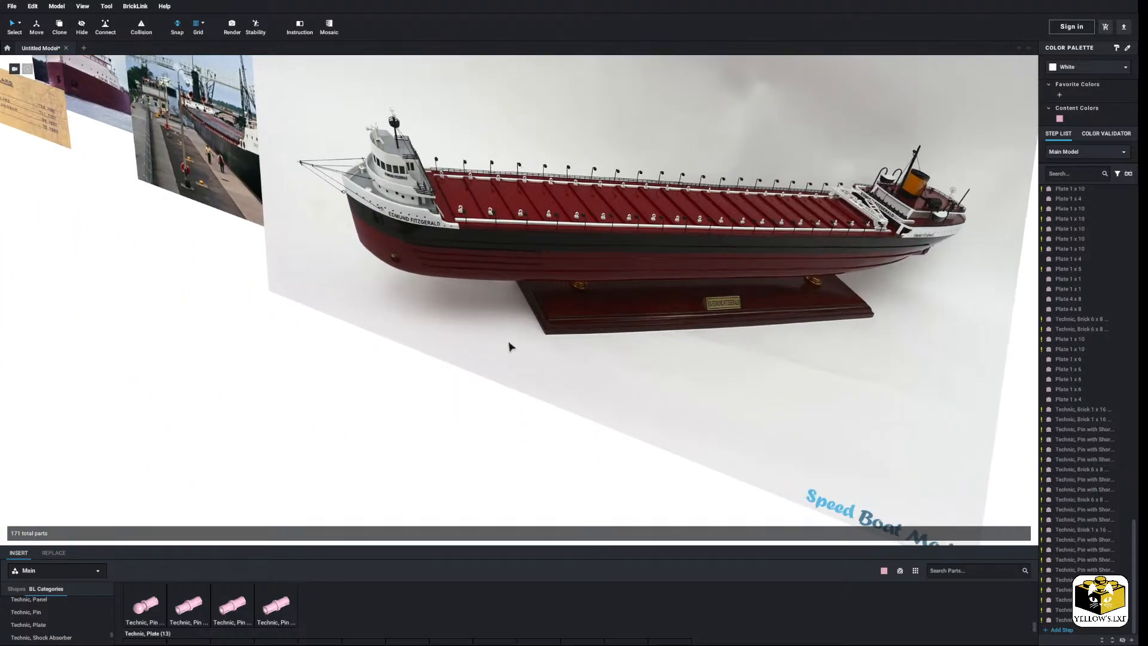
pyautogui.scroll(-6, 511, 344)
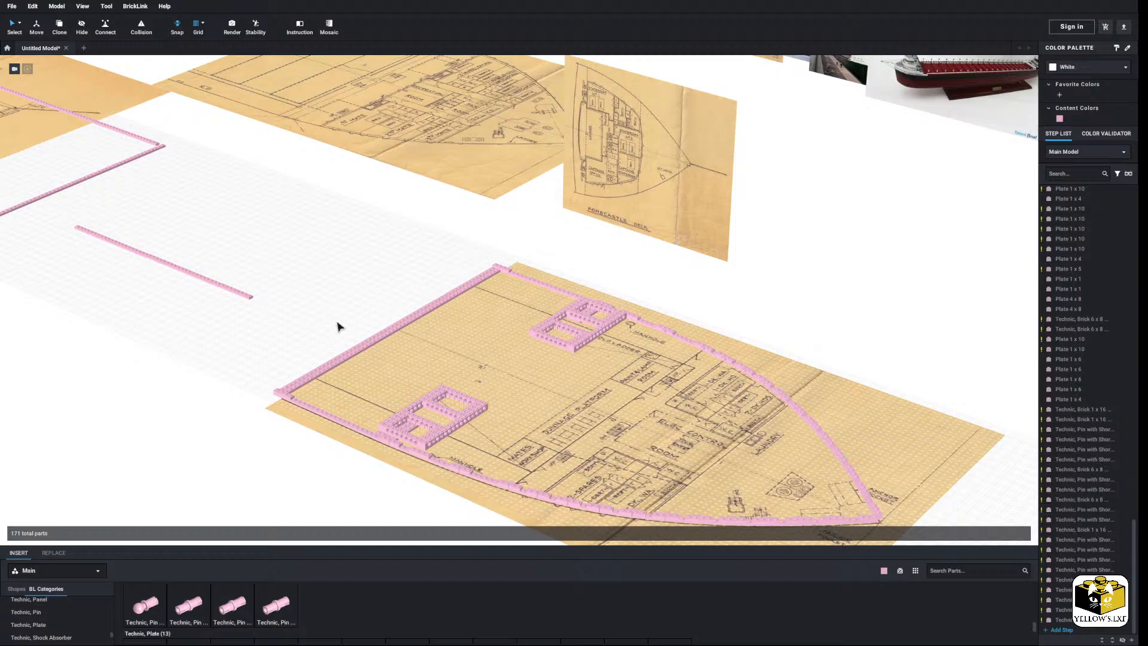
# Paste the 1 x 16 Technic brick with four pins beside the blueprint next to the Mates Workshop-side frame, rotated parallel to the hull edge.
pyautogui.moveTo(339, 327); pyautogui.dragTo(341, 297, button='middle')
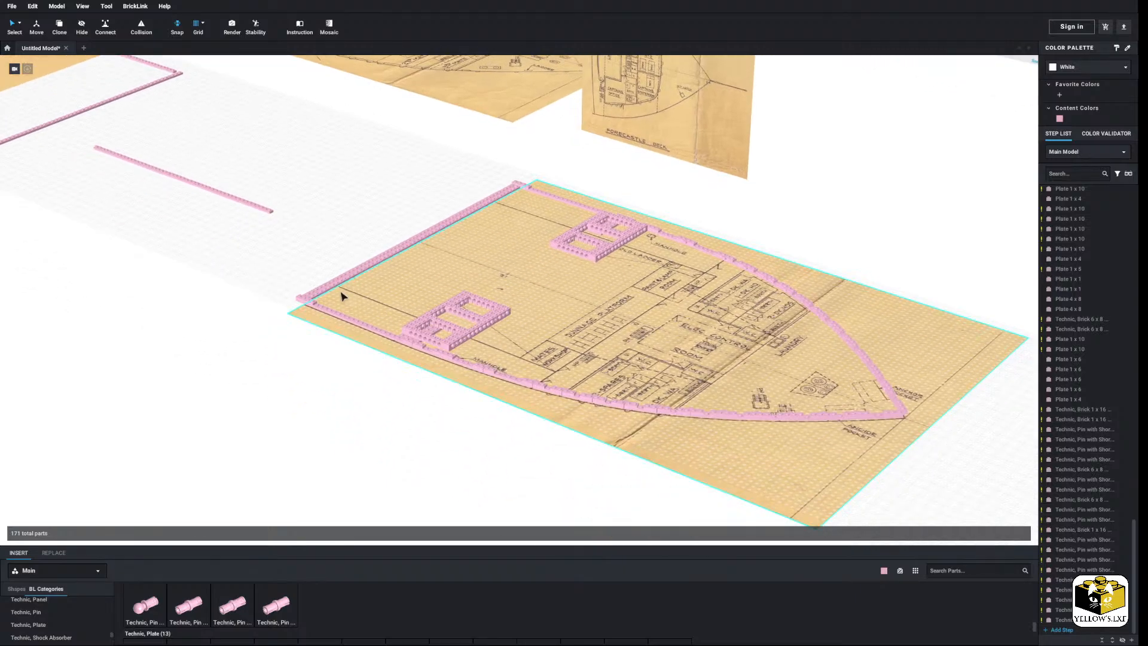
pyautogui.moveTo(341, 297); pyautogui.dragTo(313, 315, button='right')
pyautogui.moveTo(313, 315); pyautogui.dragTo(419, 263, button='middle')
pyautogui.scroll(5, 167, 310)
pyautogui.moveTo(167, 310); pyautogui.dragTo(199, 310, button='middle')
pyautogui.scroll(1, 242, 297)
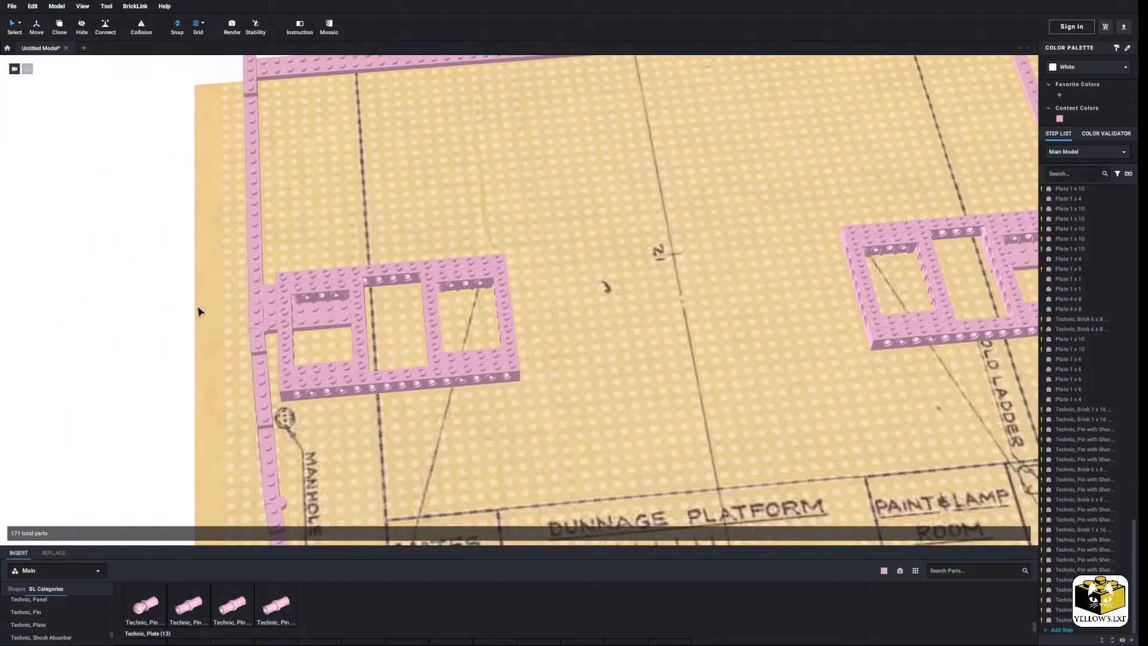
pyautogui.moveTo(391, 324); pyautogui.dragTo(364, 329, button='middle')
pyautogui.moveTo(92, 312); pyautogui.dragTo(135, 306, button='middle')
pyautogui.rightClick(124, 304)
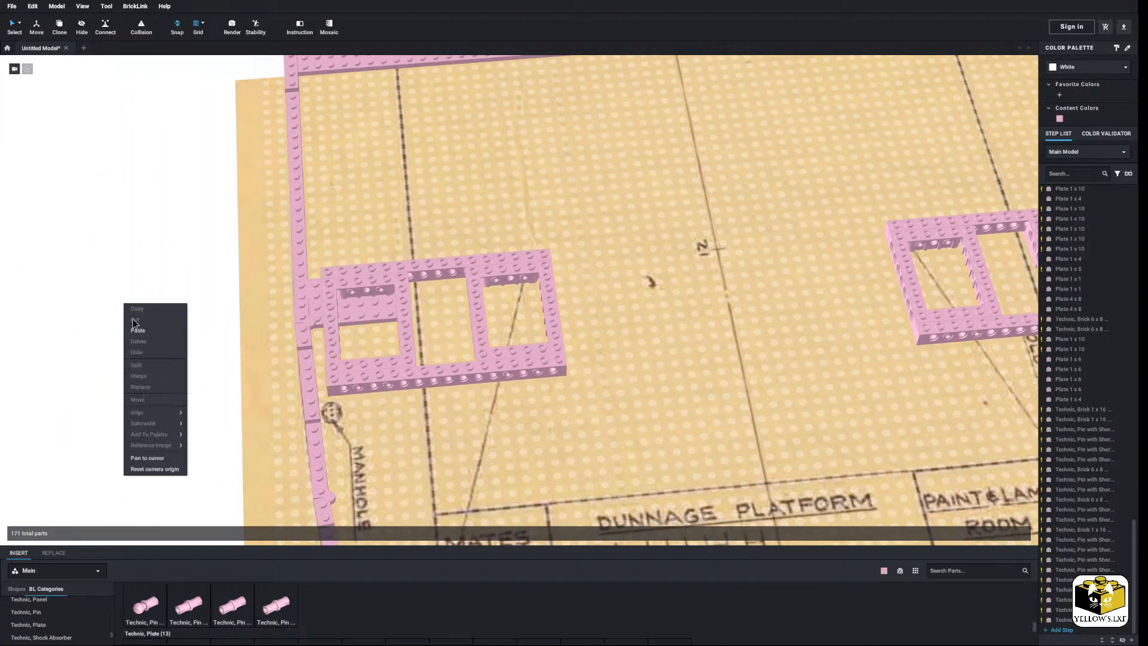
pyautogui.click(138, 329)
pyautogui.press('Right')
pyautogui.click(123, 328)
# Move the four pins, two at a time, from the loose 1 x 16 brick onto the inner end of the Mates Workshop-side frame.
pyautogui.moveTo(97, 234); pyautogui.dragTo(111, 298)
pyautogui.click(112, 284)
pyautogui.moveTo(383, 281); pyautogui.dragTo(187, 281, button='right')
pyautogui.moveTo(187, 281); pyautogui.dragTo(514, 473, button='middle')
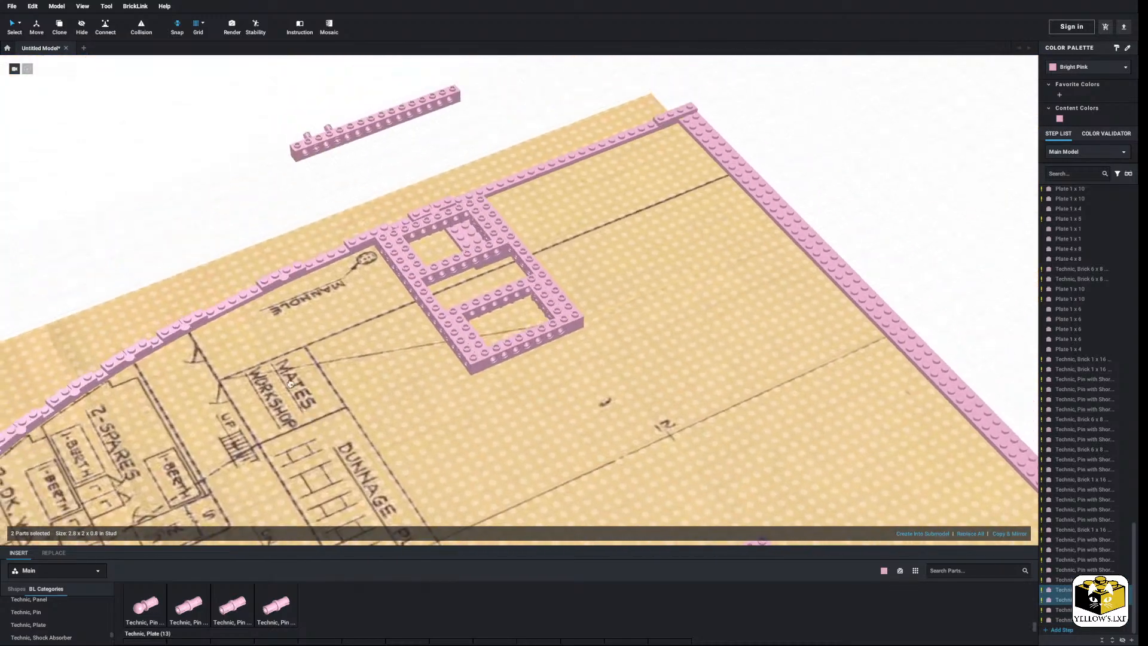
pyautogui.scroll(2, 494, 299)
pyautogui.click(481, 385)
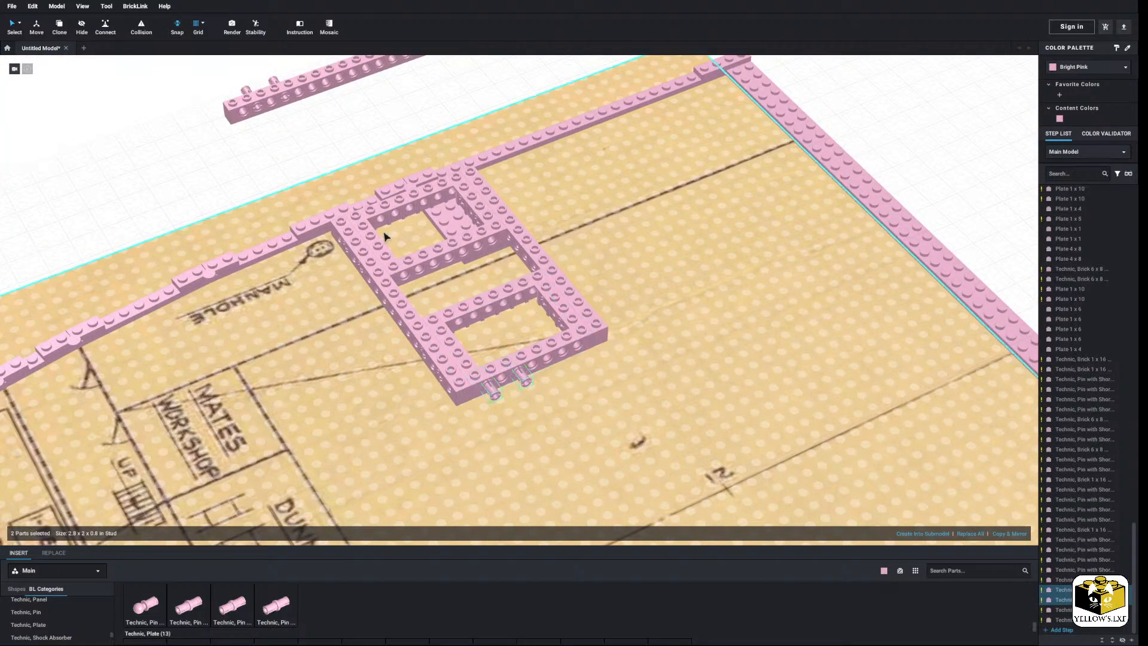
pyautogui.click(274, 81)
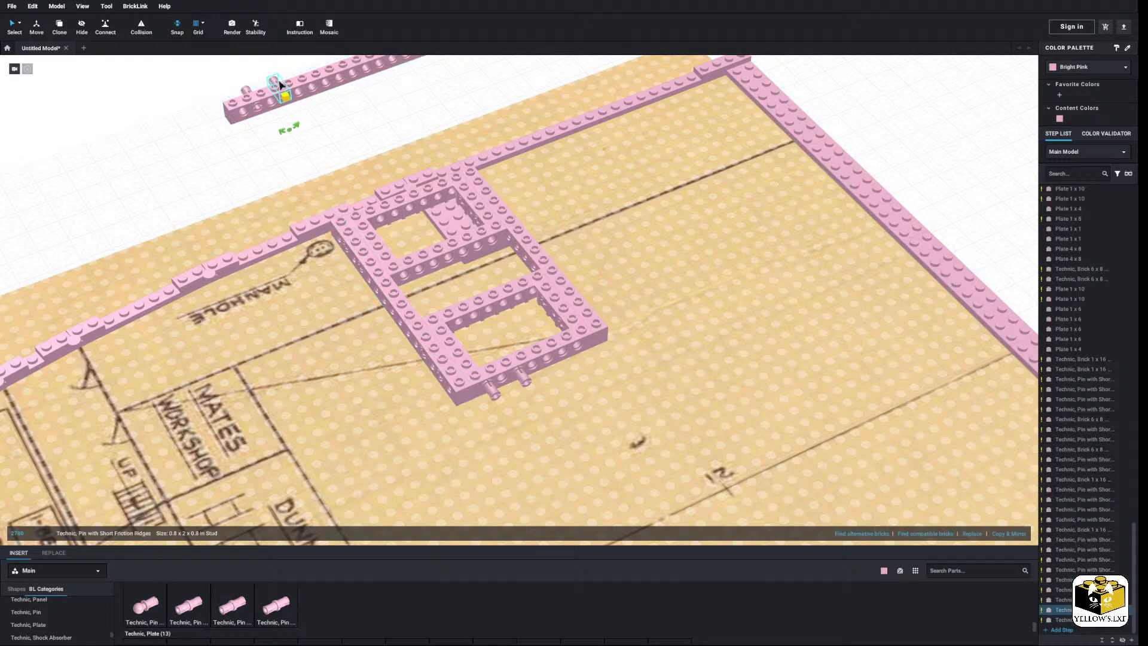
pyautogui.keyDown('ctrl'); pyautogui.click(247, 92); pyautogui.keyUp('ctrl')
pyautogui.moveTo(247, 92); pyautogui.dragTo(539, 361)
pyautogui.click(197, 199)
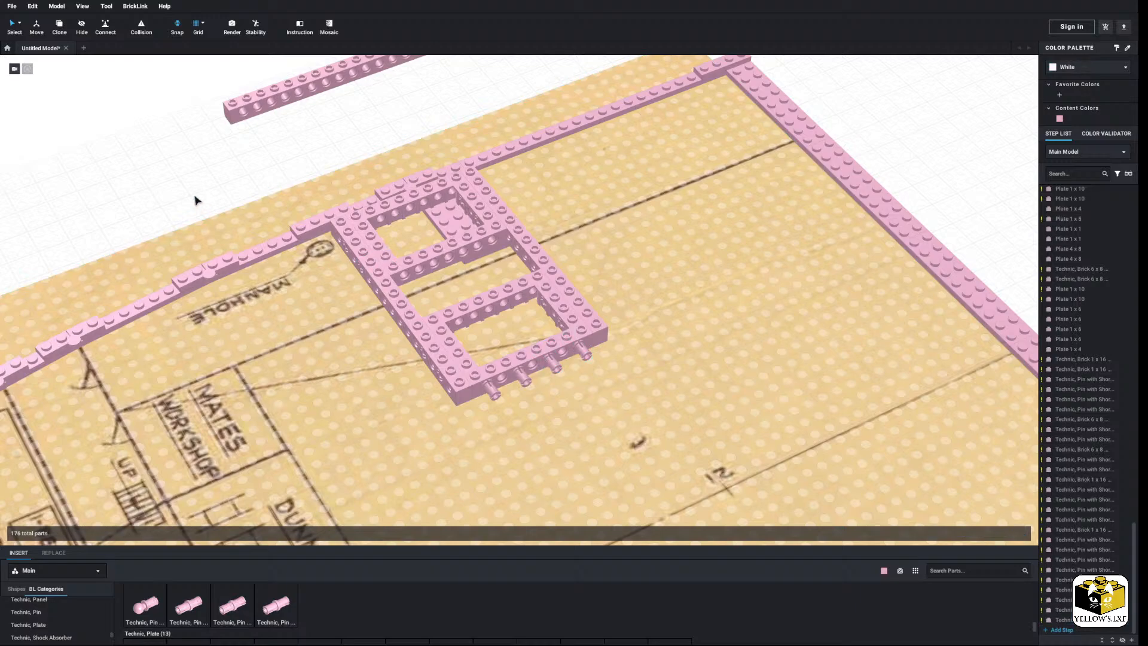
# Examine the full hull profile from bow to stern in the ship model reference photo.
pyautogui.scroll(-5, 209, 195)
pyautogui.moveTo(220, 192); pyautogui.dragTo(366, 299, button='right')
pyautogui.moveTo(365, 299); pyautogui.dragTo(469, 417, button='middle')
pyautogui.scroll(6, 469, 417)
pyautogui.moveTo(412, 496); pyautogui.dragTo(446, 341, button='middle')
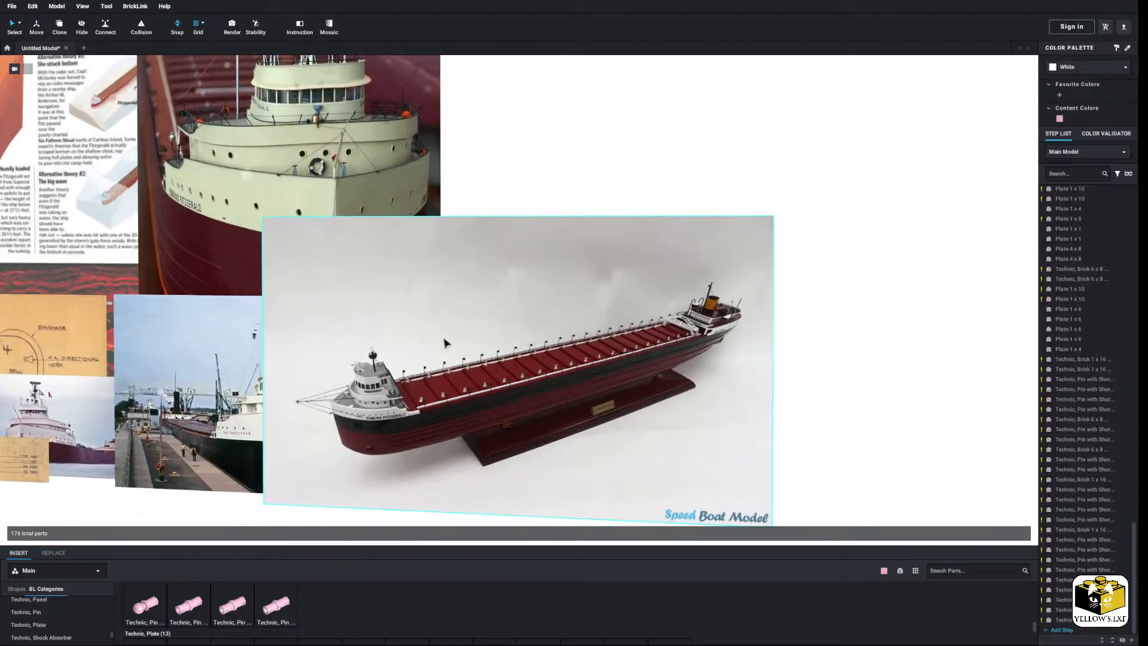
pyautogui.scroll(1, 425, 411)
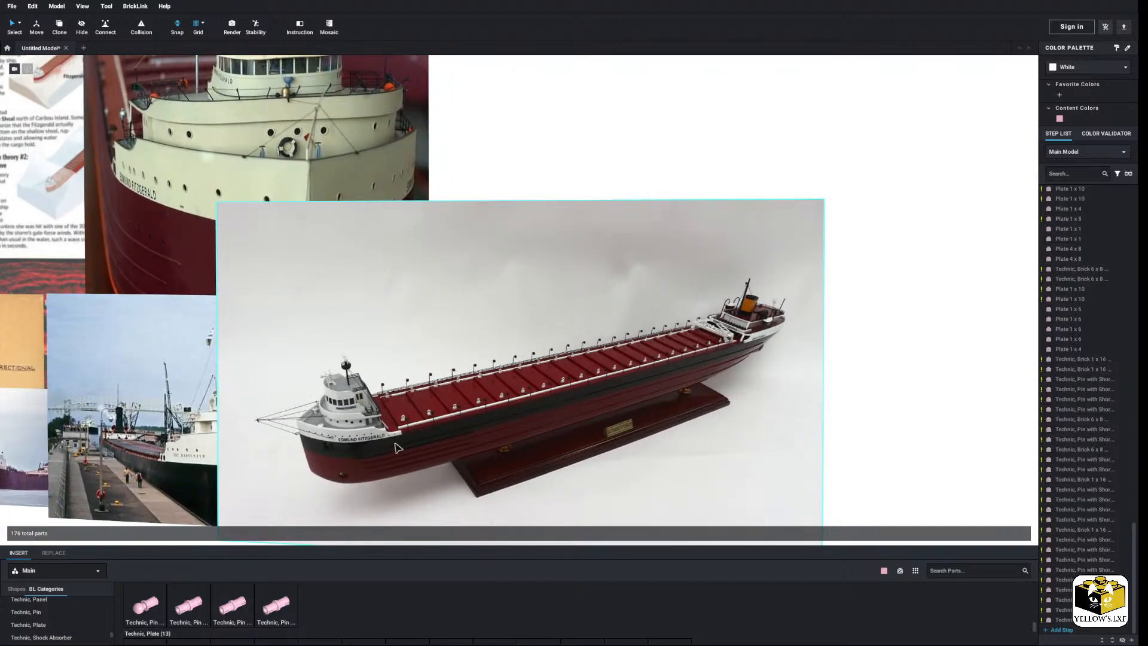
pyautogui.scroll(-1, 398, 447)
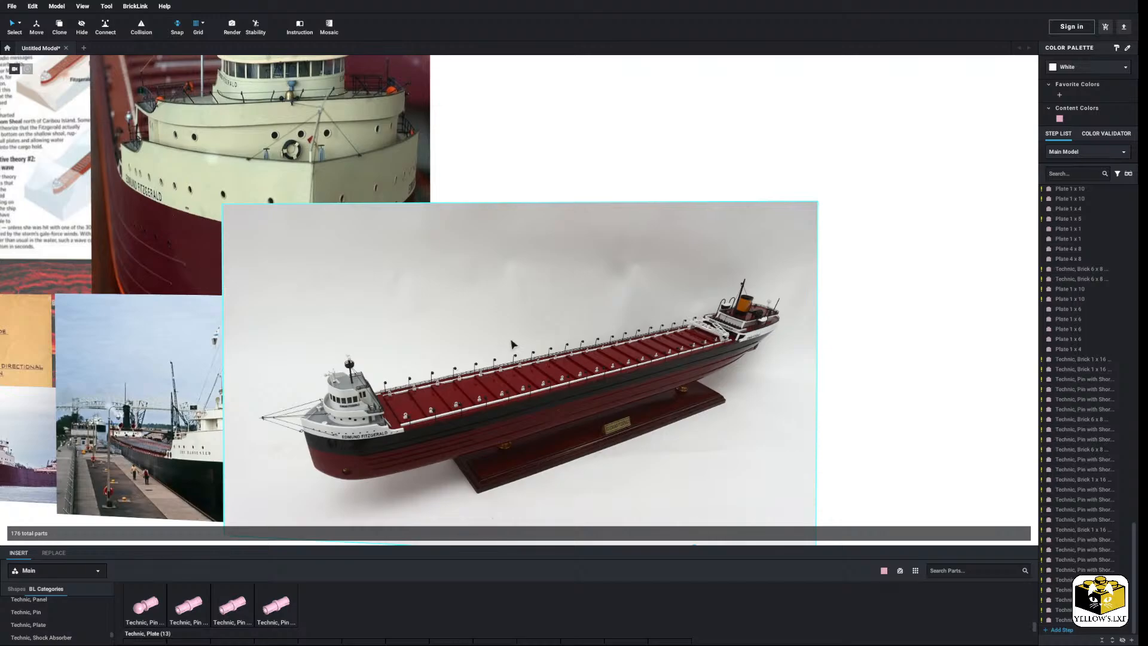
pyautogui.moveTo(513, 403); pyautogui.dragTo(520, 375, button='middle')
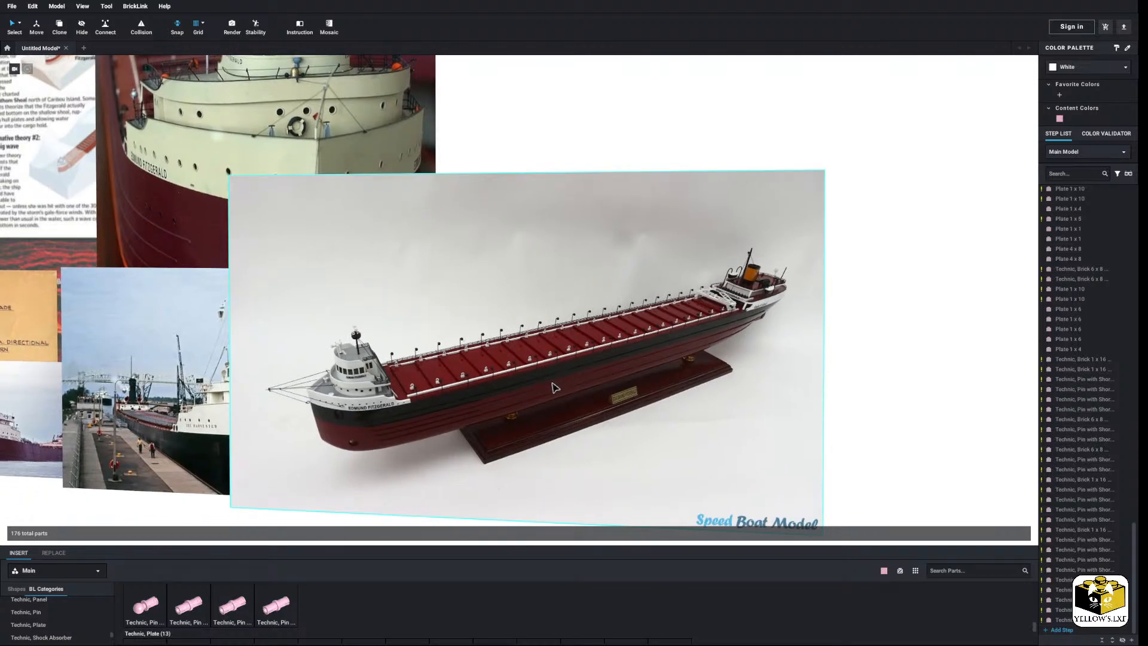
pyautogui.scroll(-10, 550, 381)
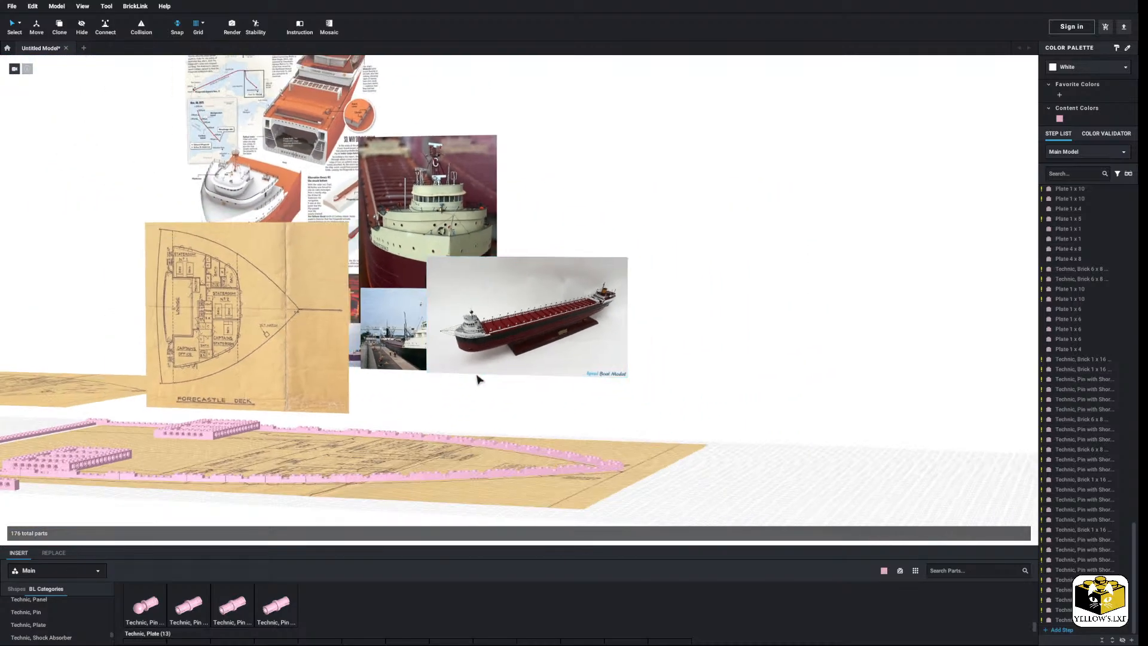
# Delete the leftover 1 x 16 Technic brick lying beside the blueprint.
pyautogui.moveTo(477, 375); pyautogui.dragTo(467, 384, button='right')
pyautogui.moveTo(468, 388); pyautogui.dragTo(584, 330, button='middle')
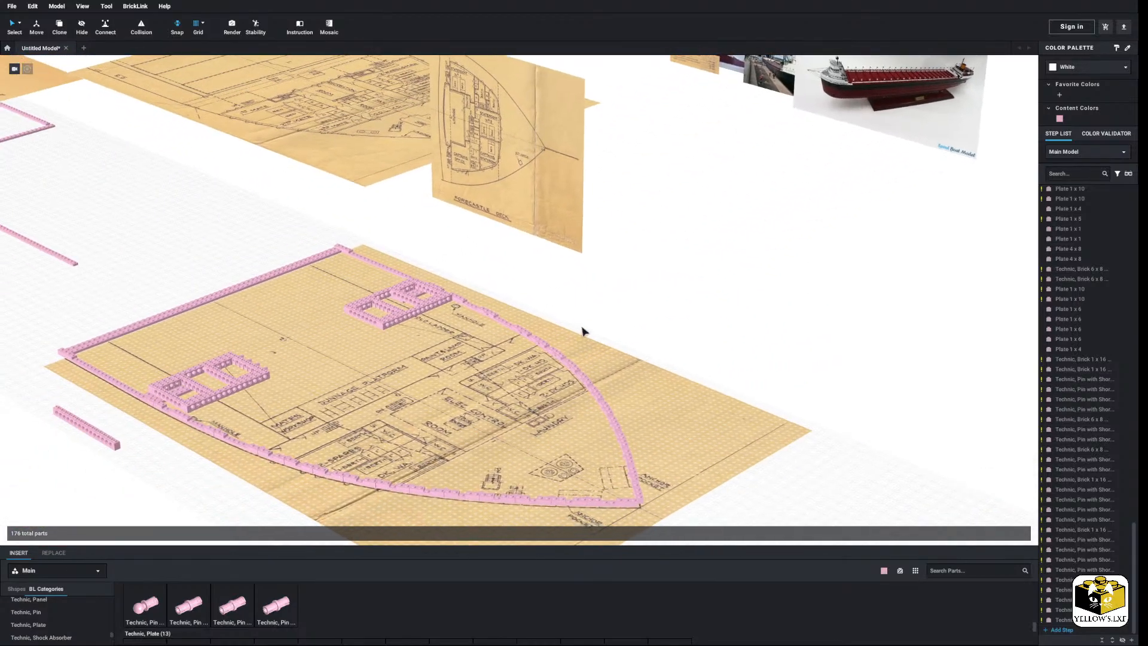
pyautogui.moveTo(584, 330); pyautogui.dragTo(586, 328, button='right')
pyautogui.moveTo(317, 343); pyautogui.dragTo(363, 363, button='middle')
pyautogui.scroll(5, 245, 354)
pyautogui.moveTo(241, 352); pyautogui.dragTo(249, 378, button='middle')
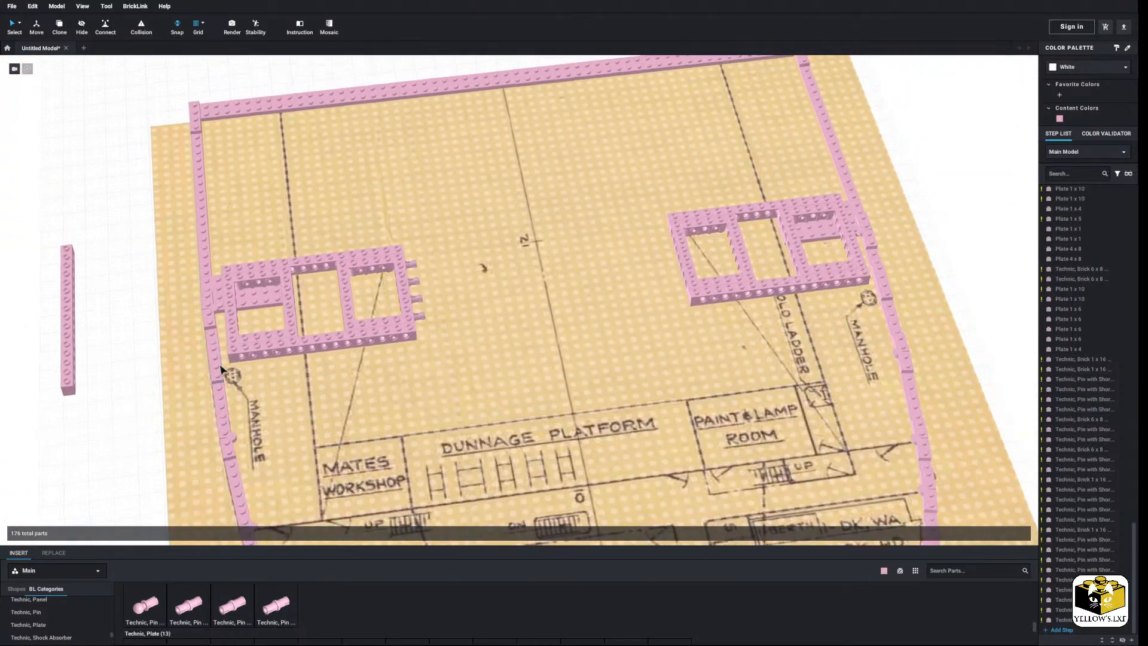
pyautogui.moveTo(239, 373); pyautogui.dragTo(219, 358, button='right')
pyautogui.moveTo(218, 358); pyautogui.dragTo(263, 354, button='middle')
pyautogui.scroll(4, 263, 354)
pyautogui.moveTo(108, 288); pyautogui.dragTo(155, 291, button='middle')
pyautogui.rightClick(123, 270)
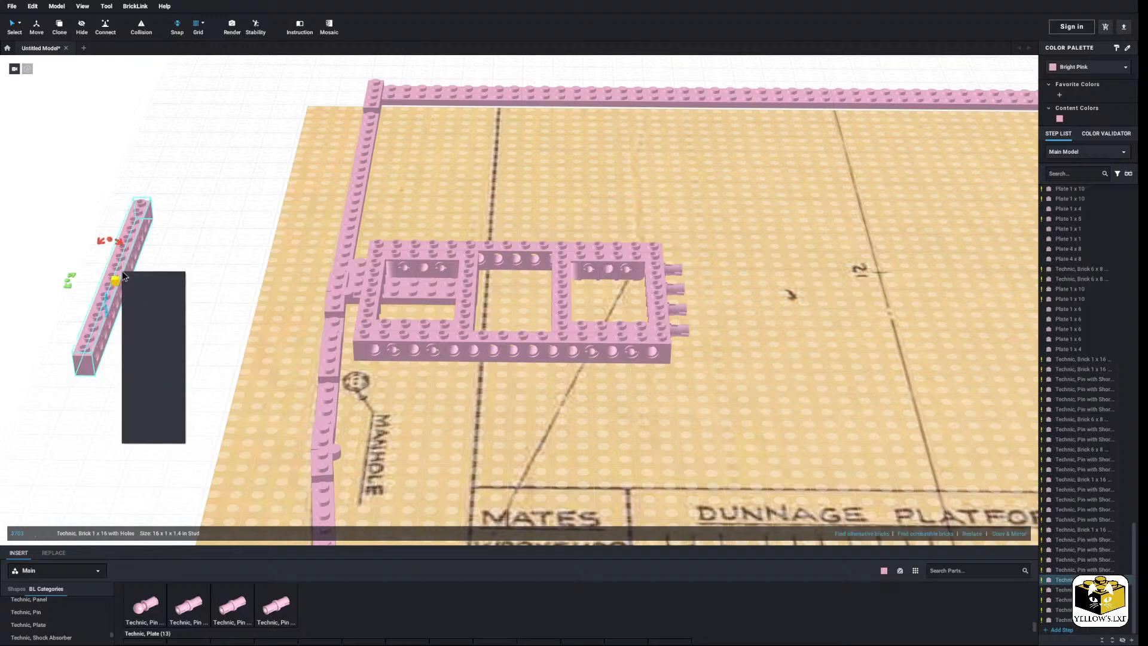
pyautogui.click(149, 307)
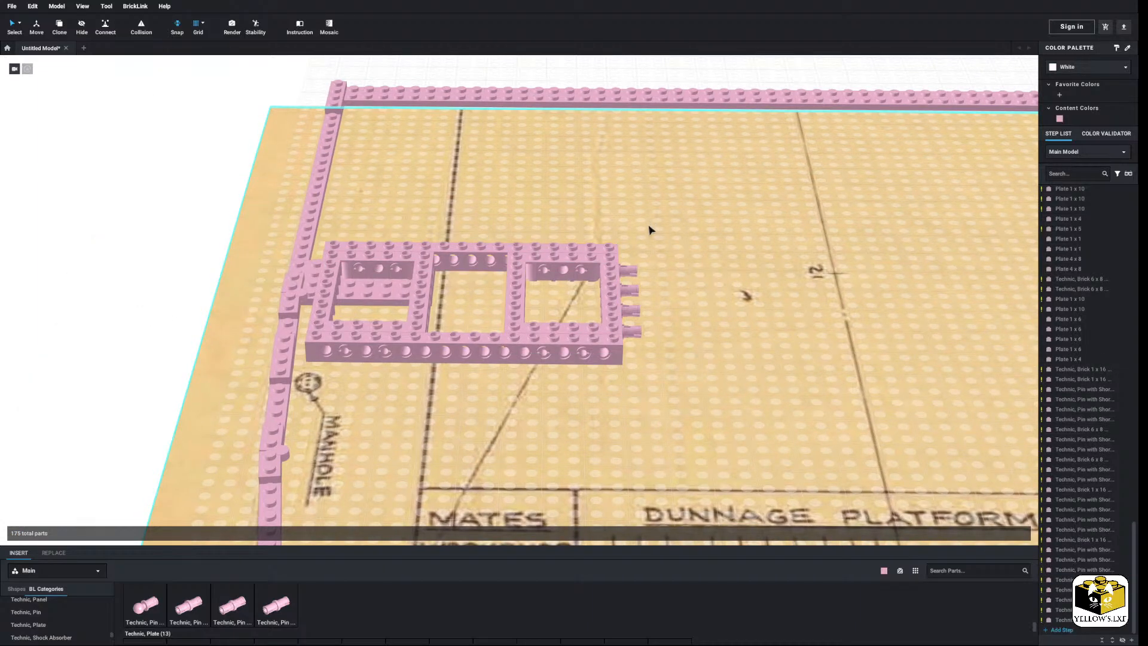
# Lock the main.png blueprint reference image beneath the bow frames.
pyautogui.moveTo(650, 230)
pyautogui.mouseDown()
pyautogui.moveTo(534, 340)
pyautogui.moveTo(640, 210)
pyautogui.mouseUp()
pyautogui.rightClick(752, 297)
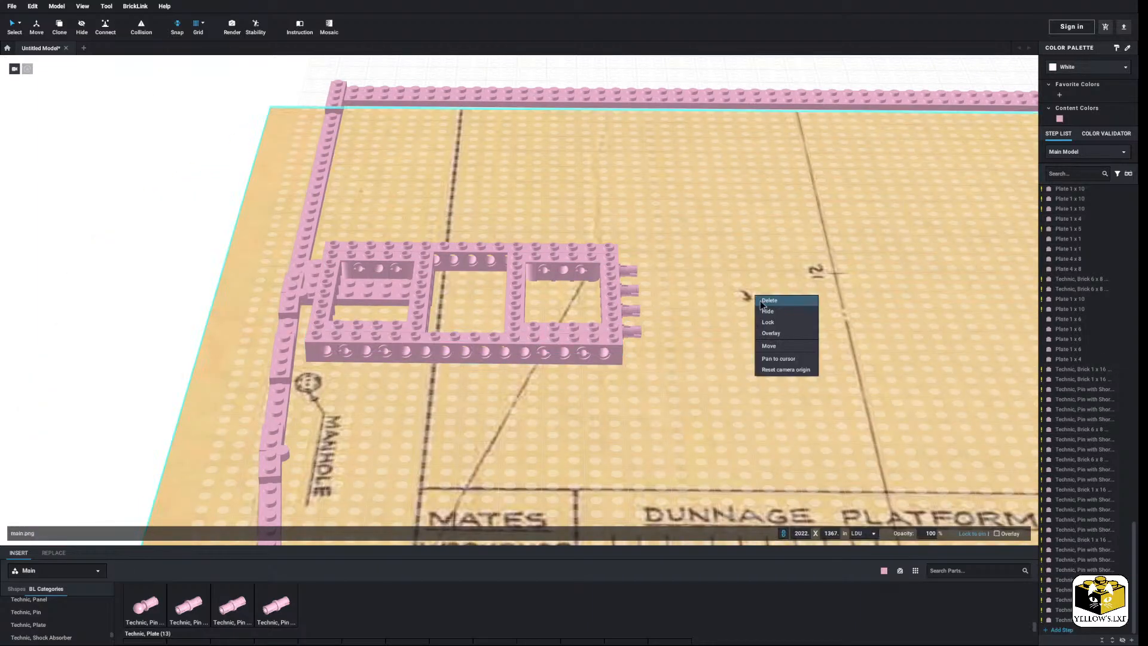
pyautogui.click(781, 323)
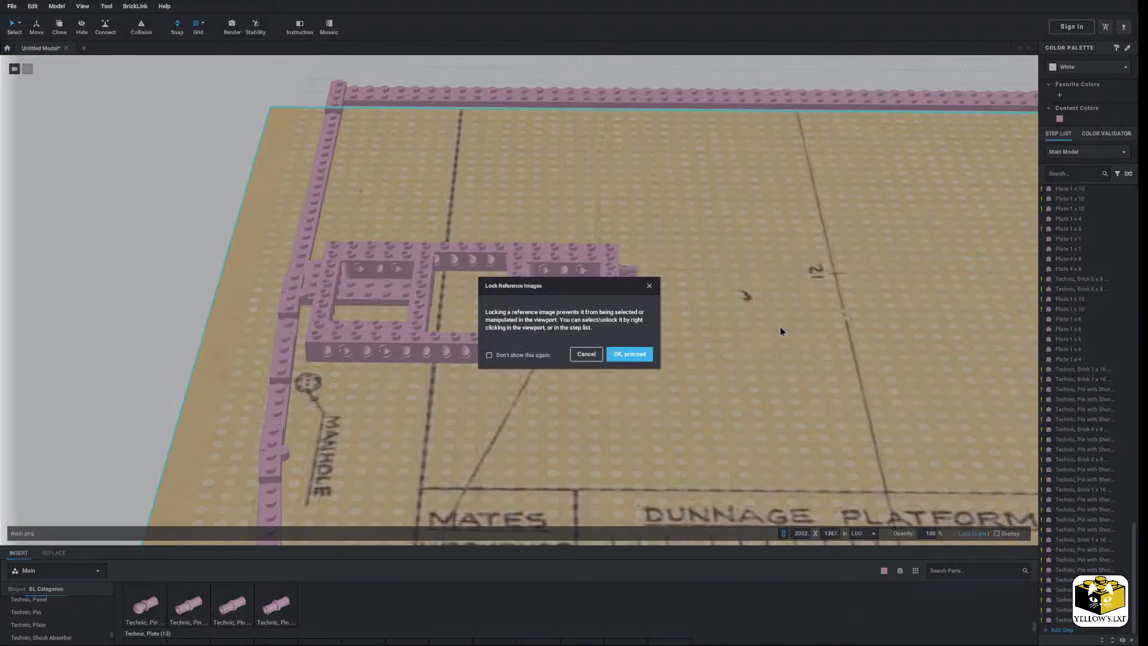
pyautogui.click(629, 353)
# Copy the whole Mates Workshop-side frame assembly with its pins and paste it onto that frame's pinned inner end.
pyautogui.moveTo(663, 206); pyautogui.dragTo(333, 413)
pyautogui.keyDown('ctrl'); pyautogui.click(312, 288); pyautogui.keyUp('ctrl')
pyautogui.scroll(-3, 594, 298)
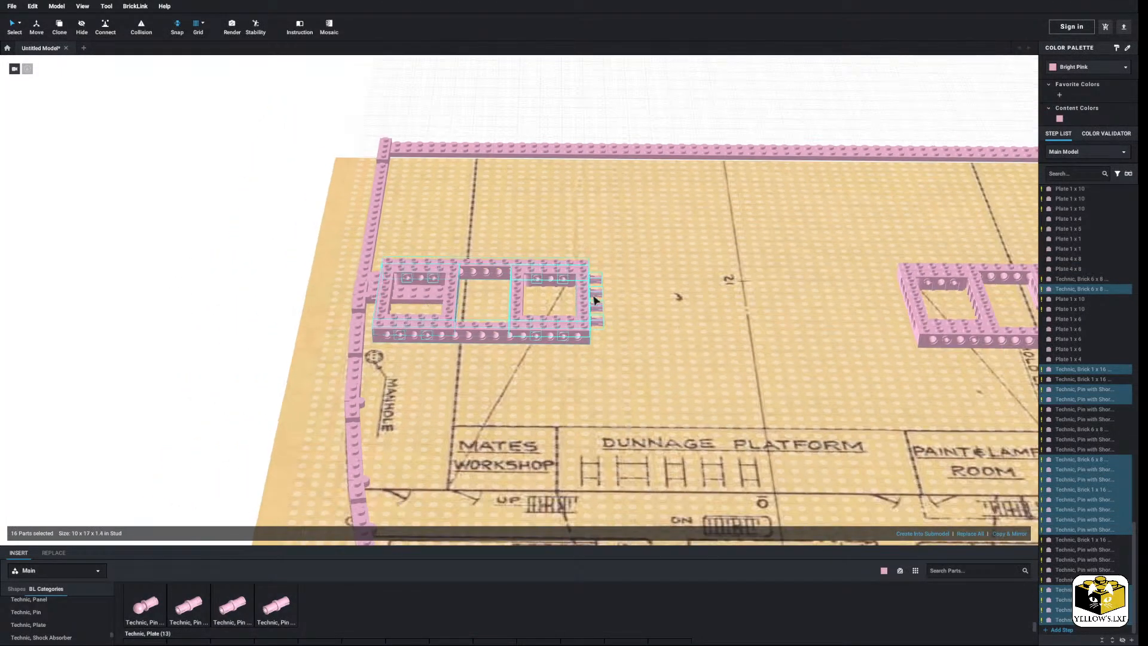
pyautogui.rightClick(546, 274)
pyautogui.click(552, 277)
pyautogui.rightClick(238, 254)
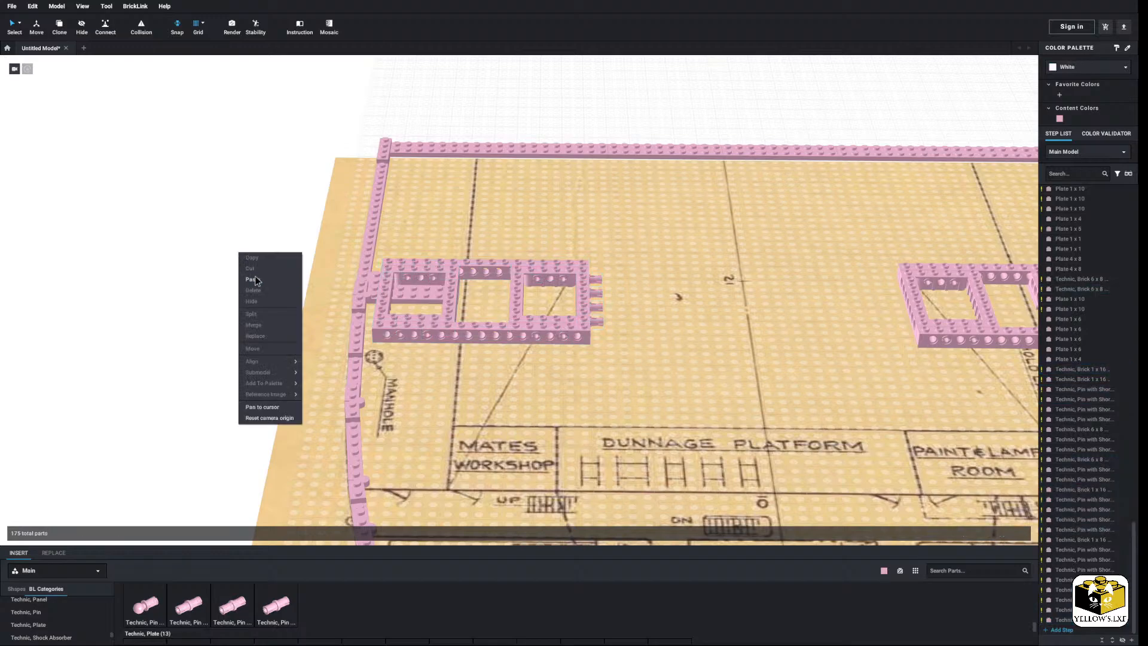
pyautogui.click(251, 281)
pyautogui.click(599, 294)
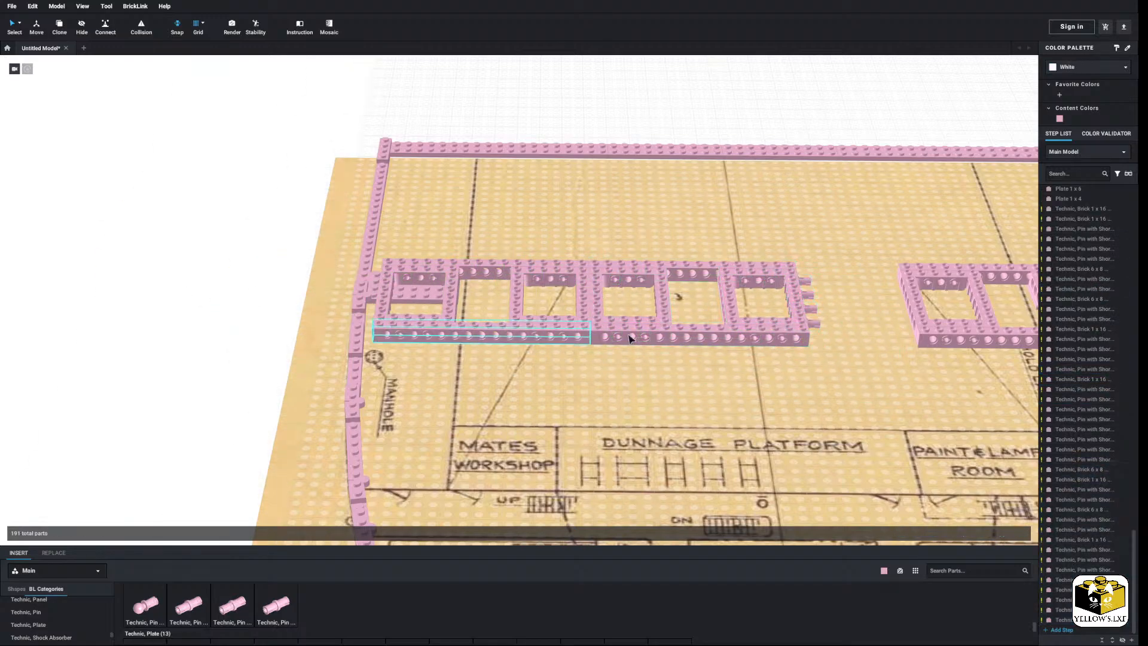
# Delete the two 1 x 16 Technic bricks along the forward and aft edges of the newly pasted frame section.
pyautogui.moveTo(630, 336); pyautogui.dragTo(522, 334, button='middle')
pyautogui.scroll(5, 526, 341)
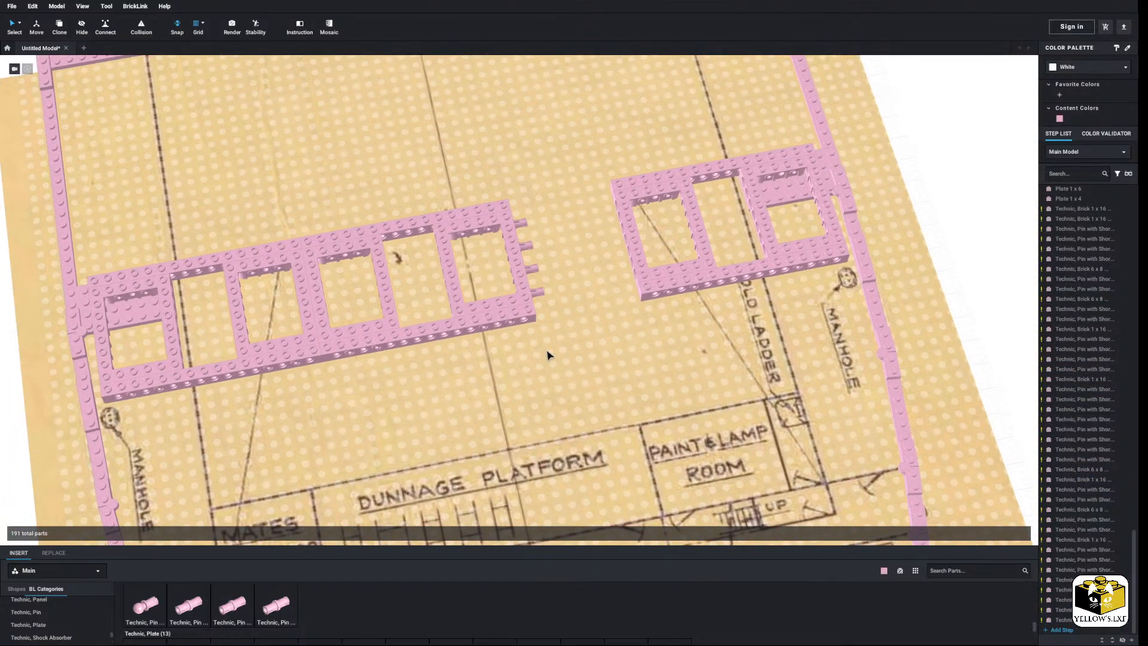
pyautogui.scroll(3, 536, 359)
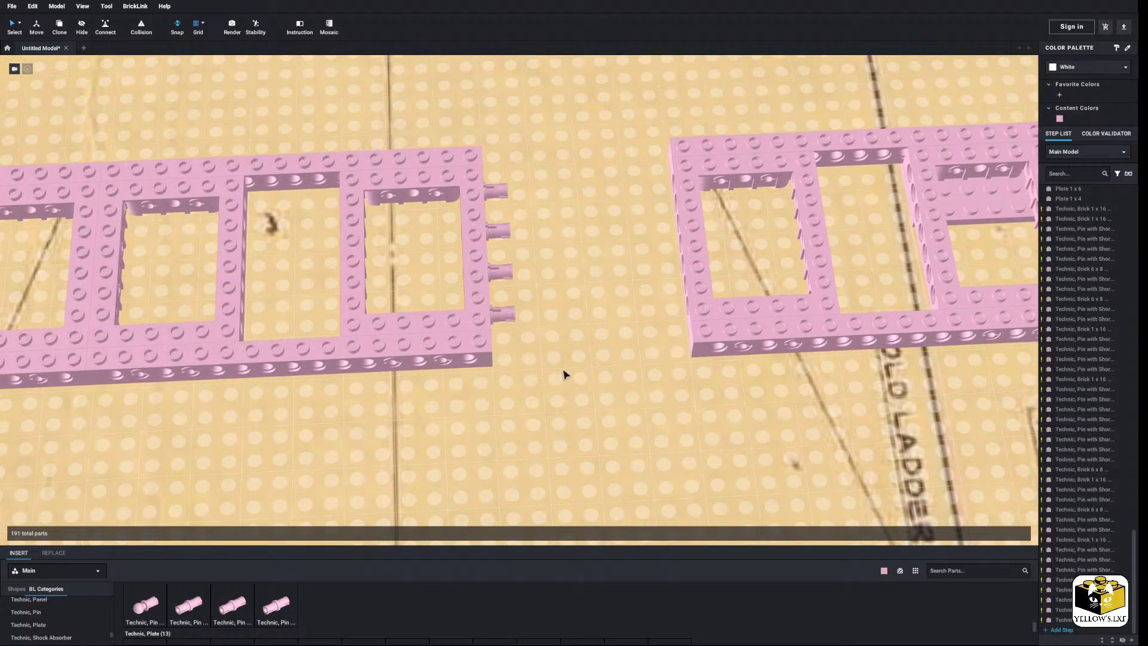
pyautogui.moveTo(490, 372); pyautogui.dragTo(546, 376, button='middle')
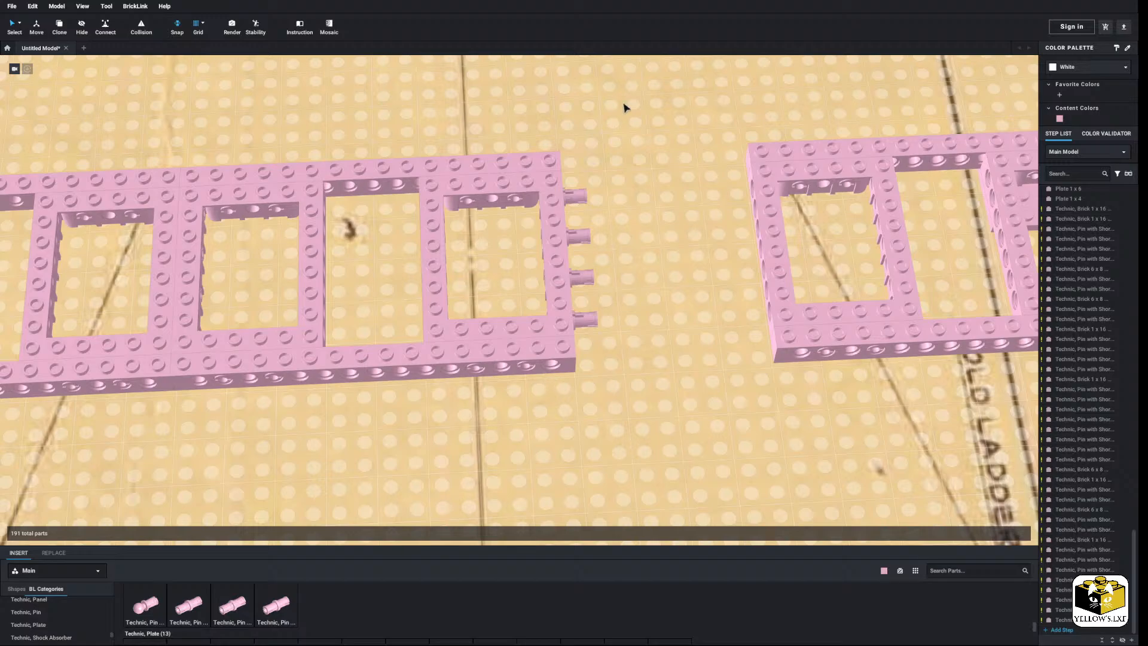
pyautogui.click(366, 178)
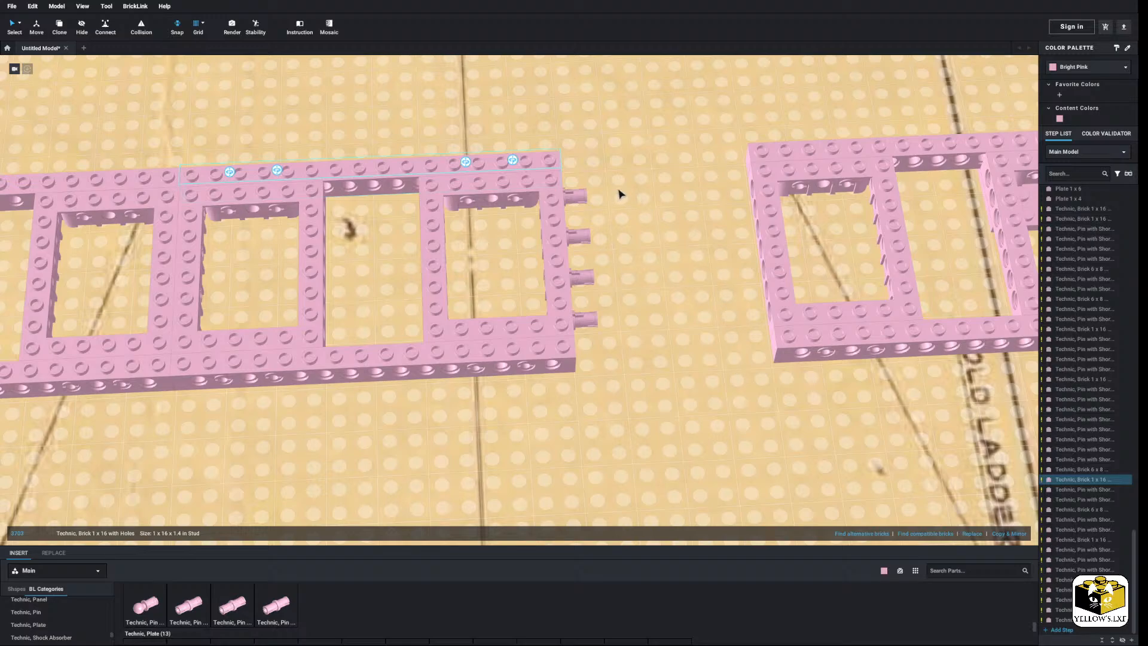
pyautogui.keyDown('ctrl'); pyautogui.click(371, 366); pyautogui.keyUp('ctrl')
pyautogui.rightClick(373, 369)
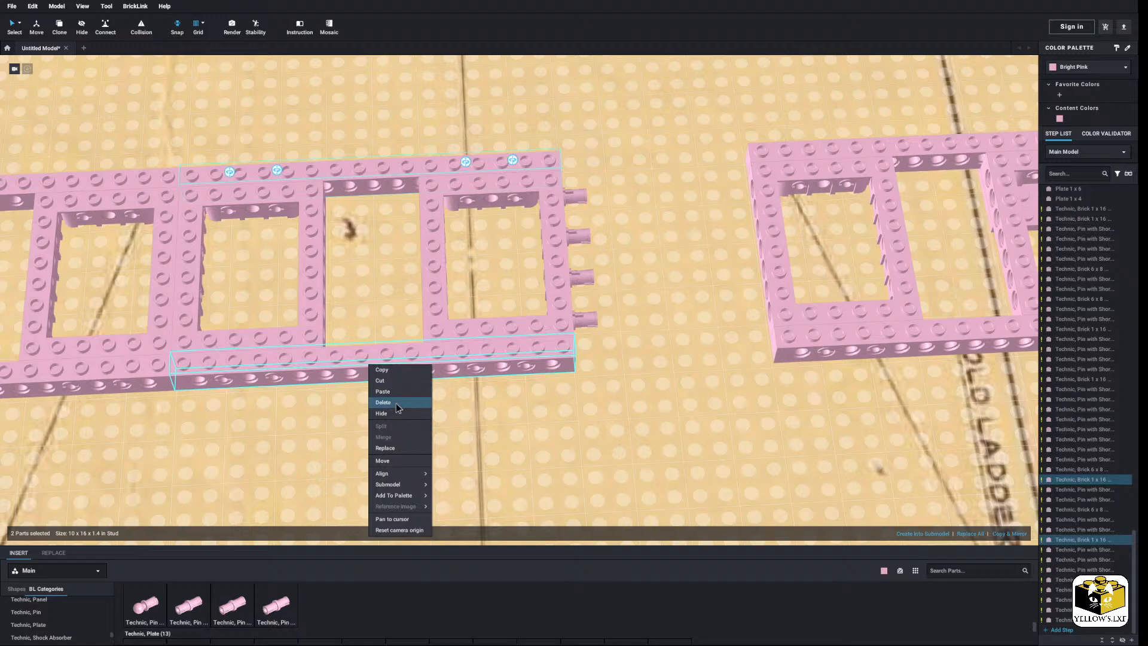
pyautogui.click(396, 403)
# Move the innermost 6 x 8 frame with its pins onto the inner end of the Hold Ladder-side frame.
pyautogui.moveTo(650, 130); pyautogui.dragTo(369, 418)
pyautogui.moveTo(456, 341); pyautogui.dragTo(657, 325)
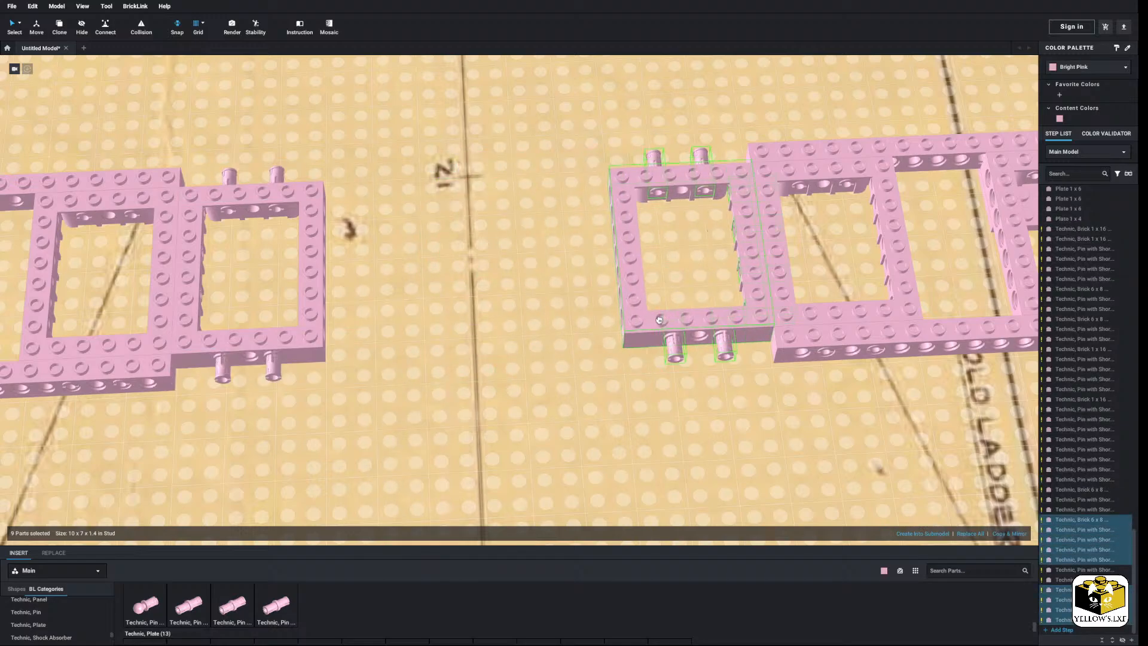
pyautogui.click(500, 365)
# Place a Technic 1 x 12 brick with holes on the forward-edge pins of the Mates Workshop-side inner frame and mirror a copy across the centreline.
pyautogui.moveTo(476, 366); pyautogui.dragTo(572, 363, button='middle')
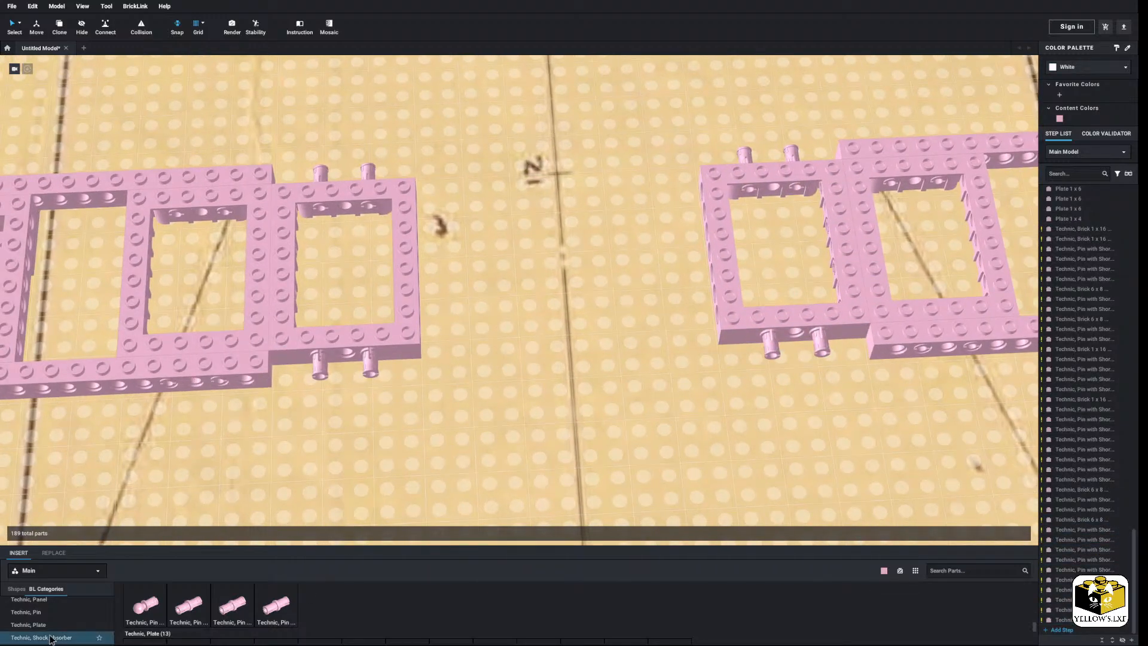
pyautogui.scroll(2, 50, 623)
pyautogui.scroll(5, 50, 626)
pyautogui.click(56, 609)
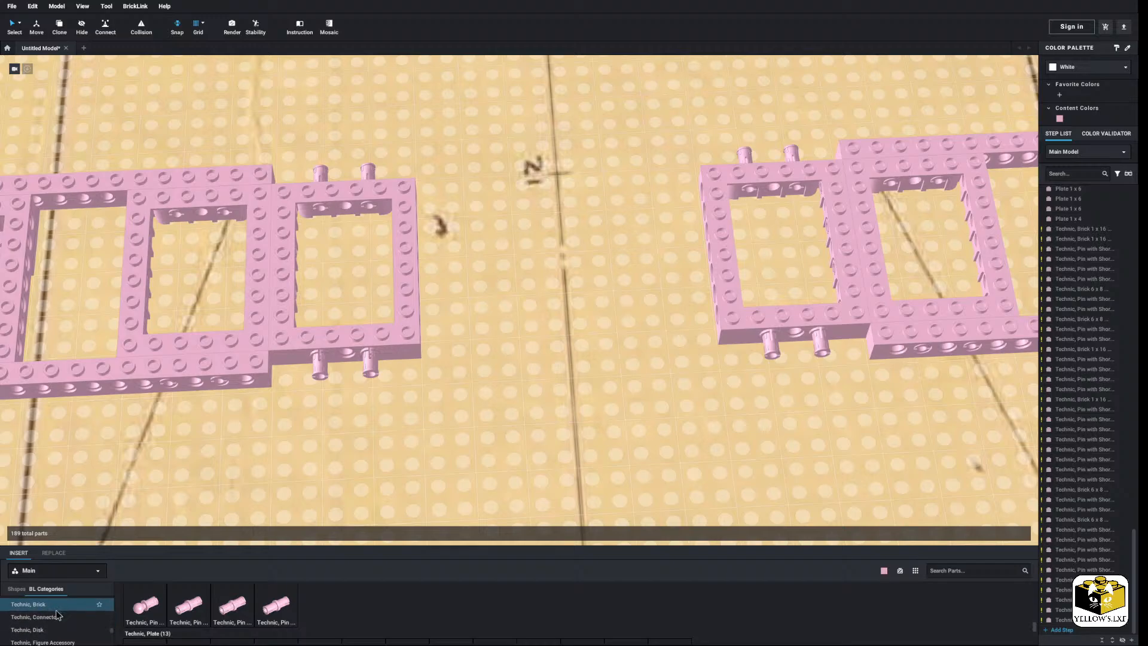
pyautogui.scroll(-1, 583, 619)
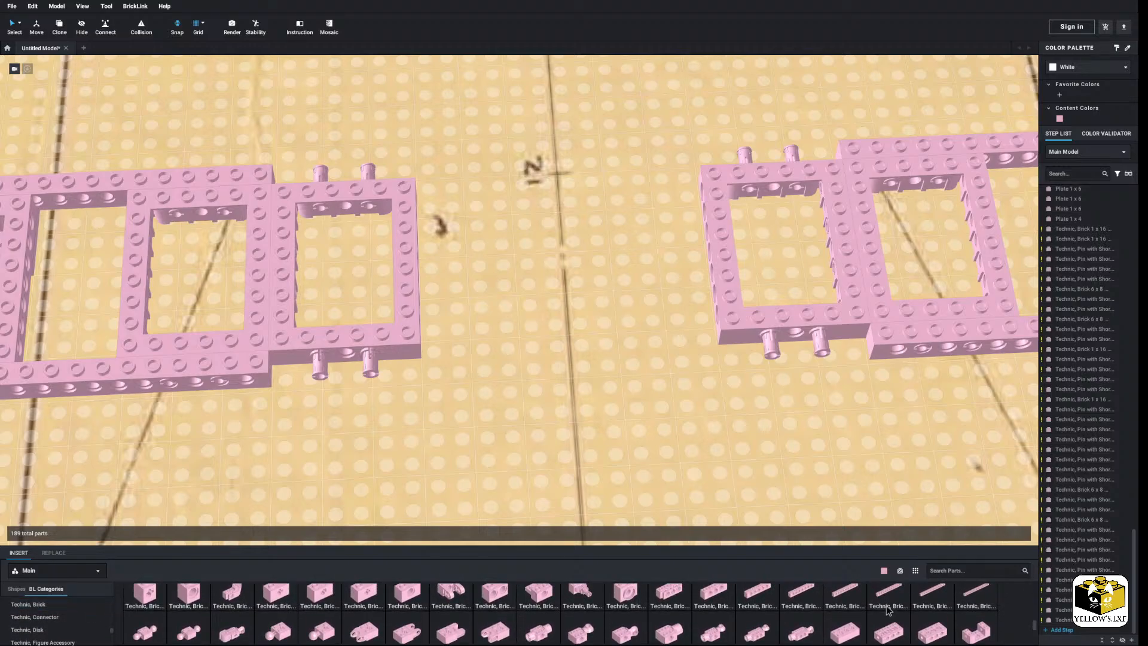
pyautogui.scroll(1, 887, 611)
pyautogui.scroll(-1, 867, 612)
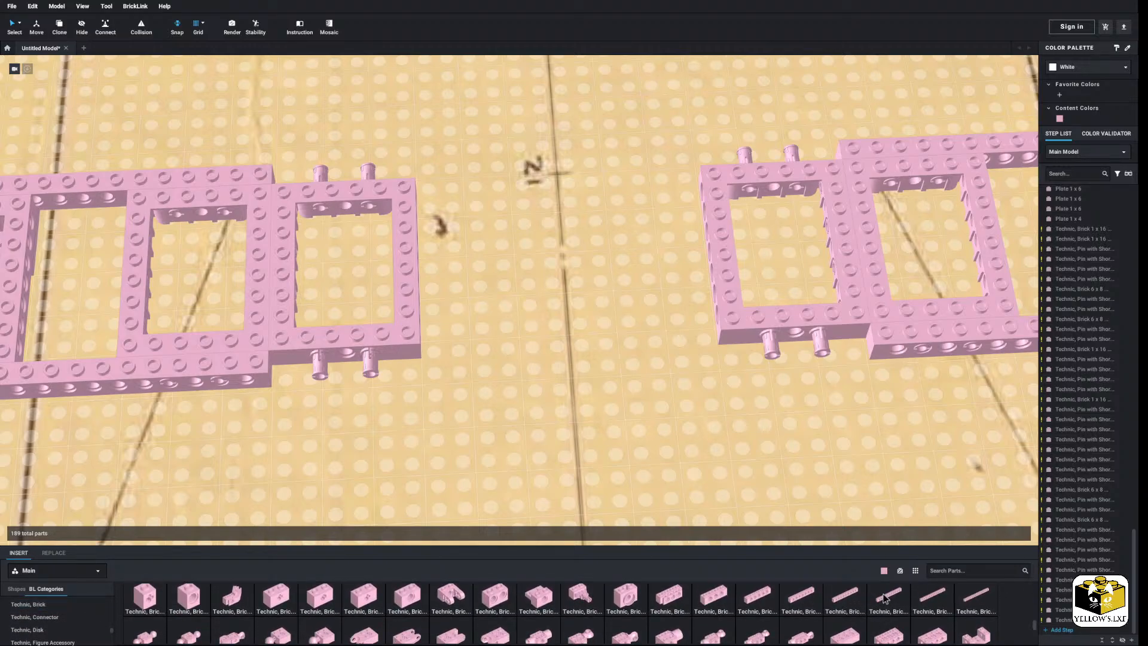
pyautogui.moveTo(885, 598); pyautogui.dragTo(420, 354)
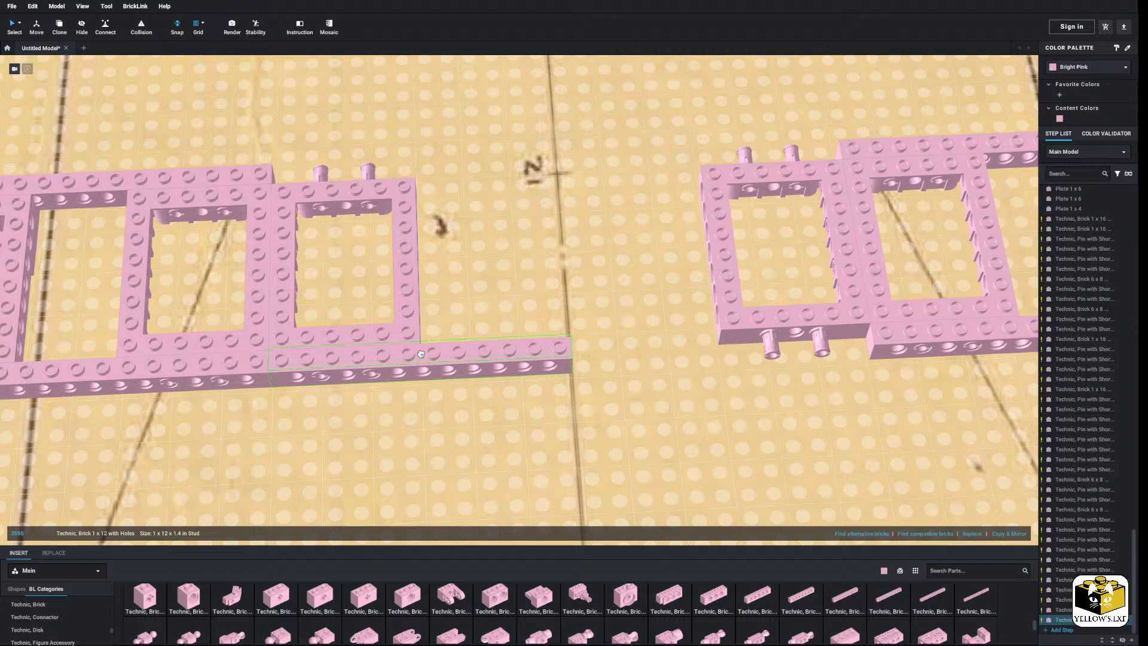
pyautogui.click(420, 354)
pyautogui.click(420, 355)
pyautogui.click(1015, 532)
# Copy the two joined 1 x 12 Technic bricks and paste them onto the pins along the aft edge of both inner frames.
pyautogui.rightClick(533, 353)
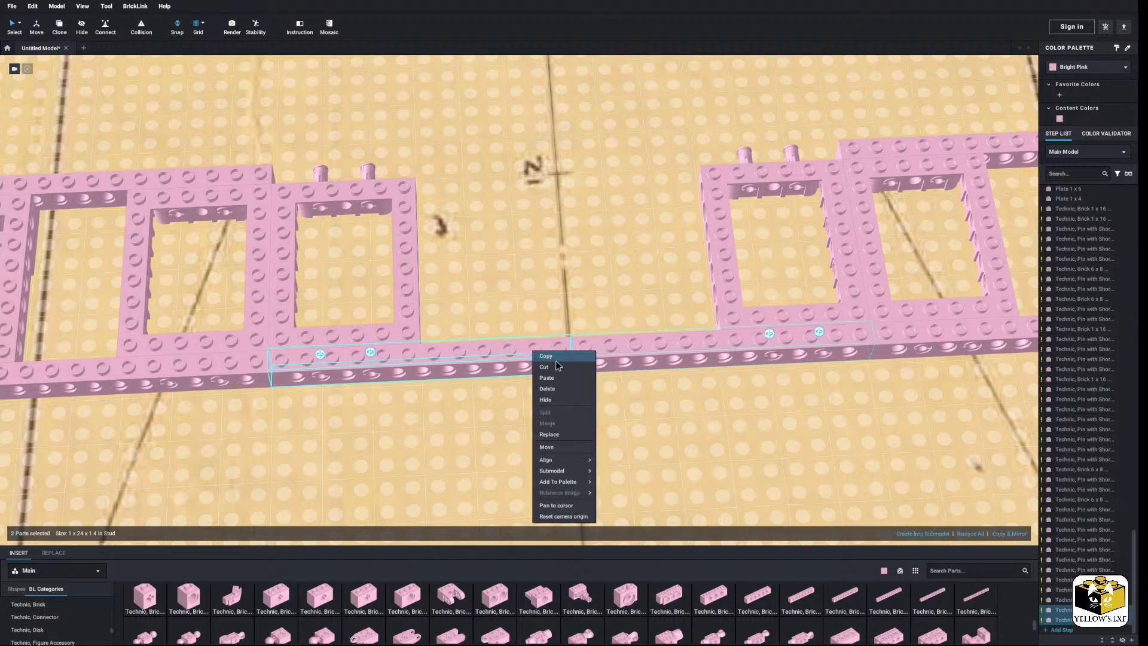
pyautogui.click(563, 430)
pyautogui.rightClick(564, 428)
pyautogui.click(530, 356)
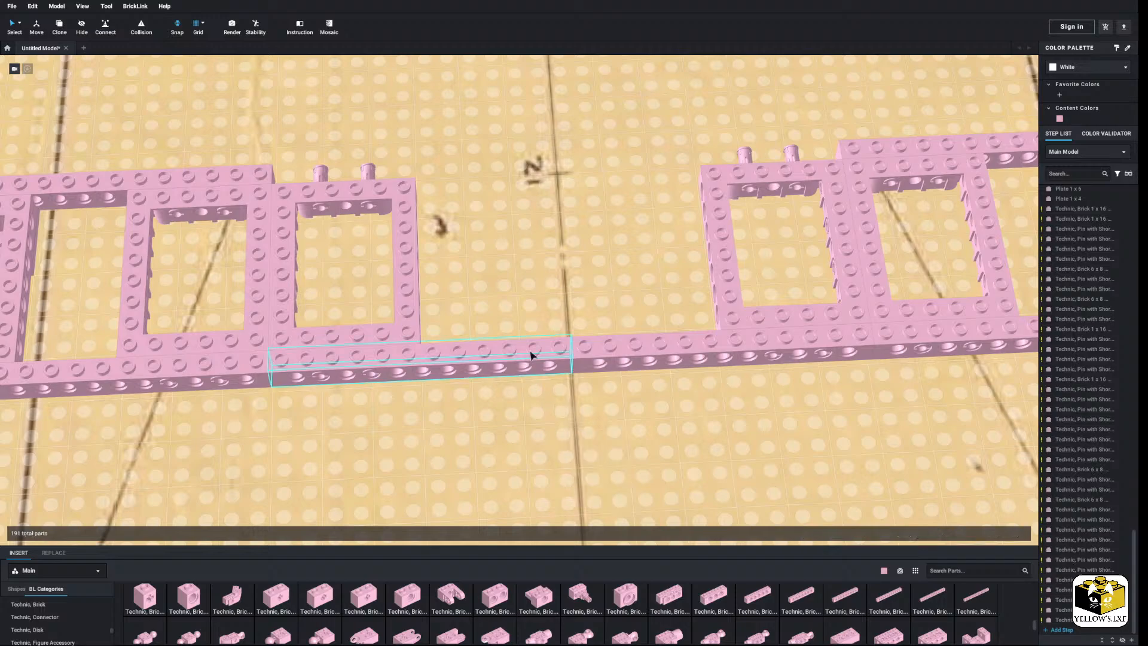
pyautogui.keyDown('ctrl'); pyautogui.click(607, 351); pyautogui.keyUp('ctrl')
pyautogui.rightClick(606, 349)
pyautogui.click(618, 353)
pyautogui.rightClick(559, 283)
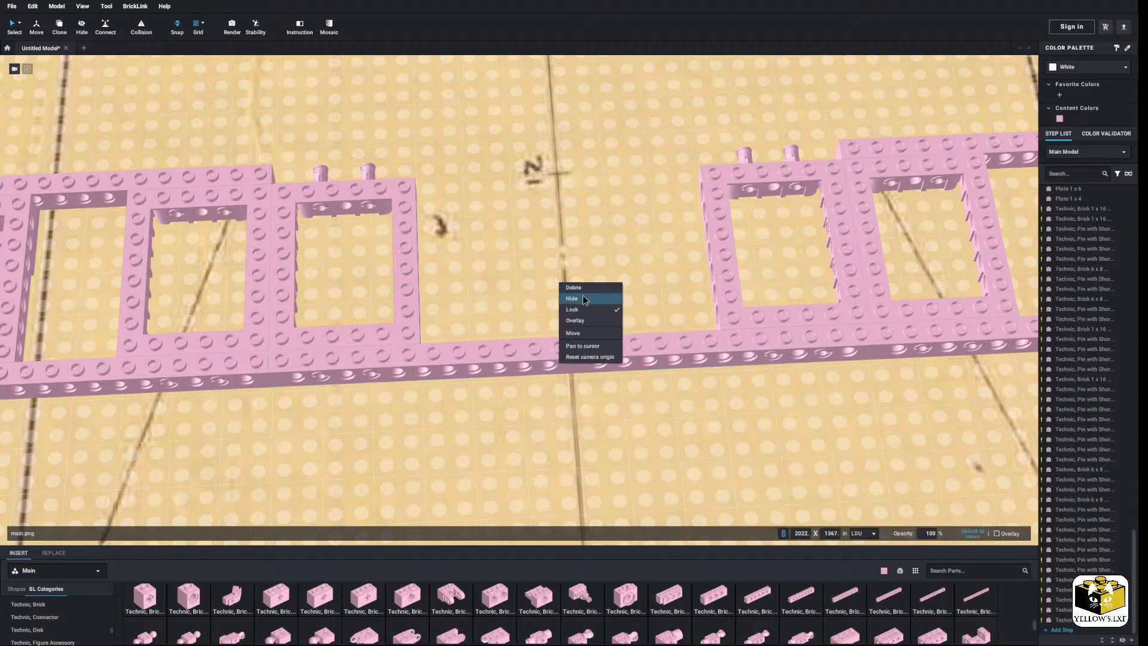
pyautogui.click(505, 310)
pyautogui.scroll(-3, 498, 315)
pyautogui.rightClick(57, 281)
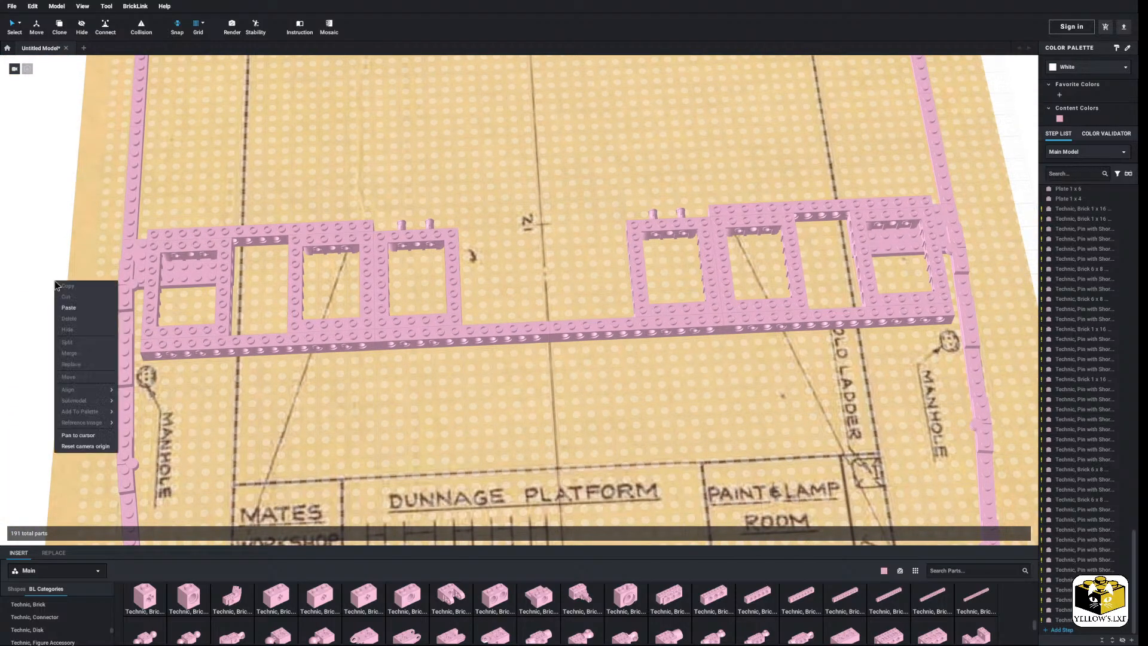
pyautogui.click(86, 308)
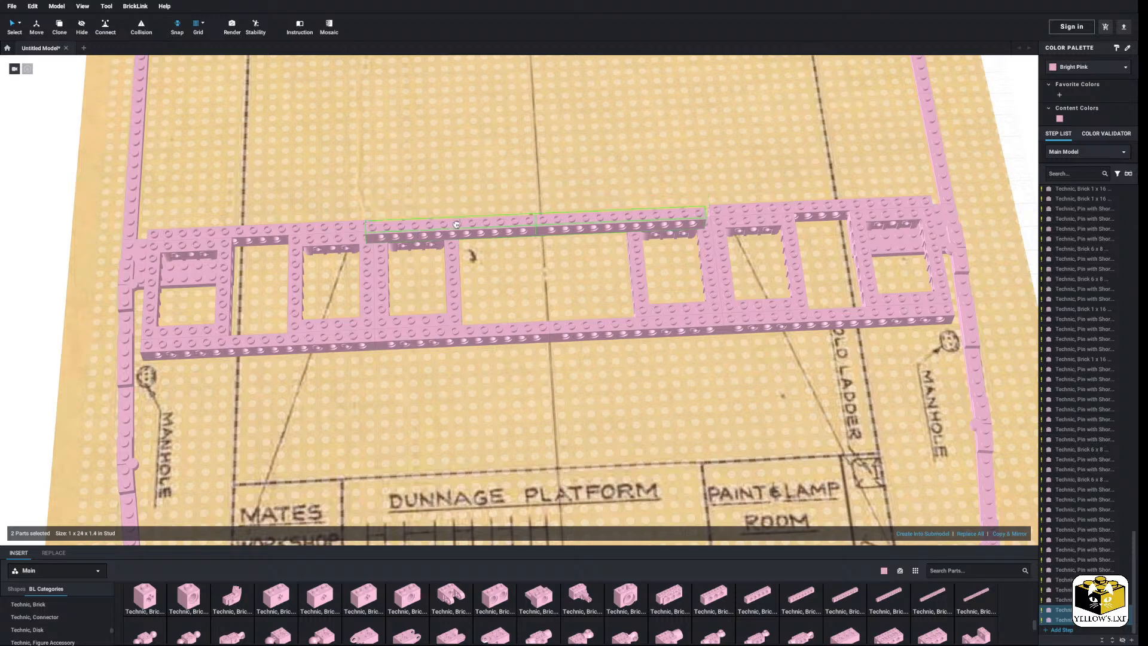
pyautogui.click(456, 223)
pyautogui.moveTo(455, 223); pyautogui.dragTo(457, 240, button='right')
pyautogui.click(468, 184)
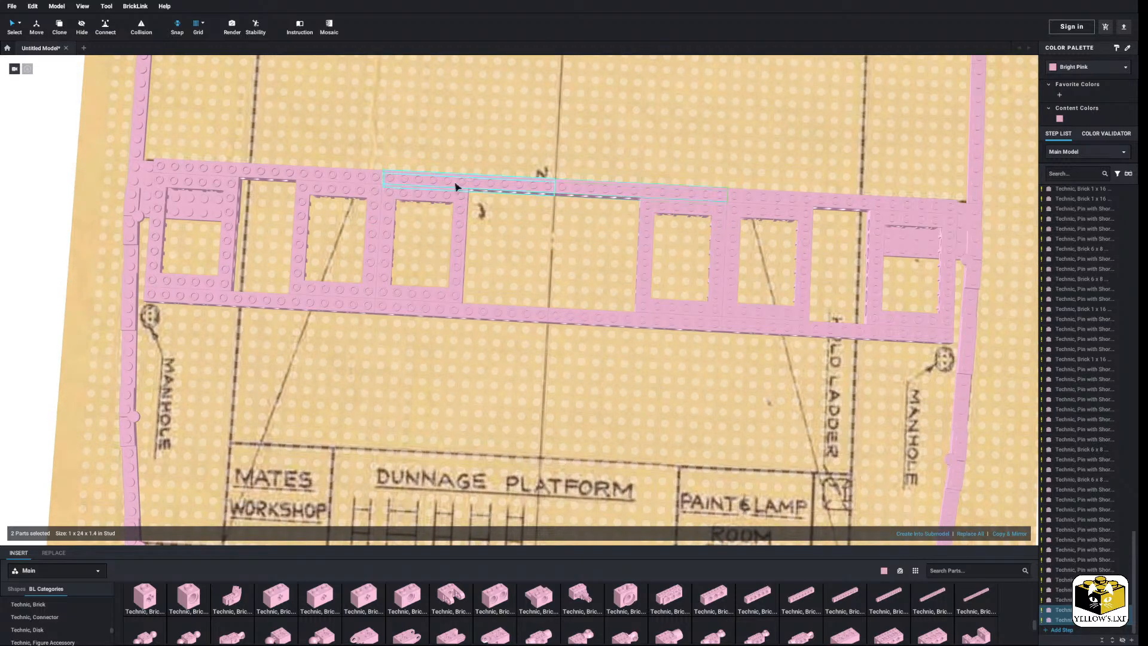
pyautogui.click(88, 226)
# Copy the Mates Workshop-side innermost 6 x 8 frame with its four edge pins and paste it centrally in the remaining gap between the edge bricks.
pyautogui.moveTo(520, 318); pyautogui.dragTo(518, 301, button='right')
pyautogui.scroll(3, 486, 318)
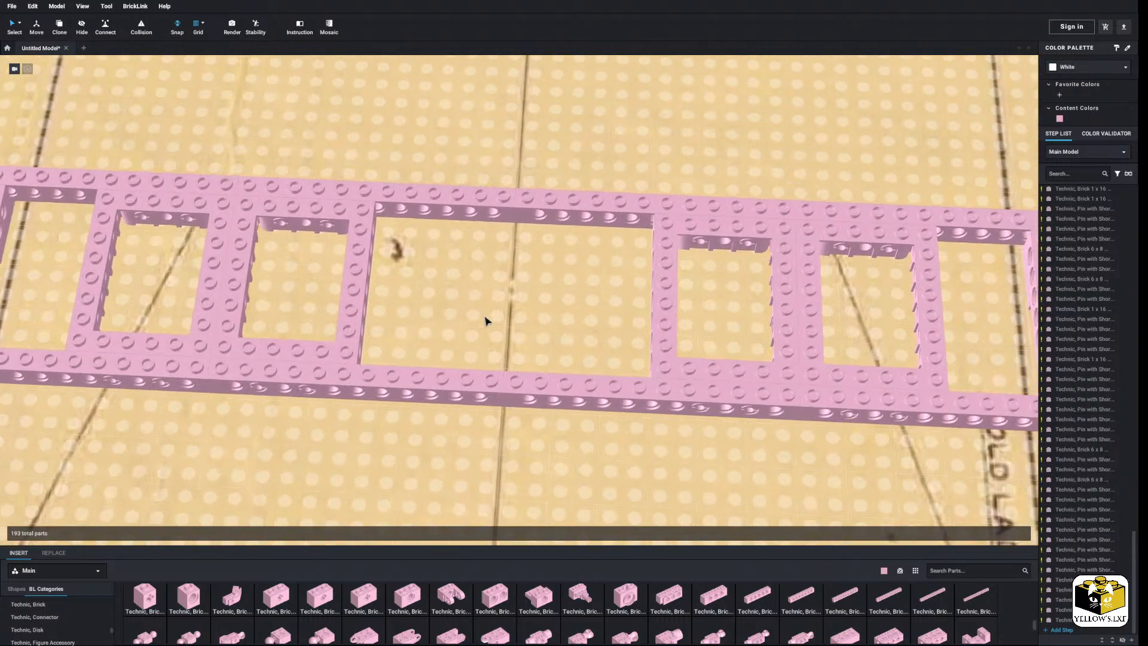
pyautogui.click(323, 225)
pyautogui.click(278, 227)
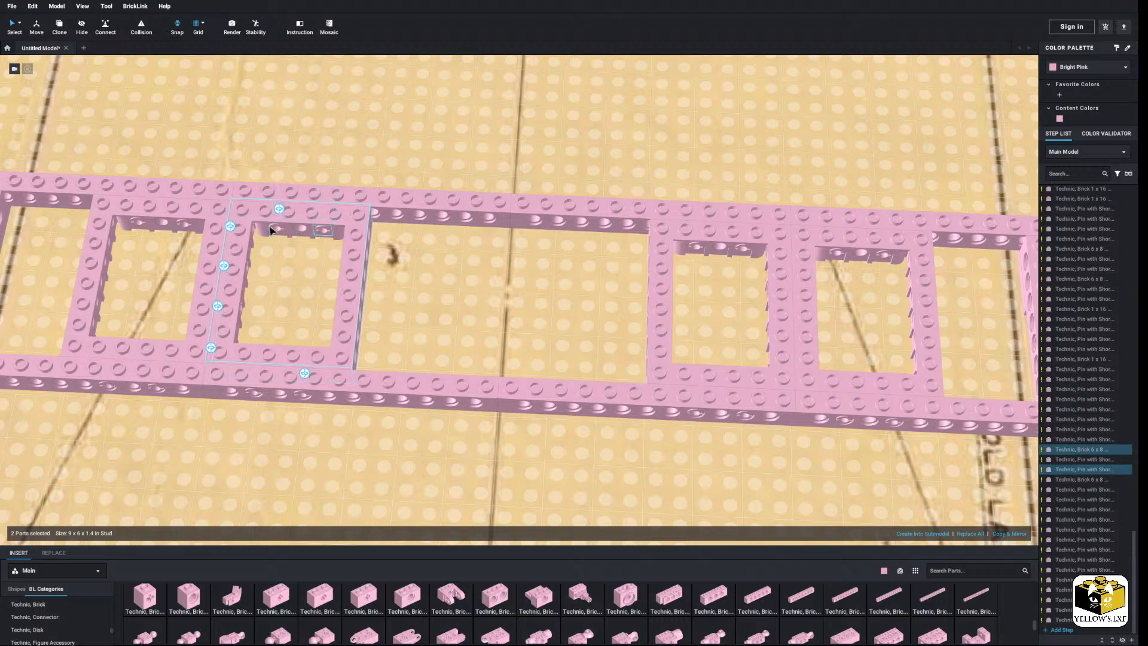
pyautogui.keyDown('ctrl'); pyautogui.click(278, 228); pyautogui.keyUp('ctrl')
pyautogui.keyDown('ctrl'); pyautogui.click(295, 226); pyautogui.keyUp('ctrl')
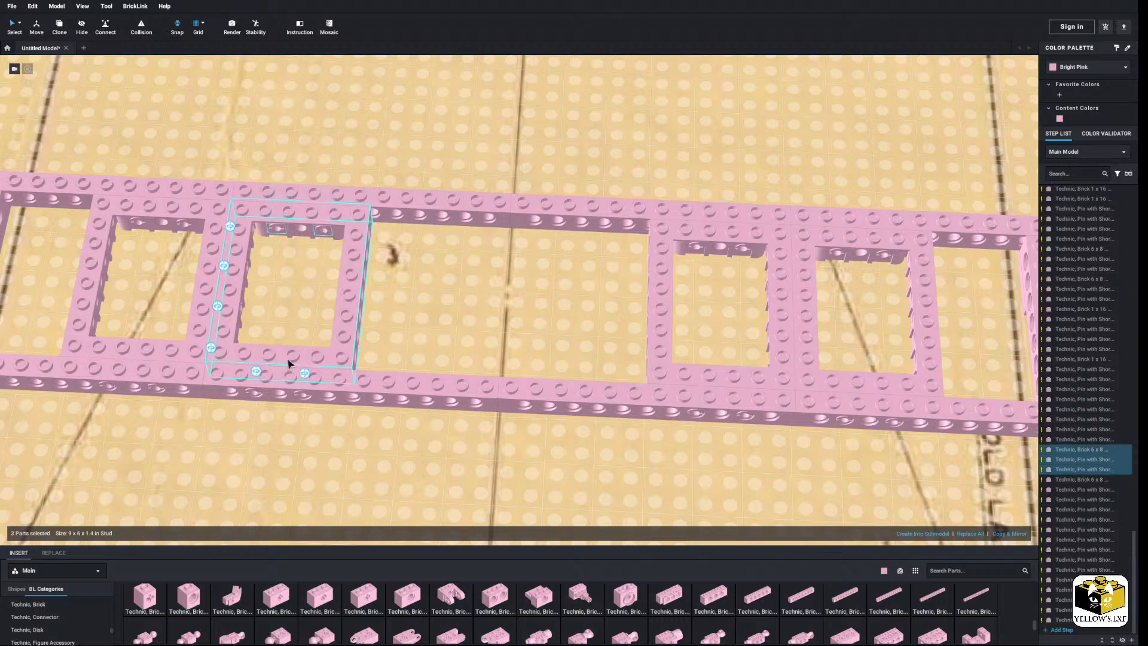
pyautogui.keyDown('ctrl'); pyautogui.click(301, 397); pyautogui.keyUp('ctrl')
pyautogui.keyDown('ctrl'); pyautogui.click(251, 394); pyautogui.keyUp('ctrl')
pyautogui.rightClick(248, 392)
pyautogui.click(269, 407)
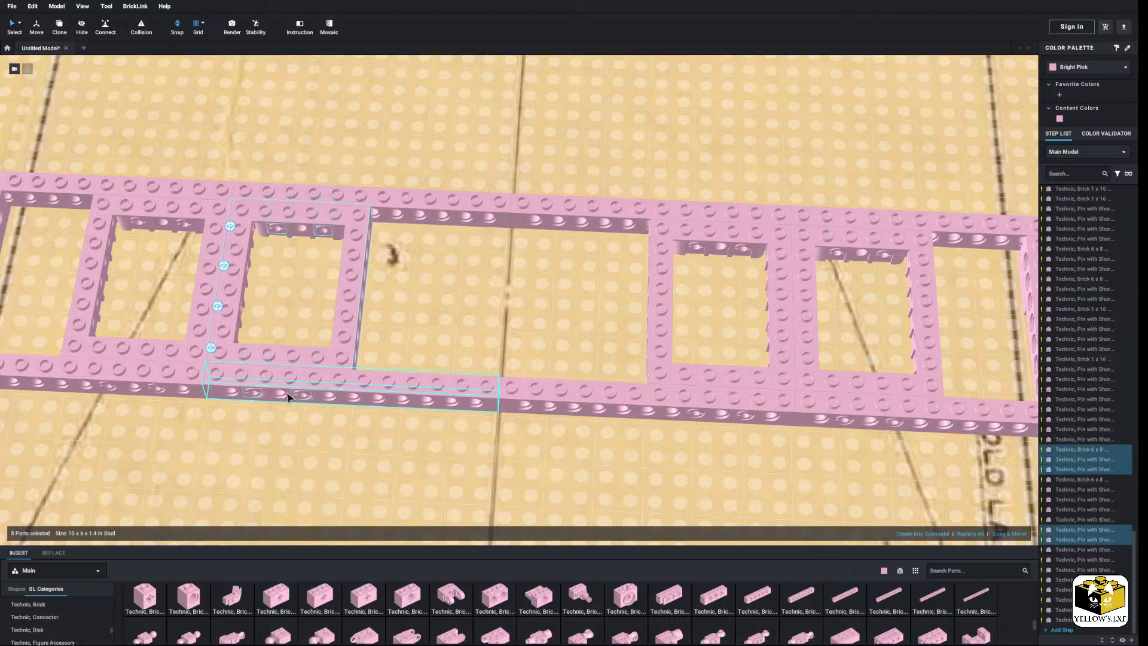
pyautogui.scroll(-5, 281, 392)
pyautogui.click(101, 297)
pyautogui.hotkey('ctrl', 'v')
pyautogui.scroll(3, 515, 298)
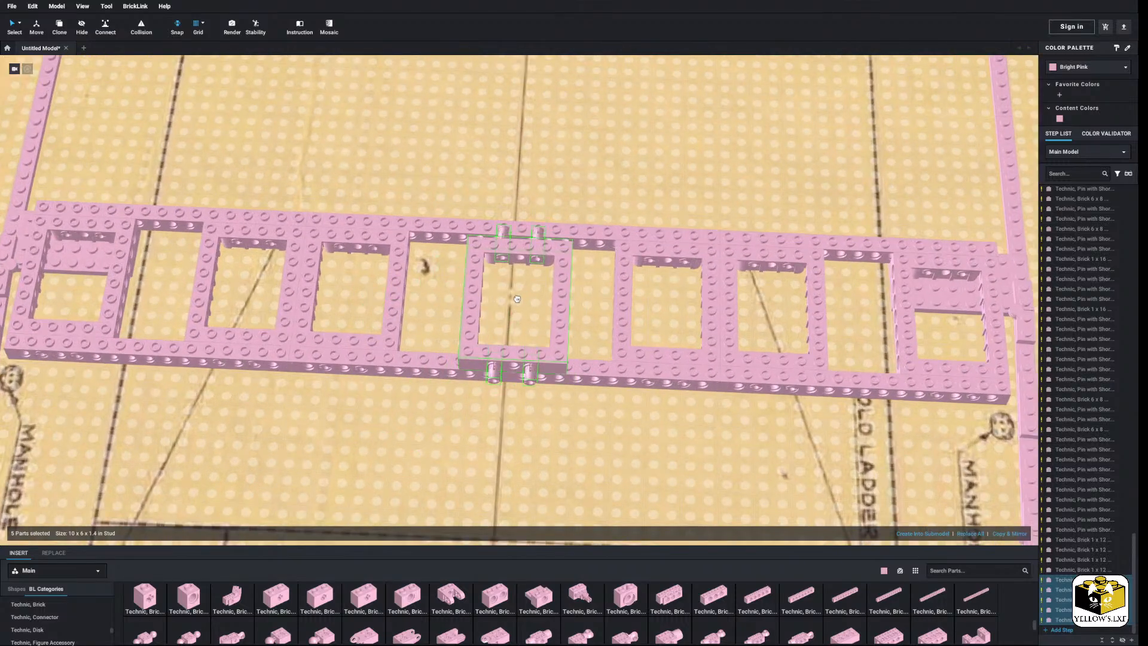
pyautogui.click(511, 297)
pyautogui.scroll(-5, 510, 296)
pyautogui.click(155, 324)
# Examine the side-profile blueprint, comparing its deck levels and the D.L.W.L. waterline with the pink bricks traced over it.
pyautogui.moveTo(155, 324); pyautogui.dragTo(171, 303, button='right')
pyautogui.moveTo(120, 378); pyautogui.dragTo(117, 383, button='right')
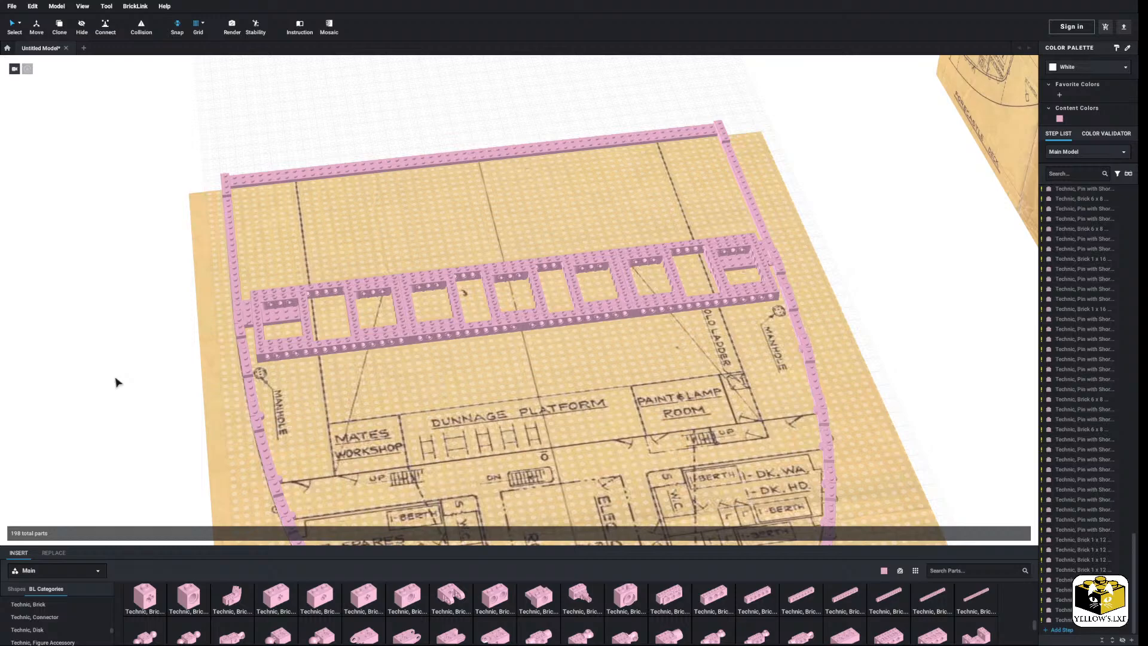
pyautogui.moveTo(141, 344); pyautogui.dragTo(260, 407, button='right')
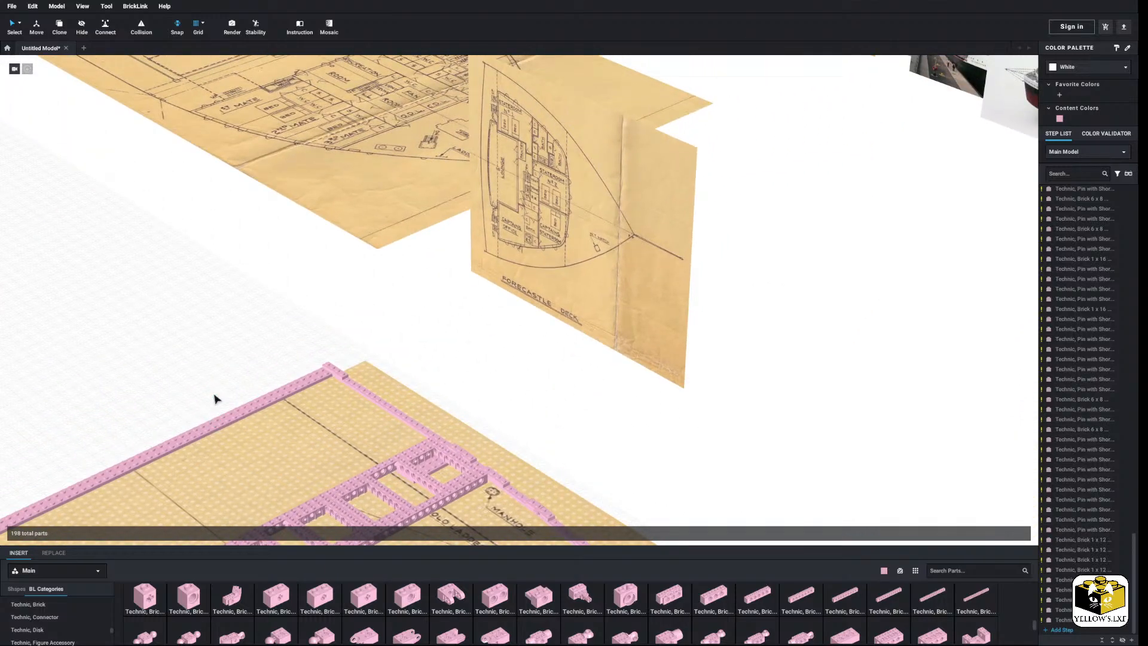
pyautogui.moveTo(270, 435); pyautogui.dragTo(377, 206, button='middle')
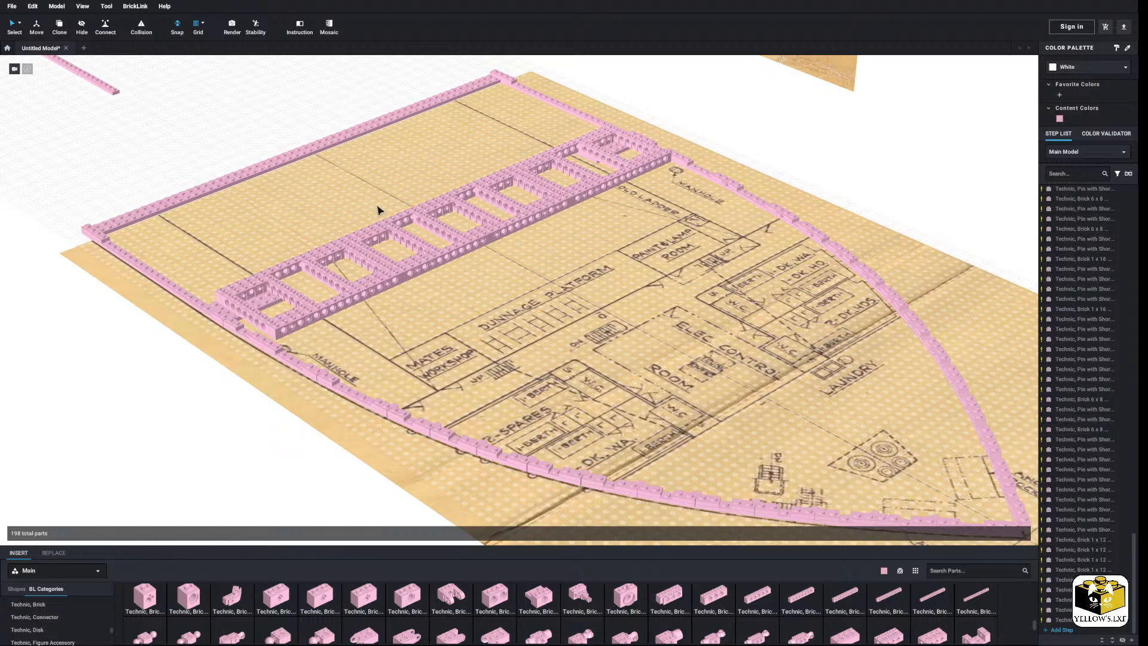
pyautogui.moveTo(207, 428); pyautogui.dragTo(215, 526, button='middle')
pyautogui.scroll(-5, 353, 413)
pyautogui.moveTo(356, 410); pyautogui.dragTo(311, 399, button='right')
pyautogui.moveTo(312, 399); pyautogui.dragTo(608, 423, button='middle')
pyautogui.moveTo(607, 422); pyautogui.dragTo(622, 430, button='right')
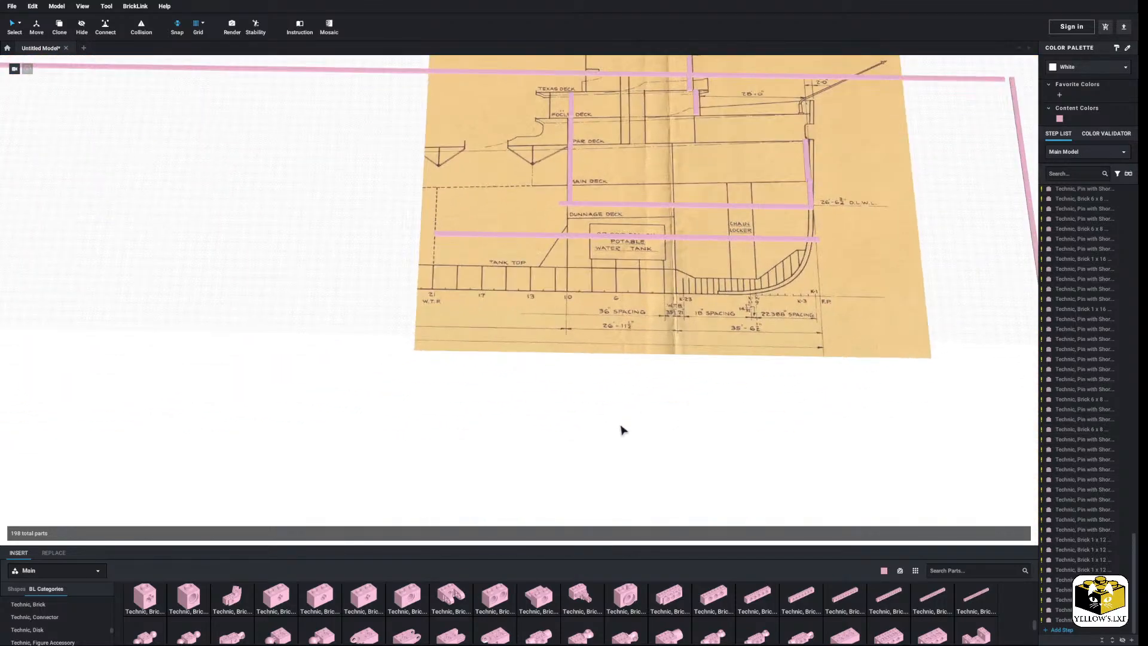
pyautogui.moveTo(622, 430); pyautogui.dragTo(444, 426, button='middle')
pyautogui.scroll(5, 522, 451)
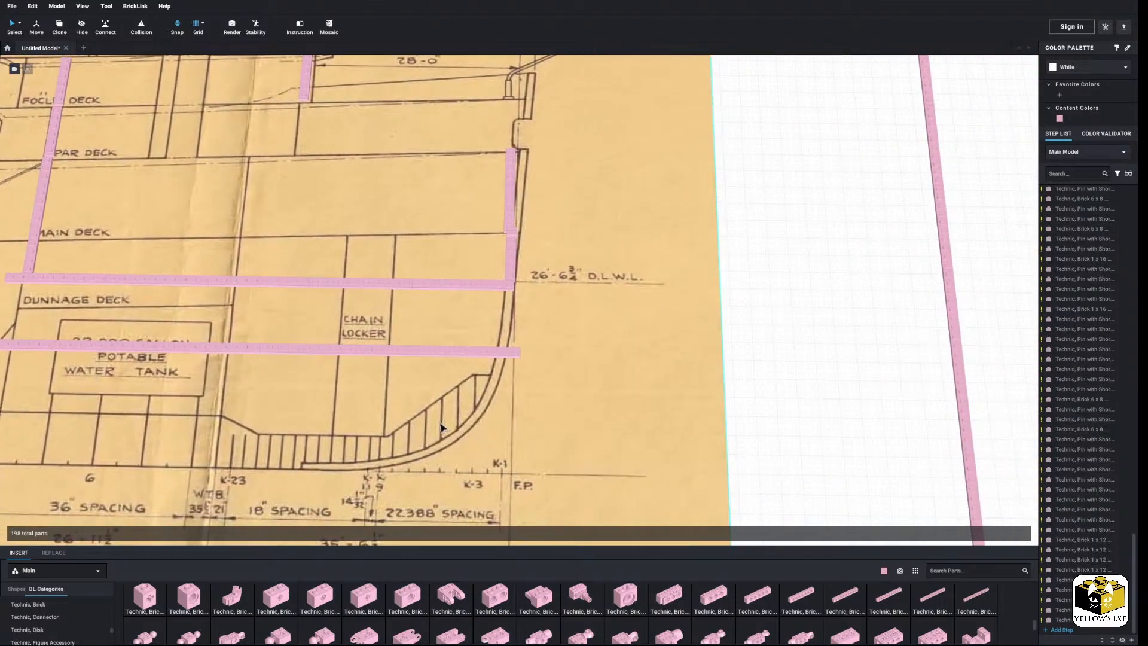
pyautogui.scroll(3, 601, 379)
pyautogui.scroll(2, 640, 358)
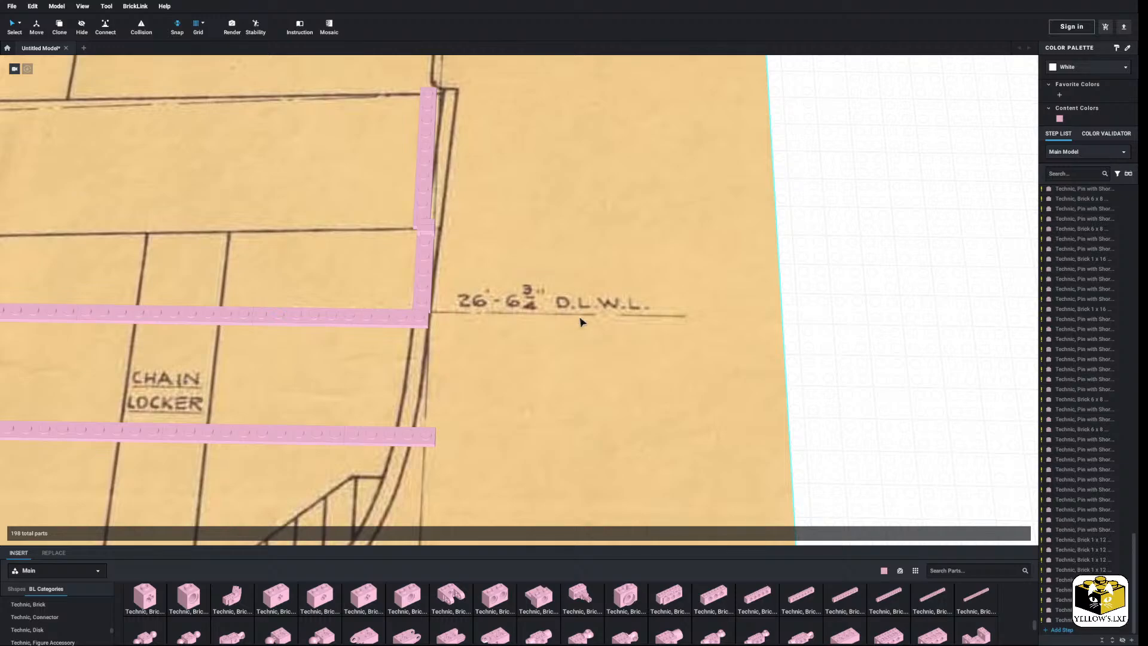
pyautogui.scroll(-5, 580, 323)
pyautogui.scroll(7, 589, 320)
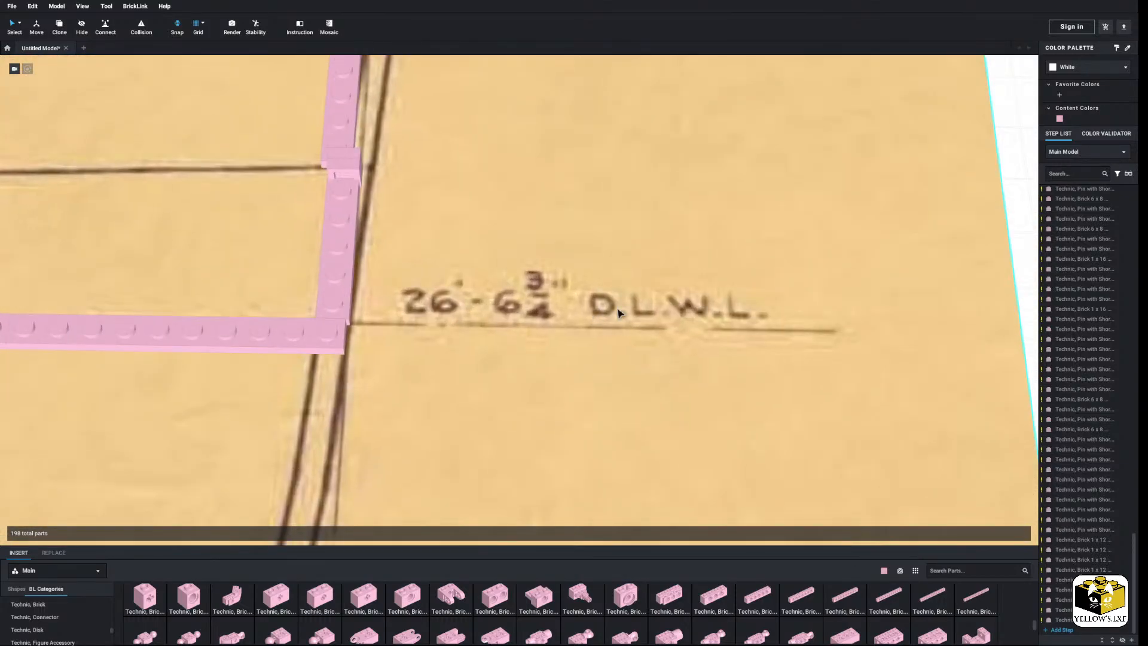
pyautogui.scroll(-8, 526, 393)
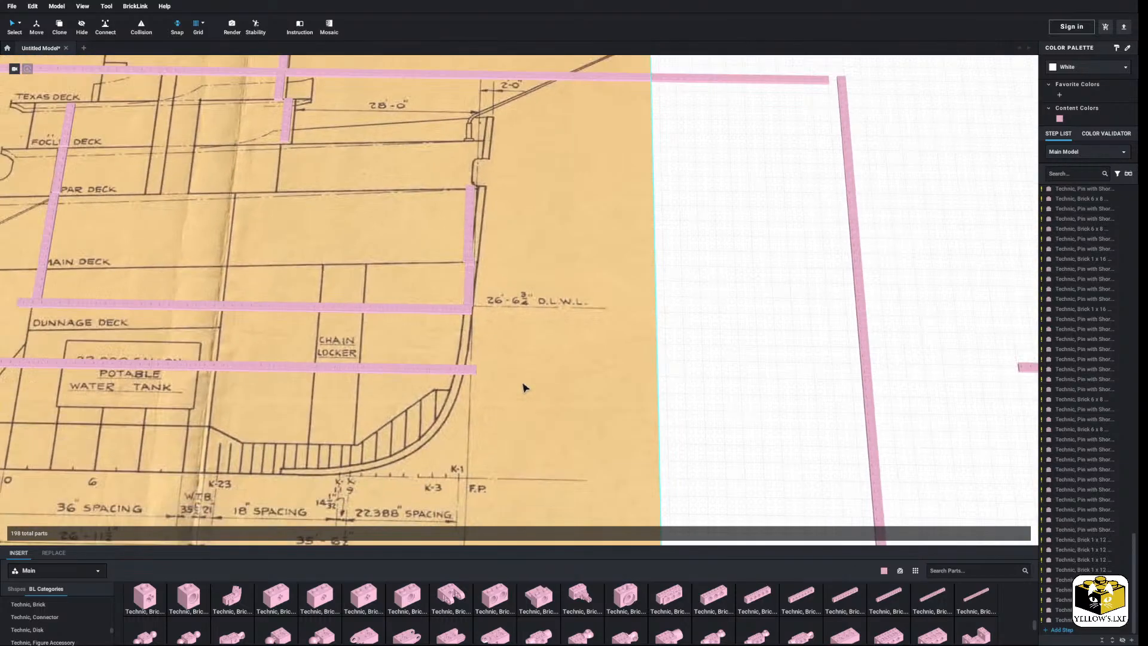
pyautogui.click(595, 314)
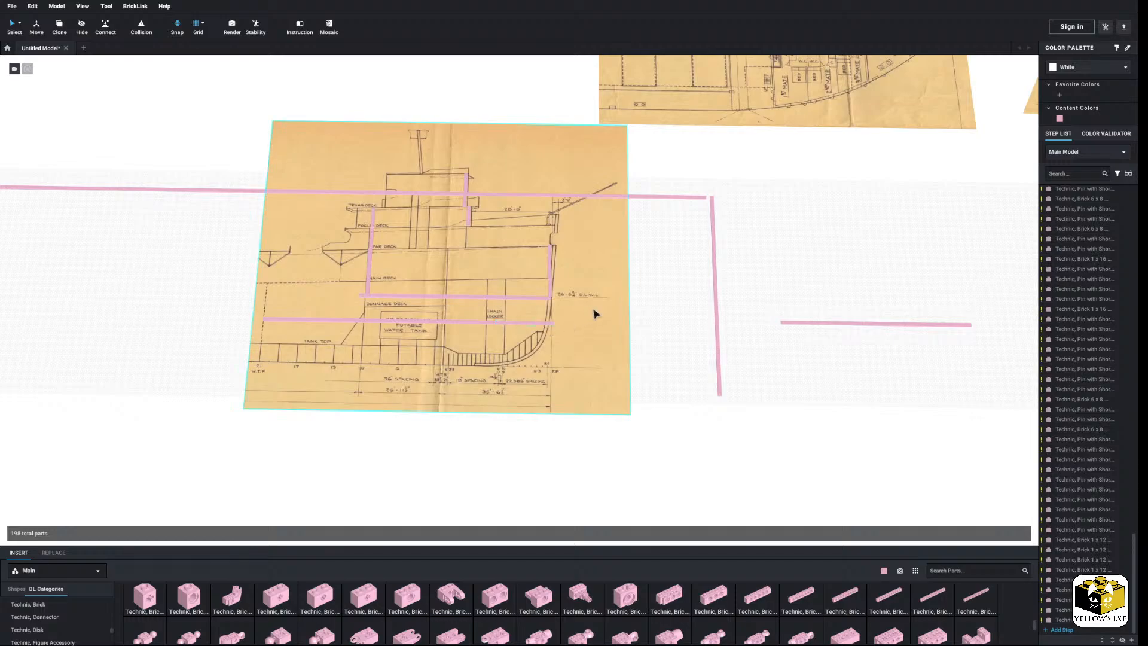
pyautogui.scroll(3, 448, 308)
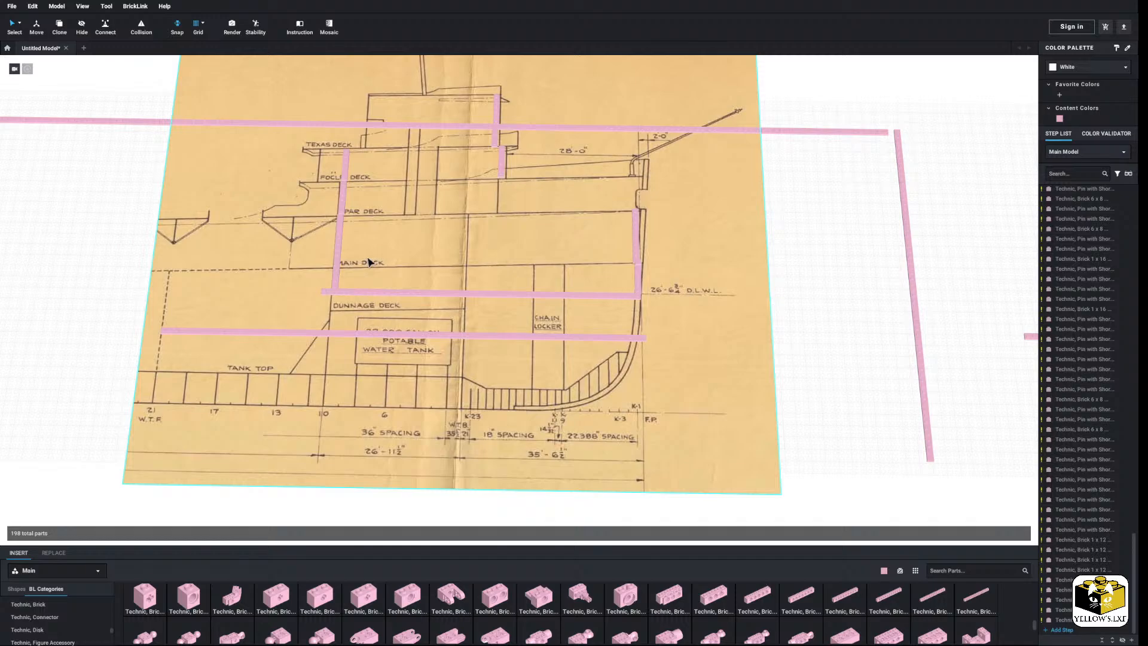
pyautogui.click(792, 302)
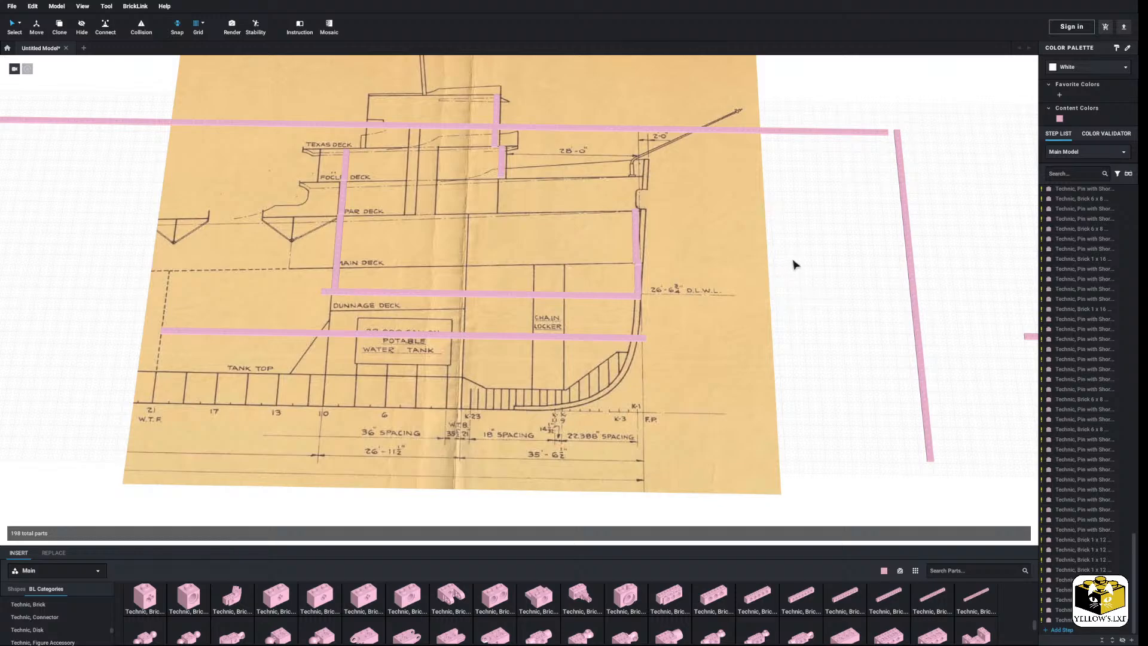
pyautogui.moveTo(822, 287); pyautogui.dragTo(405, 287, button='right')
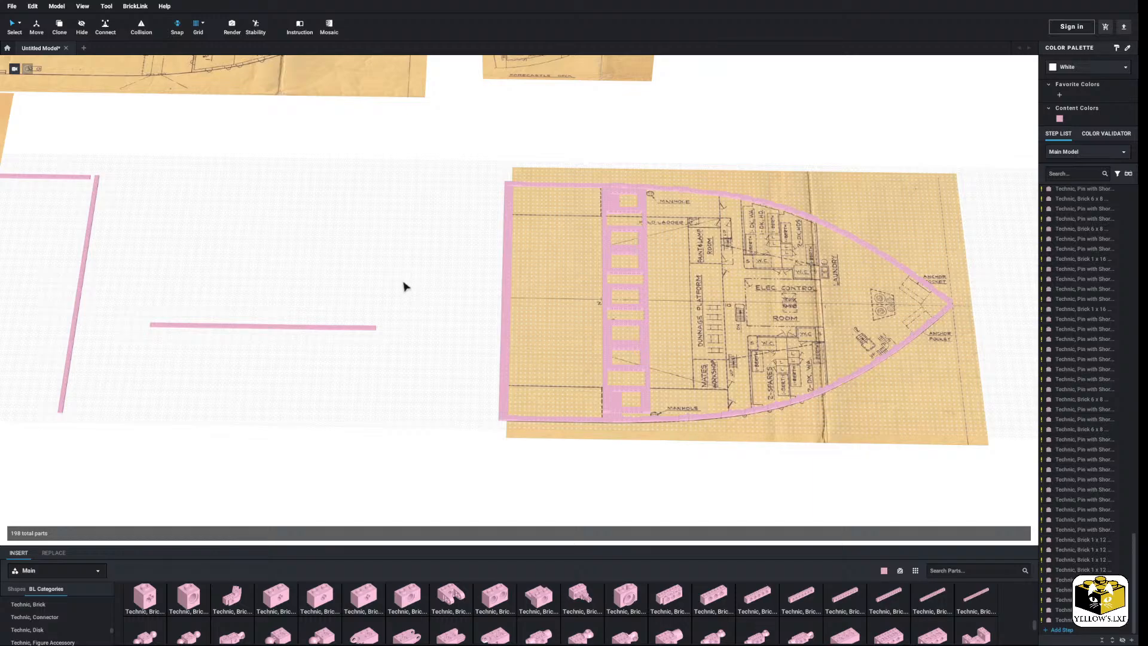
# Copy the outermost Mates Workshop-side 6 x 8 frame with its two pins and attach the copy to the framing's forward edge, aft of Mates Workshop.
pyautogui.moveTo(404, 287); pyautogui.dragTo(345, 276, button='right')
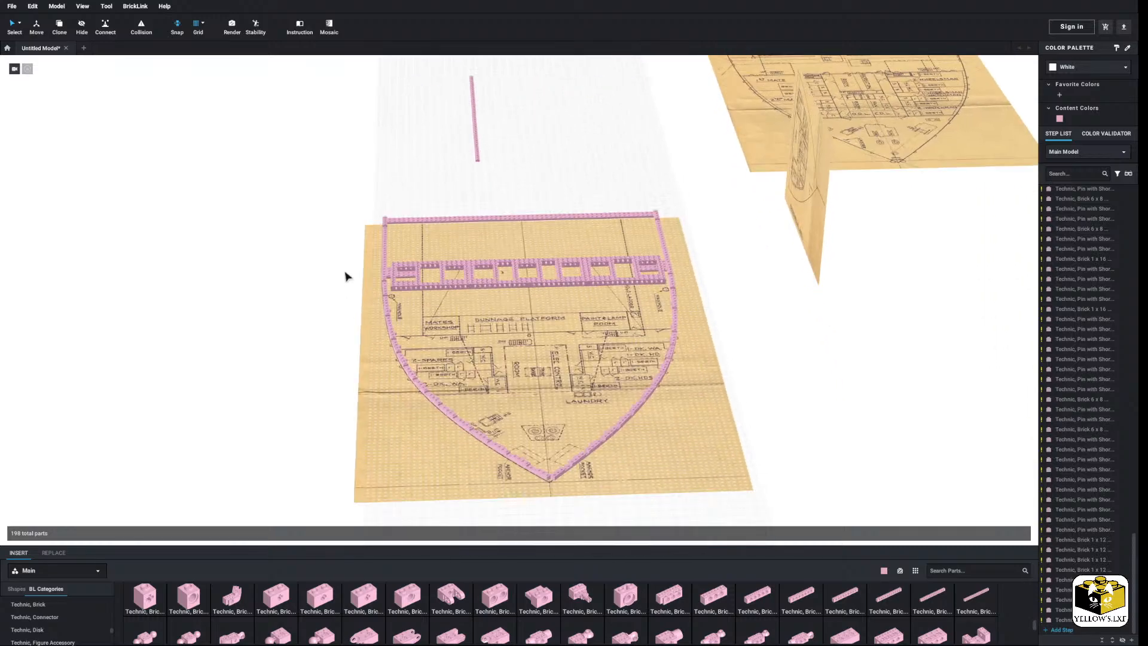
pyautogui.scroll(5, 345, 276)
pyautogui.scroll(-2, 248, 277)
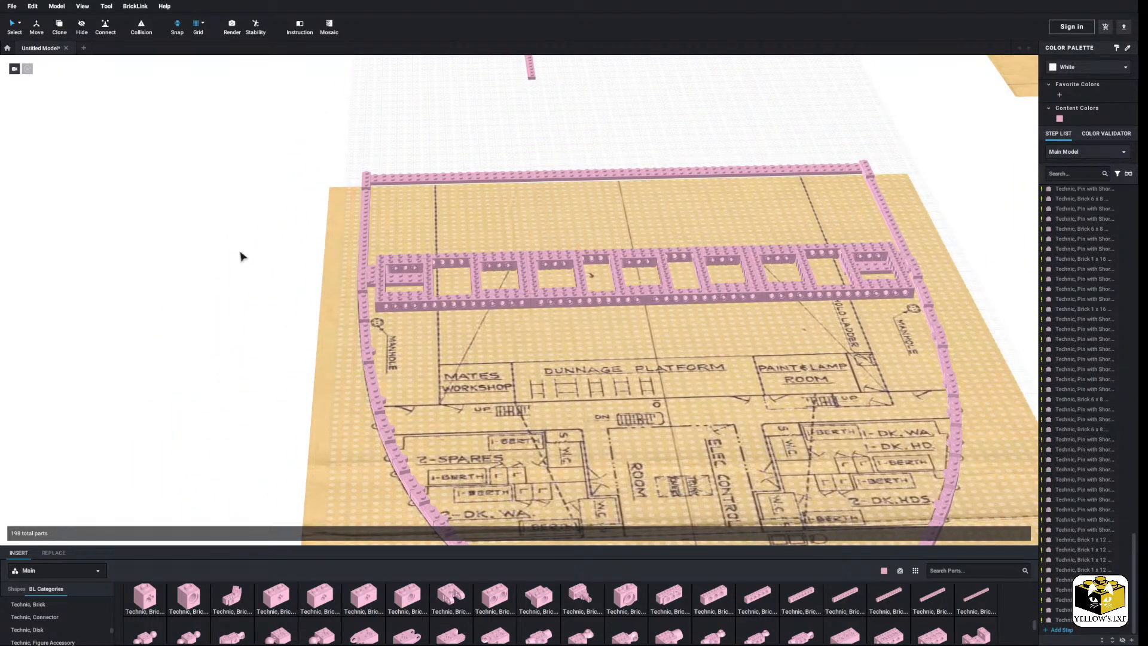
pyautogui.scroll(3, 241, 257)
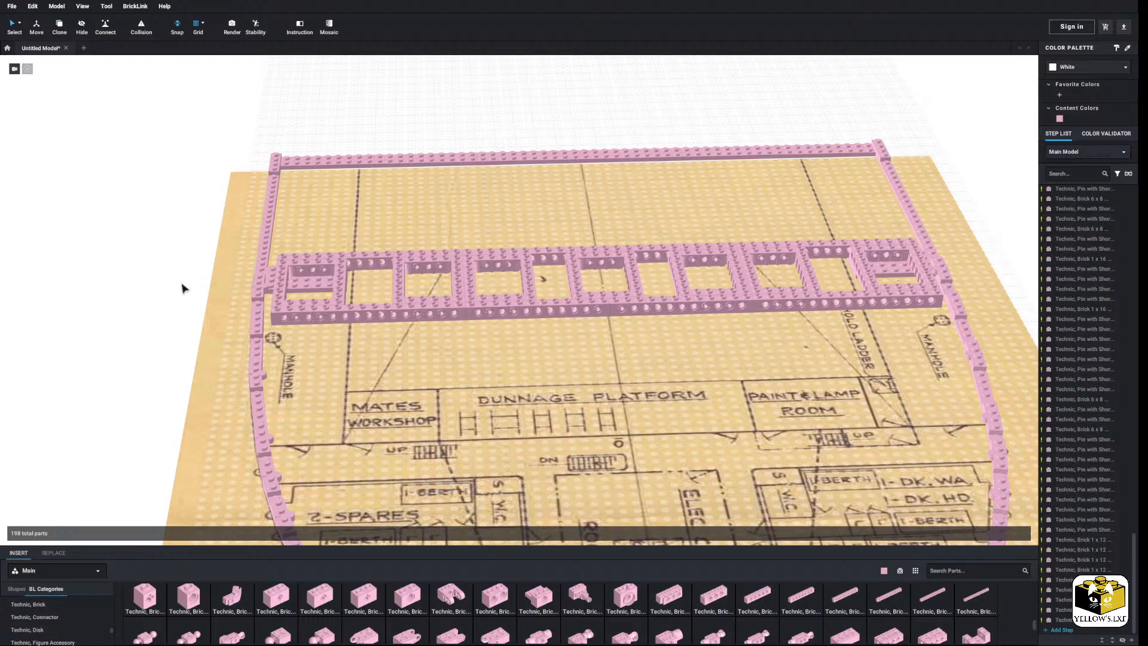
pyautogui.moveTo(161, 280); pyautogui.dragTo(168, 267, button='middle')
pyautogui.moveTo(168, 267); pyautogui.dragTo(169, 275, button='right')
pyautogui.moveTo(170, 275); pyautogui.dragTo(166, 281, button='middle')
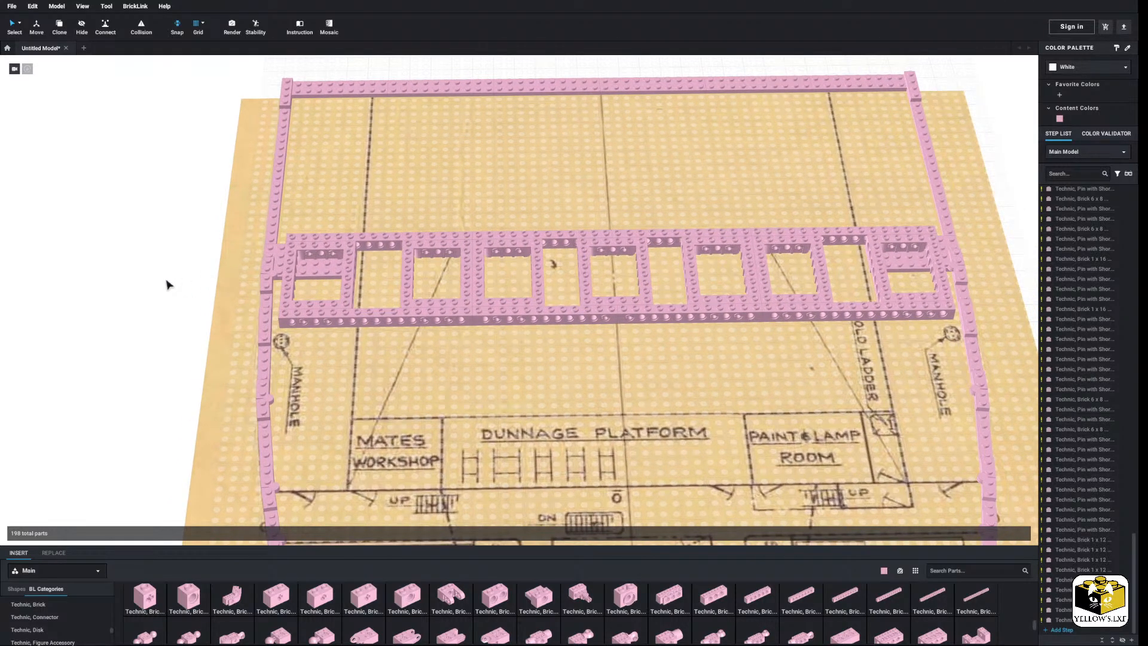
pyautogui.scroll(3, 171, 280)
pyautogui.click(233, 193)
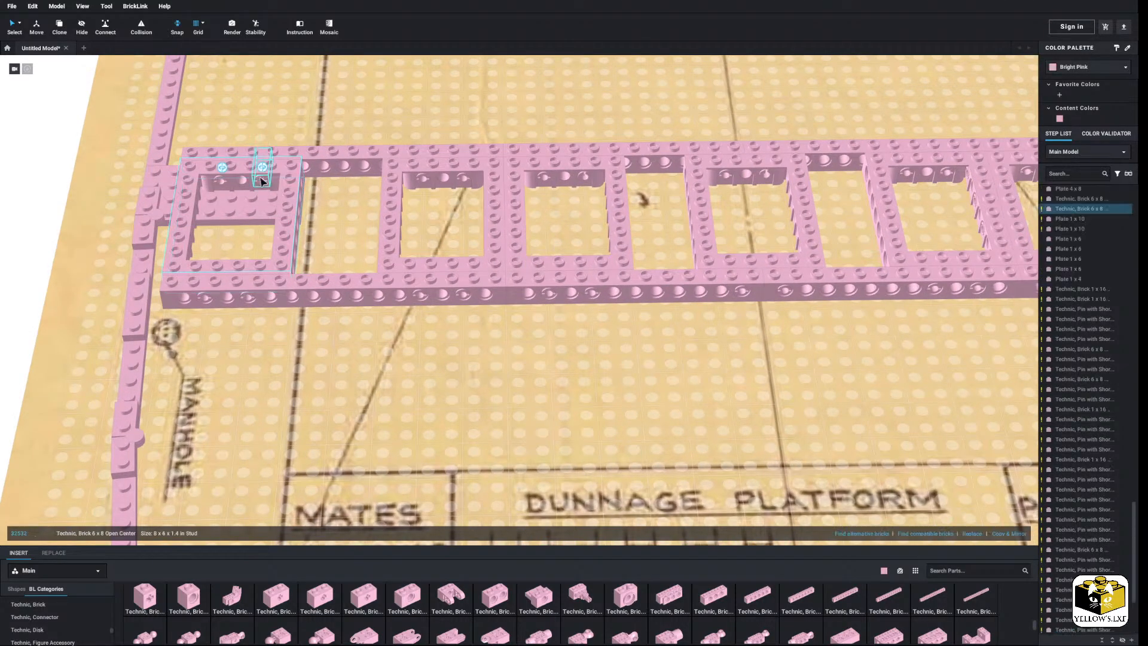
pyautogui.keyDown('ctrl'); pyautogui.click(228, 184); pyautogui.keyUp('ctrl')
pyautogui.click(41, 226)
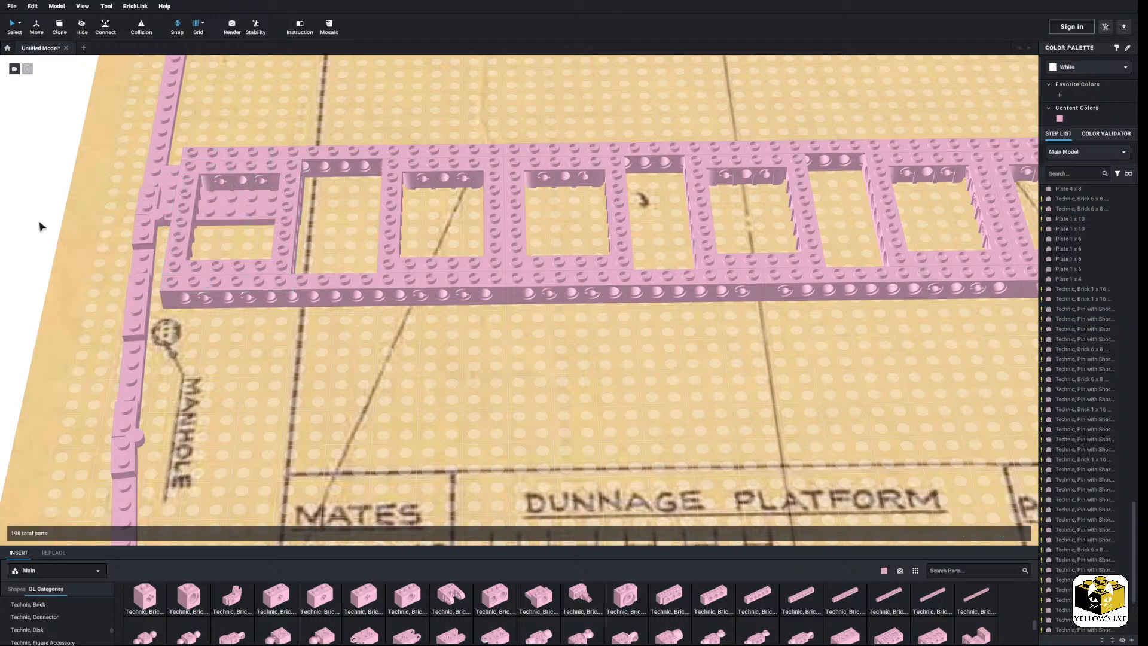
pyautogui.rightClick(40, 223)
pyautogui.click(53, 249)
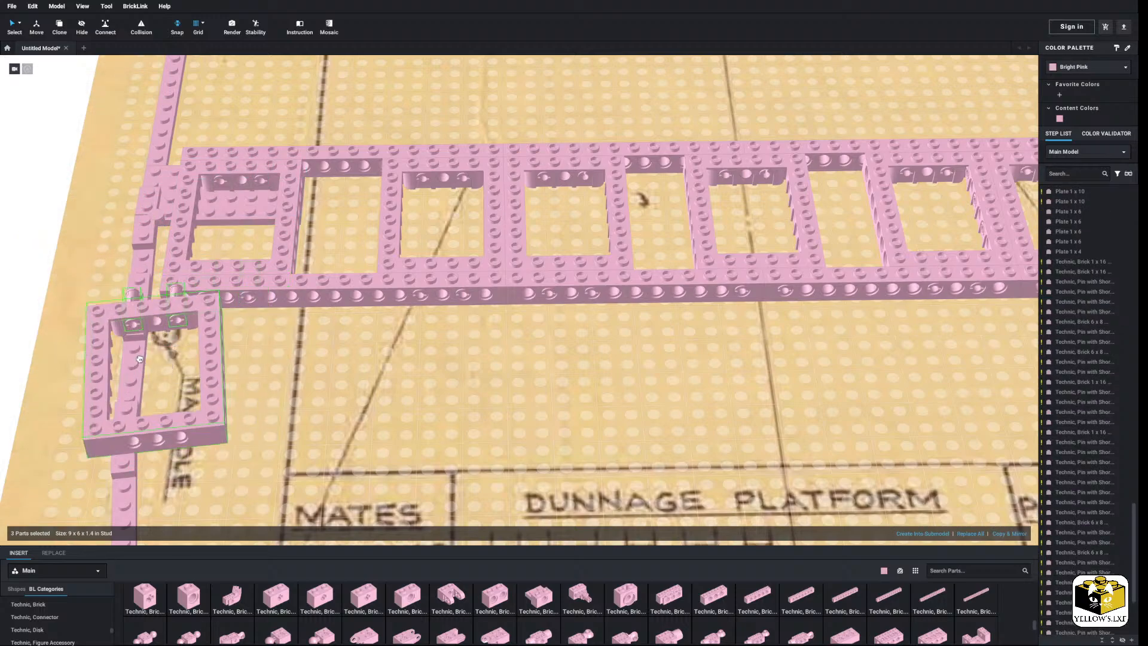
pyautogui.scroll(2, 89, 316)
pyautogui.click(53, 310)
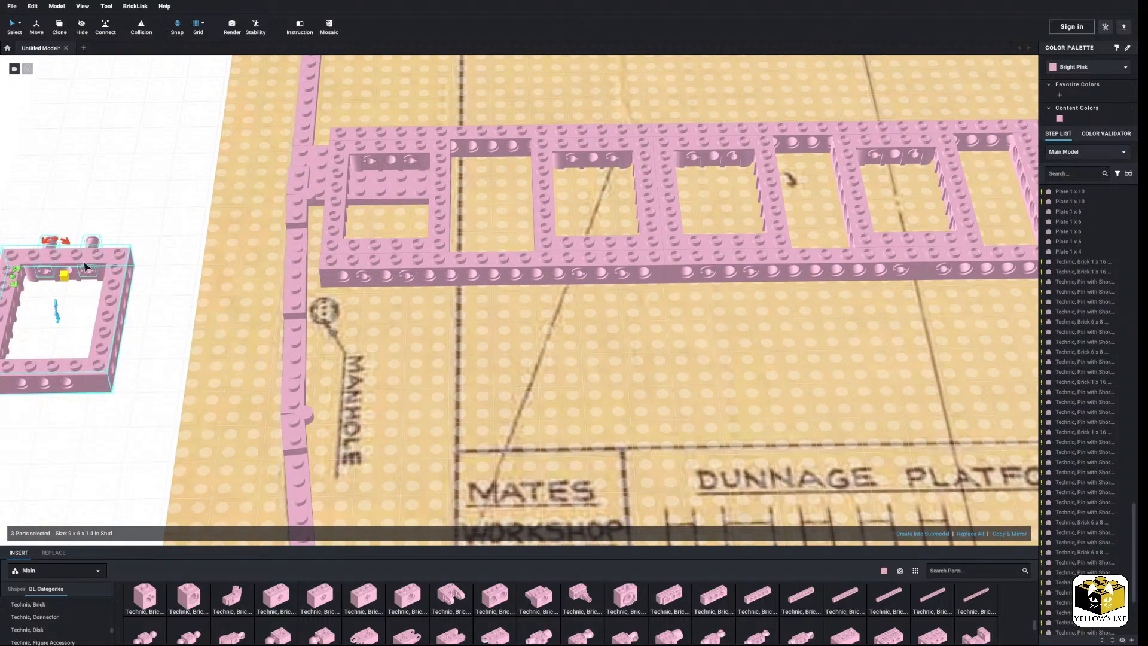
pyautogui.moveTo(84, 267); pyautogui.dragTo(511, 285)
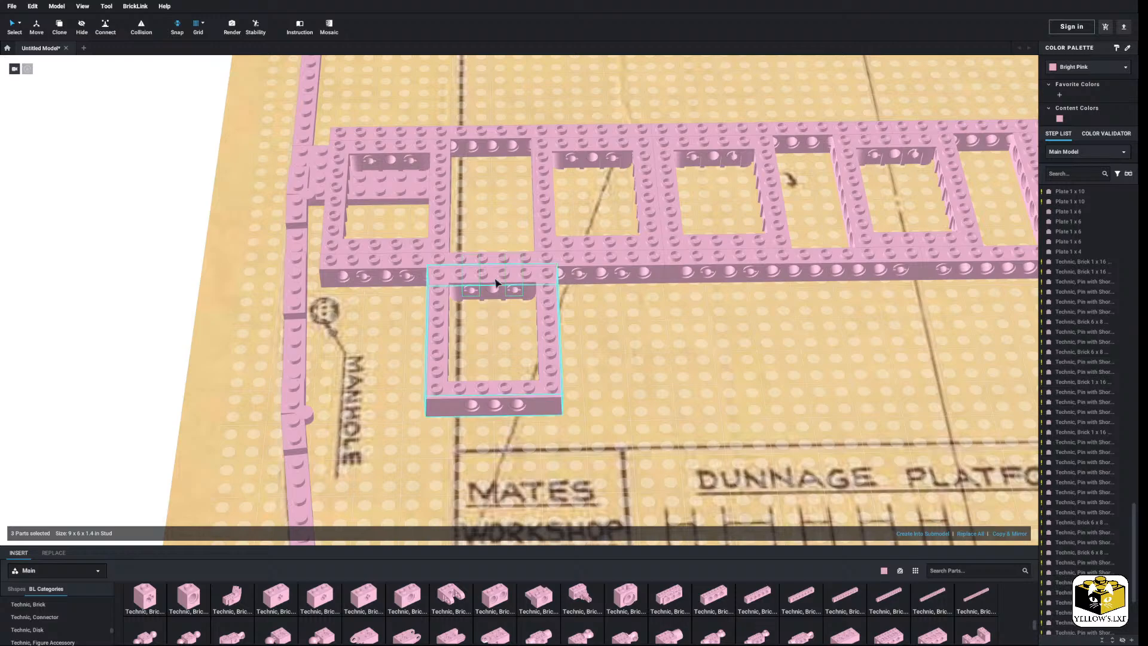
# Paste another pinned 6 x 8 frame onto the framing's forward edge over the hold ladder beside the Paint & Lamp Room.
pyautogui.rightClick(72, 281)
pyautogui.click(90, 307)
pyautogui.moveTo(789, 355); pyautogui.dragTo(338, 317, button='middle')
pyautogui.moveTo(1010, 281); pyautogui.dragTo(418, 347, button='middle')
pyautogui.click(367, 349)
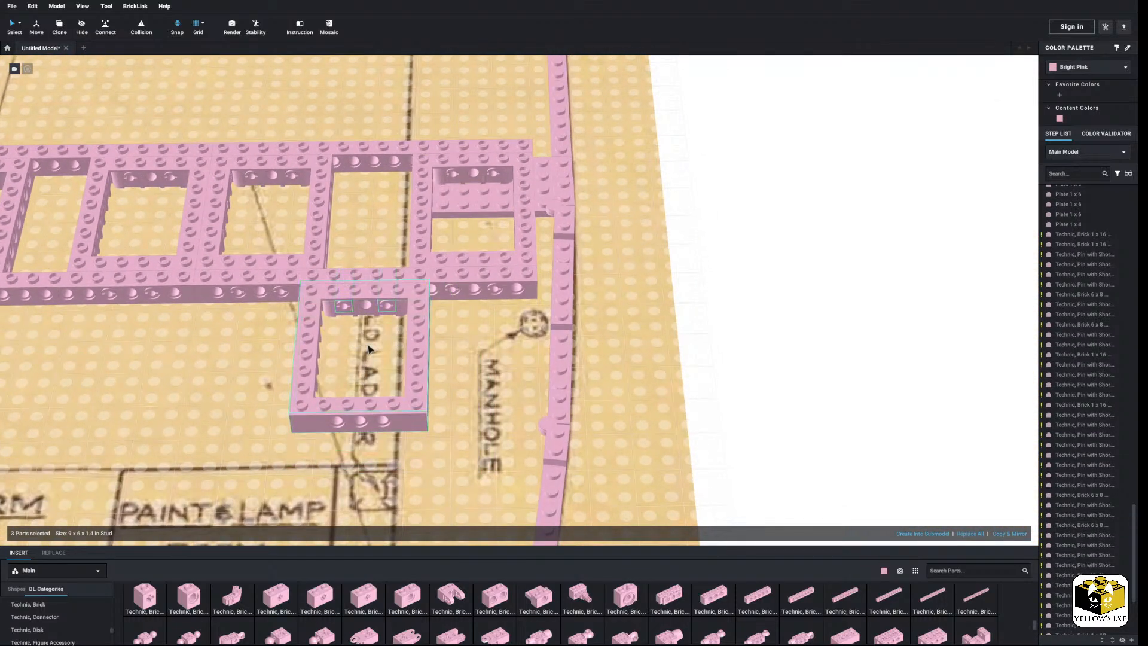
pyautogui.click(723, 317)
# Paste a third pinned 6 x 8 frame on the forward edge, inboard of the Mates Workshop-side copy with a small gap between them.
pyautogui.scroll(-5, 723, 318)
pyautogui.moveTo(251, 341); pyautogui.dragTo(640, 315, button='middle')
pyautogui.rightClick(72, 243)
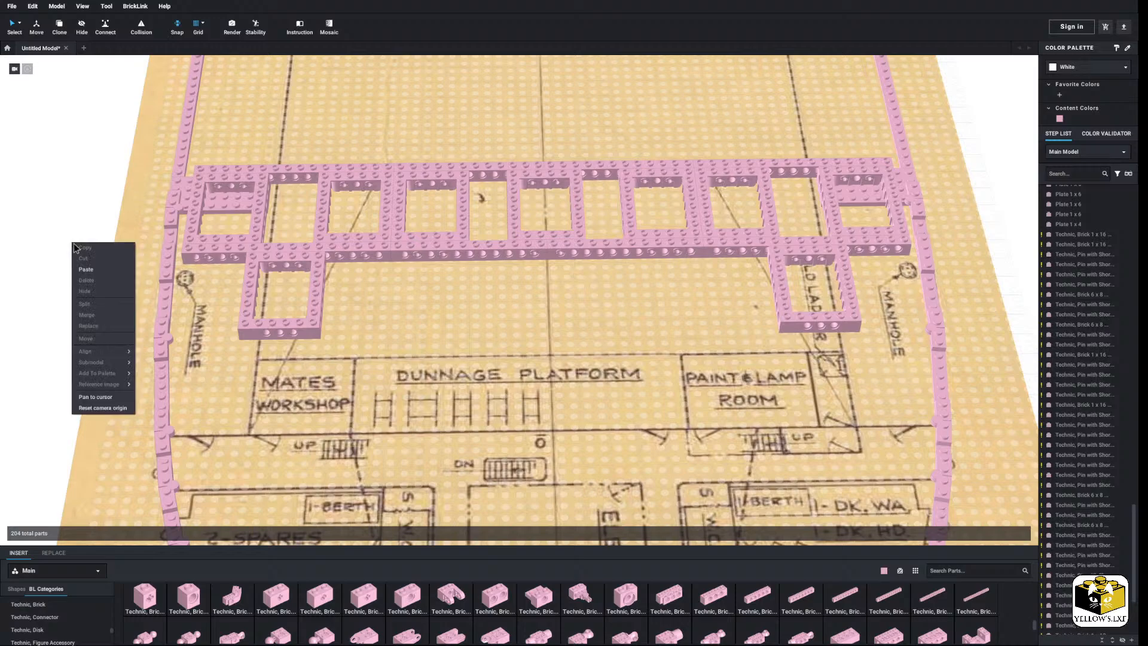
pyautogui.click(96, 274)
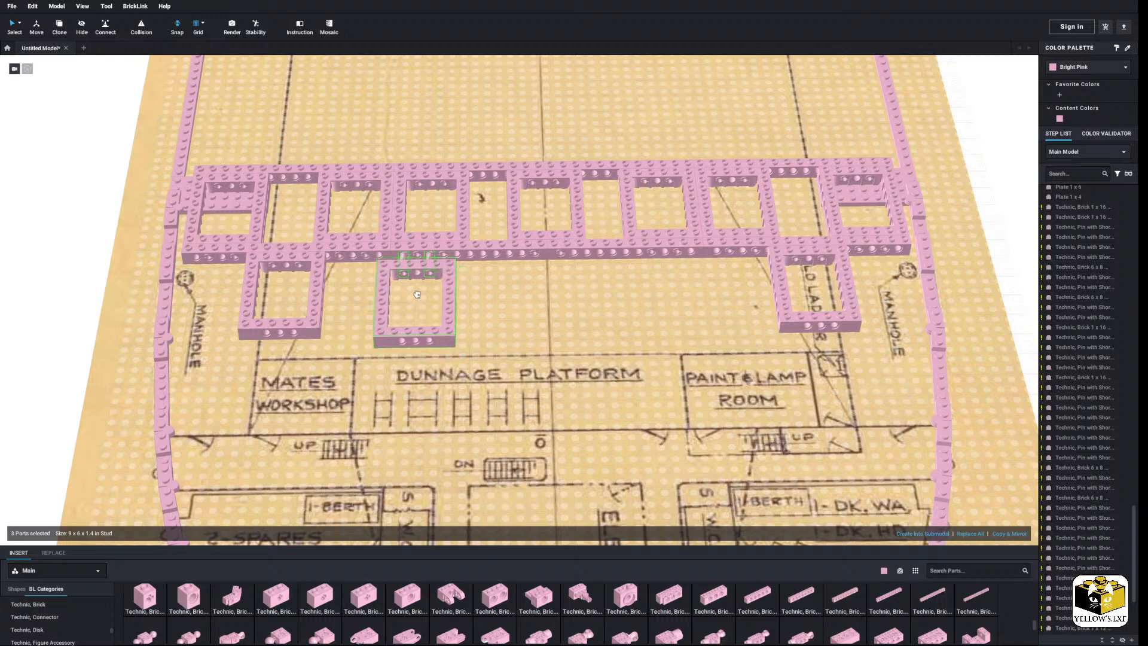
pyautogui.click(393, 294)
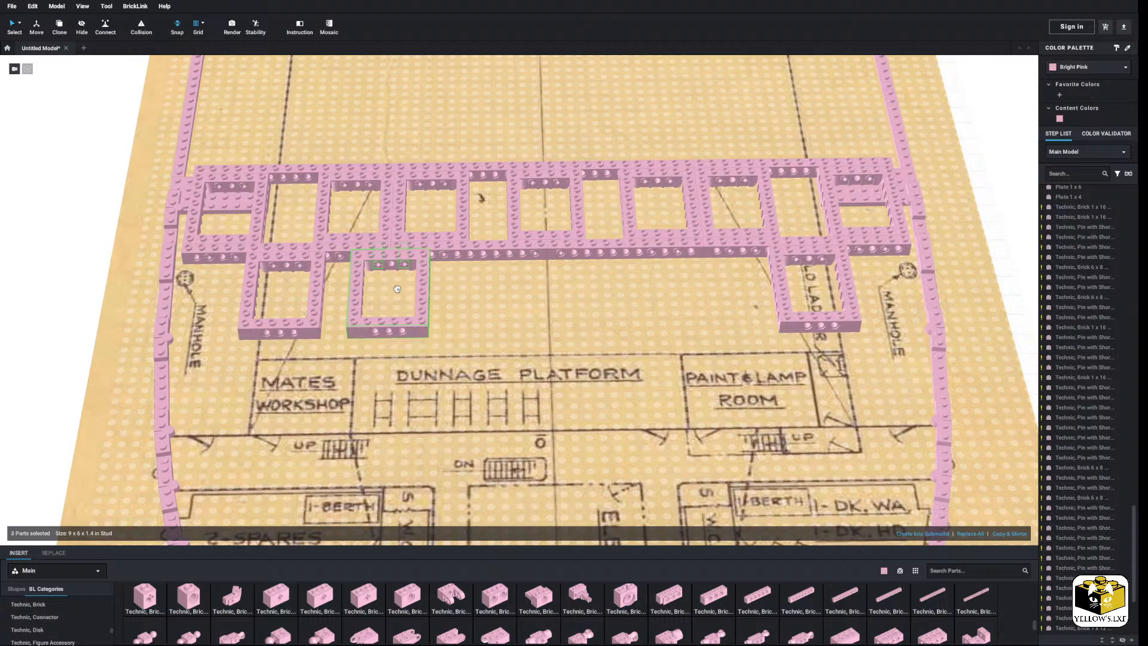
pyautogui.rightClick(384, 256)
pyautogui.click(125, 254)
# Paste a fourth pinned 6 x 8 frame on the forward edge, inboard of the frame over the hold ladder.
pyautogui.rightClick(83, 250)
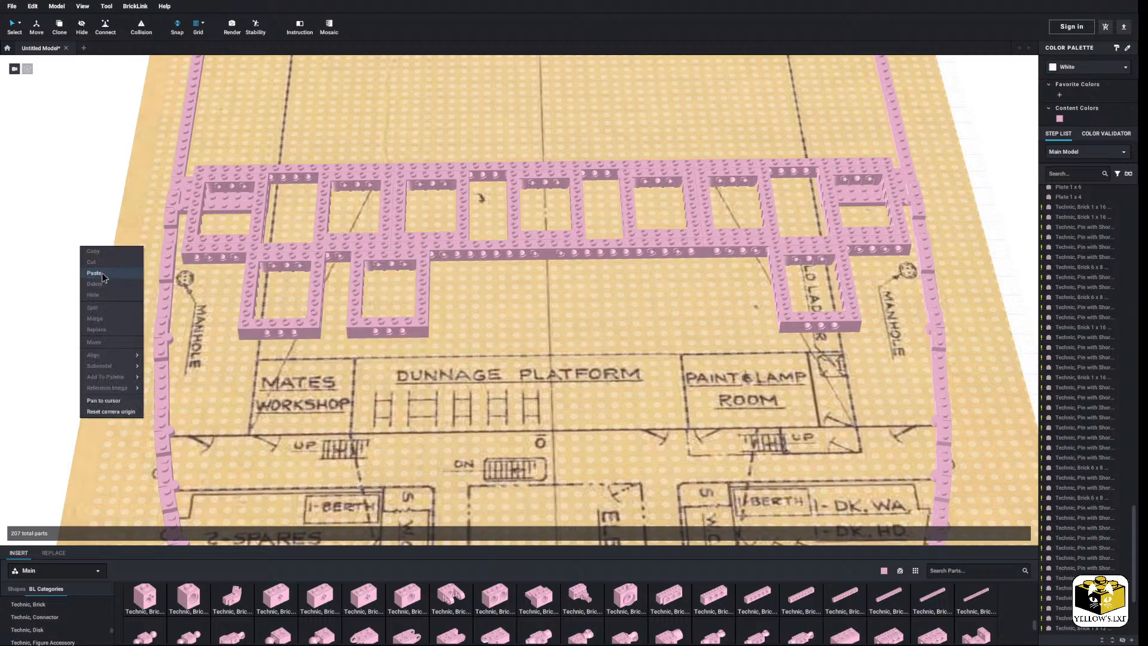
pyautogui.click(102, 273)
pyautogui.click(711, 290)
pyautogui.click(1017, 216)
# Examine the upper-deck plan, the ship model photo and the side-profile blueprint for the hull layout aft of the bow.
pyautogui.scroll(-5, 891, 228)
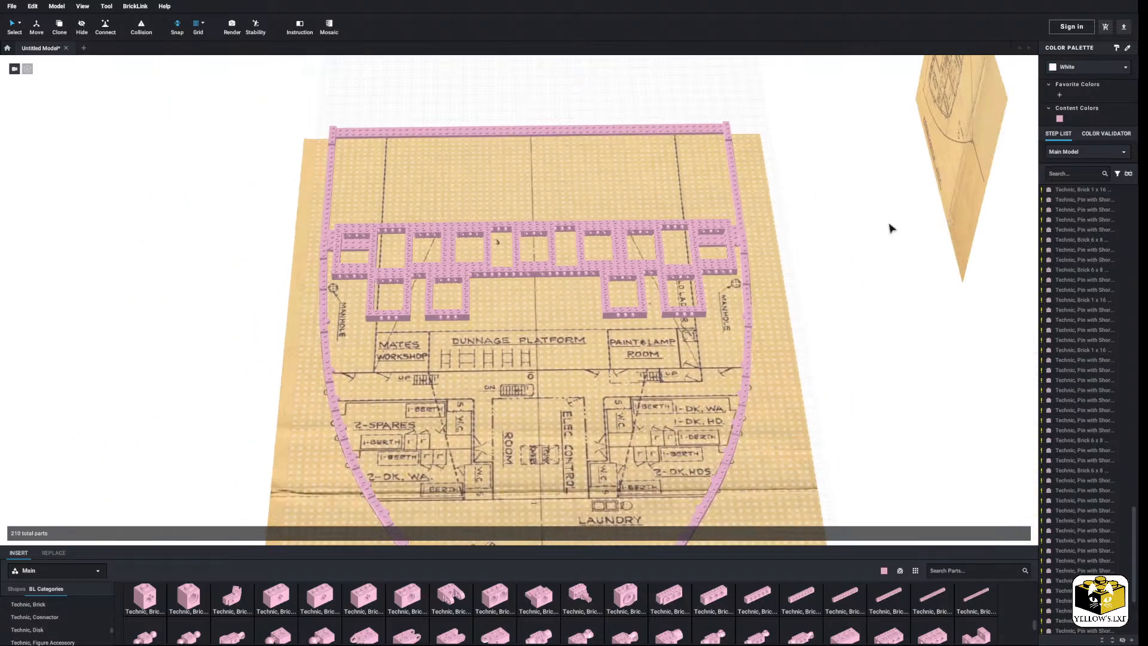
pyautogui.moveTo(891, 228); pyautogui.dragTo(758, 233, button='right')
pyautogui.moveTo(758, 233); pyautogui.dragTo(546, 348, button='middle')
pyautogui.moveTo(545, 348); pyautogui.dragTo(523, 366, button='right')
pyautogui.scroll(-3, 523, 366)
pyautogui.moveTo(523, 366); pyautogui.dragTo(602, 346, button='middle')
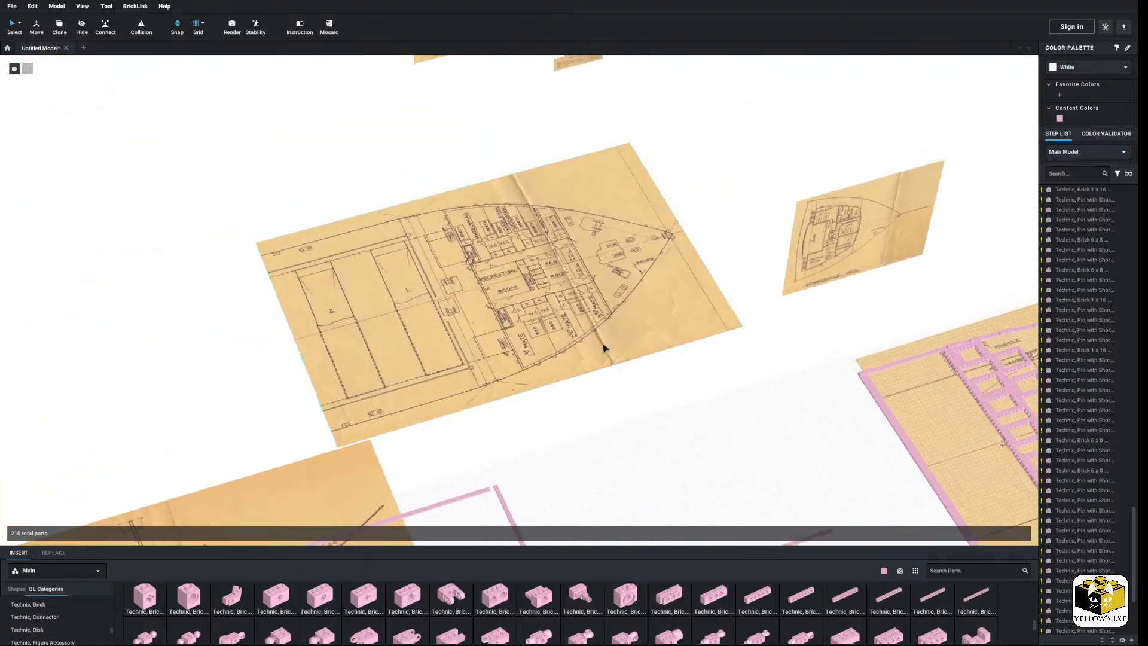
pyautogui.moveTo(602, 346); pyautogui.dragTo(586, 290, button='right')
pyautogui.scroll(-3, 586, 290)
pyautogui.moveTo(587, 290); pyautogui.dragTo(683, 344, button='middle')
pyautogui.scroll(4, 440, 322)
pyautogui.scroll(2, 683, 344)
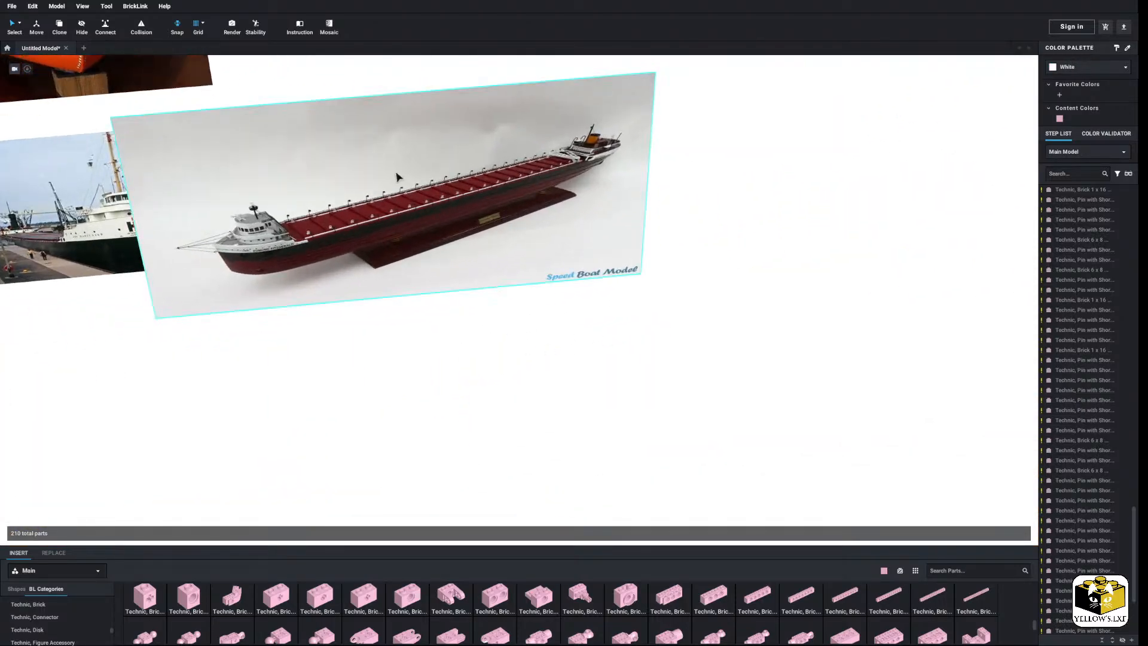
pyautogui.scroll(-4, 571, 331)
pyautogui.moveTo(489, 384); pyautogui.dragTo(784, 174, button='middle')
pyautogui.moveTo(688, 264); pyautogui.dragTo(774, 233, button='middle')
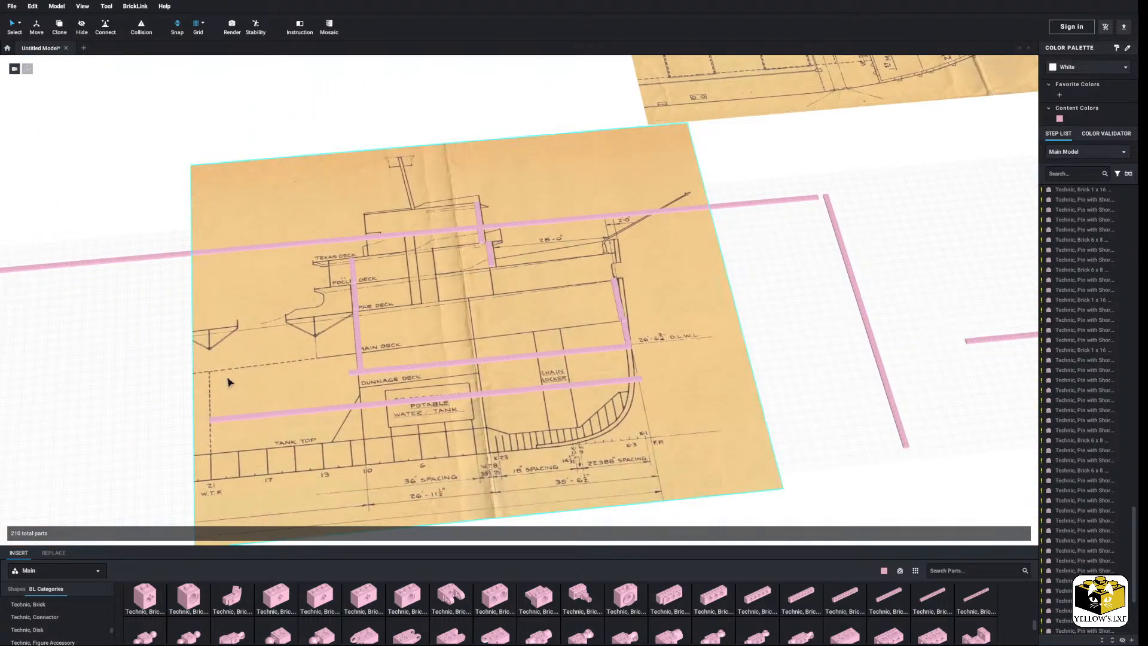
pyautogui.scroll(-3, 227, 358)
pyautogui.moveTo(231, 346); pyautogui.dragTo(183, 347, button='middle')
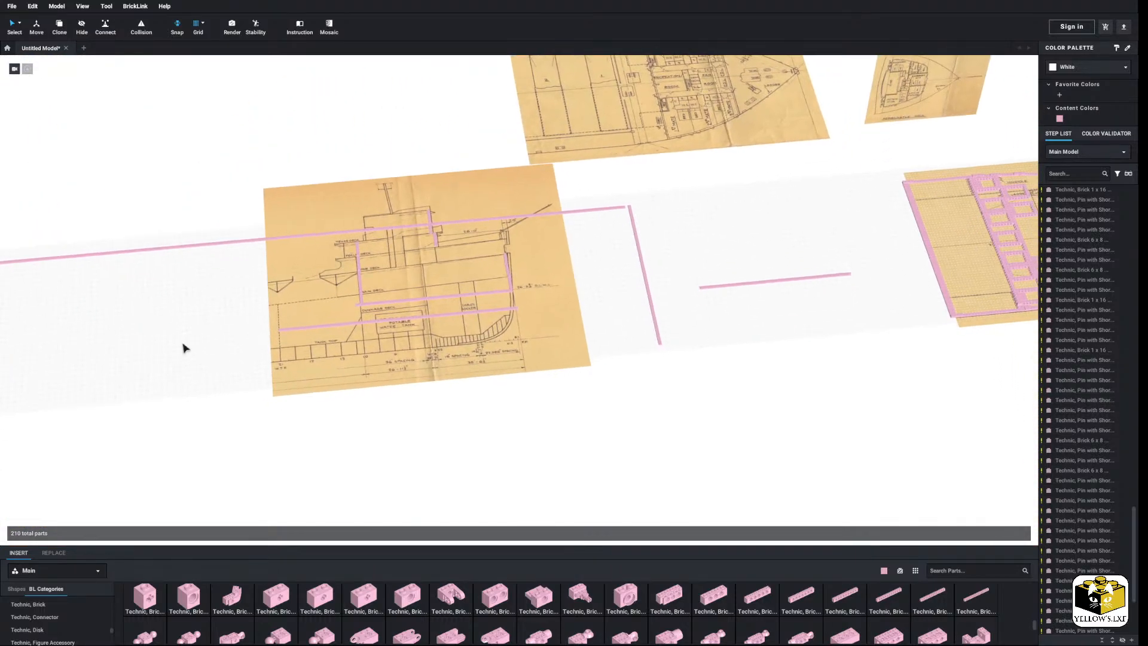
pyautogui.moveTo(502, 401); pyautogui.dragTo(374, 425, button='middle')
pyautogui.scroll(4, 525, 316)
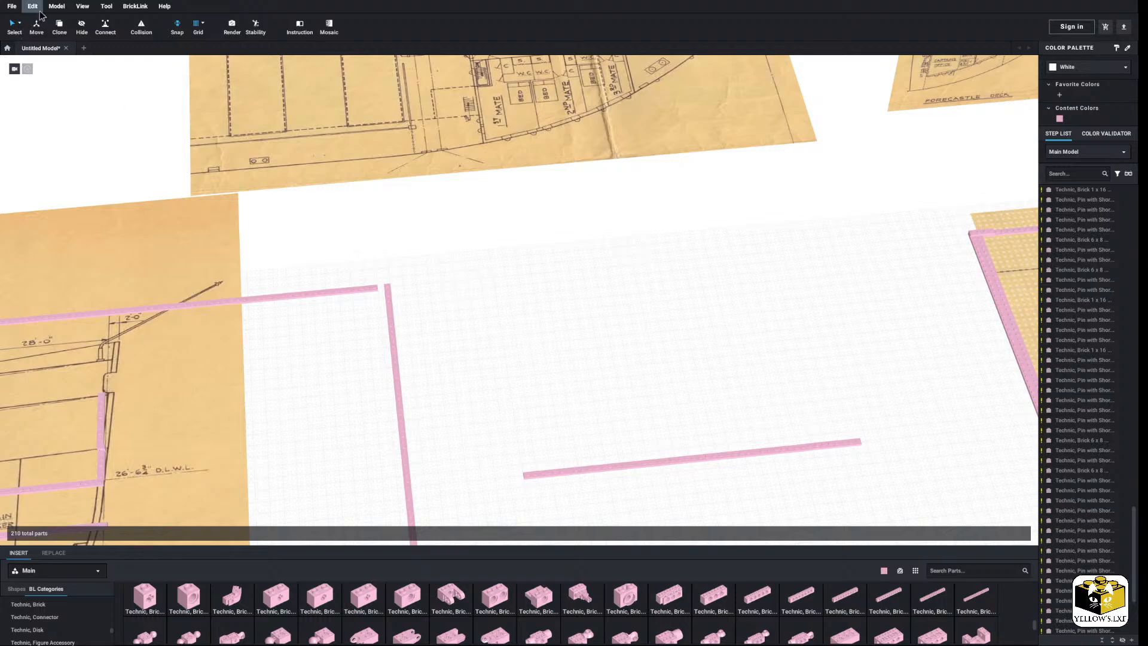
# Import Simplified-General-Arrangement-Sketch-of-the-Edmund-Fitzgerald.png as a reference image and place it flat between the side-profile blueprint and the bow plan.
pyautogui.click(57, 6)
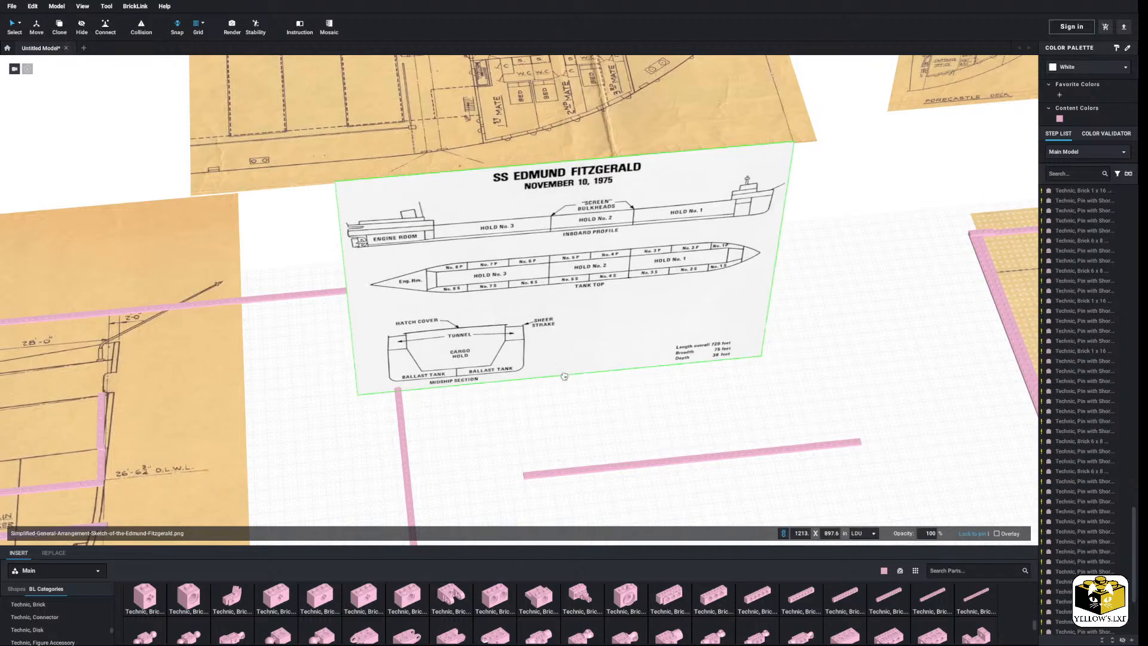
pyautogui.scroll(3, 671, 366)
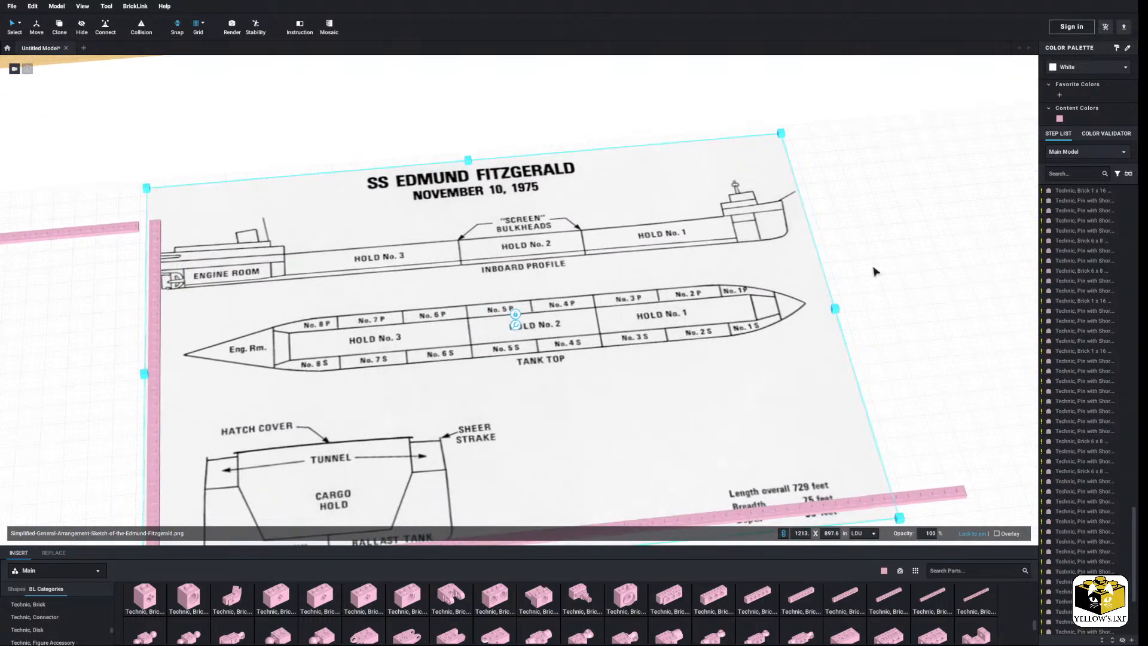
pyautogui.click(875, 267)
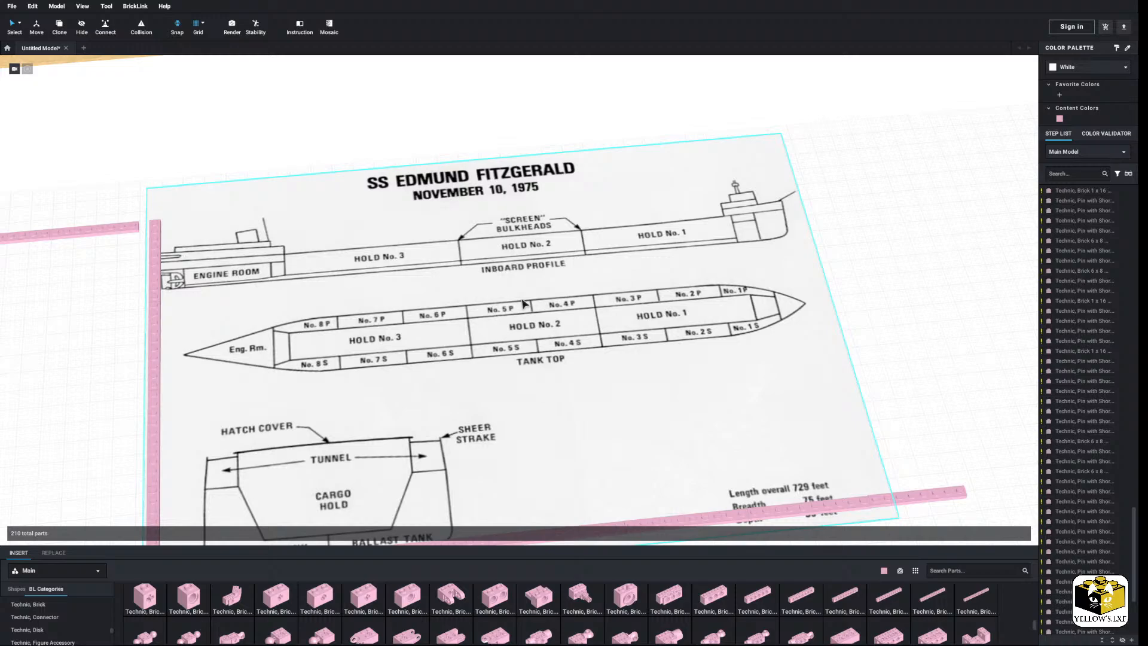
# Examine the general arrangement sketch's inboard profile, tank-top hold divisions and midship section.
pyautogui.scroll(-5, 523, 303)
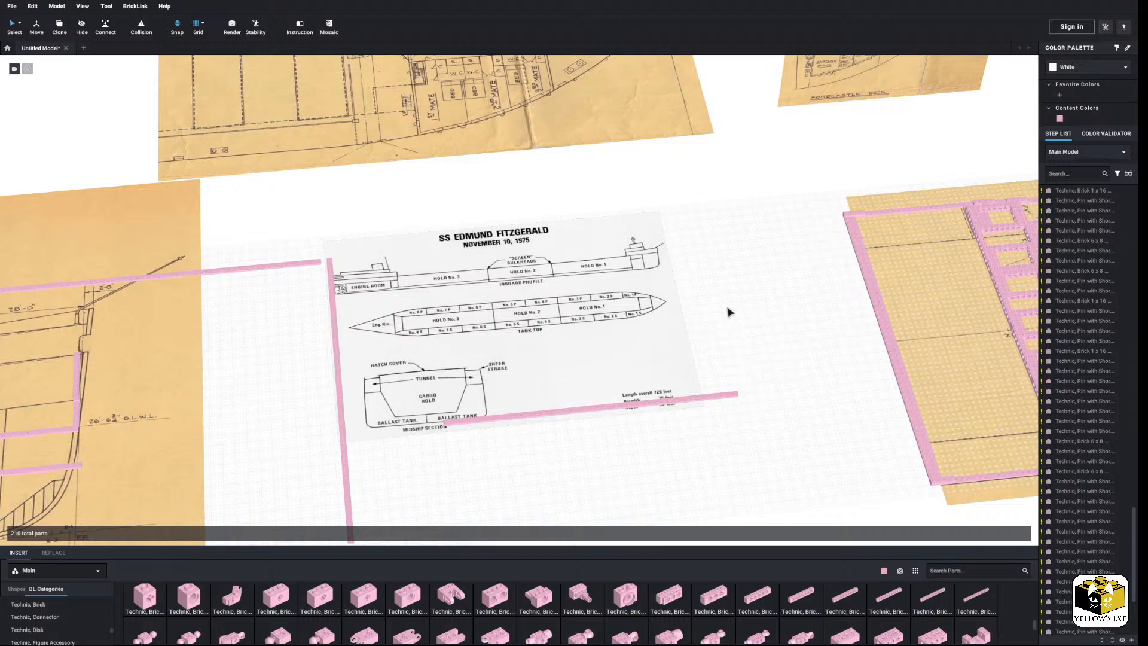
pyautogui.scroll(5, 723, 307)
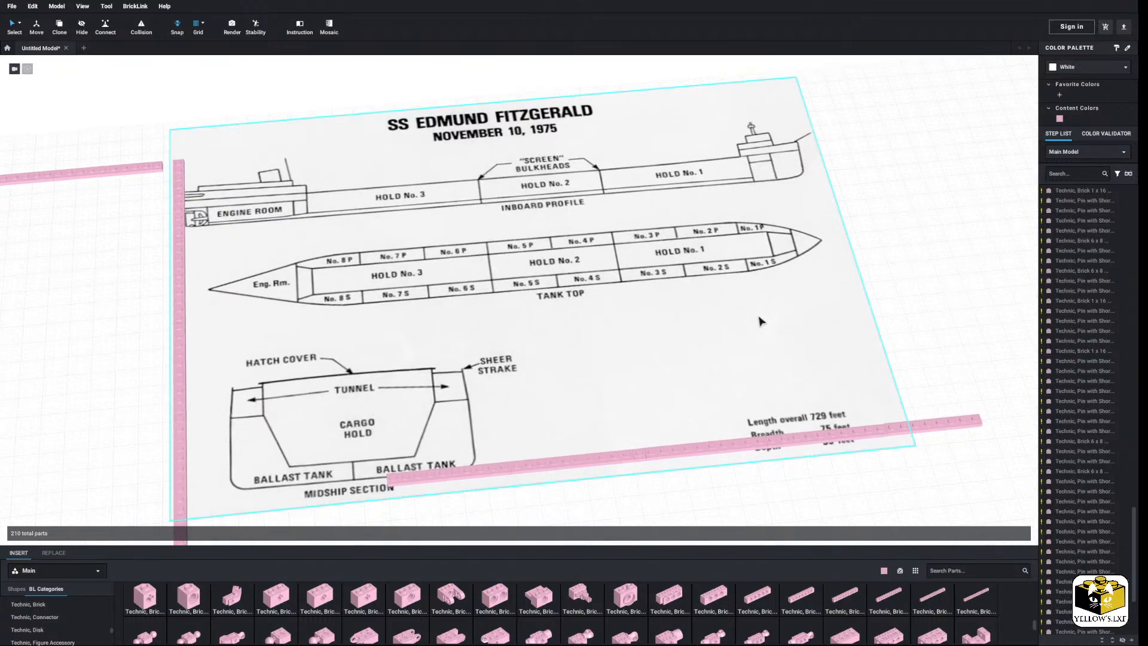
pyautogui.scroll(3, 761, 320)
pyautogui.scroll(-3, 728, 344)
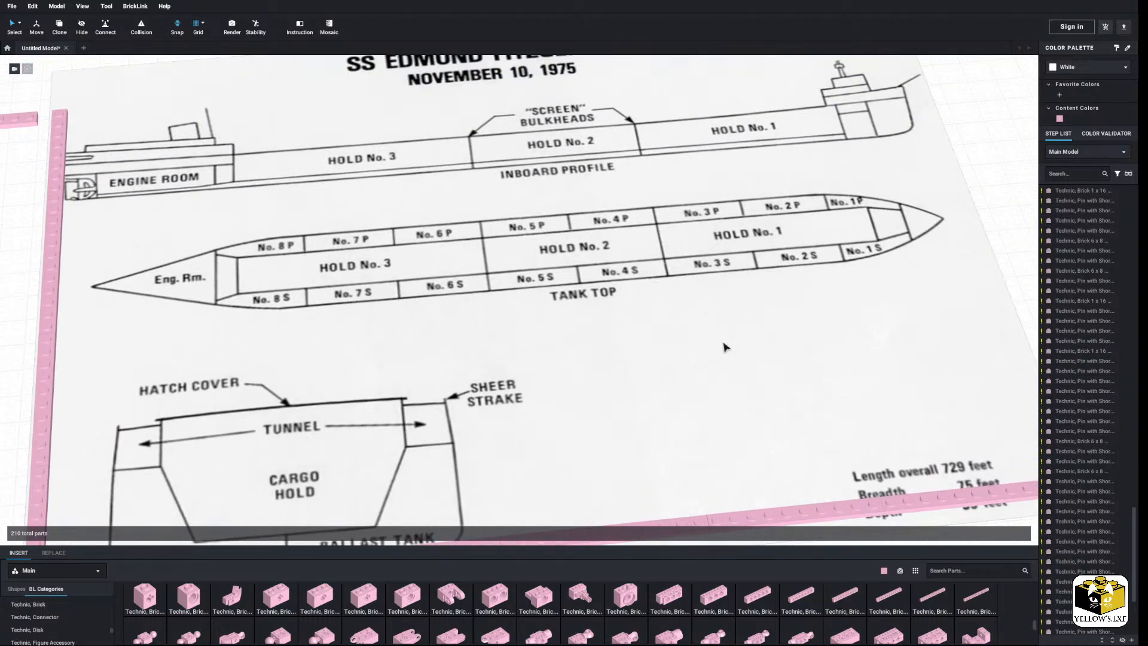
pyautogui.moveTo(723, 341); pyautogui.dragTo(709, 348, button='middle')
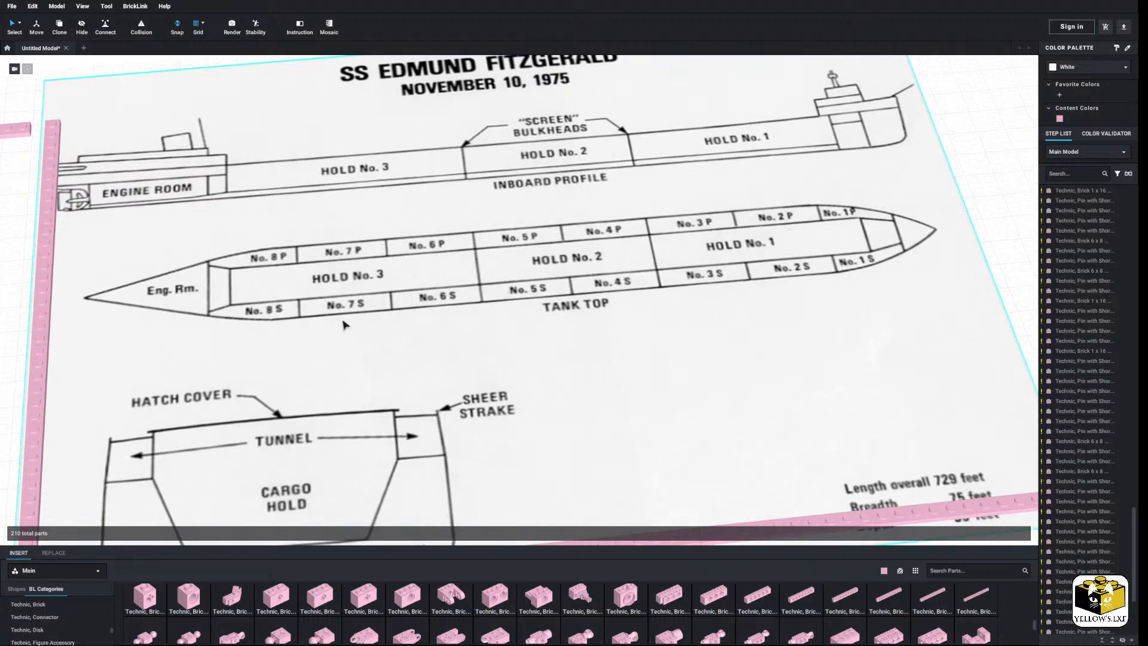
# Copy the inner Mates Workshop-side forward frame with its two pins and paste it on the forward edge just beside the bow centreline.
pyautogui.scroll(-5, 800, 239)
pyautogui.moveTo(687, 195); pyautogui.dragTo(538, 208, button='middle')
pyautogui.moveTo(538, 207); pyautogui.dragTo(461, 239, button='right')
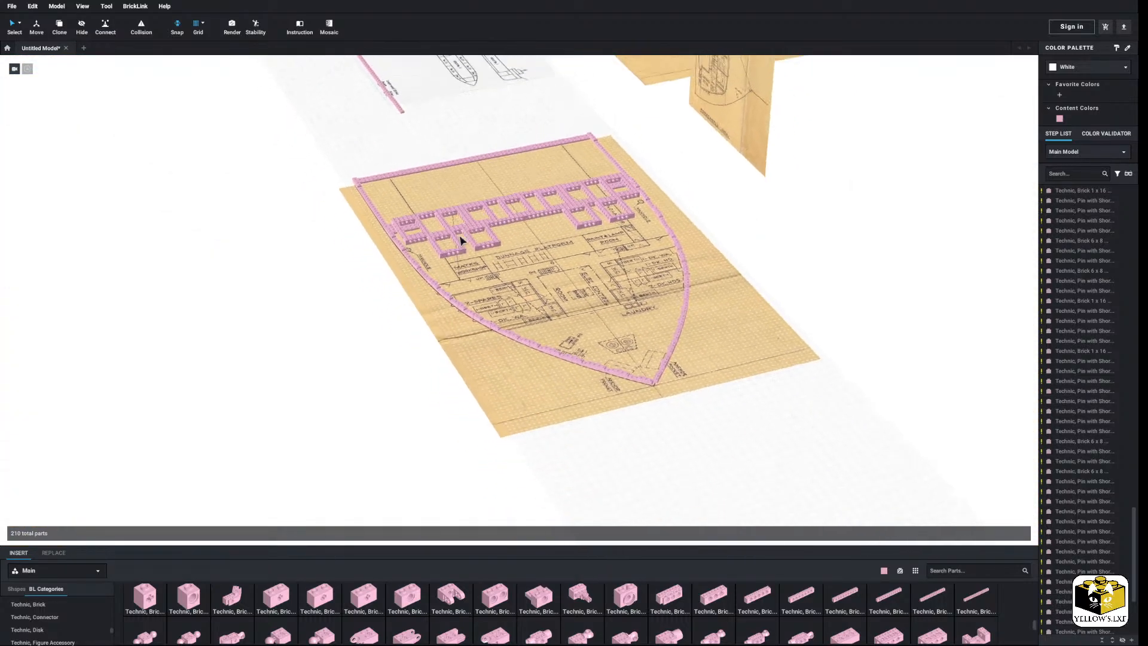
pyautogui.scroll(5, 464, 231)
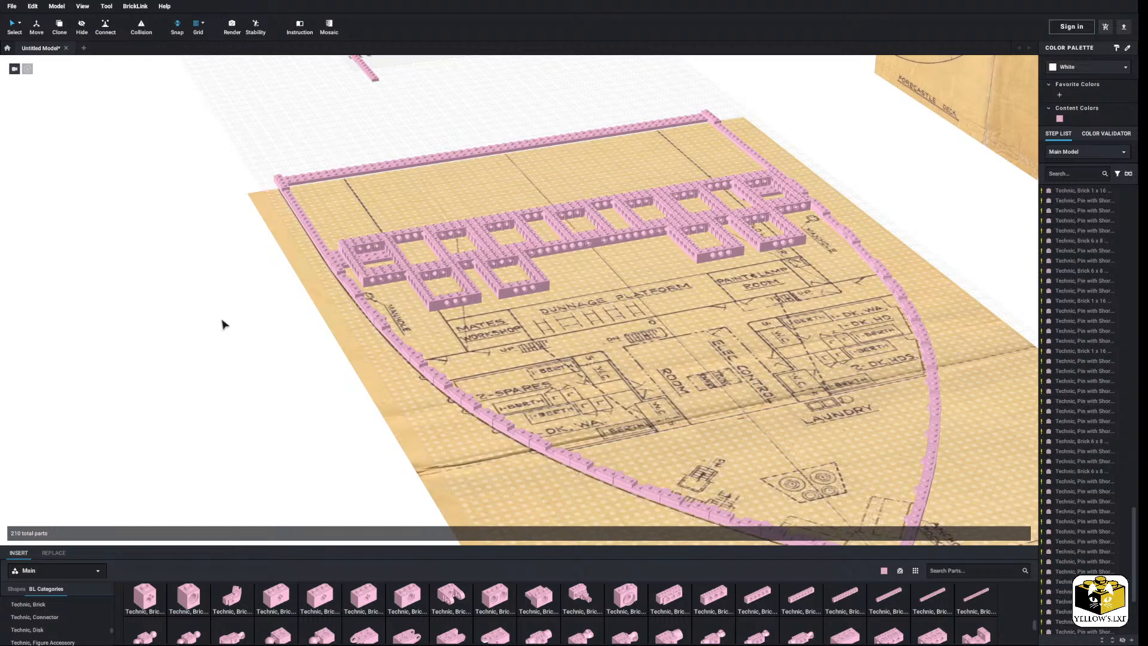
pyautogui.moveTo(233, 306); pyautogui.dragTo(209, 322, button='right')
pyautogui.scroll(5, 326, 345)
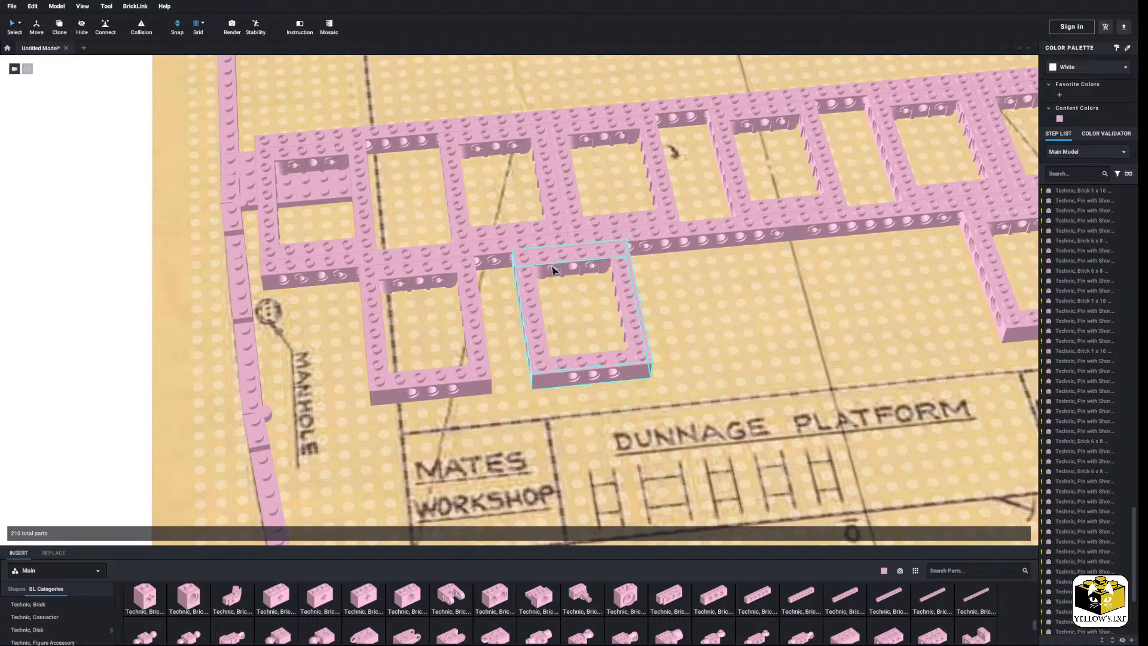
pyautogui.click(553, 270)
pyautogui.rightClick(591, 263)
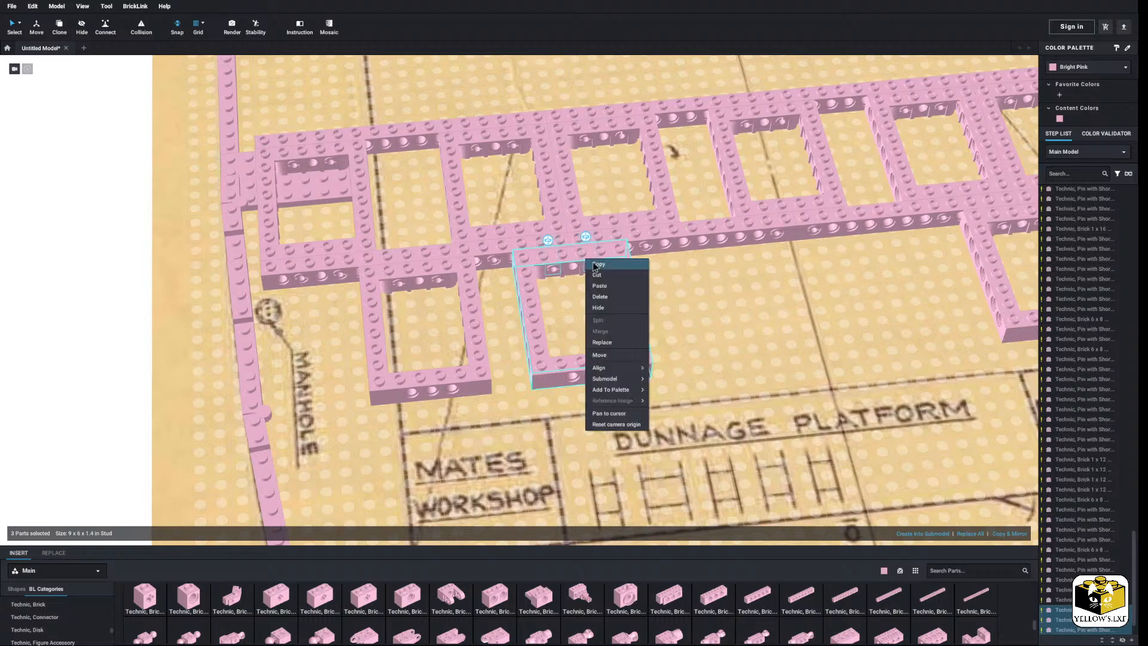
pyautogui.click(595, 267)
pyautogui.rightClick(72, 333)
pyautogui.click(87, 361)
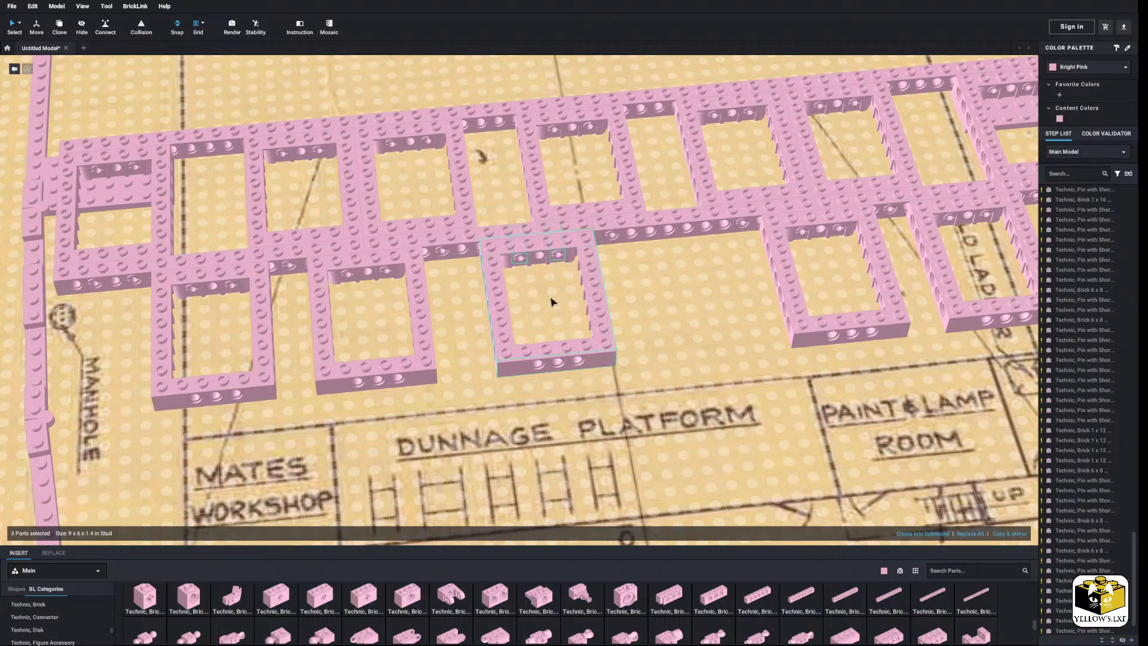
pyautogui.click(551, 298)
# Copy the pinned frame beside the centreline and paste it directly against it on the Paint & Lamp Room side.
pyautogui.scroll(-3, 549, 290)
pyautogui.rightClick(536, 252)
pyautogui.click(543, 259)
pyautogui.rightClick(62, 327)
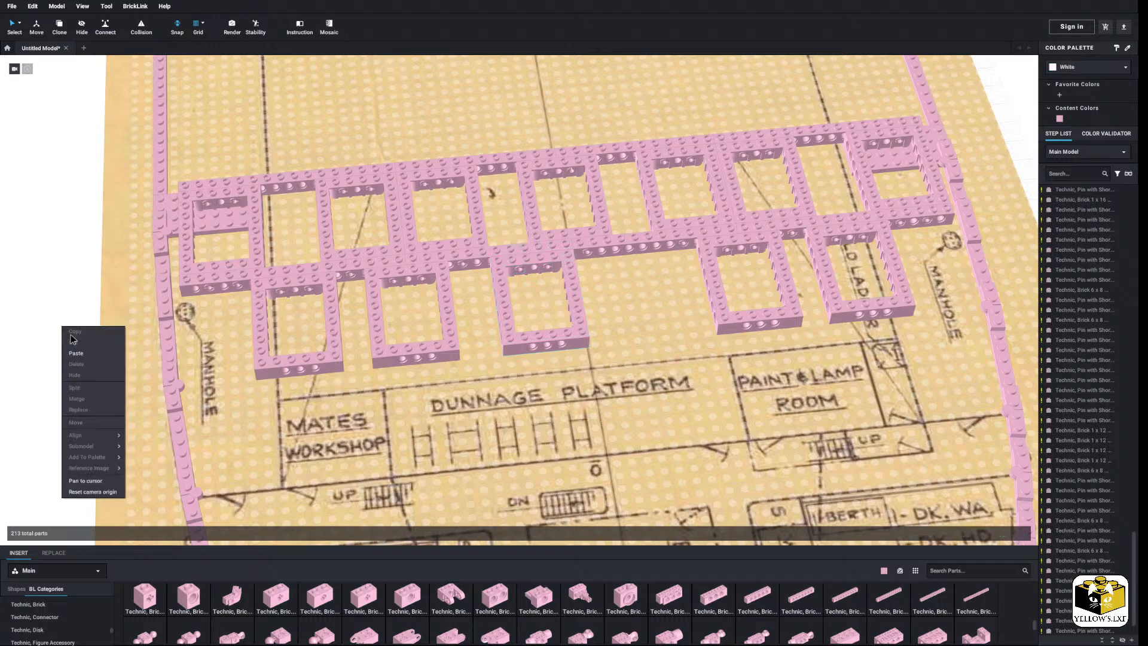
pyautogui.click(76, 352)
pyautogui.click(628, 295)
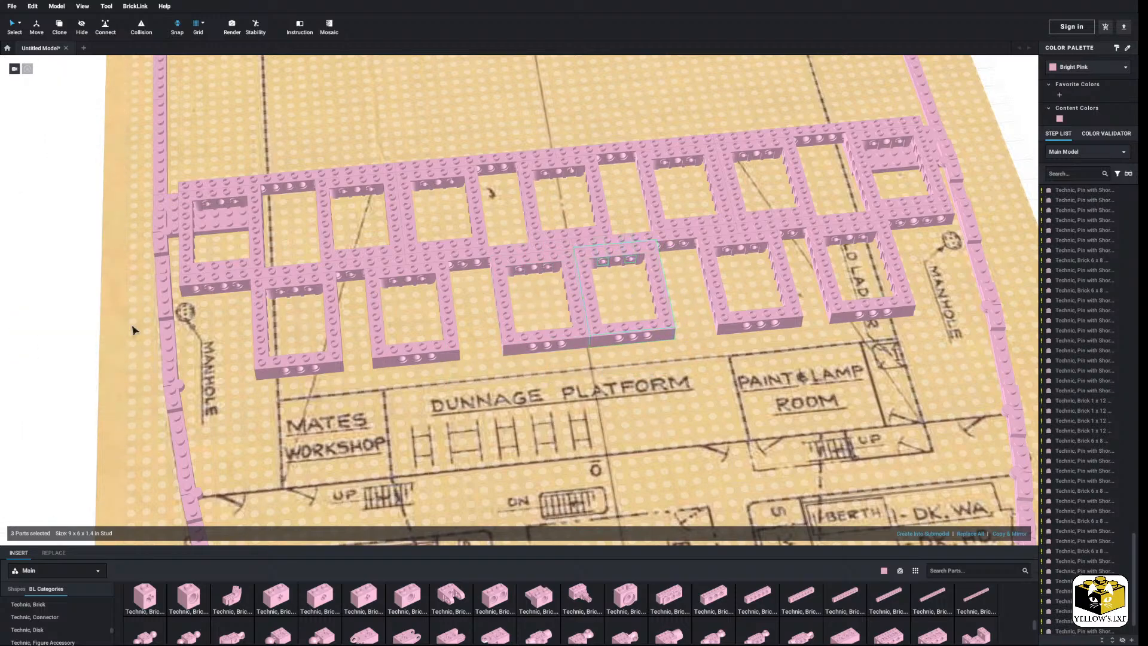
pyautogui.click(90, 332)
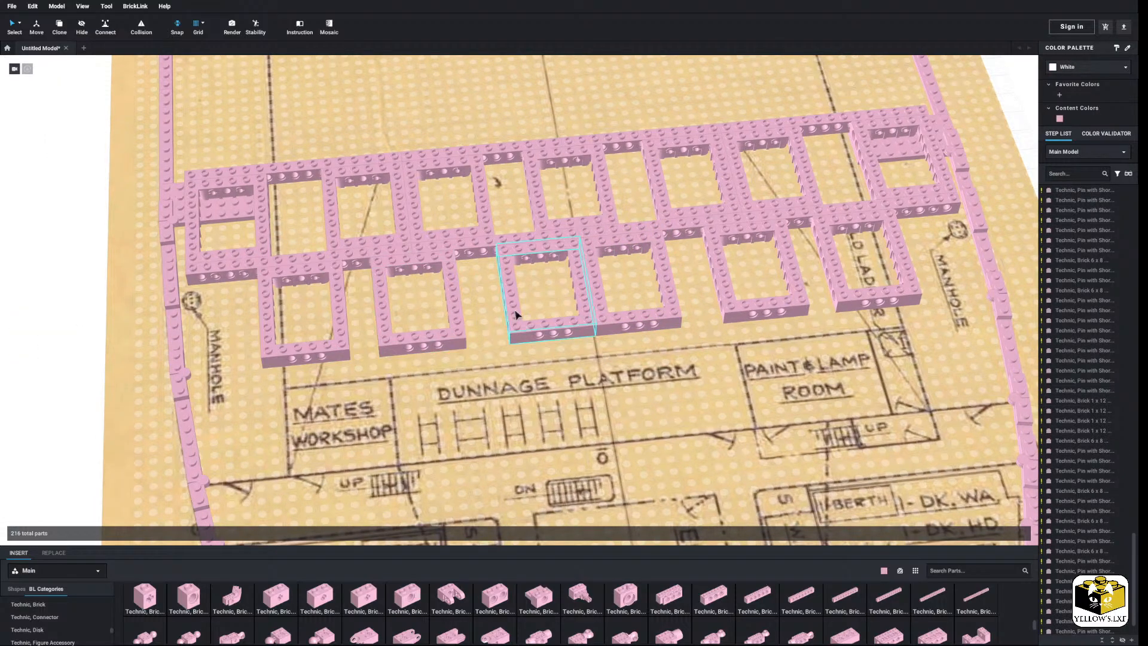
# Copy the two rear pins of the centre frame on the Paint & Lamp Room side and paste them into the side joint between the two centre frames.
pyautogui.moveTo(565, 307); pyautogui.dragTo(487, 332, button='right')
pyautogui.scroll(5, 482, 308)
pyautogui.click(457, 249)
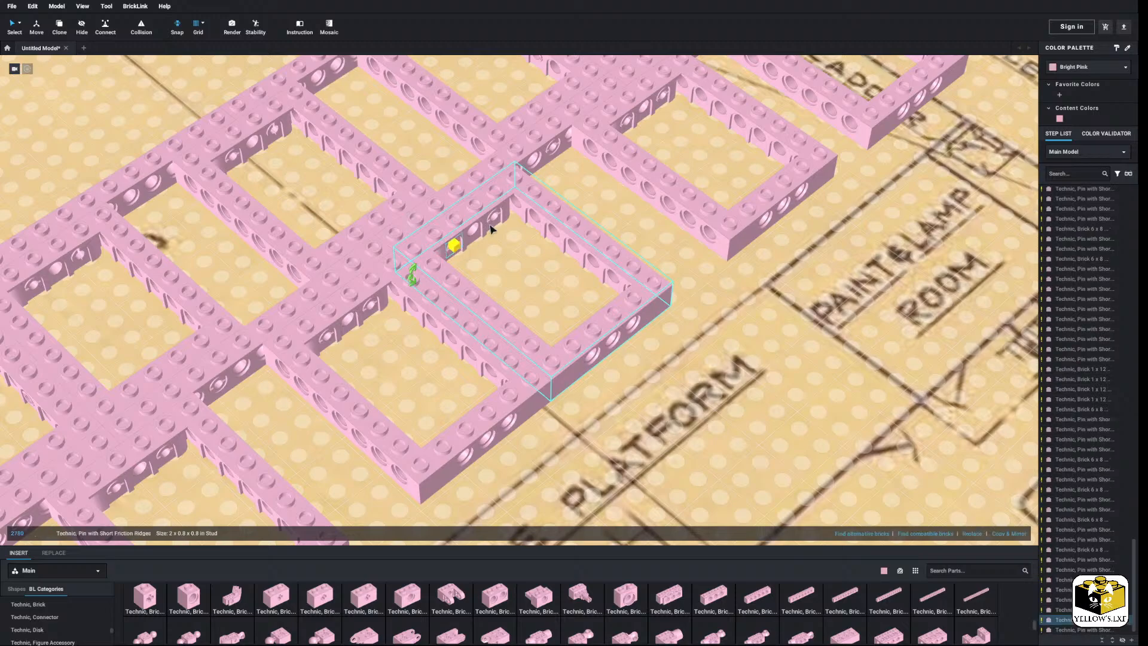
pyautogui.keyDown('ctrl'); pyautogui.click(493, 221); pyautogui.keyUp('ctrl')
pyautogui.rightClick(492, 221)
pyautogui.click(505, 229)
pyautogui.scroll(-4, 514, 269)
pyautogui.scroll(-4, 516, 273)
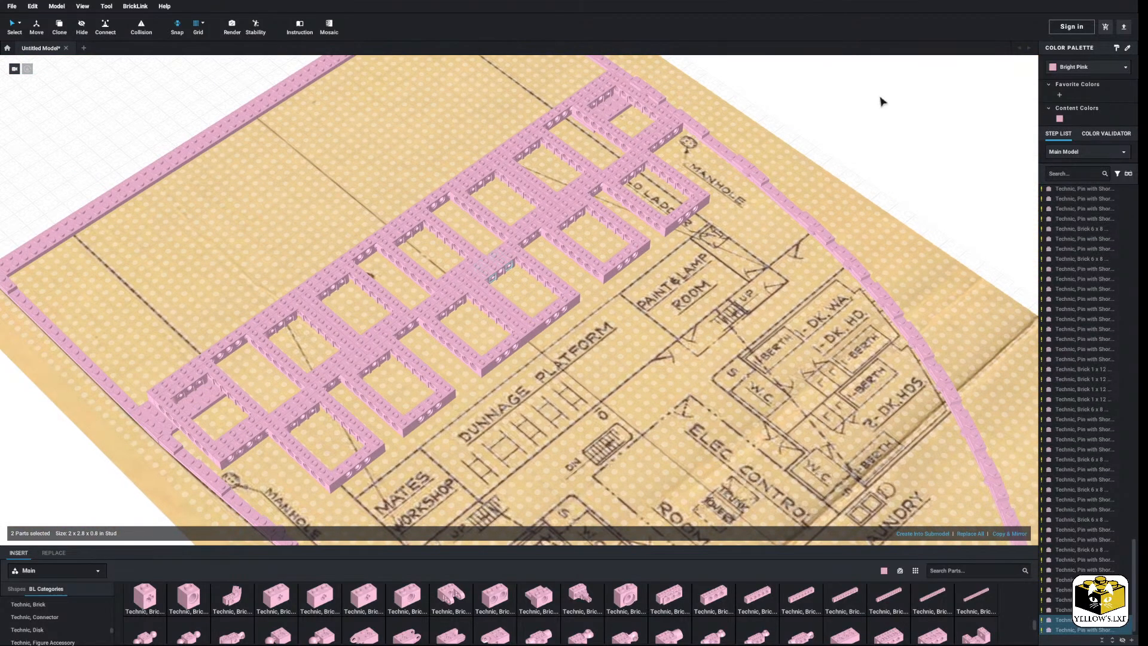
pyautogui.rightClick(880, 102)
pyautogui.click(891, 124)
pyautogui.scroll(6, 598, 341)
pyautogui.click(465, 315)
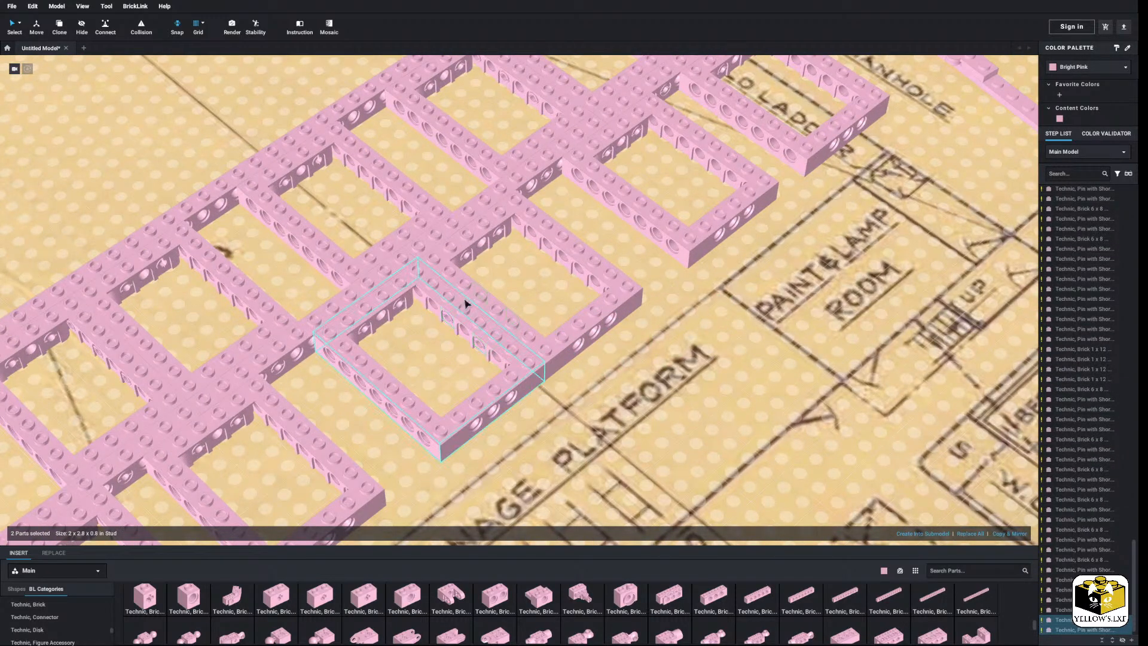
pyautogui.scroll(-6, 465, 302)
pyautogui.moveTo(418, 324); pyautogui.dragTo(352, 334, button='right')
pyautogui.click(247, 335)
# Examine the second row of frames against the deck plan, including the 1 x 16 brick behind the Mates Workshop-side frames.
pyautogui.scroll(7, 248, 328)
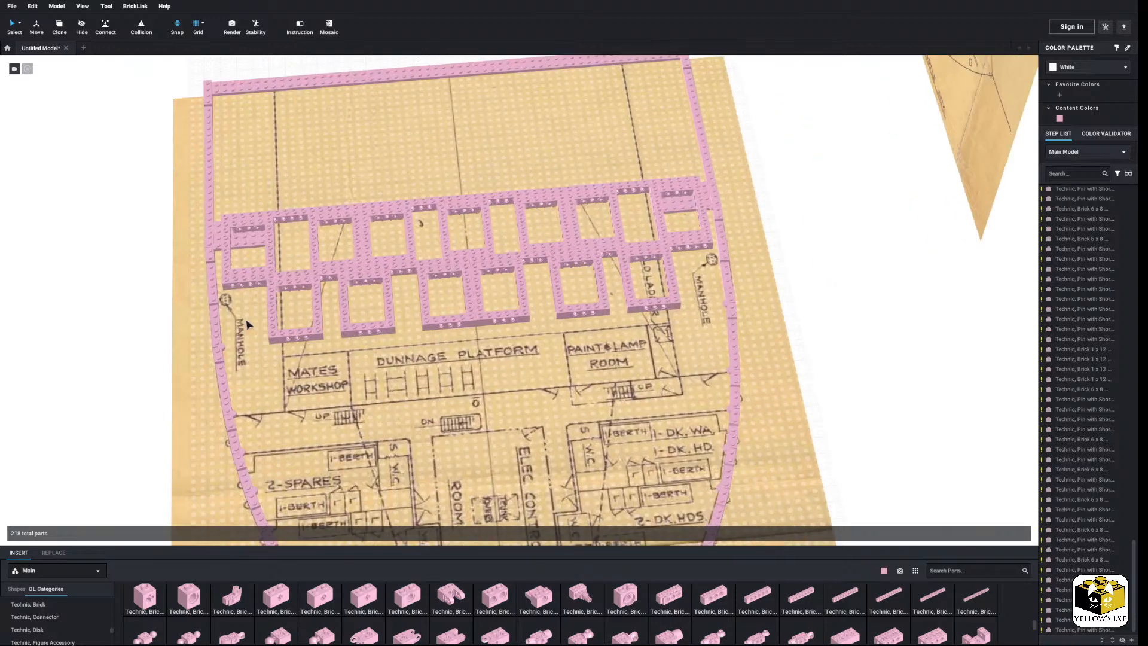
pyautogui.click(312, 252)
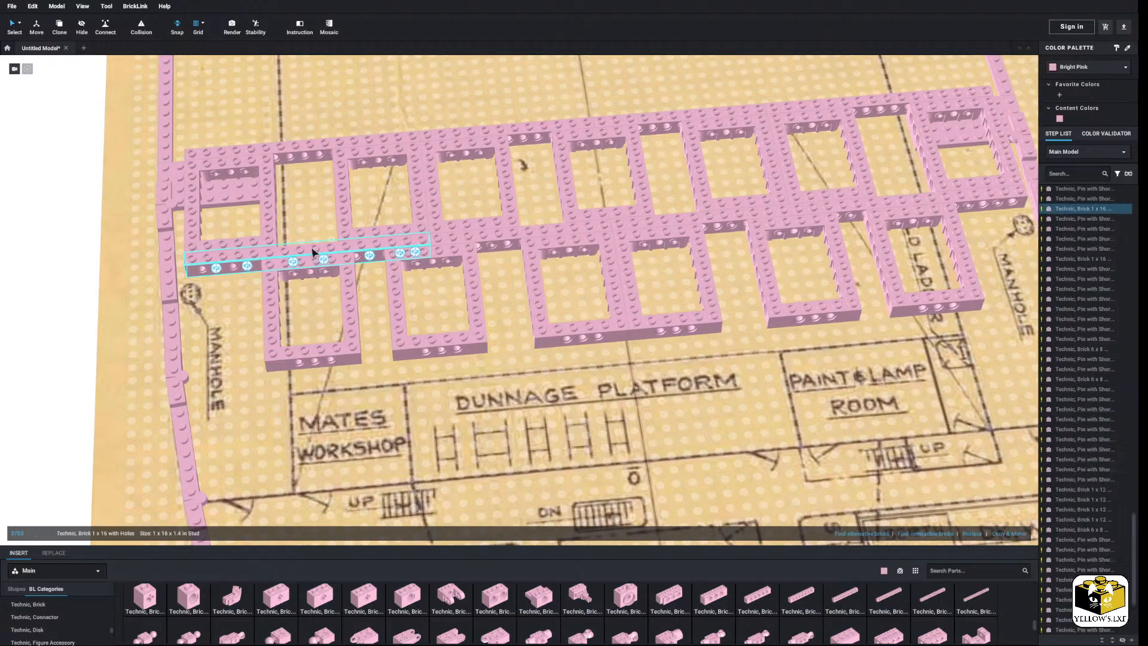
pyautogui.moveTo(585, 336); pyautogui.dragTo(513, 300, button='middle')
pyautogui.click(135, 357)
pyautogui.scroll(-3, 116, 353)
pyautogui.scroll(-3, 116, 353)
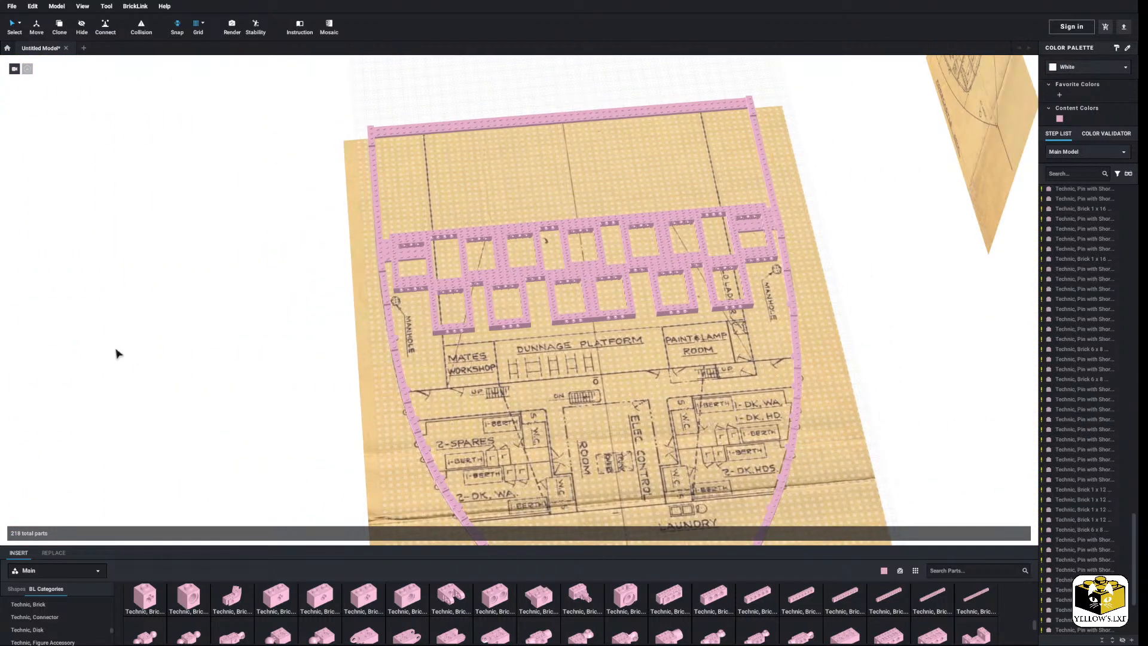
pyautogui.scroll(5, 209, 335)
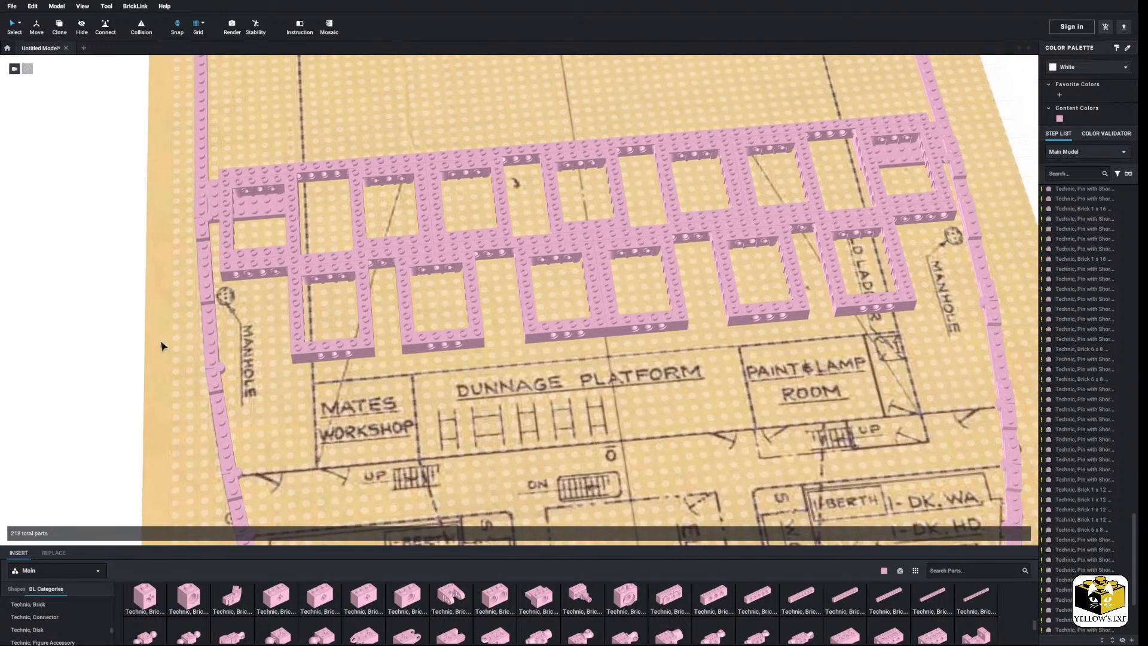
pyautogui.moveTo(160, 342); pyautogui.dragTo(146, 350, button='middle')
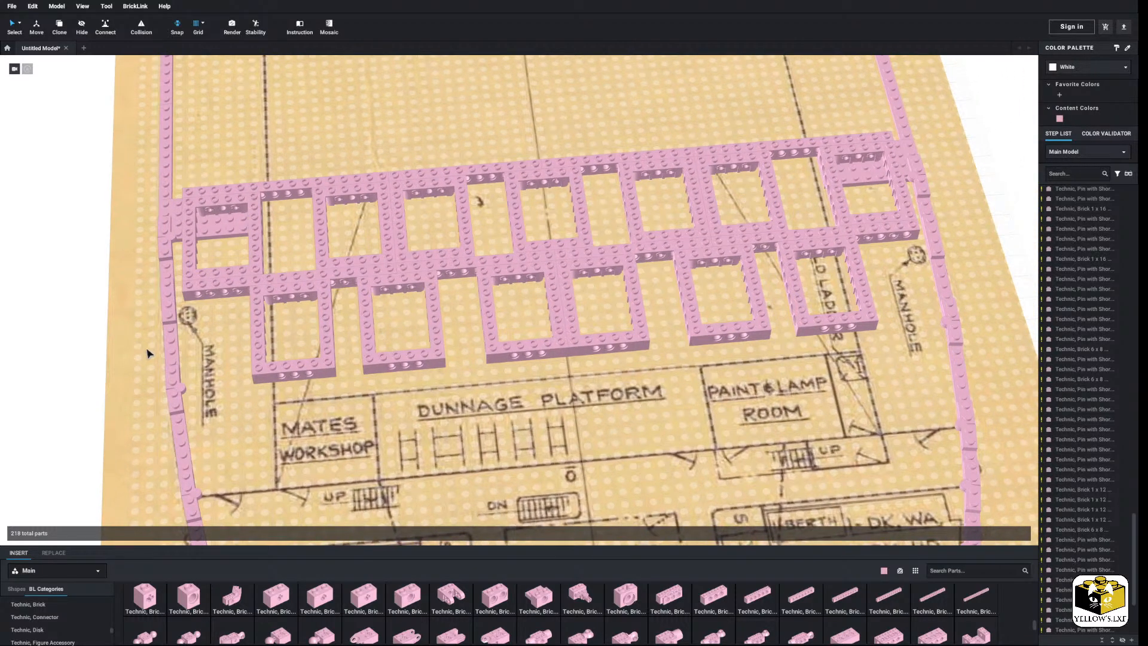
pyautogui.scroll(5, 156, 346)
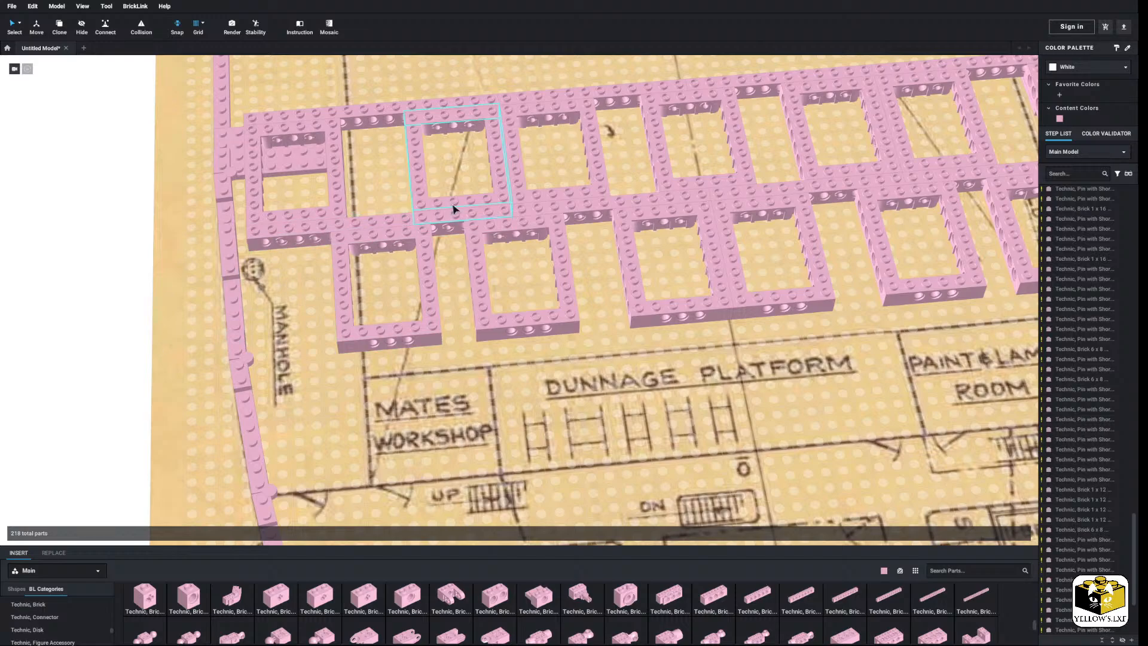
pyautogui.click(448, 215)
pyautogui.rightClick(443, 216)
pyautogui.click(399, 218)
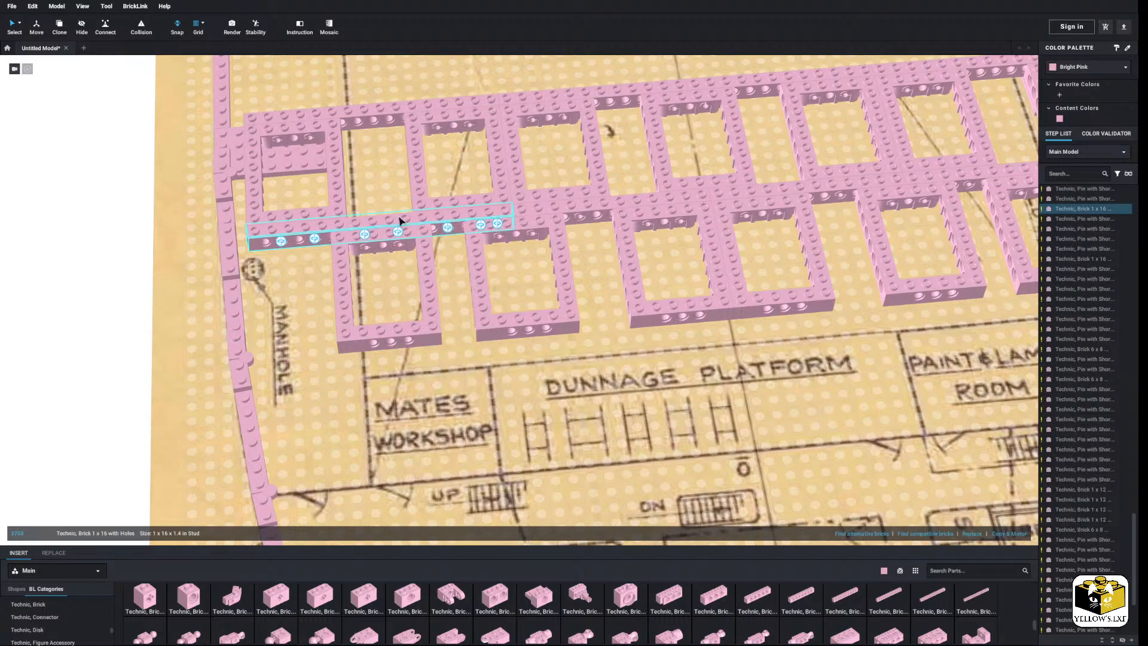
# Select the two rear connecting pins in each of the six second-row frames and copy them all together.
pyautogui.click(366, 247)
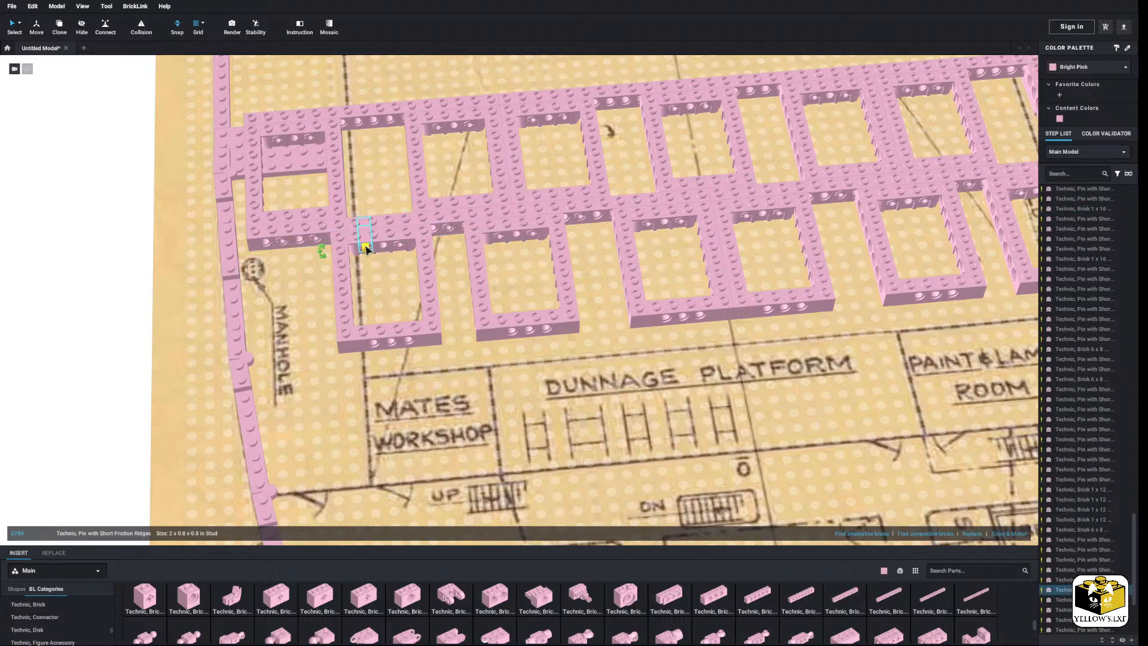
pyautogui.keyDown('ctrl'); pyautogui.click(399, 245); pyautogui.keyUp('ctrl')
pyautogui.keyDown('ctrl'); pyautogui.click(499, 238); pyautogui.keyUp('ctrl')
pyautogui.keyDown('ctrl'); pyautogui.click(533, 235); pyautogui.keyUp('ctrl')
pyautogui.moveTo(533, 238); pyautogui.dragTo(326, 251, button='middle')
pyautogui.keyDown('ctrl'); pyautogui.click(446, 237); pyautogui.keyUp('ctrl')
pyautogui.keyDown('ctrl'); pyautogui.click(485, 238); pyautogui.keyUp('ctrl')
pyautogui.moveTo(474, 236); pyautogui.dragTo(443, 248, button='middle')
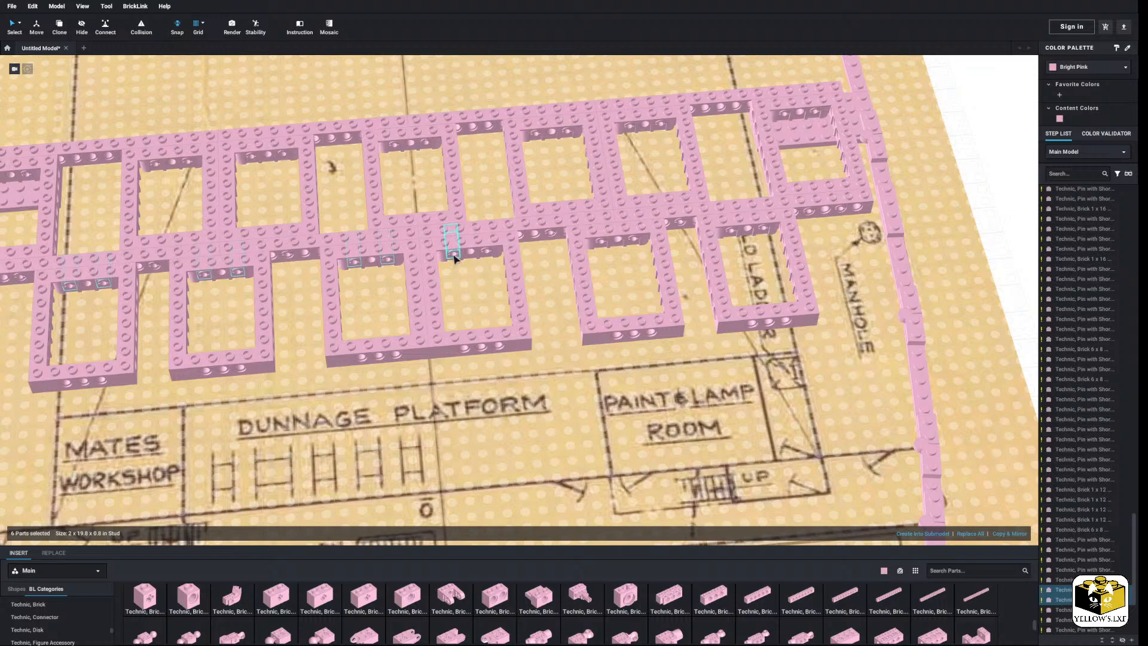
pyautogui.keyDown('ctrl'); pyautogui.click(455, 254); pyautogui.keyUp('ctrl')
pyautogui.keyDown('ctrl'); pyautogui.click(490, 252); pyautogui.keyUp('ctrl')
pyautogui.keyDown('ctrl'); pyautogui.click(600, 242); pyautogui.keyUp('ctrl')
pyautogui.keyDown('ctrl'); pyautogui.click(636, 239); pyautogui.keyUp('ctrl')
pyautogui.keyDown('ctrl'); pyautogui.click(735, 232); pyautogui.keyUp('ctrl')
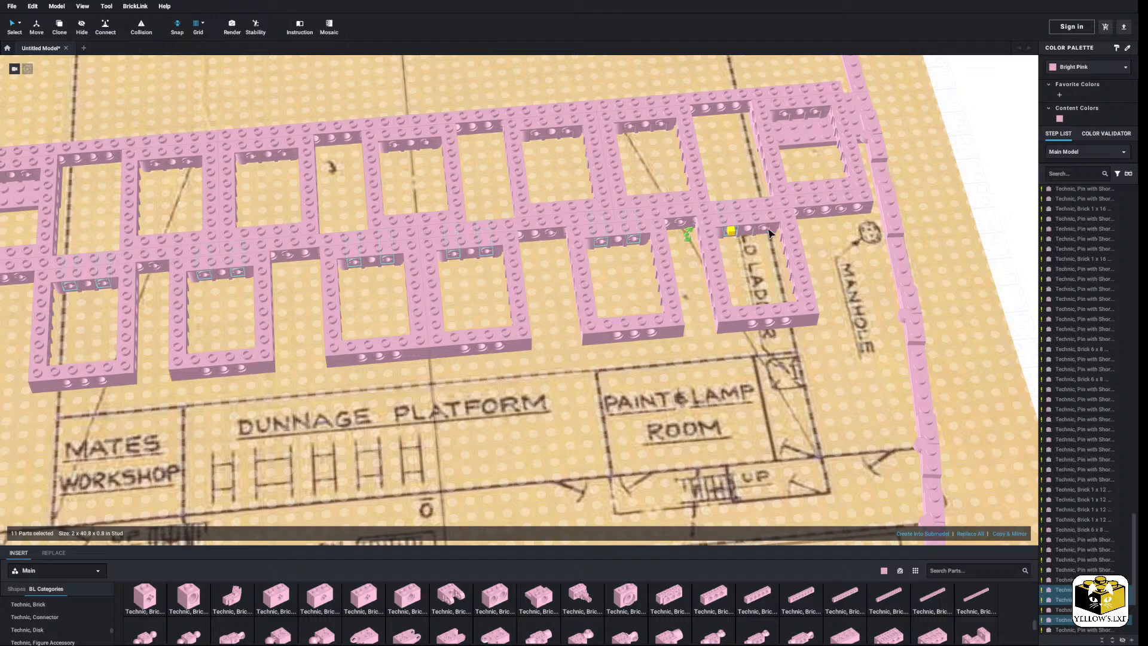
pyautogui.rightClick(766, 227)
pyautogui.click(780, 245)
# Paste the copied set of pins into the forward faces of the six second-row frames, two per frame.
pyautogui.rightClick(960, 170)
pyautogui.click(975, 196)
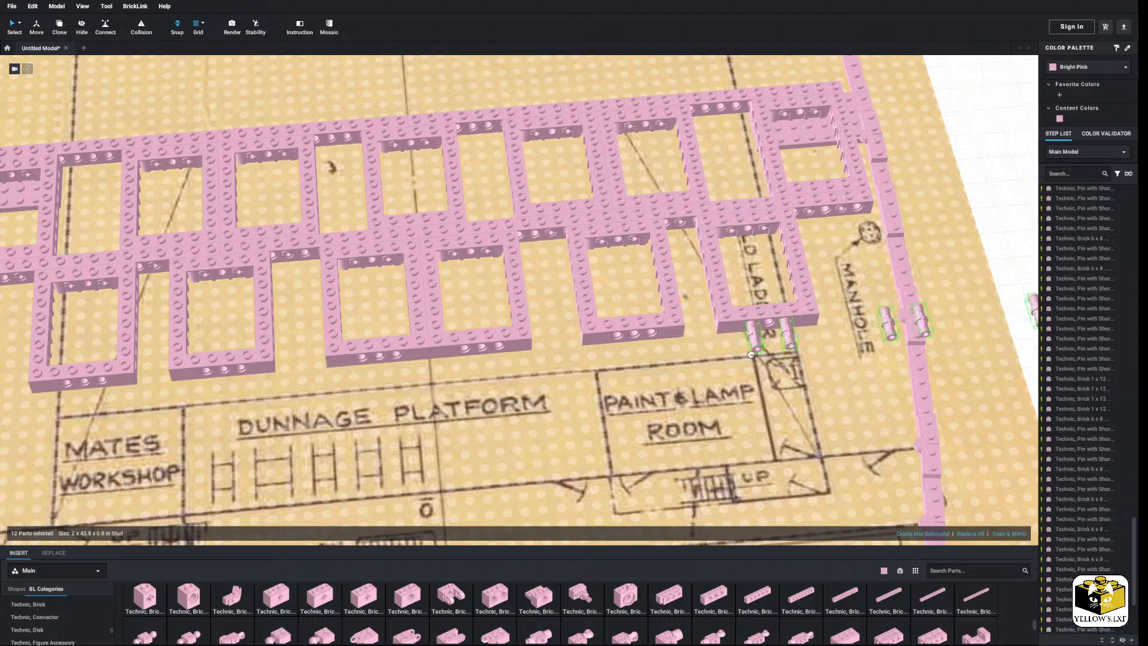
pyautogui.moveTo(382, 381); pyautogui.dragTo(565, 327, button='middle')
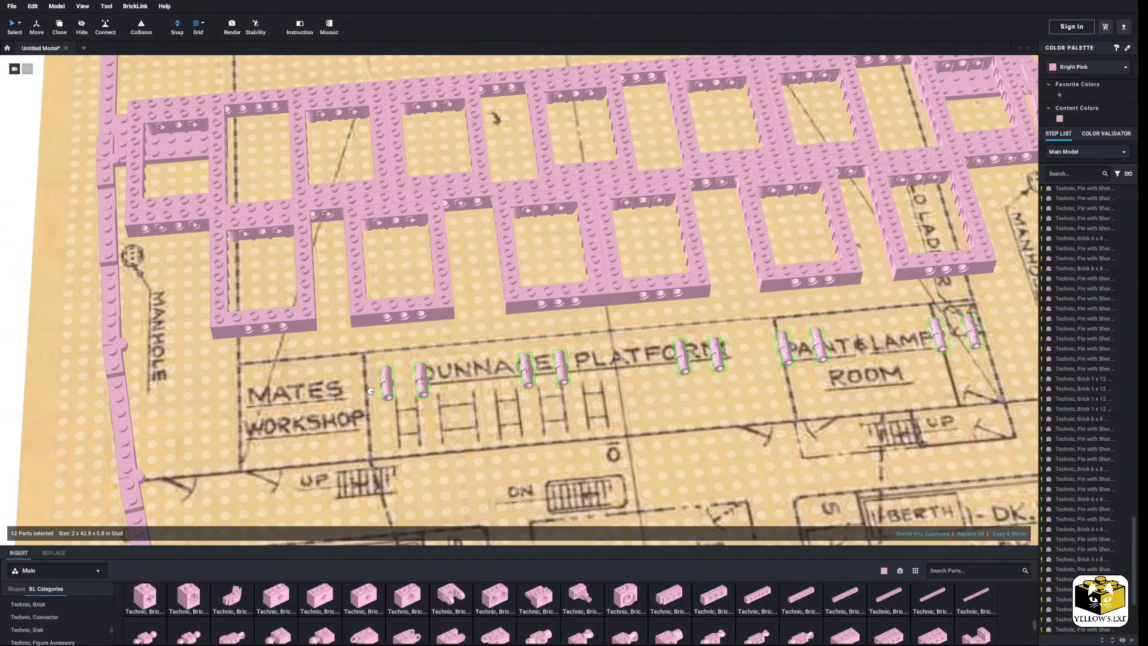
pyautogui.click(253, 344)
pyautogui.scroll(-3, 345, 349)
pyautogui.click(144, 339)
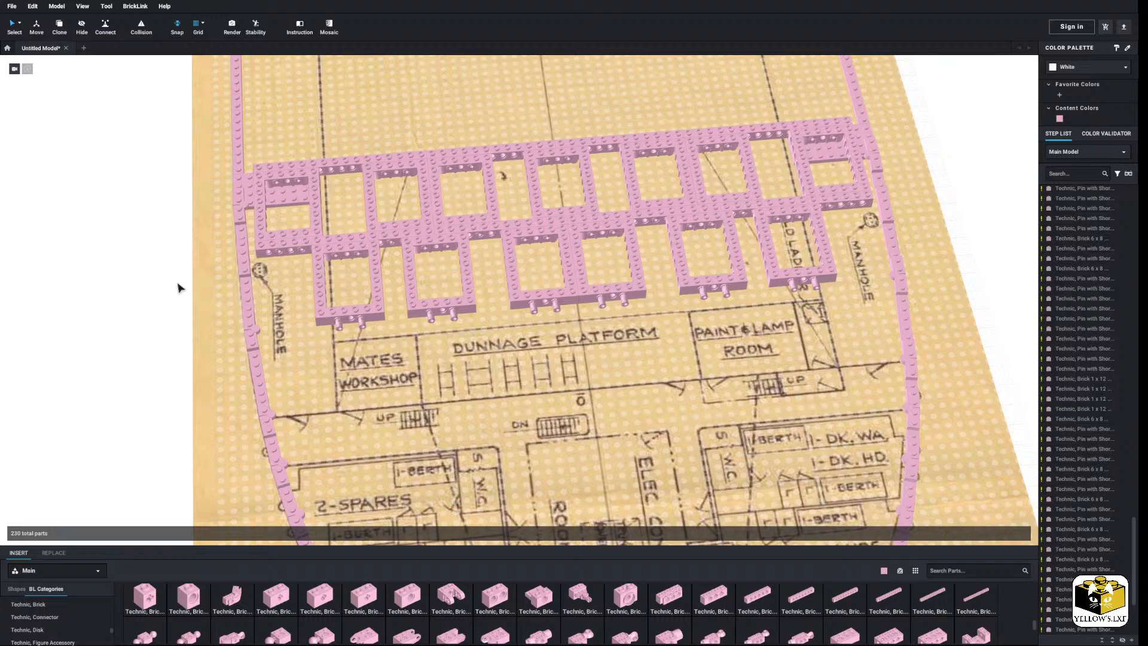
# Examine the bow end of the general arrangement sketch, around Hold No. 1 in the inboard profile and tank-top plan.
pyautogui.scroll(-6, 155, 284)
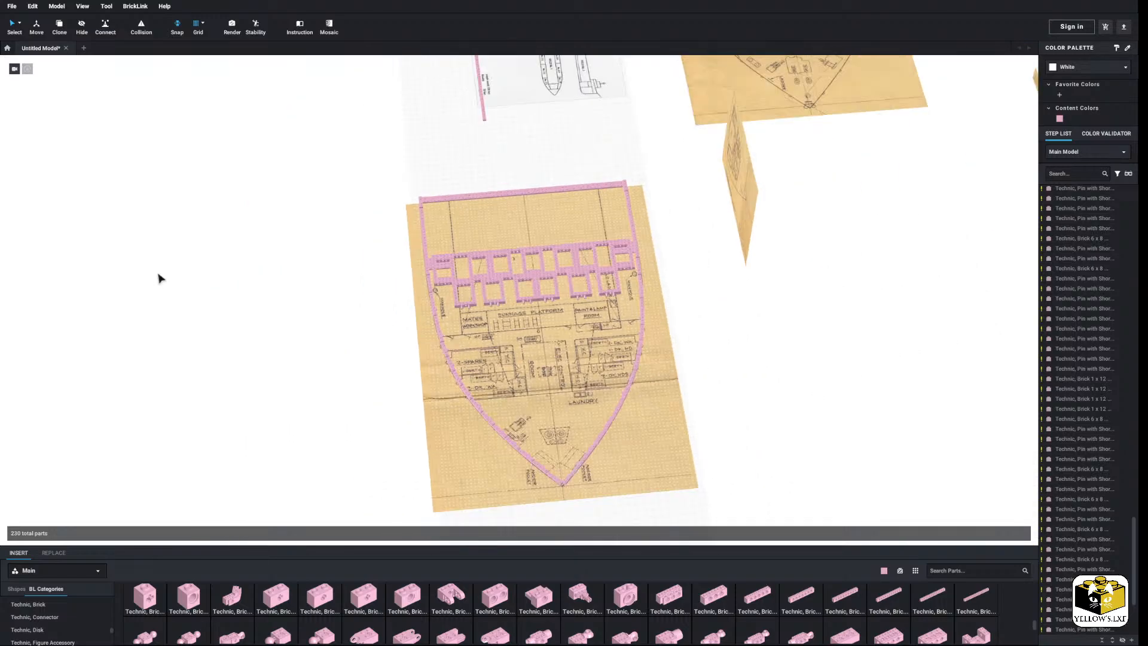
pyautogui.moveTo(159, 279); pyautogui.dragTo(201, 278, button='right')
pyautogui.moveTo(177, 302); pyautogui.dragTo(263, 361, button='middle')
pyautogui.scroll(5, 307, 336)
pyautogui.scroll(5, 468, 334)
pyautogui.moveTo(468, 334); pyautogui.dragTo(298, 414, button='middle')
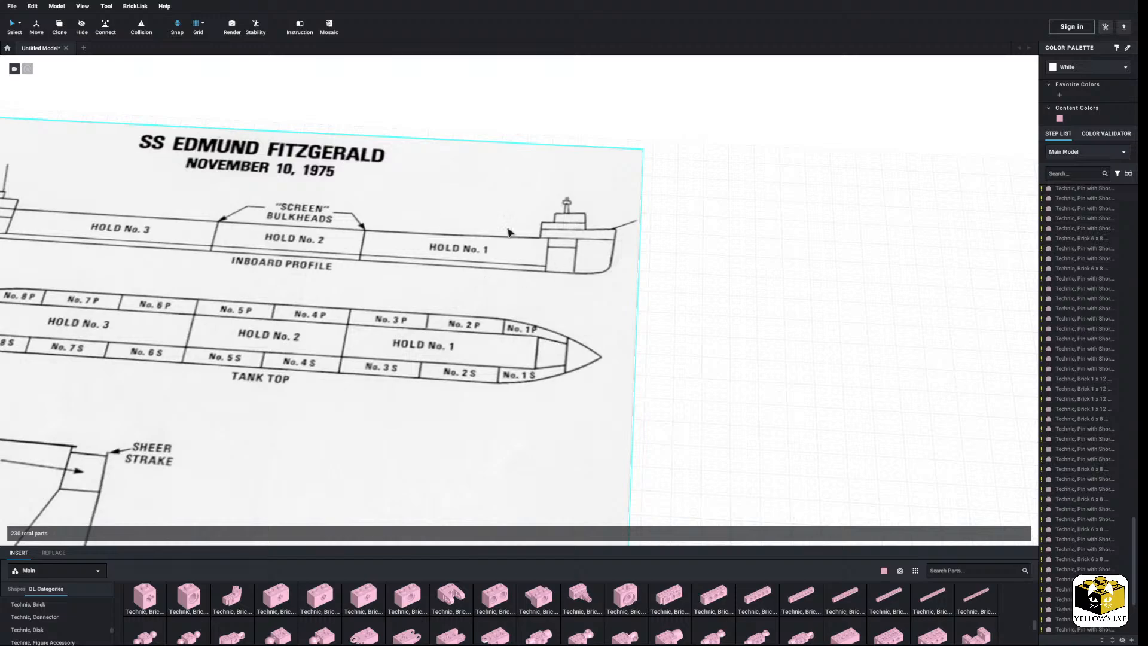
# Examine the SS Edmund Fitzgerald profile and tank top reference drawing, and the deck framework laid over its plan.
pyautogui.scroll(-3, 825, 306)
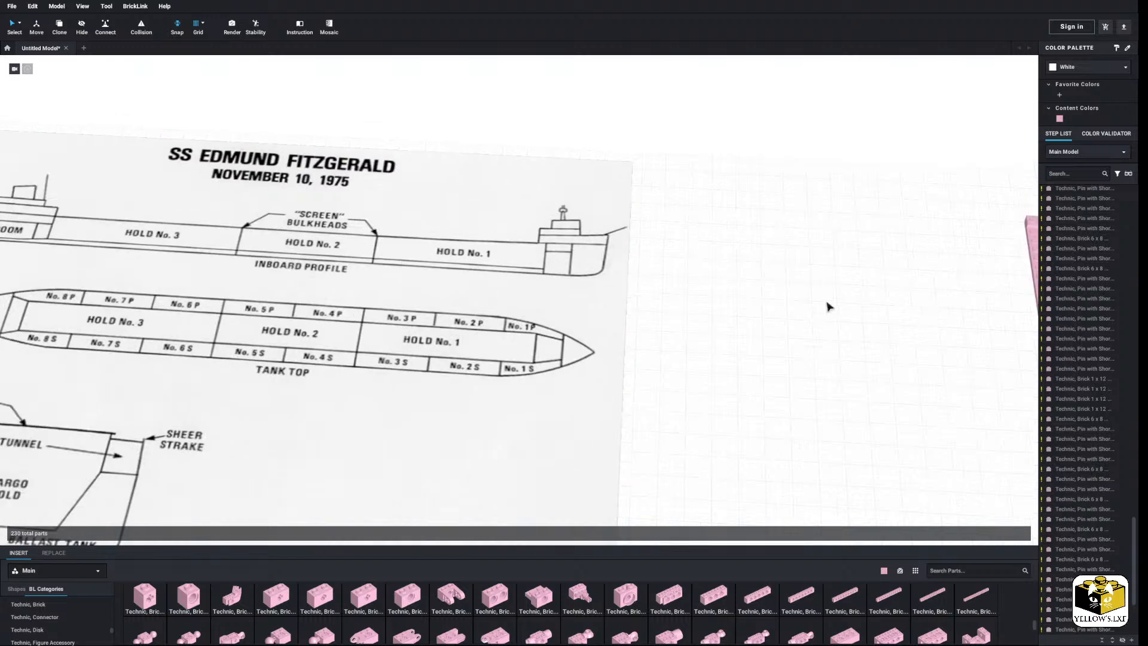
pyautogui.moveTo(805, 304); pyautogui.dragTo(871, 302, button='middle')
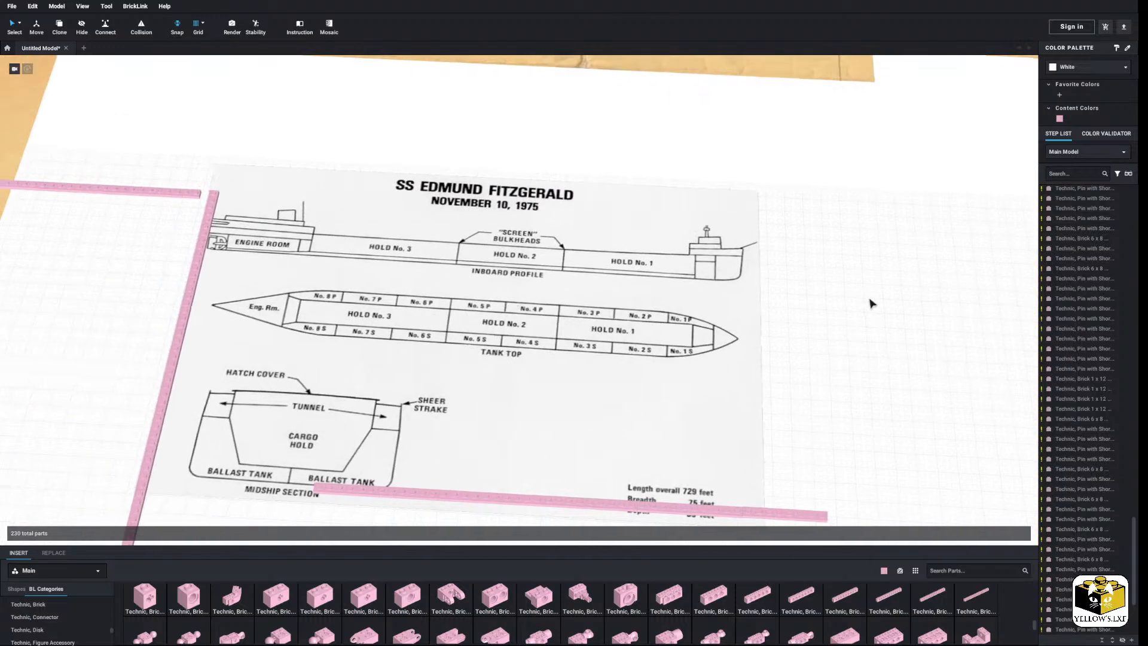
pyautogui.moveTo(870, 301); pyautogui.dragTo(885, 334, button='right')
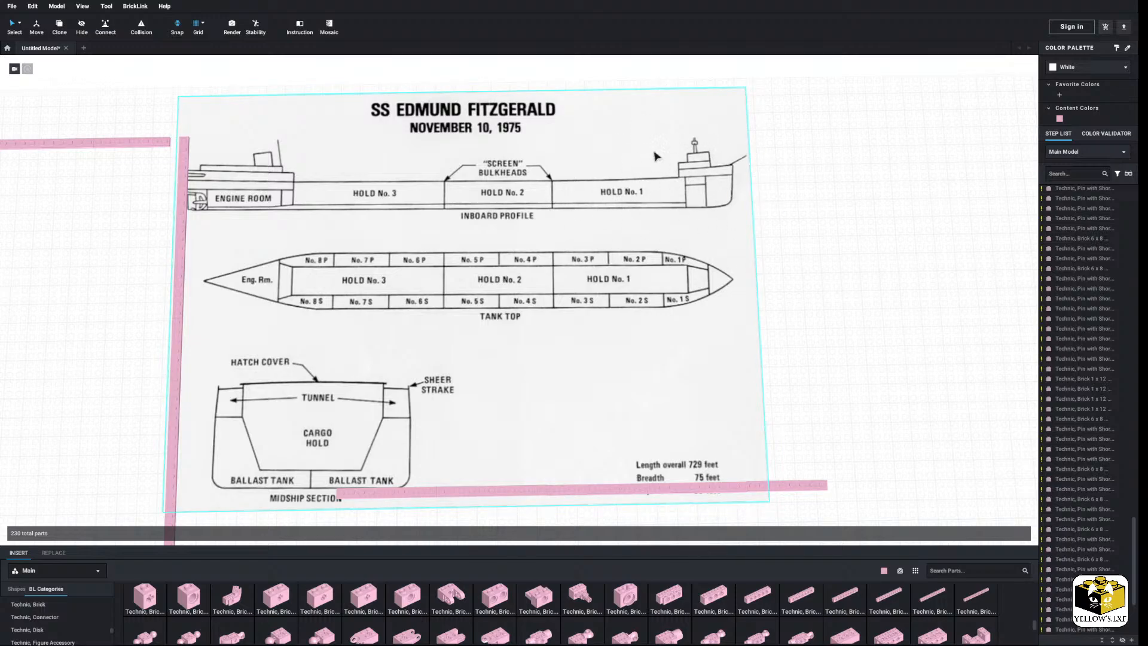
pyautogui.moveTo(860, 252); pyautogui.dragTo(550, 235, button='middle')
pyautogui.moveTo(550, 235); pyautogui.dragTo(490, 225, button='right')
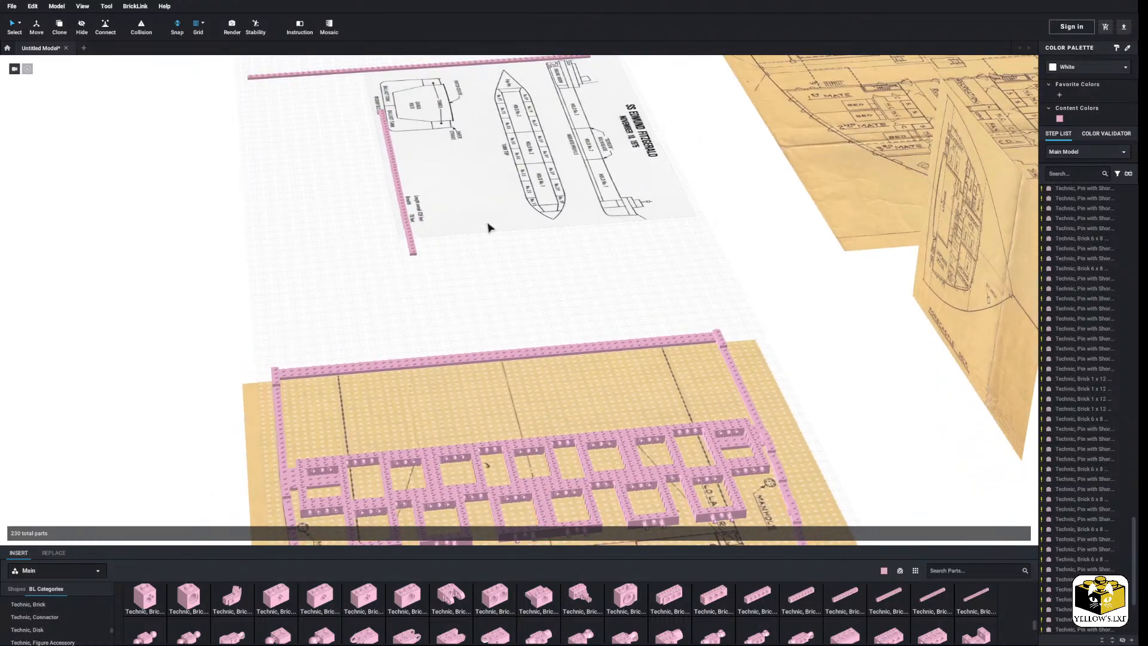
pyautogui.moveTo(490, 225); pyautogui.dragTo(500, 145, button='middle')
pyautogui.moveTo(499, 146); pyautogui.dragTo(495, 132, button='right')
pyautogui.moveTo(461, 157); pyautogui.dragTo(533, 194, button='middle')
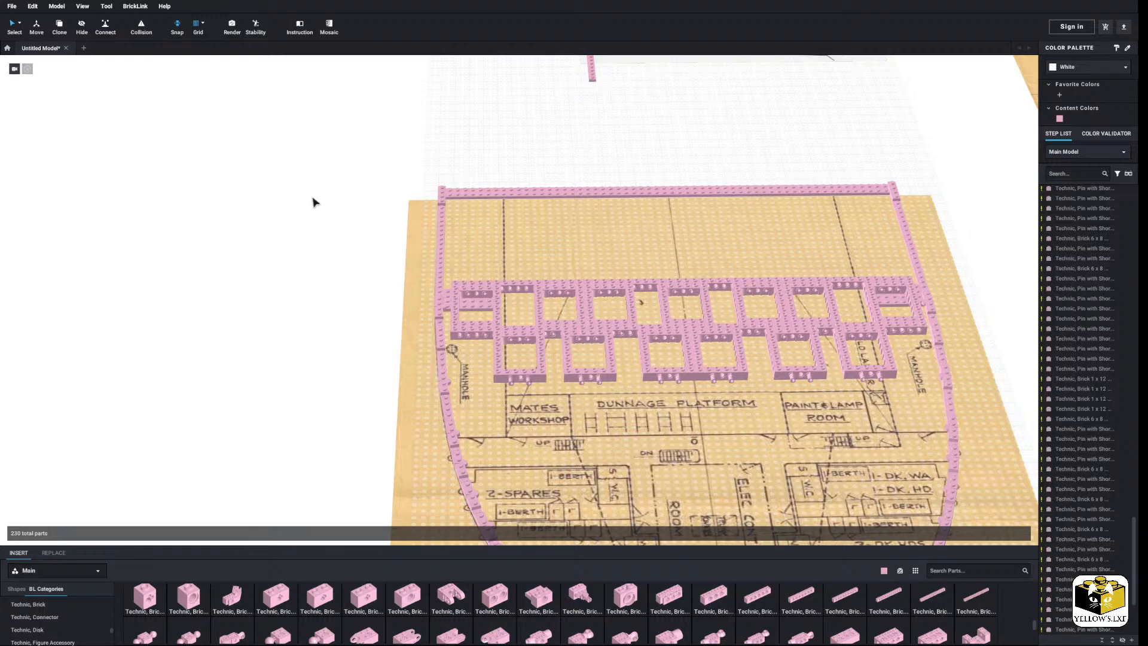
# Copy the 1 x 16 Technic brick with holes from the middle beam and attach the copy to the frame pins above Mates Workshop.
pyautogui.scroll(6, 285, 339)
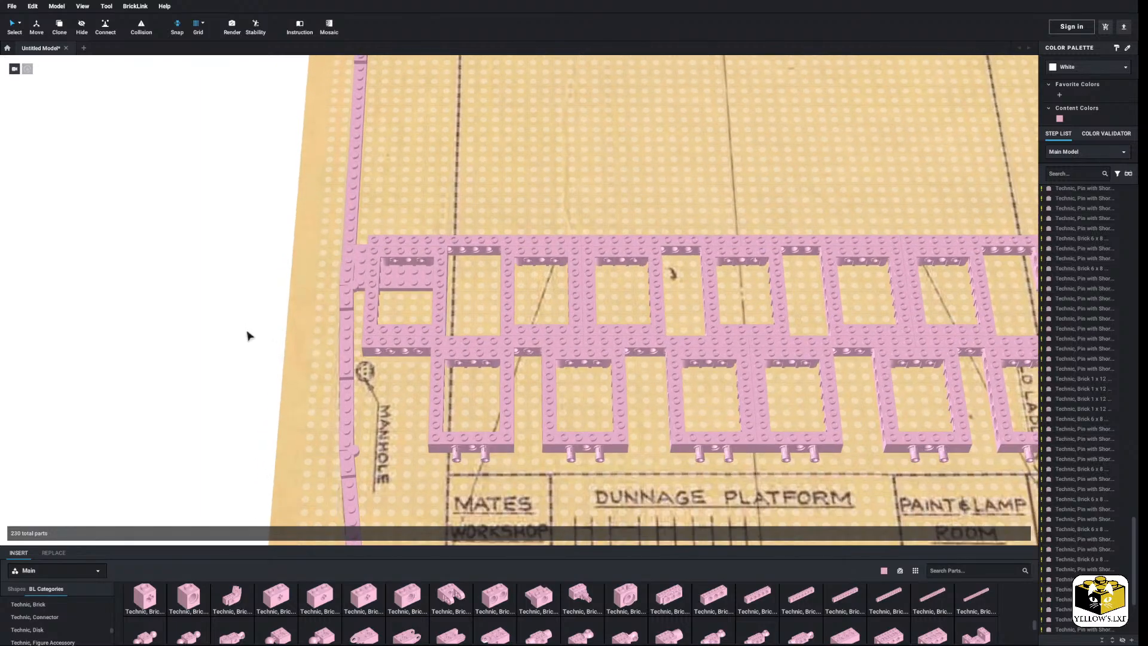
pyautogui.scroll(-3, 249, 336)
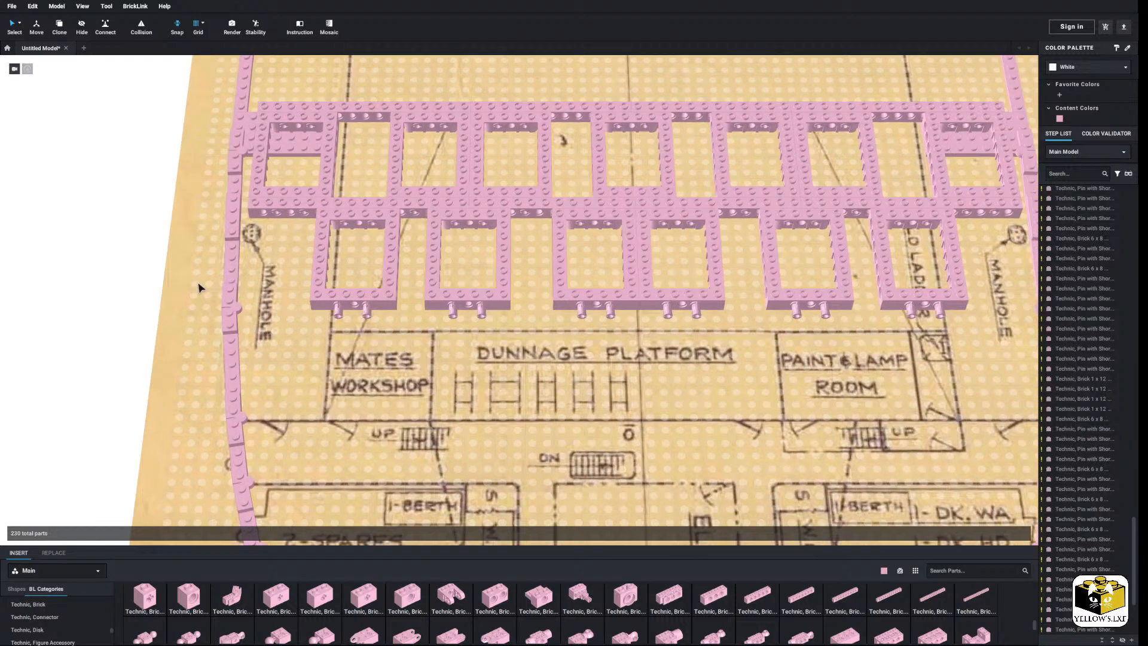
pyautogui.rightClick(331, 212)
pyautogui.click(113, 220)
pyautogui.rightClick(113, 219)
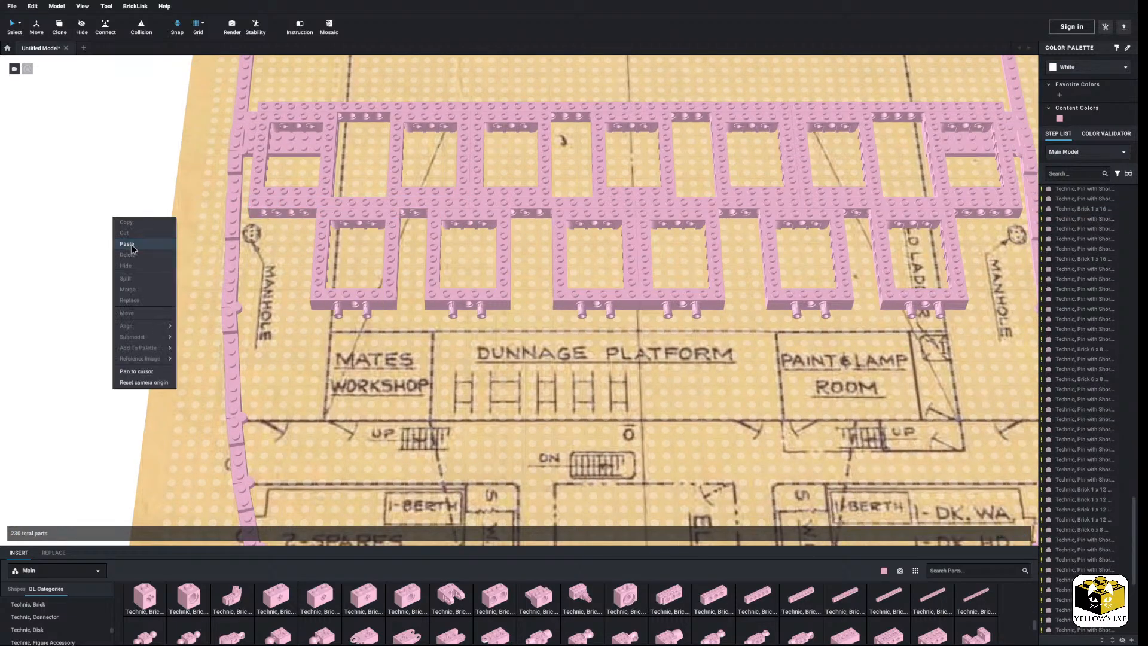
pyautogui.click(132, 246)
pyautogui.click(426, 312)
# Paste another 1 x 16 Technic brick with holes onto the pins of the two frames above the Paint & Lamp Room.
pyautogui.click(85, 302)
pyautogui.rightClick(84, 300)
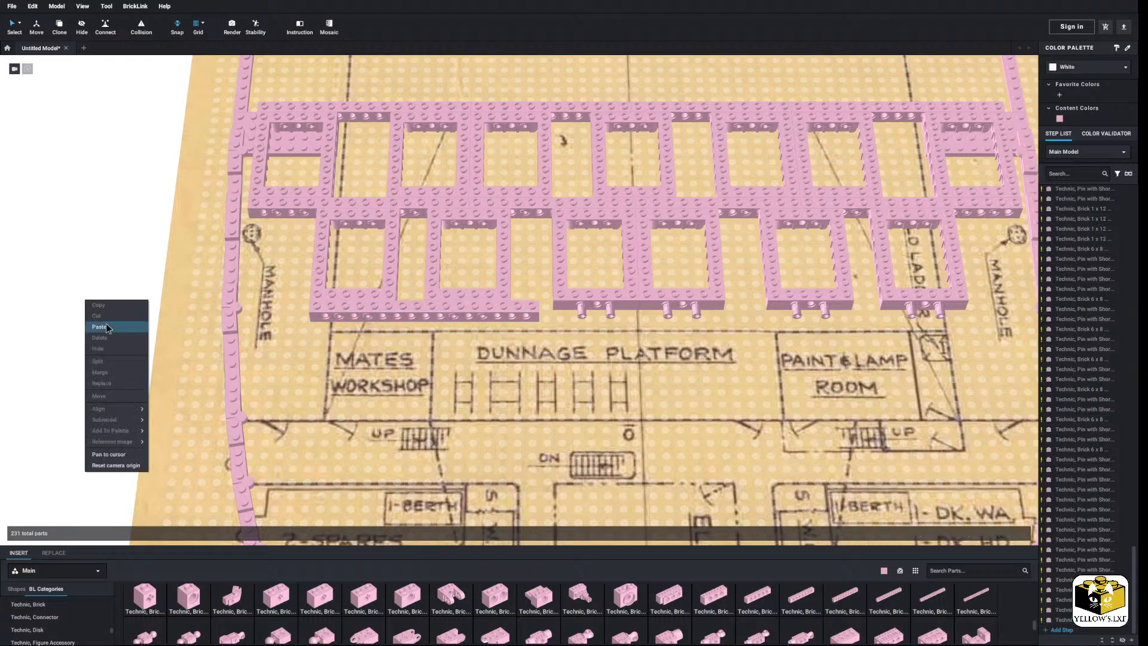
pyautogui.click(106, 327)
pyautogui.moveTo(206, 312); pyautogui.dragTo(55, 313, button='middle')
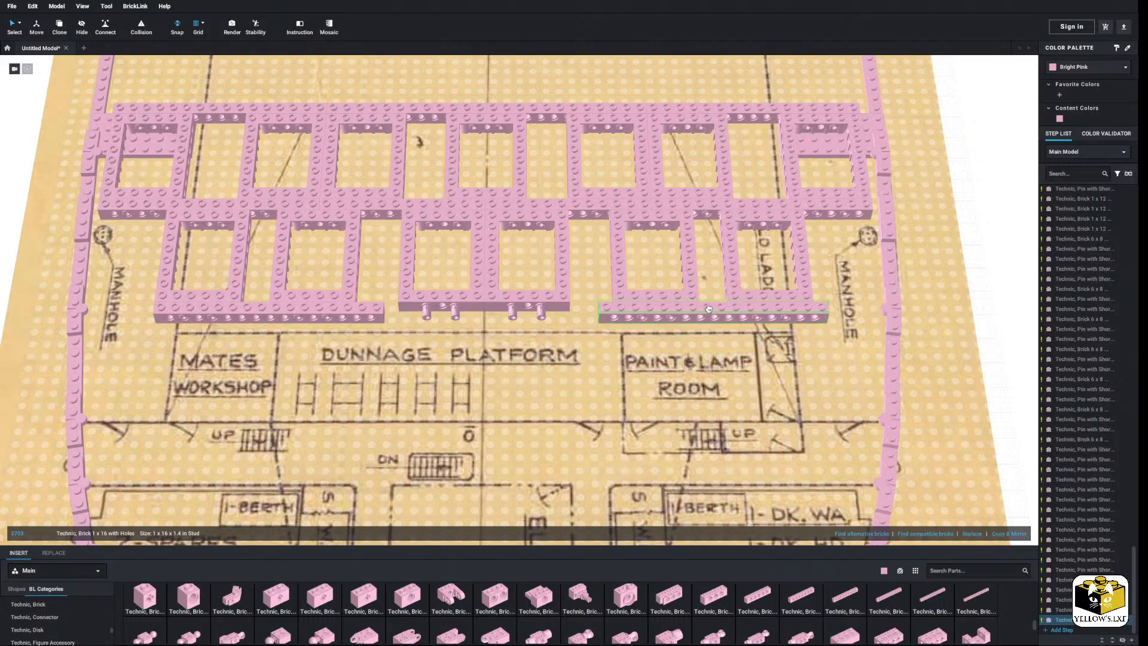
pyautogui.click(698, 311)
pyautogui.click(980, 263)
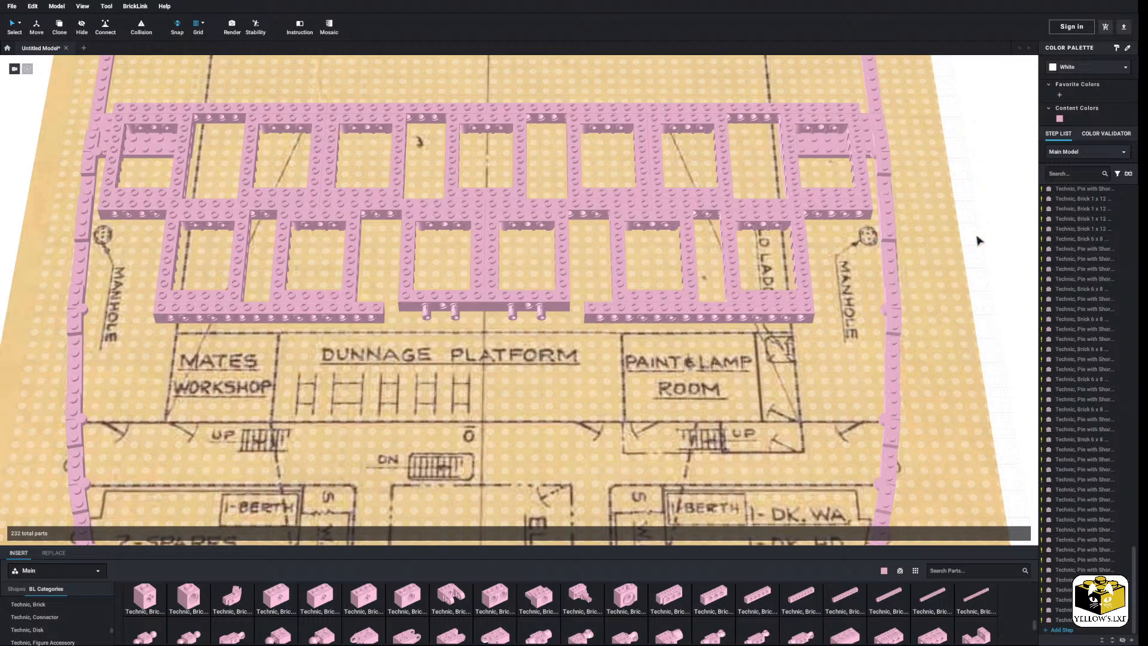
# Try to fill the central gap in the lower beam with a copy of the 1 x 16 brick.
pyautogui.moveTo(548, 368); pyautogui.dragTo(624, 353, button='middle')
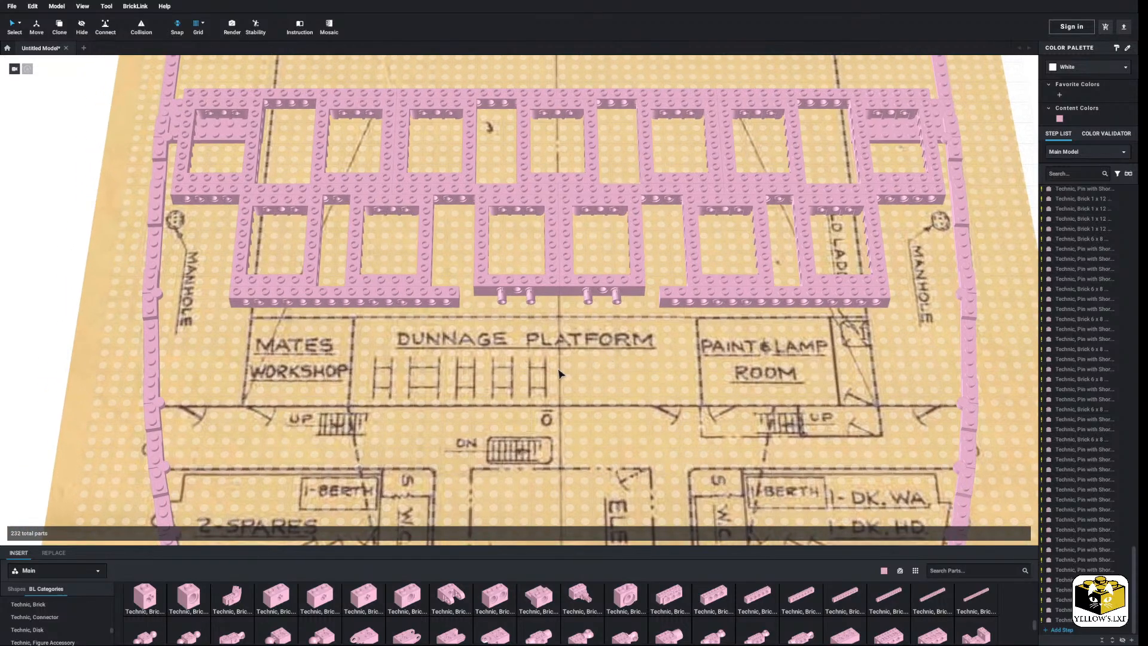
pyautogui.scroll(3, 565, 382)
pyautogui.click(426, 323)
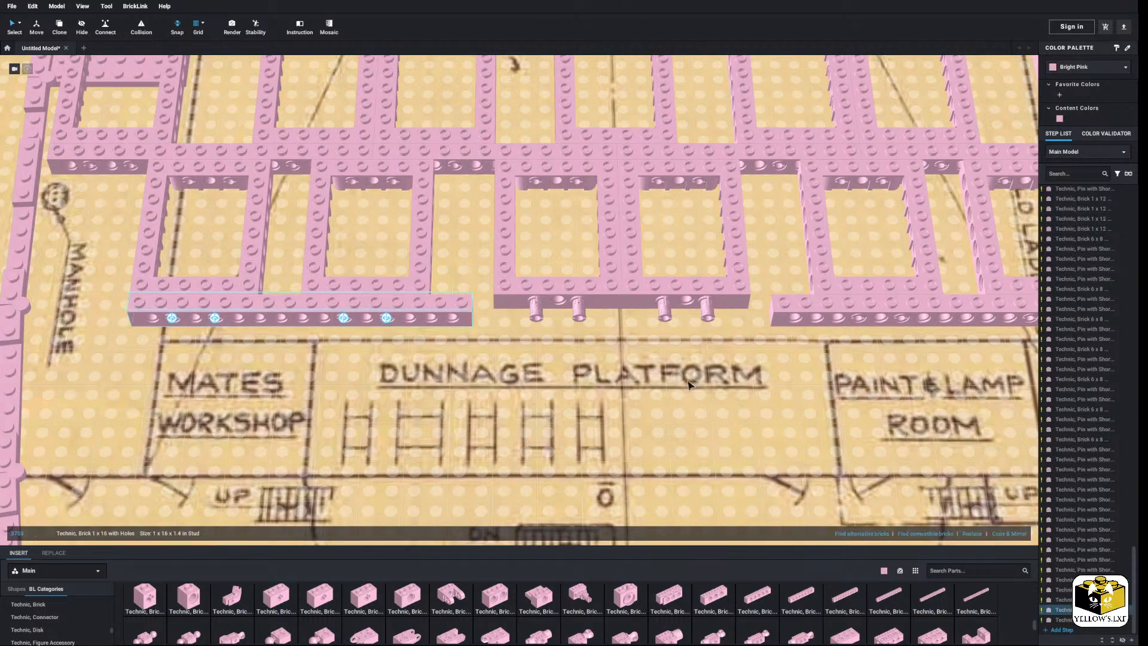
pyautogui.click(1015, 535)
pyautogui.click(689, 416)
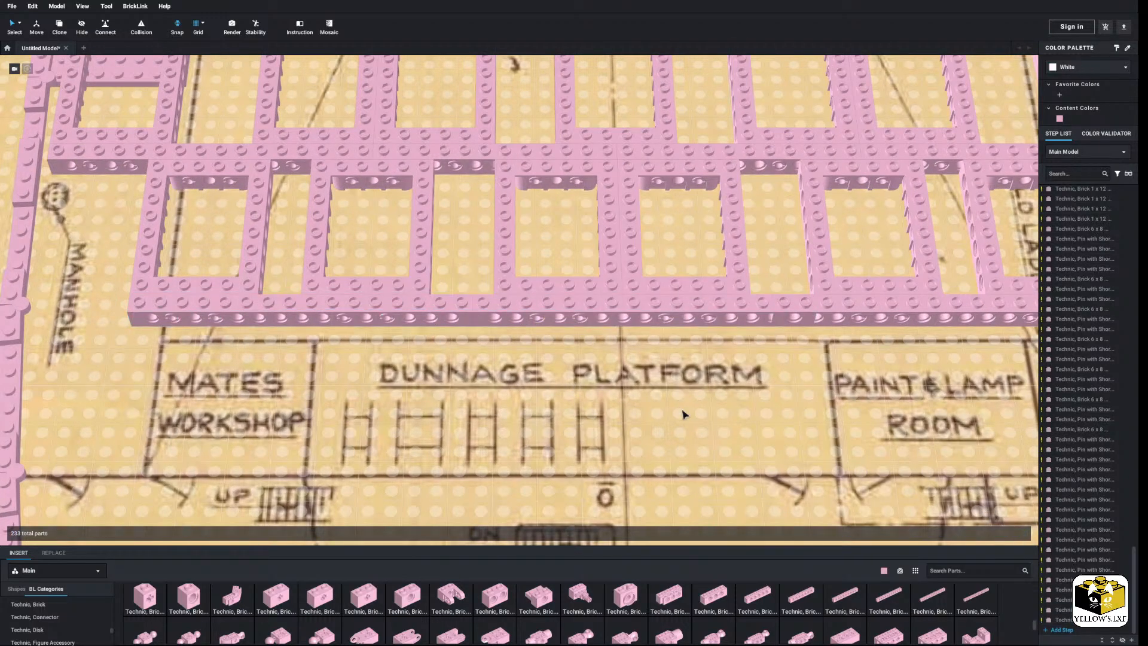
# Replace the central 1 x 16 brick in the lower beam with a Technic 1 x 14 brick with holes.
pyautogui.click(592, 308)
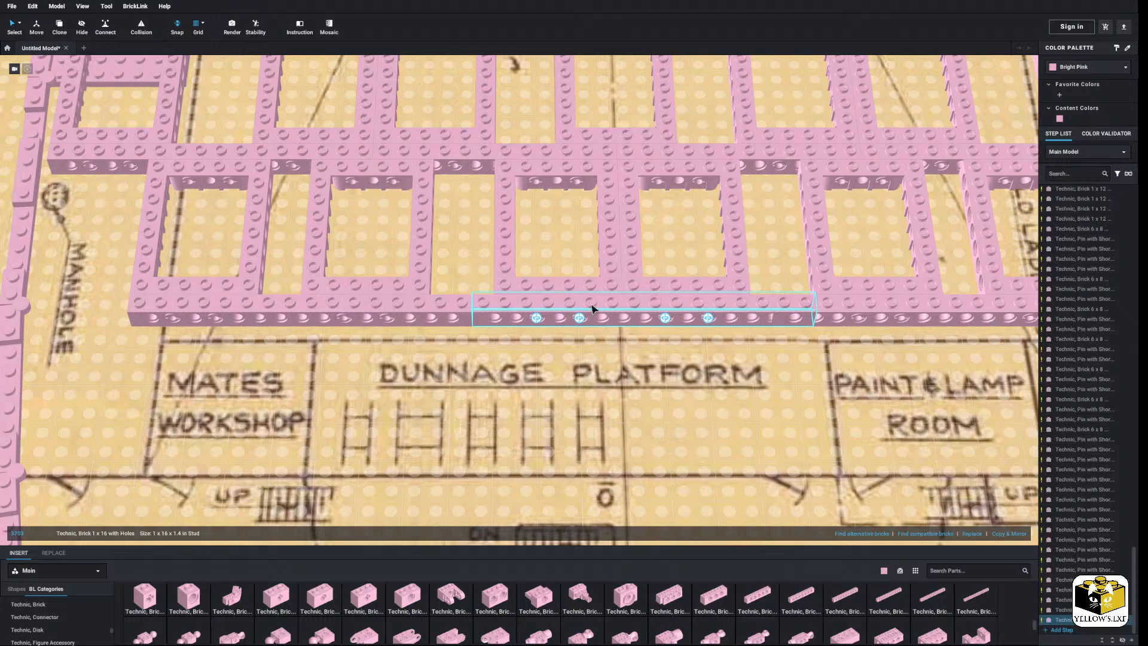
pyautogui.rightClick(591, 308)
pyautogui.click(610, 345)
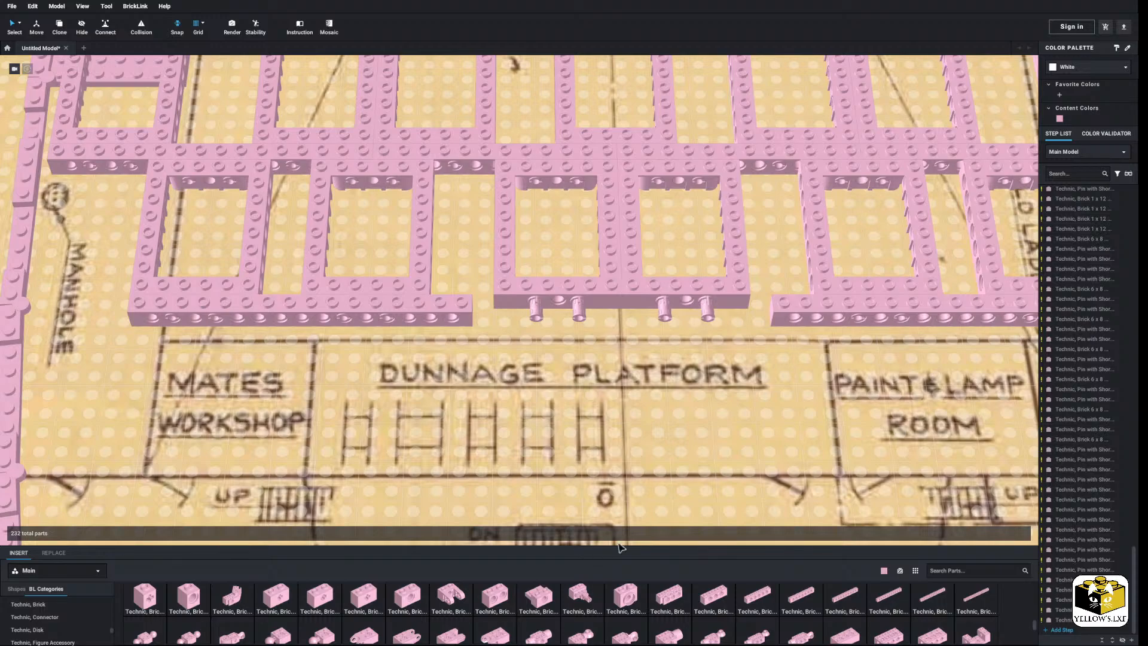
pyautogui.moveTo(944, 608); pyautogui.dragTo(622, 307)
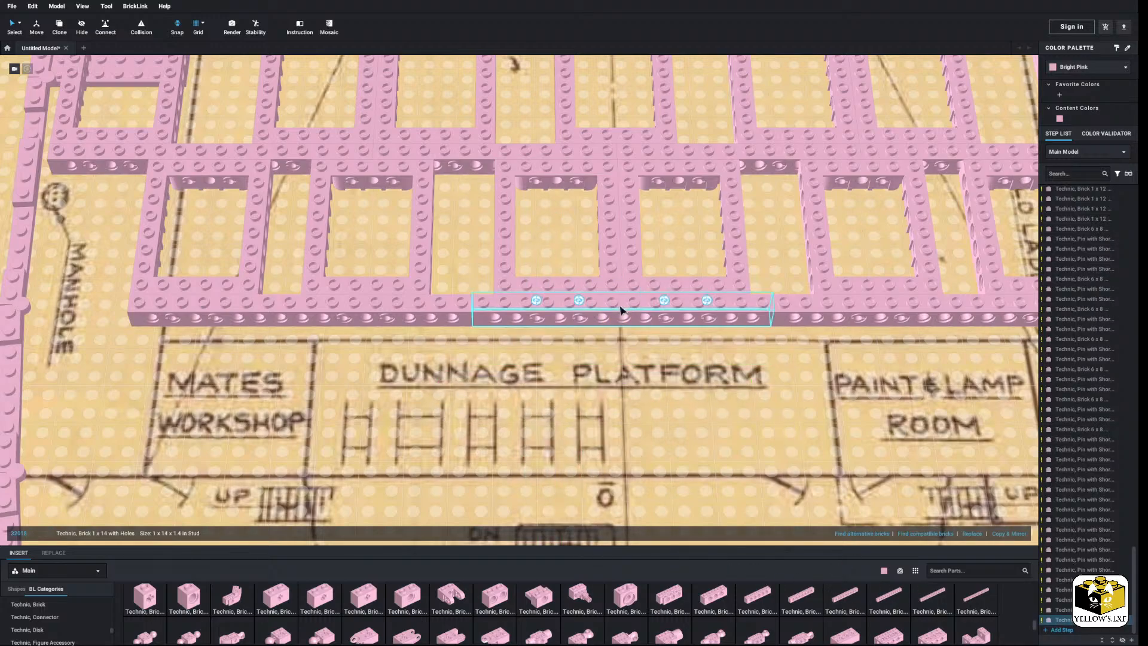
pyautogui.scroll(-4, 621, 307)
pyautogui.click(98, 362)
pyautogui.moveTo(97, 361); pyautogui.dragTo(135, 365, button='middle')
pyautogui.scroll(3, 159, 374)
pyautogui.click(423, 326)
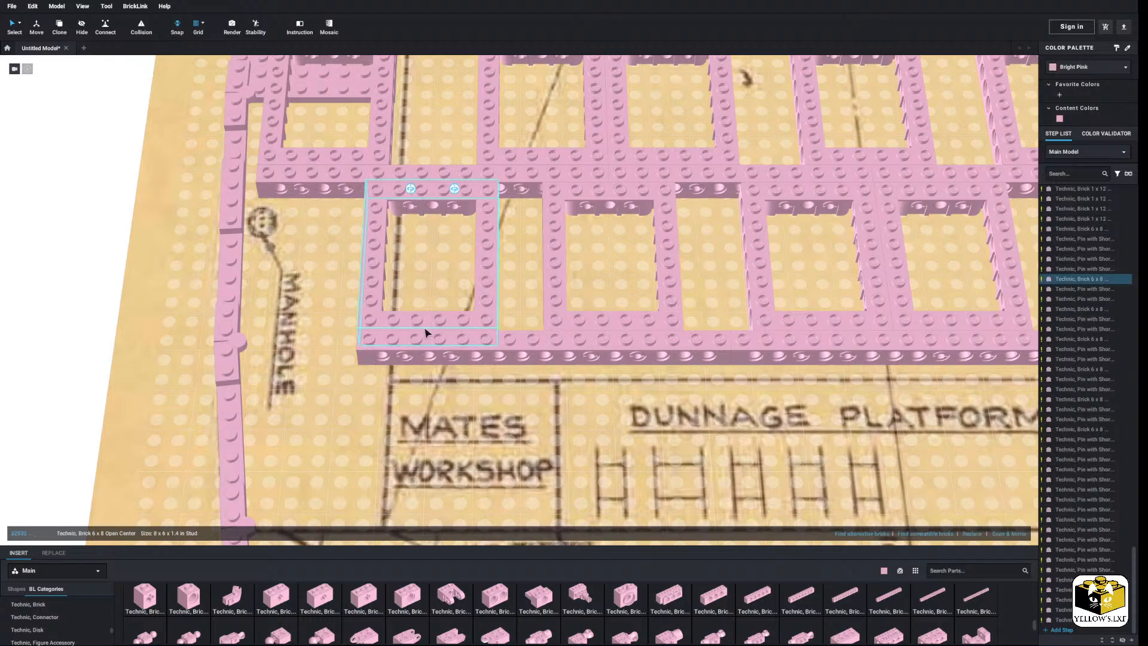
pyautogui.keyDown('shift'); pyautogui.click(440, 362); pyautogui.keyUp('shift')
pyautogui.keyDown('ctrl'); pyautogui.click(450, 357); pyautogui.keyUp('ctrl')
pyautogui.rightClick(450, 357)
pyautogui.click(455, 361)
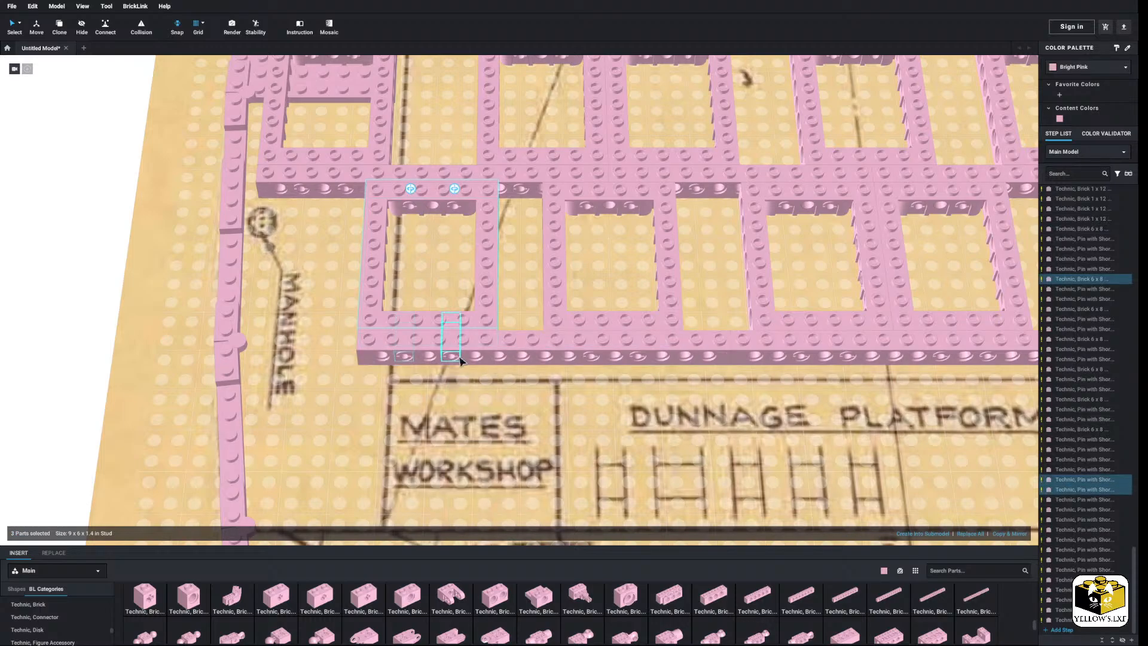
pyautogui.rightClick(395, 334)
# Copy the 6 x 8 open-center frame above Mates Workshop together with its two upper and two lower pins.
pyautogui.click(394, 320)
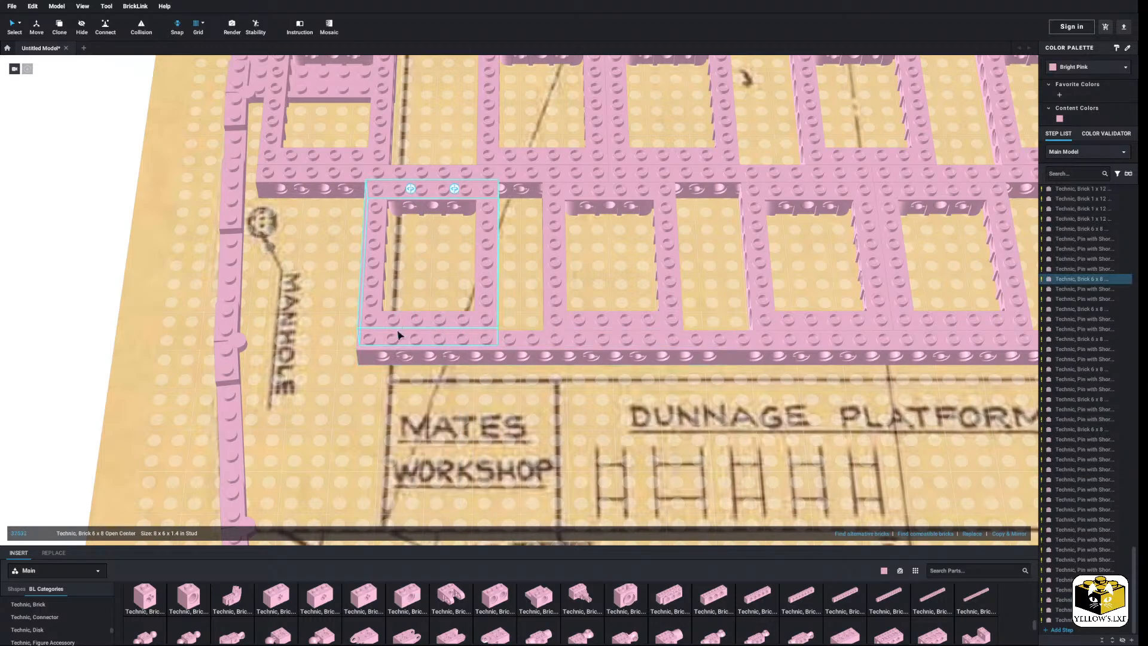
pyautogui.keyDown('ctrl'); pyautogui.click(415, 210); pyautogui.keyUp('ctrl')
pyautogui.keyDown('ctrl'); pyautogui.click(458, 206); pyautogui.keyUp('ctrl')
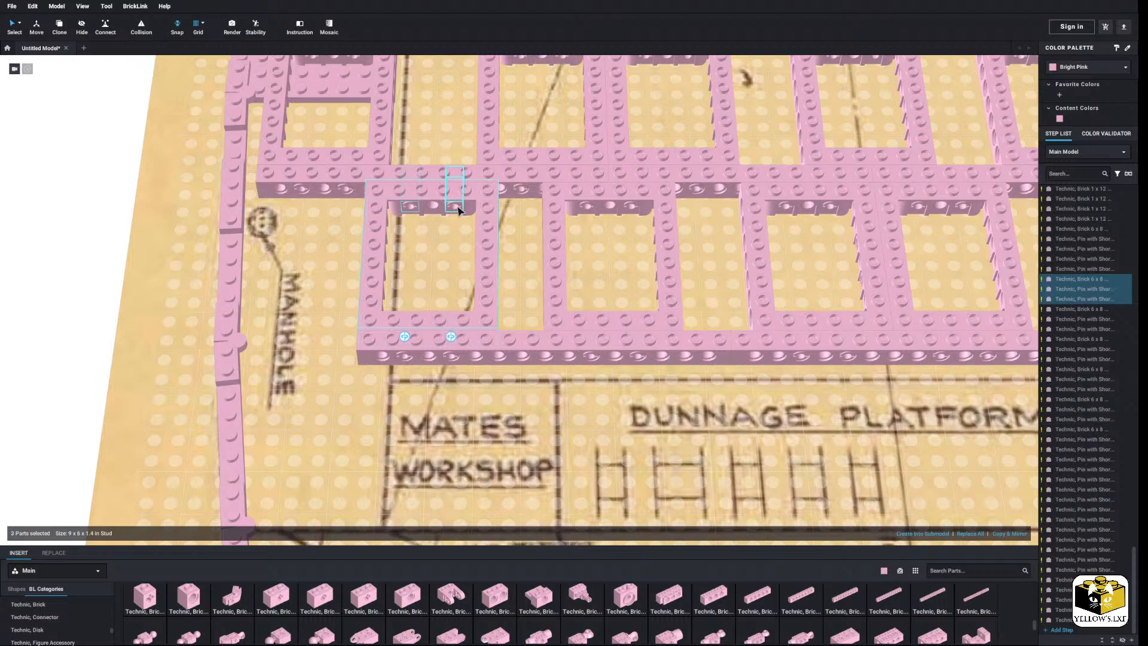
pyautogui.keyDown('ctrl'); pyautogui.click(404, 357); pyautogui.keyUp('ctrl')
pyautogui.keyDown('ctrl'); pyautogui.click(450, 357); pyautogui.keyUp('ctrl')
pyautogui.rightClick(450, 357)
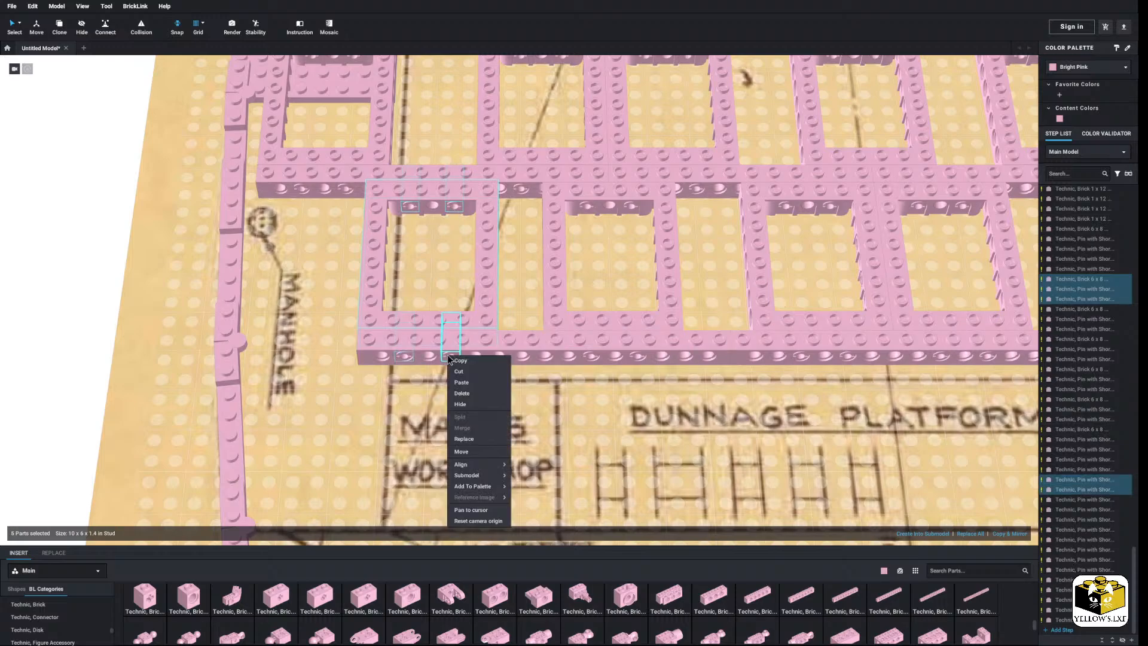
pyautogui.click(455, 362)
# Paste the frame with its pins over Mates Workshop, attached to the underside of the lower beam.
pyautogui.click(93, 303)
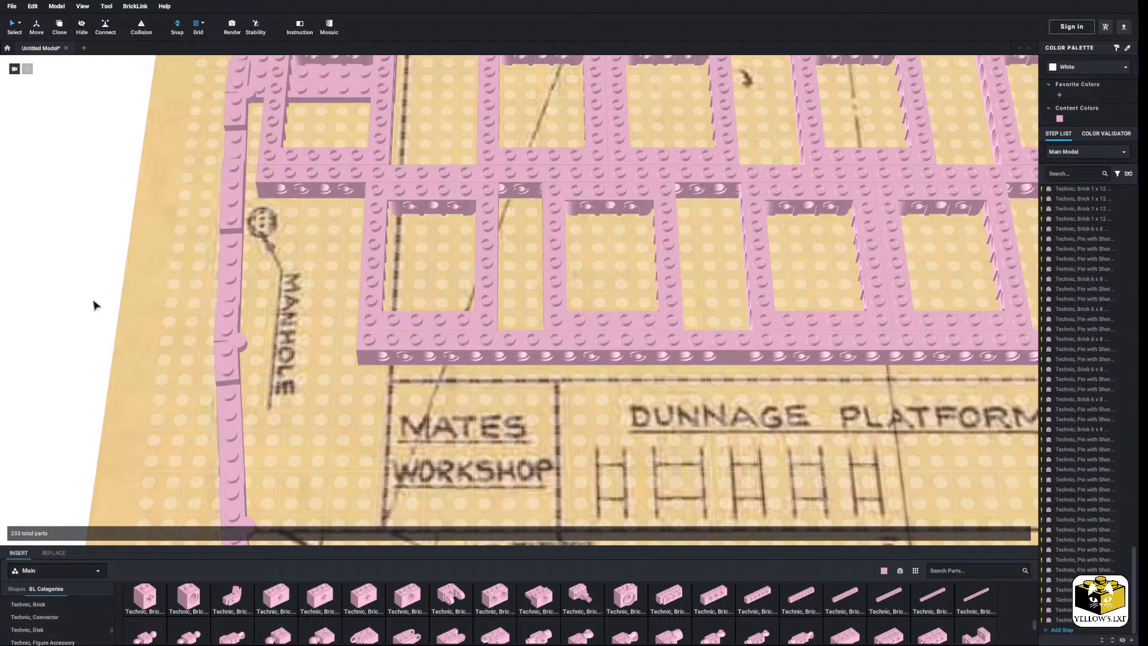
pyautogui.hotkey('ctrl', 'v')
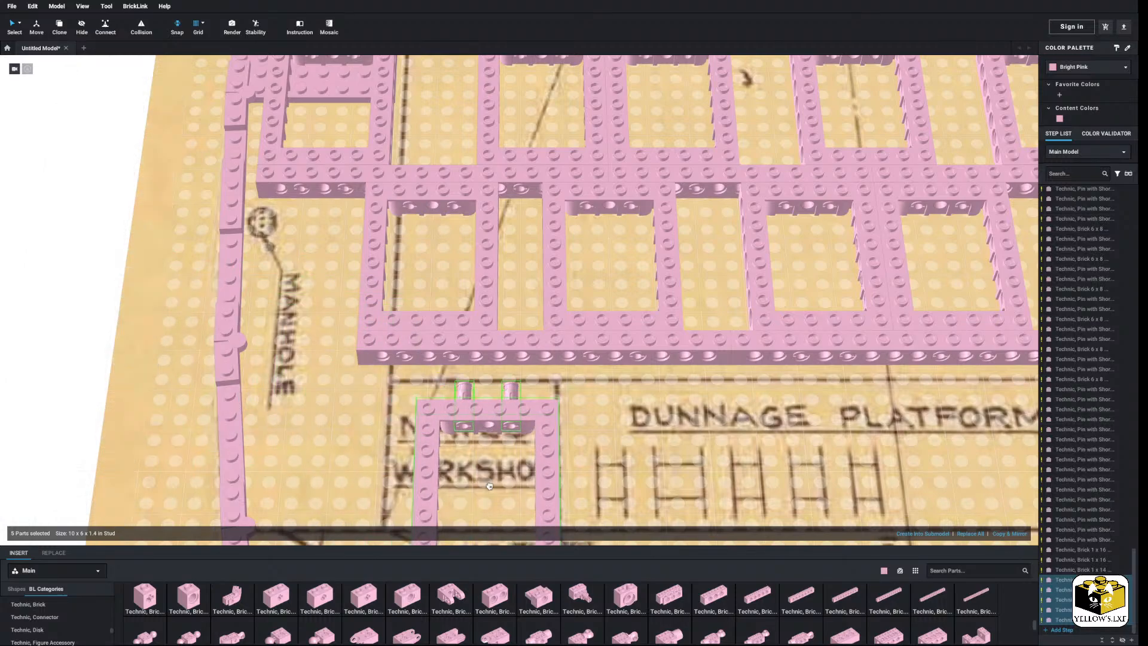
pyautogui.click(457, 440)
pyautogui.scroll(-3, 452, 412)
# Paste a second copy of the frame with pins below the beam's opposite end, over the Paint & Lamp Room's outer edge.
pyautogui.click(119, 354)
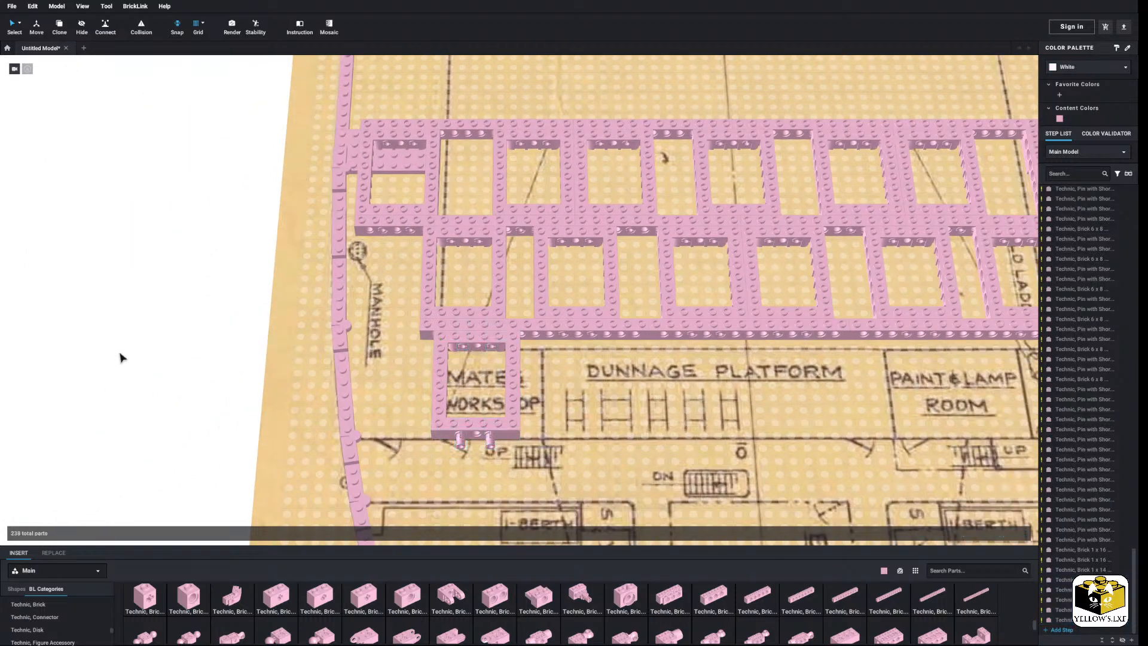
pyautogui.hotkey('ctrl', 'v')
pyautogui.moveTo(377, 369); pyautogui.dragTo(52, 365, button='middle')
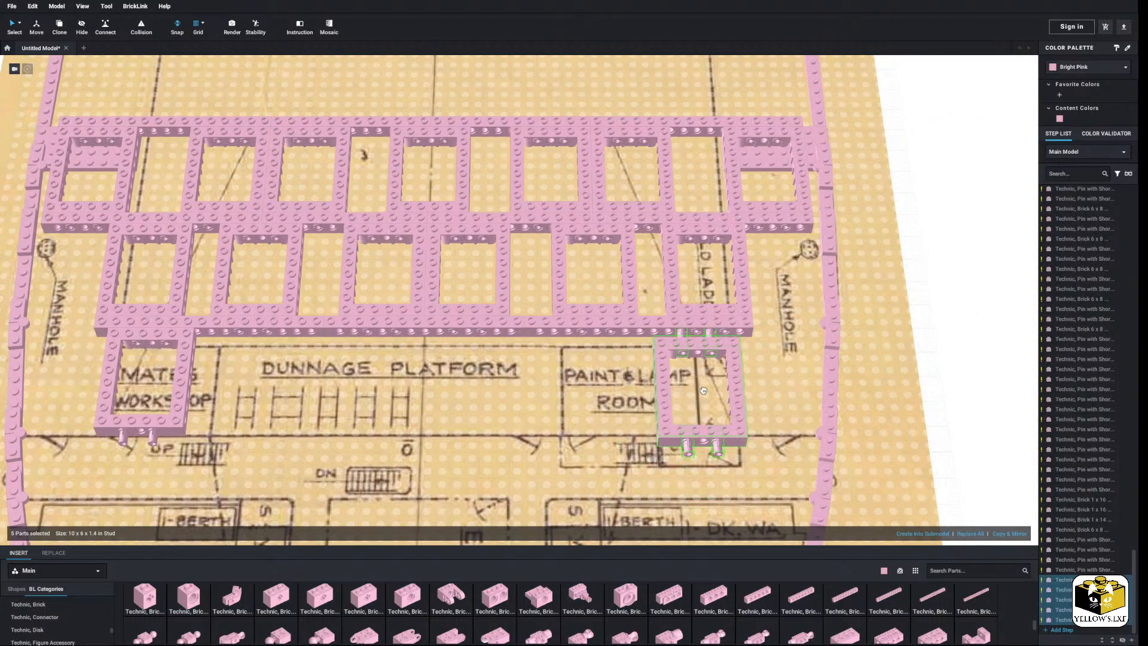
pyautogui.click(703, 390)
pyautogui.moveTo(413, 405); pyautogui.dragTo(480, 396, button='middle')
# Paste a third copy of the frame with pins under the beam, over the Mates Workshop side of the Dunnage Platform.
pyautogui.click(90, 330)
pyautogui.scroll(2, 108, 339)
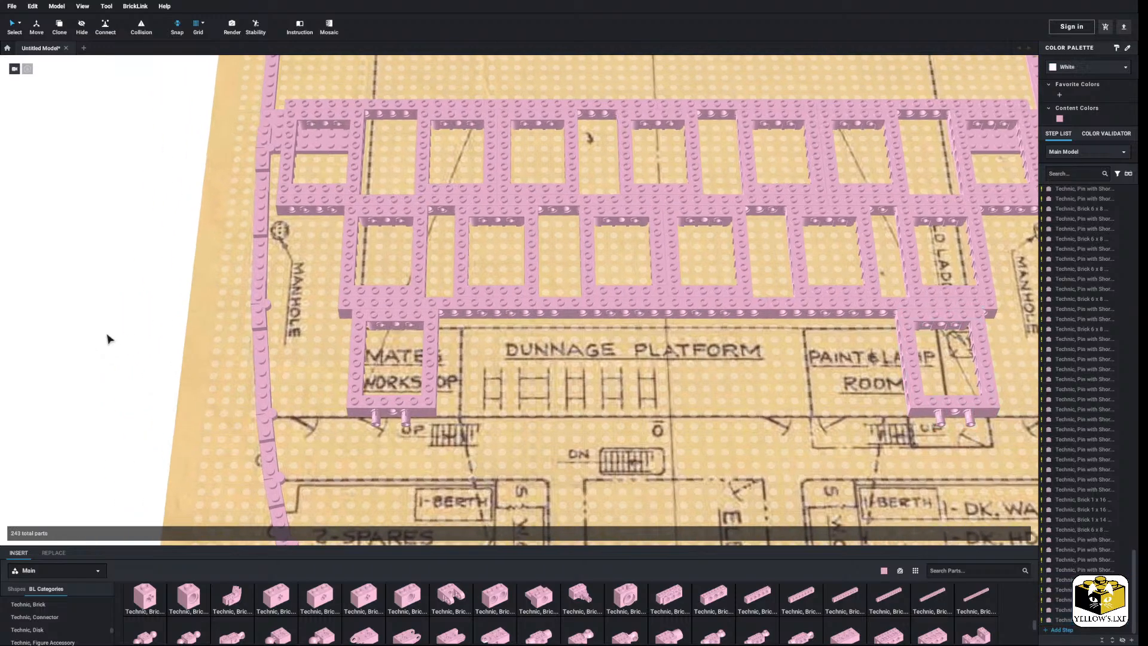
pyautogui.rightClick(107, 339)
pyautogui.click(125, 364)
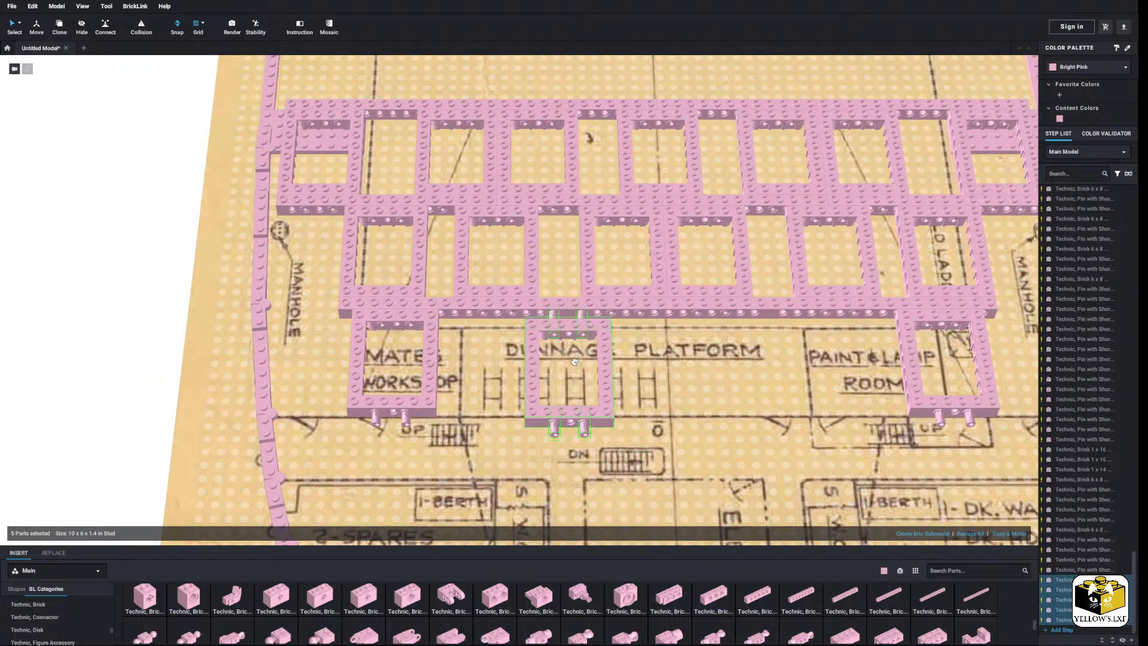
pyautogui.click(574, 362)
# Paste a fourth copy of the frame with pins under the beam, over the Paint & Lamp Room side of the Dunnage Platform.
pyautogui.rightClick(134, 346)
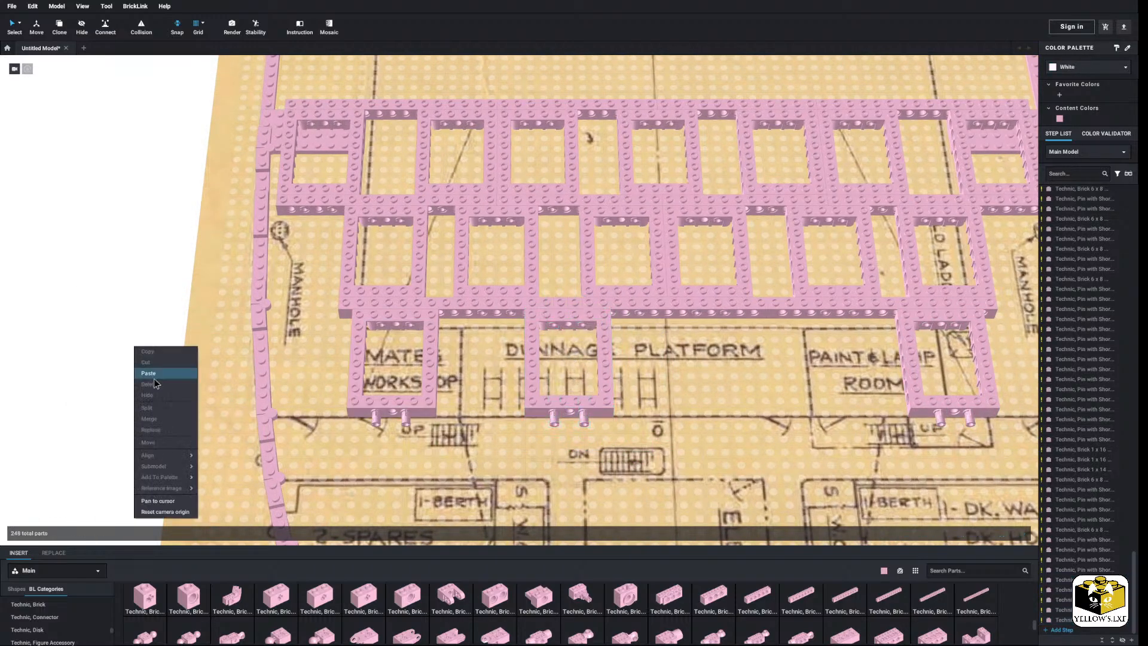
pyautogui.click(153, 378)
pyautogui.moveTo(798, 425); pyautogui.dragTo(621, 434, button='middle')
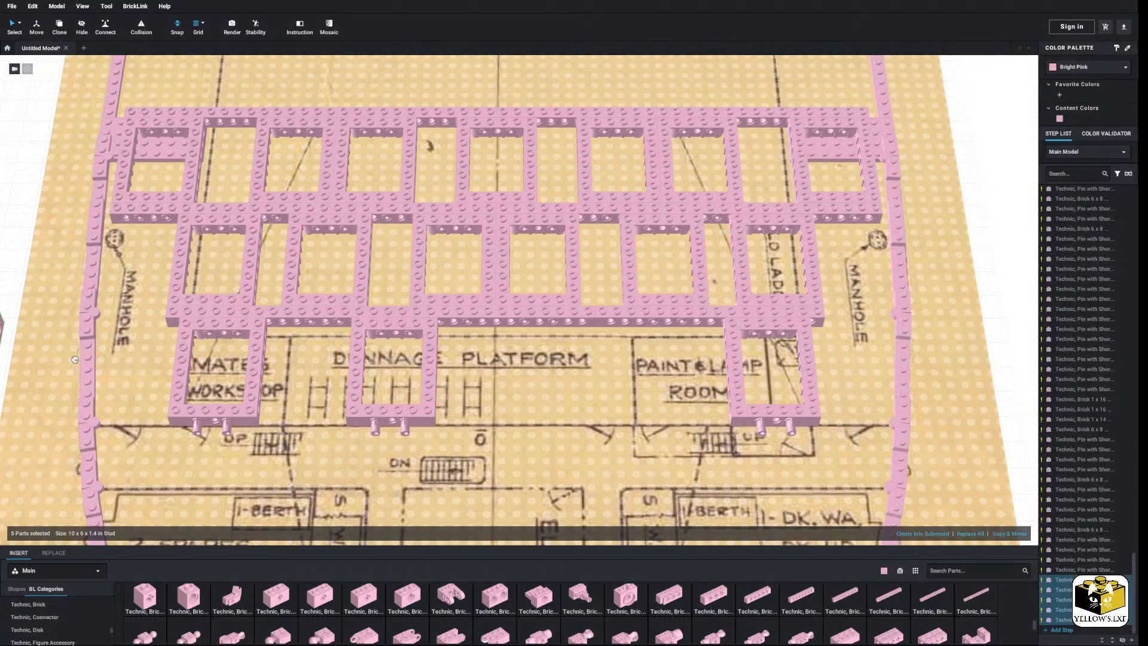
pyautogui.click(602, 368)
# Copy the 1 x 16 brick above Mates Workshop and attach it across the lower pins of the two new frames on that side.
pyautogui.scroll(-3, 112, 368)
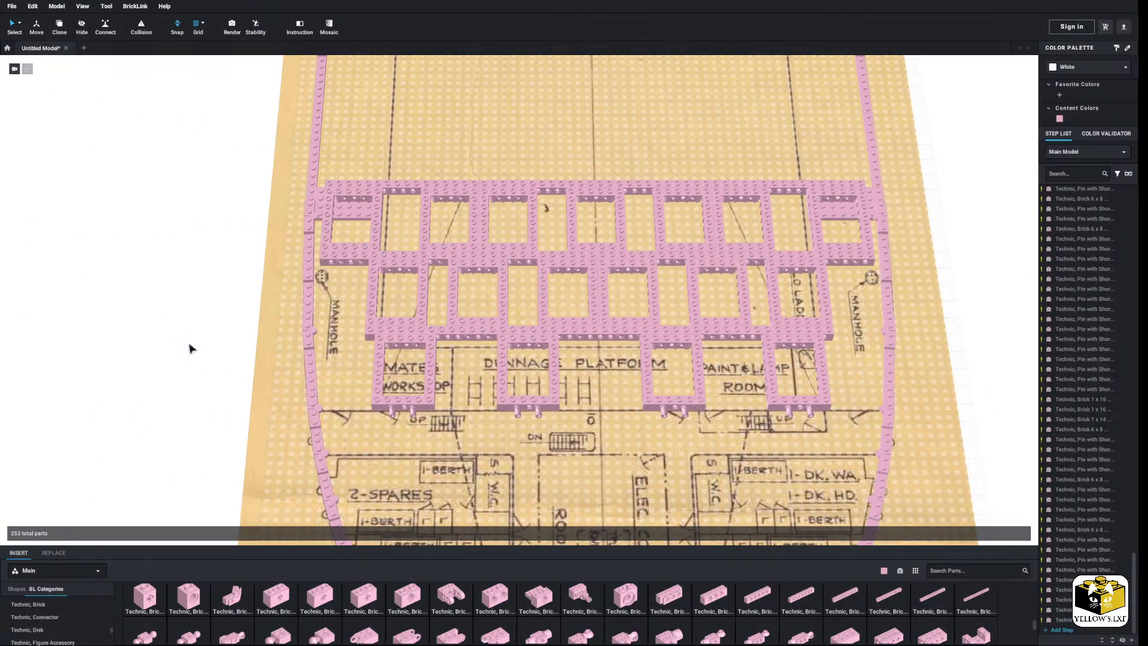
pyautogui.scroll(5, 159, 377)
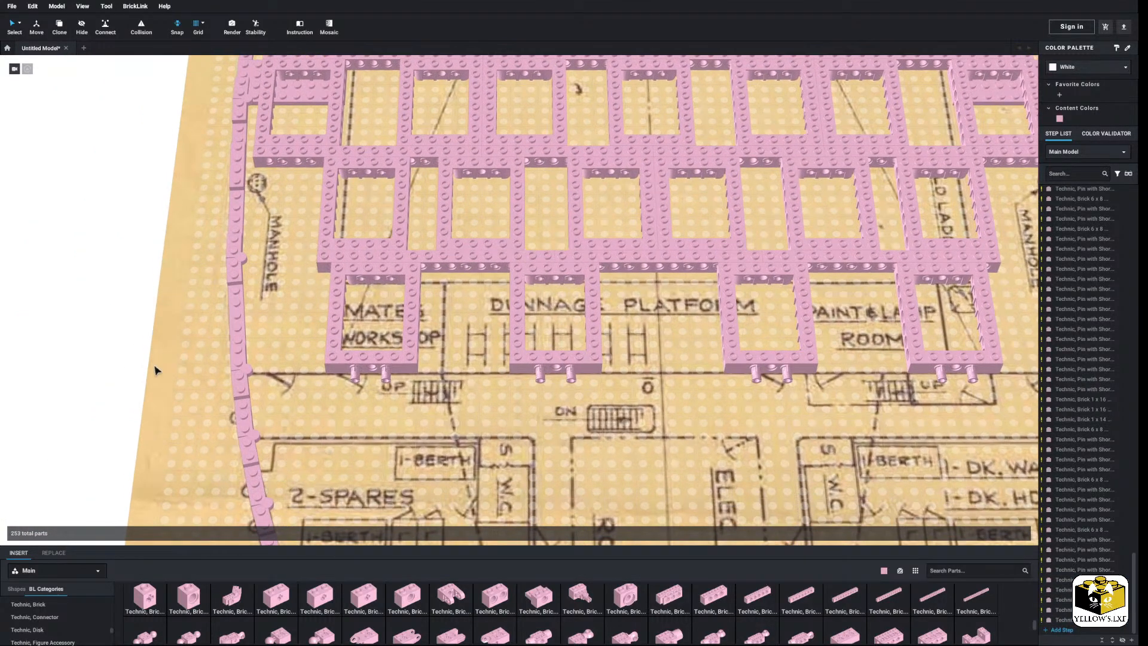
pyautogui.rightClick(432, 264)
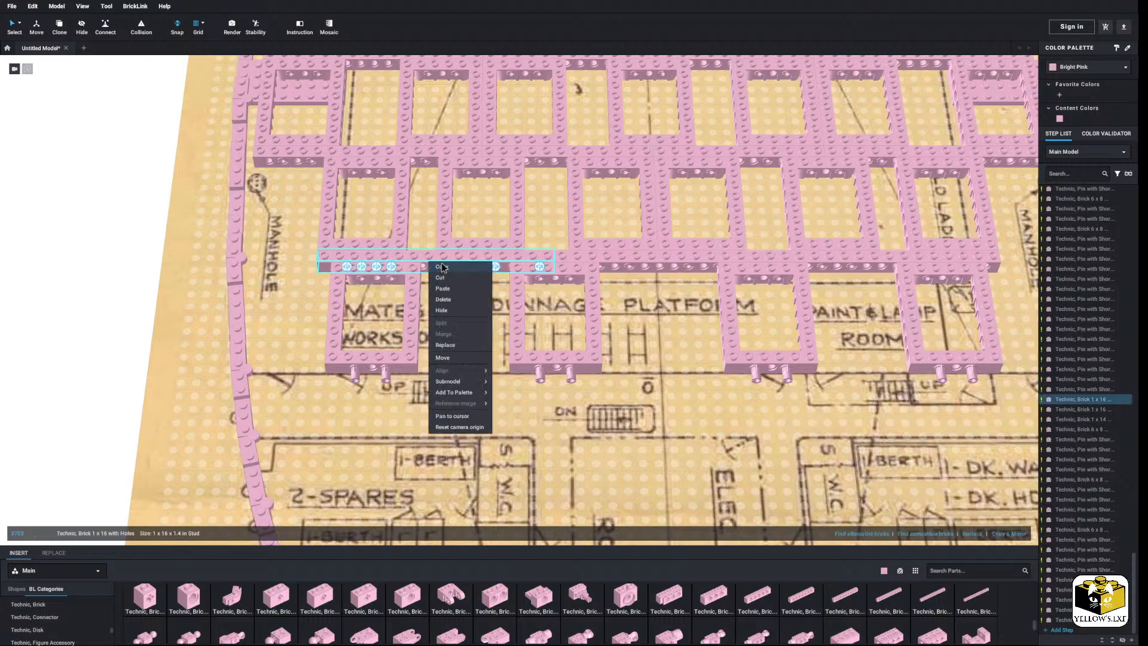
pyautogui.rightClick(77, 331)
pyautogui.click(92, 351)
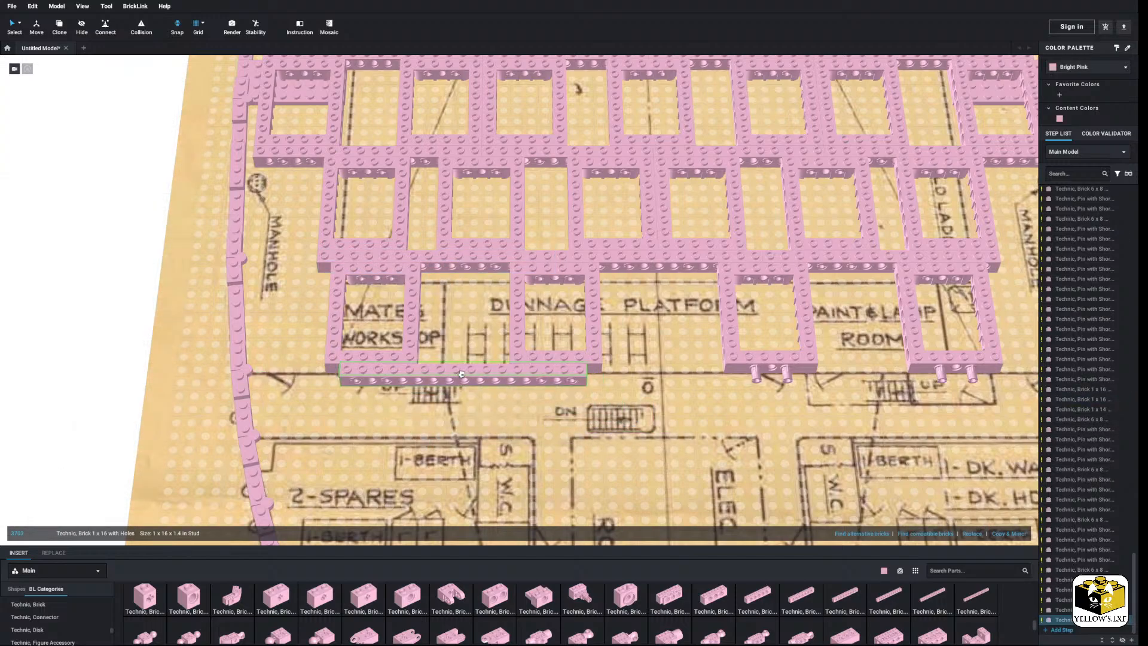
pyautogui.moveTo(445, 369); pyautogui.dragTo(493, 379)
pyautogui.rightClick(87, 375)
pyautogui.click(506, 380)
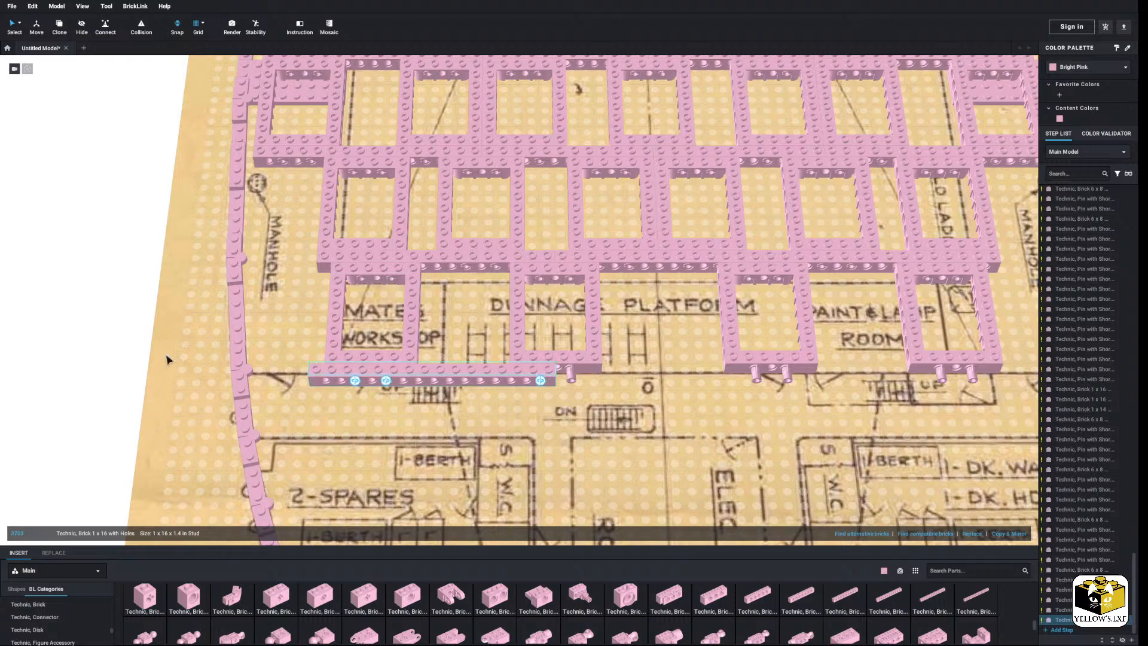
# Complete the lower beam with a pasted 1 x 16 brick on the Paint & Lamp Room side and a copied 1 x 14 brick across the central gap.
pyautogui.rightClick(121, 352)
pyautogui.click(134, 378)
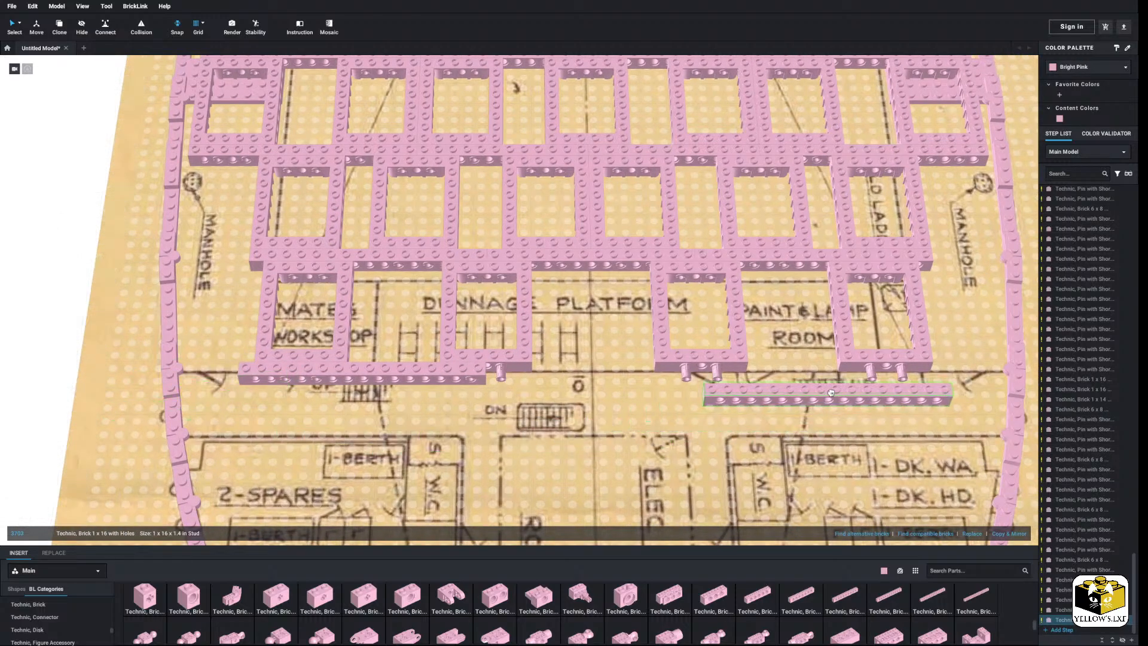
pyautogui.rightClick(637, 262)
pyautogui.click(652, 276)
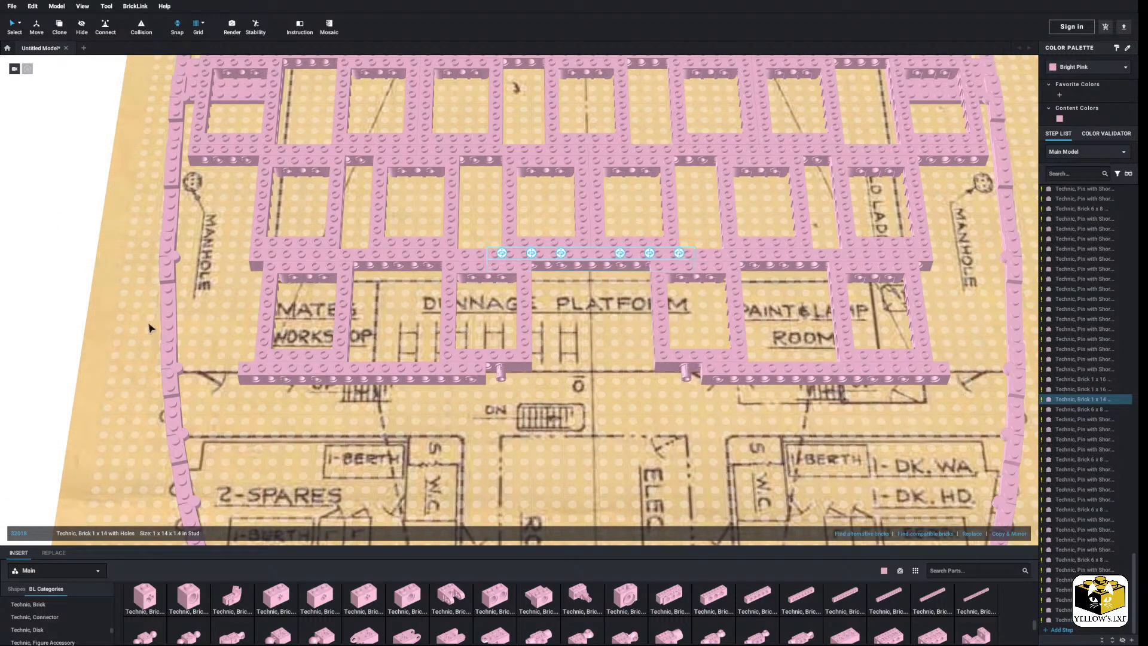
pyautogui.rightClick(54, 315)
pyautogui.click(67, 342)
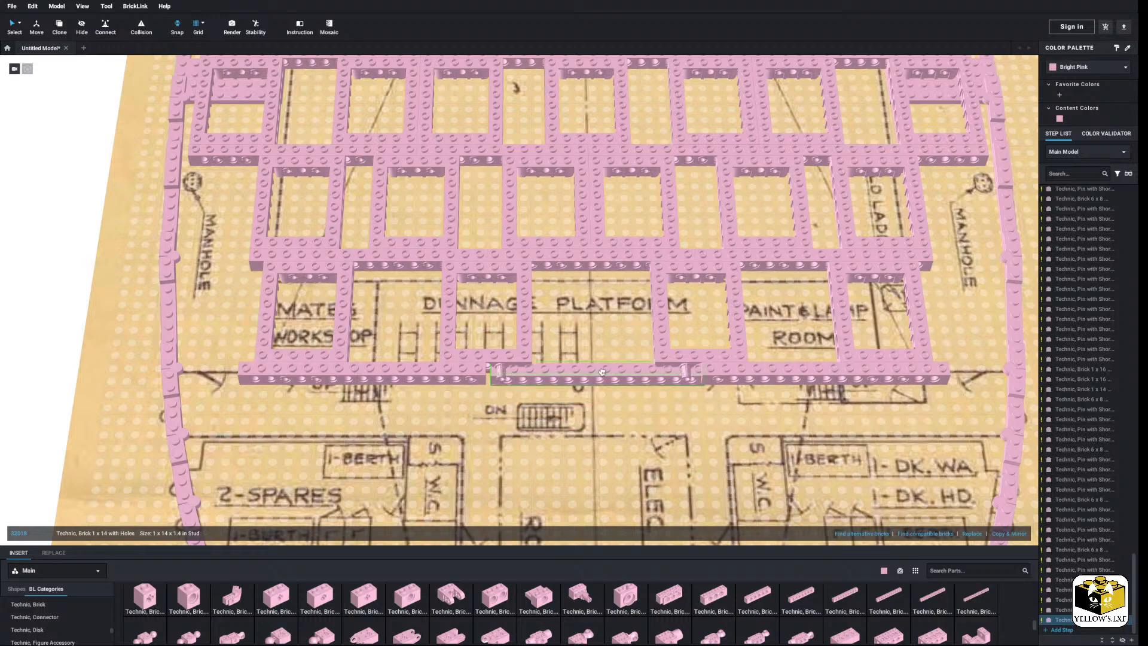
pyautogui.click(546, 368)
pyautogui.click(70, 388)
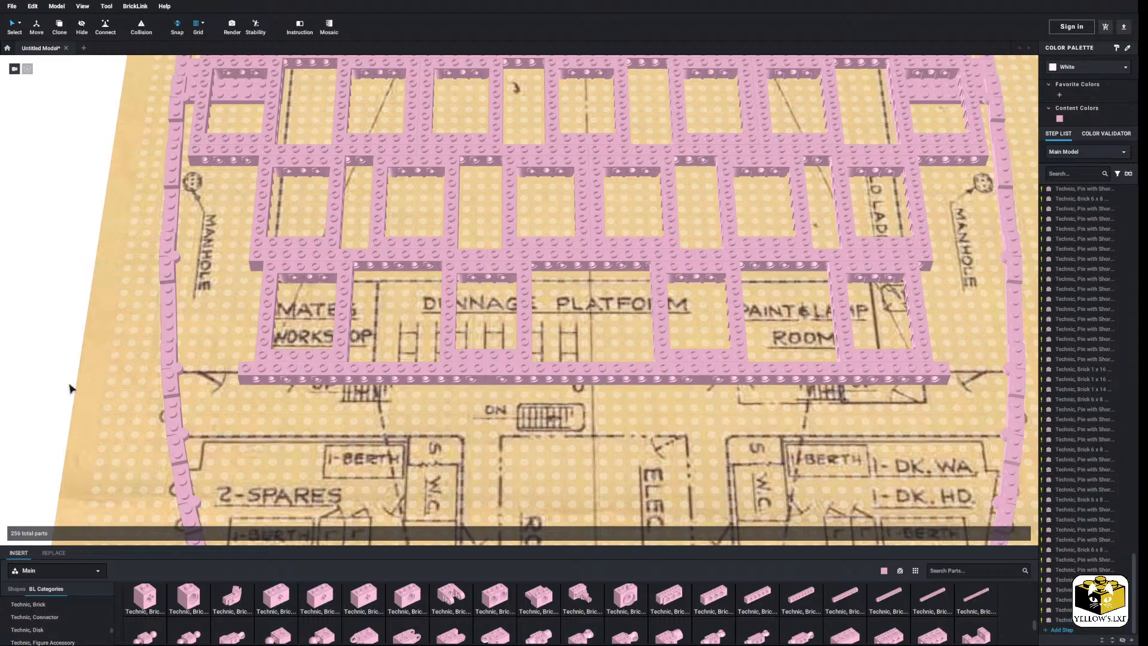
# Copy the 6 x 8 open-center frame over Mates Workshop together with its two upper and two lower pins.
pyautogui.scroll(-6, 71, 387)
pyautogui.scroll(4, 77, 387)
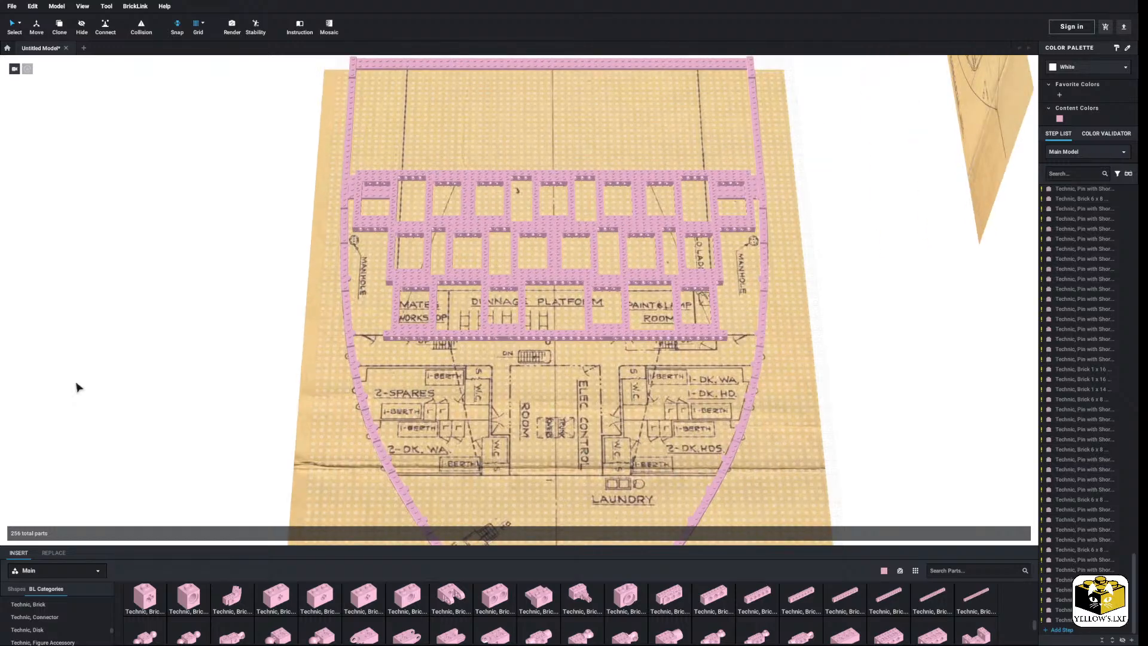
pyautogui.scroll(-3, 77, 387)
pyautogui.moveTo(77, 384); pyautogui.dragTo(108, 451, button='right')
pyautogui.scroll(2, 85, 390)
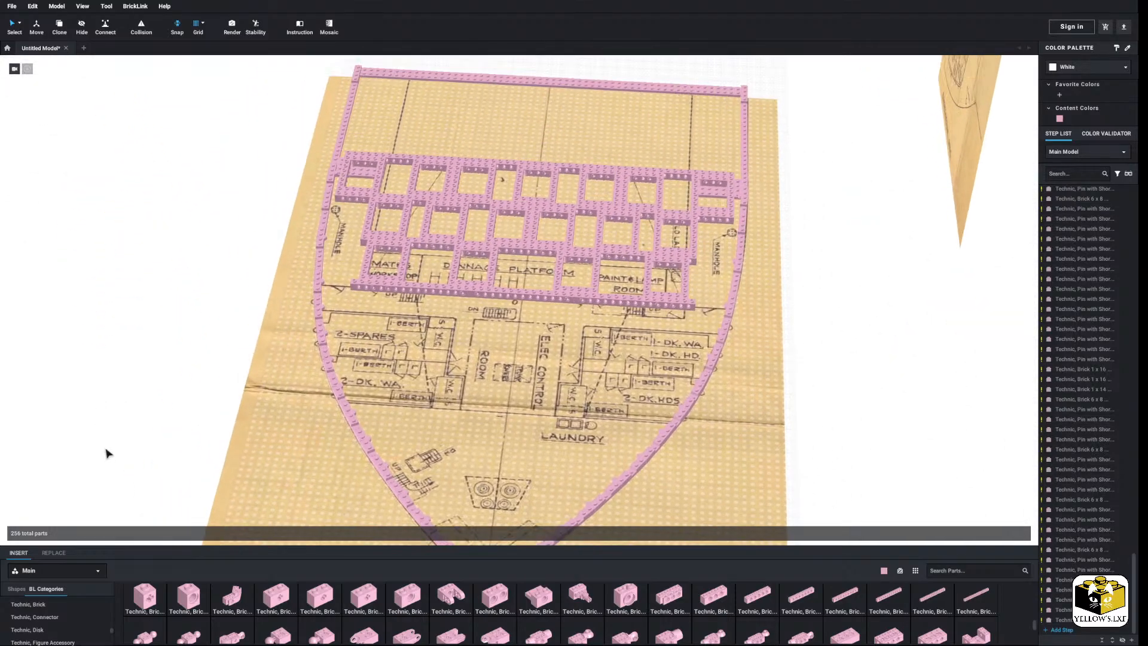
pyautogui.rightClick(107, 450)
pyautogui.scroll(5, 167, 336)
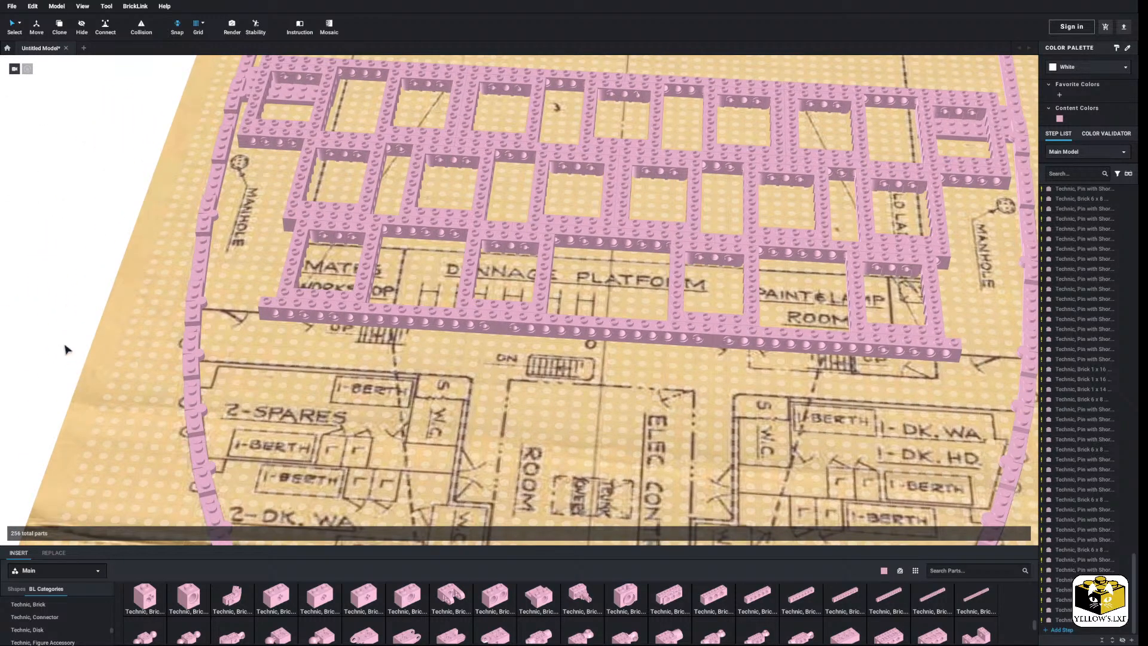
pyautogui.moveTo(65, 345); pyautogui.dragTo(68, 339, button='right')
pyautogui.scroll(3, 70, 344)
pyautogui.click(316, 345)
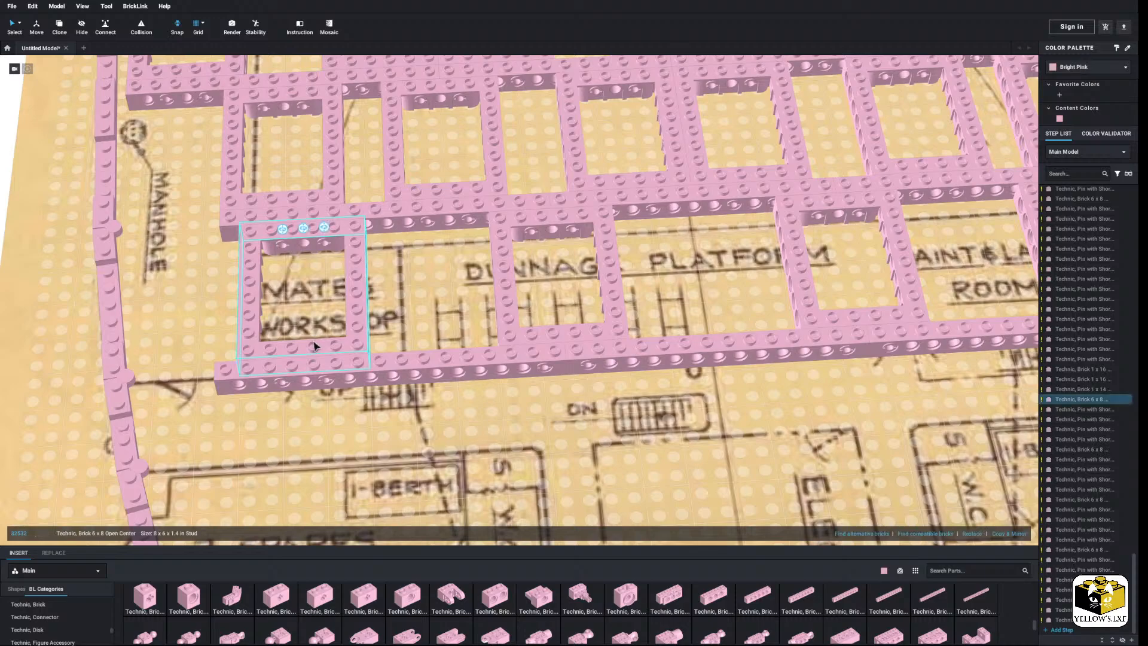
pyautogui.keyDown('ctrl'); pyautogui.click(325, 243); pyautogui.keyUp('ctrl')
pyautogui.keyDown('ctrl'); pyautogui.click(284, 245); pyautogui.keyUp('ctrl')
pyautogui.rightClick(285, 245)
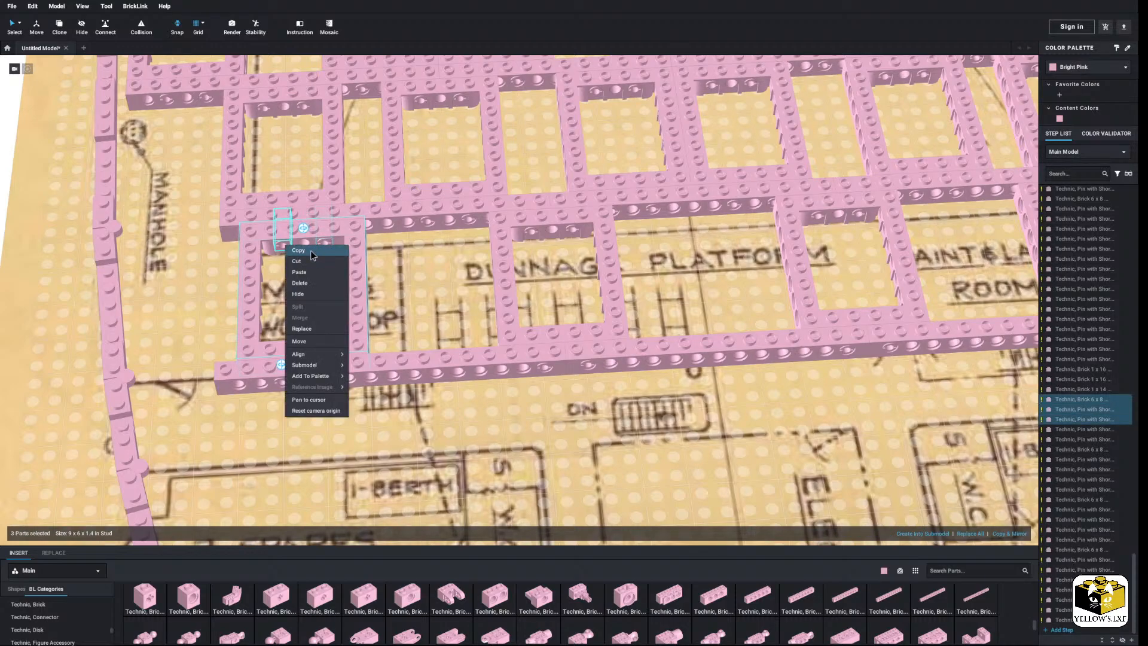
pyautogui.click(247, 299)
pyautogui.keyDown('ctrl'); pyautogui.click(283, 384); pyautogui.keyUp('ctrl')
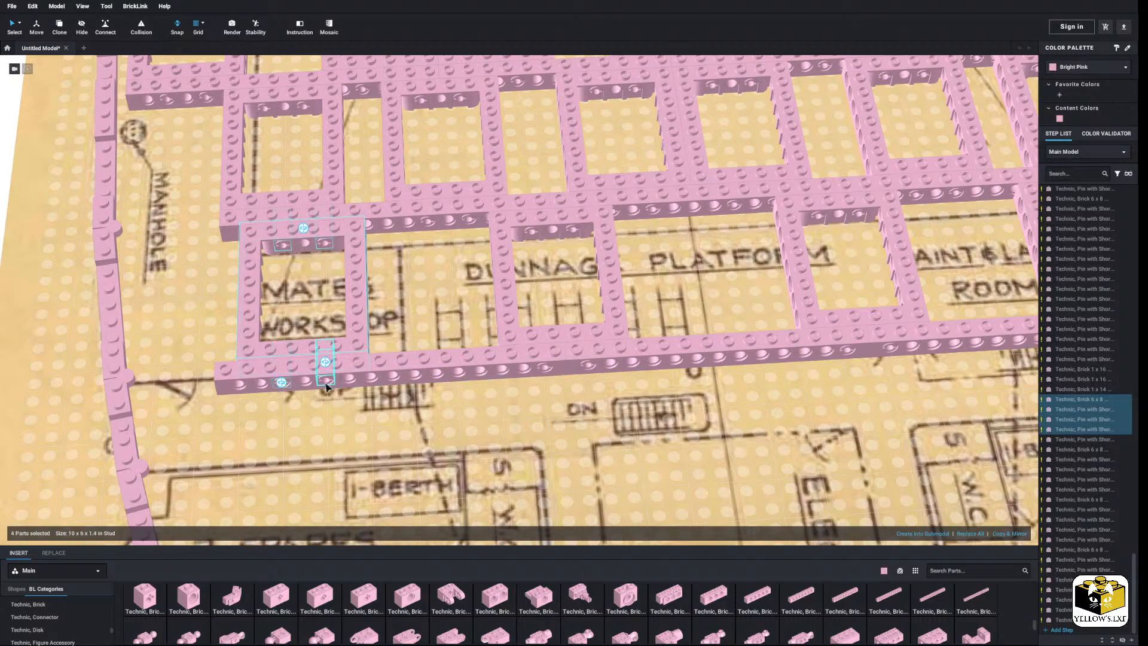
pyautogui.keyDown('ctrl'); pyautogui.click(326, 383); pyautogui.keyUp('ctrl')
pyautogui.rightClick(327, 383)
pyautogui.click(344, 388)
# Paste the frame with pins below the new beam's outer end, over the 2-Spares cabin.
pyautogui.scroll(-5, 335, 383)
pyautogui.click(122, 355)
pyautogui.hotkey('ctrl', 'v')
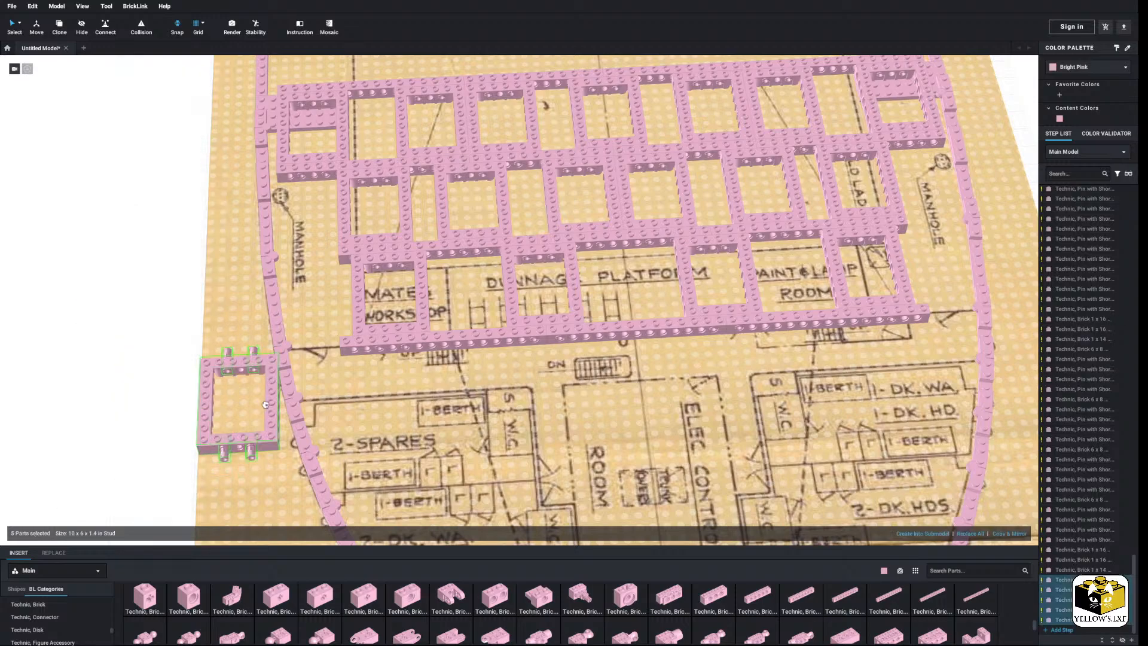
pyautogui.scroll(2, 359, 421)
pyautogui.click(344, 417)
pyautogui.click(63, 314)
# Paste a second copy of the frame with pins below the beam's opposite end, under the Paint & Lamp Room.
pyautogui.rightClick(62, 314)
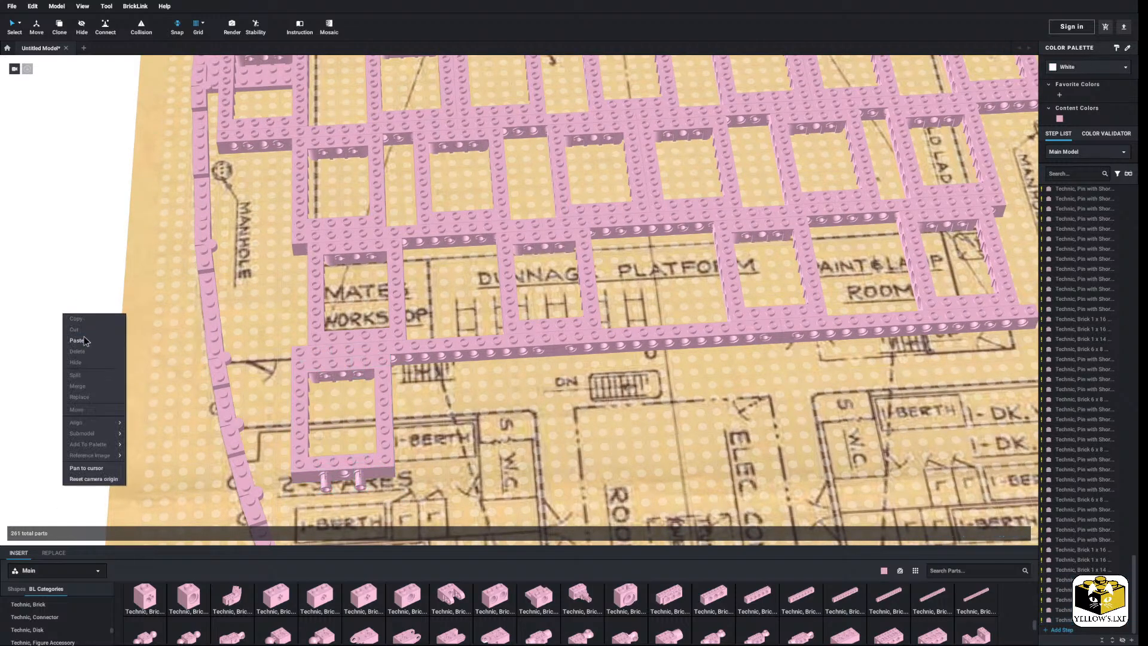
pyautogui.click(83, 341)
pyautogui.moveTo(443, 344); pyautogui.dragTo(40, 327, button='middle')
pyautogui.click(600, 354)
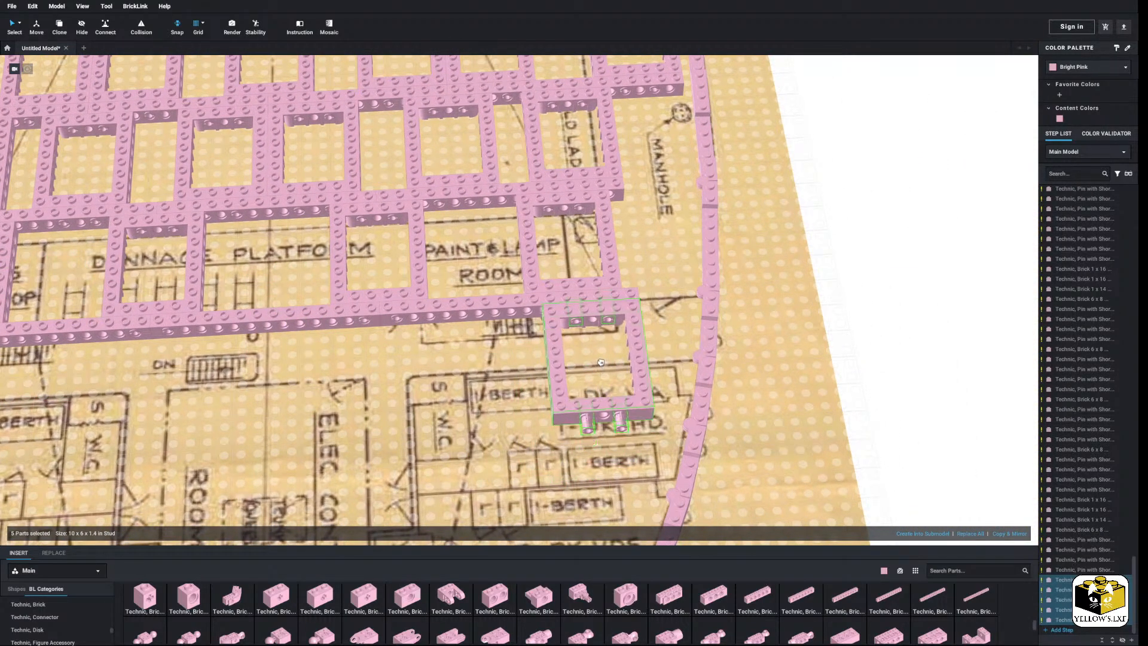
pyautogui.click(848, 289)
# Paste a third copy of the frame with pins under the middle of the beam, beside the DN stairs on the centerline.
pyautogui.moveTo(159, 368); pyautogui.dragTo(360, 305, button='middle')
pyautogui.scroll(-4, 360, 304)
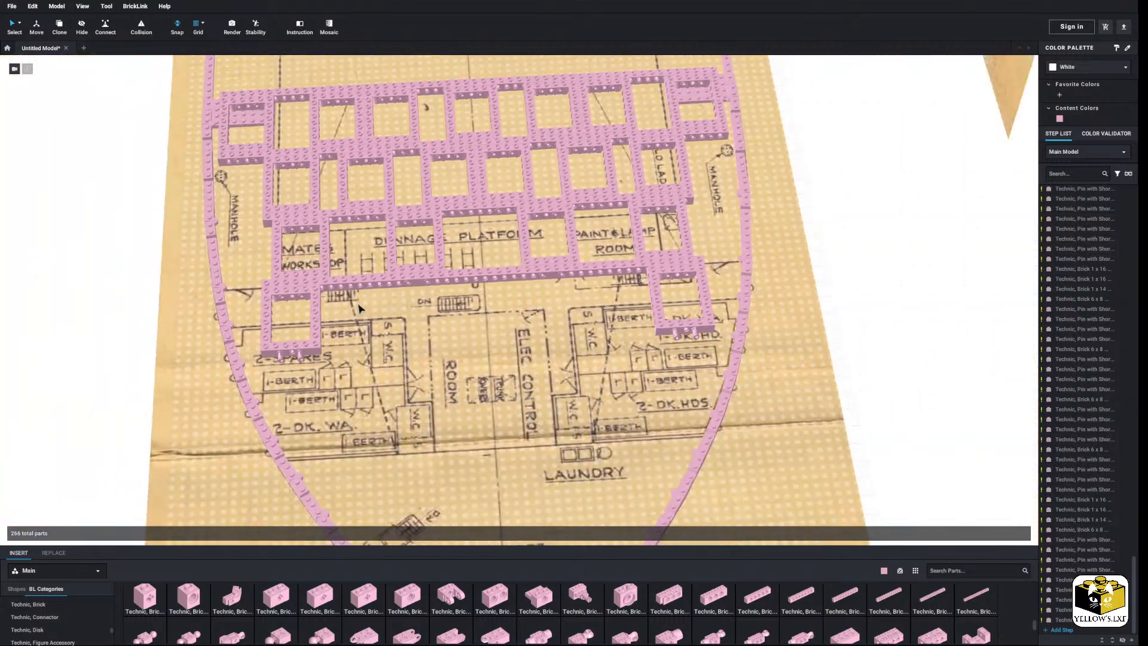
pyautogui.moveTo(199, 327)
pyautogui.mouseDown(button='middle')
pyautogui.moveTo(197, 277)
pyautogui.moveTo(204, 345)
pyautogui.mouseUp(button='middle')
pyautogui.scroll(3, 204, 350)
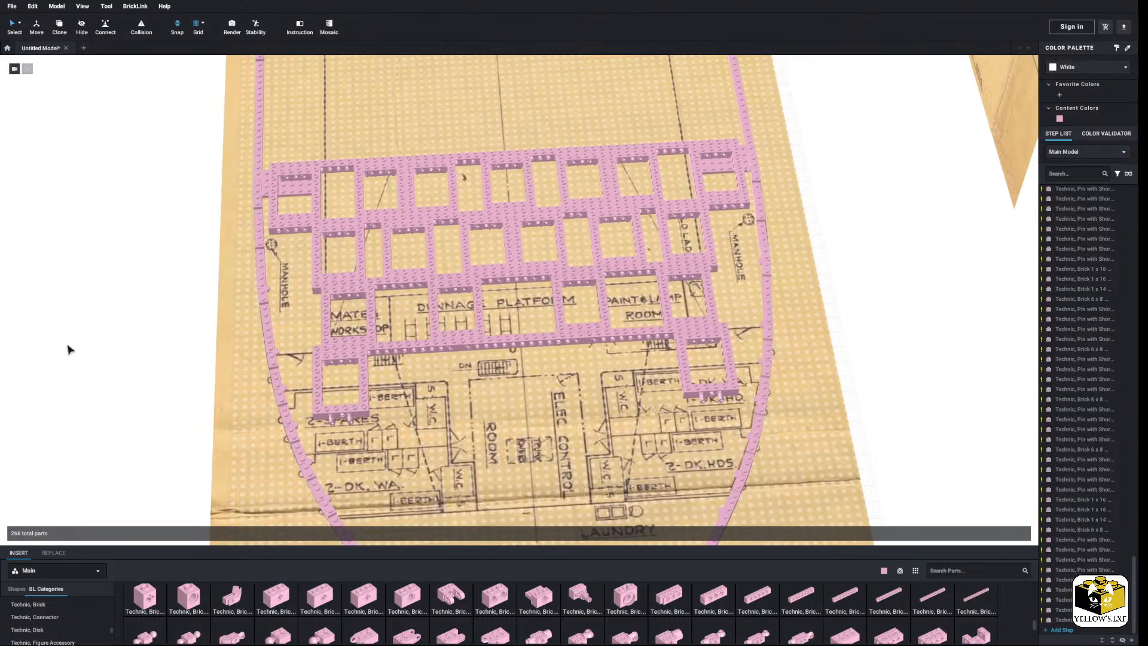
pyautogui.scroll(2, 143, 319)
pyautogui.moveTo(143, 320); pyautogui.dragTo(143, 309, button='middle')
pyautogui.rightClick(142, 309)
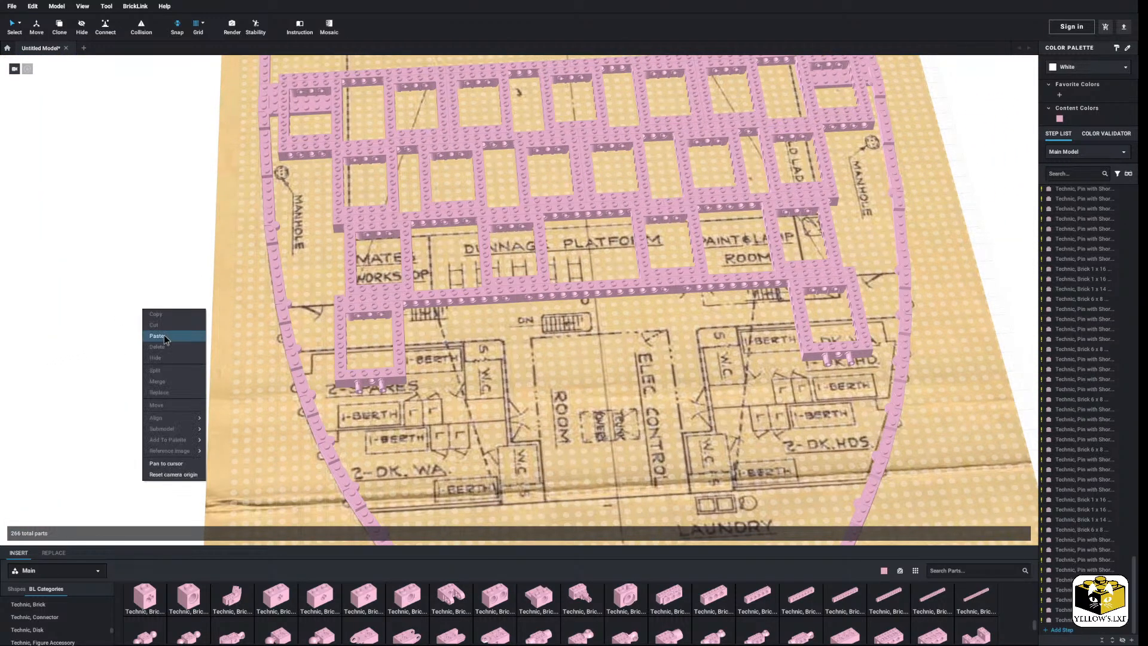
pyautogui.click(165, 335)
pyautogui.scroll(4, 588, 337)
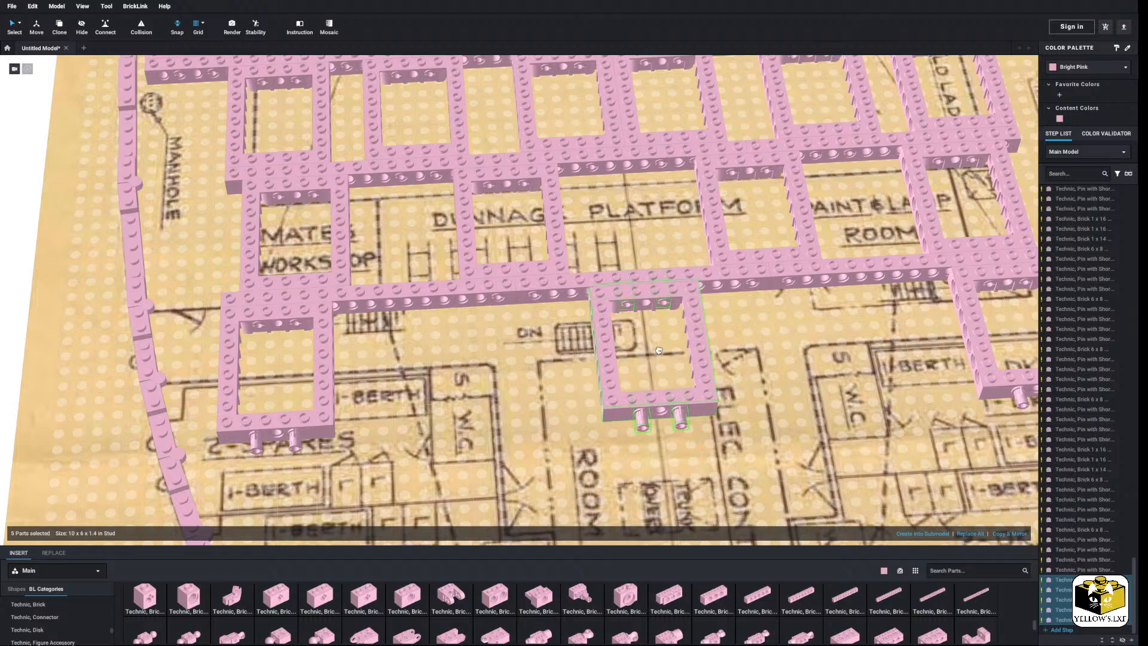
pyautogui.click(661, 354)
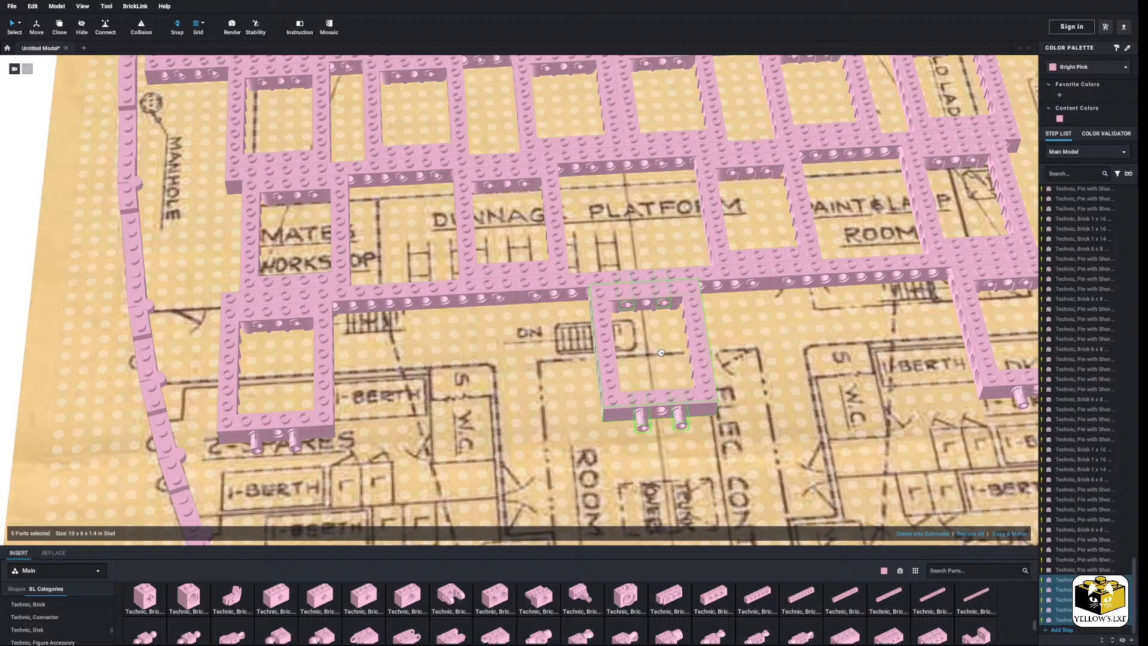
# Paste a fourth copy of the frame with pins between the 2-Spares frame and the central frame.
pyautogui.rightClick(22, 316)
pyautogui.click(43, 336)
pyautogui.click(471, 366)
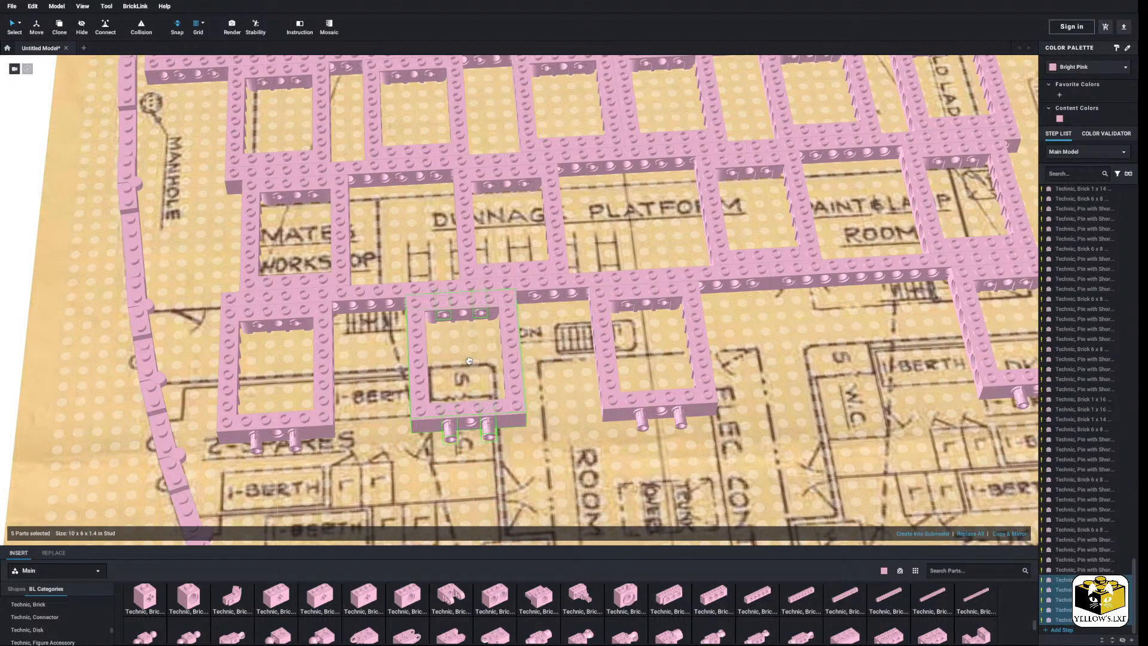
# Paste a fifth copy of the frame with pins between the central frame and the outer frame under the Paint & Lamp Room.
pyautogui.scroll(-4, 470, 362)
pyautogui.click(188, 321)
pyautogui.rightClick(188, 321)
pyautogui.click(210, 342)
pyautogui.moveTo(699, 382); pyautogui.dragTo(533, 378, button='middle')
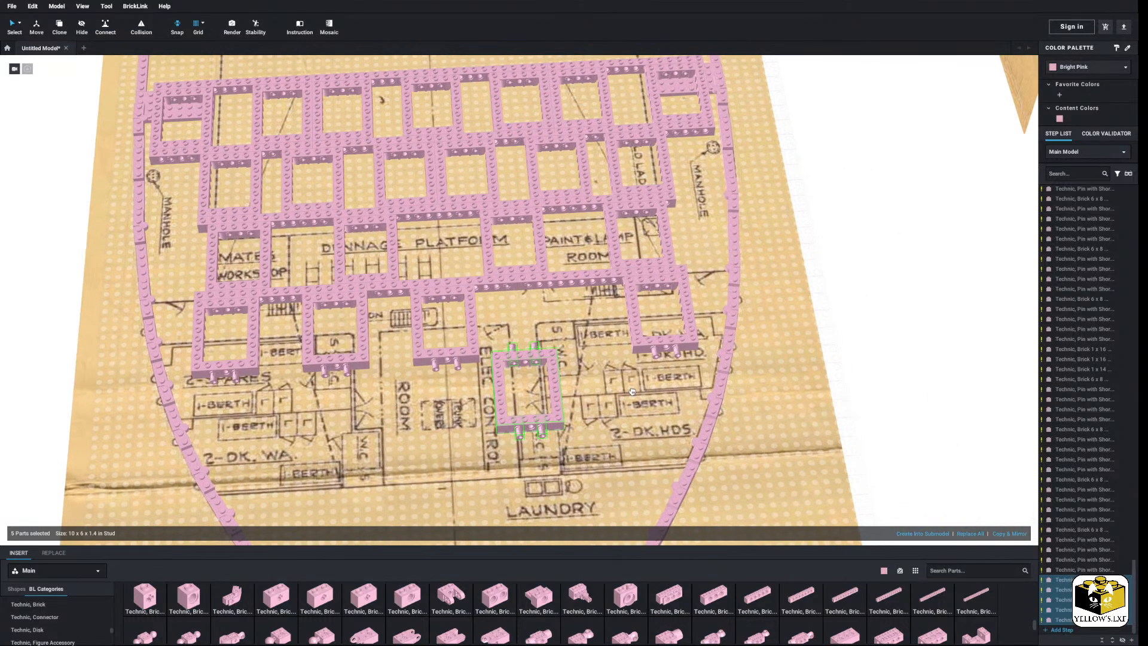
pyautogui.scroll(4, 532, 364)
pyautogui.click(578, 329)
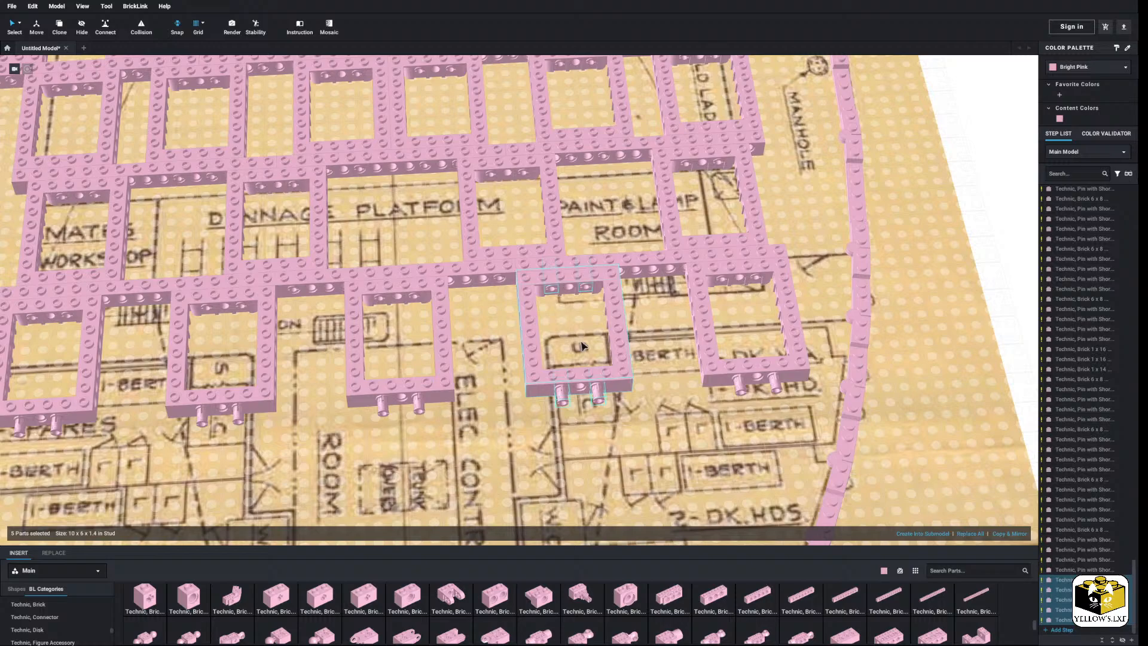
pyautogui.click(980, 256)
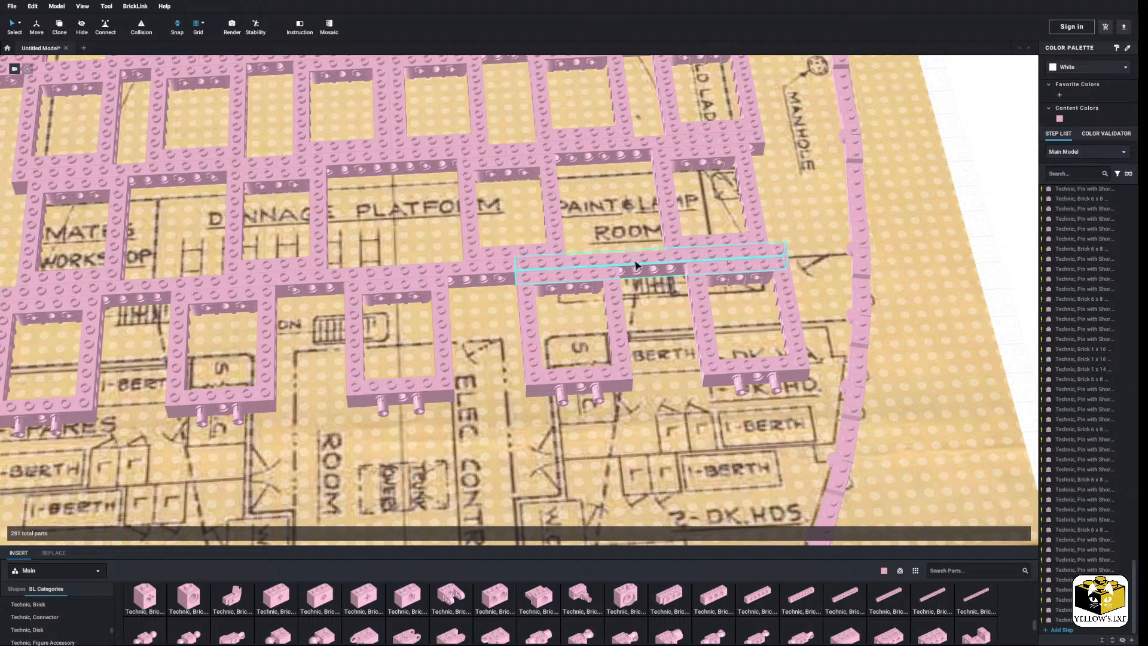
# Copy the 1 x 16 brick below Mates Workshop and attach it across the lower pins of the two frames on the 2-Spares side.
pyautogui.scroll(-5, 633, 266)
pyautogui.moveTo(61, 320); pyautogui.dragTo(68, 331, button='middle')
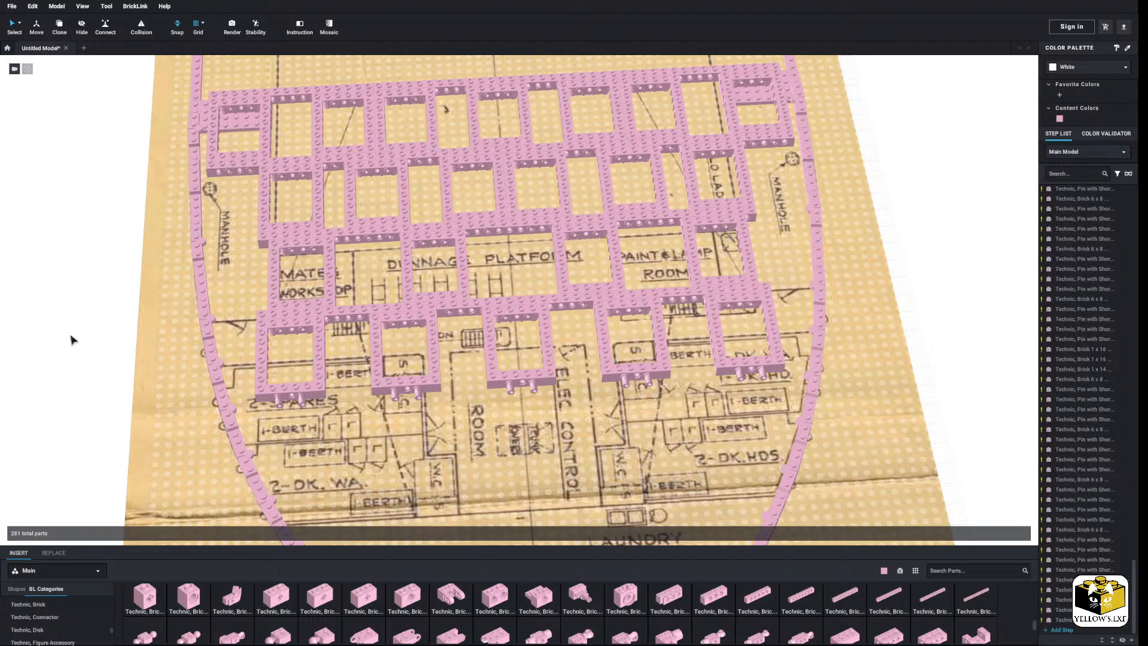
pyautogui.scroll(2, 138, 330)
pyautogui.rightClick(333, 320)
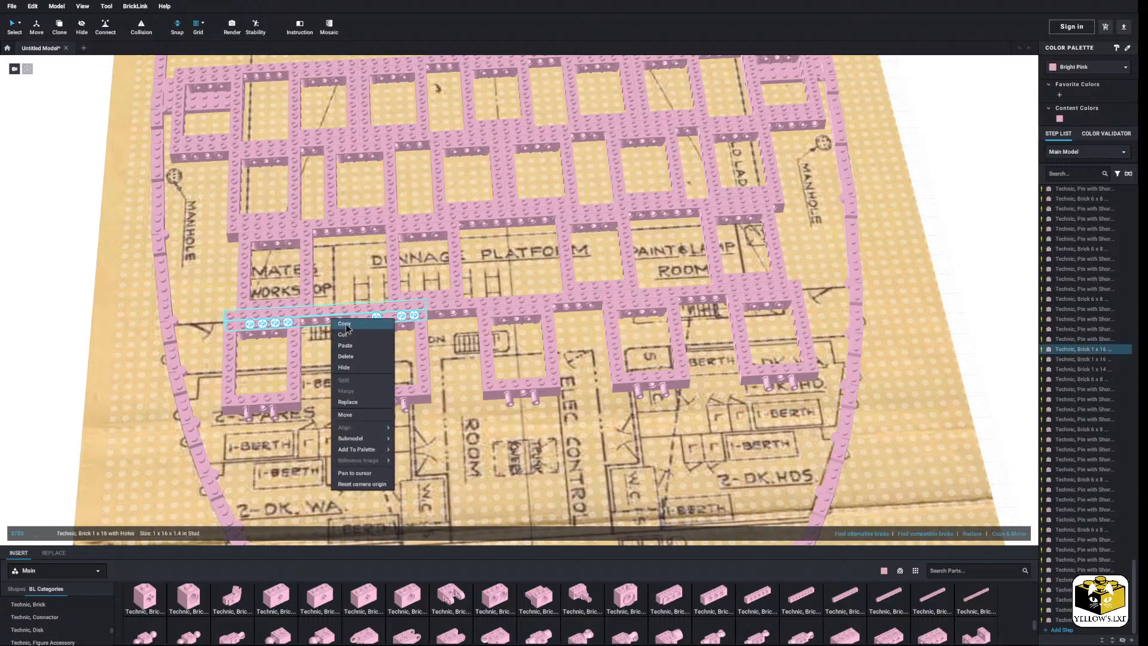
pyautogui.click(360, 323)
pyautogui.rightClick(47, 349)
pyautogui.click(64, 376)
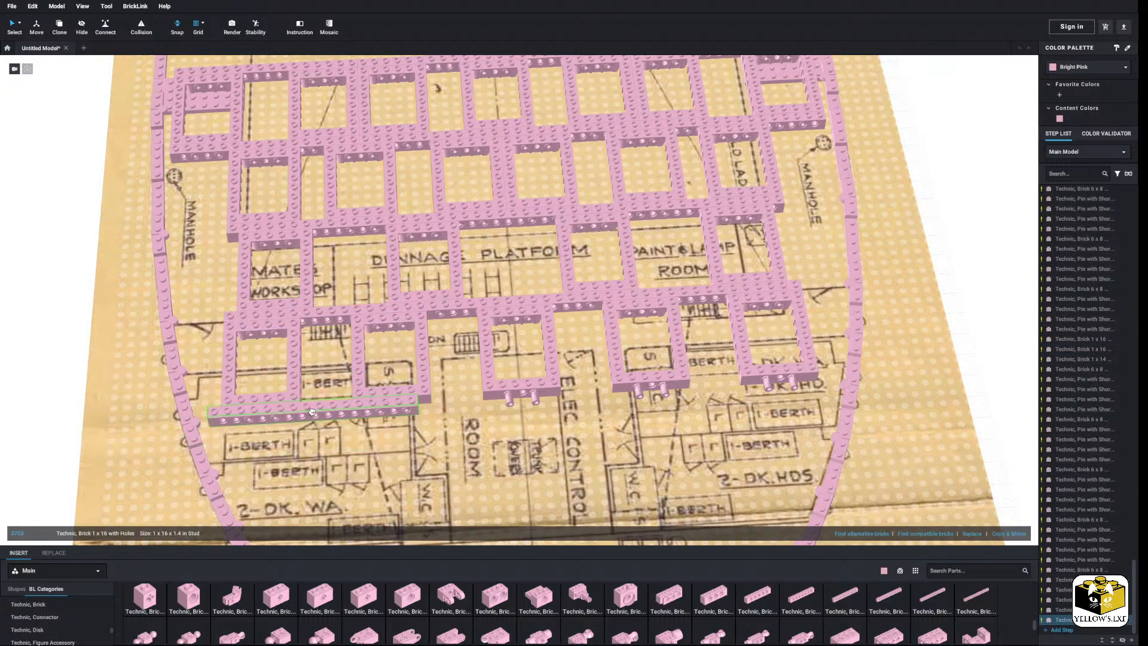
pyautogui.click(312, 412)
# Paste another 1 x 16 brick across the lower pins of the two frames on the Paint & Lamp Room side.
pyautogui.rightClick(70, 395)
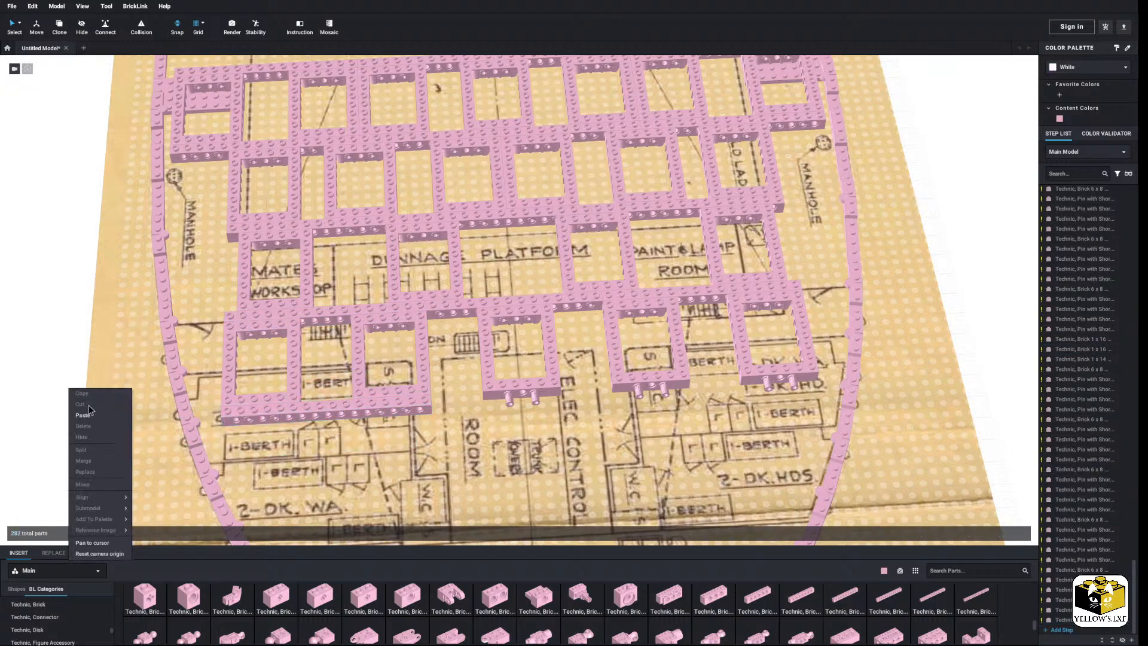
pyautogui.click(90, 416)
pyautogui.click(718, 389)
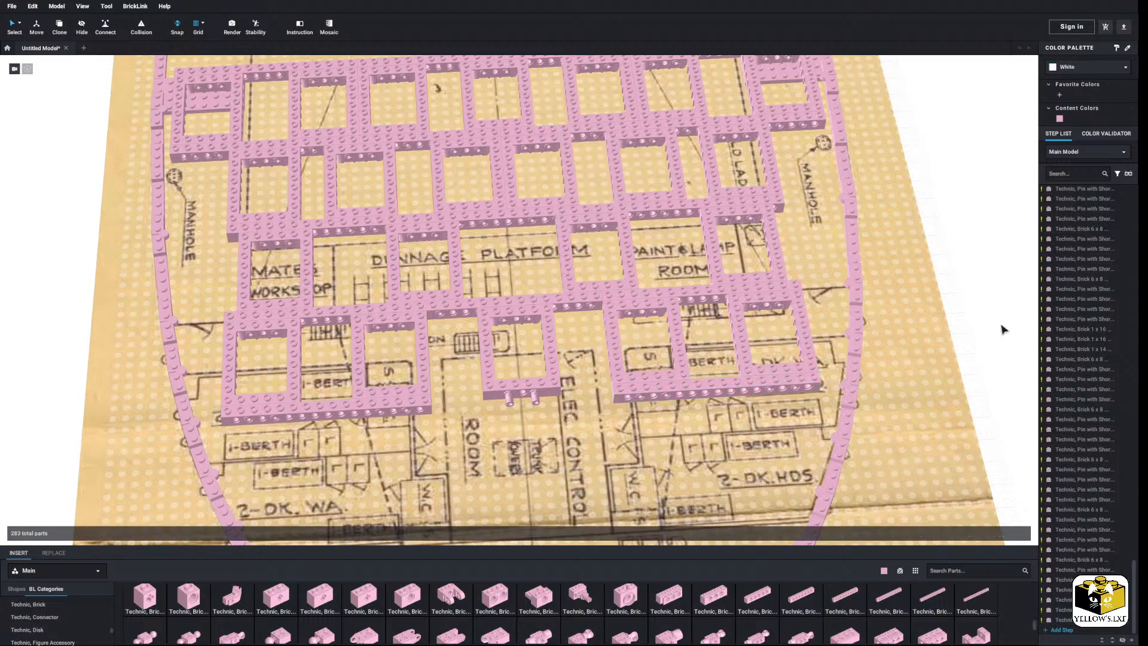
# Copy the central 1 x 14 brick and attach it to the central frame's lower pins, filling the gap between the two 1 x 16 bricks.
pyautogui.click(550, 302)
pyautogui.rightClick(979, 270)
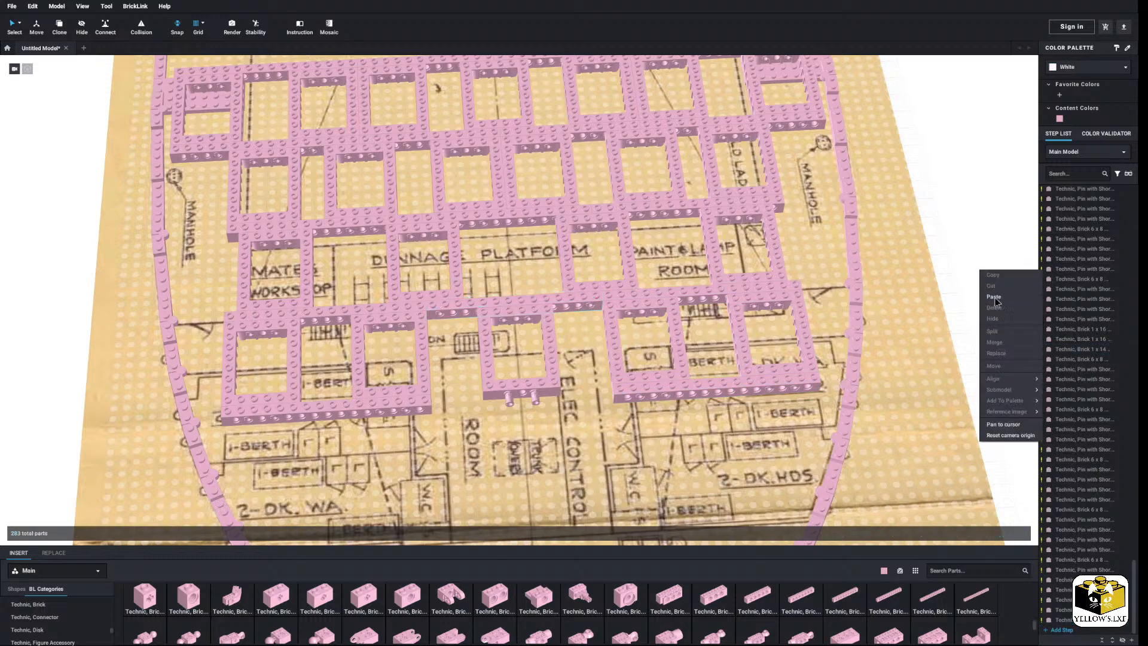
pyautogui.click(997, 296)
pyautogui.click(521, 393)
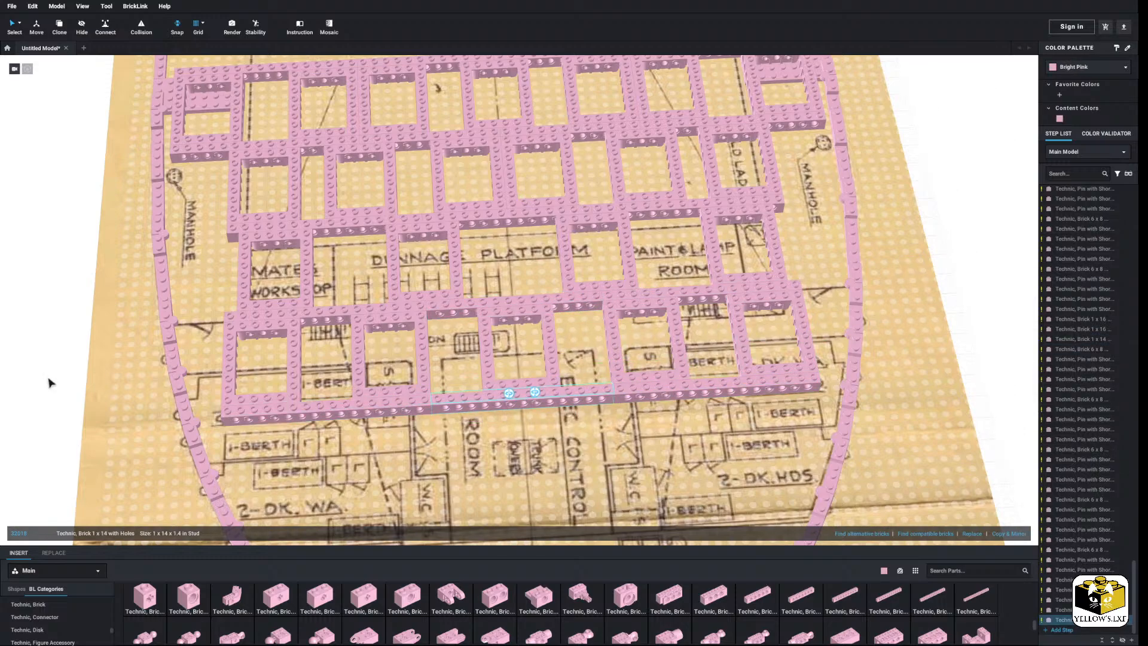
pyautogui.click(69, 386)
# Examine the uncovered plan area below the new beam, from the berths down to the Laundry and the narrowing hull outline.
pyautogui.moveTo(69, 386); pyautogui.dragTo(62, 356, button='middle')
pyautogui.scroll(2, 62, 359)
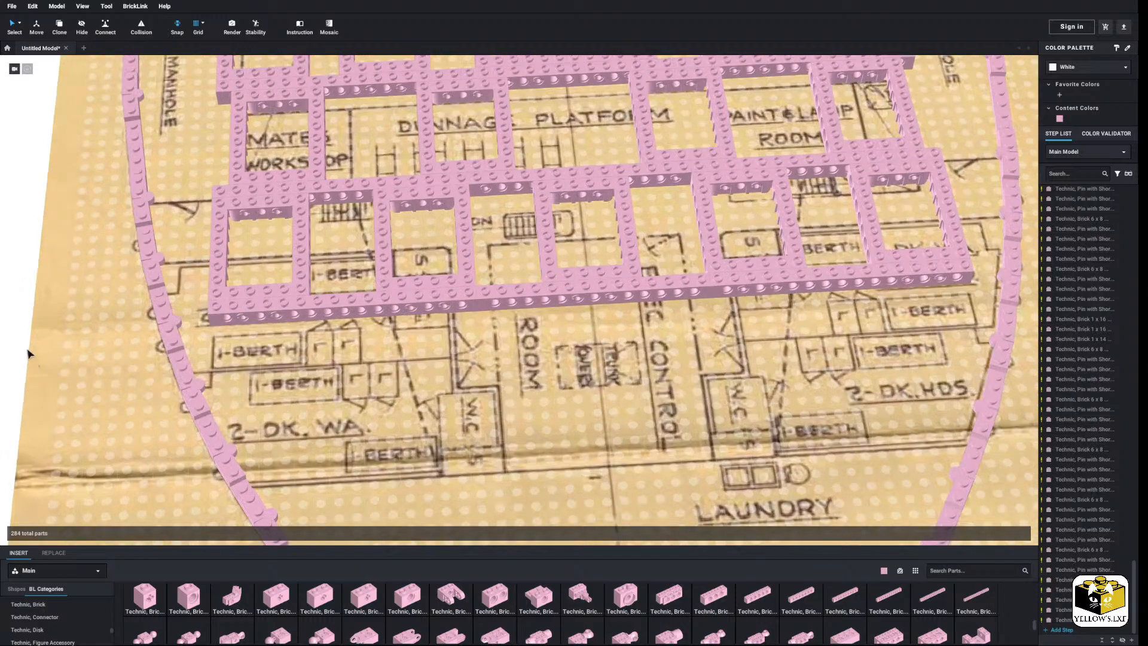
pyautogui.moveTo(3, 329); pyautogui.dragTo(3, 362, button='middle')
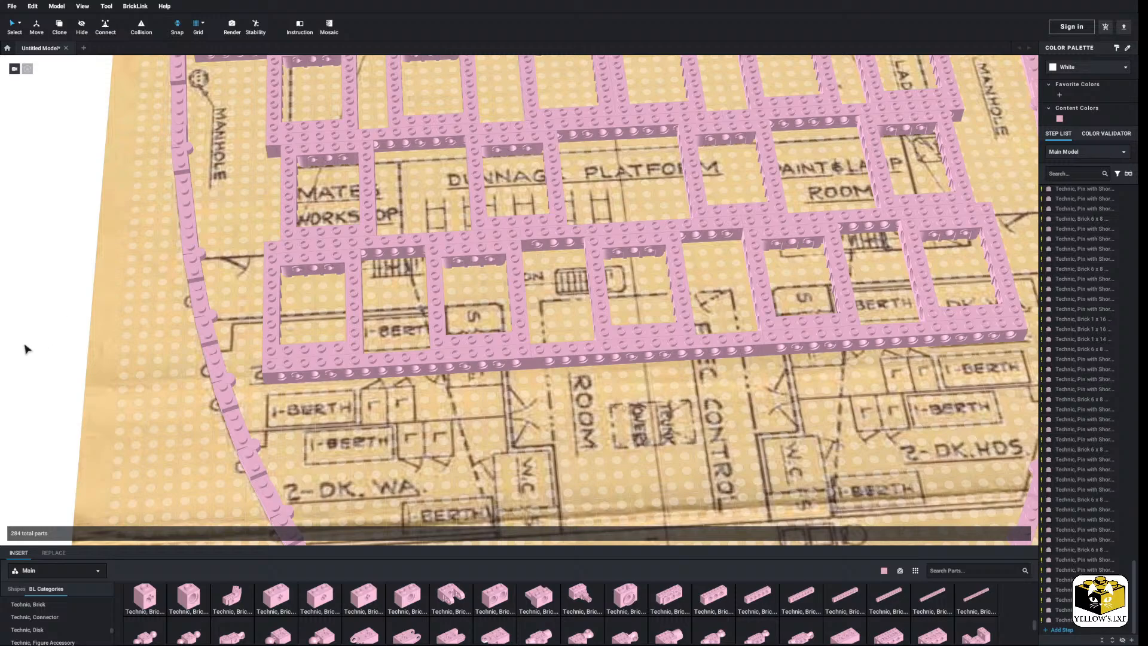
pyautogui.moveTo(24, 345); pyautogui.dragTo(30, 338, button='middle')
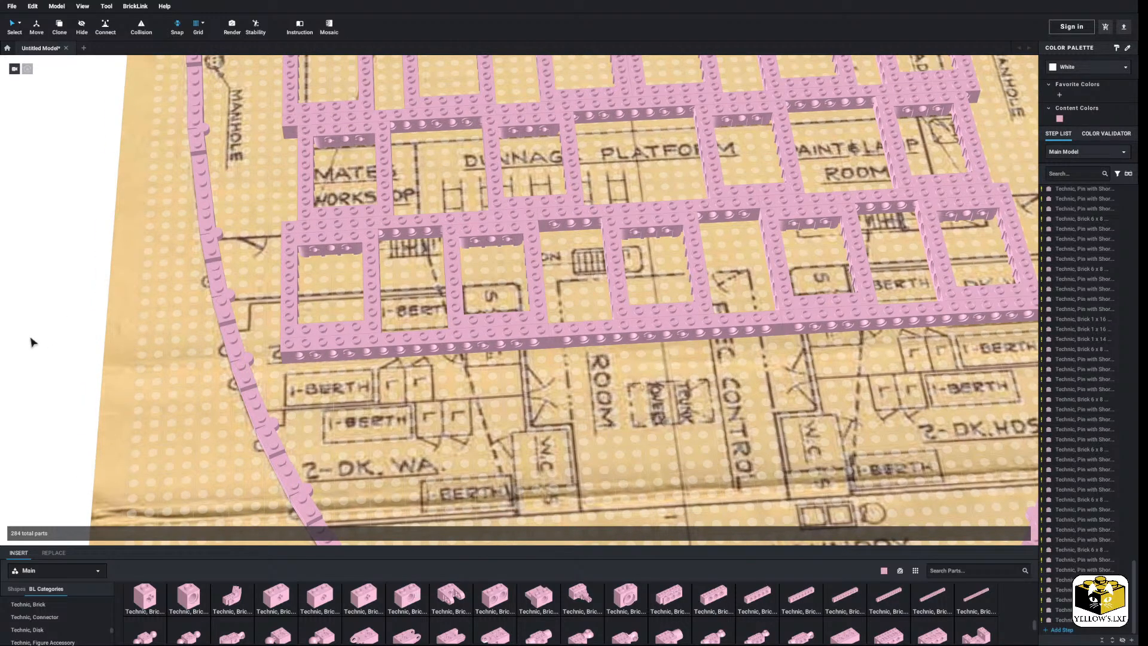
pyautogui.moveTo(87, 345); pyautogui.dragTo(69, 330, button='middle')
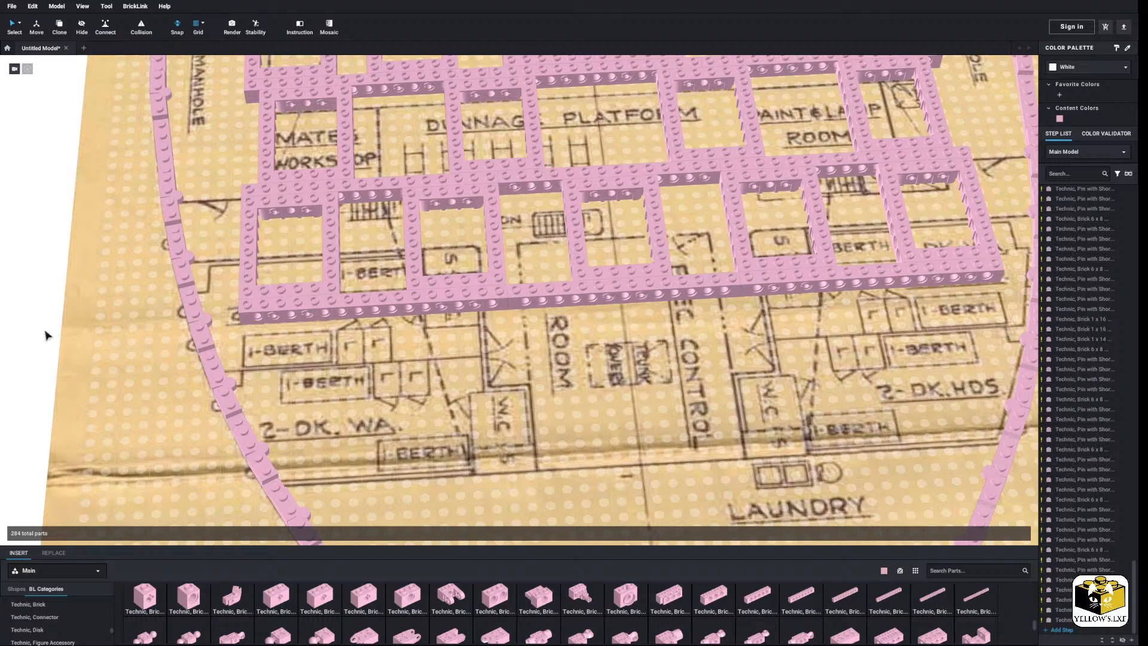
pyautogui.scroll(-3, 48, 334)
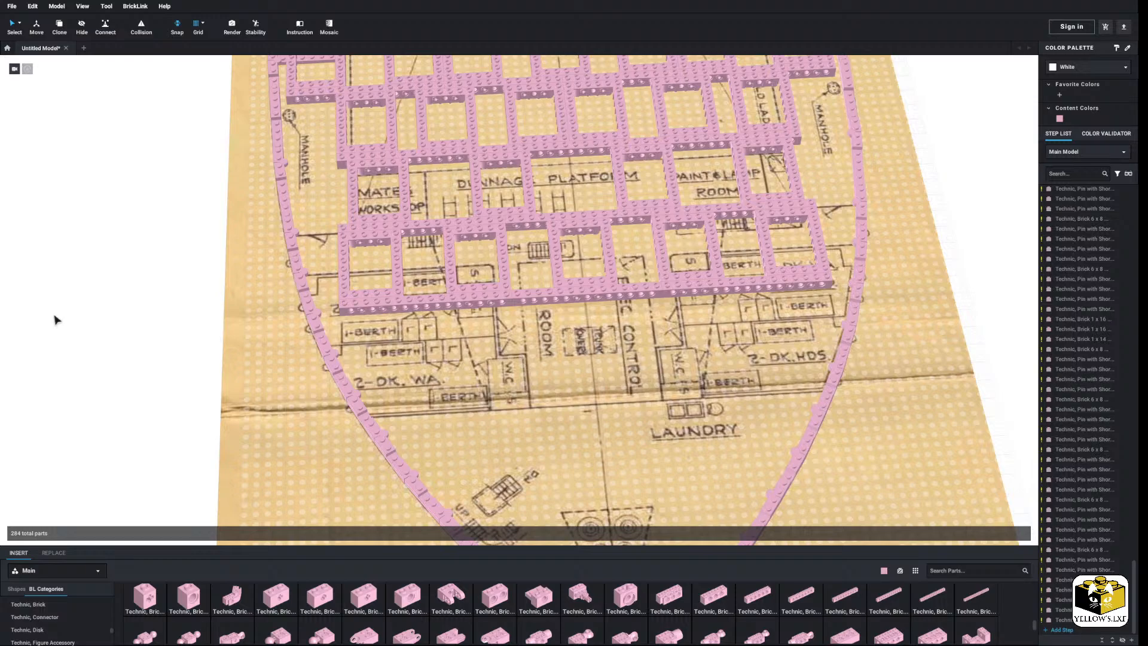
pyautogui.scroll(3, 93, 293)
pyautogui.scroll(2, 82, 320)
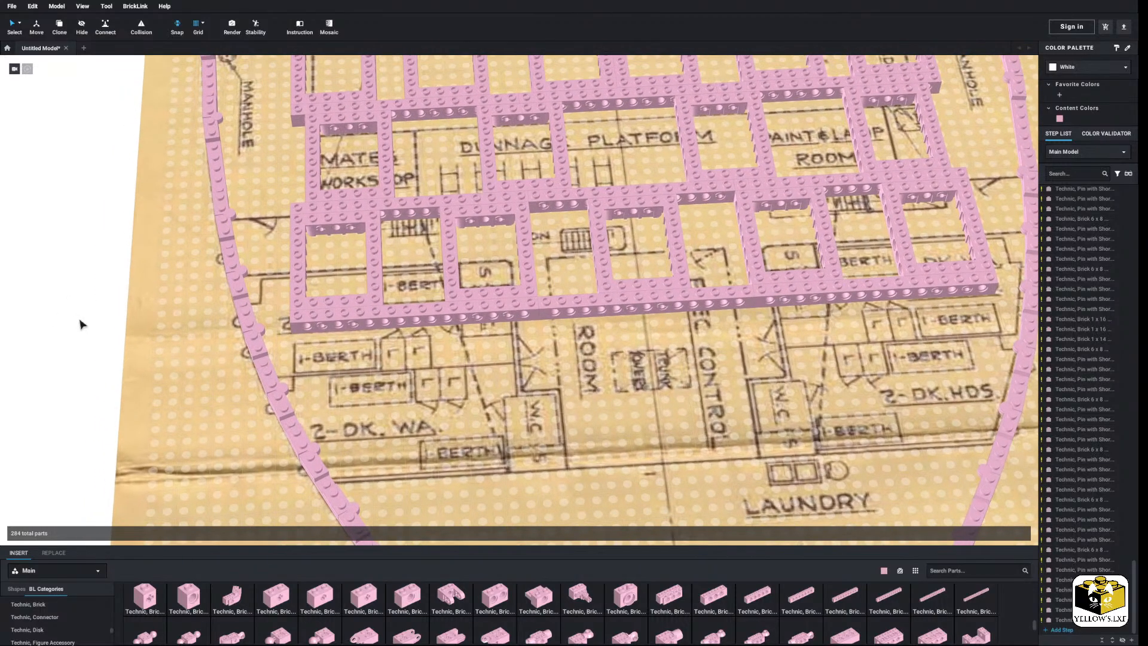
# Copy the end 6 x 8 open-center brick below Mates Workshop together with its four connecting pins.
pyautogui.scroll(2, 77, 322)
pyautogui.click(323, 212)
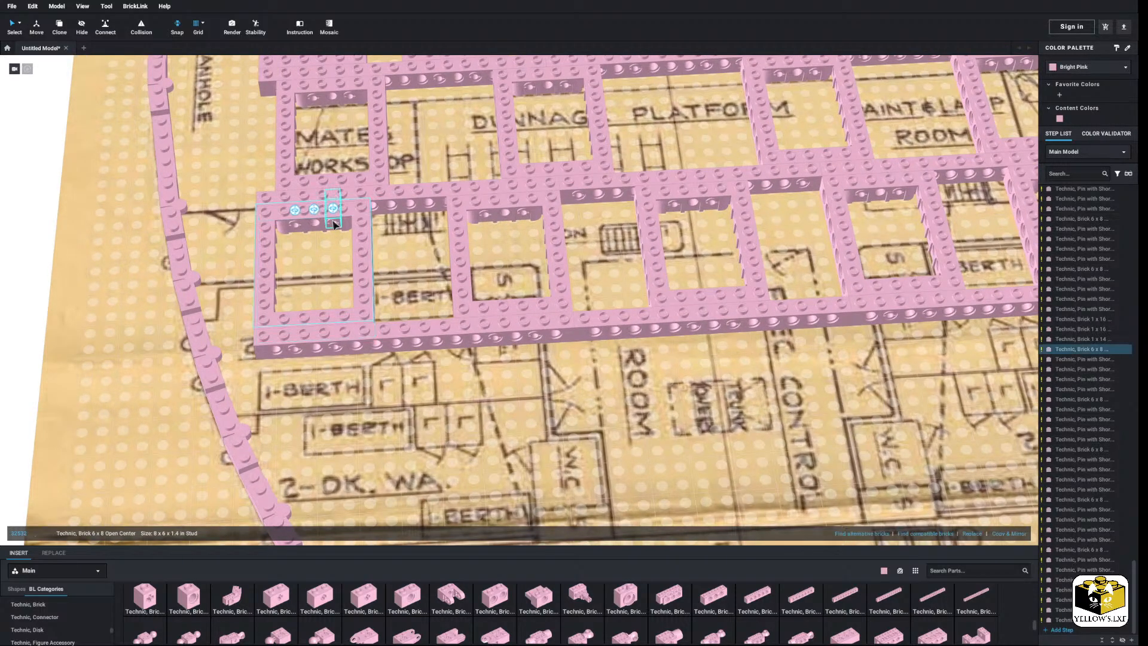
pyautogui.keyDown('shift'); pyautogui.click(314, 209); pyautogui.keyUp('shift')
pyautogui.keyDown('shift'); pyautogui.click(334, 330); pyautogui.keyUp('shift')
pyautogui.keyDown('shift'); pyautogui.click(295, 350); pyautogui.keyUp('shift')
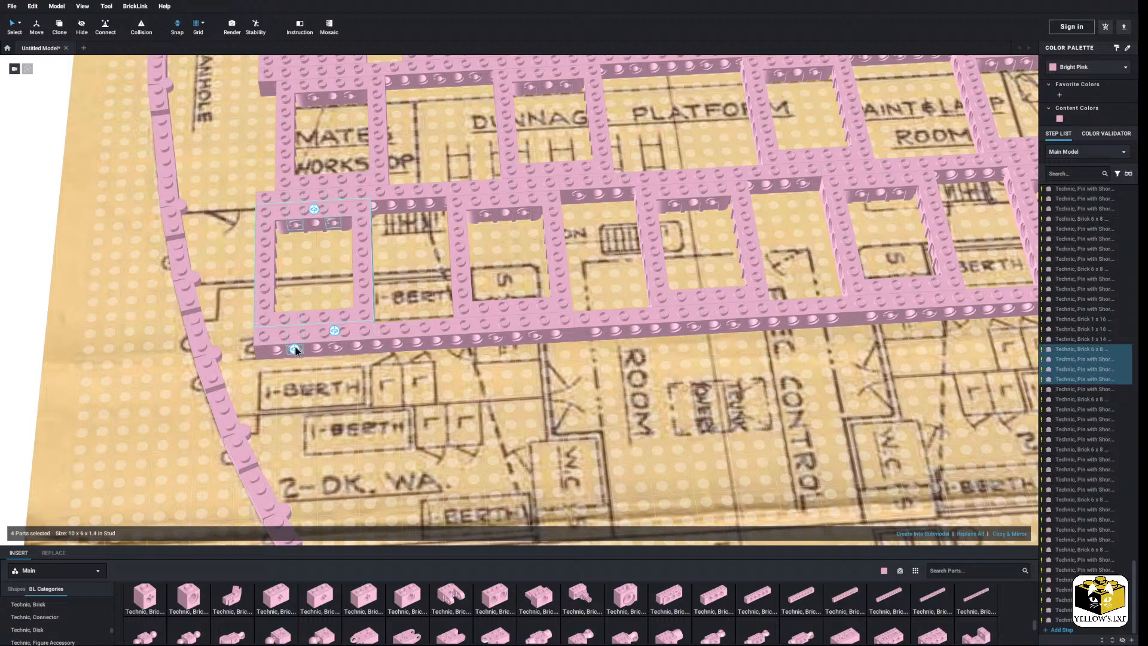
pyautogui.keyDown('ctrl'); pyautogui.click(334, 348); pyautogui.keyUp('ctrl')
pyautogui.rightClick(333, 347)
pyautogui.click(339, 349)
# Paste the pinned 6 x 8 frame and attach it below the long beam, over the berths on the 2-Dk. Wa. side.
pyautogui.scroll(-2, 335, 346)
pyautogui.click(99, 336)
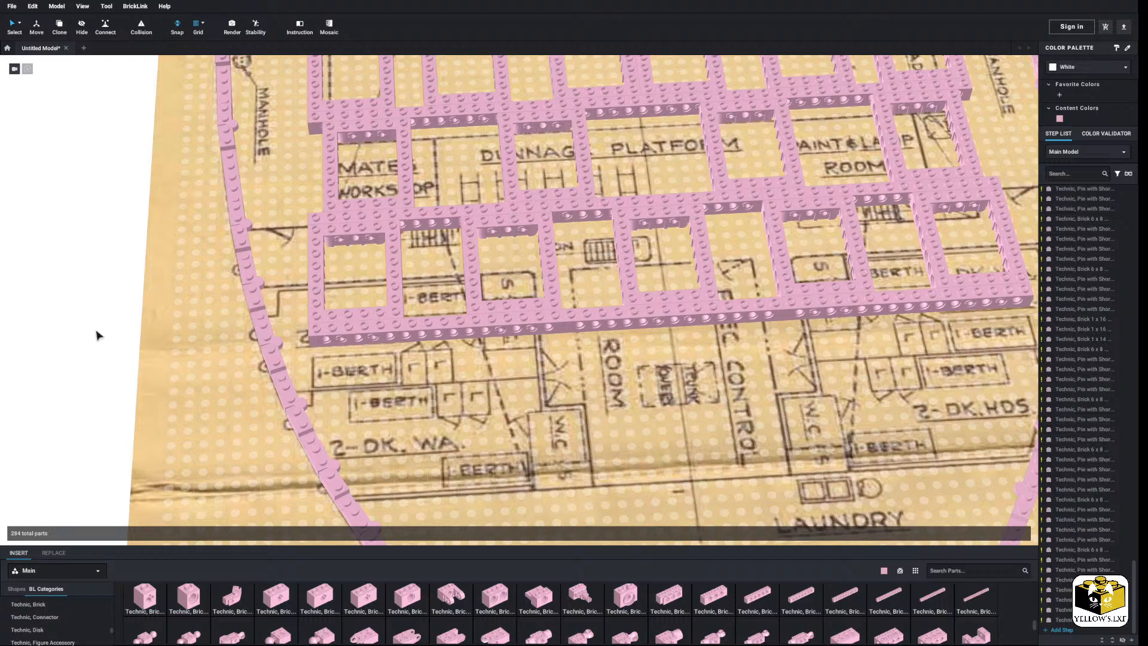
pyautogui.scroll(1, 99, 336)
pyautogui.rightClick(100, 317)
pyautogui.click(113, 339)
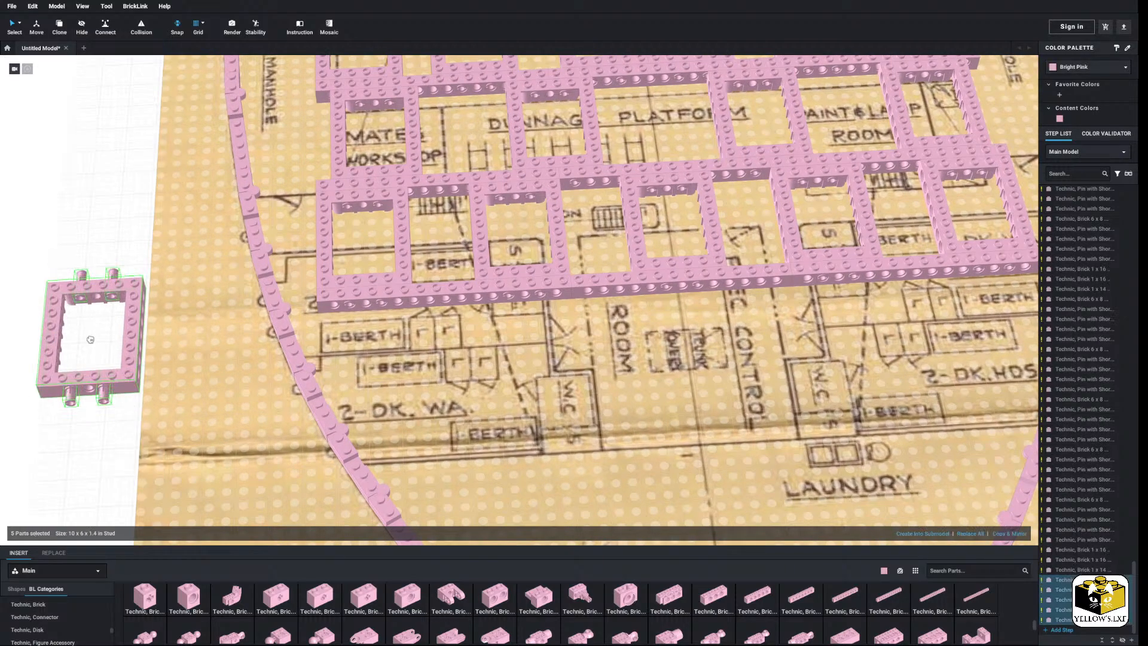
pyautogui.click(393, 351)
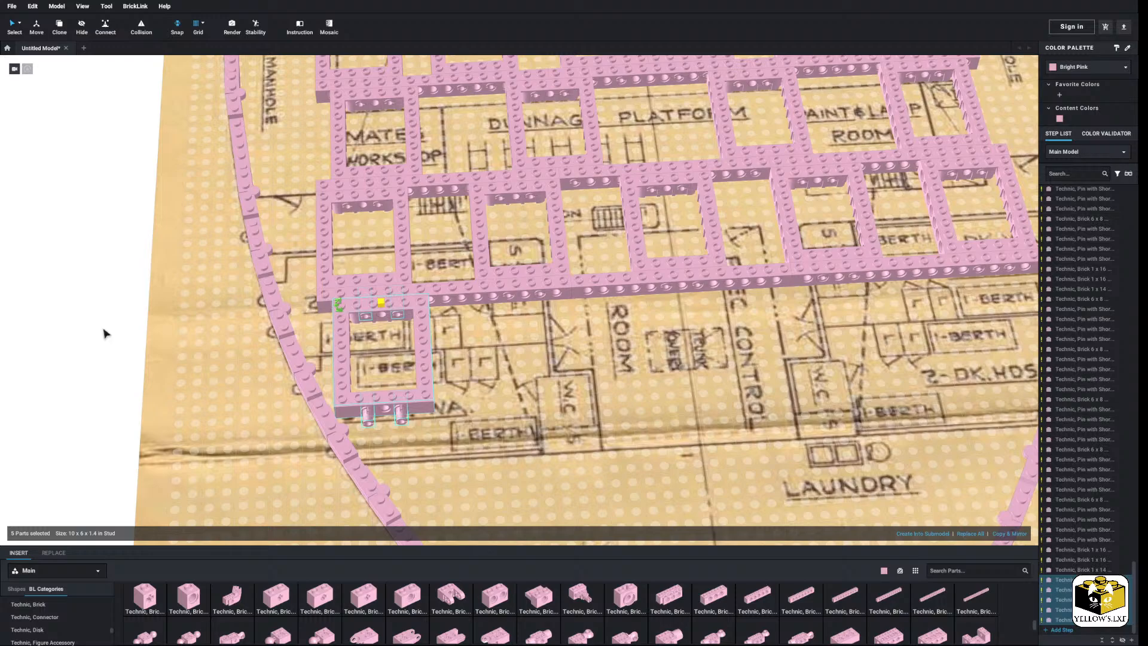
pyautogui.scroll(2, 103, 333)
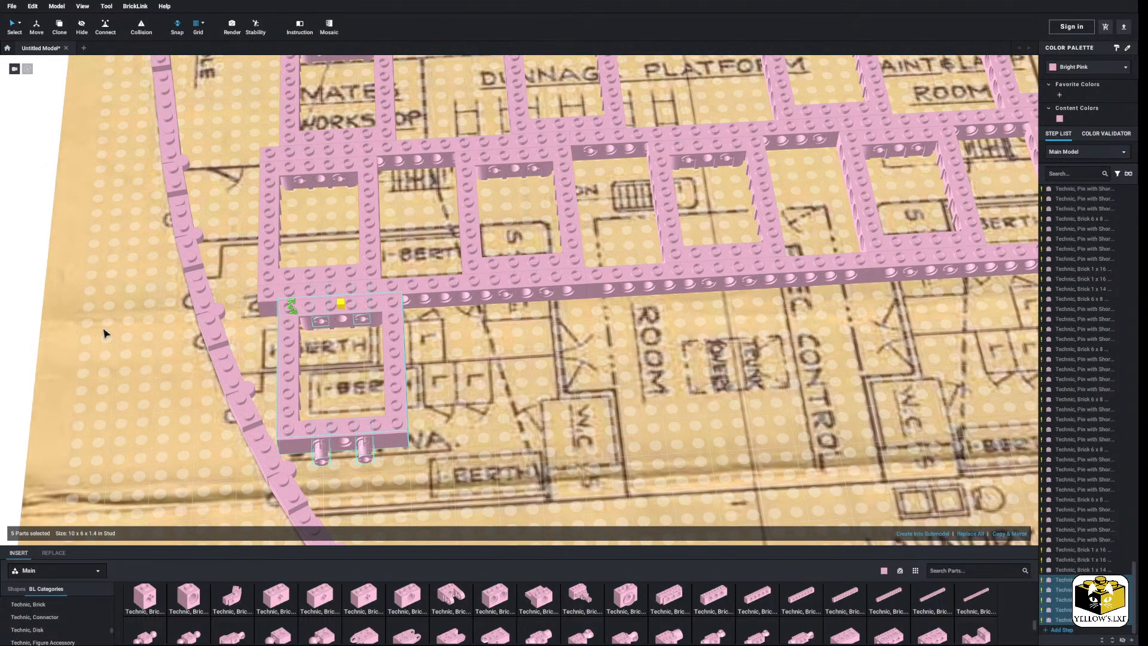
pyautogui.moveTo(349, 314); pyautogui.dragTo(433, 316)
# Paste another pinned 6 x 8 frame and attach it below the beam over the berths on the 2-Dk. Hds side.
pyautogui.rightClick(29, 308)
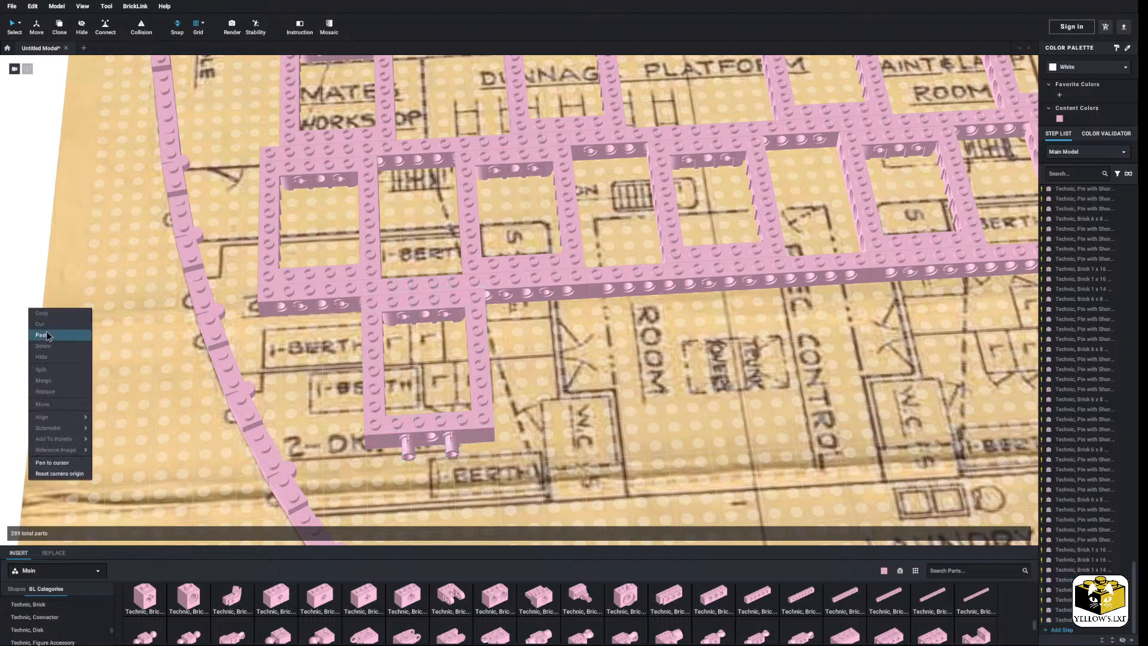
pyautogui.click(47, 334)
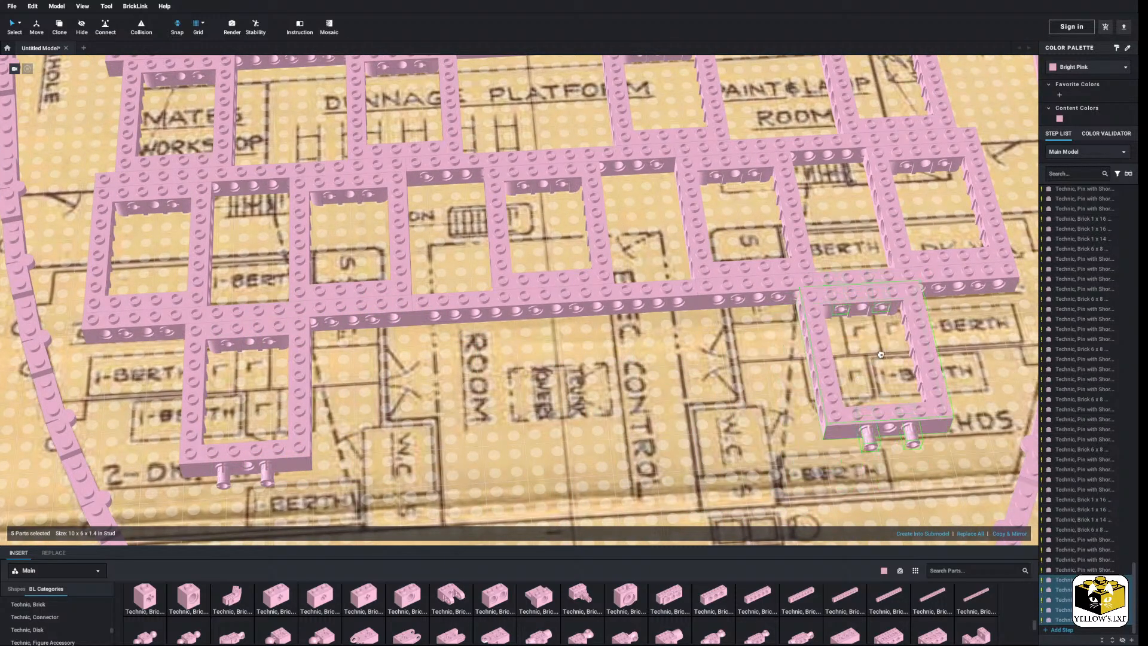
pyautogui.click(878, 356)
# Paste a third pinned 6 x 8 frame and attach it below the beam over the Room label beside the W.C.
pyautogui.scroll(-5, 897, 383)
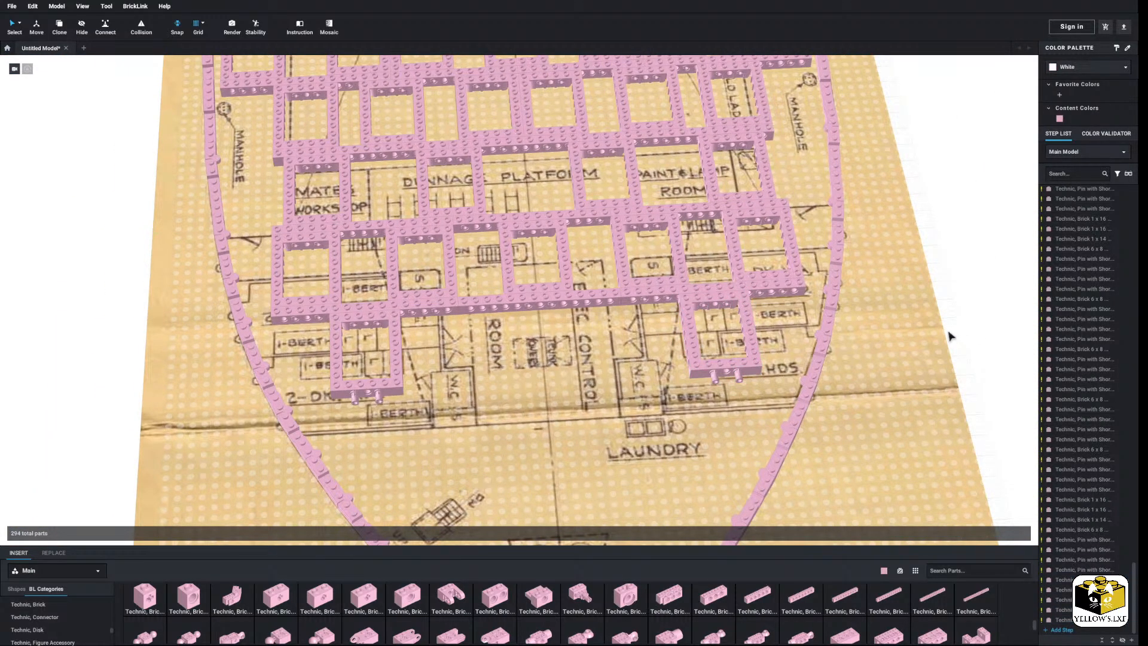
pyautogui.rightClick(974, 286)
pyautogui.click(995, 320)
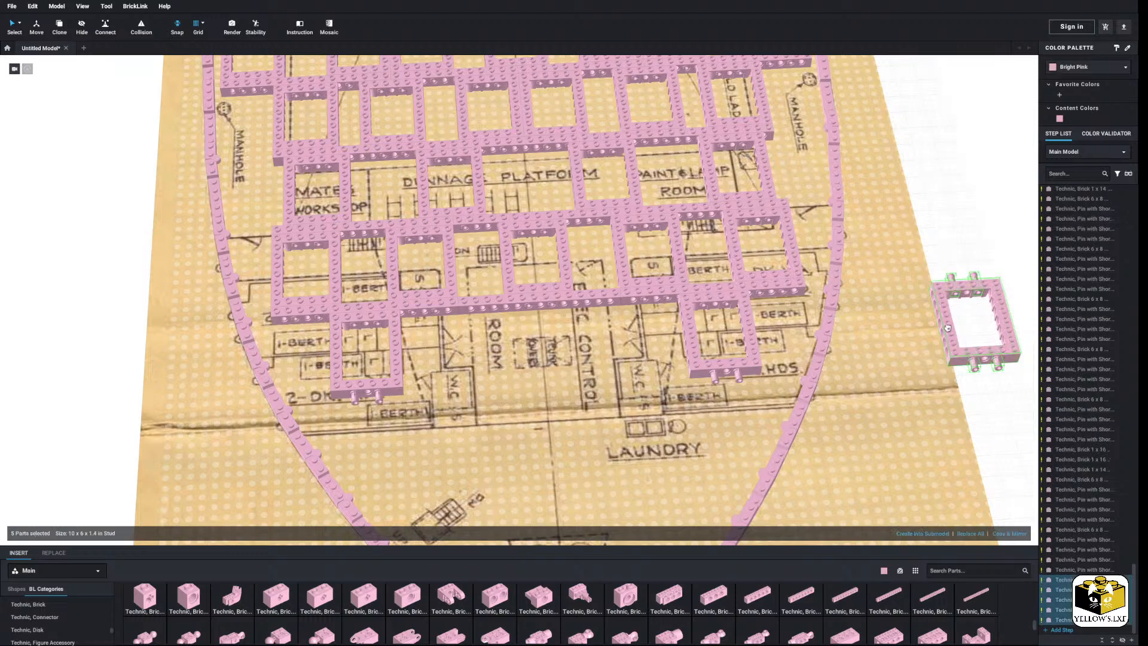
pyautogui.scroll(5, 543, 414)
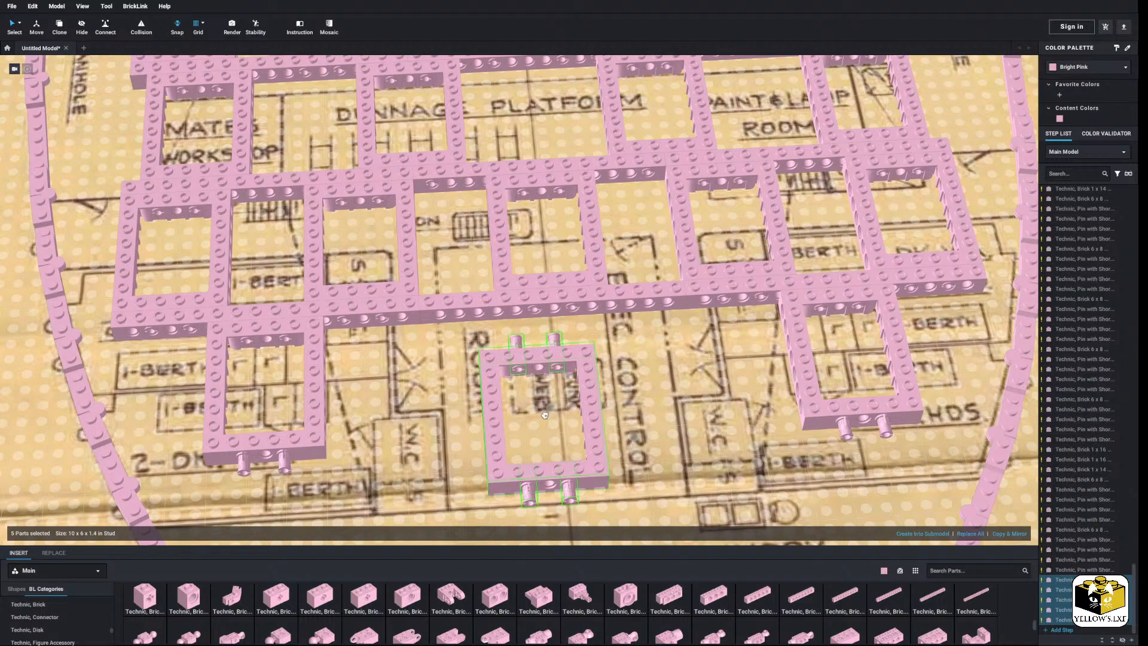
pyautogui.click(470, 374)
# Paste a fourth pinned 6 x 8 frame and attach it below the beam over the Elec Control area.
pyautogui.scroll(-5, 470, 374)
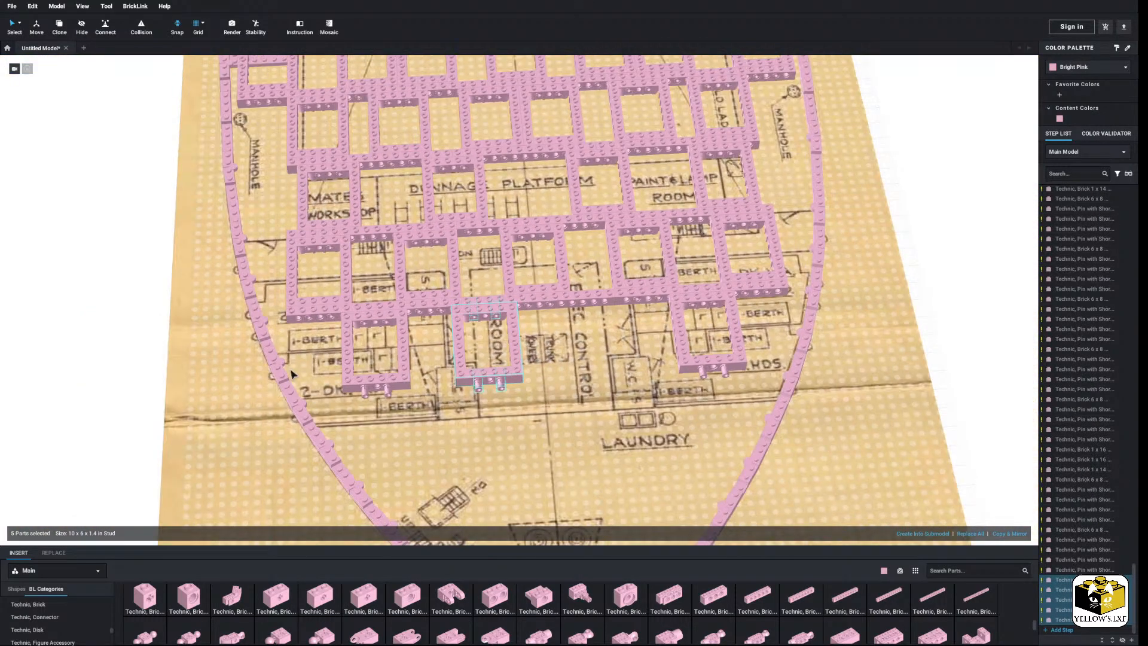
pyautogui.rightClick(99, 354)
pyautogui.click(110, 377)
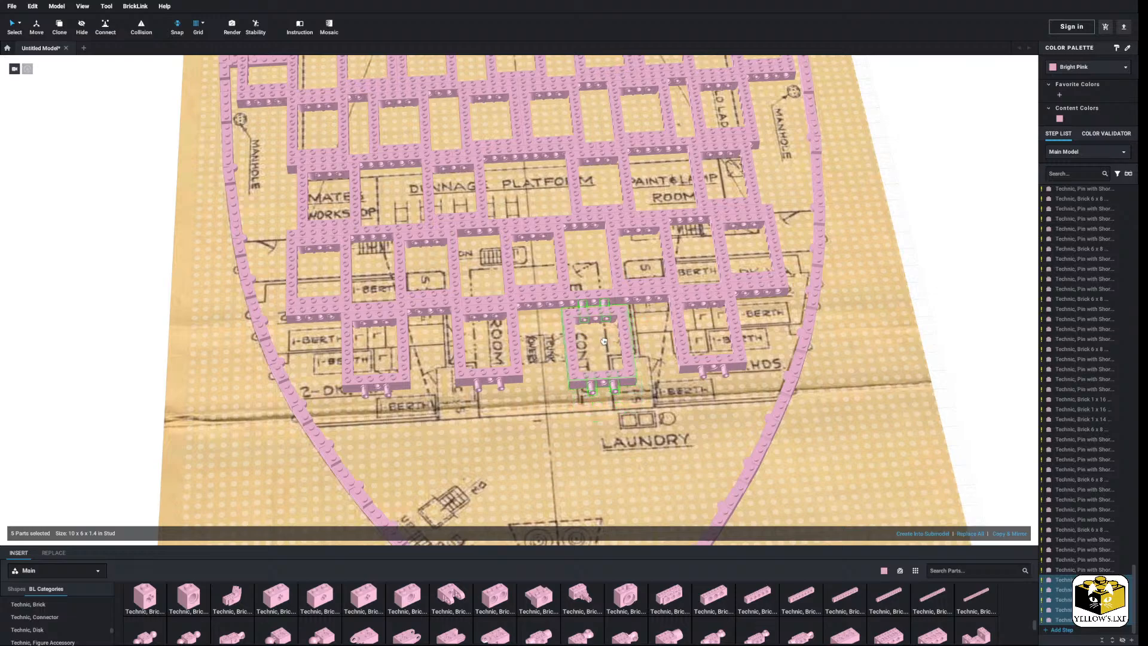
pyautogui.click(603, 336)
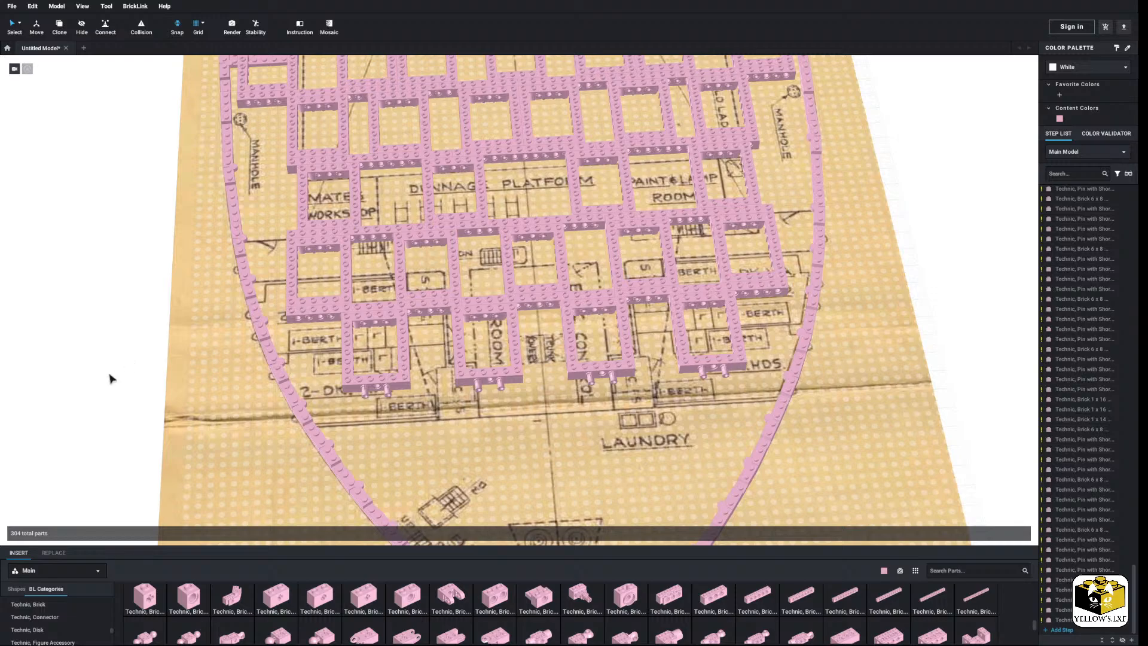
# Open the Dry Bulk Barge.io model and view the whole ship.
pyautogui.scroll(-2, 114, 359)
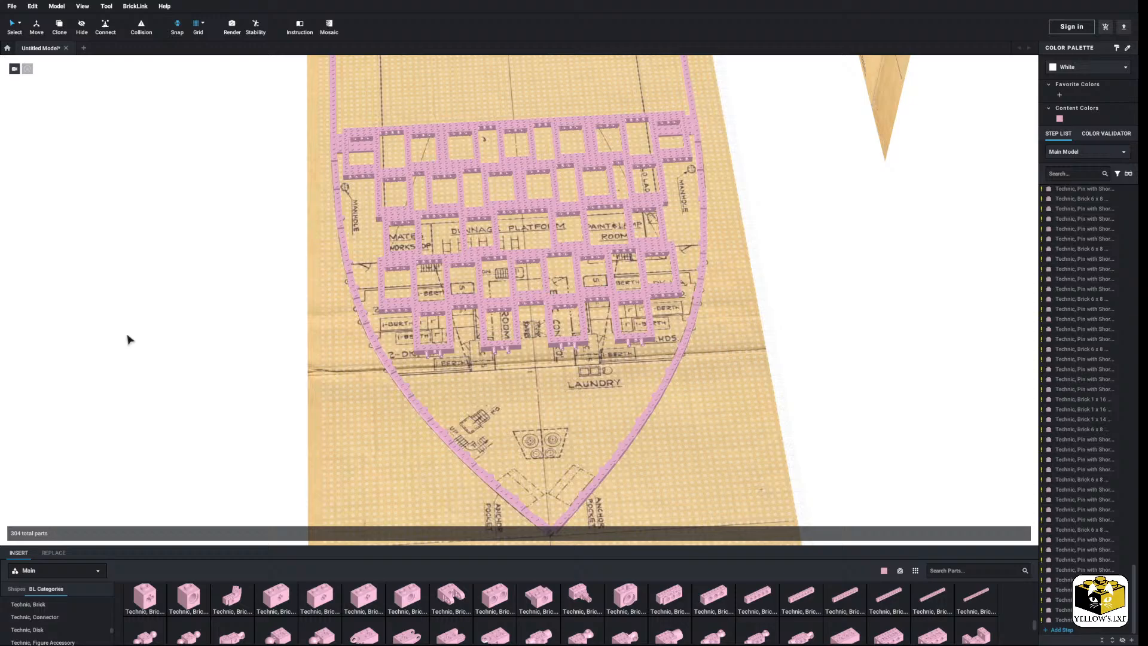
pyautogui.click(11, 6)
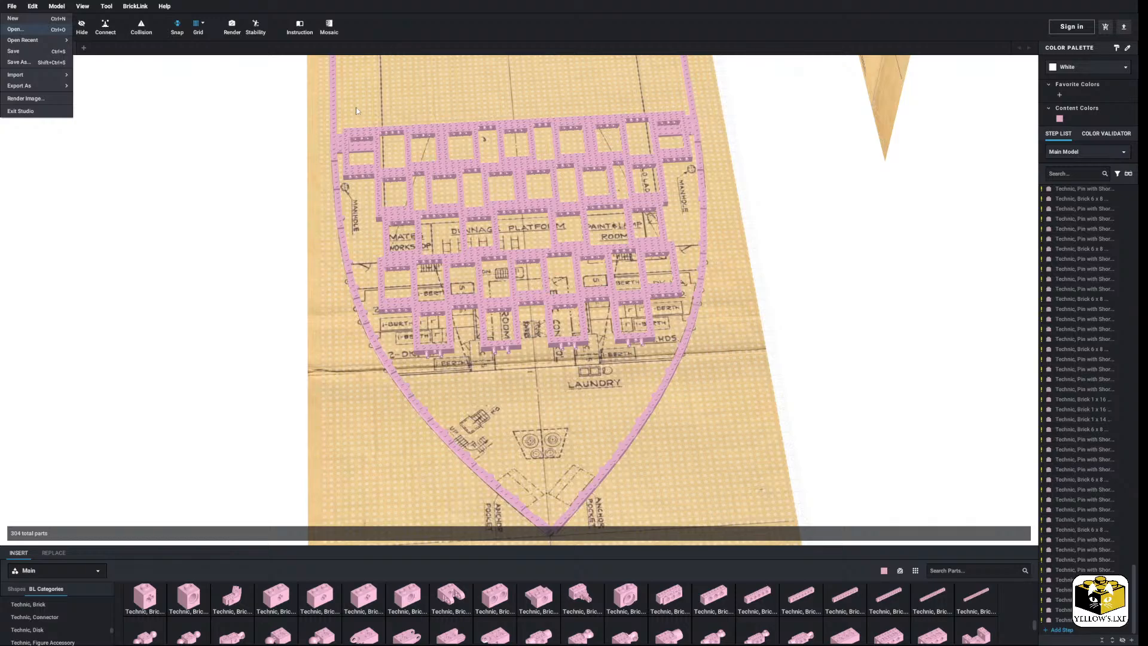
pyautogui.click(425, 593)
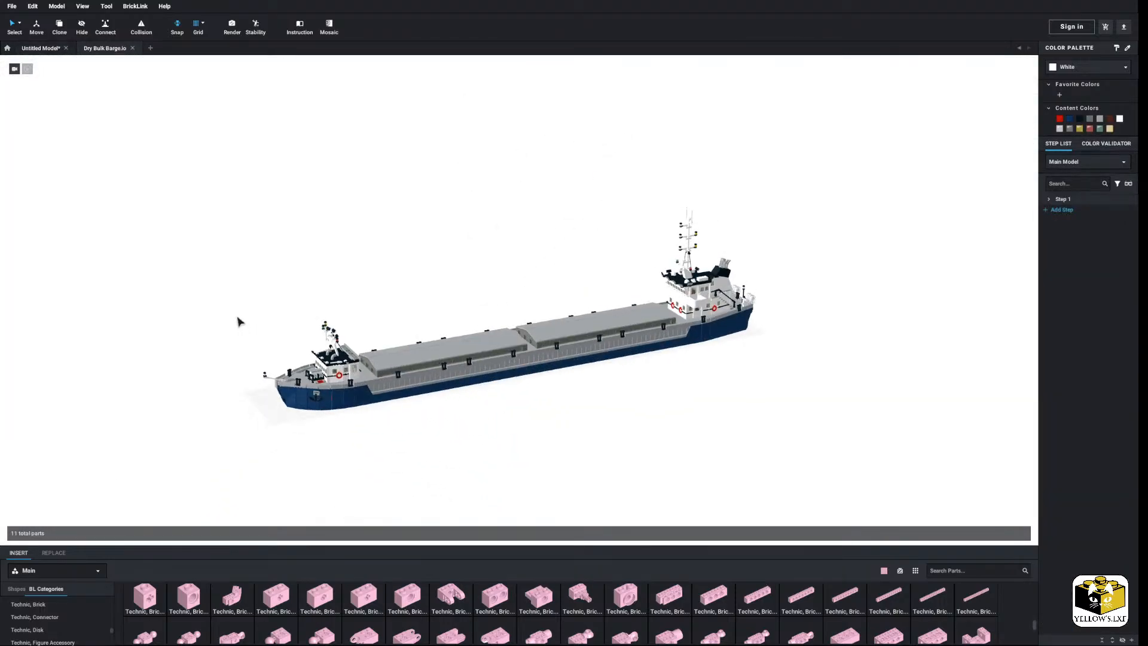
pyautogui.scroll(5, 233, 333)
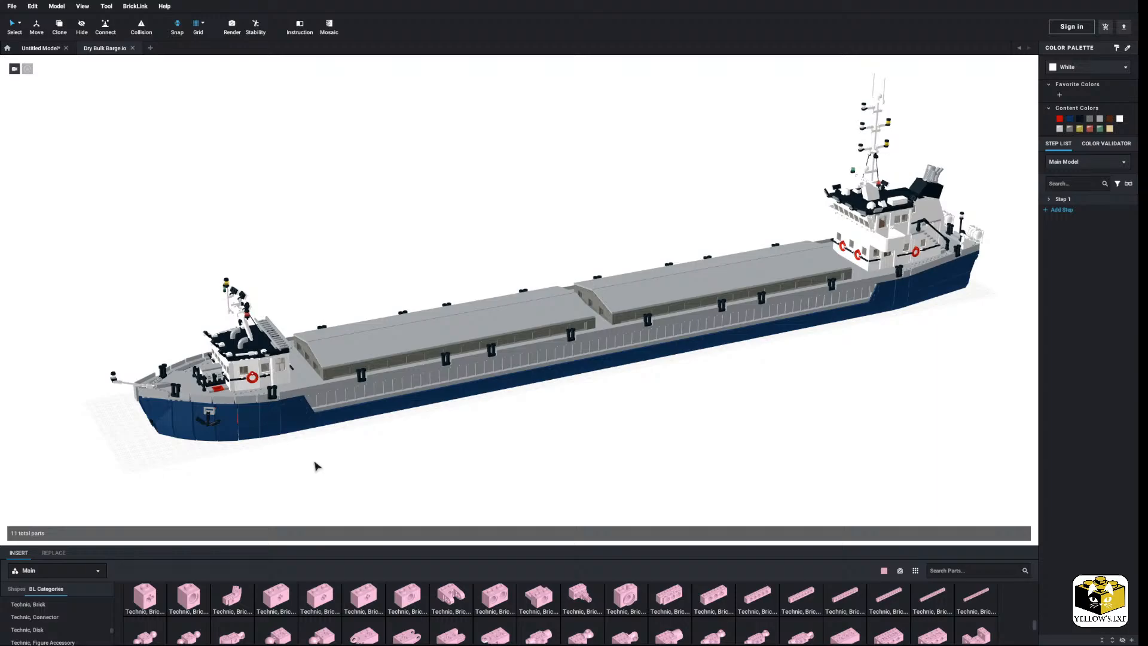
# Select the barge's bow submodel and slide it forward, away from the rest of the hull.
pyautogui.click(271, 421)
pyautogui.click(388, 443)
pyautogui.scroll(-2, 483, 471)
pyautogui.moveTo(901, 130); pyautogui.dragTo(277, 431)
pyautogui.click(276, 430)
pyautogui.scroll(2, 226, 436)
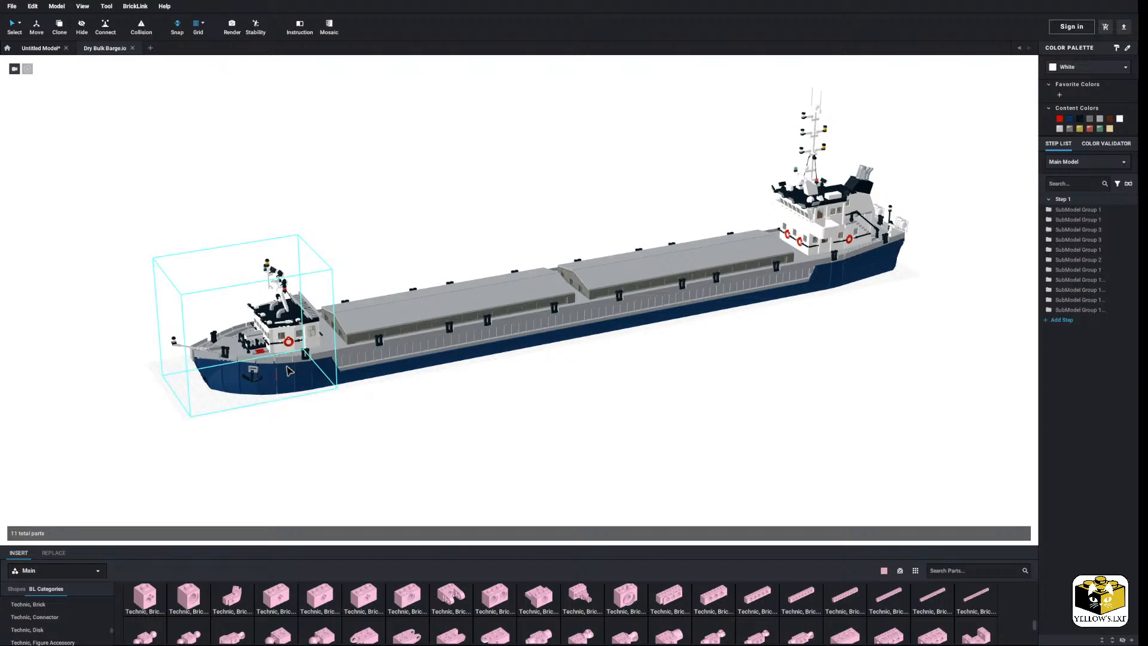
pyautogui.moveTo(302, 363); pyautogui.dragTo(138, 392)
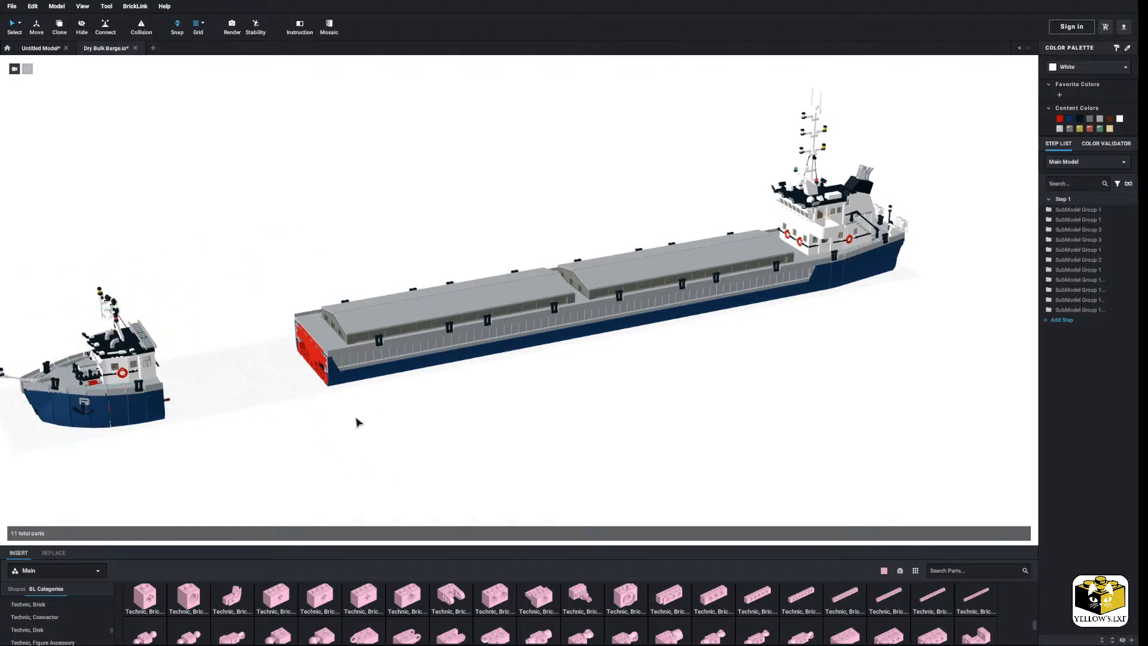
# Pull the first open hull section, the aft hull section and the stern submodel away from the barge.
pyautogui.click(354, 358)
pyautogui.moveTo(354, 358); pyautogui.dragTo(228, 256)
pyautogui.click(269, 281)
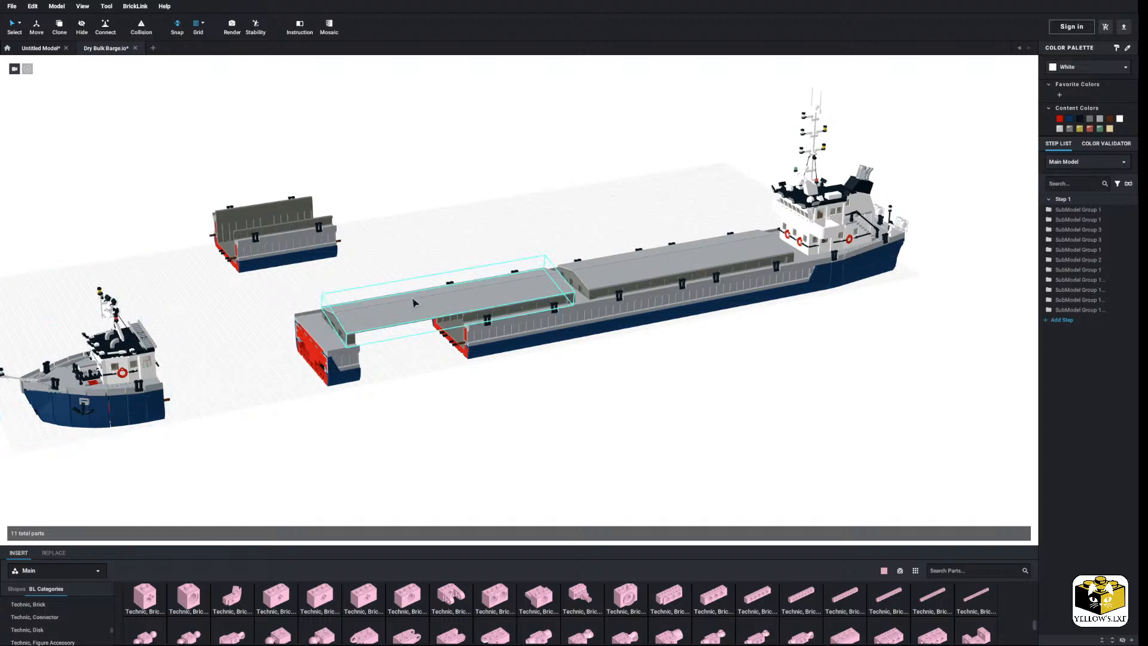
pyautogui.moveTo(803, 277); pyautogui.dragTo(838, 400)
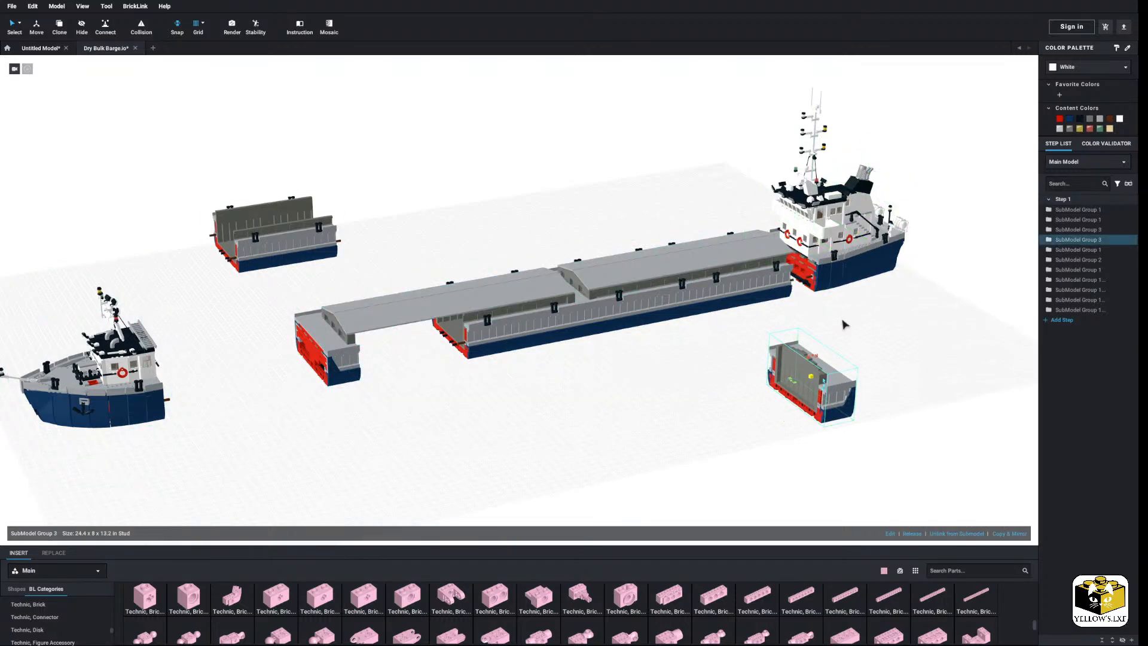
pyautogui.moveTo(845, 244); pyautogui.dragTo(949, 207)
pyautogui.click(917, 325)
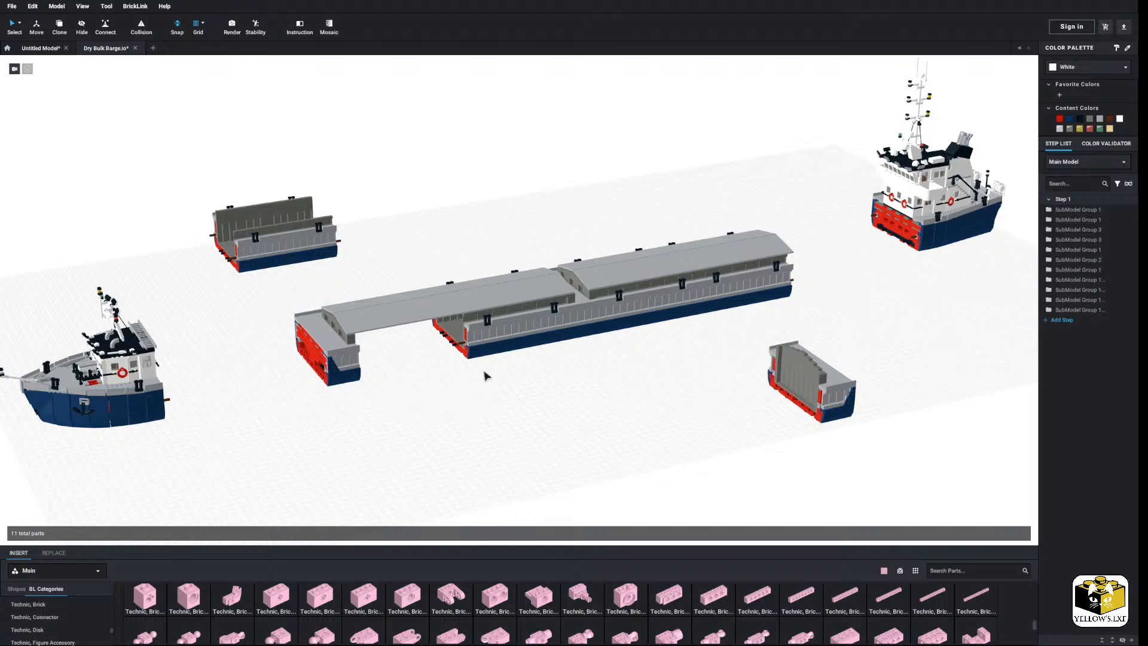
# Shift the detached bow slightly and pull another open hull section out from under the forward hatch cover.
pyautogui.moveTo(339, 381)
pyautogui.mouseDown(button='middle')
pyautogui.moveTo(357, 376)
pyautogui.moveTo(343, 384)
pyautogui.mouseUp(button='middle')
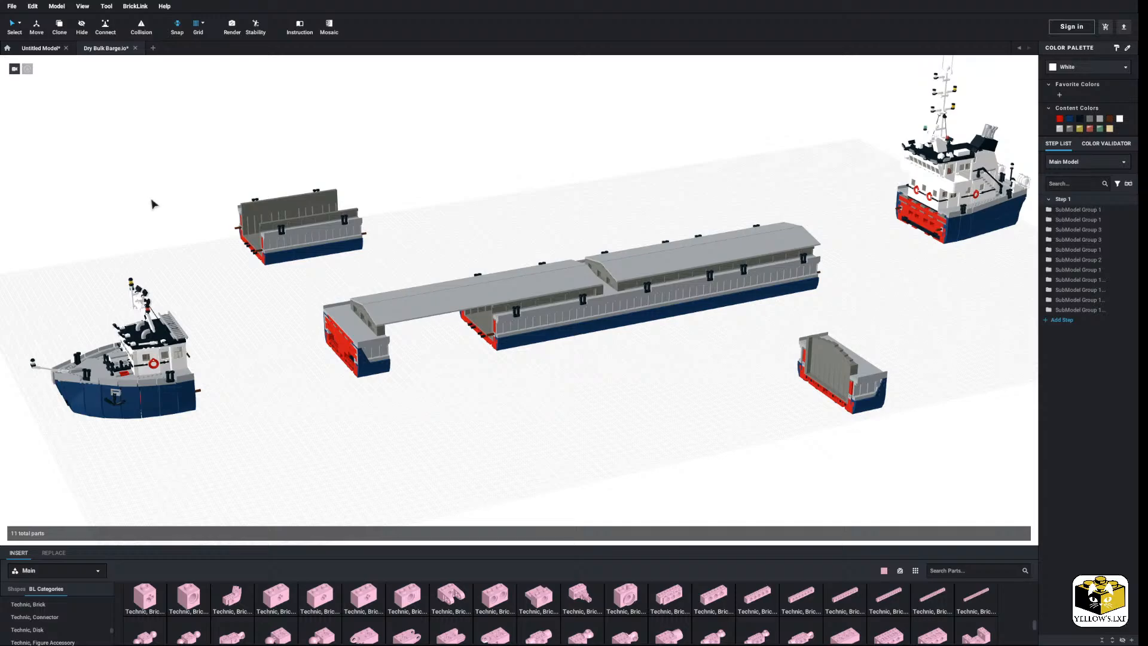
pyautogui.click(145, 347)
pyautogui.moveTo(144, 348); pyautogui.dragTo(186, 360)
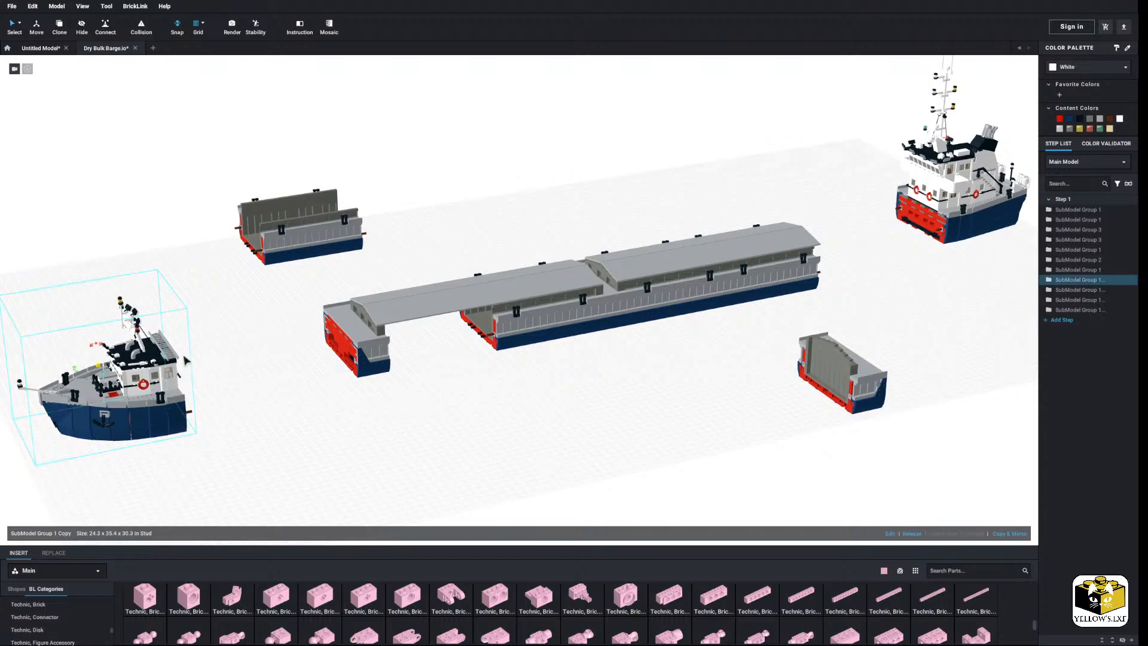
pyautogui.click(221, 355)
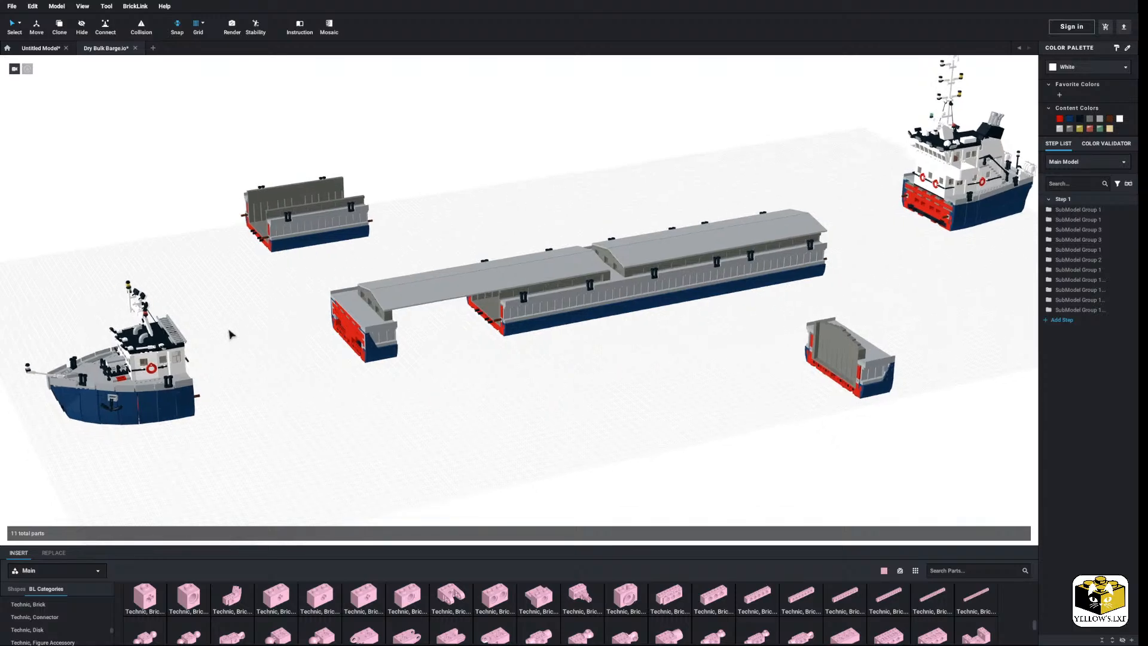
pyautogui.moveTo(549, 300); pyautogui.dragTo(635, 428)
pyautogui.click(448, 422)
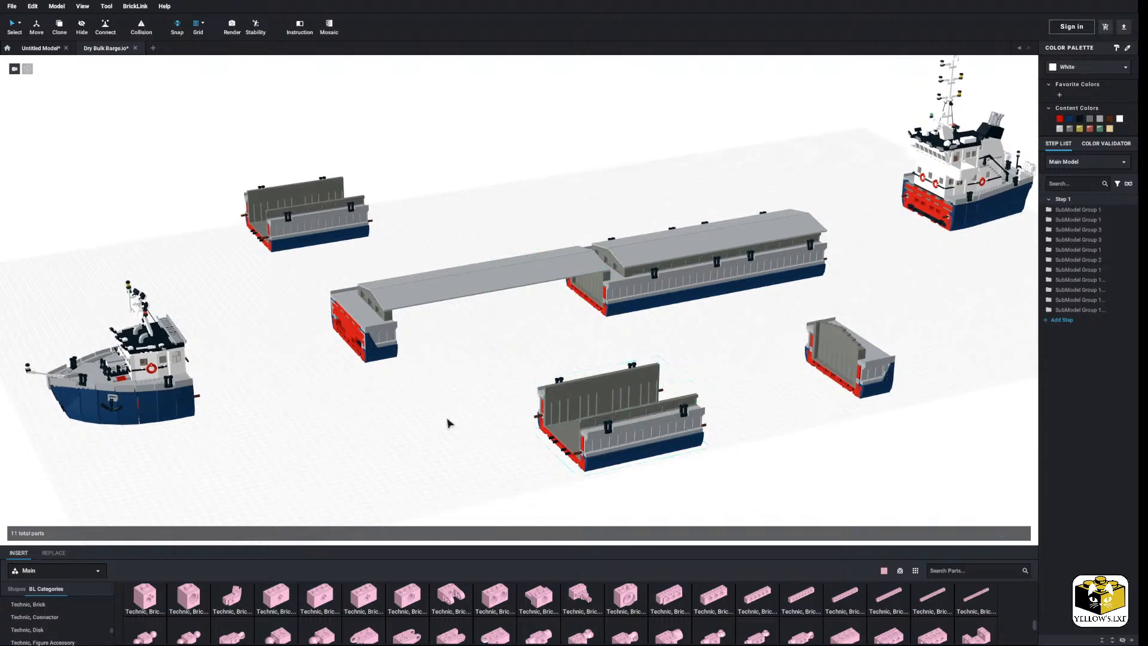
pyautogui.moveTo(447, 389); pyautogui.dragTo(460, 400, button='middle')
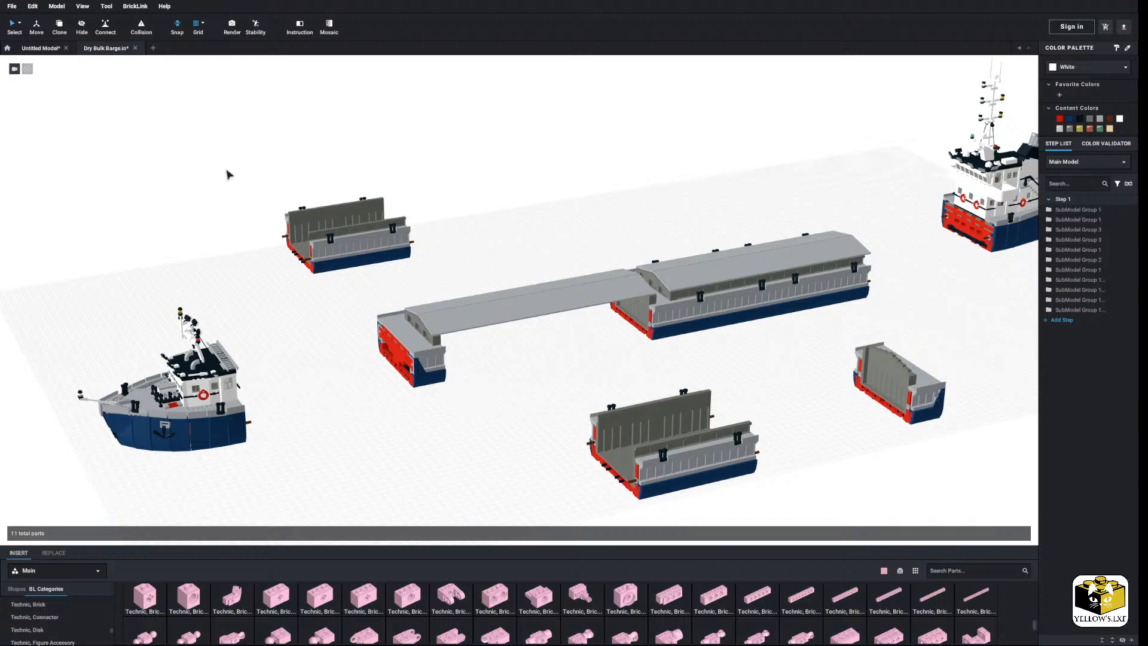
# Undo all the section moves to reassemble the barge.
pyautogui.moveTo(264, 161); pyautogui.dragTo(254, 166, button='middle')
pyautogui.hotkey('ctrl', 'z')
pyautogui.hotkey('ctrl', 'z')
pyautogui.hotkey('ctrl', 'z')
pyautogui.hotkey('ctrl', 'z')
pyautogui.hotkey('ctrl', 'z')
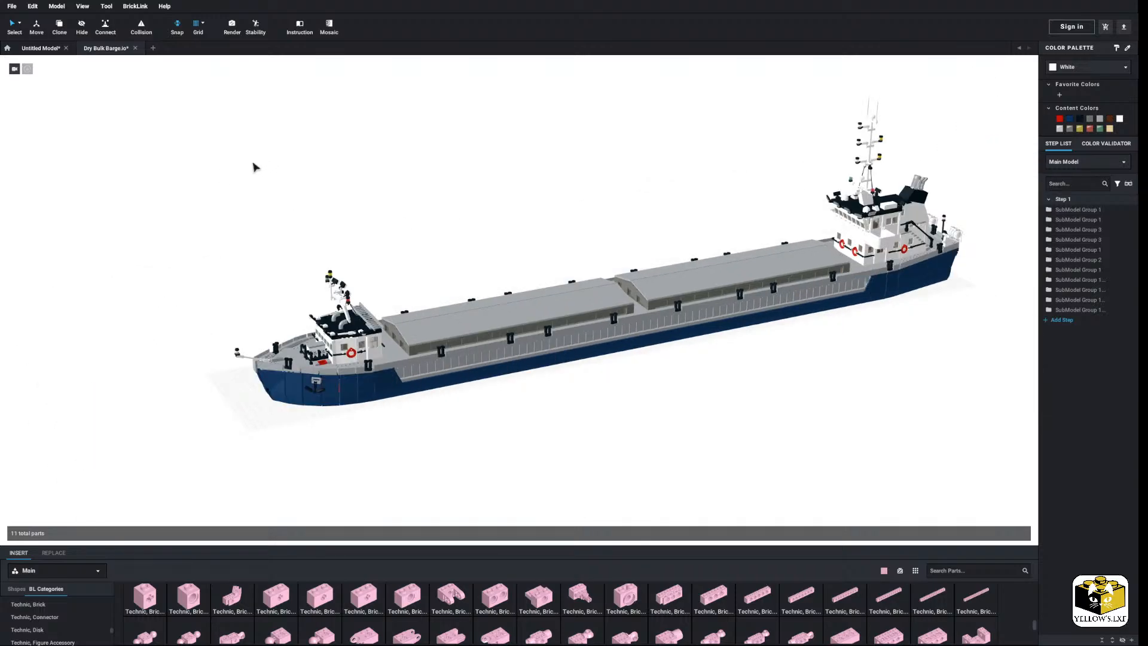
# Close the Dry Bulk Barge model without saving its changes.
pyautogui.click(135, 49)
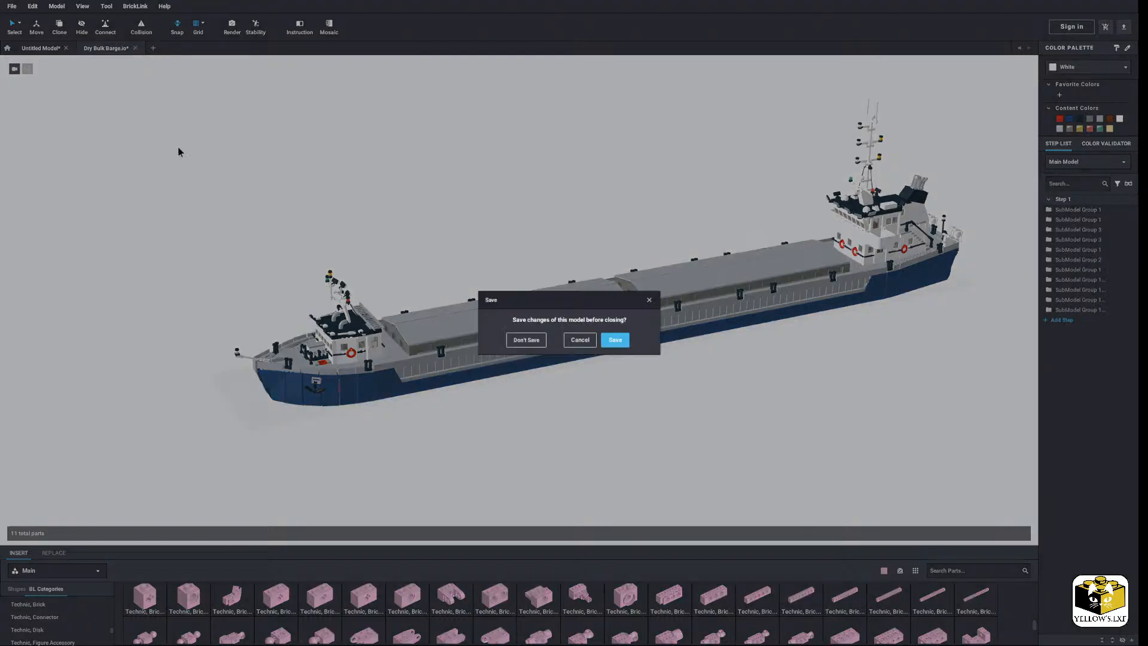
pyautogui.click(528, 340)
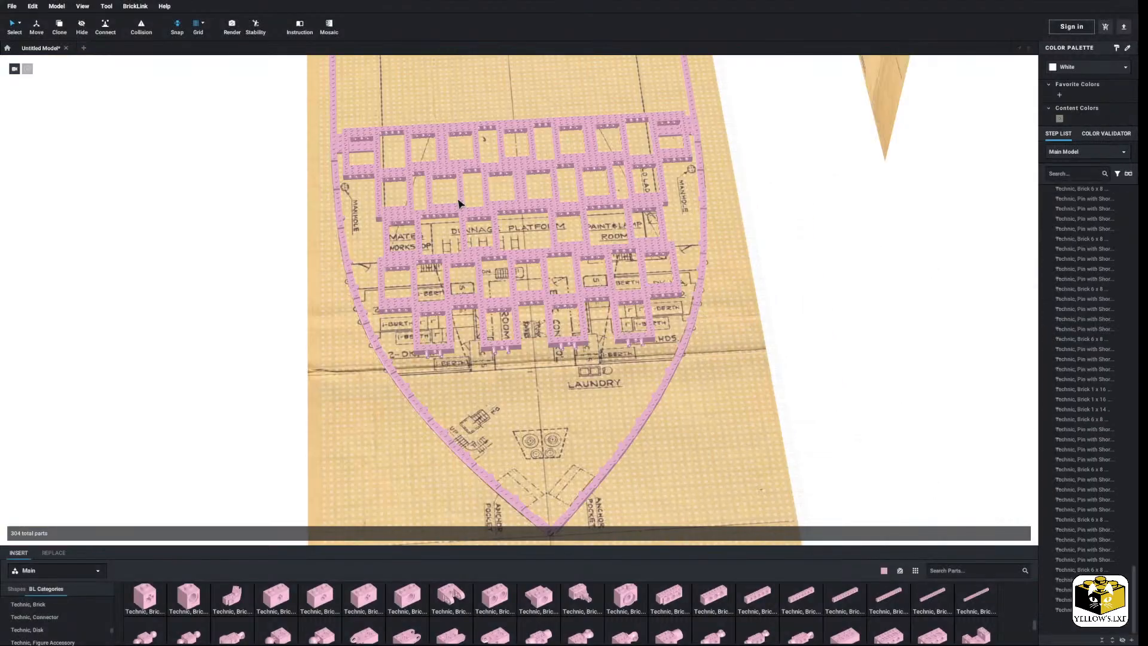
# Examine the deck framework from the side, then the SS Edmund Fitzgerald hold diagram and the bow profile plan.
pyautogui.moveTo(257, 248); pyautogui.dragTo(303, 245, button='right')
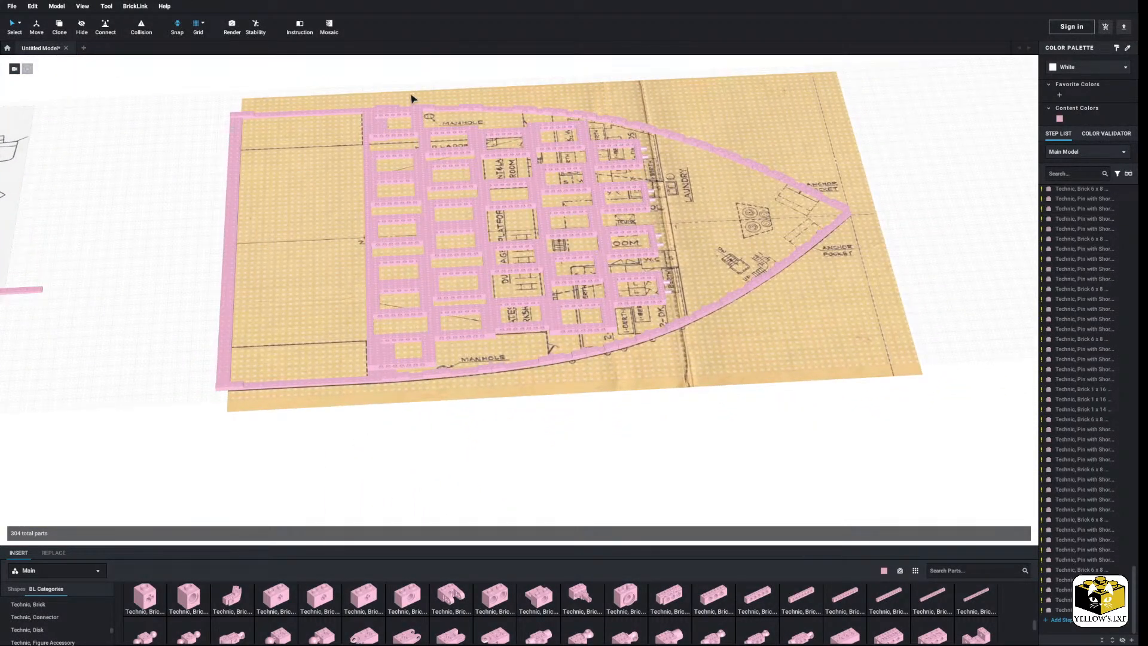
pyautogui.click(367, 134)
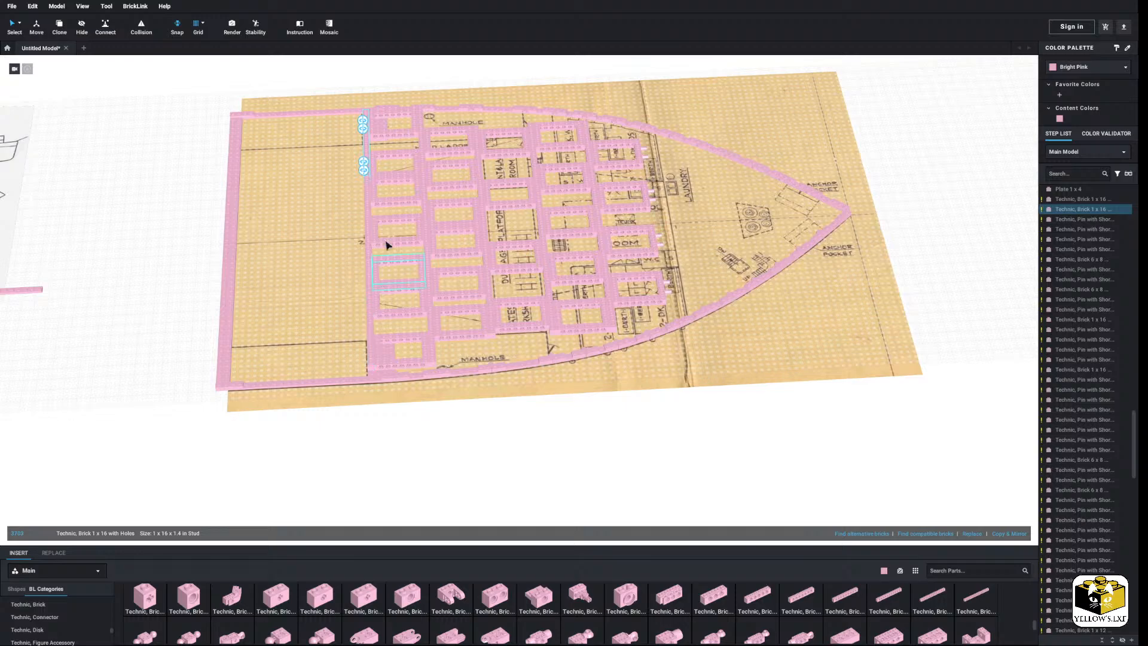
pyautogui.click(126, 239)
pyautogui.moveTo(163, 223)
pyautogui.mouseDown(button='middle')
pyautogui.moveTo(473, 222)
pyautogui.moveTo(415, 273)
pyautogui.mouseUp(button='middle')
pyautogui.scroll(4, 473, 222)
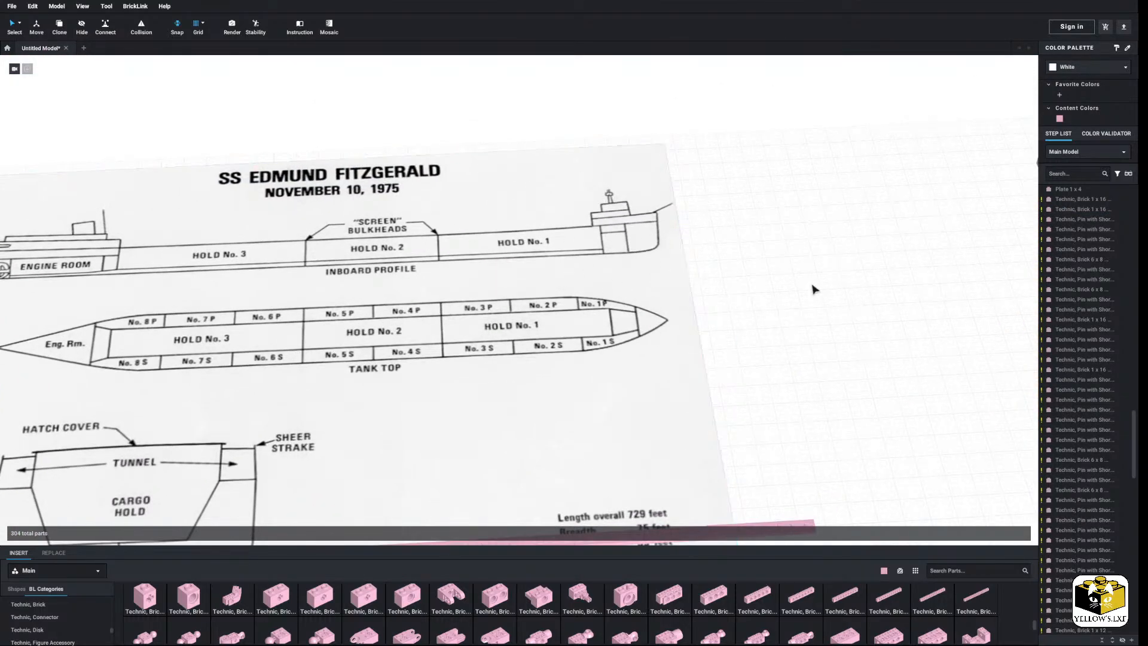
pyautogui.scroll(-5, 753, 267)
pyautogui.moveTo(630, 231)
pyautogui.mouseDown(button='middle')
pyautogui.moveTo(689, 416)
pyautogui.moveTo(820, 228)
pyautogui.mouseUp(button='middle')
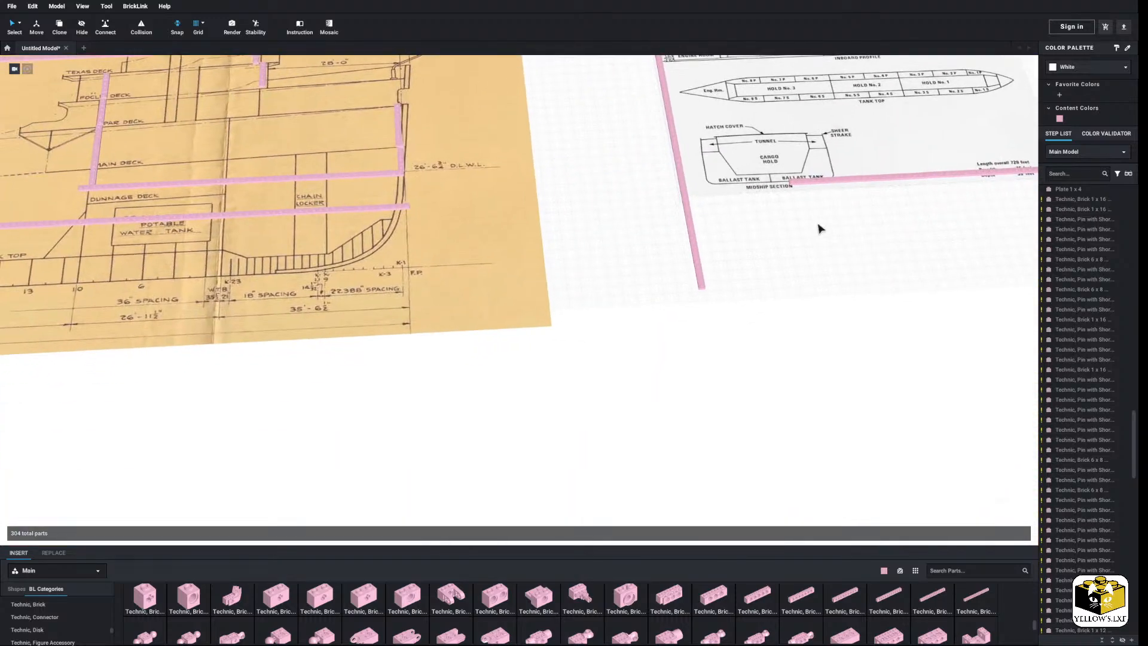
# Examine the bow profile plan's deck levels, then the forward rows of the deck framework.
pyautogui.moveTo(520, 297); pyautogui.dragTo(723, 363, button='middle')
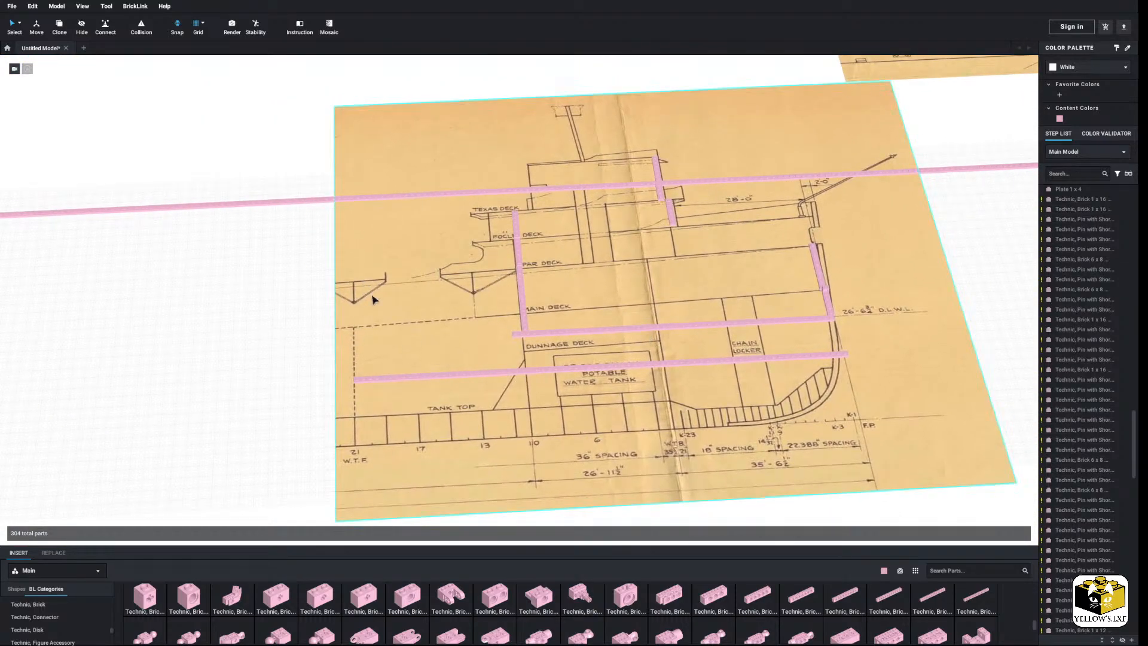
pyautogui.moveTo(543, 307)
pyautogui.mouseDown(button='middle')
pyautogui.moveTo(638, 261)
pyautogui.moveTo(434, 315)
pyautogui.moveTo(756, 289)
pyautogui.mouseUp(button='middle')
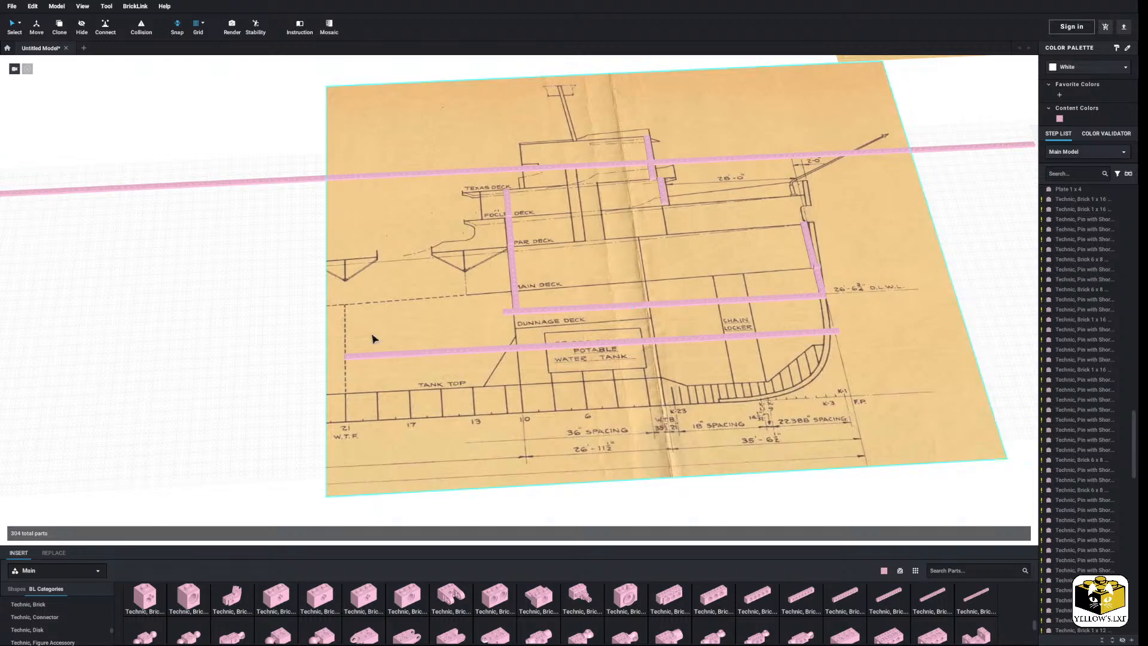
pyautogui.moveTo(829, 241); pyautogui.dragTo(777, 238, button='middle')
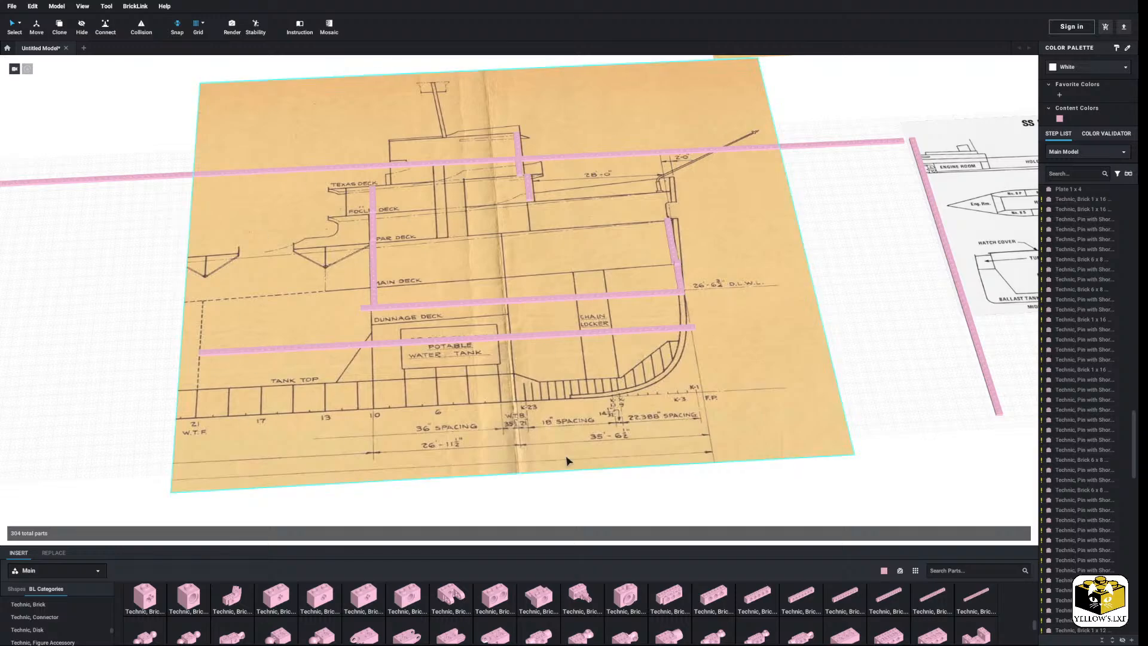
pyautogui.moveTo(758, 299); pyautogui.dragTo(399, 326, button='middle')
pyautogui.moveTo(500, 306); pyautogui.dragTo(360, 305, button='middle')
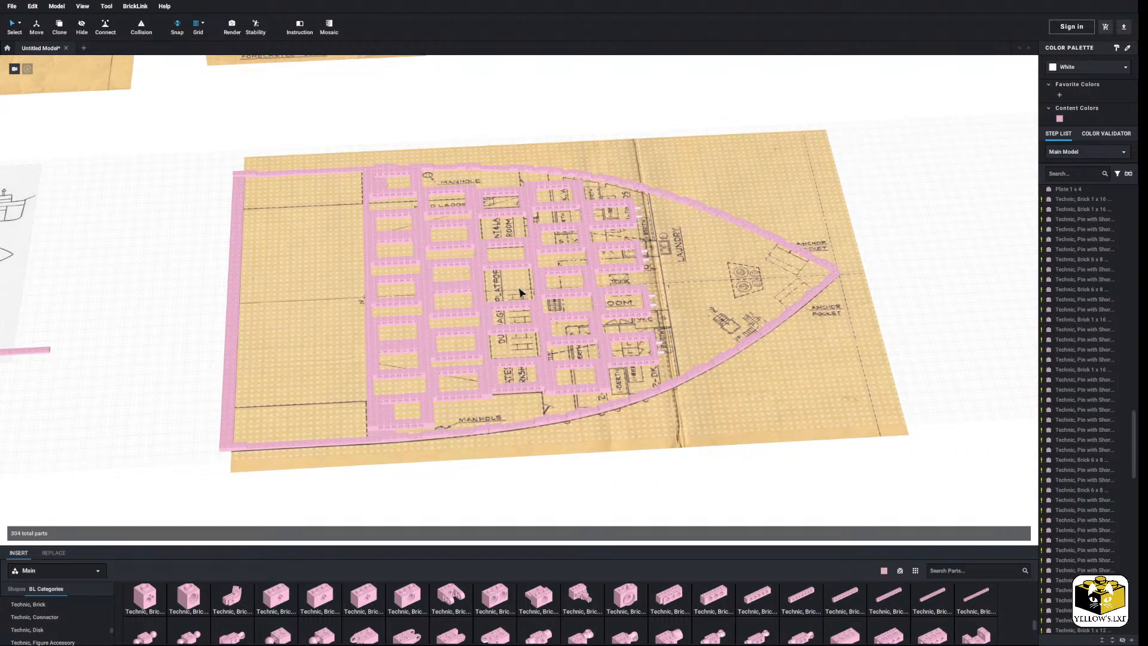
pyautogui.moveTo(519, 289); pyautogui.dragTo(477, 287, button='right')
pyautogui.scroll(4, 466, 293)
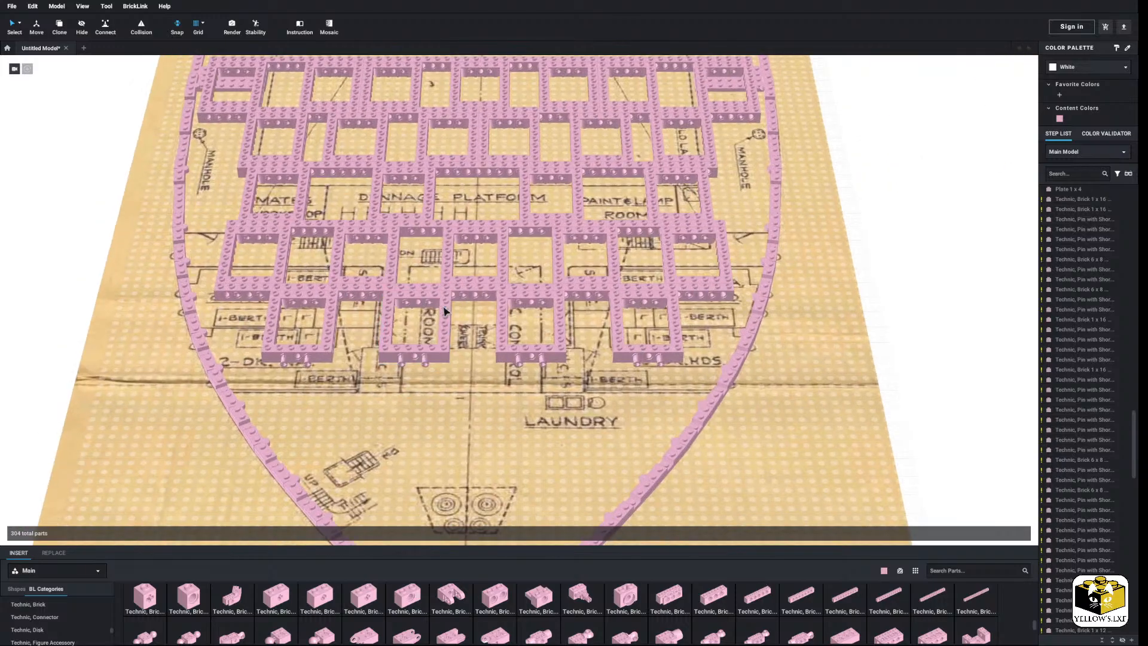
pyautogui.moveTo(445, 308); pyautogui.dragTo(548, 281, button='middle')
pyautogui.scroll(3, 359, 269)
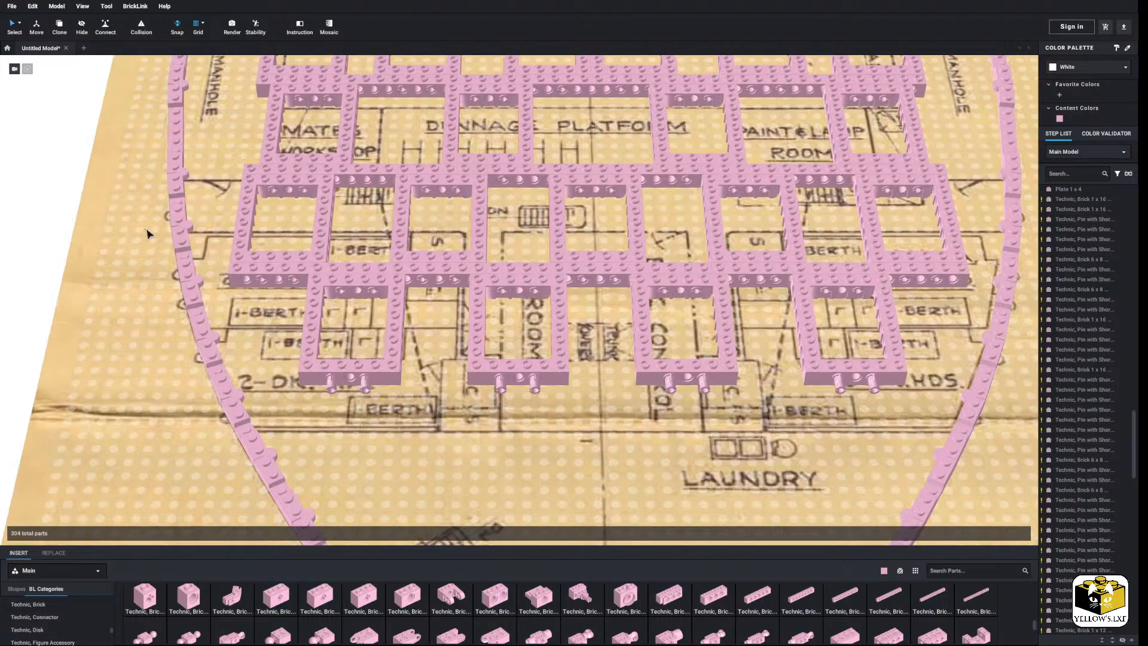
# Copy a 1 x 16 Technic brick from the deck row and attach it across the two foremost frames on the Mate's Workshop side.
pyautogui.click(374, 272)
pyautogui.rightClick(388, 274)
pyautogui.click(388, 275)
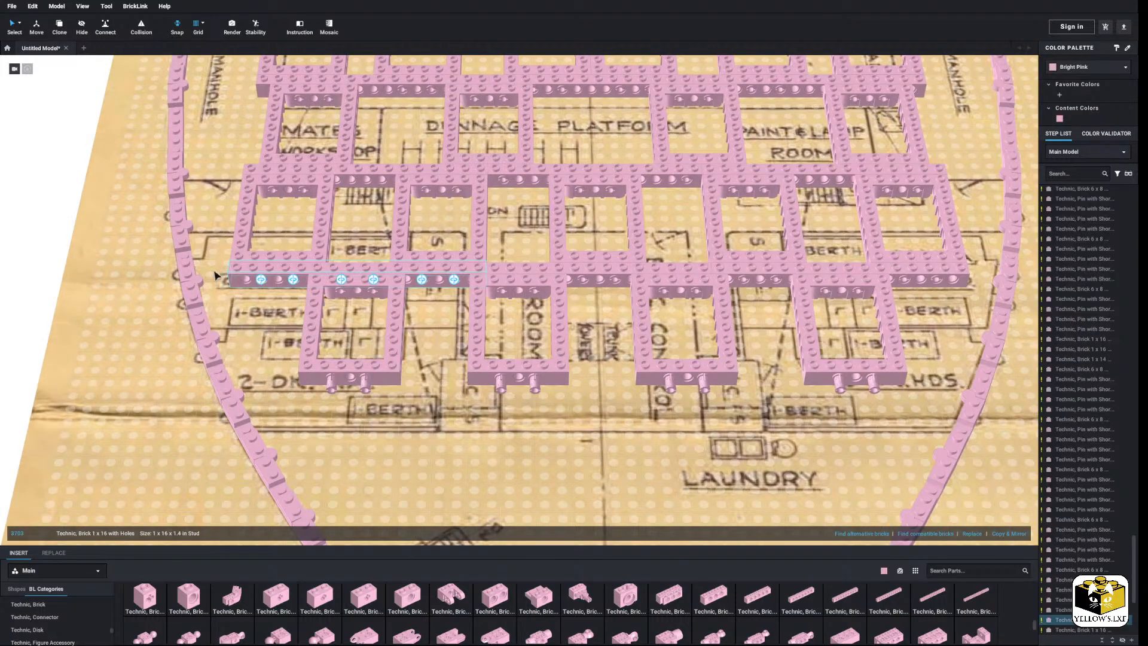
pyautogui.rightClick(58, 270)
pyautogui.click(74, 297)
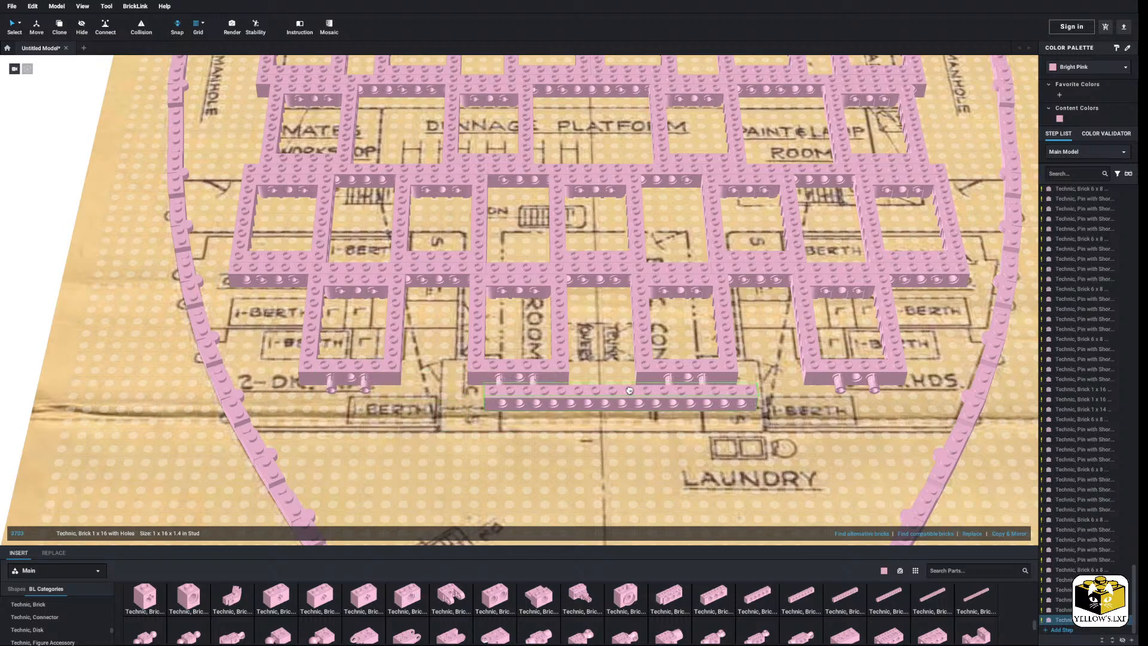
pyautogui.click(433, 381)
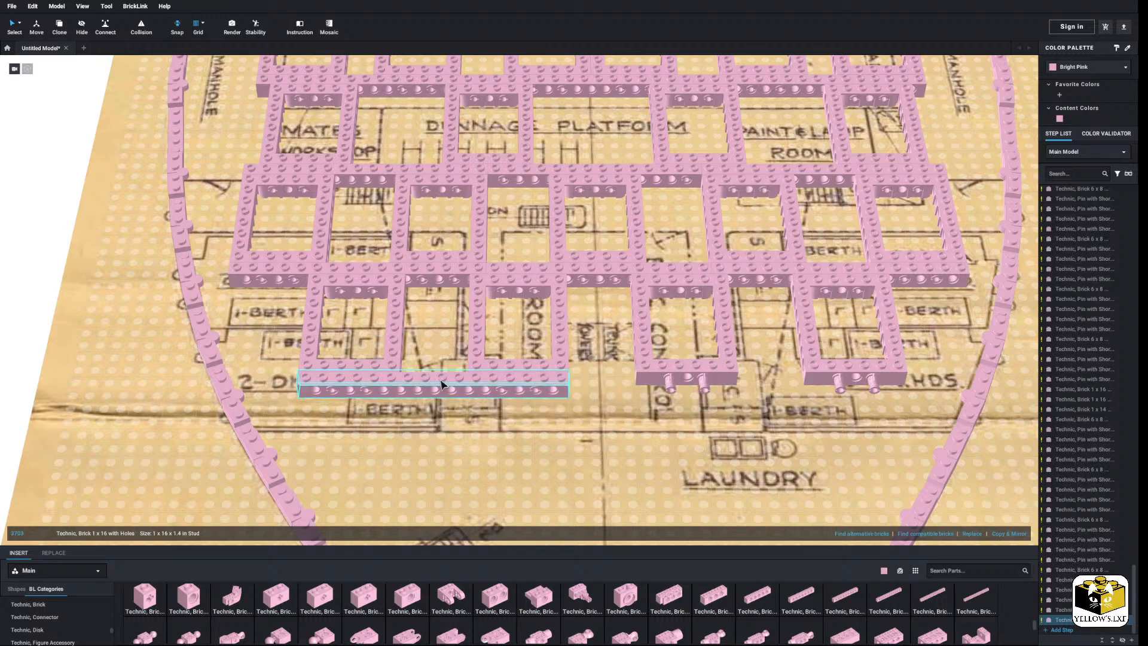
# Paste another 1 x 16 Technic brick across the two foremost frames on the Paint & Lamp Room side.
pyautogui.scroll(-2, 398, 381)
pyautogui.rightClick(116, 273)
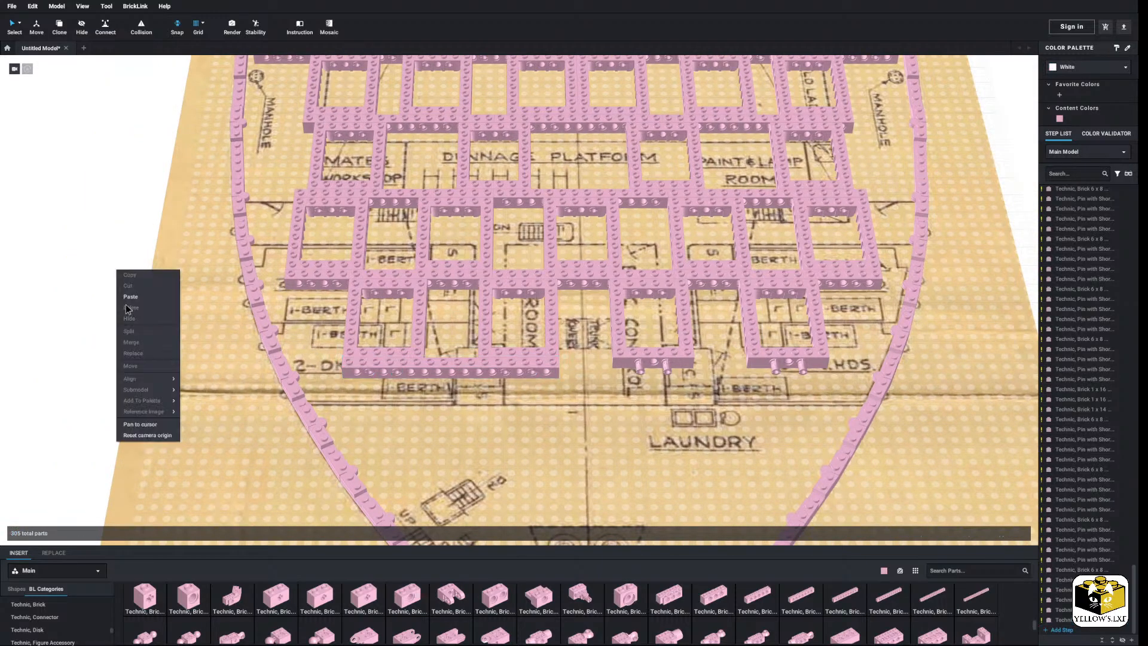
pyautogui.click(132, 301)
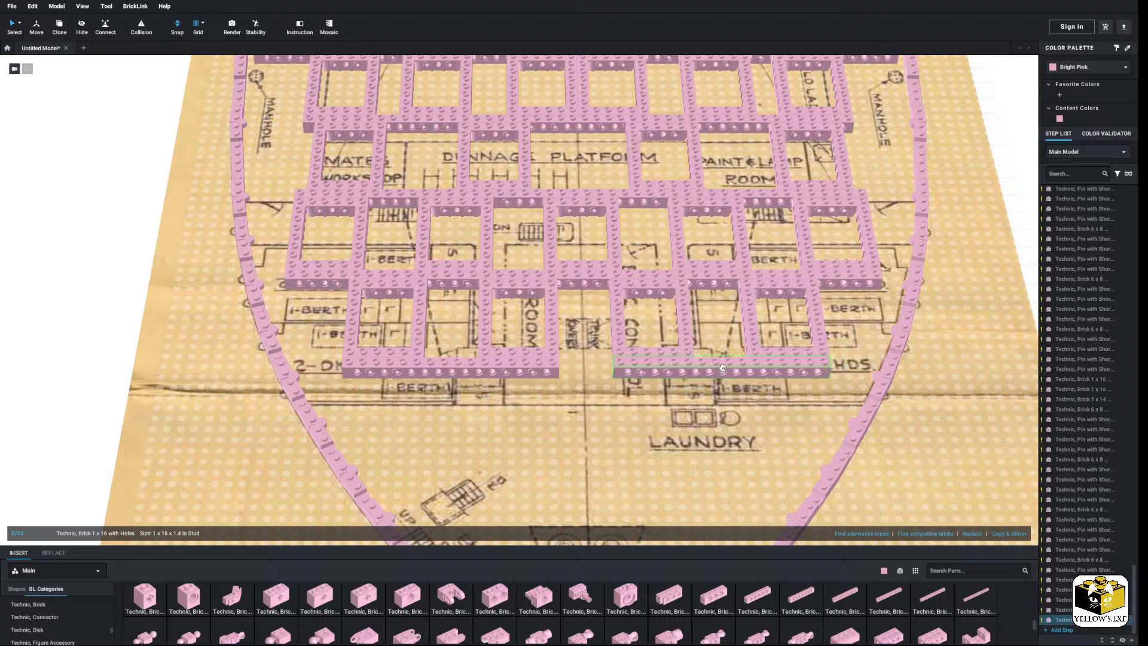
pyautogui.click(736, 361)
pyautogui.click(98, 295)
# Copy a 6 x 8 frame with its four pins and attach it forward of the Mate's Workshop side beam, near the centreline.
pyautogui.scroll(3, 102, 287)
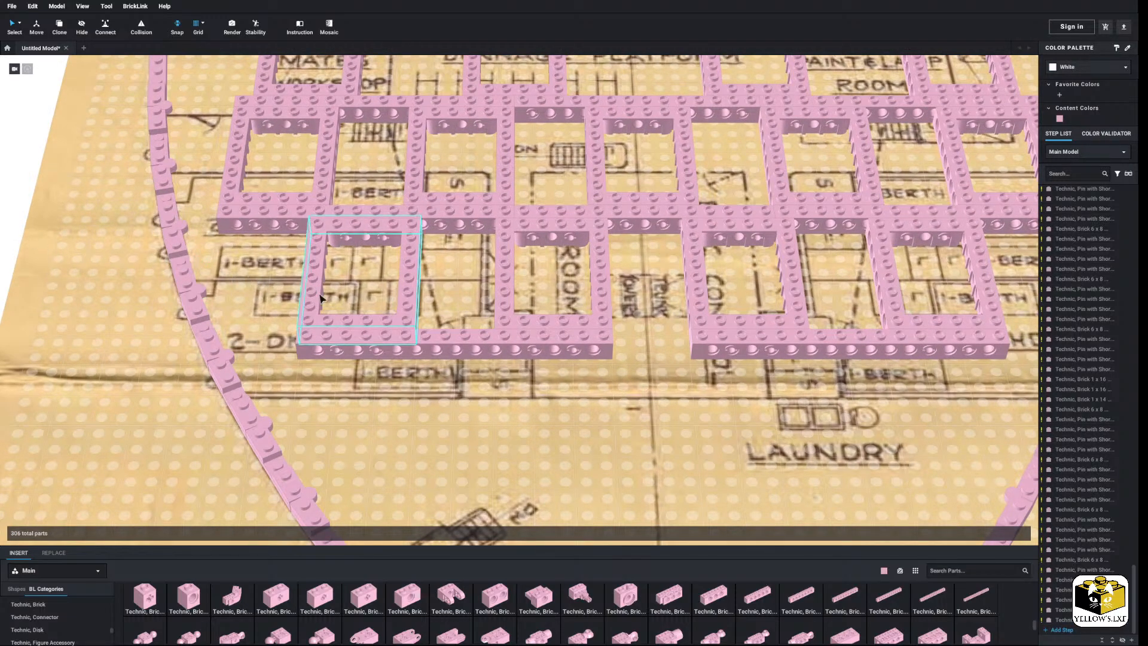
pyautogui.click(383, 239)
pyautogui.keyDown('shift'); pyautogui.click(346, 237); pyautogui.keyUp('shift')
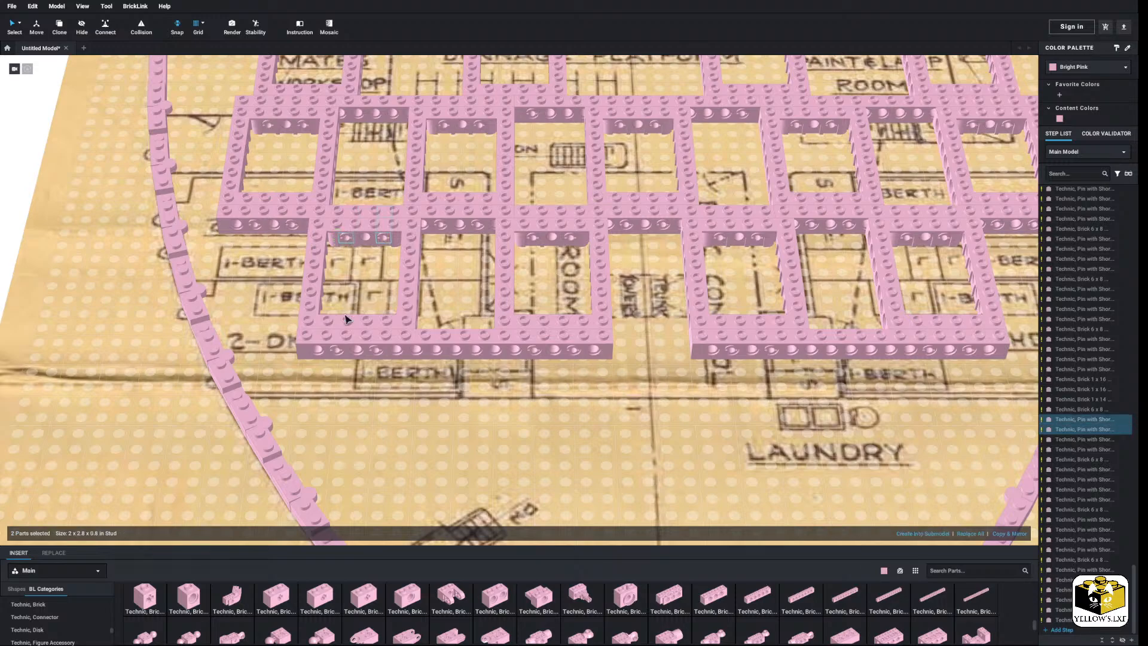
pyautogui.keyDown('shift'); pyautogui.click(333, 332); pyautogui.keyUp('shift')
pyautogui.rightClick(377, 353)
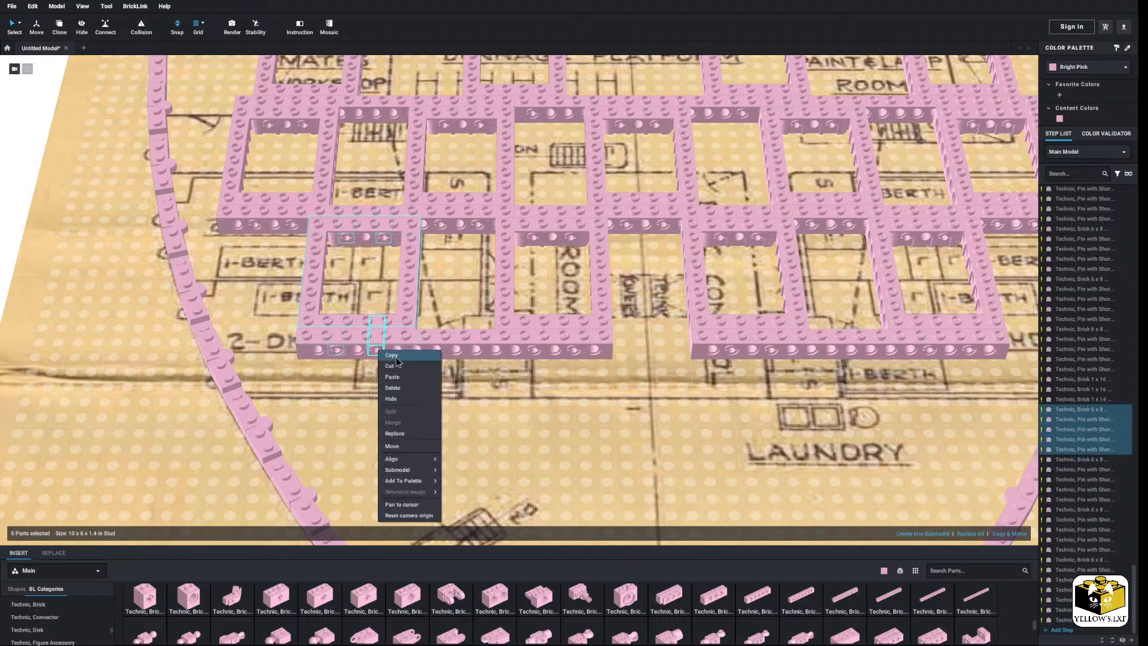
pyautogui.scroll(-5, 367, 325)
pyautogui.rightClick(157, 264)
pyautogui.click(165, 283)
pyautogui.scroll(5, 358, 383)
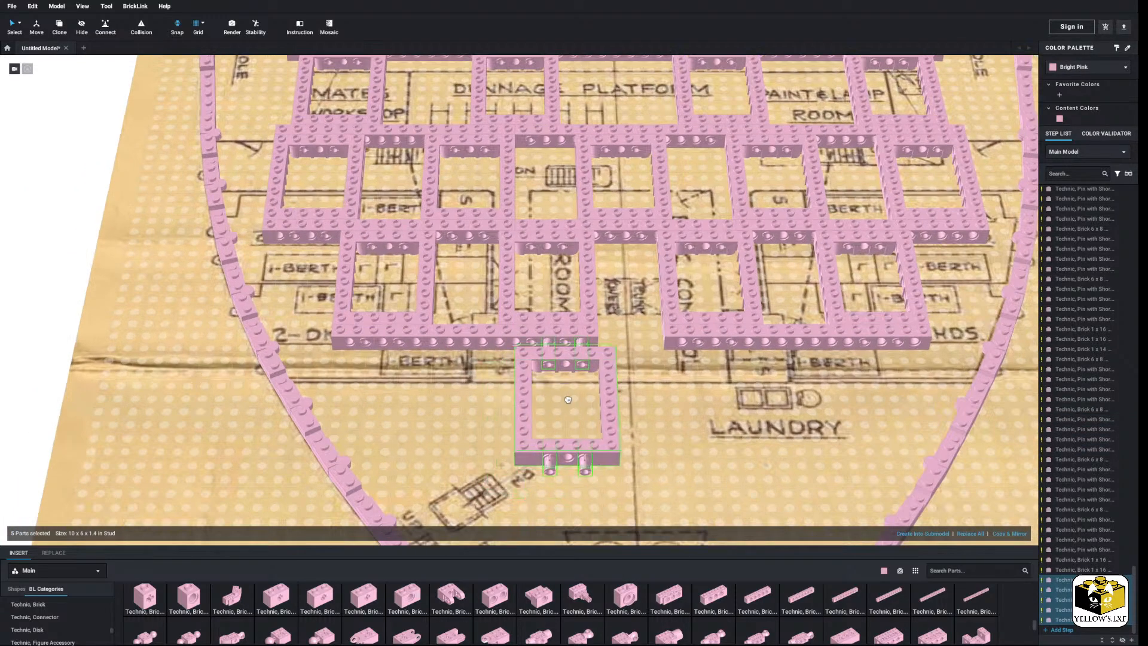
pyautogui.click(569, 342)
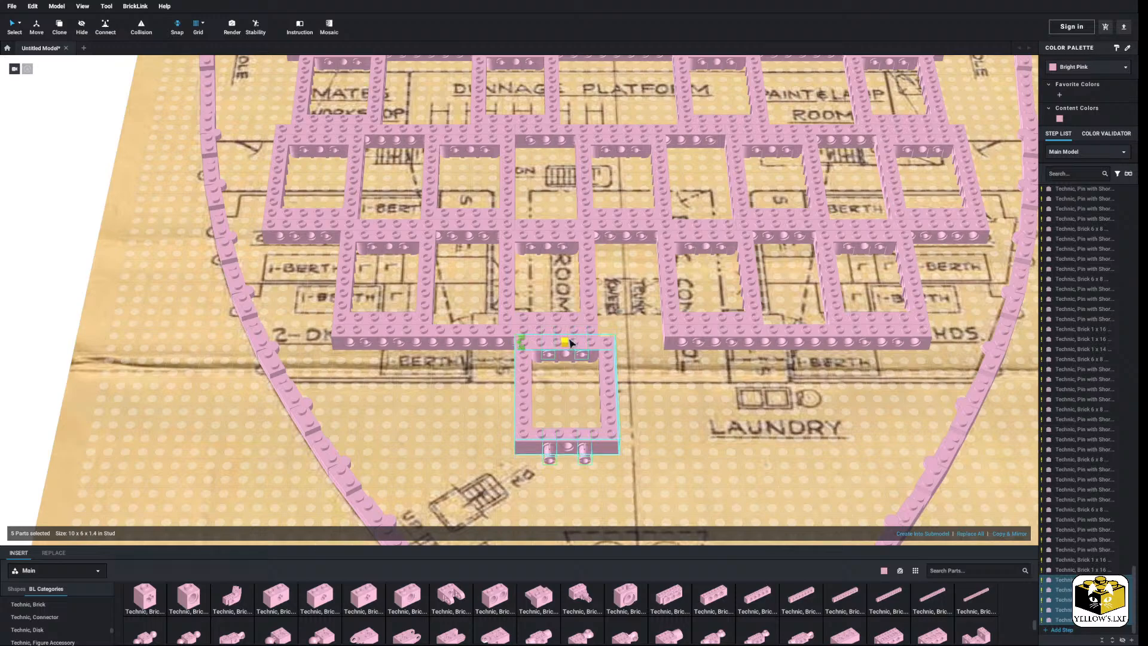
# Copy the newly placed frame with its pins and attach it to the Laundry side beam, across the centreline.
pyautogui.rightClick(569, 357)
pyautogui.click(578, 367)
pyautogui.rightClick(66, 299)
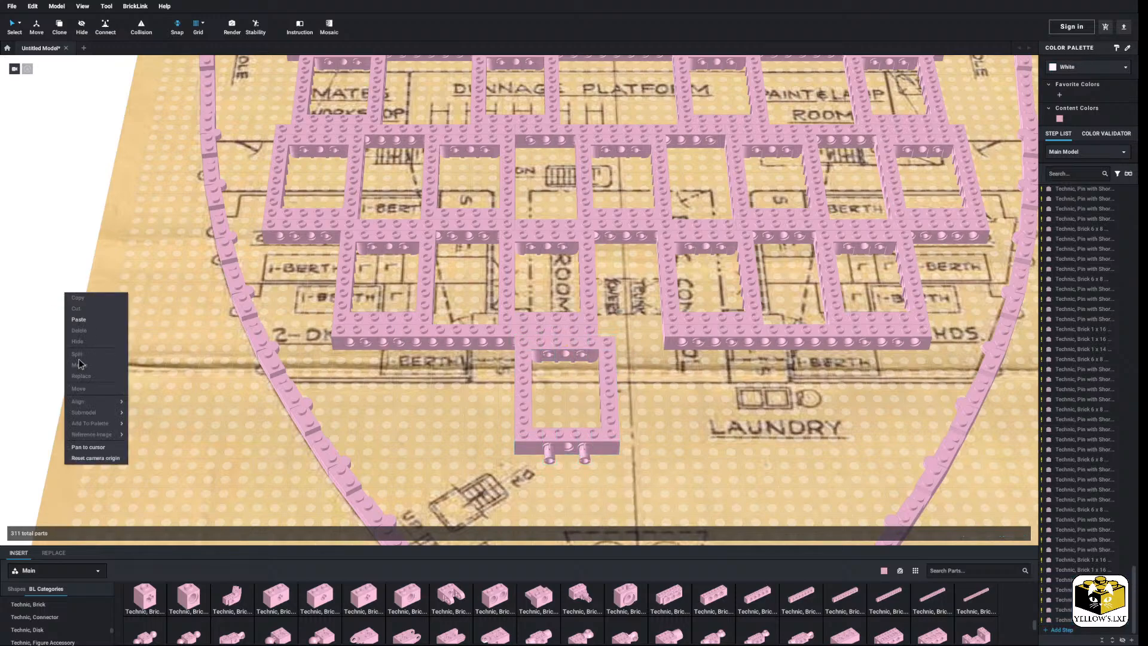
pyautogui.click(78, 319)
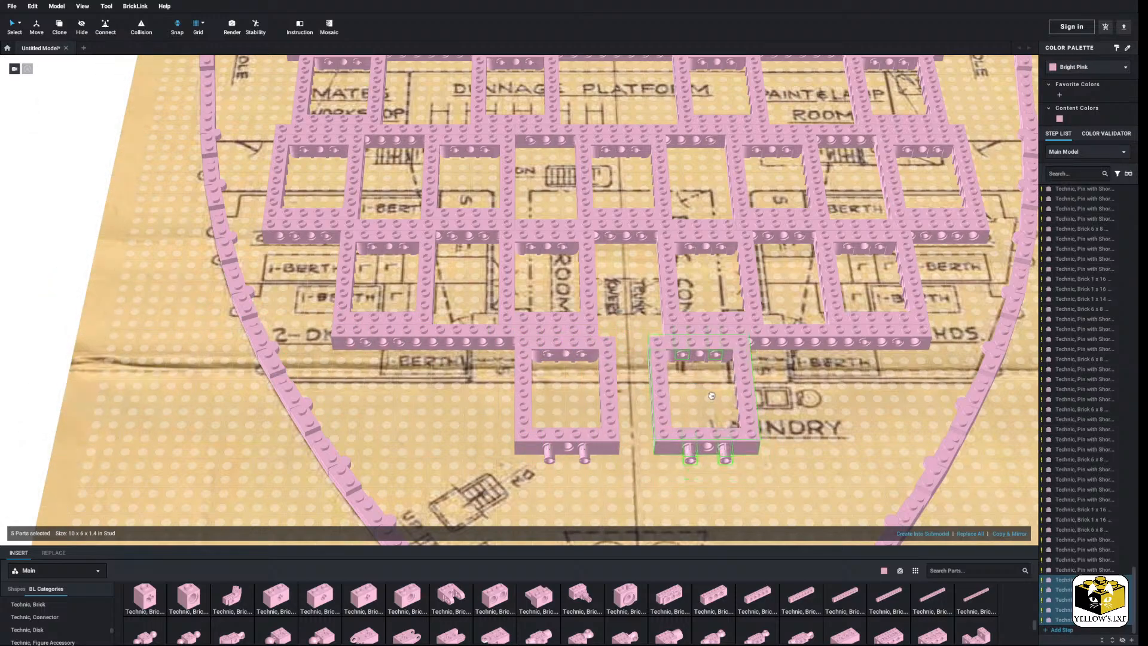
pyautogui.click(710, 399)
pyautogui.click(46, 318)
# Copy the 1 x 16 Technic brick and park the duplicate on the empty grid beside the deck plan.
pyautogui.rightClick(419, 339)
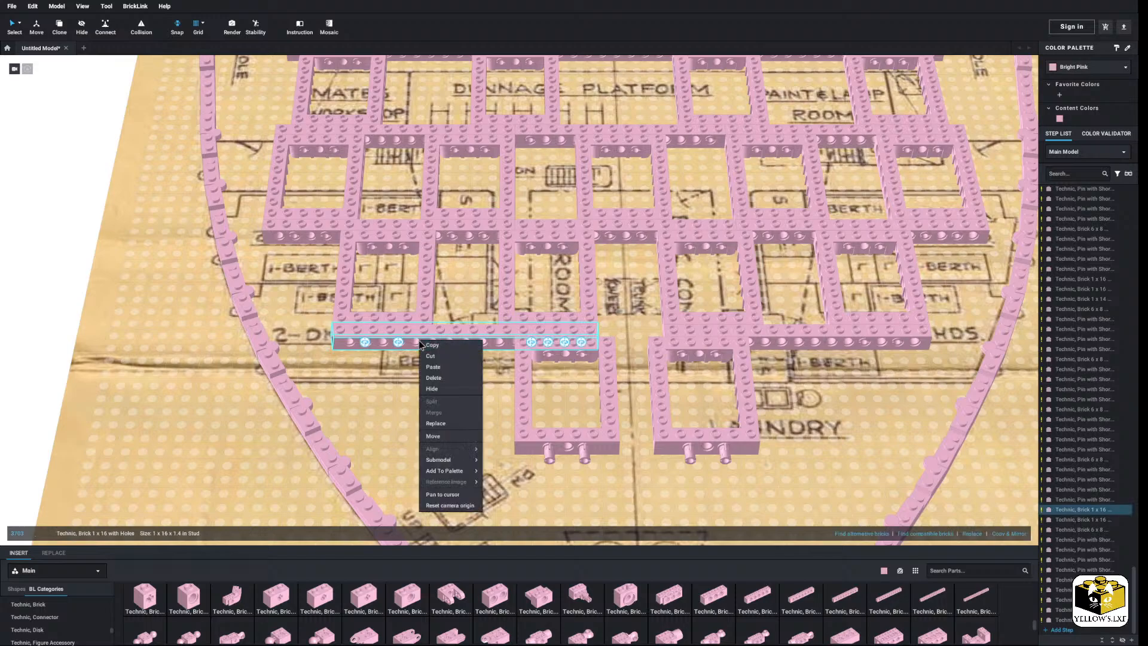
pyautogui.click(428, 352)
pyautogui.rightClick(45, 338)
pyautogui.click(57, 362)
pyautogui.click(32, 342)
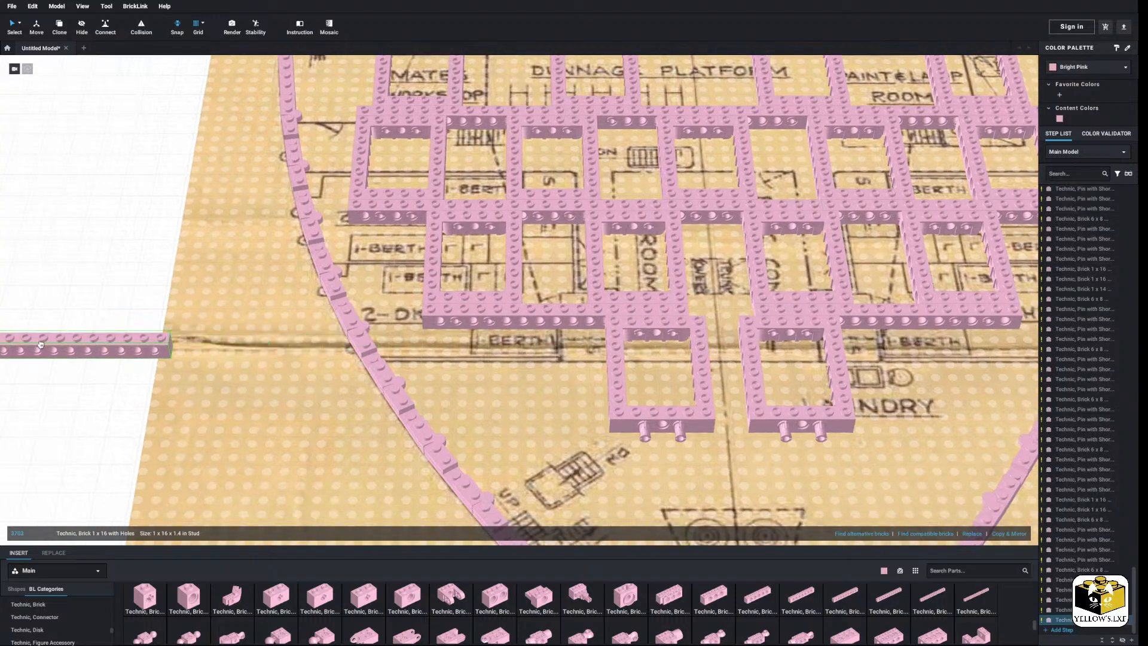
pyautogui.click(27, 308)
pyautogui.rightClick(112, 250)
# Copy a foremost 6 x 8 frame with its four pins and attach it farther outboard on the Mate's Workshop side beam.
pyautogui.click(653, 335)
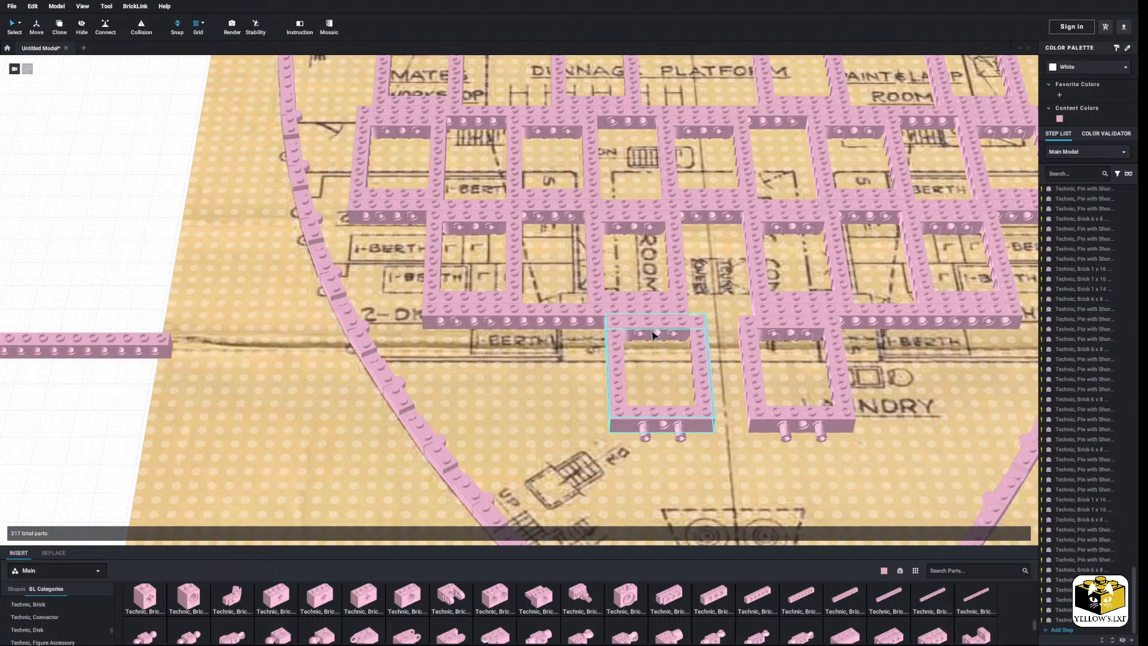
pyautogui.click(640, 333)
pyautogui.keyDown('ctrl'); pyautogui.click(672, 333); pyautogui.keyUp('ctrl')
pyautogui.keyDown('ctrl'); pyautogui.click(672, 422); pyautogui.keyUp('ctrl')
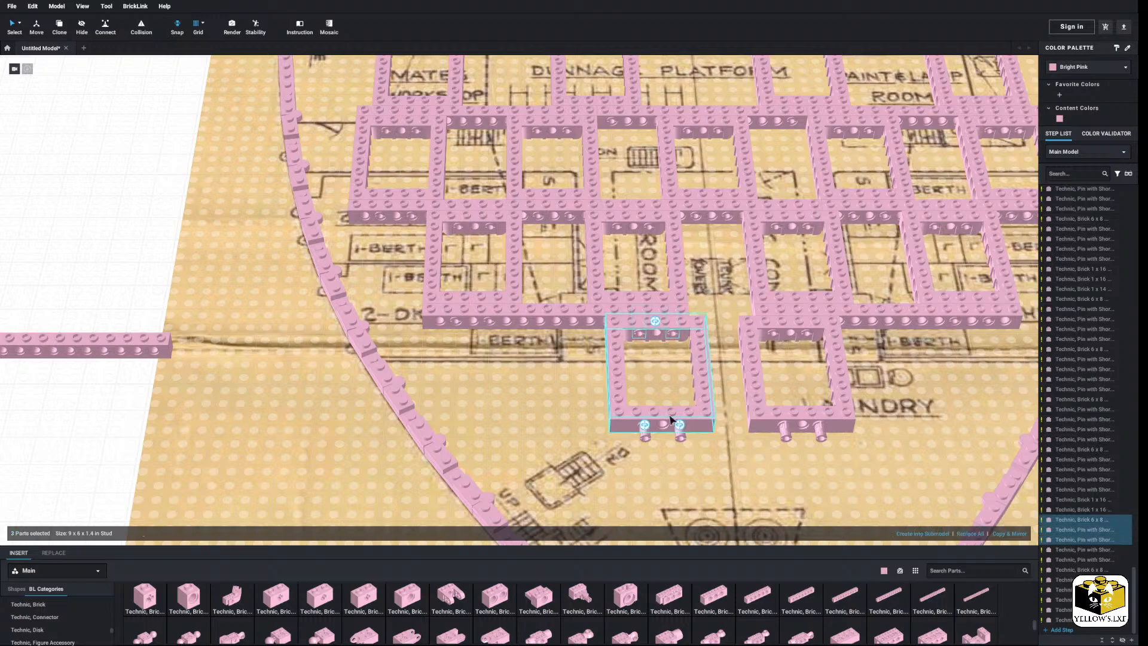
pyautogui.keyDown('ctrl'); pyautogui.click(679, 435); pyautogui.keyUp('ctrl')
pyautogui.keyDown('ctrl'); pyautogui.click(645, 433); pyautogui.keyUp('ctrl')
pyautogui.rightClick(645, 433)
pyautogui.click(656, 438)
pyautogui.rightClick(143, 239)
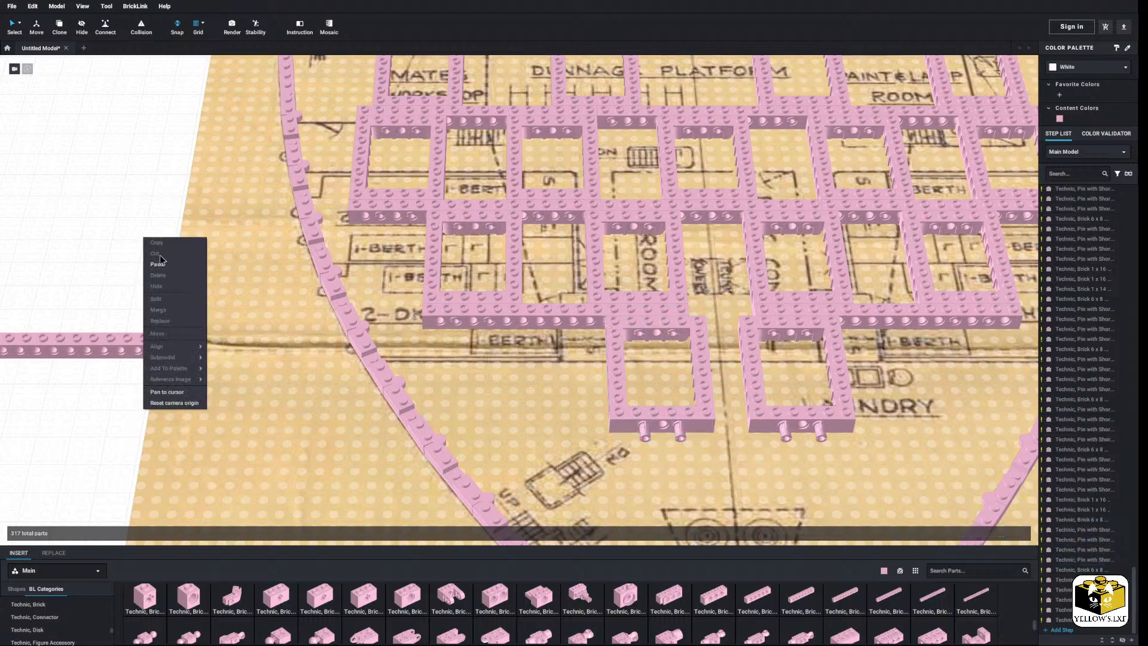
pyautogui.click(157, 263)
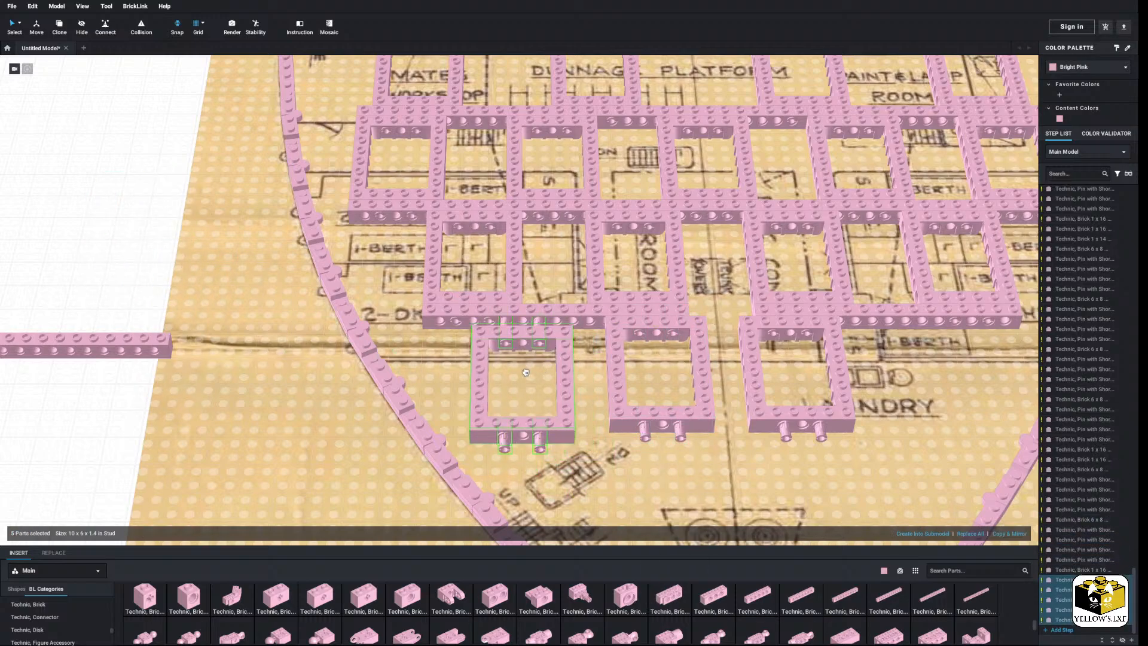
pyautogui.click(526, 366)
# Paste another pinned 6 x 8 frame outboard over the Laundry area to complete the row of four.
pyautogui.rightClick(73, 246)
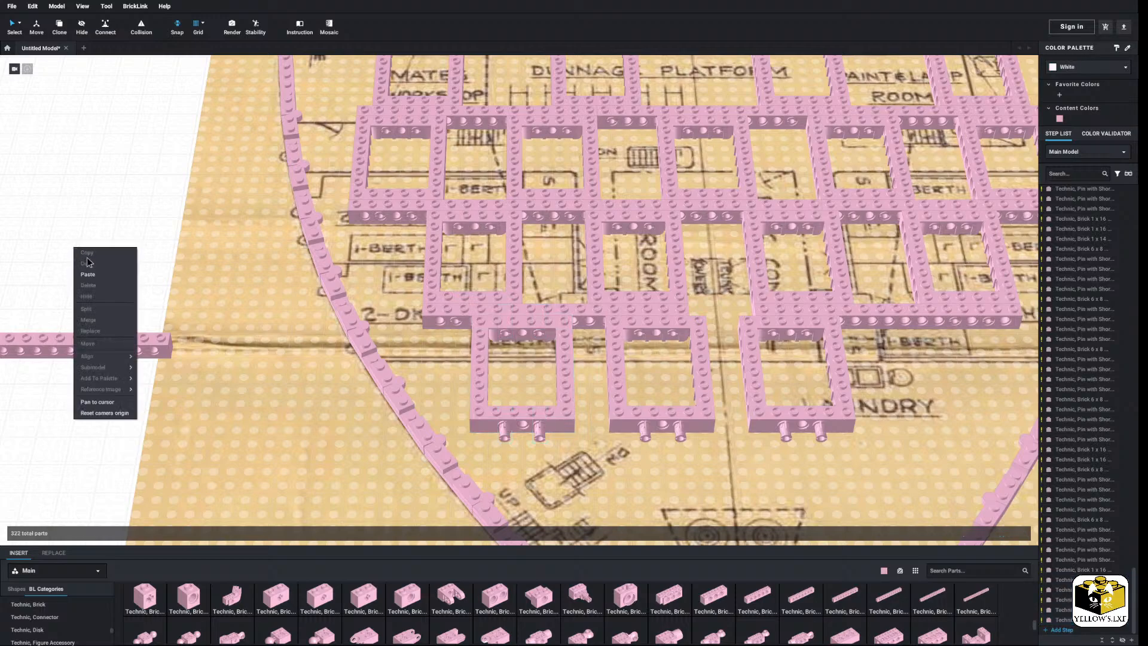
pyautogui.click(87, 274)
pyautogui.moveTo(314, 270); pyautogui.dragTo(83, 235, button='middle')
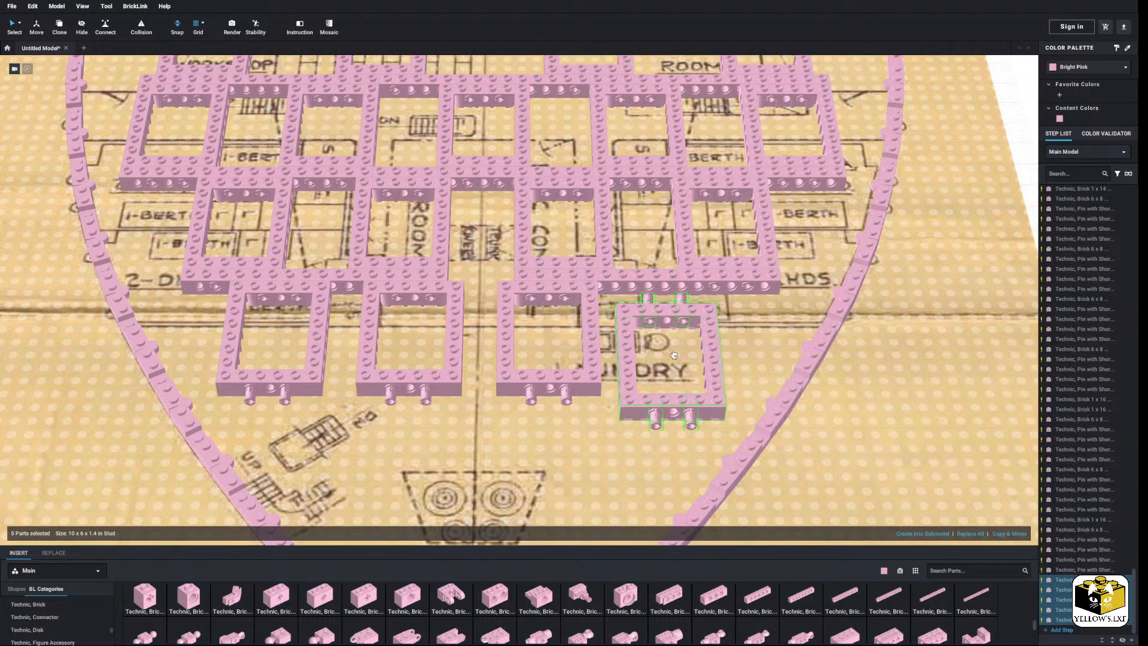
pyautogui.click(678, 348)
pyautogui.scroll(-3, 492, 364)
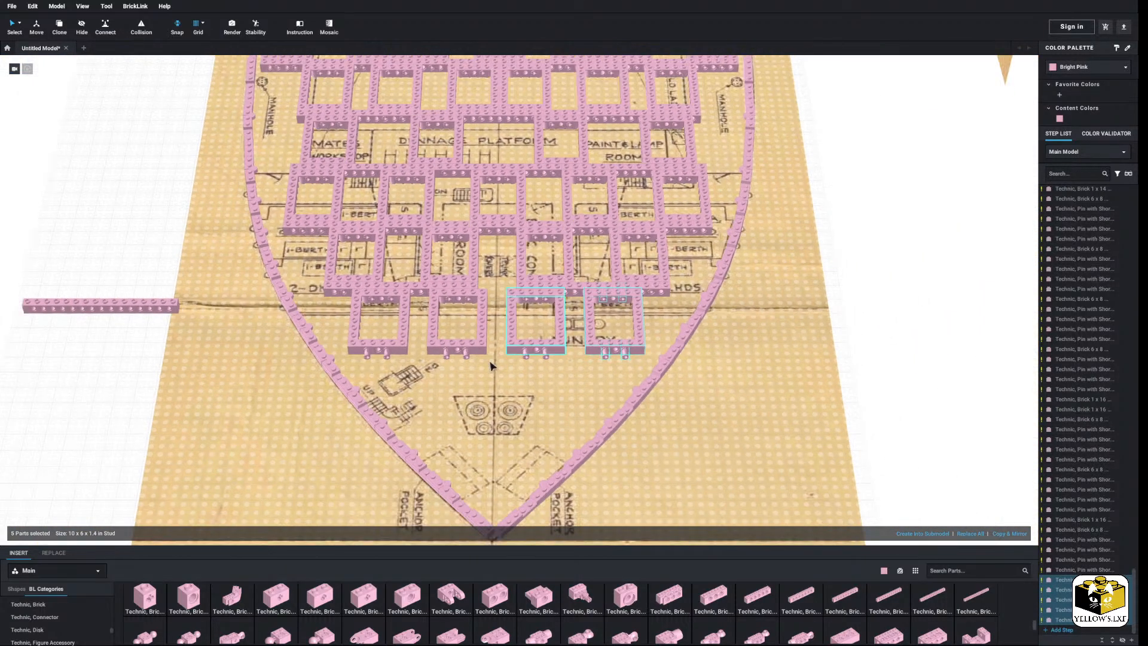
# Attach the spare 1 x 16 Technic brick to the front frames and add a second one beside it, forming one centred beam across all four.
pyautogui.moveTo(118, 311); pyautogui.dragTo(424, 382)
pyautogui.scroll(3, 452, 409)
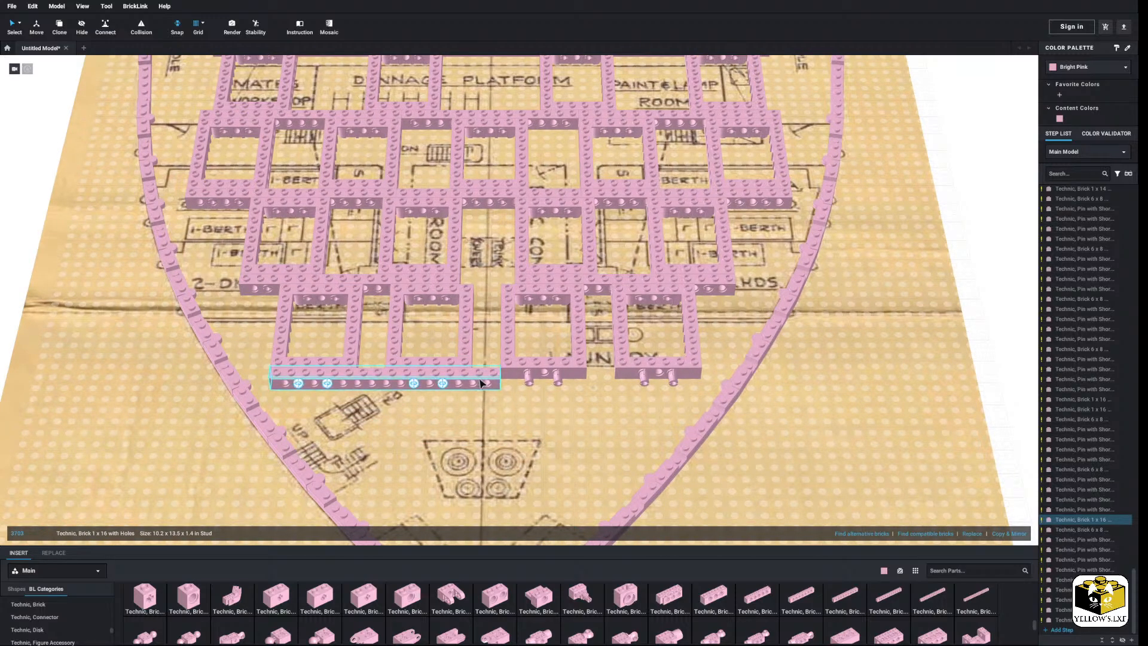
pyautogui.rightClick(478, 378)
pyautogui.click(505, 418)
pyautogui.moveTo(920, 595); pyautogui.dragTo(388, 381)
pyautogui.press('Right')
pyautogui.click(1017, 536)
pyautogui.click(987, 384)
pyautogui.scroll(-8, 729, 397)
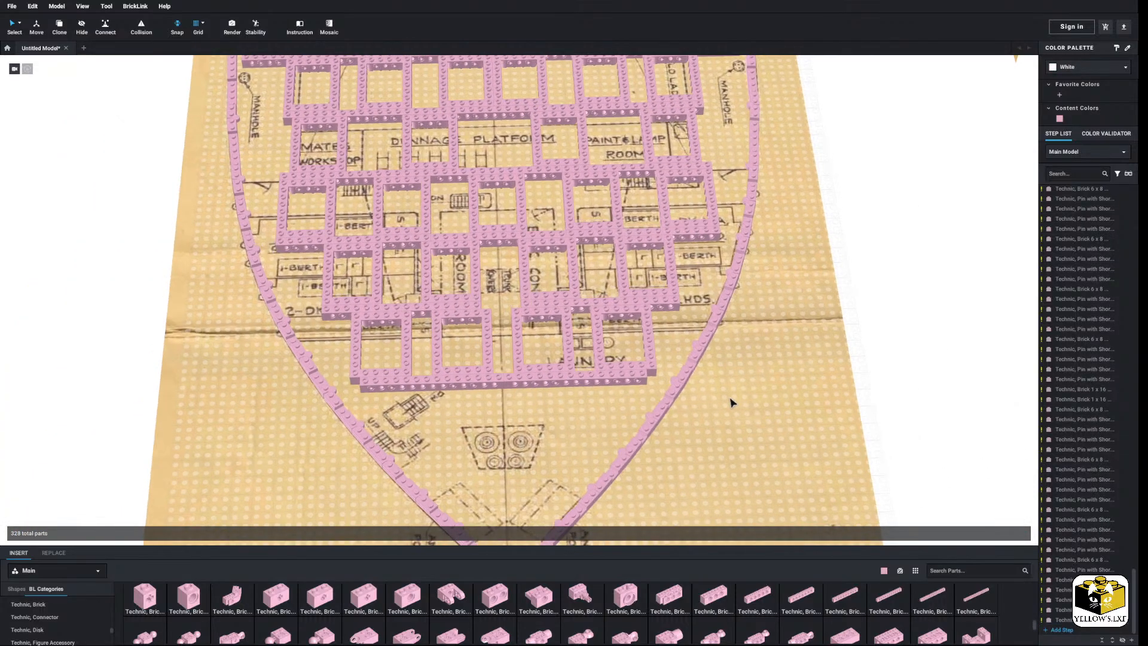
# Examine how the extended deck framework fits within the curved bow outline, up close and as a whole.
pyautogui.moveTo(729, 397); pyautogui.dragTo(765, 410, button='right')
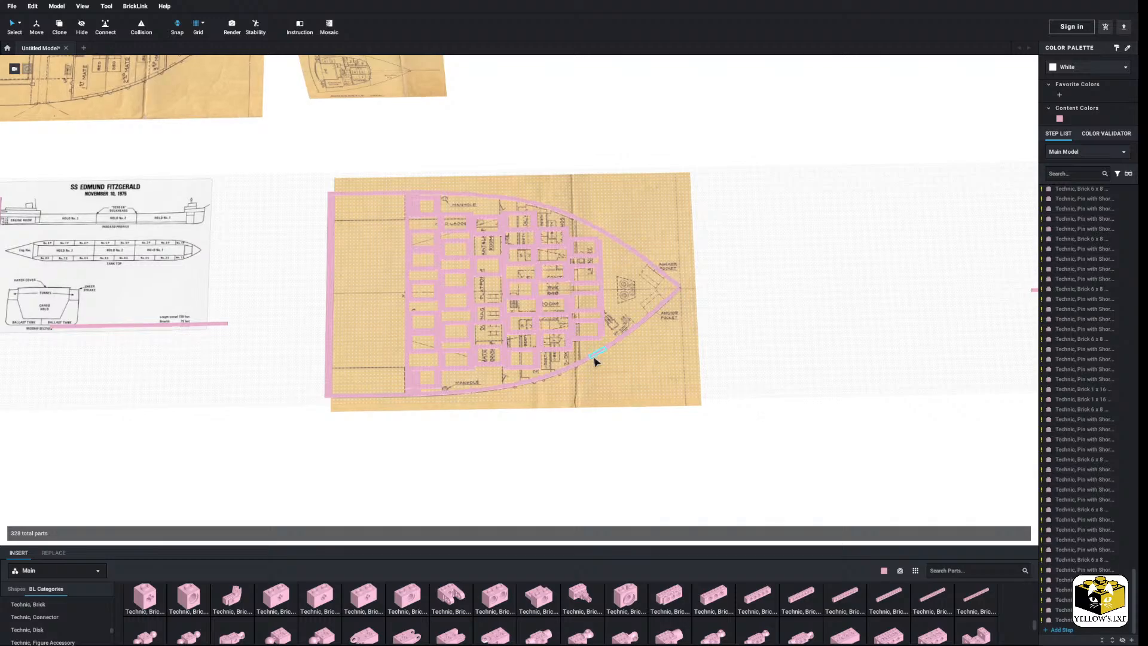
pyautogui.moveTo(553, 288); pyautogui.dragTo(539, 289, button='right')
pyautogui.scroll(8, 539, 289)
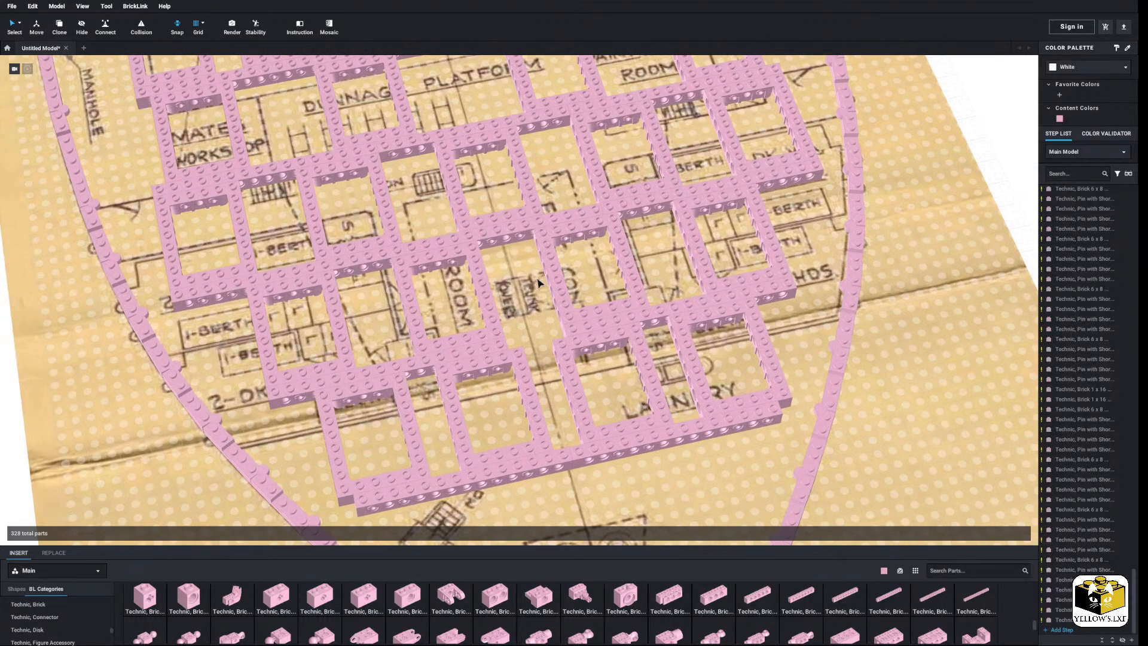
pyautogui.moveTo(563, 335); pyautogui.dragTo(512, 236, button='middle')
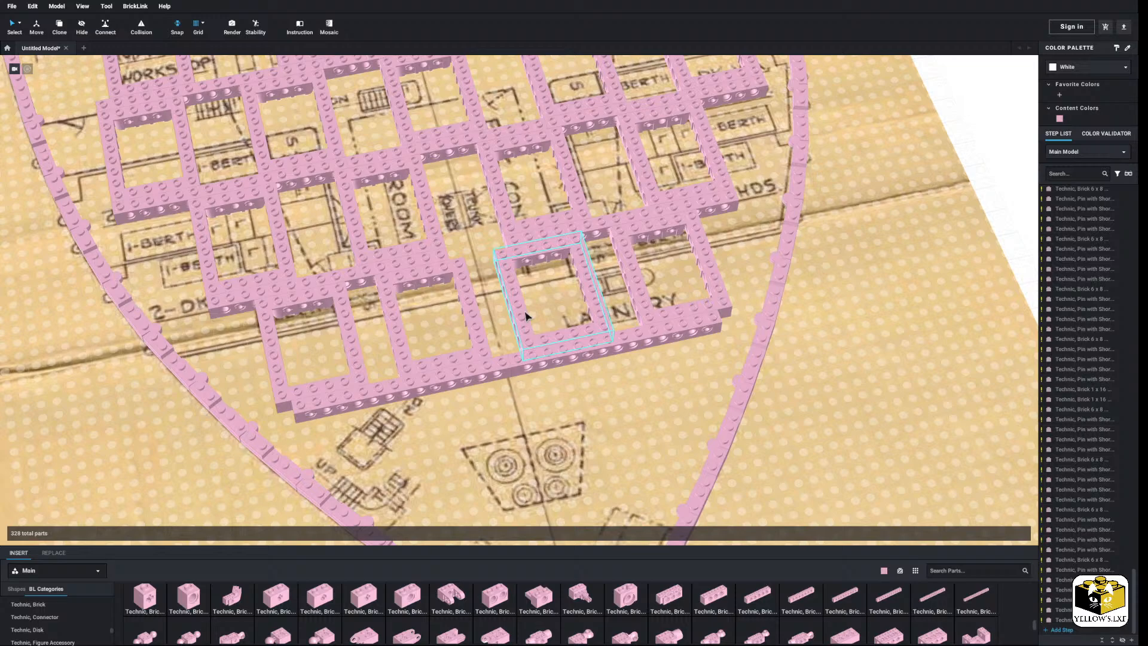
pyautogui.scroll(-3, 525, 316)
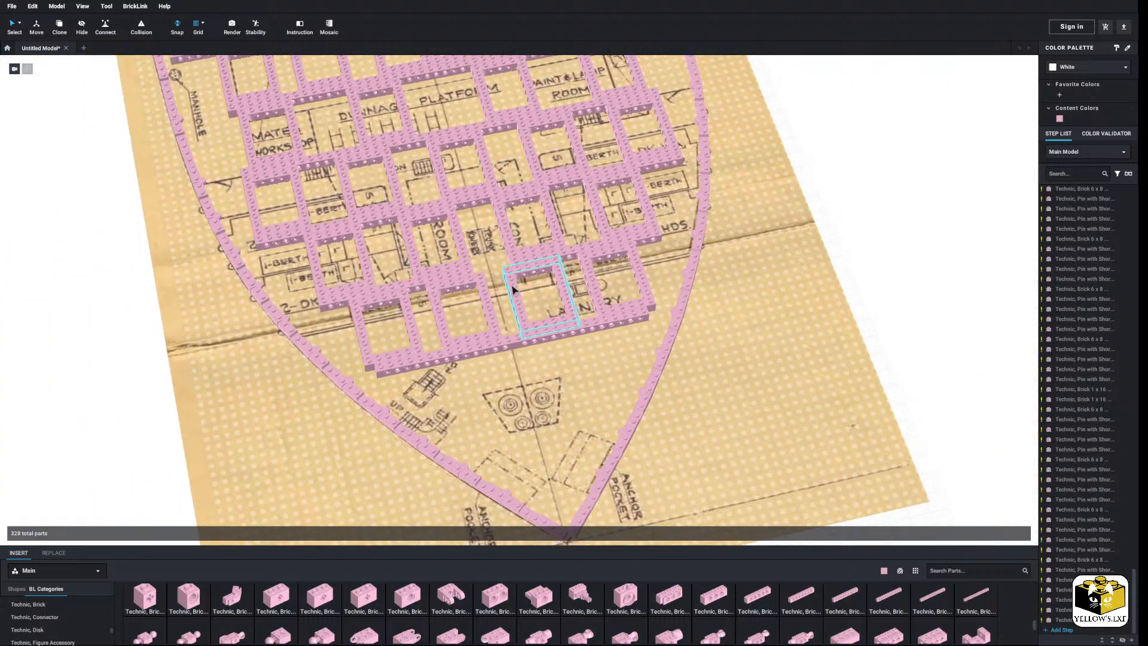
pyautogui.scroll(3, 484, 323)
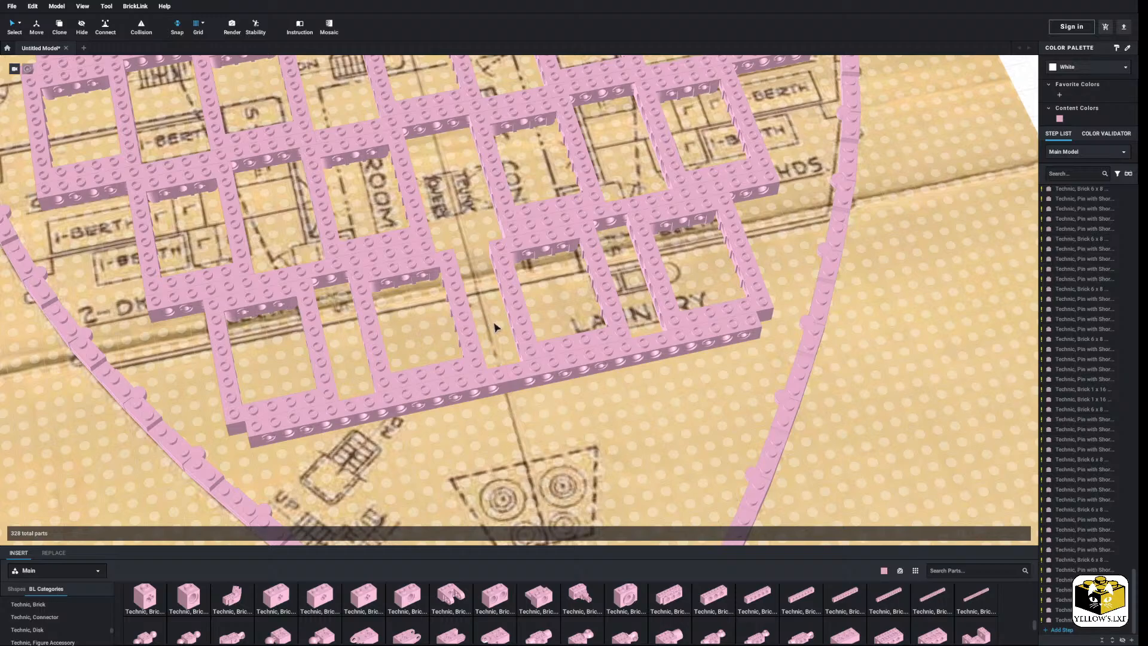
pyautogui.scroll(-10, 496, 332)
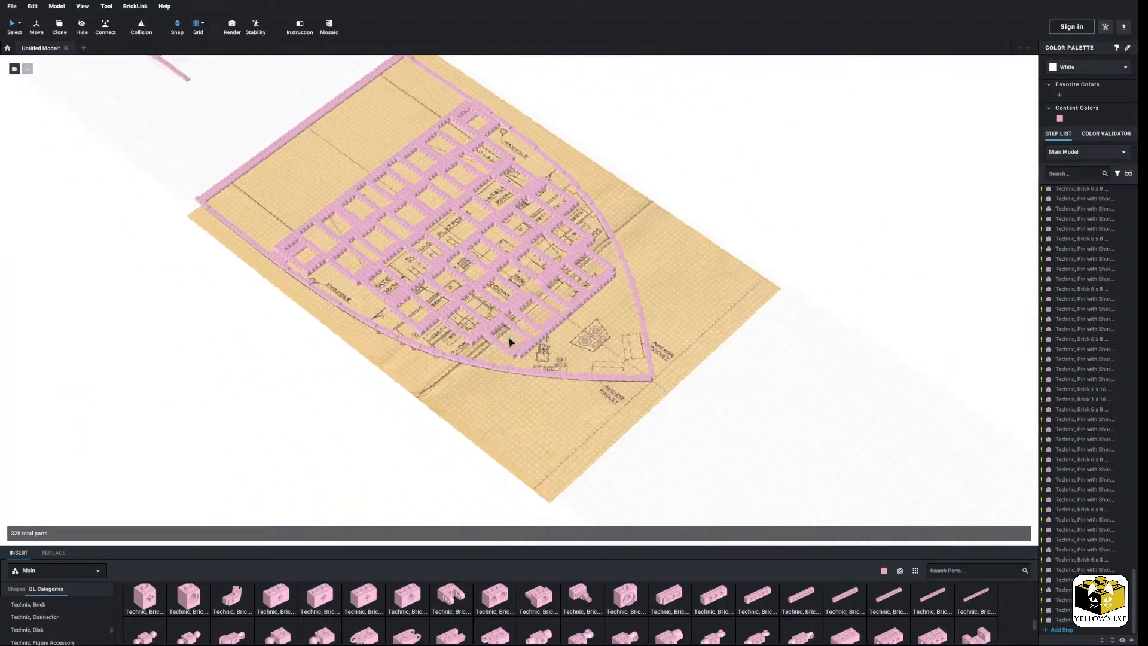
# Examine the centre gap between the foremost frames and look through the Technic bricks for a piece to bridge it.
pyautogui.moveTo(509, 341)
pyautogui.mouseDown(button='right')
pyautogui.moveTo(527, 347)
pyautogui.moveTo(495, 335)
pyautogui.mouseUp(button='right')
pyautogui.scroll(5, 498, 332)
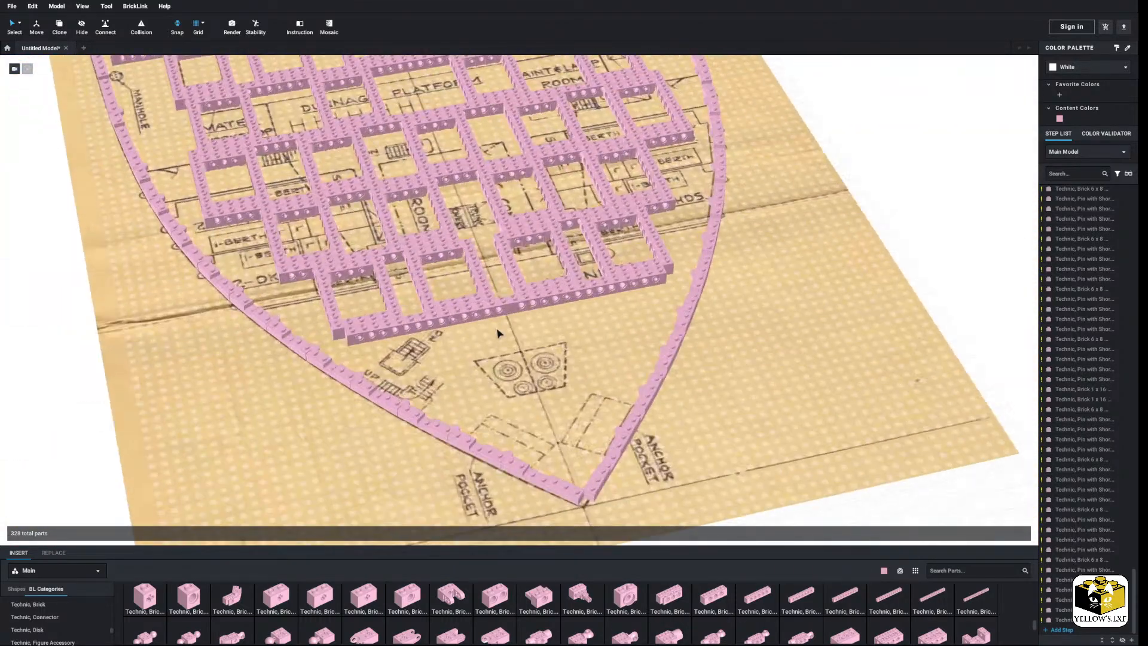
pyautogui.scroll(5, 498, 333)
pyautogui.scroll(-2, 580, 576)
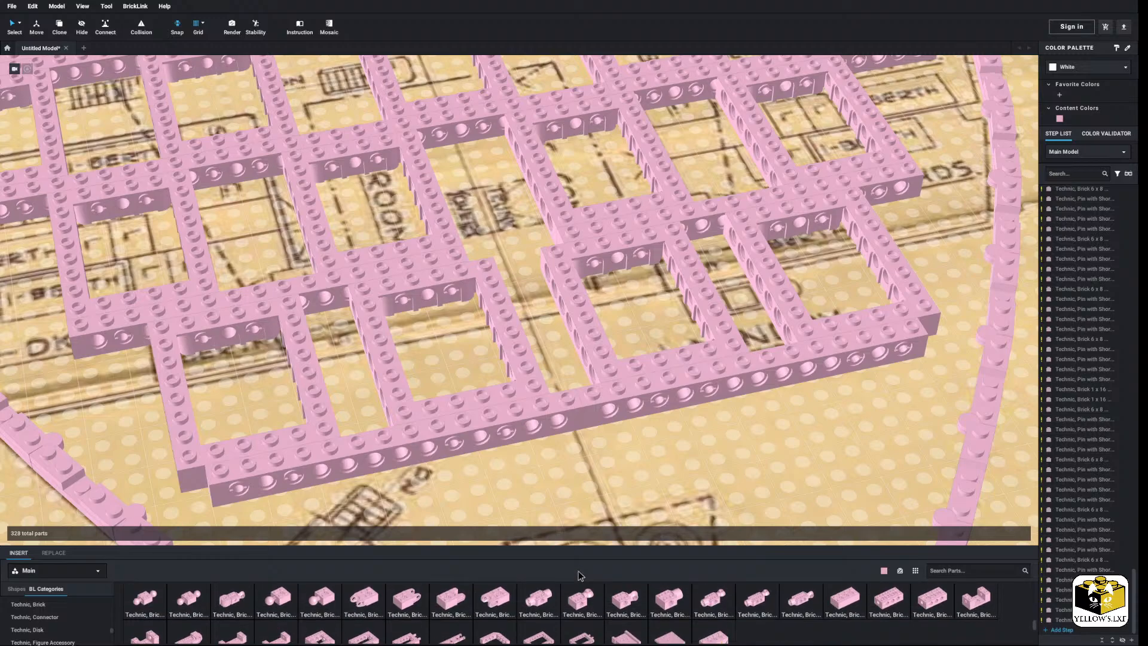
pyautogui.scroll(-5, 578, 575)
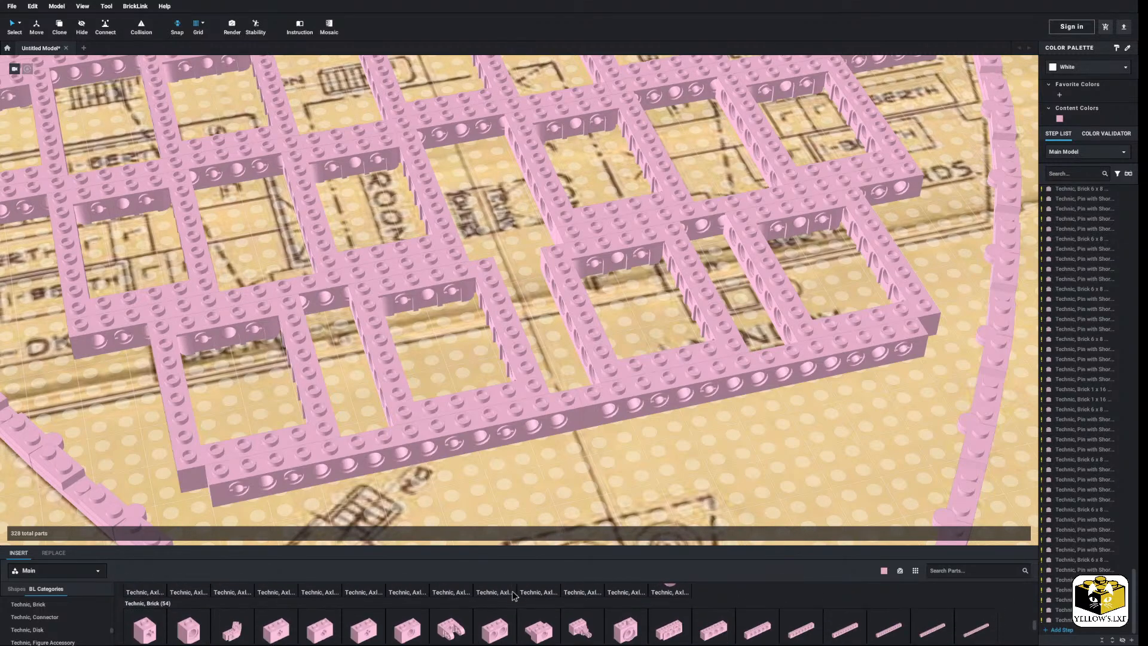
pyautogui.scroll(-1, 511, 590)
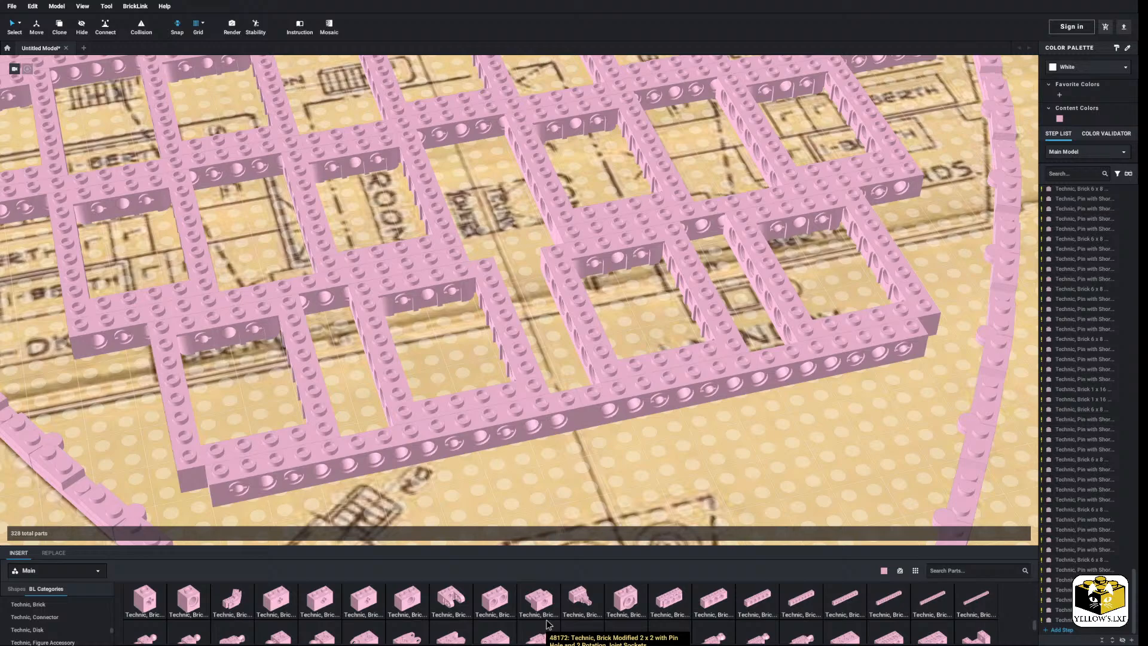
pyautogui.scroll(-3, 584, 375)
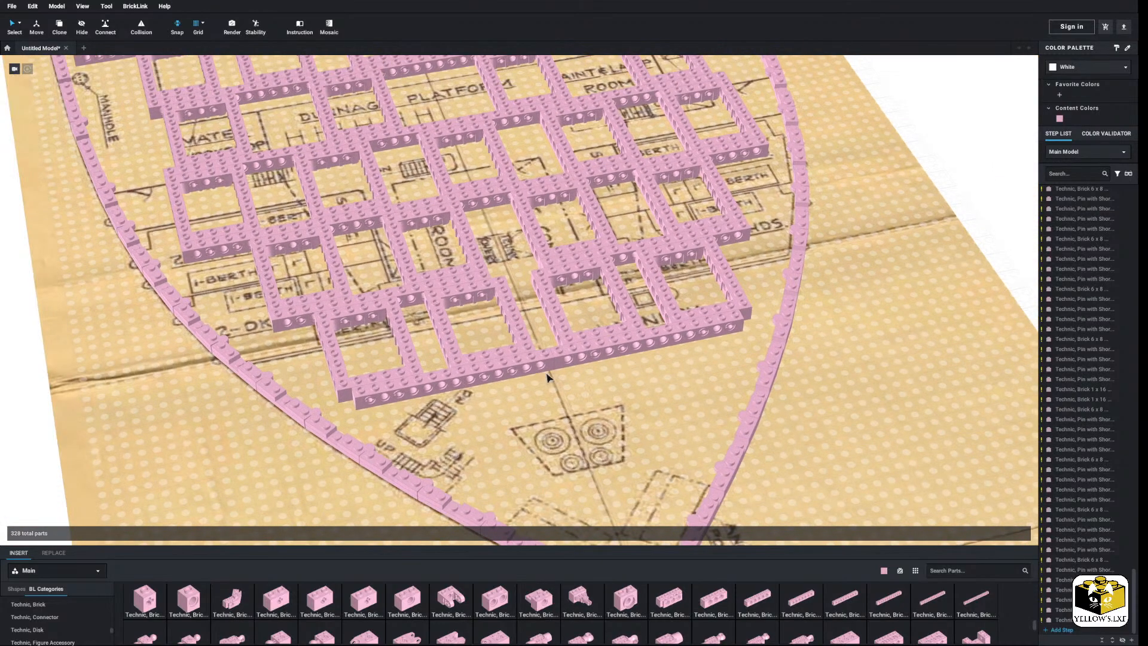
pyautogui.moveTo(530, 386); pyautogui.dragTo(518, 406, button='middle')
pyautogui.scroll(-5, 518, 407)
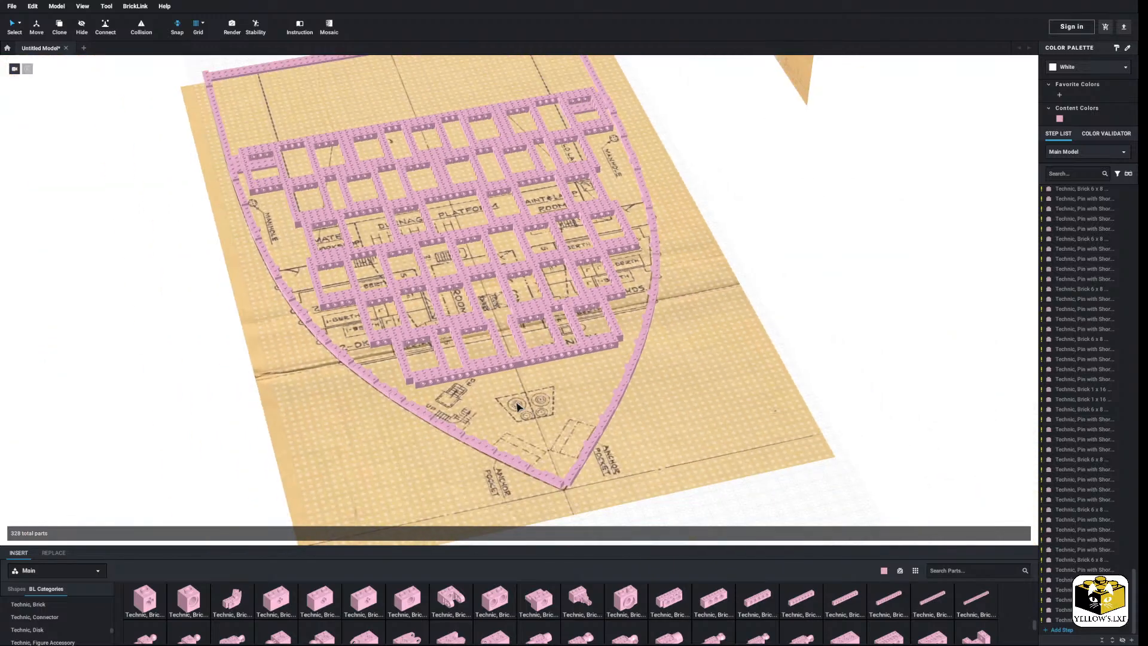
pyautogui.scroll(8, 197, 396)
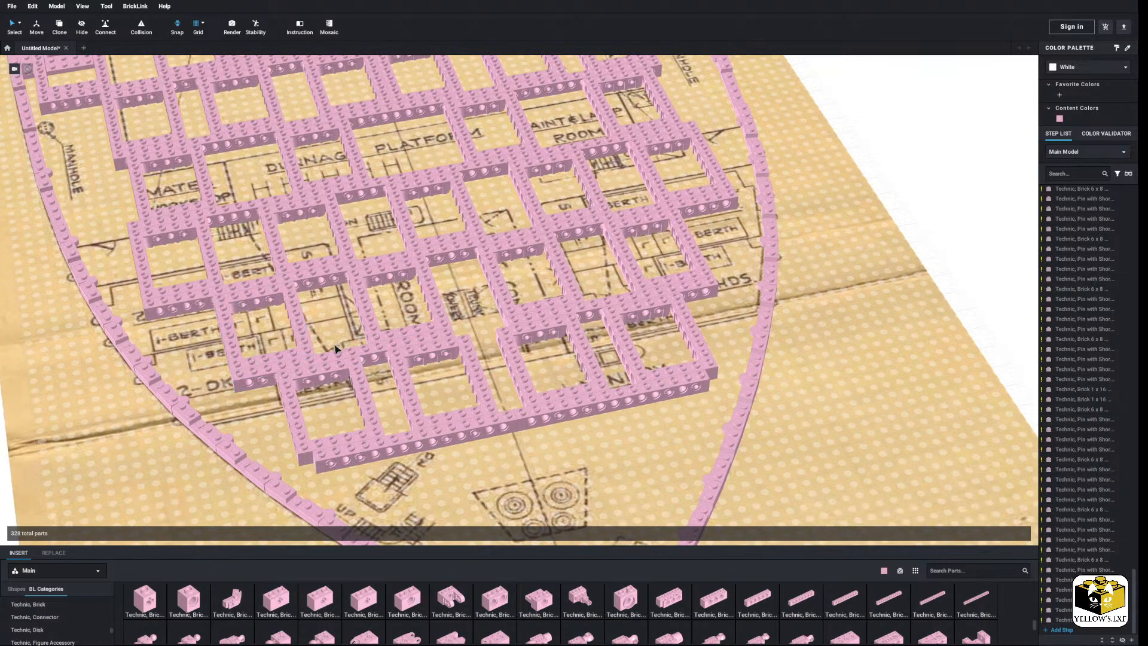
# Insert a Brick, Modified 2 x 2 with Pins and Axle Hole at the aft end of the centre gap between the two inner front frames.
pyautogui.scroll(5, 54, 615)
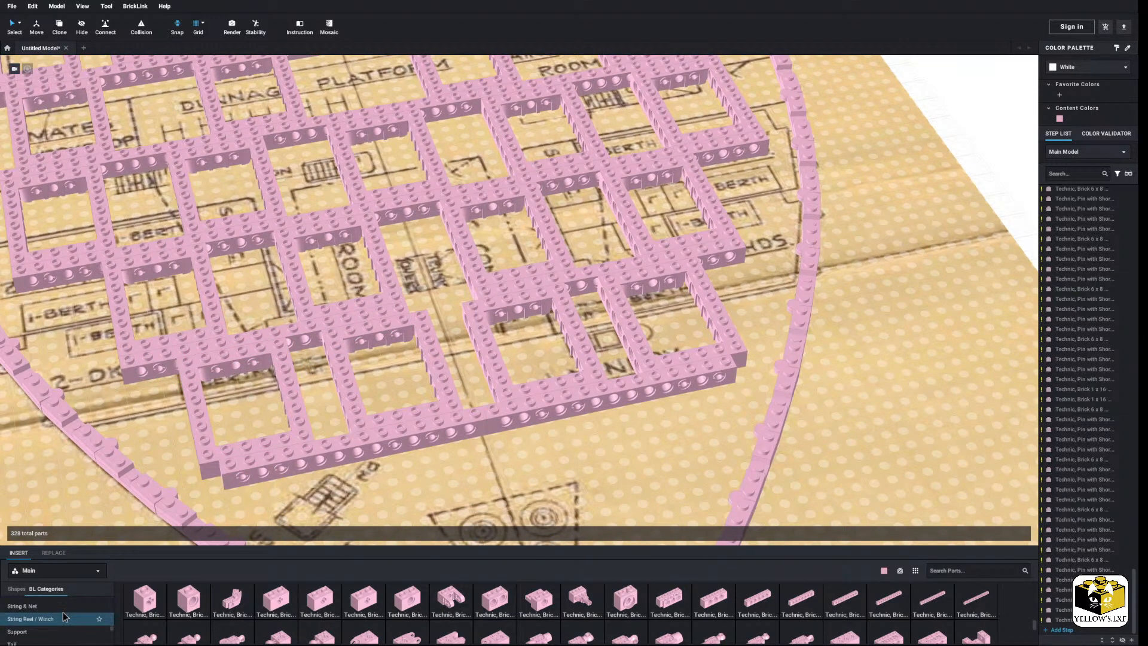
pyautogui.scroll(-1, 42, 623)
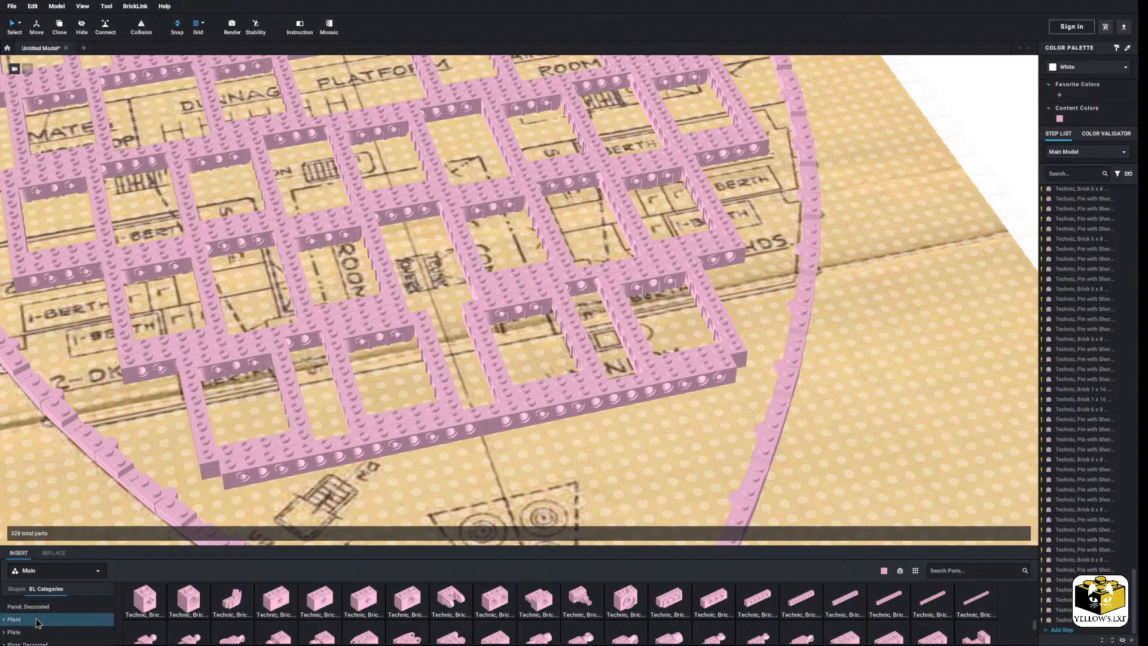
pyautogui.click(36, 619)
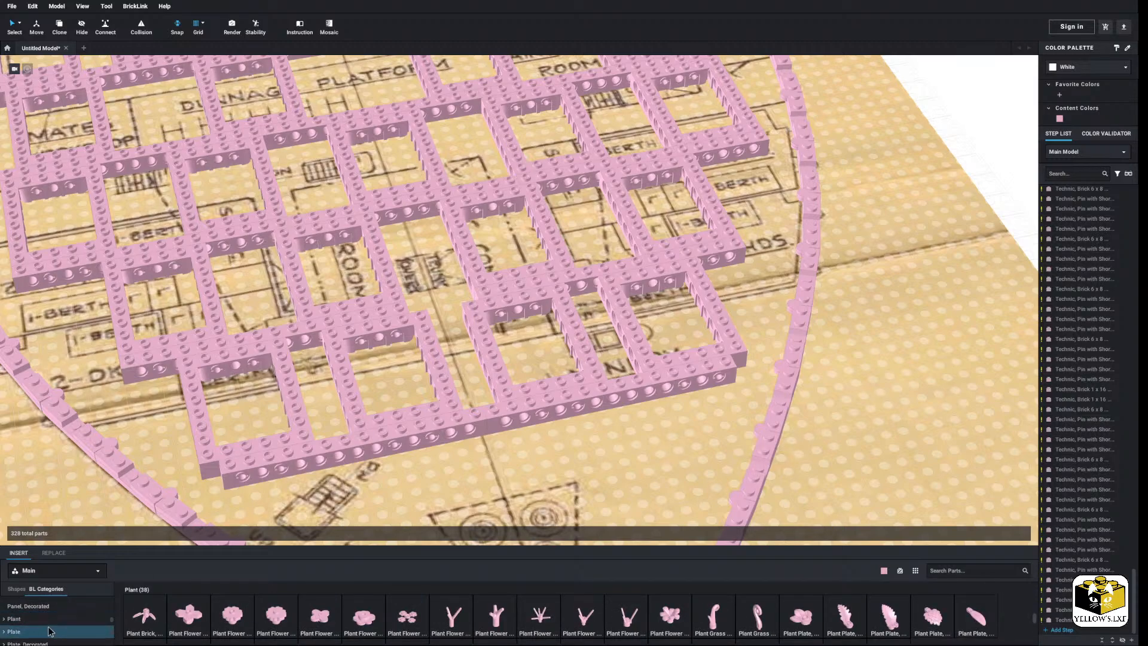
pyautogui.click(52, 631)
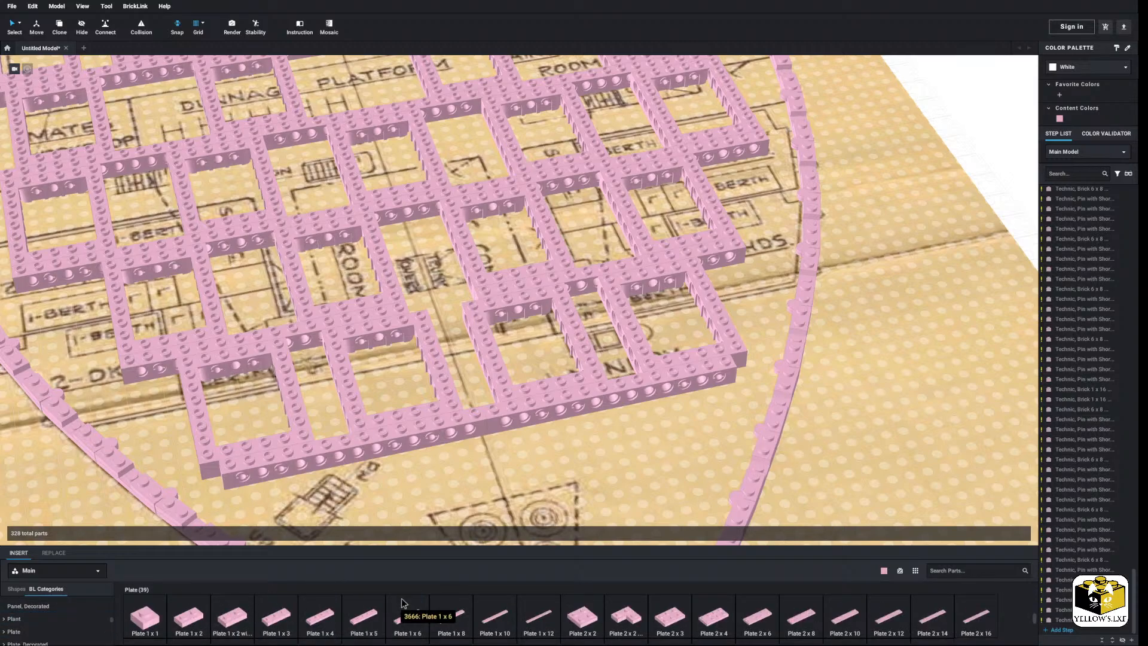
pyautogui.scroll(-3, 441, 484)
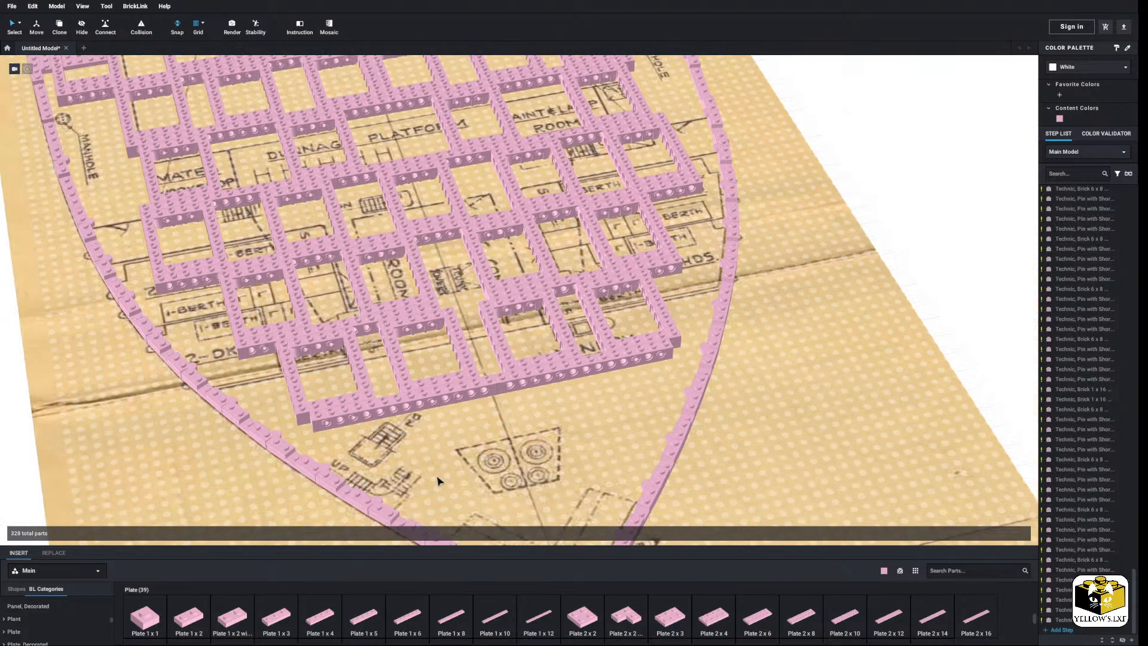
pyautogui.scroll(15, 93, 630)
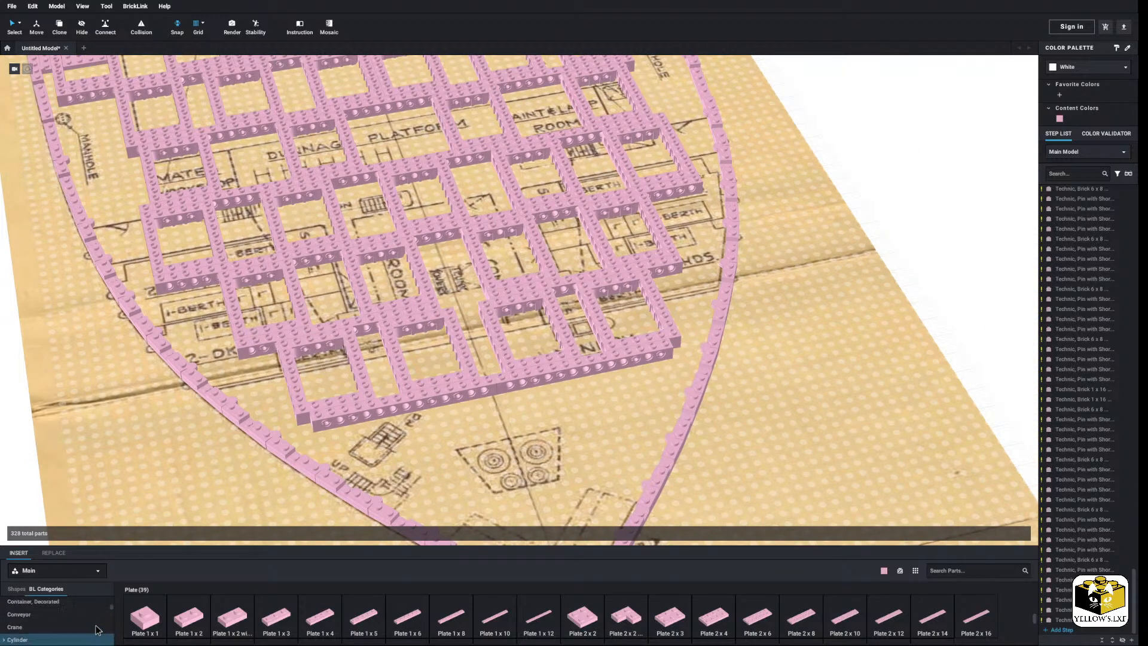
pyautogui.scroll(3, 71, 618)
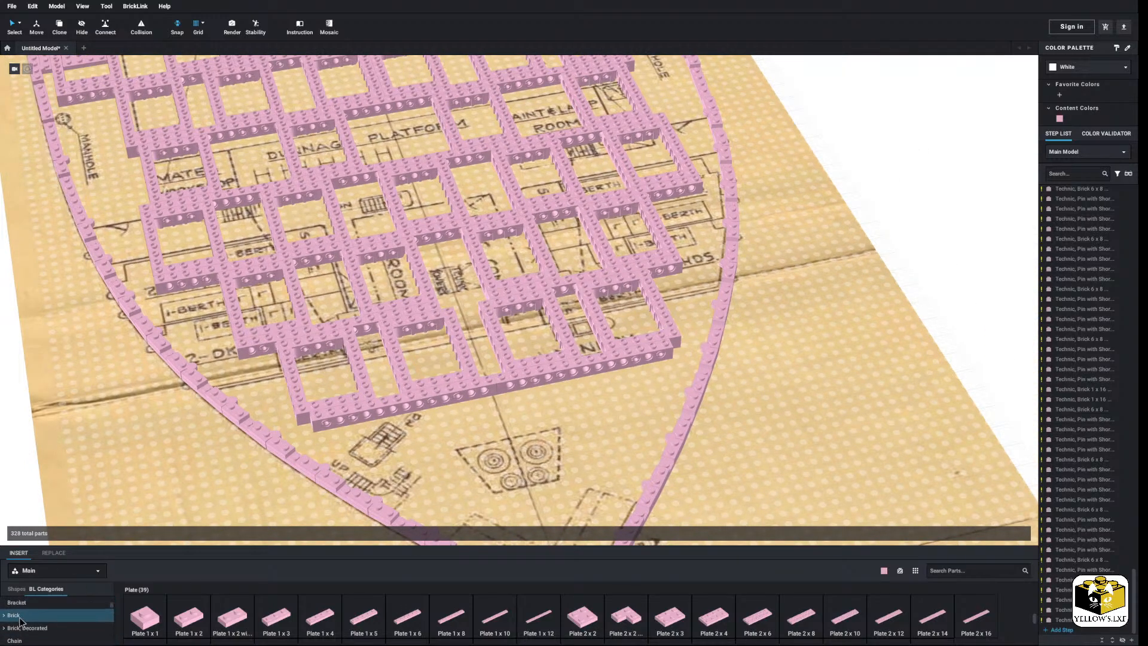
pyautogui.click(26, 626)
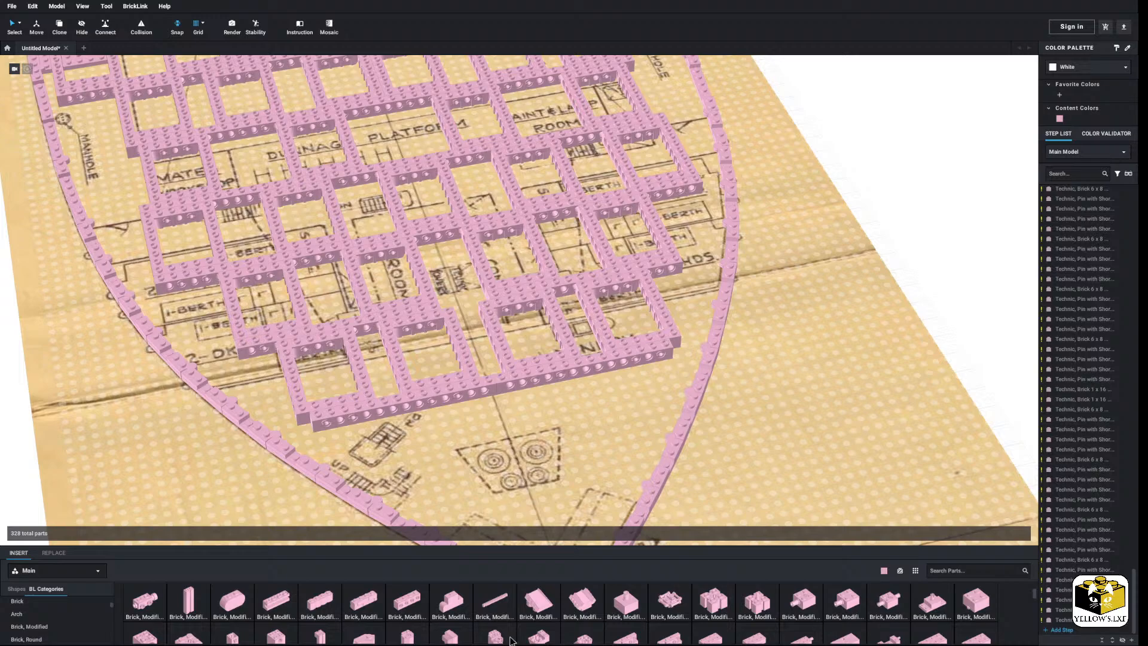
pyautogui.scroll(3, 805, 299)
pyautogui.moveTo(909, 430); pyautogui.dragTo(441, 321)
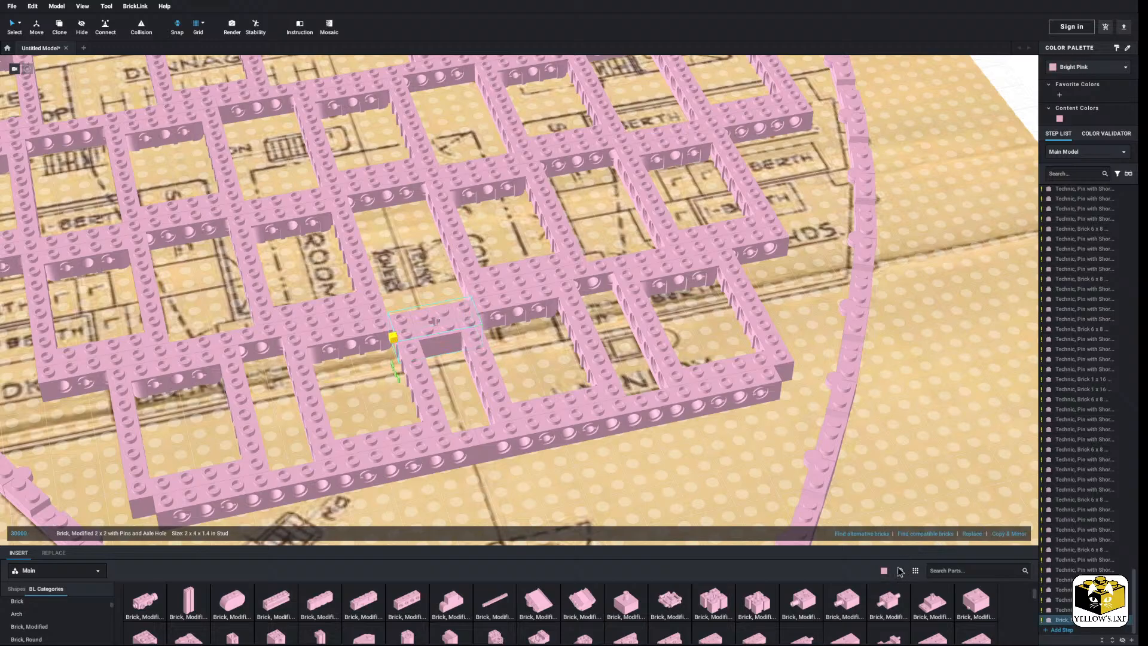
pyautogui.click(874, 597)
pyautogui.moveTo(473, 412); pyautogui.dragTo(504, 379, button='right')
pyautogui.moveTo(505, 378); pyautogui.dragTo(617, 403, button='middle')
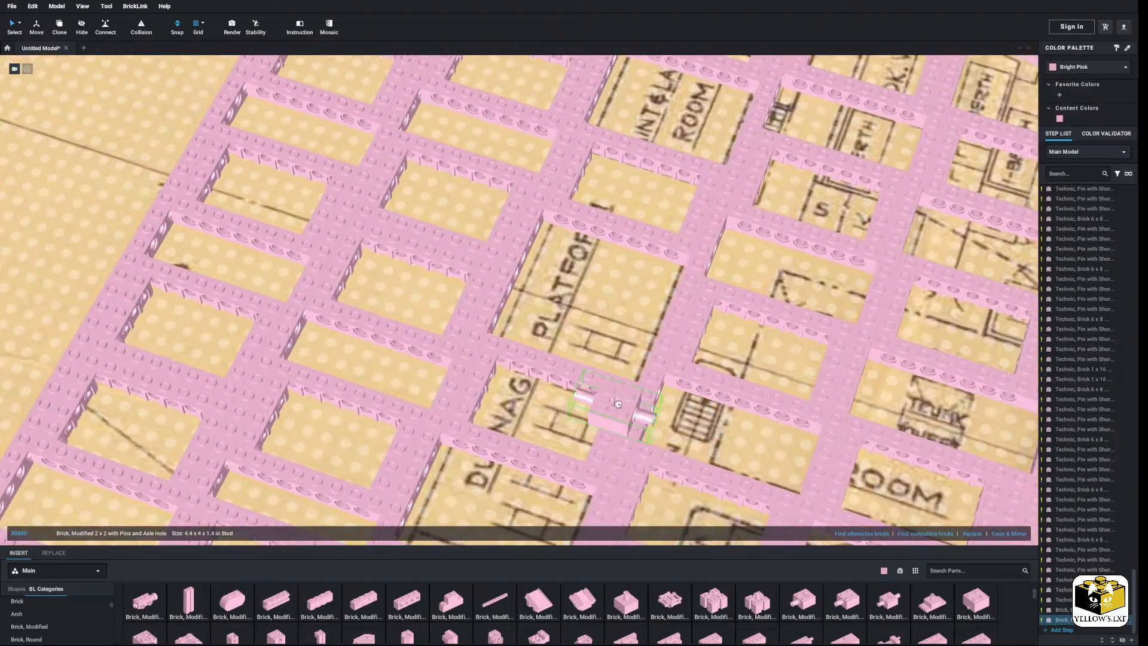
pyautogui.scroll(-10, 617, 403)
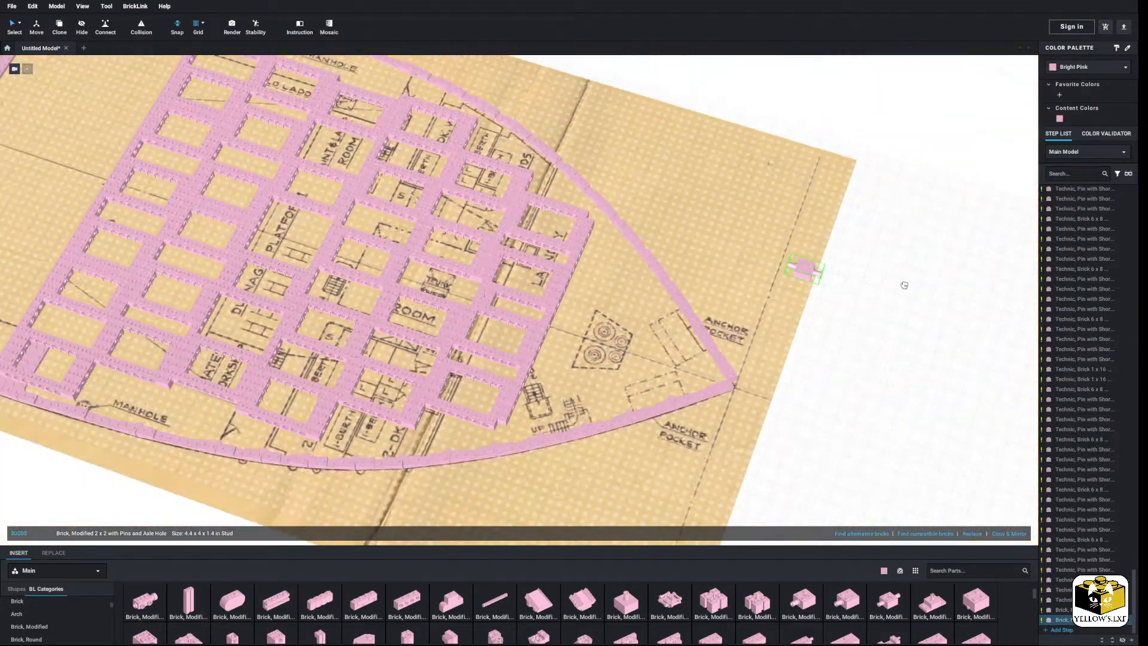
pyautogui.click(943, 319)
pyautogui.rightClick(943, 319)
pyautogui.click(957, 357)
# Measure the span from the aft 1 x 12 Technic brick of the framework to the bow tip of the hull outline.
pyautogui.moveTo(920, 354); pyautogui.dragTo(789, 343, button='right')
pyautogui.scroll(4, 545, 315)
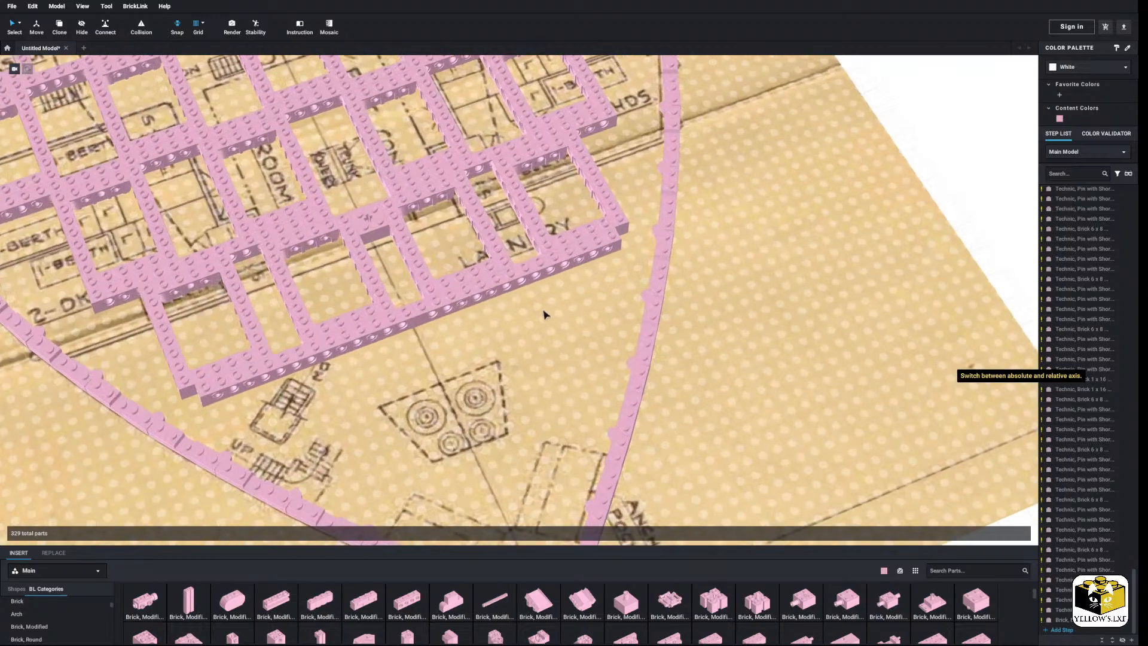
pyautogui.scroll(-5, 545, 315)
pyautogui.click(469, 318)
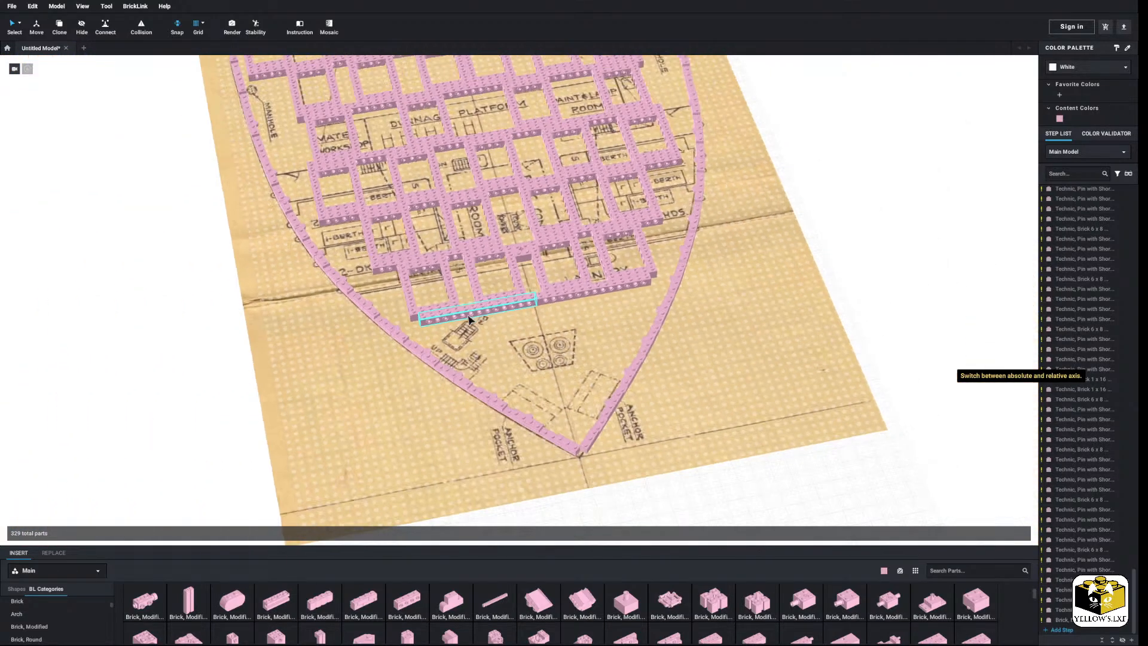
pyautogui.moveTo(469, 319); pyautogui.dragTo(270, 232, button='right')
pyautogui.click(271, 232)
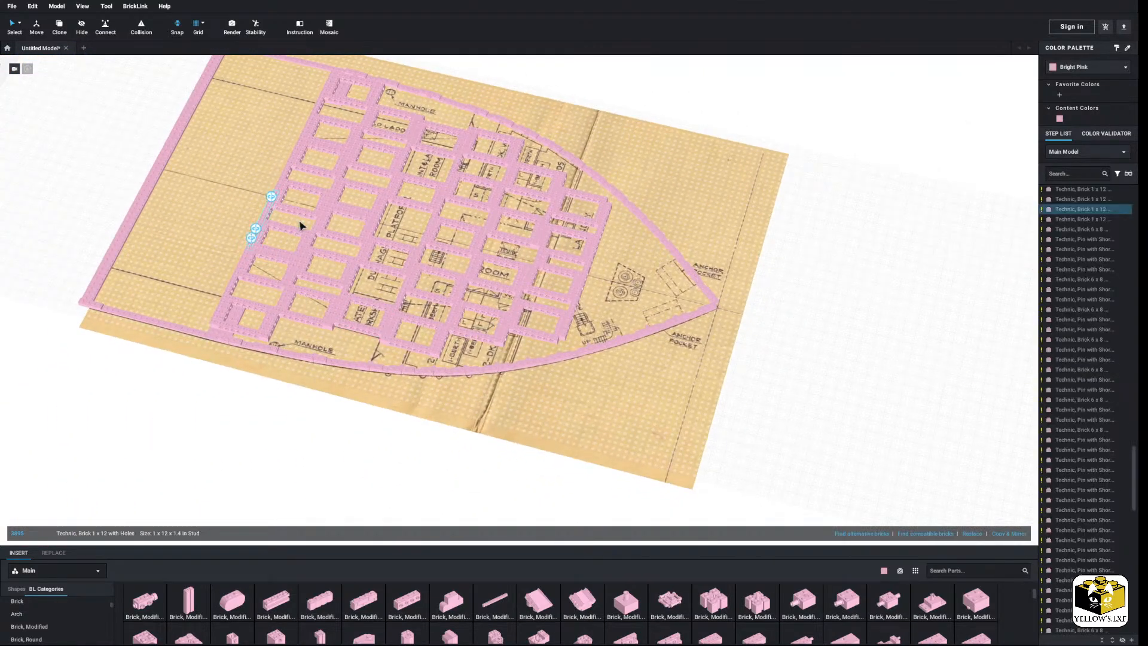
pyautogui.keyDown('shift'); pyautogui.click(710, 311); pyautogui.keyUp('shift')
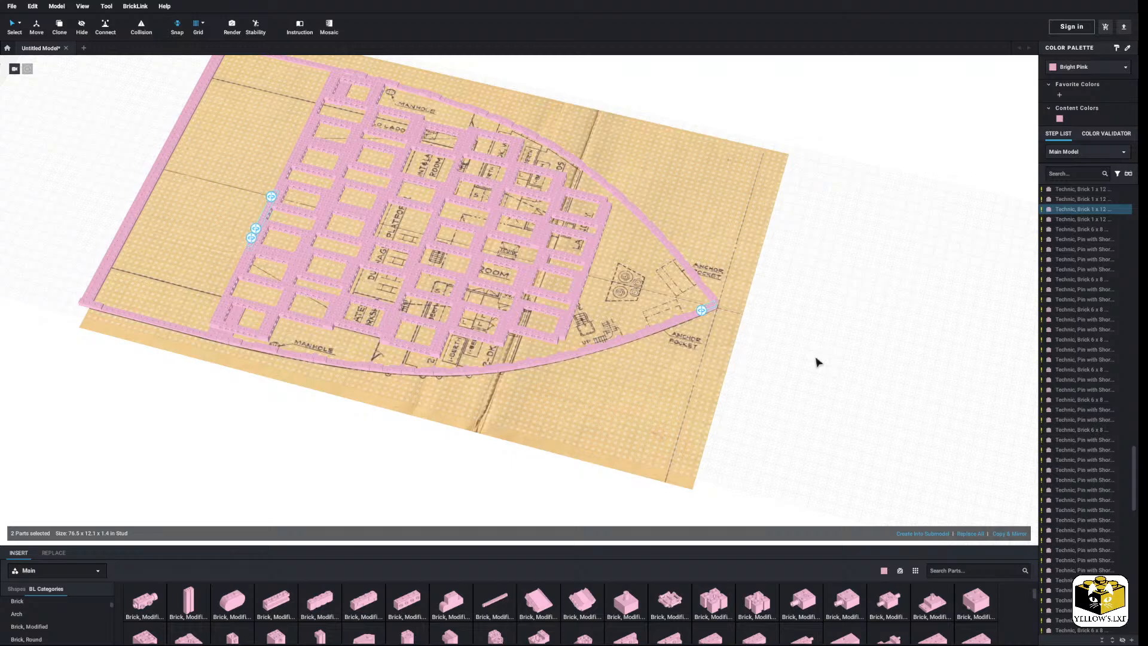
pyautogui.click(817, 362)
pyautogui.moveTo(817, 362)
pyautogui.mouseDown(button='right')
pyautogui.moveTo(790, 364)
pyautogui.moveTo(812, 341)
pyautogui.mouseUp(button='right')
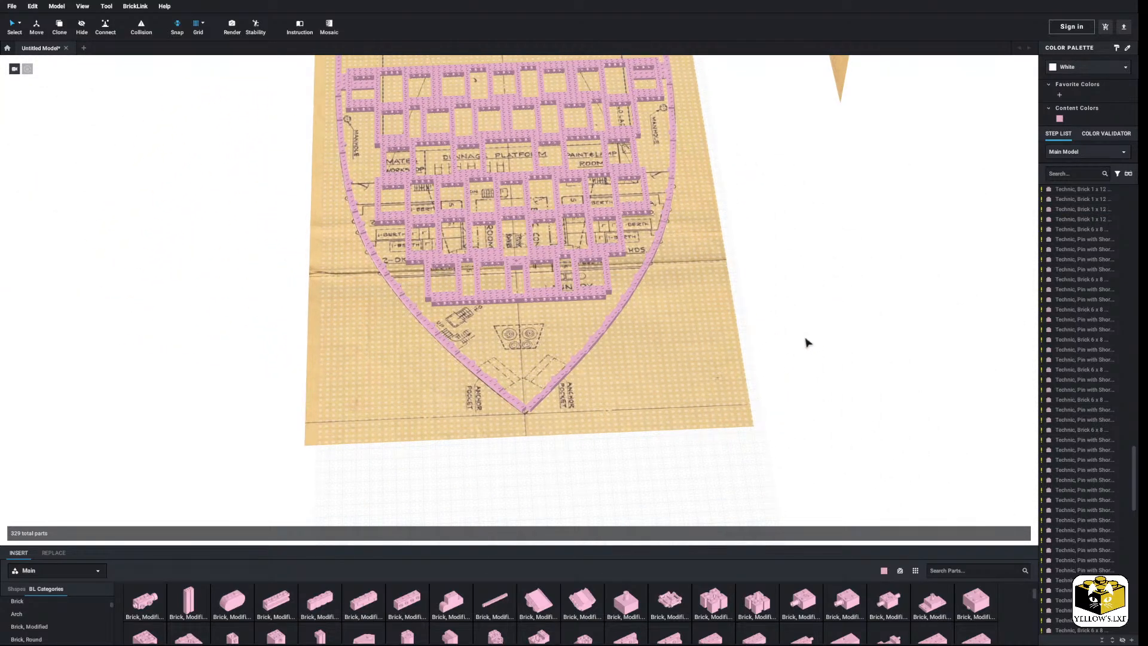
pyautogui.scroll(5, 553, 482)
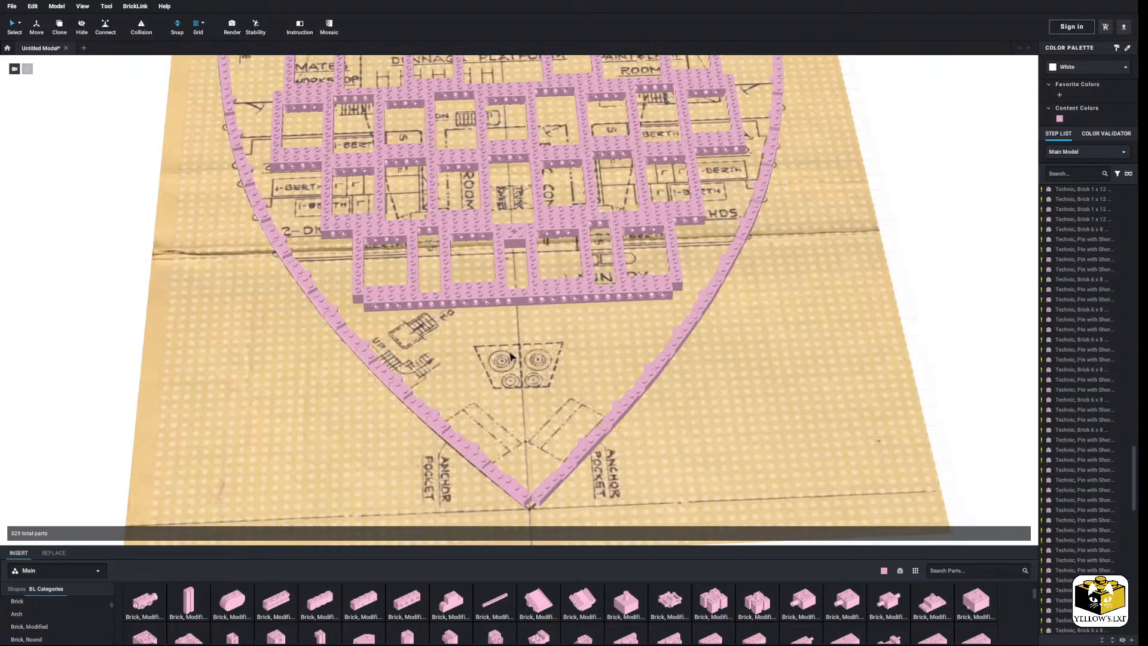
# Copy an inner front 6 x 8 frame with its four pins and attach it ahead of the front beam, just beside the centreline.
pyautogui.click(472, 200)
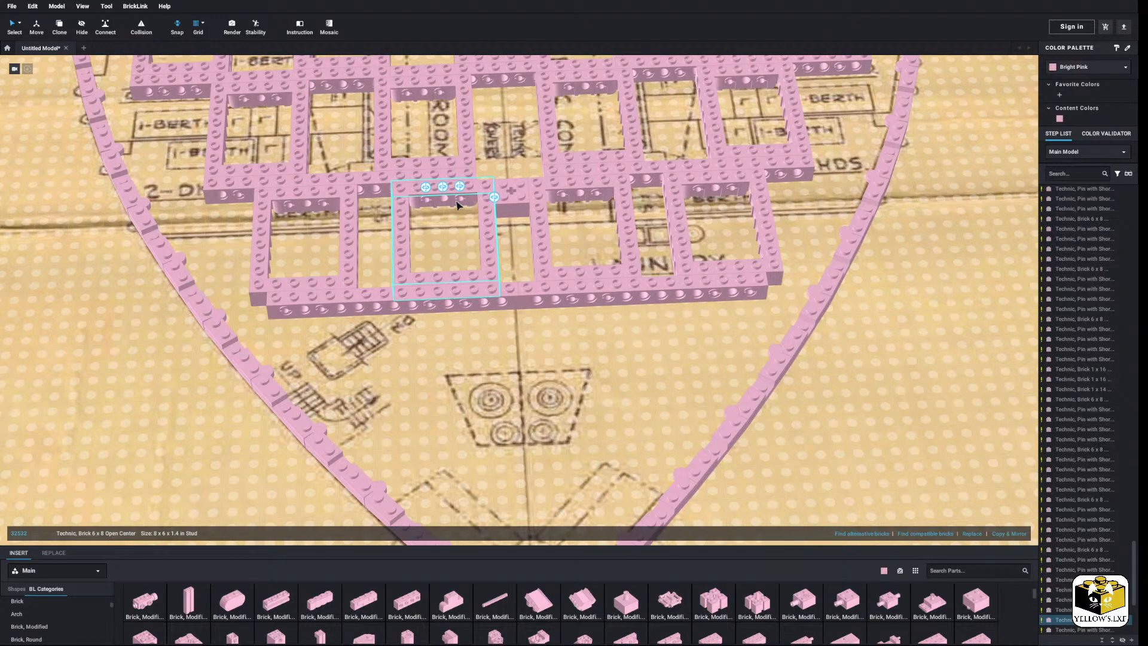
pyautogui.keyDown('ctrl'); pyautogui.click(460, 200); pyautogui.keyUp('ctrl')
pyautogui.keyDown('ctrl'); pyautogui.click(426, 200); pyautogui.keyUp('ctrl')
pyautogui.keyDown('ctrl'); pyautogui.click(426, 308); pyautogui.keyUp('ctrl')
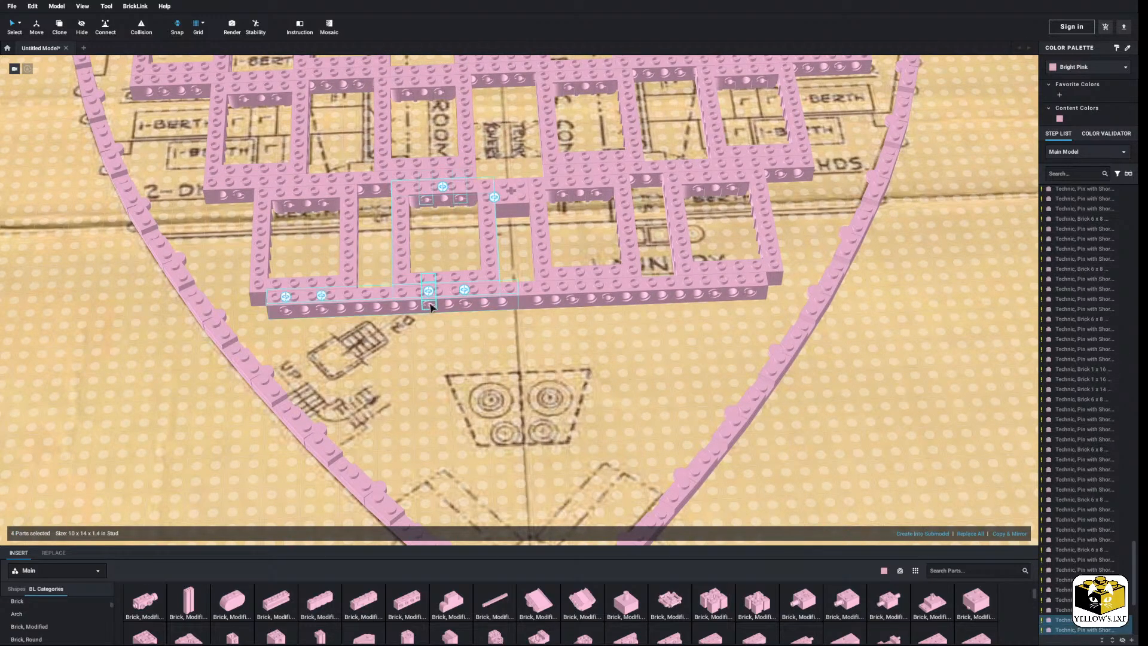
pyautogui.keyDown('ctrl'); pyautogui.click(463, 300); pyautogui.keyUp('ctrl')
pyautogui.rightClick(469, 303)
pyautogui.click(471, 304)
pyautogui.scroll(-5, 471, 304)
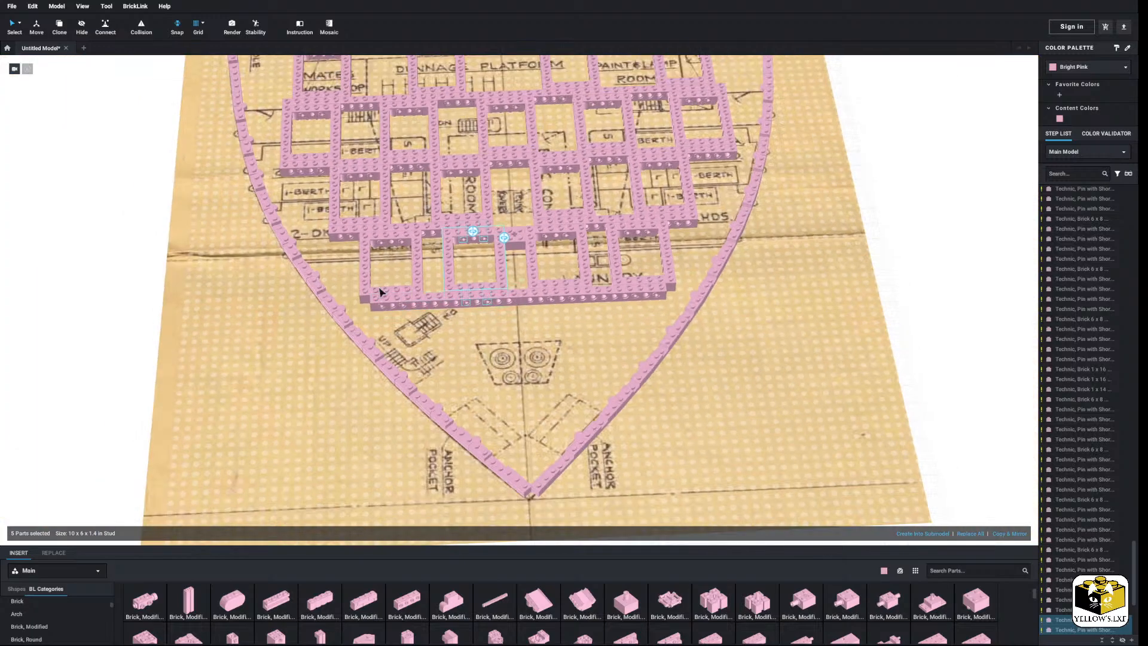
pyautogui.rightClick(116, 294)
pyautogui.click(125, 321)
pyautogui.scroll(5, 491, 395)
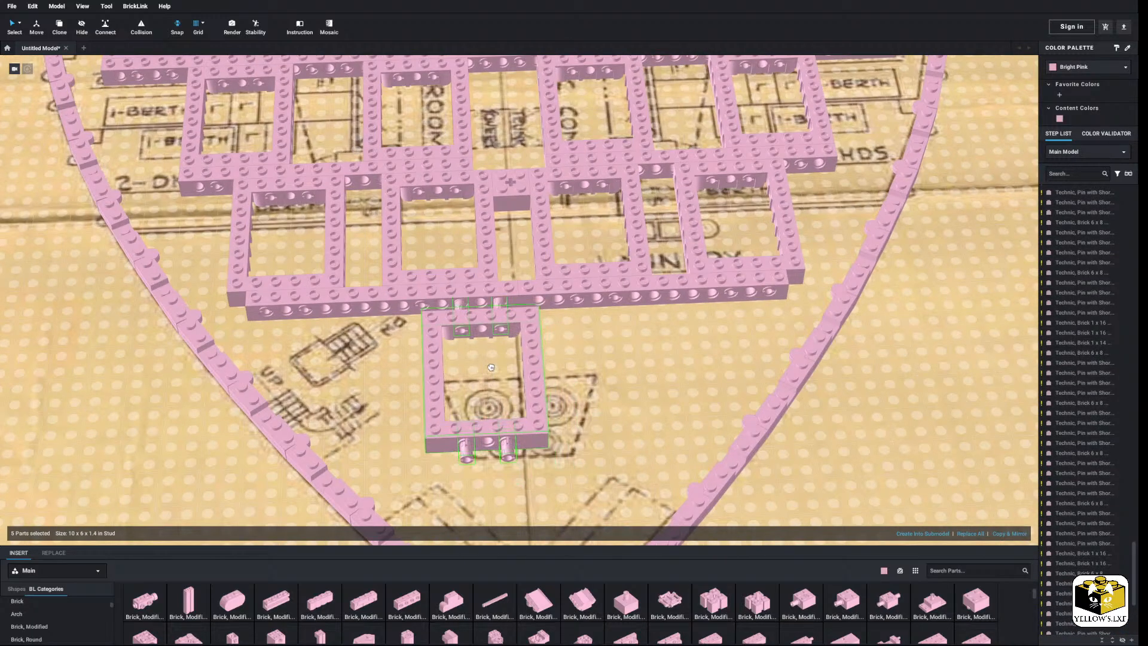
pyautogui.click(466, 361)
# Paste a second pinned 6 x 8 frame directly beside it on the Laundry side of the centreline.
pyautogui.scroll(-3, 250, 347)
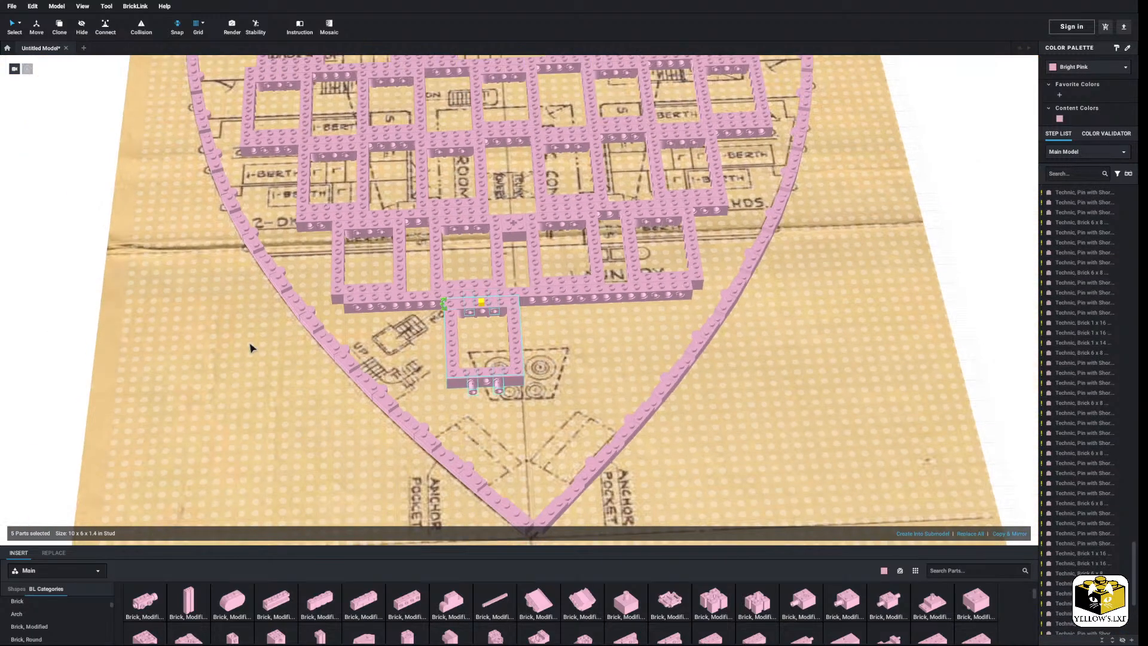
pyautogui.rightClick(93, 292)
pyautogui.click(105, 318)
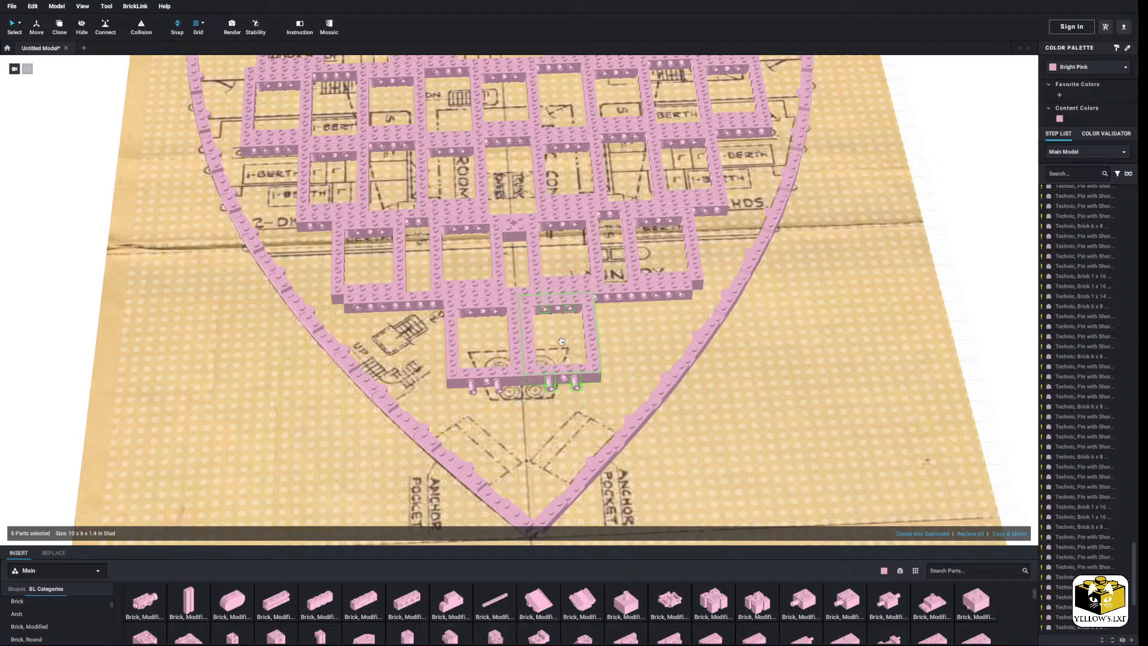
pyautogui.click(561, 340)
# Copy the two forward-facing pins of the Laundry-side bow frame and paste the pair into the model.
pyautogui.moveTo(546, 342); pyautogui.dragTo(472, 379, button='right')
pyautogui.click(833, 390)
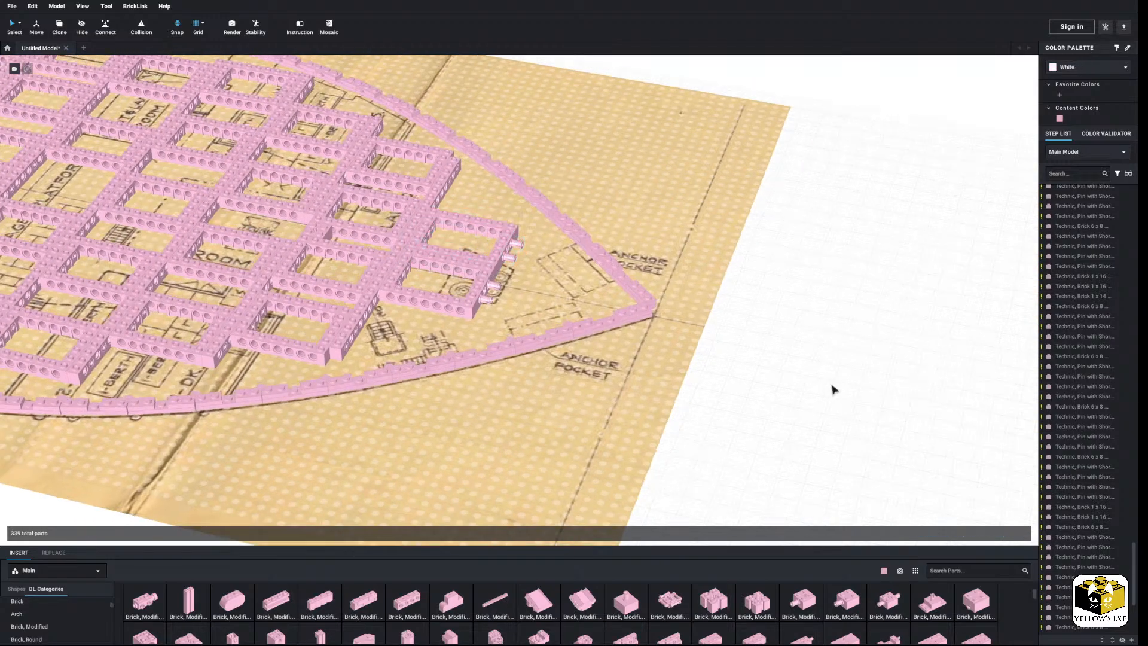
pyautogui.scroll(4, 517, 339)
pyautogui.rightClick(536, 360)
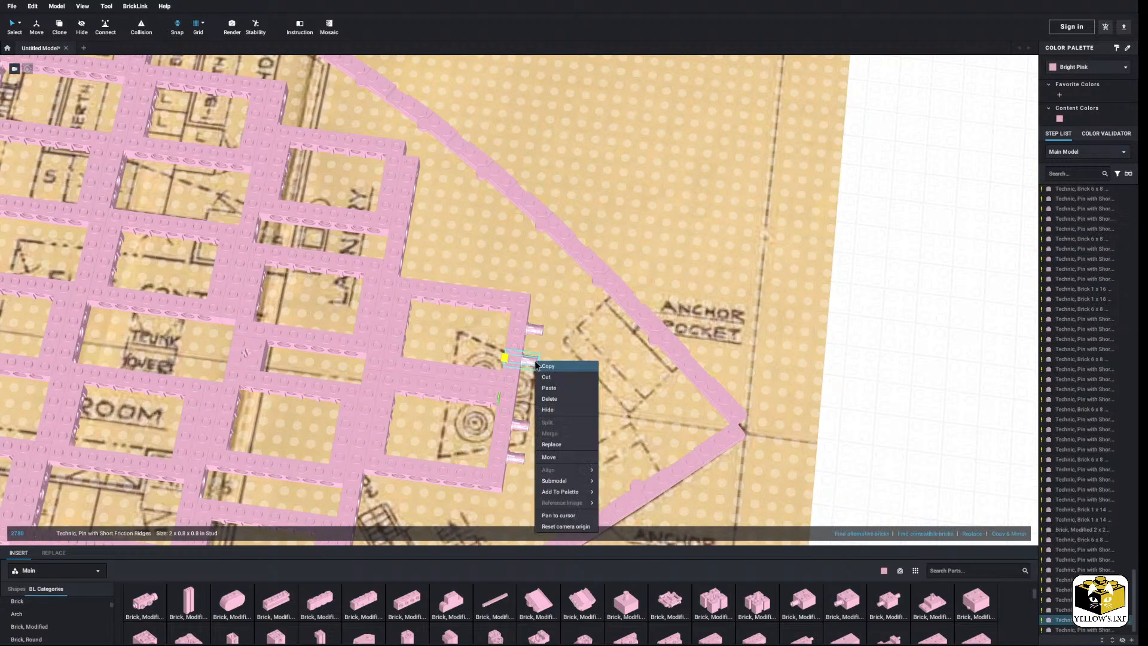
pyautogui.click(538, 332)
pyautogui.keyDown('ctrl'); pyautogui.rightClick(536, 327); pyautogui.keyUp('ctrl')
pyautogui.click(837, 361)
pyautogui.click(854, 360)
pyautogui.rightClick(887, 357)
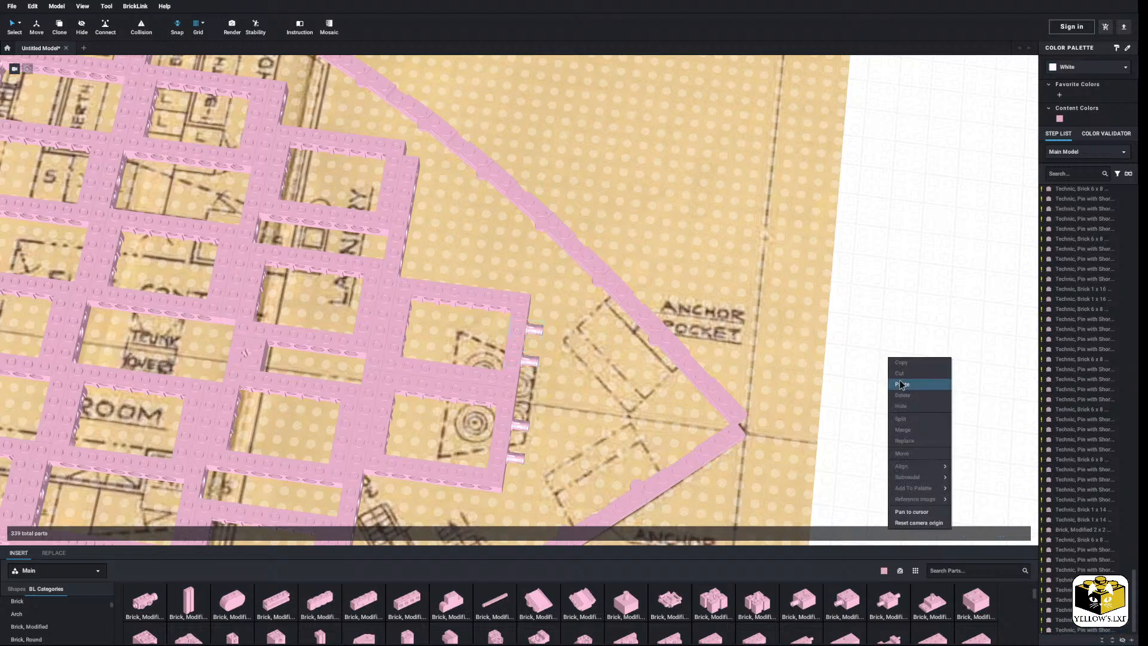
pyautogui.click(902, 384)
pyautogui.click(887, 405)
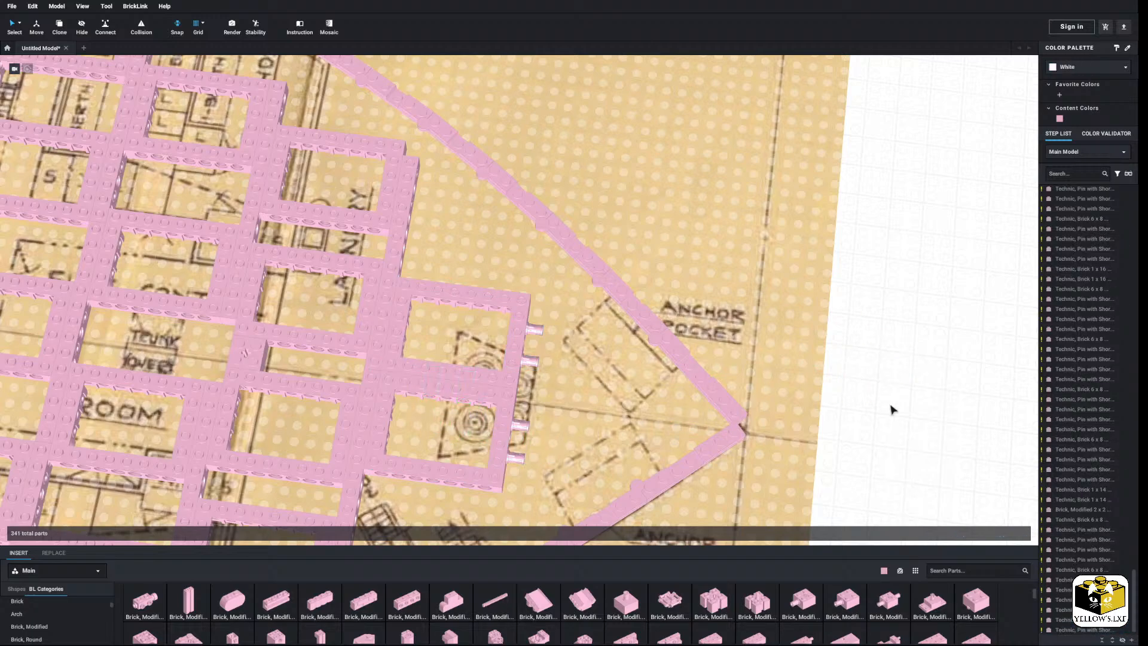
pyautogui.moveTo(887, 404); pyautogui.dragTo(825, 409, button='right')
pyautogui.scroll(-4, 549, 373)
pyautogui.moveTo(549, 373); pyautogui.dragTo(648, 434, button='middle')
pyautogui.scroll(3, 178, 280)
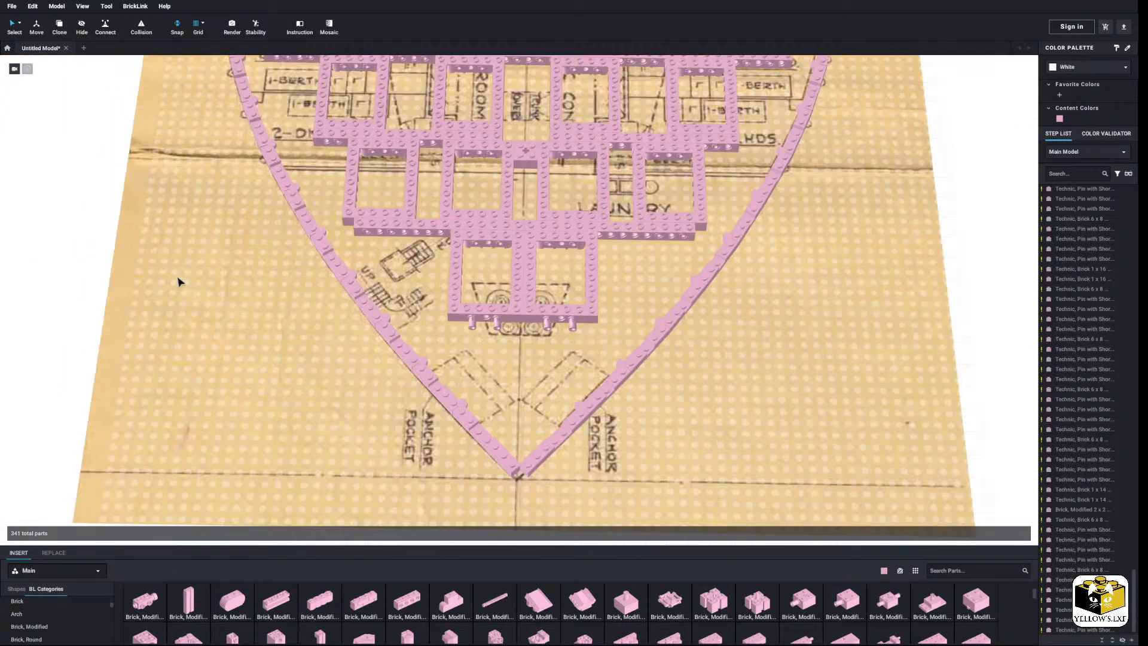
# Copy the 1 x 14 Technic brick from the previous beam and attach it across the front pins of the two bow frames.
pyautogui.click(403, 217)
pyautogui.rightClick(402, 216)
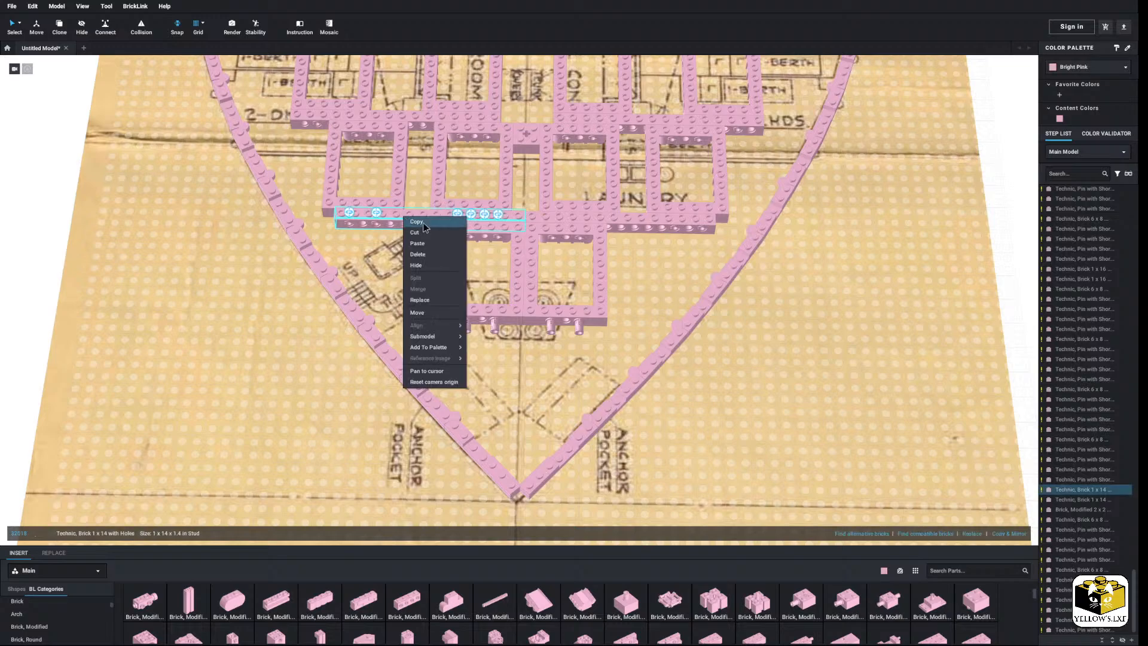
pyautogui.click(422, 223)
pyautogui.rightClick(31, 237)
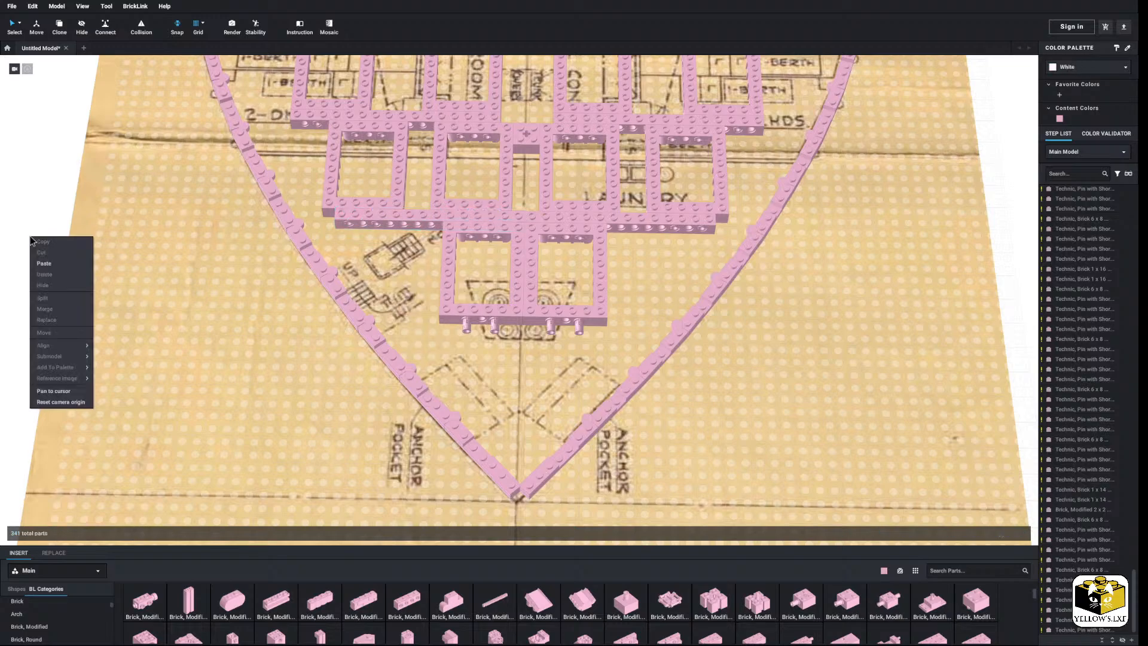
pyautogui.click(50, 266)
pyautogui.click(515, 330)
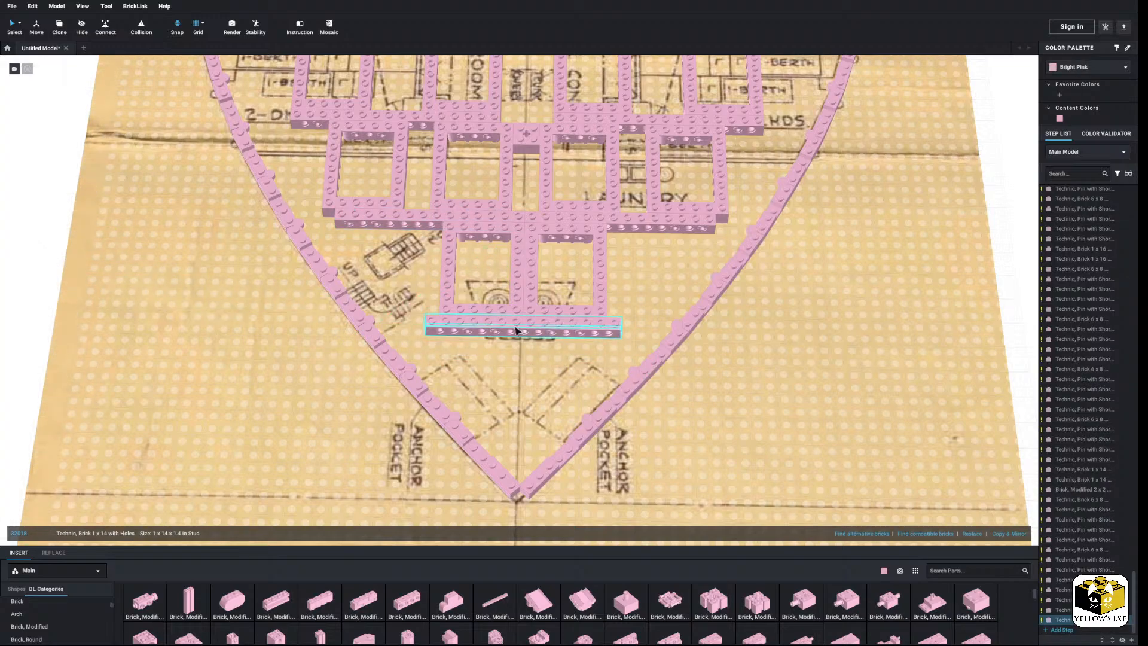
pyautogui.scroll(-3, 257, 347)
pyautogui.click(174, 316)
pyautogui.moveTo(174, 315); pyautogui.dragTo(152, 309, button='right')
pyautogui.scroll(1, 271, 270)
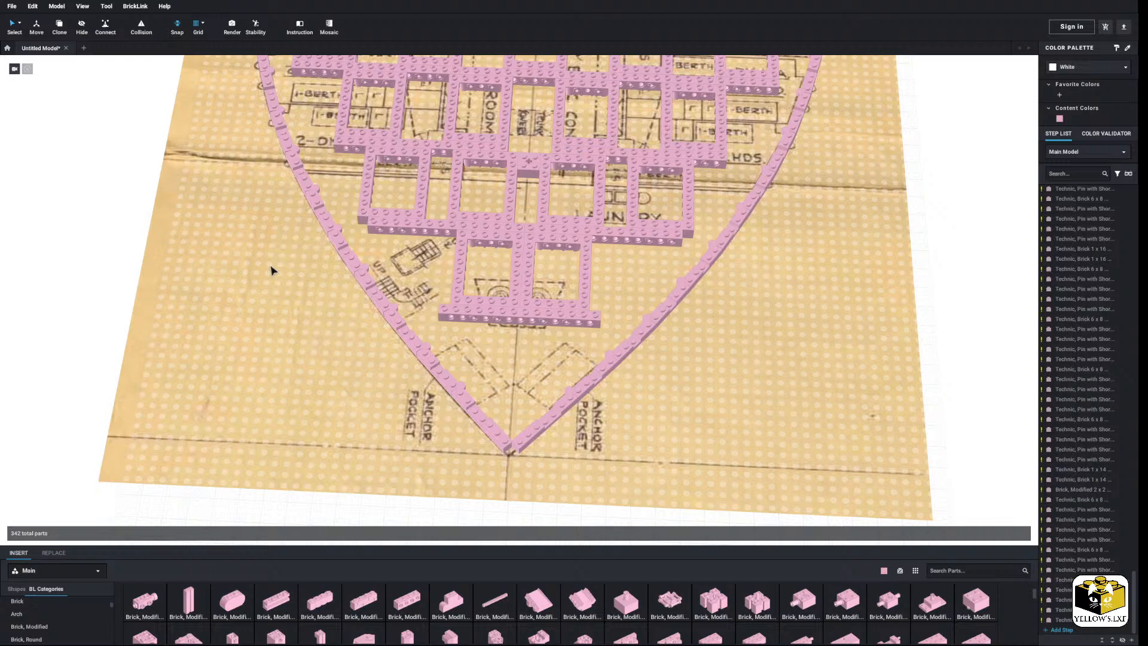
# Copy one bow 6 x 8 frame with its two rear pins and attach it ahead of the foremost 1 x 14 beam, near the centreline.
pyautogui.click(513, 251)
pyautogui.keyDown('ctrl'); pyautogui.click(502, 243); pyautogui.keyUp('ctrl')
pyautogui.keyDown('ctrl'); pyautogui.click(479, 243); pyautogui.keyUp('ctrl')
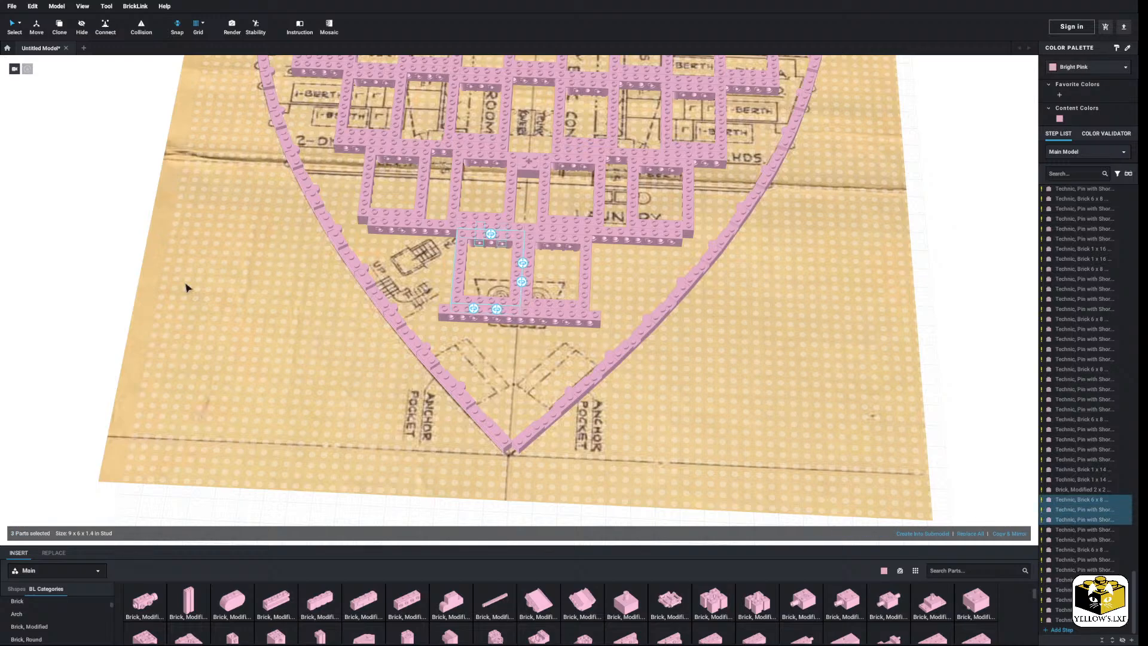
pyautogui.rightClick(114, 267)
pyautogui.click(137, 293)
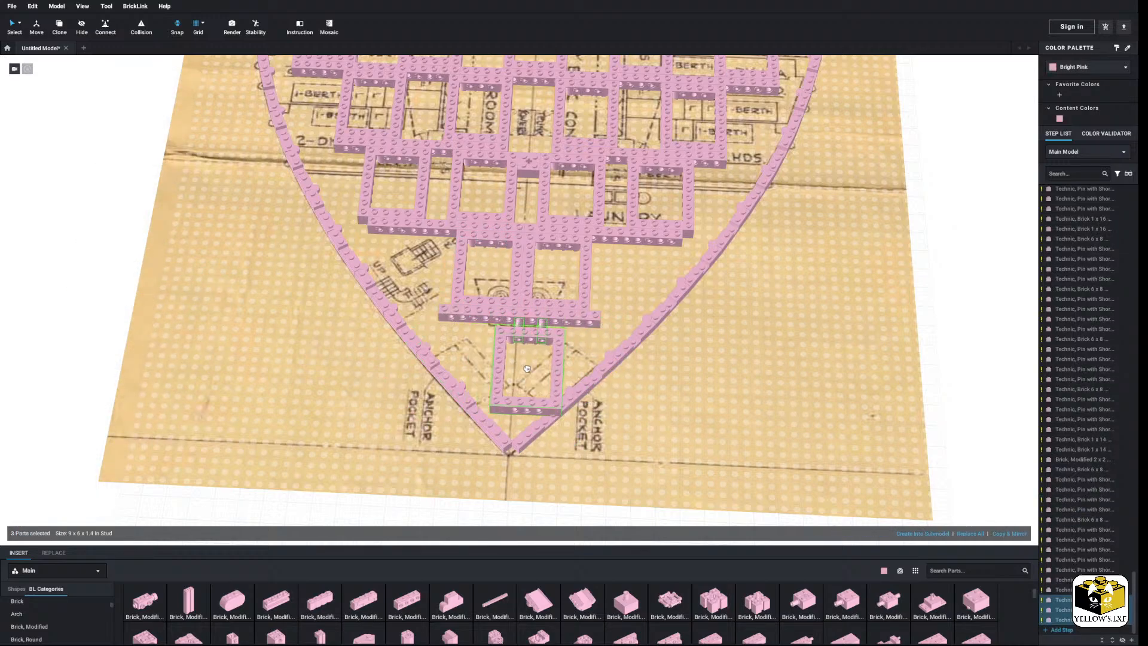
pyautogui.scroll(-3, 219, 346)
pyautogui.click(178, 338)
pyautogui.moveTo(177, 339); pyautogui.dragTo(280, 384, button='right')
pyautogui.scroll(-4, 173, 371)
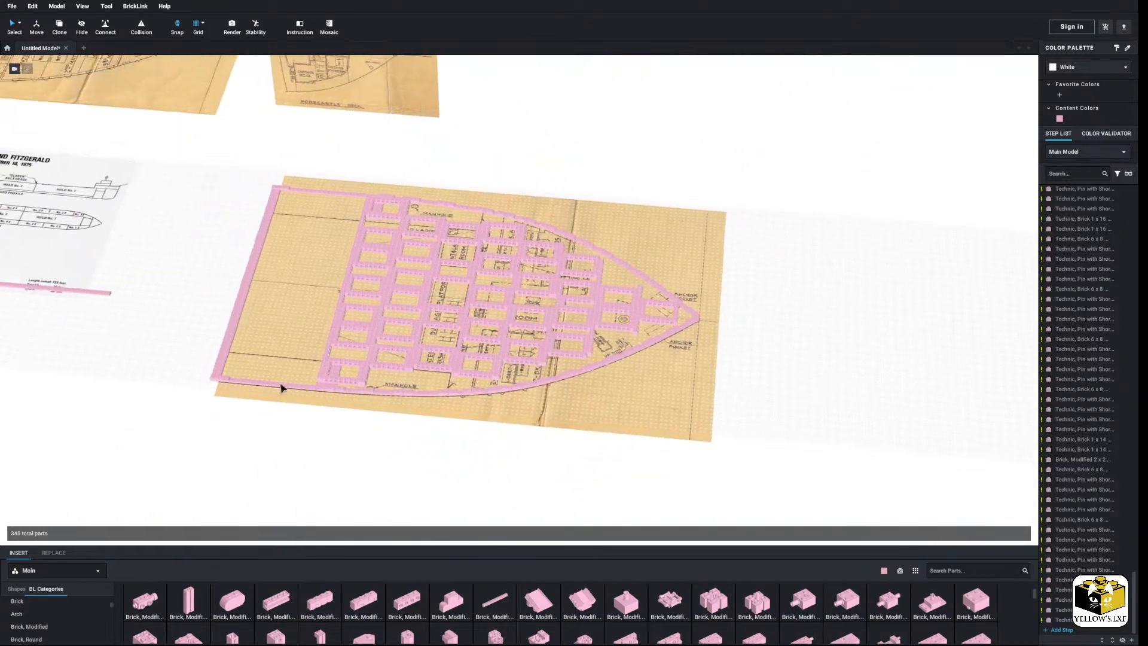
# Hide the main.png reference plan beneath the bow framework.
pyautogui.scroll(3, 267, 388)
pyautogui.moveTo(268, 388); pyautogui.dragTo(275, 383, button='middle')
pyautogui.scroll(-3, 795, 476)
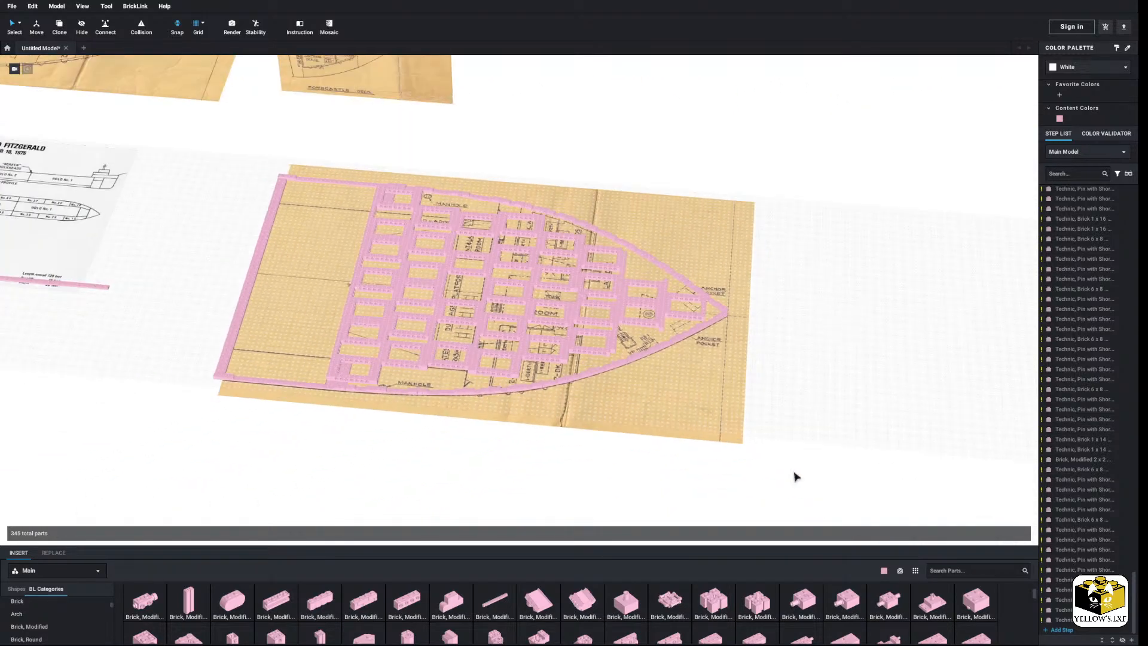
pyautogui.rightClick(682, 379)
pyautogui.click(815, 395)
pyautogui.rightClick(662, 369)
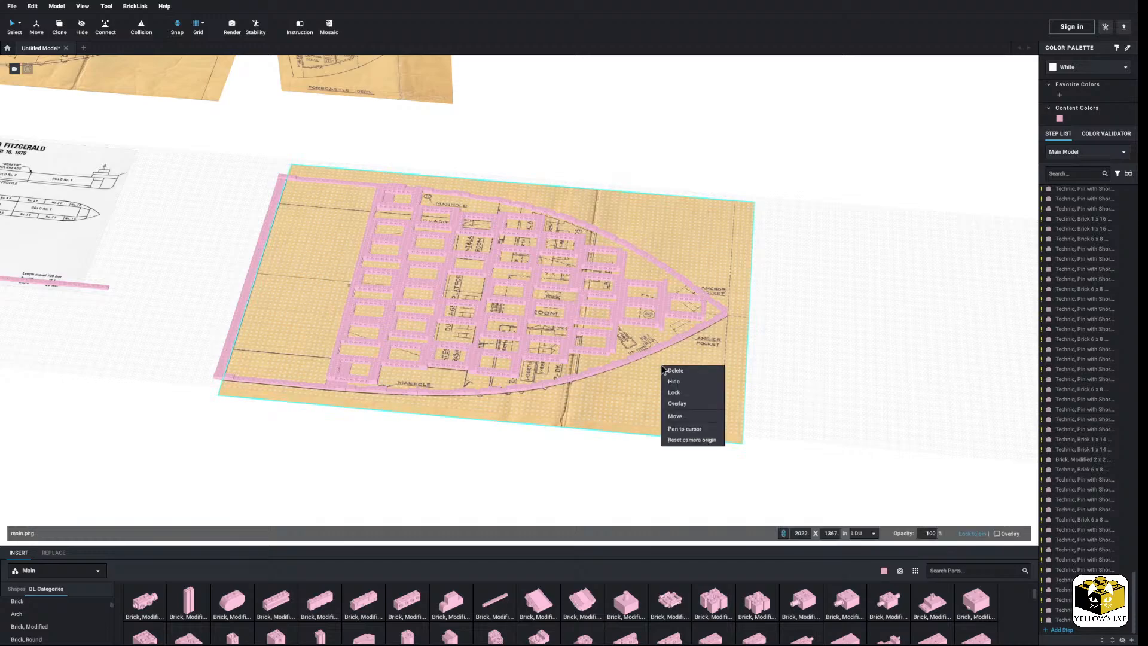
pyautogui.click(674, 381)
pyautogui.scroll(6, 535, 393)
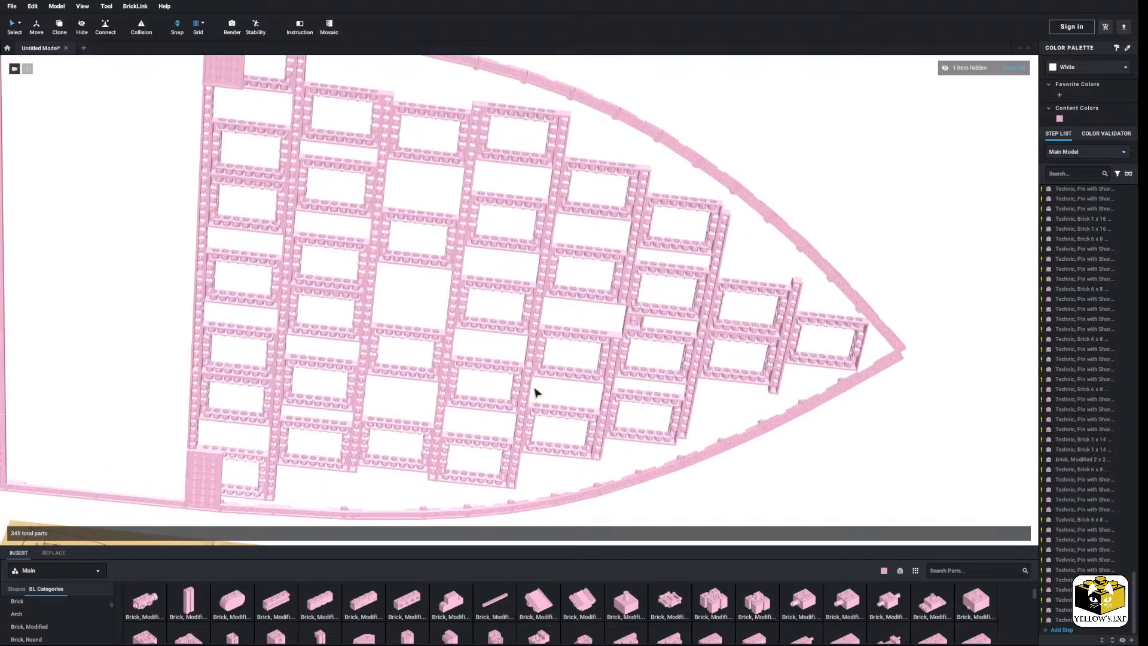
# Place a 2 x 6 plate from the Plate category over the forward end of each outermost frame in the aft row.
pyautogui.moveTo(282, 370); pyautogui.dragTo(293, 416, button='middle')
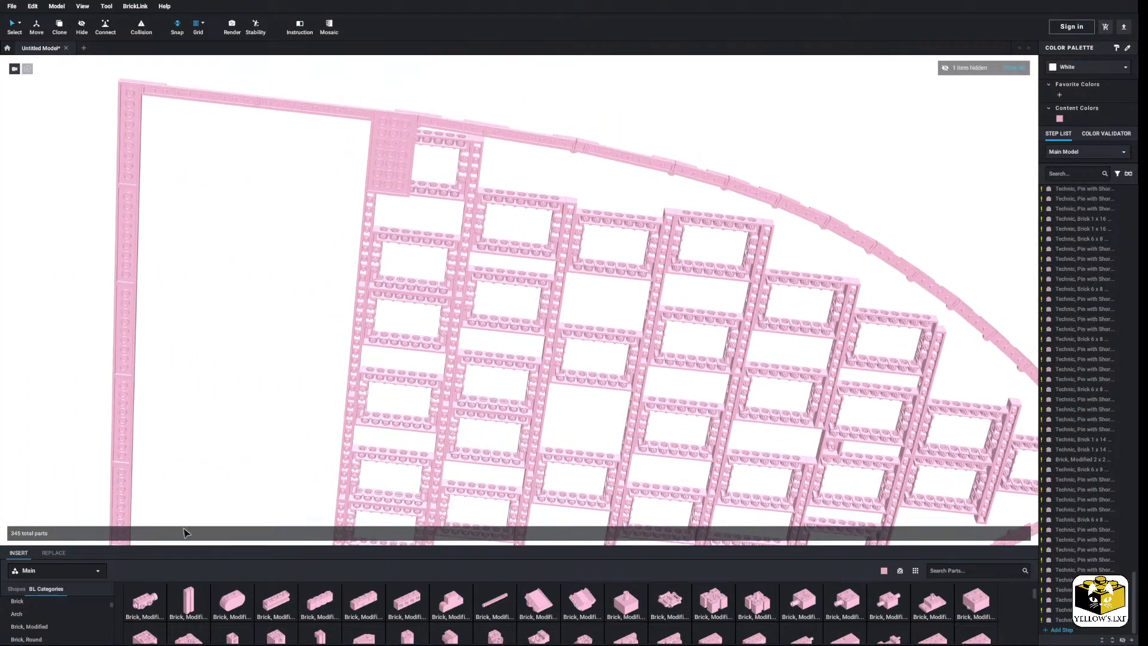
pyautogui.scroll(5, 62, 608)
pyautogui.scroll(-15, 54, 625)
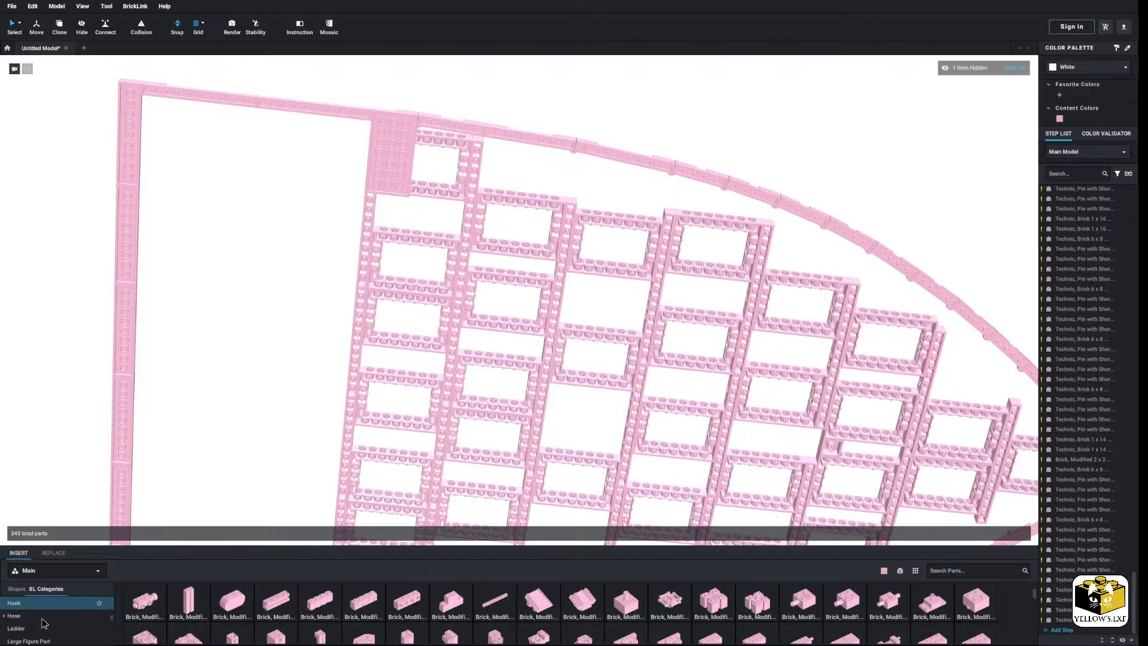
pyautogui.scroll(2, 42, 623)
pyautogui.click(24, 620)
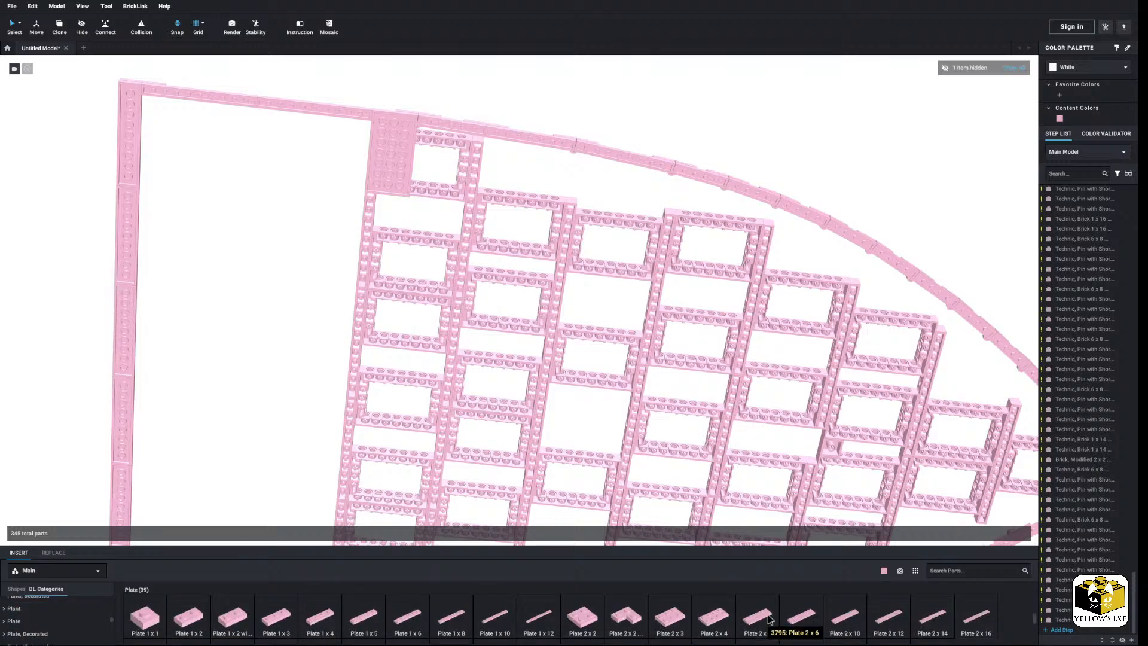
pyautogui.moveTo(763, 624); pyautogui.dragTo(467, 172)
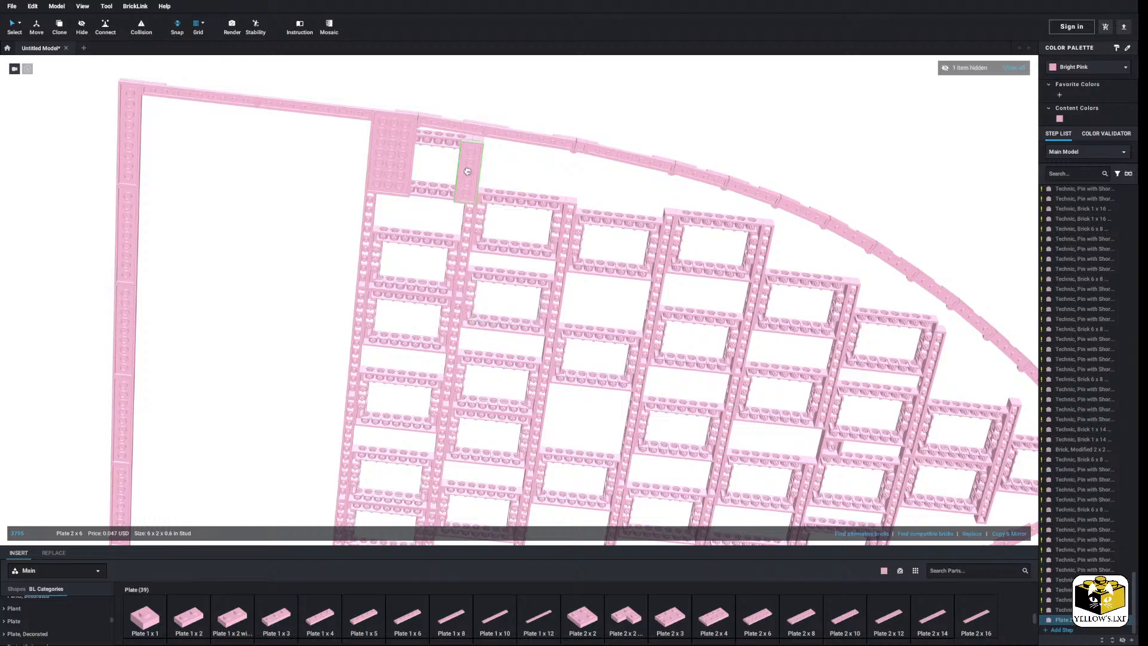
pyautogui.moveTo(540, 463); pyautogui.dragTo(517, 345, button='middle')
pyautogui.moveTo(760, 617); pyautogui.dragTo(398, 507)
pyautogui.click(398, 507)
pyautogui.click(398, 507)
pyautogui.click(246, 327)
pyautogui.moveTo(239, 316); pyautogui.dragTo(252, 336, button='middle')
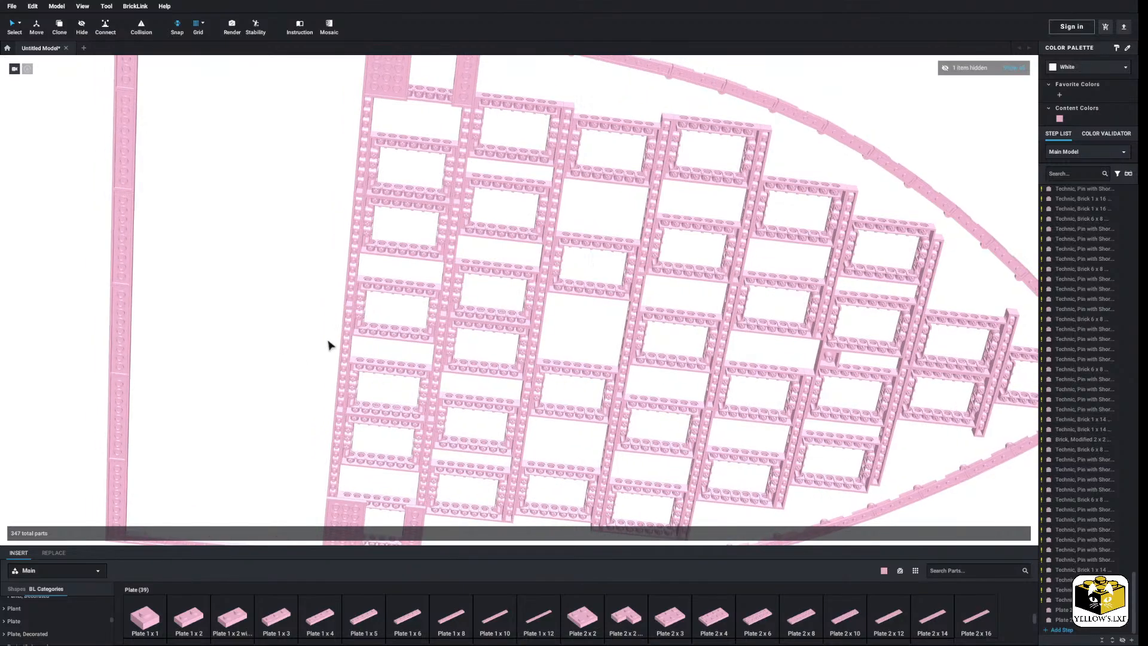
# Place two adjoining 3 x 3 plates on each side of the centreline over the joints between the first and second frame rows.
pyautogui.moveTo(322, 348); pyautogui.dragTo(321, 311, button='middle')
pyautogui.scroll(-1, 687, 607)
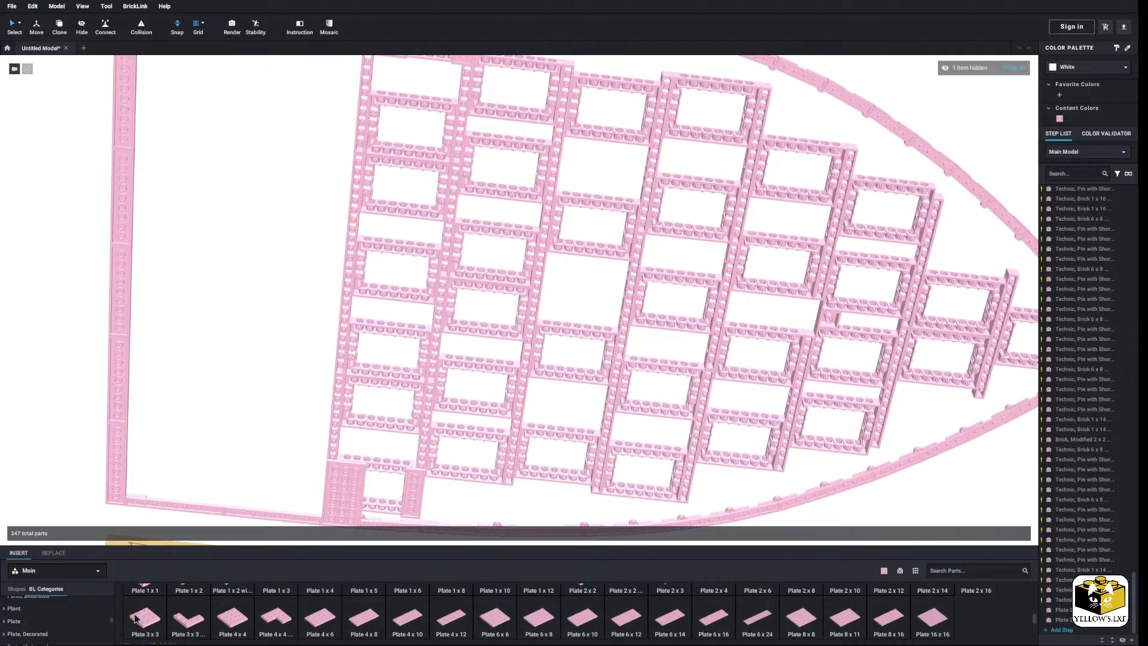
pyautogui.moveTo(145, 616); pyautogui.dragTo(429, 401)
pyautogui.moveTo(145, 616); pyautogui.dragTo(439, 371)
pyautogui.click(245, 375)
pyautogui.moveTo(242, 248); pyautogui.dragTo(281, 412, button='middle')
pyautogui.moveTo(287, 502); pyautogui.dragTo(245, 365, button='middle')
pyautogui.moveTo(134, 616); pyautogui.dragTo(475, 181)
pyautogui.moveTo(144, 616); pyautogui.dragTo(469, 217)
pyautogui.click(330, 249)
pyautogui.moveTo(305, 216); pyautogui.dragTo(326, 275, button='middle')
pyautogui.moveTo(278, 323); pyautogui.dragTo(285, 309, button='middle')
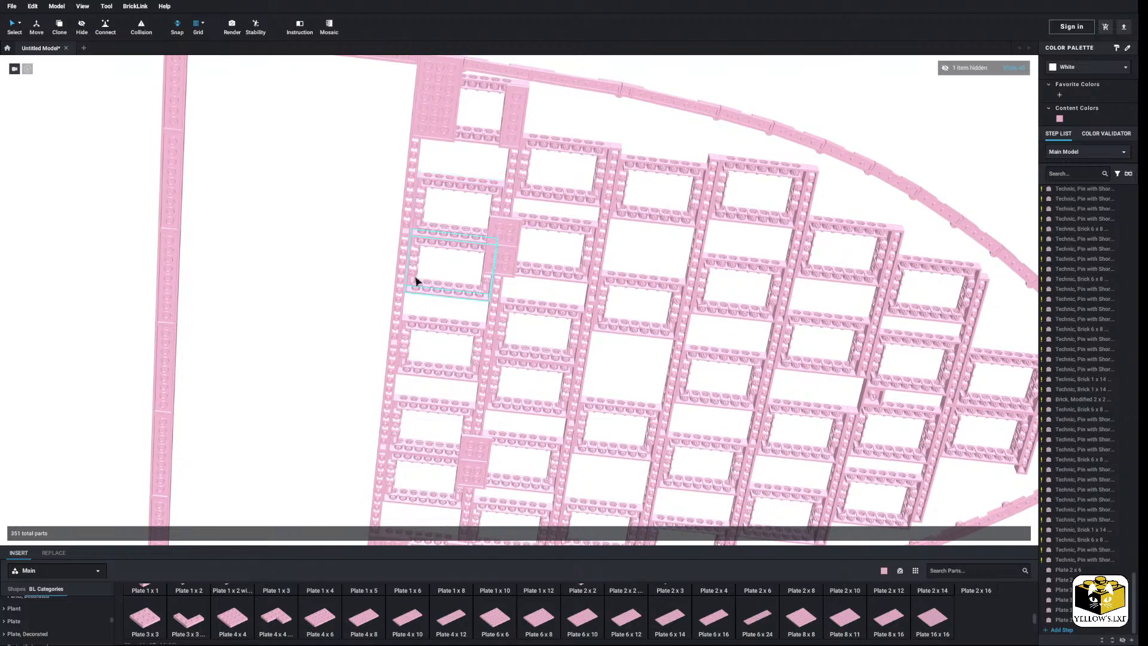
# Lay a 2 x 12 plate along the aft beam across the pair of adjacent frames on one side of the centreline.
pyautogui.scroll(1, 956, 616)
pyautogui.moveTo(975, 616); pyautogui.dragTo(856, 590)
pyautogui.press('Right')
pyautogui.moveTo(896, 618)
pyautogui.mouseDown()
pyautogui.moveTo(367, 254)
pyautogui.moveTo(381, 254)
pyautogui.moveTo(409, 208)
pyautogui.moveTo(878, 590)
pyautogui.moveTo(890, 614)
pyautogui.mouseUp()
pyautogui.moveTo(889, 614); pyautogui.dragTo(412, 238)
pyautogui.press('Right')
pyautogui.click(333, 271)
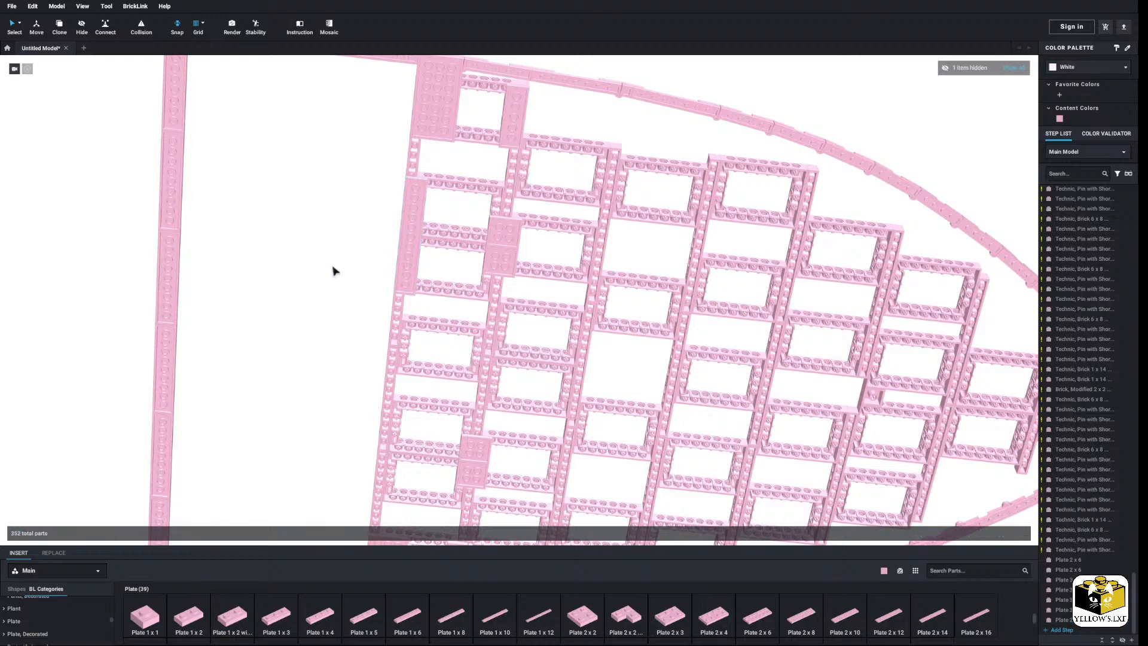
# Lay a matching 2 x 12 plate over the opposite frame pair on the aft beam and a 2 x 6 plate over the middle frame.
pyautogui.moveTo(583, 326); pyautogui.dragTo(595, 280, button='middle')
pyautogui.moveTo(411, 461); pyautogui.dragTo(414, 429, button='middle')
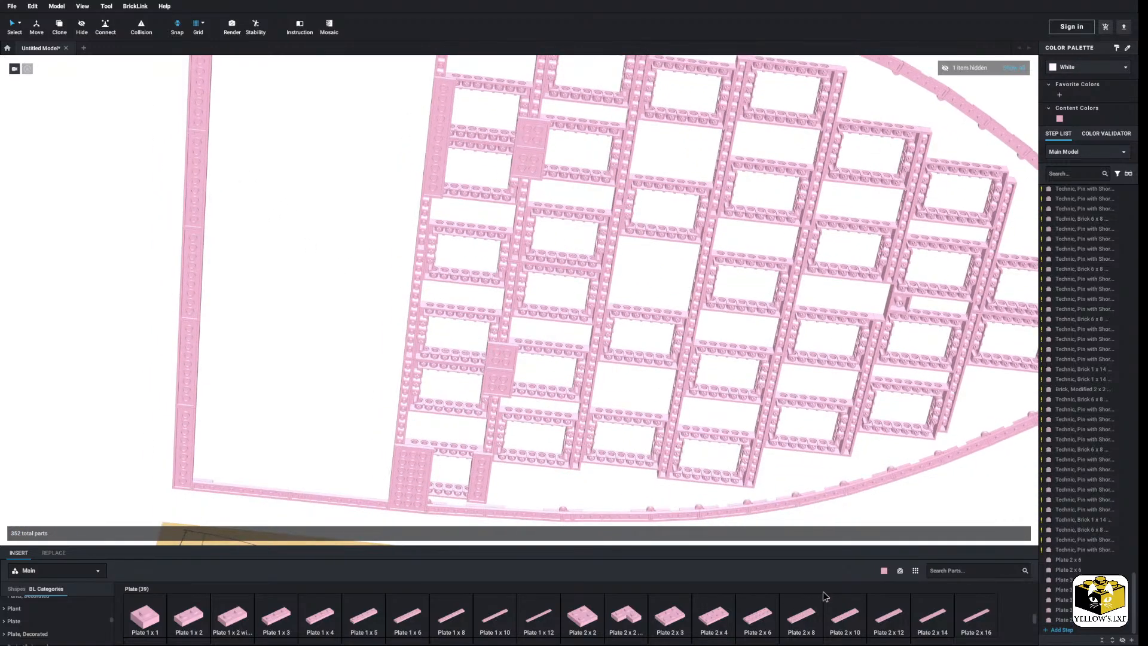
pyautogui.press('Right')
pyautogui.moveTo(658, 471); pyautogui.dragTo(414, 358)
pyautogui.moveTo(757, 626); pyautogui.dragTo(429, 254)
pyautogui.click(358, 239)
# Delete the bricks of the hull outline that extend aft of the framework.
pyautogui.scroll(-5, 357, 242)
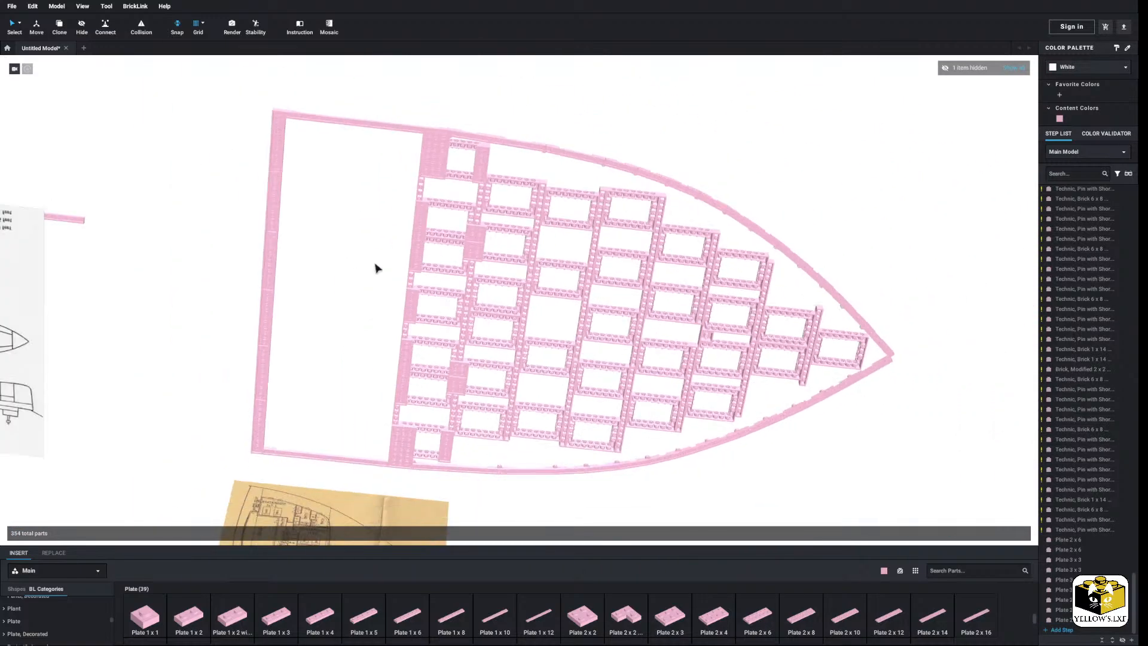
pyautogui.scroll(-3, 338, 239)
pyautogui.moveTo(365, 289); pyautogui.dragTo(420, 424)
pyautogui.rightClick(418, 188)
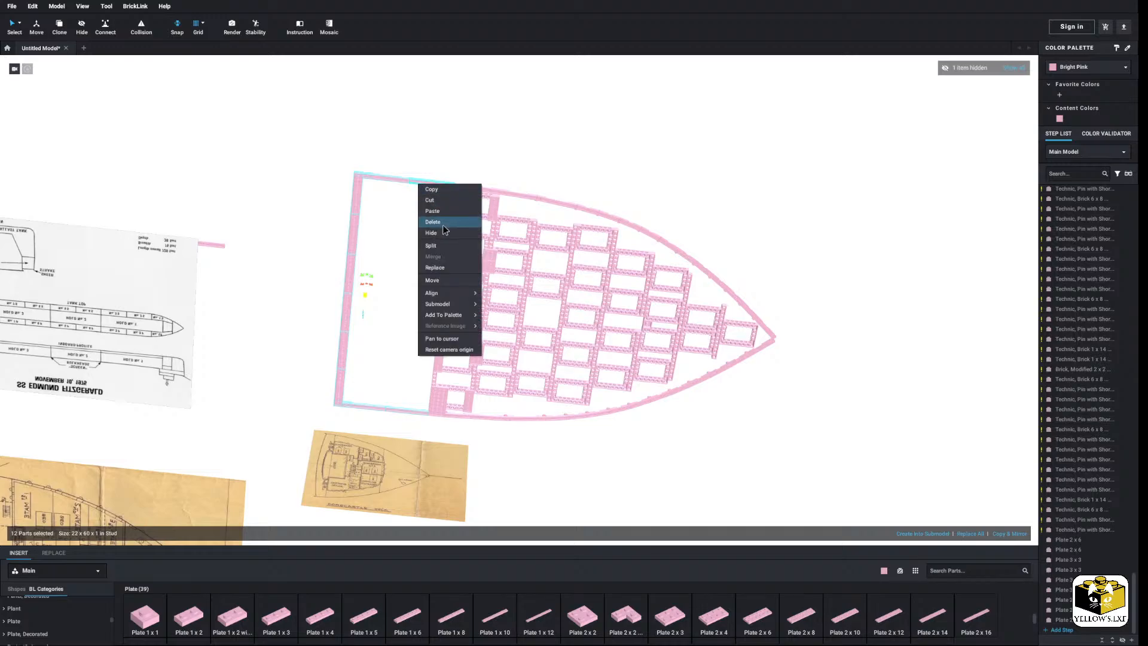
pyautogui.click(439, 221)
pyautogui.scroll(5, 329, 272)
pyautogui.moveTo(326, 272)
pyautogui.mouseDown(button='right')
pyautogui.moveTo(358, 328)
pyautogui.moveTo(320, 323)
pyautogui.moveTo(317, 305)
pyautogui.moveTo(371, 310)
pyautogui.moveTo(361, 307)
pyautogui.moveTo(361, 261)
pyautogui.moveTo(333, 311)
pyautogui.mouseUp(button='right')
pyautogui.scroll(5, 327, 283)
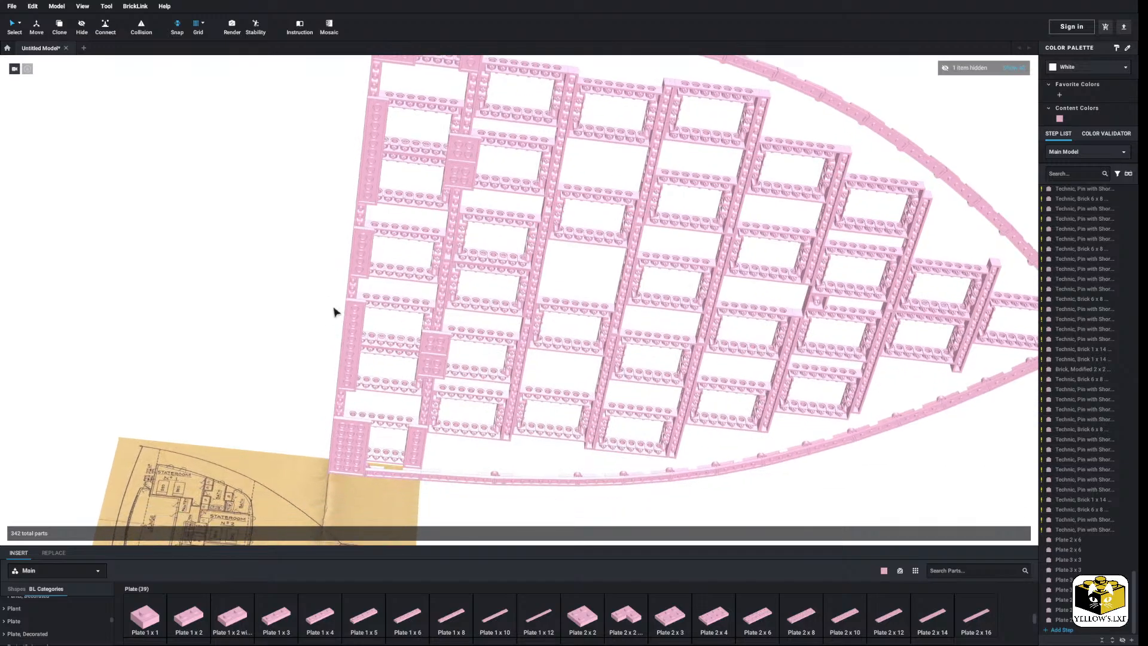
# Place two adjoining 3 x 3 plates over the middle of the joint between the first and second frame rows.
pyautogui.moveTo(701, 509); pyautogui.dragTo(704, 502, button='right')
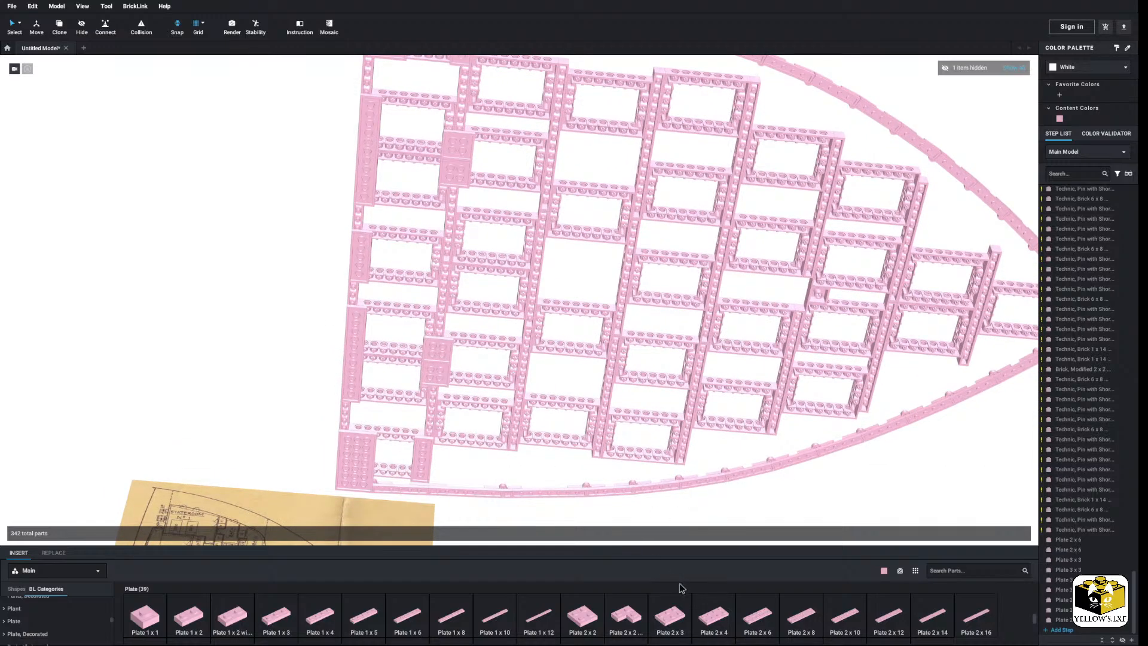
pyautogui.scroll(-3, 681, 613)
pyautogui.moveTo(163, 604); pyautogui.dragTo(451, 254)
pyautogui.moveTo(142, 604); pyautogui.dragTo(453, 279)
pyautogui.click(268, 282)
pyautogui.moveTo(269, 283); pyautogui.dragTo(213, 302, button='middle')
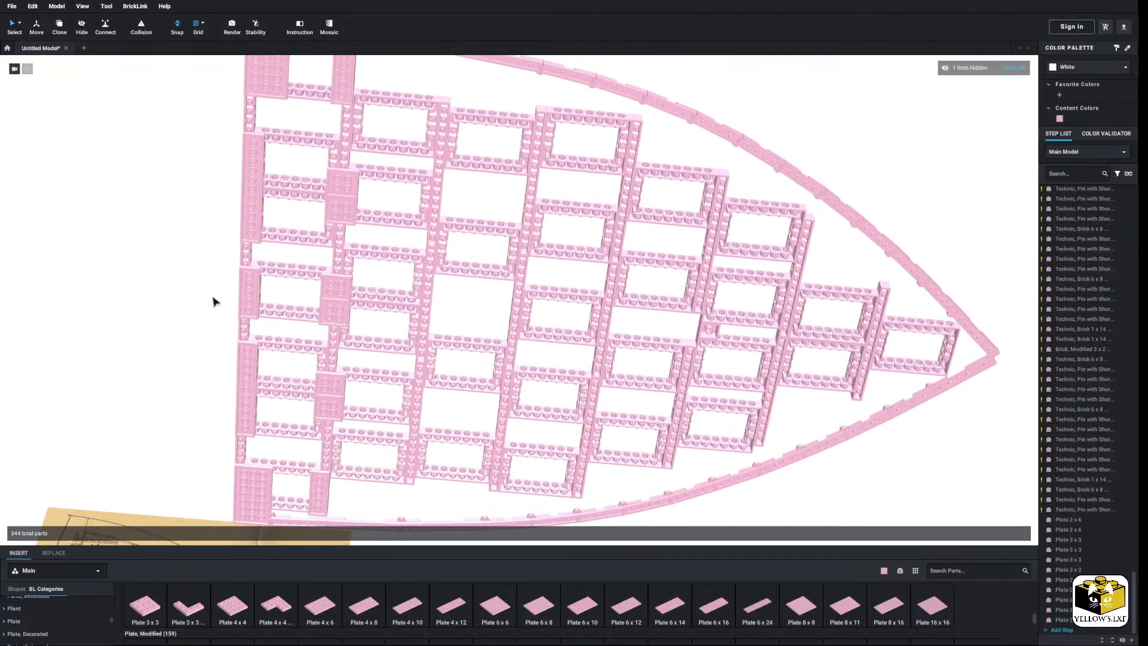
# Place a 3 x 3 plate near each outer end of the joint between the second and third frame rows.
pyautogui.moveTo(471, 331); pyautogui.dragTo(469, 341, button='middle')
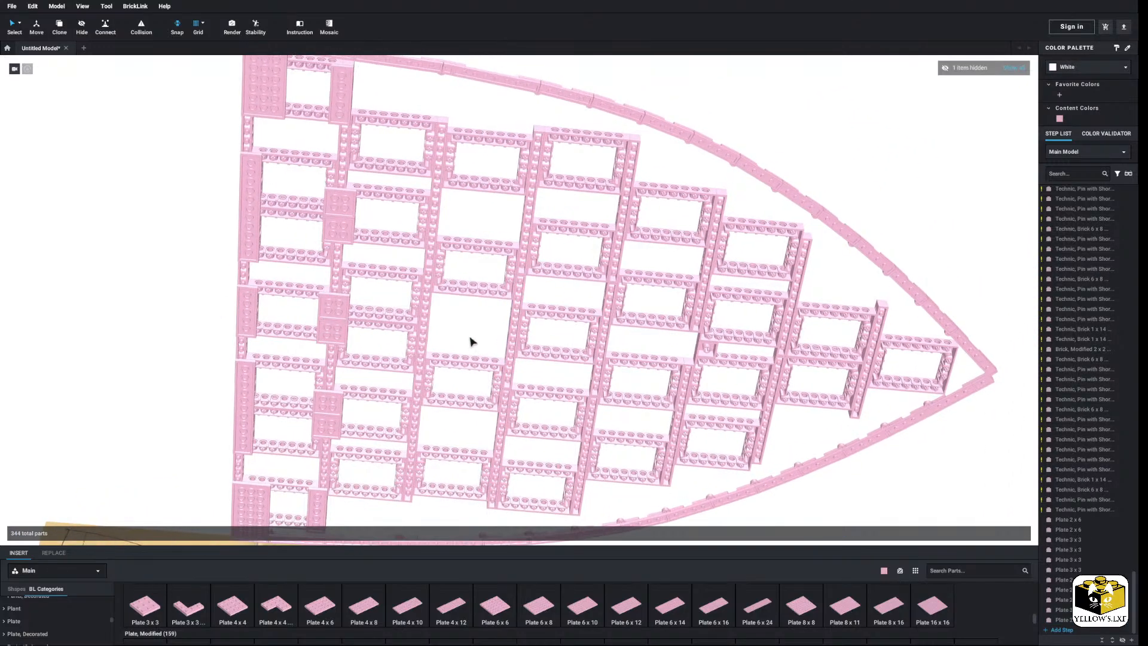
pyautogui.moveTo(137, 612); pyautogui.dragTo(438, 165)
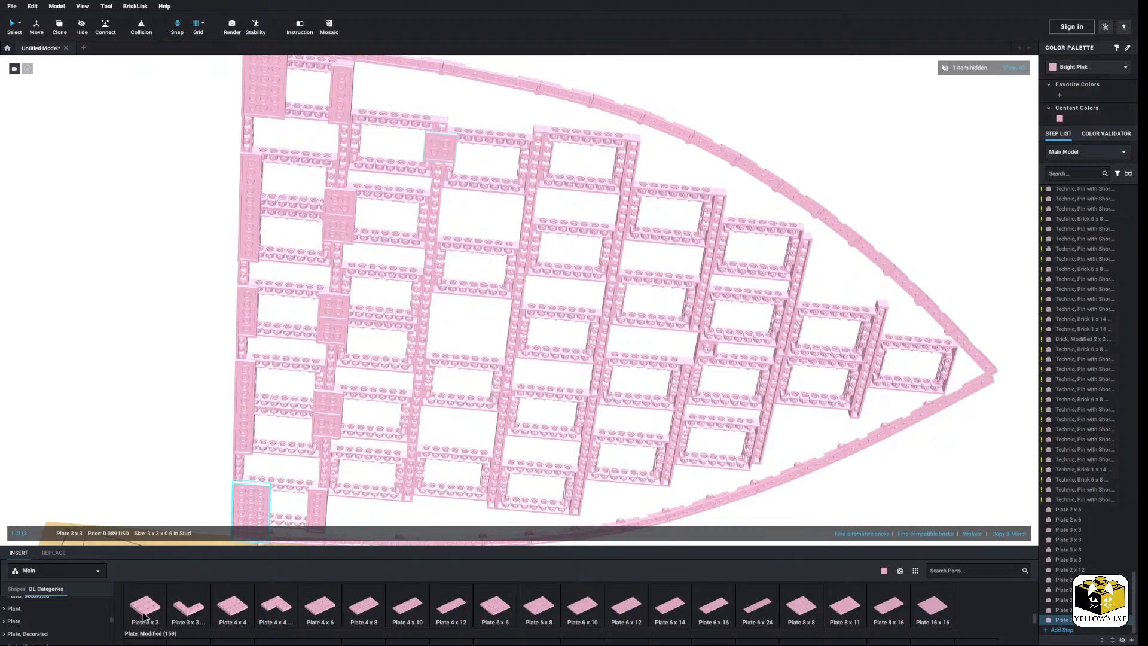
pyautogui.moveTo(143, 615); pyautogui.dragTo(404, 478)
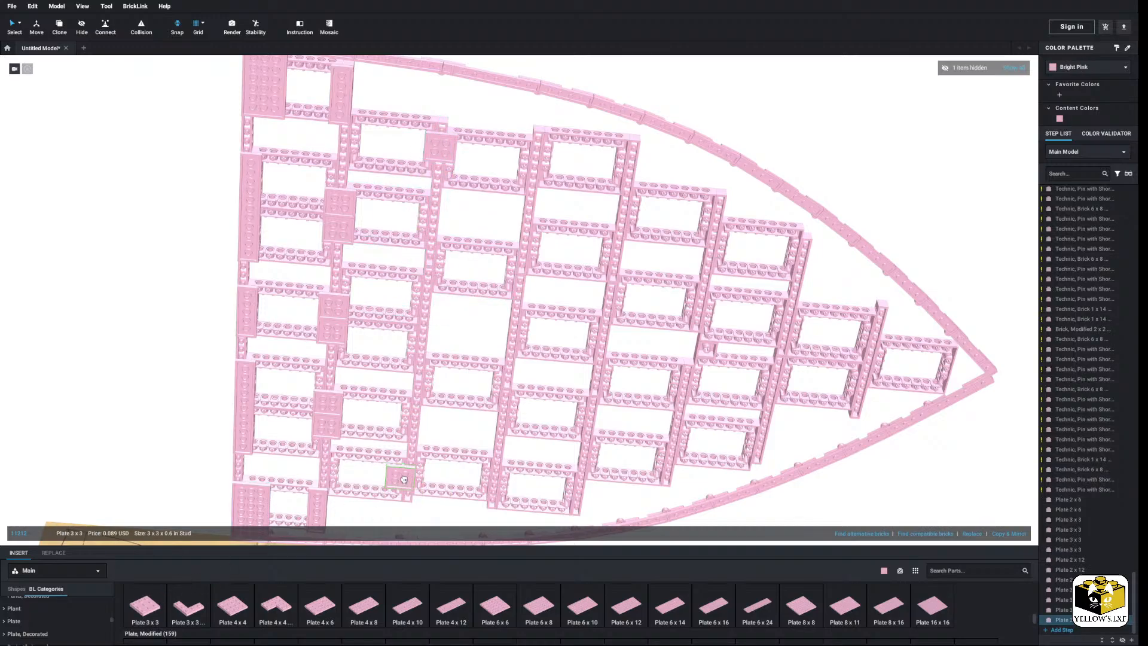
pyautogui.click(453, 333)
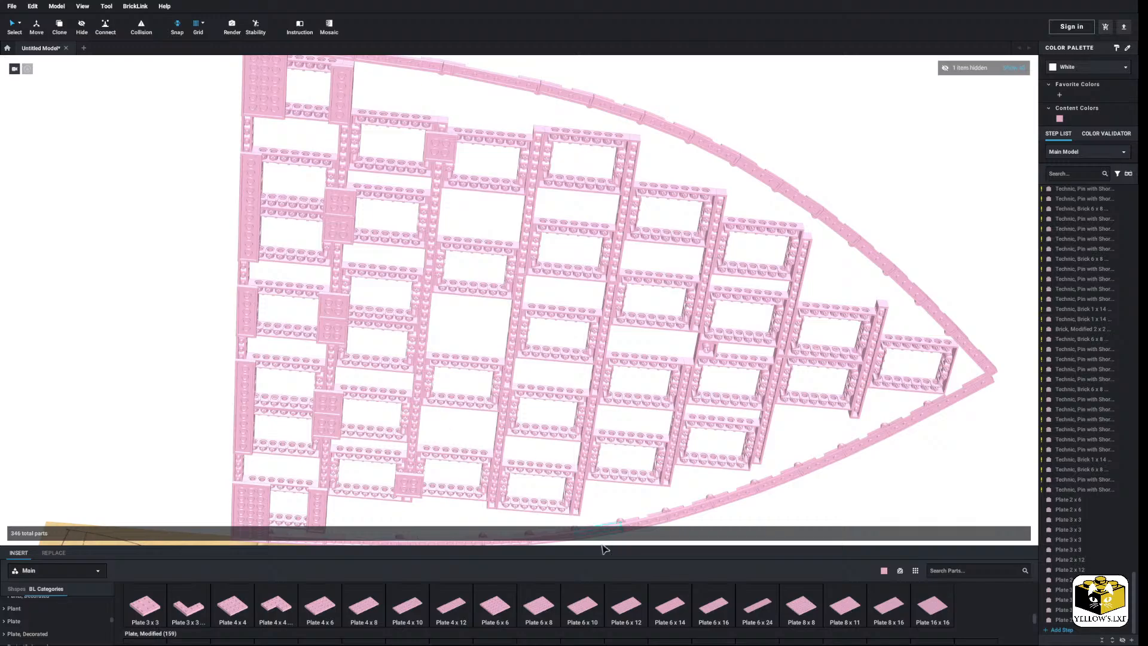
# Add a 2 x 6 plate inboard of each outer 3 x 3 plate between the second and third frame rows.
pyautogui.scroll(3, 305, 607)
pyautogui.moveTo(756, 610); pyautogui.dragTo(419, 425)
pyautogui.moveTo(717, 616); pyautogui.dragTo(428, 227)
pyautogui.click(466, 342)
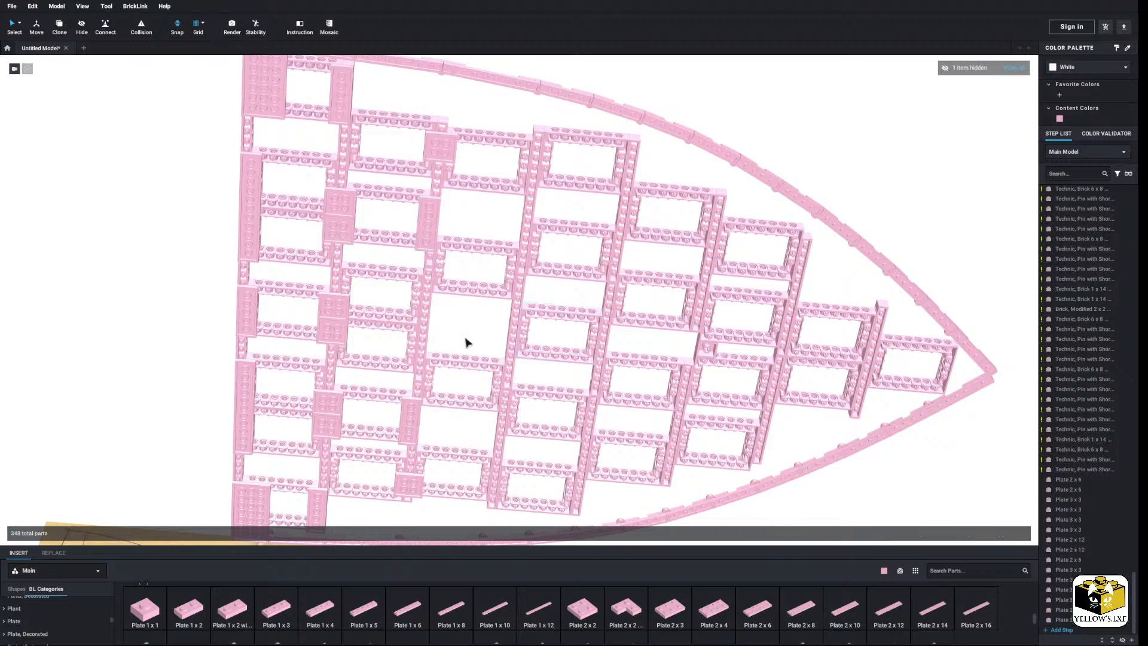
# Fill the middle of the joint between the second and third frame rows with two 2 x 3 plates and a 2 x 6 plate between them.
pyautogui.moveTo(673, 609); pyautogui.dragTo(428, 285)
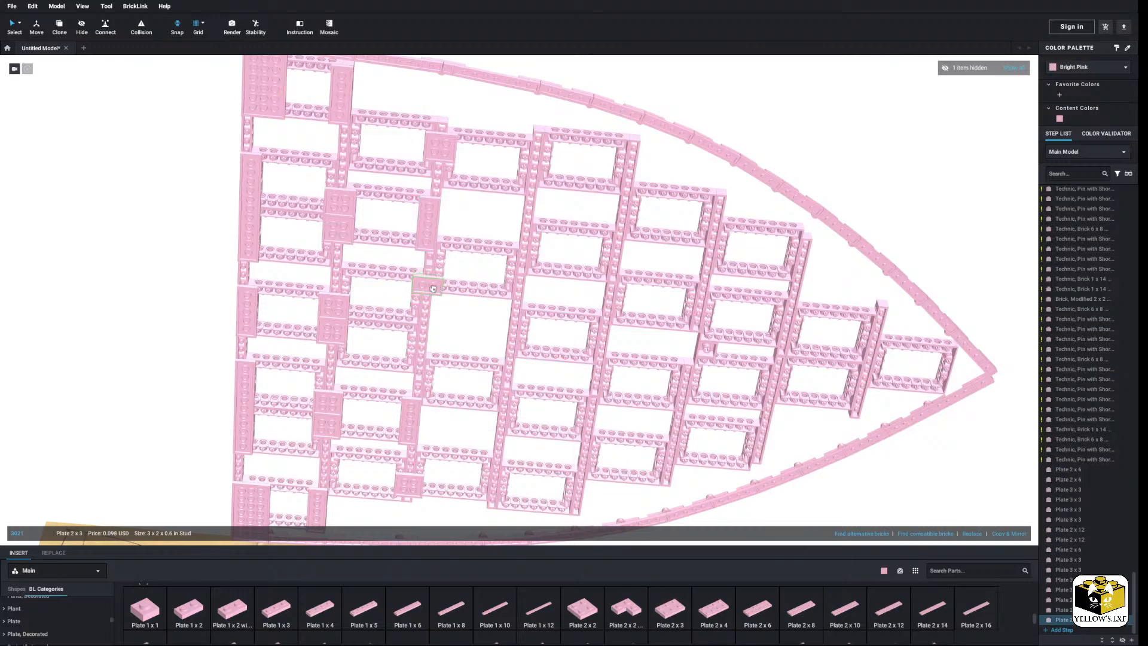
pyautogui.moveTo(665, 609); pyautogui.dragTo(424, 369)
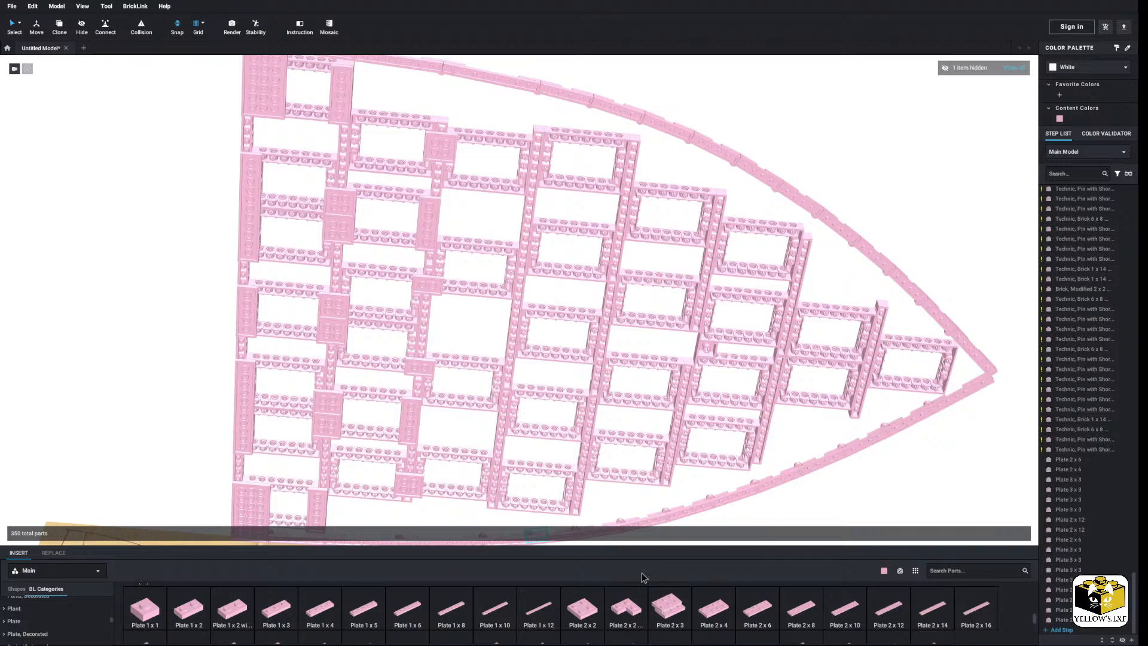
pyautogui.moveTo(754, 609)
pyautogui.mouseDown()
pyautogui.moveTo(740, 628)
pyautogui.moveTo(741, 604)
pyautogui.mouseUp()
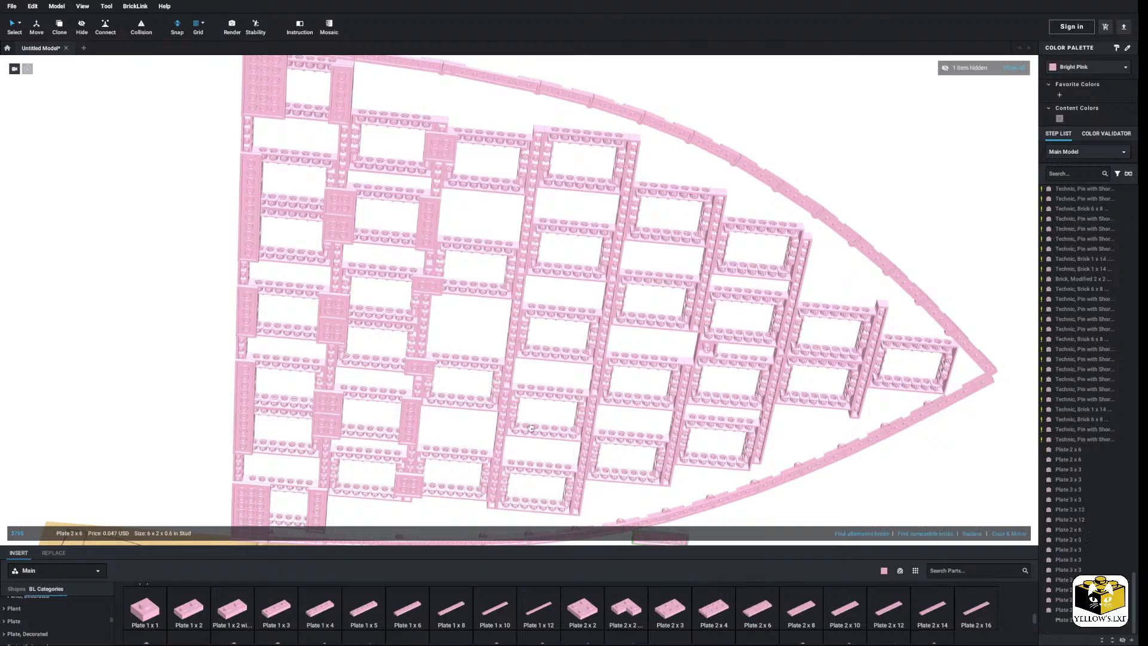
pyautogui.click(494, 340)
pyautogui.click(381, 330)
# Place a 3 x 3 plate near each outer end of the joint between the third and fourth frame rows.
pyautogui.moveTo(479, 339); pyautogui.dragTo(378, 334, button='middle')
pyautogui.scroll(-3, 191, 596)
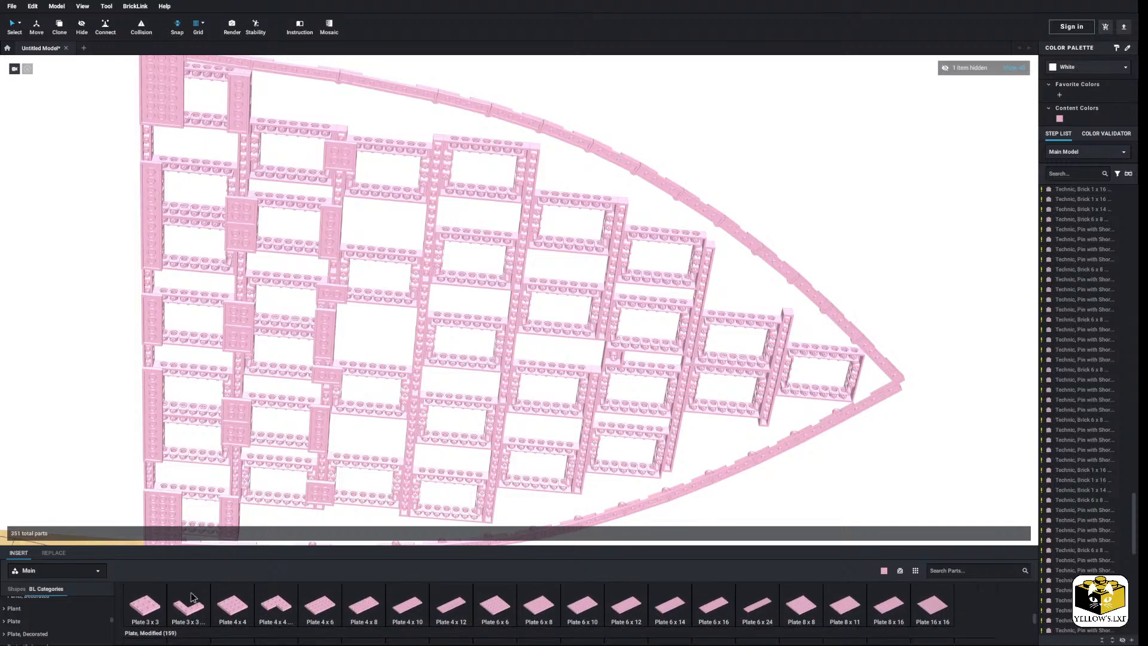
pyautogui.click(442, 161)
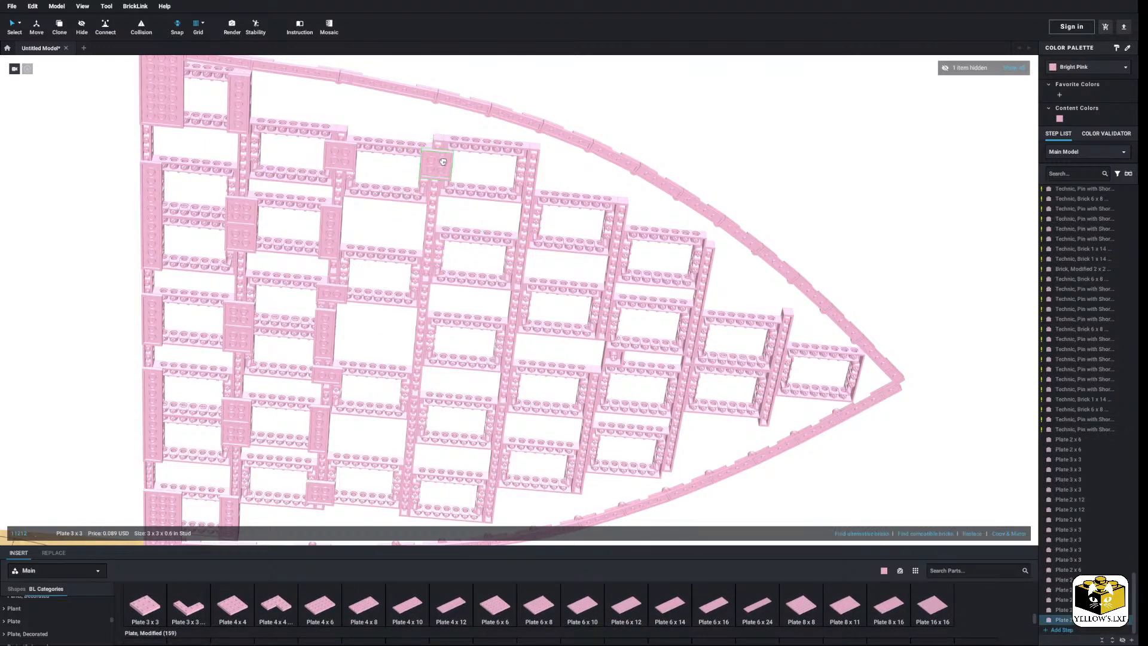
pyautogui.click(133, 619)
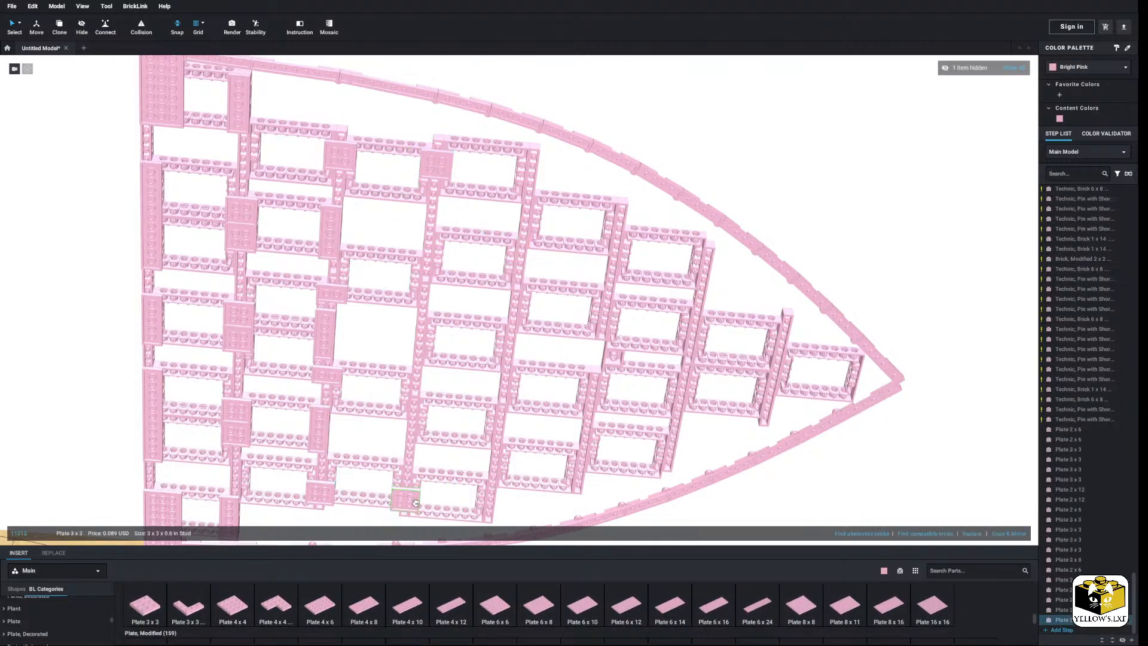
pyautogui.click(439, 457)
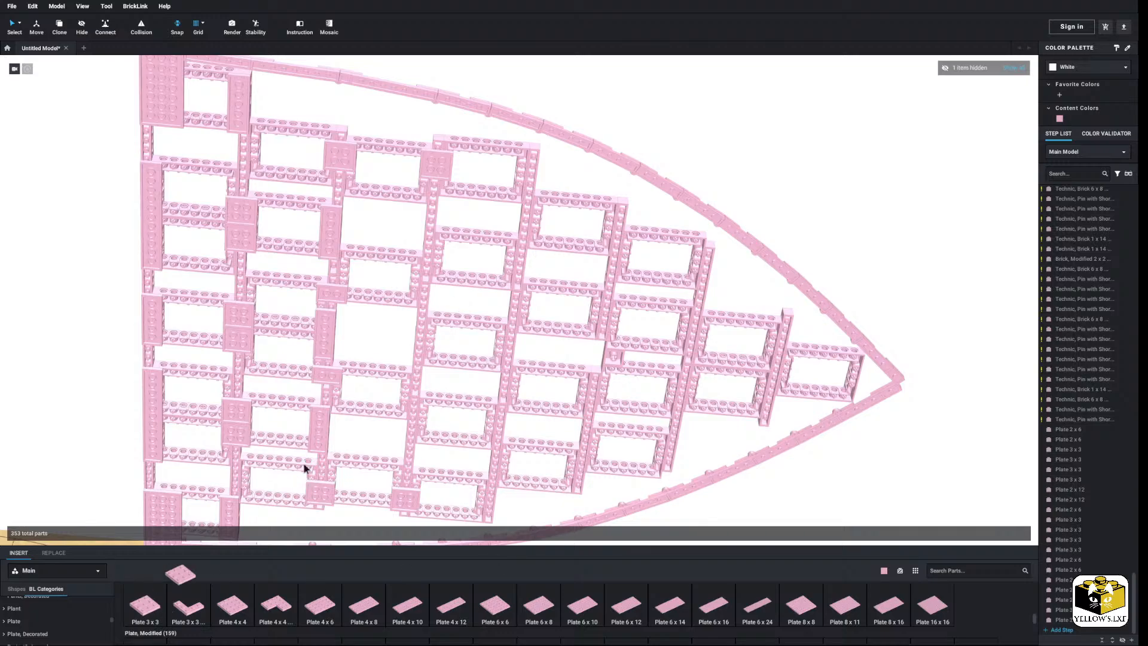
# Place two inner 3 x 3 plates across the joint between the third and fourth frame rows and a 2 x 6 plate between them.
pyautogui.moveTo(305, 469); pyautogui.dragTo(424, 271)
pyautogui.click(440, 269)
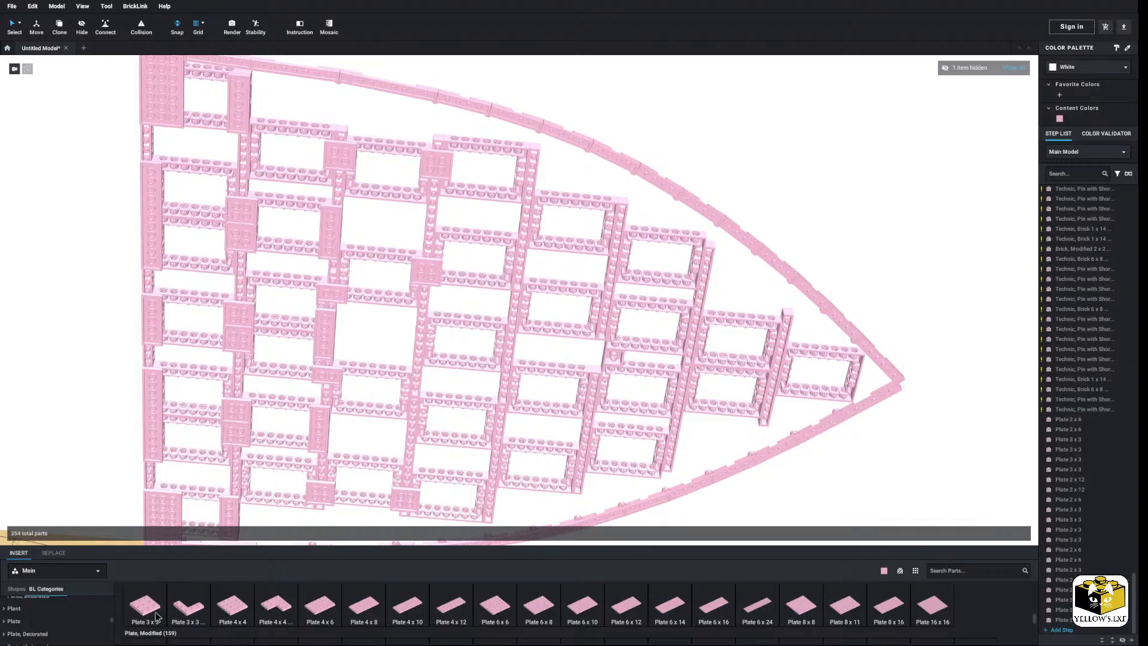
pyautogui.moveTo(157, 616); pyautogui.dragTo(410, 409)
pyautogui.click(439, 388)
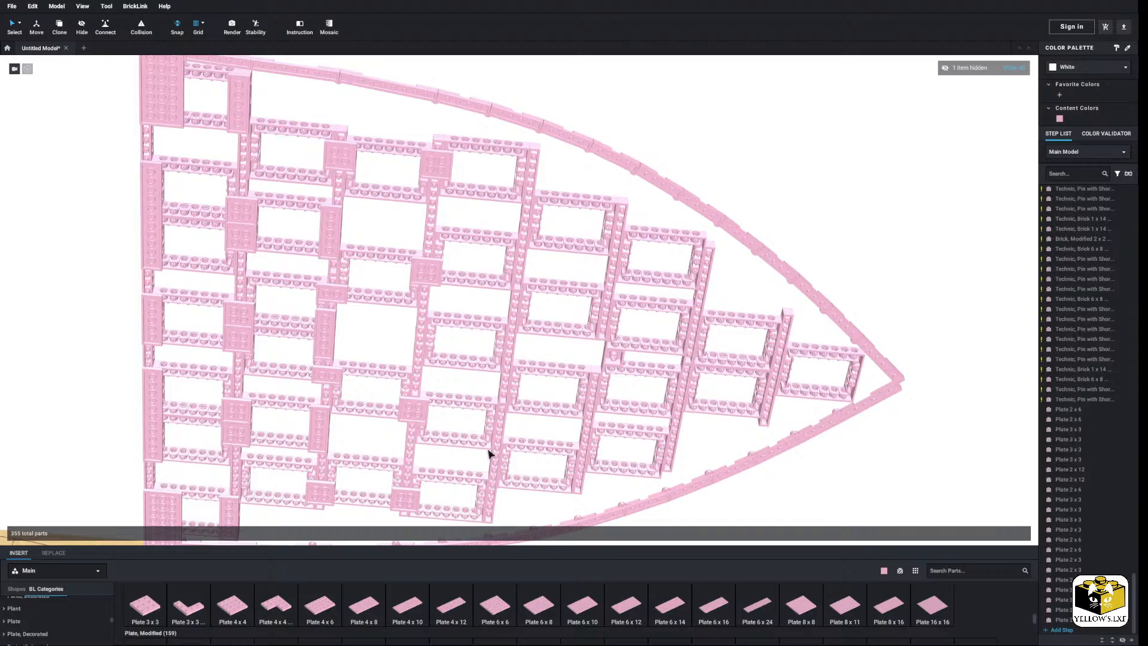
pyautogui.scroll(3, 658, 604)
pyautogui.moveTo(757, 604); pyautogui.dragTo(425, 354)
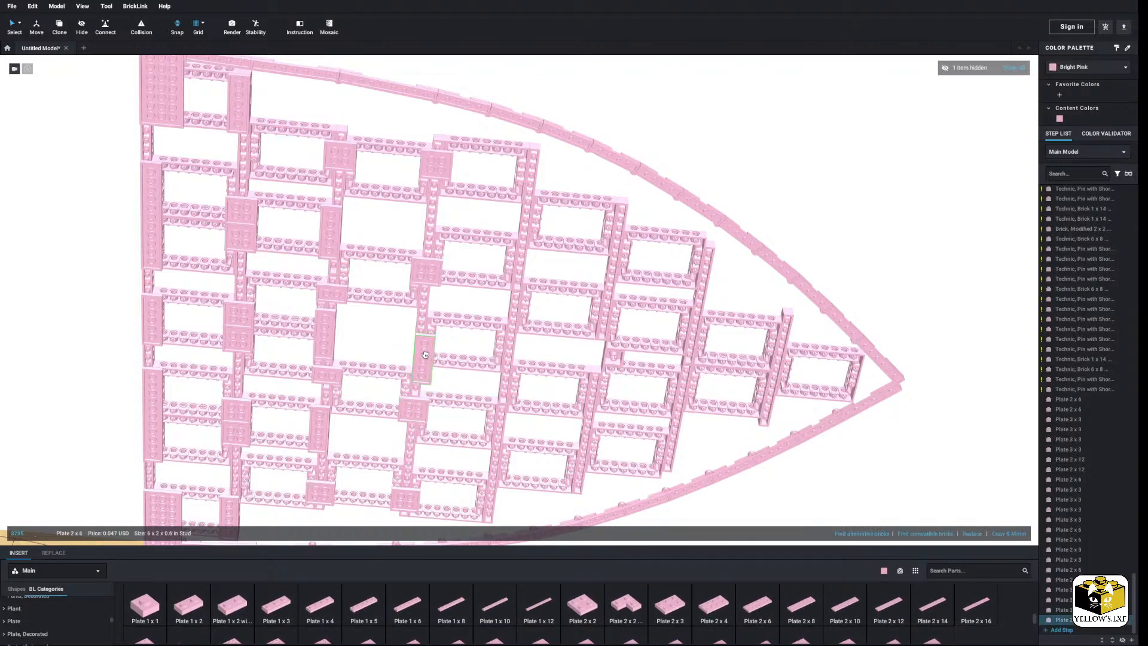
pyautogui.click(386, 329)
# Place a 2 x 6 plate at each outer end of the joint between the fourth and fifth frame rows.
pyautogui.moveTo(465, 344); pyautogui.dragTo(326, 333, button='middle')
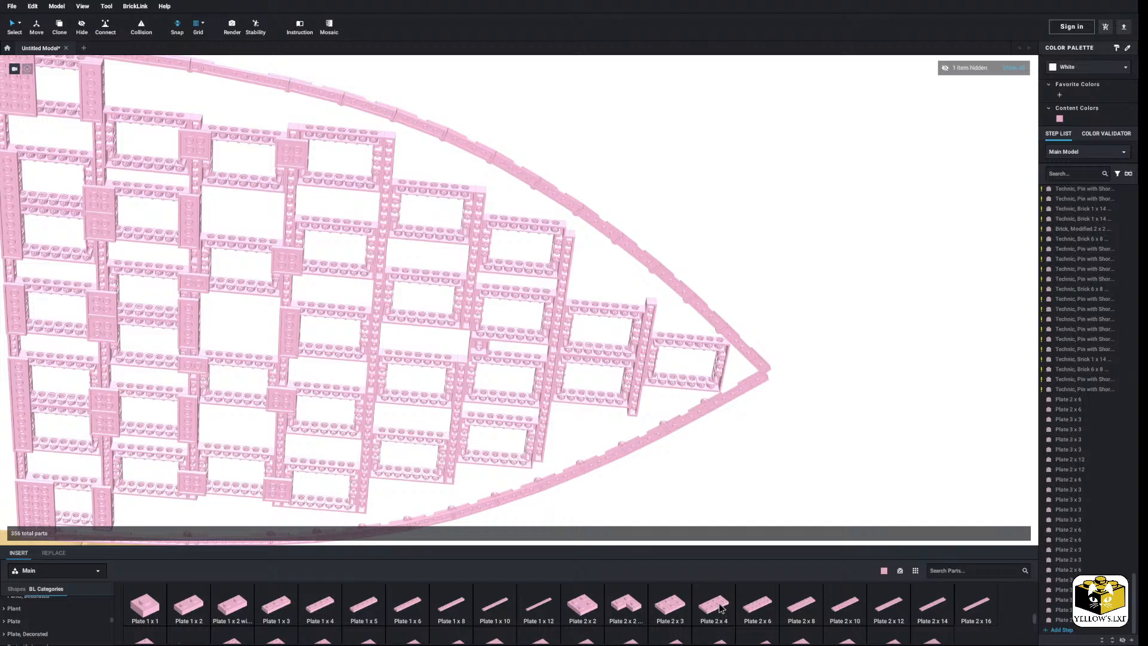
pyautogui.moveTo(746, 606); pyautogui.dragTo(385, 172)
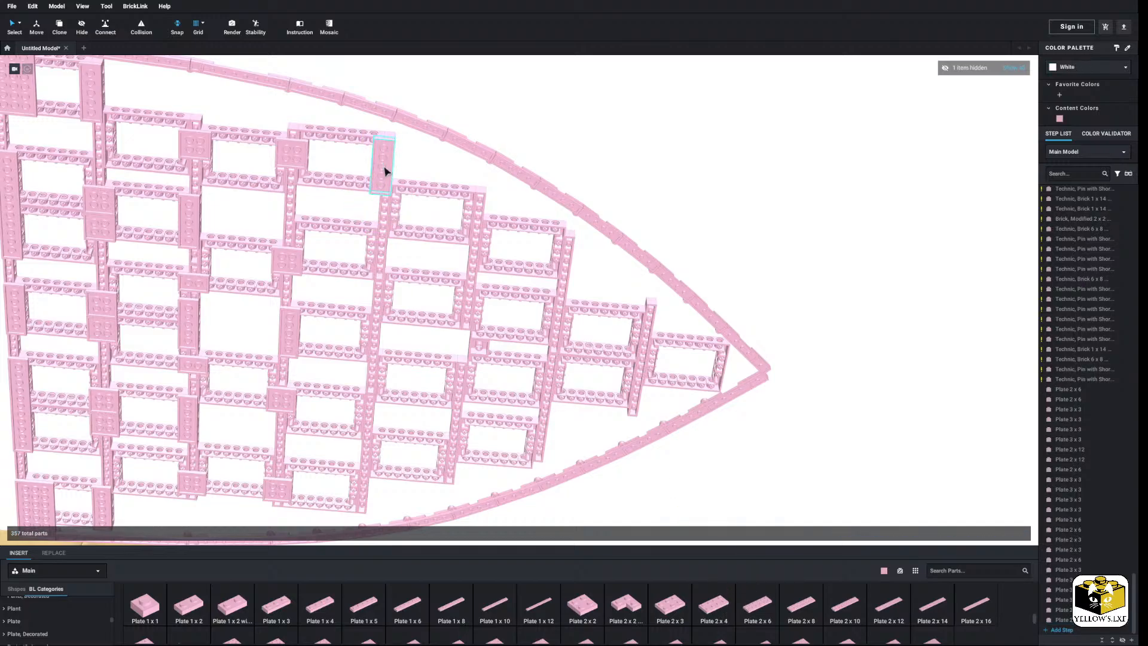
pyautogui.moveTo(767, 610); pyautogui.dragTo(362, 498)
pyautogui.click(393, 501)
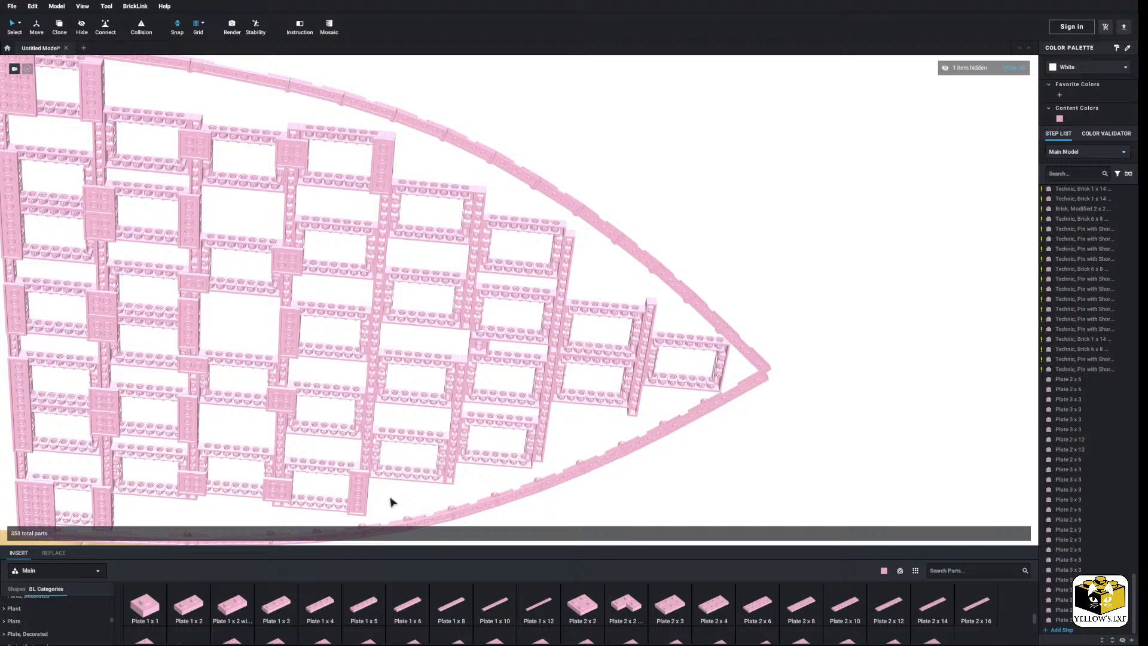
# Add a 2 x 4, a 2 x 6 and a 2 x 4 plate in sequence inboard of one outer 2 x 6 plate between the fourth and fifth rows.
pyautogui.moveTo(719, 613); pyautogui.dragTo(371, 460)
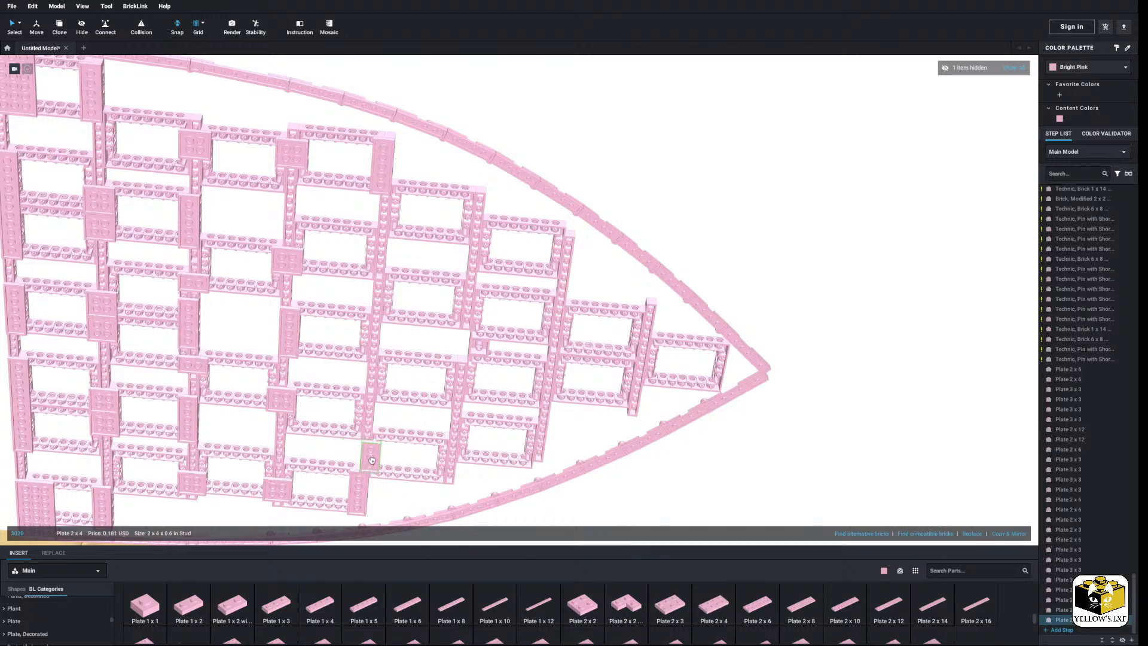
pyautogui.moveTo(754, 617); pyautogui.dragTo(369, 419)
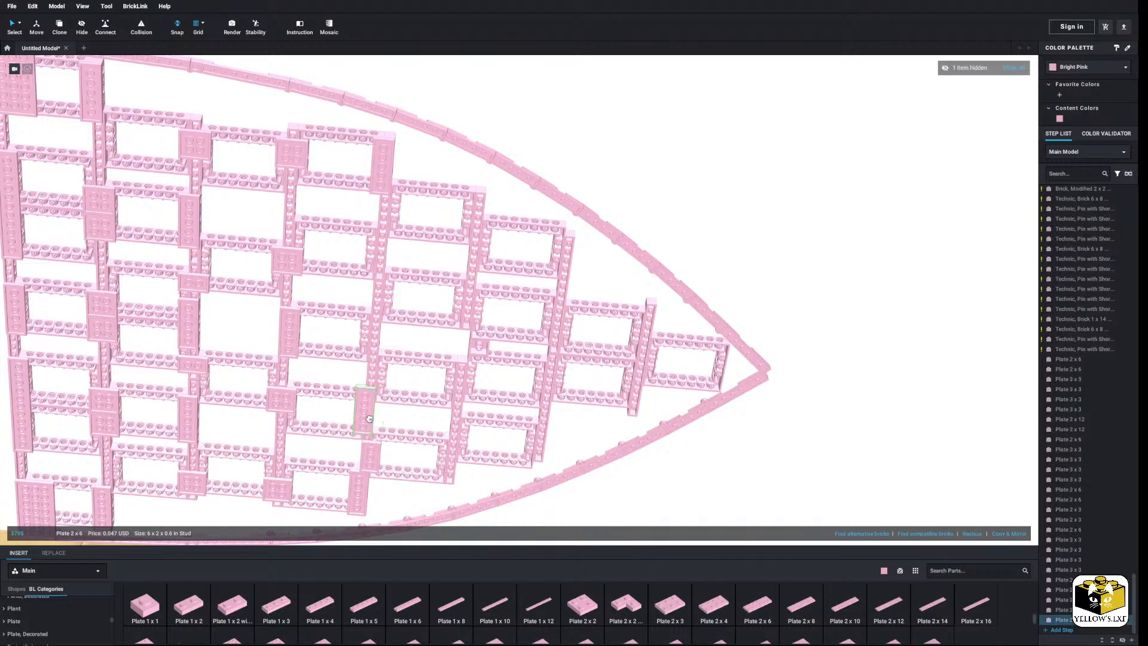
pyautogui.click(715, 604)
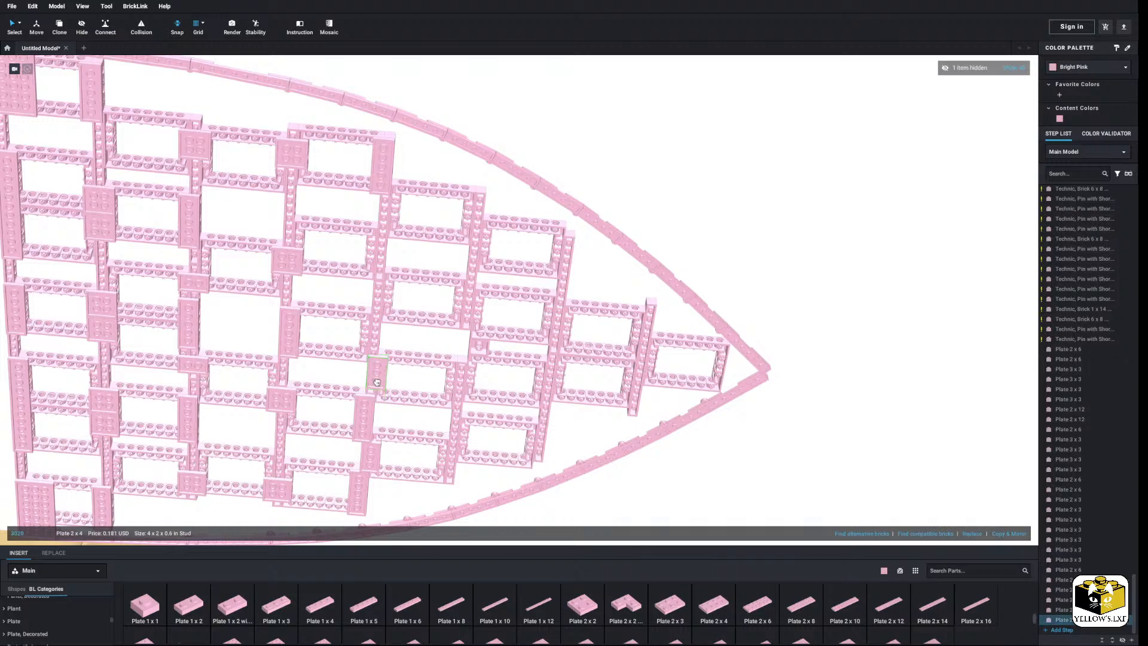
pyautogui.moveTo(378, 369); pyautogui.dragTo(433, 423, button='right')
pyautogui.click(409, 405)
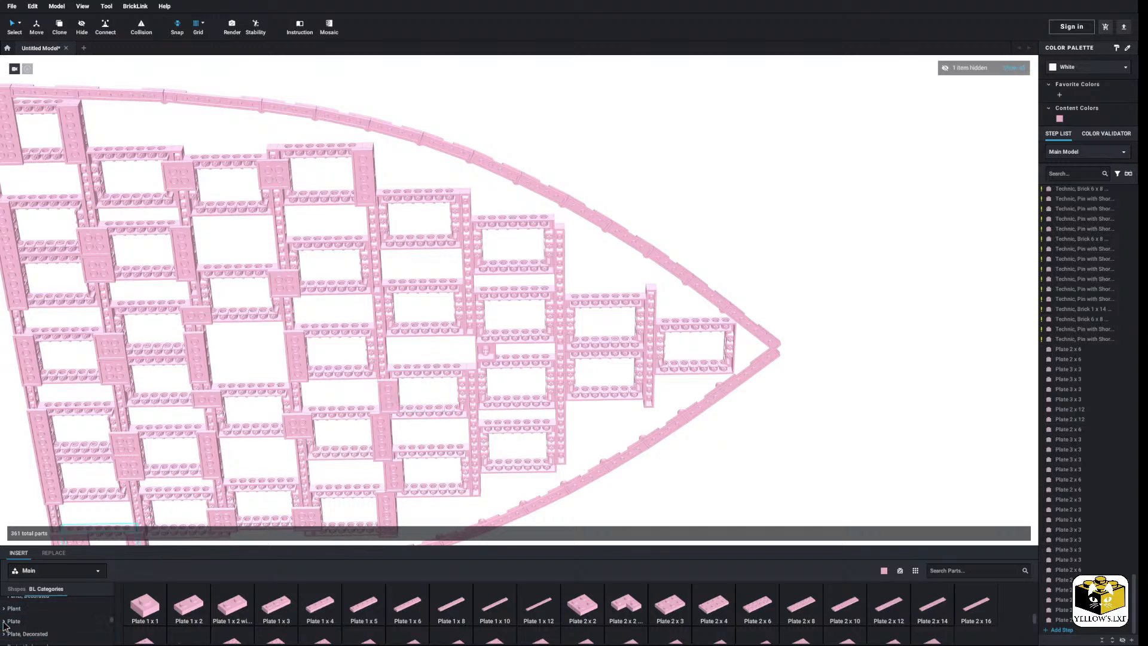
# Fill the rest of the joint between the fourth and fifth frame rows with alternating 2 x 6 and 2 x 4 plates, two of each.
pyautogui.click(757, 604)
pyautogui.click(382, 359)
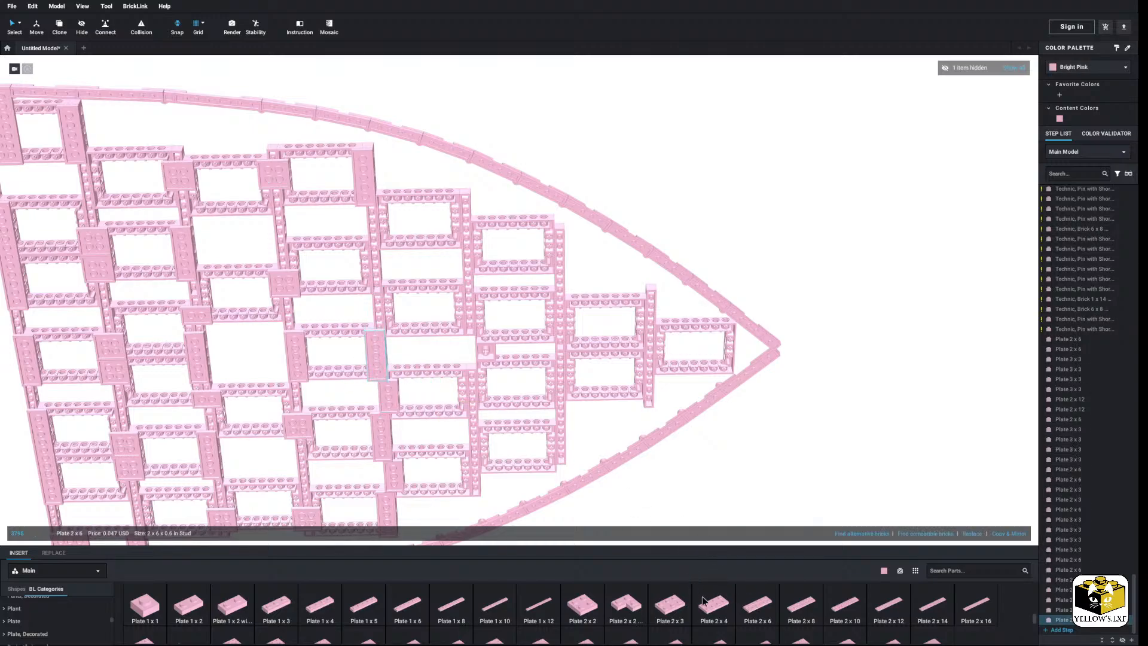
pyautogui.click(728, 610)
pyautogui.press('Right')
pyautogui.click(384, 310)
pyautogui.click(756, 607)
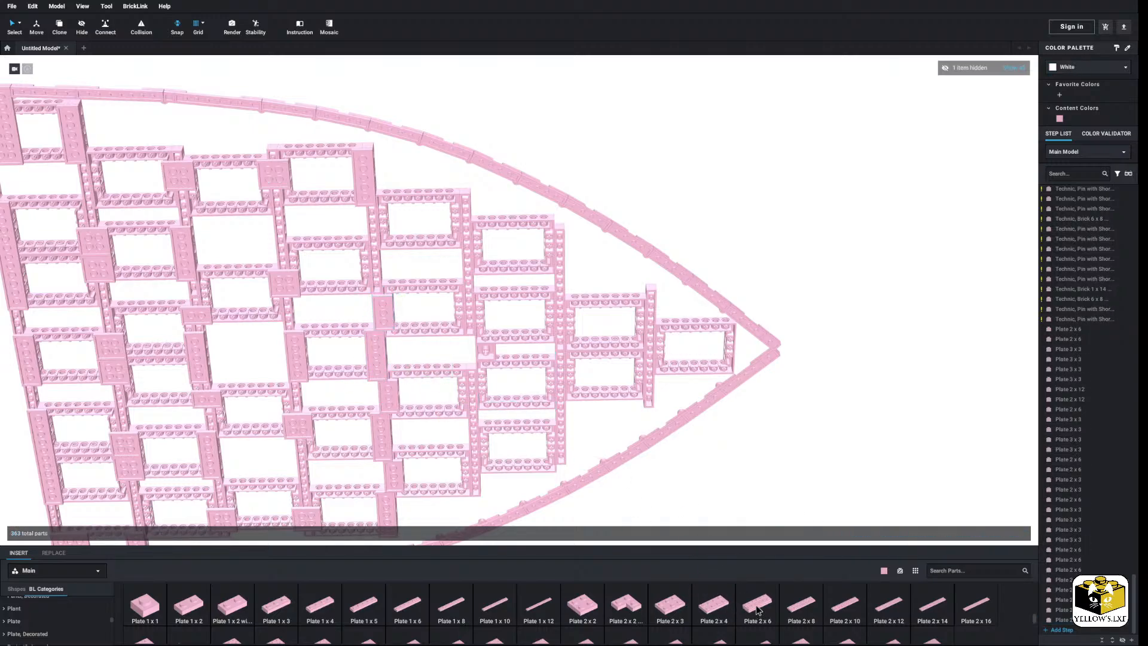
pyautogui.click(373, 269)
pyautogui.click(708, 606)
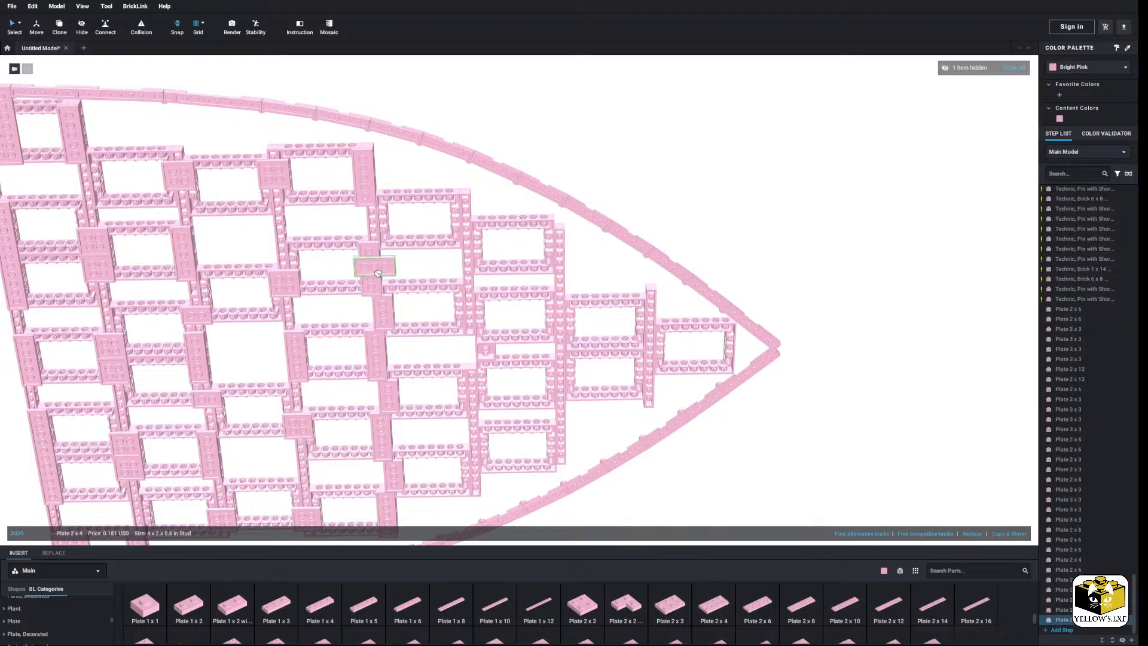
pyautogui.press('Right')
pyautogui.click(380, 221)
pyautogui.click(421, 223)
pyautogui.moveTo(422, 223); pyautogui.dragTo(551, 218, button='middle')
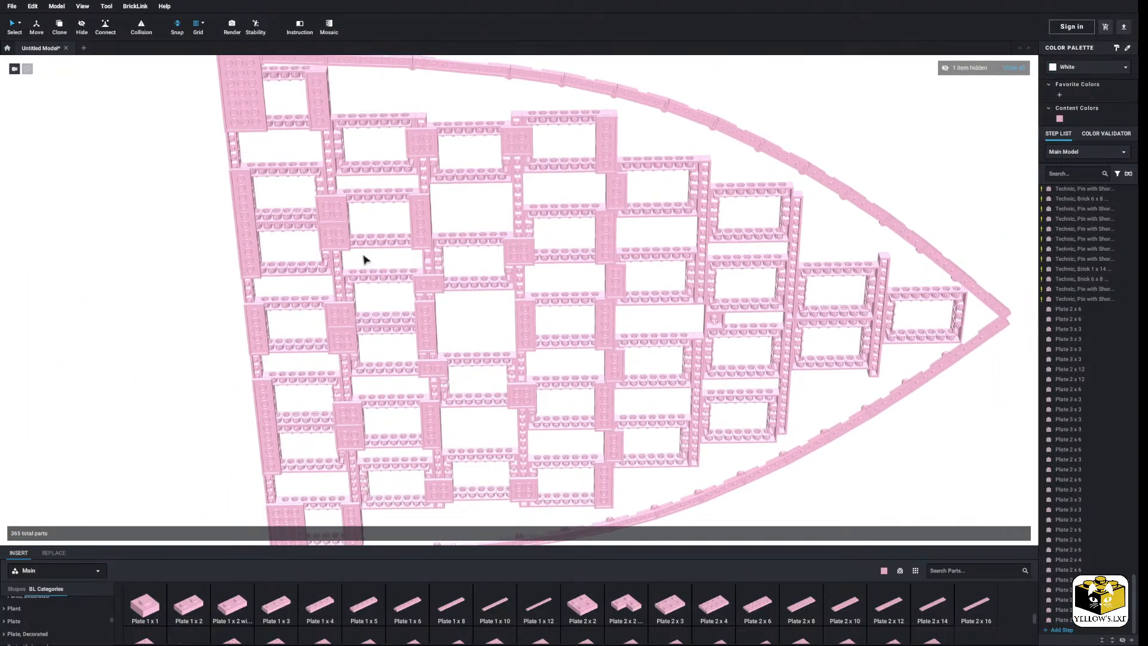
pyautogui.moveTo(783, 316); pyautogui.dragTo(473, 359, button='middle')
pyautogui.scroll(3, 472, 360)
pyautogui.moveTo(360, 351); pyautogui.dragTo(462, 359, button='middle')
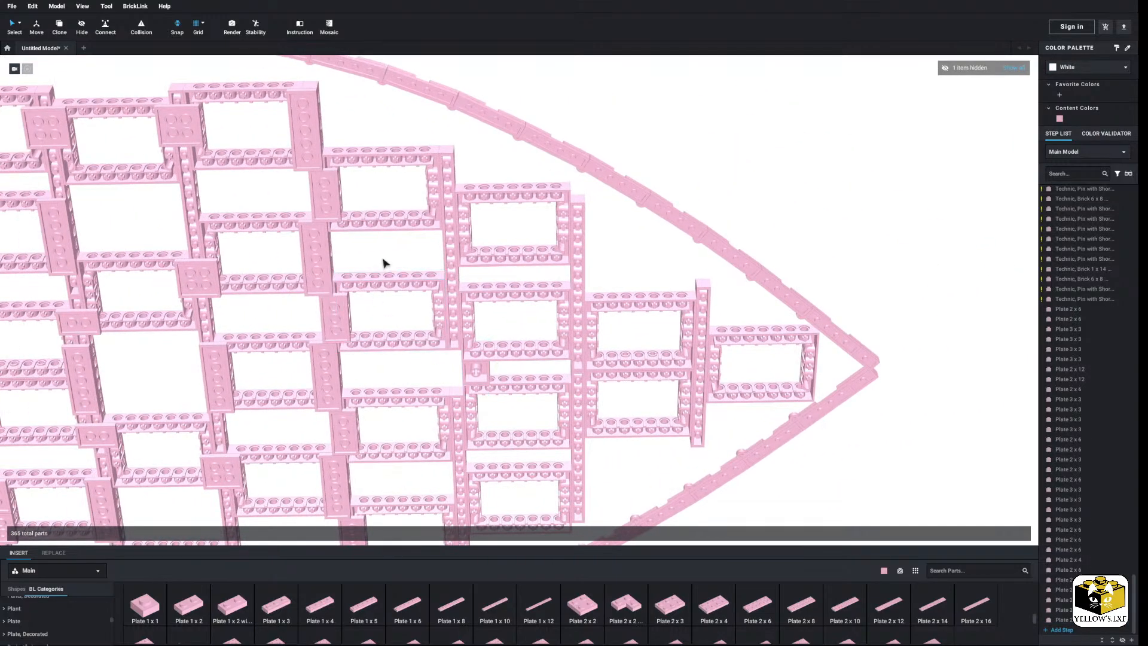
pyautogui.click(713, 605)
pyautogui.press('Right')
pyautogui.click(441, 183)
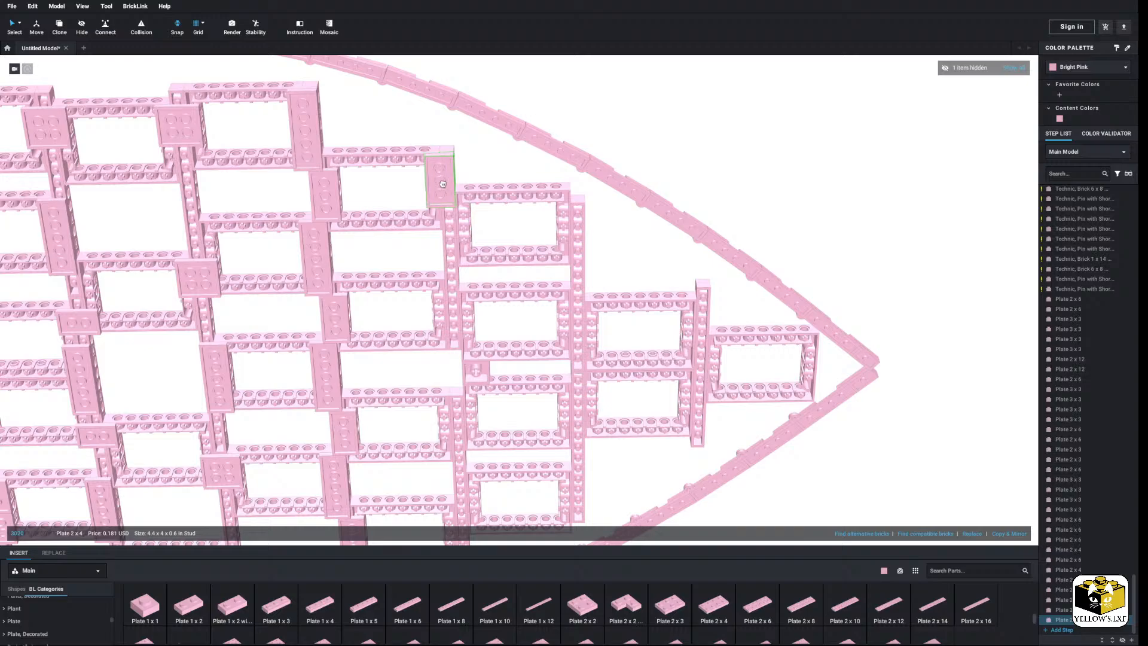
pyautogui.rightClick(442, 188)
pyautogui.click(468, 226)
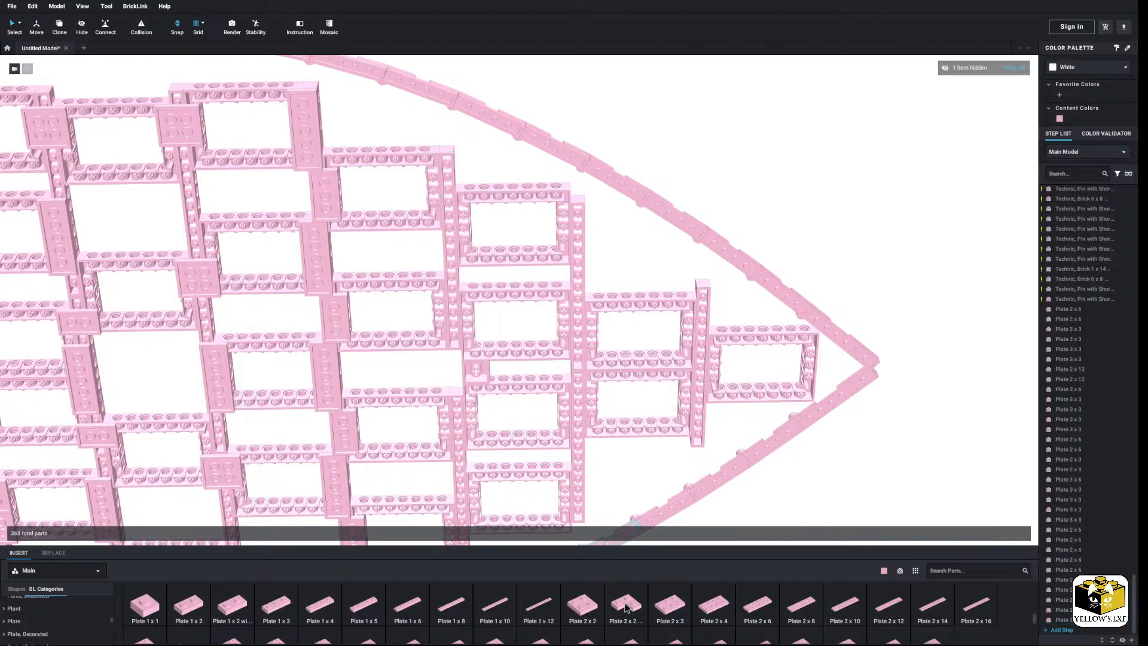
# Place a 3 x 3 plate near each outer end of the joint between the fifth and sixth frame rows.
pyautogui.scroll(-2, 148, 623)
pyautogui.click(149, 623)
pyautogui.click(448, 212)
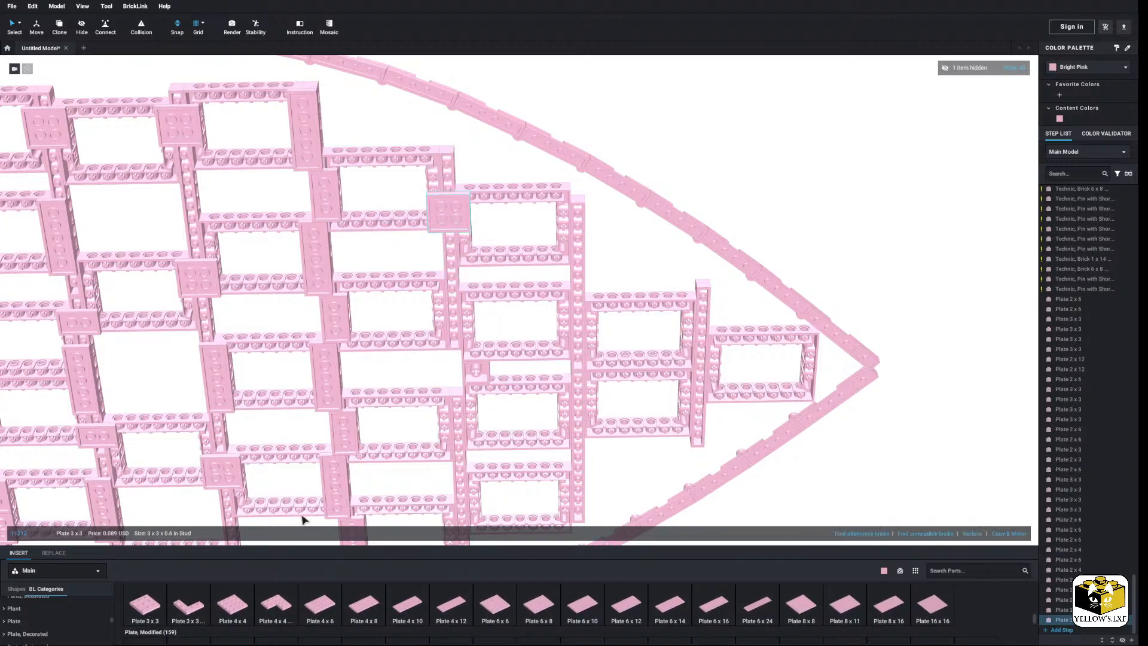
pyautogui.click(132, 612)
pyautogui.moveTo(443, 508); pyautogui.dragTo(456, 397, button='middle')
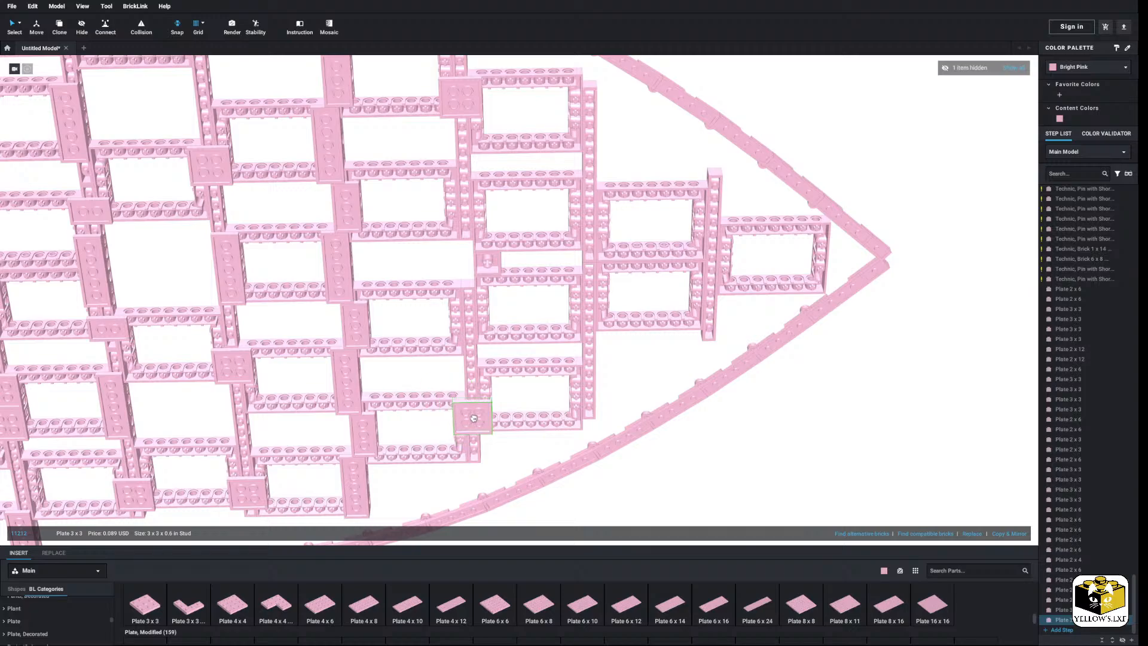
pyautogui.click(472, 417)
# Place two inner 3 x 3 plates across the joint between the fifth and sixth frame rows and a 2 x 4 plate between them.
pyautogui.moveTo(545, 393); pyautogui.dragTo(466, 440, button='middle')
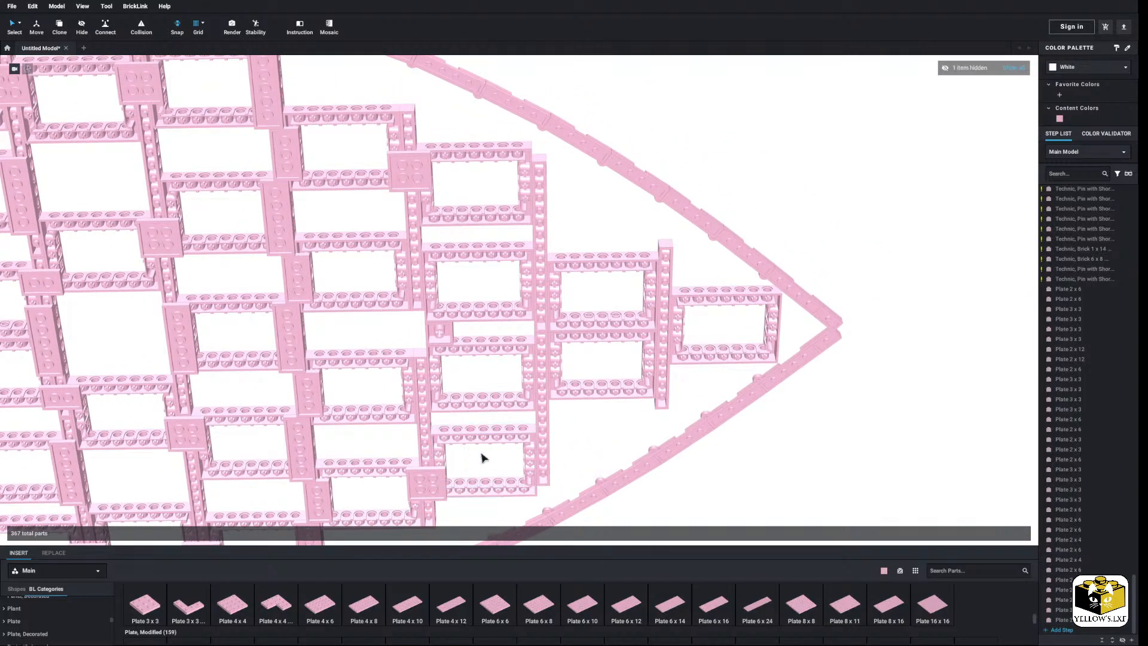
pyautogui.click(156, 605)
pyautogui.click(421, 374)
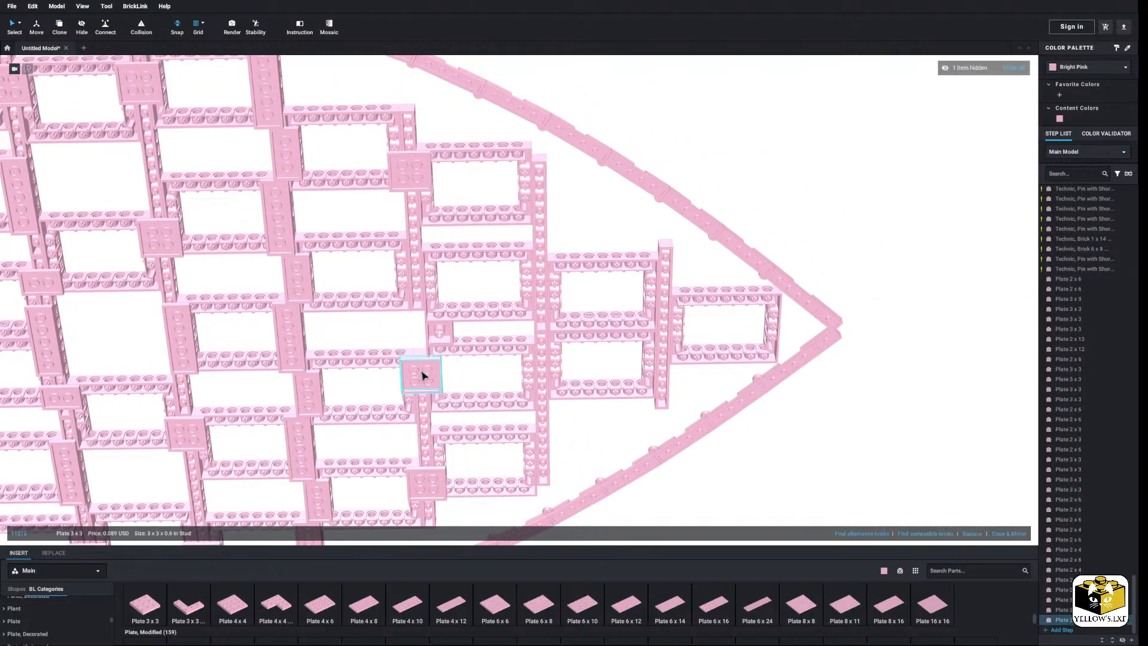
pyautogui.click(146, 603)
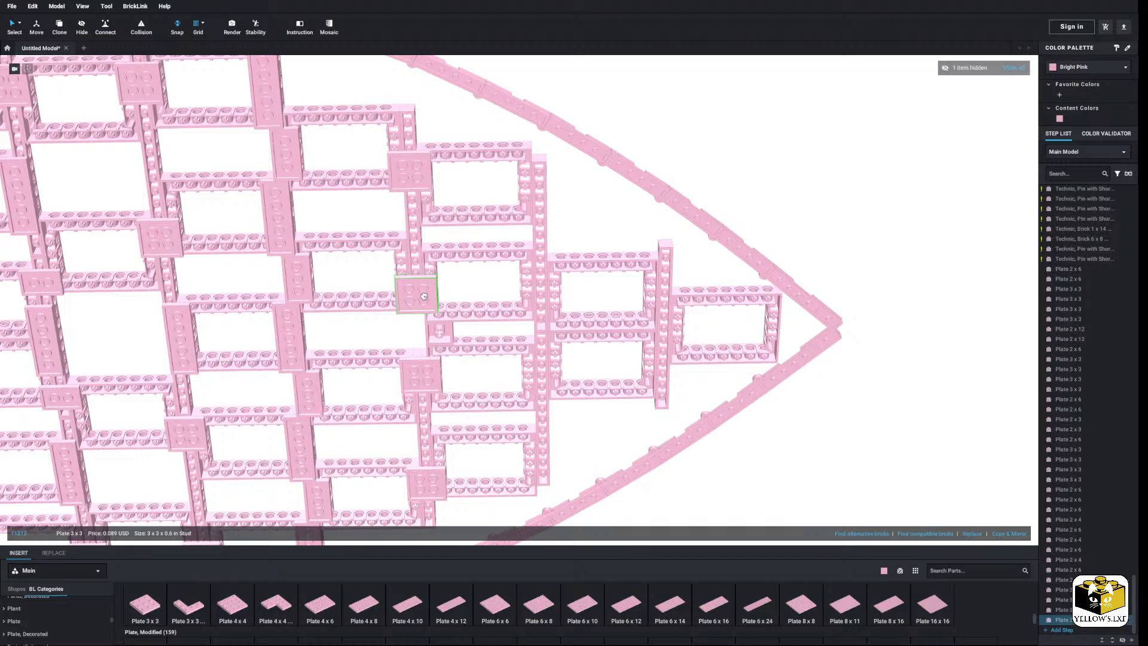
pyautogui.click(424, 296)
pyautogui.scroll(3, 616, 605)
pyautogui.click(189, 611)
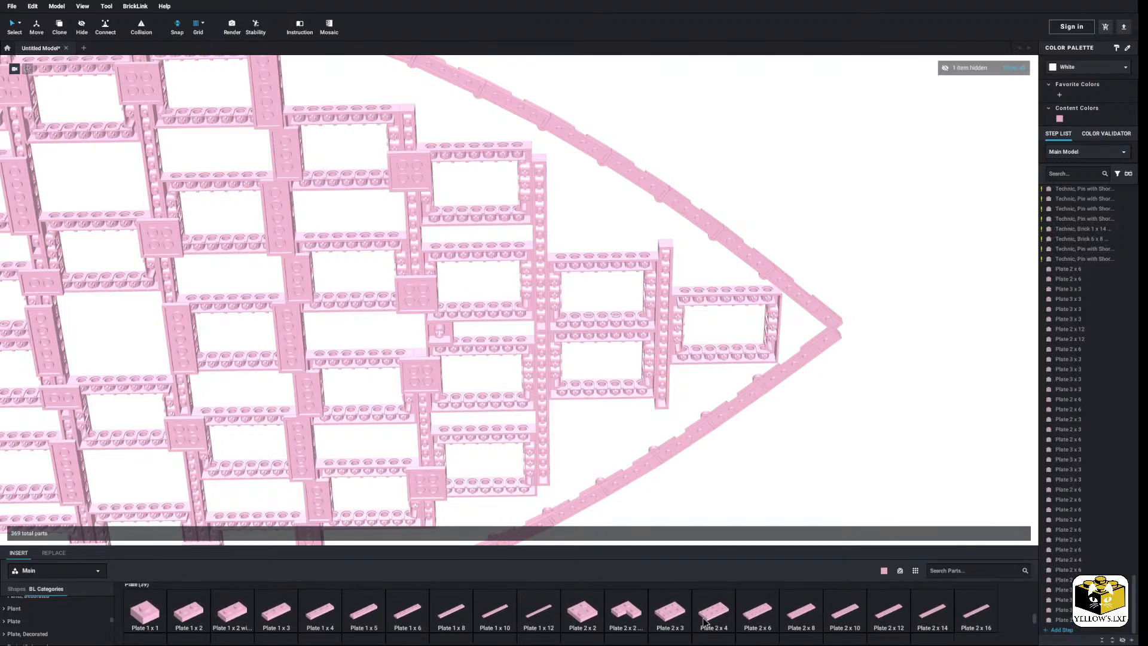
pyautogui.click(437, 336)
# Add a 2 x 3 plate directly outboard of each inner 3 x 3 plate between the fifth and sixth frame rows.
pyautogui.moveTo(462, 300); pyautogui.dragTo(389, 302, button='middle')
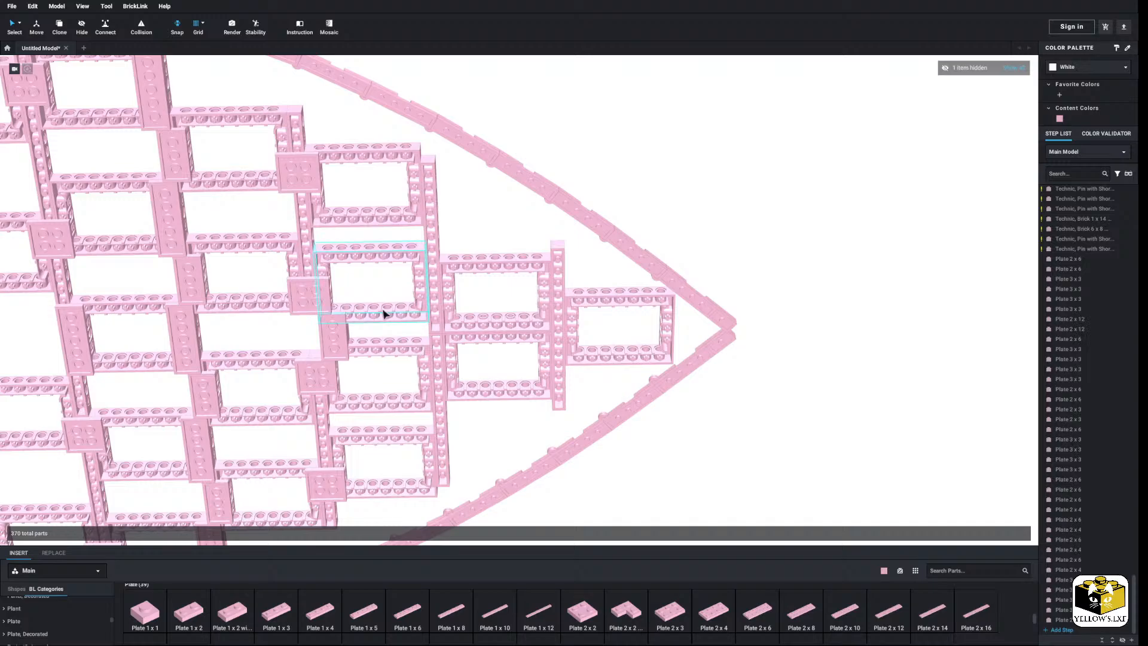
pyautogui.click(658, 600)
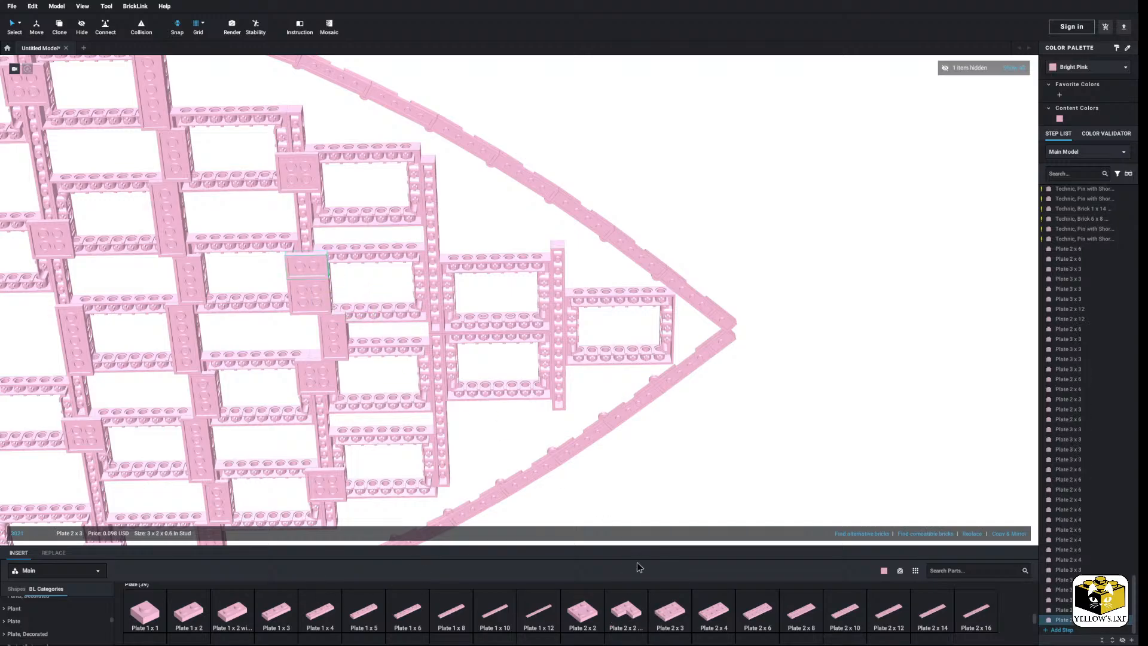
pyautogui.click(653, 611)
pyautogui.moveTo(418, 476); pyautogui.dragTo(454, 425, button='middle')
pyautogui.click(361, 359)
pyautogui.click(418, 327)
# Tie the sixth and seventh frame rows together with two 3 x 3 plates and a 2 x 4 plate between them.
pyautogui.moveTo(419, 327); pyautogui.dragTo(382, 343, button='middle')
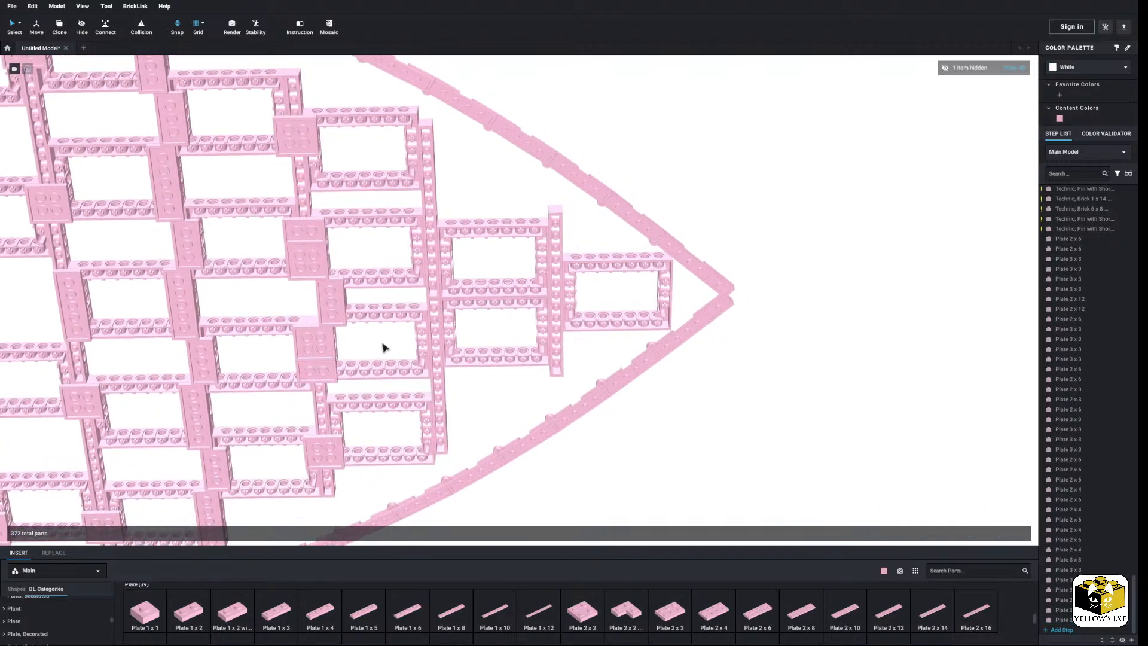
pyautogui.scroll(-2, 167, 598)
pyautogui.click(144, 601)
pyautogui.click(431, 248)
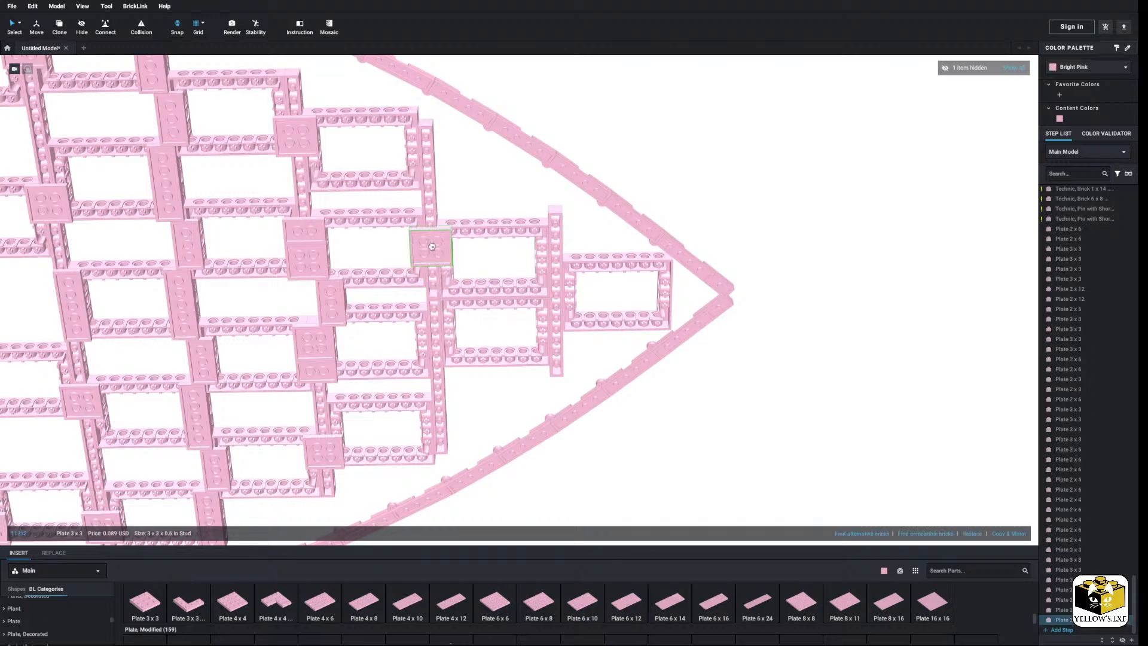
pyautogui.click(495, 336)
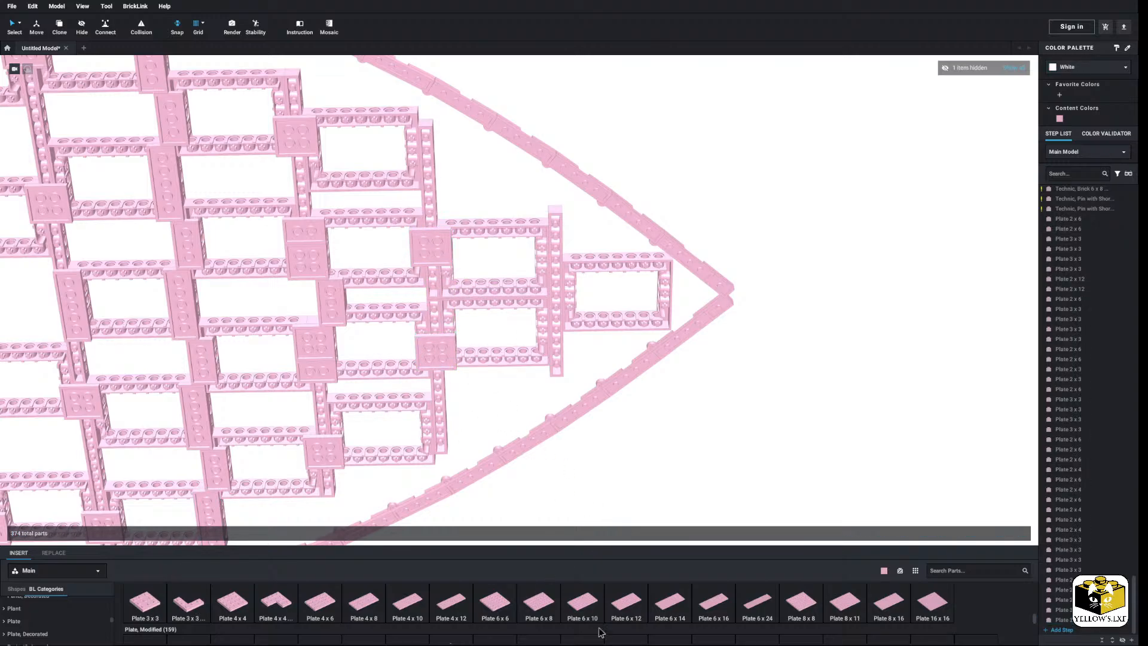
pyautogui.scroll(2, 601, 621)
pyautogui.click(713, 611)
pyautogui.click(441, 299)
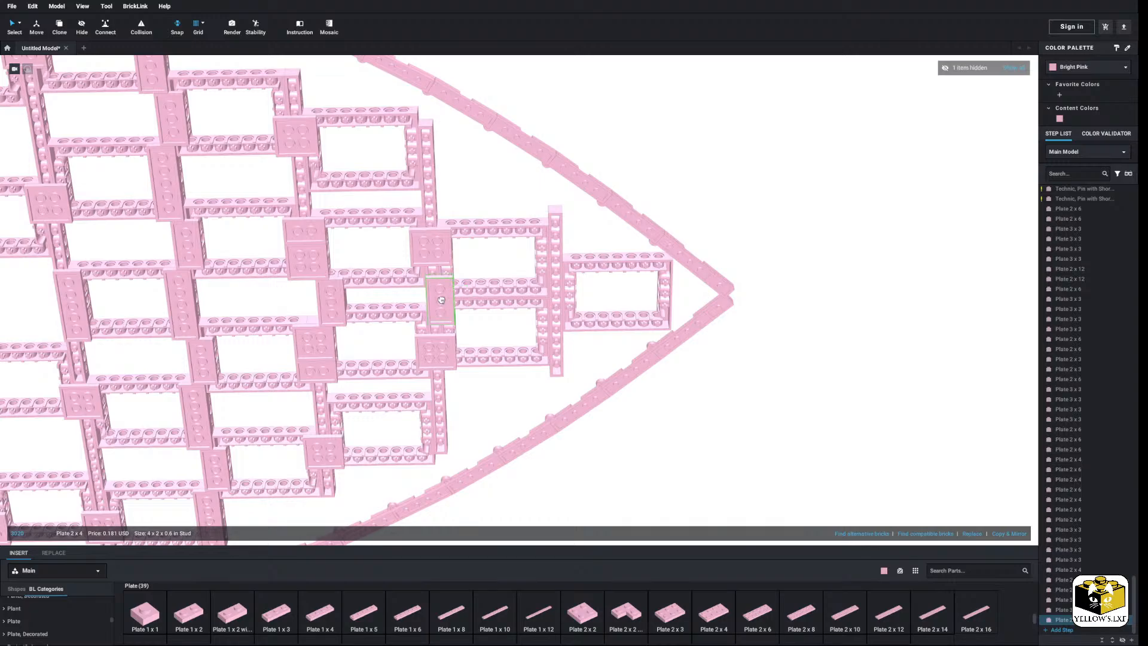
pyautogui.click(501, 332)
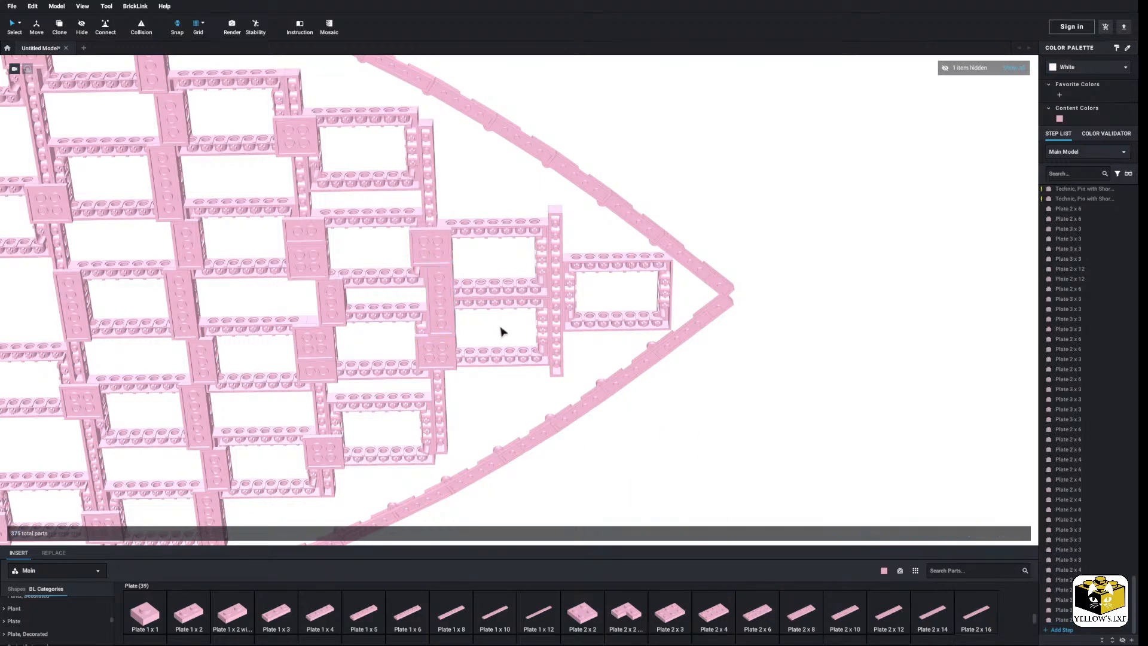
# Place two 3 x 3 plates side by side to join the seventh frame row to the single foremost frame.
pyautogui.moveTo(501, 332); pyautogui.dragTo(458, 339, button='middle')
pyautogui.scroll(-2, 346, 607)
pyautogui.click(149, 605)
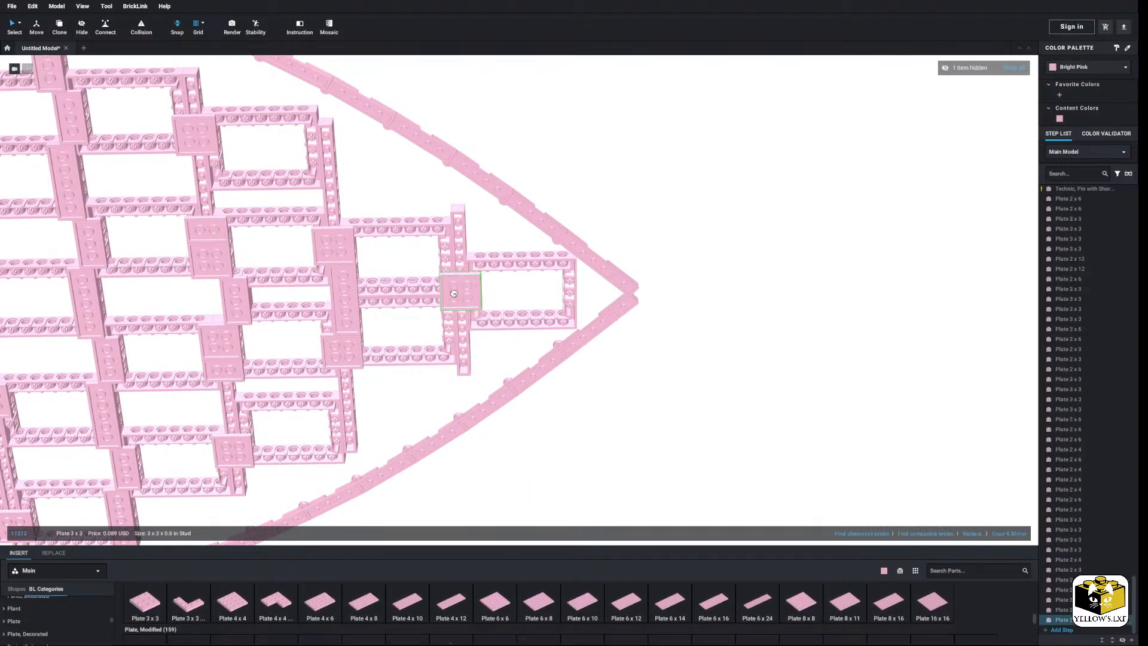
pyautogui.click(453, 293)
pyautogui.click(149, 604)
pyautogui.click(462, 317)
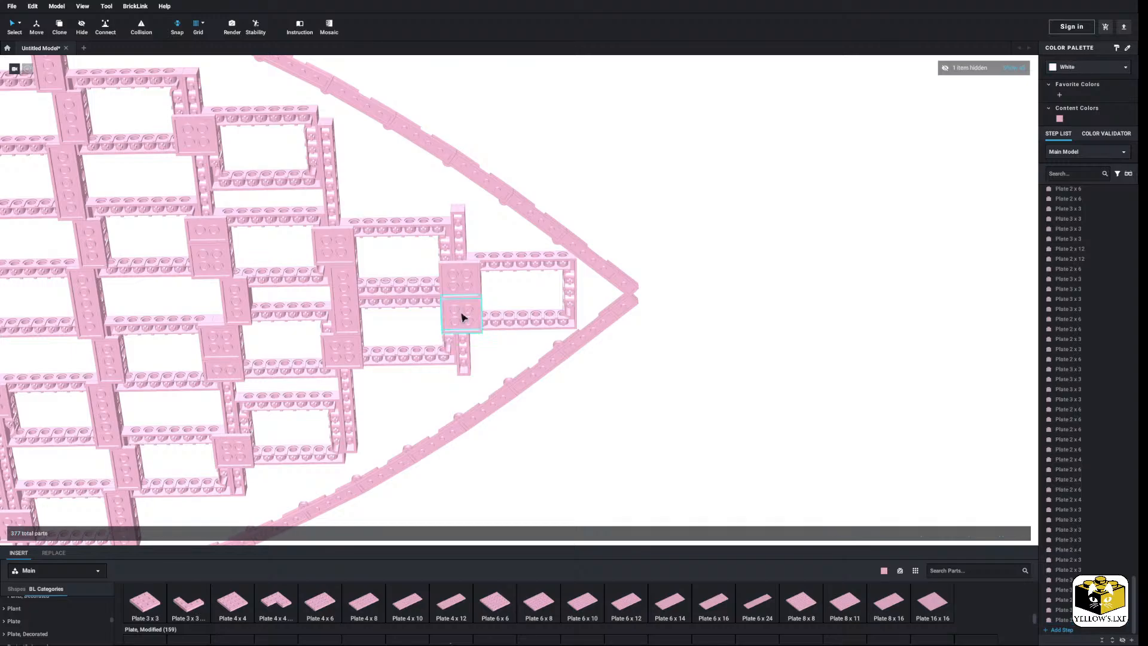
# Place a 1 x 4 plate, turned a quarter turn, along the front crossbar of the foremost frame.
pyautogui.scroll(2, 235, 611)
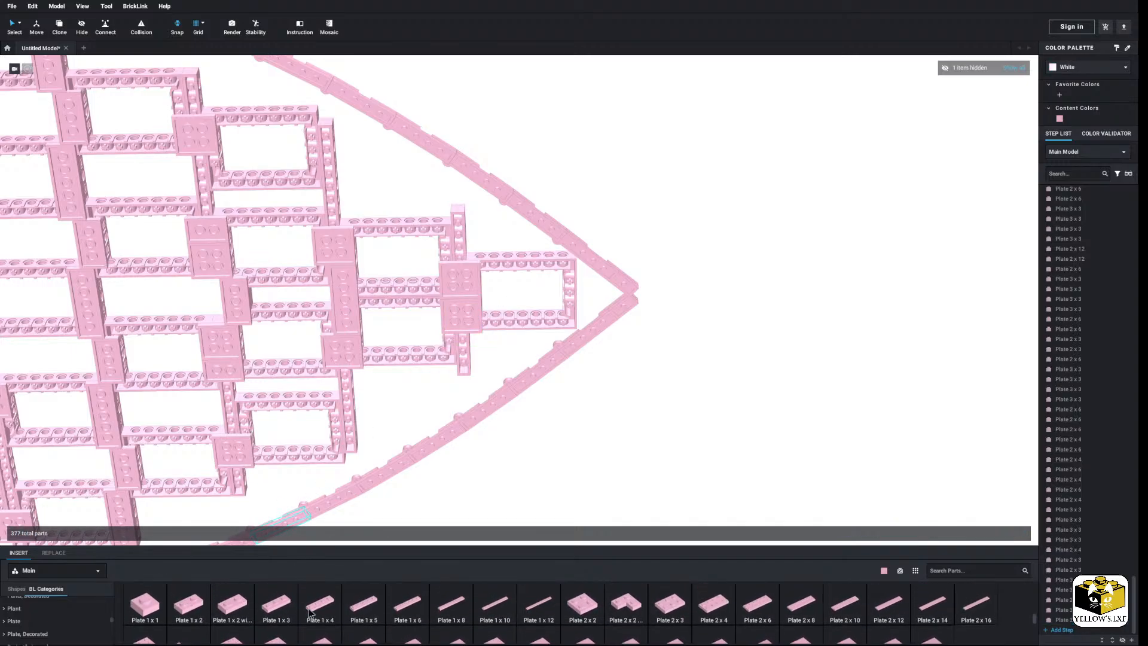
pyautogui.click(327, 613)
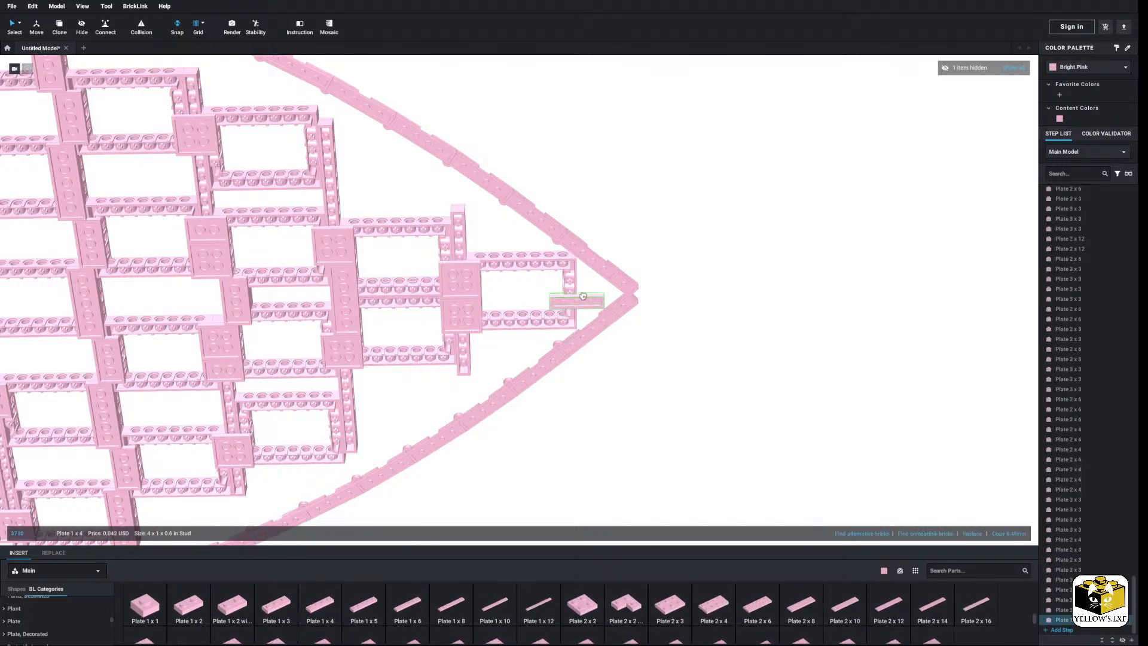
pyautogui.press('Right')
pyautogui.click(572, 295)
pyautogui.scroll(-3, 538, 425)
pyautogui.moveTo(335, 458); pyautogui.dragTo(467, 465, button='middle')
pyautogui.moveTo(583, 435); pyautogui.dragTo(534, 434, button='middle')
pyautogui.scroll(4, 533, 433)
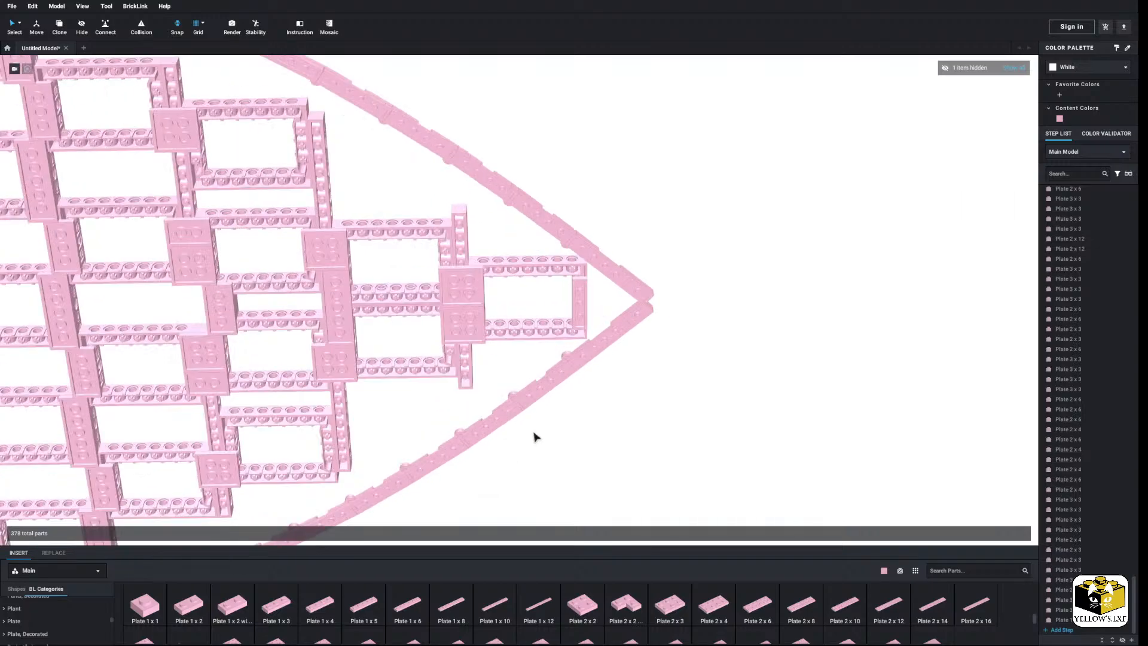
# Bring up the Brick, Modified parts category and look through its parts for a pin brick.
pyautogui.moveTo(568, 361); pyautogui.dragTo(568, 436, button='right')
pyautogui.scroll(3, 568, 440)
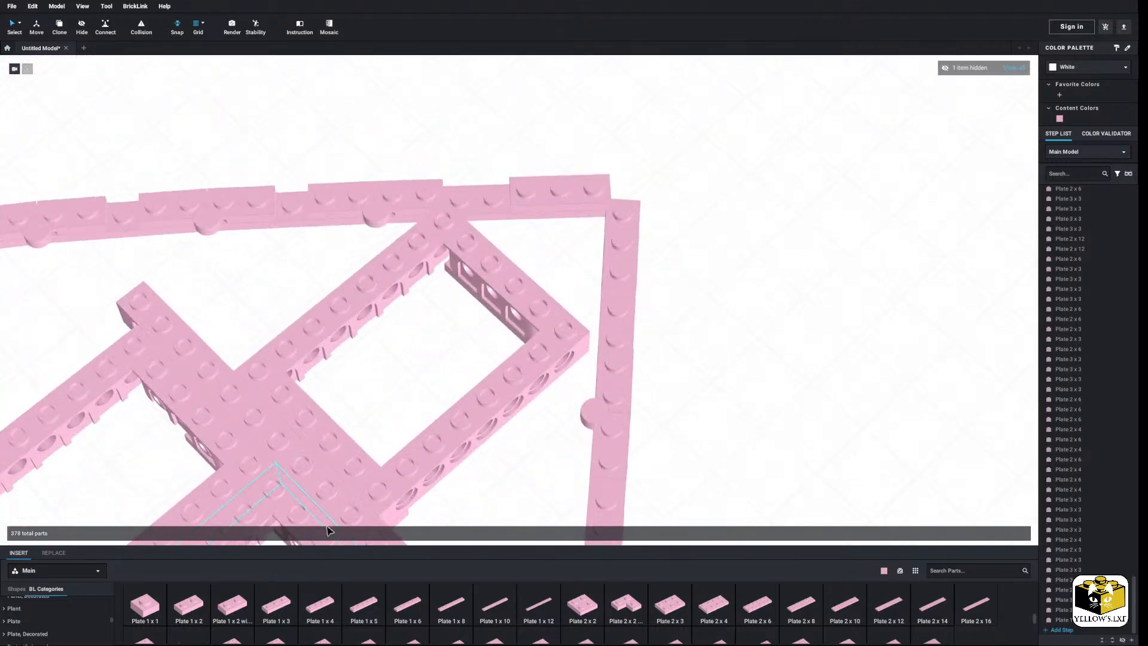
pyautogui.scroll(6, 71, 621)
pyautogui.scroll(8, 65, 625)
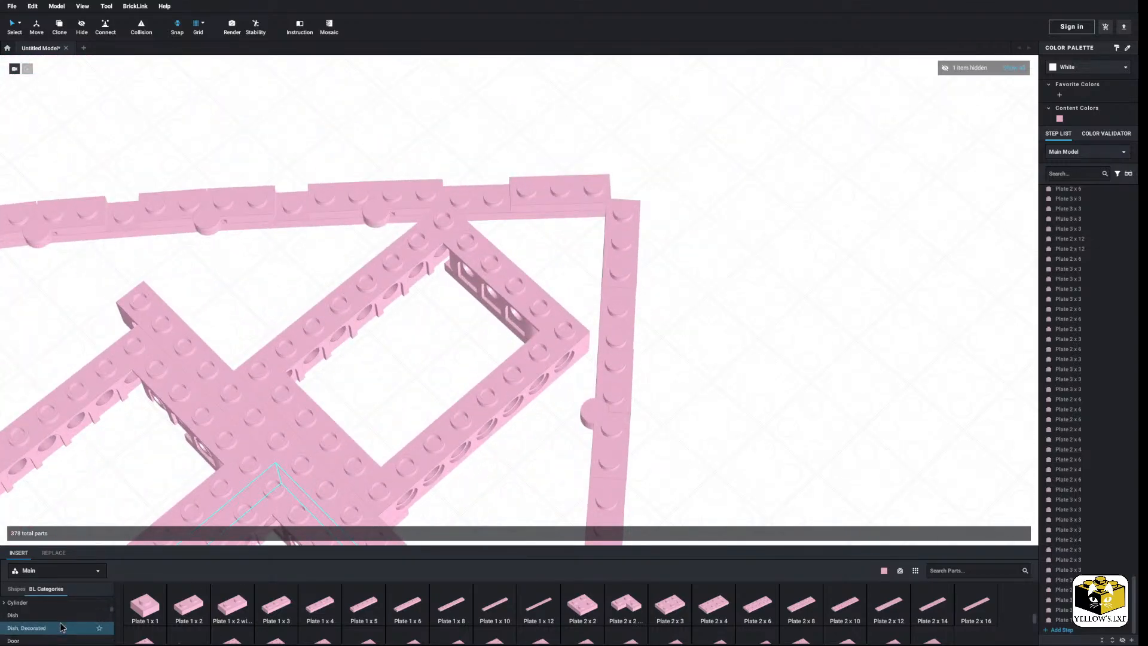
pyautogui.scroll(-10, 57, 628)
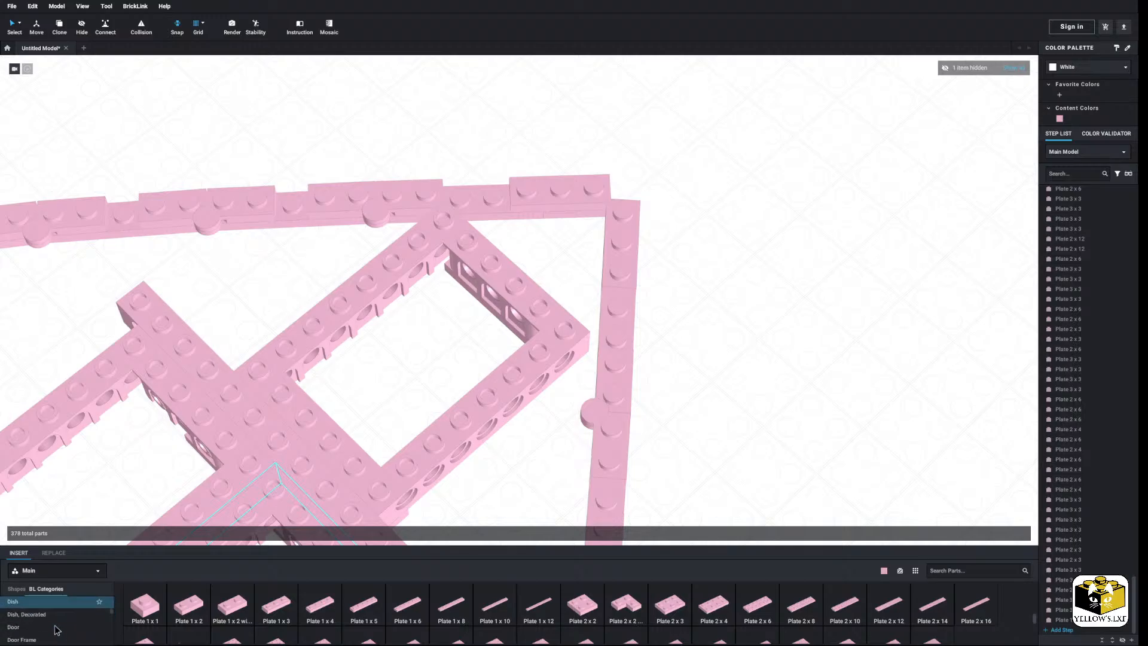
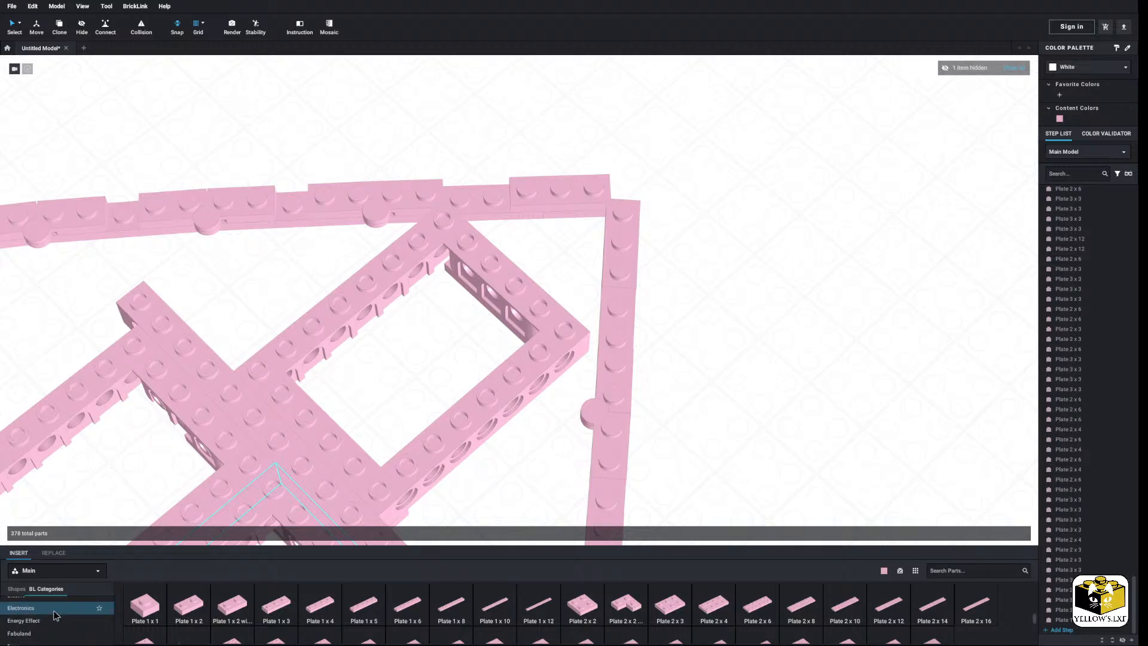
pyautogui.scroll(-2, 55, 616)
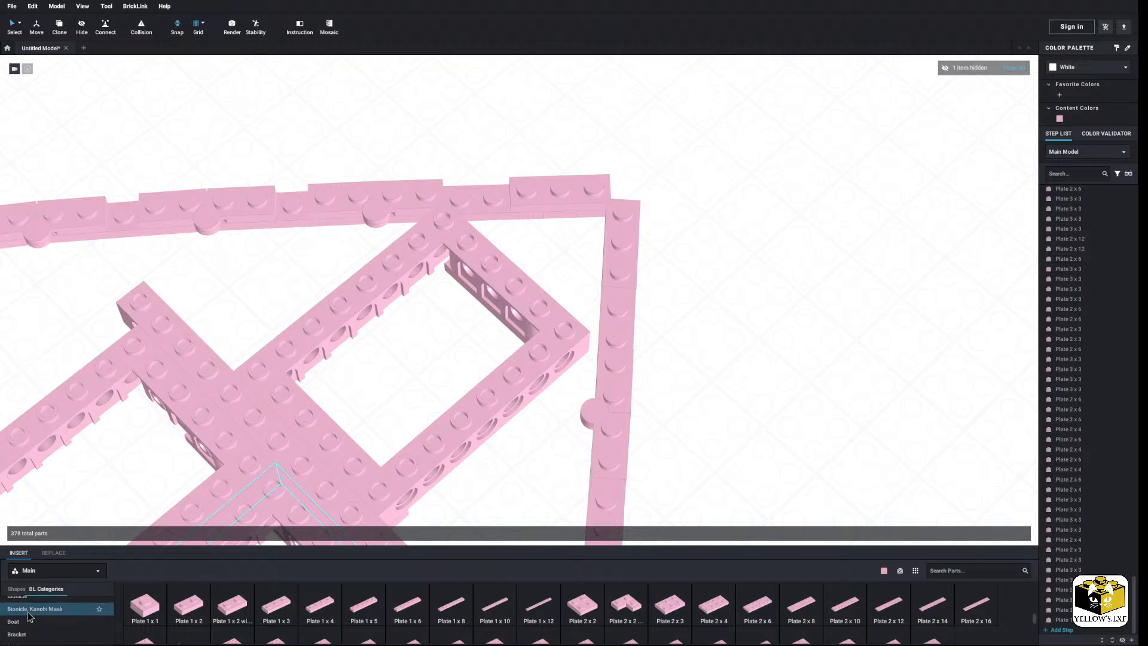
pyautogui.click(41, 626)
pyautogui.scroll(-1, 41, 628)
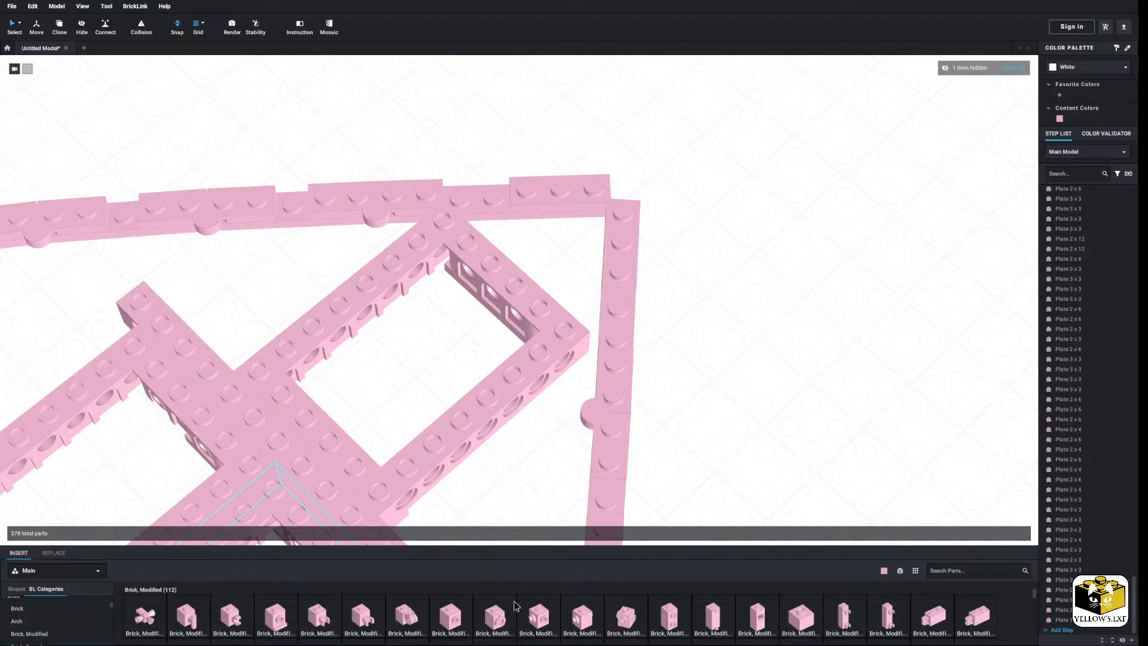
pyautogui.scroll(1, 403, 616)
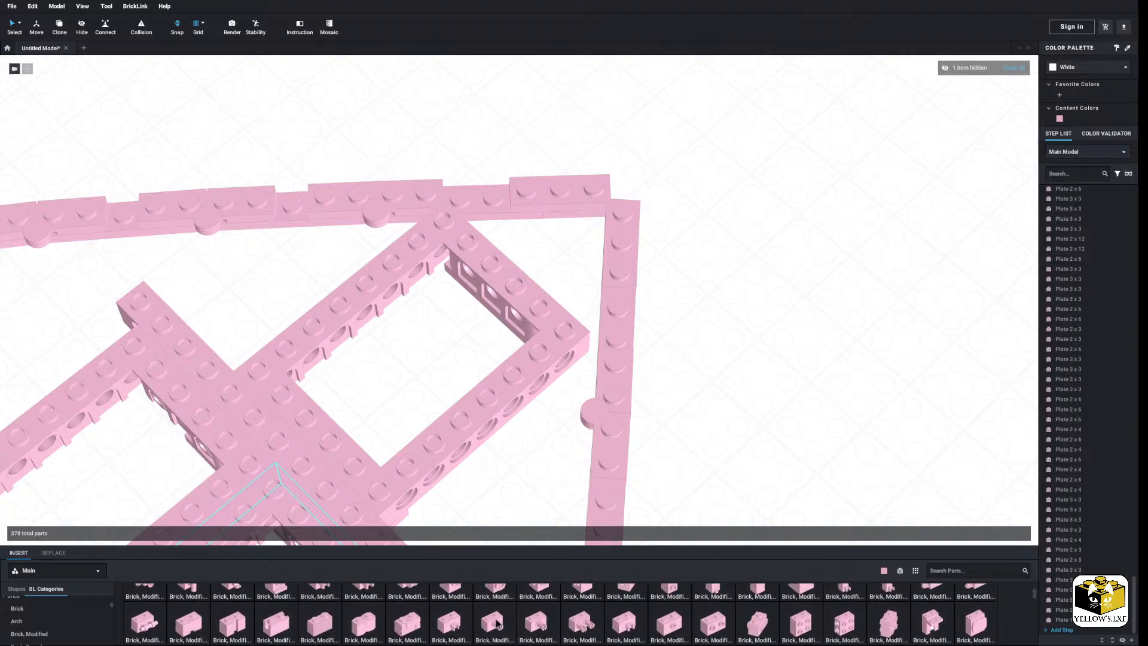
# Delete the 1 x 4 plate from the front crossbar of the foremost frame.
pyautogui.click(498, 323)
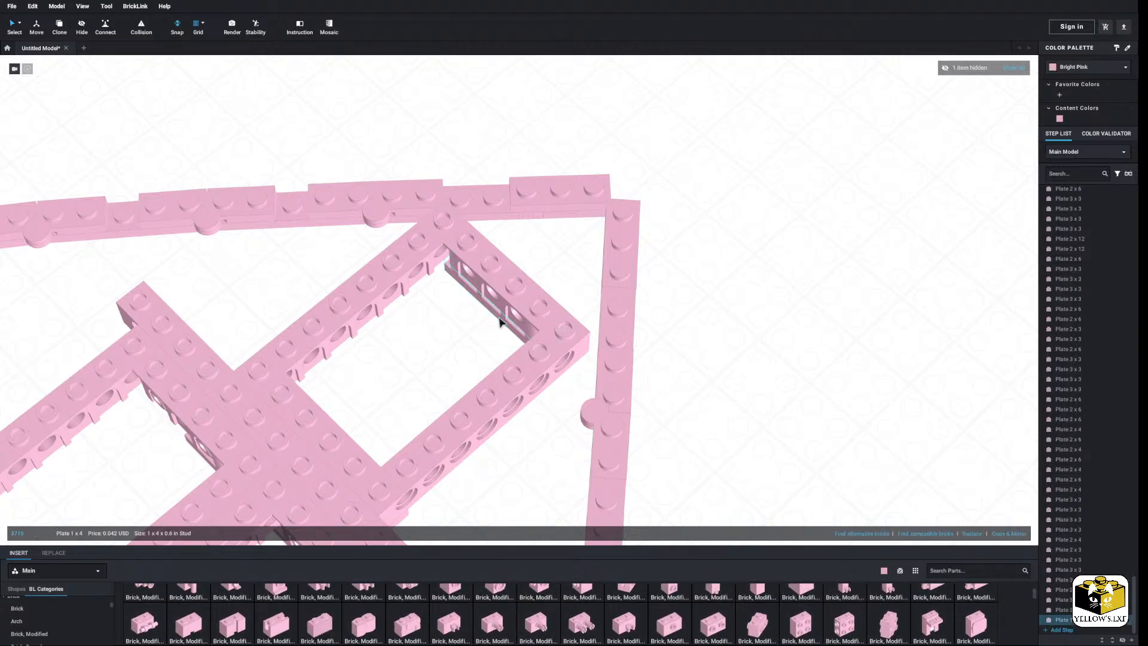
pyautogui.rightClick(505, 317)
pyautogui.click(511, 364)
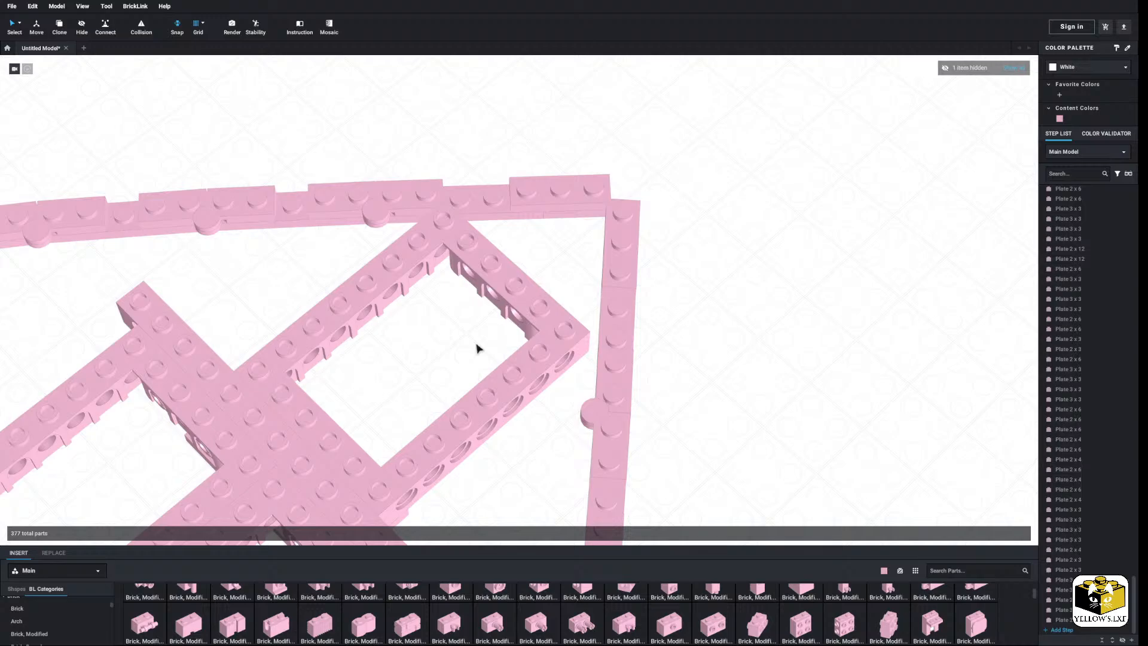
pyautogui.hotkey('ctrl', 'z')
pyautogui.click(499, 315)
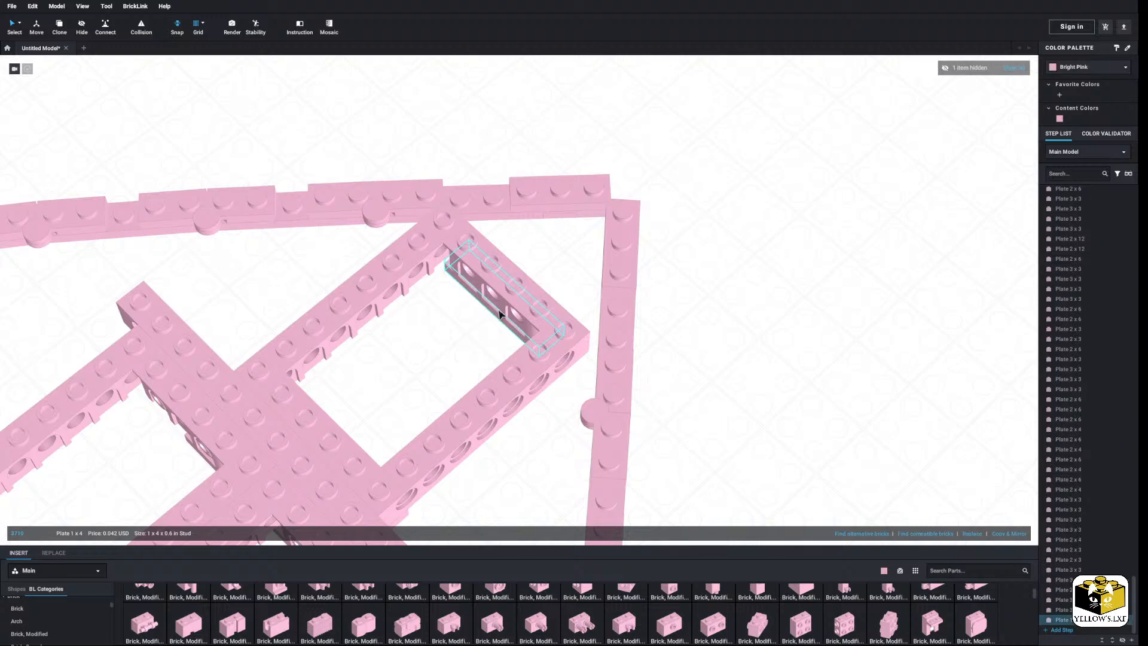
pyautogui.rightClick(498, 313)
pyautogui.click(513, 348)
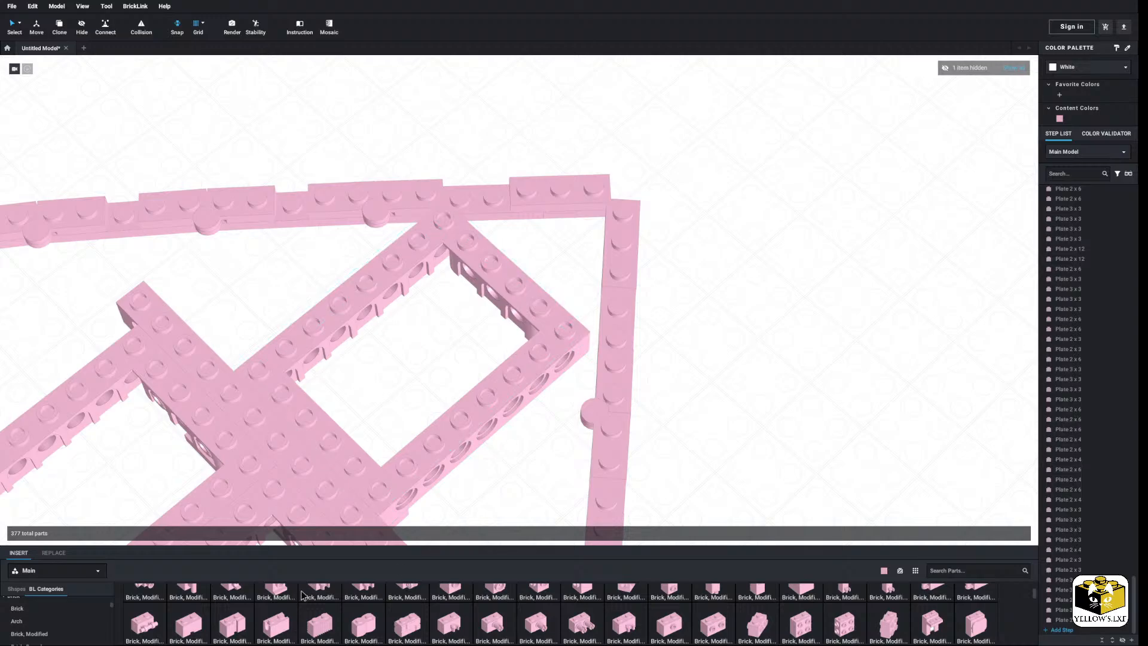
# Insert a Brick, Modified 1 x 2 with Pin against the inside of the foremost frame's front crossbar and place a copy beside it.
pyautogui.scroll(3, 382, 632)
pyautogui.scroll(-3, 449, 623)
pyautogui.click(494, 619)
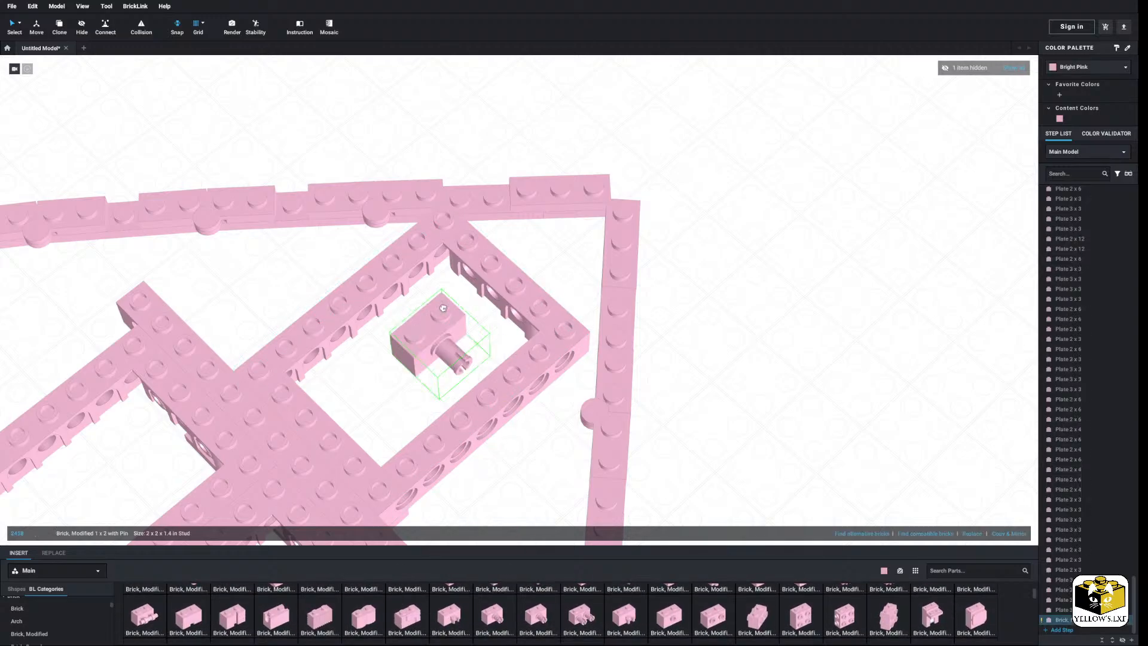
pyautogui.press('Right')
pyautogui.press('Right')
pyautogui.press('Right')
pyautogui.click(447, 280)
pyautogui.moveTo(445, 279); pyautogui.dragTo(482, 281, button='right')
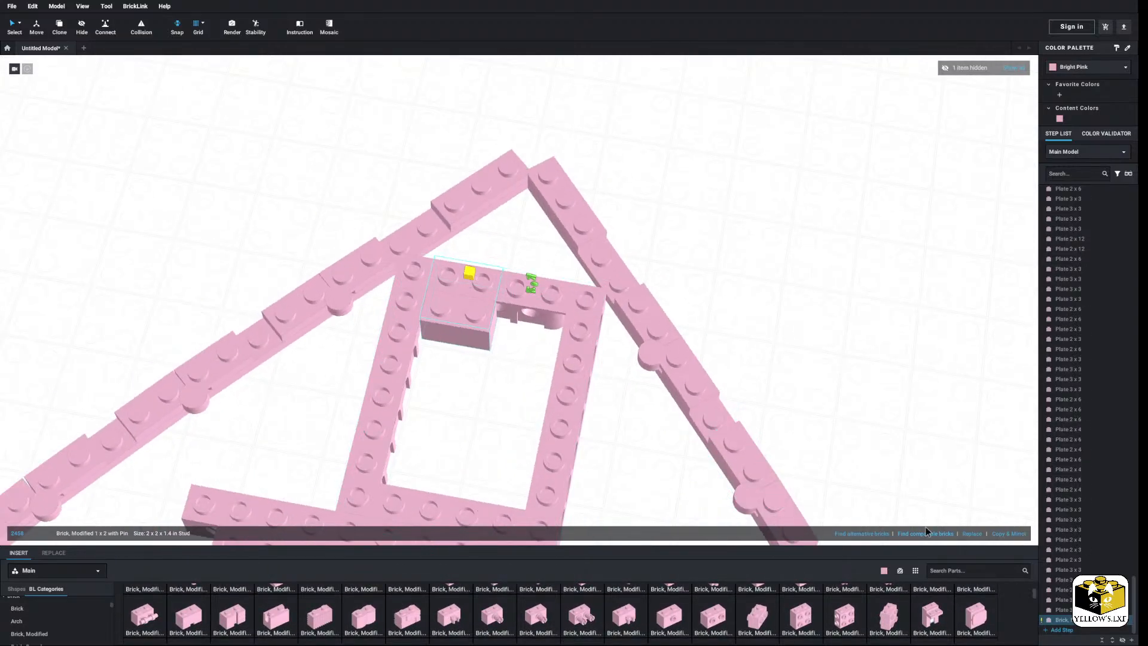
pyautogui.click(1018, 527)
pyautogui.click(473, 326)
pyautogui.click(1006, 533)
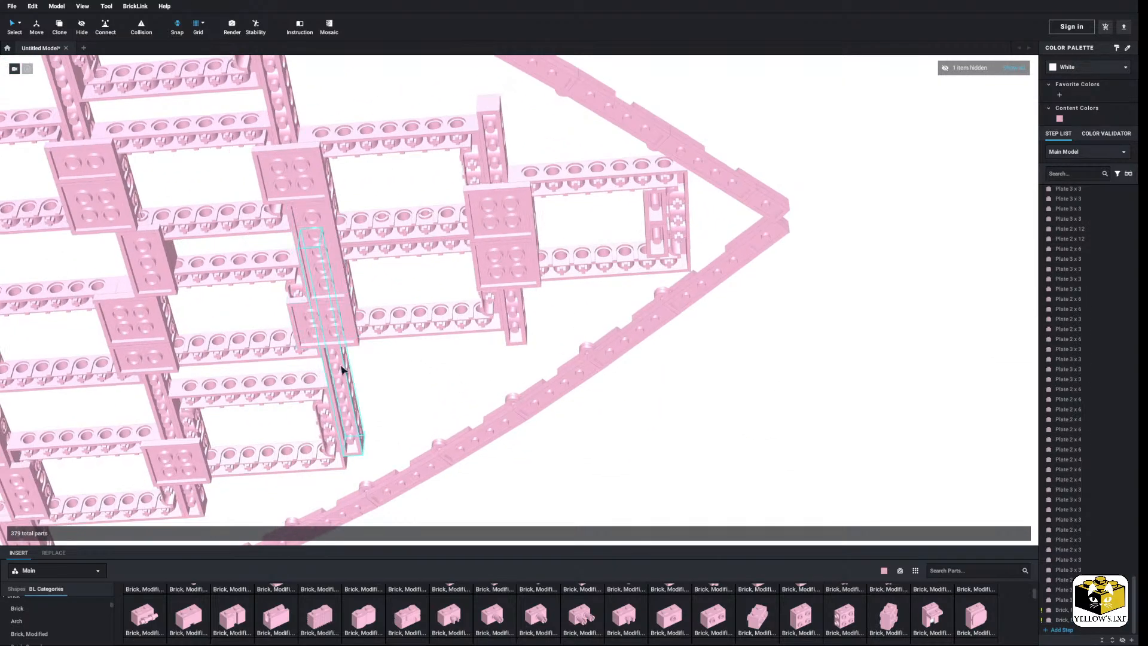
# Copy an existing 2 x 4 plate and paste it over the two pin bricks and the foremost frame's front crossbar.
pyautogui.rightClick(161, 275)
pyautogui.click(170, 279)
pyautogui.rightClick(420, 291)
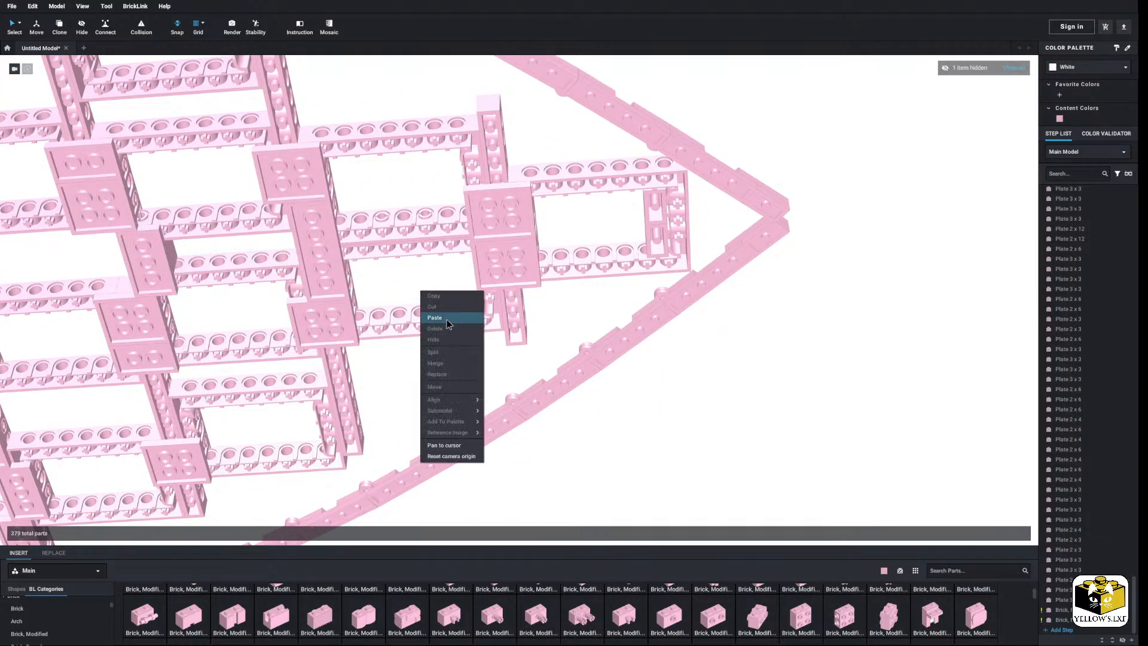
pyautogui.click(447, 323)
pyautogui.click(666, 220)
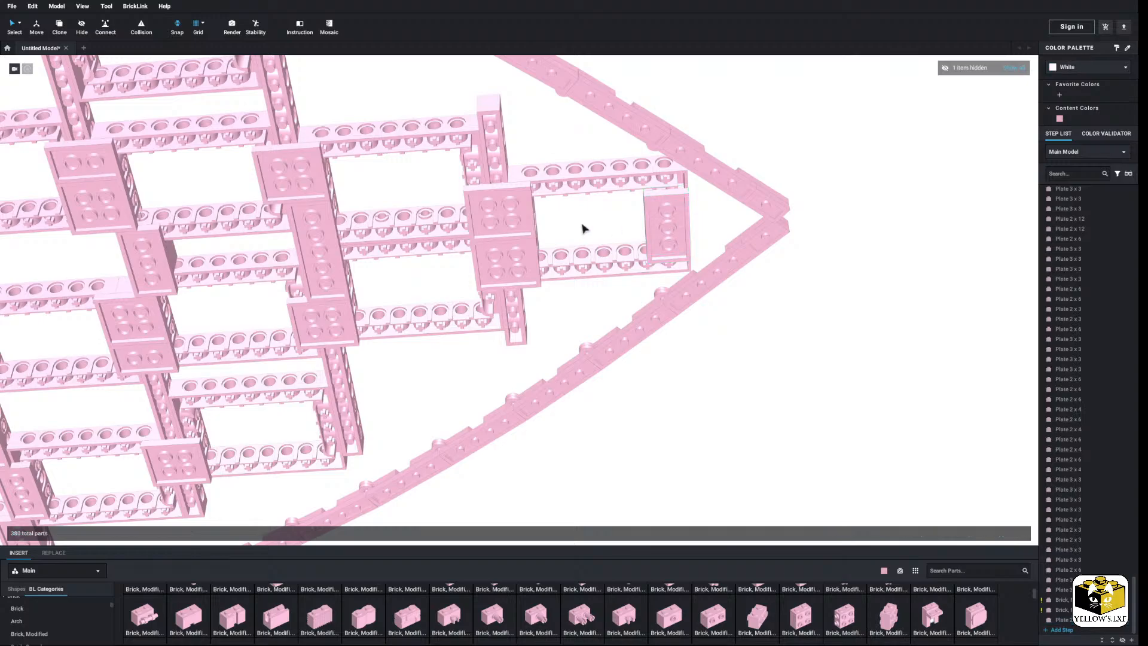
# Select all Technic pins of the bow framework by type and recolor them Black.
pyautogui.scroll(-5, 585, 233)
pyautogui.moveTo(514, 378); pyautogui.dragTo(659, 360, button='middle')
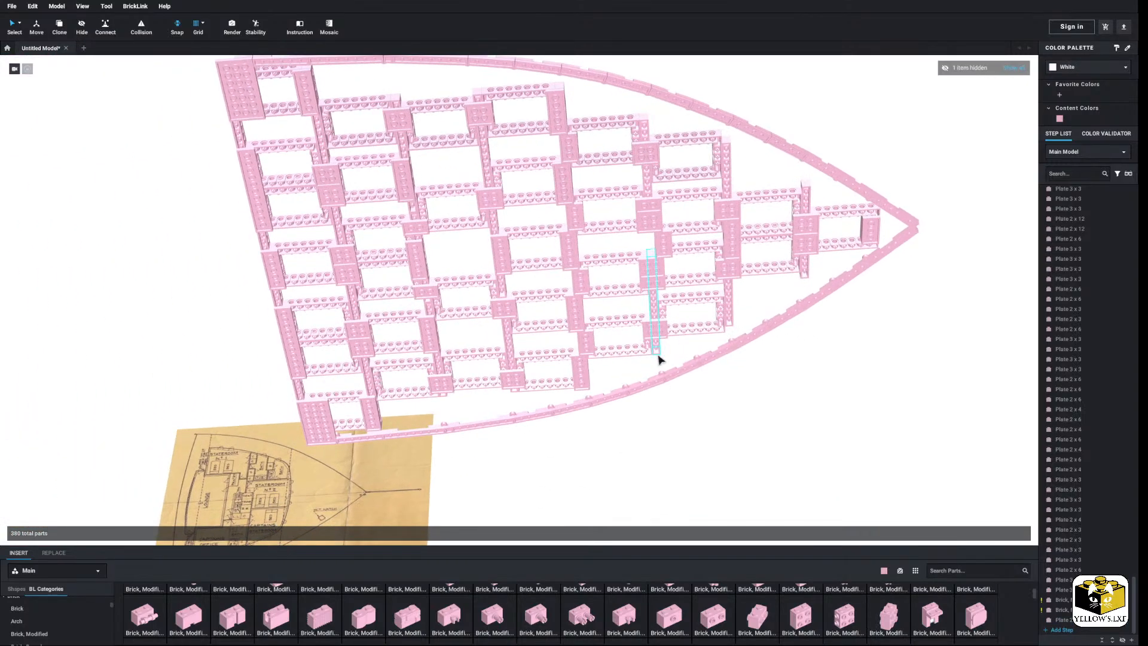
pyautogui.scroll(-4, 641, 417)
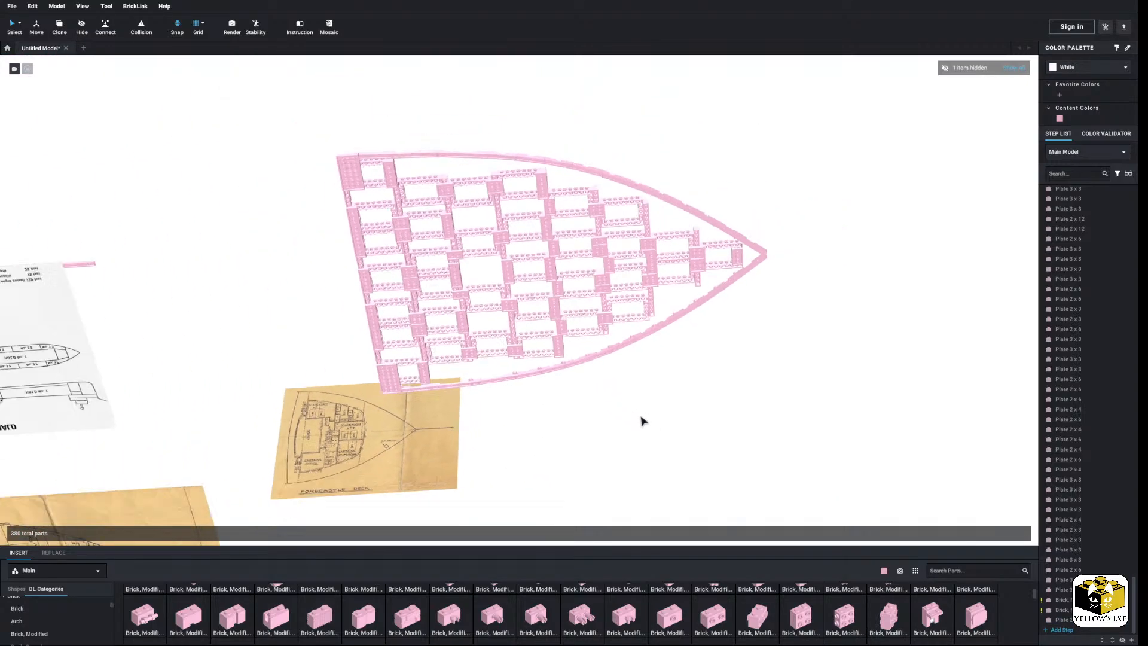
pyautogui.moveTo(641, 417); pyautogui.dragTo(633, 451, button='right')
pyautogui.scroll(5, 646, 407)
pyautogui.scroll(-4, 651, 416)
pyautogui.scroll(3, 634, 450)
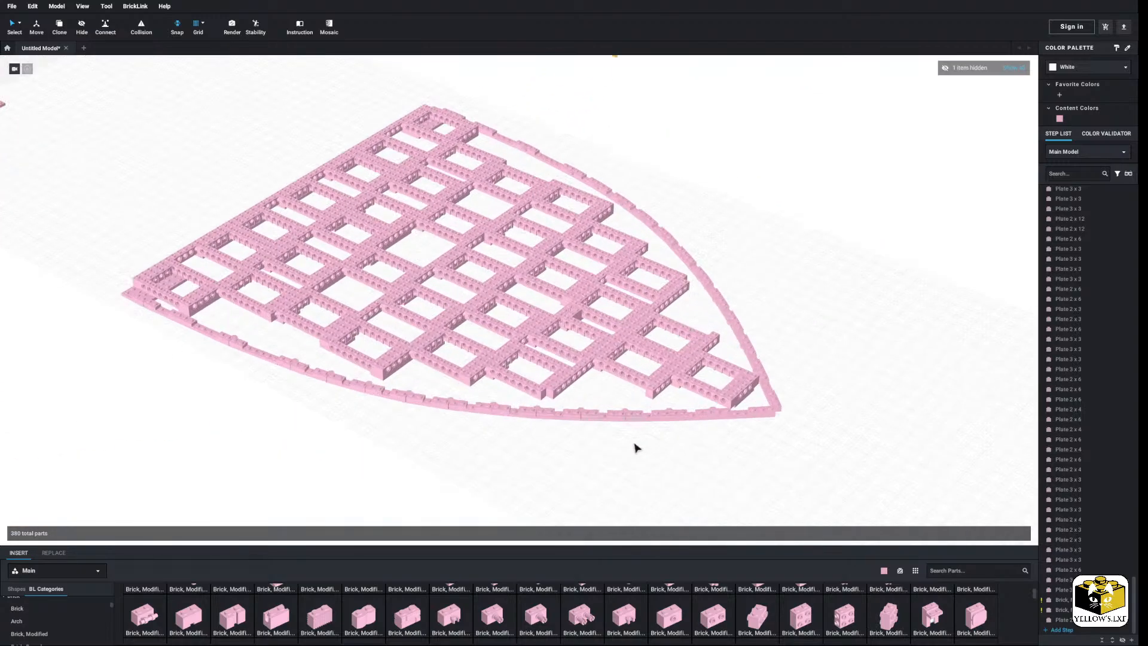
pyautogui.click(21, 27)
pyautogui.click(45, 58)
pyautogui.click(226, 239)
pyautogui.click(1076, 68)
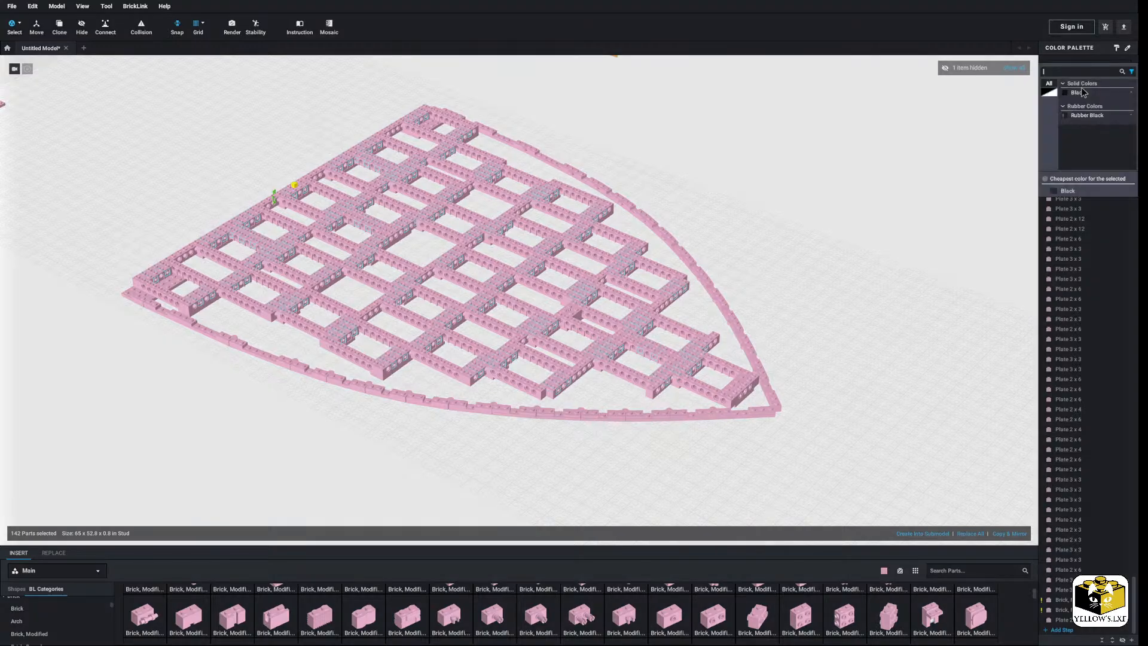
pyautogui.click(1086, 93)
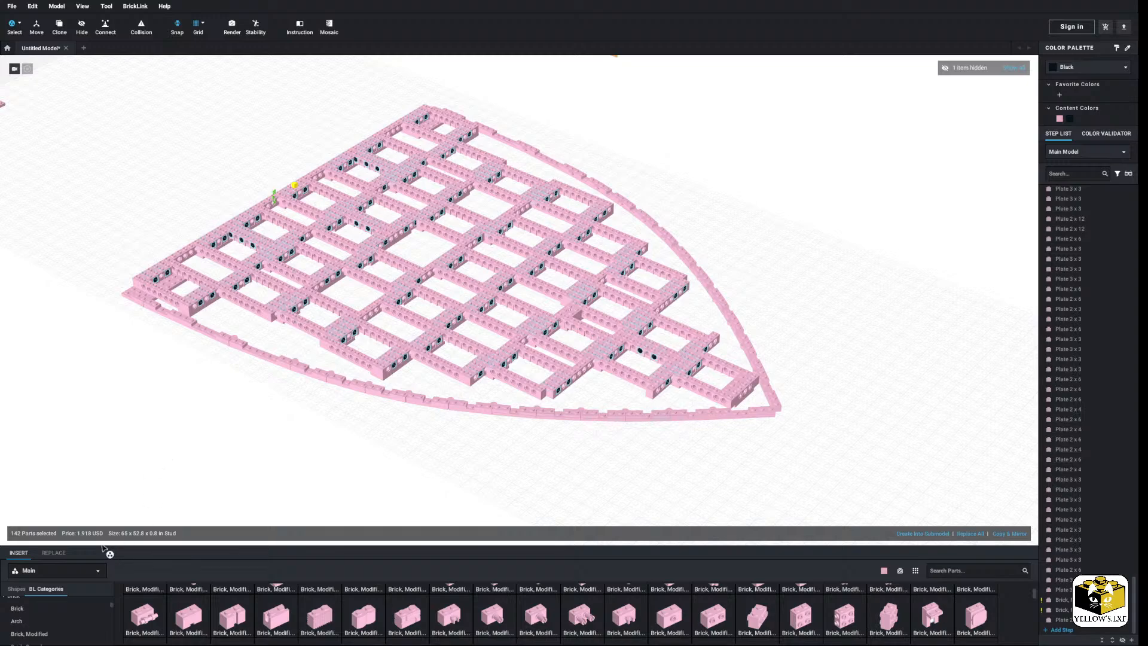
pyautogui.click(154, 437)
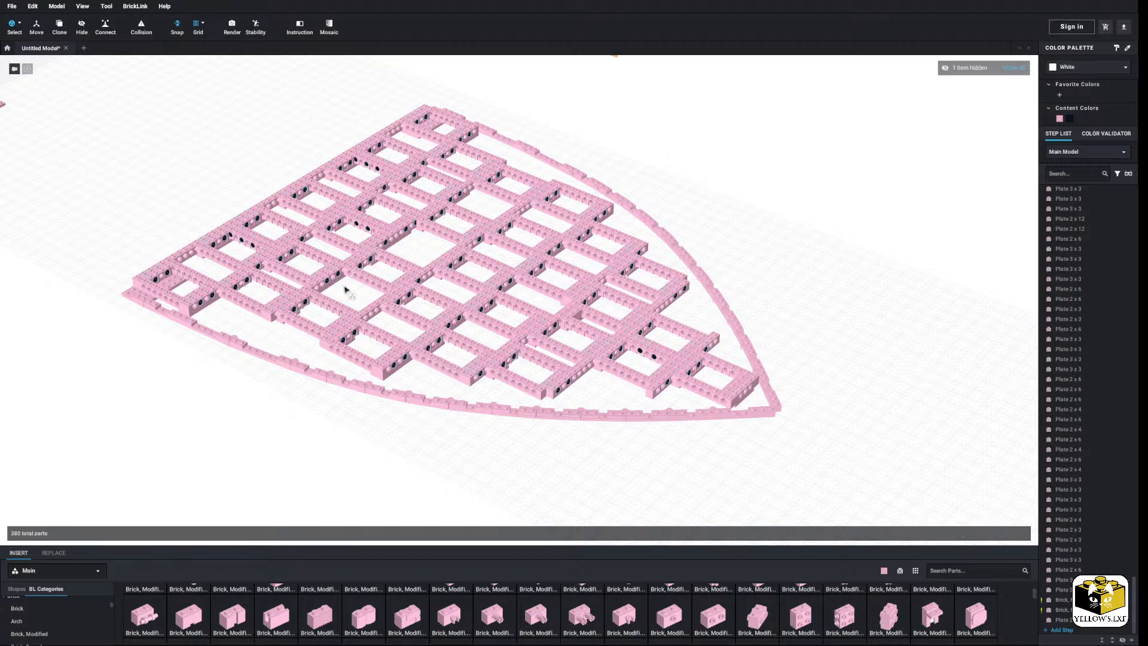
# Select all rectangular open Technic frames of the bow by type and recolor them Yellow.
pyautogui.click(315, 257)
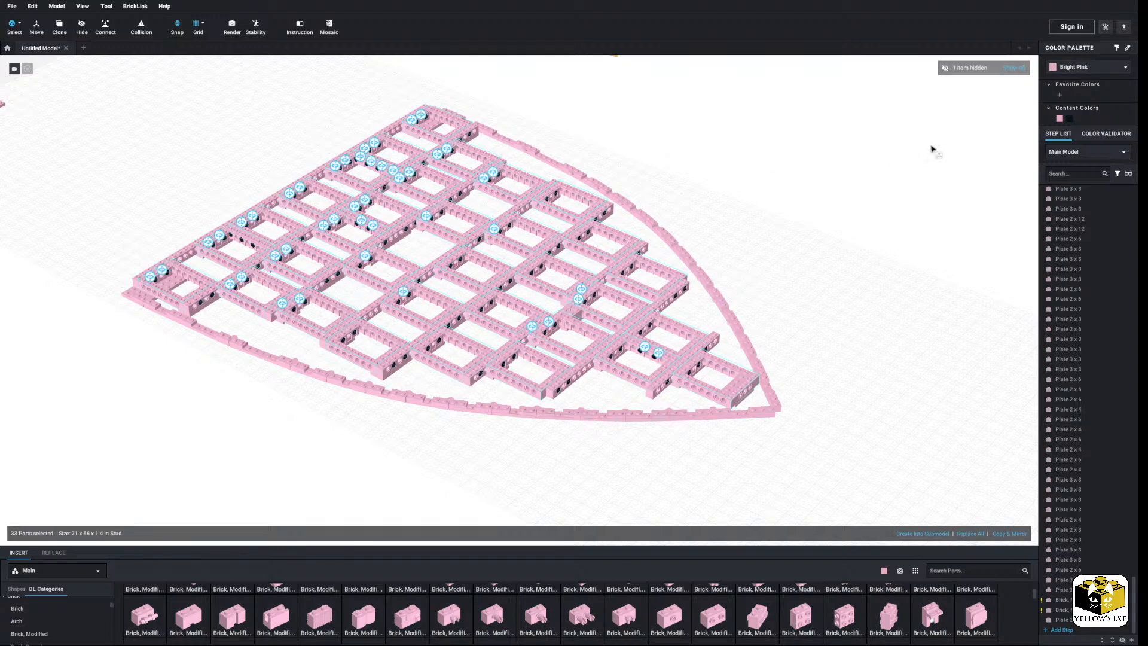
pyautogui.click(1070, 70)
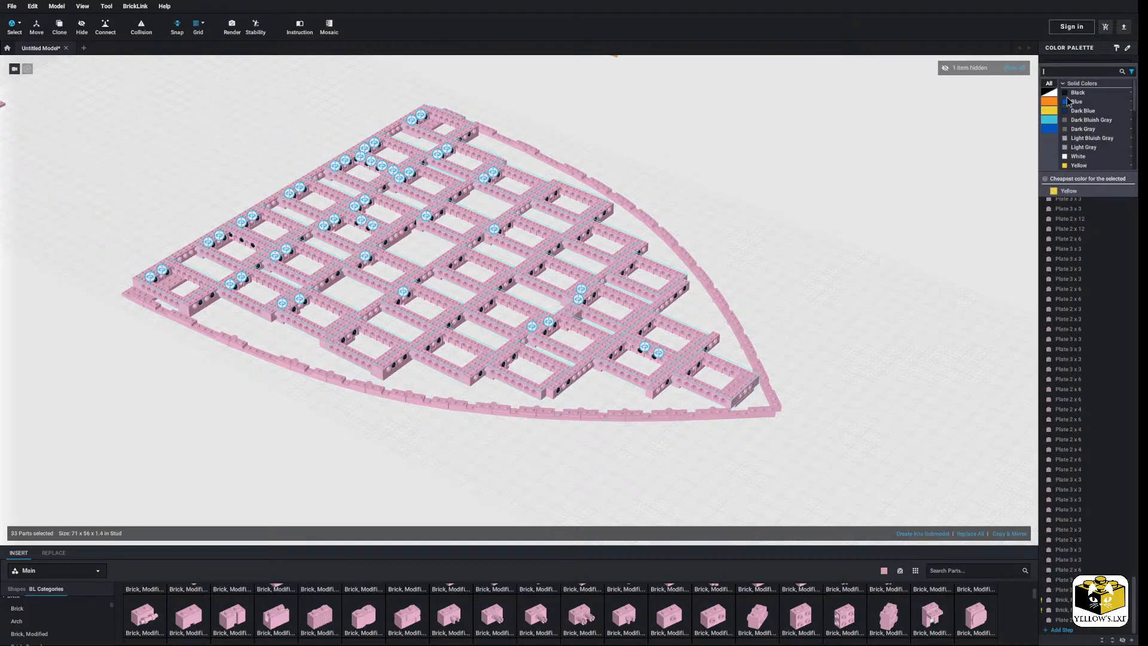
pyautogui.click(1068, 191)
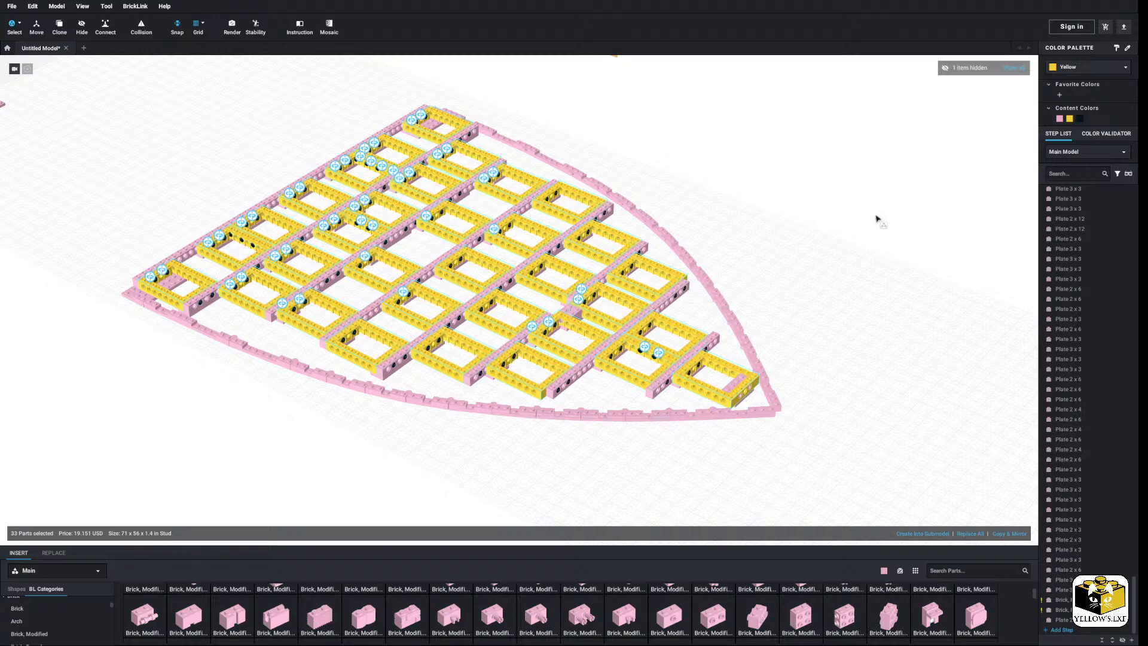
pyautogui.click(875, 219)
# Select all Technic cross beams matching the outer beam between the fifth and sixth frame rows and recolor them Blue.
pyautogui.click(656, 246)
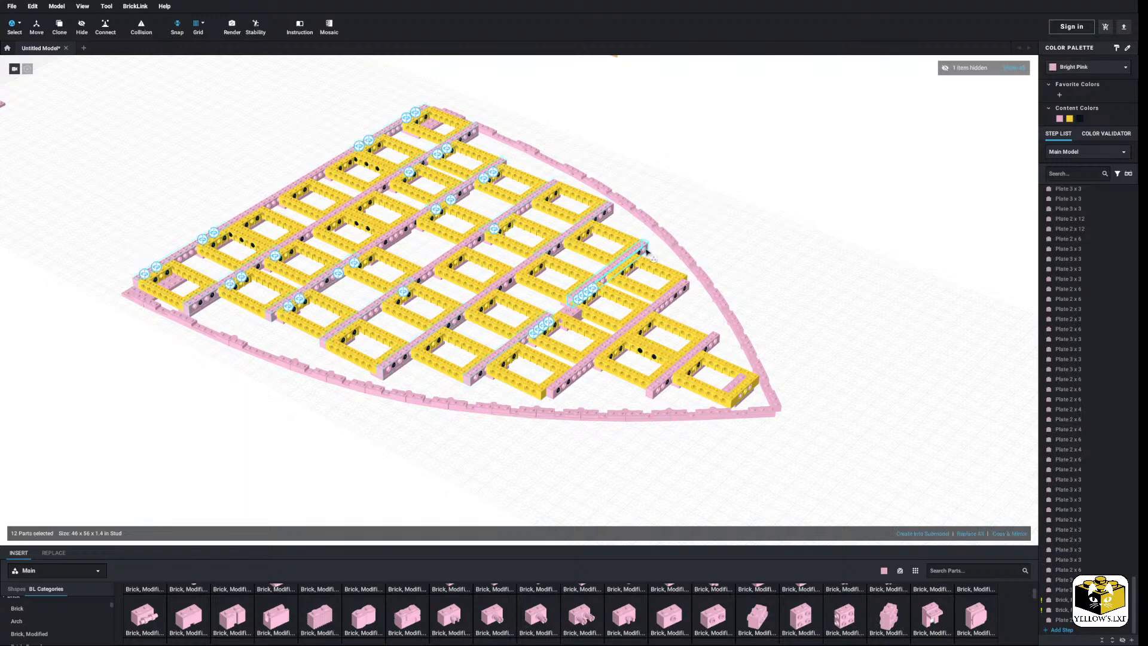
pyautogui.click(1089, 71)
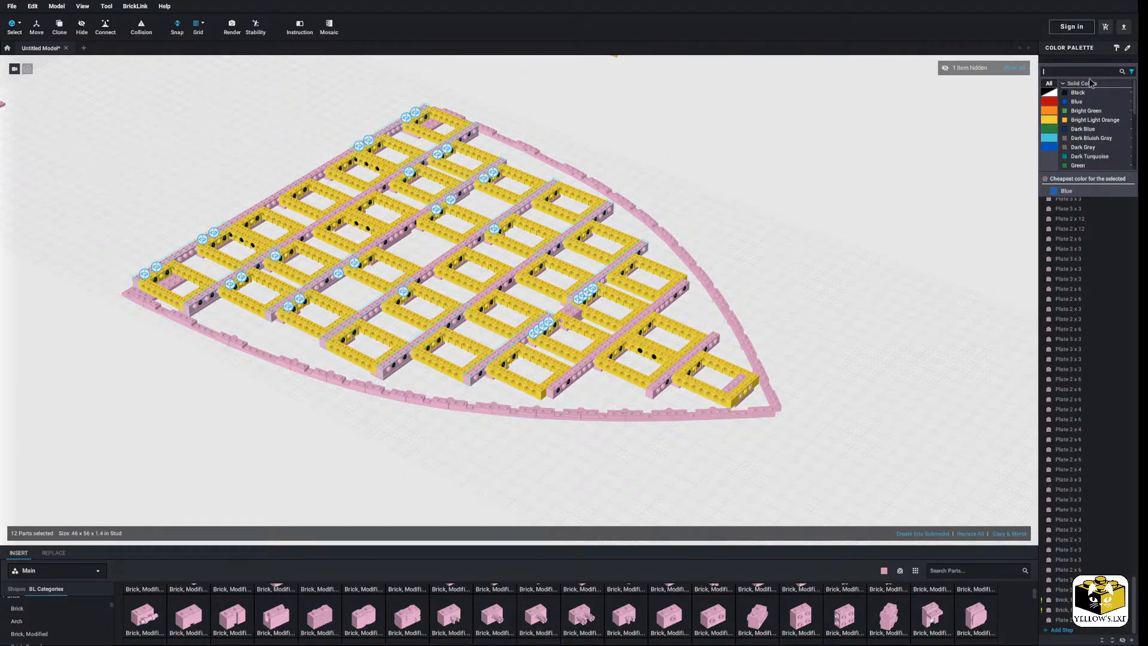
pyautogui.click(1057, 191)
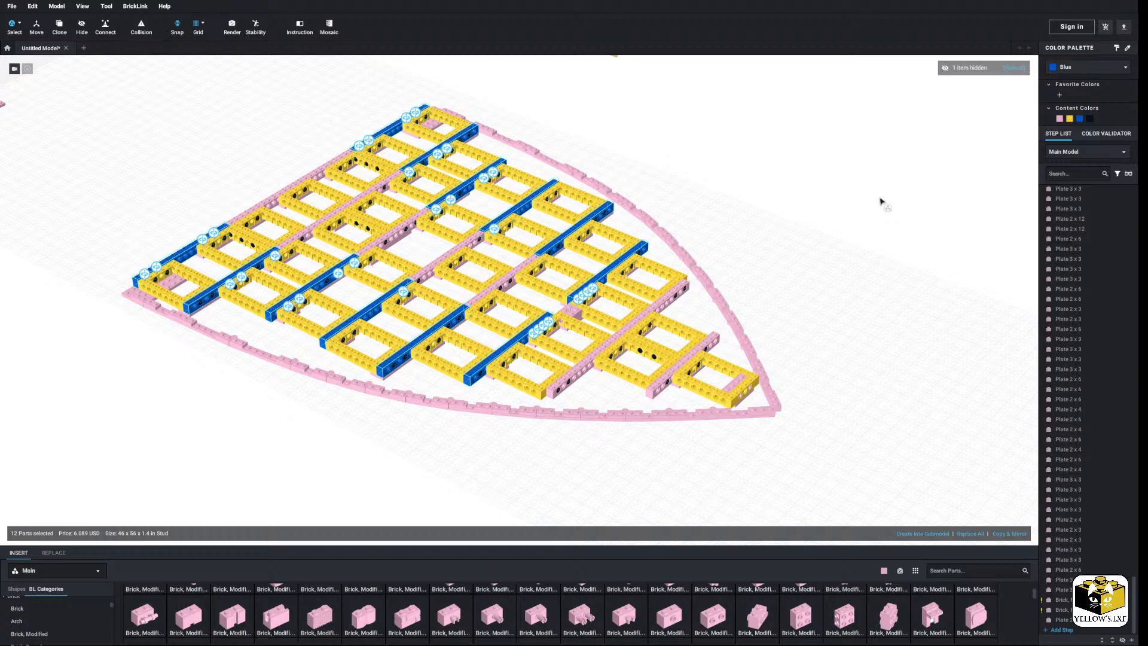
pyautogui.click(790, 233)
# Select all Technic cross beams matching the pink beam at the middle of the framework and recolor them Black.
pyautogui.click(506, 277)
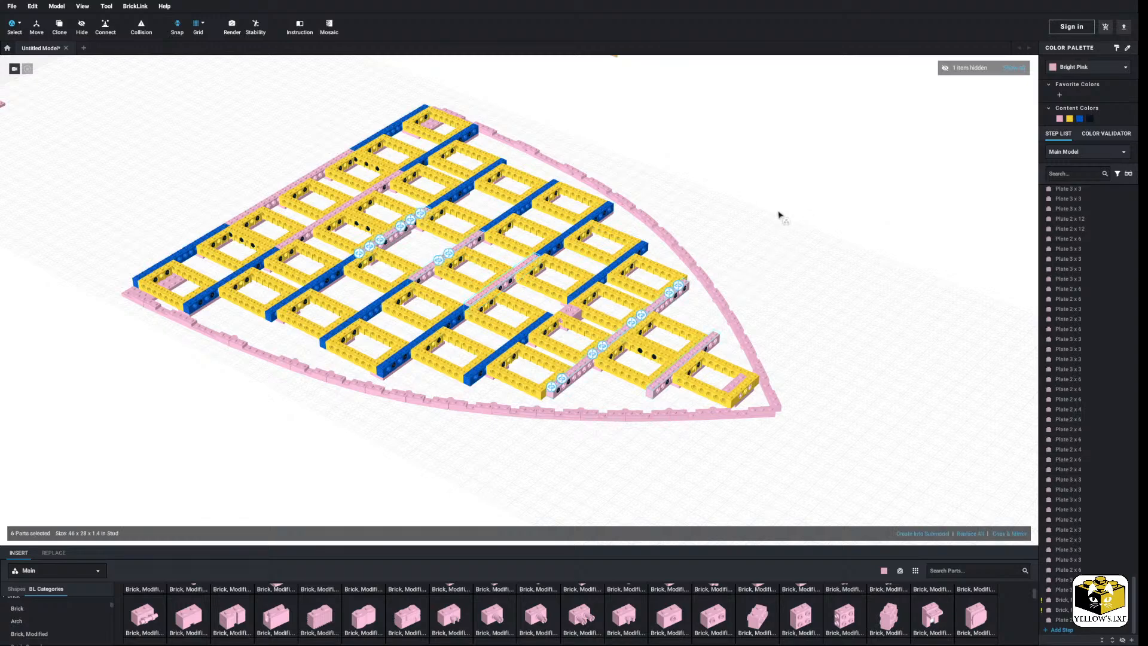
pyautogui.click(1089, 69)
pyautogui.click(1074, 192)
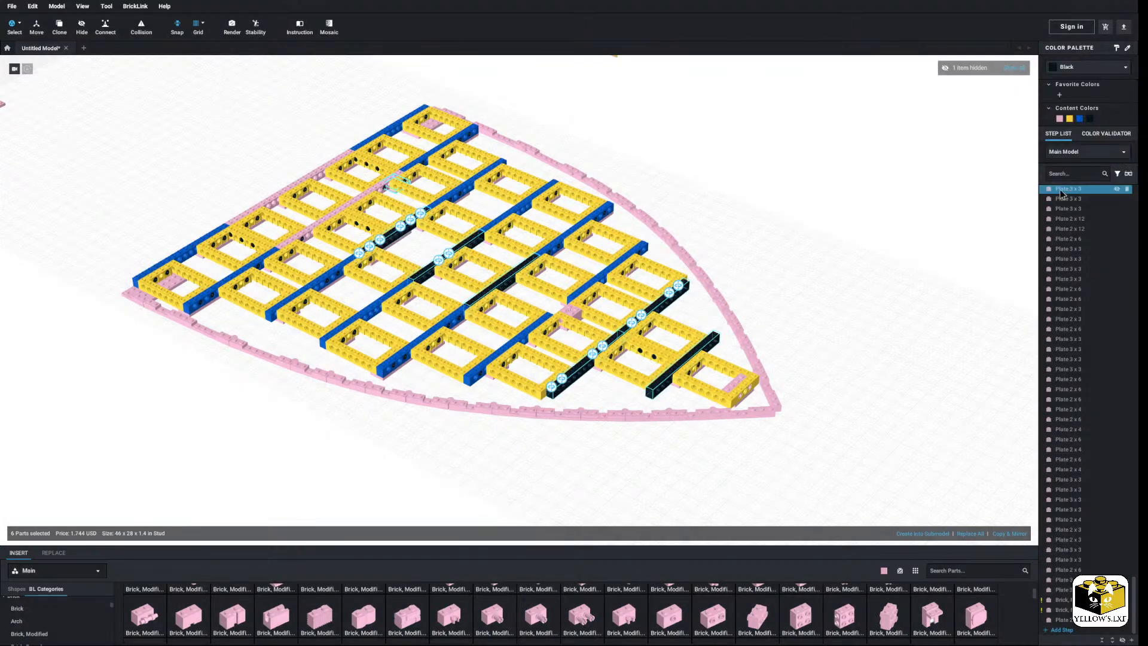
# Select all Technic cross beams matching the pink beam in the second cross row and recolor them Red.
pyautogui.click(787, 174)
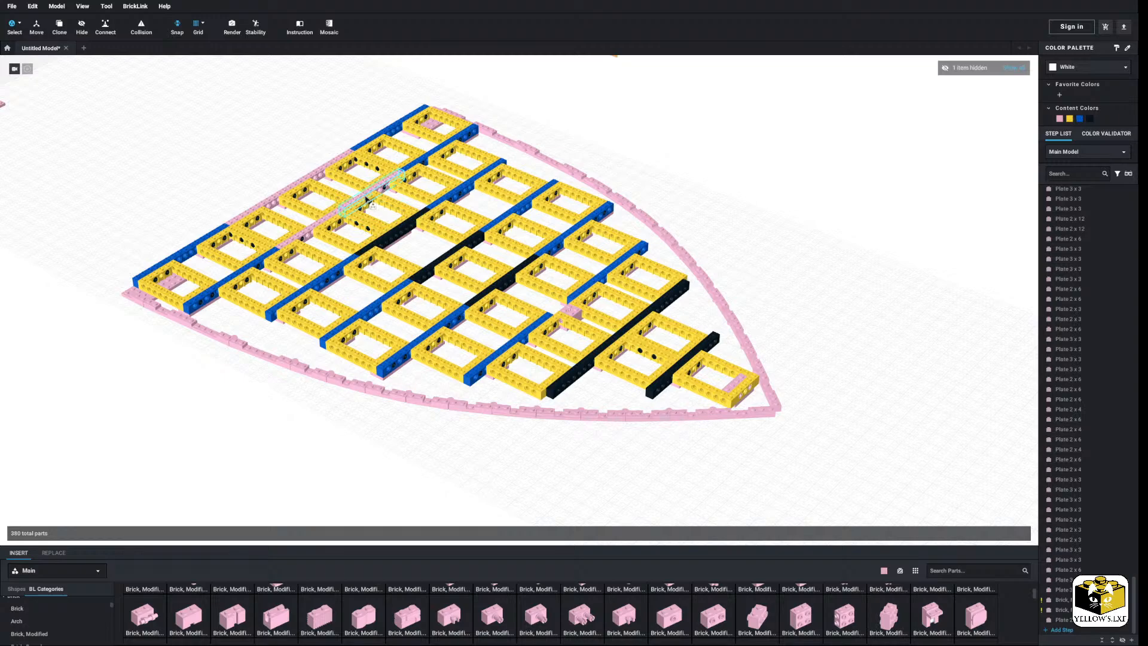
pyautogui.click(359, 197)
pyautogui.click(1062, 68)
pyautogui.click(1074, 182)
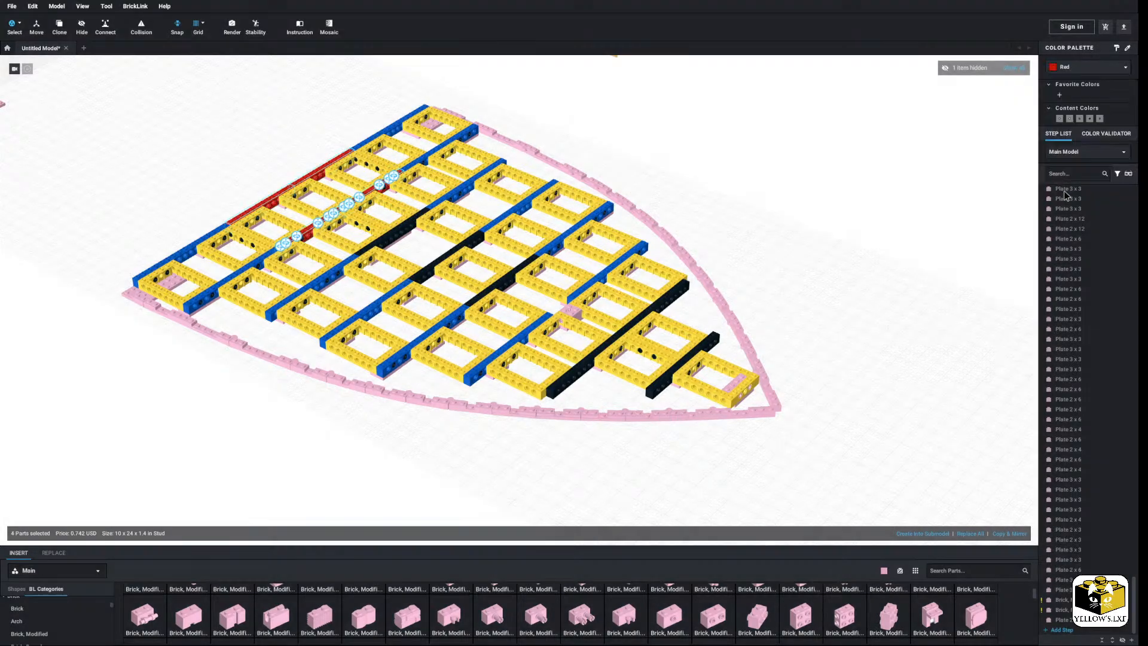
pyautogui.click(766, 200)
# Recolor the pink Brick, Modified 2 x 2 with Pins and Axle Hole near the tip Light Bluish Gray, its cheapest color.
pyautogui.moveTo(766, 199); pyautogui.dragTo(744, 215, button='right')
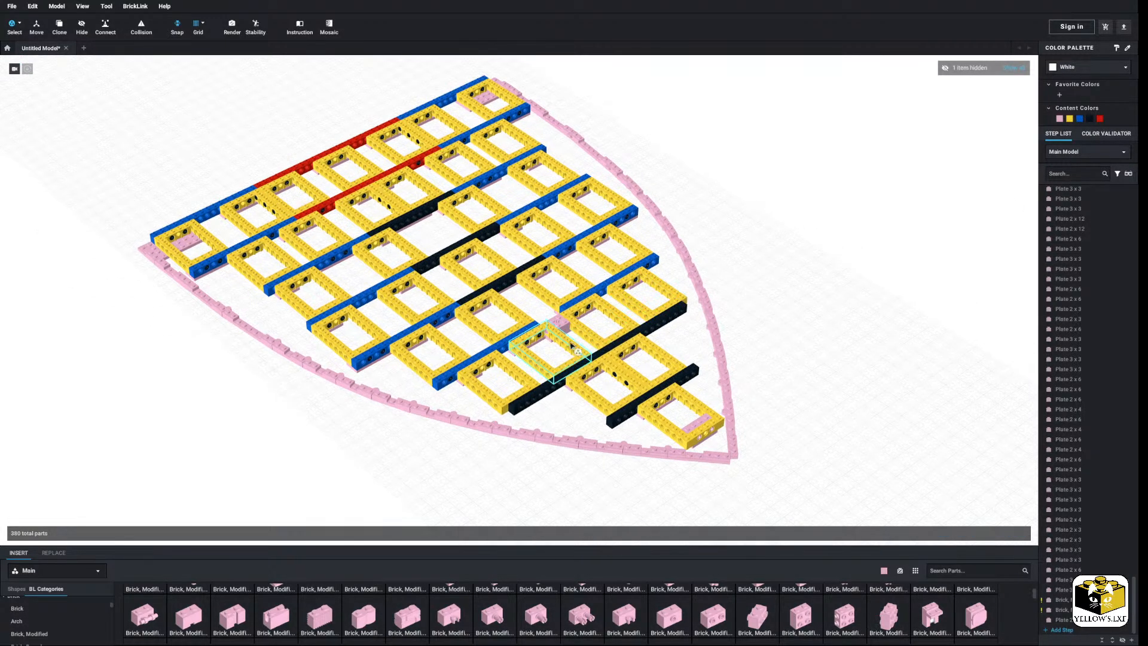
pyautogui.click(557, 323)
pyautogui.click(1095, 68)
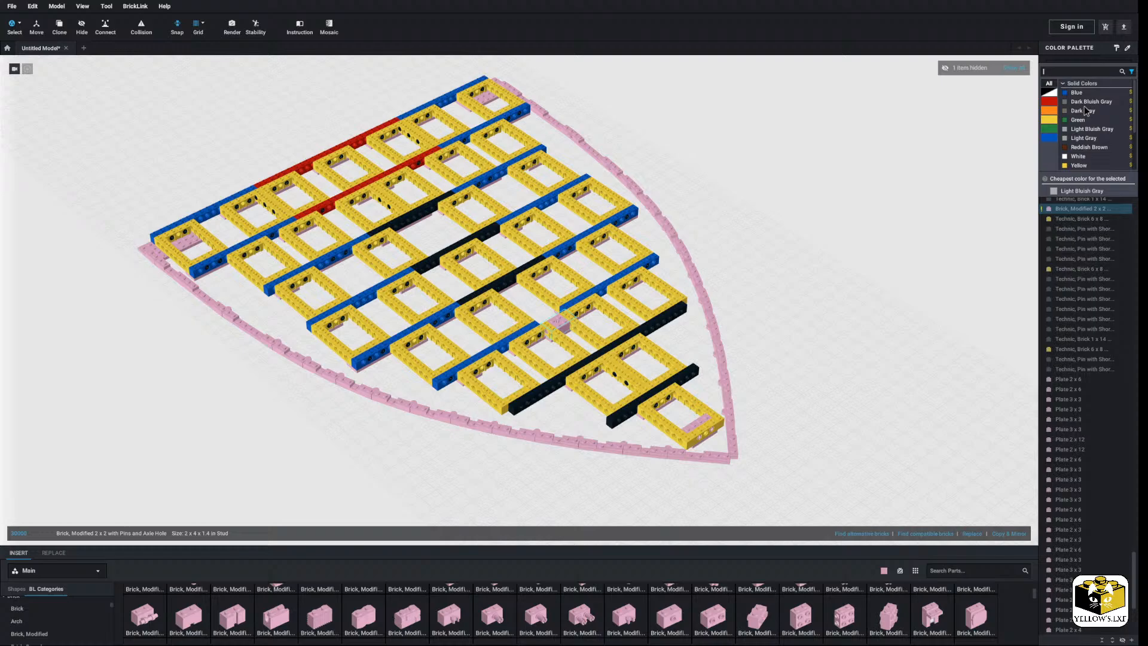
pyautogui.click(1069, 190)
pyautogui.click(717, 254)
# Examine the reference drawings and photos of the ship behind the bow framework.
pyautogui.moveTo(677, 215); pyautogui.dragTo(520, 203, button='right')
pyautogui.moveTo(224, 278); pyautogui.dragTo(214, 293, button='right')
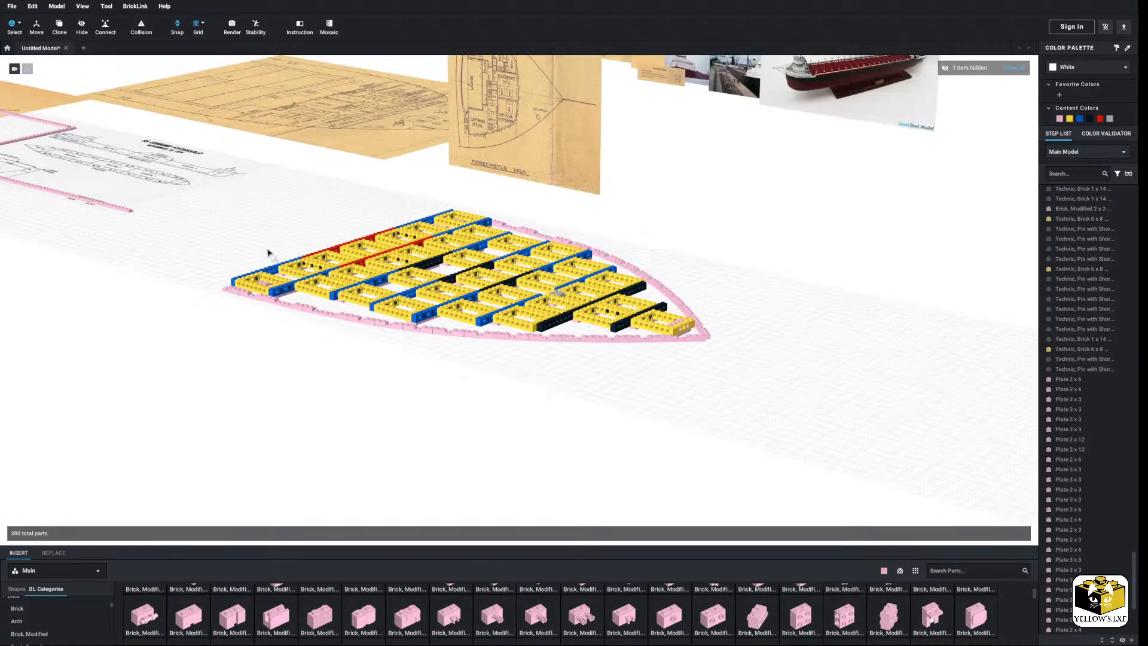
pyautogui.moveTo(268, 250); pyautogui.dragTo(282, 256, button='right')
pyautogui.scroll(5, 282, 256)
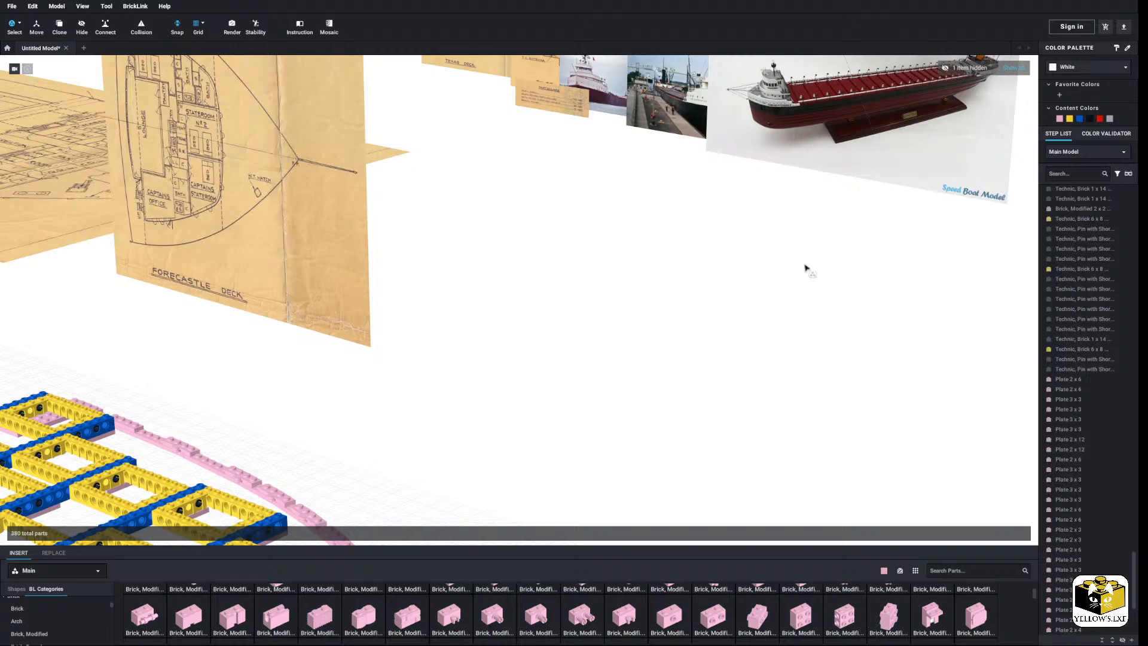
pyautogui.moveTo(804, 268); pyautogui.dragTo(765, 341, button='right')
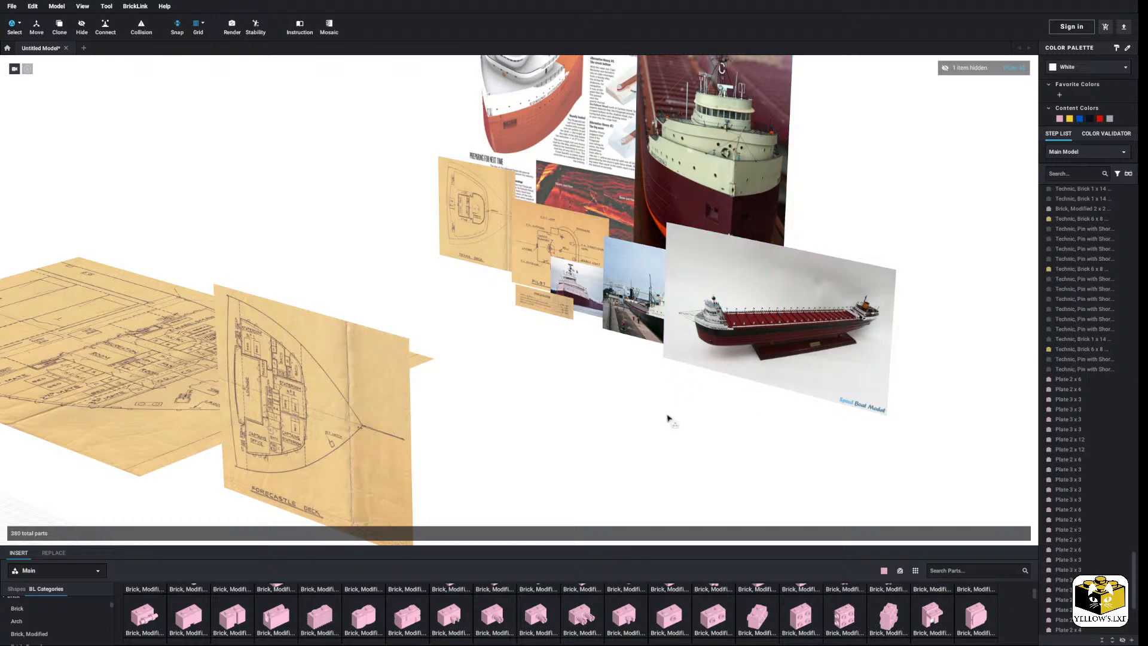
pyautogui.moveTo(559, 404); pyautogui.dragTo(751, 256, button='middle')
# Select both 2 x 12 plates on the framework's underside by type and recolor them in their cheapest available color.
pyautogui.moveTo(243, 436); pyautogui.dragTo(254, 399, button='right')
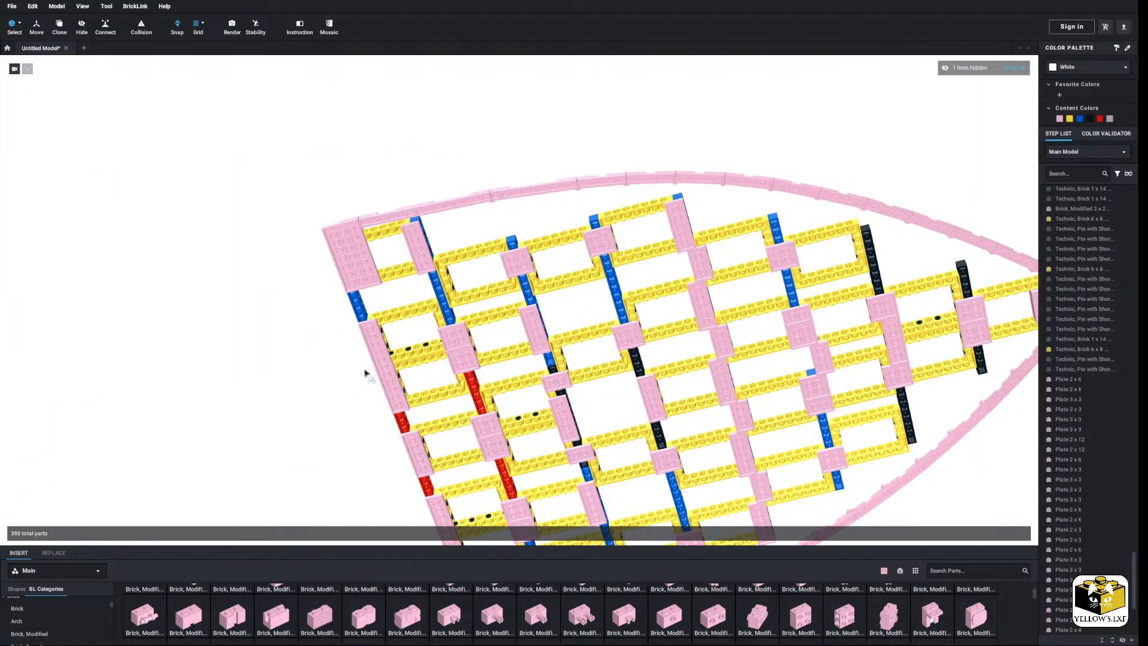
pyautogui.scroll(-5, 366, 359)
pyautogui.click(429, 306)
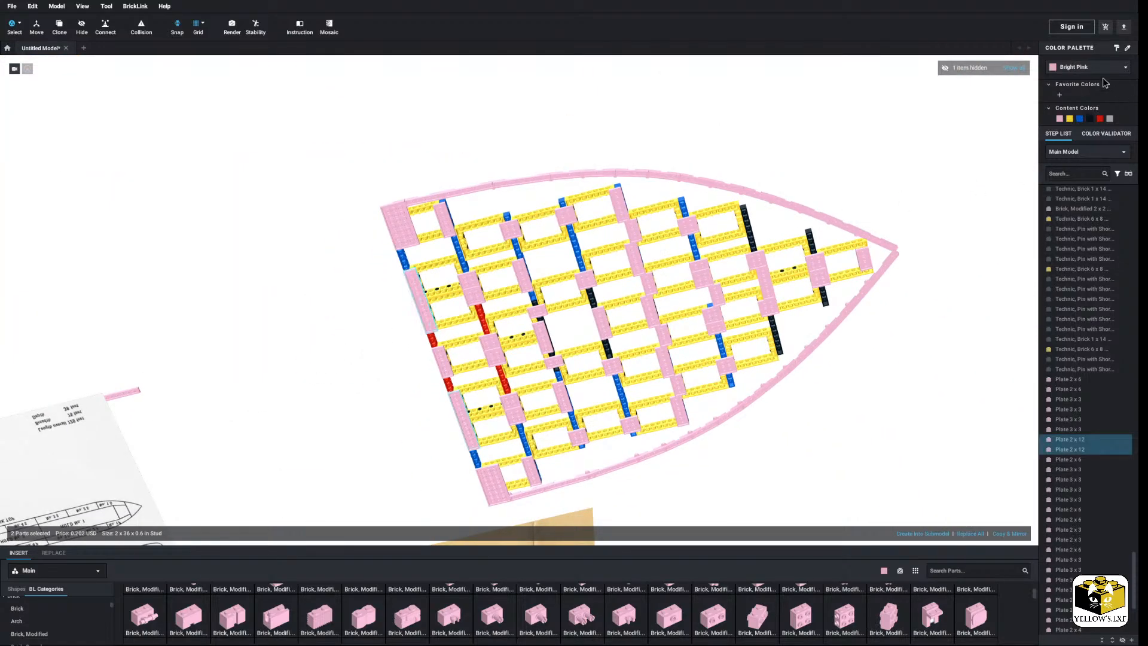
pyautogui.click(1086, 68)
pyautogui.click(1066, 193)
pyautogui.click(788, 105)
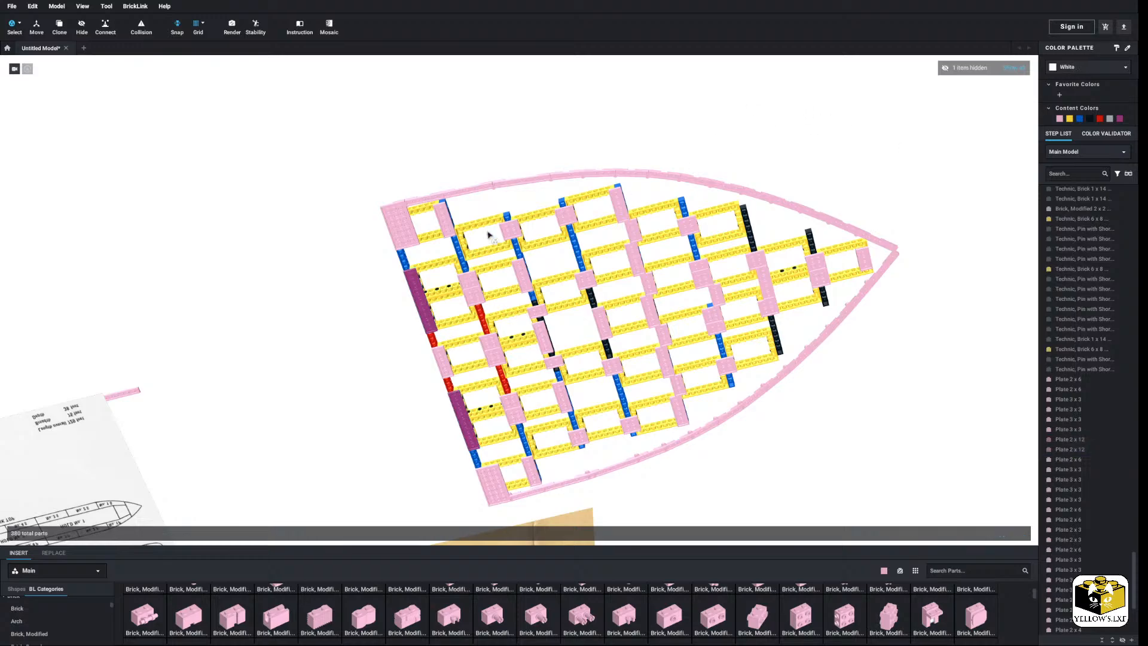
# Select all 3 x 3 plates by type and apply their cheapest color, Bright Pink.
pyautogui.click(475, 287)
pyautogui.click(1083, 72)
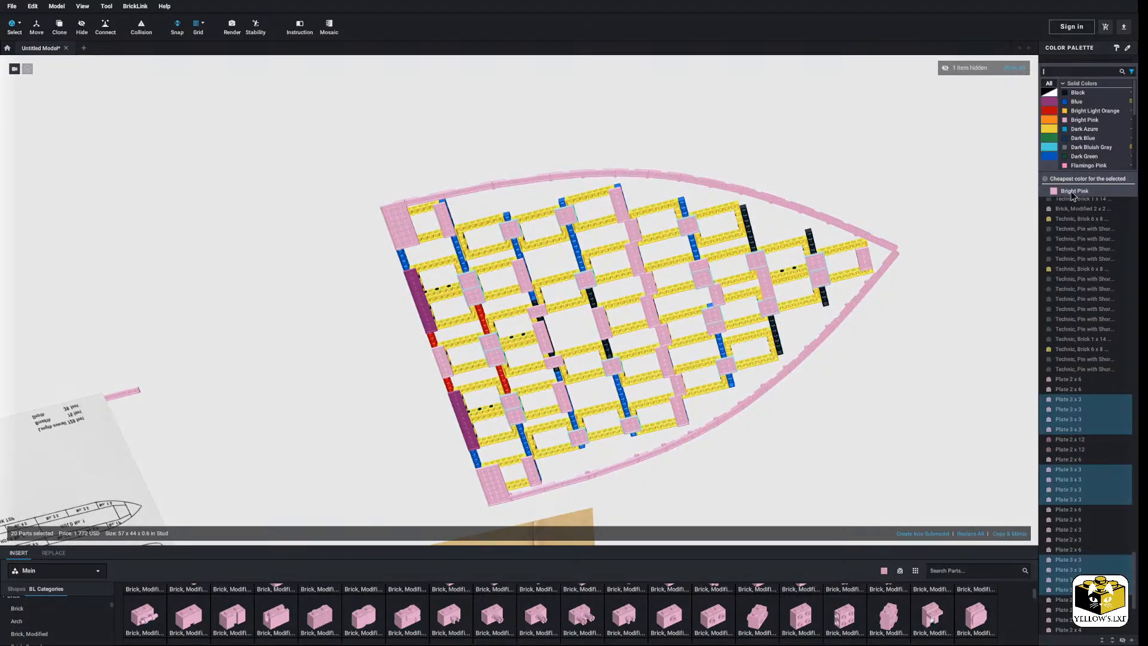
pyautogui.click(1067, 191)
pyautogui.click(761, 140)
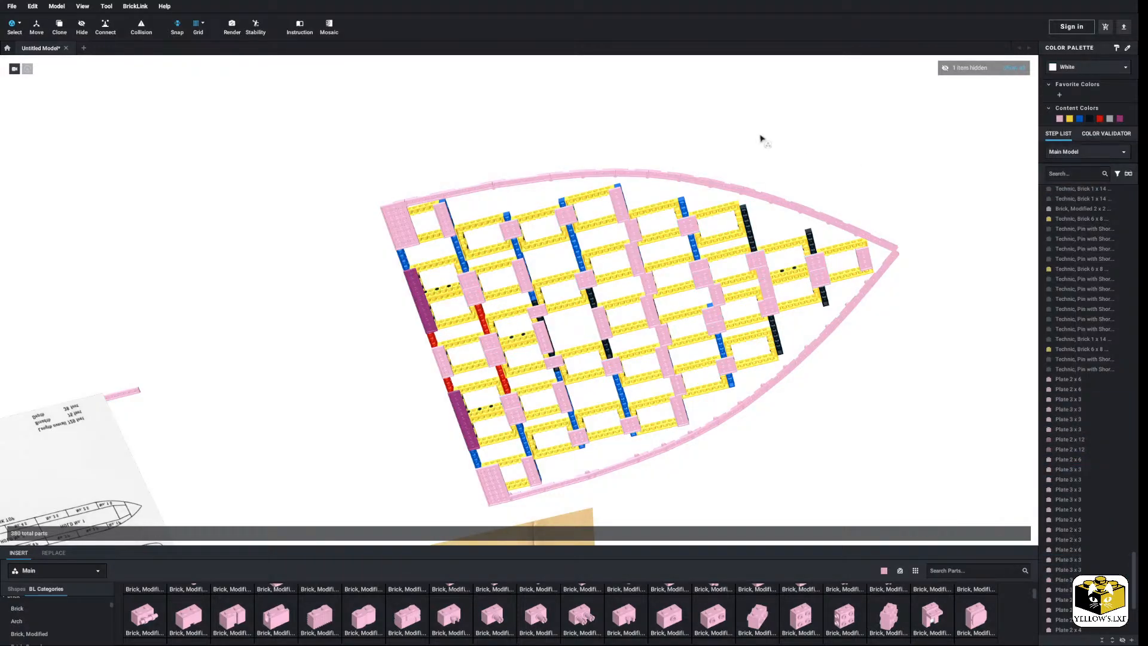
# Select all 2 x 6 plates by type and recolor them Medium Lavender, their cheapest color.
pyautogui.click(765, 274)
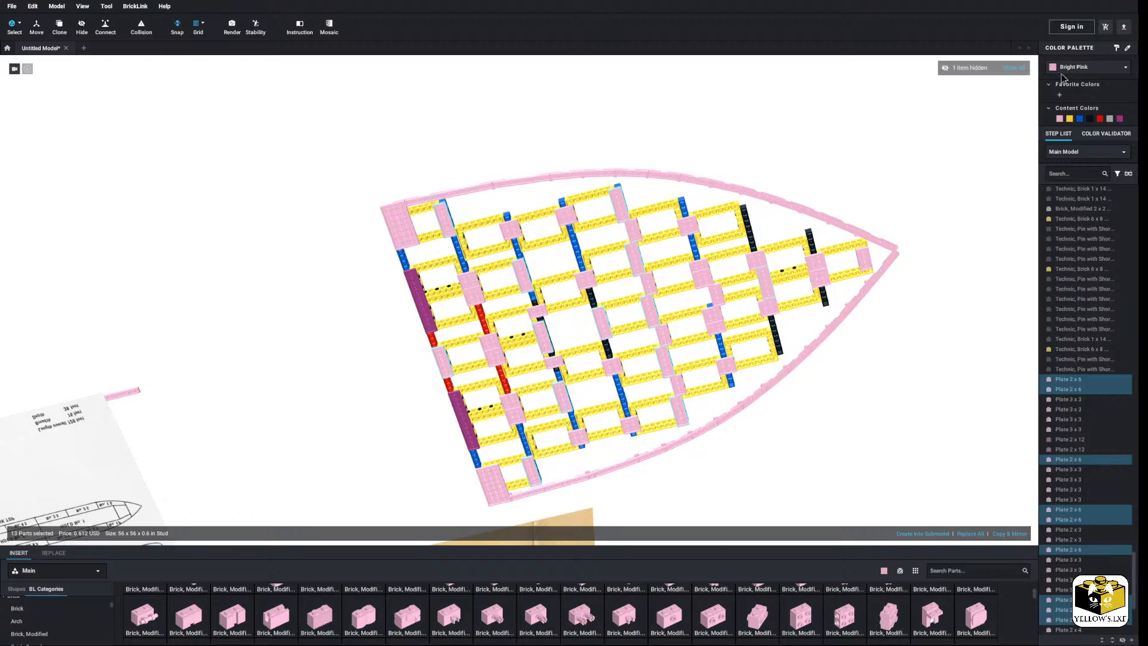
pyautogui.click(1062, 69)
pyautogui.click(1072, 191)
pyautogui.click(934, 171)
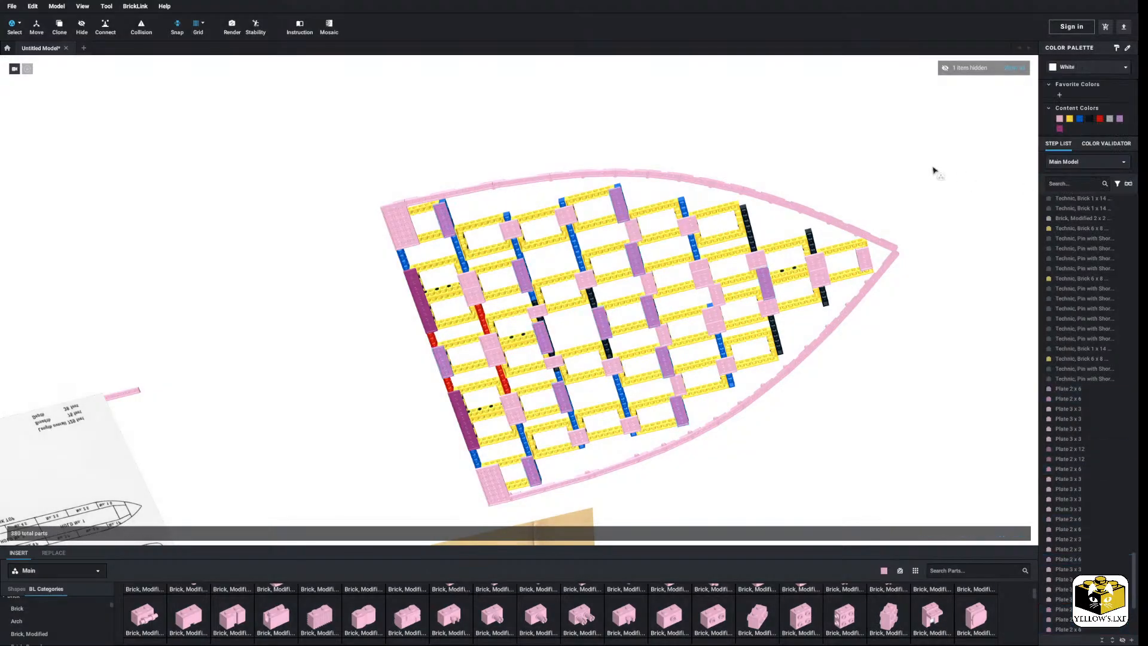
# Select all 2 x 4 plates by type and recolor them Medium Lavender, their cheapest color.
pyautogui.click(651, 288)
pyautogui.click(1086, 68)
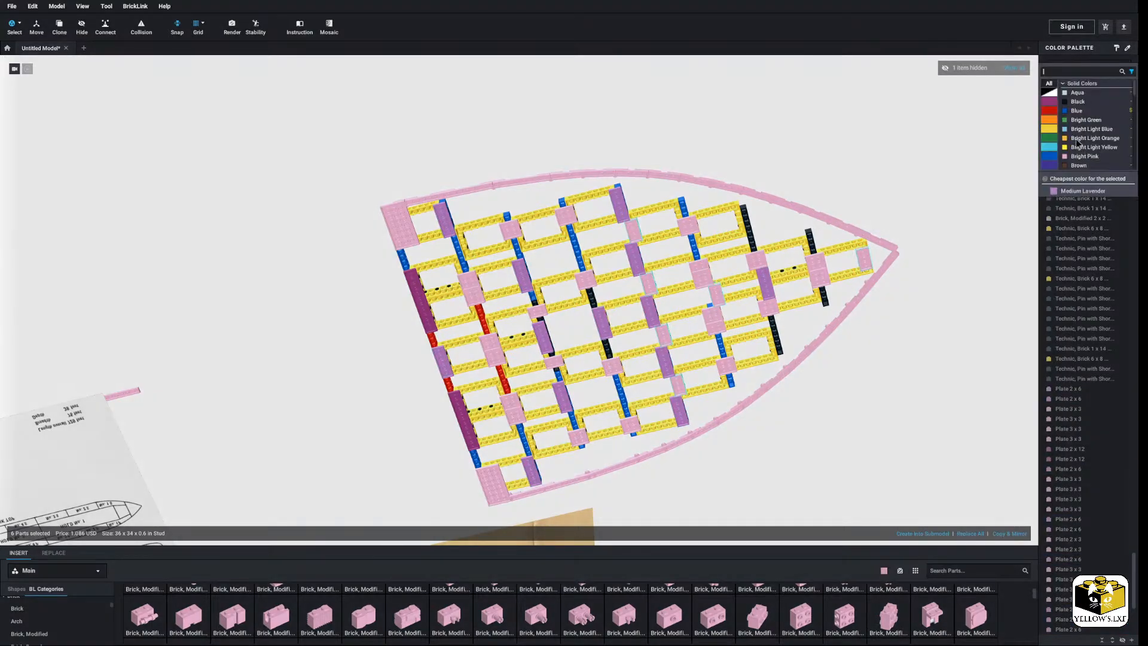
pyautogui.click(1073, 191)
pyautogui.click(807, 161)
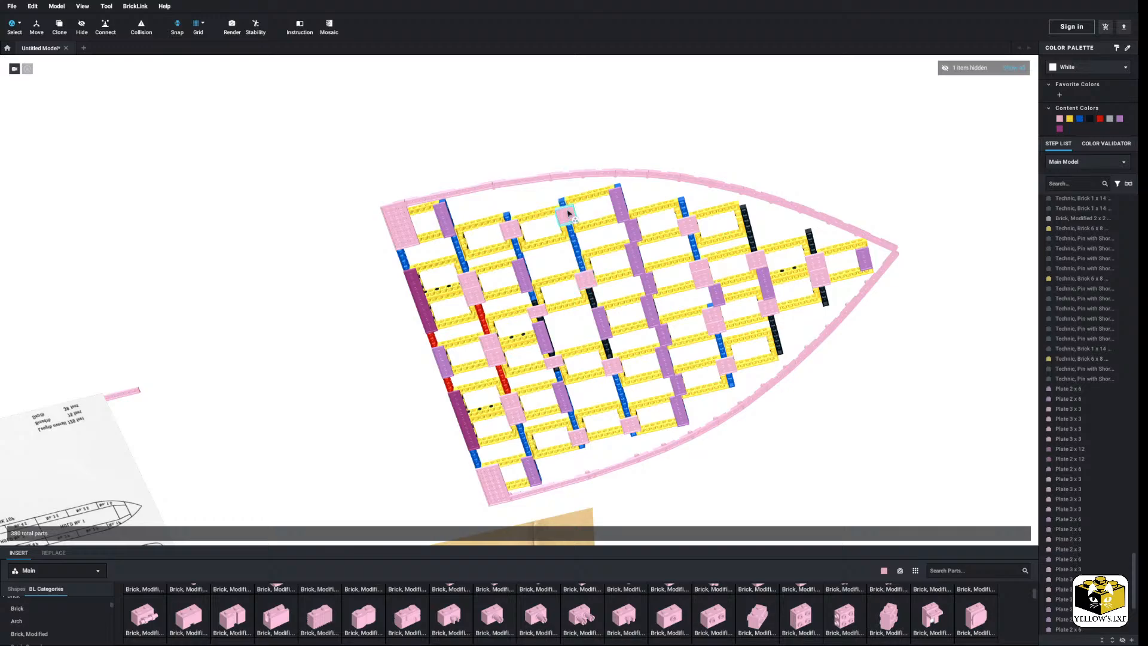
# Select all 2 x 3 plates by type and recolor them Blue, their cheapest color.
pyautogui.click(559, 361)
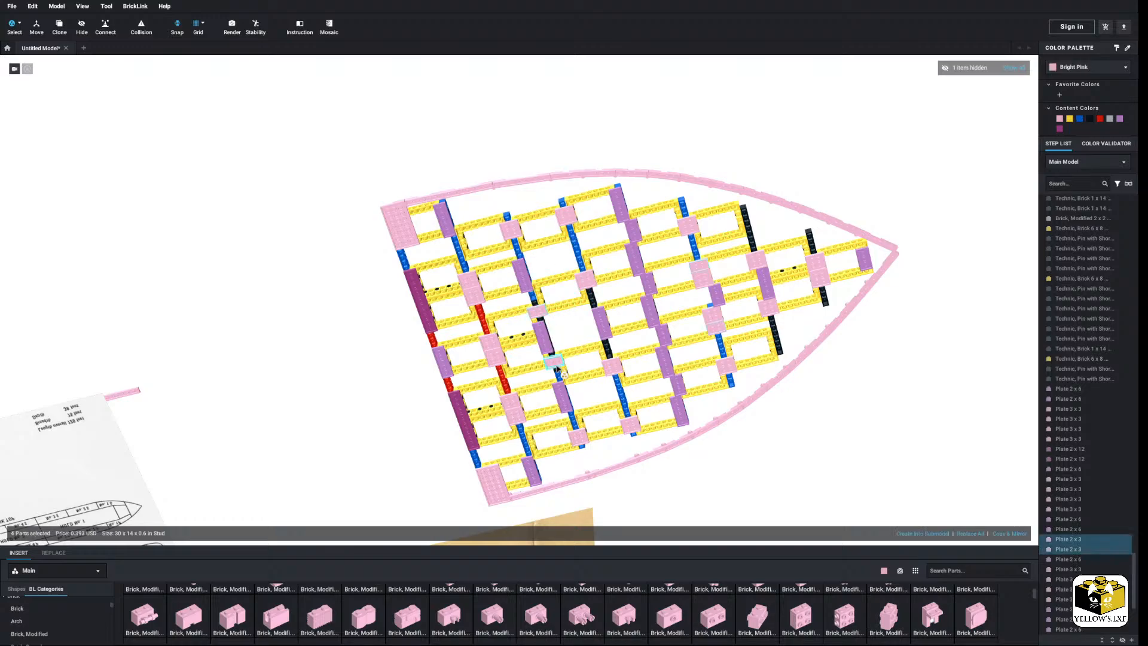
pyautogui.click(1067, 69)
pyautogui.click(1064, 191)
pyautogui.click(764, 192)
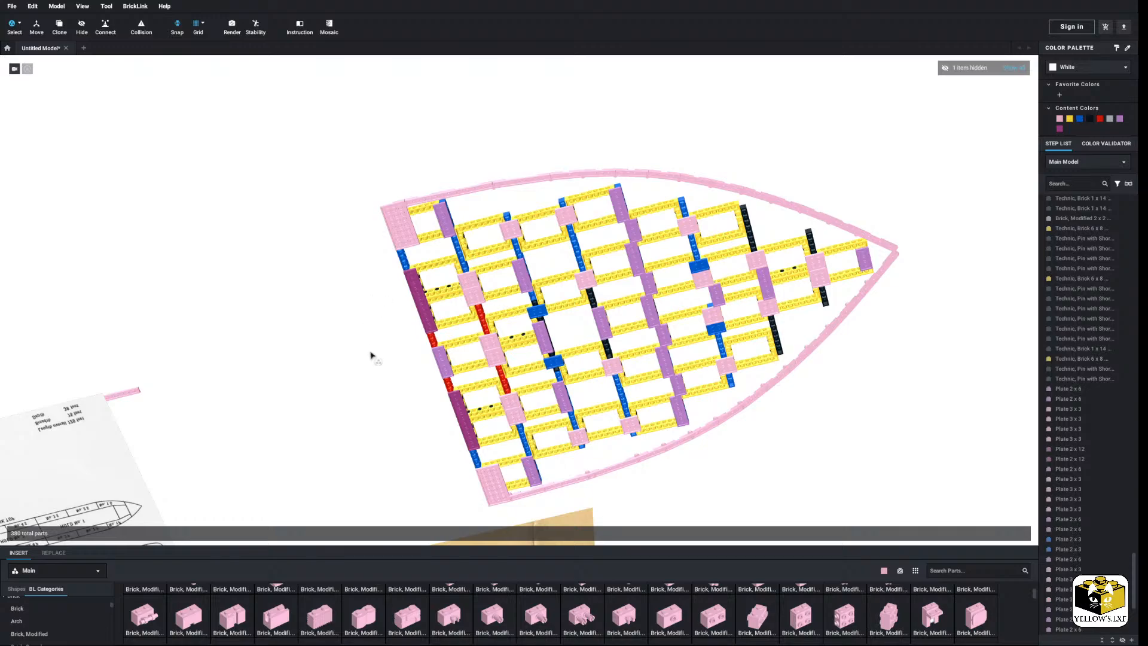
# Switch back to normal selection and select both 4 x 8 plates at the corners of the framework's wide end.
pyautogui.click(21, 24)
pyautogui.click(24, 25)
pyautogui.scroll(4, 211, 231)
pyautogui.moveTo(212, 234)
pyautogui.mouseDown(button='right')
pyautogui.moveTo(218, 282)
pyautogui.moveTo(223, 226)
pyautogui.mouseUp(button='right')
pyautogui.click(377, 117)
pyautogui.scroll(-2, 331, 262)
pyautogui.moveTo(326, 263); pyautogui.dragTo(335, 241, button='middle')
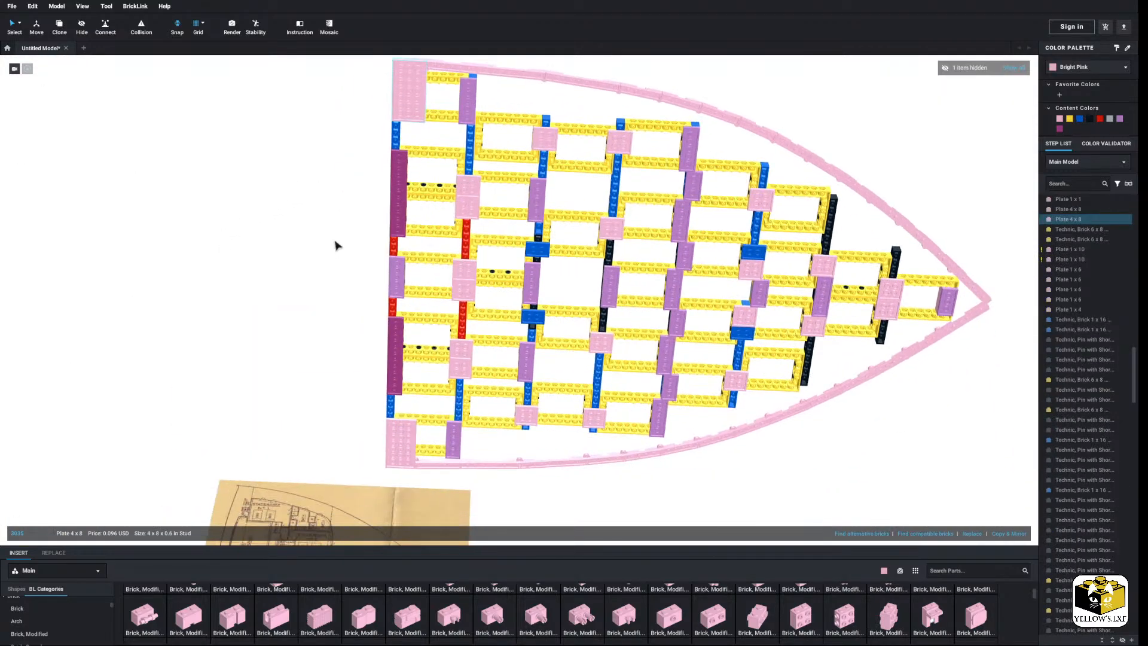
pyautogui.keyDown('ctrl'); pyautogui.click(411, 451); pyautogui.keyUp('ctrl')
pyautogui.scroll(-2, 335, 299)
pyautogui.moveTo(331, 295); pyautogui.dragTo(324, 303, button='right')
pyautogui.moveTo(324, 302); pyautogui.dragTo(342, 360, button='middle')
pyautogui.moveTo(343, 385); pyautogui.dragTo(347, 352, button='right')
pyautogui.scroll(-1, 352, 341)
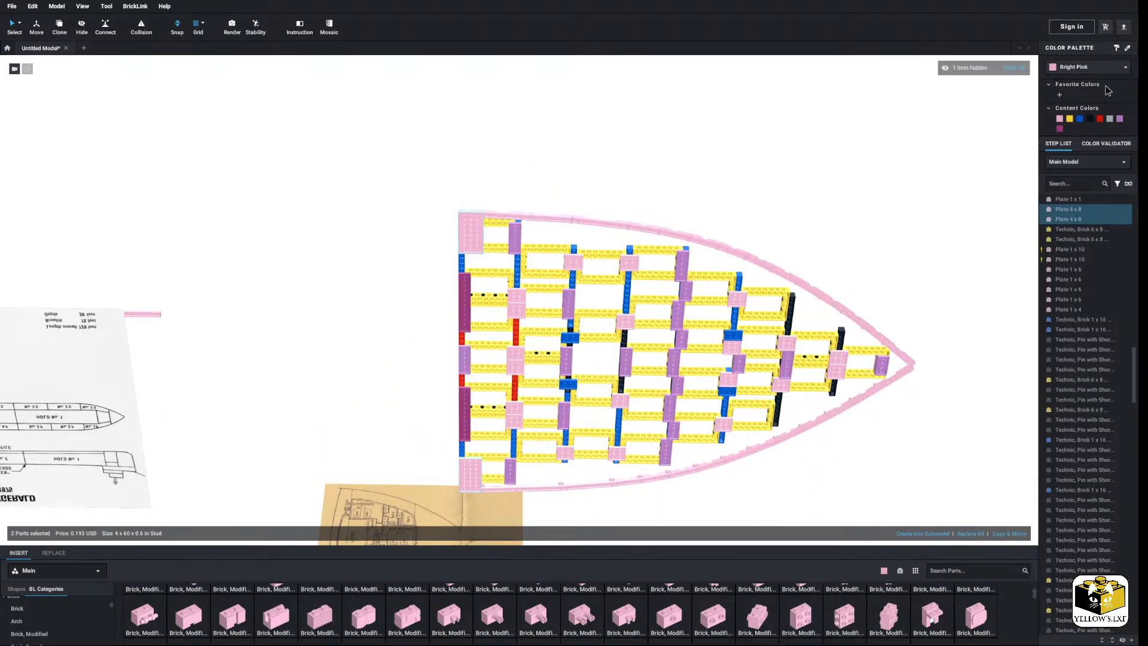
# Try the color Dark Red on the two selected 4 x 8 corner plates.
pyautogui.click(1088, 67)
pyautogui.scroll(-2, 1088, 120)
pyautogui.click(1084, 108)
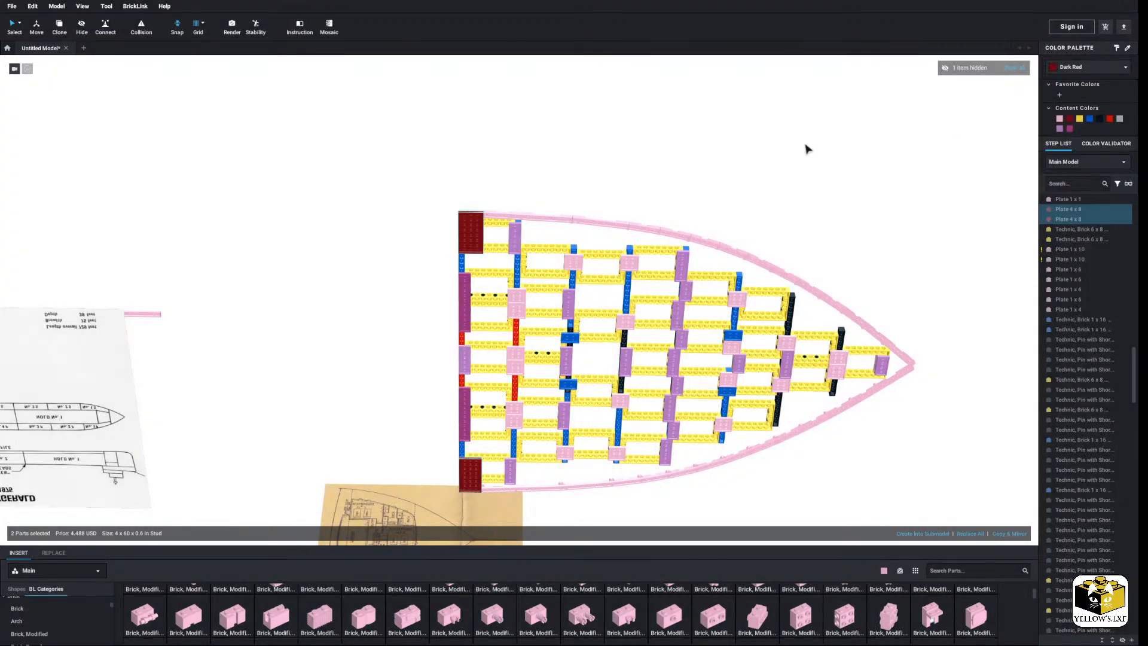
# Delete both 4 x 8 corner plates and place a Plate 4 x 4 at one outer corner, joining the beam and the hull outline.
pyautogui.rightClick(481, 230)
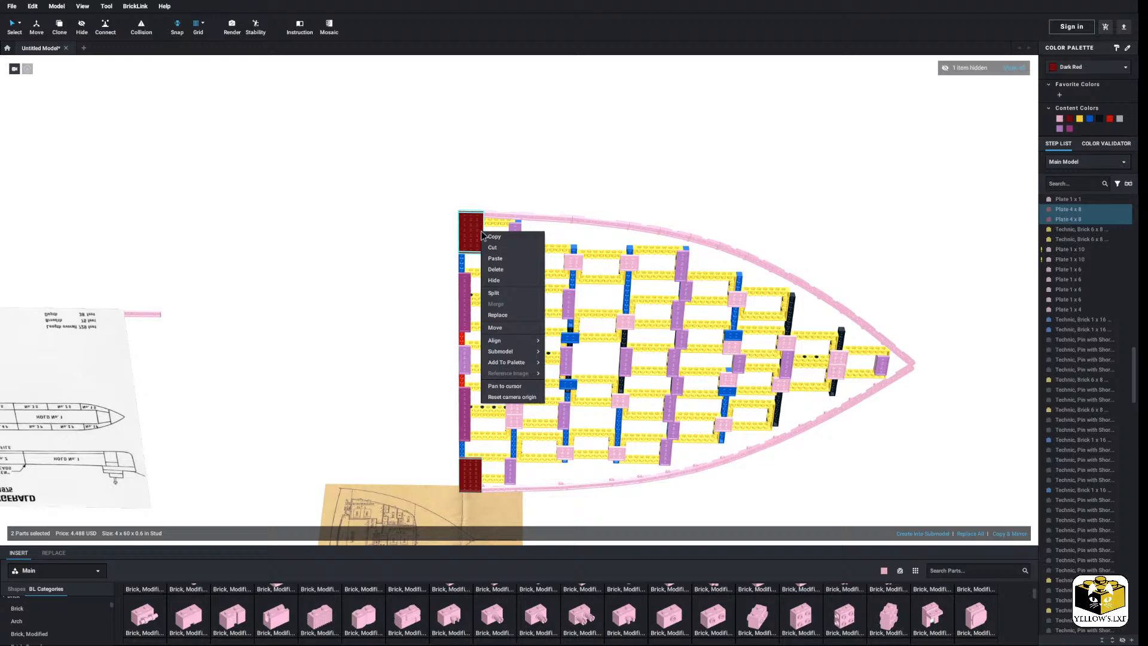
pyautogui.click(492, 269)
pyautogui.scroll(4, 370, 288)
pyautogui.scroll(-3, 609, 603)
pyautogui.scroll(-10, 36, 615)
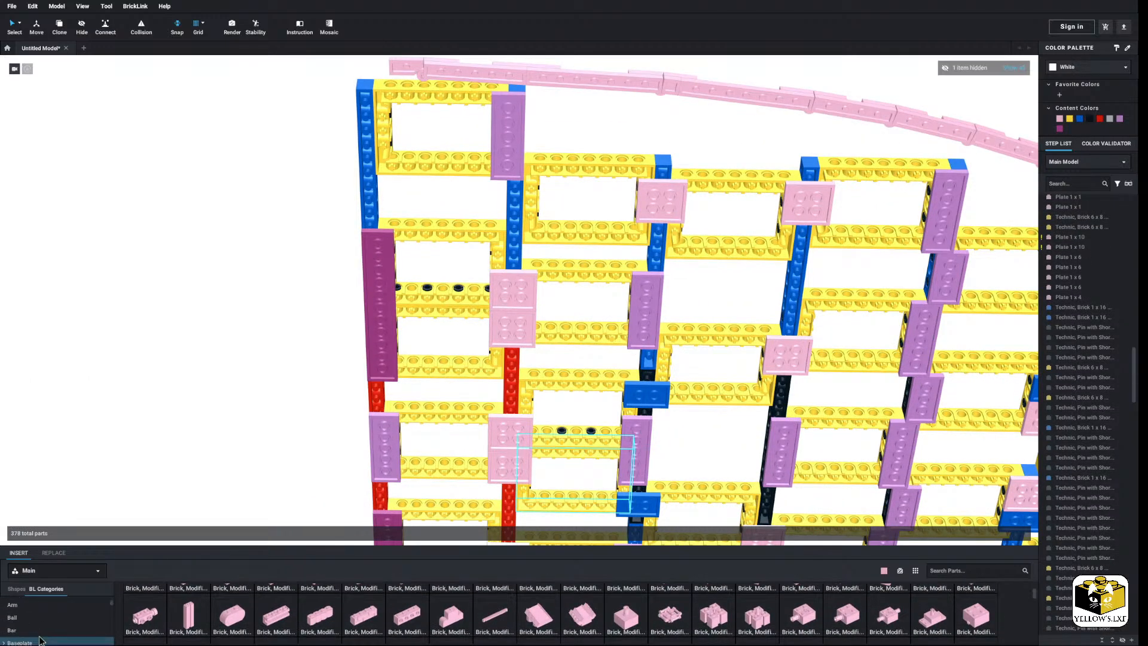
pyautogui.scroll(-4, 30, 617)
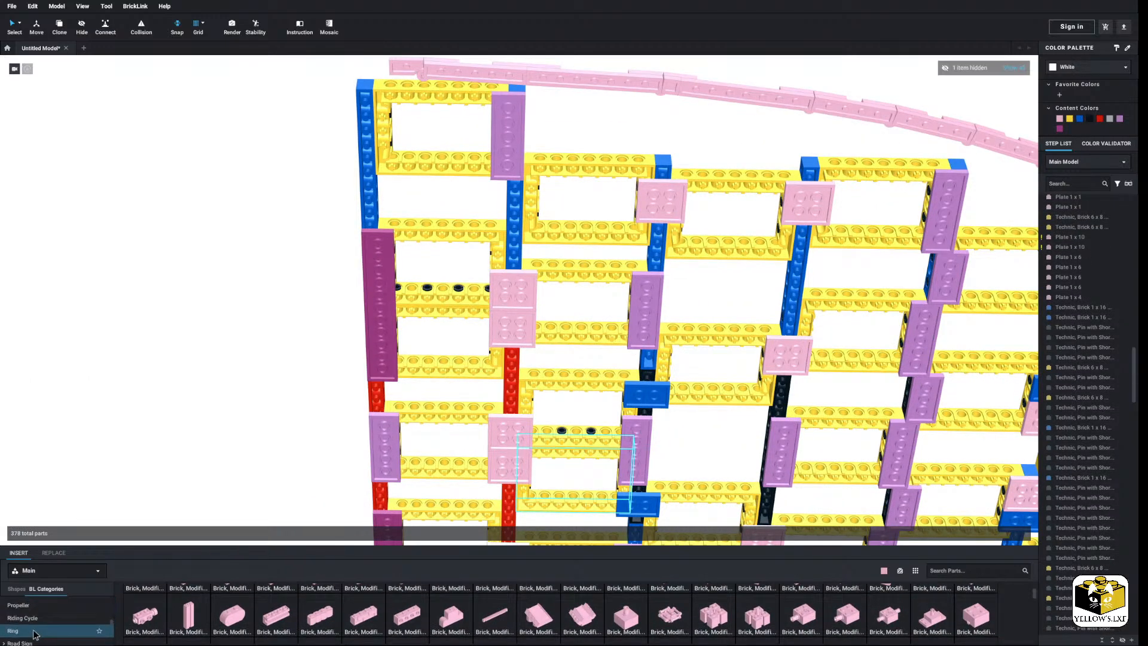
pyautogui.click(21, 613)
pyautogui.scroll(-5, 251, 609)
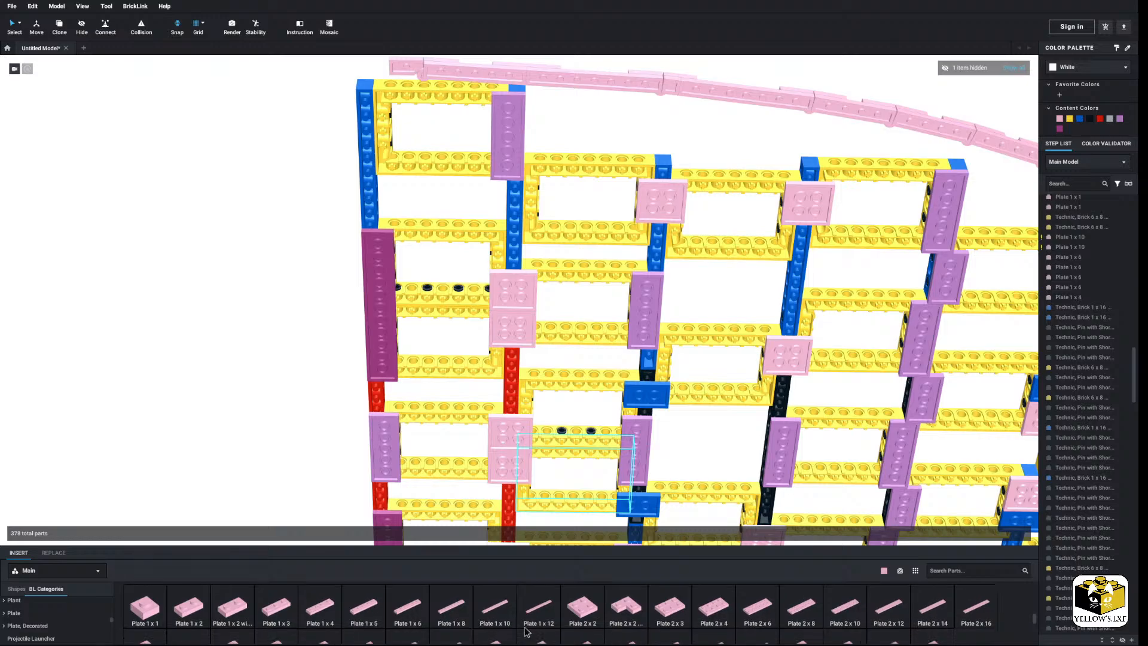
pyautogui.moveTo(277, 497); pyautogui.dragTo(391, 88)
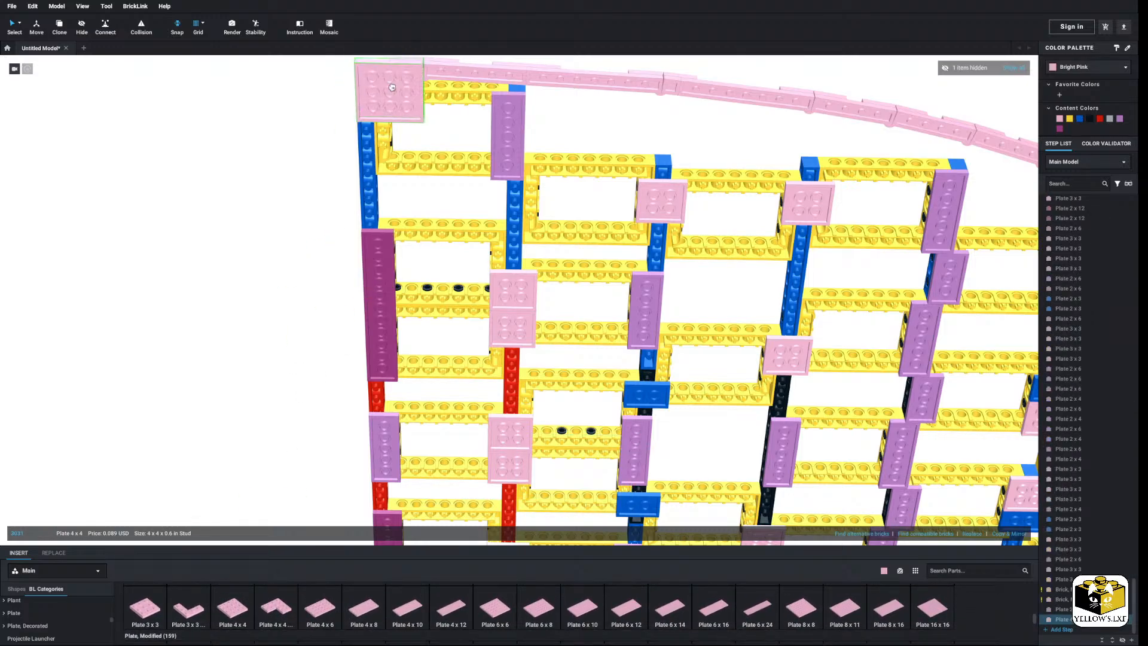
pyautogui.click(326, 294)
# Place a rotated Plate 2 x 4 directly beside the new 4 x 4 corner plate, lengthwise along the outermost cross beam.
pyautogui.scroll(5, 227, 616)
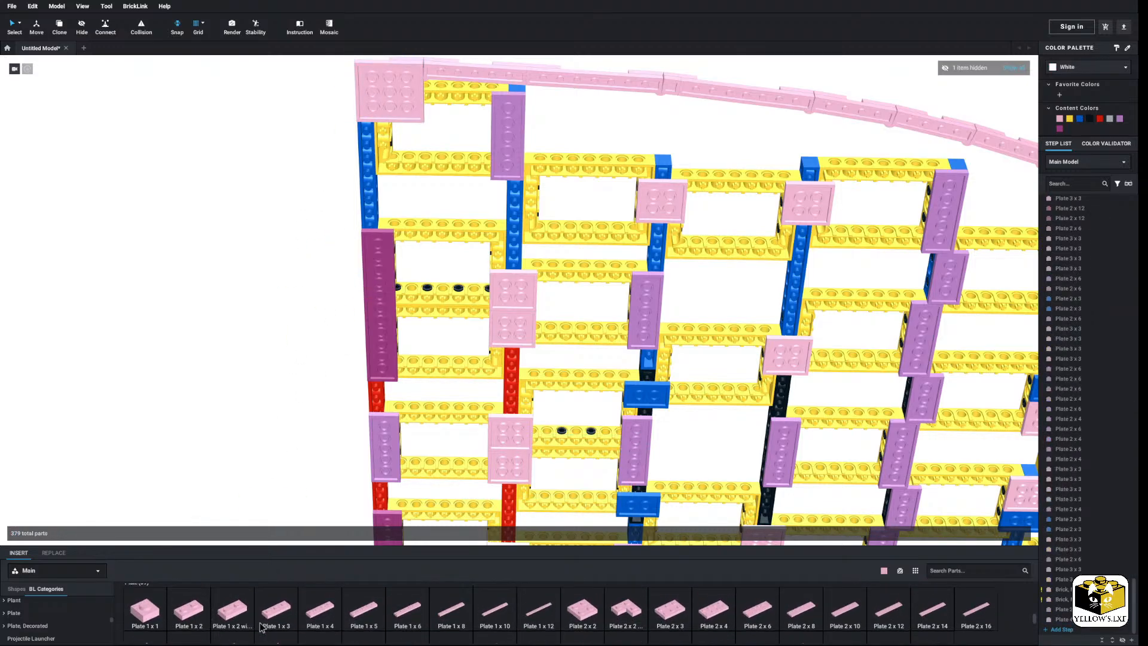
pyautogui.click(713, 616)
pyautogui.press('Right')
pyautogui.click(379, 172)
# Duplicate the 4 x 4 and 2 x 4 corner plates, turn the copies around and place them at the opposite corner of the wide end.
pyautogui.scroll(-5, 308, 283)
pyautogui.moveTo(306, 309); pyautogui.dragTo(319, 223, button='middle')
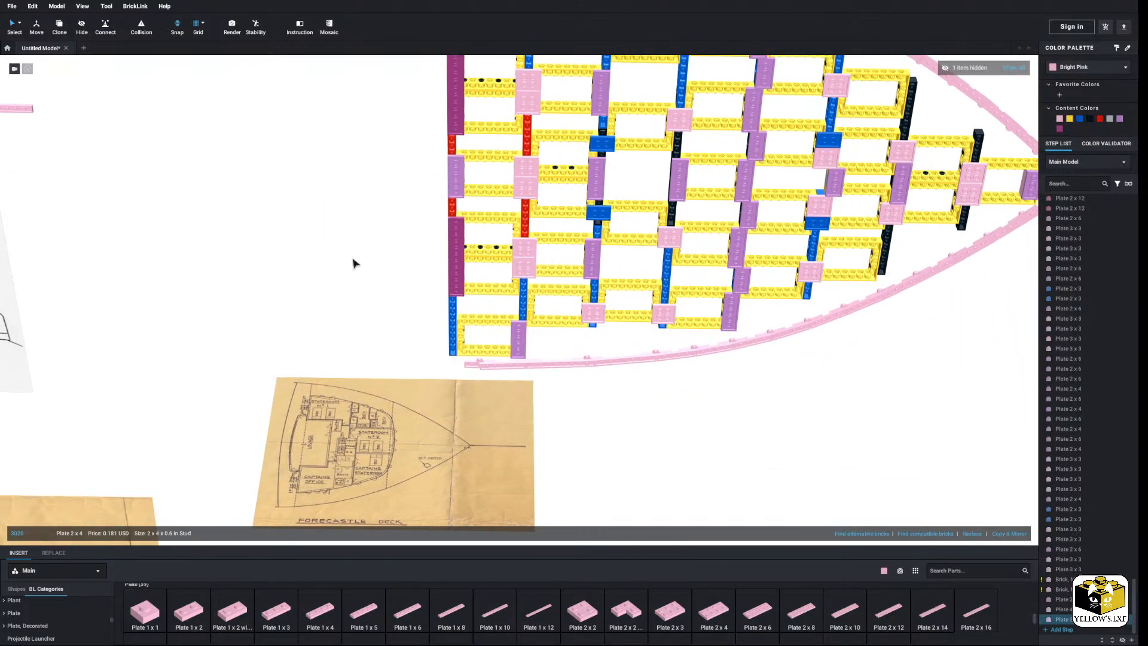
pyautogui.scroll(-3, 489, 276)
pyautogui.keyDown('ctrl'); pyautogui.click(482, 97); pyautogui.keyUp('ctrl')
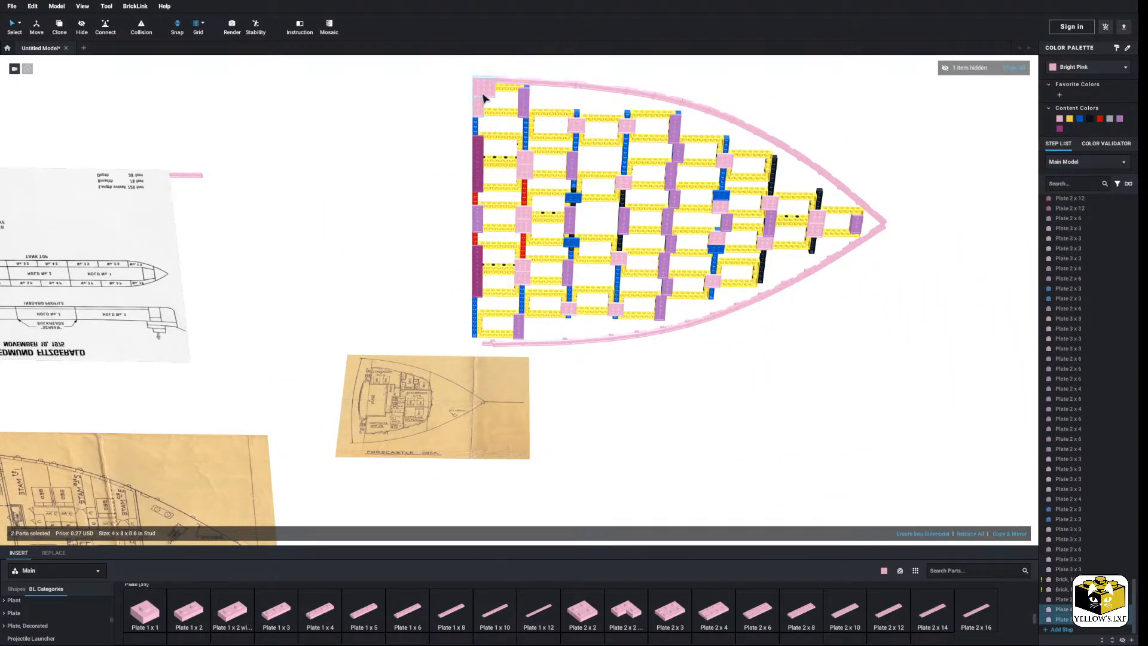
pyautogui.moveTo(482, 97); pyautogui.dragTo(545, 97, button='right')
pyautogui.moveTo(566, 198); pyautogui.dragTo(509, 188, button='middle')
pyautogui.scroll(3, 508, 193)
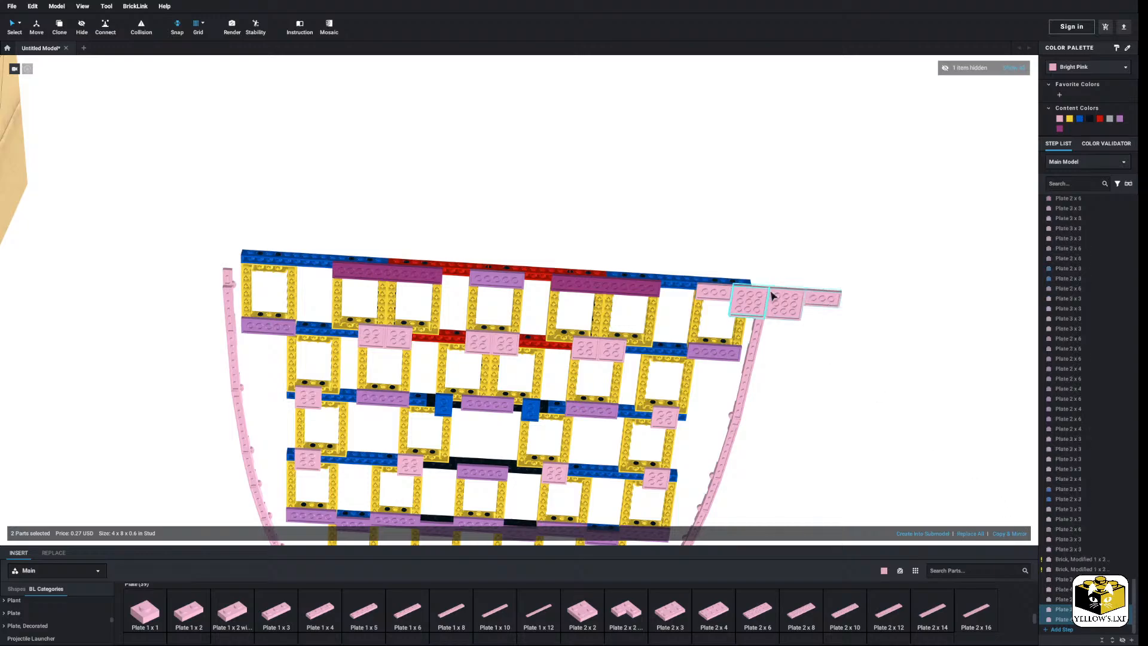
pyautogui.moveTo(783, 301); pyautogui.dragTo(243, 269)
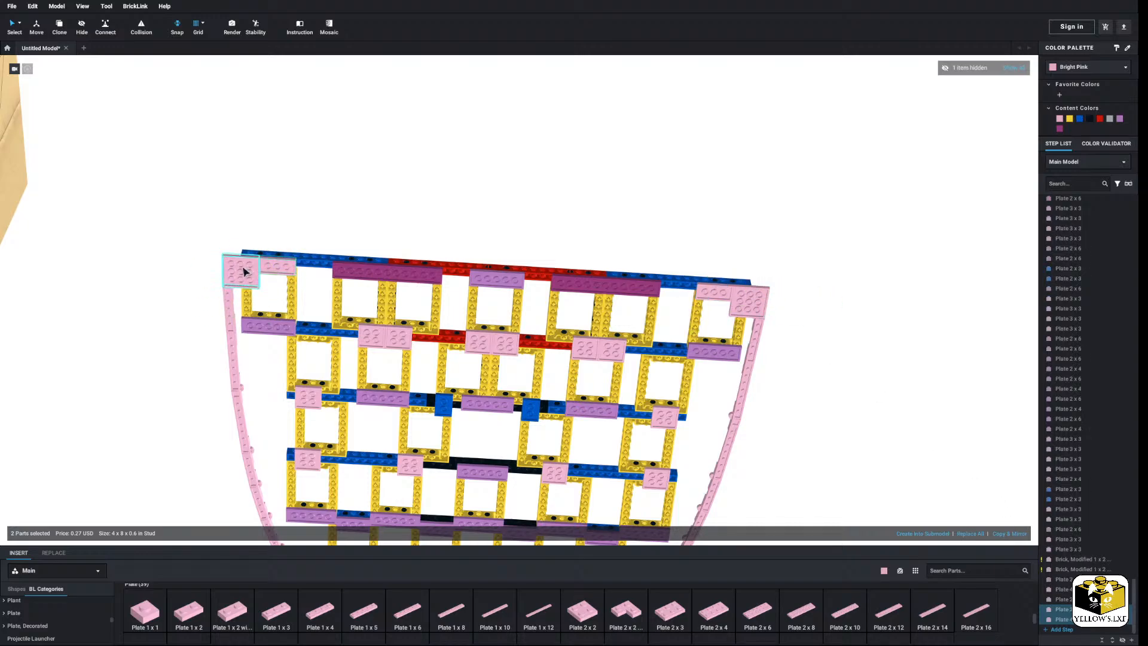
pyautogui.click(332, 196)
# Examine the vertical row of plates on the bow's side-profile drawing, selecting the Plate 1 x 4 just below the Main Deck line.
pyautogui.scroll(-3, 333, 196)
pyautogui.moveTo(332, 198); pyautogui.dragTo(292, 228, button='right')
pyautogui.moveTo(292, 228); pyautogui.dragTo(501, 298, button='middle')
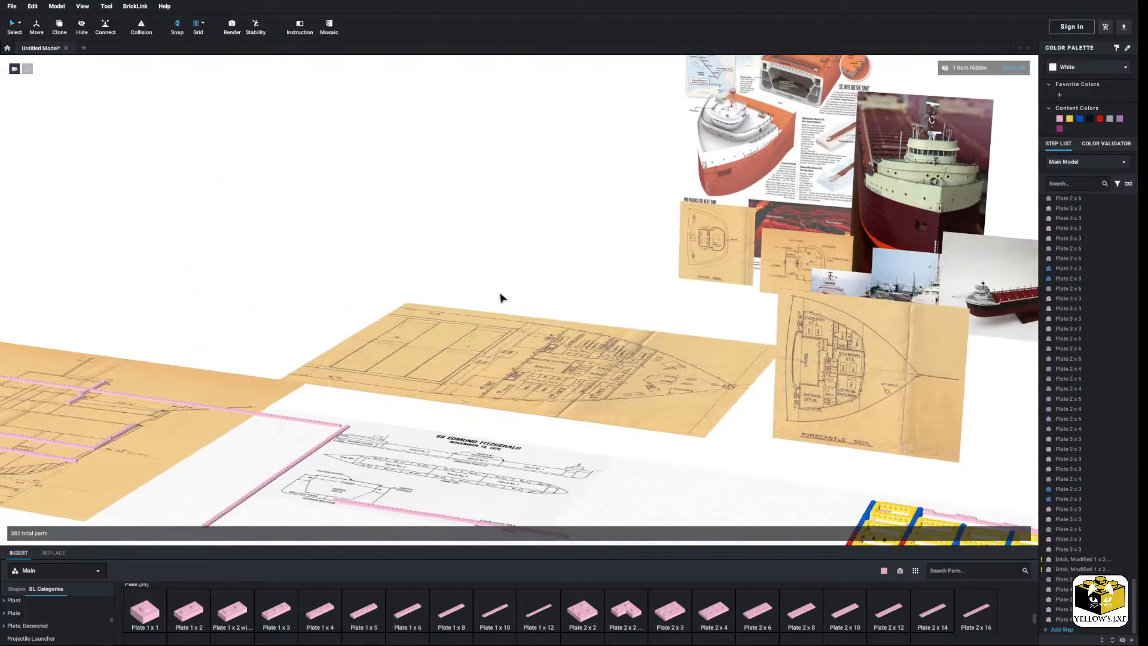
pyautogui.moveTo(500, 298); pyautogui.dragTo(489, 335, button='right')
pyautogui.moveTo(490, 335); pyautogui.dragTo(647, 319, button='middle')
pyautogui.scroll(3, 646, 325)
pyautogui.moveTo(336, 354); pyautogui.dragTo(417, 351, button='middle')
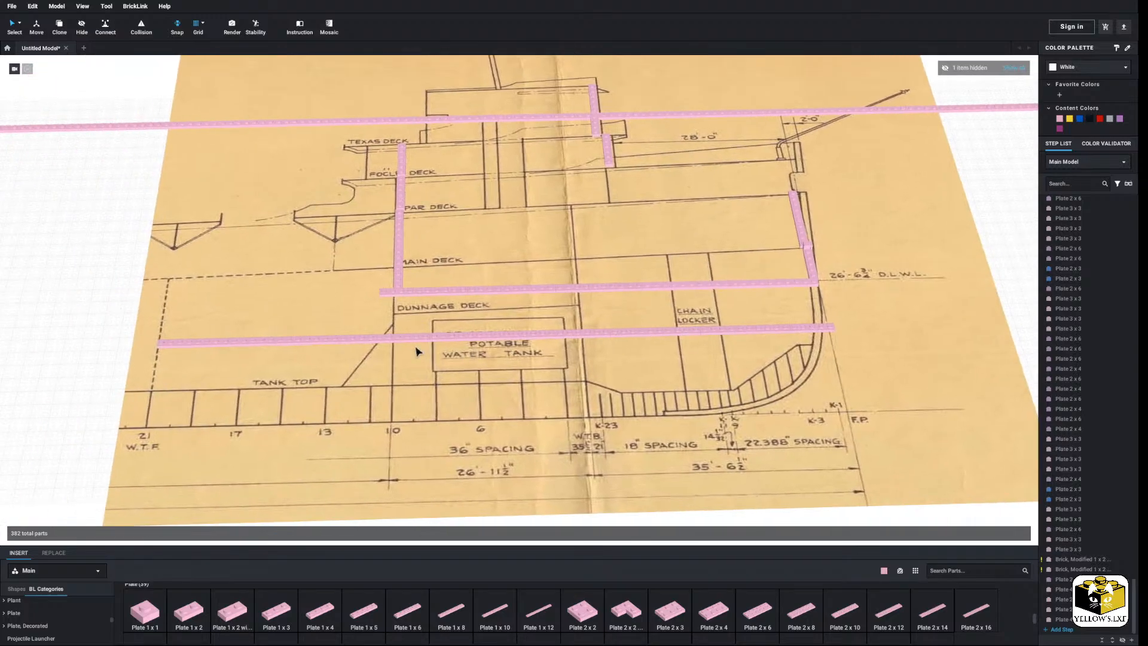
pyautogui.moveTo(415, 344); pyautogui.dragTo(415, 355, button='right')
pyautogui.scroll(5, 415, 355)
pyautogui.click(408, 367)
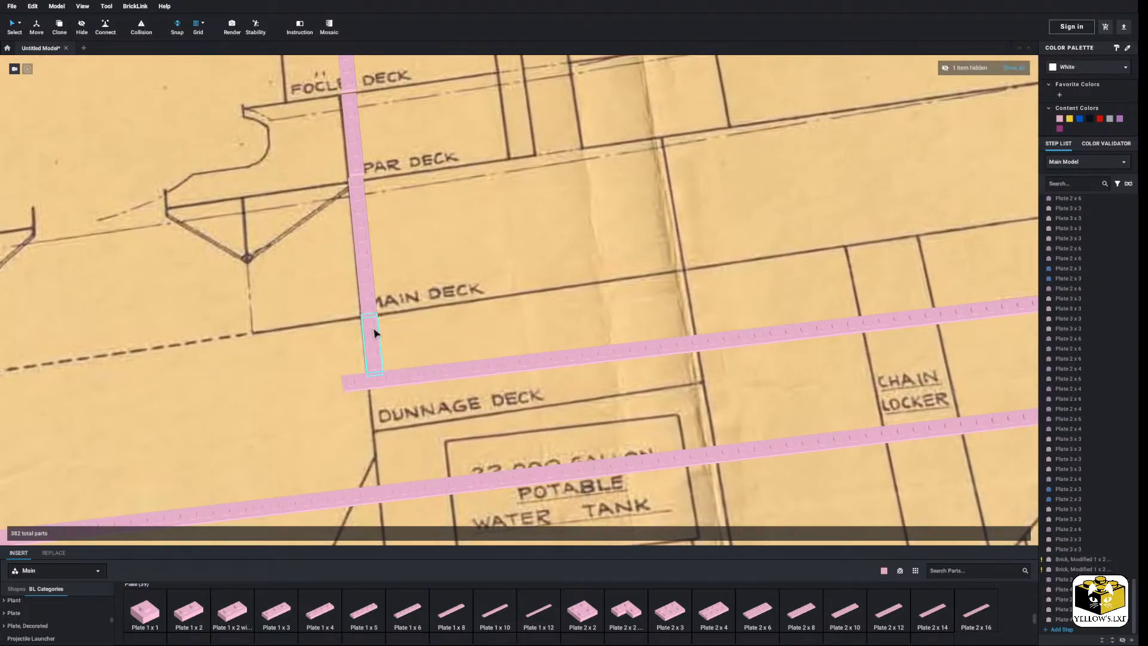
pyautogui.click(374, 333)
pyautogui.scroll(-2, 369, 324)
pyautogui.scroll(-3, 661, 245)
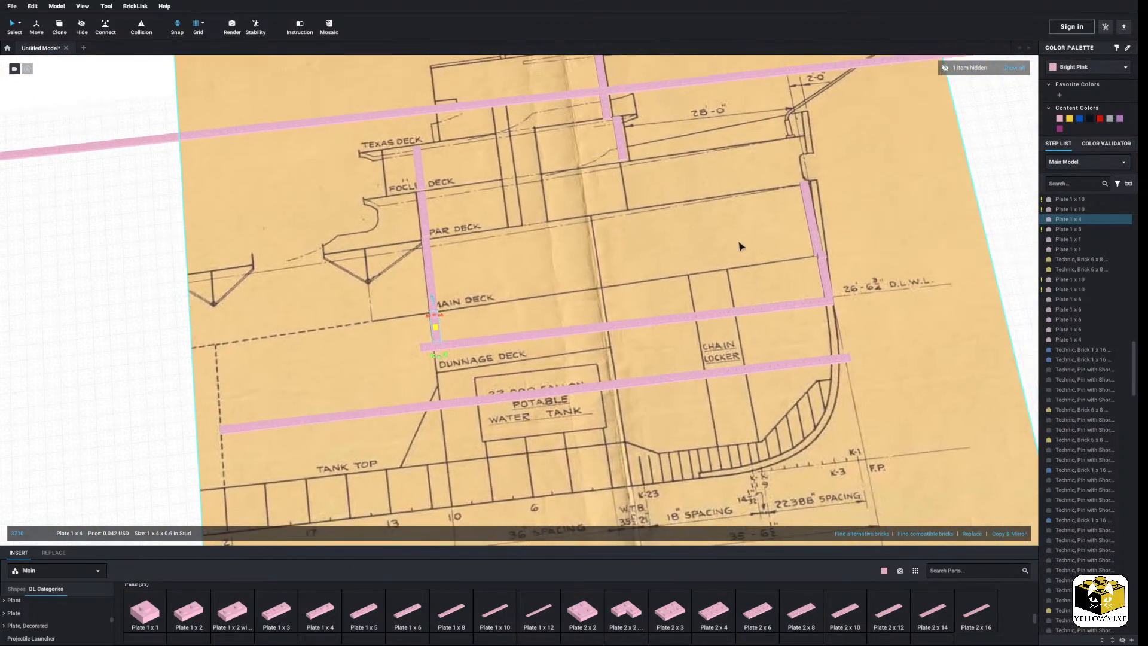
# Recolor both 4 x 4 corner plates at the bow framework's wide end Dark Red.
pyautogui.scroll(2, 740, 246)
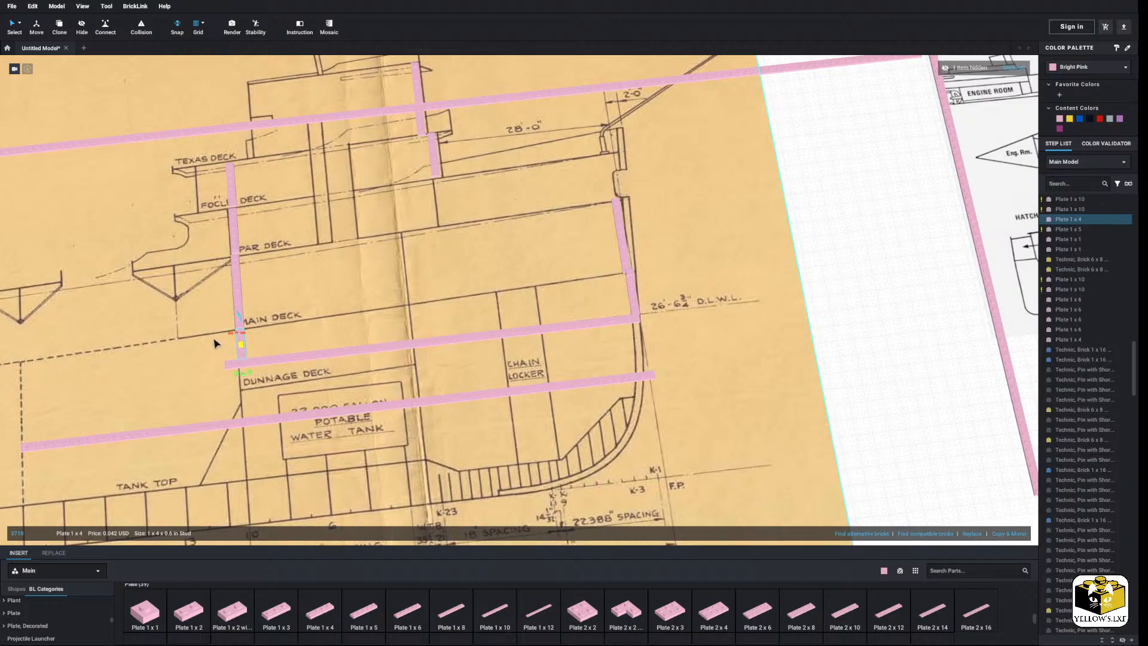
pyautogui.scroll(-2, 635, 261)
pyautogui.moveTo(782, 260); pyautogui.dragTo(260, 286, button='middle')
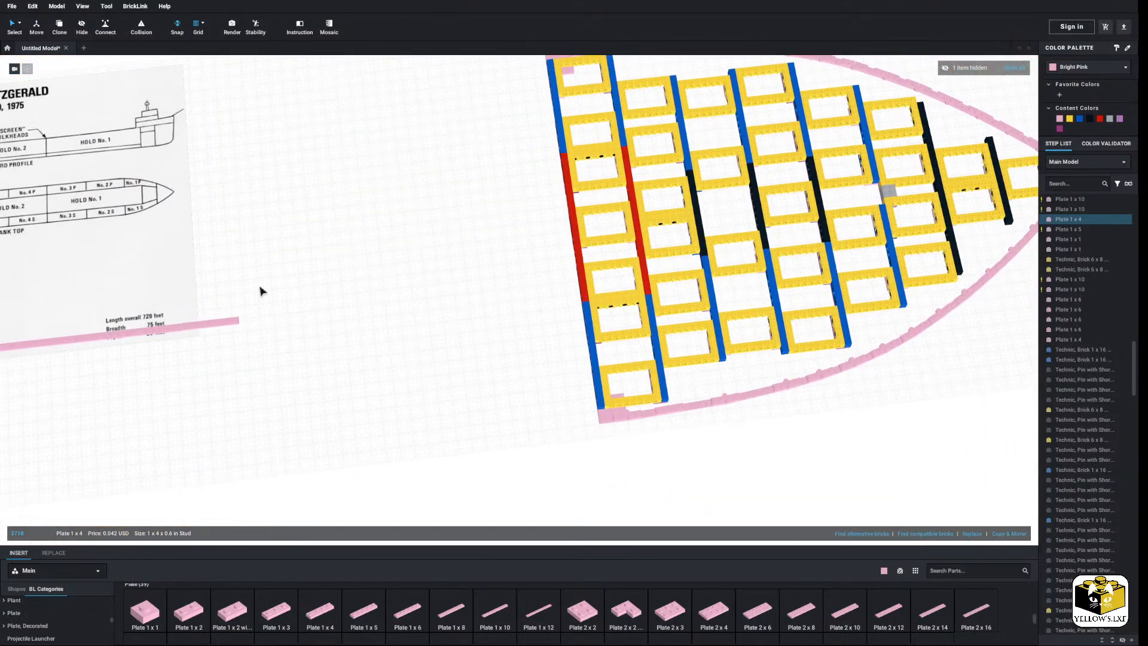
pyautogui.click(486, 287)
pyautogui.scroll(-2, 427, 299)
pyautogui.moveTo(408, 306); pyautogui.dragTo(328, 336, button='middle')
pyautogui.scroll(4, 320, 253)
pyautogui.moveTo(328, 335); pyautogui.dragTo(323, 315, button='right')
pyautogui.moveTo(323, 315); pyautogui.dragTo(379, 156, button='middle')
pyautogui.moveTo(379, 155); pyautogui.dragTo(482, 309, button='right')
pyautogui.scroll(-3, 287, 357)
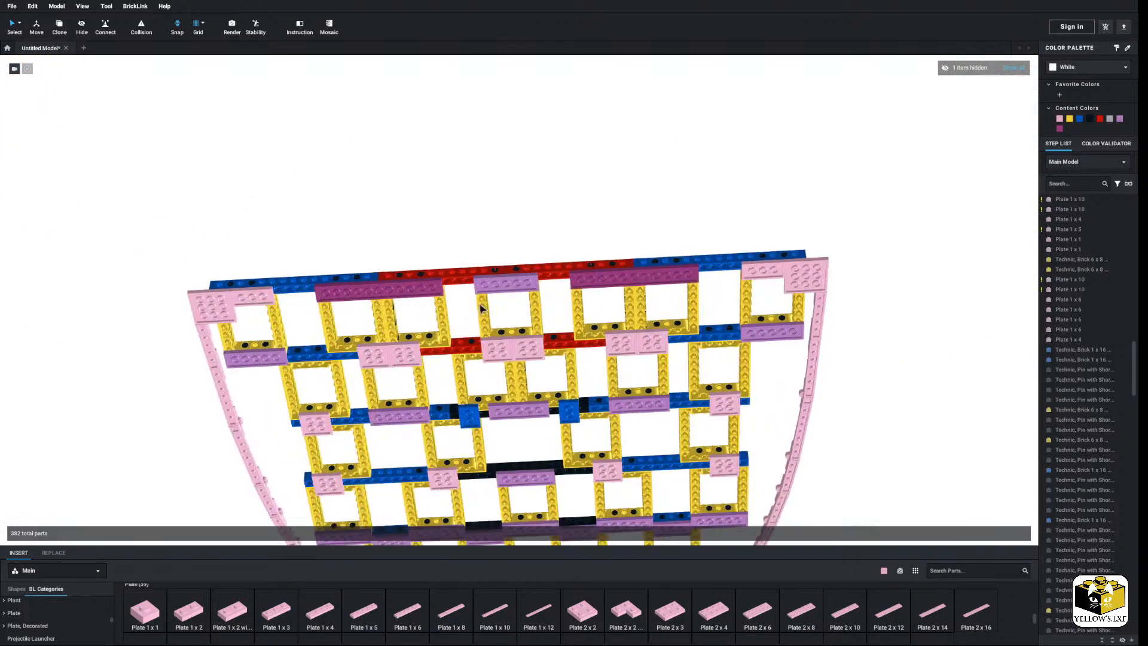
pyautogui.click(811, 272)
pyautogui.keyDown('ctrl'); pyautogui.click(213, 303); pyautogui.keyUp('ctrl')
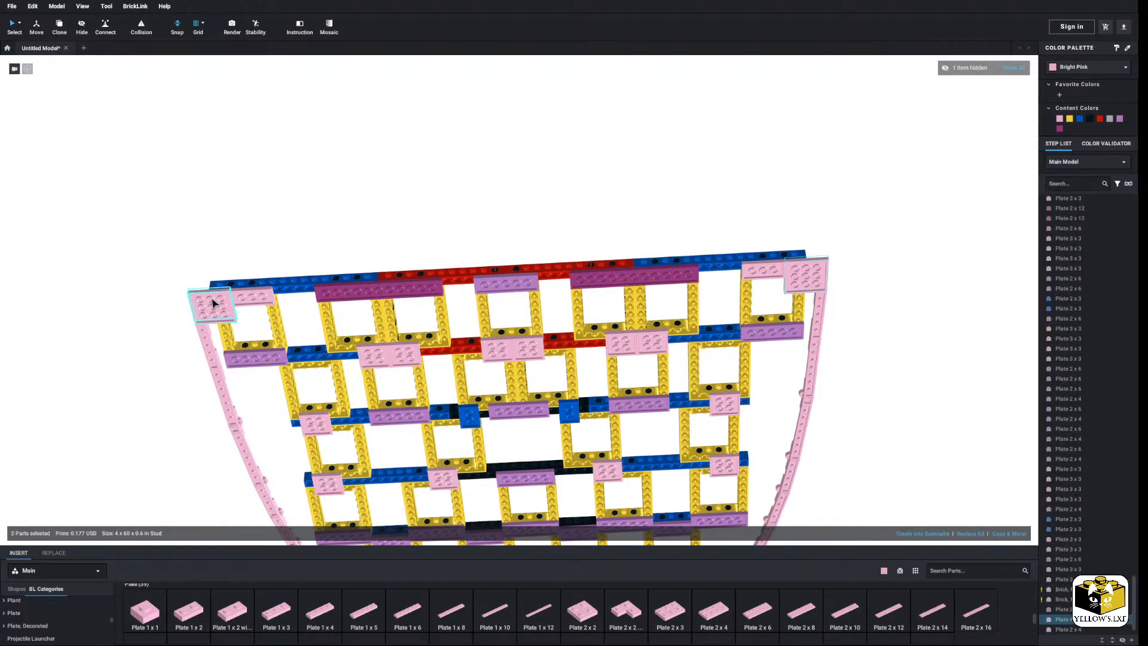
pyautogui.click(1083, 70)
pyautogui.scroll(-3, 1079, 120)
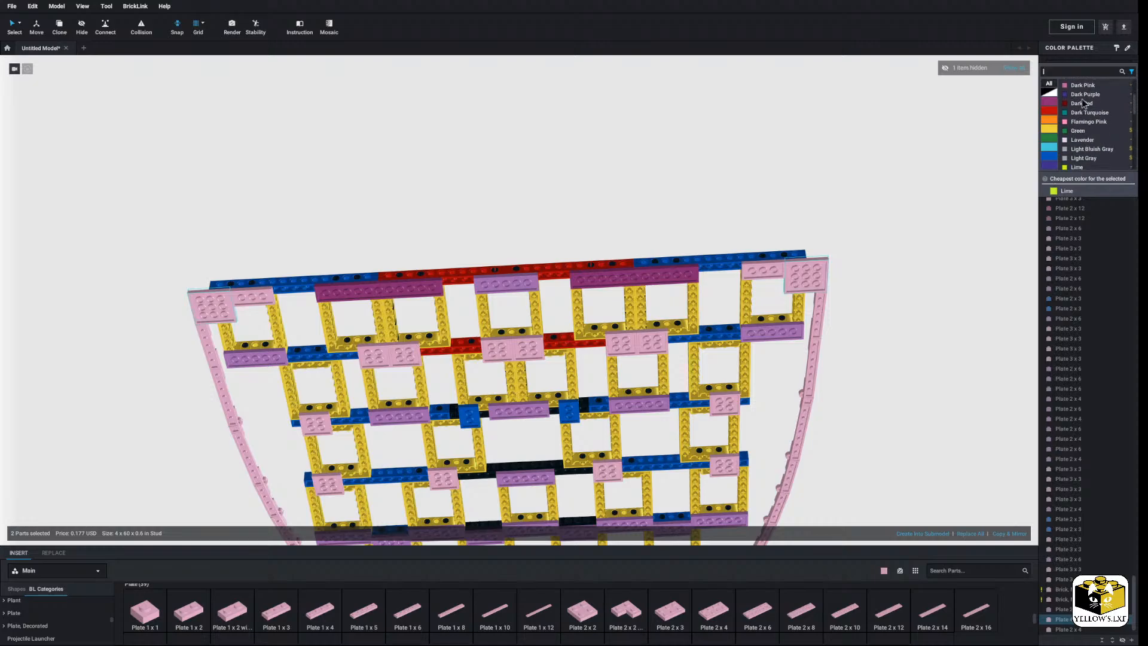
pyautogui.click(1081, 103)
pyautogui.click(961, 208)
# Recolor the two 2 x 4 plates beside the corner plates in their cheapest color, Medium Lavender.
pyautogui.click(773, 271)
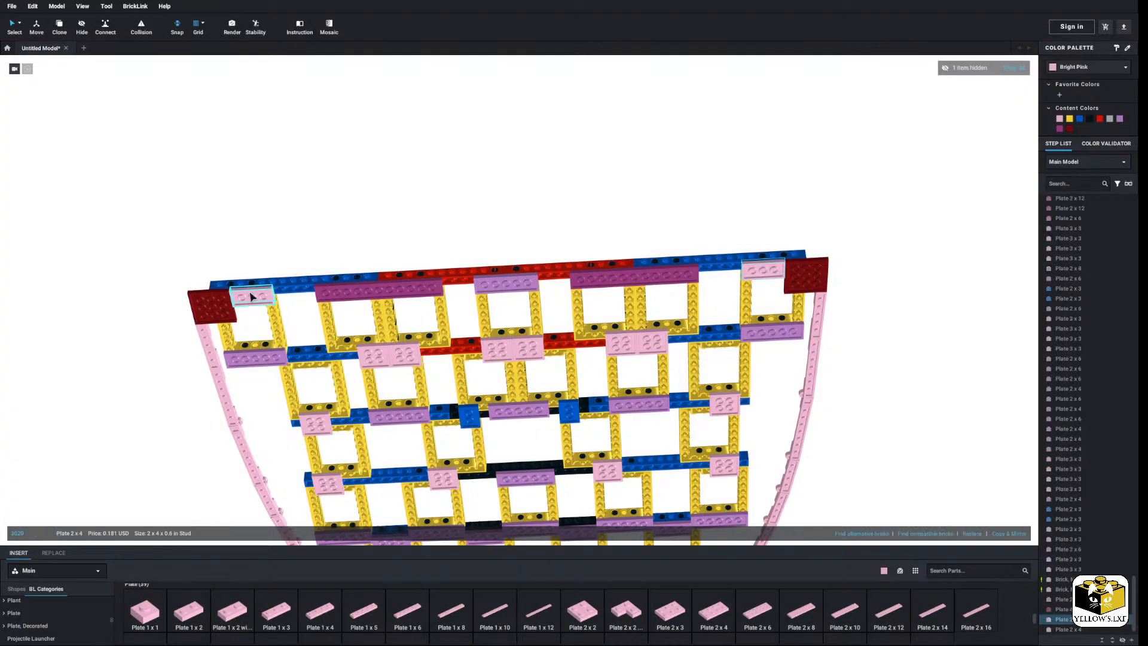
pyautogui.keyDown('ctrl'); pyautogui.click(252, 294); pyautogui.keyUp('ctrl')
pyautogui.click(1083, 67)
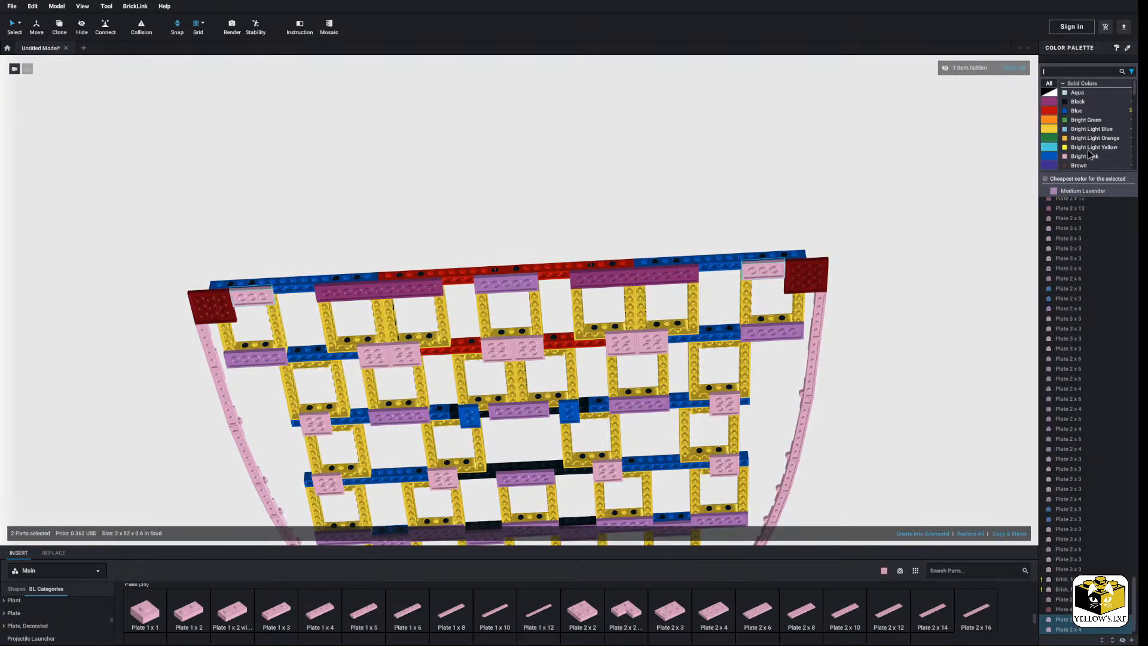
pyautogui.click(1081, 191)
pyautogui.click(835, 169)
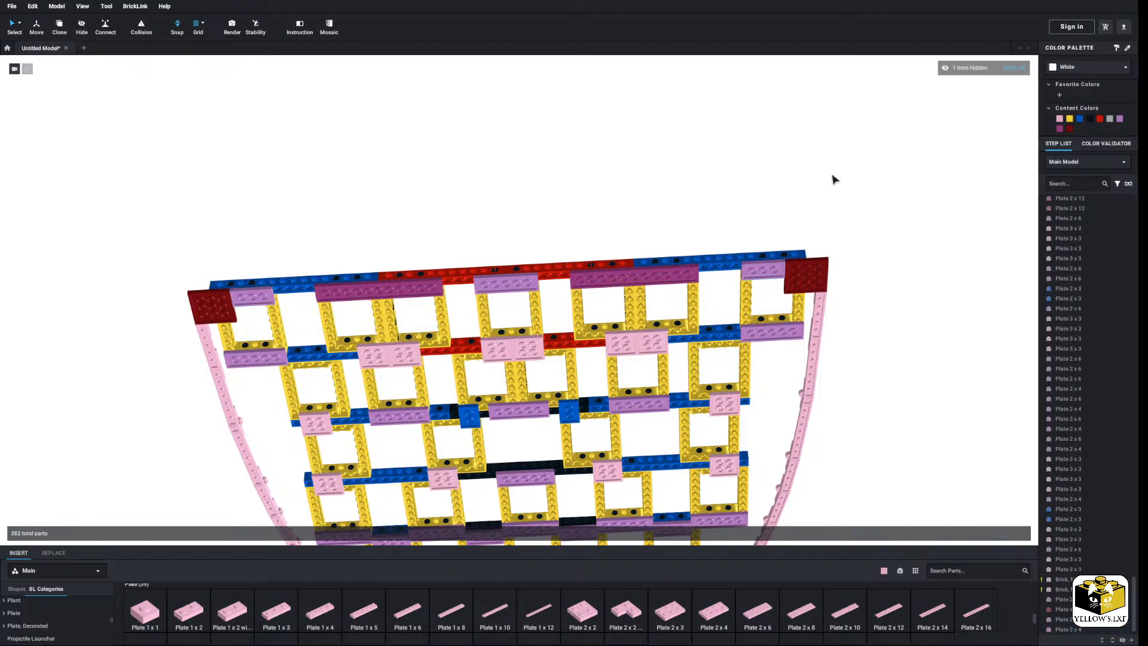
# Examine the bow's hull outline from several sides and compare it with the surrounding deck drawings, profile drawing and ship photos.
pyautogui.scroll(-3, 834, 173)
pyautogui.moveTo(836, 165); pyautogui.dragTo(816, 172, button='right')
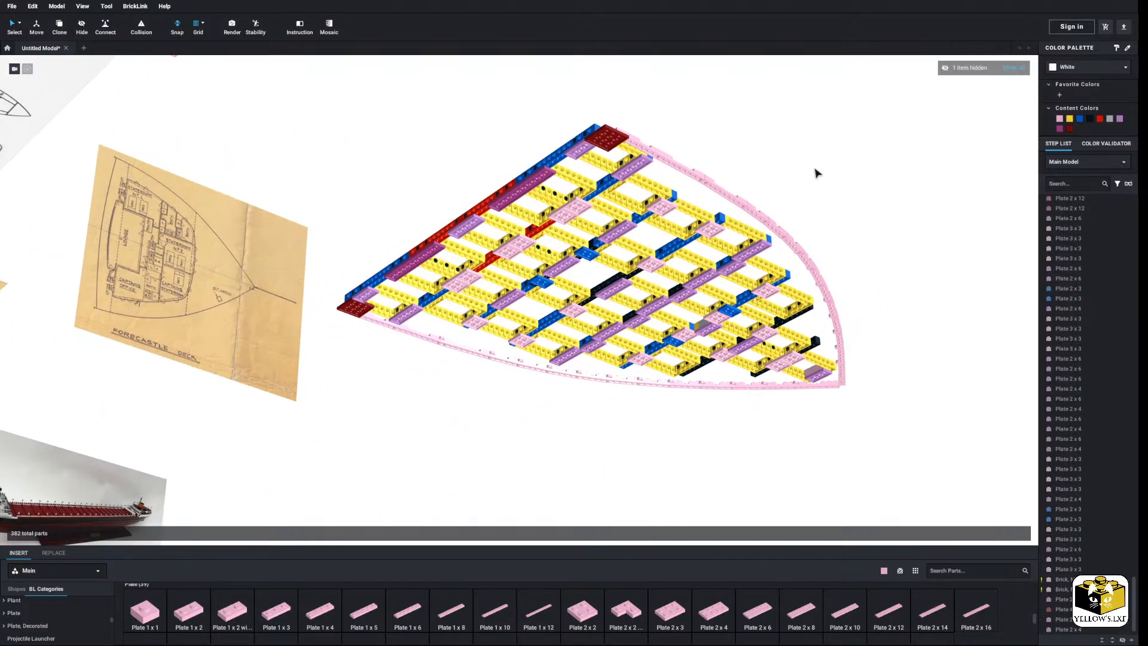
pyautogui.click(621, 382)
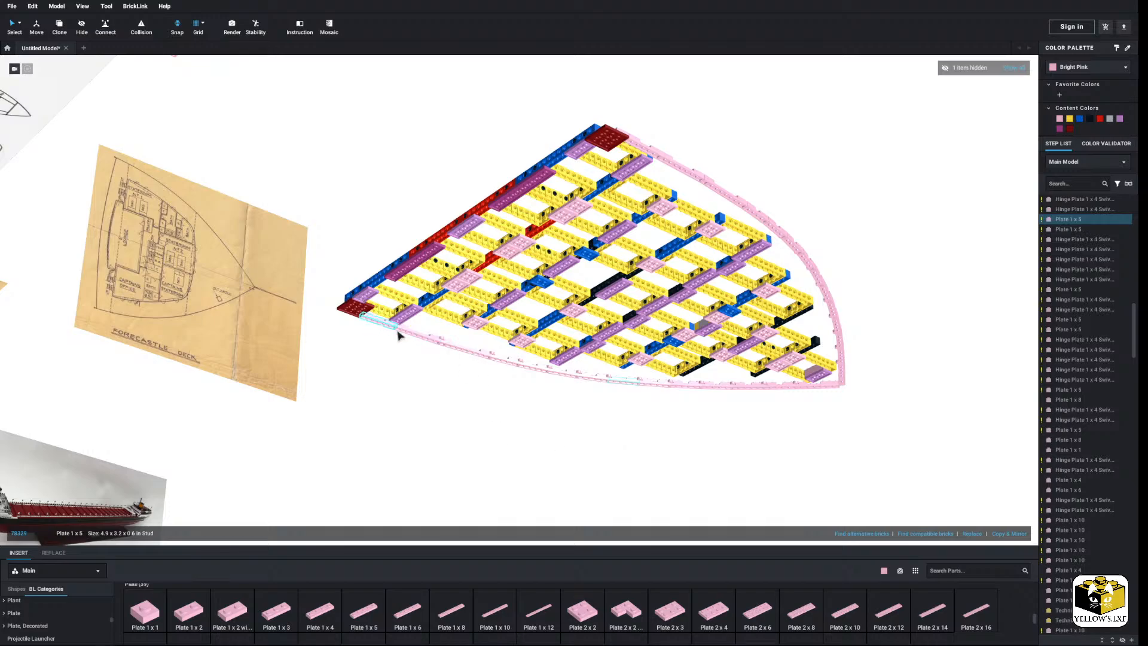
pyautogui.click(886, 292)
pyautogui.moveTo(887, 292); pyautogui.dragTo(887, 364, button='right')
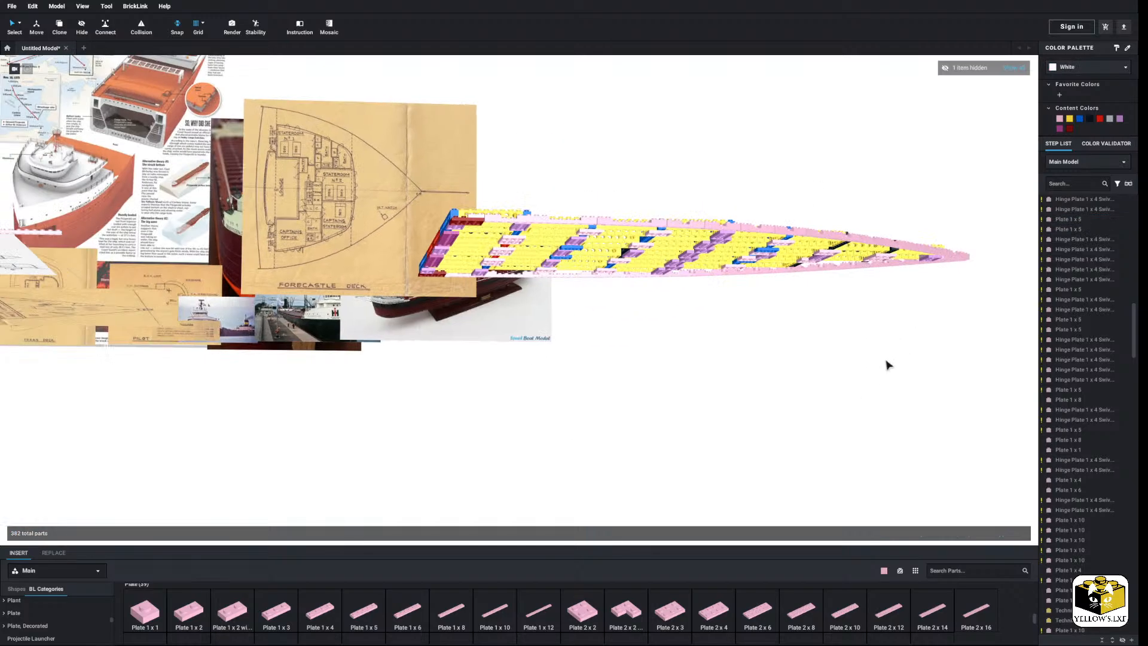
pyautogui.moveTo(643, 260); pyautogui.dragTo(714, 254, button='right')
pyautogui.moveTo(707, 389); pyautogui.dragTo(667, 418, button='right')
pyautogui.scroll(4, 699, 424)
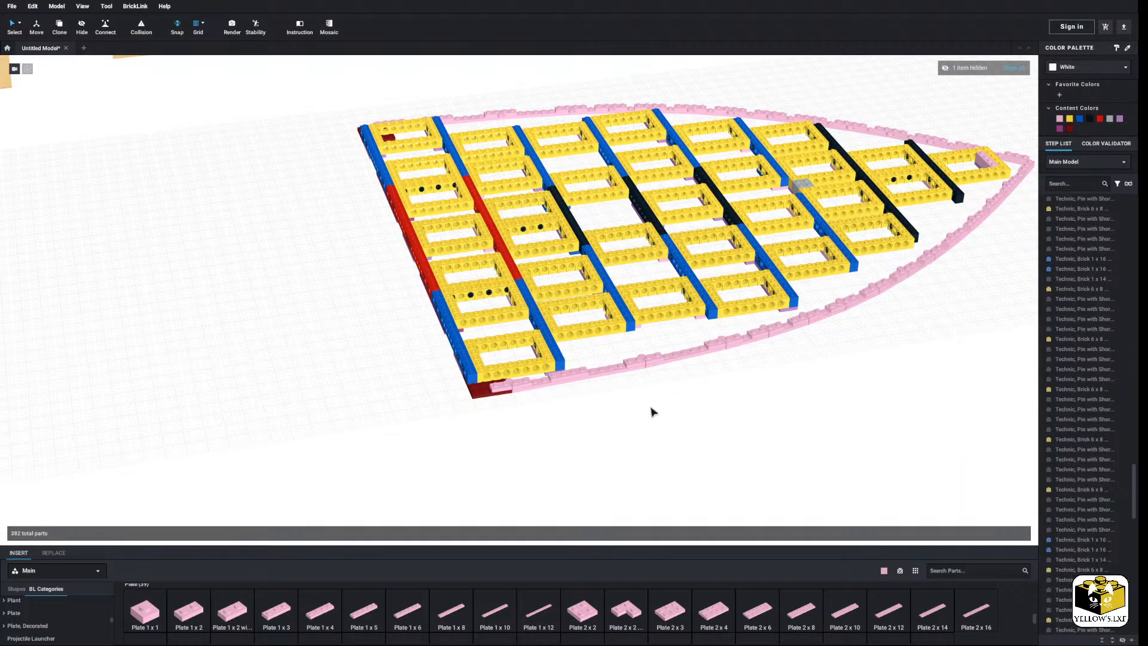
pyautogui.moveTo(419, 416); pyautogui.dragTo(541, 476, button='middle')
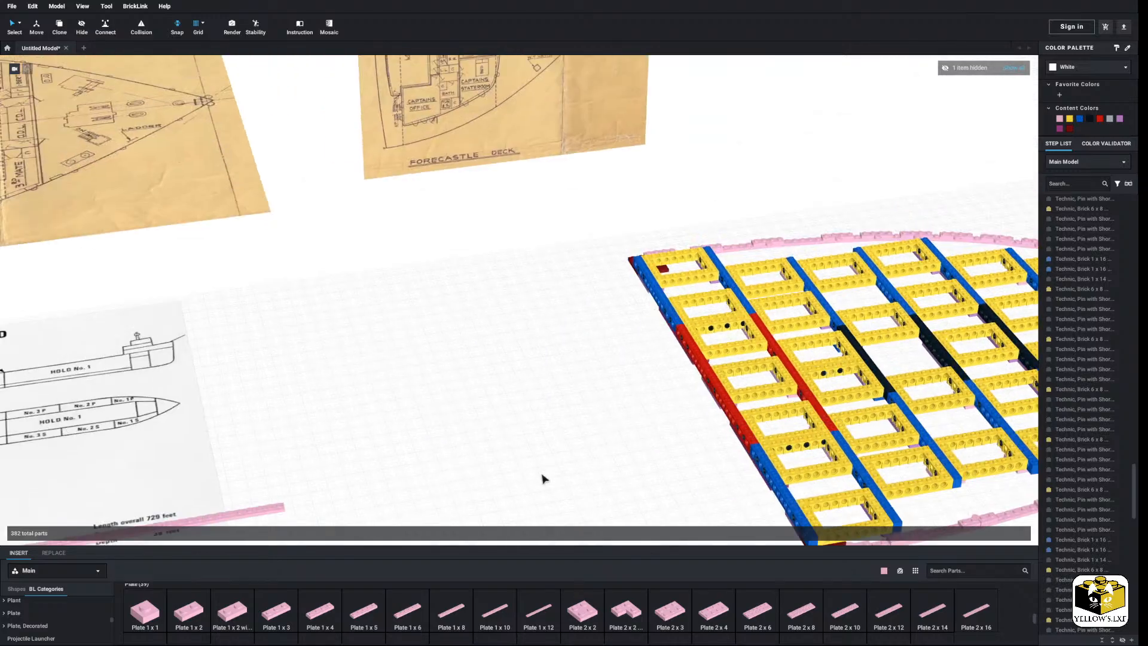
pyautogui.moveTo(543, 436); pyautogui.dragTo(725, 519, button='middle')
pyautogui.moveTo(670, 342); pyautogui.dragTo(687, 467, button='middle')
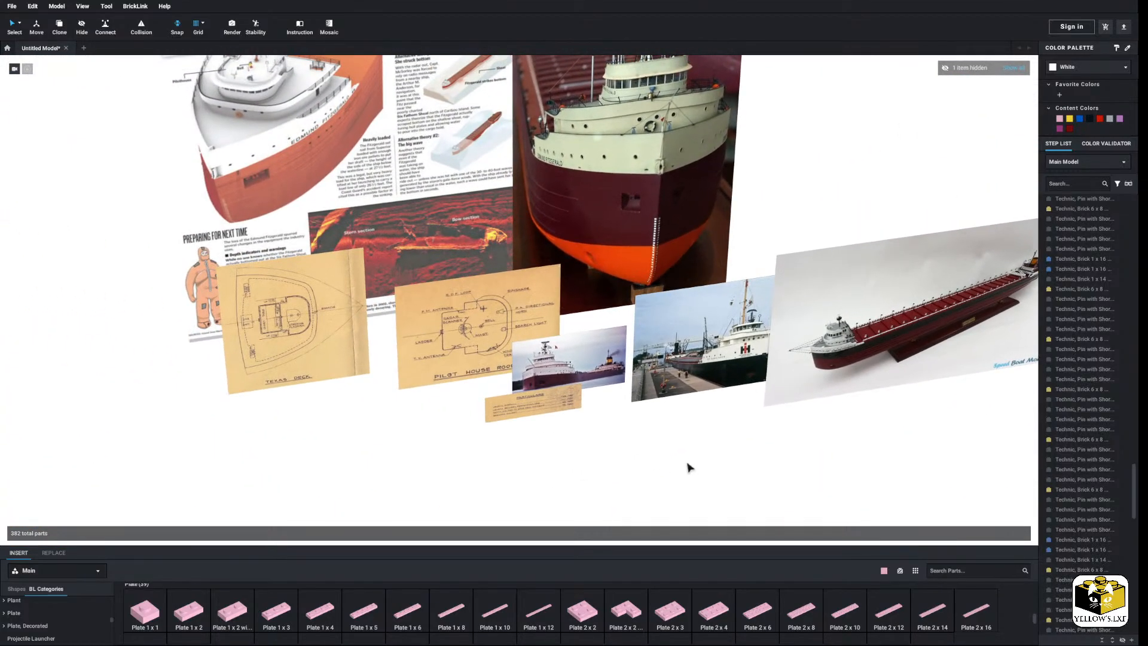
pyautogui.scroll(-3, 687, 467)
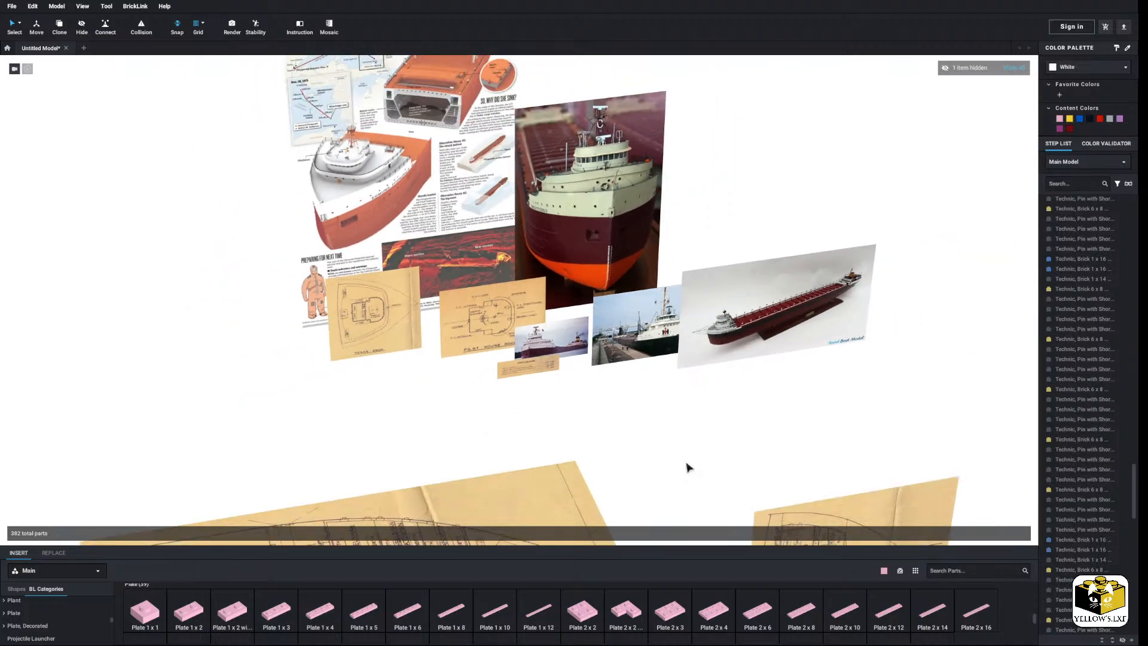
pyautogui.moveTo(687, 467)
pyautogui.mouseDown(button='right')
pyautogui.moveTo(694, 318)
pyautogui.moveTo(683, 320)
pyautogui.mouseUp(button='right')
pyautogui.moveTo(684, 320); pyautogui.dragTo(776, 323, button='middle')
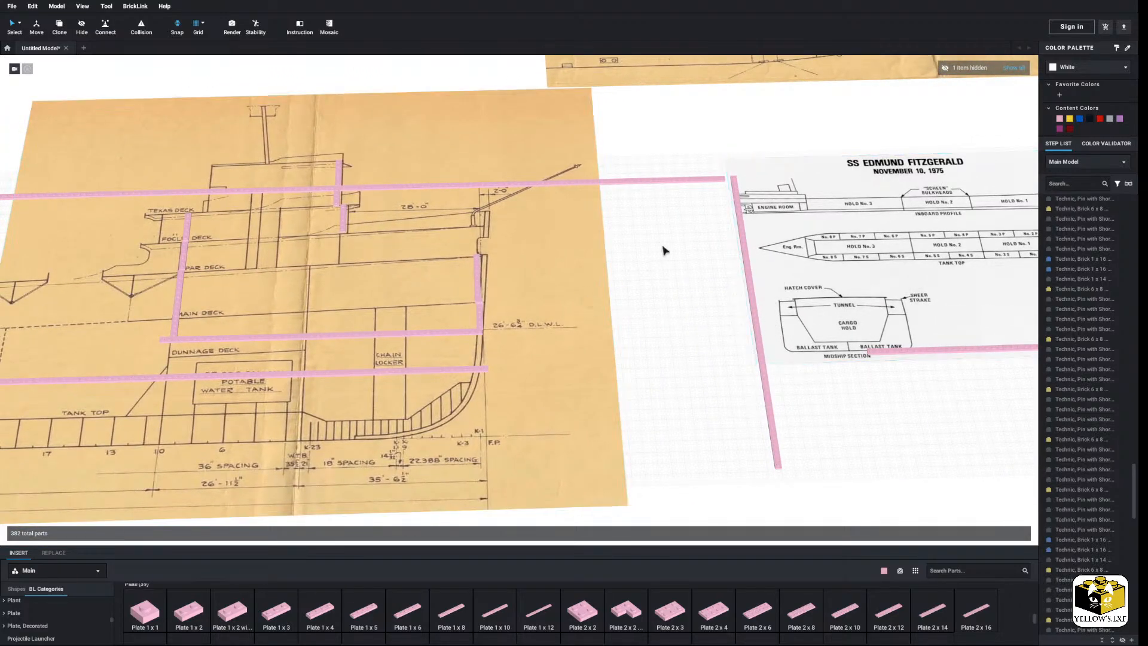
pyautogui.moveTo(662, 246); pyautogui.dragTo(546, 445, button='middle')
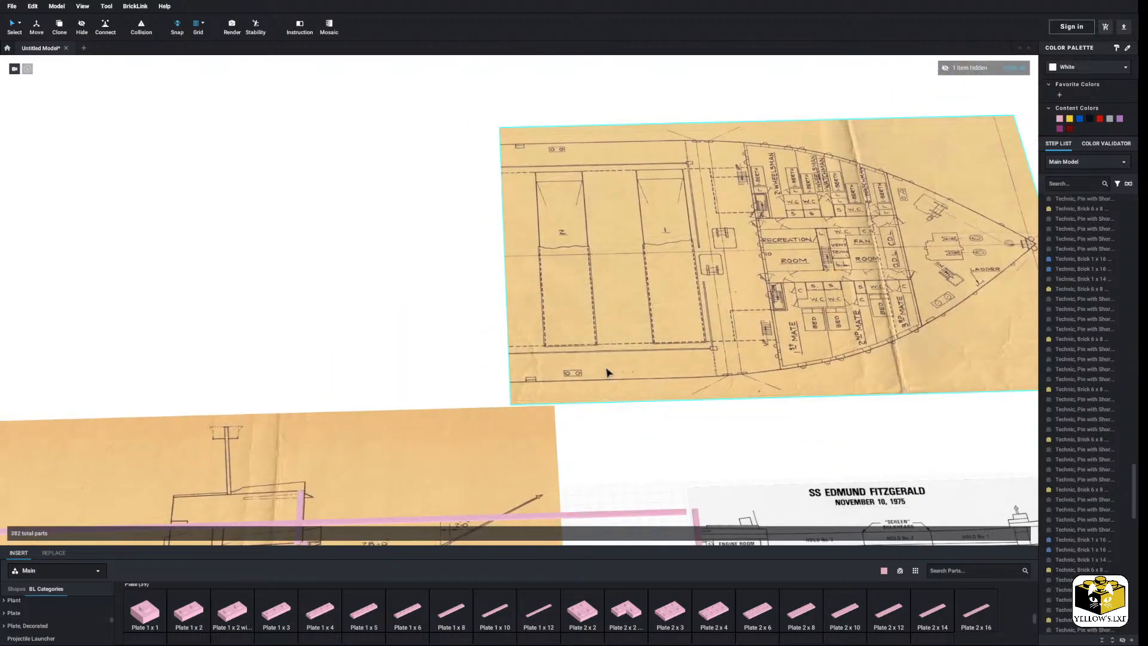
pyautogui.moveTo(610, 374); pyautogui.dragTo(686, 373, button='middle')
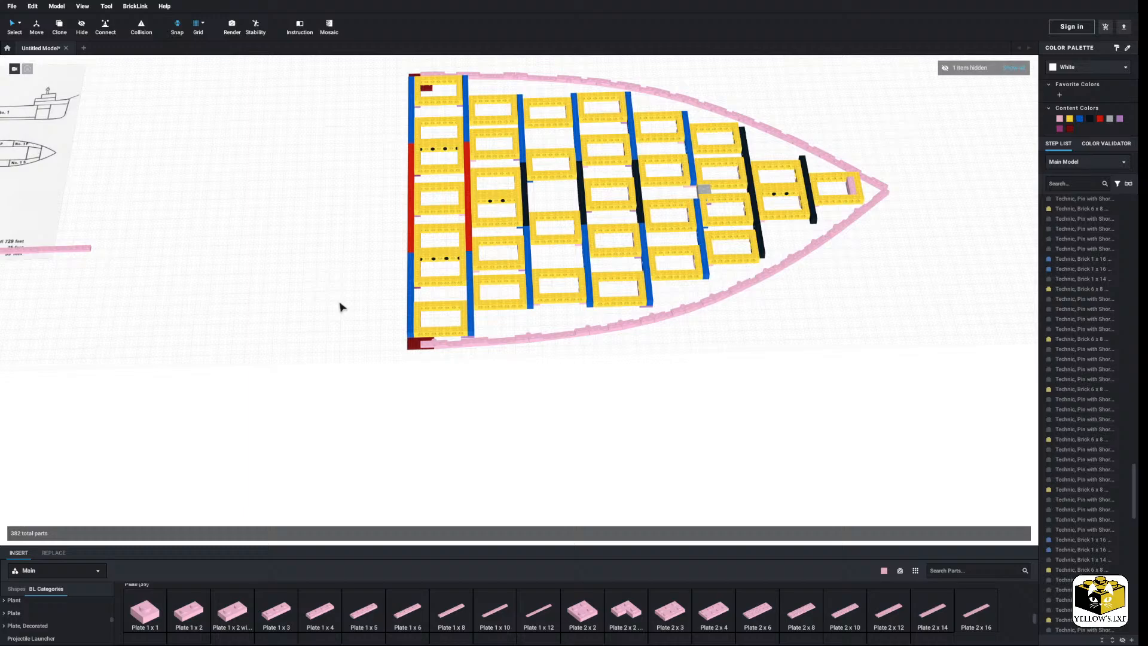
# Select the hull outline's plates and hinge plates by type and color and recolor them Dark Red.
pyautogui.moveTo(341, 305); pyautogui.dragTo(310, 326, button='middle')
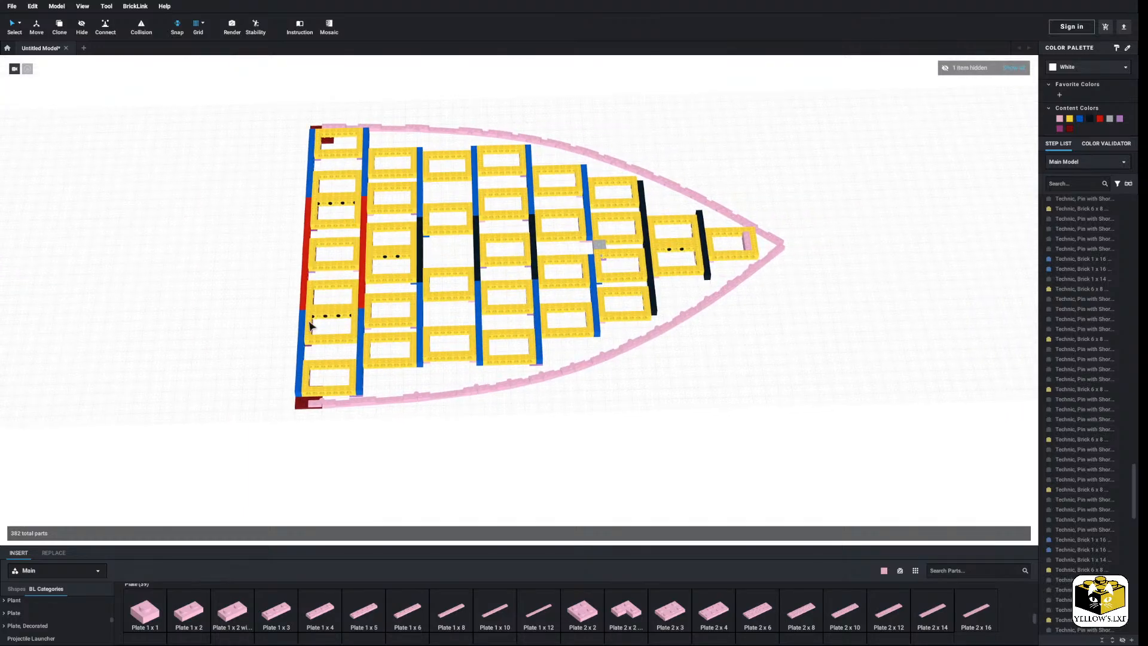
pyautogui.scroll(3, 846, 315)
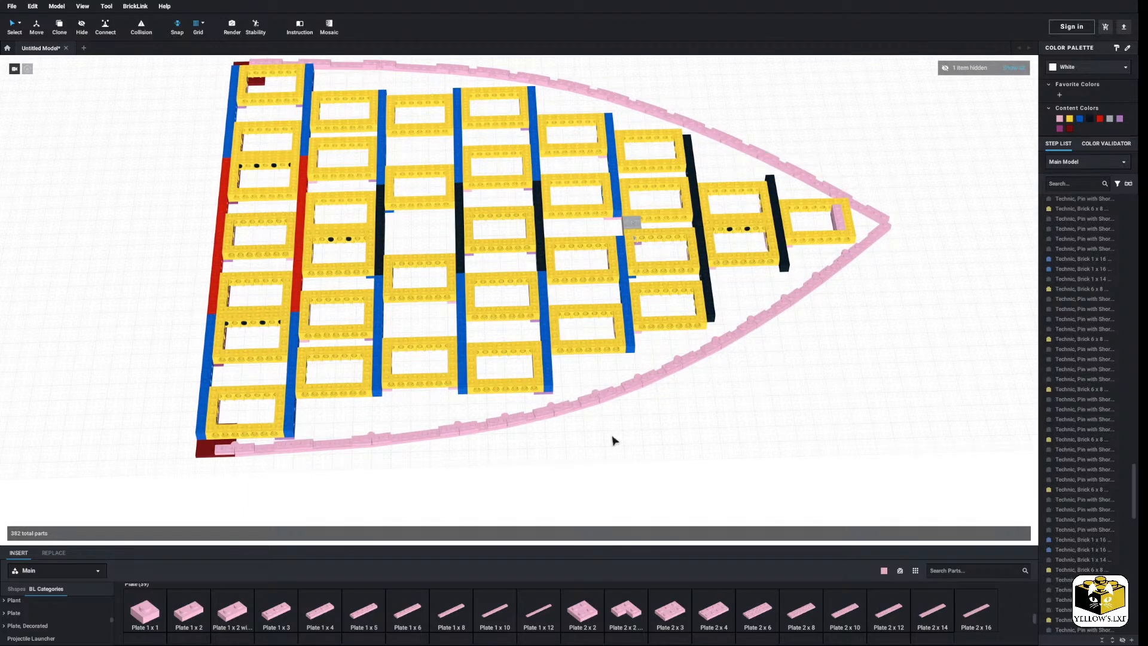
pyautogui.click(20, 26)
pyautogui.click(48, 69)
pyautogui.click(235, 447)
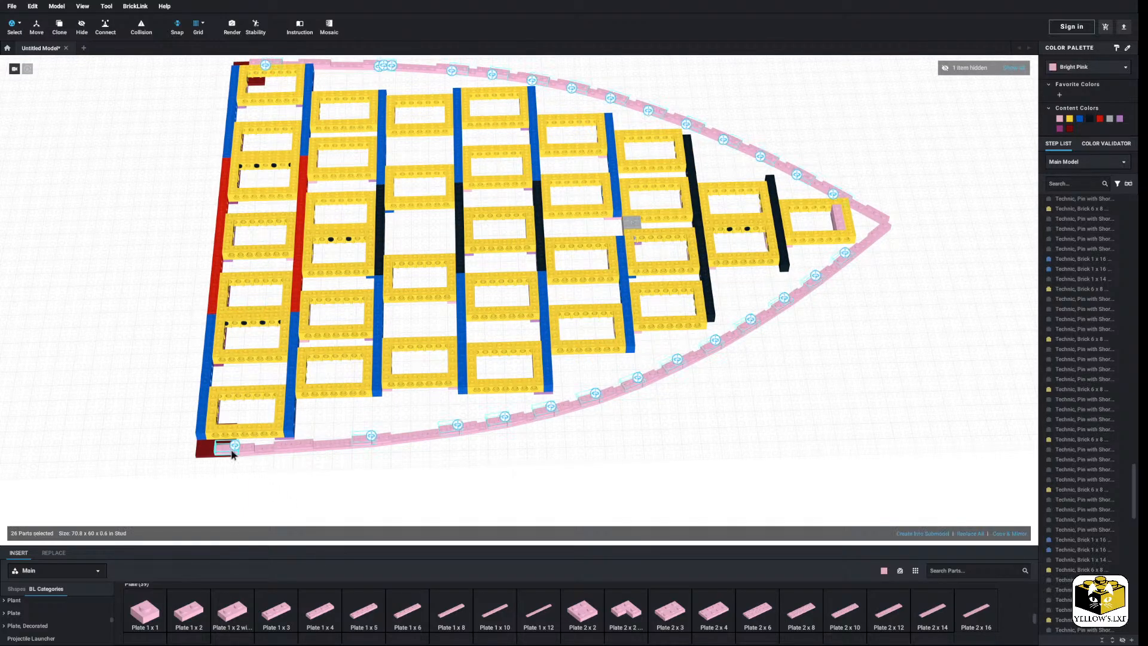
pyautogui.keyDown('shift'); pyautogui.click(263, 453); pyautogui.keyUp('shift')
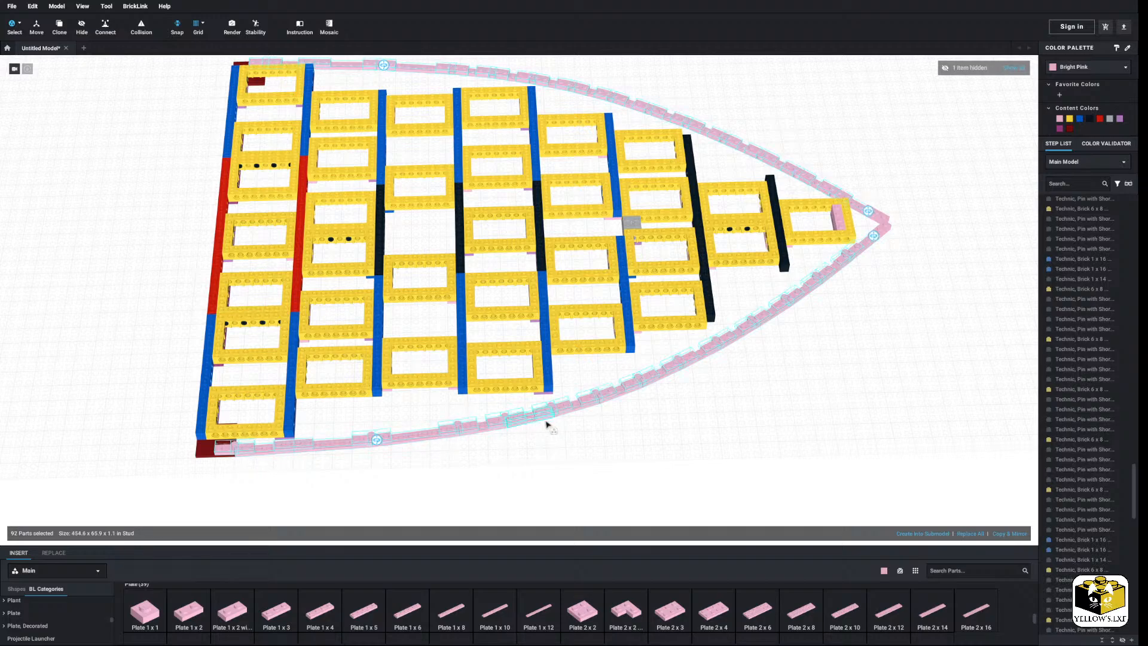
pyautogui.click(1095, 69)
pyautogui.click(955, 196)
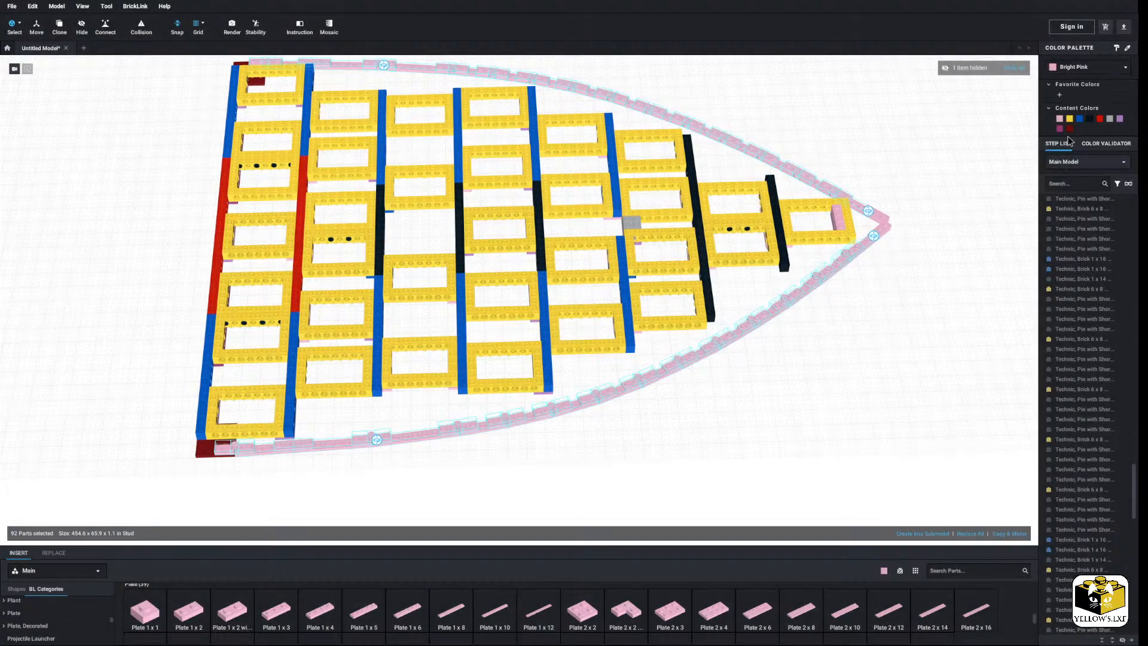
pyautogui.click(1069, 128)
pyautogui.click(912, 278)
# Recolor the remaining Bright Pink plates at the pointed tip of the hull outline Dark Red.
pyautogui.click(889, 237)
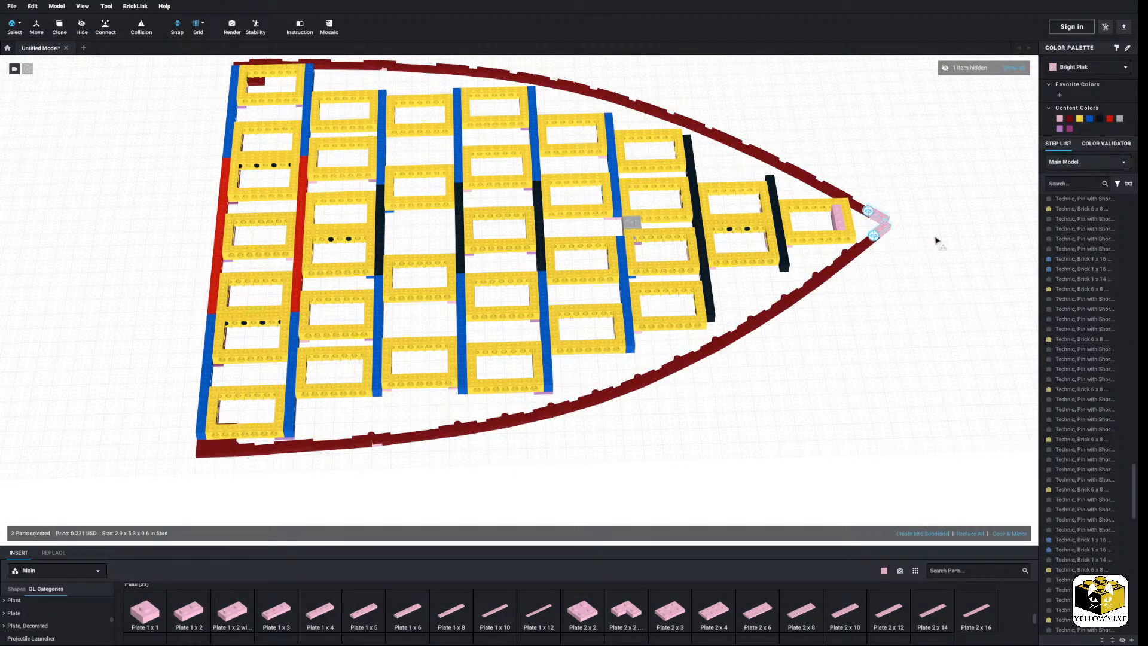
pyautogui.click(1069, 120)
pyautogui.click(938, 310)
pyautogui.moveTo(938, 310); pyautogui.dragTo(907, 311, button='right')
pyautogui.moveTo(907, 311); pyautogui.dragTo(724, 239, button='middle')
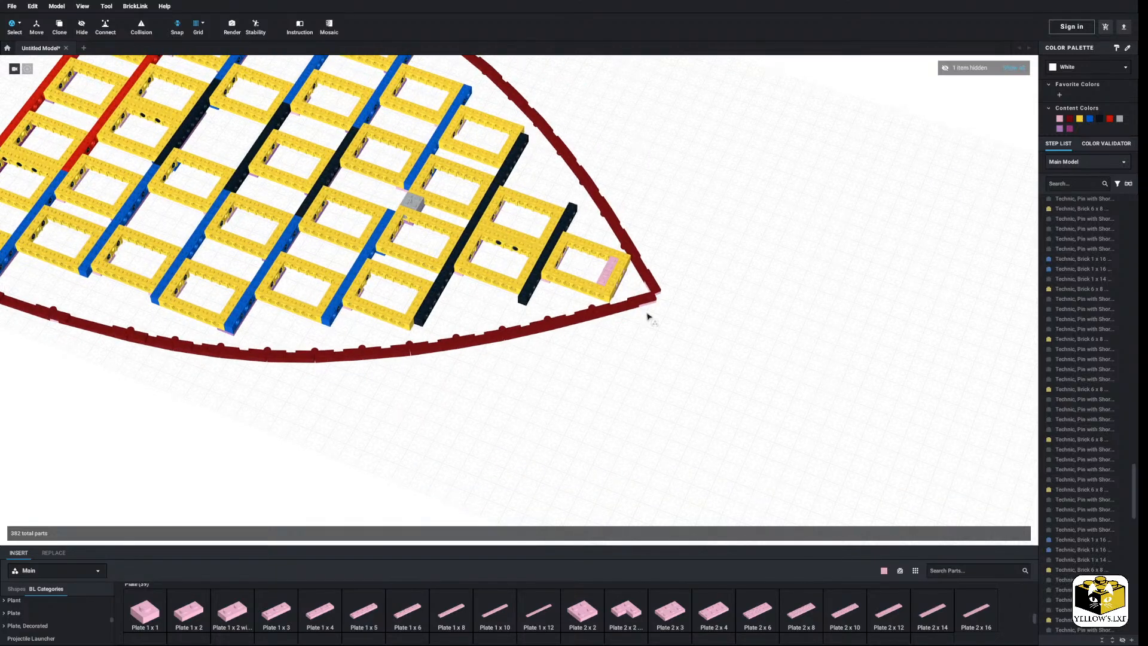
pyautogui.click(646, 304)
pyautogui.click(1069, 120)
pyautogui.click(750, 358)
# Return to the default selection mode and check the unavailable part colors in the Color Validator, including the Plate 1 x 5 entry.
pyautogui.scroll(-3, 585, 358)
pyautogui.moveTo(585, 358); pyautogui.dragTo(626, 381, button='middle')
pyautogui.click(16, 23)
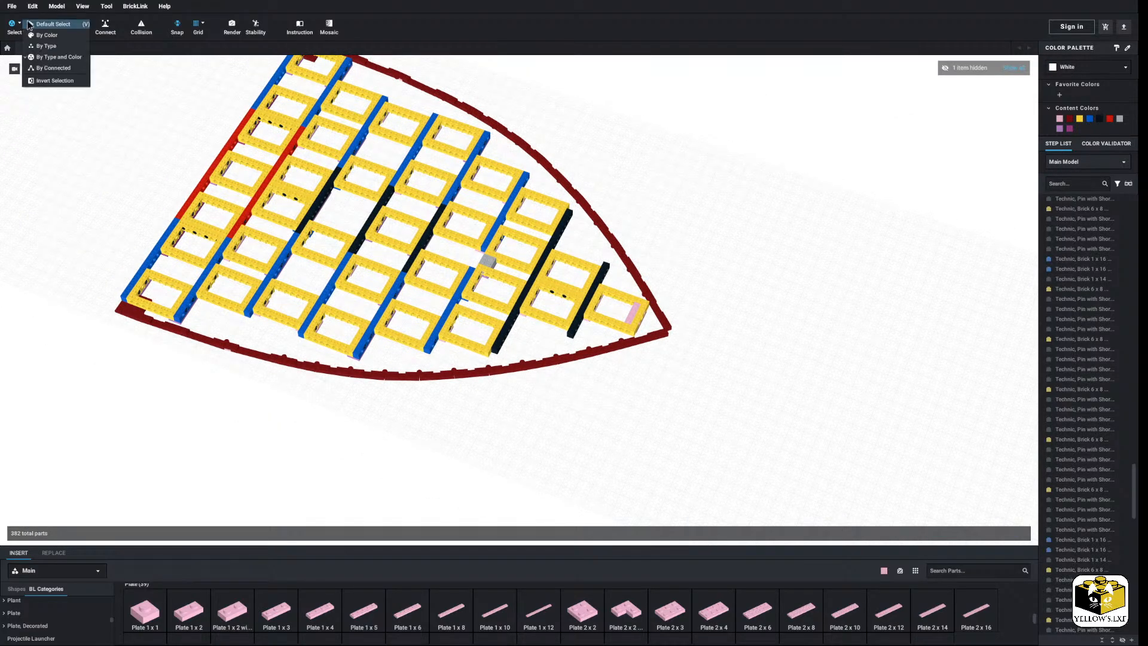
pyautogui.click(42, 47)
pyautogui.click(1106, 144)
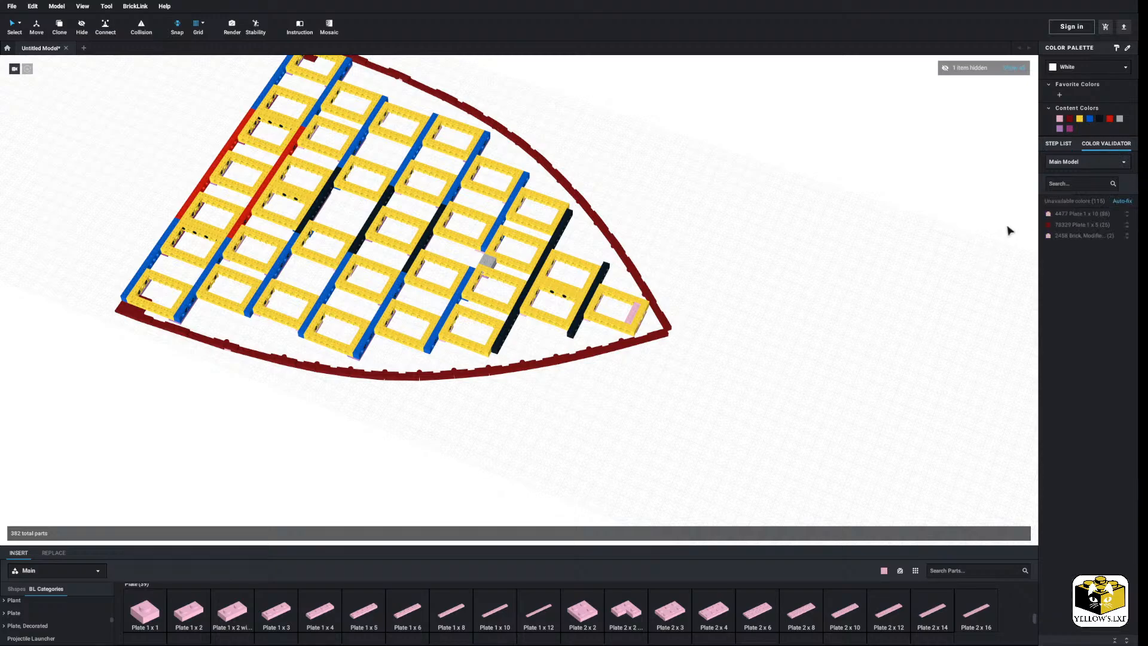
pyautogui.click(1074, 225)
pyautogui.click(832, 327)
# Recolor the two leftover Bright Pink 1 x 1 plates on opposite sides of the hull outline Dark Red.
pyautogui.moveTo(741, 319); pyautogui.dragTo(805, 309, button='middle')
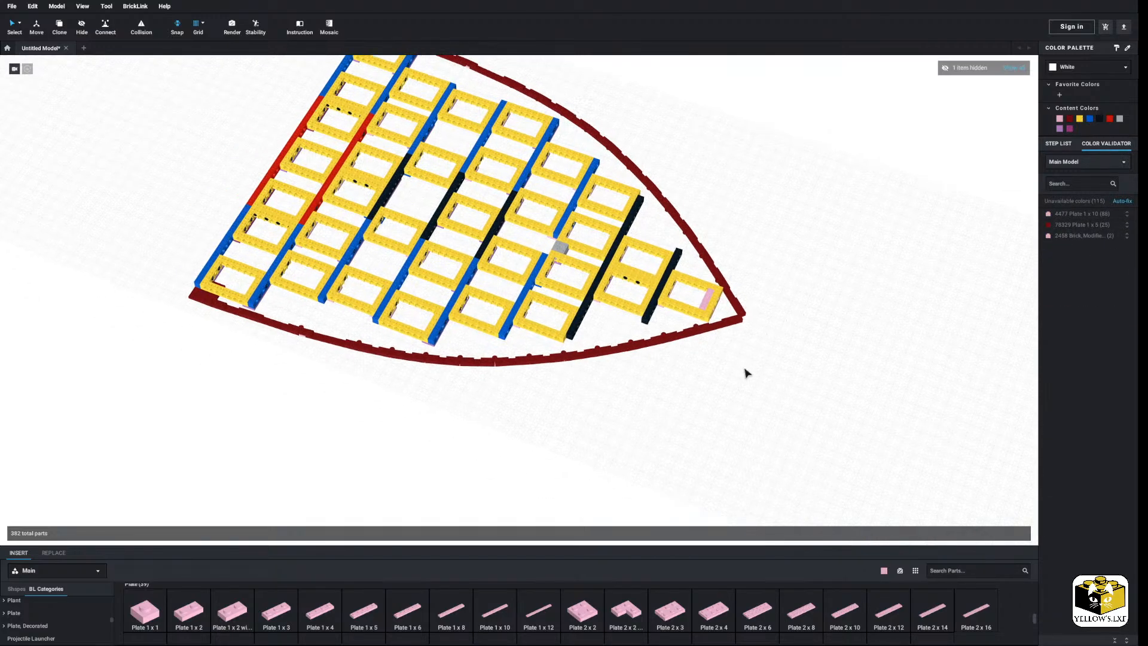
pyautogui.scroll(4, 751, 391)
pyautogui.moveTo(771, 386); pyautogui.dragTo(775, 370, button='right')
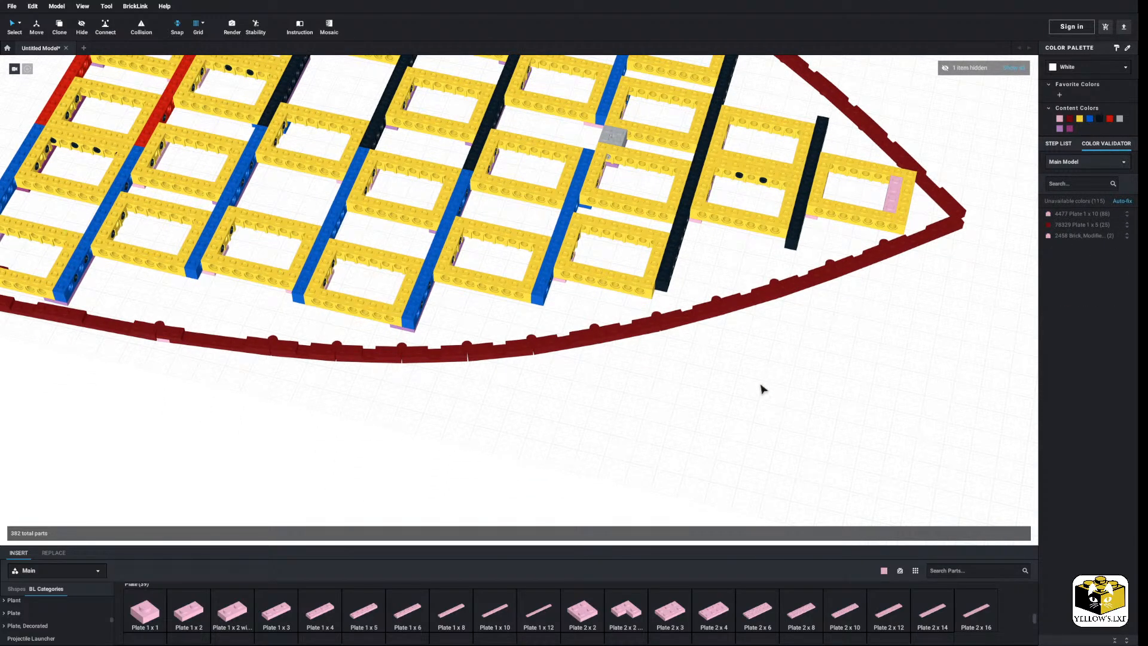
pyautogui.rightClick(161, 340)
pyautogui.click(464, 406)
pyautogui.scroll(-4, 456, 409)
pyautogui.moveTo(423, 200); pyautogui.dragTo(476, 317, button='middle')
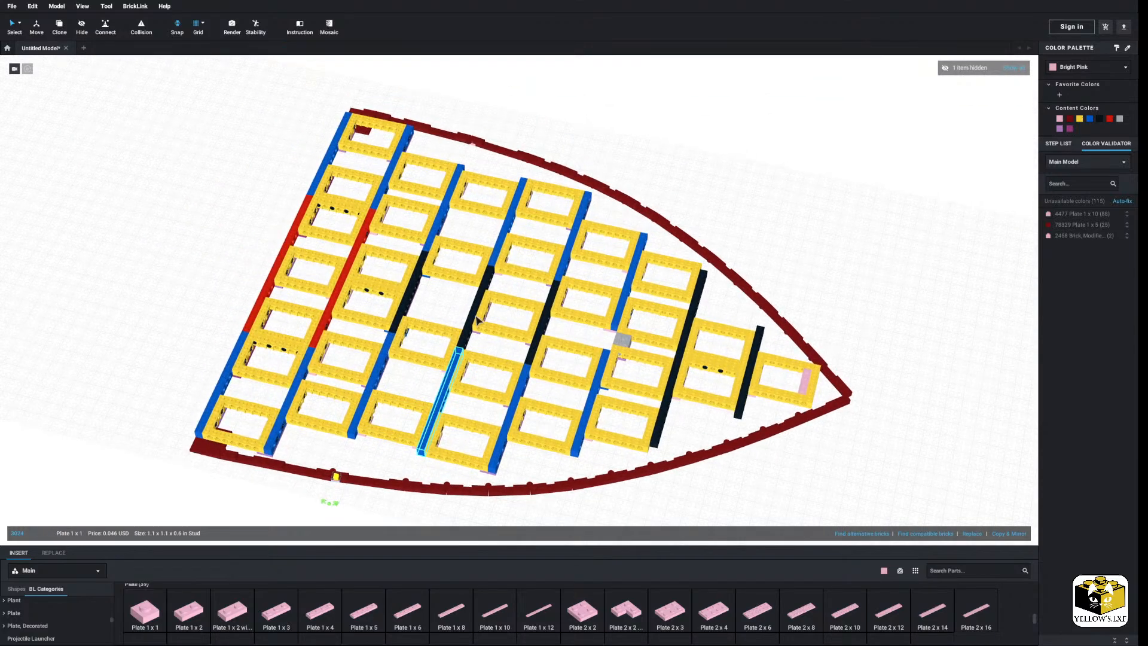
pyautogui.keyDown('ctrl'); pyautogui.click(473, 142); pyautogui.keyUp('ctrl')
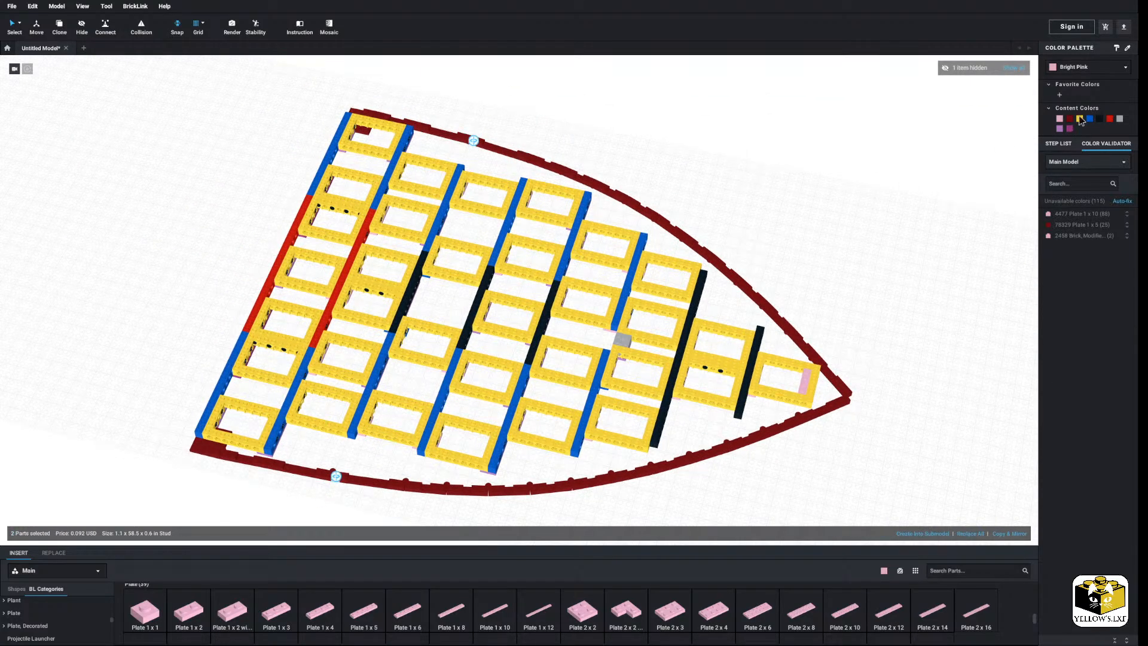
pyautogui.click(963, 223)
# Inspect the Dark Red hull outline and the connecting plates on the framework's underside.
pyautogui.moveTo(1010, 298); pyautogui.dragTo(894, 222, button='middle')
pyautogui.scroll(5, 887, 259)
pyautogui.scroll(-5, 869, 261)
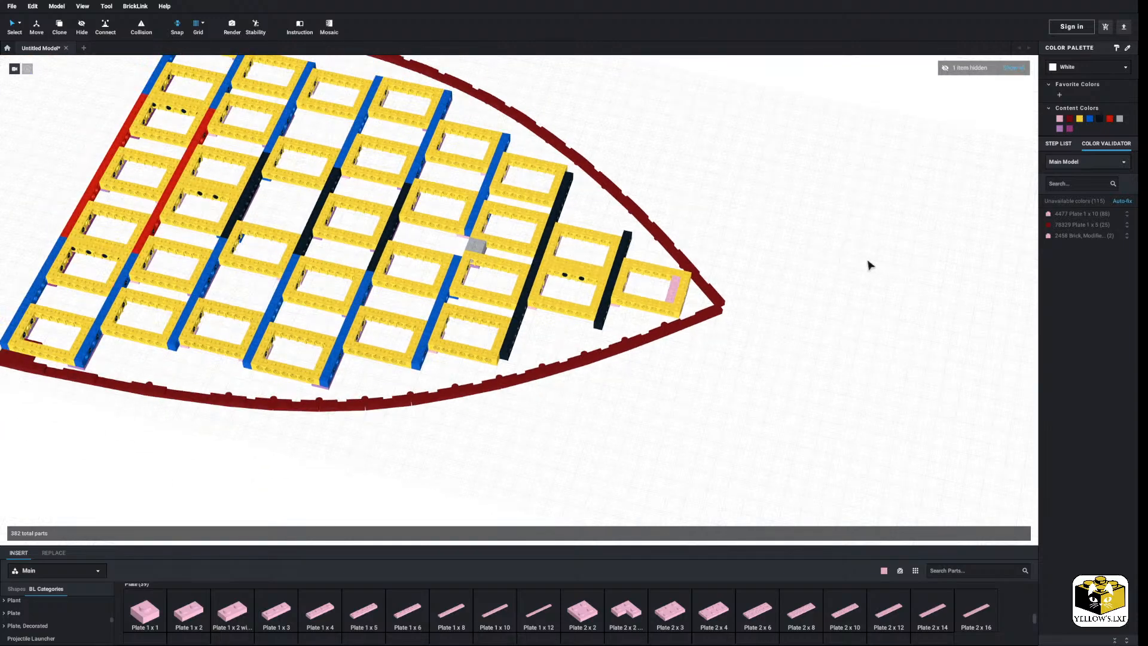
pyautogui.moveTo(866, 260); pyautogui.dragTo(839, 289, button='right')
pyautogui.scroll(3, 831, 290)
pyautogui.scroll(-4, 847, 274)
pyautogui.moveTo(846, 259); pyautogui.dragTo(863, 310, button='middle')
pyautogui.moveTo(863, 311); pyautogui.dragTo(283, 443, button='right')
pyautogui.scroll(4, 277, 432)
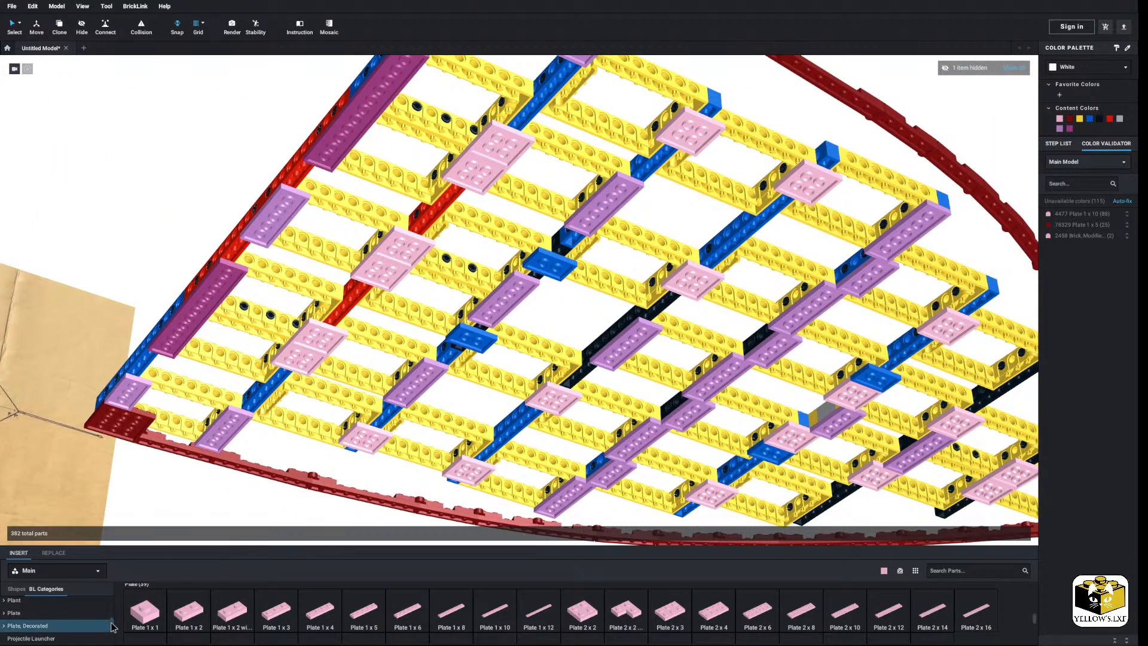
# Place a Bright Pink Brick 2 x 2 under the joined pink plates on the framework's underside and discard the extra copy.
pyautogui.scroll(5, 72, 613)
pyautogui.scroll(4, 59, 611)
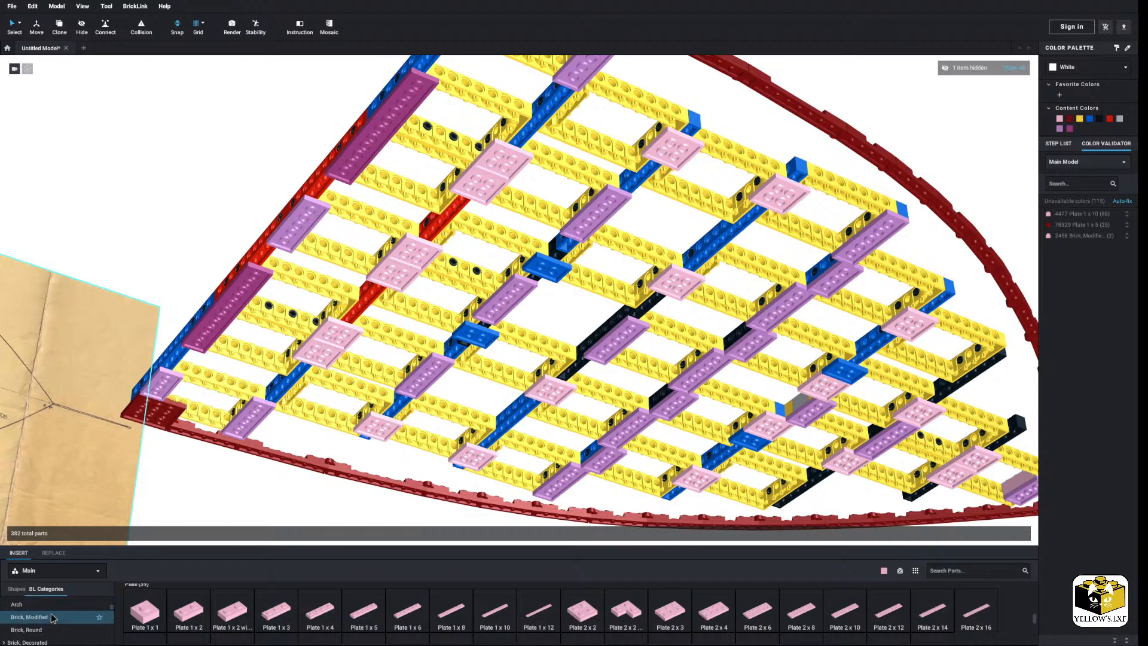
pyautogui.click(40, 623)
pyautogui.scroll(-2, 412, 612)
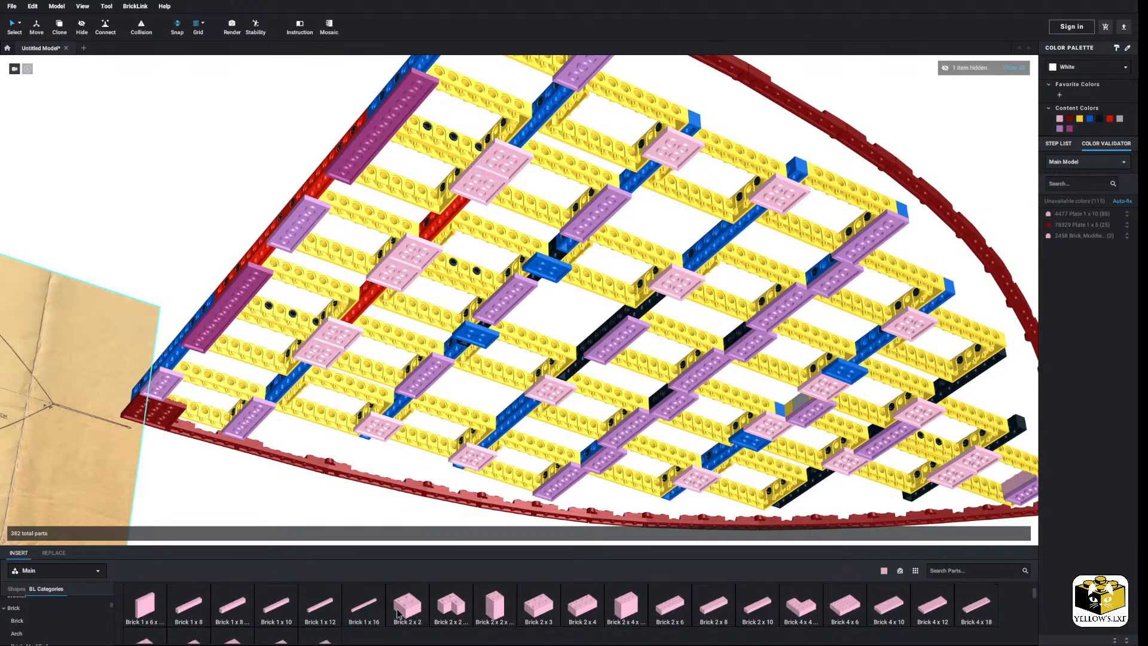
pyautogui.click(418, 615)
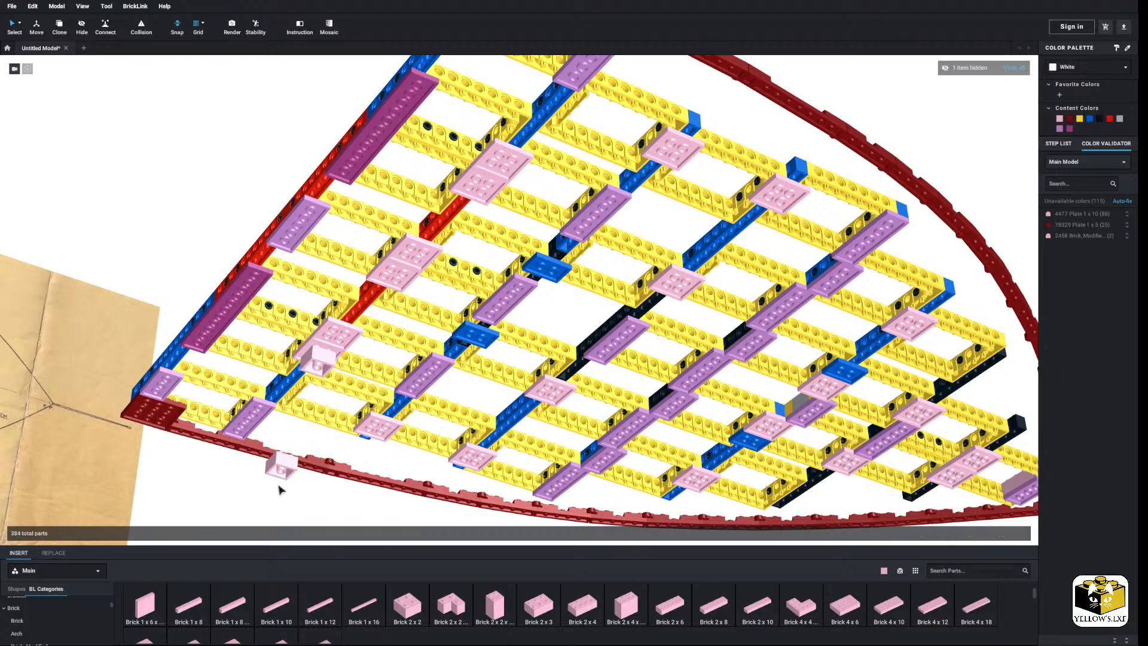
pyautogui.rightClick(279, 459)
pyautogui.click(293, 496)
# Add a Plate, Round 2 x 2 with Rounded Bottom (Boat Stud) under the new 2 x 2 brick to form a foot.
pyautogui.scroll(-6, 42, 612)
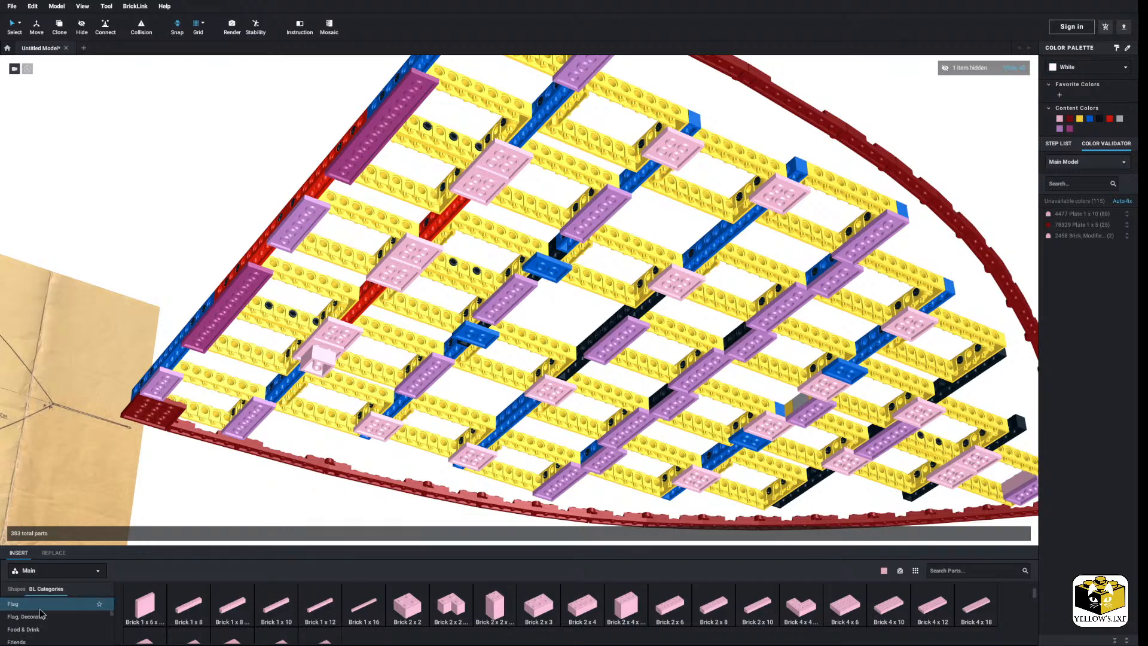
pyautogui.scroll(1, 24, 611)
pyautogui.click(9, 605)
pyautogui.scroll(-1, 24, 606)
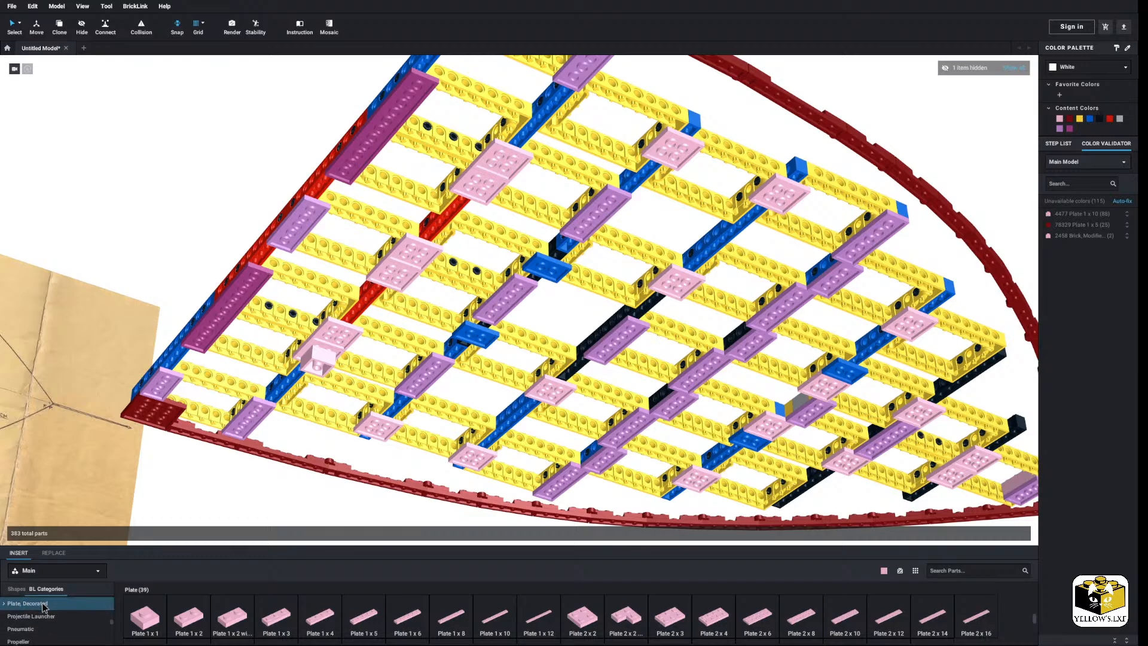
pyautogui.scroll(2, 45, 608)
pyautogui.click(43, 612)
pyautogui.scroll(-4, 717, 632)
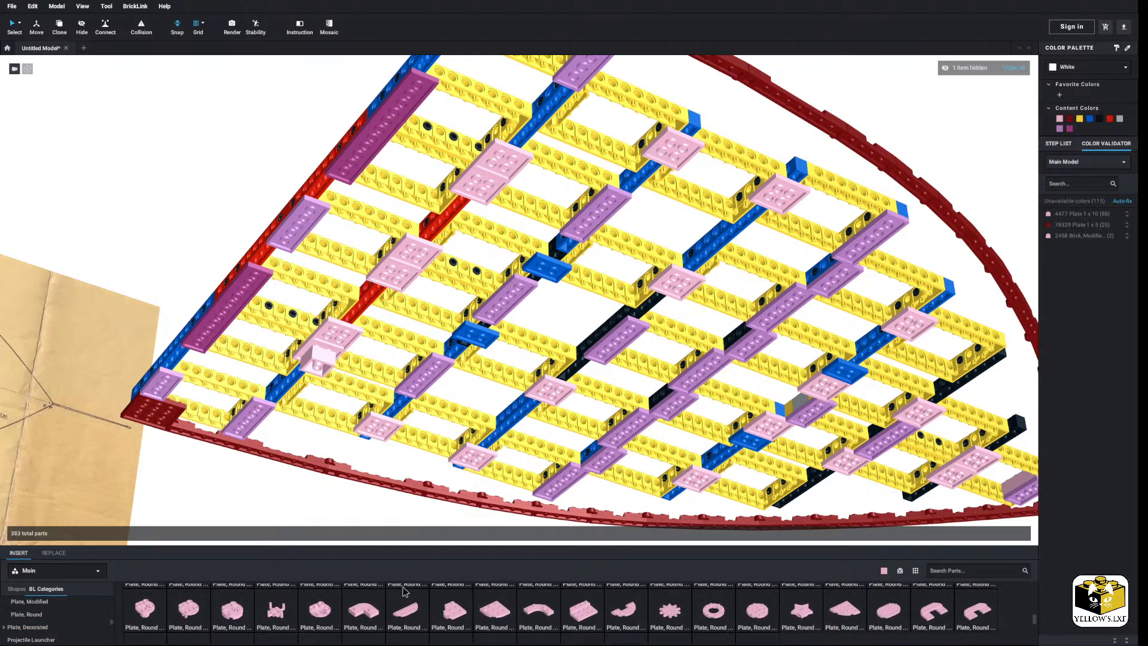
pyautogui.click(327, 619)
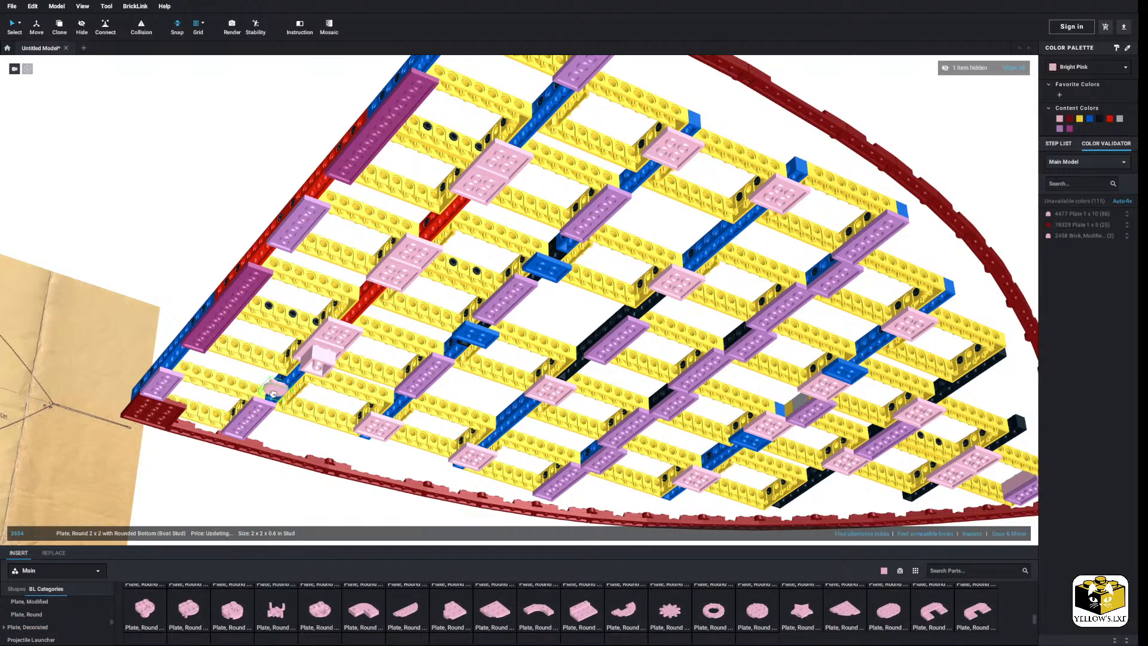
# Copy the 2 x 2 brick and boat stud together and paste a copy under the neighboring joined pink plates.
pyautogui.keyDown('ctrl'); pyautogui.click(321, 359); pyautogui.keyUp('ctrl')
pyautogui.rightClick(319, 359)
pyautogui.click(342, 366)
pyautogui.rightClick(393, 323)
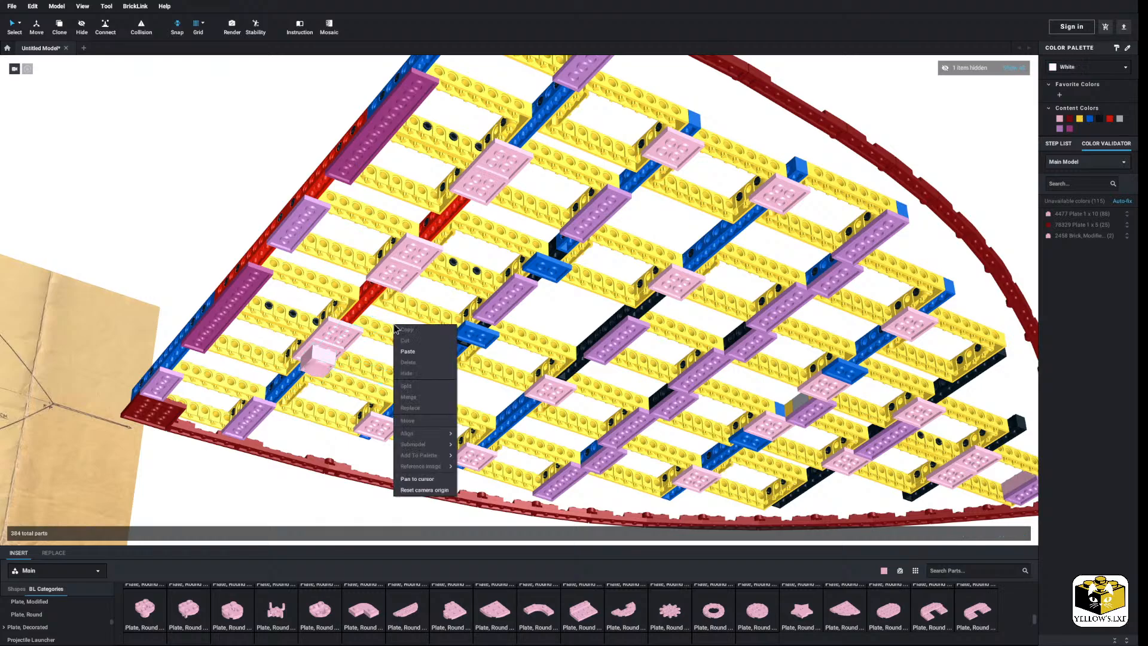
pyautogui.click(419, 352)
pyautogui.moveTo(424, 350); pyautogui.dragTo(448, 331, button='right')
pyautogui.scroll(3, 451, 323)
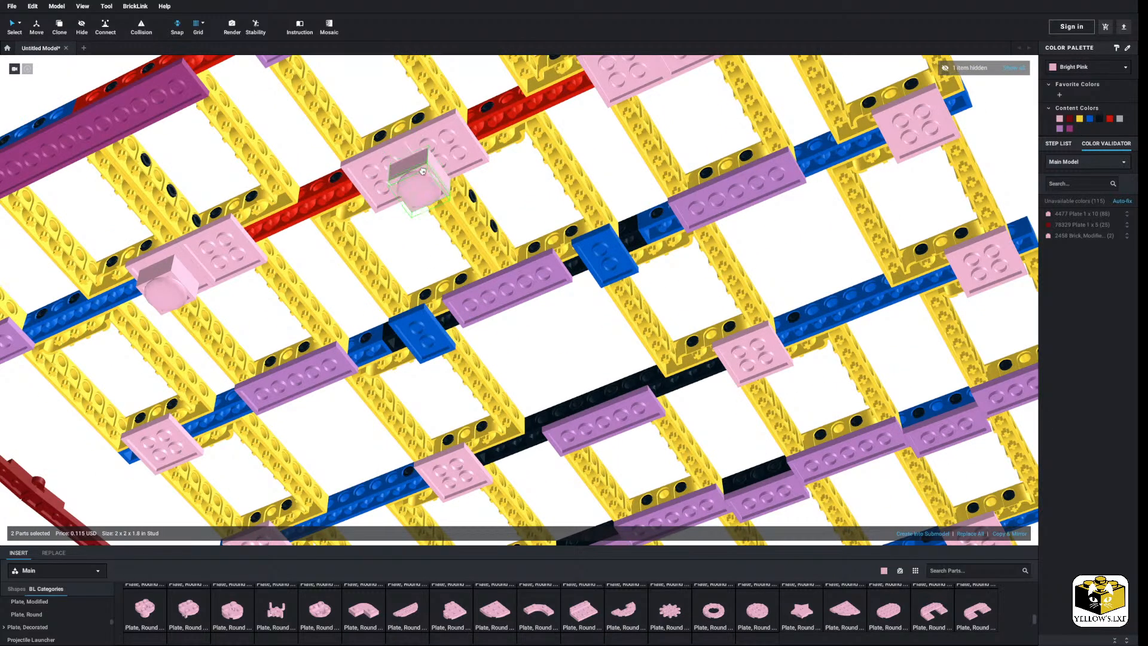
pyautogui.click(411, 263)
# Reposition the first brick-and-boat-stud foot to the center of its joined pink plates.
pyautogui.click(180, 281)
pyautogui.keyDown('ctrl'); pyautogui.click(171, 291); pyautogui.keyUp('ctrl')
pyautogui.moveTo(172, 291); pyautogui.dragTo(208, 280)
pyautogui.click(241, 327)
# Paste two foot copies at the Dark Red corner, one under the outer purple plate and one beside the corner plate.
pyautogui.moveTo(241, 328); pyautogui.dragTo(498, 297, button='middle')
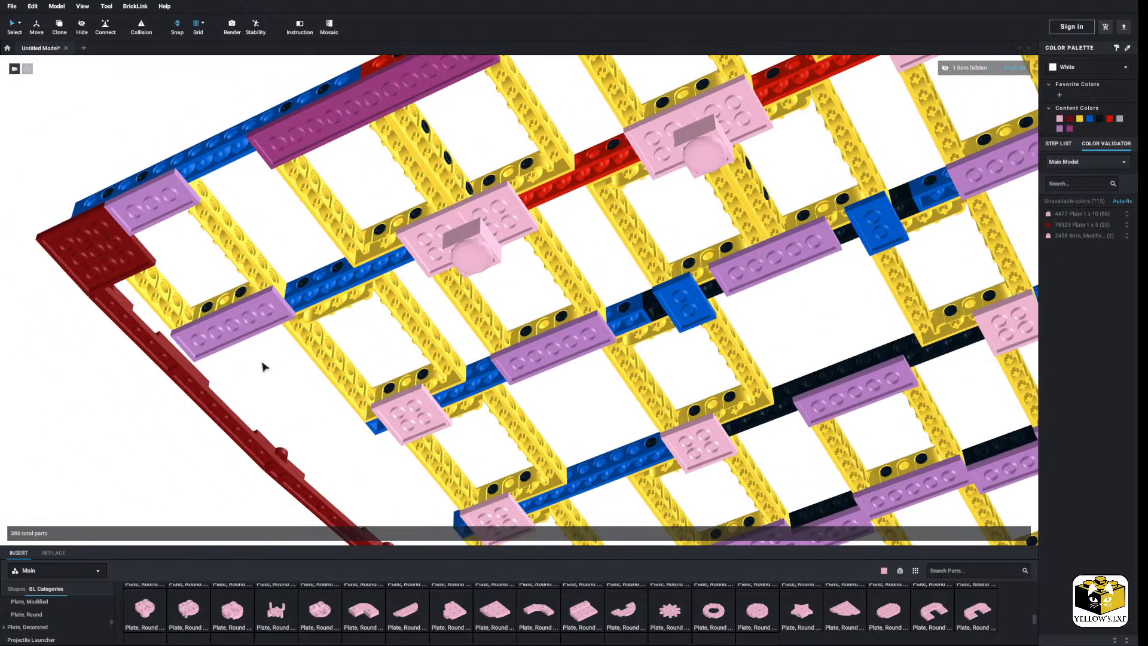
pyautogui.rightClick(268, 379)
pyautogui.click(288, 397)
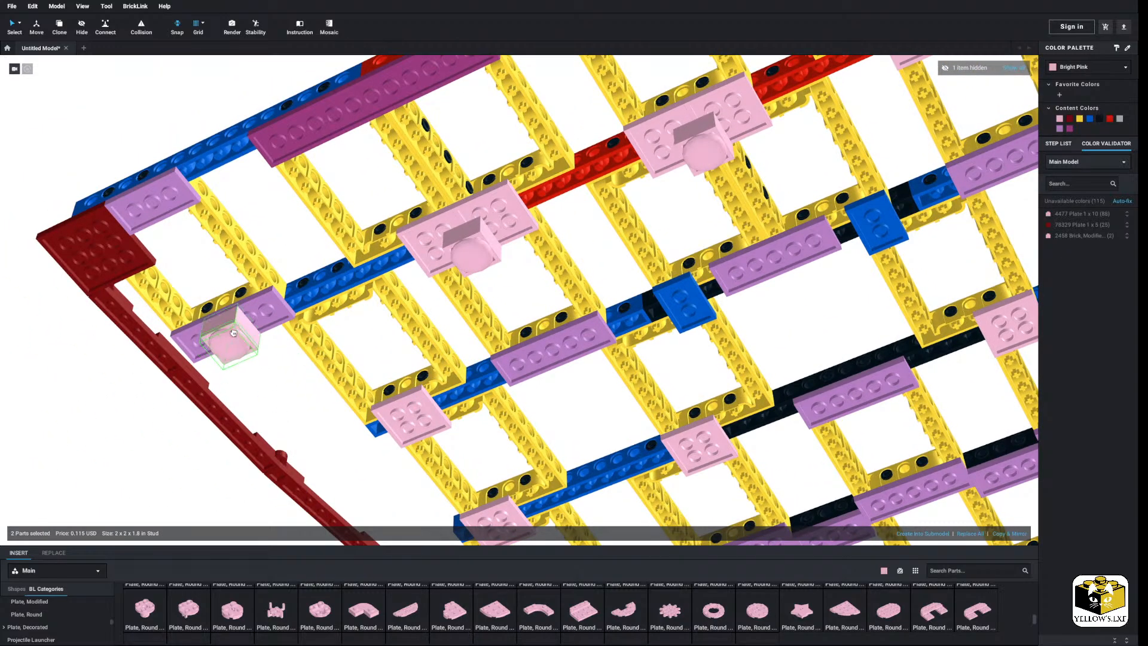
pyautogui.rightClick(283, 379)
pyautogui.click(289, 397)
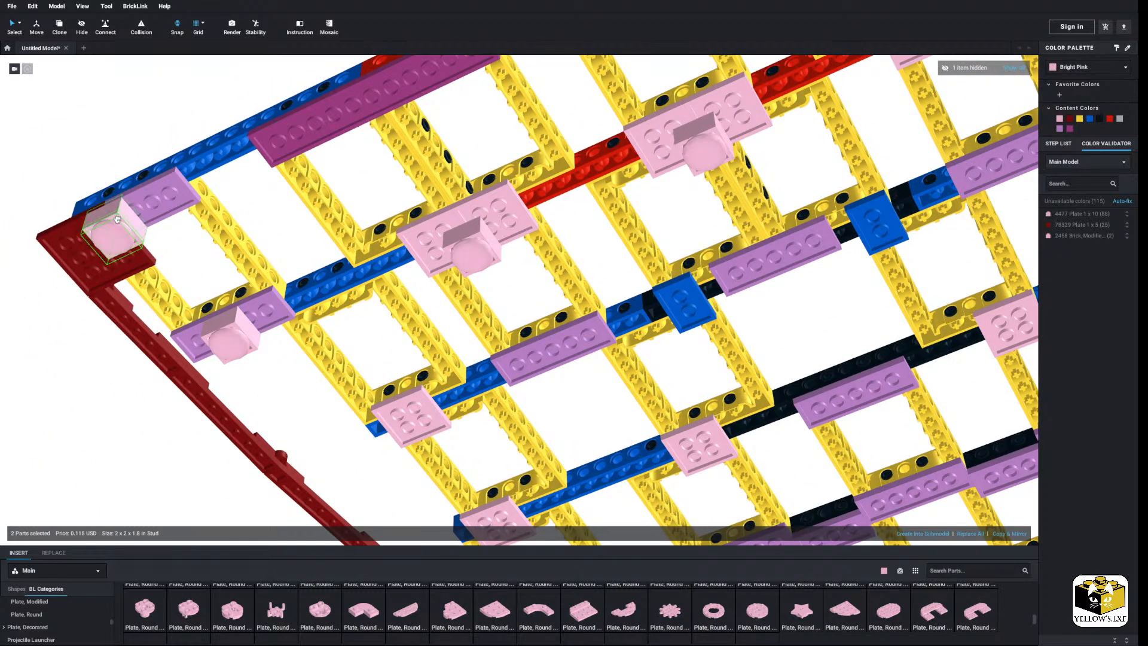
pyautogui.click(117, 219)
pyautogui.click(169, 267)
# Paste a foot copy under the middle of the nearest magenta plates along the framework's straight edge.
pyautogui.click(243, 221)
pyautogui.moveTo(243, 221); pyautogui.dragTo(142, 335, button='middle')
pyautogui.rightClick(155, 148)
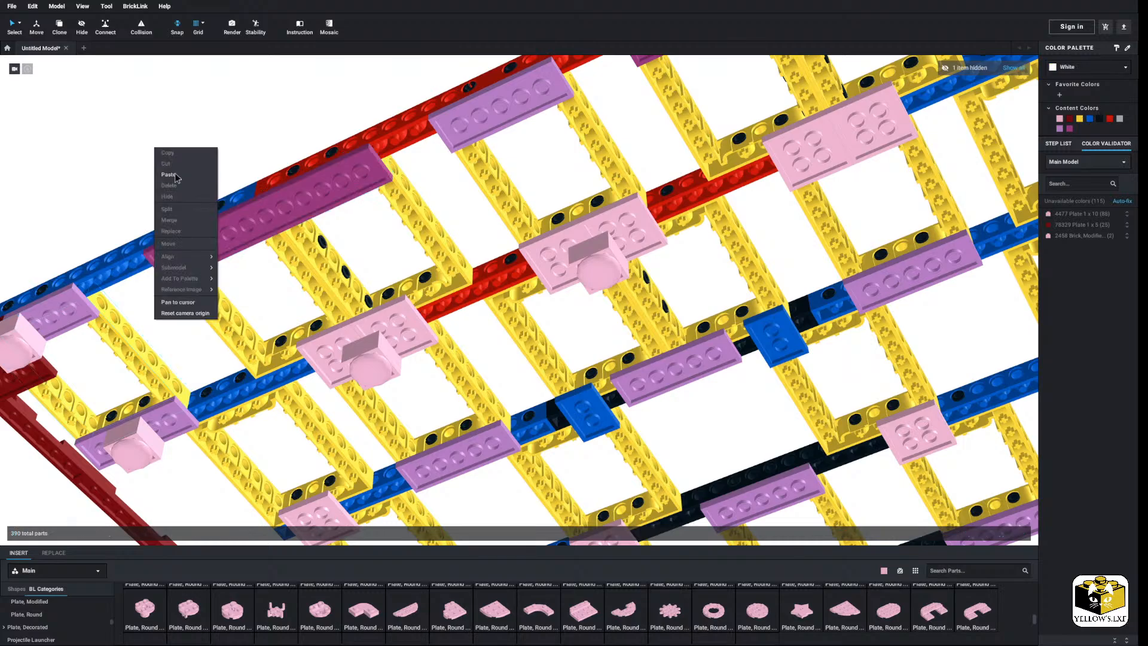
pyautogui.click(169, 175)
pyautogui.click(263, 226)
pyautogui.click(334, 102)
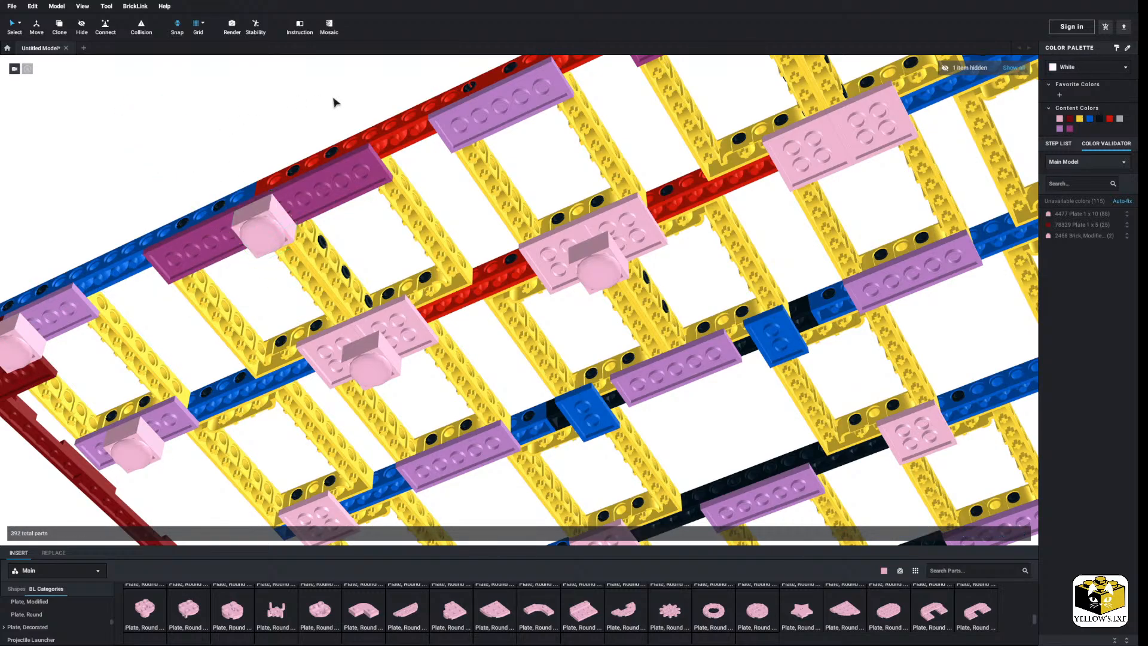
# Paste foot copies under the second magenta plate group and the third pair of joined pink plates.
pyautogui.moveTo(334, 103); pyautogui.dragTo(223, 156, button='middle')
pyautogui.rightClick(223, 157)
pyautogui.moveTo(464, 188); pyautogui.dragTo(477, 193)
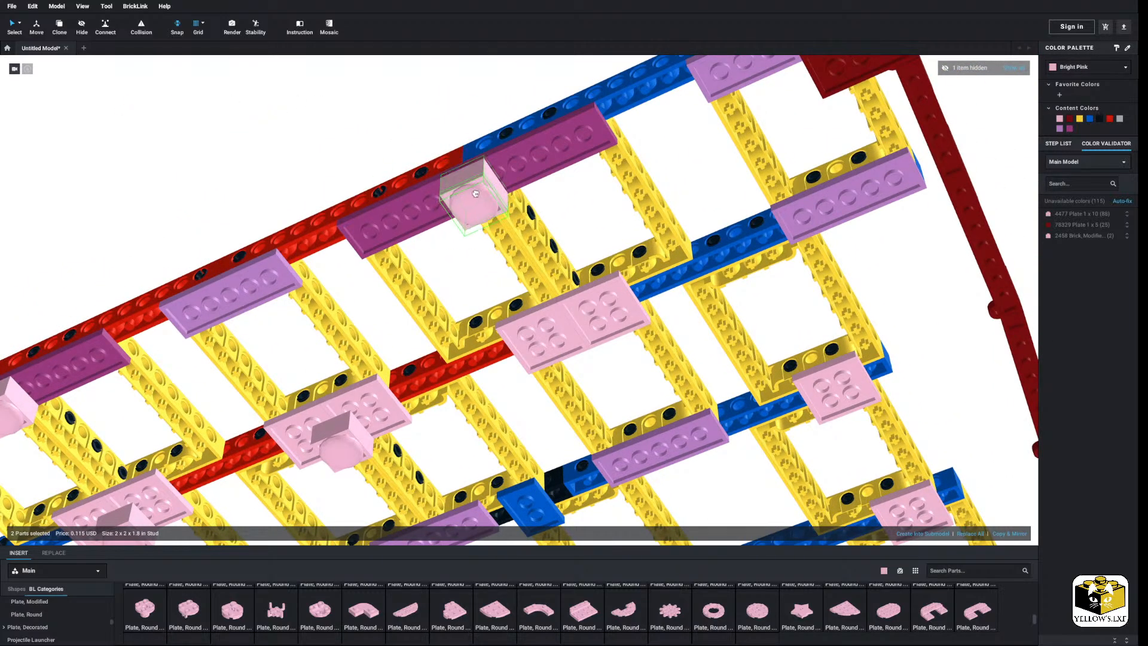
pyautogui.click(300, 131)
pyautogui.rightClick(326, 140)
pyautogui.moveTo(447, 92); pyautogui.dragTo(258, 151, button='middle')
pyautogui.click(339, 166)
# Paste a foot copy beside the opposite Dark Red corner plate, over the end of the short purple plate.
pyautogui.rightClick(258, 151)
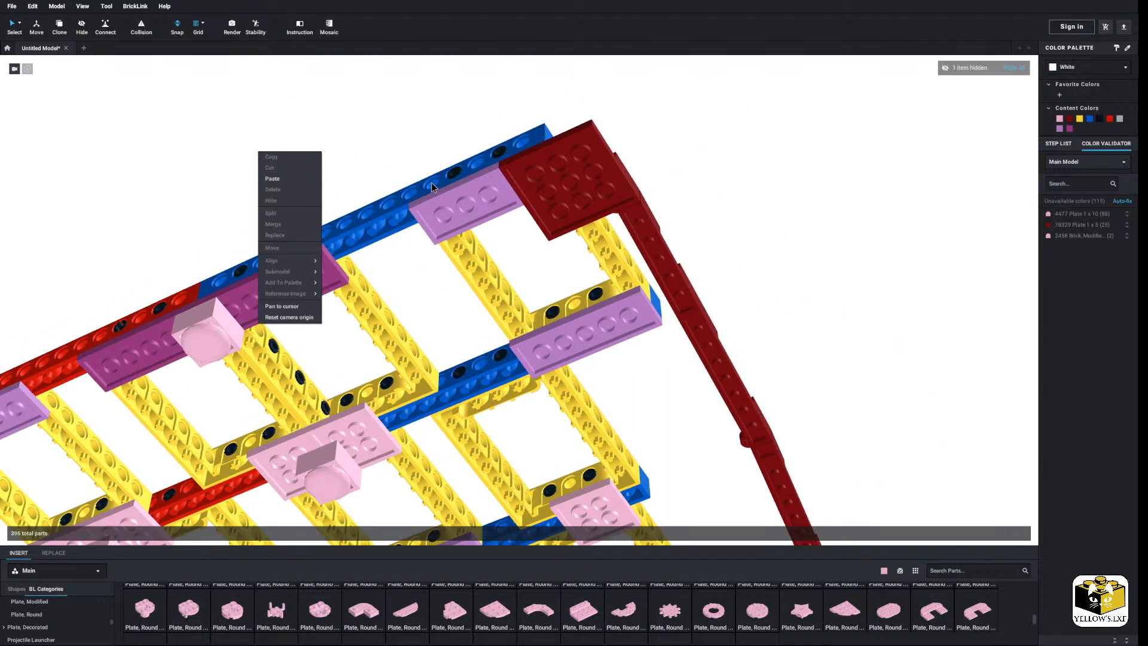
pyautogui.click(278, 178)
pyautogui.click(510, 189)
pyautogui.click(347, 144)
pyautogui.scroll(-5, 347, 144)
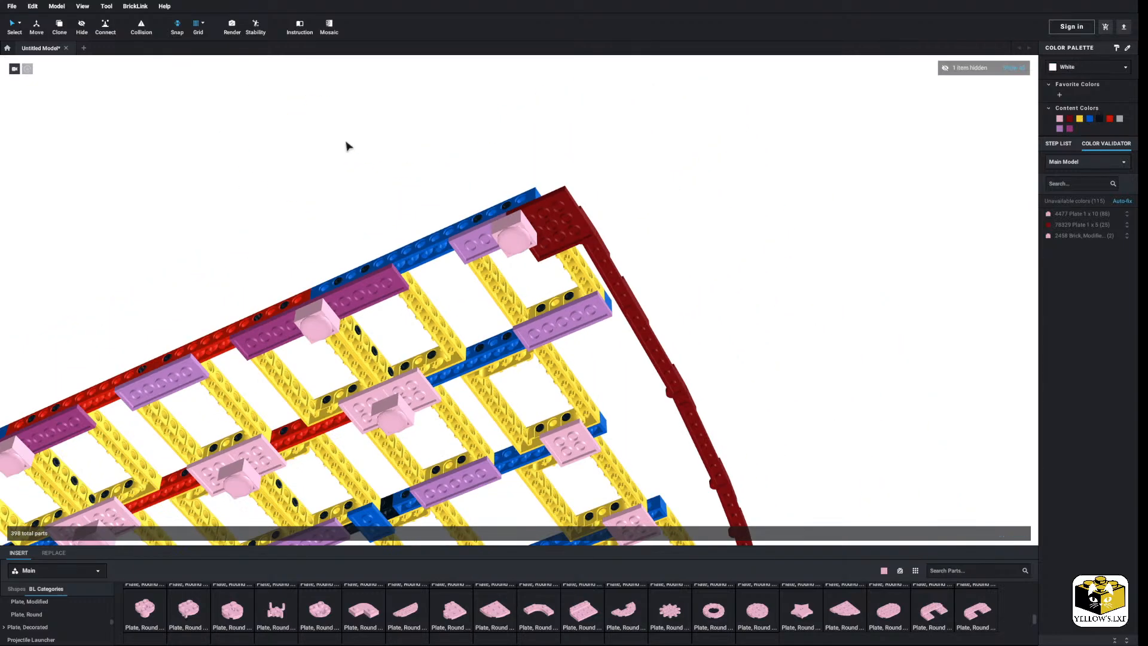
# Paste a foot copy under the outer purple plate in the second row, near the opposite Dark Red corner.
pyautogui.moveTo(328, 208); pyautogui.dragTo(453, 143, button='middle')
pyautogui.moveTo(586, 163); pyautogui.dragTo(325, 141, button='middle')
pyautogui.moveTo(655, 171); pyautogui.dragTo(636, 161, button='right')
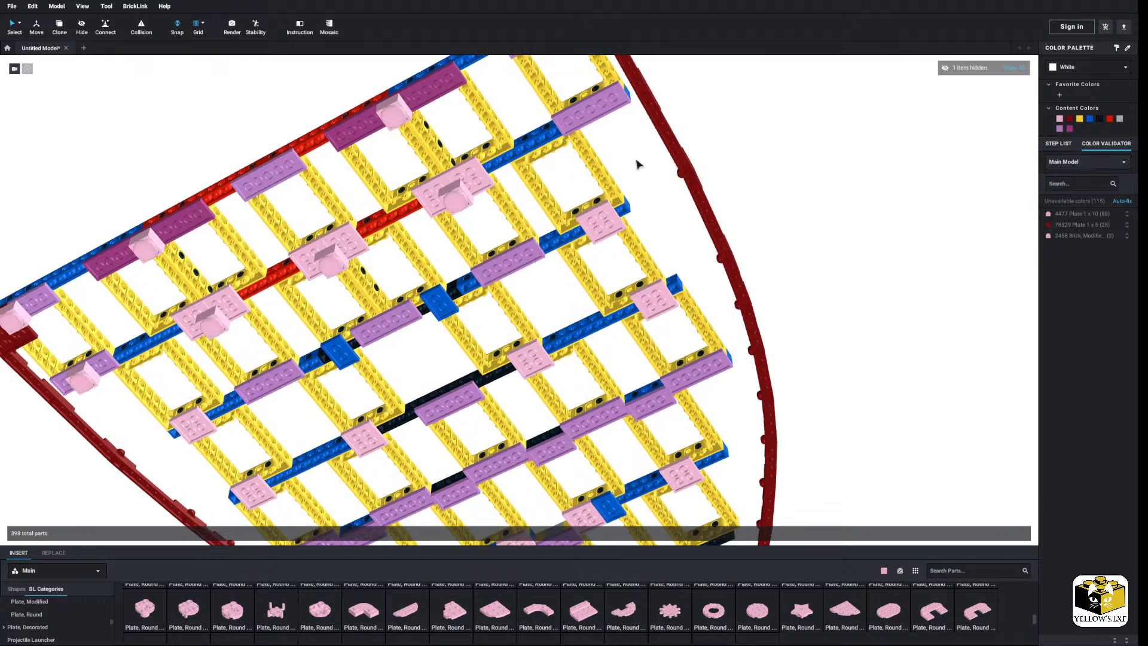
pyautogui.rightClick(642, 175)
pyautogui.click(651, 201)
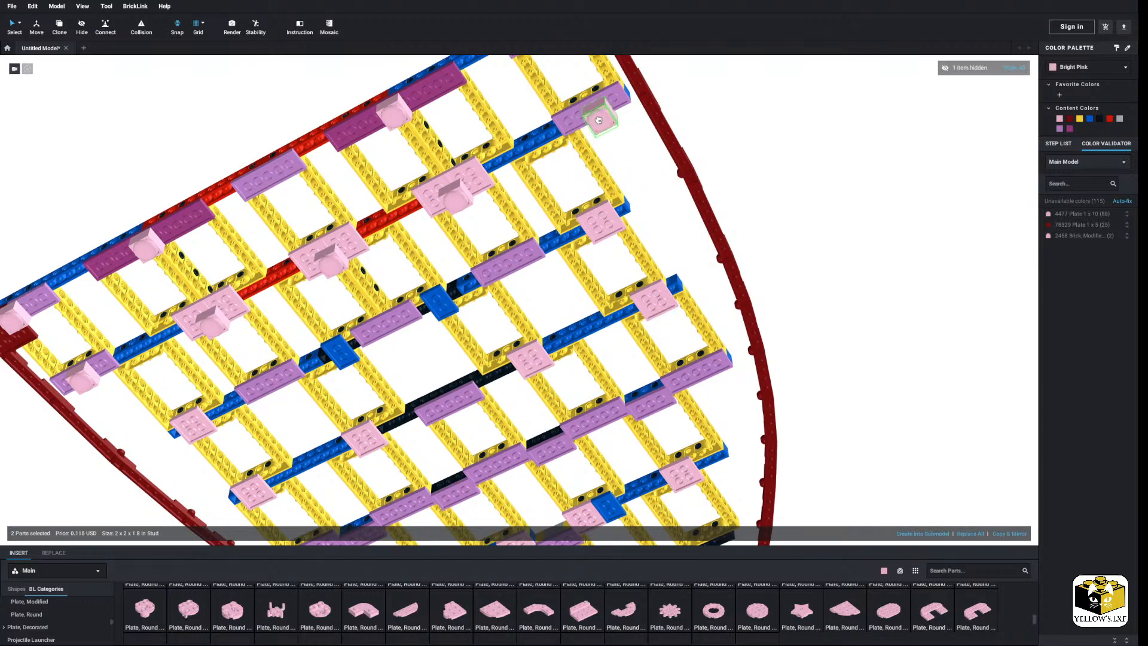
# Paste foot copies under the two outer pink plates at opposite ends of the third row.
pyautogui.rightClick(668, 163)
pyautogui.click(677, 188)
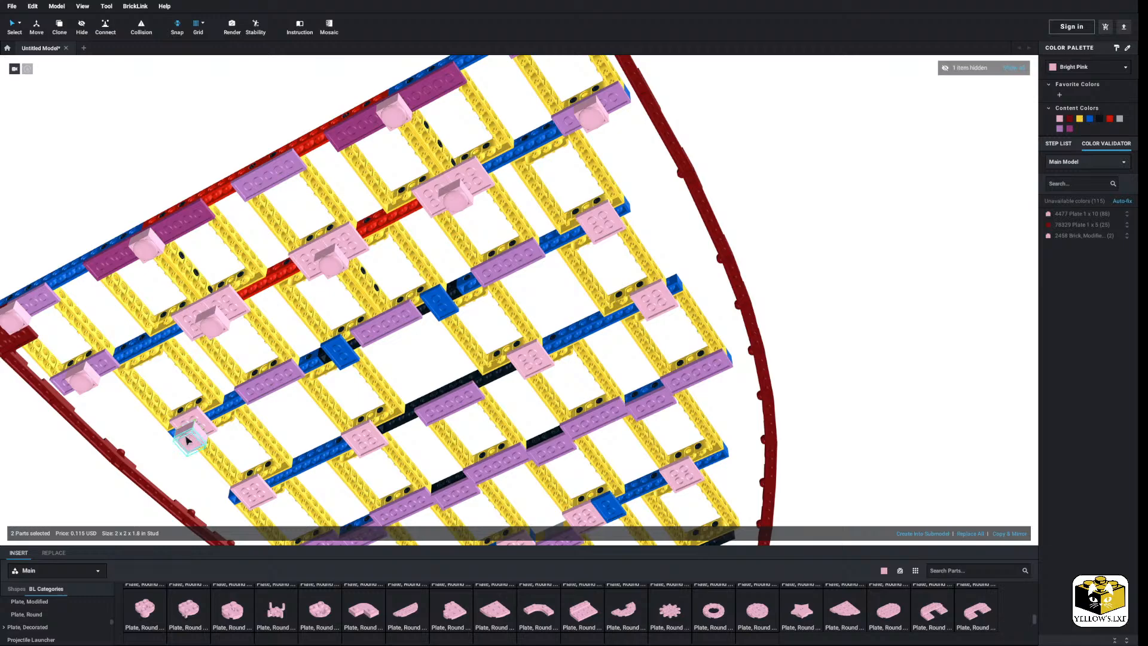
pyautogui.rightClick(163, 455)
pyautogui.click(177, 483)
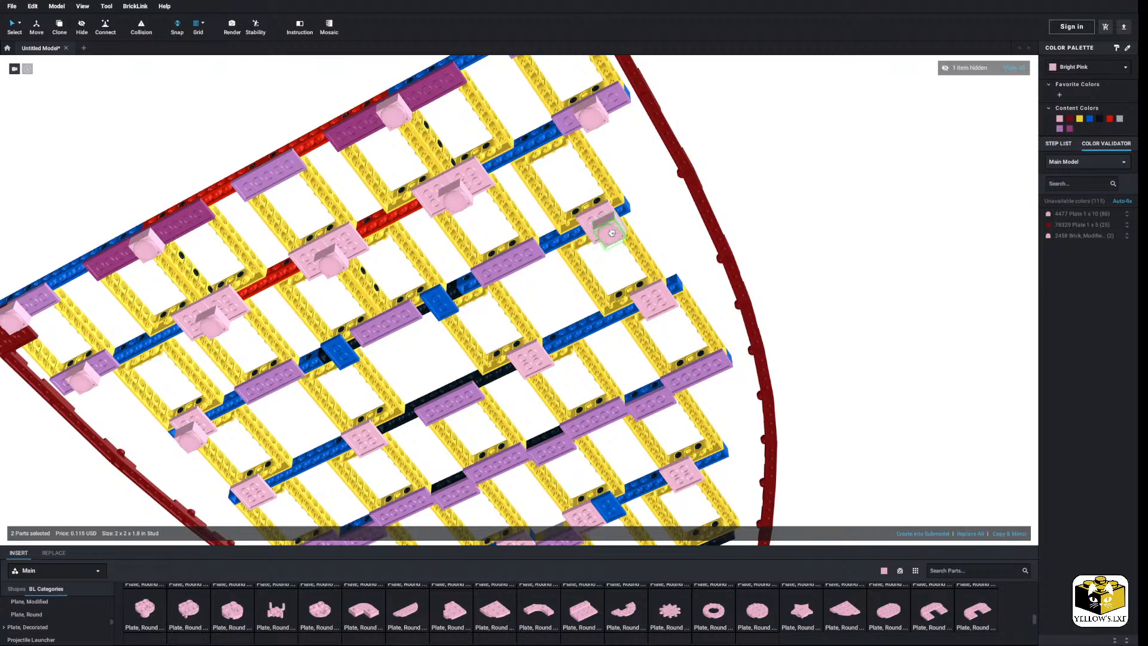
pyautogui.click(680, 225)
# Paste a foot copy under the third row's first purple plate, next to its far outer pink plate.
pyautogui.scroll(-3, 677, 226)
pyautogui.moveTo(678, 226)
pyautogui.mouseDown(button='right')
pyautogui.moveTo(667, 228)
pyautogui.moveTo(674, 215)
pyautogui.mouseUp(button='right')
pyautogui.scroll(3, 674, 215)
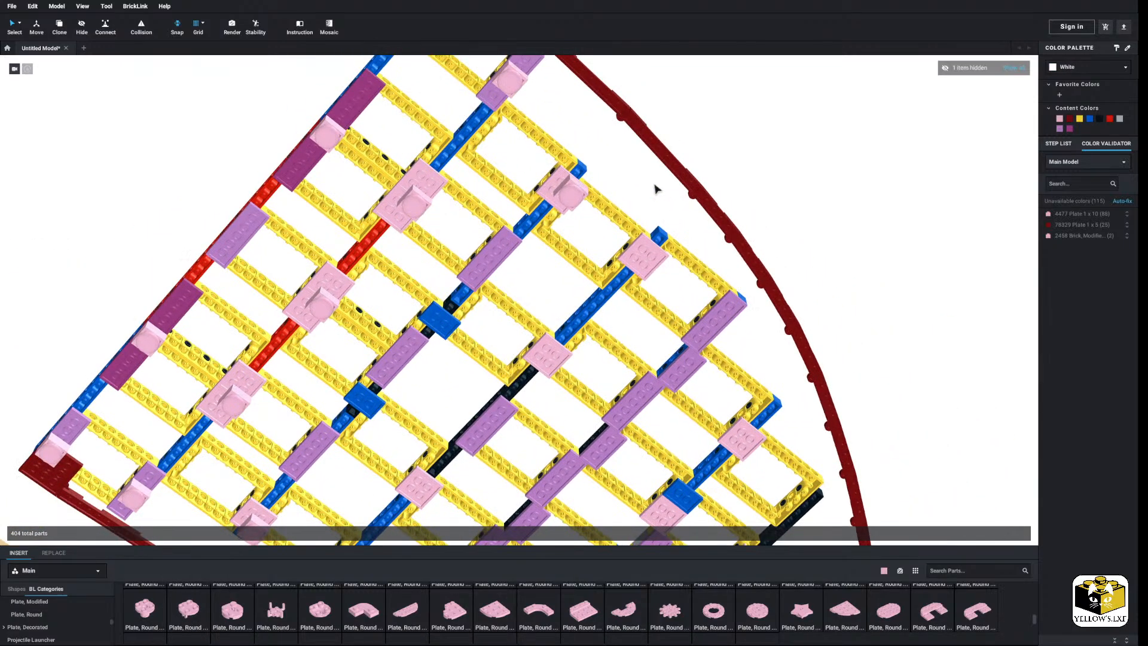
pyautogui.rightClick(649, 180)
pyautogui.click(658, 198)
pyautogui.rightClick(638, 187)
pyautogui.click(655, 213)
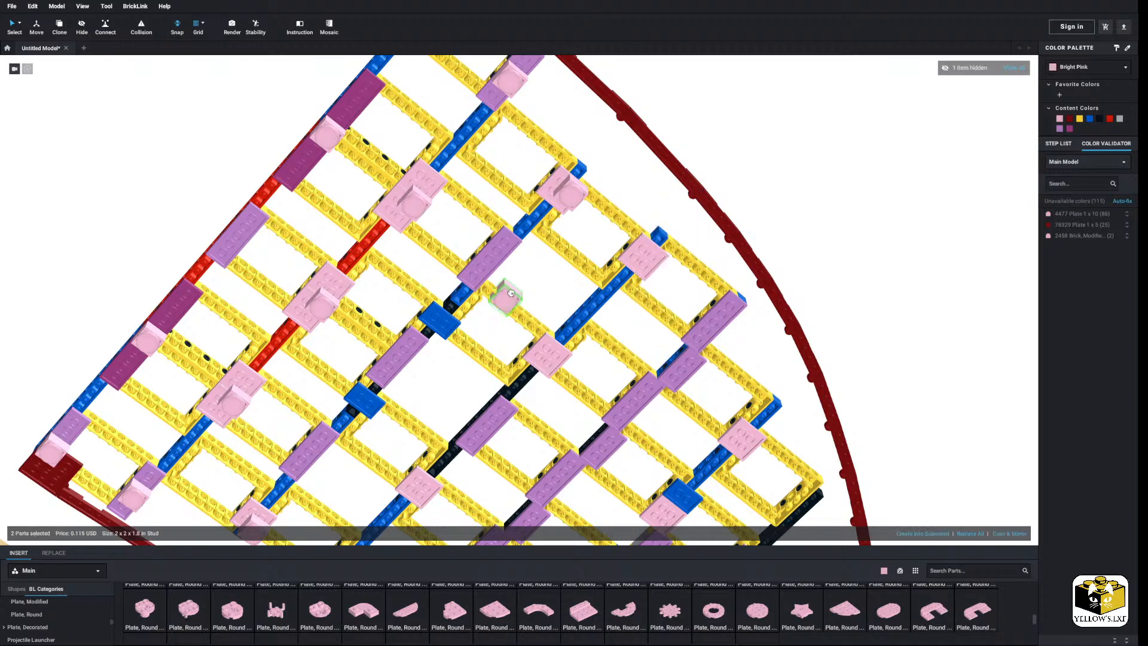
pyautogui.click(519, 284)
# Paste foot copies under the third row's two remaining purple plates.
pyautogui.rightClick(525, 281)
pyautogui.click(547, 309)
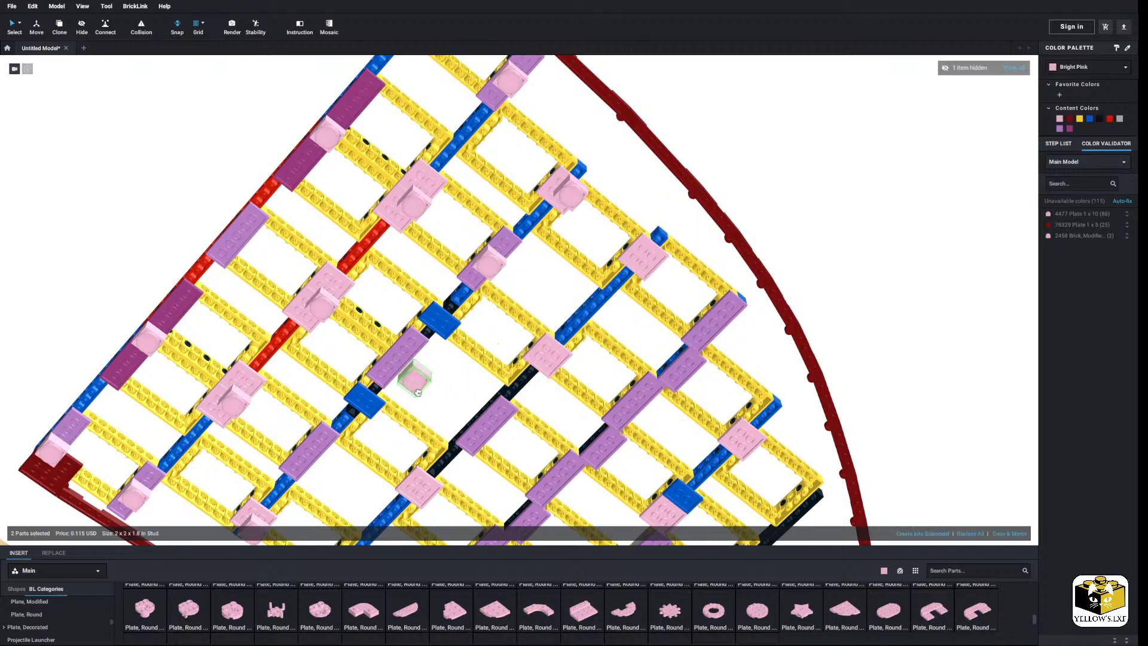
pyautogui.click(396, 366)
pyautogui.click(441, 382)
pyautogui.moveTo(438, 379); pyautogui.dragTo(382, 274, button='right')
pyautogui.rightClick(443, 393)
pyautogui.click(458, 418)
pyautogui.click(306, 465)
pyautogui.click(440, 389)
# Paste foot copies under the fourth row's two inner pink plates and the purple plate between them.
pyautogui.rightClick(383, 274)
pyautogui.click(404, 300)
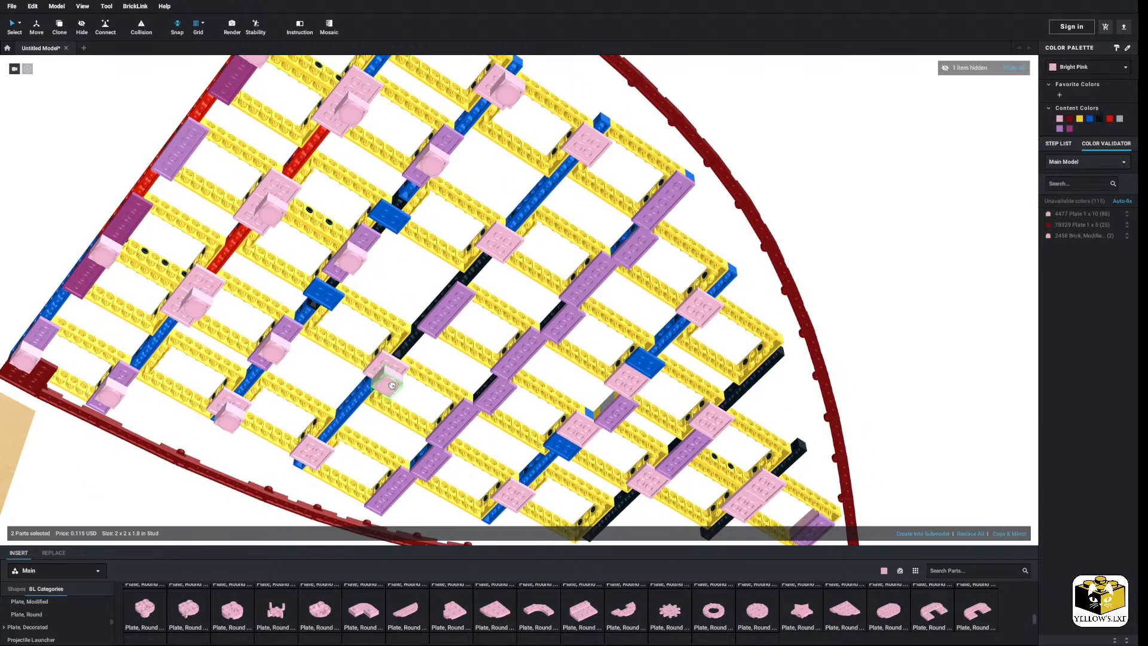
pyautogui.click(391, 385)
pyautogui.rightClick(396, 285)
pyautogui.click(413, 314)
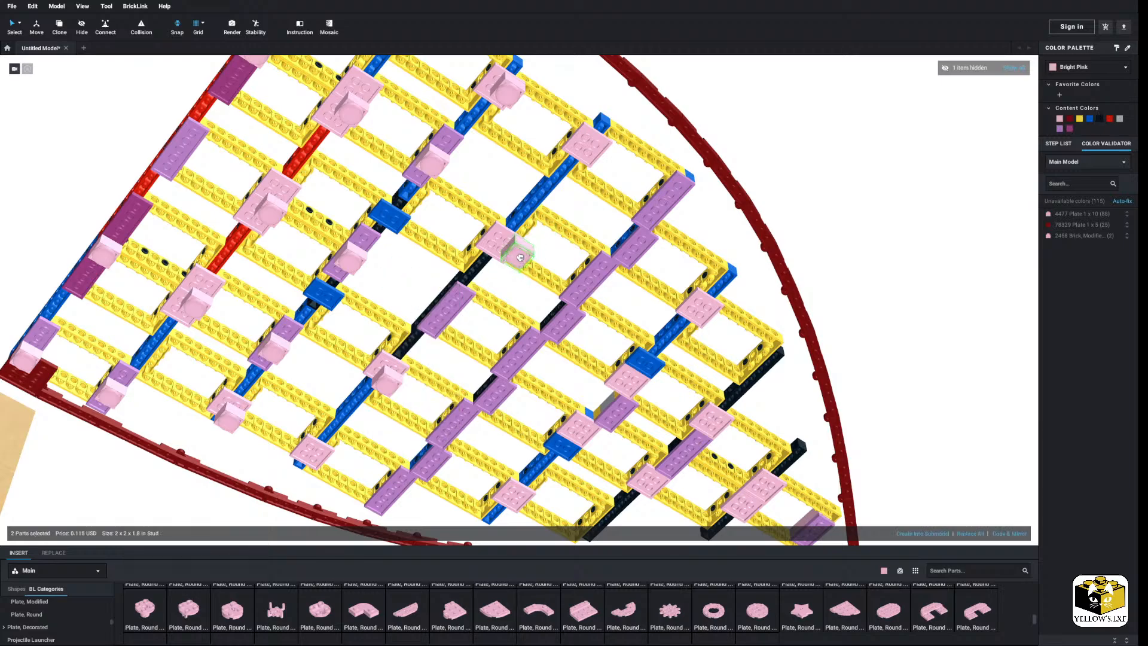
pyautogui.click(511, 250)
pyautogui.rightClick(388, 287)
pyautogui.click(413, 315)
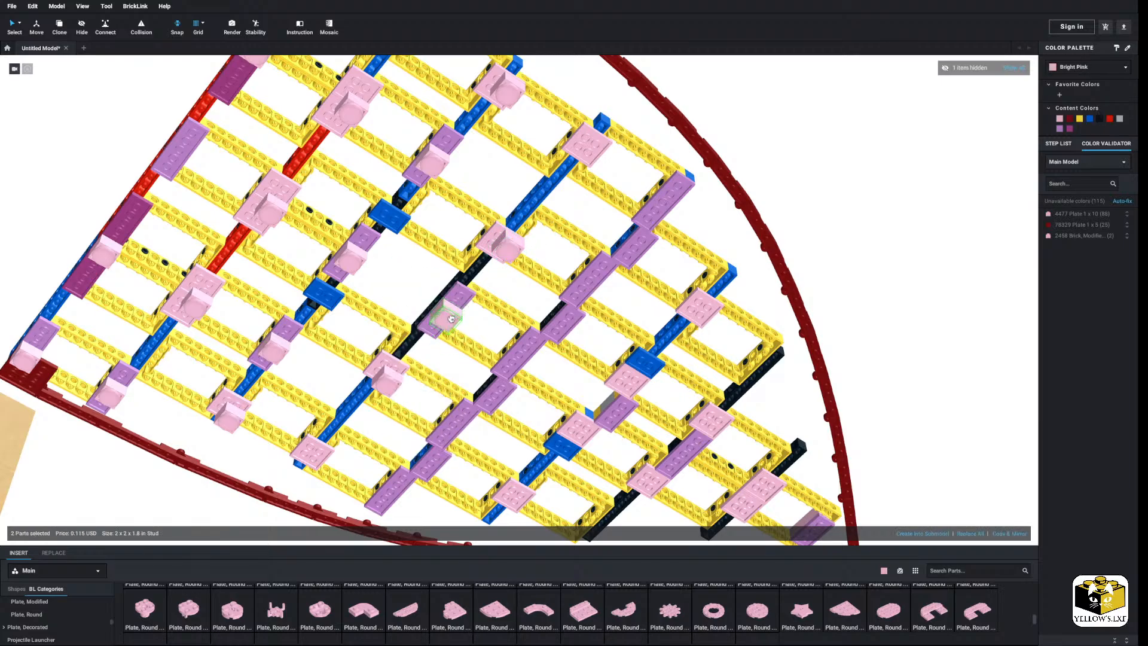
pyautogui.click(444, 314)
# Paste foot copies under the fourth row's two outer pink plates at opposite sides of the hull.
pyautogui.rightClick(412, 301)
pyautogui.click(413, 315)
pyautogui.scroll(2, 478, 257)
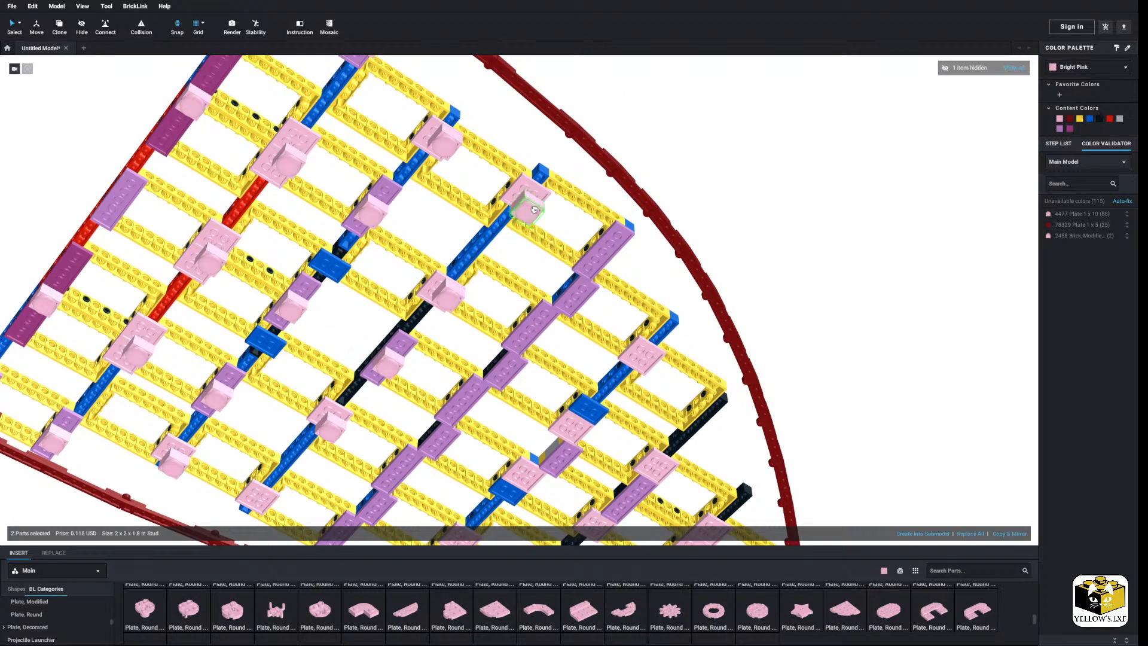
pyautogui.rightClick(508, 120)
pyautogui.click(523, 150)
pyautogui.moveTo(341, 478); pyautogui.dragTo(418, 320, button='middle')
pyautogui.scroll(2, 413, 334)
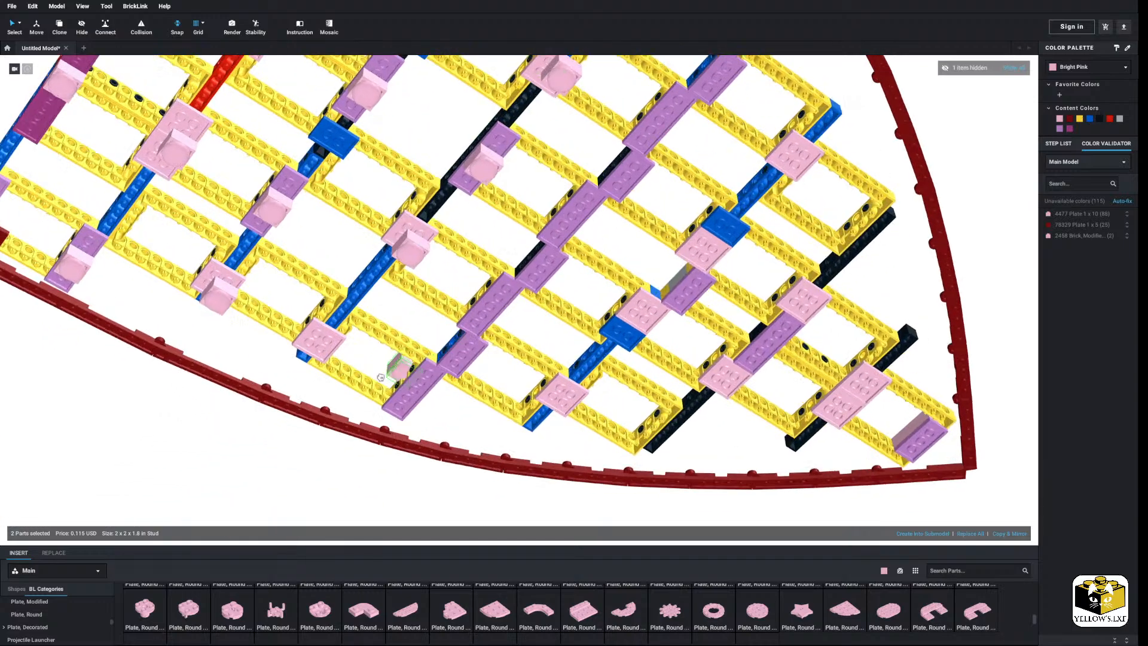
# Paste foot copies under the fifth row's two outermost purple plates at opposite sides of the hull.
pyautogui.rightClick(379, 359)
pyautogui.click(413, 383)
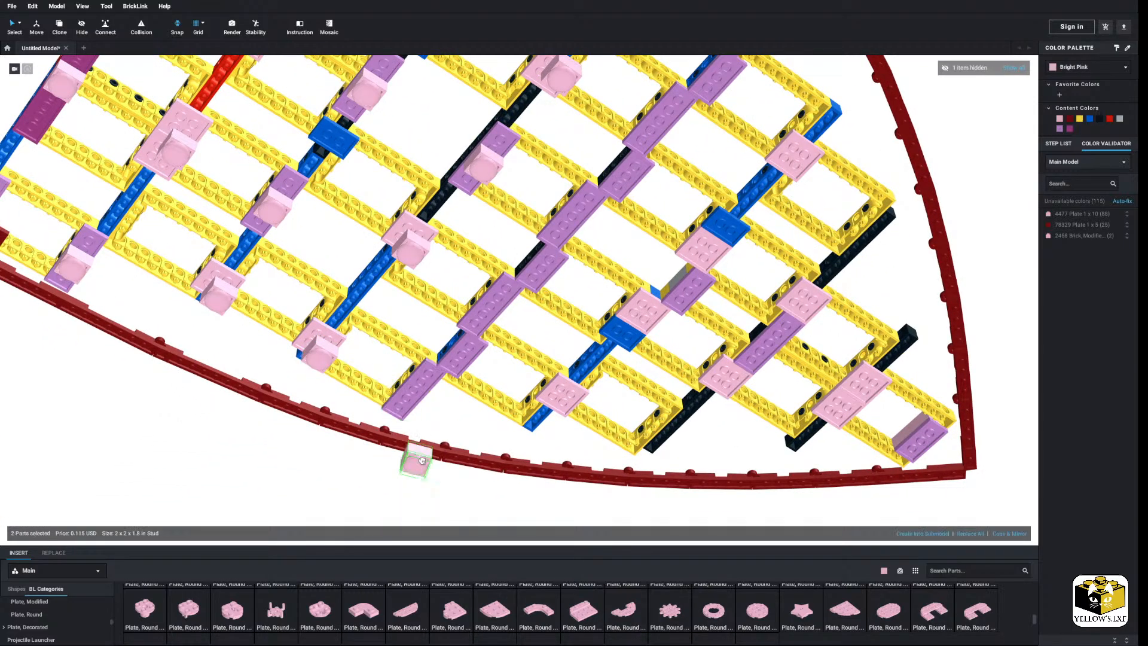
pyautogui.click(416, 395)
pyautogui.click(438, 411)
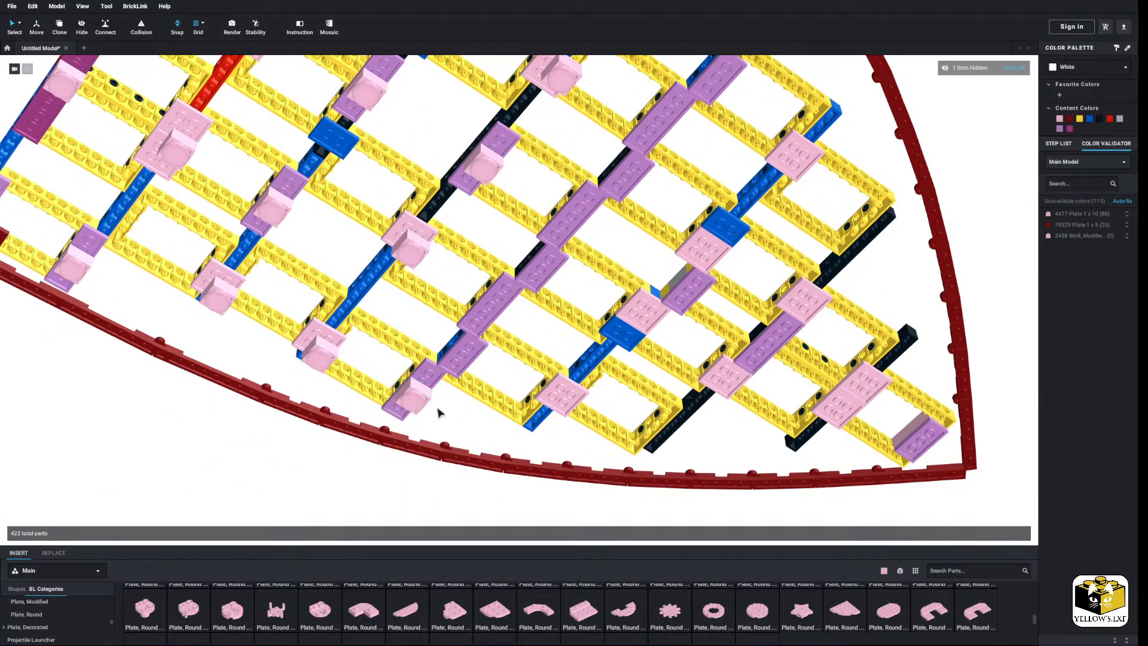
pyautogui.rightClick(437, 409)
pyautogui.click(453, 436)
pyautogui.moveTo(565, 315); pyautogui.dragTo(432, 402, button='middle')
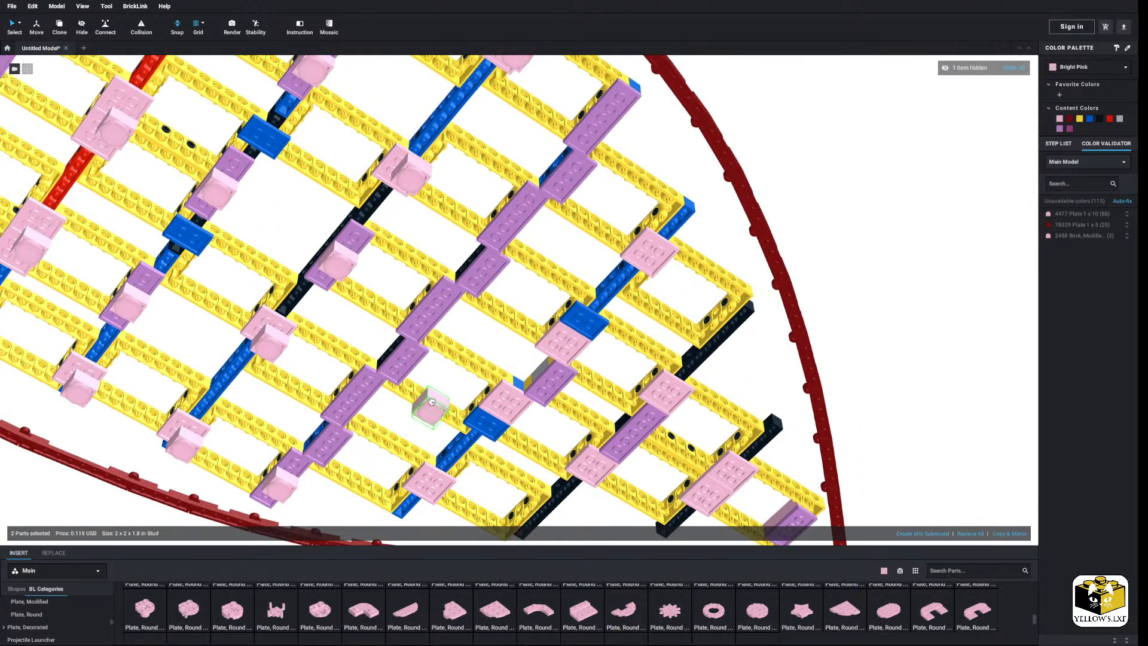
pyautogui.click(600, 119)
# Paste a foot copy under the fifth row's next inner purple plate and paste another copy for the same row.
pyautogui.rightClick(667, 160)
pyautogui.click(681, 186)
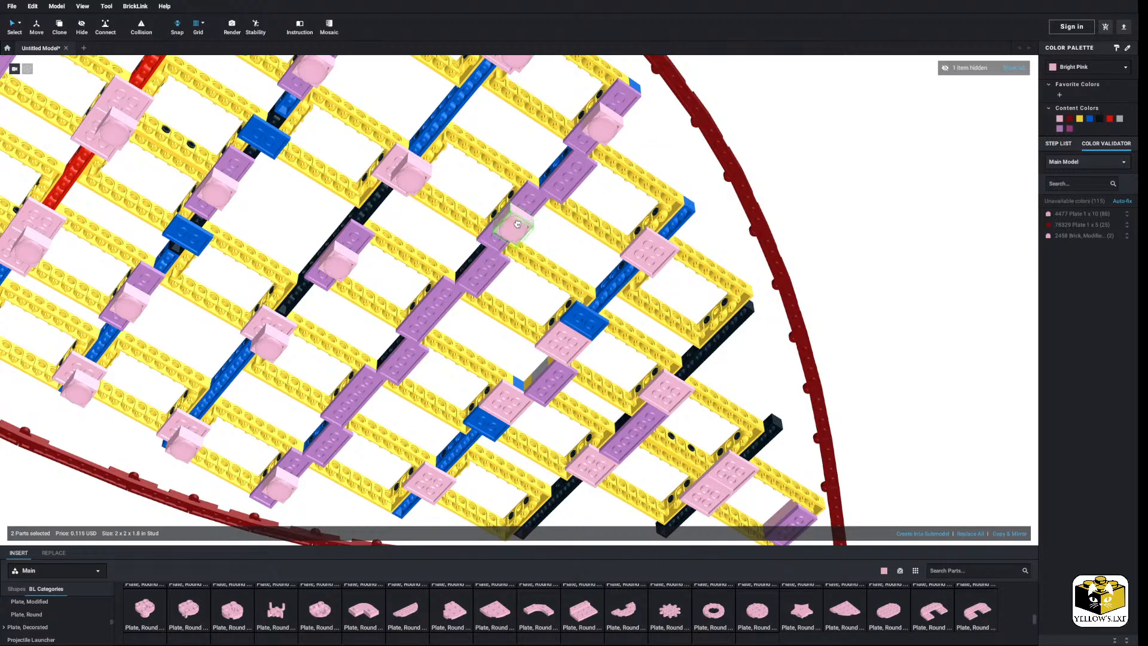
pyautogui.click(539, 252)
pyautogui.rightClick(556, 255)
pyautogui.click(569, 279)
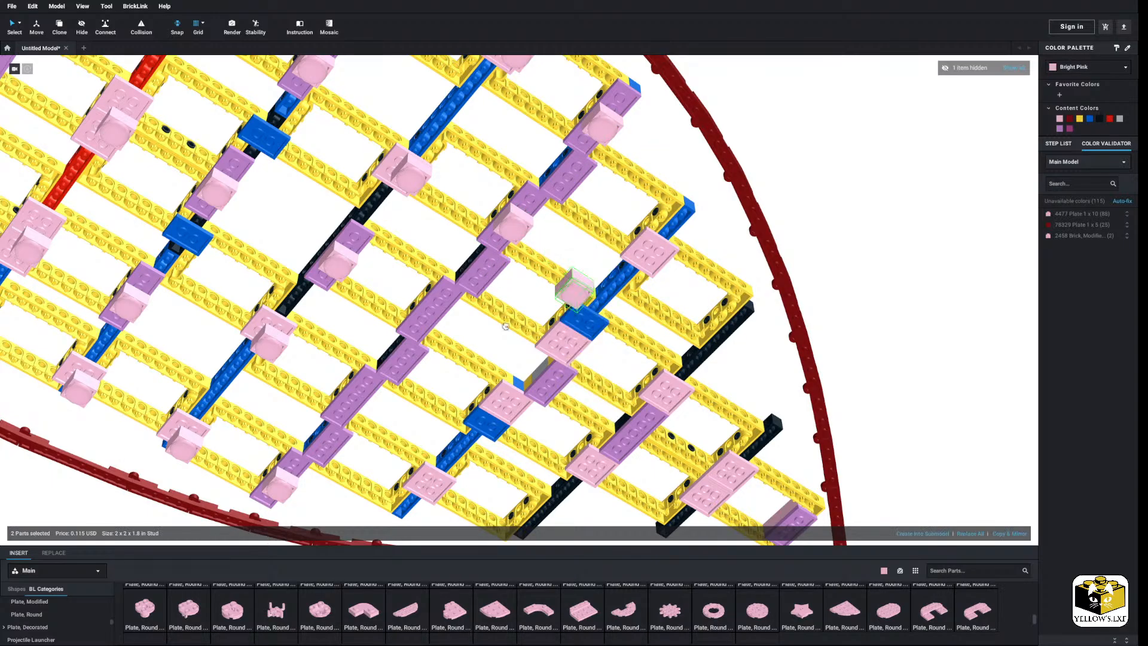
# Paste copies of the bright pink two-part assembly onto the bare middle-row purple plate and a purple plate along the stern beam.
pyautogui.rightClick(477, 335)
pyautogui.click(492, 361)
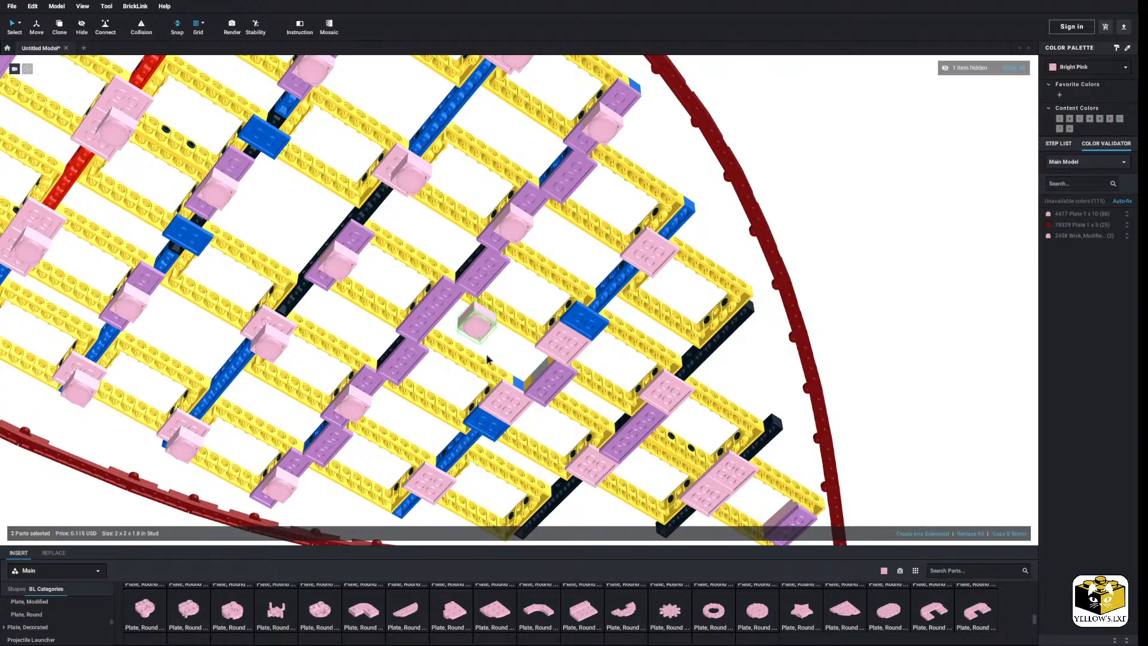
pyautogui.click(433, 315)
pyautogui.scroll(-5, 468, 341)
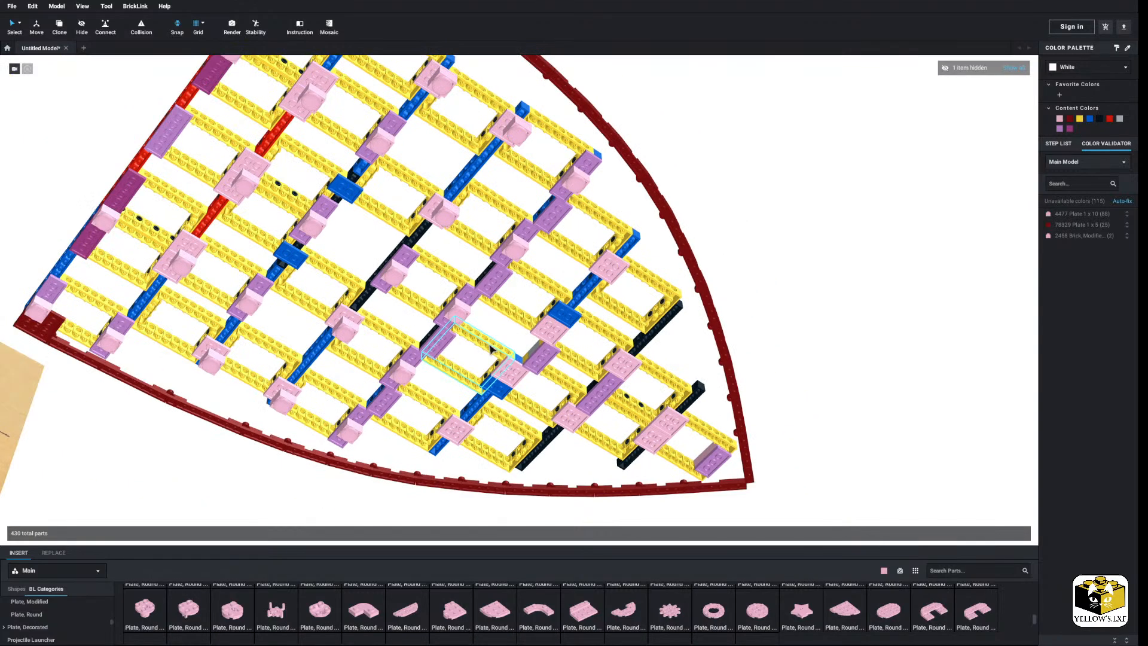
pyautogui.scroll(4, 516, 384)
pyautogui.scroll(1, 516, 385)
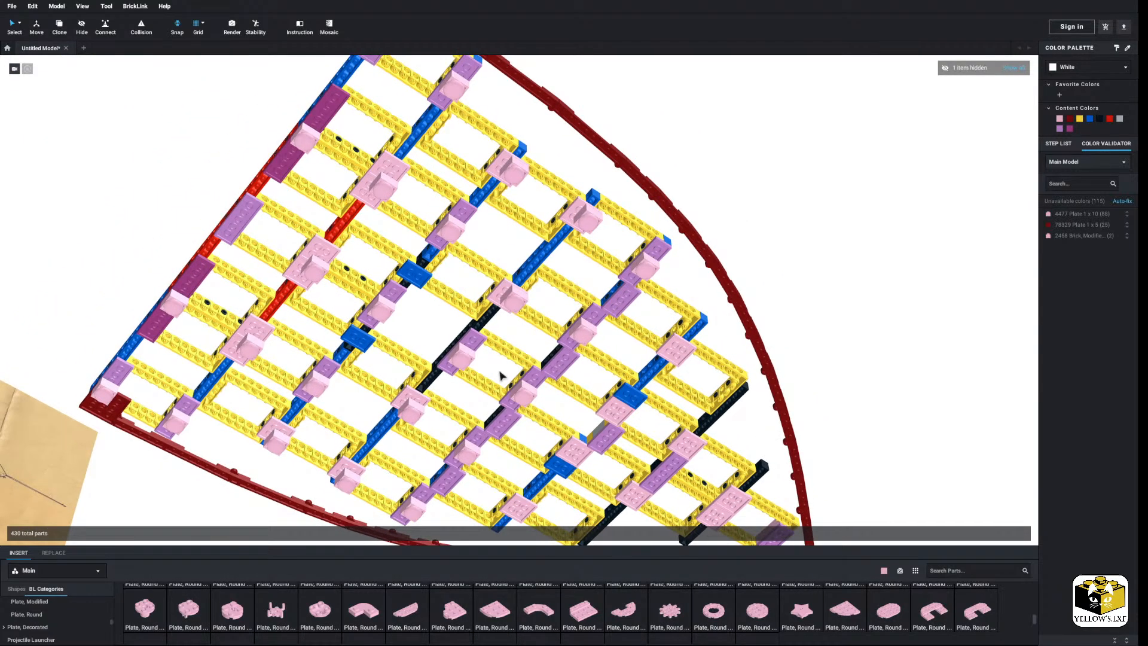
pyautogui.rightClick(127, 165)
pyautogui.click(142, 191)
pyautogui.click(243, 226)
# Paste two more copies of the pink assembly onto the outer pink 3 x 3 plates of the blue beam row nearer the bow.
pyautogui.scroll(5, 466, 251)
pyautogui.rightClick(410, 269)
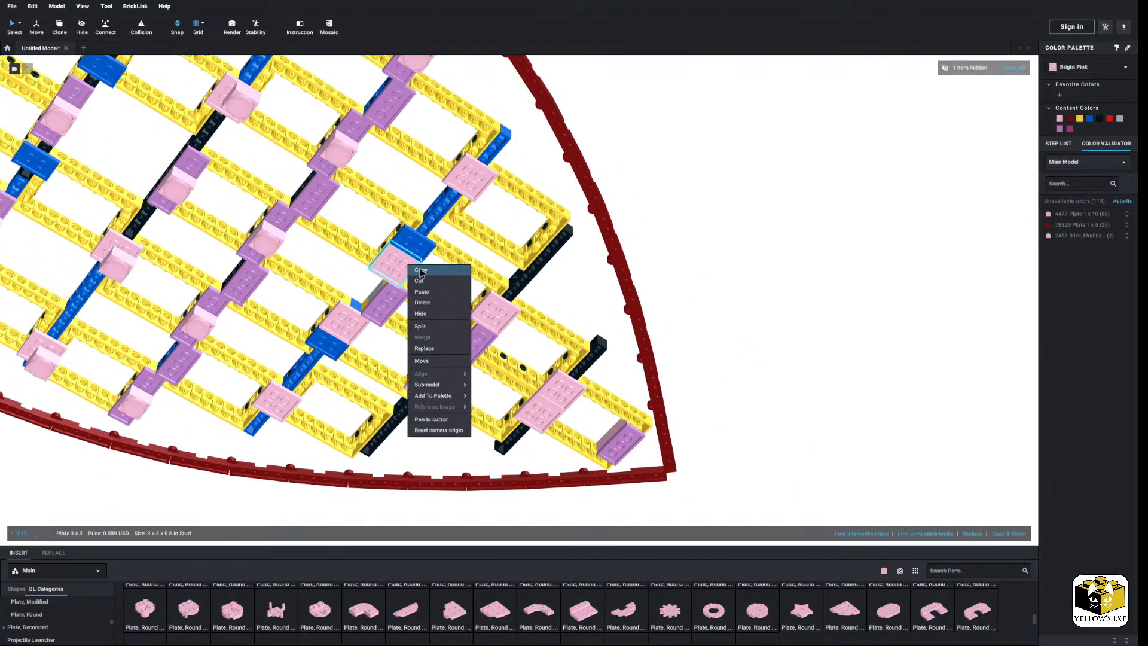
pyautogui.rightClick(372, 217)
pyautogui.click(388, 242)
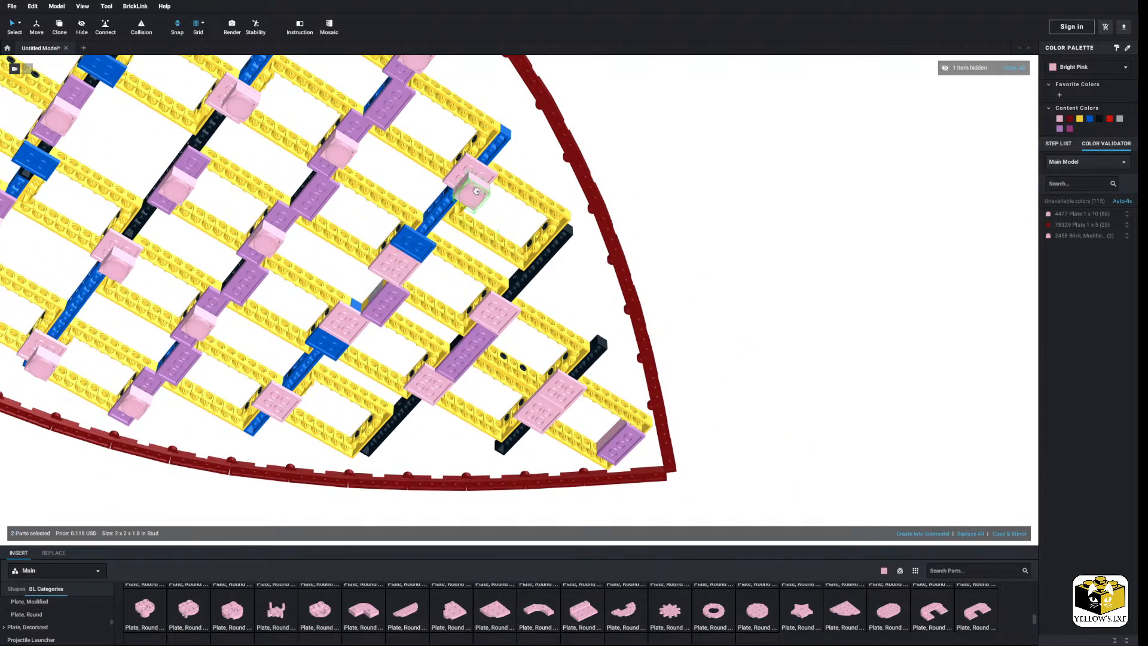
pyautogui.click(493, 208)
pyautogui.rightClick(508, 226)
pyautogui.click(525, 251)
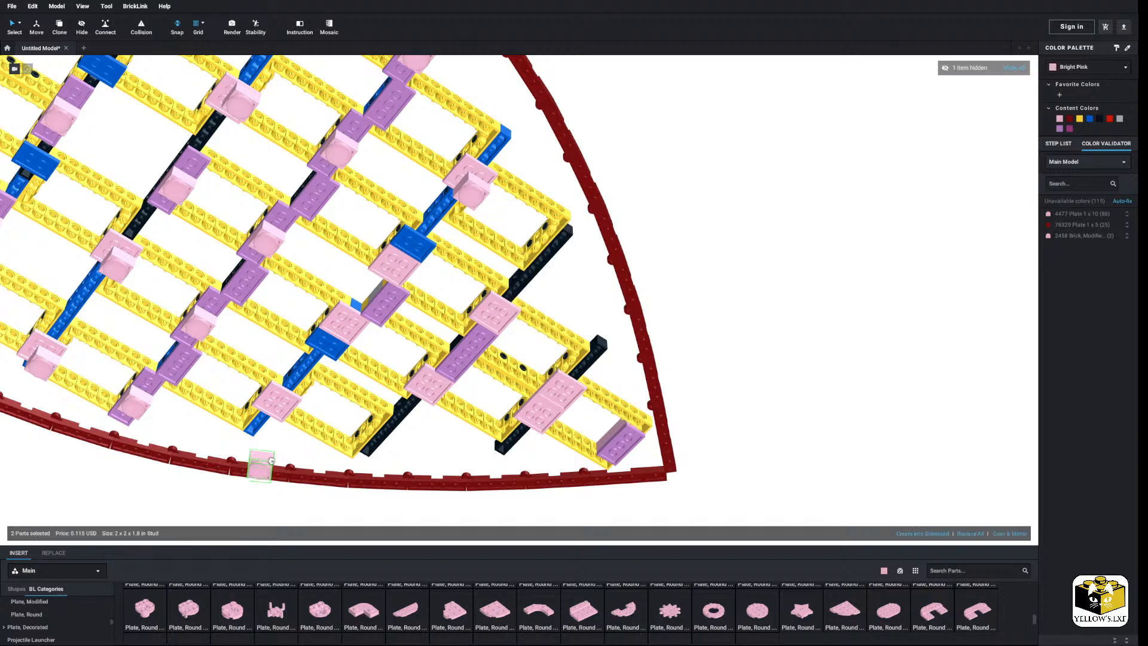
pyautogui.click(299, 420)
# Paste copies of the pink assembly onto the two inner pink 3 x 3 plates of the same blue beam row.
pyautogui.click(350, 326)
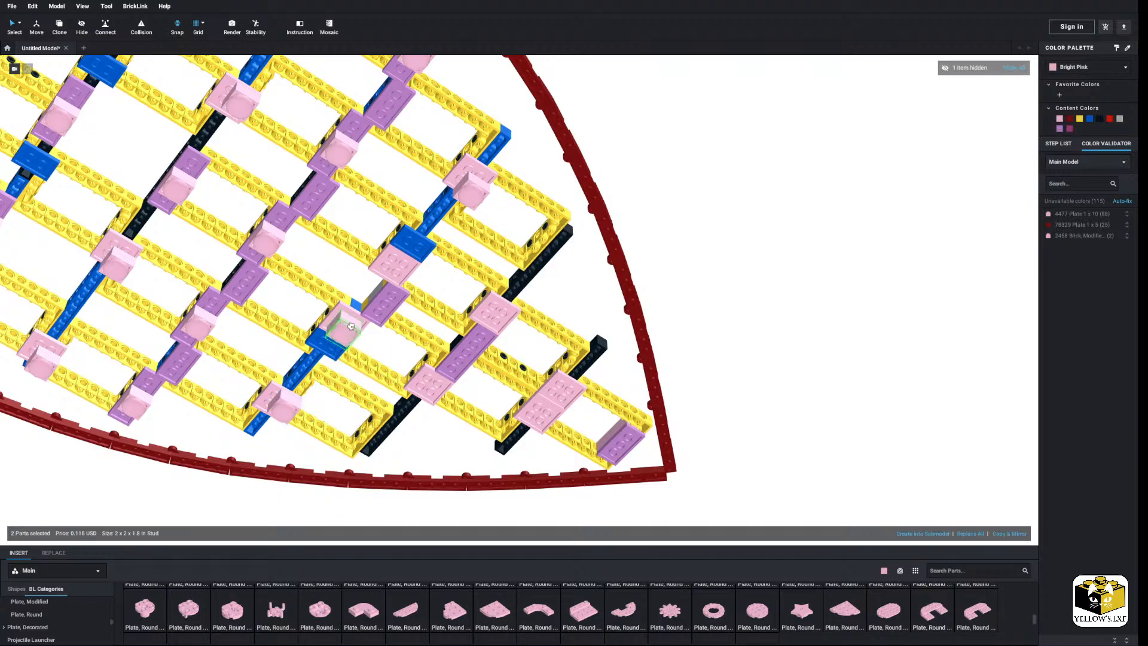
pyautogui.rightClick(385, 341)
pyautogui.click(406, 371)
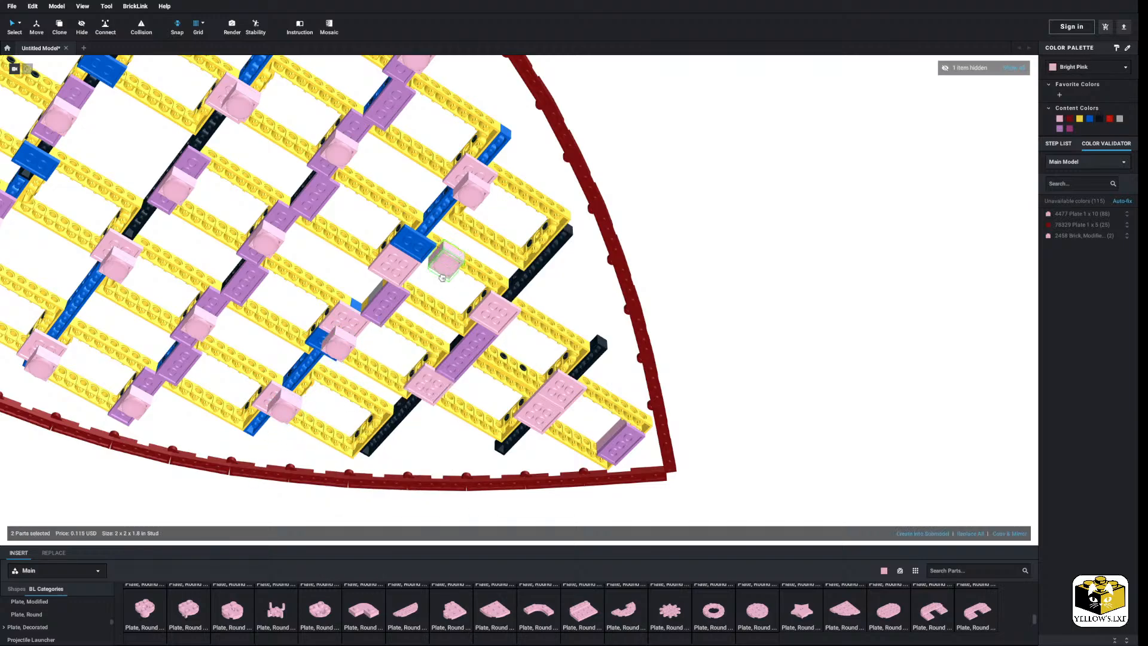
pyautogui.click(412, 268)
# Paste copies of the pink assembly onto the two pink plates under the longer black beam near the bow.
pyautogui.moveTo(433, 295); pyautogui.dragTo(426, 284, button='middle')
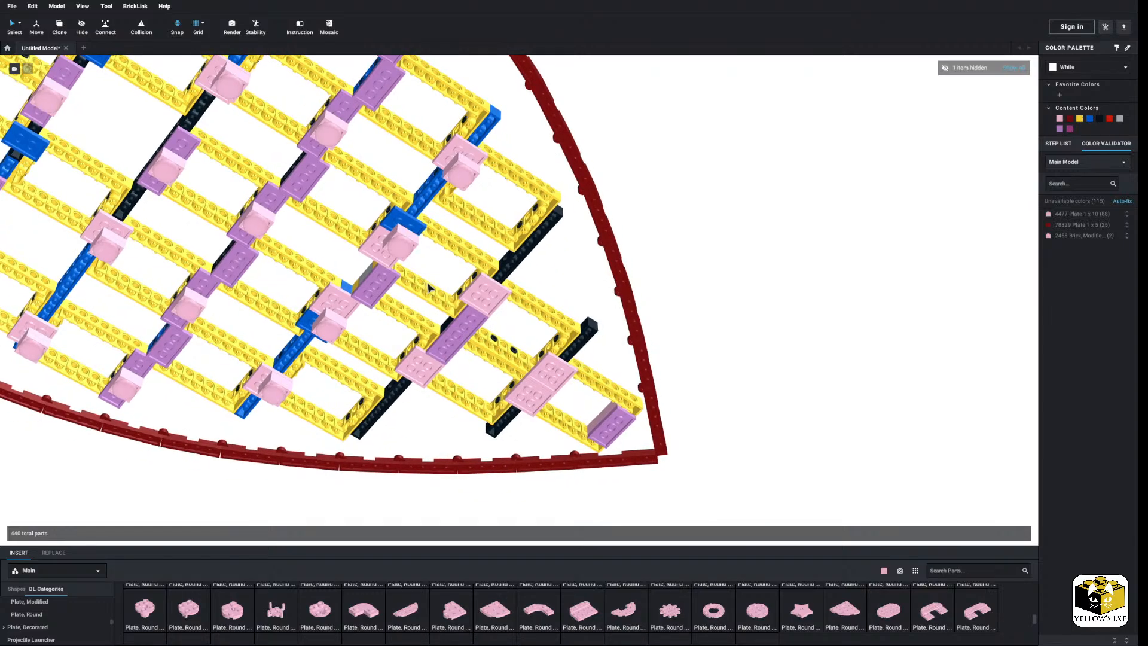
pyautogui.rightClick(431, 261)
pyautogui.click(451, 288)
pyautogui.click(477, 322)
pyautogui.rightClick(434, 270)
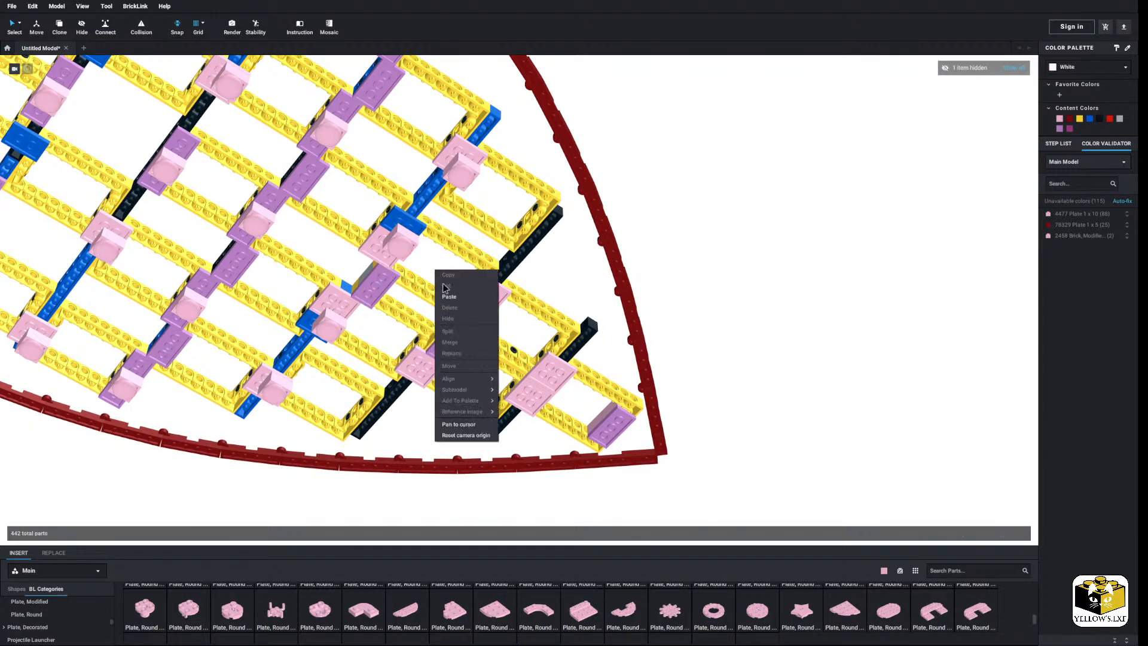
pyautogui.click(454, 297)
pyautogui.rightClick(426, 311)
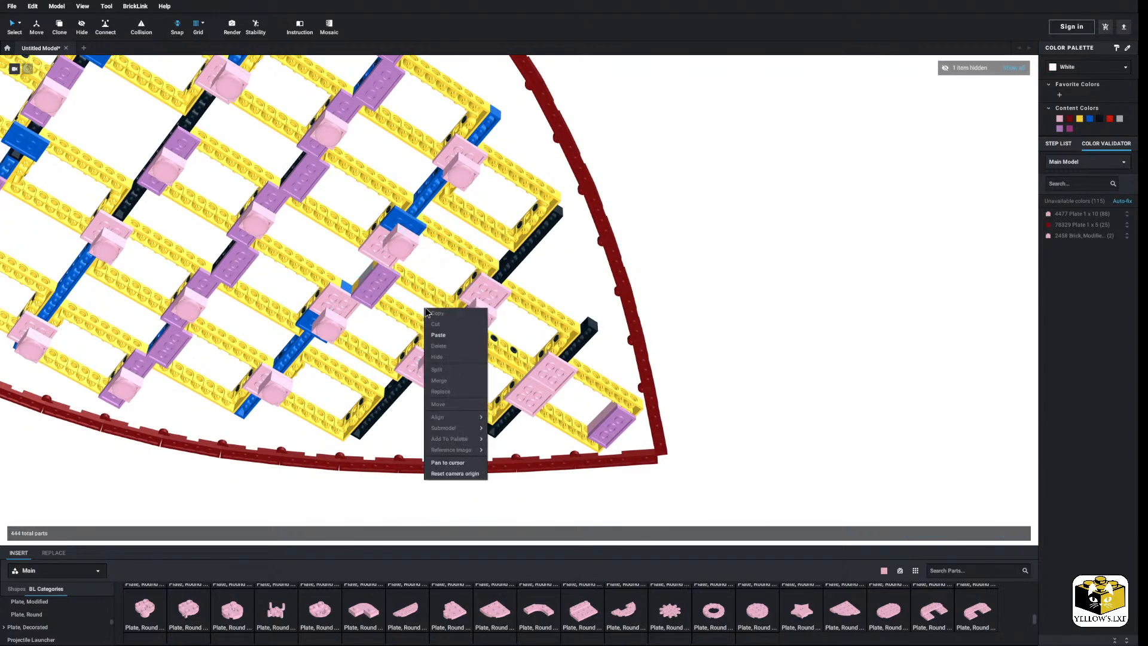
pyautogui.click(441, 335)
# Place copies of the pink assembly on the pink plate under the last black beam and the purple plate at the bow tip.
pyautogui.click(548, 389)
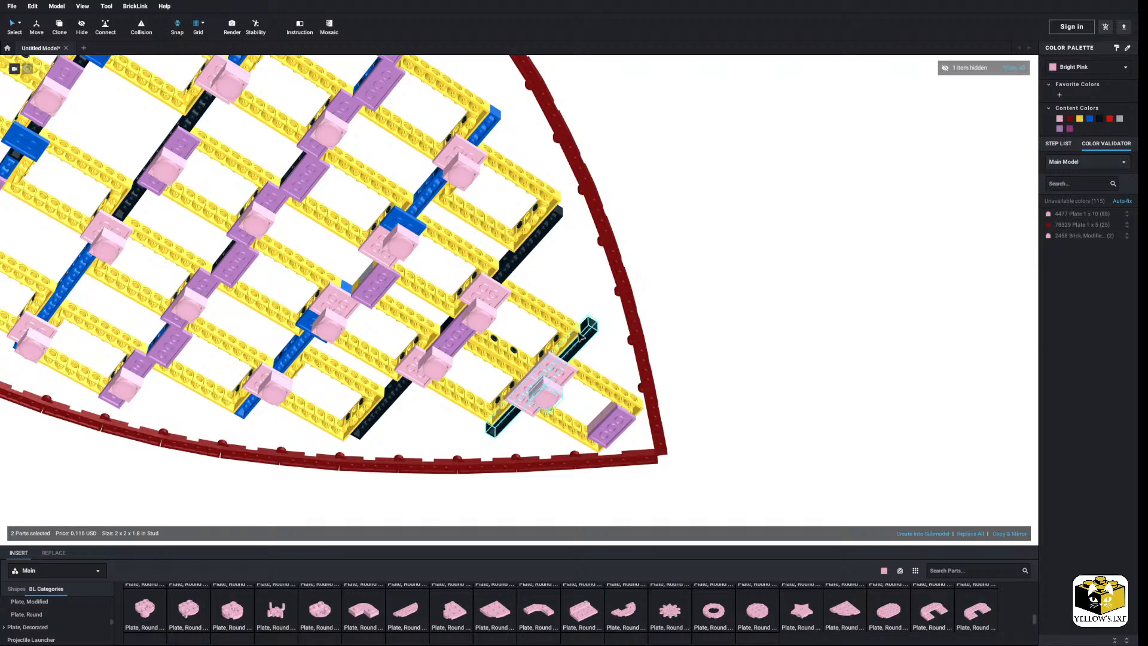
pyautogui.rightClick(562, 297)
pyautogui.click(577, 323)
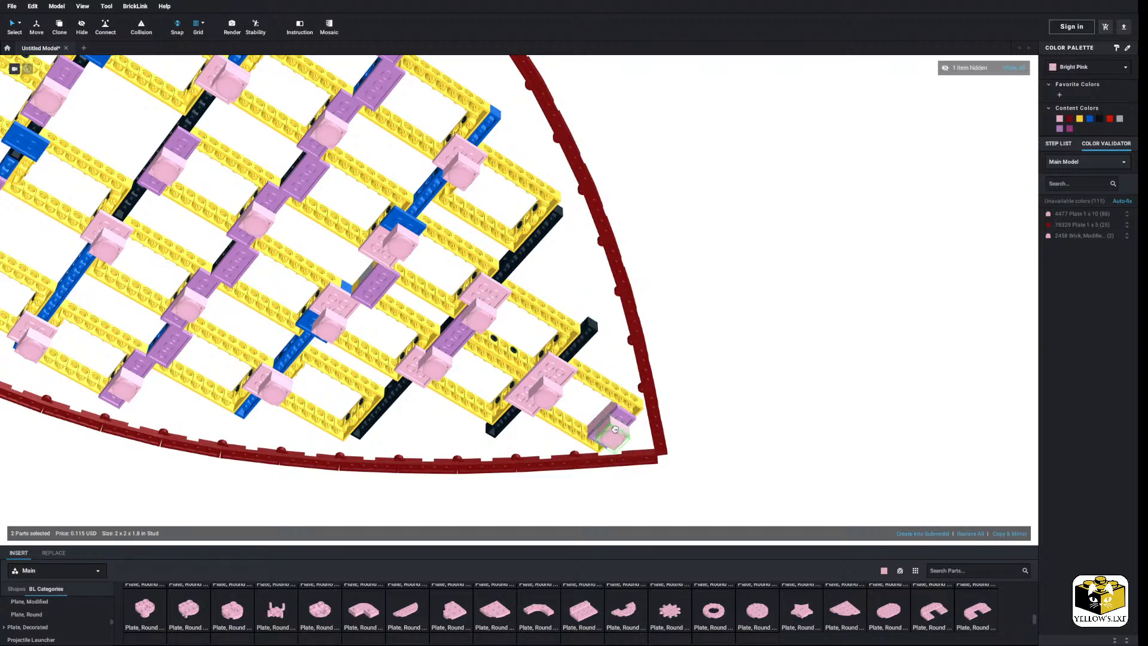
pyautogui.click(614, 429)
# Select all matching bright pink upright bracket parts in the pasted assemblies at once and recolour them orange.
pyautogui.scroll(-6, 694, 366)
pyautogui.moveTo(651, 353); pyautogui.dragTo(635, 369, button='right')
pyautogui.scroll(3, 93, 143)
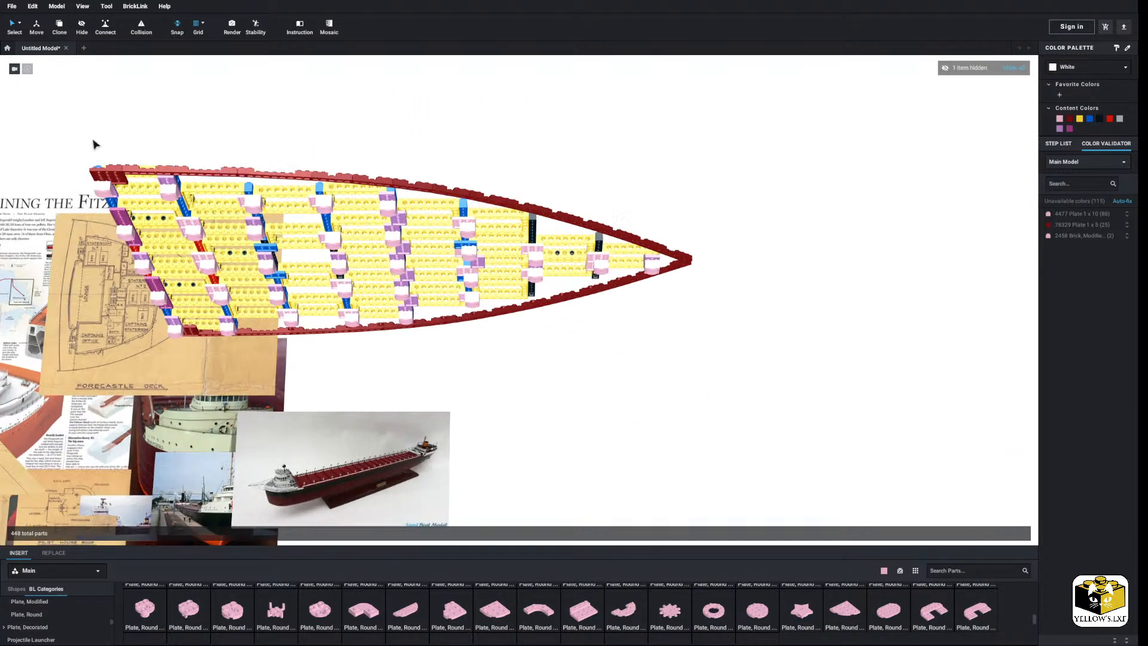
pyautogui.click(21, 24)
pyautogui.click(50, 57)
pyautogui.click(169, 191)
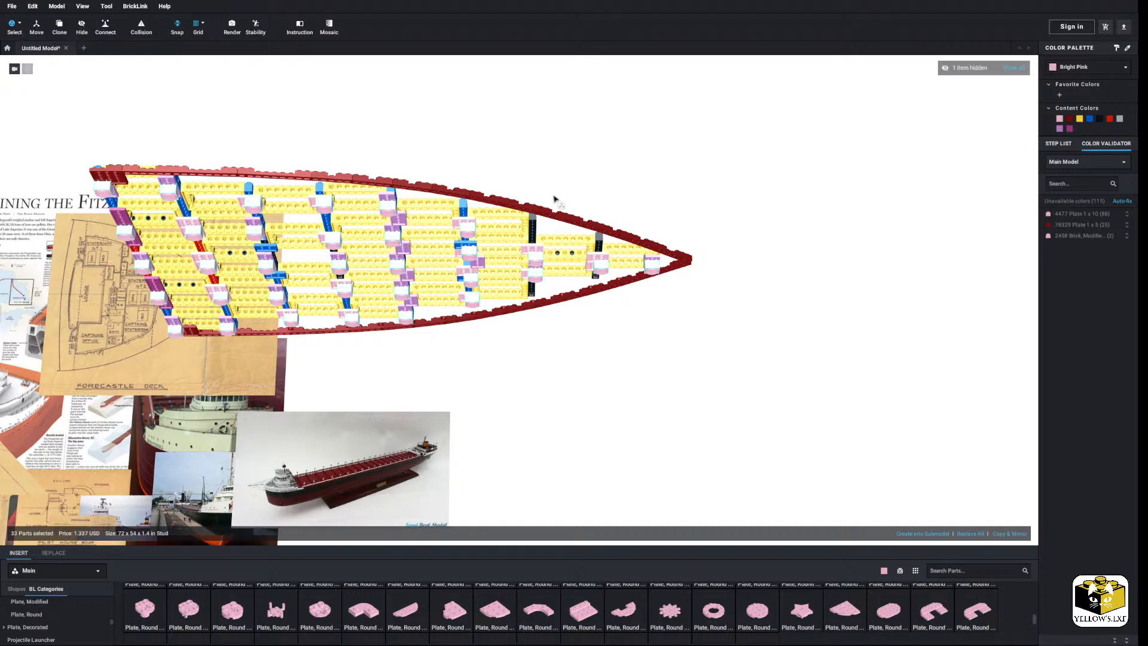
pyautogui.click(1068, 69)
pyautogui.click(1067, 190)
pyautogui.click(877, 243)
# Select all the bright pink round parts attached to the orange brackets at once and recolour them gray.
pyautogui.moveTo(876, 244); pyautogui.dragTo(823, 256, button='right')
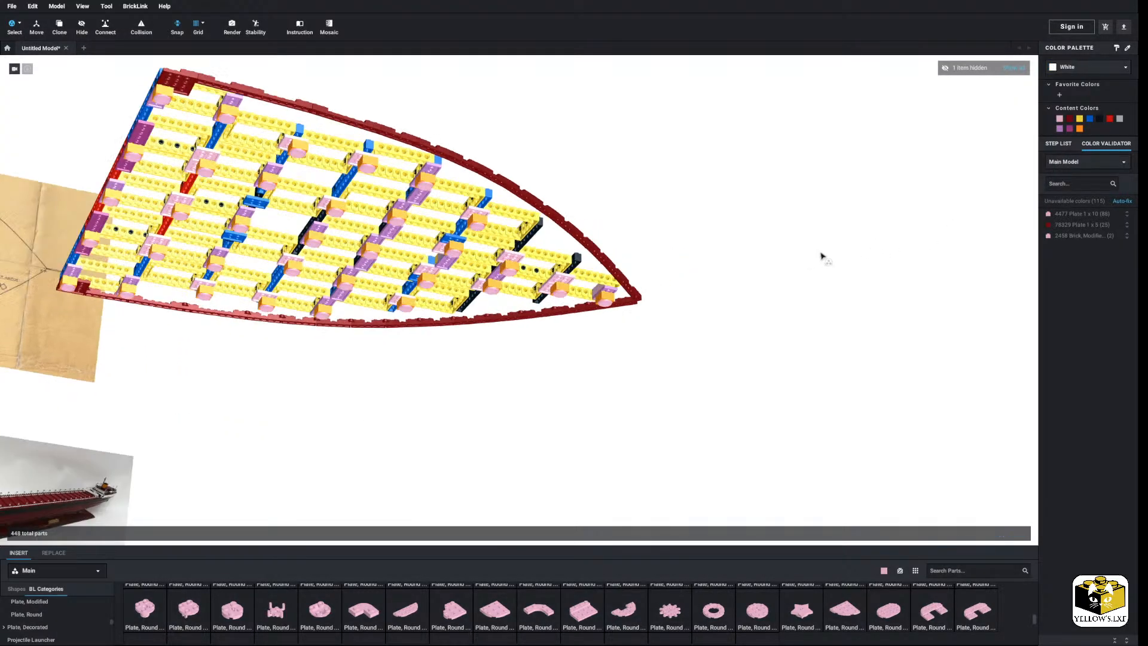
pyautogui.scroll(3, 751, 272)
pyautogui.click(494, 261)
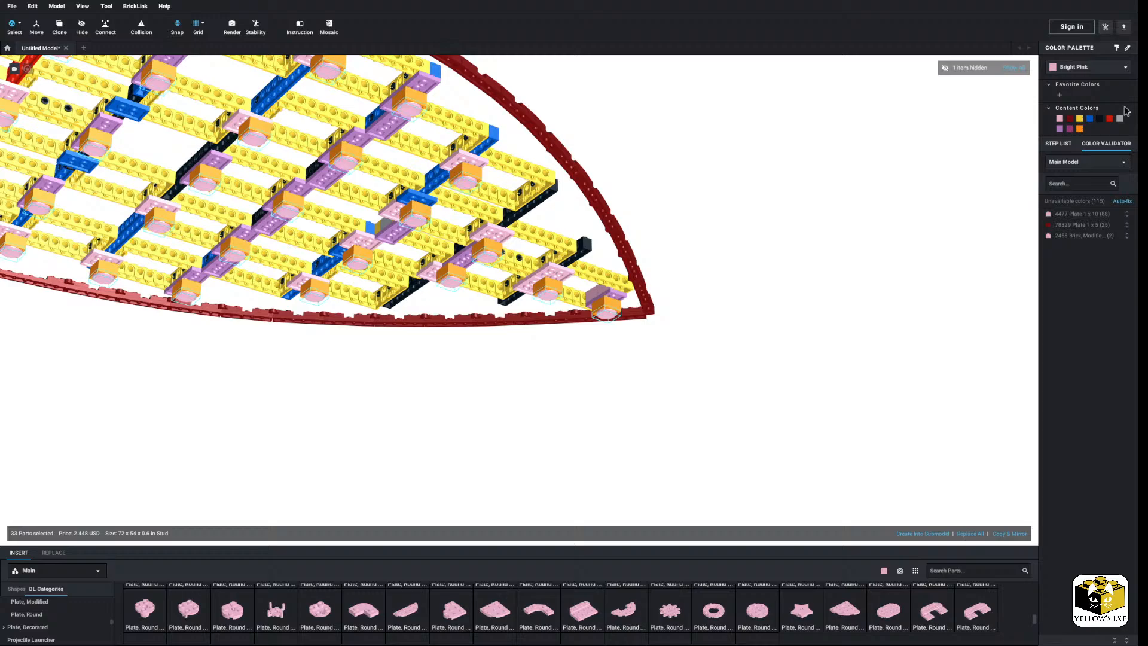
pyautogui.click(1105, 71)
pyautogui.click(1080, 191)
pyautogui.click(721, 221)
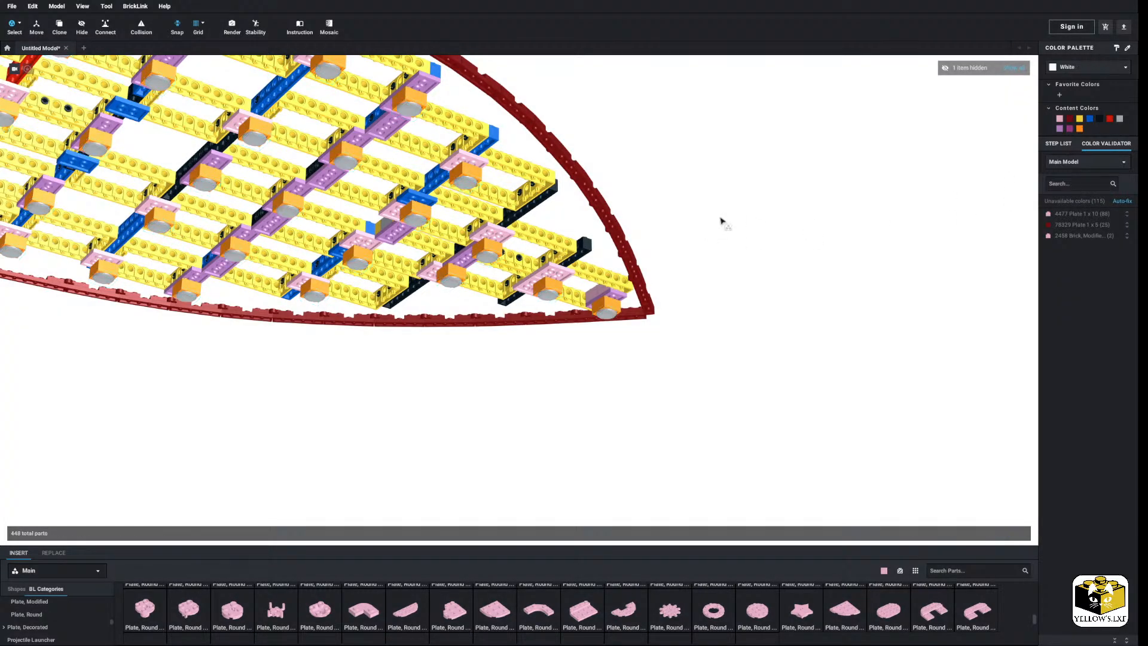
# Return the selection mode to ordinary single-part selection.
pyautogui.scroll(-5, 813, 241)
pyautogui.moveTo(813, 241); pyautogui.dragTo(797, 263, button='right')
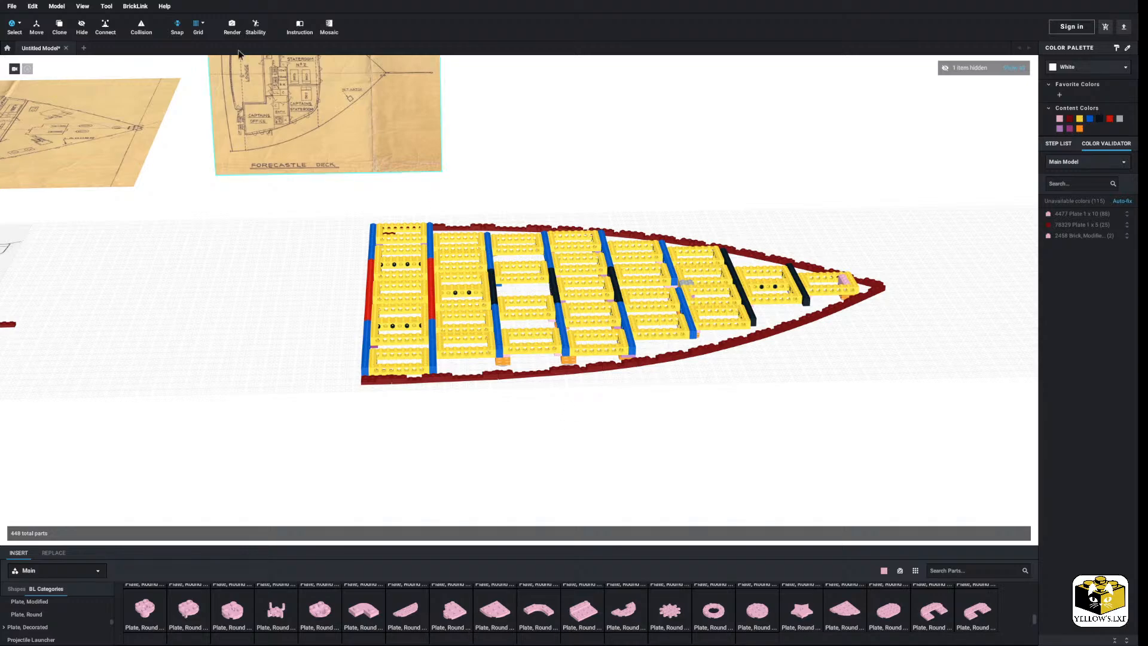
pyautogui.click(20, 25)
pyautogui.click(43, 25)
# Examine the reference photos of the Edmund Fitzgerald for the bow's shape and hull colours.
pyautogui.moveTo(129, 300); pyautogui.dragTo(369, 368, button='middle')
pyautogui.scroll(5, 368, 368)
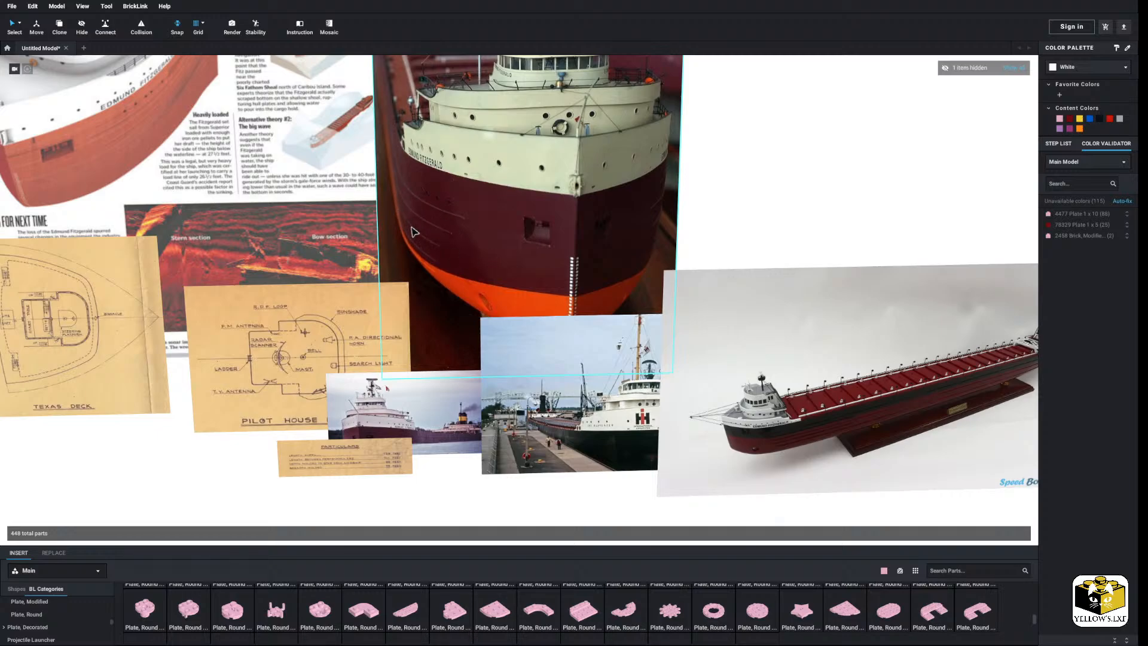
pyautogui.moveTo(553, 311); pyautogui.dragTo(403, 239, button='middle')
pyautogui.scroll(1, 679, 344)
pyautogui.moveTo(678, 344); pyautogui.dragTo(618, 311, button='middle')
pyautogui.scroll(2, 619, 311)
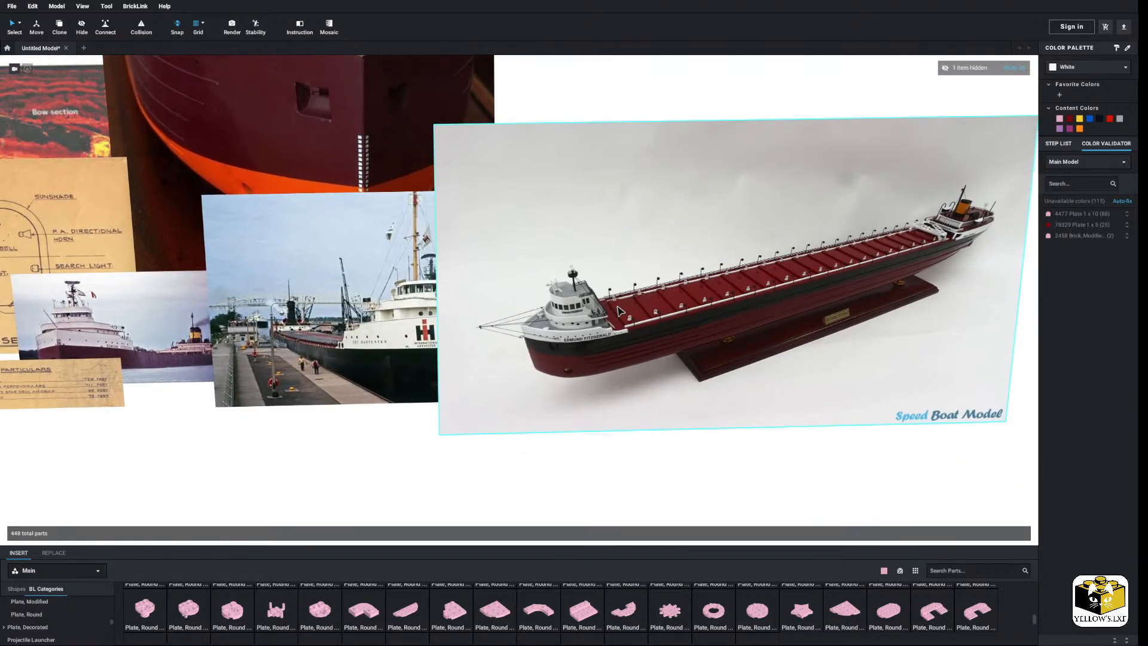
pyautogui.scroll(5, 645, 335)
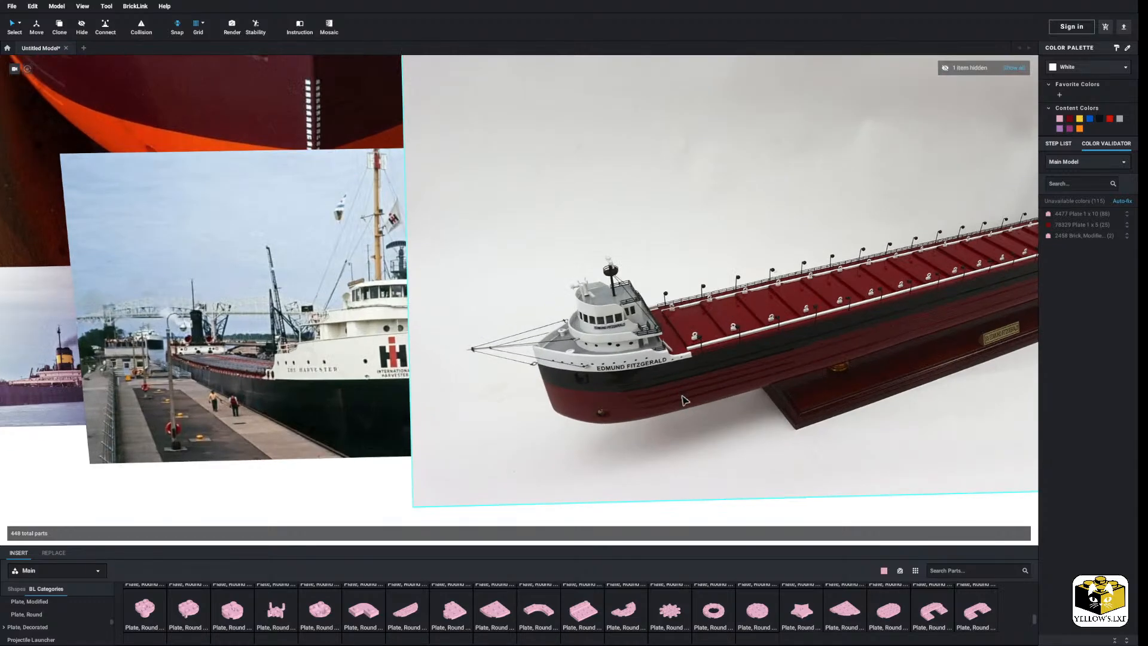
pyautogui.moveTo(881, 456); pyautogui.dragTo(669, 359, button='middle')
pyautogui.scroll(2, 613, 338)
pyautogui.scroll(-4, 568, 342)
pyautogui.scroll(4, 608, 313)
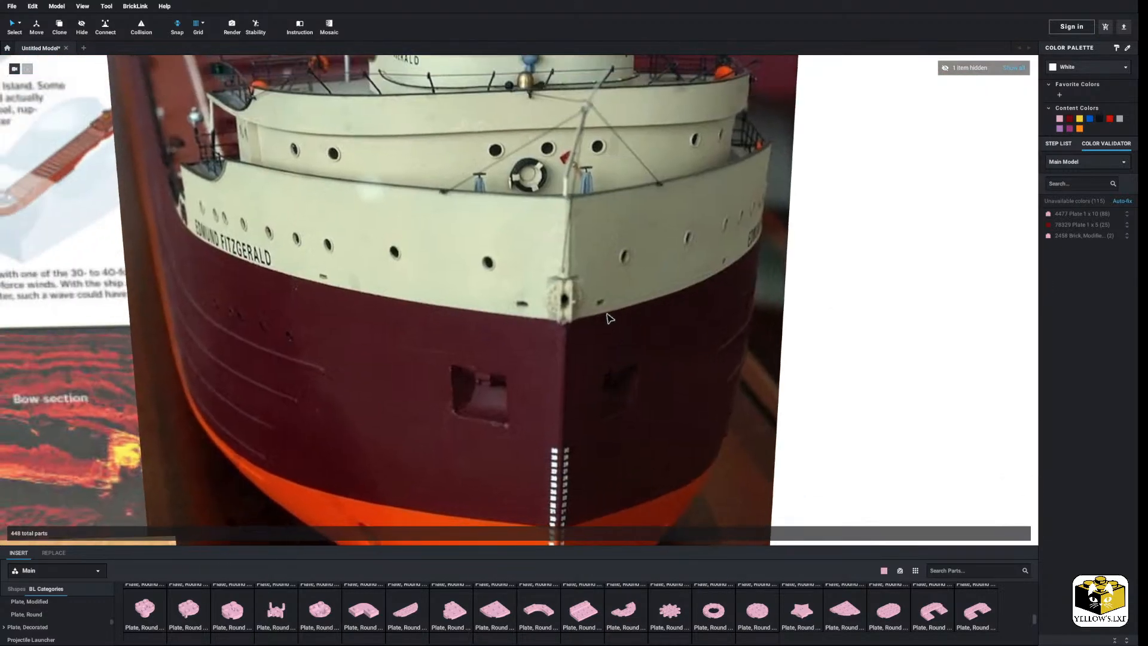
pyautogui.moveTo(607, 313); pyautogui.dragTo(647, 317, button='middle')
pyautogui.scroll(-8, 646, 320)
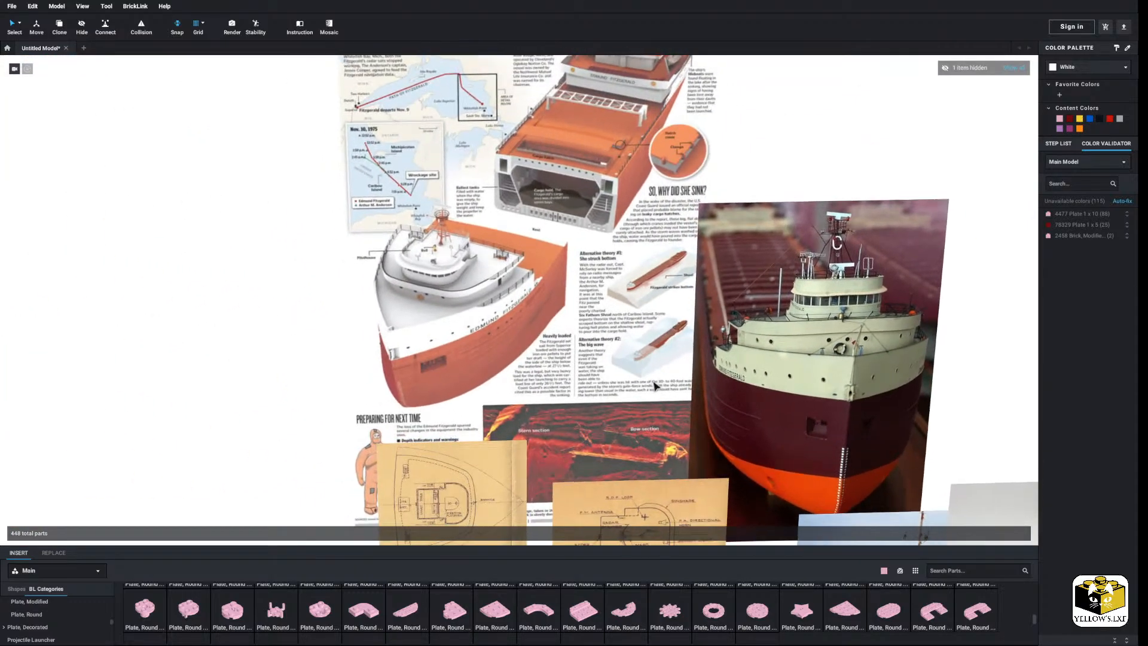
# Examine the side-profile blueprint, comparing the bow outline and deck levels with the scale plates laid over it.
pyautogui.moveTo(656, 386); pyautogui.dragTo(586, 343, button='middle')
pyautogui.scroll(-4, 585, 337)
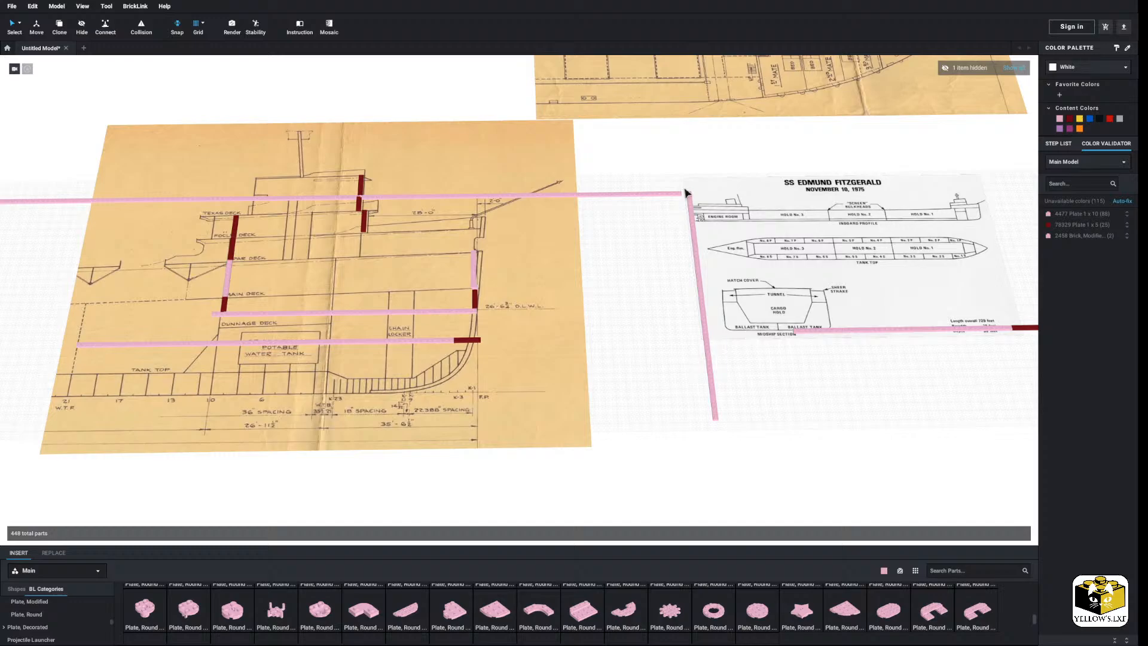
pyautogui.moveTo(684, 188)
pyautogui.mouseDown(button='middle')
pyautogui.moveTo(520, 255)
pyautogui.moveTo(549, 271)
pyautogui.moveTo(693, 196)
pyautogui.mouseUp(button='middle')
pyautogui.scroll(6, 633, 276)
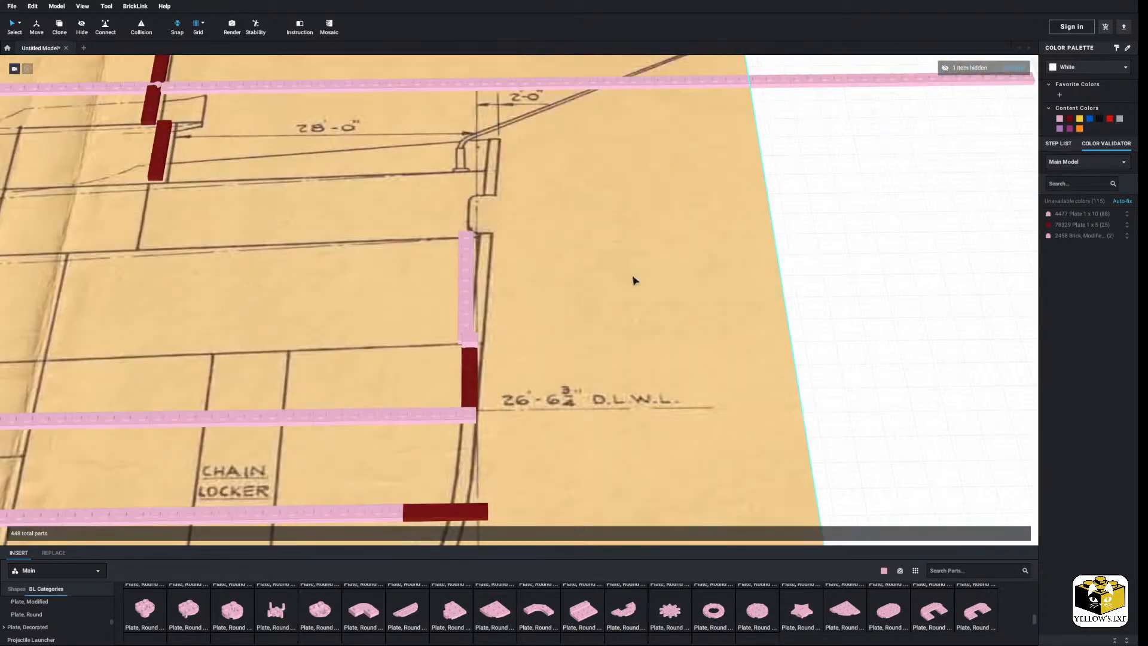
pyautogui.scroll(-4, 625, 276)
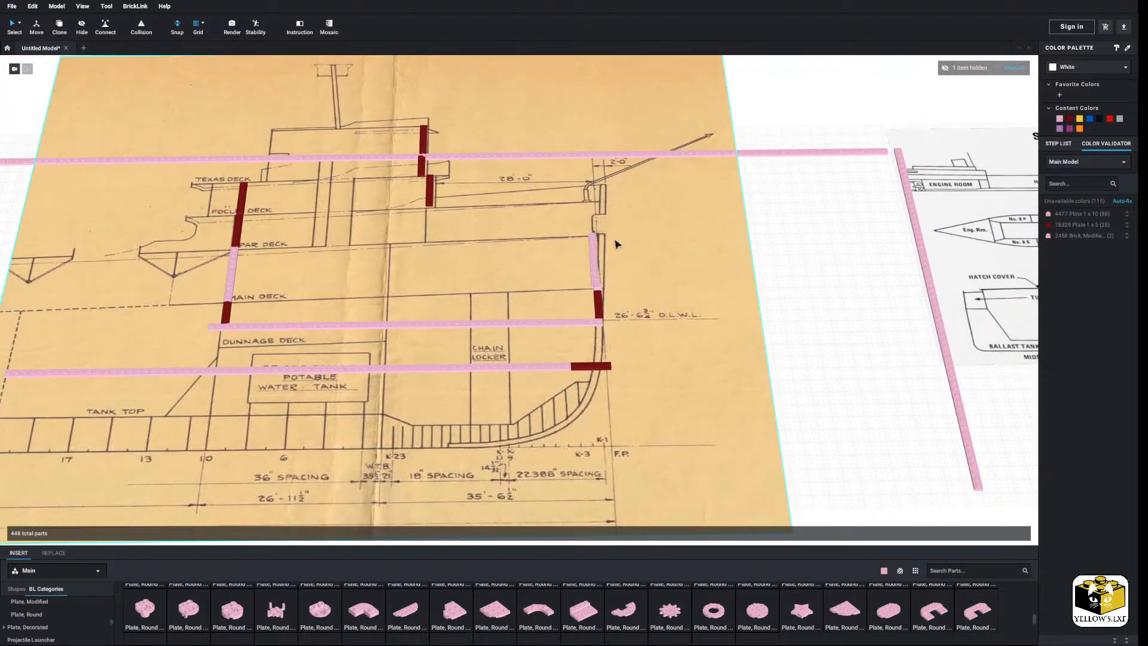
pyautogui.scroll(-4, 507, 317)
pyautogui.scroll(3, 525, 274)
# Review the reference photos again, comparing the bow close-up with the full-length ship model.
pyautogui.scroll(2, 622, 213)
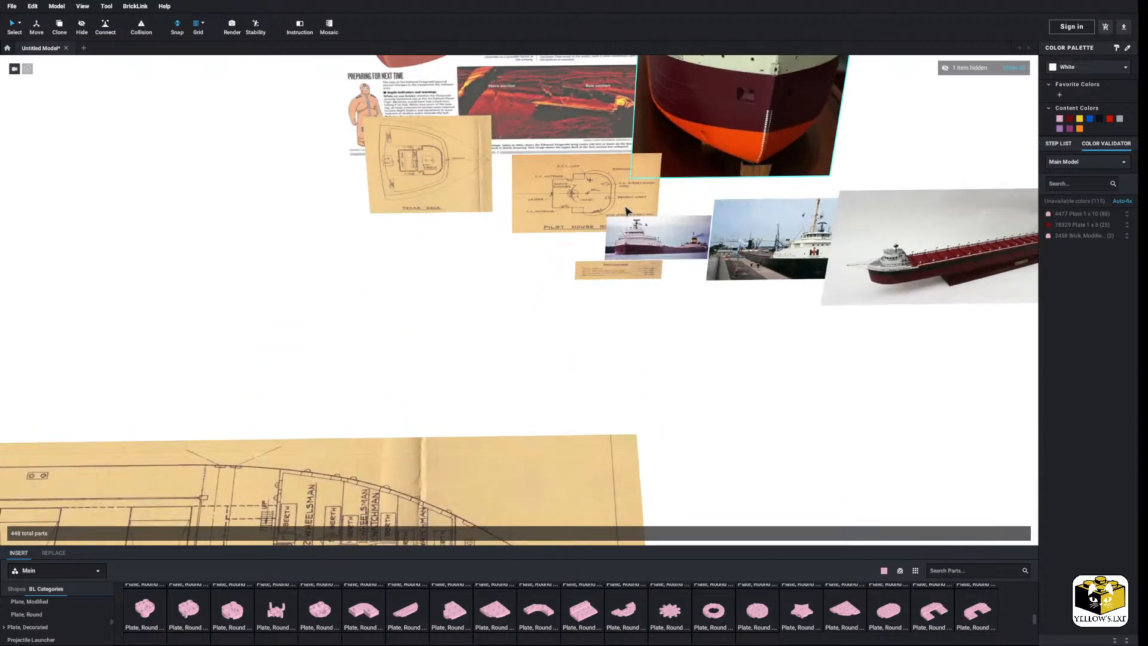
pyautogui.scroll(3, 721, 149)
pyautogui.moveTo(722, 148); pyautogui.dragTo(707, 306, button='middle')
pyautogui.moveTo(699, 261); pyautogui.dragTo(682, 91, button='middle')
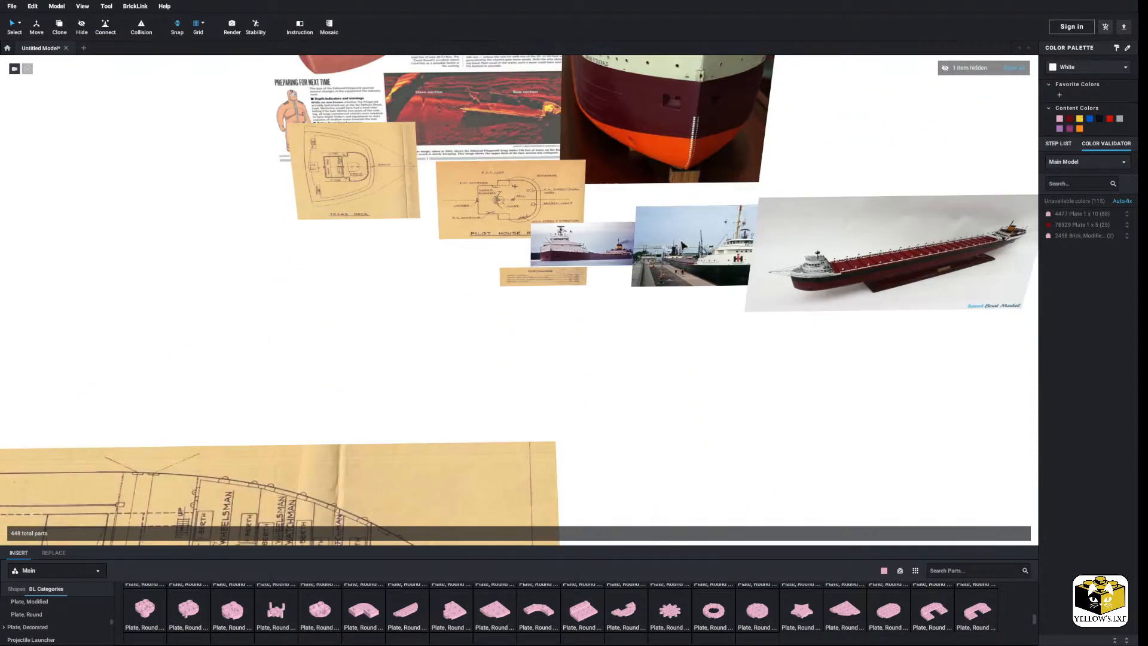
pyautogui.scroll(6, 658, 221)
pyautogui.moveTo(646, 218); pyautogui.dragTo(505, 238, button='middle')
pyautogui.scroll(-2, 589, 185)
pyautogui.scroll(-4, 623, 251)
# Unhide the deck plan image beneath the framework and check the bow tip against its outline.
pyautogui.click(1022, 70)
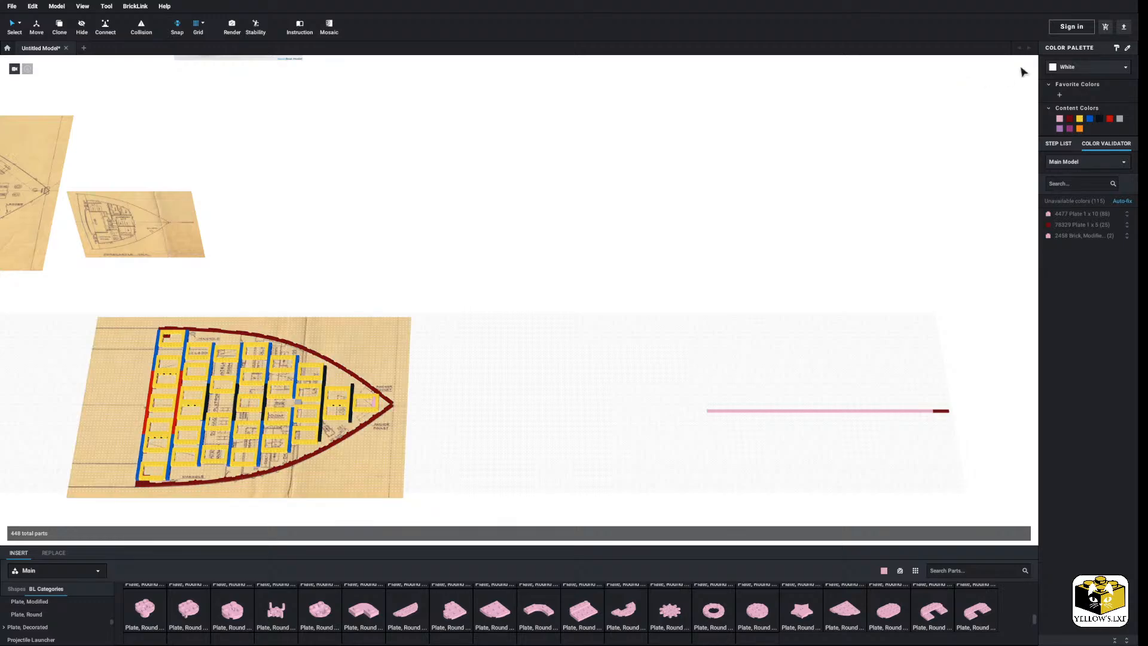
pyautogui.moveTo(495, 364); pyautogui.dragTo(661, 239, button='middle')
pyautogui.moveTo(591, 173); pyautogui.dragTo(662, 248, button='middle')
pyautogui.scroll(3, 663, 249)
pyautogui.moveTo(604, 426); pyautogui.dragTo(754, 242, button='middle')
pyautogui.scroll(4, 755, 243)
pyautogui.scroll(2, 777, 245)
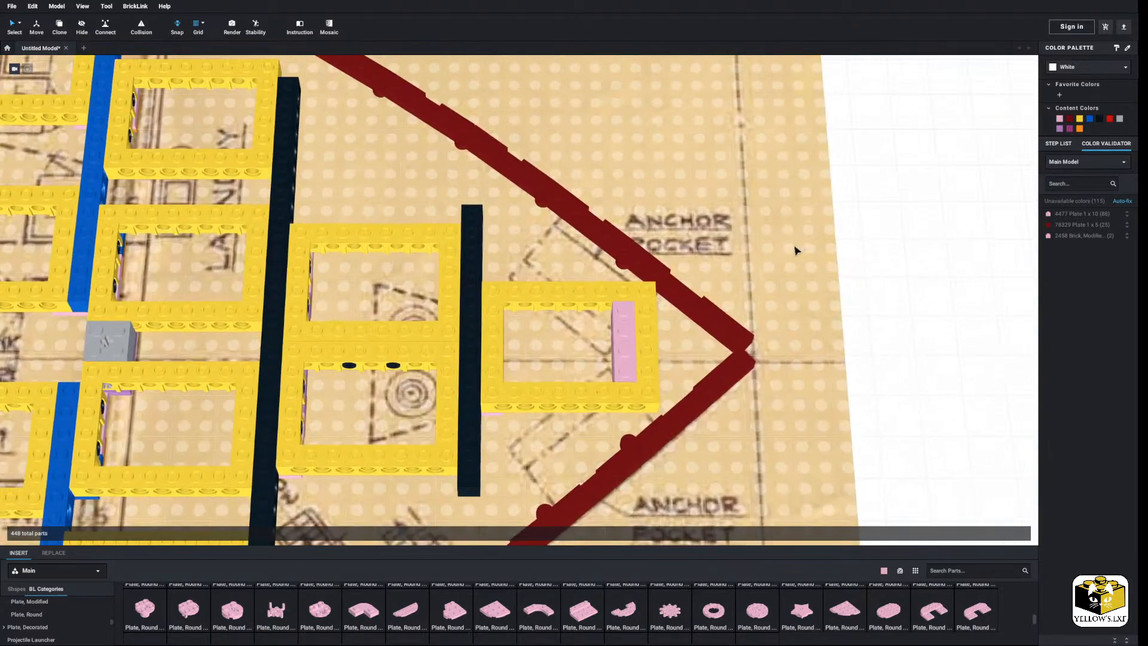
pyautogui.scroll(-6, 825, 262)
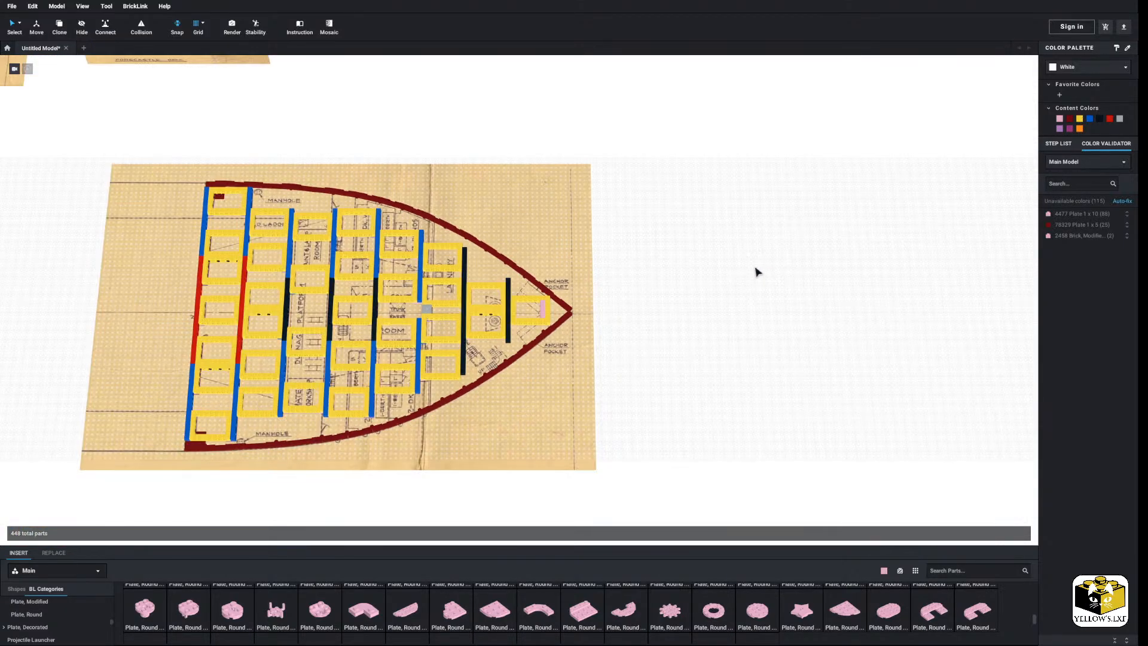
# Compare the deck levels on the side-profile blueprint with the brick framework laid over the deck plan.
pyautogui.moveTo(741, 266); pyautogui.dragTo(683, 243, button='right')
pyautogui.moveTo(643, 74); pyautogui.dragTo(704, 297, button='middle')
pyautogui.moveTo(442, 242); pyautogui.dragTo(813, 299, button='middle')
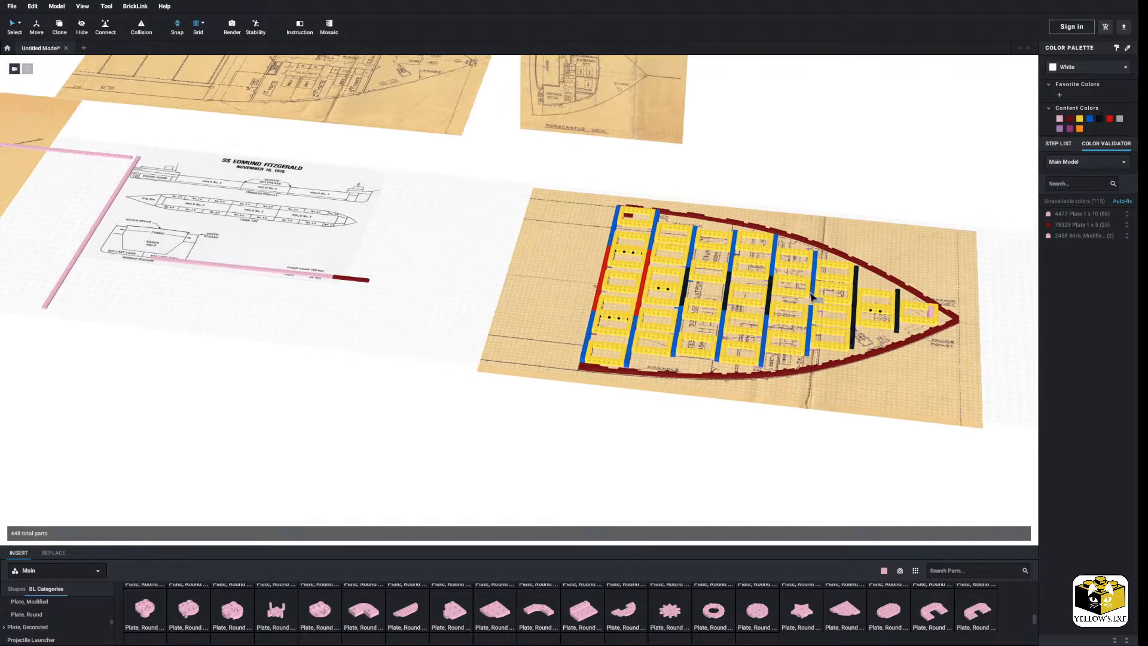
pyautogui.moveTo(143, 221); pyautogui.dragTo(696, 288, button='middle')
pyautogui.scroll(5, 607, 270)
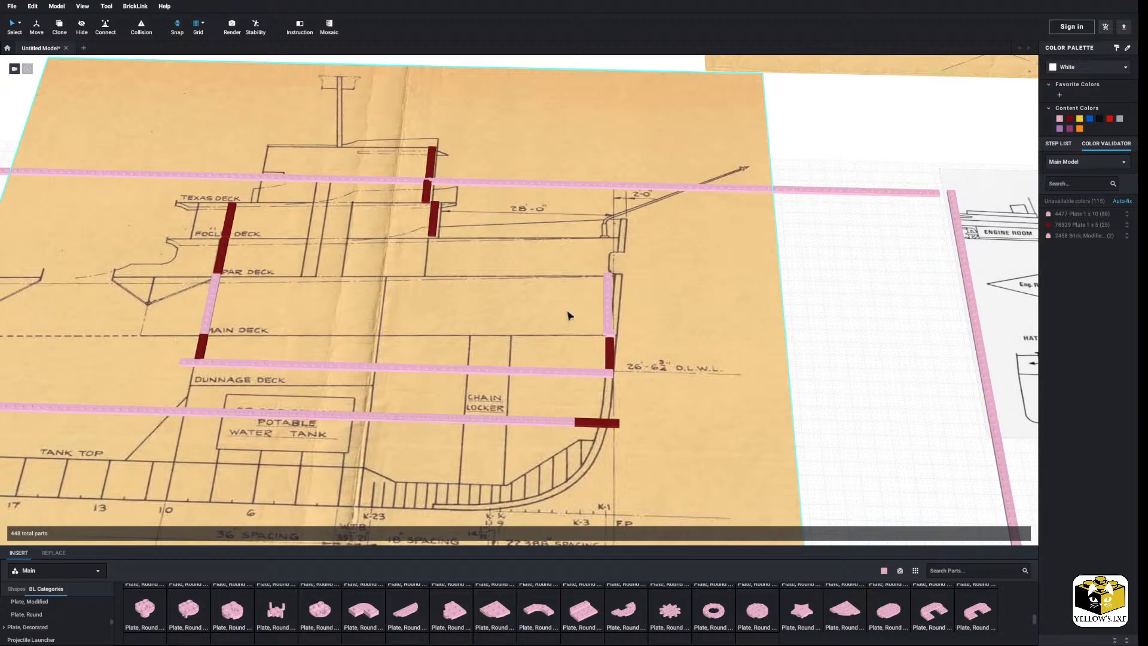
pyautogui.scroll(-5, 567, 311)
pyautogui.moveTo(806, 362); pyautogui.dragTo(660, 344, button='middle')
pyautogui.scroll(3, 478, 340)
pyautogui.moveTo(474, 319); pyautogui.dragTo(410, 326, button='middle')
pyautogui.scroll(2, 340, 335)
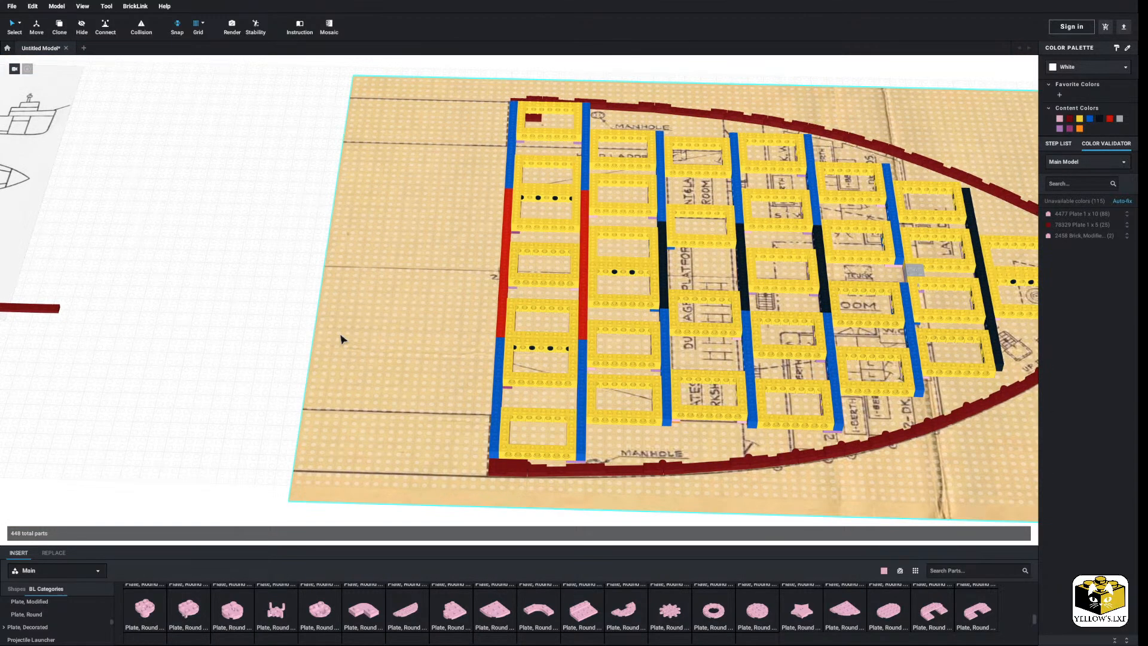
# Hide the deck plan image beneath the brick framework.
pyautogui.scroll(-5, 340, 339)
pyautogui.rightClick(647, 308)
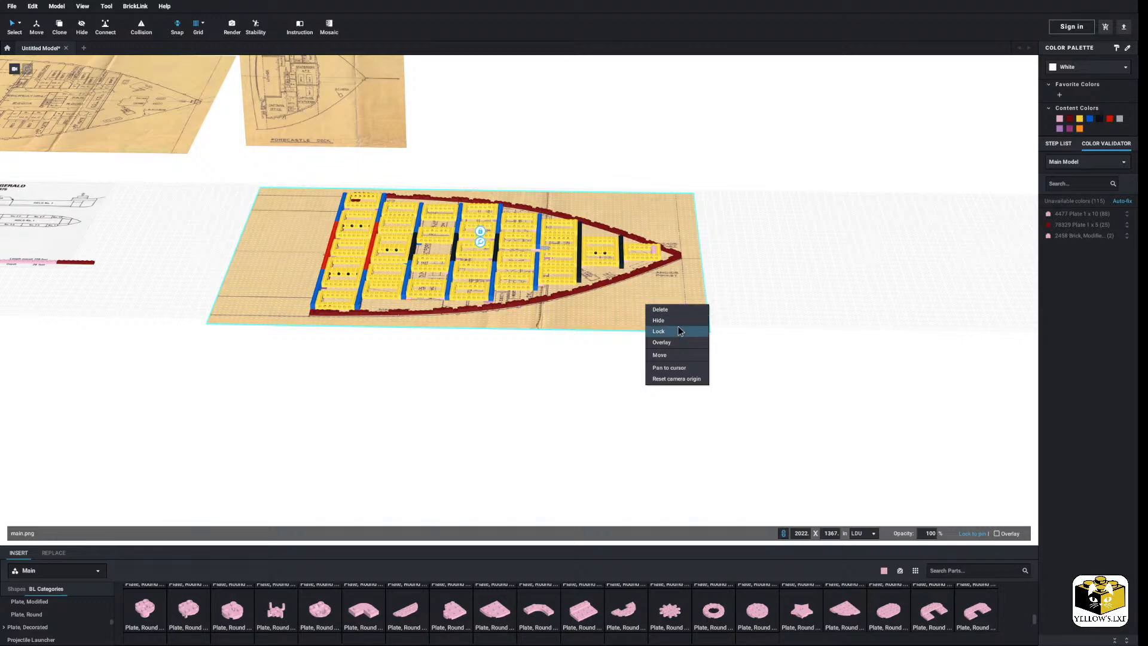
pyautogui.click(663, 321)
# Add a Bright Pink Brick 1 x 4 beneath the aft corner of the dark red hull edge.
pyautogui.scroll(8, 531, 355)
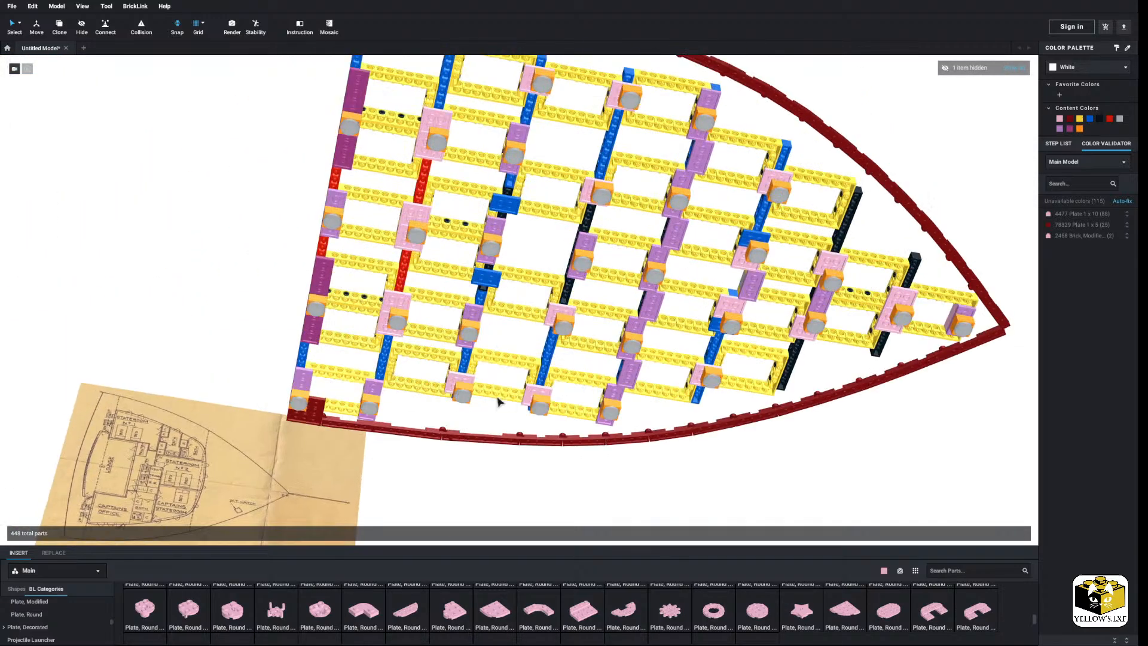
pyautogui.moveTo(498, 401); pyautogui.dragTo(317, 295, button='right')
pyautogui.scroll(5, 299, 284)
pyautogui.scroll(10, 57, 615)
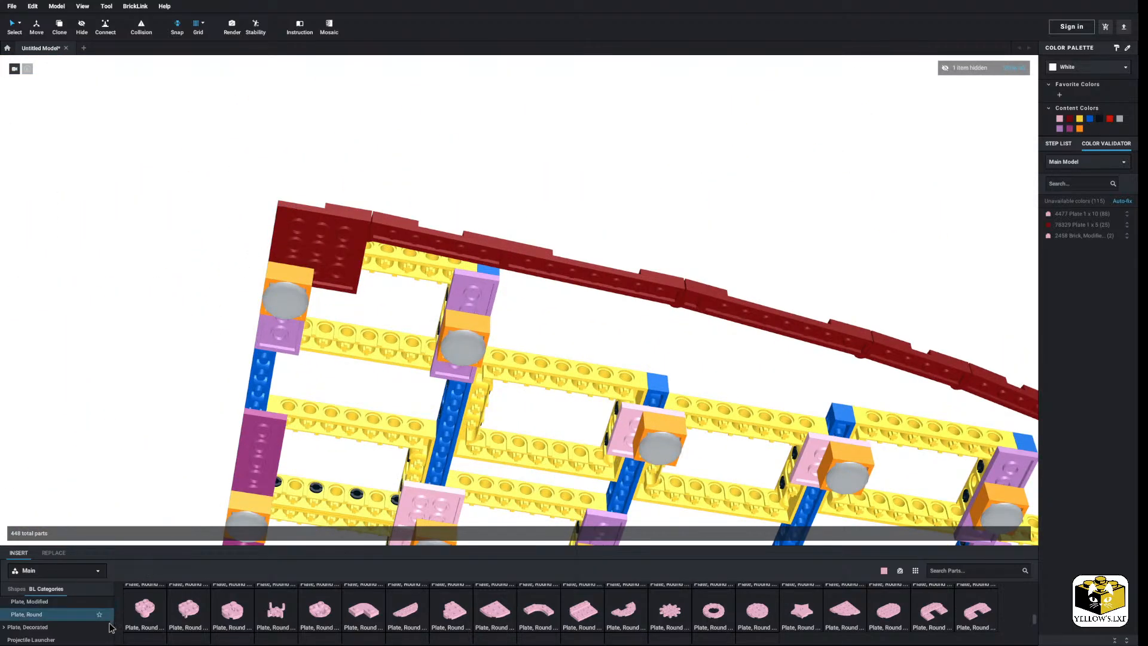
pyautogui.scroll(-6, 50, 610)
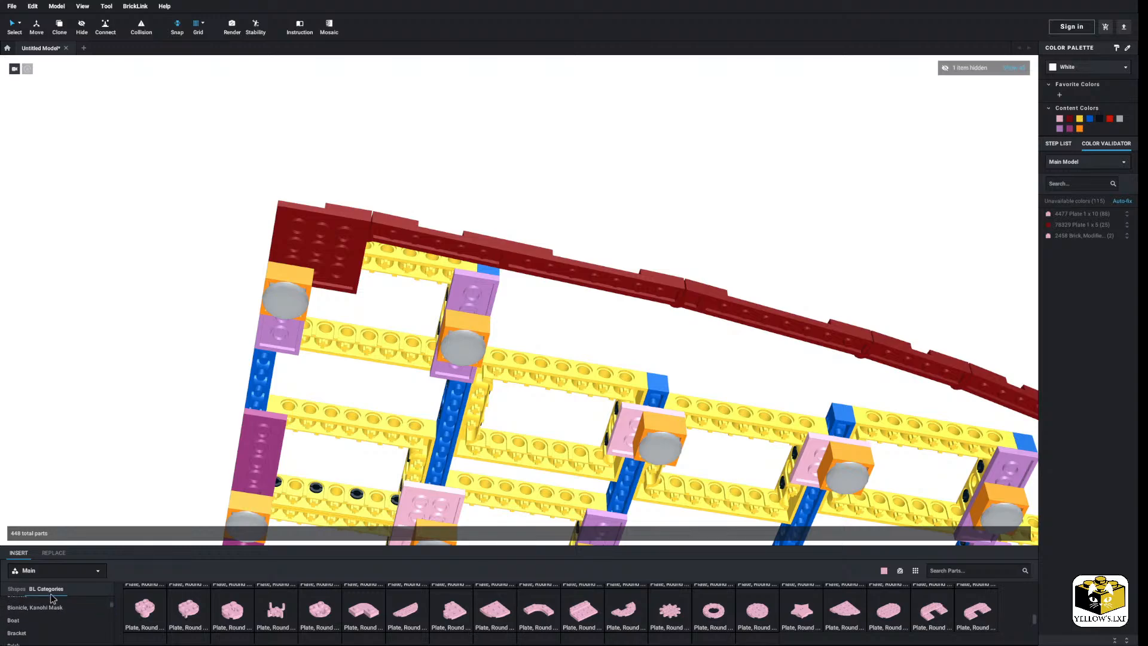
pyautogui.click(30, 635)
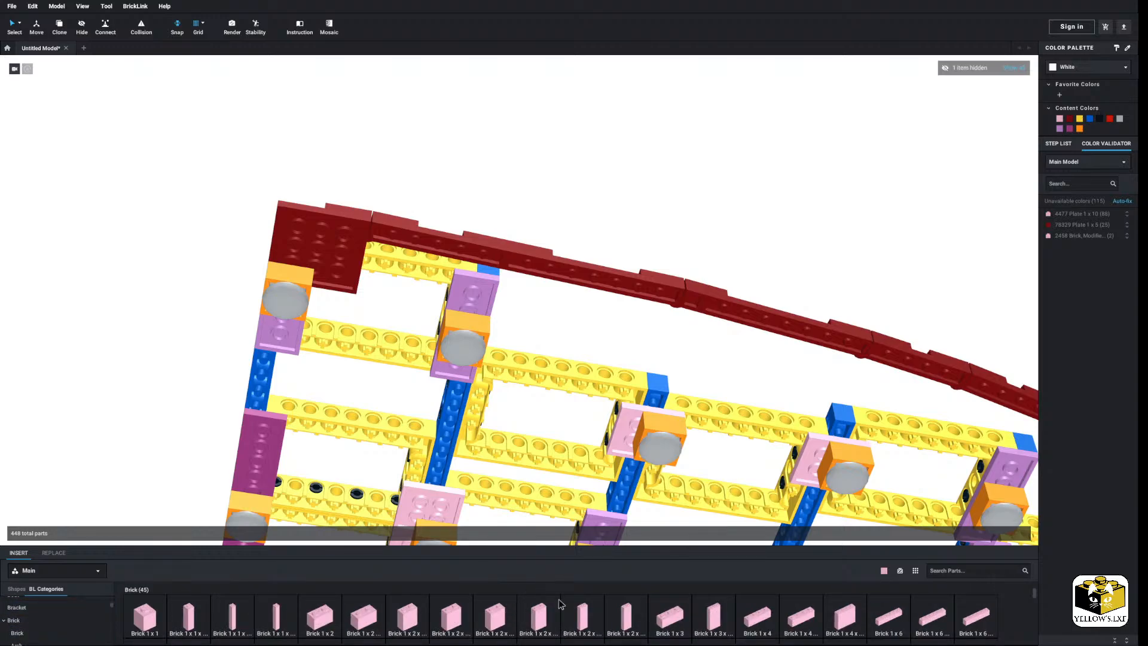
pyautogui.click(752, 618)
pyautogui.click(326, 222)
pyautogui.click(167, 252)
pyautogui.scroll(-5, 172, 255)
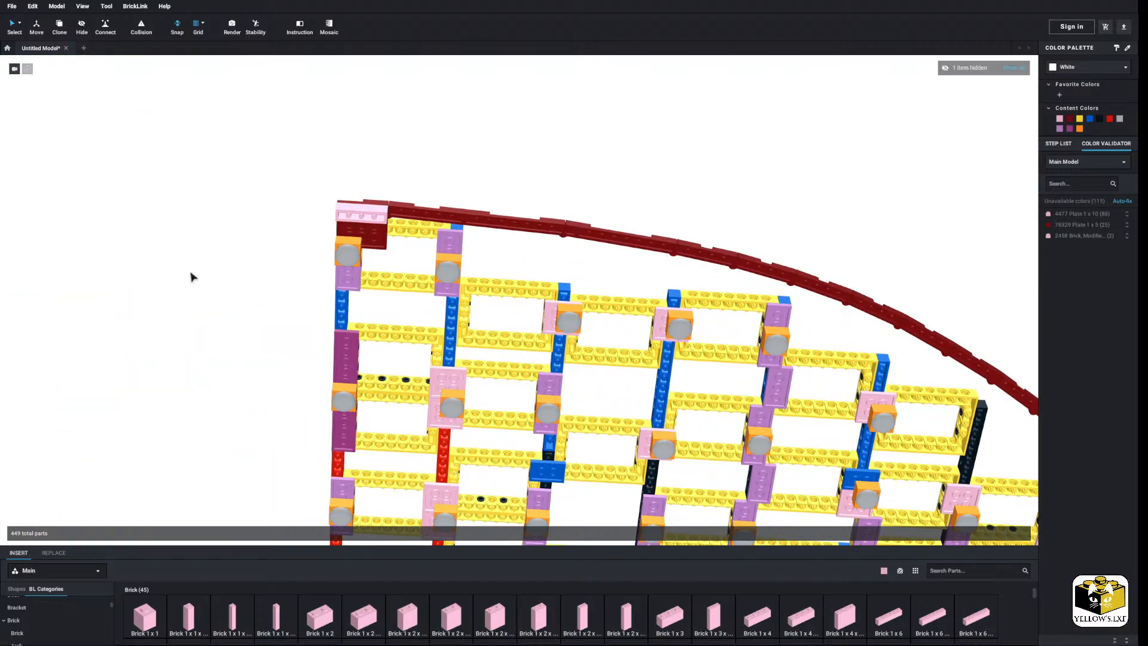
pyautogui.scroll(3, 386, 223)
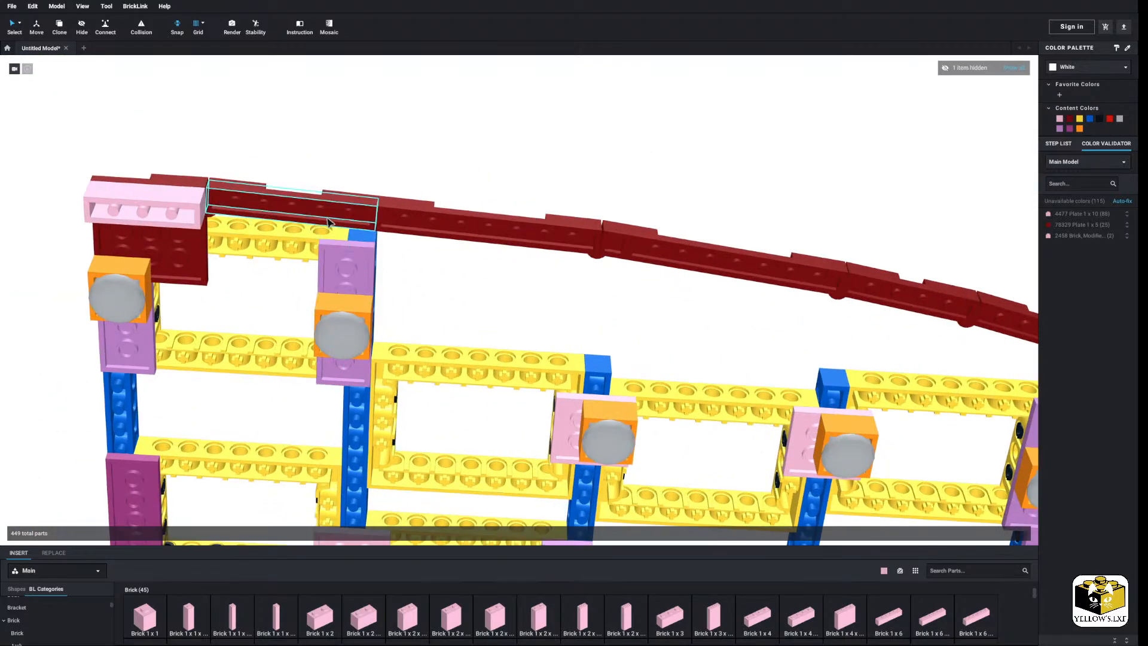
pyautogui.click(329, 221)
pyautogui.rightClick(327, 216)
pyautogui.click(351, 254)
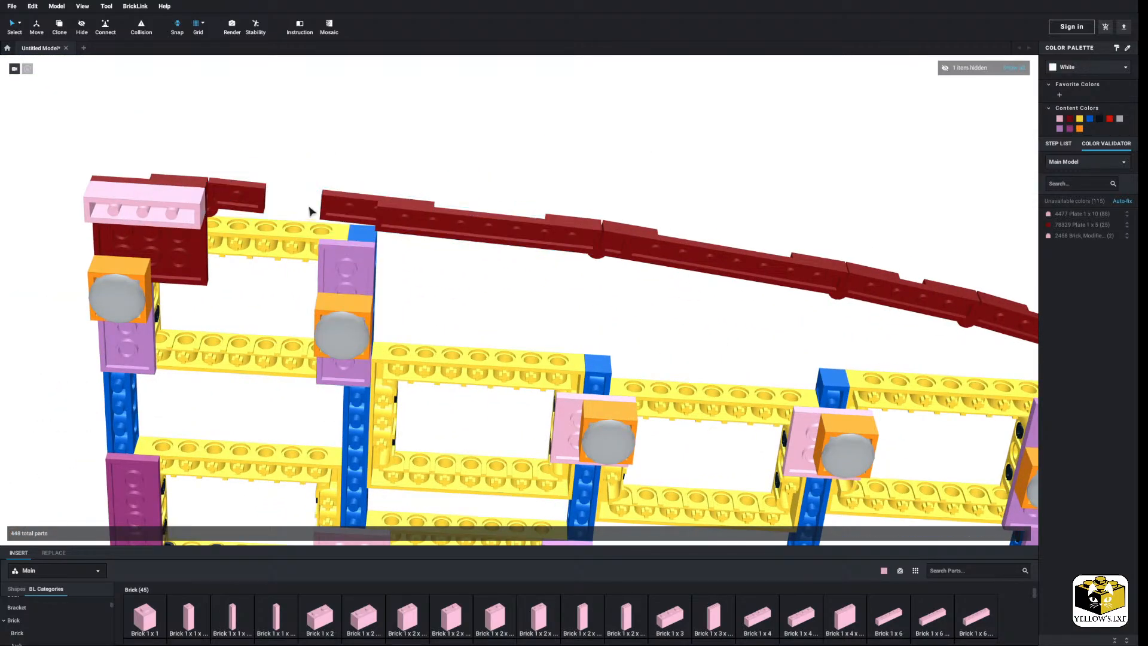
pyautogui.hotkey('ctrl', 'z')
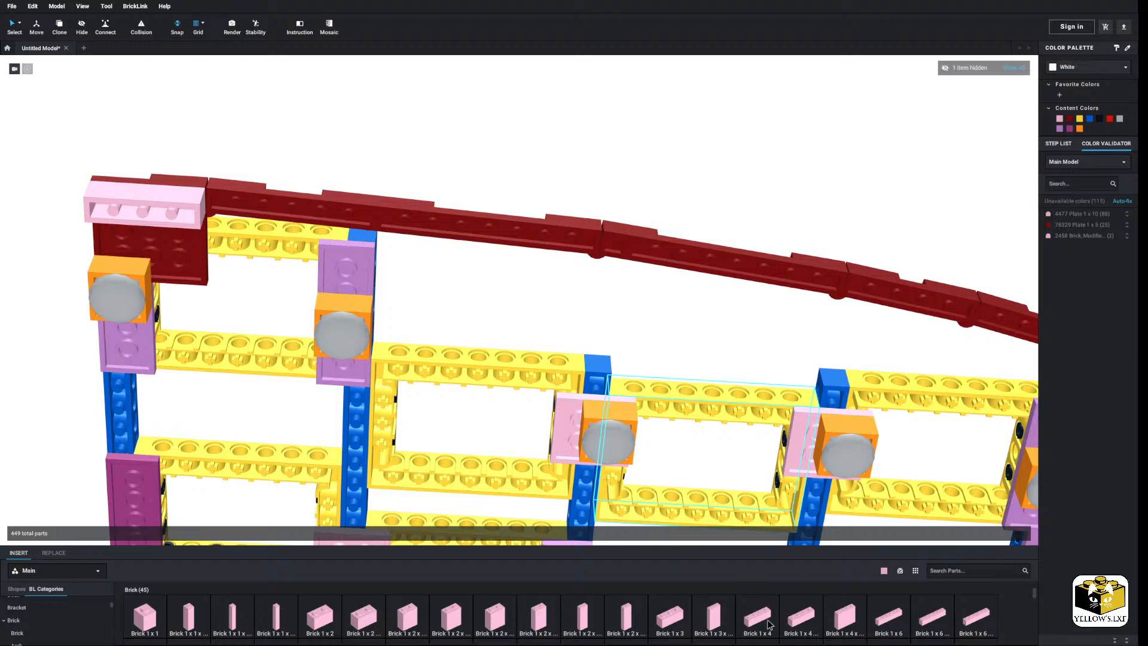
# Set the parts library colour to Dark Red and hide parts unavailable in that colour.
pyautogui.scroll(-2, 723, 610)
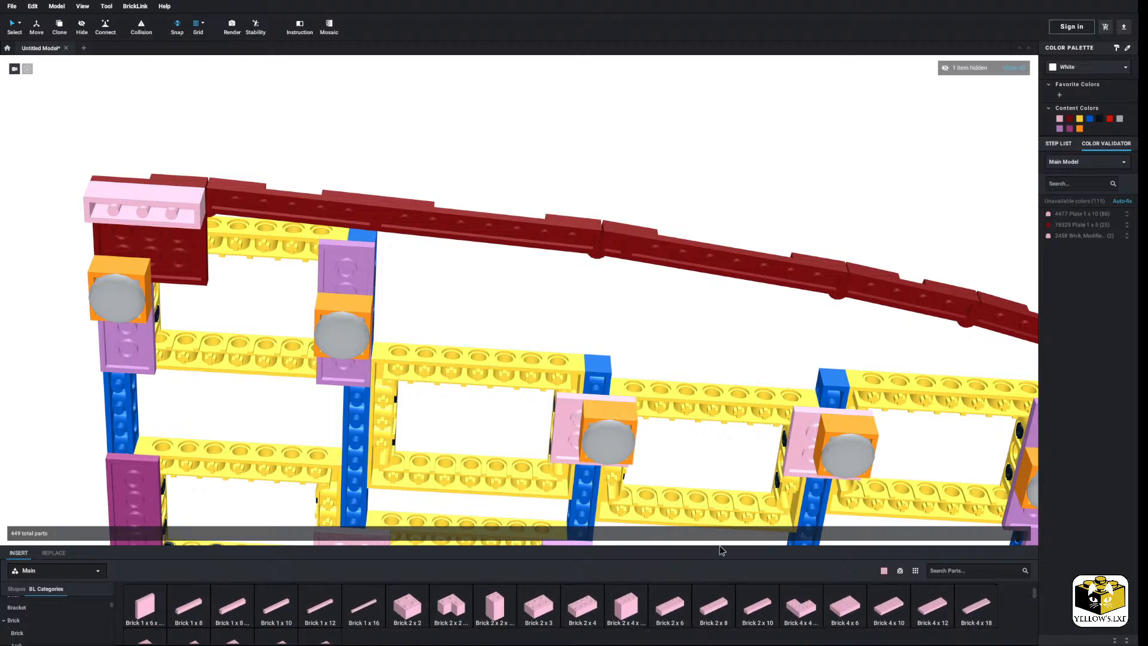
pyautogui.click(883, 570)
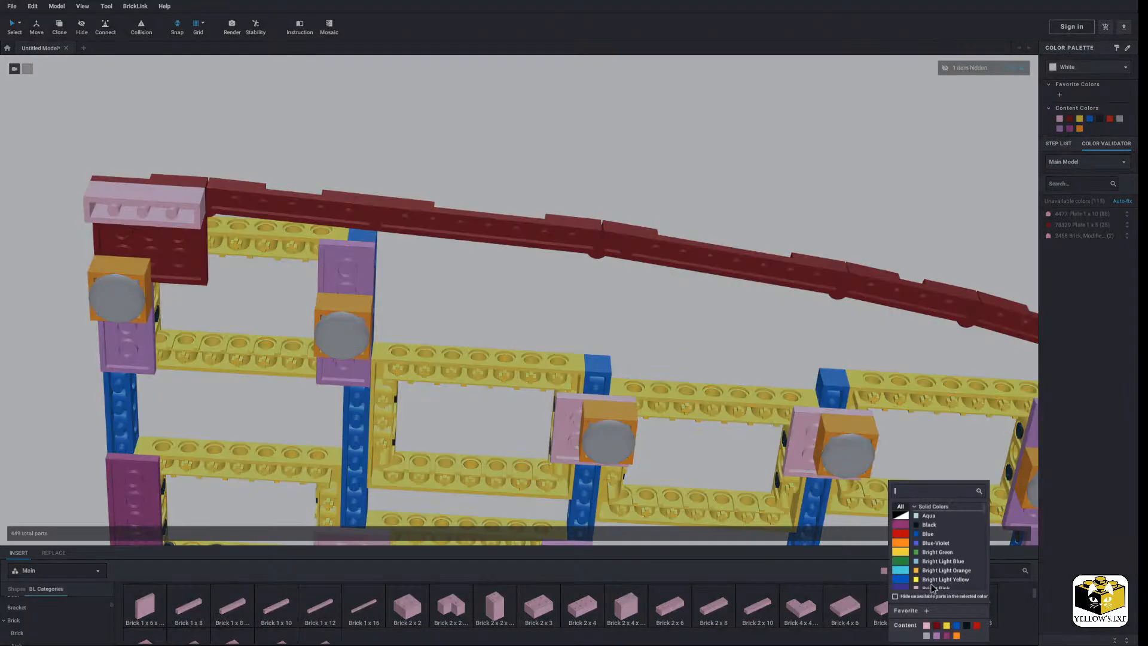
pyautogui.click(936, 626)
pyautogui.click(883, 572)
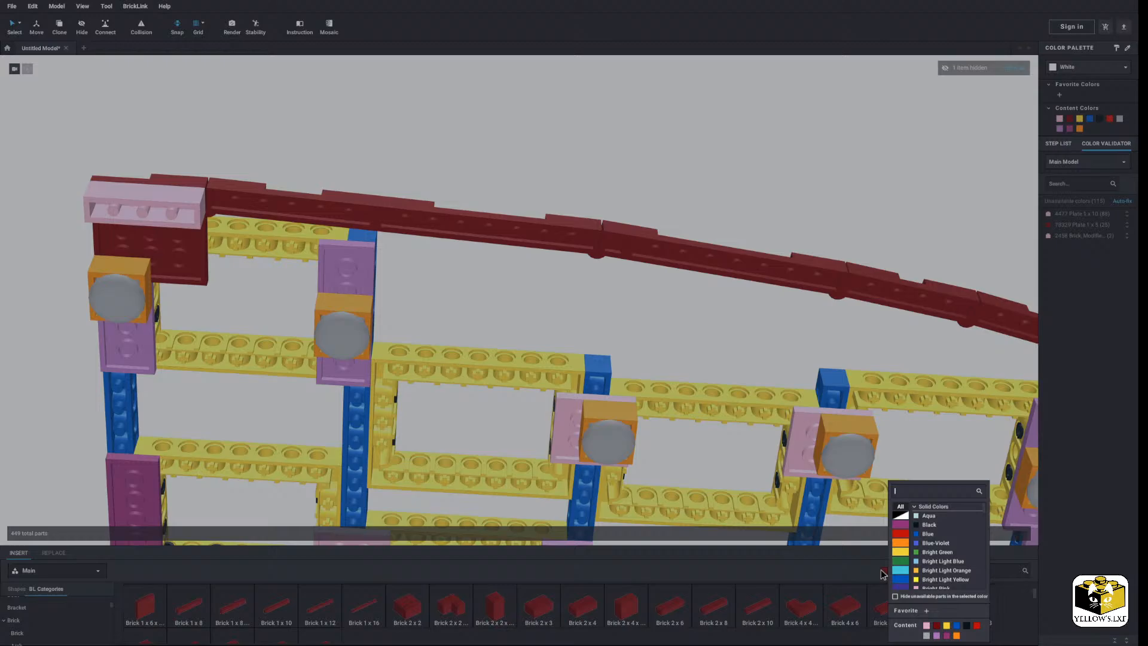
pyautogui.click(895, 598)
pyautogui.click(655, 351)
pyautogui.scroll(-1, 698, 587)
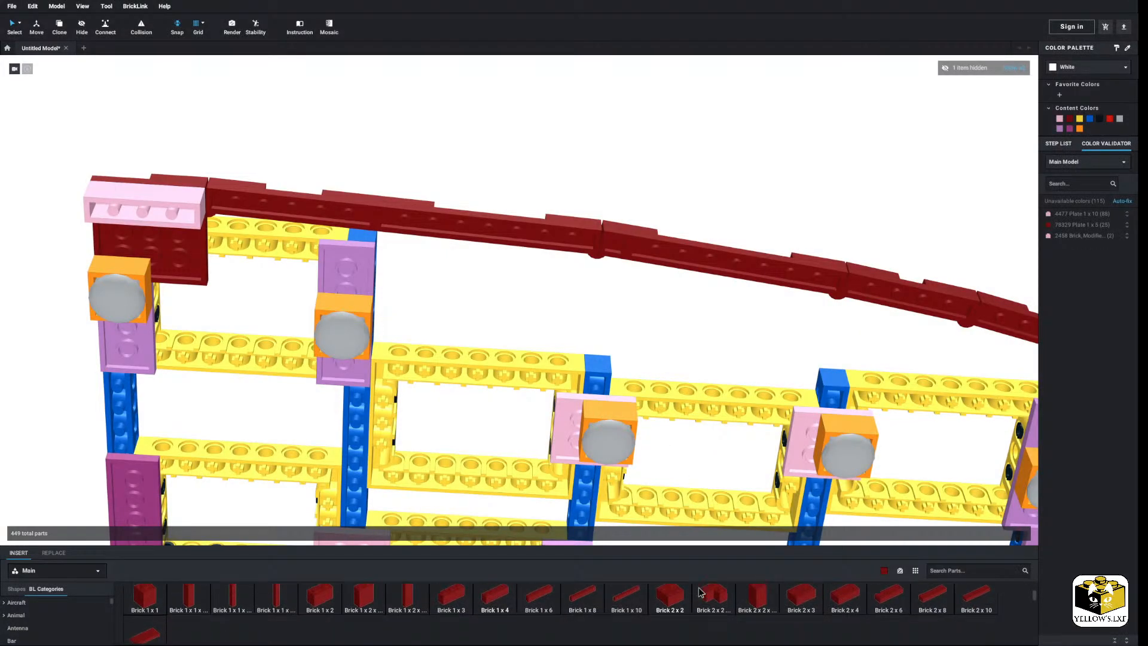
pyautogui.scroll(1, 699, 591)
pyautogui.moveTo(590, 623); pyautogui.dragTo(513, 347)
pyautogui.rightClick(502, 337)
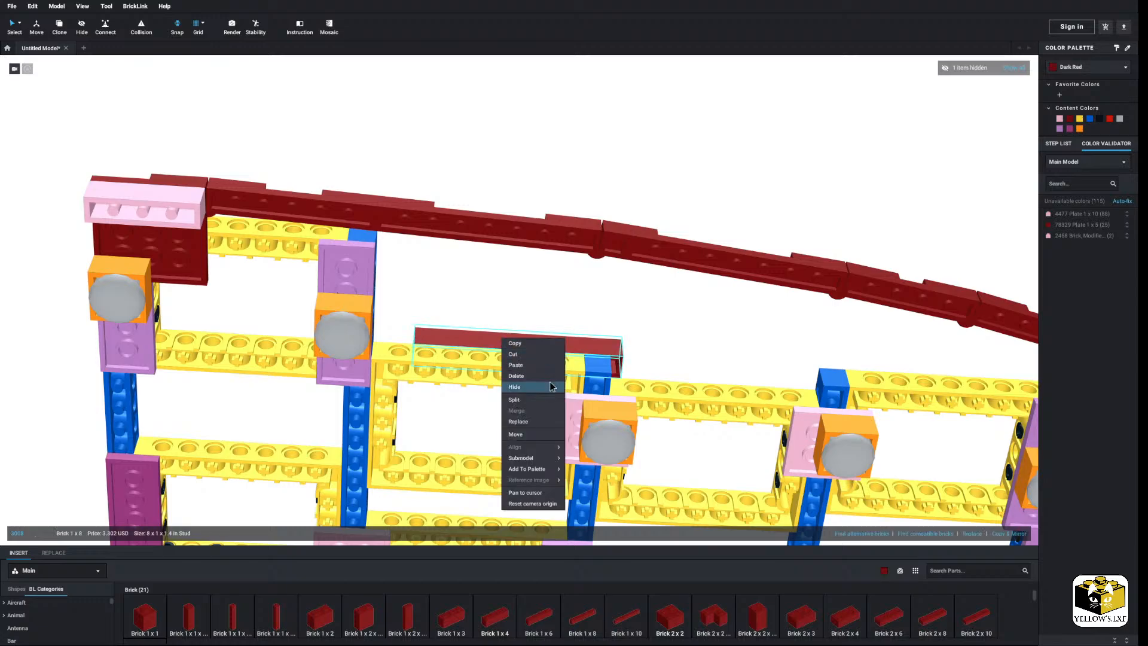
pyautogui.click(529, 381)
# Add a Brick 1 x 4 under the hull edge beside the pink corner brick and recolour it Bright Pink.
pyautogui.moveTo(478, 625); pyautogui.dragTo(263, 206)
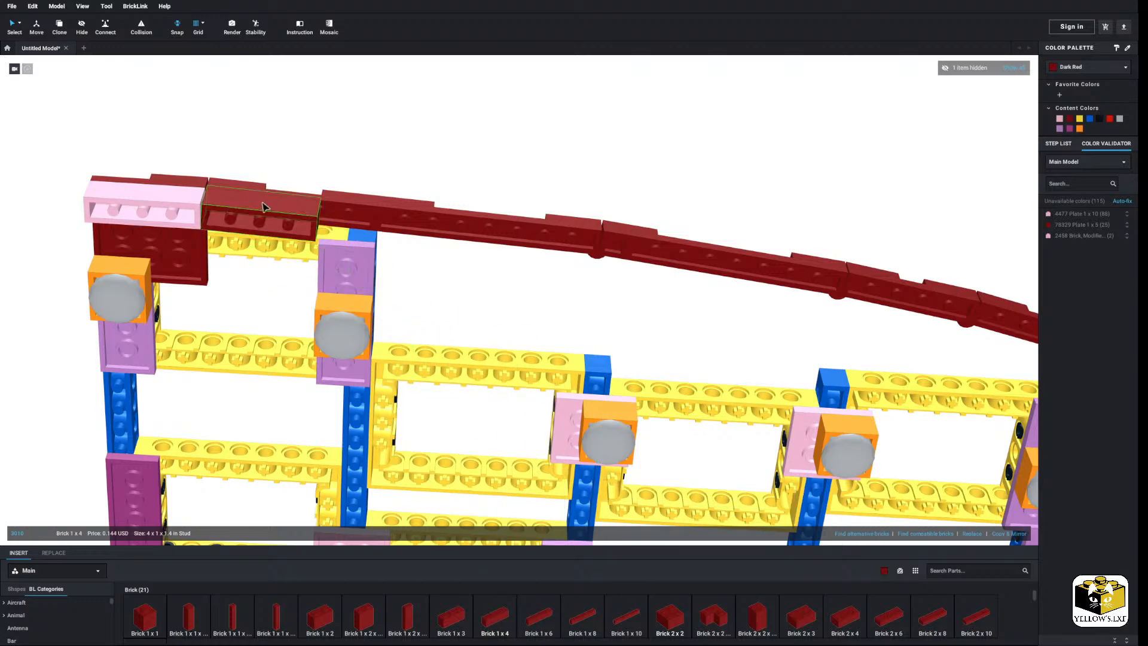
pyautogui.click(1059, 119)
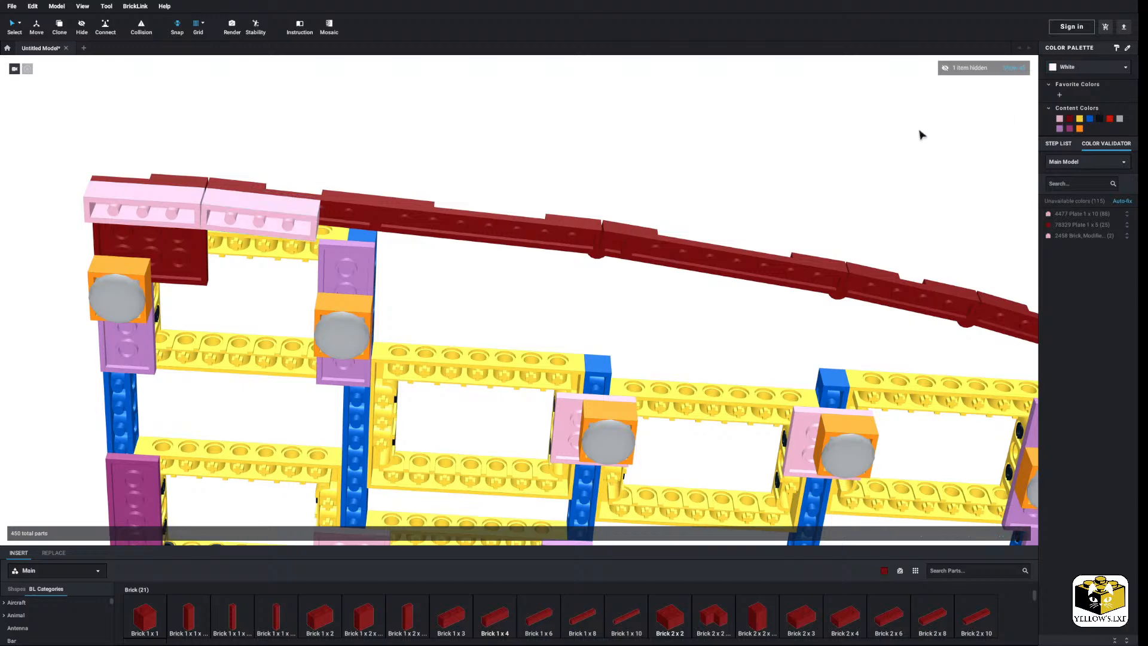
pyautogui.moveTo(451, 617); pyautogui.dragTo(464, 340)
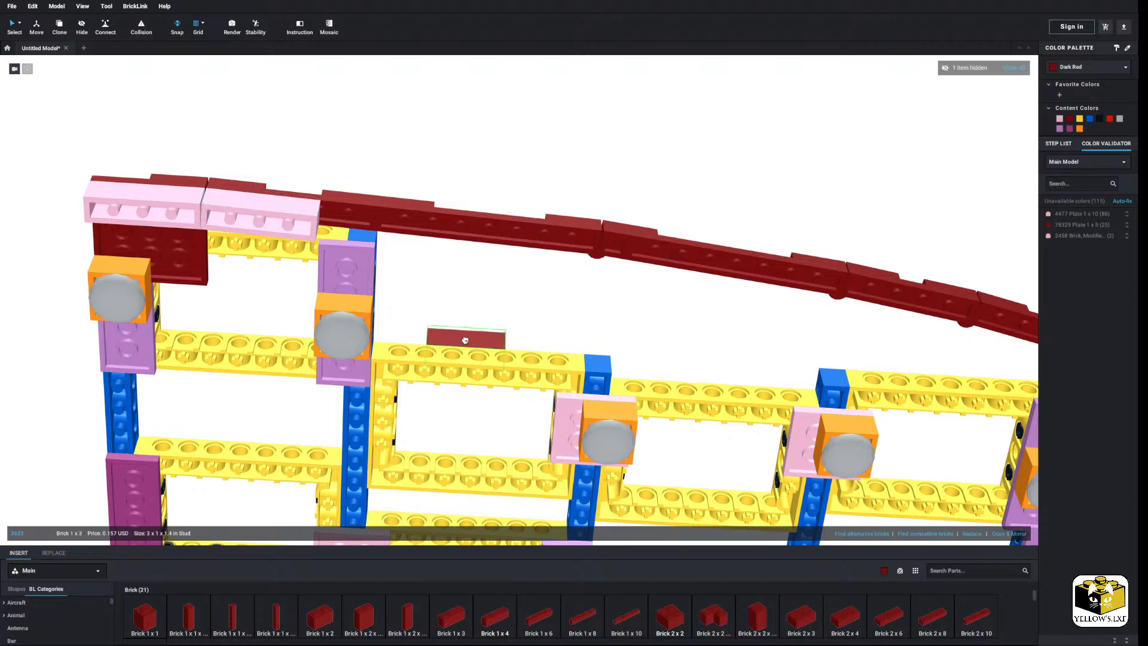
pyautogui.rightClick(464, 339)
pyautogui.click(479, 378)
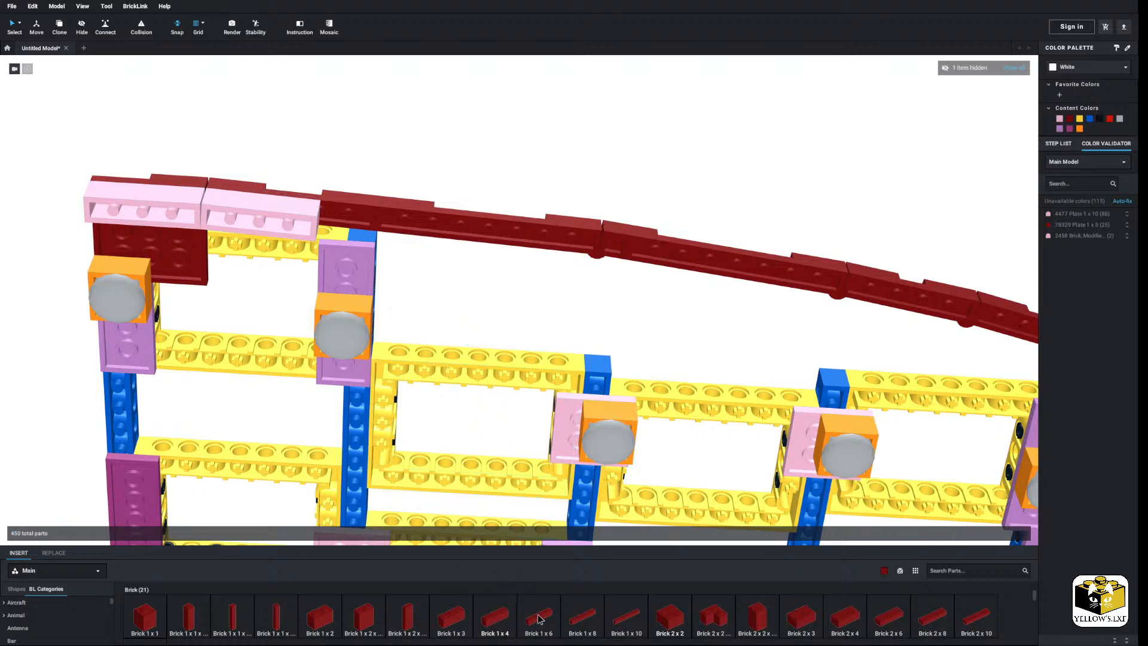
pyautogui.click(520, 524)
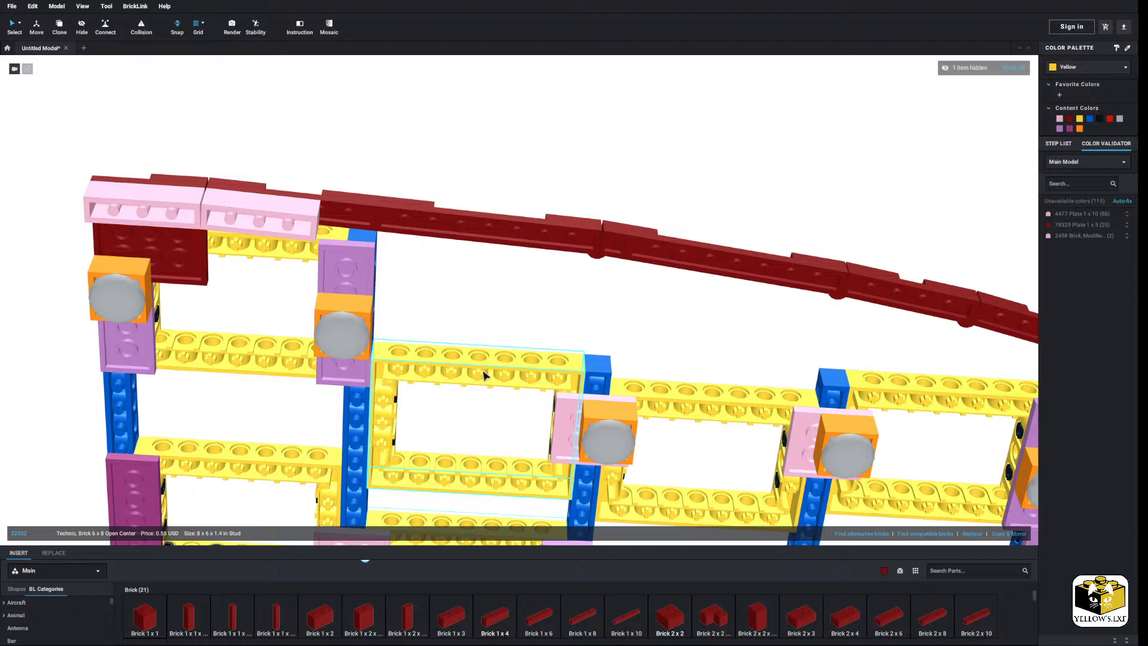
# Copy the second pink Brick 1 x 4 and paste two copies end to end along the hull edge's underside.
pyautogui.scroll(-5, 491, 332)
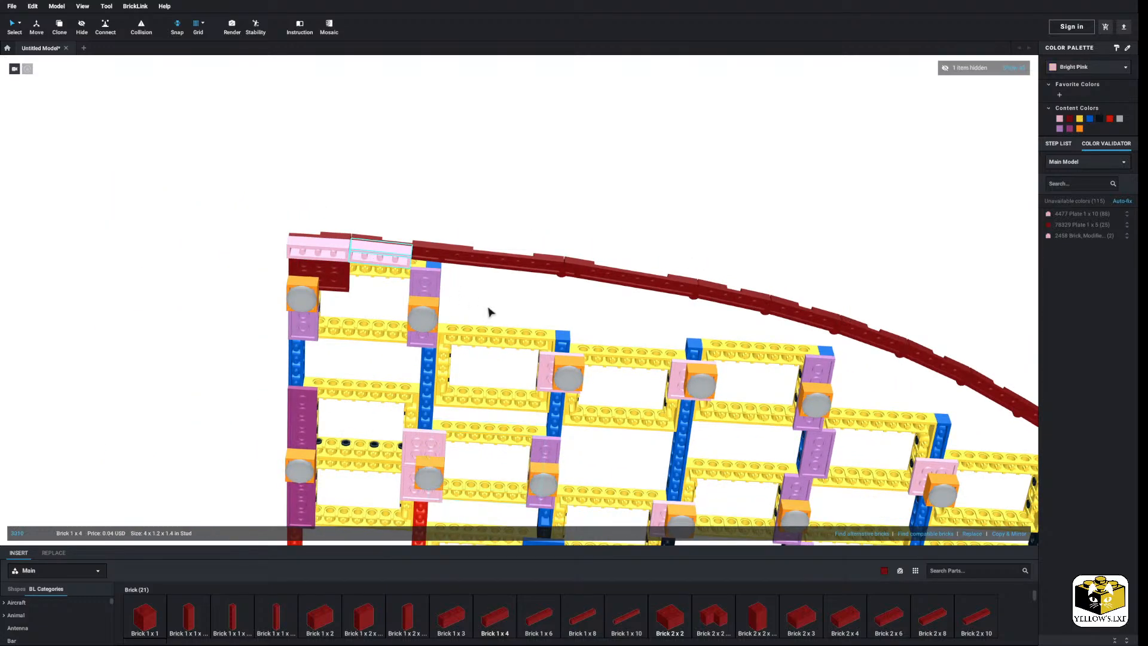
pyautogui.scroll(2, 488, 310)
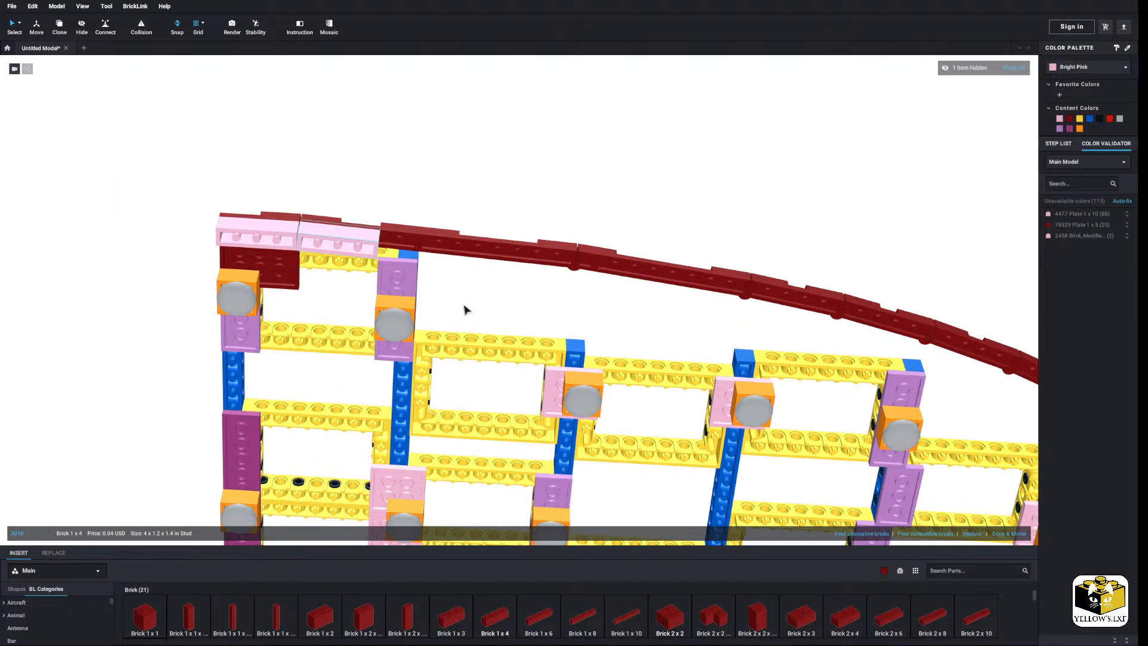
pyautogui.rightClick(360, 256)
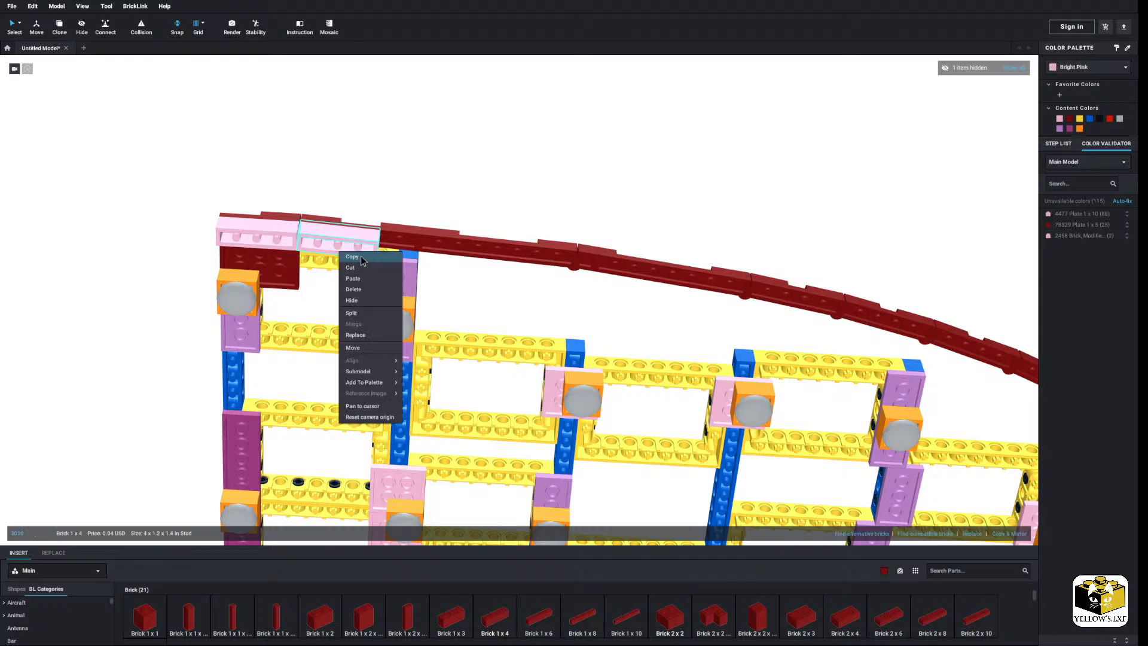
pyautogui.click(472, 284)
pyautogui.rightClick(472, 281)
pyautogui.click(485, 309)
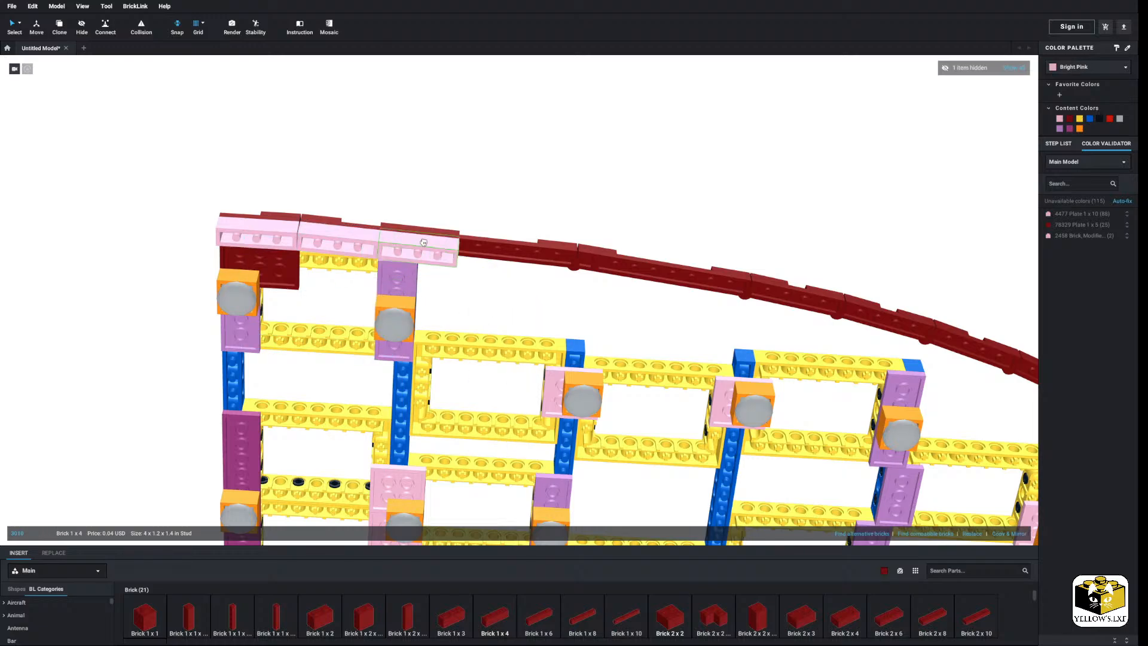
pyautogui.rightClick(524, 288)
pyautogui.click(538, 317)
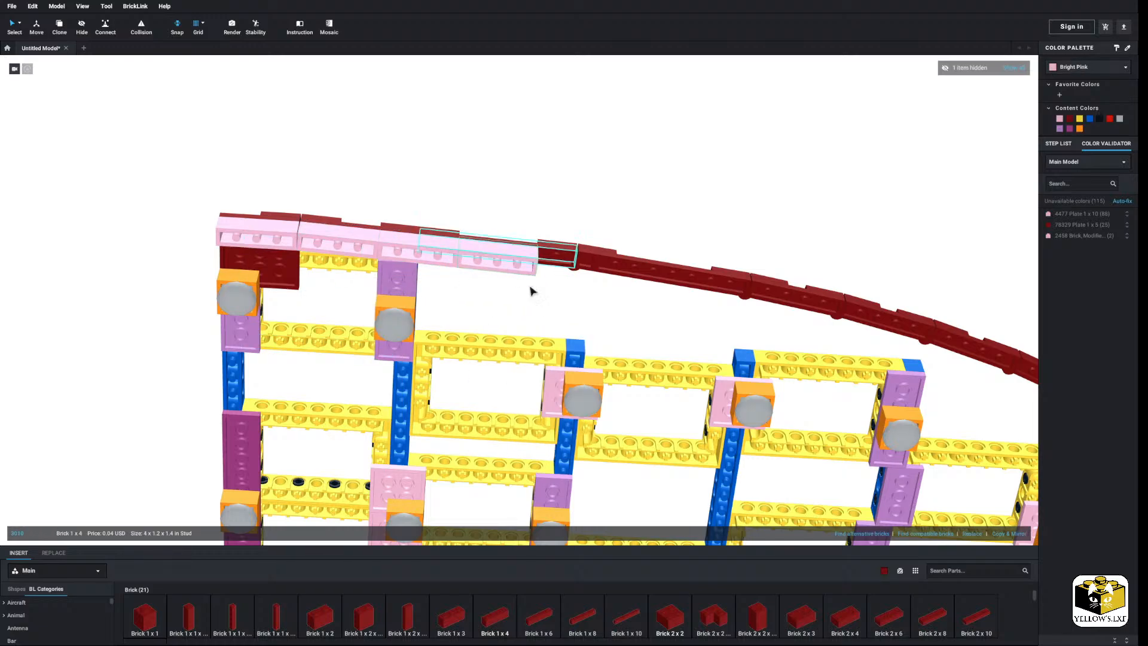
pyautogui.click(544, 269)
pyautogui.click(558, 288)
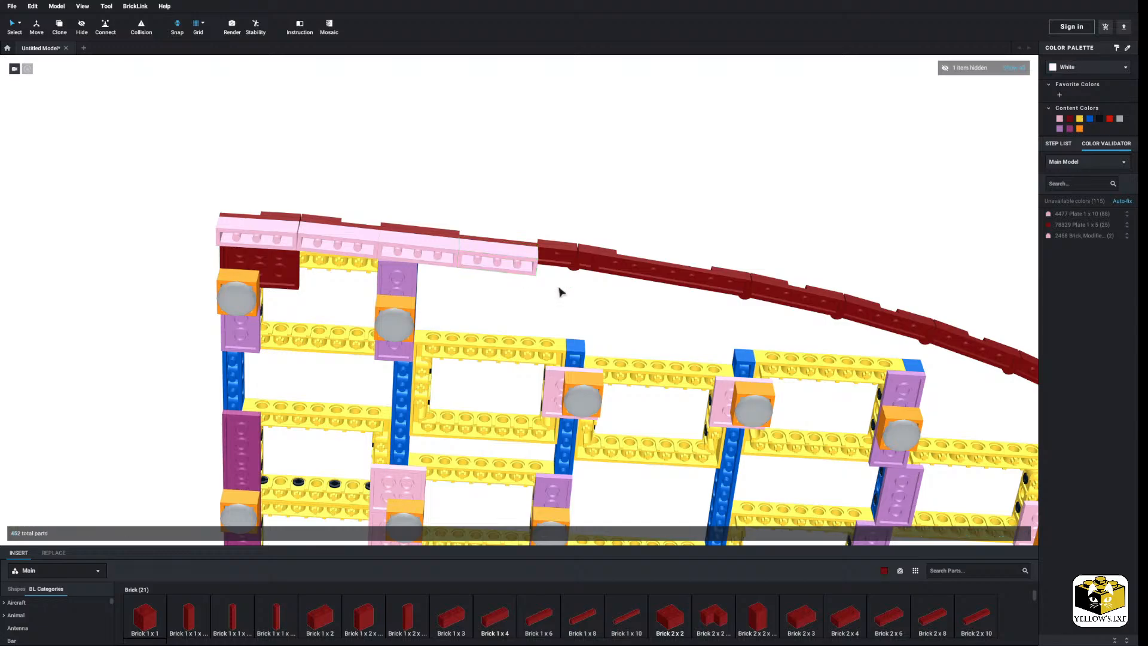
# Finish the pink row under the first hull section with a Brick 1 x 2 recoloured Bright Pink.
pyautogui.moveTo(559, 311); pyautogui.dragTo(479, 288, button='middle')
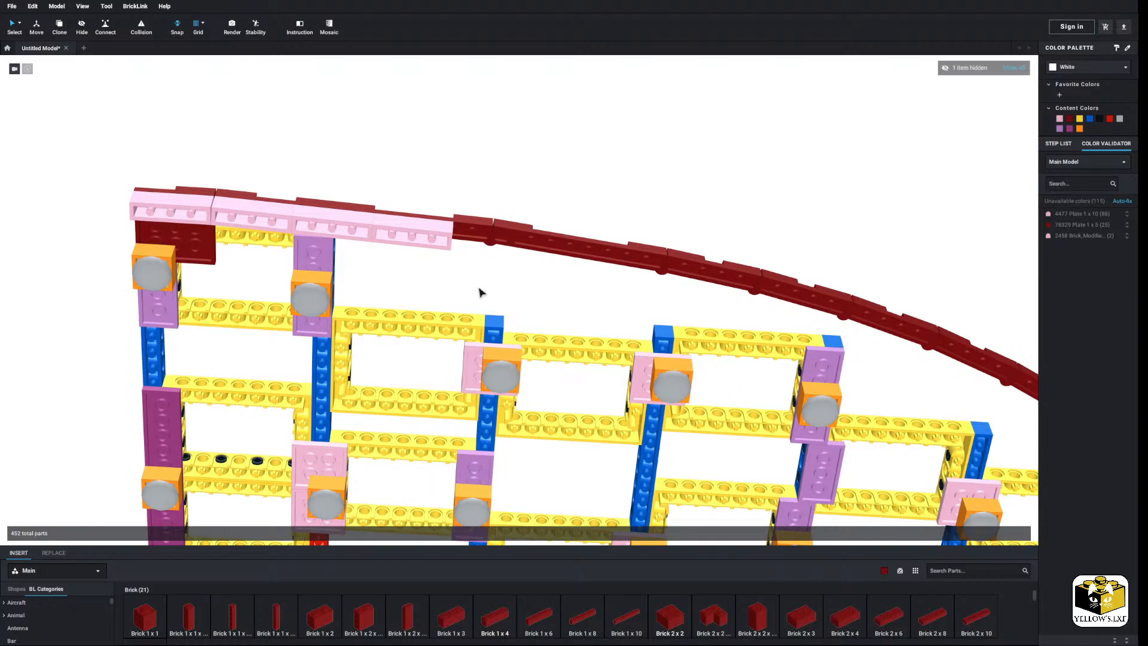
pyautogui.click(481, 236)
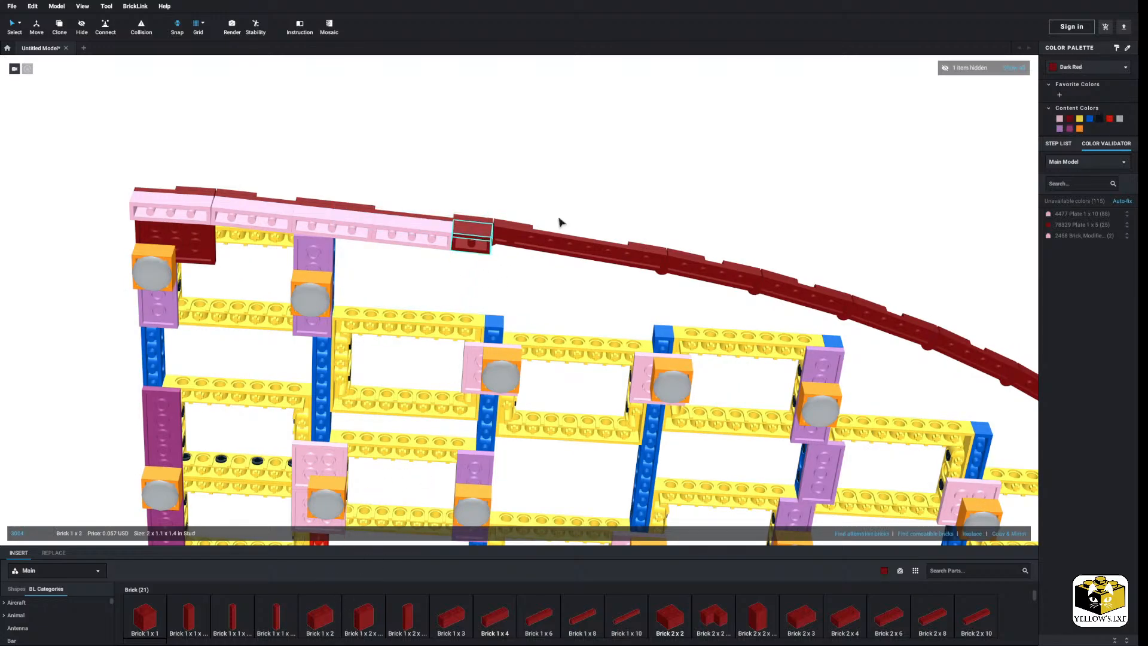
pyautogui.click(841, 136)
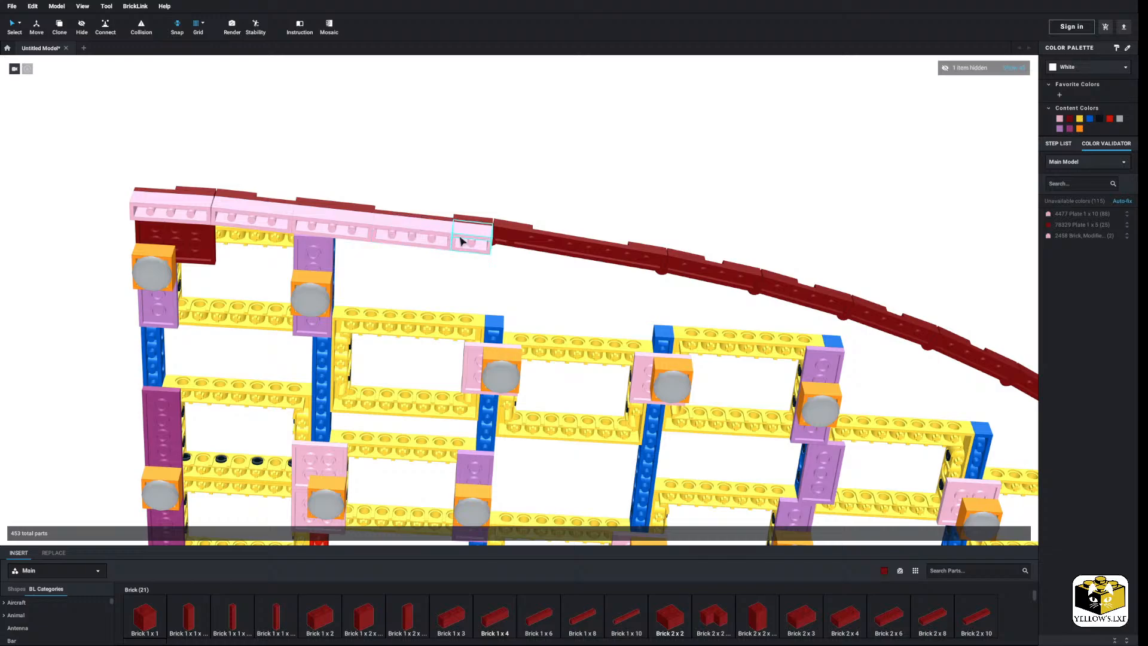
# Set the parts library colour to Bright Pink and show parts unavailable in that colour again.
pyautogui.scroll(5, 490, 302)
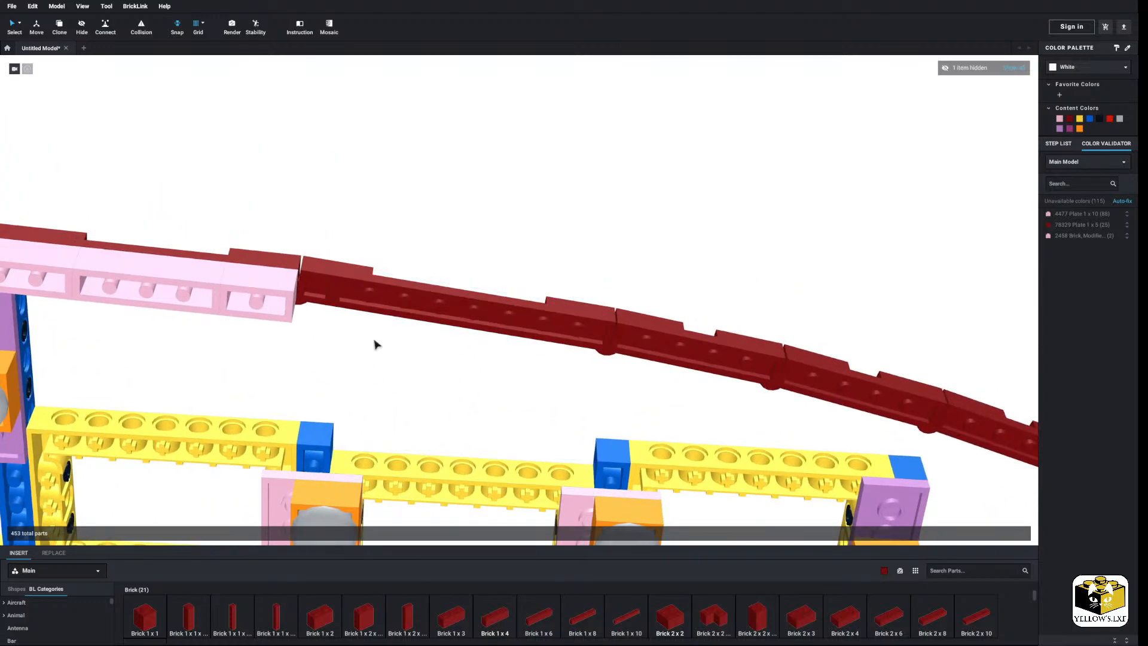
pyautogui.scroll(-5, 402, 338)
pyautogui.moveTo(403, 339); pyautogui.dragTo(566, 339, button='right')
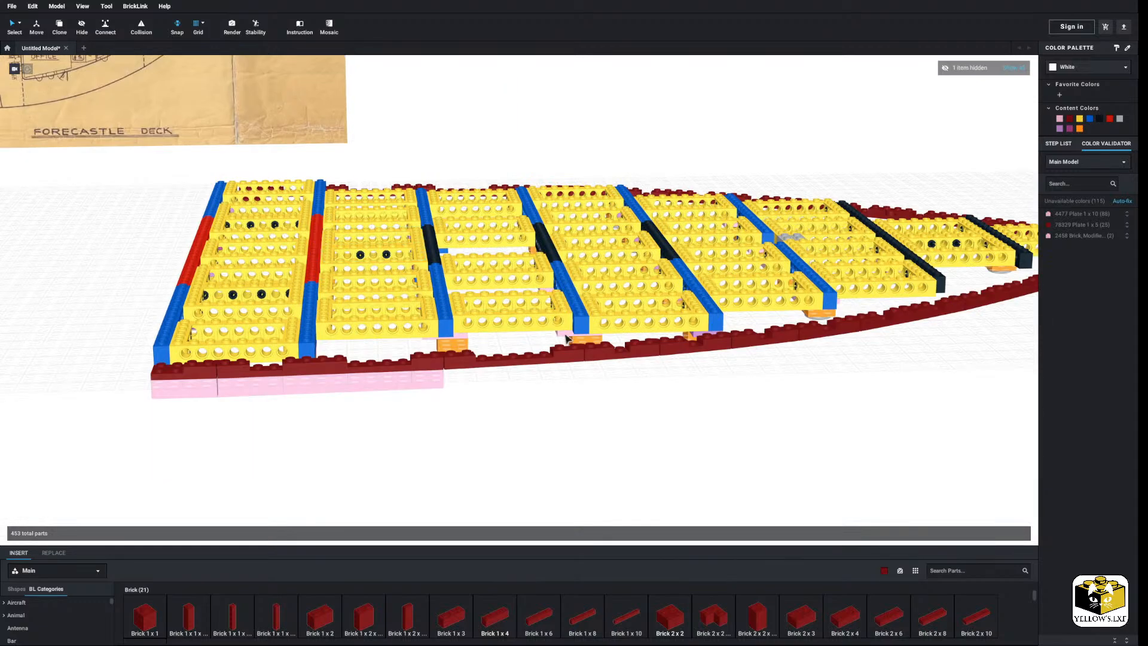
pyautogui.click(884, 572)
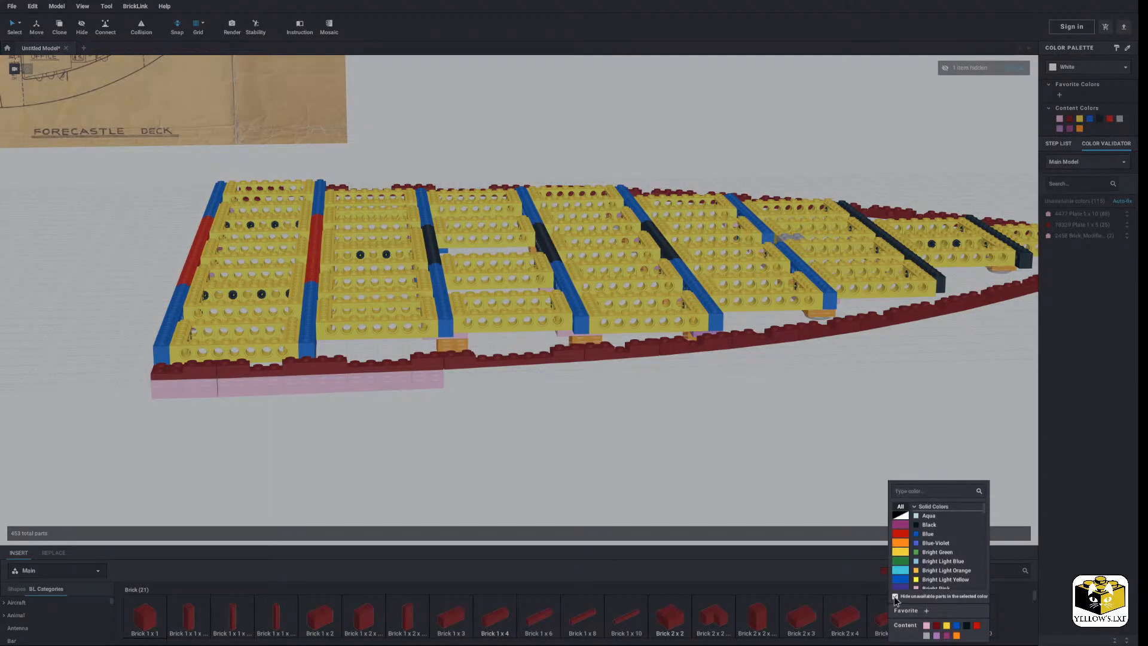
pyautogui.click(929, 587)
# Add a Bright Pink Brick 1 x 4 beneath the start of the next angled hull edge section.
pyautogui.scroll(5, 657, 459)
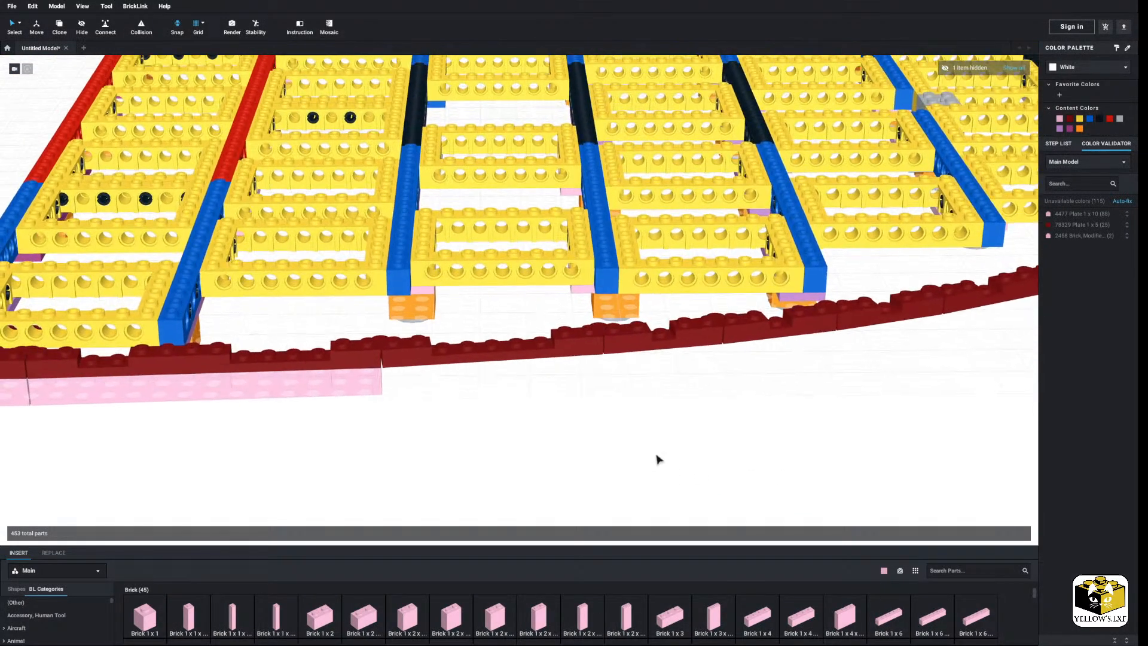
pyautogui.scroll(-2, 550, 474)
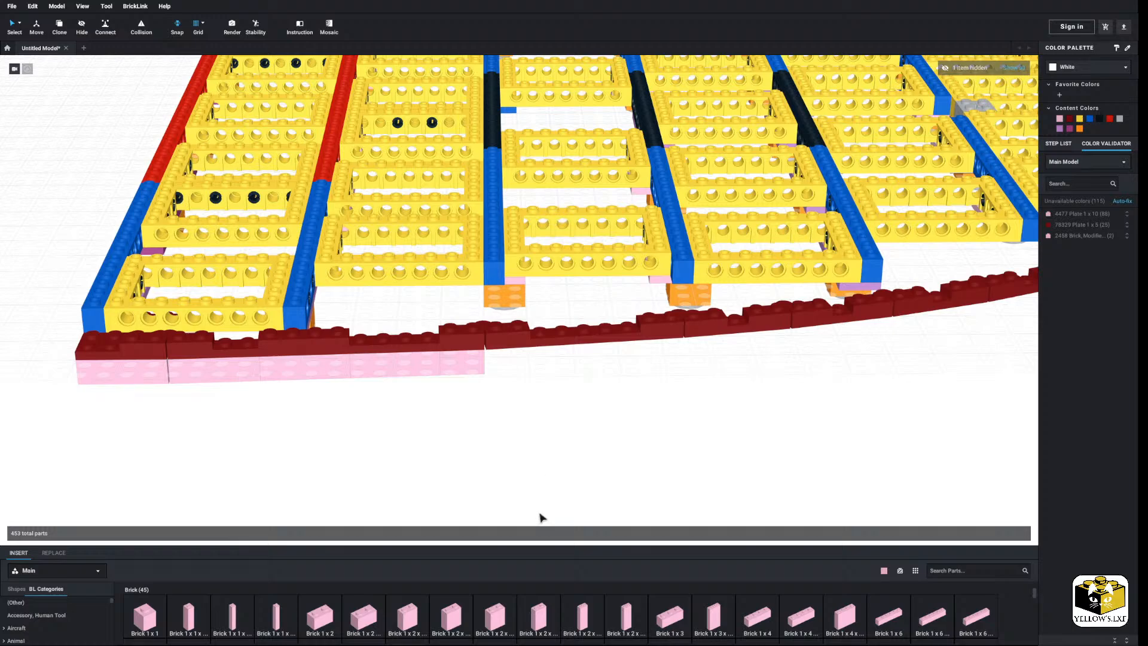
pyautogui.moveTo(741, 619); pyautogui.dragTo(532, 359)
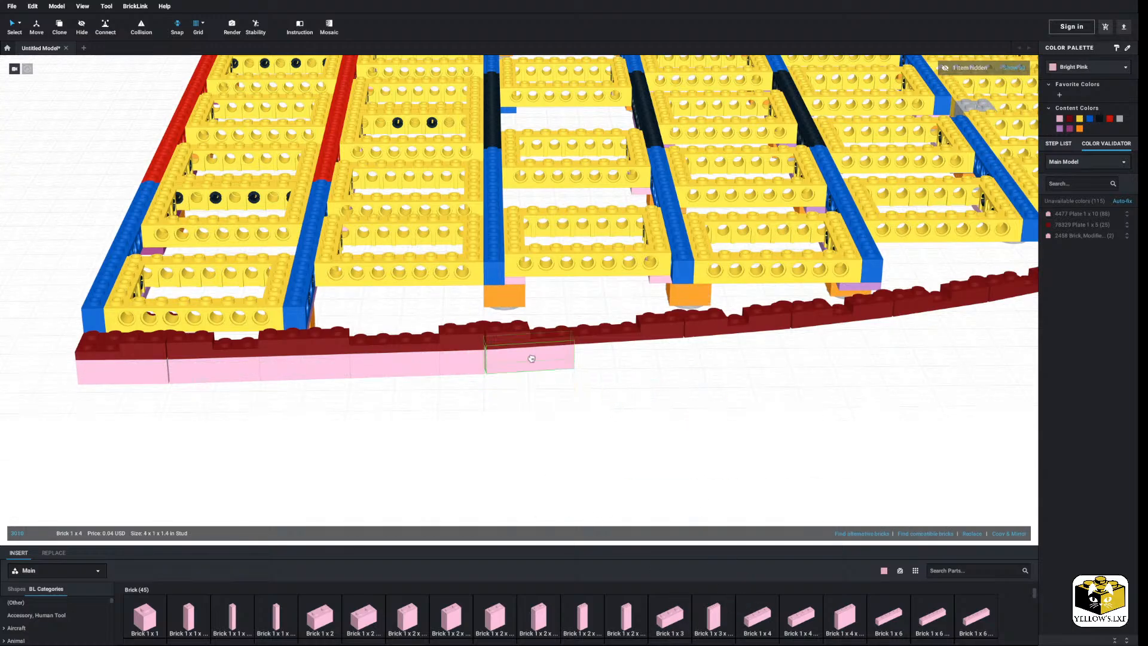
pyautogui.click(652, 402)
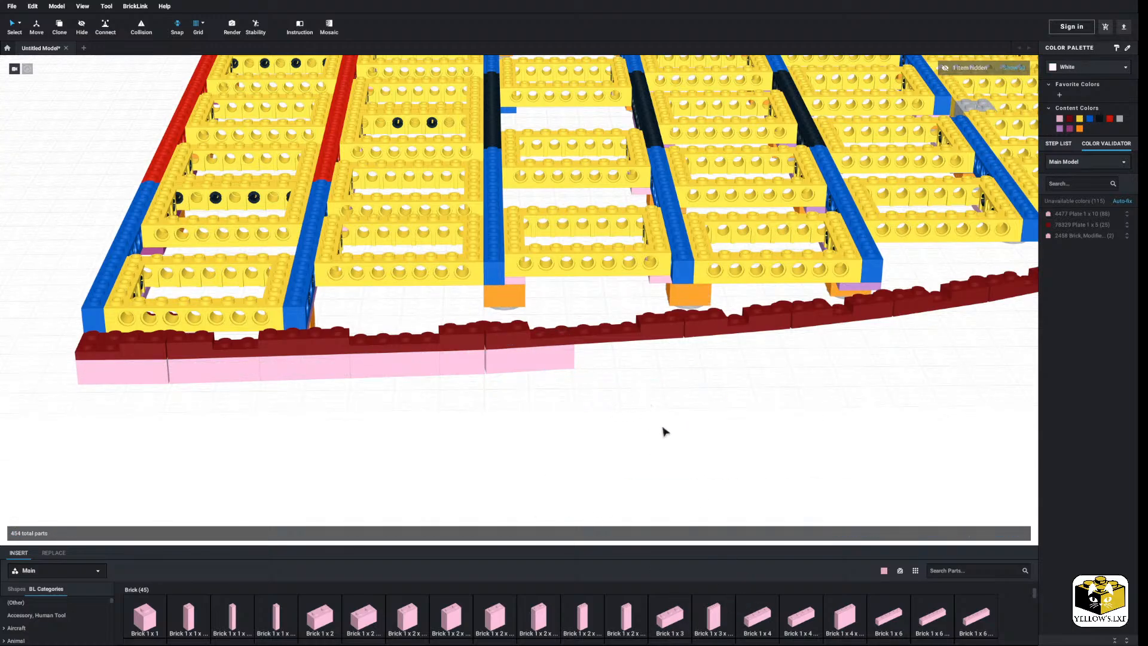
pyautogui.moveTo(761, 615); pyautogui.dragTo(538, 358)
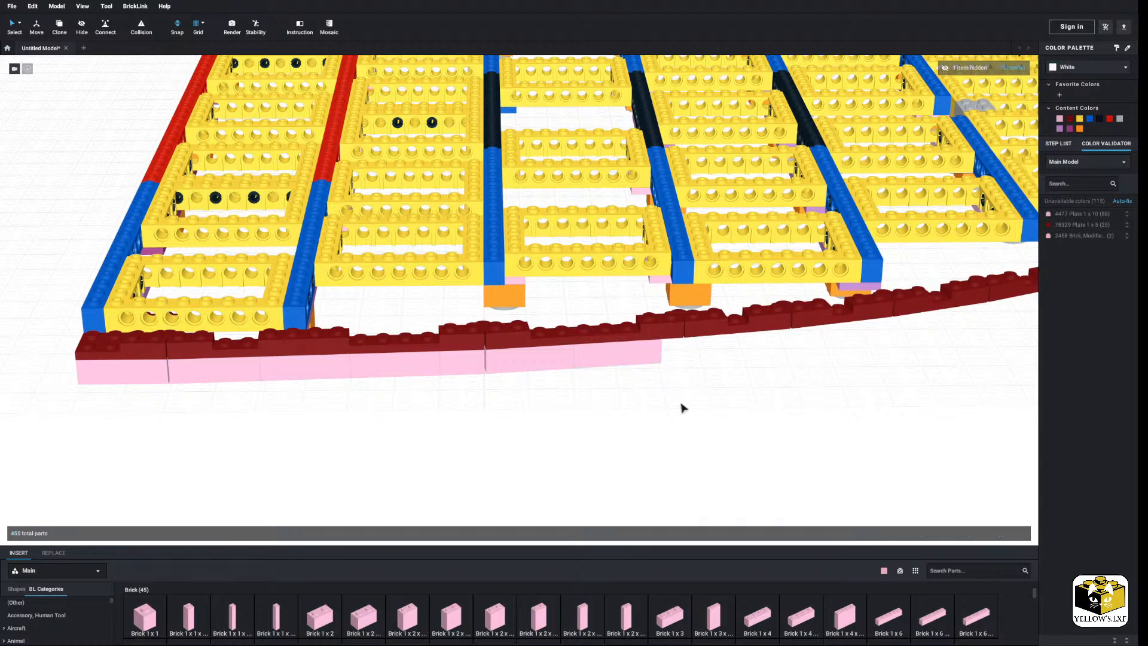
pyautogui.scroll(2, 681, 404)
pyautogui.moveTo(151, 599); pyautogui.dragTo(638, 403)
pyautogui.rightClick(614, 407)
pyautogui.click(637, 445)
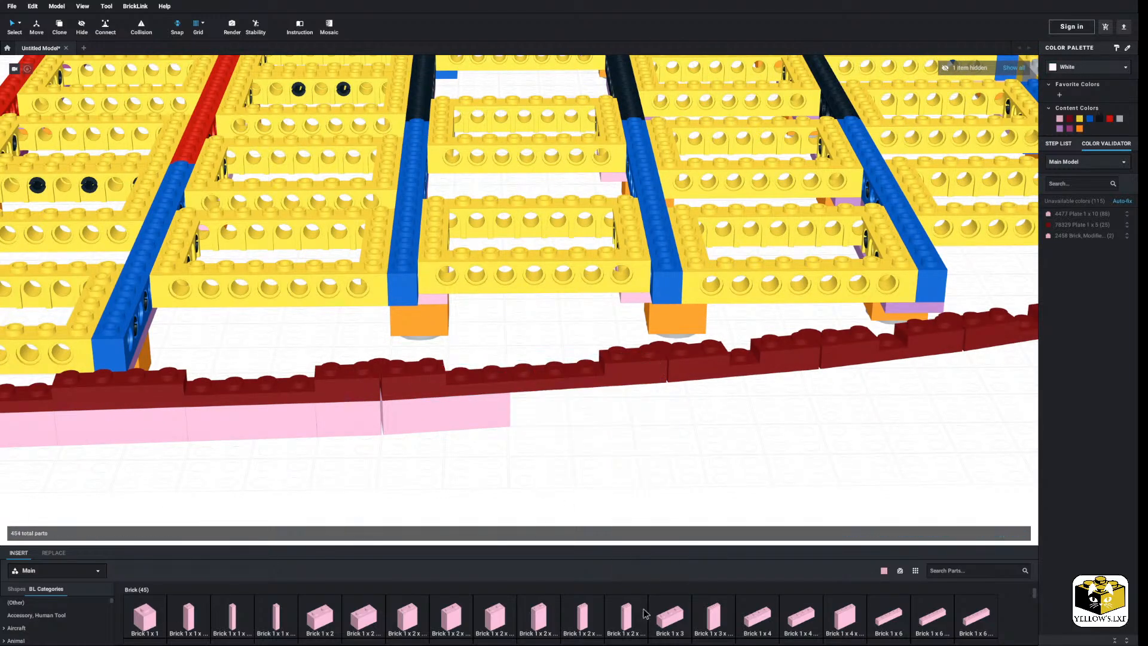
# Add a Bright Pink Brick 1 x 3 and a Brick 1 x 2 beneath the second hull section to complete its pink row.
pyautogui.moveTo(651, 479); pyautogui.dragTo(619, 395)
pyautogui.moveTo(317, 611); pyautogui.dragTo(554, 395)
pyautogui.click(490, 483)
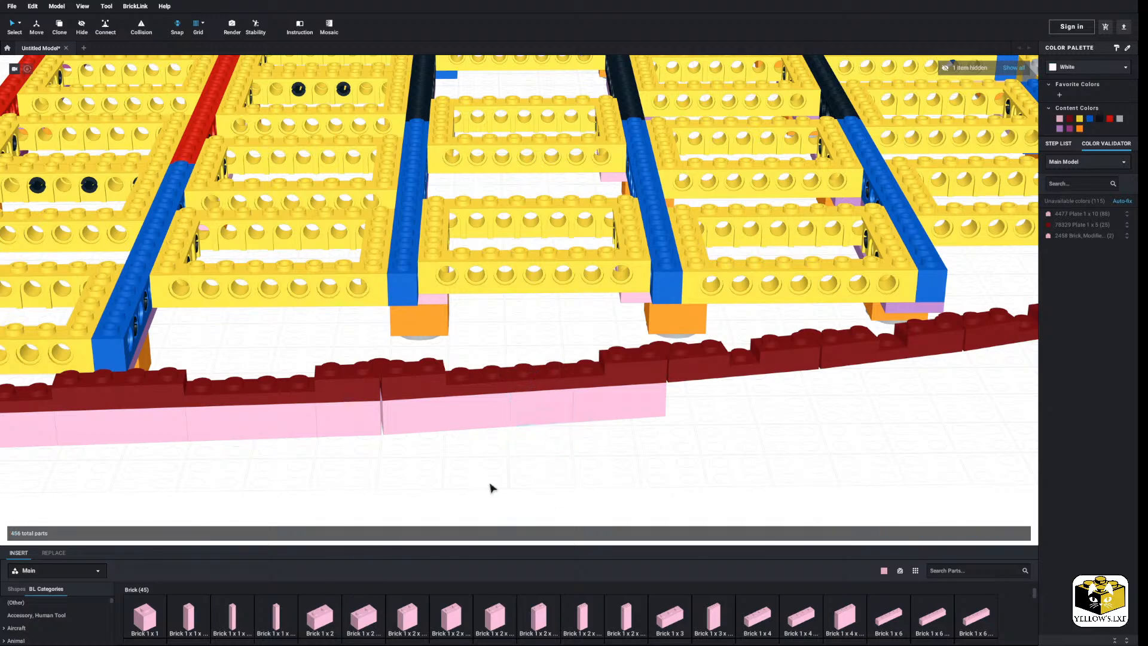
# Select all Dark Red Plate 1 x 5 parts by type and color, delete them, and return to default selection.
pyautogui.scroll(-3, 546, 472)
pyautogui.moveTo(490, 483); pyautogui.dragTo(518, 476, button='middle')
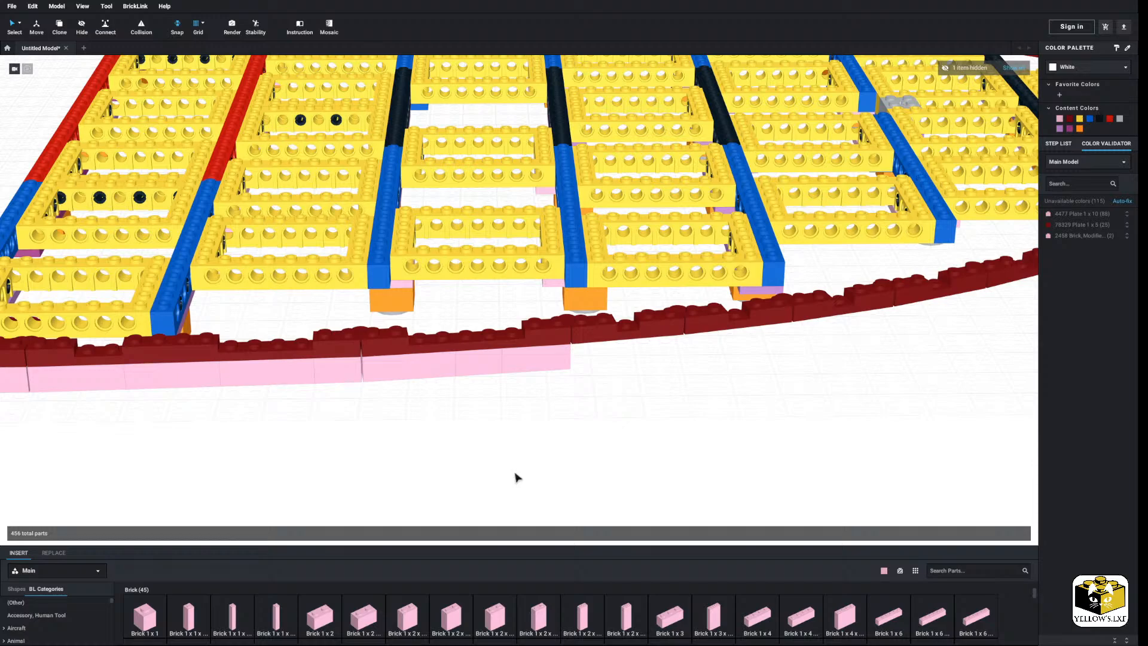
pyautogui.scroll(1, 533, 478)
pyautogui.scroll(1, 576, 425)
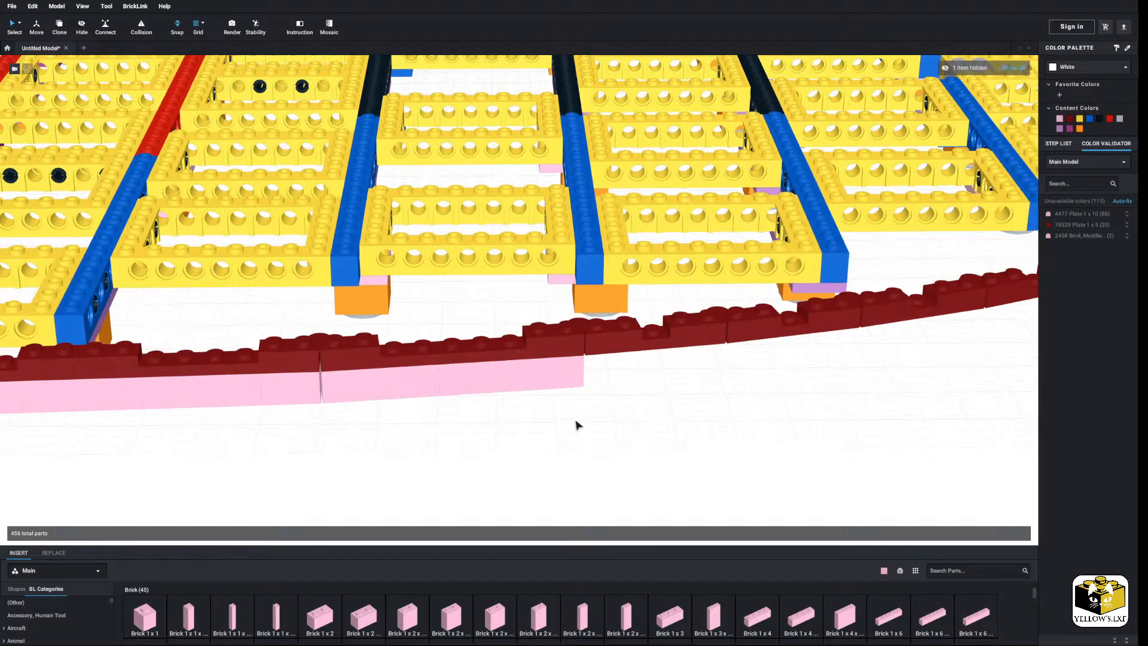
pyautogui.scroll(-3, 583, 421)
pyautogui.moveTo(584, 421); pyautogui.dragTo(519, 420, button='middle')
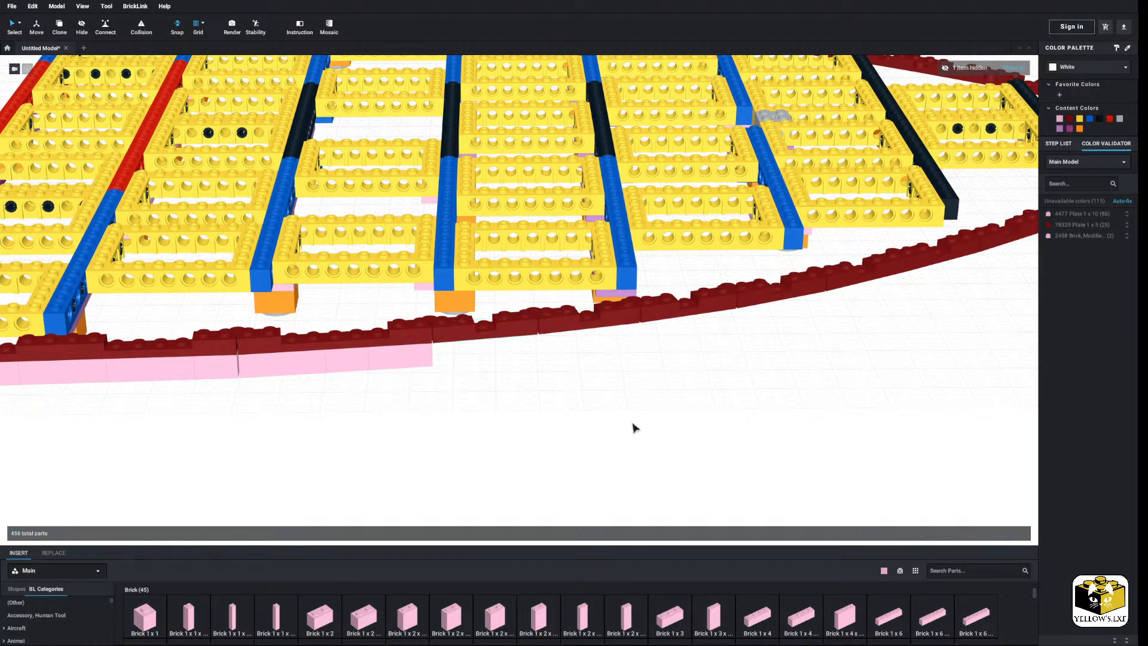
pyautogui.click(20, 24)
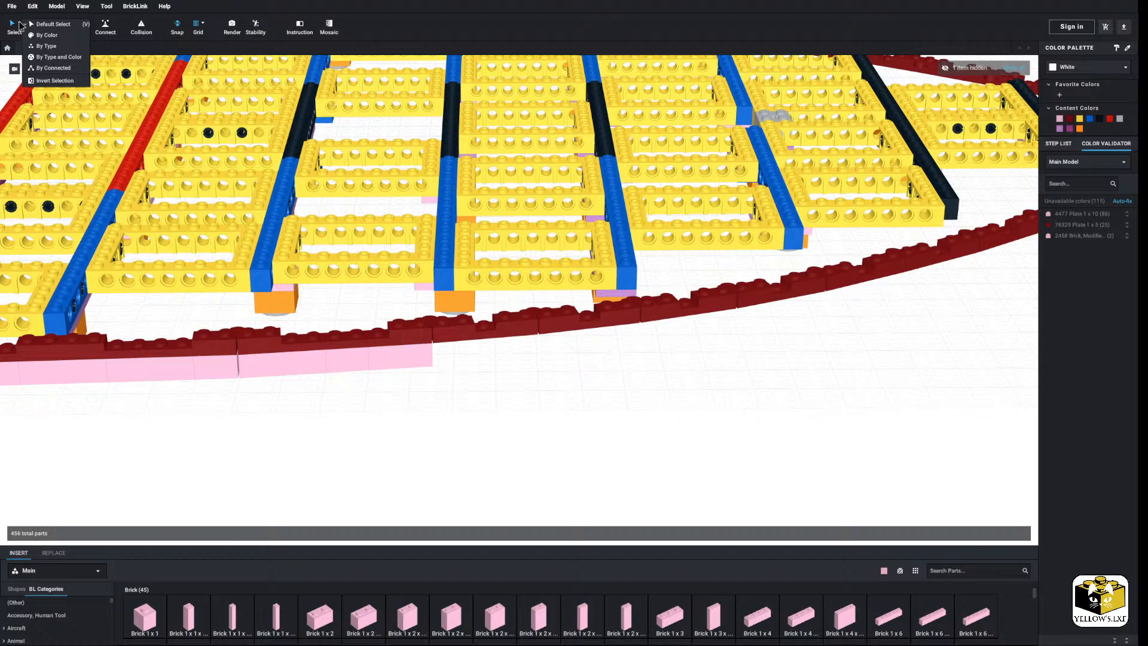
pyautogui.click(58, 57)
pyautogui.click(581, 326)
pyautogui.rightClick(580, 325)
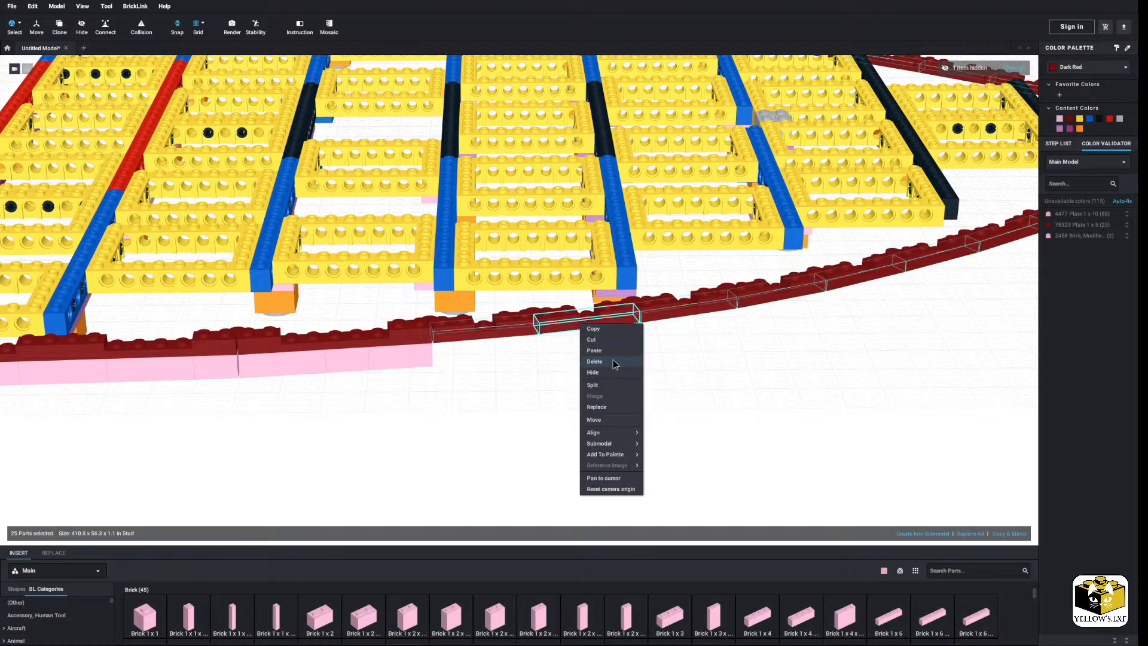
pyautogui.click(614, 363)
pyautogui.click(20, 25)
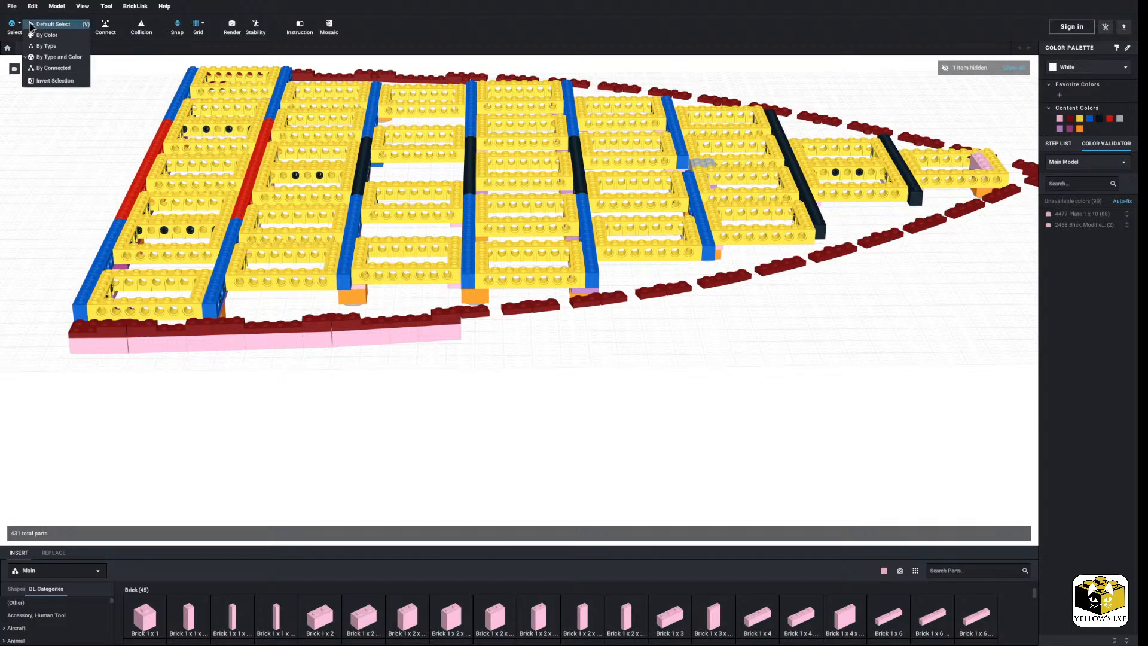
pyautogui.click(35, 24)
# From the Plate category, add a Bright Pink Plate 1 x 3 and Plate 1 x 2 end to end beneath the first gap in the hull edge.
pyautogui.scroll(4, 579, 397)
pyautogui.moveTo(578, 397); pyautogui.dragTo(556, 419, button='middle')
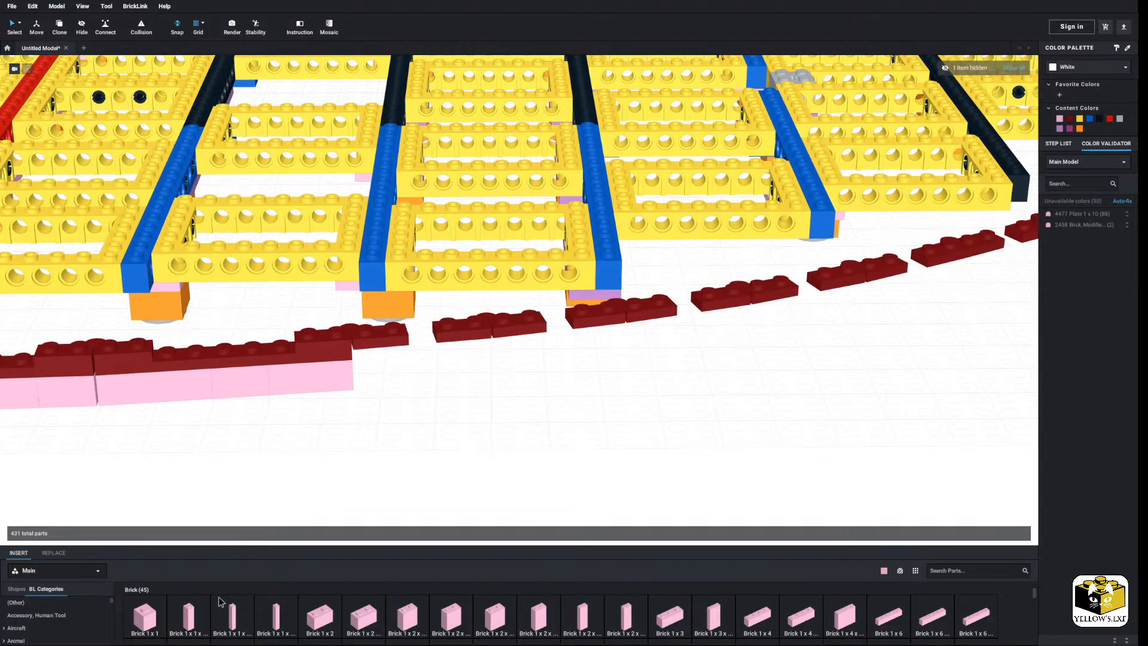
pyautogui.scroll(-5, 58, 621)
pyautogui.scroll(-8, 58, 621)
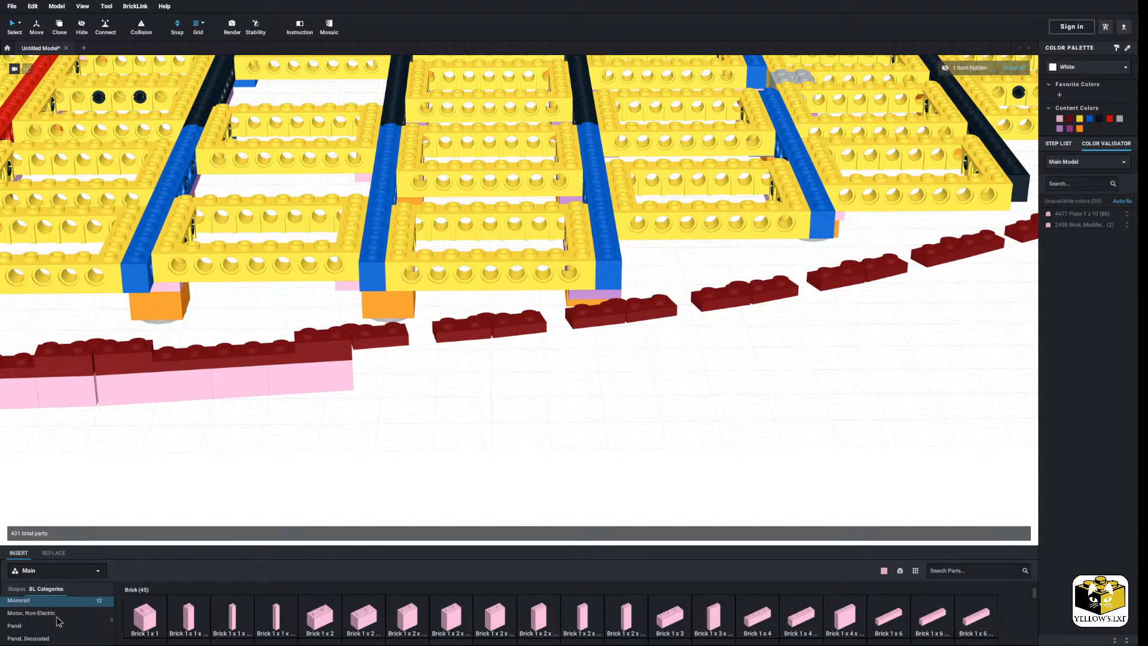
pyautogui.click(39, 599)
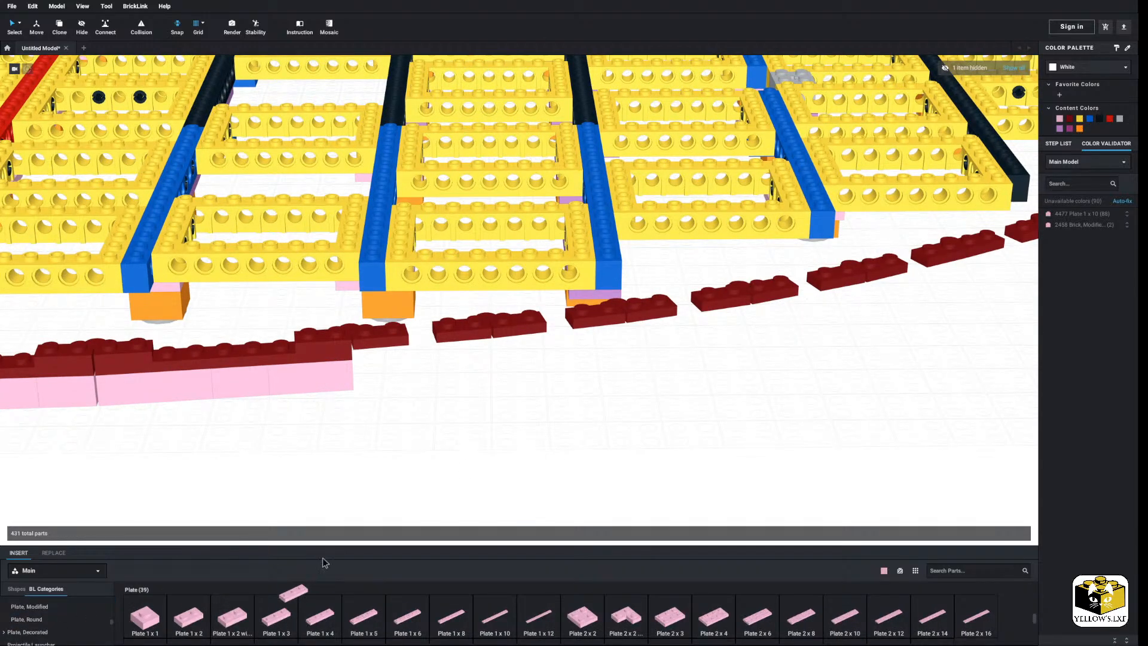
pyautogui.moveTo(322, 562); pyautogui.dragTo(412, 345)
pyautogui.moveTo(198, 624); pyautogui.dragTo(478, 410)
# Copy the pink Brick 1 x 3 from the finished section and paste it beneath the forward end of the new pink plates.
pyautogui.moveTo(536, 357); pyautogui.dragTo(153, 456, button='right')
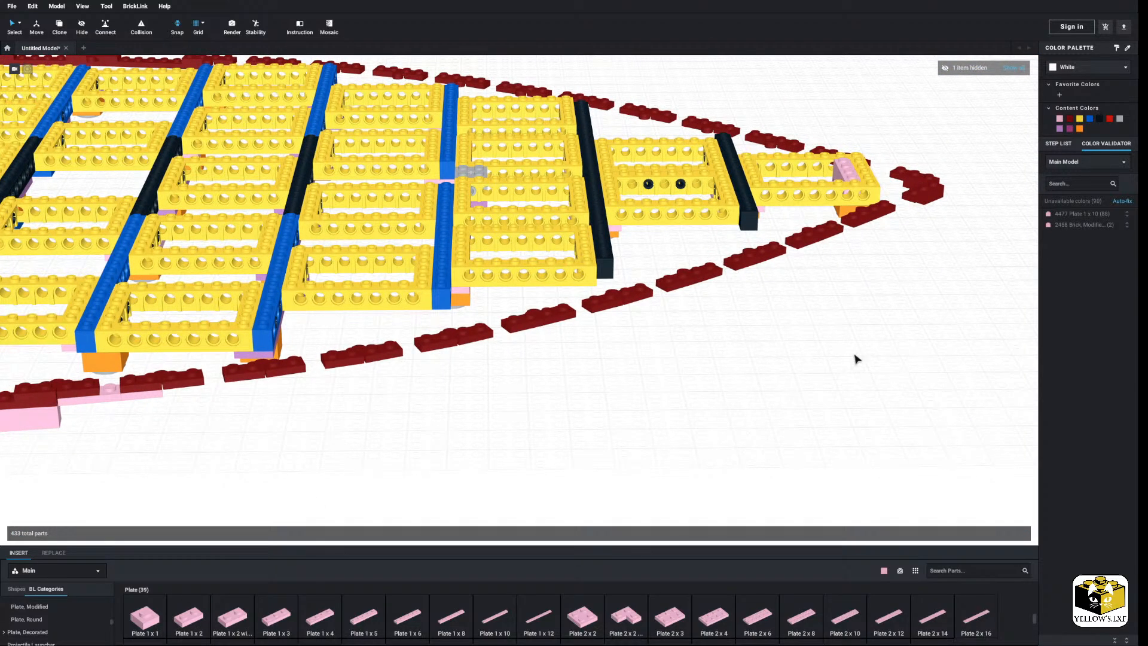
pyautogui.moveTo(503, 481); pyautogui.dragTo(473, 481, button='right')
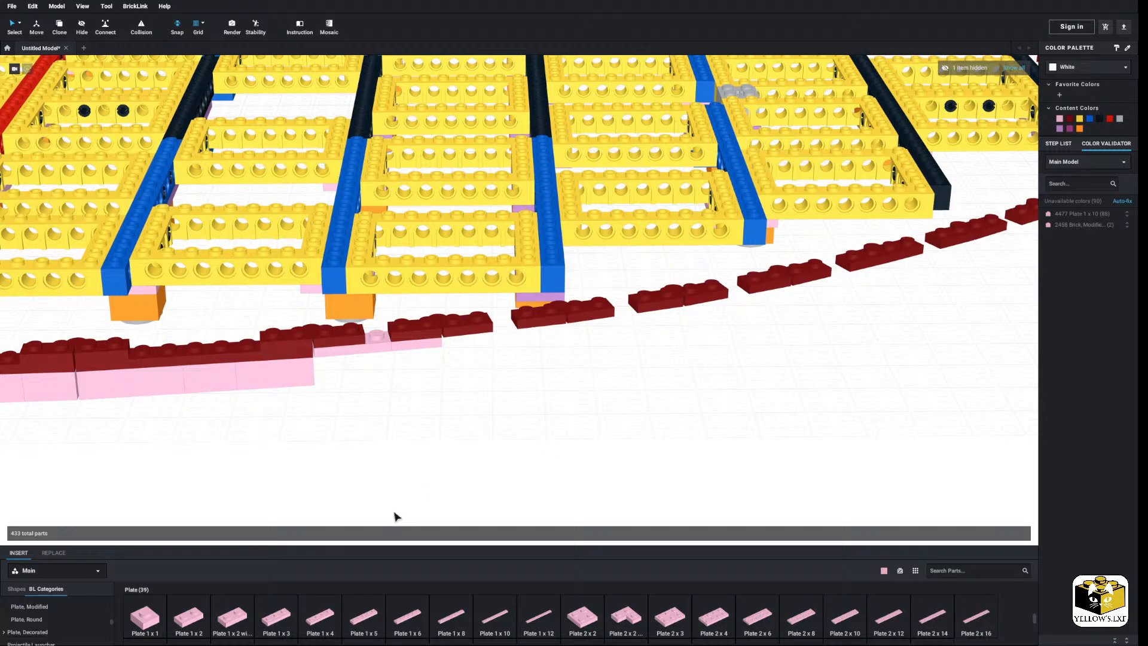
pyautogui.rightClick(278, 381)
pyautogui.click(285, 386)
pyautogui.rightClick(396, 384)
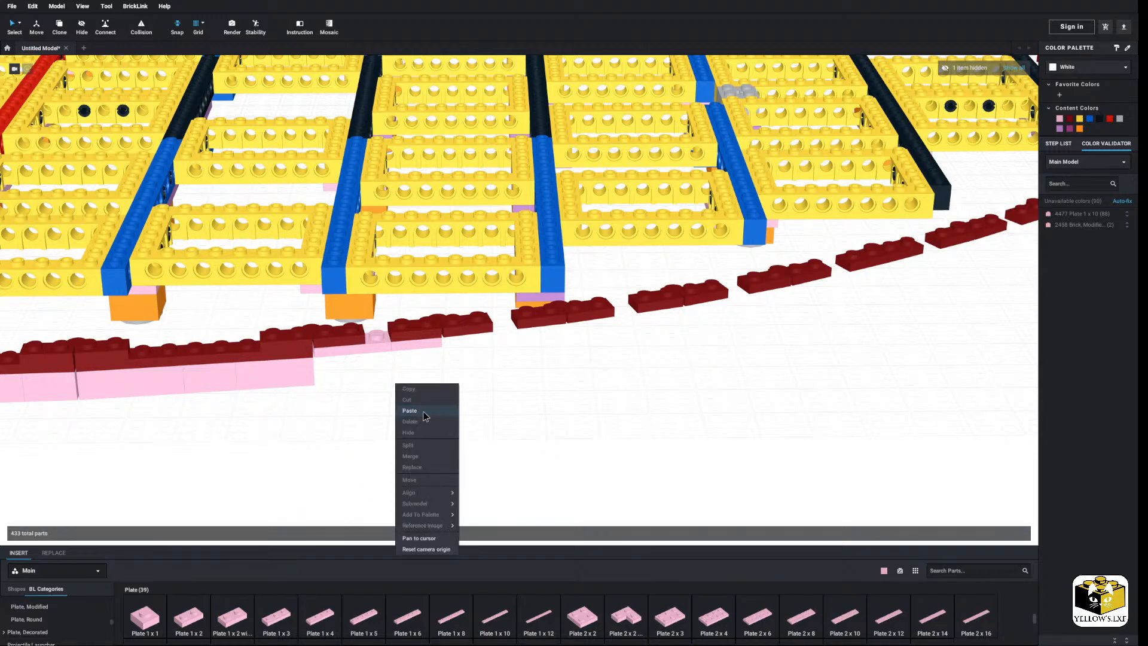
pyautogui.click(423, 411)
pyautogui.click(400, 385)
pyautogui.moveTo(414, 368); pyautogui.dragTo(428, 384)
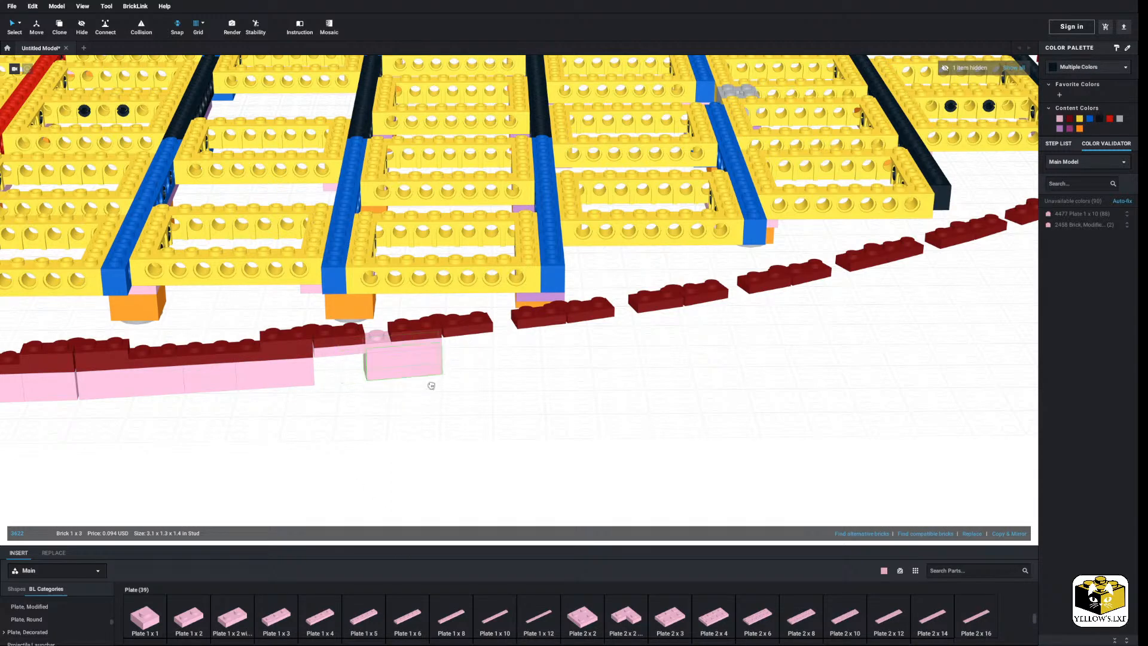
pyautogui.click(449, 452)
# Copy the pink Brick 1 x 2 and paste it into the opening beneath the new plates, beside the Brick 1 x 3.
pyautogui.rightClick(202, 389)
pyautogui.click(218, 397)
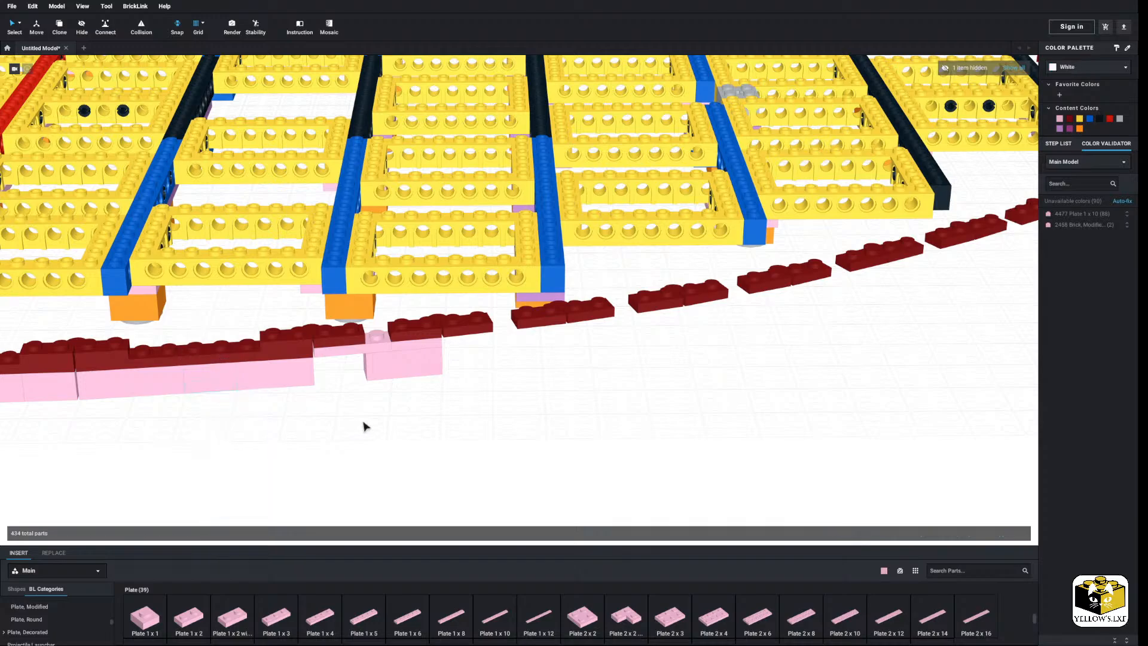
pyautogui.rightClick(362, 423)
pyautogui.click(388, 452)
pyautogui.click(340, 381)
pyautogui.click(376, 417)
# Copy the four-part group of pink plates and bricks and paste it beneath the next gap in the hull edge.
pyautogui.moveTo(253, 412); pyautogui.dragTo(407, 412, button='middle')
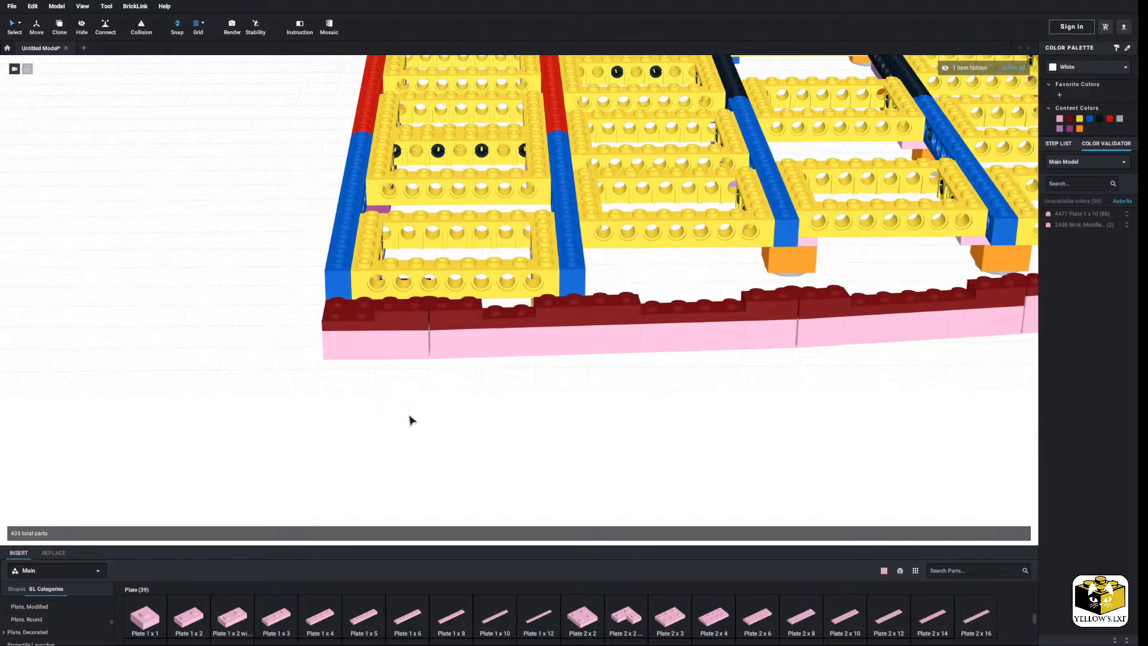
pyautogui.scroll(3, 407, 413)
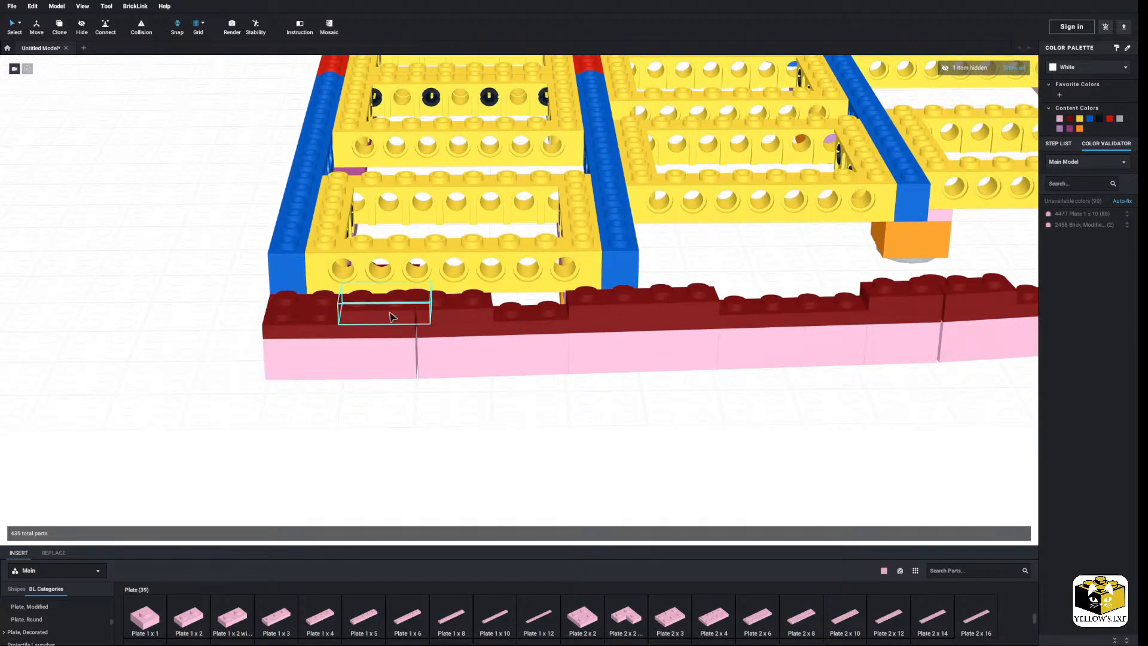
pyautogui.moveTo(517, 425); pyautogui.dragTo(474, 425, button='middle')
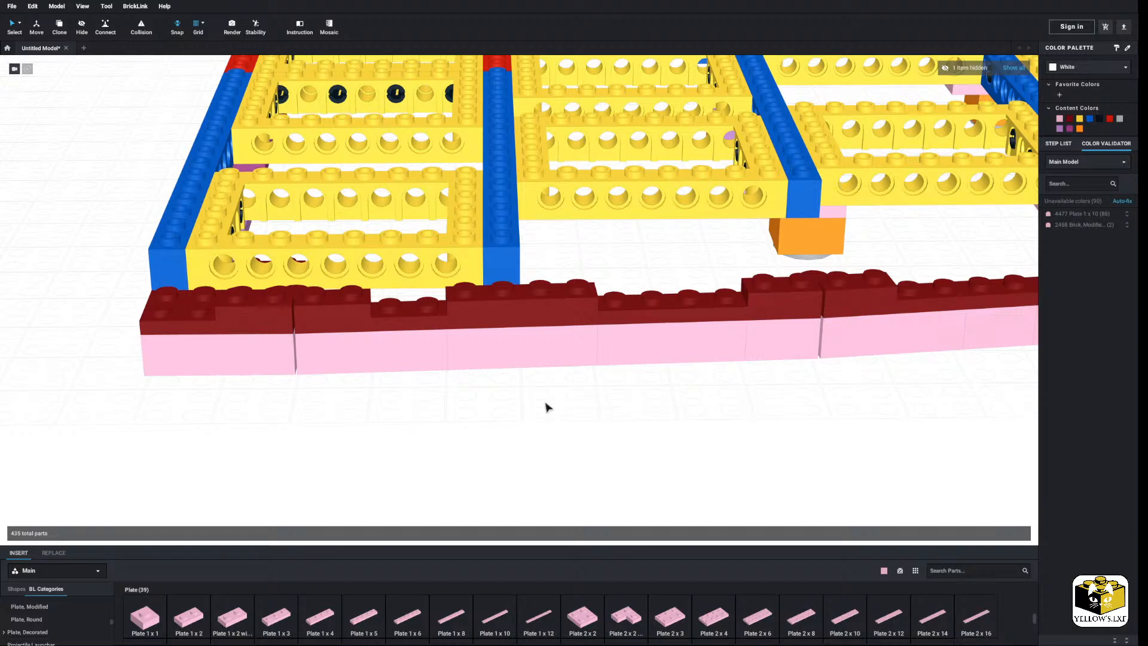
pyautogui.scroll(-2, 542, 407)
pyautogui.moveTo(543, 408); pyautogui.dragTo(277, 423, button='middle')
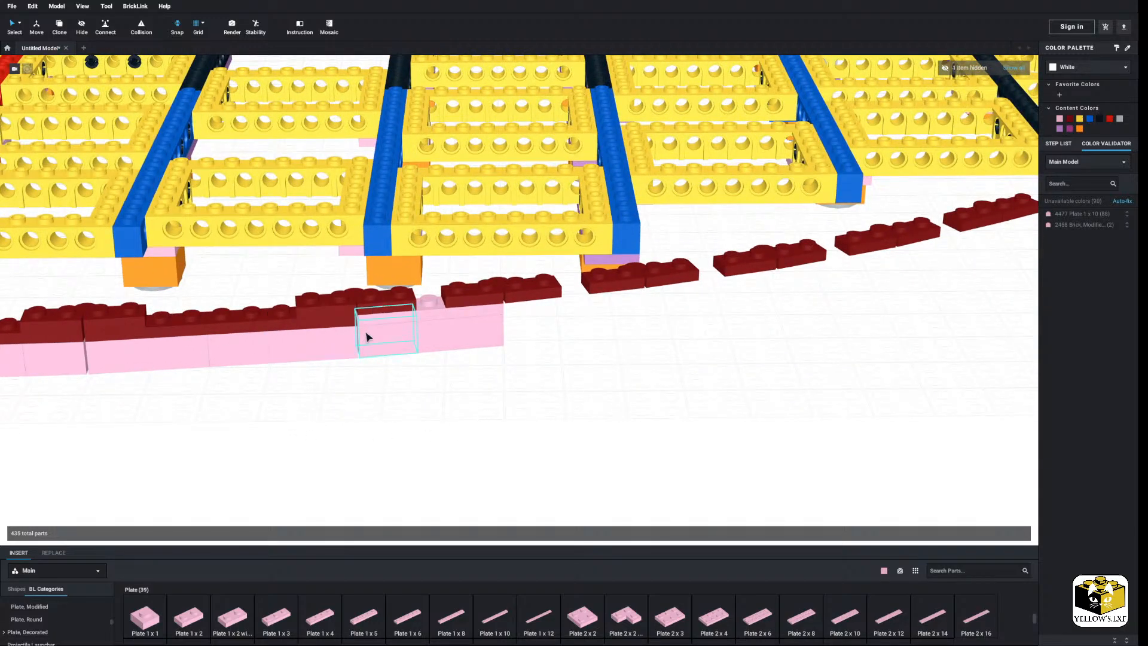
pyautogui.rightClick(456, 324)
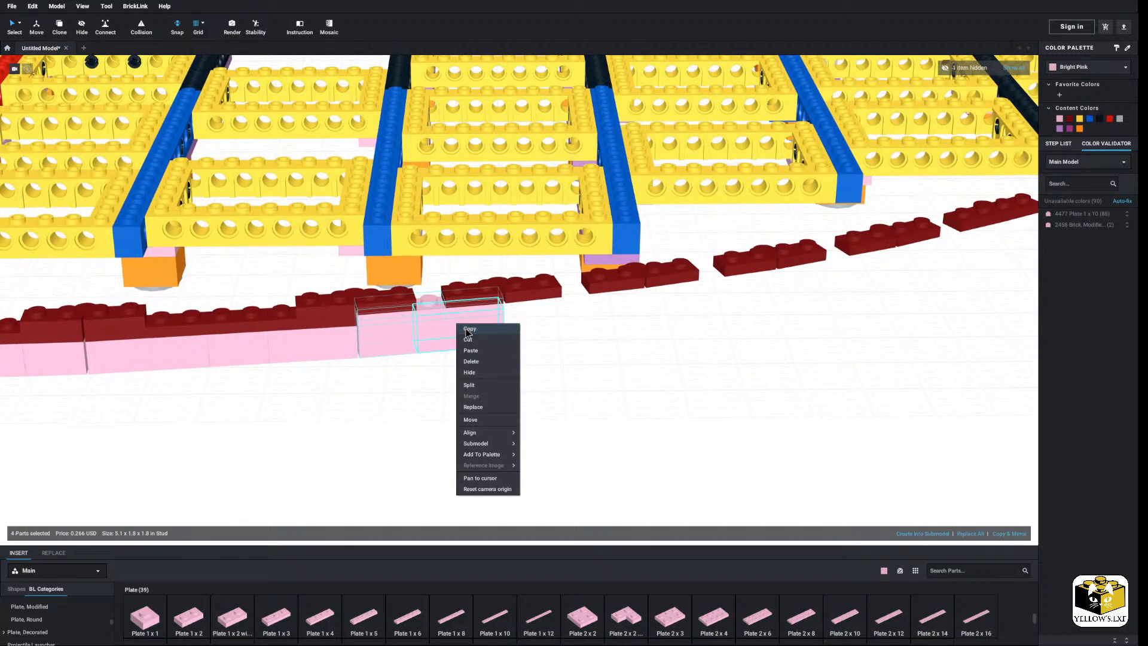
pyautogui.click(467, 329)
pyautogui.rightClick(603, 330)
pyautogui.click(613, 351)
pyautogui.click(571, 305)
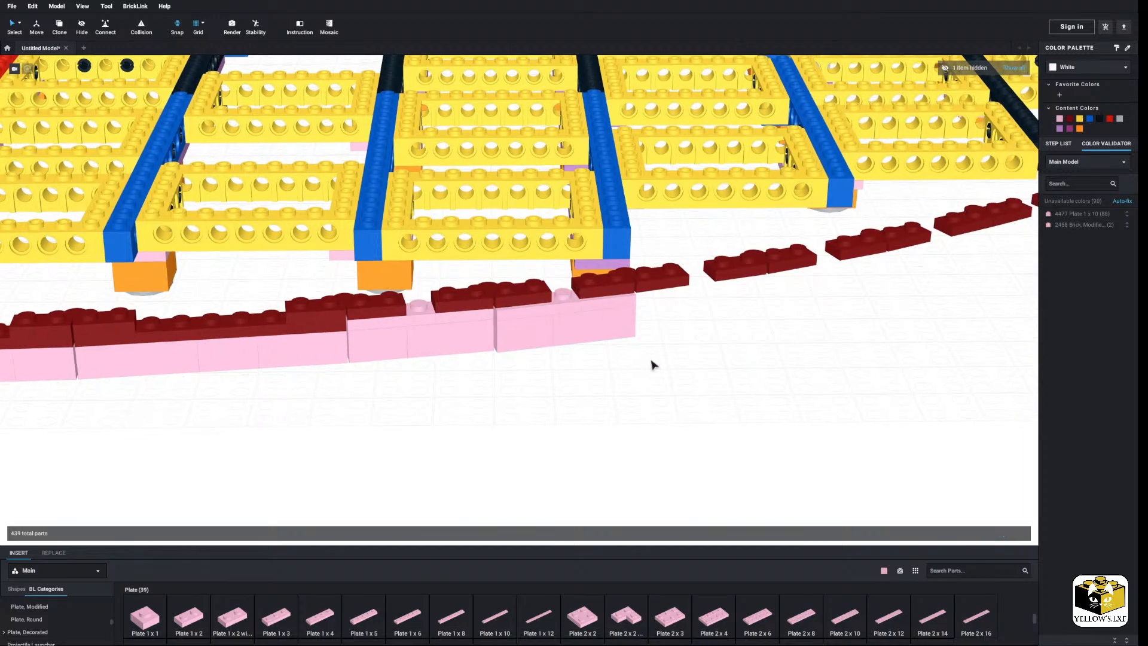
# Paste the third and fourth copies of the four-part pink group end to end beneath the next two hull edge gaps.
pyautogui.moveTo(651, 365); pyautogui.dragTo(561, 402, button='middle')
pyautogui.click(448, 378)
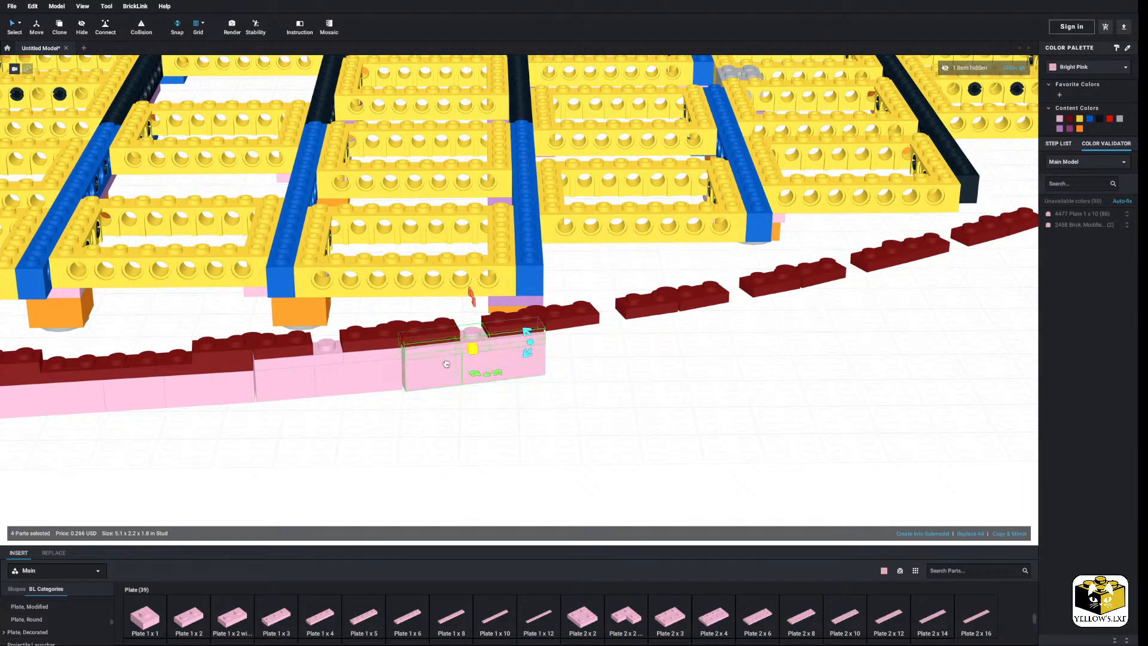
pyautogui.rightClick(584, 364)
pyautogui.click(594, 385)
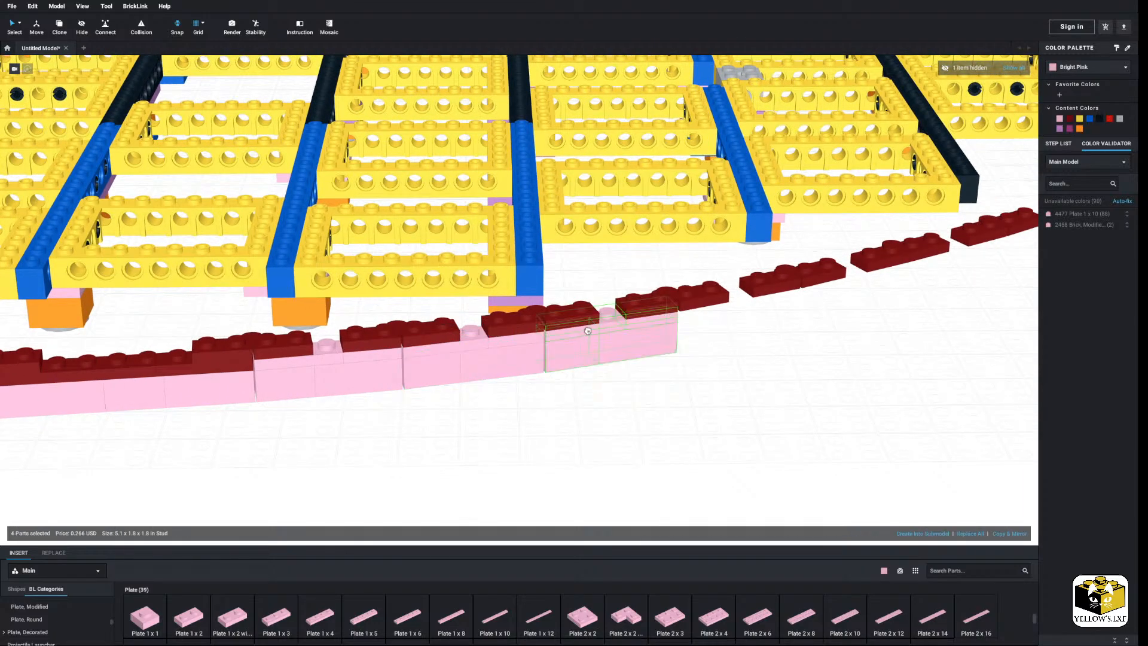
pyautogui.click(588, 330)
pyautogui.click(680, 391)
pyautogui.moveTo(658, 388); pyautogui.dragTo(586, 396, button='middle')
pyautogui.rightClick(585, 390)
pyautogui.click(595, 410)
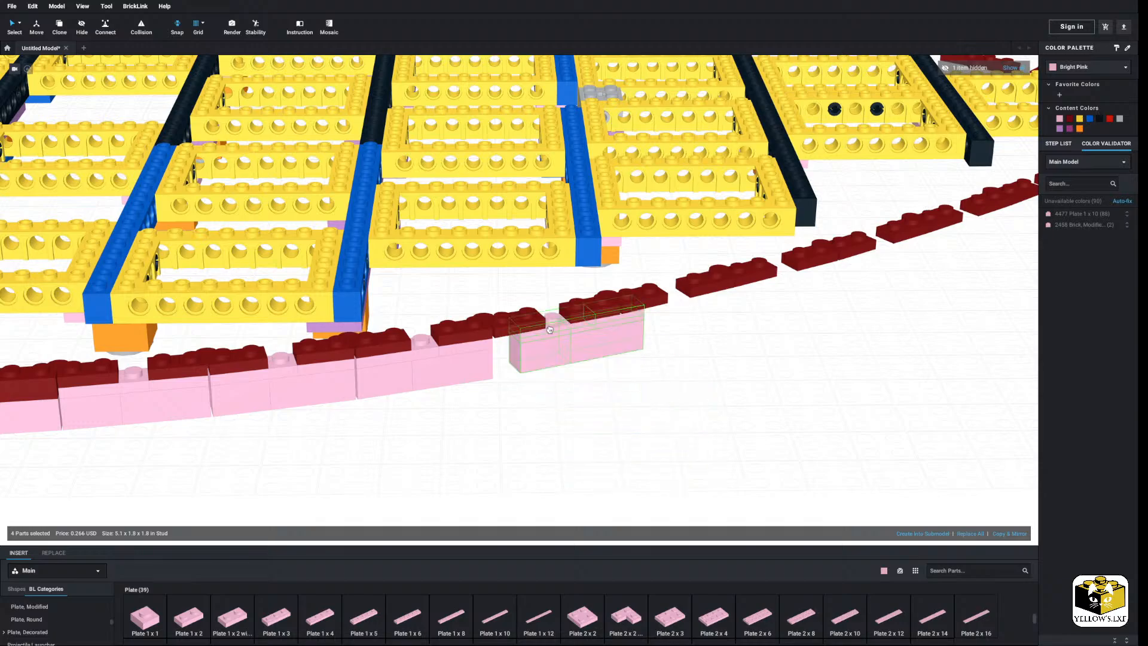
pyautogui.click(539, 331)
pyautogui.click(711, 336)
# Extend the pink row towards the bow tip with two more pasted groups, bridging the fifth and sixth hull edge gaps.
pyautogui.moveTo(712, 336); pyautogui.dragTo(600, 370, button='middle')
pyautogui.rightClick(598, 369)
pyautogui.click(613, 395)
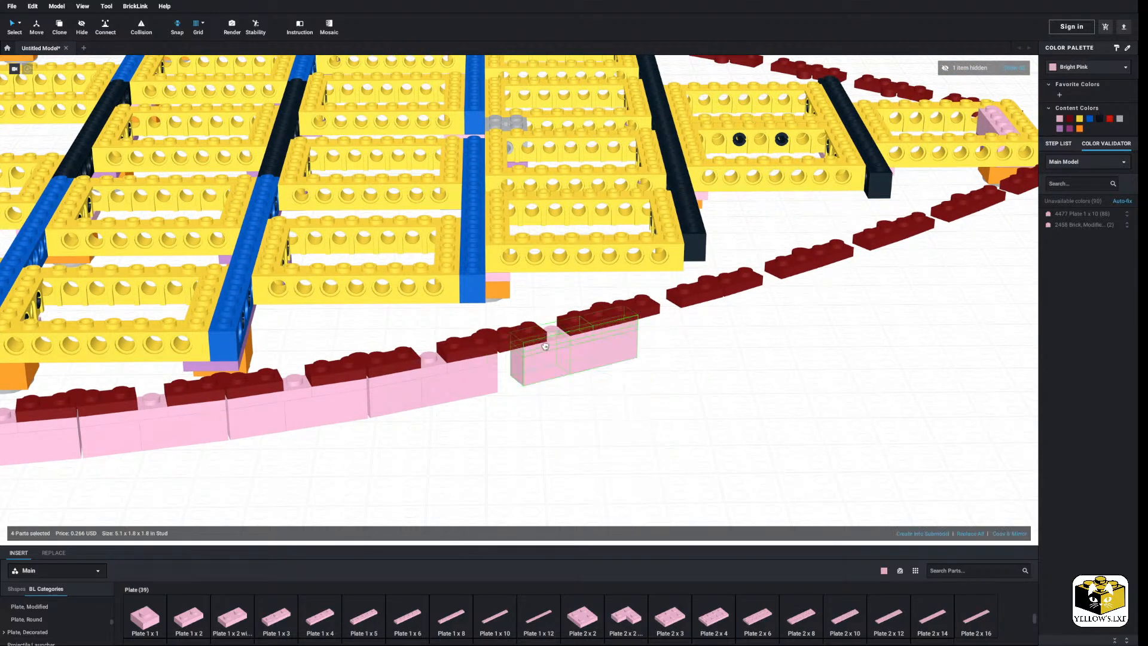
pyautogui.click(533, 343)
pyautogui.click(703, 378)
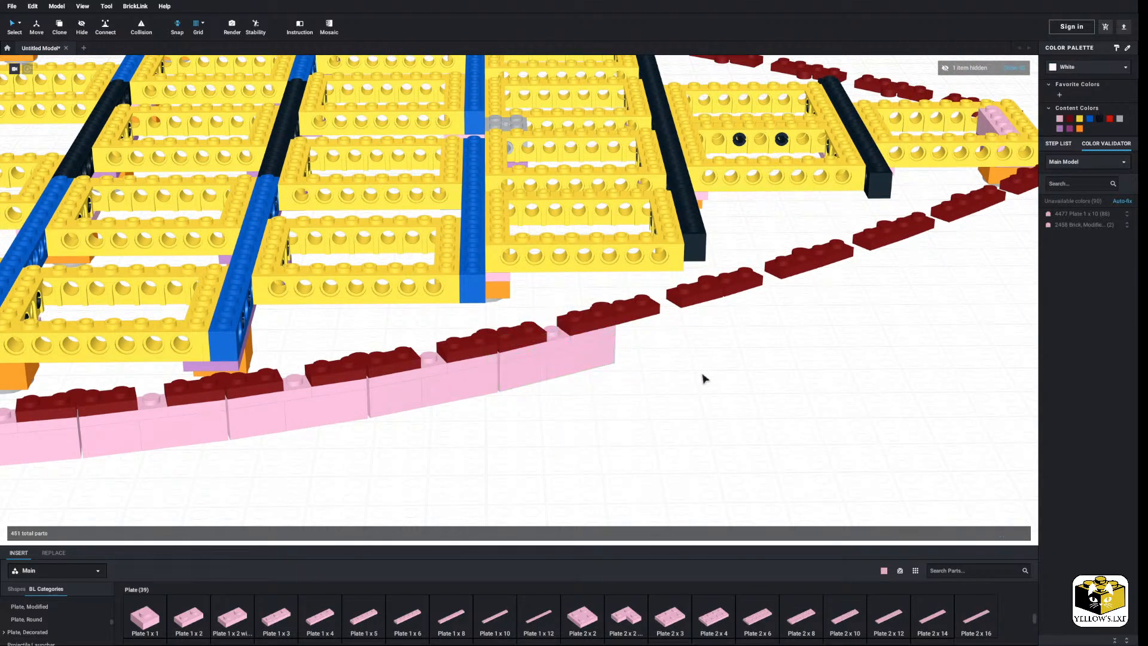
pyautogui.moveTo(702, 377); pyautogui.dragTo(595, 382, button='middle')
pyautogui.rightClick(594, 378)
pyautogui.click(610, 403)
pyautogui.rightClick(588, 374)
pyautogui.click(607, 401)
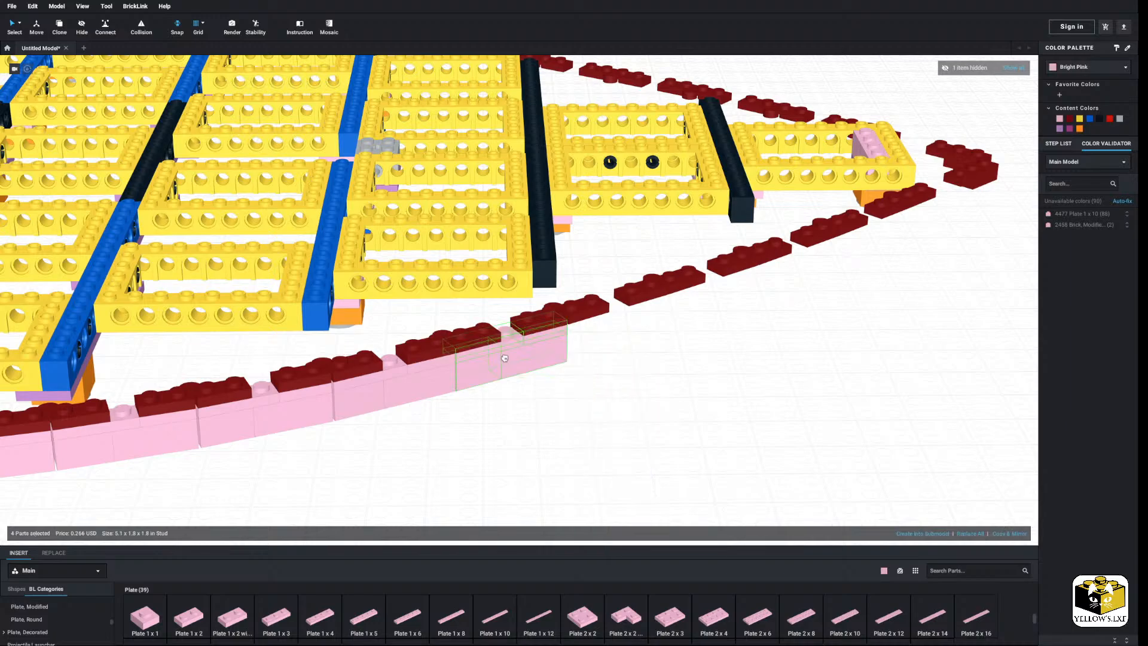
pyautogui.click(622, 381)
# Continue the curved row by pasting the pink group beneath the seventh and eighth hull edge gaps.
pyautogui.moveTo(622, 381); pyautogui.dragTo(637, 385, button='right')
pyautogui.moveTo(638, 384); pyautogui.dragTo(584, 375, button='middle')
pyautogui.rightClick(583, 374)
pyautogui.click(599, 400)
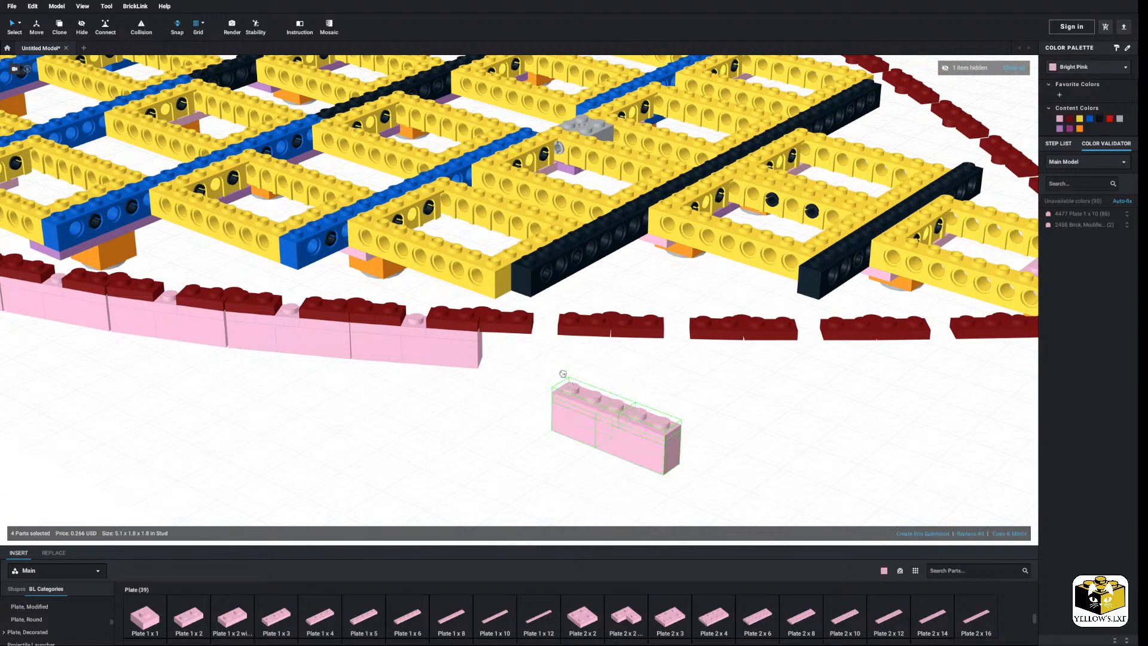
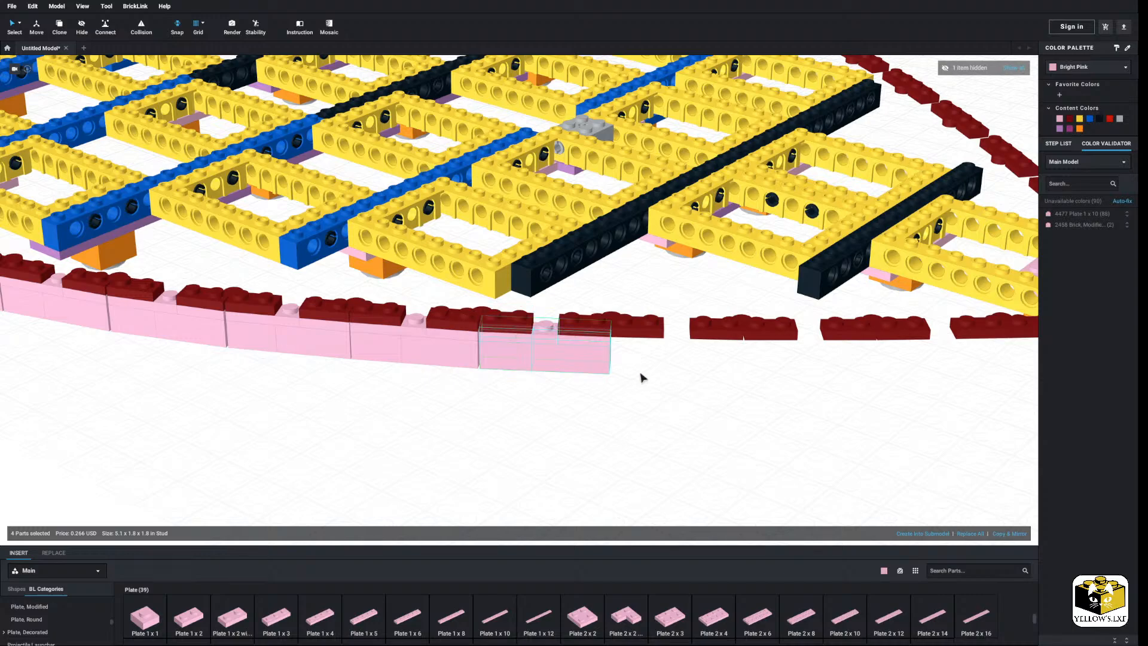
pyautogui.click(533, 340)
pyautogui.moveTo(656, 395); pyautogui.dragTo(571, 381, button='right')
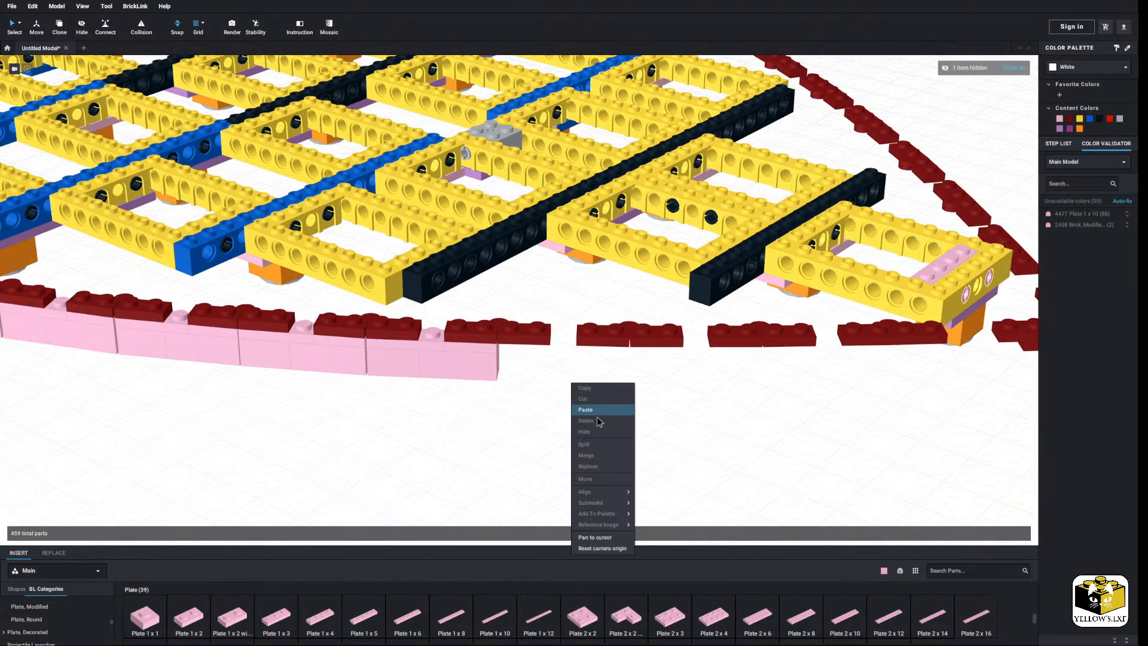
pyautogui.click(597, 407)
pyautogui.click(572, 361)
# Paste one more four-part pink group at the row's forward end, bridging the ninth hull edge gap.
pyautogui.moveTo(794, 404); pyautogui.dragTo(648, 410, button='middle')
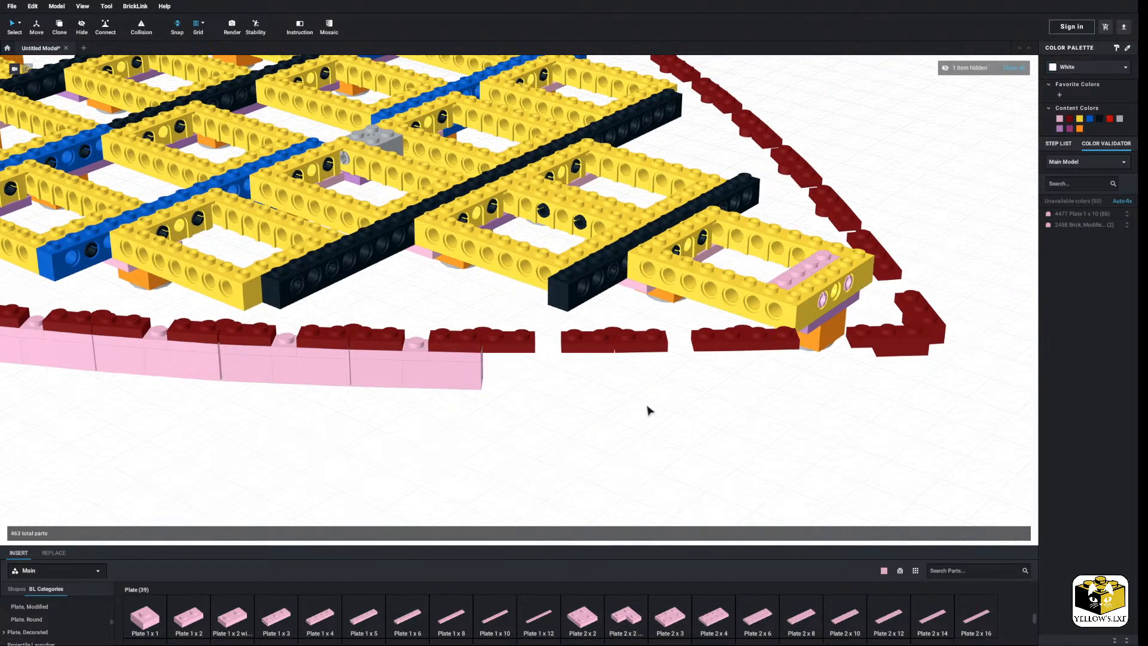
pyautogui.rightClick(593, 400)
pyautogui.click(607, 428)
pyautogui.rightClick(557, 384)
pyautogui.click(586, 417)
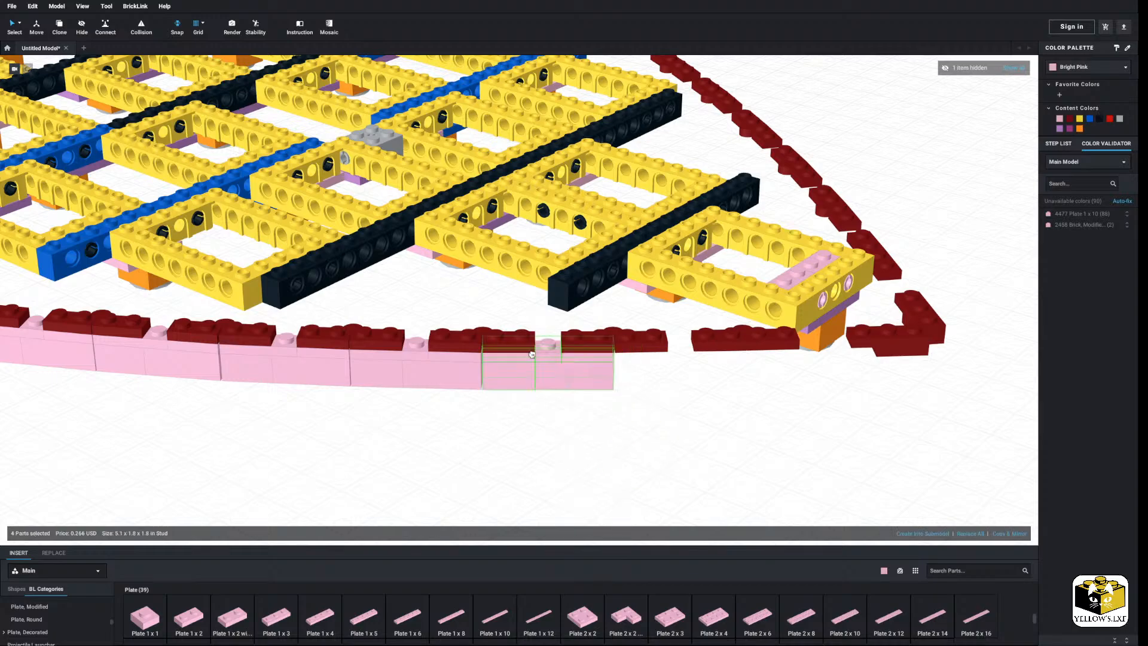
pyautogui.click(533, 354)
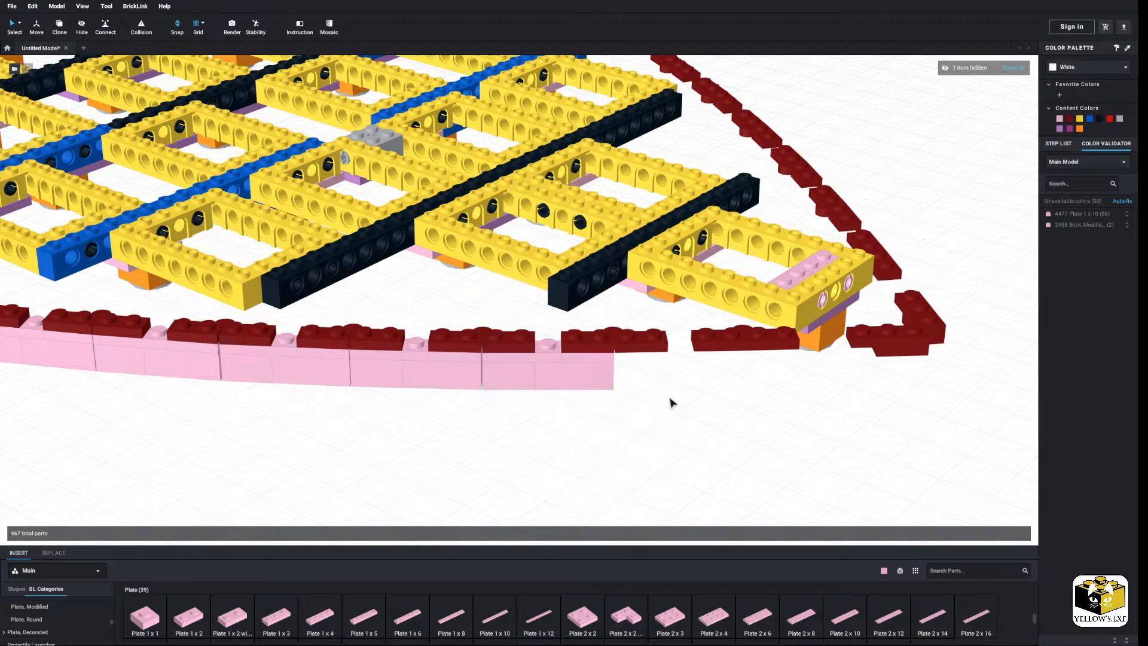
# Paste two more four-part pink groups at the row's forward end, bridging the tenth and eleventh hull edge gaps.
pyautogui.moveTo(671, 399); pyautogui.dragTo(602, 400, button='middle')
pyautogui.rightClick(602, 400)
pyautogui.click(618, 424)
pyautogui.click(530, 354)
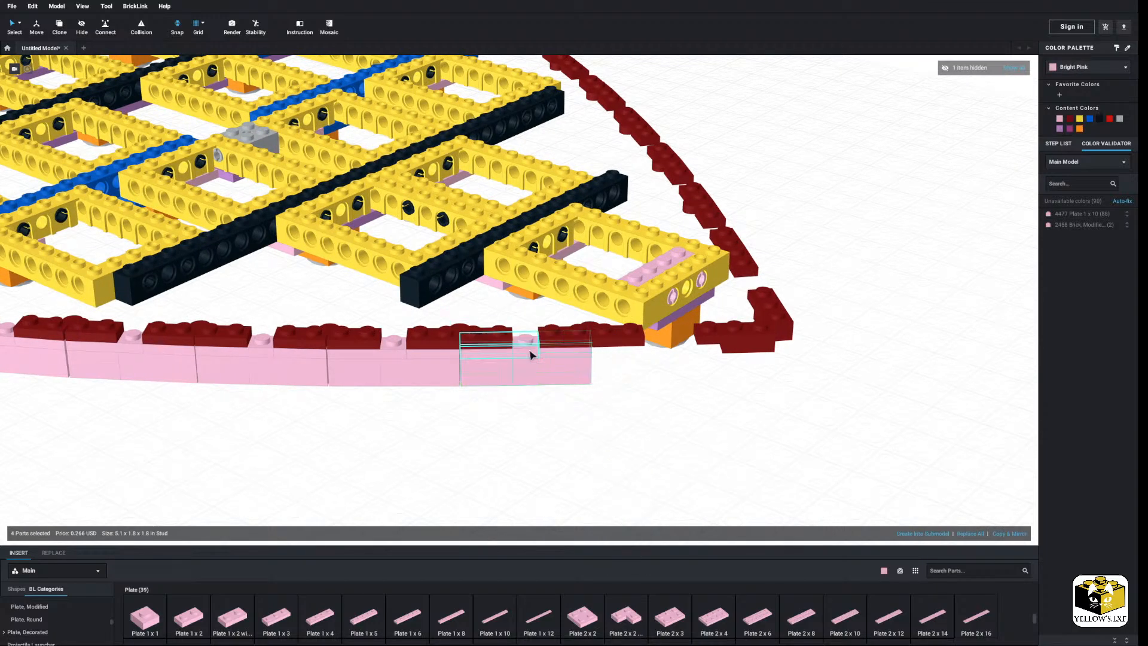
pyautogui.click(529, 356)
pyautogui.moveTo(647, 397); pyautogui.dragTo(577, 397, button='middle')
pyautogui.rightClick(577, 397)
pyautogui.click(592, 423)
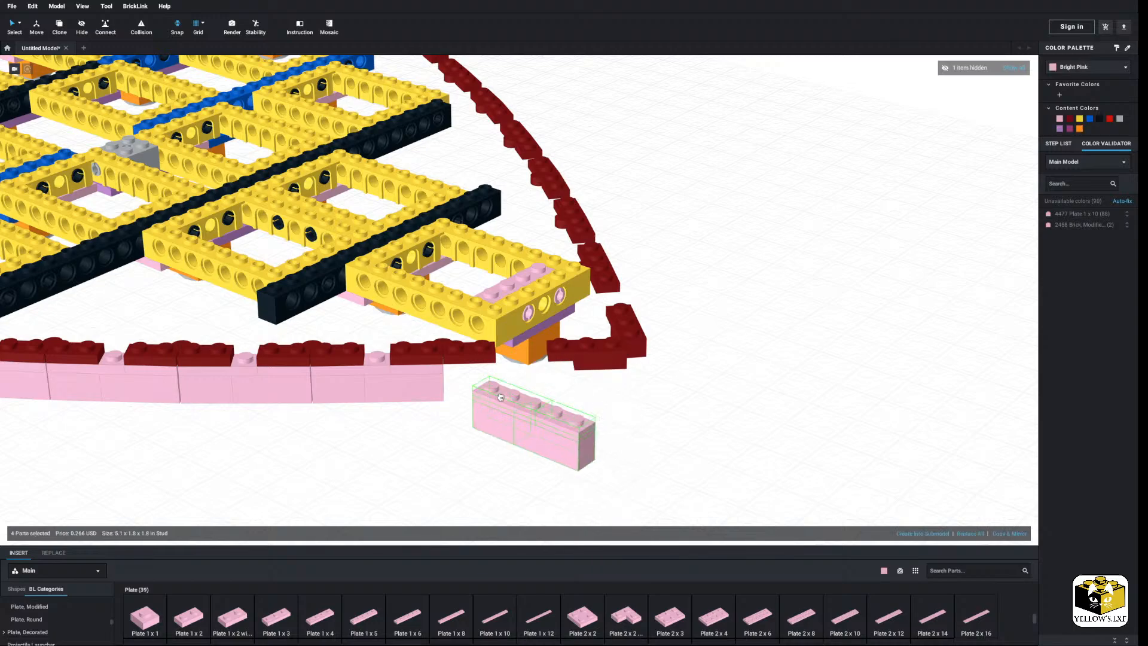
pyautogui.click(481, 362)
# Show the hidden blueprint image, compare the bow tip bricks with the drawn outline from above, and hide the image again.
pyautogui.scroll(8, 661, 443)
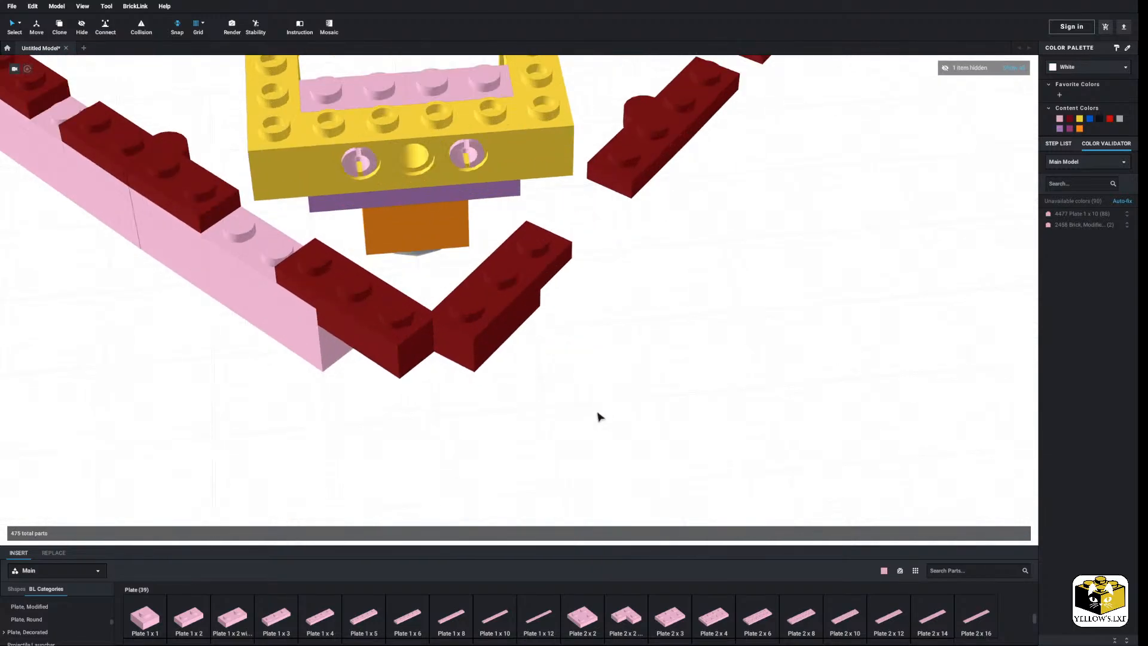
pyautogui.moveTo(600, 435); pyautogui.dragTo(602, 447, button='right')
pyautogui.click(1019, 69)
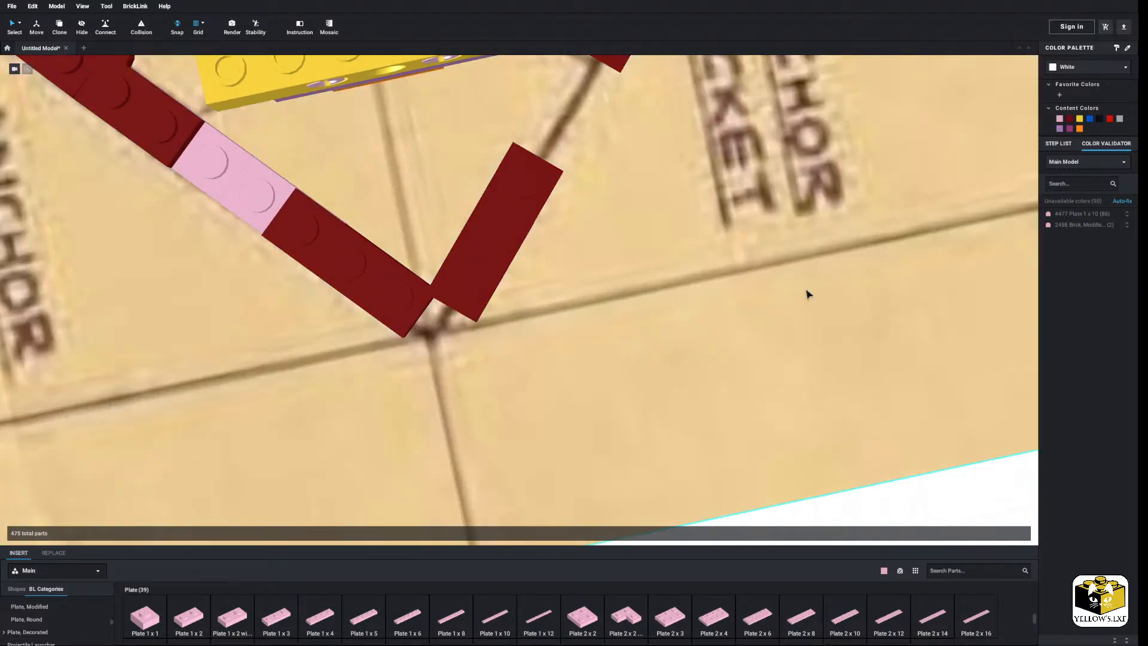
pyautogui.moveTo(807, 292); pyautogui.dragTo(757, 301, button='right')
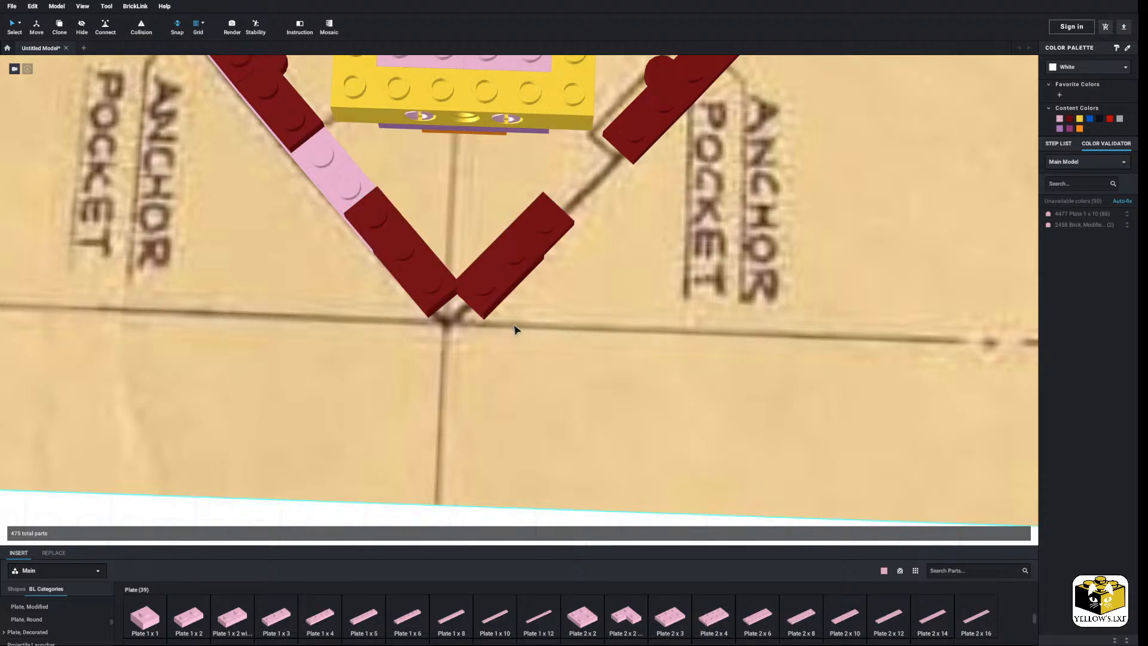
pyautogui.scroll(-4, 666, 297)
pyautogui.rightClick(659, 309)
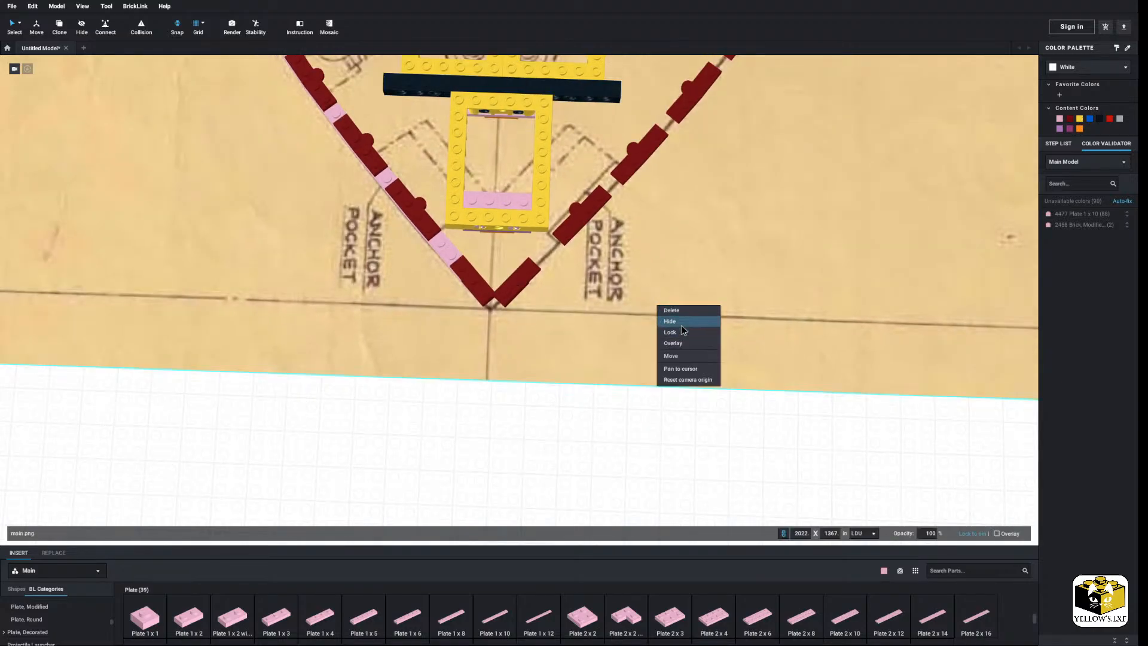
pyautogui.click(683, 323)
pyautogui.moveTo(584, 357); pyautogui.dragTo(599, 328, button='right')
pyautogui.scroll(5, 600, 329)
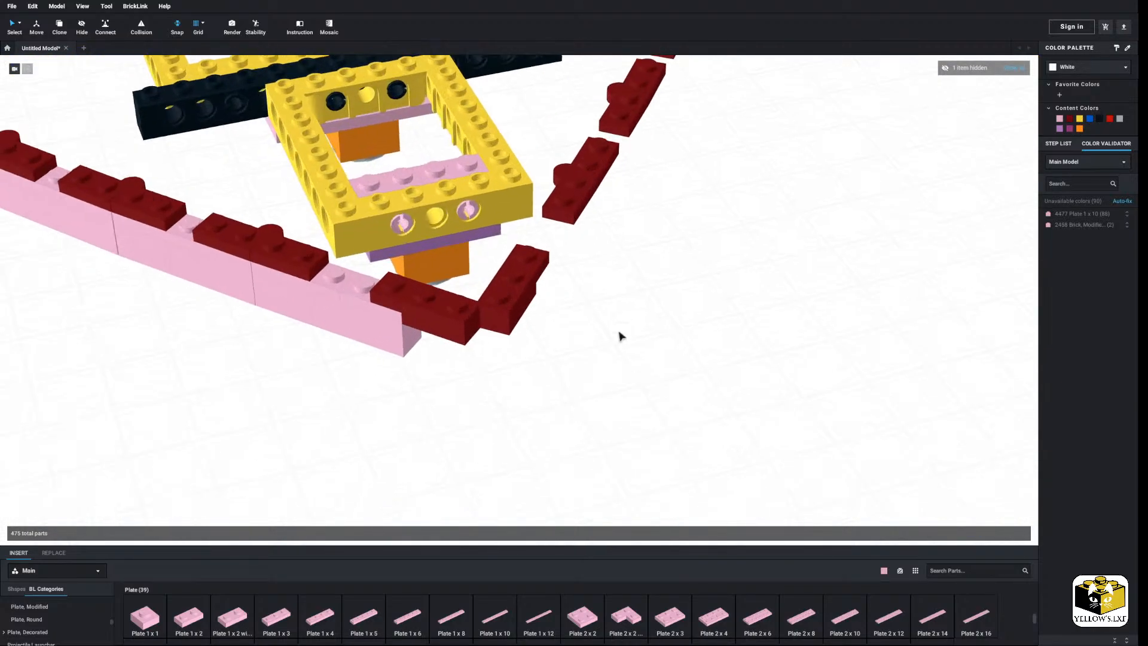
# Delete the two dark red hull edge parts lying over the pink row's forward end.
pyautogui.scroll(-3, 394, 340)
pyautogui.click(421, 313)
pyautogui.keyDown('ctrl'); pyautogui.click(443, 333); pyautogui.keyUp('ctrl')
pyautogui.rightClick(444, 332)
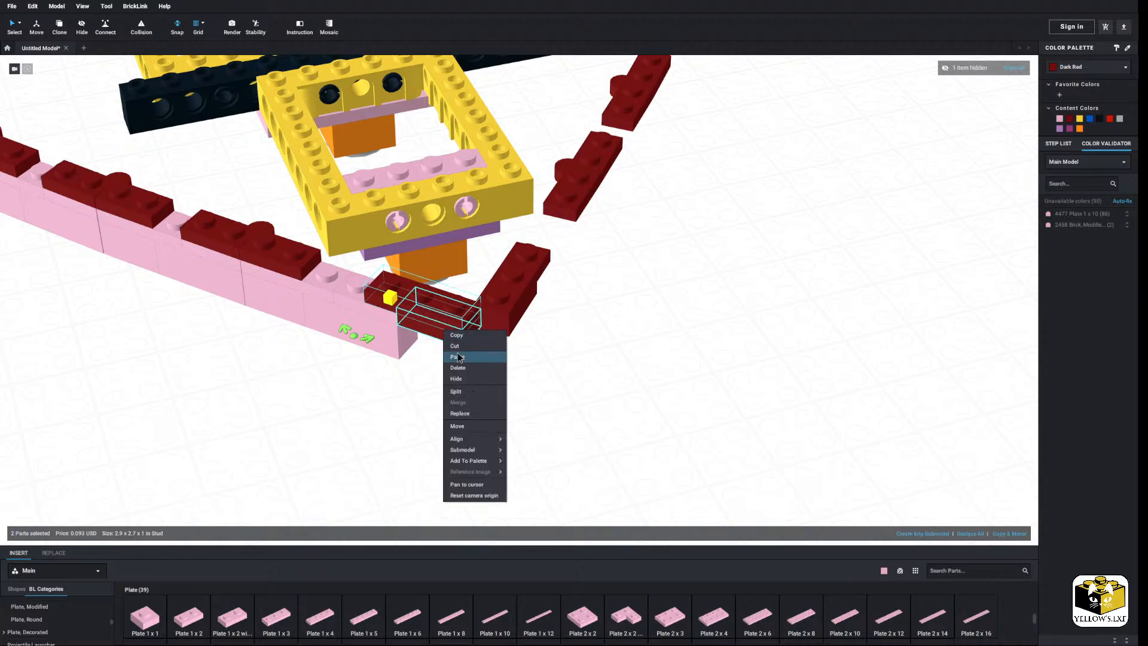
pyautogui.click(448, 370)
# Replace the pink Plate 1 x 2 at the row's forward end with a pink Plate 1 x 3.
pyautogui.moveTo(435, 370); pyautogui.dragTo(445, 371, button='right')
pyautogui.moveTo(446, 372); pyautogui.dragTo(476, 347, button='middle')
pyautogui.click(395, 311)
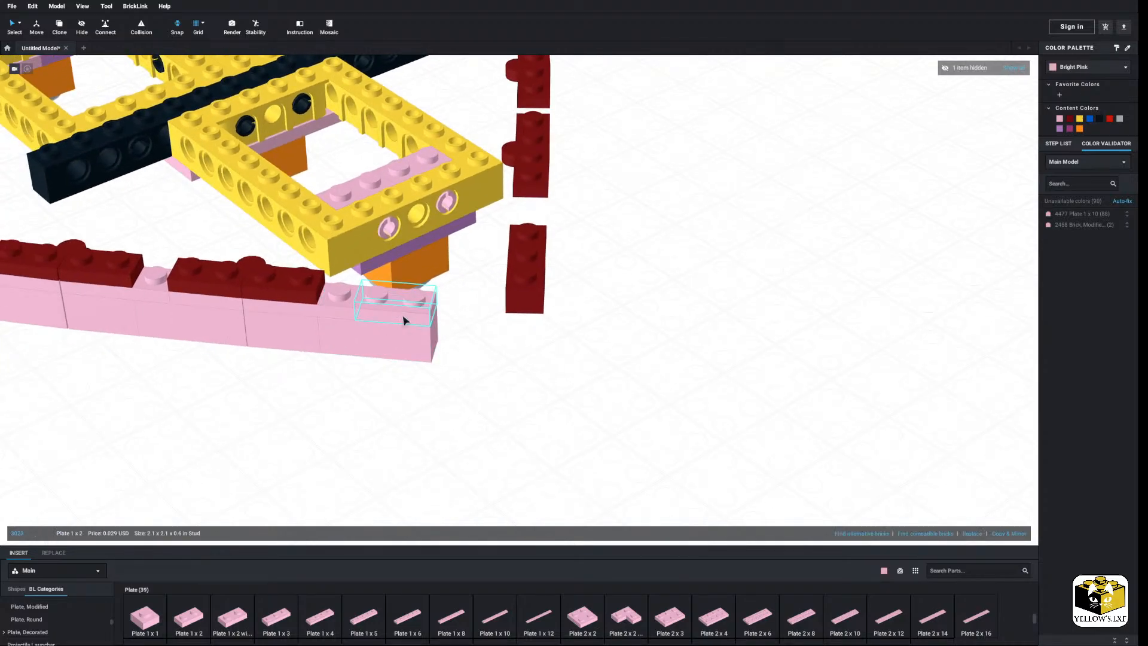
pyautogui.rightClick(402, 316)
pyautogui.click(435, 355)
pyautogui.click(278, 620)
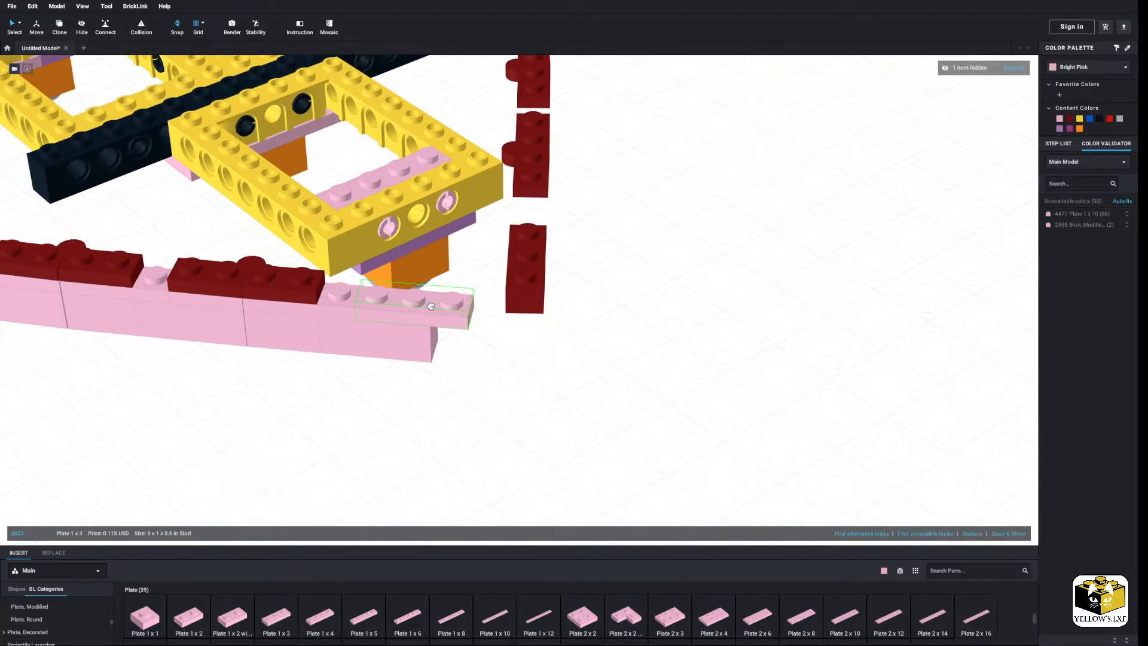
pyautogui.click(519, 393)
# Delete the two pink bricks beneath the plates at the row's forward end.
pyautogui.keyDown('ctrl'); pyautogui.click(360, 340); pyautogui.keyUp('ctrl')
pyautogui.rightClick(359, 340)
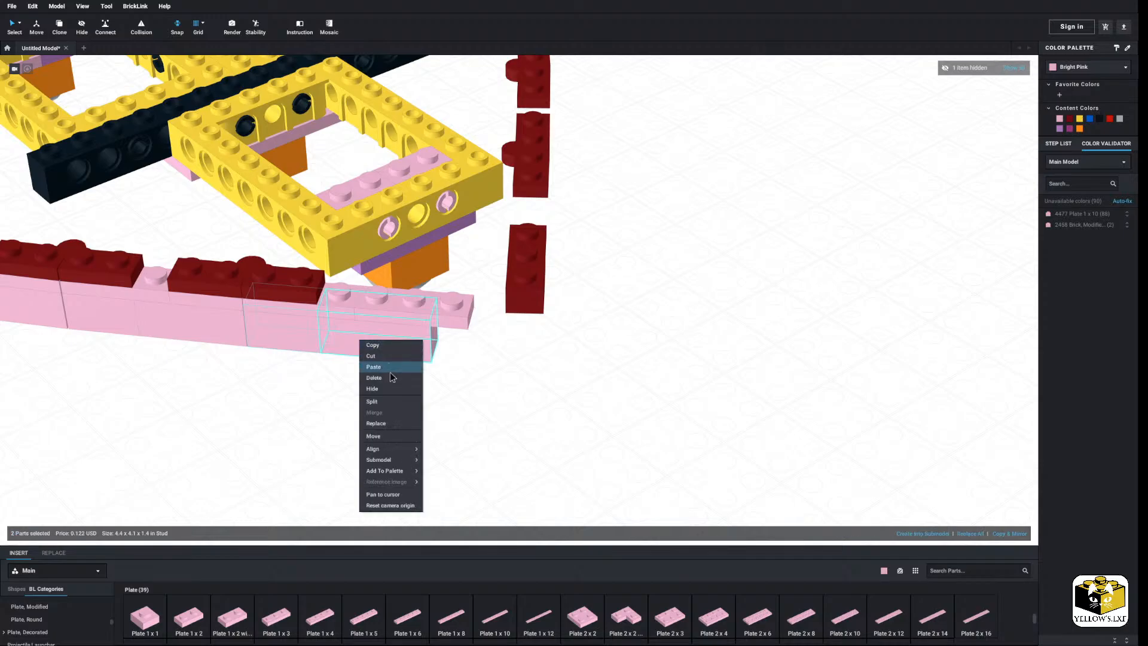
pyautogui.click(391, 378)
# Copy a pink Brick 1 x 4 from the aft part of the row and place it beneath the forward end plates.
pyautogui.scroll(-3, 236, 348)
pyautogui.moveTo(202, 347); pyautogui.dragTo(538, 381, button='middle')
pyautogui.moveTo(81, 187); pyautogui.dragTo(257, 270, button='middle')
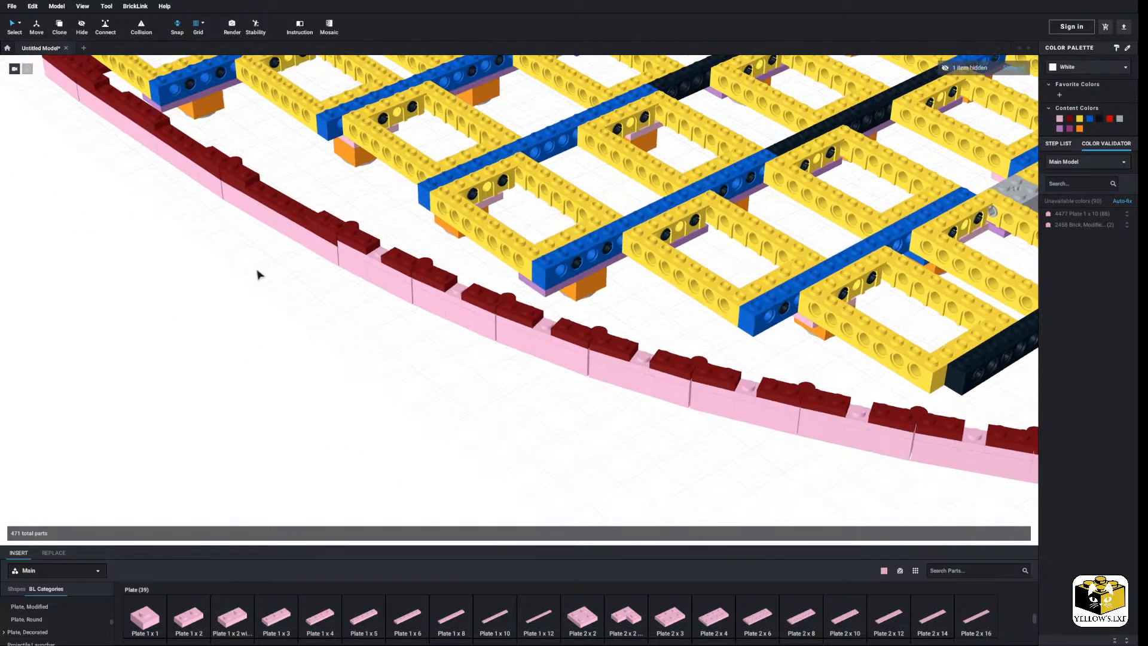
pyautogui.rightClick(245, 212)
pyautogui.click(264, 217)
pyautogui.click(526, 430)
pyautogui.moveTo(546, 399); pyautogui.dragTo(342, 340, button='middle')
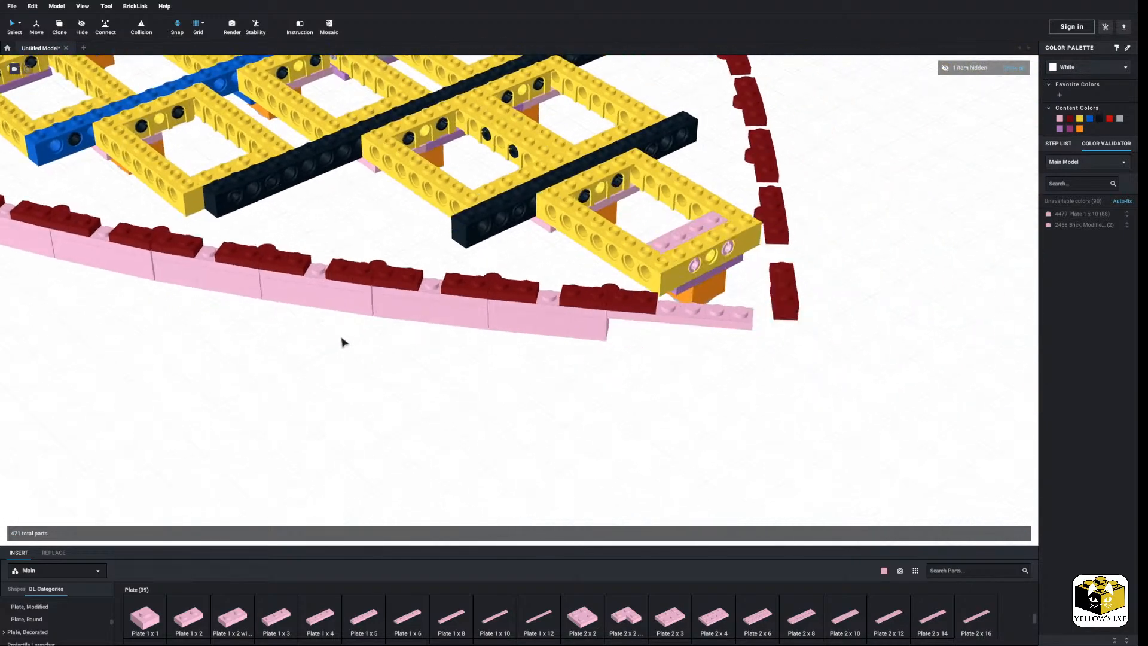
pyautogui.moveTo(639, 395); pyautogui.dragTo(501, 365, button='middle')
pyautogui.rightClick(514, 359)
pyautogui.click(545, 392)
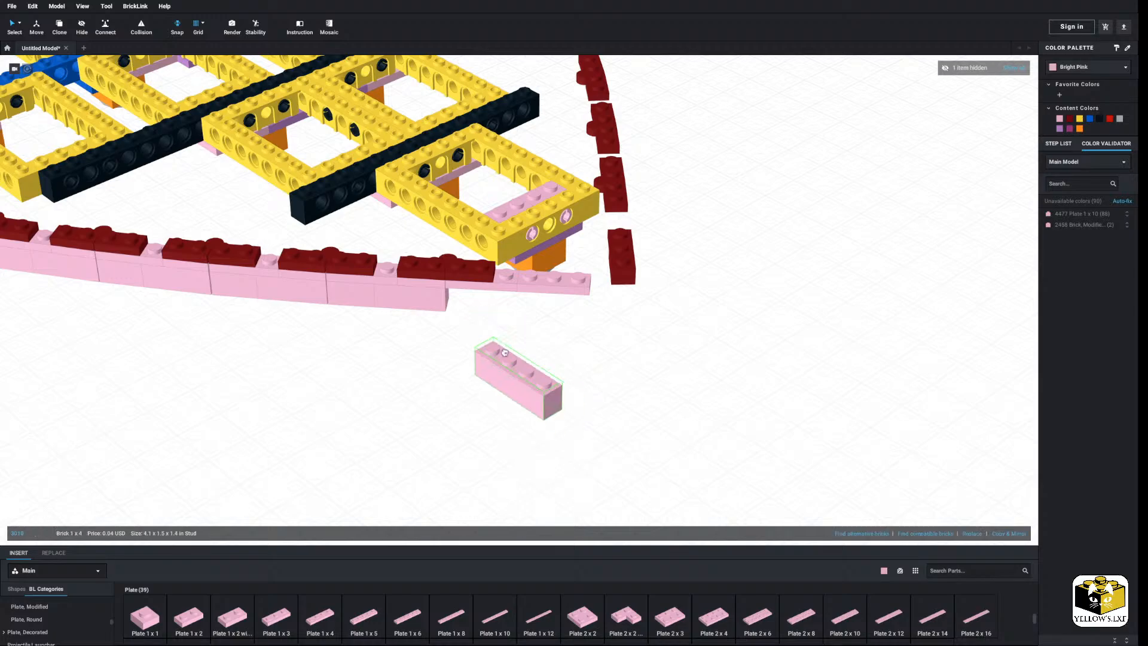
pyautogui.scroll(3, 492, 315)
pyautogui.press('Delete')
pyautogui.scroll(5, 643, 377)
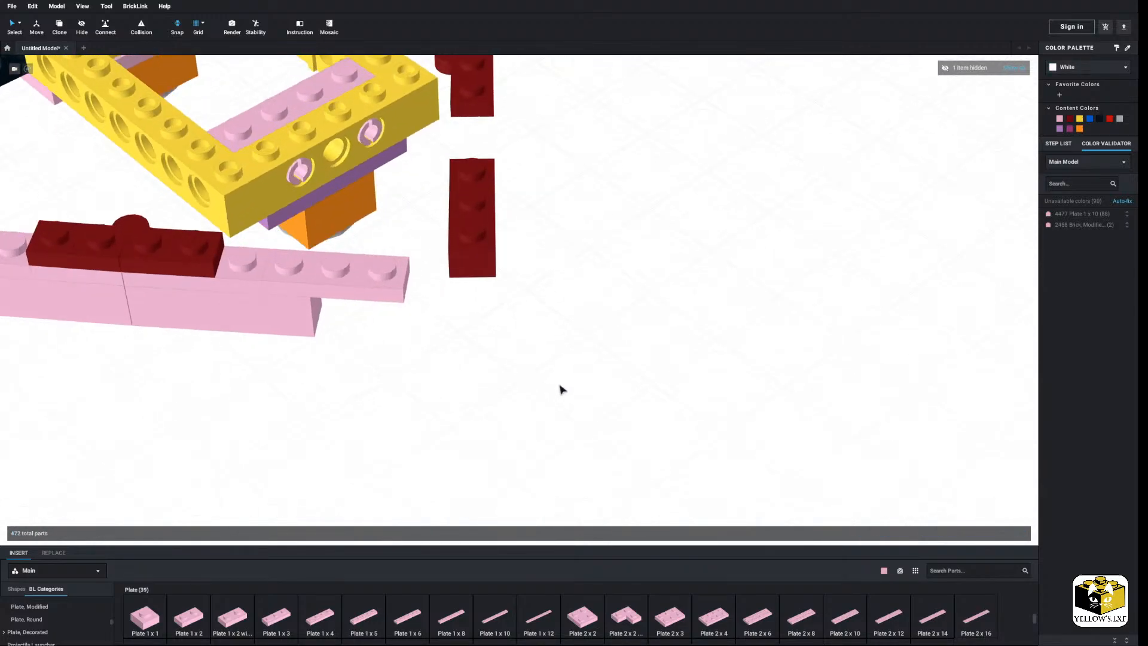
pyautogui.moveTo(539, 401)
pyautogui.mouseDown(button='right')
pyautogui.moveTo(540, 414)
pyautogui.moveTo(551, 401)
pyautogui.mouseUp(button='right')
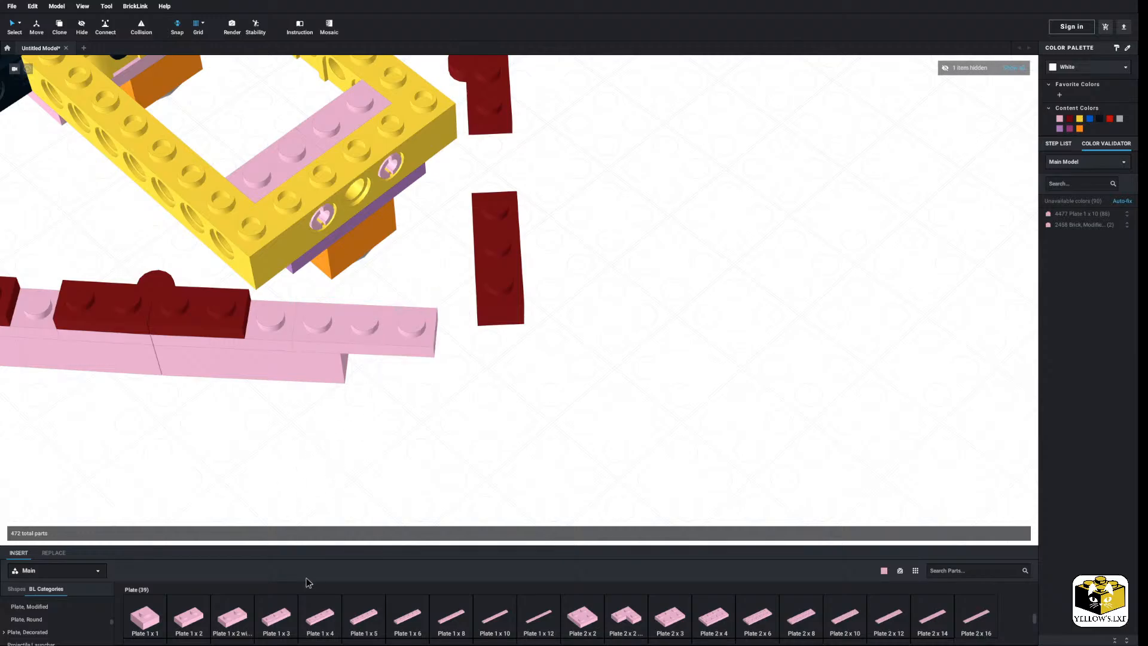
pyautogui.click(315, 618)
pyautogui.click(333, 315)
pyautogui.moveTo(452, 435); pyautogui.dragTo(450, 402, button='right')
pyautogui.rightClick(391, 322)
pyautogui.click(406, 361)
# Stack a pink Plate 1 x 3 on the row's forward end and add a pink brick beneath the overhanging plate.
pyautogui.click(277, 622)
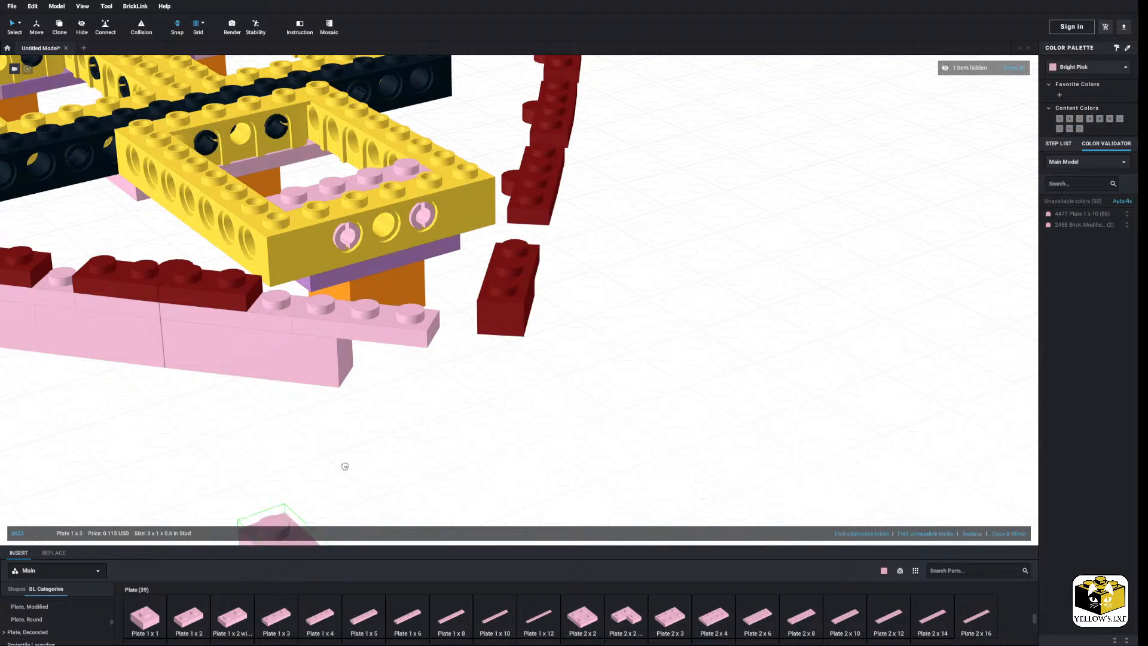
pyautogui.click(327, 291)
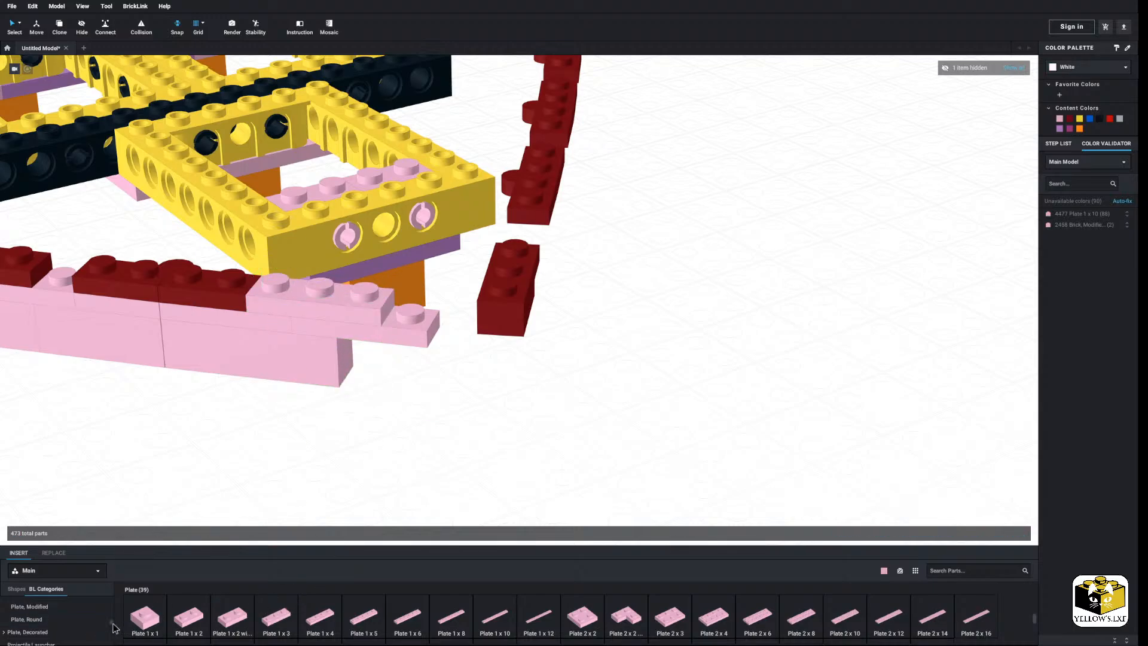
pyautogui.scroll(-4, 35, 621)
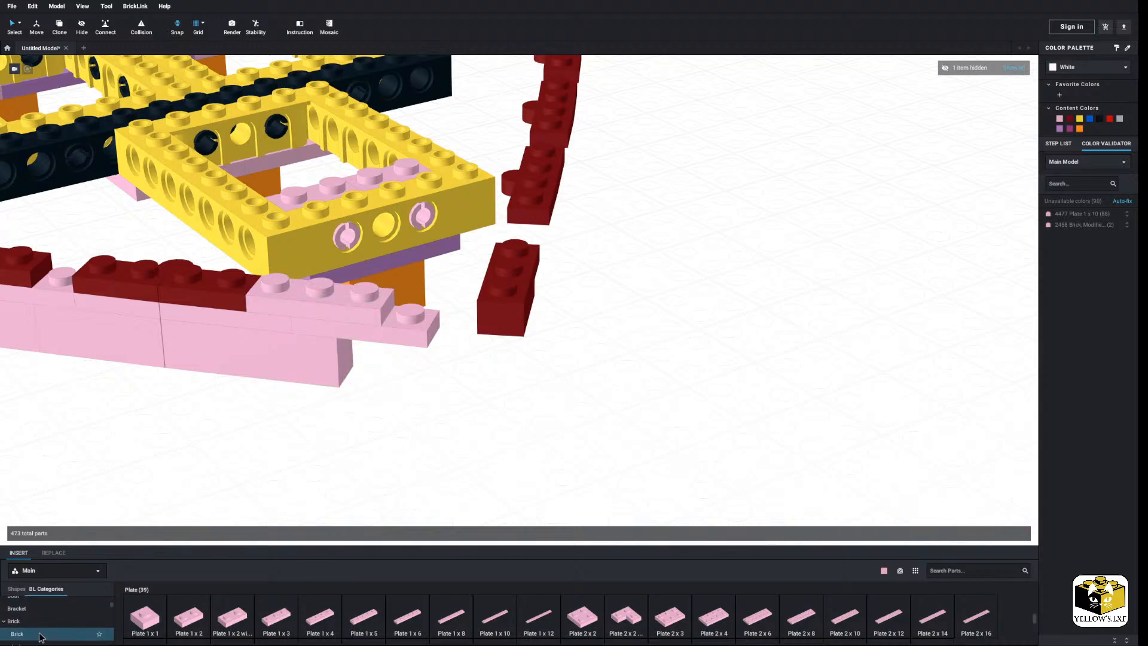
pyautogui.click(15, 628)
pyautogui.click(311, 623)
pyautogui.click(386, 336)
# Place a pink Bracket 1 x 1 - 1 x 2 on the row's last stud with its side studs facing the bow tip.
pyautogui.moveTo(522, 399); pyautogui.dragTo(523, 472, button='right')
pyautogui.scroll(2, 526, 482)
pyautogui.click(42, 638)
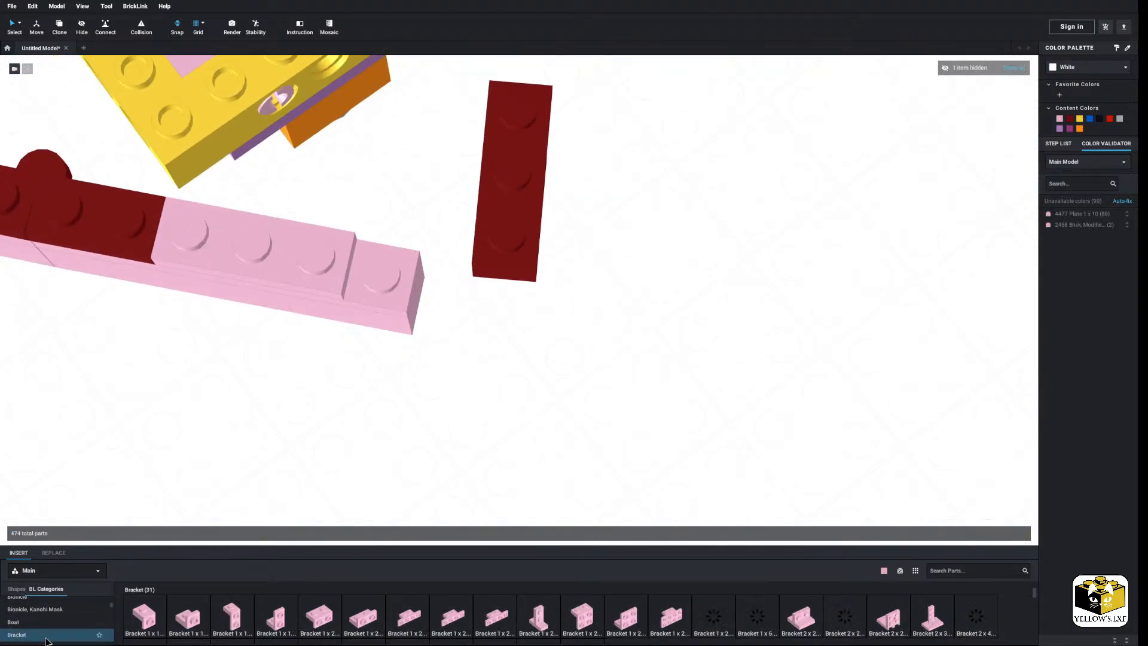
pyautogui.click(245, 617)
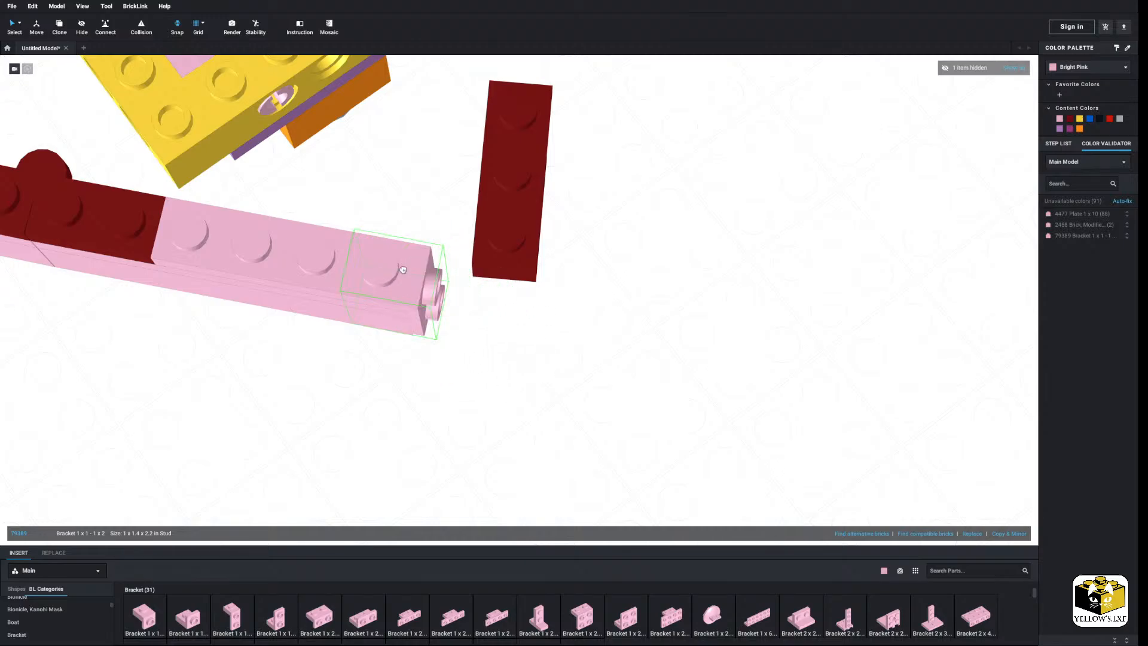
pyautogui.click(369, 286)
# Attach a pink Plate 1 x 2 sideways to the bracket's two studs at the row's end.
pyautogui.moveTo(536, 367)
pyautogui.mouseDown(button='right')
pyautogui.moveTo(538, 344)
pyautogui.moveTo(515, 362)
pyautogui.mouseUp(button='right')
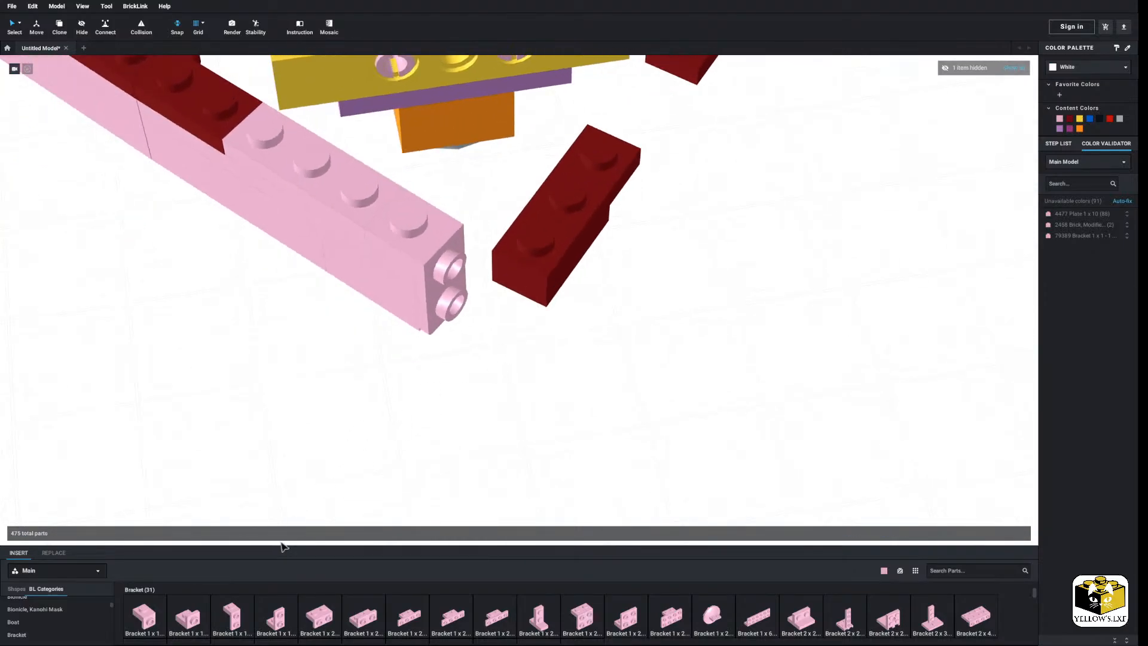
pyautogui.scroll(-1, 30, 625)
pyautogui.scroll(-5, 46, 616)
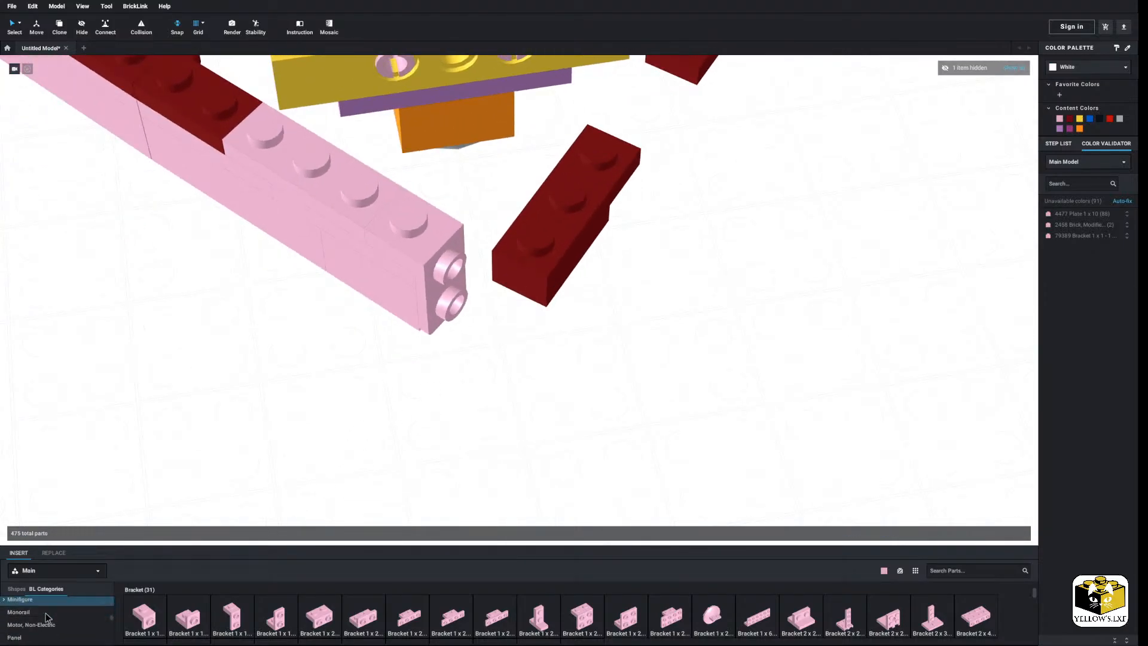
pyautogui.click(89, 615)
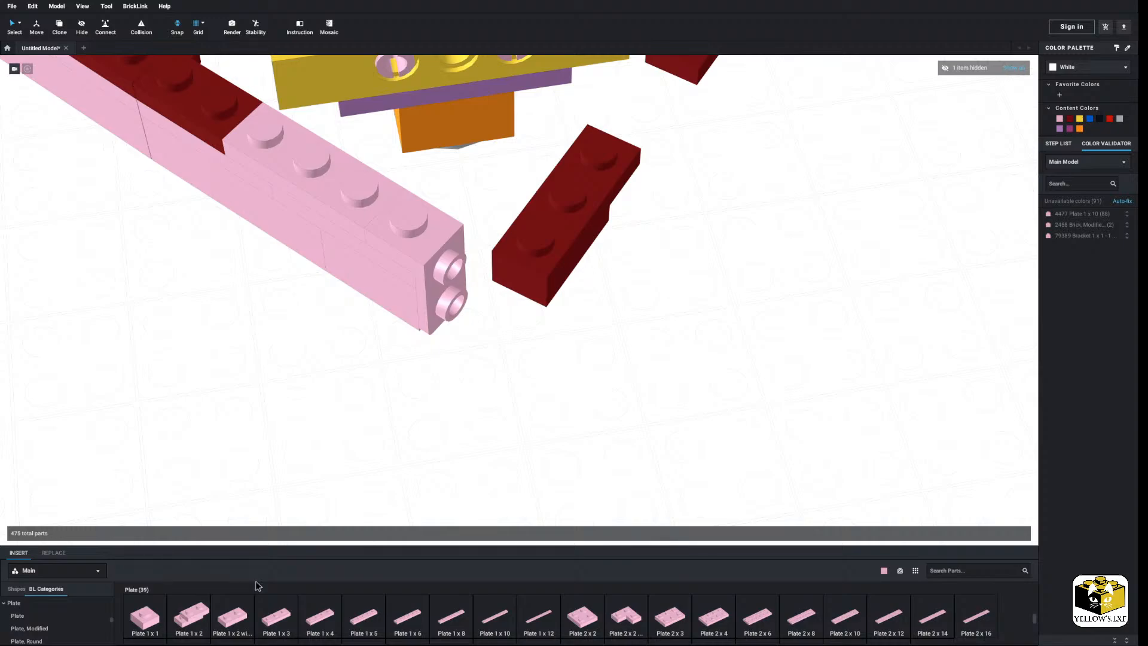
pyautogui.click(472, 303)
pyautogui.click(531, 377)
# Examine the row's end from above and look through the part categories for slope pieces.
pyautogui.moveTo(530, 377); pyautogui.dragTo(542, 393, button='right')
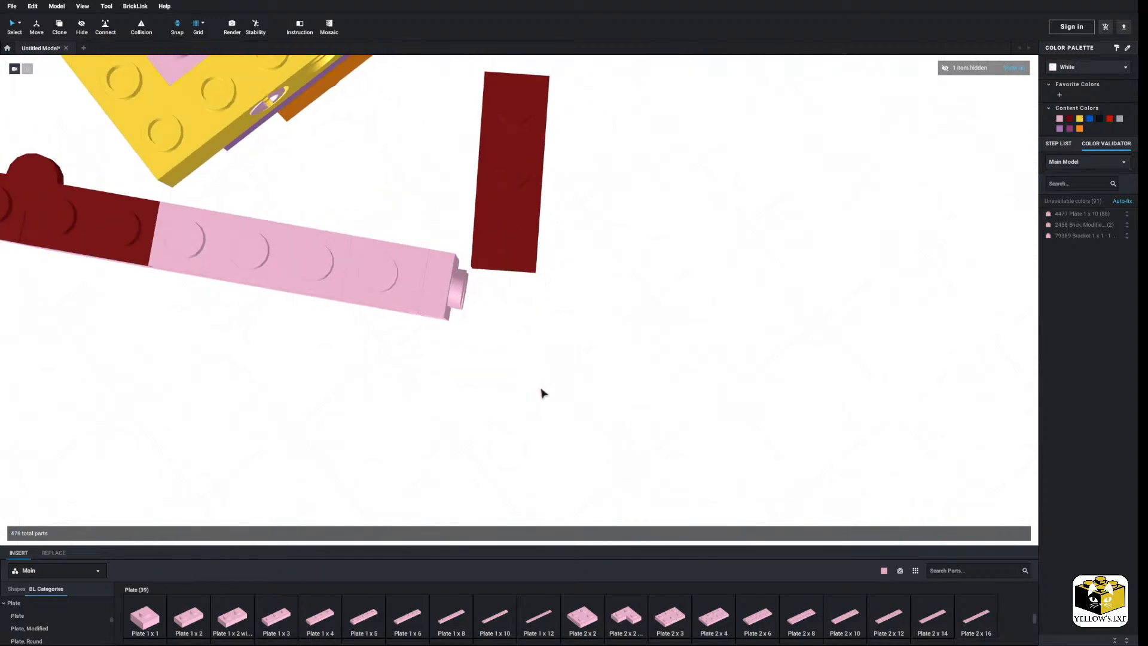
pyautogui.scroll(2, 532, 399)
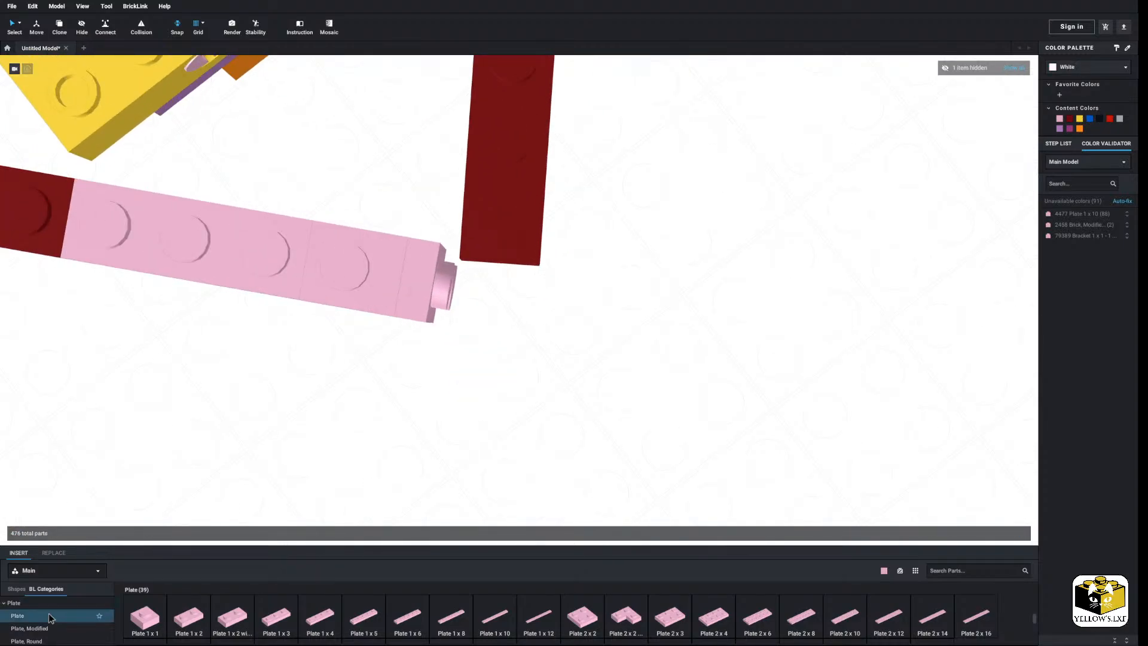
pyautogui.scroll(2, 60, 612)
pyautogui.scroll(-3, 66, 618)
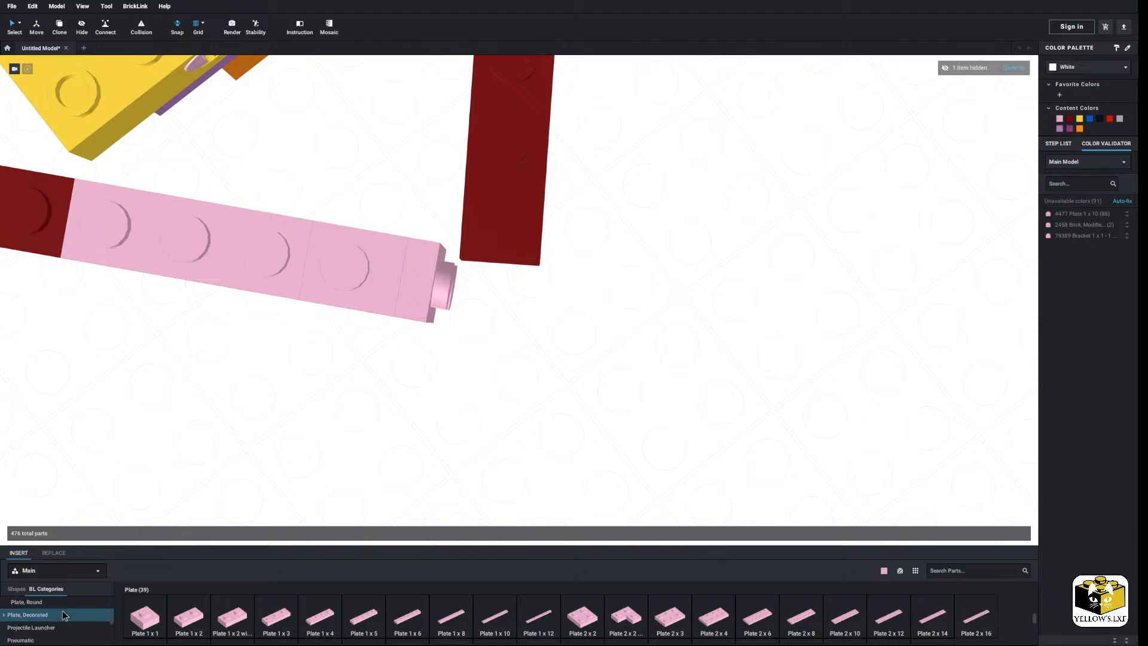
pyautogui.scroll(-2, 47, 616)
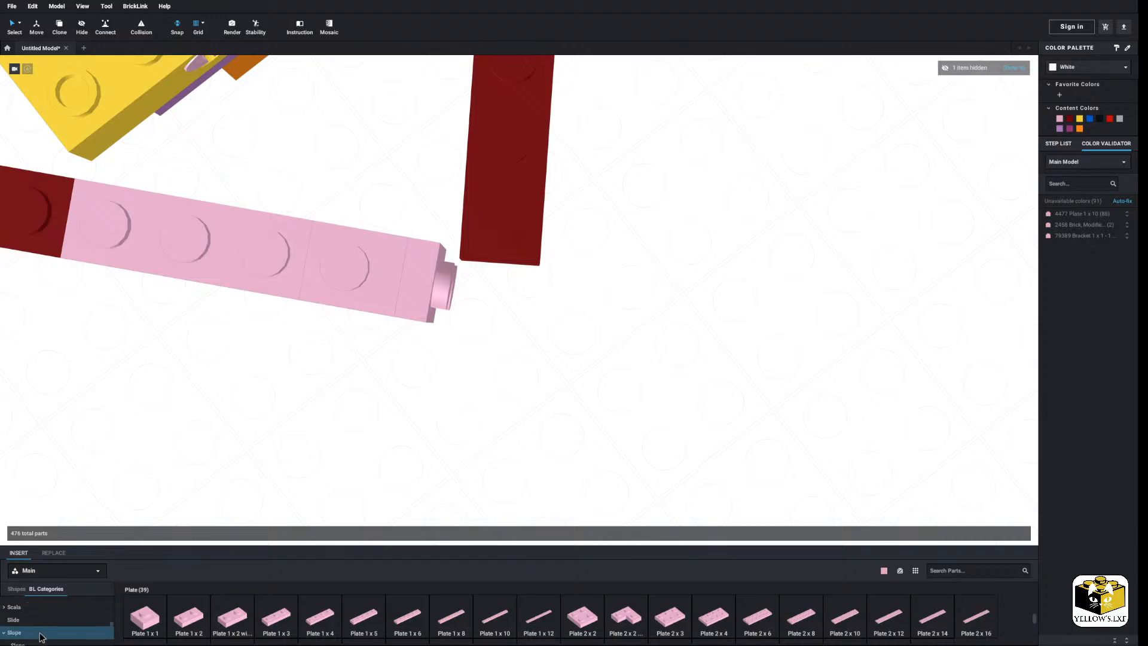
pyautogui.click(40, 635)
pyautogui.scroll(-2, 40, 631)
pyautogui.click(39, 623)
# Delete the two dark red parts of the opposite hull edge nearest the bow tip.
pyautogui.scroll(-8, 489, 399)
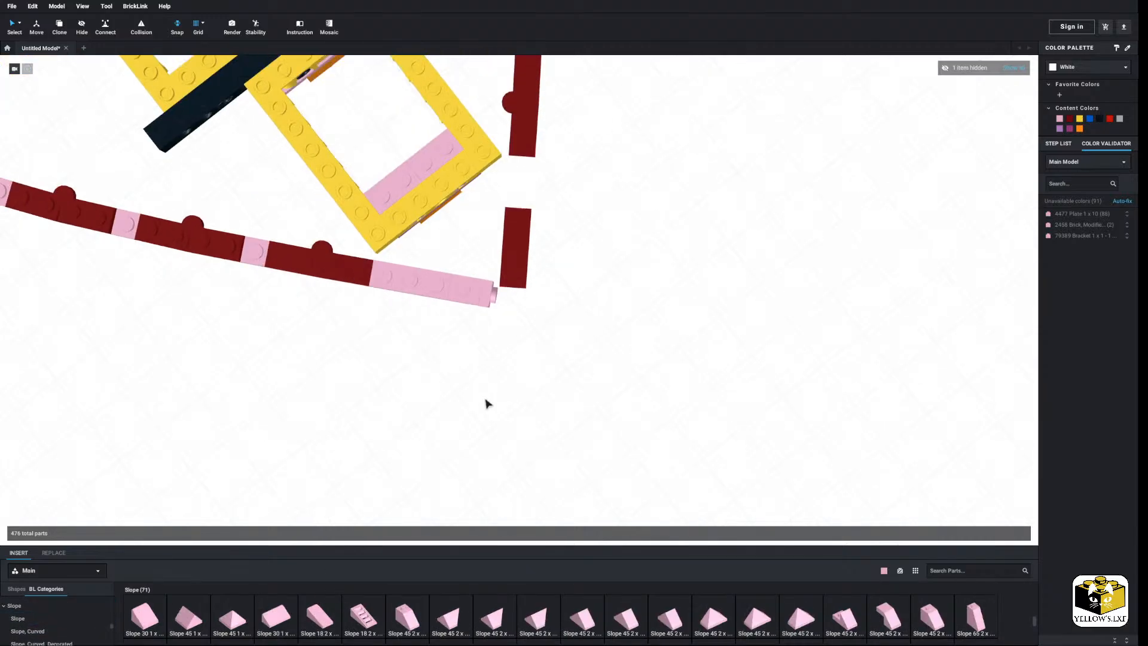
pyautogui.moveTo(486, 403); pyautogui.dragTo(530, 444, button='middle')
pyautogui.moveTo(530, 443); pyautogui.dragTo(561, 450, button='right')
pyautogui.scroll(5, 562, 450)
pyautogui.moveTo(706, 335); pyautogui.dragTo(667, 351)
pyautogui.rightClick(667, 353)
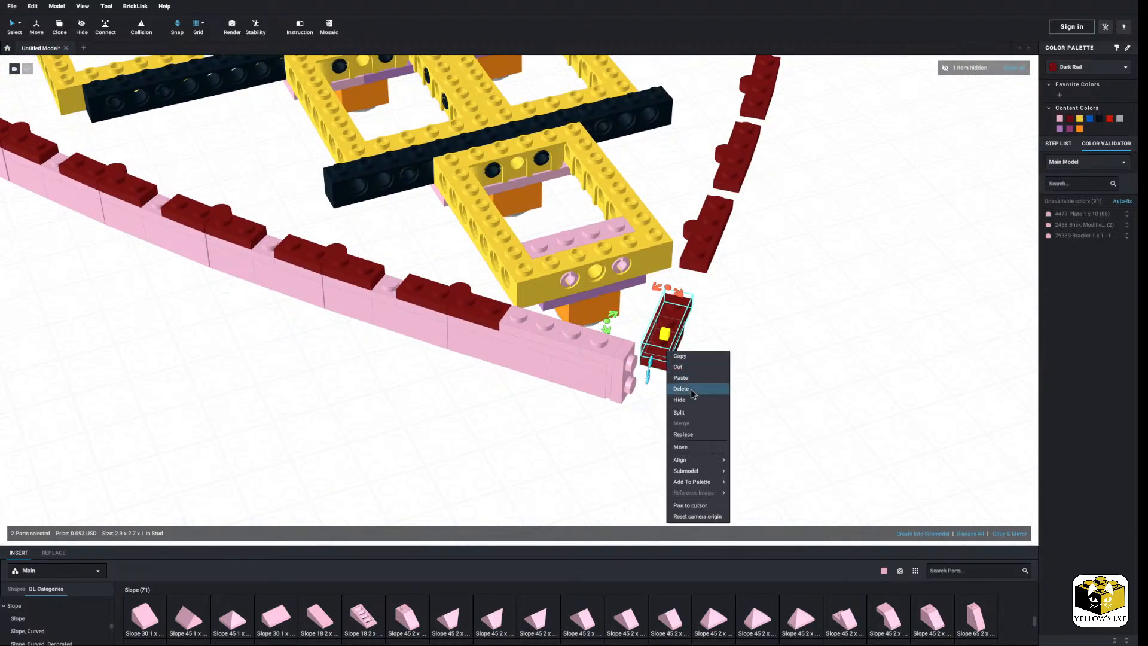
pyautogui.click(688, 392)
# Insert a pink Plate 1 x 1 into each of the three hull edge gaps nearest the bow tip.
pyautogui.moveTo(684, 406); pyautogui.dragTo(655, 427, button='right')
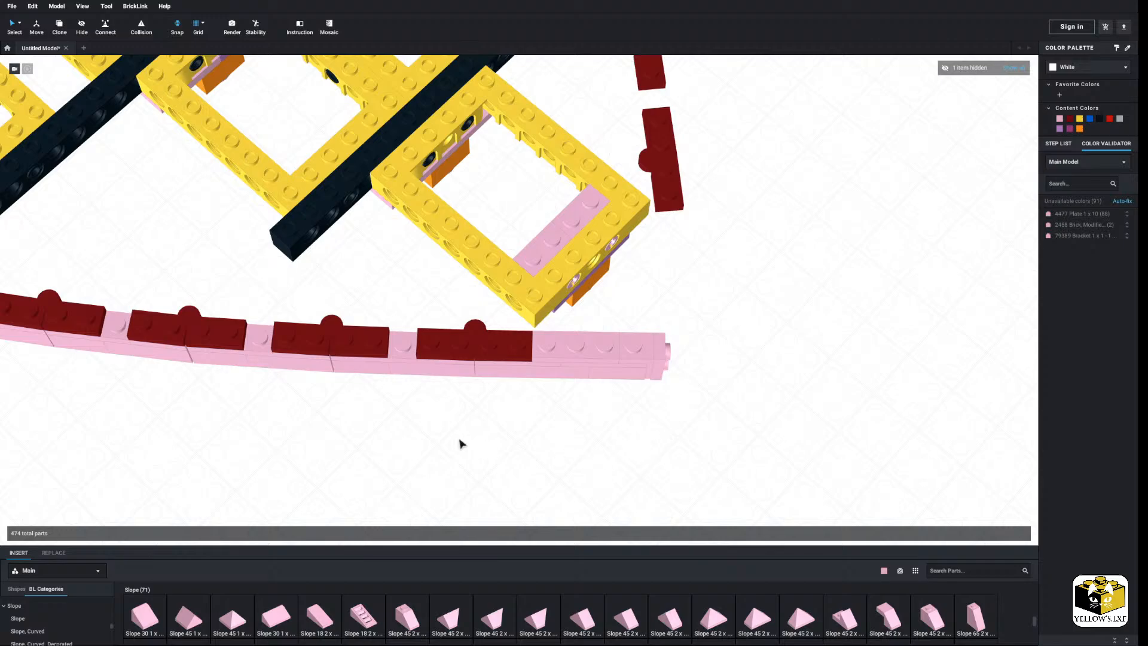
pyautogui.moveTo(400, 471); pyautogui.dragTo(489, 465, button='middle')
pyautogui.scroll(6, 27, 627)
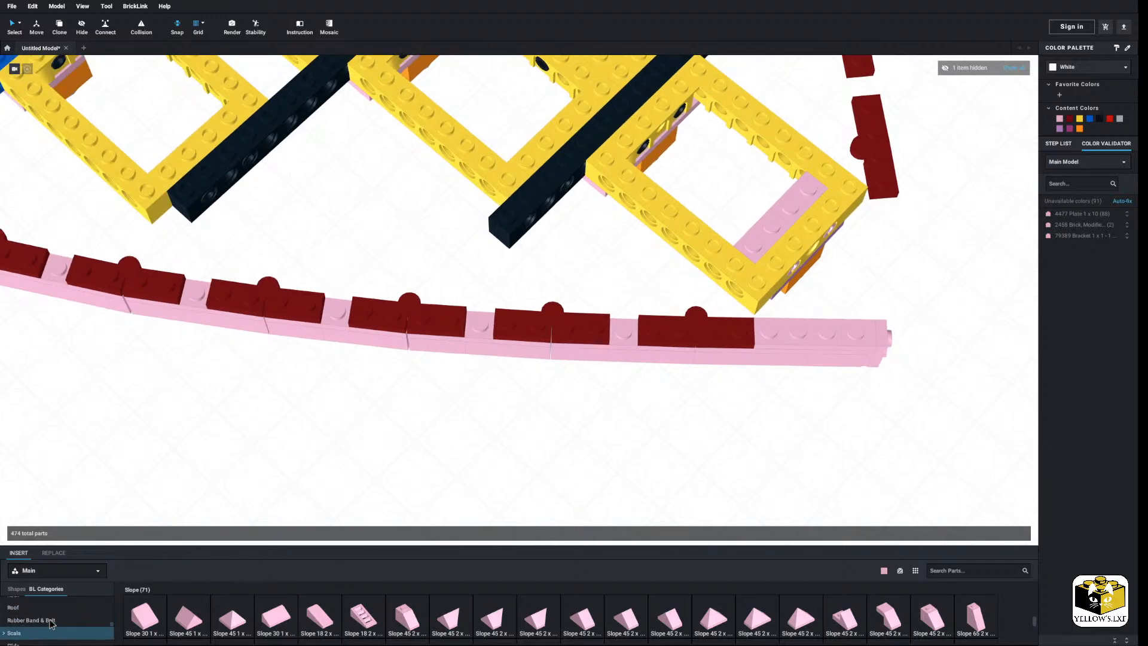
pyautogui.click(18, 622)
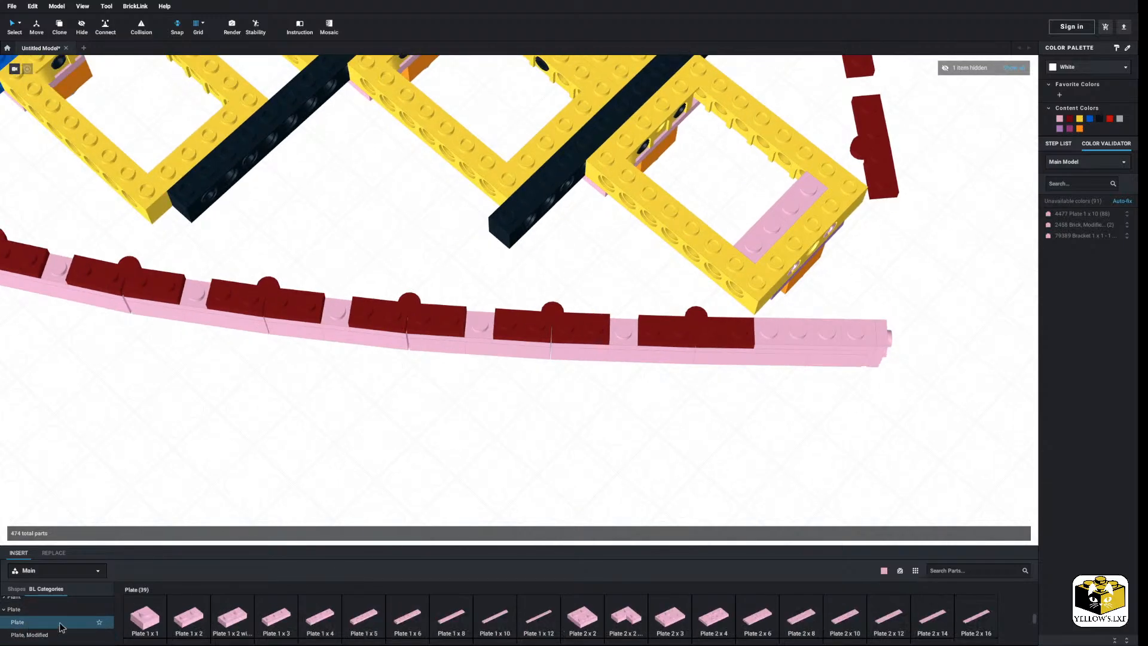
pyautogui.click(142, 619)
pyautogui.click(132, 622)
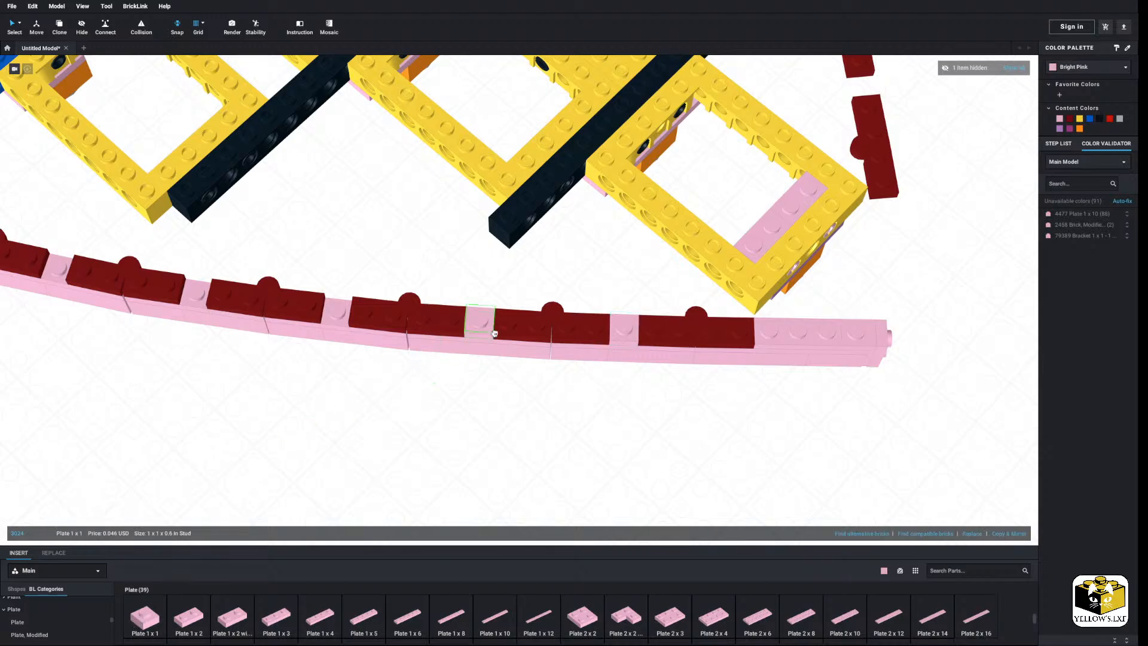
pyautogui.click(150, 607)
pyautogui.click(341, 309)
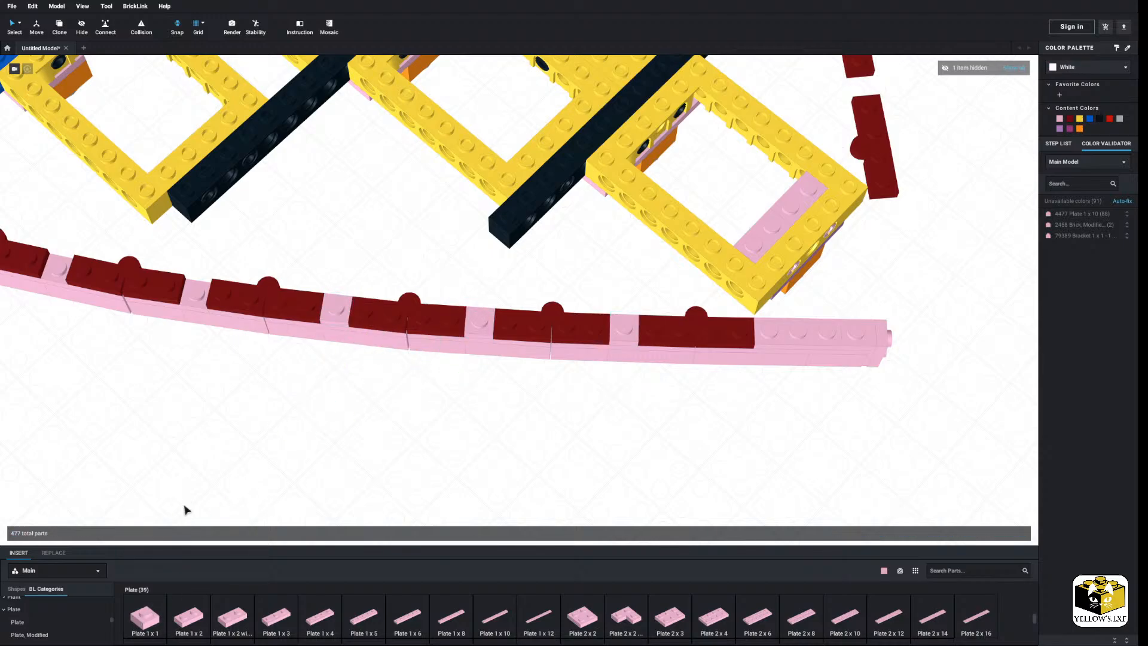
# Insert a pink Plate 1 x 1 into each of the next three open gaps along the hull edge, moving away from the bow tip.
pyautogui.click(138, 626)
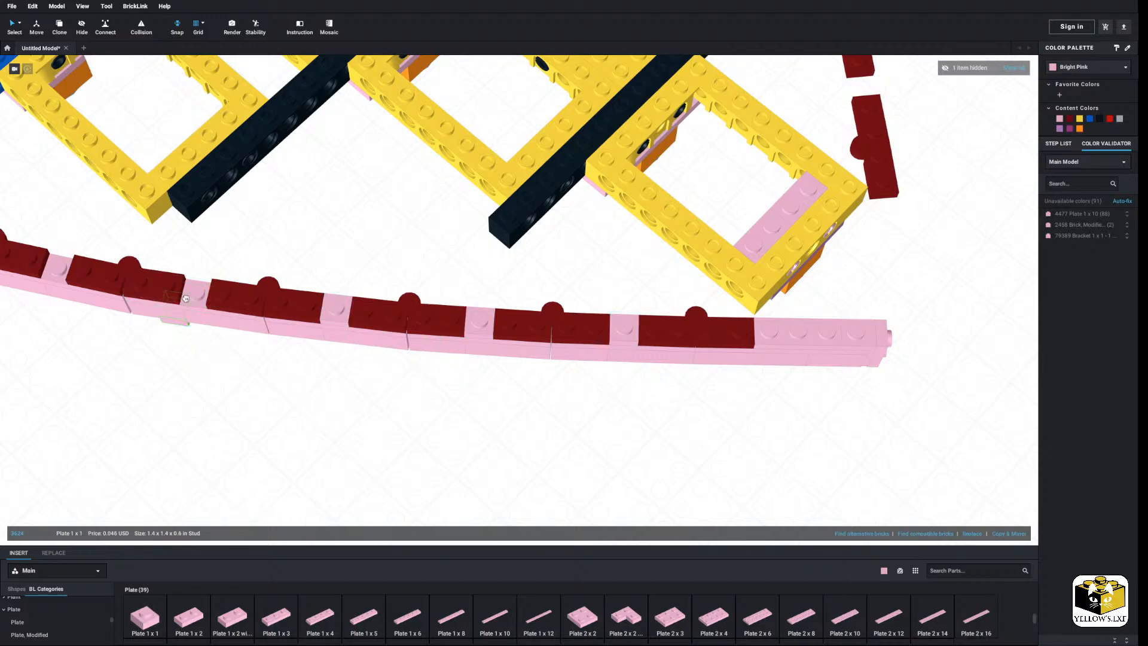
pyautogui.click(171, 386)
pyautogui.moveTo(165, 391); pyautogui.dragTo(341, 406, button='middle')
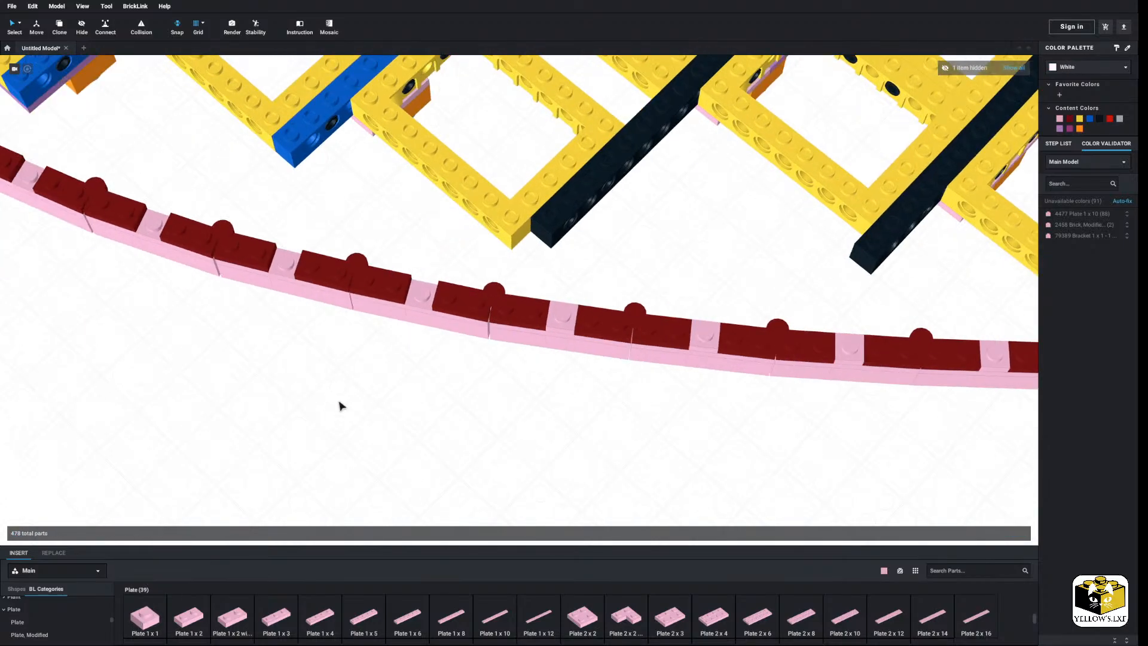
pyautogui.click(144, 608)
pyautogui.click(421, 294)
pyautogui.click(284, 413)
pyautogui.click(143, 608)
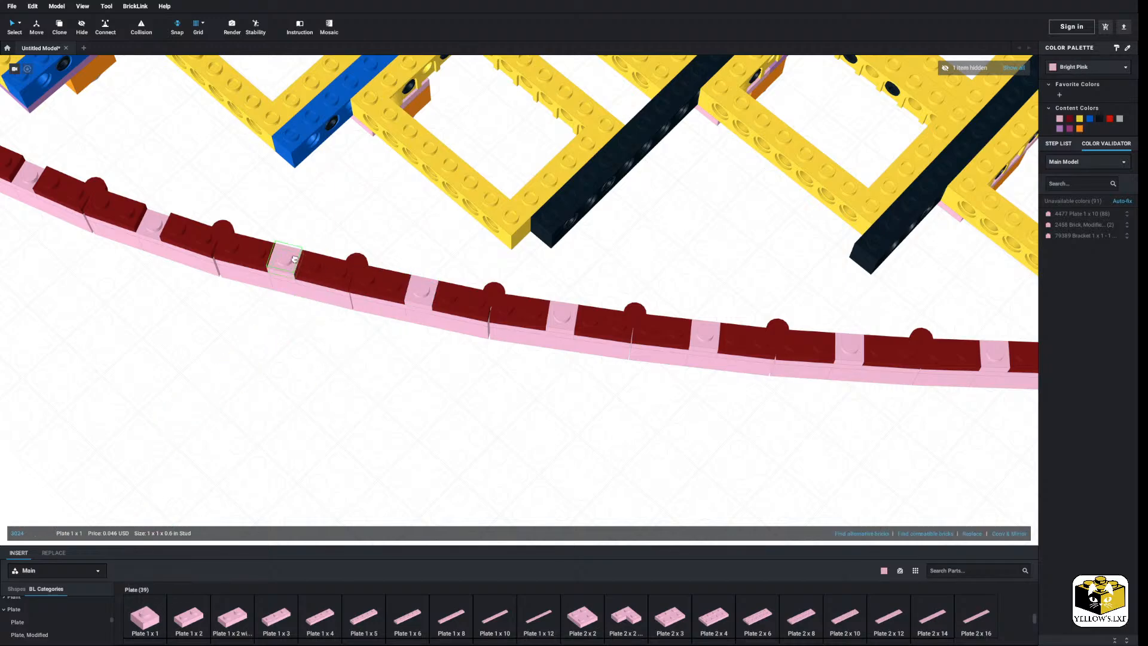
pyautogui.click(287, 260)
pyautogui.click(206, 406)
pyautogui.moveTo(220, 407); pyautogui.dragTo(257, 431, button='middle')
pyautogui.moveTo(257, 431); pyautogui.dragTo(268, 427, button='right')
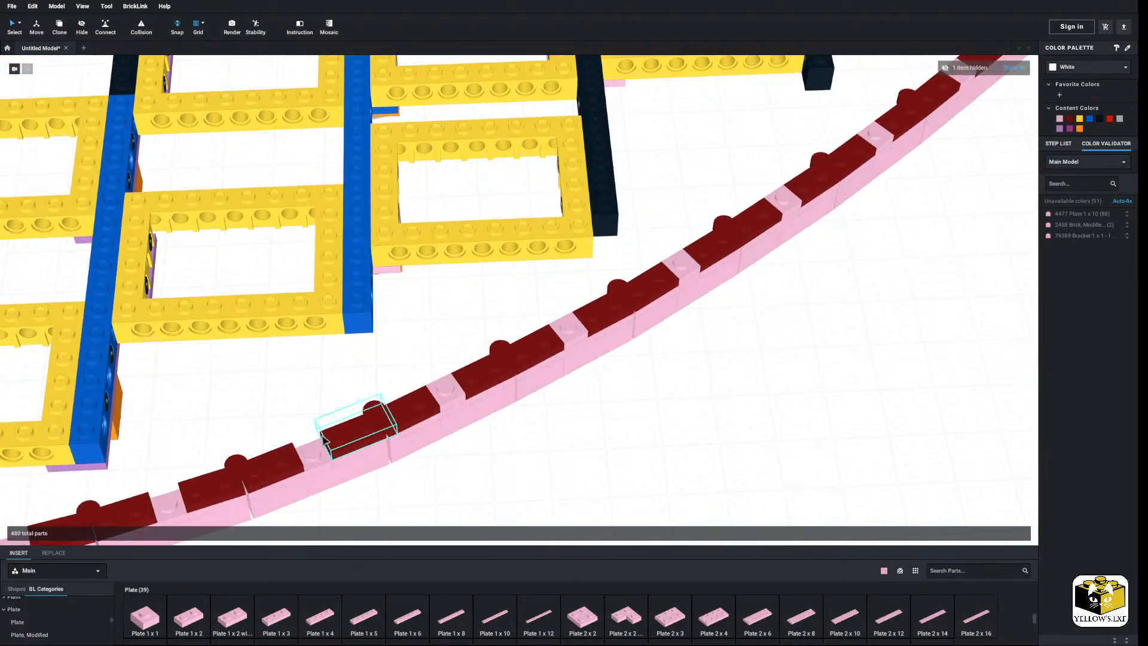
# Fill the remaining one-stud gaps toward the wide end of the hull edge with pink Plate 1 x 1 parts.
pyautogui.rightClick(415, 442)
pyautogui.click(460, 440)
pyautogui.click(527, 441)
pyautogui.moveTo(528, 441); pyautogui.dragTo(472, 421, button='right')
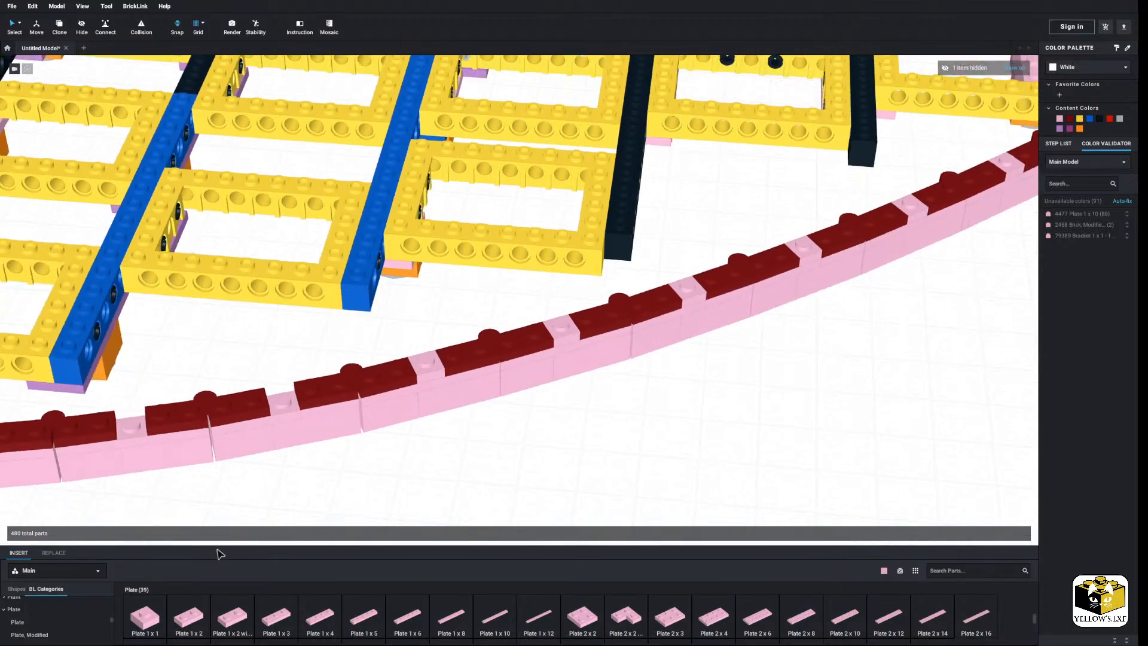
pyautogui.click(145, 619)
pyautogui.moveTo(331, 508); pyautogui.dragTo(520, 457, button='middle')
pyautogui.click(152, 615)
pyautogui.click(337, 366)
pyautogui.moveTo(302, 481); pyautogui.dragTo(373, 480, button='right')
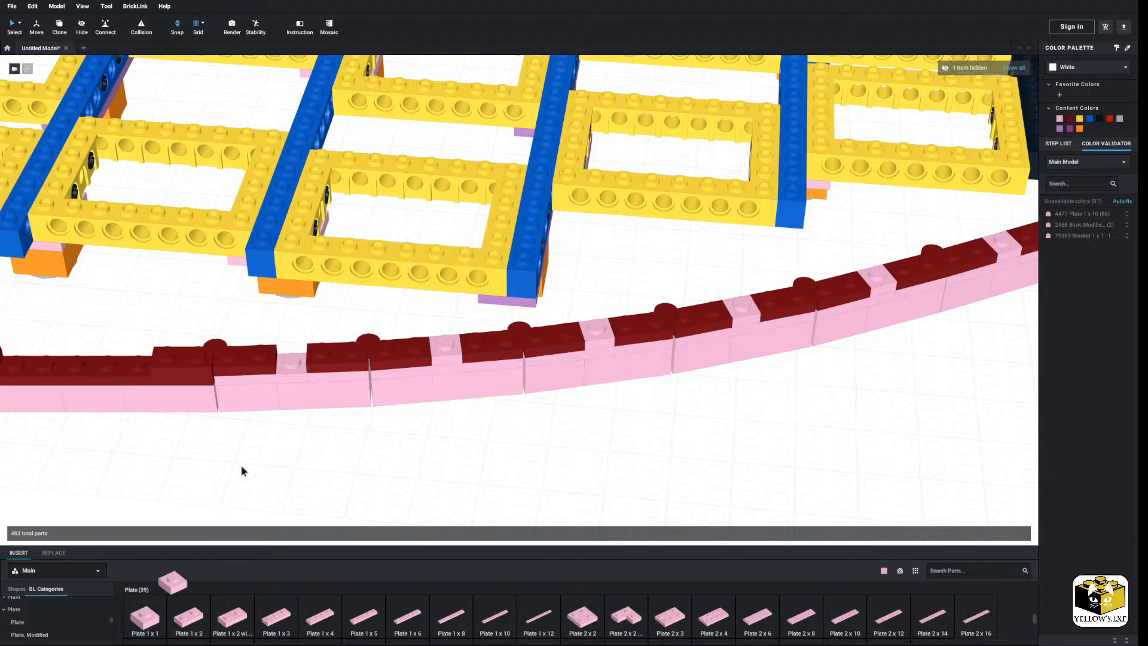
pyautogui.click(296, 359)
pyautogui.click(235, 478)
pyautogui.moveTo(236, 479); pyautogui.dragTo(413, 465, button='right')
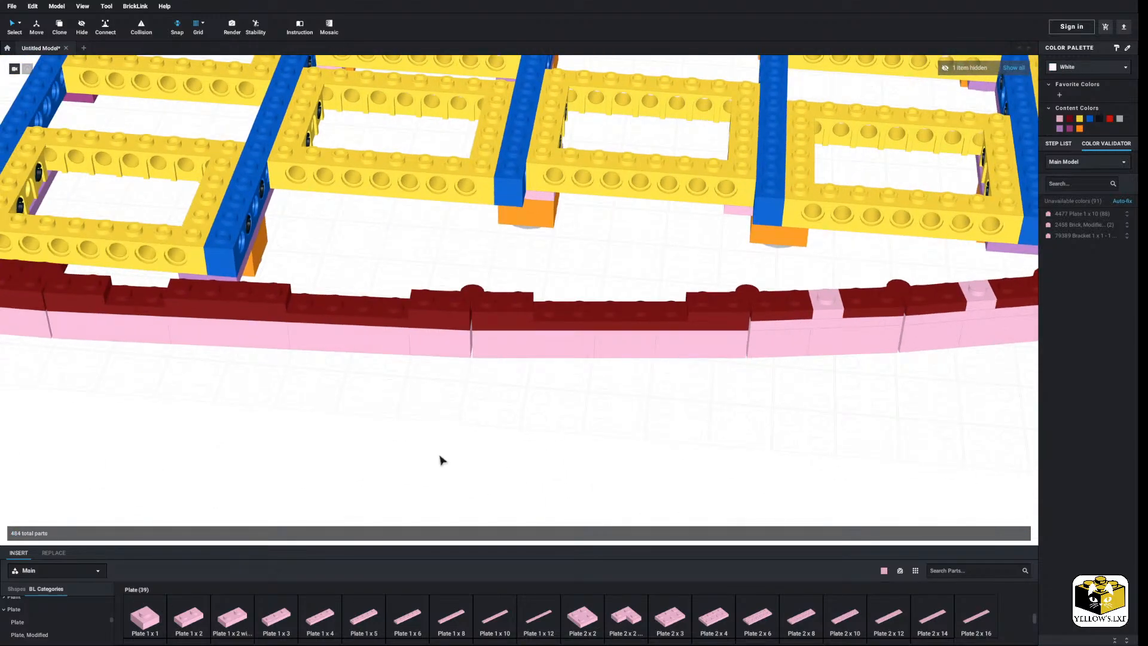
# Insert a pink Plate 1 x 5 into the five-stud recess of the dark red hull edge.
pyautogui.click(275, 629)
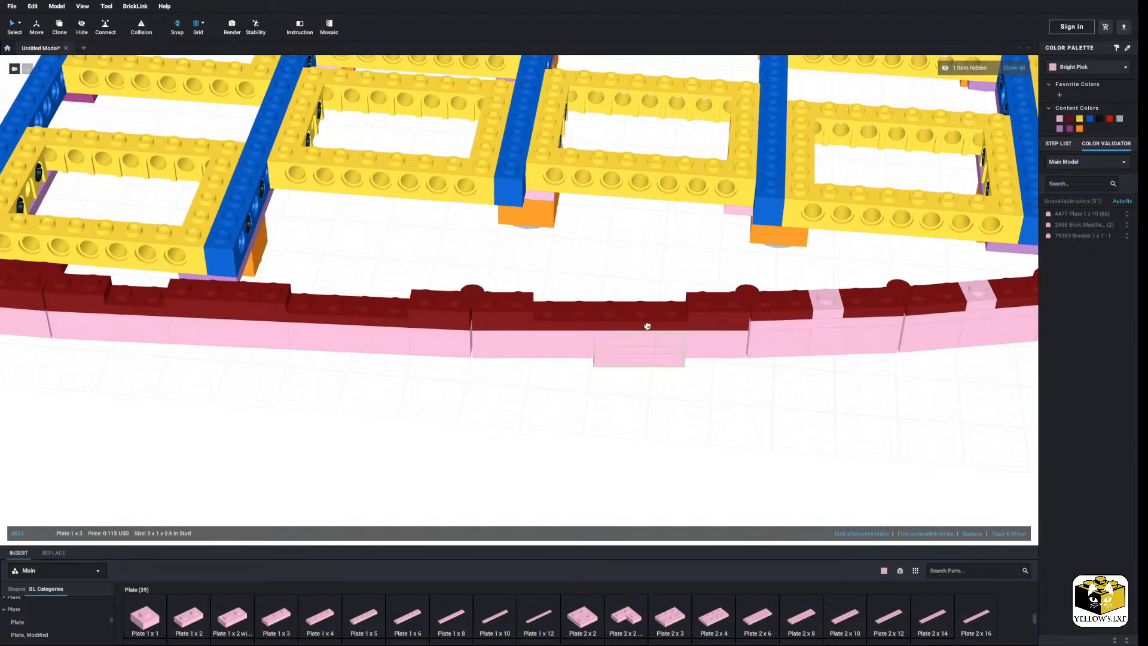
pyautogui.click(199, 610)
pyautogui.click(573, 306)
pyautogui.click(349, 449)
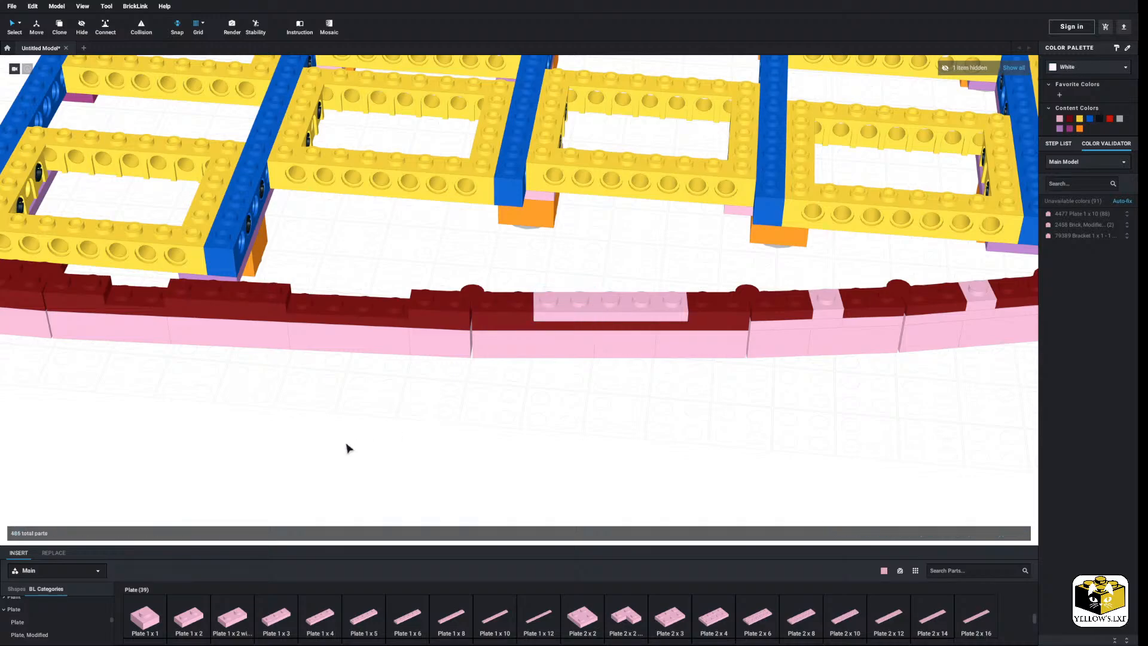
pyautogui.moveTo(348, 448); pyautogui.dragTo(487, 471, button='middle')
# Fill the last two recesses near the wide end of the hull edge with a pink Plate 1 x 4 and a Plate 1 x 2.
pyautogui.click(323, 611)
pyautogui.click(497, 321)
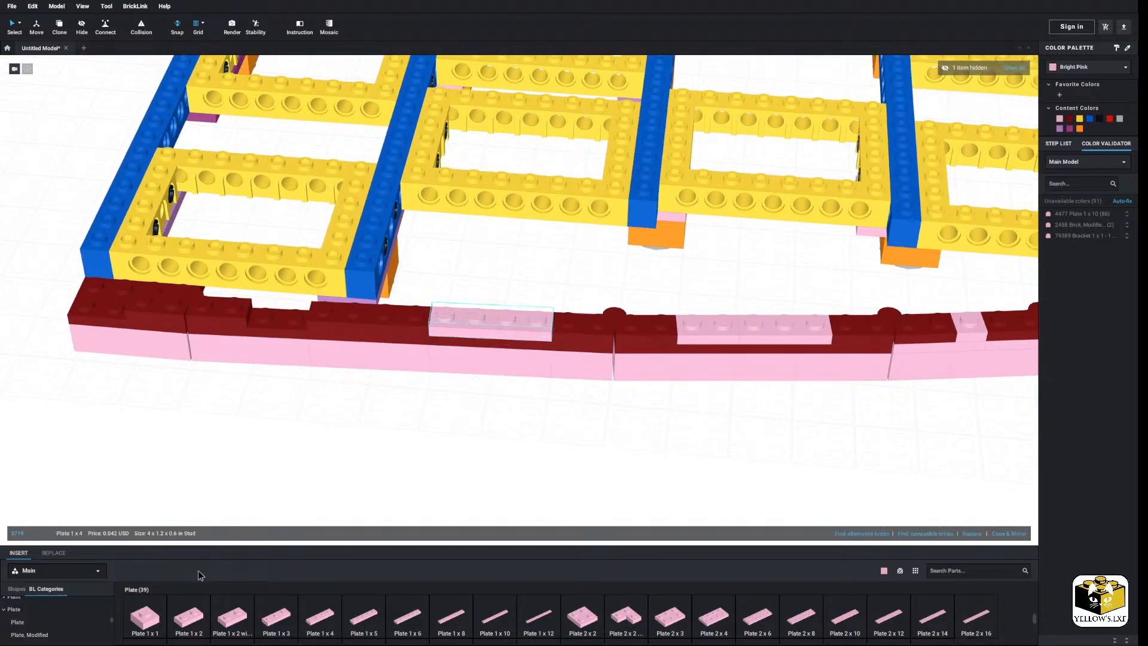
pyautogui.click(189, 615)
pyautogui.click(284, 311)
pyautogui.press('Escape')
pyautogui.scroll(-6, 471, 273)
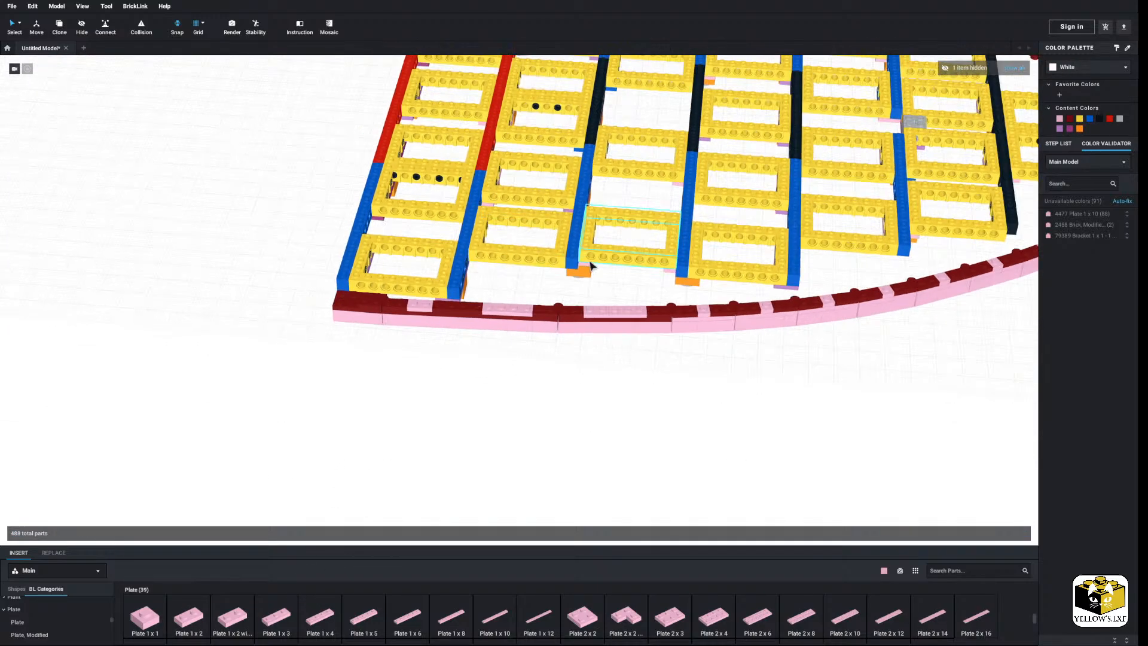
# Examine the ship reference photos and deck plans, and the filled hull edge.
pyautogui.moveTo(592, 266); pyautogui.dragTo(757, 270, button='right')
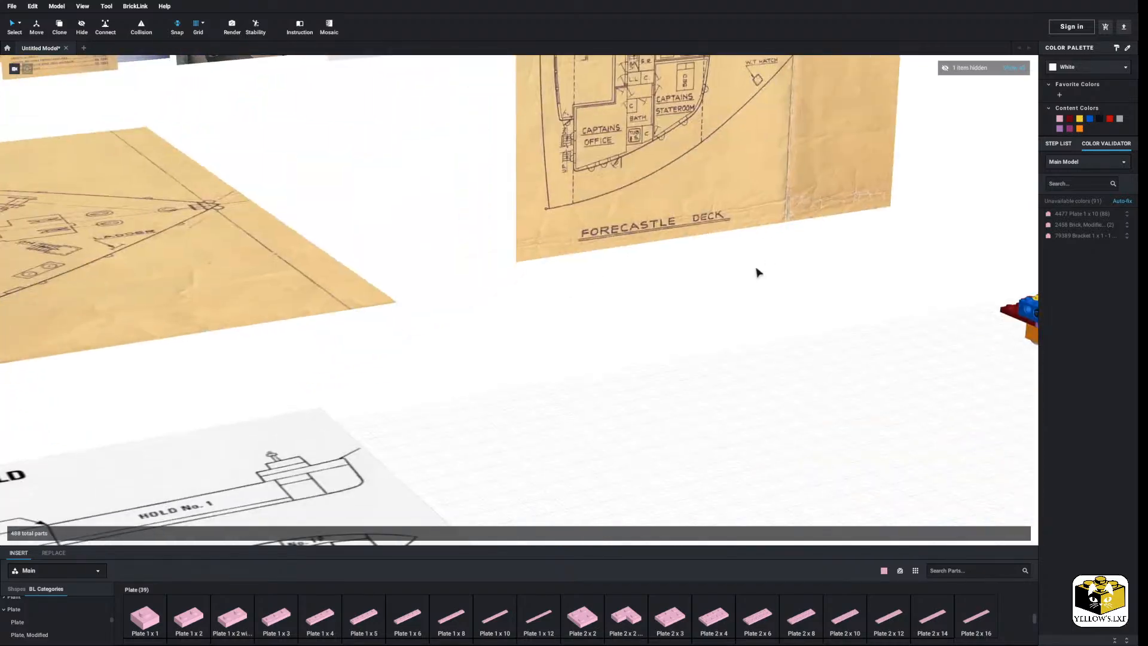
pyautogui.scroll(-5, 757, 270)
pyautogui.moveTo(757, 271); pyautogui.dragTo(768, 383, button='middle')
pyautogui.scroll(3, 522, 348)
pyautogui.scroll(-5, 513, 294)
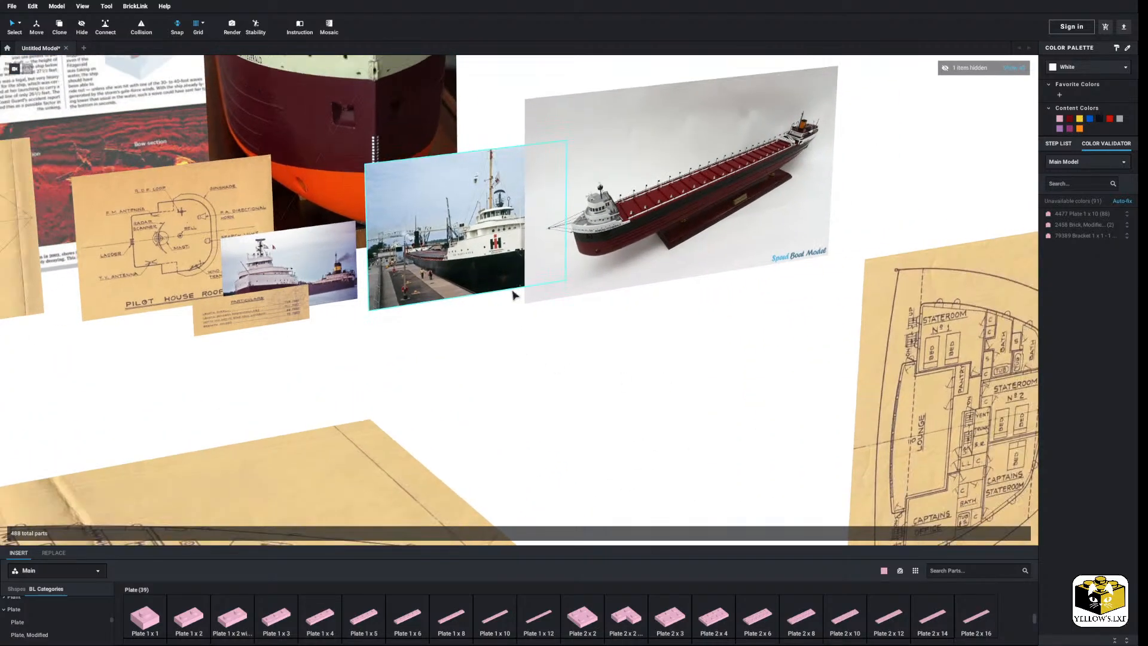
pyautogui.moveTo(620, 400); pyautogui.dragTo(451, 293, button='middle')
pyautogui.moveTo(451, 293); pyautogui.dragTo(562, 407, button='right')
pyautogui.moveTo(562, 406); pyautogui.dragTo(534, 383, button='middle')
pyautogui.scroll(4, 512, 370)
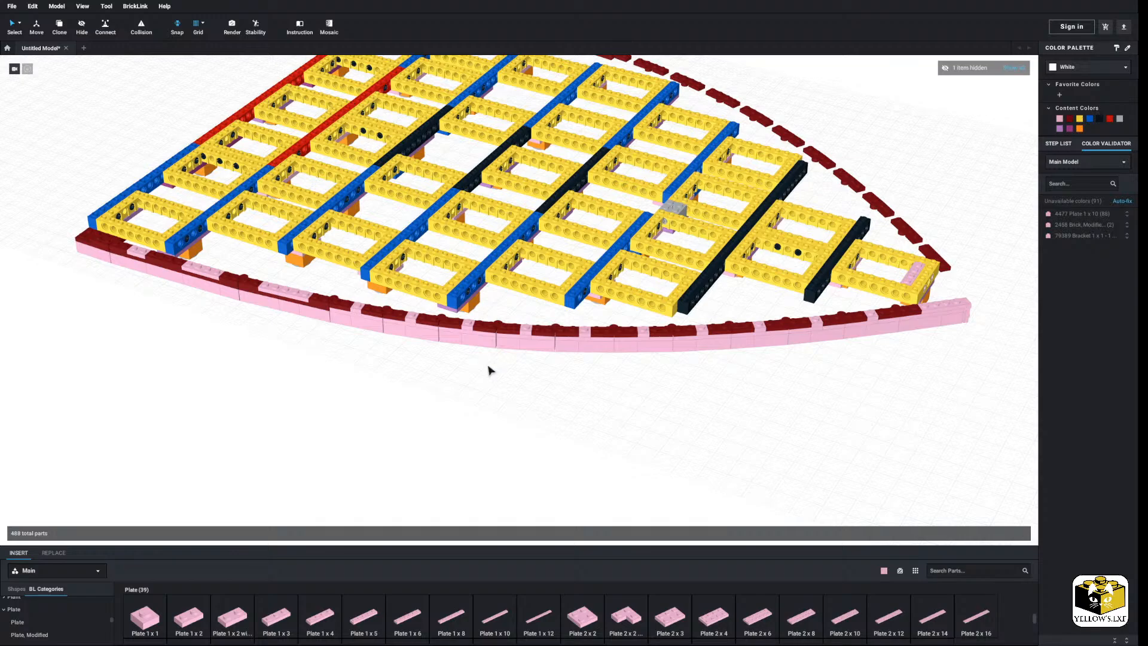
# Select all bright pink parts by color and create a mirrored copy of them.
pyautogui.moveTo(462, 382); pyautogui.dragTo(463, 290, button='right')
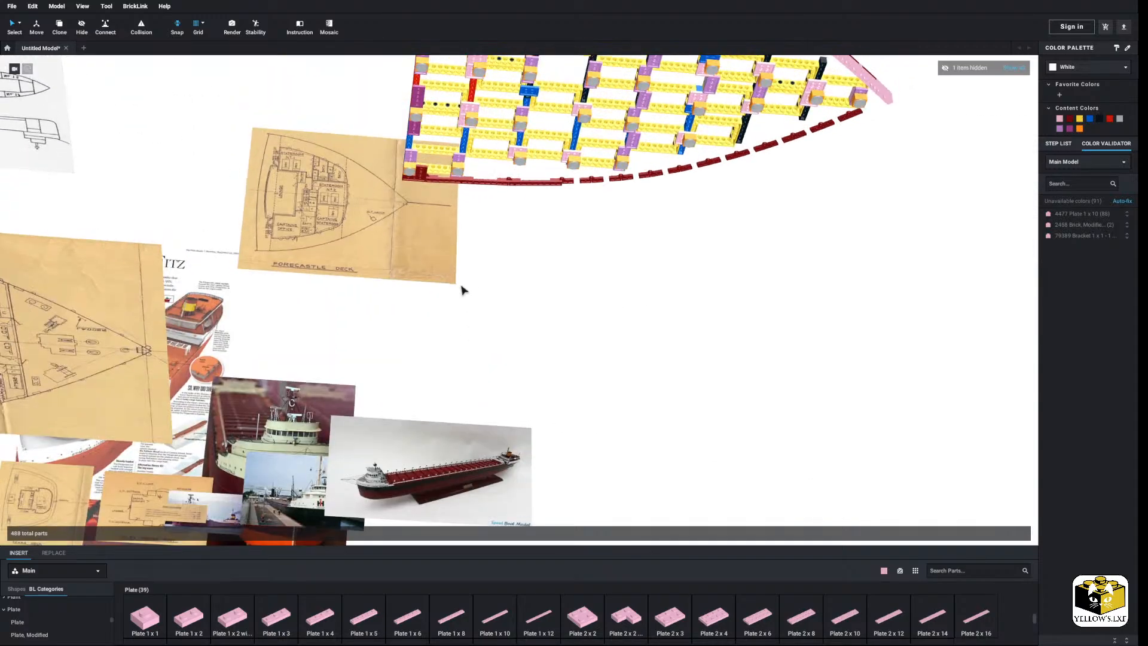
pyautogui.moveTo(464, 289); pyautogui.dragTo(436, 368, button='middle')
pyautogui.click(21, 26)
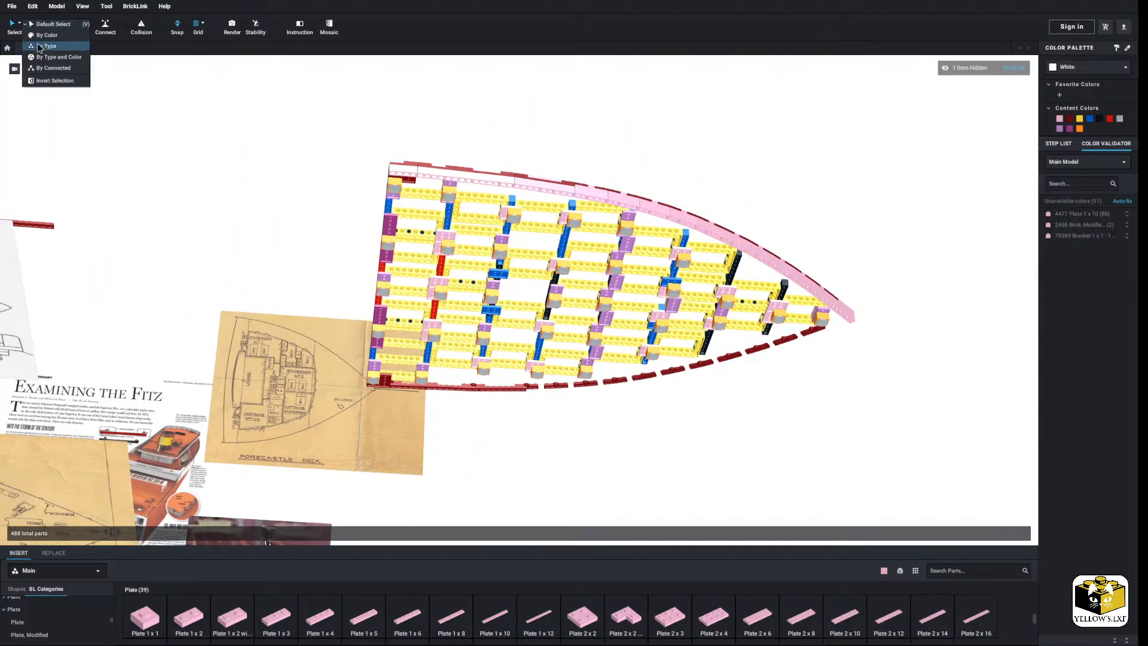
pyautogui.click(42, 47)
pyautogui.click(404, 168)
pyautogui.click(519, 183)
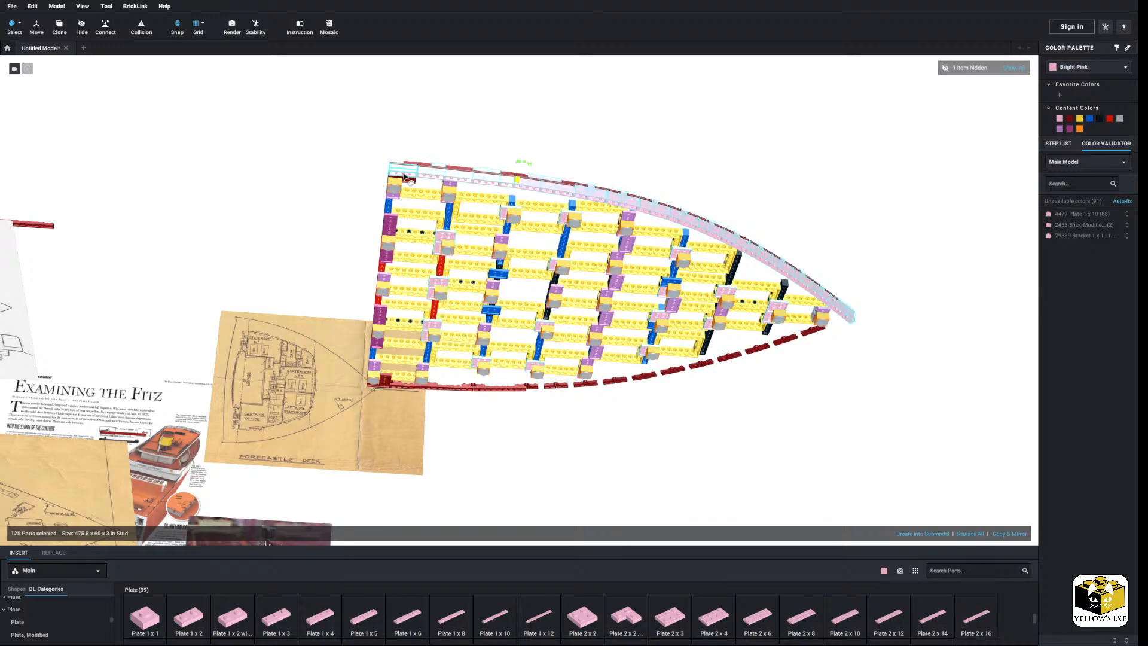
pyautogui.moveTo(518, 184); pyautogui.dragTo(436, 176, button='right')
pyautogui.moveTo(703, 289); pyautogui.dragTo(564, 227, button='middle')
pyautogui.scroll(2, 564, 227)
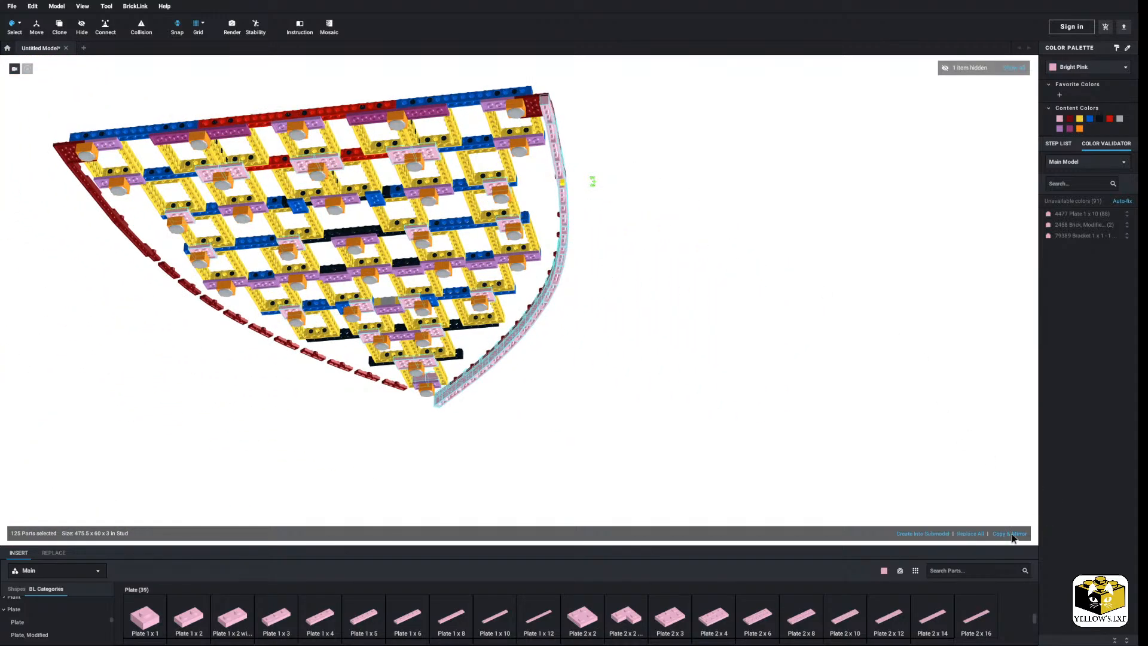
pyautogui.click(1011, 534)
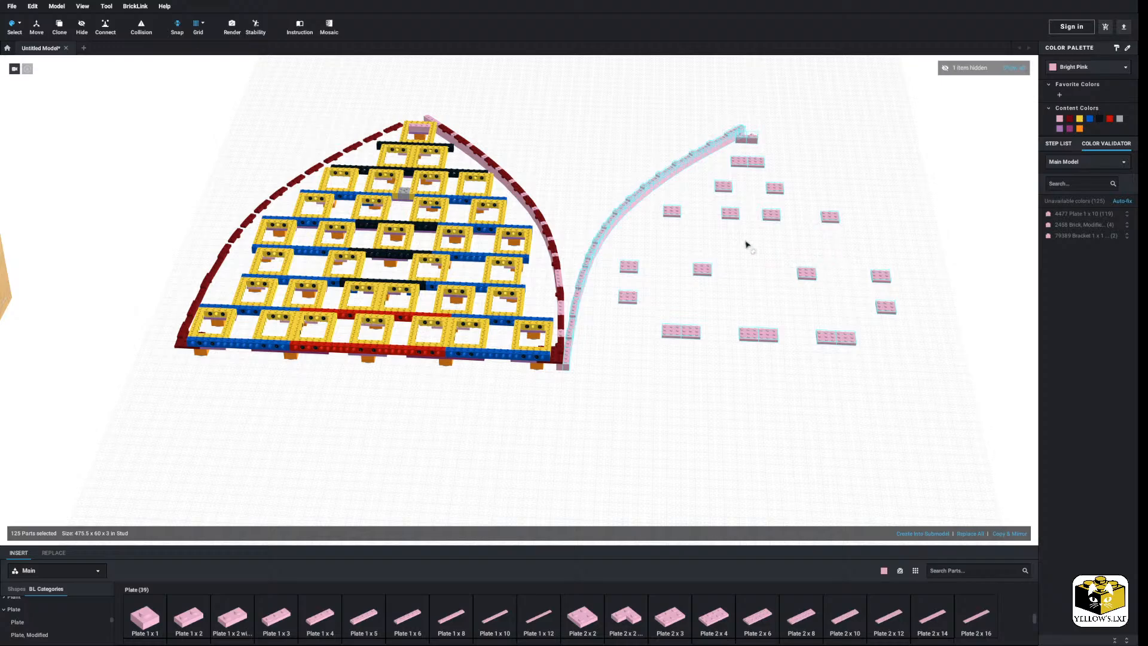
# Return to default selection and delete the two stray mirrored parts beside the tip of the copied hull edge.
pyautogui.click(21, 24)
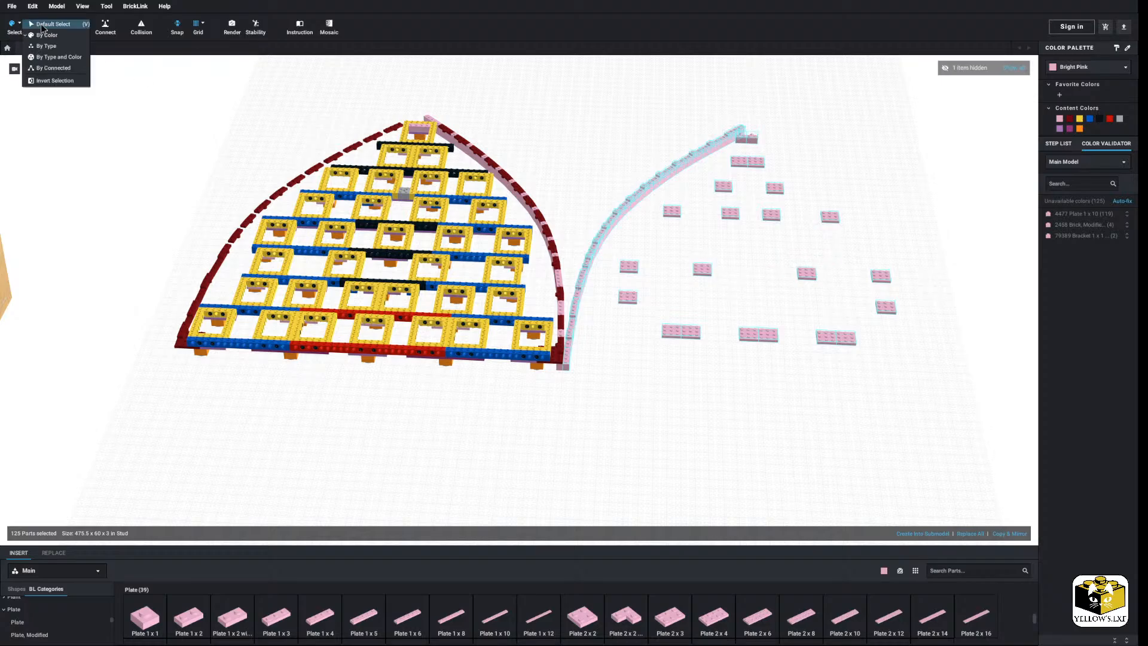
pyautogui.click(42, 24)
pyautogui.click(913, 216)
pyautogui.click(755, 141)
pyautogui.keyDown('ctrl'); pyautogui.click(742, 140); pyautogui.keyUp('ctrl')
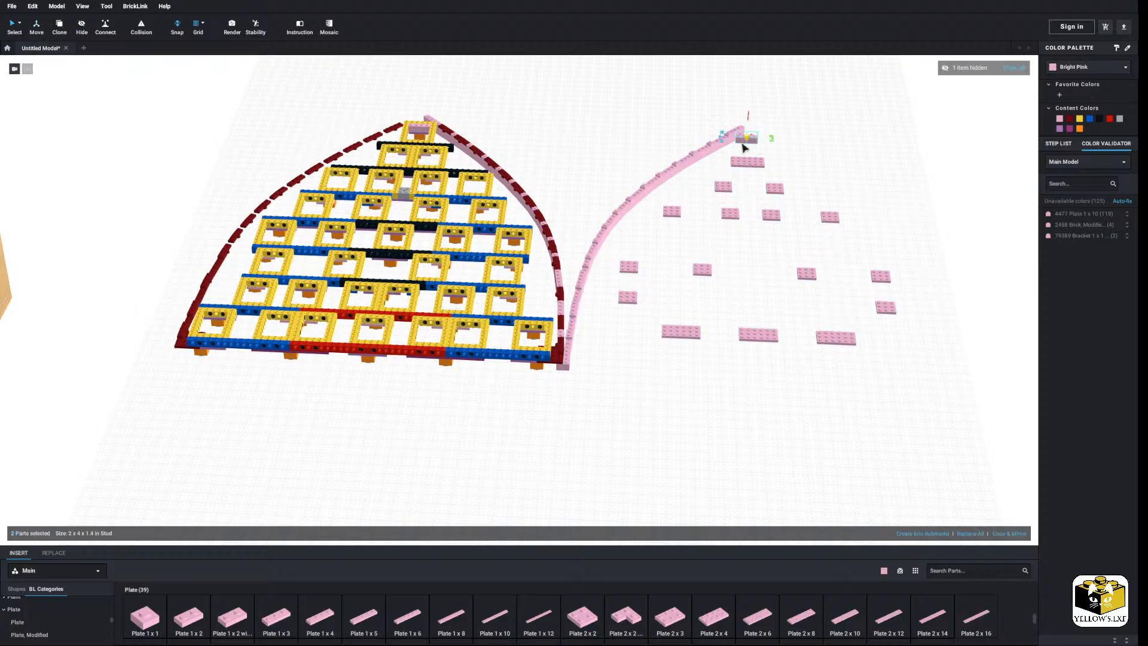
pyautogui.rightClick(742, 141)
pyautogui.click(772, 179)
# Recolor the two pink parts inside the foremost yellow frame at the bow tip to White.
pyautogui.moveTo(621, 142); pyautogui.dragTo(614, 150, button='right')
pyautogui.scroll(5, 435, 164)
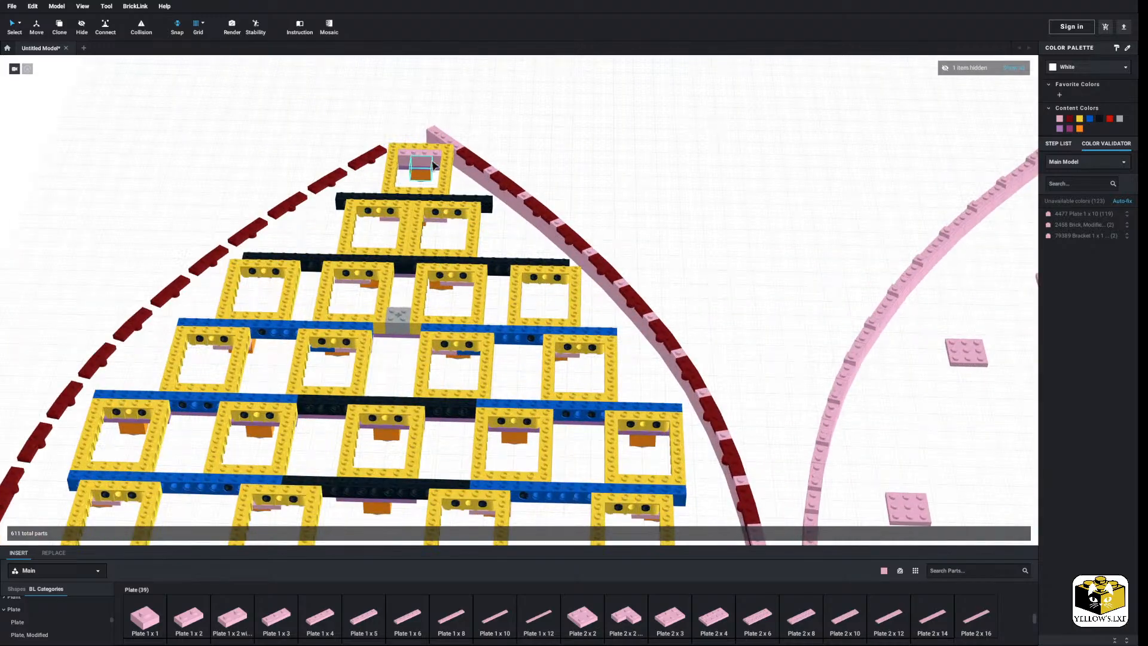
pyautogui.click(434, 161)
pyautogui.click(1081, 69)
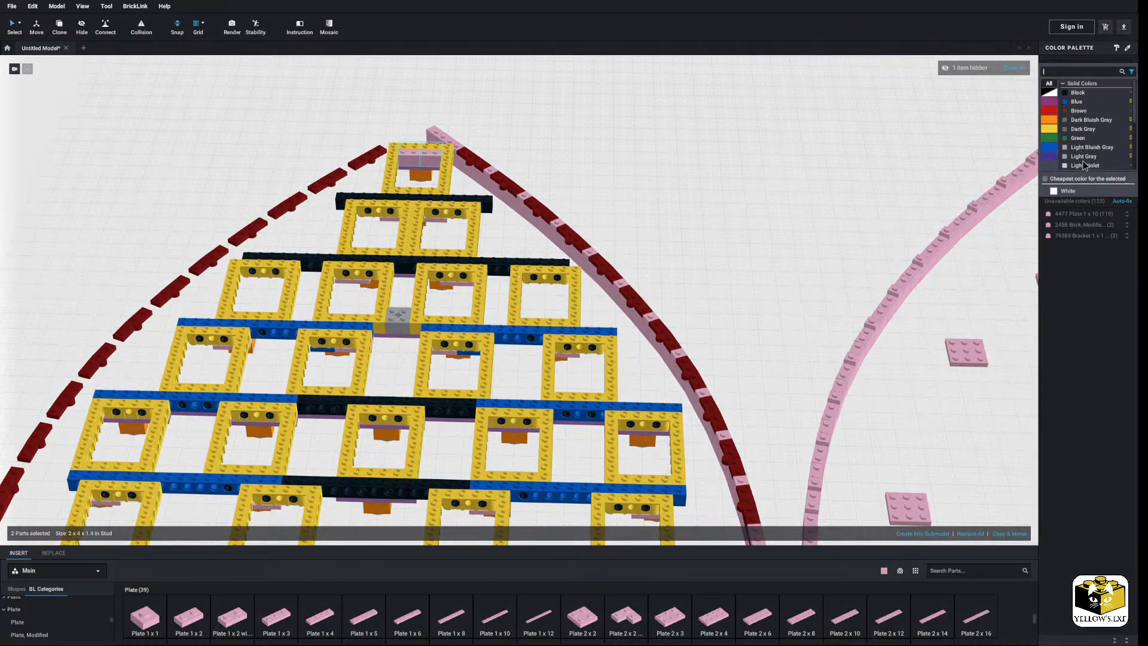
pyautogui.click(1064, 191)
pyautogui.click(813, 168)
# Delete the remaining stray pink plates of the mirrored copy, keeping only the copied hull edge.
pyautogui.scroll(-5, 789, 167)
pyautogui.moveTo(789, 167); pyautogui.dragTo(668, 122, button='middle')
pyautogui.scroll(-3, 672, 145)
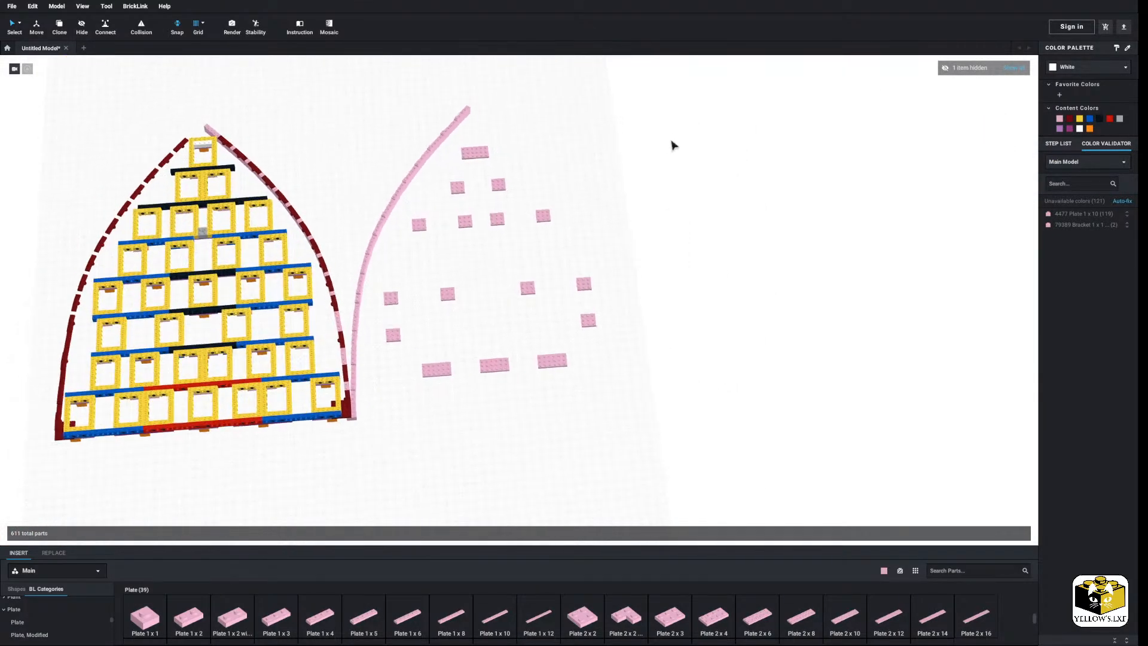
pyautogui.moveTo(672, 378); pyautogui.dragTo(427, 338)
pyautogui.rightClick(469, 153)
pyautogui.click(495, 192)
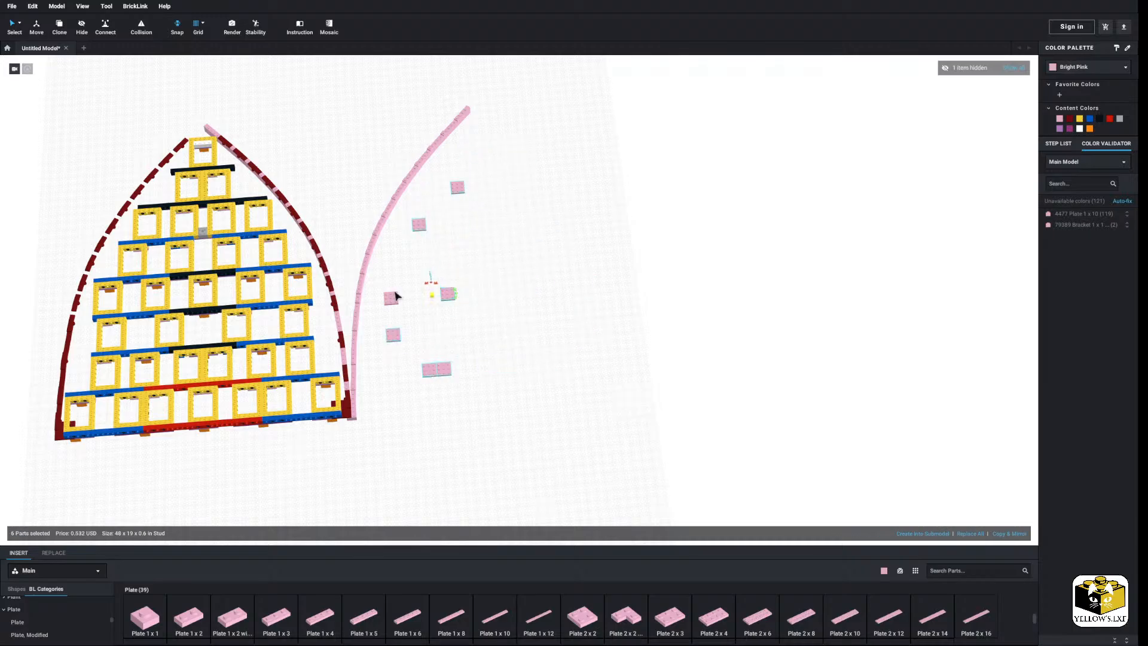
pyautogui.keyDown('ctrl'); pyautogui.click(394, 292); pyautogui.keyUp('ctrl')
pyautogui.rightClick(392, 294)
pyautogui.click(430, 332)
# Select the whole mirrored pink hull edge and attach it beneath the dark red edge on the opposite side of the bow.
pyautogui.moveTo(432, 331); pyautogui.dragTo(610, 287, button='middle')
pyautogui.moveTo(610, 286); pyautogui.dragTo(601, 248, button='right')
pyautogui.moveTo(600, 248); pyautogui.dragTo(529, 306, button='middle')
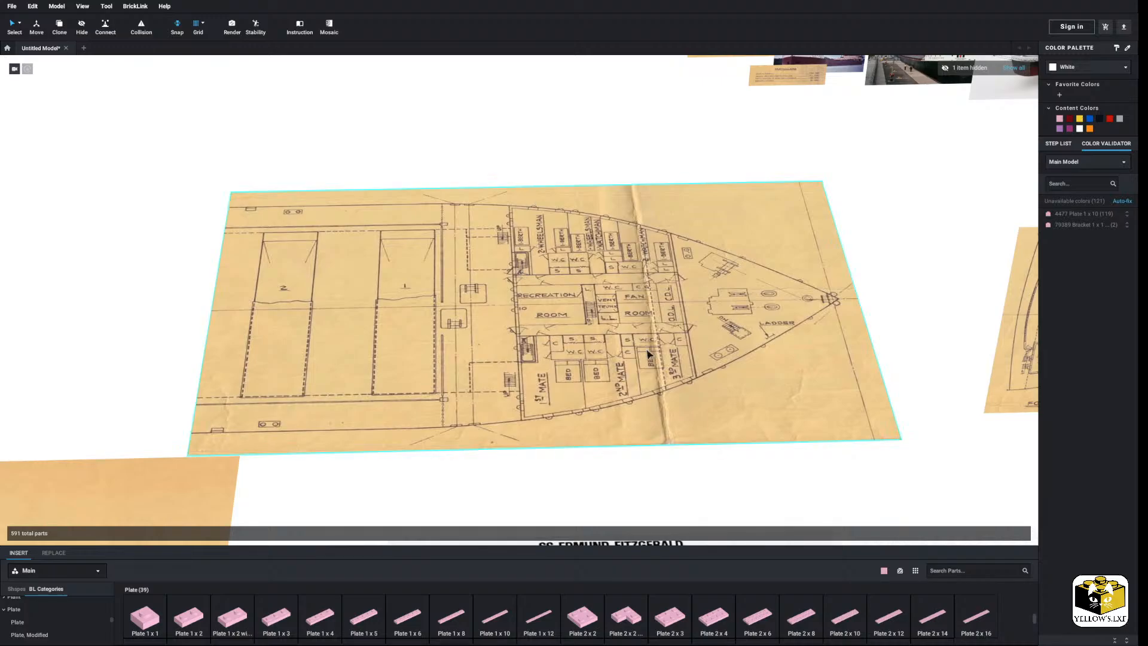
pyautogui.moveTo(621, 474); pyautogui.dragTo(479, 400, button='middle')
pyautogui.moveTo(685, 375); pyautogui.dragTo(527, 274, button='middle')
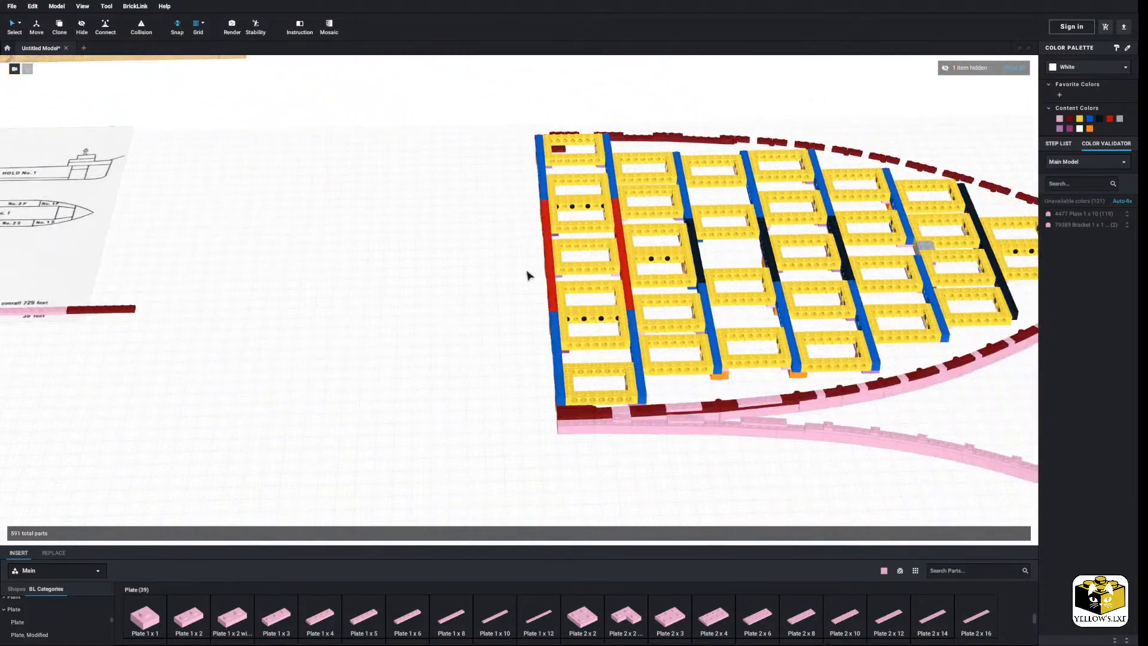
pyautogui.moveTo(528, 274); pyautogui.dragTo(830, 208, button='right')
pyautogui.moveTo(822, 124); pyautogui.dragTo(591, 462)
pyautogui.scroll(5, 719, 251)
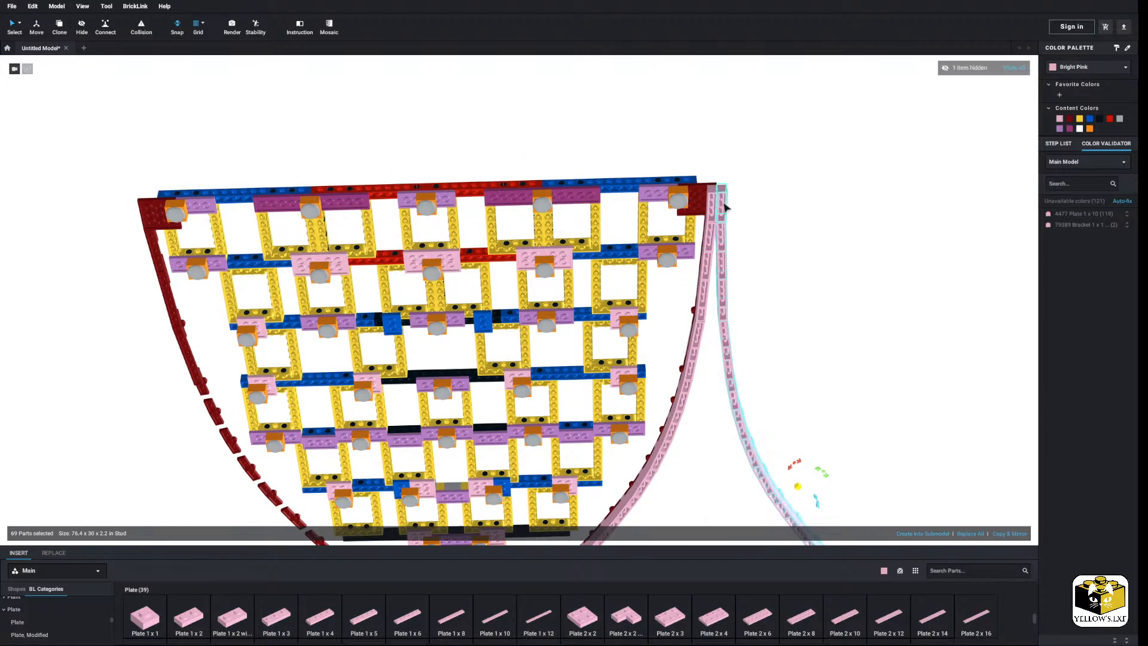
pyautogui.moveTo(724, 207); pyautogui.dragTo(882, 226)
pyautogui.moveTo(724, 206); pyautogui.dragTo(971, 160, button='middle')
pyautogui.moveTo(881, 226); pyautogui.dragTo(387, 178)
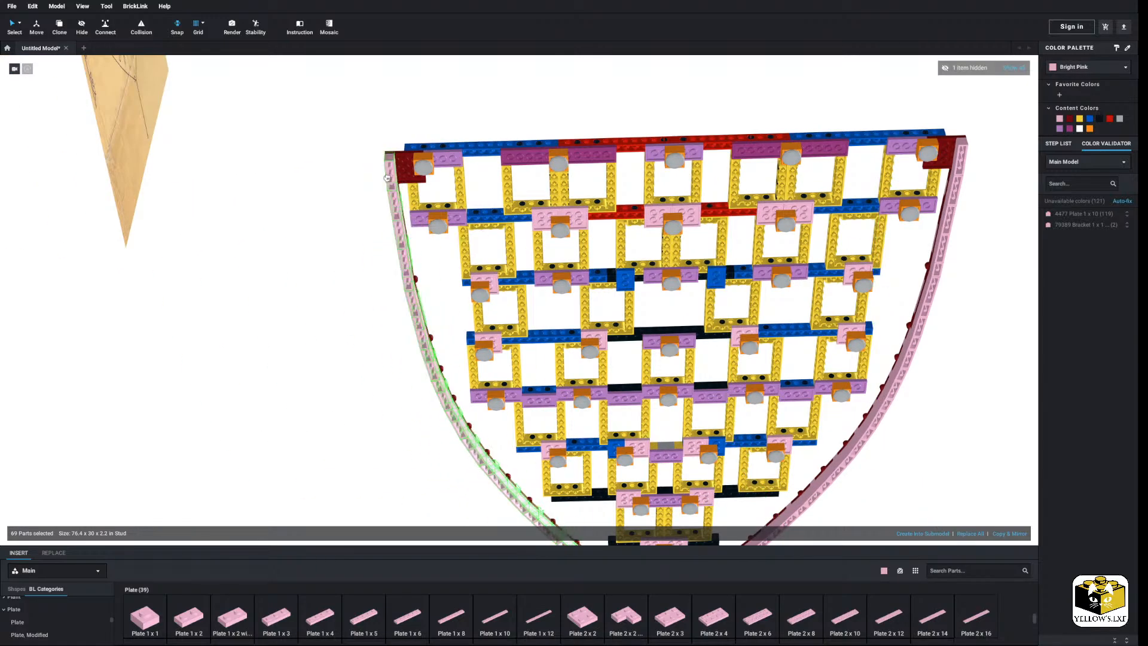
pyautogui.click(321, 189)
# Attach a pink Panel 1 x 2 x 1 sideways to the two end studs of one hull edge at the bow tip.
pyautogui.scroll(-5, 333, 190)
pyautogui.moveTo(333, 189); pyautogui.dragTo(385, 235, button='right')
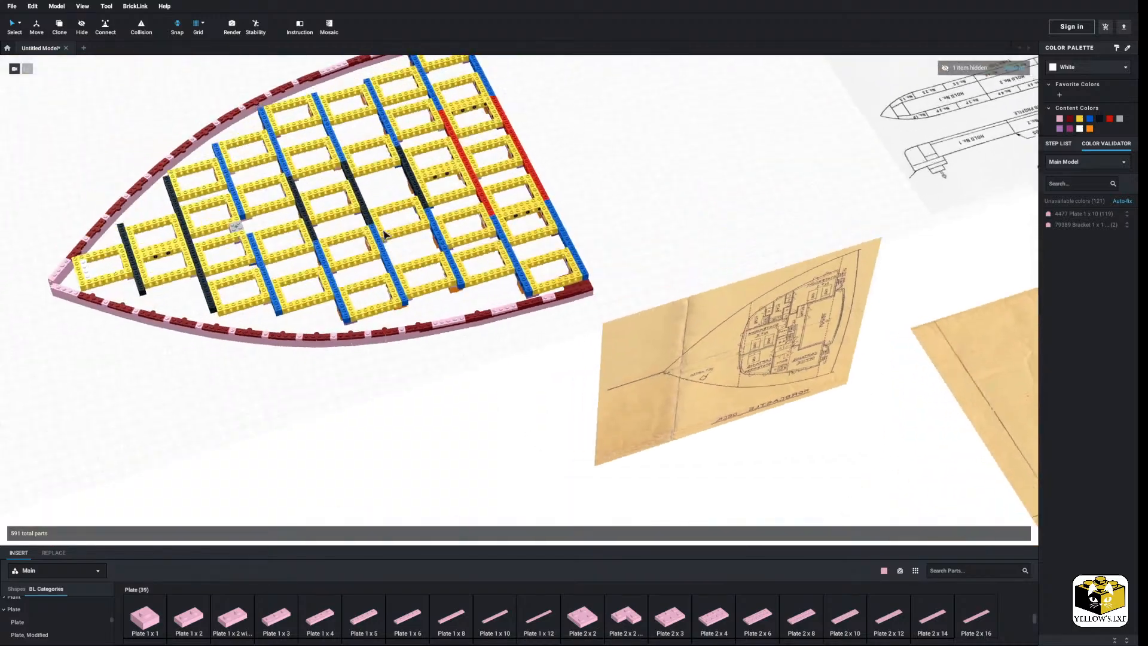
pyautogui.moveTo(269, 379); pyautogui.dragTo(448, 383, button='right')
pyautogui.scroll(5, 491, 419)
pyautogui.scroll(5, 574, 421)
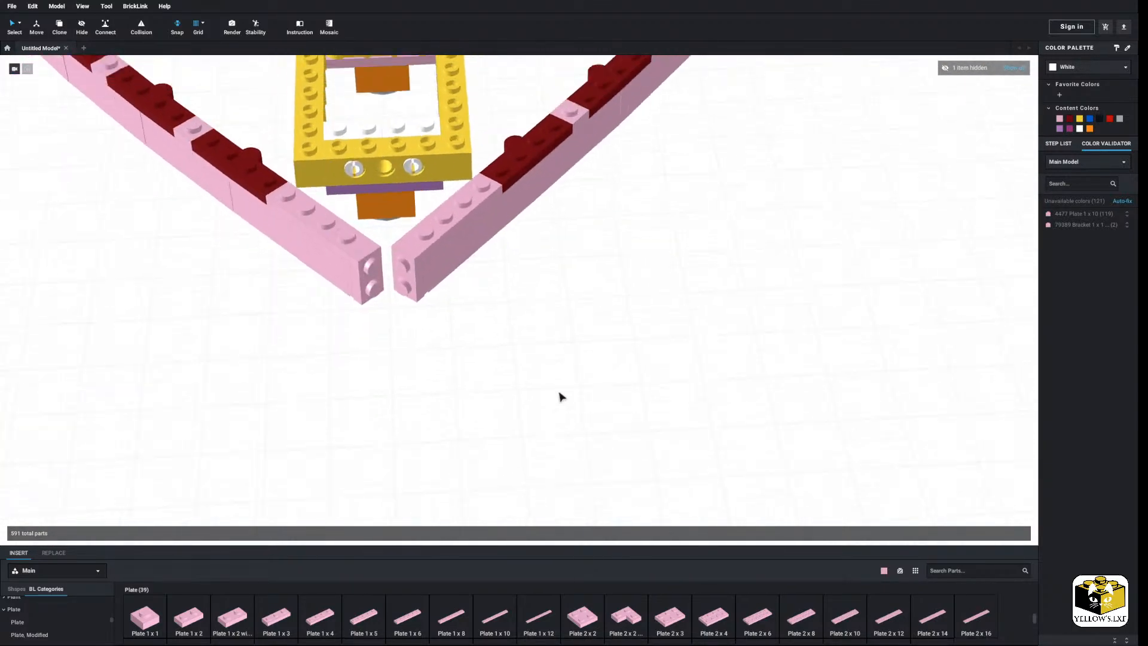
pyautogui.click(54, 622)
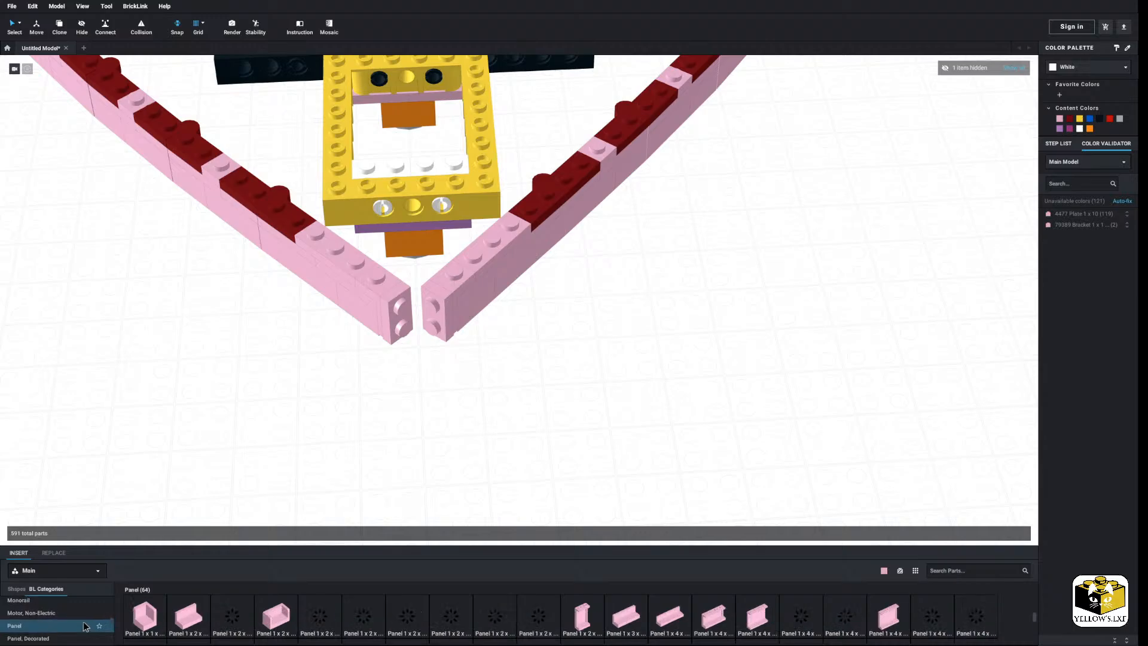
pyautogui.click(189, 616)
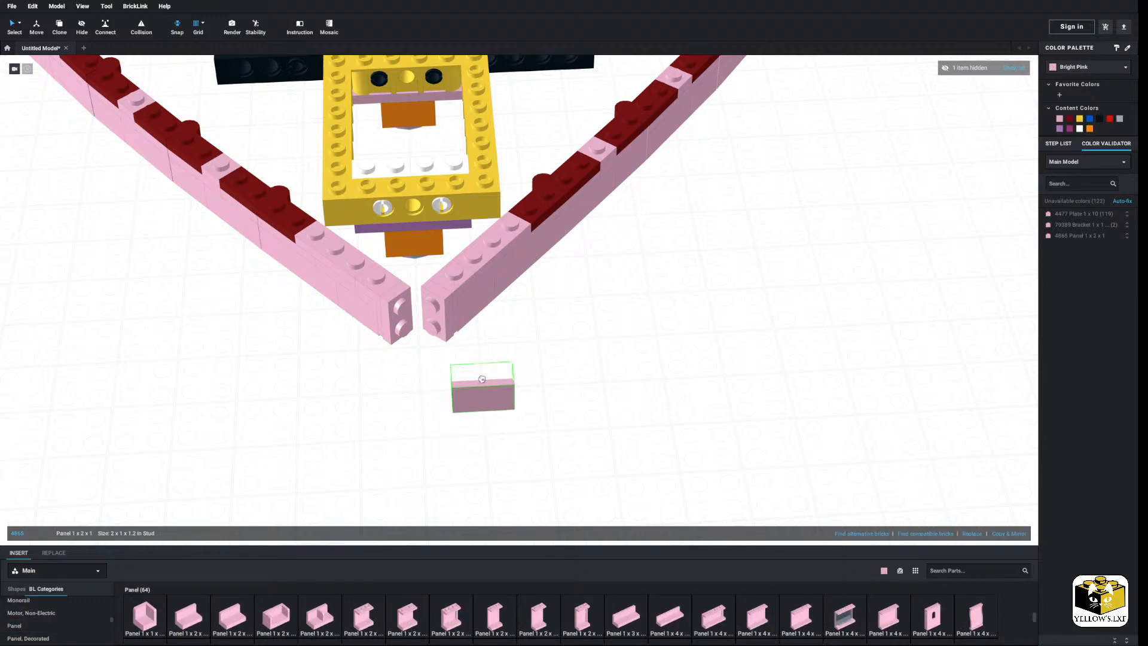
pyautogui.click(432, 339)
pyautogui.click(432, 341)
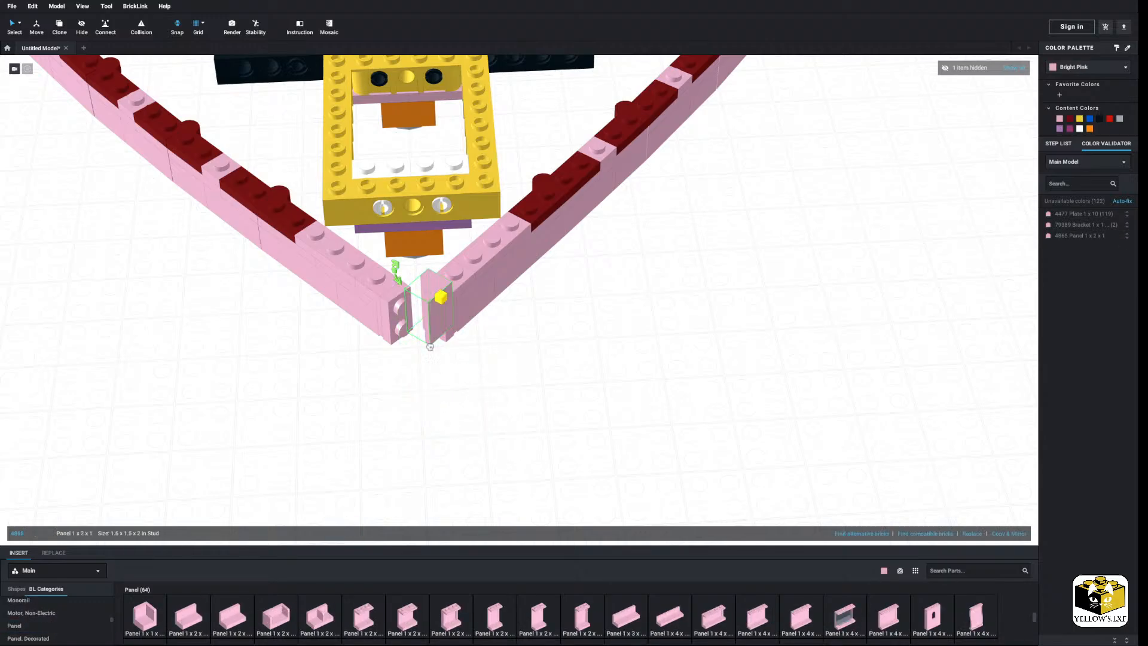
pyautogui.moveTo(433, 335)
pyautogui.mouseDown()
pyautogui.moveTo(449, 357)
pyautogui.moveTo(413, 342)
pyautogui.moveTo(440, 353)
pyautogui.mouseUp()
pyautogui.click(442, 359)
pyautogui.moveTo(441, 358); pyautogui.dragTo(458, 421, button='right')
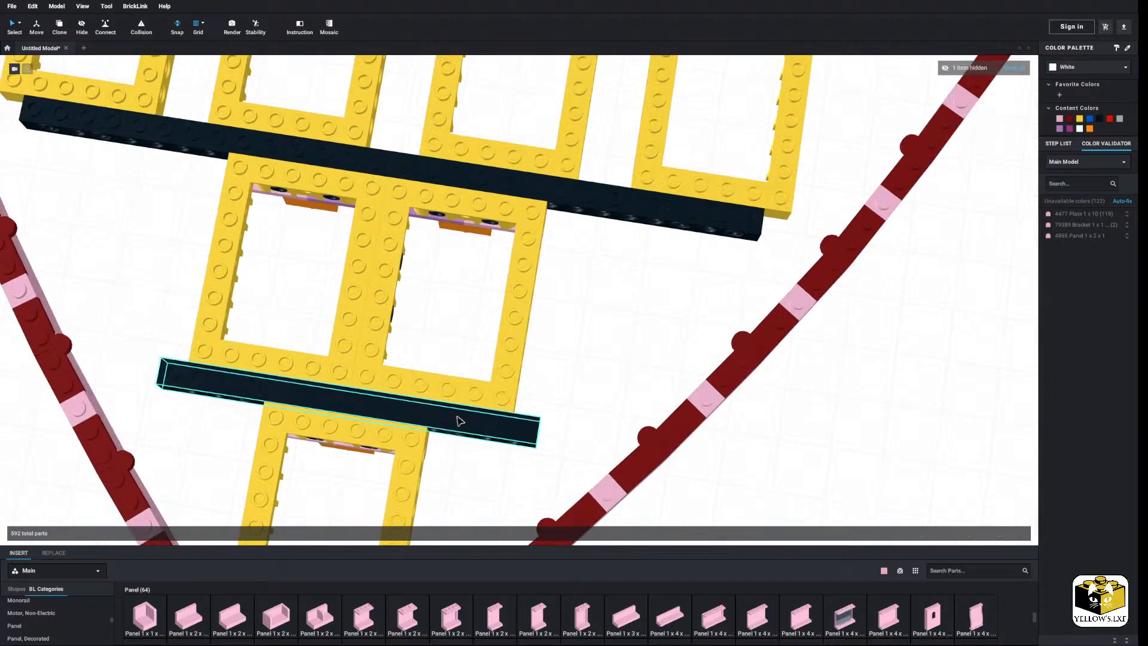
# Delete the sideways Plate 1 x 2 from both hull edge ends at the bow tip and reattach the panel directly to the studs behind.
pyautogui.moveTo(459, 420); pyautogui.dragTo(532, 351, button='middle')
pyautogui.moveTo(532, 351); pyautogui.dragTo(536, 374, button='right')
pyautogui.scroll(3, 536, 374)
pyautogui.click(465, 270)
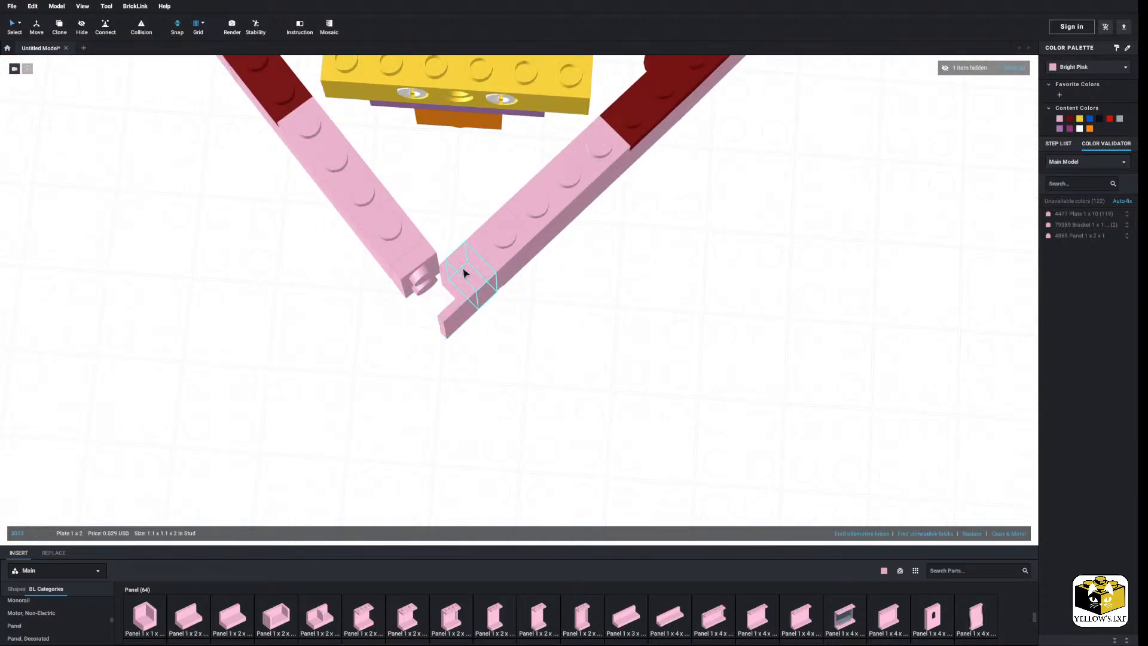
pyautogui.keyDown('ctrl'); pyautogui.click(433, 266); pyautogui.keyUp('ctrl')
pyautogui.rightClick(435, 263)
pyautogui.click(456, 303)
pyautogui.moveTo(460, 304); pyautogui.dragTo(479, 279)
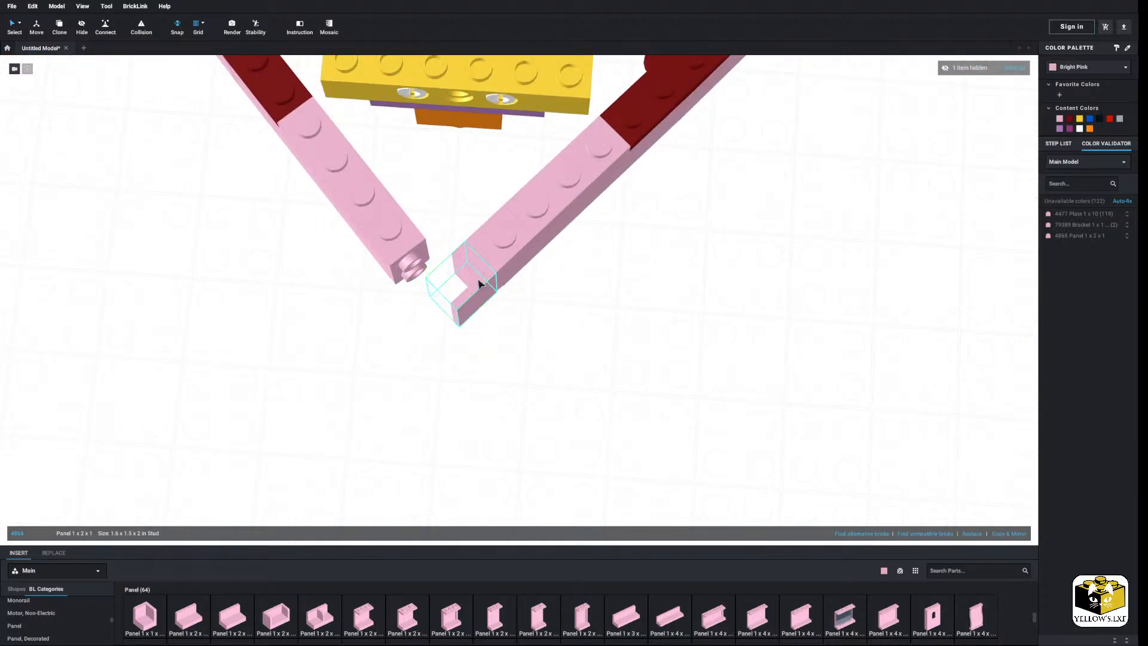
# Copy the pink Panel 1 x 2 x 1 and attach the rotated copy to the end studs of the opposite hull edge.
pyautogui.rightClick(477, 279)
pyautogui.click(492, 286)
pyautogui.click(592, 296)
pyautogui.rightClick(590, 296)
pyautogui.click(609, 323)
pyautogui.press('Right')
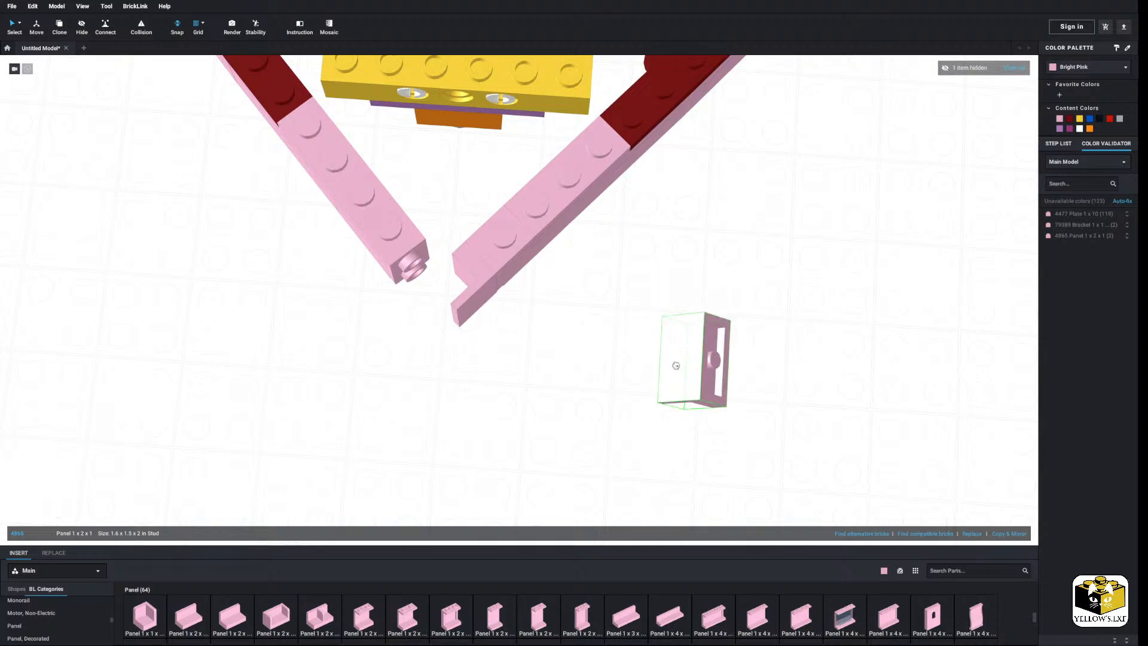
pyautogui.press('Right')
pyautogui.click(443, 304)
pyautogui.click(502, 366)
pyautogui.moveTo(502, 365); pyautogui.dragTo(532, 445, button='right')
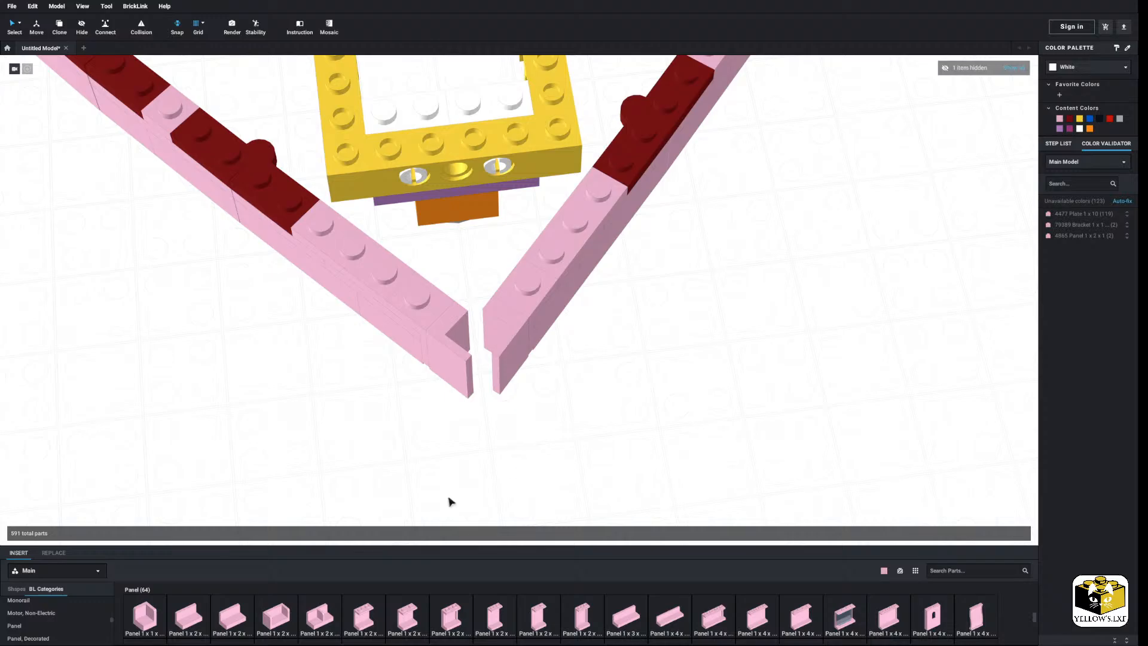
# Select both panels at the bow tip and move them aside together, freeing the end studs of the hull edges.
pyautogui.moveTo(458, 482); pyautogui.dragTo(471, 472, button='right')
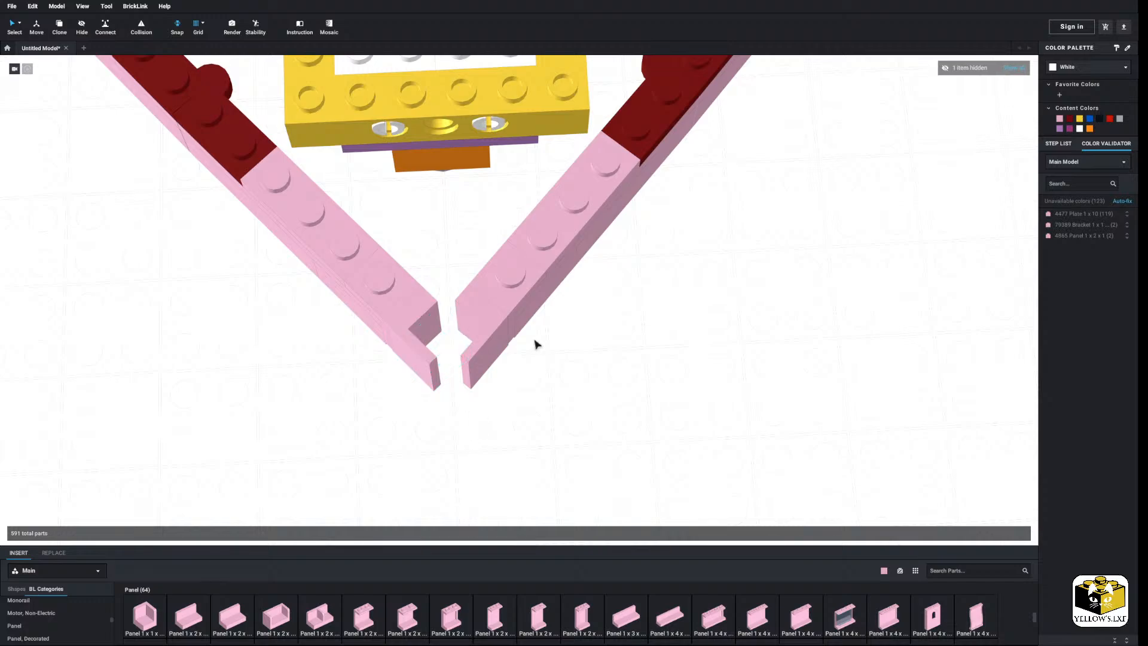
pyautogui.click(472, 344)
pyautogui.keyDown('ctrl'); pyautogui.click(422, 325); pyautogui.keyUp('ctrl')
pyautogui.moveTo(423, 325); pyautogui.dragTo(678, 431)
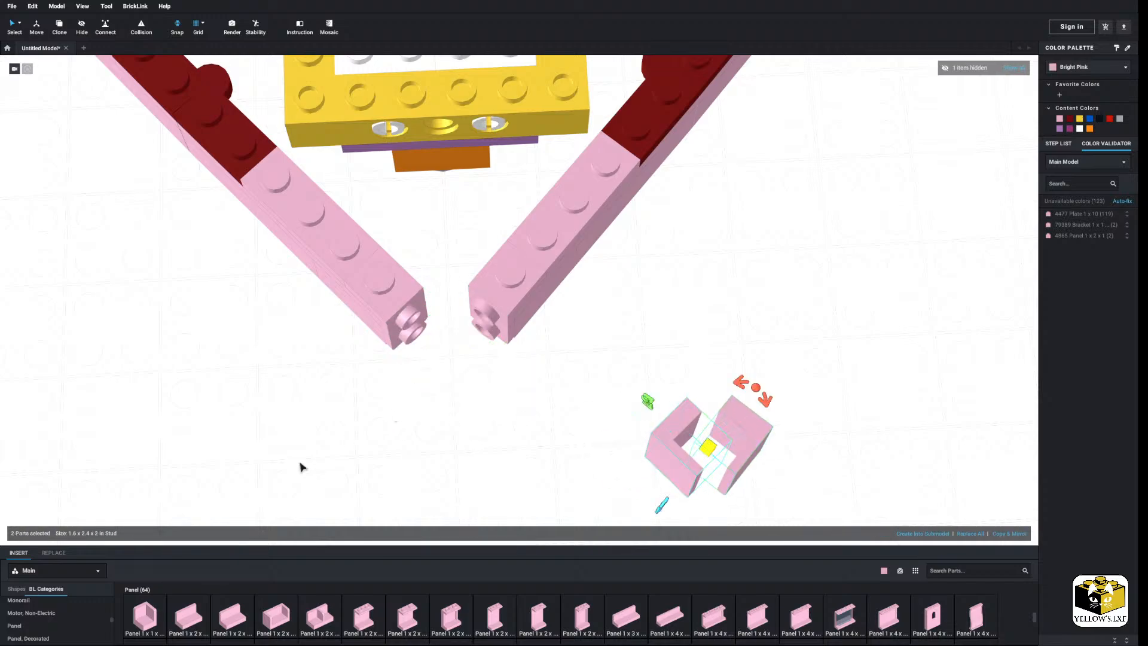
# Attach a pink Plate 1 x 2 sideways to the end studs of each of the two hull edges at the bow tip.
pyautogui.scroll(-5, 54, 615)
pyautogui.click(17, 622)
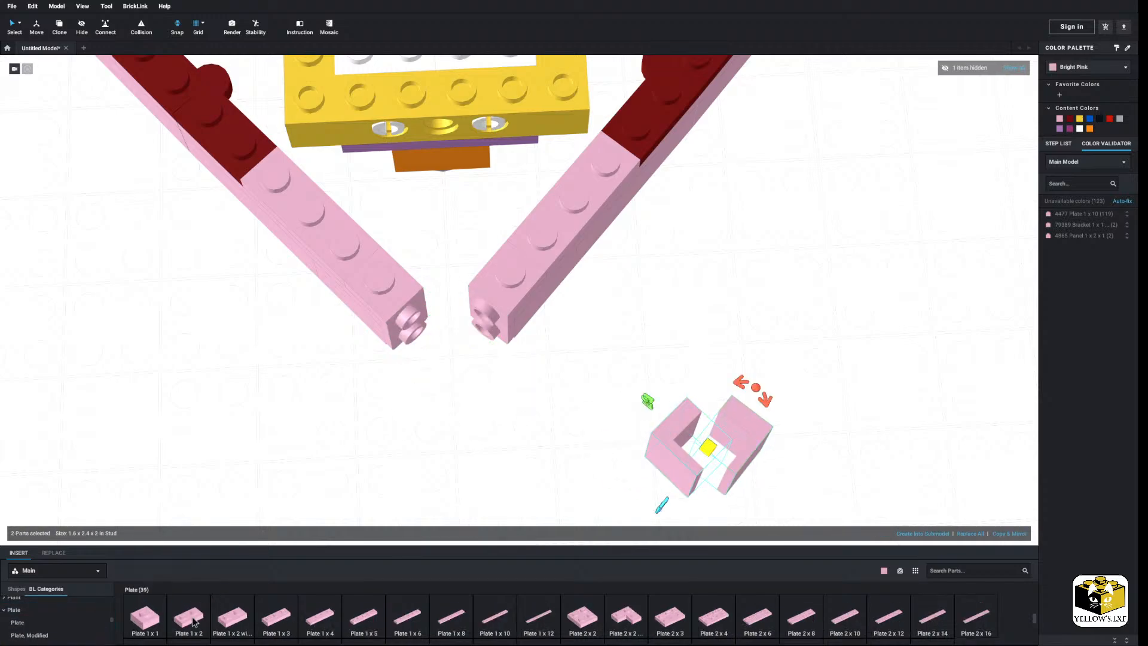
pyautogui.moveTo(193, 622); pyautogui.dragTo(423, 333)
pyautogui.moveTo(197, 622); pyautogui.dragTo(491, 342)
pyautogui.press('Up')
pyautogui.press('Left')
pyautogui.press('Up')
pyautogui.press('Left')
pyautogui.press('Up')
pyautogui.press('Left')
pyautogui.press('Left')
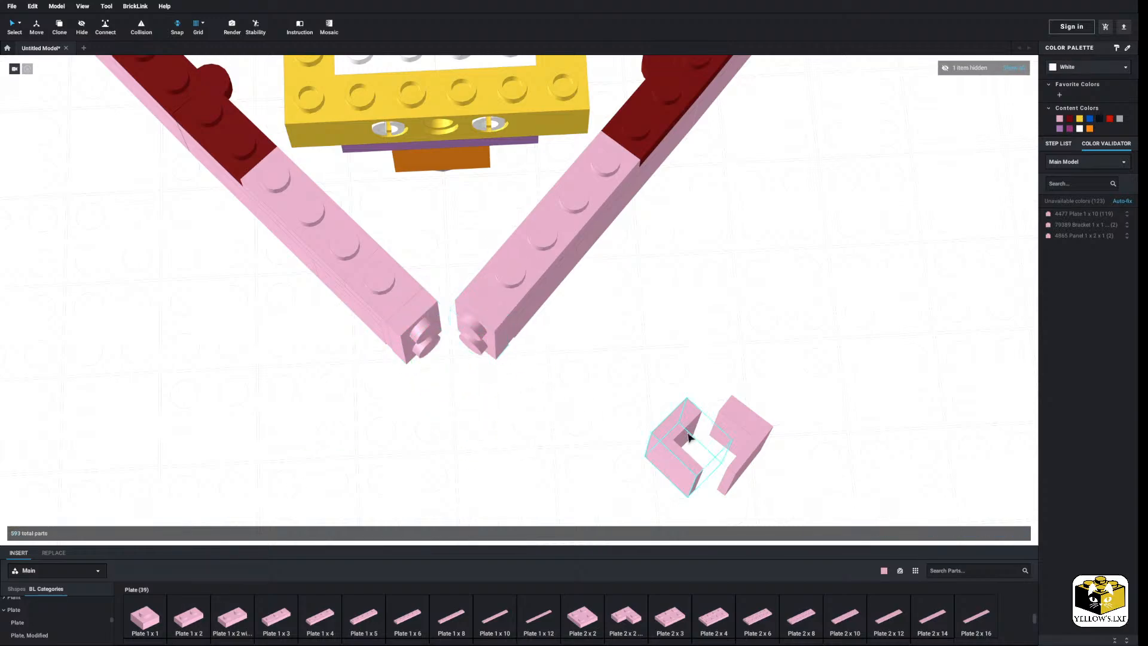
# Move both panels back to the bow tip and attach them to the sideways 1 x 2 plates.
pyautogui.moveTo(689, 437); pyautogui.dragTo(453, 347)
pyautogui.moveTo(740, 438); pyautogui.dragTo(470, 345)
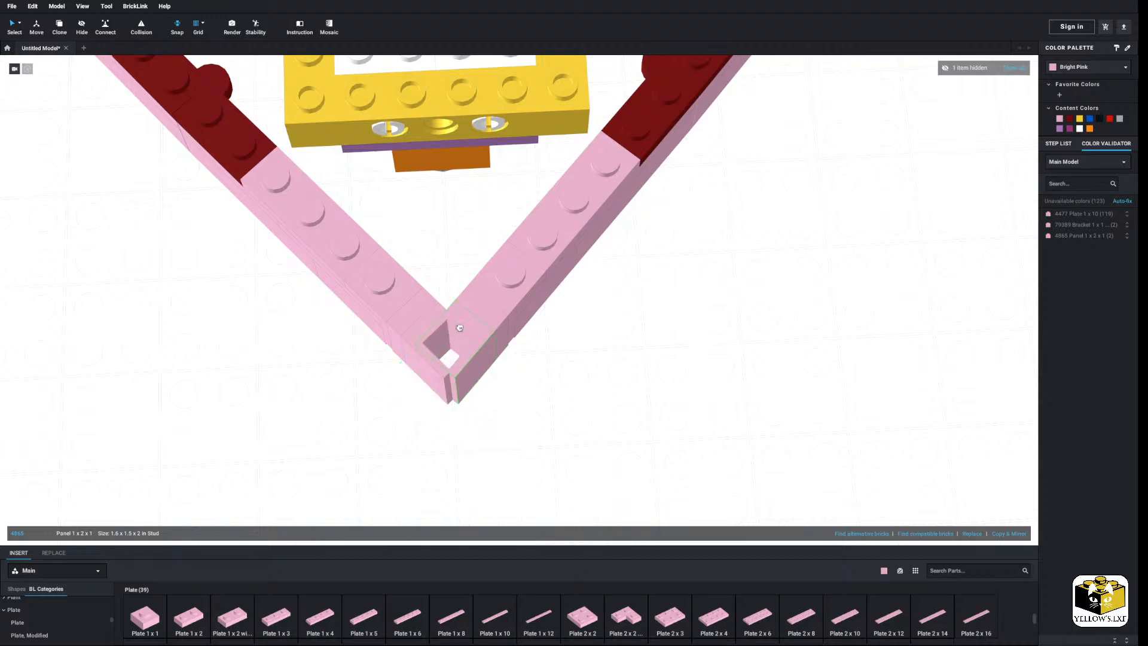
pyautogui.click(587, 423)
# Delete both Panel 1 x 2 x 1 parts from the bow tip.
pyautogui.scroll(-3, 583, 424)
pyautogui.scroll(3, 541, 434)
pyautogui.moveTo(541, 435); pyautogui.dragTo(506, 447, button='right')
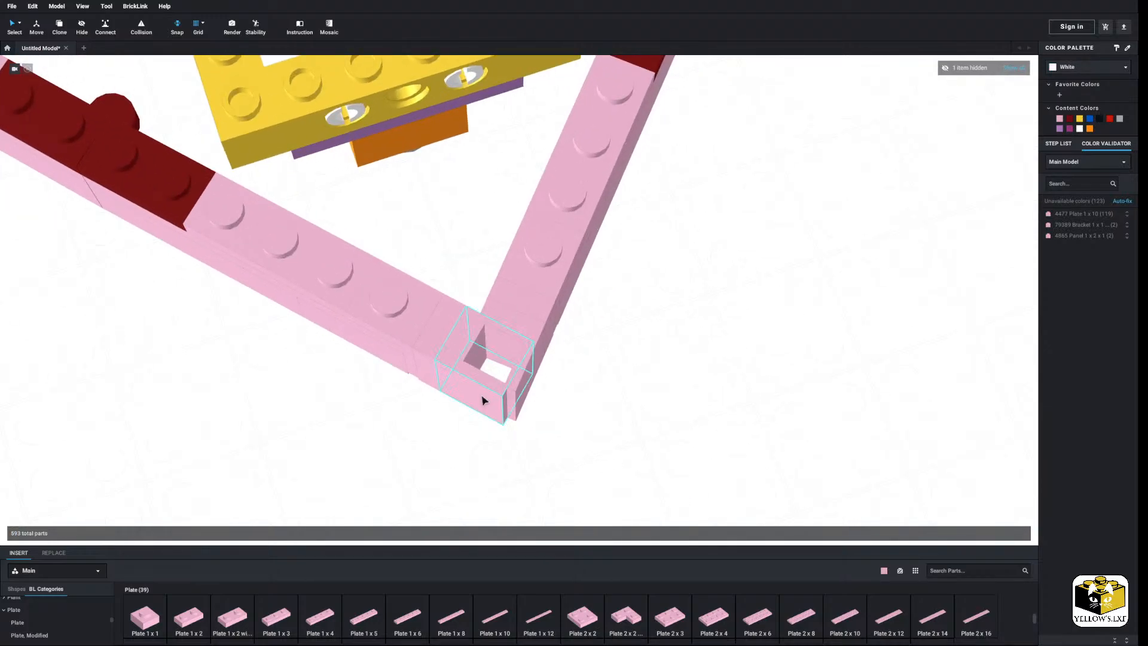
pyautogui.rightClick(520, 338)
pyautogui.click(537, 372)
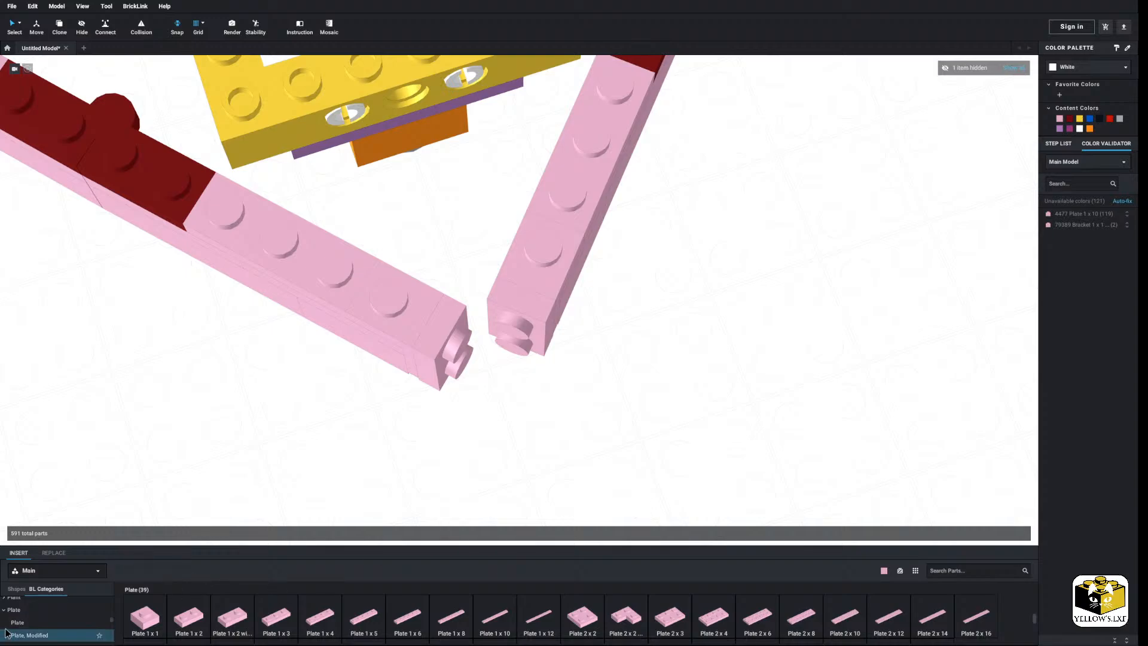
# Look through the Slope parts category for a piece that could close the bow tip.
pyautogui.scroll(-2, 40, 618)
pyautogui.scroll(-2, 41, 618)
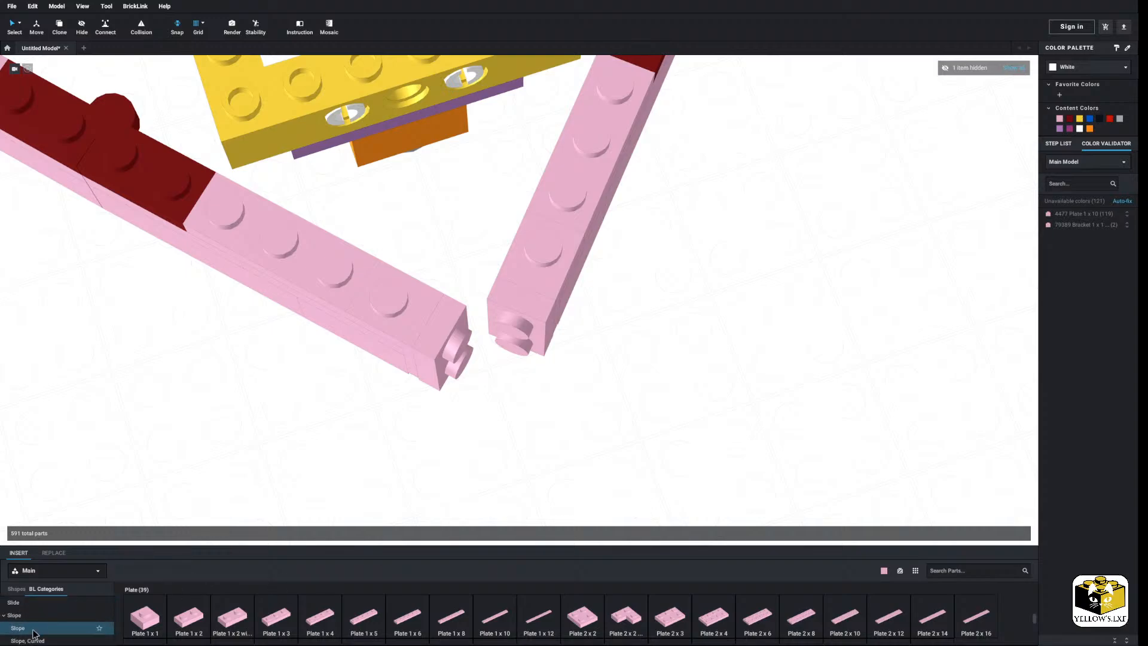
pyautogui.click(15, 603)
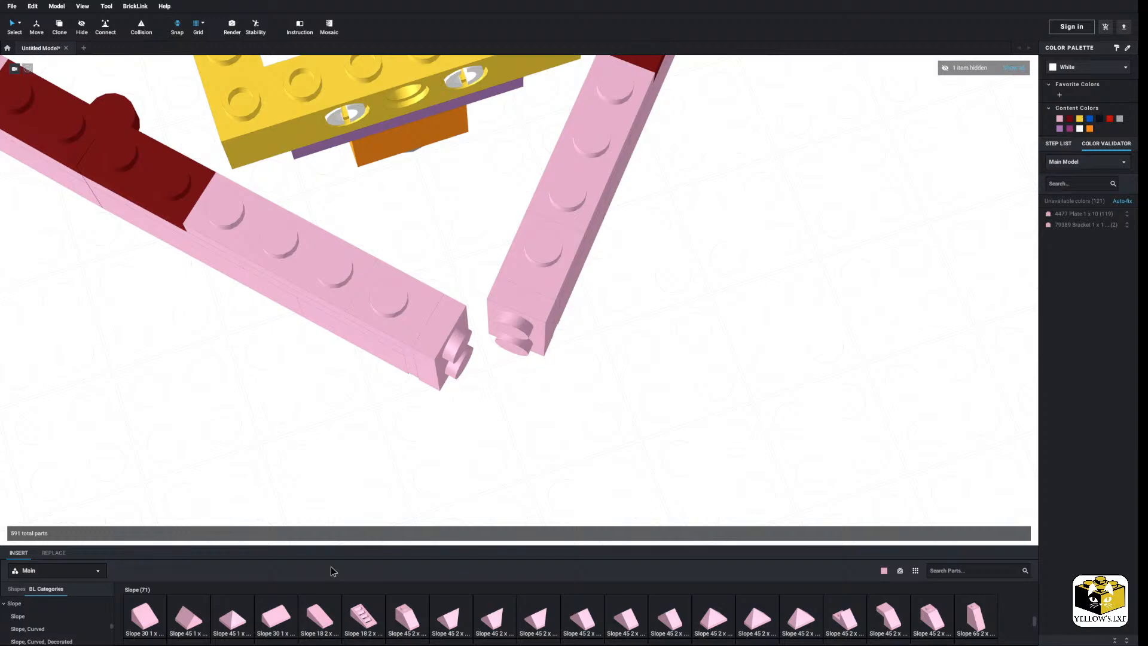
pyautogui.scroll(-3, 385, 612)
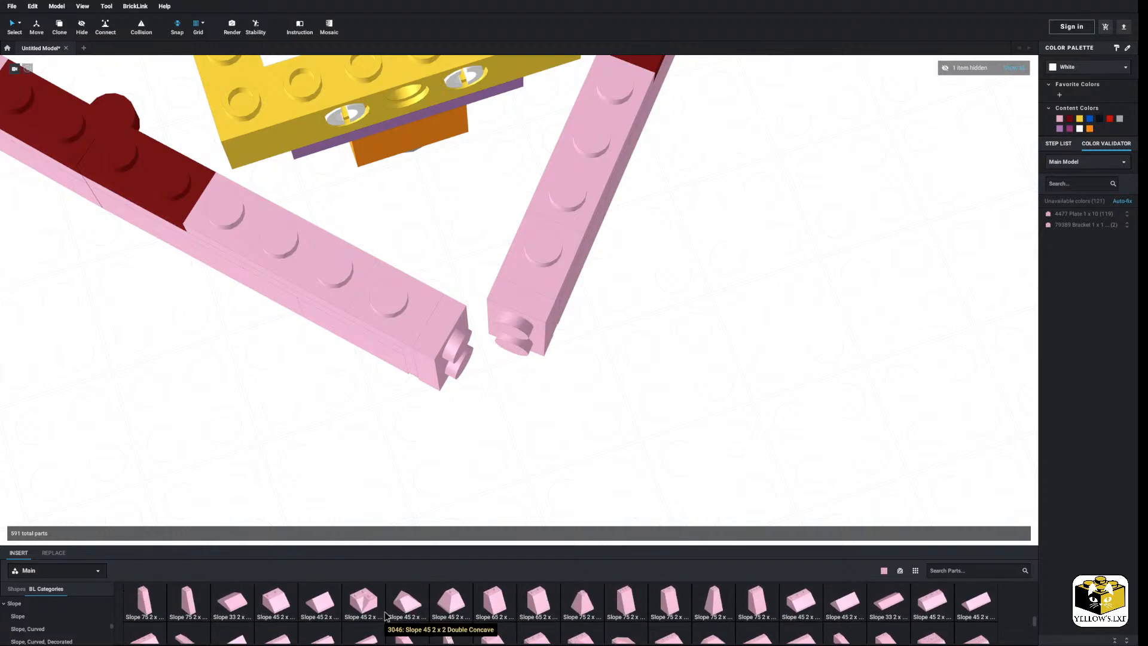
pyautogui.scroll(-3, 385, 612)
pyautogui.scroll(3, 385, 612)
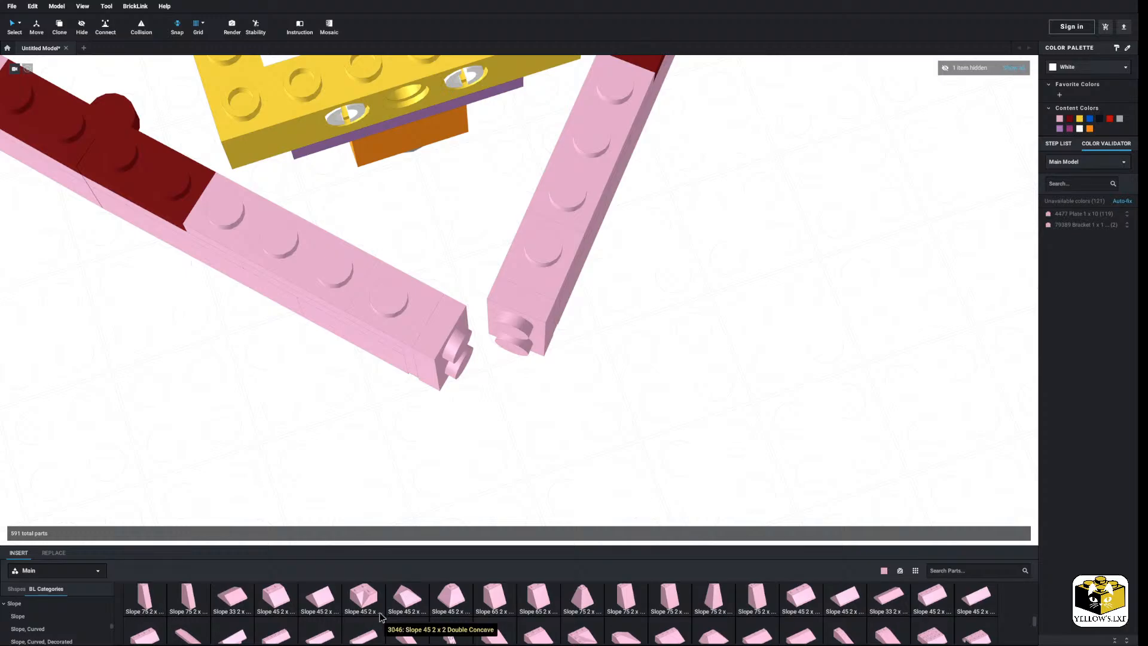
# Delete the sideways Plate 1 x 2 and the bracket behind it from the tip end of both hull edges.
pyautogui.scroll(-4, 472, 377)
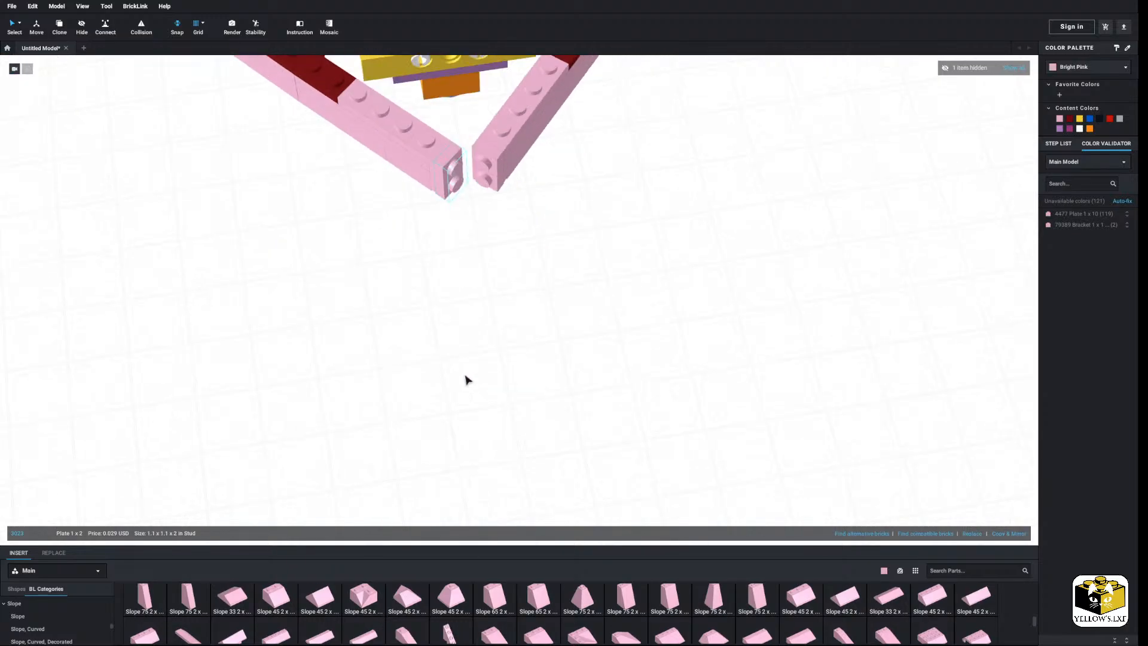
pyautogui.scroll(3, 469, 413)
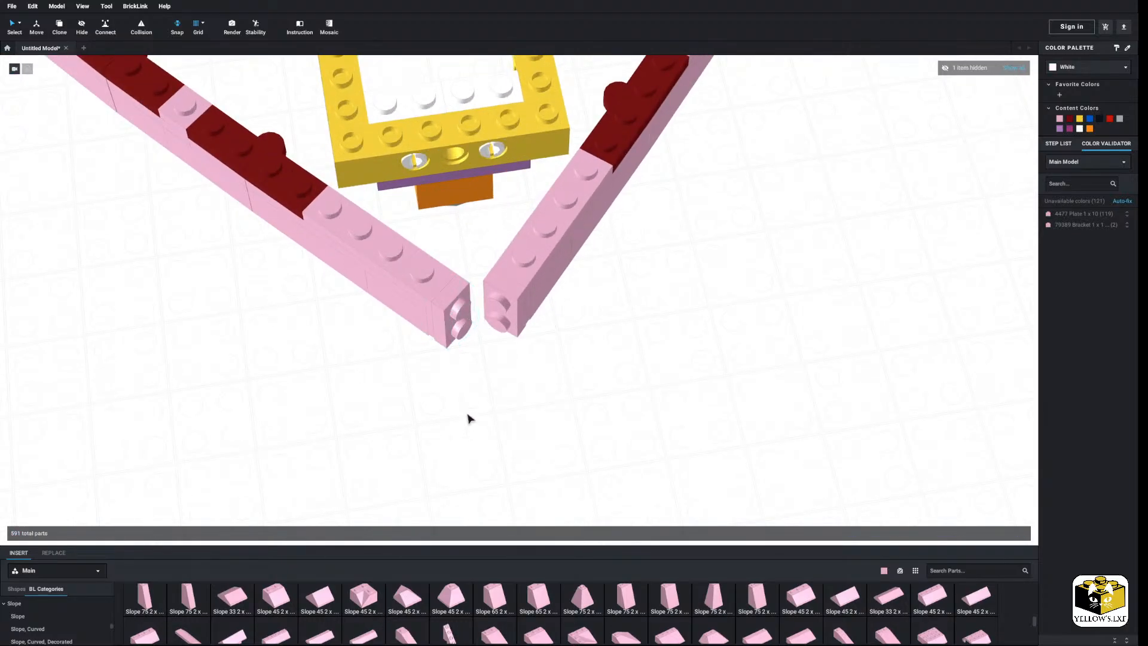
pyautogui.click(433, 285)
pyautogui.keyDown('ctrl'); pyautogui.click(465, 308); pyautogui.keyUp('ctrl')
pyautogui.keyDown('ctrl'); pyautogui.click(504, 296); pyautogui.keyUp('ctrl')
pyautogui.keyDown('ctrl'); pyautogui.click(509, 272); pyautogui.keyUp('ctrl')
pyautogui.rightClick(508, 270)
pyautogui.click(537, 312)
# Delete the Plate 1 x 3 and the outermost pink part below it at the tip end of both hull edges.
pyautogui.moveTo(516, 280); pyautogui.dragTo(507, 348, button='middle')
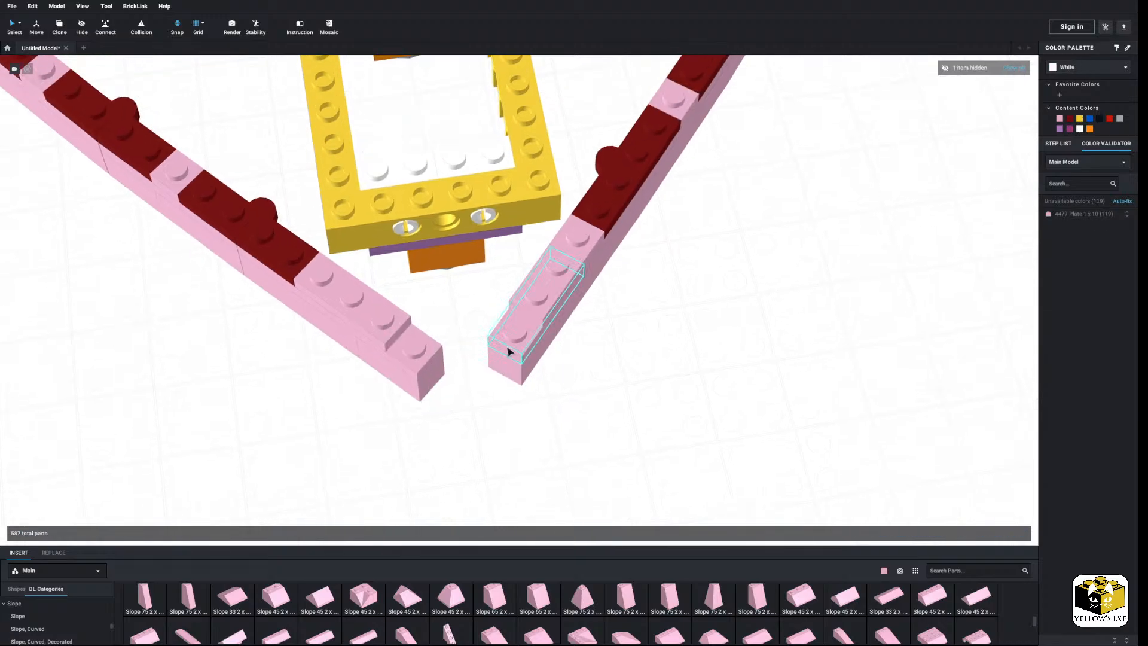
pyautogui.click(416, 357)
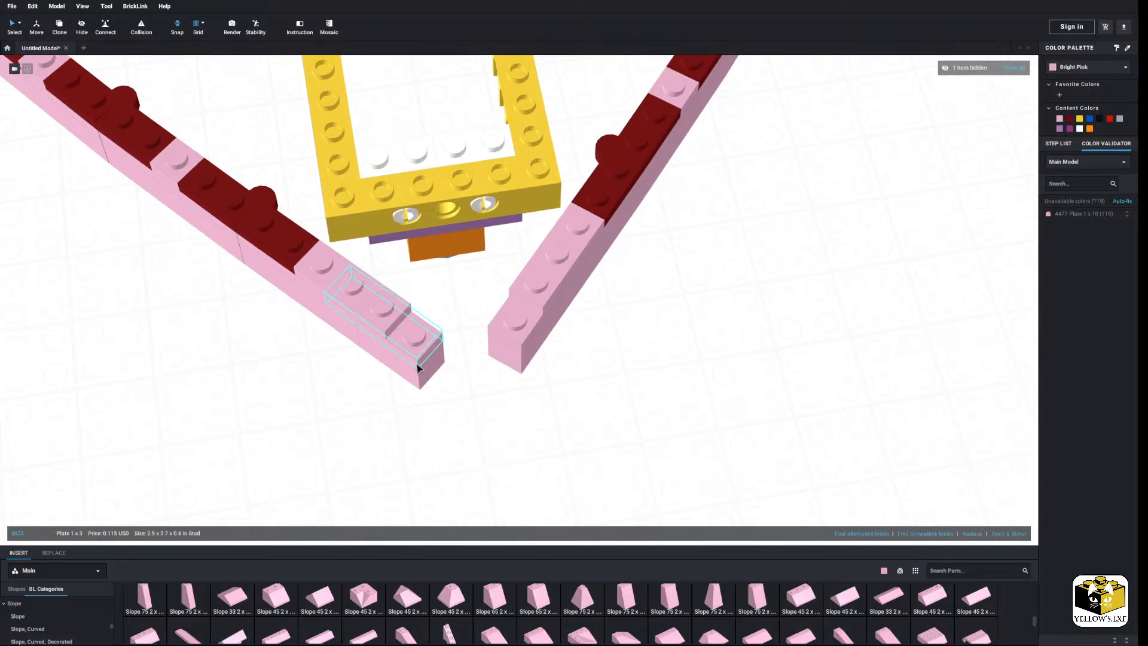
pyautogui.keyDown('ctrl'); pyautogui.click(515, 338); pyautogui.keyUp('ctrl')
pyautogui.rightClick(505, 363)
pyautogui.click(534, 398)
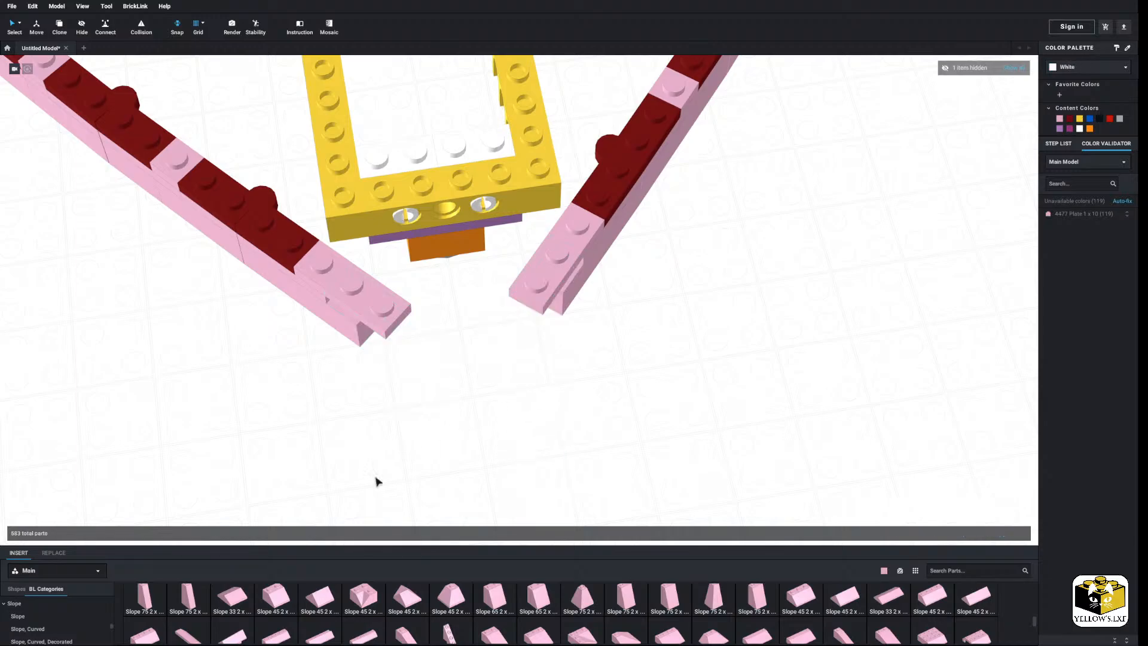
# Attach a pink Plate 2 x 2 Corner at the tip end of one hull edge, pointing inward and forward.
pyautogui.scroll(-5, 53, 627)
pyautogui.scroll(-2, 54, 627)
pyautogui.click(42, 601)
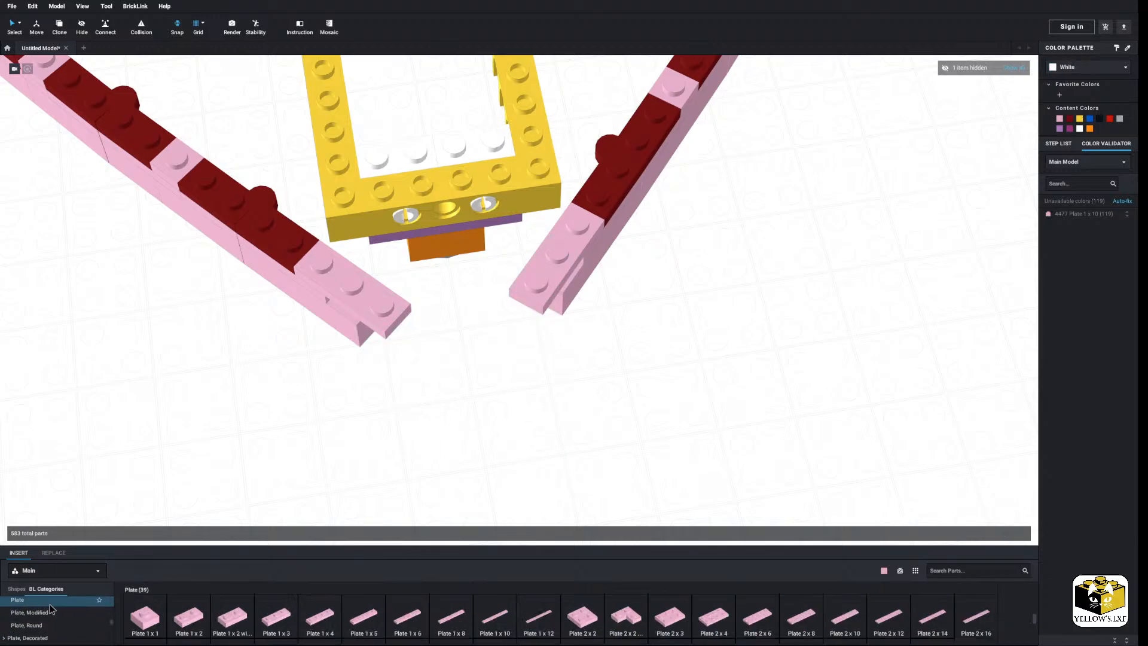
pyautogui.moveTo(590, 623); pyautogui.dragTo(627, 603)
pyautogui.moveTo(627, 606); pyautogui.dragTo(383, 281)
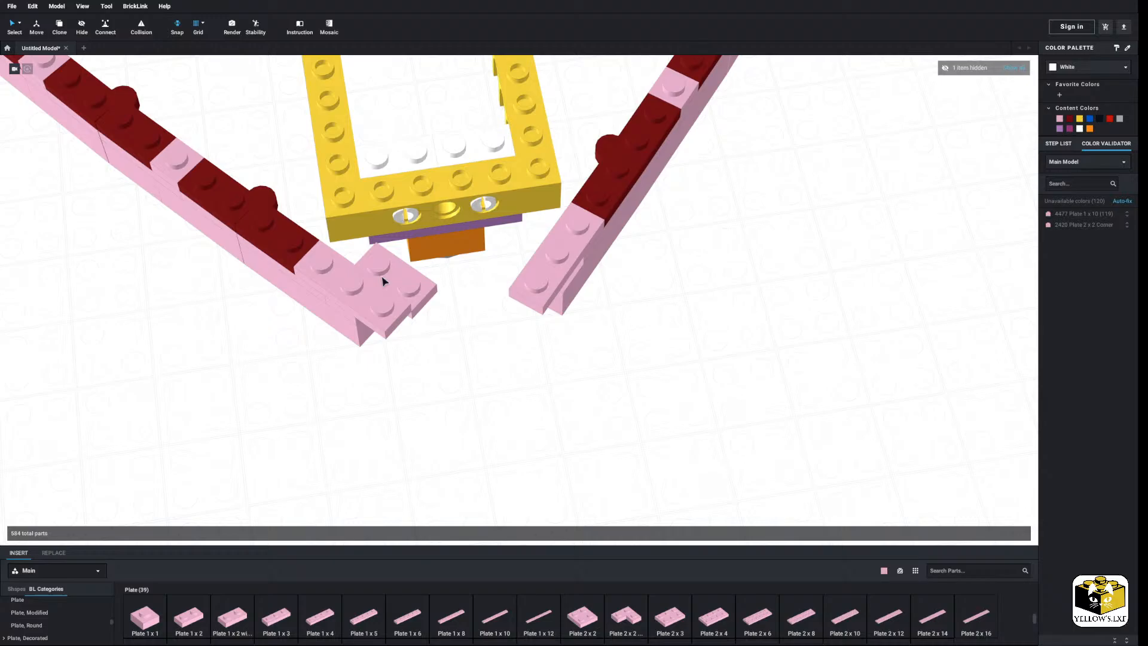
# Replace the overhanging end plate beside the corner plate with a pink Plate 1 x 2.
pyautogui.rightClick(385, 314)
pyautogui.click(419, 345)
pyautogui.moveTo(183, 620); pyautogui.dragTo(327, 275)
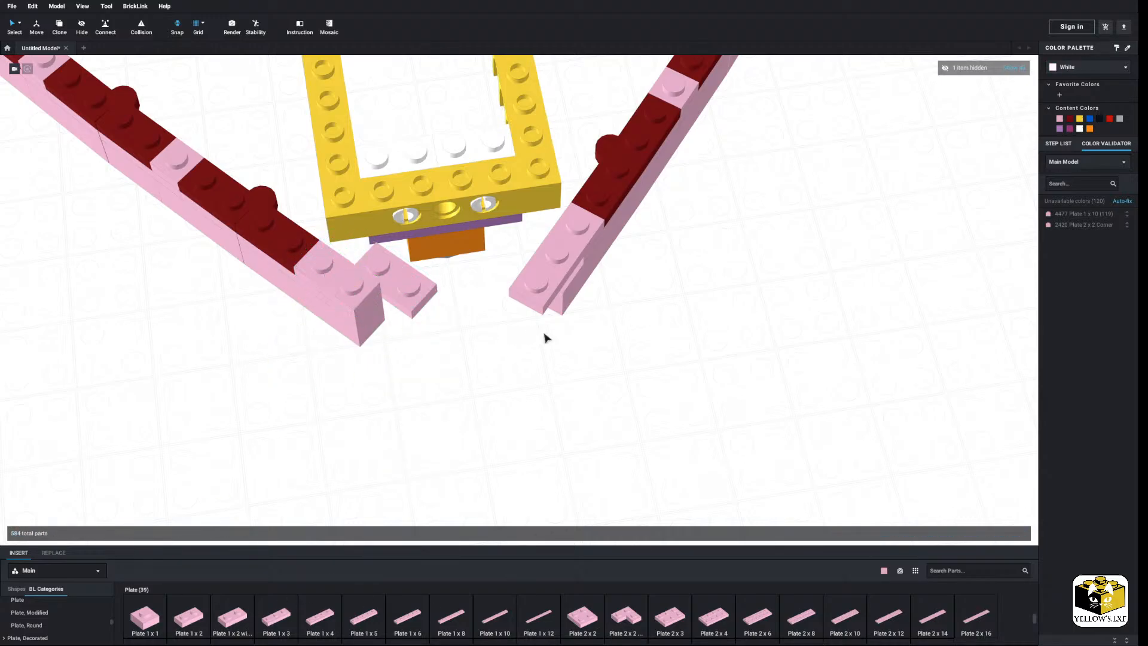
# Delete the overhanging end plate on the opposite hull edge and attach a mirrored copy of the corner plate there.
pyautogui.rightClick(550, 272)
pyautogui.click(579, 311)
pyautogui.click(413, 286)
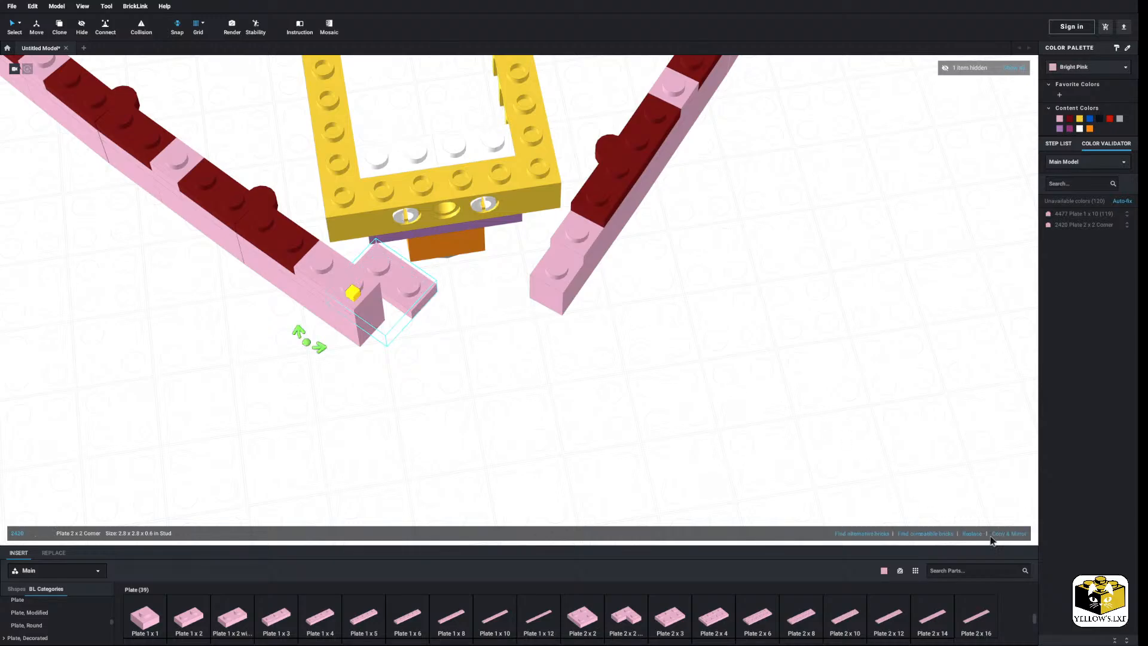
pyautogui.click(1010, 534)
pyautogui.moveTo(553, 274); pyautogui.dragTo(572, 264)
pyautogui.click(440, 363)
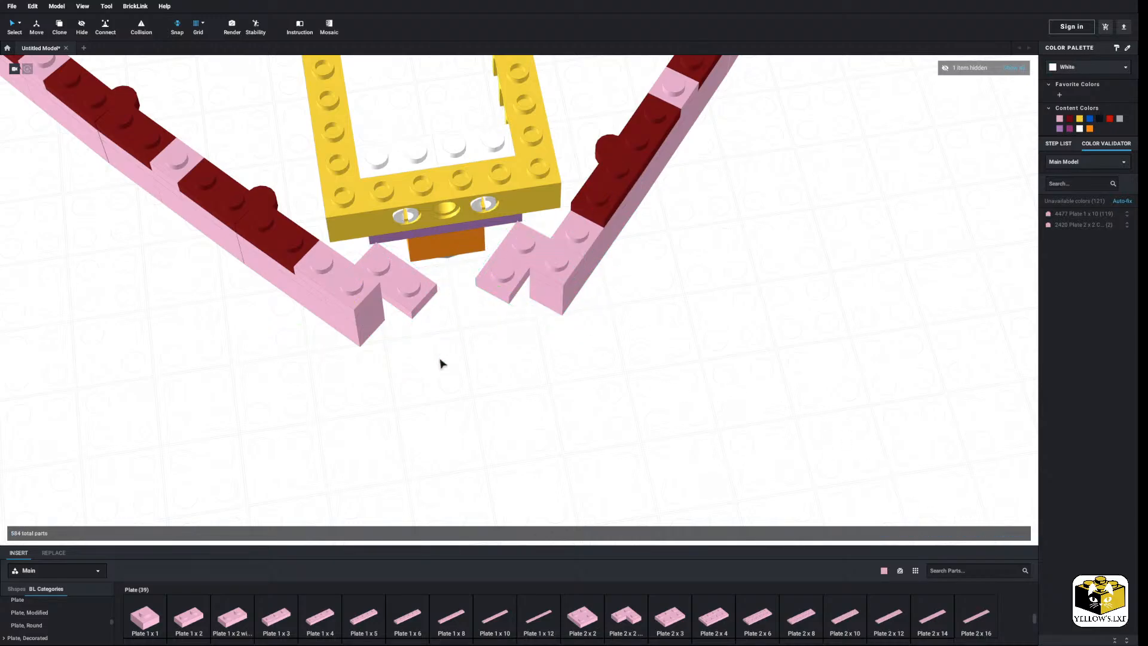
# Attach a pink Bracket 1 x 2 - 2 x 2 on each corner plate with its side studs facing outward.
pyautogui.scroll(10, 36, 610)
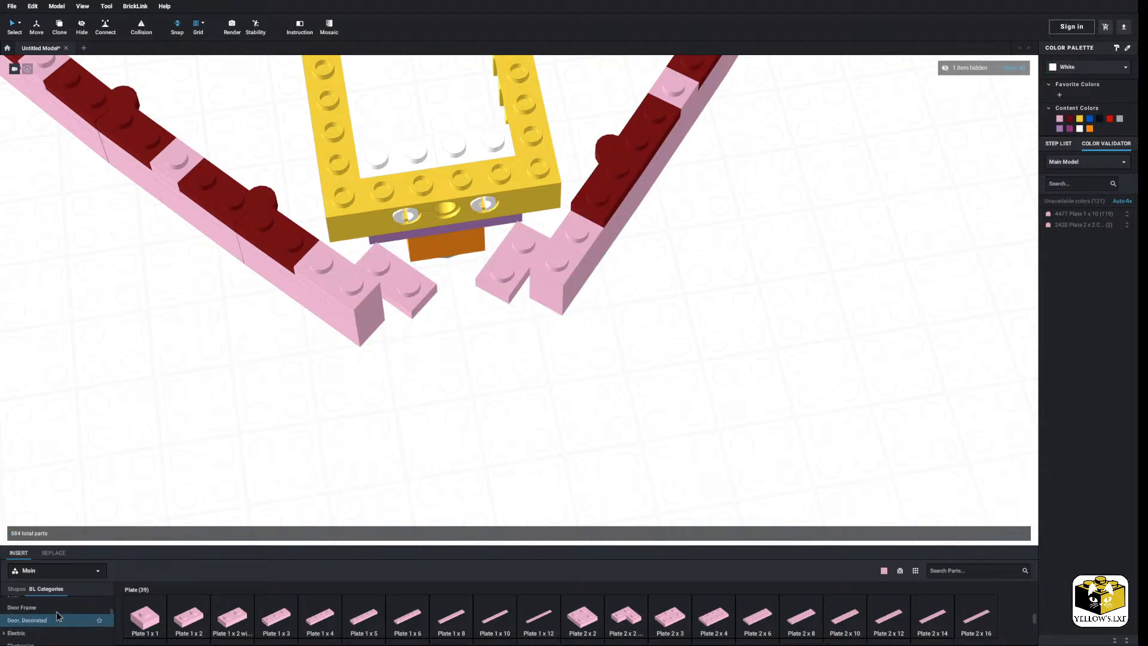
pyautogui.scroll(5, 57, 615)
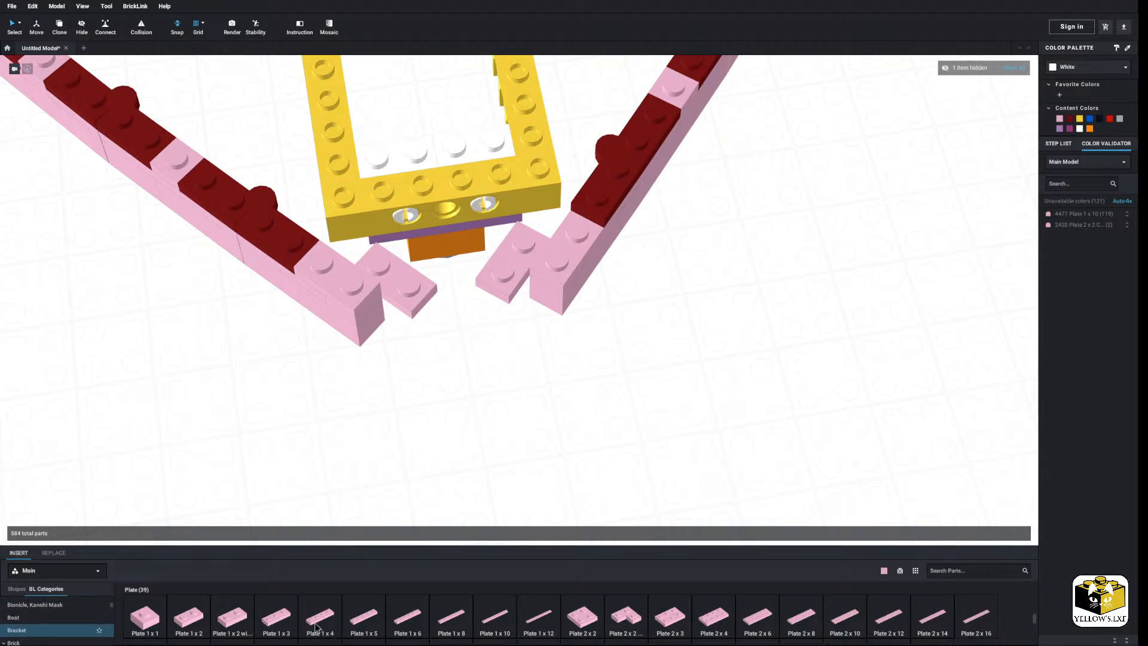
pyautogui.click(30, 630)
pyautogui.click(590, 622)
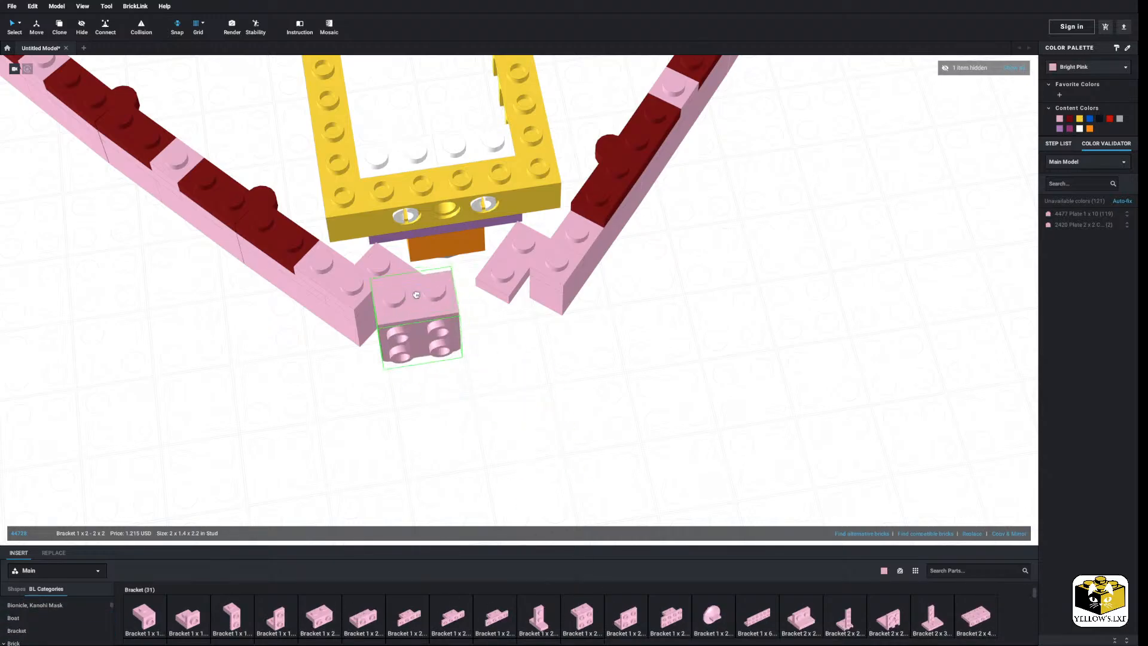
pyautogui.click(420, 305)
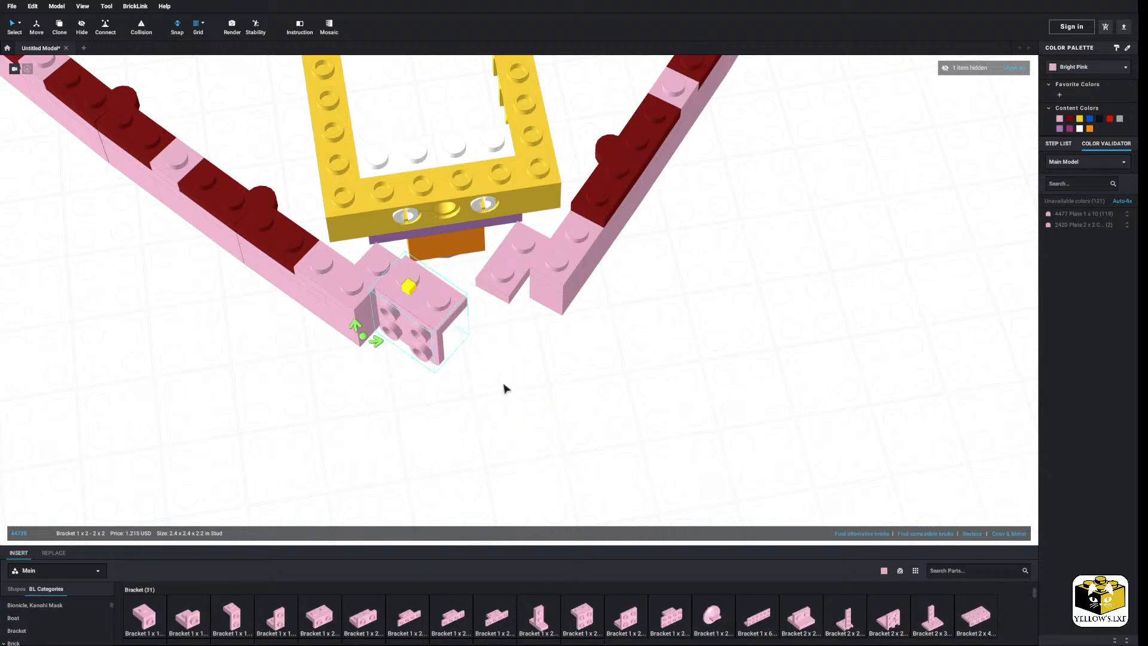
pyautogui.click(588, 609)
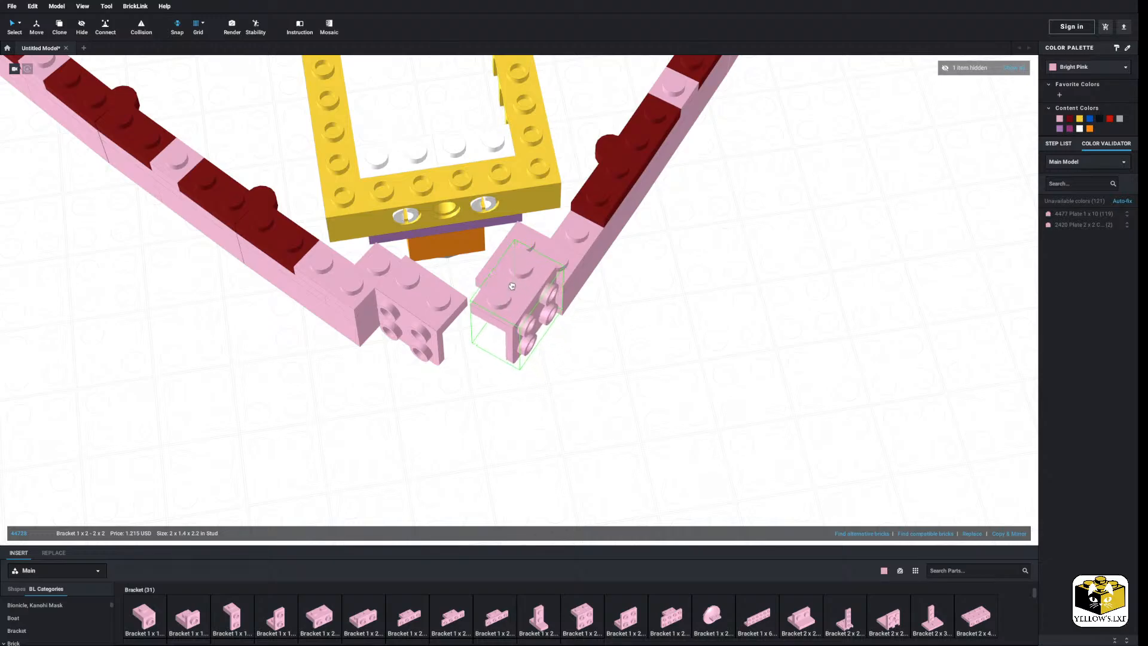
pyautogui.click(511, 286)
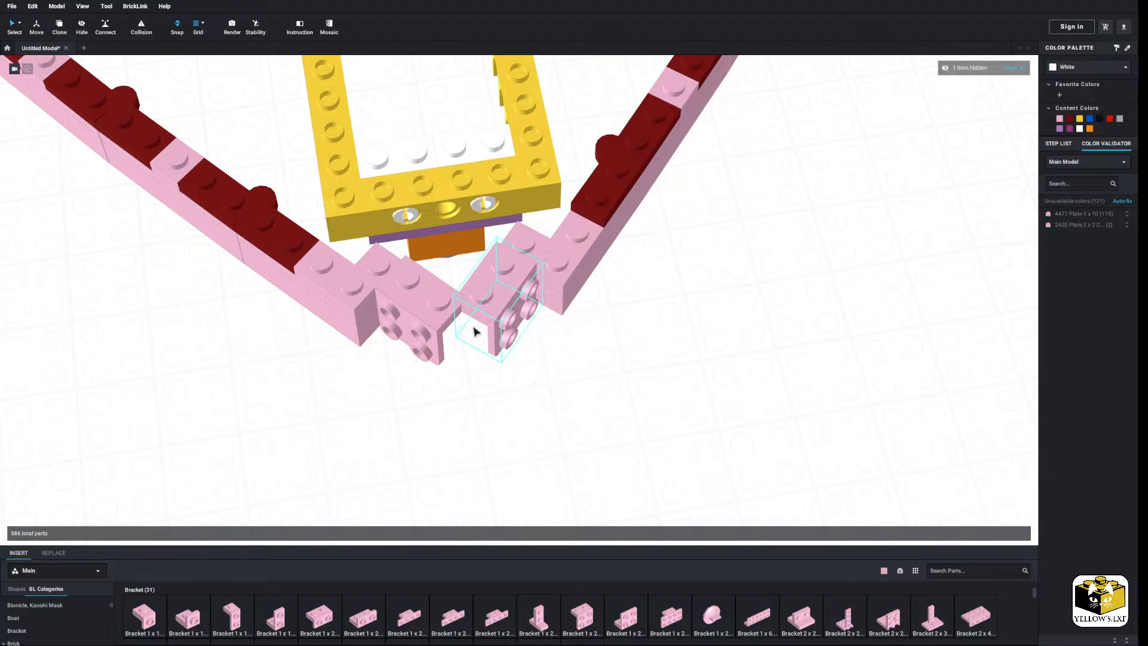
# Attach a pink Plate 2 x 2 to the outward-facing studs of each of the two brackets.
pyautogui.scroll(-10, 50, 614)
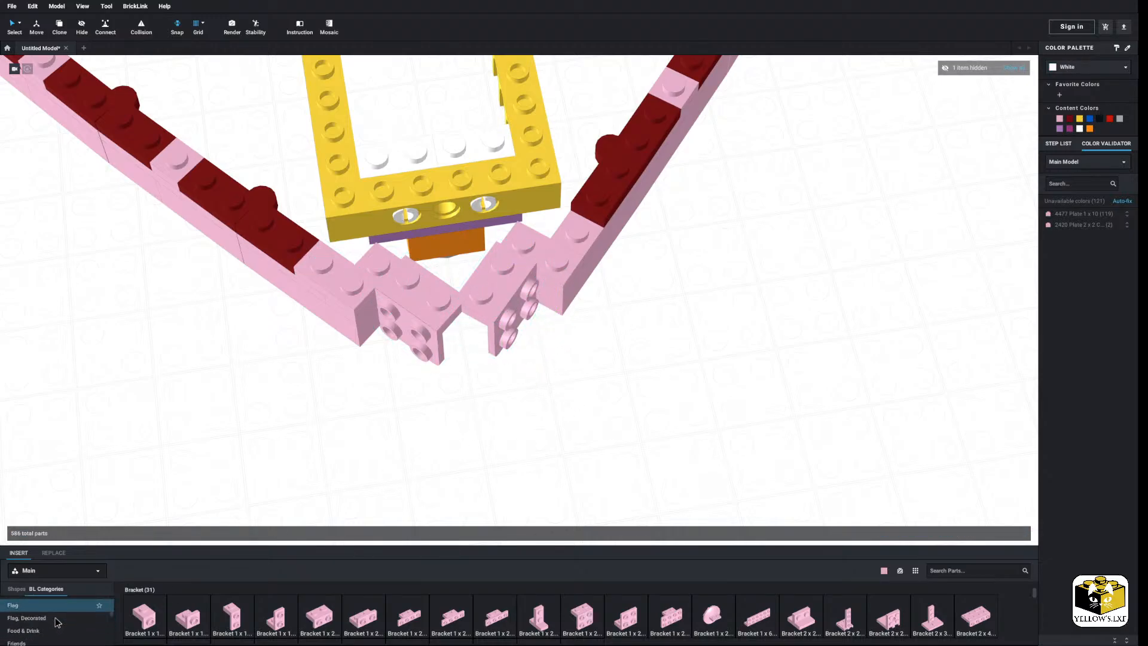
pyautogui.scroll(2, 50, 615)
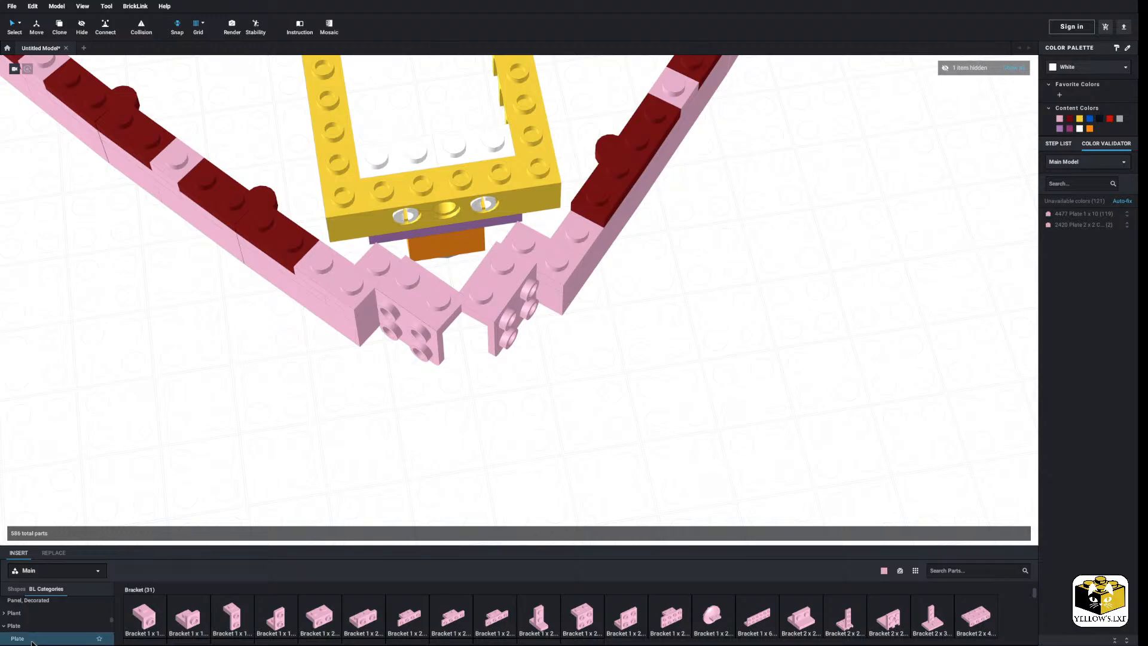
pyautogui.click(18, 637)
pyautogui.click(581, 616)
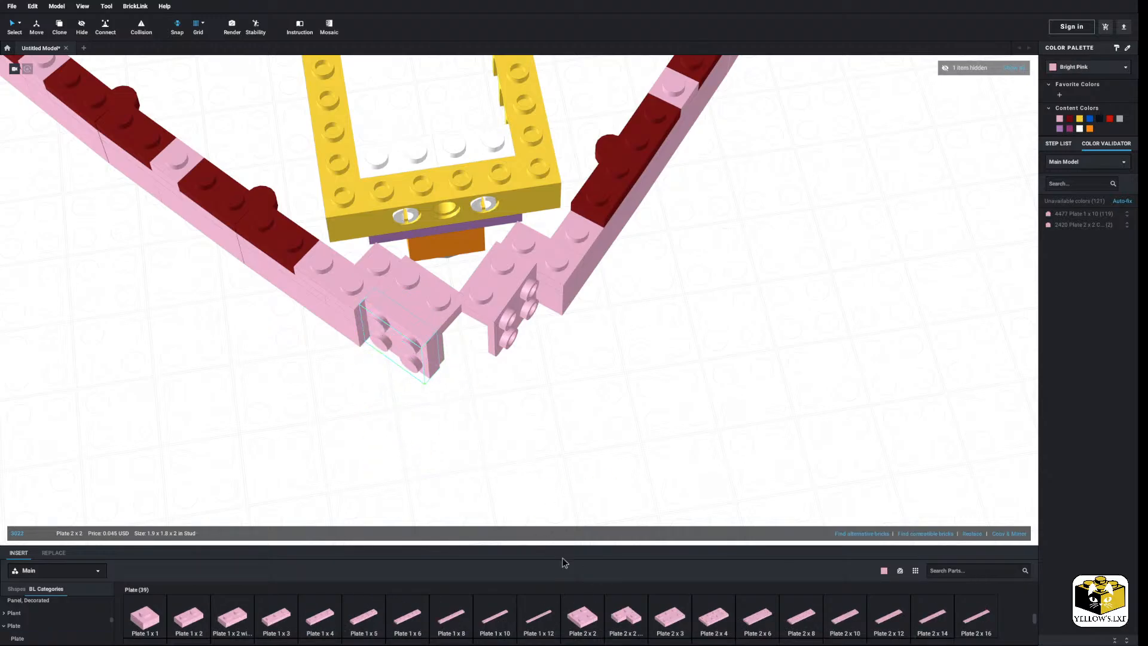
pyautogui.moveTo(583, 618); pyautogui.dragTo(544, 365)
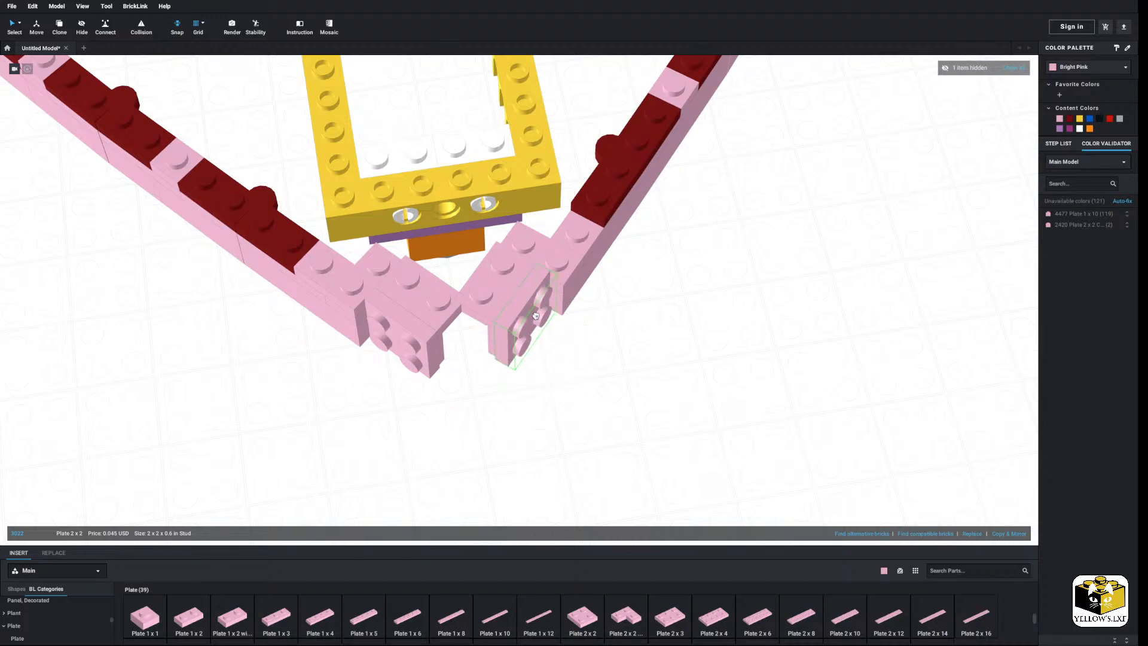
# Compare the pink bow tip with the side-view blueprint around the D.L.W.L. line.
pyautogui.click(593, 455)
pyautogui.scroll(-8, 555, 423)
pyautogui.moveTo(525, 426); pyautogui.dragTo(464, 461, button='middle')
pyautogui.moveTo(464, 460); pyautogui.dragTo(505, 462, button='right')
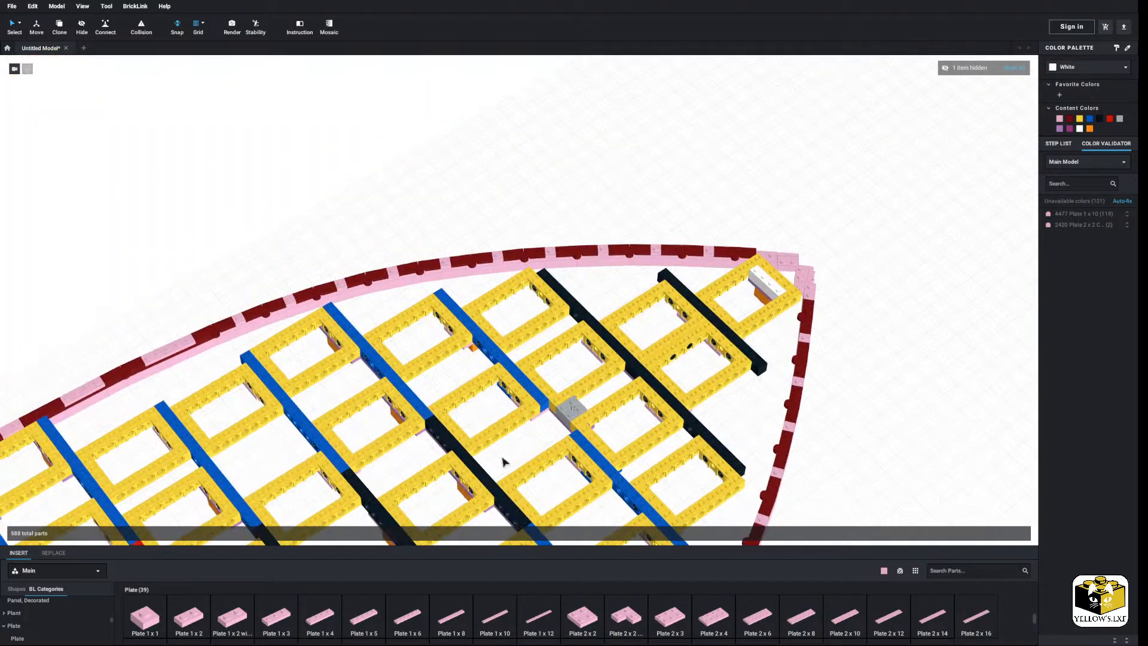
pyautogui.moveTo(505, 462); pyautogui.dragTo(559, 382, button='middle')
pyautogui.scroll(-3, 559, 383)
pyautogui.moveTo(484, 428); pyautogui.dragTo(587, 345, button='middle')
pyautogui.moveTo(477, 395); pyautogui.dragTo(439, 402, button='right')
pyautogui.moveTo(440, 402); pyautogui.dragTo(559, 397, button='middle')
pyautogui.scroll(3, 579, 366)
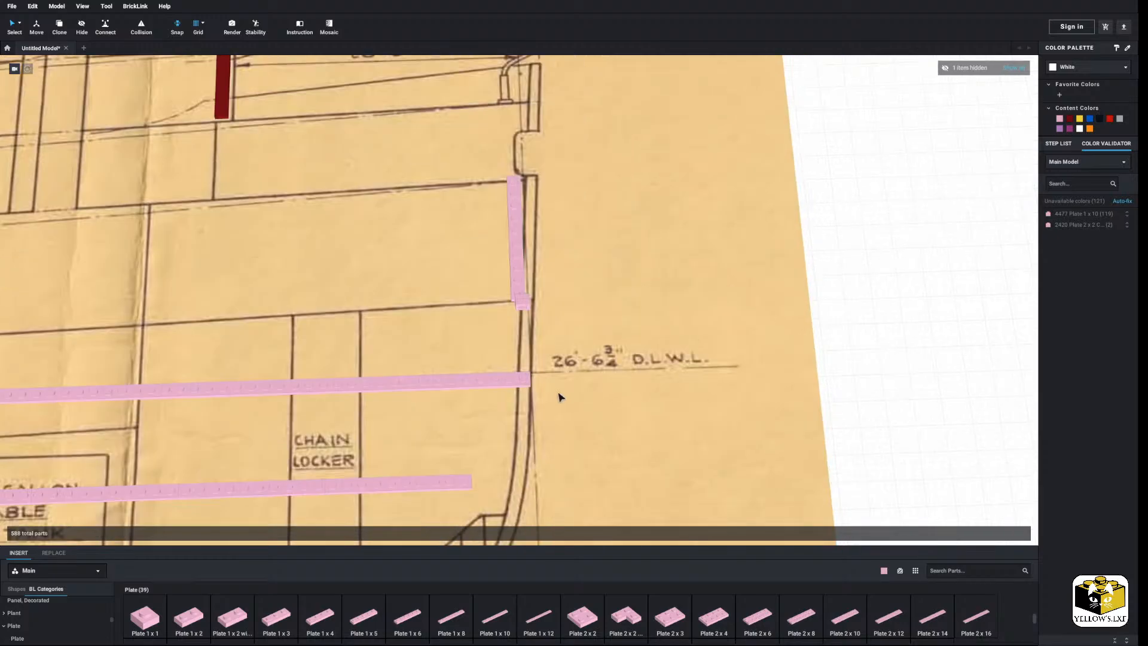
pyautogui.scroll(3, 526, 371)
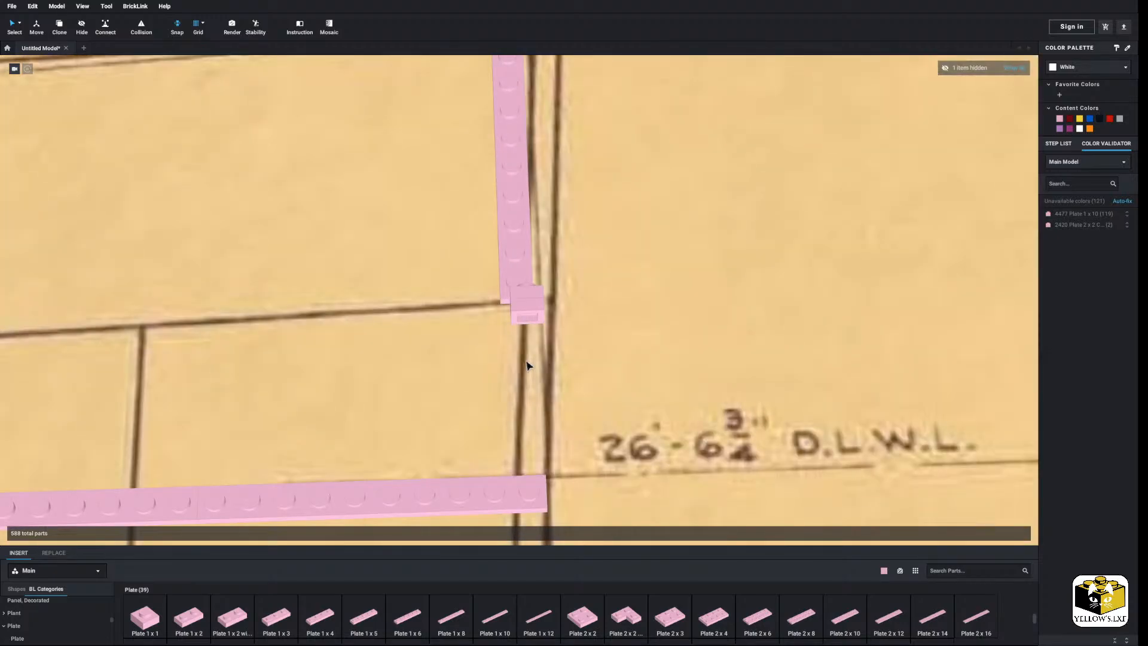
pyautogui.scroll(-6, 548, 317)
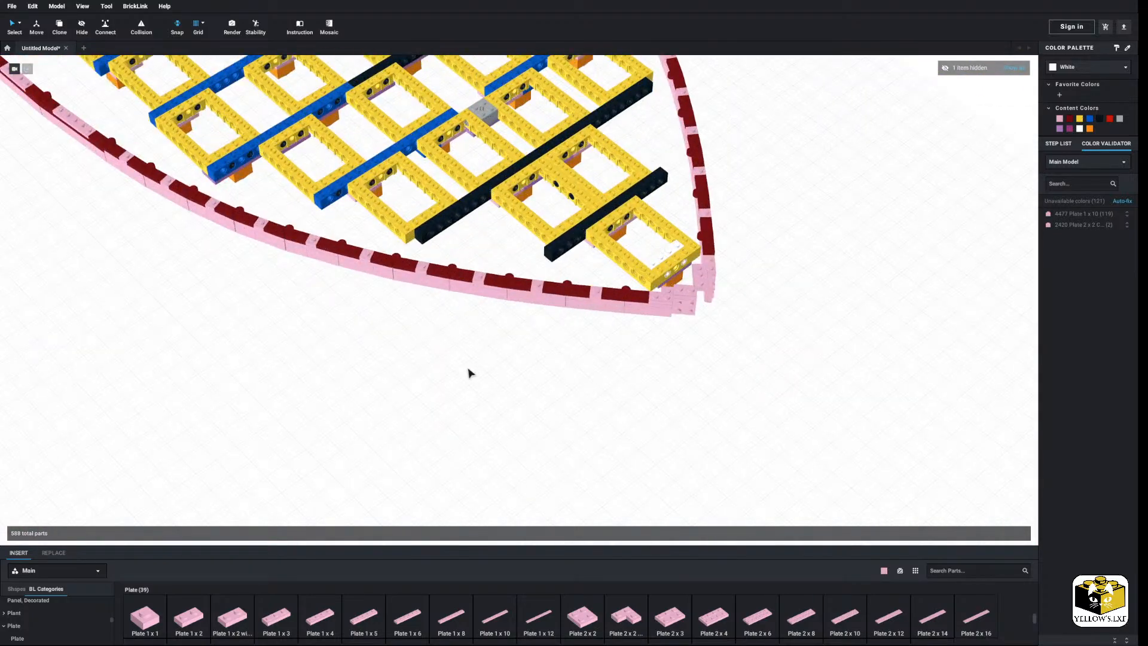
# Attach a pink Tile 2 x 4 to the sideways plate on each side of the bow, meeting at the tip.
pyautogui.moveTo(468, 369); pyautogui.dragTo(444, 370, button='middle')
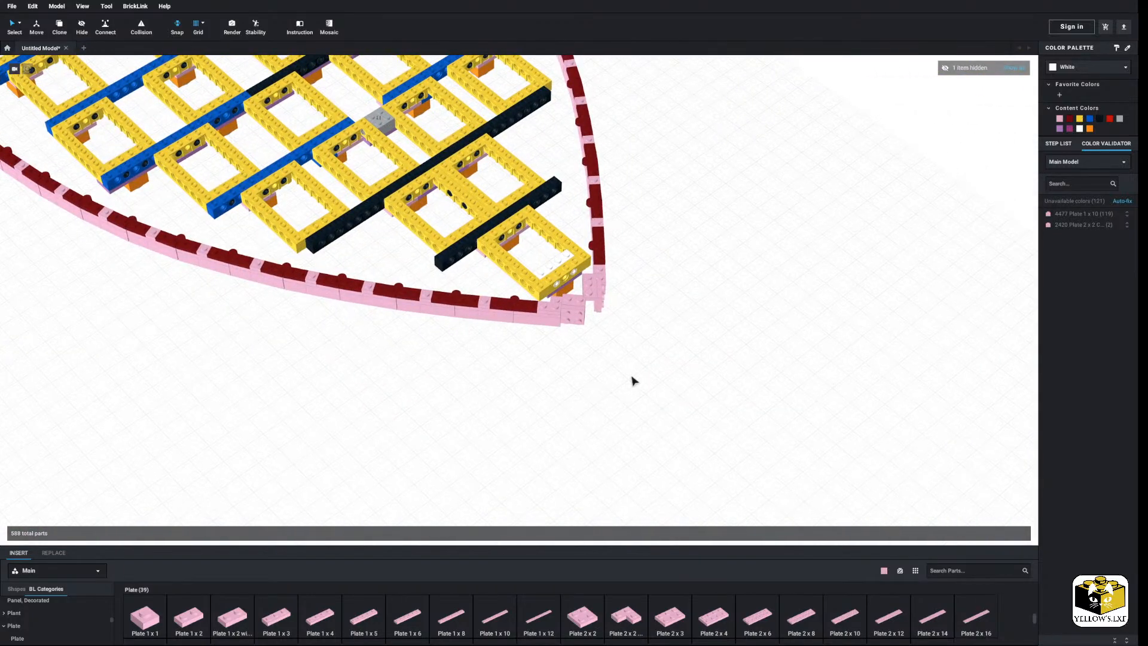
pyautogui.scroll(5, 631, 376)
pyautogui.moveTo(630, 376); pyautogui.dragTo(549, 377, button='middle')
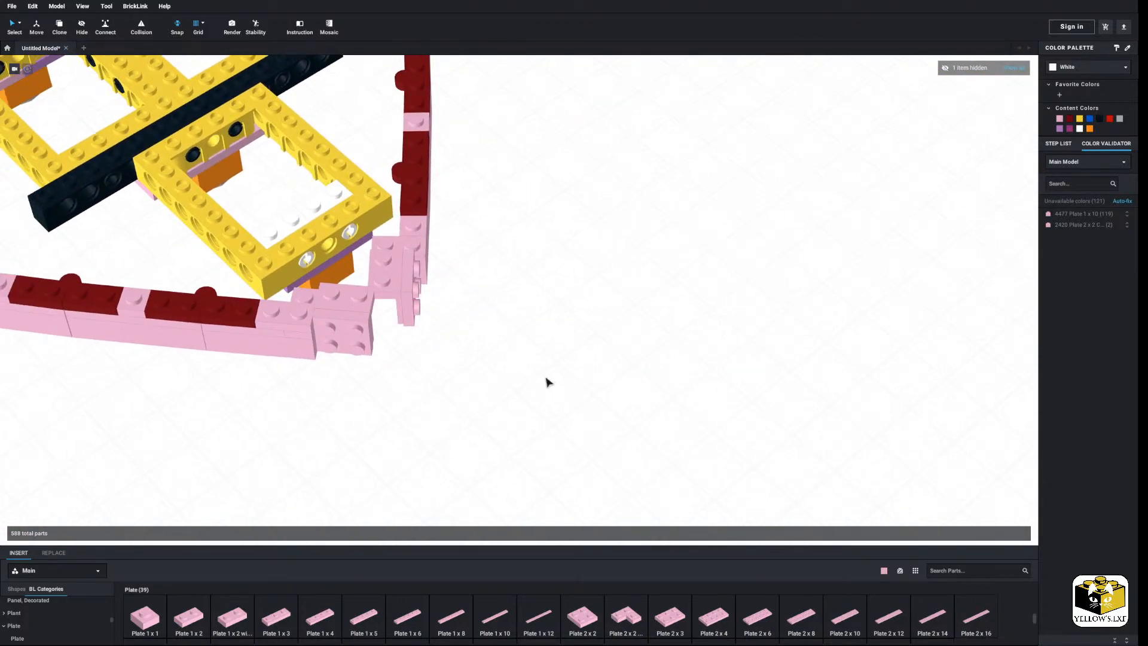
pyautogui.moveTo(516, 374); pyautogui.dragTo(413, 362, button='right')
pyautogui.moveTo(412, 362); pyautogui.dragTo(602, 422, button='middle')
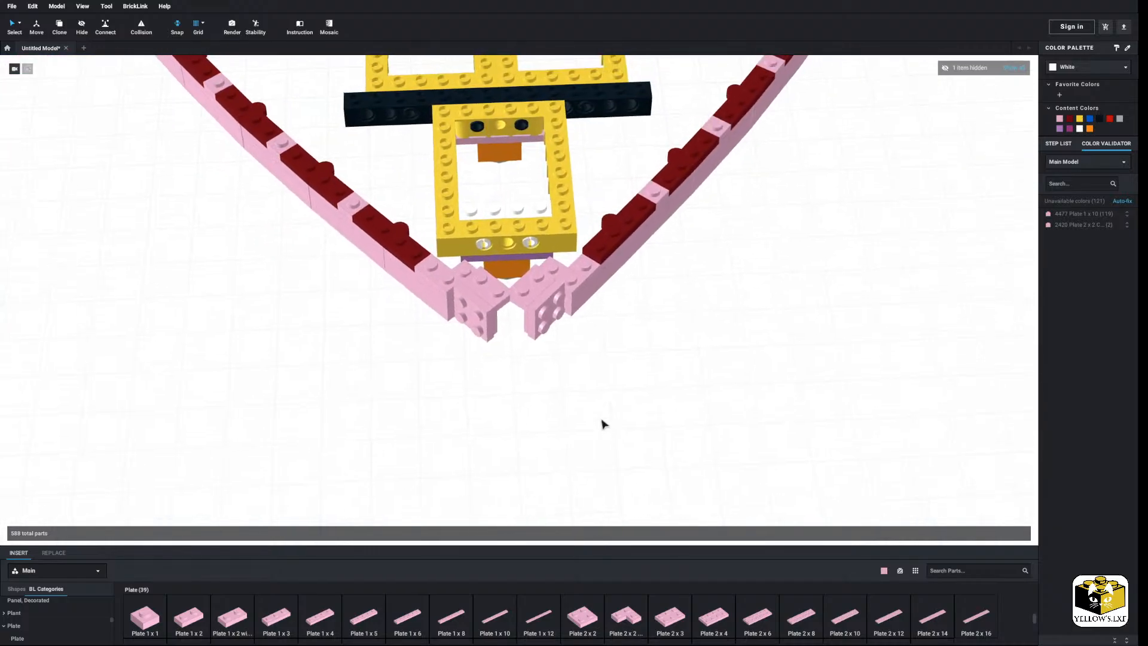
pyautogui.scroll(3, 600, 421)
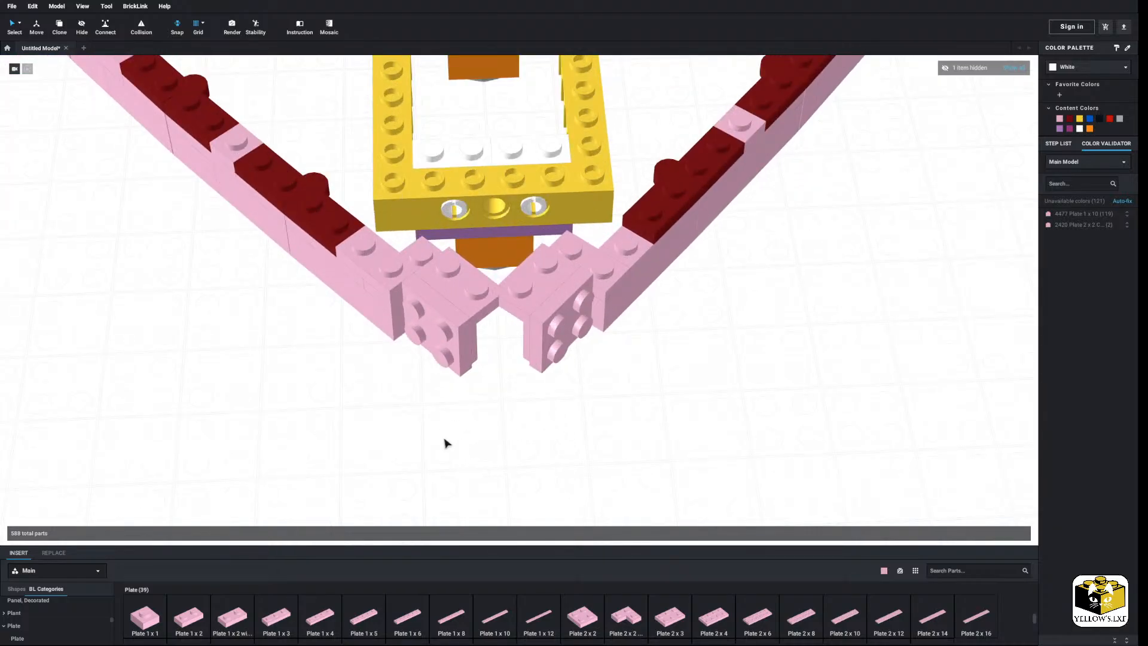
pyautogui.moveTo(452, 434); pyautogui.dragTo(459, 429, button='middle')
pyautogui.scroll(-5, 70, 626)
pyautogui.scroll(-5, 66, 612)
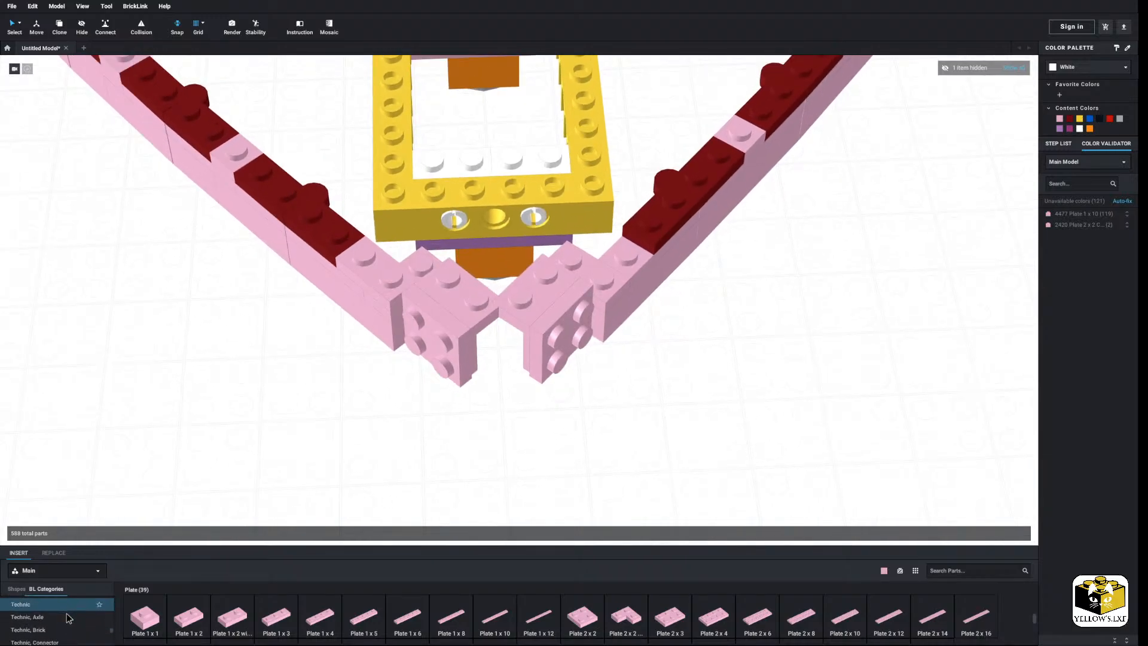
pyautogui.click(49, 617)
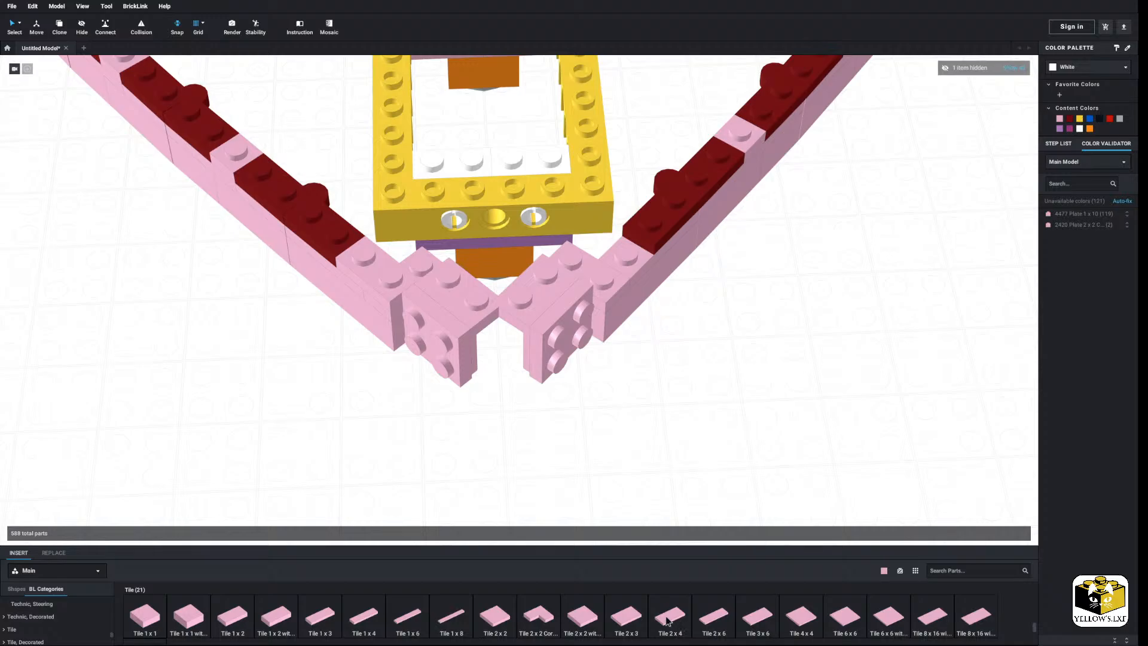
pyautogui.moveTo(668, 621); pyautogui.dragTo(448, 369)
pyautogui.click(670, 432)
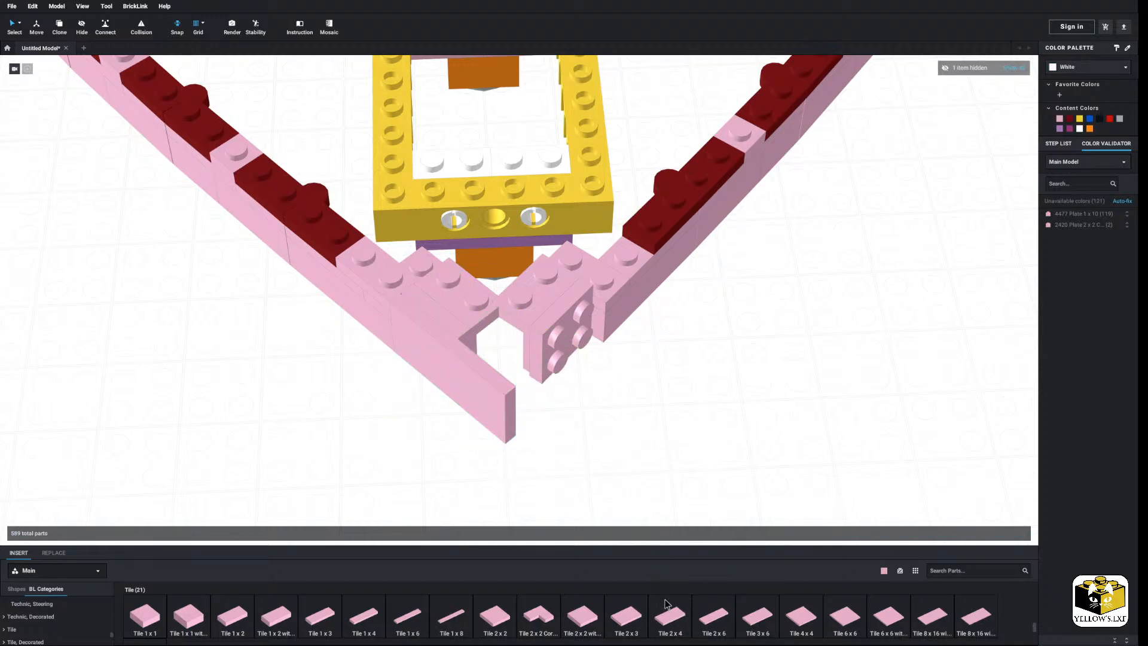
pyautogui.moveTo(668, 604); pyautogui.dragTo(576, 345)
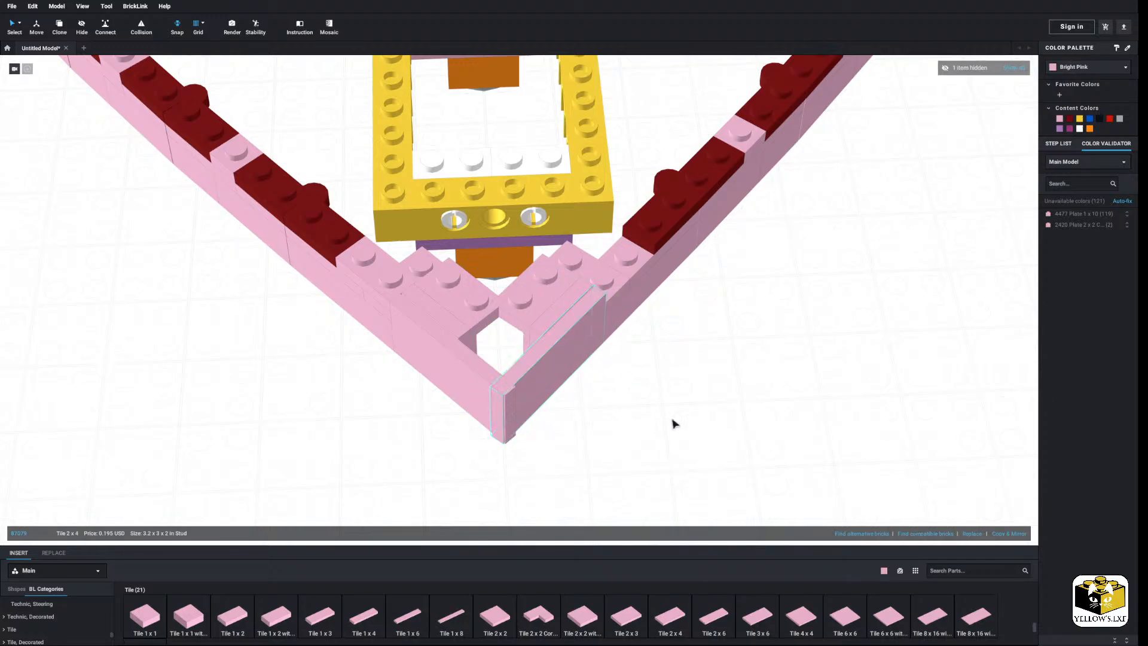
pyautogui.click(672, 423)
# Select the tip's tiles, brackets and connecting pink parts on both sides and move them together away from the hull.
pyautogui.scroll(-6, 586, 441)
pyautogui.scroll(10, 584, 395)
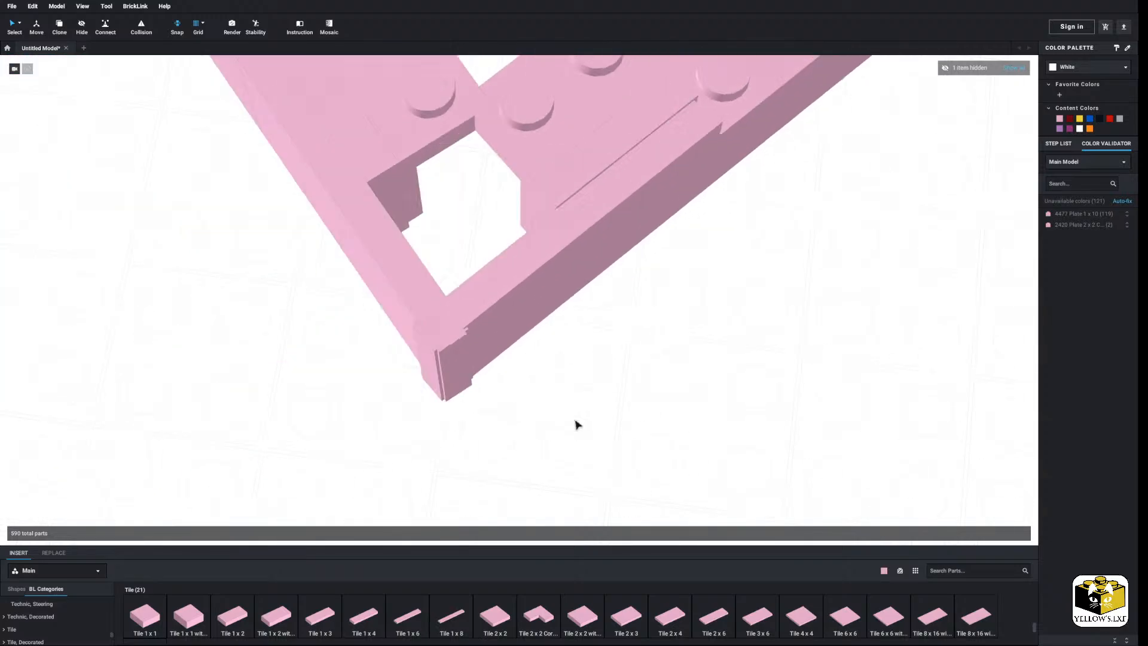
pyautogui.scroll(-5, 578, 423)
pyautogui.scroll(2, 594, 417)
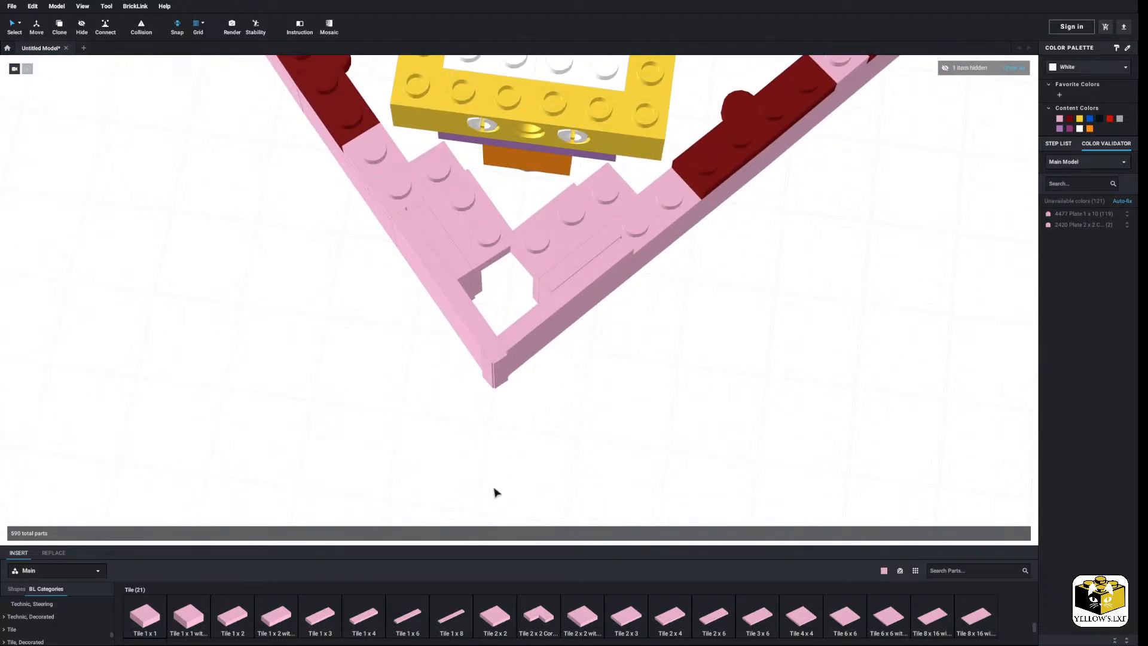
pyautogui.moveTo(425, 456); pyautogui.dragTo(417, 417, button='right')
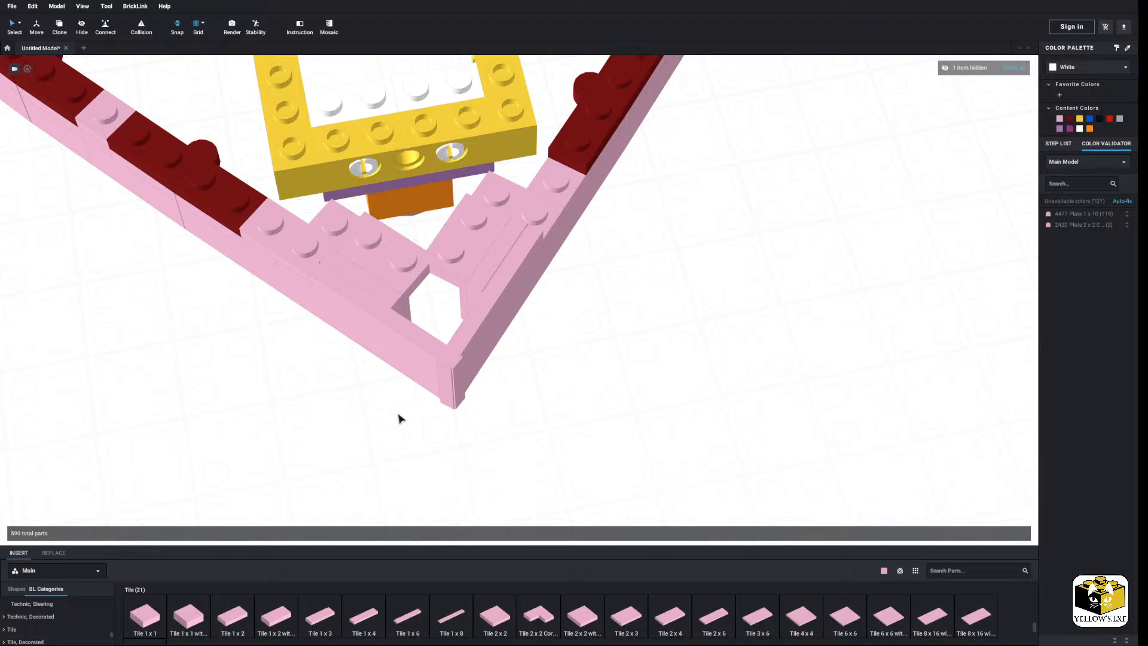
pyautogui.click(299, 270)
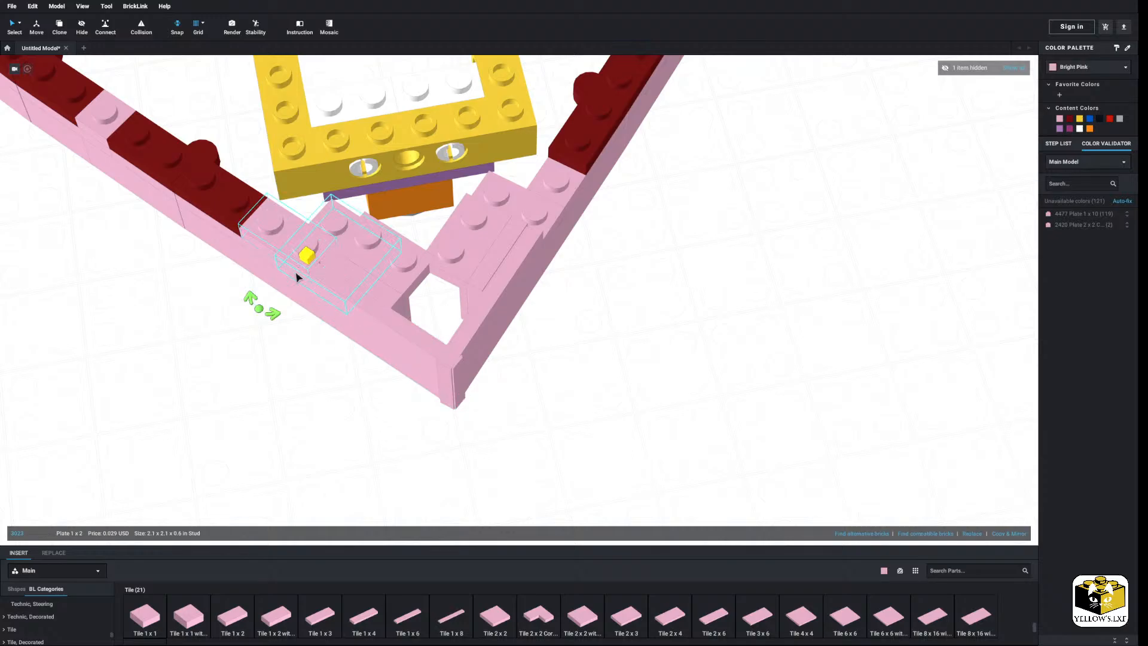
pyautogui.keyDown('ctrl'); pyautogui.click(294, 293); pyautogui.keyUp('ctrl')
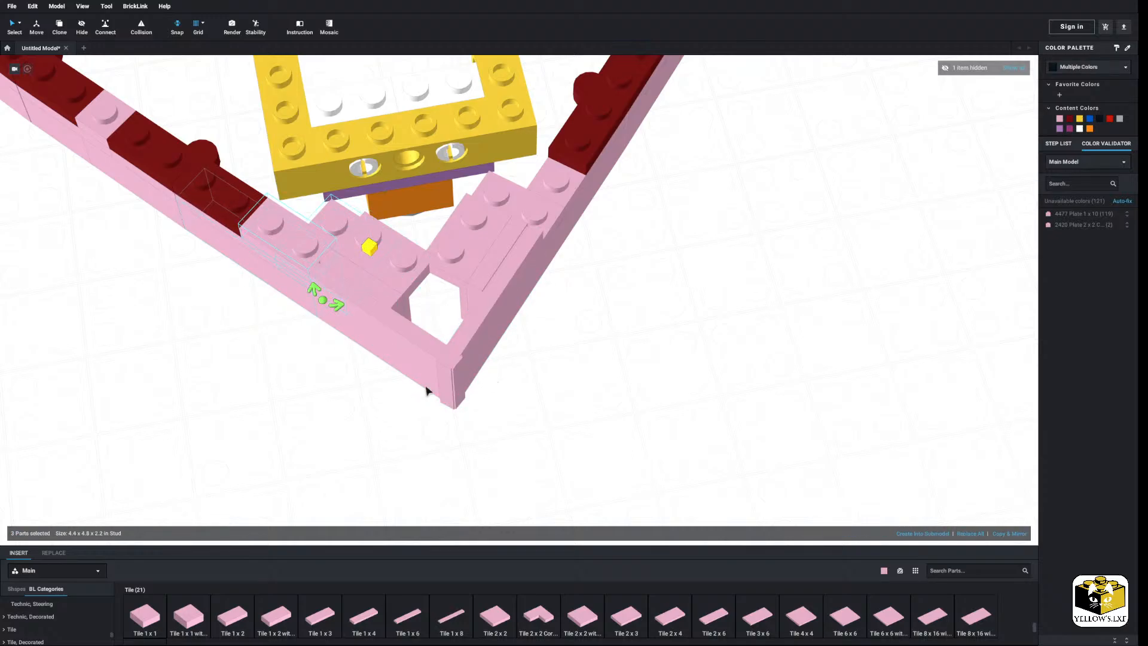
pyautogui.keyDown('ctrl'); pyautogui.click(377, 248); pyautogui.keyUp('ctrl')
pyautogui.keyDown('ctrl'); pyautogui.click(362, 302); pyautogui.keyUp('ctrl')
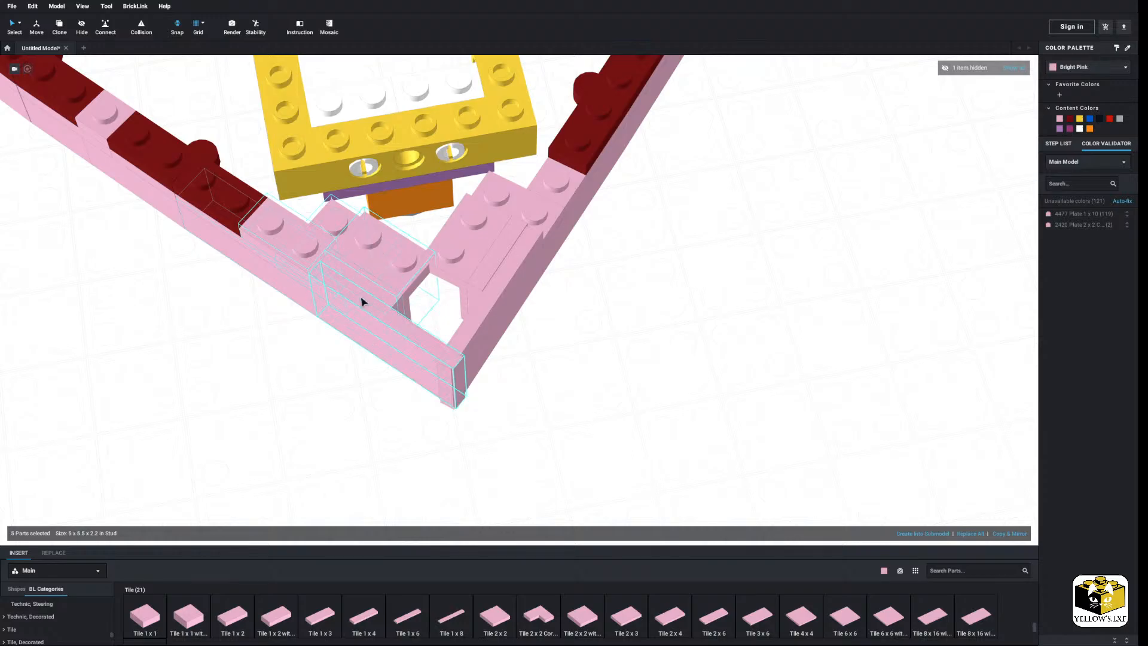
pyautogui.keyDown('ctrl'); pyautogui.click(508, 278); pyautogui.keyUp('ctrl')
pyautogui.keyDown('ctrl'); pyautogui.click(485, 256); pyautogui.keyUp('ctrl')
pyautogui.moveTo(486, 251); pyautogui.dragTo(764, 329)
# Move the remaining pink corner plate and Brick 1 x 4 off the hull end and set them aside.
pyautogui.scroll(-5, 736, 333)
pyautogui.scroll(5, 622, 292)
pyautogui.click(571, 251)
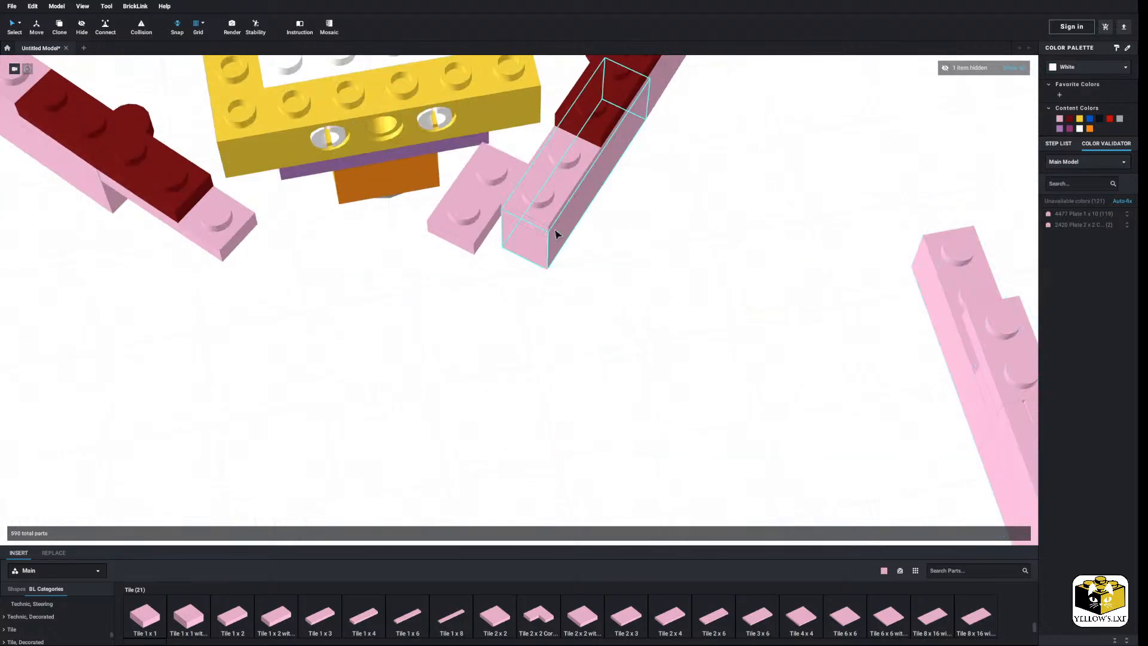
pyautogui.click(550, 226)
pyautogui.scroll(-4, 549, 227)
pyautogui.moveTo(508, 260); pyautogui.dragTo(635, 306)
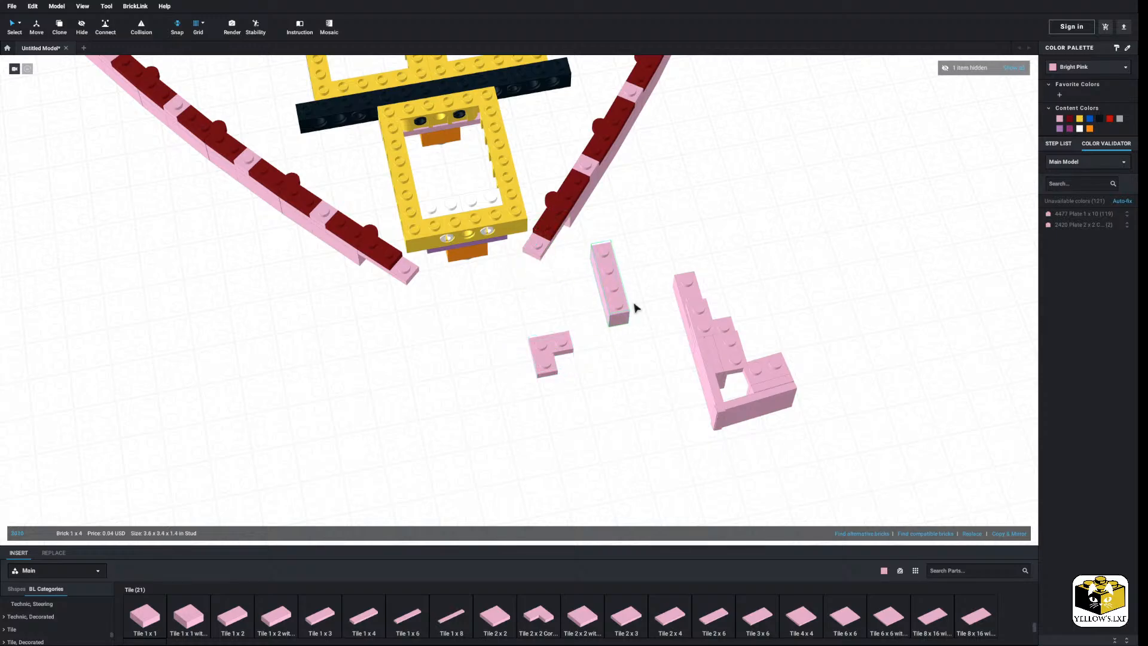
pyautogui.click(556, 297)
# Copy the last pink Brick 1 x 3 of the hull edge and place the copy beneath the overhanging end plate.
pyautogui.moveTo(514, 303); pyautogui.dragTo(504, 352, button='right')
pyautogui.moveTo(503, 352); pyautogui.dragTo(507, 382, button='middle')
pyautogui.scroll(4, 504, 384)
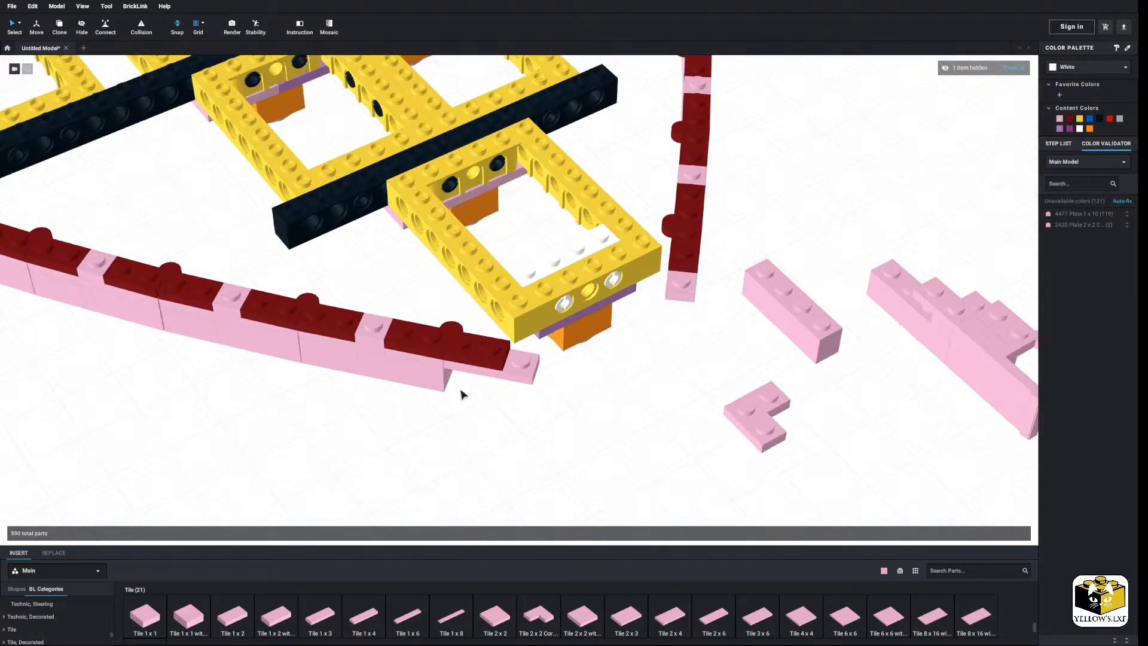
pyautogui.click(407, 380)
pyautogui.rightClick(405, 378)
pyautogui.click(442, 394)
pyautogui.rightClick(491, 397)
pyautogui.click(506, 414)
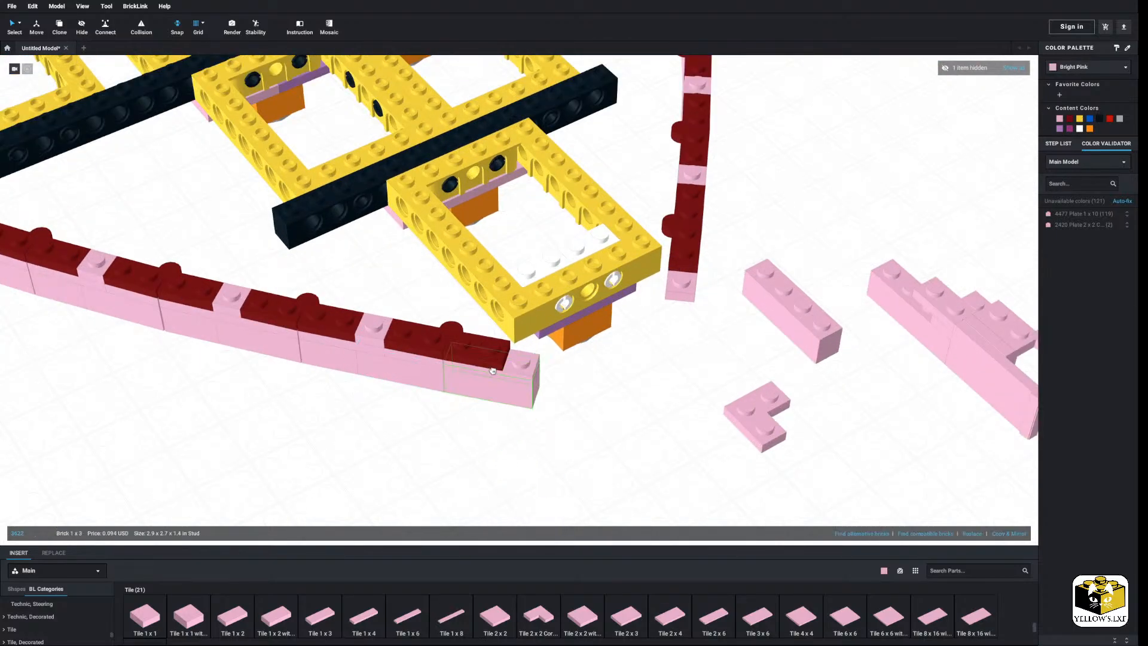
pyautogui.click(655, 367)
# Paste another Brick 1 x 3 and fit it, rotated to the hull's angle, beneath the end plate on the opposite edge.
pyautogui.moveTo(788, 325); pyautogui.dragTo(555, 339, button='middle')
pyautogui.rightClick(553, 337)
pyautogui.click(566, 354)
pyautogui.rightClick(522, 344)
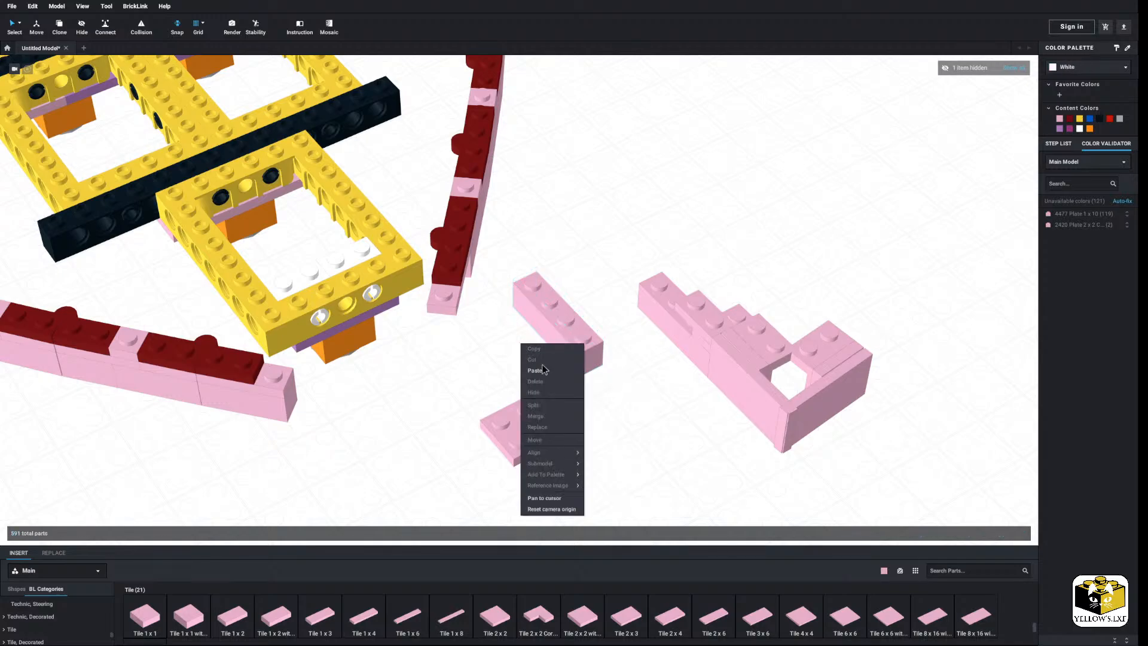
pyautogui.click(542, 368)
pyautogui.rightClick(505, 355)
pyautogui.click(526, 377)
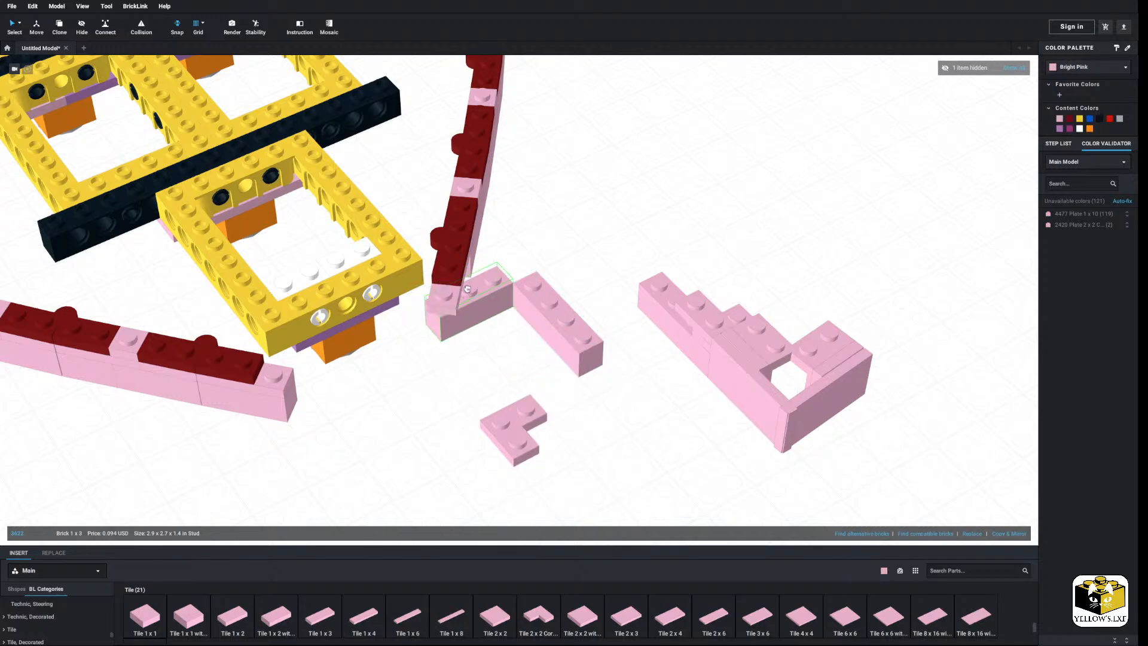
pyautogui.moveTo(465, 298); pyautogui.dragTo(549, 309, button='right')
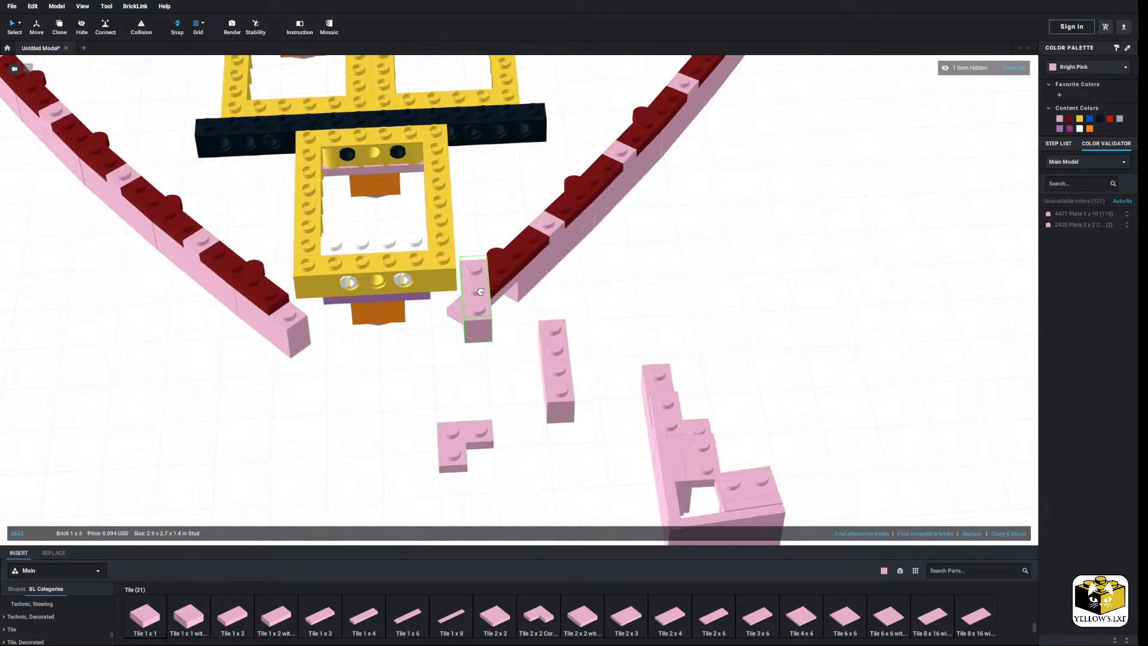
pyautogui.press('Right')
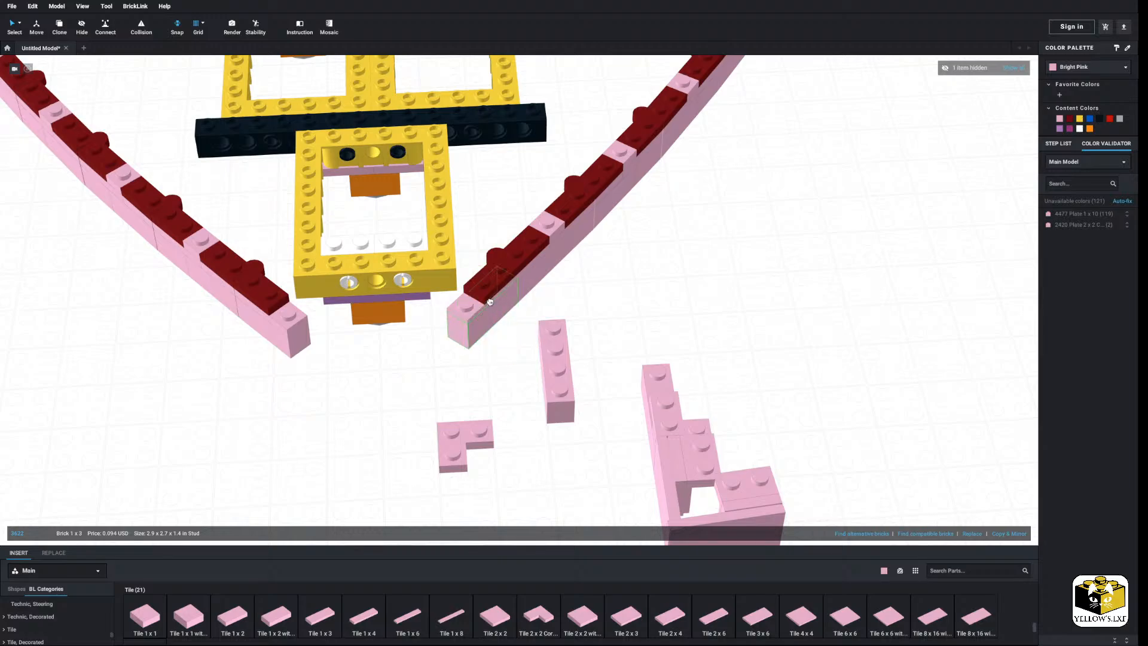
pyautogui.click(410, 341)
# Attach a pink Bracket 1 x 1 - 1 x 2 to both hull ends with its side studs facing the bow tip.
pyautogui.scroll(2, 51, 630)
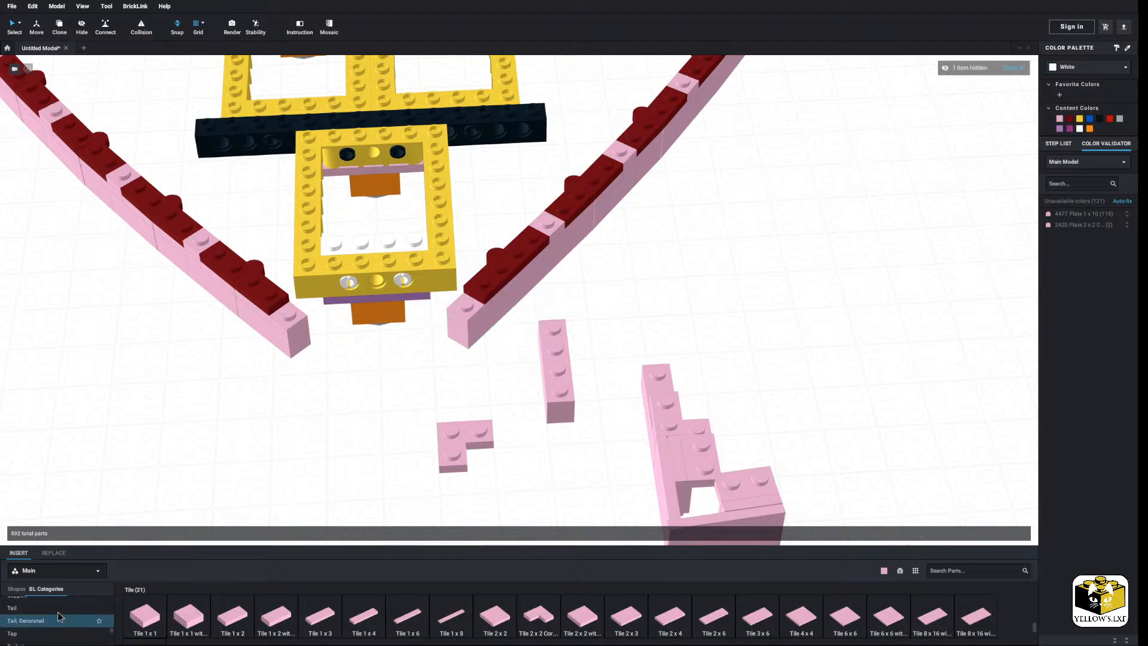
pyautogui.scroll(15, 59, 616)
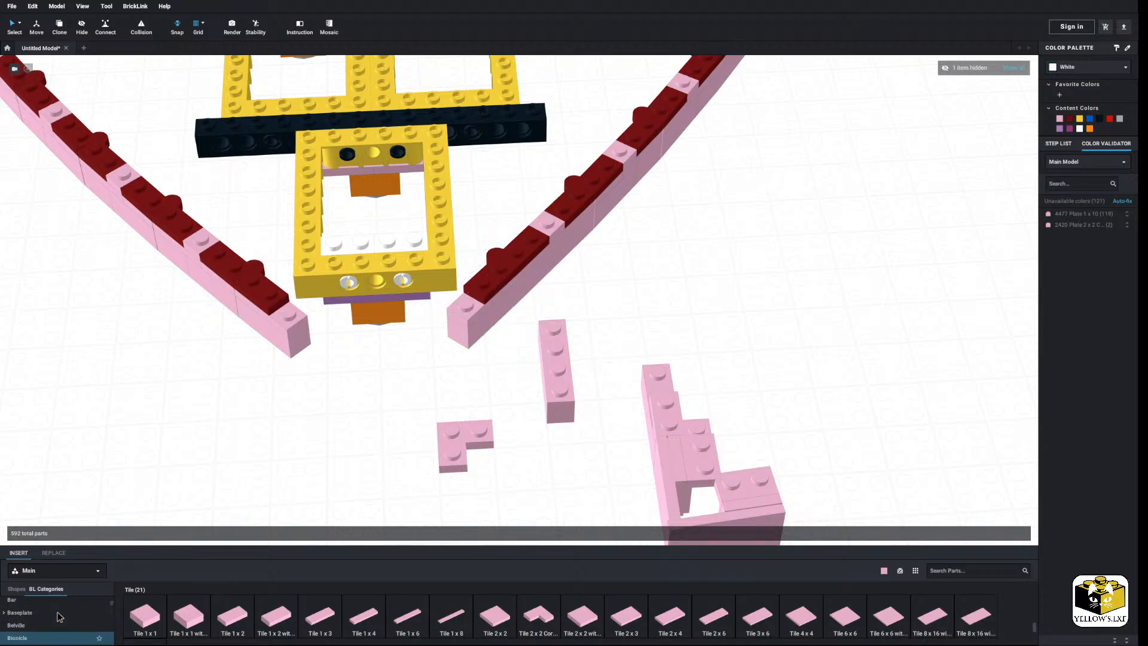
pyautogui.scroll(-1, 58, 615)
pyautogui.click(48, 629)
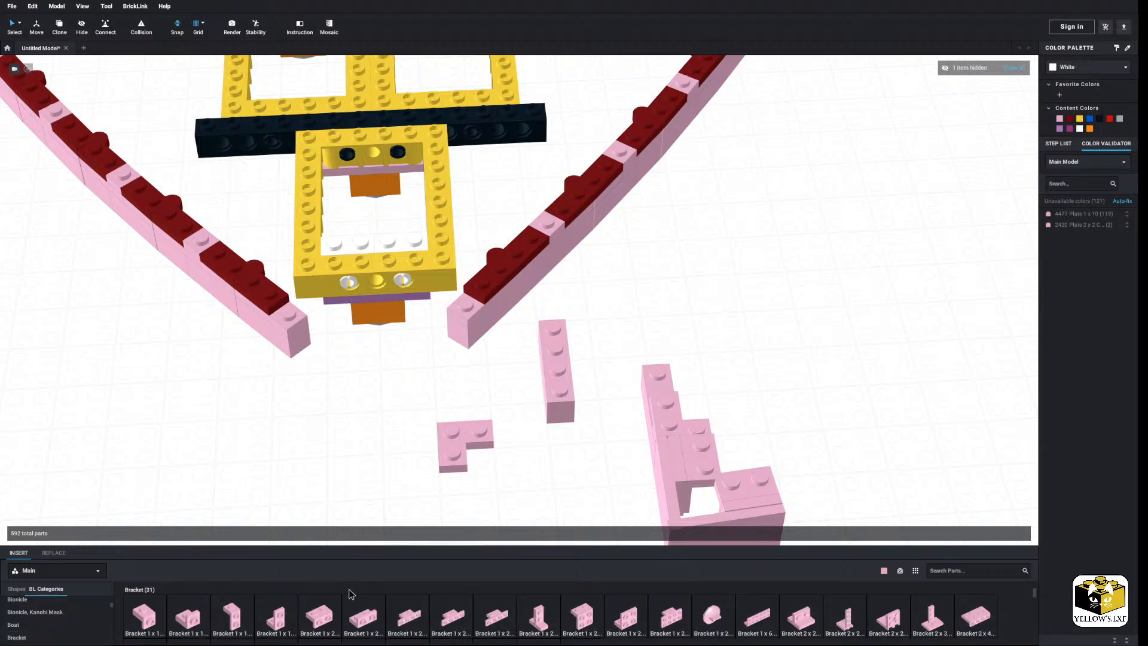
pyautogui.moveTo(233, 622); pyautogui.dragTo(291, 331)
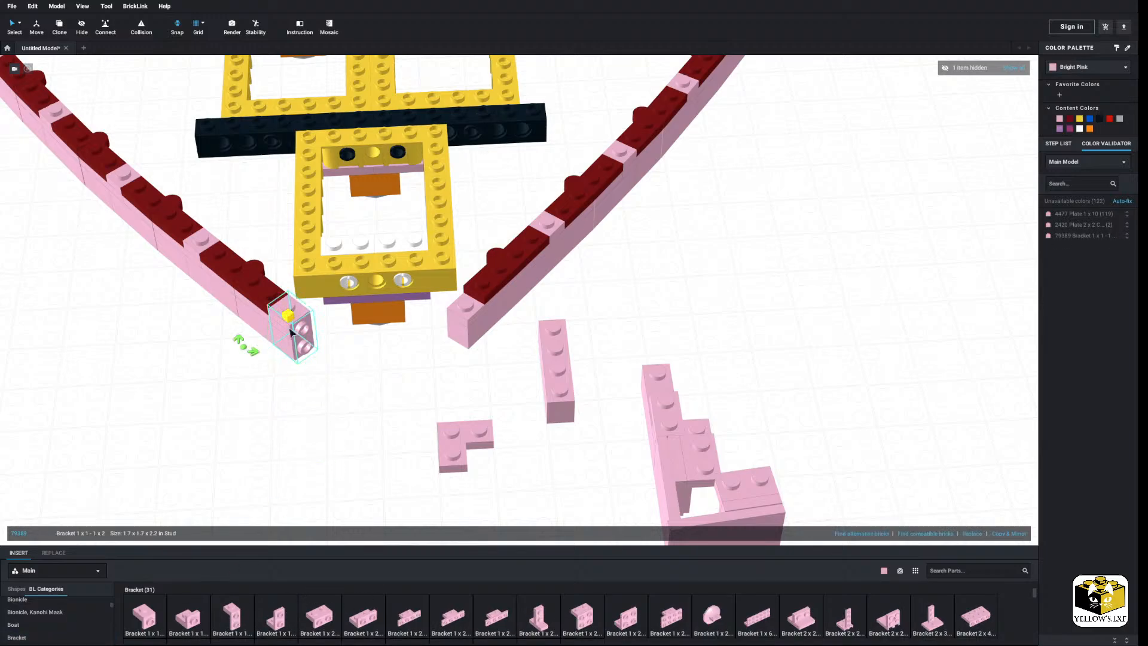
pyautogui.moveTo(237, 622); pyautogui.dragTo(463, 317)
pyautogui.click(391, 368)
pyautogui.moveTo(414, 387); pyautogui.dragTo(436, 340, button='middle')
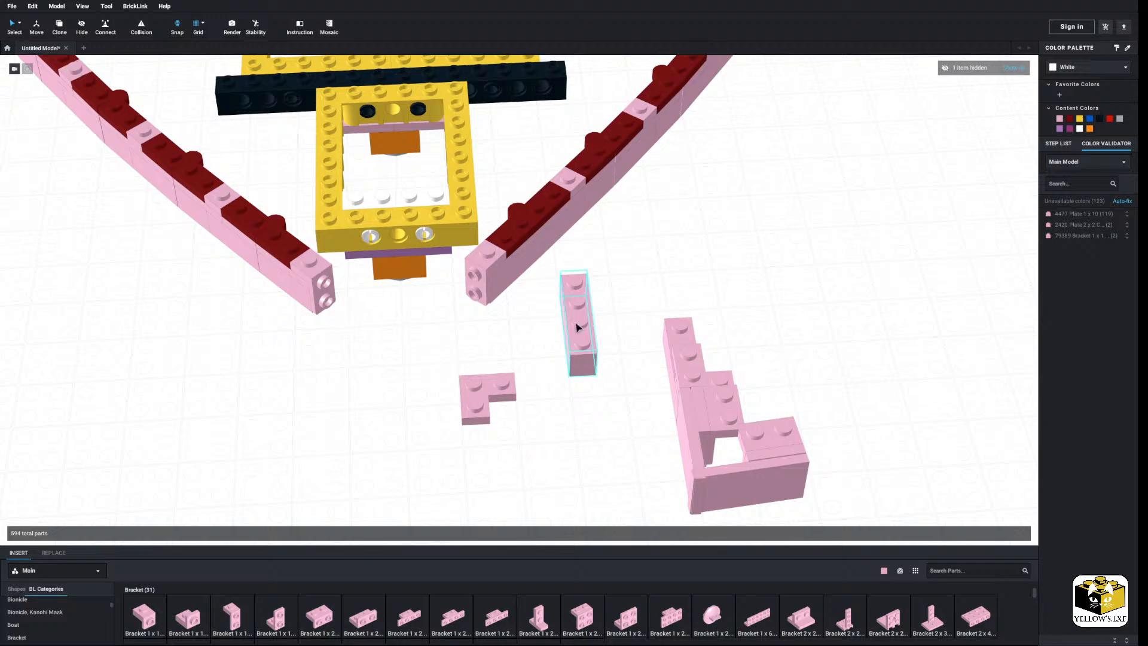
# Attach a pink Plate 1 x 2 sideways to the bracket studs at both hull ends.
pyautogui.moveTo(693, 369); pyautogui.dragTo(476, 294)
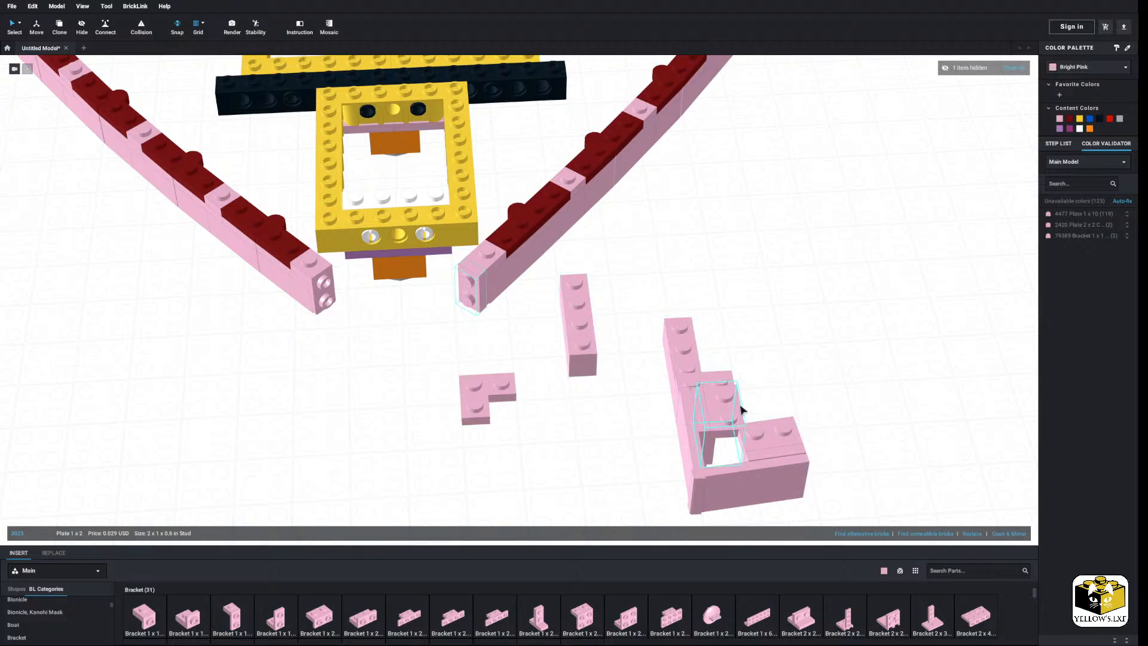
pyautogui.click(388, 435)
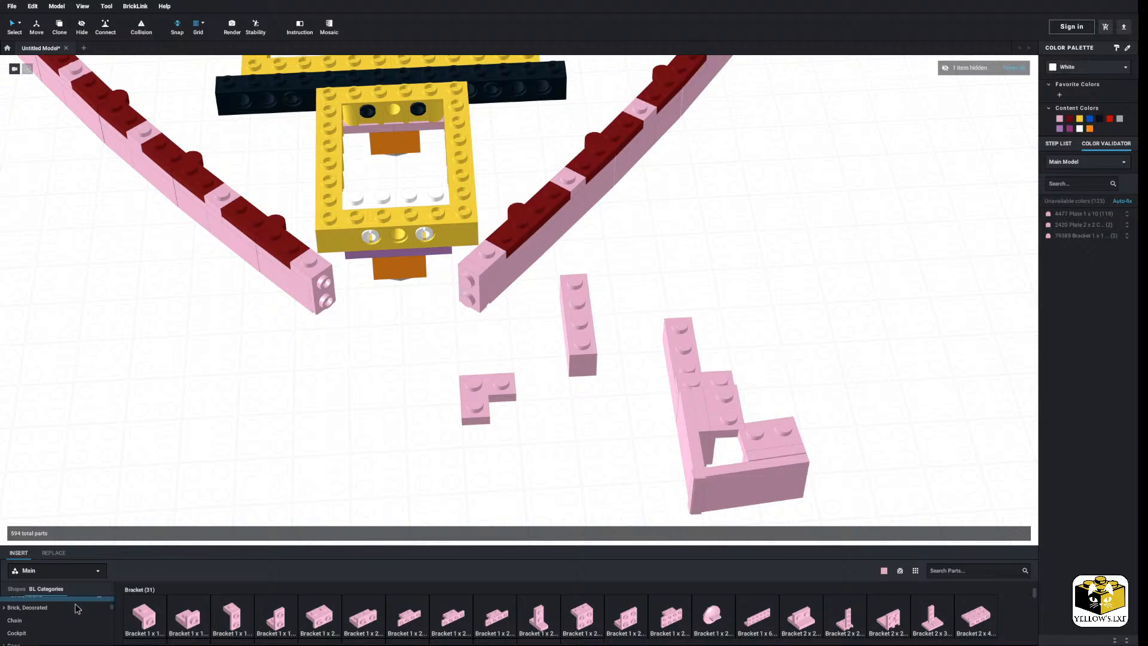
pyautogui.scroll(-8, 65, 609)
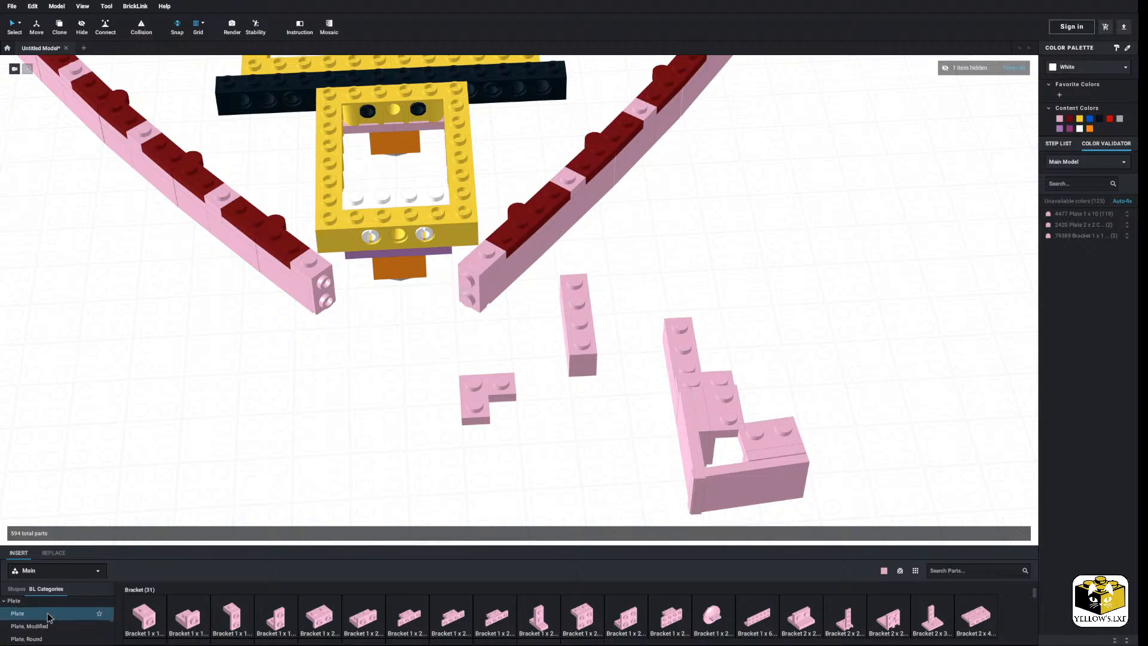
pyautogui.click(49, 613)
pyautogui.click(188, 615)
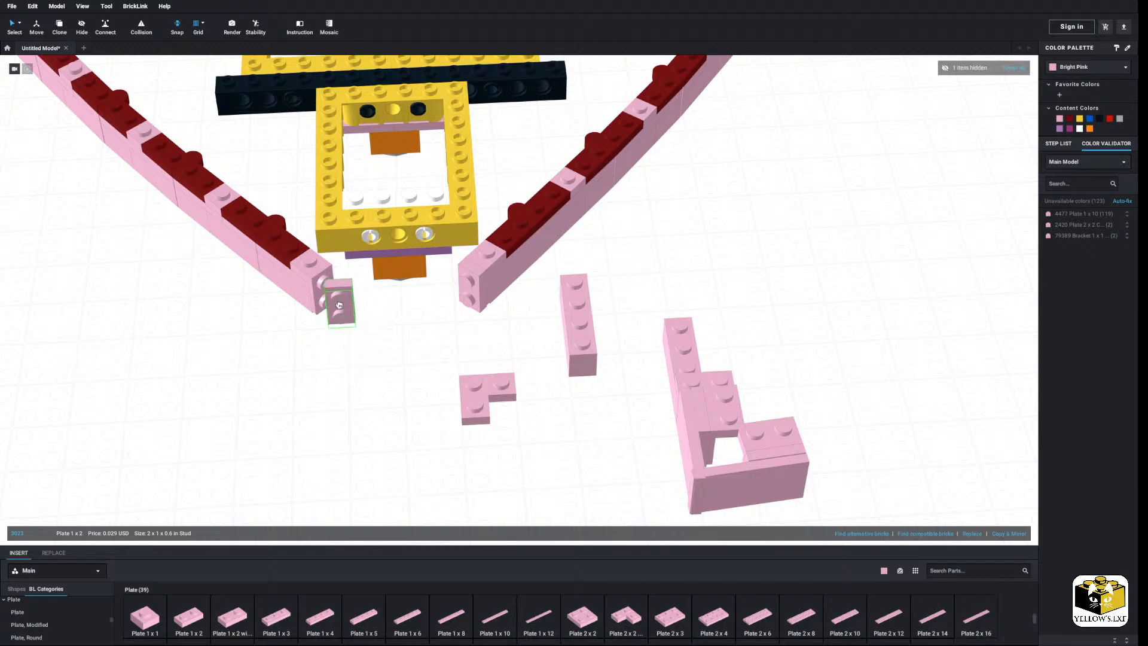
pyautogui.click(330, 299)
pyautogui.click(412, 332)
# List the Tile, Modified parts and delete the sideways Plate 1 x 2 from both hull ends.
pyautogui.scroll(-5, 373, 349)
pyautogui.moveTo(373, 350); pyautogui.dragTo(381, 370, button='middle')
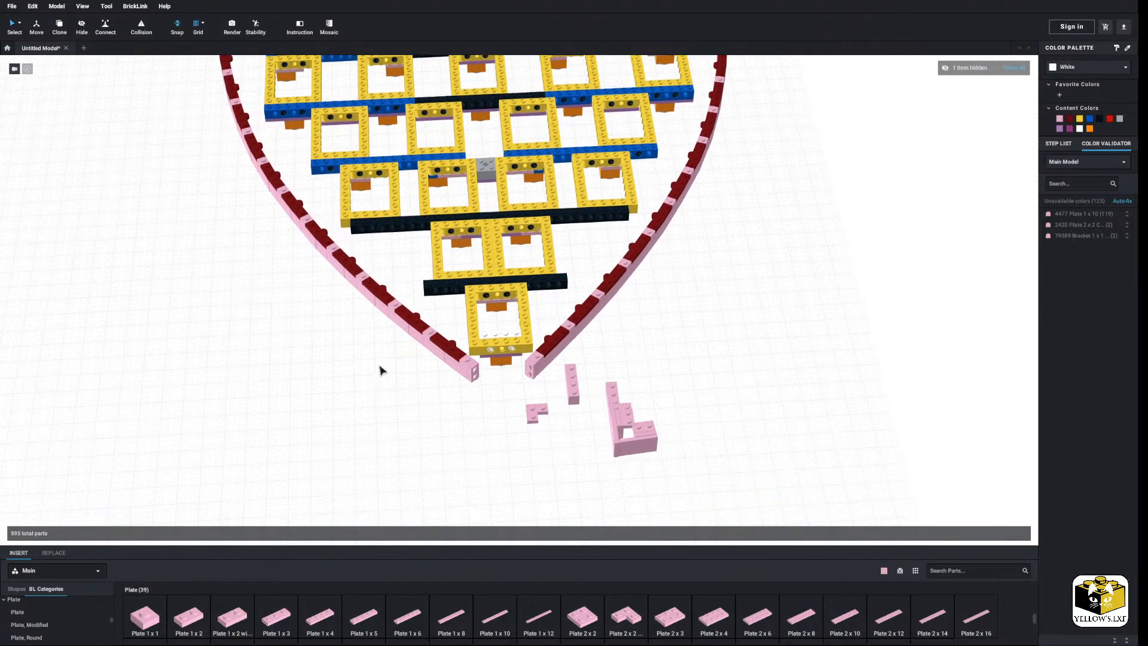
pyautogui.scroll(5, 380, 370)
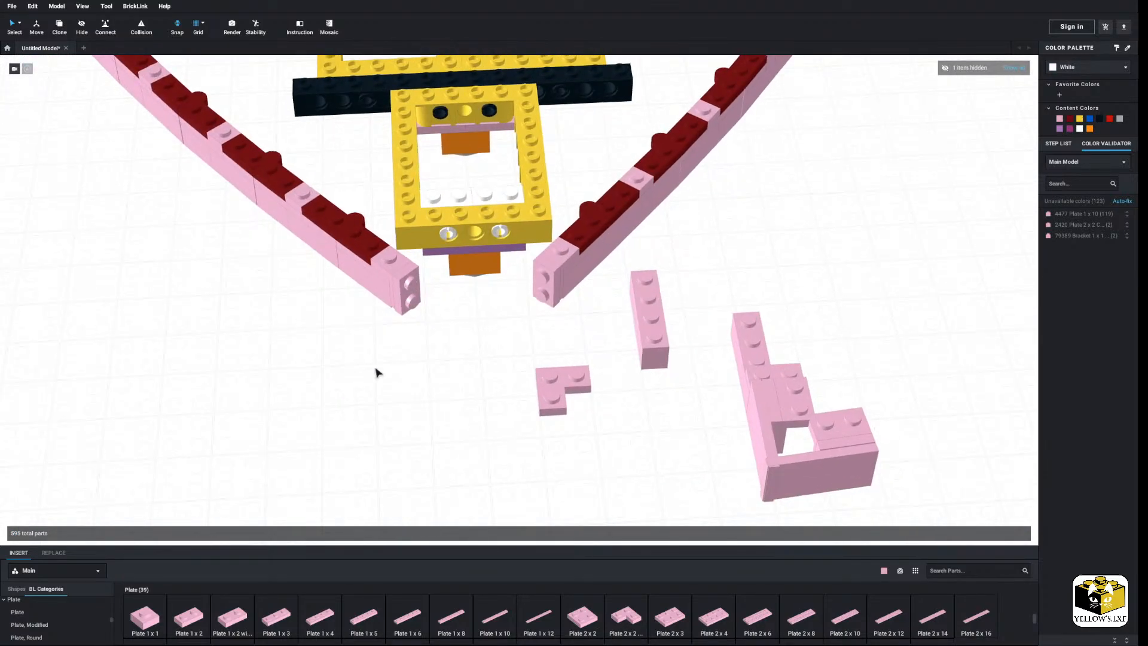
pyautogui.scroll(3, 418, 361)
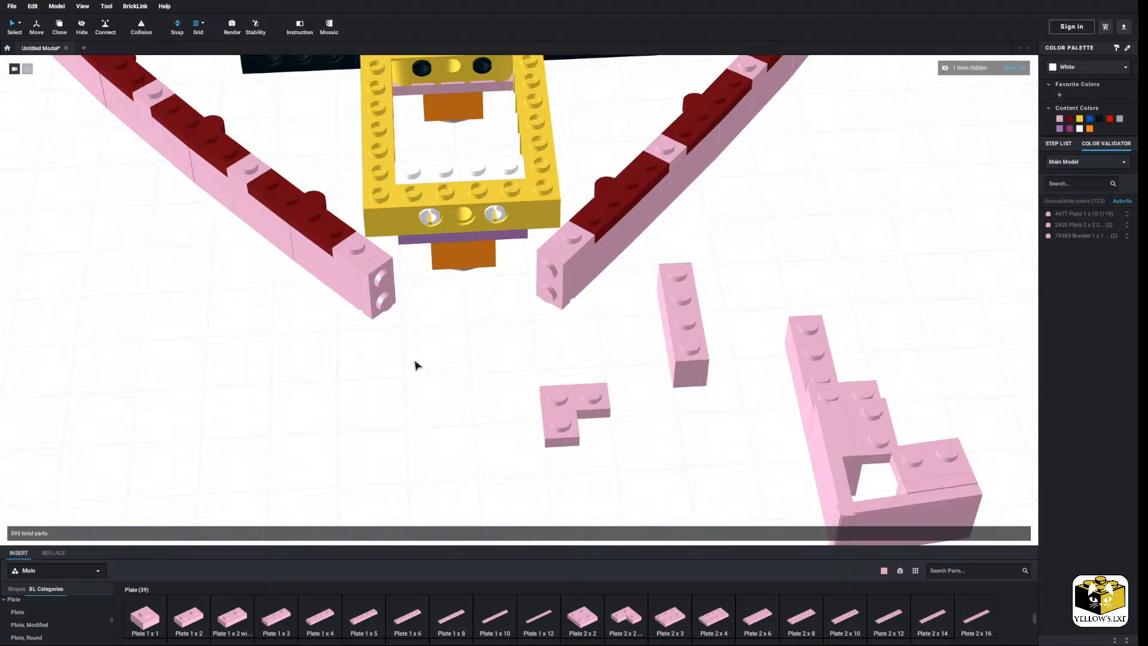
pyautogui.moveTo(112, 621); pyautogui.dragTo(111, 600)
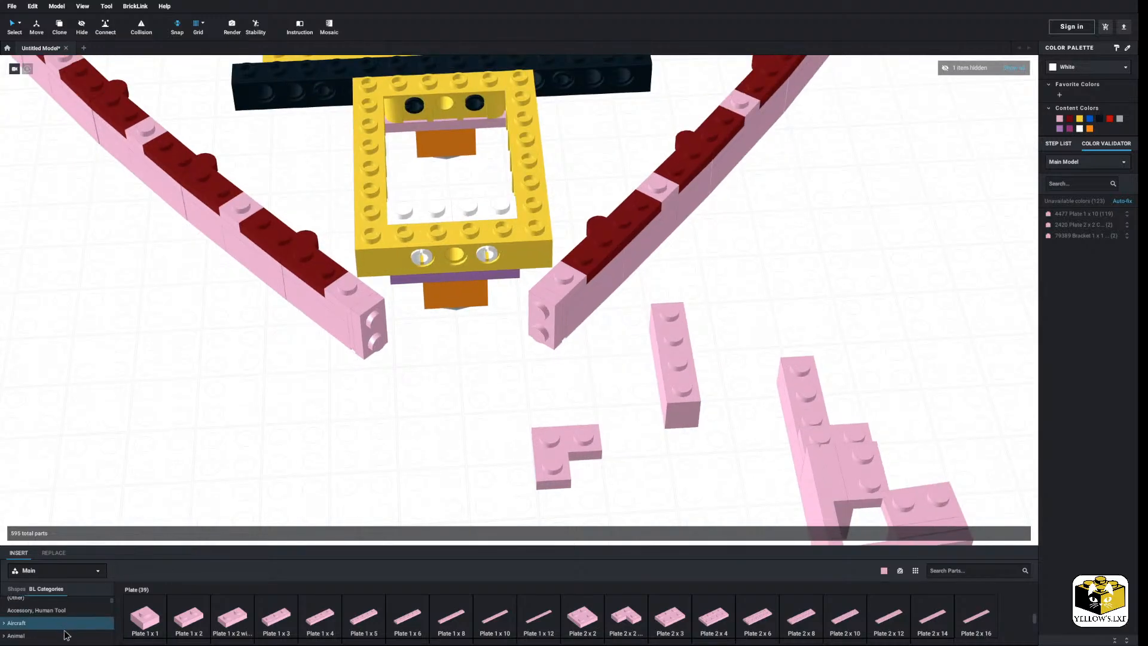
pyautogui.scroll(-5, 60, 607)
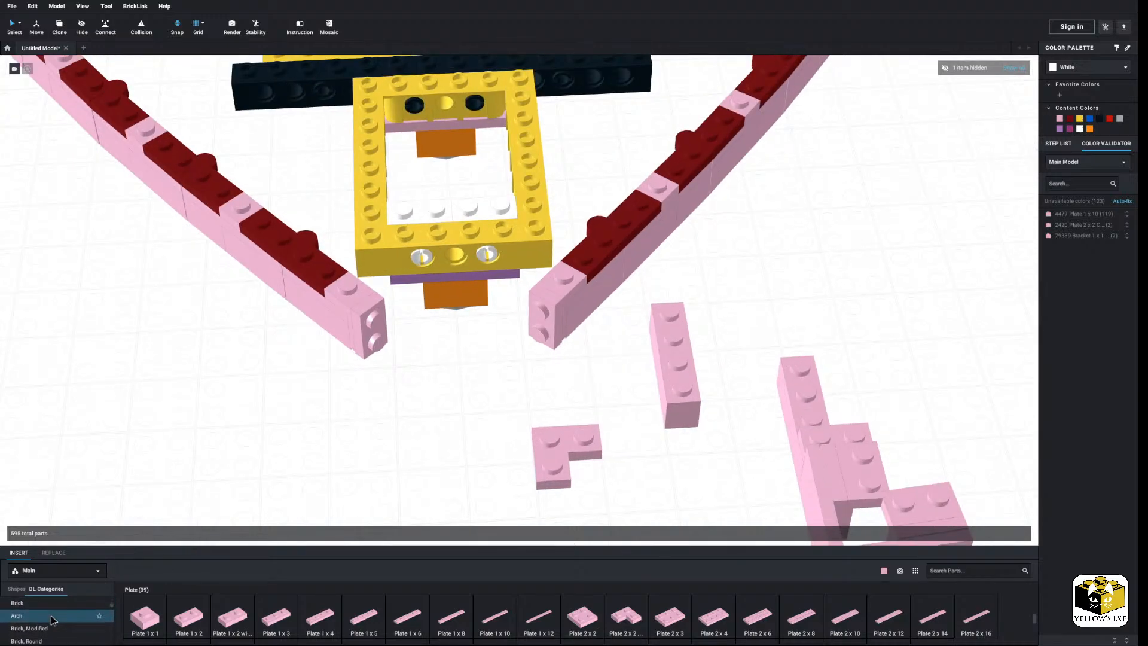
pyautogui.scroll(-10, 47, 616)
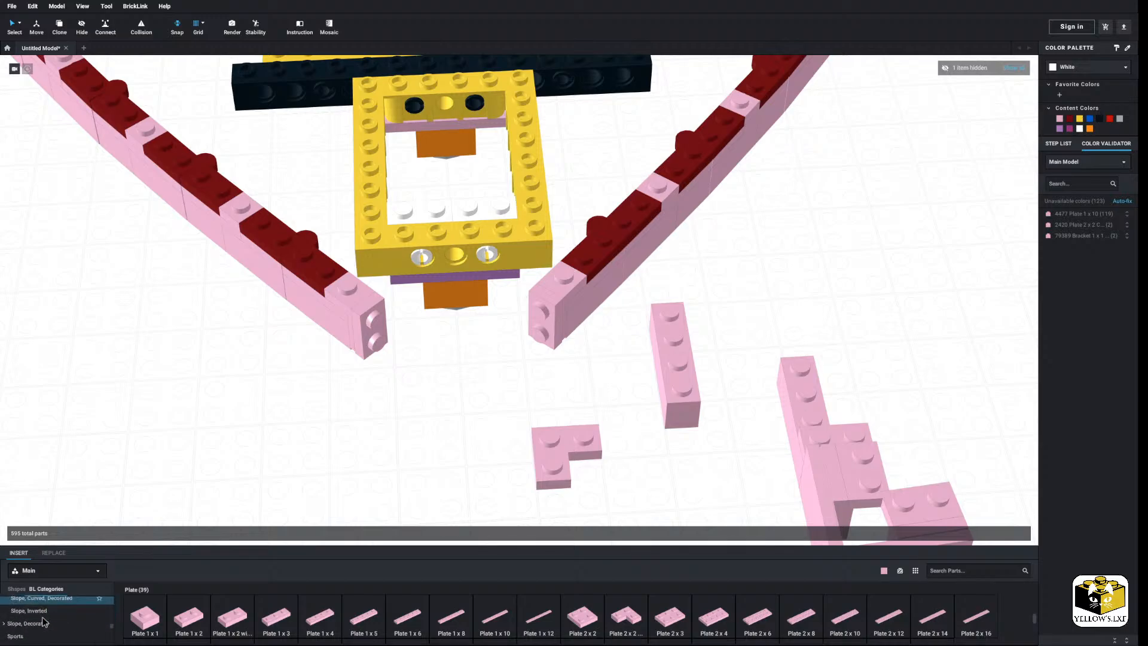
pyautogui.scroll(-4, 44, 622)
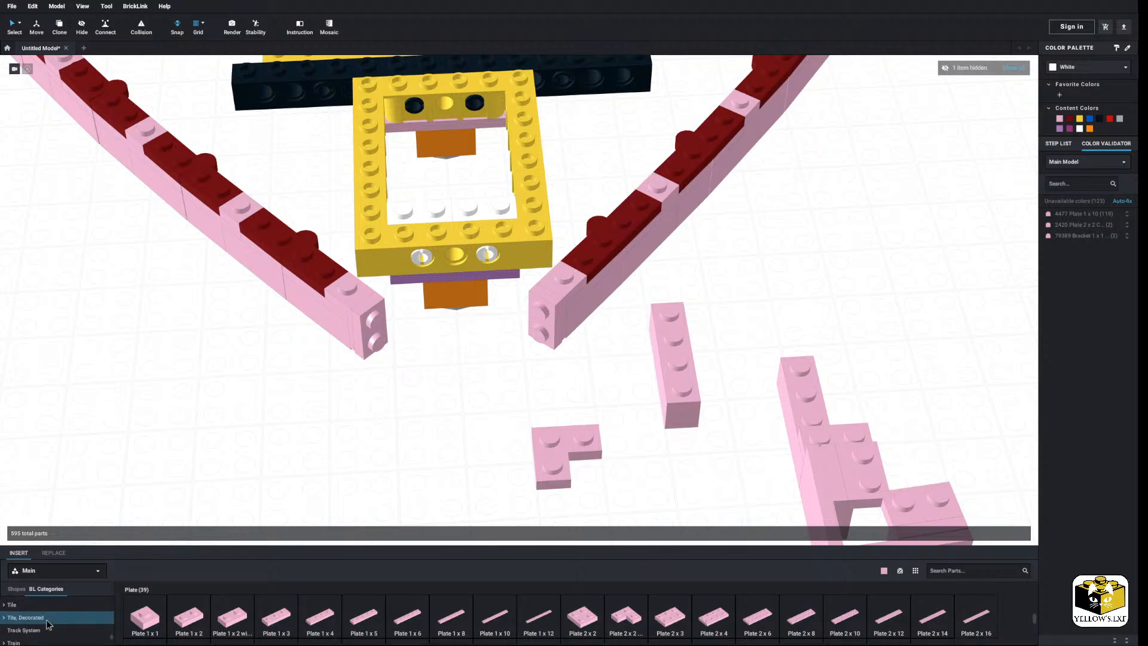
pyautogui.click(27, 630)
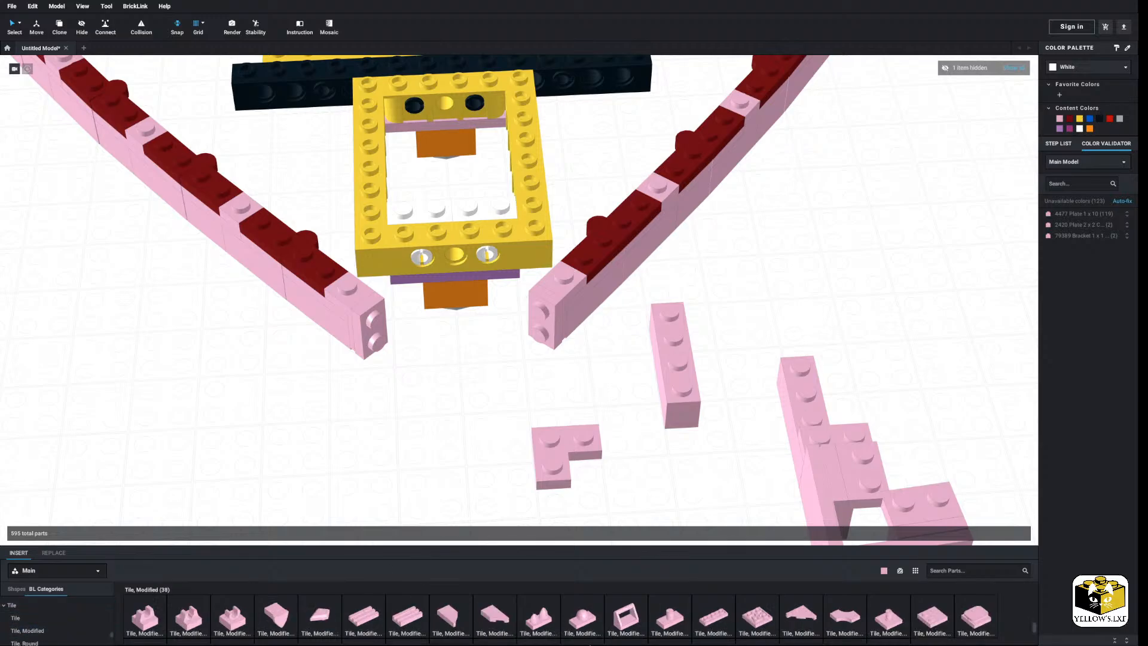
pyautogui.click(377, 332)
pyautogui.rightClick(555, 328)
pyautogui.click(562, 346)
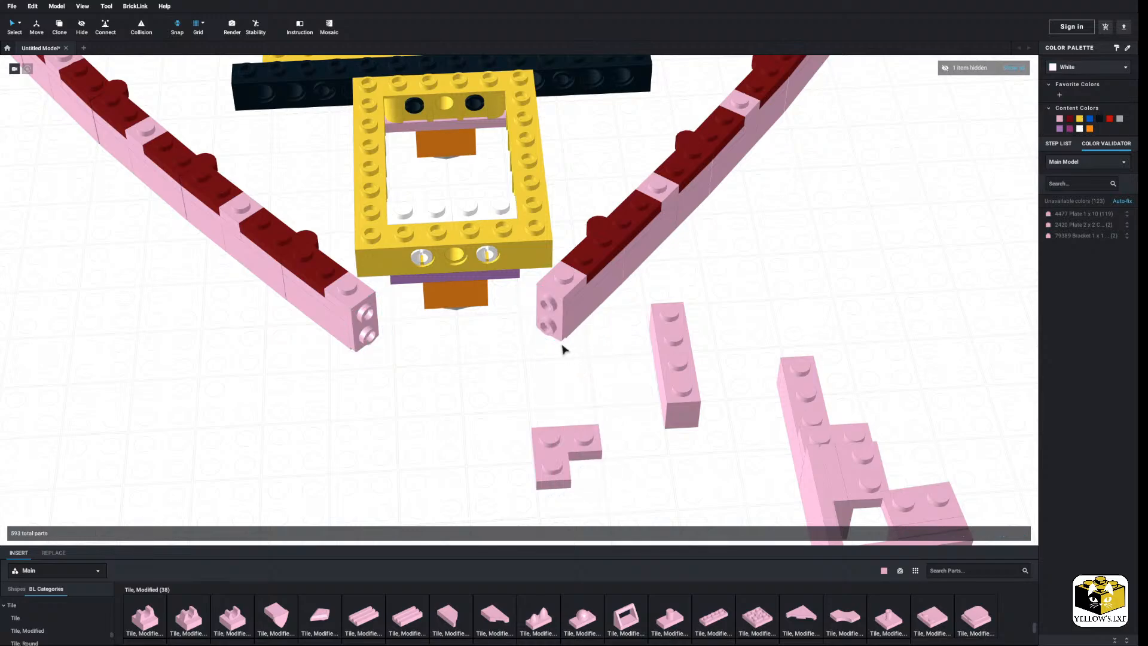
pyautogui.click(550, 317)
pyautogui.click(446, 369)
# Attach a pink Tile, Modified 2 x 2 with Studs on Edge to the bracket at each hull end, its exposed studs towards the hull's inside.
pyautogui.moveTo(577, 397); pyautogui.dragTo(525, 326)
pyautogui.click(532, 325)
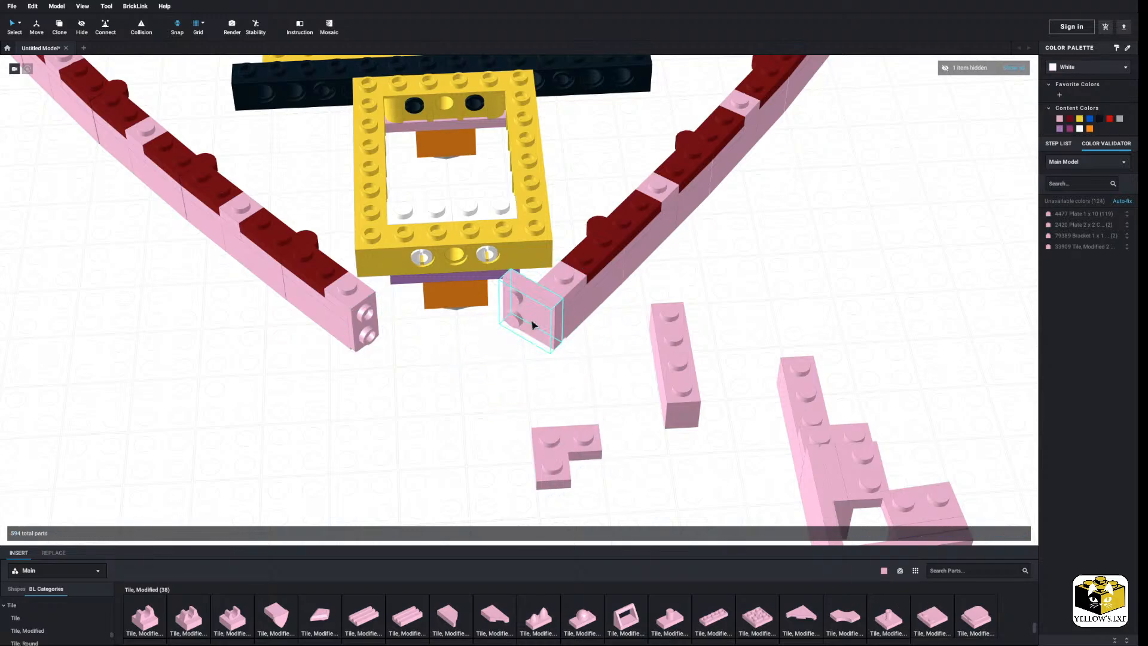
pyautogui.click(945, 615)
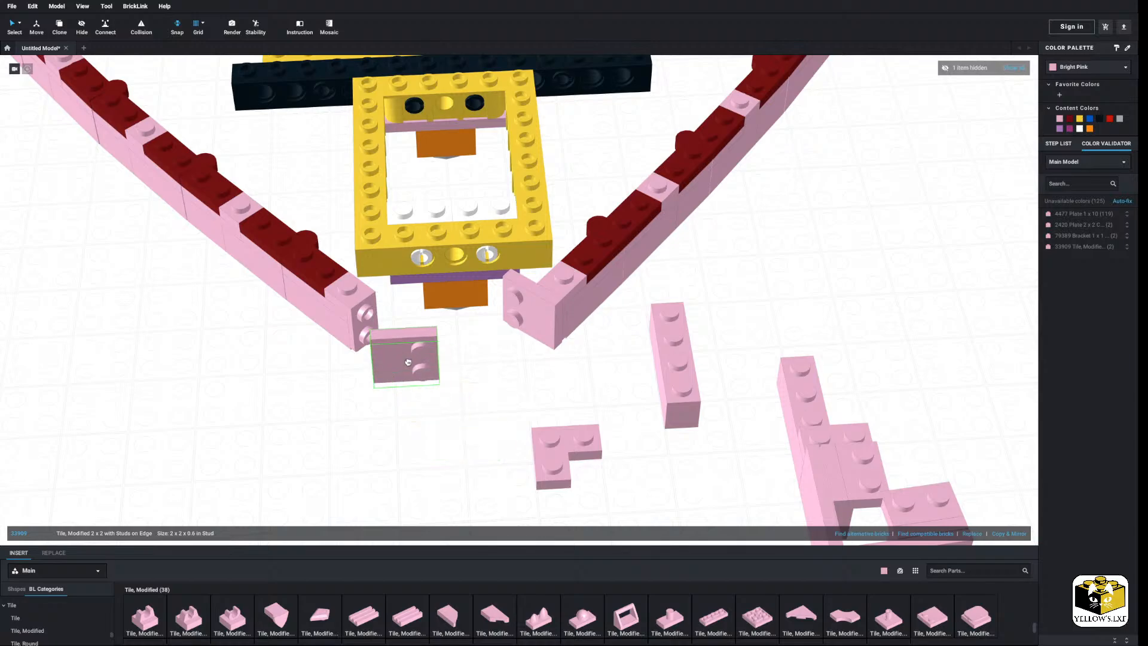
pyautogui.click(389, 319)
pyautogui.click(451, 382)
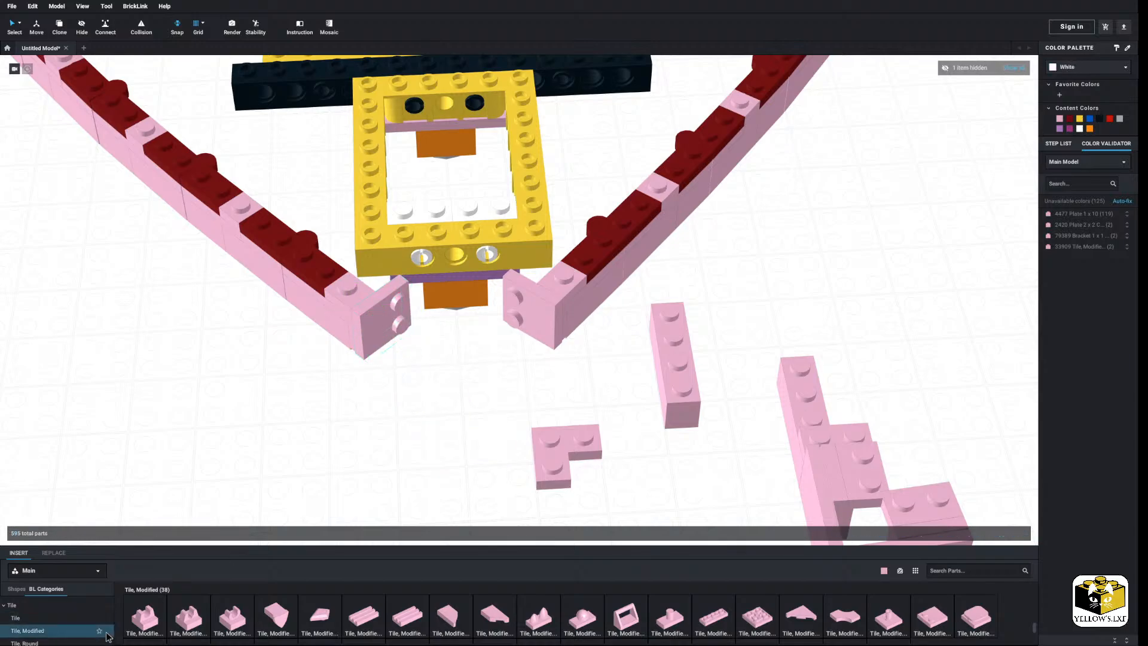
# Mount a pink Bracket 1 x 2 - 2 x 2 Inverted on the exposed studs of both modified tiles, its plate angled towards the bow tip.
pyautogui.scroll(10, 114, 636)
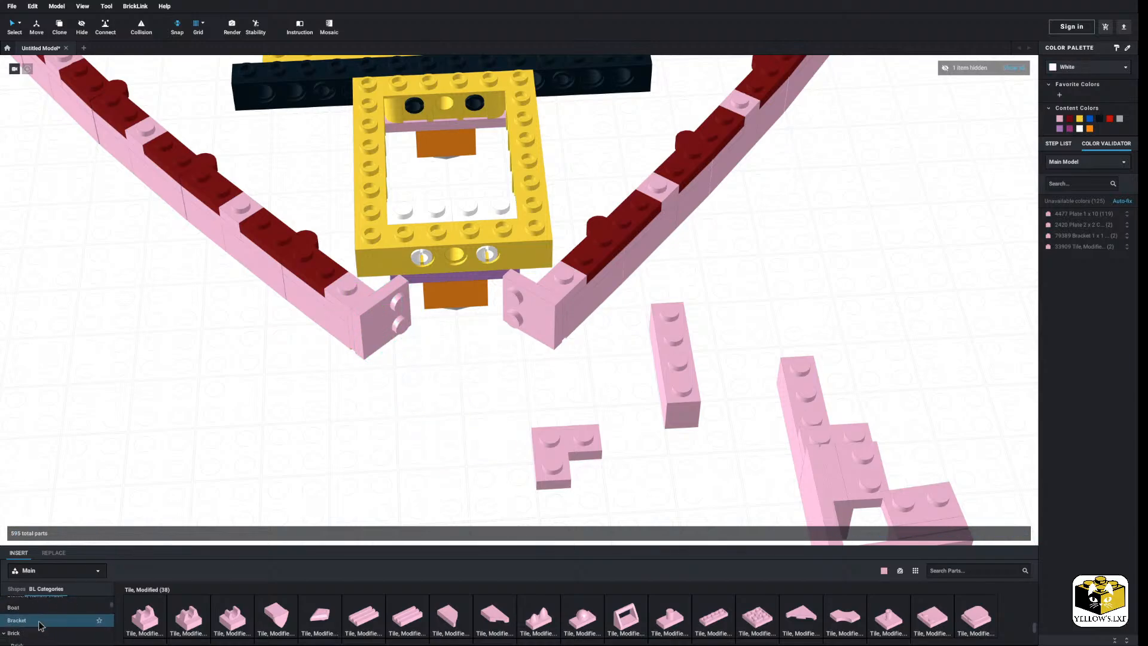
pyautogui.click(17, 619)
pyautogui.click(627, 616)
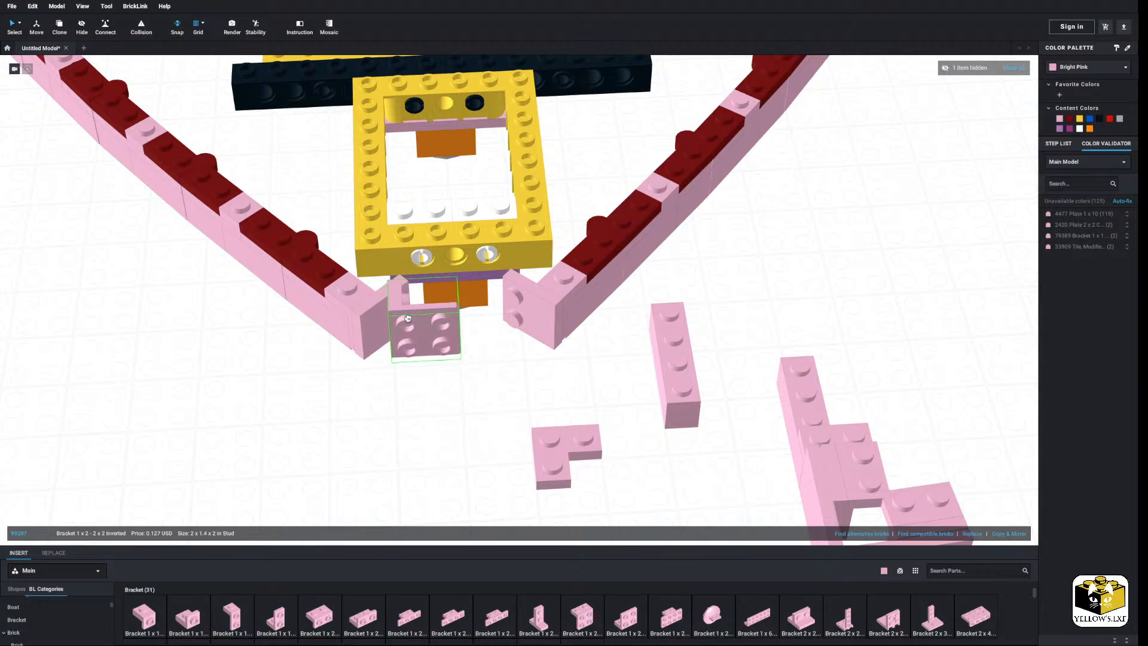
pyautogui.click(616, 627)
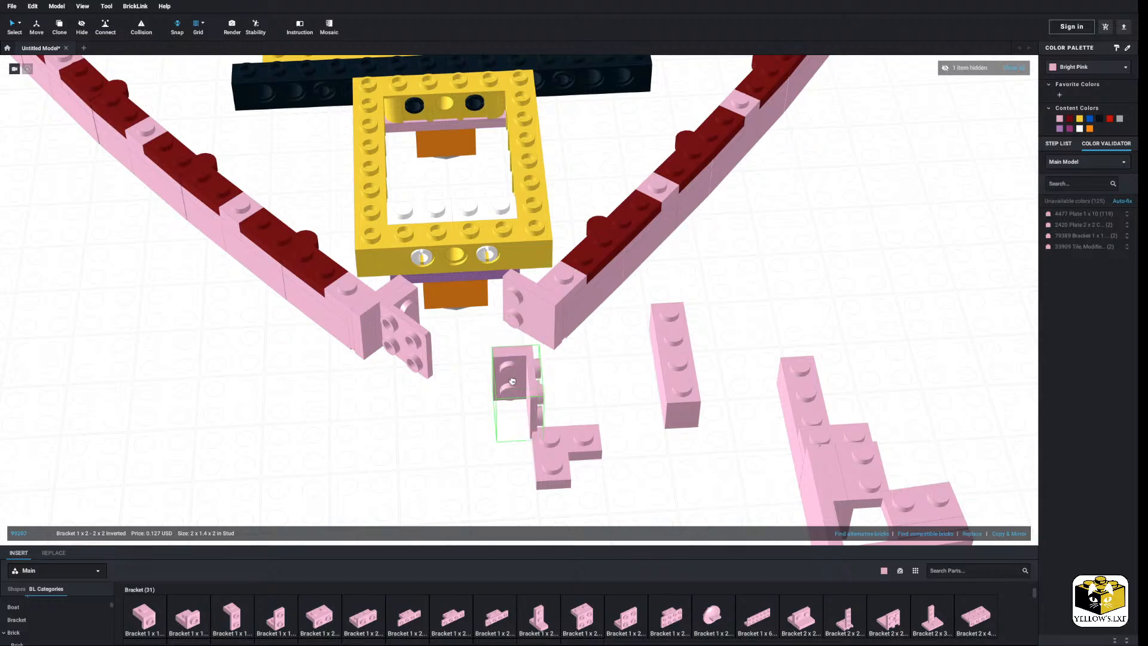
pyautogui.click(513, 319)
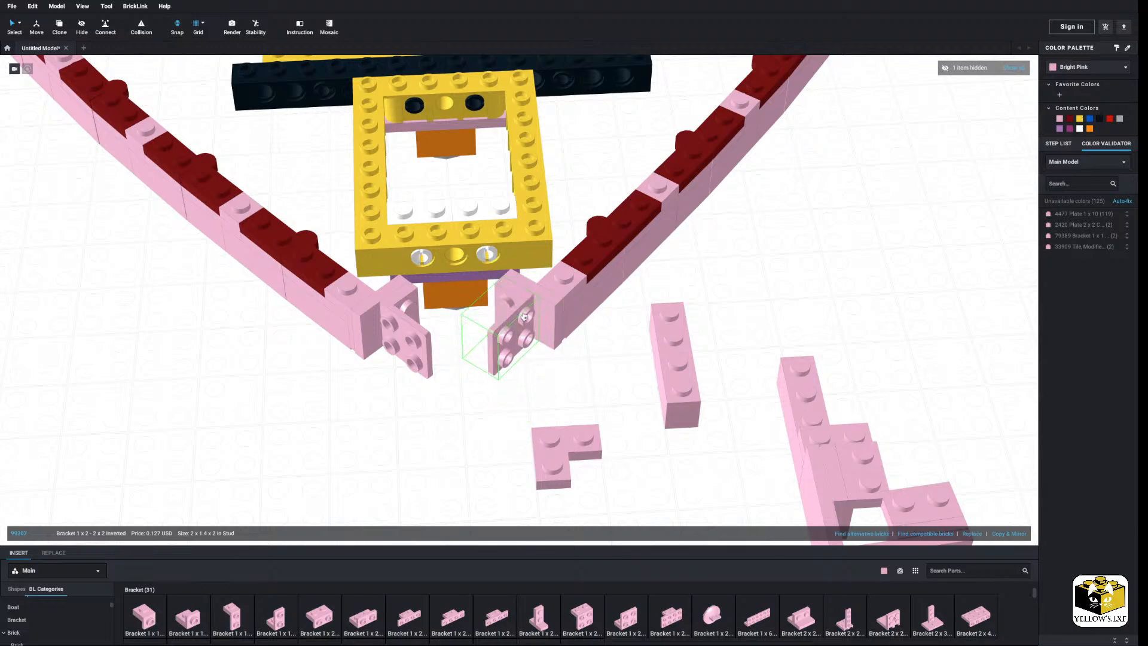
# Move two pink Plate 2 x 2 parts from the set-aside assembly onto the outer studs of the two inverted brackets.
pyautogui.scroll(-3, 505, 423)
pyautogui.scroll(3, 791, 447)
pyautogui.moveTo(790, 447); pyautogui.dragTo(413, 343)
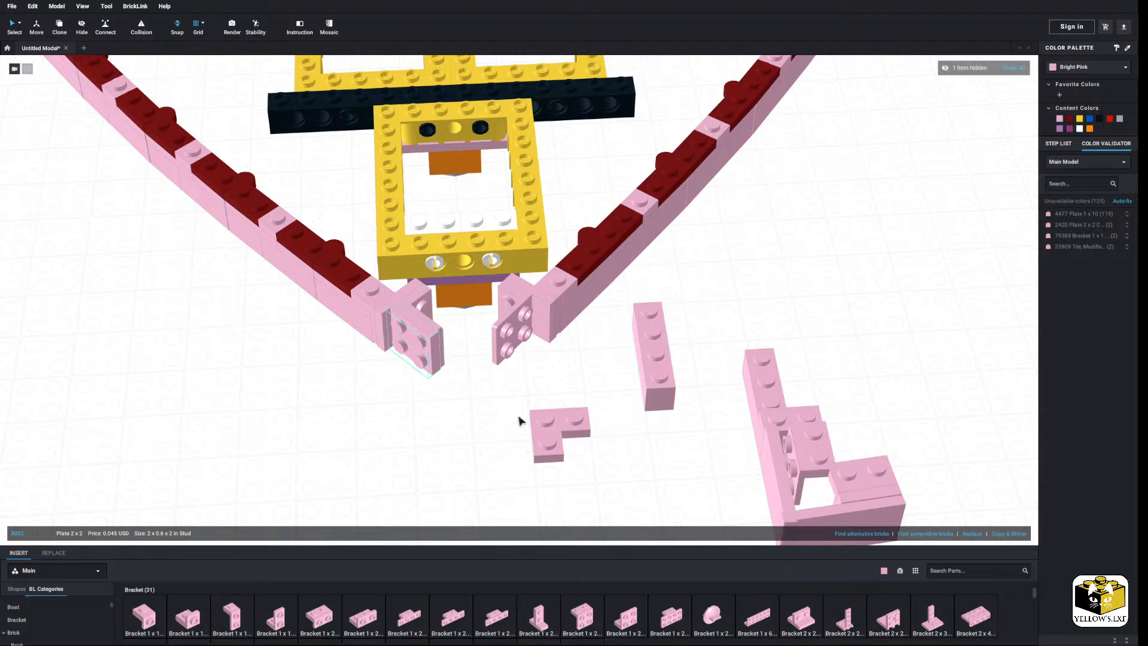
pyautogui.moveTo(873, 491); pyautogui.dragTo(524, 319)
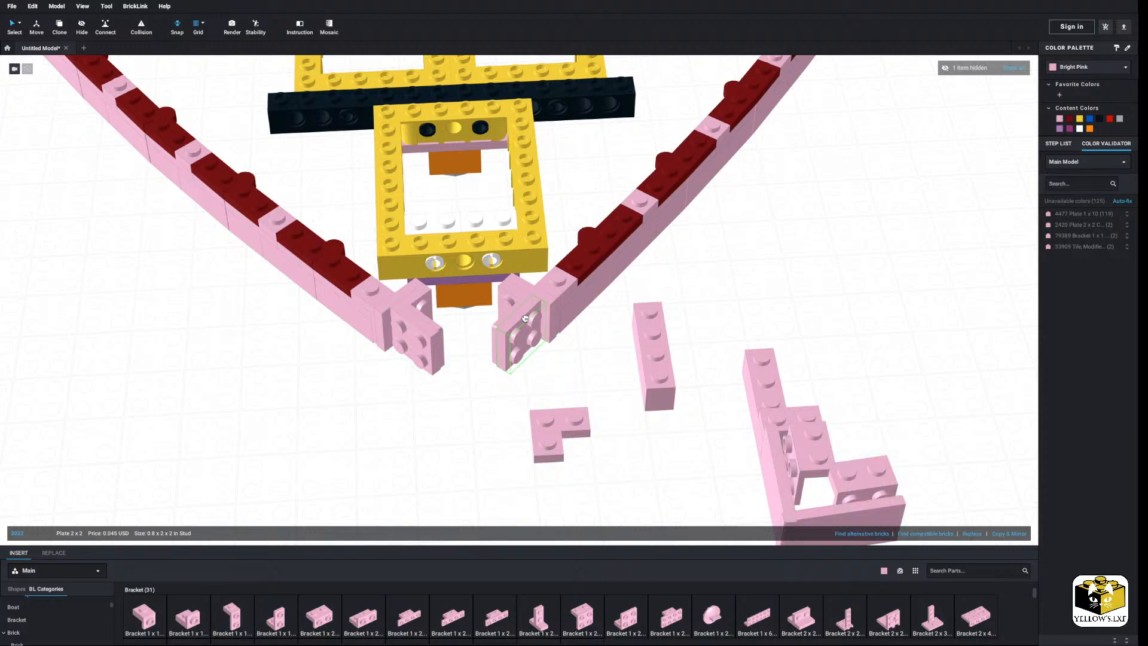
pyautogui.click(581, 350)
# Move the two long pink tiles from the set-aside assembly onto the sideways 2 x 2 plates so they close the bow tip.
pyautogui.moveTo(777, 469); pyautogui.dragTo(426, 364)
pyautogui.click(522, 437)
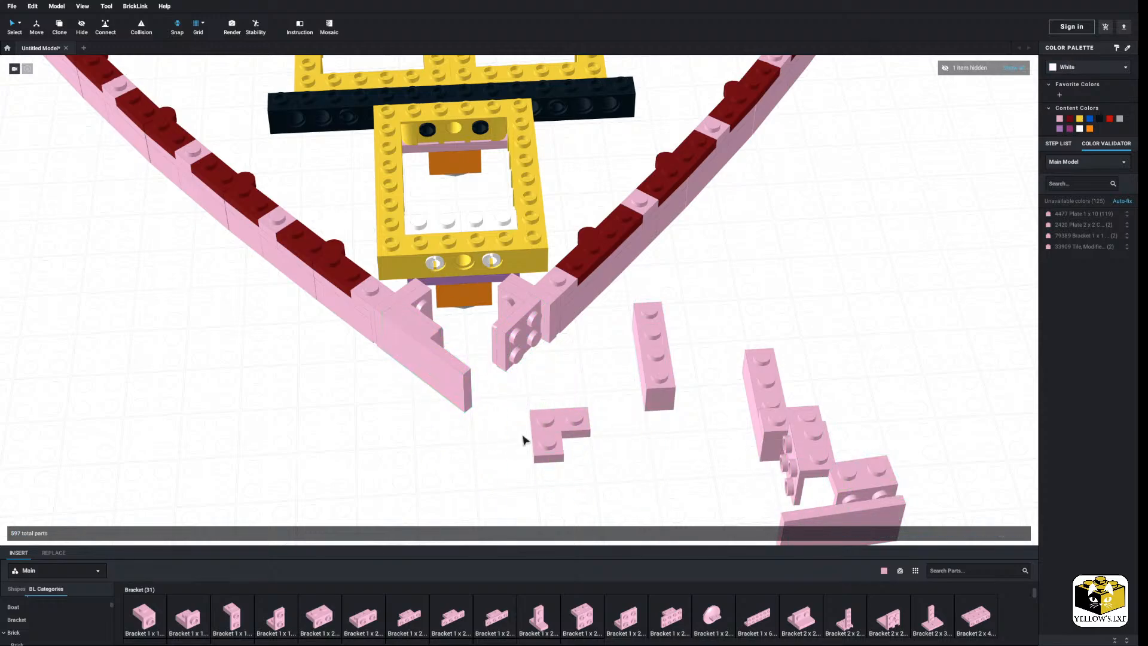
pyautogui.moveTo(874, 517); pyautogui.dragTo(528, 340)
pyautogui.click(508, 448)
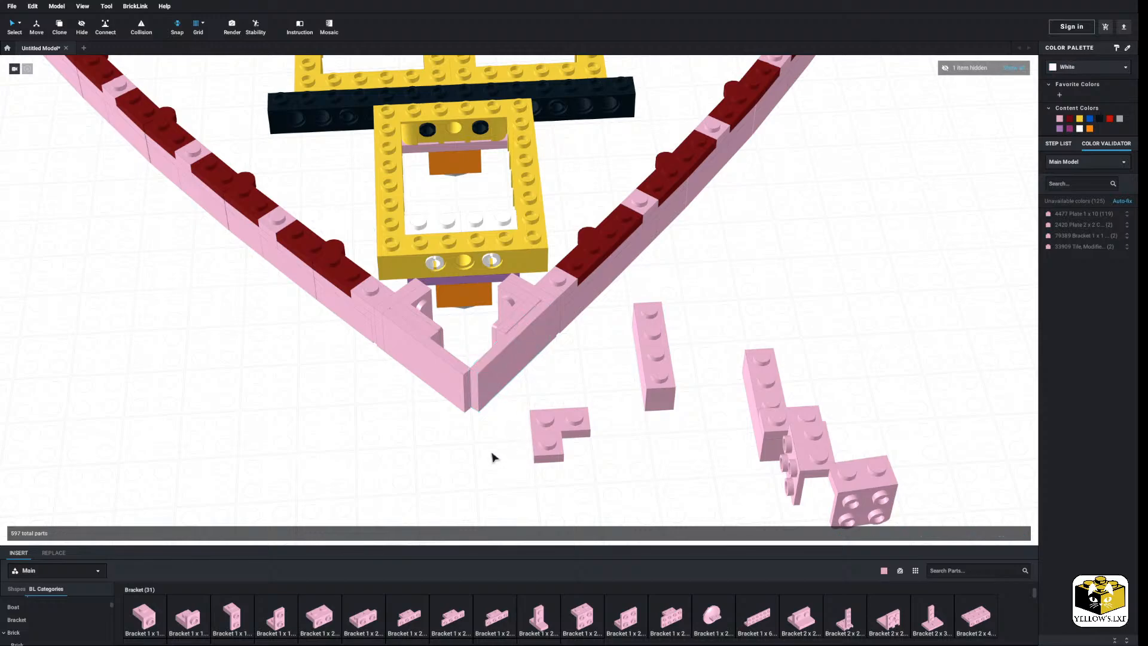
# Delete all leftover pink parts set aside next to the bow.
pyautogui.scroll(-3, 492, 457)
pyautogui.scroll(-2, 492, 454)
pyautogui.click(540, 382)
pyautogui.moveTo(790, 349); pyautogui.dragTo(544, 420)
pyautogui.rightClick(540, 374)
pyautogui.click(559, 410)
# Examine the joint between the two hull sides at the bow tip and the complete bow outline.
pyautogui.scroll(6, 518, 404)
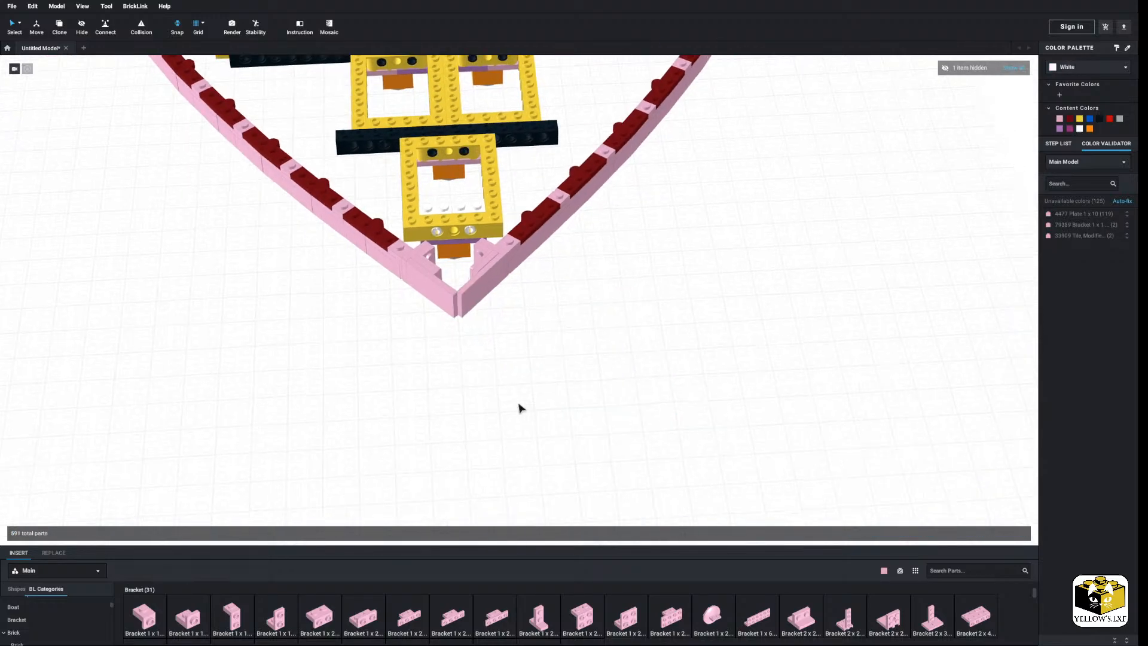
pyautogui.scroll(-5, 526, 421)
pyautogui.scroll(4, 518, 422)
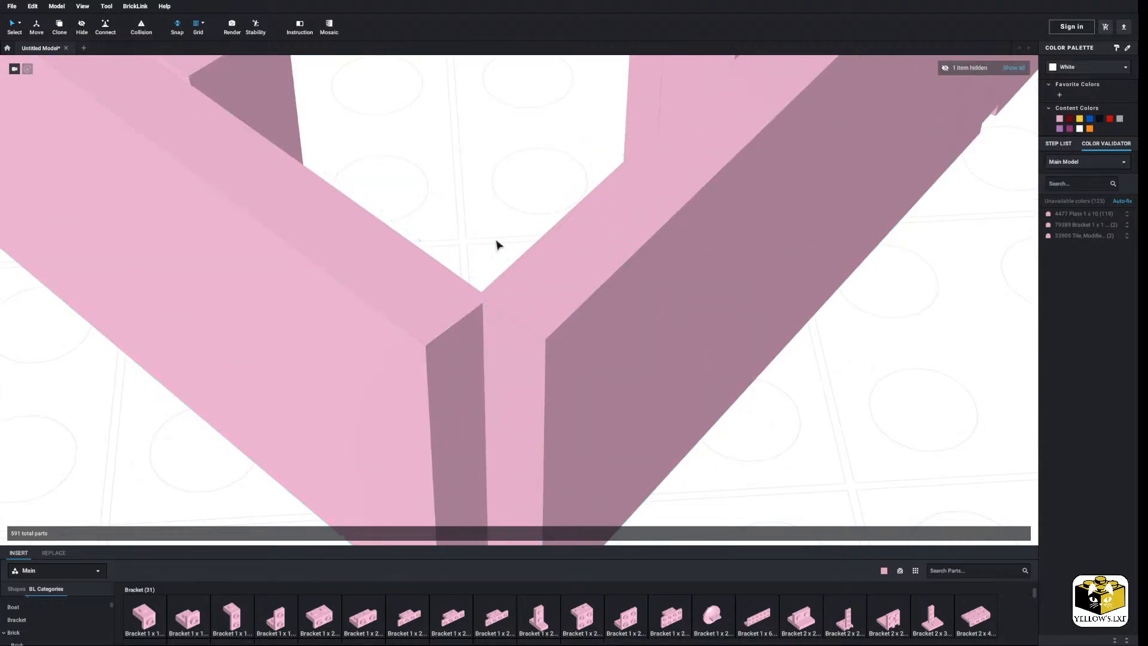
pyautogui.scroll(-7, 489, 264)
pyautogui.scroll(-5, 492, 315)
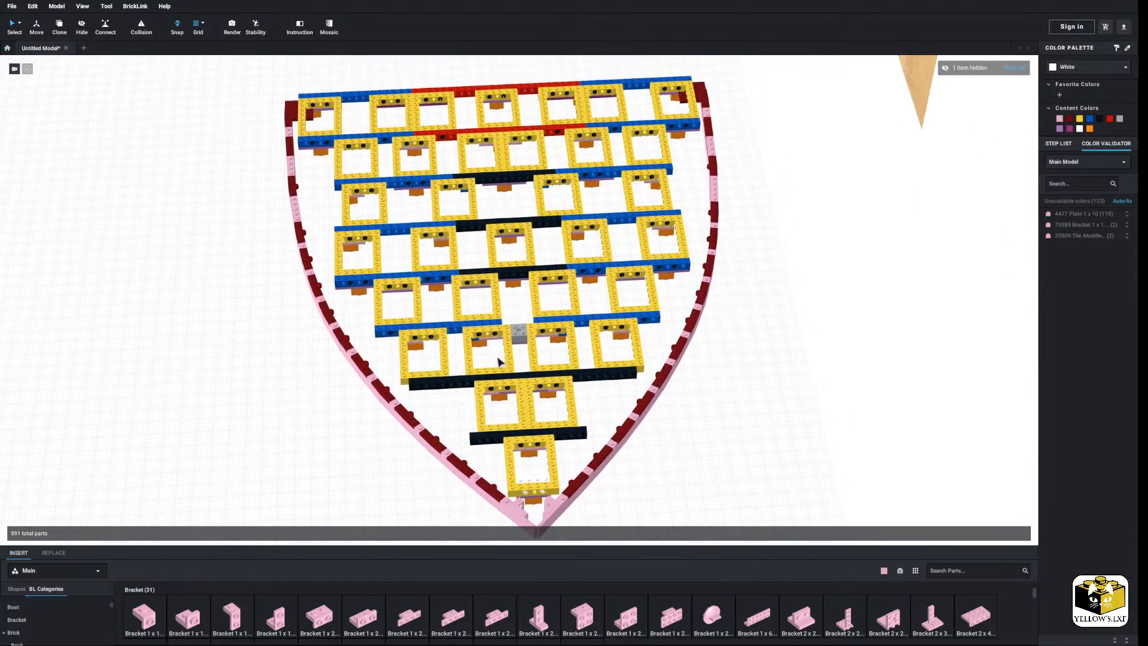
pyautogui.scroll(4, 499, 323)
pyautogui.scroll(-3, 503, 324)
# Select all Bright Pink hull parts by color and recolor them Dark Red.
pyautogui.moveTo(478, 353); pyautogui.dragTo(371, 291, button='right')
pyautogui.scroll(3, 477, 363)
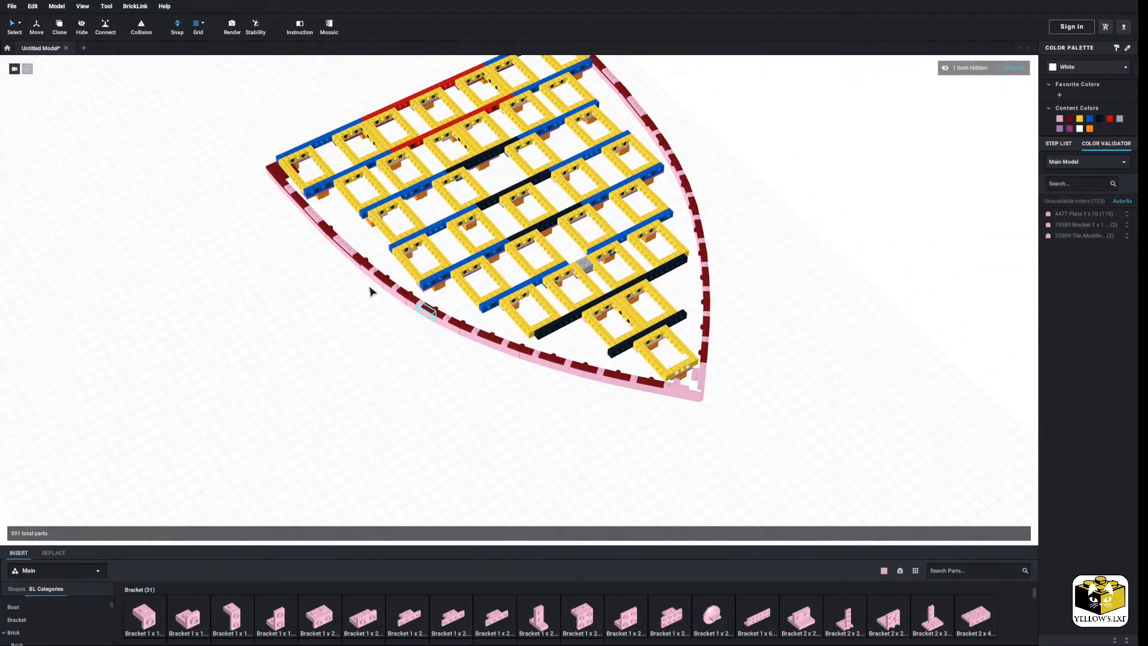
pyautogui.click(19, 24)
pyautogui.click(39, 46)
pyautogui.click(320, 220)
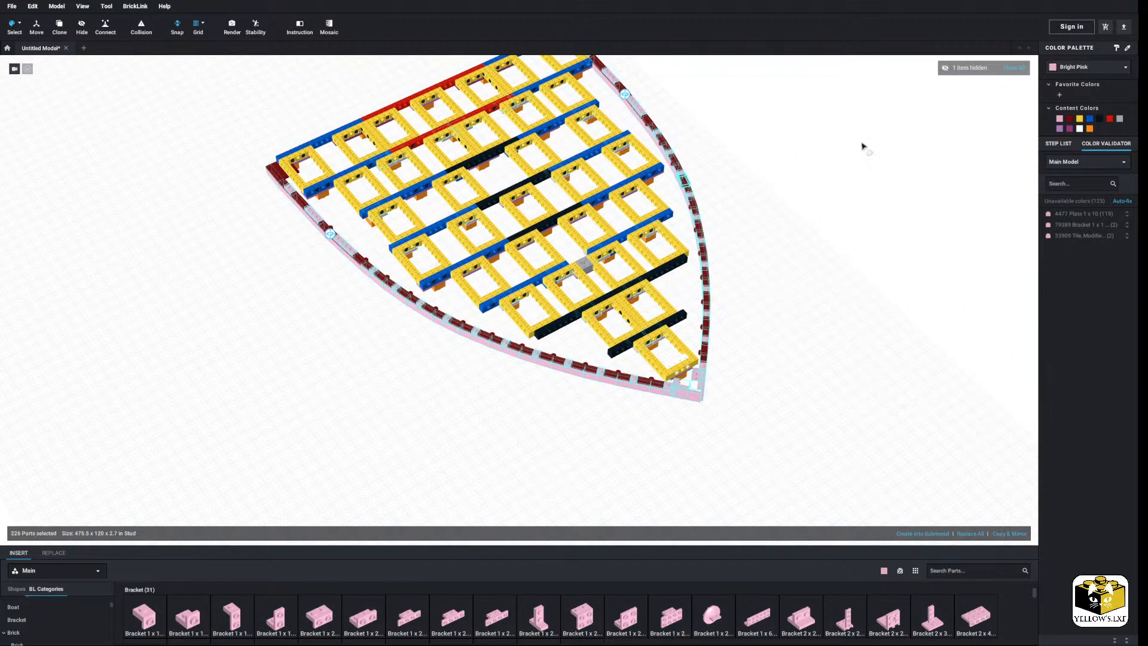
pyautogui.click(1068, 121)
pyautogui.click(806, 289)
# Select all Dark Red Plate 3 x 3 parts under the frame by type and color and recolor them Dark Bluish Gray.
pyautogui.scroll(-2, 807, 289)
pyautogui.moveTo(799, 284); pyautogui.dragTo(750, 273, button='right')
pyautogui.moveTo(245, 162); pyautogui.dragTo(103, 124, button='right')
pyautogui.click(24, 27)
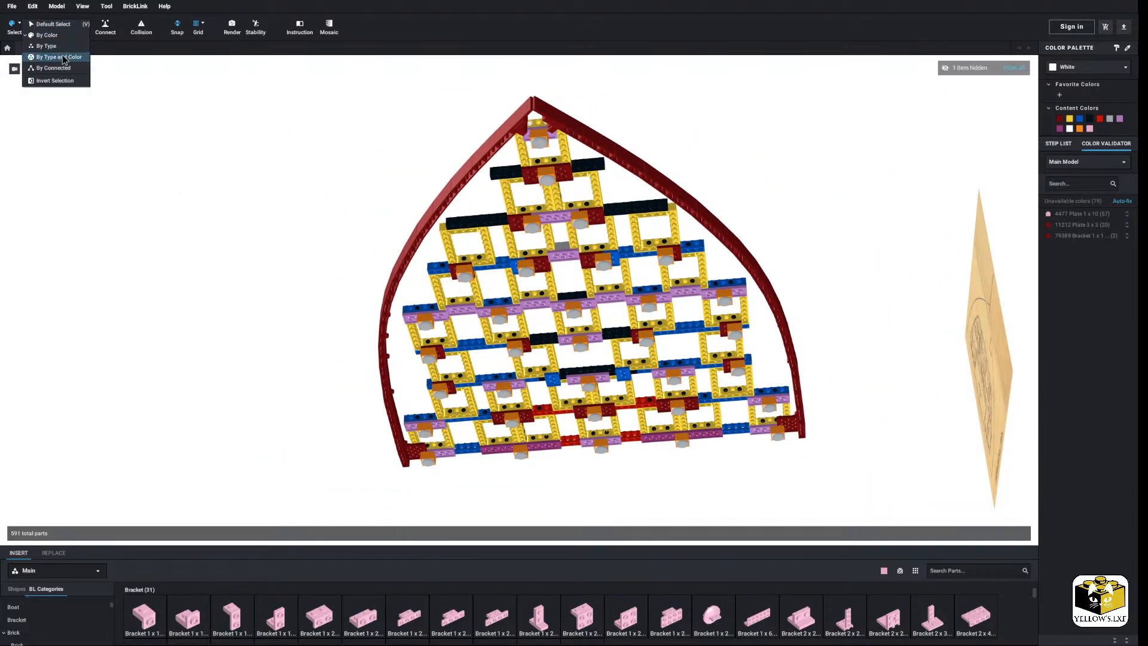
pyautogui.click(51, 56)
pyautogui.click(538, 173)
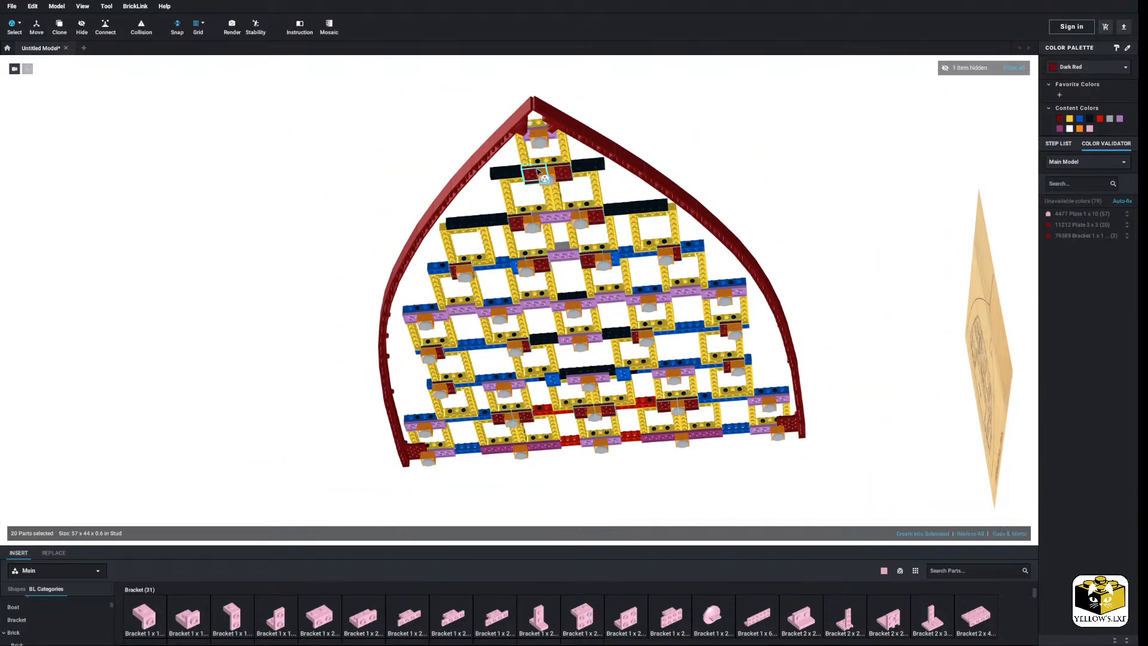
pyautogui.click(1110, 68)
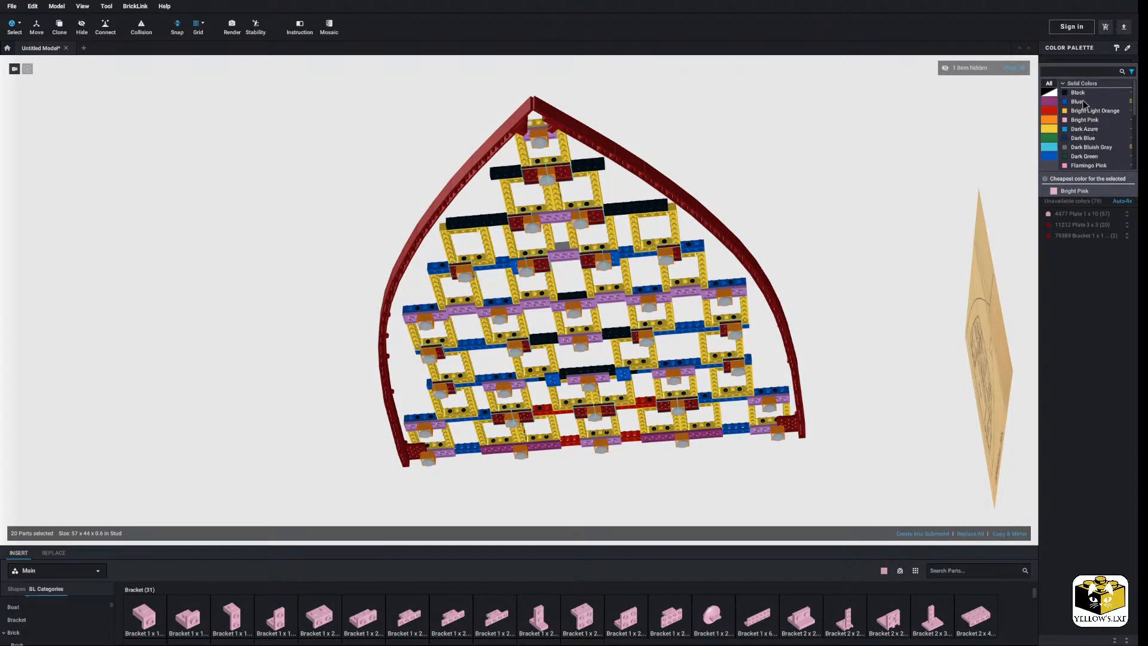
pyautogui.scroll(-3, 1084, 102)
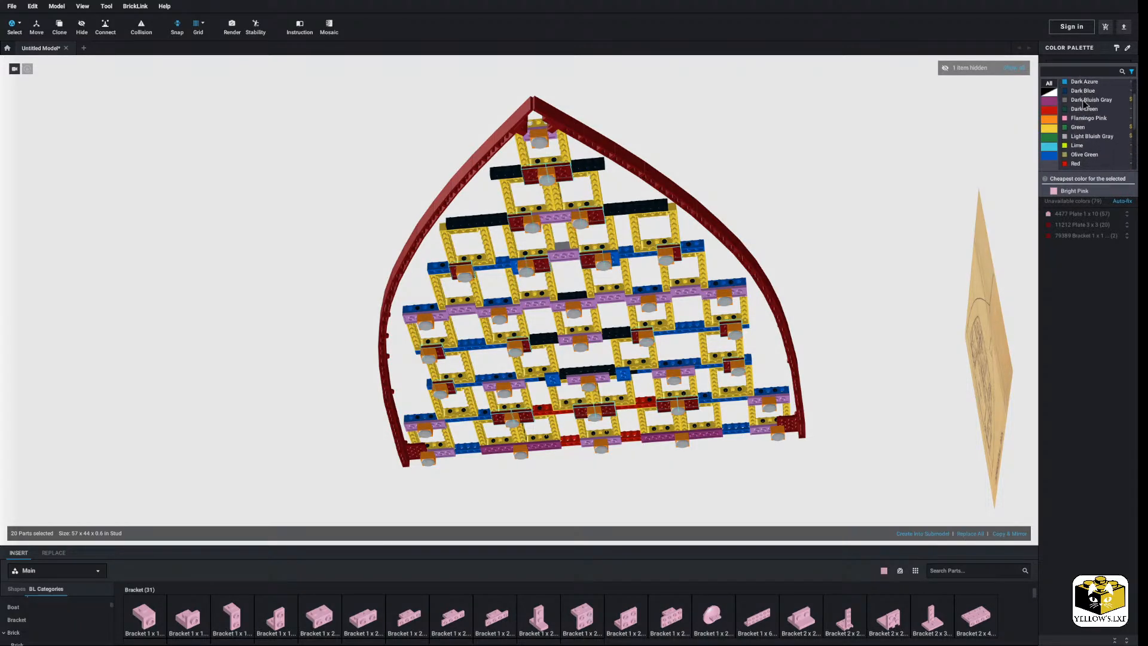
pyautogui.click(1090, 134)
pyautogui.click(1085, 67)
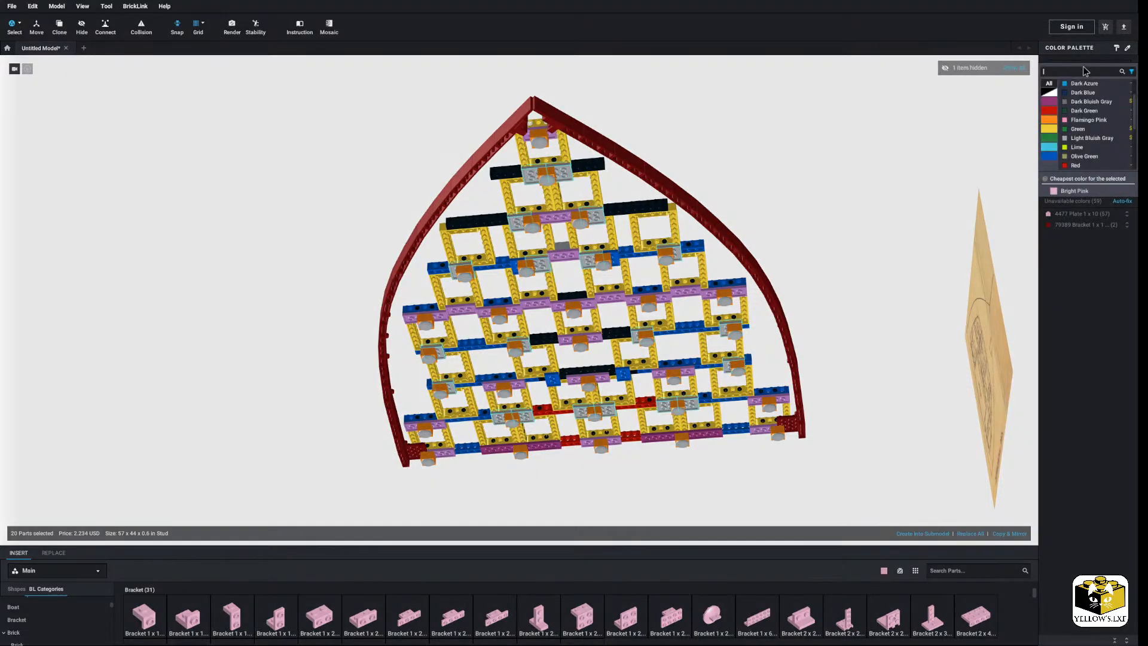
pyautogui.click(1092, 102)
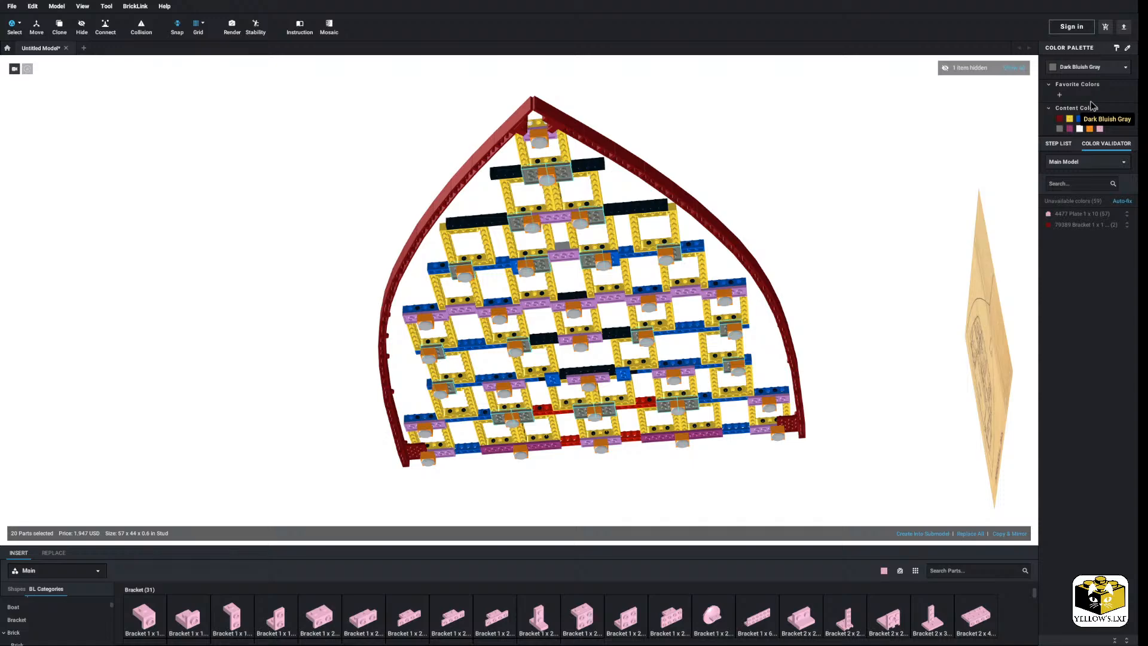
# Try Black, Reddish Brown and White on the selected plates under the frame, and return them to Dark Bluish Gray.
pyautogui.click(1093, 68)
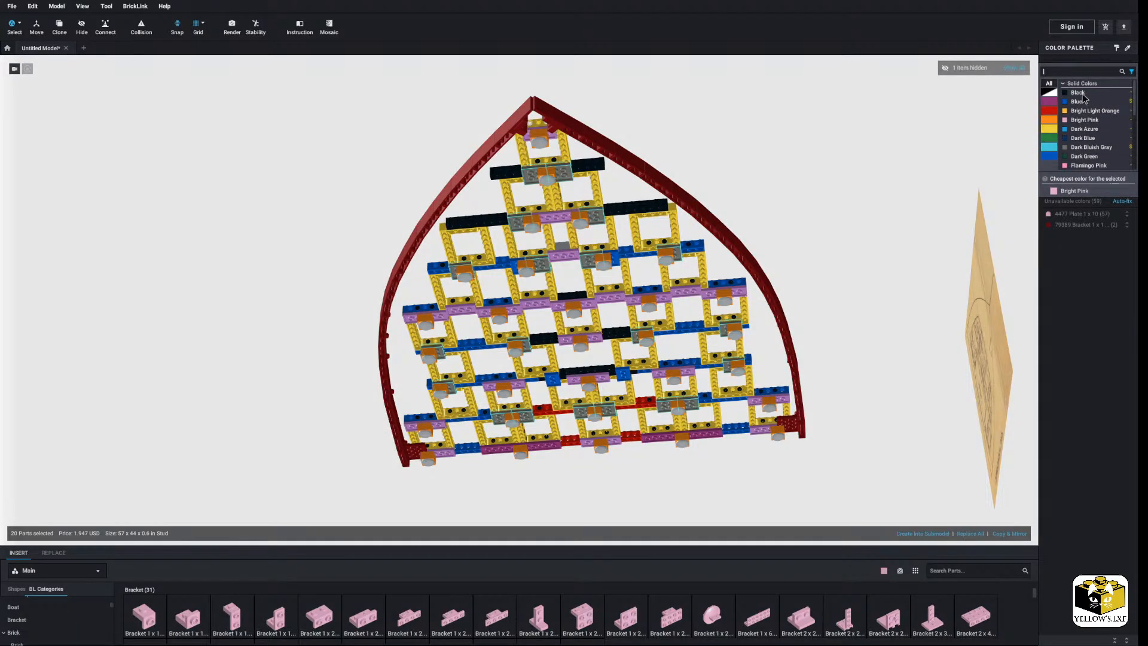
pyautogui.click(1082, 93)
pyautogui.click(1092, 68)
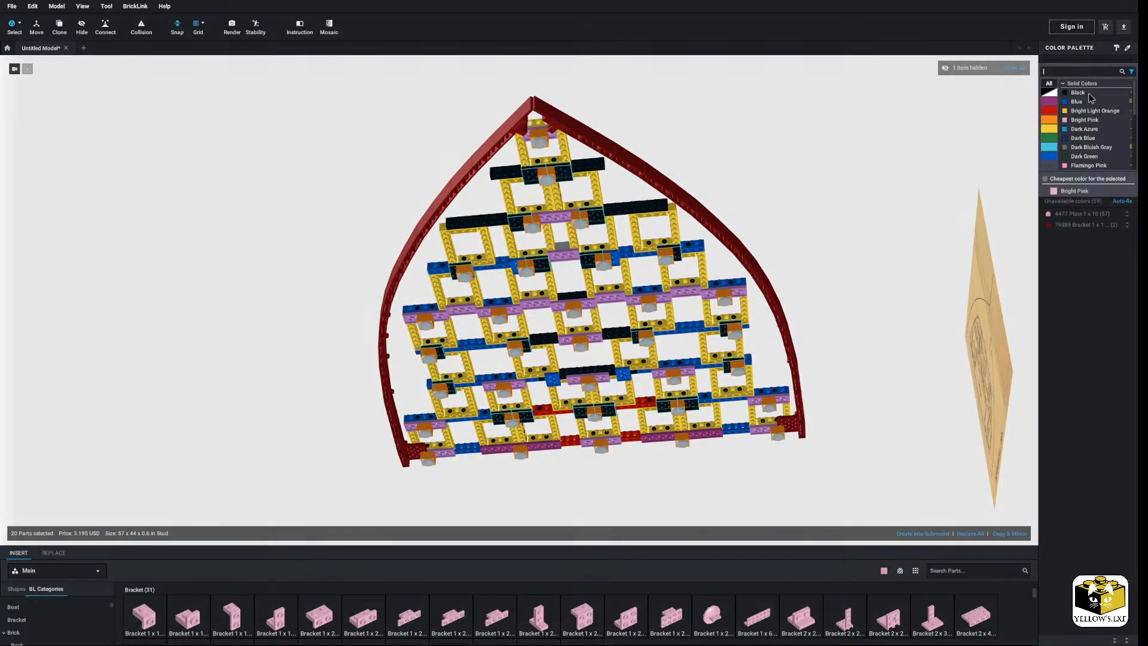
pyautogui.scroll(-1, 1094, 116)
pyautogui.scroll(-1, 1093, 118)
pyautogui.scroll(-1, 1093, 122)
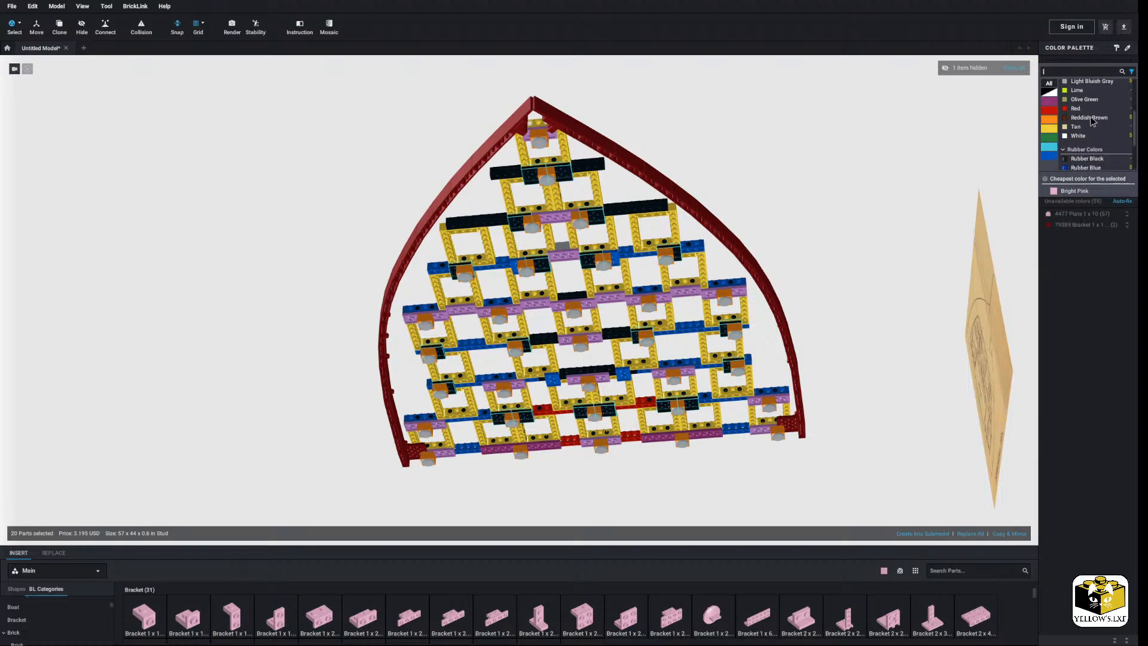
pyautogui.click(1089, 118)
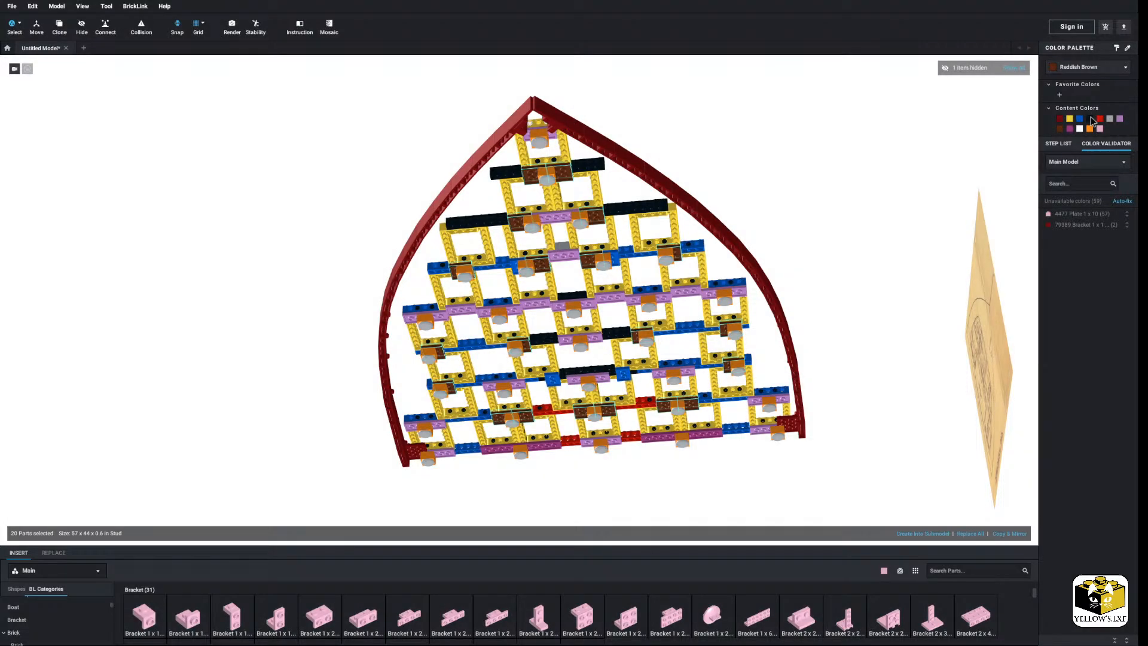
pyautogui.click(1085, 66)
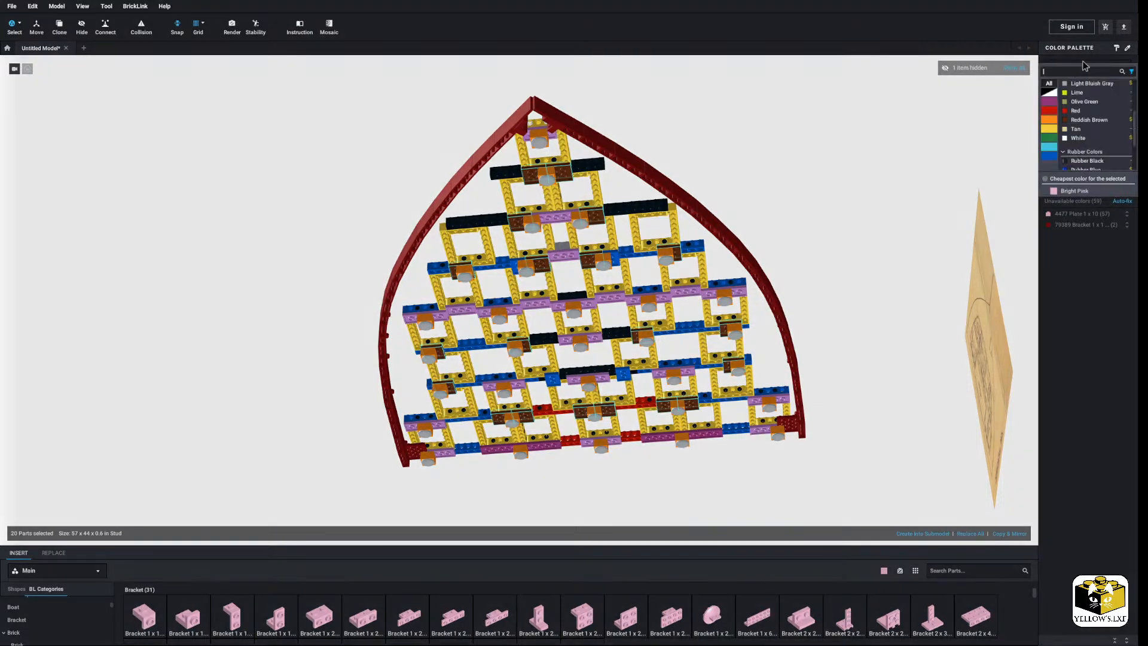
pyautogui.click(1077, 138)
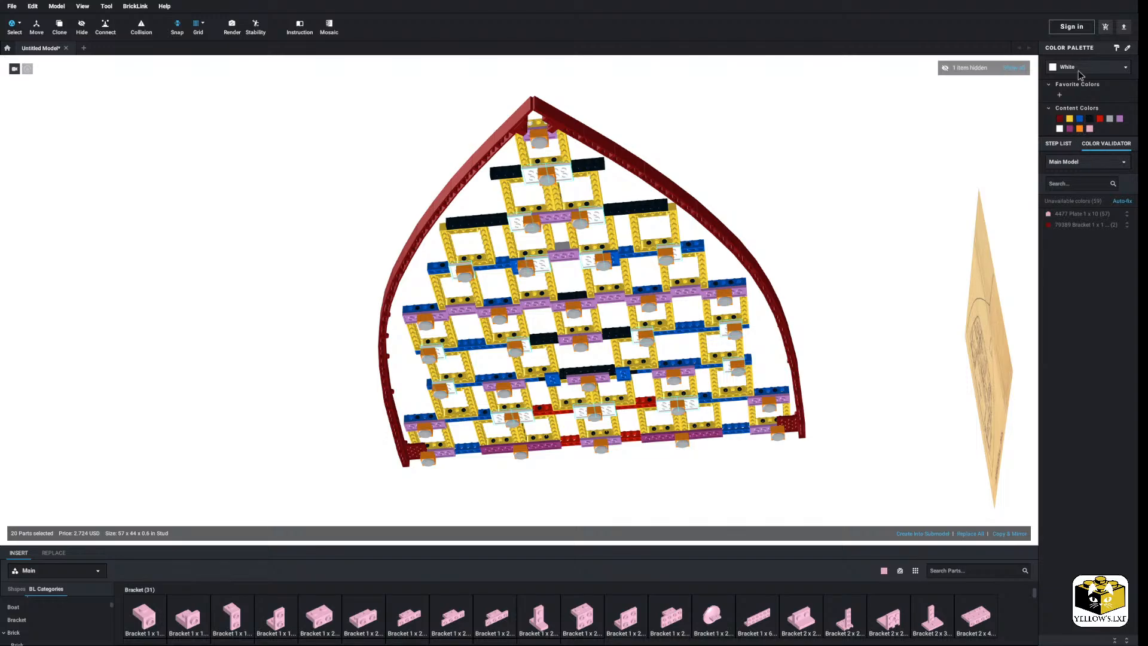
pyautogui.click(1078, 70)
pyautogui.click(1091, 124)
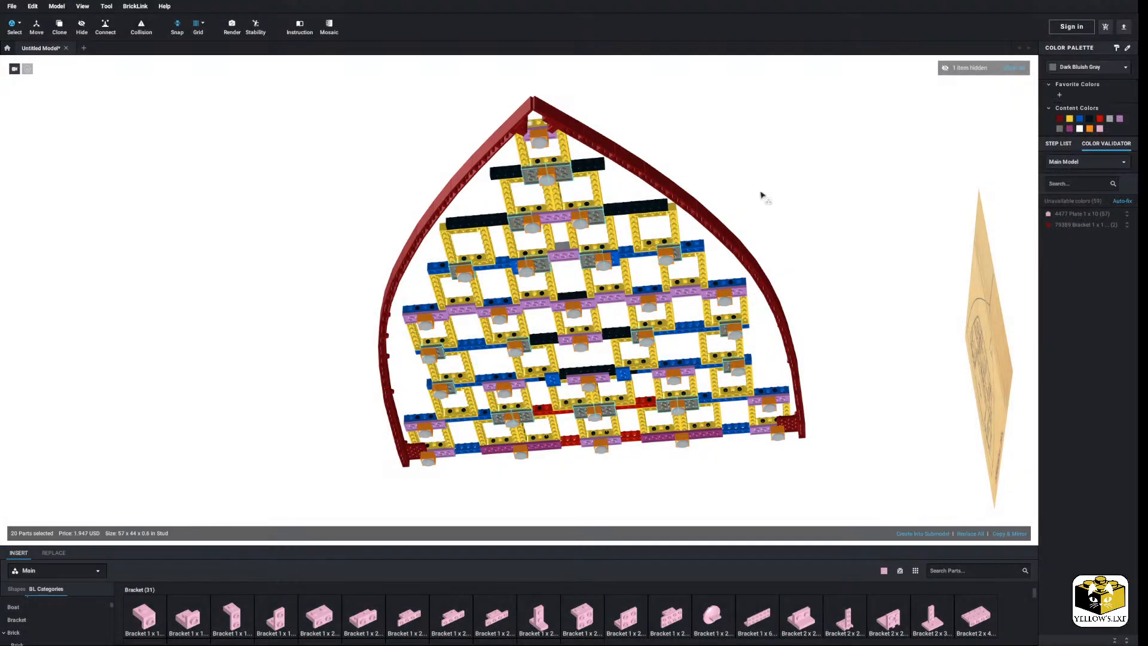
pyautogui.click(761, 194)
# Select all Dark Red parts by color and copy them.
pyautogui.moveTo(761, 194); pyautogui.dragTo(801, 213, button='right')
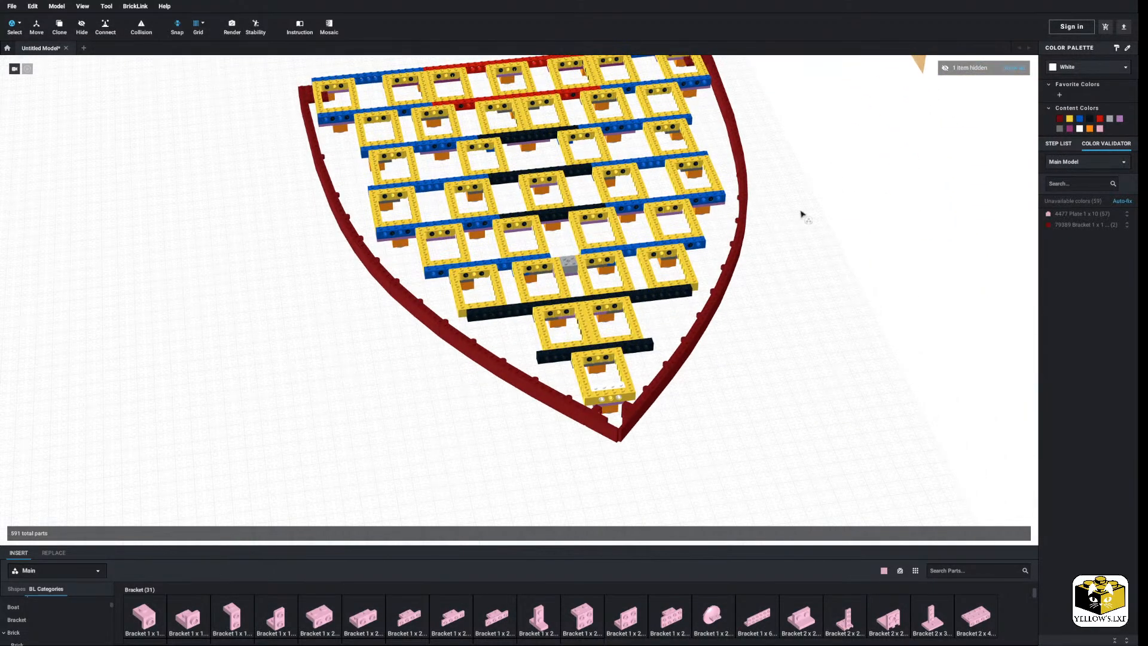
pyautogui.click(21, 27)
pyautogui.click(48, 30)
pyautogui.scroll(-3, 177, 213)
pyautogui.moveTo(251, 255); pyautogui.dragTo(239, 288, button='right')
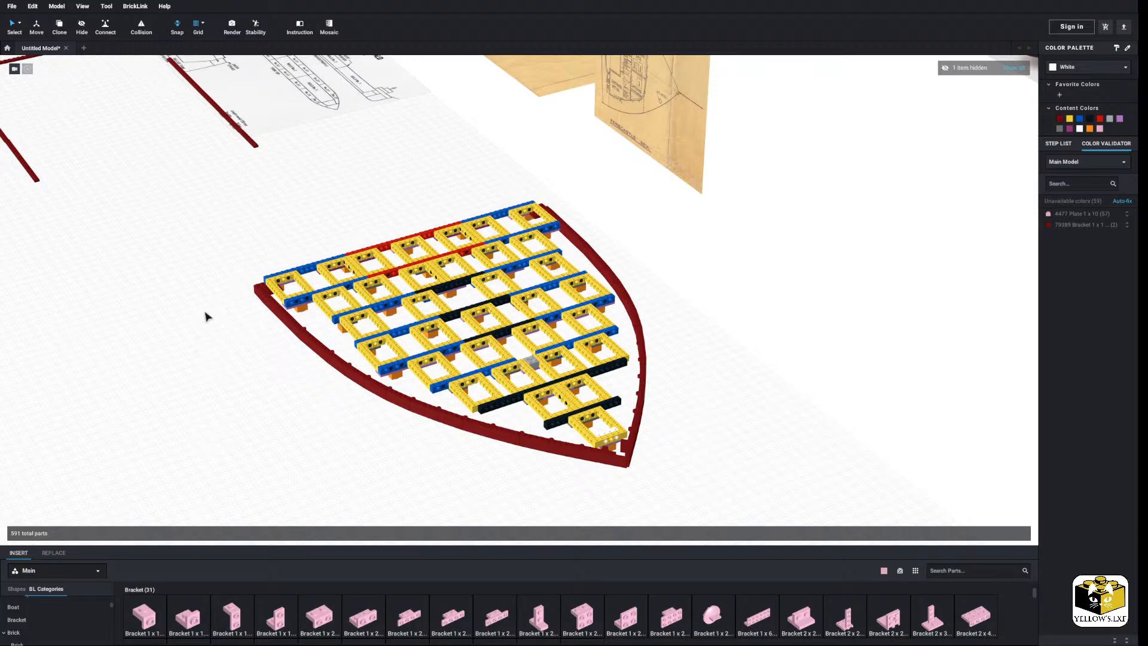
pyautogui.scroll(5, 149, 333)
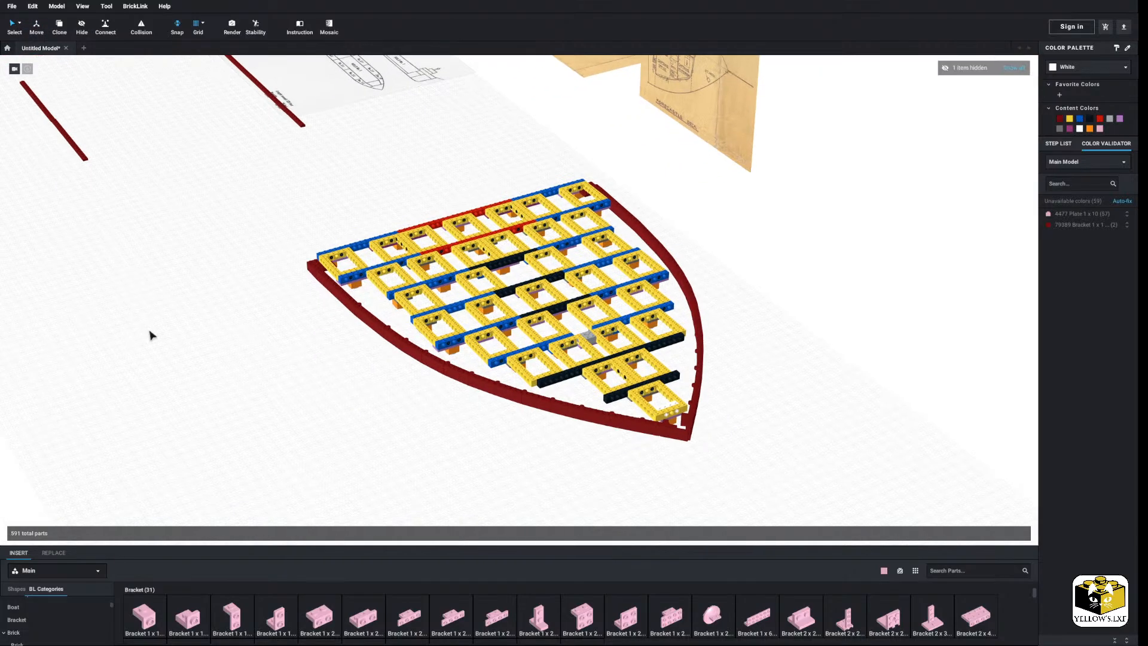
pyautogui.moveTo(152, 332); pyautogui.dragTo(132, 226, button='right')
pyautogui.click(16, 26)
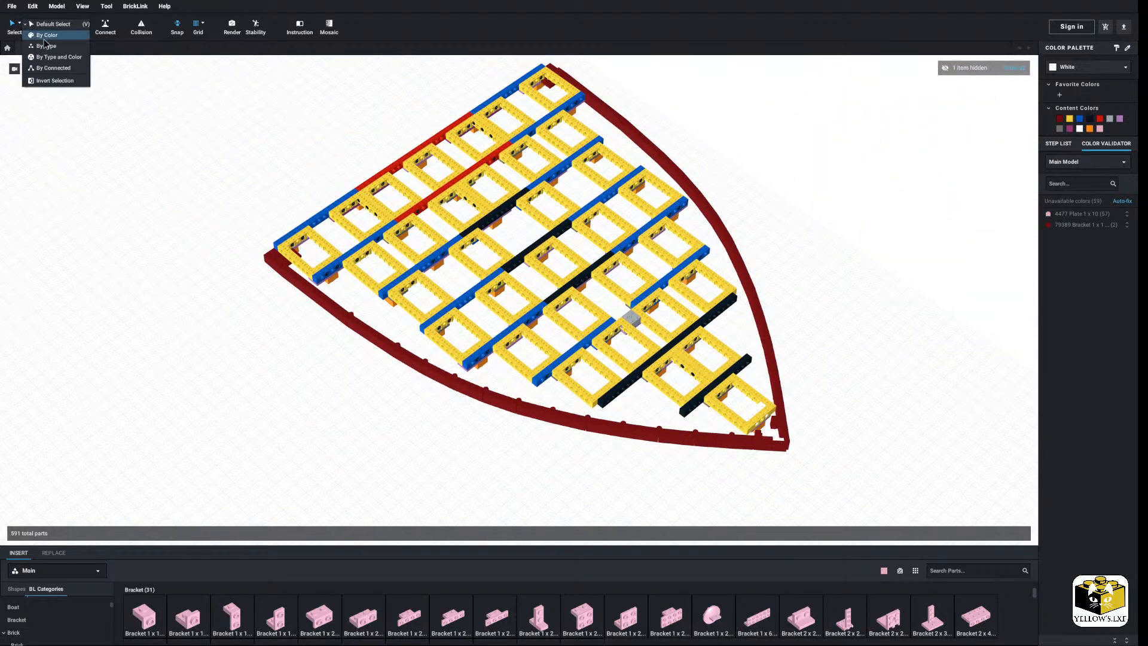
pyautogui.click(51, 42)
pyautogui.click(274, 264)
pyautogui.rightClick(273, 264)
pyautogui.click(280, 288)
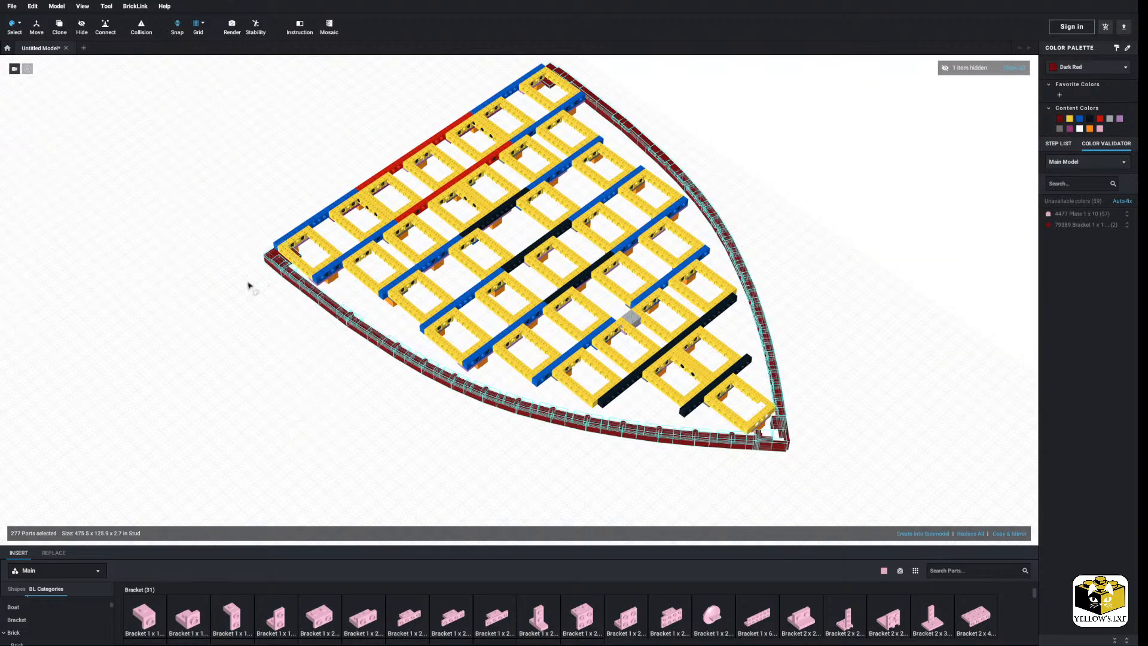
# Paste the copied Dark Red parts onto the empty grid area well clear of the originals, rotated to the same orientation.
pyautogui.click(240, 285)
pyautogui.rightClick(239, 286)
pyautogui.click(254, 321)
pyautogui.scroll(-5, 220, 295)
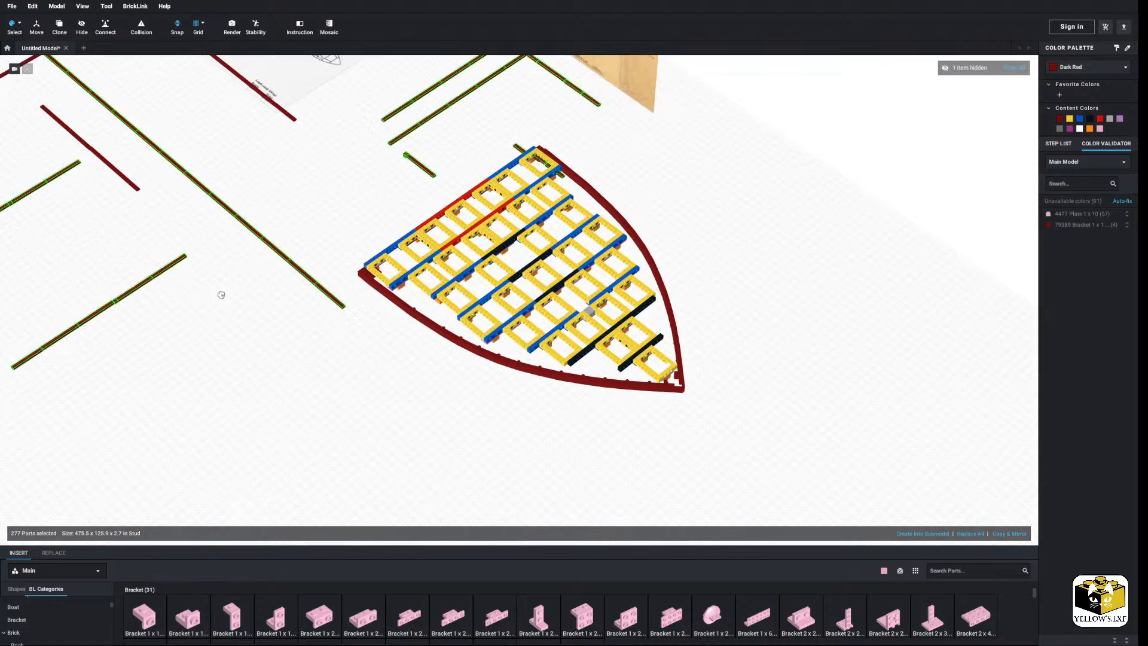
pyautogui.scroll(-3, 168, 344)
pyautogui.press('Right')
pyautogui.press('Right')
pyautogui.press('Right')
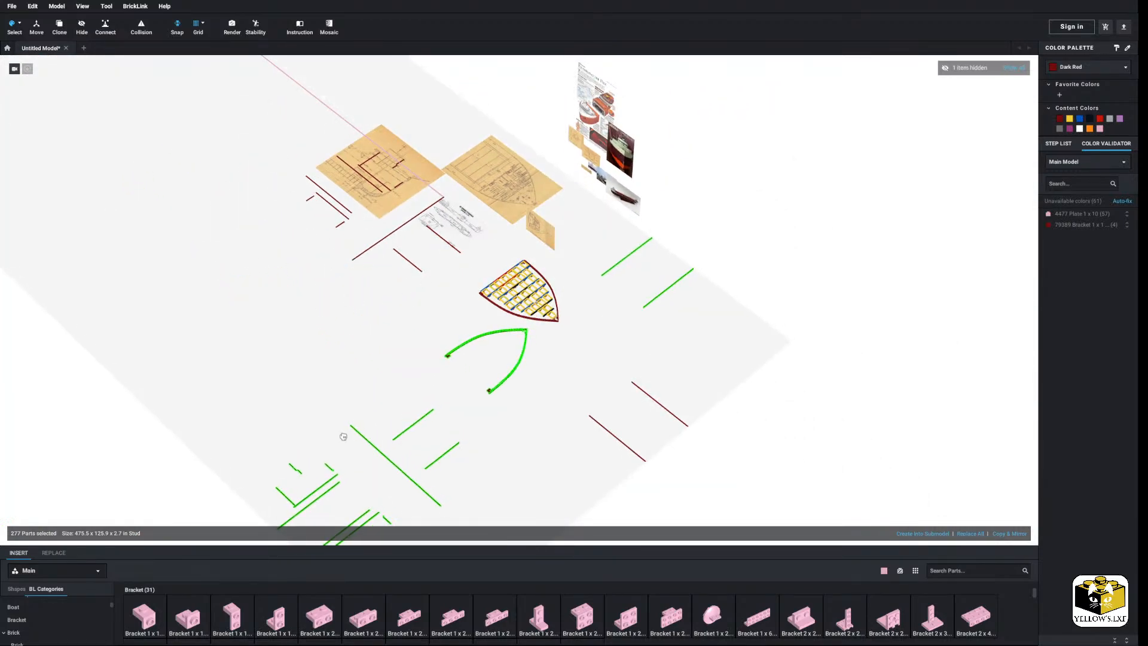
pyautogui.click(284, 361)
pyautogui.click(356, 343)
pyautogui.moveTo(356, 343); pyautogui.dragTo(402, 311, button='middle')
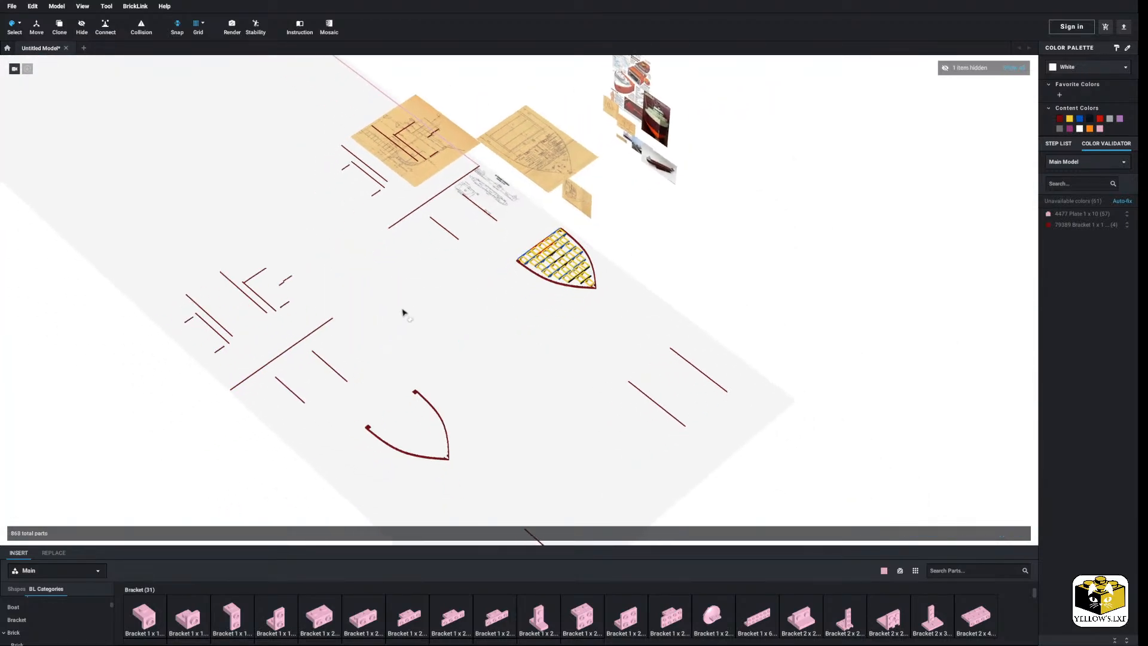
# Delete the duplicated straight guide lines behind the copied bow outline, keeping the outline itself.
pyautogui.moveTo(402, 311); pyautogui.dragTo(414, 273, button='right')
pyautogui.moveTo(414, 275); pyautogui.dragTo(418, 211, button='middle')
pyautogui.scroll(3, 176, 248)
pyautogui.scroll(-3, 126, 169)
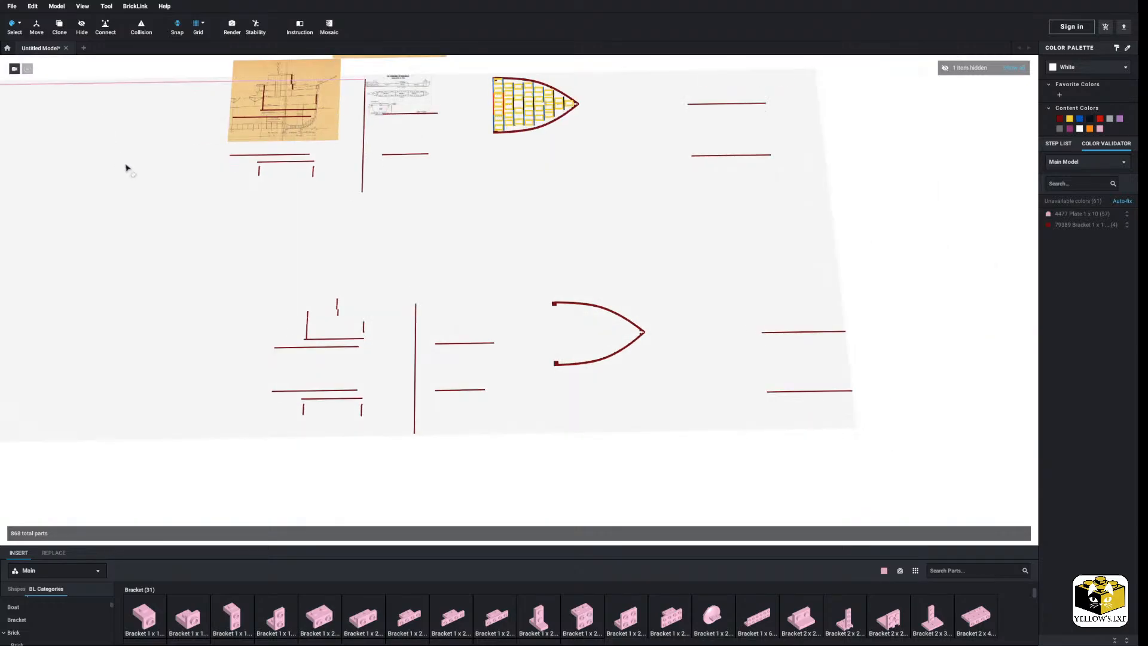
pyautogui.scroll(-3, 127, 173)
pyautogui.moveTo(133, 218); pyautogui.dragTo(122, 183, button='middle')
pyautogui.scroll(5, 191, 207)
pyautogui.moveTo(67, 147); pyautogui.dragTo(151, 161, button='middle')
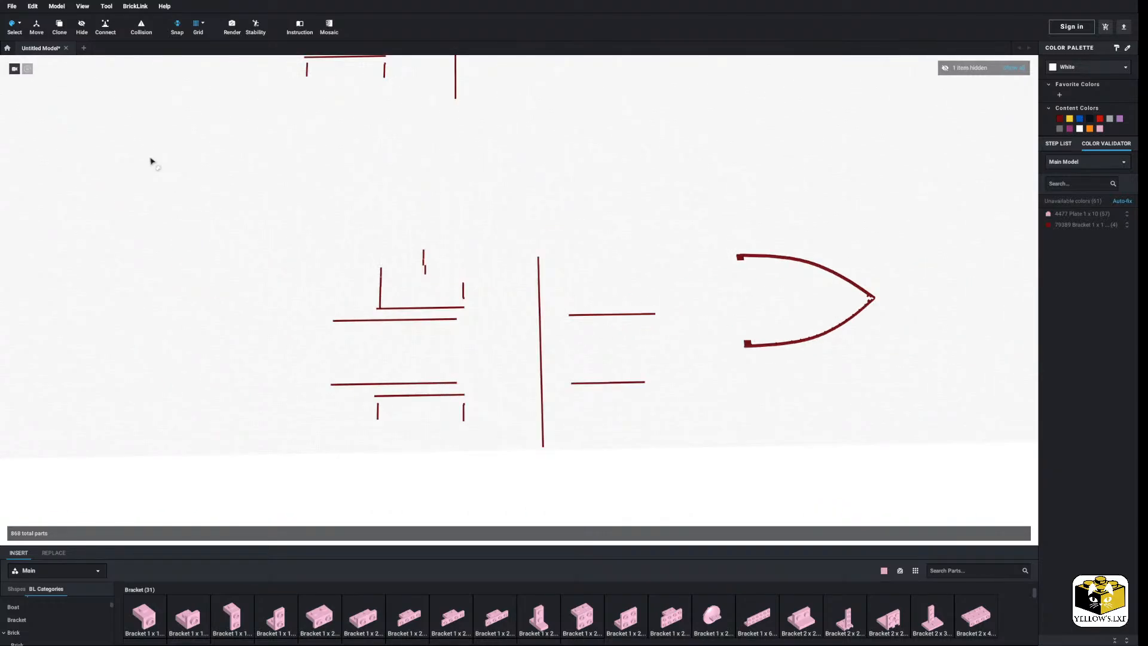
pyautogui.click(20, 24)
pyautogui.click(47, 26)
pyautogui.moveTo(304, 231); pyautogui.dragTo(694, 522)
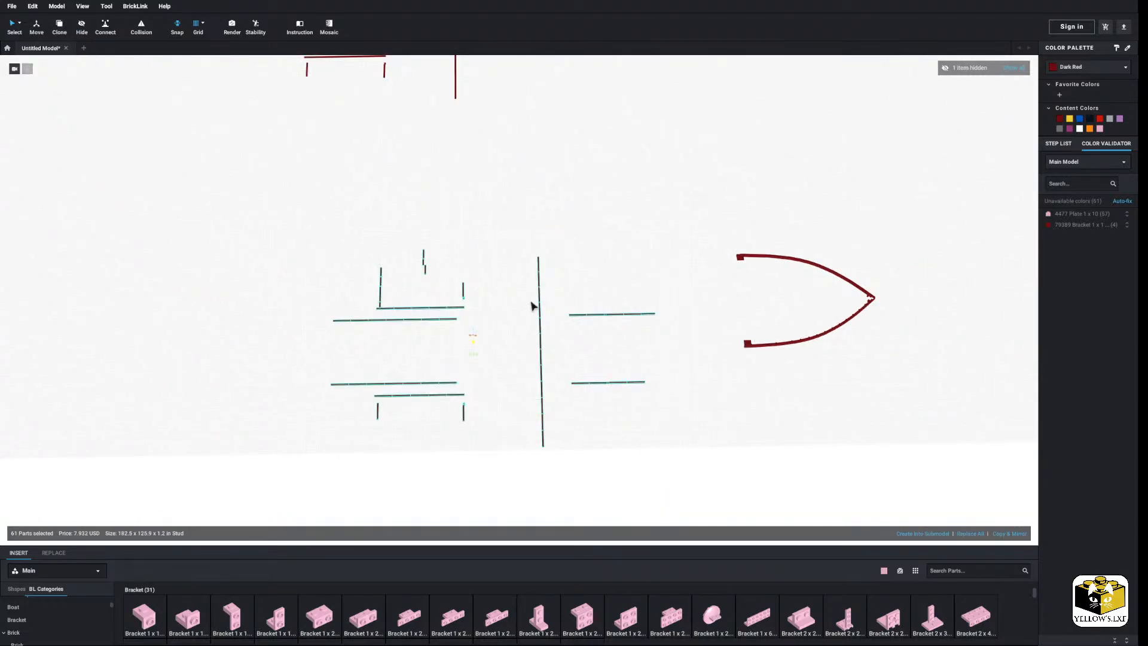
pyautogui.rightClick(538, 300)
pyautogui.click(563, 338)
# Delete the two duplicated guide lines ahead of the copied bow tip.
pyautogui.moveTo(807, 318); pyautogui.dragTo(295, 381, button='middle')
pyautogui.moveTo(721, 297); pyautogui.dragTo(481, 523)
pyautogui.rightClick(529, 451)
pyautogui.click(563, 491)
# Recolor the two original guide lines ahead of the framed bow Bright Pink.
pyautogui.moveTo(524, 375); pyautogui.dragTo(592, 429, button='middle')
pyautogui.moveTo(844, 162); pyautogui.dragTo(580, 350)
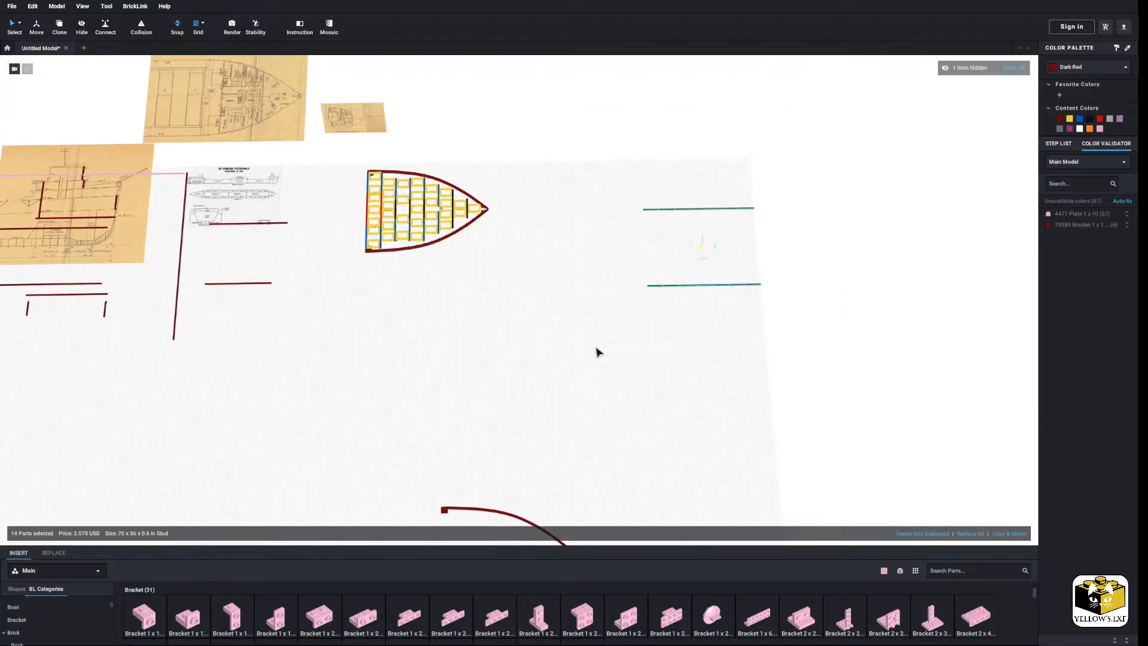
pyautogui.click(1099, 128)
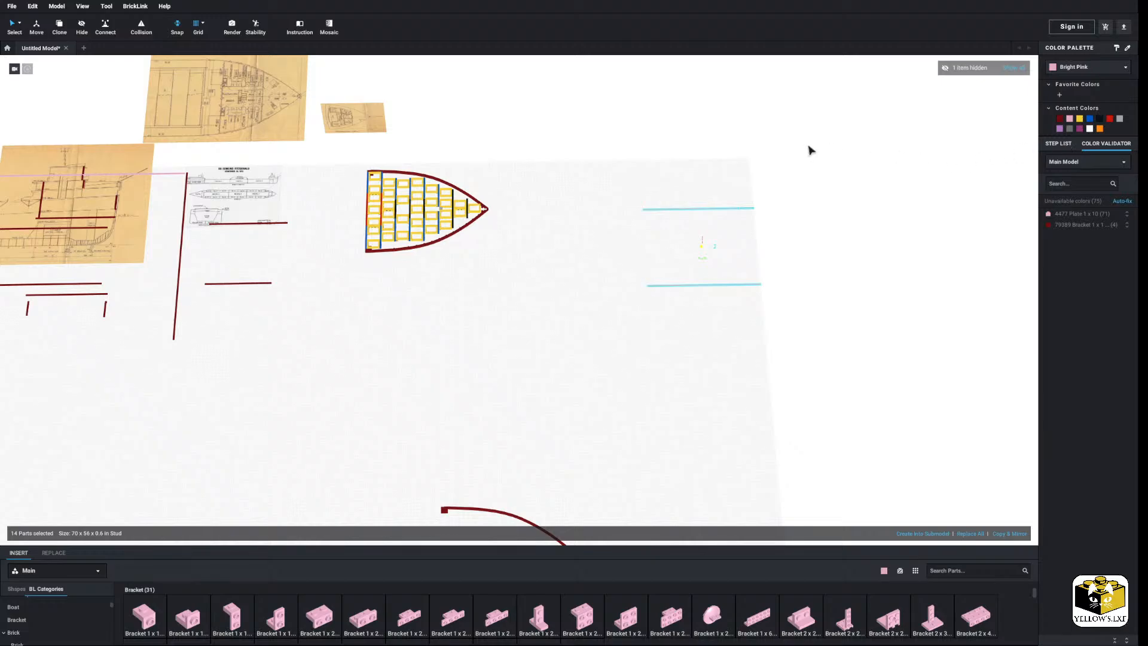
pyautogui.click(1088, 67)
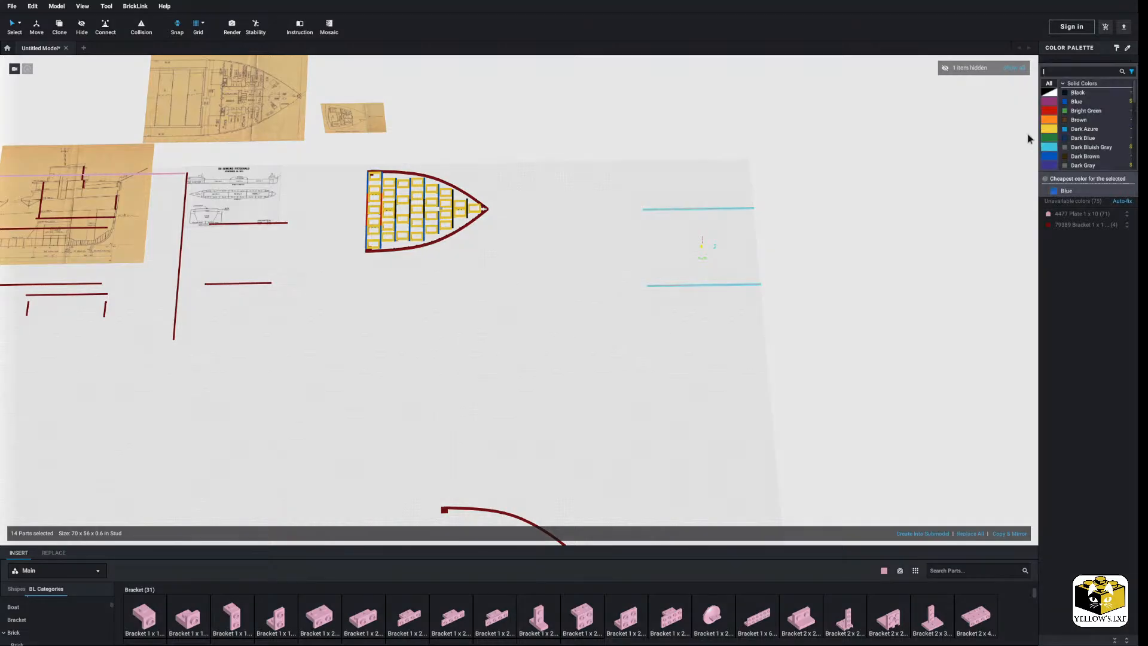
pyautogui.click(552, 175)
# Recolor the remaining original guide lines around the side-view drawing and ship diagram Bright Pink, including the long line.
pyautogui.moveTo(174, 317); pyautogui.dragTo(648, 329, button='middle')
pyautogui.scroll(-4, 648, 328)
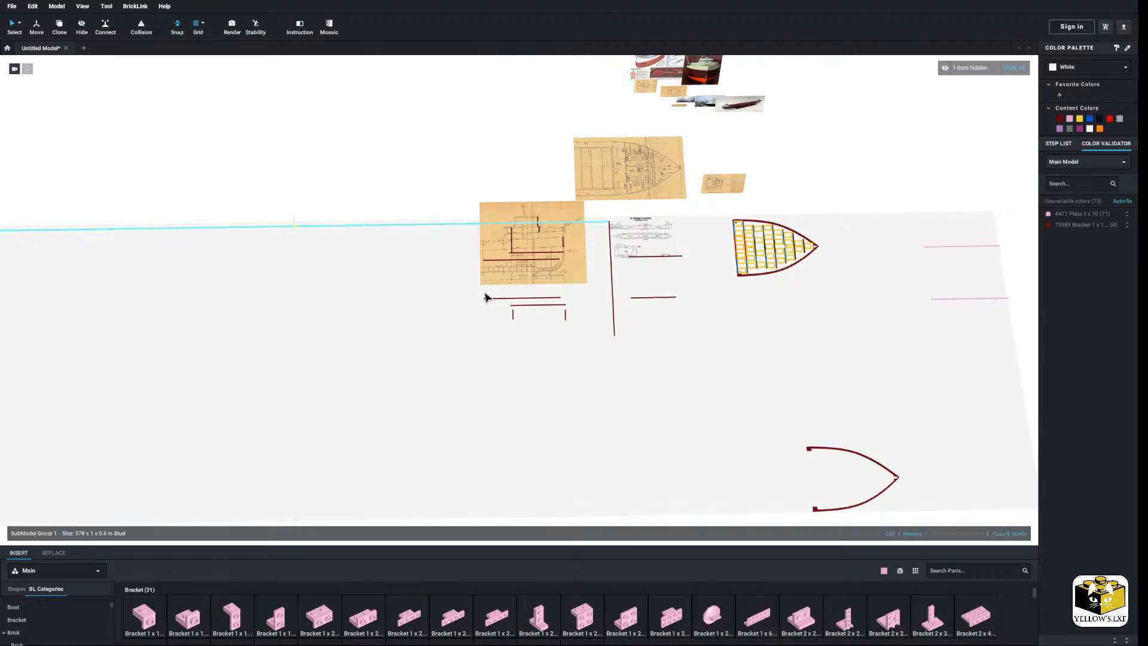
pyautogui.moveTo(484, 292); pyautogui.dragTo(441, 268, button='middle')
pyautogui.click(384, 299)
pyautogui.moveTo(372, 317); pyautogui.dragTo(654, 198)
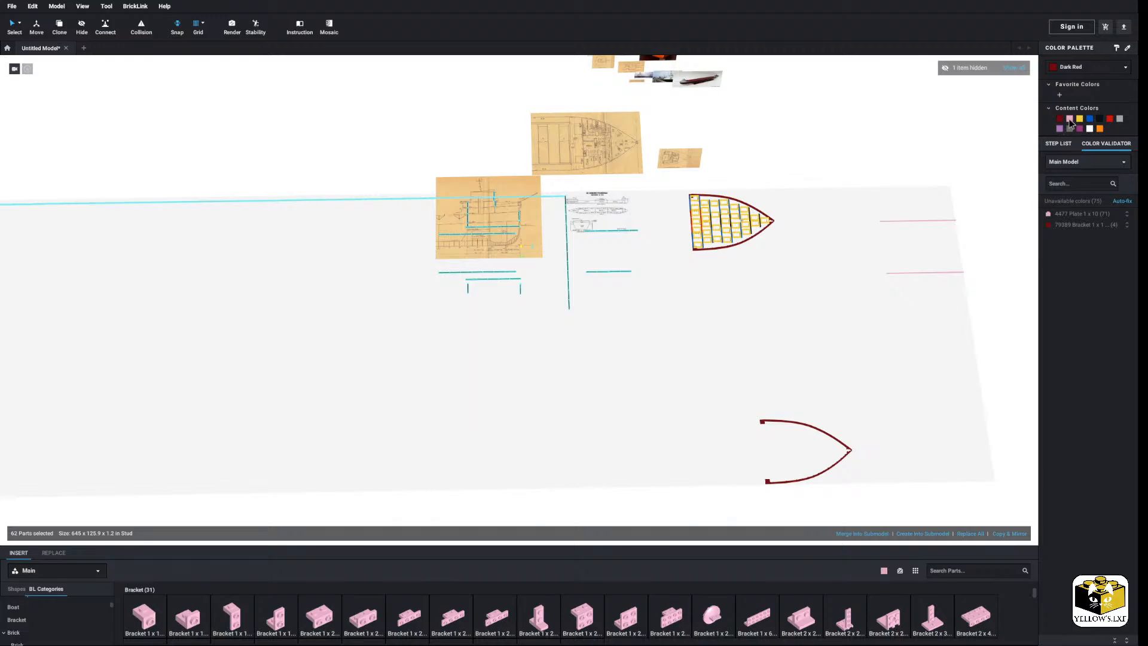
# Delete the two pink guide lines ahead of the framed bow.
pyautogui.scroll(4, 695, 279)
pyautogui.moveTo(681, 289); pyautogui.dragTo(484, 322, button='middle')
pyautogui.moveTo(800, 202); pyautogui.dragTo(581, 386)
pyautogui.scroll(4, 596, 370)
pyautogui.moveTo(624, 370); pyautogui.dragTo(568, 378, button='middle')
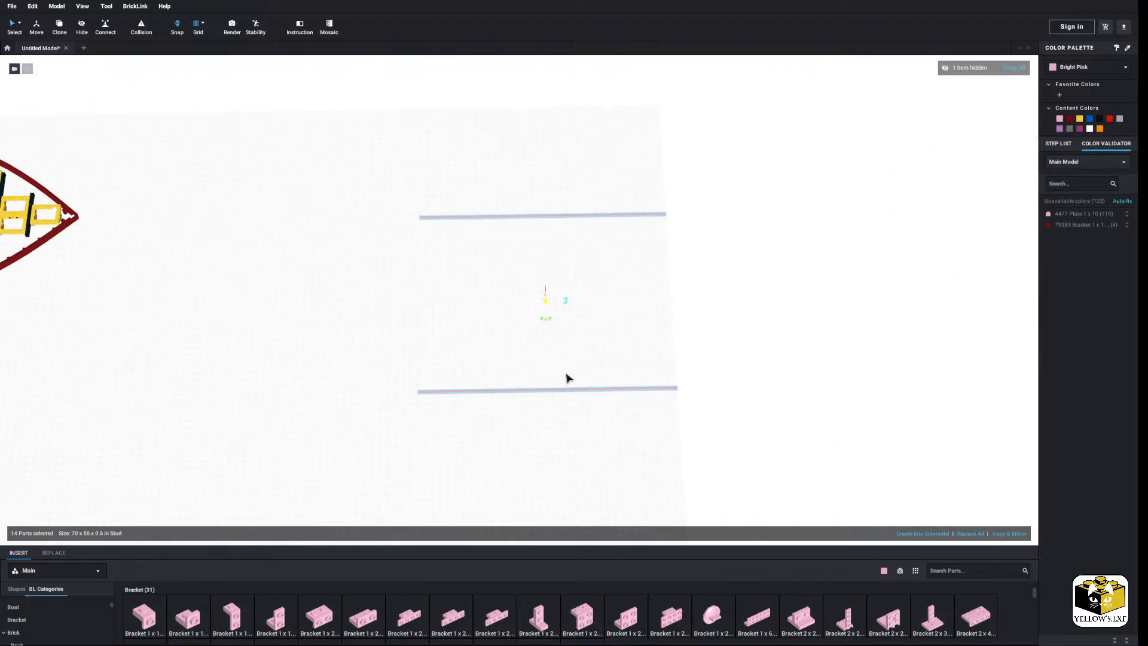
pyautogui.rightClick(598, 218)
pyautogui.click(626, 257)
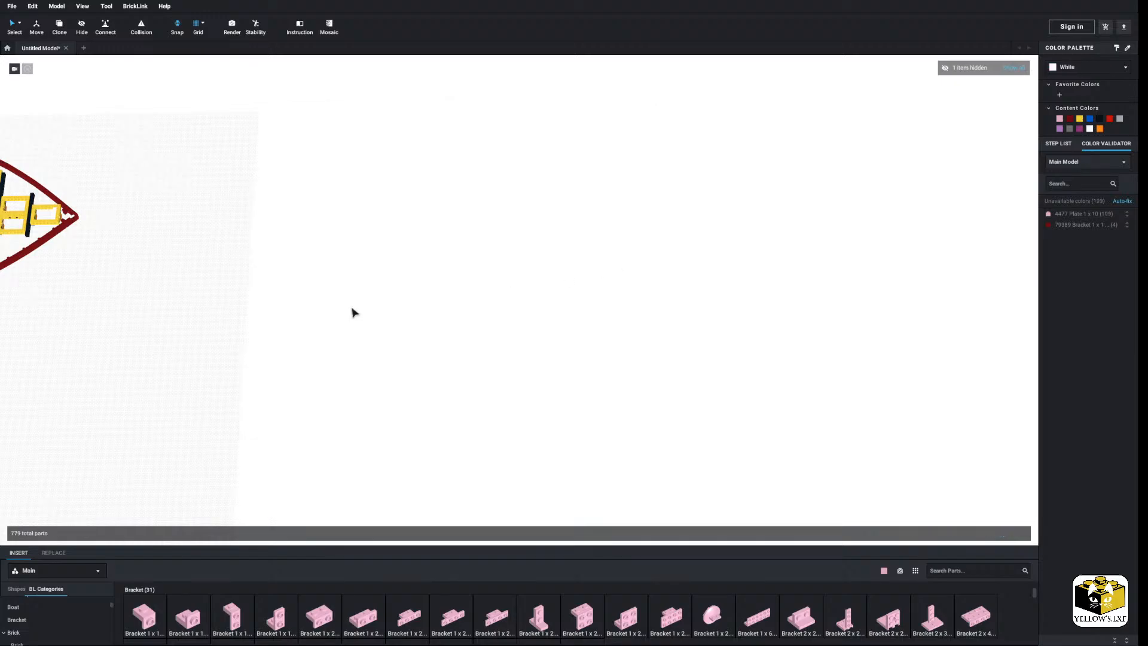
# Group the pink guide lines below the side-view drawing into a submodel with the default name.
pyautogui.moveTo(352, 310); pyautogui.dragTo(765, 323, button='middle')
pyautogui.moveTo(587, 352); pyautogui.dragTo(723, 326, button='middle')
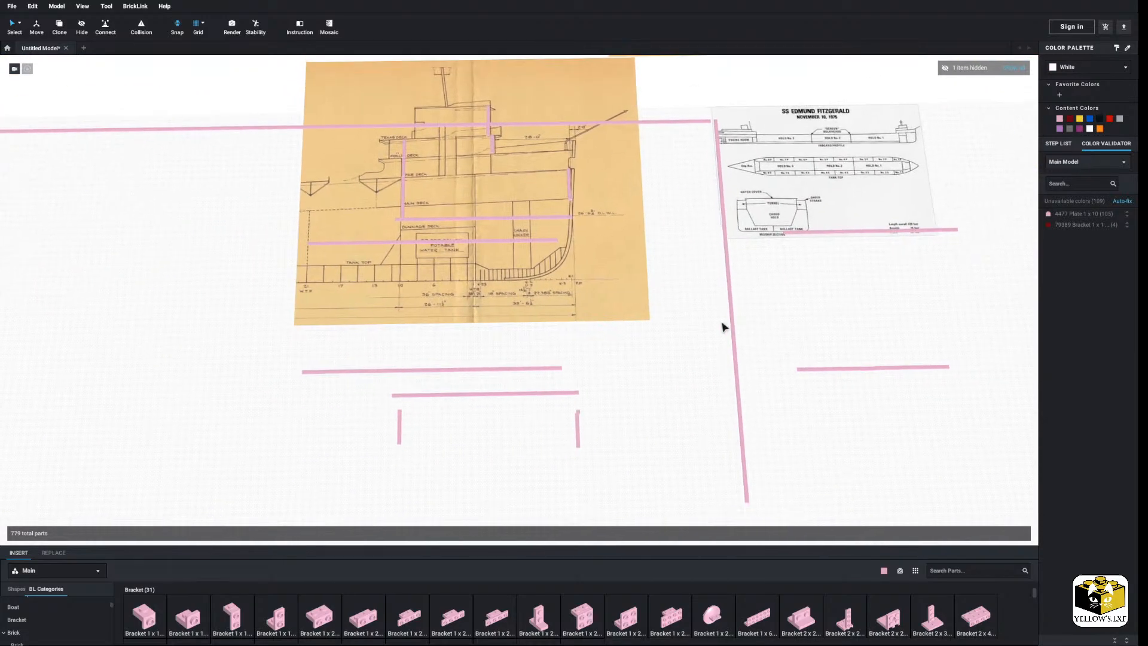
pyautogui.moveTo(511, 445); pyautogui.dragTo(288, 490)
pyautogui.rightClick(517, 374)
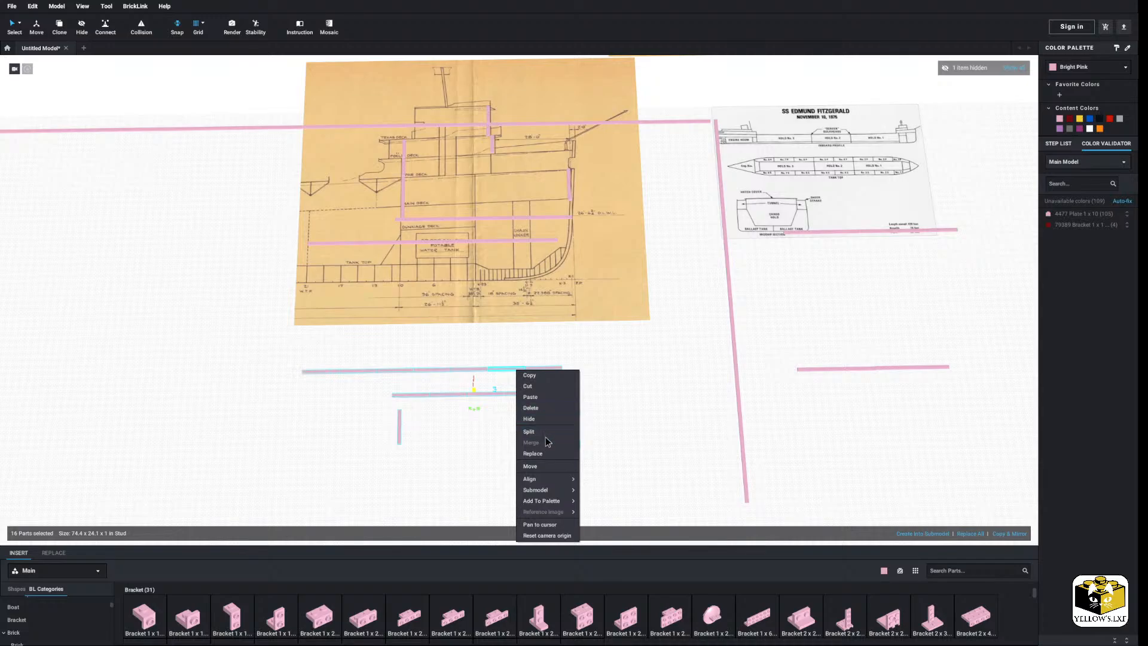
pyautogui.moveTo(551, 480)
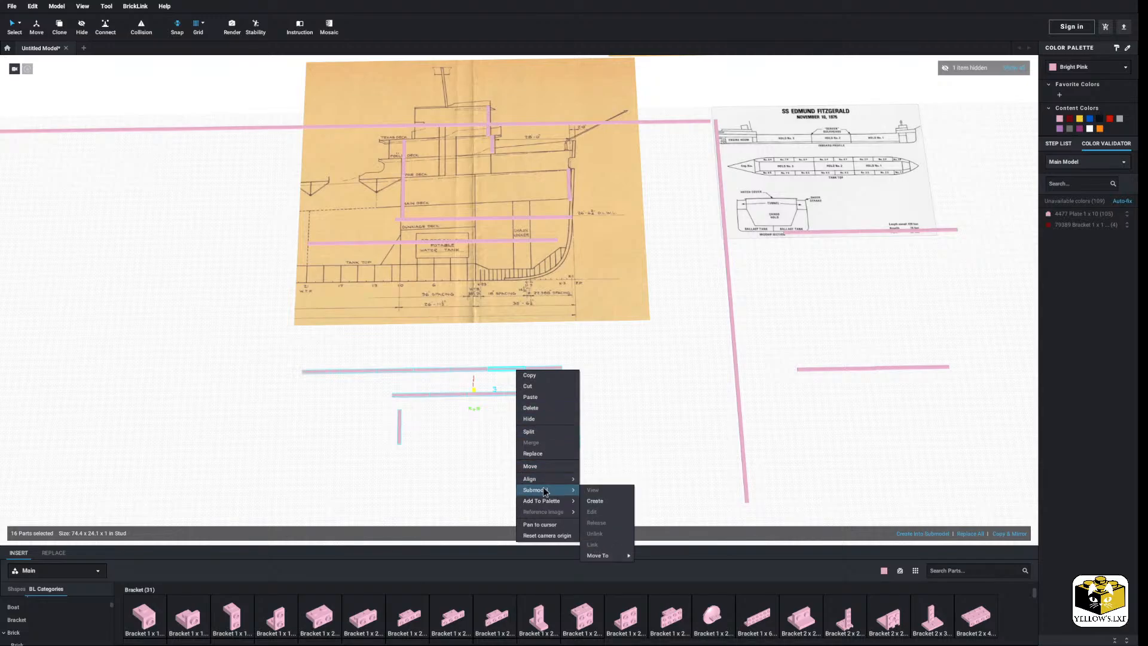
pyautogui.click(584, 483)
pyautogui.click(931, 533)
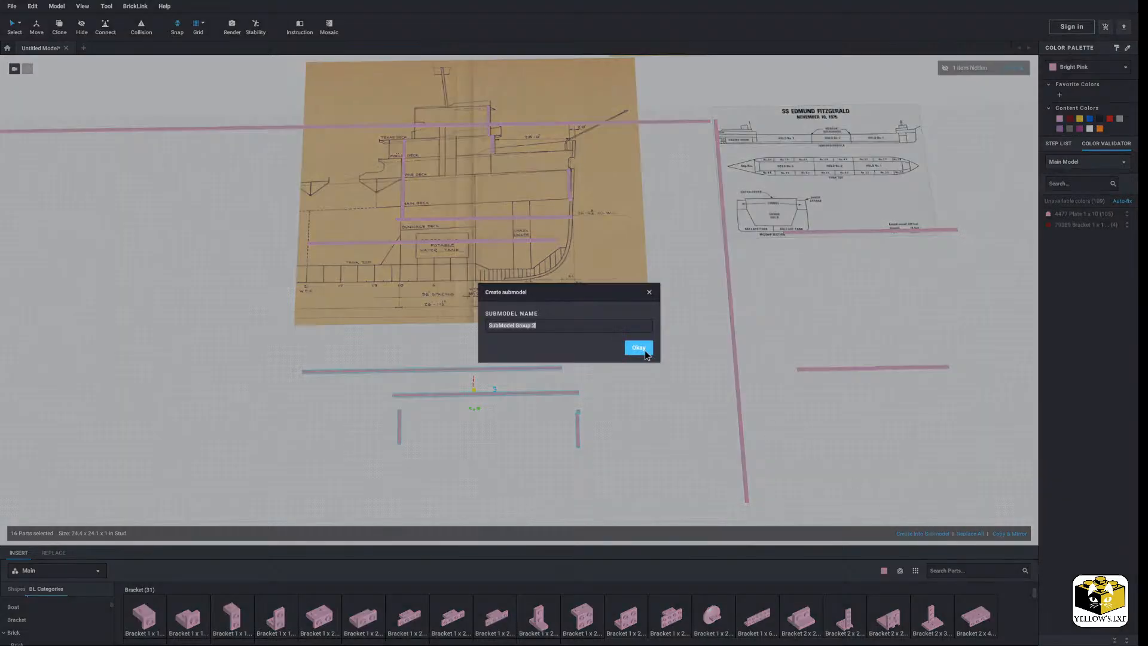
pyautogui.click(638, 346)
# Group the pink guide lines lying over the side-view drawing into a submodel with the default name, leaving the drawing out.
pyautogui.moveTo(227, 255); pyautogui.dragTo(597, 140)
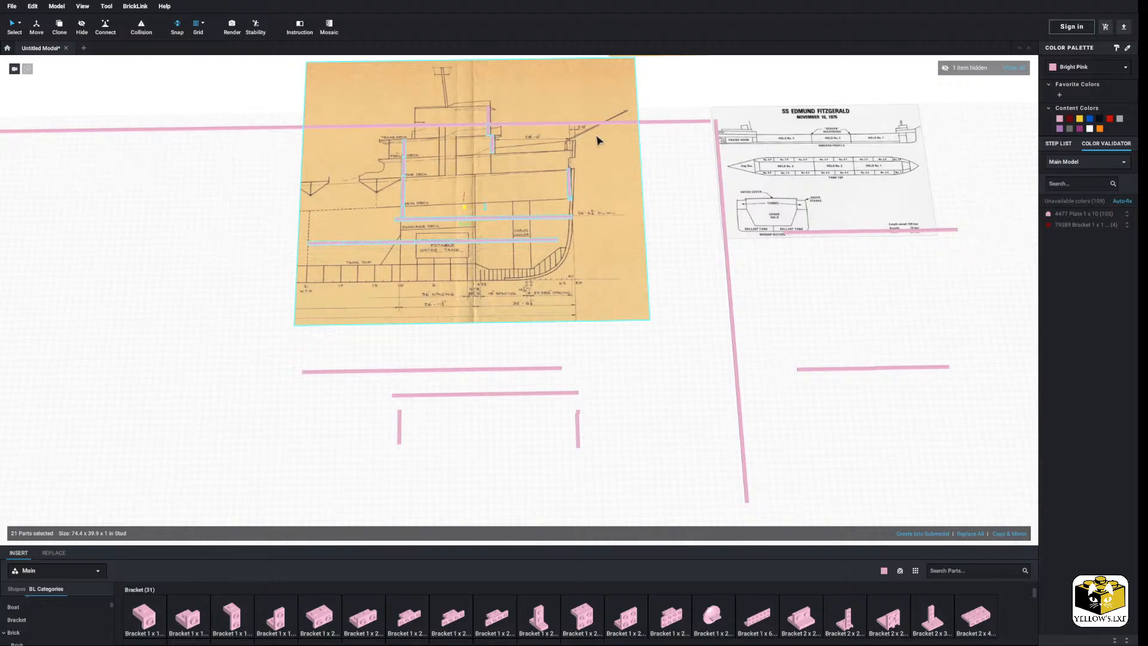
pyautogui.rightClick(490, 120)
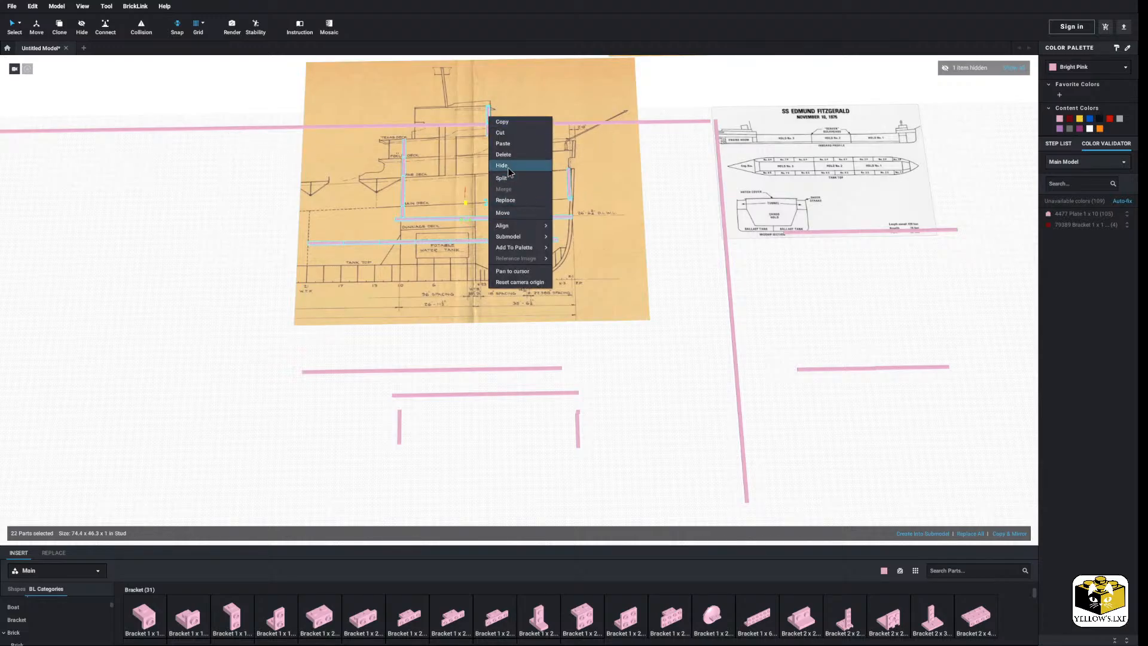
pyautogui.click(926, 534)
pyautogui.click(926, 536)
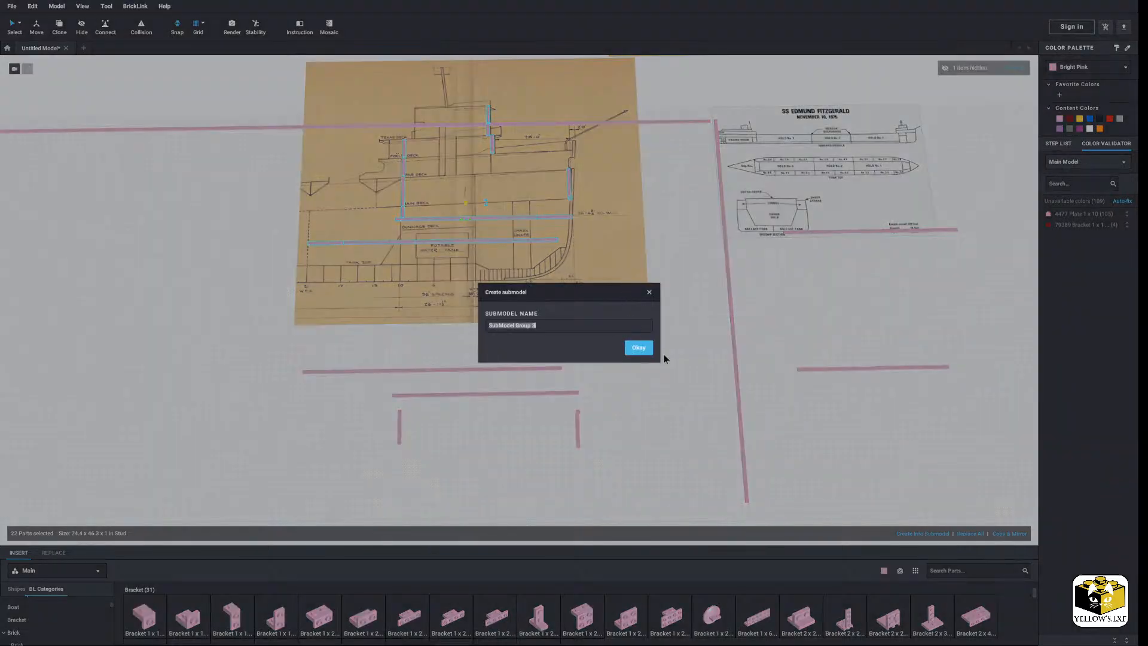
pyautogui.click(645, 347)
# Group the two horizontal pink guide lines by the SS Edmund Fitzgerald diagram into a submodel with the default name.
pyautogui.click(622, 269)
pyautogui.moveTo(783, 252); pyautogui.dragTo(526, 252, button='middle')
pyautogui.moveTo(679, 414); pyautogui.dragTo(495, 222)
pyautogui.click(935, 534)
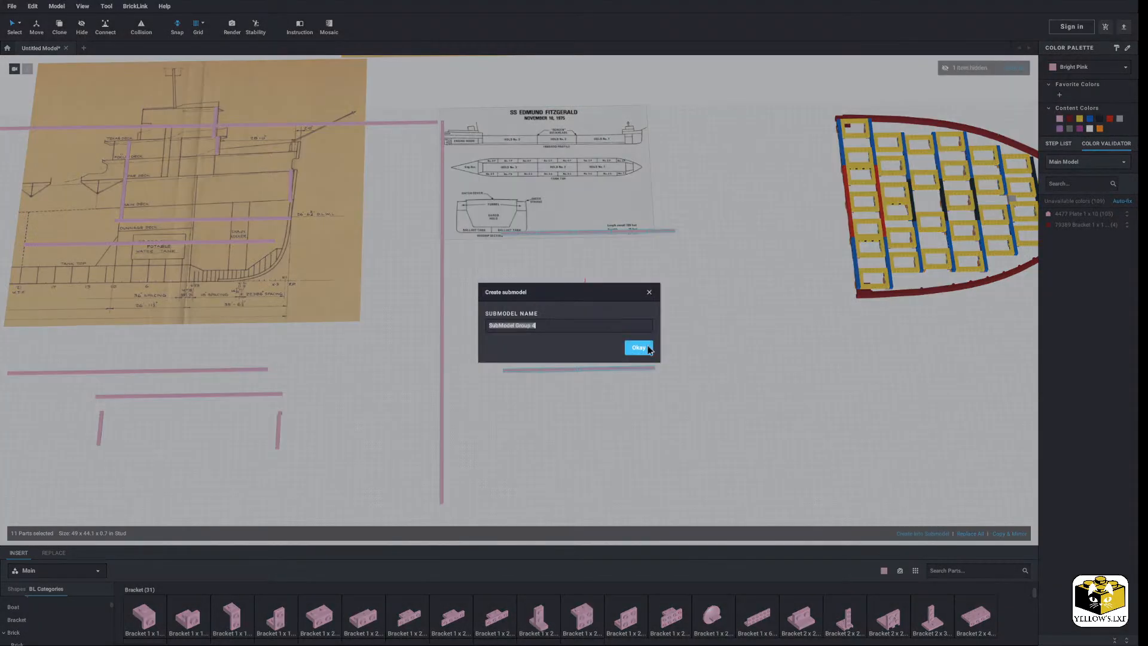
pyautogui.click(647, 348)
pyautogui.moveTo(744, 370); pyautogui.dragTo(625, 252, button='middle')
pyautogui.scroll(-5, 670, 218)
pyautogui.moveTo(679, 256); pyautogui.dragTo(422, 474)
pyautogui.moveTo(513, 403); pyautogui.dragTo(639, 231)
pyautogui.scroll(3, 516, 267)
pyautogui.click(581, 297)
# Delete the two Dark Red 4 x 4 plates at the open ends of the copied hull outline.
pyautogui.scroll(5, 578, 294)
pyautogui.moveTo(581, 215); pyautogui.dragTo(545, 305, button='middle')
pyautogui.scroll(4, 544, 305)
pyautogui.moveTo(544, 305); pyautogui.dragTo(569, 297, button='right')
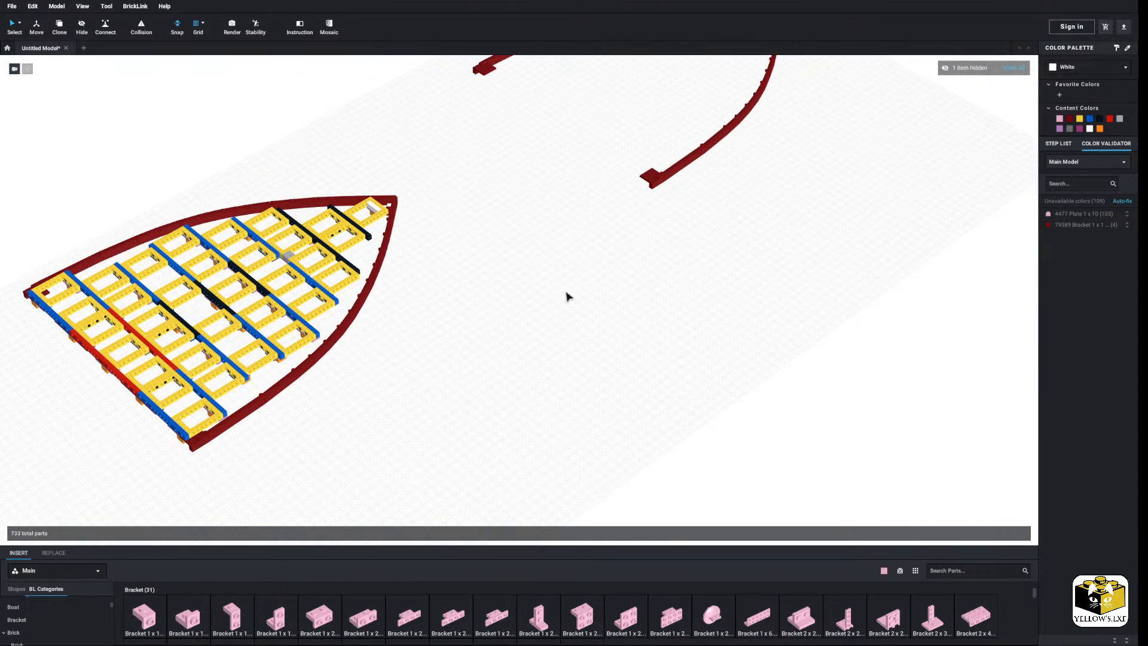
pyautogui.moveTo(569, 297); pyautogui.dragTo(556, 323, button='middle')
pyautogui.scroll(5, 555, 321)
pyautogui.click(643, 255)
pyautogui.moveTo(406, 106); pyautogui.dragTo(569, 295, button='middle')
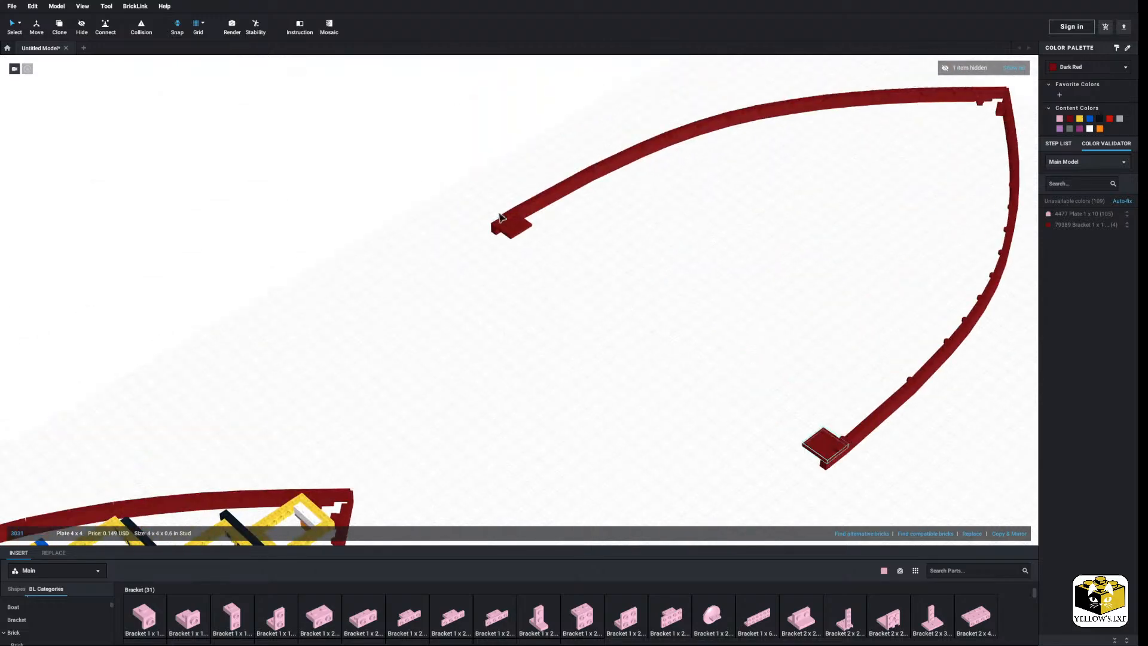
pyautogui.scroll(3, 550, 286)
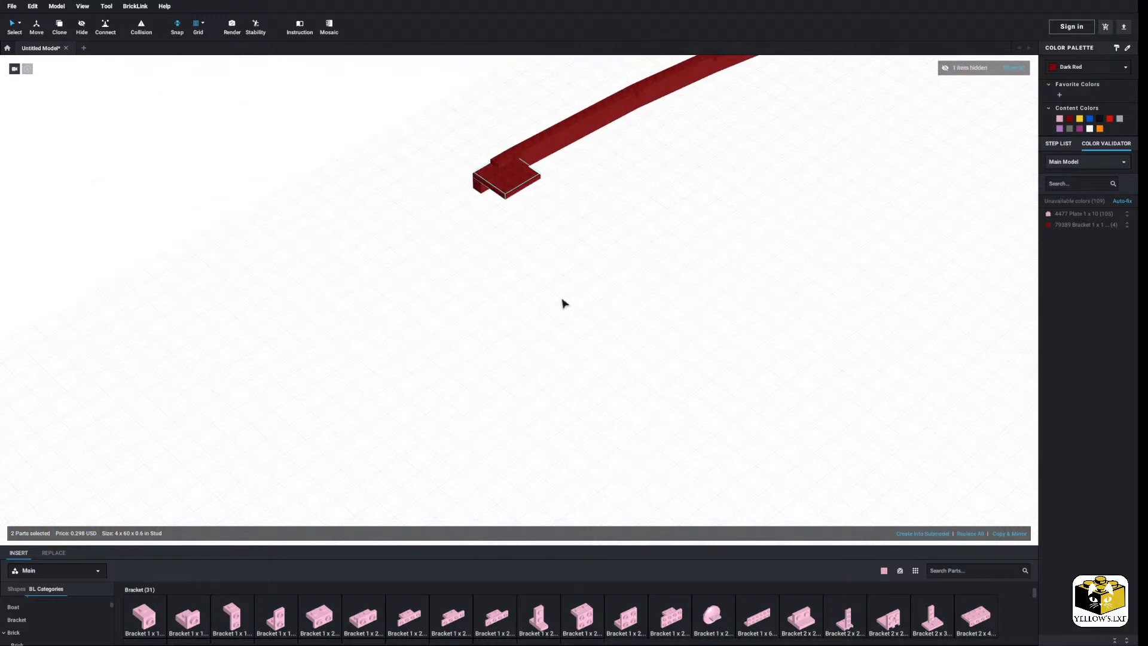
pyautogui.rightClick(511, 188)
pyautogui.click(526, 221)
pyautogui.scroll(3, 538, 247)
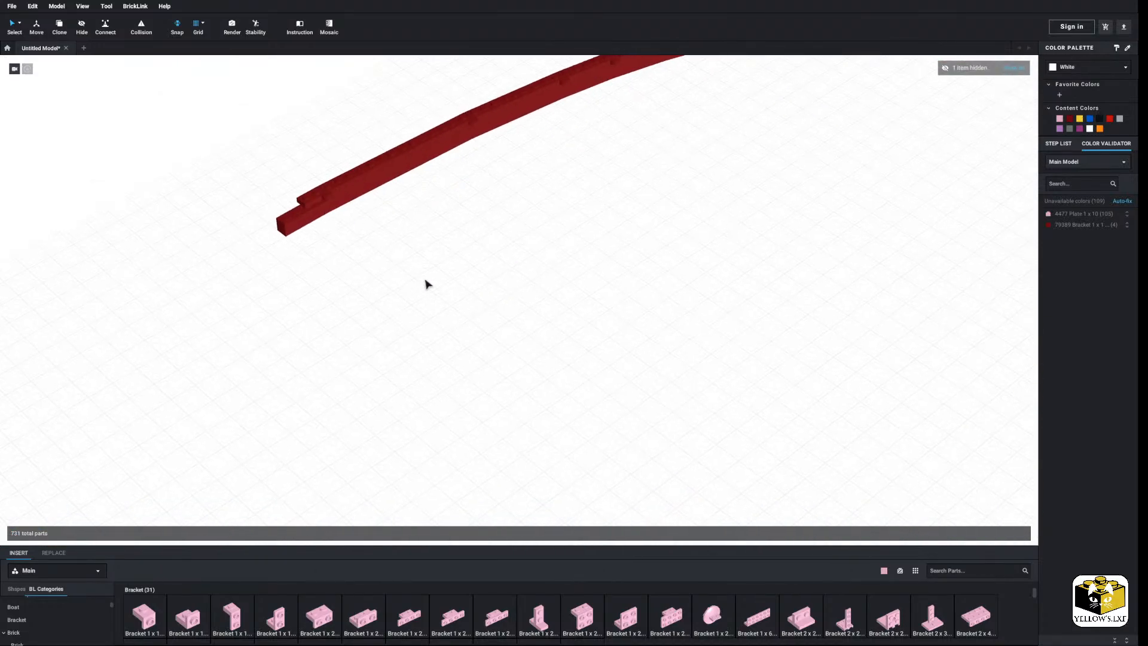
# Fill both open ends of the copied hull outline with Plate 1 x 4 and Plate 1 x 2 parts in Dark Red.
pyautogui.scroll(-5, 349, 219)
pyautogui.scroll(-3, 60, 621)
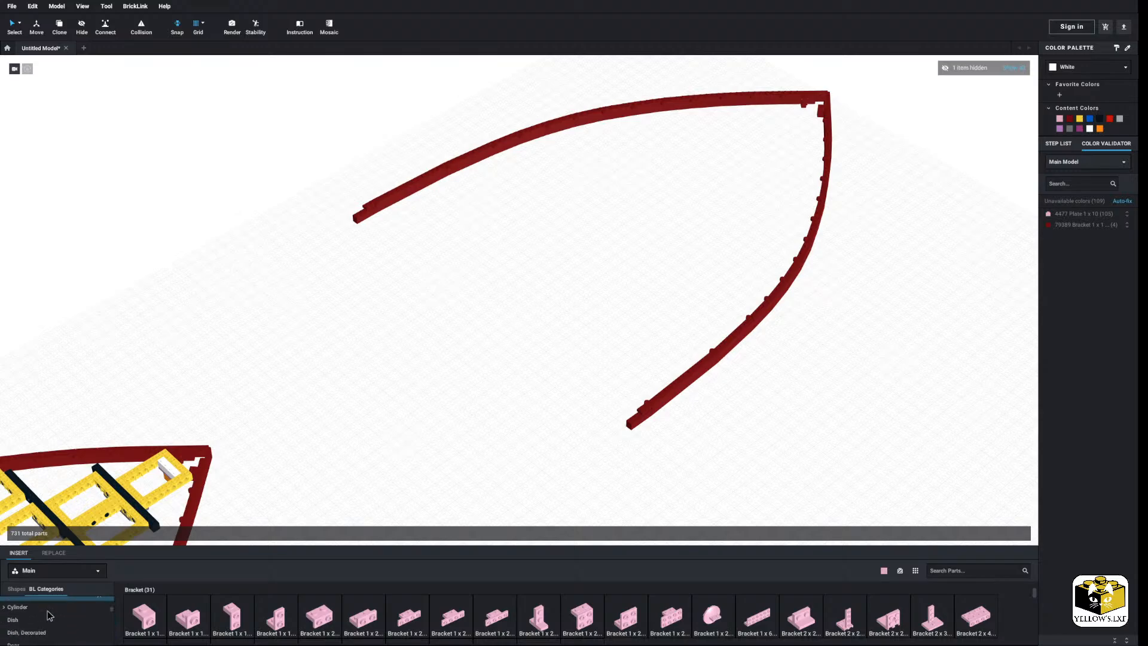
pyautogui.scroll(-3, 50, 609)
pyautogui.click(46, 600)
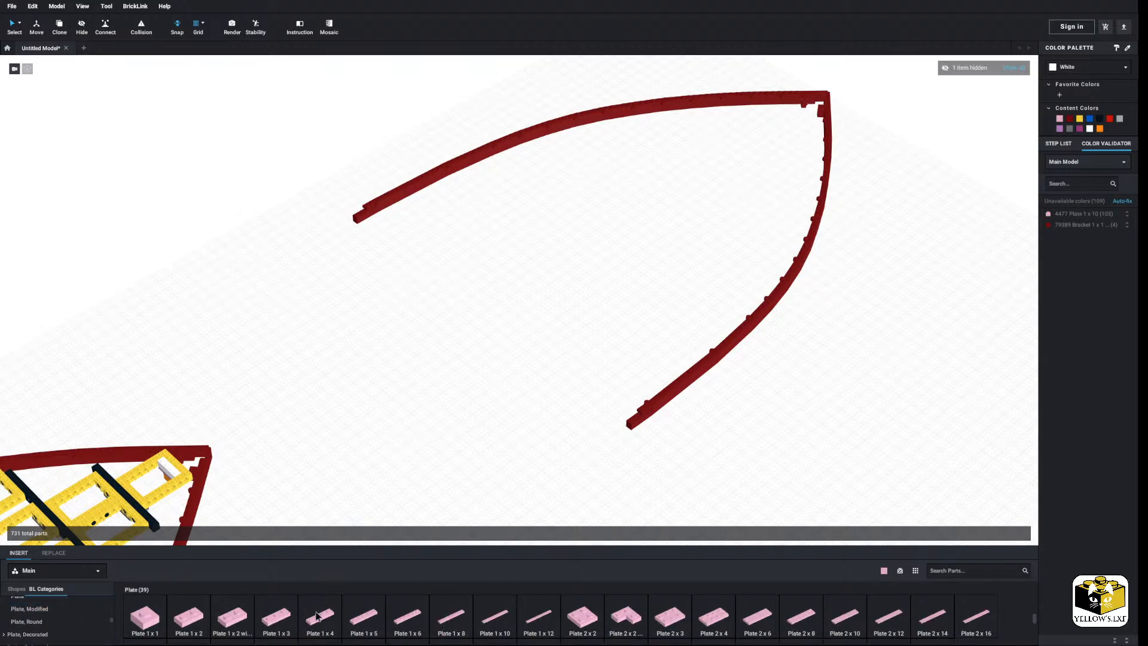
pyautogui.click(318, 616)
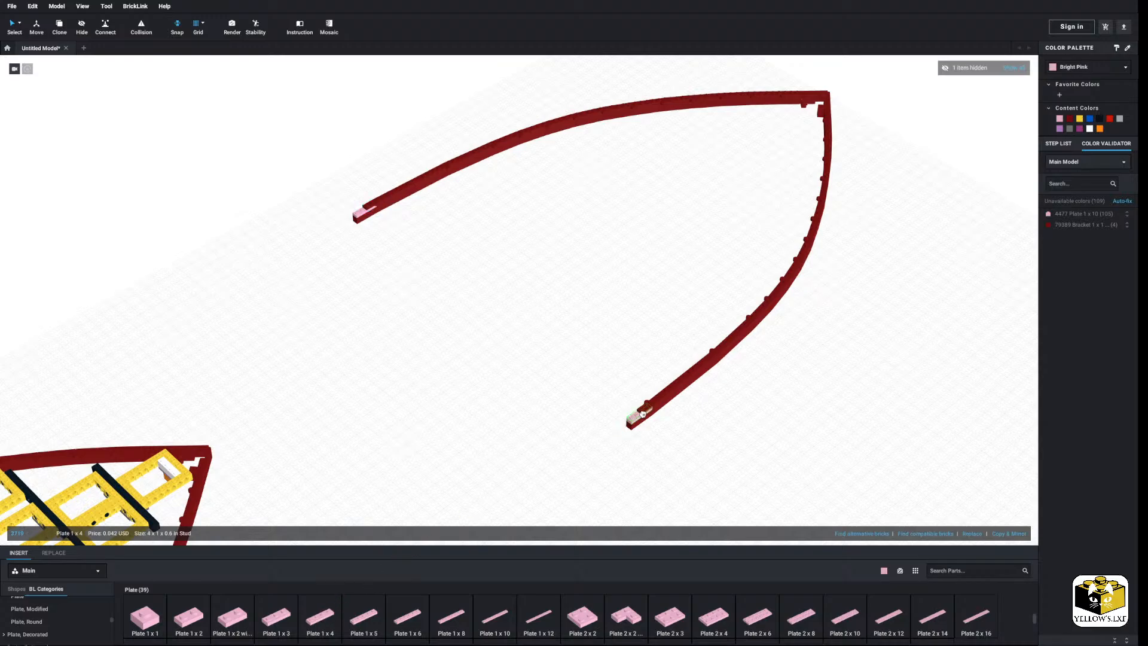
pyautogui.click(643, 414)
pyautogui.click(188, 616)
pyautogui.click(635, 424)
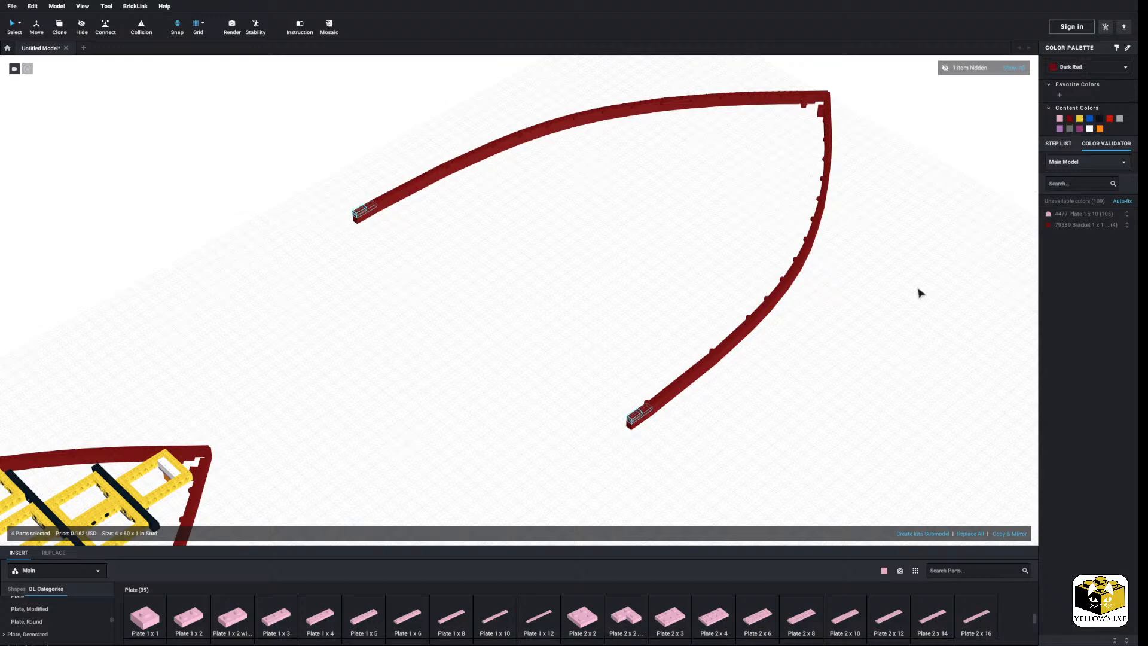
# Move the whole copied hull outline onto the top edge of the framed bow's outer wall, flush at both ends.
pyautogui.scroll(-5, 920, 293)
pyautogui.moveTo(903, 127); pyautogui.dragTo(425, 453)
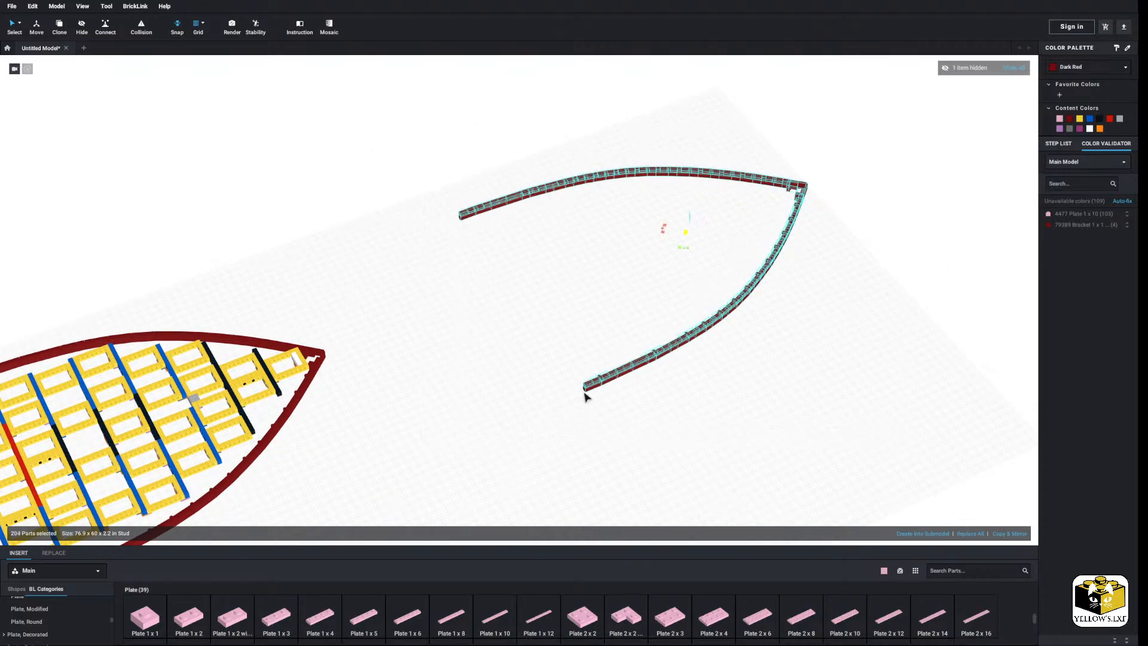
pyautogui.click(586, 390)
pyautogui.click(590, 407)
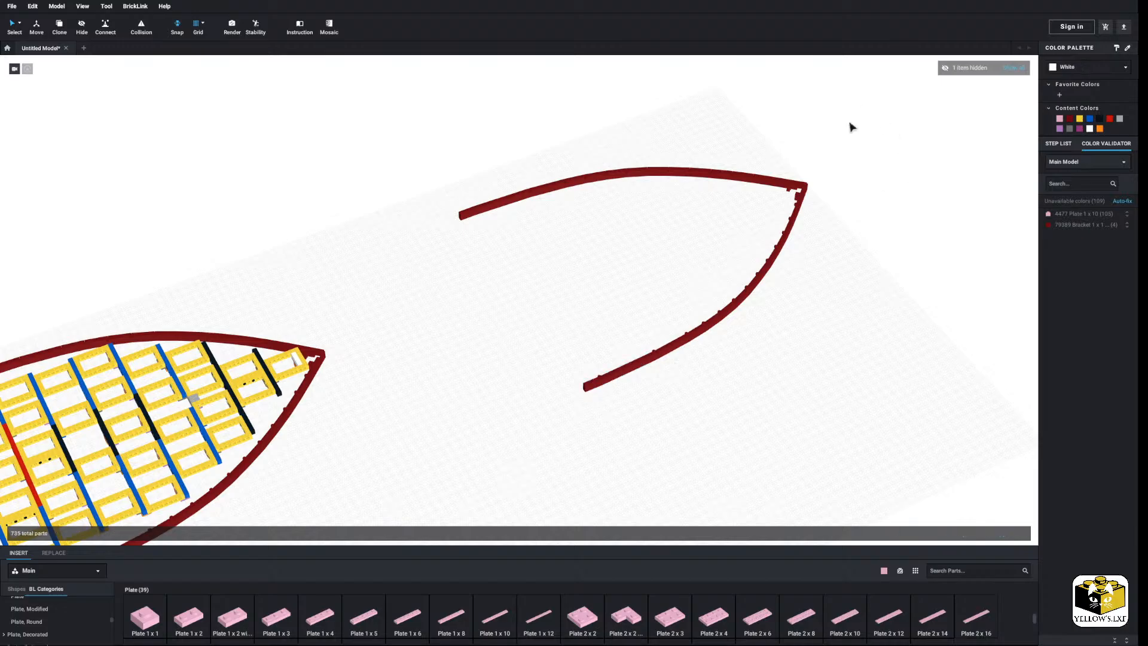
pyautogui.moveTo(851, 123); pyautogui.dragTo(423, 442)
pyautogui.moveTo(585, 390); pyautogui.dragTo(681, 362)
pyautogui.moveTo(520, 427); pyautogui.dragTo(682, 363, button='middle')
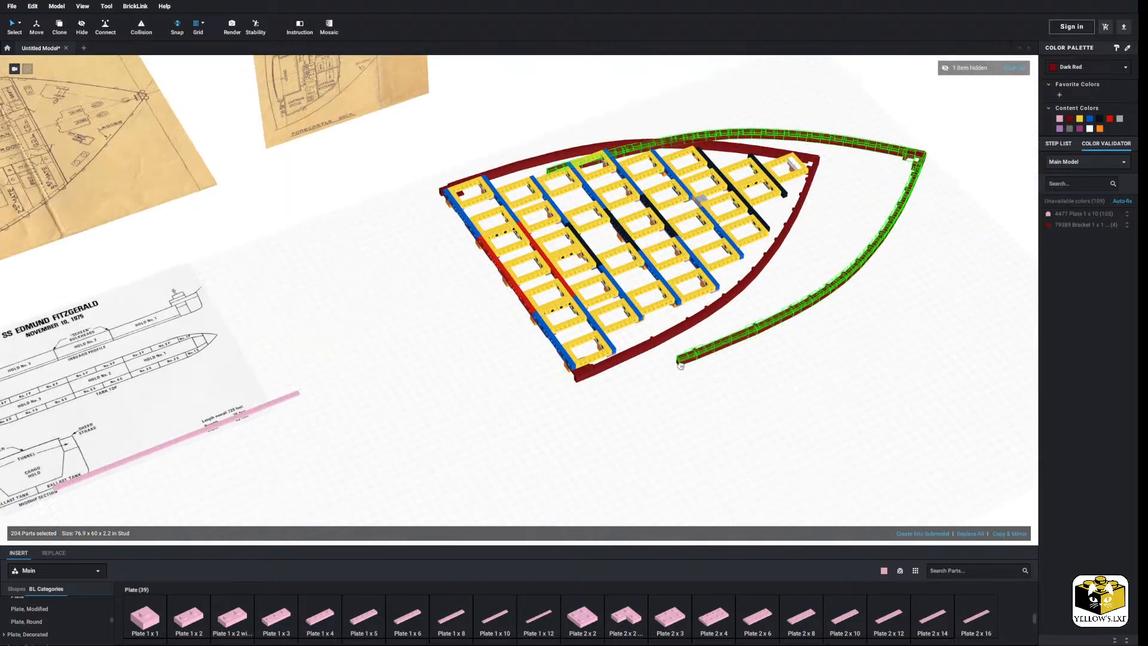
pyautogui.scroll(5, 681, 363)
pyautogui.moveTo(681, 363); pyautogui.dragTo(638, 437)
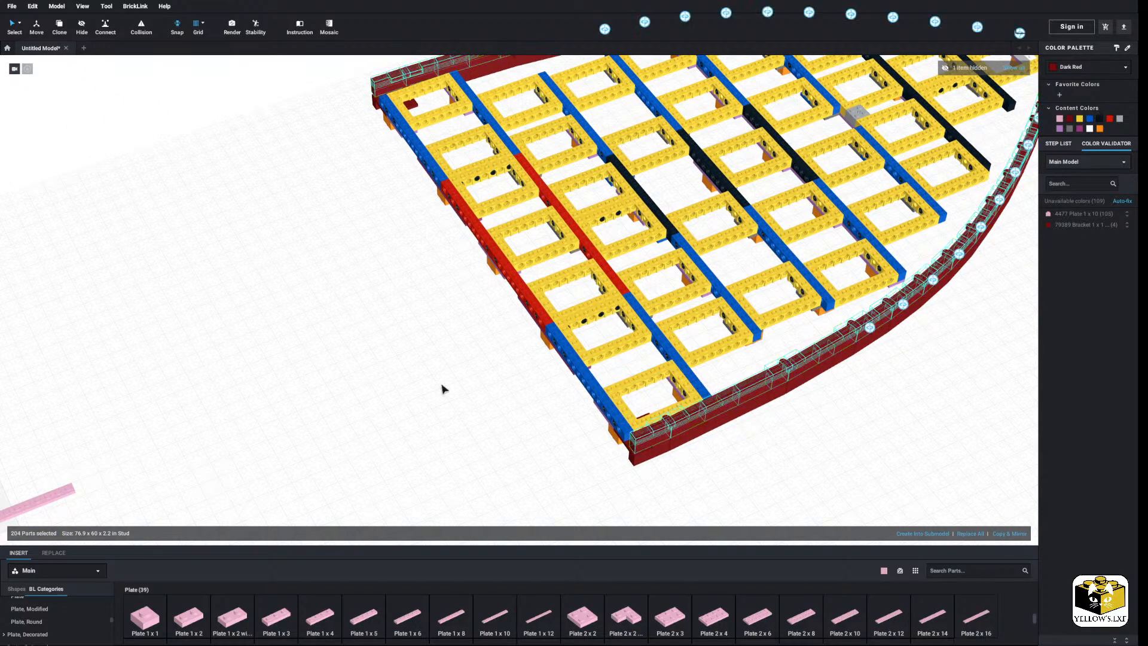
pyautogui.click(441, 385)
# Fill the gap at each rear end of the stacked hull walls with a Plate 1 x 2 in Dark Red.
pyautogui.scroll(-4, 448, 382)
pyautogui.moveTo(451, 380)
pyautogui.mouseDown(button='right')
pyautogui.moveTo(442, 359)
pyautogui.moveTo(441, 389)
pyautogui.mouseUp(button='right')
pyautogui.scroll(3, 460, 424)
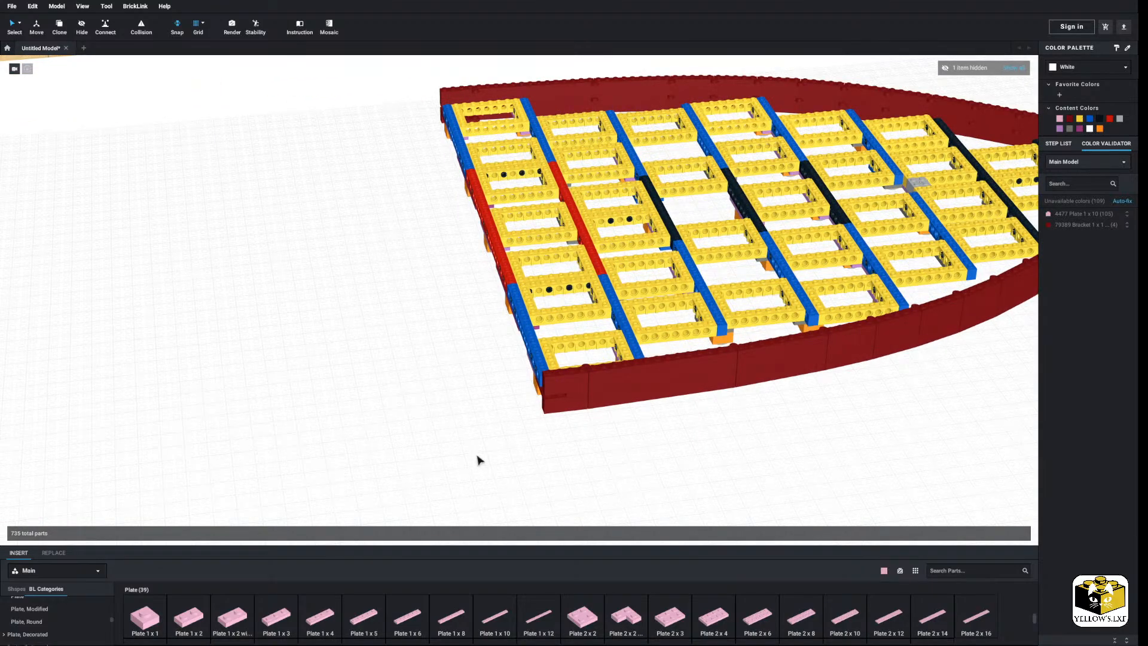
pyautogui.click(190, 617)
pyautogui.scroll(2, 570, 434)
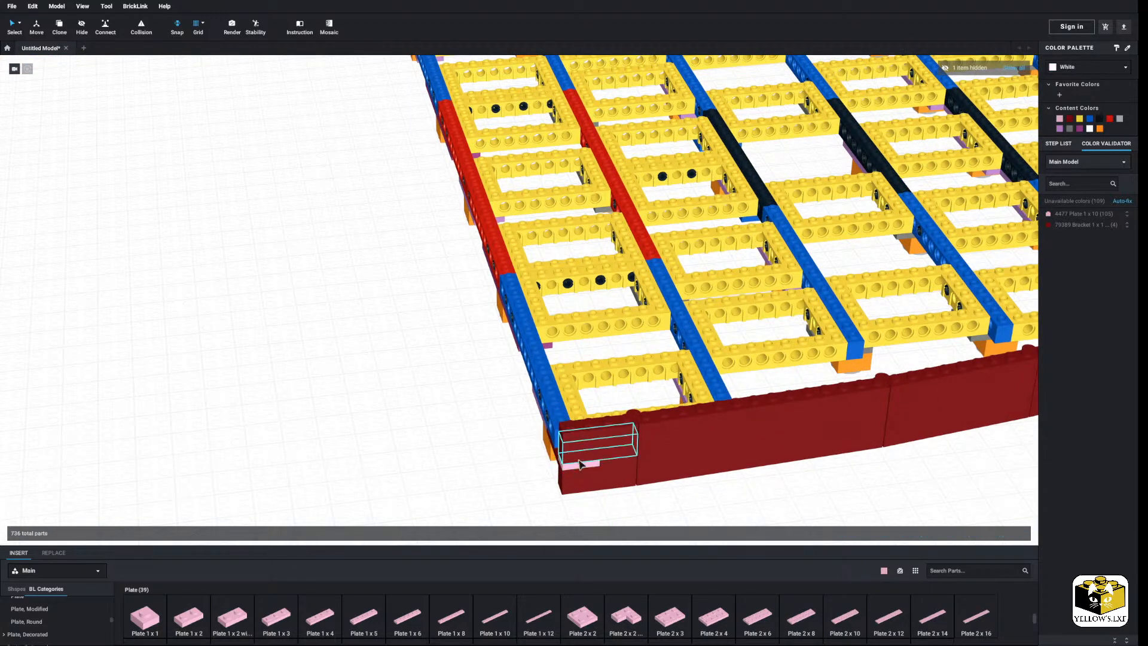
pyautogui.scroll(-3, 389, 361)
pyautogui.moveTo(389, 361); pyautogui.dragTo(438, 373, button='right')
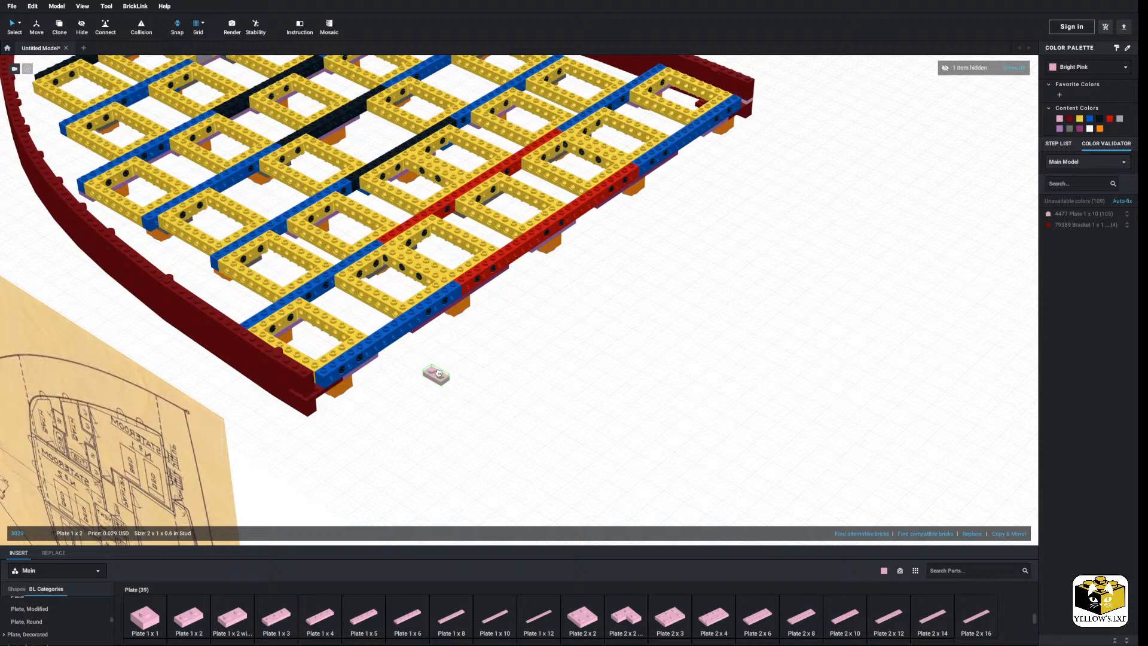
pyautogui.click(303, 400)
pyautogui.moveTo(239, 392); pyautogui.dragTo(404, 432, button='right')
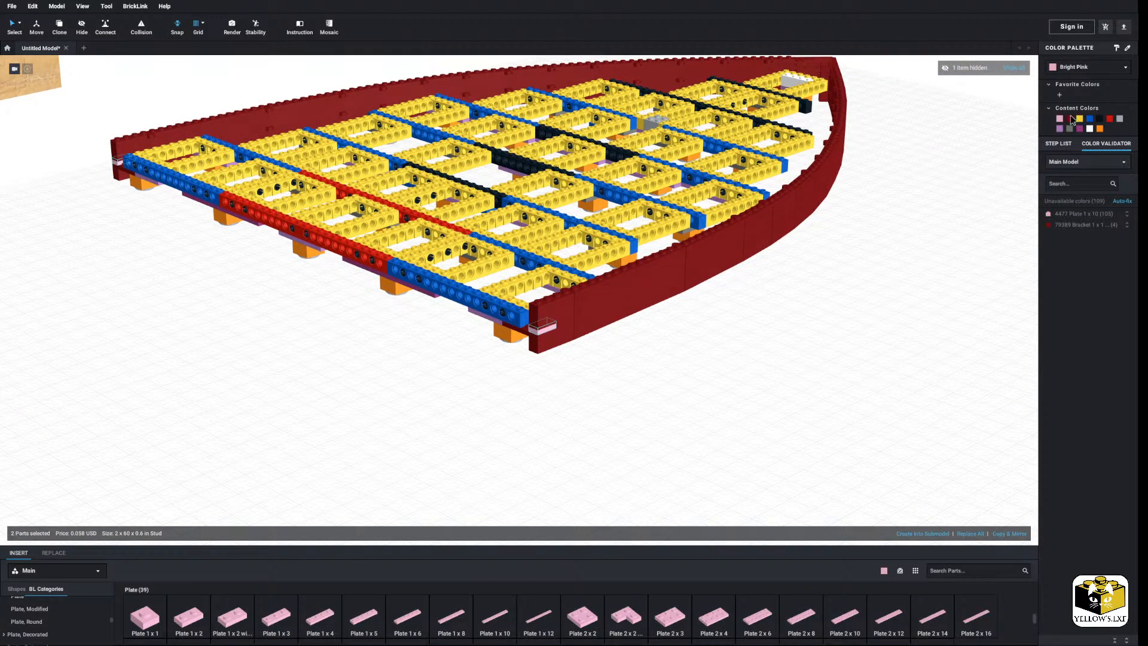
# Locate the unavailable Dark Red 79389 brackets with the color validator and delete the two upper ones near the bow tip.
pyautogui.click(1085, 225)
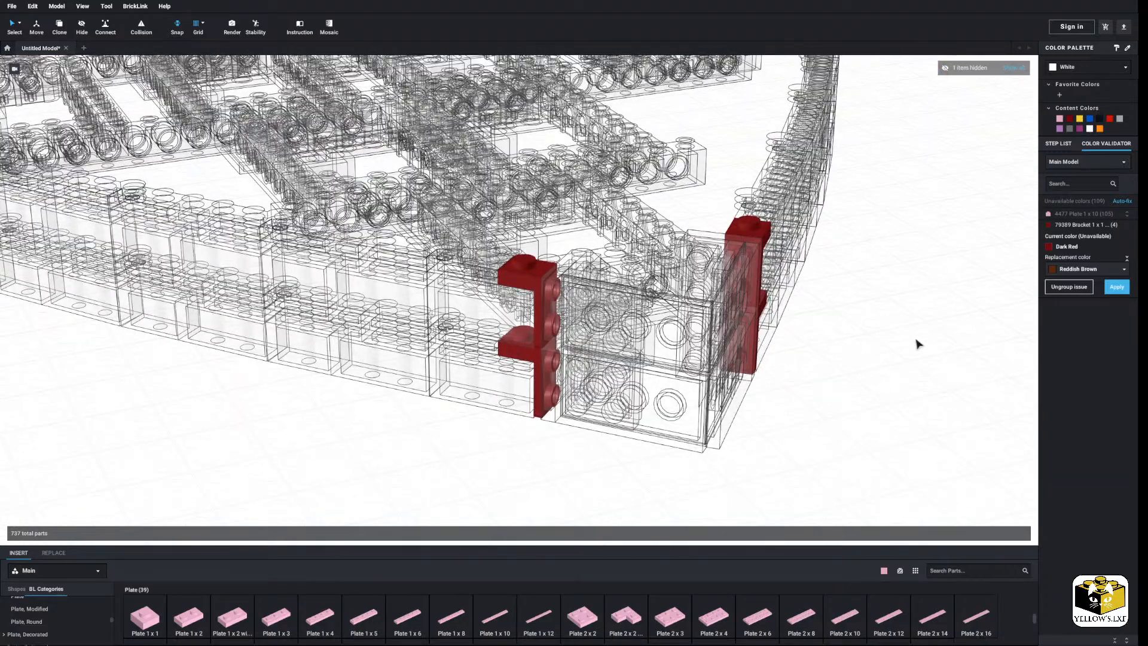
pyautogui.click(900, 314)
pyautogui.scroll(-1, 882, 321)
pyautogui.moveTo(843, 328); pyautogui.dragTo(891, 299, button='right')
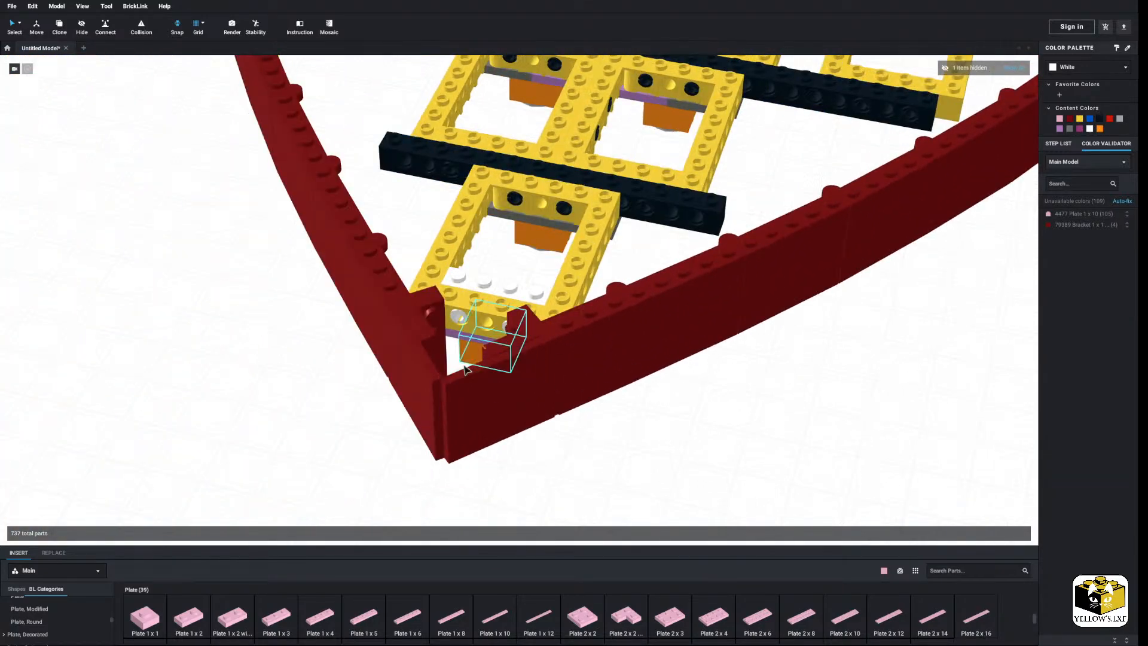
pyautogui.click(391, 308)
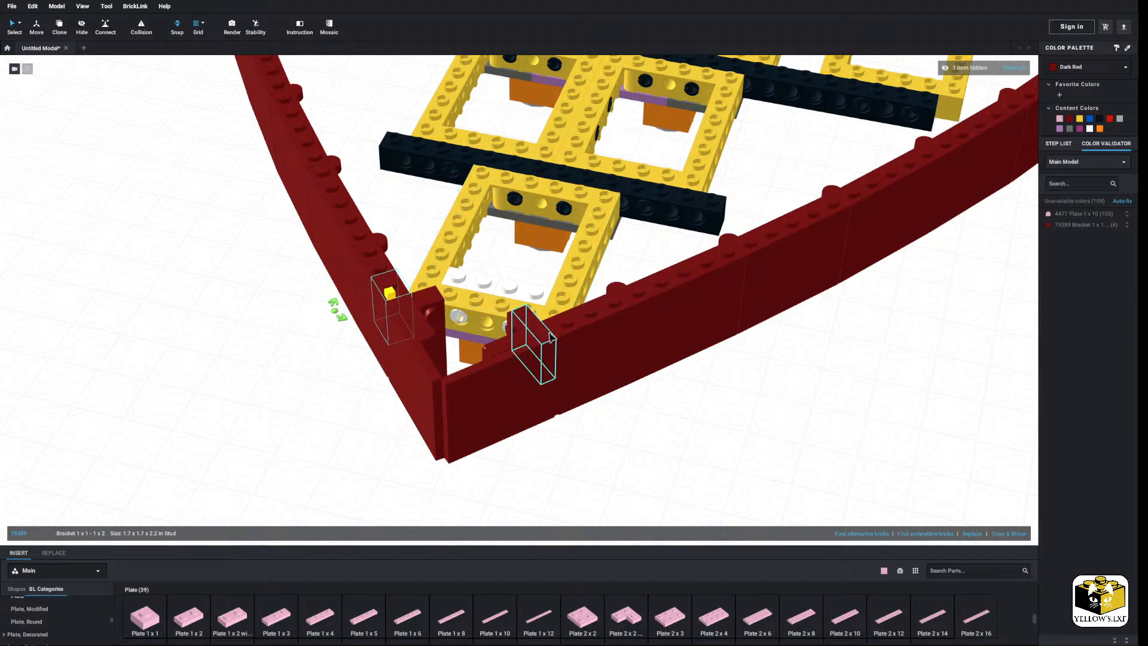
pyautogui.keyDown('ctrl'); pyautogui.click(562, 333); pyautogui.keyUp('ctrl')
pyautogui.rightClick(576, 329)
pyautogui.click(609, 367)
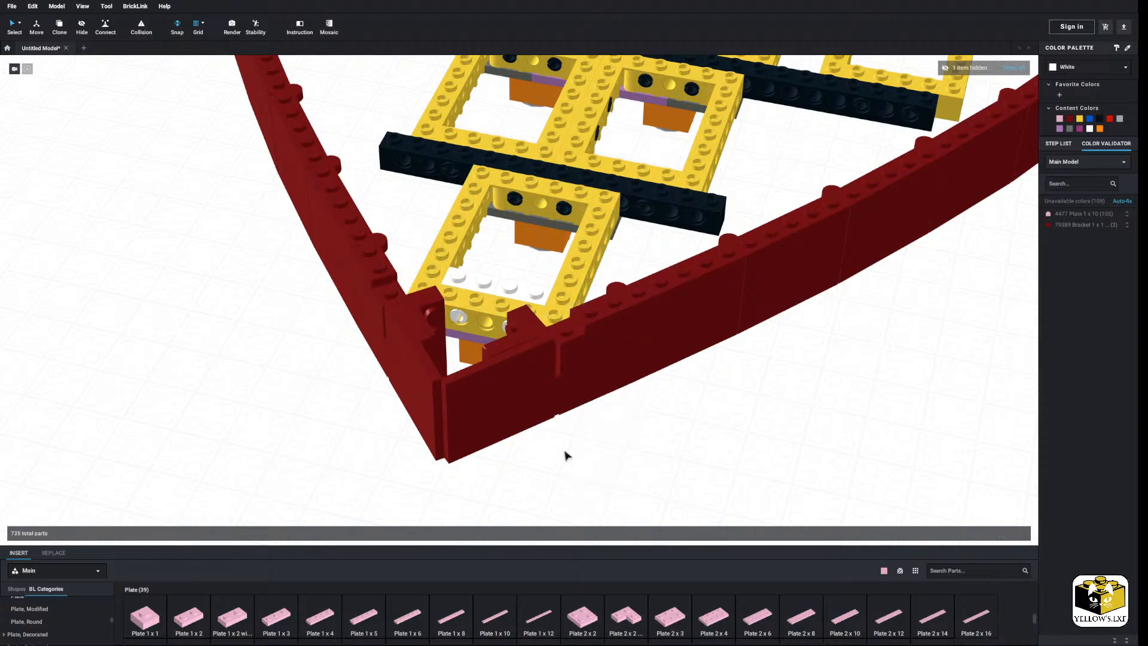
# Place a Dark Red Bracket 1 x 2 - 2 x 2 in the upper gap on one side of the bow tip.
pyautogui.moveTo(112, 620); pyautogui.dragTo(112, 603)
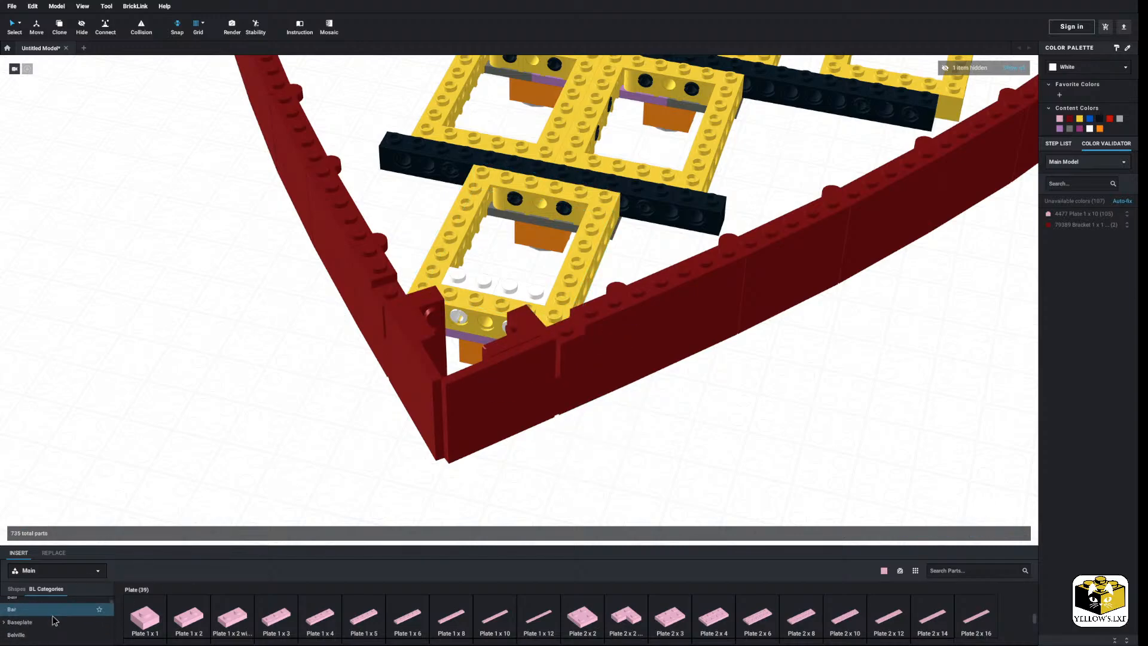
pyautogui.scroll(-3, 47, 614)
pyautogui.click(43, 605)
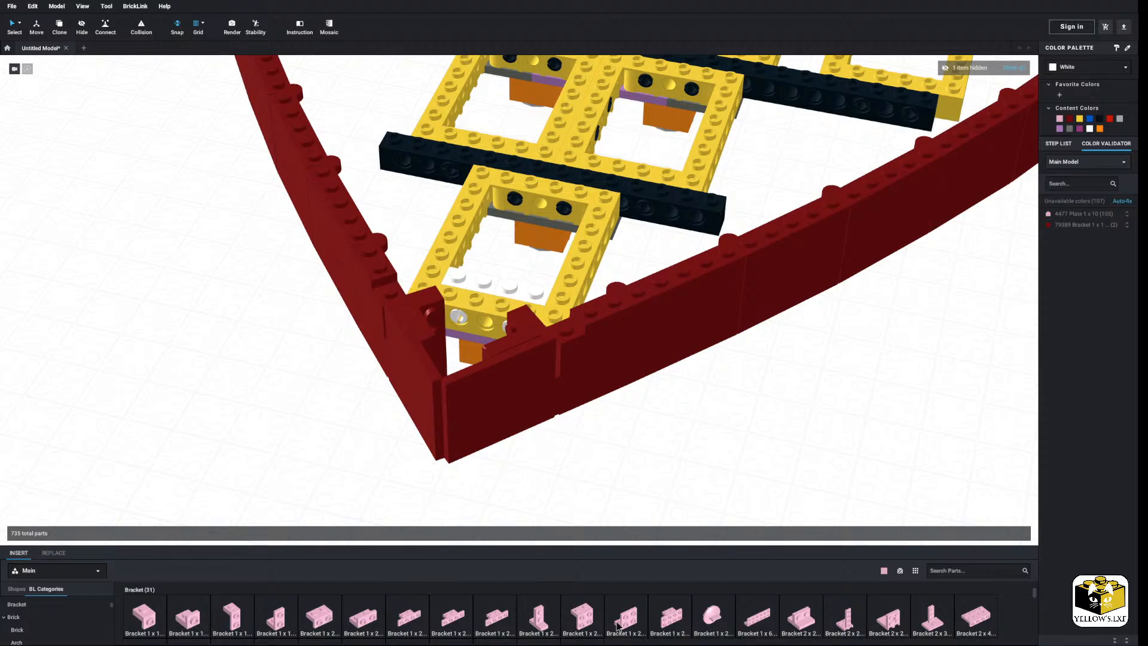
pyautogui.moveTo(588, 613); pyautogui.dragTo(412, 285)
pyautogui.click(1071, 119)
pyautogui.click(946, 283)
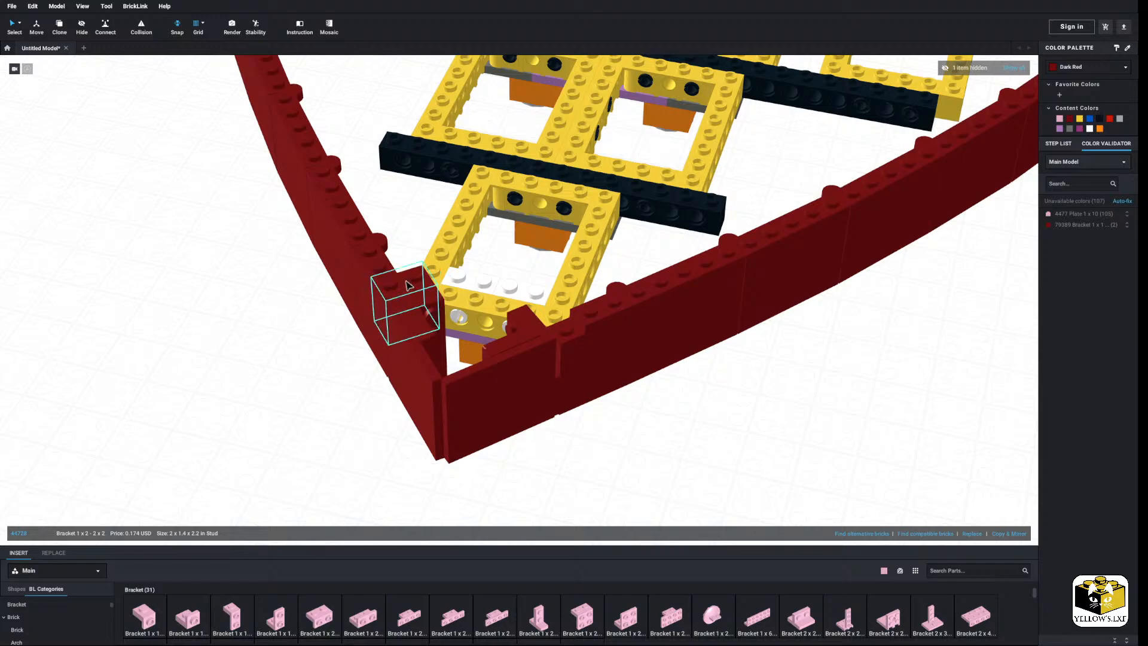
pyautogui.click(317, 326)
pyautogui.rightClick(318, 326)
pyautogui.click(345, 349)
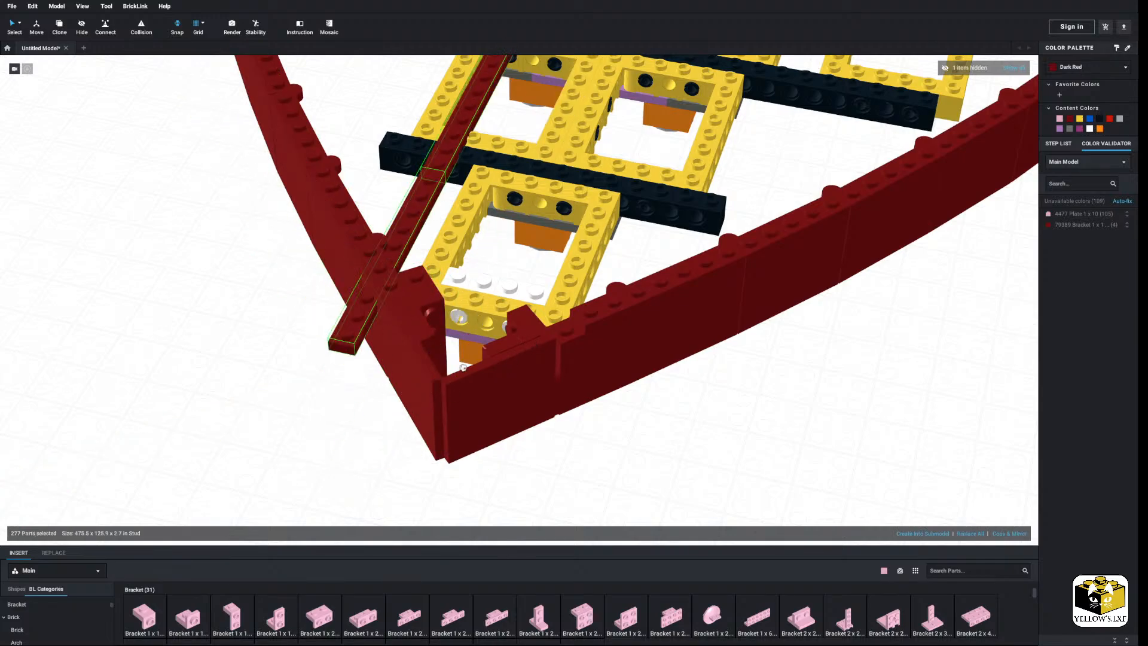
pyautogui.scroll(-4, 245, 418)
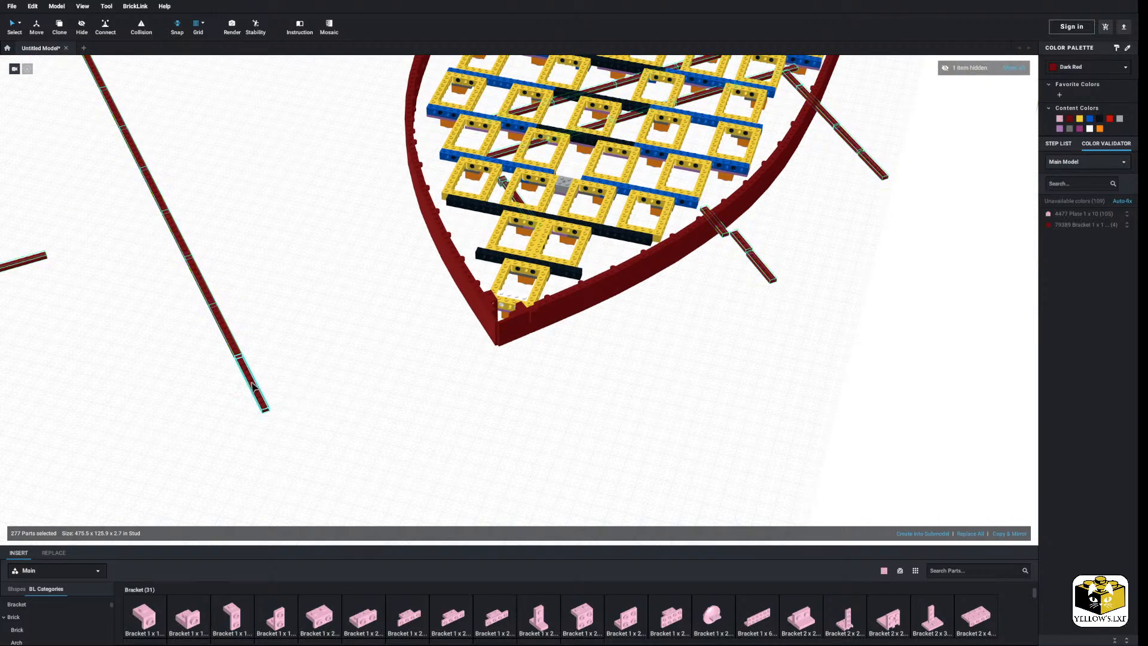
pyautogui.rightClick(254, 384)
pyautogui.click(292, 417)
# Copy the new Dark Red bracket into the matching upper gap on the other side of the bow tip.
pyautogui.scroll(4, 295, 374)
pyautogui.click(441, 296)
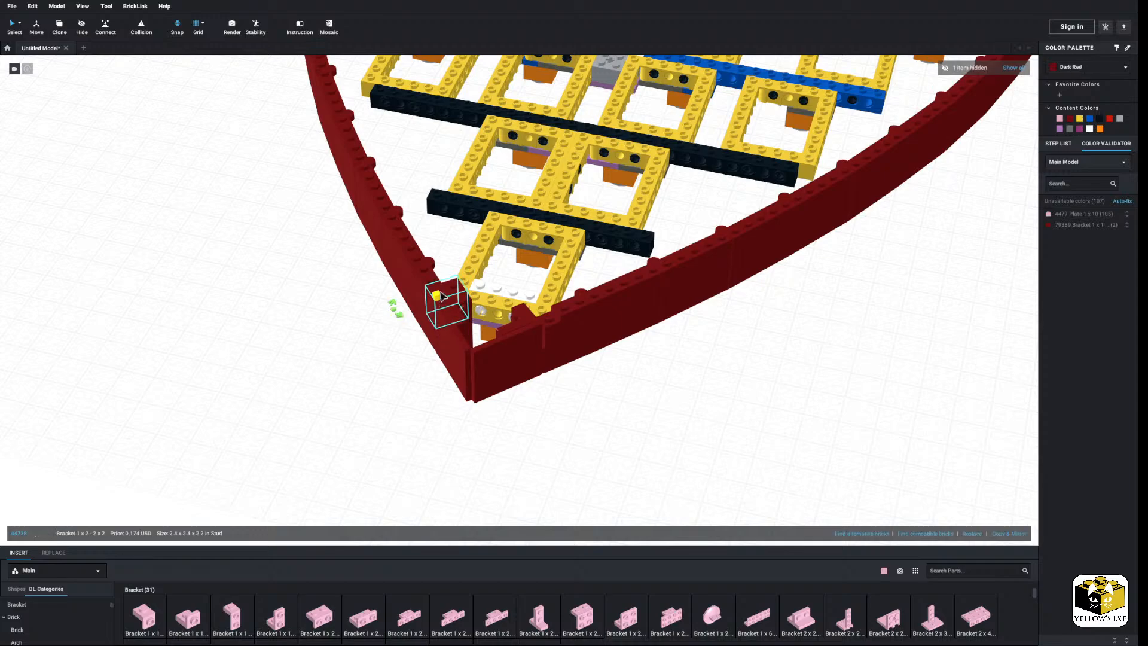
pyautogui.rightClick(320, 341)
pyautogui.click(346, 366)
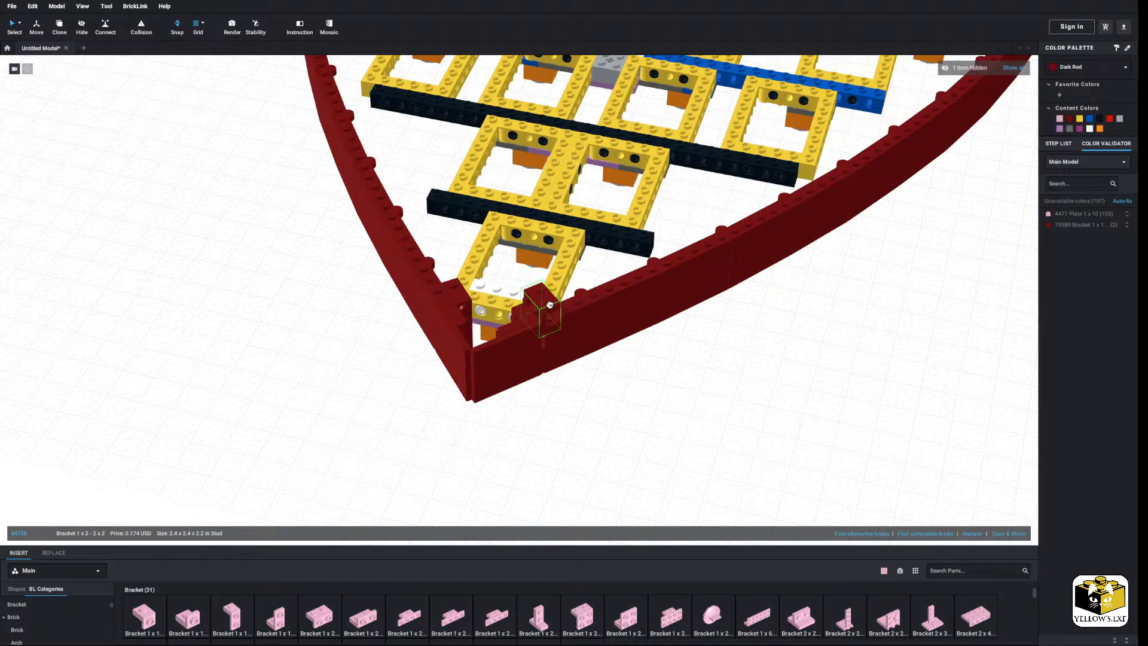
pyautogui.click(548, 310)
# Delete the two remaining 79389 brackets from the lower hull layer on the underside of the bow tip.
pyautogui.moveTo(549, 311); pyautogui.dragTo(686, 338, button='right')
pyautogui.moveTo(537, 395); pyautogui.dragTo(532, 346, button='right')
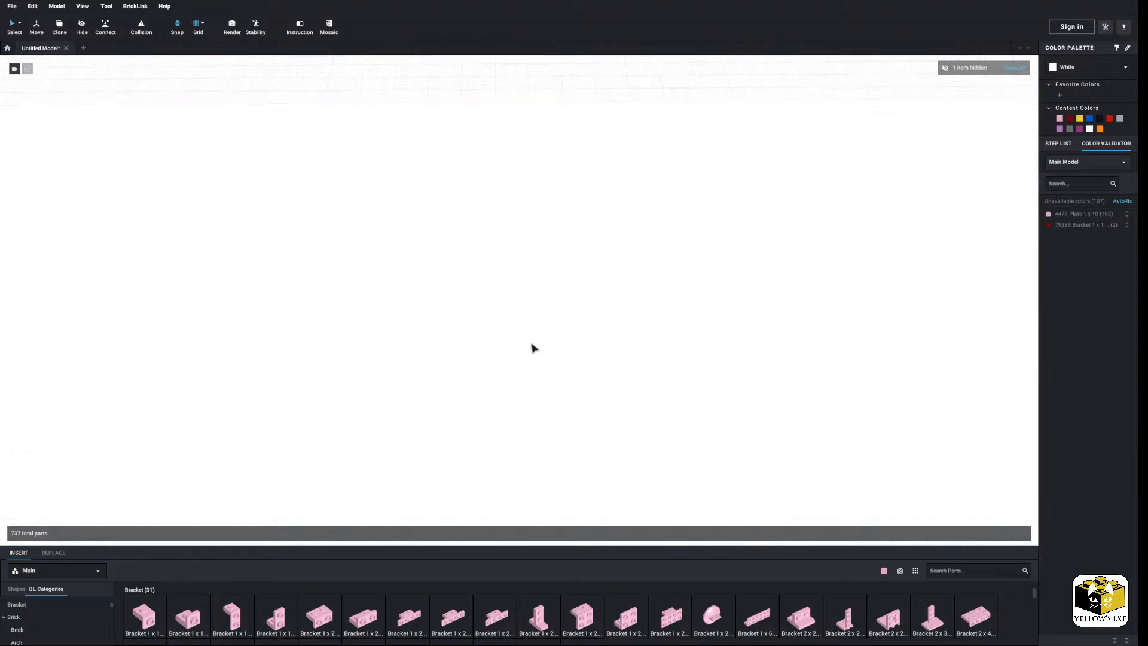
pyautogui.moveTo(532, 346); pyautogui.dragTo(533, 465, button='middle')
pyautogui.scroll(3, 504, 426)
pyautogui.moveTo(452, 469); pyautogui.dragTo(477, 191, button='right')
pyautogui.moveTo(477, 191); pyautogui.dragTo(439, 338, button='middle')
pyautogui.moveTo(438, 299); pyautogui.dragTo(434, 337, button='right')
pyautogui.scroll(3, 434, 343)
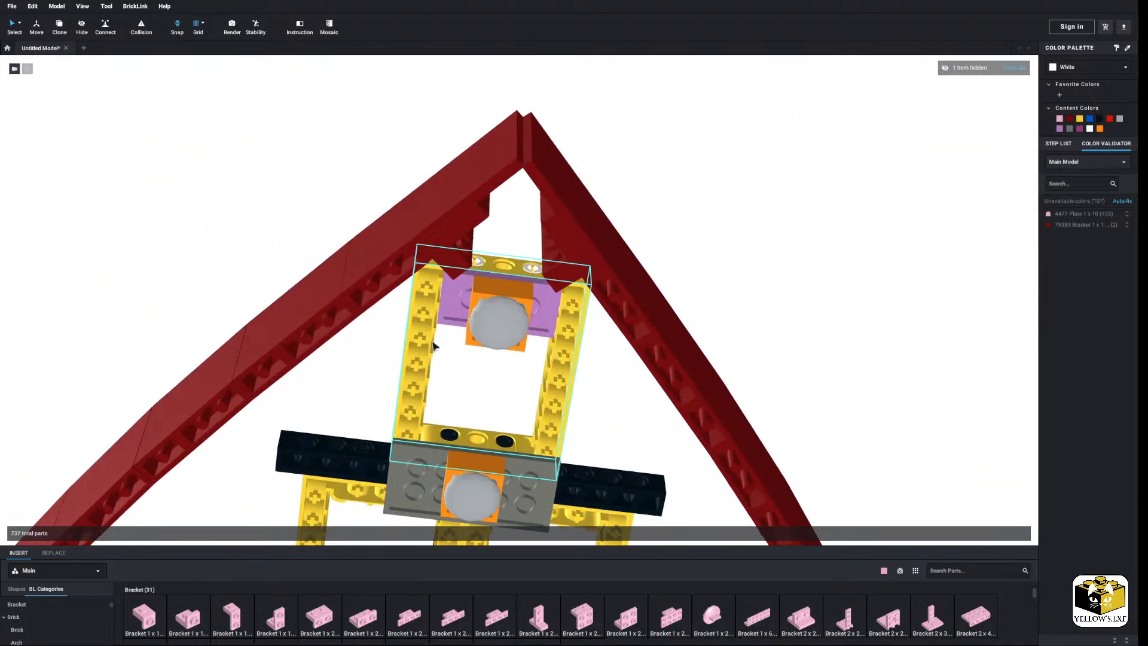
pyautogui.click(420, 243)
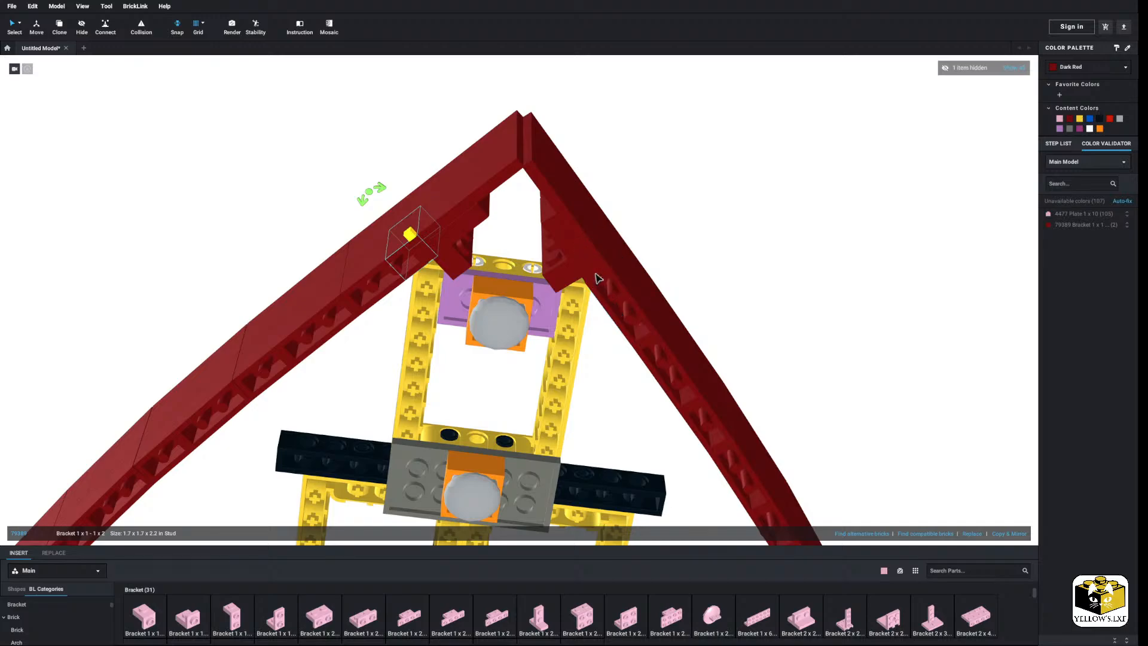
pyautogui.keyDown('ctrl'); pyautogui.click(596, 274); pyautogui.keyUp('ctrl')
pyautogui.rightClick(594, 273)
pyautogui.click(626, 313)
# Paste a Dark Red Bracket 1 x 2 - 2 x 2 into the lower gap on each side of the bow tip.
pyautogui.rightClick(736, 259)
pyautogui.click(750, 287)
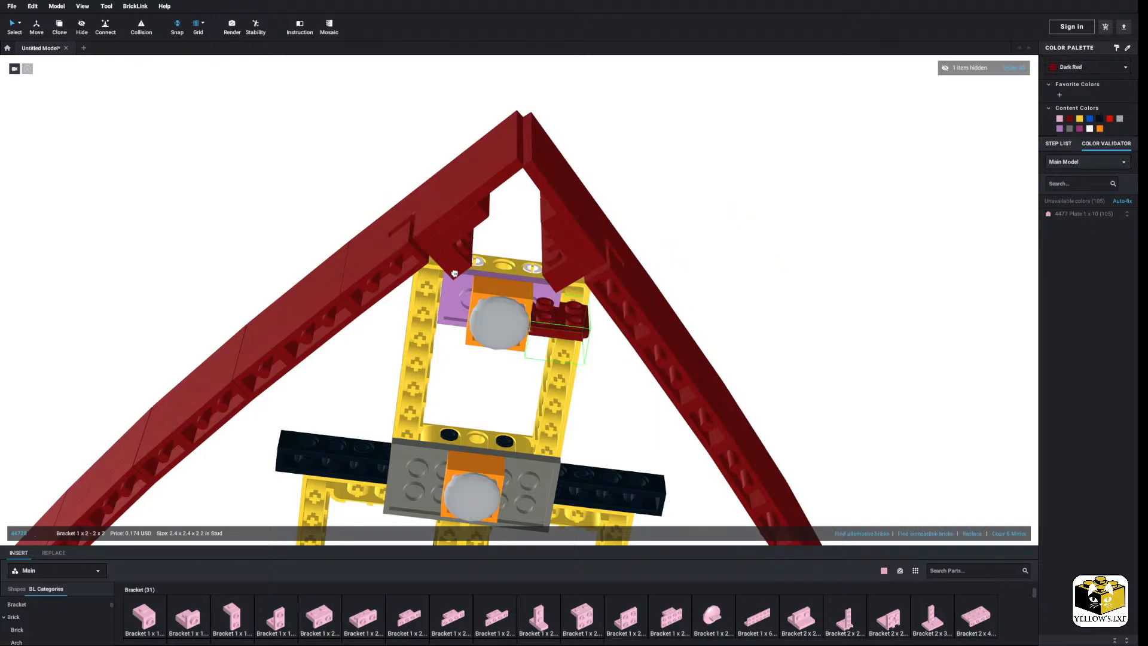
pyautogui.click(419, 239)
pyautogui.rightClick(352, 165)
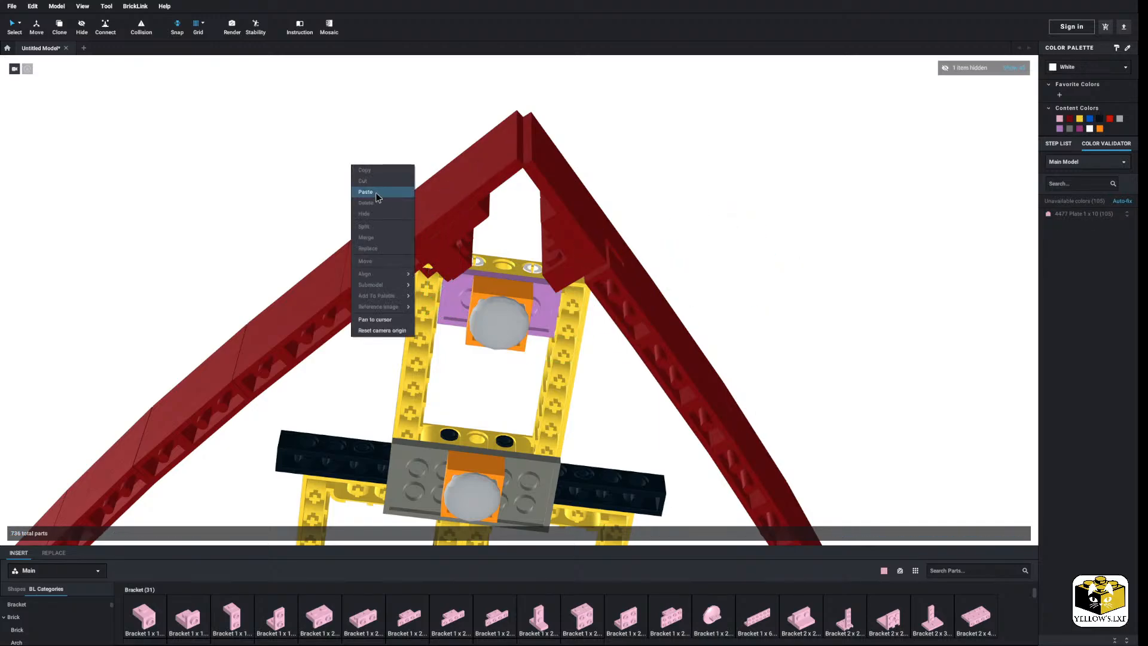
pyautogui.click(371, 193)
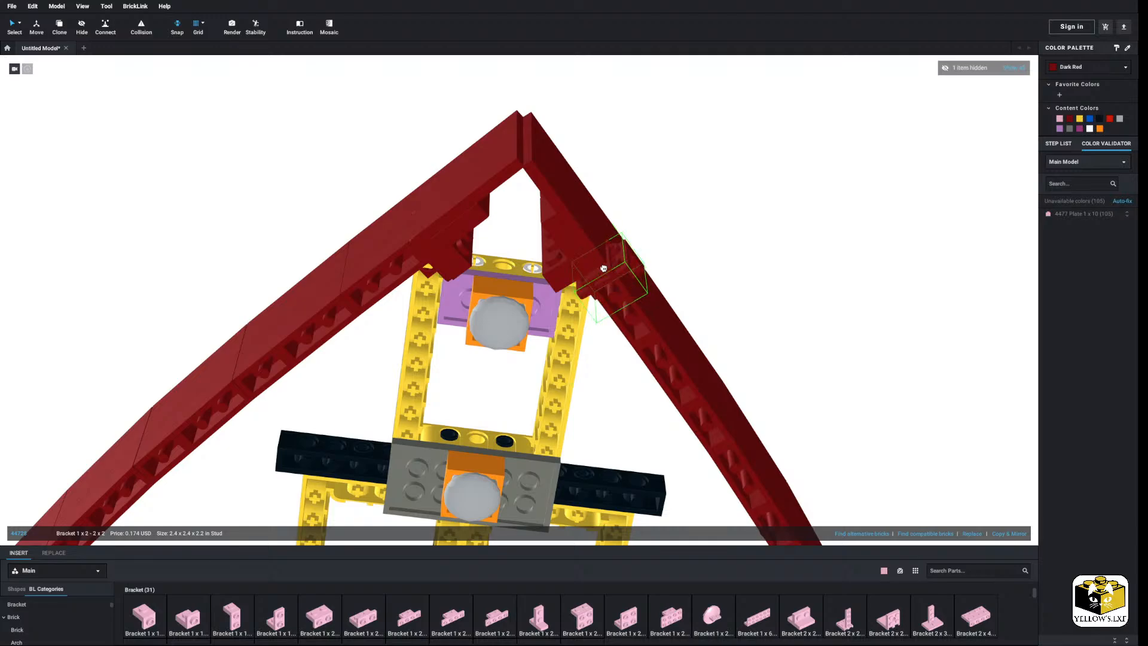
pyautogui.click(585, 261)
# Delete the foremost yellow frame brick that collides with the new brackets at the bow tip.
pyautogui.click(779, 214)
pyautogui.moveTo(779, 216); pyautogui.dragTo(778, 203, button='right')
pyautogui.moveTo(618, 209); pyautogui.dragTo(572, 307, button='middle')
pyautogui.scroll(5, 487, 307)
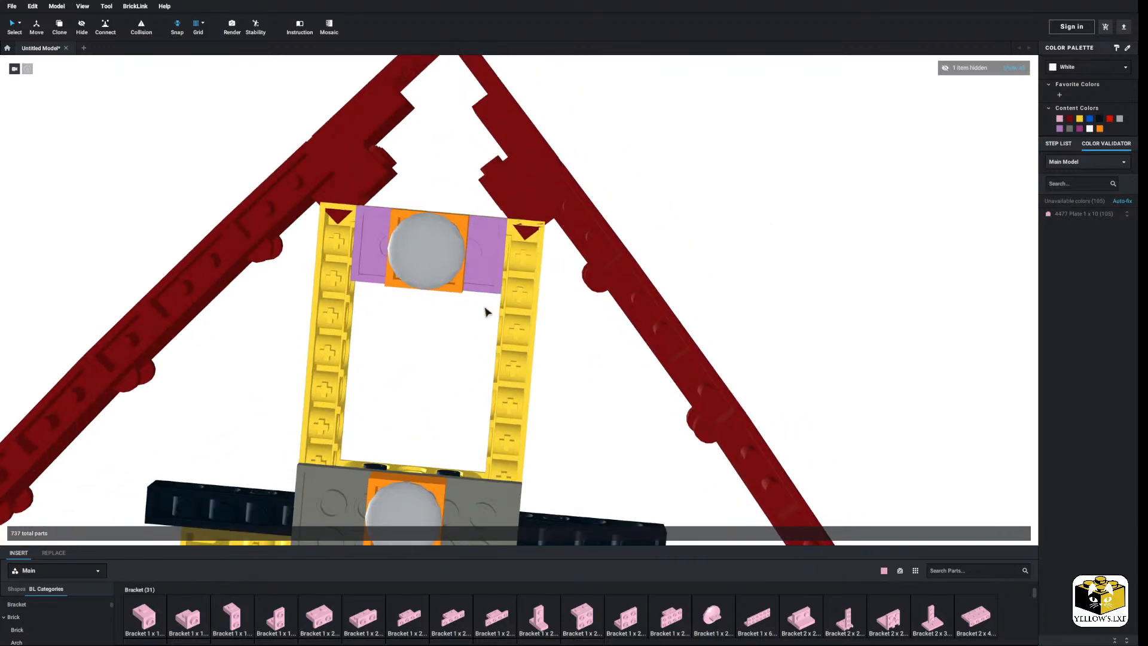
pyautogui.click(525, 269)
pyautogui.rightClick(522, 269)
pyautogui.click(550, 304)
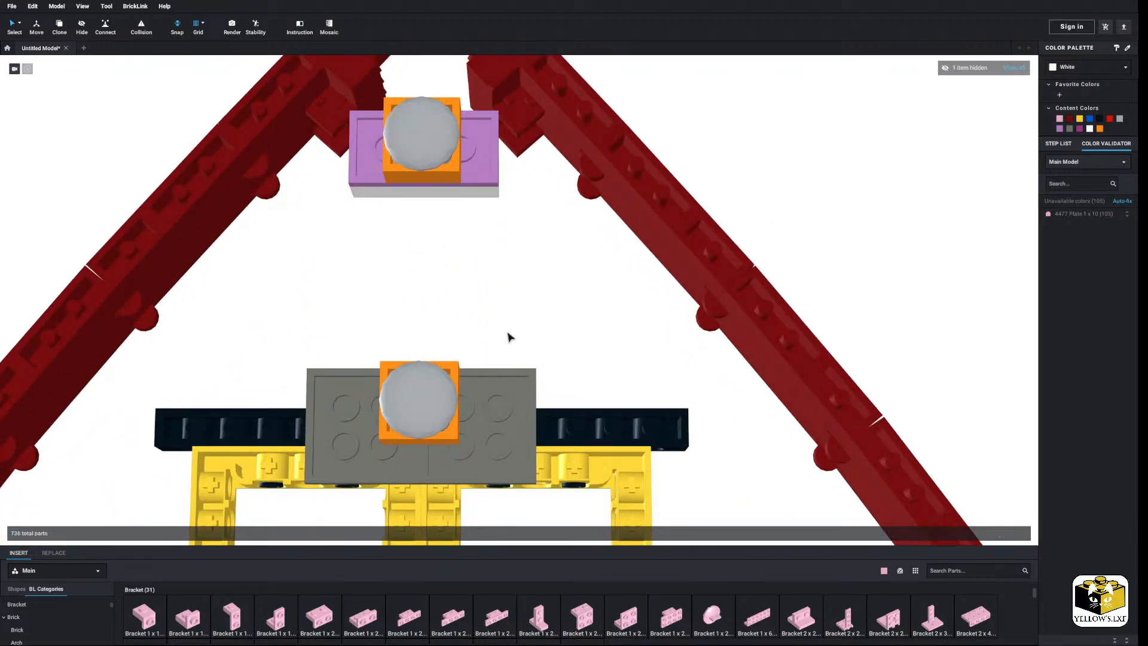
# Insert a Technic, Brick 4 x 6 Open Center onto the foremost dark gray plates of the frame, near the bow tip.
pyautogui.scroll(-5, 66, 625)
pyautogui.scroll(-10, 66, 625)
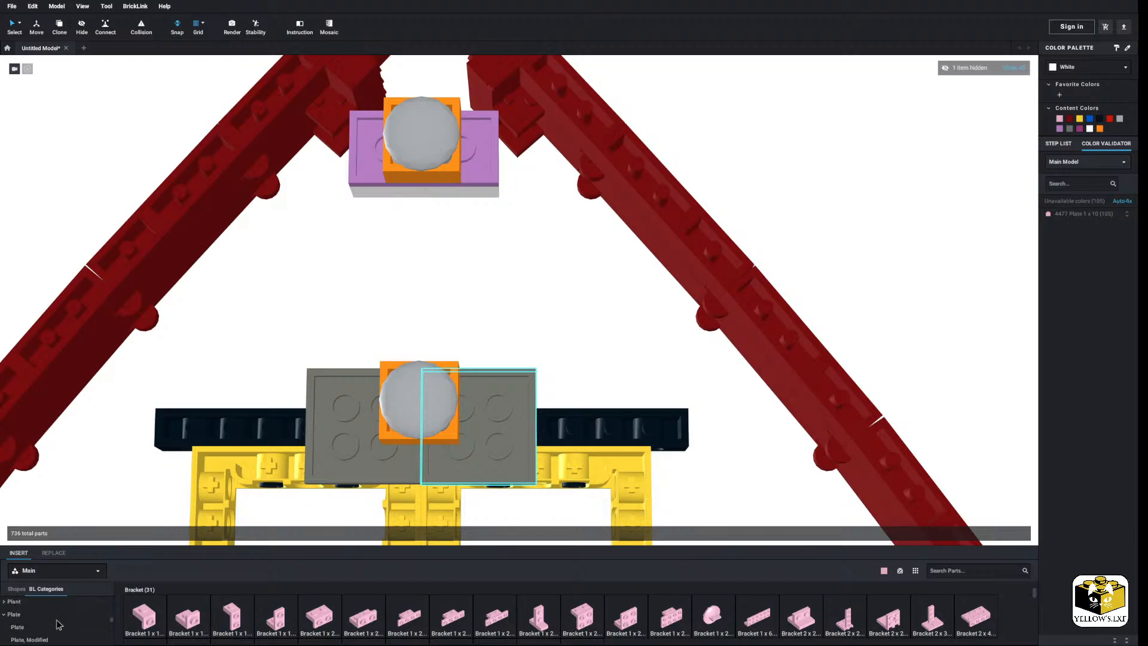
pyautogui.scroll(3, 57, 625)
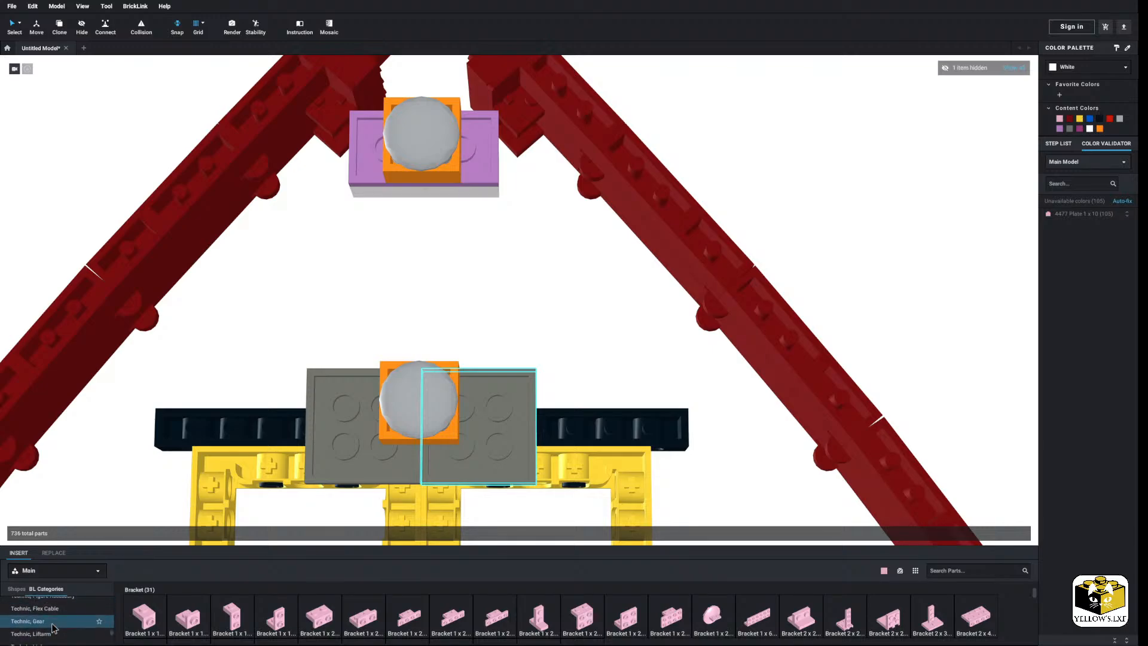
pyautogui.scroll(5, 60, 626)
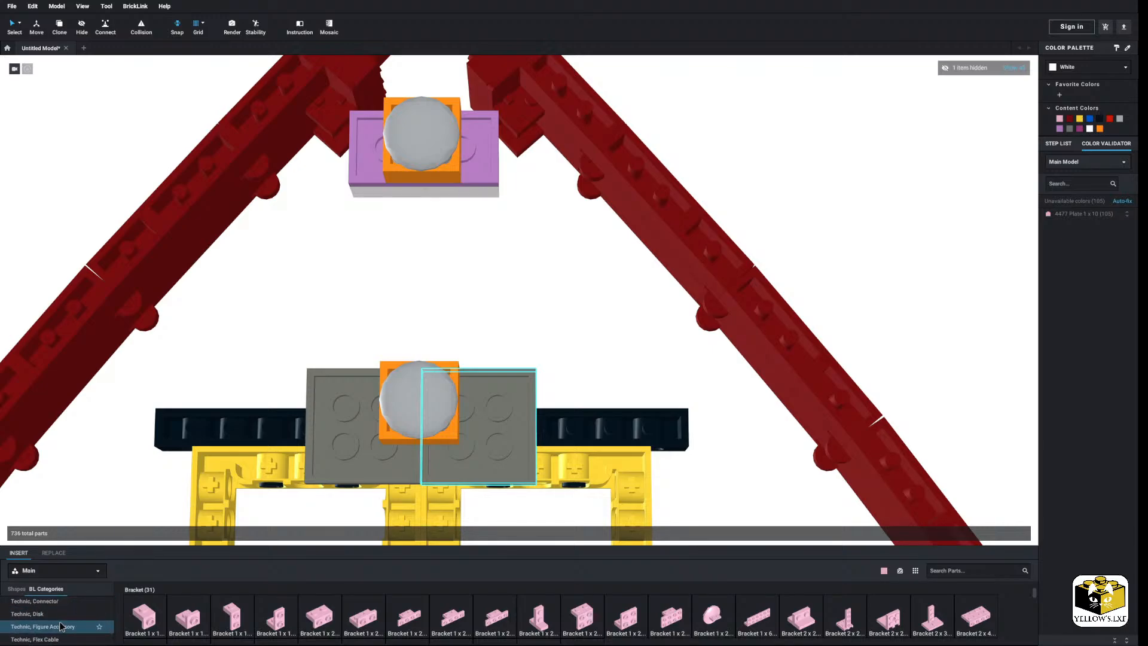
pyautogui.click(36, 620)
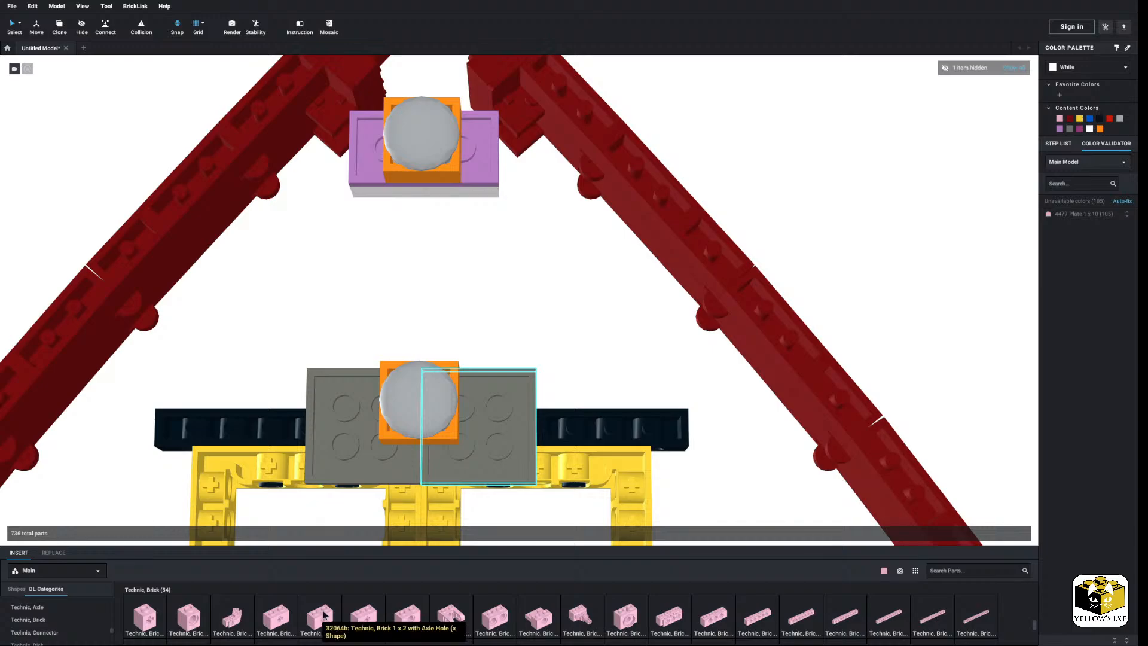
pyautogui.scroll(-5, 428, 604)
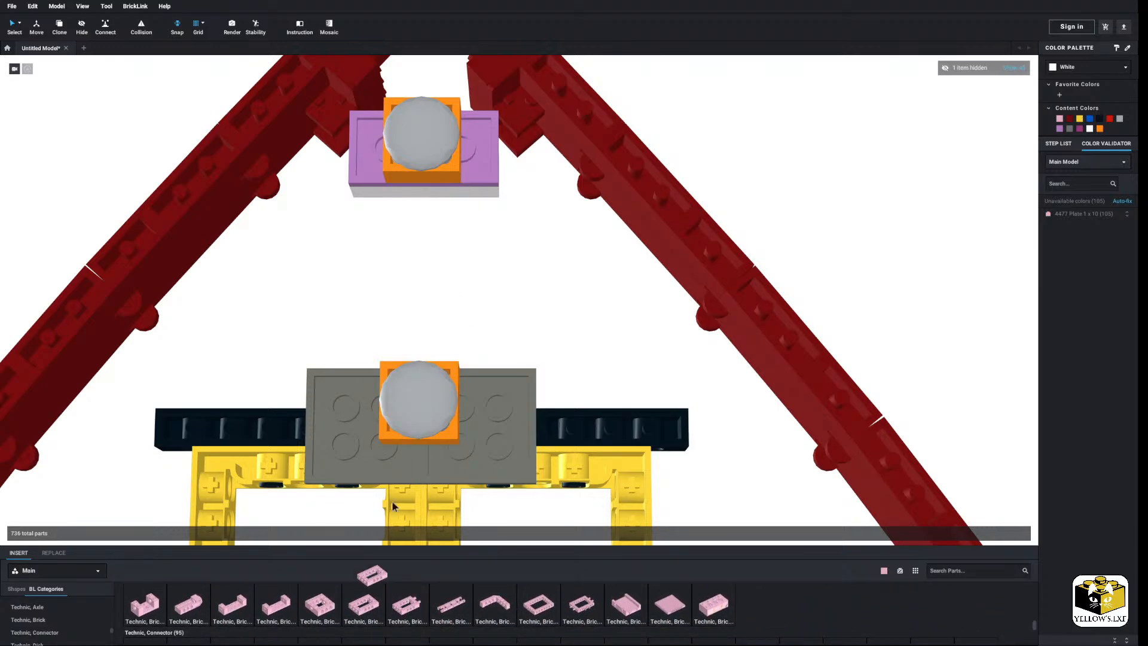
pyautogui.moveTo(392, 500); pyautogui.dragTo(438, 341)
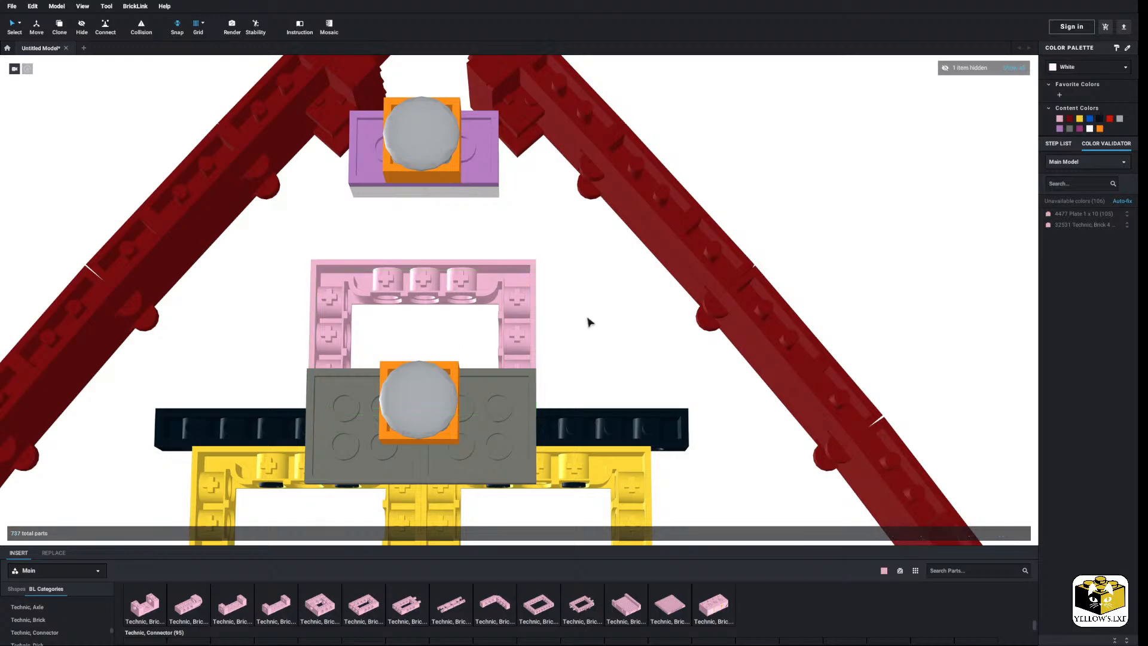
# Recolor the new 4 x 6 open-center brick to Dark Azure, its cheapest available color.
pyautogui.moveTo(588, 323); pyautogui.dragTo(545, 313, button='right')
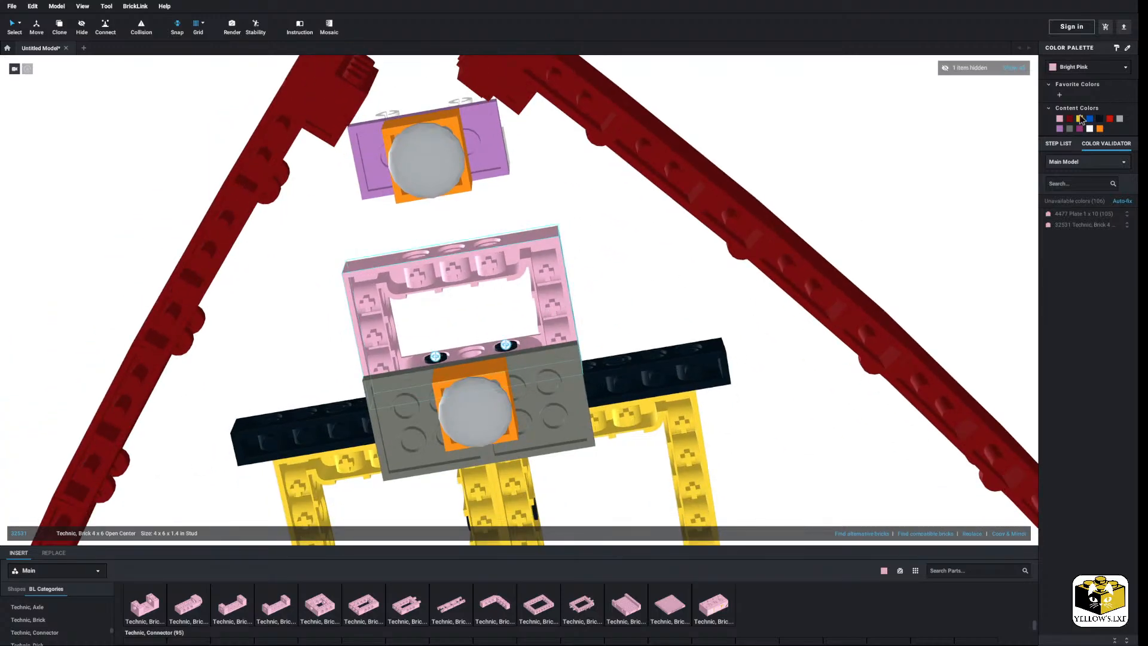
pyautogui.click(1082, 67)
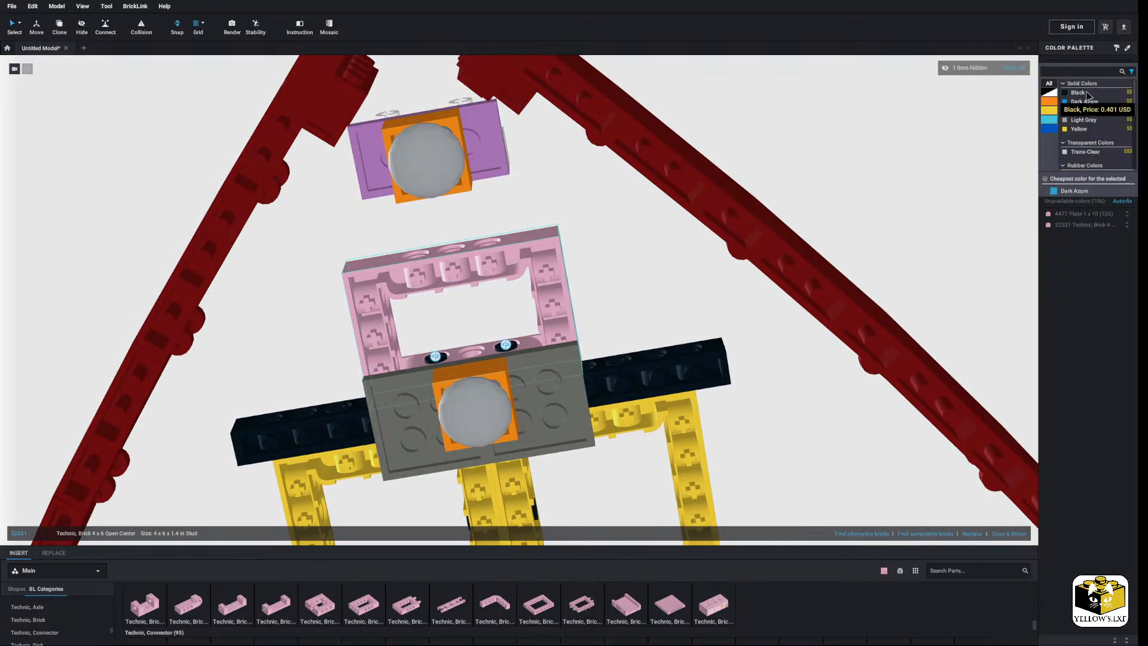
pyautogui.click(1068, 190)
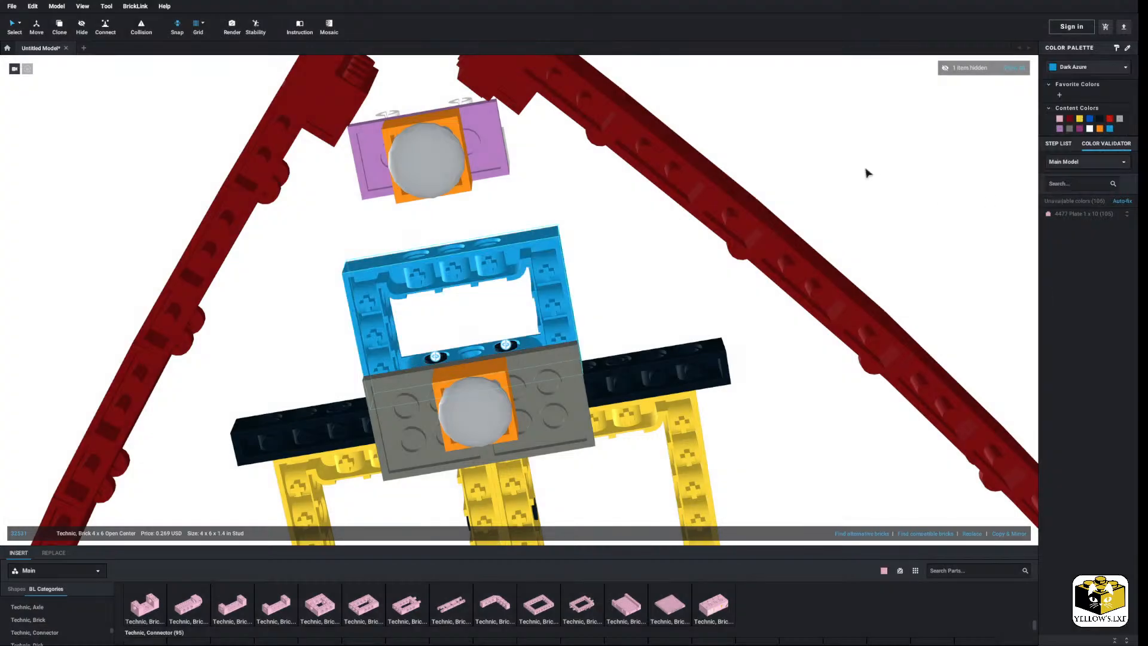
pyautogui.click(594, 220)
pyautogui.click(521, 190)
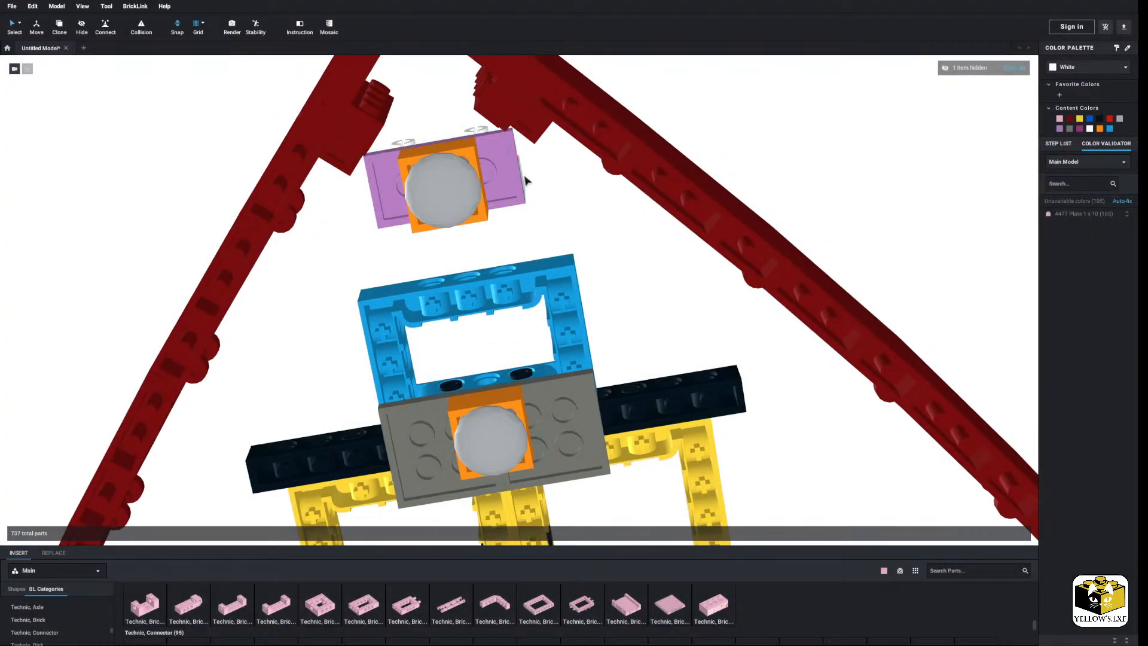
# Move the loose lavender and white plates with their orange brick and round piece back onto the front edge of the Dark Azure frame.
pyautogui.click(410, 145)
pyautogui.moveTo(410, 146); pyautogui.dragTo(430, 251)
pyautogui.click(542, 179)
pyautogui.moveTo(542, 175); pyautogui.dragTo(476, 303)
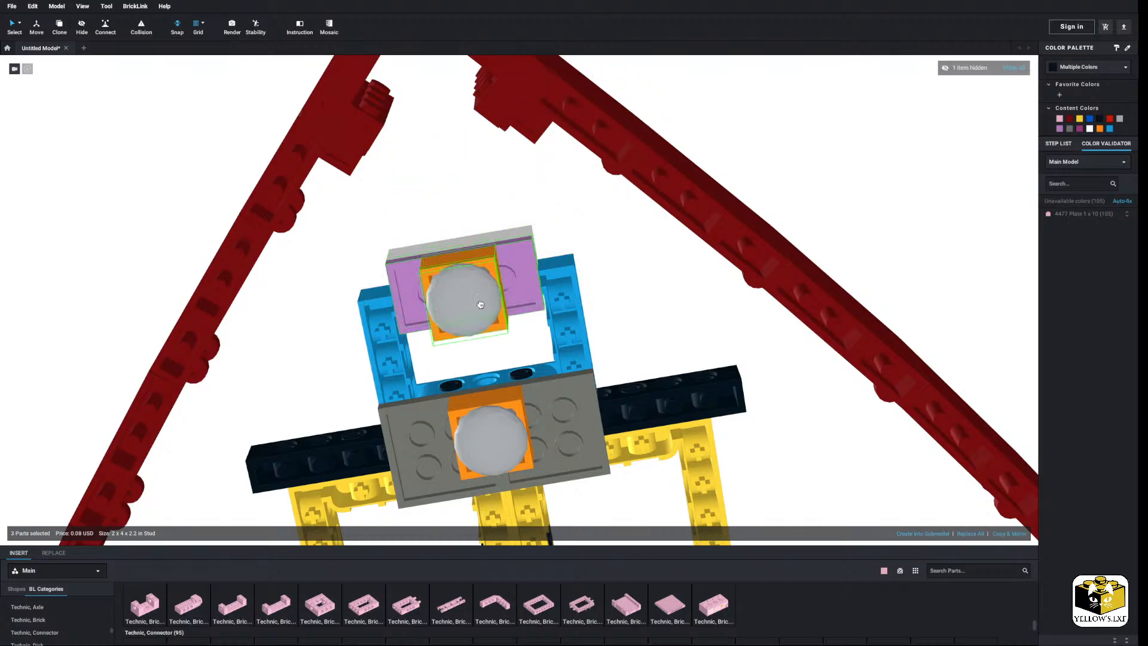
pyautogui.click(450, 181)
# Examine the whole bow frame from above and from the underside to review its connecting plates.
pyautogui.scroll(-4, 451, 182)
pyautogui.moveTo(450, 181); pyautogui.dragTo(448, 255, button='right')
pyautogui.scroll(-3, 615, 397)
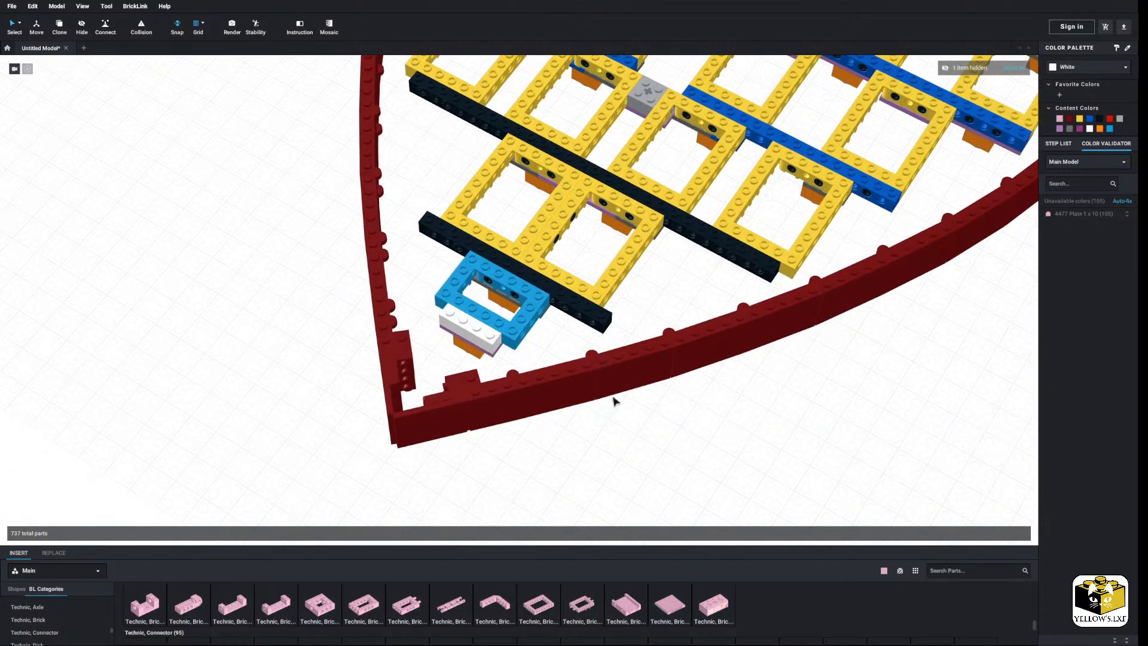
pyautogui.moveTo(615, 397); pyautogui.dragTo(560, 363, button='right')
pyautogui.moveTo(560, 362); pyautogui.dragTo(669, 258, button='middle')
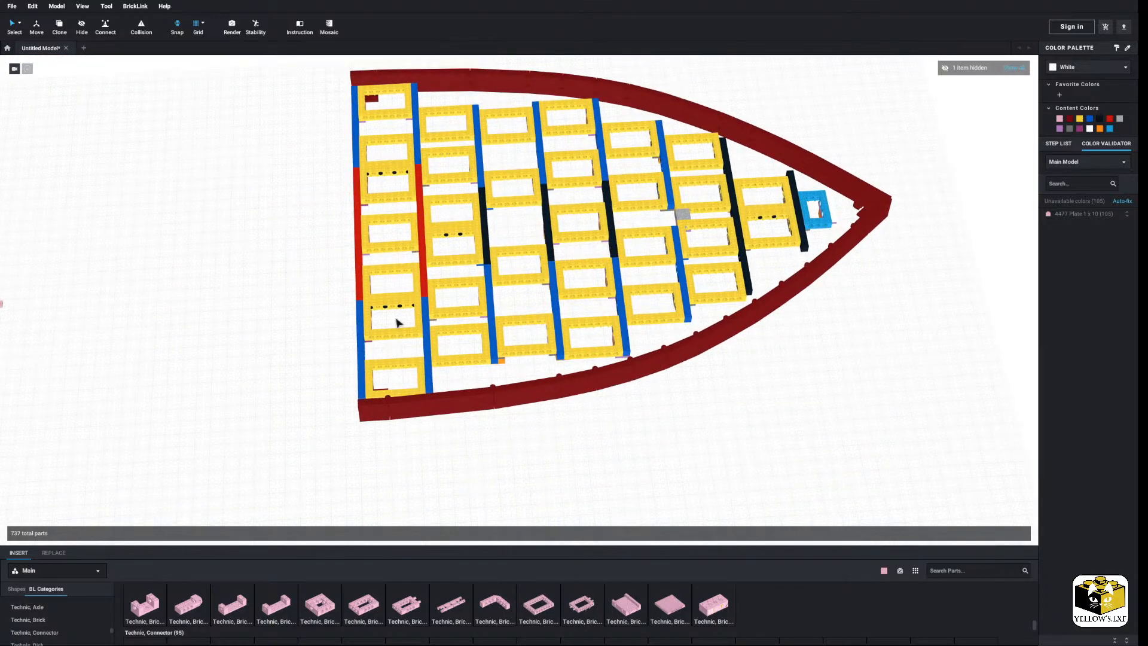
pyautogui.moveTo(592, 341); pyautogui.dragTo(293, 359, button='right')
pyautogui.scroll(4, 510, 310)
pyautogui.moveTo(717, 263); pyautogui.dragTo(376, 298, button='middle')
pyautogui.moveTo(376, 297); pyautogui.dragTo(596, 192, button='right')
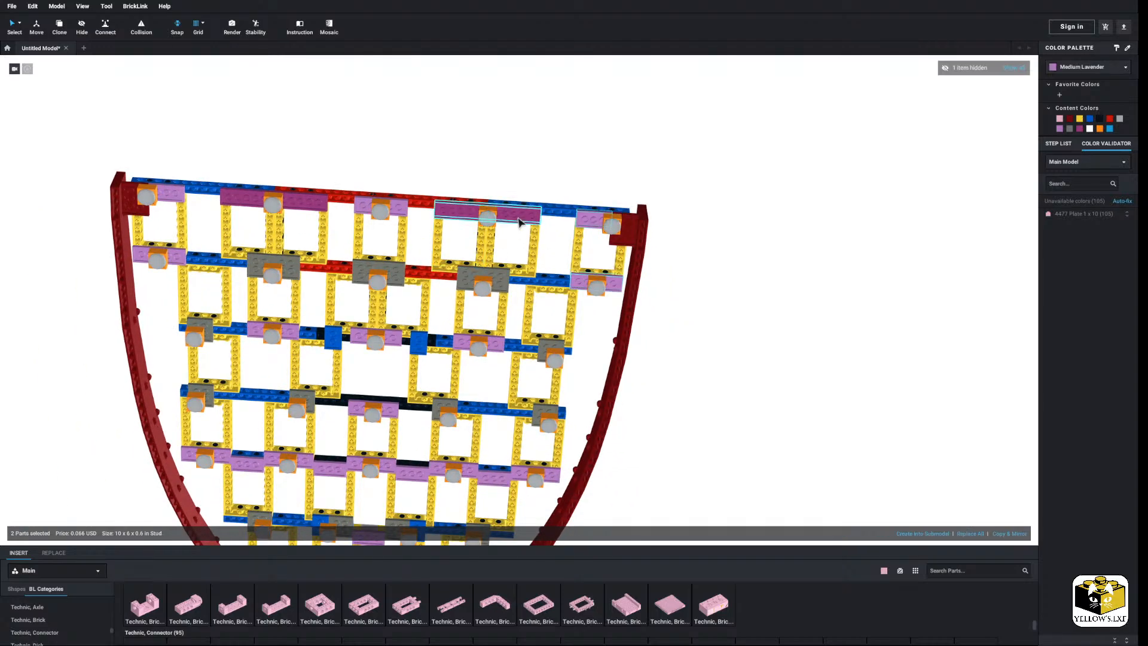
pyautogui.click(437, 168)
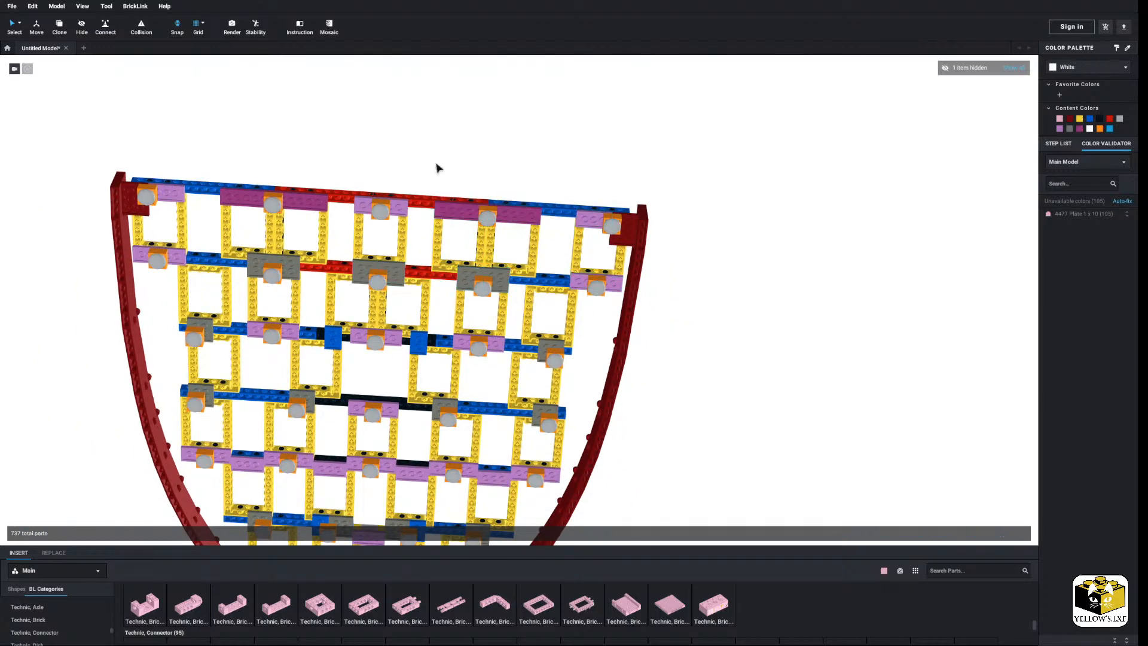
pyautogui.click(18, 25)
pyautogui.click(67, 63)
pyautogui.click(170, 190)
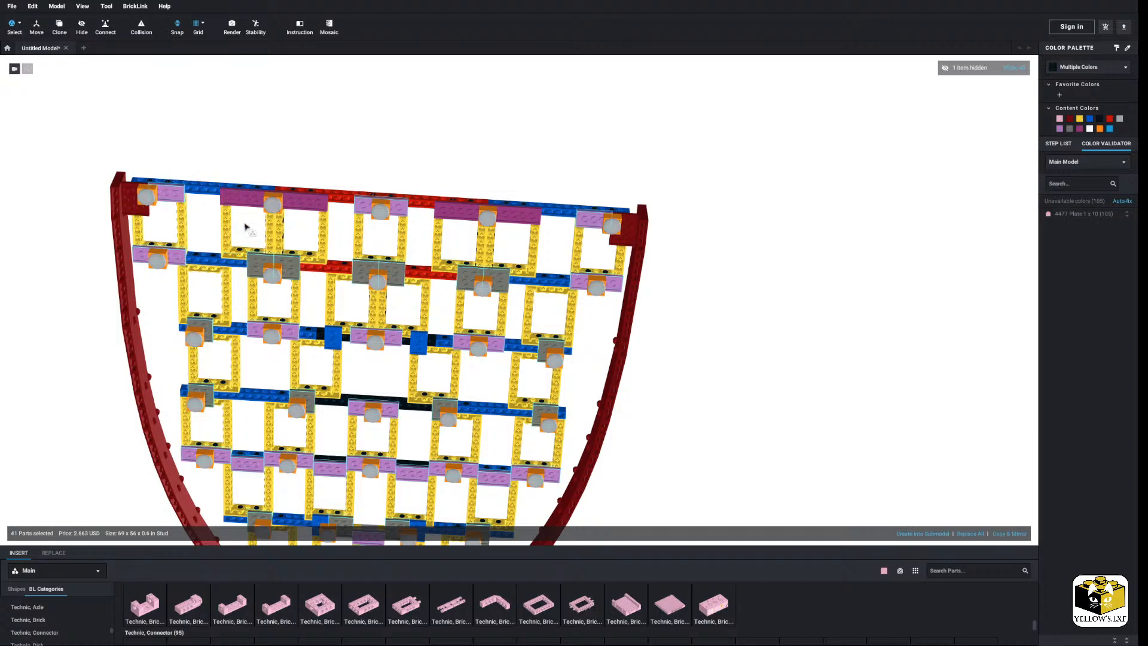
pyautogui.moveTo(446, 336); pyautogui.dragTo(447, 302, button='middle')
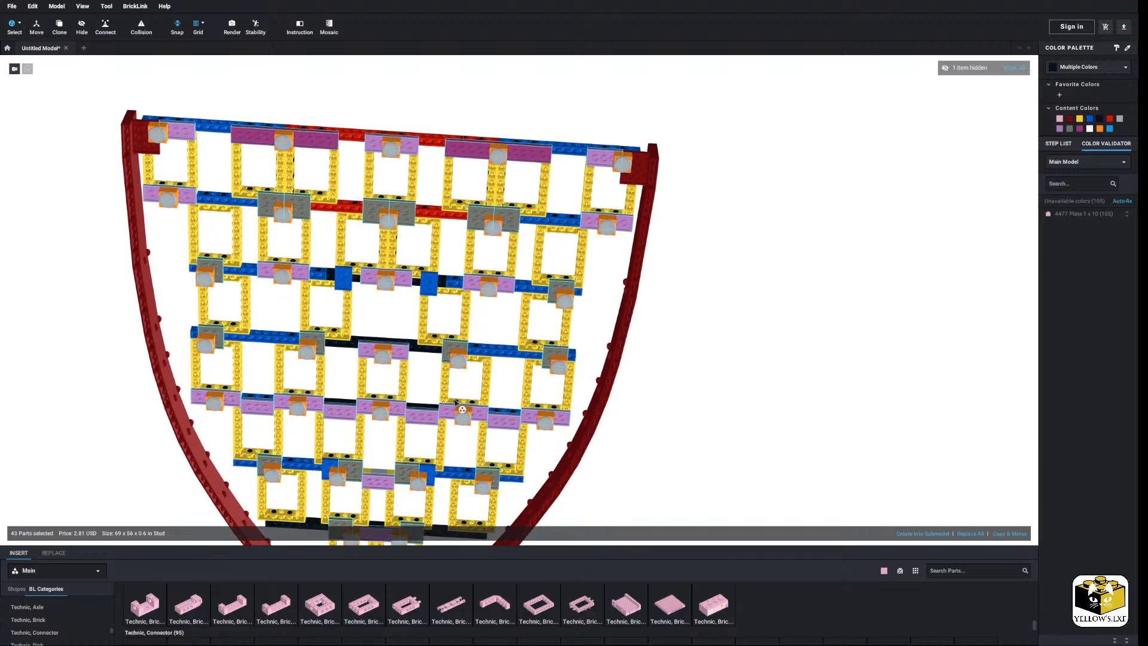
pyautogui.moveTo(417, 421); pyautogui.dragTo(405, 383, button='middle')
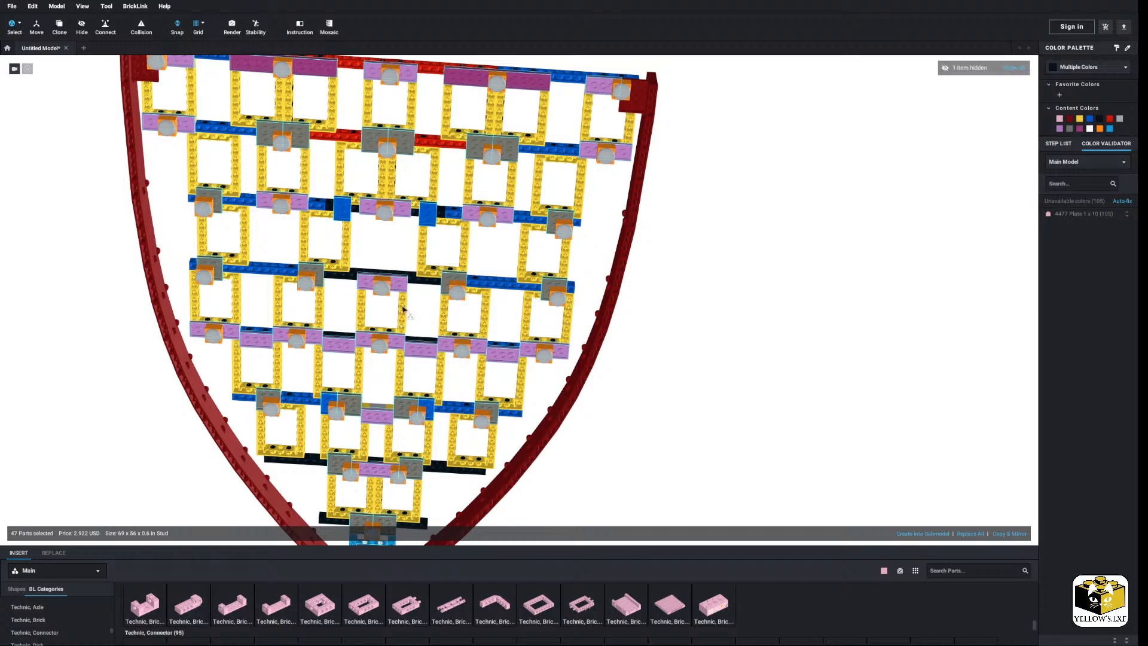
pyautogui.moveTo(362, 380); pyautogui.dragTo(2, 62, button='right')
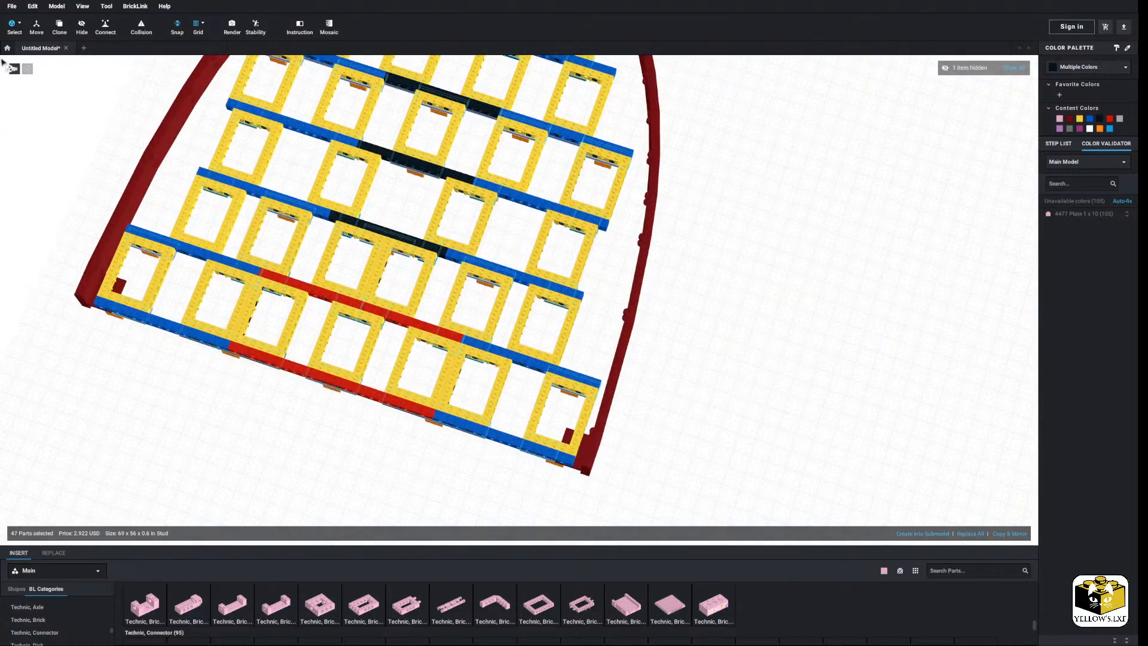
pyautogui.click(20, 24)
pyautogui.click(31, 24)
pyautogui.moveTo(200, 377); pyautogui.dragTo(259, 327, button='right')
pyautogui.rightClick(280, 341)
pyautogui.click(251, 369)
pyautogui.click(251, 369)
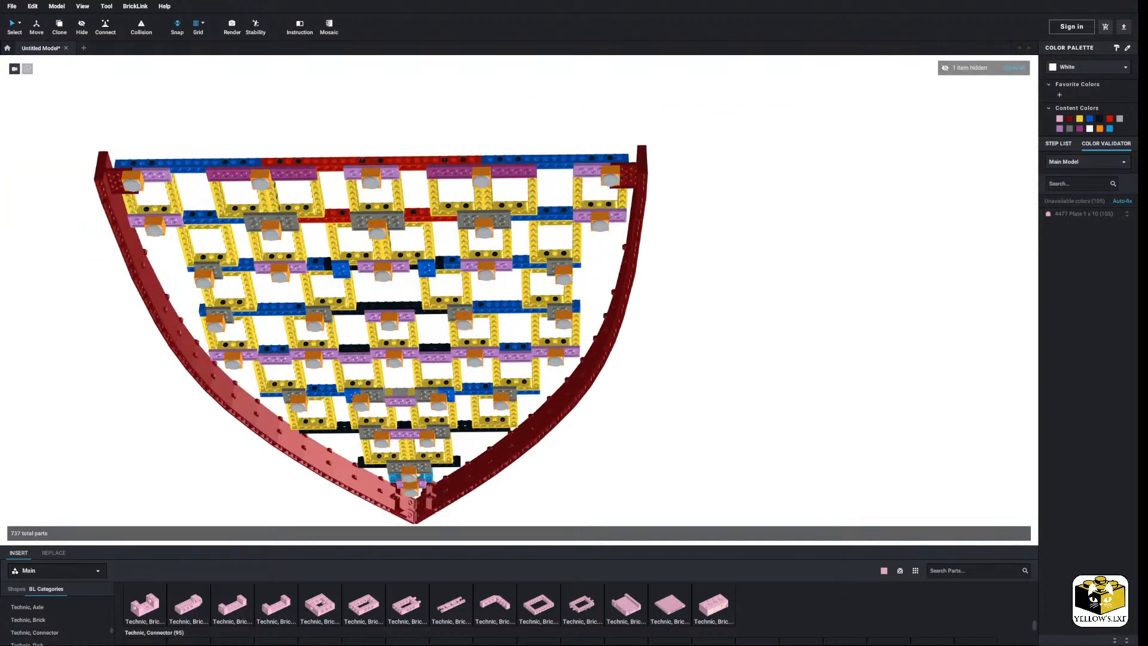
# Copy all the connecting plates on the underside of the frame and paste them in matching positions on top of the frame.
pyautogui.click(22, 25)
pyautogui.click(50, 56)
pyautogui.click(170, 221)
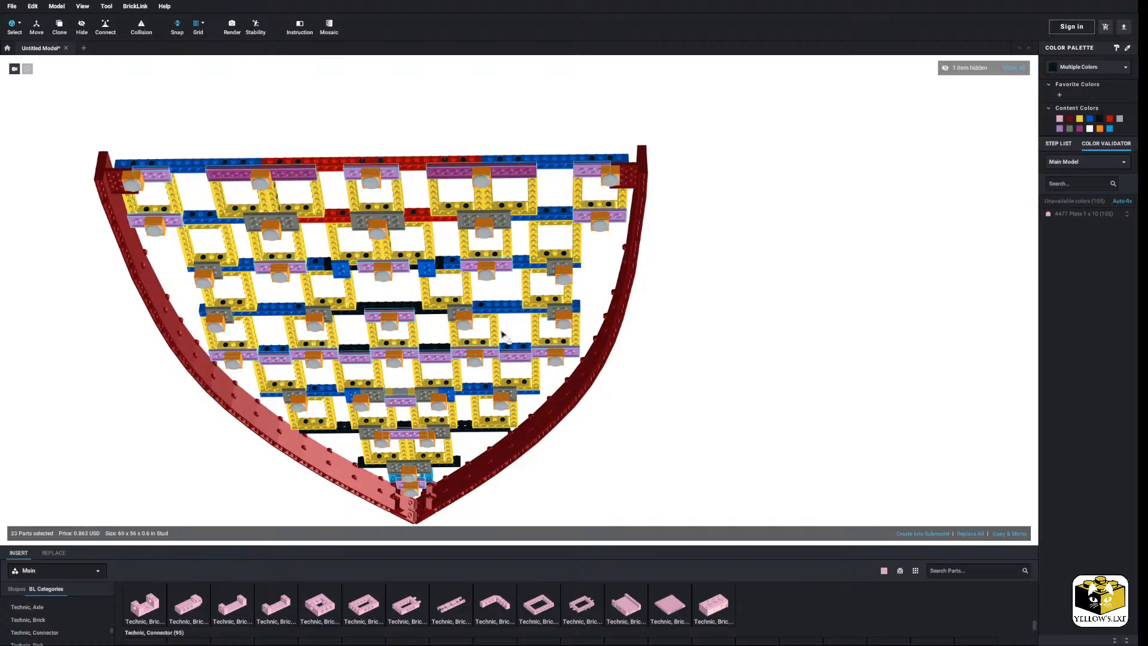
pyautogui.keyDown('shift'); pyautogui.click(431, 399); pyautogui.keyUp('shift')
pyautogui.click(20, 24)
pyautogui.click(50, 25)
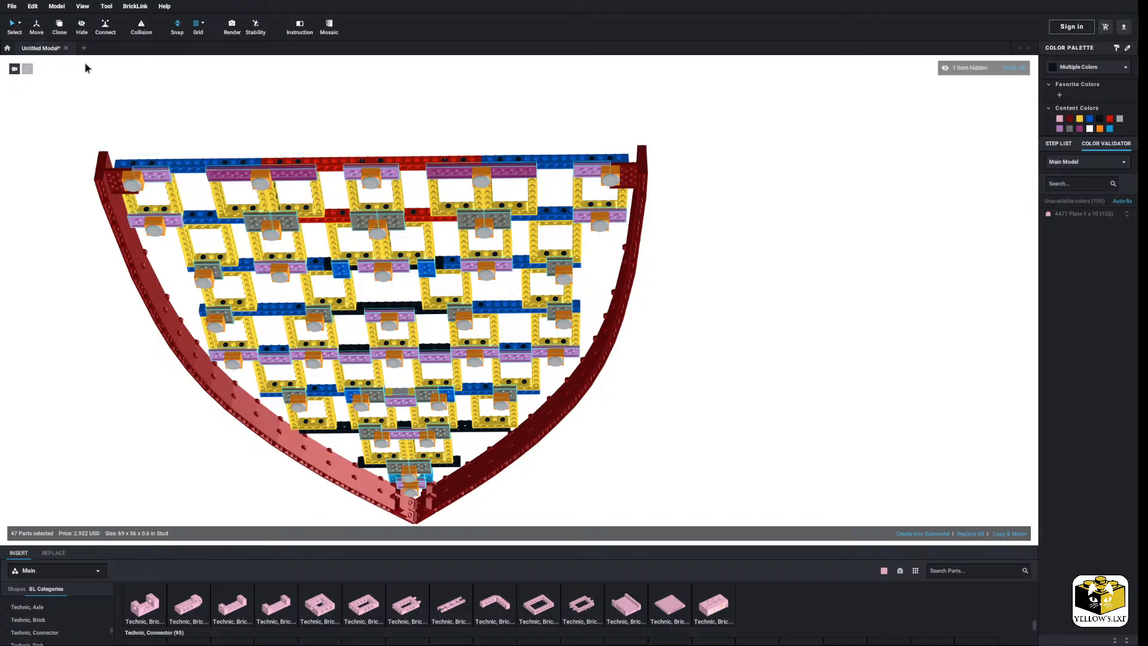
pyautogui.rightClick(159, 180)
pyautogui.click(169, 186)
pyautogui.click(259, 124)
pyautogui.moveTo(259, 124); pyautogui.dragTo(255, 167, button='right')
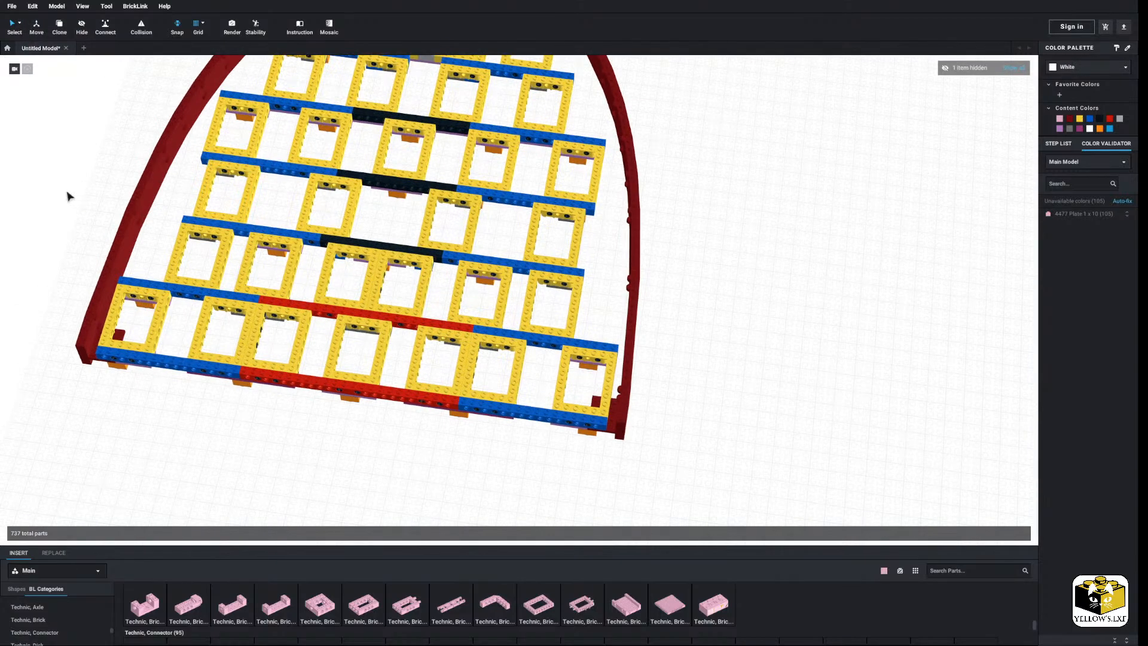
pyautogui.rightClick(67, 192)
pyautogui.click(82, 218)
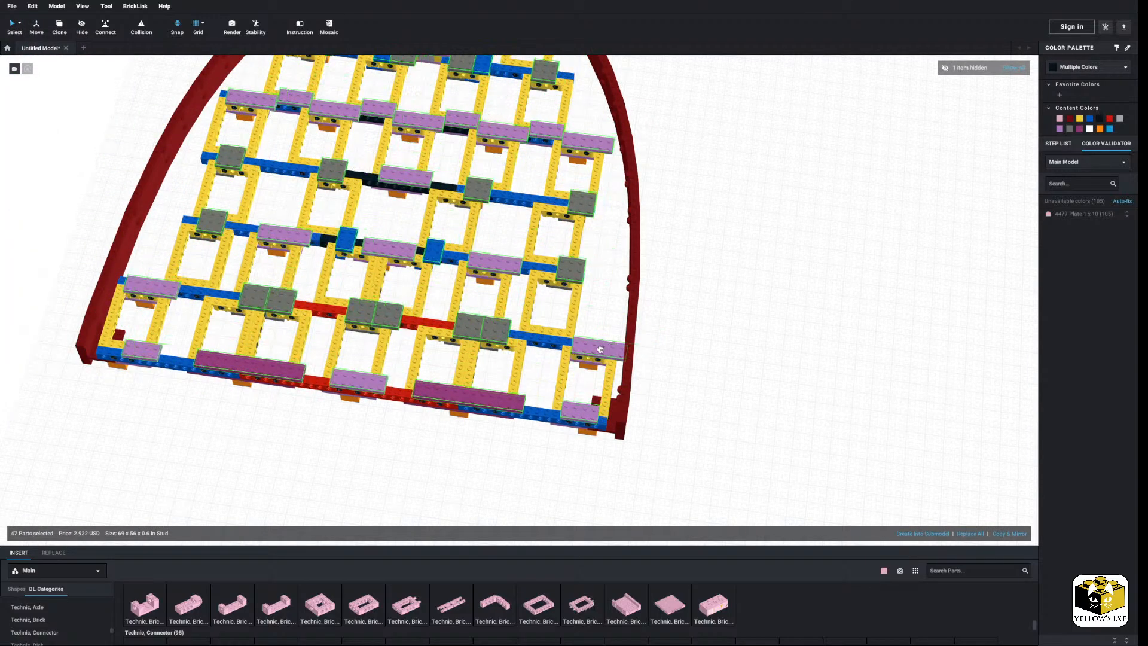
pyautogui.click(684, 300)
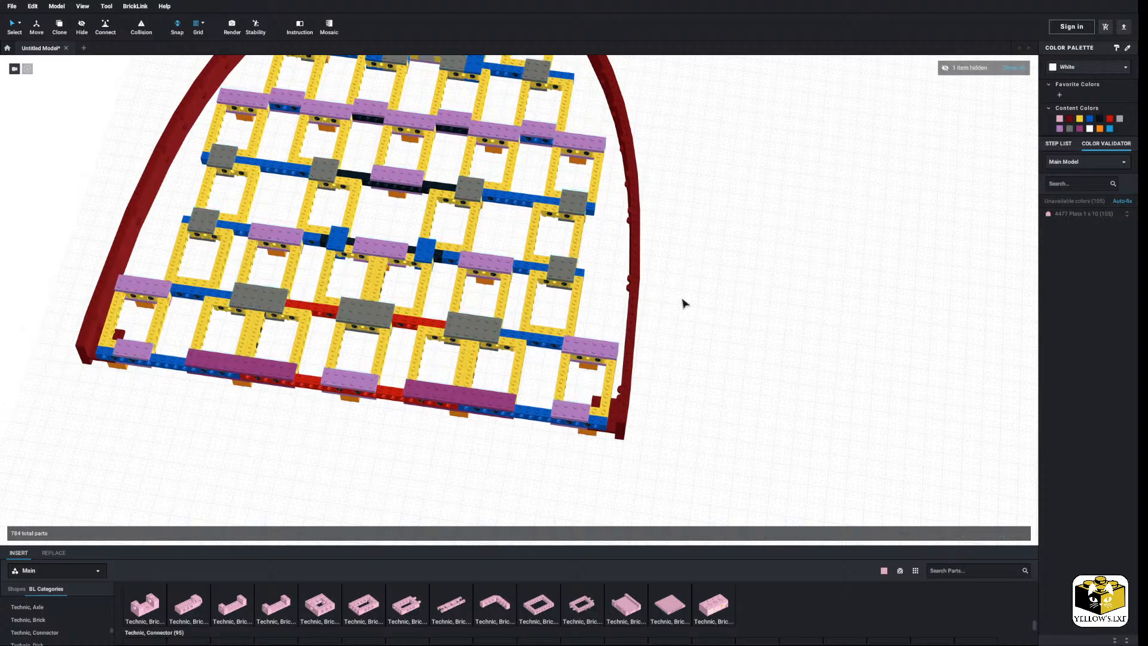
# Examine the plated frame from both sides and inspect the gap between the frame and the Dark Red hull wall up close.
pyautogui.moveTo(681, 298)
pyautogui.mouseDown(button='right')
pyautogui.moveTo(677, 339)
pyautogui.moveTo(666, 331)
pyautogui.moveTo(672, 299)
pyautogui.moveTo(670, 312)
pyautogui.mouseUp(button='right')
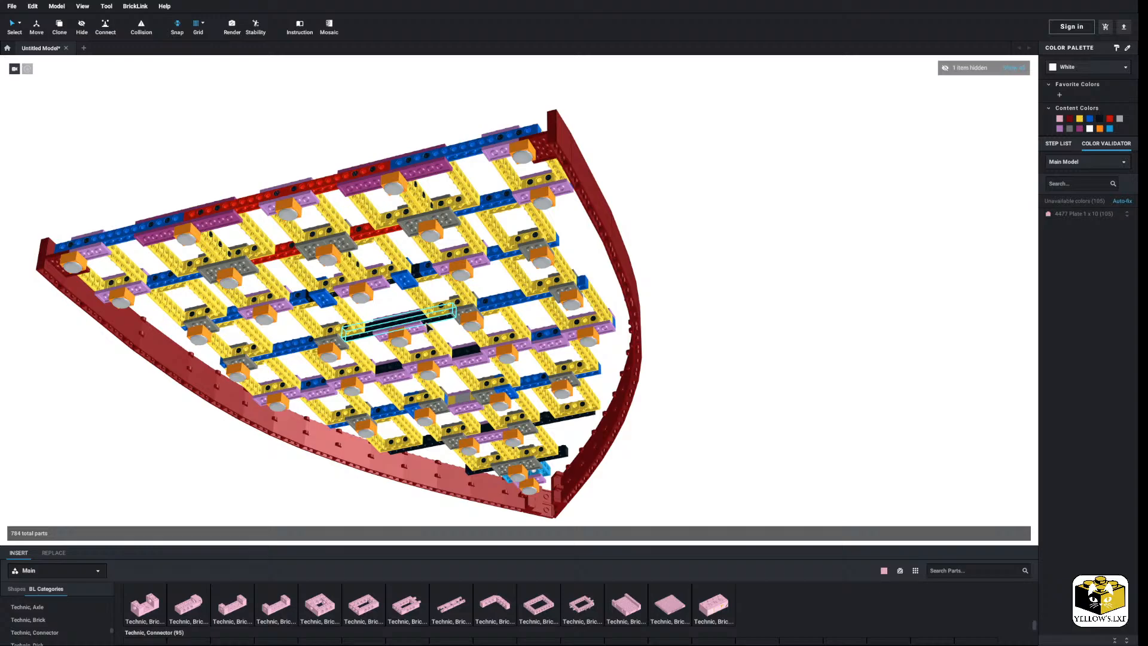
pyautogui.moveTo(441, 321); pyautogui.dragTo(439, 351, button='right')
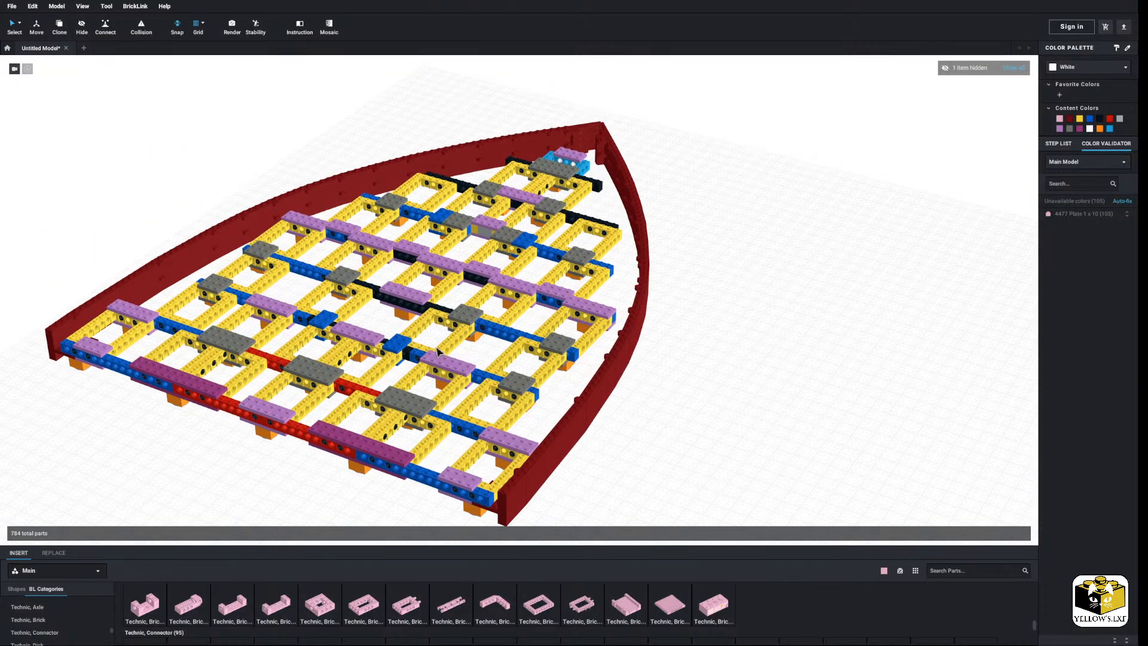
pyautogui.moveTo(152, 431); pyautogui.dragTo(142, 413, button='right')
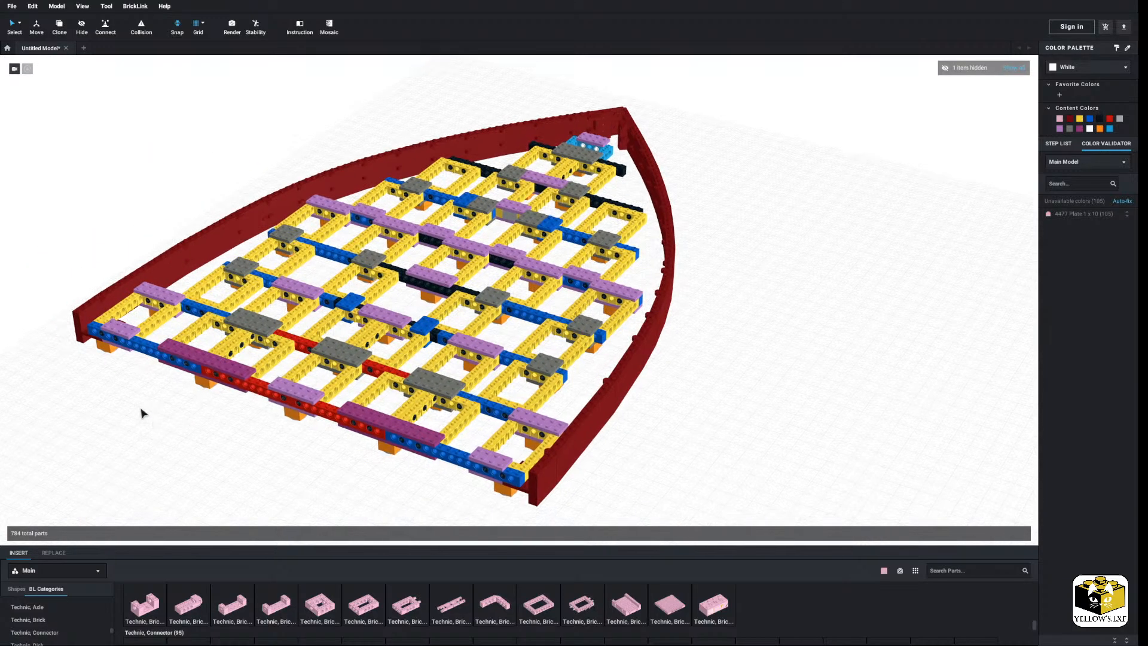
pyautogui.moveTo(122, 426); pyautogui.dragTo(262, 433, button='middle')
pyautogui.scroll(5, 261, 433)
pyautogui.moveTo(262, 434); pyautogui.dragTo(222, 478, button='right')
pyautogui.scroll(4, 251, 442)
pyautogui.moveTo(621, 286); pyautogui.dragTo(538, 341, button='middle')
pyautogui.scroll(4, 538, 341)
pyautogui.moveTo(537, 341)
pyautogui.mouseDown(button='right')
pyautogui.moveTo(521, 356)
pyautogui.moveTo(528, 341)
pyautogui.mouseUp(button='right')
pyautogui.moveTo(529, 341); pyautogui.dragTo(590, 362, button='middle')
pyautogui.moveTo(591, 362); pyautogui.dragTo(572, 355, button='right')
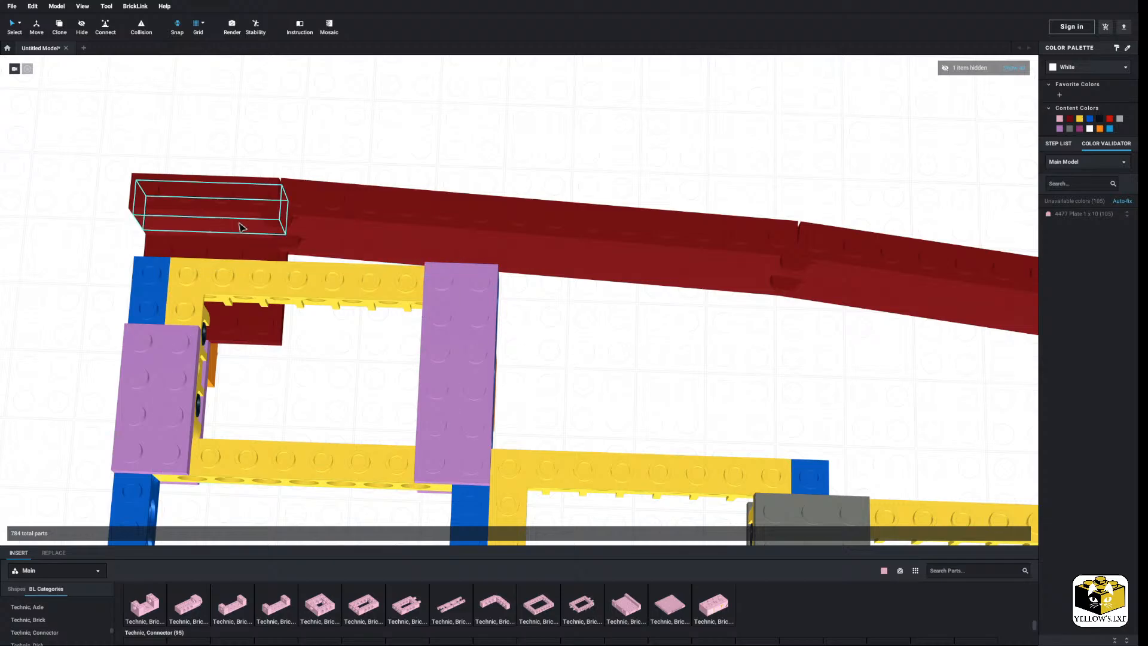
pyautogui.moveTo(670, 334); pyautogui.dragTo(412, 299, button='middle')
pyautogui.scroll(-3, 389, 302)
pyautogui.moveTo(366, 305); pyautogui.dragTo(382, 318, button='right')
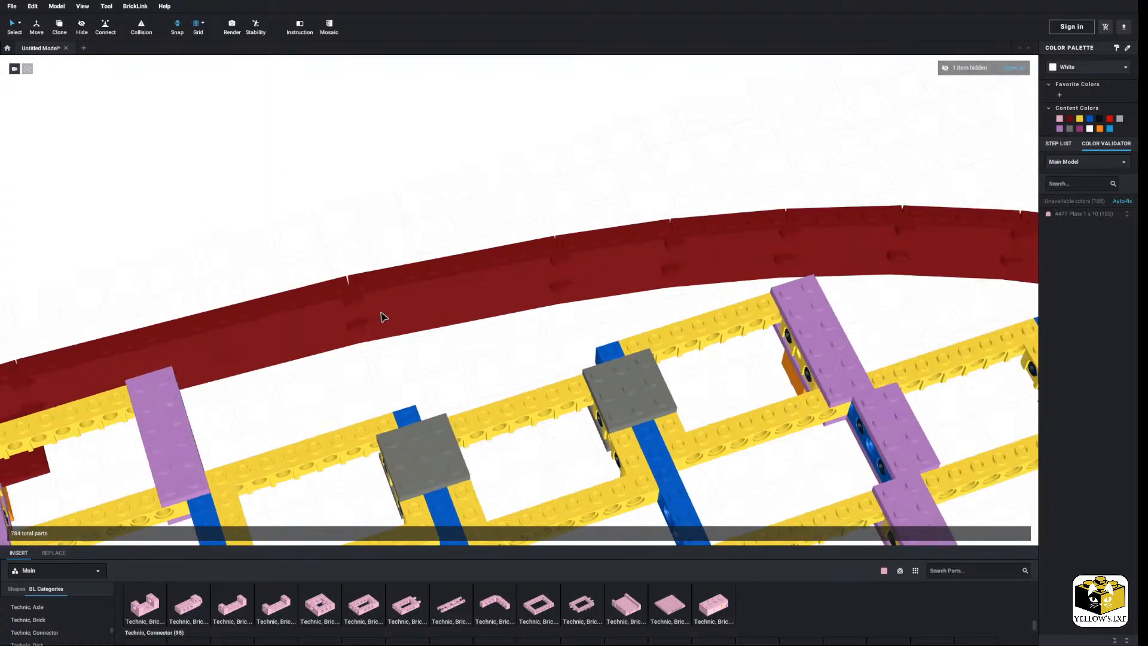
pyautogui.scroll(3, 401, 316)
pyautogui.moveTo(421, 315); pyautogui.dragTo(562, 362, button='middle')
pyautogui.moveTo(604, 407); pyautogui.dragTo(538, 382, button='middle')
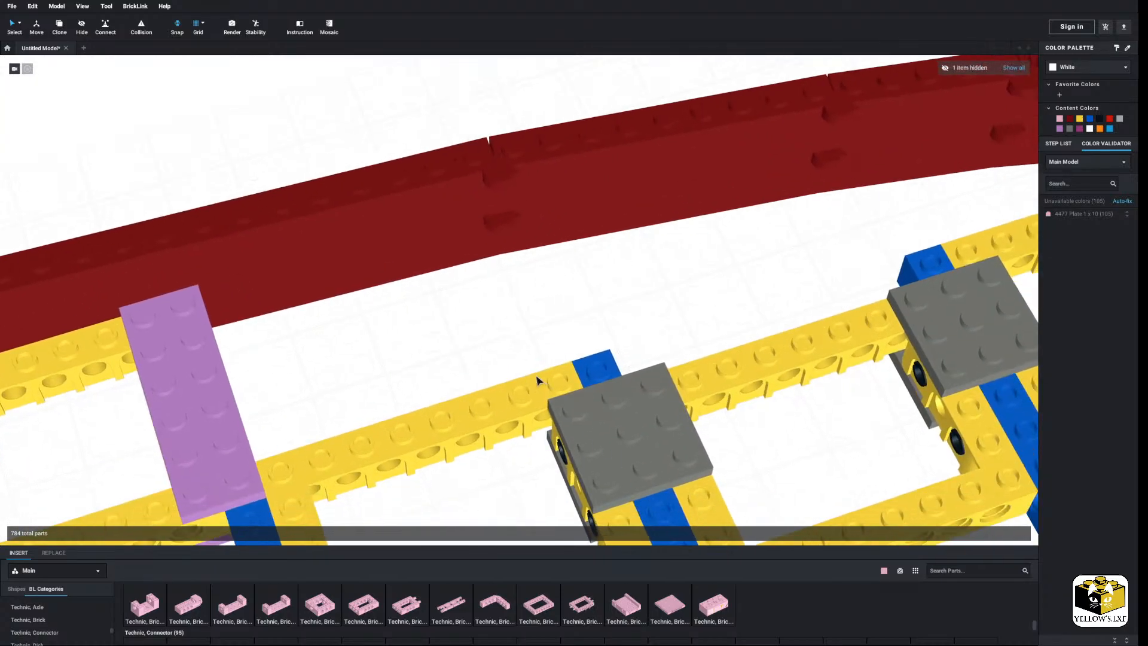
pyautogui.moveTo(516, 379); pyautogui.dragTo(509, 365, button='right')
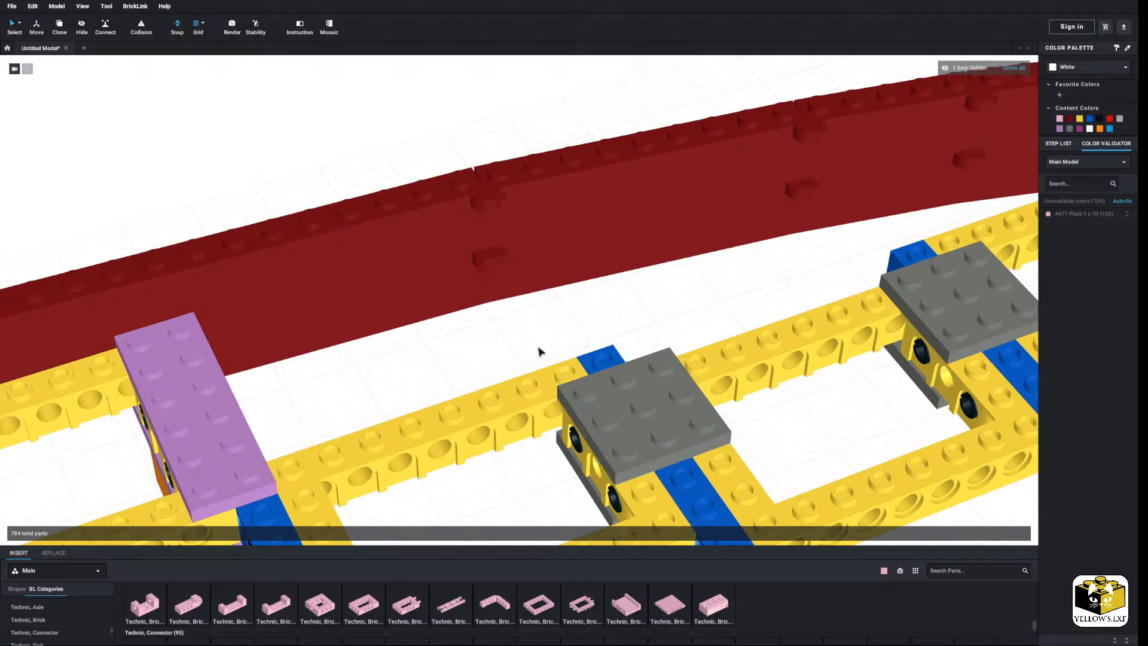
pyautogui.moveTo(405, 389); pyautogui.dragTo(355, 502, button='right')
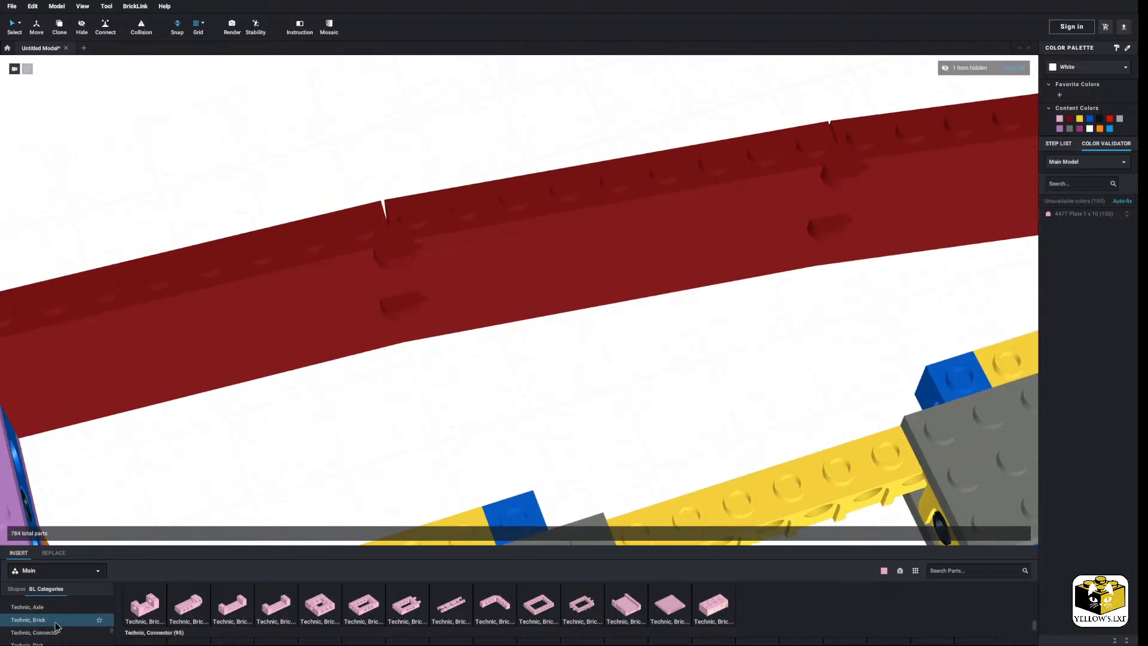
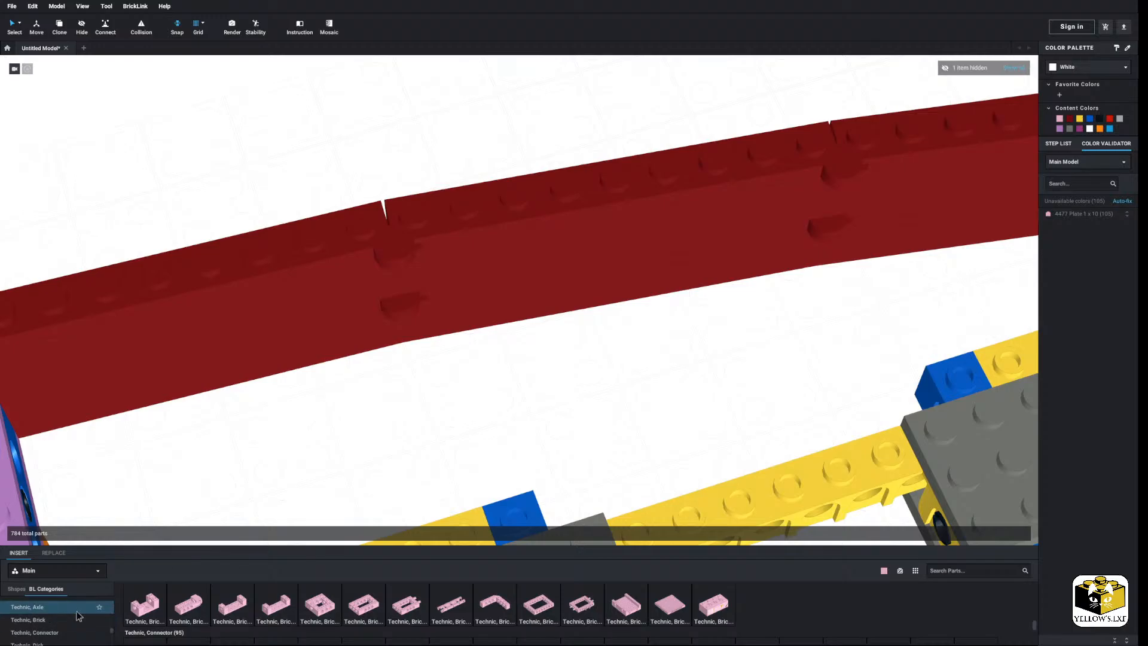
# Place a bright pink Plate 2 x 6 between the grey 3 x 3 plate and the dark red hull wall.
pyautogui.scroll(-3, 78, 616)
pyautogui.click(57, 632)
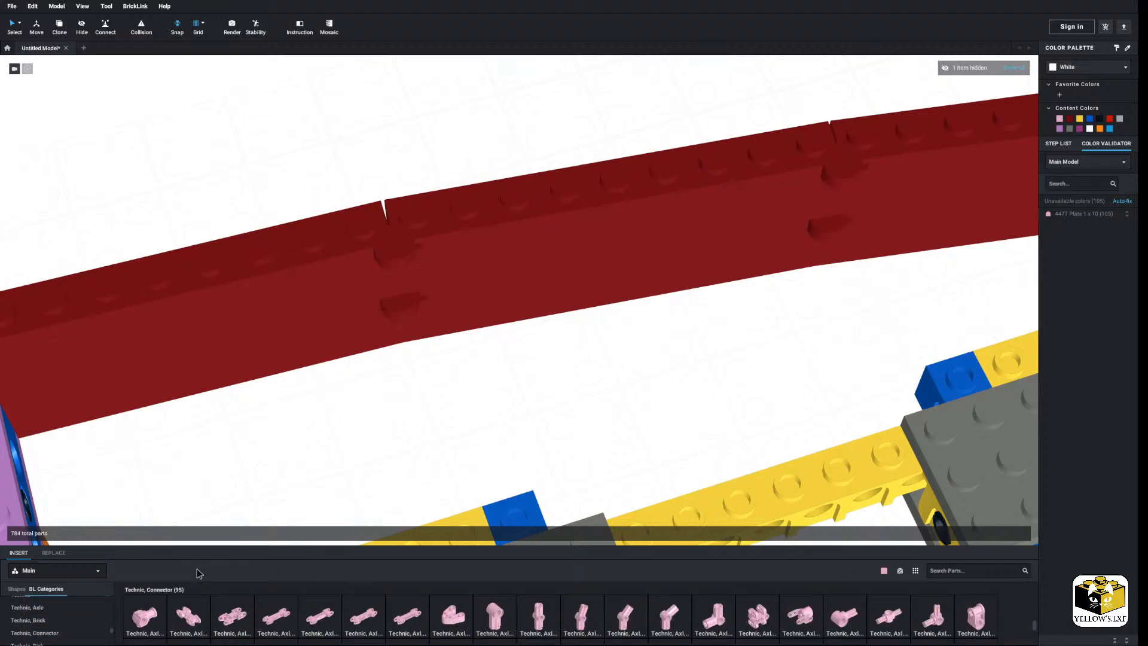
pyautogui.scroll(-2, 354, 436)
pyautogui.moveTo(353, 436); pyautogui.dragTo(359, 442, button='right')
pyautogui.scroll(6, 79, 622)
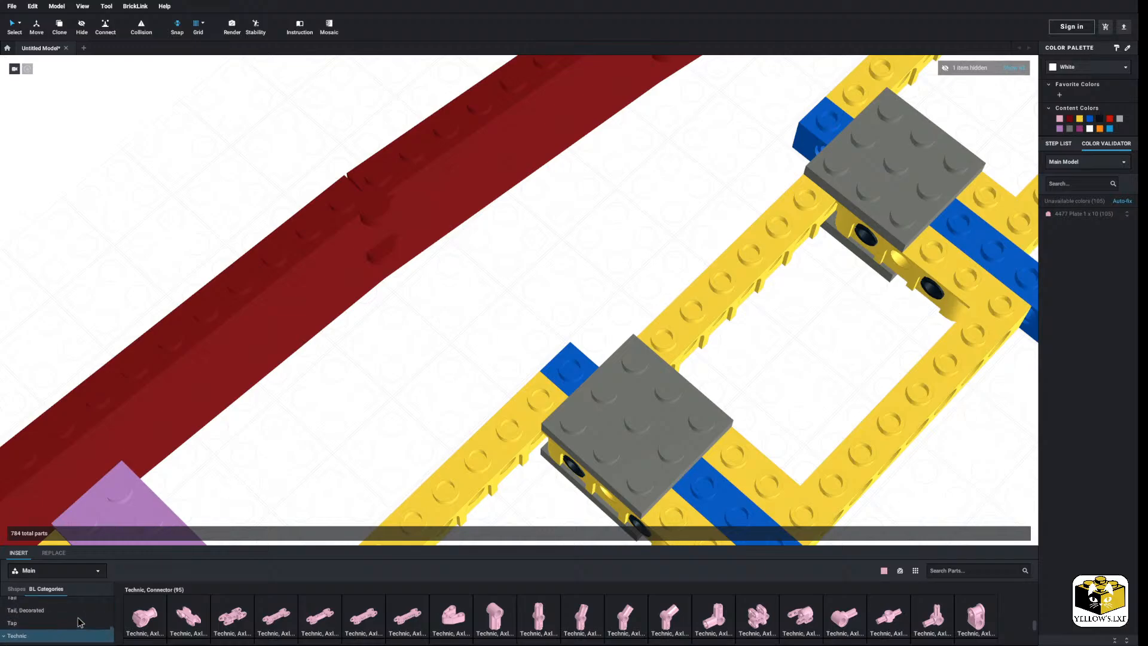
pyautogui.scroll(5, 86, 614)
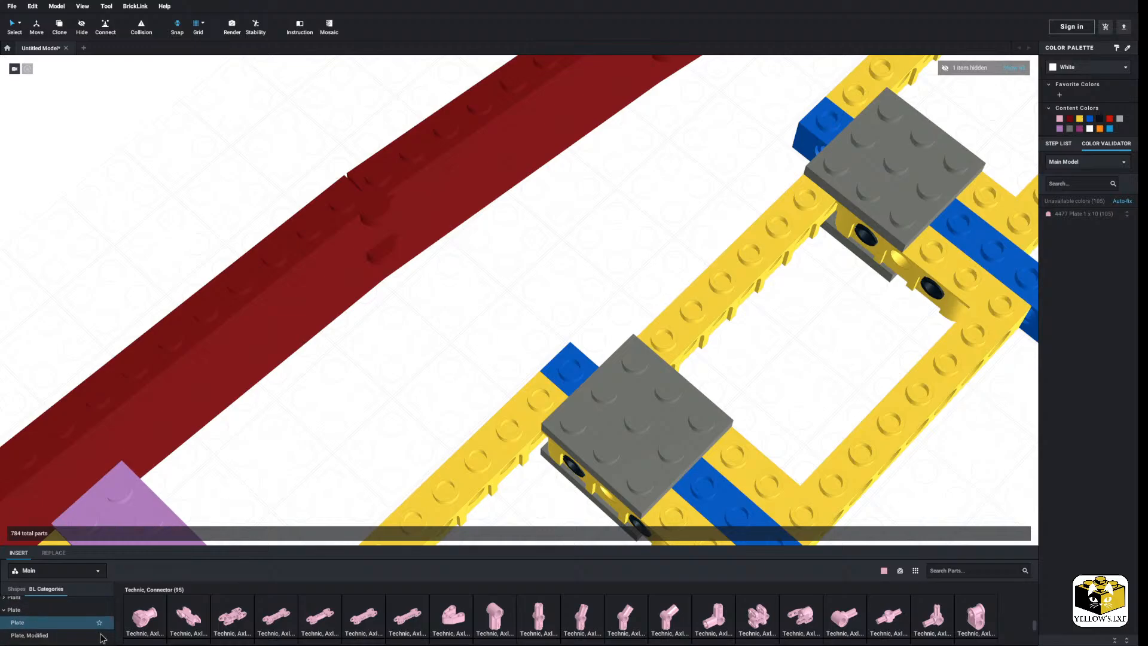
pyautogui.click(84, 622)
pyautogui.moveTo(648, 477); pyautogui.dragTo(475, 338)
pyautogui.click(545, 300)
pyautogui.moveTo(546, 299); pyautogui.dragTo(589, 287, button='right')
pyautogui.moveTo(531, 388); pyautogui.dragTo(535, 367)
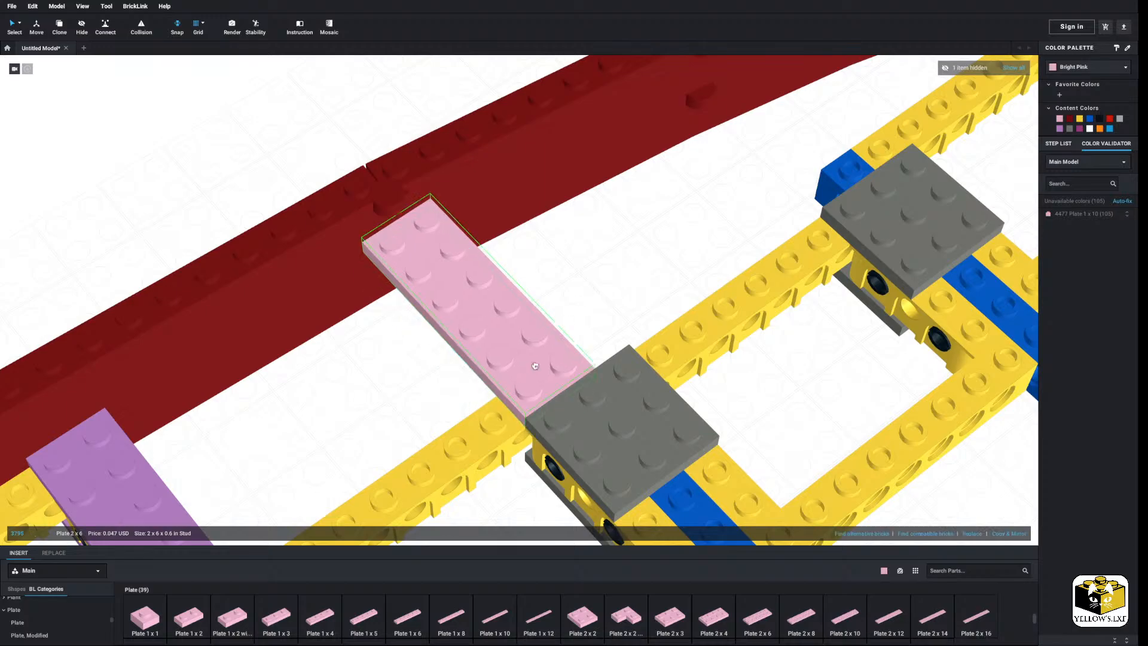
pyautogui.click(359, 430)
# Examine the Forecastle Deck reference drawing and compare its outline with the hull framework.
pyautogui.moveTo(358, 426); pyautogui.dragTo(293, 417, button='right')
pyautogui.scroll(-3, 384, 412)
pyautogui.scroll(-5, 384, 413)
pyautogui.moveTo(293, 417); pyautogui.dragTo(432, 469, button='middle')
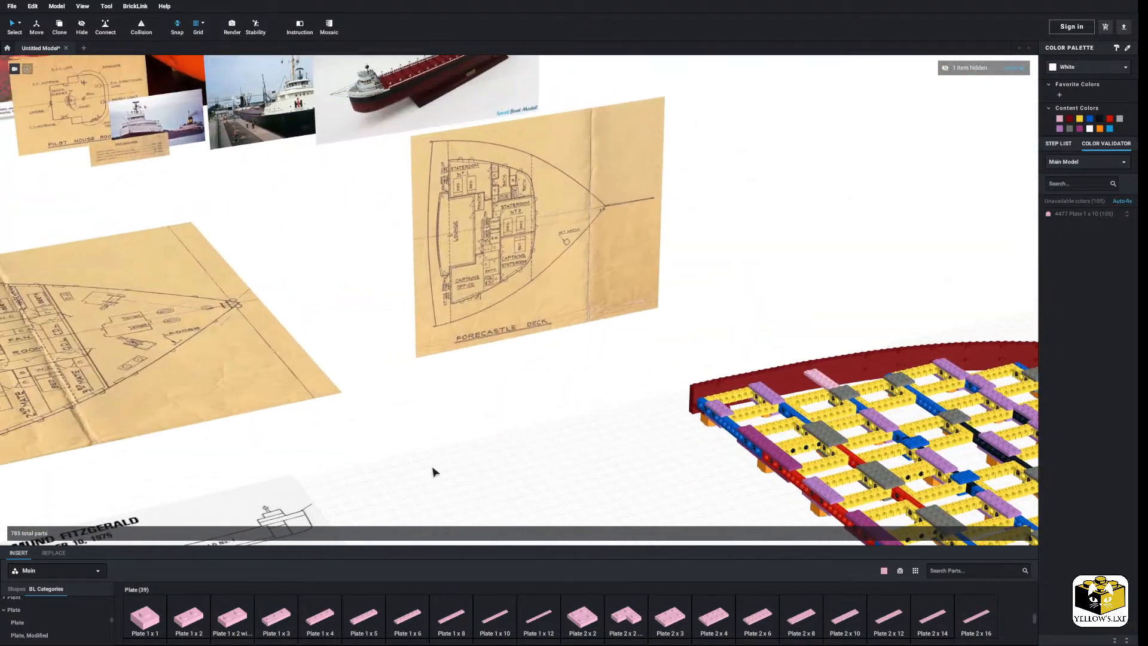
pyautogui.scroll(3, 524, 238)
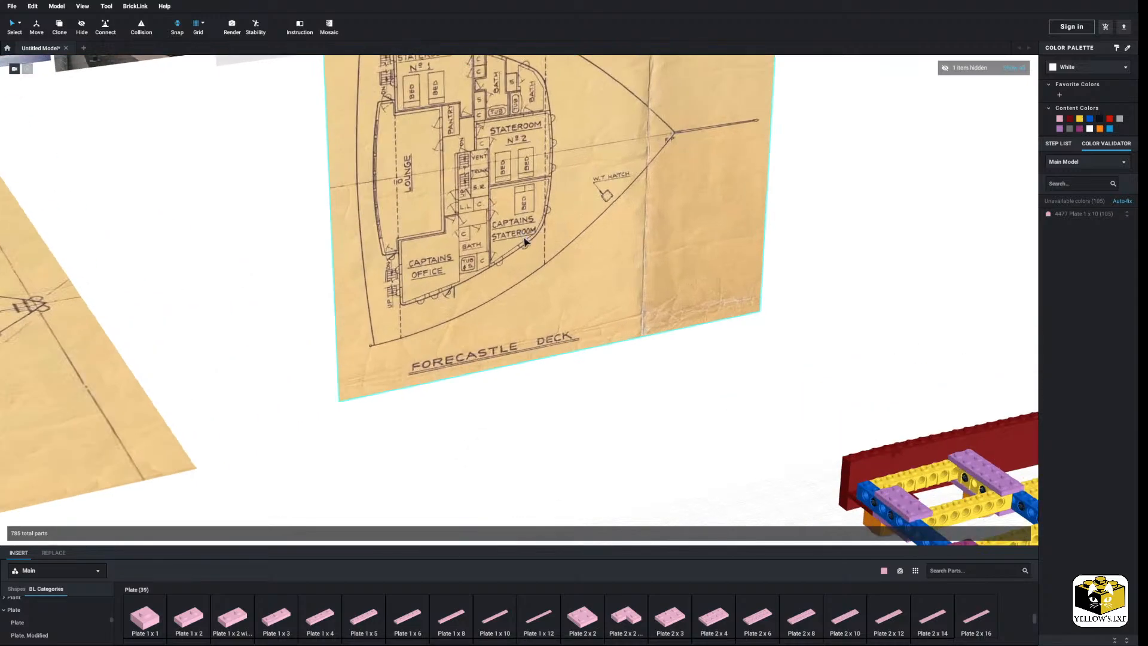
pyautogui.moveTo(479, 227); pyautogui.dragTo(486, 330, button='middle')
pyautogui.scroll(-2, 565, 392)
pyautogui.moveTo(567, 397); pyautogui.dragTo(492, 294, button='middle')
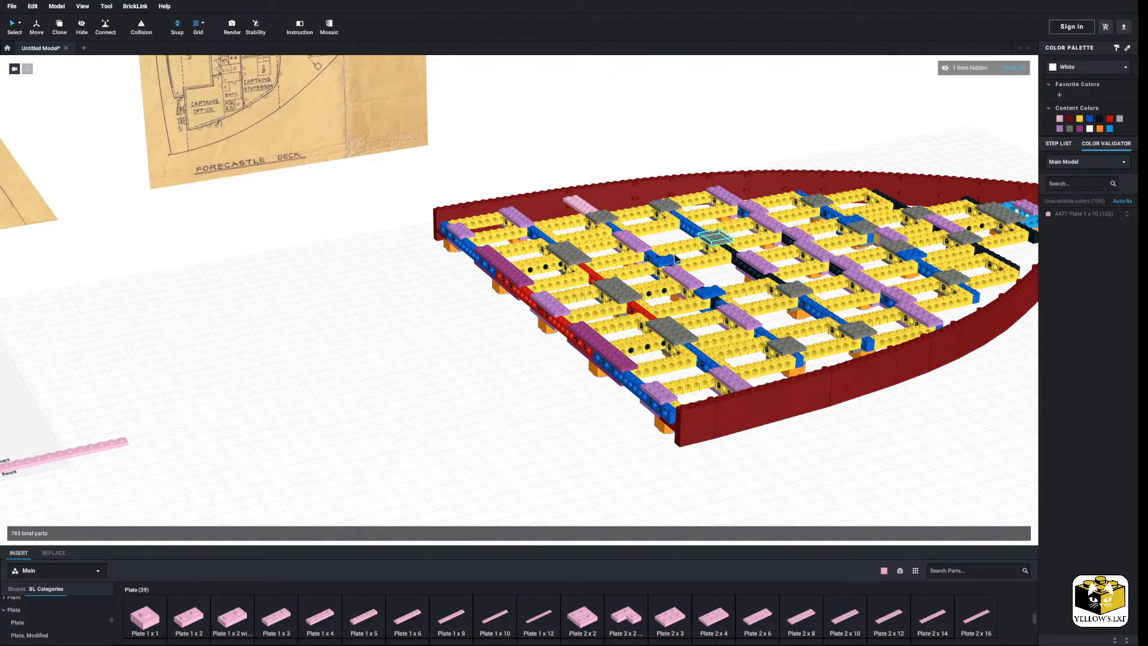
# Delete the dark red Brick 1 x 2 in the hull wall next to the end of the pink plate.
pyautogui.moveTo(484, 353); pyautogui.dragTo(366, 307, button='right')
pyautogui.scroll(10, 366, 308)
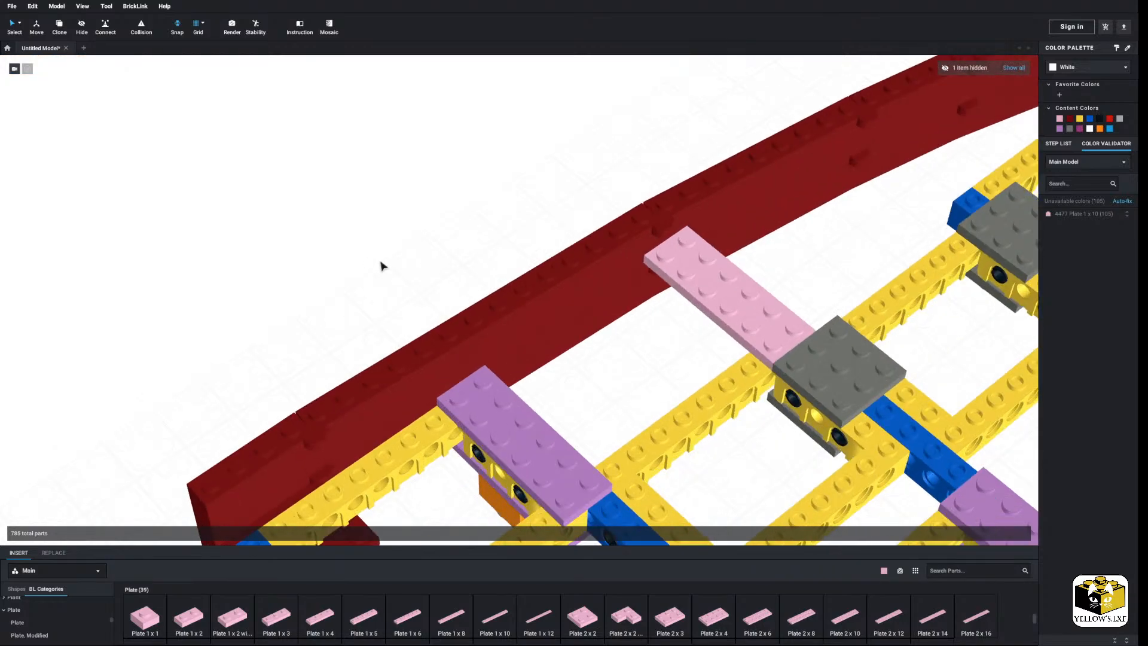
pyautogui.scroll(-8, 413, 245)
pyautogui.scroll(10, 423, 256)
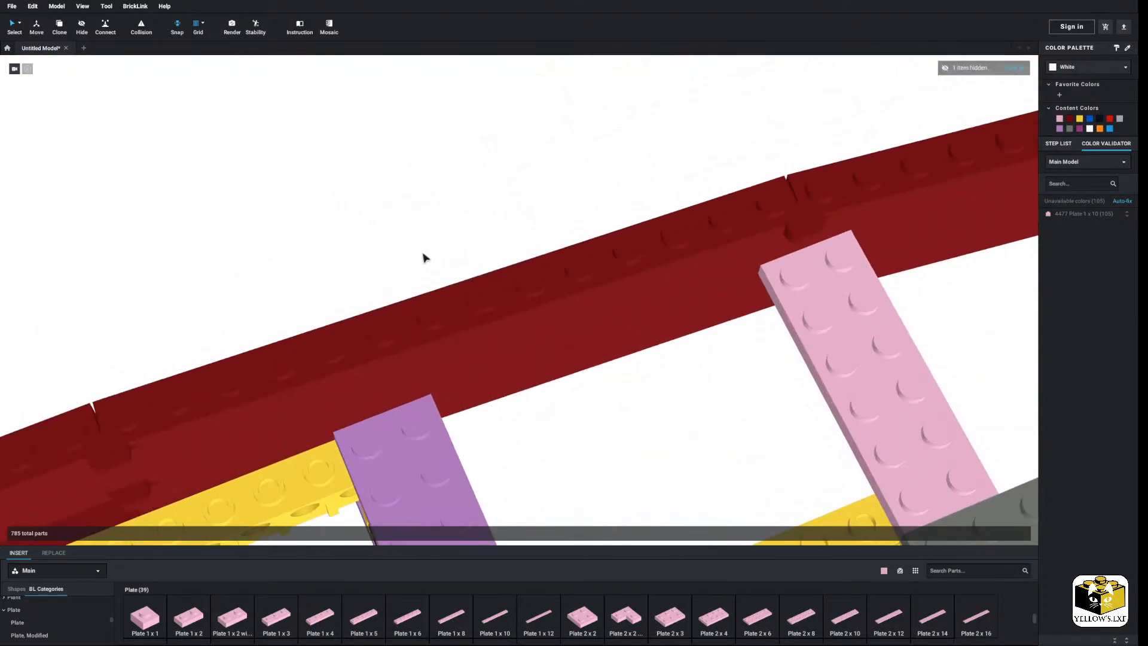
pyautogui.moveTo(441, 374); pyautogui.dragTo(493, 376, button='right')
pyautogui.scroll(5, 494, 375)
pyautogui.rightClick(441, 256)
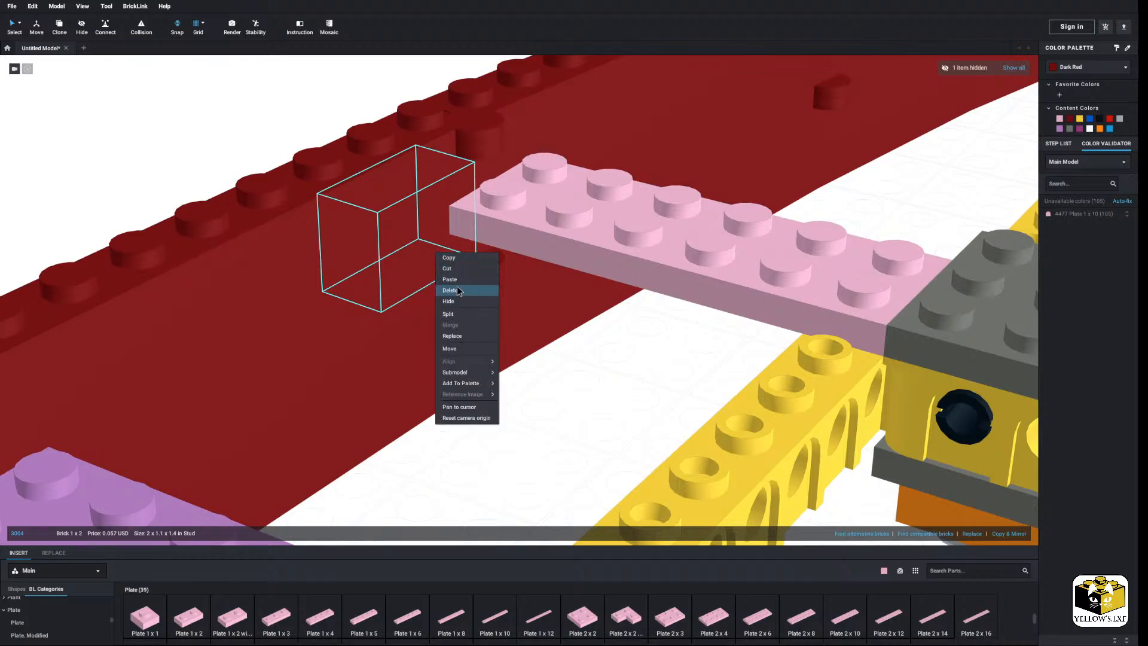
pyautogui.click(460, 289)
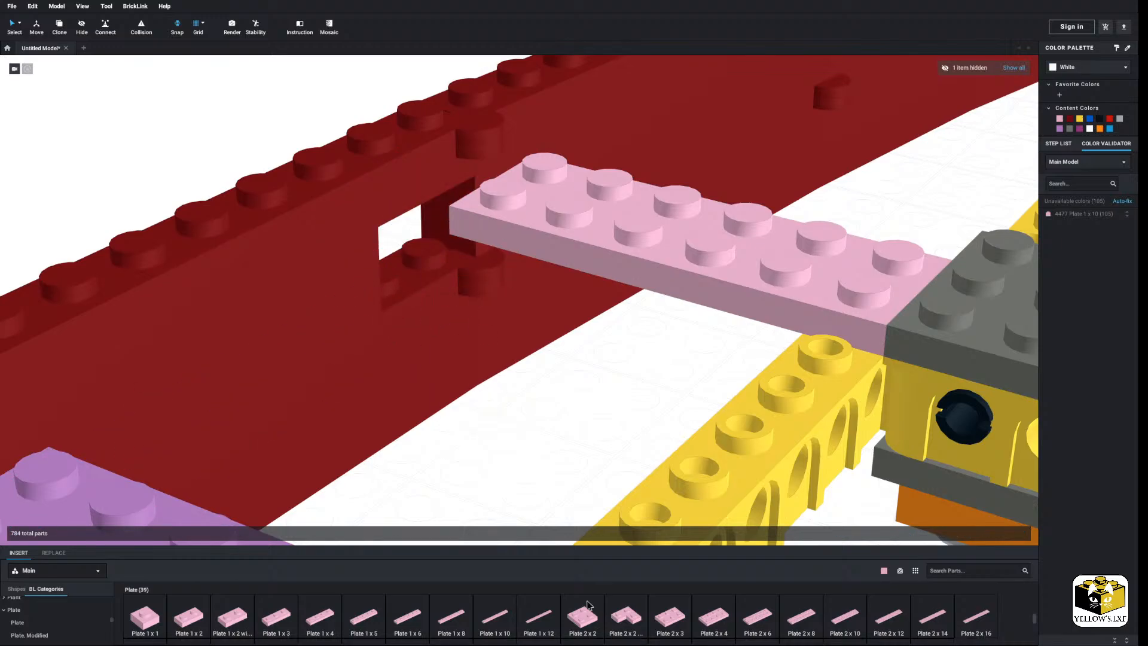
# Set the parts palette color to dark red and hide the parts unavailable in that color.
pyautogui.click(884, 570)
pyautogui.click(936, 616)
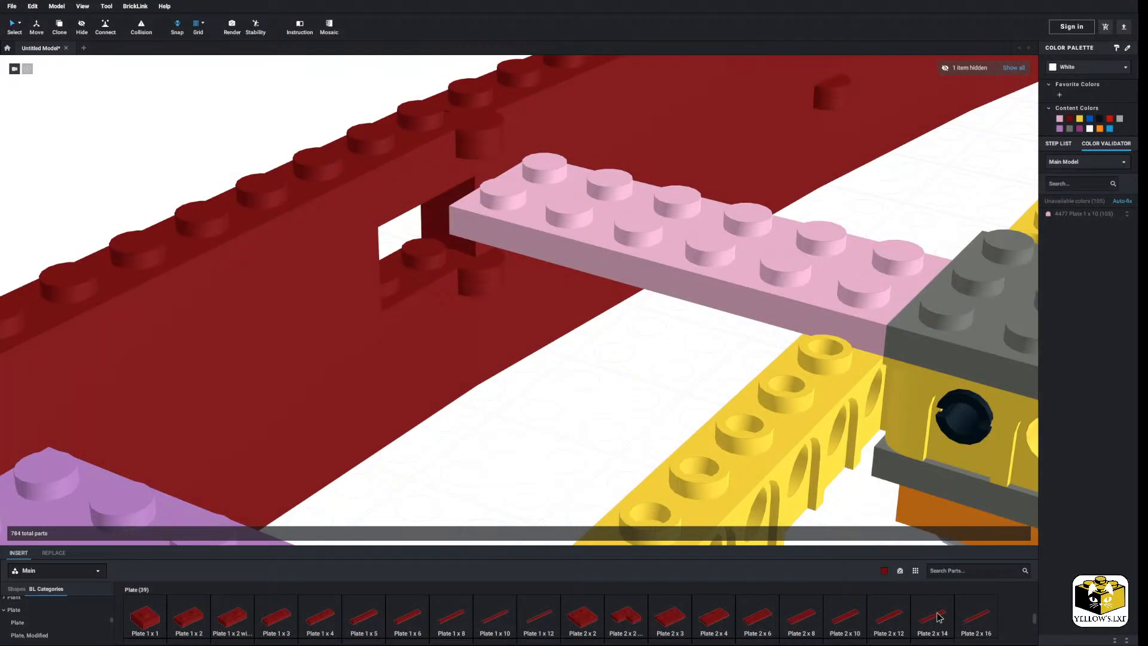
pyautogui.click(885, 572)
pyautogui.click(894, 588)
pyautogui.click(806, 511)
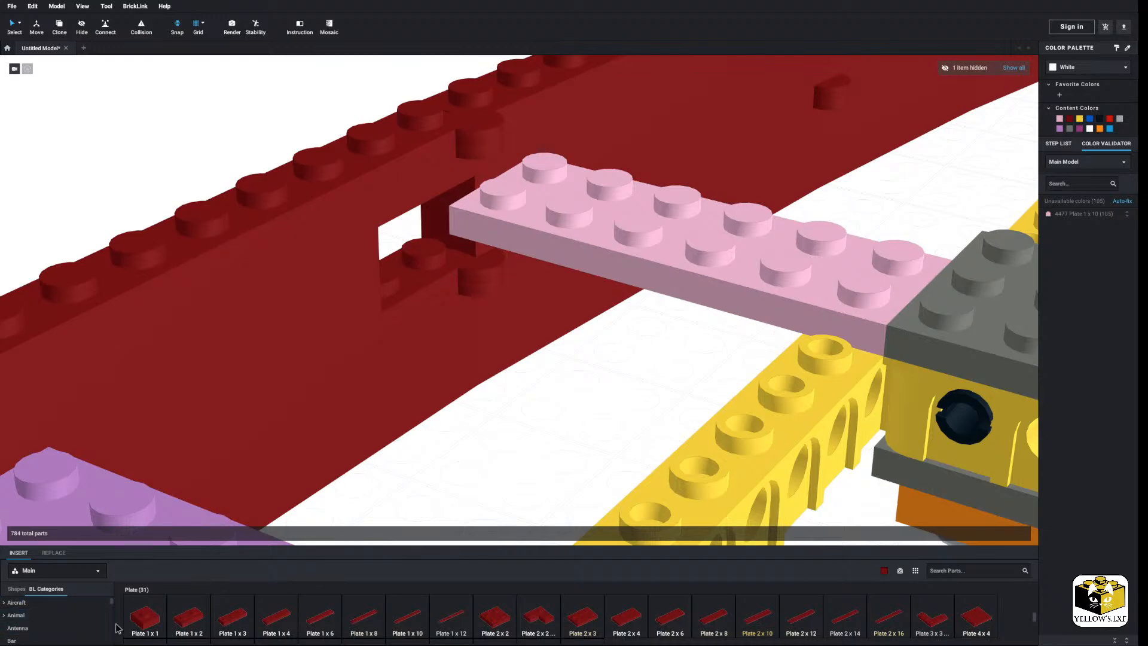
# Insert a dark red modified brick with two side studs into the hull wall gap, studs facing the inner frame.
pyautogui.scroll(-5, 54, 619)
pyautogui.click(28, 605)
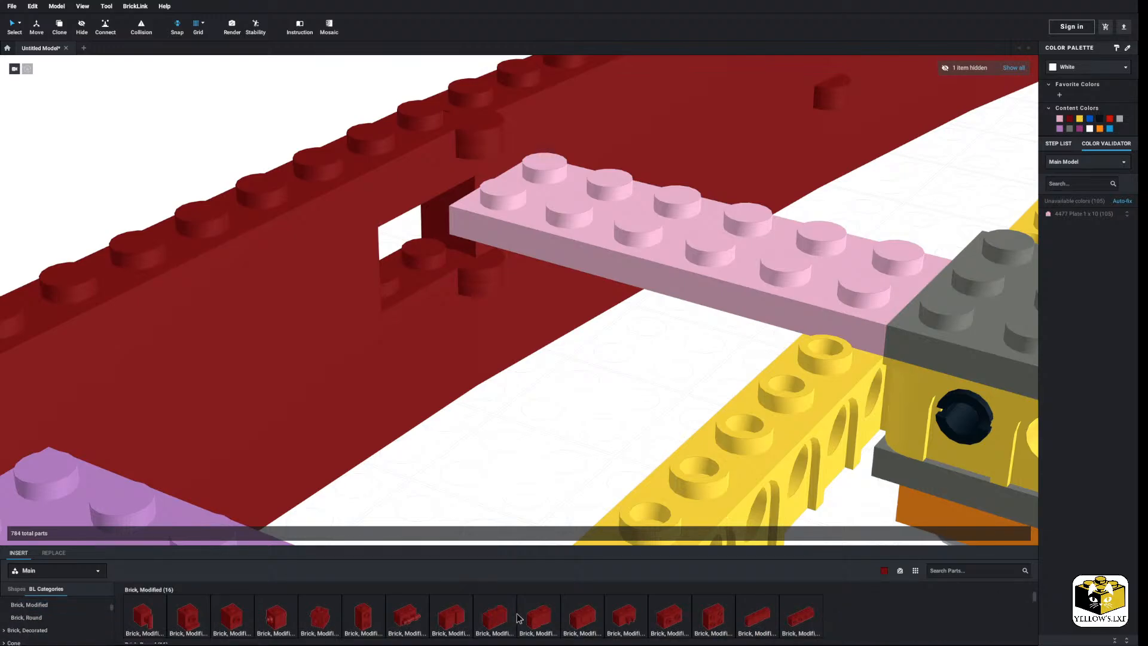
pyautogui.moveTo(532, 379); pyautogui.dragTo(406, 202)
pyautogui.moveTo(531, 402)
pyautogui.mouseDown(button='right')
pyautogui.moveTo(538, 448)
pyautogui.moveTo(534, 428)
pyautogui.moveTo(494, 417)
pyautogui.moveTo(523, 404)
pyautogui.mouseUp(button='right')
pyautogui.moveTo(586, 271); pyautogui.dragTo(602, 305)
pyautogui.moveTo(603, 305); pyautogui.dragTo(574, 330, button='right')
pyautogui.click(453, 417)
pyautogui.moveTo(453, 418); pyautogui.dragTo(419, 467, button='right')
# Copy the two-part hinge plate at the hull wall joint, place the copy outside the wall and rotate it to face inward.
pyautogui.scroll(5, 66, 628)
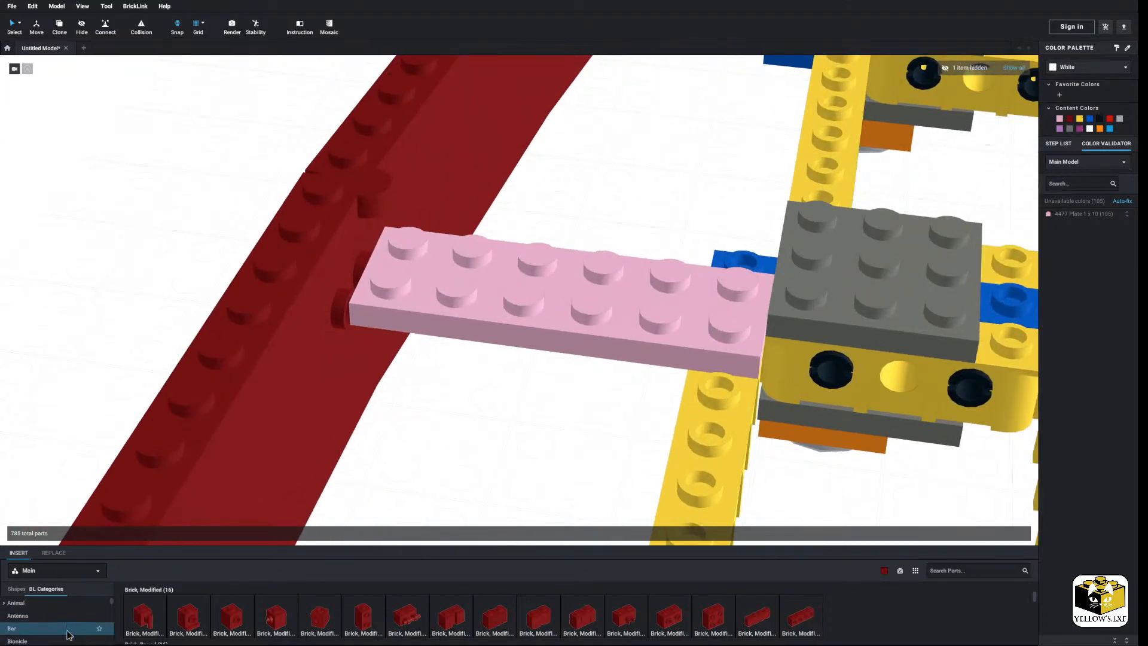
pyautogui.scroll(-5, 68, 630)
pyautogui.moveTo(395, 404); pyautogui.dragTo(341, 254, button='right')
pyautogui.click(378, 270)
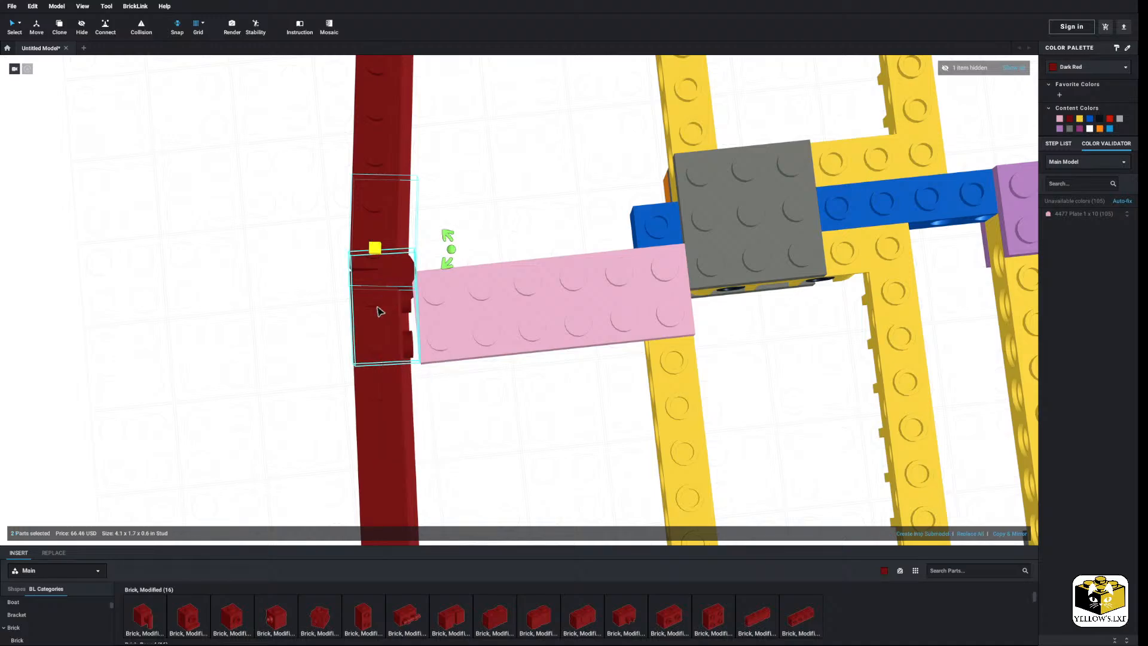
pyautogui.moveTo(379, 312); pyautogui.dragTo(230, 326)
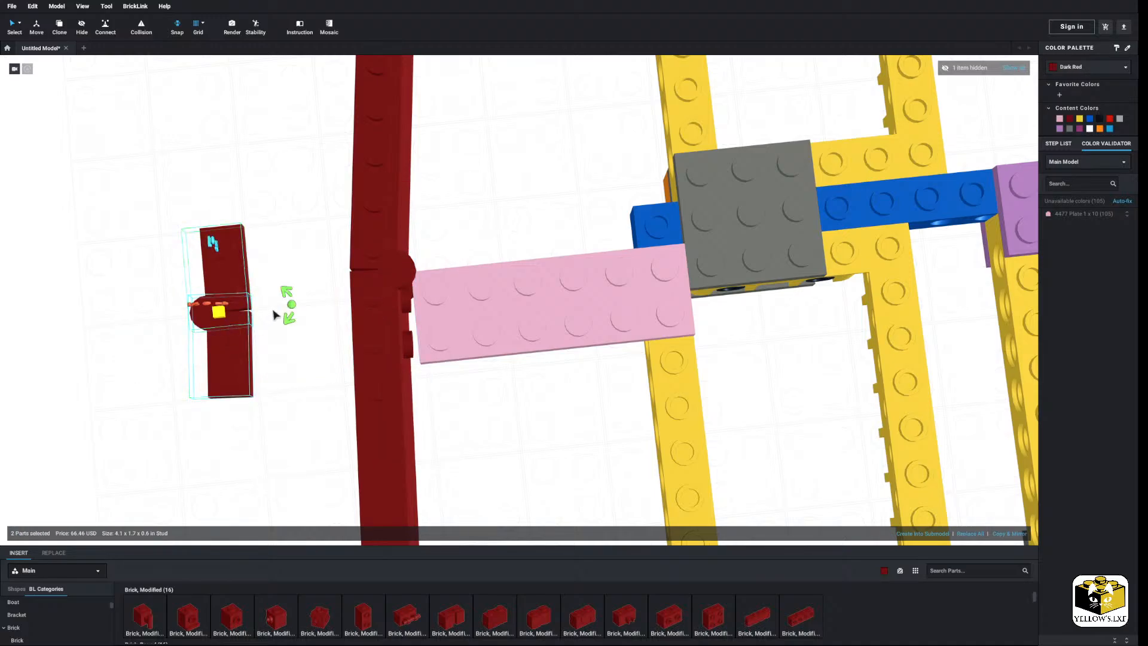
pyautogui.press('Right')
pyautogui.press('Right')
pyautogui.press('Right')
pyautogui.press('Right')
pyautogui.press('Right')
pyautogui.press('Right')
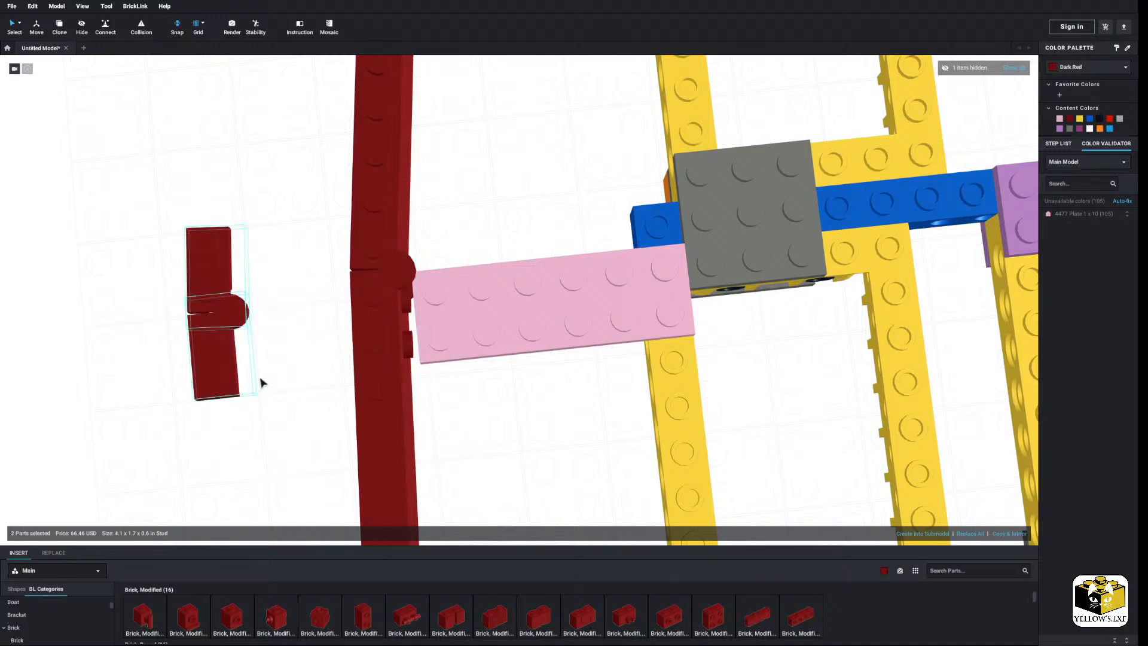
# Fold the copied hinge plate closed so its halves lie side by side, and move it farther from the wall.
pyautogui.click(261, 378)
pyautogui.press('Right')
pyautogui.press('Right')
pyautogui.moveTo(212, 279); pyautogui.dragTo(238, 312)
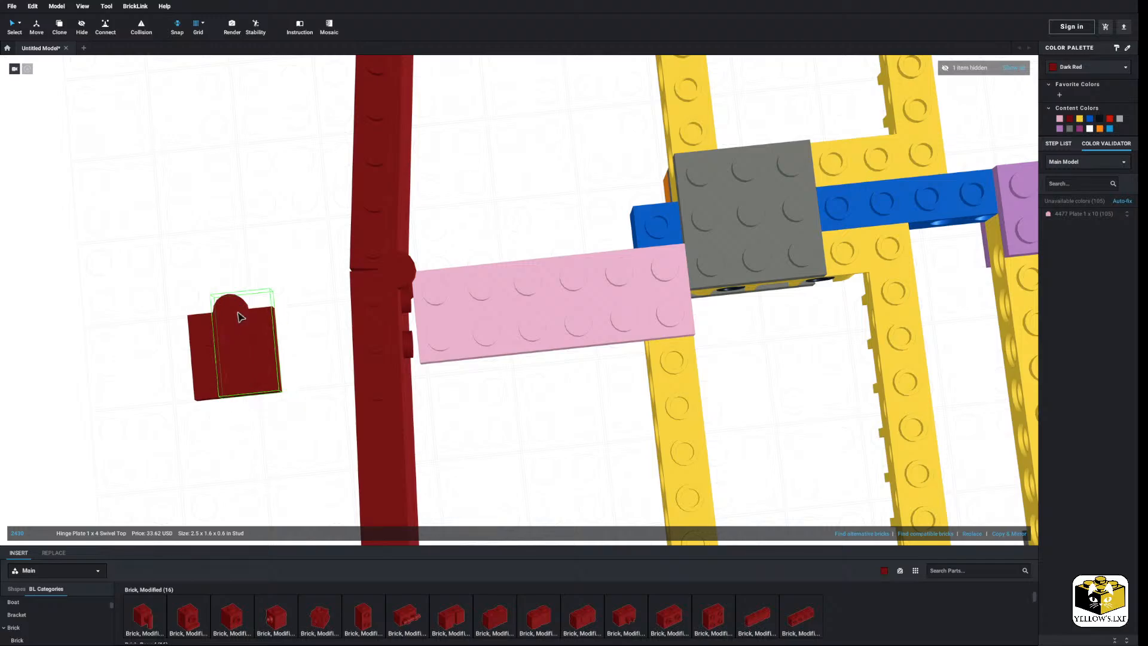
pyautogui.moveTo(267, 262); pyautogui.dragTo(140, 322)
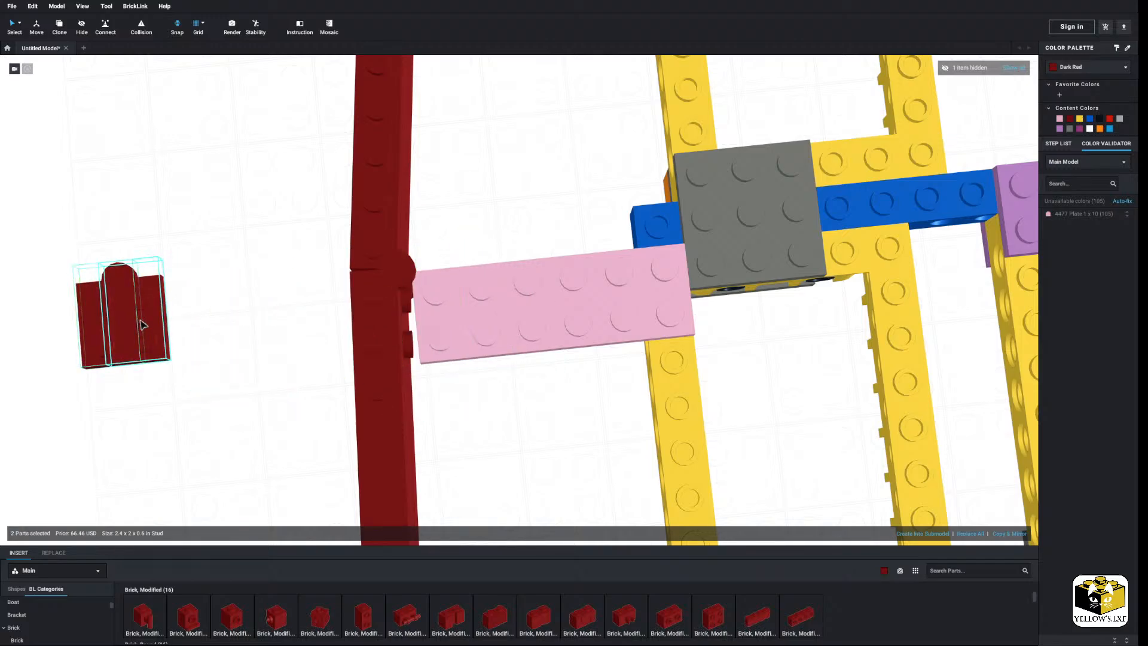
pyautogui.click(251, 324)
pyautogui.moveTo(311, 328); pyautogui.dragTo(295, 303, button='right')
# Paste another open hinge plate copy and place it between the folded hinge and the hull wall.
pyautogui.click(512, 315)
pyautogui.moveTo(512, 315)
pyautogui.mouseDown()
pyautogui.moveTo(518, 364)
pyautogui.moveTo(524, 325)
pyautogui.mouseUp()
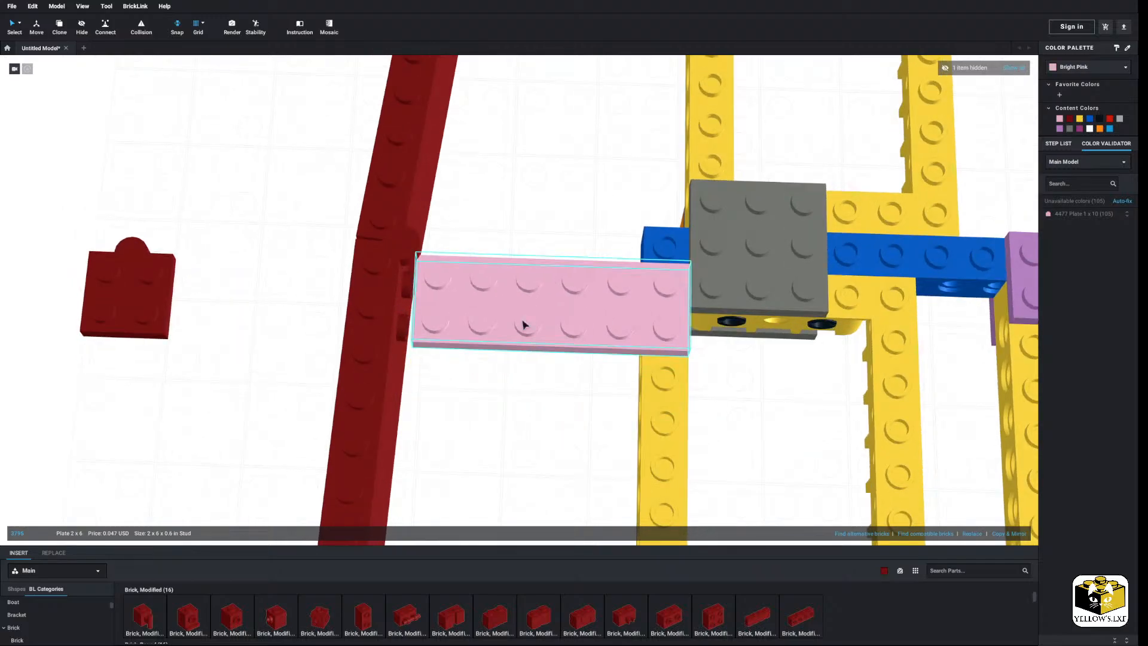
pyautogui.click(532, 367)
pyautogui.rightClick(525, 333)
pyautogui.click(542, 362)
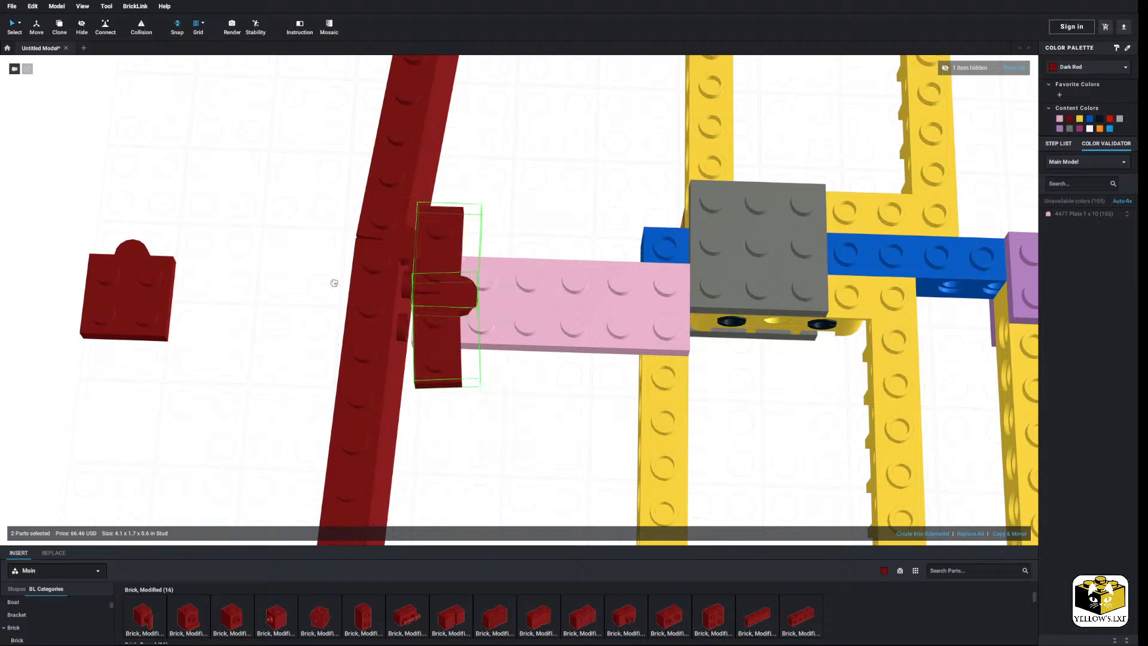
pyautogui.click(244, 267)
# Delete the four loose hinge parts outside the wall and the bright pink Plate 2 x 6.
pyautogui.moveTo(72, 196); pyautogui.dragTo(251, 374)
pyautogui.rightClick(234, 290)
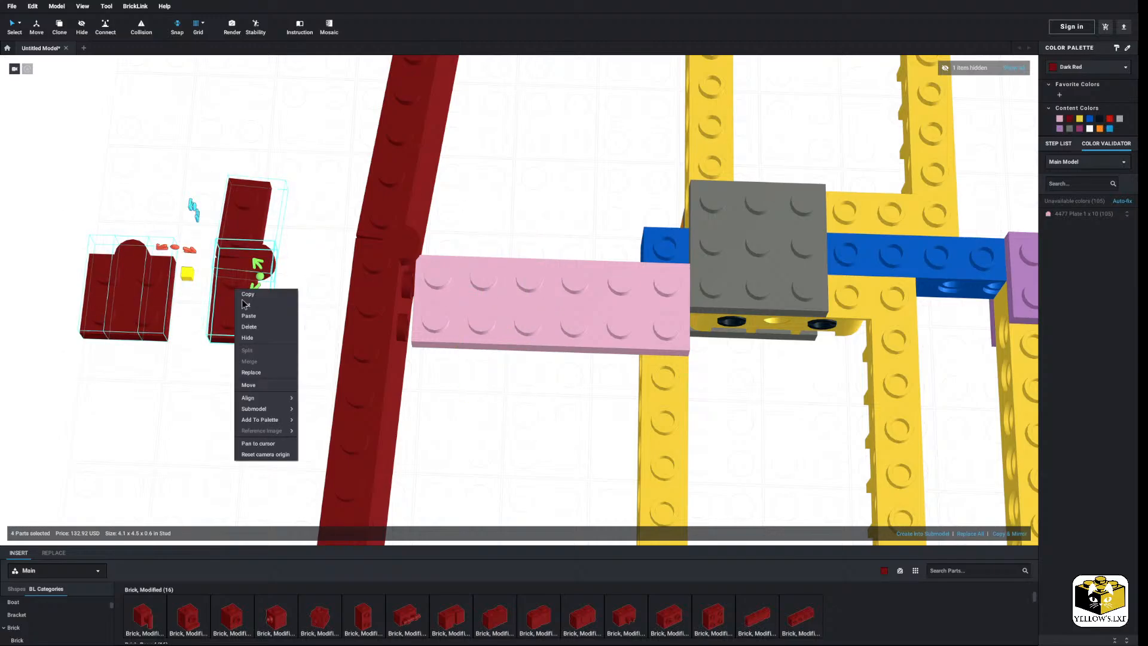
pyautogui.click(258, 333)
pyautogui.rightClick(495, 312)
pyautogui.click(509, 349)
pyautogui.moveTo(510, 349); pyautogui.dragTo(370, 441, button='right')
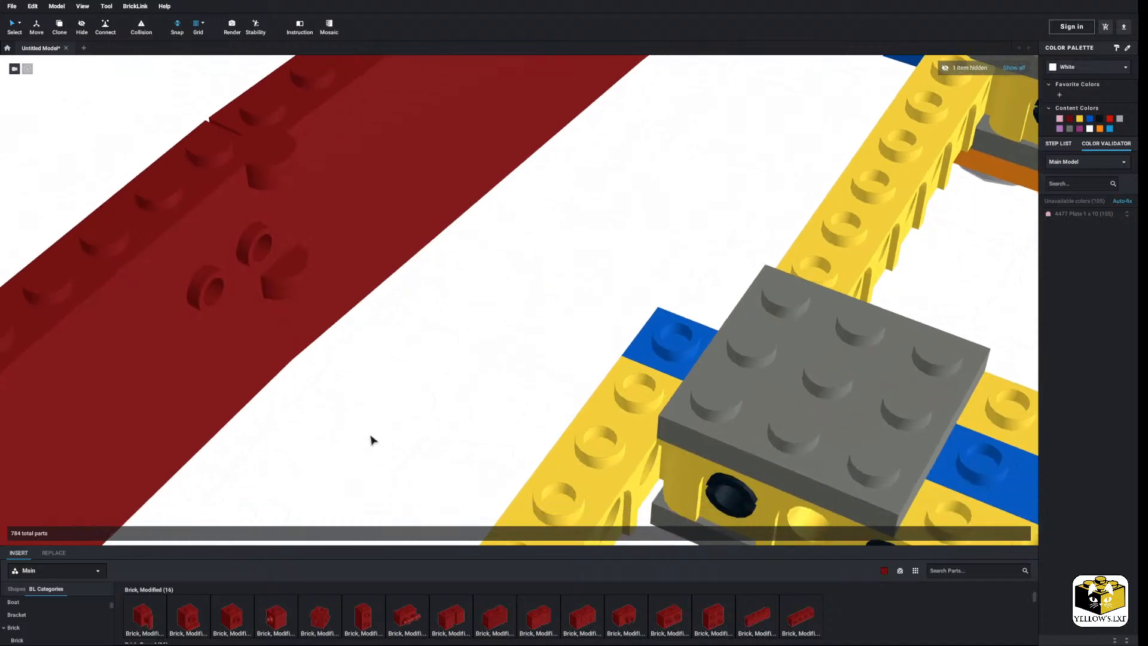
# Insert a dark red Technic, Brick 1 x 2 with Axle Hole loose between the hull wall and the yellow frame.
pyautogui.scroll(-2, 62, 625)
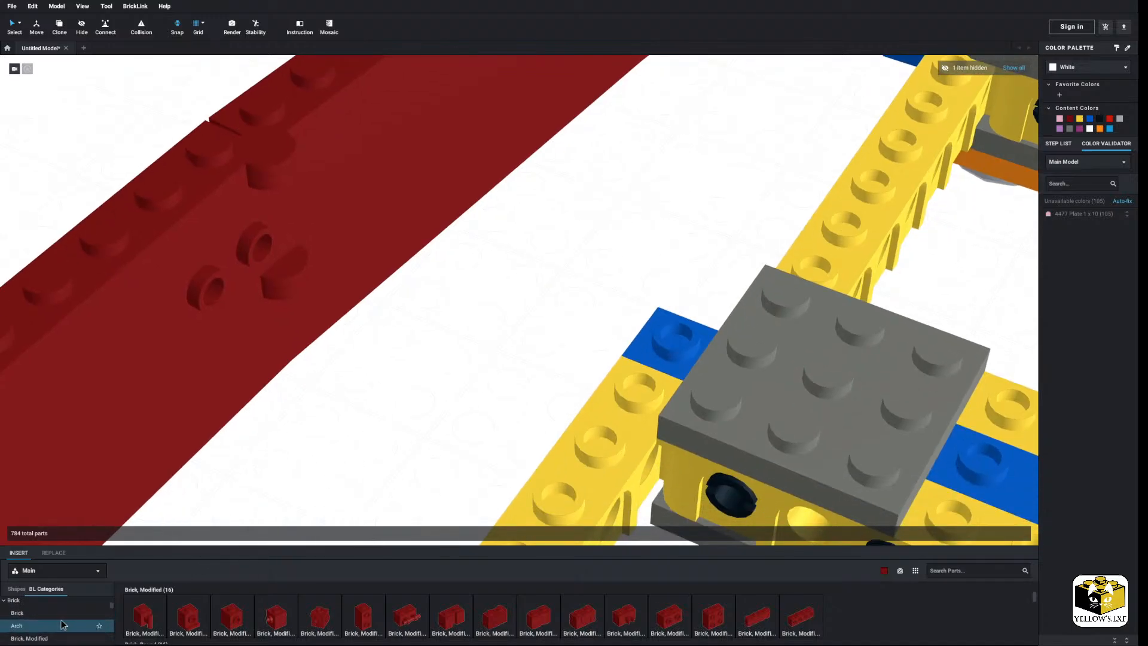
pyautogui.scroll(-10, 62, 625)
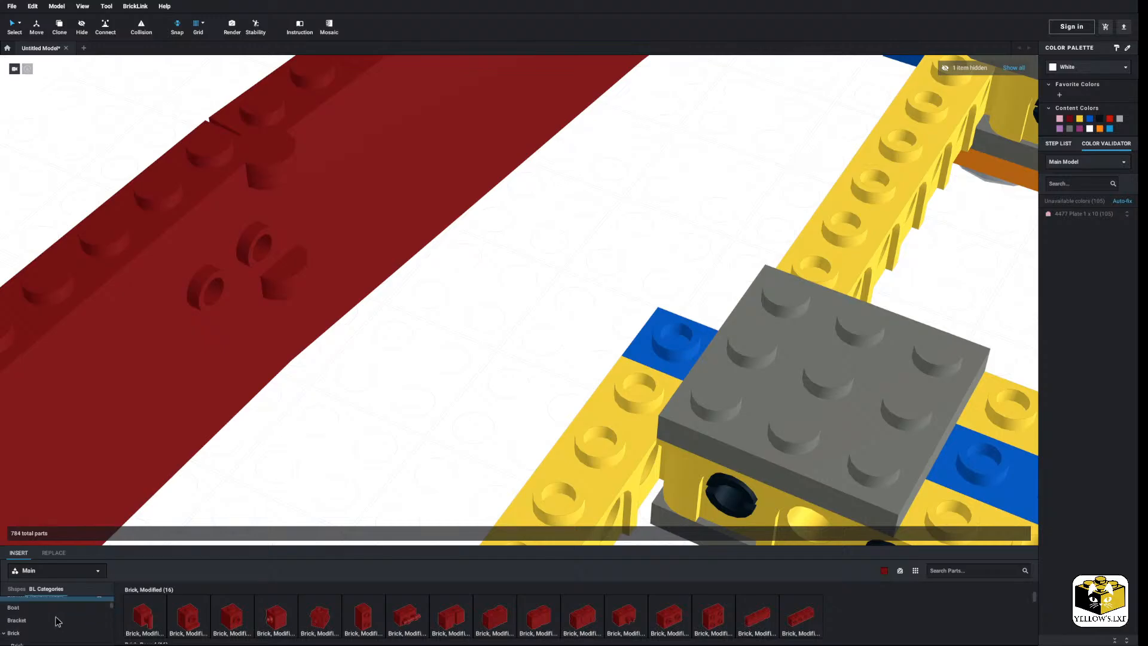
pyautogui.scroll(-2, 58, 622)
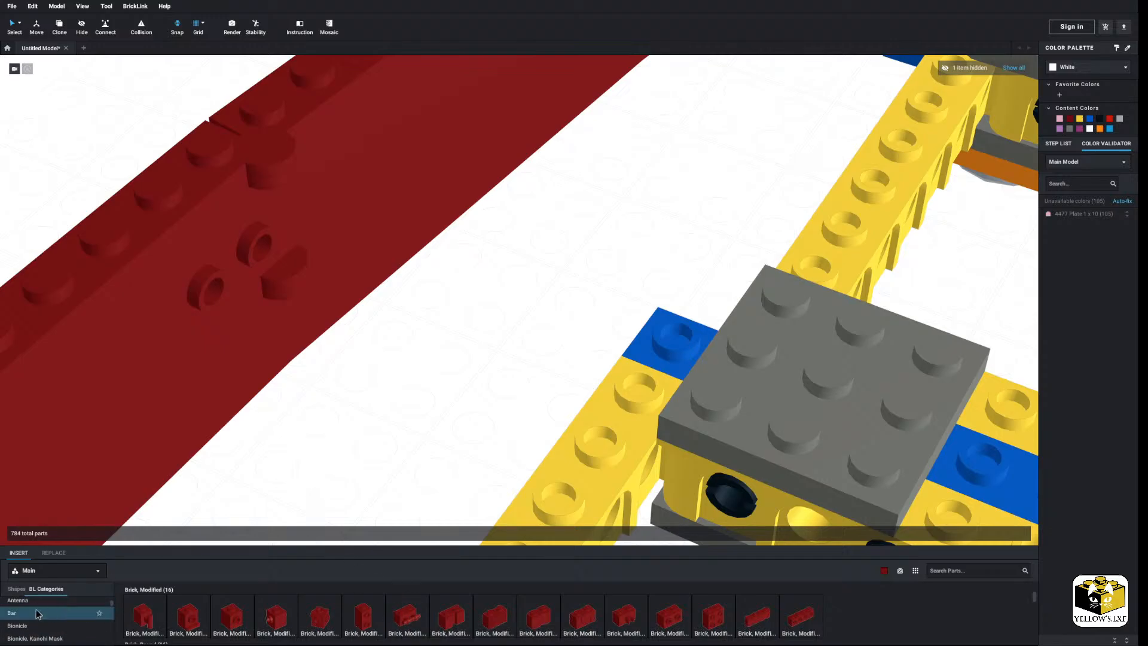
pyautogui.scroll(-5, 37, 612)
pyautogui.scroll(3, 40, 609)
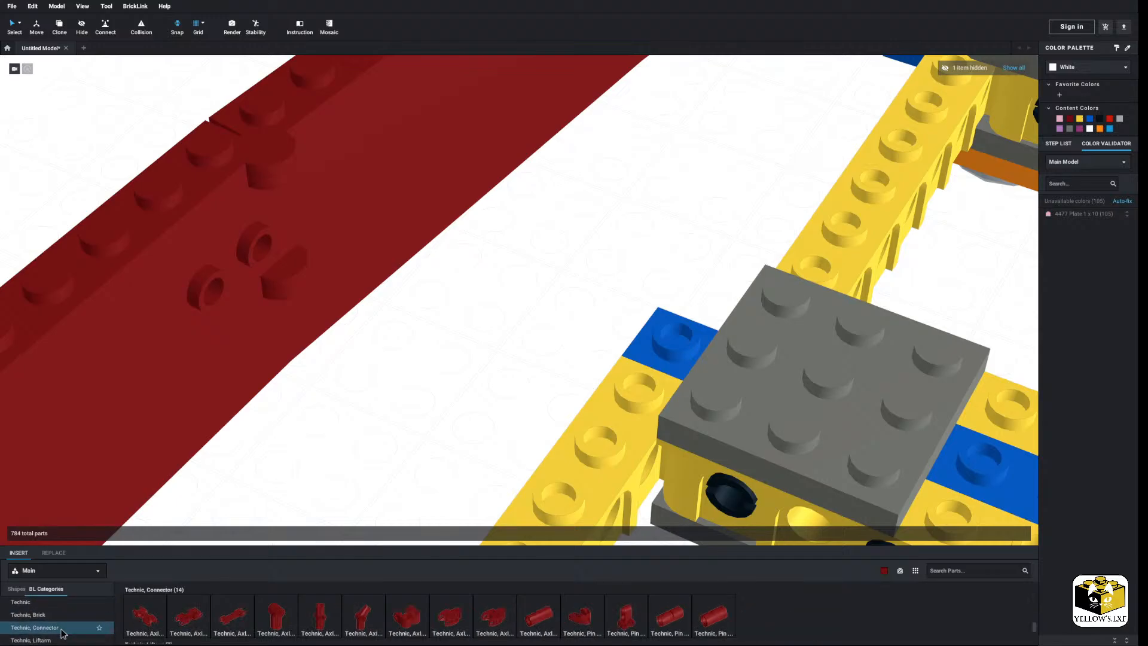
pyautogui.click(59, 617)
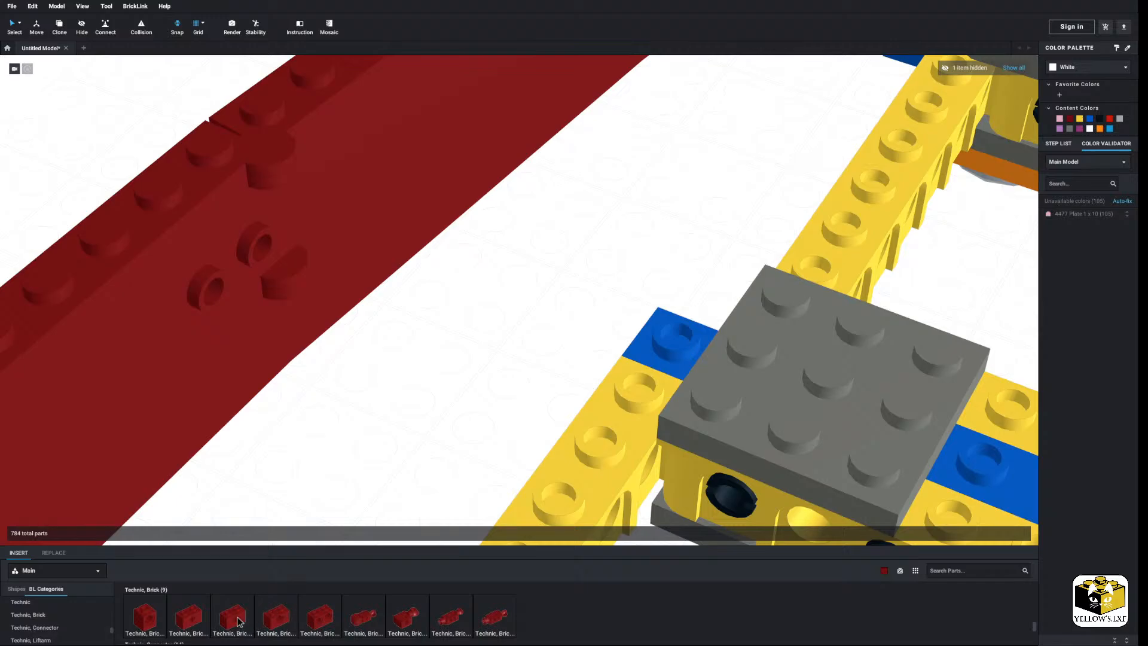
pyautogui.click(197, 624)
pyautogui.click(410, 386)
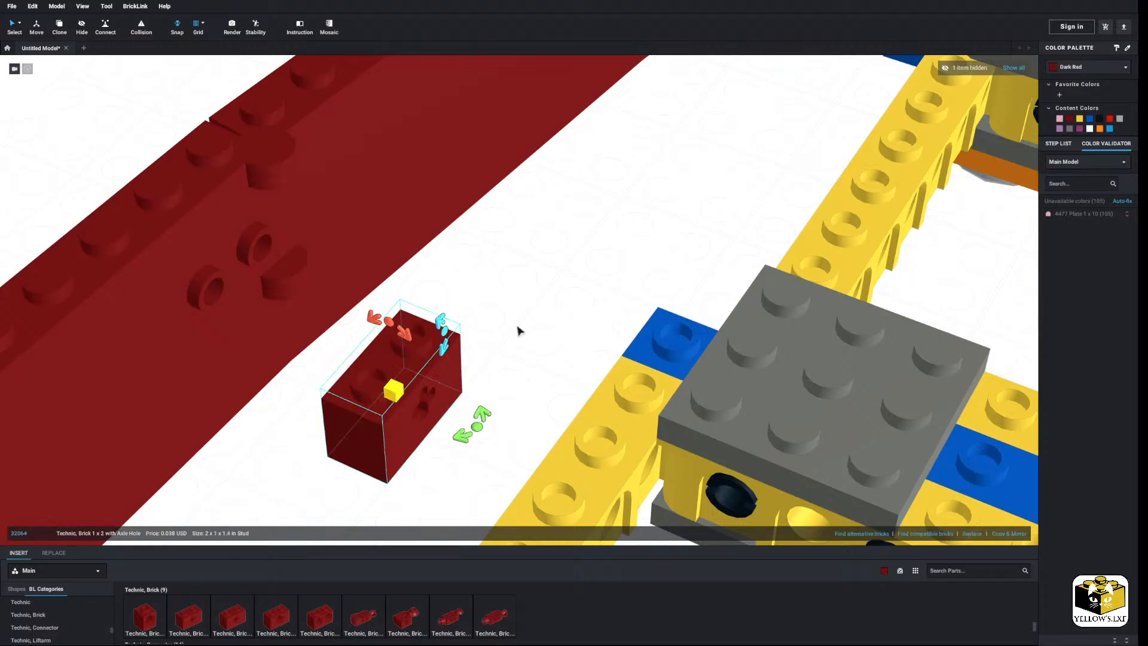
pyautogui.moveTo(520, 328); pyautogui.dragTo(344, 303, button='right')
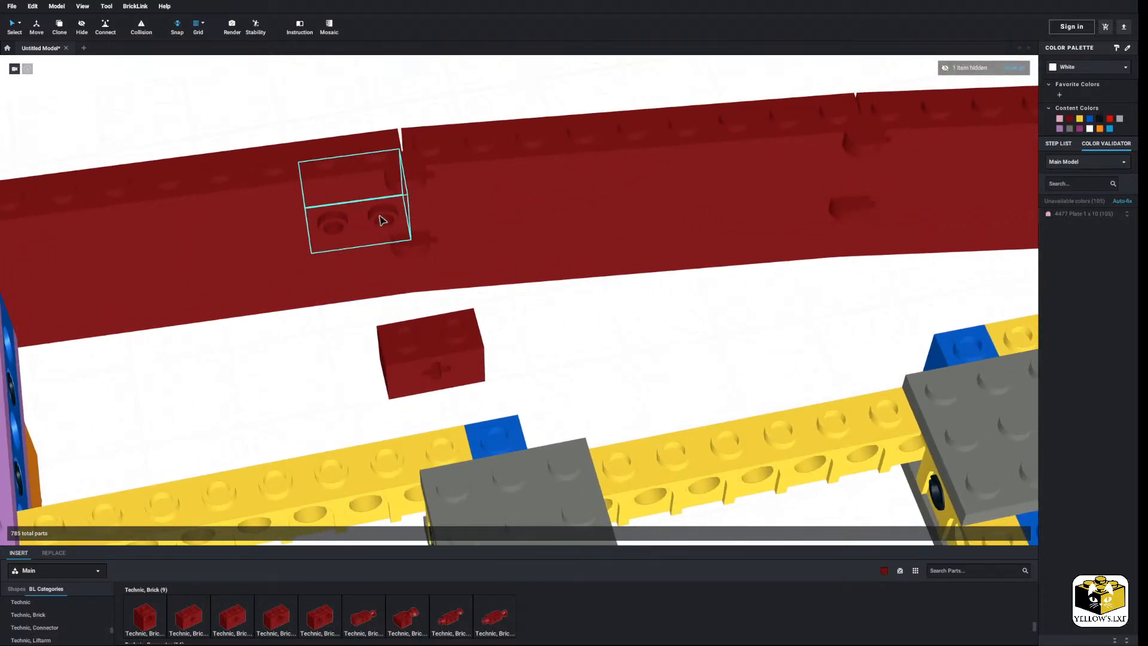
pyautogui.moveTo(551, 377); pyautogui.dragTo(521, 373, button='right')
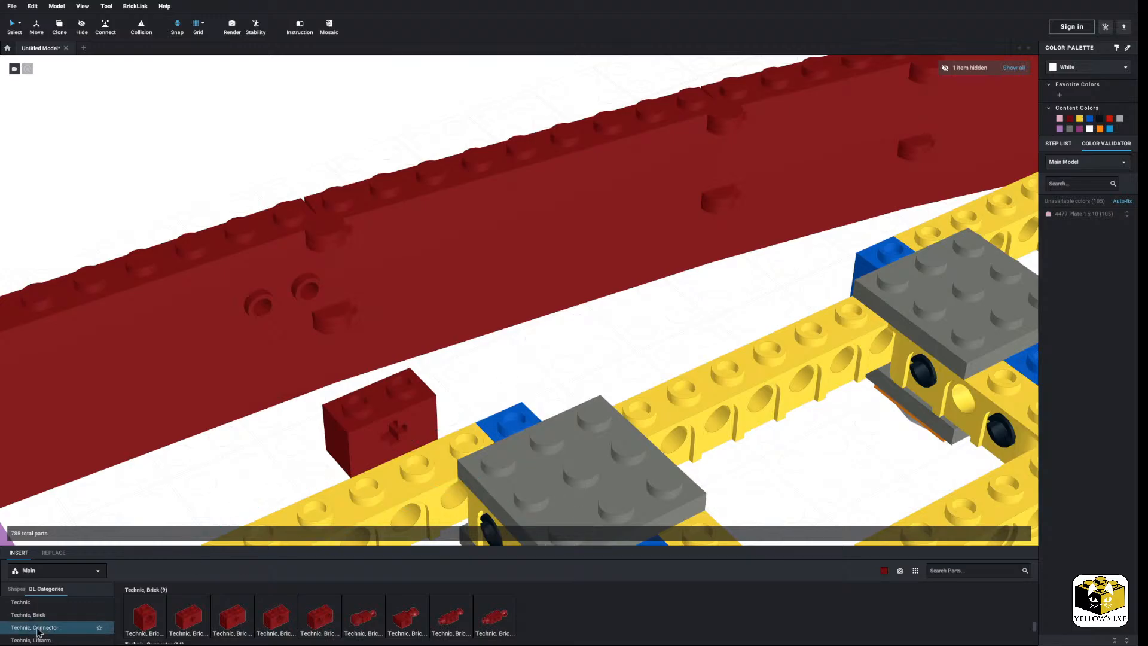
# Return the parts palette to bright pink and show the parts unavailable in the selected color again.
pyautogui.click(884, 570)
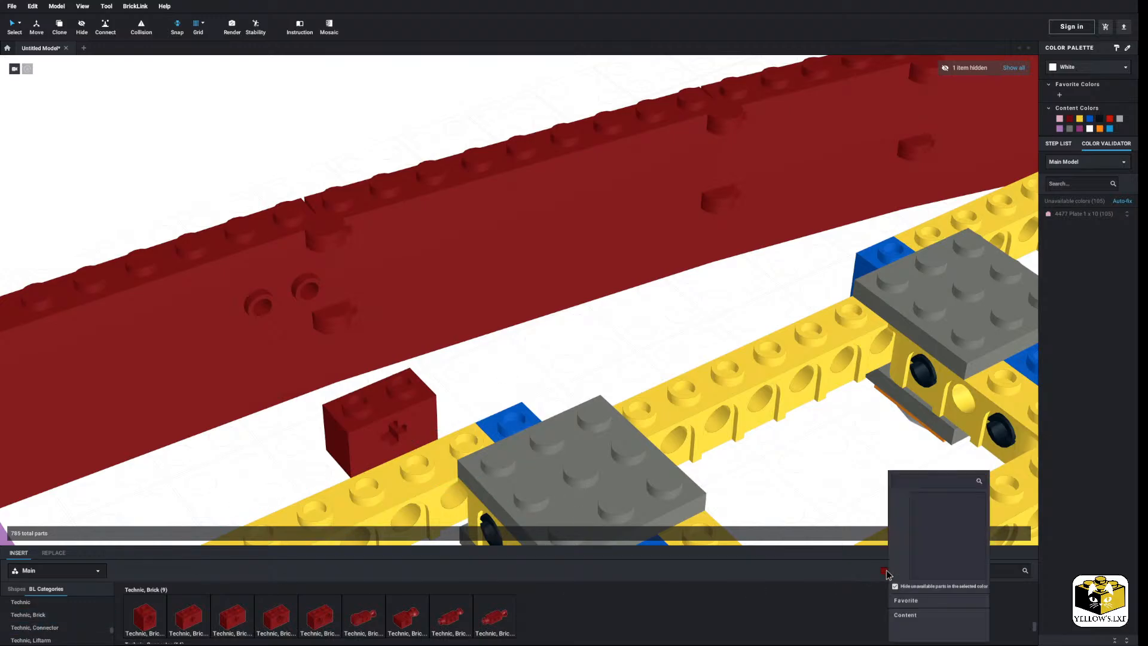
pyautogui.click(893, 588)
pyautogui.click(931, 572)
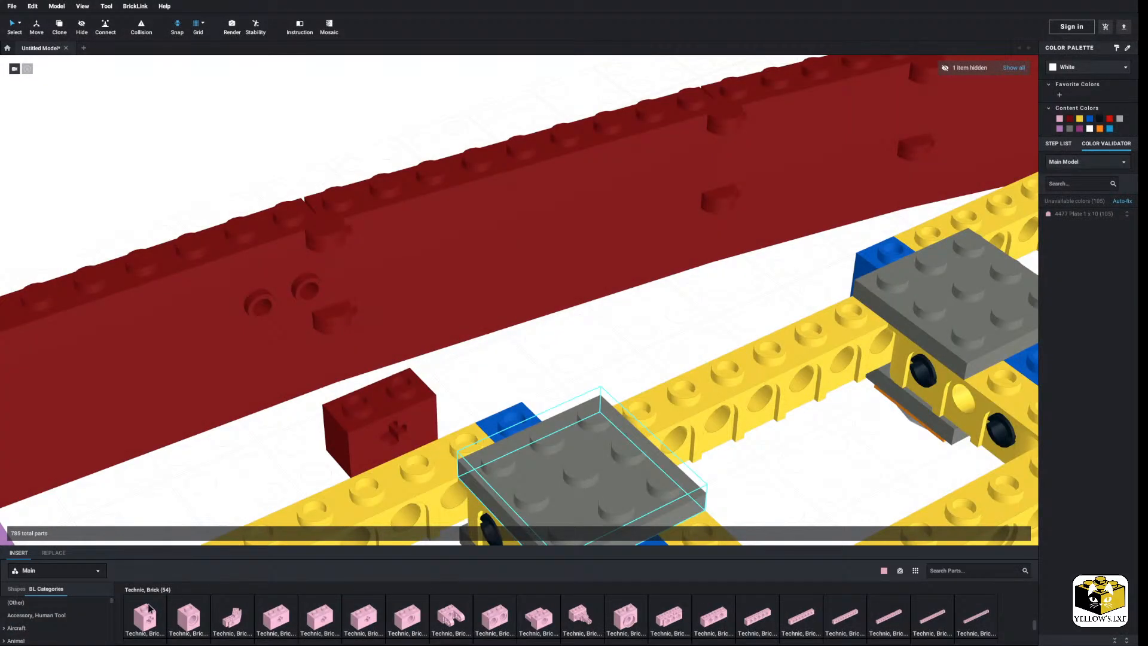
pyautogui.click(243, 504)
pyautogui.moveTo(243, 502); pyautogui.dragTo(209, 532, button='right')
pyautogui.scroll(-3, 41, 633)
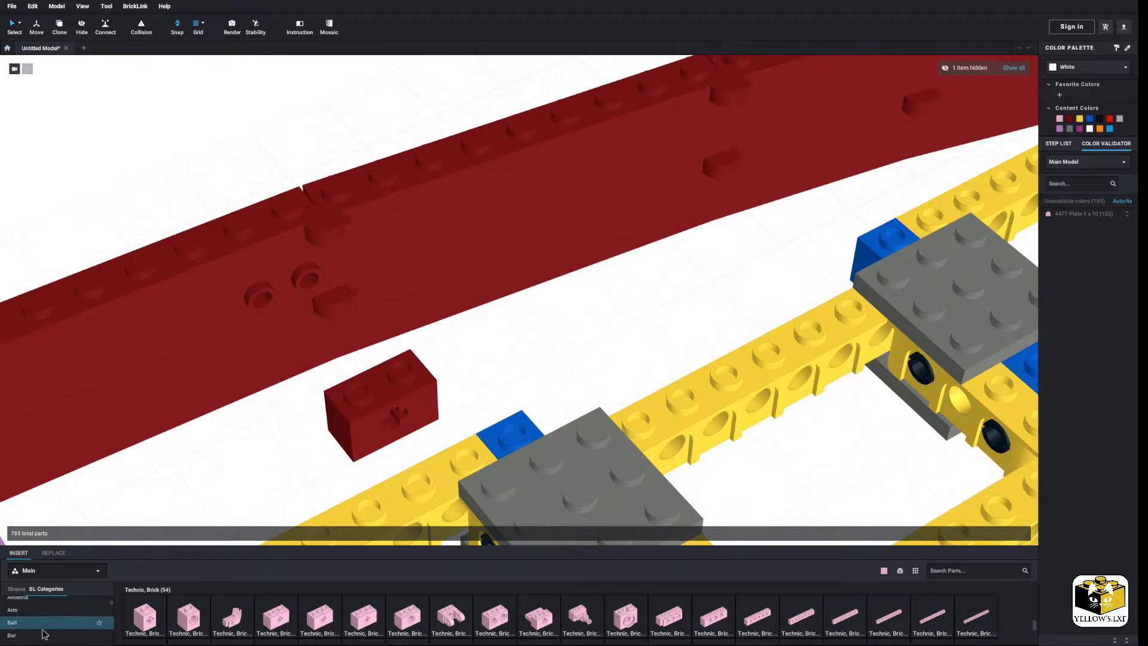
# Browse the part categories and show the Technic, Connector parts.
pyautogui.scroll(-2, 45, 633)
pyautogui.scroll(-3, 111, 619)
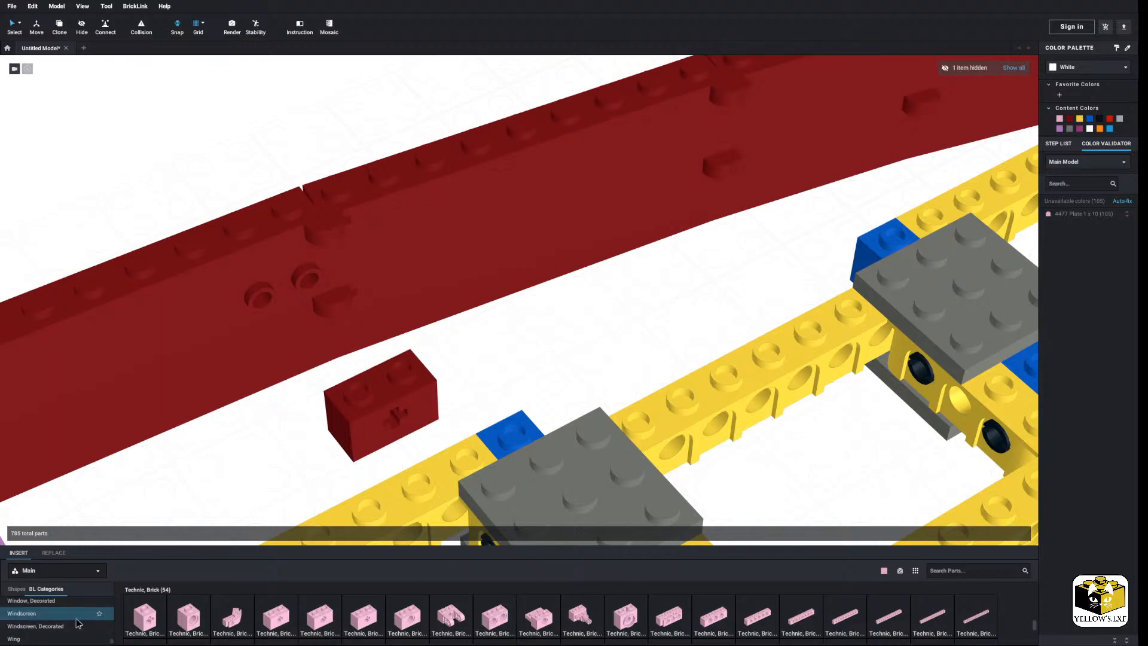
pyautogui.scroll(10, 77, 623)
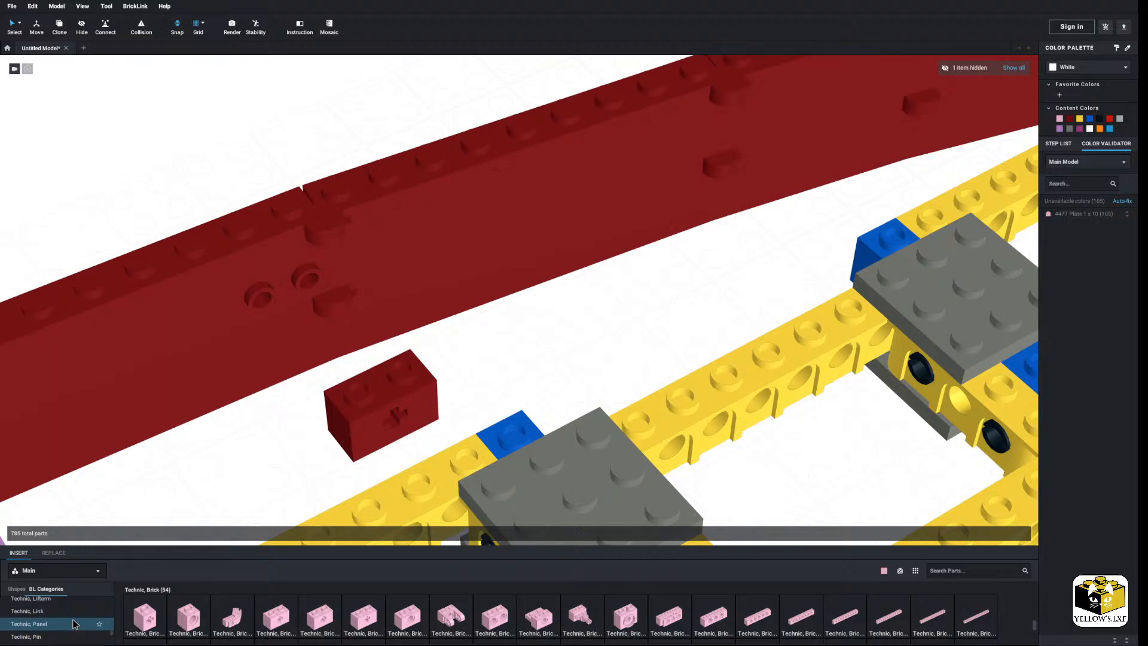
pyautogui.scroll(6, 73, 622)
pyautogui.click(63, 620)
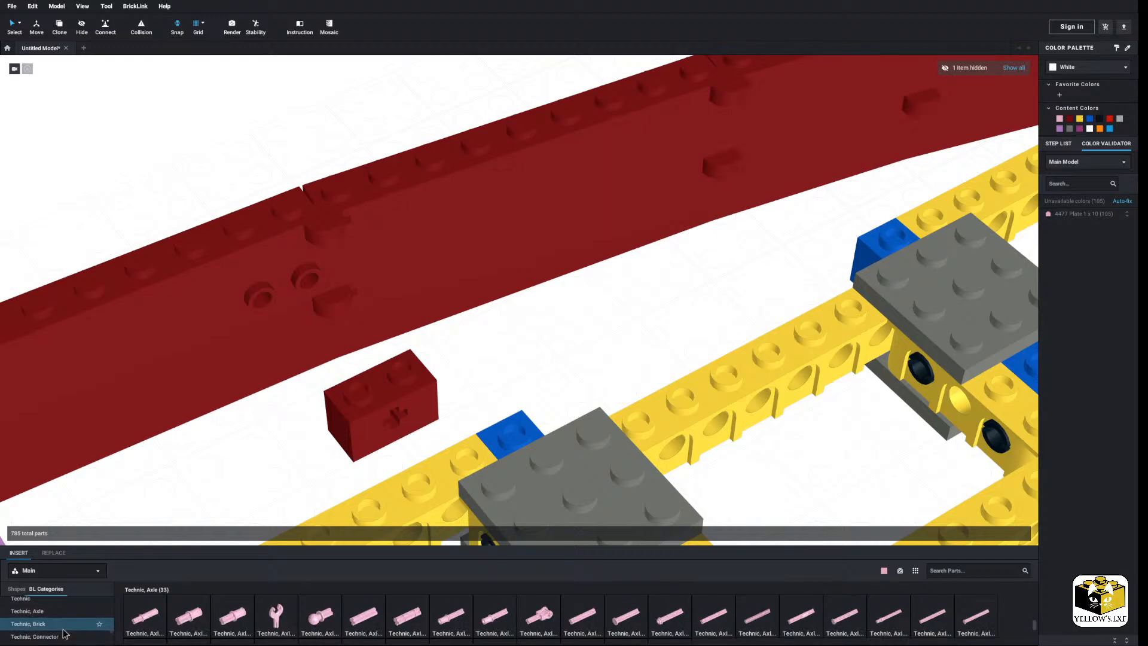
pyautogui.click(63, 620)
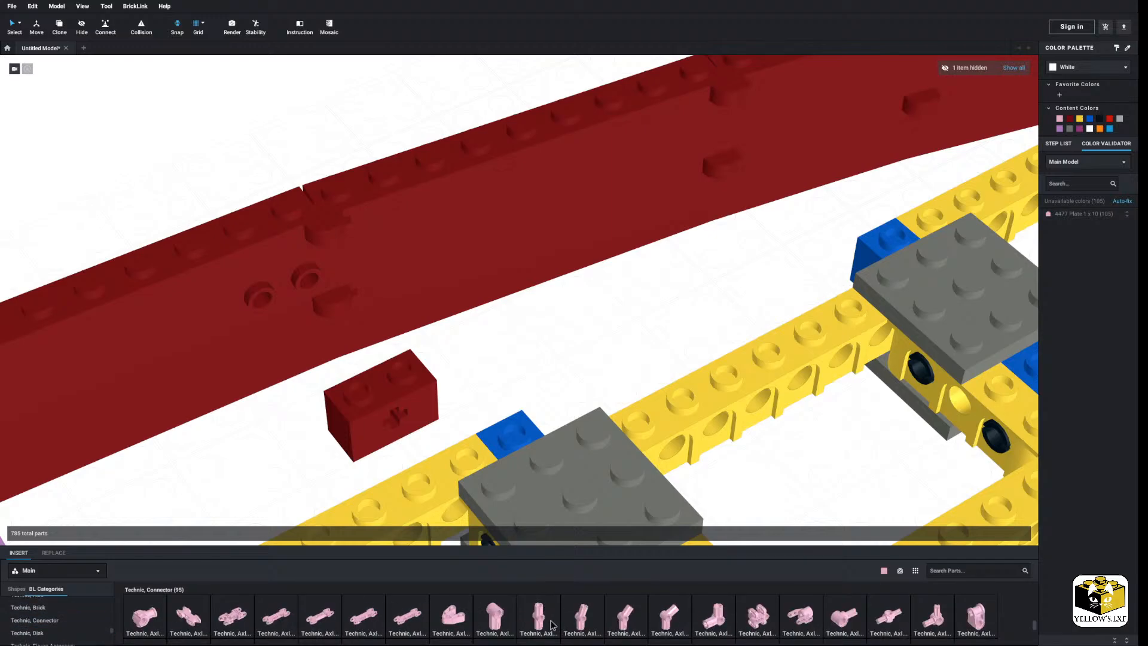
# Insert a bright pink Technic, Axle and Pin Connector Angled #3 - 157.5 degrees, rotated flat, at the blue part on the frame's corner.
pyautogui.click(583, 617)
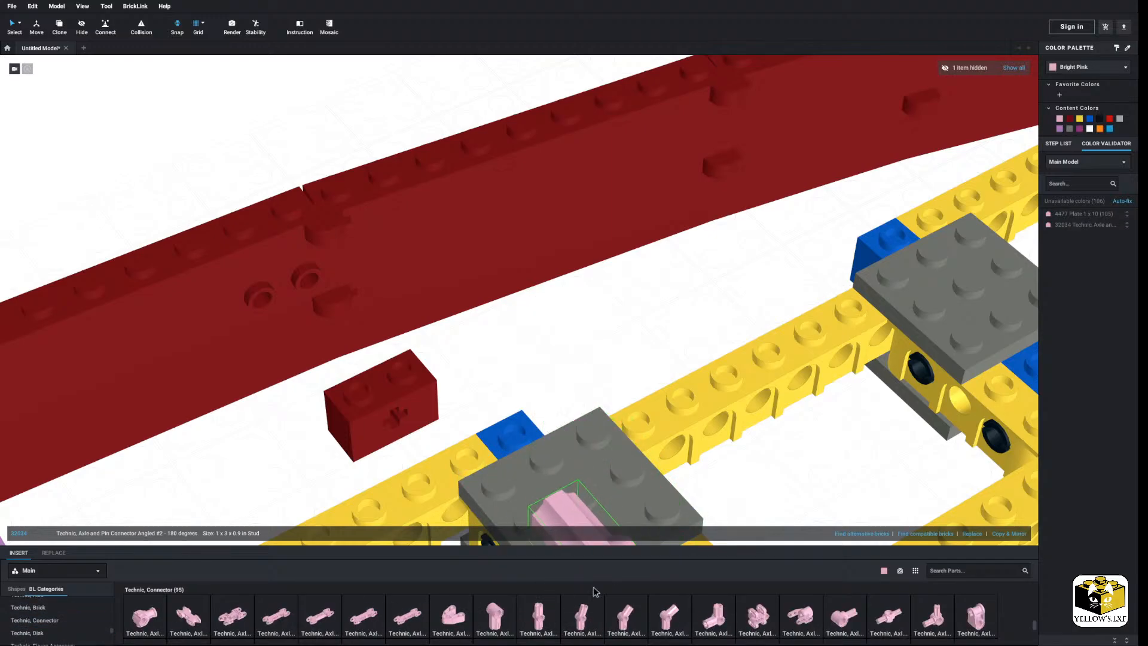
pyautogui.click(579, 618)
pyautogui.press('Left')
pyautogui.press('Up')
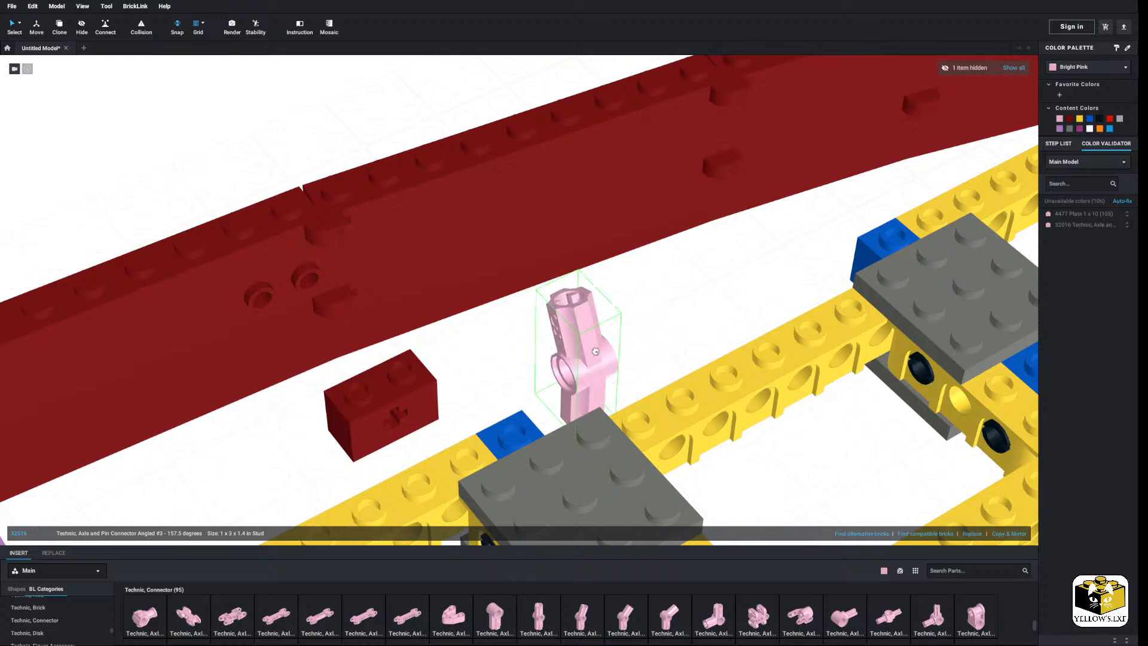
pyautogui.press('Up')
pyautogui.moveTo(499, 337); pyautogui.dragTo(413, 364, button='right')
pyautogui.moveTo(679, 349); pyautogui.dragTo(464, 328, button='middle')
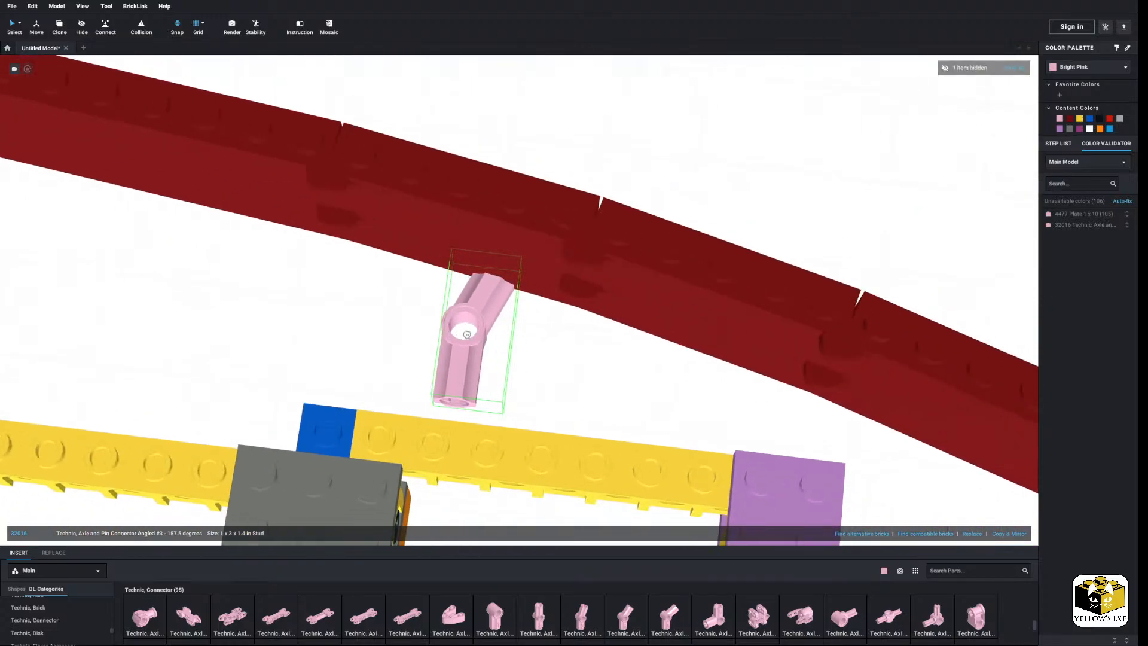
pyautogui.moveTo(598, 380); pyautogui.dragTo(313, 274, button='middle')
pyautogui.moveTo(520, 418); pyautogui.dragTo(449, 361, button='middle')
pyautogui.click(457, 359)
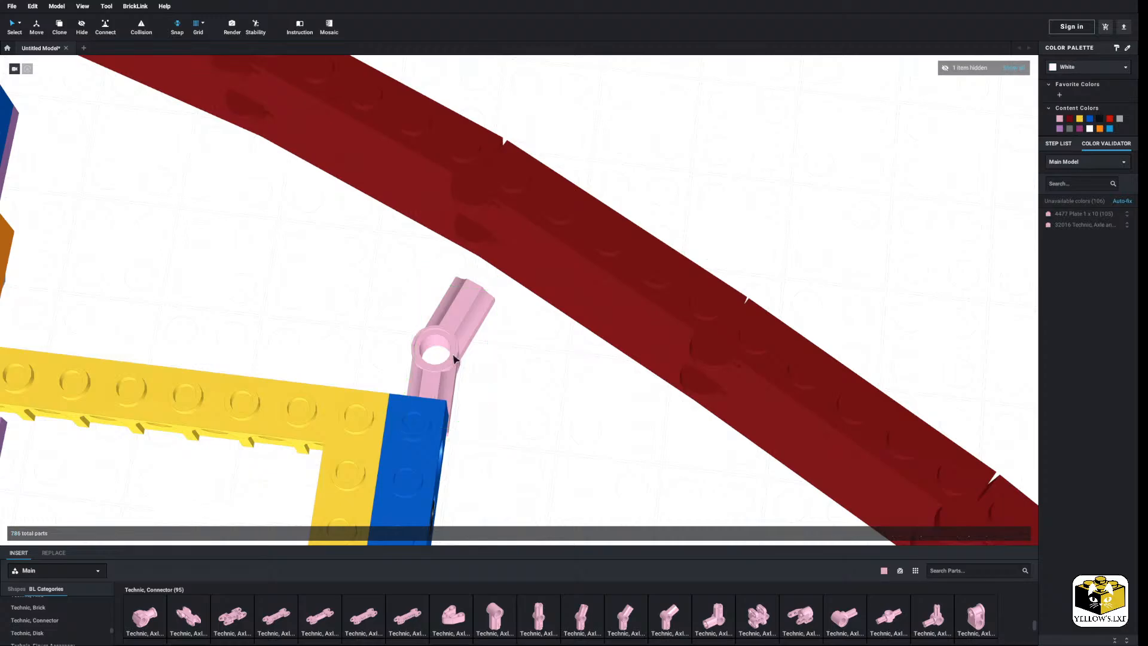
# Compare the angled connector's direction with the hull wall from above, and delete the connector.
pyautogui.scroll(2, 458, 368)
pyautogui.moveTo(457, 364); pyautogui.dragTo(457, 360, button='right')
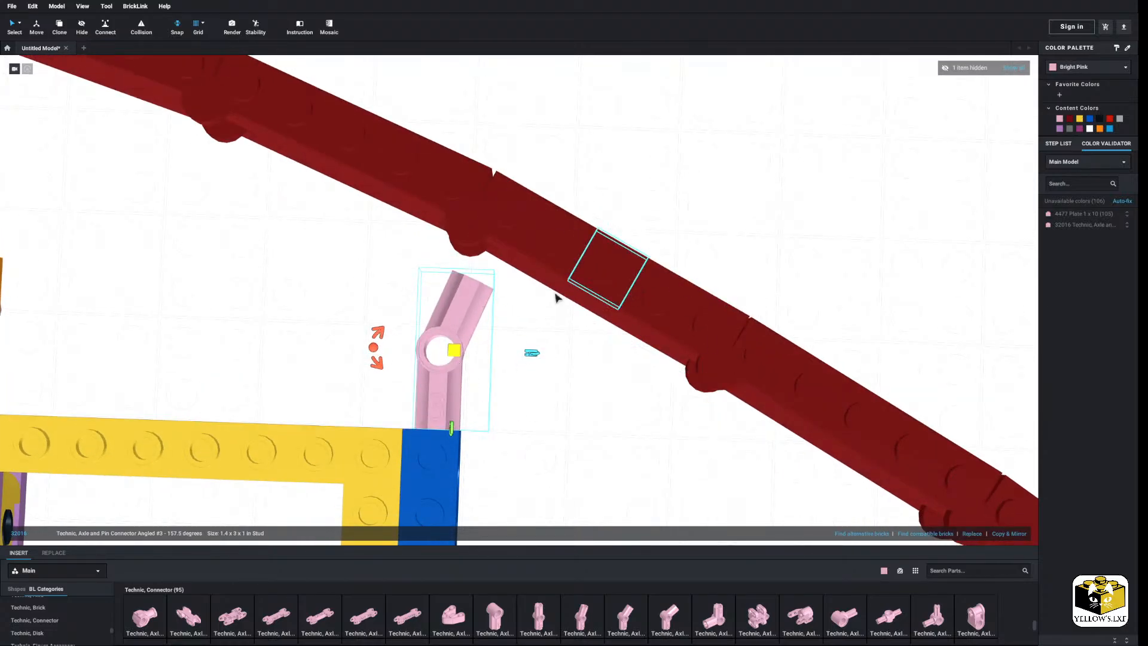
pyautogui.moveTo(661, 333); pyautogui.dragTo(592, 396, button='right')
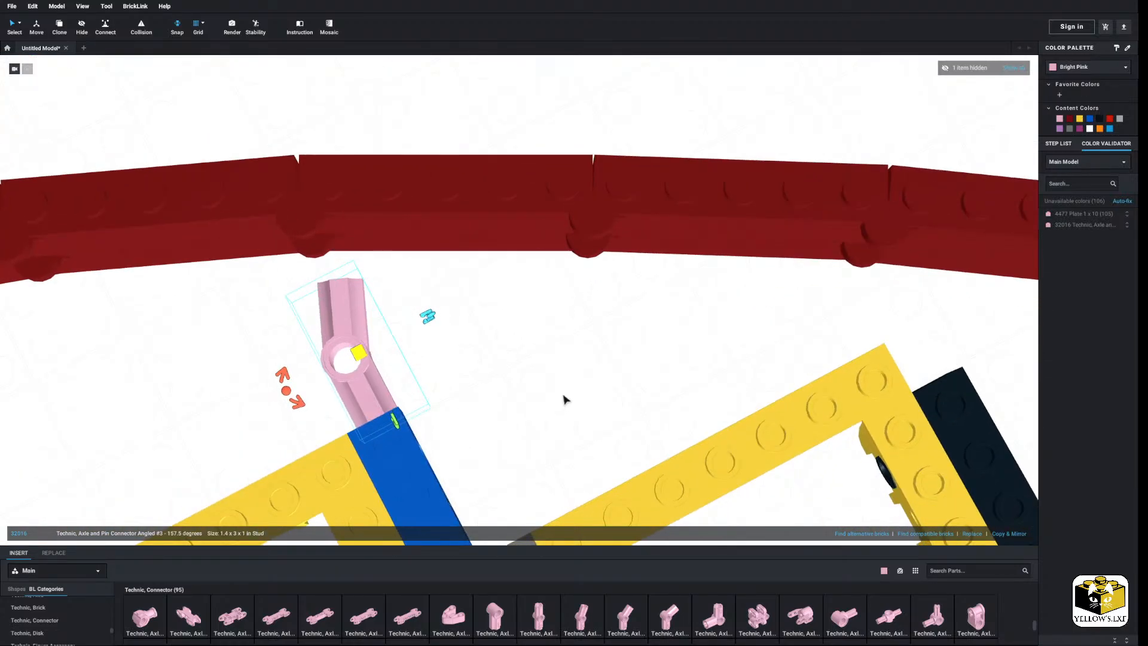
pyautogui.rightClick(376, 389)
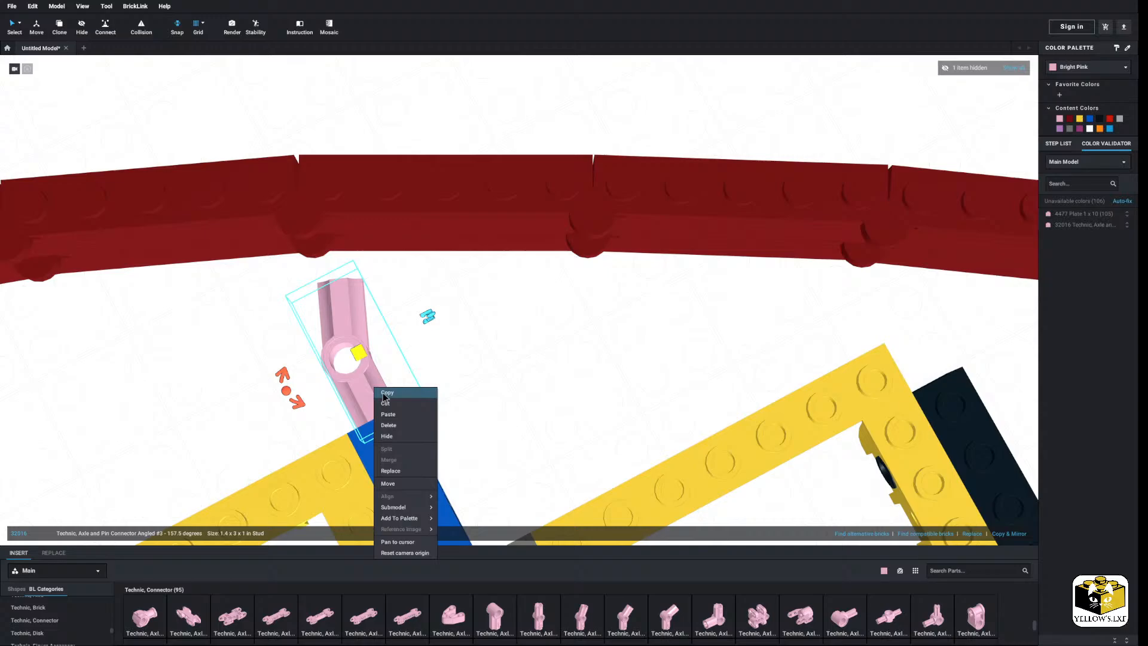
pyautogui.click(394, 428)
# Delete the dark red plate on the inner face of the hull wall, below and beside the two open side studs.
pyautogui.moveTo(394, 428); pyautogui.dragTo(443, 384, button='right')
pyautogui.scroll(4, 446, 386)
pyautogui.moveTo(448, 394); pyautogui.dragTo(417, 409, button='middle')
pyautogui.moveTo(402, 423); pyautogui.dragTo(390, 464, button='right')
pyautogui.scroll(3, 410, 461)
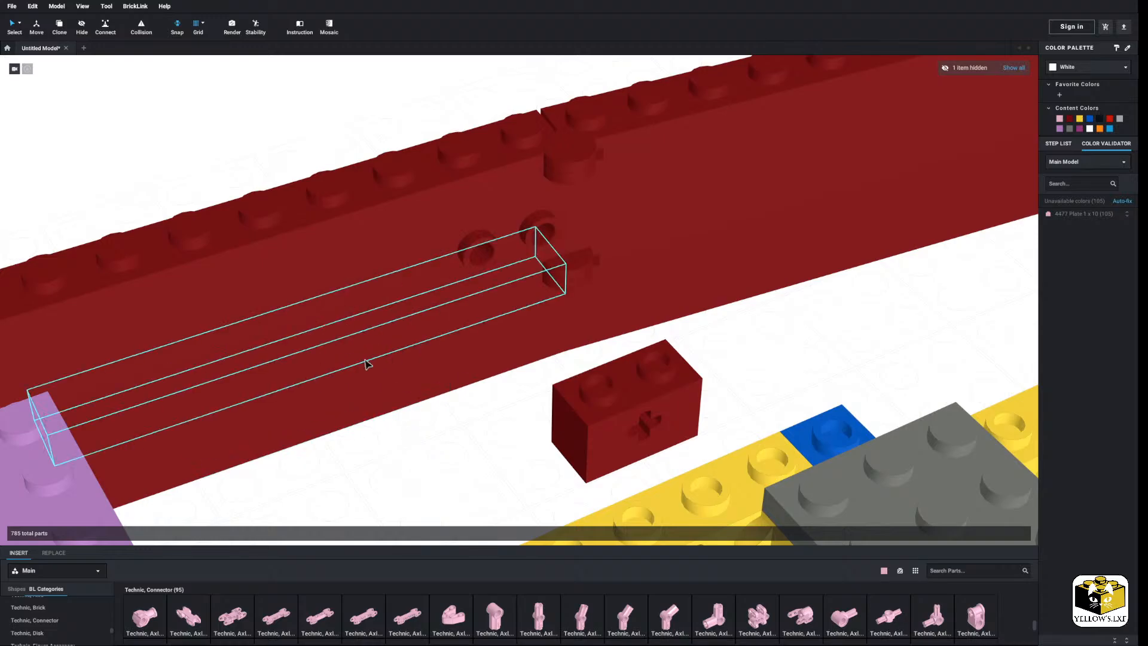
pyautogui.click(358, 355)
pyautogui.rightClick(353, 350)
pyautogui.click(366, 393)
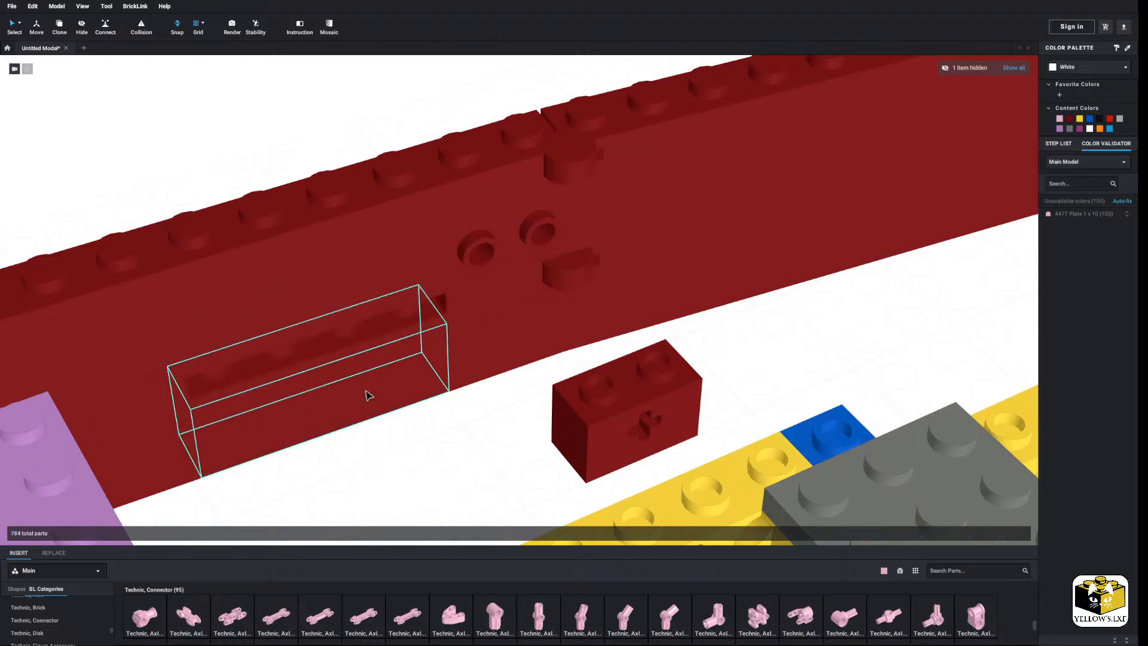
# Insert a bright pink Plate 2 x 4 into the gap in the hull wall so it projects inward.
pyautogui.scroll(10, 72, 619)
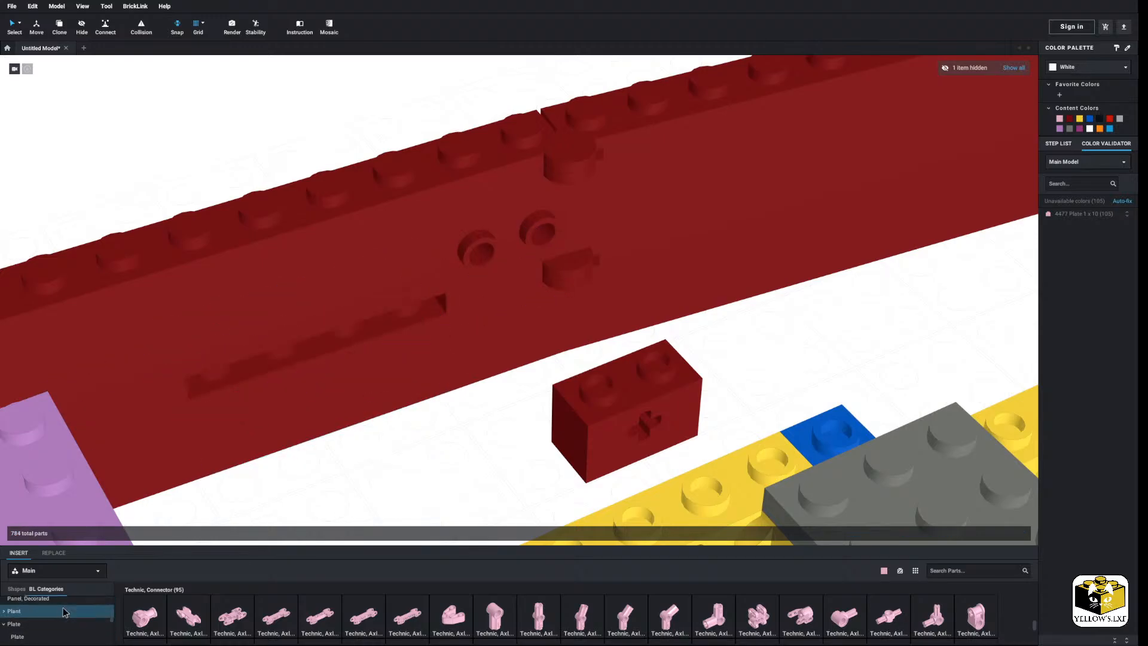
pyautogui.click(40, 621)
pyautogui.click(719, 621)
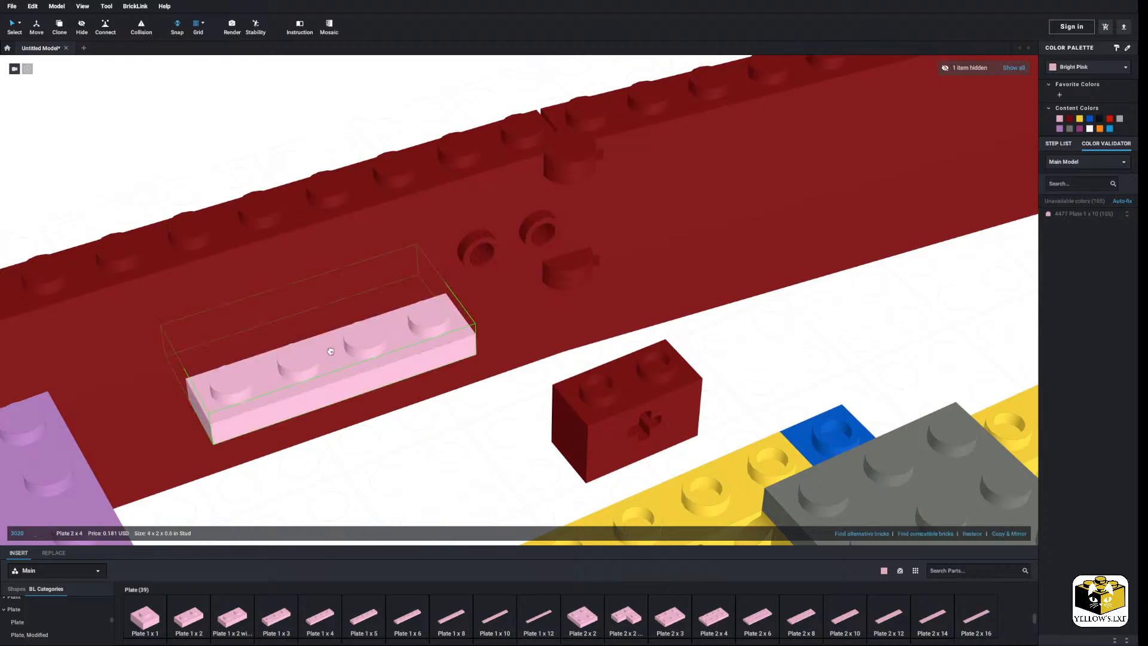
pyautogui.click(330, 349)
pyautogui.click(459, 478)
pyautogui.scroll(-3, 460, 480)
# Move the loose dark red Technic, Brick 1 x 2 with Axle Hole onto the pink plate's end nearest the open side studs.
pyautogui.moveTo(568, 401); pyautogui.dragTo(398, 317)
pyautogui.rightClick(398, 318)
pyautogui.click(426, 335)
pyautogui.hotkey('ctrl', 'z')
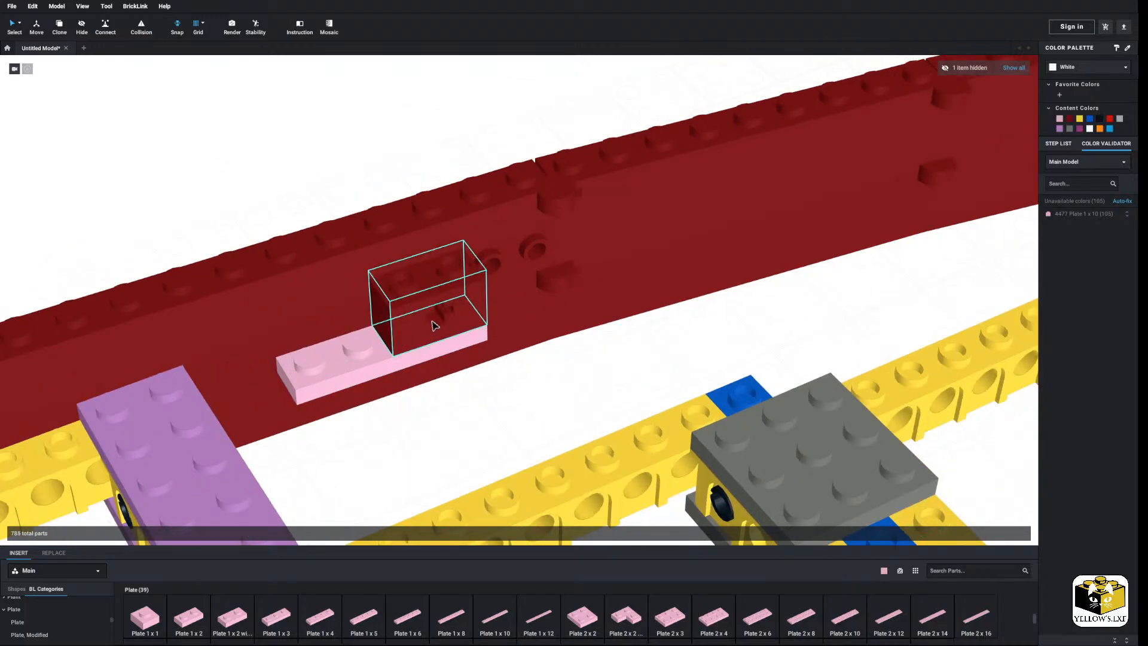
# Copy the Technic, Brick 1 x 2 with Axle Hole and place the copy beside it on the pink plate.
pyautogui.rightClick(431, 319)
pyautogui.click(453, 328)
pyautogui.rightClick(556, 409)
pyautogui.click(575, 436)
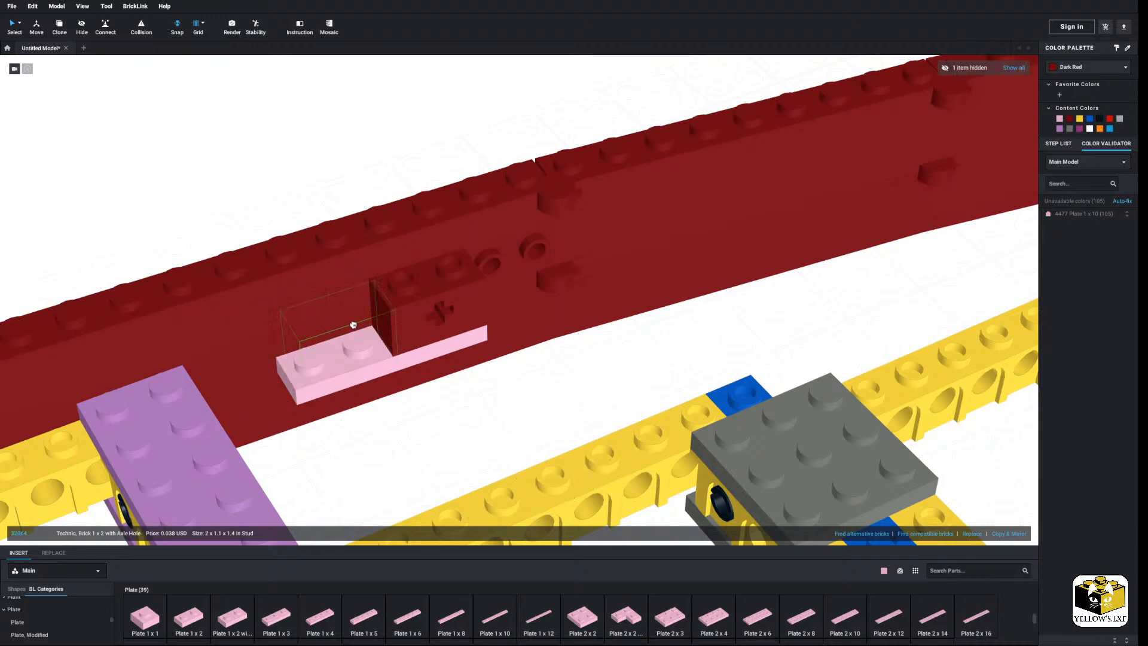
pyautogui.click(320, 325)
# Recolor both Technic axle-hole bricks on the plate bright pink.
pyautogui.keyDown('ctrl'); pyautogui.click(428, 294); pyautogui.keyUp('ctrl')
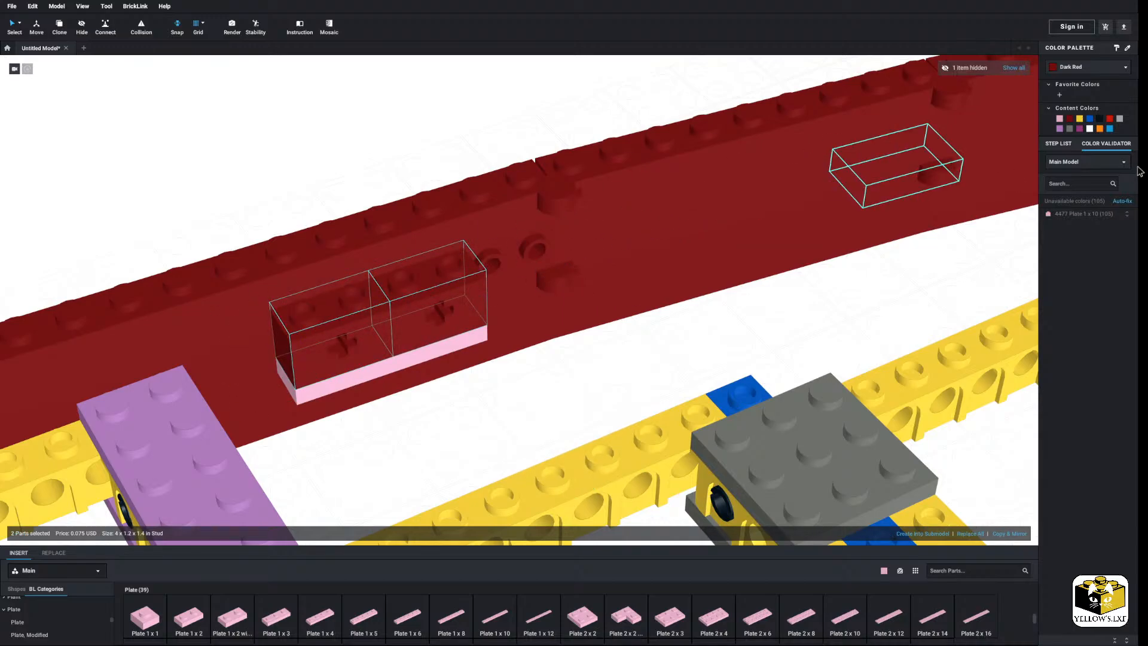
pyautogui.click(1059, 118)
pyautogui.click(592, 410)
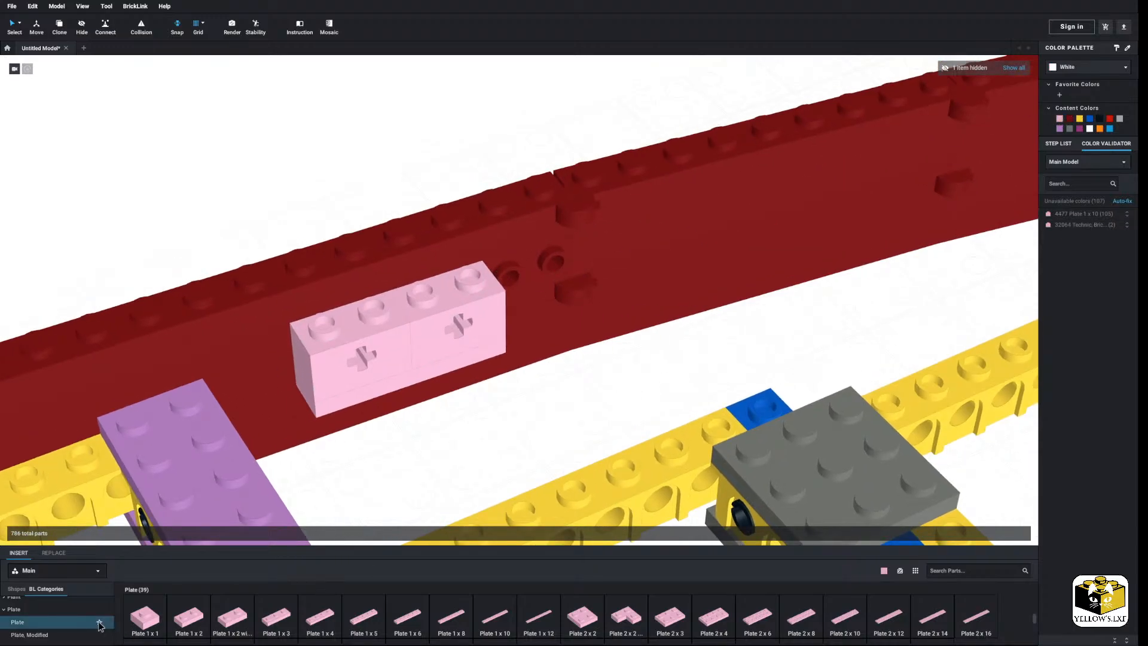
# Search the part categories for a part to fit the axle holes and show the Technic, Axle parts.
pyautogui.scroll(8, 99, 626)
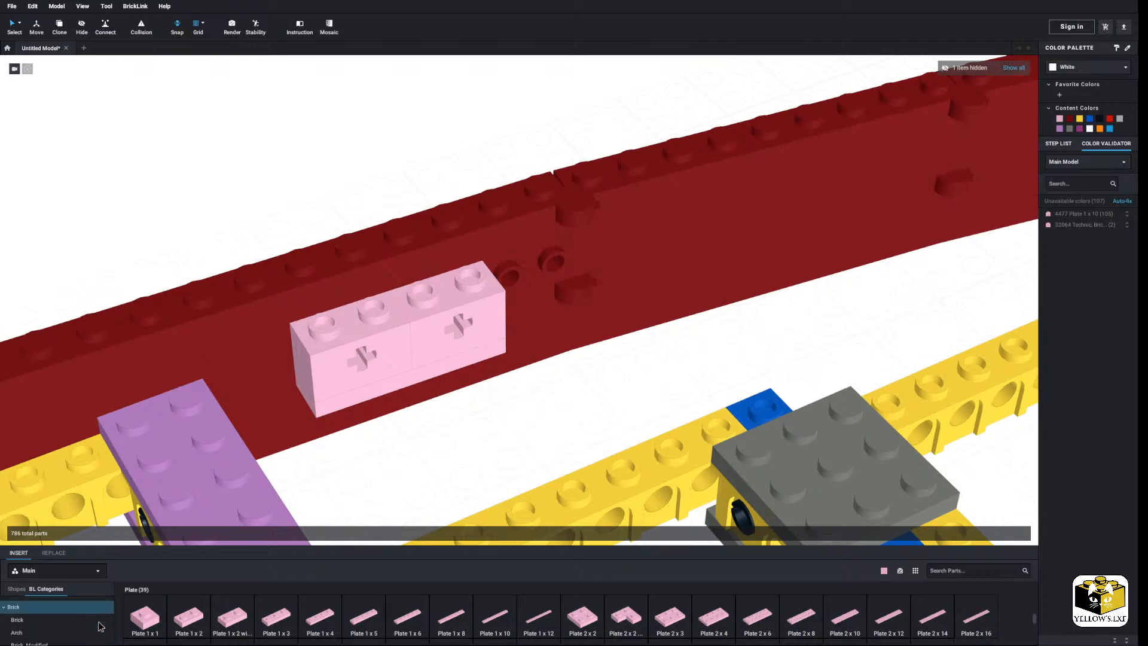
pyautogui.scroll(-5, 100, 626)
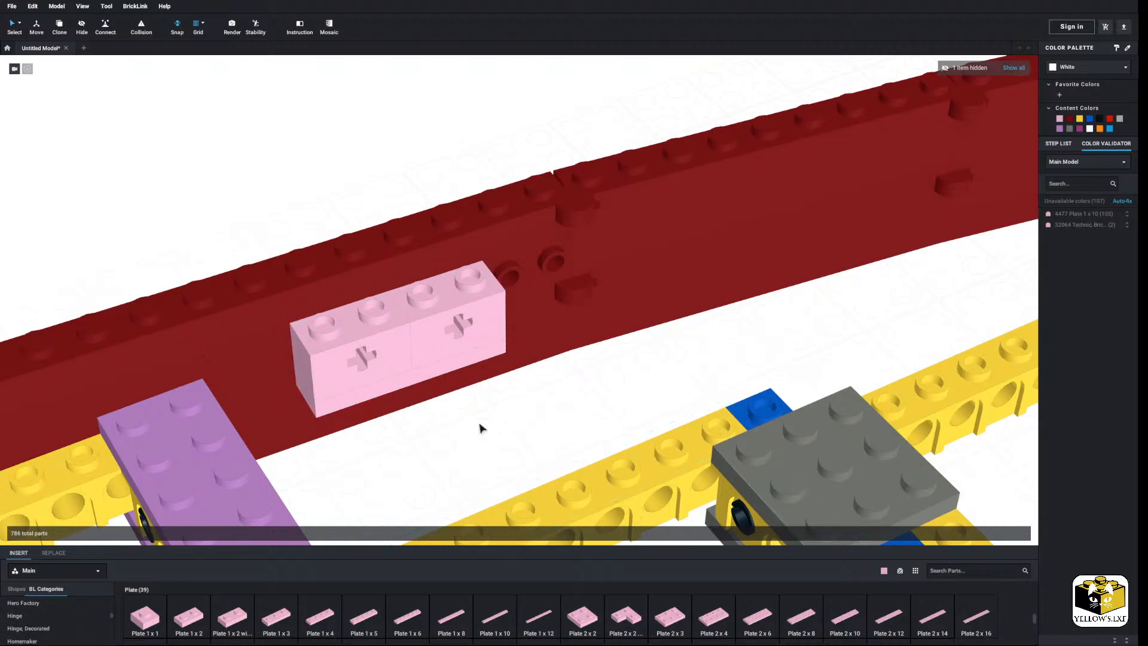
pyautogui.scroll(-5, 58, 605)
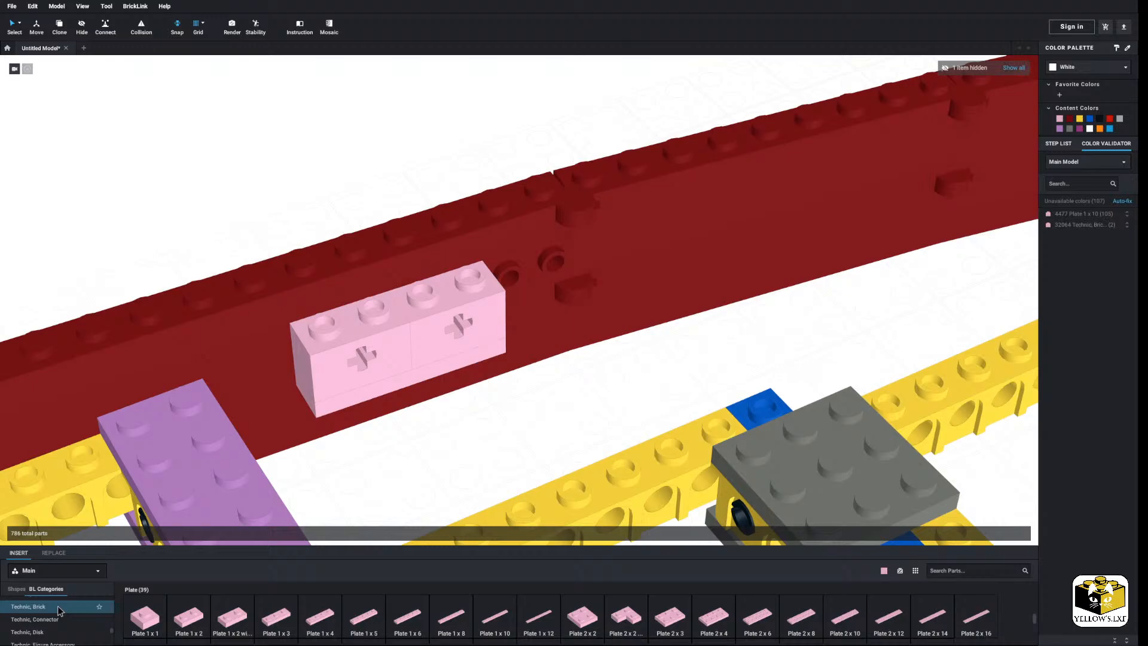
pyautogui.scroll(1, 60, 610)
pyautogui.click(57, 619)
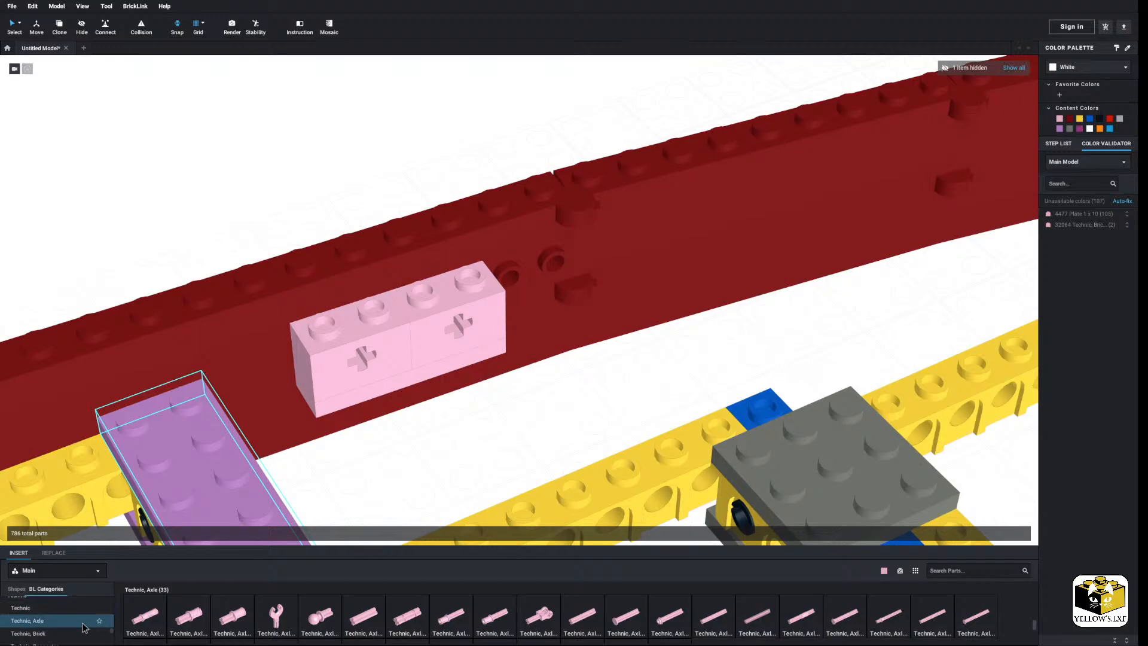
pyautogui.scroll(-1, 84, 624)
pyautogui.scroll(-2, 411, 464)
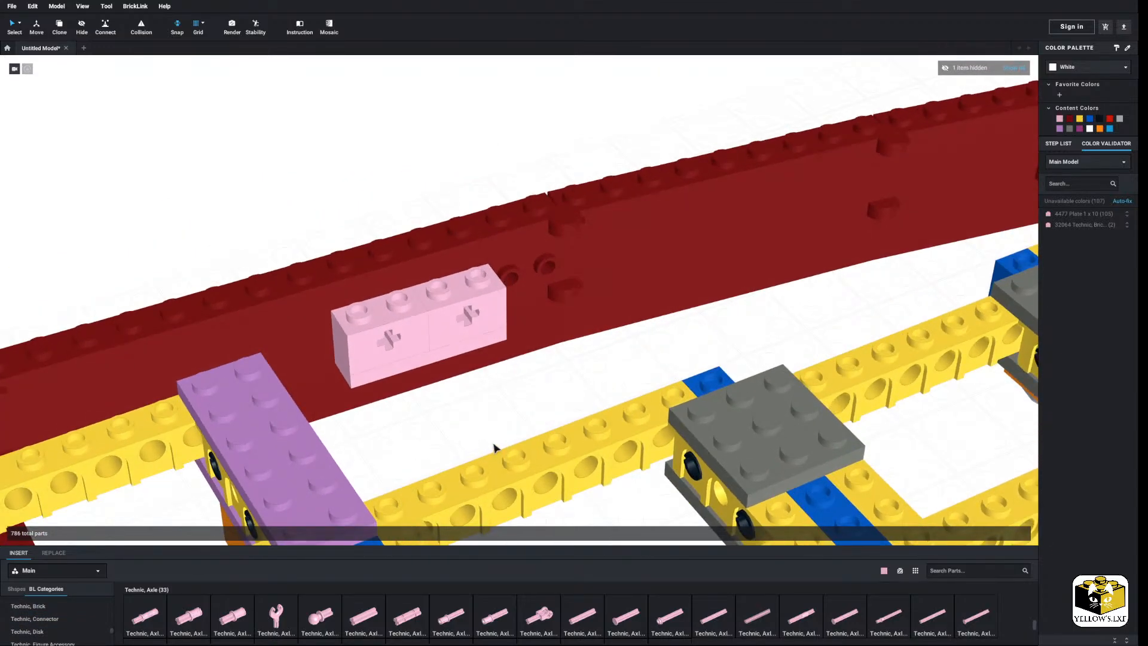
pyautogui.scroll(2, 494, 447)
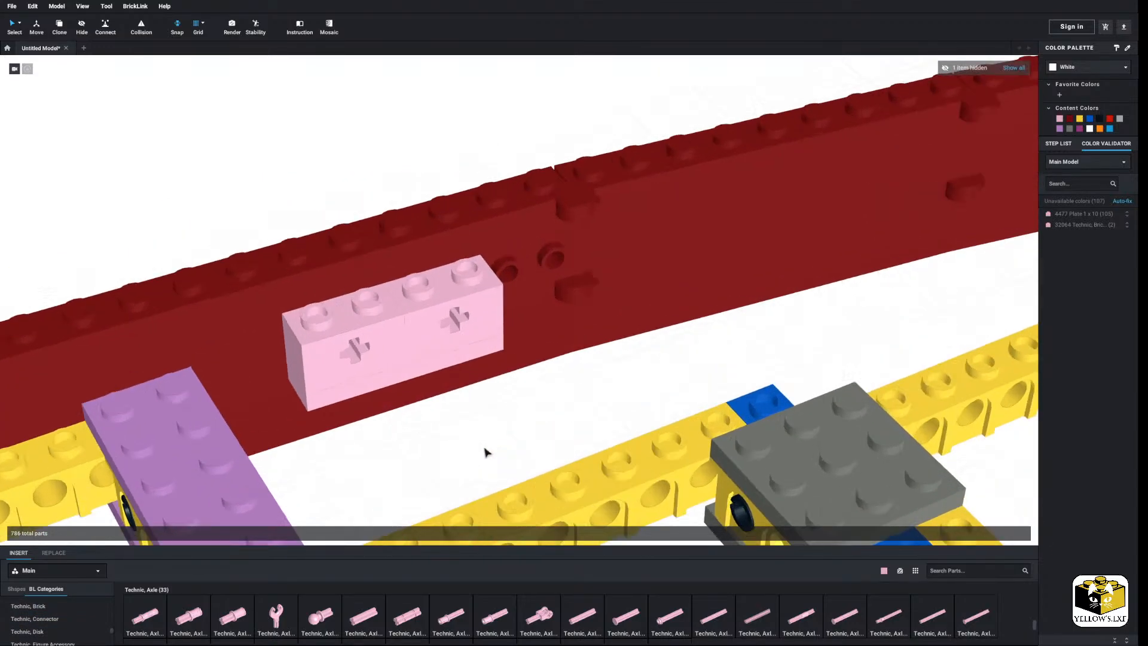
# Look through the Technic, Connector parts for a piece that can link the axle-hole bricks to the yellow frame.
pyautogui.click(73, 617)
pyautogui.scroll(-1, 514, 606)
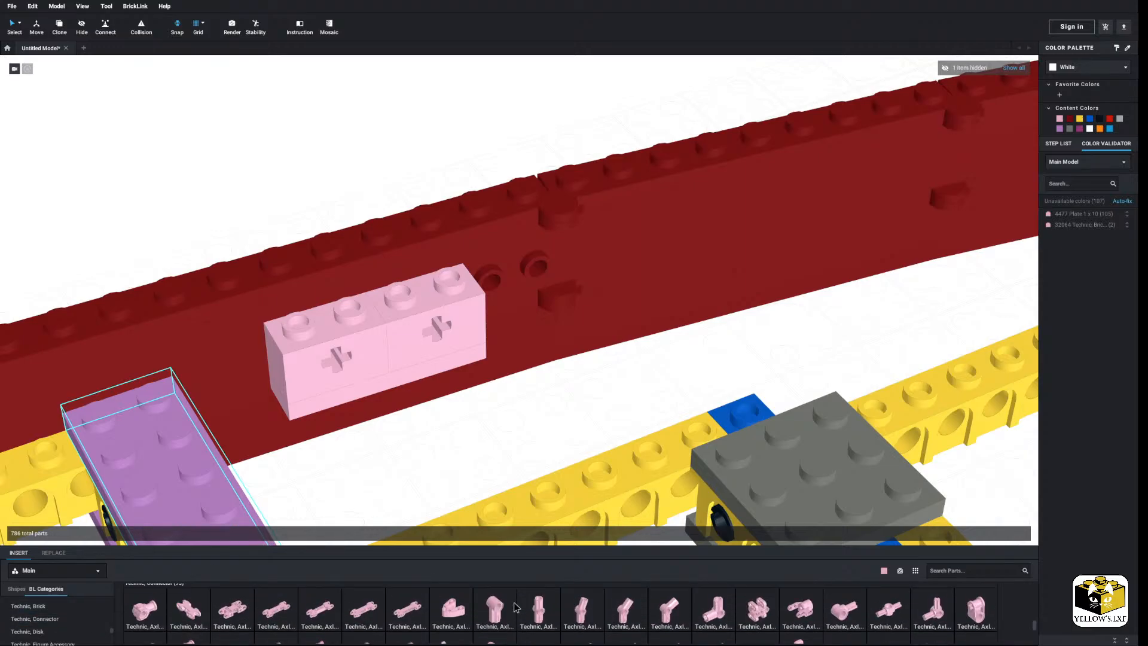
pyautogui.scroll(-2, 514, 604)
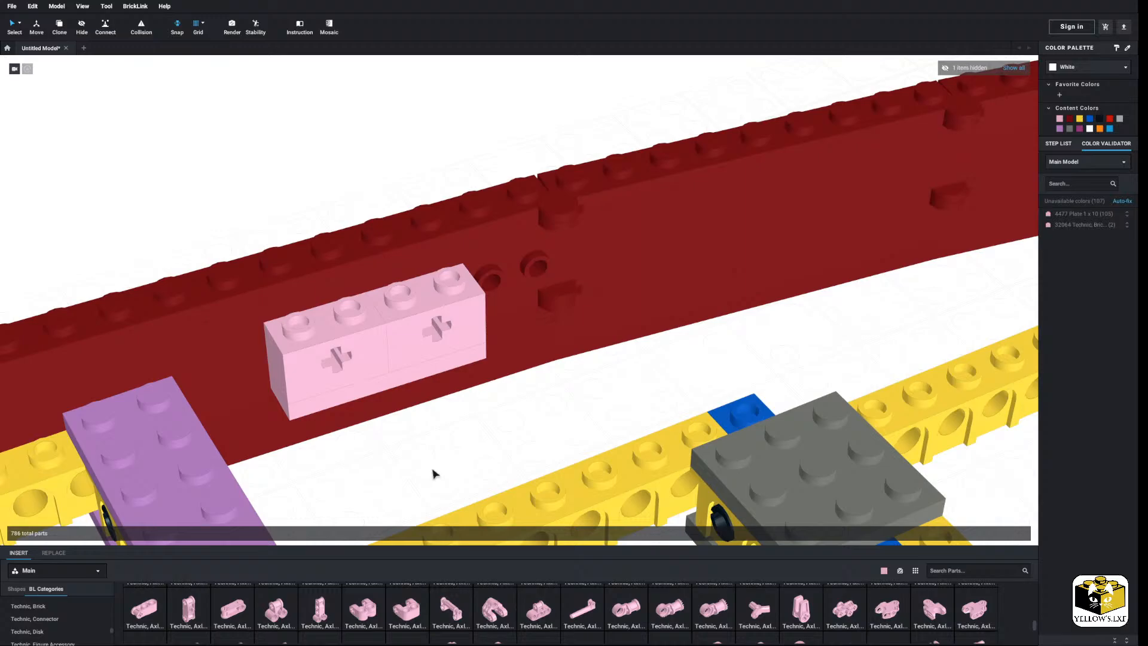
pyautogui.scroll(-1, 434, 473)
pyautogui.scroll(1, 435, 474)
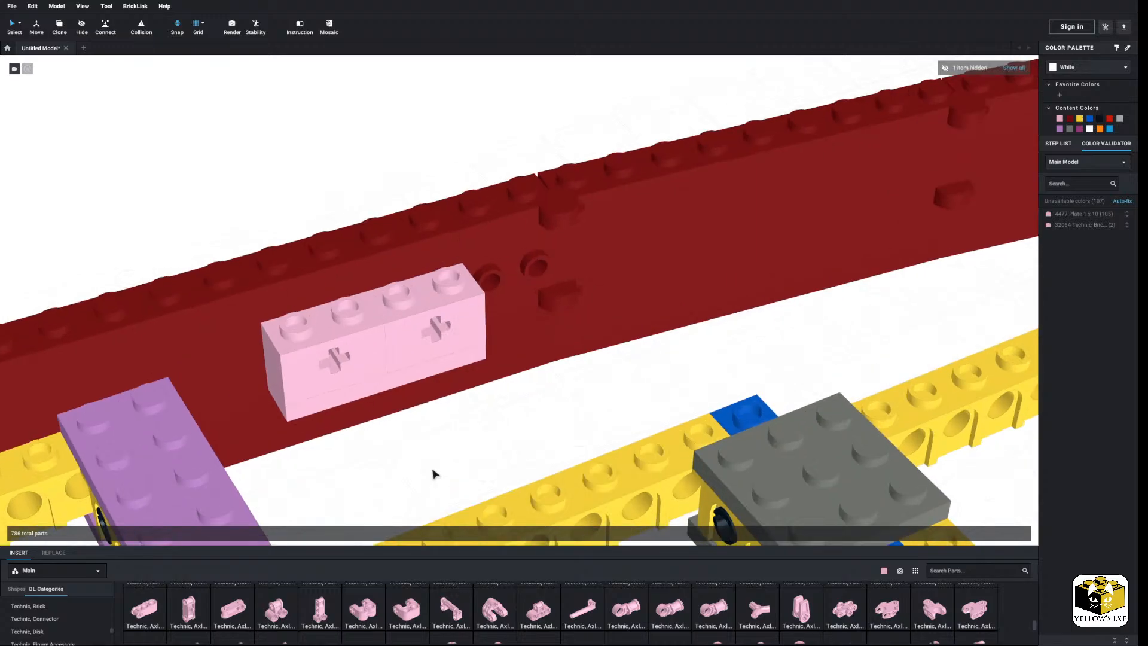
pyautogui.scroll(-2, 574, 633)
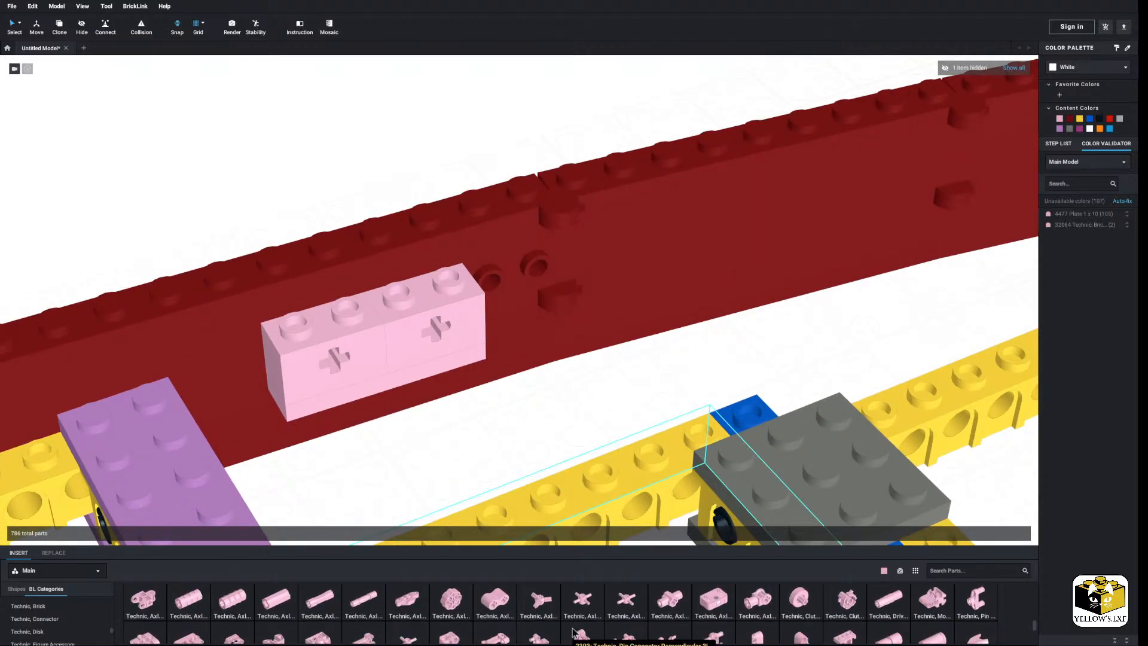
pyautogui.scroll(-4, 572, 632)
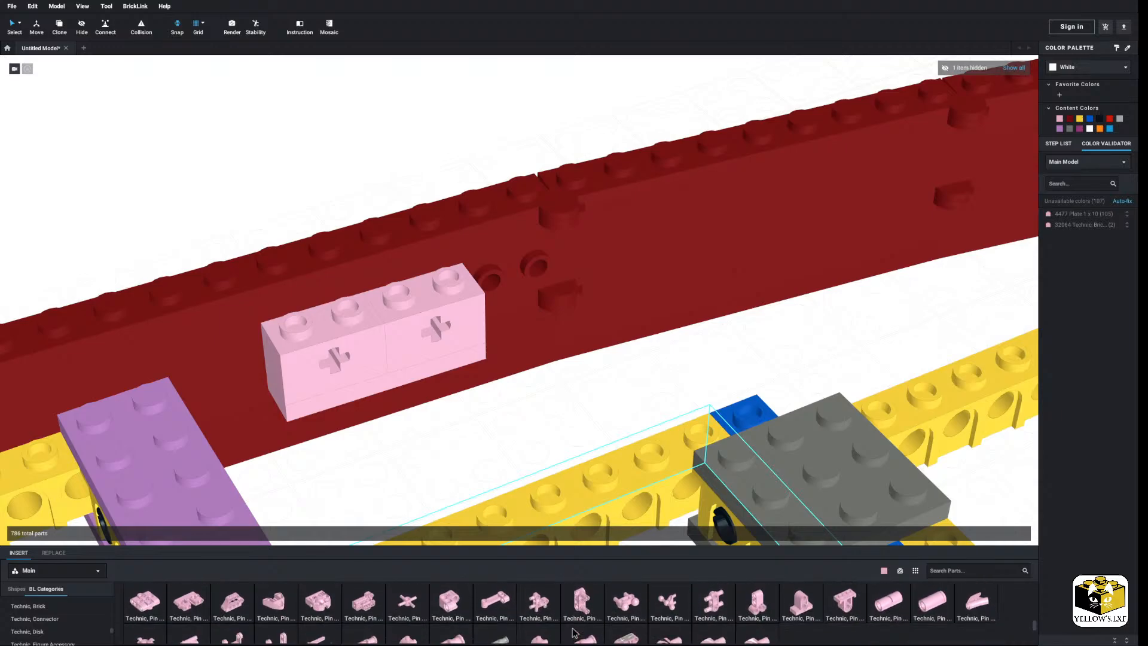
pyautogui.scroll(-1, 572, 632)
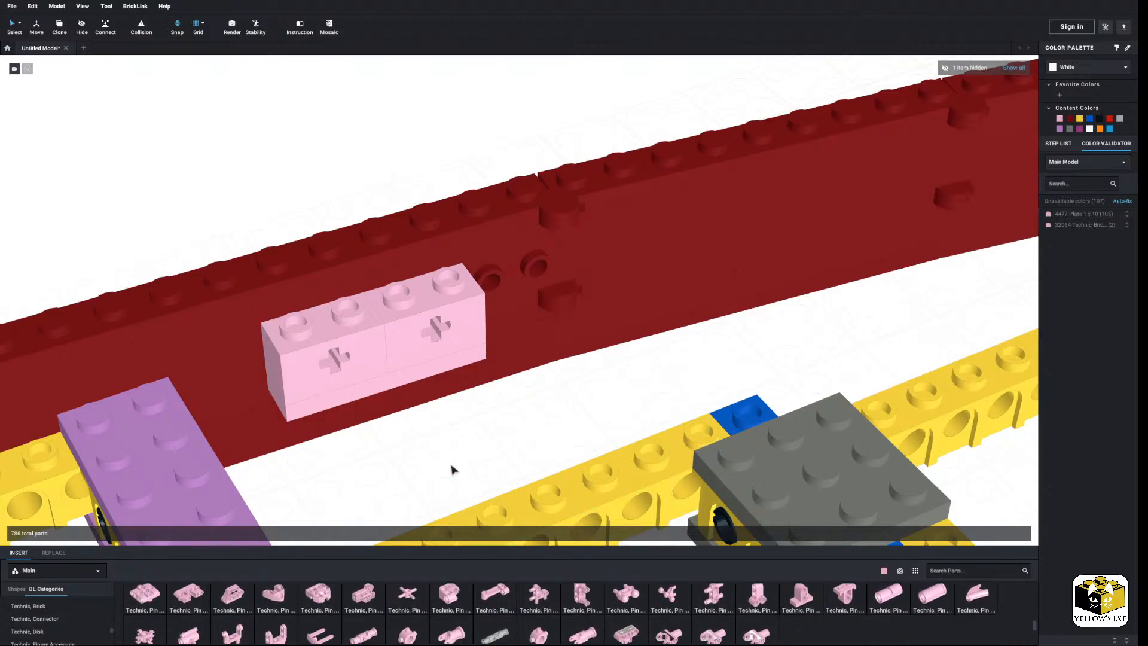
pyautogui.scroll(-3, 453, 470)
pyautogui.scroll(3, 453, 470)
pyautogui.moveTo(440, 460); pyautogui.dragTo(444, 450, button='middle')
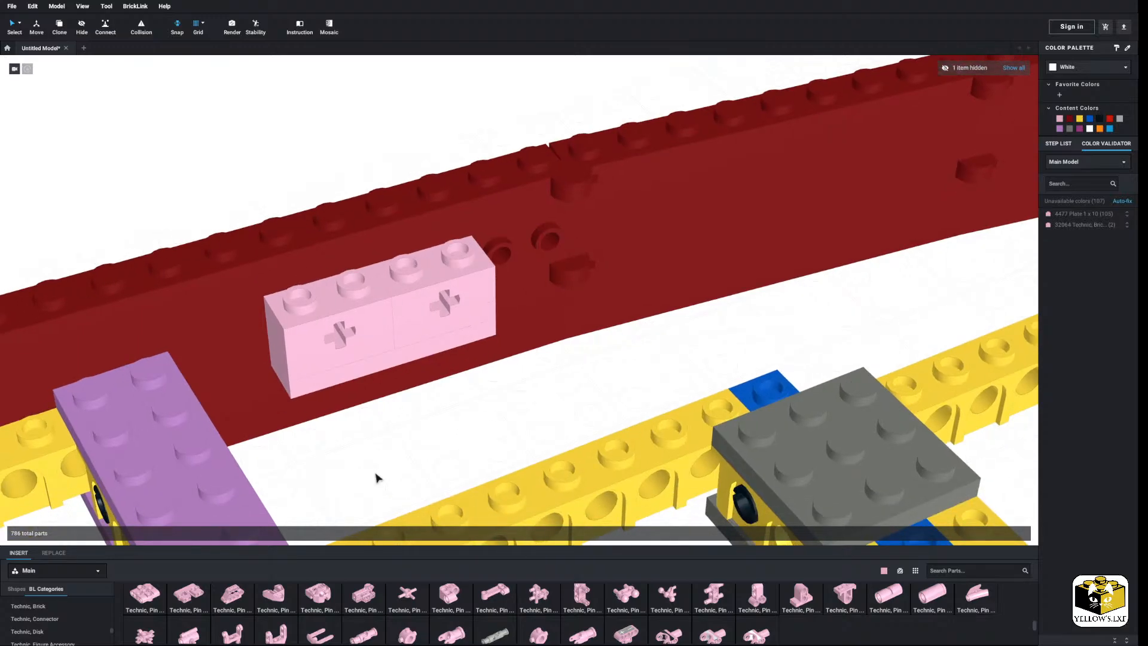
# Insert a bright pink Technic, Axle 2L Notched into the axle hole nearest the open side studs.
pyautogui.scroll(1, 55, 615)
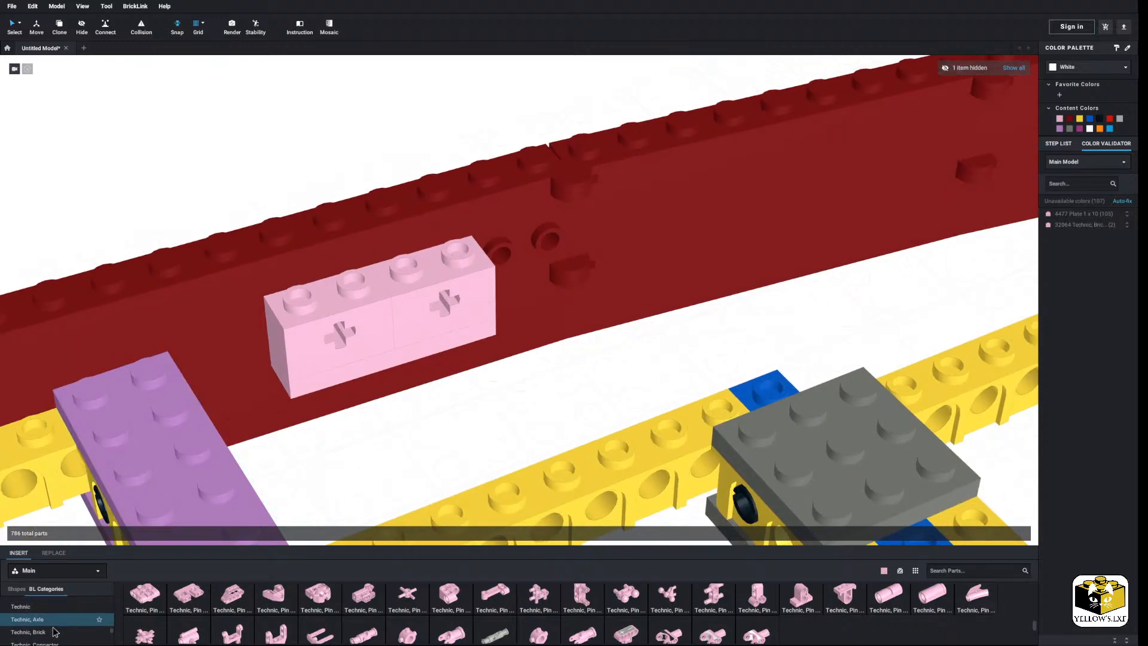
pyautogui.click(57, 632)
pyautogui.click(66, 621)
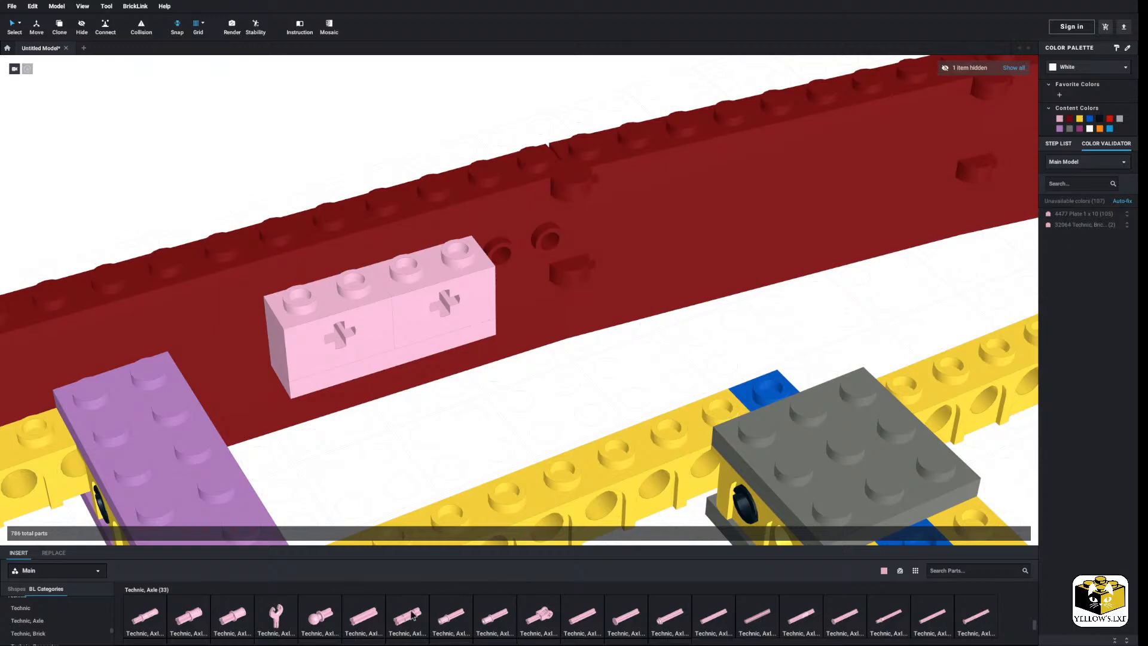
pyautogui.moveTo(412, 616); pyautogui.dragTo(450, 314)
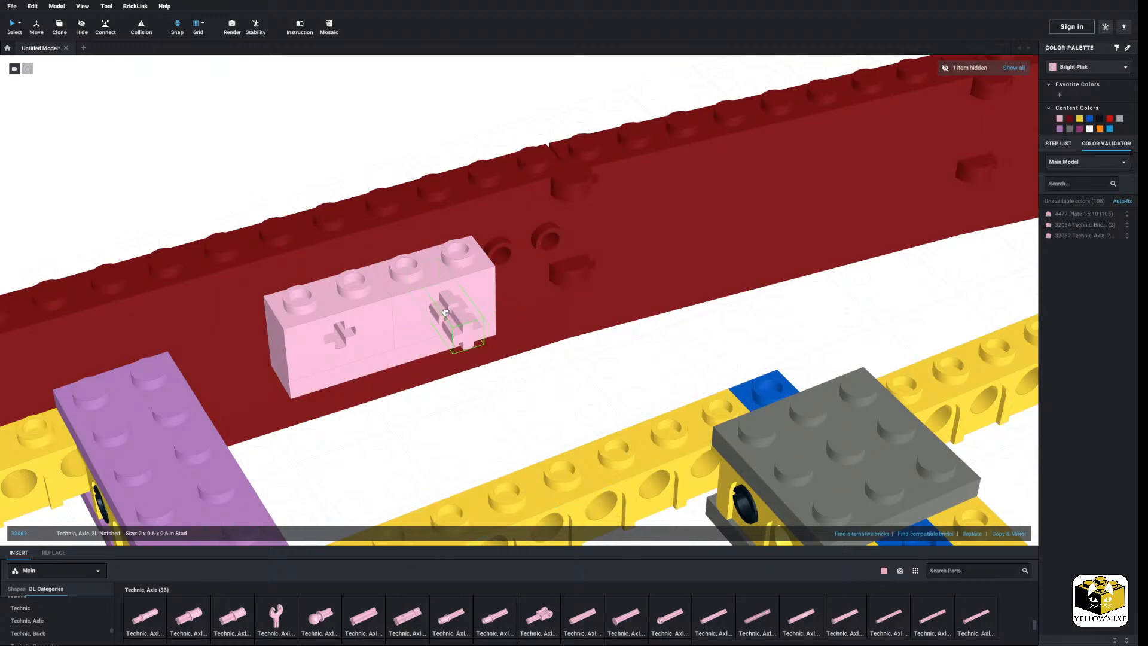
# Examine the gap between the axle-hole bricks and the yellow frame, with the Technic, Connector parts at hand.
pyautogui.click(474, 423)
pyautogui.moveTo(474, 423); pyautogui.dragTo(474, 431, button='right')
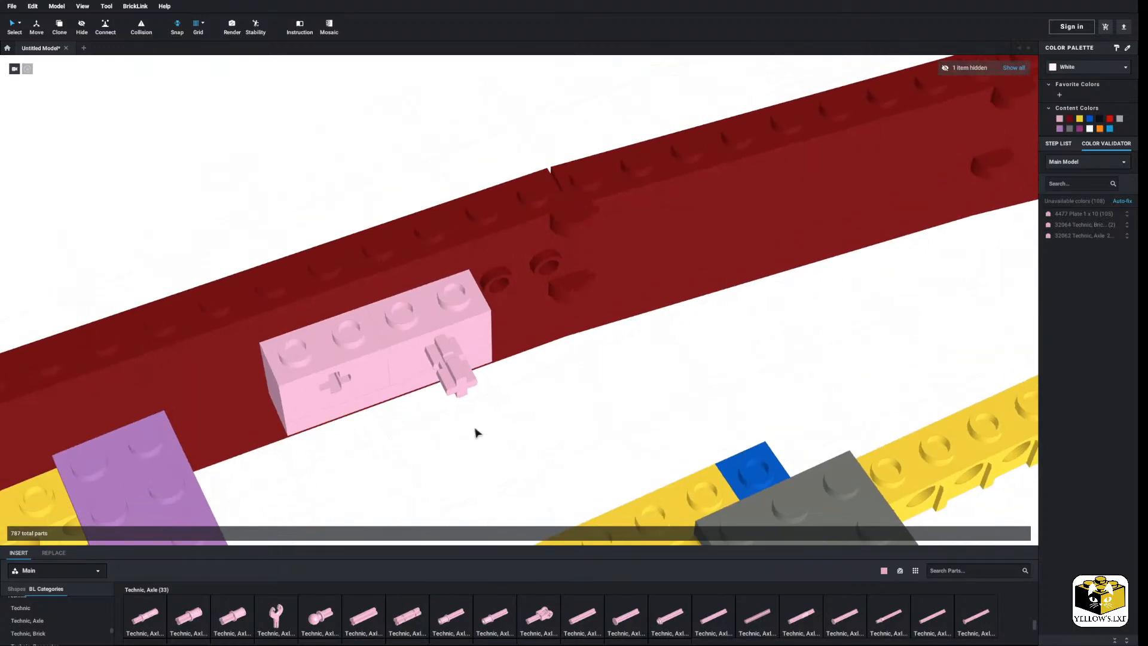
pyautogui.moveTo(474, 430); pyautogui.dragTo(425, 352, button='middle')
pyautogui.scroll(-1, 70, 622)
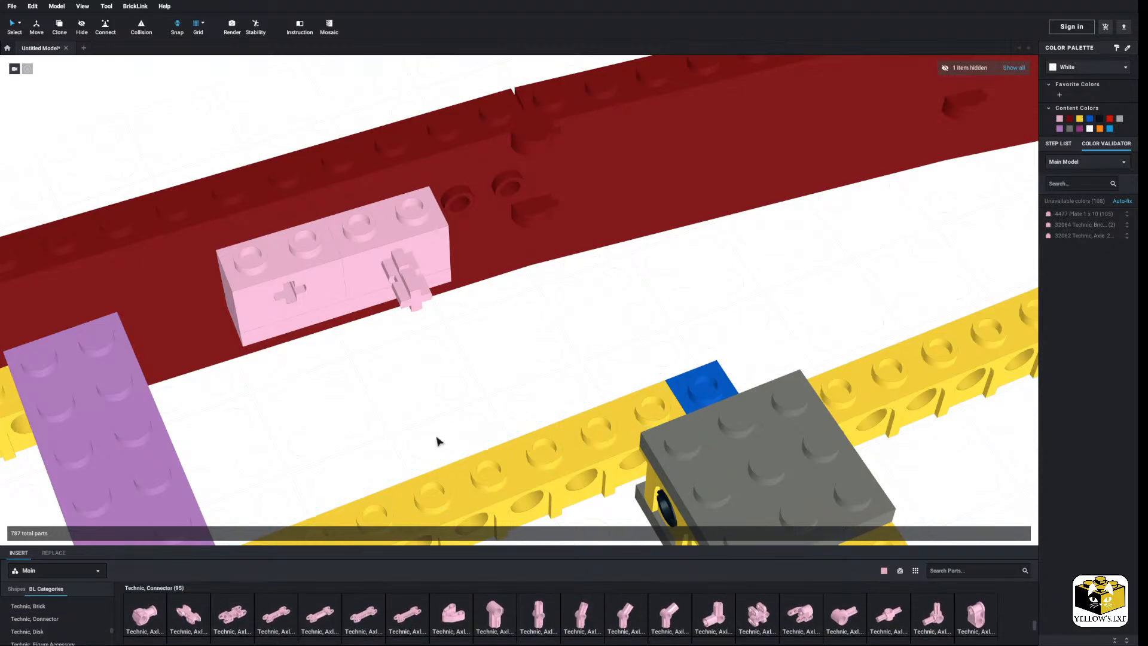
pyautogui.moveTo(440, 442); pyautogui.dragTo(444, 421, button='middle')
pyautogui.scroll(-1, 669, 637)
pyautogui.scroll(1, 669, 637)
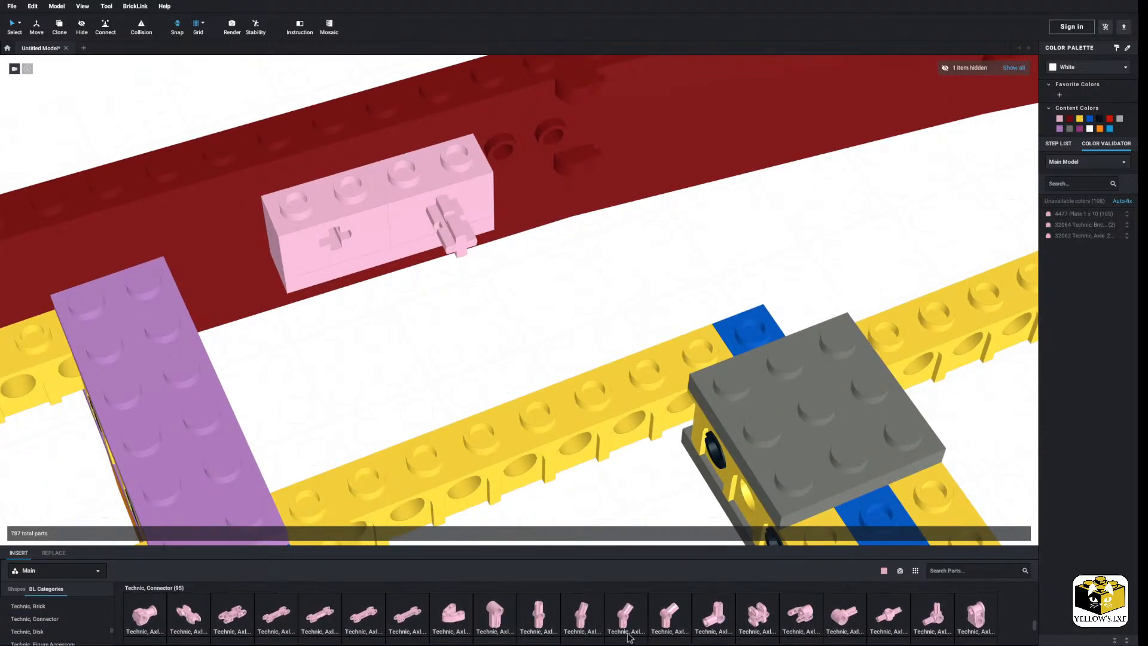
pyautogui.moveTo(488, 438); pyautogui.dragTo(444, 482, button='right')
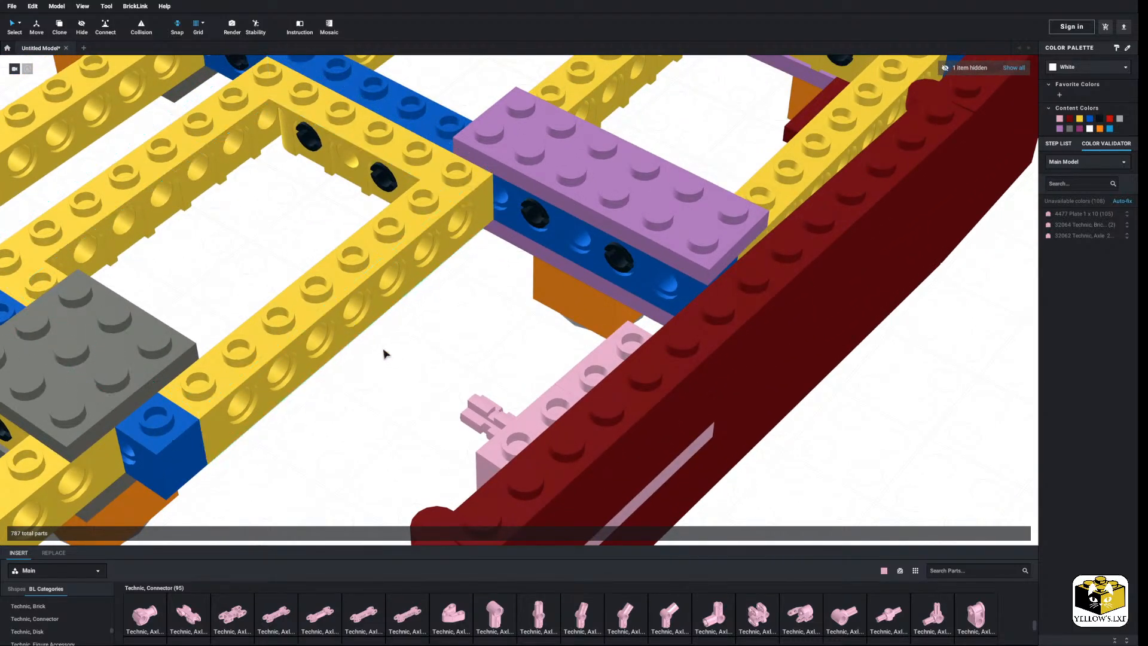
pyautogui.moveTo(384, 353); pyautogui.dragTo(482, 431, button='right')
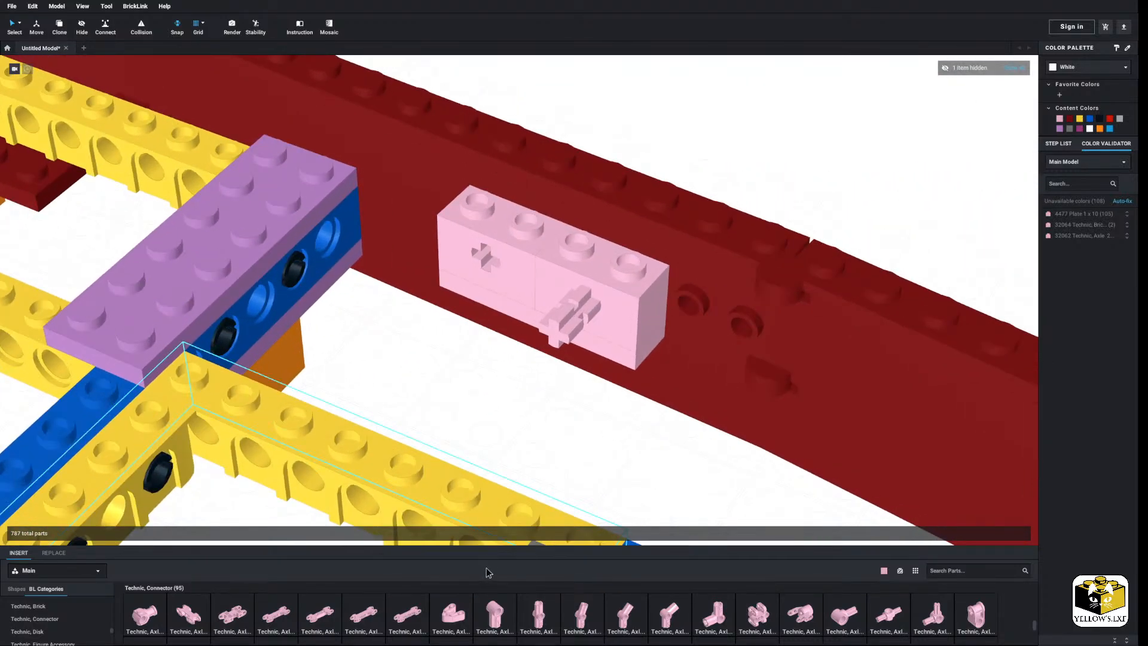
# Attach a bright pink Technic axle connector (32039) to the notched axle, with its cross hole vertical.
pyautogui.scroll(-3, 505, 616)
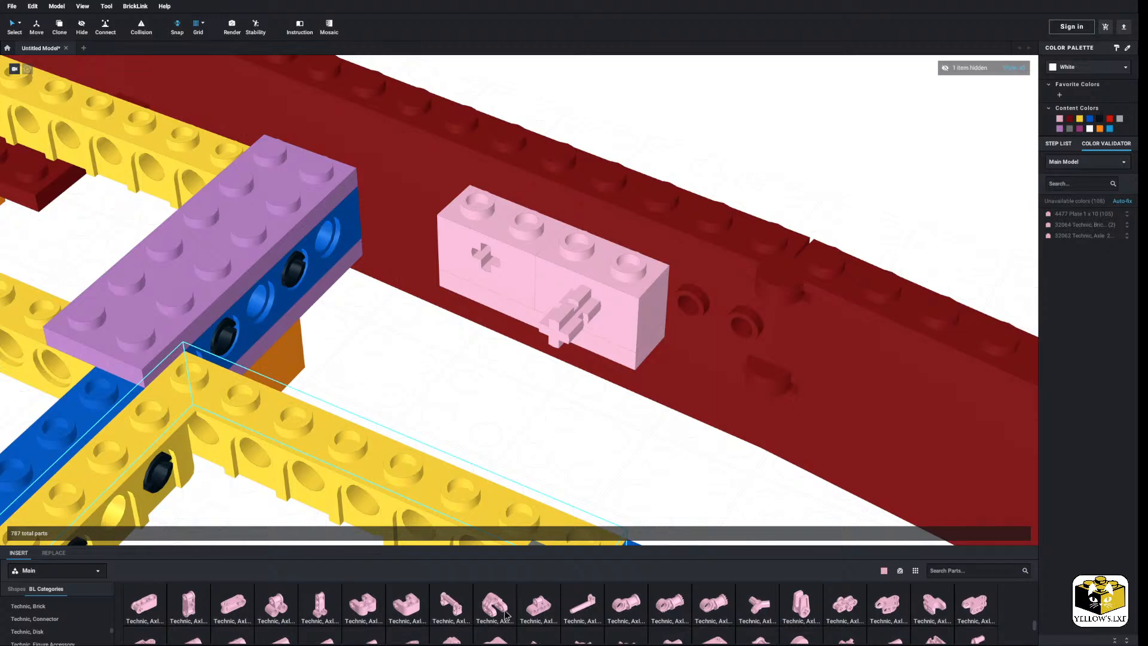
pyautogui.scroll(-2, 505, 614)
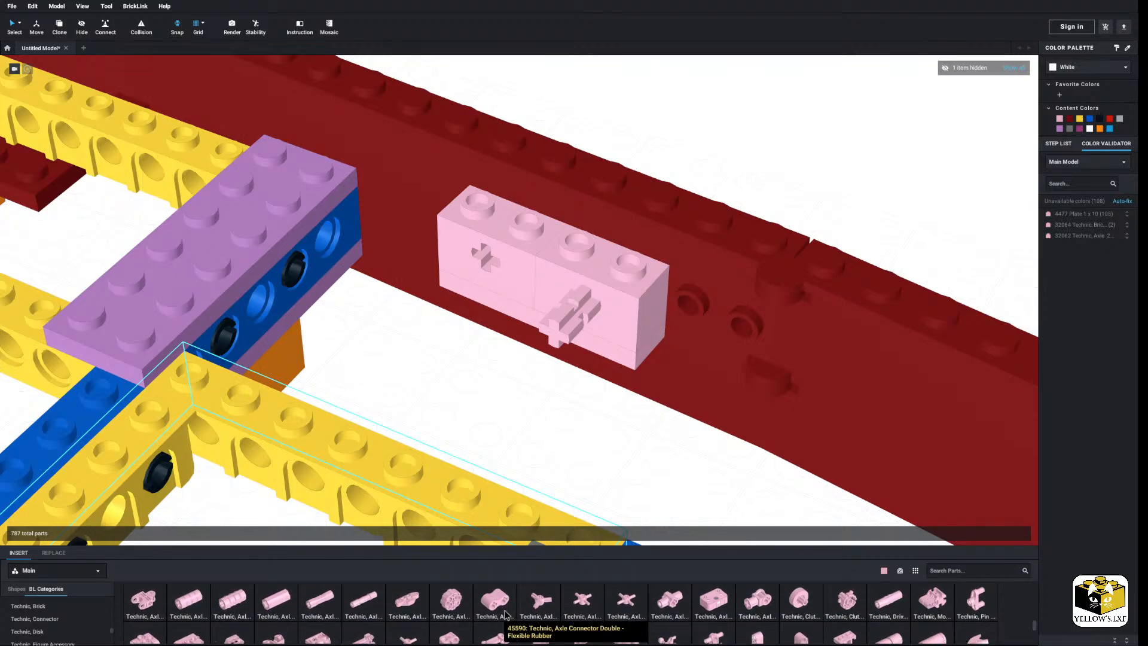
pyautogui.moveTo(718, 548); pyautogui.dragTo(581, 321)
pyautogui.click(600, 446)
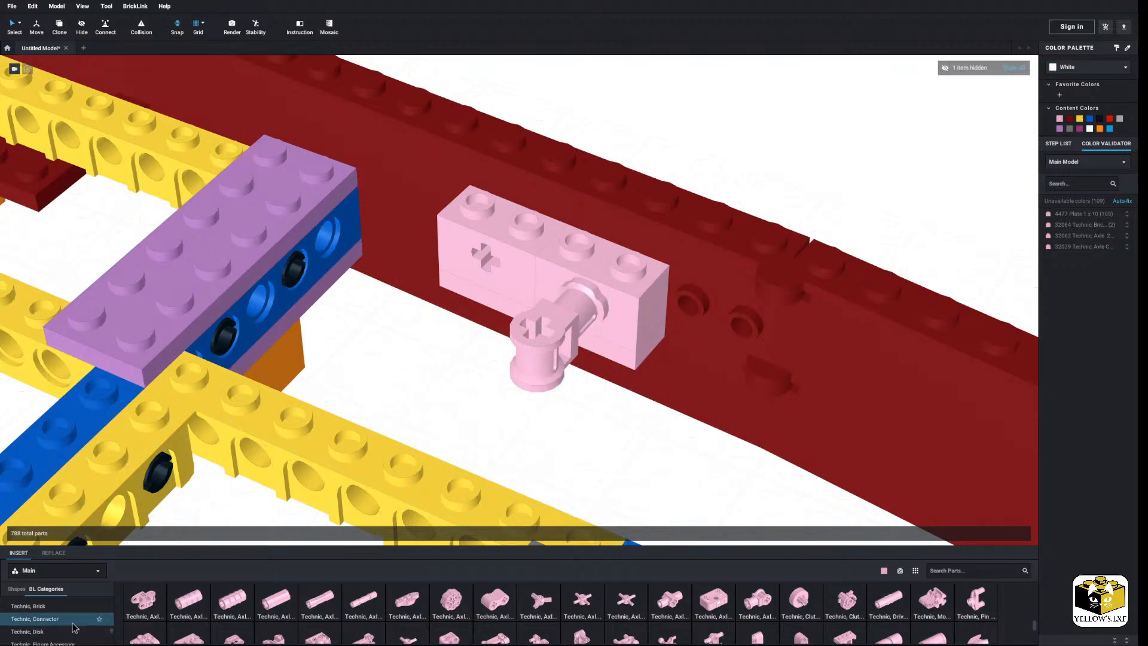
# Insert a Technic, Axle 1L with Pin without Friction Ridges into the connector's vertical cross hole, pin pointing down.
pyautogui.scroll(3, 66, 628)
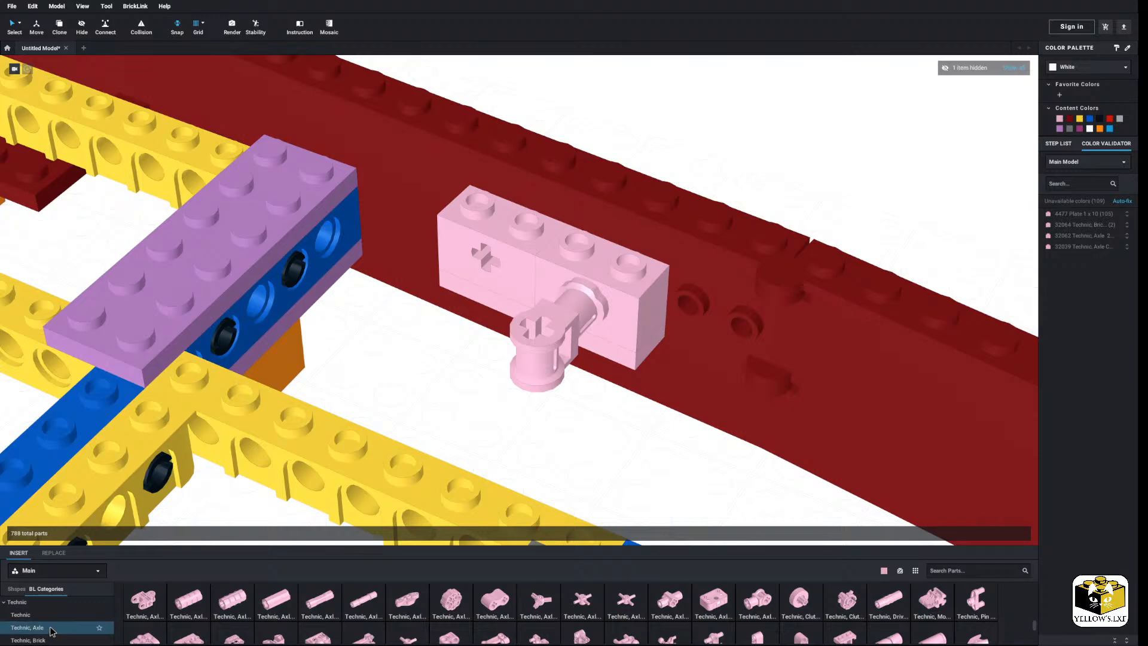
pyautogui.click(52, 628)
pyautogui.click(250, 622)
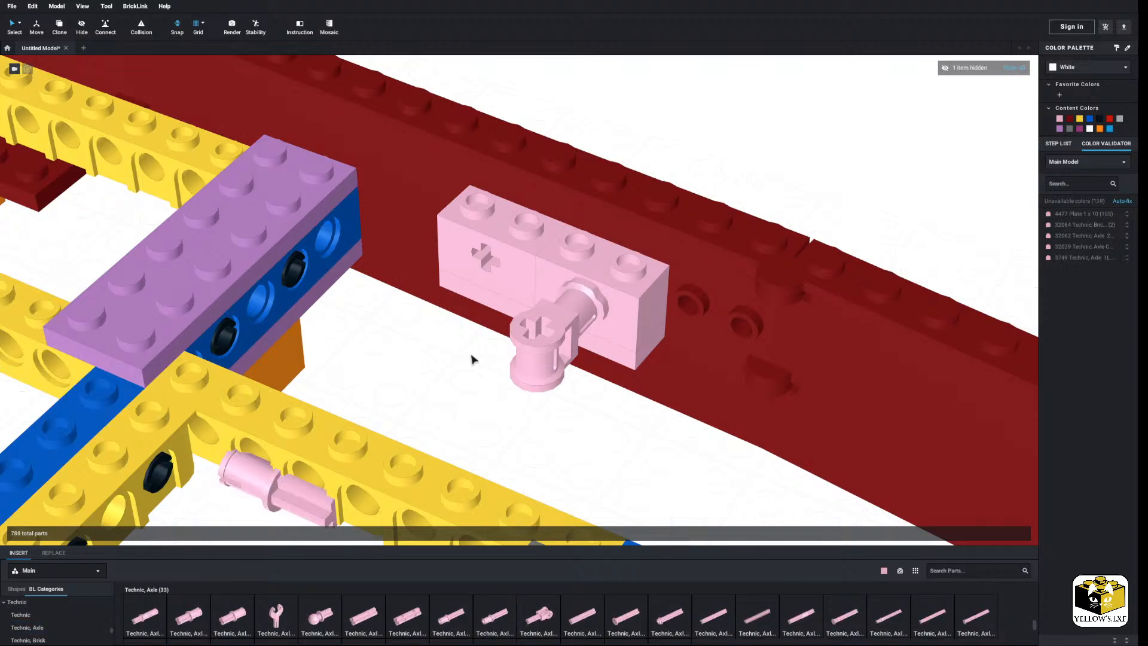
pyautogui.press('Left')
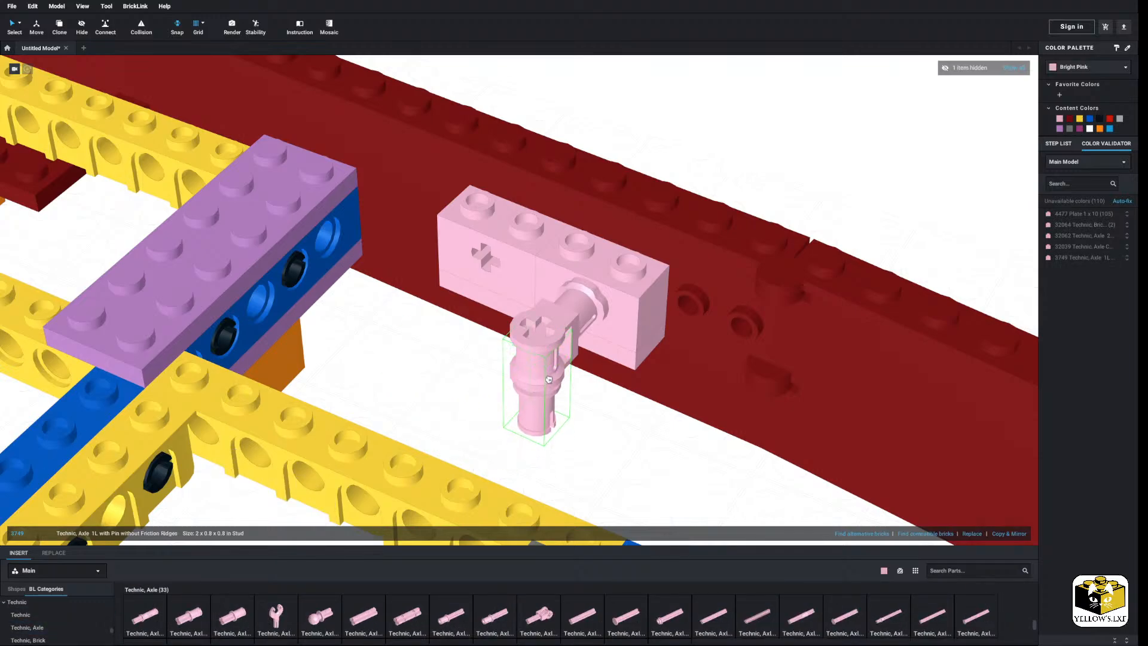
pyautogui.click(549, 373)
pyautogui.click(586, 424)
# Attach a Technic, Axle and Pin Connector Angled #1 to the downward pin, facing the yellow frame.
pyautogui.moveTo(634, 469); pyautogui.dragTo(508, 466, button='right')
pyautogui.scroll(-3, 57, 621)
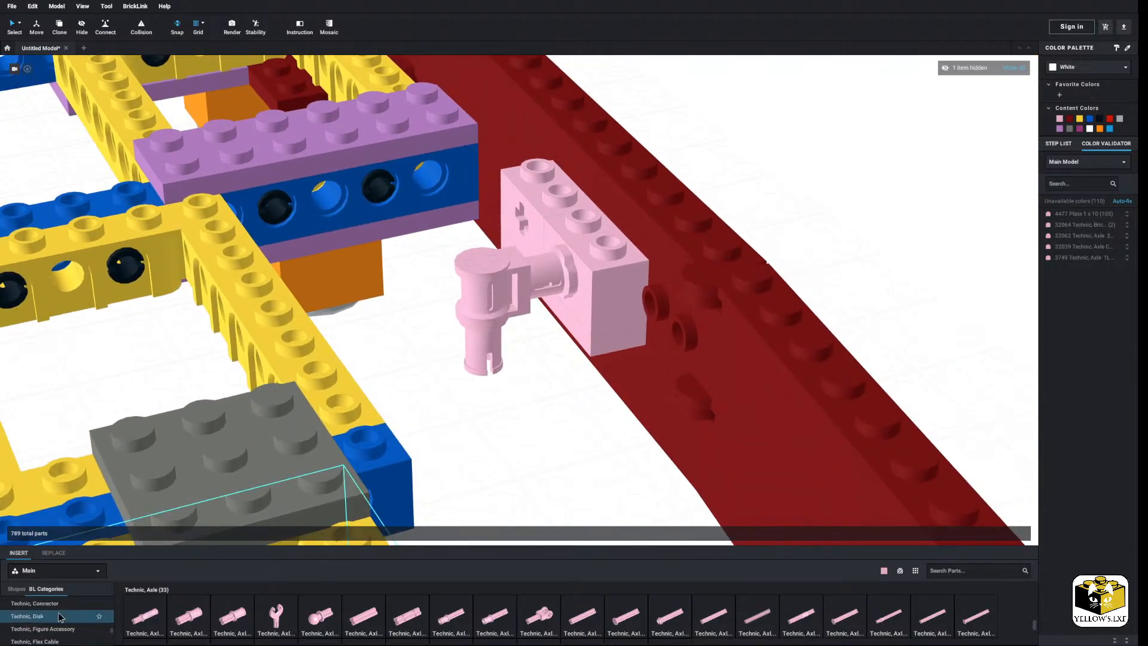
pyautogui.click(57, 602)
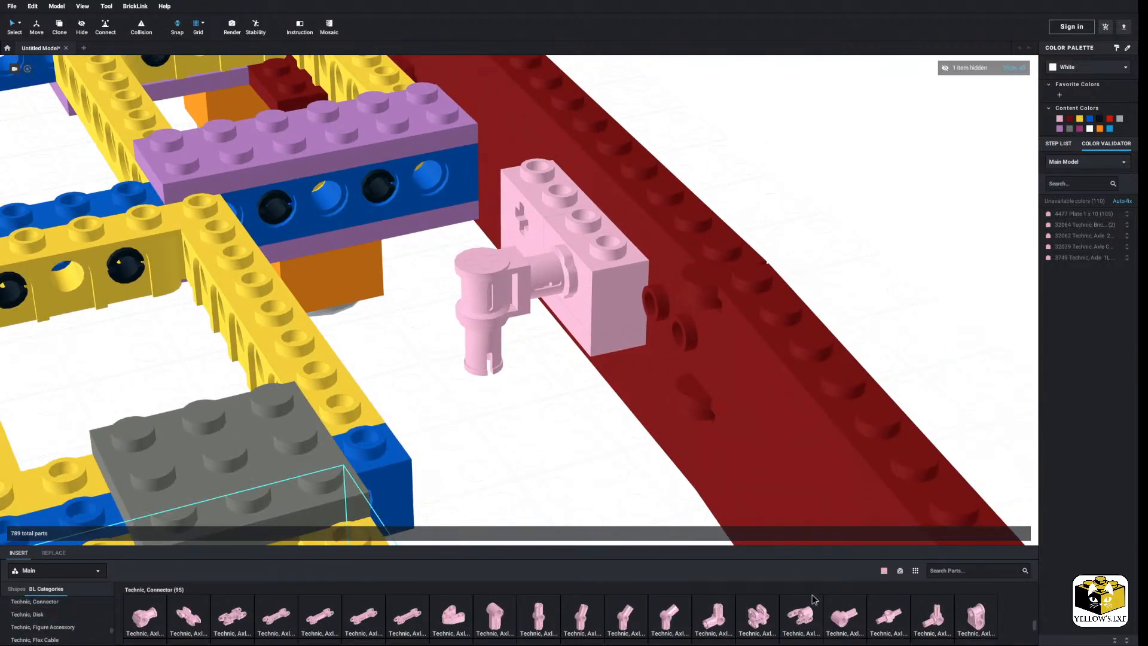
pyautogui.click(502, 615)
pyautogui.click(471, 356)
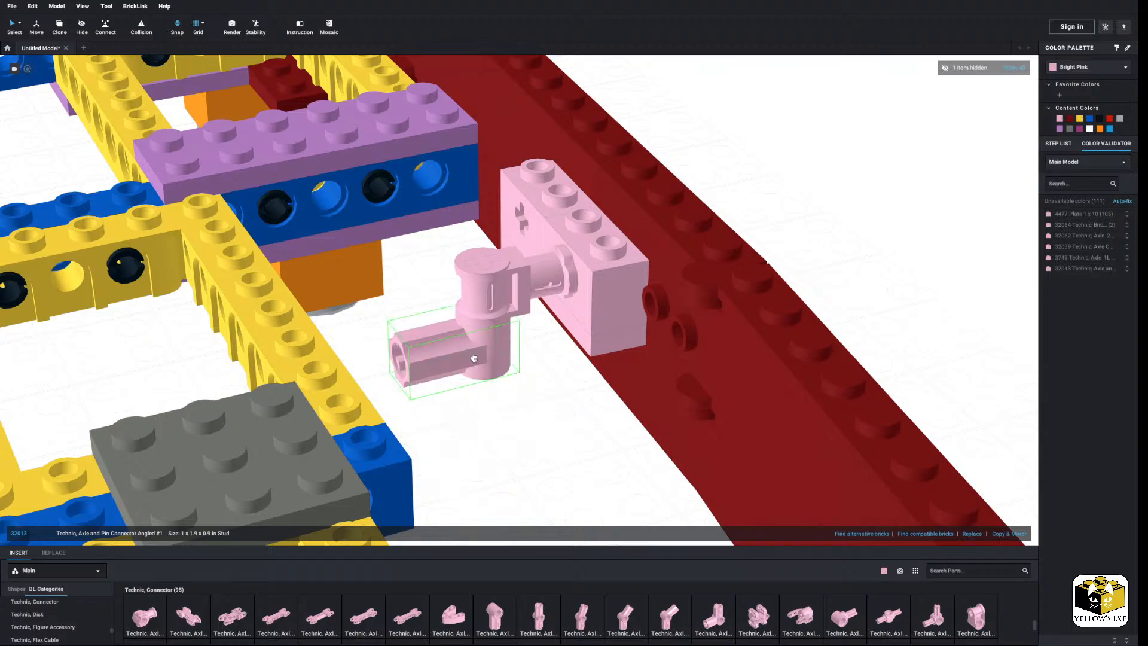
pyautogui.click(515, 429)
# Insert a Technic, Axle 3L into the angled connector, reaching towards the yellow frame.
pyautogui.moveTo(515, 429); pyautogui.dragTo(517, 482, button='right')
pyautogui.scroll(3, 518, 482)
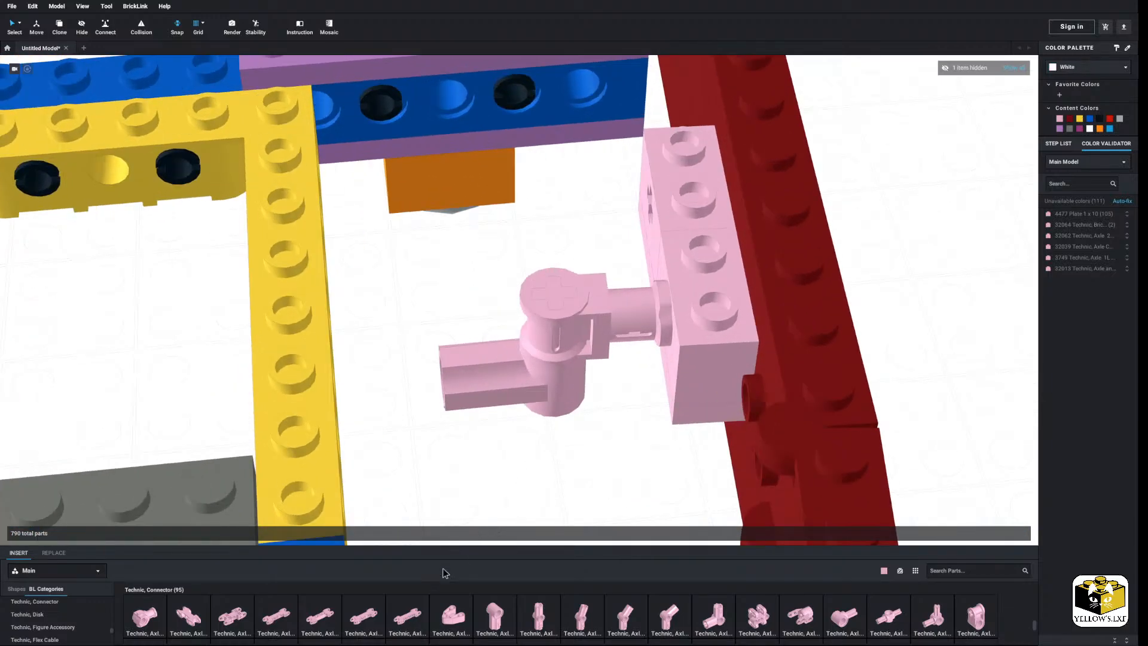
pyautogui.scroll(3, 70, 612)
pyautogui.click(36, 631)
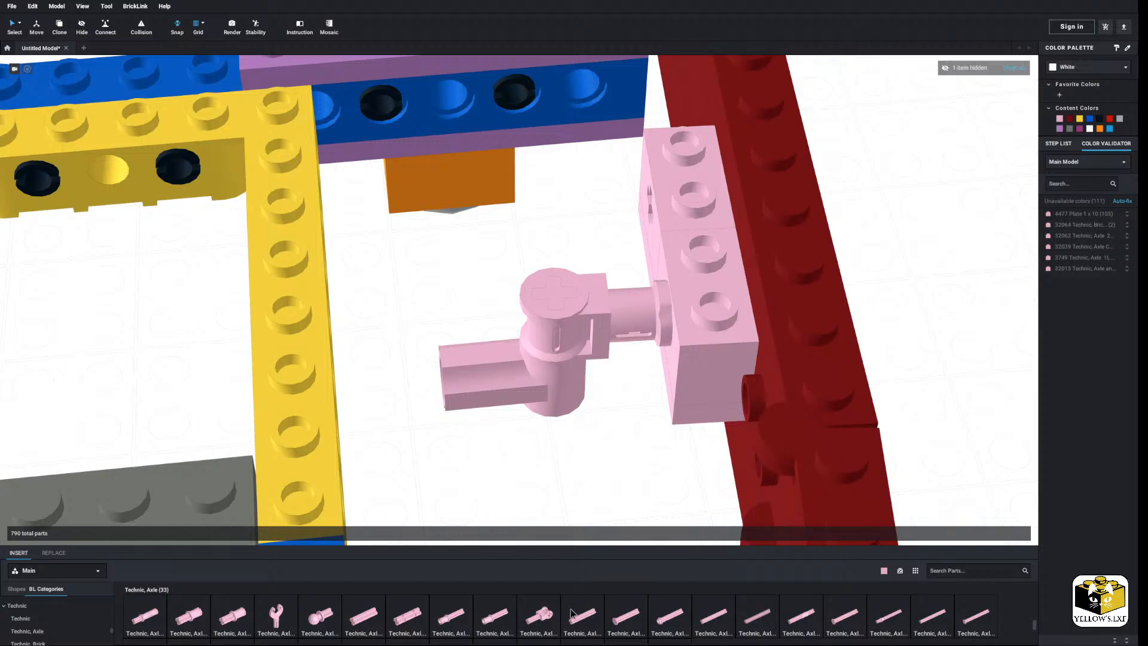
pyautogui.click(571, 613)
pyautogui.click(409, 387)
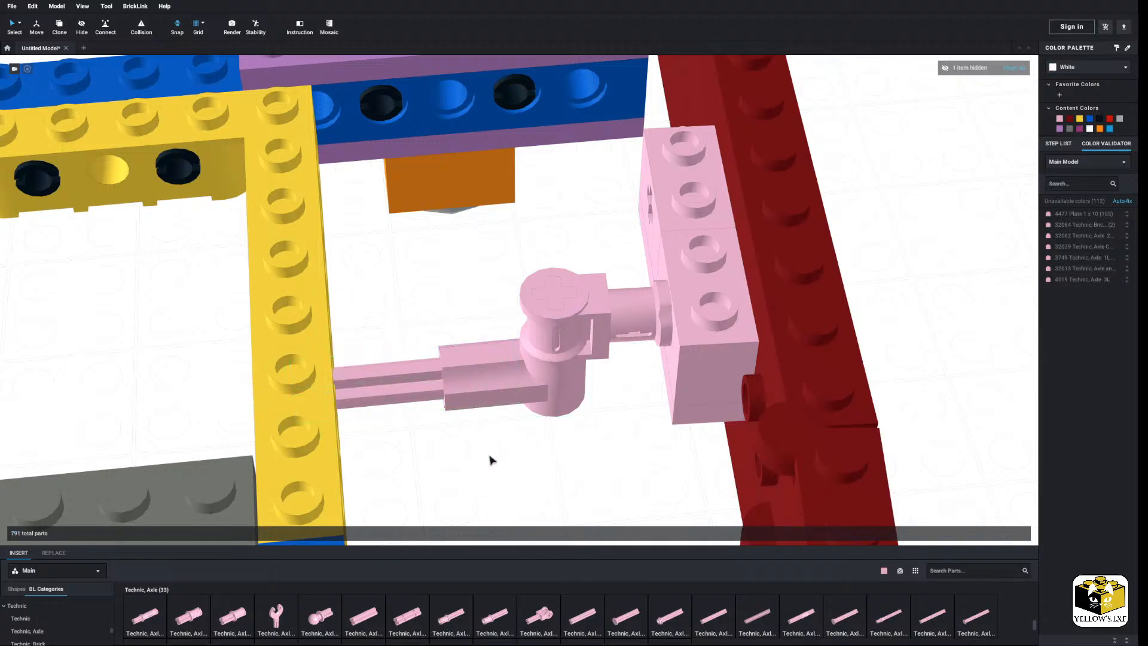
# Pull the whole axle and connector linkage out of the axle-hole brick and park it outside the dark red wall.
pyautogui.moveTo(489, 461); pyautogui.dragTo(559, 382, button='right')
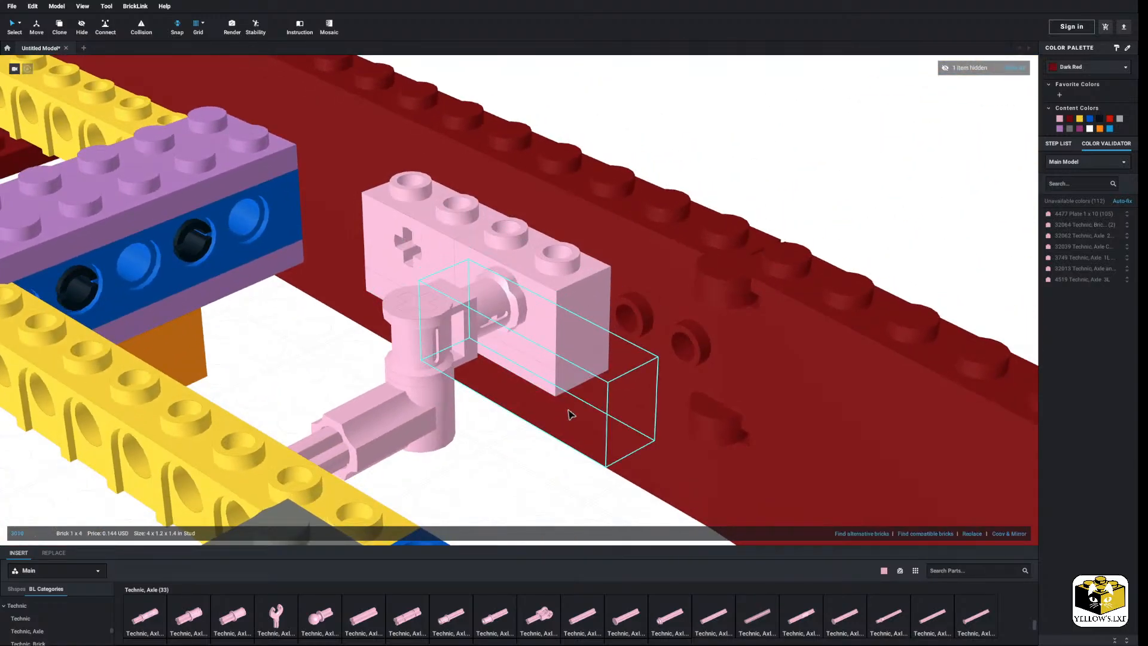
pyautogui.click(514, 459)
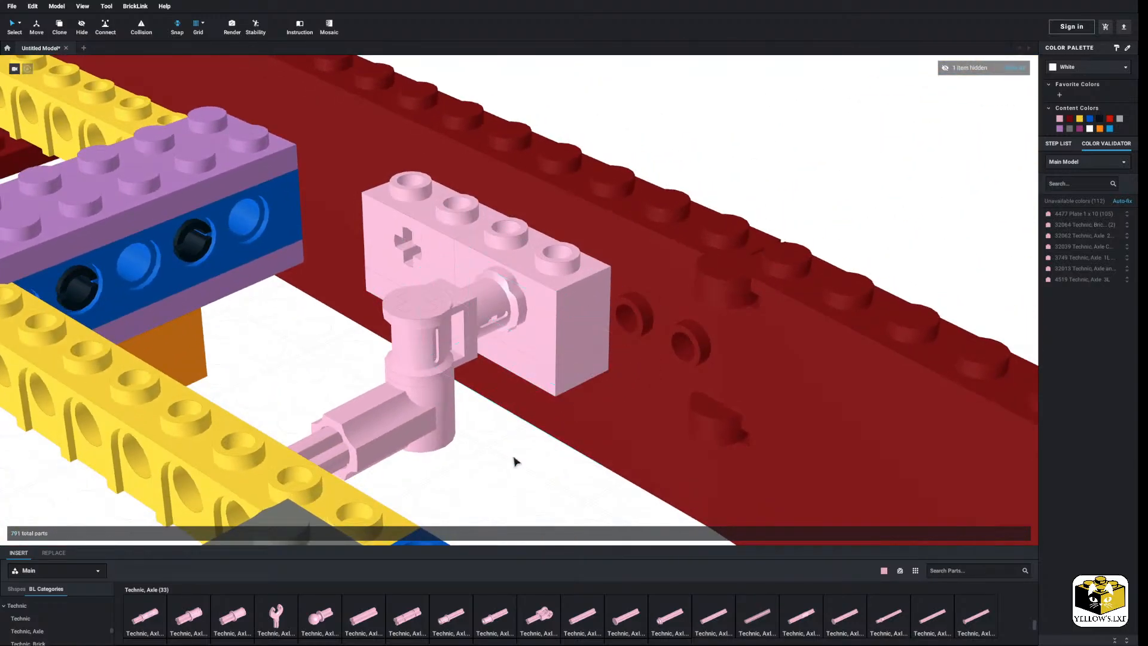
pyautogui.click(560, 386)
pyautogui.scroll(-1, 516, 442)
pyautogui.click(515, 444)
pyautogui.moveTo(515, 443); pyautogui.dragTo(490, 455, button='right')
pyautogui.moveTo(380, 529); pyautogui.dragTo(367, 476, button='right')
pyautogui.scroll(-1, 366, 475)
pyautogui.moveTo(445, 277); pyautogui.dragTo(282, 416)
pyautogui.moveTo(317, 367); pyautogui.dragTo(798, 299)
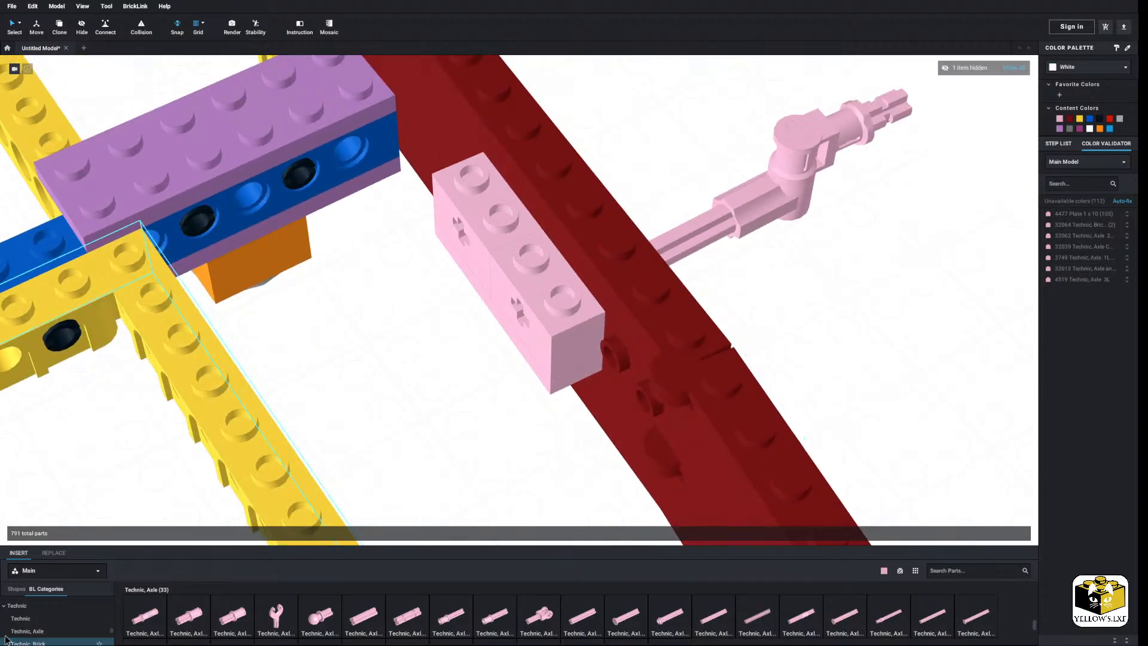
# Place a Plate, Modified 2 x 2 with Pin Hole - Full Cross Support Underneath beside the axle-hole bricks.
pyautogui.click(34, 627)
pyautogui.scroll(3, 34, 635)
pyautogui.scroll(1, 34, 635)
pyautogui.click(27, 606)
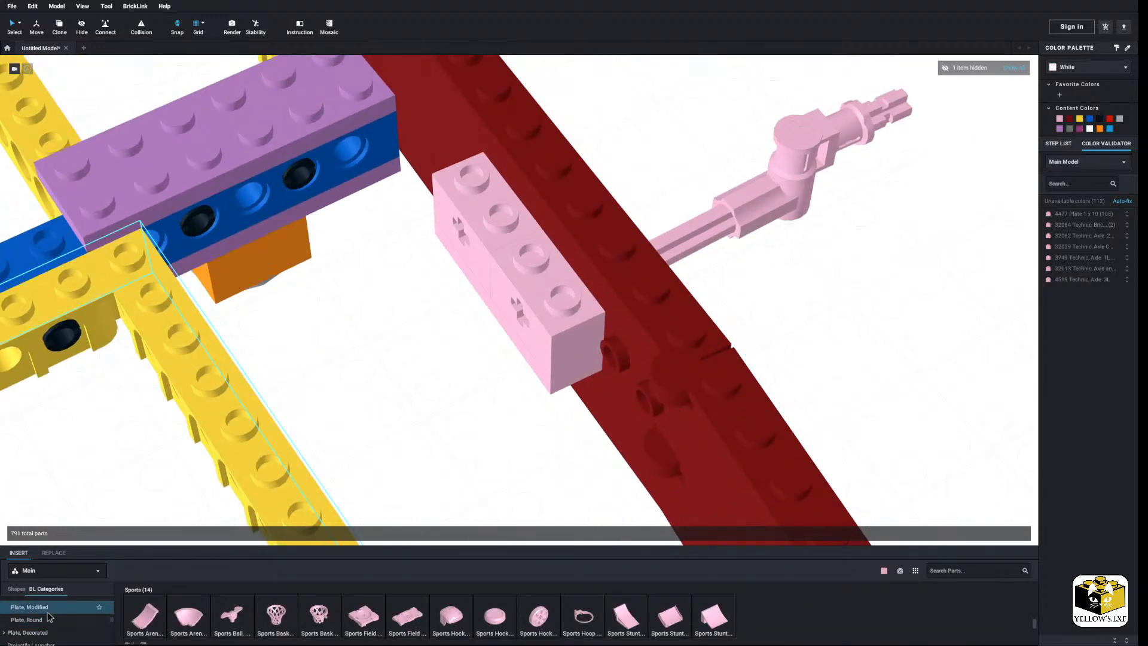
pyautogui.scroll(-1, 501, 590)
pyautogui.scroll(-4, 501, 591)
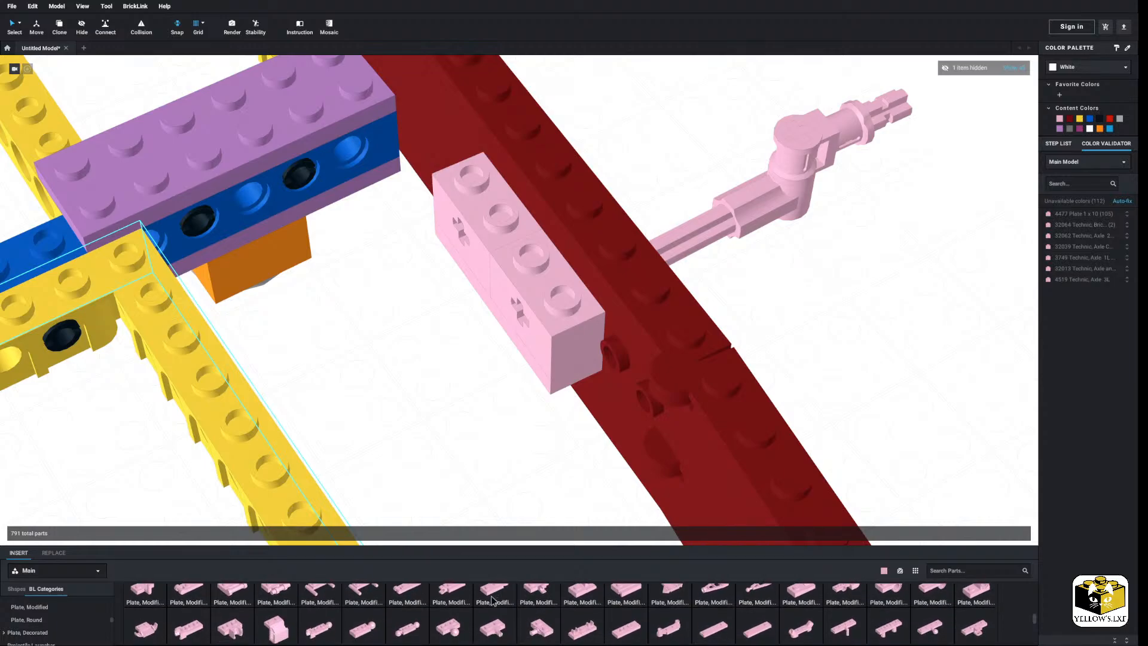
pyautogui.scroll(4, 622, 607)
pyautogui.scroll(-5, 626, 610)
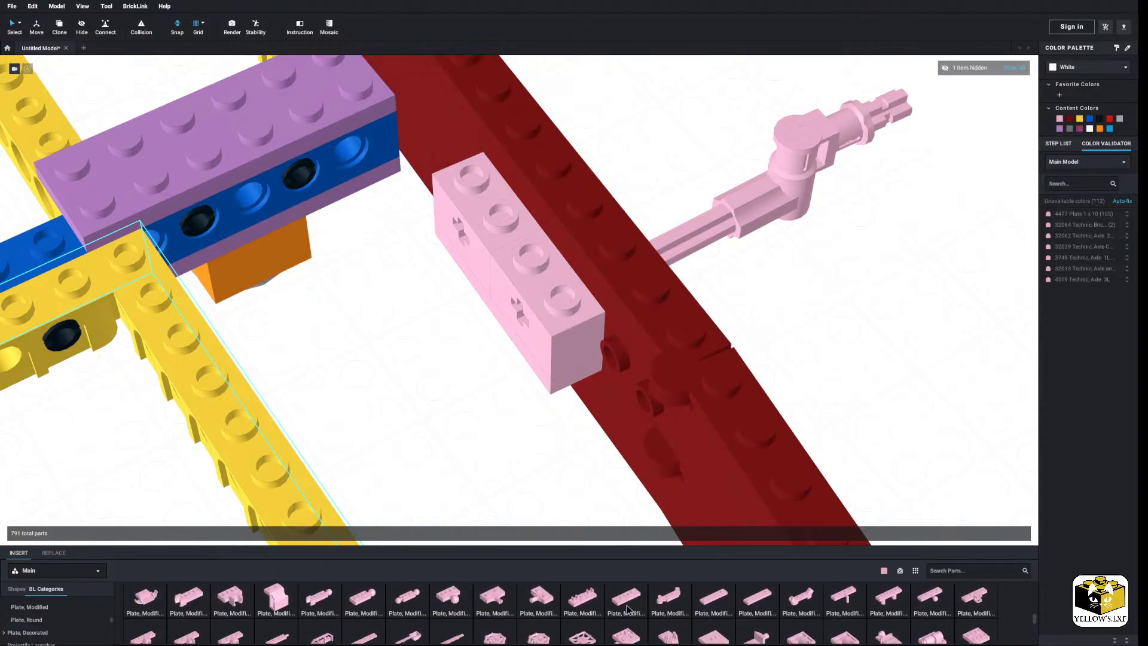
pyautogui.moveTo(840, 632); pyautogui.dragTo(430, 404)
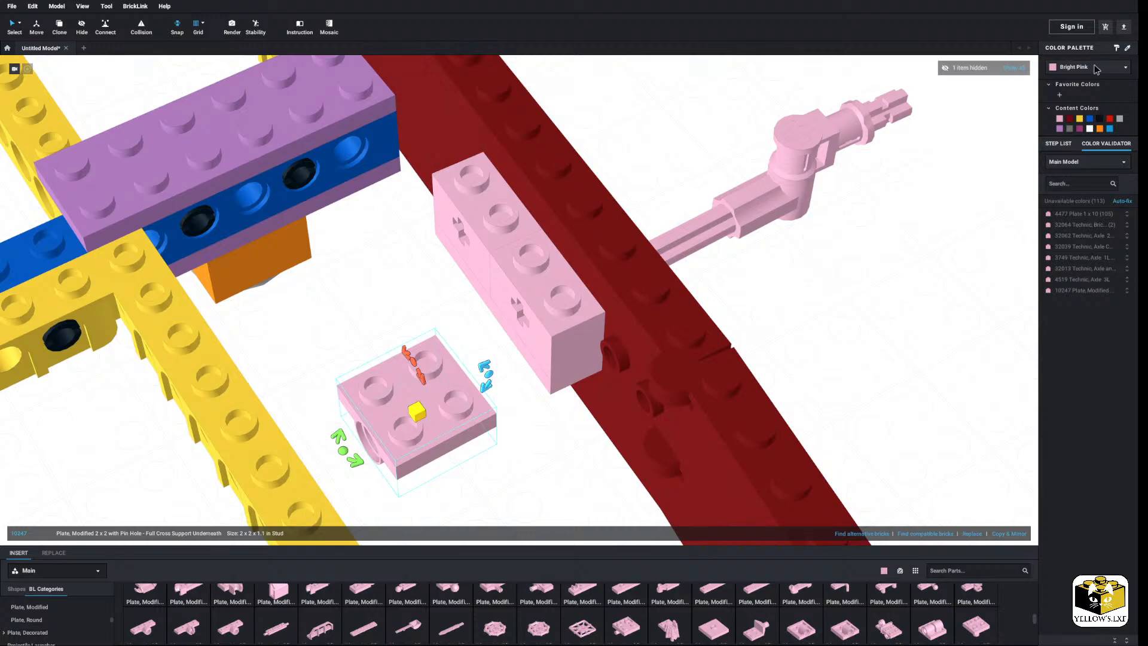
# Check the colors of both pin-hole plate versions by adding a Plate, Modified 2 x 2 with Pin Hole, and delete it.
pyautogui.click(1094, 66)
pyautogui.click(901, 249)
pyautogui.moveTo(812, 621); pyautogui.dragTo(950, 302)
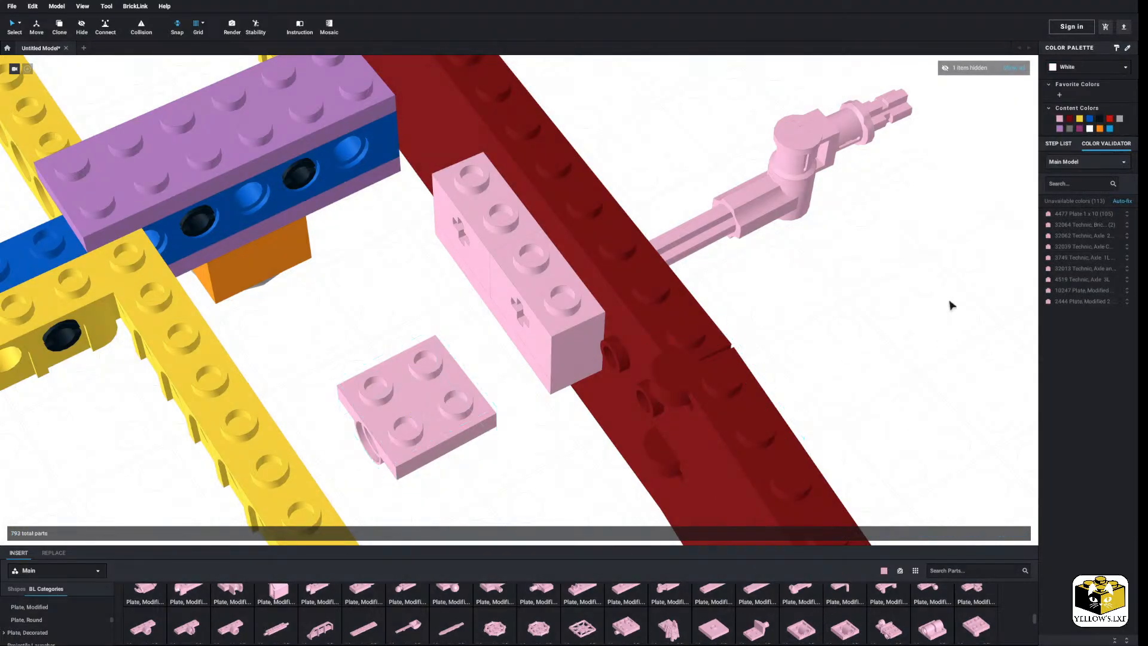
pyautogui.click(951, 305)
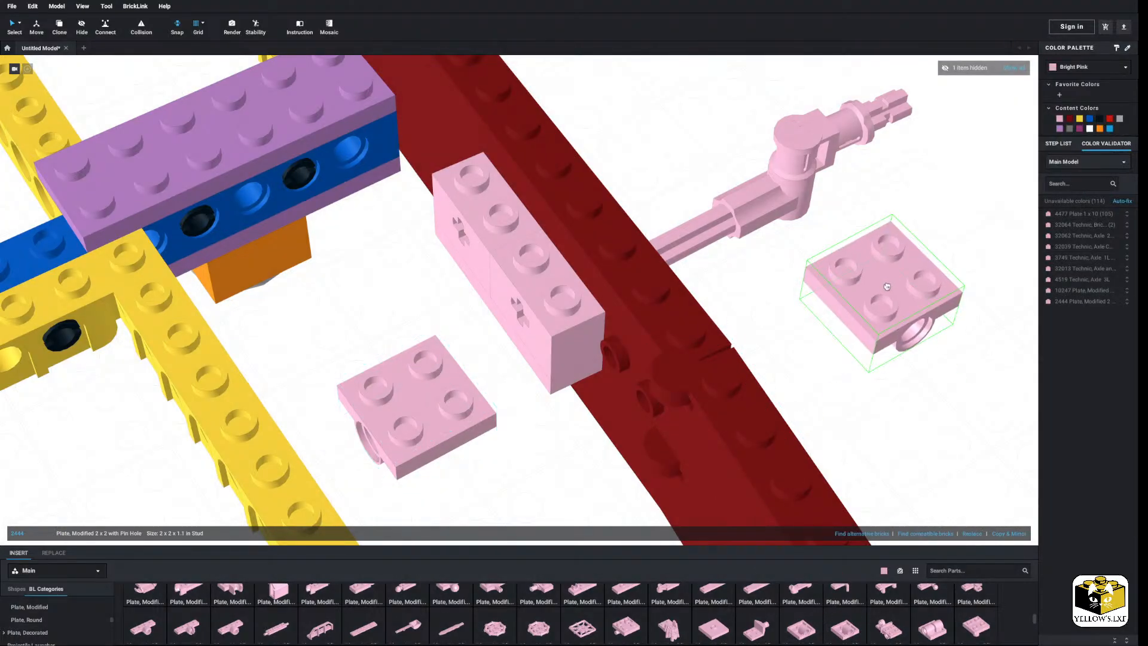
pyautogui.click(1082, 69)
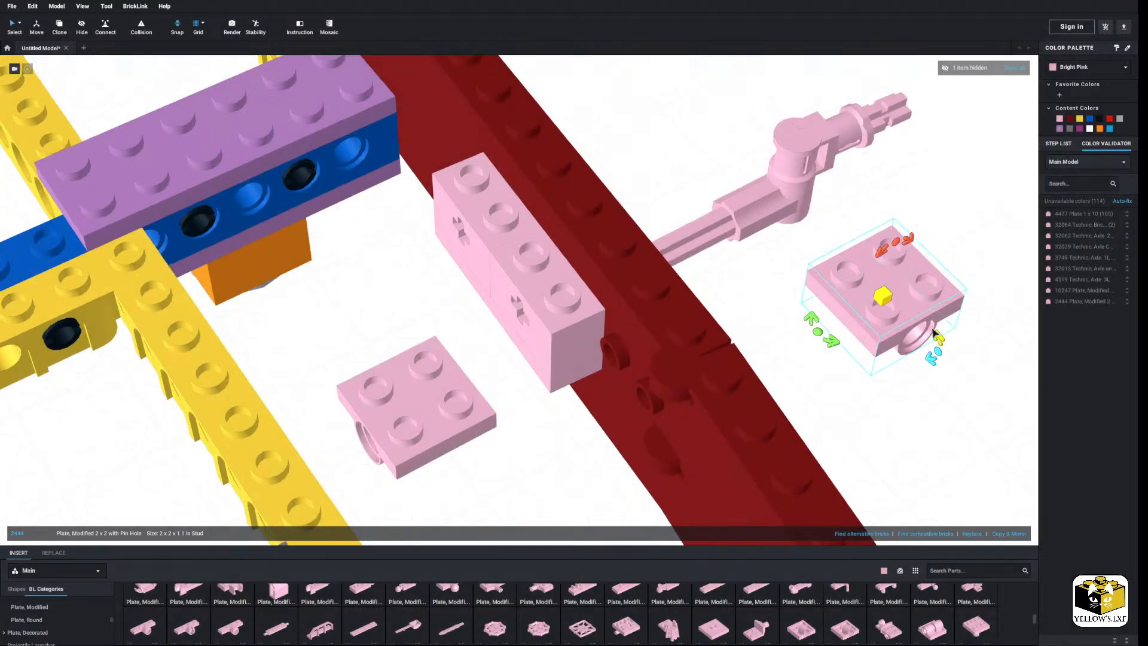
pyautogui.rightClick(930, 328)
pyautogui.click(936, 344)
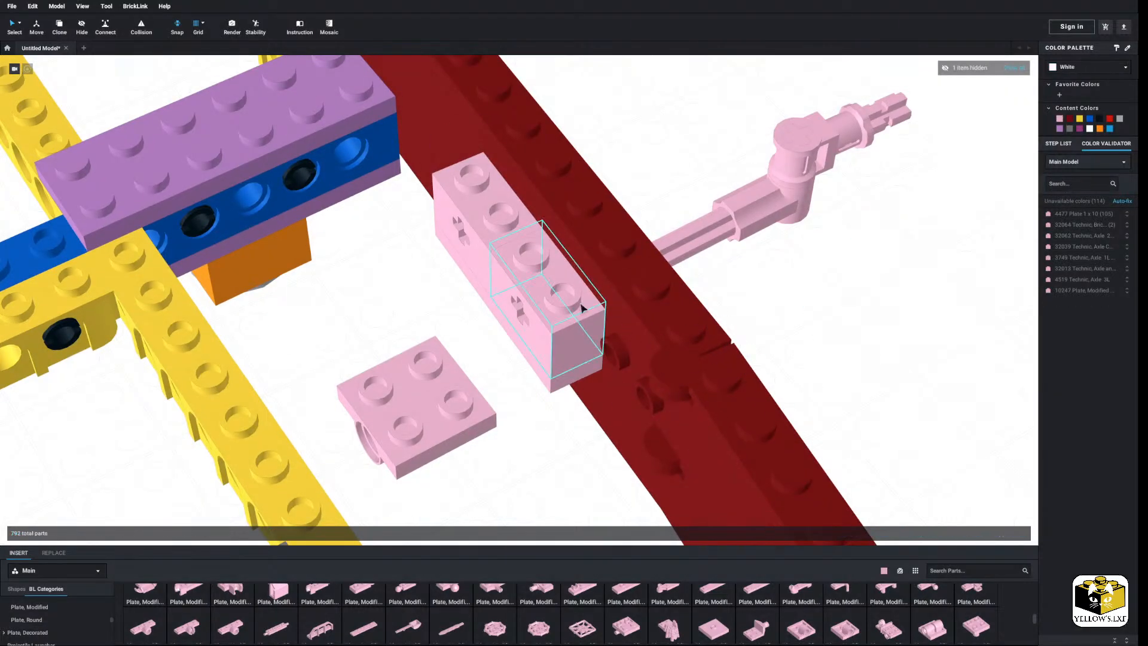
# Delete both axle-hole bricks and place the 2 x 2 pin-hole plate on the end of the bright pink plate nearest the lilac plates.
pyautogui.rightClick(488, 230)
pyautogui.click(493, 242)
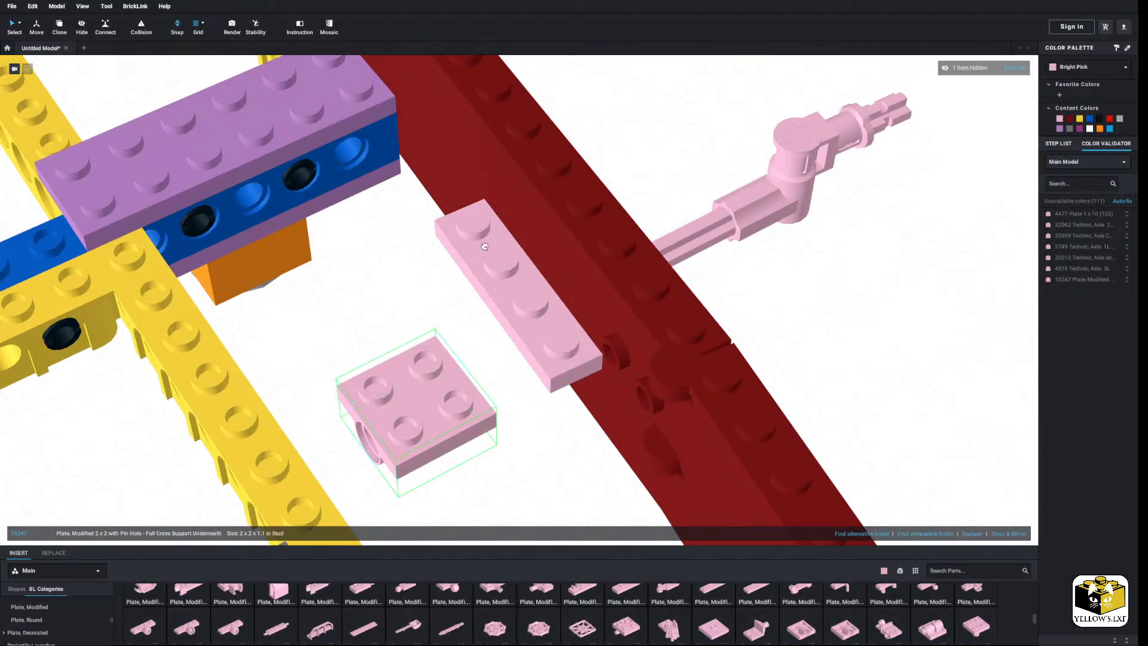
pyautogui.moveTo(484, 247); pyautogui.dragTo(426, 261)
pyautogui.click(401, 308)
pyautogui.scroll(-3, 401, 308)
pyautogui.moveTo(401, 308); pyautogui.dragTo(370, 299, button='right')
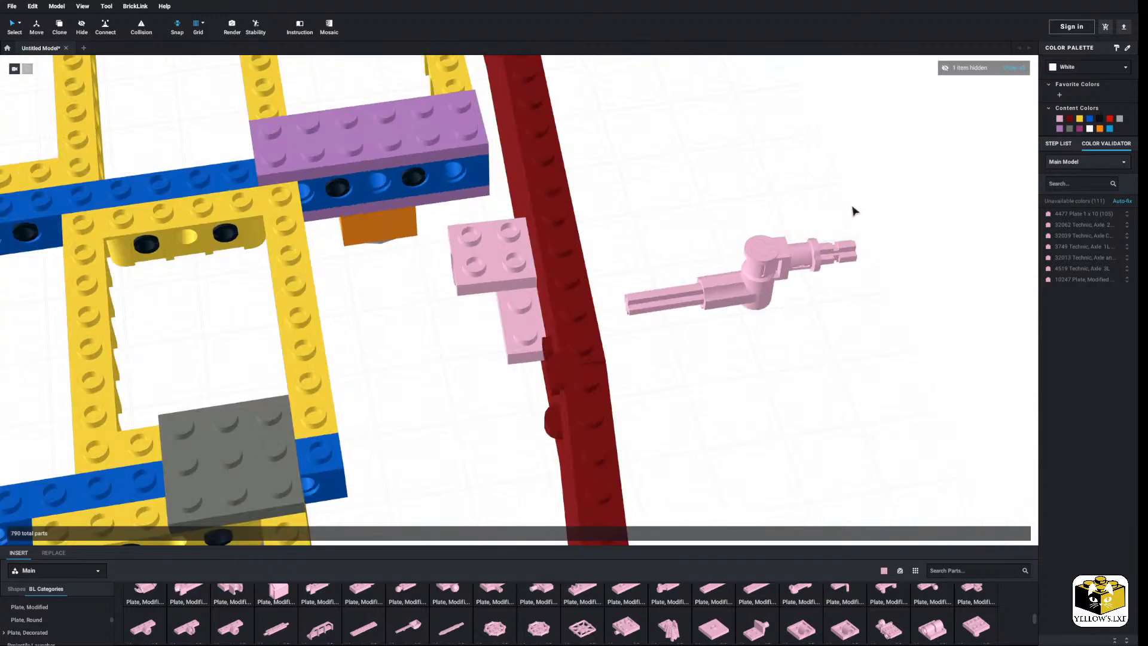
# Move the linkage back between the yellow frame and the dark red wall and delete its notched 2L axle.
pyautogui.click(766, 248)
pyautogui.moveTo(768, 248); pyautogui.dragTo(409, 379)
pyautogui.rightClick(478, 358)
pyautogui.click(489, 393)
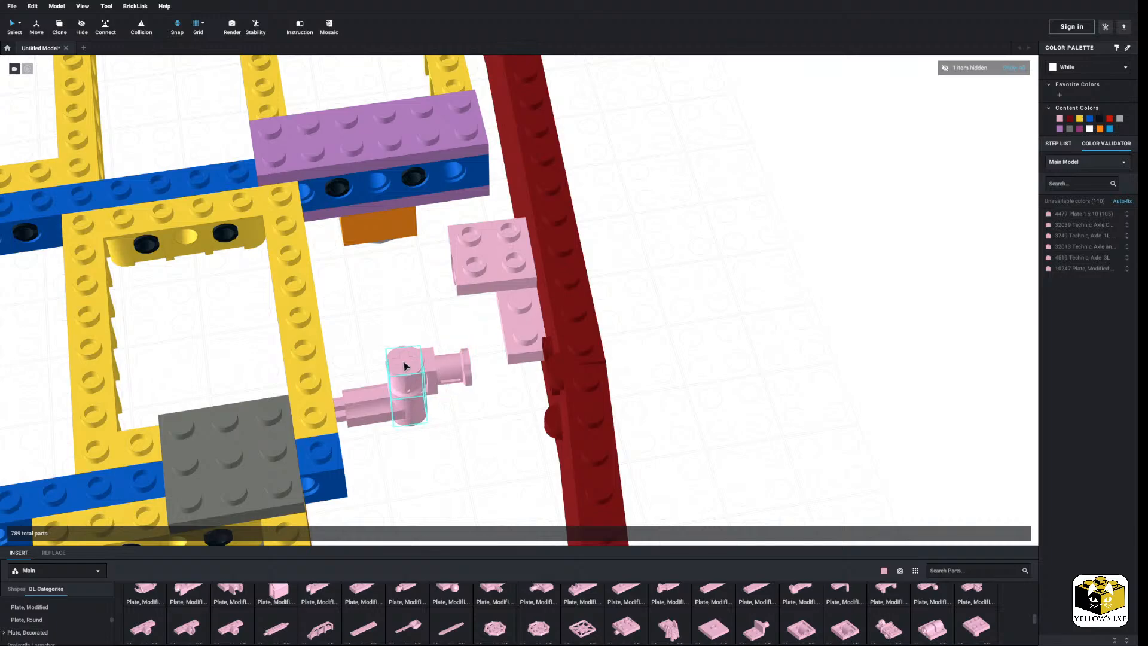
# Copy the Technic, Axle 1L with Pin and insert the copy into the connector's open end facing the dark red wall.
pyautogui.rightClick(403, 362)
pyautogui.click(417, 377)
pyautogui.click(420, 322)
pyautogui.rightClick(421, 323)
pyautogui.click(440, 352)
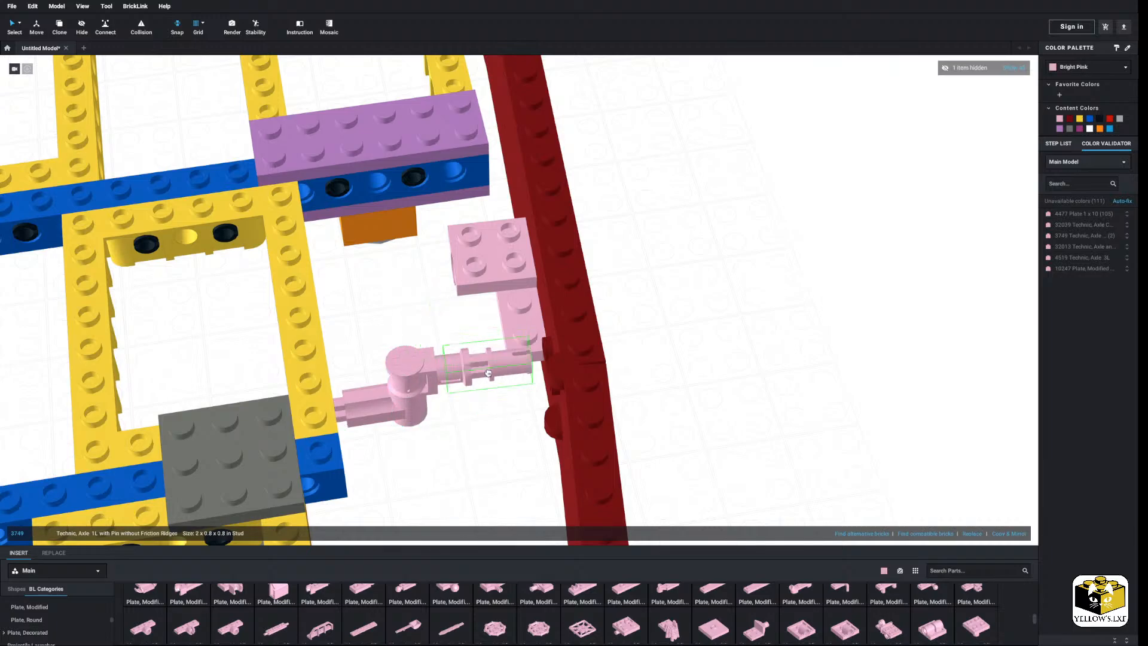
pyautogui.click(469, 350)
# Select the five linkage parts and plug their free pin into the pin hole of the 2 x 2 modified plate.
pyautogui.moveTo(483, 333); pyautogui.dragTo(362, 439)
pyautogui.moveTo(458, 366); pyautogui.dragTo(450, 257)
pyautogui.moveTo(450, 257); pyautogui.dragTo(448, 233, button='right')
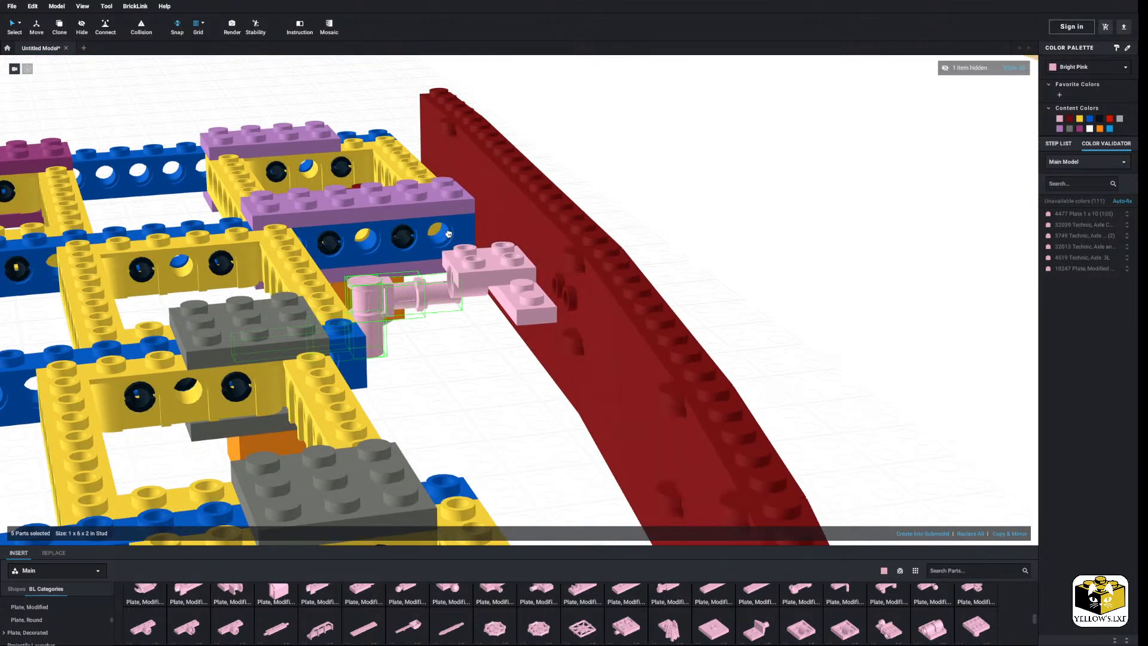
pyautogui.moveTo(449, 234); pyautogui.dragTo(458, 280)
pyautogui.moveTo(458, 280); pyautogui.dragTo(469, 179, button='right')
pyautogui.moveTo(469, 287); pyautogui.dragTo(464, 309)
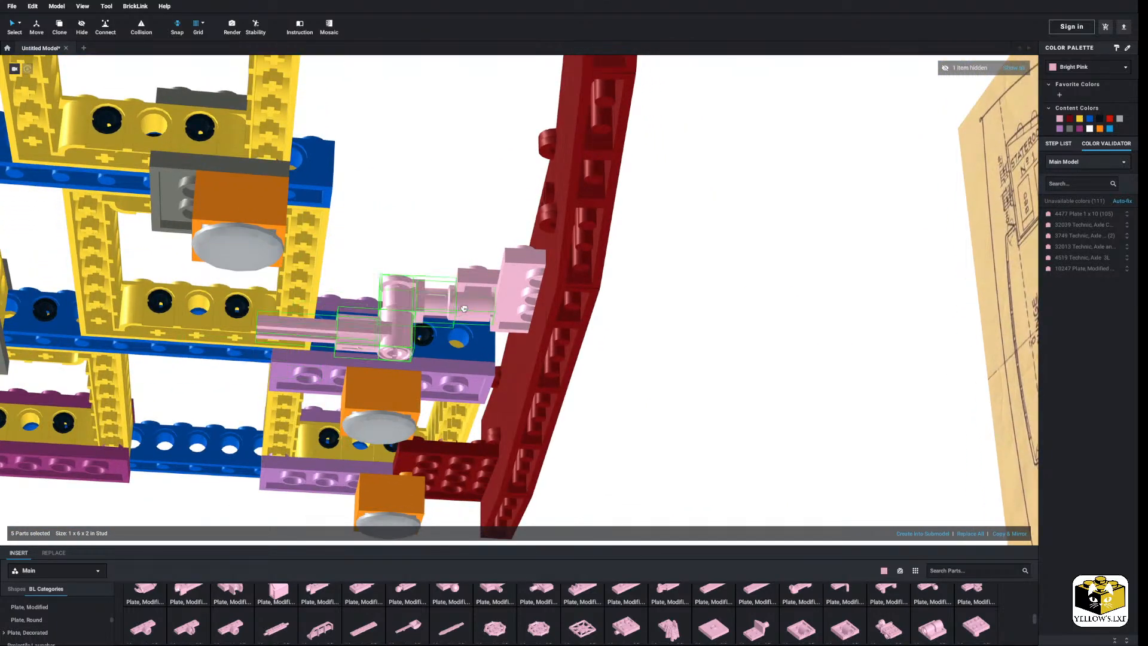
pyautogui.click(453, 242)
pyautogui.moveTo(452, 242); pyautogui.dragTo(429, 291, button='right')
pyautogui.scroll(5, 436, 302)
pyautogui.moveTo(472, 337); pyautogui.dragTo(468, 368, button='right')
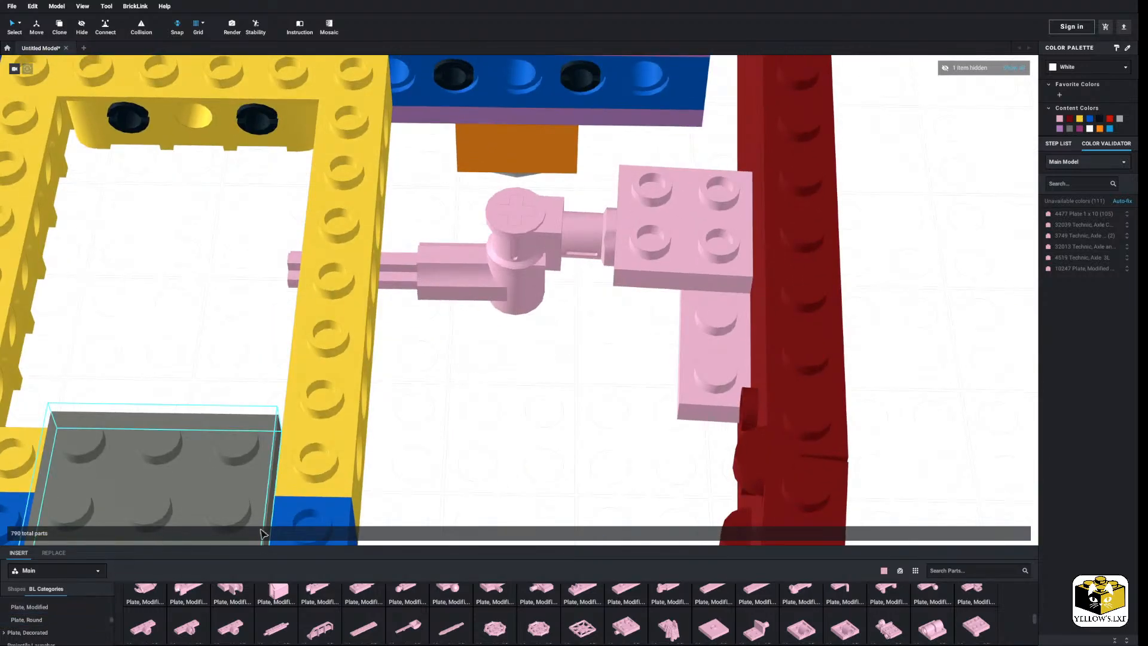
# Delete the Technic, Axle Connector with Axle Hole from the linkage between the yellow frame and the dark red wall.
pyautogui.moveTo(523, 397); pyautogui.dragTo(507, 392, button='right')
pyautogui.click(525, 216)
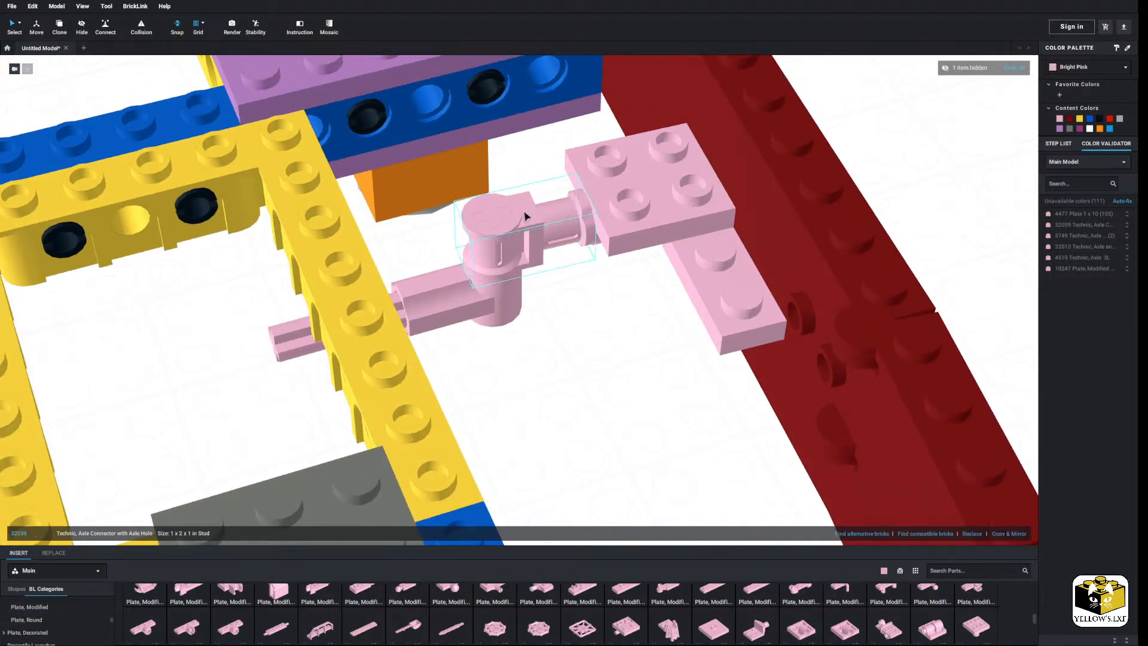
pyautogui.rightClick(525, 215)
pyautogui.click(540, 250)
pyautogui.click(513, 290)
pyautogui.moveTo(512, 290); pyautogui.dragTo(534, 270)
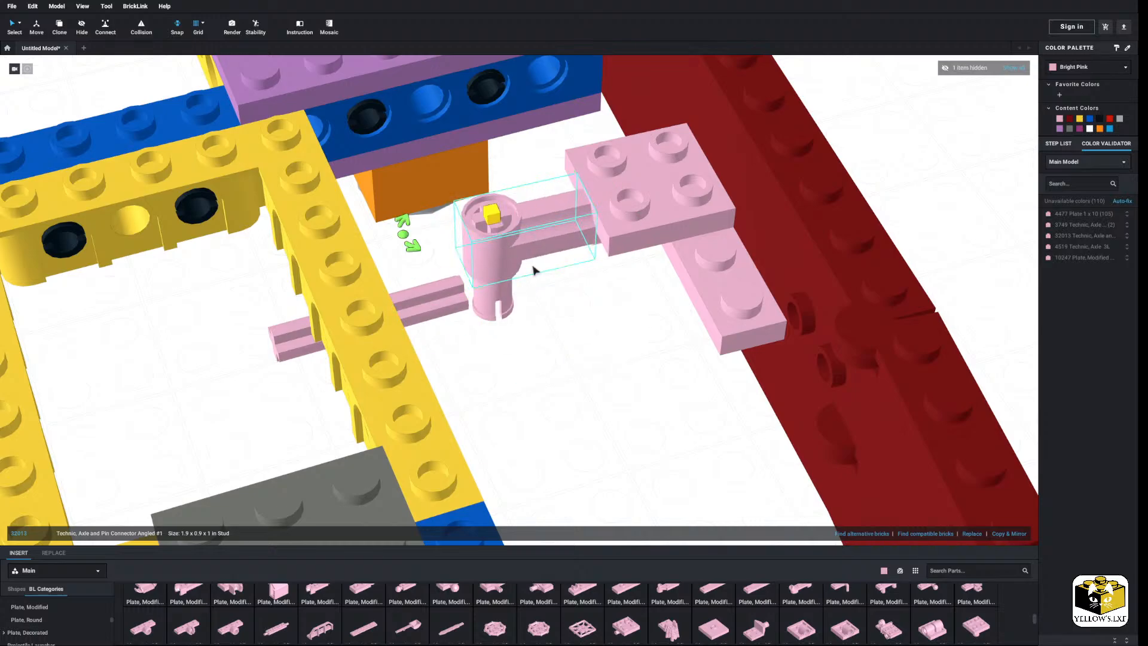
pyautogui.rightClick(439, 308)
pyautogui.click(454, 342)
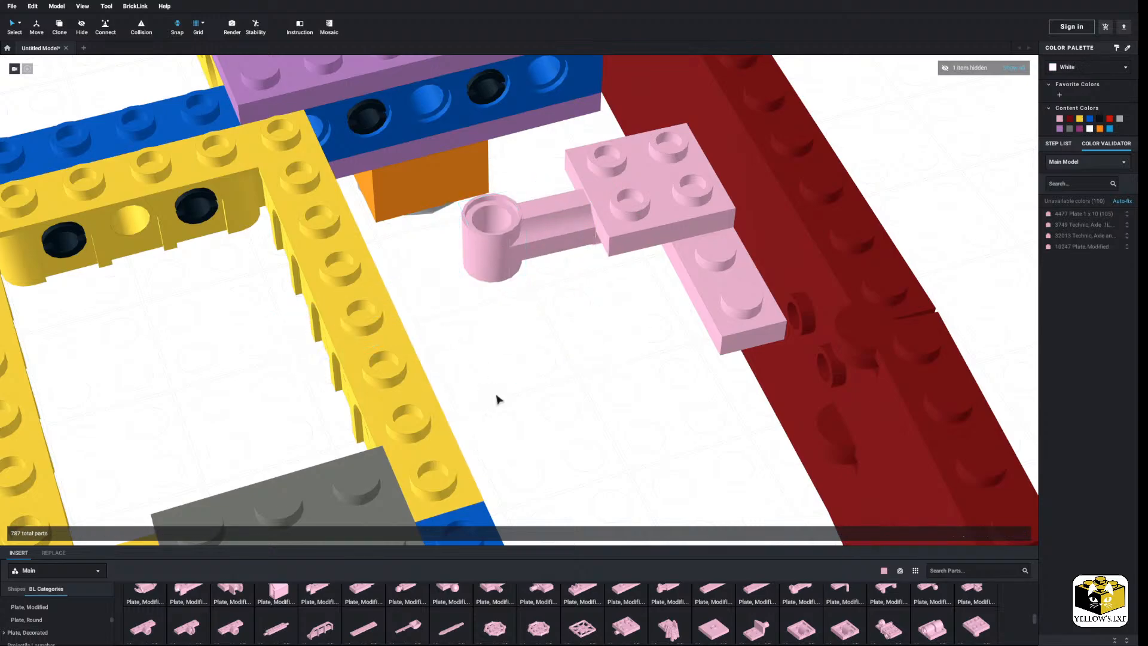
pyautogui.hotkey('ctrl', 'z')
pyautogui.hotkey('ctrl', 'z')
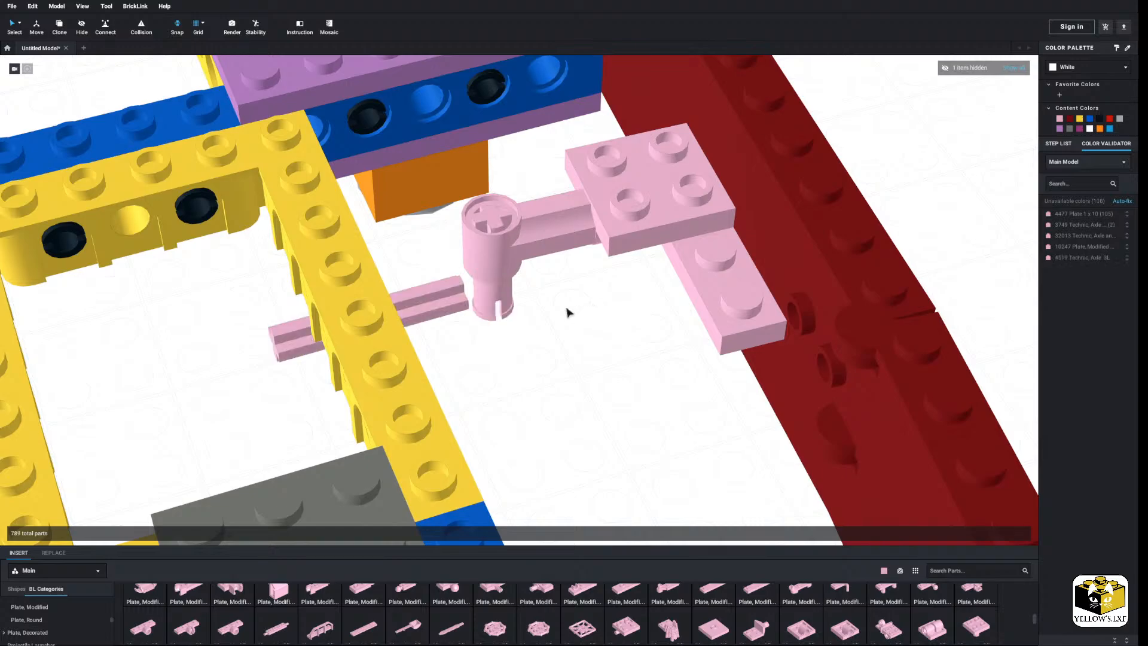
# Flip the Technic, Axle 1L with Pin in the angled connector so its axle end points down, and delete the 3L axle.
pyautogui.moveTo(504, 306); pyautogui.dragTo(523, 289)
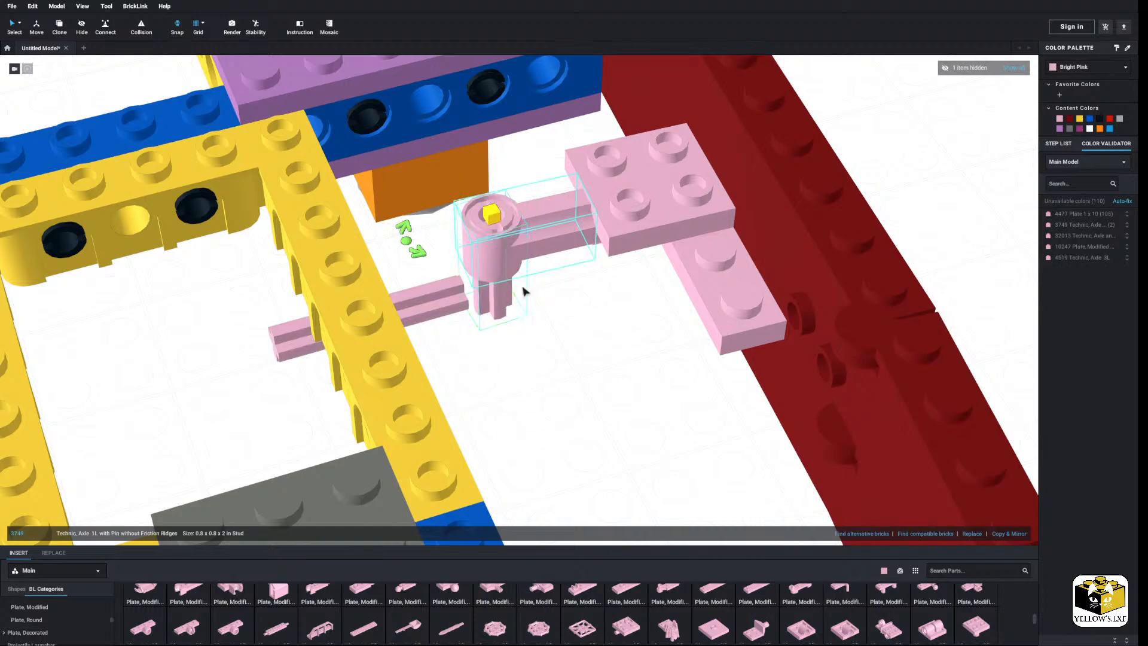
pyautogui.click(440, 313)
pyautogui.rightClick(443, 311)
pyautogui.click(457, 345)
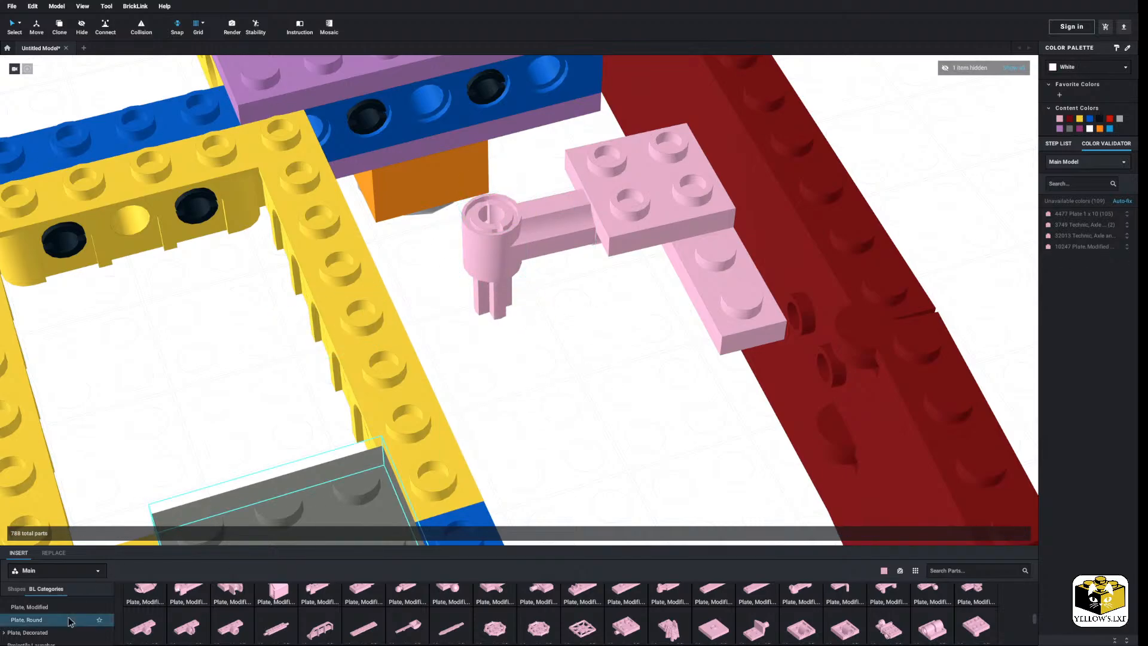
# Insert the Technic, Axle 2L part 6553 so it joins the downward axle end of the pin to the yellow frame.
pyautogui.scroll(-10, 70, 622)
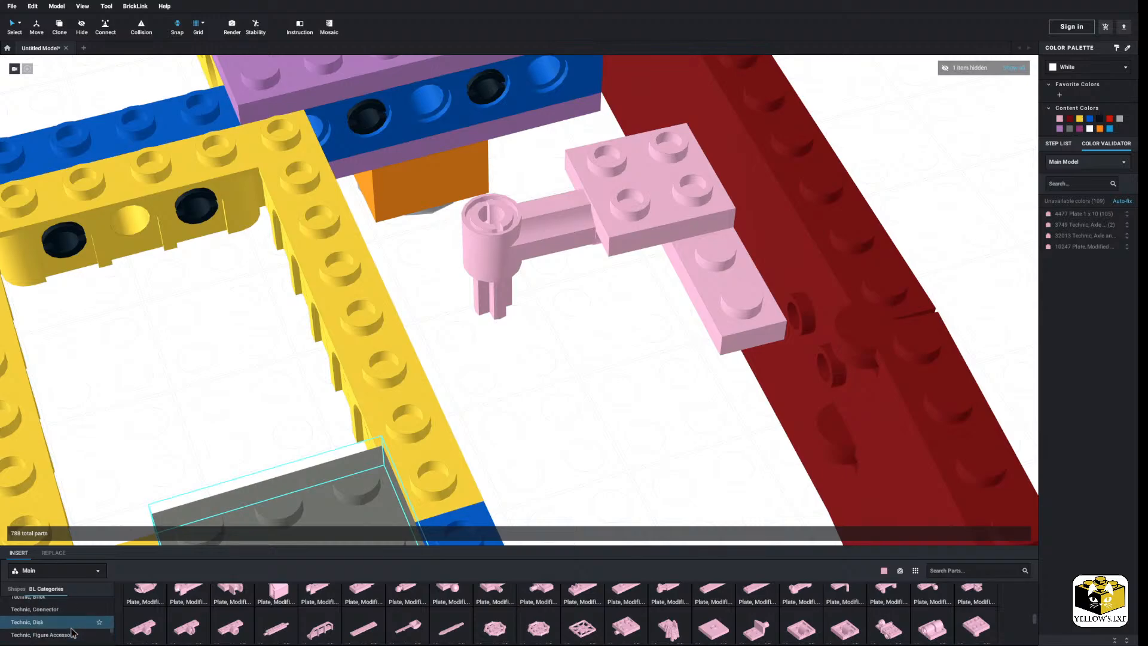
pyautogui.scroll(2, 69, 632)
pyautogui.click(36, 613)
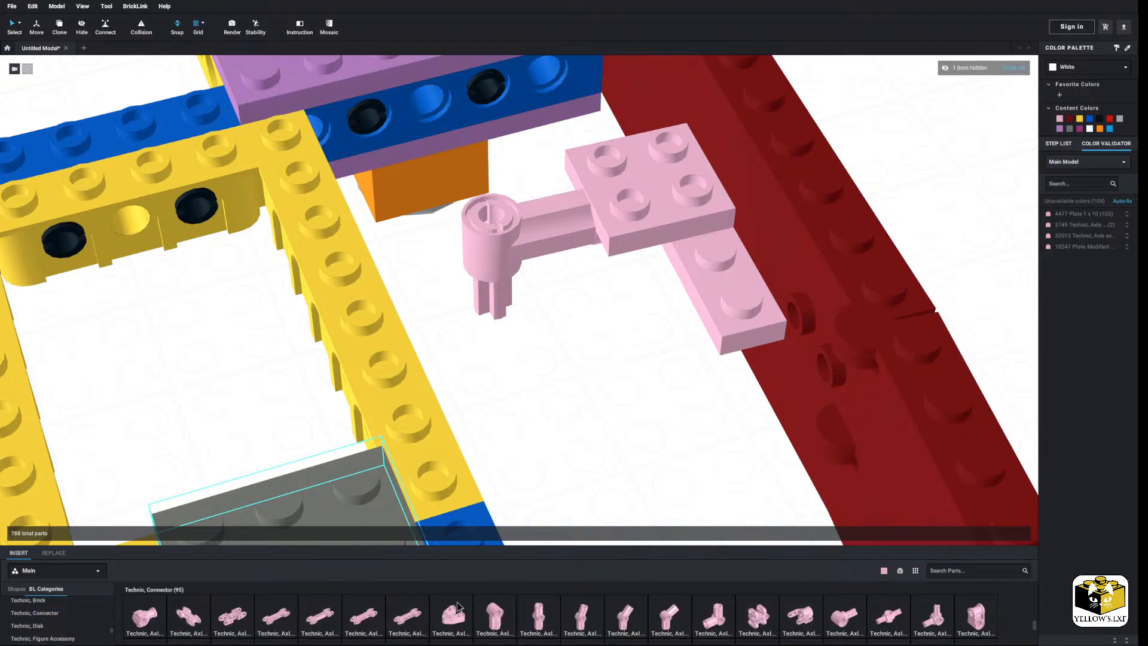
pyautogui.scroll(-3, 457, 602)
pyautogui.scroll(2, 52, 629)
pyautogui.click(51, 614)
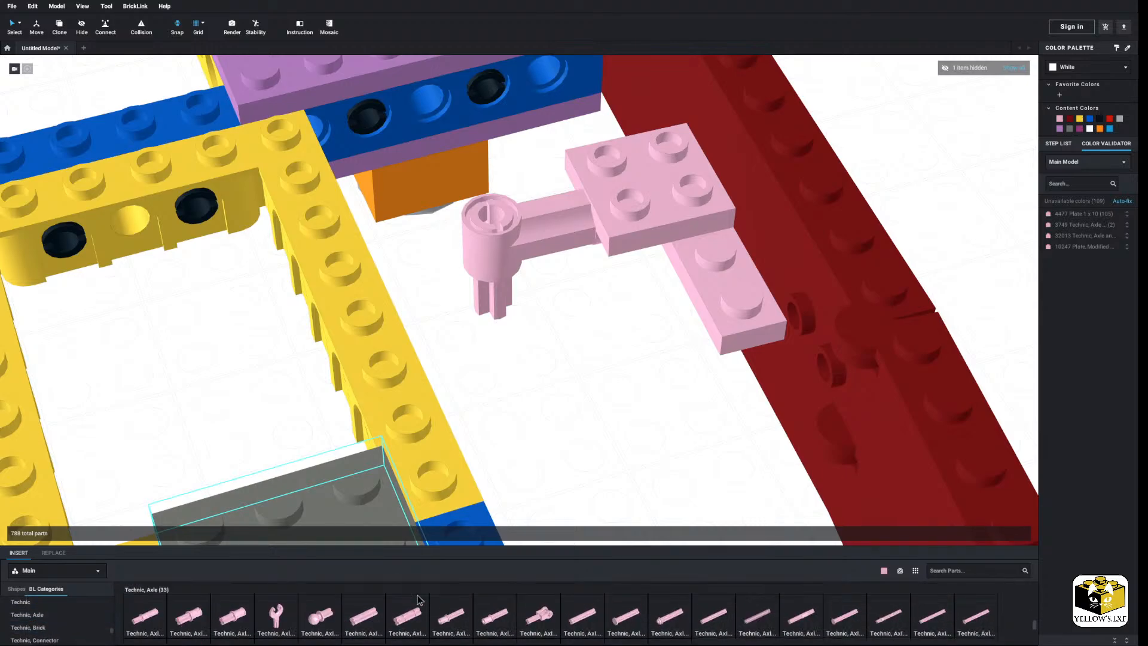
pyautogui.moveTo(535, 622); pyautogui.dragTo(498, 294)
pyautogui.click(585, 360)
pyautogui.scroll(-3, 584, 360)
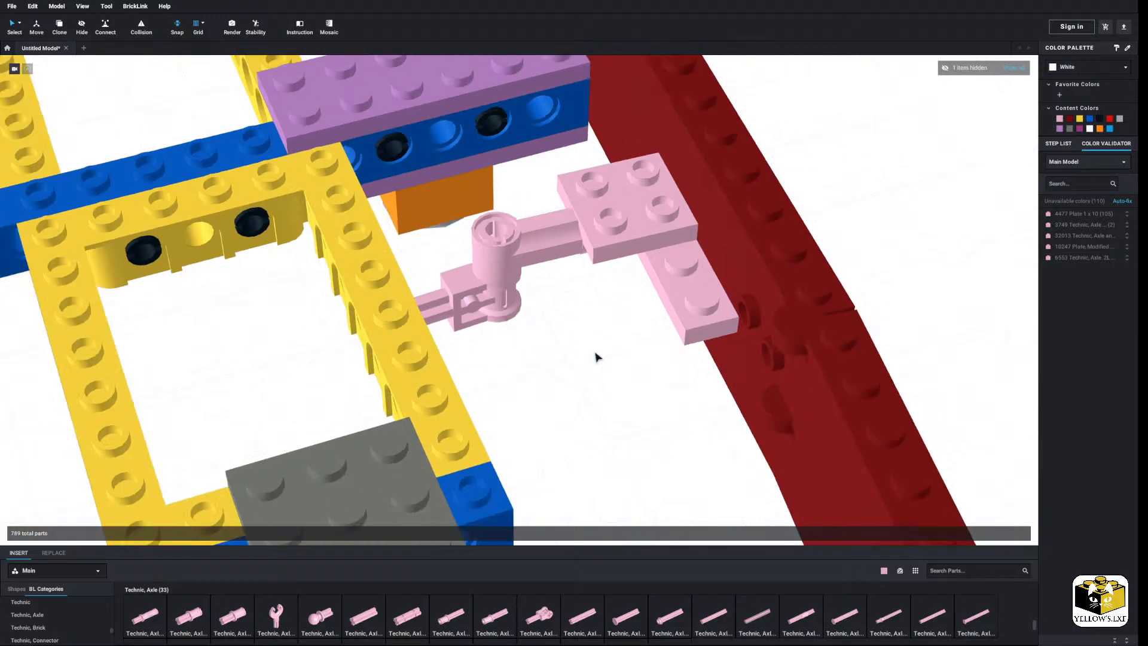
pyautogui.moveTo(584, 360); pyautogui.dragTo(581, 391, button='middle')
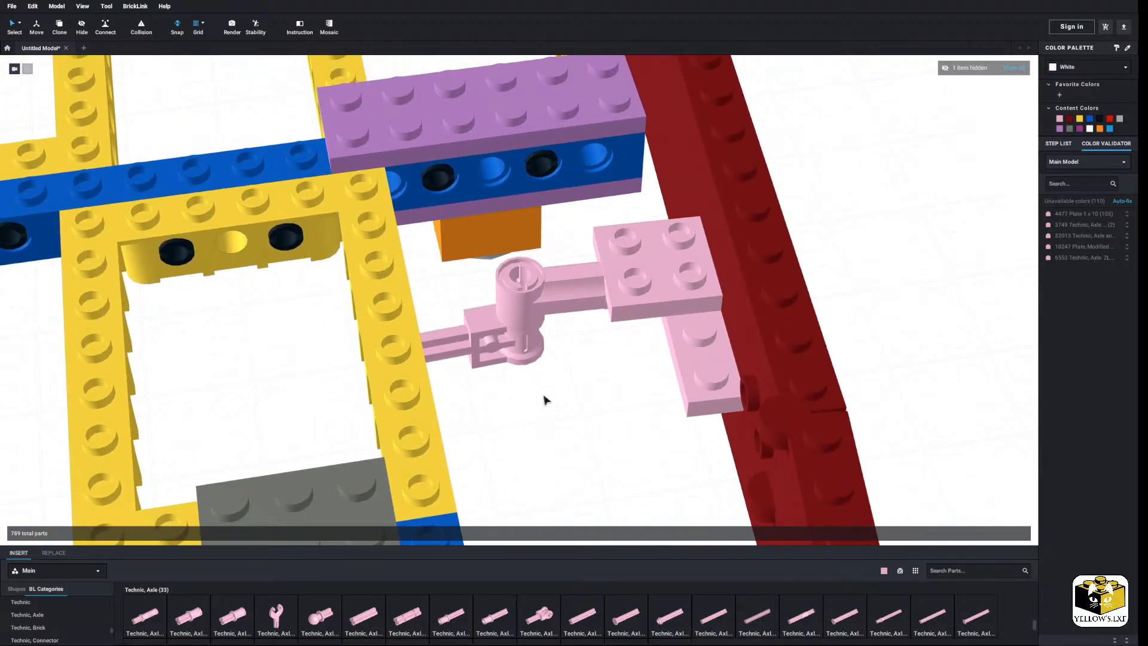
pyautogui.moveTo(545, 399); pyautogui.dragTo(515, 437, button='right')
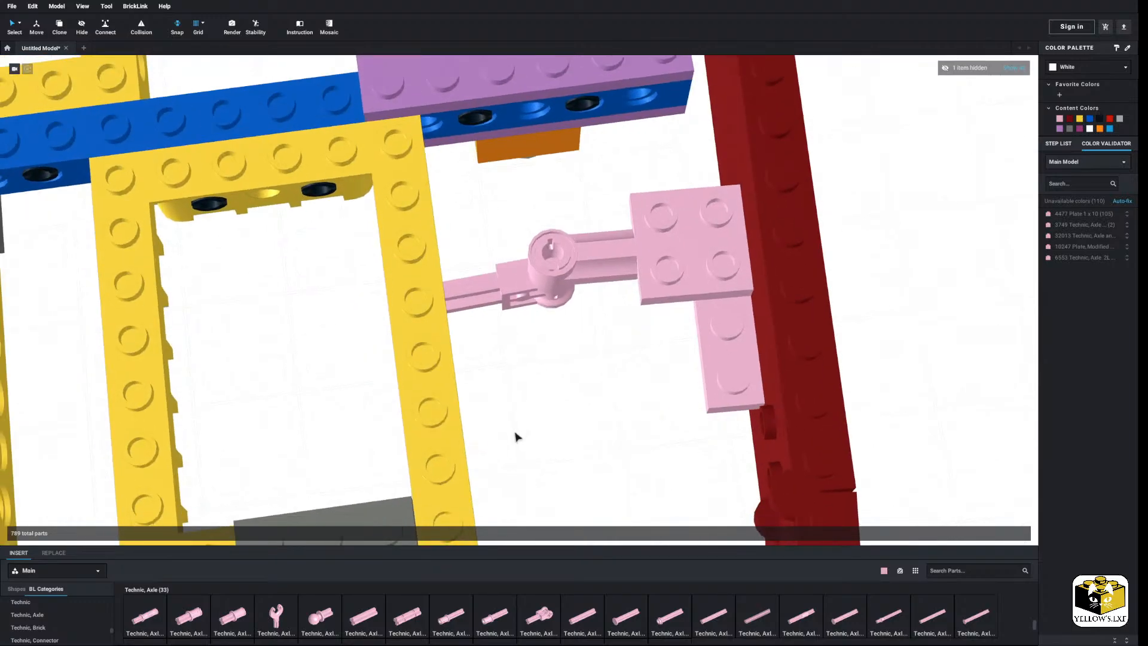
# Insert a Technic, Axle and Pin Connector Perpendicular onto the 2L axle beside the yellow frame.
pyautogui.click(63, 640)
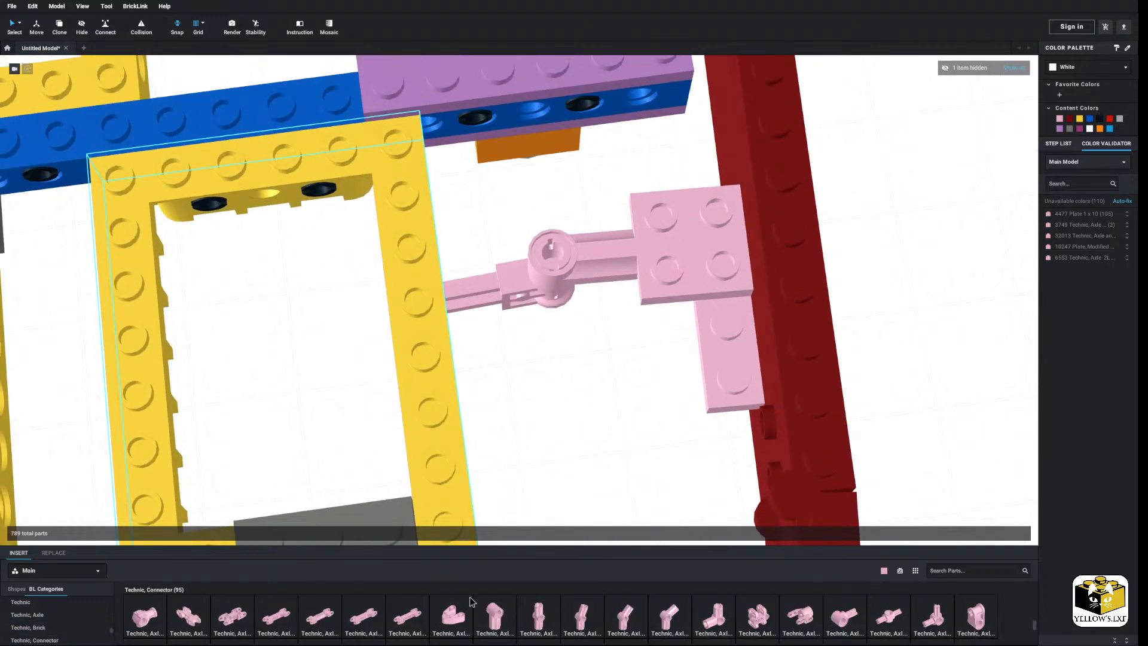
pyautogui.scroll(-2, 471, 601)
pyautogui.scroll(1, 472, 601)
pyautogui.click(970, 604)
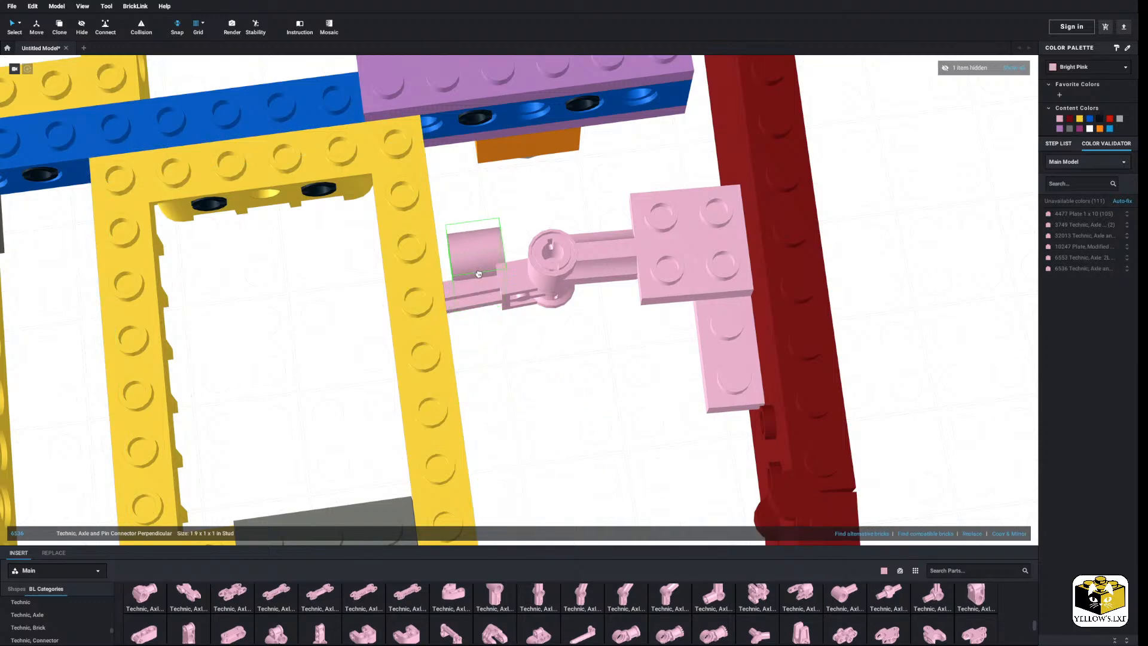
pyautogui.click(476, 281)
pyautogui.click(571, 381)
# Detach the perpendicular connector, the 2L axle part and the axle pin, regroup them, and plug them back into the angled connector.
pyautogui.moveTo(571, 381); pyautogui.dragTo(519, 306, button='right')
pyautogui.click(517, 298)
pyautogui.keyDown('ctrl'); pyautogui.click(486, 284); pyautogui.keyUp('ctrl')
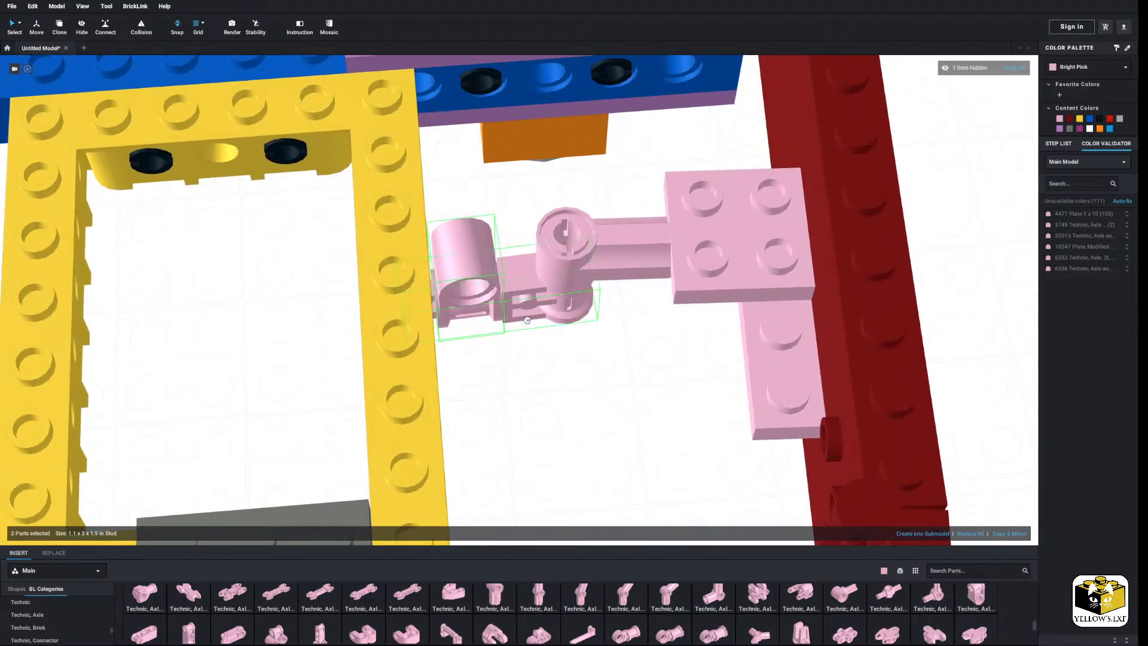
pyautogui.moveTo(524, 274); pyautogui.dragTo(554, 405)
pyautogui.click(556, 353)
pyautogui.moveTo(559, 297); pyautogui.dragTo(593, 445)
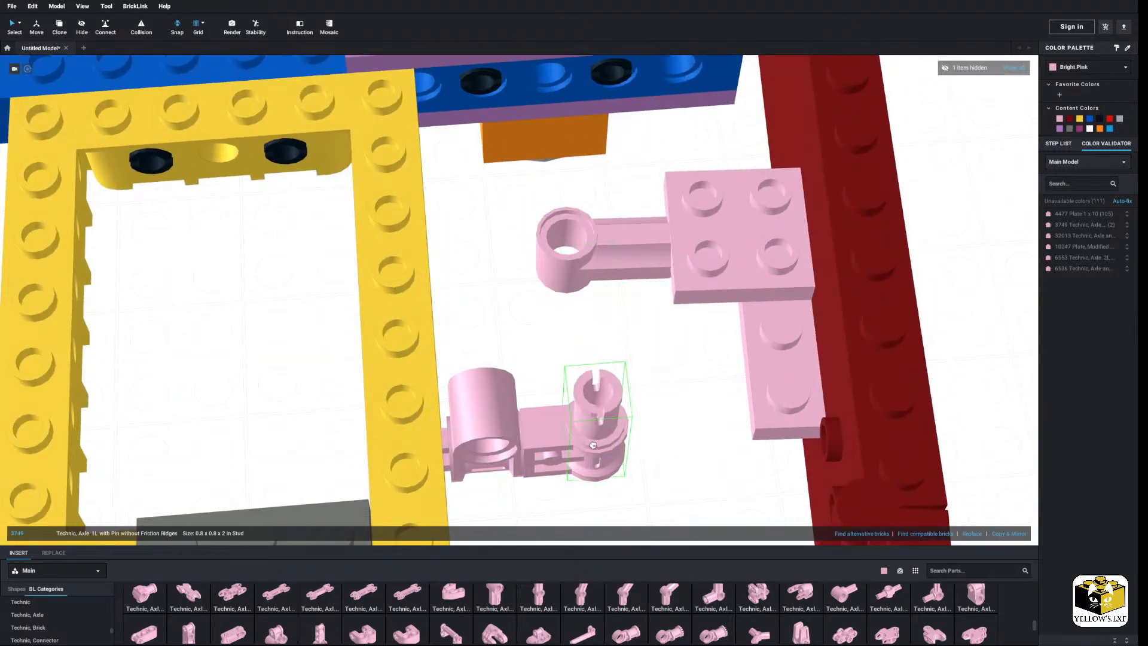
pyautogui.moveTo(650, 365); pyautogui.dragTo(526, 457)
pyautogui.moveTo(595, 447); pyautogui.dragTo(563, 290)
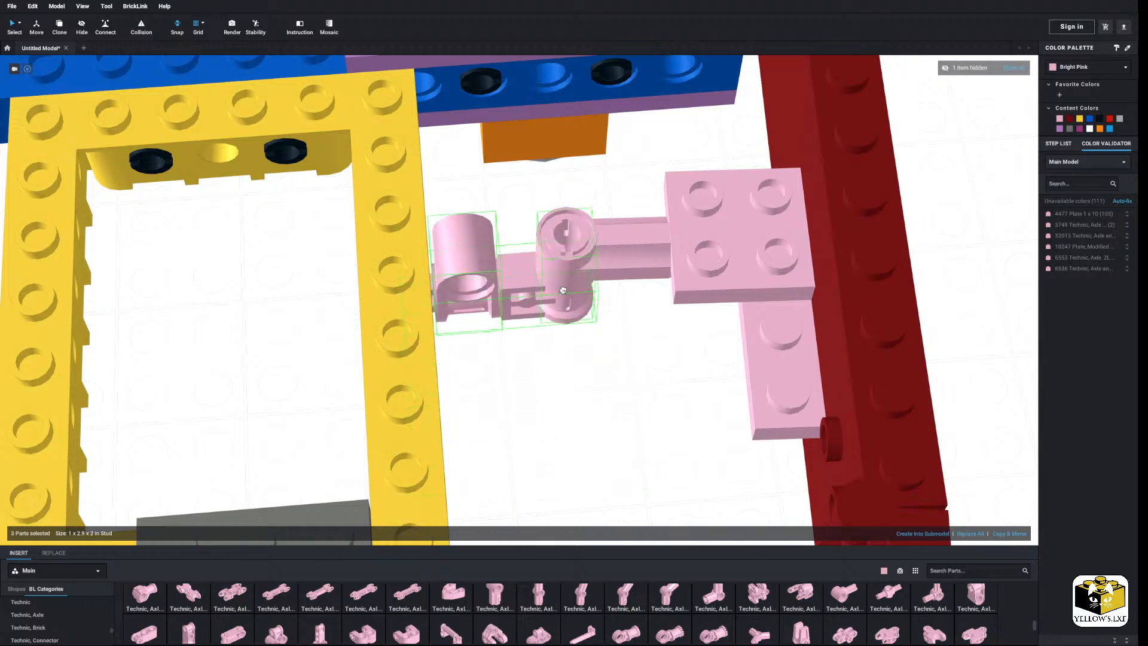
pyautogui.click(580, 401)
# Examine the linkage's fit against the yellow frame and browse the Technic, Axle, Technic and Technic, Liftarm categories for a connecting part.
pyautogui.moveTo(580, 401); pyautogui.dragTo(443, 413, button='right')
pyautogui.click(515, 324)
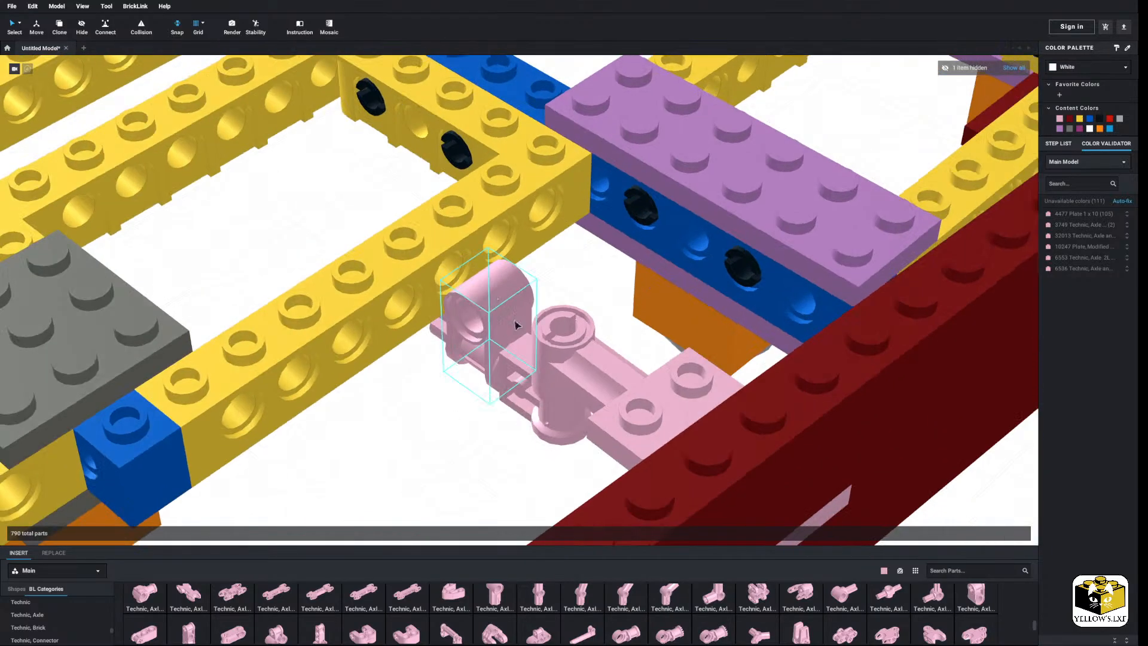
pyautogui.moveTo(460, 374); pyautogui.dragTo(412, 400, button='right')
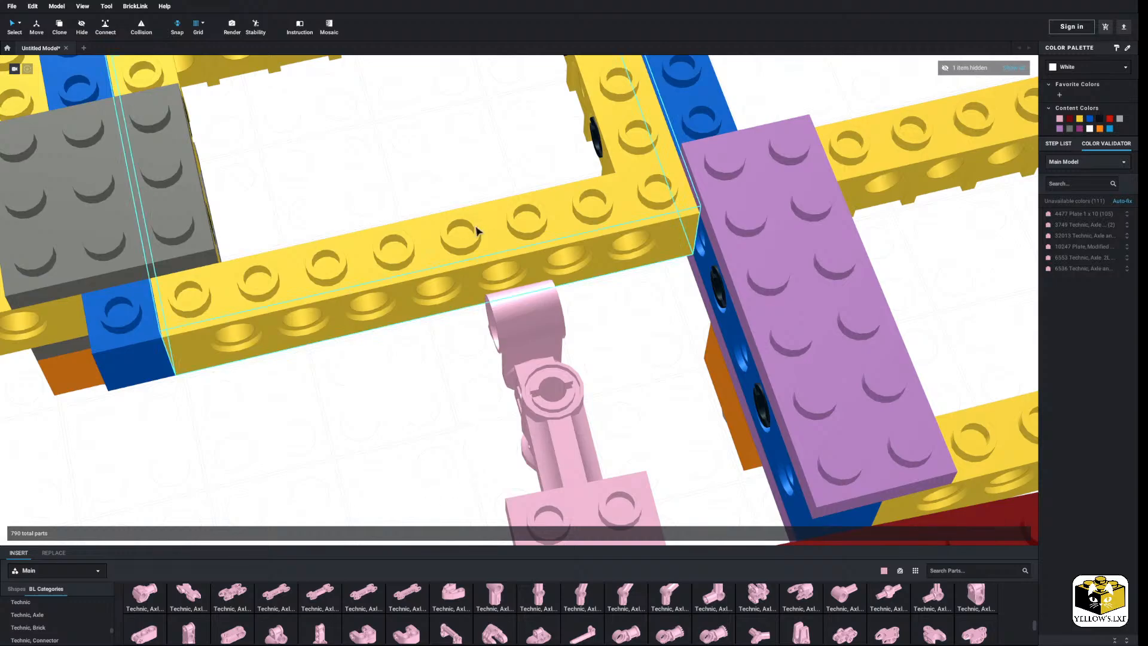
pyautogui.scroll(1, 854, 614)
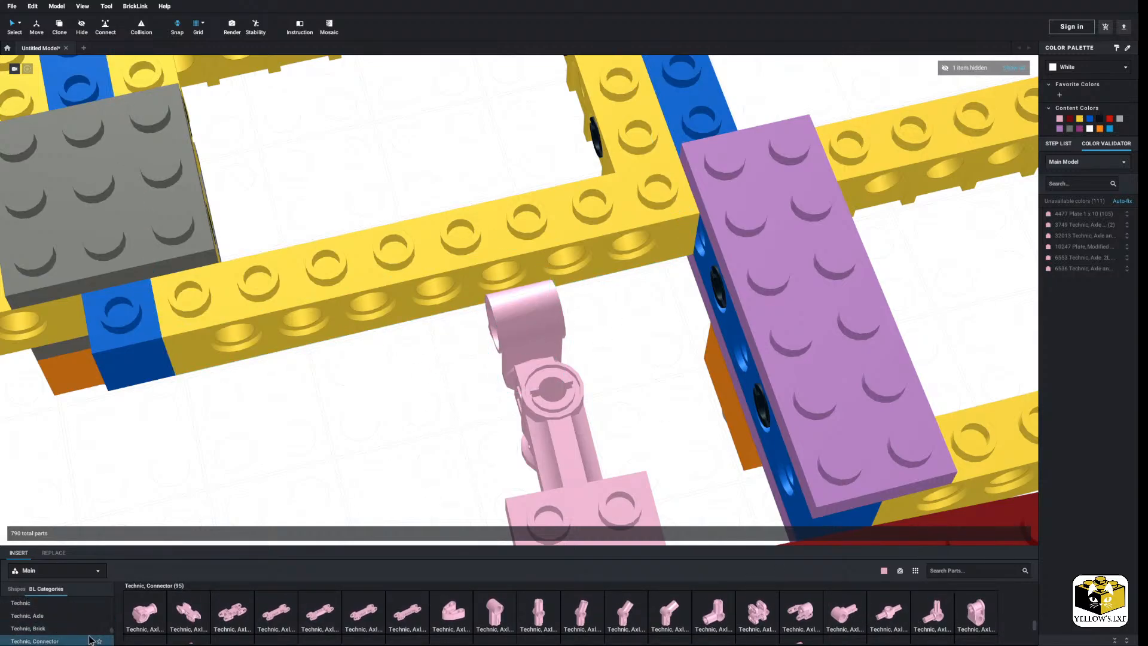
pyautogui.click(63, 616)
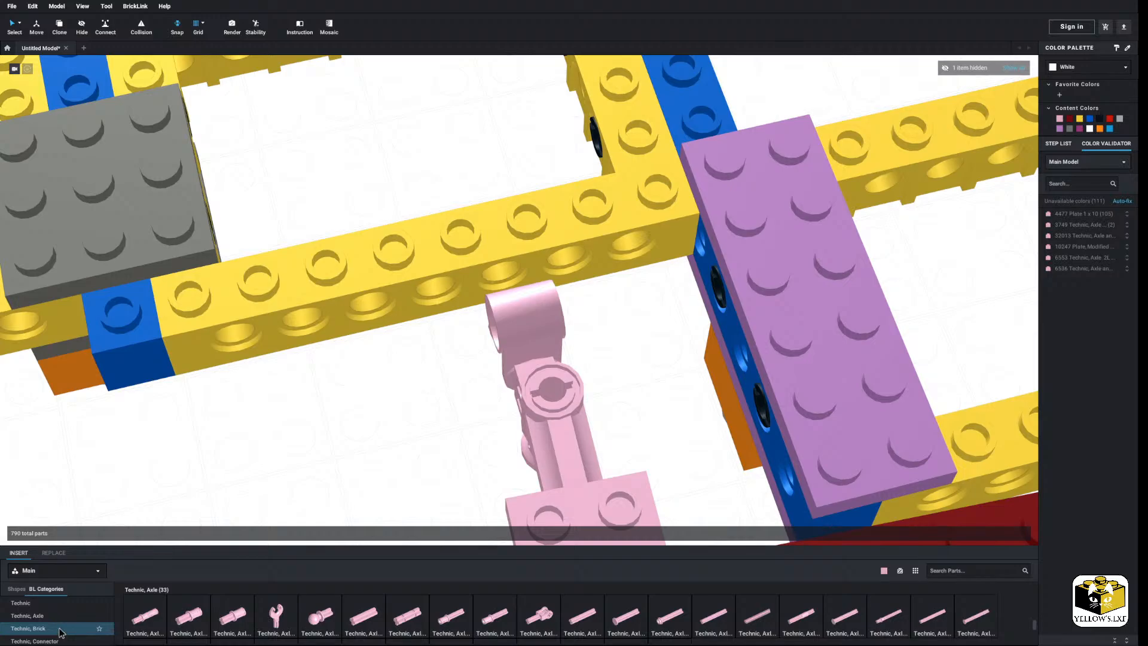
pyautogui.scroll(1, 453, 624)
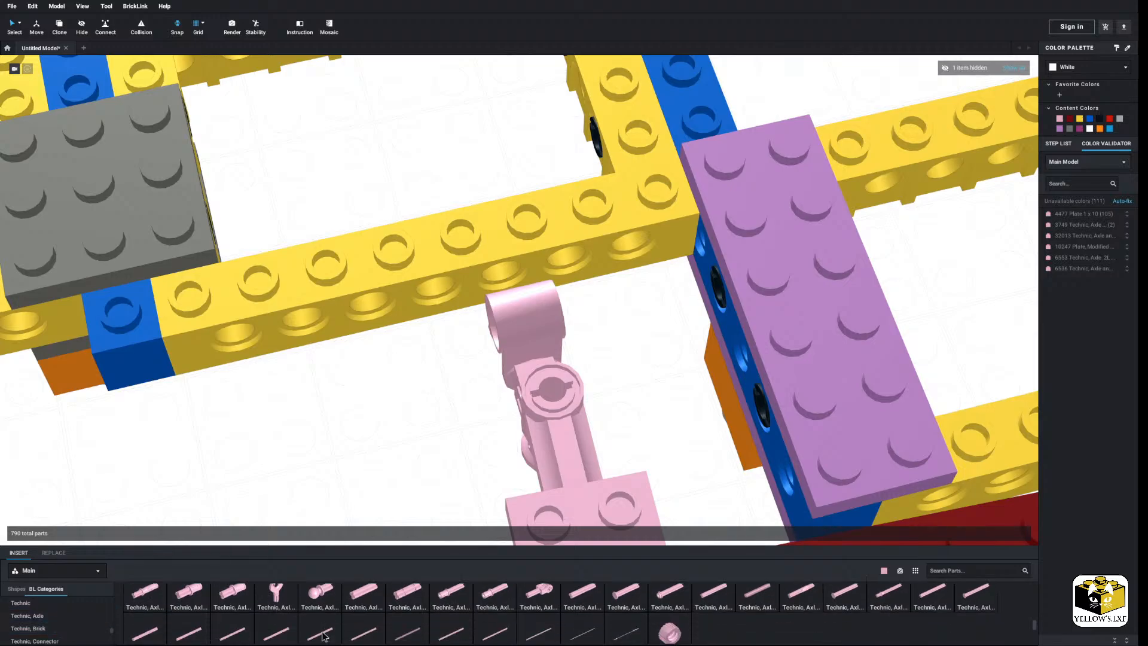
pyautogui.scroll(2, 43, 634)
pyautogui.click(42, 630)
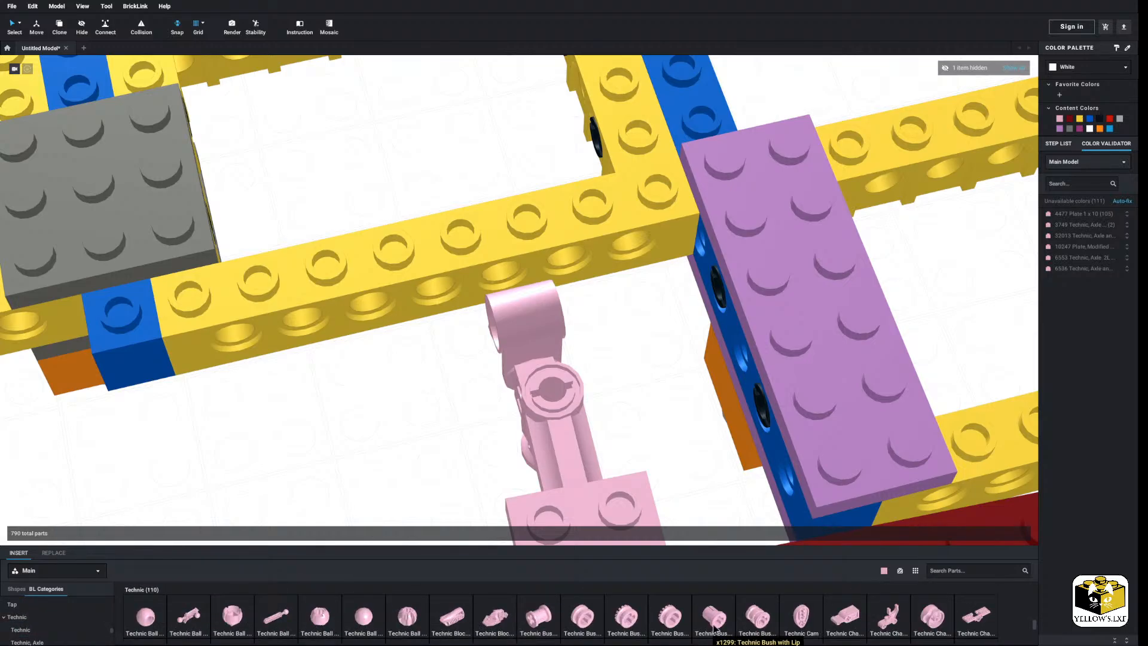
pyautogui.scroll(-2, 713, 627)
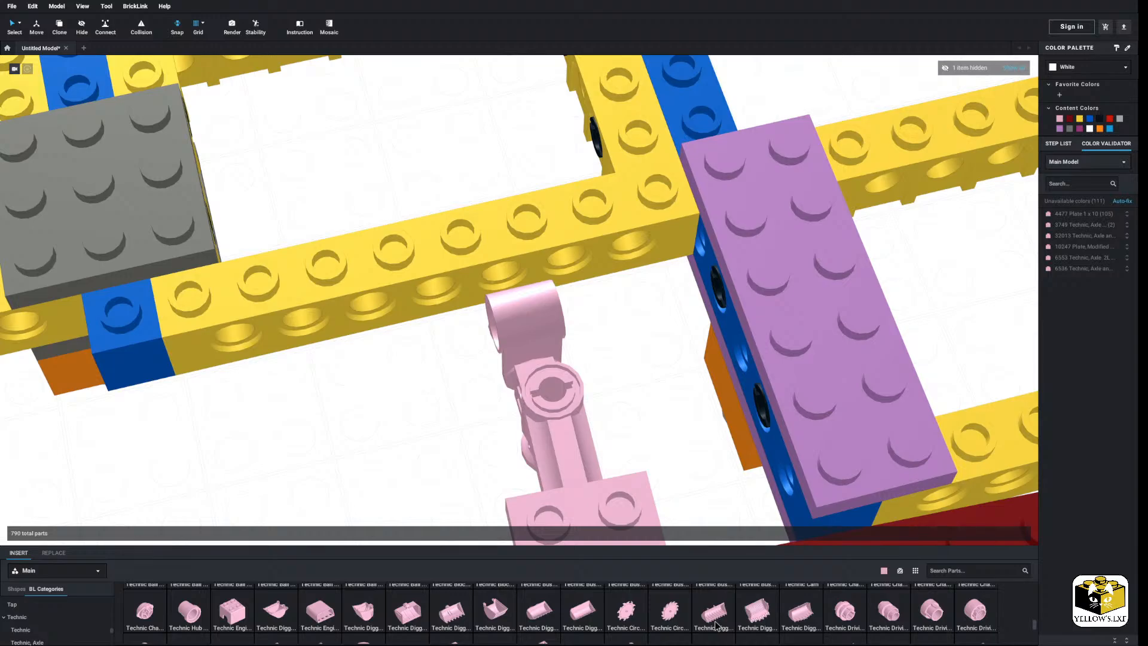
pyautogui.scroll(-5, 57, 617)
pyautogui.click(57, 617)
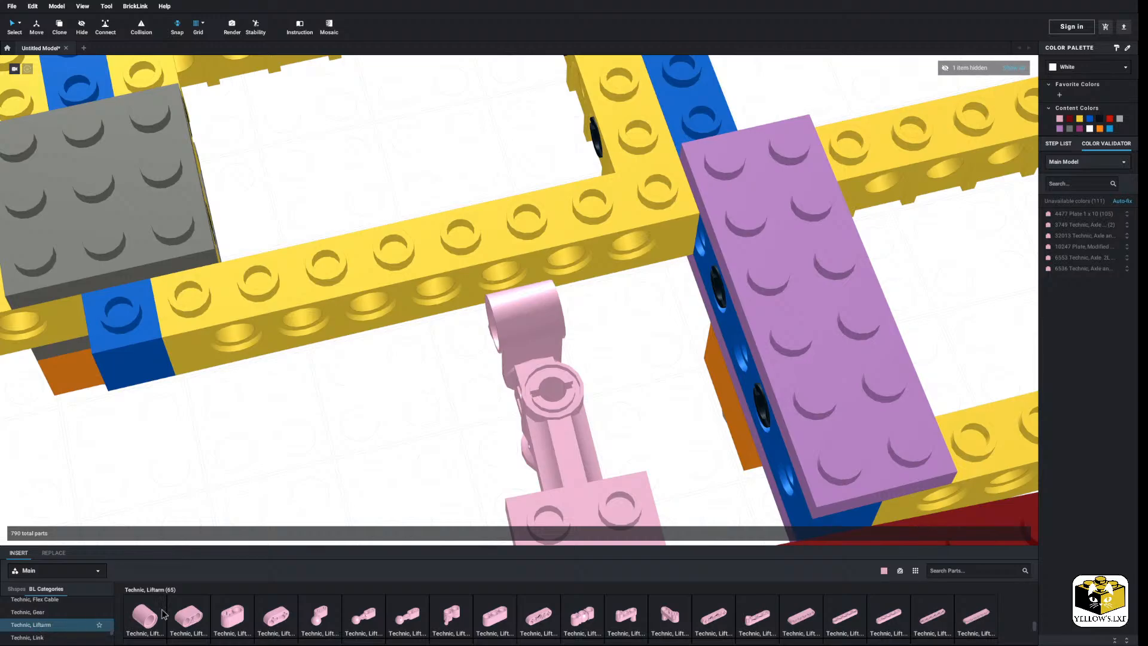
# Select the six linkage parts including the 2 x 2 pin-hole plate and move them outside the dark red wall.
pyautogui.moveTo(392, 466); pyautogui.dragTo(367, 367, button='right')
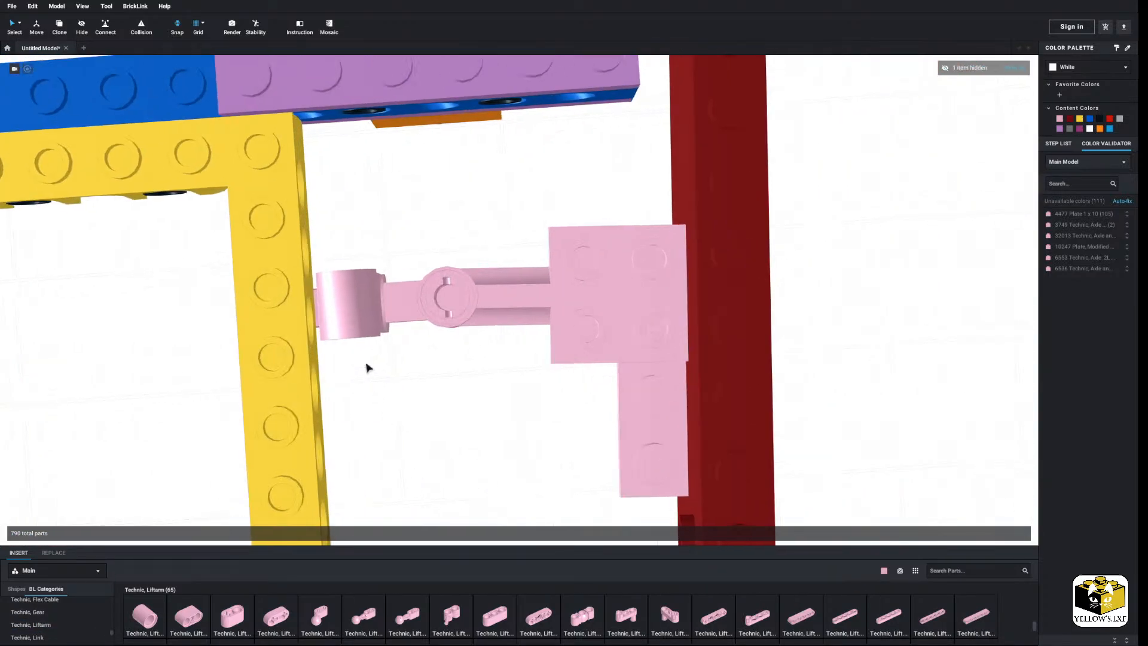
pyautogui.moveTo(354, 366); pyautogui.dragTo(918, 242)
pyautogui.scroll(-3, 562, 414)
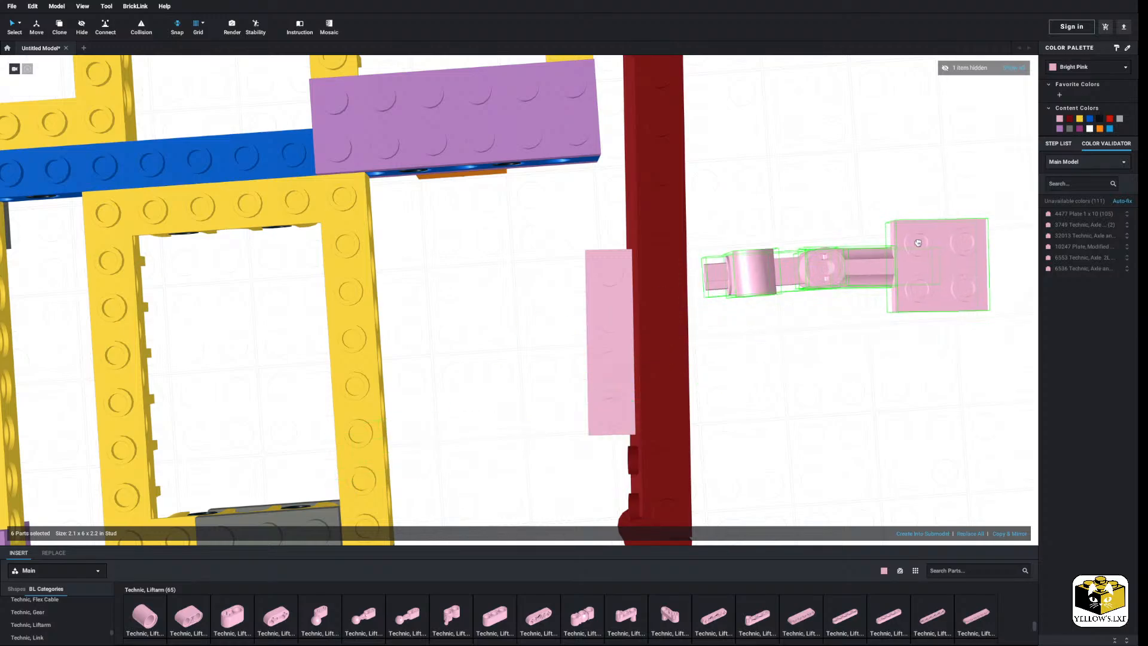
pyautogui.click(860, 392)
pyautogui.moveTo(861, 392); pyautogui.dragTo(891, 357, button='right')
# Copy the dark red piece beside the lilac plates and place the copy at the bright pink plate along the wall.
pyautogui.moveTo(634, 266); pyautogui.dragTo(640, 235, button='right')
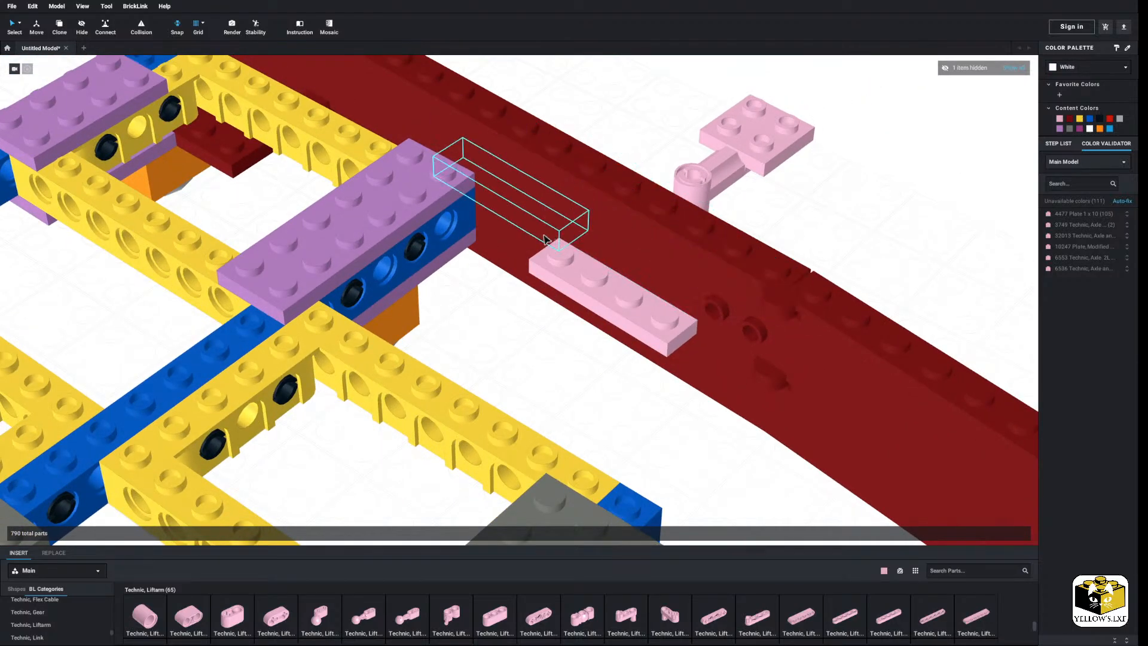
pyautogui.rightClick(526, 226)
pyautogui.rightClick(872, 206)
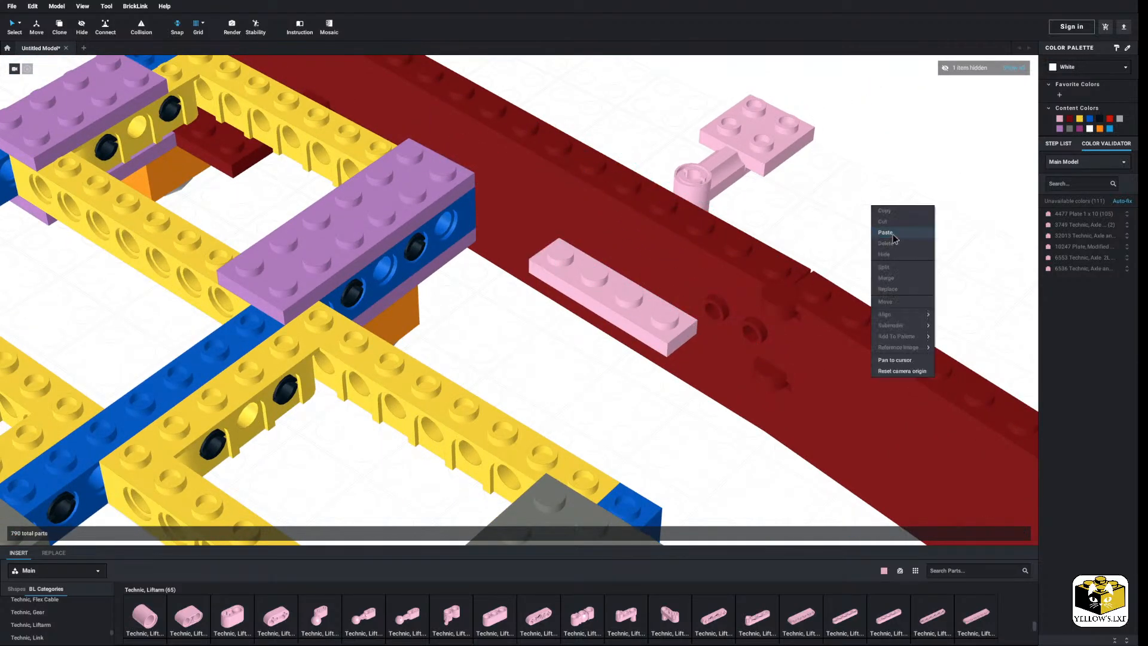
pyautogui.click(892, 234)
pyautogui.click(622, 267)
# Select the six linkage parts and move them back inside the dark red wall, between it and the yellow frame.
pyautogui.moveTo(853, 225); pyautogui.dragTo(915, 198, button='right')
pyautogui.moveTo(912, 172); pyautogui.dragTo(674, 327)
pyautogui.moveTo(830, 257); pyautogui.dragTo(595, 292)
pyautogui.click(536, 398)
pyautogui.moveTo(536, 398); pyautogui.dragTo(517, 413, button='right')
pyautogui.scroll(3, 556, 386)
pyautogui.scroll(2, 517, 413)
pyautogui.scroll(1, 518, 414)
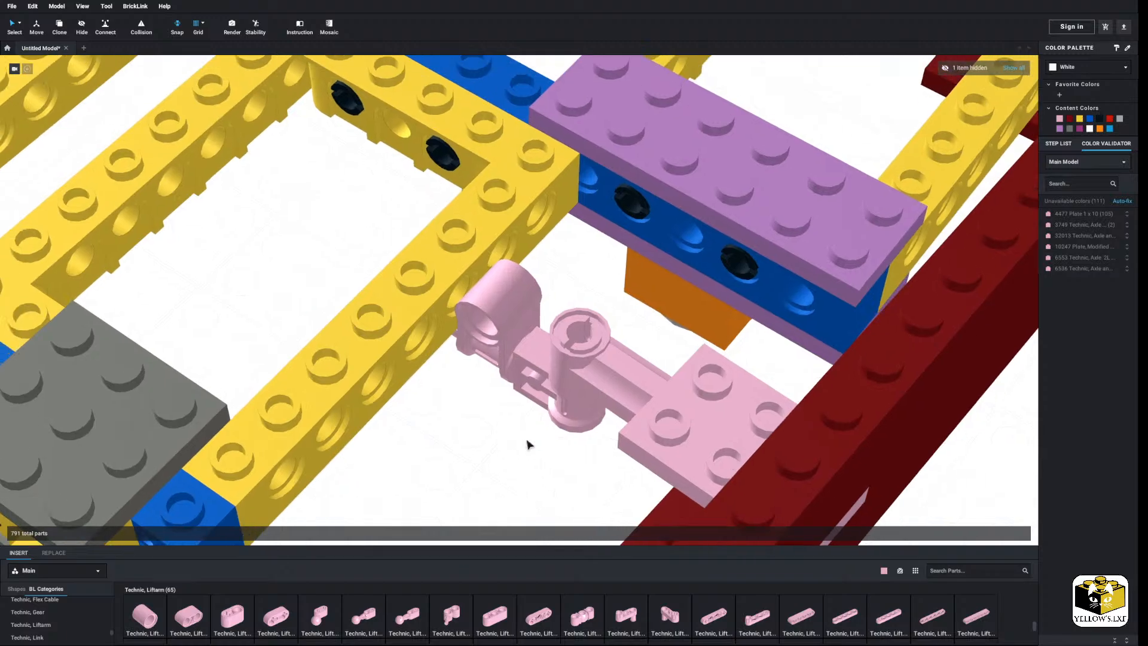
# Insert a Technic, Pin with Friction Ridges and Pin Hole into the yellow frame's side hole between the linkage and the lilac plates.
pyautogui.scroll(-1, 60, 615)
pyautogui.click(63, 624)
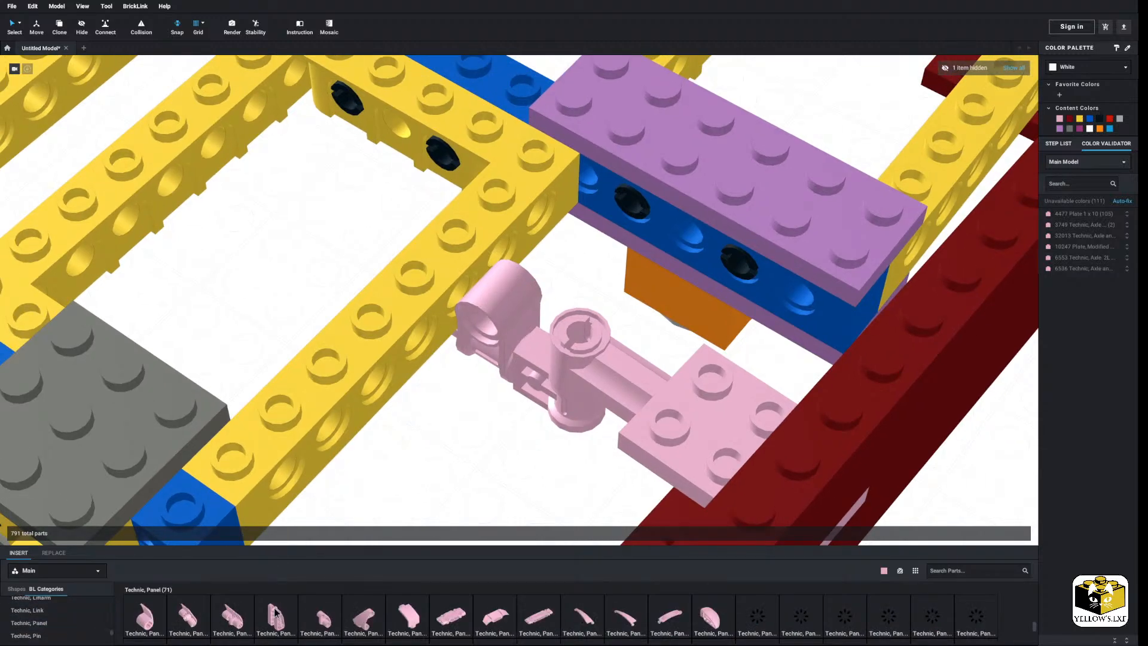
pyautogui.click(98, 639)
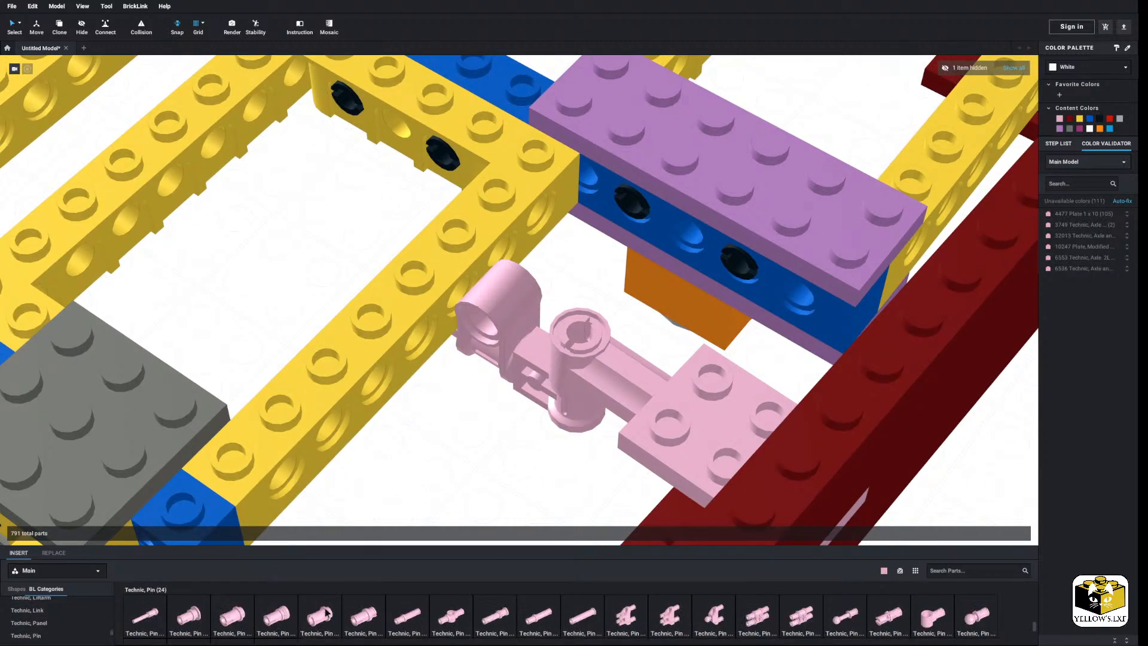
pyautogui.scroll(-1, 921, 618)
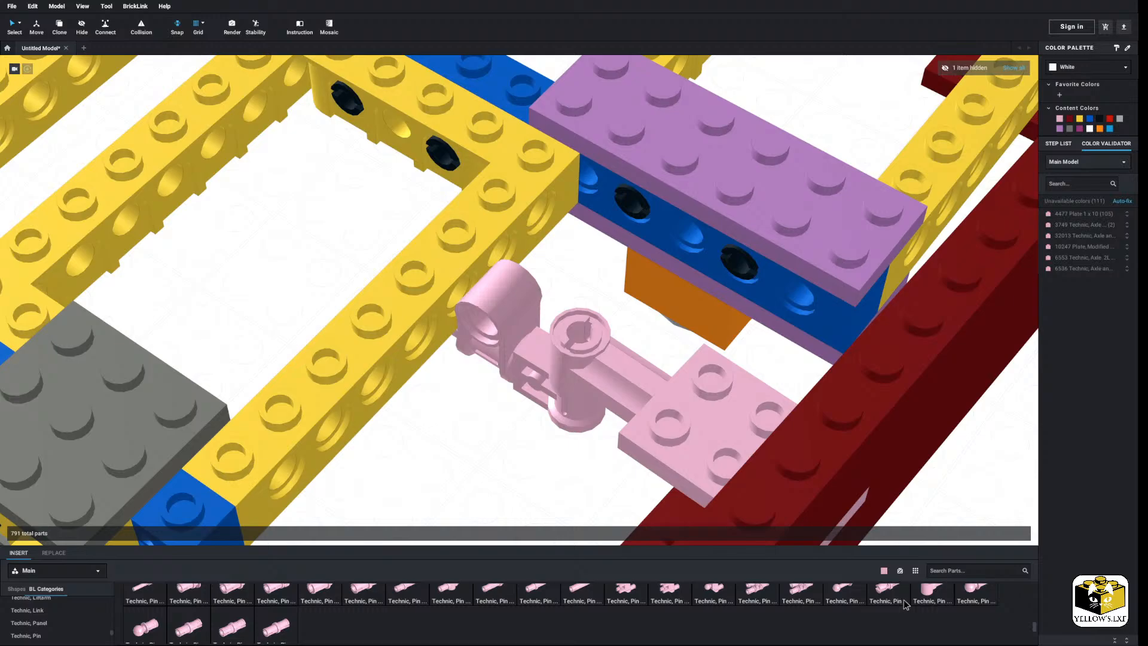
pyautogui.click(935, 593)
pyautogui.moveTo(529, 445); pyautogui.dragTo(487, 435, button='right')
pyautogui.press('Right')
pyautogui.click(632, 280)
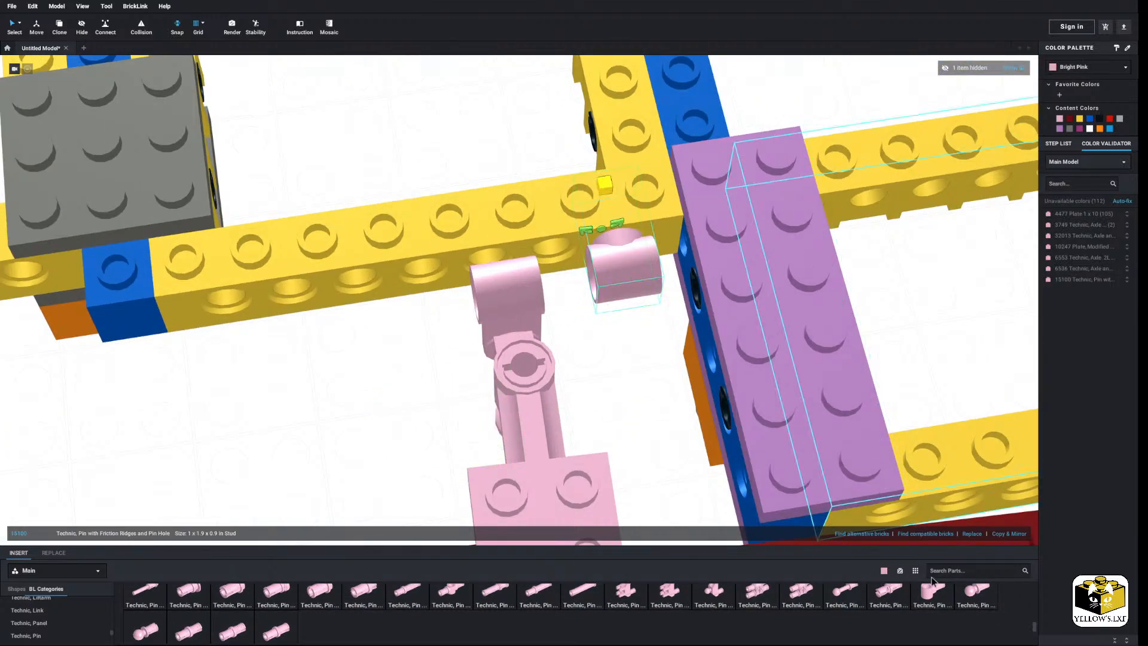
# Rotate a second Technic, Pin with Friction Ridges and Pin Hole and insert it into the yellow frame between the linkage and the grey plate.
pyautogui.press('Up')
pyautogui.press('Right')
pyautogui.press('Right')
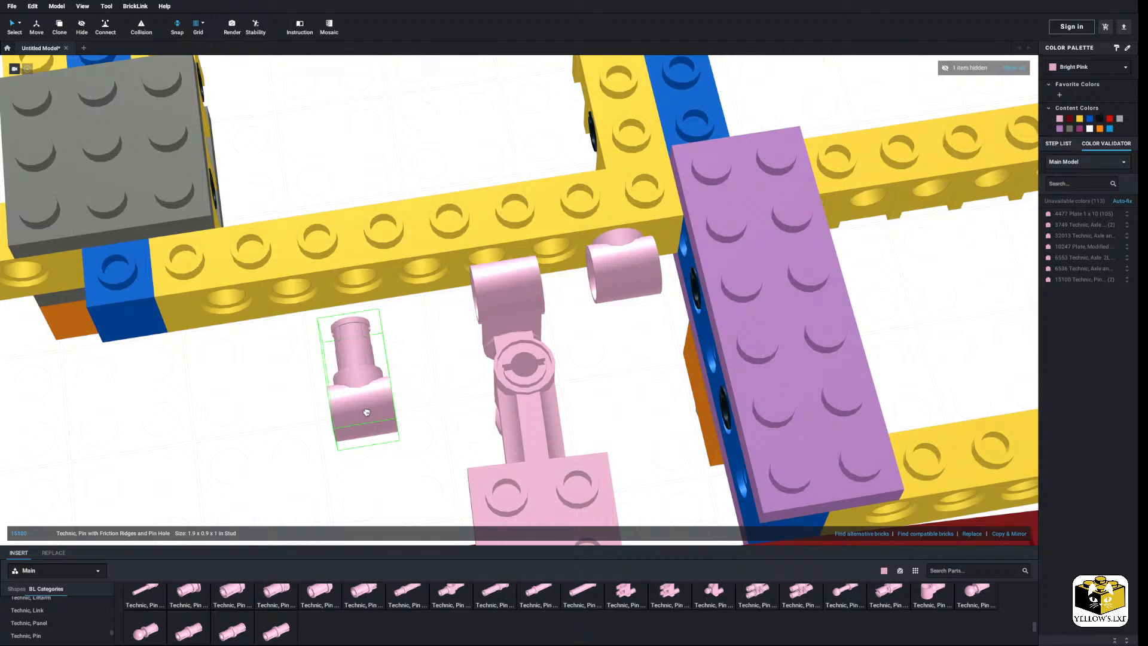
pyautogui.moveTo(366, 412); pyautogui.dragTo(368, 325)
pyautogui.click(342, 402)
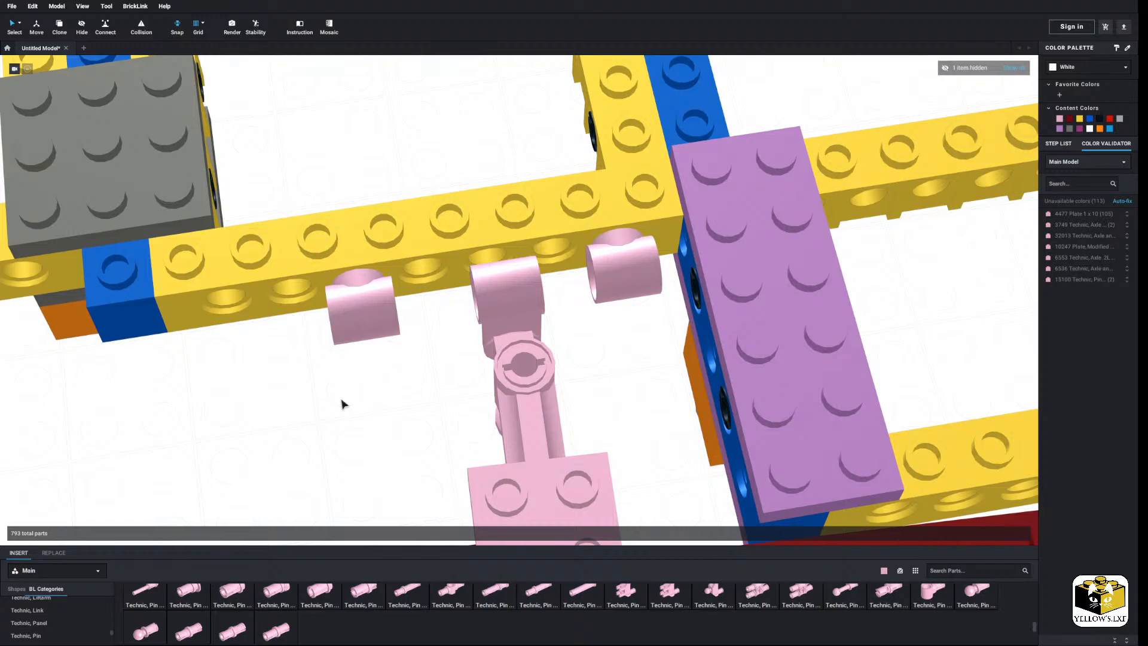
# Insert a bright pink Technic, Axle 5L through both pin holes and the perpendicular connector along the yellow frame.
pyautogui.scroll(-10, 342, 403)
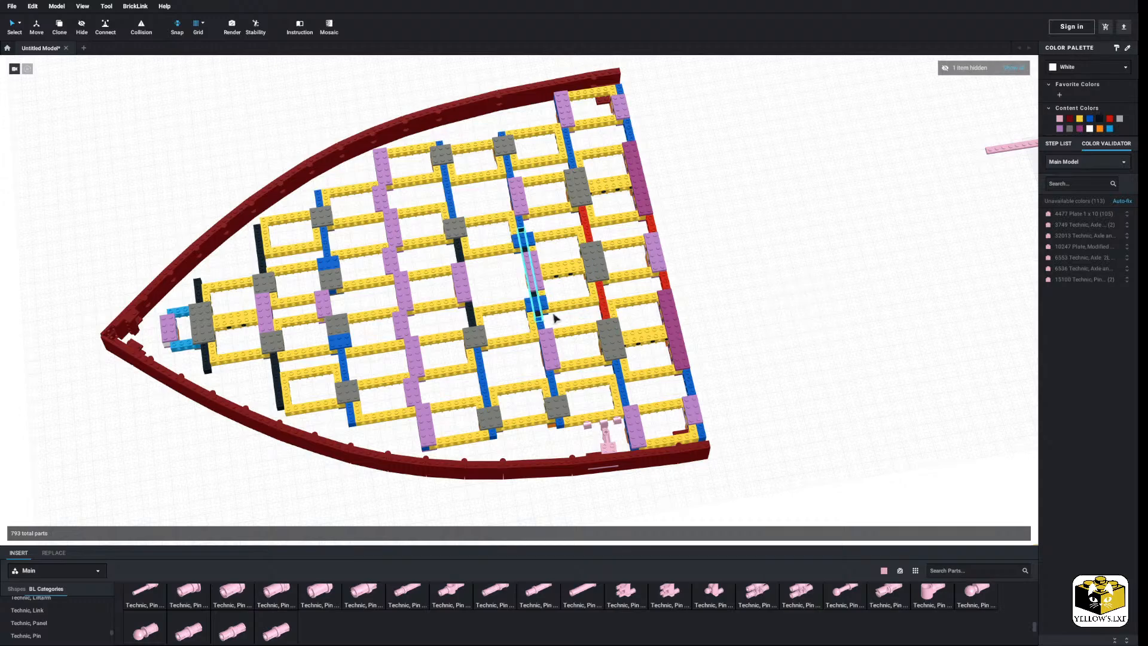
pyautogui.moveTo(770, 333); pyautogui.dragTo(739, 331, button='middle')
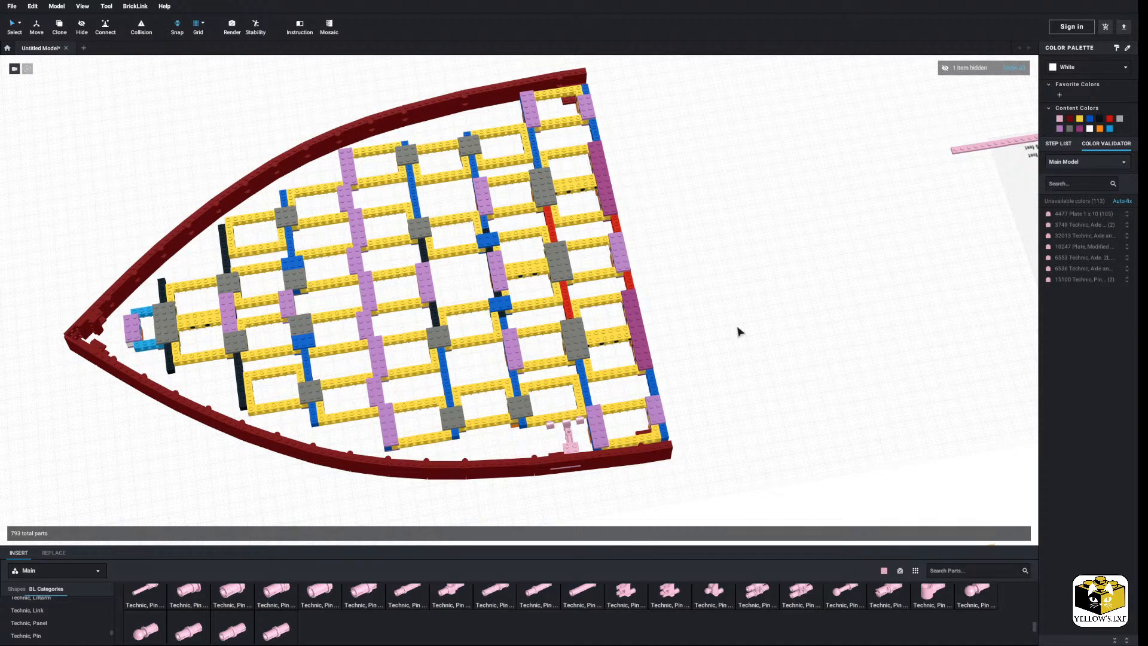
pyautogui.moveTo(724, 374); pyautogui.dragTo(725, 336, button='middle')
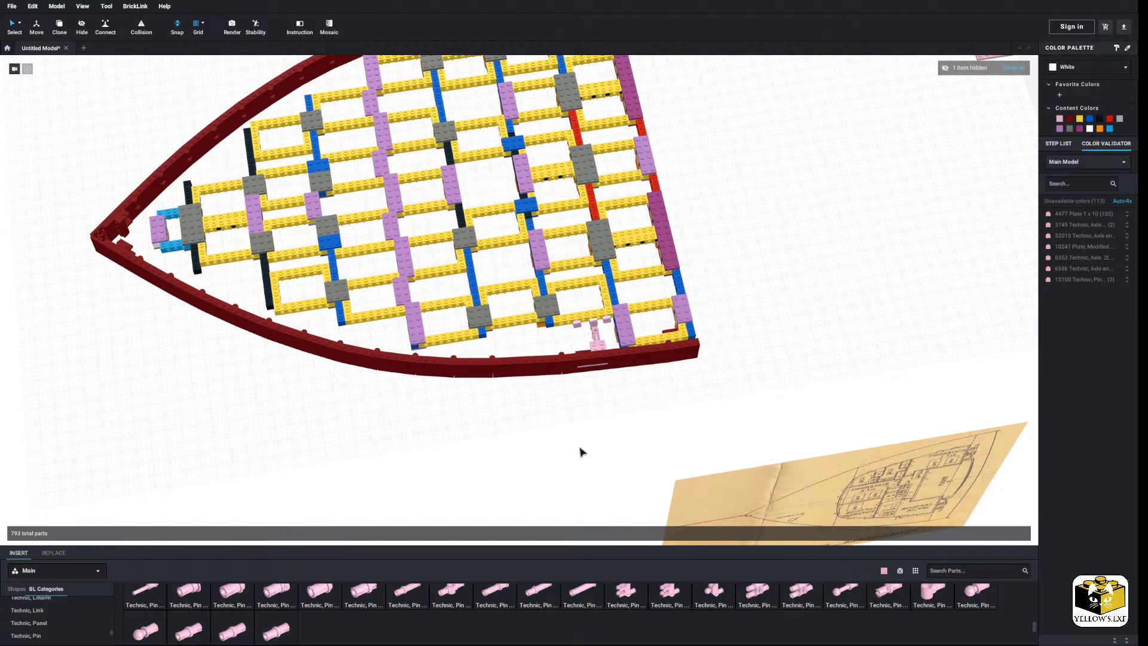
pyautogui.scroll(10, 581, 452)
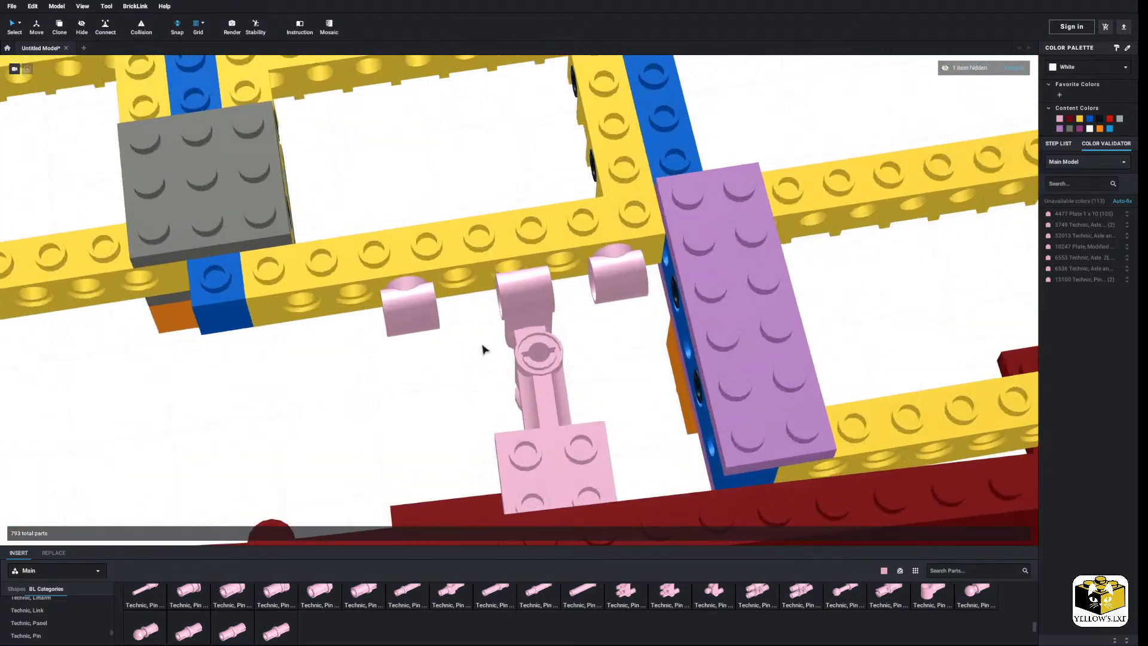
pyautogui.moveTo(452, 366); pyautogui.dragTo(475, 369, button='middle')
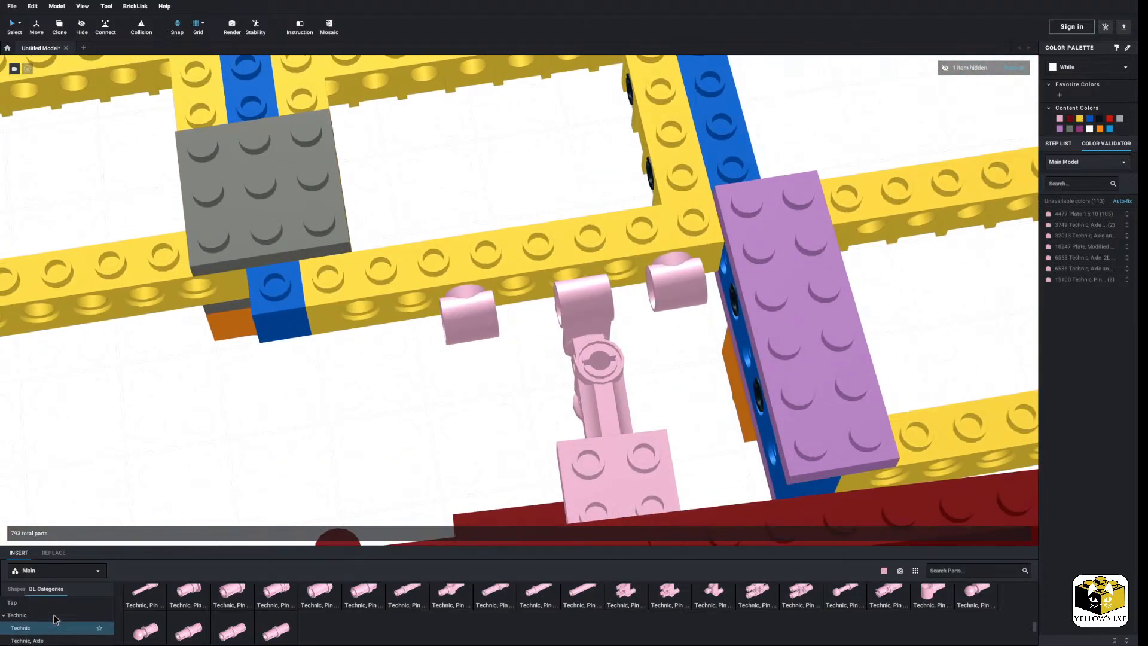
pyautogui.scroll(-1, 54, 616)
pyautogui.click(36, 617)
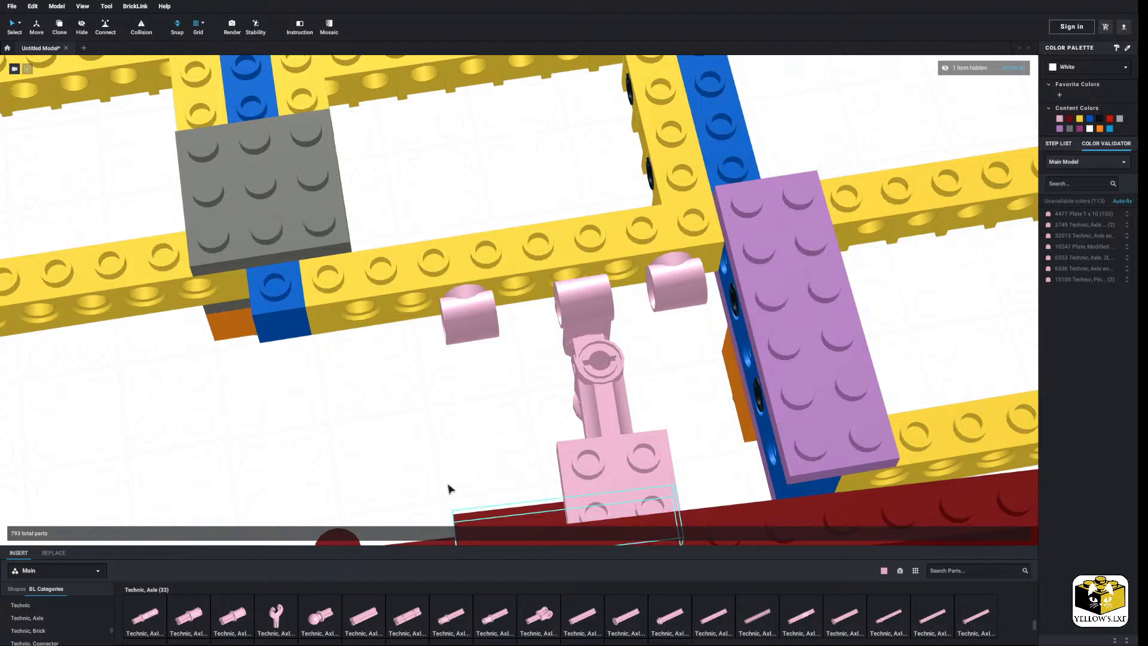
pyautogui.moveTo(393, 460); pyautogui.dragTo(373, 466, button='middle')
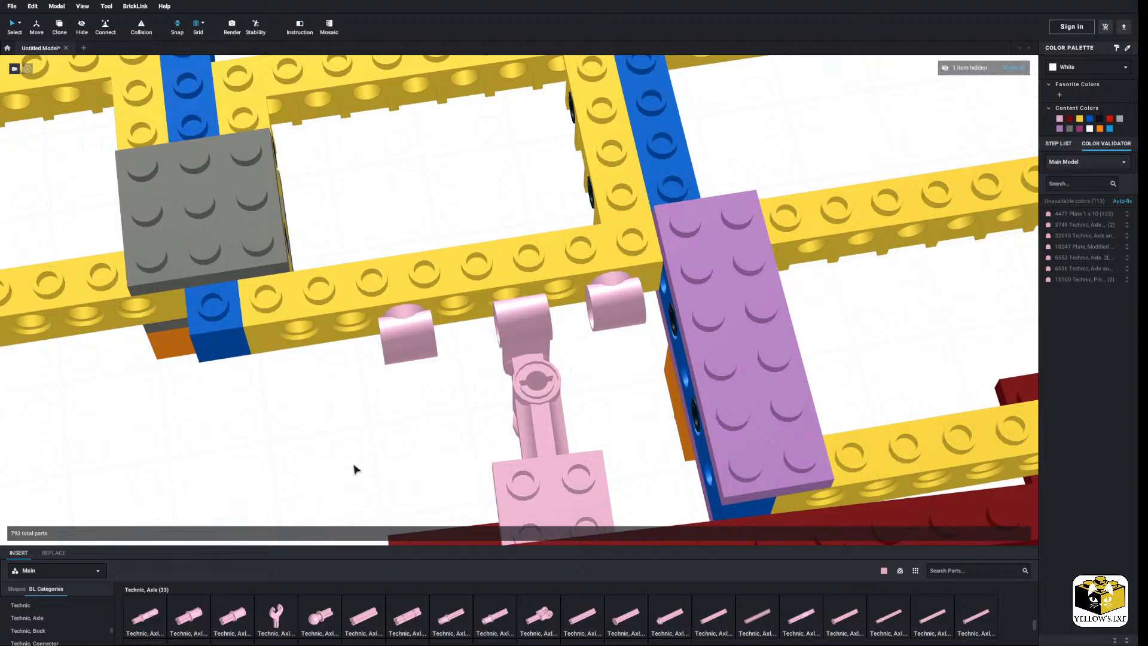
pyautogui.scroll(1, 368, 459)
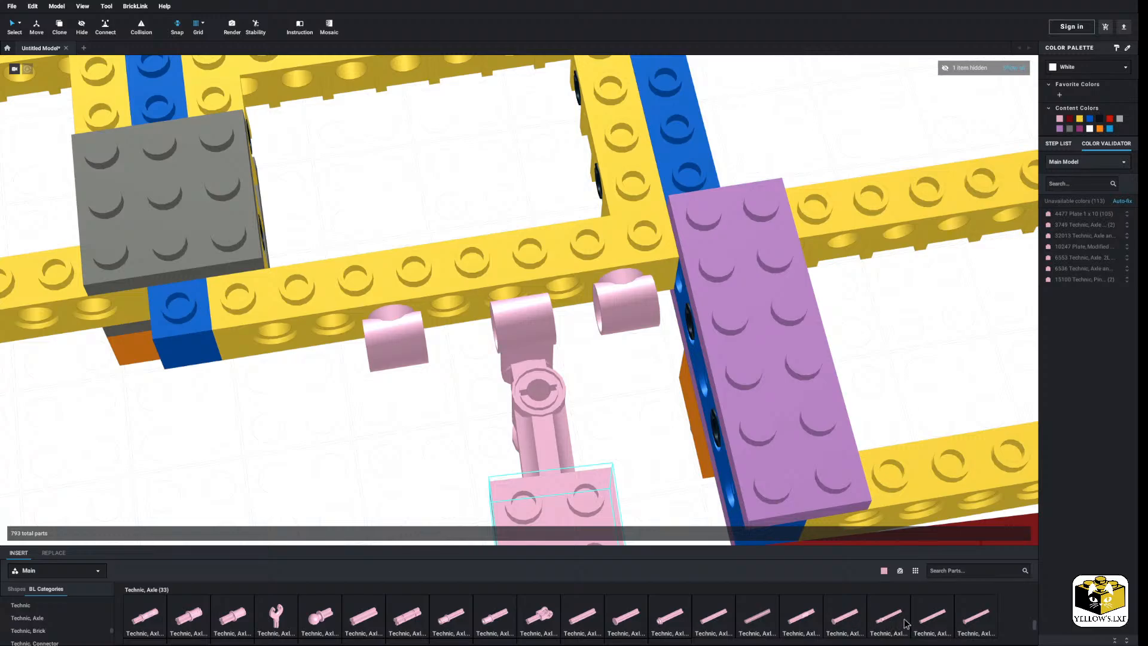
pyautogui.moveTo(915, 602); pyautogui.dragTo(486, 340)
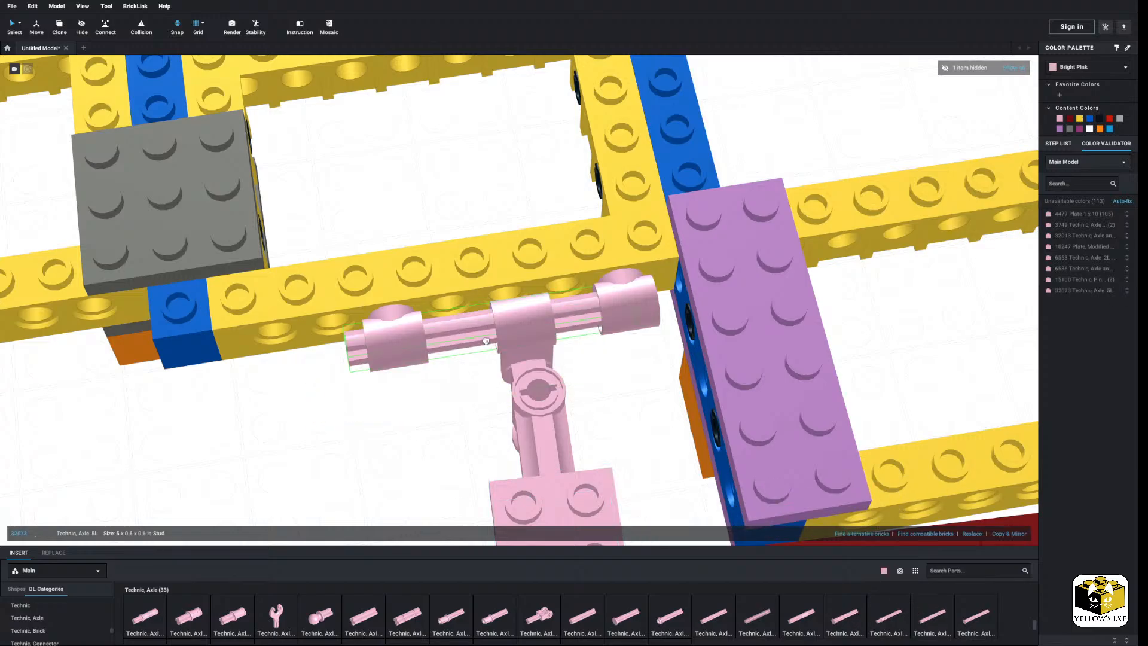
pyautogui.click(517, 331)
pyautogui.click(451, 394)
# Move the Technic, Axle and Pin Connector Perpendicular slightly towards the yellow frame to line it up with the 5L axle.
pyautogui.moveTo(451, 395); pyautogui.dragTo(568, 506, button='right')
pyautogui.scroll(2, 551, 461)
pyautogui.scroll(2, 564, 302)
pyautogui.click(510, 325)
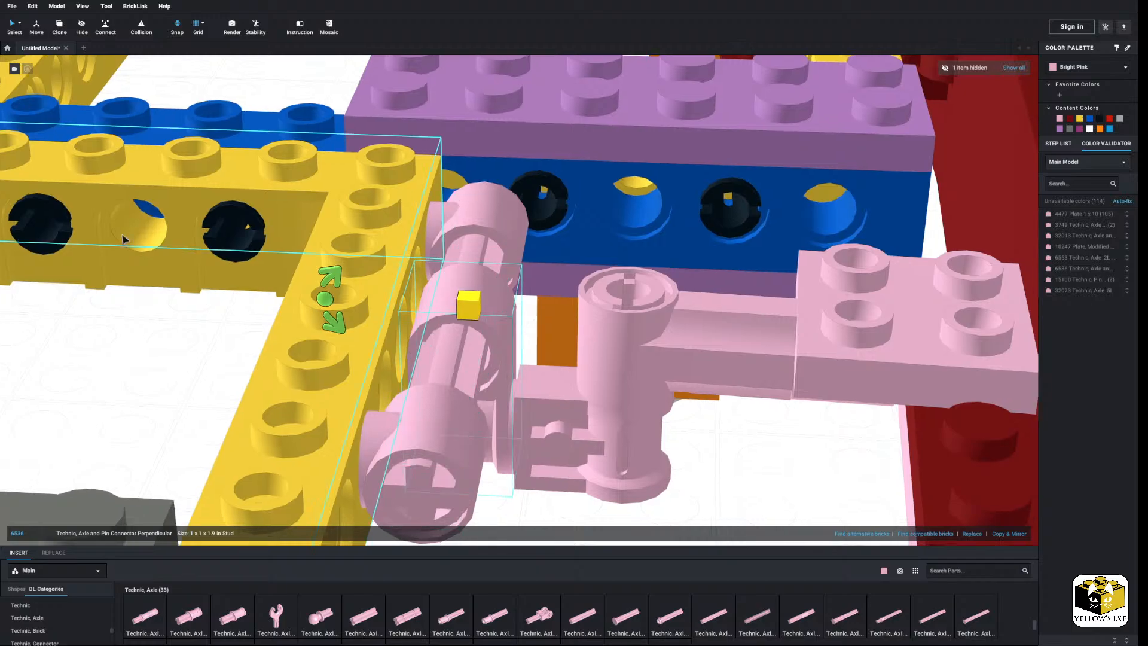
pyautogui.click(42, 33)
pyautogui.scroll(2, 299, 344)
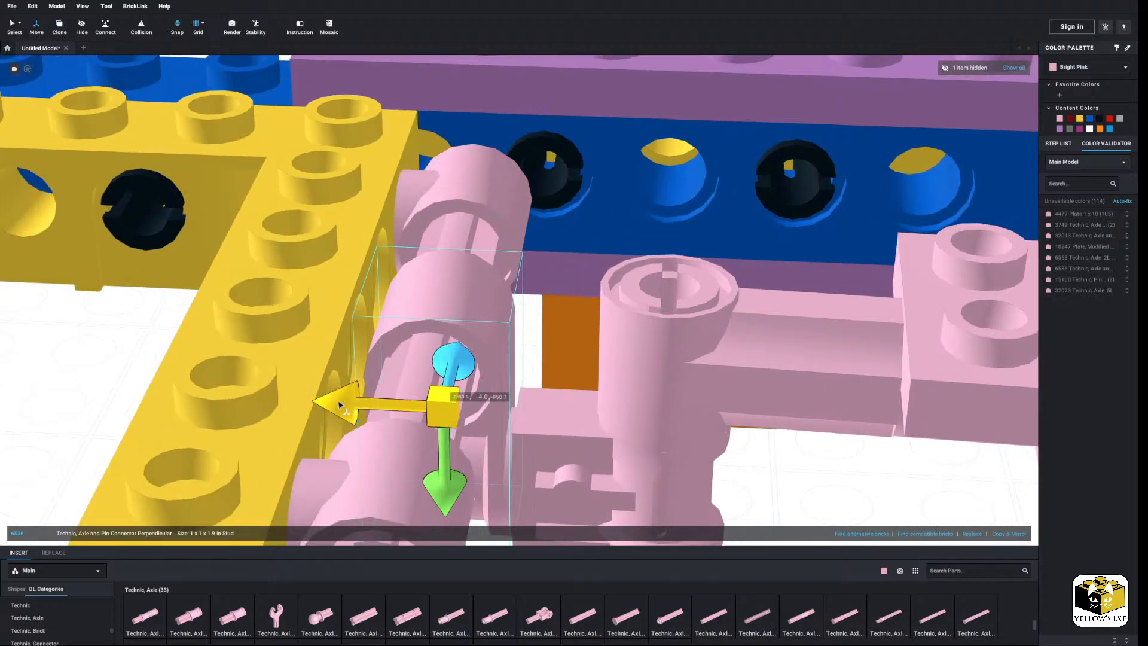
pyautogui.moveTo(338, 402)
pyautogui.mouseDown()
pyautogui.moveTo(374, 404)
pyautogui.moveTo(342, 400)
pyautogui.mouseUp()
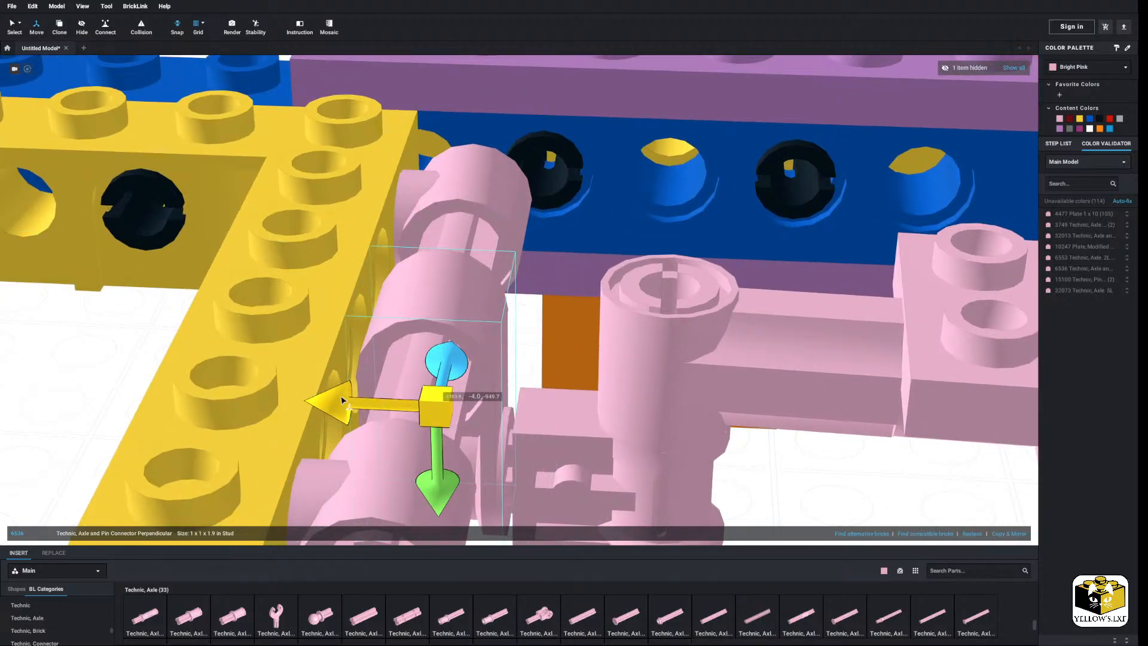
pyautogui.click(115, 312)
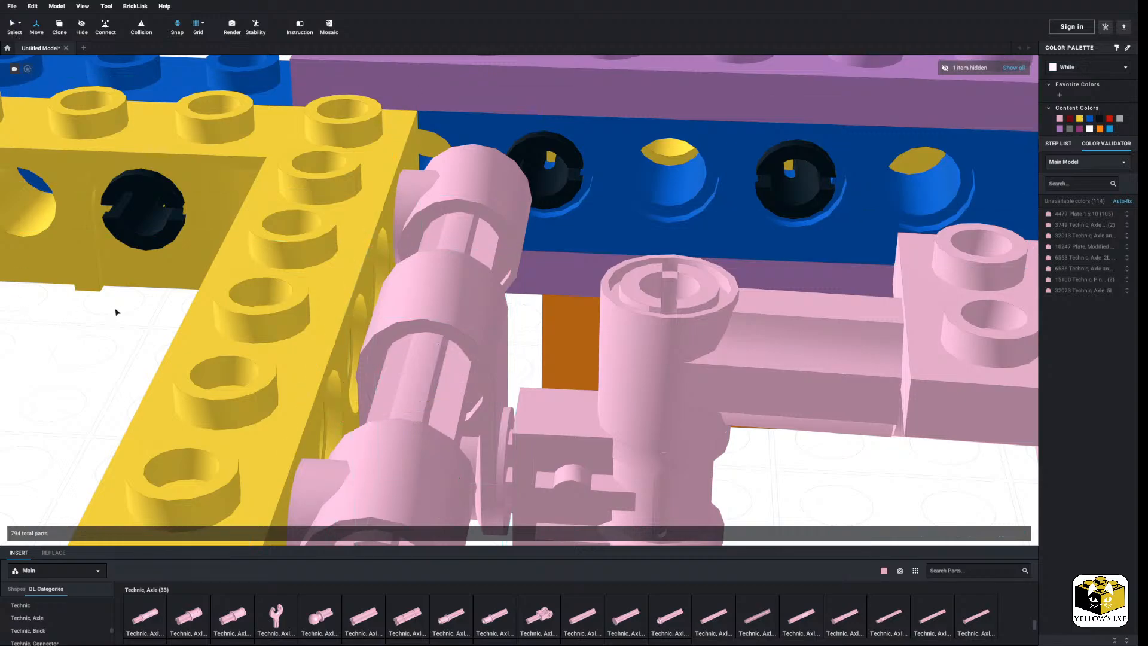
# Insert a bright pink Technic Bush on the axle between the perpendicular connector and the pin nearest the grey plate.
pyautogui.scroll(-2, 115, 312)
pyautogui.moveTo(116, 312); pyautogui.dragTo(320, 359, button='right')
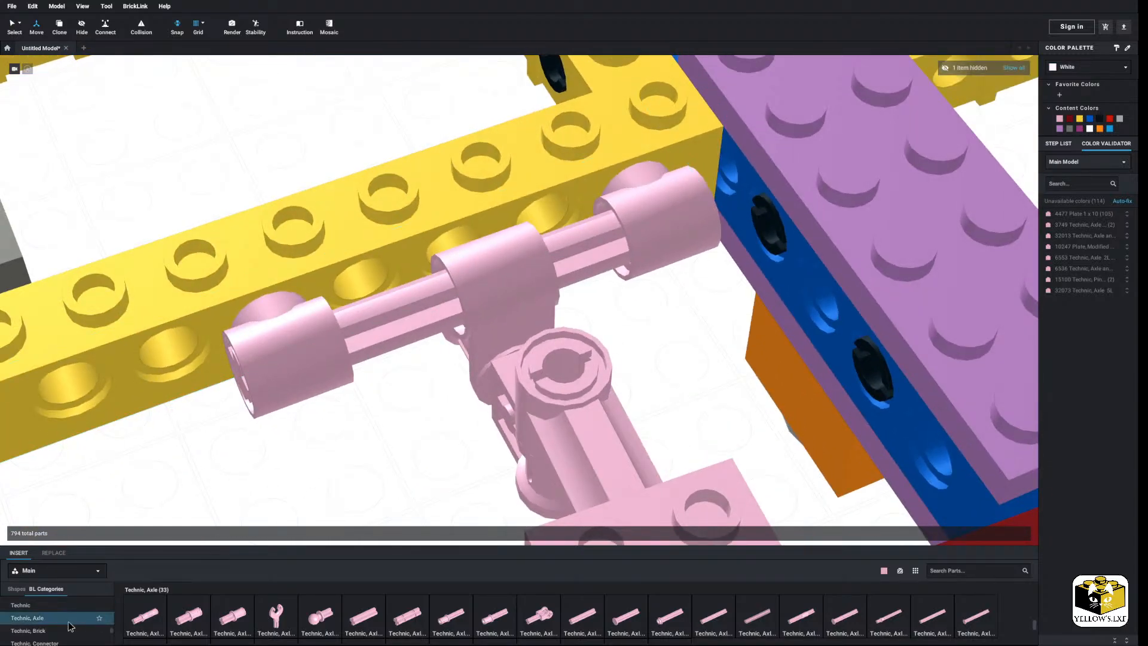
pyautogui.click(36, 605)
pyautogui.click(598, 615)
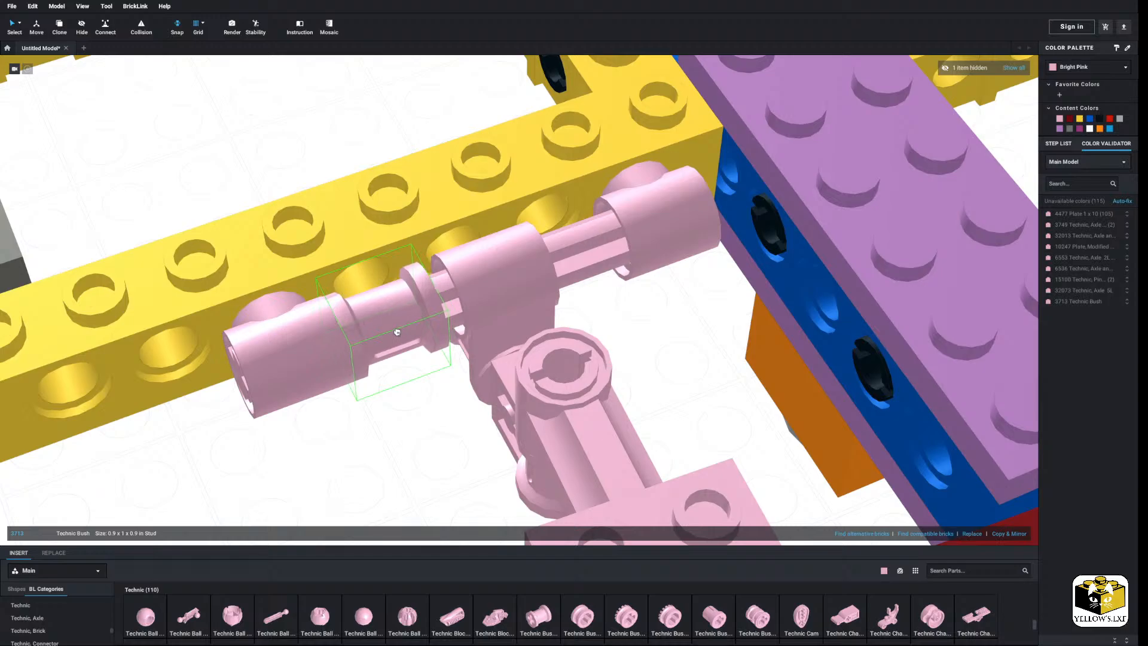
pyautogui.click(435, 418)
# Try a Technic Bush 1/2 Smooth between the yellow frame and the perpendicular connector, and remove it.
pyautogui.moveTo(435, 418); pyautogui.dragTo(545, 459, button='right')
pyautogui.moveTo(585, 613); pyautogui.dragTo(431, 379)
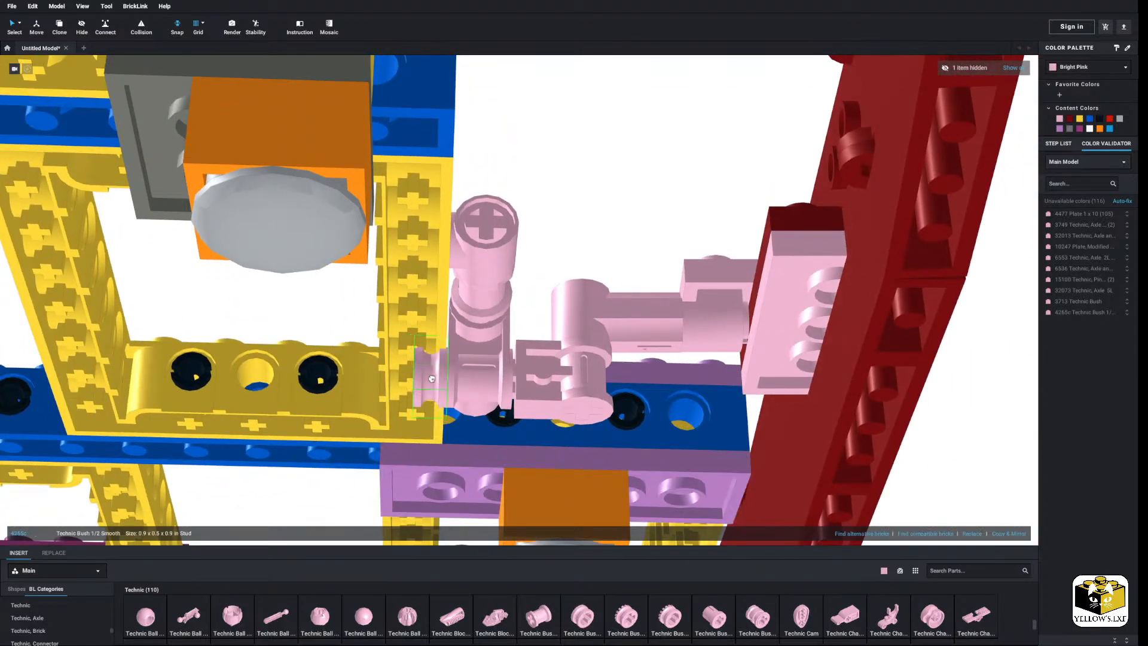
pyautogui.click(539, 264)
pyautogui.moveTo(539, 265); pyautogui.dragTo(566, 263, button='right')
pyautogui.rightClick(491, 353)
pyautogui.click(523, 396)
pyautogui.moveTo(523, 395); pyautogui.dragTo(533, 404, button='right')
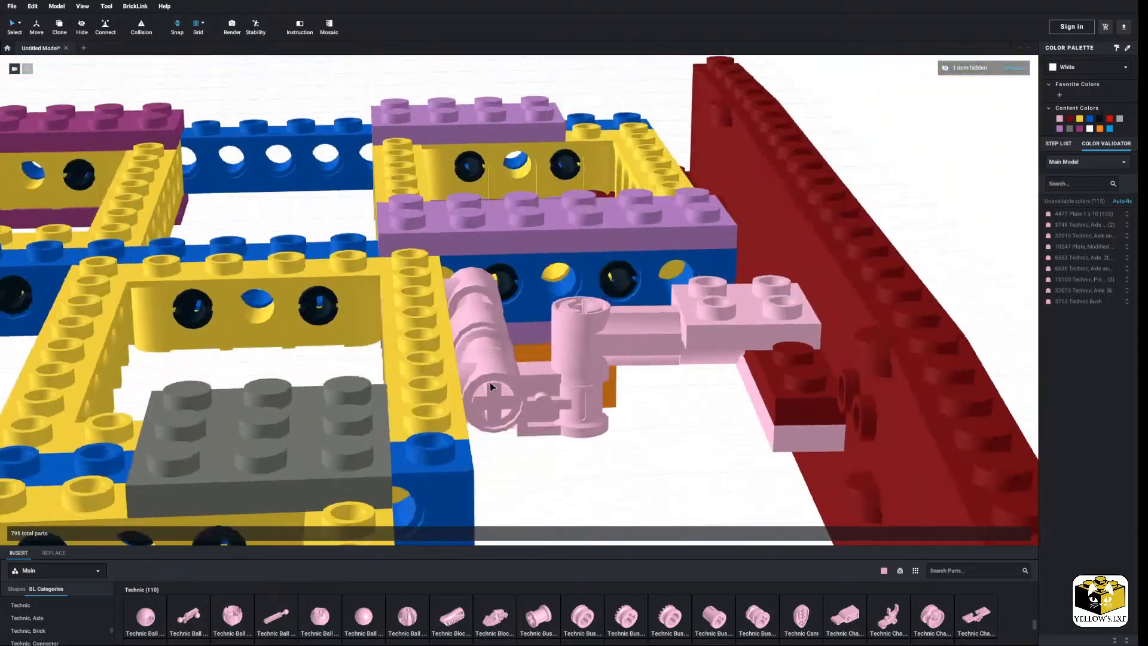
# Delete the angled connector, the connector beneath it and the Axle 1L with Pin joining them in the middle of the linkage.
pyautogui.scroll(3, 554, 469)
pyautogui.scroll(5, 526, 479)
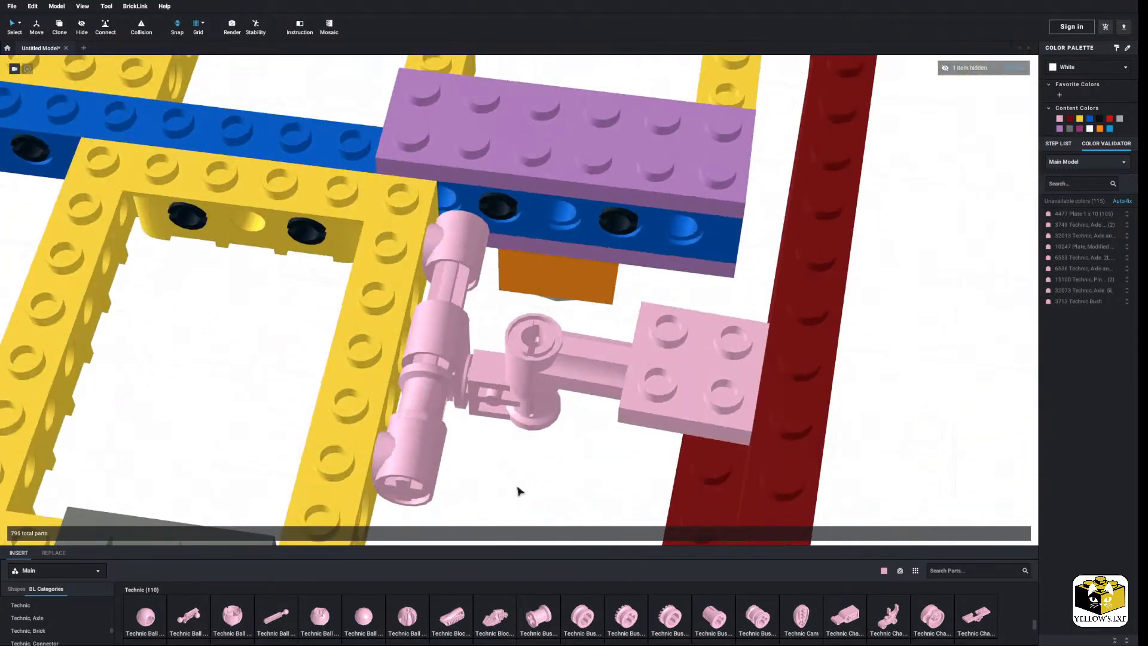
pyautogui.scroll(5, 510, 478)
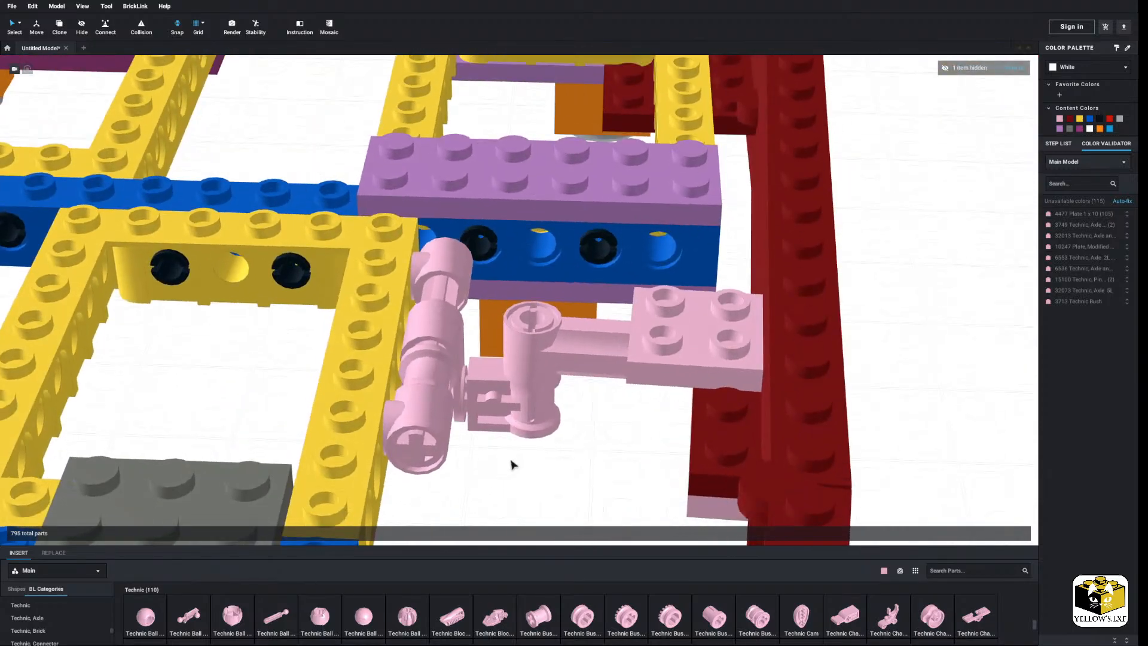
pyautogui.scroll(5, 514, 468)
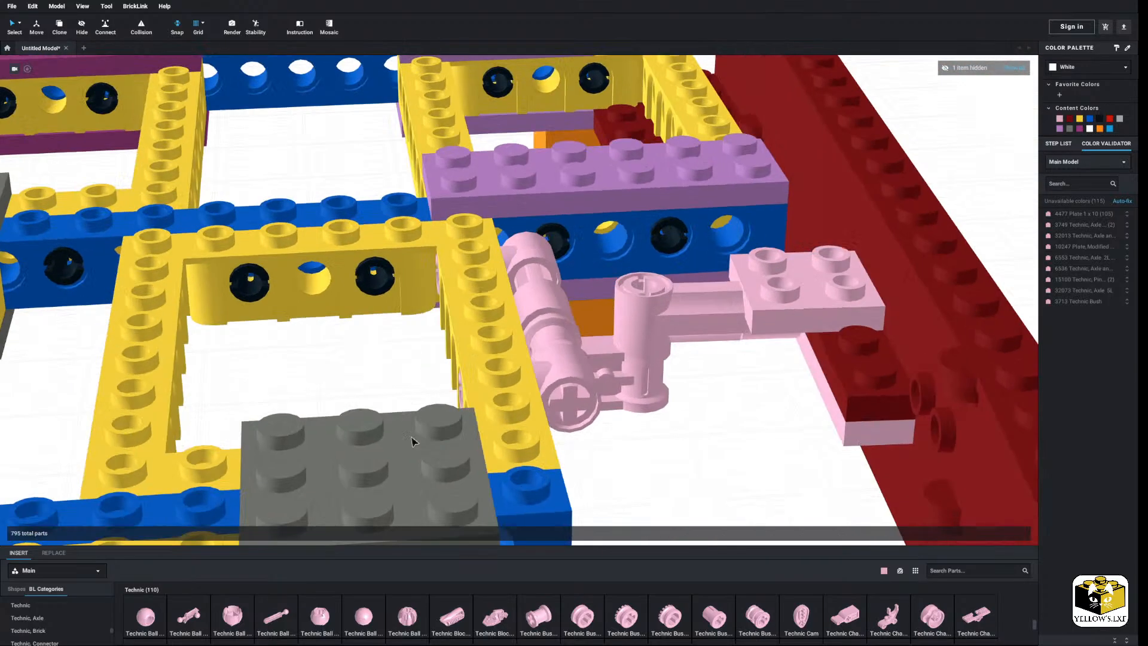
pyautogui.scroll(5, 410, 436)
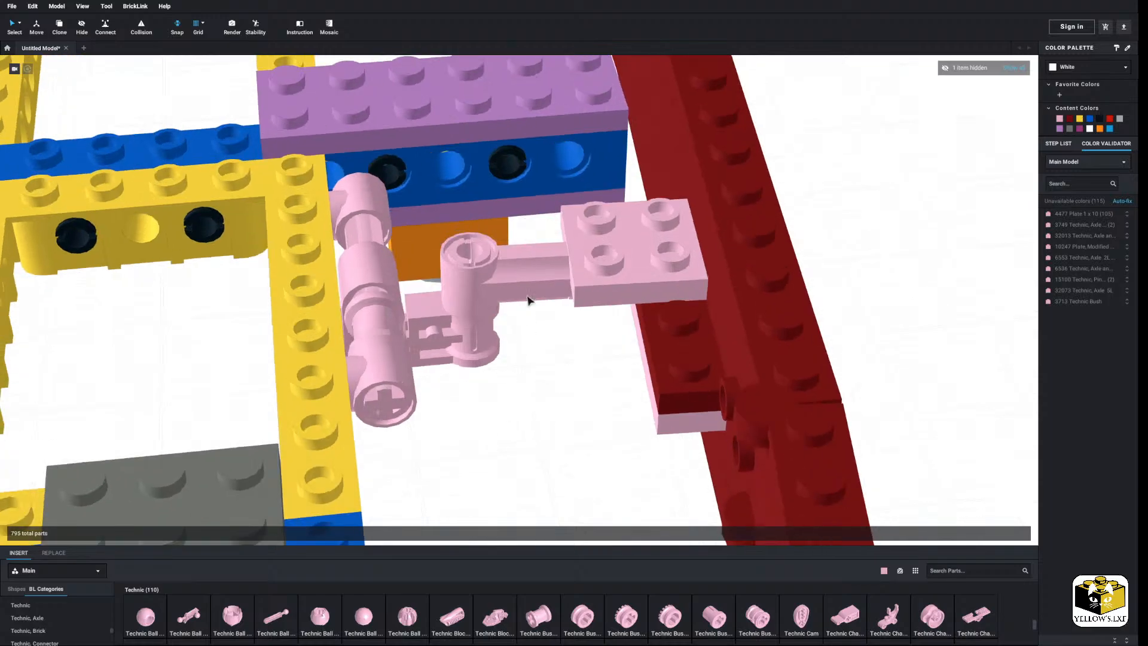
pyautogui.rightClick(526, 279)
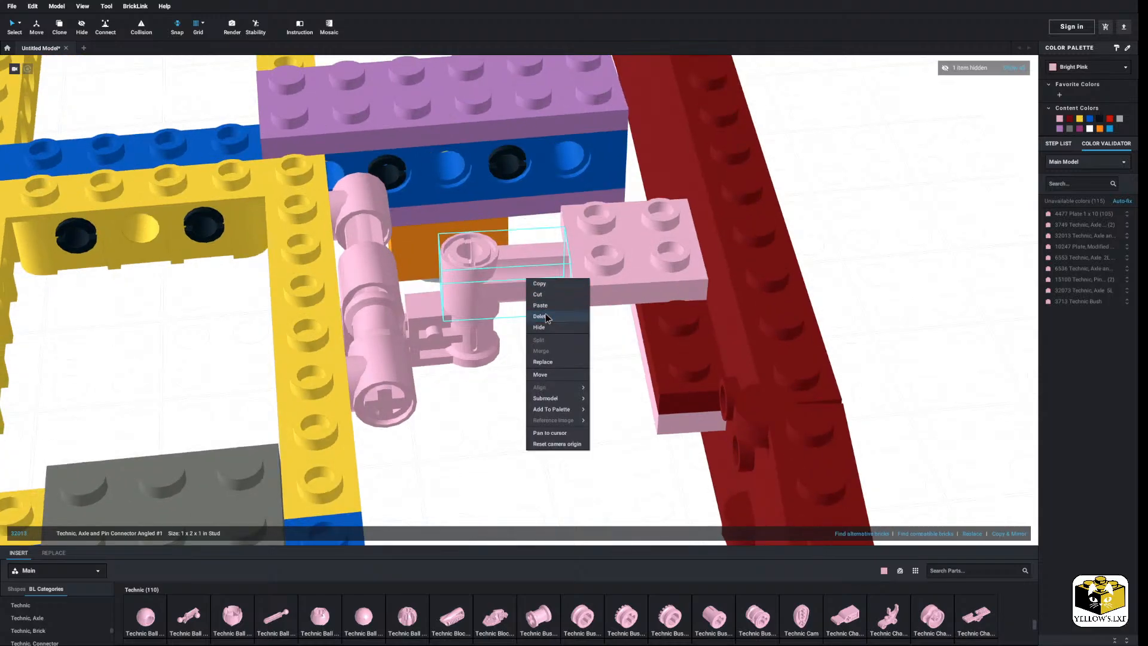
pyautogui.click(465, 332)
pyautogui.rightClick(464, 327)
pyautogui.click(493, 375)
pyautogui.rightClick(474, 294)
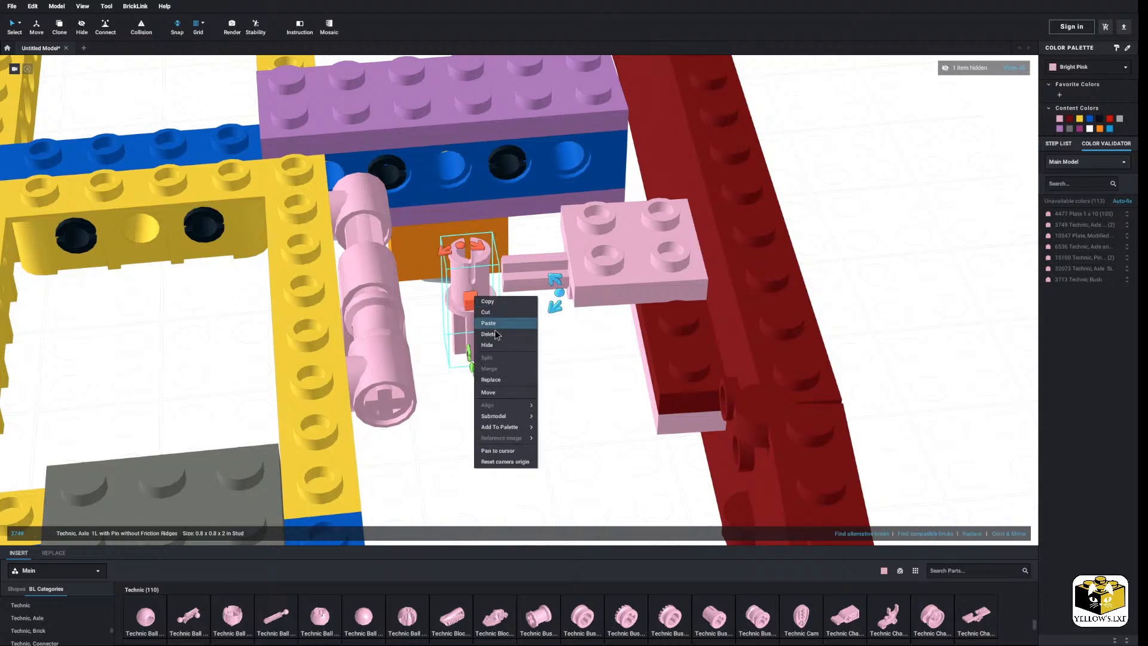
pyautogui.click(495, 344)
# Delete the remaining Axle 1L with Pin from the pin hole of the bright pink 2 x 2 plate.
pyautogui.scroll(-3, 495, 376)
pyautogui.moveTo(495, 376)
pyautogui.mouseDown(button='right')
pyautogui.moveTo(459, 379)
pyautogui.moveTo(496, 379)
pyautogui.mouseUp(button='right')
pyautogui.scroll(5, 532, 400)
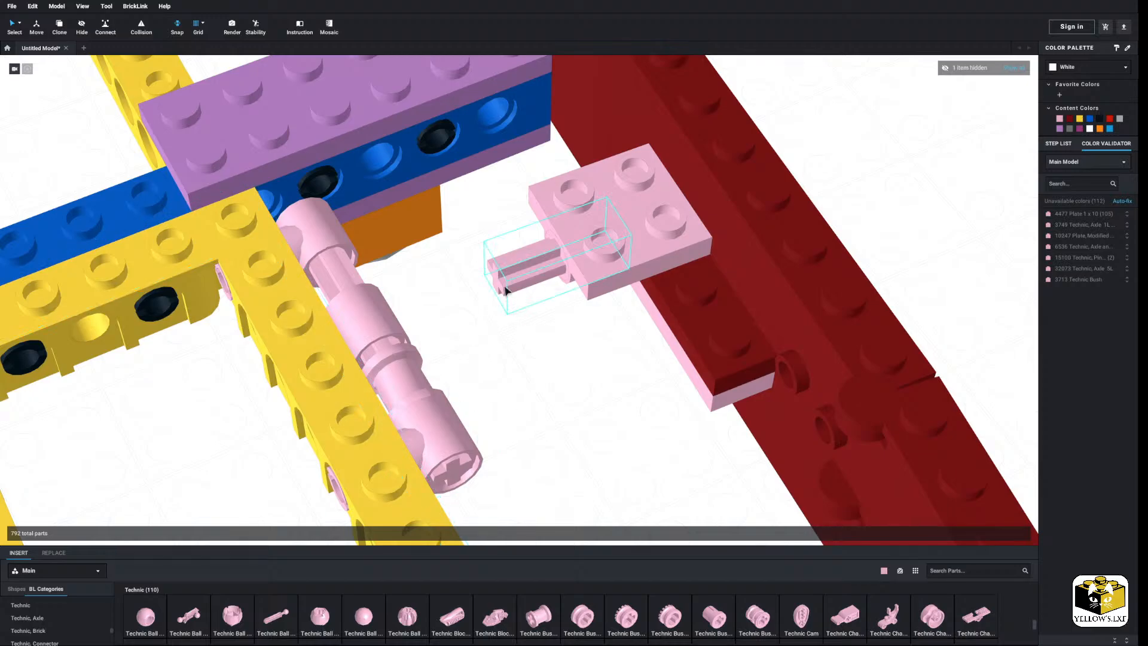
pyautogui.rightClick(505, 290)
pyautogui.click(520, 335)
# Insert a Technic, Pin with Friction Ridges and Pin Hole into the 2 x 2 plate's hole and a Technic pin vertically through it.
pyautogui.scroll(-2, 80, 622)
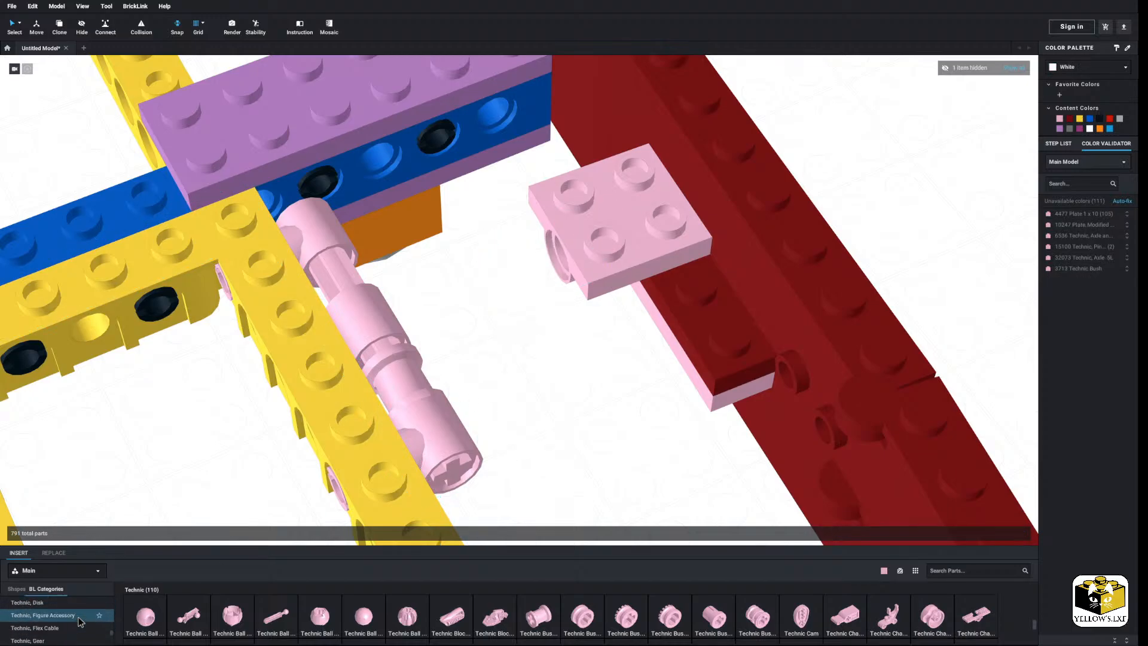
pyautogui.scroll(-3, 81, 622)
pyautogui.click(63, 615)
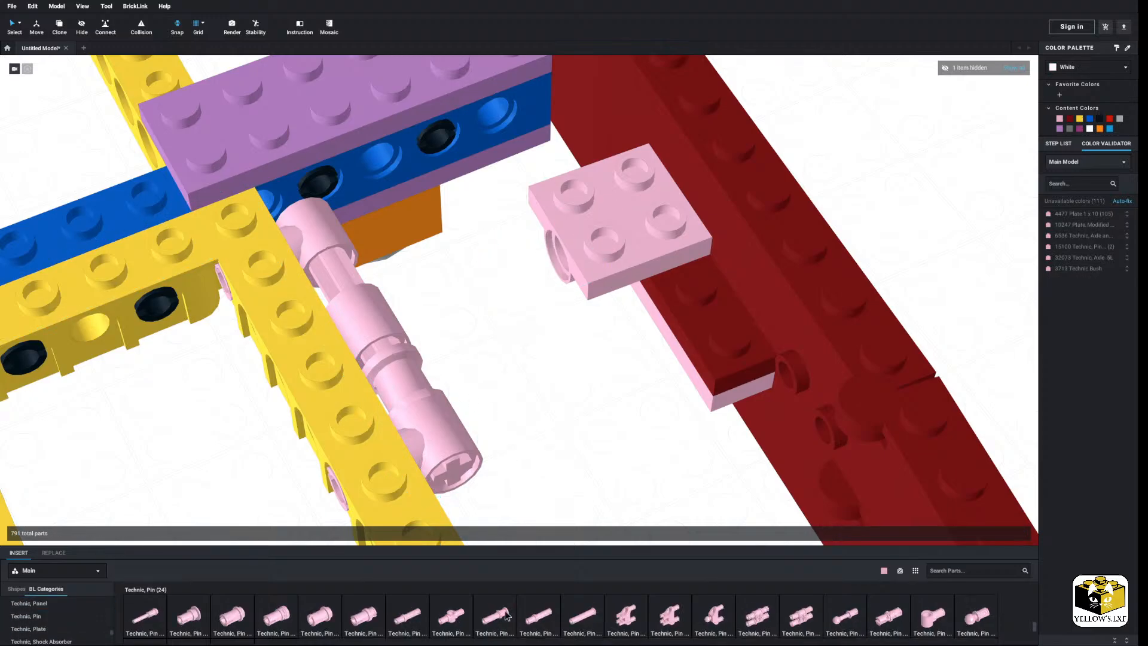
pyautogui.moveTo(930, 620); pyautogui.dragTo(533, 273)
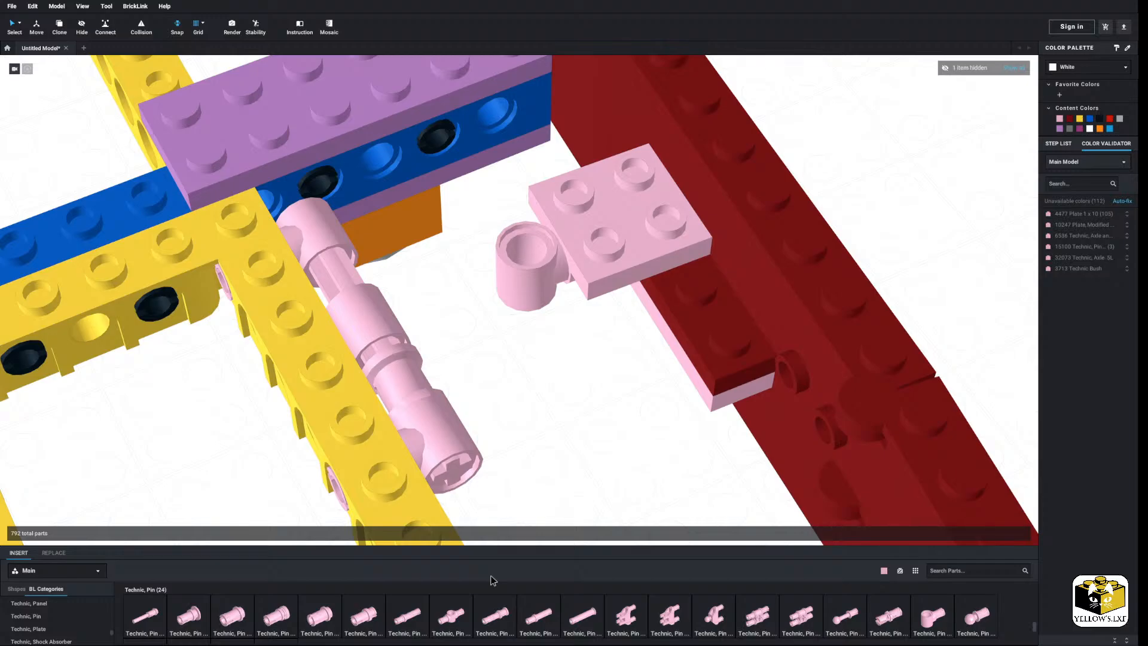
pyautogui.scroll(-2, 492, 580)
pyautogui.moveTo(277, 607); pyautogui.dragTo(530, 300)
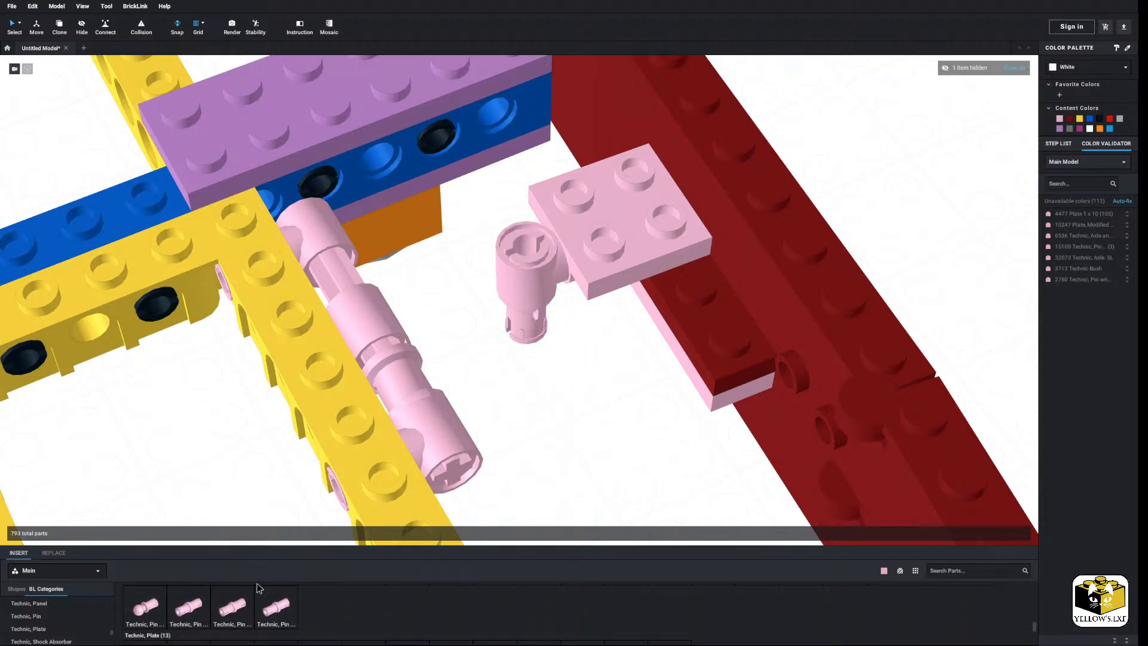
# Attach an angled axle and pin connector (32013) to the lower end of the vertical pin, pointing at the yellow frame.
pyautogui.scroll(1, 68, 627)
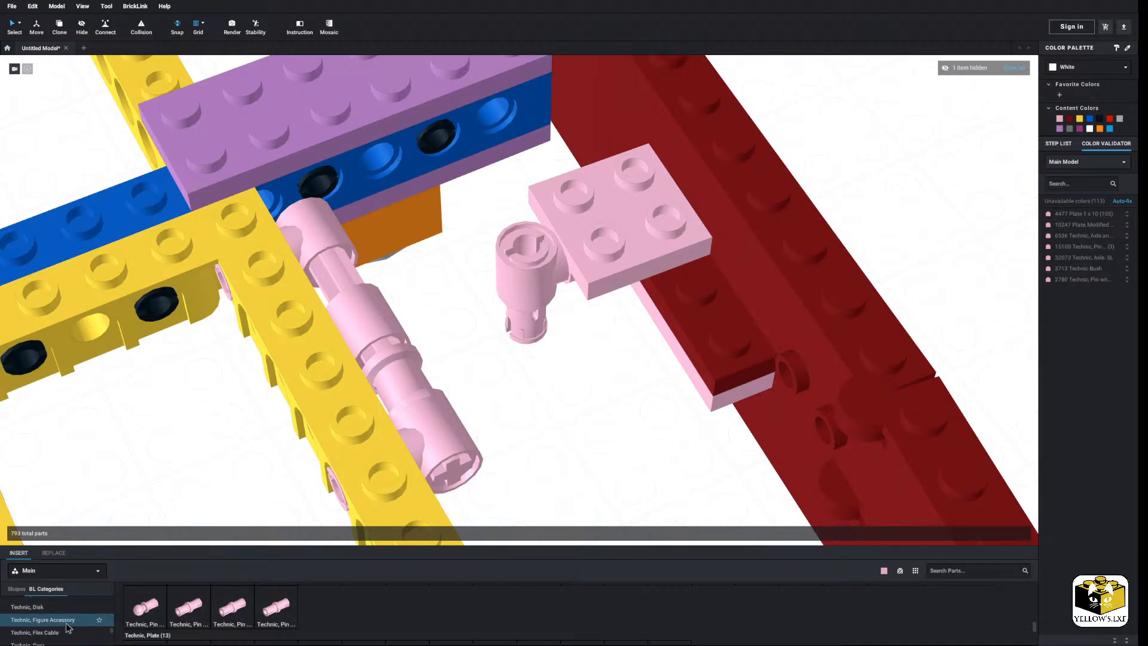
pyautogui.scroll(2, 67, 627)
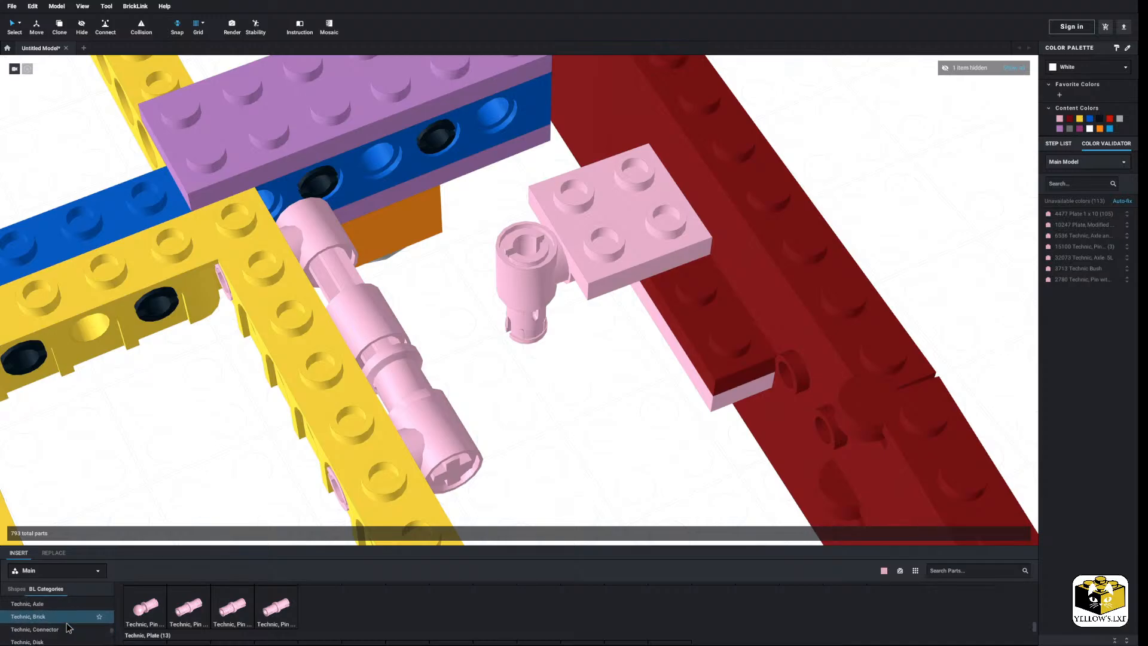
pyautogui.click(36, 620)
pyautogui.scroll(-1, 493, 635)
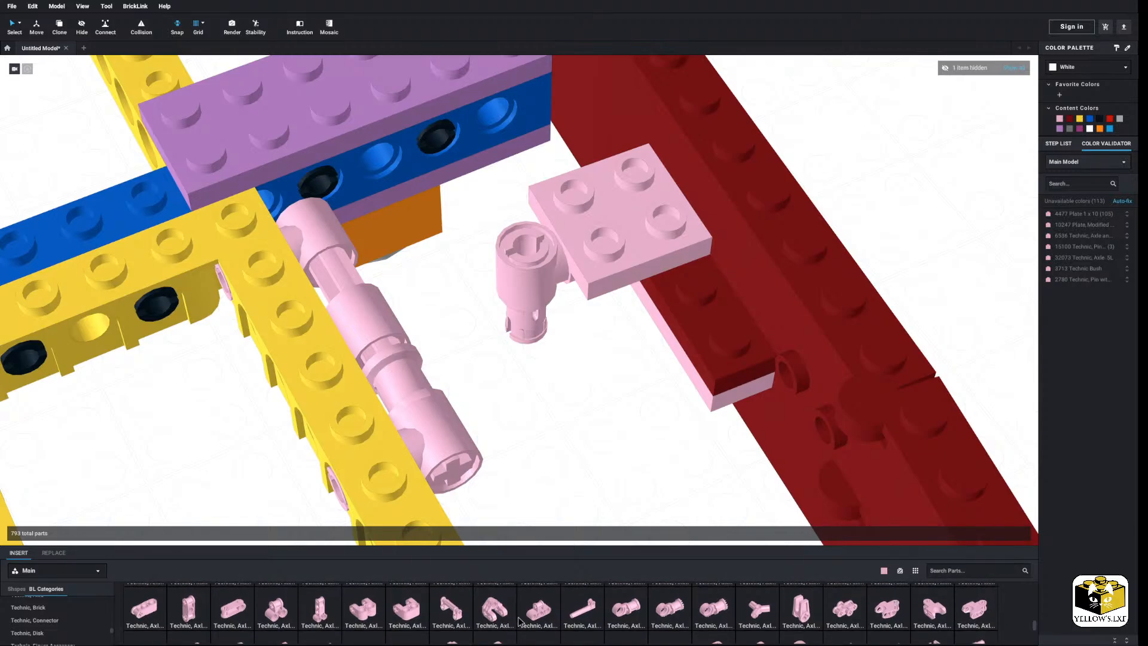
pyautogui.scroll(1, 513, 624)
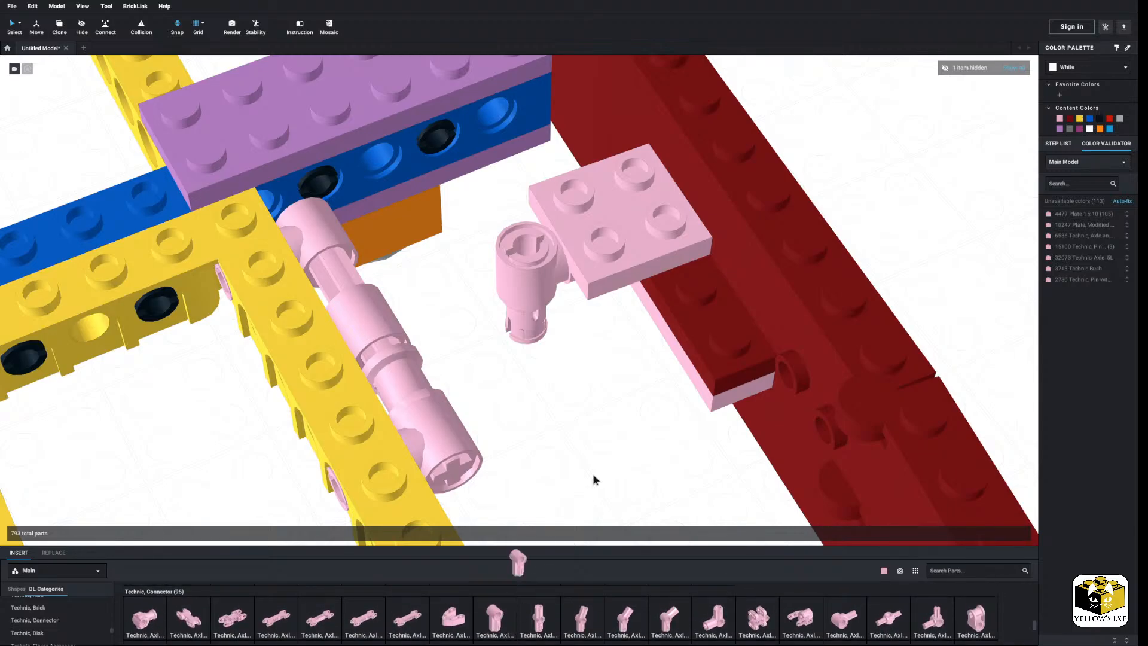
pyautogui.moveTo(593, 479); pyautogui.dragTo(526, 313)
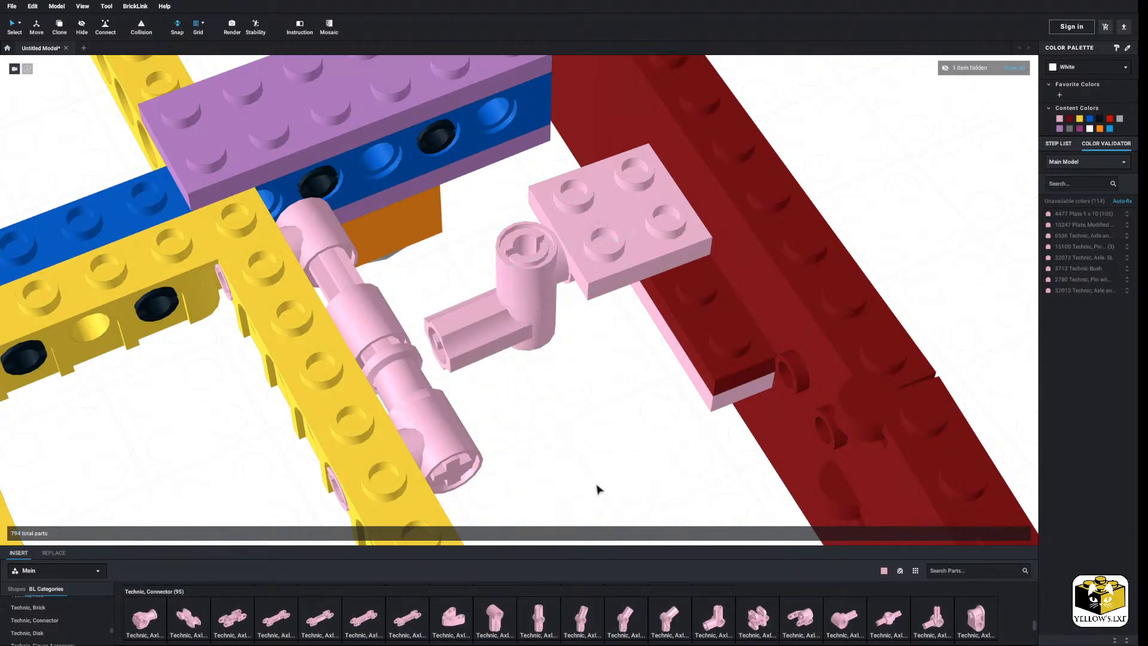
# Insert a Technic Axle 6L through the perpendicular connector on the cross axle and into the angled connector.
pyautogui.moveTo(598, 489); pyautogui.dragTo(563, 396, button='right')
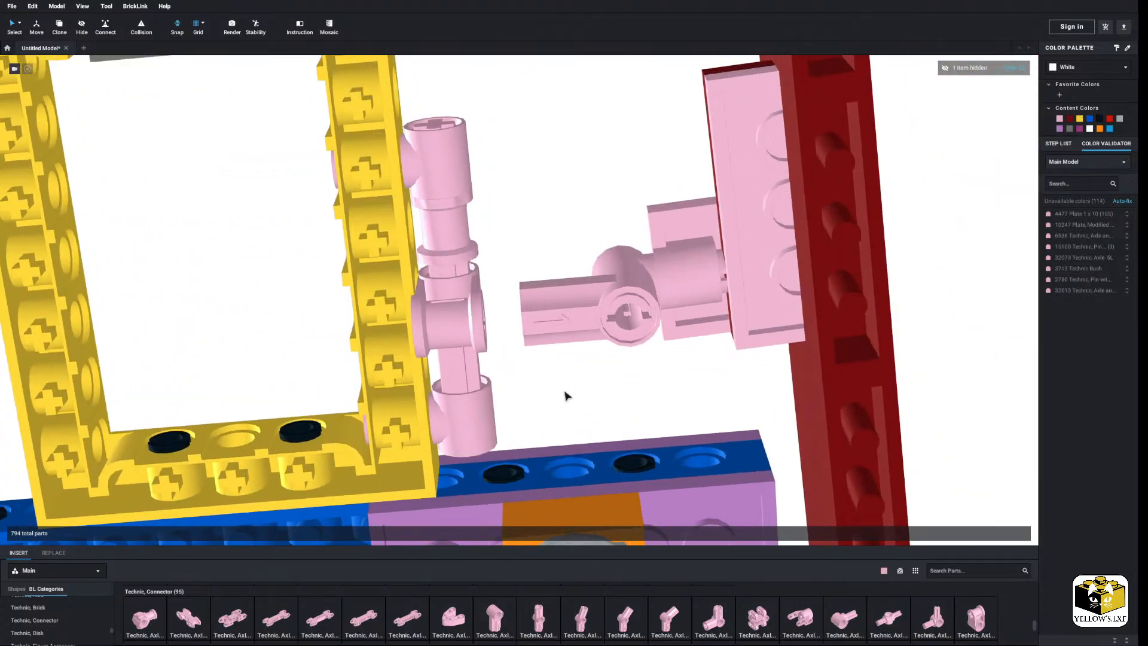
pyautogui.scroll(2, 82, 617)
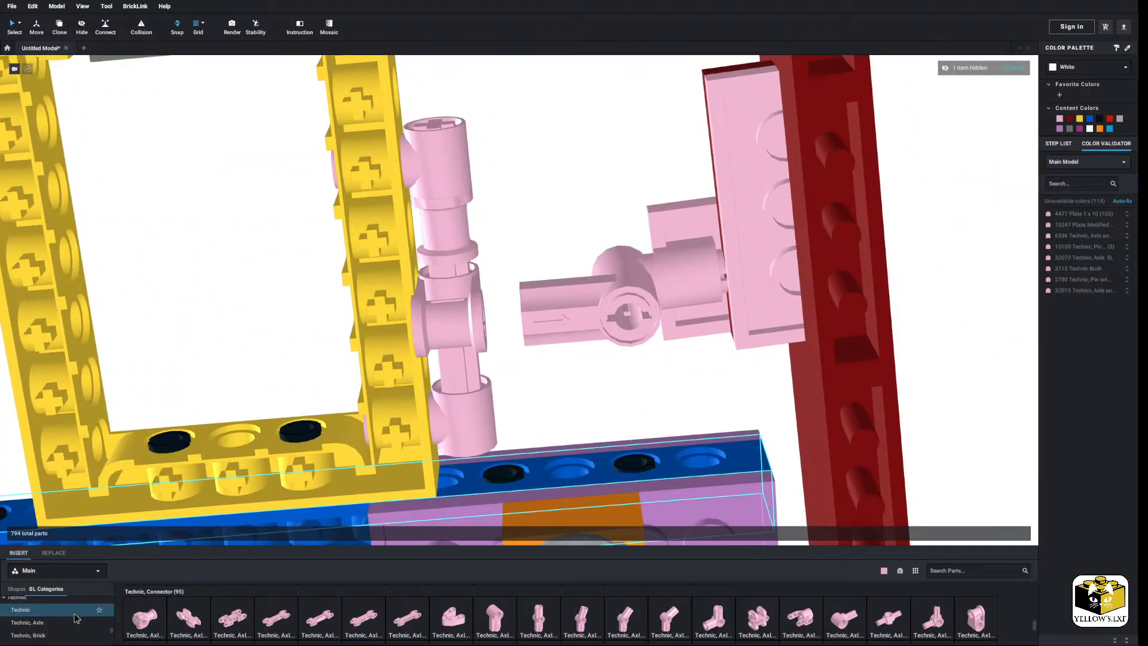
pyautogui.click(60, 620)
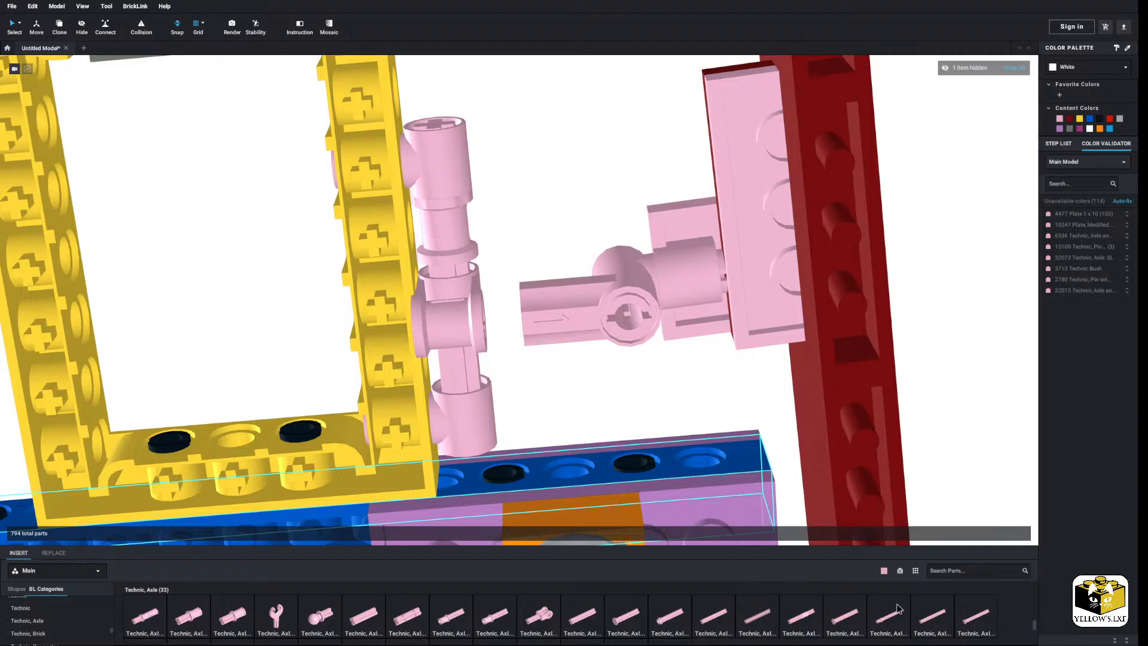
pyautogui.scroll(-3, 942, 618)
pyautogui.click(162, 608)
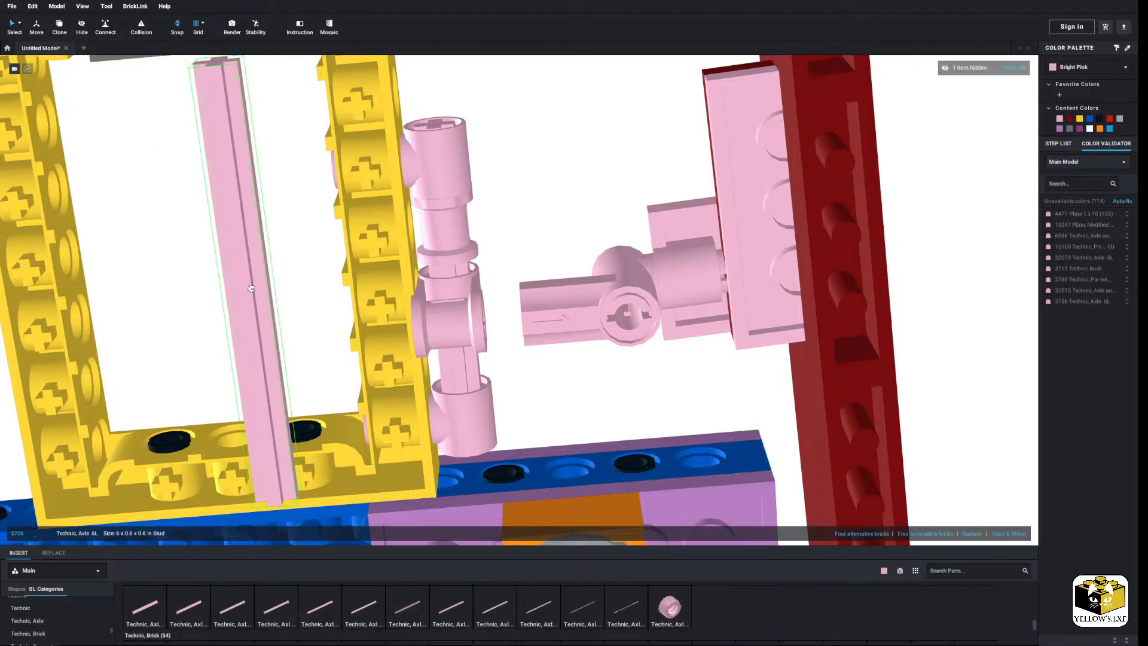
pyautogui.click(282, 298)
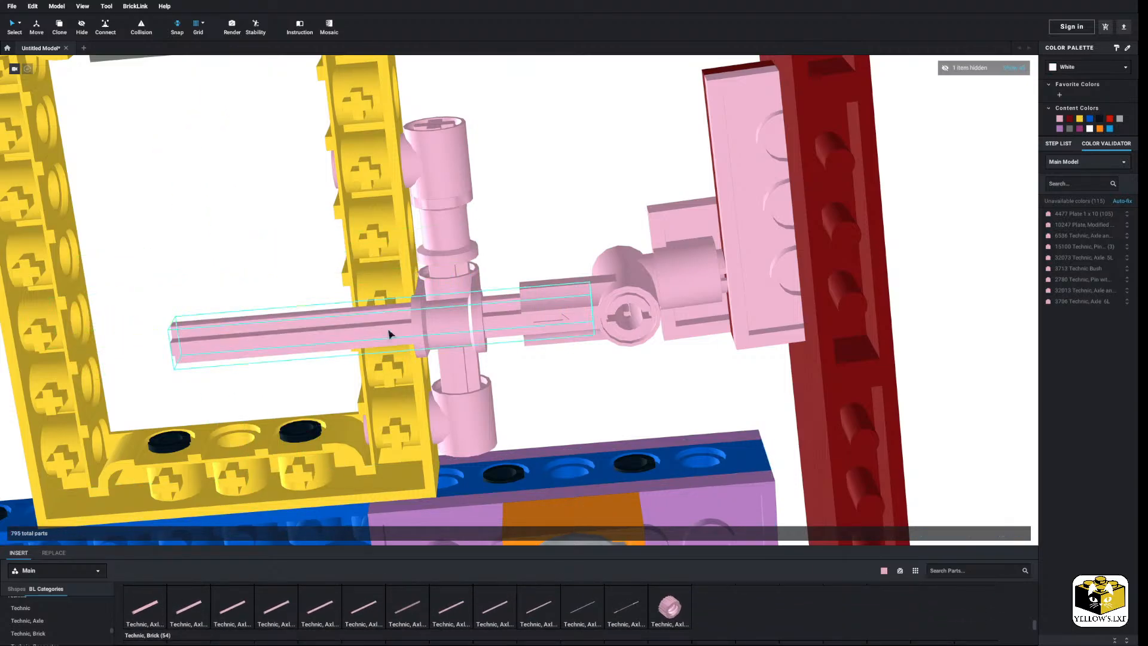
# Add a bright pink Technic Bush 1/2 Smooth to the cross axle beside the end connector nearest the purple plate.
pyautogui.moveTo(237, 274); pyautogui.dragTo(312, 270, button='middle')
pyautogui.moveTo(312, 270); pyautogui.dragTo(359, 331, button='right')
pyautogui.moveTo(478, 356); pyautogui.dragTo(415, 380, button='right')
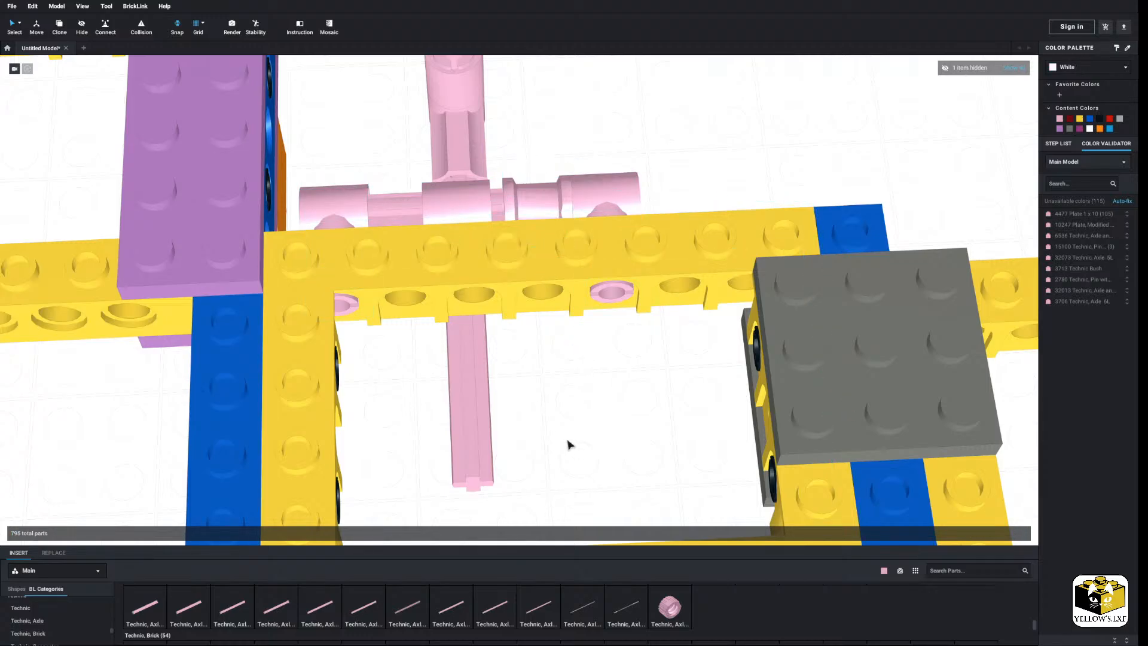
pyautogui.scroll(3, 371, 613)
pyautogui.scroll(2, 64, 607)
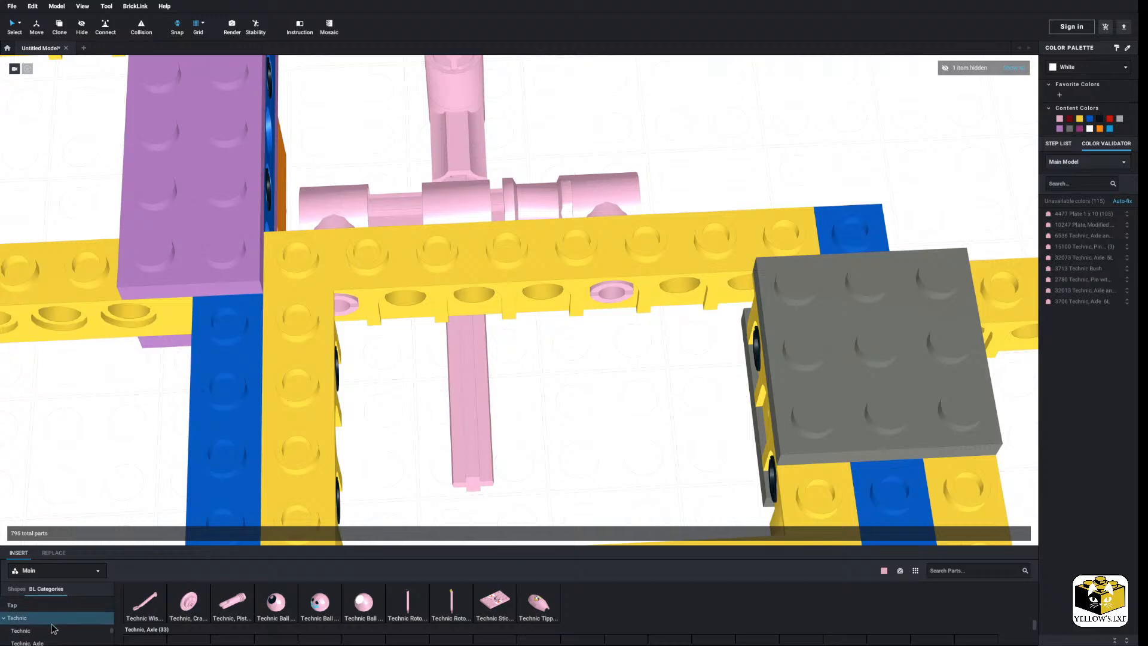
pyautogui.click(55, 634)
pyautogui.click(564, 616)
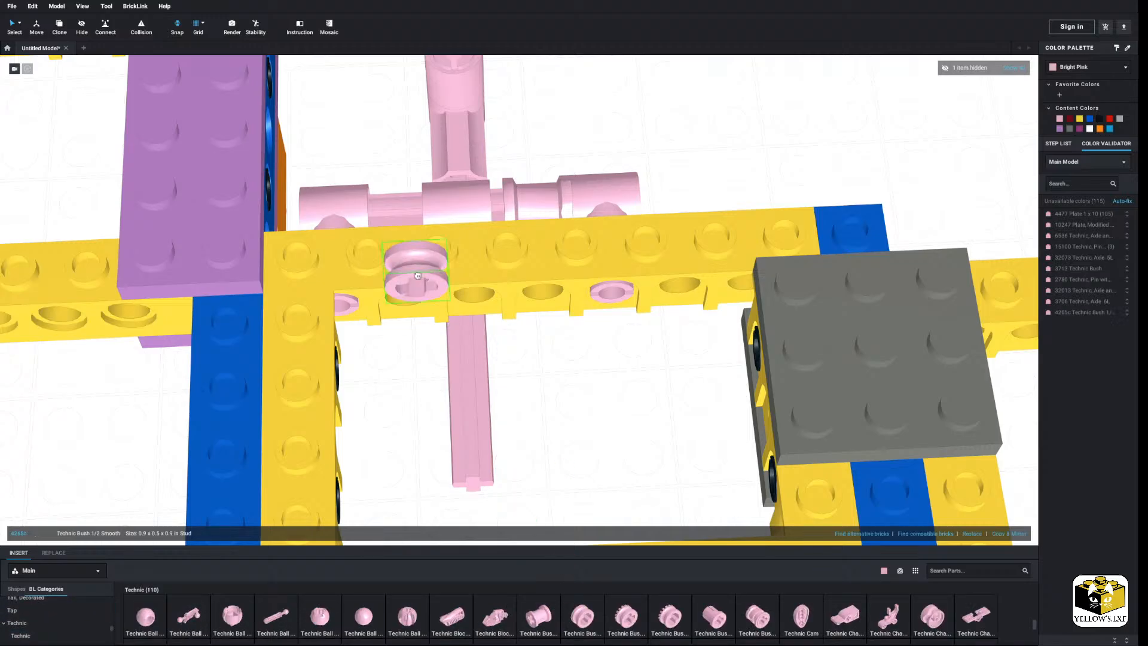
pyautogui.click(402, 419)
# Shift the 2 x 2 plate with its pins, angled connector and 6L axle one stud, onto the hull plate's two middle studs.
pyautogui.moveTo(402, 442); pyautogui.dragTo(439, 497, button='right')
pyautogui.scroll(1, 408, 483)
pyautogui.scroll(-2, 477, 492)
pyautogui.moveTo(560, 207); pyautogui.dragTo(549, 254, button='middle')
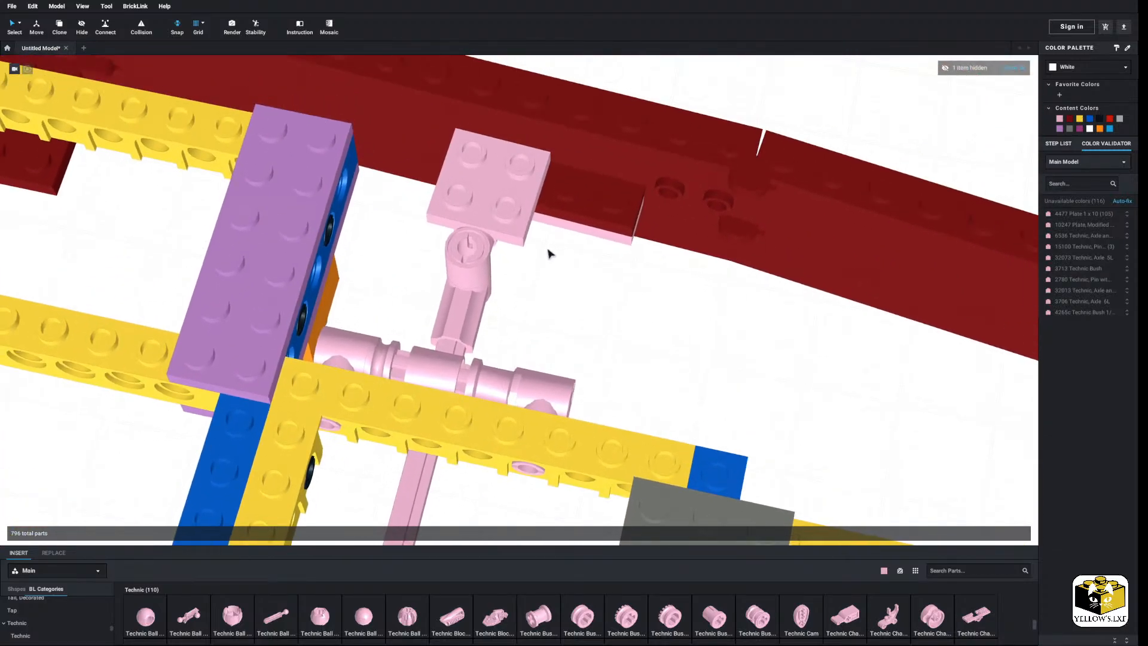
pyautogui.moveTo(548, 253); pyautogui.dragTo(517, 255, button='right')
pyautogui.click(644, 228)
pyautogui.keyDown('shift'); pyautogui.click(567, 252); pyautogui.keyUp('shift')
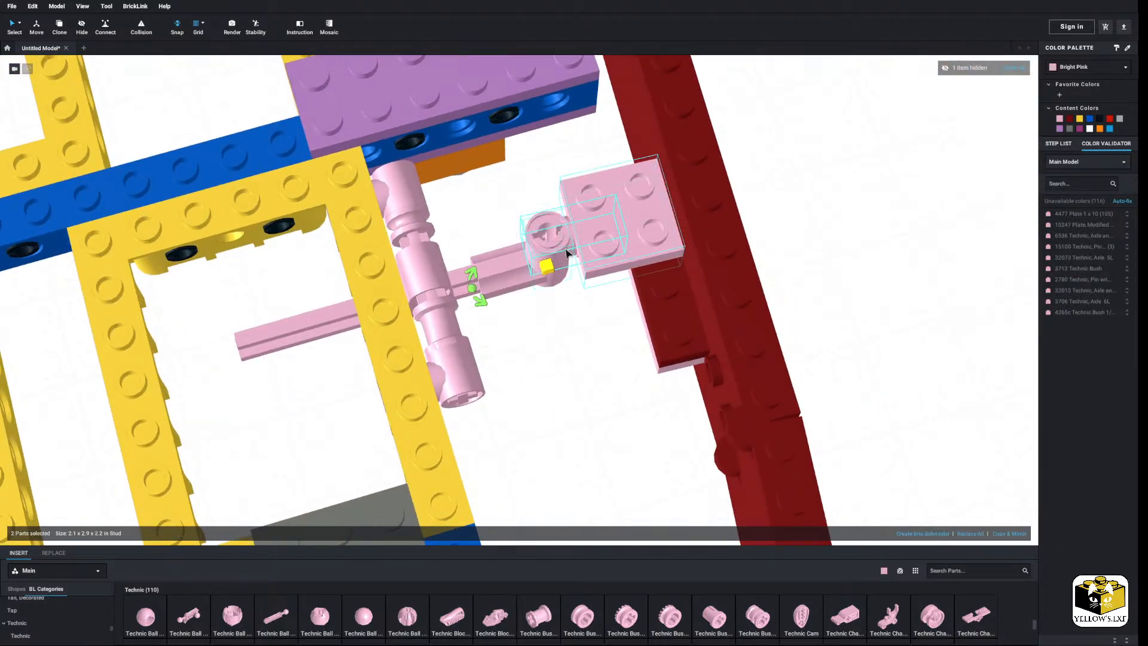
pyautogui.keyDown('shift'); pyautogui.click(470, 285); pyautogui.keyUp('shift')
pyautogui.moveTo(650, 208); pyautogui.dragTo(556, 328)
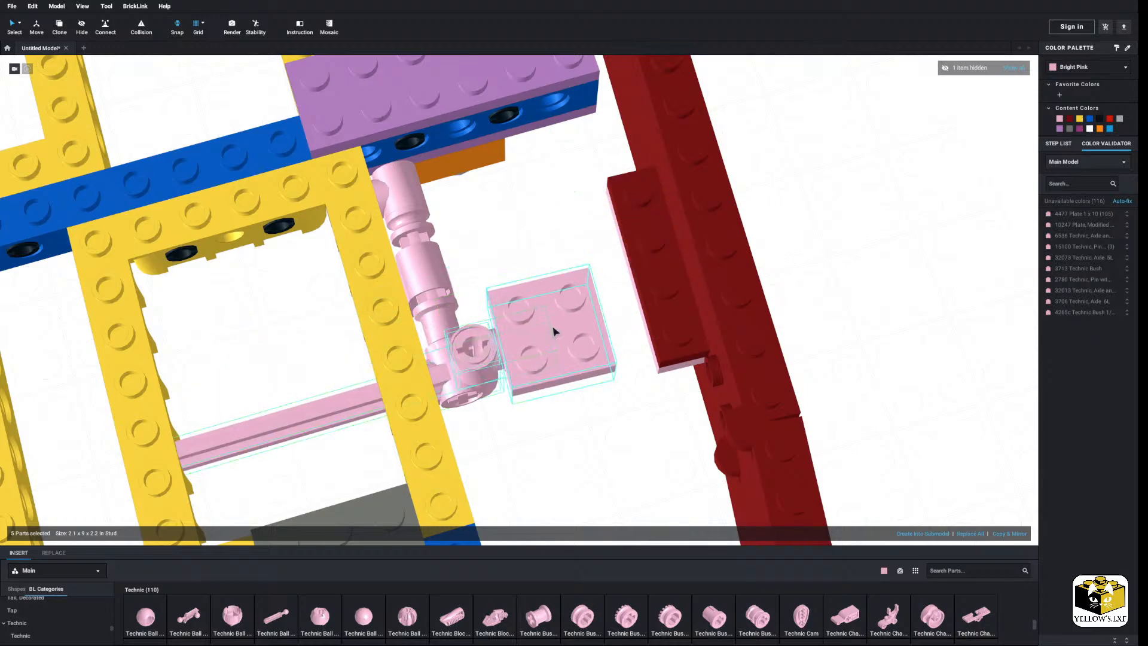
pyautogui.click(591, 368)
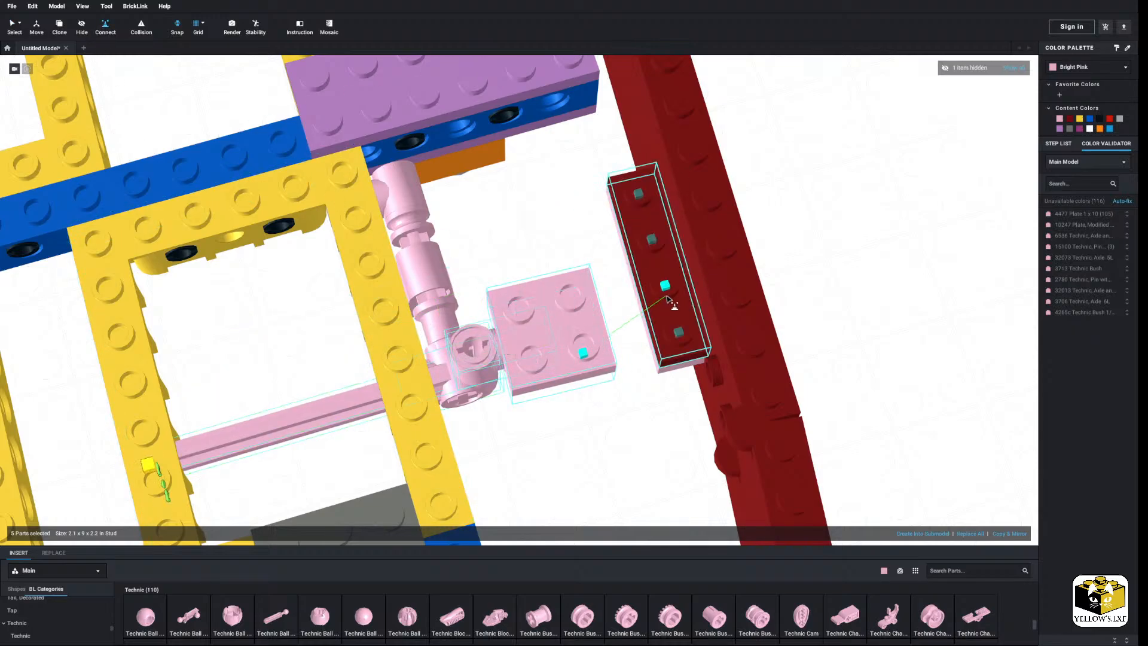
pyautogui.click(664, 298)
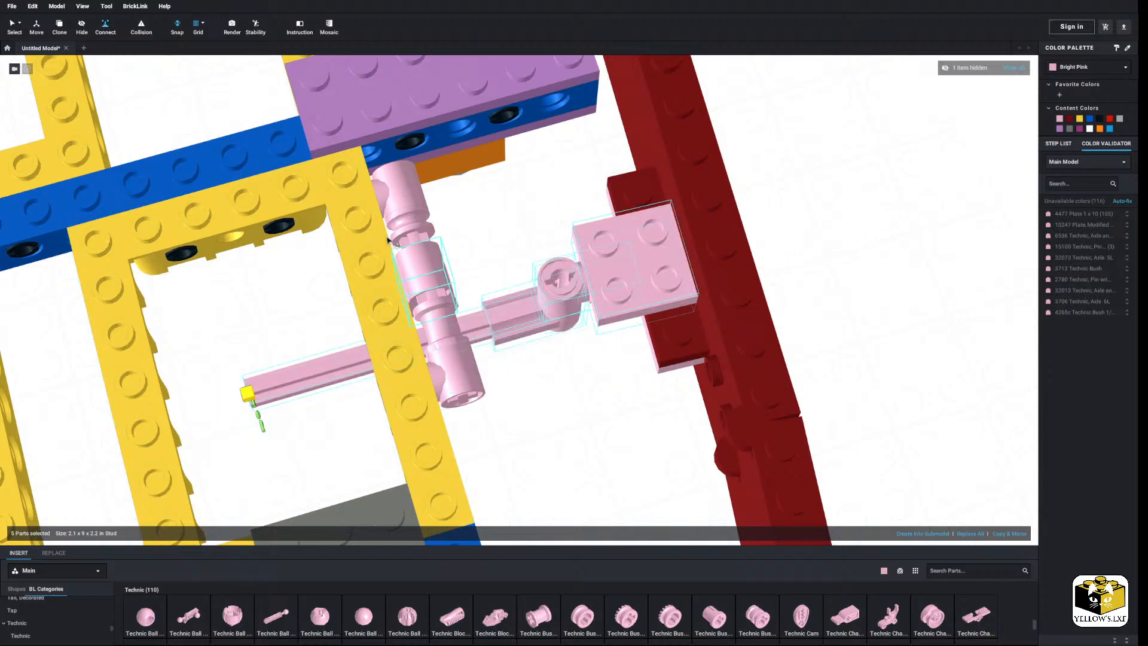
# Take the full bush off the cross axle and slide the perpendicular connector along it into line with the 6L axle.
pyautogui.click(219, 273)
pyautogui.moveTo(219, 273); pyautogui.dragTo(208, 262, button='right')
pyautogui.scroll(2, 531, 266)
pyautogui.moveTo(532, 265); pyautogui.dragTo(514, 249, button='right')
pyautogui.moveTo(513, 248); pyautogui.dragTo(385, 340)
pyautogui.moveTo(585, 239); pyautogui.dragTo(517, 247)
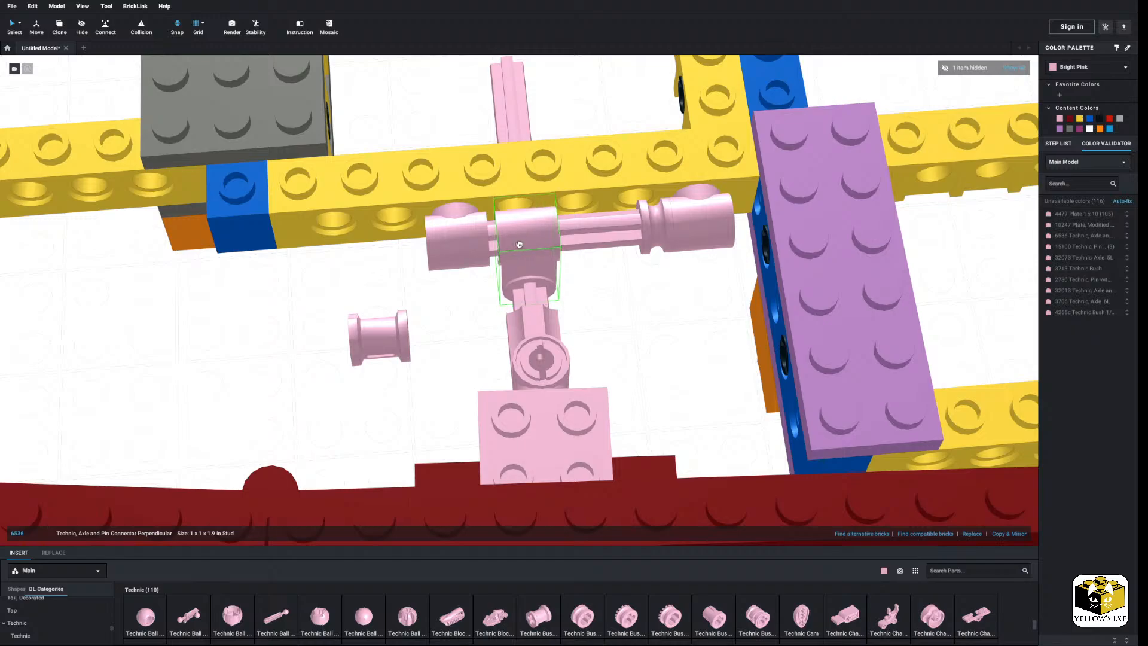
pyautogui.click(446, 319)
# Put the loose Technic Bush back on the cross axle between the perpendicular connector and the half bush.
pyautogui.moveTo(446, 319); pyautogui.dragTo(386, 413, button='right')
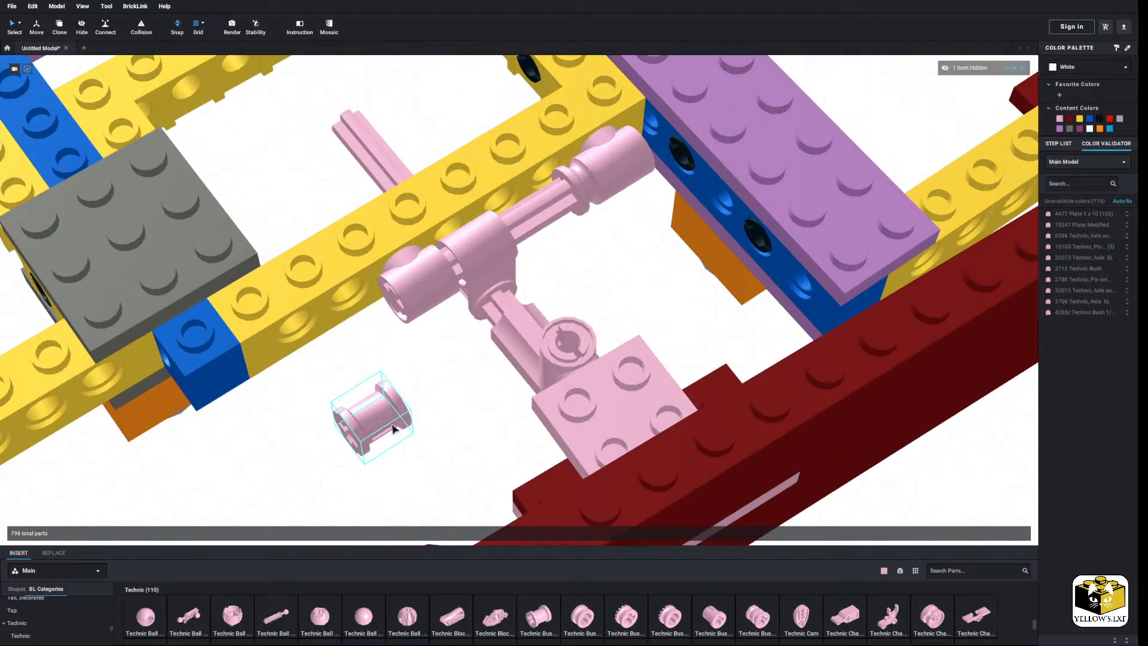
pyautogui.moveTo(393, 429); pyautogui.dragTo(584, 223)
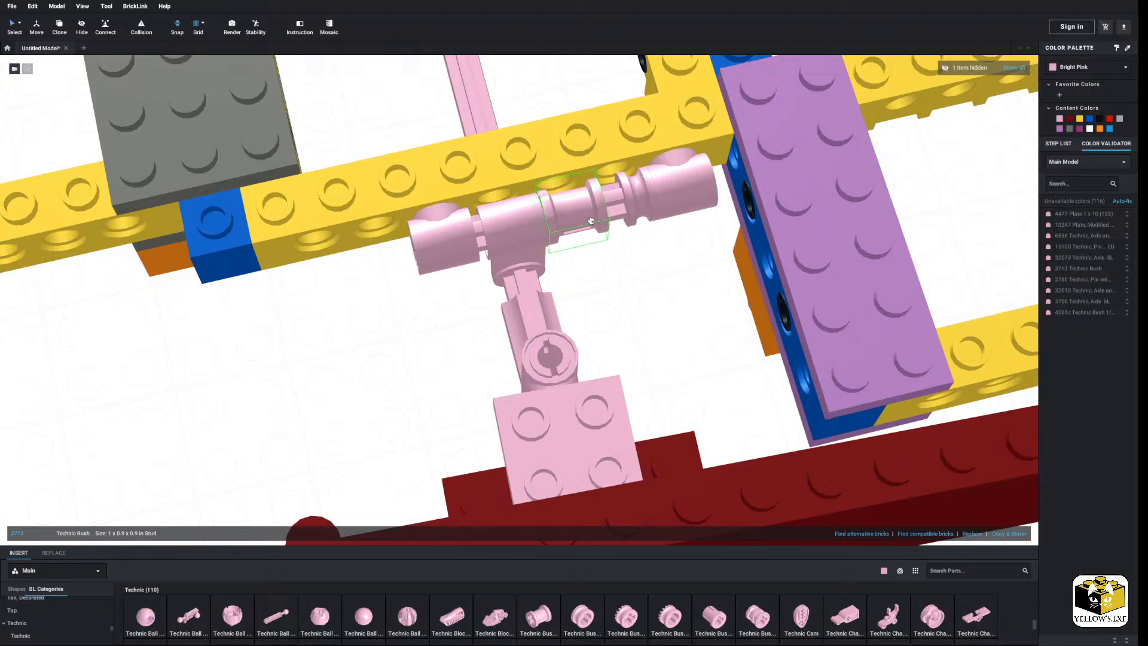
pyautogui.click(609, 277)
pyautogui.moveTo(607, 281); pyautogui.dragTo(578, 361, button='right')
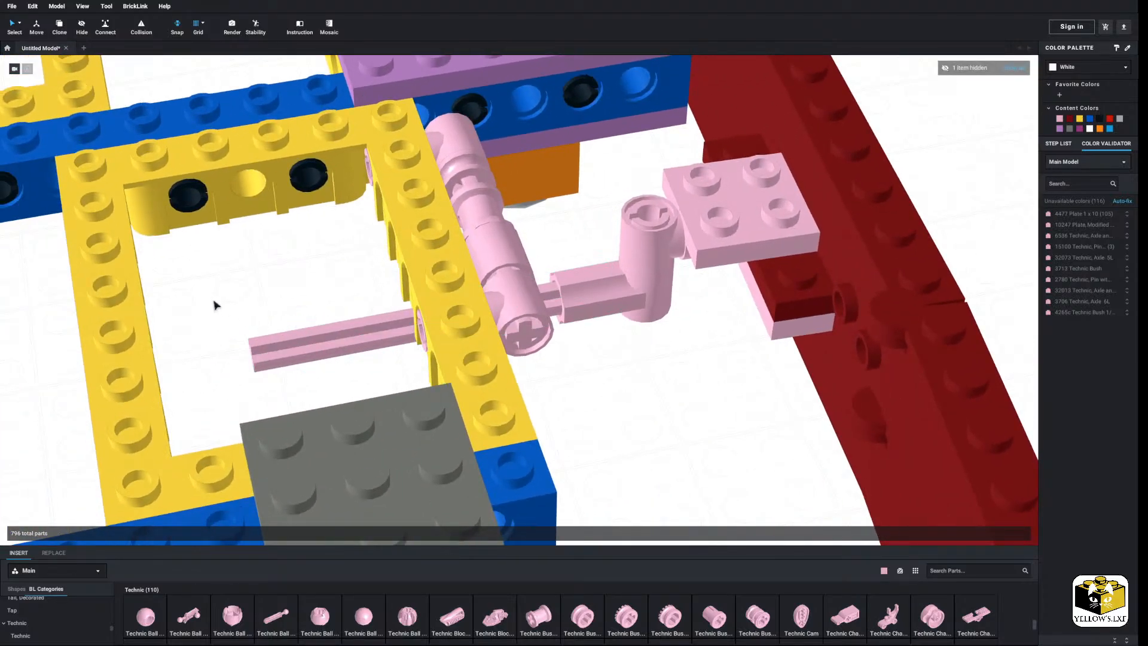
# Copy the cross axle with its two end connectors and paste the set into the holes on the yellow beam's inner side.
pyautogui.moveTo(215, 305); pyautogui.dragTo(236, 314, button='right')
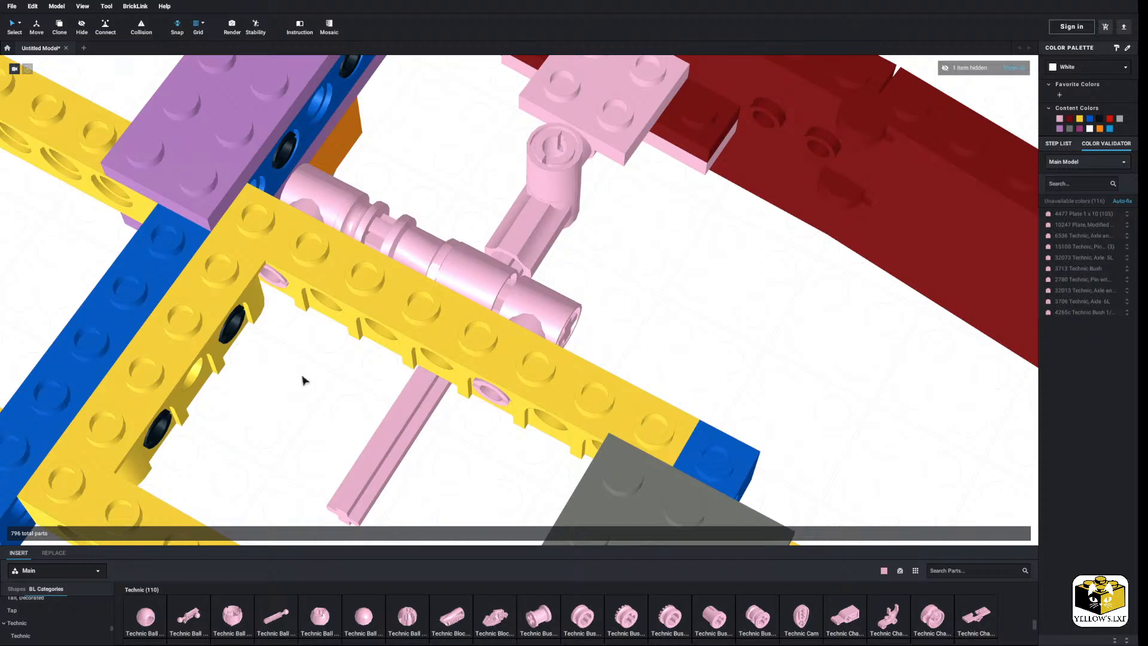
pyautogui.moveTo(304, 380); pyautogui.dragTo(344, 381, button='right')
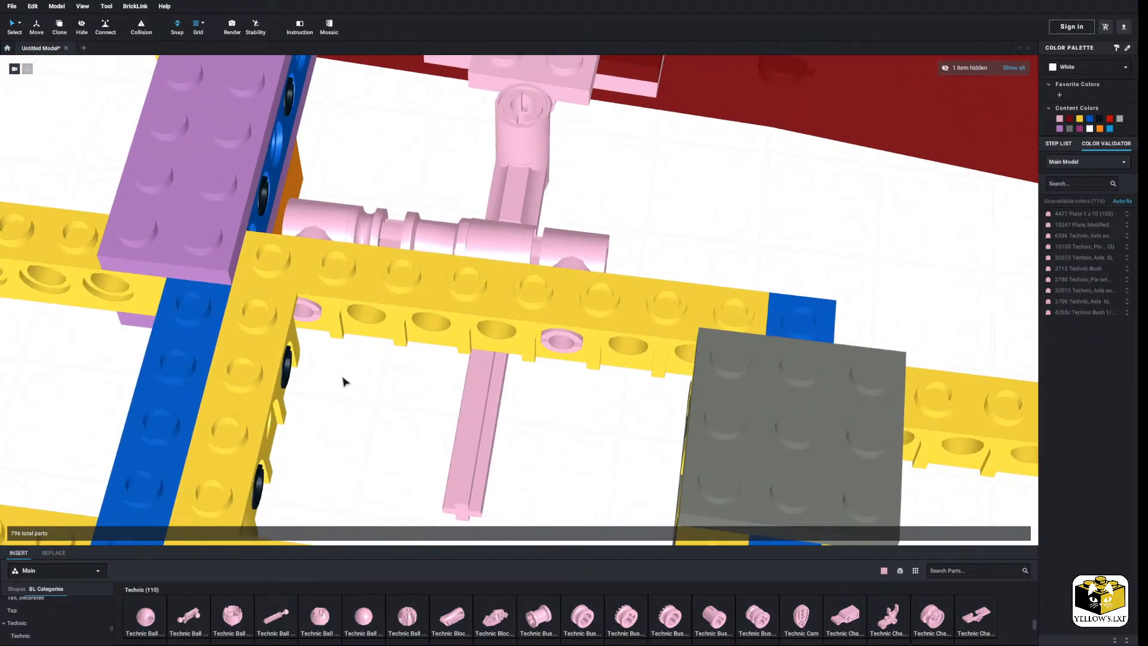
pyautogui.click(575, 241)
pyautogui.rightClick(340, 231)
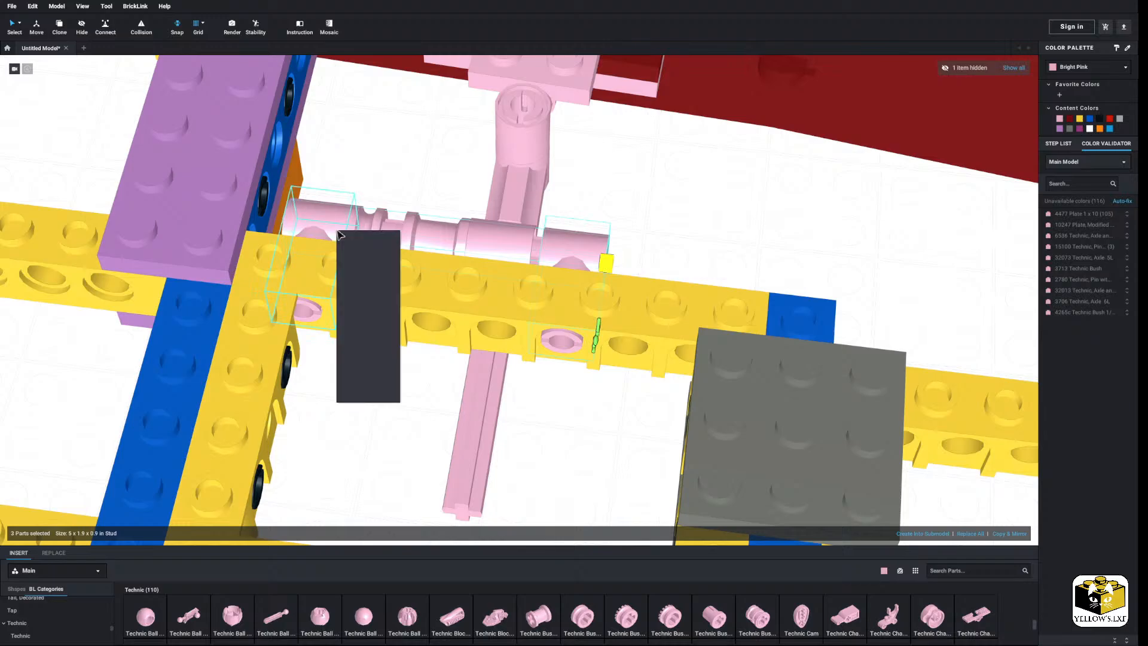
pyautogui.click(348, 236)
pyautogui.click(349, 374)
pyautogui.rightClick(348, 374)
pyautogui.click(361, 401)
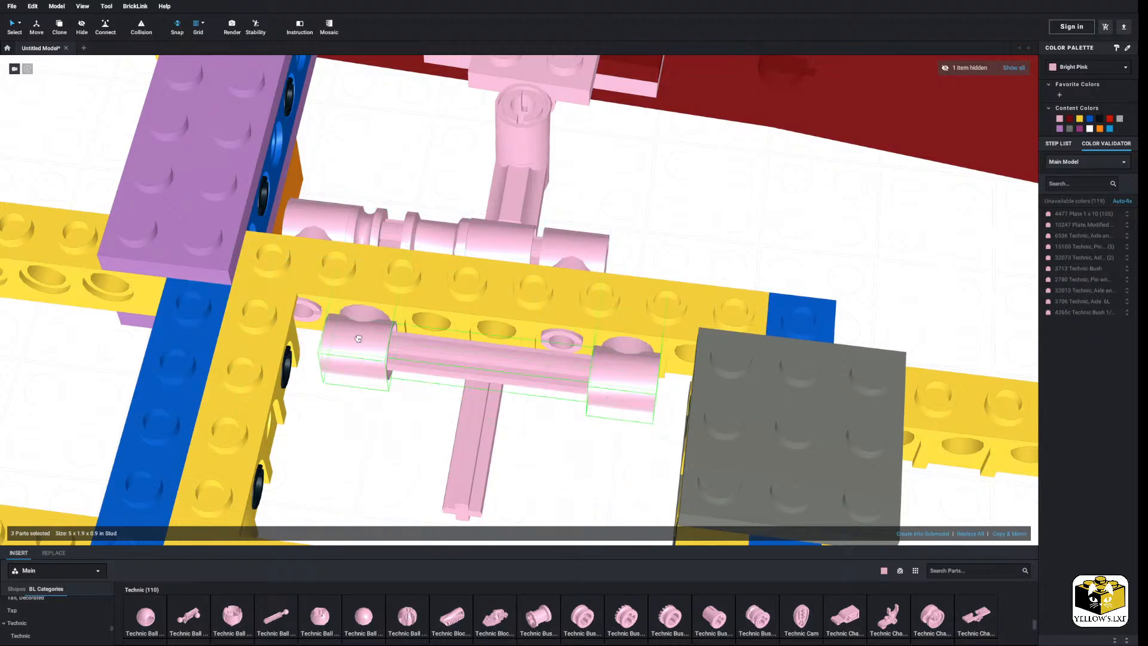
pyautogui.click(358, 436)
# Copy the perpendicular axle and pin connector (6536) and place the copy where the inner cross axle meets the 6L axle.
pyautogui.rightClick(487, 242)
pyautogui.click(495, 256)
pyautogui.click(643, 206)
pyautogui.rightClick(642, 207)
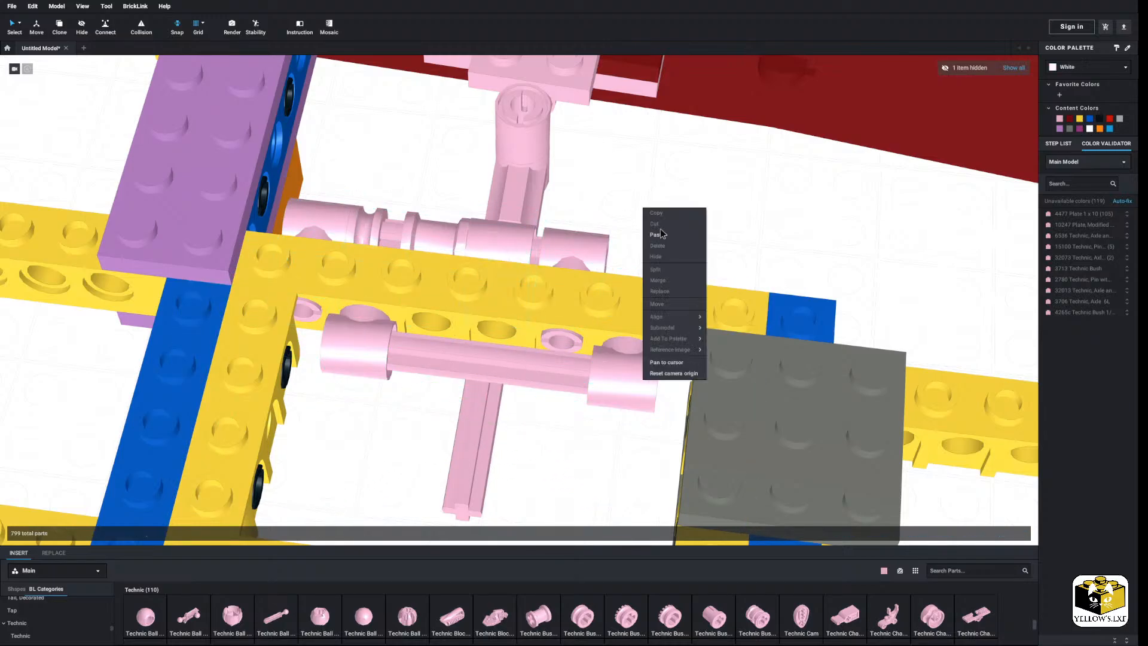
pyautogui.click(659, 234)
pyautogui.moveTo(663, 235); pyautogui.dragTo(650, 248, button='right')
pyautogui.click(410, 341)
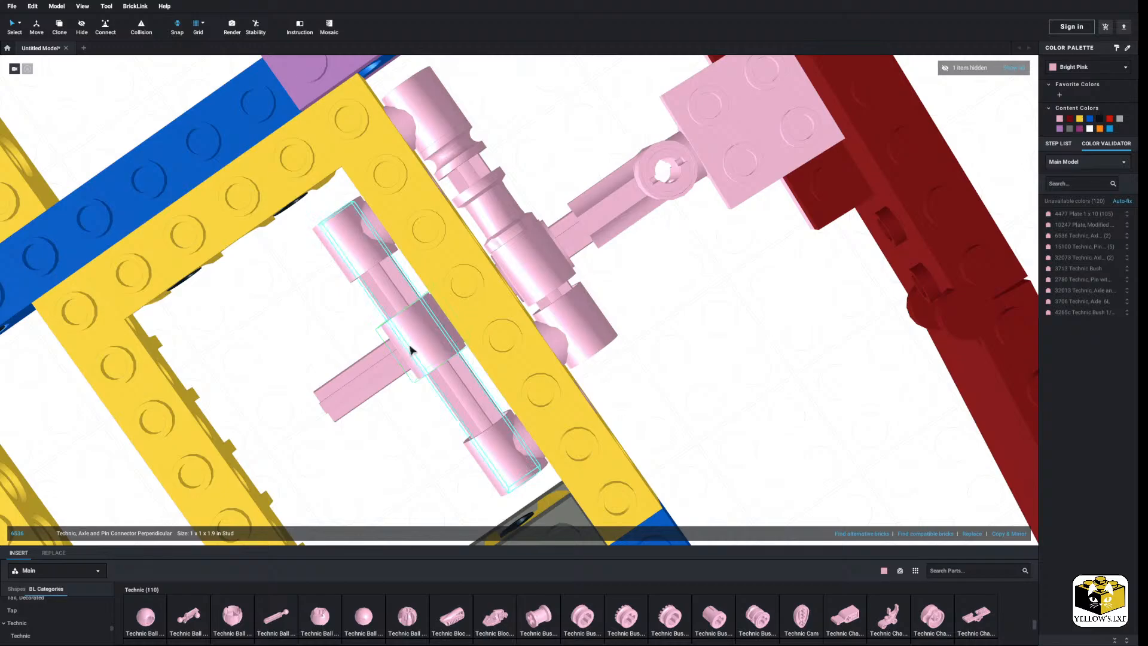
pyautogui.moveTo(410, 348); pyautogui.dragTo(484, 305, button='right')
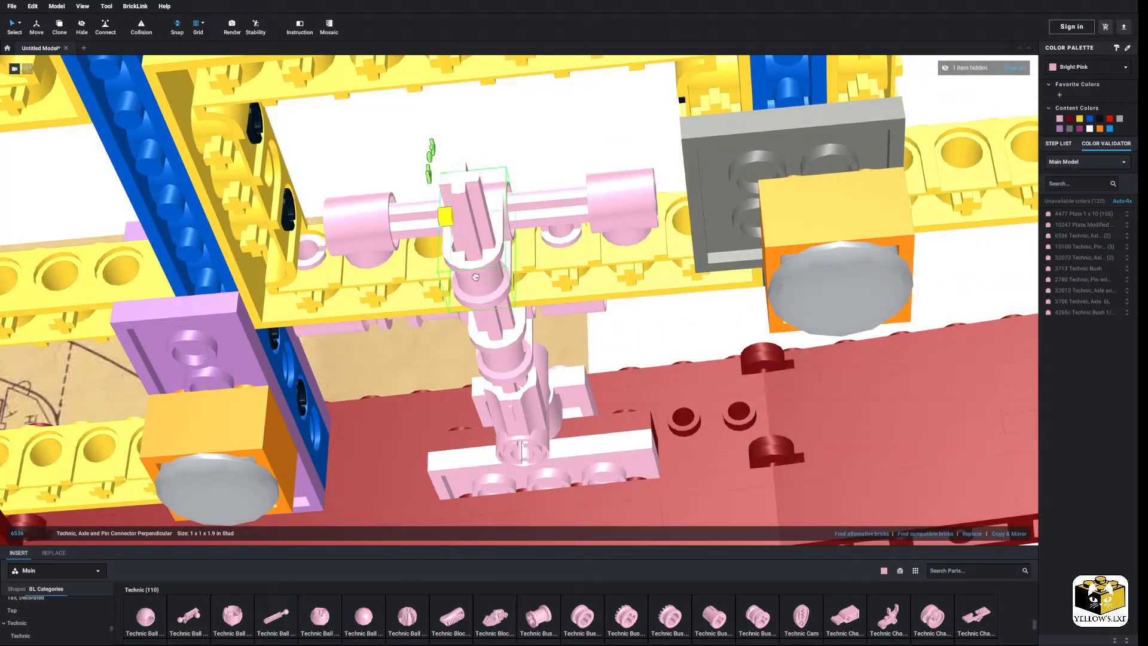
pyautogui.moveTo(475, 277); pyautogui.dragTo(484, 270)
pyautogui.moveTo(472, 274); pyautogui.dragTo(435, 269, button='right')
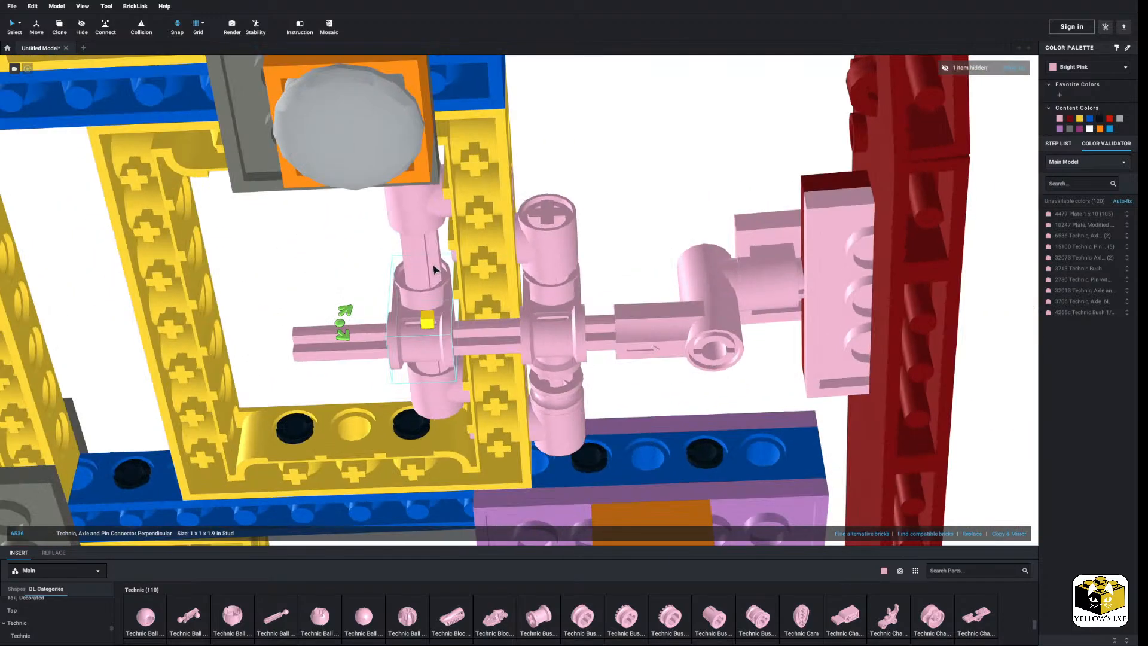
pyautogui.click(366, 276)
# Try to slide the inner perpendicular connector along the 6L axle towards its free end, then undo both moves.
pyautogui.scroll(2, 410, 341)
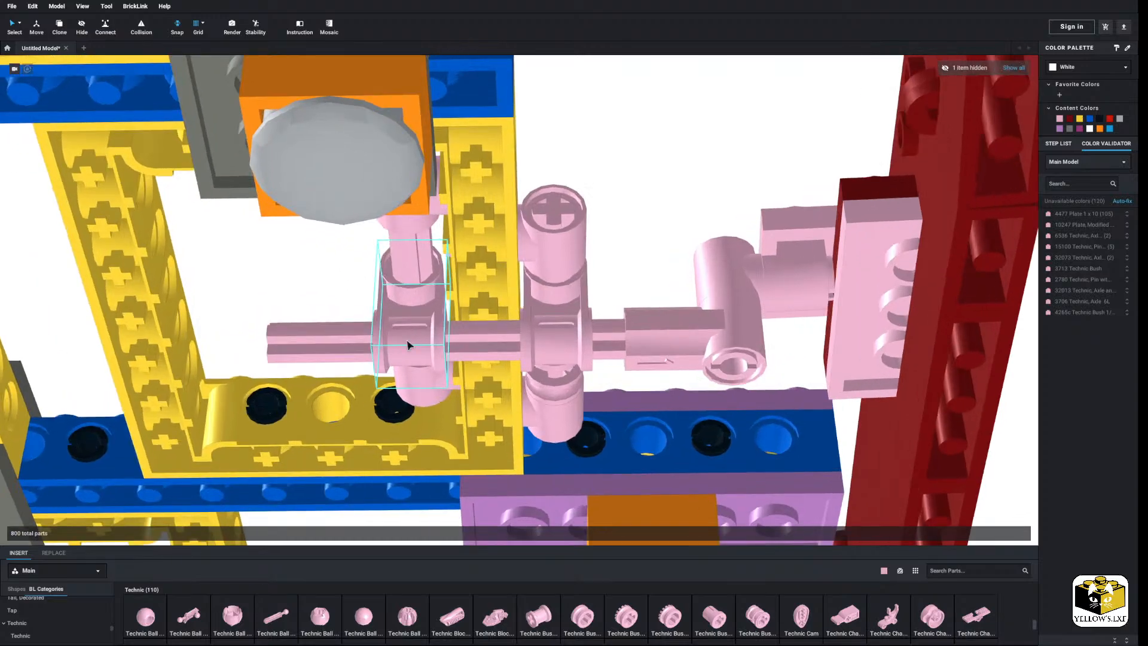
pyautogui.click(402, 350)
pyautogui.moveTo(403, 349); pyautogui.dragTo(363, 348)
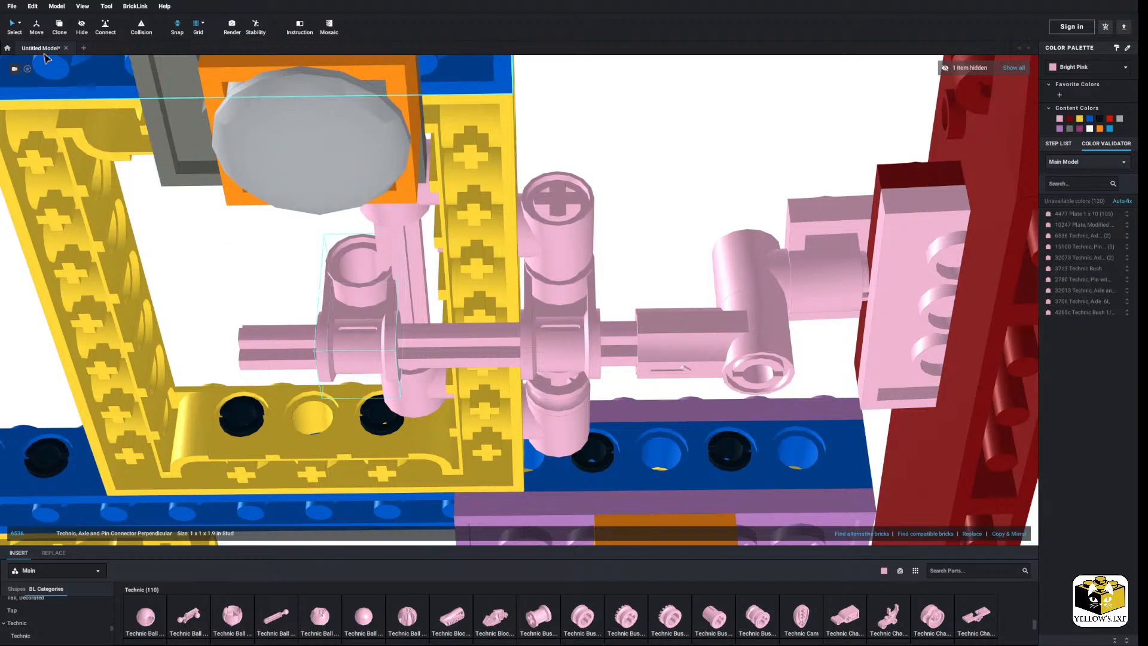
pyautogui.click(36, 26)
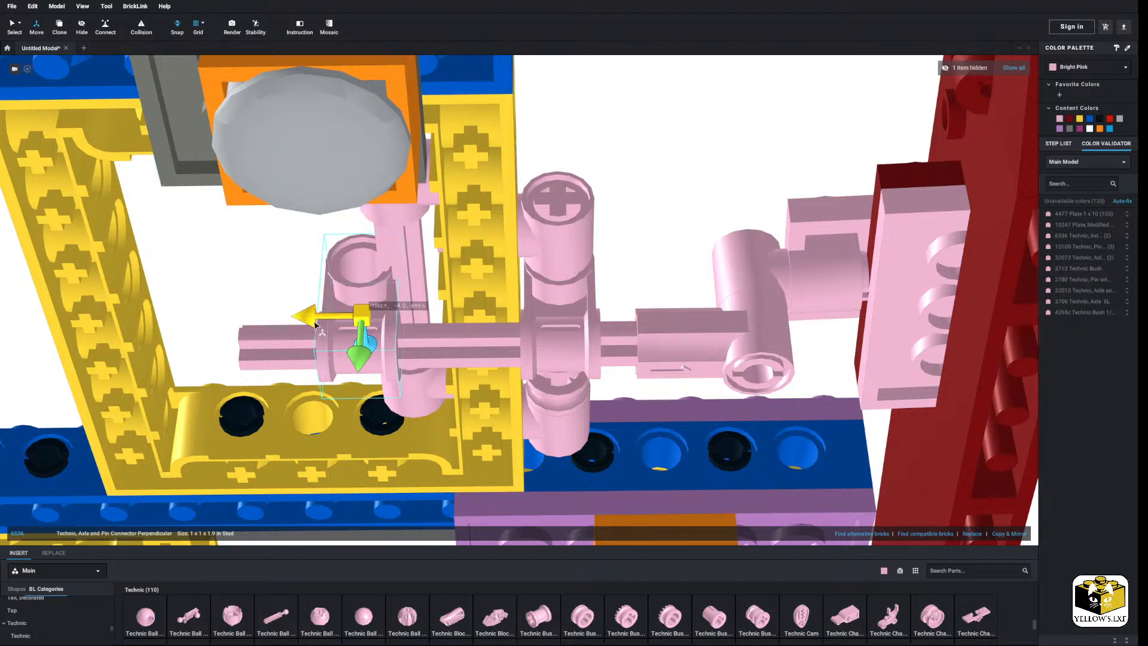
pyautogui.moveTo(315, 322); pyautogui.dragTo(284, 323)
pyautogui.hotkey('ctrl', 'z')
pyautogui.hotkey('ctrl', 'z')
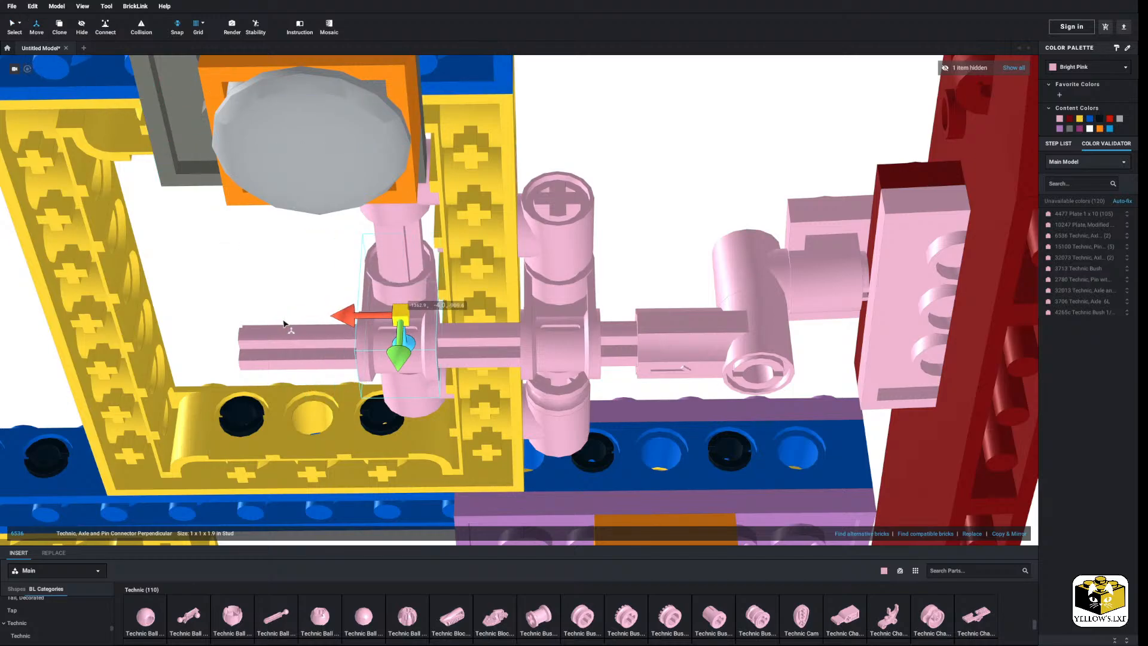
pyautogui.click(277, 238)
# Copy the half bush and paste it onto the inner cross axle, against the connector's side facing the purple plate.
pyautogui.scroll(-4, 290, 247)
pyautogui.moveTo(304, 256); pyautogui.dragTo(379, 353, button='right')
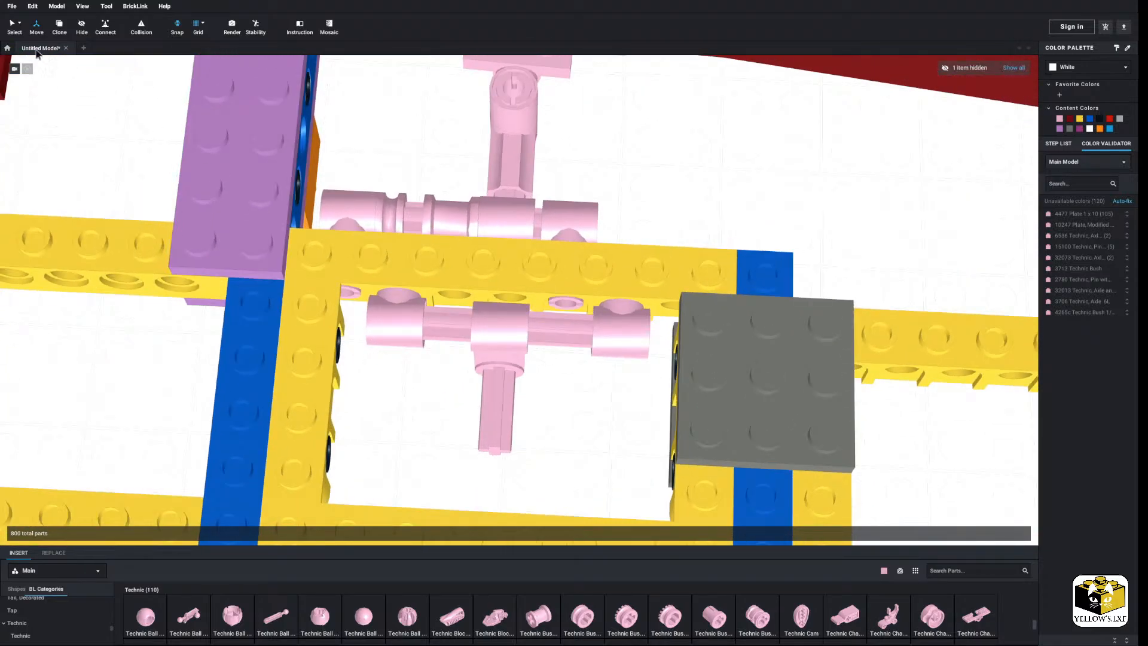
pyautogui.rightClick(398, 222)
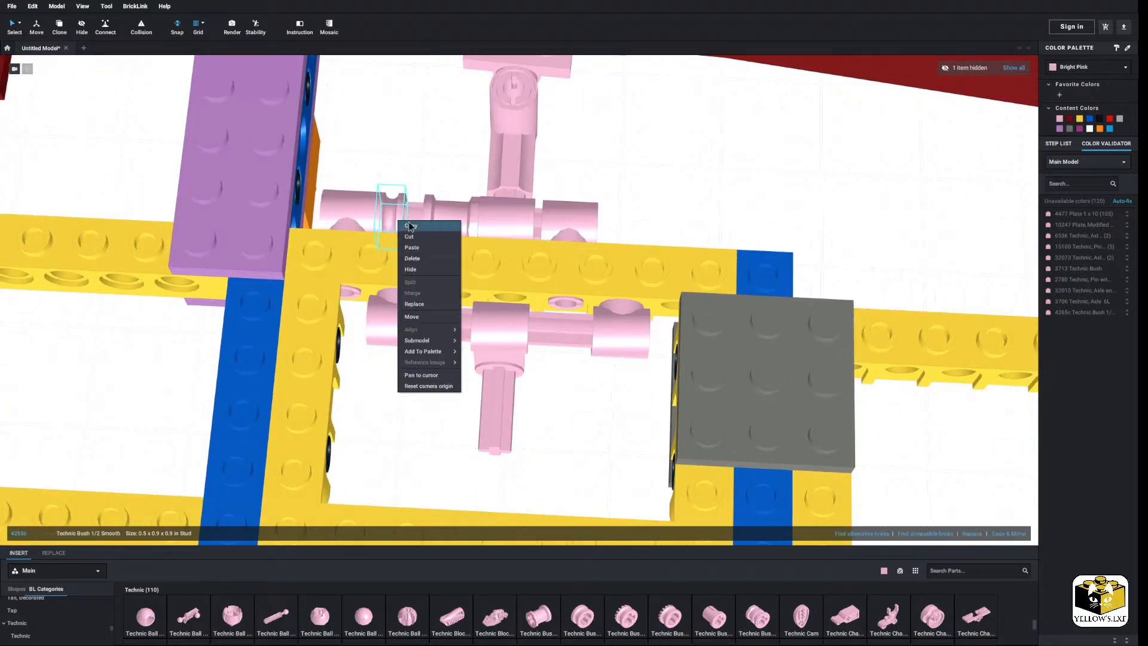
pyautogui.click(404, 236)
pyautogui.rightClick(651, 156)
pyautogui.click(659, 180)
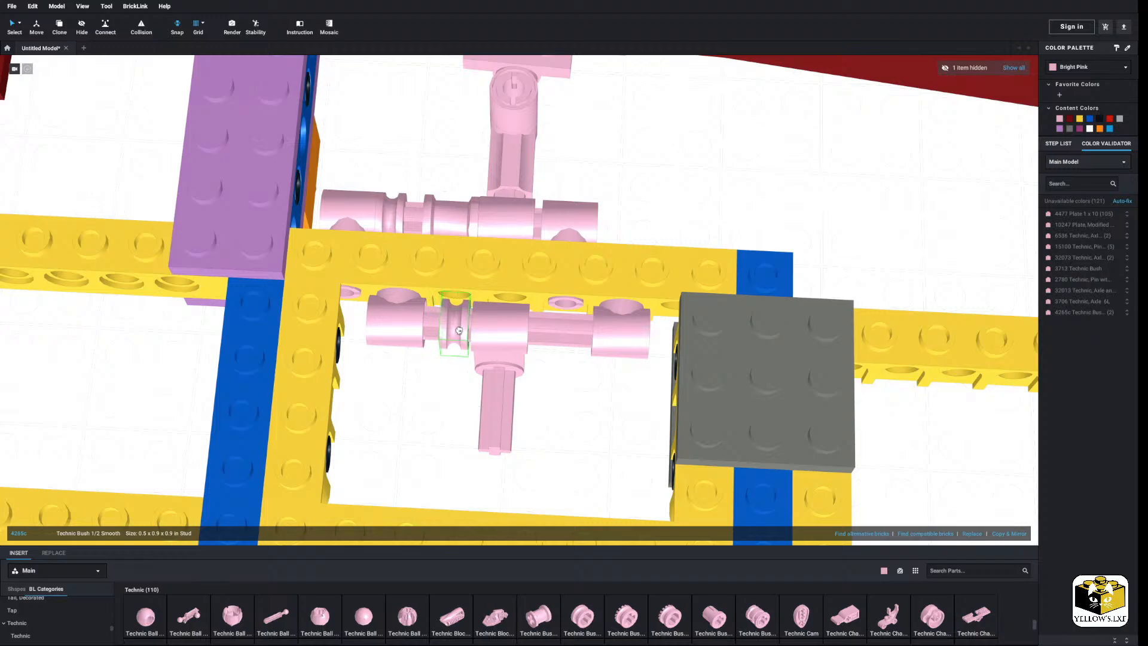
pyautogui.click(462, 328)
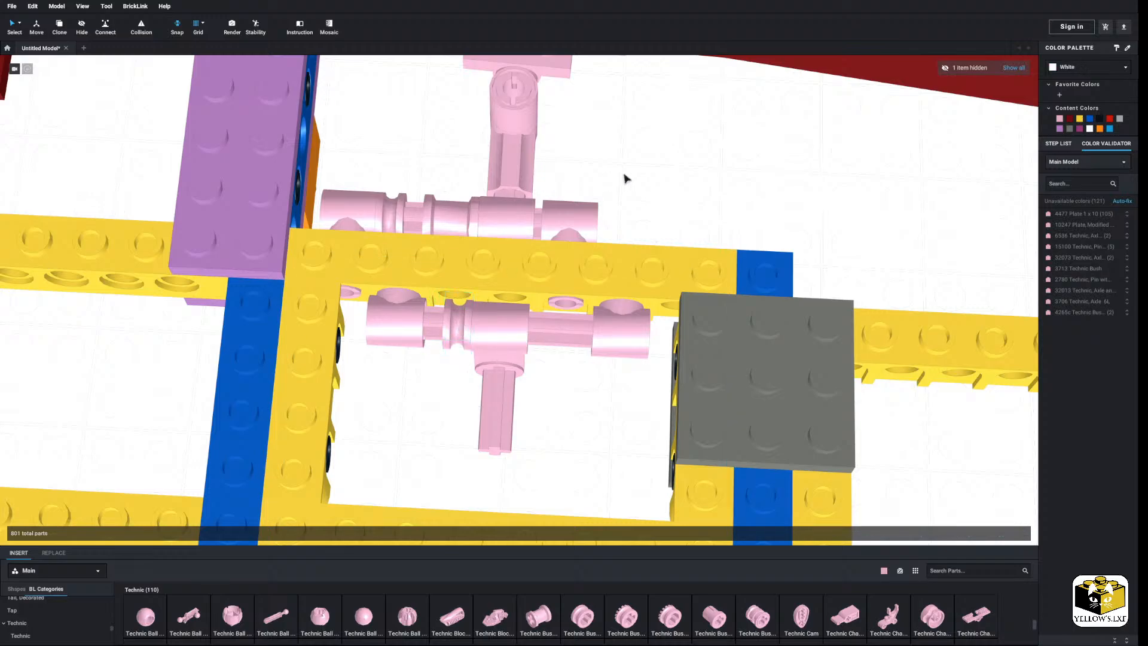
# Paste a second half bush onto the inner cross axle against the connector's side facing the dark grey plate.
pyautogui.rightClick(622, 179)
pyautogui.click(631, 202)
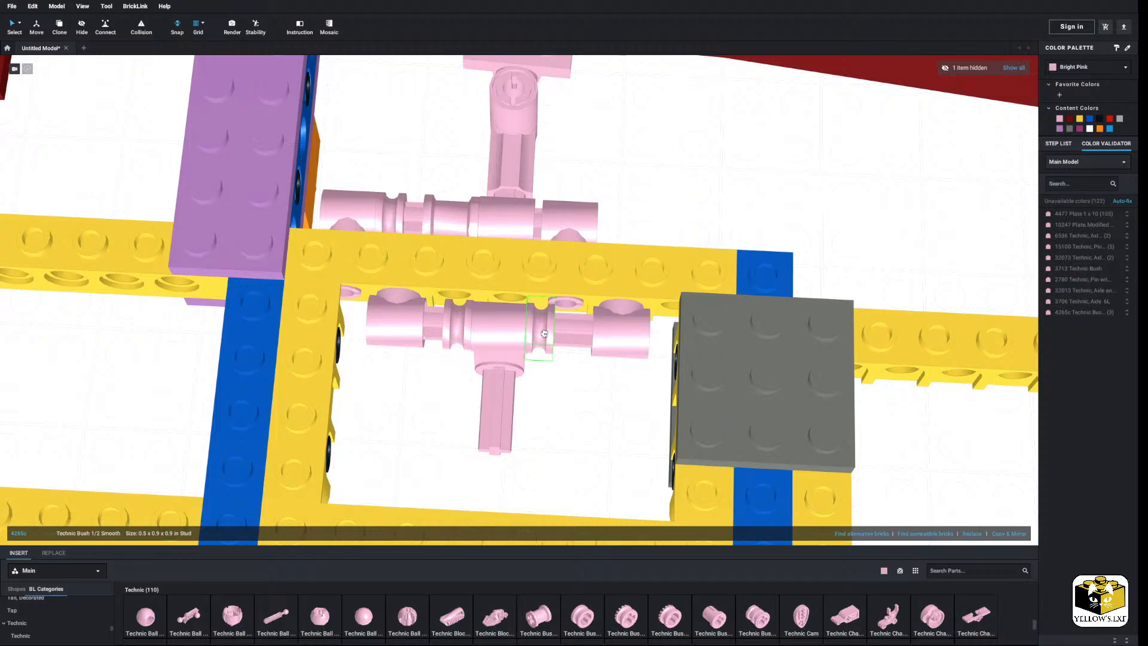
pyautogui.click(545, 333)
pyautogui.click(631, 204)
pyautogui.moveTo(631, 203); pyautogui.dragTo(562, 183, button='right')
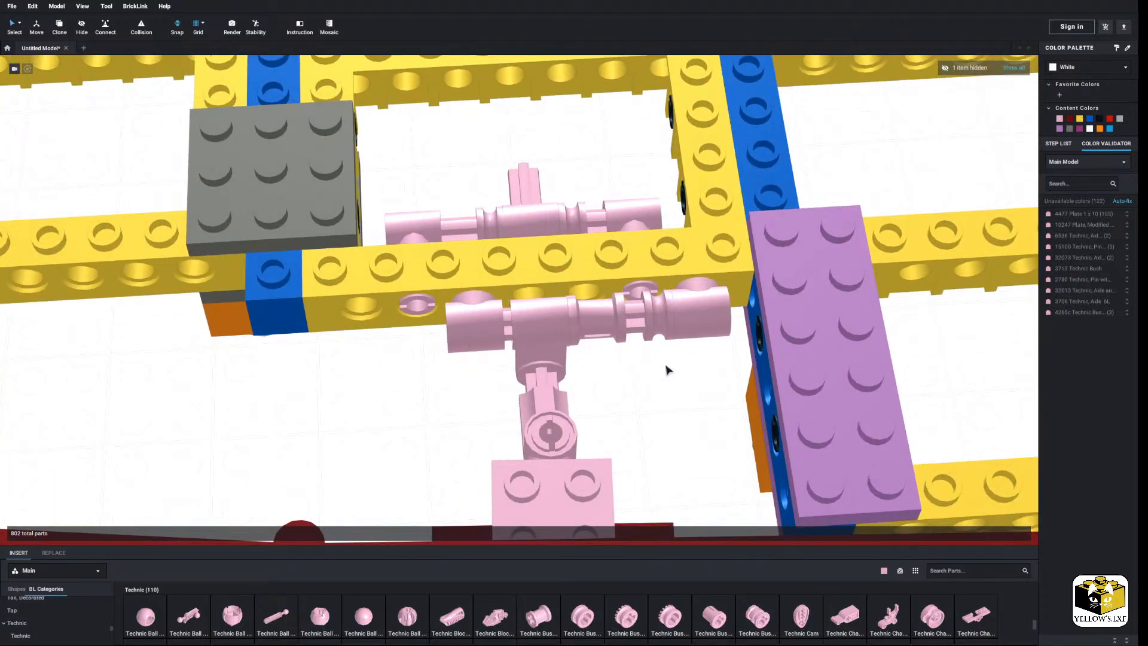
# Move the outer cross axle's end connector nearest the dark grey plate two beam holes outward, then delete the Axle 5L.
pyautogui.moveTo(661, 366); pyautogui.dragTo(645, 363, button='middle')
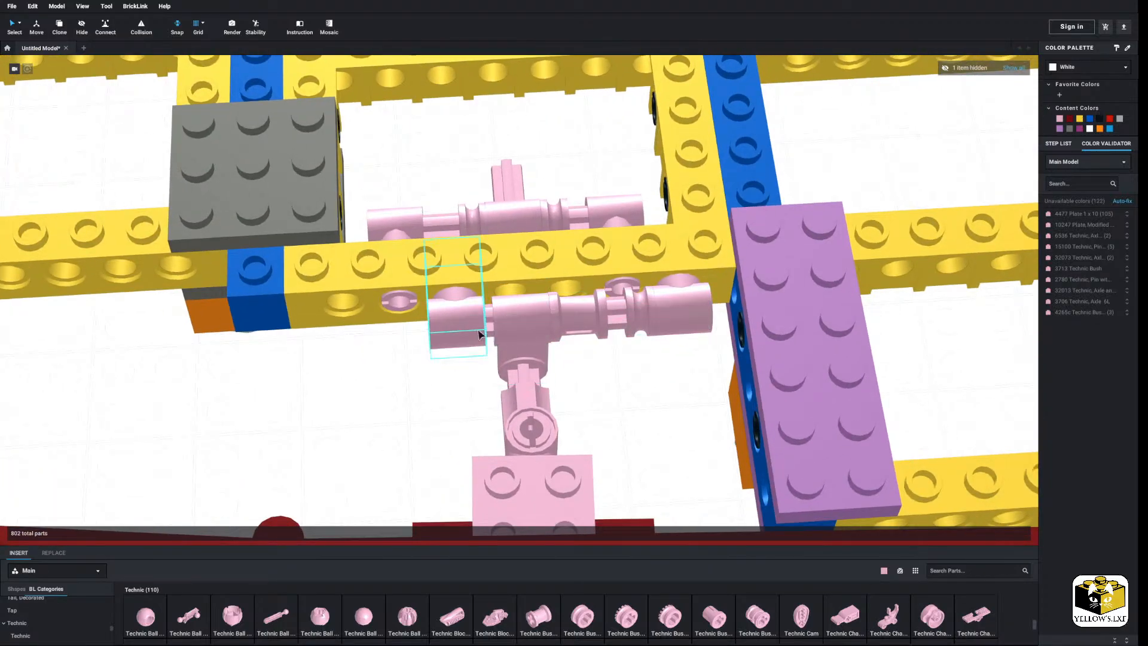
pyautogui.moveTo(465, 328); pyautogui.dragTo(349, 327)
pyautogui.click(458, 323)
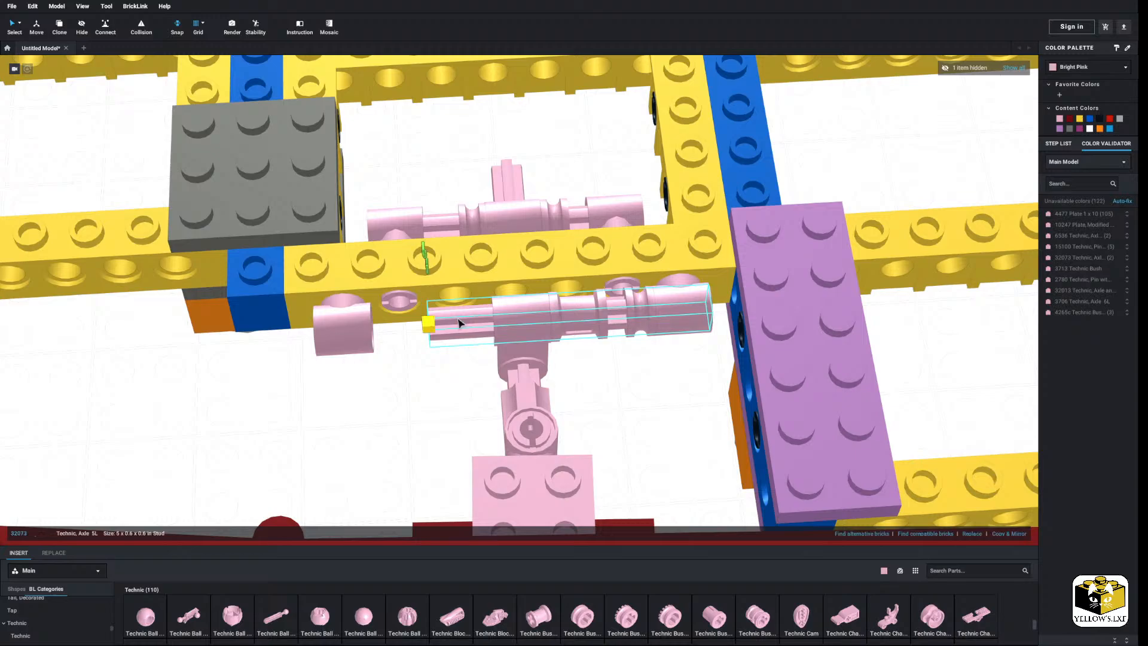
pyautogui.rightClick(459, 322)
pyautogui.click(501, 483)
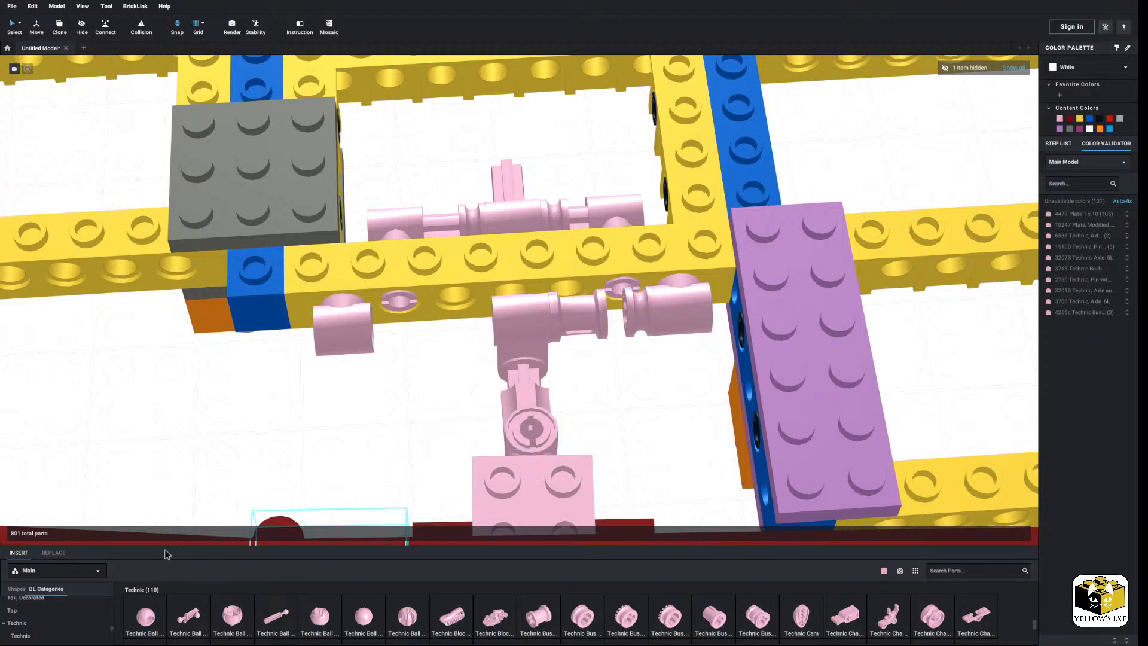
# Insert a bright pink Technic Axle 7L through the outer perpendicular connector and both end connectors.
pyautogui.scroll(-2, 88, 631)
pyautogui.click(67, 621)
pyautogui.scroll(-4, 246, 630)
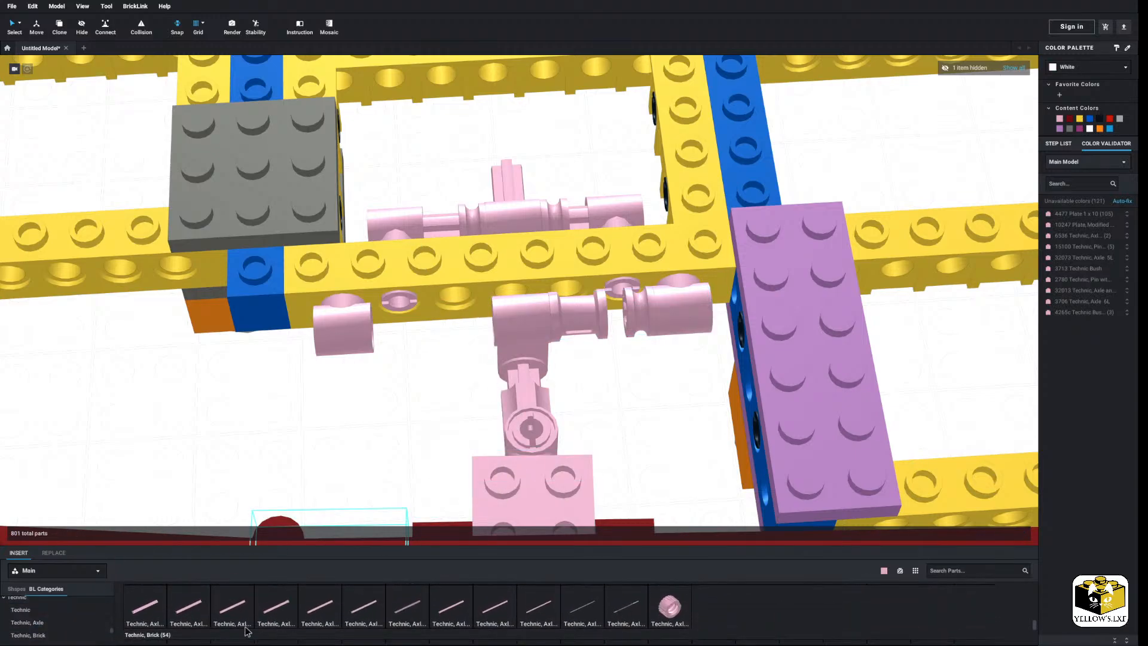
pyautogui.click(242, 612)
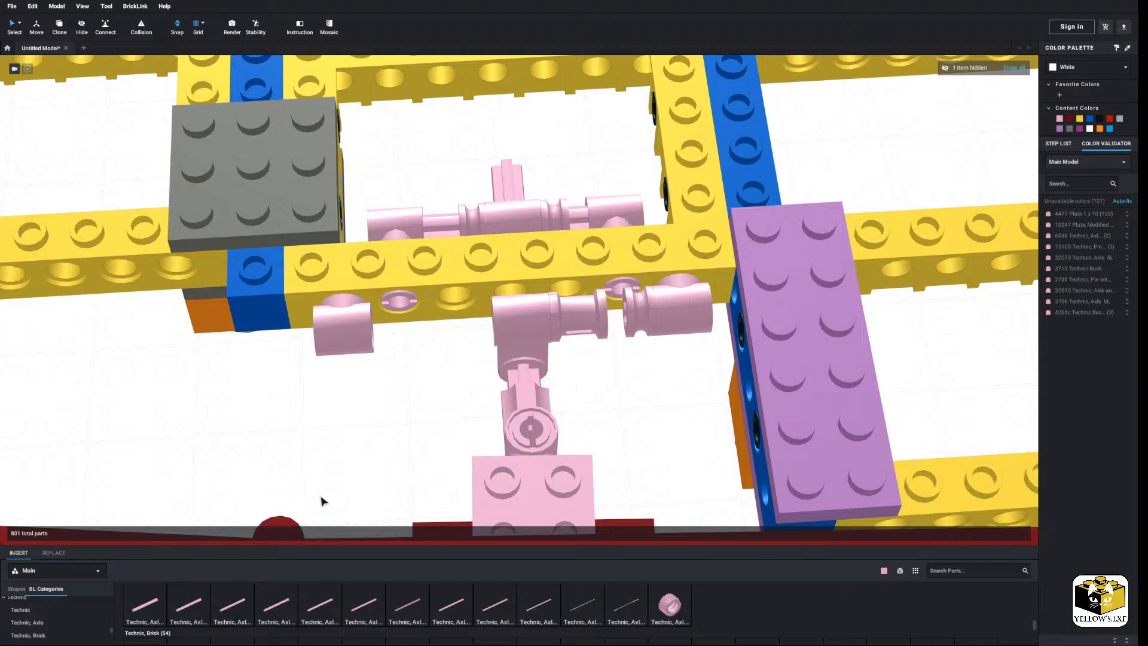
pyautogui.click(519, 327)
pyautogui.click(417, 408)
# Delete the outer axle's half bush and place a copy of the full bush against the central connector's side facing the dark grey plate.
pyautogui.click(575, 317)
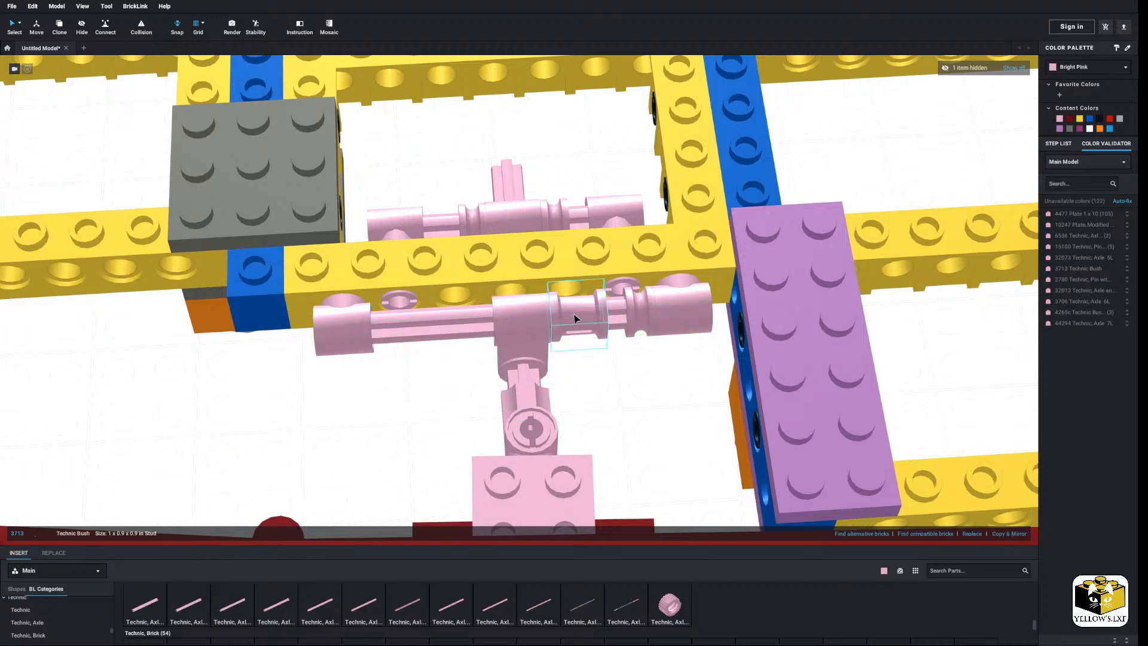
pyautogui.rightClick(572, 315)
pyautogui.click(611, 354)
pyautogui.rightClick(640, 324)
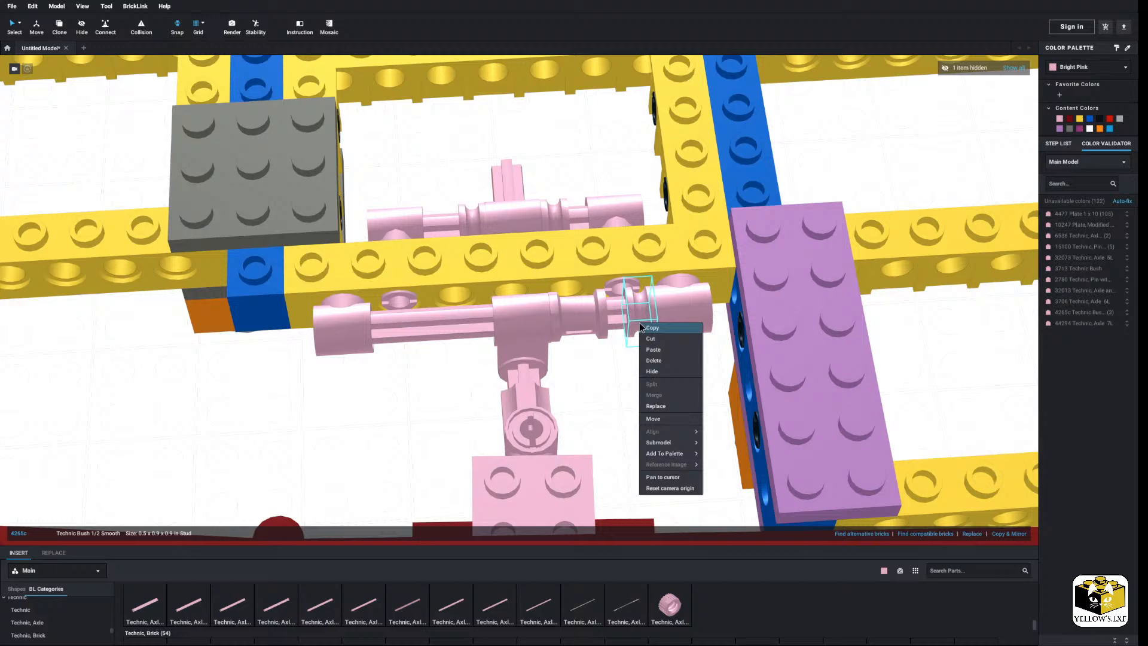
pyautogui.click(653, 361)
pyautogui.rightClick(641, 354)
pyautogui.click(653, 380)
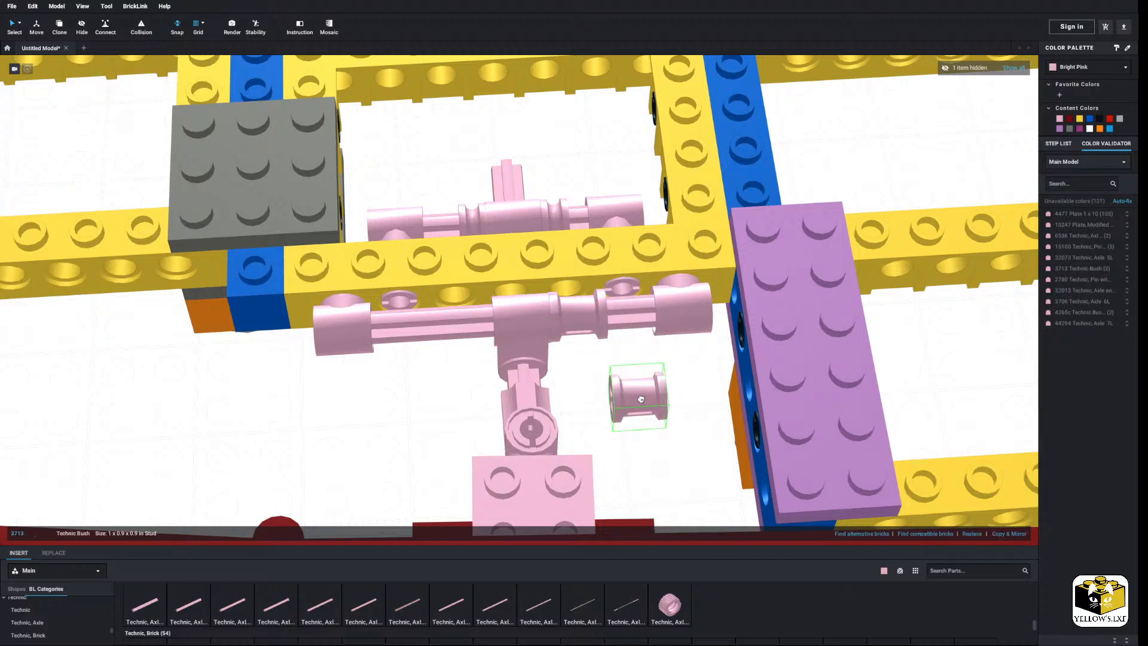
pyautogui.click(468, 333)
pyautogui.click(456, 370)
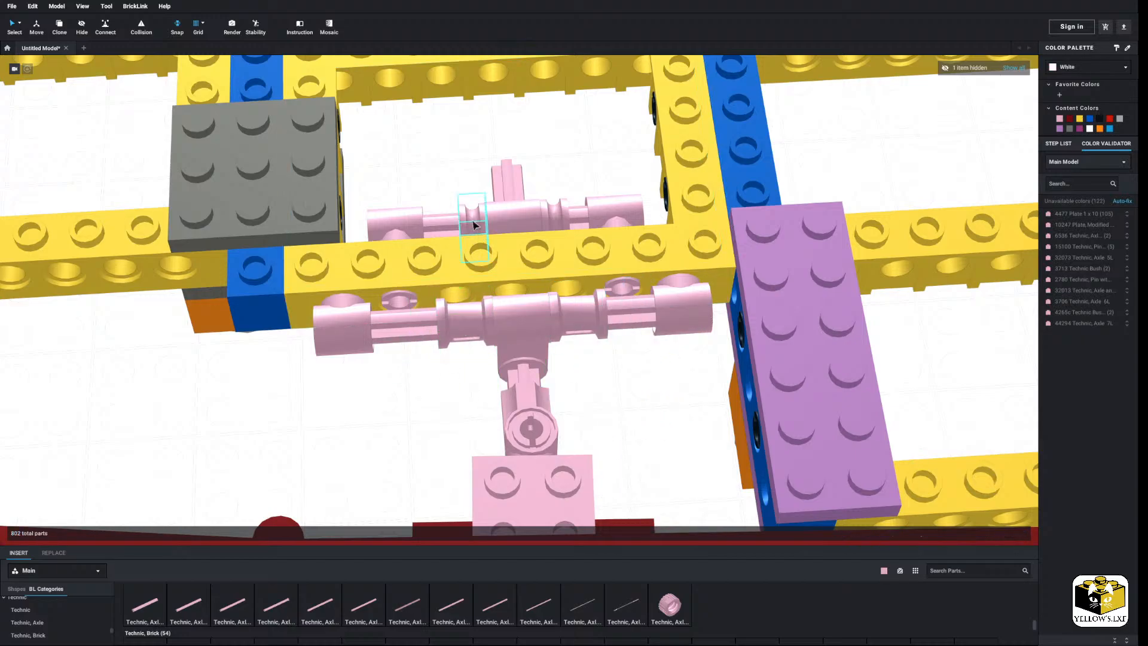
# Copy a half bush from the inner axle and place copies on the outer 7L axle against the inward side of each end connector.
pyautogui.rightClick(471, 222)
pyautogui.click(485, 227)
pyautogui.rightClick(650, 350)
pyautogui.click(663, 376)
pyautogui.click(636, 318)
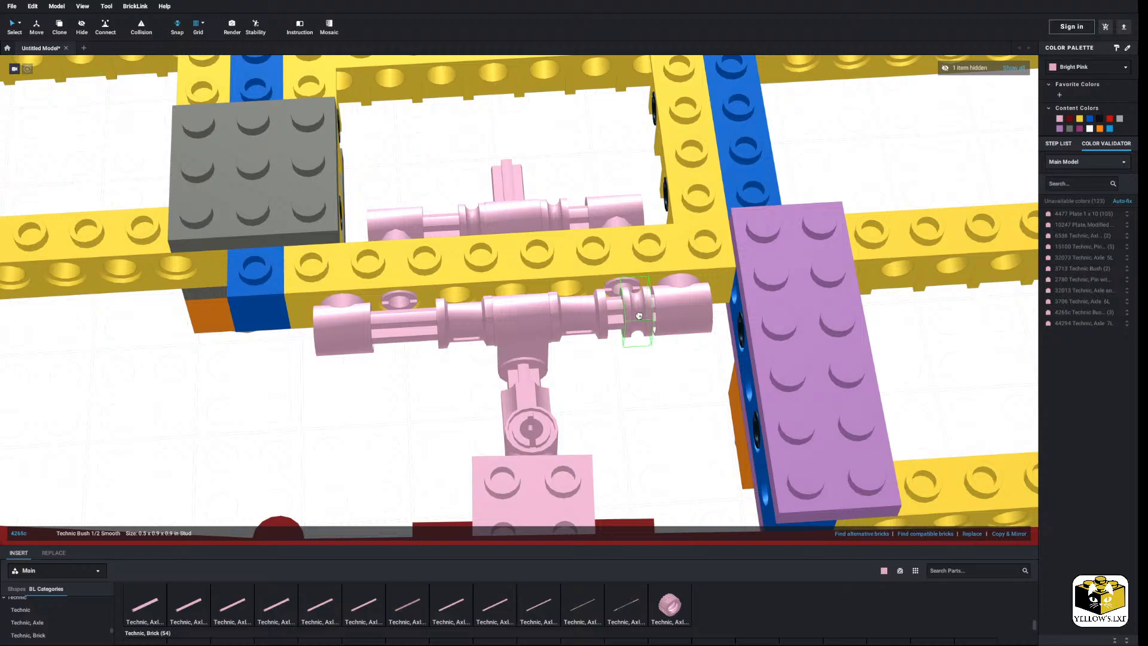
pyautogui.rightClick(648, 374)
pyautogui.click(668, 399)
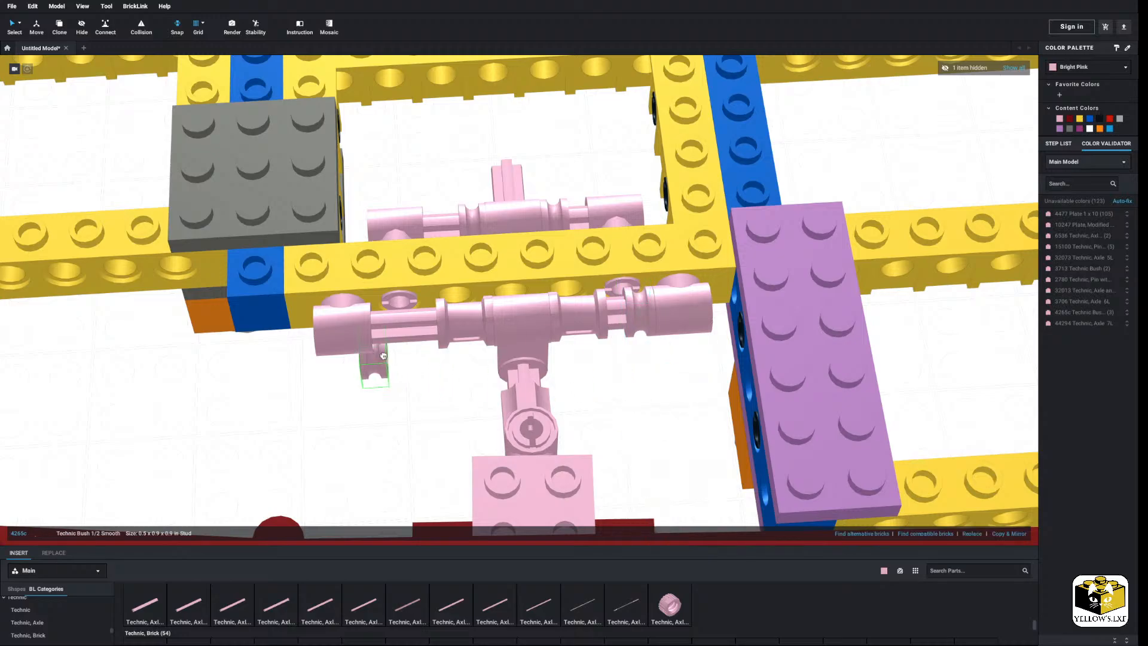
pyautogui.click(390, 337)
pyautogui.click(424, 395)
# Replace the inner Axle 5L with a Technic Axle 6L running through the perpendicular connector and both end connectors.
pyautogui.moveTo(424, 394); pyautogui.dragTo(342, 386, button='right')
pyautogui.rightClick(606, 293)
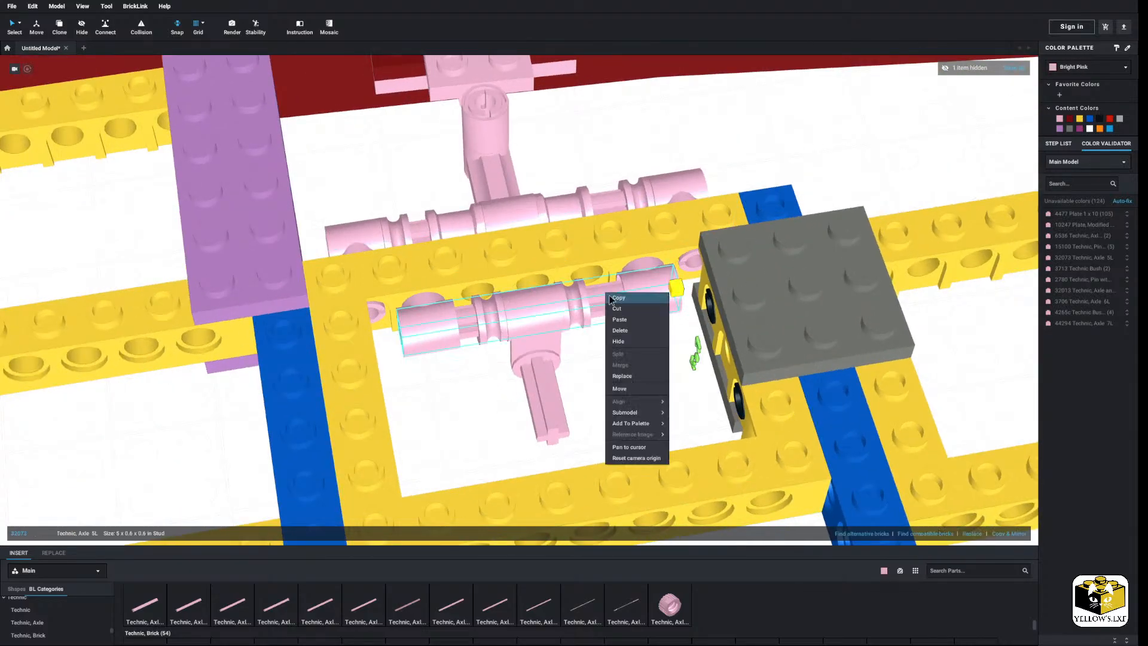
pyautogui.click(626, 333)
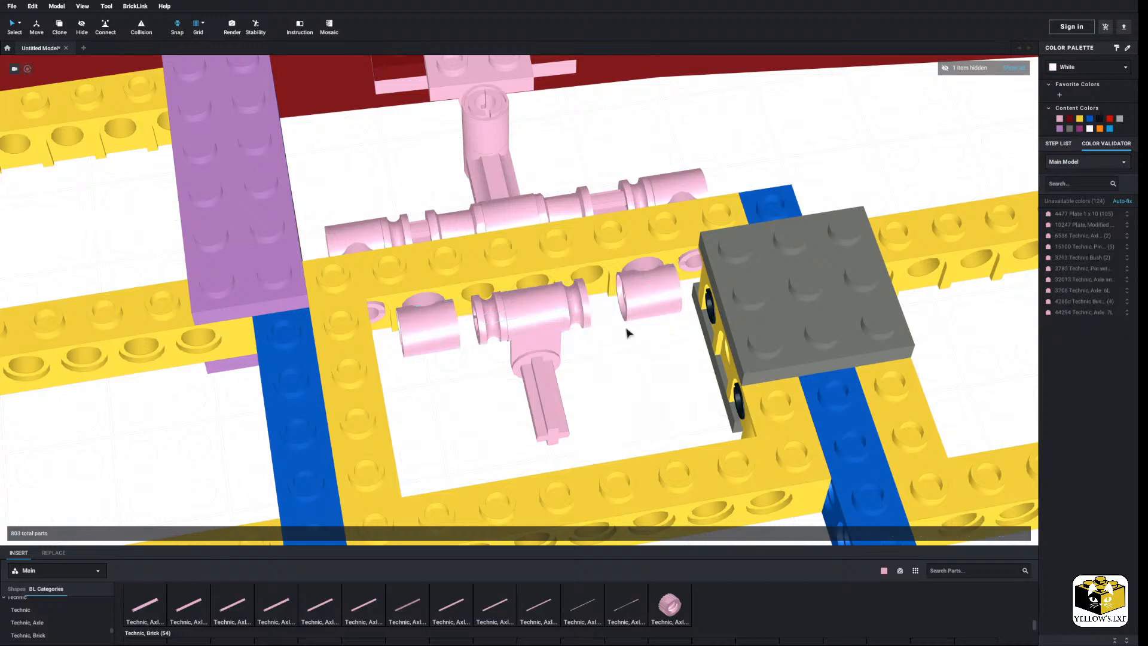
pyautogui.click(148, 605)
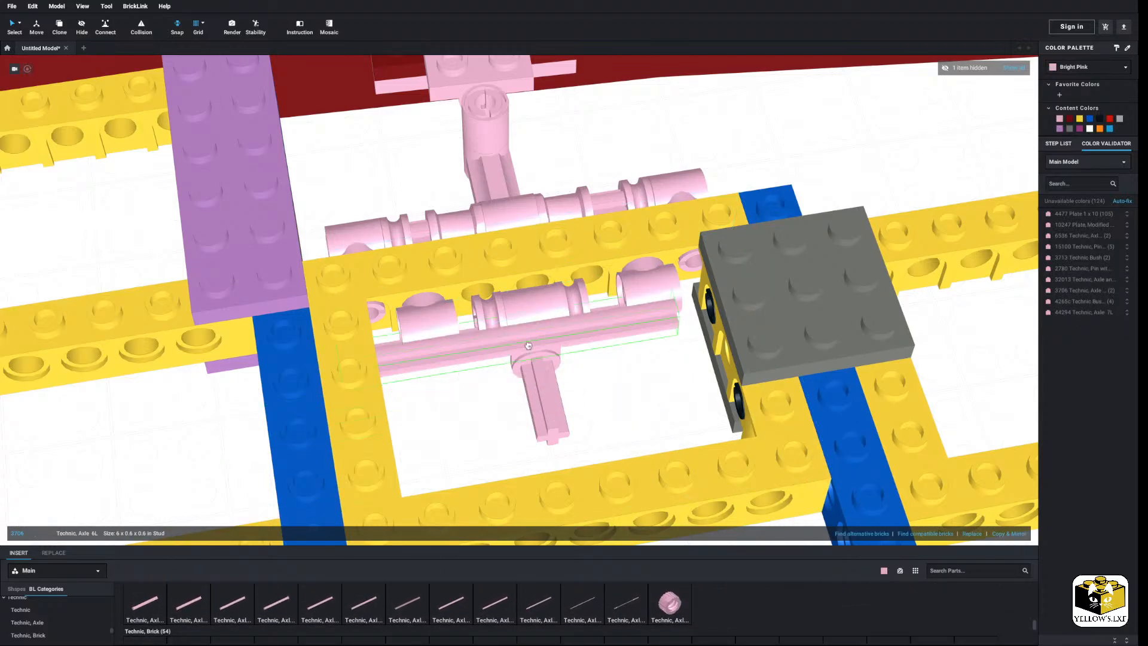
pyautogui.click(537, 310)
pyautogui.scroll(-2, 422, 397)
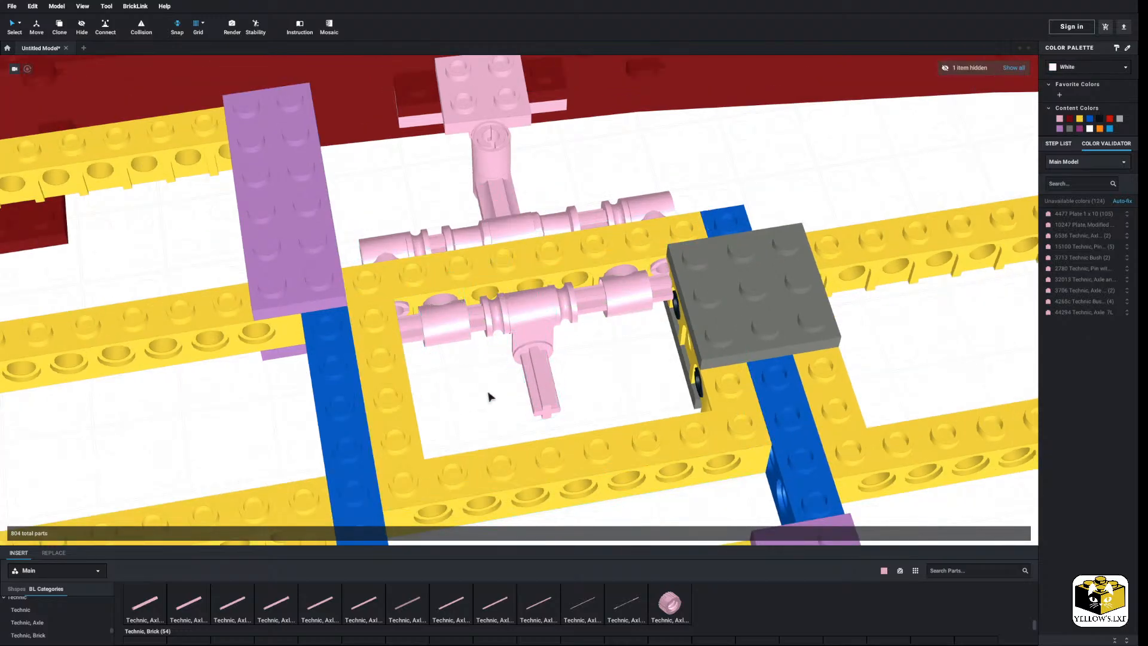
# Examine the linkage between the yellow frame and the dark red hull wall, and browse the Technic connector parts.
pyautogui.scroll(-4, 489, 396)
pyautogui.moveTo(512, 382); pyautogui.dragTo(564, 388, button='right')
pyautogui.moveTo(591, 389); pyautogui.dragTo(628, 385, button='right')
pyautogui.scroll(-5, 604, 386)
pyautogui.moveTo(589, 383); pyautogui.dragTo(536, 379, button='middle')
pyautogui.scroll(6, 528, 380)
pyautogui.moveTo(529, 380); pyautogui.dragTo(598, 328, button='right')
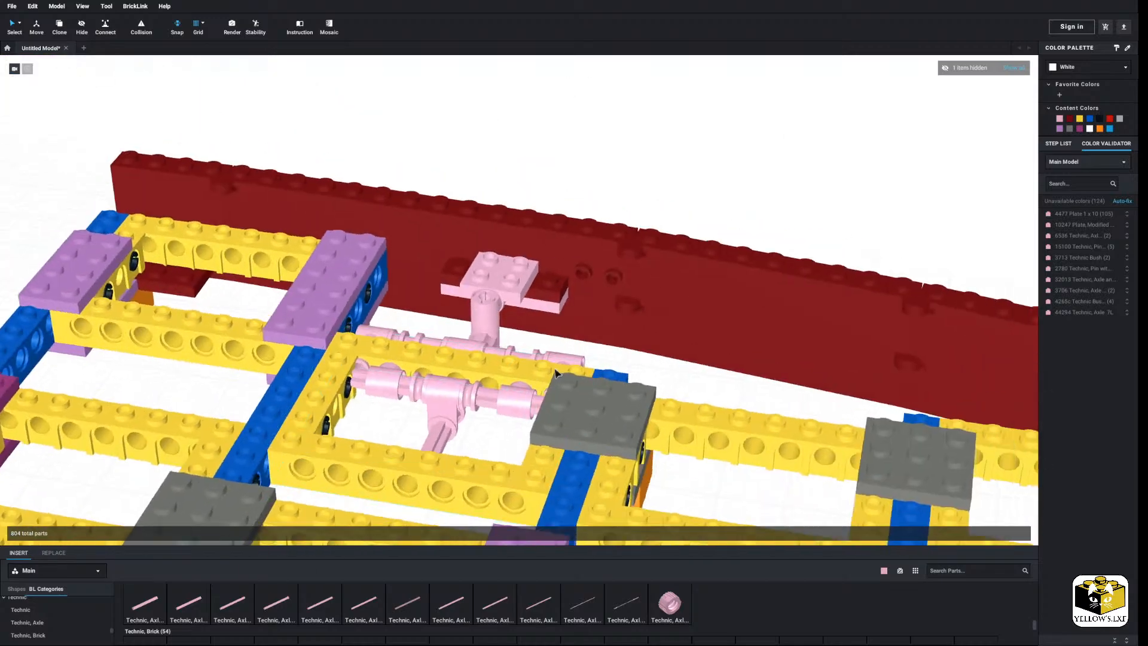
pyautogui.moveTo(598, 329); pyautogui.dragTo(454, 400, button='middle')
pyautogui.scroll(4, 453, 400)
pyautogui.moveTo(453, 400); pyautogui.dragTo(469, 392, button='right')
pyautogui.scroll(-4, 347, 592)
pyautogui.scroll(-12, 56, 615)
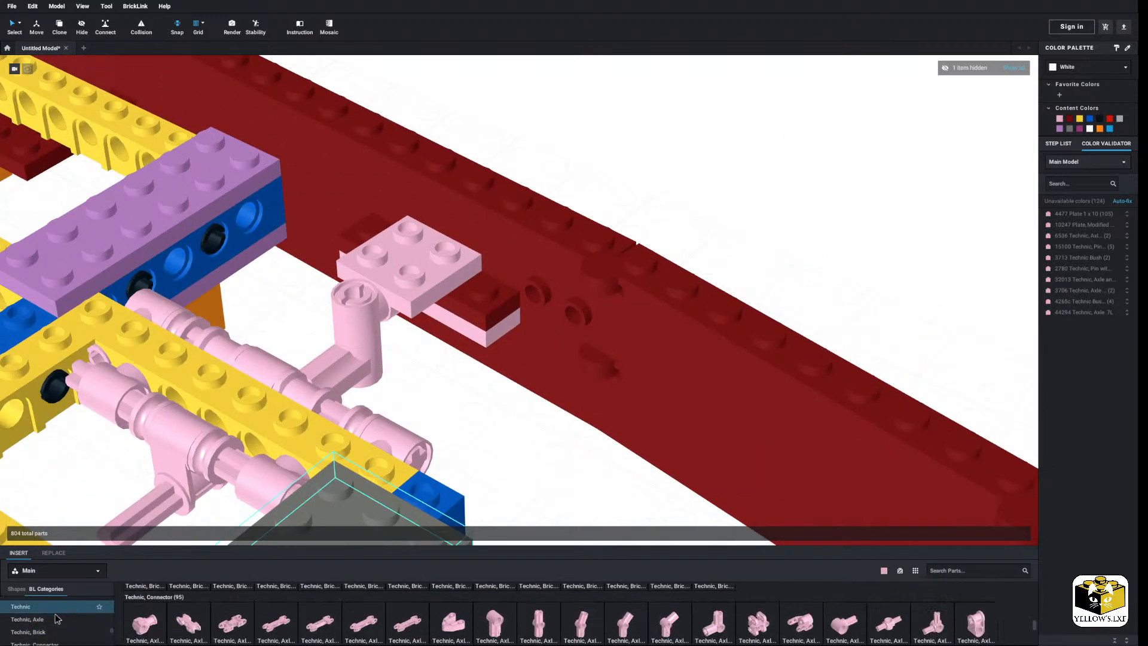
pyautogui.scroll(3, 58, 610)
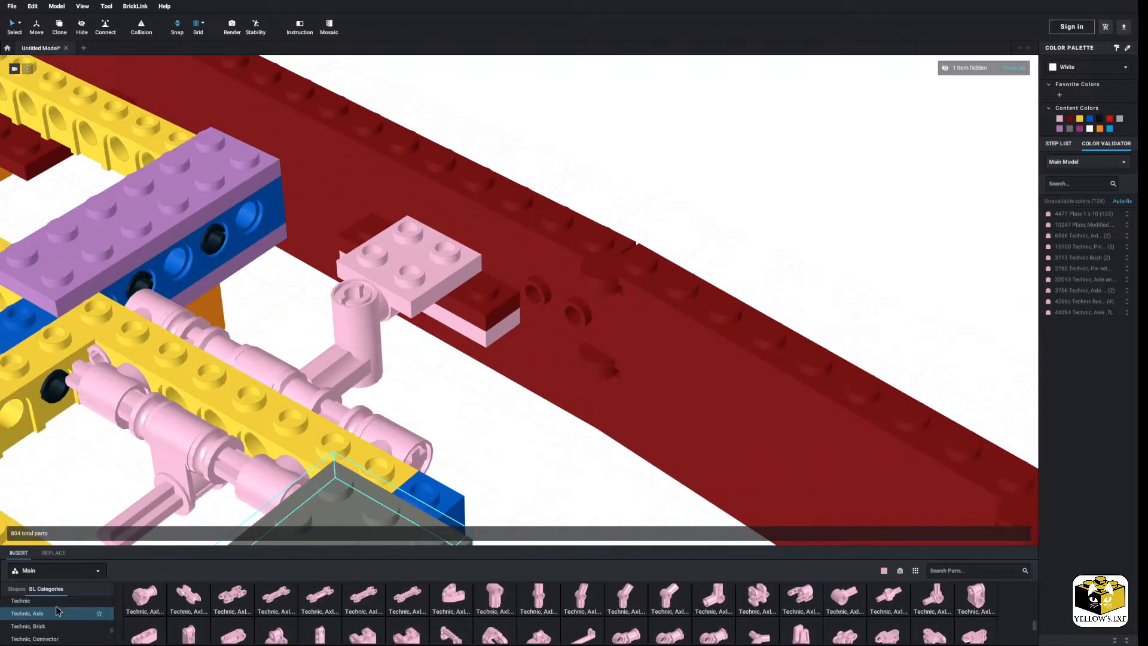
# Recolour the dark red Plate 1 x 4 beside the pink 2 x 2 plate on the hull wall to bright pink.
pyautogui.click(499, 302)
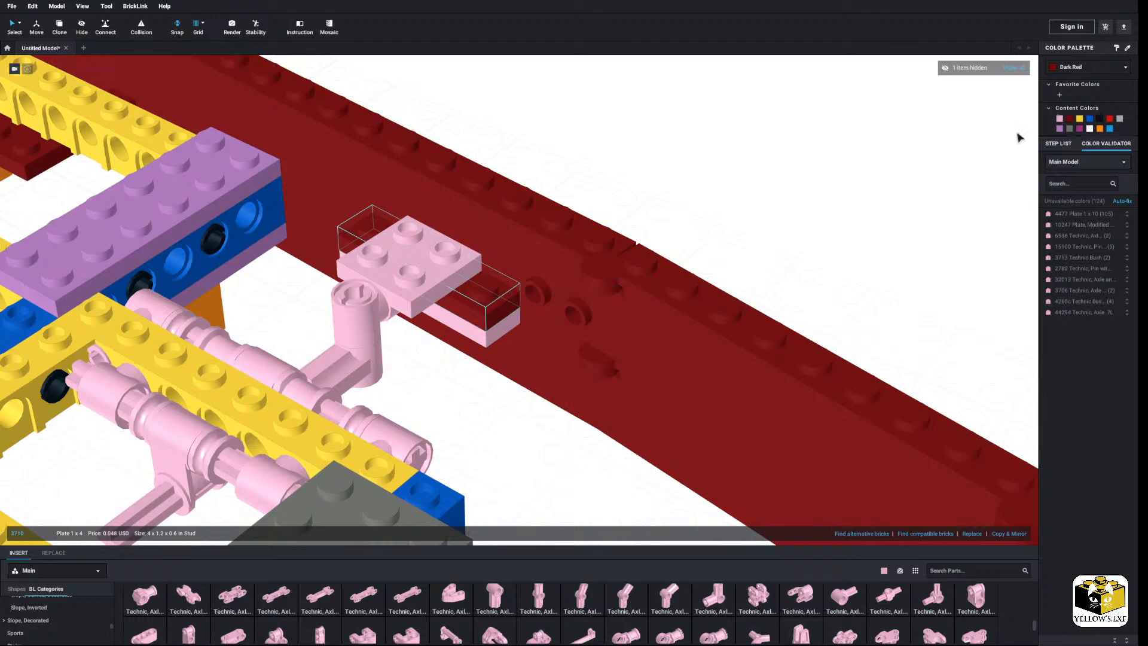
pyautogui.click(1059, 119)
pyautogui.click(831, 170)
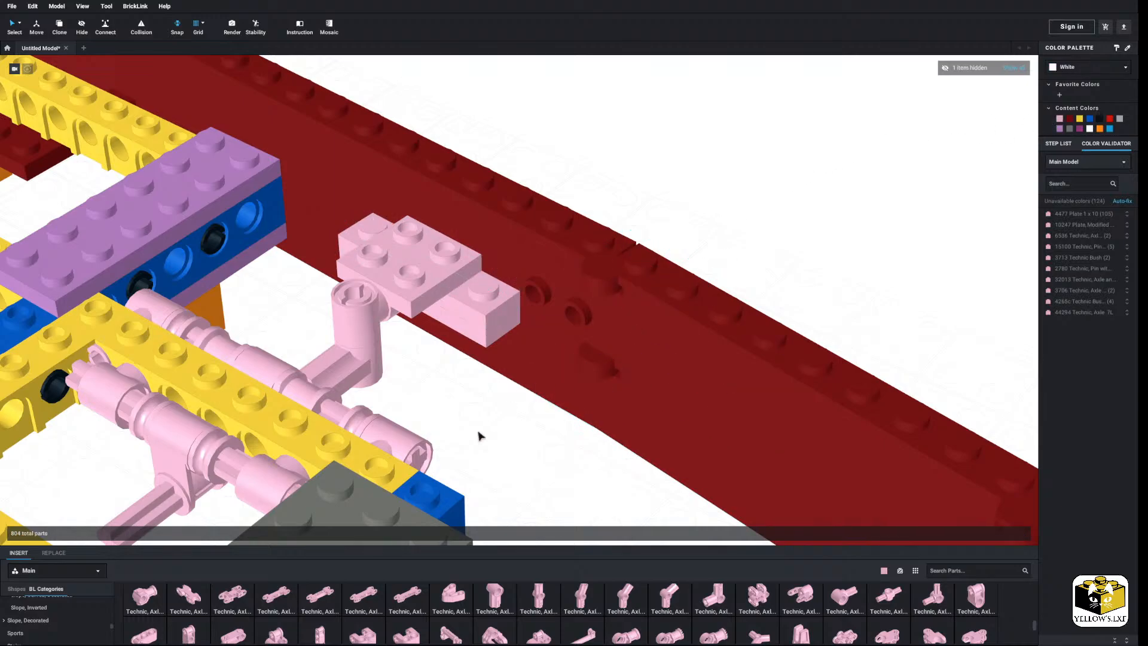
# Place two bright pink Plates 1 x 1 on the exposed end studs either side of the pink 2 x 2 plate.
pyautogui.moveTo(478, 431); pyautogui.dragTo(494, 436, button='right')
pyautogui.scroll(3, 494, 436)
pyautogui.moveTo(493, 435); pyautogui.dragTo(549, 452, button='middle')
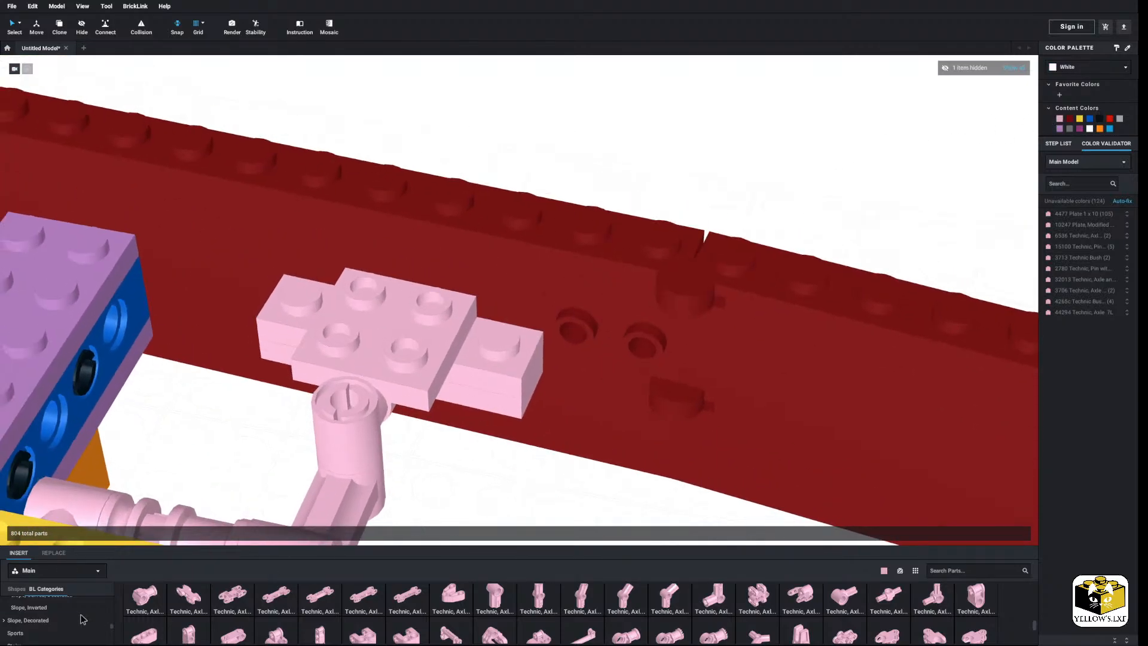
pyautogui.scroll(-2, 71, 614)
pyautogui.scroll(8, 70, 615)
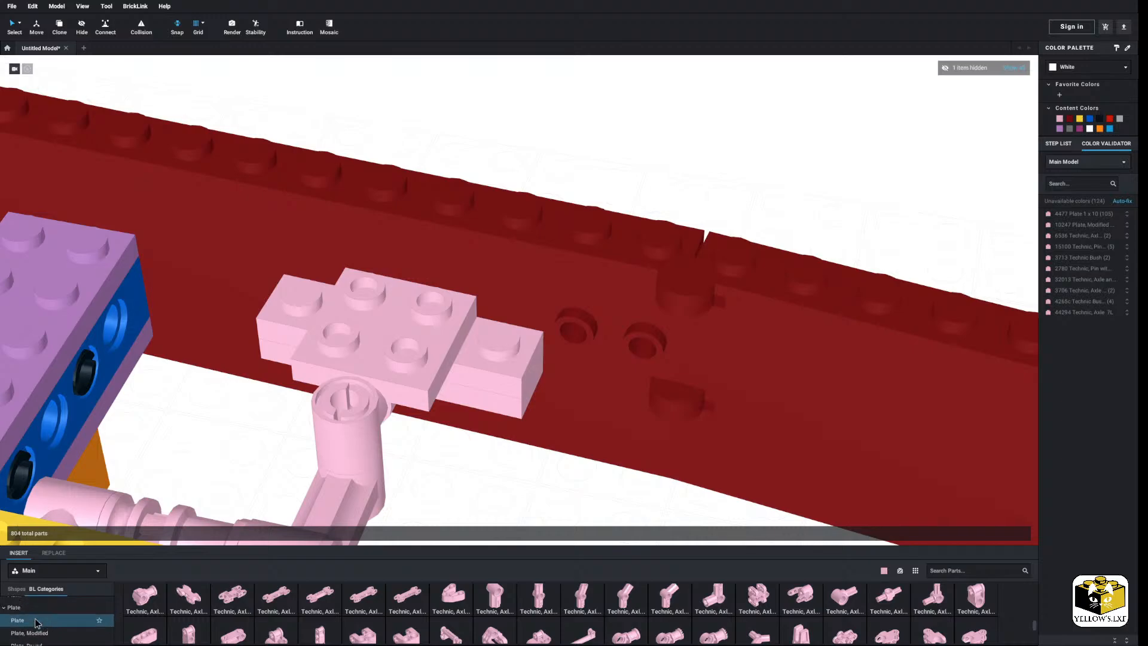
pyautogui.click(36, 622)
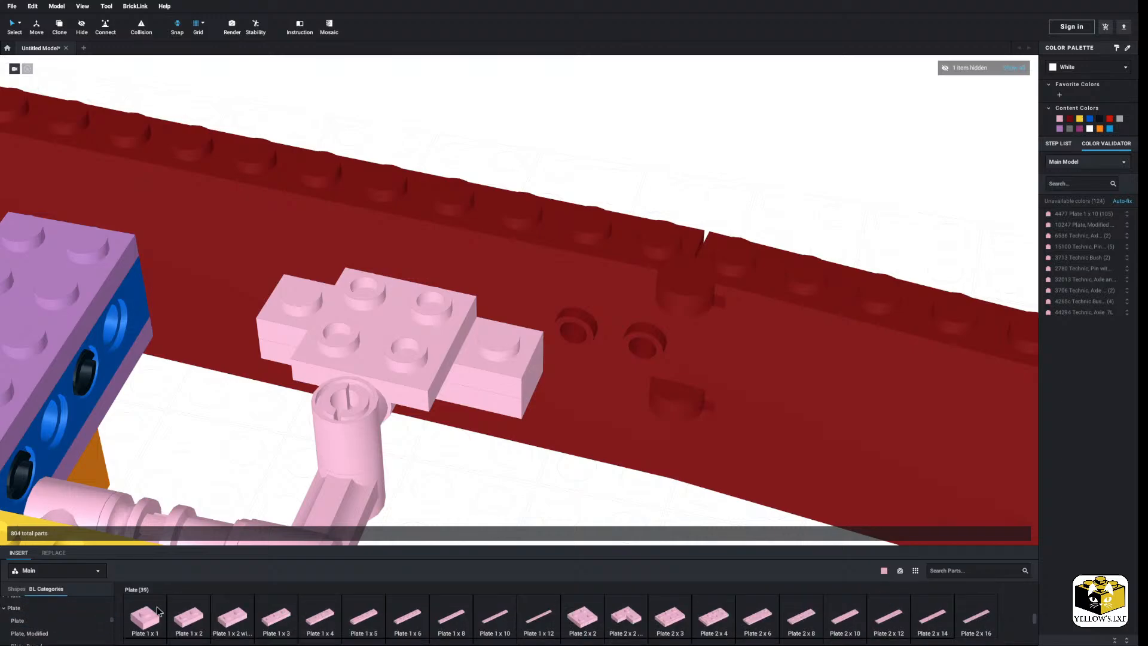
pyautogui.click(508, 335)
pyautogui.click(307, 296)
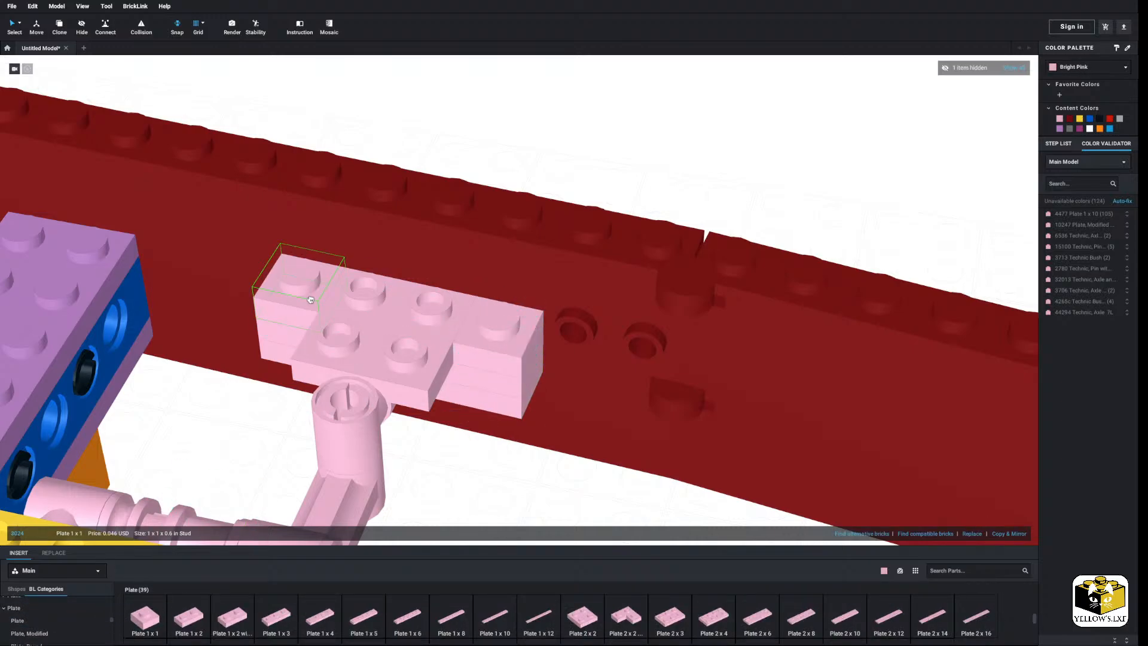
pyautogui.click(538, 152)
# Try a copy of the dark red Brick 1 x 4 on top of the pink plates, then delete it.
pyautogui.scroll(-2, 532, 153)
pyautogui.moveTo(531, 153); pyautogui.dragTo(536, 152, button='right')
pyautogui.rightClick(477, 413)
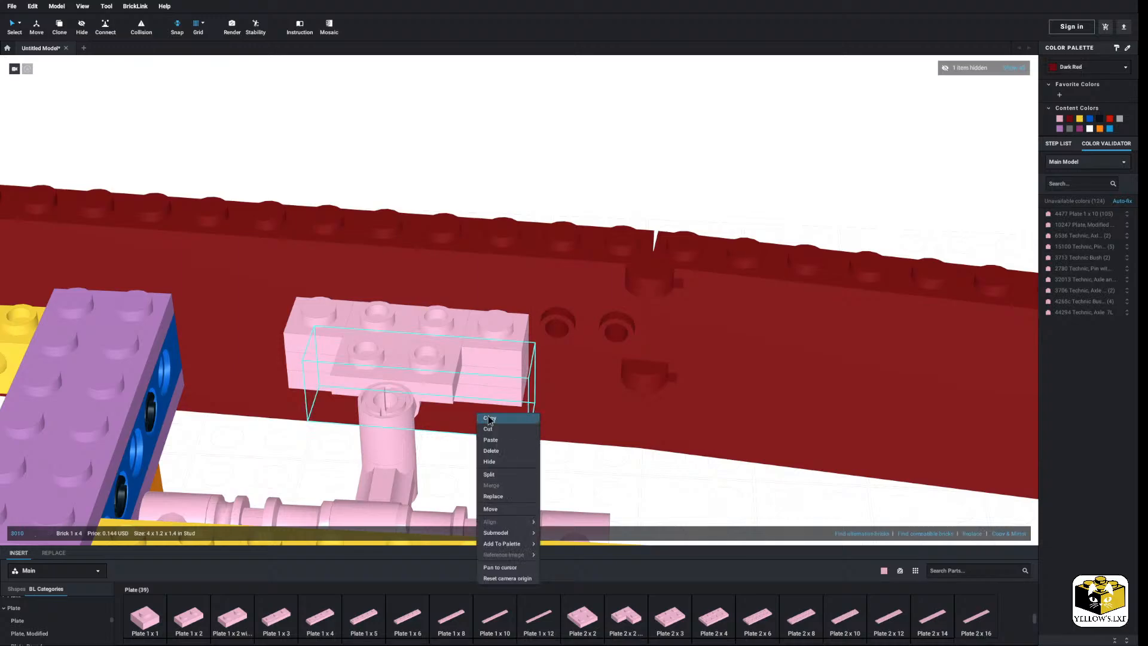
pyautogui.click(487, 416)
pyautogui.click(516, 460)
pyautogui.rightClick(516, 460)
pyautogui.click(530, 485)
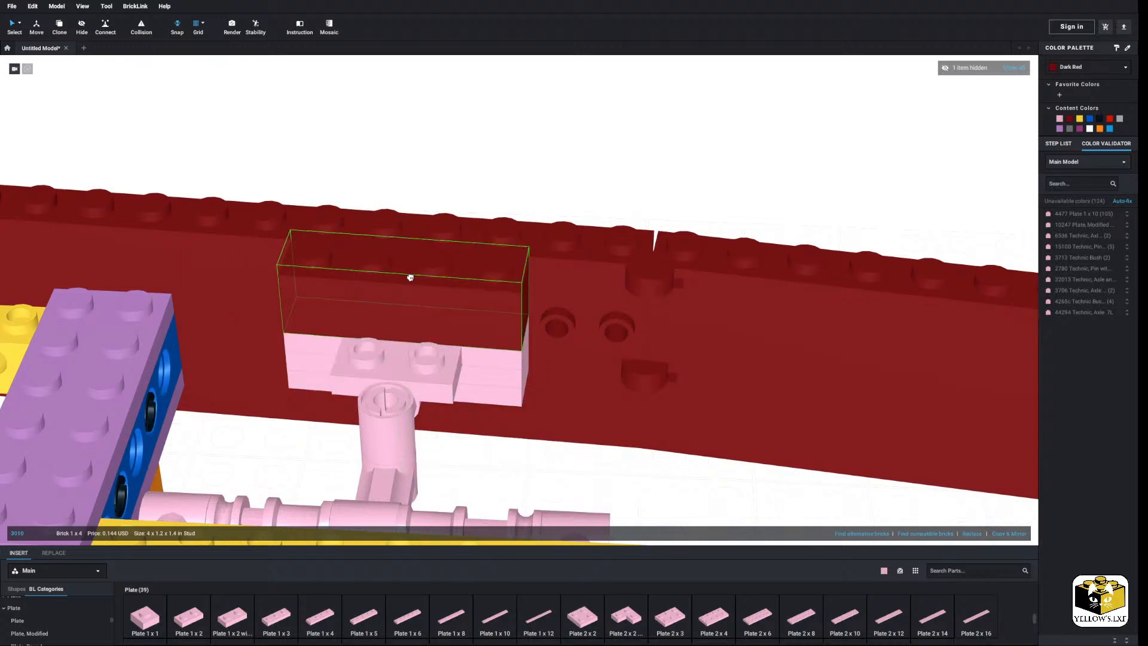
pyautogui.click(436, 232)
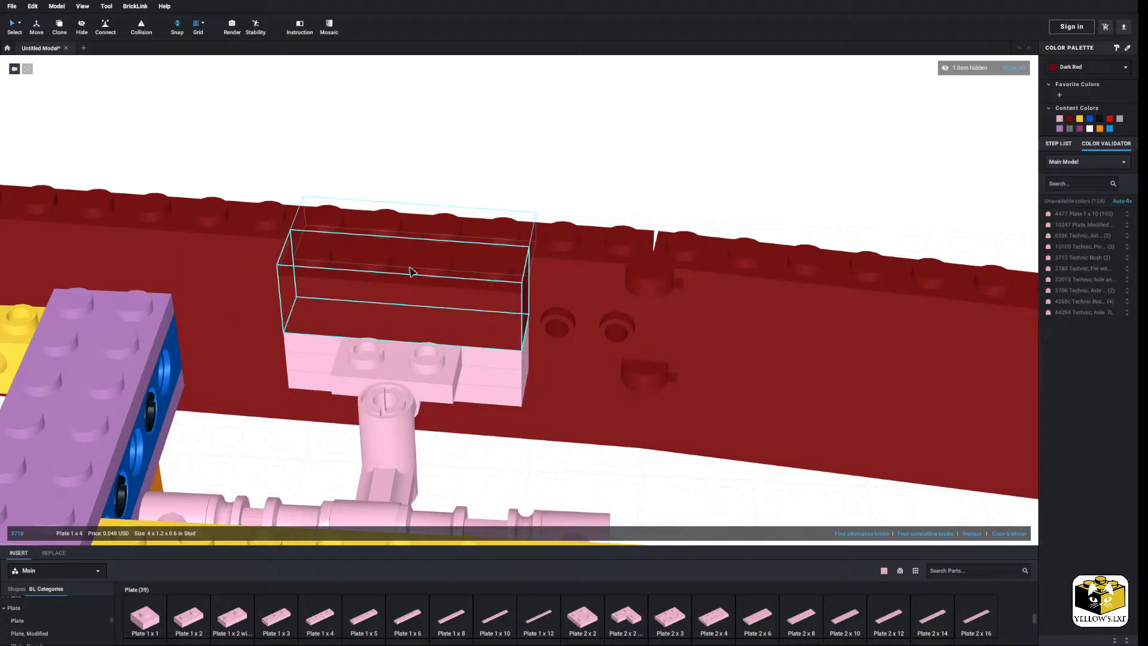
pyautogui.rightClick(403, 269)
pyautogui.click(418, 301)
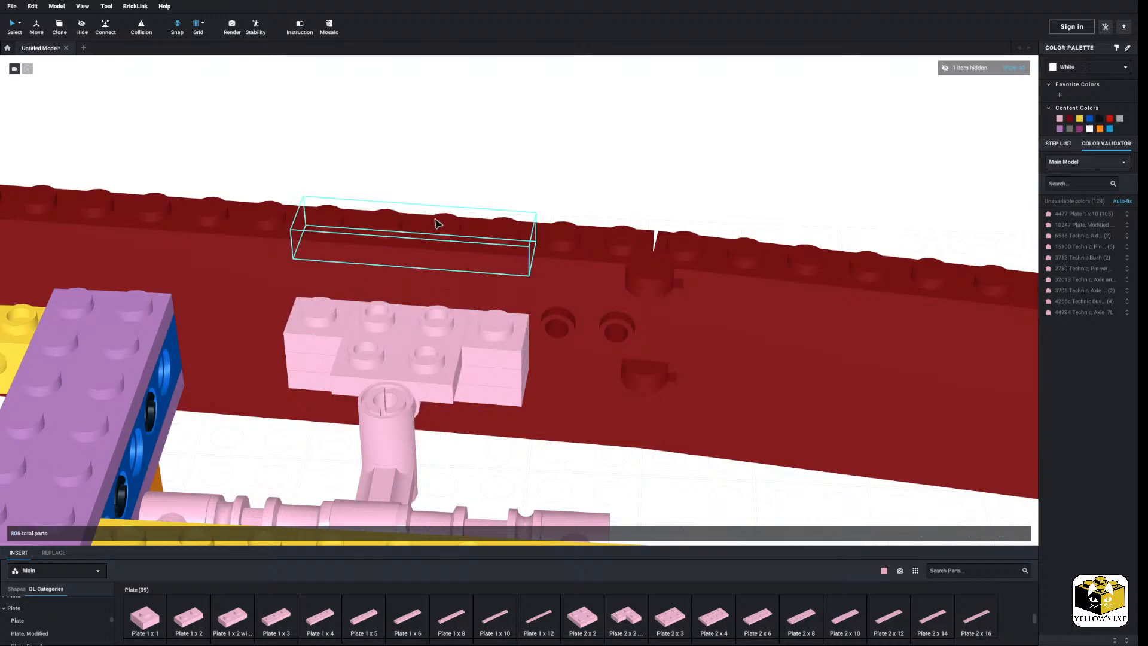
# Remove the dark red Plate 1 x 4 from the wall's top edge above the pink plates and the two-hole Technic brick beside them.
pyautogui.rightClick(436, 221)
pyautogui.click(455, 235)
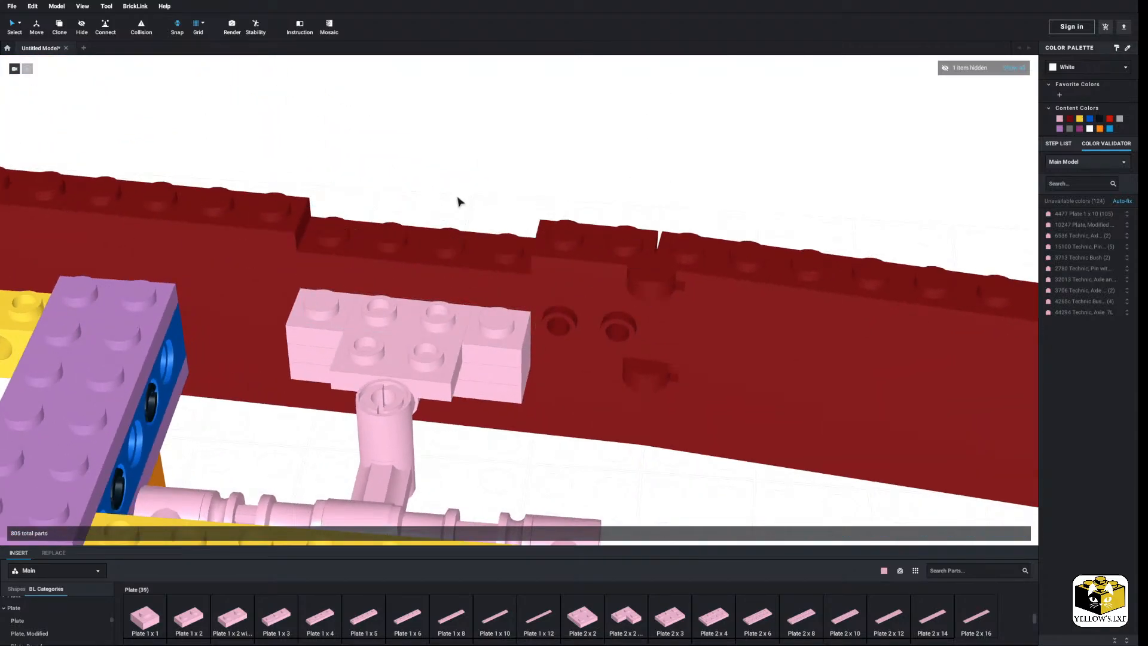
pyautogui.click(558, 326)
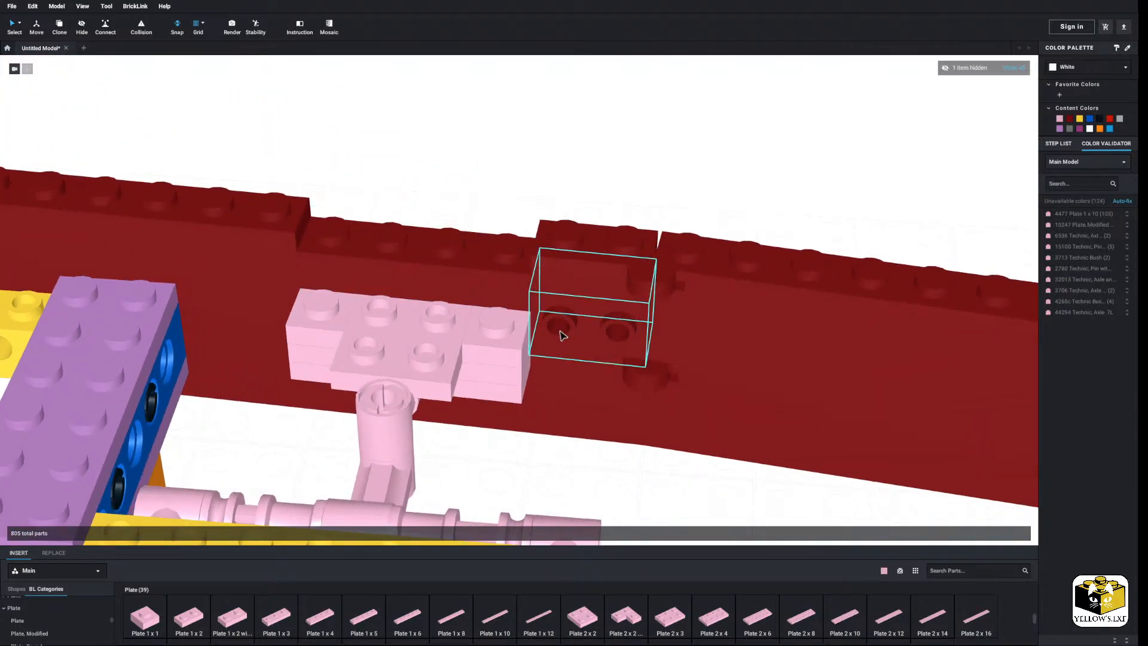
pyautogui.rightClick(558, 328)
pyautogui.click(574, 369)
pyautogui.click(507, 305)
pyautogui.moveTo(507, 304); pyautogui.dragTo(553, 375)
pyautogui.click(550, 373)
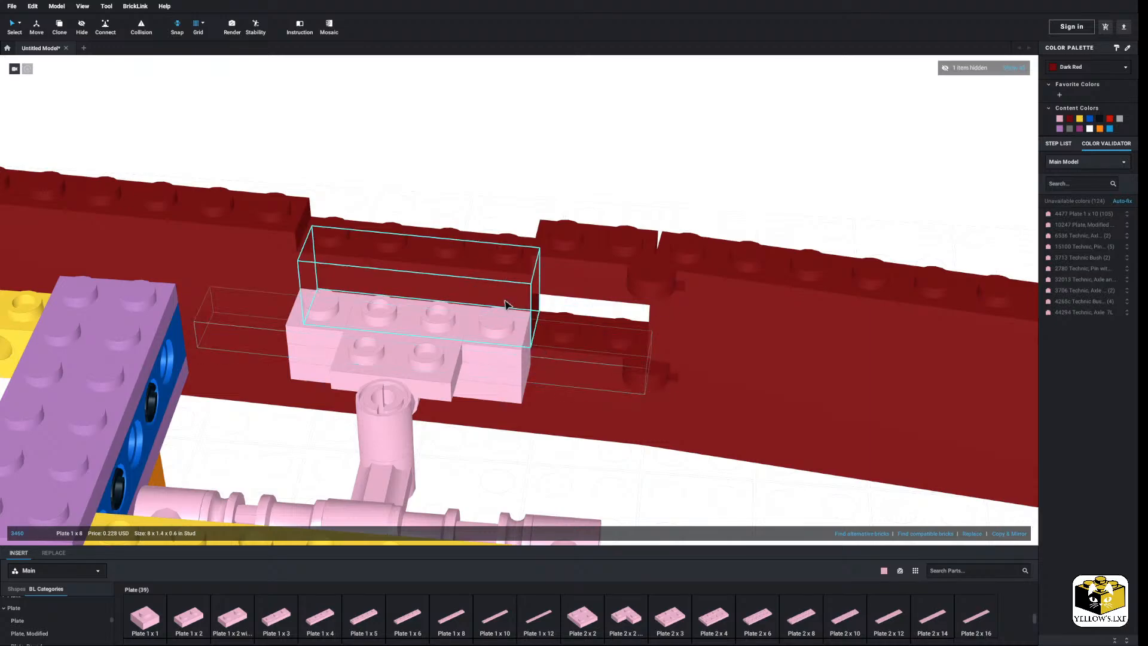
# Try deleting the dark red Brick 1 x 2 at the hull wall's lower edge below the opening, then undo the deletion.
pyautogui.click(583, 465)
pyautogui.scroll(-2, 586, 457)
pyautogui.rightClick(573, 400)
pyautogui.click(583, 404)
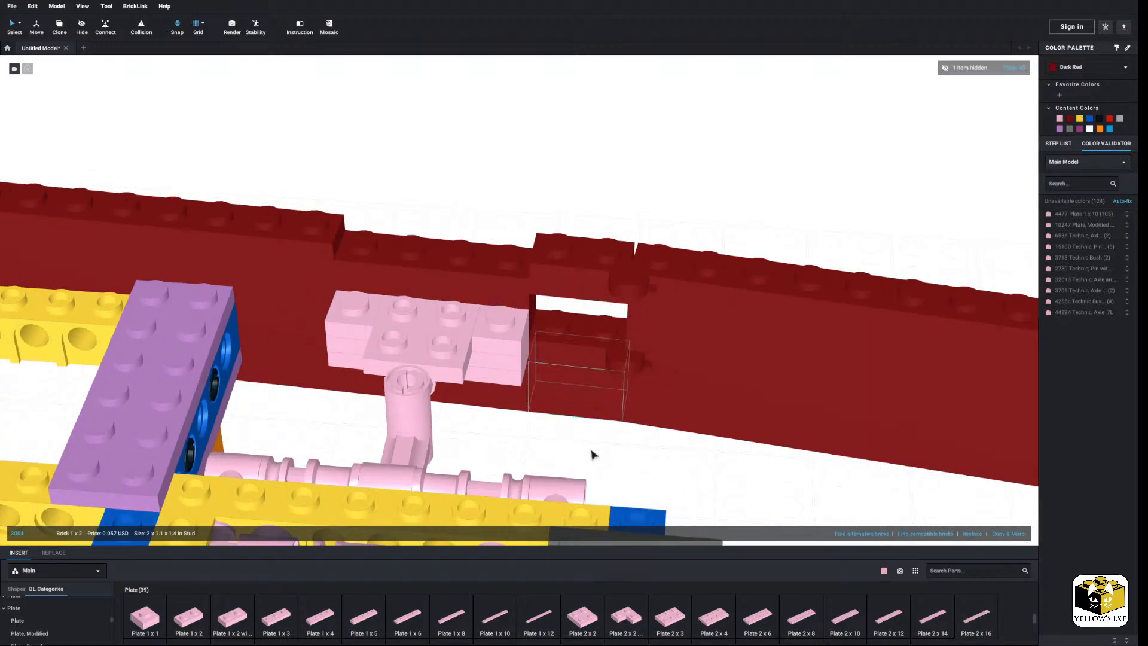
pyautogui.rightClick(592, 449)
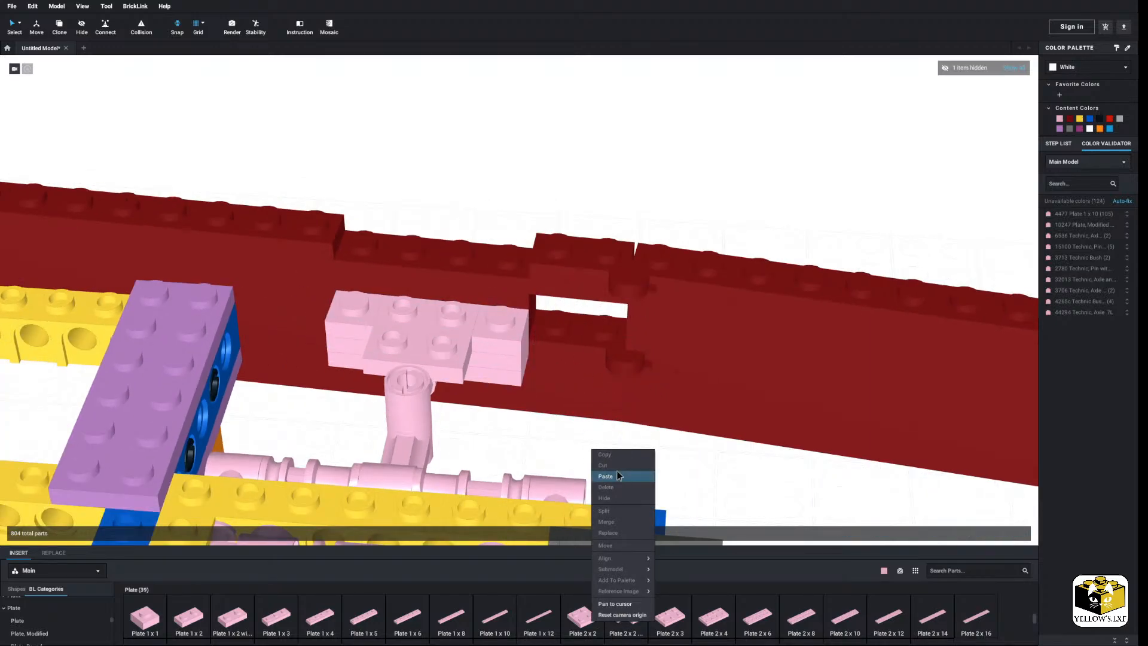
pyautogui.click(598, 415)
pyautogui.rightClick(598, 411)
pyautogui.click(620, 450)
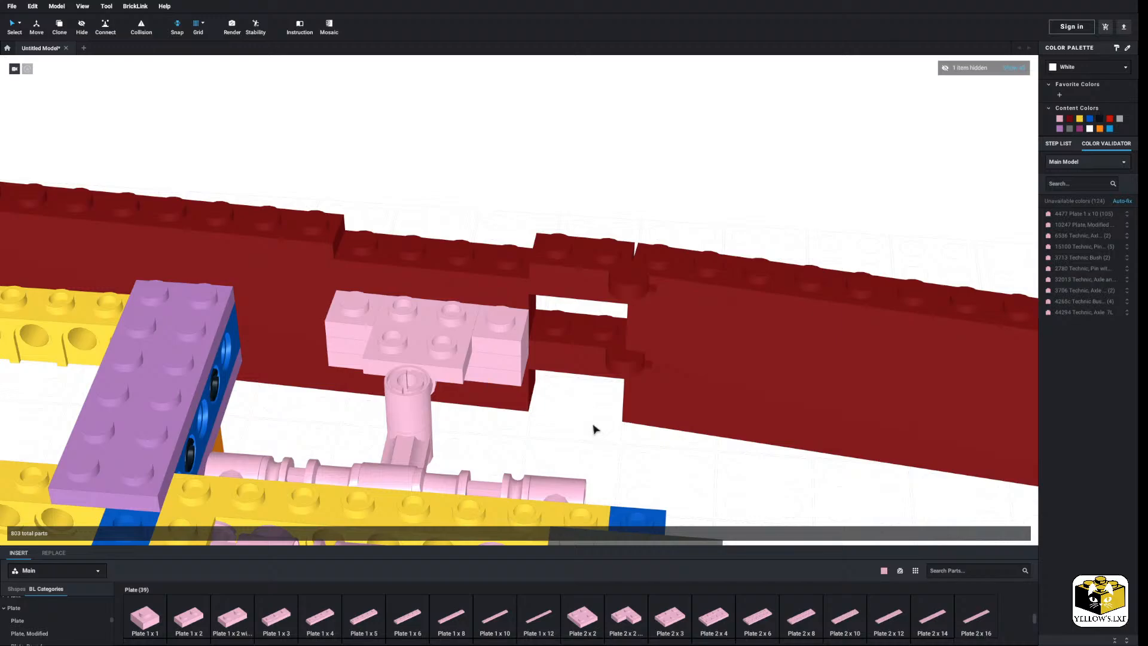
pyautogui.hotkey('ctrl', 'z')
# Copy the dark red Brick 1 x 2 at the wall's lower edge and paste it into the opening beside the pink plates.
pyautogui.rightClick(571, 398)
pyautogui.click(587, 407)
pyautogui.rightClick(569, 437)
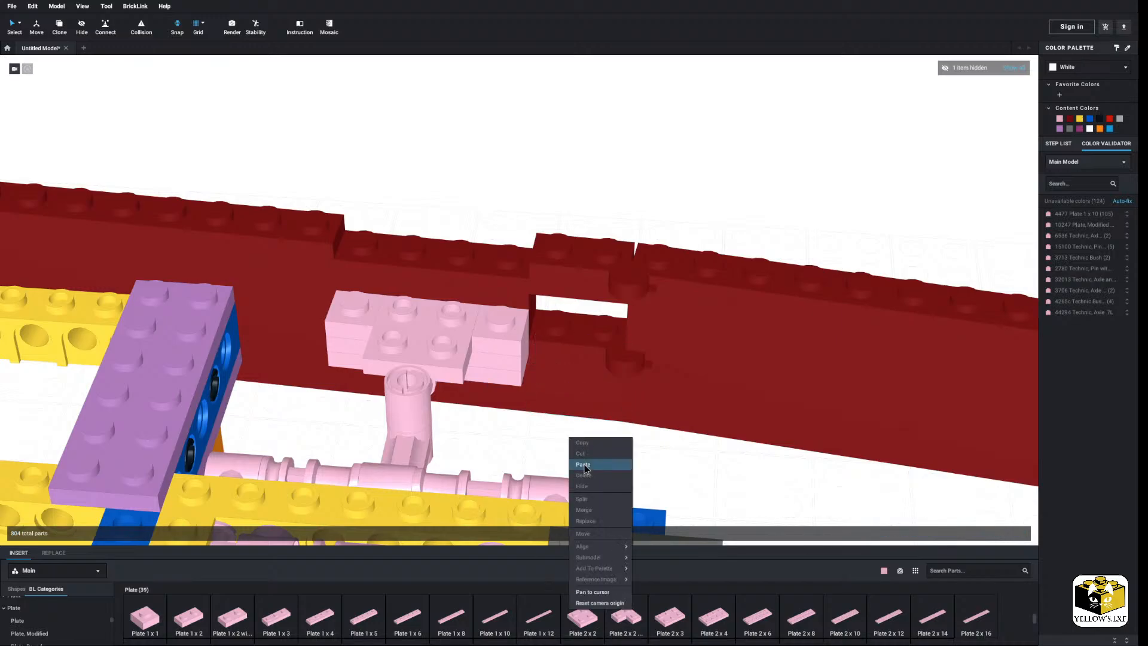
pyautogui.click(584, 465)
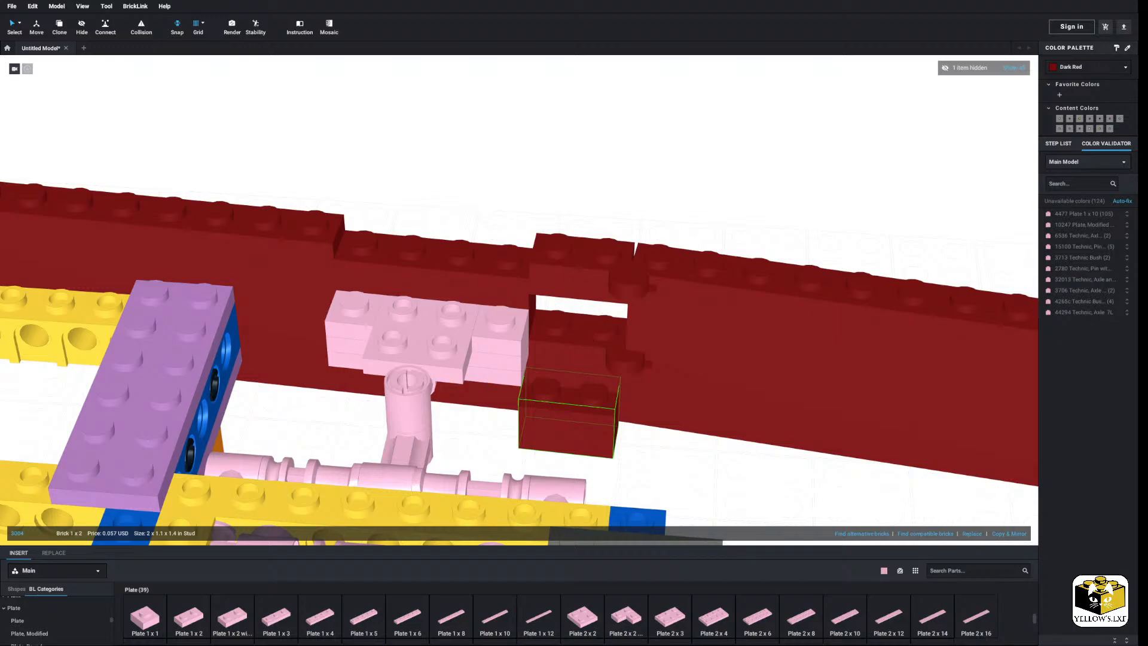
pyautogui.click(585, 310)
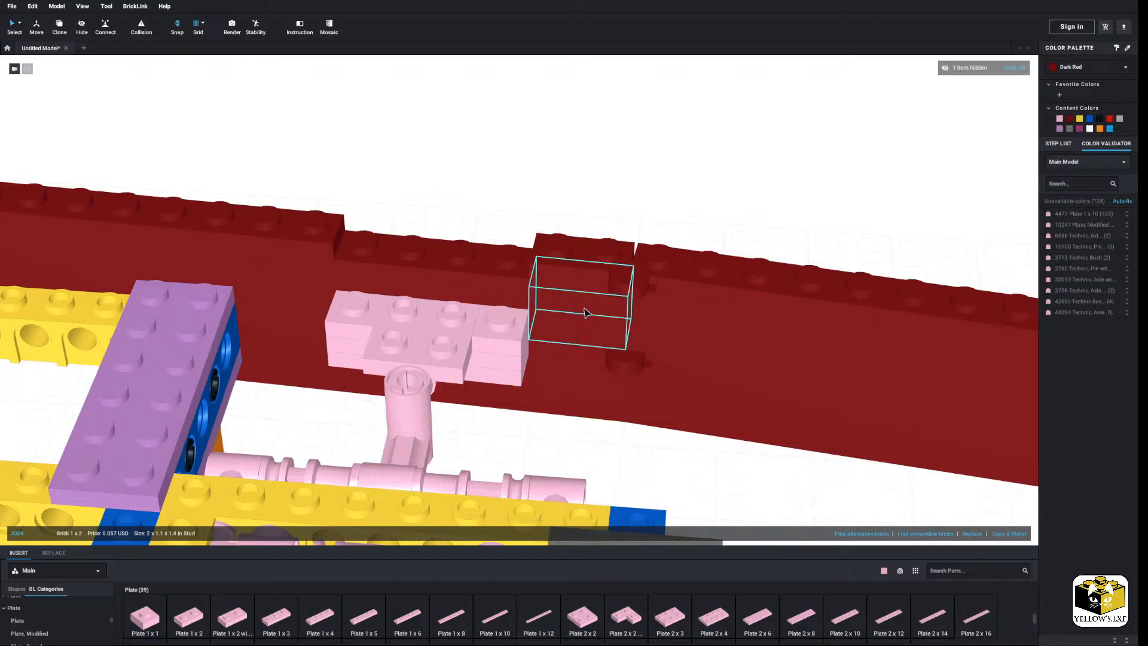
pyautogui.click(527, 203)
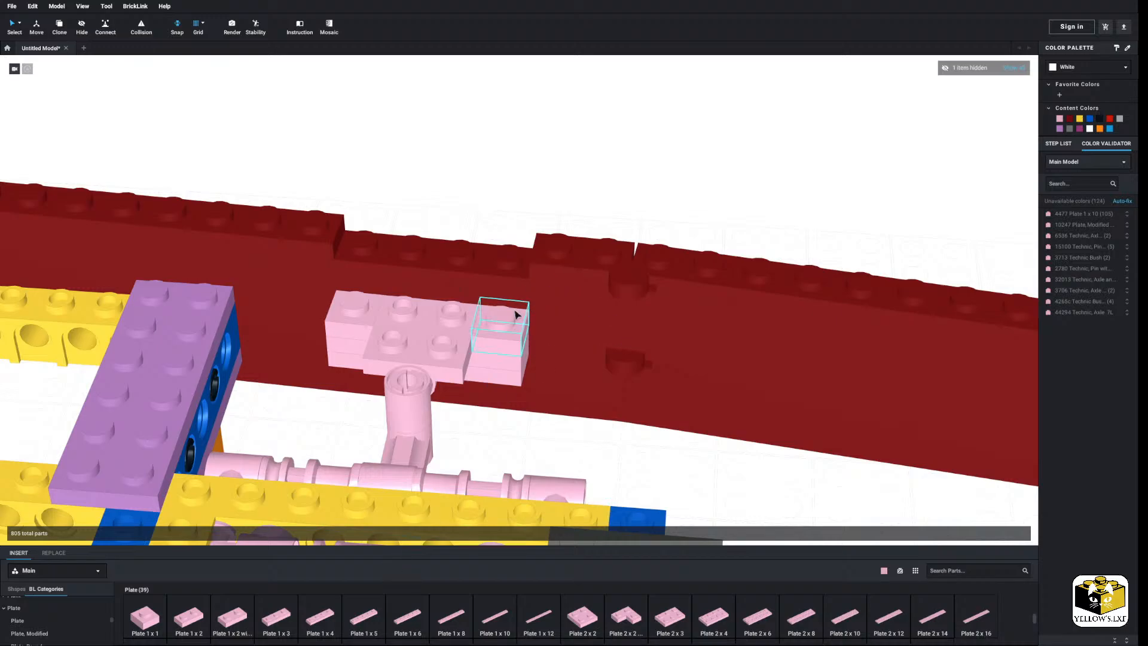
# Stack two bright pink Plates 1 x 4 on the attachment plates in the wall and cap them with a Plate 2 x 4.
pyautogui.moveTo(515, 312)
pyautogui.mouseDown(button='right')
pyautogui.moveTo(504, 305)
pyautogui.moveTo(514, 314)
pyautogui.mouseUp(button='right')
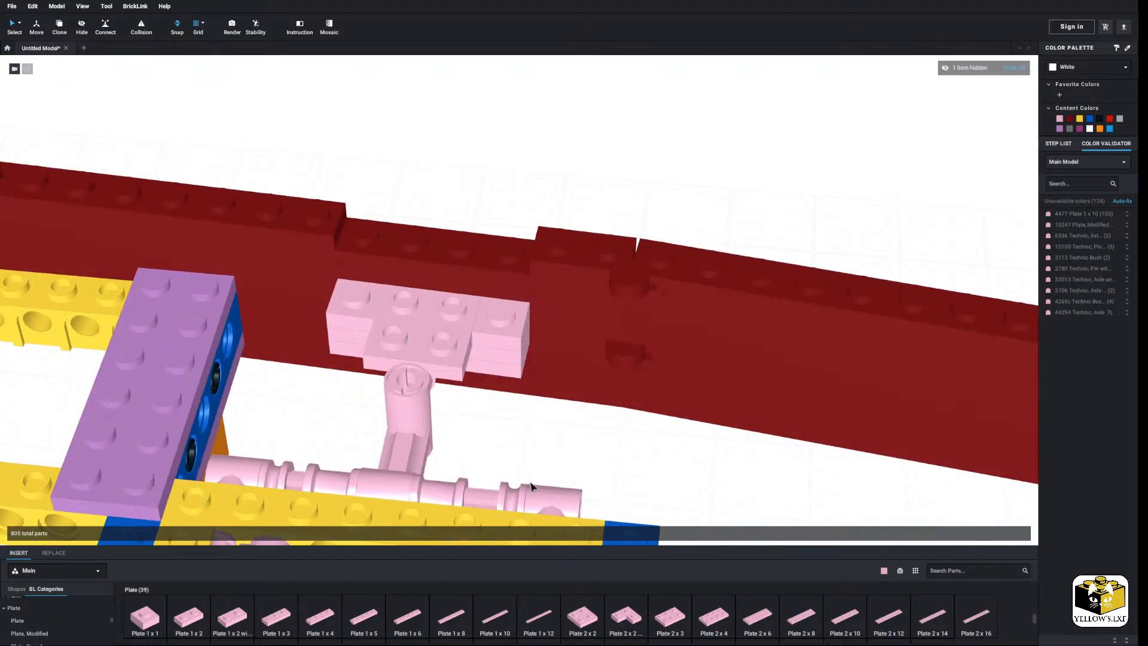
pyautogui.click(317, 624)
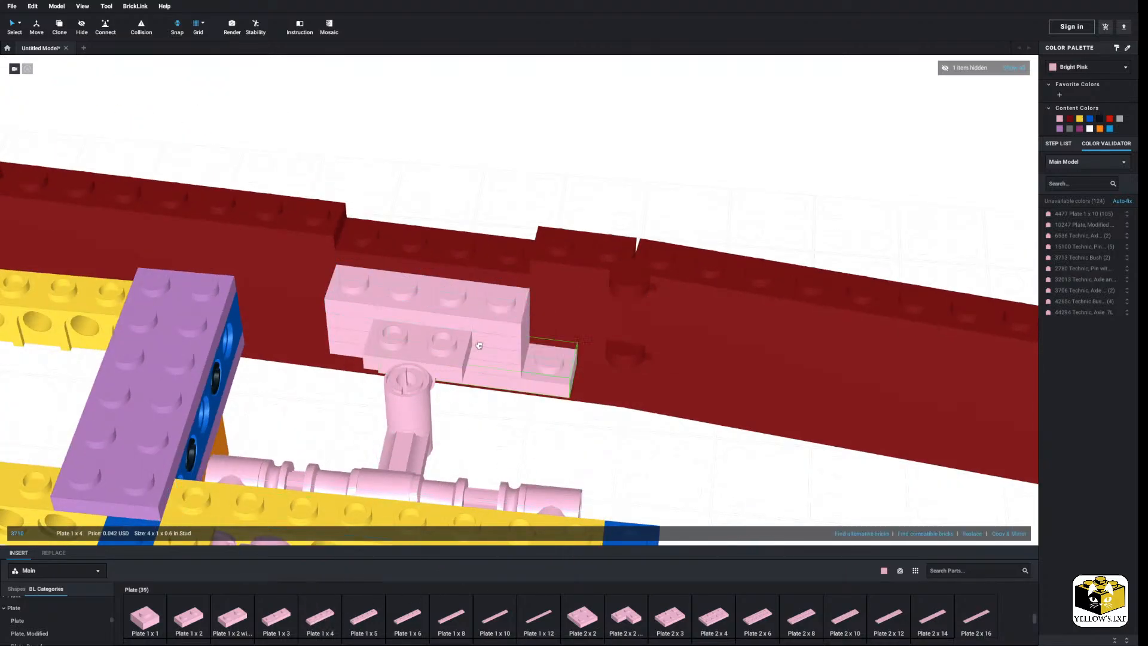
pyautogui.click(722, 619)
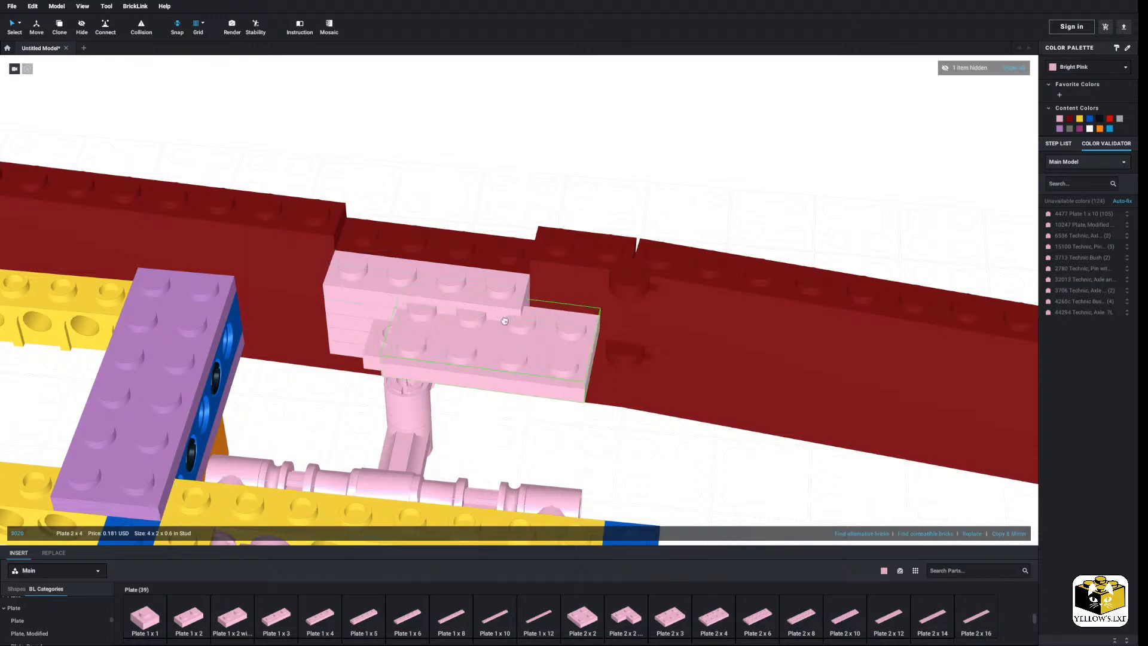
pyautogui.click(428, 261)
pyautogui.click(589, 185)
# Examine how the finished pink attachment sits between the dark red hull wall and the yellow frame, and the wall further along.
pyautogui.scroll(-4, 592, 228)
pyautogui.scroll(-5, 525, 373)
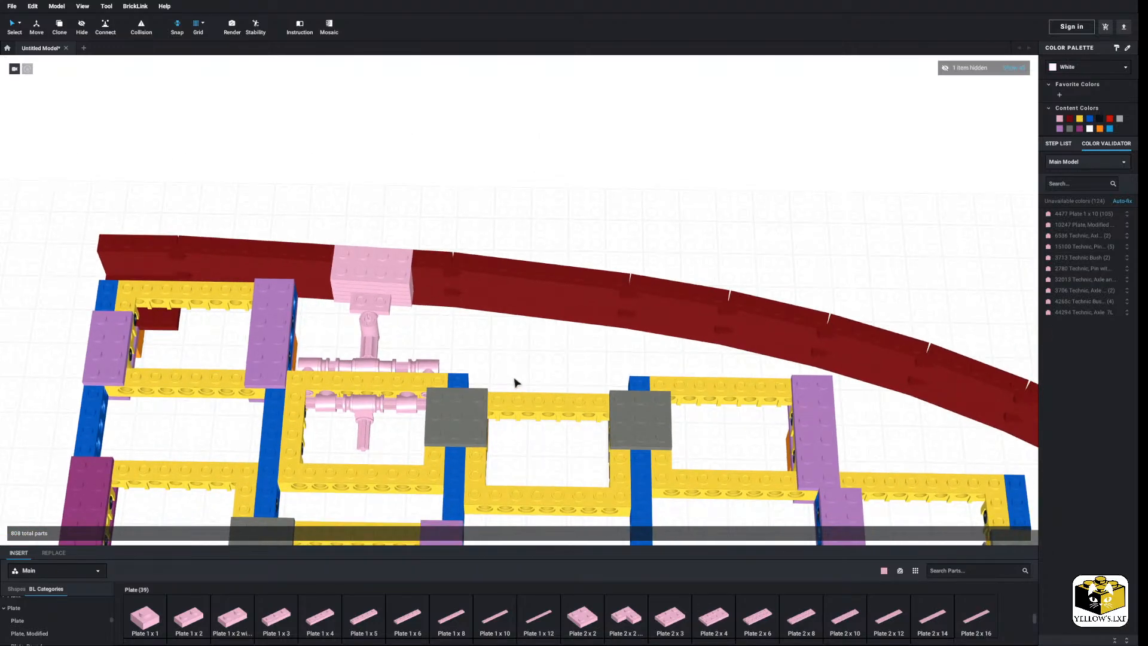
pyautogui.scroll(-5, 515, 382)
pyautogui.moveTo(515, 382); pyautogui.dragTo(569, 366, button='right')
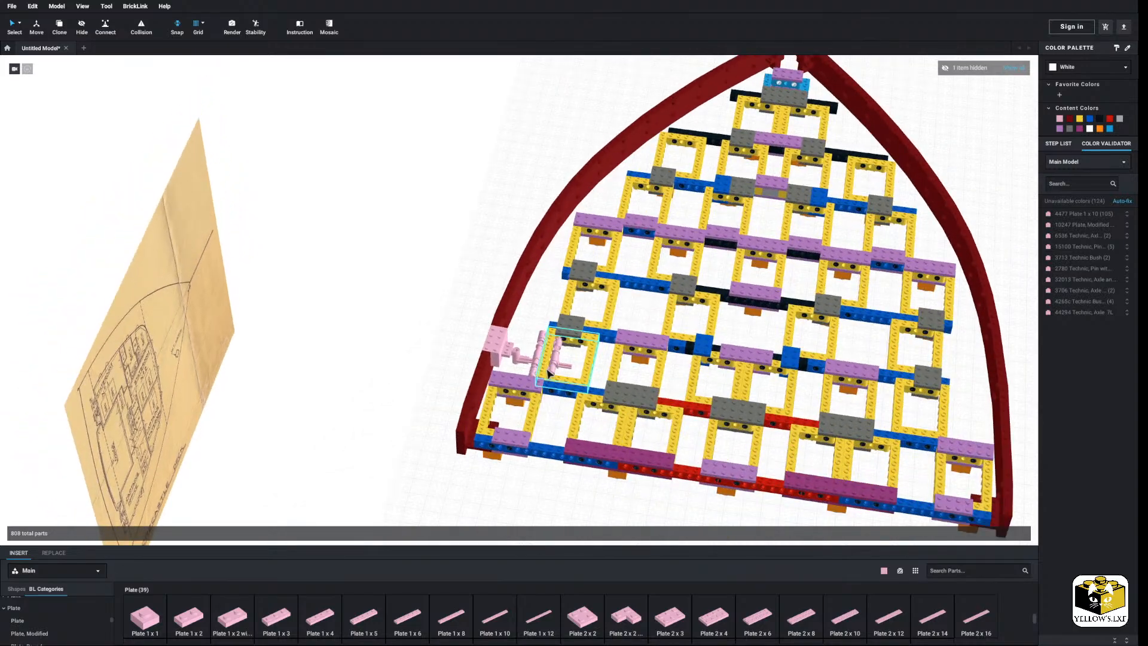
pyautogui.moveTo(569, 366); pyautogui.dragTo(533, 379, button='middle')
pyautogui.moveTo(420, 302); pyautogui.dragTo(351, 311, button='right')
pyautogui.scroll(4, 350, 311)
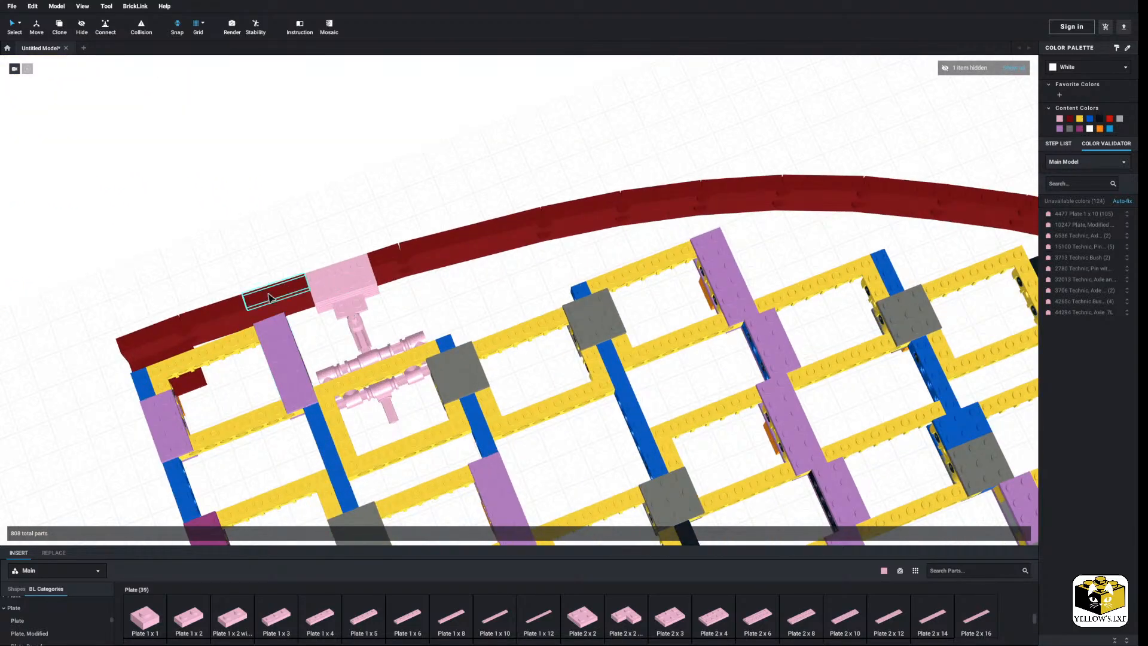
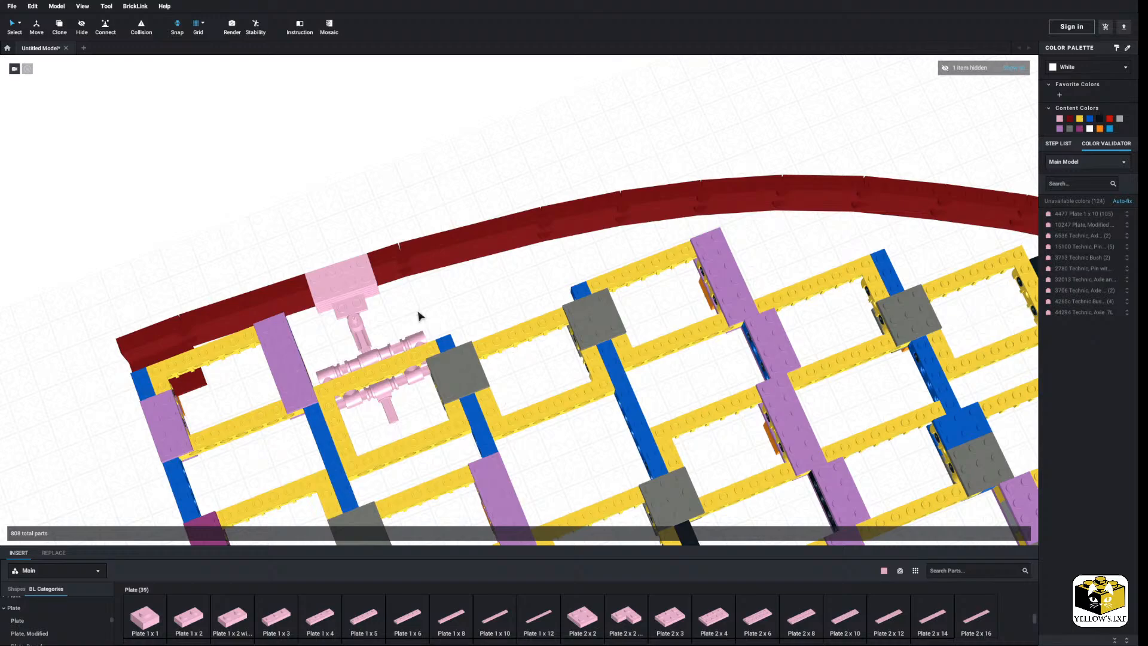
pyautogui.moveTo(500, 300); pyautogui.dragTo(490, 299, button='middle')
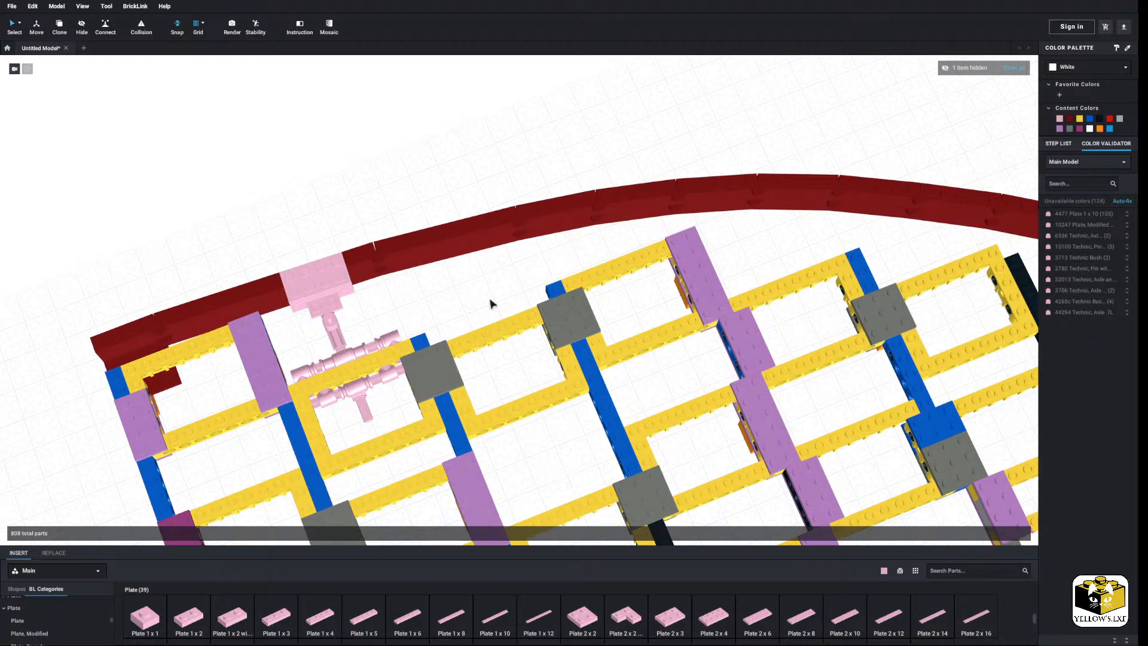
pyautogui.scroll(8, 490, 304)
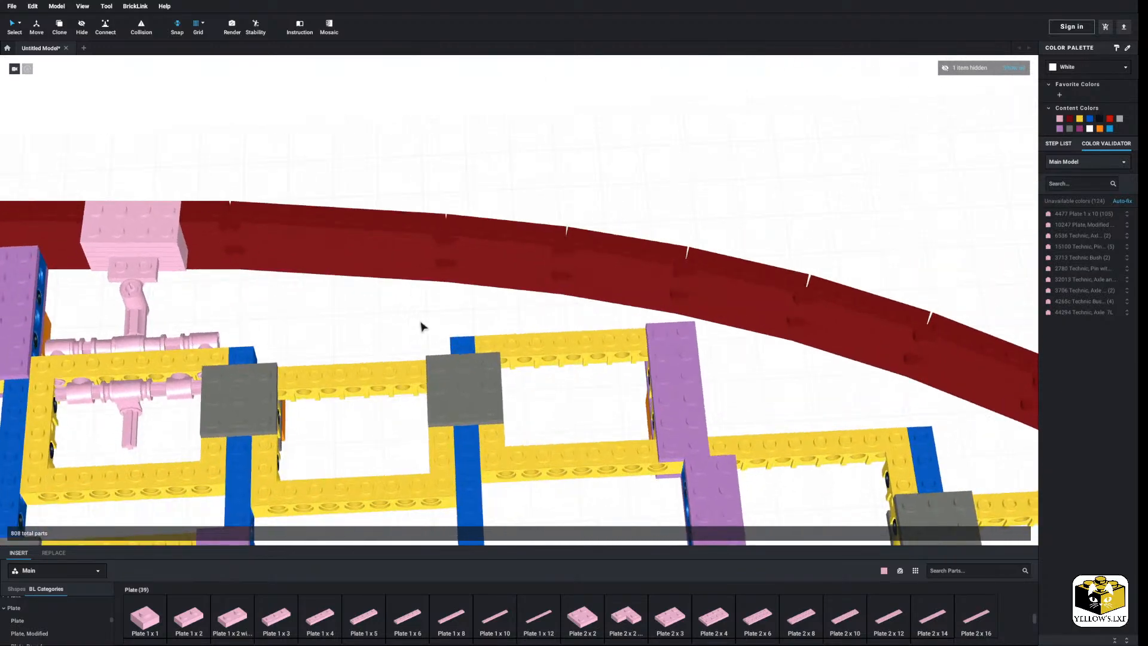
pyautogui.moveTo(421, 322)
pyautogui.mouseDown(button='right')
pyautogui.moveTo(388, 315)
pyautogui.moveTo(404, 318)
pyautogui.mouseUp(button='right')
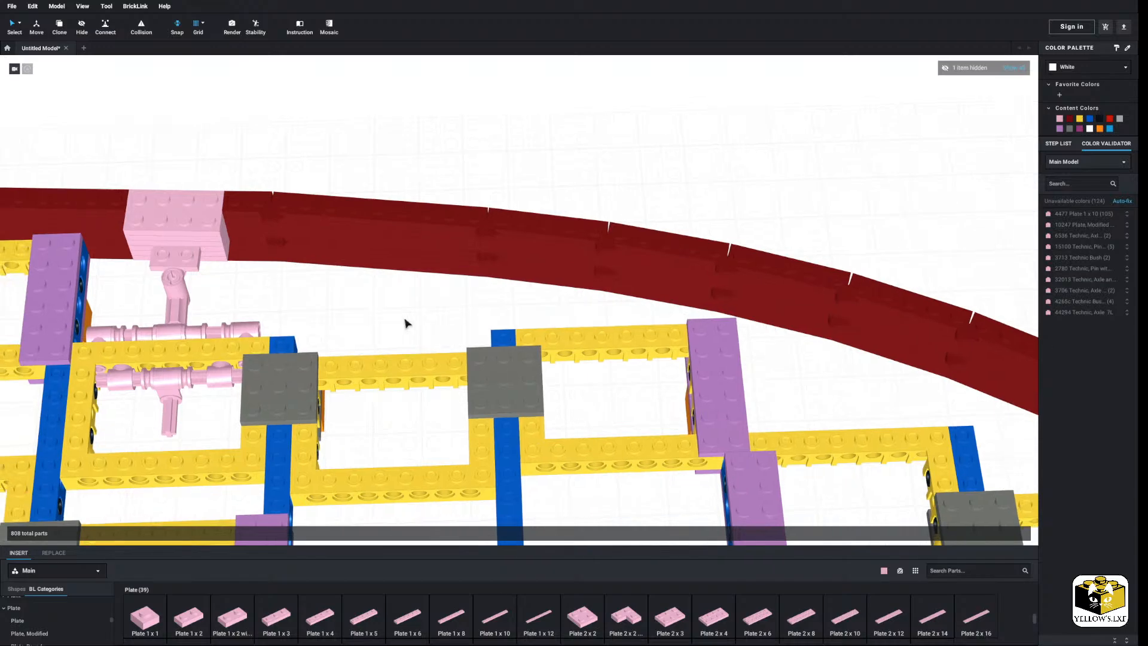
# Select all bright pink parts by color and paste a copy of them offset toward the bow.
pyautogui.click(19, 23)
pyautogui.click(33, 34)
pyautogui.click(196, 221)
pyautogui.rightClick(196, 221)
pyautogui.click(207, 237)
pyautogui.rightClick(385, 145)
pyautogui.click(401, 172)
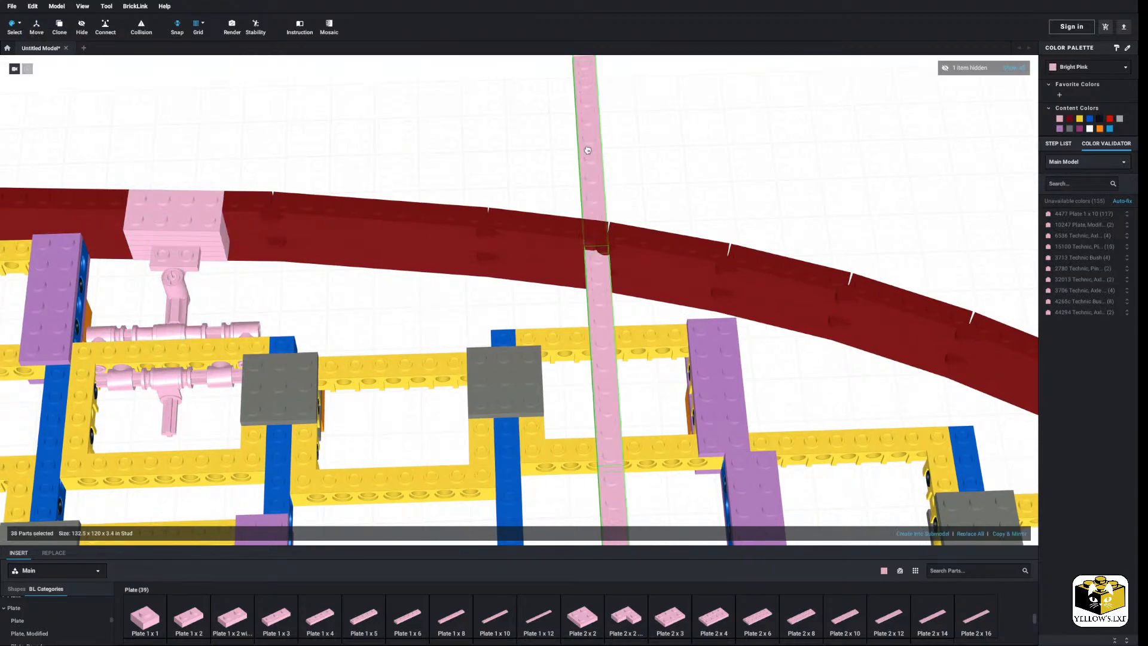
pyautogui.scroll(-6, 540, 164)
pyautogui.scroll(-10, 492, 198)
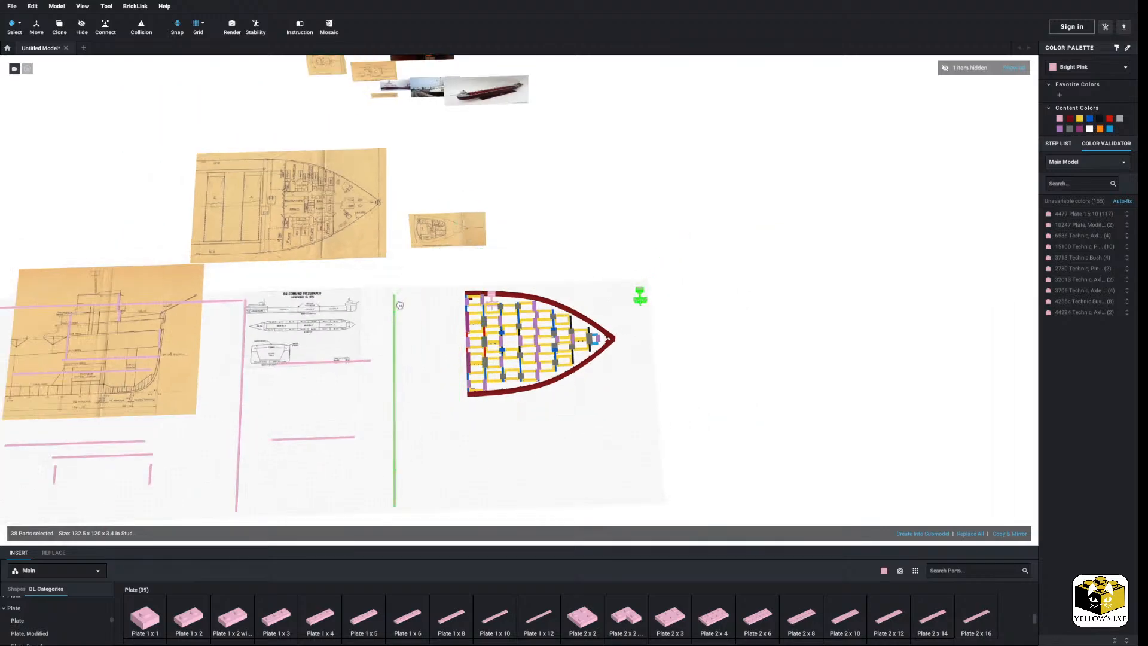
pyautogui.moveTo(422, 293); pyautogui.dragTo(445, 280, button='middle')
pyautogui.click(536, 267)
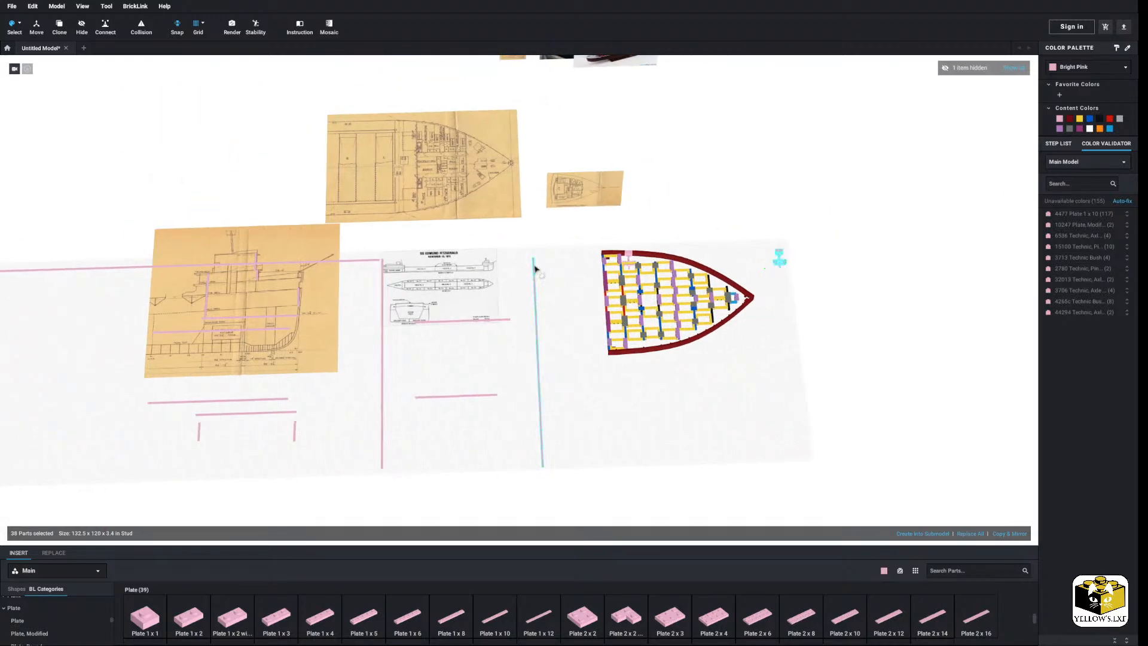
# Return to default selection and delete the pasted copy of the long pink guide line between the drawings and the bow.
pyautogui.click(453, 232)
pyautogui.click(21, 24)
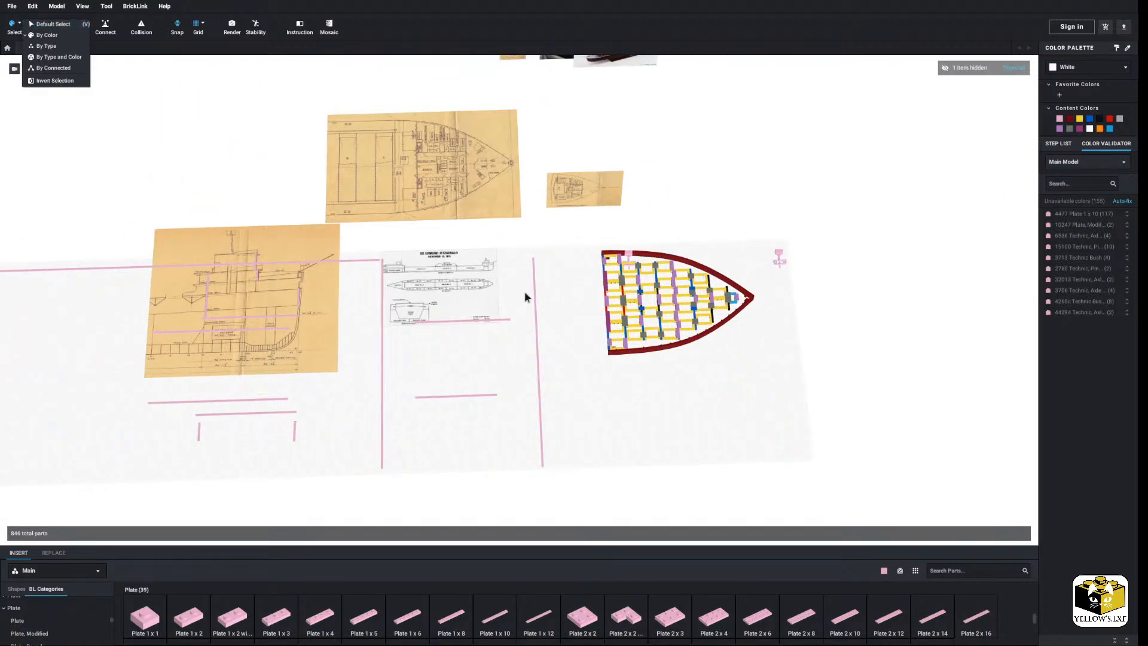
pyautogui.click(531, 498)
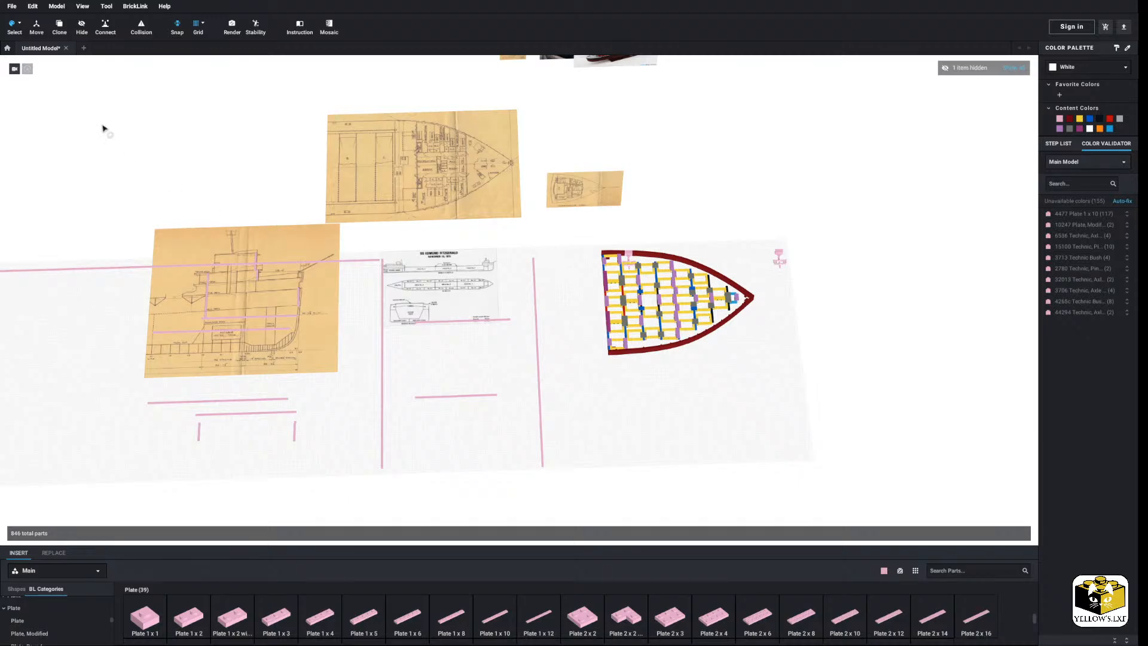
pyautogui.click(20, 24)
pyautogui.click(42, 33)
pyautogui.moveTo(555, 306); pyautogui.dragTo(526, 506)
pyautogui.rightClick(542, 443)
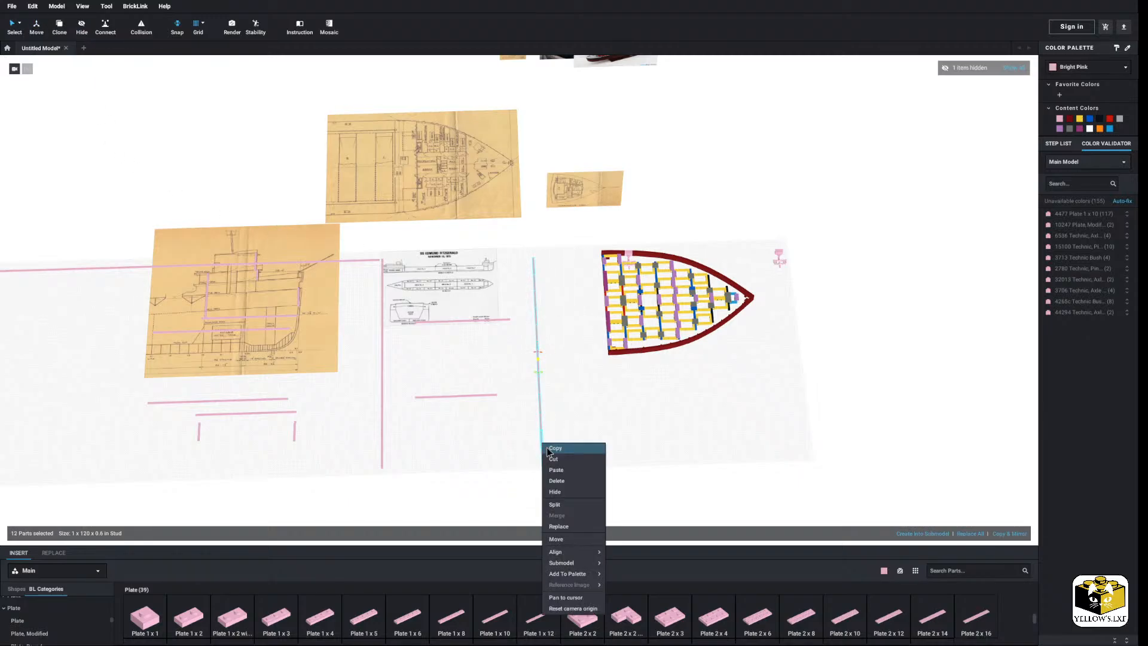
pyautogui.click(567, 481)
# Group the 12 plates of the original long pink guide line beside the ship drawing into a submodel.
pyautogui.scroll(3, 489, 471)
pyautogui.moveTo(487, 470); pyautogui.dragTo(543, 443, button='middle')
pyautogui.moveTo(477, 487); pyautogui.dragTo(459, 190)
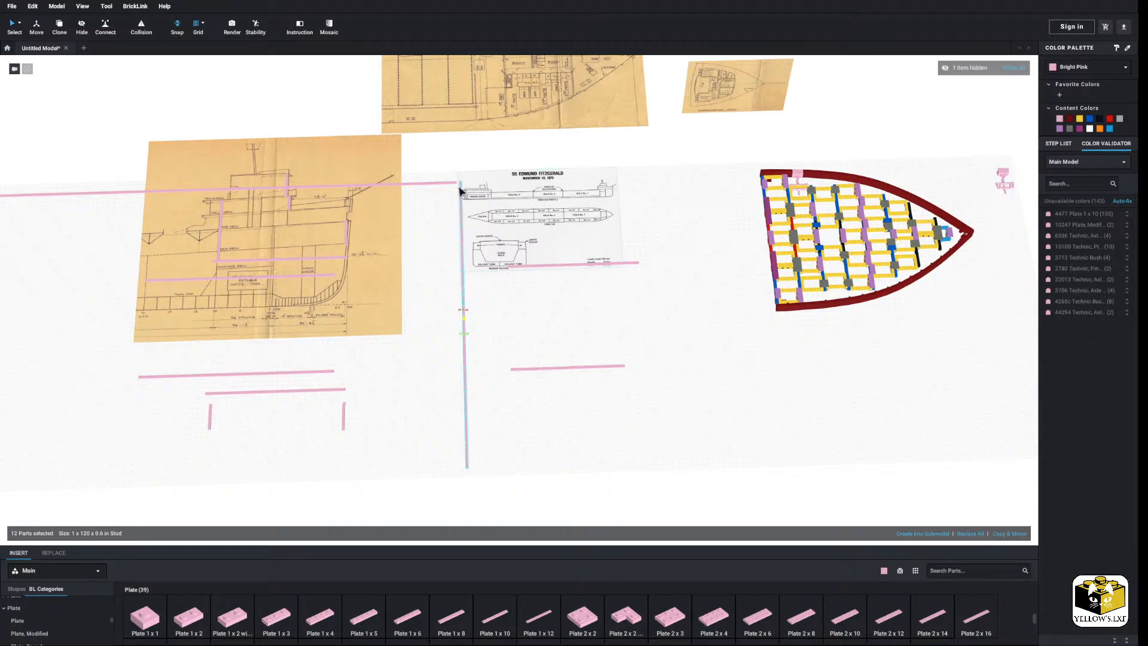
pyautogui.rightClick(466, 360)
pyautogui.click(927, 535)
pyautogui.click(924, 534)
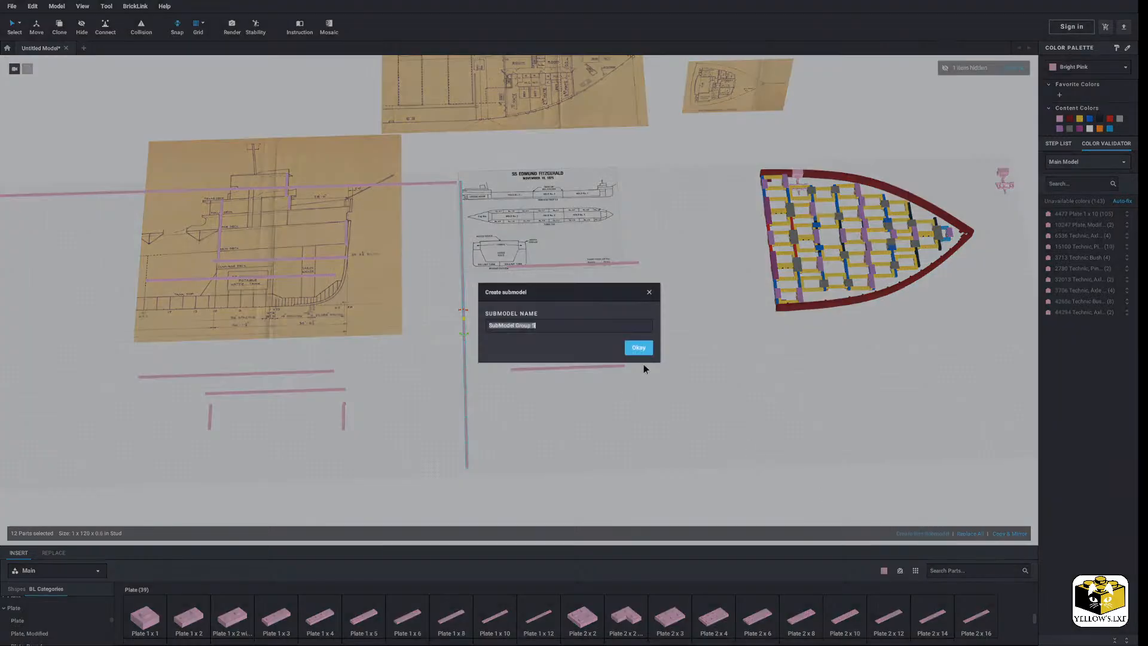
pyautogui.click(638, 361)
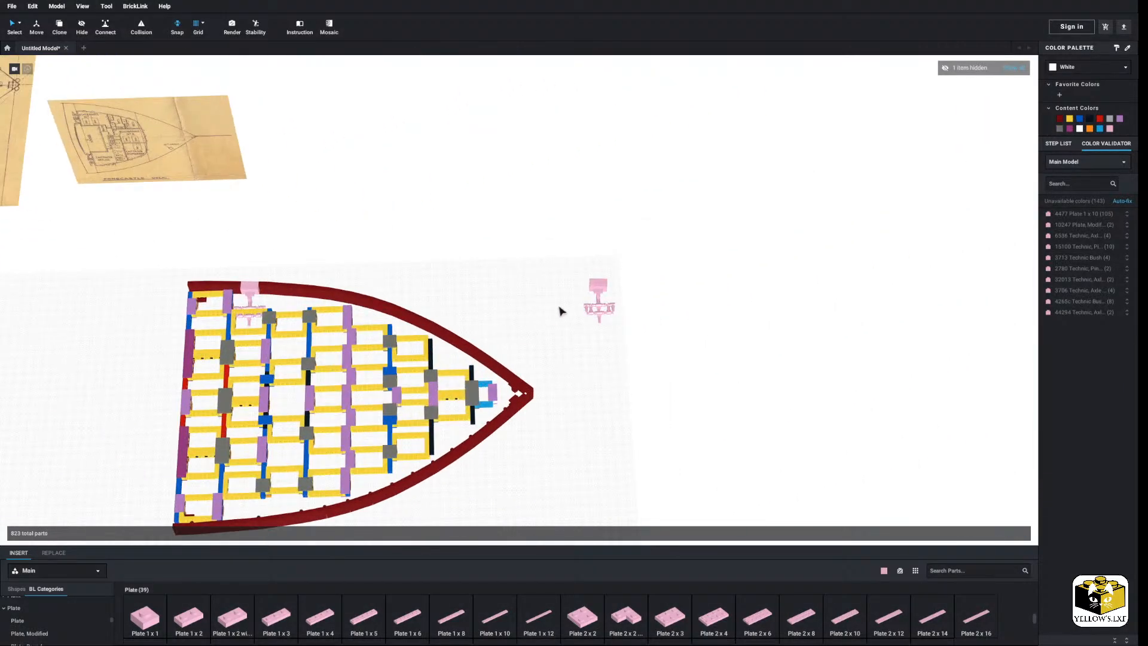
# Move the whole copied pink linkage closer to the outside of the curved hull wall.
pyautogui.scroll(3, 560, 310)
pyautogui.moveTo(833, 209); pyautogui.dragTo(584, 414)
pyautogui.moveTo(687, 280); pyautogui.dragTo(574, 214)
pyautogui.moveTo(573, 214); pyautogui.dragTo(738, 213, button='middle')
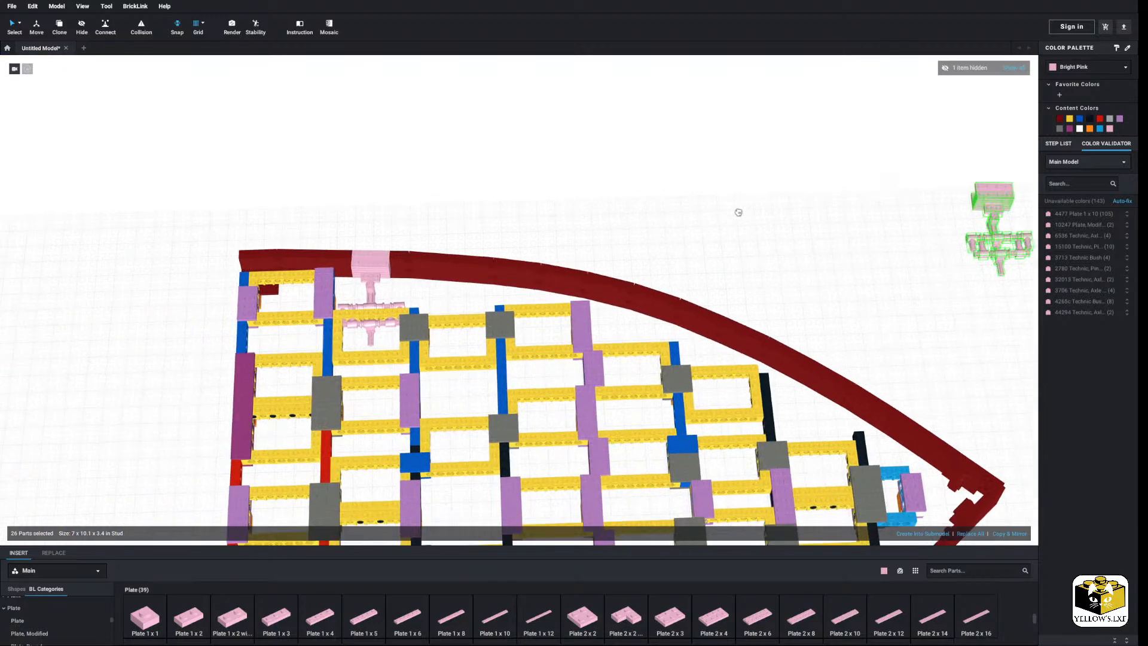
pyautogui.moveTo(738, 213); pyautogui.dragTo(586, 140)
pyautogui.click(703, 156)
# Separate the copied Technic connector loop from its axle arm and move it closer to the hull wall.
pyautogui.scroll(5, 475, 157)
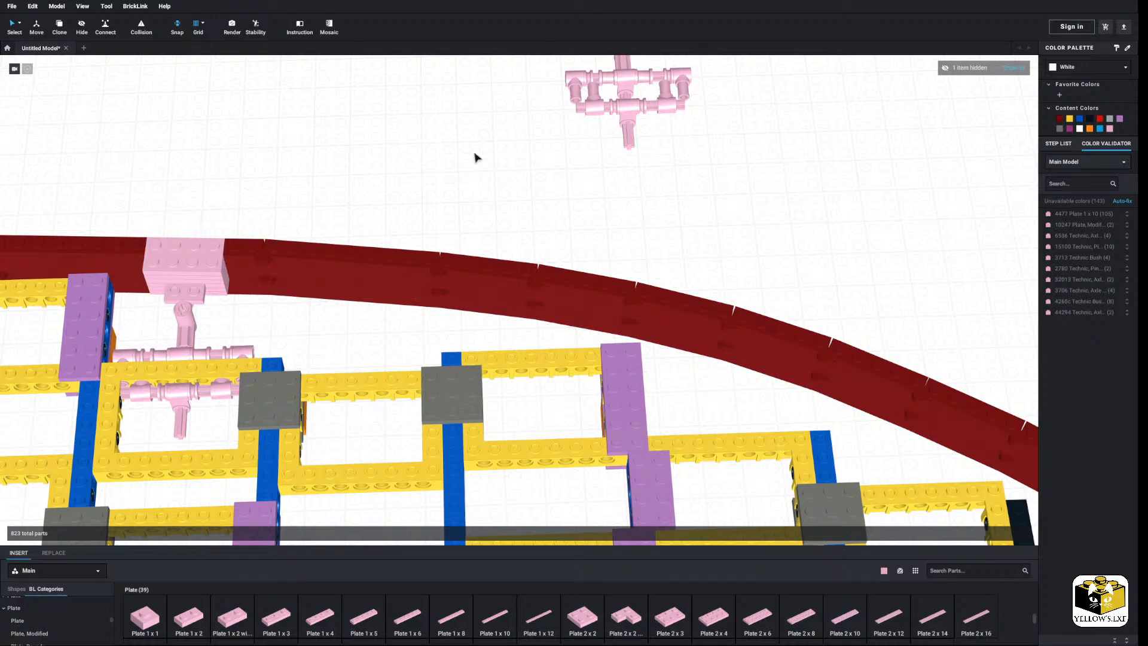
pyautogui.scroll(2, 478, 154)
pyautogui.moveTo(427, 196); pyautogui.dragTo(553, 199, button='middle')
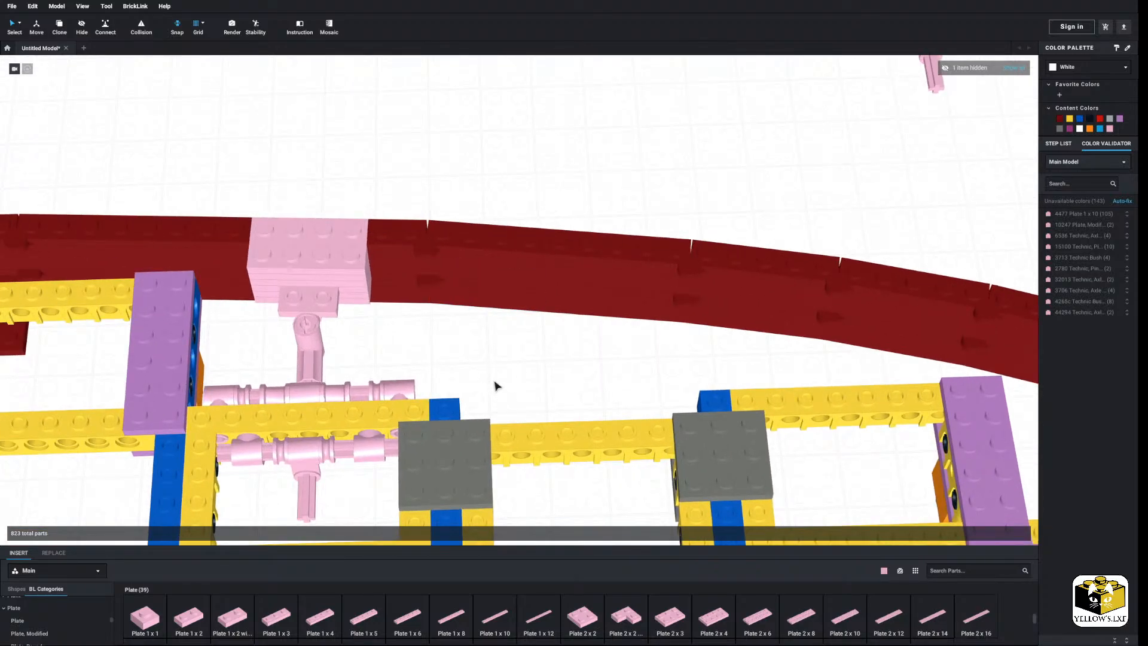
pyautogui.moveTo(495, 381); pyautogui.dragTo(464, 373, button='middle')
pyautogui.moveTo(823, 182); pyautogui.dragTo(533, 215, button='middle')
pyautogui.moveTo(664, 221); pyautogui.dragTo(561, 215, button='right')
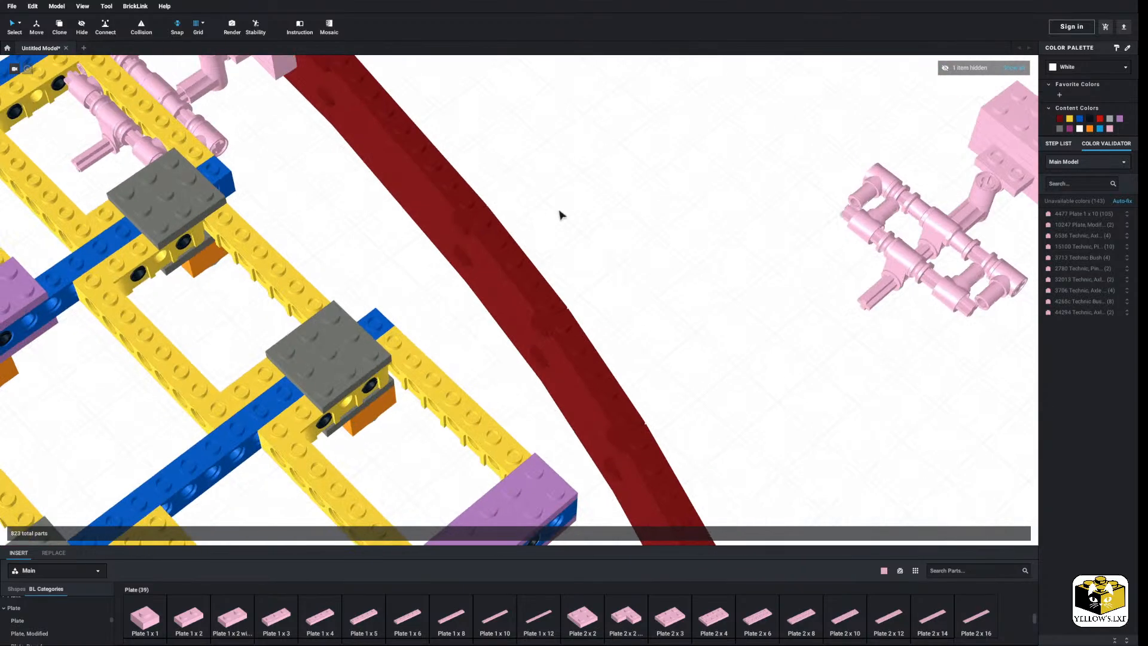
pyautogui.moveTo(655, 196); pyautogui.dragTo(469, 239, button='middle')
pyautogui.moveTo(699, 260); pyautogui.dragTo(591, 257, button='right')
pyautogui.moveTo(589, 257); pyautogui.dragTo(350, 137, button='middle')
pyautogui.moveTo(618, 211); pyautogui.dragTo(469, 444)
pyautogui.keyDown('ctrl'); pyautogui.click(498, 349); pyautogui.keyUp('ctrl')
pyautogui.moveTo(545, 319); pyautogui.dragTo(423, 178)
pyautogui.click(574, 304)
# Delete the stacked plates from the head of the copied axle arm, keeping the plates directly attached to it.
pyautogui.moveTo(575, 302); pyautogui.dragTo(518, 303, button='right')
pyautogui.moveTo(442, 306); pyautogui.dragTo(717, 289, button='middle')
pyautogui.moveTo(717, 289); pyautogui.dragTo(642, 292, button='right')
pyautogui.moveTo(556, 289); pyautogui.dragTo(661, 275, button='middle')
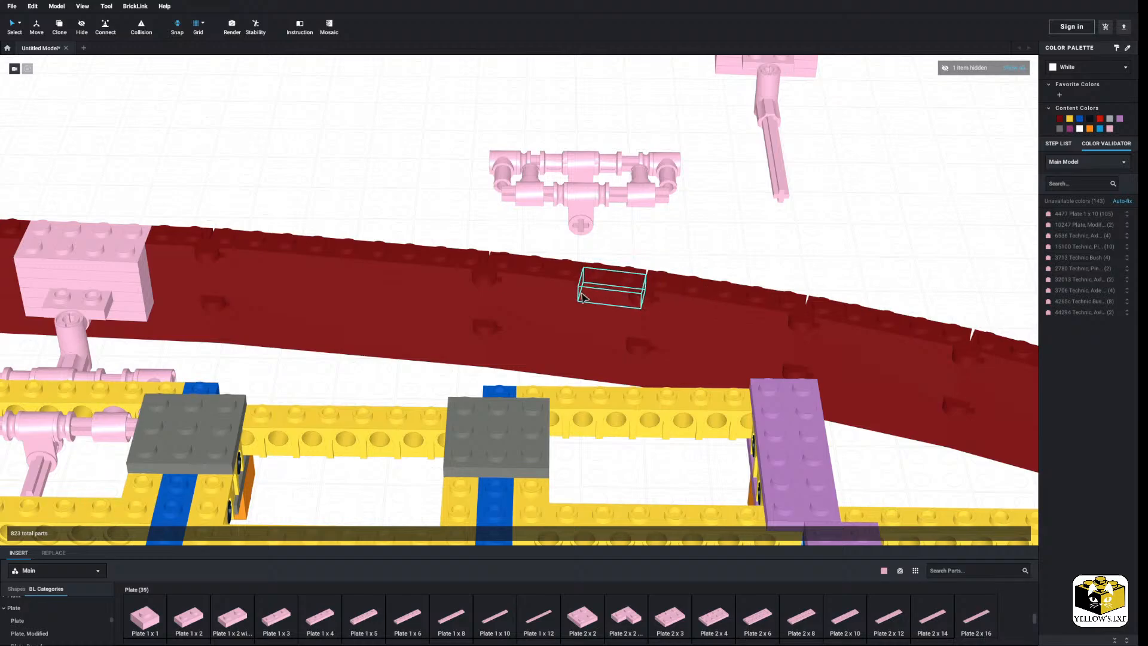
pyautogui.moveTo(768, 239); pyautogui.dragTo(670, 287, button='middle')
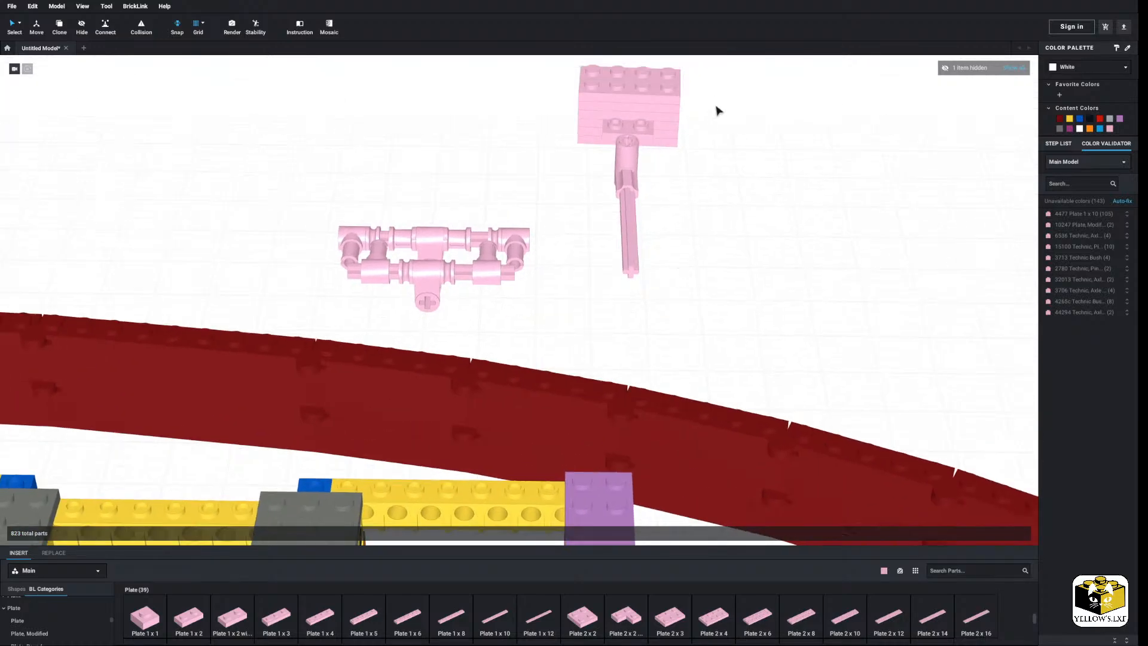
pyautogui.moveTo(672, 139); pyautogui.dragTo(662, 156)
pyautogui.rightClick(668, 121)
pyautogui.click(691, 160)
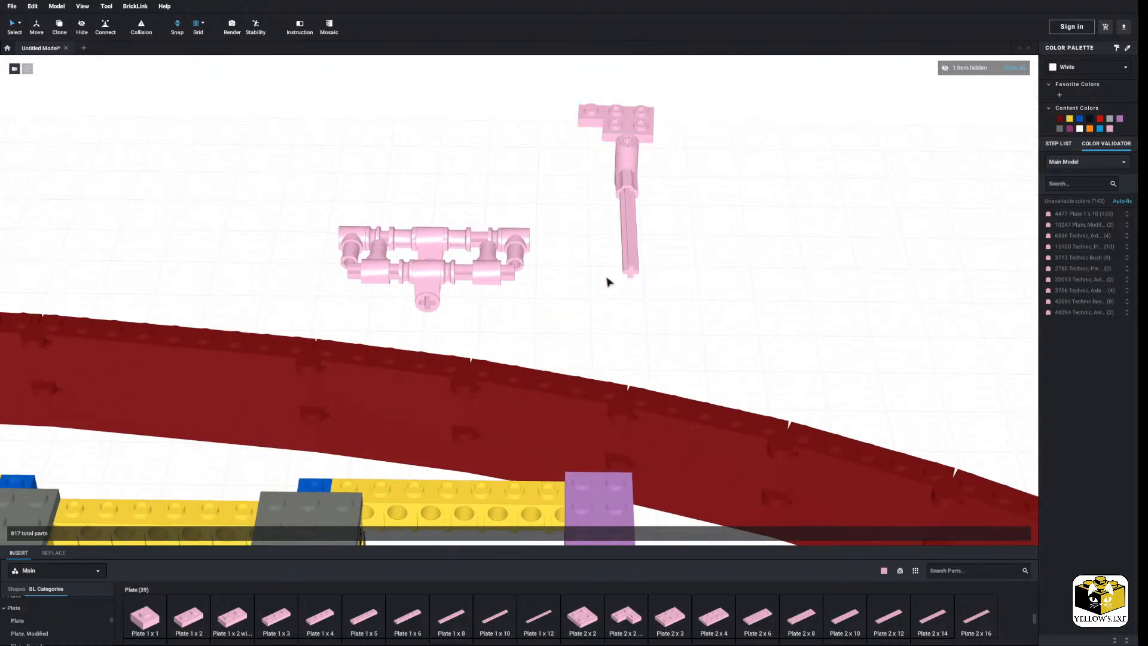
# Add a bright pink Plate 2 x 3 next to the copied connector loop outside the hull wall.
pyautogui.moveTo(546, 325); pyautogui.dragTo(647, 241, button='middle')
pyautogui.click(667, 620)
pyautogui.click(628, 203)
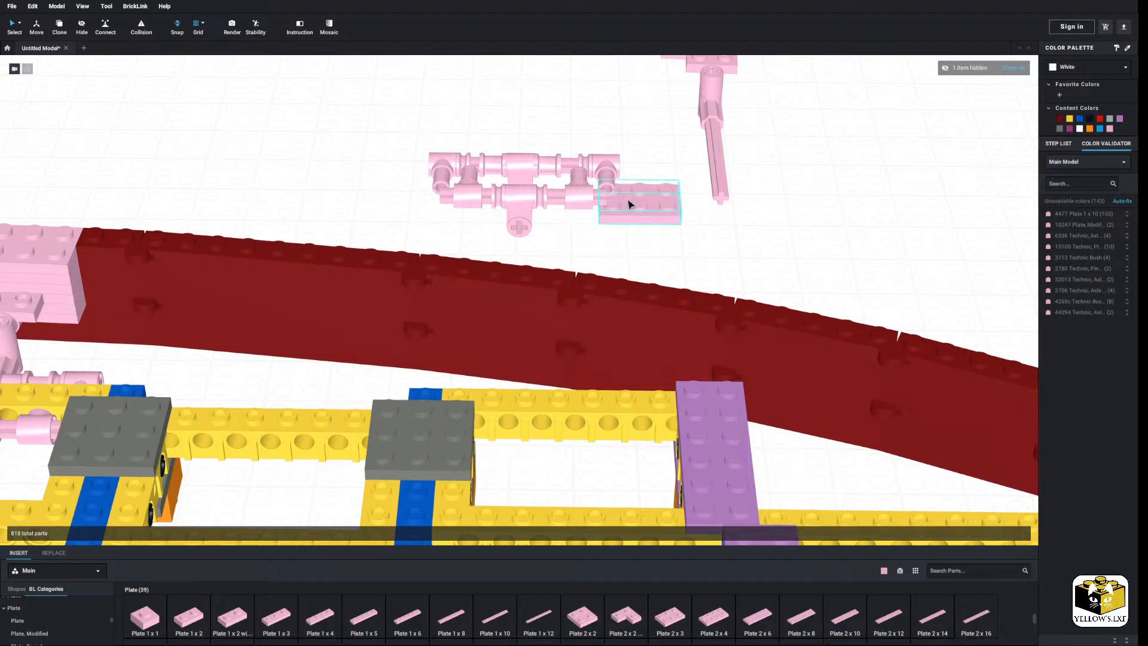
# Delete two dark red three-stud parts, one above the other, from the hull wall behind the second gray plate.
pyautogui.click(460, 342)
pyautogui.keyDown('ctrl'); pyautogui.click(463, 297); pyautogui.keyUp('ctrl')
pyautogui.rightClick(464, 296)
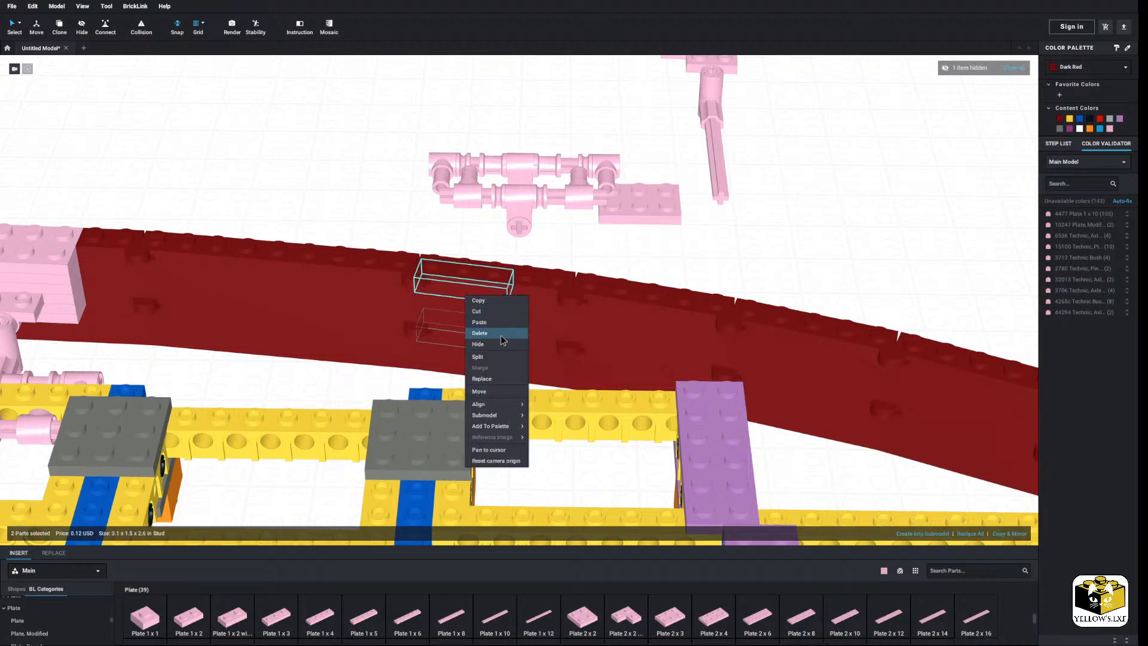
pyautogui.click(501, 335)
# Fit the pink Plate 2 x 3 into the lower opening of the hull wall and paste a copy into the upper opening.
pyautogui.moveTo(635, 214); pyautogui.dragTo(462, 346)
pyautogui.moveTo(463, 346); pyautogui.dragTo(468, 350, button='right')
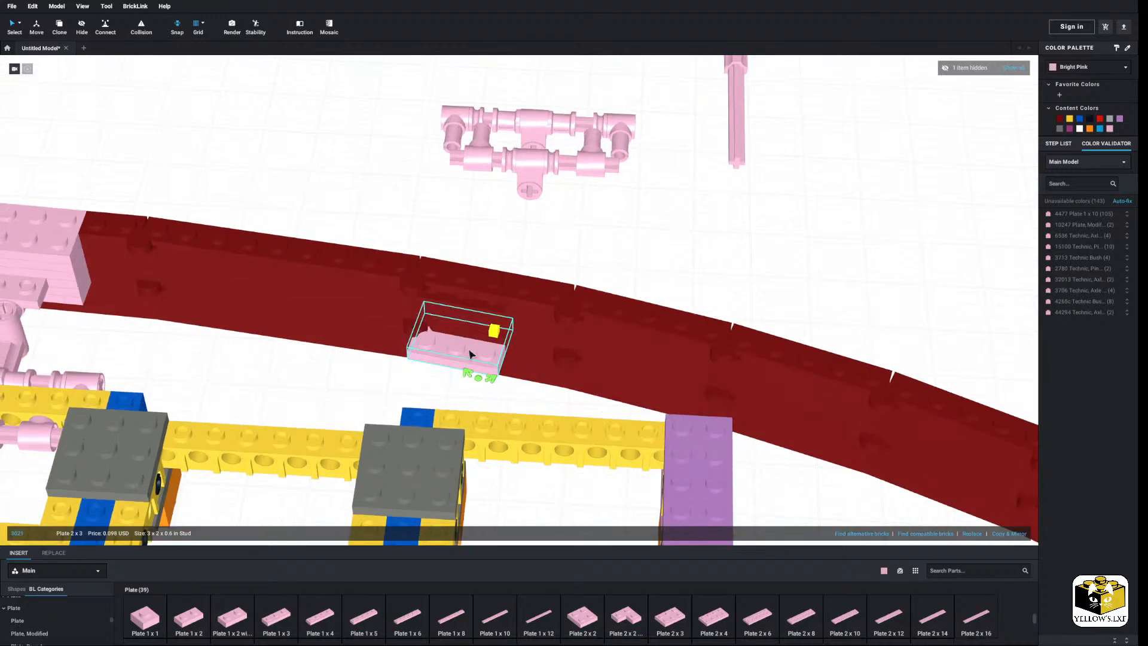
pyautogui.rightClick(468, 350)
pyautogui.click(487, 357)
pyautogui.rightClick(605, 233)
pyautogui.click(616, 260)
pyautogui.click(463, 303)
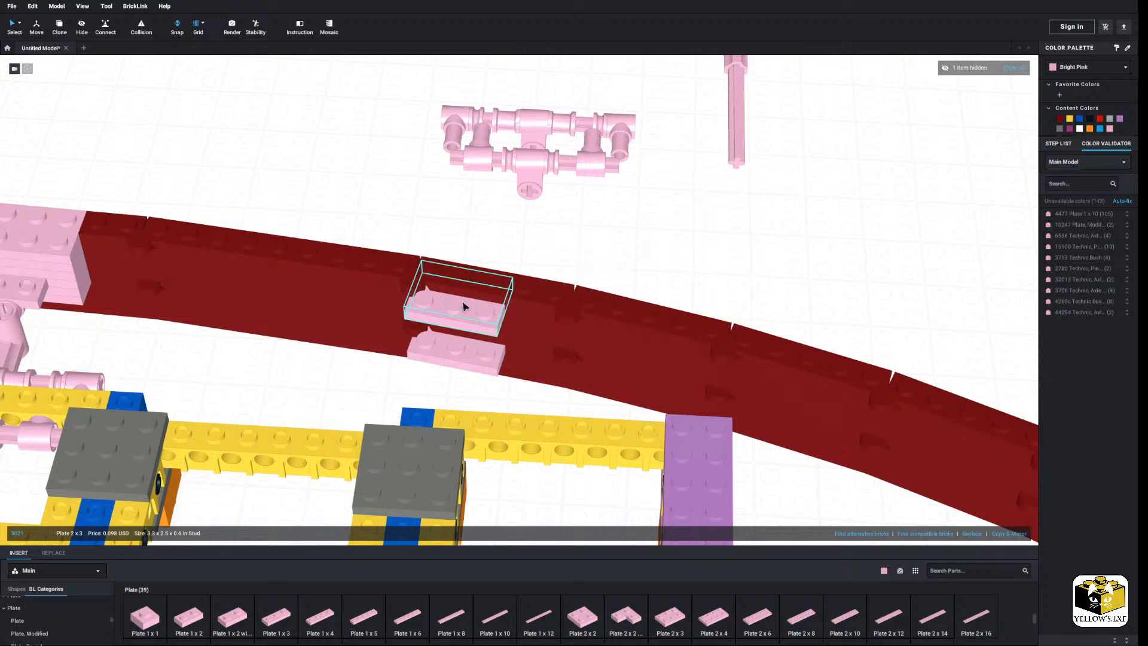
pyautogui.click(579, 234)
# Remove the extra plate from the head of the copied axle arm, keeping its 2 x 2 plate.
pyautogui.scroll(-3, 579, 234)
pyautogui.moveTo(622, 226); pyautogui.dragTo(589, 292, button='middle')
pyautogui.click(636, 162)
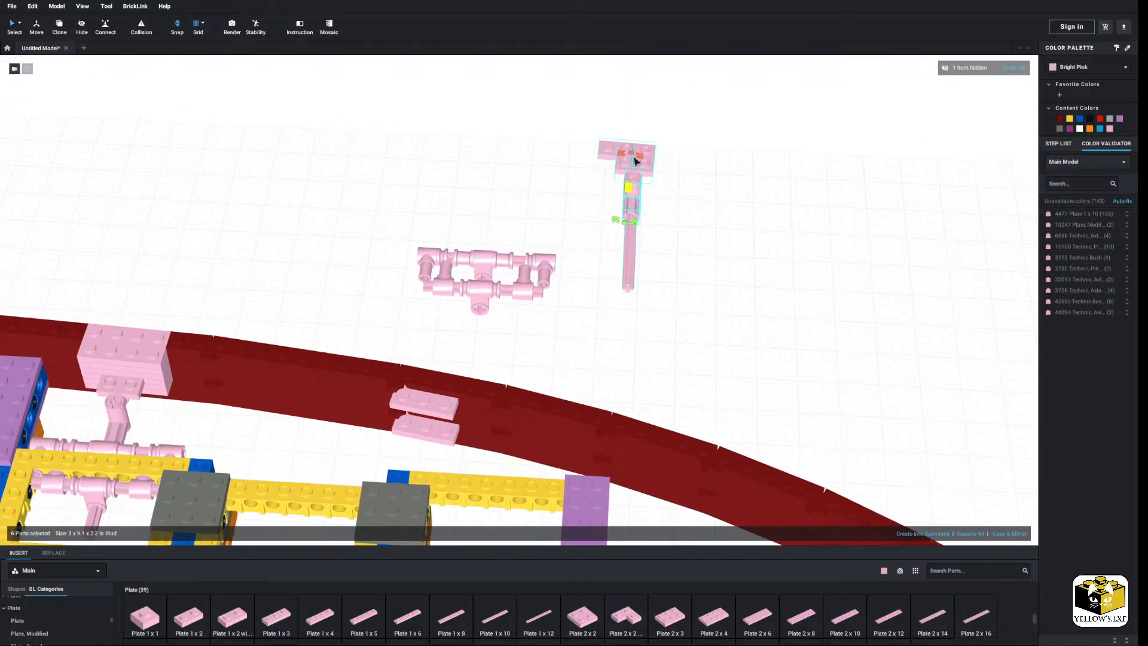
pyautogui.moveTo(648, 152); pyautogui.dragTo(698, 250)
pyautogui.click(828, 160)
pyautogui.rightClick(685, 245)
pyautogui.click(690, 384)
pyautogui.moveTo(367, 266); pyautogui.dragTo(354, 286, button='right')
pyautogui.click(741, 198)
# Add another bright pink plate at the lower pink plate in the dark red hull wall.
pyautogui.scroll(2, 712, 183)
pyautogui.moveTo(343, 383); pyautogui.dragTo(327, 491, button='right')
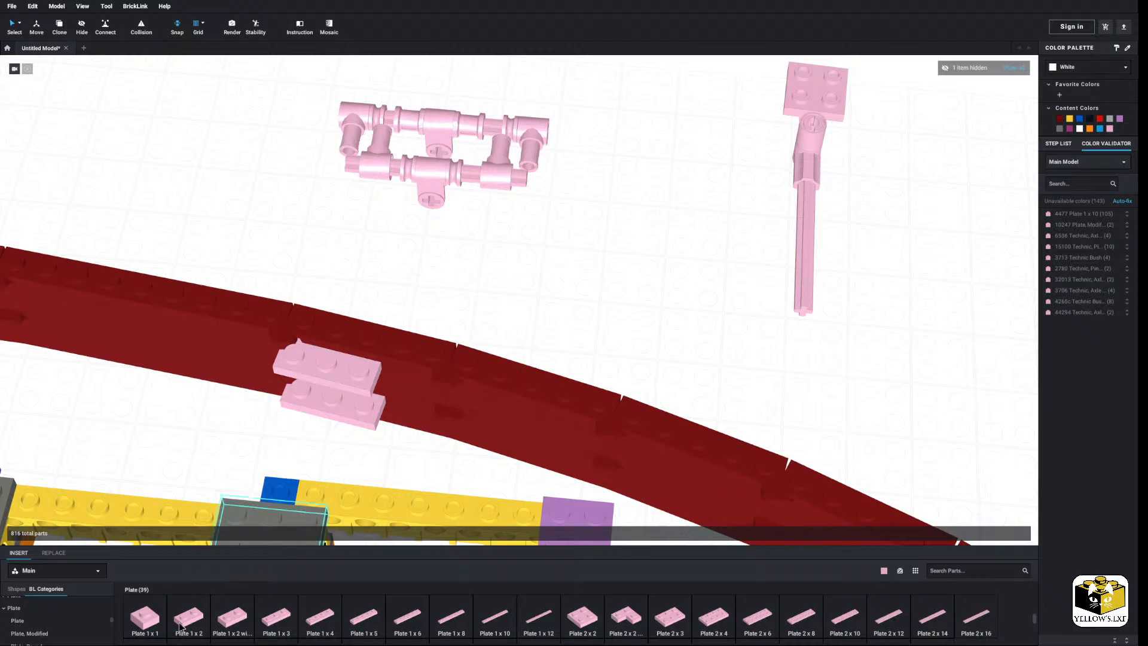
pyautogui.click(345, 406)
# Try to attach the whole copied axle arm to the lower pink plate in the hull wall.
pyautogui.scroll(-2, 631, 195)
pyautogui.click(737, 167)
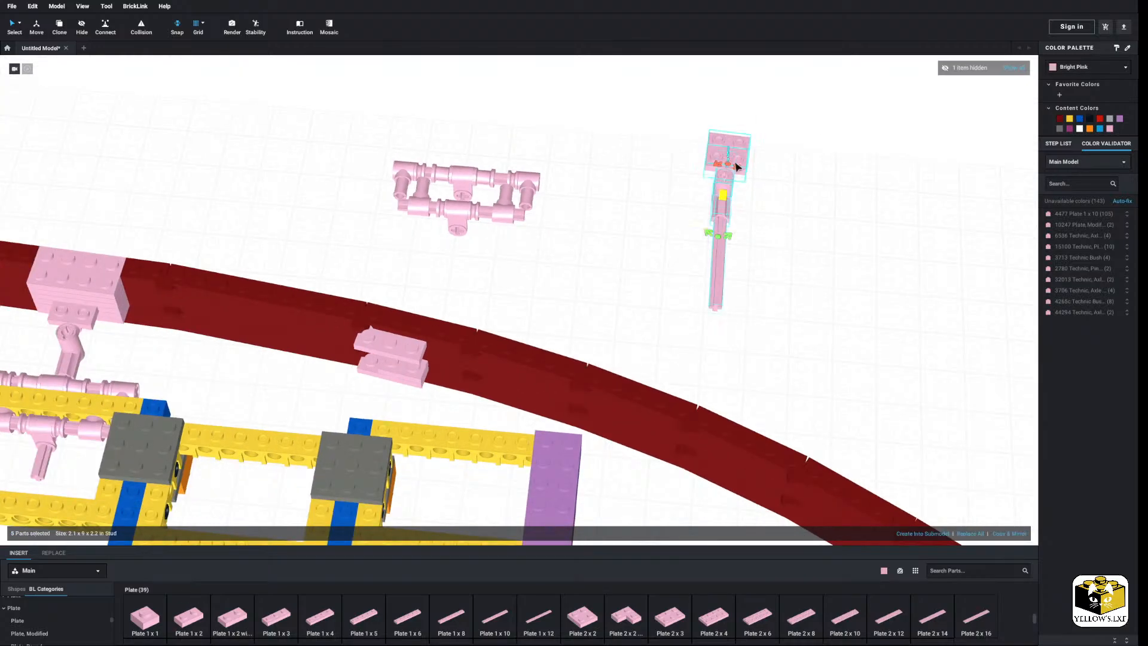
pyautogui.moveTo(732, 162); pyautogui.dragTo(409, 379)
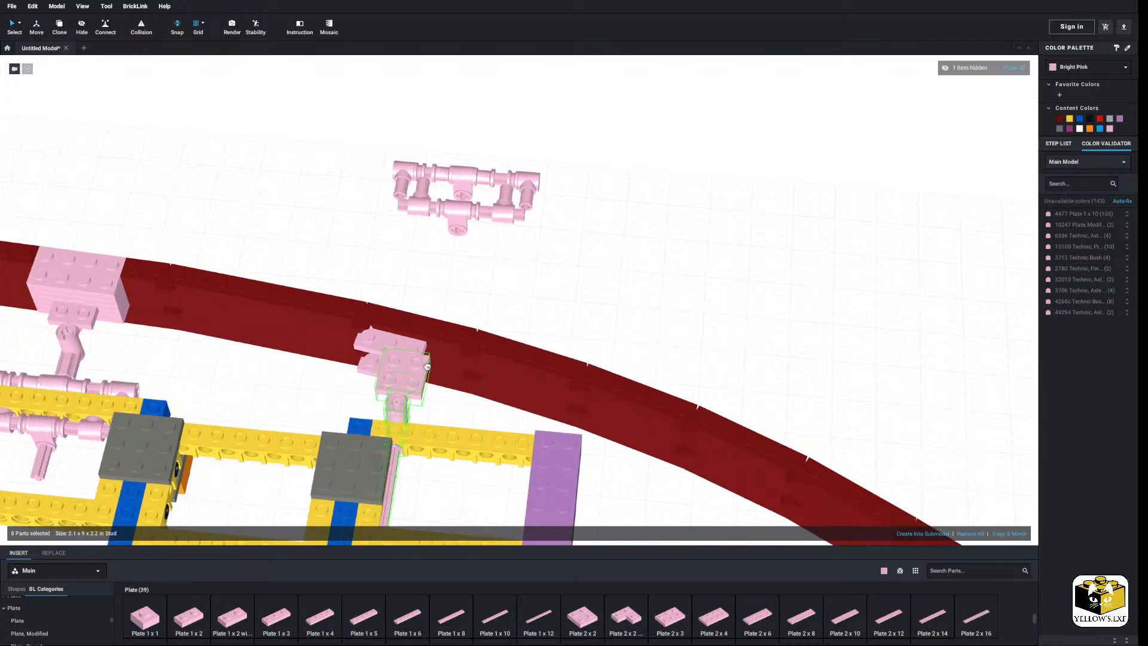
pyautogui.moveTo(427, 394); pyautogui.dragTo(406, 352, button='right')
pyautogui.hotkey('ctrl', 'z')
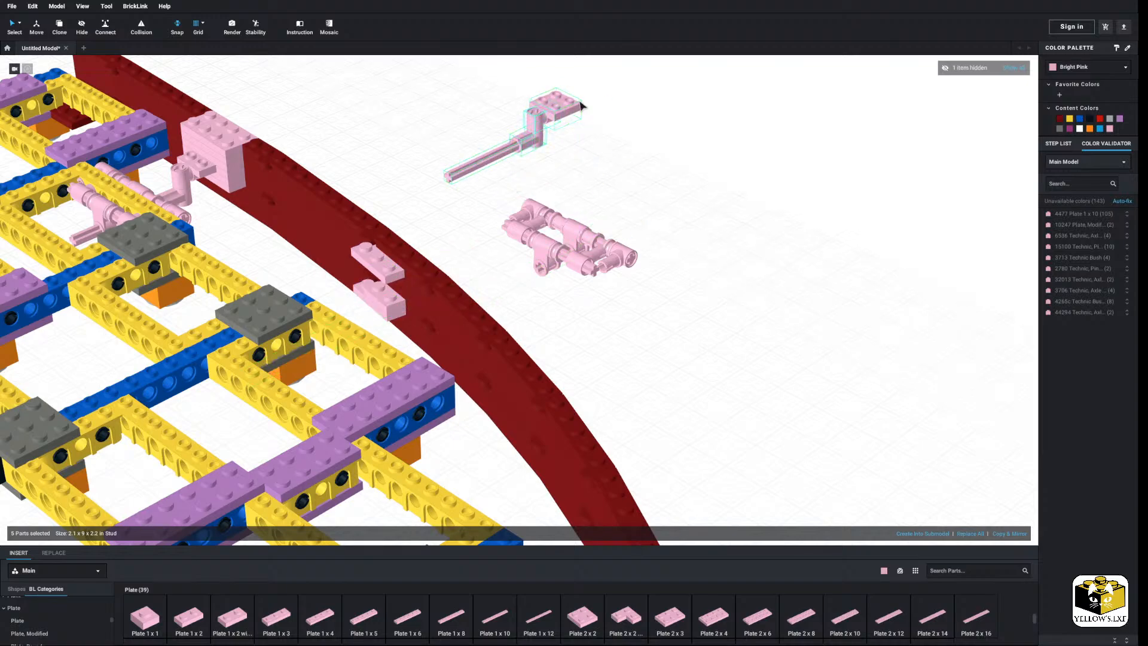
# Separate the axle arm from its head plate and attach the plate to the lower pink plate in the hull wall.
pyautogui.moveTo(562, 146); pyautogui.dragTo(768, 202)
pyautogui.click(553, 102)
pyautogui.moveTo(553, 103); pyautogui.dragTo(356, 308)
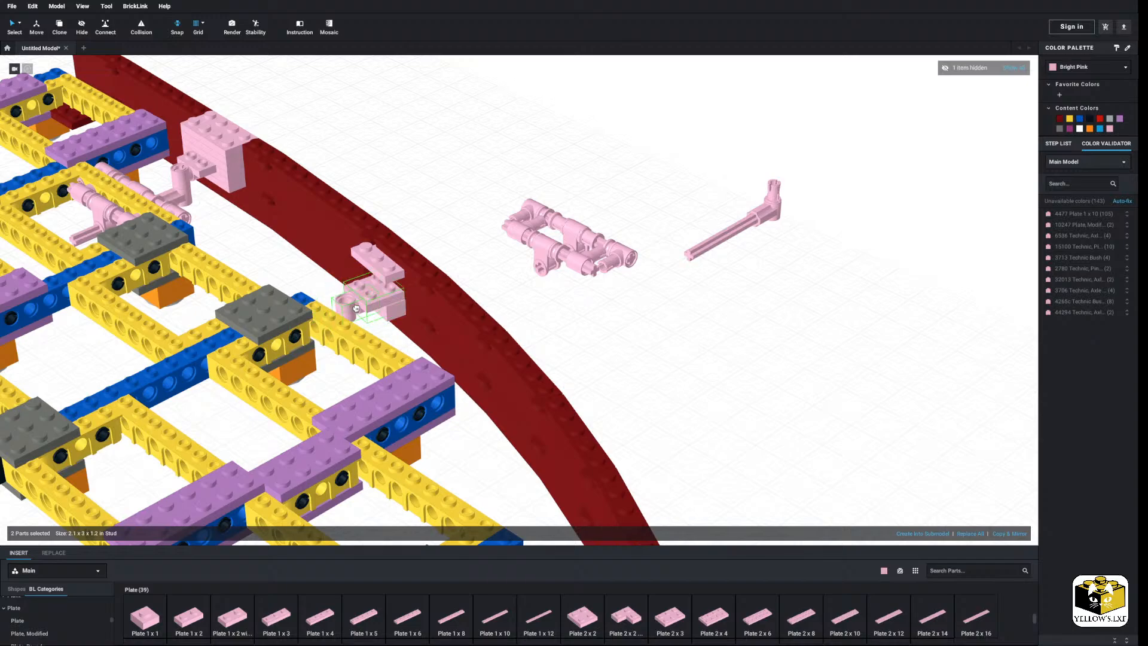
pyautogui.scroll(5, 357, 309)
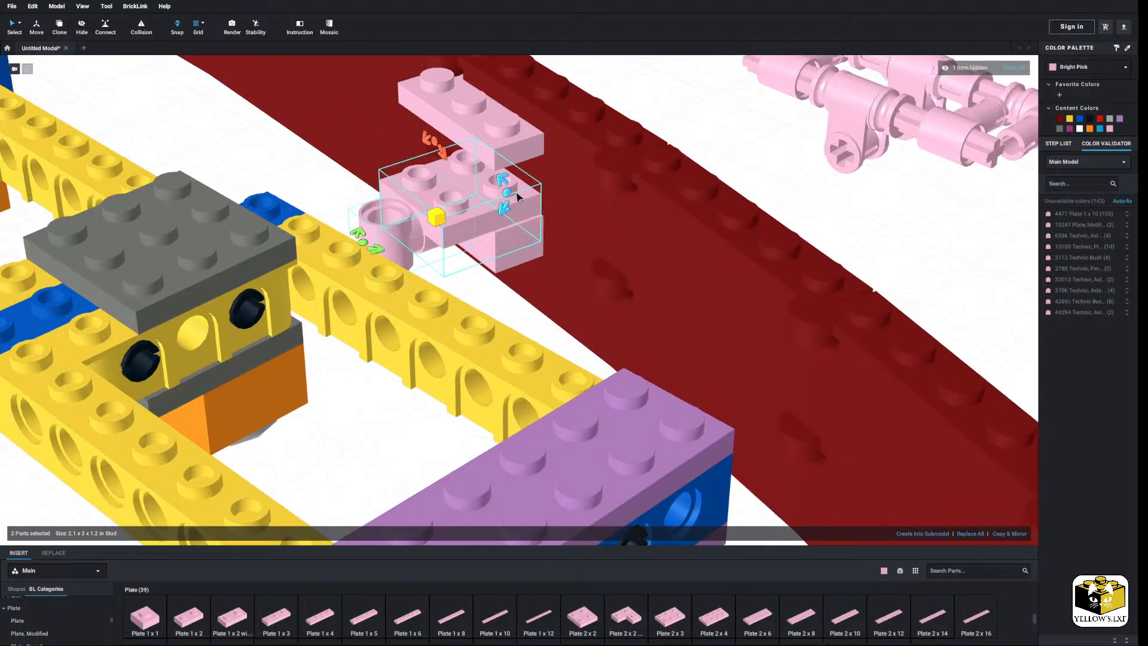
pyautogui.scroll(-4, 534, 205)
pyautogui.click(597, 156)
# Fill the gap between the upper and lower pink hull plates with bright pink Plate 1 x 3 parts.
pyautogui.moveTo(596, 156); pyautogui.dragTo(581, 223, button='middle')
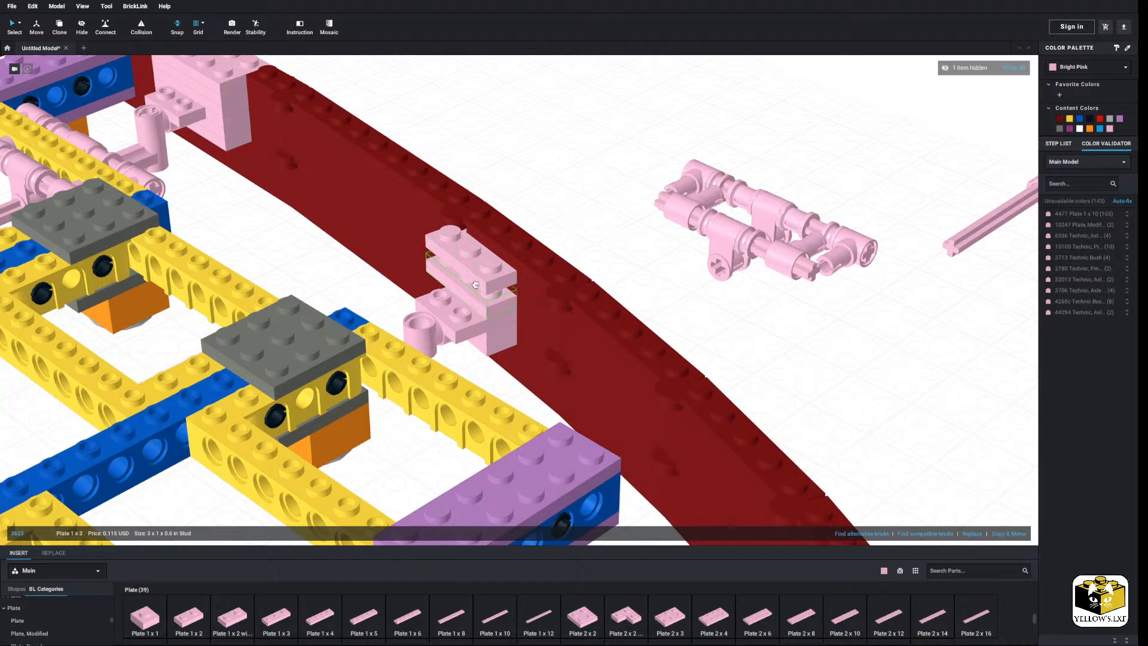
pyautogui.click(471, 254)
pyautogui.click(286, 625)
pyautogui.click(472, 266)
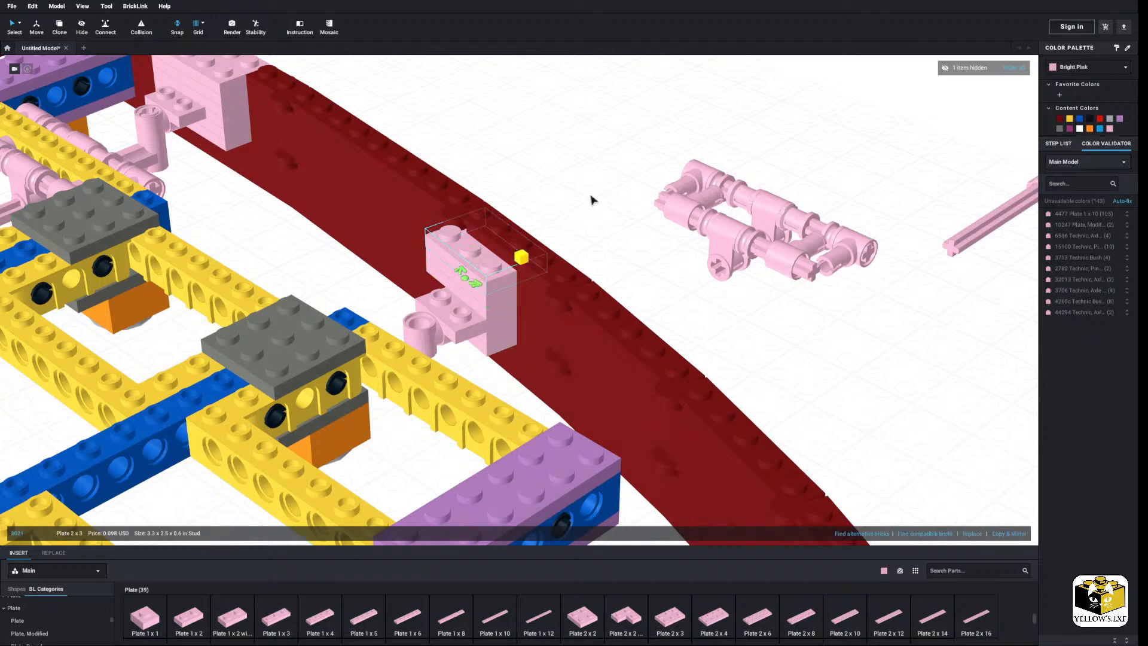
pyautogui.click(590, 200)
# Attach the copied axle arm to the pink head plate fitted on the hull wall.
pyautogui.scroll(-3, 583, 210)
pyautogui.moveTo(547, 229); pyautogui.dragTo(565, 356, button='right')
pyautogui.click(866, 268)
pyautogui.scroll(4, 479, 374)
pyautogui.moveTo(840, 337); pyautogui.dragTo(445, 316)
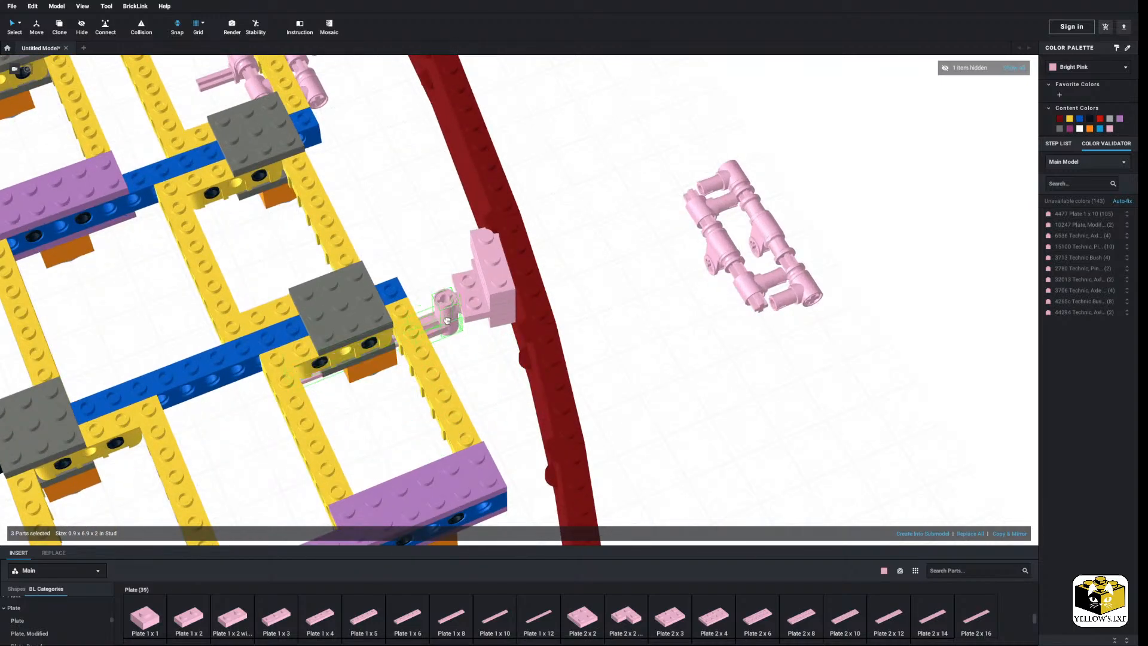
pyautogui.click(489, 351)
# Turn the axle and its connector at the hull joint so the axle runs alongside the hull wall.
pyautogui.moveTo(489, 351); pyautogui.dragTo(507, 306, button='right')
pyautogui.moveTo(644, 345); pyautogui.dragTo(617, 335, button='right')
pyautogui.scroll(5, 618, 335)
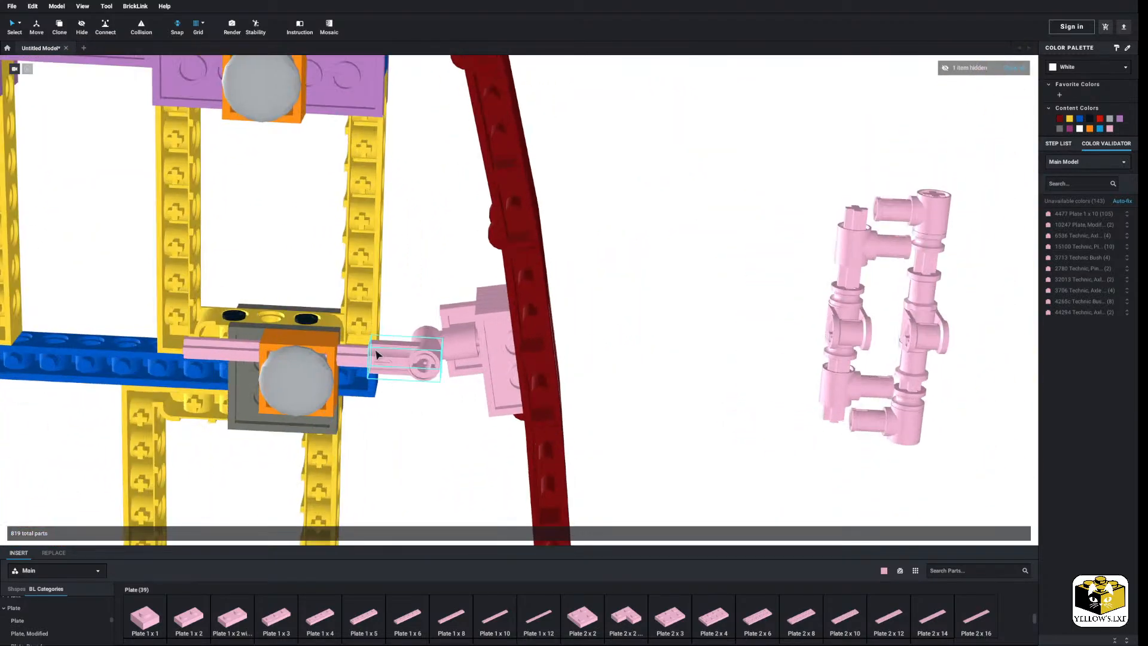
pyautogui.click(358, 357)
pyautogui.moveTo(359, 357); pyautogui.dragTo(425, 363)
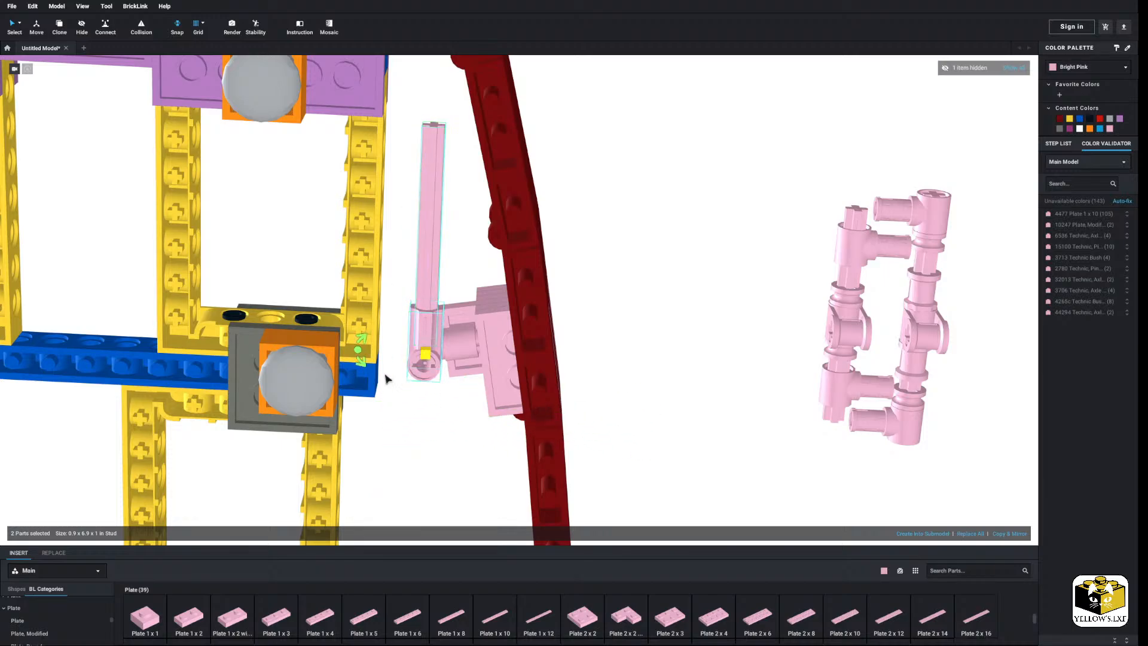
pyautogui.click(402, 366)
# Examine how the turned axle arm fits between the curved hull wall and the yellow frame.
pyautogui.moveTo(402, 366); pyautogui.dragTo(393, 411, button='right')
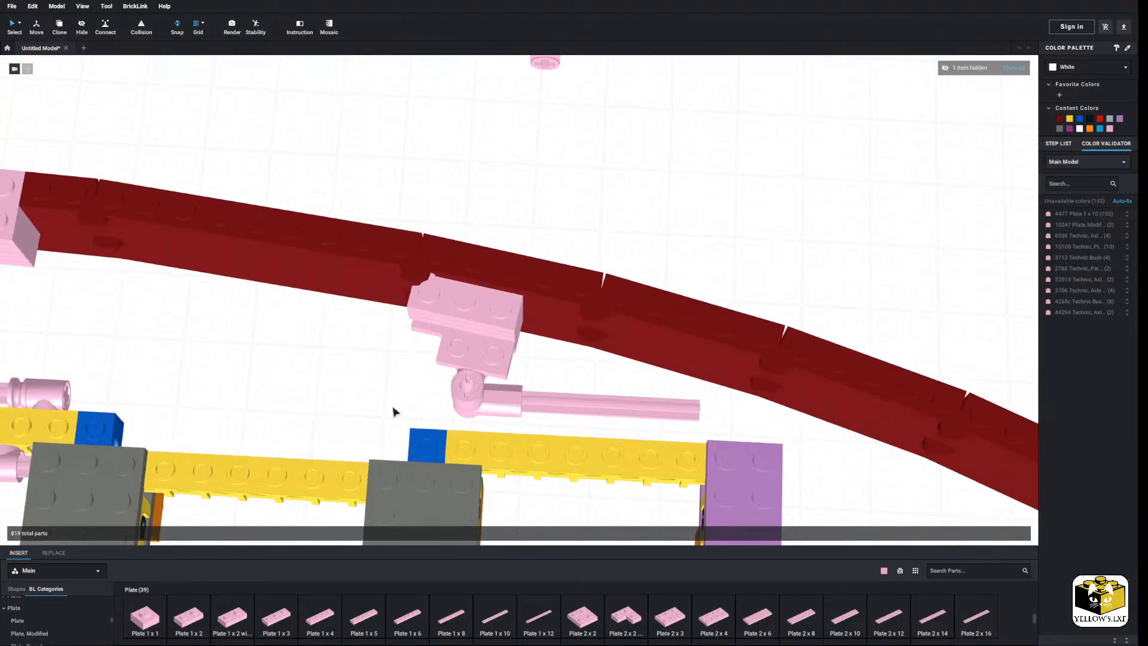
pyautogui.scroll(-3, 388, 410)
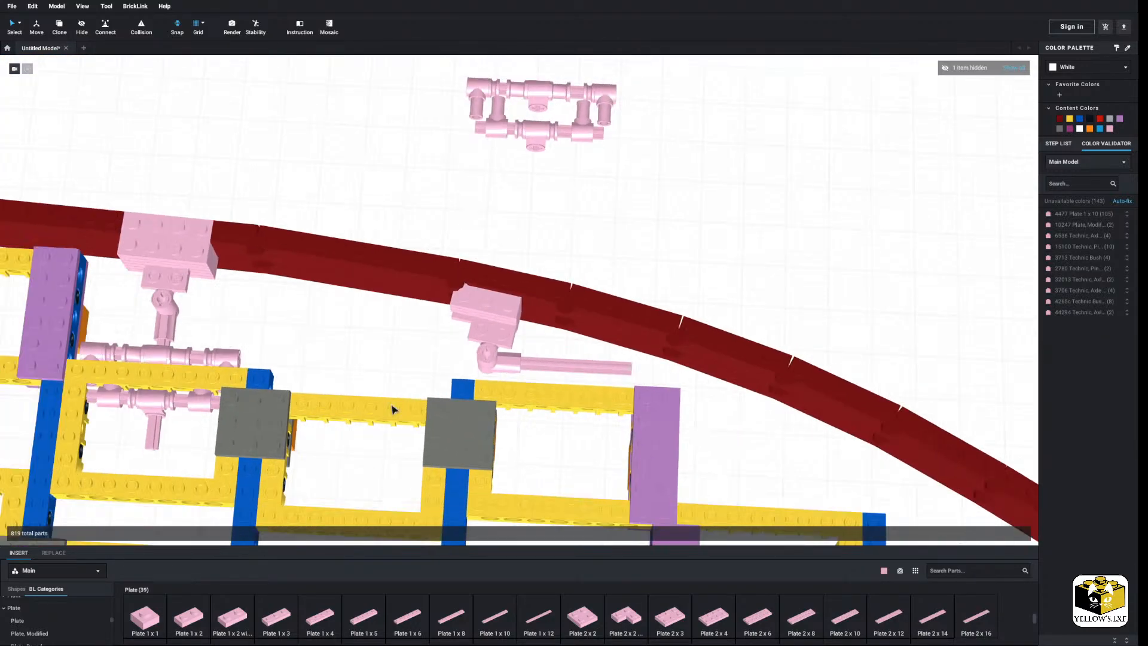
pyautogui.moveTo(393, 409); pyautogui.dragTo(411, 418, button='right')
pyautogui.moveTo(410, 418); pyautogui.dragTo(356, 393, button='middle')
pyautogui.scroll(3, 337, 399)
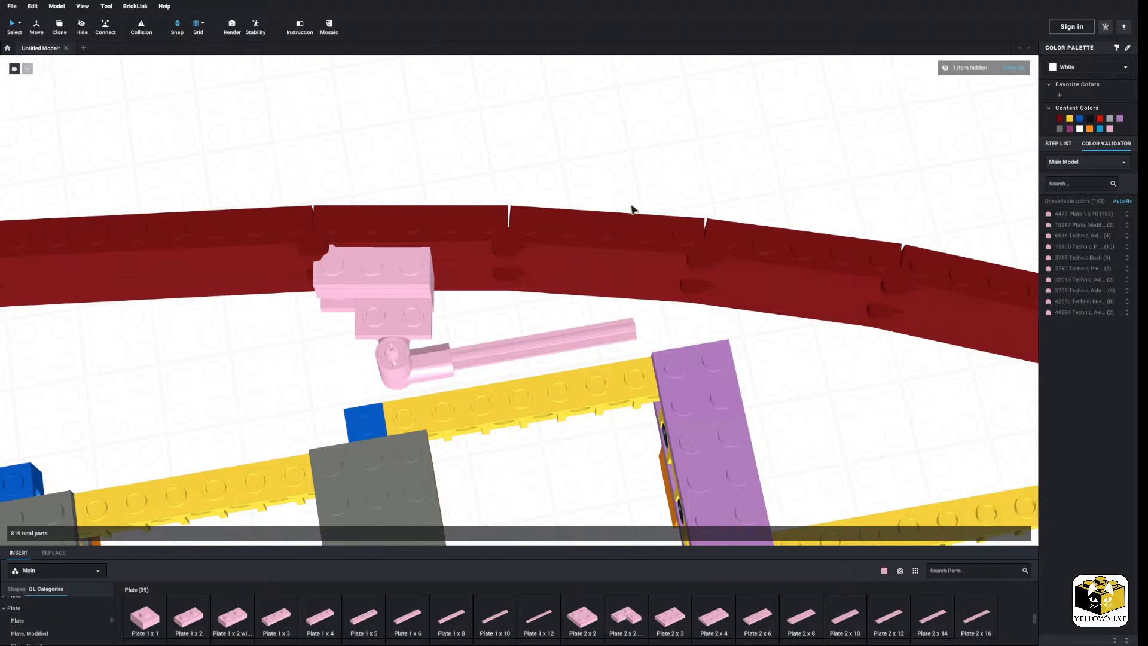
pyautogui.scroll(-3, 584, 187)
pyautogui.moveTo(584, 189); pyautogui.dragTo(576, 184, button='right')
pyautogui.moveTo(738, 235); pyautogui.dragTo(602, 197, button='middle')
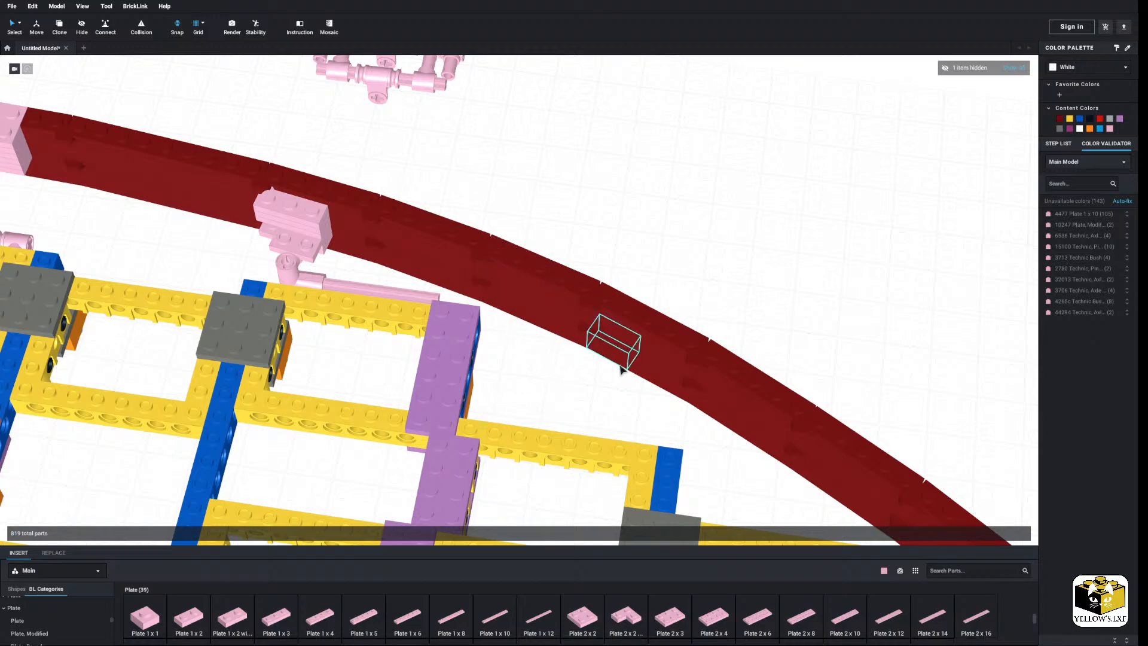
pyautogui.moveTo(623, 367); pyautogui.dragTo(676, 375, button='middle')
pyautogui.moveTo(466, 384); pyautogui.dragTo(525, 383, button='middle')
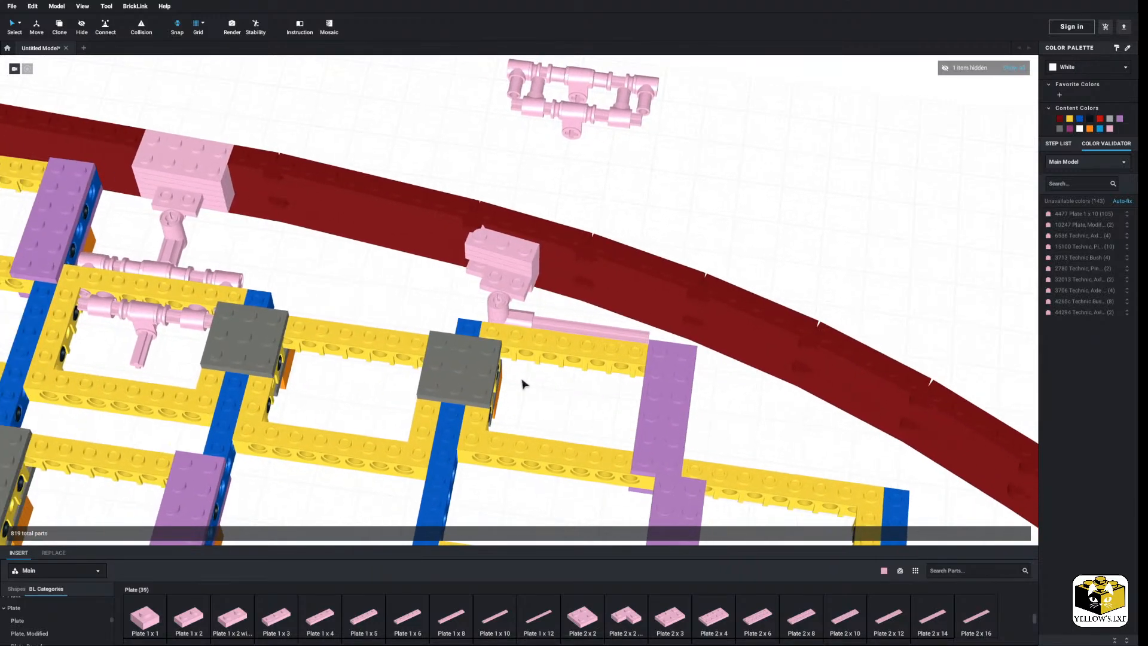
# Copy a half bush from the first linkage and paste it onto the axle just above the upper crossbar's connector.
pyautogui.moveTo(524, 382)
pyautogui.mouseDown(button='right')
pyautogui.moveTo(536, 383)
pyautogui.moveTo(532, 397)
pyautogui.mouseUp(button='right')
pyautogui.scroll(6, 288, 324)
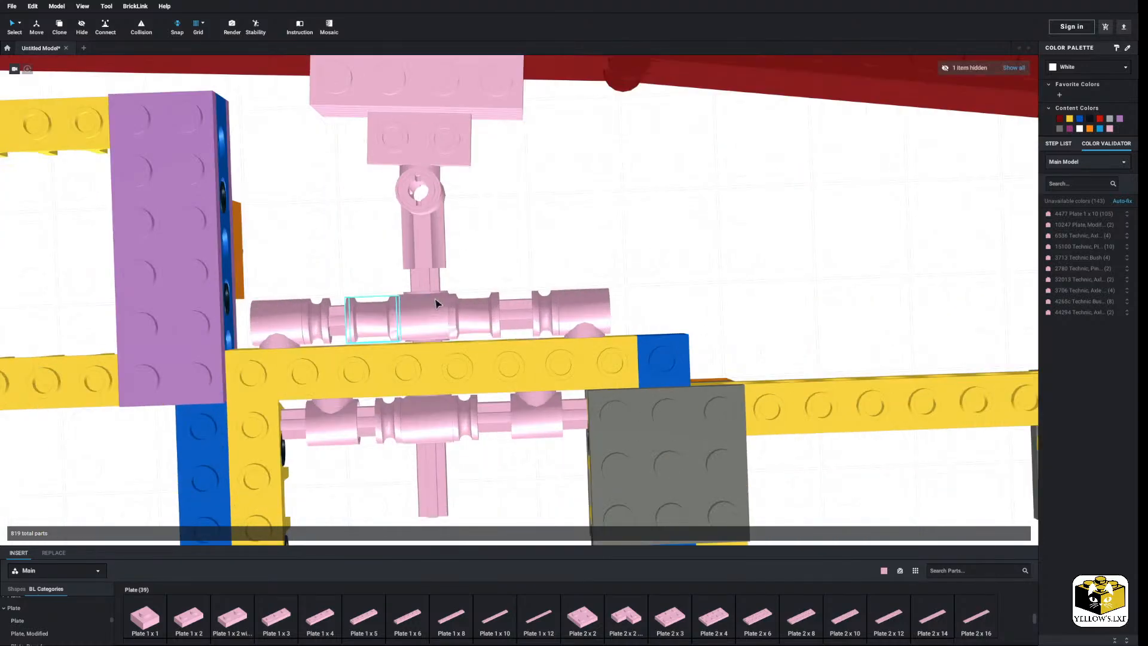
pyautogui.click(547, 305)
pyautogui.rightClick(557, 203)
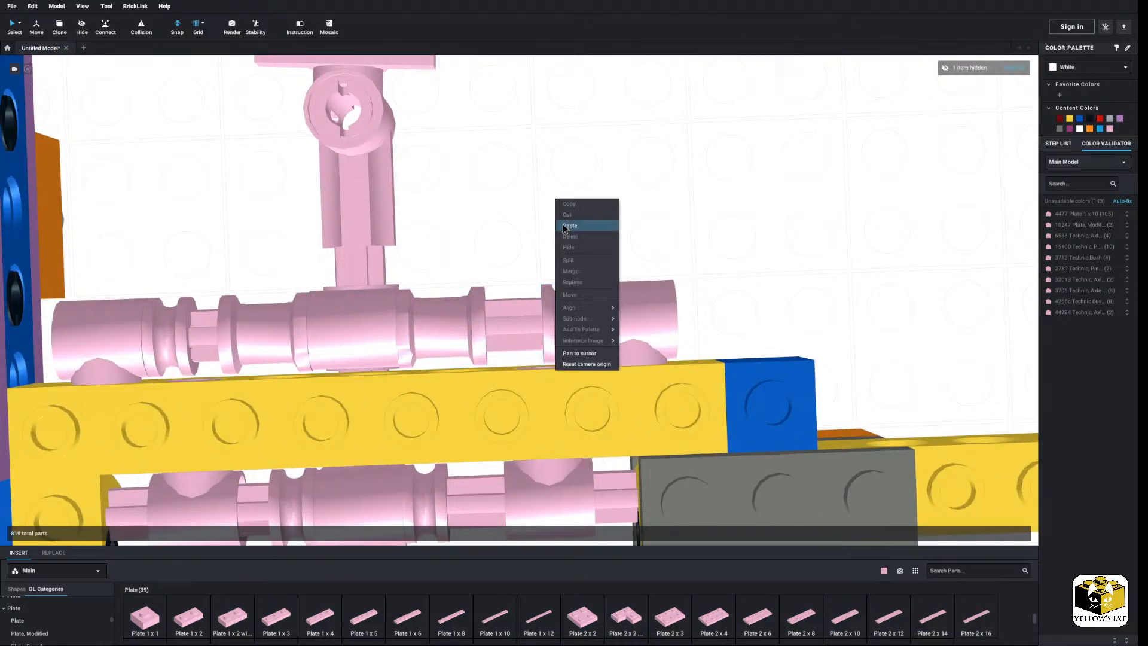
pyautogui.click(583, 228)
pyautogui.click(504, 232)
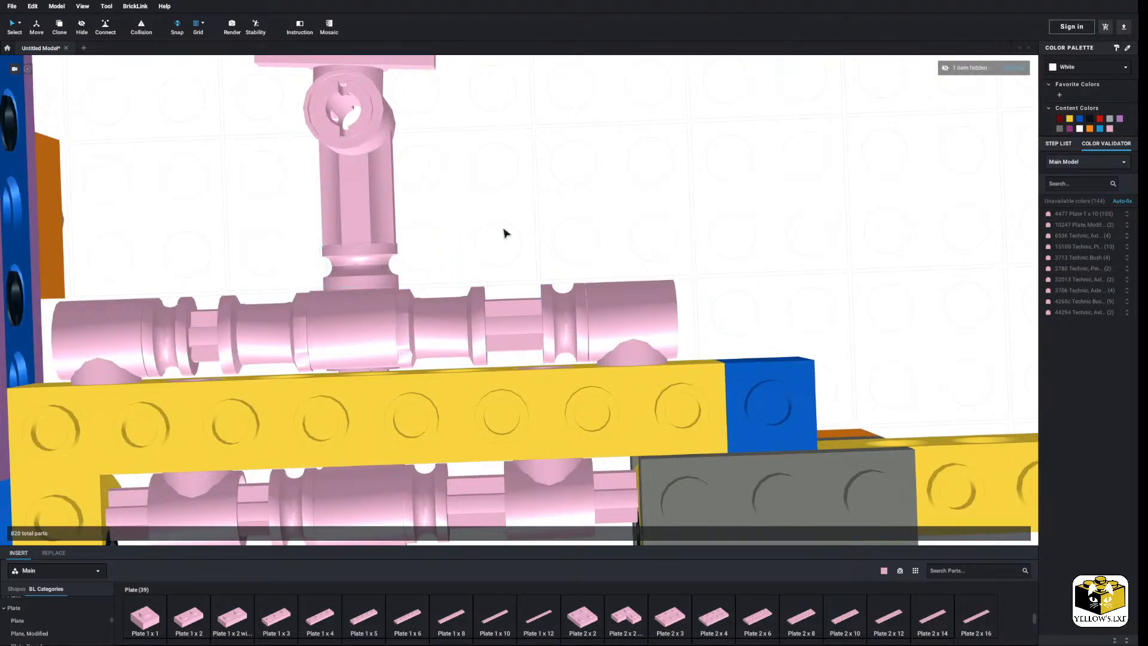
# Move the perpendicular axle and pin connector from the copied loop's upper bar onto the second linkage's axle.
pyautogui.scroll(-10, 504, 232)
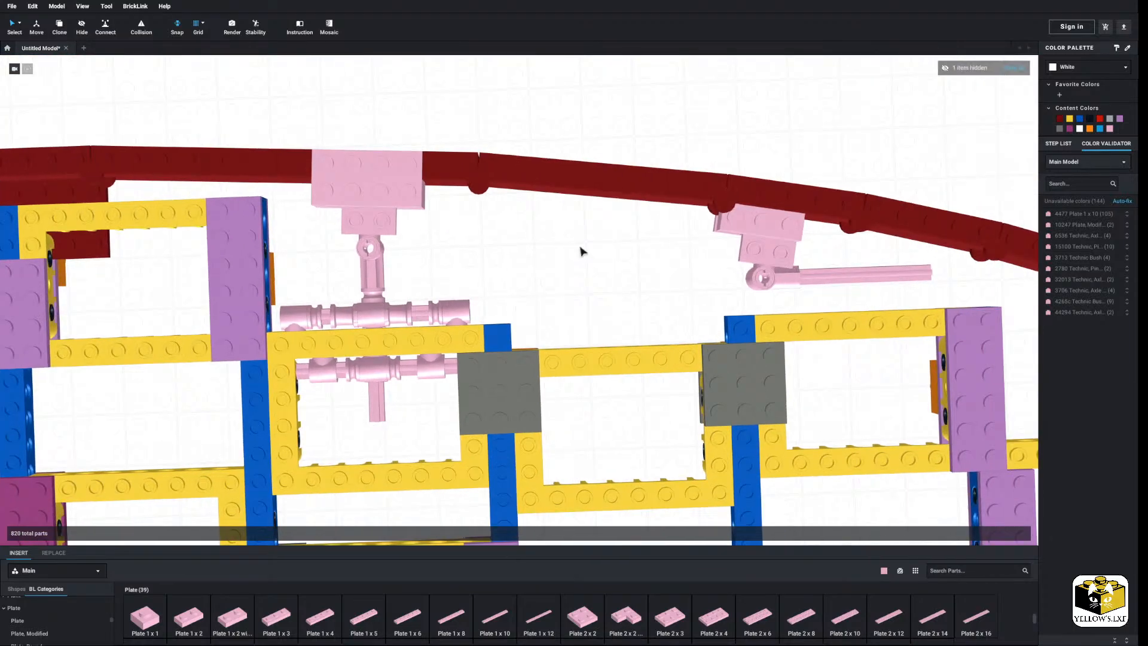
pyautogui.moveTo(581, 247); pyautogui.dragTo(507, 247, button='middle')
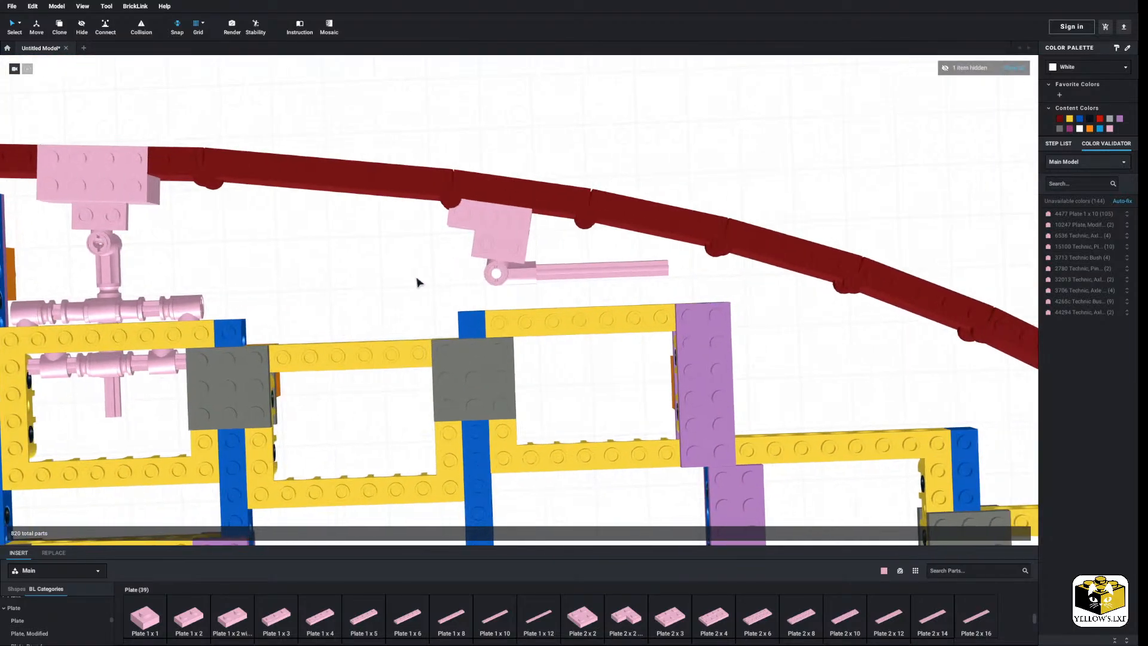
pyautogui.moveTo(414, 277); pyautogui.dragTo(413, 254, button='right')
pyautogui.moveTo(412, 253); pyautogui.dragTo(379, 279, button='middle')
pyautogui.scroll(5, 547, 269)
pyautogui.moveTo(565, 170); pyautogui.dragTo(641, 226, button='middle')
pyautogui.scroll(-4, 621, 222)
pyautogui.moveTo(488, 148); pyautogui.dragTo(662, 281)
pyautogui.moveTo(662, 280); pyautogui.dragTo(649, 146, button='middle')
pyautogui.scroll(4, 648, 146)
pyautogui.moveTo(649, 147); pyautogui.dragTo(510, 359)
# Try to paste a Technic Bush 1/2 Smooth onto the second linkage's axle.
pyautogui.rightClick(687, 109)
pyautogui.click(706, 137)
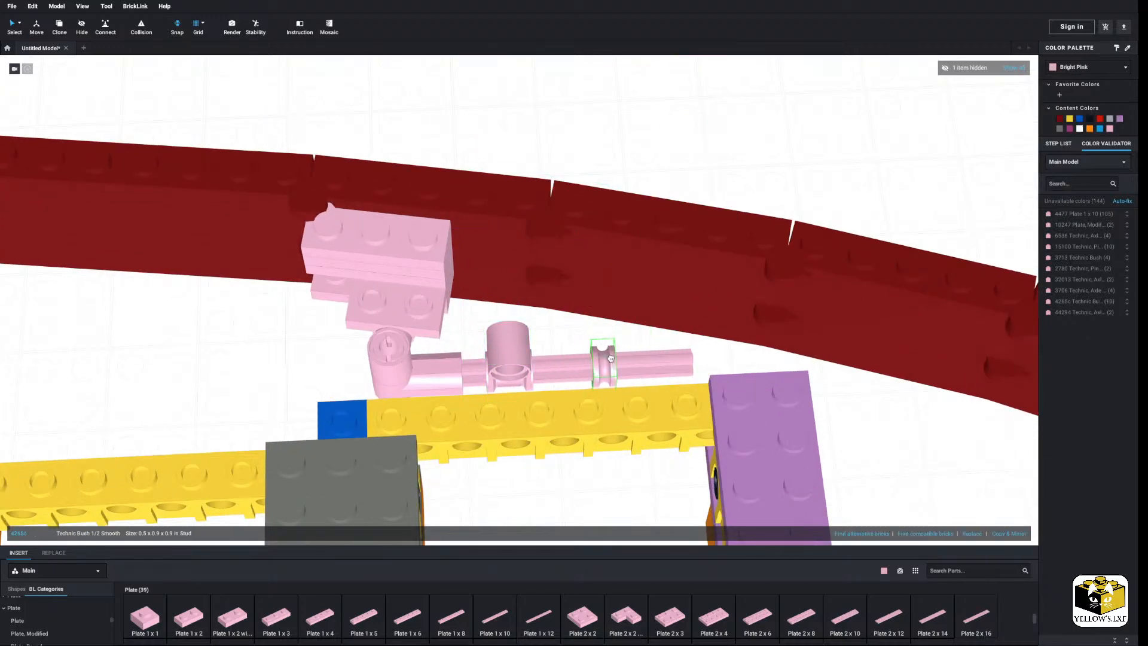
pyautogui.click(610, 126)
pyautogui.rightClick(610, 127)
pyautogui.click(645, 170)
# Copy the perpendicular connector from the loop's lower bar and paste it beside the first connector on the second linkage's axle.
pyautogui.scroll(-4, 627, 178)
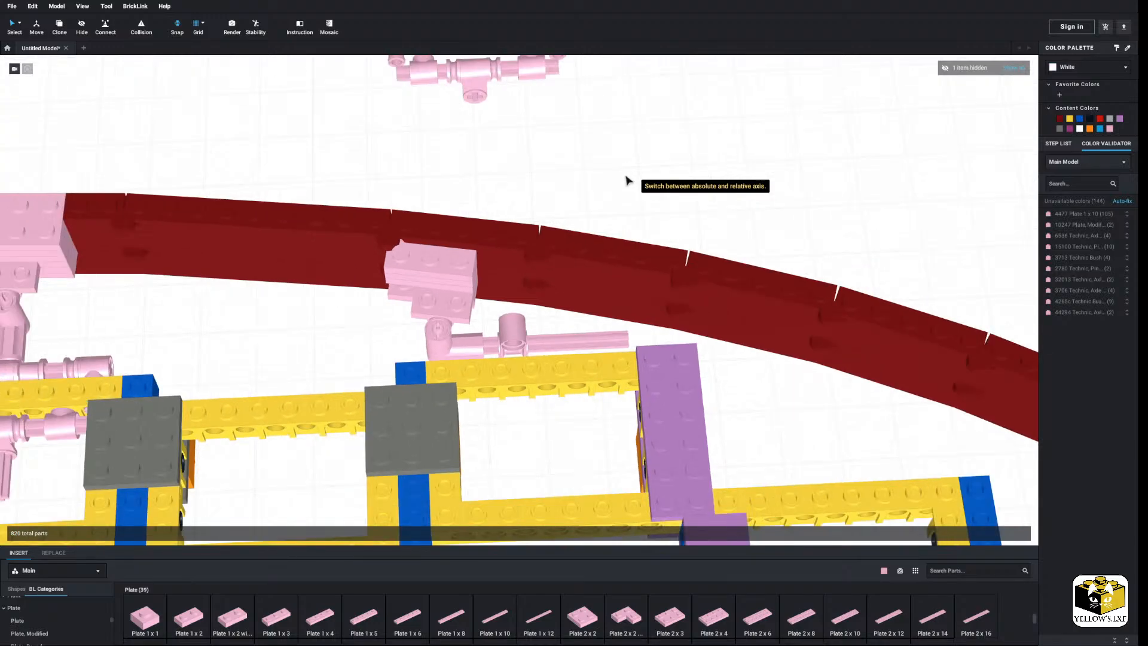
pyautogui.moveTo(627, 178); pyautogui.dragTo(626, 267, button='middle')
pyautogui.rightClick(469, 156)
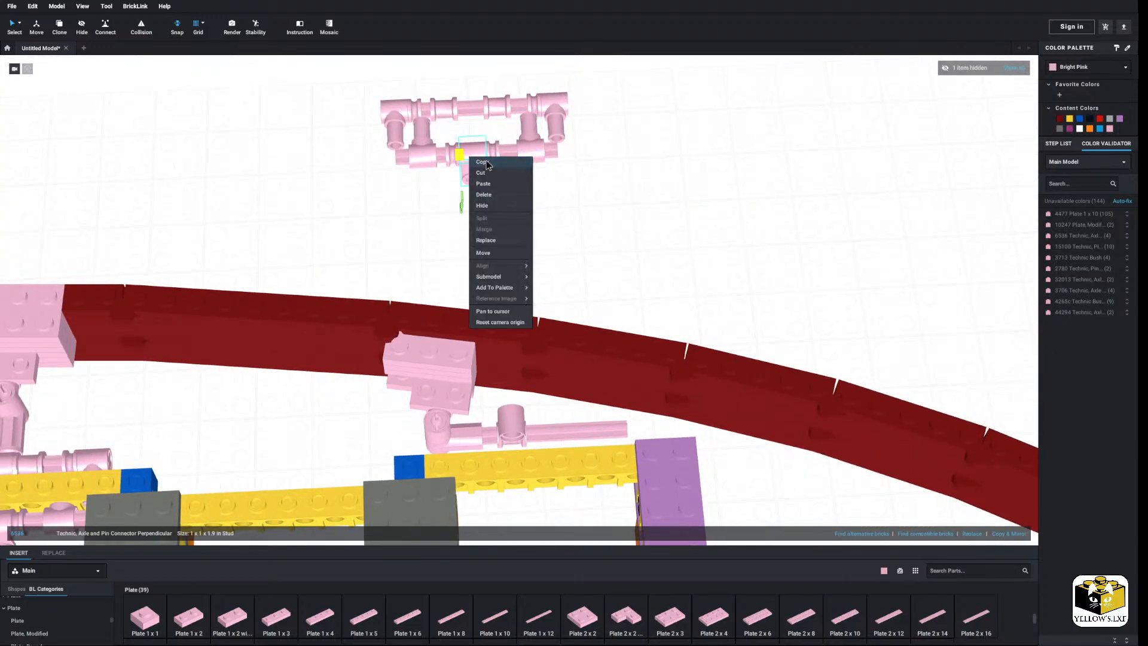
pyautogui.click(502, 199)
pyautogui.rightClick(618, 198)
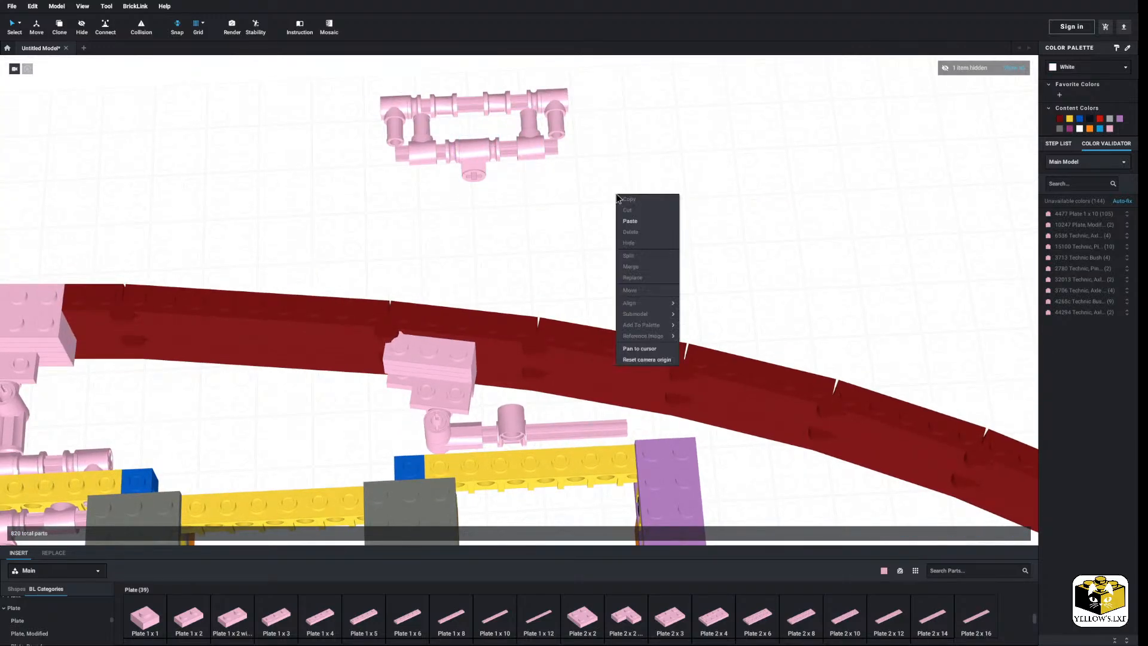
pyautogui.click(630, 221)
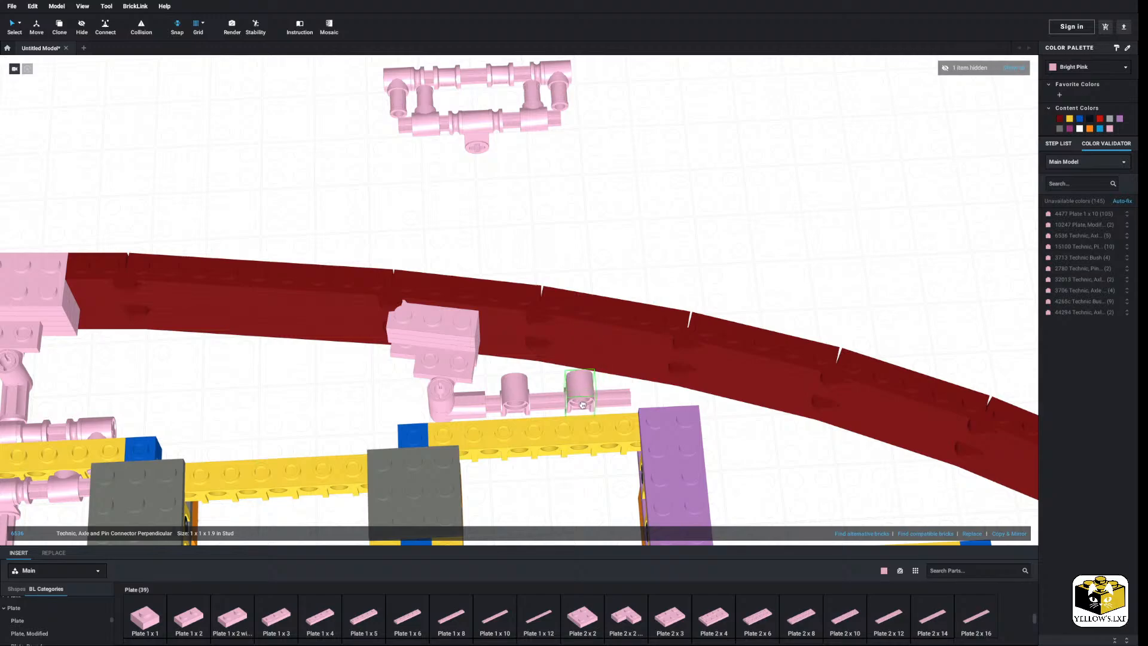
pyautogui.click(576, 404)
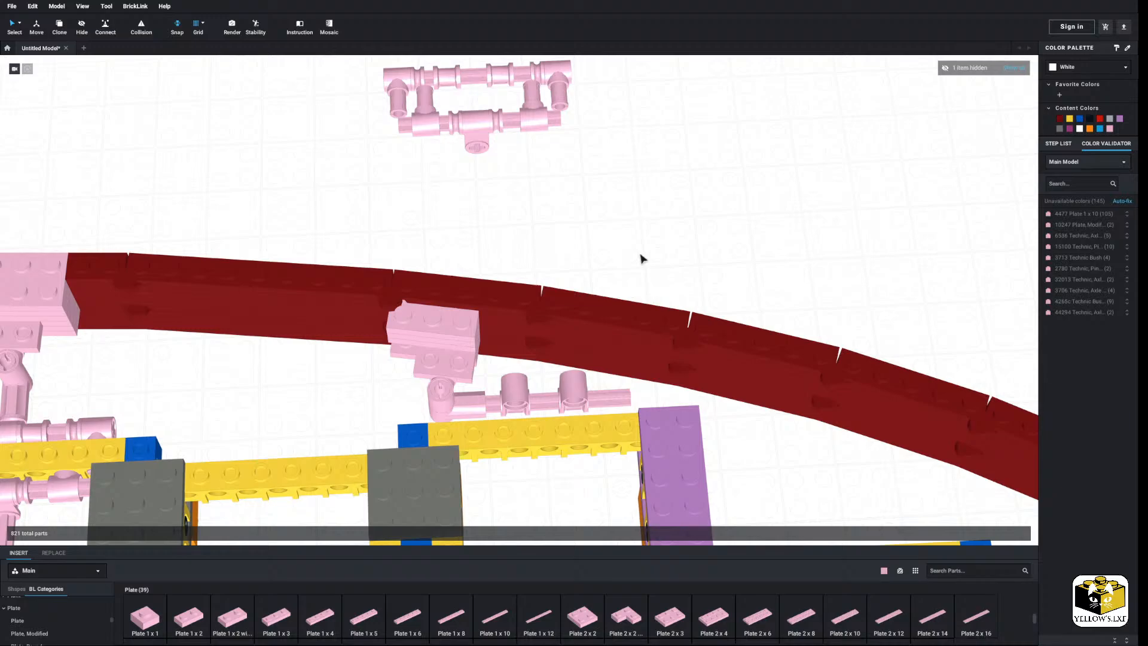
# Move the Harvester ship reference photo in front of the neighbouring images and inspect its bow up close.
pyautogui.scroll(-10, 640, 255)
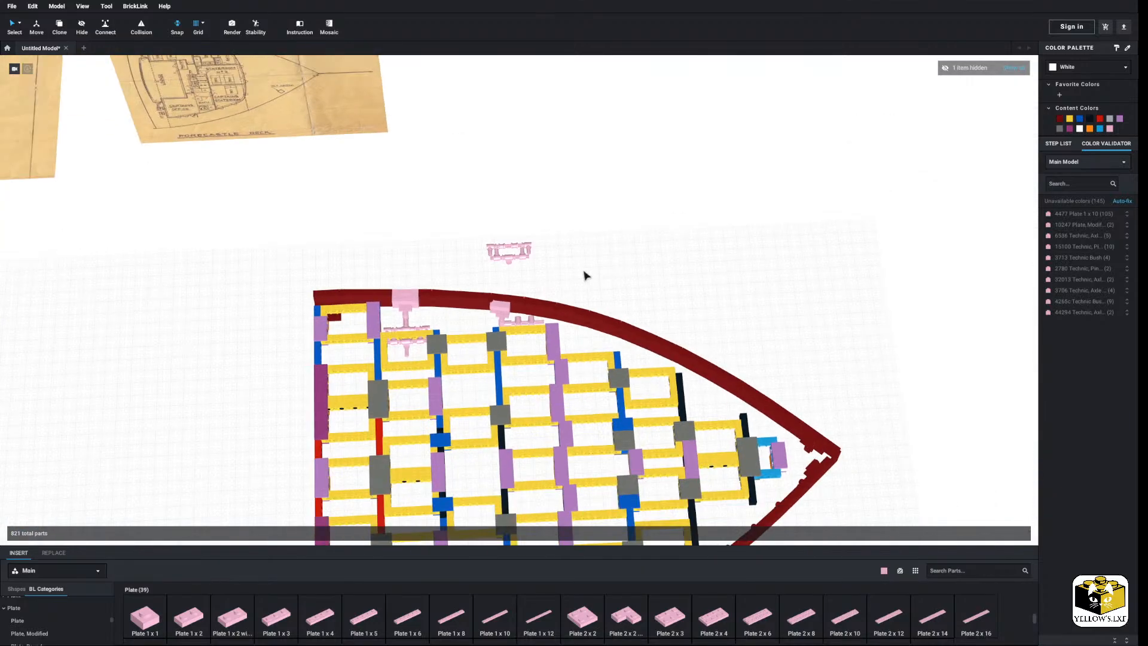
pyautogui.moveTo(624, 287); pyautogui.dragTo(906, 398, button='middle')
pyautogui.moveTo(559, 514)
pyautogui.mouseDown(button='middle')
pyautogui.moveTo(600, 356)
pyautogui.moveTo(608, 161)
pyautogui.moveTo(577, 508)
pyautogui.mouseUp(button='middle')
pyautogui.scroll(-5, 617, 269)
pyautogui.moveTo(596, 369); pyautogui.dragTo(603, 347, button='right')
pyautogui.moveTo(604, 358); pyautogui.dragTo(540, 287, button='middle')
pyautogui.scroll(6, 540, 287)
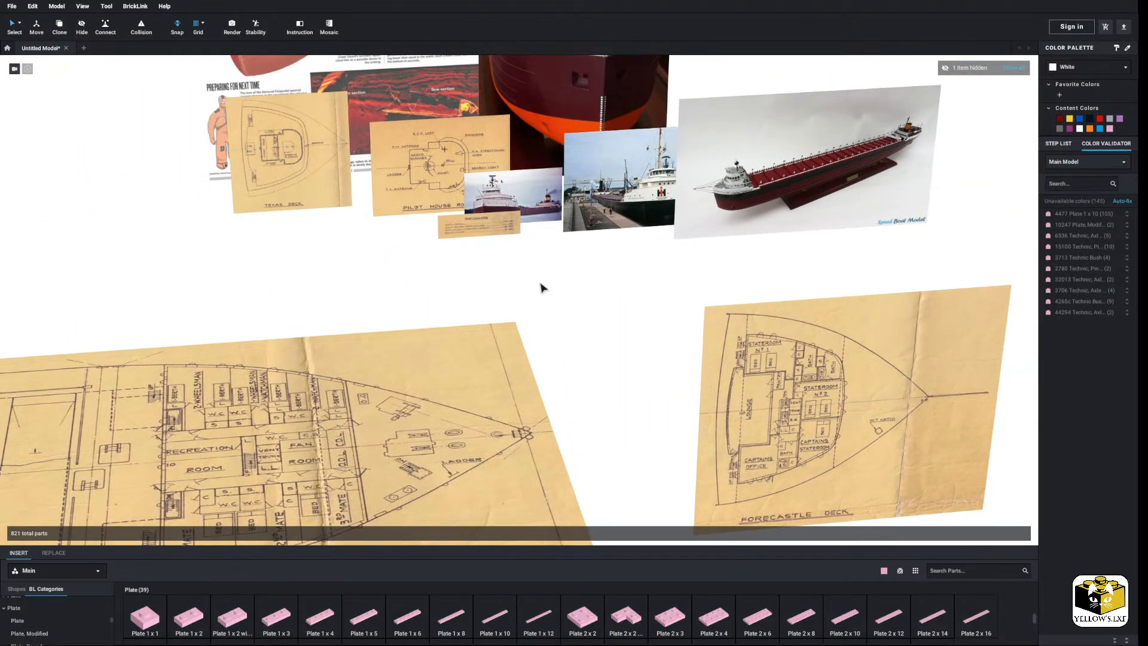
pyautogui.moveTo(702, 127); pyautogui.dragTo(424, 255)
pyautogui.click(672, 257)
pyautogui.scroll(3, 455, 256)
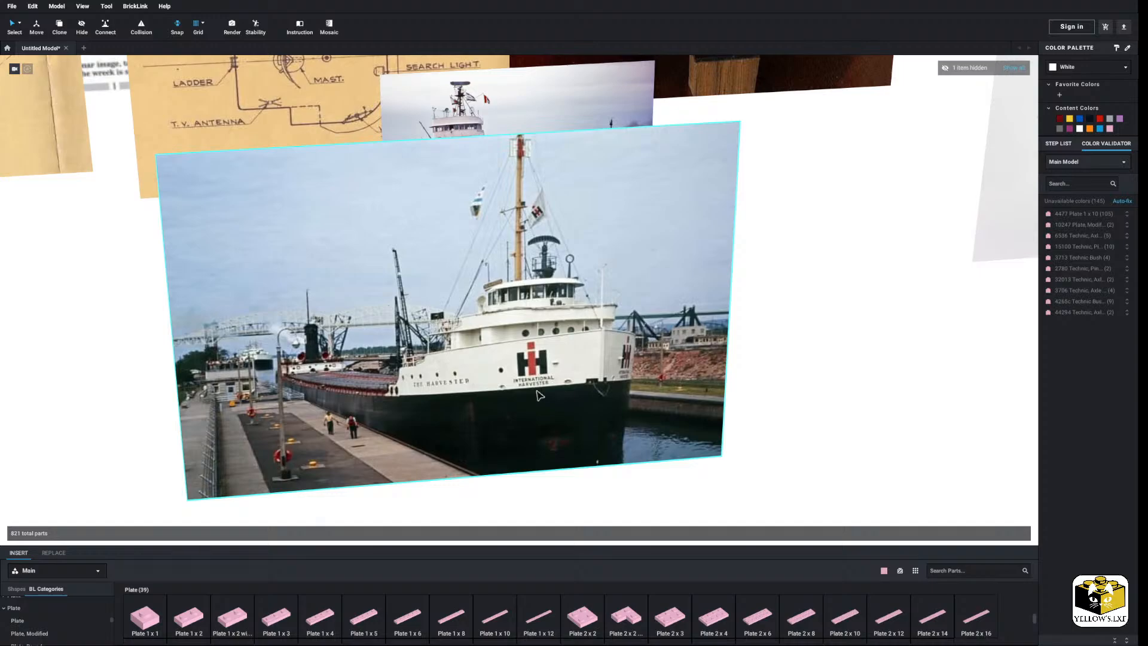
# Reposition the Harvester ship photo between the pilot house plan and the model ship photo.
pyautogui.scroll(-5, 539, 394)
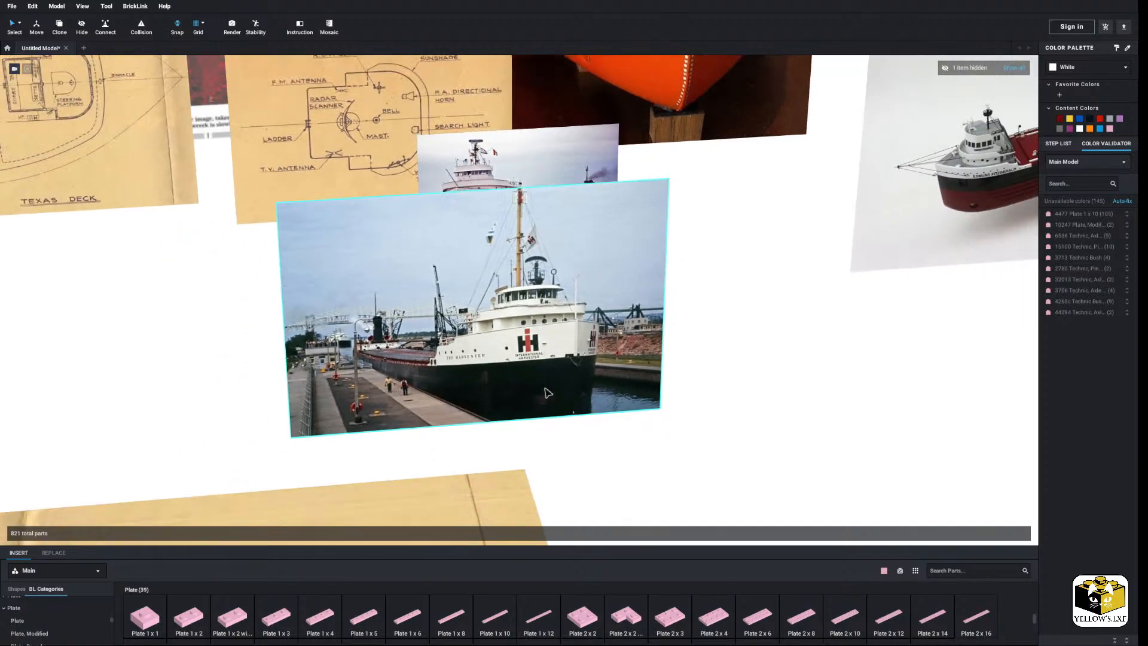
pyautogui.moveTo(475, 358); pyautogui.dragTo(579, 288)
pyautogui.click(709, 336)
pyautogui.scroll(-4, 707, 336)
pyautogui.moveTo(707, 336); pyautogui.dragTo(630, 339, button='middle')
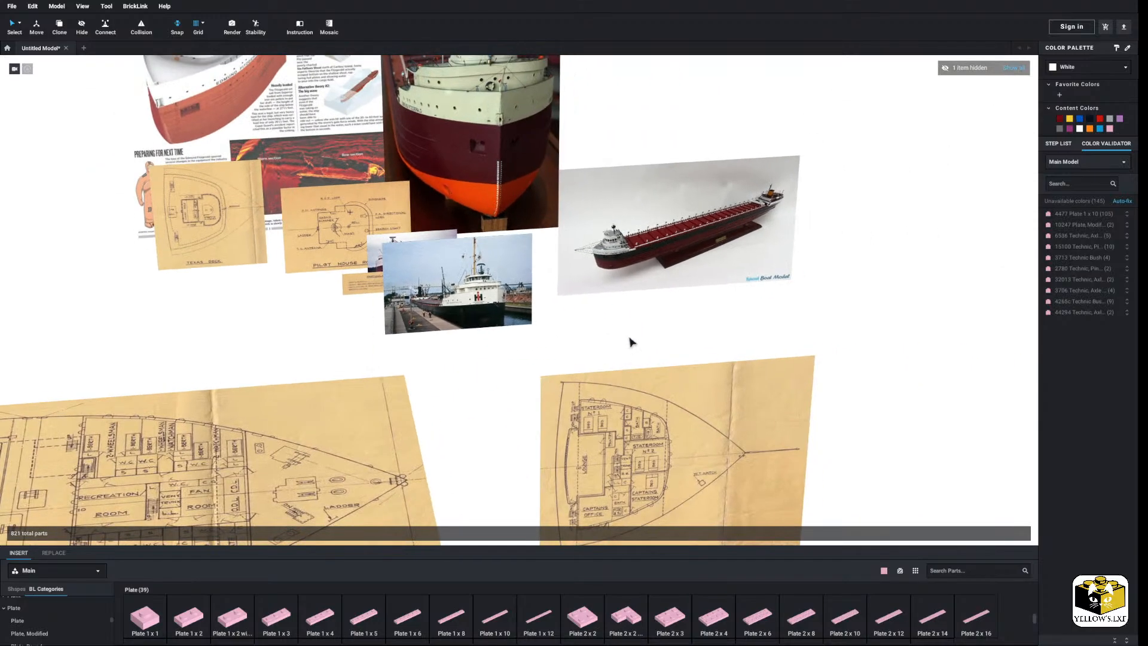
# Examine the ship reference photos and the deck plans, including the forecastle deck drawing.
pyautogui.scroll(7, 619, 338)
pyautogui.scroll(-8, 579, 372)
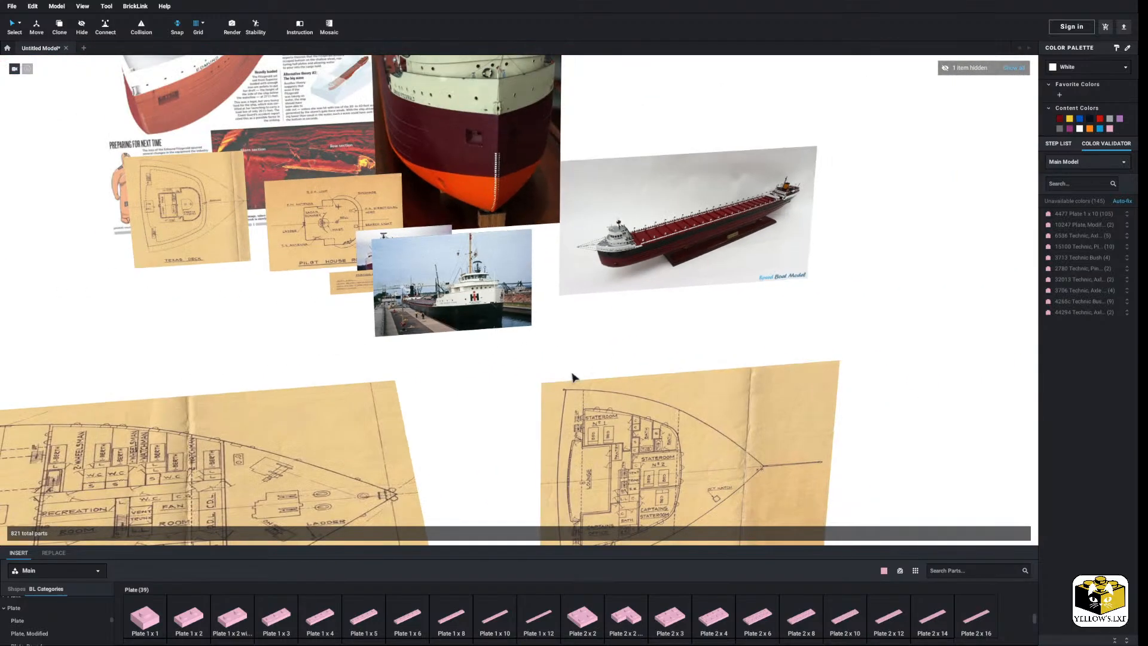
pyautogui.moveTo(757, 360); pyautogui.dragTo(633, 271, button='middle')
pyautogui.moveTo(632, 270); pyautogui.dragTo(610, 297, button='right')
pyautogui.scroll(5, 611, 298)
pyautogui.moveTo(257, 484); pyautogui.dragTo(560, 358, button='middle')
pyautogui.scroll(5, 588, 310)
pyautogui.scroll(-8, 386, 195)
pyautogui.moveTo(386, 195); pyautogui.dragTo(469, 325, button='middle')
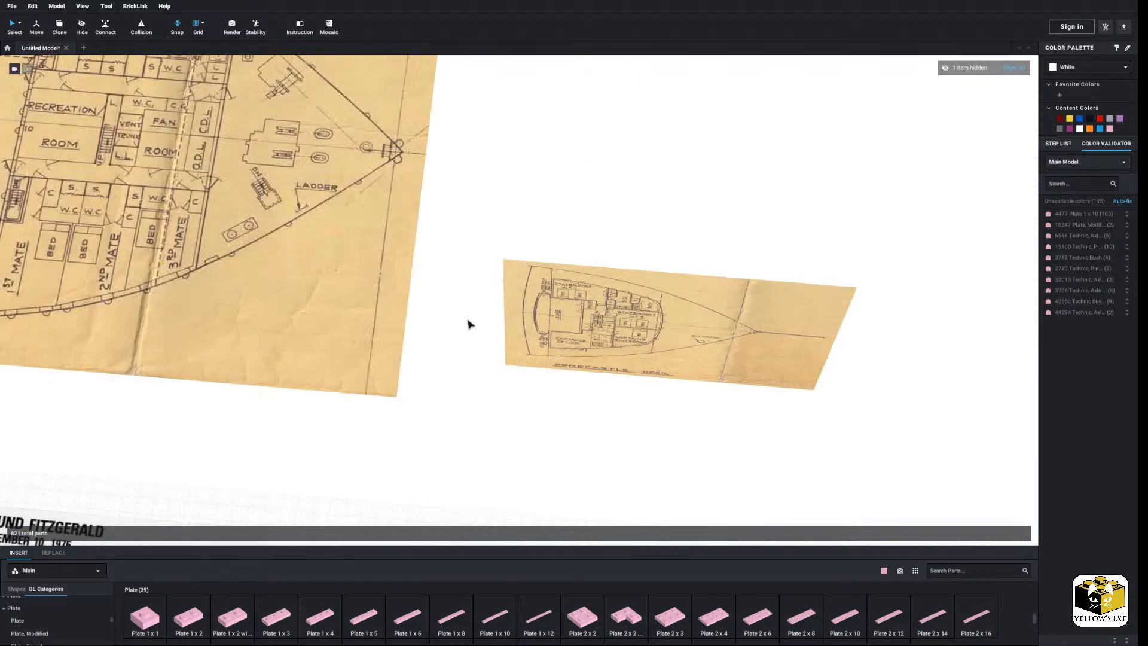
# Move the 1971 Edmund Fitzgerald photo next to the Harvester photo so that it overlaps its edge.
pyautogui.moveTo(338, 78); pyautogui.dragTo(584, 341, button='middle')
pyautogui.moveTo(733, 238); pyautogui.dragTo(517, 371, button='middle')
pyautogui.moveTo(615, 226); pyautogui.dragTo(472, 270)
pyautogui.moveTo(545, 103); pyautogui.dragTo(666, 286)
pyautogui.moveTo(458, 257); pyautogui.dragTo(416, 236)
pyautogui.click(600, 267)
pyautogui.moveTo(664, 297); pyautogui.dragTo(476, 254)
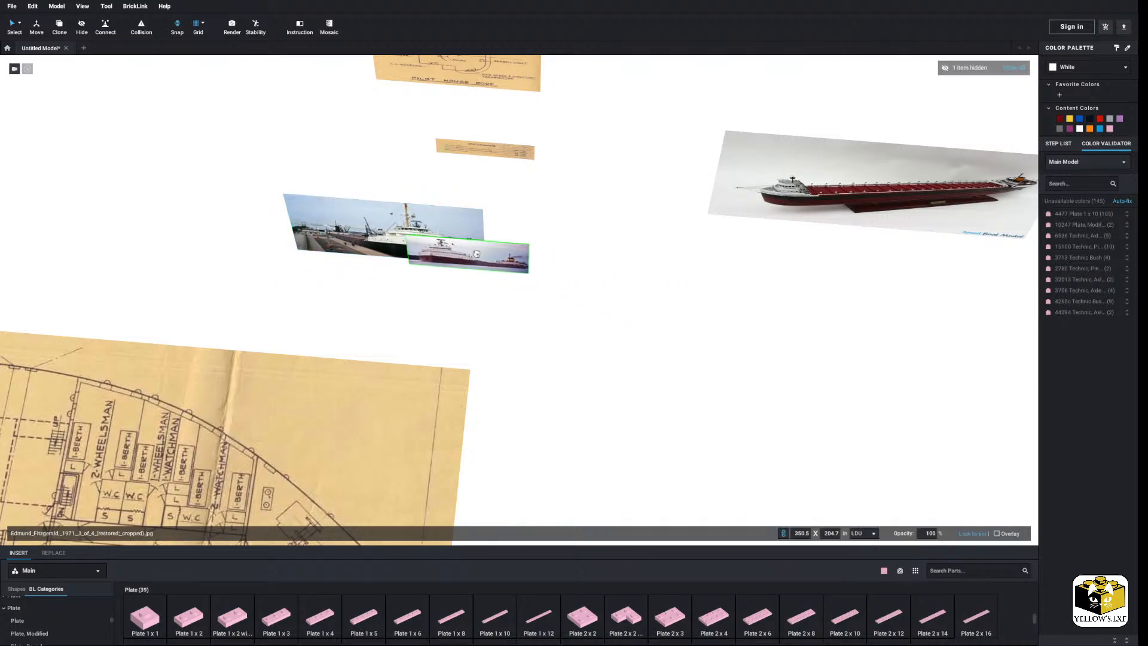
pyautogui.click(544, 357)
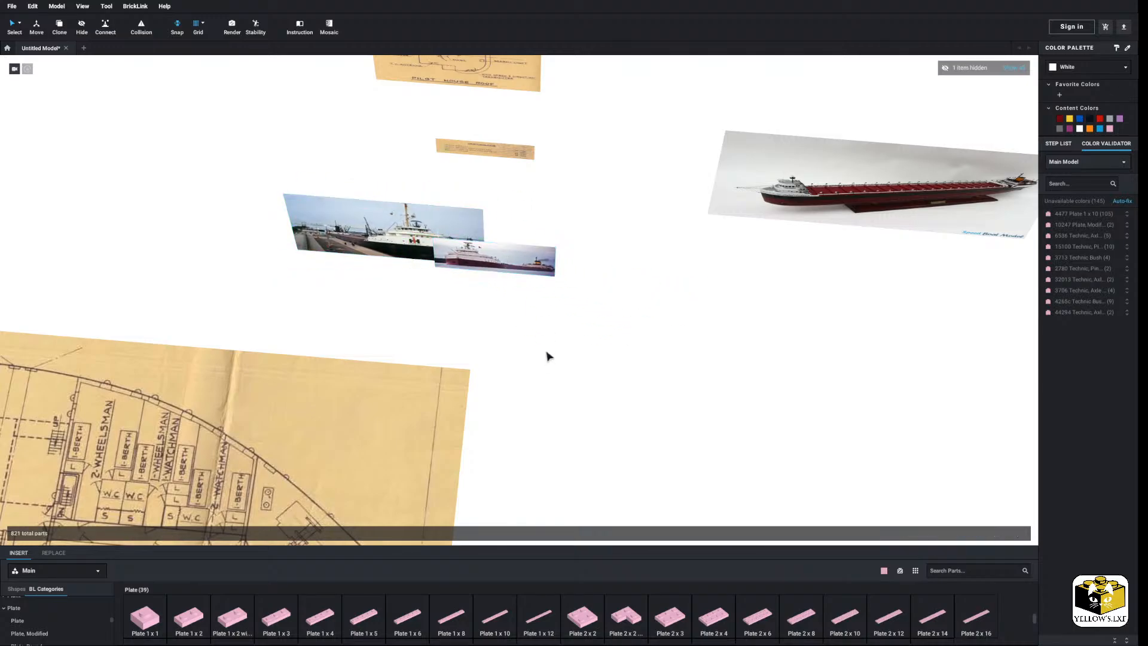
# Shift the Harvester photo slightly and place the 1971 Edmund Fitzgerald photo over its lower corner.
pyautogui.moveTo(545, 357); pyautogui.dragTo(554, 328, button='right')
pyautogui.moveTo(474, 241); pyautogui.dragTo(560, 249)
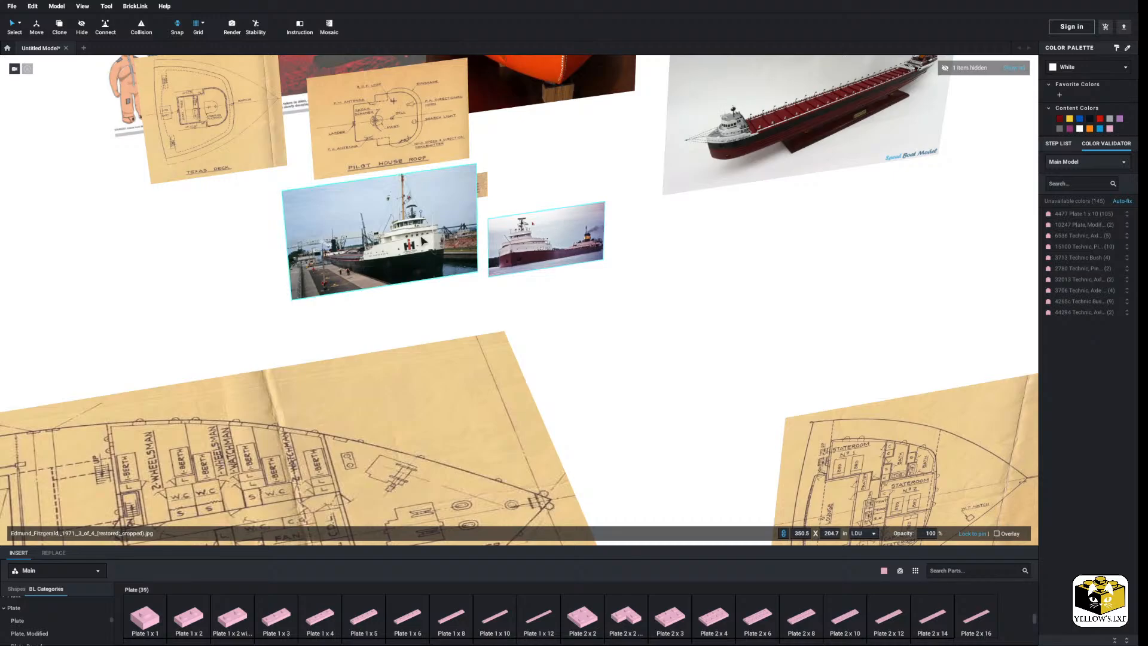
pyautogui.moveTo(426, 240); pyautogui.dragTo(461, 313)
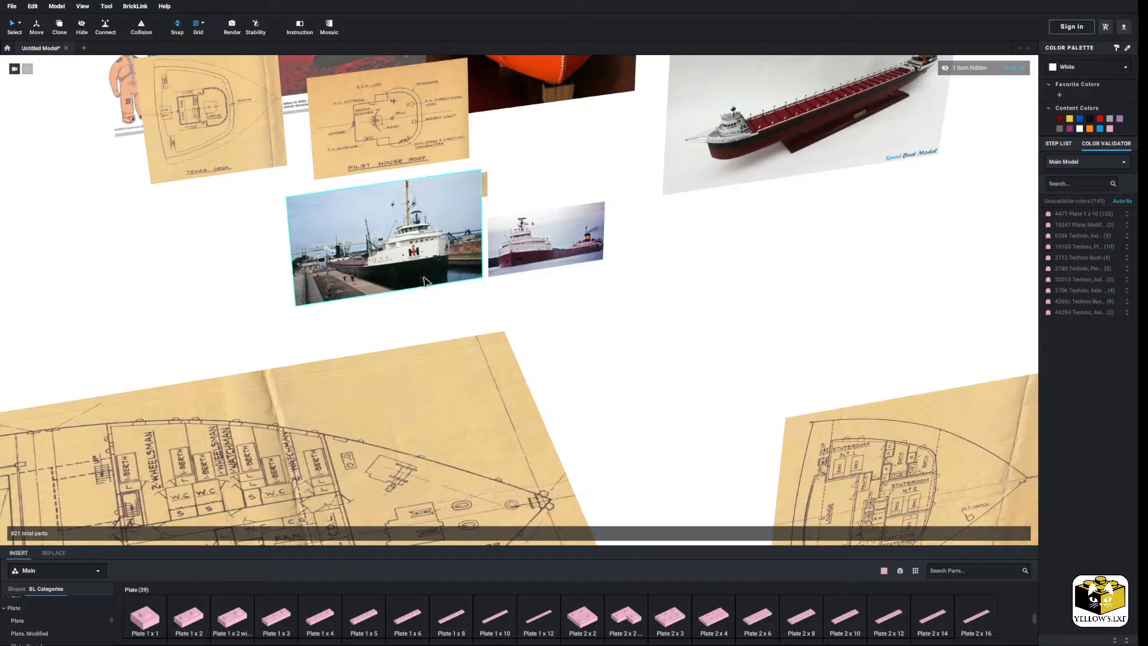
pyautogui.moveTo(530, 229); pyautogui.dragTo(492, 241)
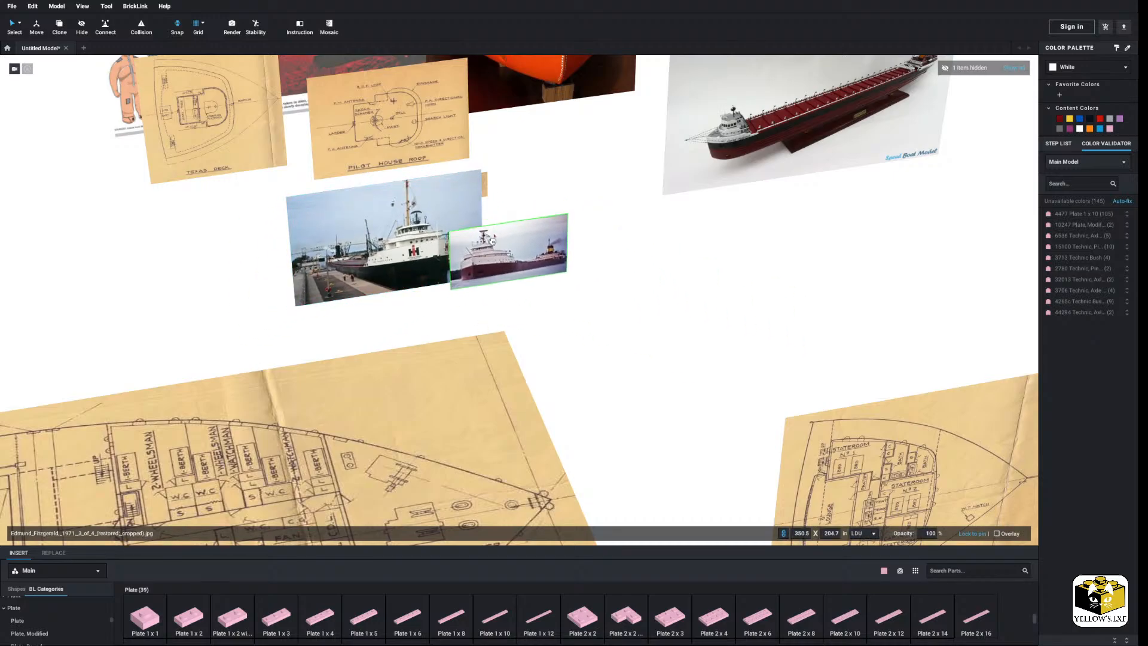
# Examine the loose pink loop and the gap between the second linkage, the dark red wall and the yellow frame brick.
pyautogui.scroll(-3, 618, 300)
pyautogui.moveTo(574, 335); pyautogui.dragTo(649, 296, button='middle')
pyautogui.scroll(-4, 649, 296)
pyautogui.scroll(10, 643, 323)
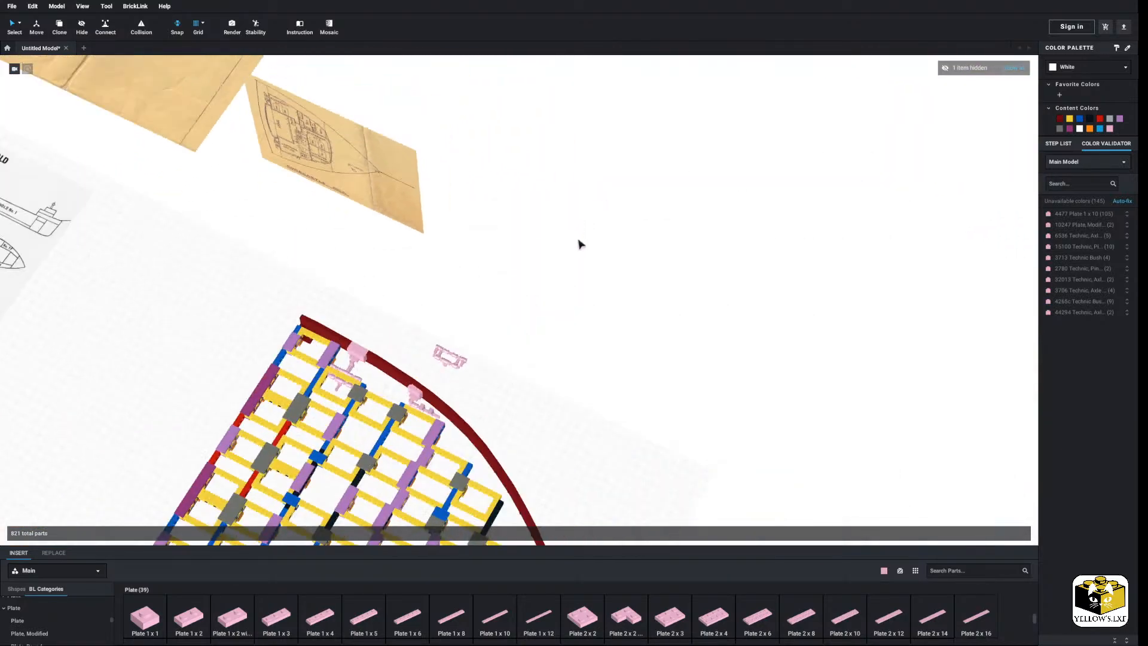
pyautogui.scroll(6, 623, 250)
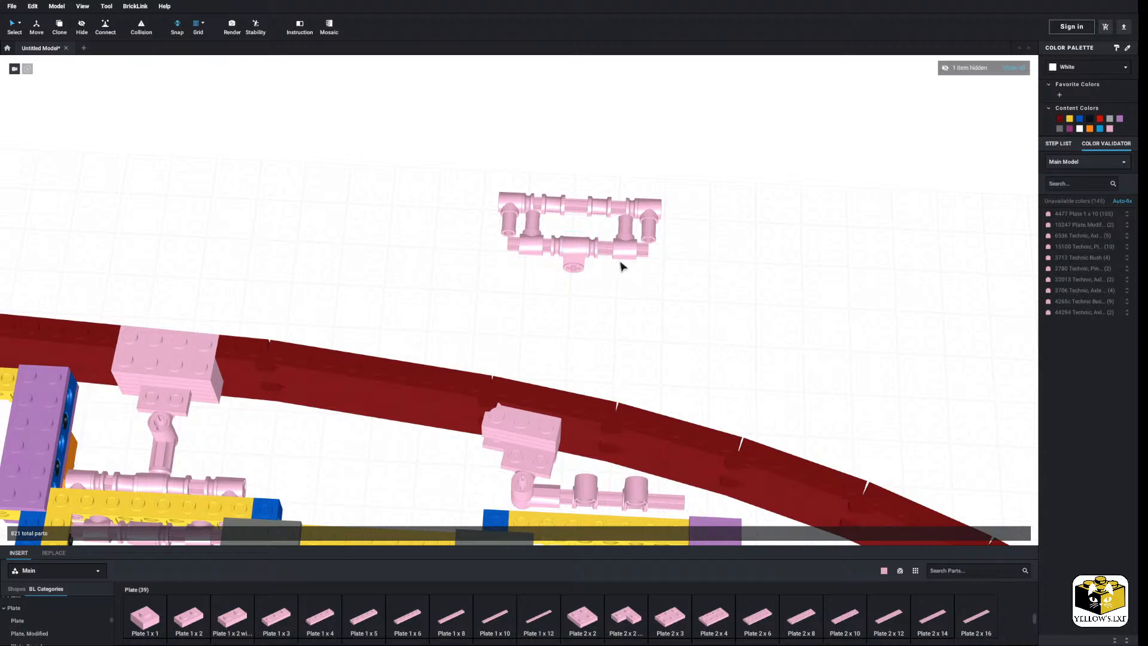
pyautogui.scroll(-5, 616, 273)
pyautogui.moveTo(685, 290); pyautogui.dragTo(582, 269, button='middle')
pyautogui.scroll(6, 582, 269)
pyautogui.moveTo(497, 307); pyautogui.dragTo(595, 248, button='middle')
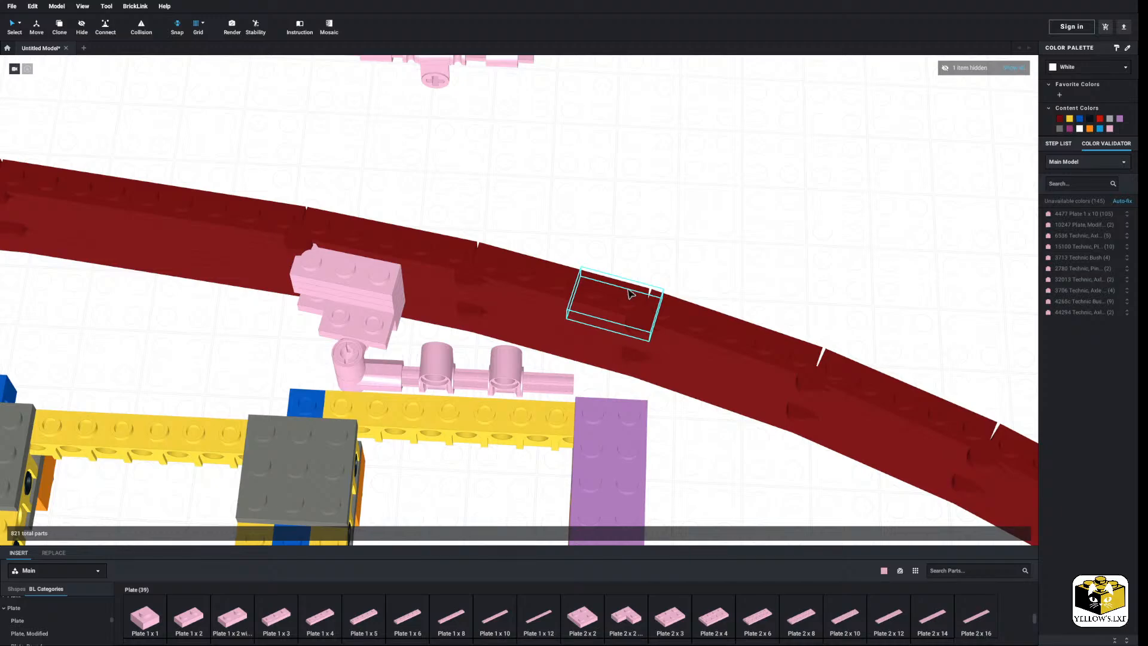
pyautogui.scroll(6, 669, 439)
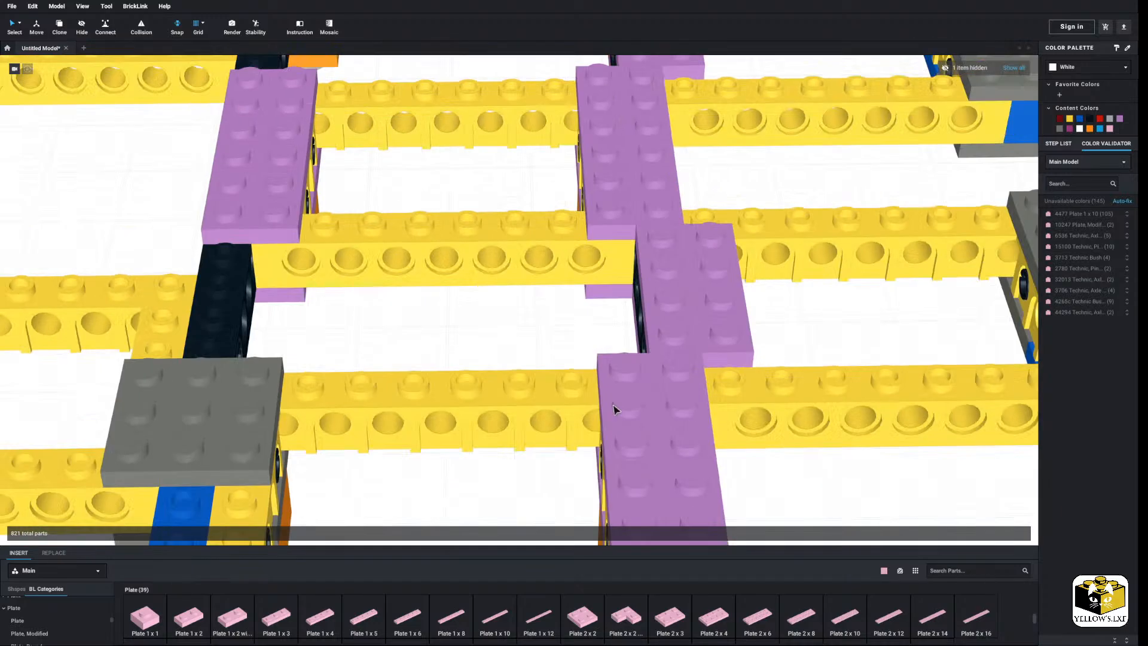
pyautogui.scroll(-5, 598, 404)
pyautogui.scroll(5, 520, 376)
pyautogui.moveTo(512, 364); pyautogui.dragTo(531, 289, button='middle')
pyautogui.scroll(5, 463, 374)
pyautogui.moveTo(412, 308); pyautogui.dragTo(518, 364, button='middle')
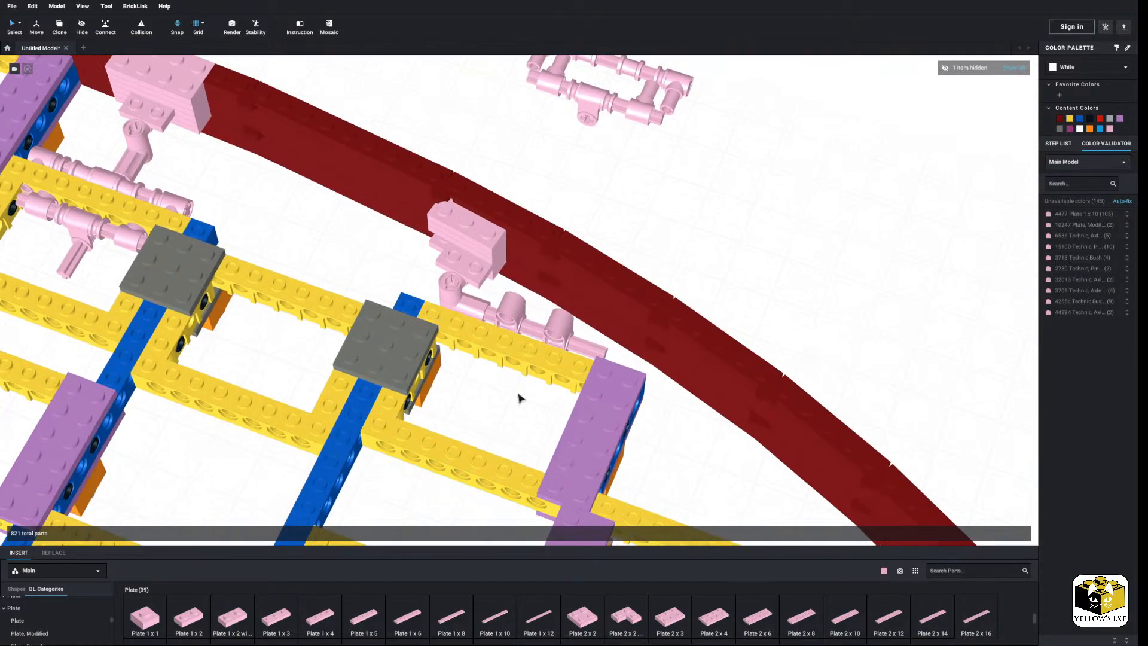
# Try a Technic Axle 3L with Stop through the second linkage's first perpendicular connector and the yellow frame brick.
pyautogui.scroll(4, 518, 398)
pyautogui.scroll(-5, 67, 625)
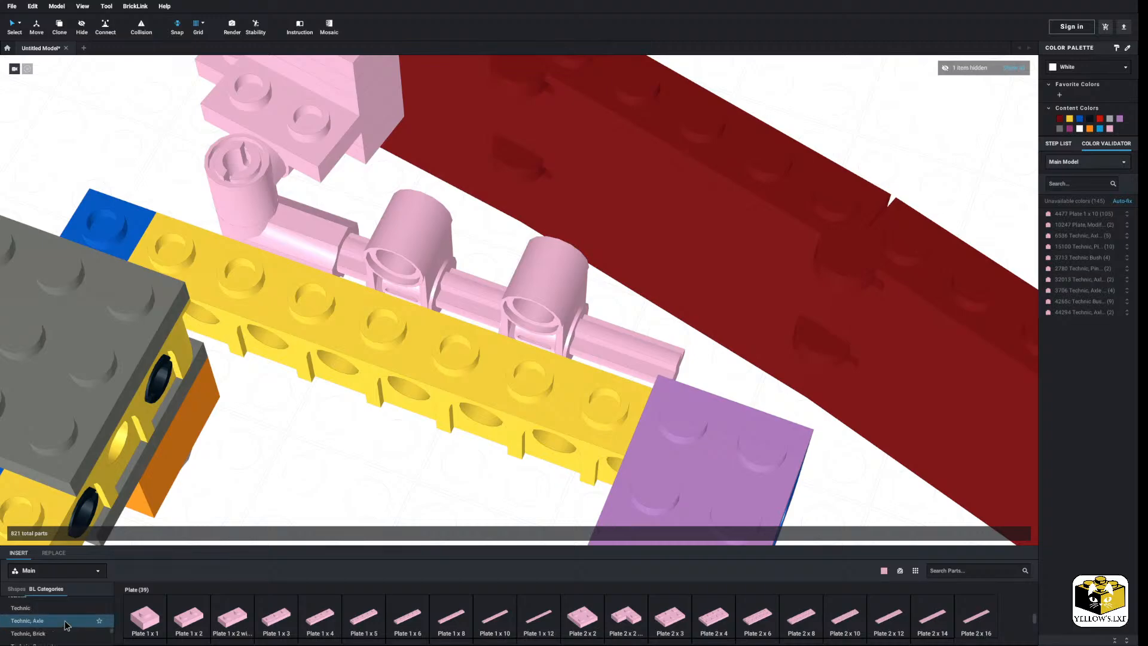
pyautogui.scroll(-1, 67, 627)
pyautogui.click(60, 605)
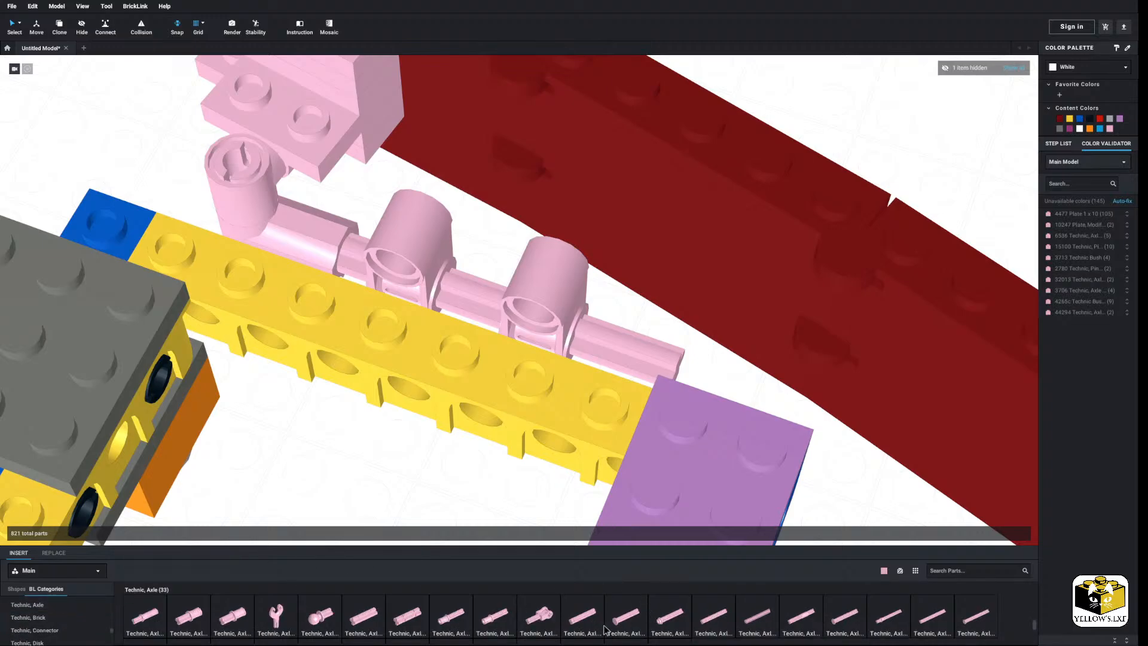
pyautogui.moveTo(625, 624); pyautogui.dragTo(374, 318)
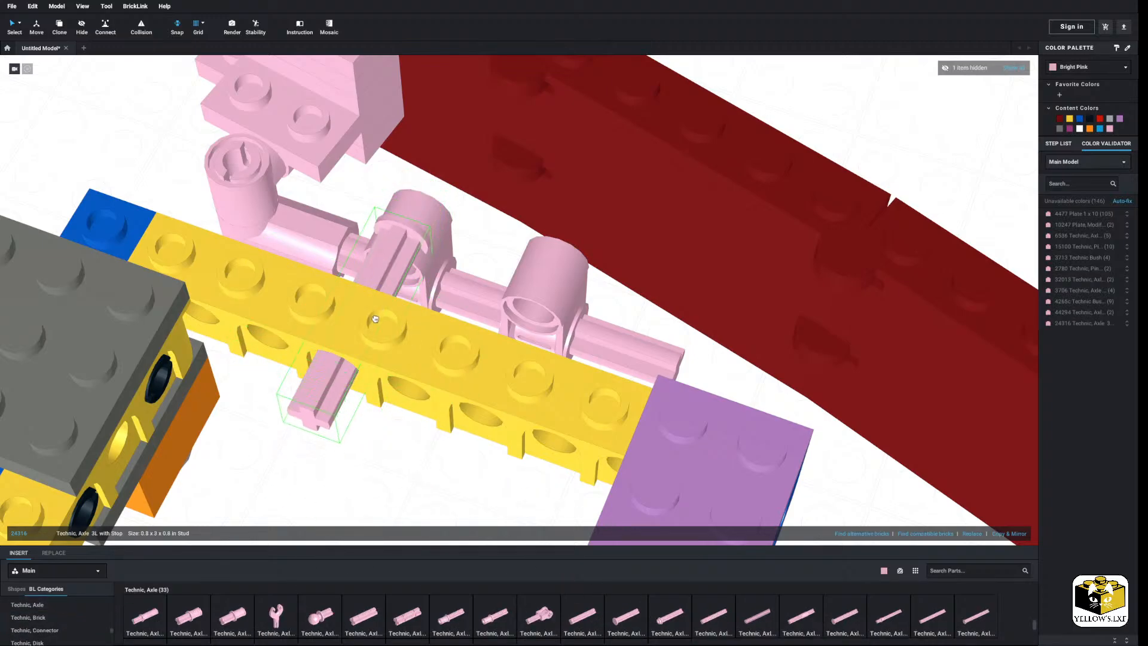
pyautogui.click(375, 318)
pyautogui.moveTo(375, 318); pyautogui.dragTo(403, 340, button='right')
pyautogui.scroll(-5, 456, 300)
pyautogui.scroll(5, 441, 321)
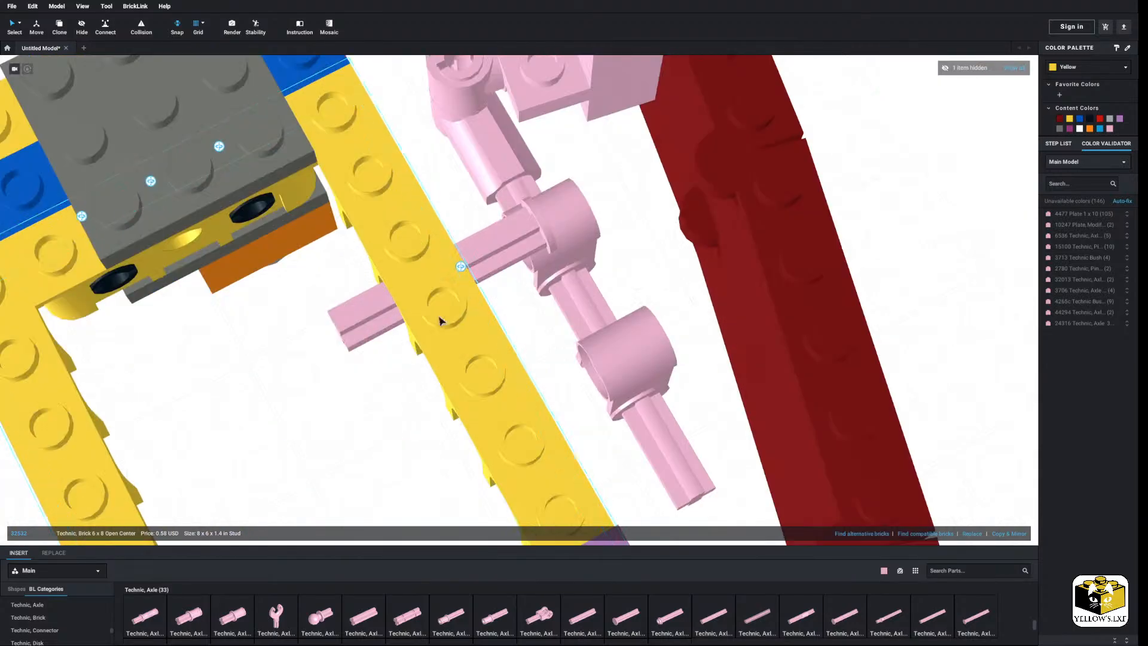
pyautogui.rightClick(501, 246)
pyautogui.click(520, 285)
# Pull one pink Plate 1 x 3 out of the second linkage's wall bracket and set it down outside the wall.
pyautogui.scroll(-5, 491, 281)
pyautogui.moveTo(491, 281); pyautogui.dragTo(473, 307, button='right')
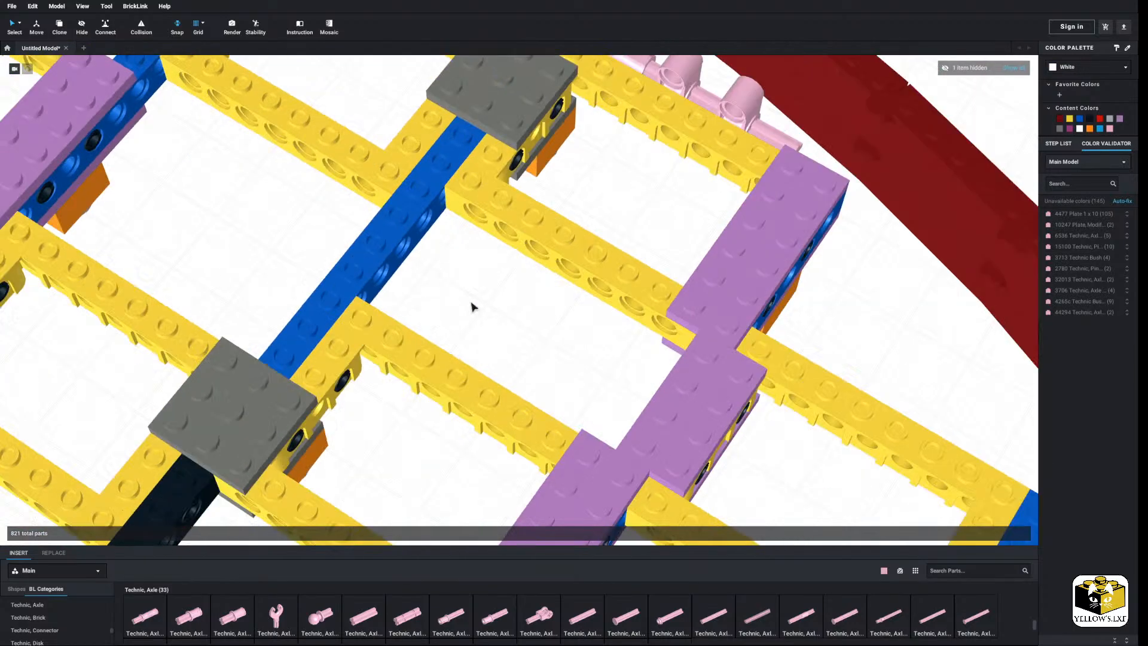
pyautogui.moveTo(481, 306); pyautogui.dragTo(464, 331, button='middle')
pyautogui.moveTo(464, 330); pyautogui.dragTo(467, 338, button='right')
pyautogui.scroll(5, 424, 330)
pyautogui.moveTo(424, 330); pyautogui.dragTo(419, 344, button='middle')
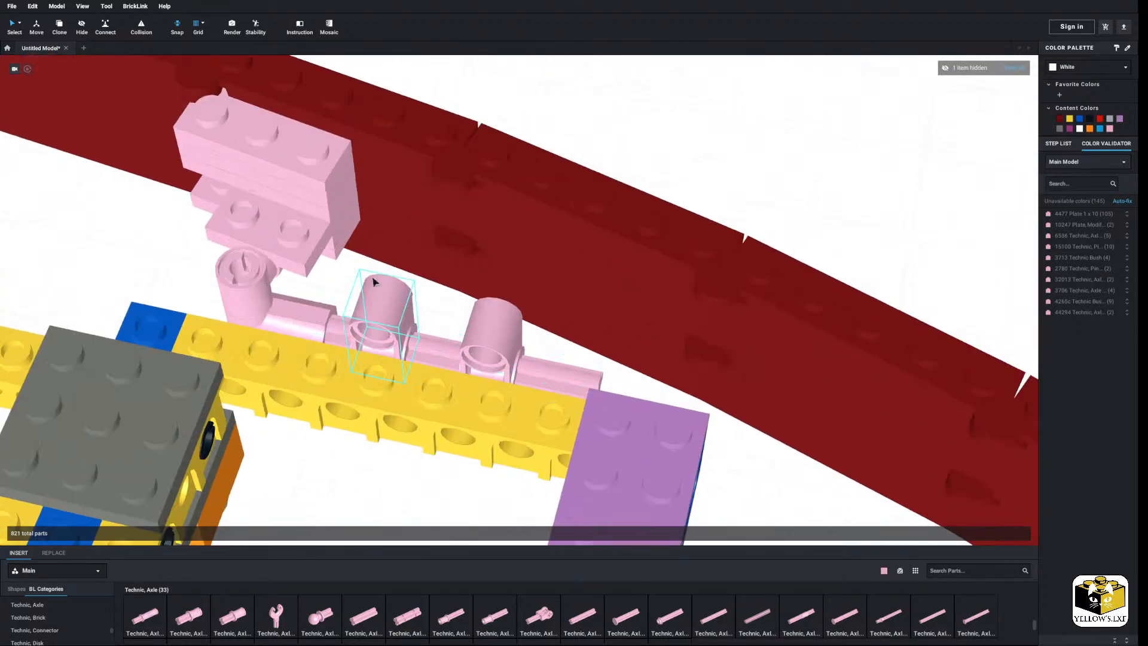
pyautogui.moveTo(339, 206); pyautogui.dragTo(720, 71)
pyautogui.click(758, 123)
pyautogui.scroll(-5, 441, 229)
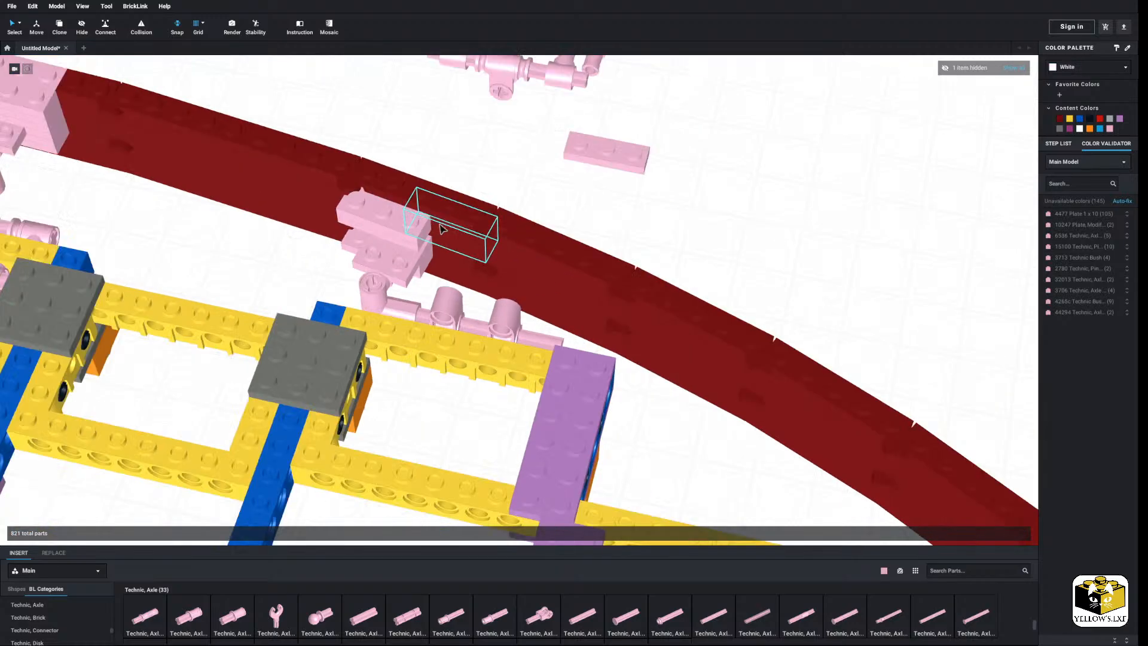
# Move the 2 x 2 plate and axle linkage outside the wall, and refit the loose Plate 1 x 3 at the wall bracket's underside.
pyautogui.click(377, 287)
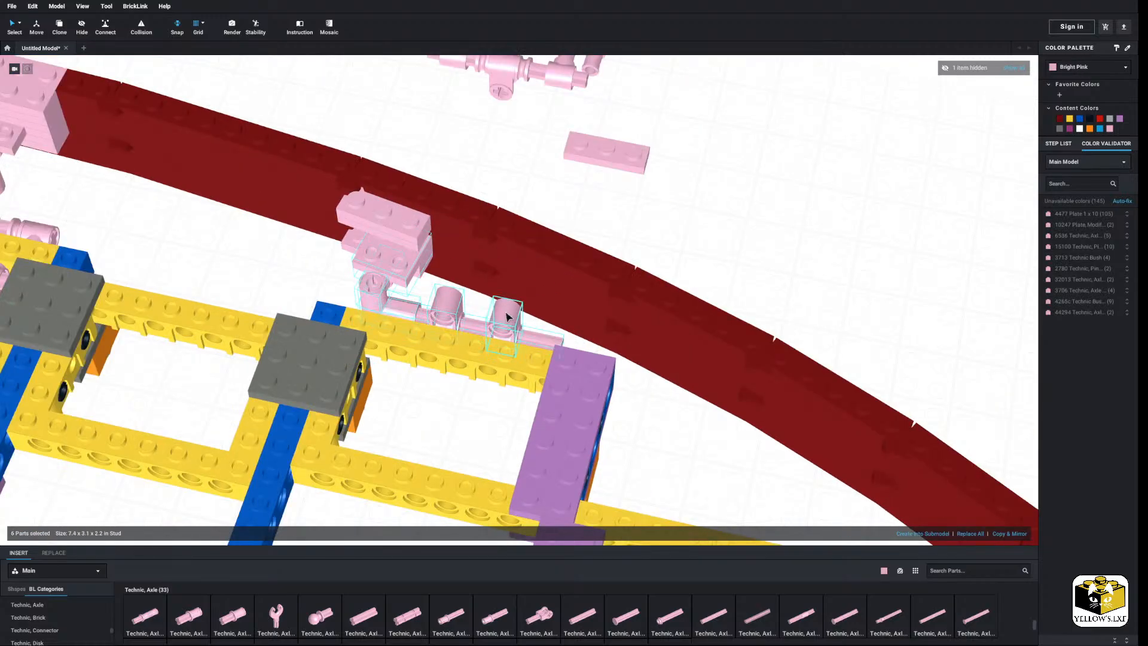
pyautogui.moveTo(394, 267); pyautogui.dragTo(763, 174)
pyautogui.moveTo(601, 156); pyautogui.dragTo(413, 239)
pyautogui.moveTo(408, 247); pyautogui.dragTo(412, 239, button='middle')
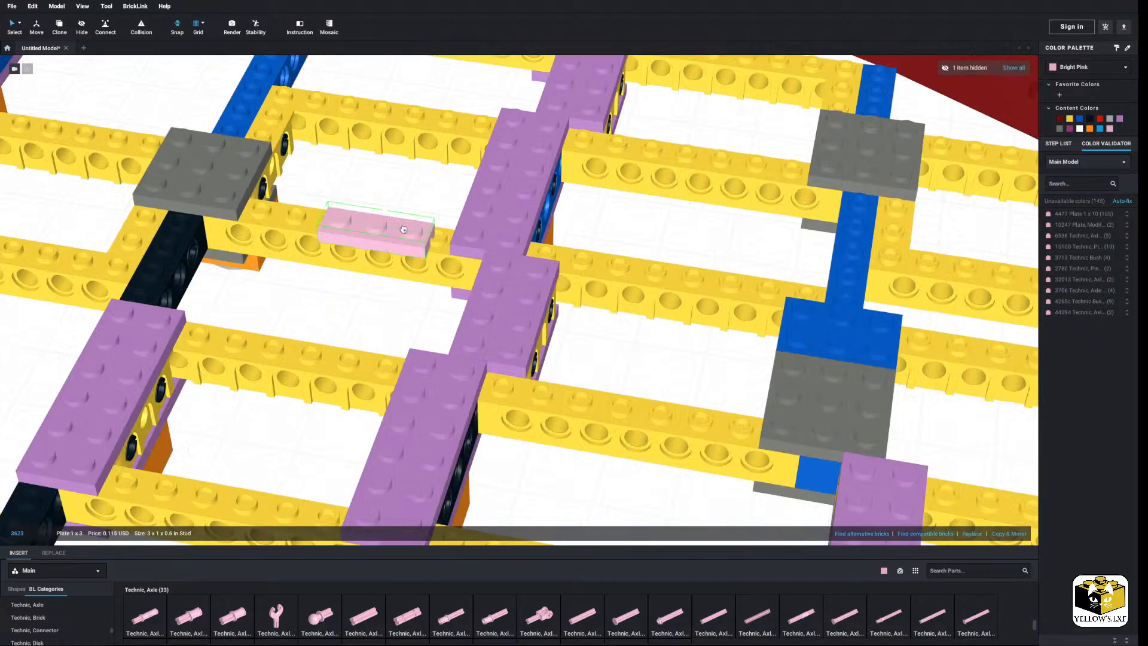
pyautogui.moveTo(412, 240); pyautogui.dragTo(419, 249)
pyautogui.moveTo(418, 210); pyautogui.dragTo(418, 249, button='middle')
pyautogui.moveTo(418, 249); pyautogui.dragTo(421, 134)
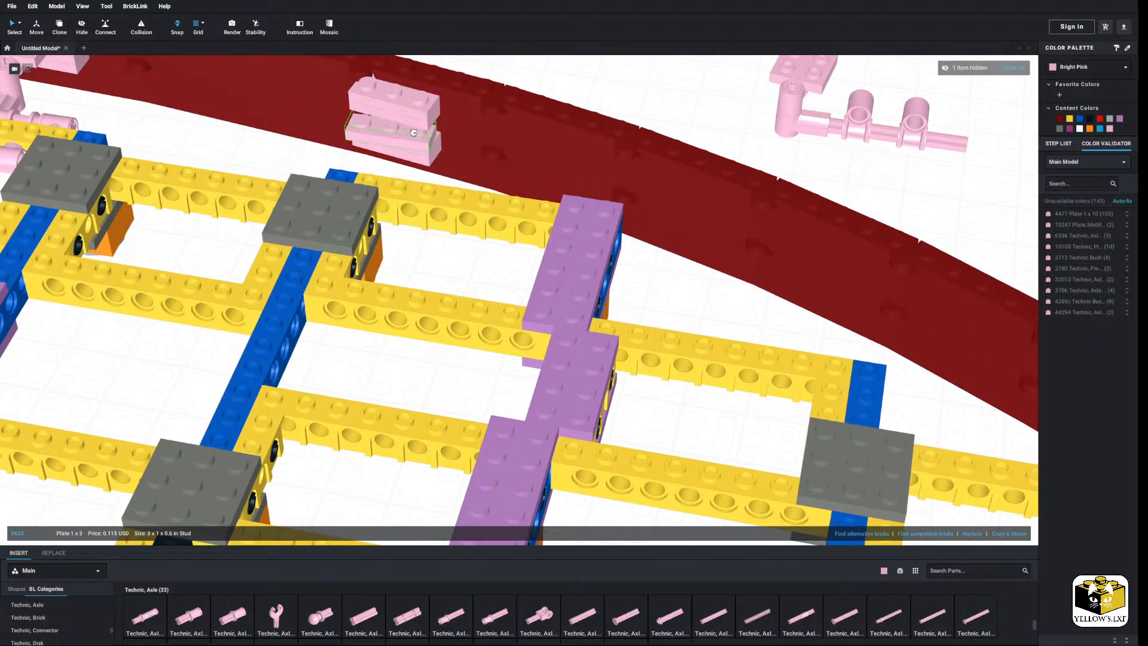
pyautogui.scroll(5, 421, 134)
pyautogui.click(408, 227)
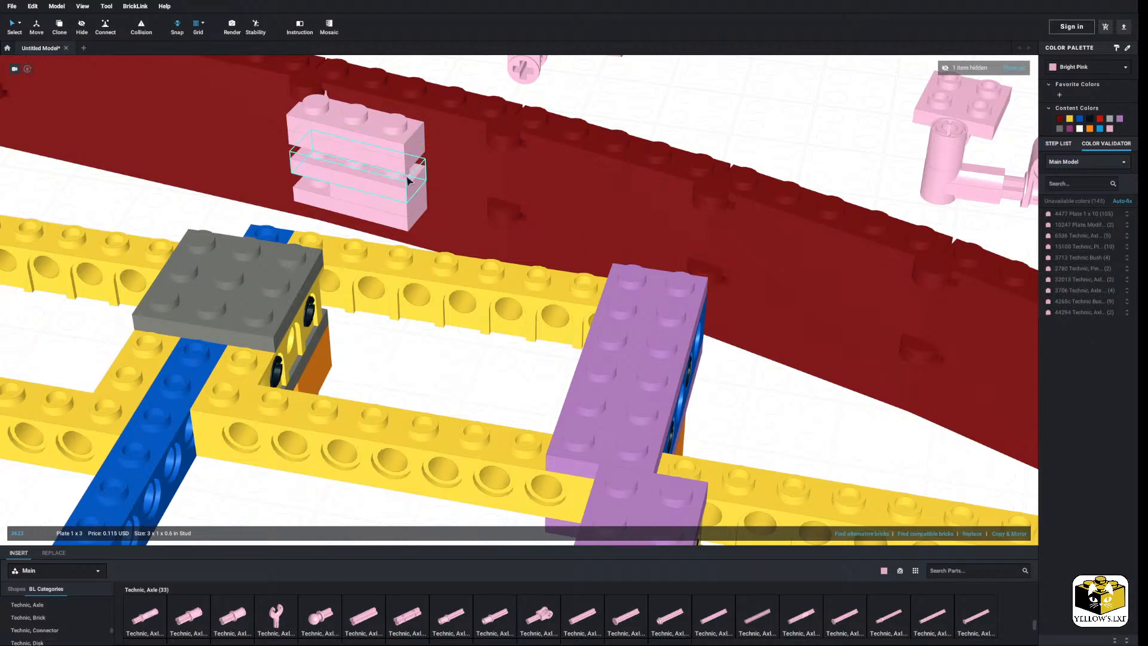
# Move the 2 x 2 plate and its axle linkage back onto the wall bracket above the refitted plate.
pyautogui.scroll(-5, 671, 146)
pyautogui.click(648, 171)
pyautogui.moveTo(646, 171); pyautogui.dragTo(651, 182, button='right')
pyautogui.moveTo(717, 334); pyautogui.dragTo(535, 105, button='middle')
pyautogui.moveTo(627, 209); pyautogui.dragTo(606, 174, button='middle')
pyautogui.scroll(3, 586, 217)
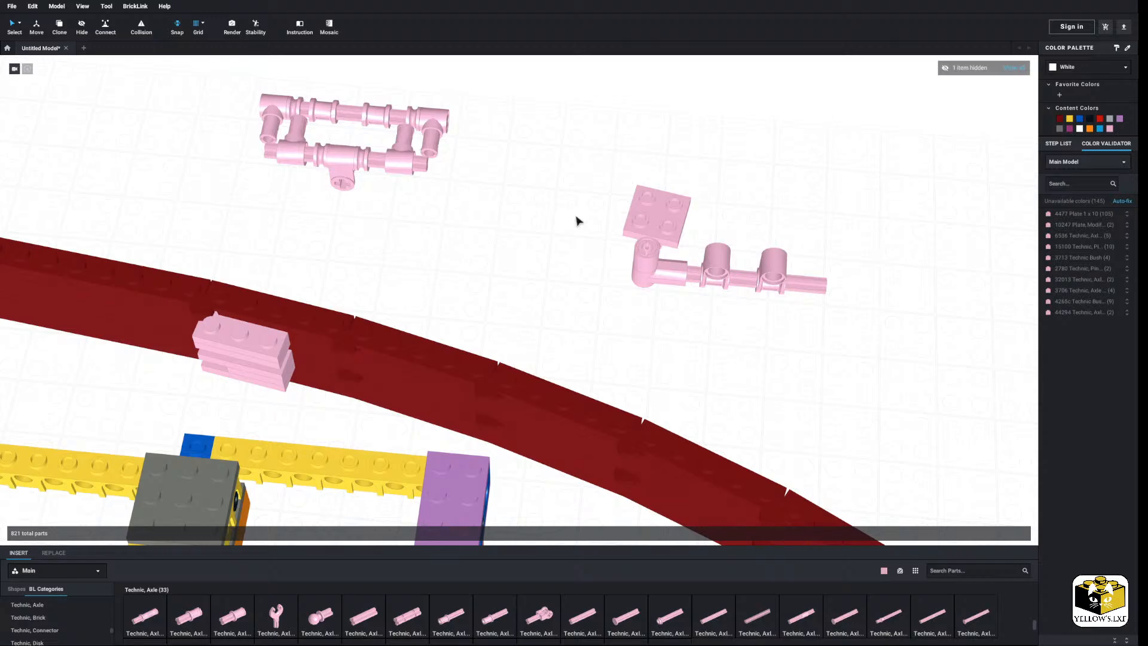
pyautogui.moveTo(791, 232); pyautogui.dragTo(632, 351)
pyautogui.moveTo(682, 220); pyautogui.dragTo(275, 375)
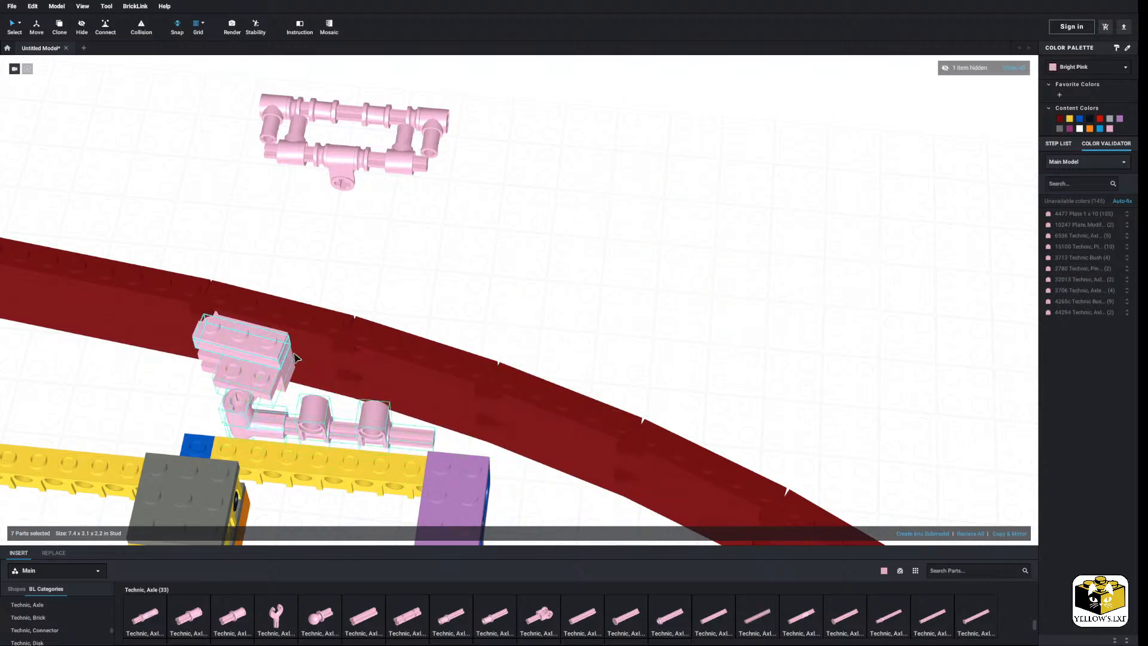
pyautogui.click(429, 295)
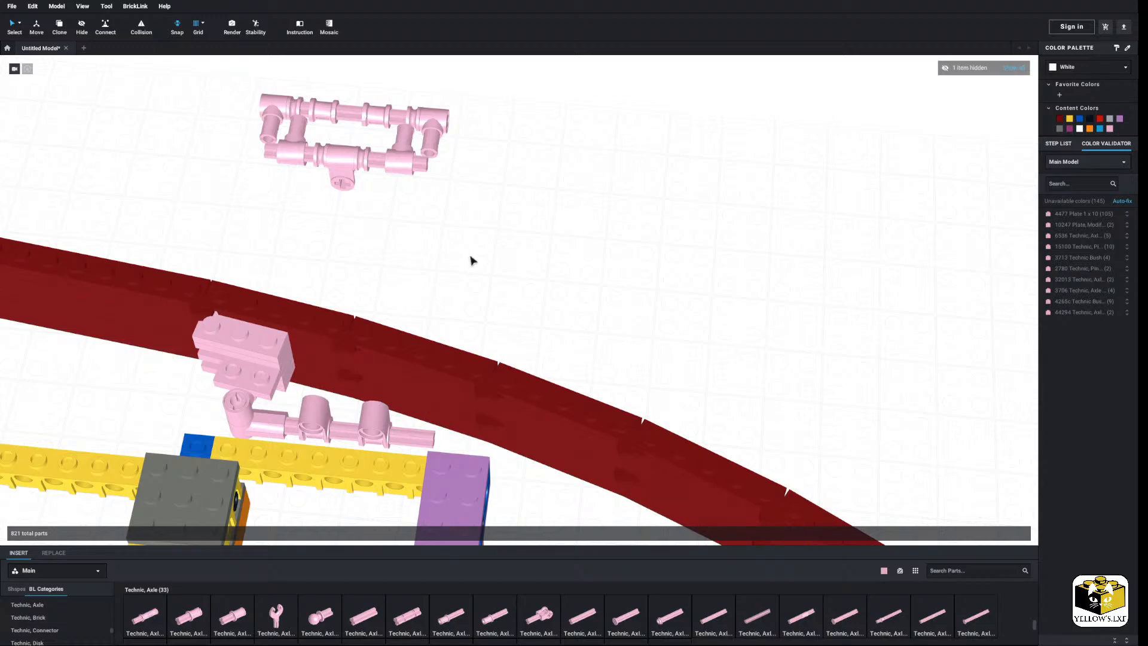
# Insert a bright pink Technic Axle 3L with Stop through the linkage's first perpendicular connector and the yellow frame brick.
pyautogui.moveTo(441, 306); pyautogui.dragTo(478, 268, button='middle')
pyautogui.moveTo(463, 425); pyautogui.dragTo(524, 281, button='middle')
pyautogui.moveTo(523, 281); pyautogui.dragTo(502, 306, button='right')
pyautogui.moveTo(502, 306); pyautogui.dragTo(488, 365, button='middle')
pyautogui.scroll(4, 488, 366)
pyautogui.scroll(3, 488, 365)
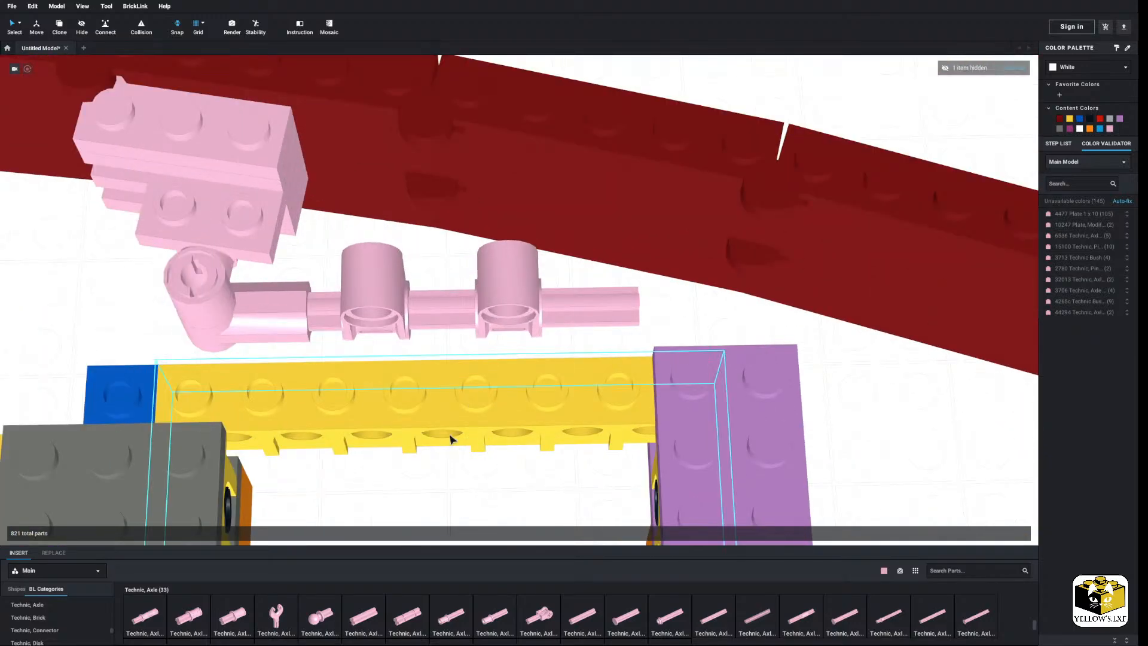
pyautogui.moveTo(620, 625); pyautogui.dragTo(373, 355)
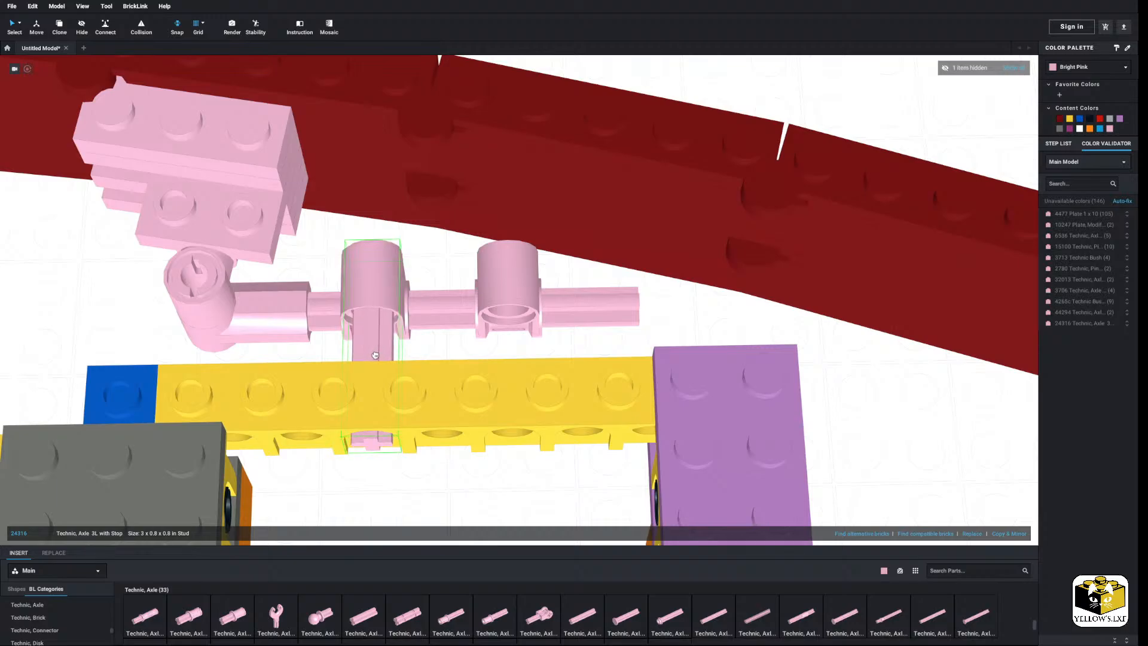
pyautogui.moveTo(376, 358); pyautogui.dragTo(608, 343, button='right')
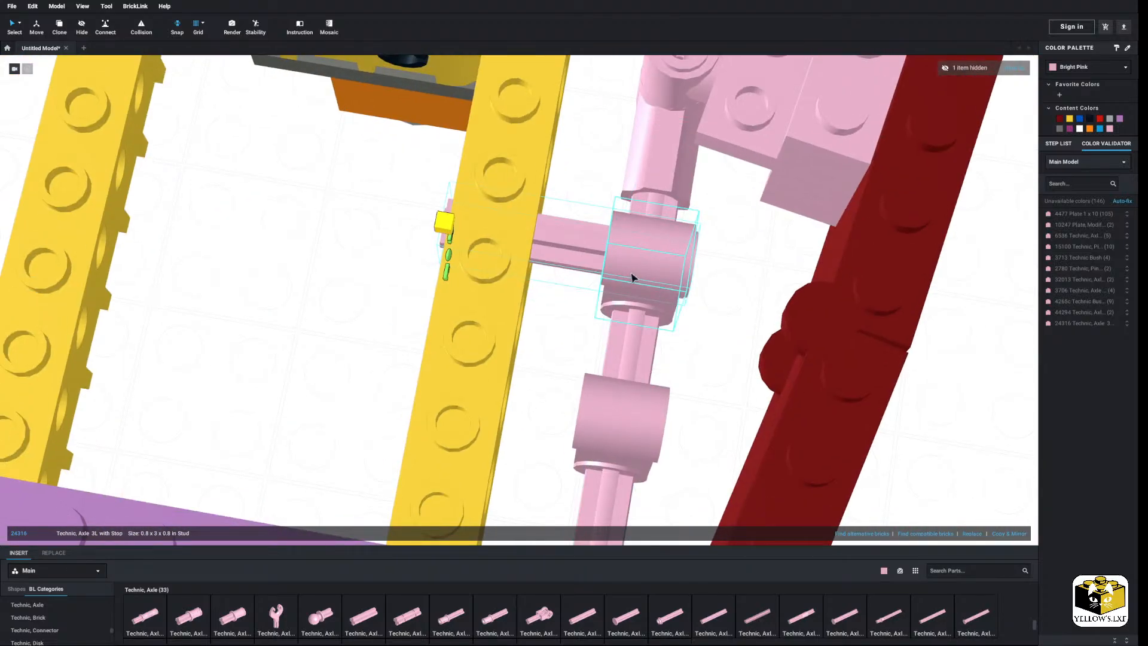
pyautogui.moveTo(632, 277); pyautogui.dragTo(627, 275)
pyautogui.click(574, 256)
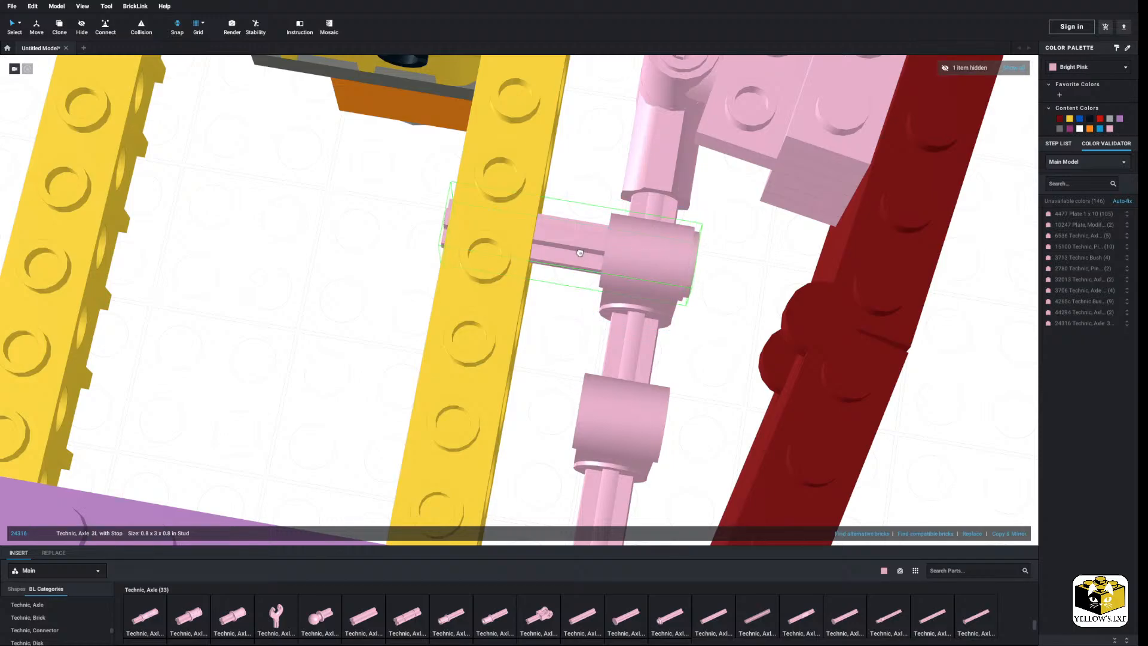
pyautogui.click(571, 319)
# Try a copy of the loop's Technic Bush 1/2 Smooth on the new axle between the yellow brick and the connector.
pyautogui.moveTo(571, 320); pyautogui.dragTo(474, 315, button='right')
pyautogui.scroll(-5, 461, 319)
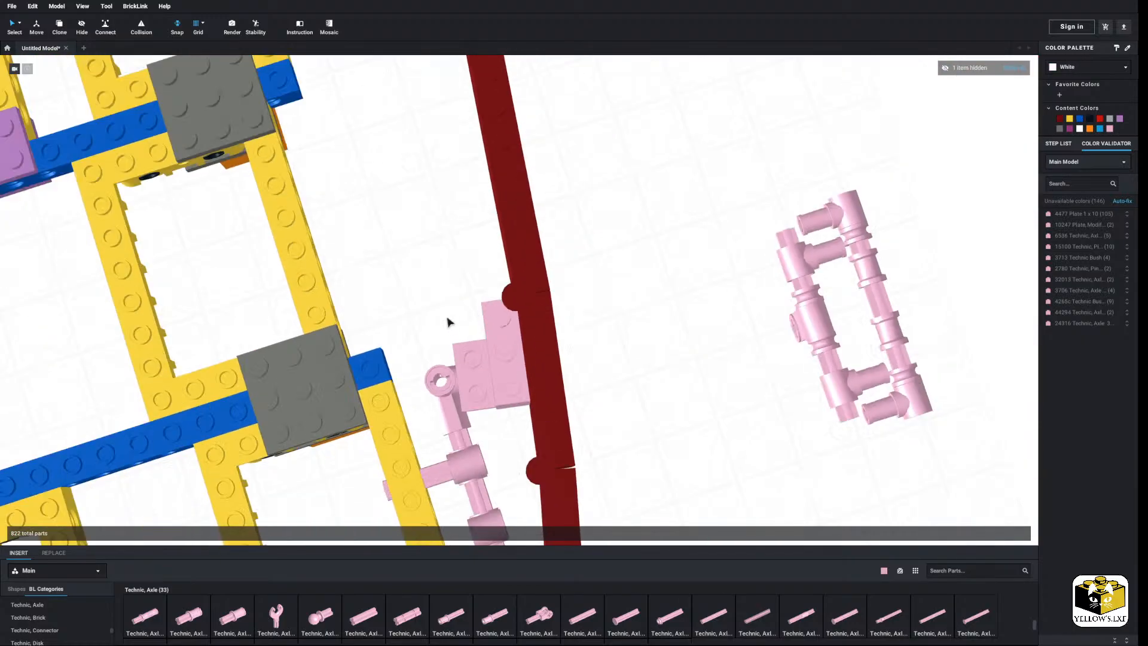
pyautogui.moveTo(448, 322); pyautogui.dragTo(453, 275, button='middle')
pyautogui.scroll(5, 453, 275)
pyautogui.scroll(-2, 775, 248)
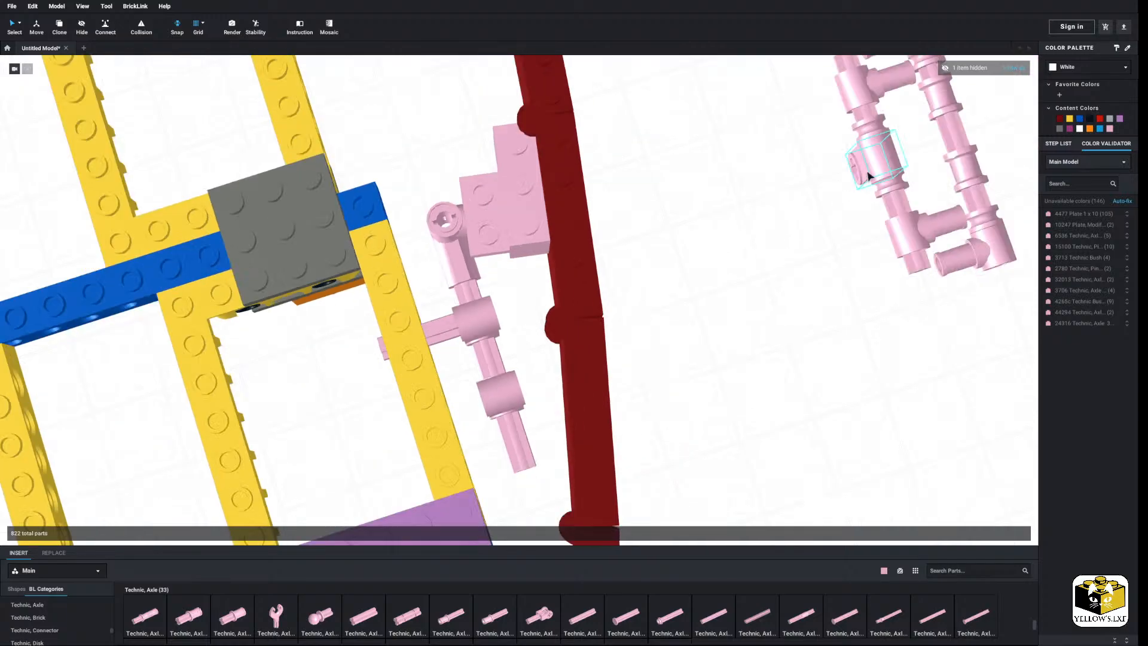
pyautogui.rightClick(865, 119)
pyautogui.click(876, 124)
pyautogui.click(797, 198)
pyautogui.rightClick(797, 197)
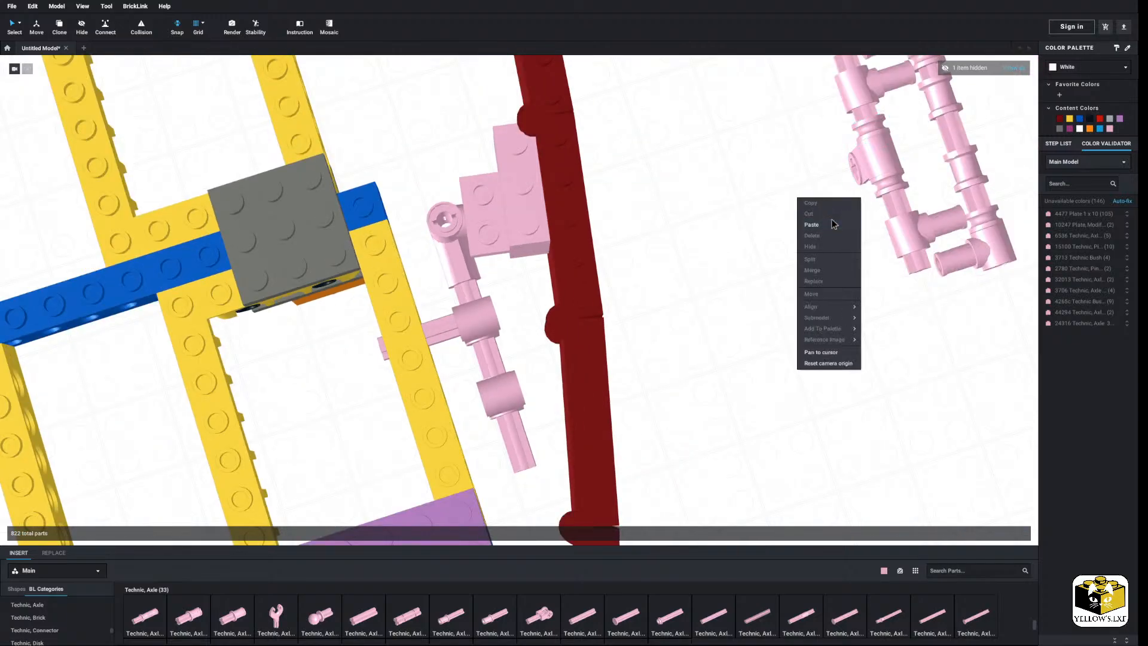
pyautogui.click(832, 221)
pyautogui.rightClick(732, 268)
pyautogui.click(746, 293)
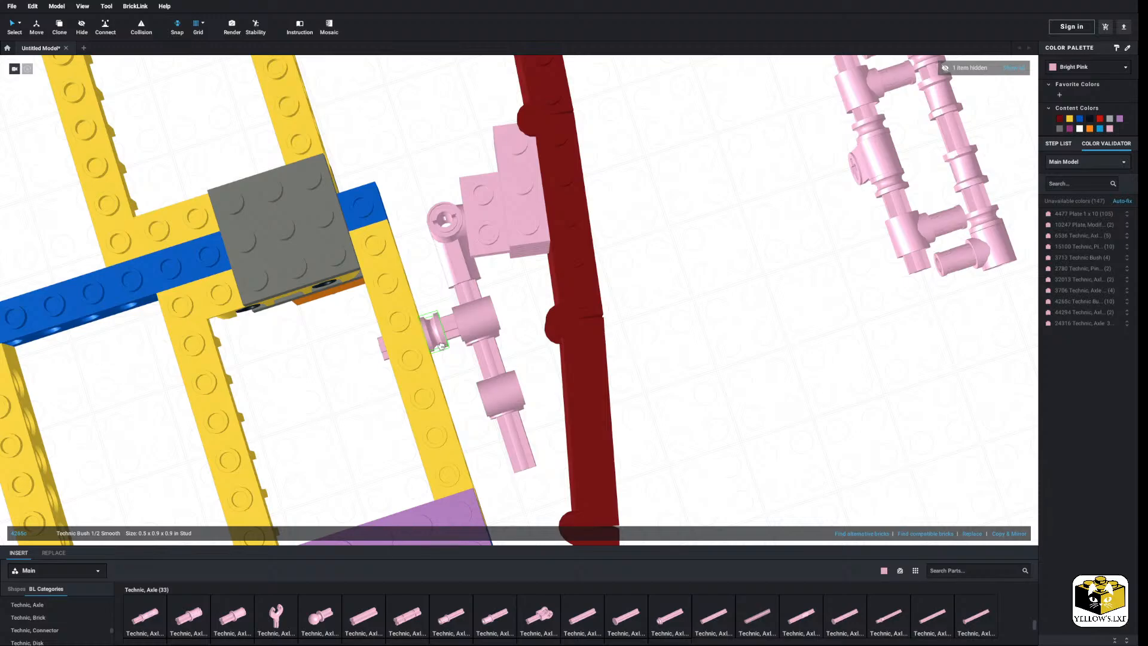
pyautogui.rightClick(440, 346)
pyautogui.click(469, 384)
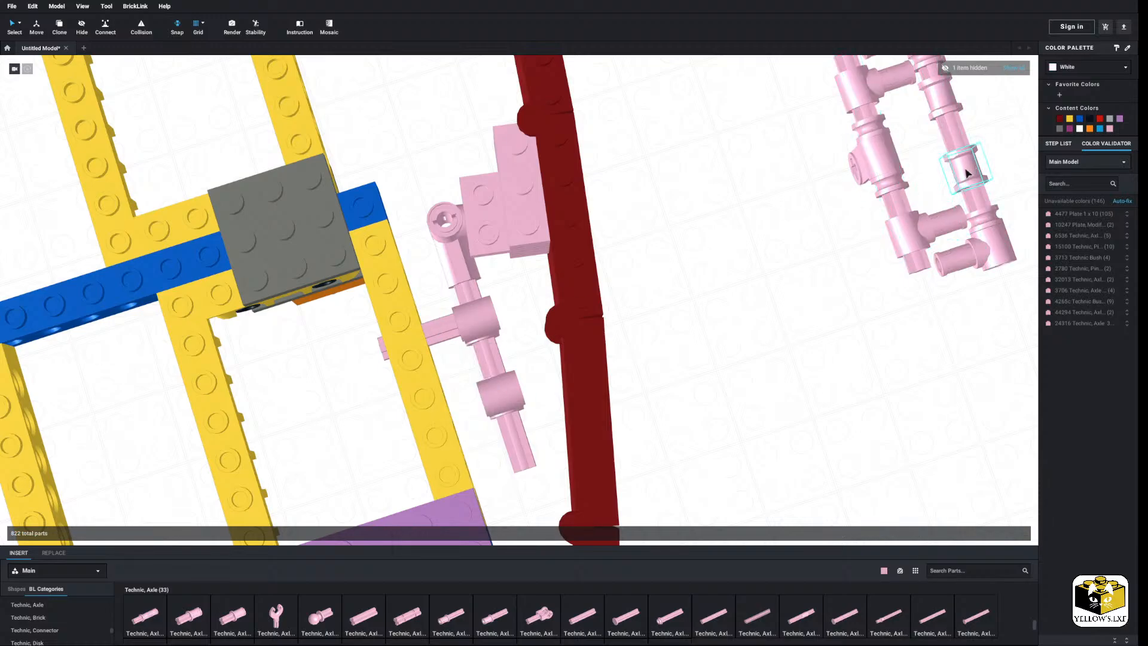
# Try a copy of the loop's full-width Technic Bush between the yellow brick and the connector, and set it aside outside the wall.
pyautogui.rightClick(964, 169)
pyautogui.click(977, 175)
pyautogui.rightClick(833, 235)
pyautogui.click(848, 261)
pyautogui.scroll(5, 526, 370)
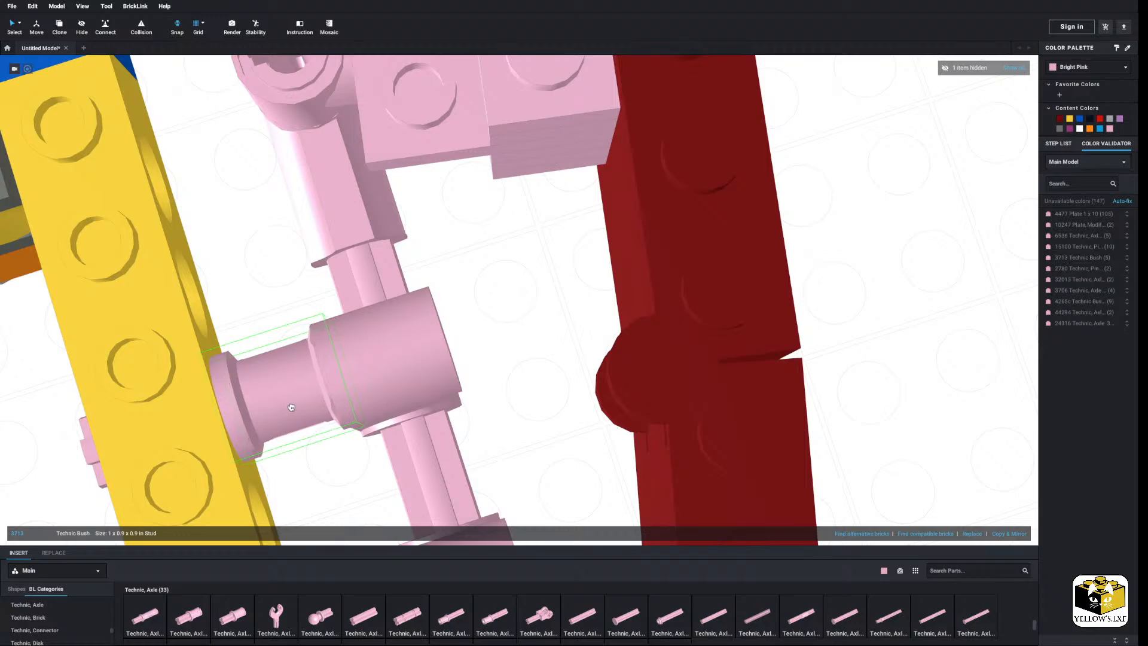
pyautogui.scroll(-5, 292, 407)
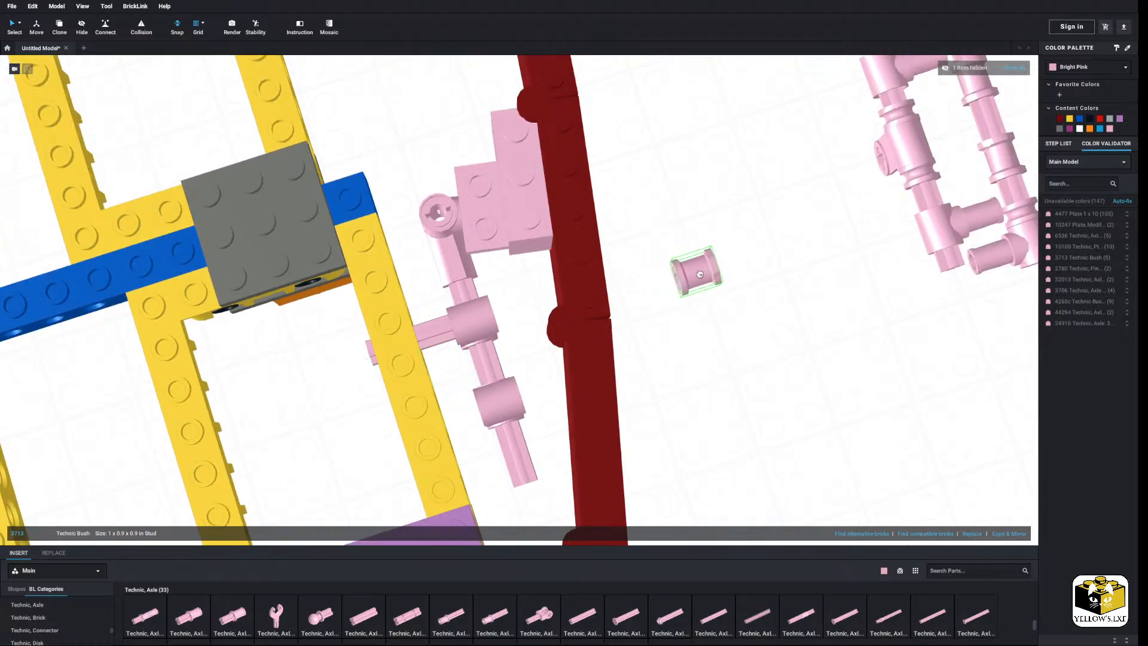
# Shift the 2 x 2 plate and its axle one stud along the wall bracket, away from the purple plates.
pyautogui.moveTo(418, 296); pyautogui.dragTo(461, 295, button='right')
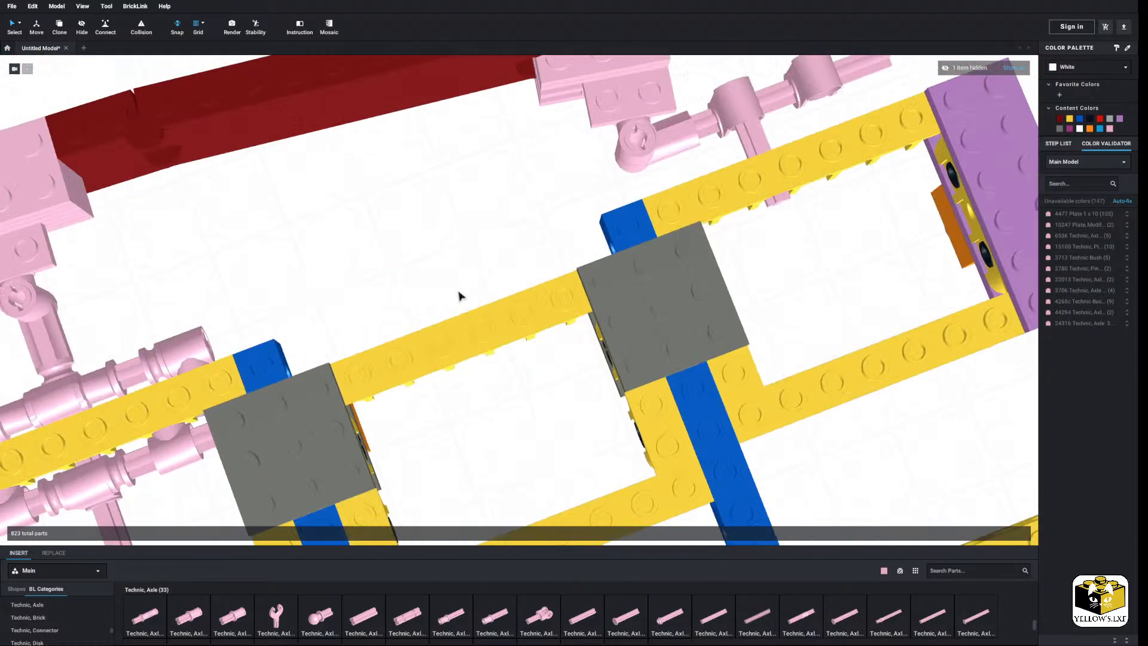
pyautogui.moveTo(455, 283); pyautogui.dragTo(418, 325, button='middle')
pyautogui.moveTo(418, 326); pyautogui.dragTo(418, 317, button='right')
pyautogui.moveTo(366, 359); pyautogui.dragTo(391, 338, button='middle')
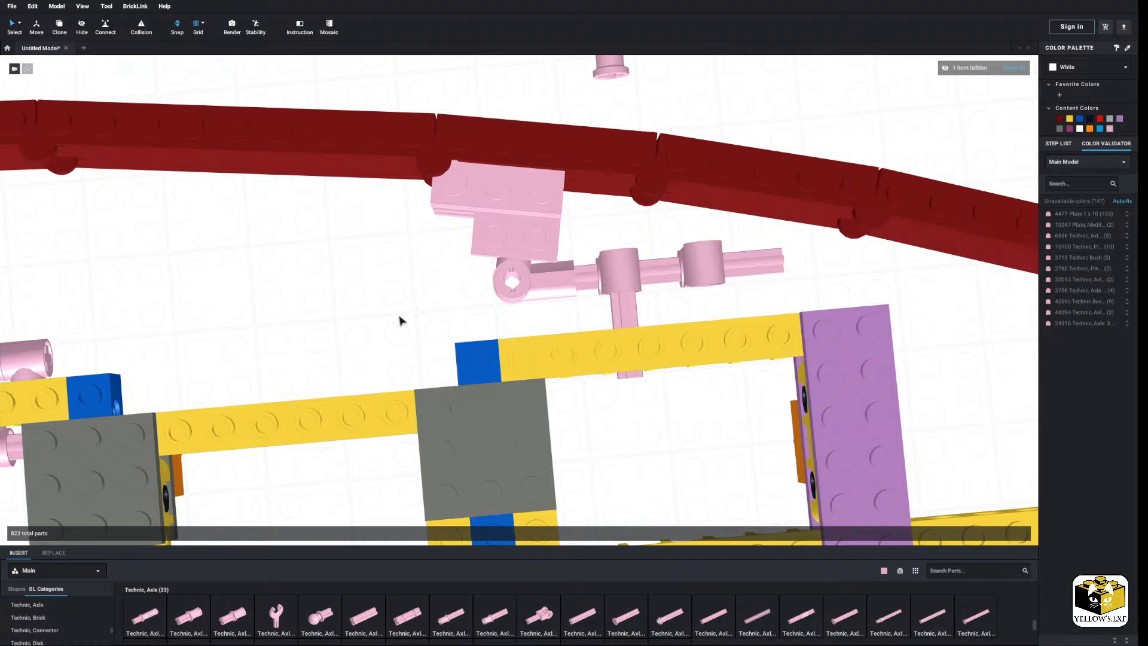
pyautogui.moveTo(454, 303); pyautogui.dragTo(498, 231)
pyautogui.click(354, 256)
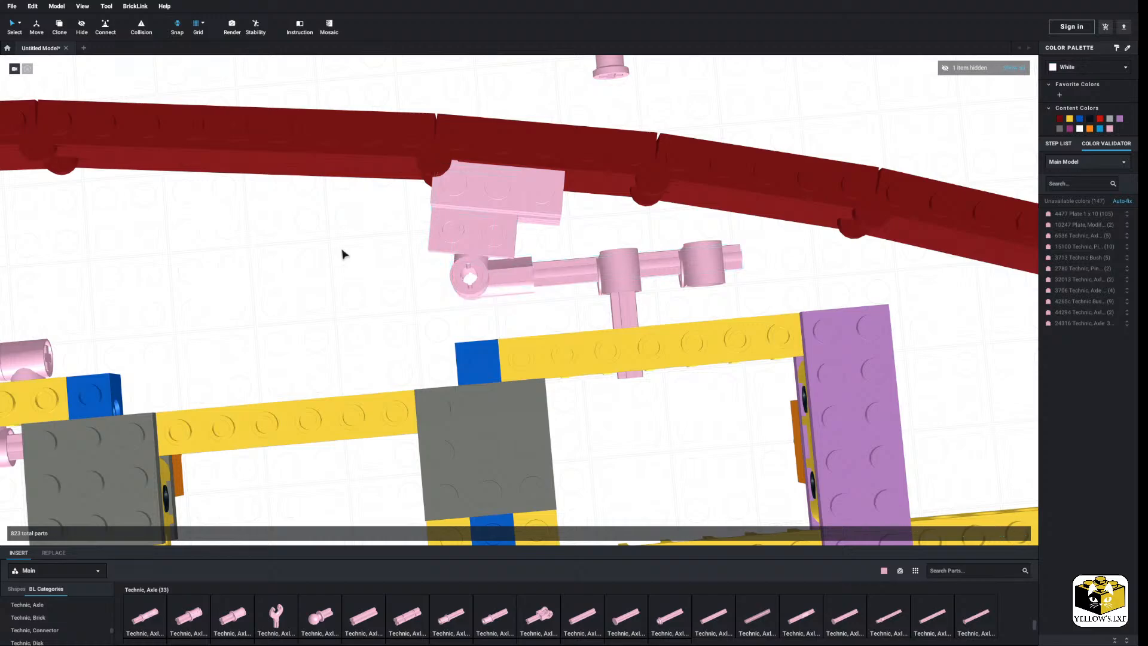
# Set the Technic Axle 3L with Stop outside the wall and slide both perpendicular connectors one stud toward the bracket end of the linkage.
pyautogui.moveTo(341, 251); pyautogui.dragTo(293, 321, button='right')
pyautogui.click(393, 307)
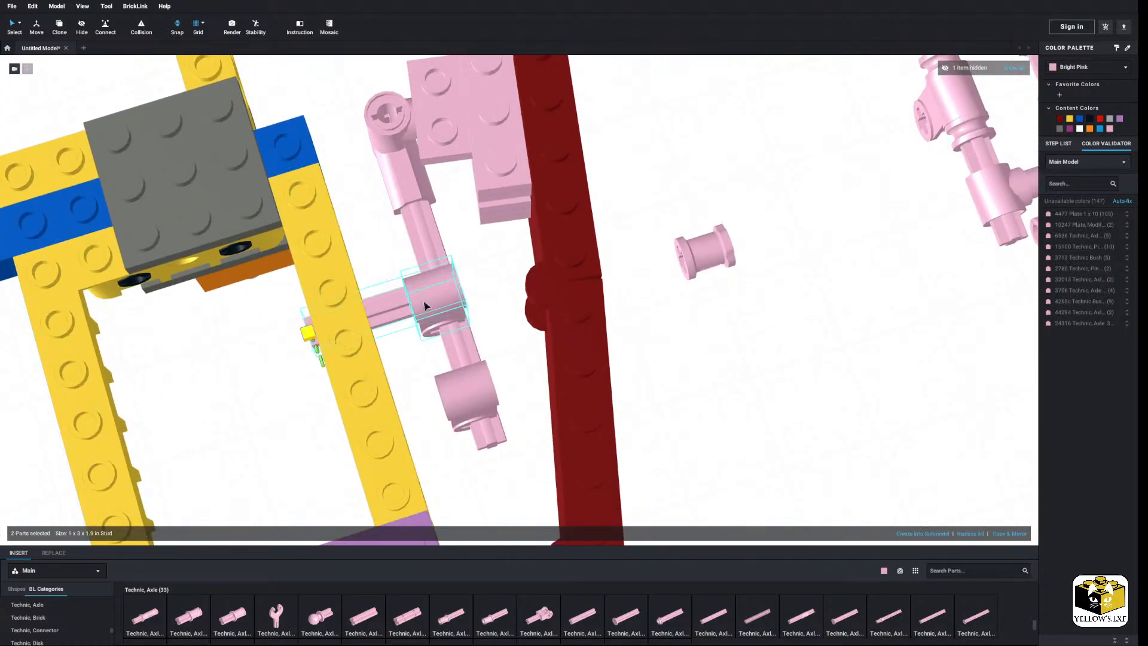
pyautogui.moveTo(435, 301); pyautogui.dragTo(461, 324)
pyautogui.click(746, 348)
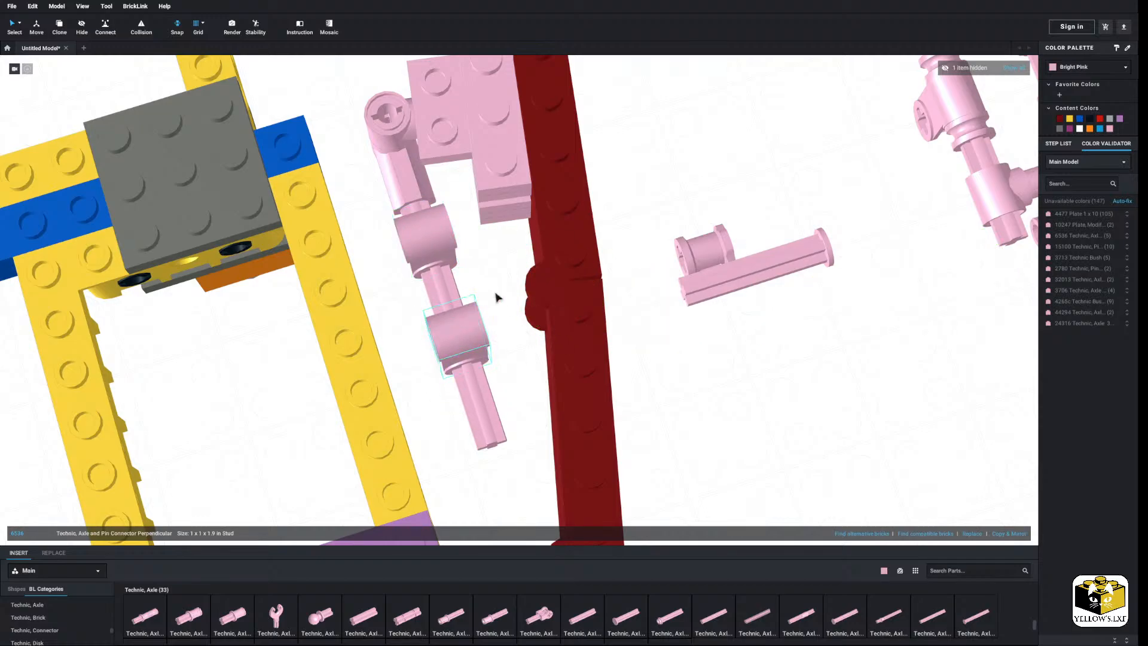
pyautogui.click(496, 294)
# Delete the loose Technic Axle 3L with Stop and the spare Technic Bush outside the wall.
pyautogui.moveTo(495, 294); pyautogui.dragTo(541, 317, button='right')
pyautogui.click(656, 138)
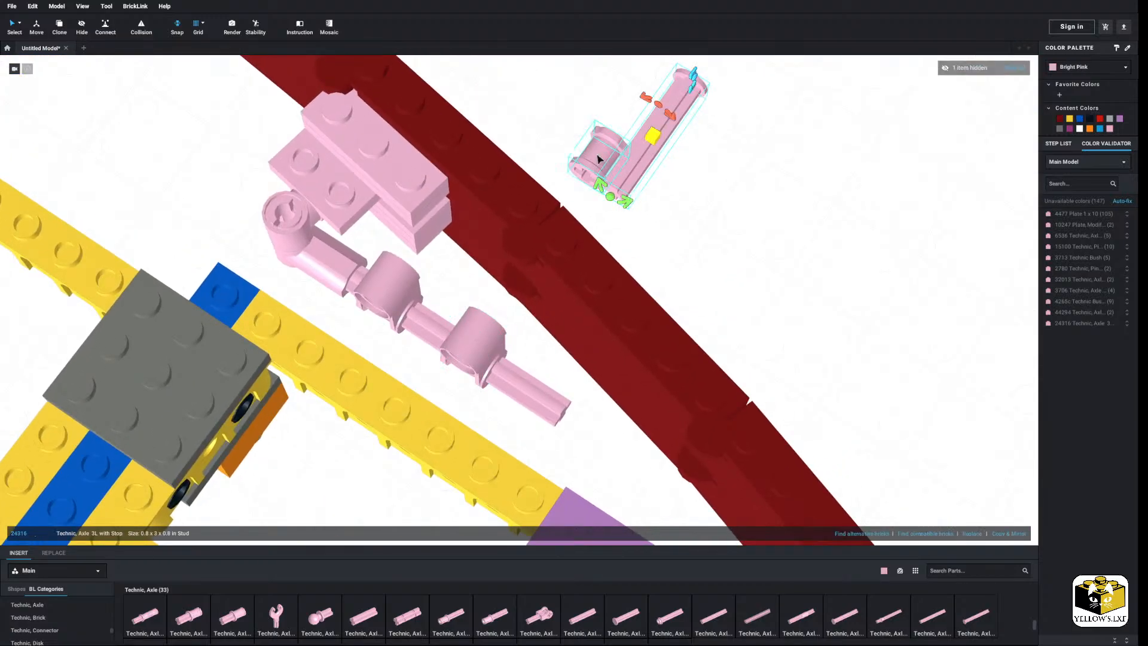
pyautogui.rightClick(596, 157)
pyautogui.click(615, 198)
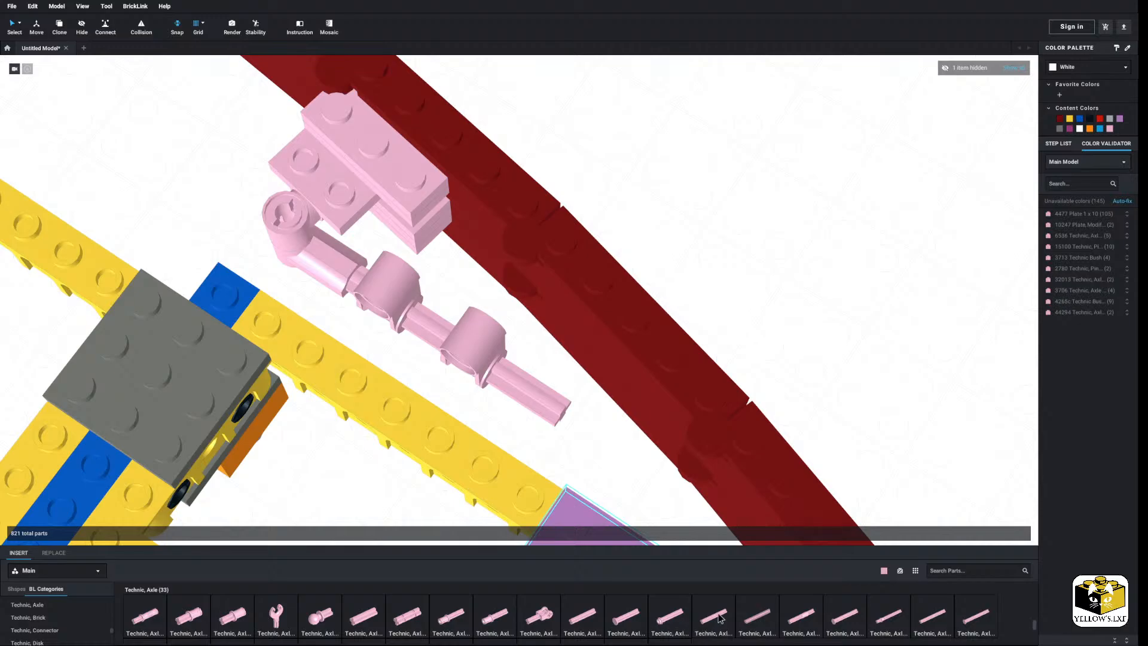
# Insert a bright pink Technic Axle 4L through the first perpendicular connector and the yellow frame brick.
pyautogui.moveTo(720, 617); pyautogui.dragTo(365, 351)
pyautogui.moveTo(365, 351); pyautogui.dragTo(461, 369, button='right')
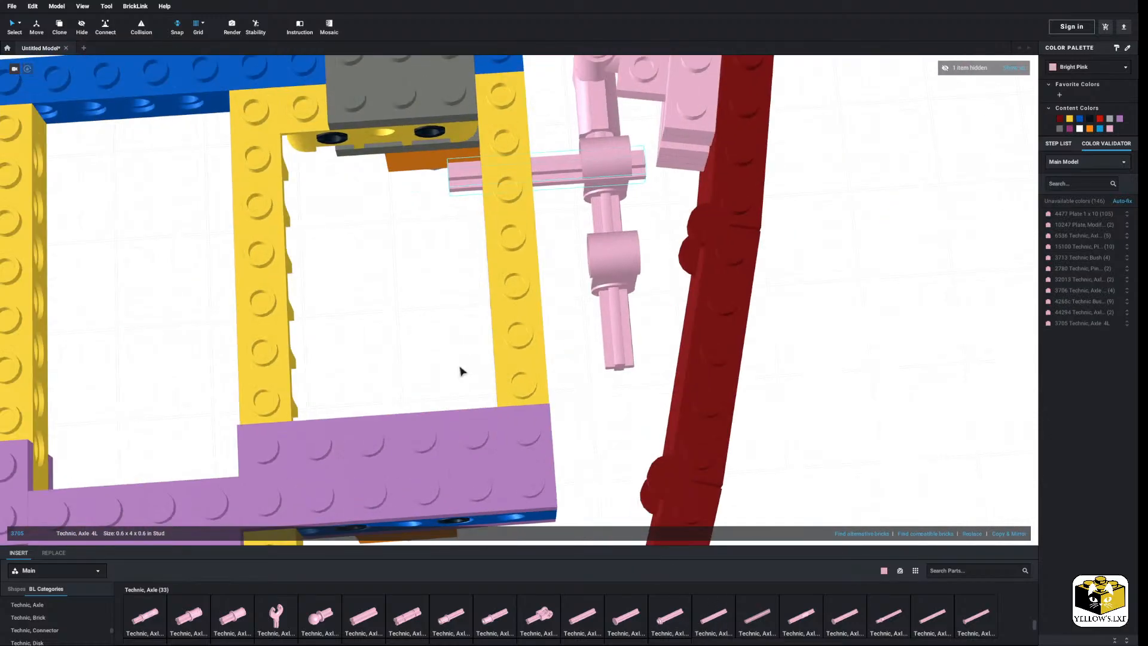
pyautogui.moveTo(461, 369); pyautogui.dragTo(421, 423, button='middle')
pyautogui.scroll(2, 422, 423)
# Fit a copy of the loop's Technic Bush 1/2 Smooth on the inner end of the 4L axle, inside the yellow frame.
pyautogui.scroll(-4, 422, 423)
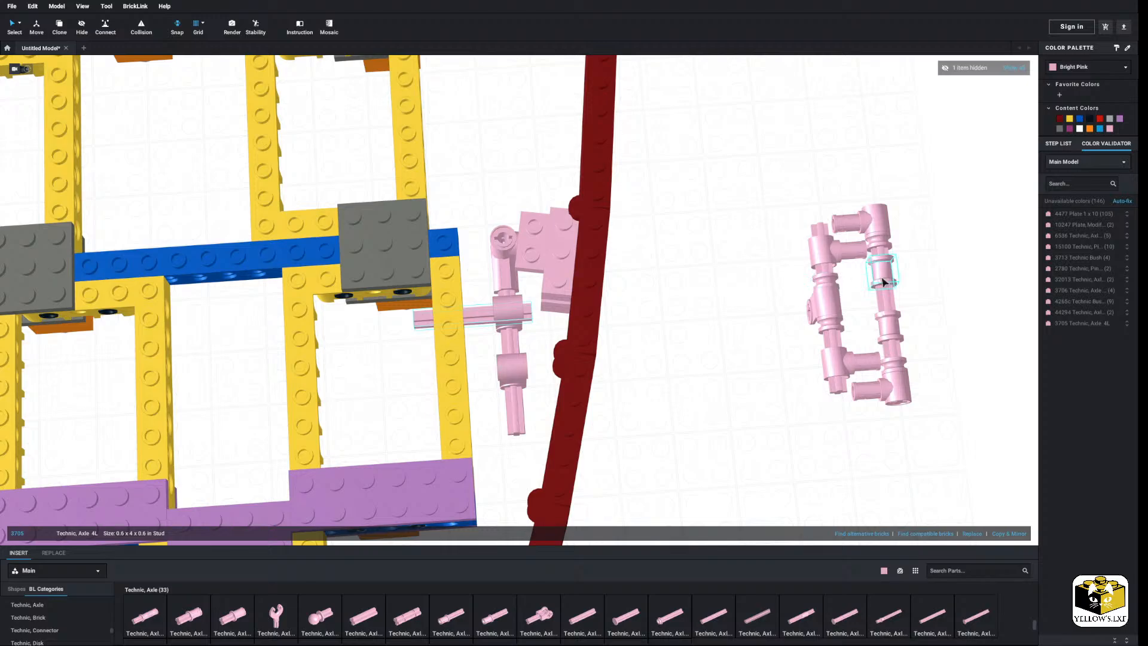
pyautogui.rightClick(828, 278)
pyautogui.click(833, 294)
pyautogui.rightClick(758, 330)
pyautogui.click(770, 355)
pyautogui.scroll(5, 448, 432)
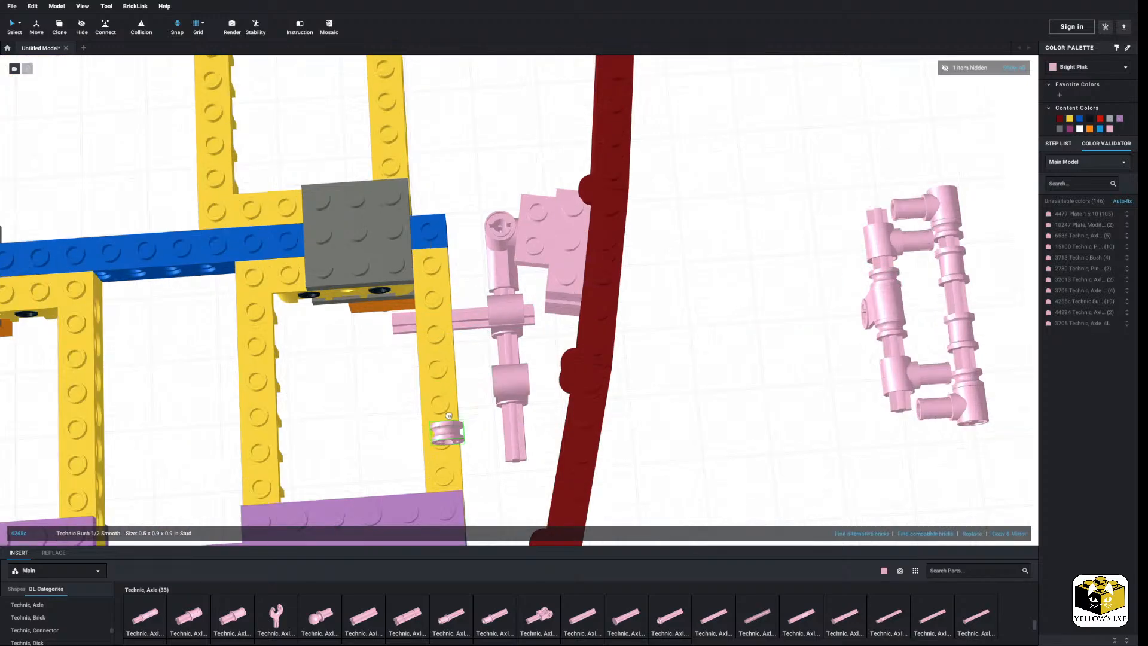
pyautogui.moveTo(237, 393); pyautogui.dragTo(365, 370, button='right')
# Move both perpendicular connectors off the linkage axle to the open area outside the red wall.
pyautogui.click(530, 263)
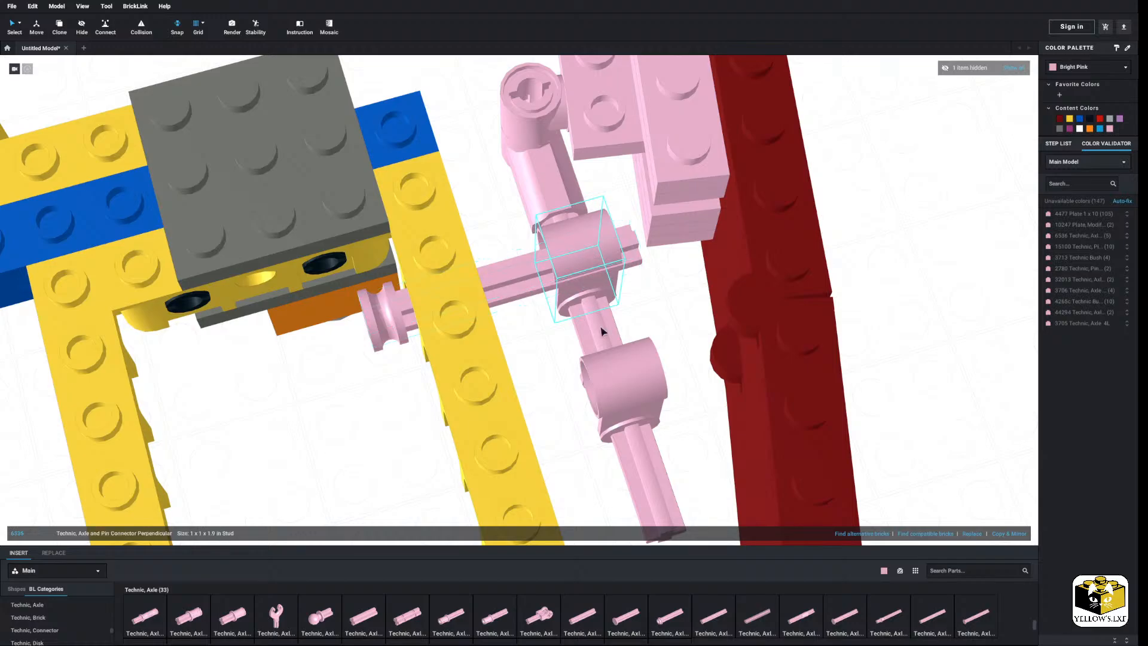
pyautogui.keyDown('ctrl'); pyautogui.click(623, 378); pyautogui.keyUp('ctrl')
pyautogui.scroll(-5, 855, 293)
pyautogui.moveTo(576, 253); pyautogui.dragTo(942, 228)
pyautogui.click(733, 333)
pyautogui.scroll(2, 527, 298)
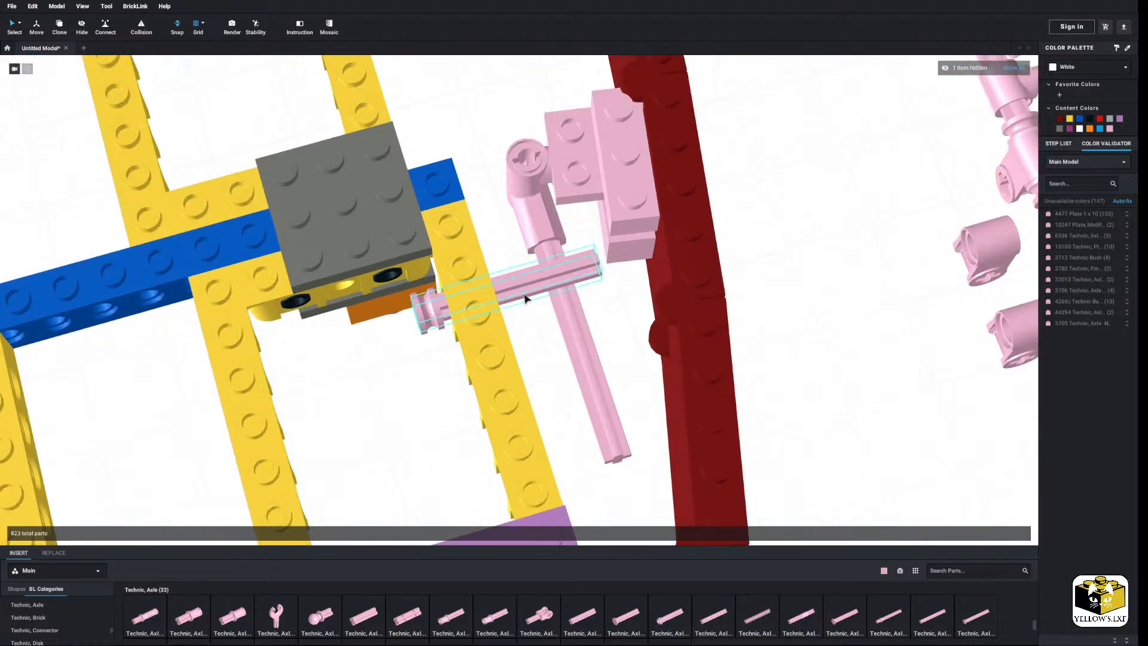
# Slide the 4L axle and its half bush outward until the bush sits against the yellow frame brick.
pyautogui.click(524, 296)
pyautogui.scroll(3, 525, 297)
pyautogui.moveTo(374, 356); pyautogui.dragTo(419, 351, button='right')
pyautogui.scroll(-3, 423, 344)
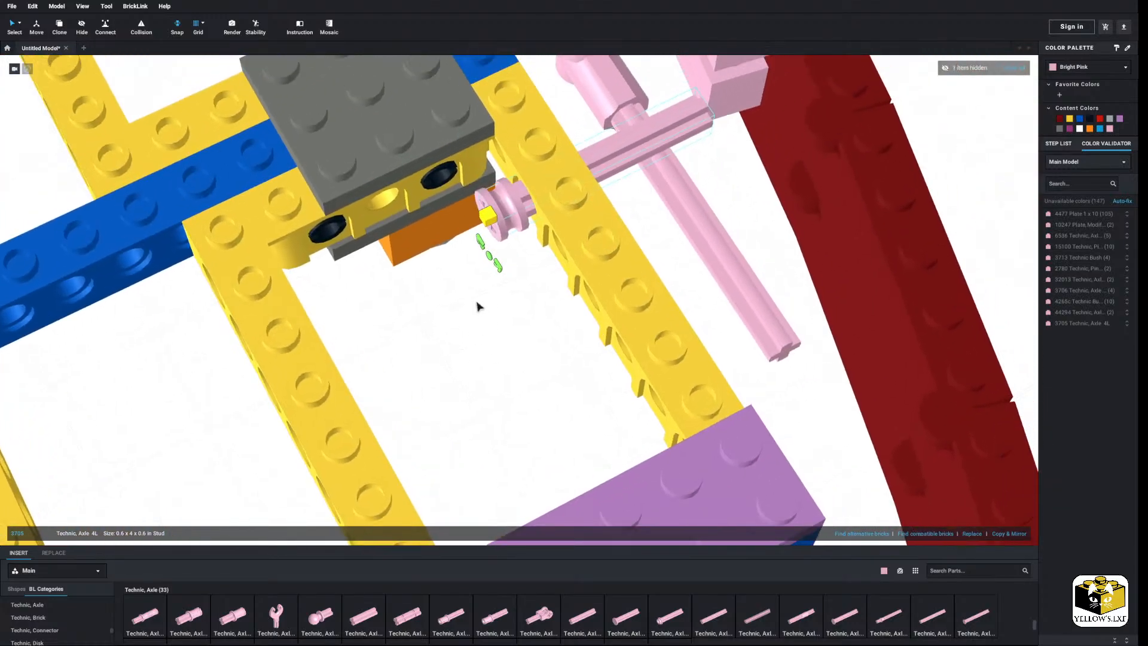
pyautogui.moveTo(478, 307); pyautogui.dragTo(459, 321, button='middle')
pyautogui.moveTo(454, 263); pyautogui.dragTo(465, 256)
pyautogui.click(440, 367)
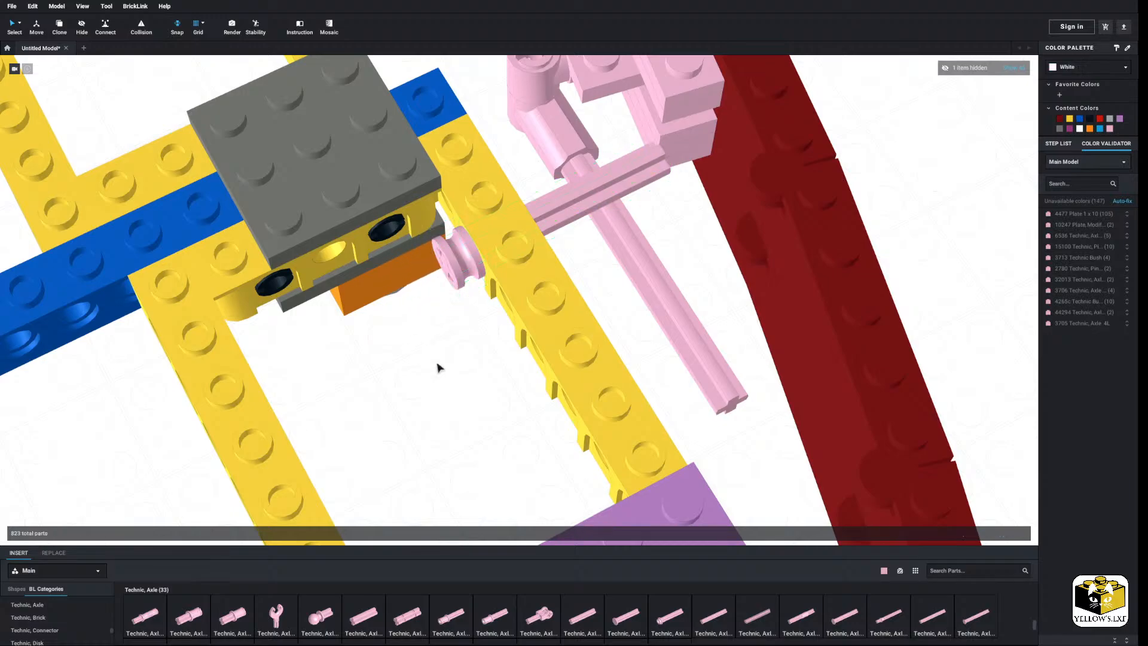
# Refit one perpendicular connector where the 4L axle crosses the linkage axle.
pyautogui.scroll(-5, 443, 366)
pyautogui.scroll(3, 464, 364)
pyautogui.scroll(3, 742, 226)
pyautogui.moveTo(857, 178); pyautogui.dragTo(619, 197)
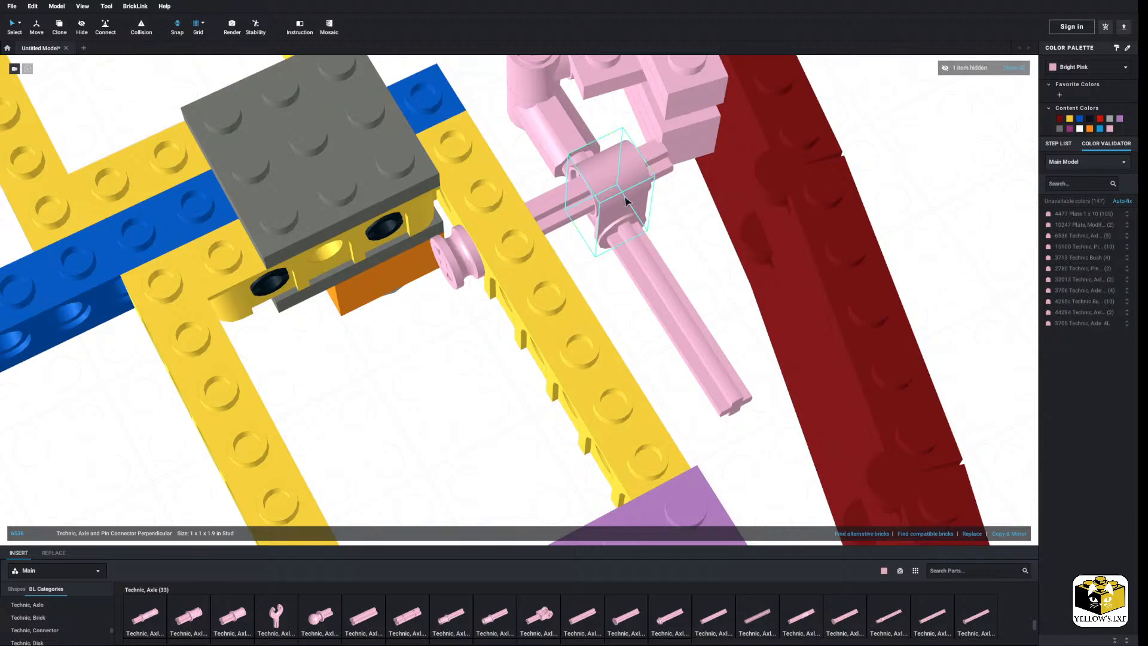
pyautogui.click(704, 222)
pyautogui.scroll(-2, 703, 223)
pyautogui.scroll(1, 459, 345)
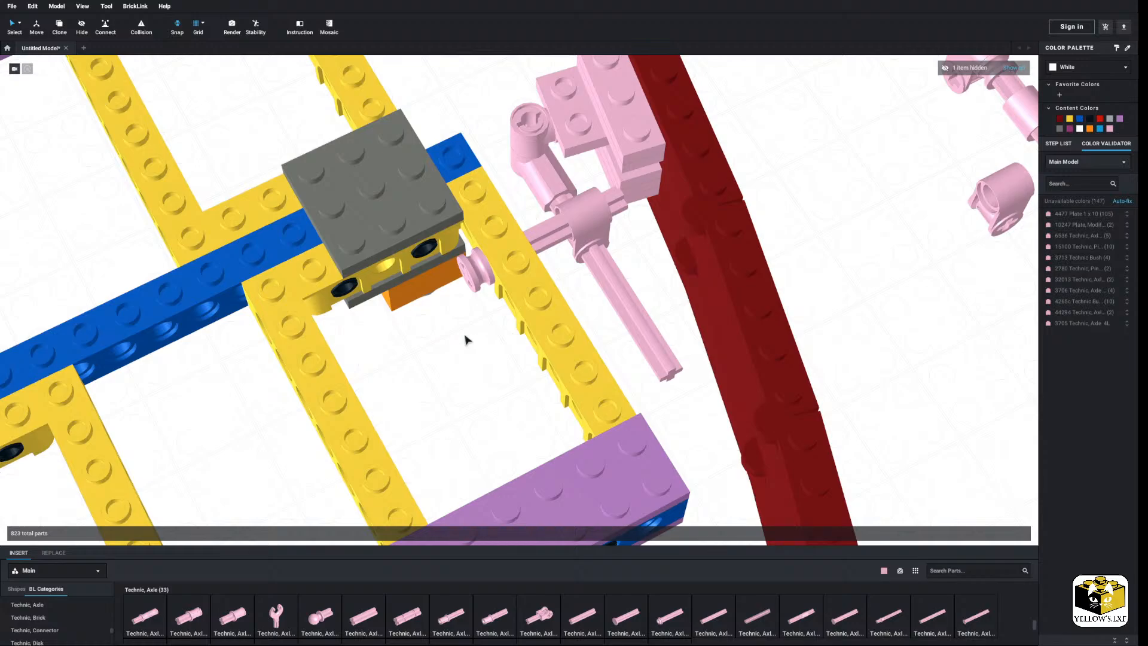
pyautogui.scroll(1, 447, 338)
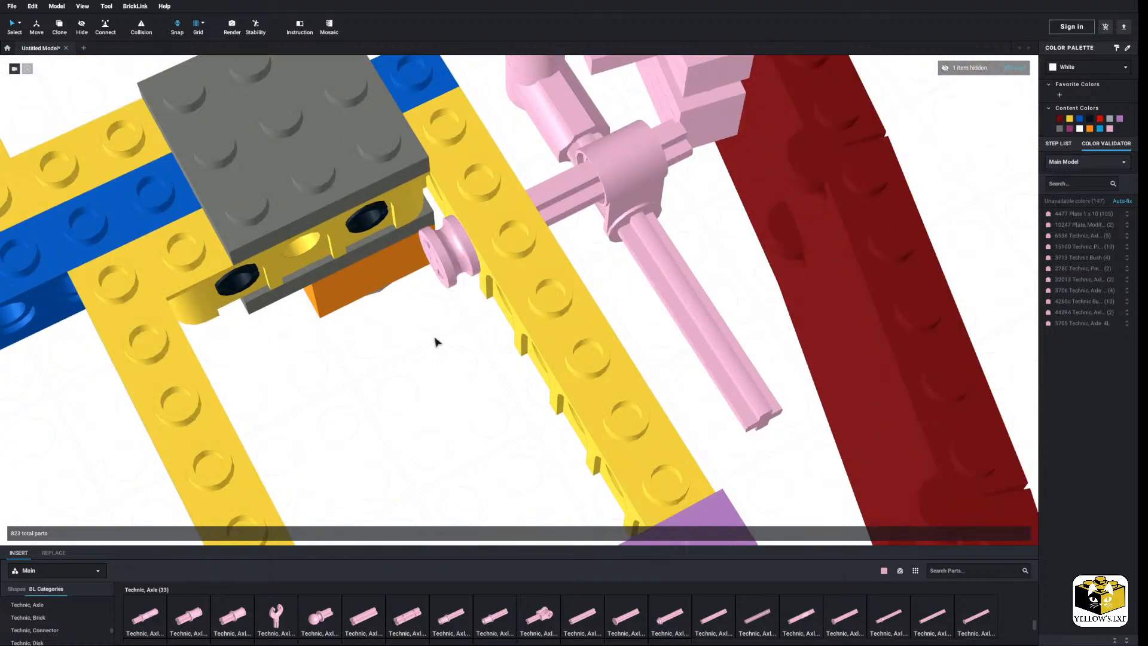
pyautogui.scroll(-1, 435, 342)
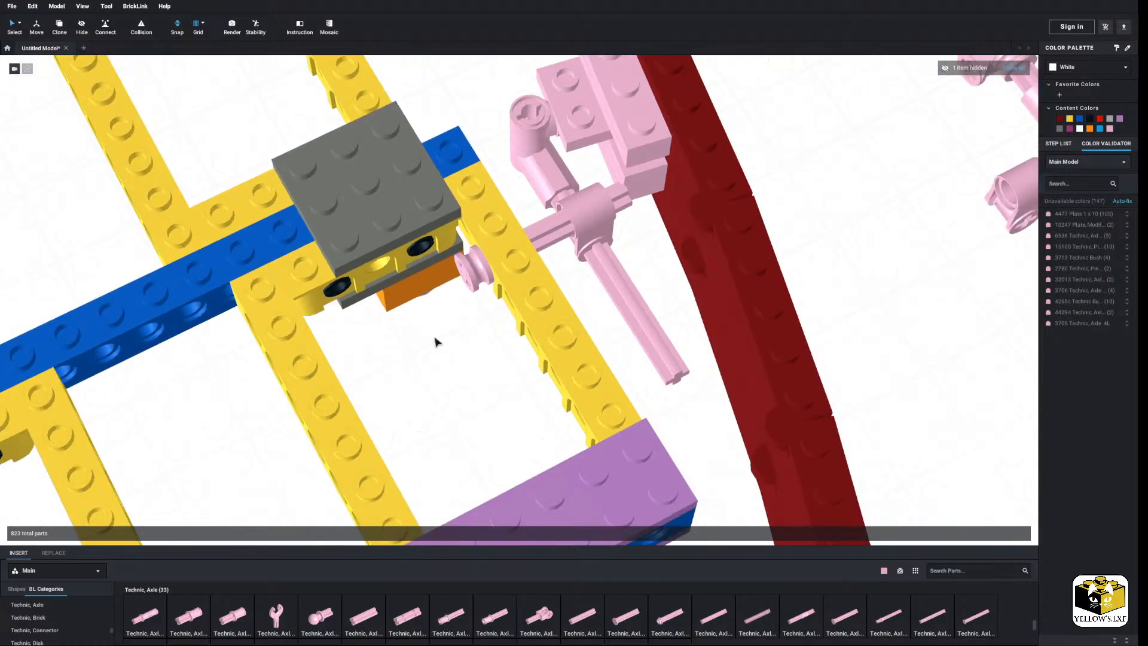
# Fit a rotated copy of the loop's Technic Bush on the 4L axle between the yellow brick and the connector.
pyautogui.moveTo(429, 333); pyautogui.dragTo(412, 312, button='right')
pyautogui.rightClick(860, 320)
pyautogui.click(869, 325)
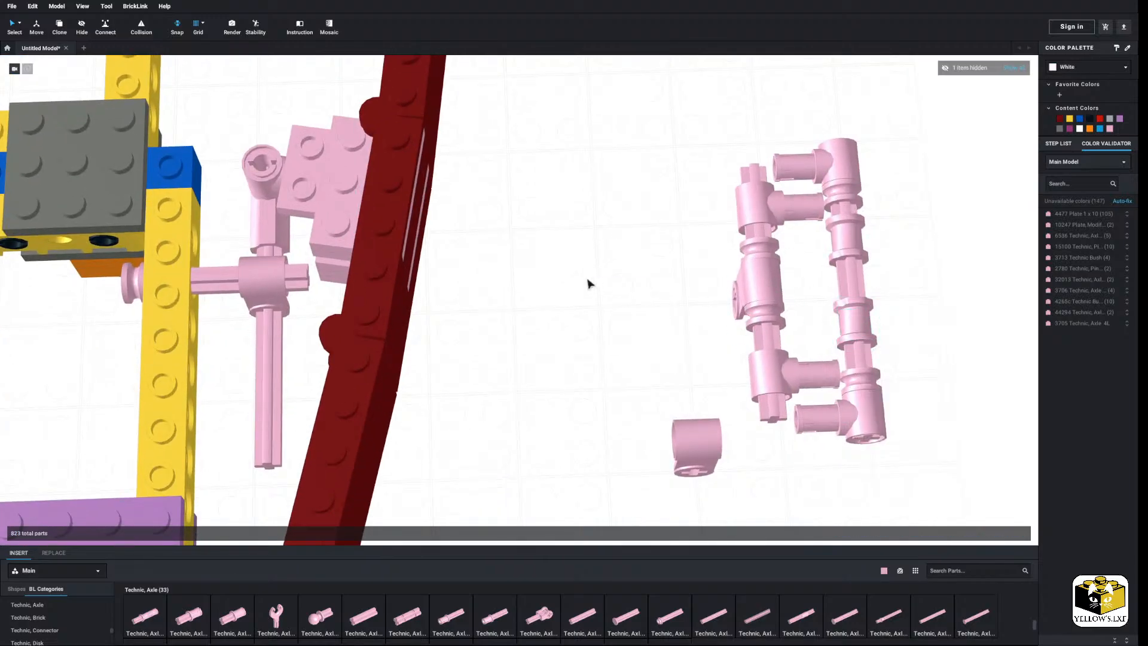
pyautogui.rightClick(588, 279)
pyautogui.click(602, 305)
pyautogui.press('Right')
pyautogui.moveTo(650, 284); pyautogui.dragTo(675, 286, button='middle')
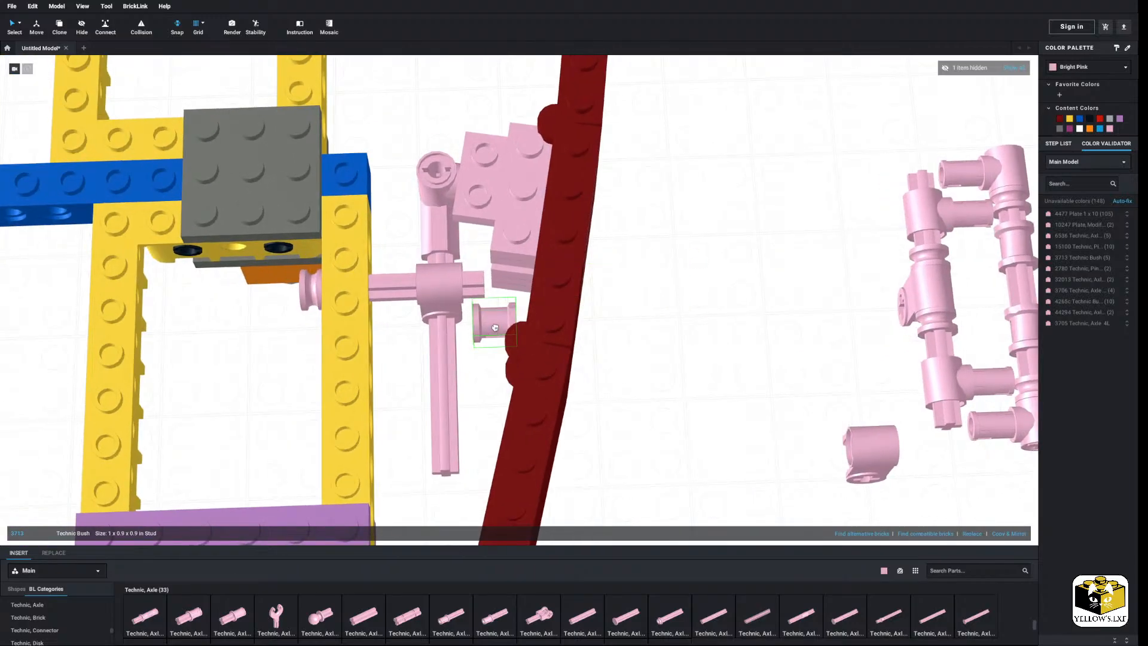
pyautogui.click(396, 297)
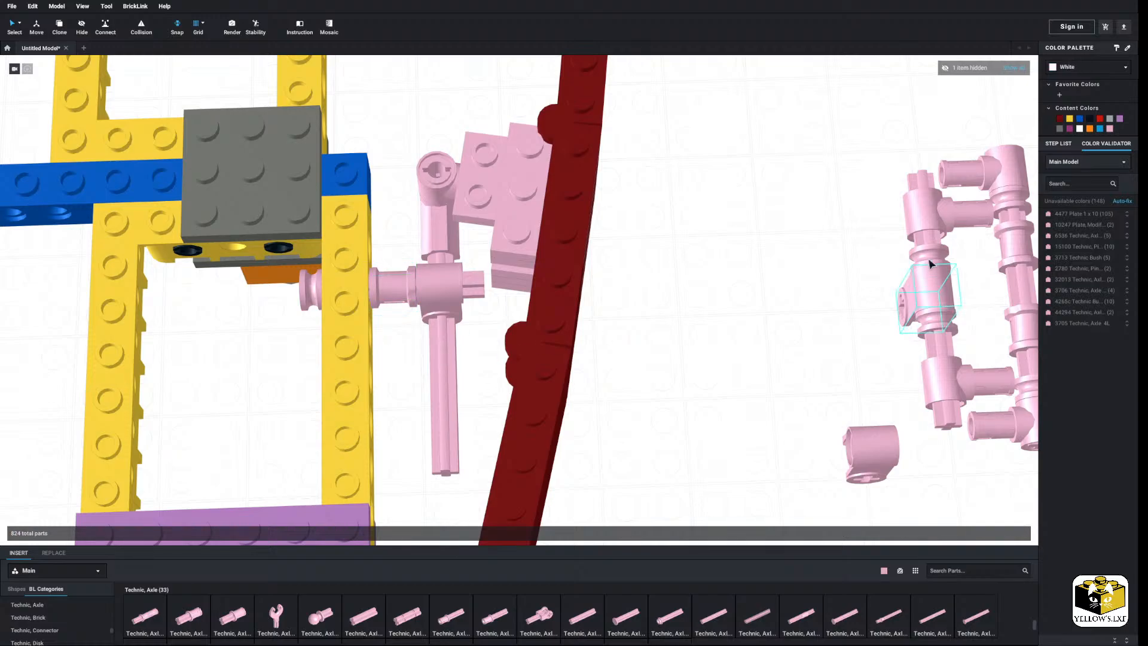
# Fit a copy of the loop's Technic Bush 1/2 Smooth on the 4L axle's outer end, and return the loose perpendicular connector to the linkage axle.
pyautogui.rightClick(929, 263)
pyautogui.click(941, 267)
pyautogui.rightClick(769, 269)
pyautogui.click(781, 294)
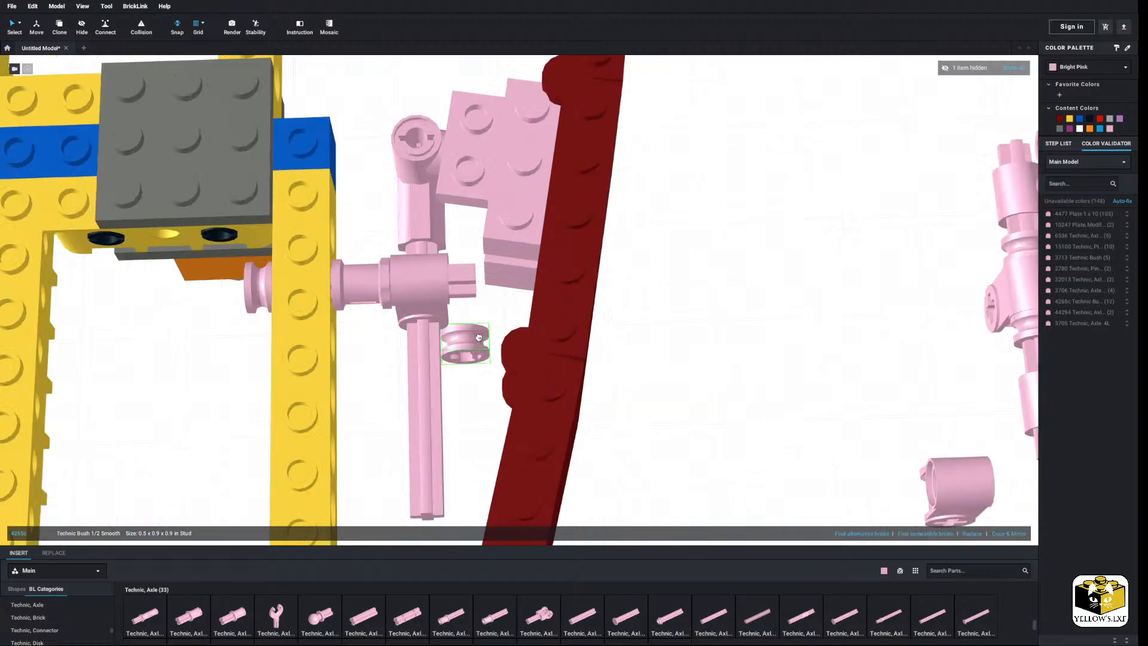
pyautogui.scroll(3, 478, 336)
pyautogui.click(467, 346)
pyautogui.scroll(-3, 460, 344)
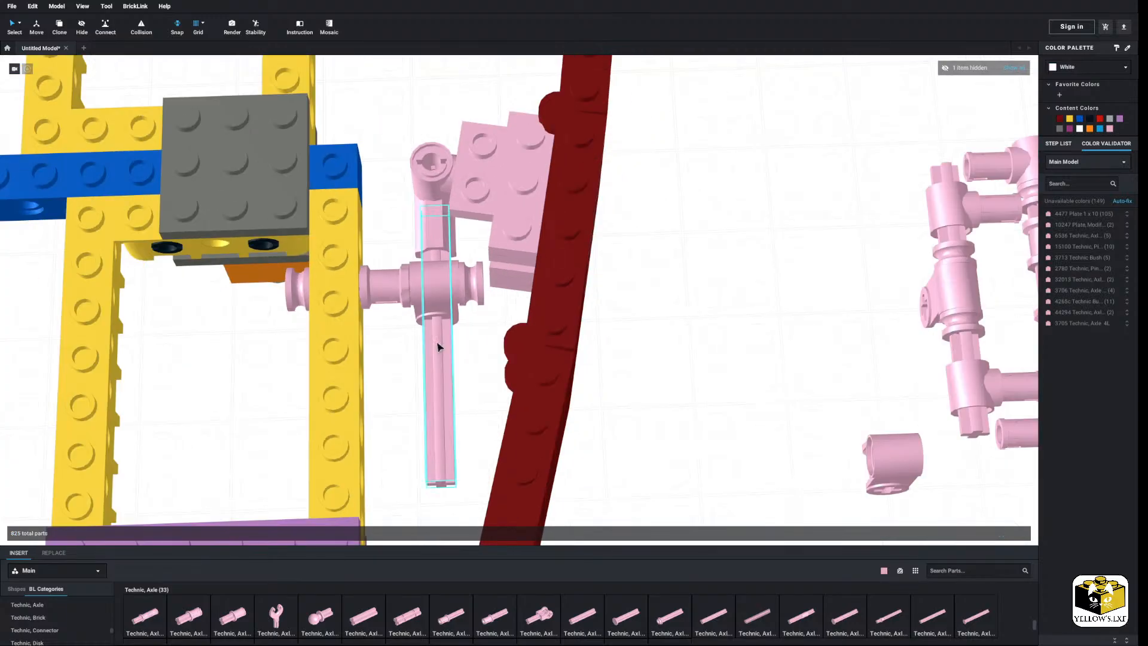
pyautogui.moveTo(965, 430); pyautogui.dragTo(513, 346)
# Copy the 4L axle with its full bush and two half bushes, and fit the copy through the second connector and the yellow frame brick.
pyautogui.click(461, 253)
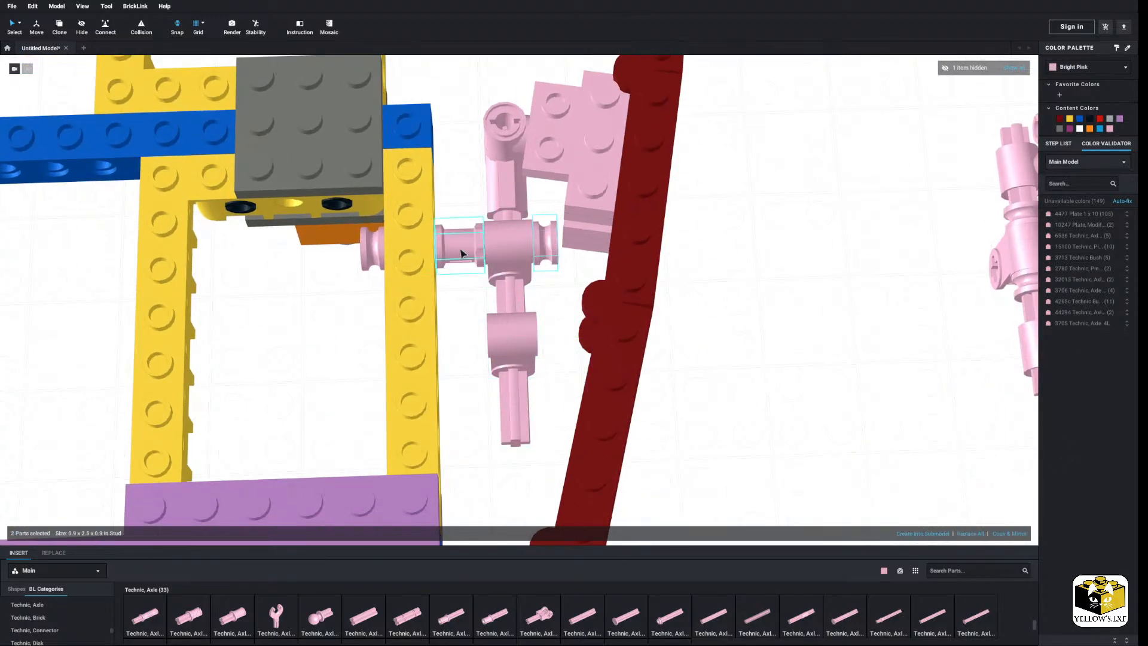
pyautogui.moveTo(372, 257); pyautogui.dragTo(558, 352, button='right')
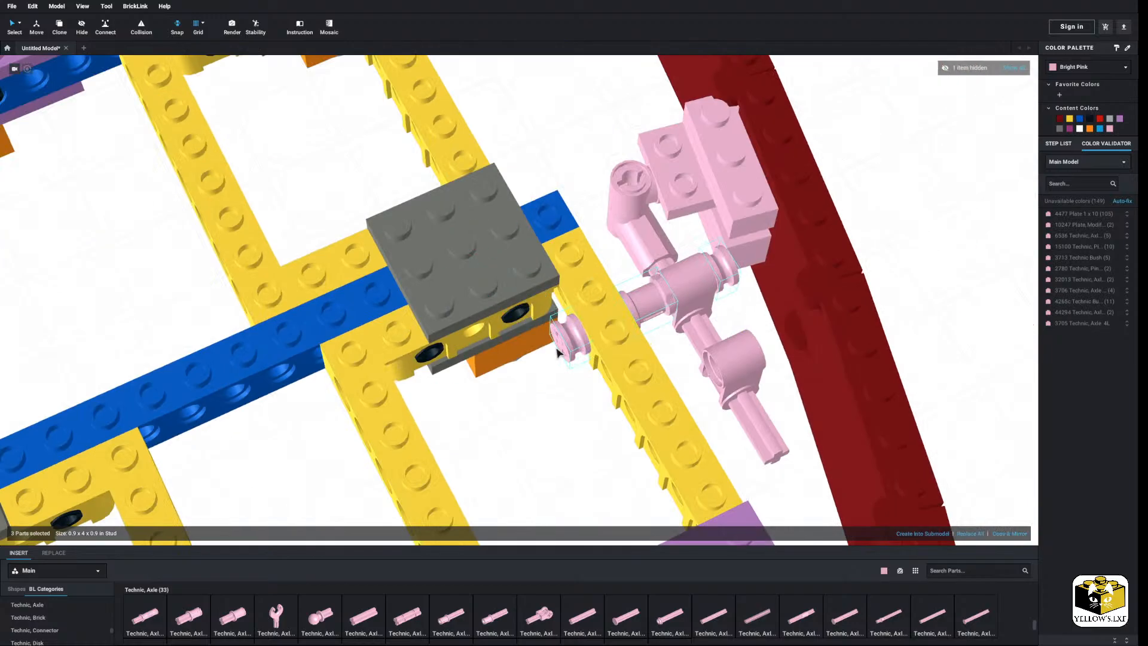
pyautogui.keyDown('ctrl'); pyautogui.click(561, 349); pyautogui.keyUp('ctrl')
pyautogui.rightClick(561, 347)
pyautogui.click(572, 361)
pyautogui.click(527, 377)
pyautogui.rightClick(525, 377)
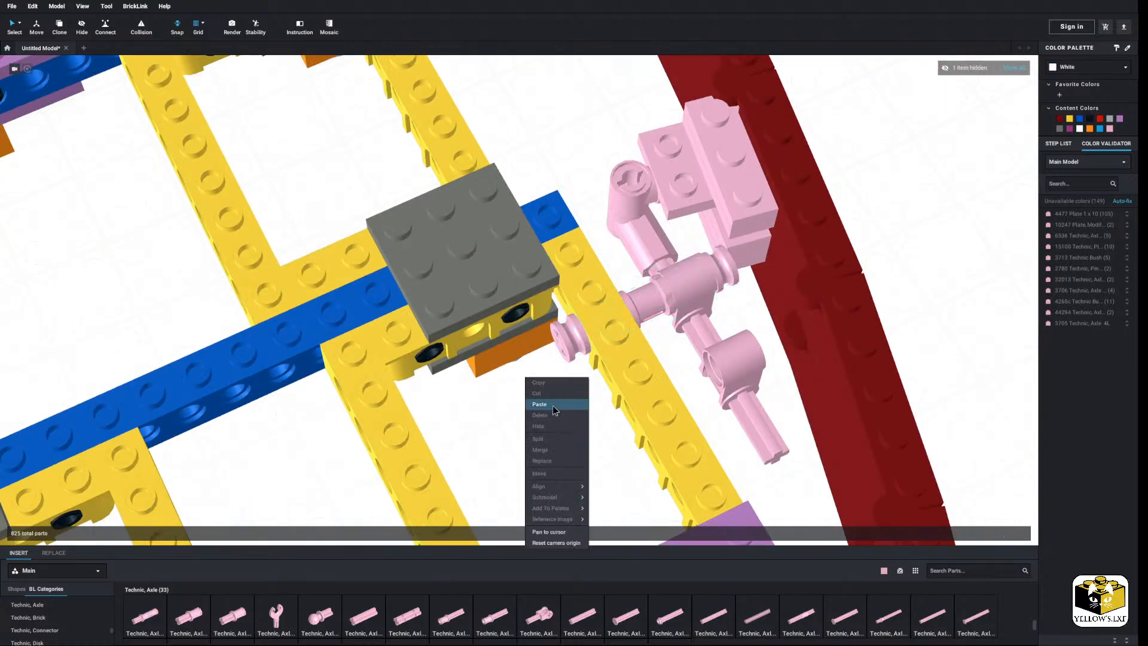
pyautogui.click(553, 405)
pyautogui.moveTo(565, 445); pyautogui.dragTo(543, 366, button='middle')
pyautogui.moveTo(537, 339); pyautogui.dragTo(674, 320)
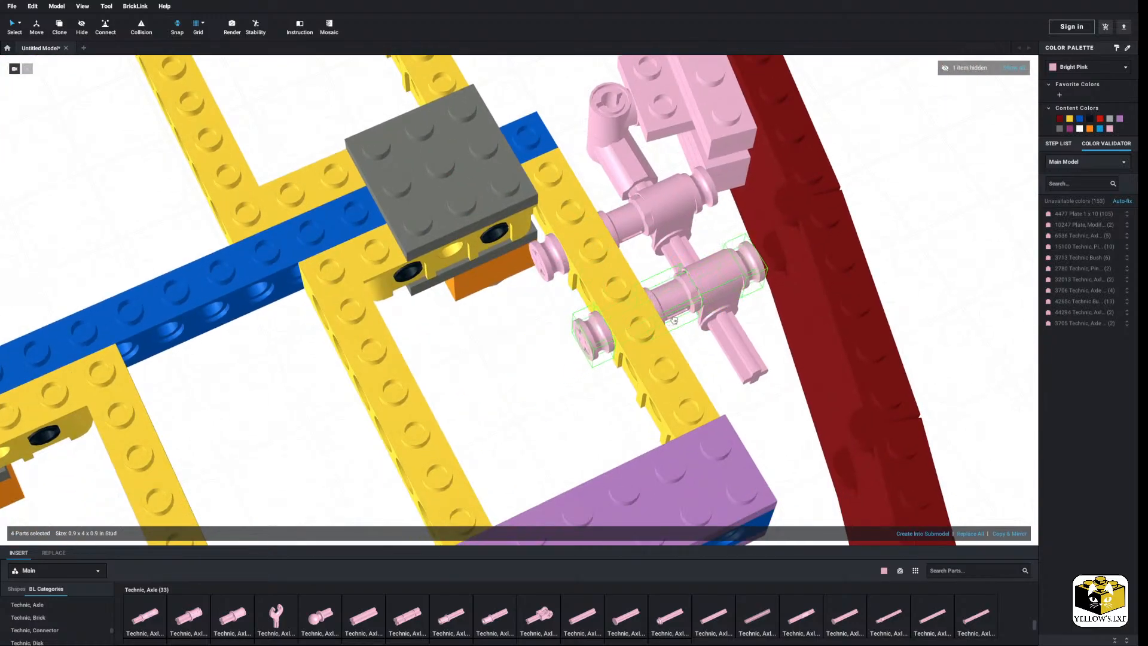
pyautogui.moveTo(672, 323); pyautogui.dragTo(502, 359, button='right')
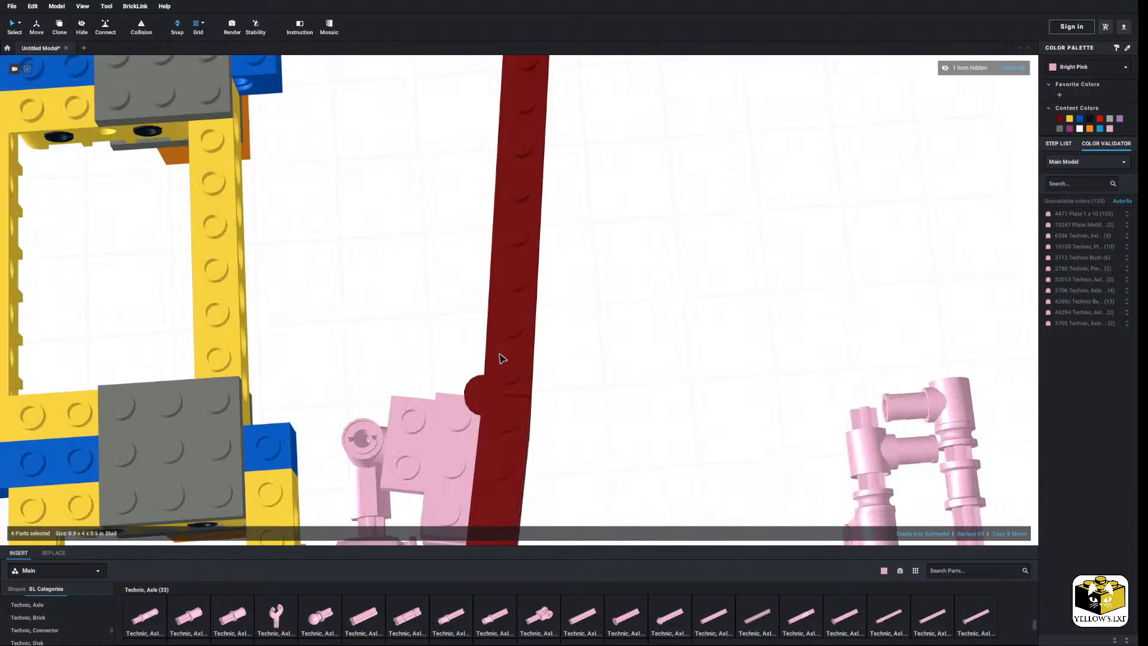
pyautogui.moveTo(502, 359); pyautogui.dragTo(553, 300, button='middle')
pyautogui.scroll(3, 547, 311)
pyautogui.moveTo(477, 370); pyautogui.dragTo(464, 367)
pyautogui.scroll(-5, 477, 321)
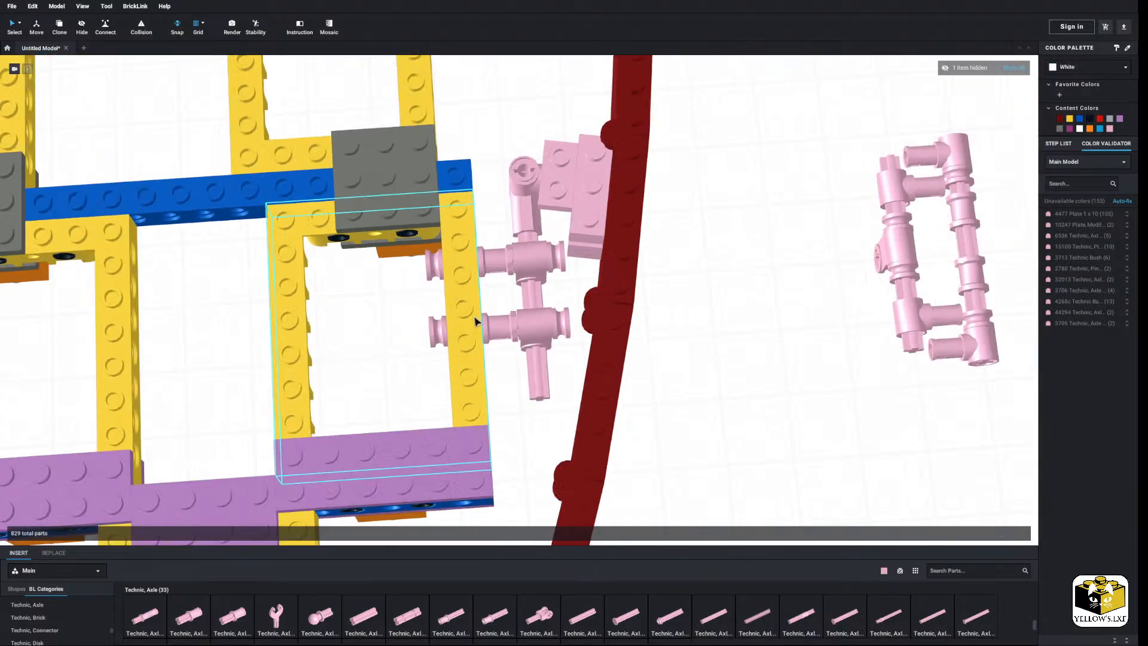
pyautogui.click(384, 340)
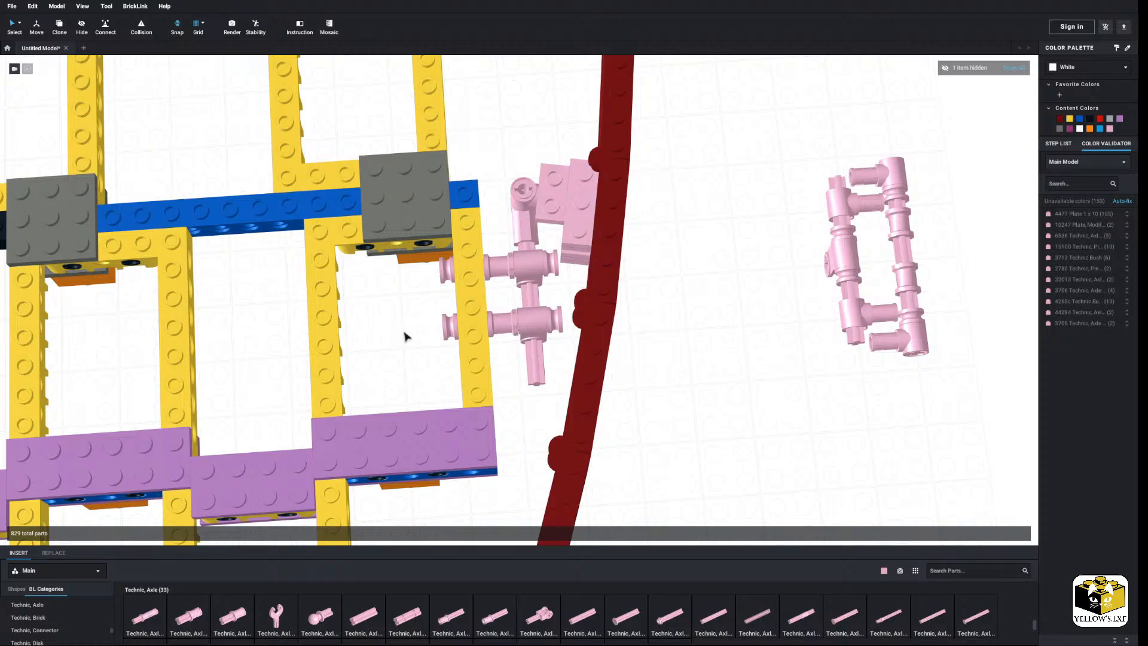
# Add a 1 x 1 plate to fill the gap in the pink plate stack attached to the dark red hull.
pyautogui.moveTo(405, 337); pyautogui.dragTo(543, 342, button='right')
pyautogui.scroll(4, 575, 335)
pyautogui.moveTo(575, 335); pyautogui.dragTo(392, 455, button='middle')
pyautogui.scroll(3, 76, 615)
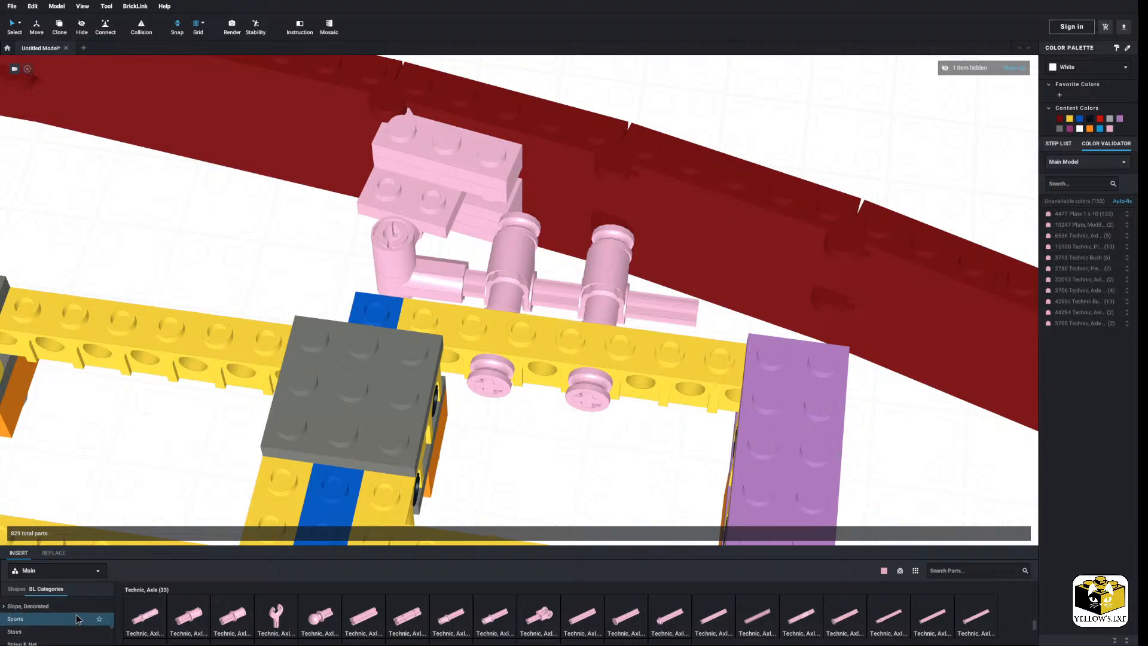
pyautogui.scroll(5, 77, 614)
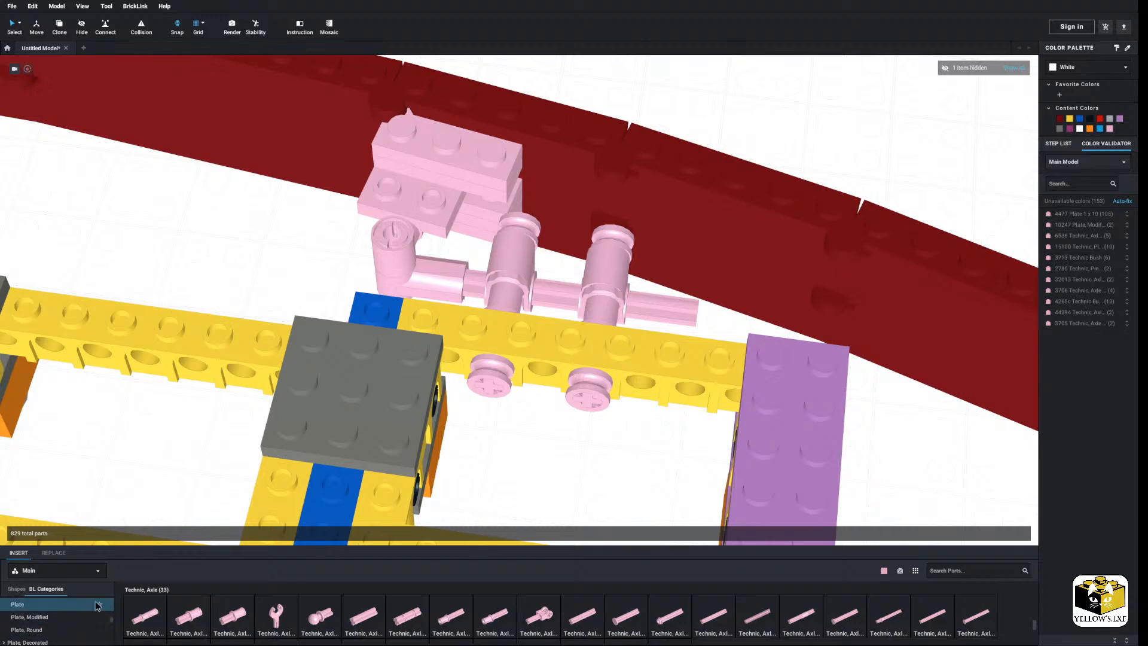
pyautogui.click(95, 605)
pyautogui.moveTo(145, 616); pyautogui.dragTo(488, 189)
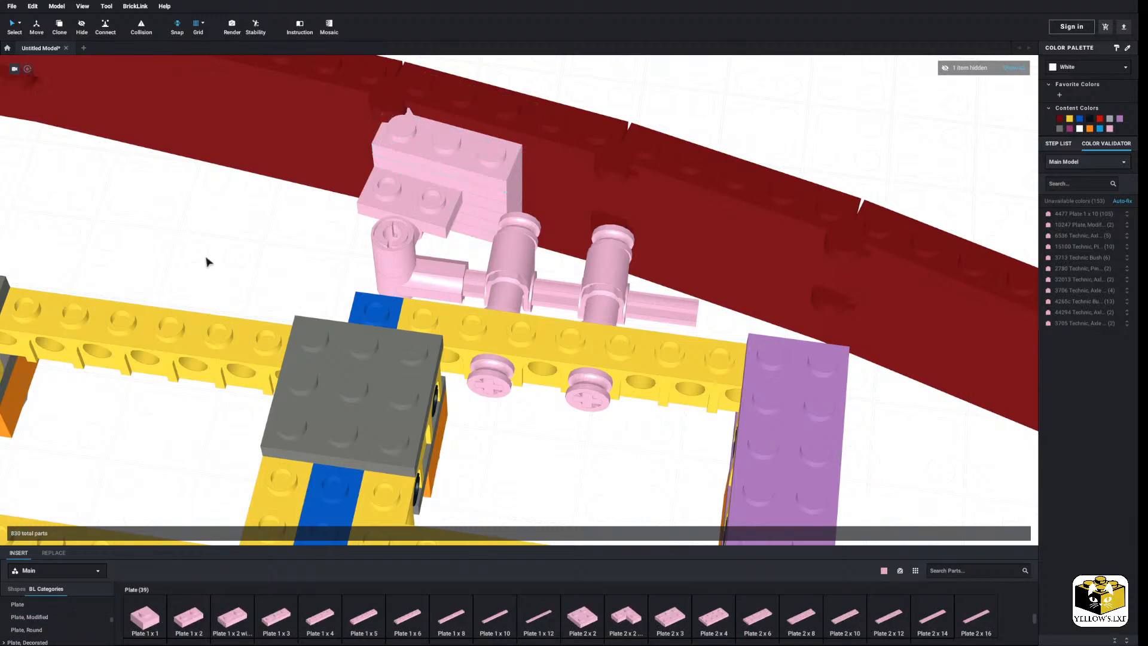
# Delete the loose pink Technic assembly lying outside the hull.
pyautogui.moveTo(206, 262); pyautogui.dragTo(216, 261, button='middle')
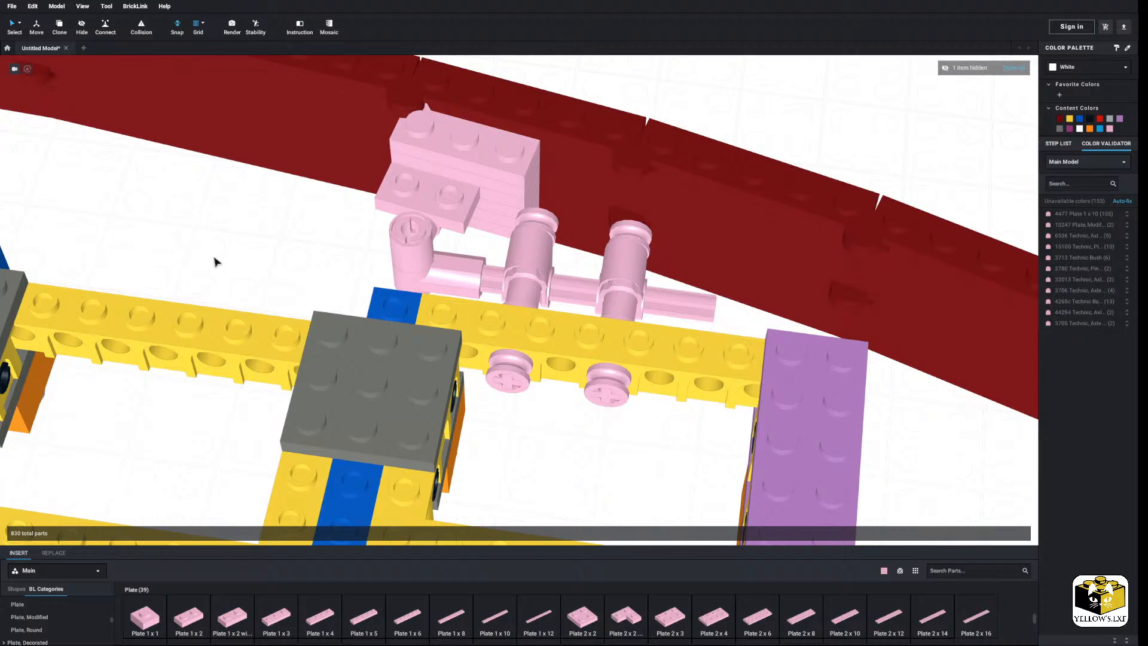
pyautogui.moveTo(216, 262); pyautogui.dragTo(242, 172, button='right')
pyautogui.scroll(-6, 254, 261)
pyautogui.moveTo(731, 235); pyautogui.dragTo(608, 293)
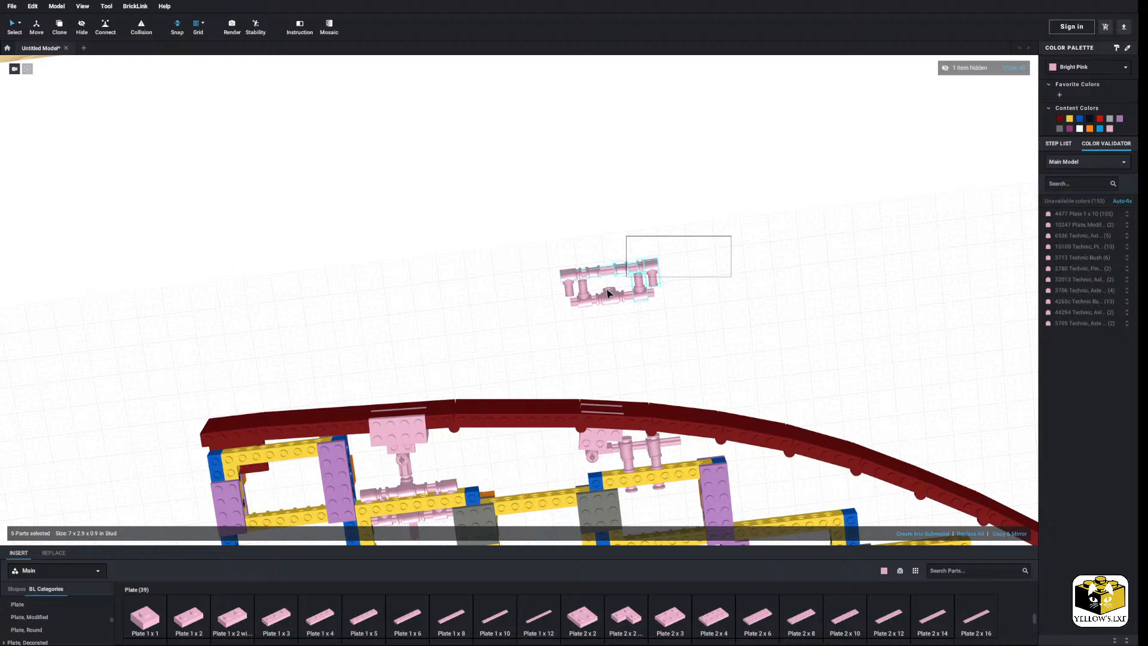
pyautogui.rightClick(570, 289)
pyautogui.click(579, 320)
# Copy the Technic Bush 1/2 Smooth and place the copy on the pink axle between the angle connector and the first cross connector.
pyautogui.scroll(8, 580, 320)
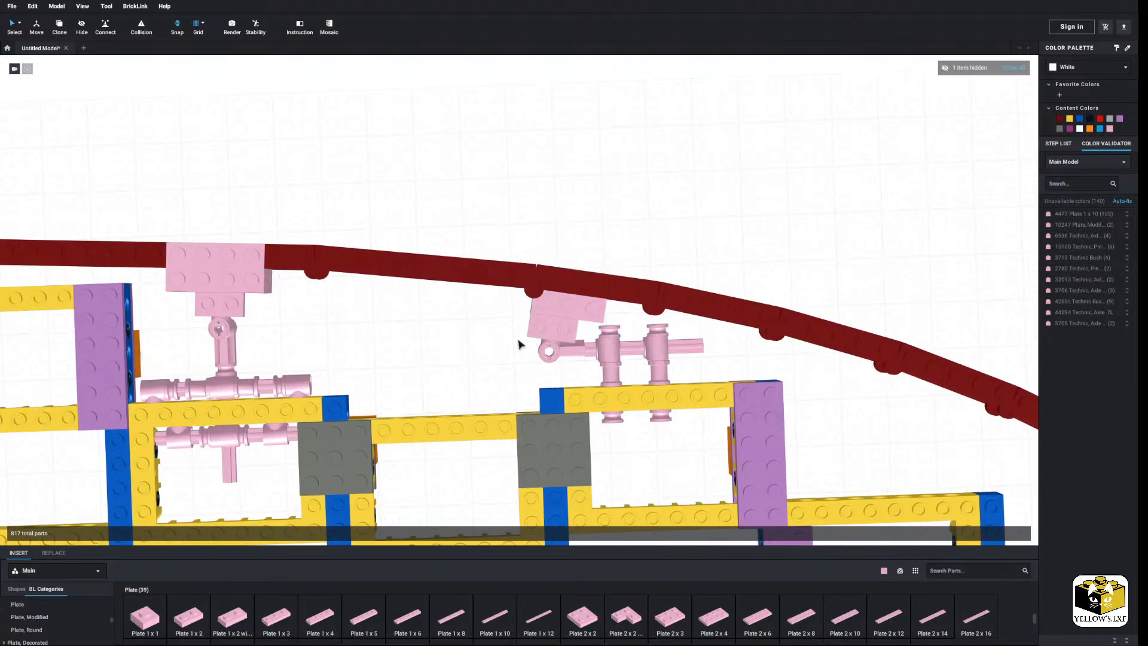
pyautogui.scroll(5, 519, 343)
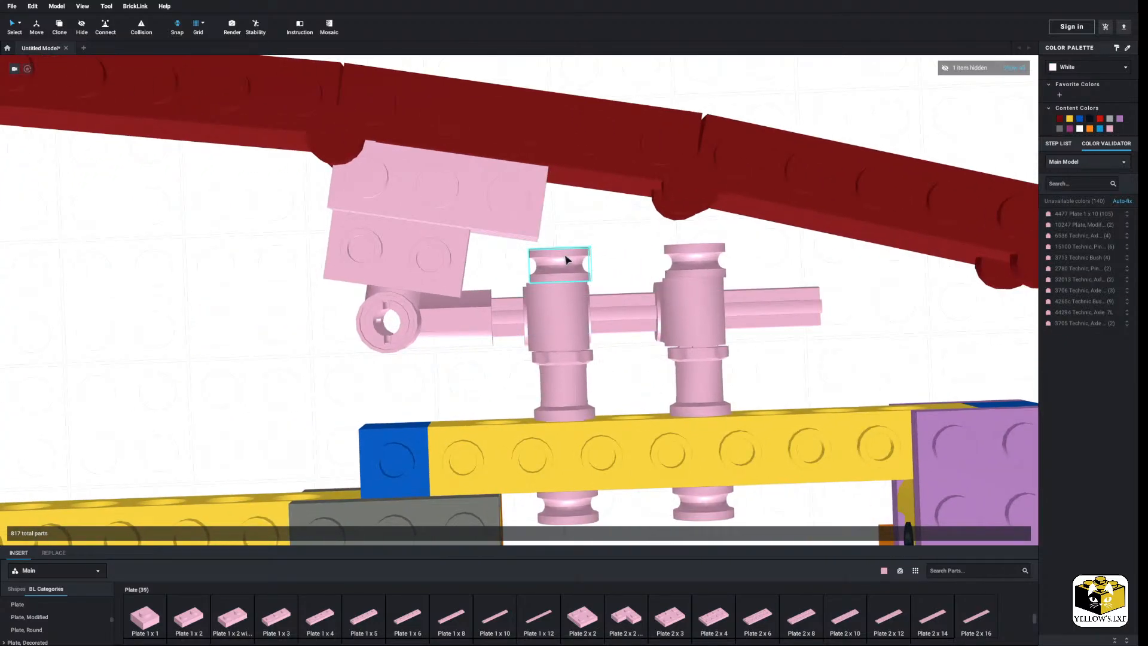
pyautogui.rightClick(565, 257)
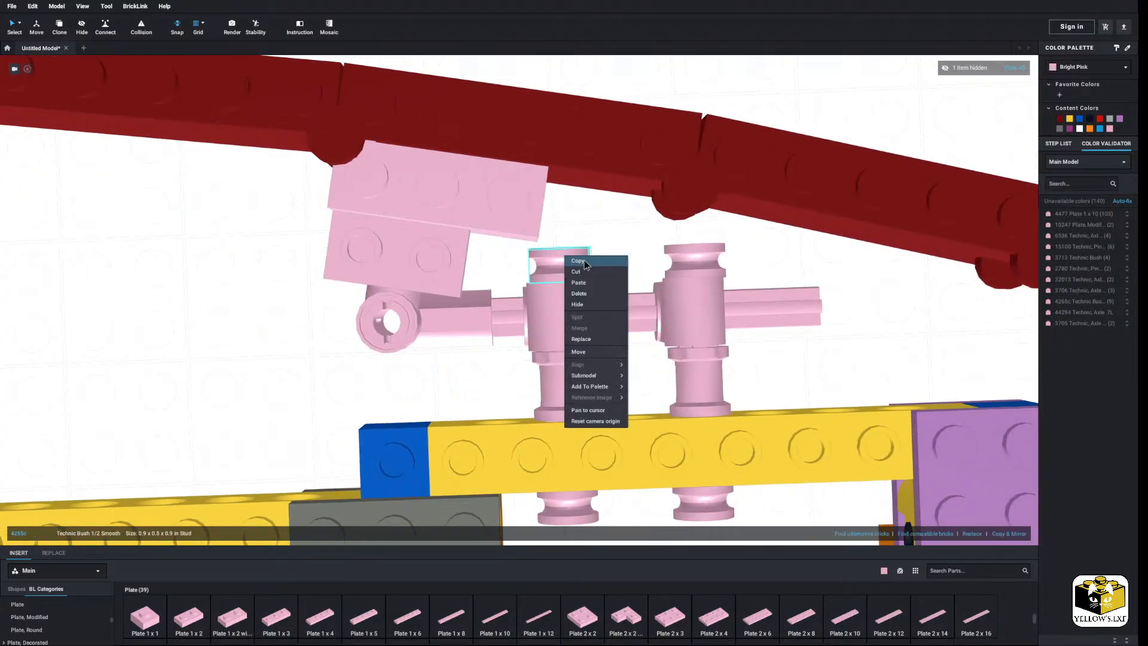
pyautogui.click(577, 261)
pyautogui.rightClick(618, 237)
pyautogui.click(631, 262)
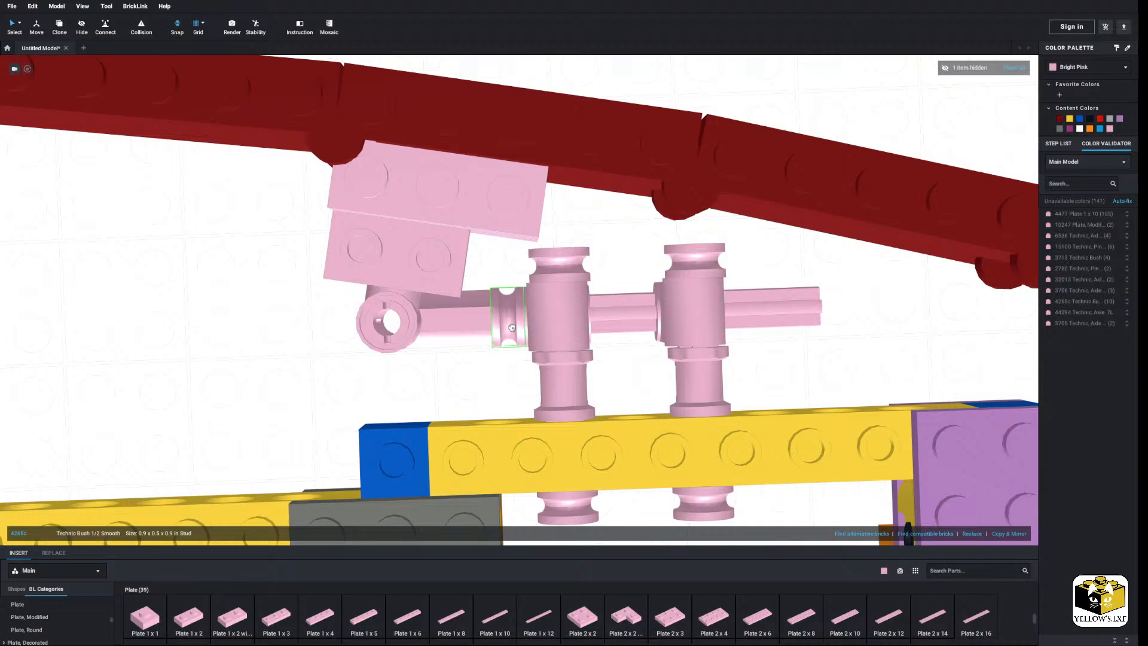
# Paste another half bush onto the axle on the outer side of the second cross connector.
pyautogui.rightClick(509, 288)
pyautogui.click(523, 313)
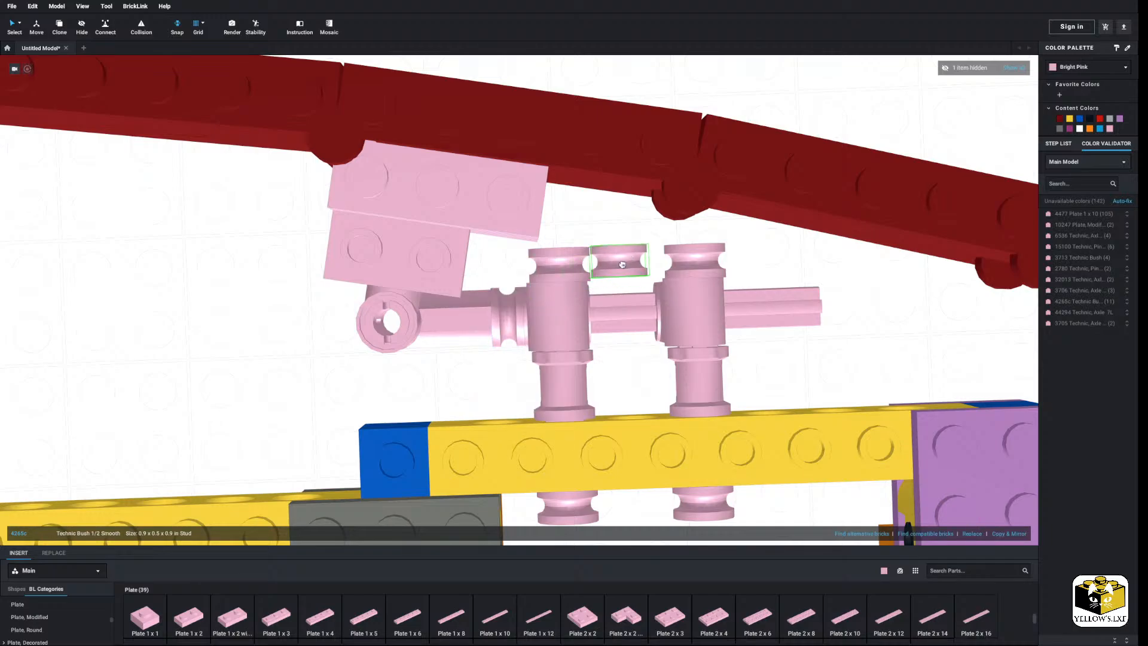
pyautogui.moveTo(621, 266); pyautogui.dragTo(566, 268, button='middle')
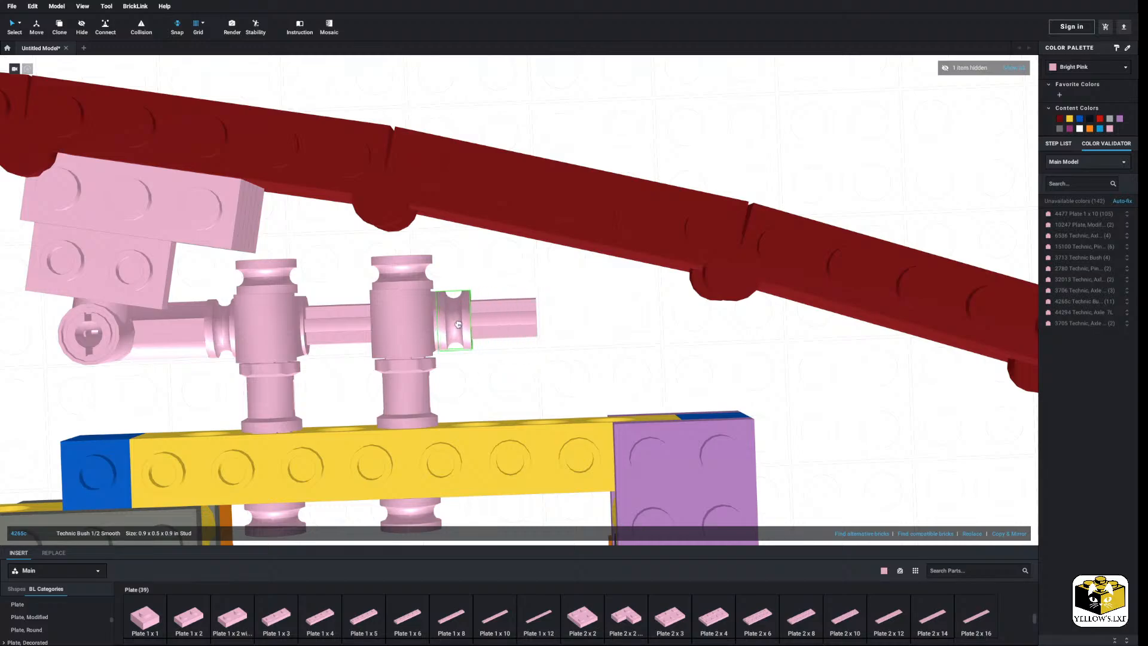
pyautogui.click(460, 324)
pyautogui.click(482, 275)
# Copy the full Technic Bush and place the copy on the axle between the two cross connectors.
pyautogui.moveTo(482, 274); pyautogui.dragTo(534, 263, button='middle')
pyautogui.rightClick(331, 386)
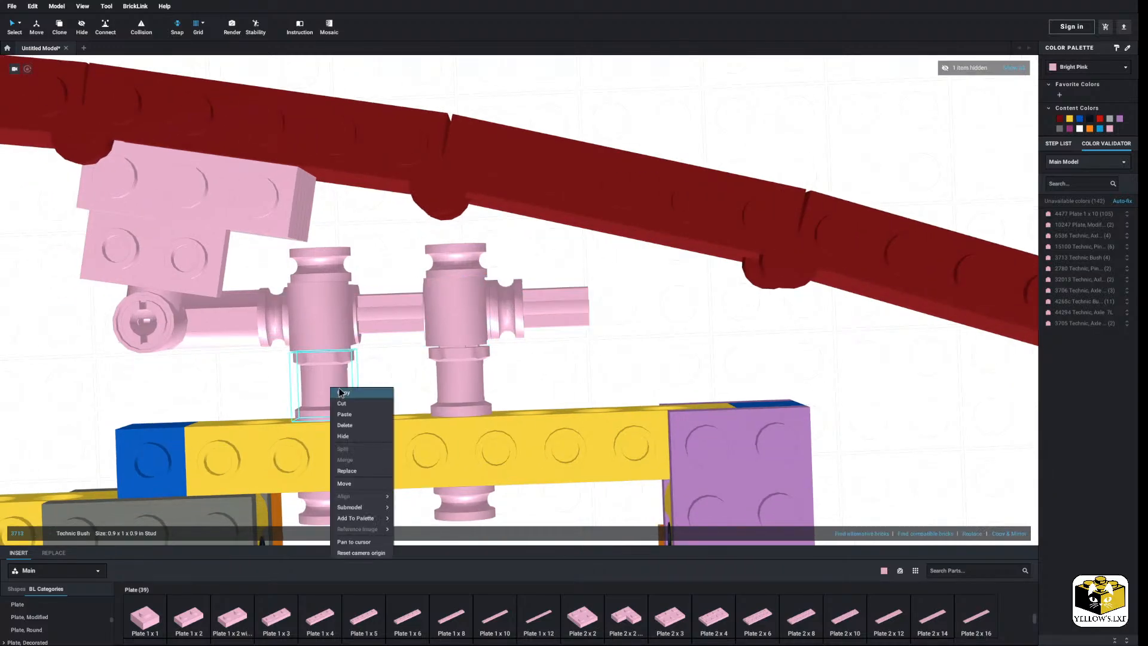
pyautogui.click(346, 402)
pyautogui.rightClick(374, 383)
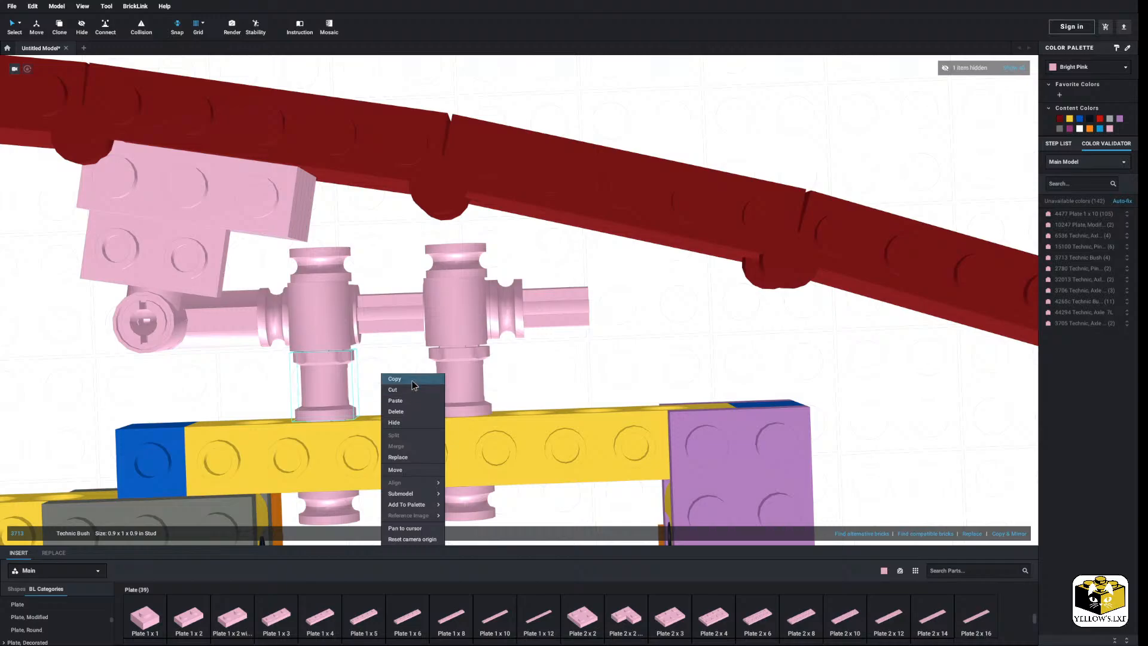
pyautogui.click(414, 379)
pyautogui.rightClick(367, 370)
pyautogui.click(389, 395)
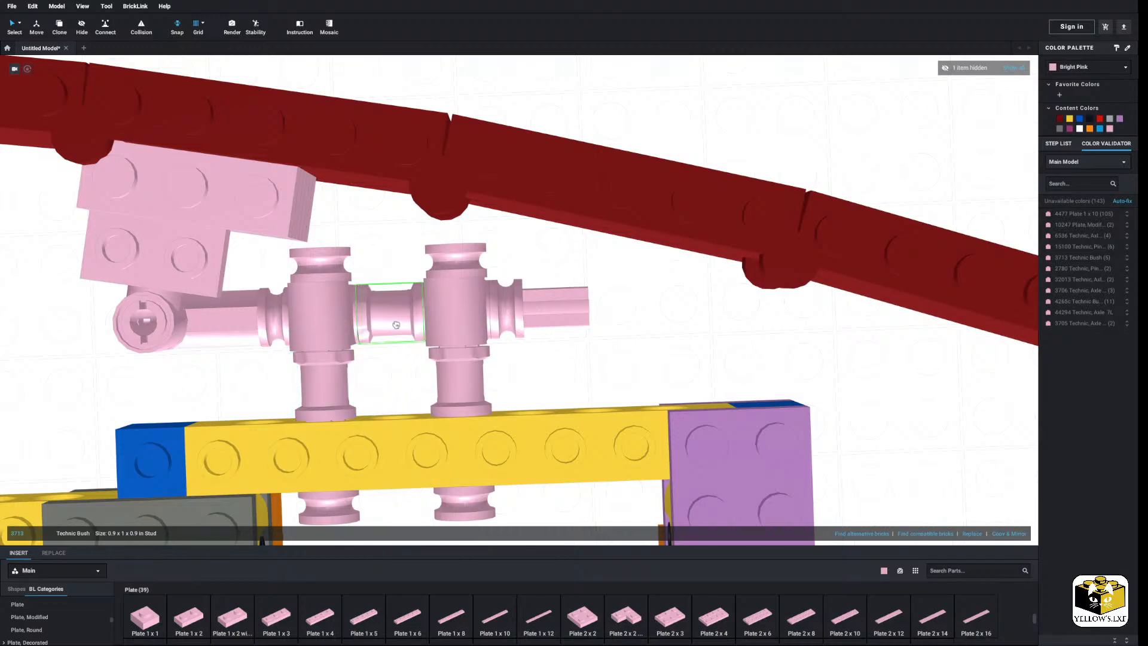
pyautogui.click(396, 325)
pyautogui.click(410, 374)
# Copy a Technic Bush from the other pink assembly and place two copies along its central axle.
pyautogui.scroll(-4, 410, 374)
pyautogui.moveTo(410, 374); pyautogui.dragTo(417, 369, button='right')
pyautogui.scroll(-3, 420, 369)
pyautogui.moveTo(437, 365); pyautogui.dragTo(492, 407, button='middle')
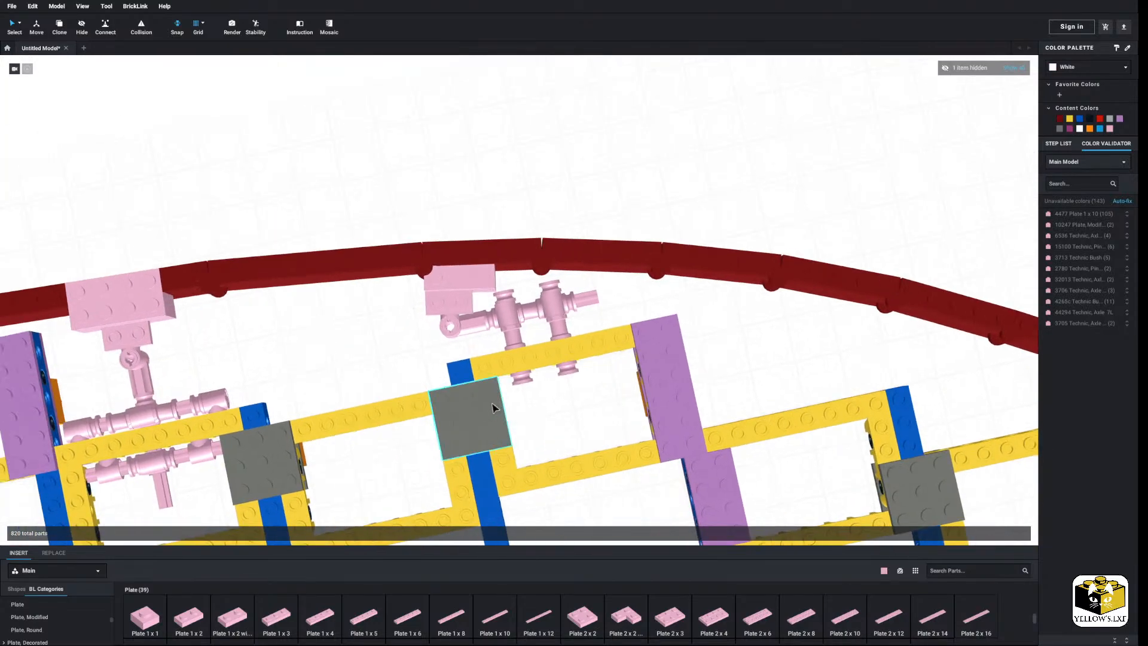
pyautogui.moveTo(493, 406)
pyautogui.mouseDown(button='right')
pyautogui.moveTo(446, 410)
pyautogui.moveTo(471, 410)
pyautogui.mouseUp(button='right')
pyautogui.scroll(5, 433, 410)
pyautogui.scroll(-4, 409, 426)
pyautogui.moveTo(472, 410); pyautogui.dragTo(551, 423, button='middle')
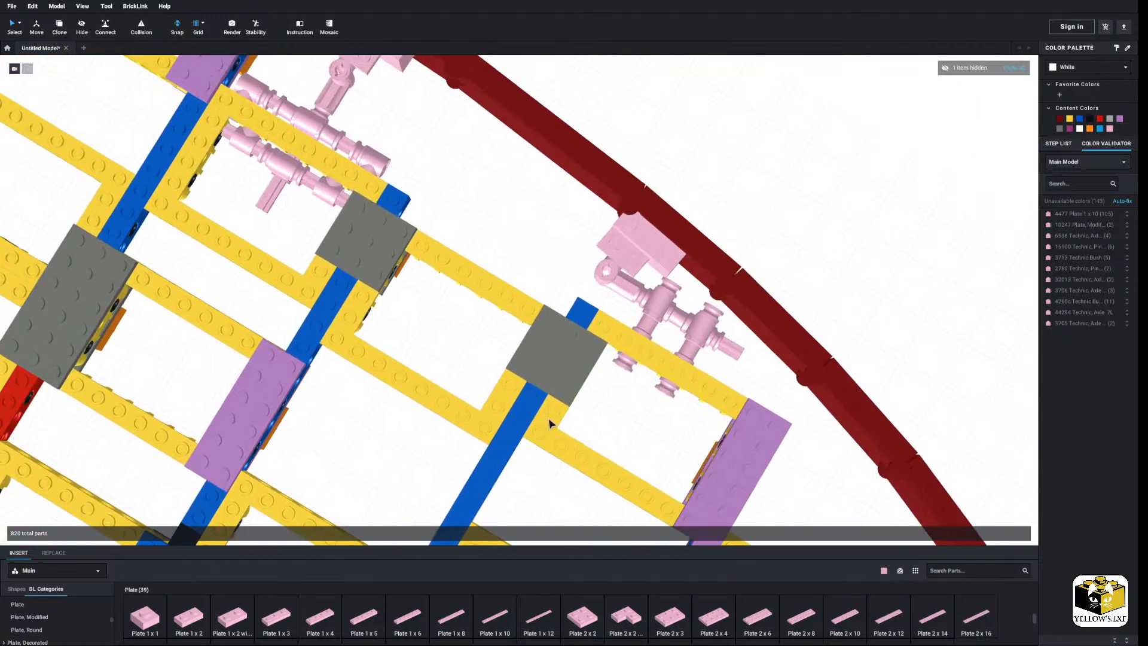
pyautogui.moveTo(550, 422); pyautogui.dragTo(550, 412, button='right')
pyautogui.scroll(3, 541, 394)
pyautogui.moveTo(484, 370)
pyautogui.mouseDown(button='right')
pyautogui.moveTo(502, 435)
pyautogui.moveTo(502, 369)
pyautogui.moveTo(490, 392)
pyautogui.mouseUp(button='right')
pyautogui.scroll(6, 488, 391)
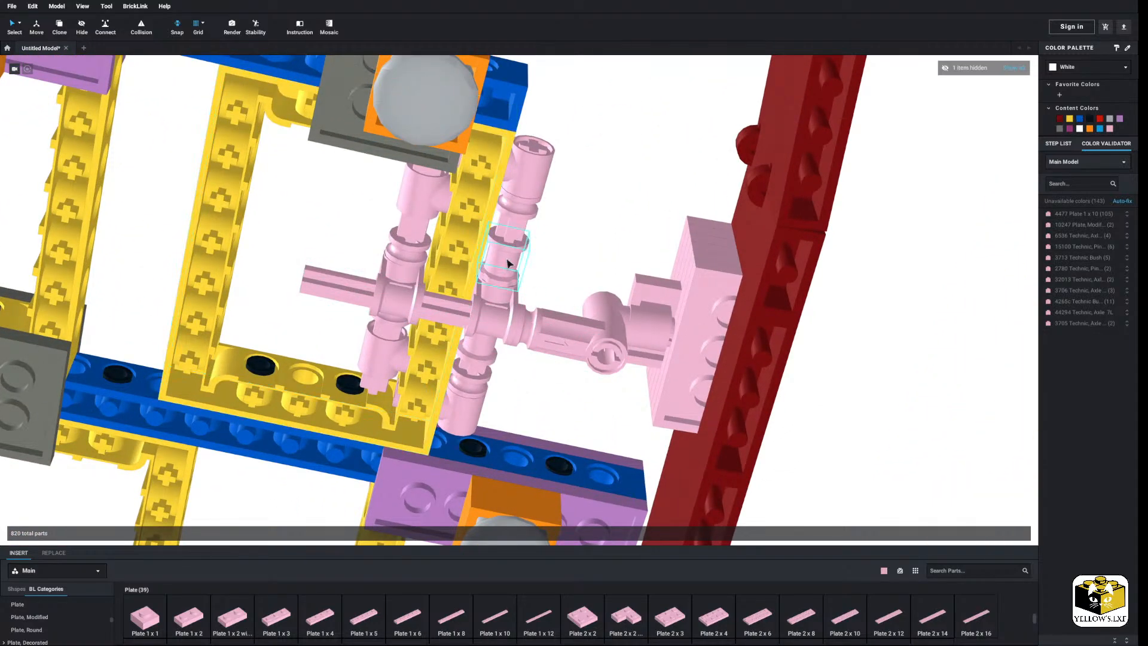
pyautogui.click(507, 261)
pyautogui.moveTo(507, 261); pyautogui.dragTo(507, 258, button='right')
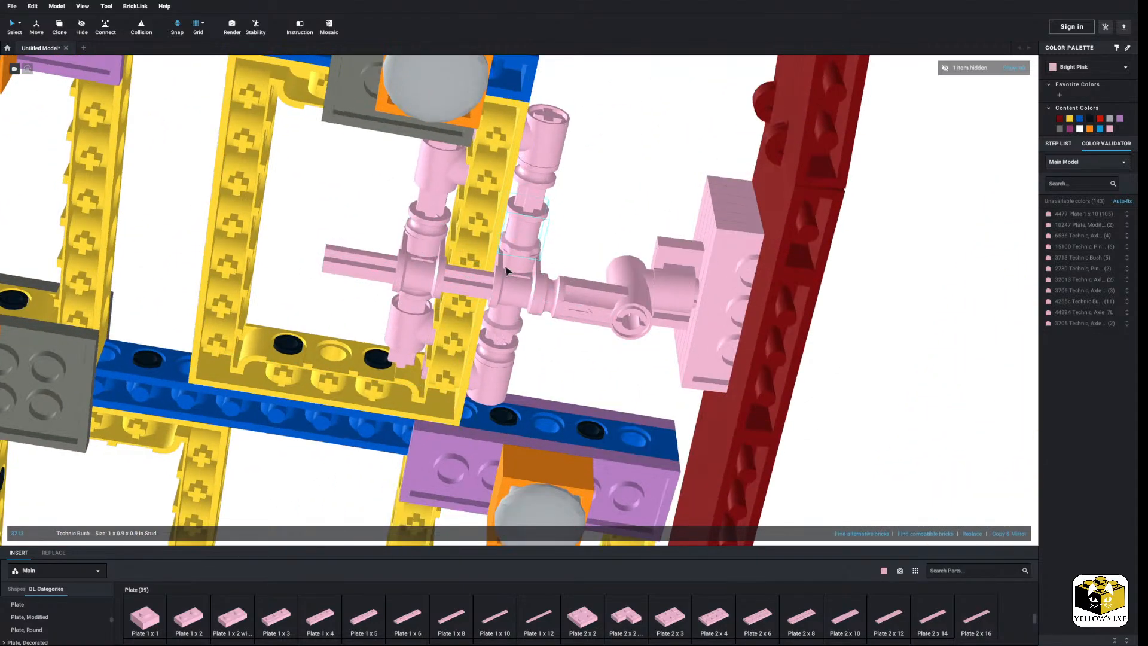
pyautogui.rightClick(602, 219)
pyautogui.click(622, 243)
pyautogui.rightClick(589, 220)
pyautogui.click(610, 244)
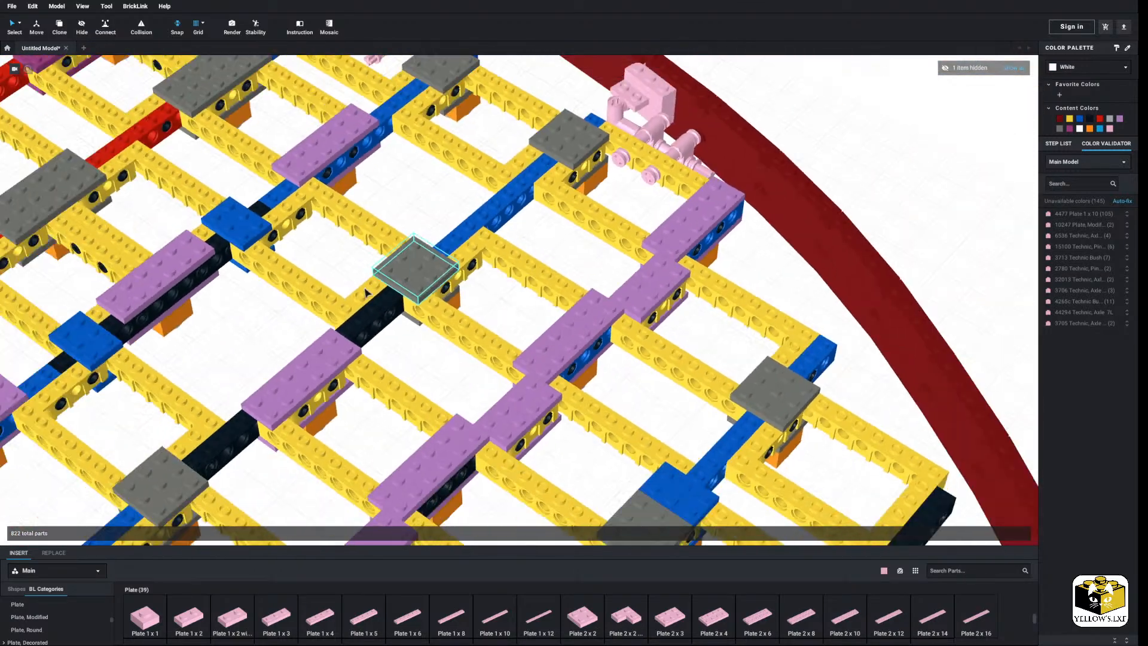
# Examine the gaps between the frame and the curved hull, the two pink connector assemblies and the reference deck drawings.
pyautogui.scroll(-5, 367, 291)
pyautogui.moveTo(378, 264); pyautogui.dragTo(432, 307, button='right')
pyautogui.moveTo(432, 307); pyautogui.dragTo(385, 301, button='middle')
pyautogui.scroll(5, 385, 304)
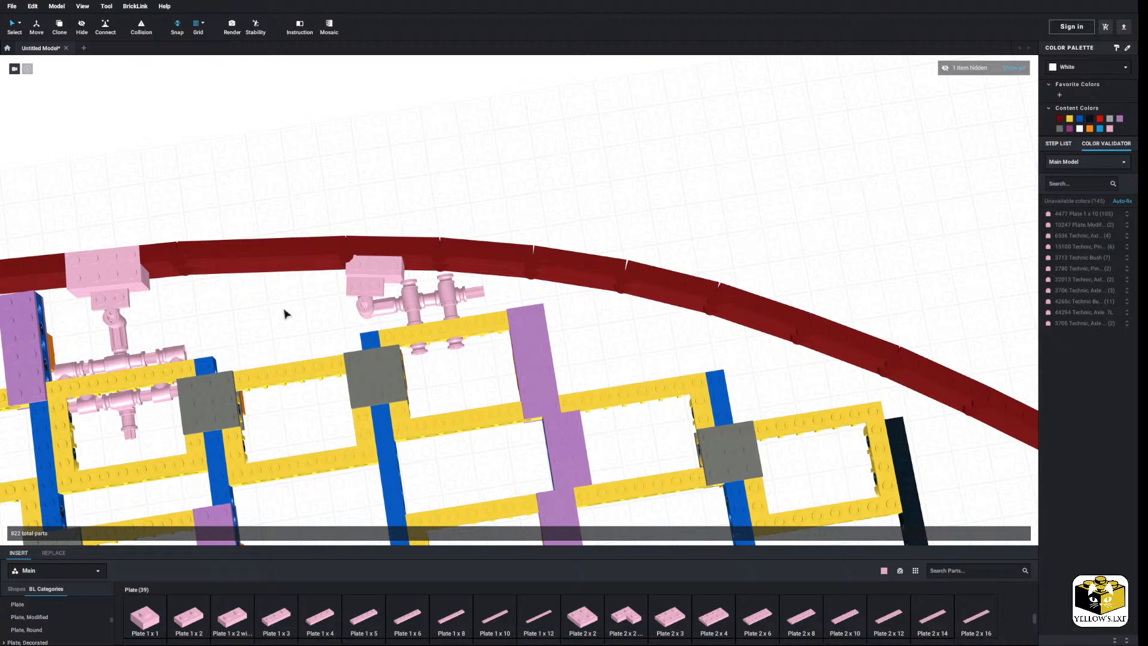
pyautogui.scroll(5, 296, 300)
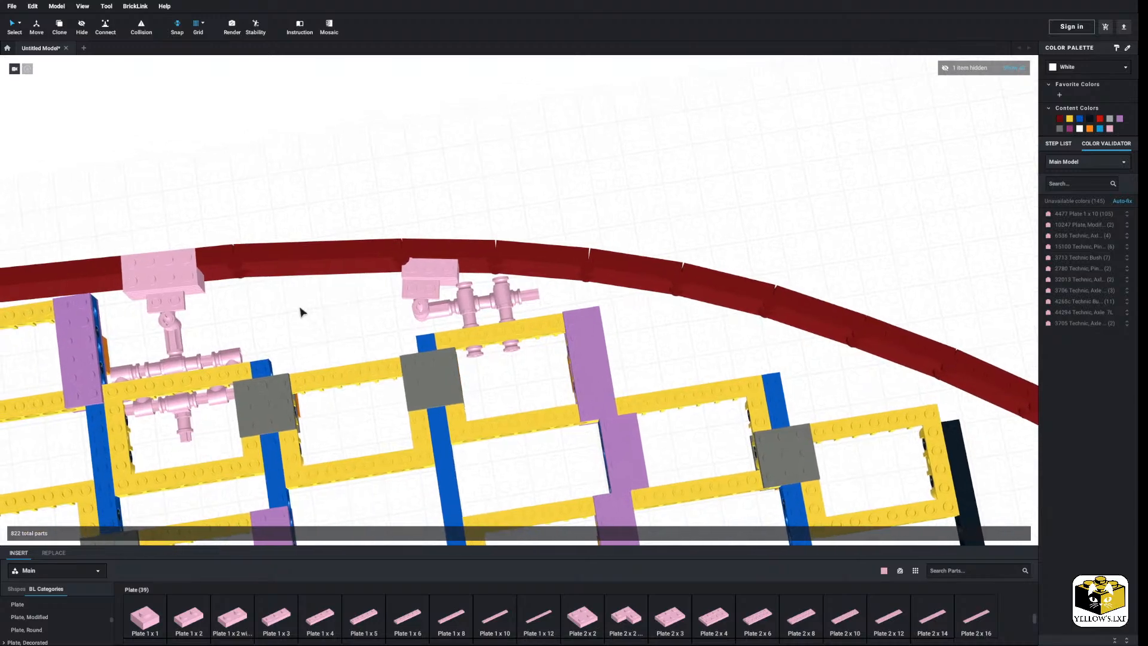
pyautogui.moveTo(290, 340); pyautogui.dragTo(333, 329, button='middle')
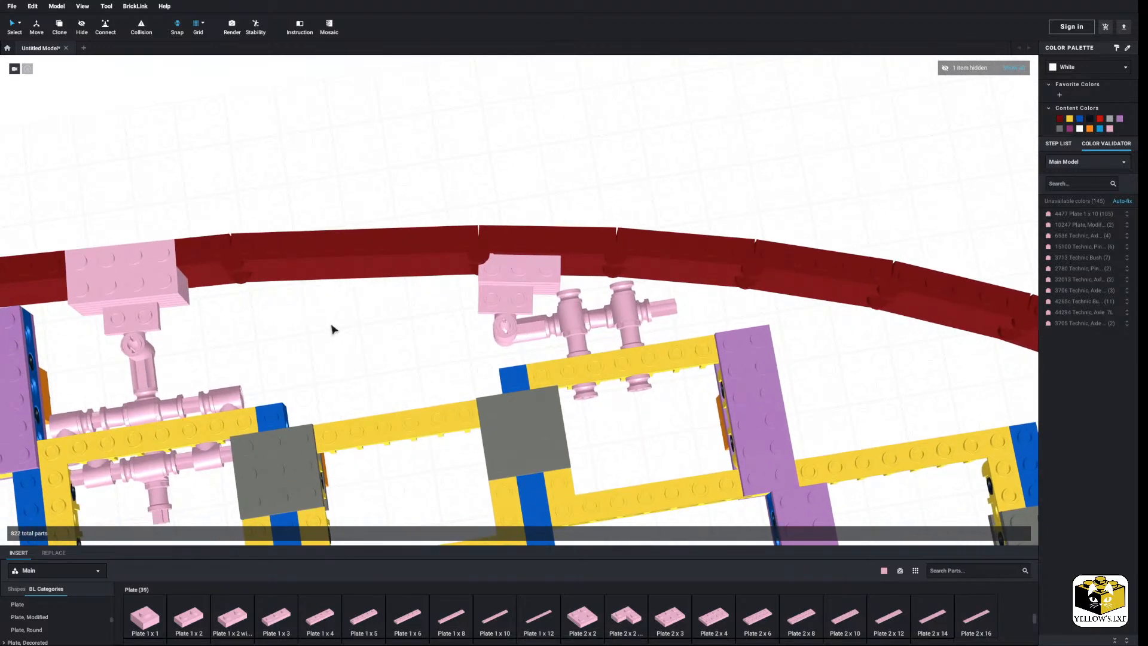
pyautogui.moveTo(379, 333); pyautogui.dragTo(376, 329, button='right')
pyautogui.moveTo(377, 328); pyautogui.dragTo(335, 324, button='middle')
pyautogui.moveTo(334, 324); pyautogui.dragTo(338, 315, button='right')
pyautogui.moveTo(338, 321); pyautogui.dragTo(398, 319, button='middle')
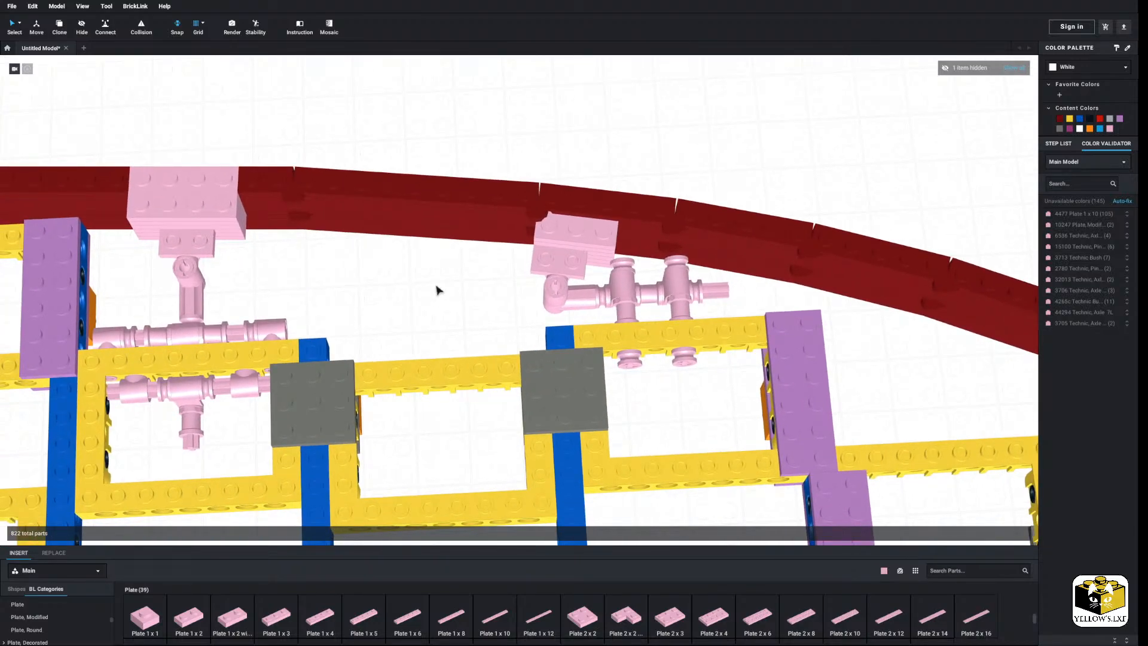
pyautogui.scroll(-6, 448, 295)
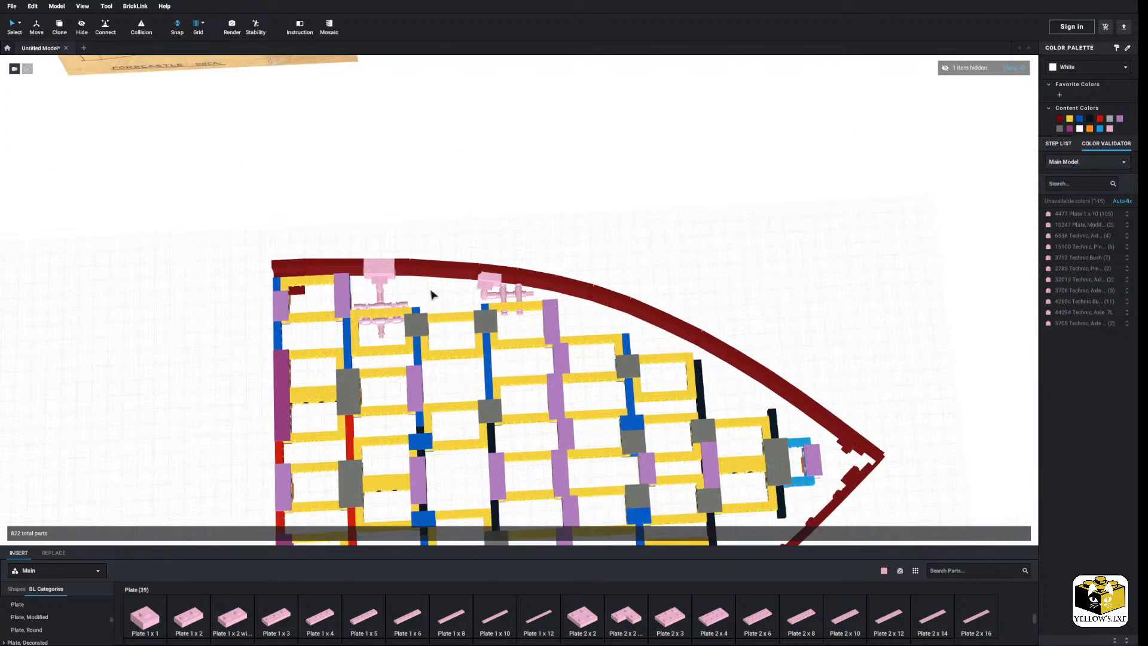
pyautogui.scroll(-3, 432, 293)
pyautogui.moveTo(431, 294); pyautogui.dragTo(620, 337, button='middle')
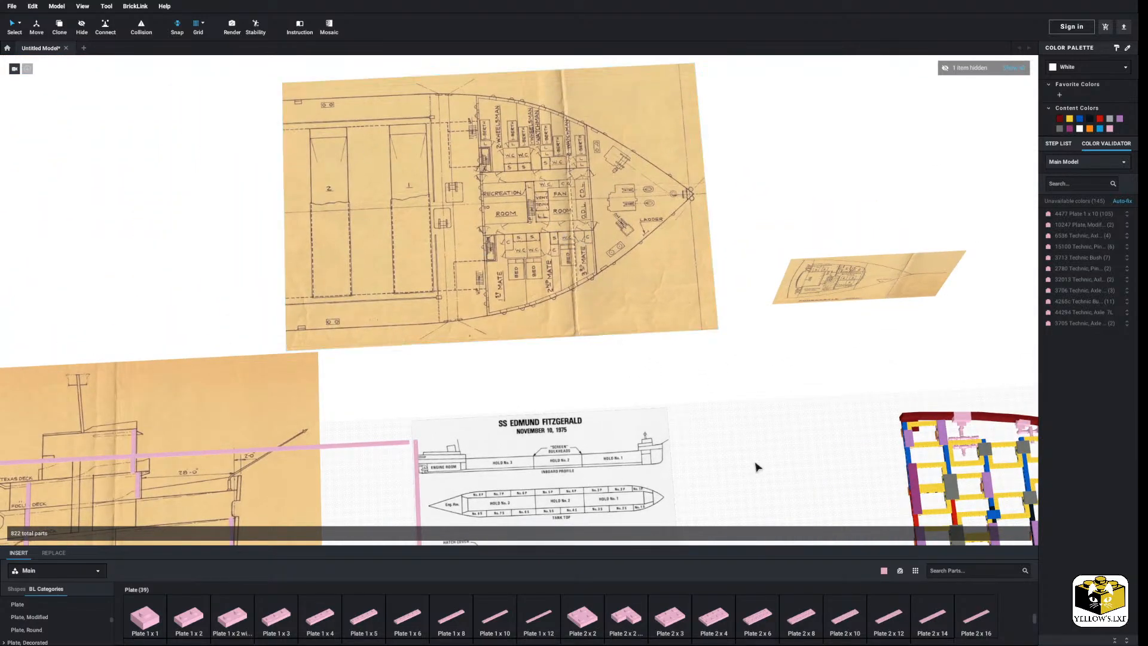
pyautogui.moveTo(757, 468); pyautogui.dragTo(581, 355, button='middle')
pyautogui.scroll(4, 581, 355)
pyautogui.moveTo(675, 326); pyautogui.dragTo(560, 383, button='middle')
pyautogui.scroll(3, 562, 383)
pyautogui.moveTo(577, 265); pyautogui.dragTo(575, 286, button='middle')
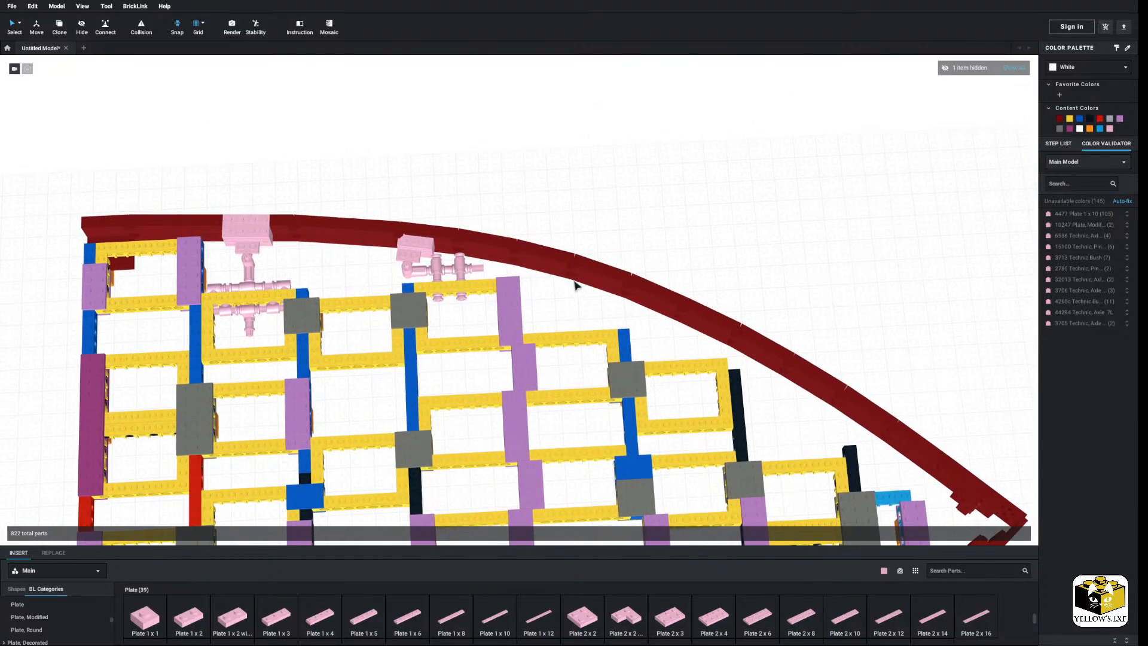
# Delete two dark red 1 x 3 plates from the hull section just past the purple plate at the frame's edge.
pyautogui.scroll(8, 575, 286)
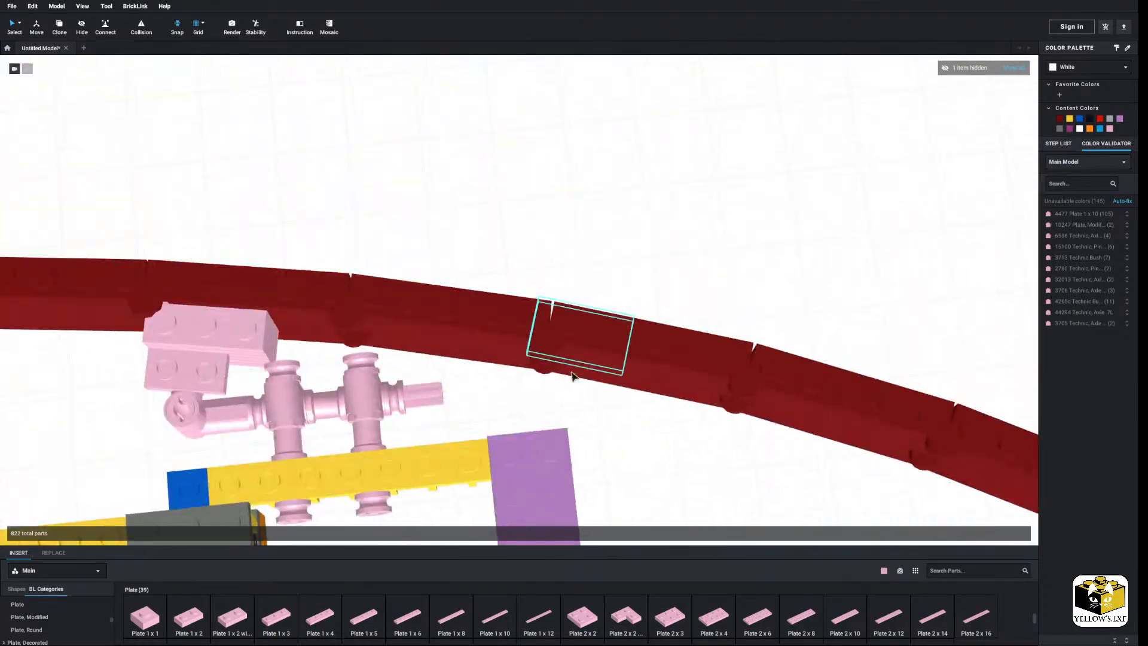
pyautogui.moveTo(572, 377); pyautogui.dragTo(614, 249, button='middle')
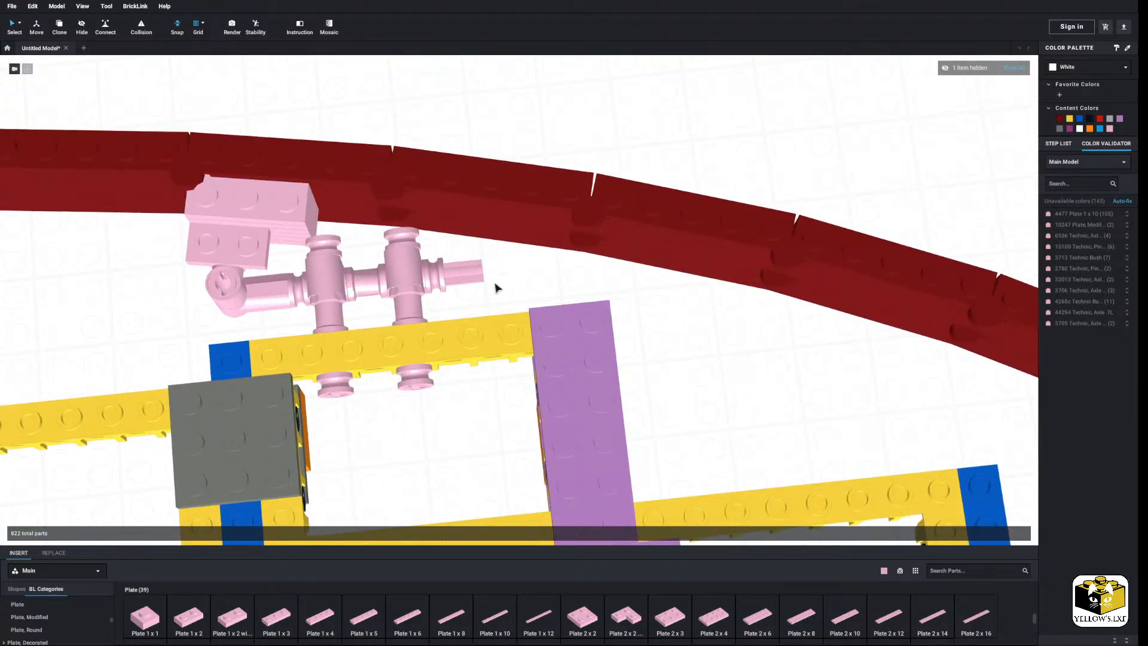
pyautogui.moveTo(631, 301); pyautogui.dragTo(544, 348, button='right')
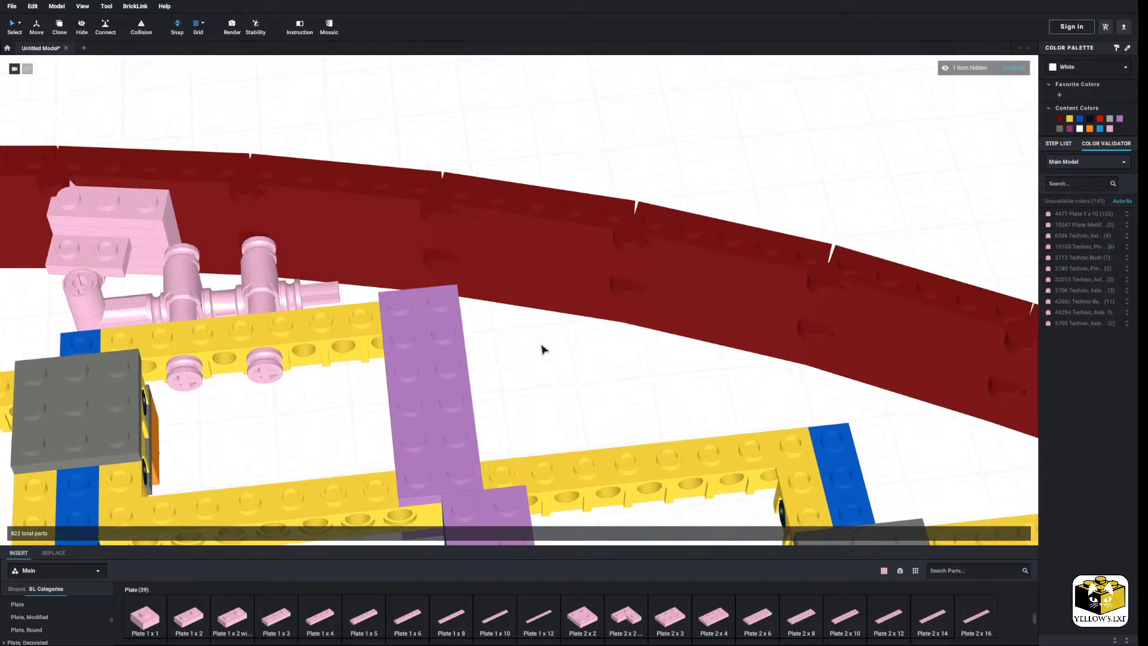
pyautogui.scroll(2, 543, 349)
pyautogui.click(538, 273)
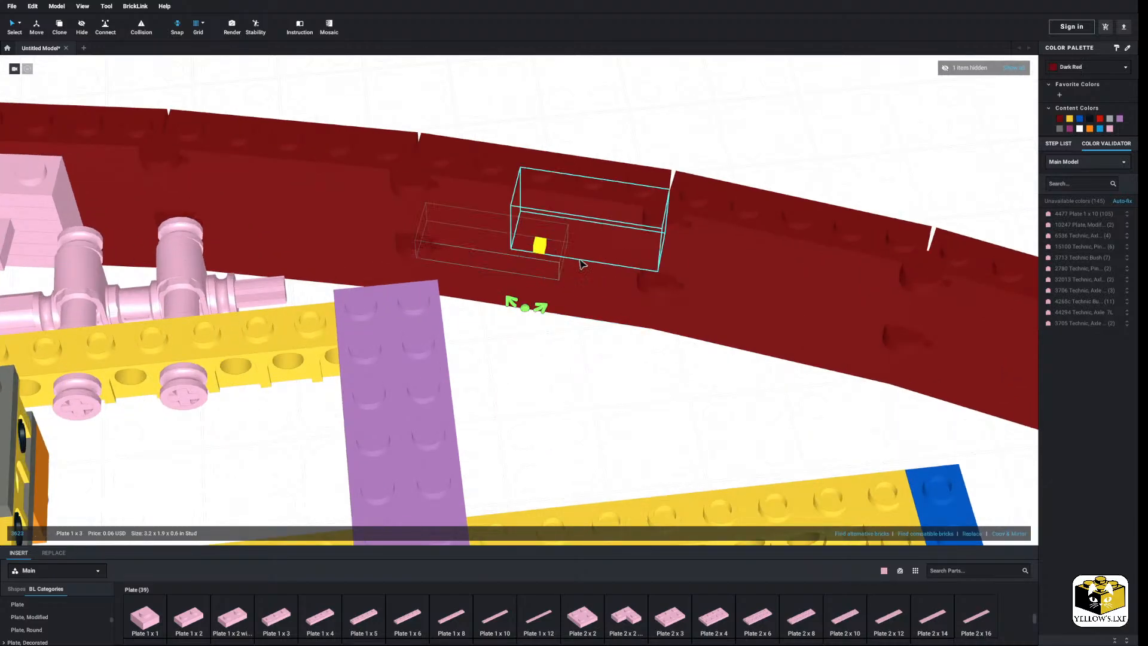
pyautogui.keyDown('ctrl'); pyautogui.click(510, 204); pyautogui.keyUp('ctrl')
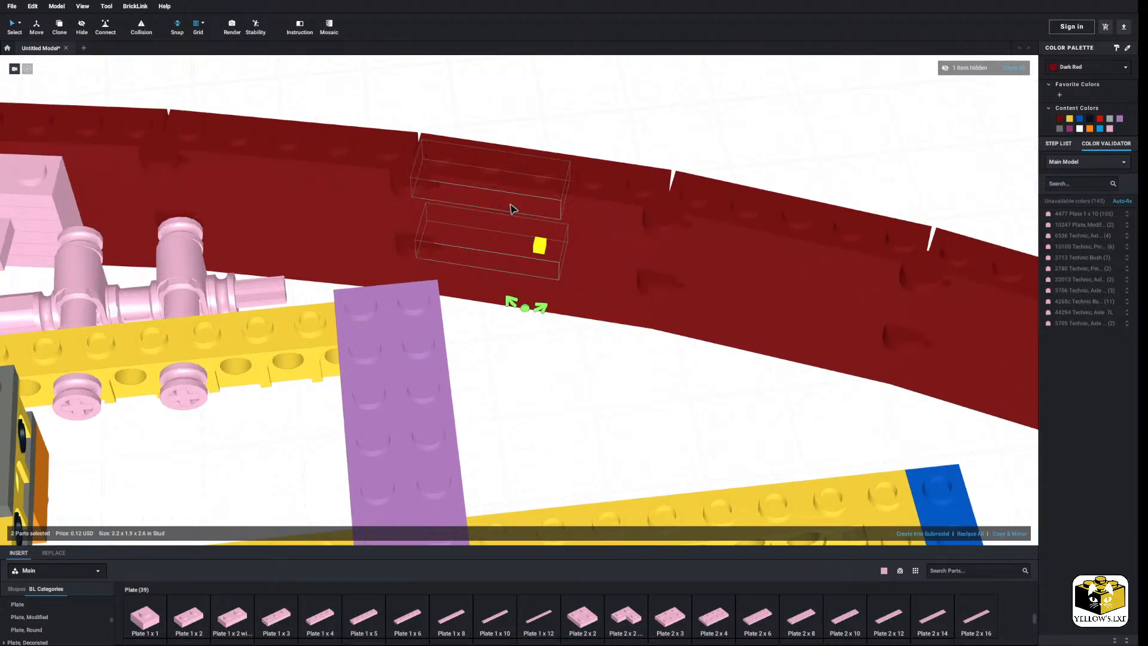
pyautogui.rightClick(510, 204)
pyautogui.click(524, 242)
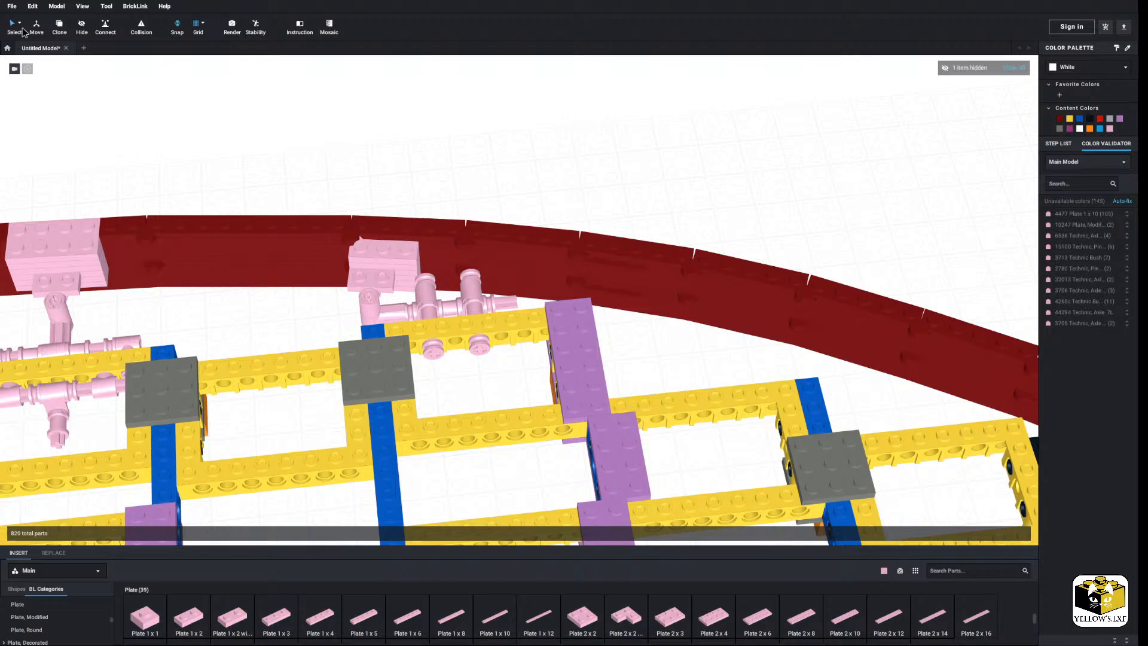
# Select all parts of both pink connector assemblies together and paste a copy of them outside the hull.
pyautogui.click(20, 24)
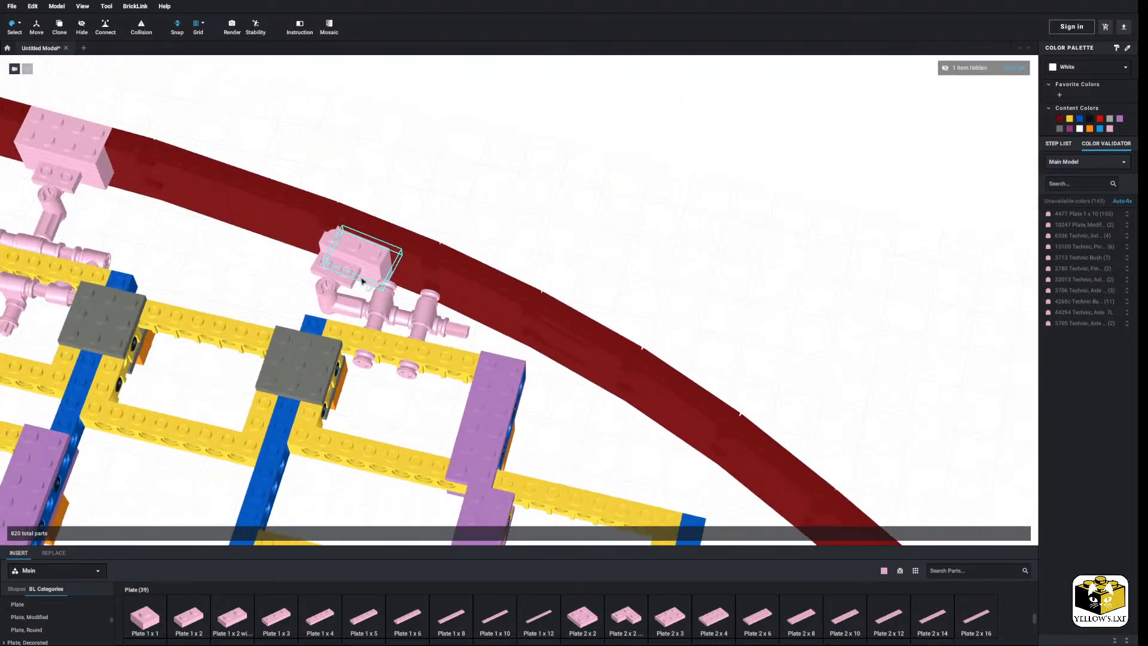
pyautogui.click(375, 289)
pyautogui.rightClick(374, 289)
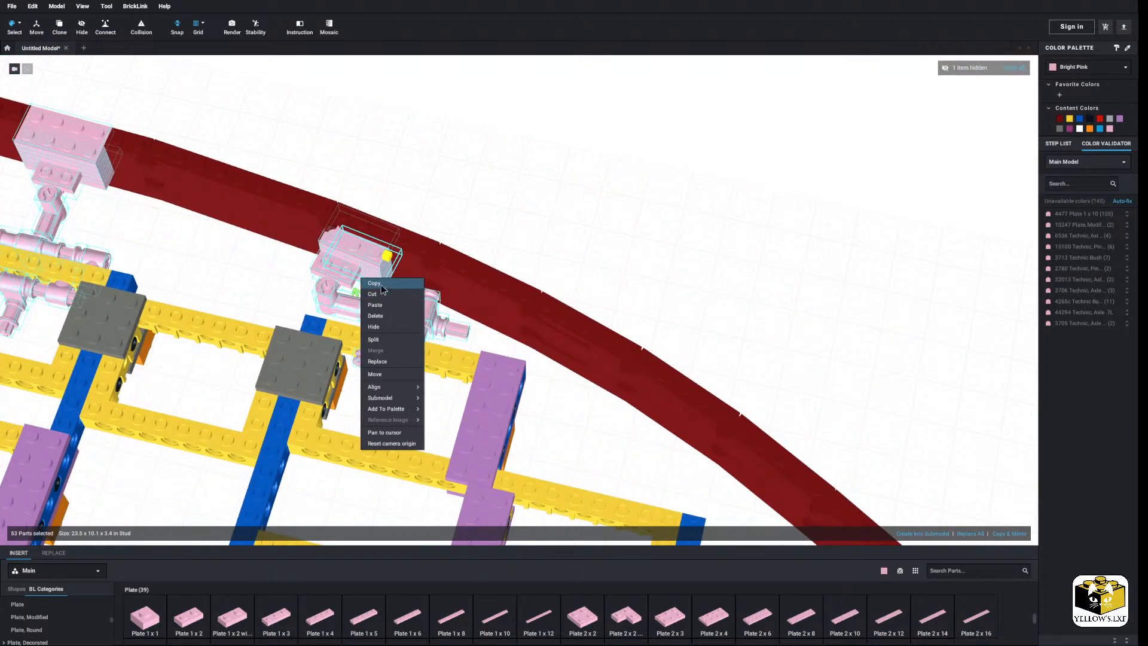
pyautogui.click(374, 283)
pyautogui.rightClick(555, 197)
pyautogui.click(558, 220)
pyautogui.scroll(-3, 658, 156)
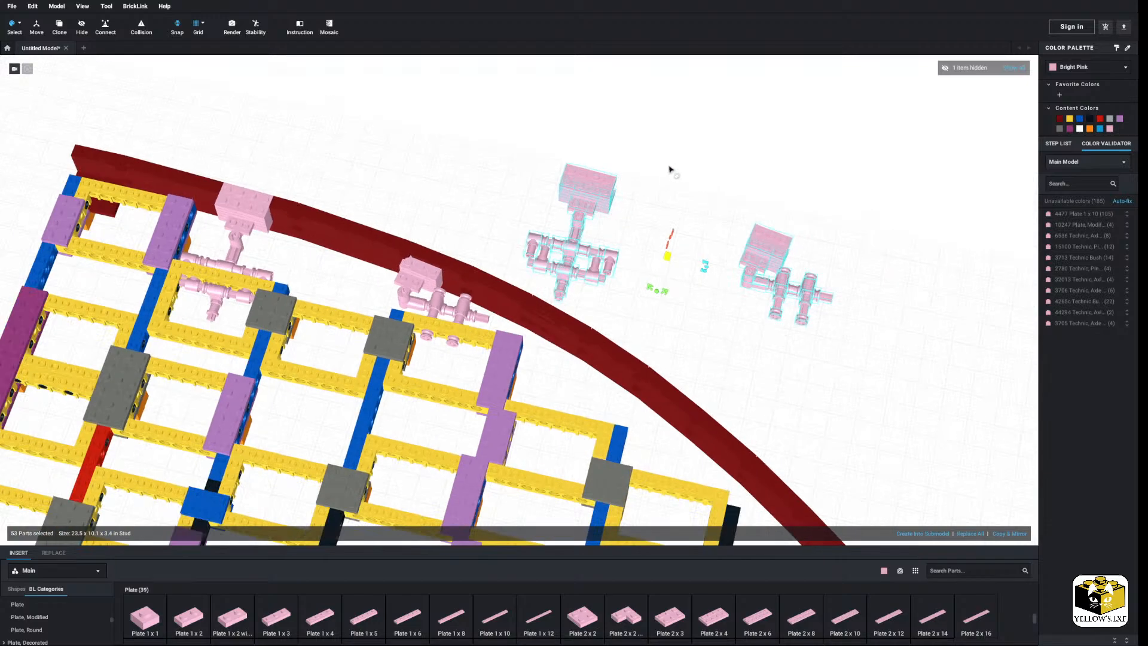
# Switch to default selection and delete the pasted copy of the larger pink assembly outside the hull.
pyautogui.click(665, 169)
pyautogui.click(20, 23)
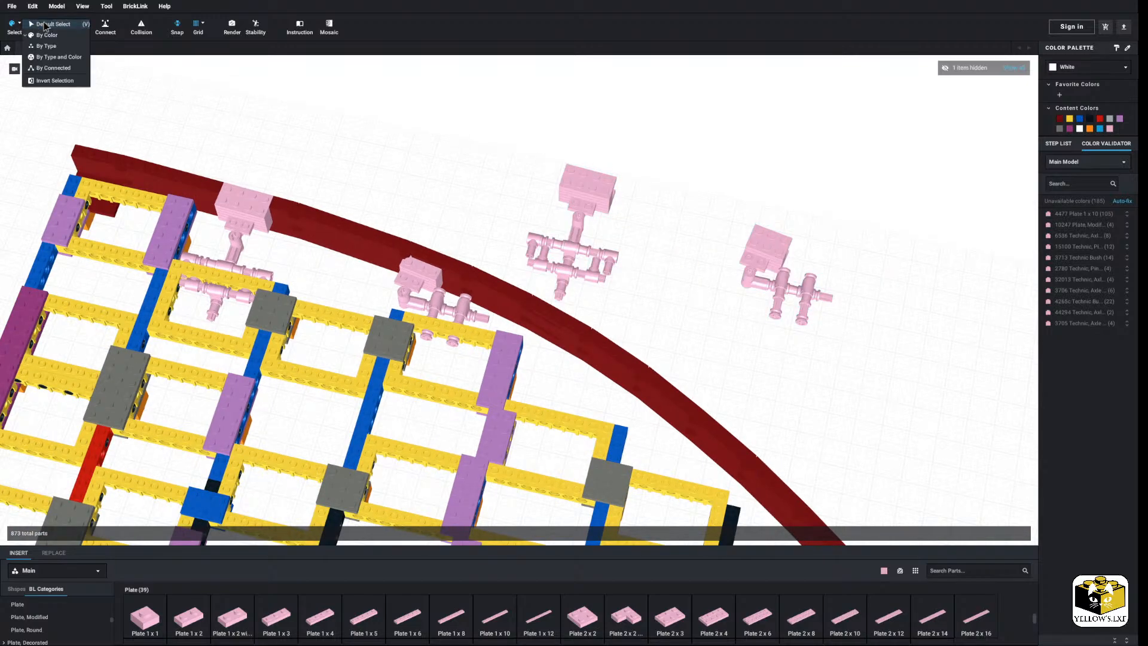
pyautogui.click(52, 25)
pyautogui.moveTo(447, 135); pyautogui.dragTo(424, 135, button='right')
pyautogui.moveTo(713, 178); pyautogui.dragTo(522, 341)
pyautogui.rightClick(543, 302)
pyautogui.click(571, 341)
# Select the remaining pasted pink assembly and place it against the inner hull wall just past the purple plate.
pyautogui.moveTo(576, 340); pyautogui.dragTo(628, 317, button='right')
pyautogui.moveTo(628, 317); pyautogui.dragTo(499, 376, button='middle')
pyautogui.scroll(4, 658, 310)
pyautogui.moveTo(865, 143); pyautogui.dragTo(660, 299)
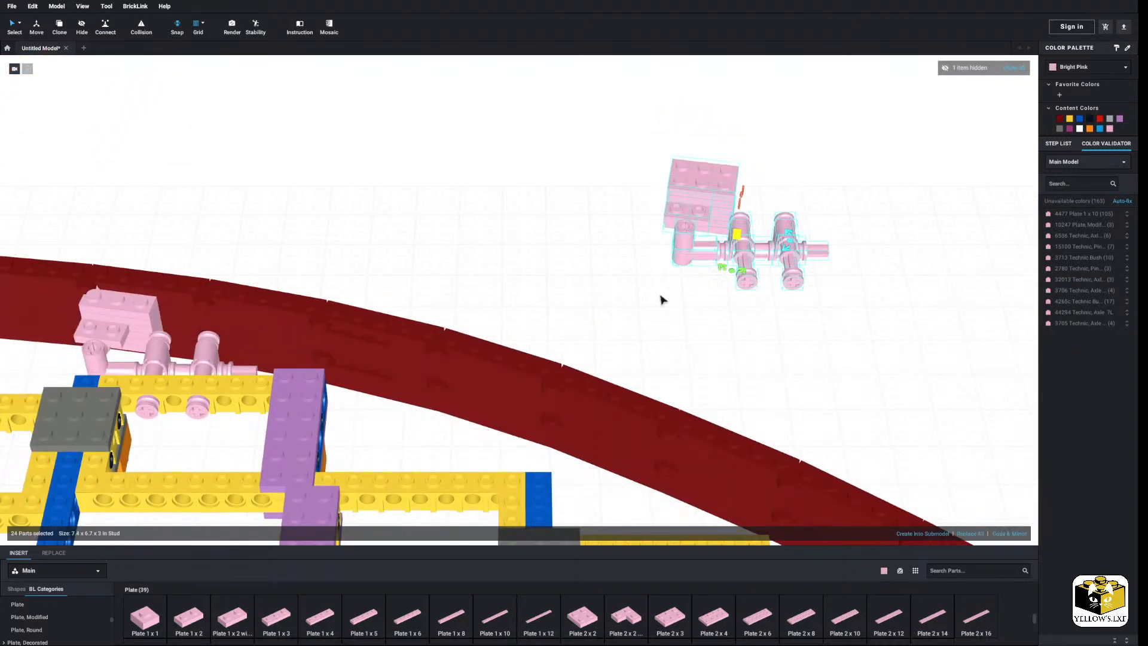
pyautogui.moveTo(711, 188); pyautogui.dragTo(457, 263)
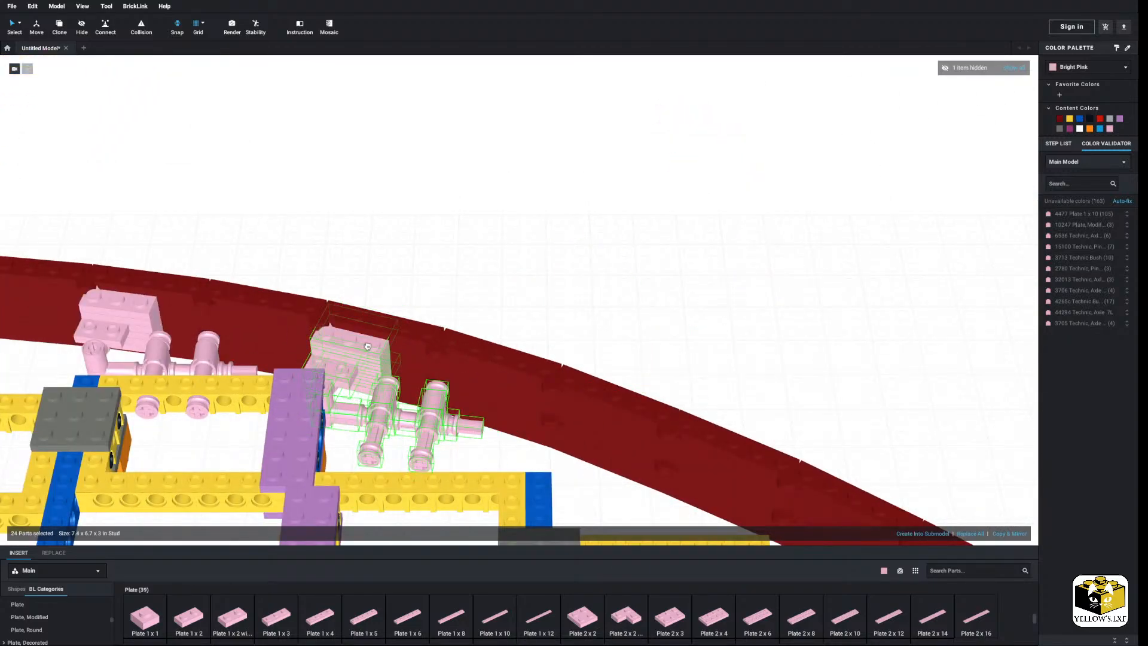
pyautogui.click(458, 263)
# Examine how the newly placed pink assembly lines up with the purple plate, the yellow frame and the curved hull.
pyautogui.moveTo(455, 263); pyautogui.dragTo(468, 230, button='middle')
pyautogui.scroll(3, 471, 236)
pyautogui.moveTo(473, 241); pyautogui.dragTo(461, 261, button='right')
pyautogui.moveTo(461, 261); pyautogui.dragTo(478, 210, button='middle')
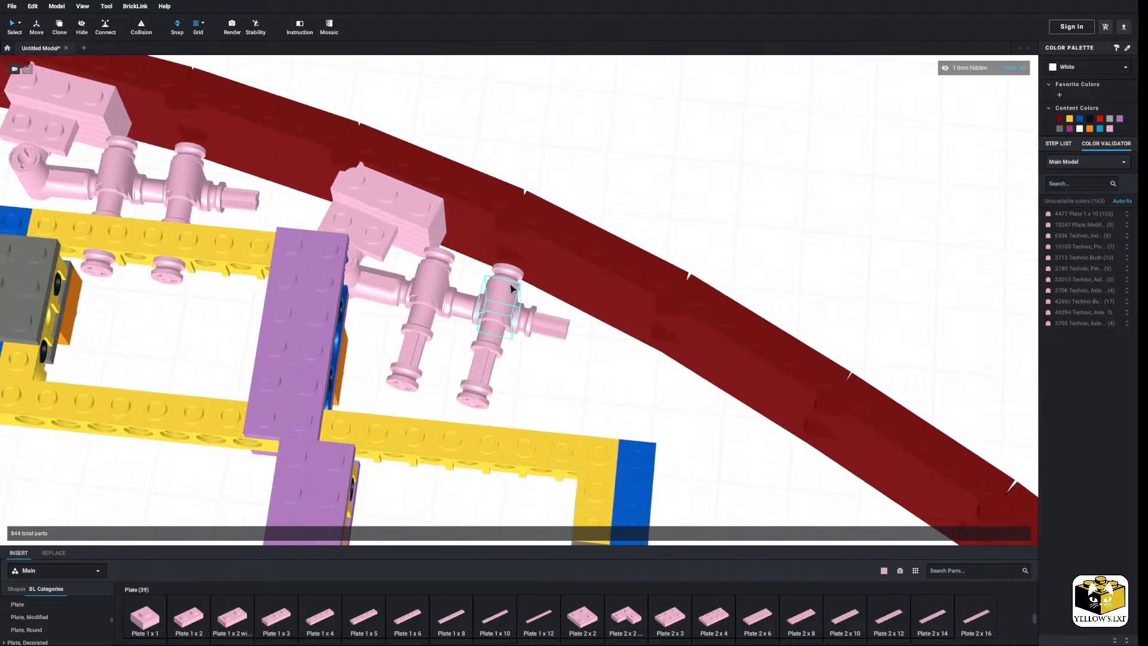
pyautogui.moveTo(509, 287); pyautogui.dragTo(515, 269, button='middle')
pyautogui.moveTo(428, 285); pyautogui.dragTo(395, 279, button='right')
pyautogui.moveTo(388, 261); pyautogui.dragTo(384, 343, button='middle')
pyautogui.moveTo(384, 343); pyautogui.dragTo(400, 320, button='right')
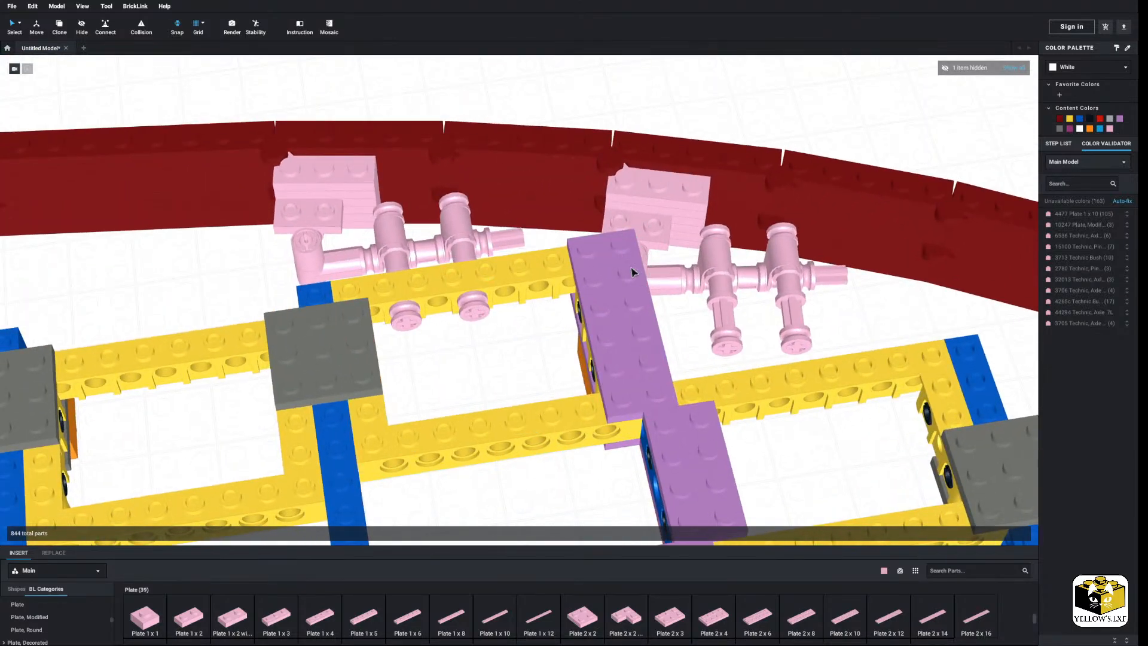
pyautogui.moveTo(633, 271); pyautogui.dragTo(559, 293, button='middle')
pyautogui.scroll(1, 559, 293)
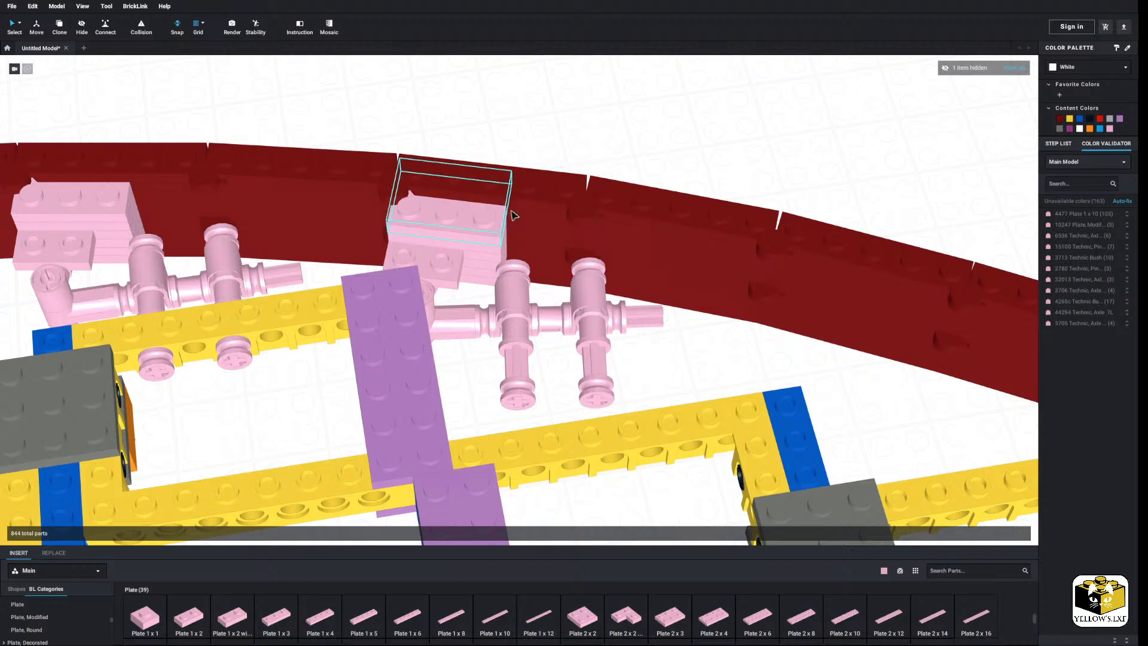
pyautogui.moveTo(518, 216); pyautogui.dragTo(495, 167, button='right')
pyautogui.scroll(5, 484, 166)
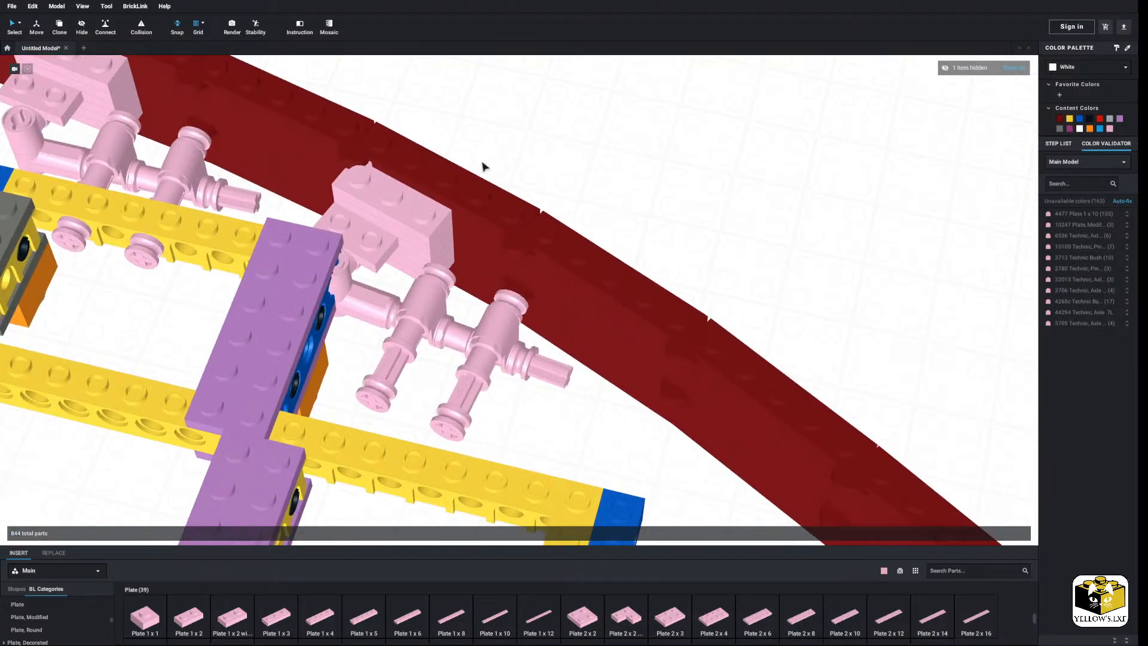
# Delete one pink plate from the new assembly's stack and move its 2 x 2 plate with pin hole outside the hull.
pyautogui.rightClick(420, 251)
pyautogui.click(445, 290)
pyautogui.click(377, 255)
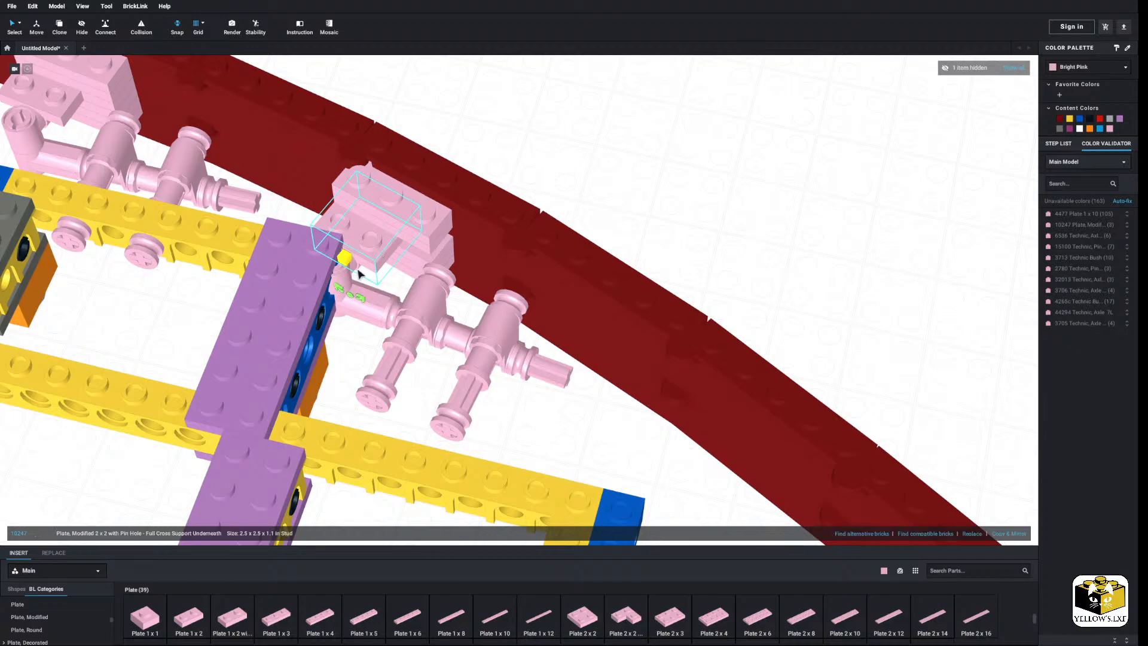
pyautogui.moveTo(377, 255); pyautogui.dragTo(714, 120)
pyautogui.click(860, 194)
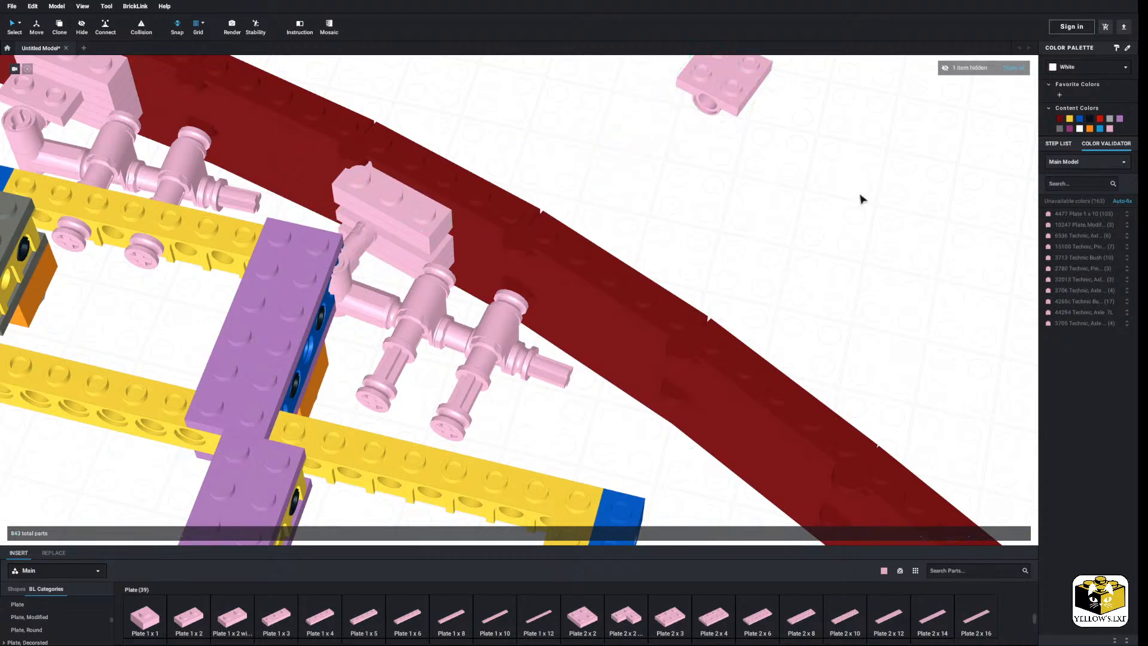
# Use connected selection to move the new assembly's whole connector arm outside the hull.
pyautogui.click(19, 23)
pyautogui.click(51, 79)
pyautogui.click(19, 23)
pyautogui.click(42, 77)
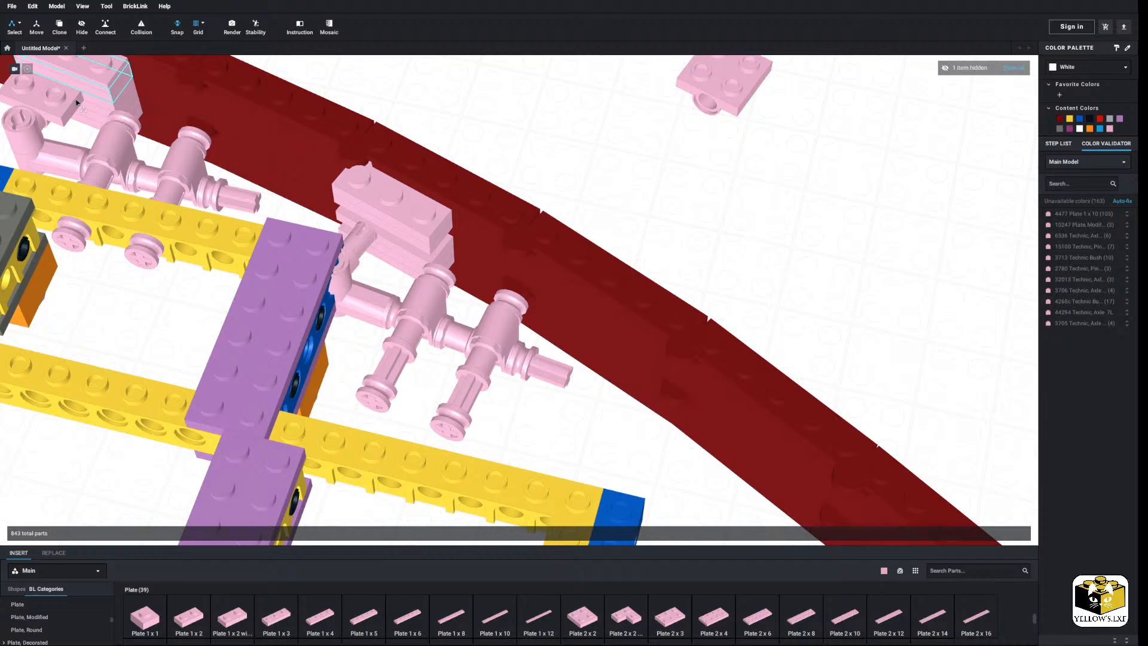
pyautogui.click(347, 265)
pyautogui.moveTo(347, 264); pyautogui.dragTo(840, 133)
pyautogui.click(759, 156)
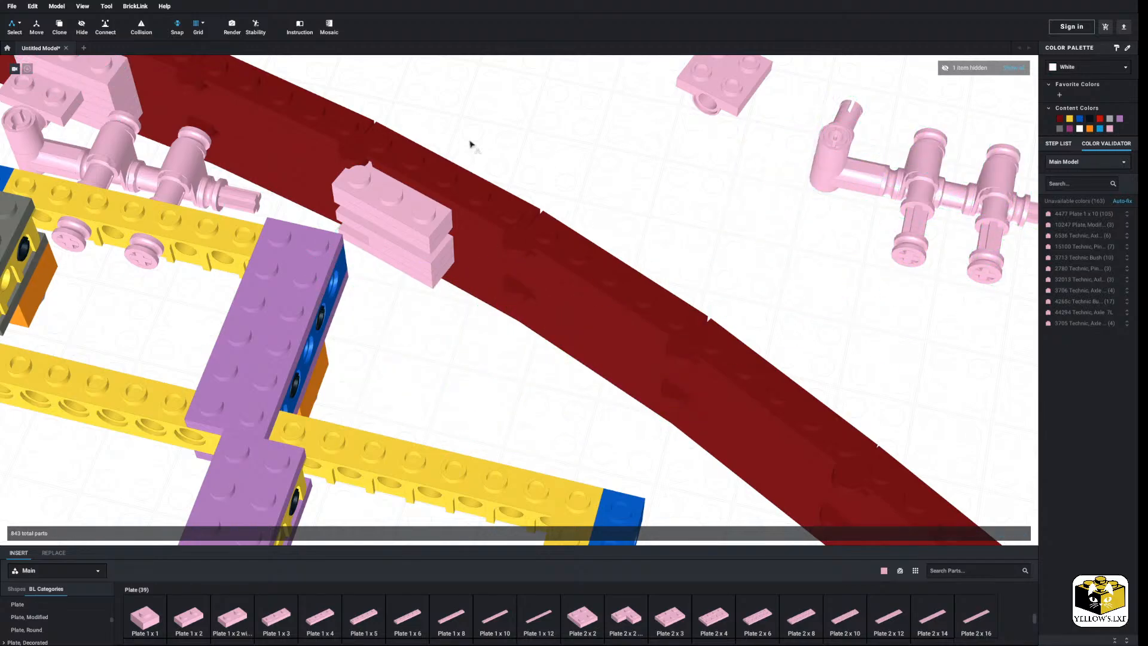
# Return to default selection and fit the 2 x 2 plate with pin hole into the gap in the pink stack.
pyautogui.click(20, 24)
pyautogui.click(43, 71)
pyautogui.scroll(-3, 384, 108)
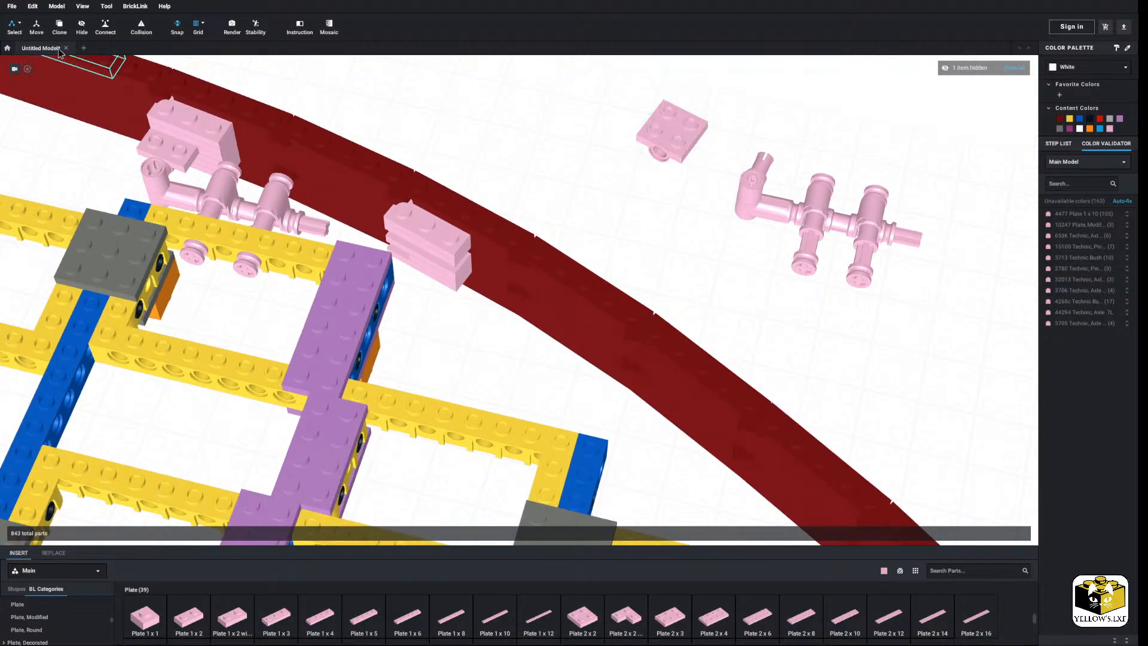
pyautogui.click(19, 23)
pyautogui.click(36, 24)
pyautogui.scroll(1, 567, 156)
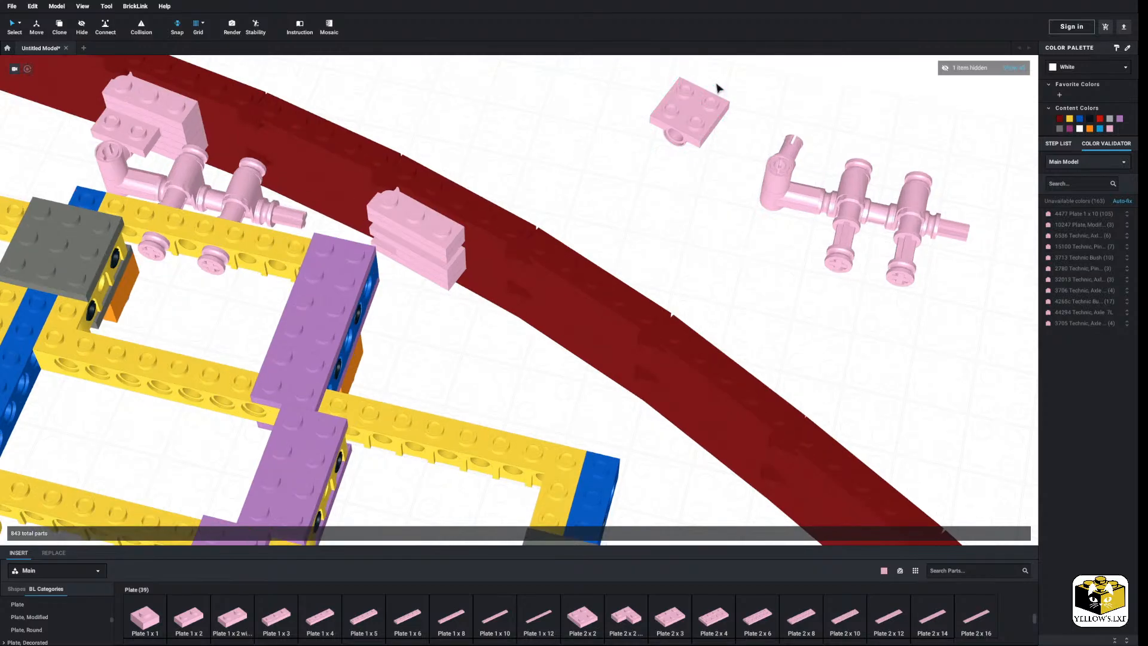
pyautogui.moveTo(685, 108); pyautogui.dragTo(418, 257)
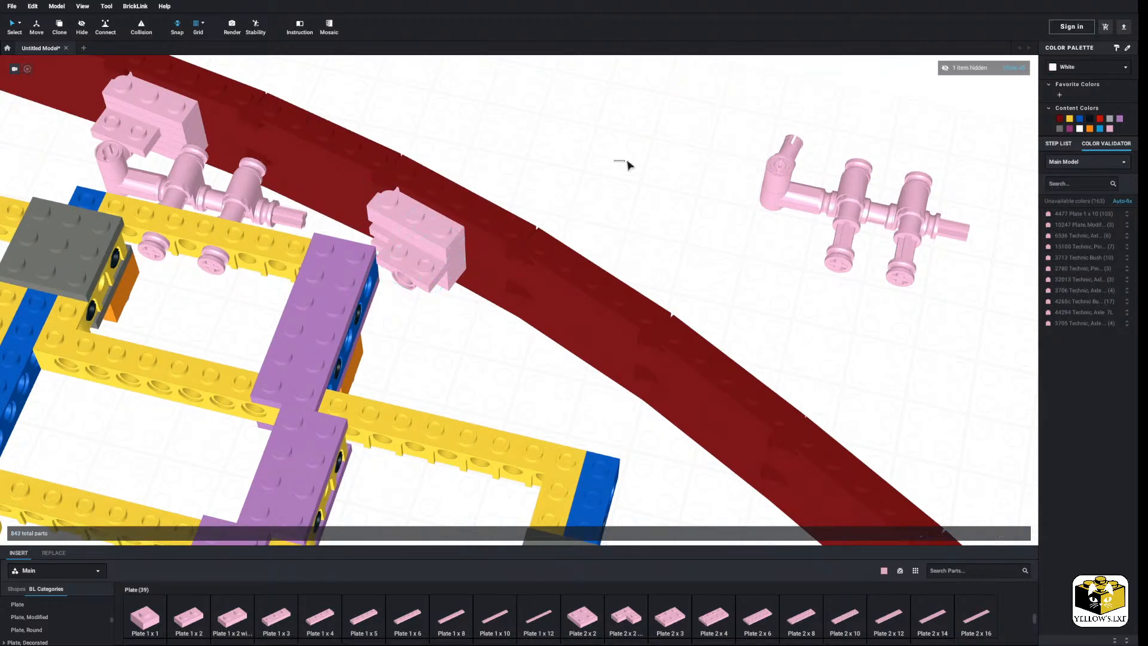
# Reattach the pin connector beneath the 2 x 2 plate and fit the rest of the connector arm onto it.
pyautogui.moveTo(796, 146); pyautogui.dragTo(410, 284)
pyautogui.click(477, 353)
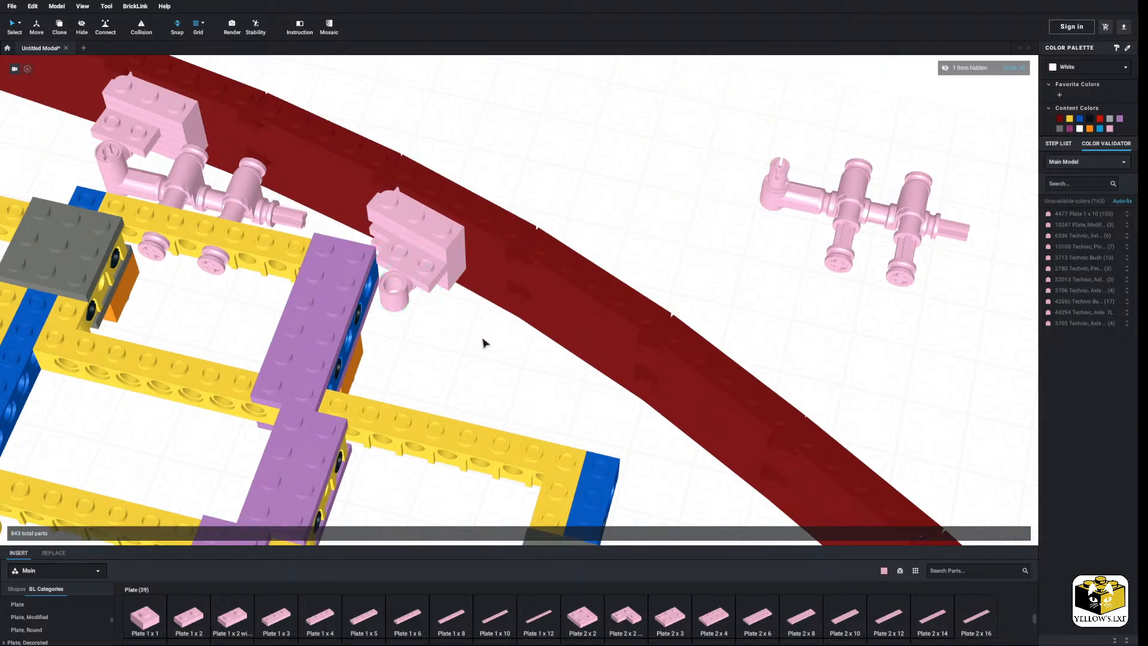
pyautogui.moveTo(482, 339)
pyautogui.mouseDown(button='right')
pyautogui.moveTo(481, 351)
pyautogui.moveTo(476, 336)
pyautogui.moveTo(488, 333)
pyautogui.mouseUp(button='right')
pyautogui.moveTo(979, 111); pyautogui.dragTo(737, 256)
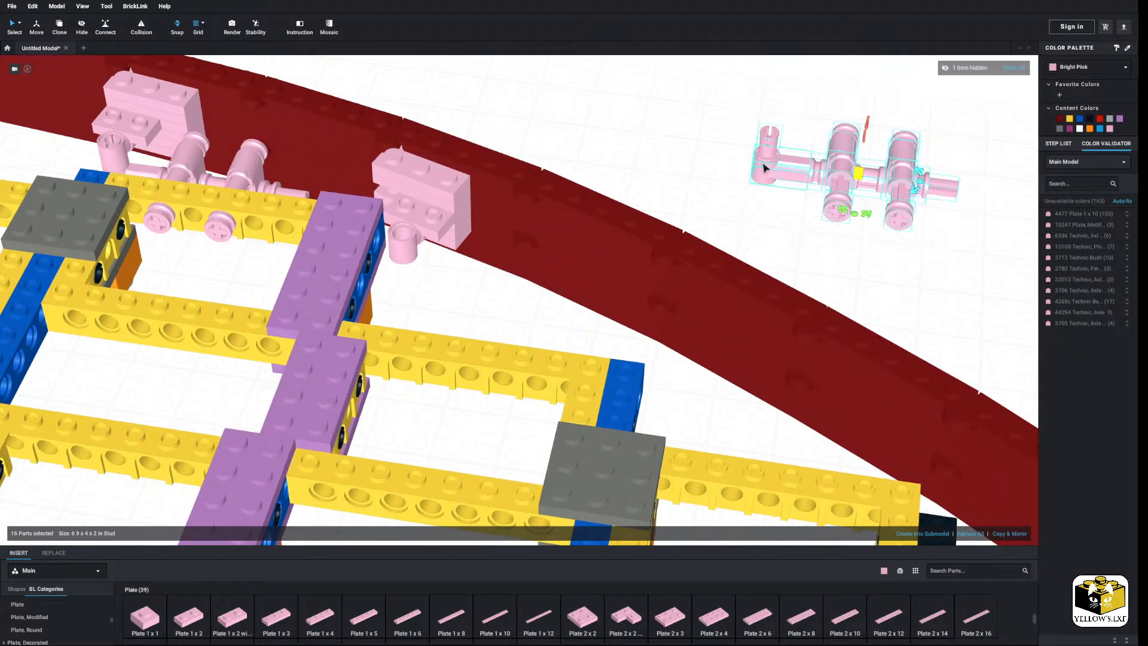
pyautogui.moveTo(764, 166); pyautogui.dragTo(473, 276)
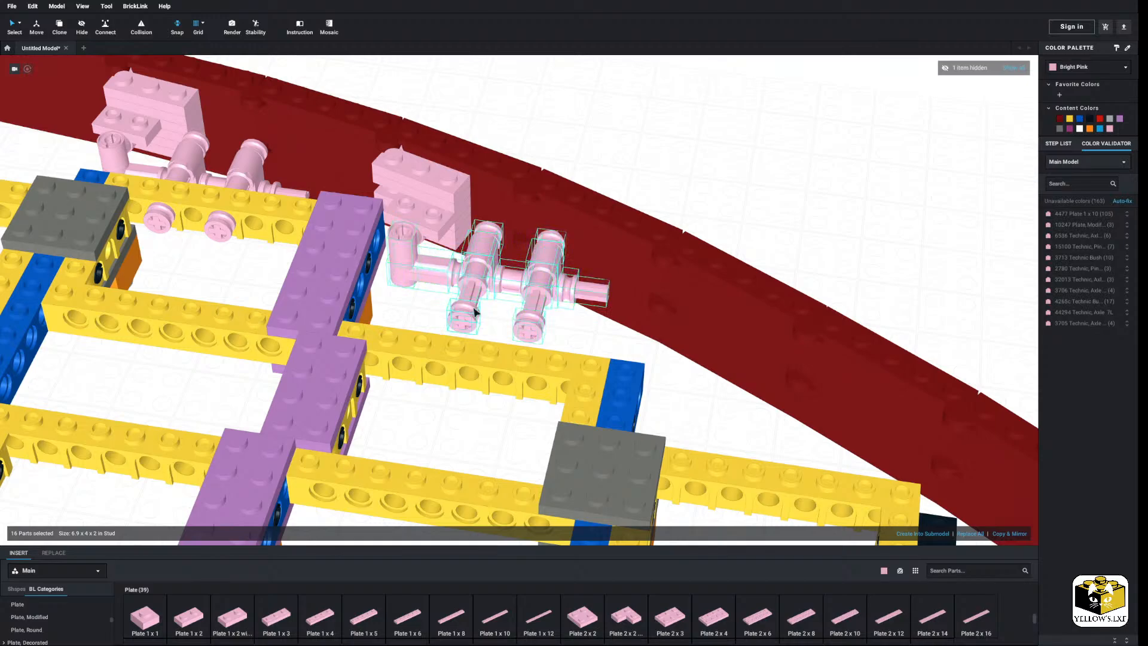
pyautogui.click(768, 103)
# Delete the two cross axles with their bushes and connectors from the new assembly's arm, leaving one connector on the main axle.
pyautogui.moveTo(768, 103); pyautogui.dragTo(771, 115, button='right')
pyautogui.scroll(3, 758, 131)
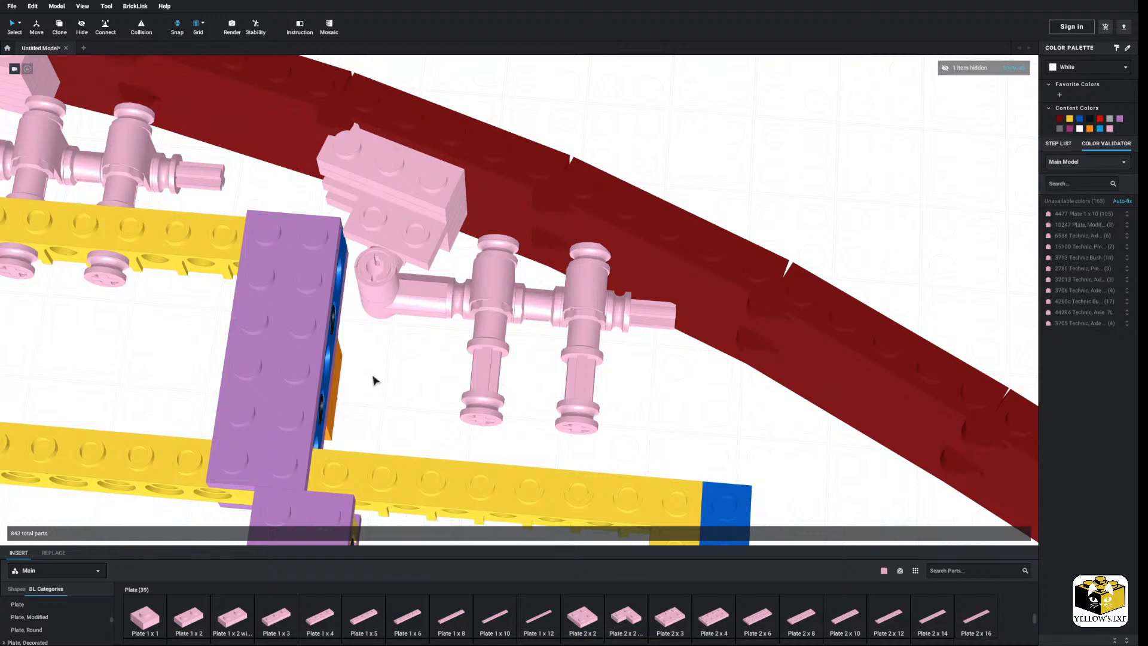
pyautogui.click(488, 320)
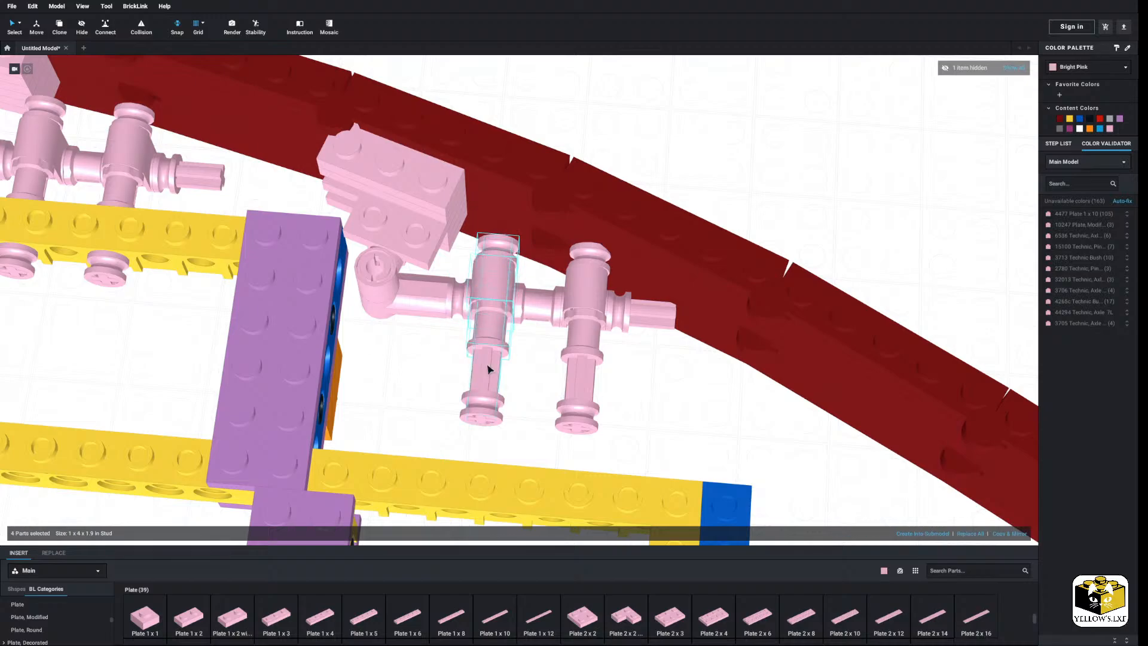
pyautogui.keyDown('shift'); pyautogui.click(583, 412); pyautogui.keyUp('shift')
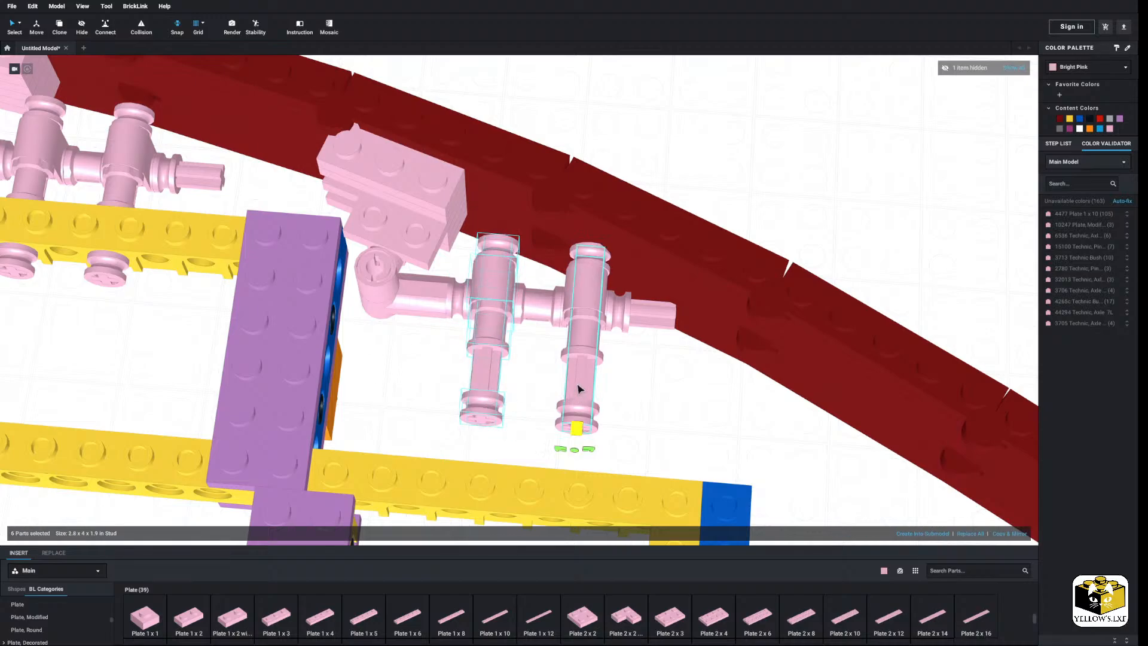
pyautogui.rightClick(583, 257)
pyautogui.click(595, 294)
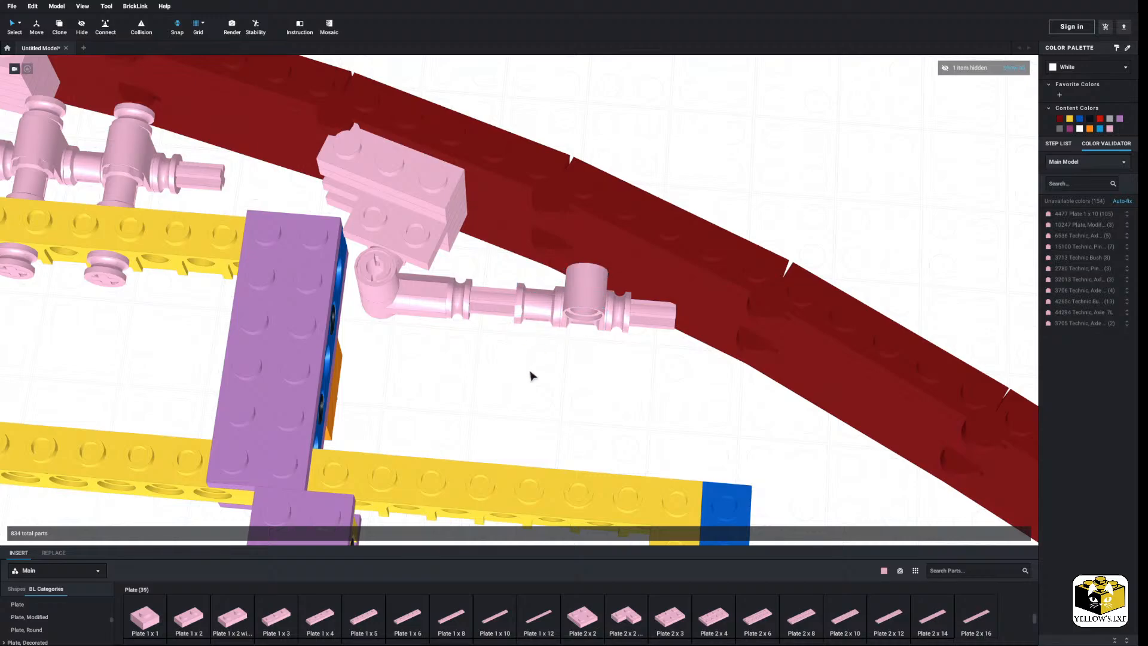
# Delete the four remaining bushes and connectors along the arm's main axle.
pyautogui.click(459, 292)
pyautogui.keyDown('shift'); pyautogui.click(549, 308); pyautogui.keyUp('shift')
pyautogui.keyDown('shift'); pyautogui.click(583, 310); pyautogui.keyUp('shift')
pyautogui.keyDown('shift'); pyautogui.click(616, 310); pyautogui.keyUp('shift')
pyautogui.rightClick(618, 312)
pyautogui.click(640, 350)
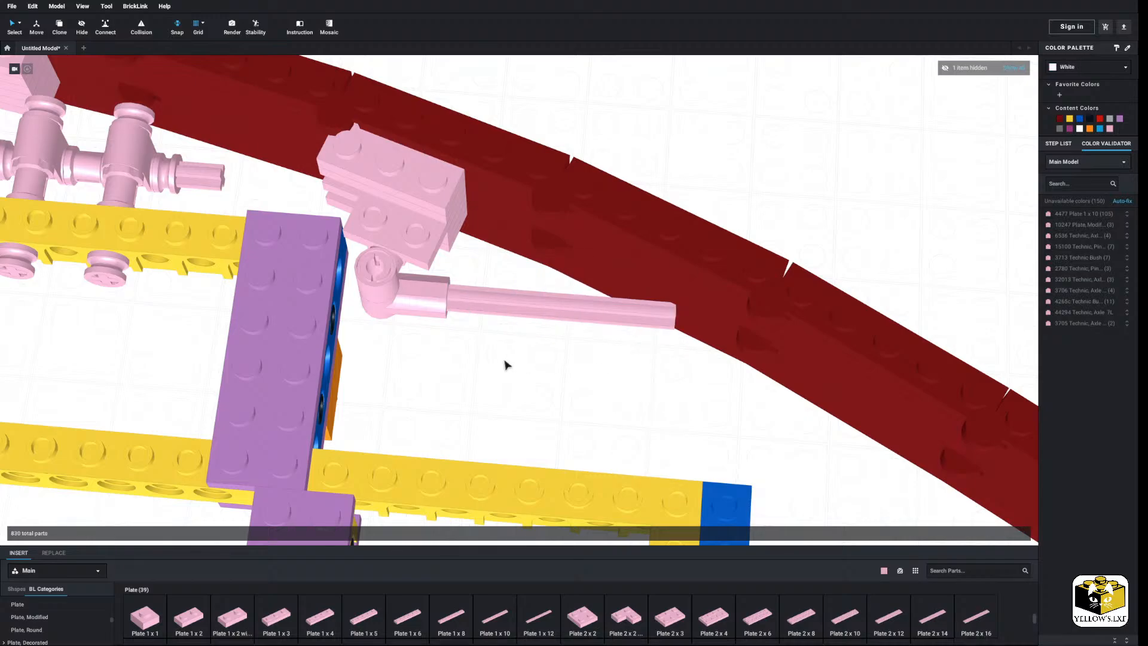
# Move the angled connector, its pin and the long axle together outside the hull.
pyautogui.click(445, 297)
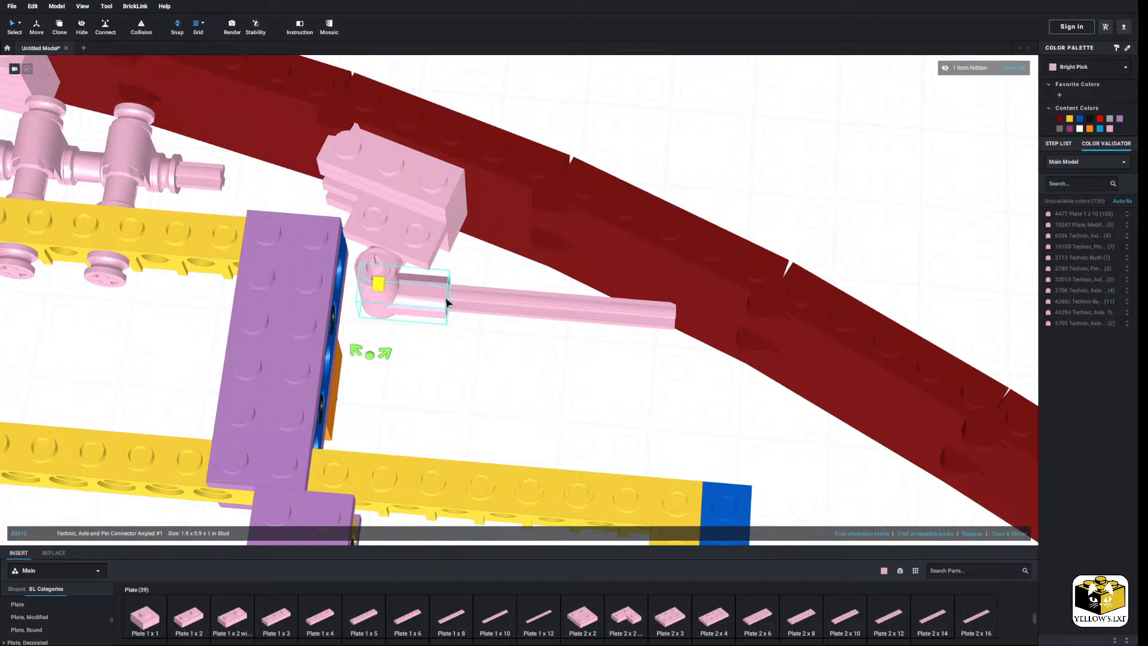
pyautogui.keyDown('shift'); pyautogui.click(470, 298); pyautogui.keyUp('shift')
pyautogui.keyDown('shift'); pyautogui.click(374, 272); pyautogui.keyUp('shift')
pyautogui.moveTo(483, 323); pyautogui.dragTo(795, 154)
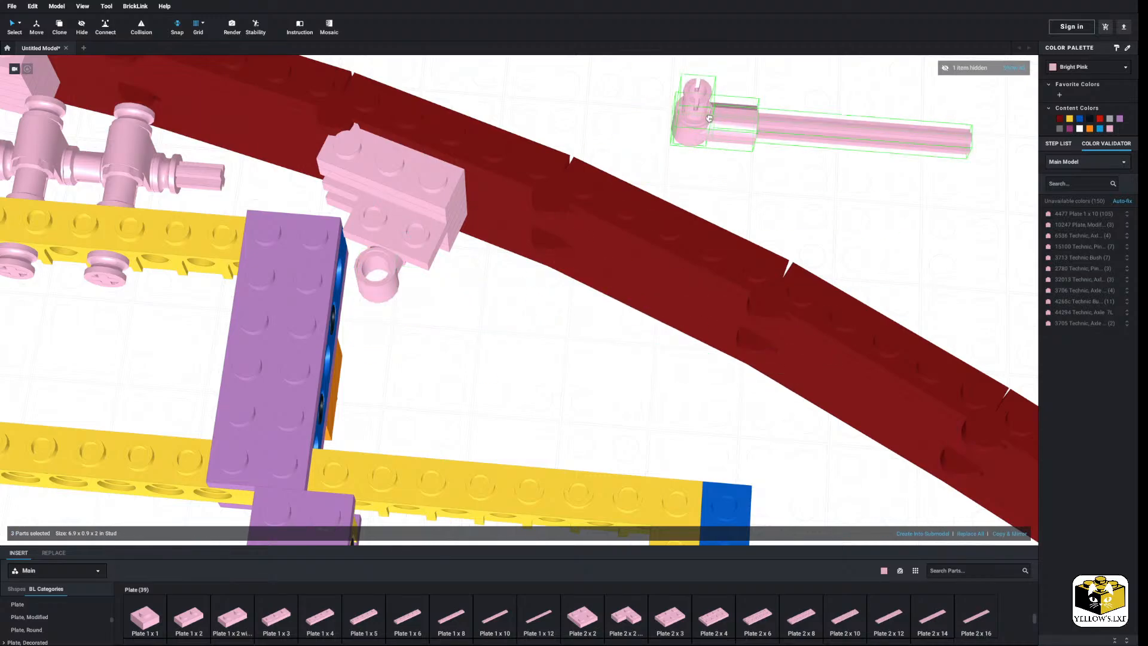
pyautogui.click(450, 347)
pyautogui.click(391, 267)
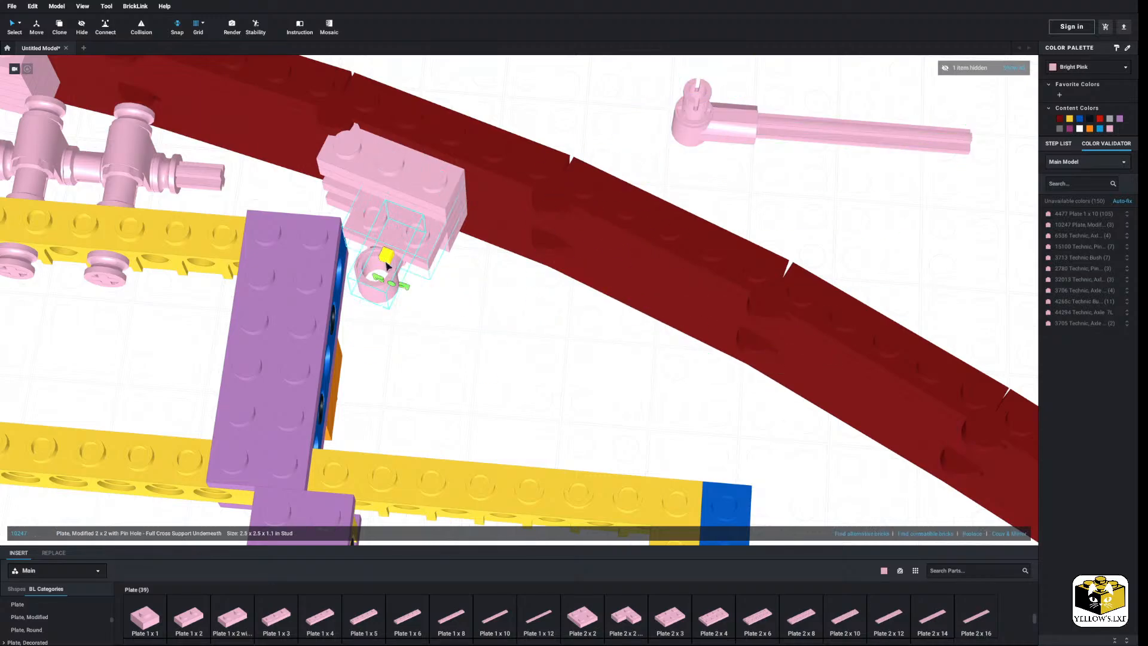
pyautogui.click(481, 288)
# Reattach the angled connector, pin and axle to the pin hole beneath the 2 x 2 plate, parallel to the yellow beam.
pyautogui.moveTo(477, 290); pyautogui.dragTo(460, 289, button='right')
pyautogui.moveTo(720, 88); pyautogui.dragTo(618, 131)
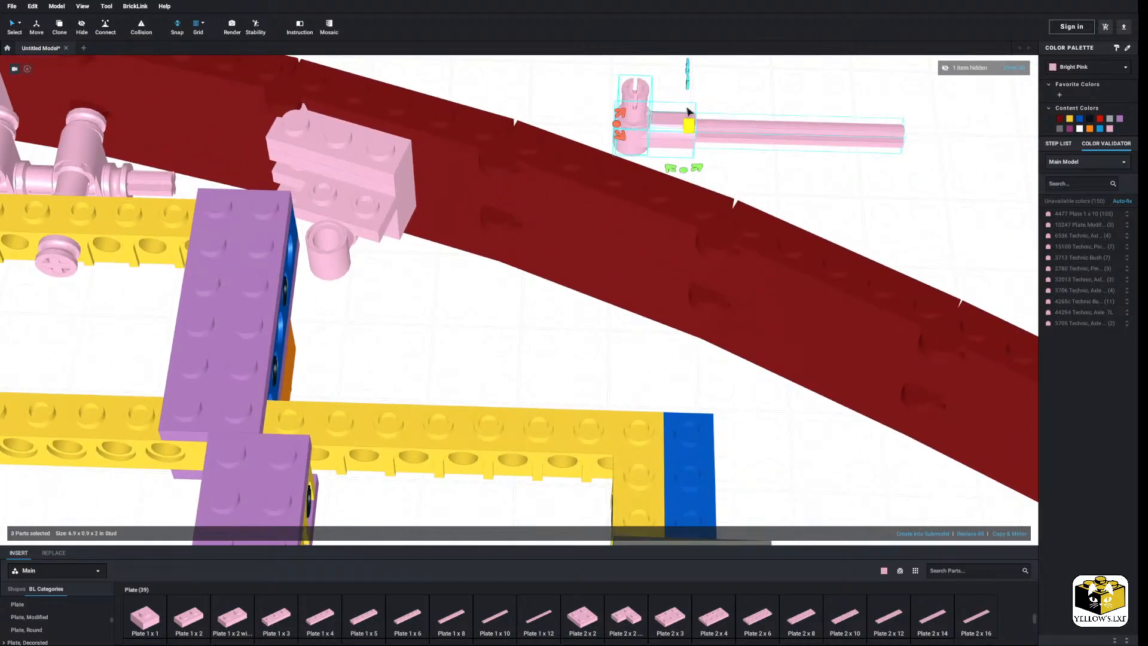
pyautogui.hotkey('ctrl', 'v')
pyautogui.press('Escape')
pyautogui.moveTo(728, 85); pyautogui.dragTo(639, 138)
pyautogui.moveTo(628, 131); pyautogui.dragTo(332, 270)
pyautogui.click(434, 328)
pyautogui.moveTo(434, 328); pyautogui.dragTo(430, 299, button='right')
pyautogui.click(427, 296)
pyautogui.moveTo(426, 290); pyautogui.dragTo(431, 296)
pyautogui.click(469, 338)
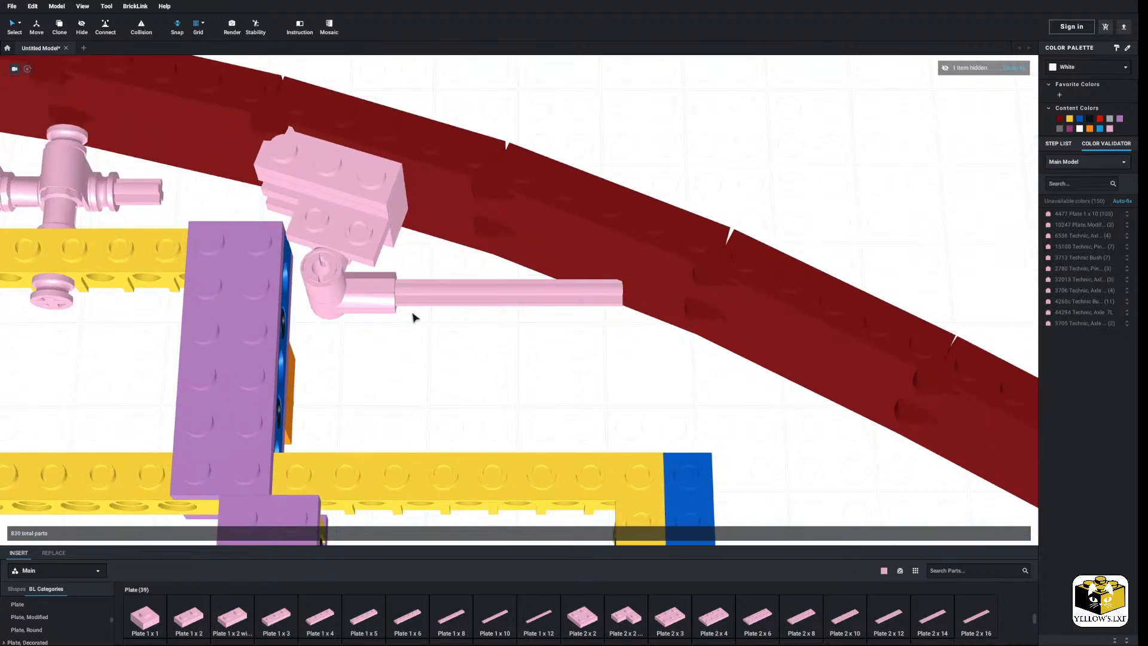
# Replace the arm's long axle with a shorter pink Technic Axle, part 3705, fitted into the angled connector.
pyautogui.scroll(2, 408, 334)
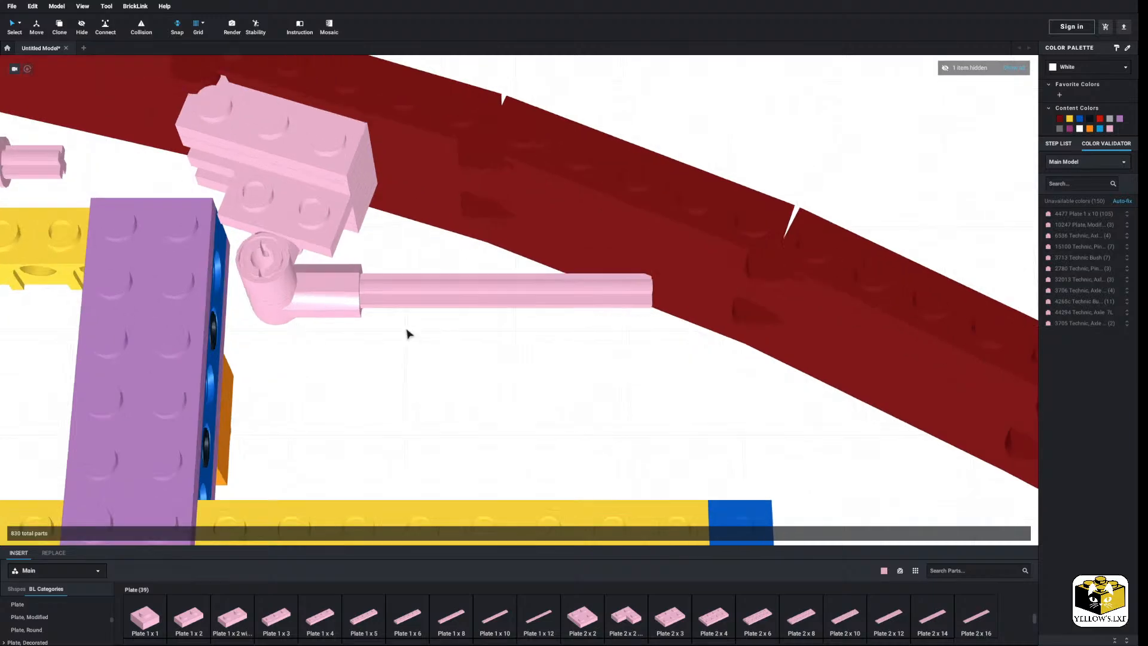
pyautogui.rightClick(391, 293)
pyautogui.click(418, 331)
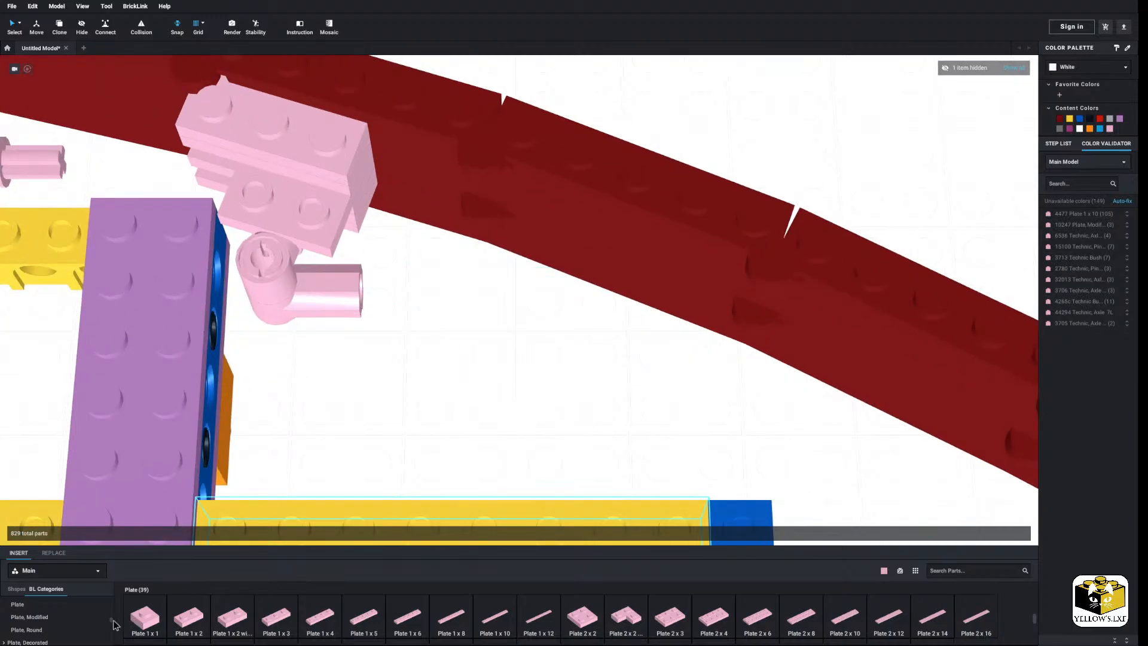
pyautogui.scroll(5, 31, 618)
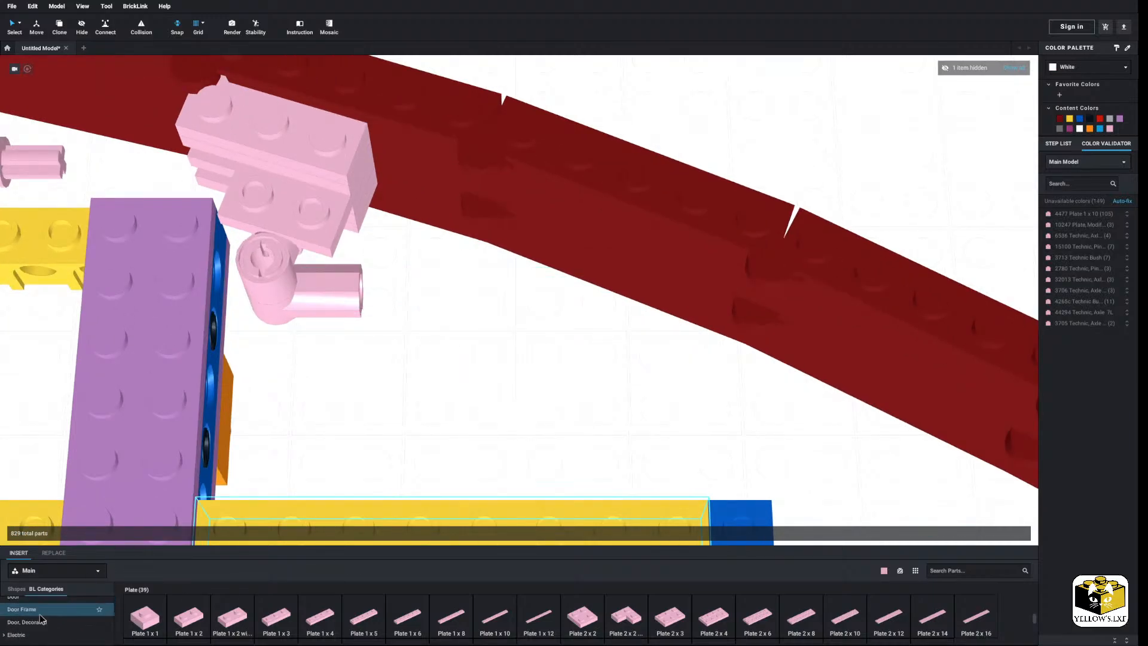
pyautogui.scroll(-10, 48, 622)
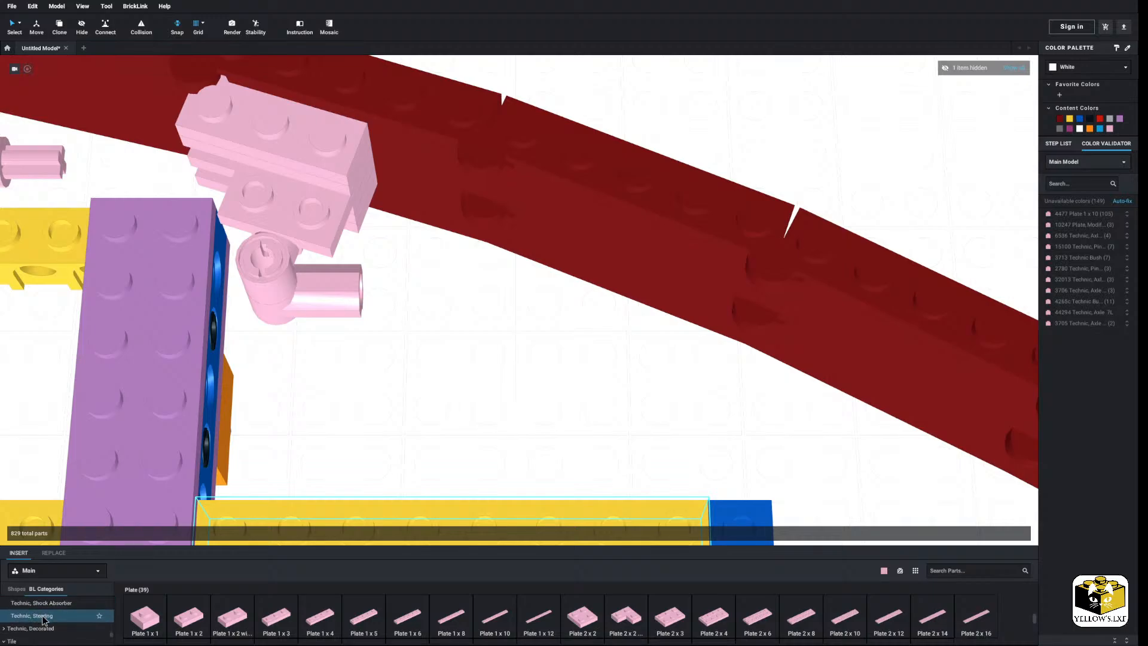
pyautogui.scroll(5, 60, 624)
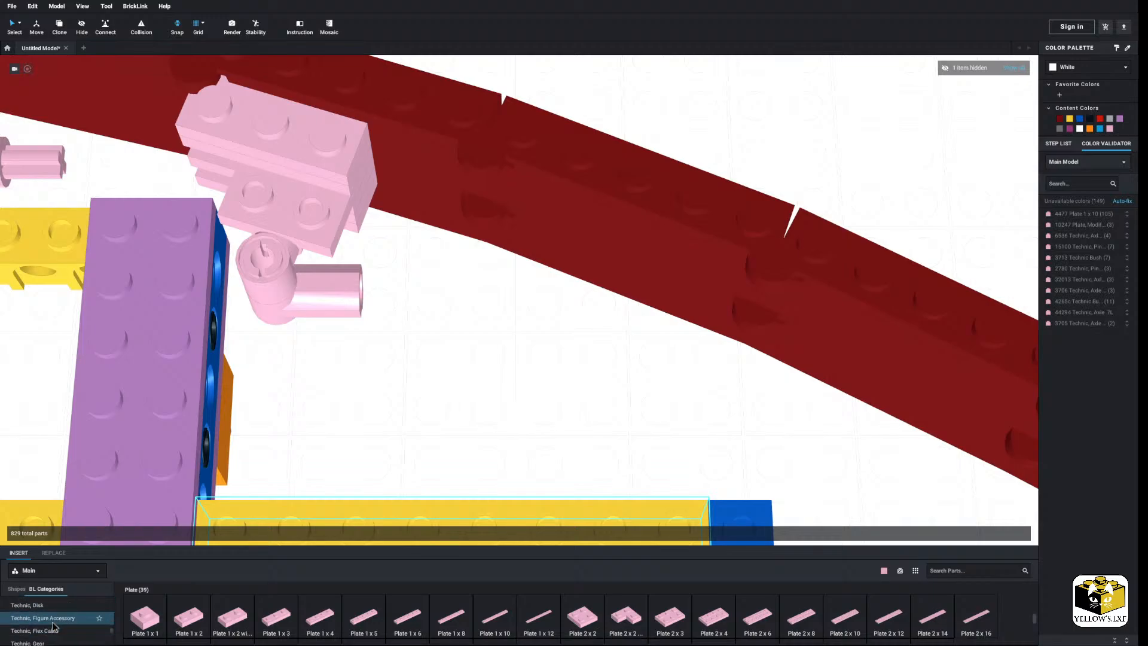
pyautogui.click(47, 605)
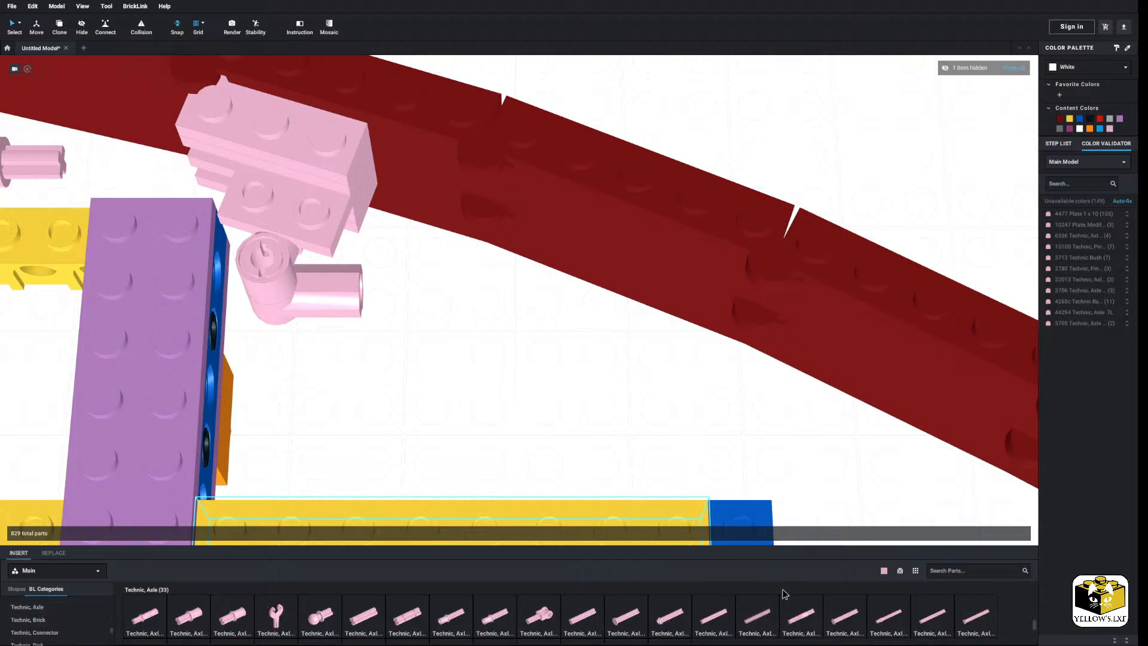
pyautogui.moveTo(734, 628); pyautogui.dragTo(417, 298)
pyautogui.click(403, 367)
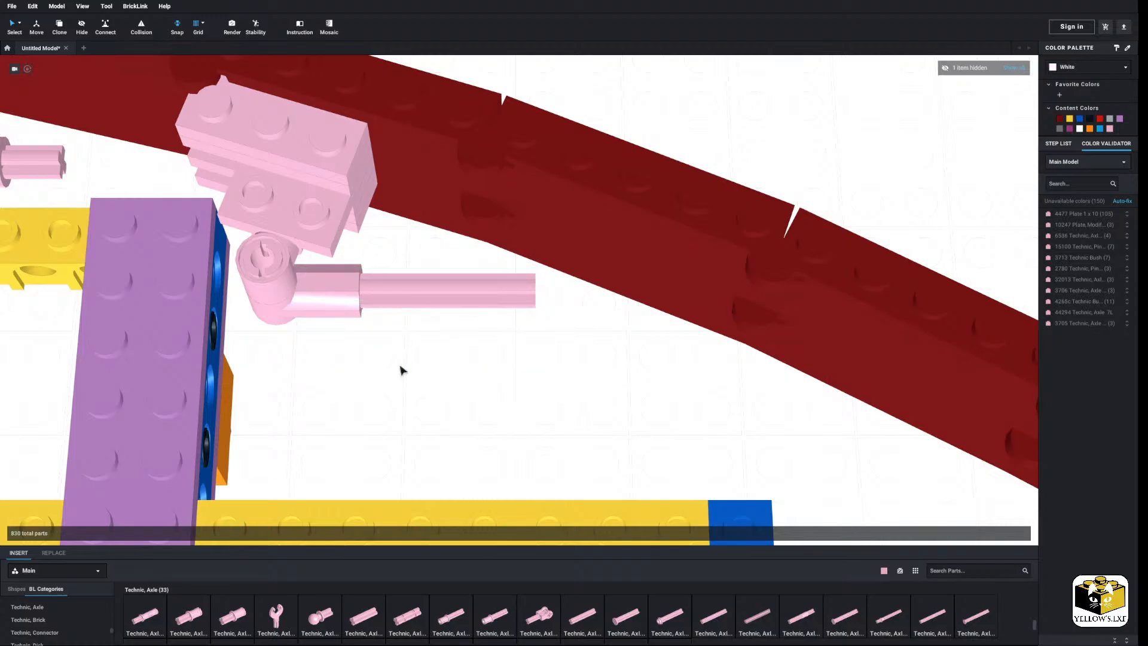
# Copy a pink Technic pin with friction ridges and pin hole and insert the copy into the blue beam beneath the purple plates.
pyautogui.scroll(-3, 400, 366)
pyautogui.moveTo(154, 360); pyautogui.dragTo(247, 363, button='middle')
pyautogui.moveTo(337, 394)
pyautogui.mouseDown(button='middle')
pyautogui.moveTo(664, 412)
pyautogui.moveTo(534, 477)
pyautogui.mouseUp(button='middle')
pyautogui.moveTo(335, 289)
pyautogui.mouseDown(button='middle')
pyautogui.moveTo(483, 318)
pyautogui.moveTo(489, 305)
pyautogui.mouseUp(button='middle')
pyautogui.moveTo(571, 298); pyautogui.dragTo(321, 348)
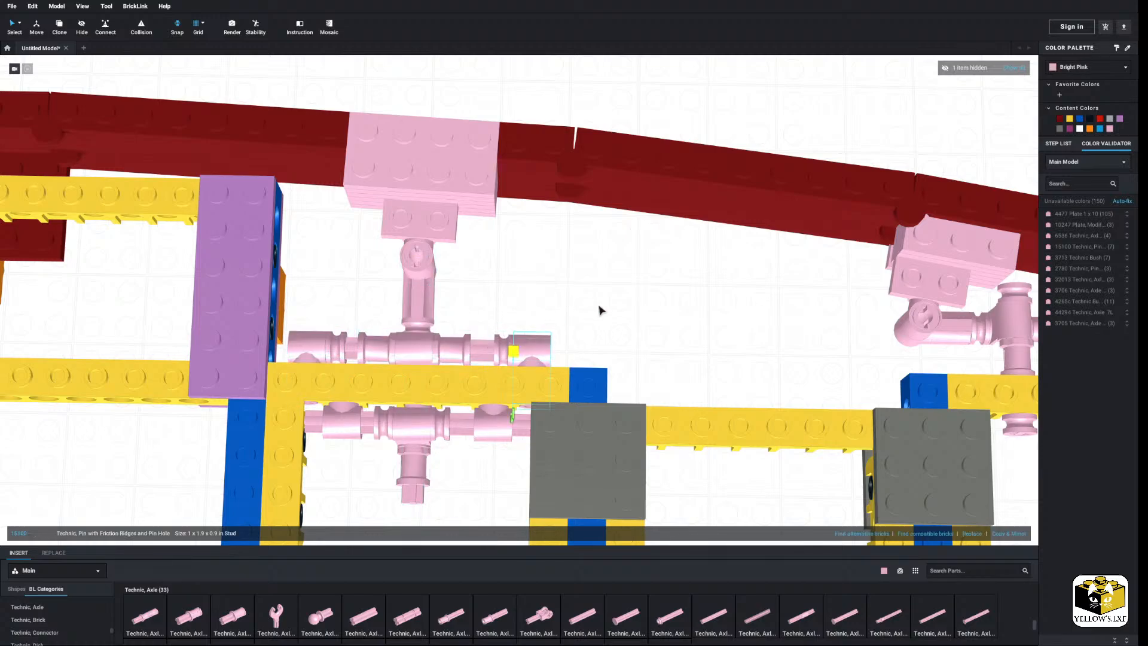
pyautogui.rightClick(426, 347)
pyautogui.click(441, 352)
pyautogui.click(638, 291)
pyautogui.moveTo(639, 291); pyautogui.dragTo(391, 286, button='middle')
pyautogui.moveTo(514, 379); pyautogui.dragTo(422, 236, button='middle')
pyautogui.moveTo(564, 351); pyautogui.dragTo(550, 297, button='middle')
pyautogui.moveTo(548, 297); pyautogui.dragTo(532, 241, button='right')
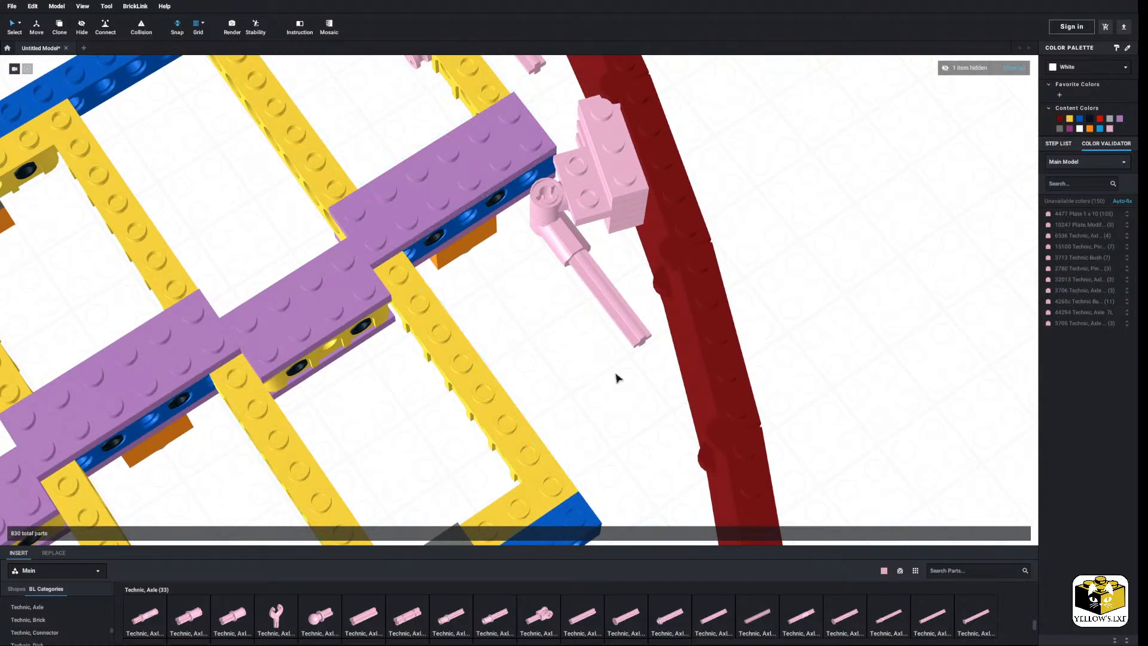
pyautogui.scroll(-4, 529, 272)
pyautogui.moveTo(528, 272)
pyautogui.mouseDown(button='right')
pyautogui.moveTo(555, 281)
pyautogui.moveTo(534, 265)
pyautogui.mouseUp(button='right')
pyautogui.moveTo(510, 233); pyautogui.dragTo(521, 272, button='middle')
pyautogui.scroll(2, 524, 277)
pyautogui.moveTo(548, 310)
pyautogui.mouseDown(button='right')
pyautogui.moveTo(536, 315)
pyautogui.moveTo(548, 314)
pyautogui.mouseUp(button='right')
pyautogui.moveTo(537, 383); pyautogui.dragTo(490, 348, button='middle')
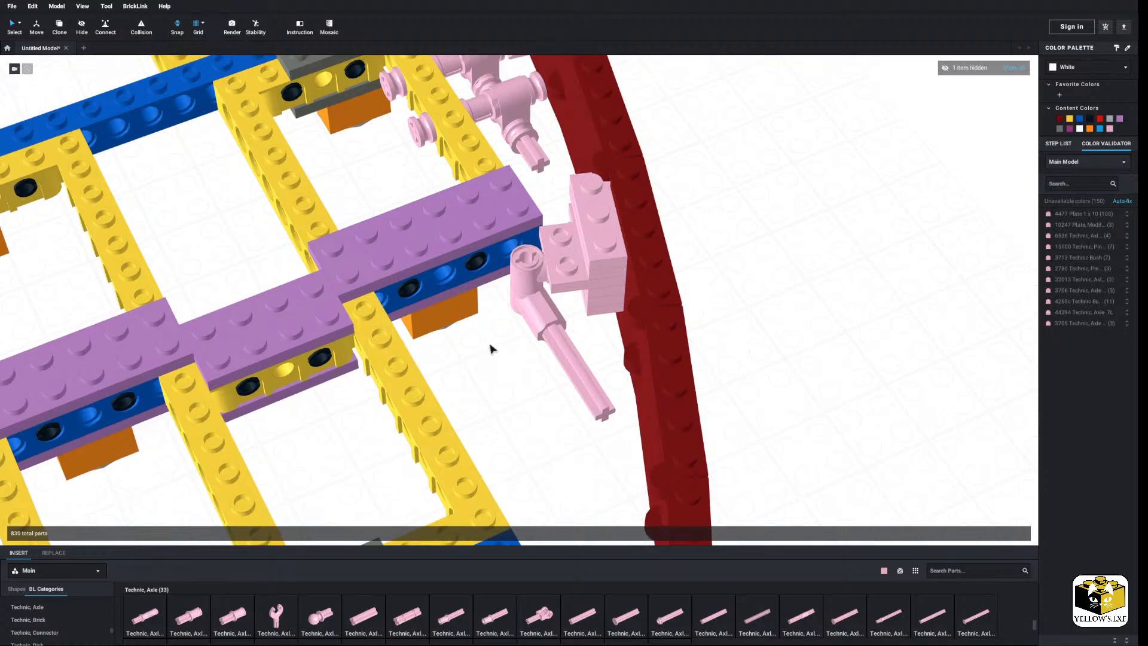
pyautogui.rightClick(522, 277)
pyautogui.click(530, 283)
pyautogui.rightClick(508, 333)
pyautogui.click(519, 359)
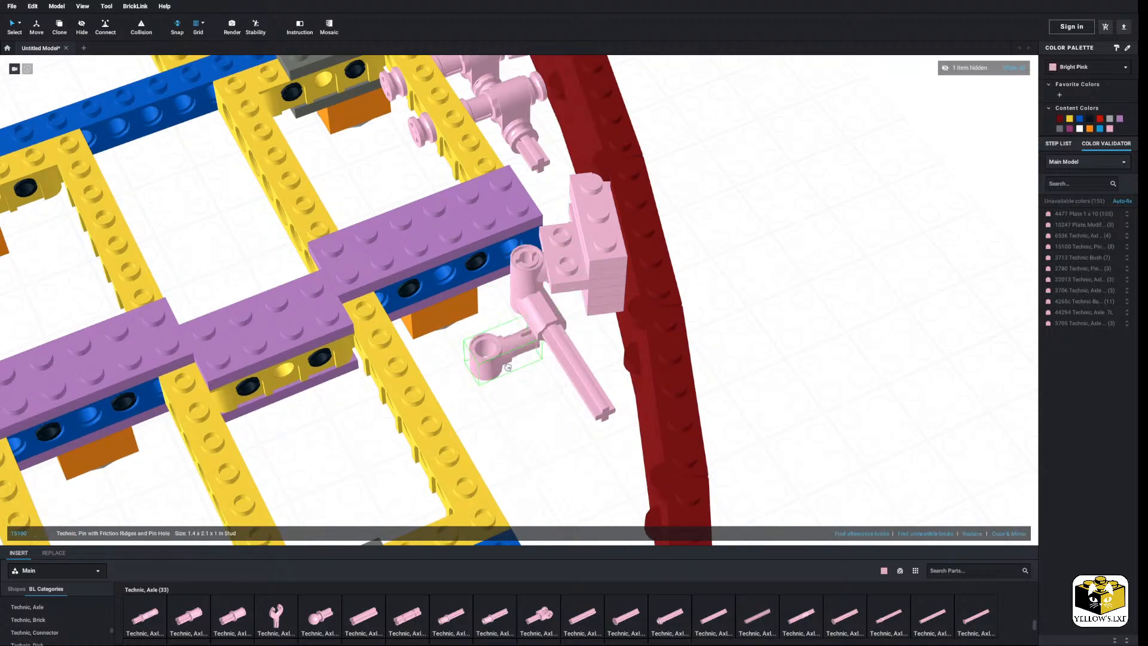
pyautogui.press('Up')
pyautogui.click(507, 372)
pyautogui.moveTo(508, 371); pyautogui.dragTo(545, 392, button='right')
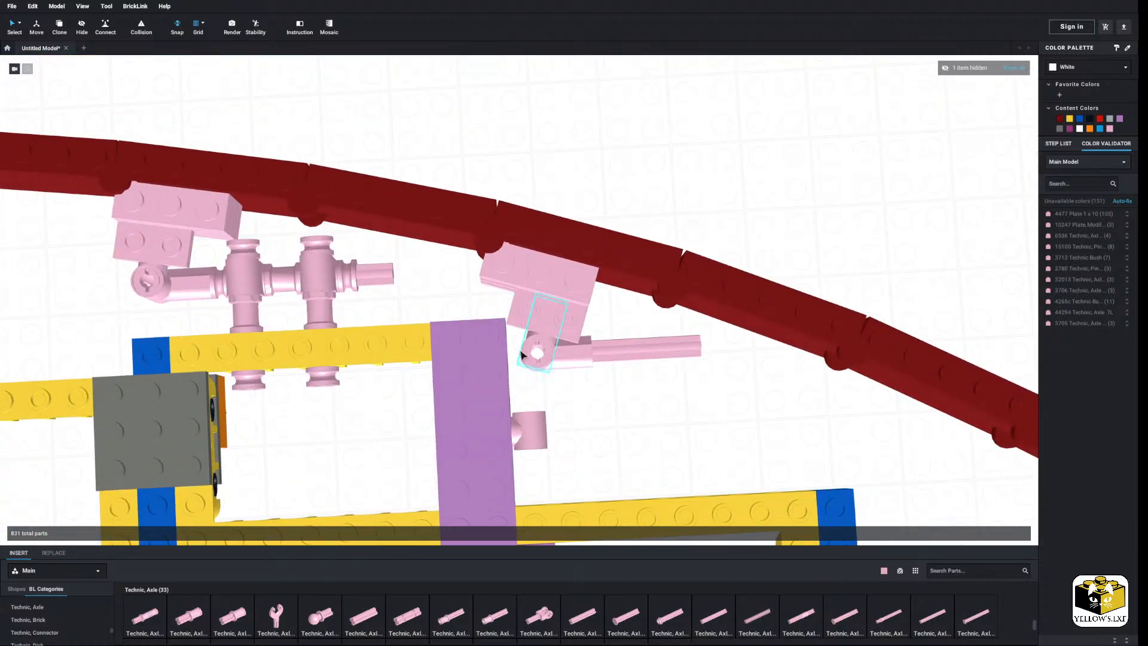
pyautogui.moveTo(536, 317); pyautogui.dragTo(608, 329, button='middle')
pyautogui.moveTo(464, 287); pyautogui.dragTo(383, 318)
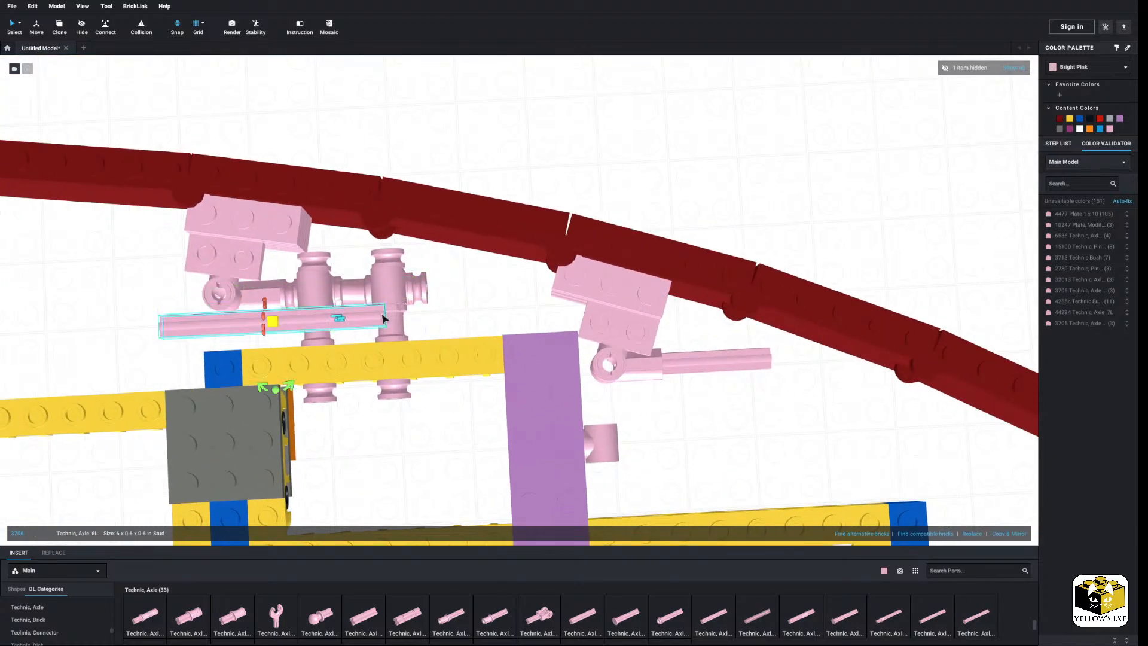
pyautogui.hotkey('ctrl', 'z')
# Copy the neighbouring arm's eleven connectors, bushes and cross axles and fit the copy onto the short axle of the new arm.
pyautogui.moveTo(477, 275); pyautogui.dragTo(293, 336)
pyautogui.keyDown('ctrl'); pyautogui.click(449, 291); pyautogui.keyUp('ctrl')
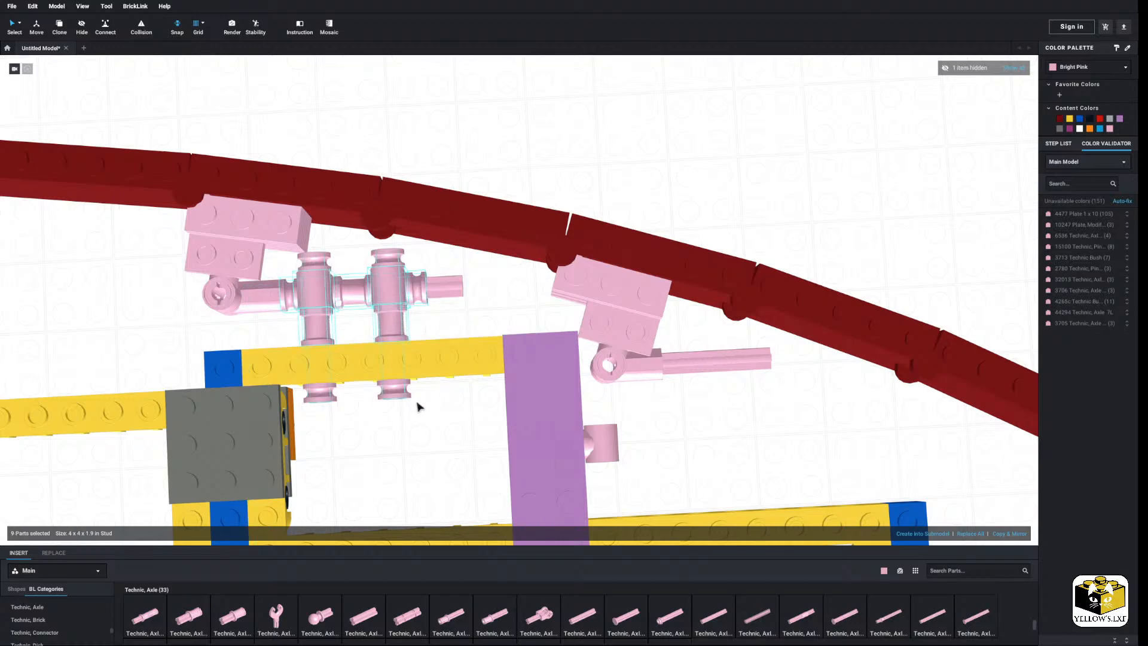
pyautogui.rightClick(311, 400)
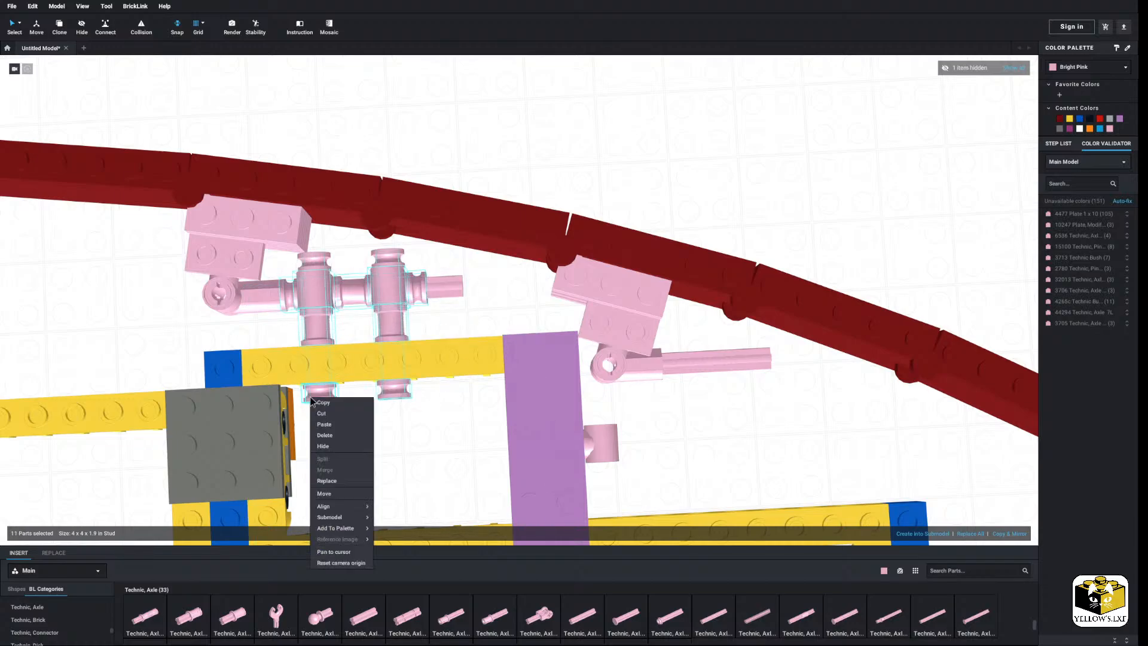
pyautogui.click(333, 402)
pyautogui.click(469, 304)
pyautogui.moveTo(630, 328); pyautogui.dragTo(371, 293, button='middle')
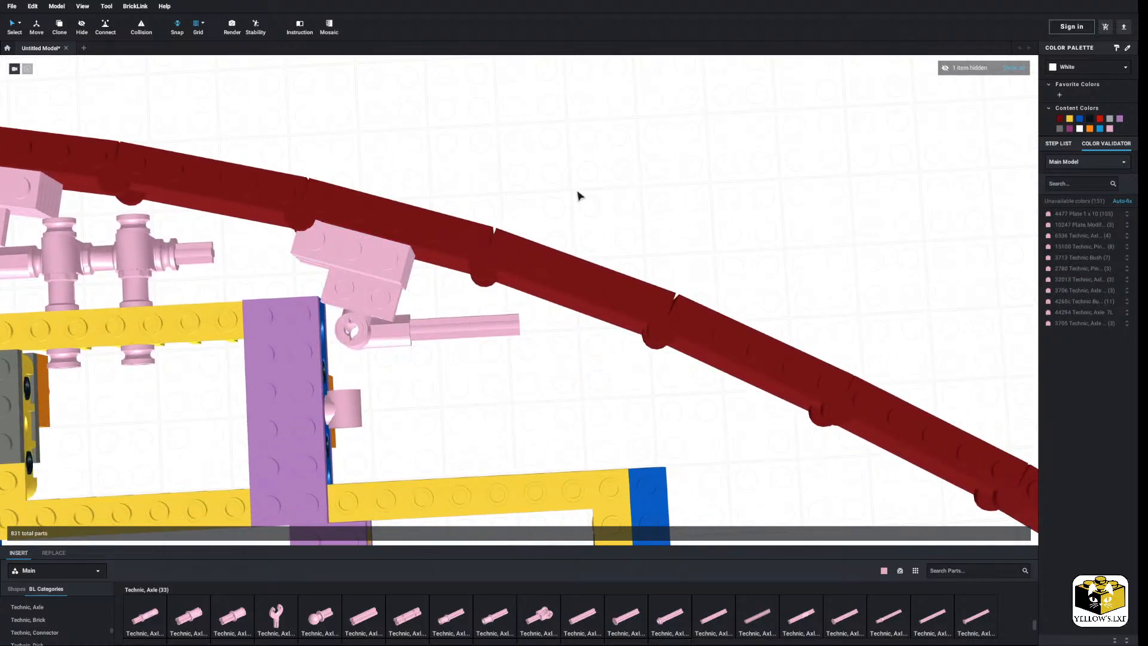
pyautogui.rightClick(578, 195)
pyautogui.click(592, 217)
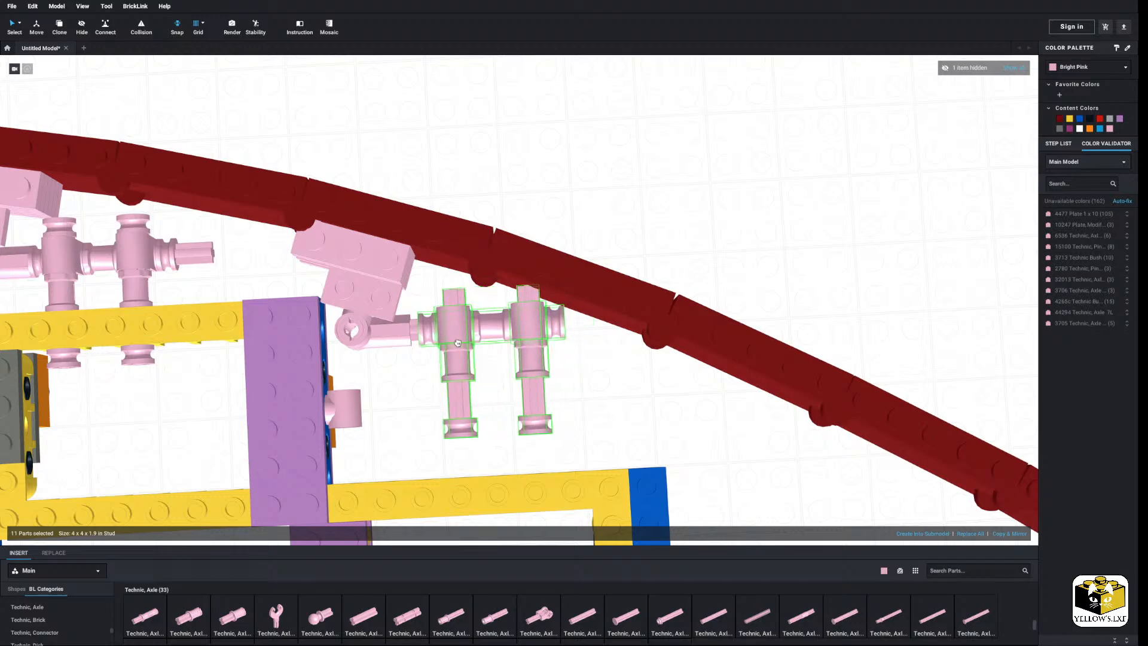
pyautogui.click(450, 342)
pyautogui.click(486, 386)
# Delete the two half bushes at either end of the copied assembly on the short axle.
pyautogui.moveTo(485, 387); pyautogui.dragTo(507, 366, button='middle')
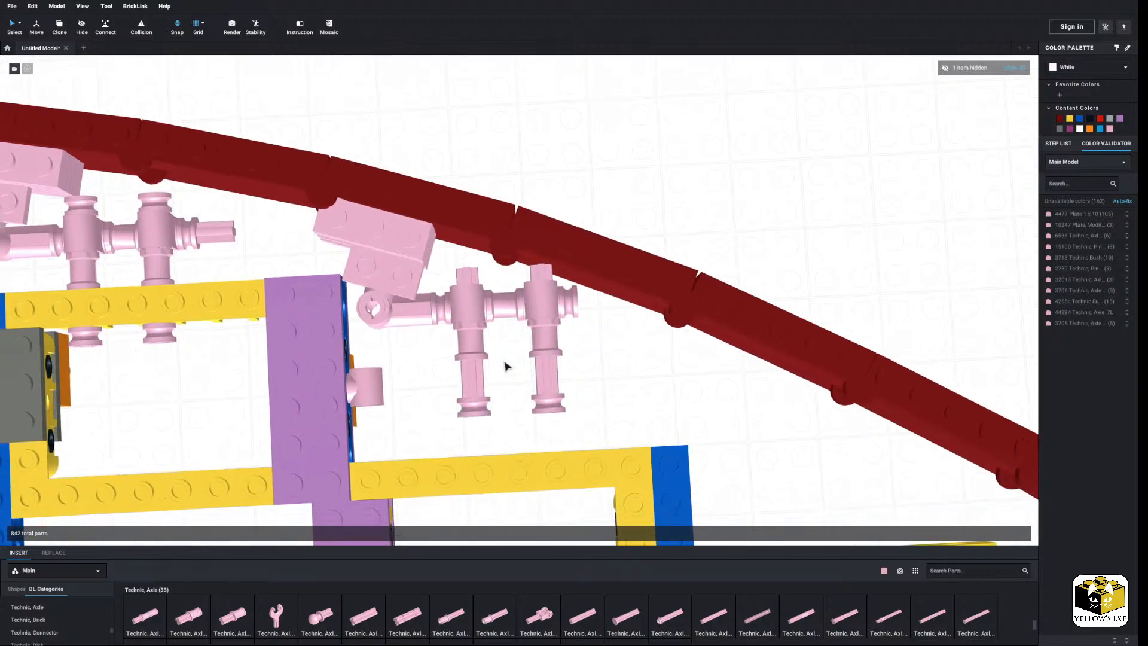
pyautogui.moveTo(506, 366); pyautogui.dragTo(498, 296, button='right')
pyautogui.rightClick(547, 254)
pyautogui.click(557, 291)
pyautogui.rightClick(430, 286)
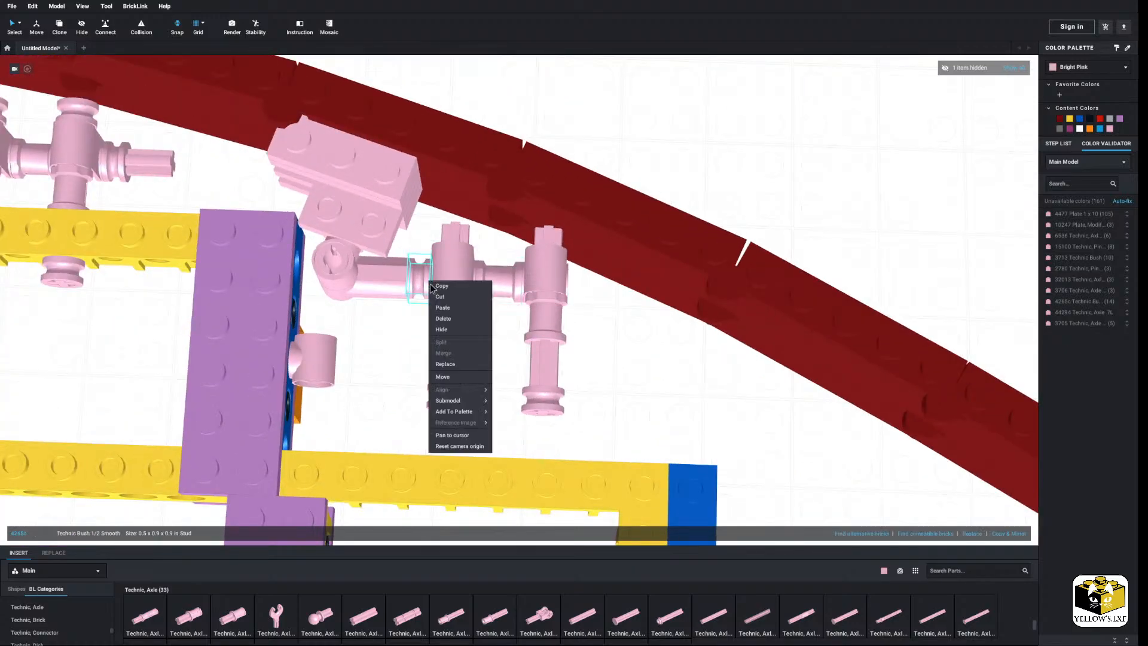
pyautogui.click(444, 322)
# Move the pin with pin hole along the blue beam, closer to the hull beside the angled connector.
pyautogui.moveTo(492, 356); pyautogui.dragTo(328, 307, button='right')
pyautogui.scroll(2, 329, 306)
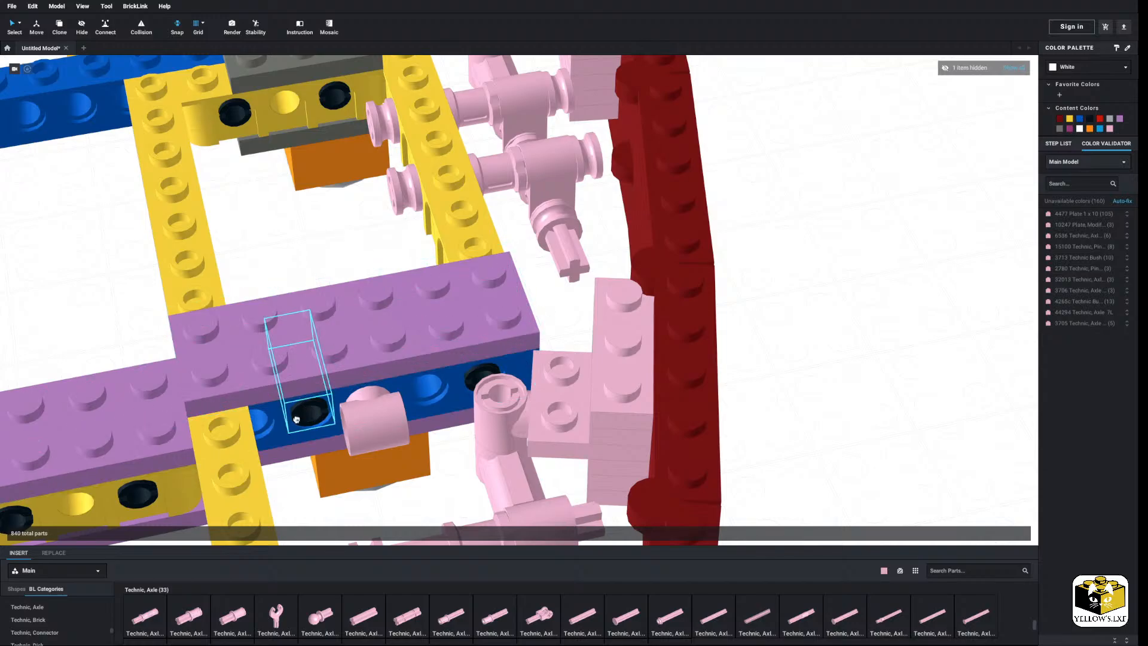
pyautogui.scroll(-2, 308, 264)
pyautogui.scroll(-2, 324, 268)
pyautogui.moveTo(324, 268); pyautogui.dragTo(562, 349, button='right')
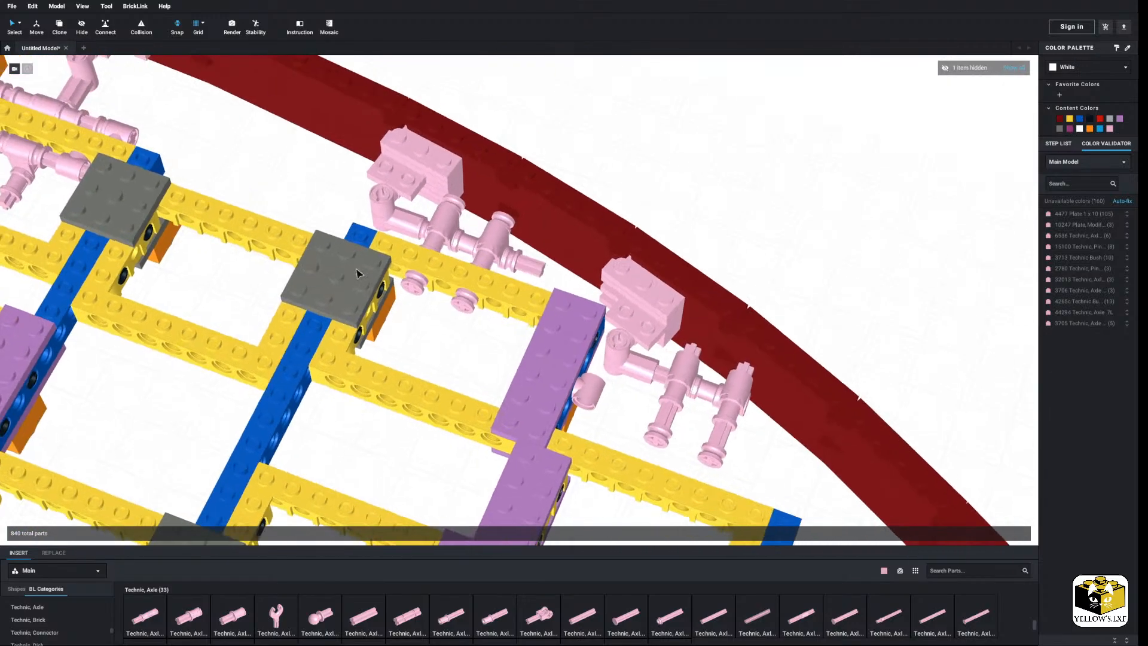
pyautogui.moveTo(562, 348); pyautogui.dragTo(359, 277, button='middle')
pyautogui.scroll(3, 358, 277)
pyautogui.moveTo(358, 277); pyautogui.dragTo(410, 361, button='right')
pyautogui.click(344, 386)
pyautogui.moveTo(345, 385); pyautogui.dragTo(360, 353)
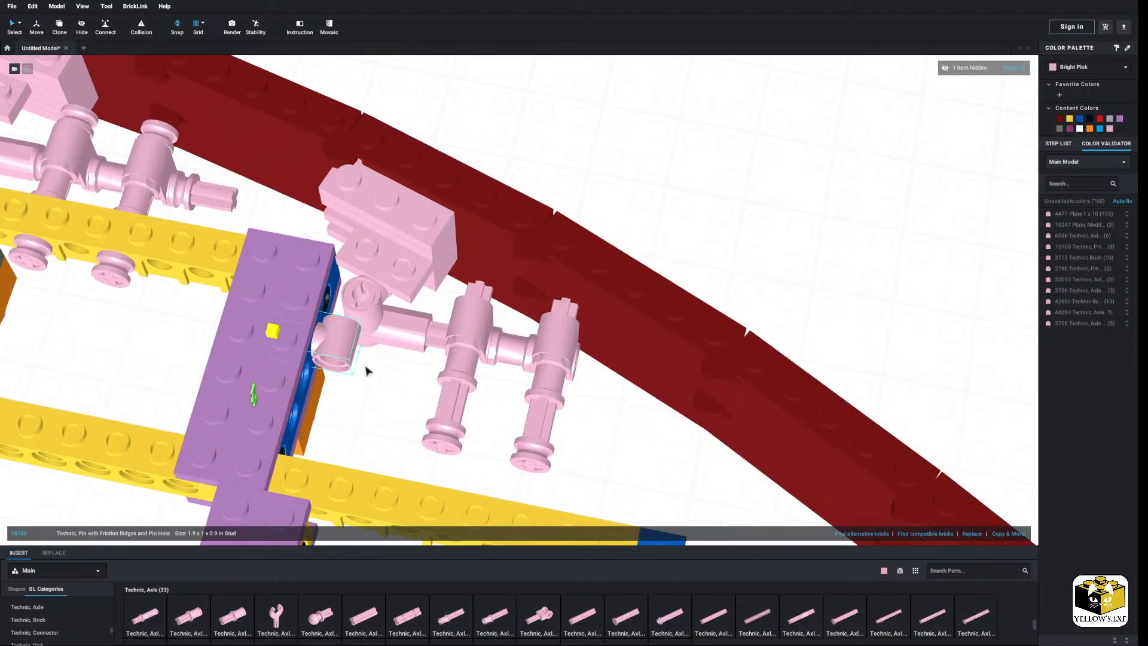
pyautogui.click(367, 372)
# Slide the remaining nine connectors, bushes and cross axles along the short axle up to the angled connector.
pyautogui.moveTo(367, 371); pyautogui.dragTo(371, 437, button='right')
pyautogui.moveTo(371, 436); pyautogui.dragTo(390, 340, button='middle')
pyautogui.moveTo(441, 363); pyautogui.dragTo(538, 388, button='right')
pyautogui.moveTo(643, 435); pyautogui.dragTo(489, 355)
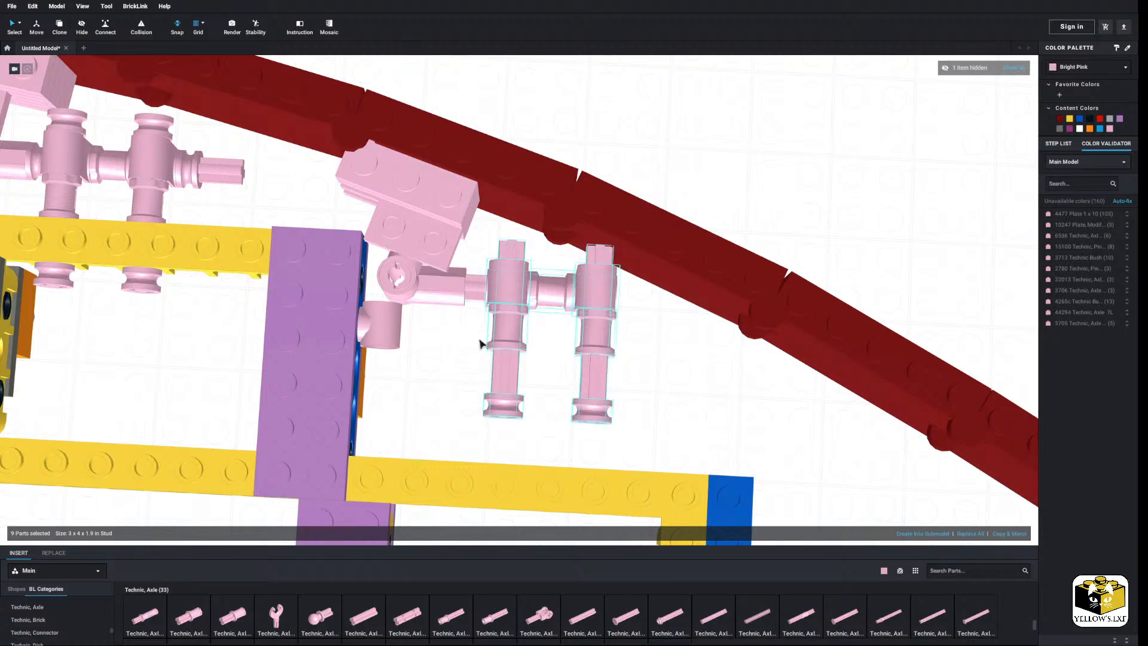
pyautogui.moveTo(504, 293); pyautogui.dragTo(482, 291)
pyautogui.click(597, 349)
# Show the Technic, Brick parts in the parts library.
pyautogui.moveTo(596, 349)
pyautogui.mouseDown(button='right')
pyautogui.moveTo(556, 330)
pyautogui.moveTo(590, 346)
pyautogui.mouseUp(button='right')
pyautogui.scroll(5, 402, 375)
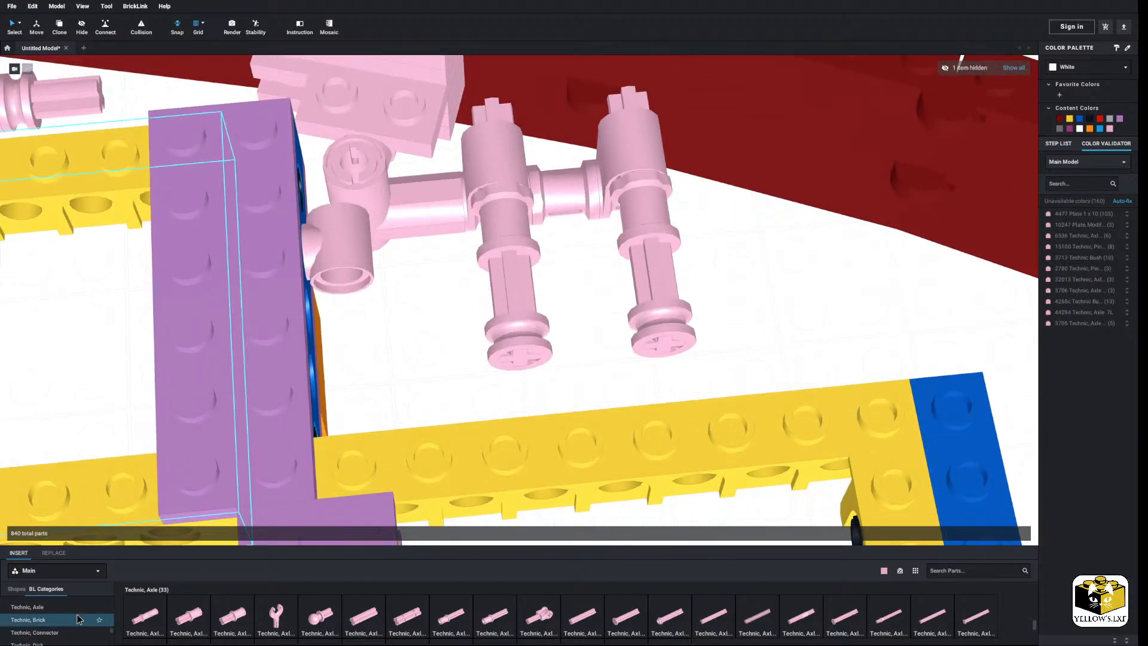
pyautogui.click(28, 620)
pyautogui.moveTo(779, 615); pyautogui.dragTo(735, 323)
pyautogui.scroll(-3, 735, 323)
pyautogui.rightClick(734, 322)
pyautogui.click(748, 359)
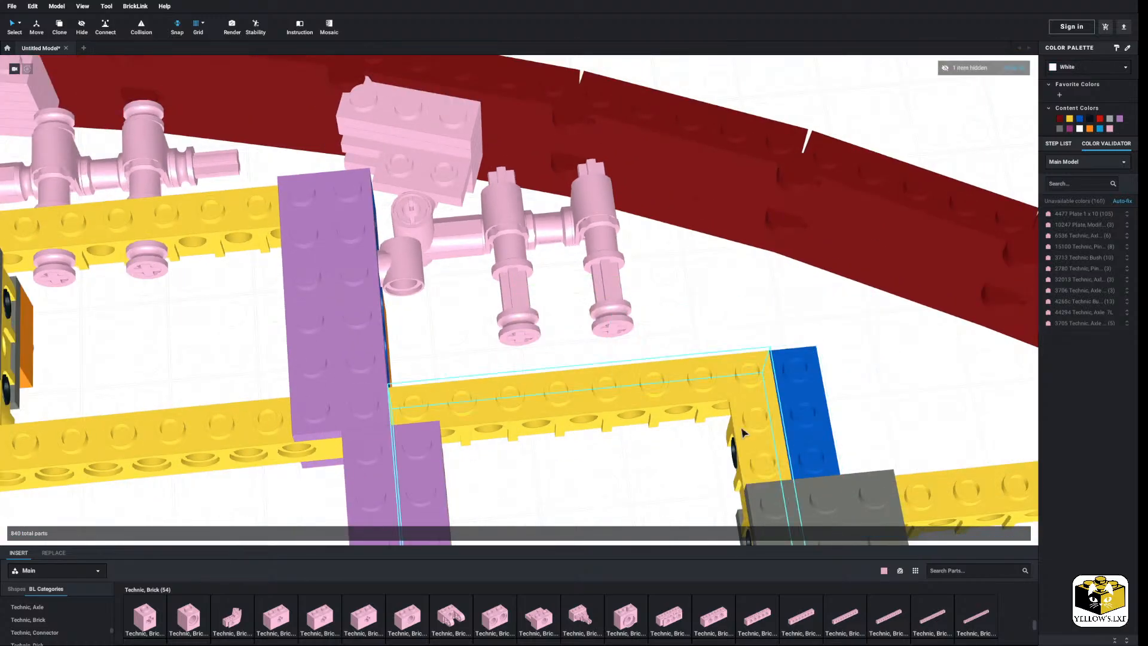
# Insert a pink Technic Brick 1 x 8 with Holes, part 3702, onto the two cross axles beside the purple plates.
pyautogui.moveTo(828, 622); pyautogui.dragTo(551, 363)
pyautogui.moveTo(552, 360); pyautogui.dragTo(522, 353, button='right')
pyautogui.moveTo(484, 389); pyautogui.dragTo(435, 300, button='right')
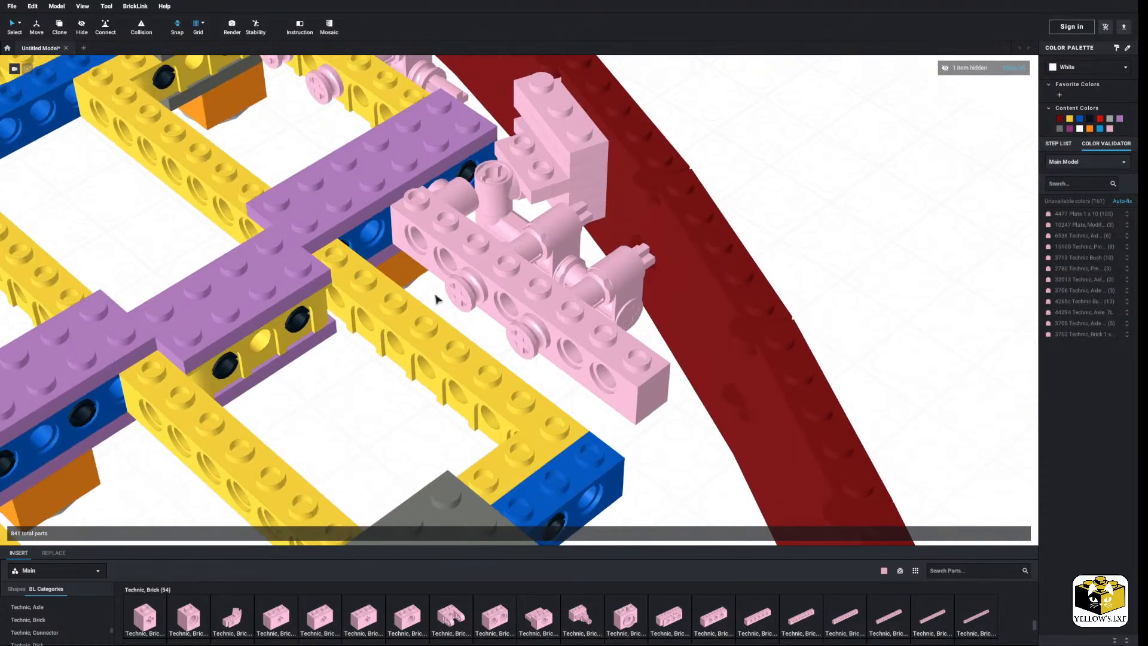
pyautogui.click(433, 227)
pyautogui.moveTo(433, 227); pyautogui.dragTo(483, 313, button='right')
pyautogui.scroll(1, 477, 312)
pyautogui.moveTo(437, 280)
pyautogui.mouseDown()
pyautogui.moveTo(439, 316)
pyautogui.moveTo(445, 294)
pyautogui.mouseUp()
pyautogui.rightClick(445, 295)
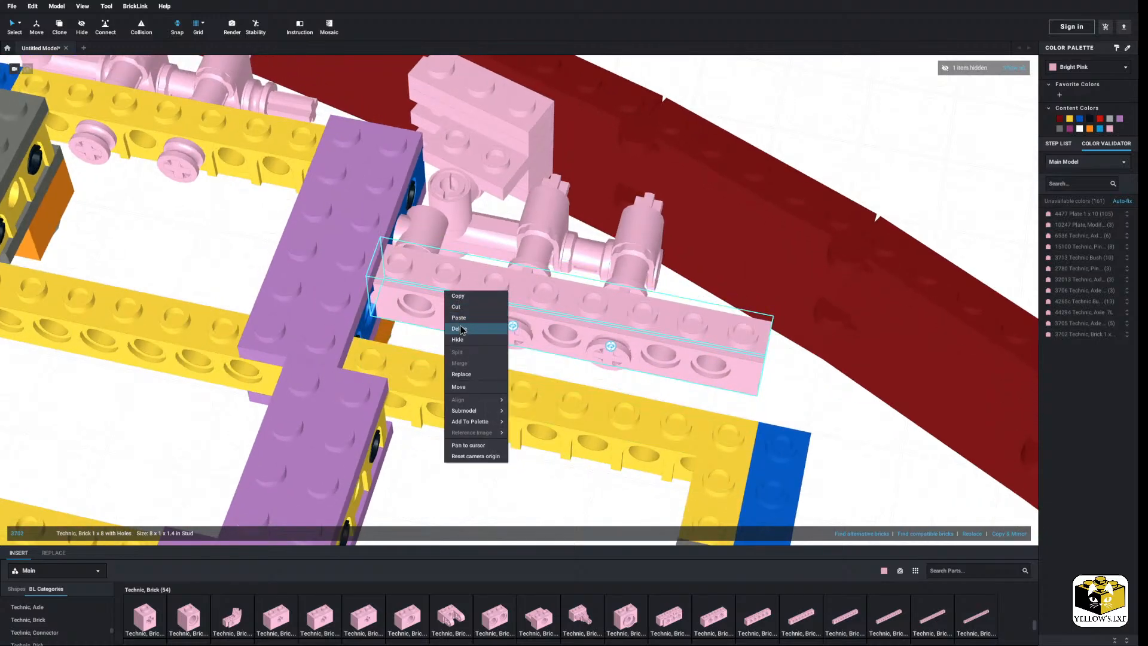
pyautogui.click(417, 324)
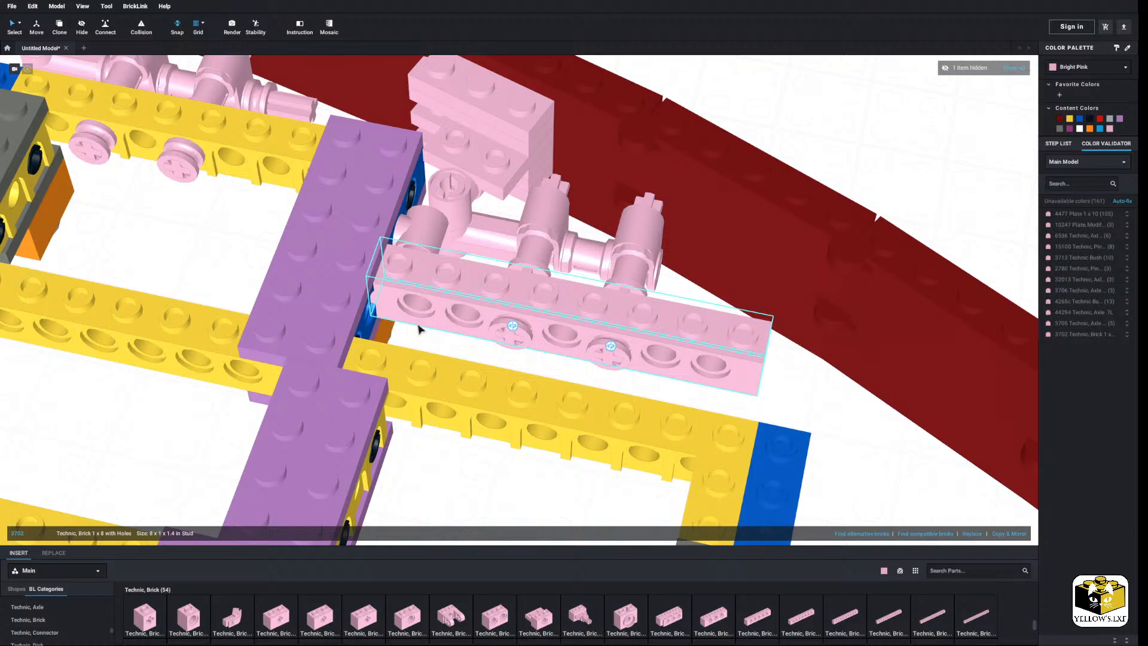
pyautogui.moveTo(419, 329); pyautogui.dragTo(487, 377, button='right')
pyautogui.click(486, 380)
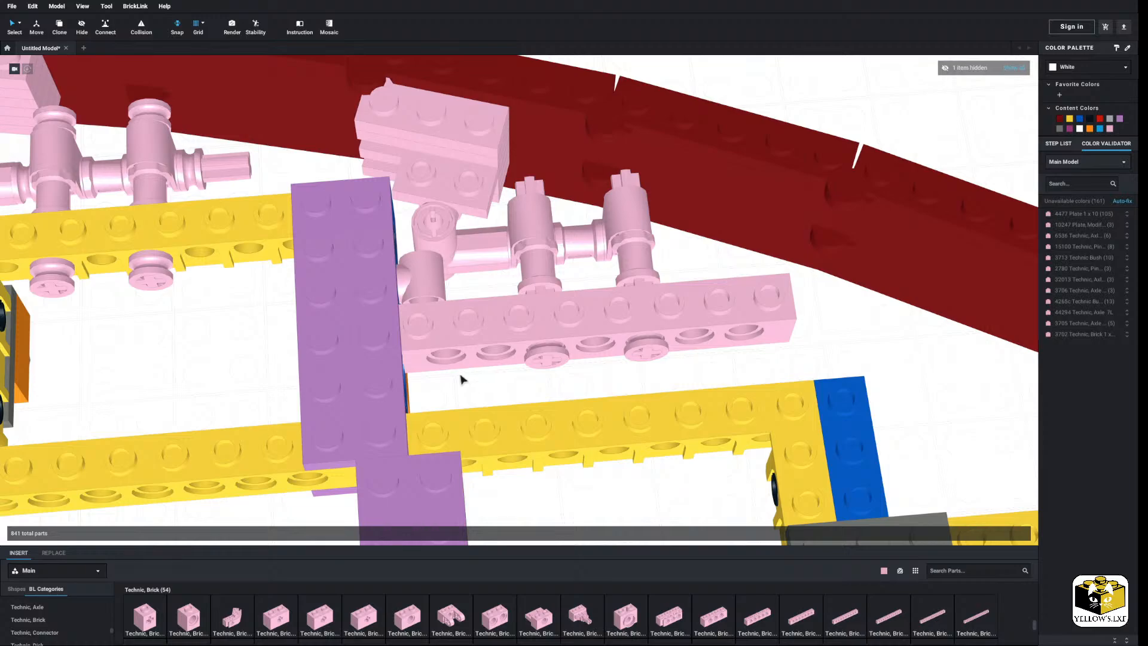
# Slide the pink 1 x 8 brick along the cross axles toward the hull and delete the pin with pin hole behind it.
pyautogui.moveTo(461, 375); pyautogui.dragTo(459, 379, button='right')
pyautogui.moveTo(418, 409); pyautogui.dragTo(422, 395, button='middle')
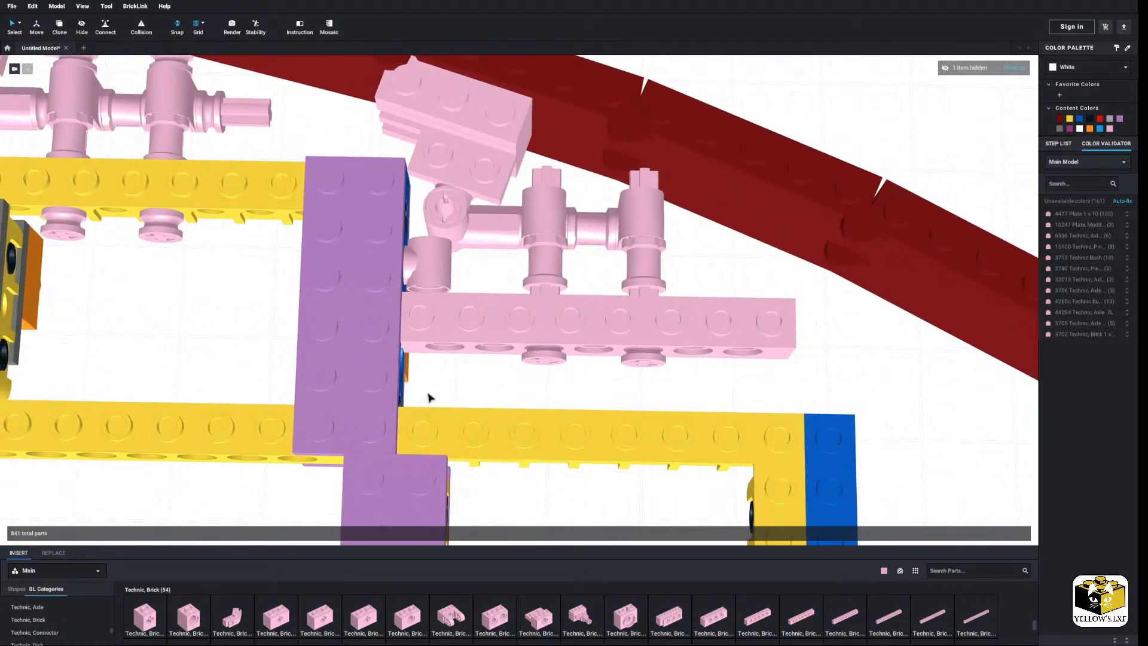
pyautogui.scroll(4, 430, 396)
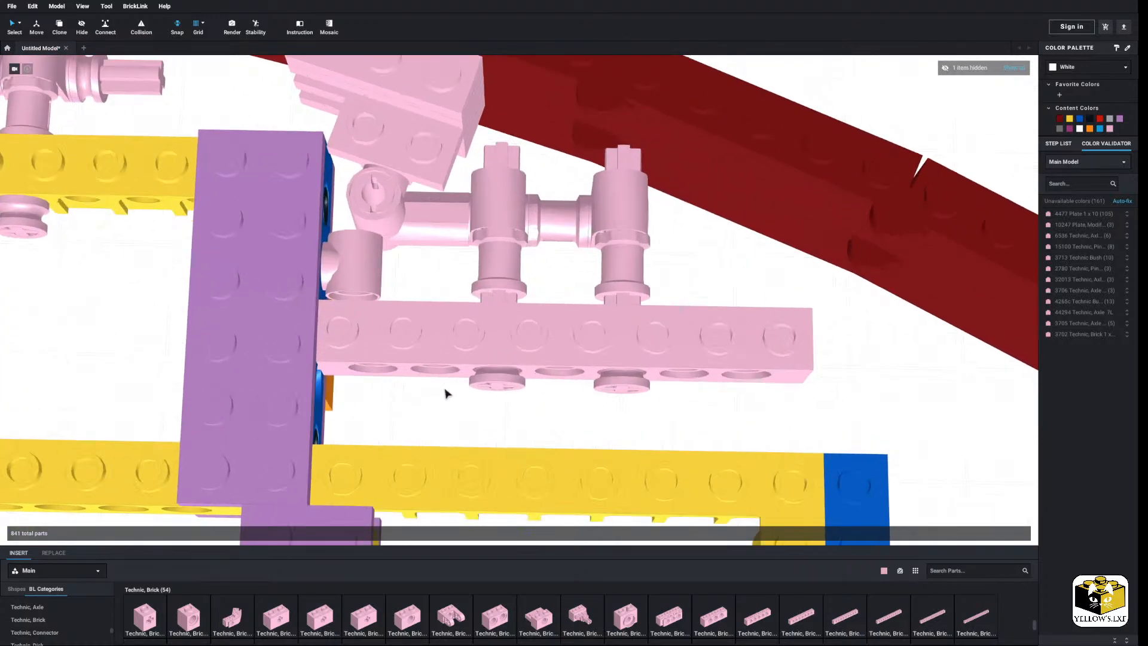
pyautogui.click(455, 358)
pyautogui.moveTo(455, 358); pyautogui.dragTo(464, 336)
pyautogui.click(422, 430)
pyautogui.moveTo(427, 413); pyautogui.dragTo(428, 409, button='right')
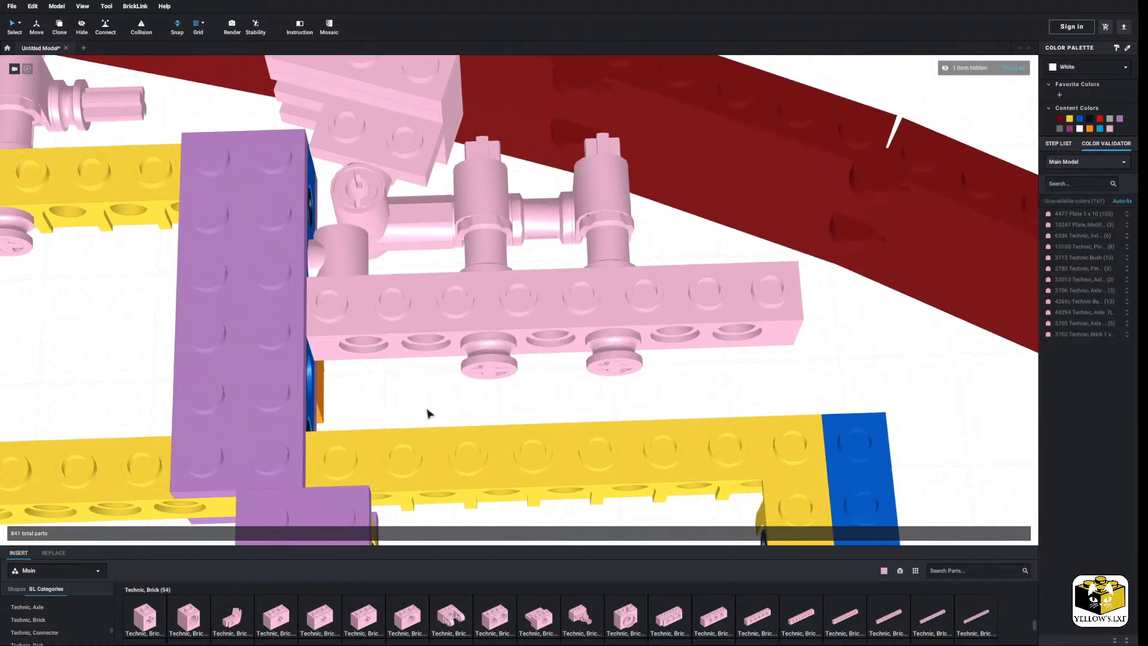
pyautogui.rightClick(332, 226)
pyautogui.click(348, 252)
# Place a copied light bluish gray 2 x 2 brick with pins and axle hole at the yellow beam's blue-capped end and seat the pink brick on it.
pyautogui.moveTo(364, 373); pyautogui.dragTo(496, 191, button='right')
pyautogui.scroll(-3, 496, 191)
pyautogui.moveTo(496, 191); pyautogui.dragTo(436, 233, button='middle')
pyautogui.click(437, 213)
pyautogui.click(554, 154)
pyautogui.moveTo(554, 154); pyautogui.dragTo(541, 353, button='middle')
pyautogui.rightClick(677, 261)
pyautogui.click(687, 287)
pyautogui.scroll(2, 587, 356)
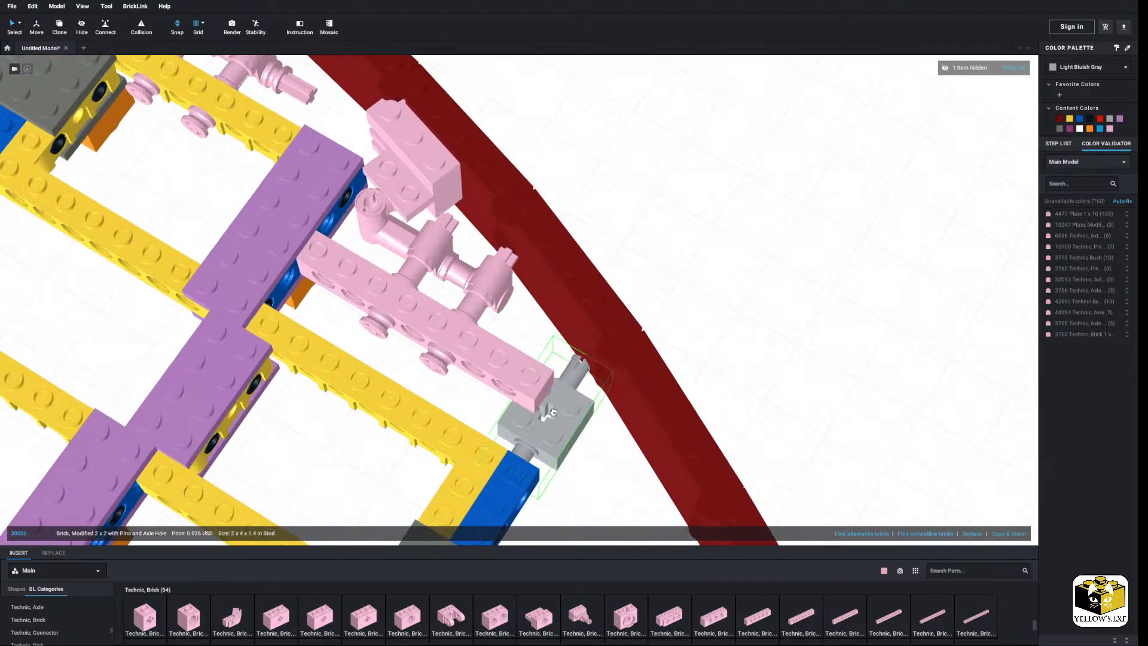
pyautogui.click(494, 399)
pyautogui.click(529, 349)
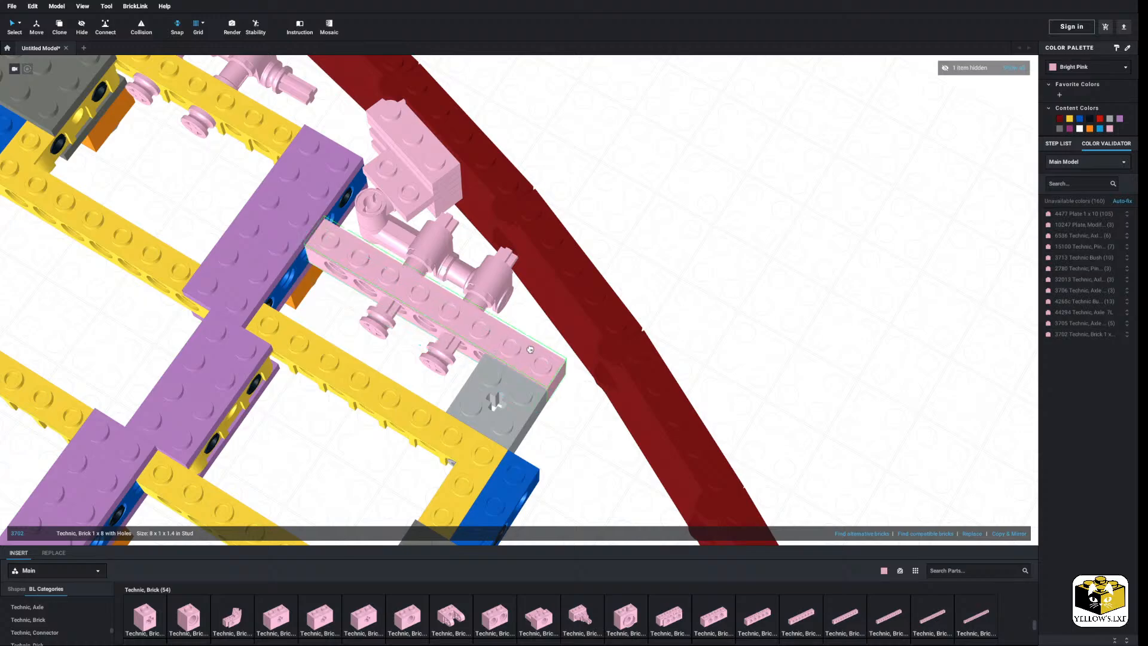
# Copy the gray 2 x 2 brick with pins and place the copy between the pink and yellow beams next to the purple plates.
pyautogui.rightClick(493, 384)
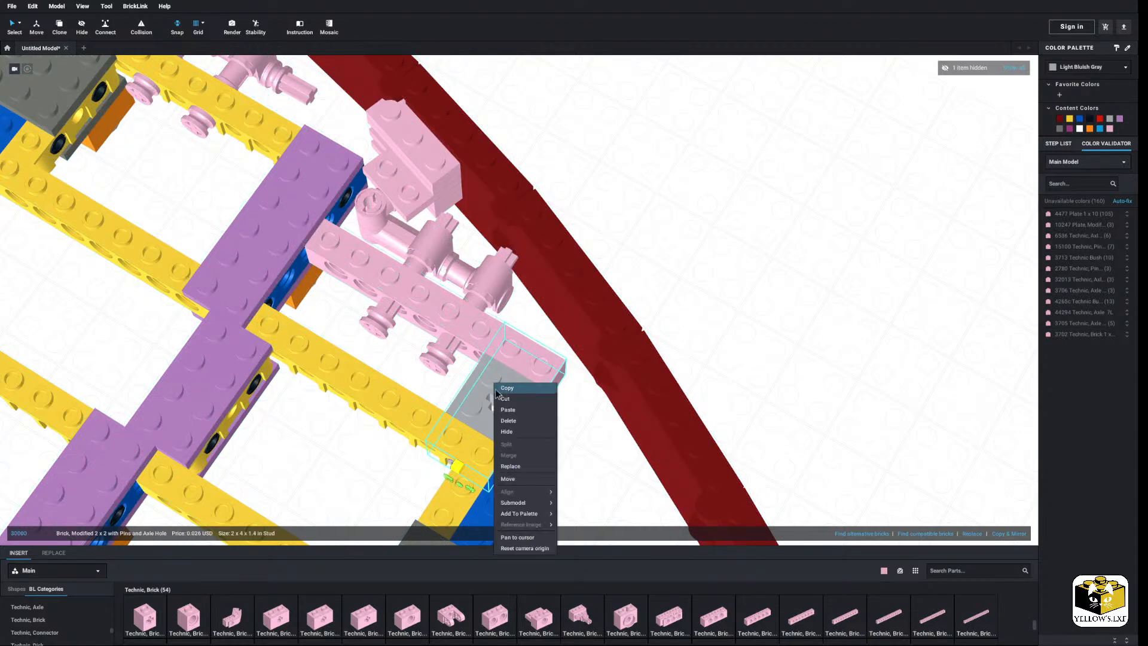
pyautogui.rightClick(290, 396)
pyautogui.click(305, 424)
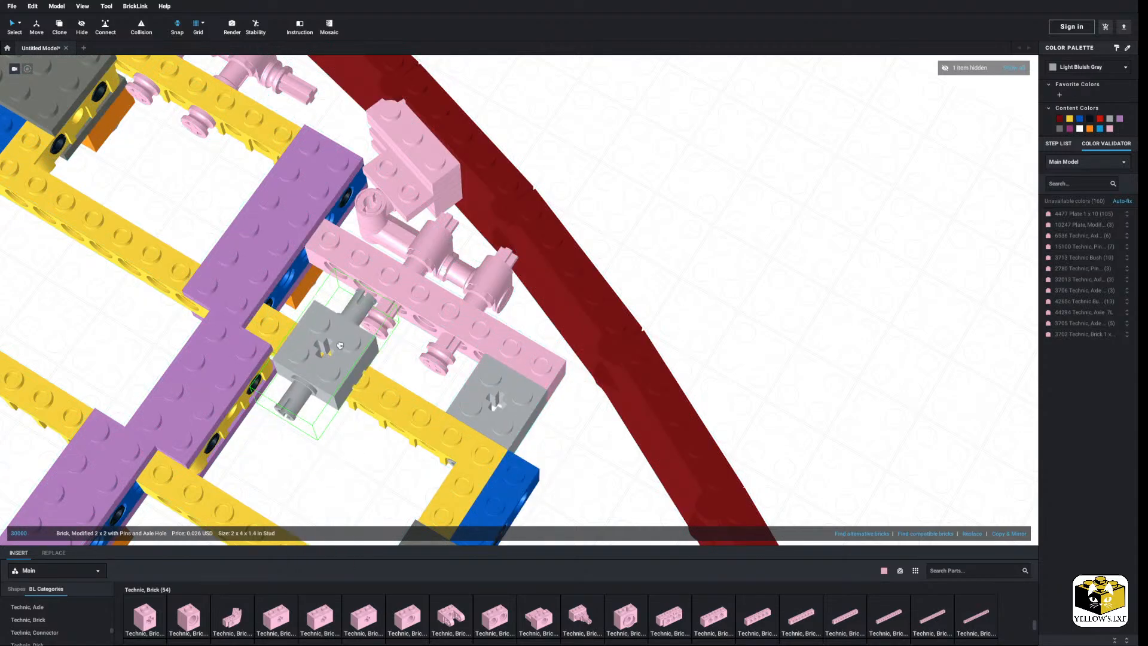
pyautogui.click(318, 306)
# Flip the four bushes on the two cross axles, putting the half bushes between brick and connectors and the full bushes on the outer side.
pyautogui.moveTo(367, 346); pyautogui.dragTo(419, 319, button='right')
pyautogui.scroll(4, 421, 334)
pyautogui.click(401, 269)
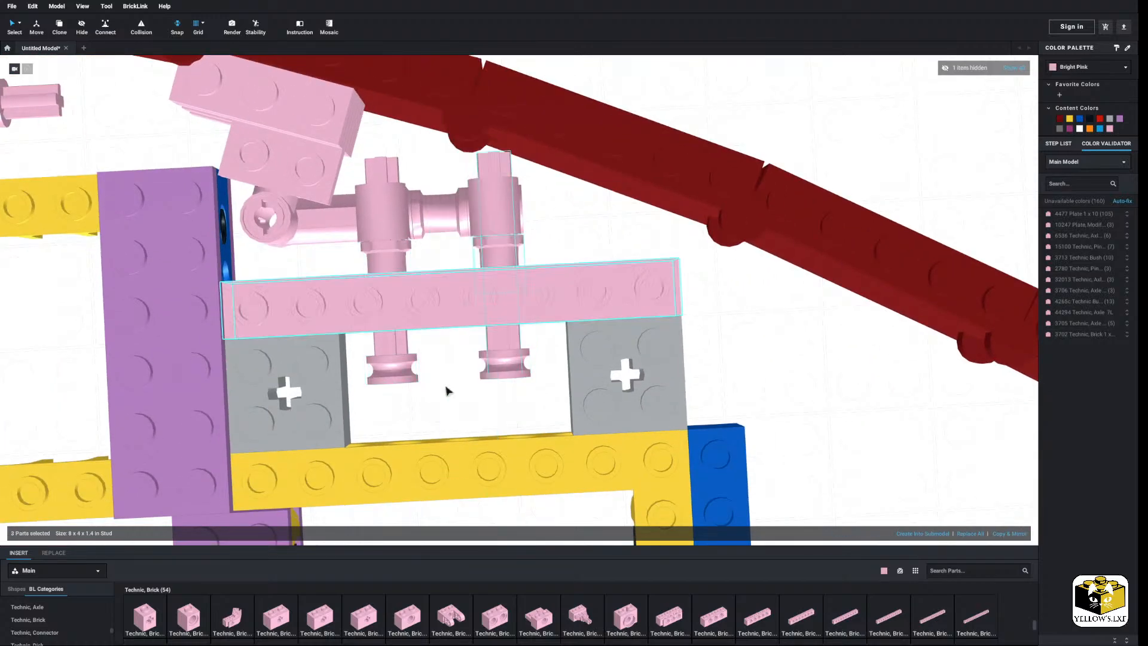
pyautogui.click(520, 423)
pyautogui.click(518, 365)
pyautogui.keyDown('ctrl'); pyautogui.click(510, 266); pyautogui.keyUp('ctrl')
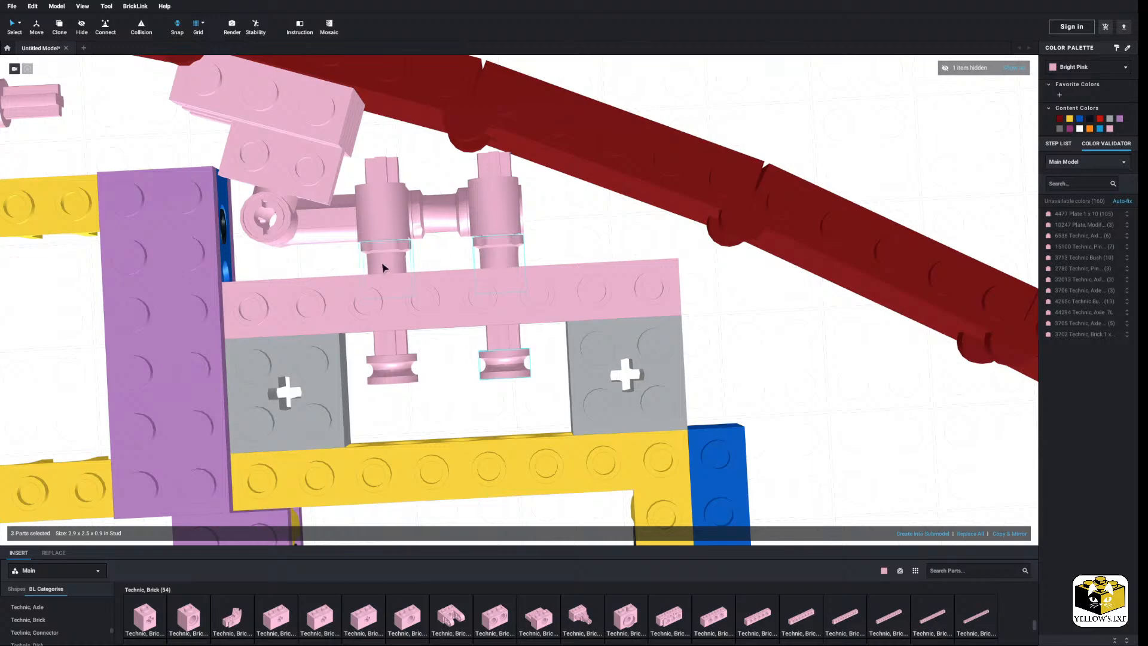
pyautogui.keyDown('ctrl'); pyautogui.click(392, 369); pyautogui.keyUp('ctrl')
pyautogui.moveTo(501, 259); pyautogui.dragTo(506, 352)
pyautogui.press('Up')
pyautogui.press('Up')
pyautogui.click(430, 271)
# Copy the two half bushes and fit the copies onto the hull-side ends of both cross axles.
pyautogui.moveTo(430, 271); pyautogui.dragTo(486, 338, button='middle')
pyautogui.scroll(2, 323, 331)
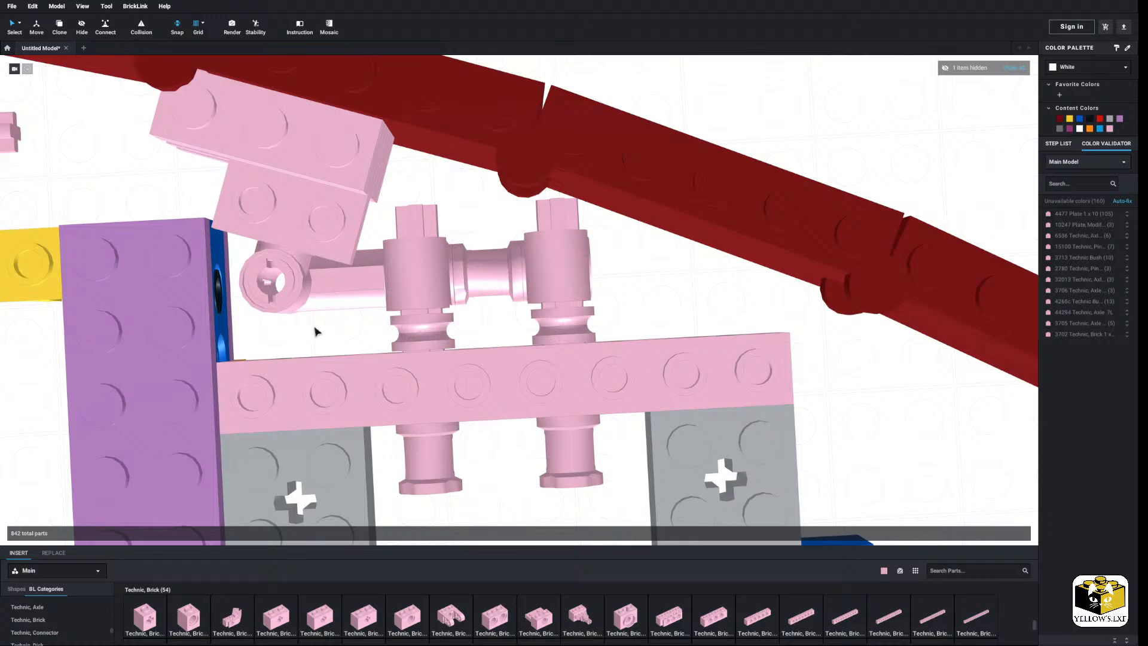
pyautogui.rightClick(425, 329)
pyautogui.rightClick(631, 307)
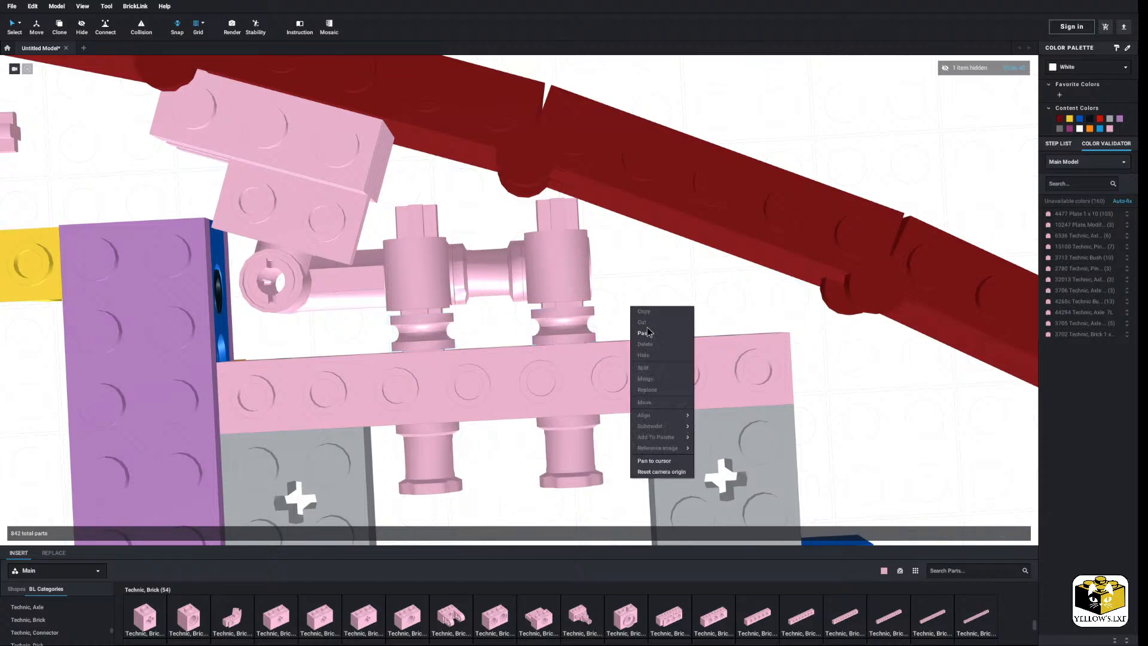
pyautogui.click(648, 337)
pyautogui.click(558, 218)
pyautogui.click(671, 302)
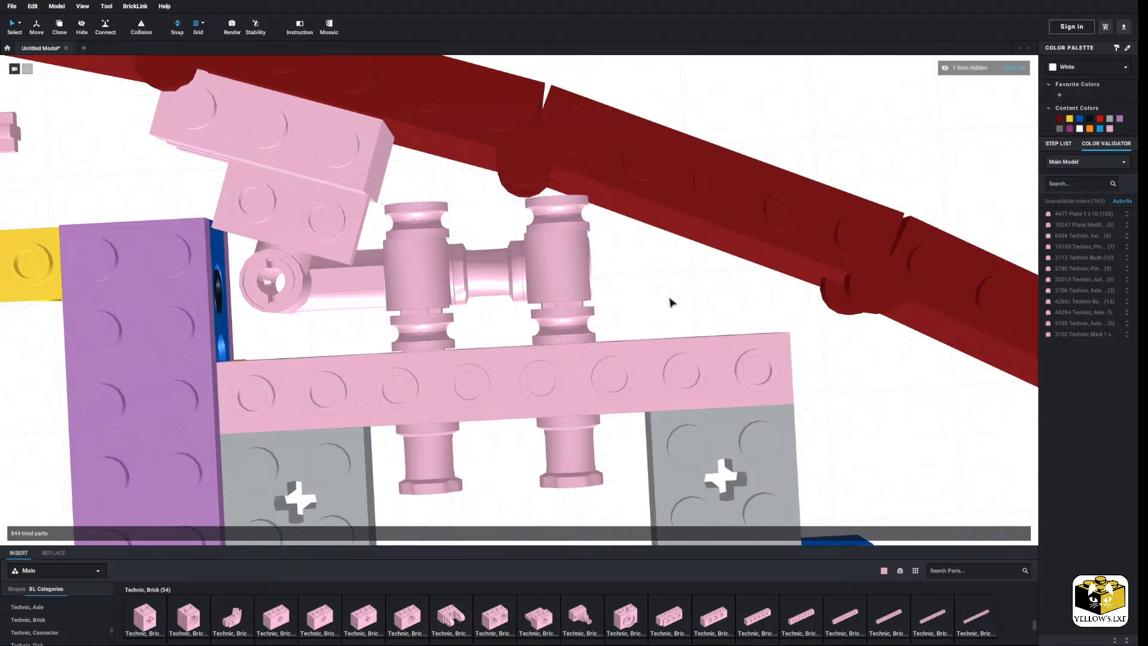
# Move the two pink axle connectors and the bush between them slightly along the long axle, away from the purple plates.
pyautogui.scroll(-3, 621, 330)
pyautogui.scroll(-2, 622, 330)
pyautogui.moveTo(622, 330); pyautogui.dragTo(538, 323, button='right')
pyautogui.scroll(5, 544, 313)
pyautogui.click(628, 312)
pyautogui.keyDown('ctrl'); pyautogui.click(444, 325); pyautogui.keyUp('ctrl')
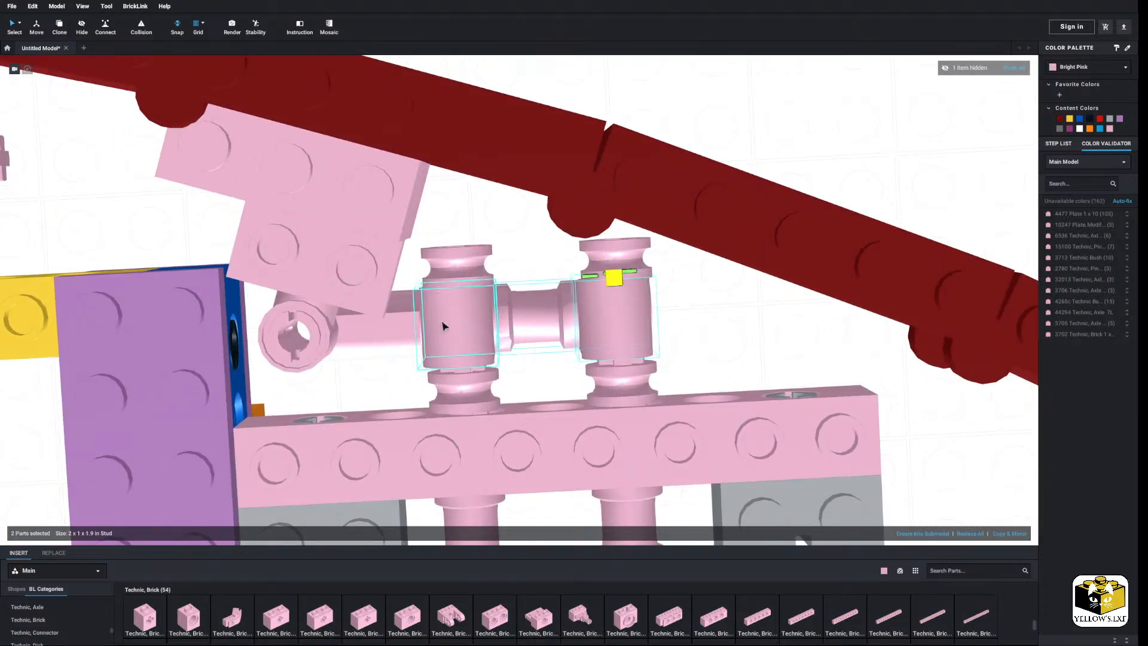
pyautogui.click(36, 27)
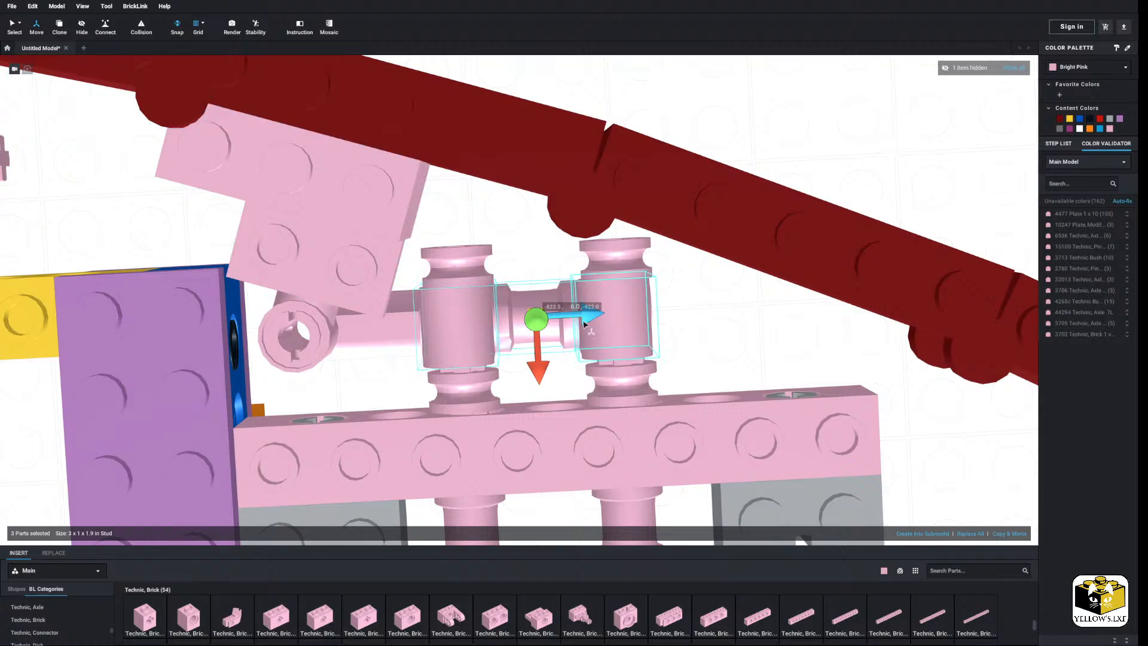
pyautogui.moveTo(596, 317); pyautogui.dragTo(599, 318)
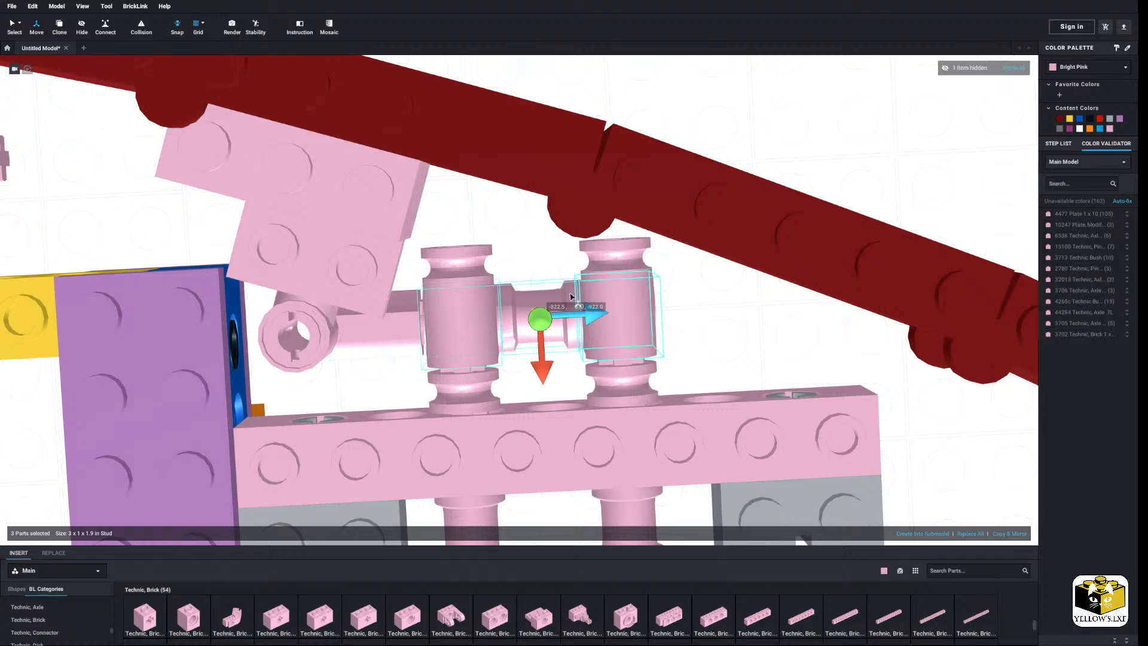
pyautogui.click(98, 205)
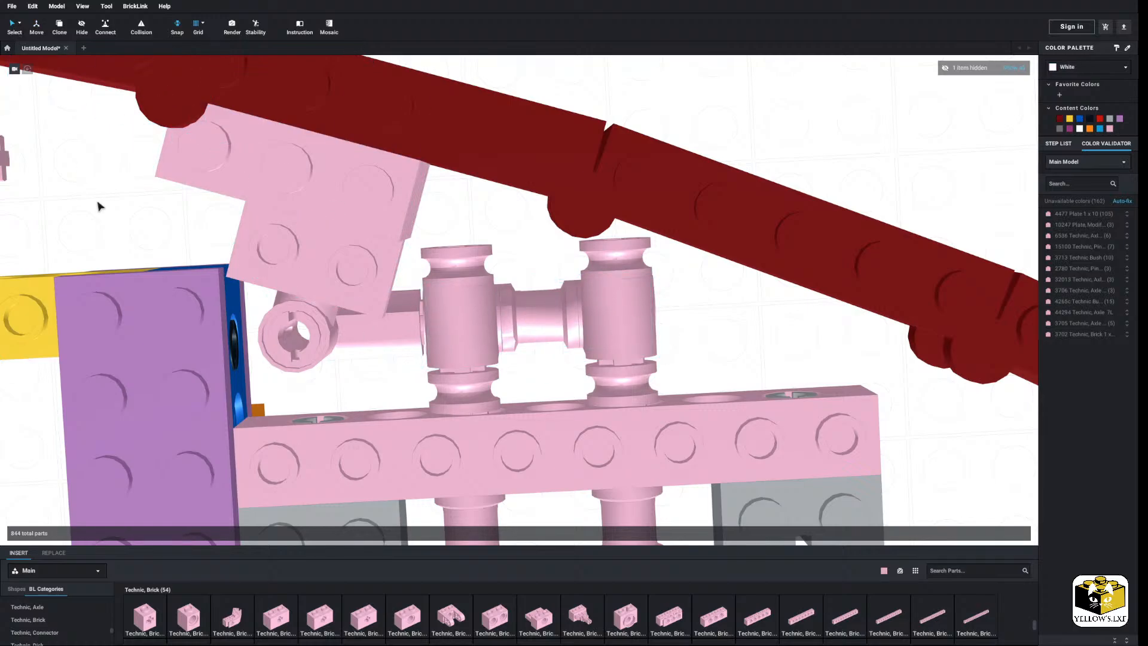
# Examine how the adjusted pink connector assembly fits between the curved hull and the internal frame.
pyautogui.scroll(-8, 542, 267)
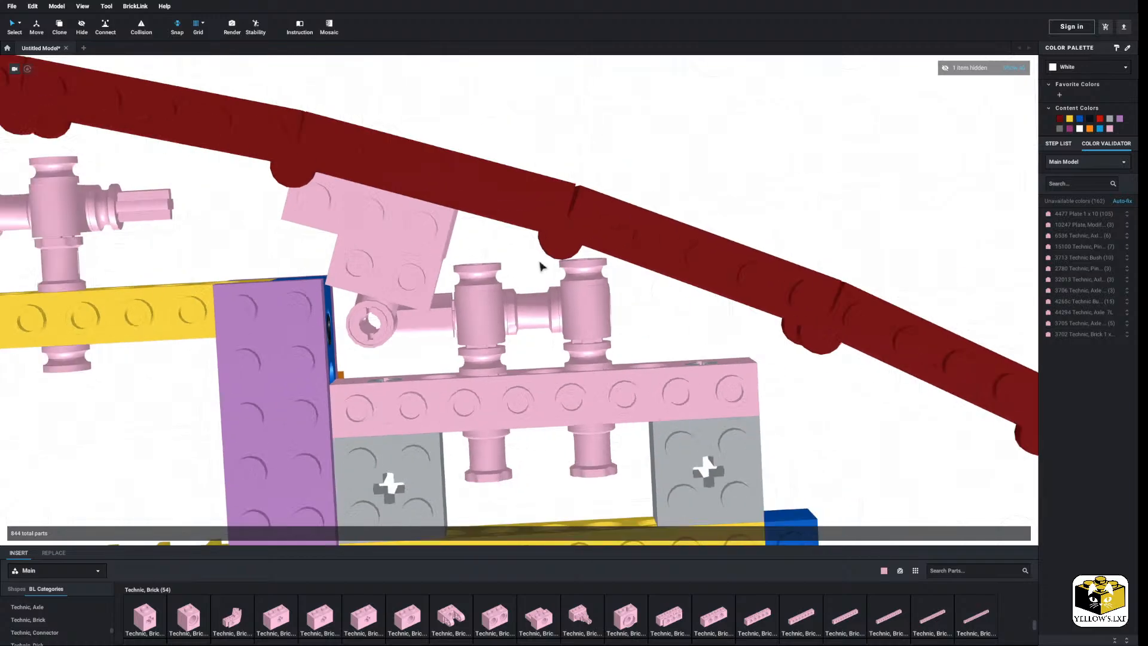
pyautogui.moveTo(531, 366); pyautogui.dragTo(510, 413, button='right')
pyautogui.scroll(3, 545, 380)
pyautogui.scroll(-5, 522, 393)
pyautogui.scroll(-5, 527, 401)
pyautogui.scroll(5, 510, 413)
pyautogui.scroll(-3, 510, 413)
pyautogui.moveTo(509, 413); pyautogui.dragTo(515, 374, button='middle')
pyautogui.scroll(5, 515, 374)
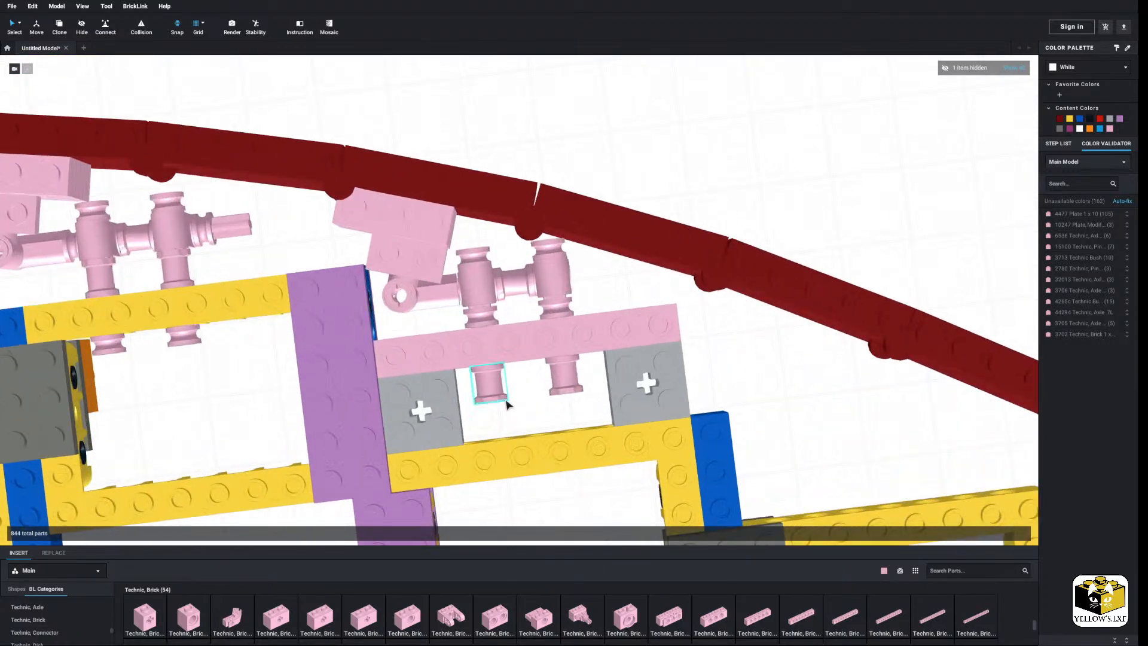
# Recolor the two light bluish gray 2 x 2 bricks under the pink beam to Bright Pink.
pyautogui.moveTo(505, 403); pyautogui.dragTo(621, 374, button='right')
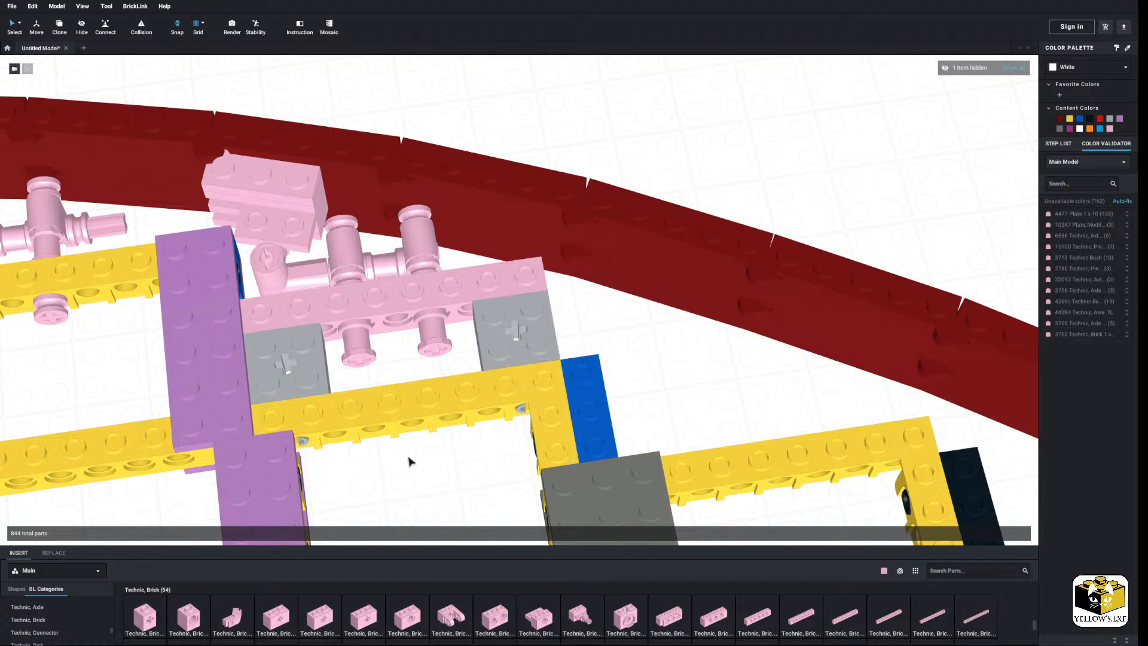
pyautogui.click(498, 352)
pyautogui.keyDown('ctrl'); pyautogui.click(310, 361); pyautogui.keyUp('ctrl')
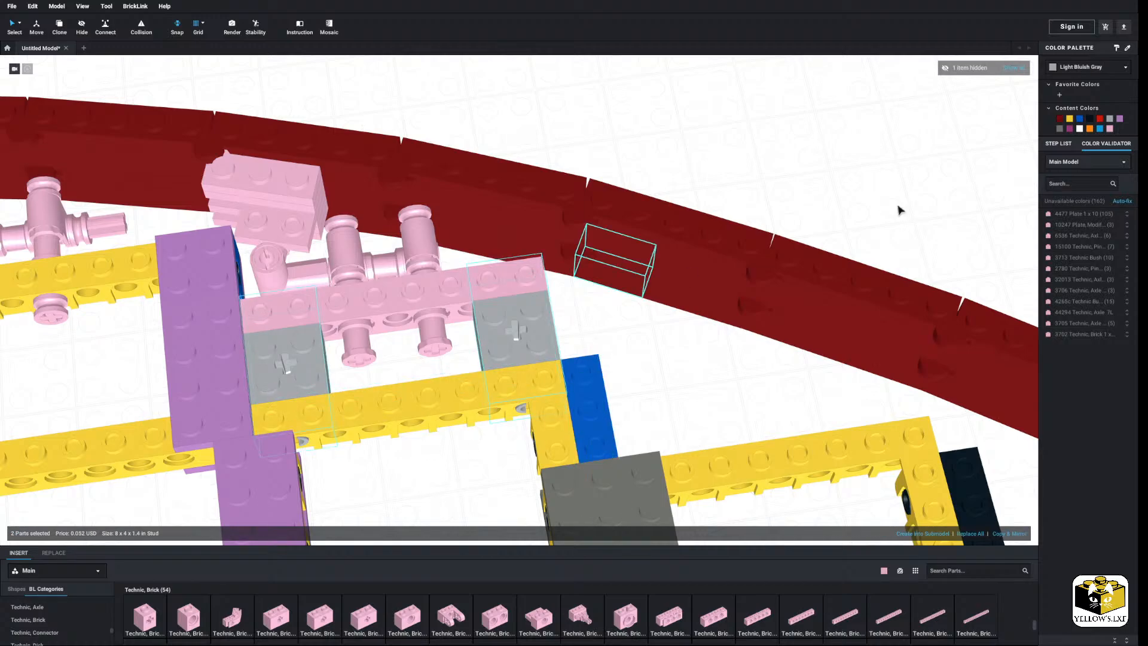
pyautogui.click(1109, 129)
pyautogui.click(803, 188)
pyautogui.moveTo(440, 464); pyautogui.dragTo(459, 455, button='middle')
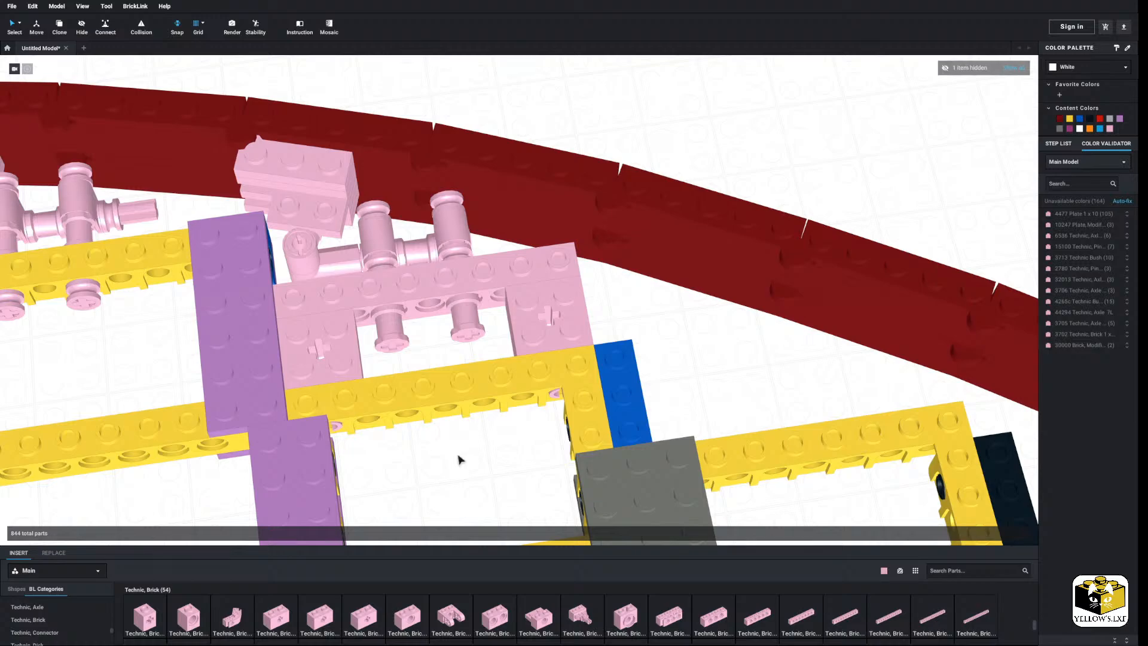
# Select all Bright Pink parts by color and place a copy of them in the empty area outside the hull.
pyautogui.scroll(-5, 459, 459)
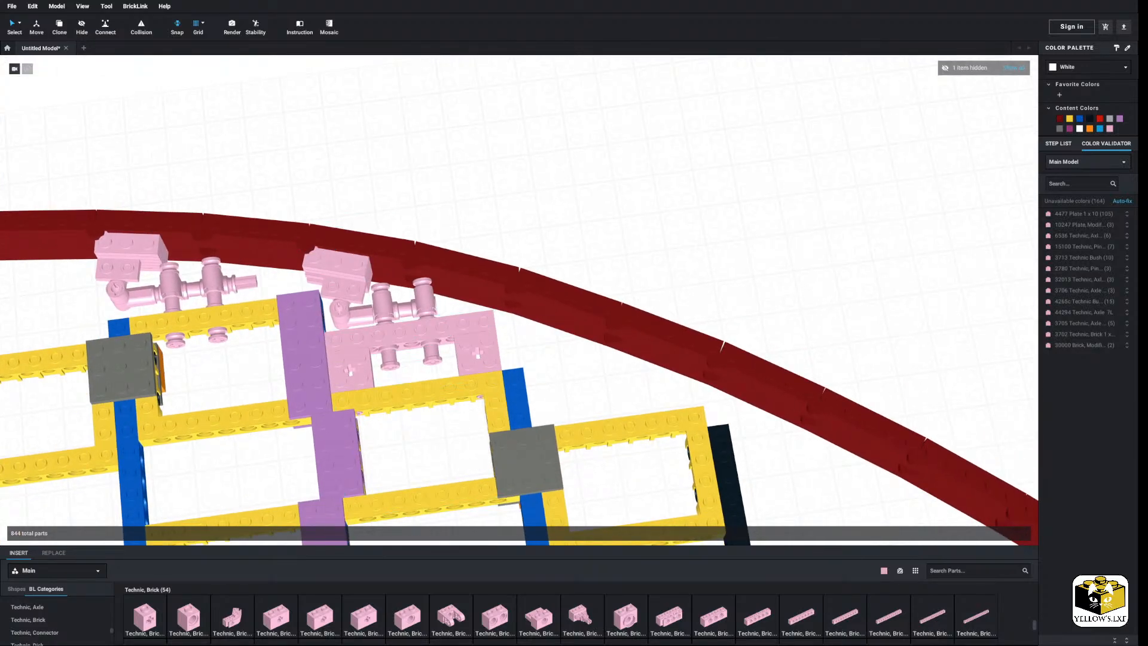
pyautogui.click(21, 27)
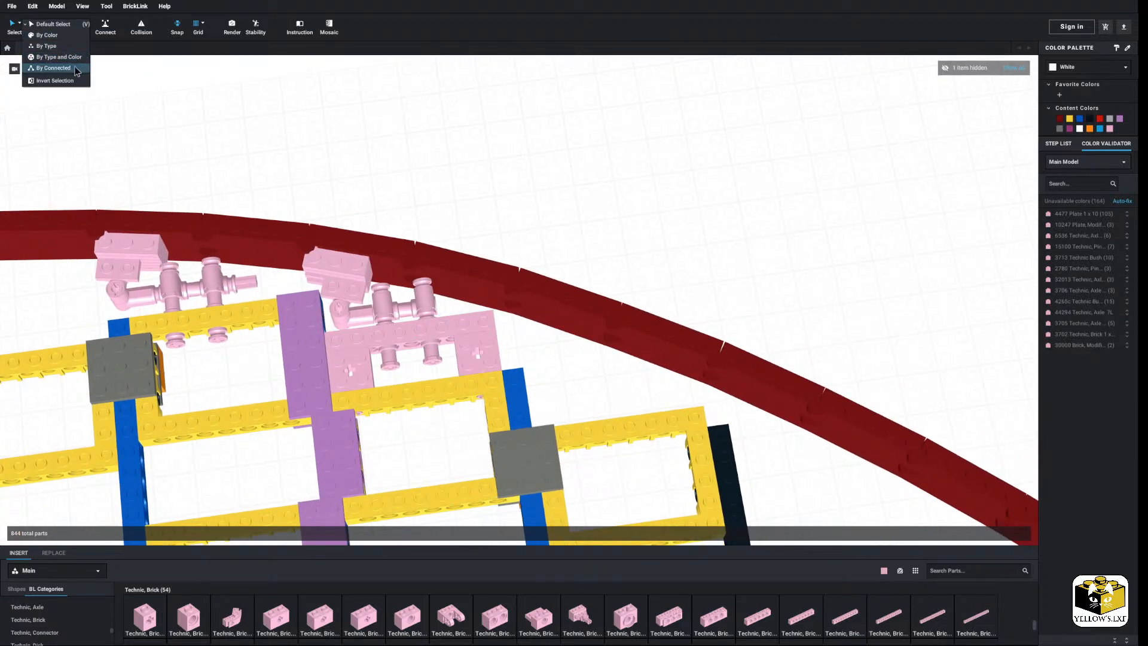
pyautogui.click(48, 46)
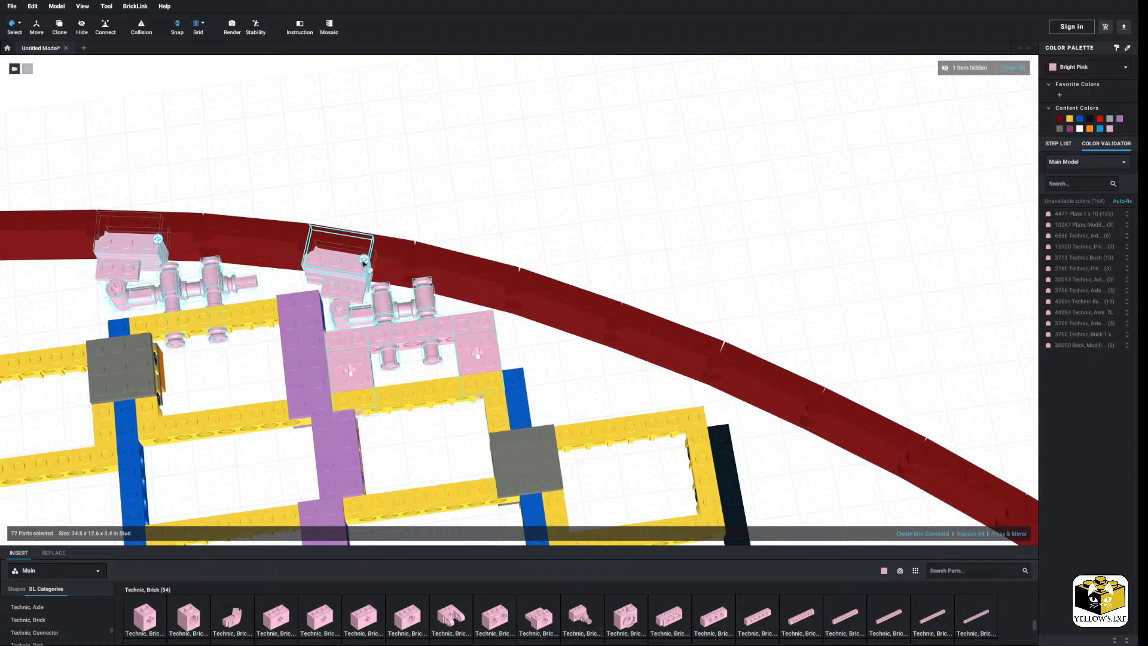
pyautogui.rightClick(484, 152)
pyautogui.moveTo(480, 173); pyautogui.dragTo(409, 201, button='middle')
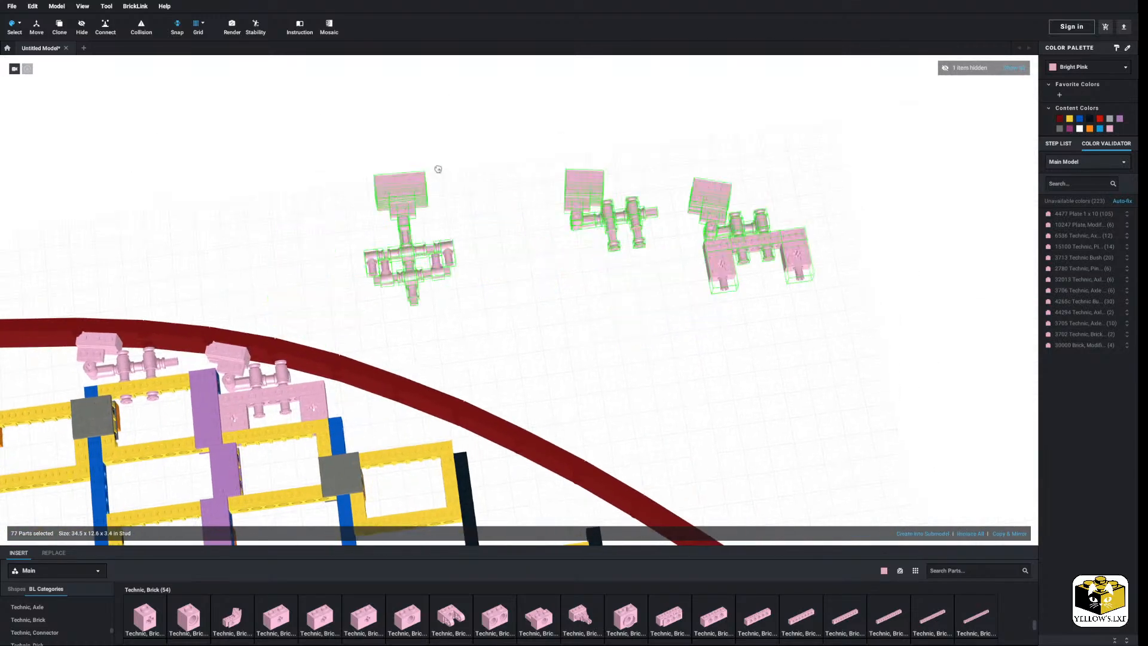
pyautogui.click(441, 170)
pyautogui.click(256, 137)
# Delete the copied pink assembly that includes the beam and the two 2 x 2 bricks.
pyautogui.click(22, 25)
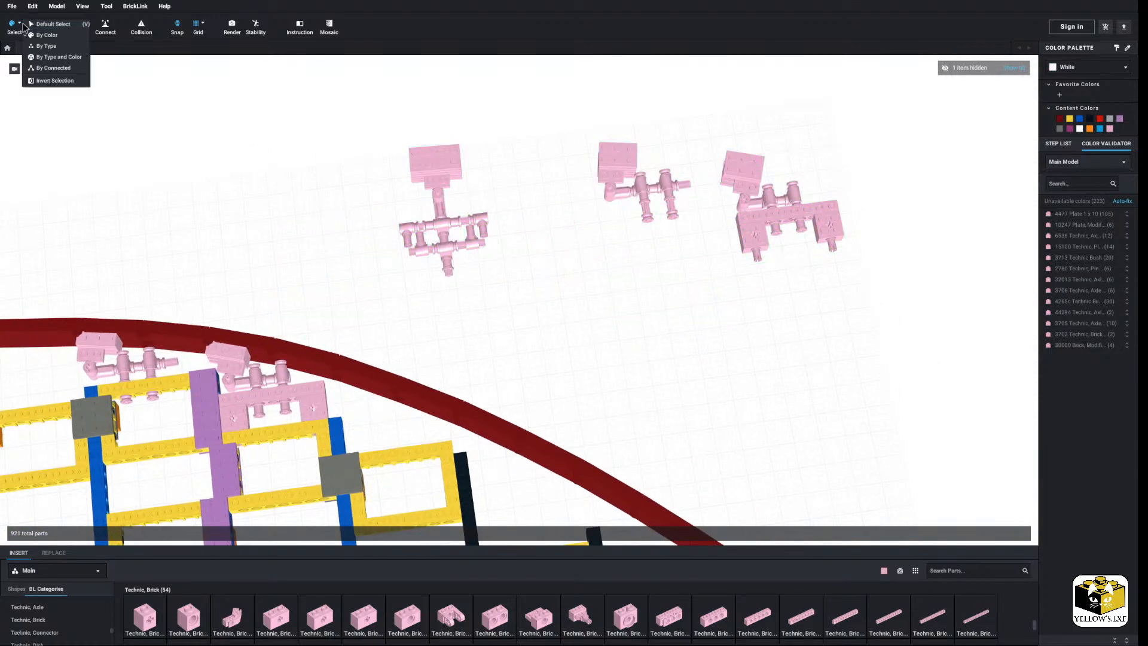
pyautogui.moveTo(526, 113); pyautogui.dragTo(432, 197)
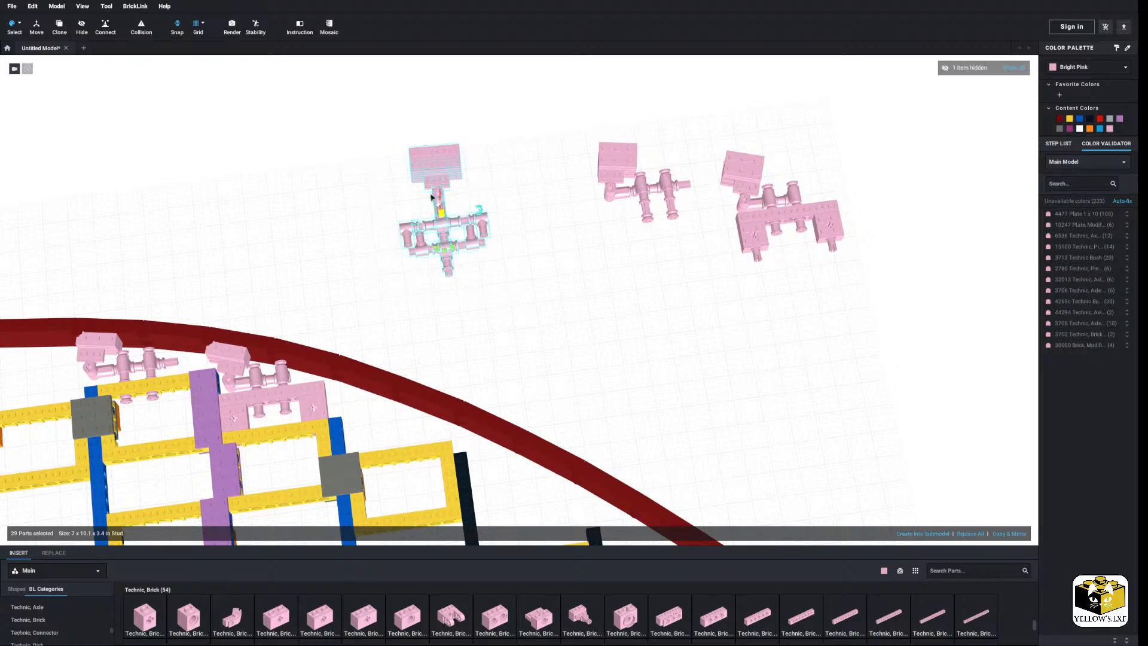
pyautogui.click(15, 24)
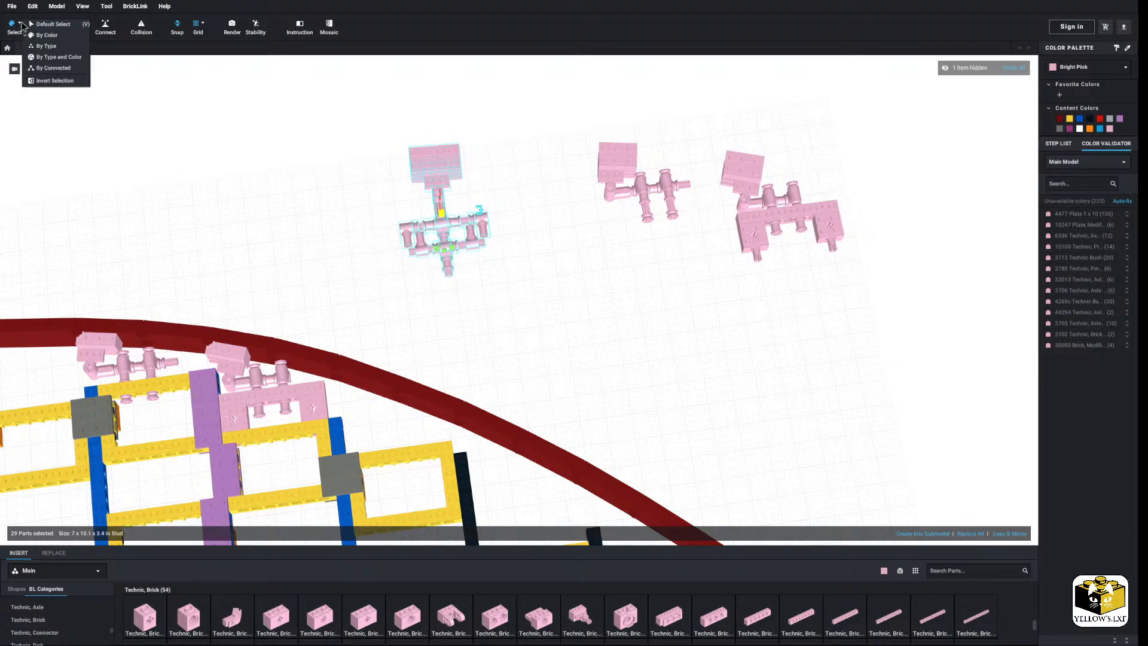
pyautogui.click(257, 173)
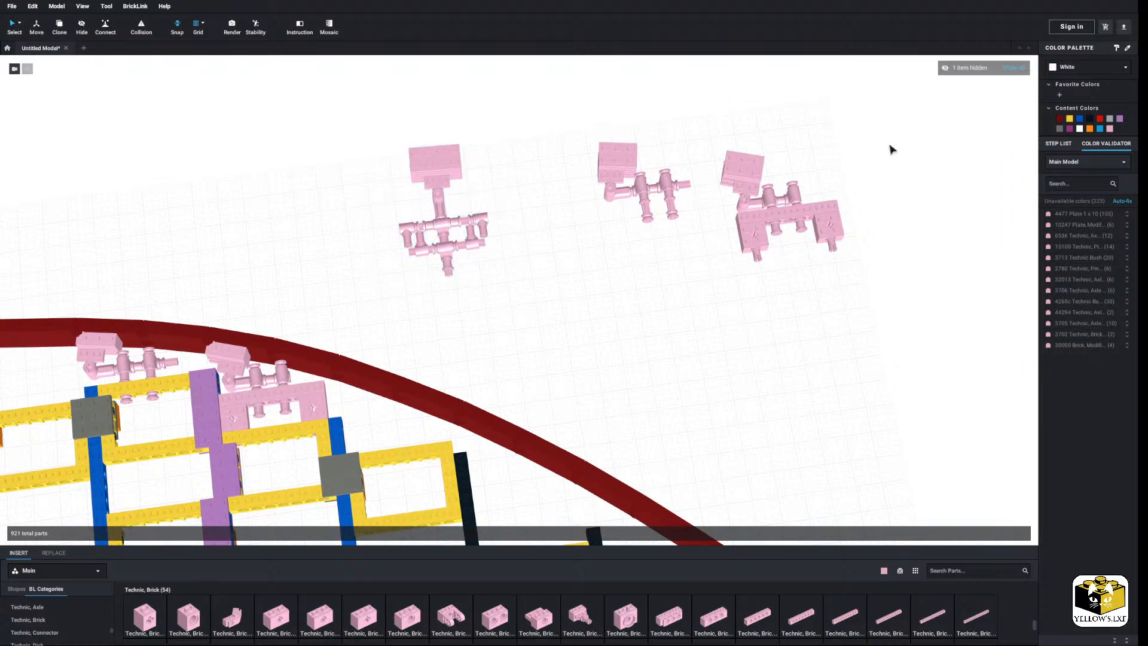
pyautogui.click(741, 165)
pyautogui.rightClick(728, 151)
pyautogui.click(758, 197)
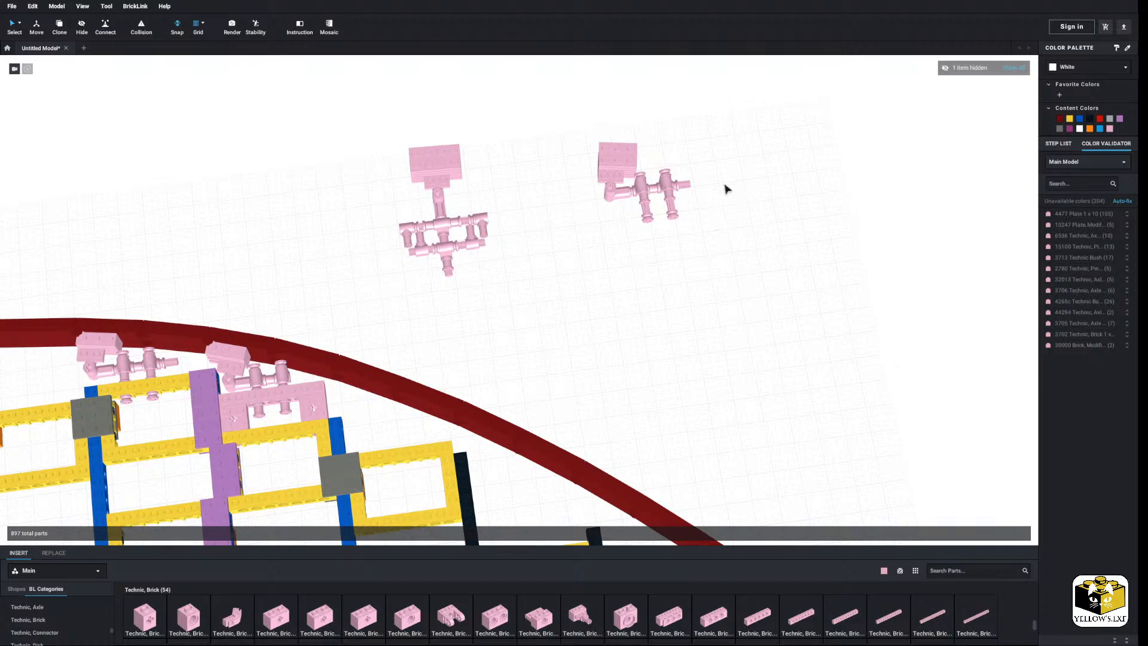
# Examine the dark red plates in the hull segment just beyond the last pink connector assembly.
pyautogui.moveTo(728, 178); pyautogui.dragTo(598, 255)
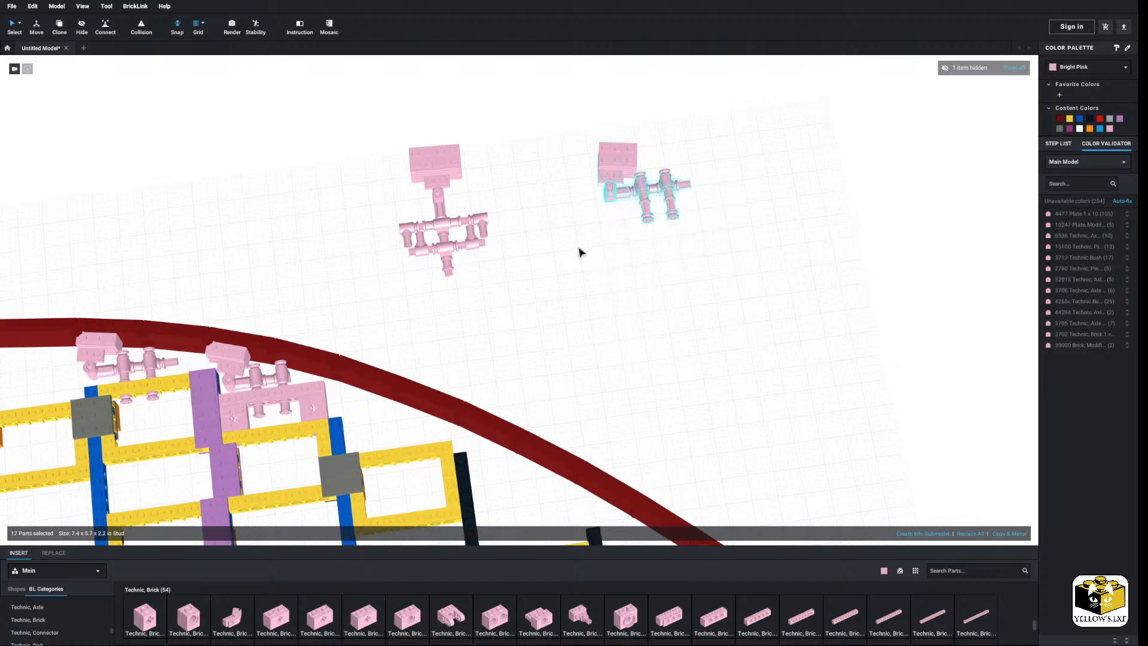
pyautogui.click(604, 246)
pyautogui.moveTo(567, 275); pyautogui.dragTo(577, 212, button='middle')
pyautogui.scroll(3, 594, 244)
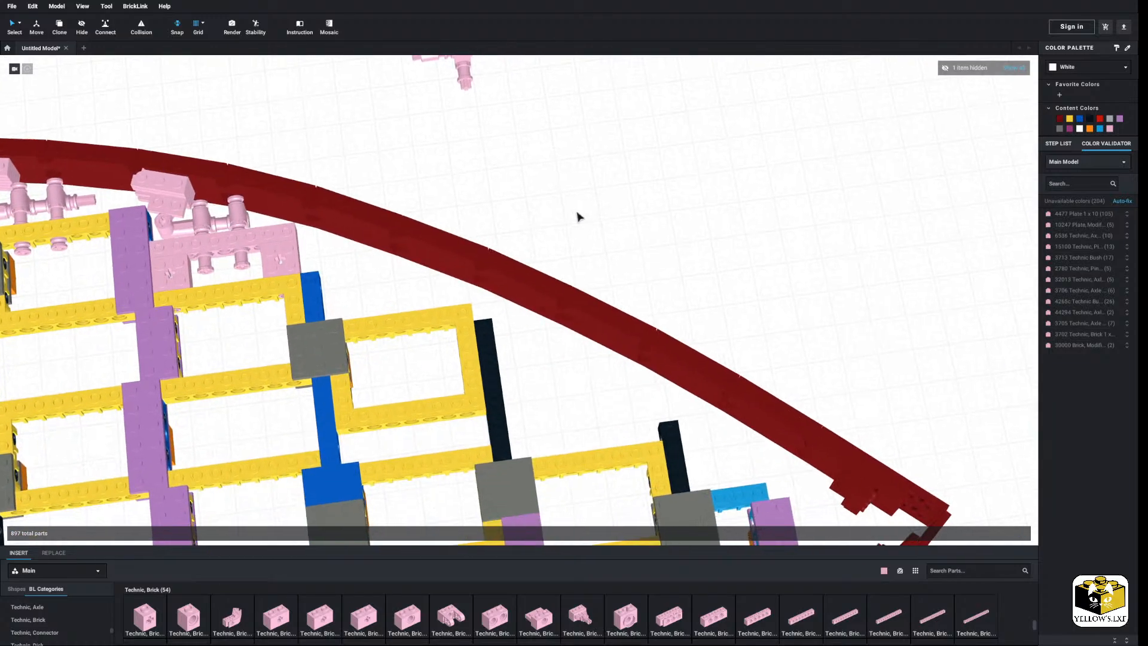
pyautogui.scroll(5, 577, 216)
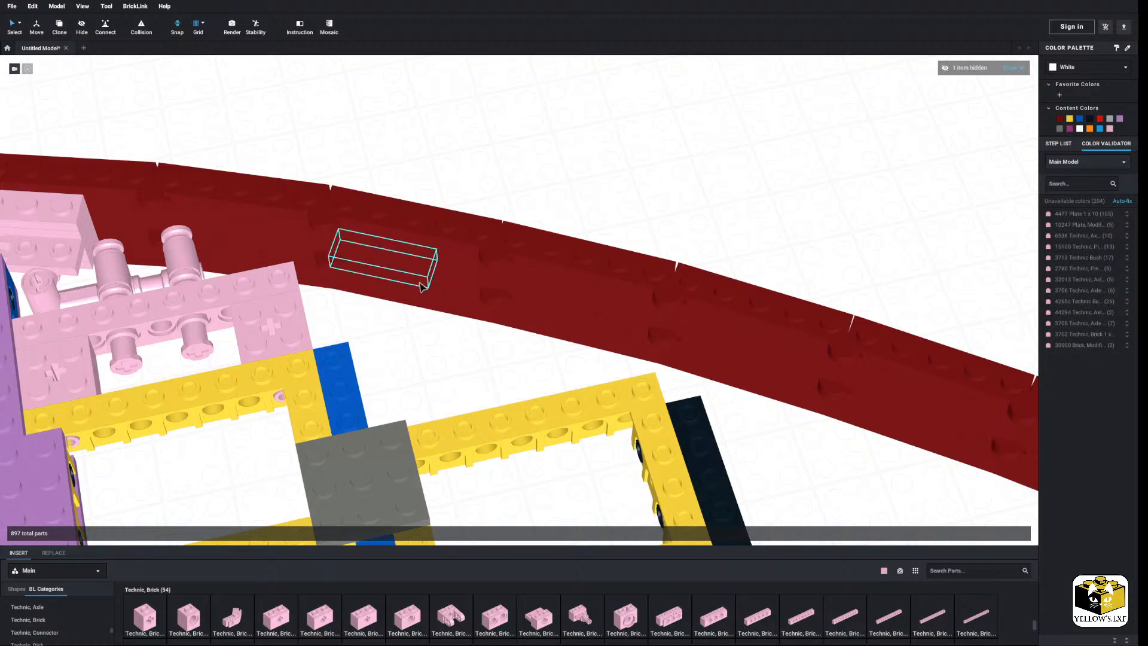
pyautogui.click(422, 287)
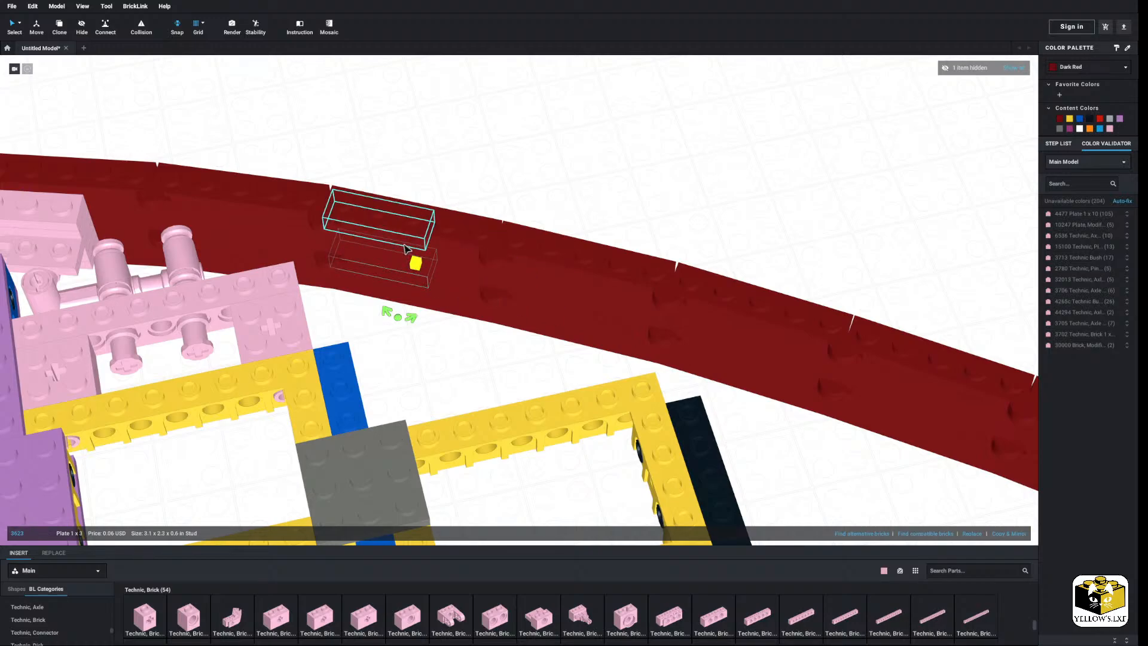
pyautogui.click(407, 247)
pyautogui.click(503, 154)
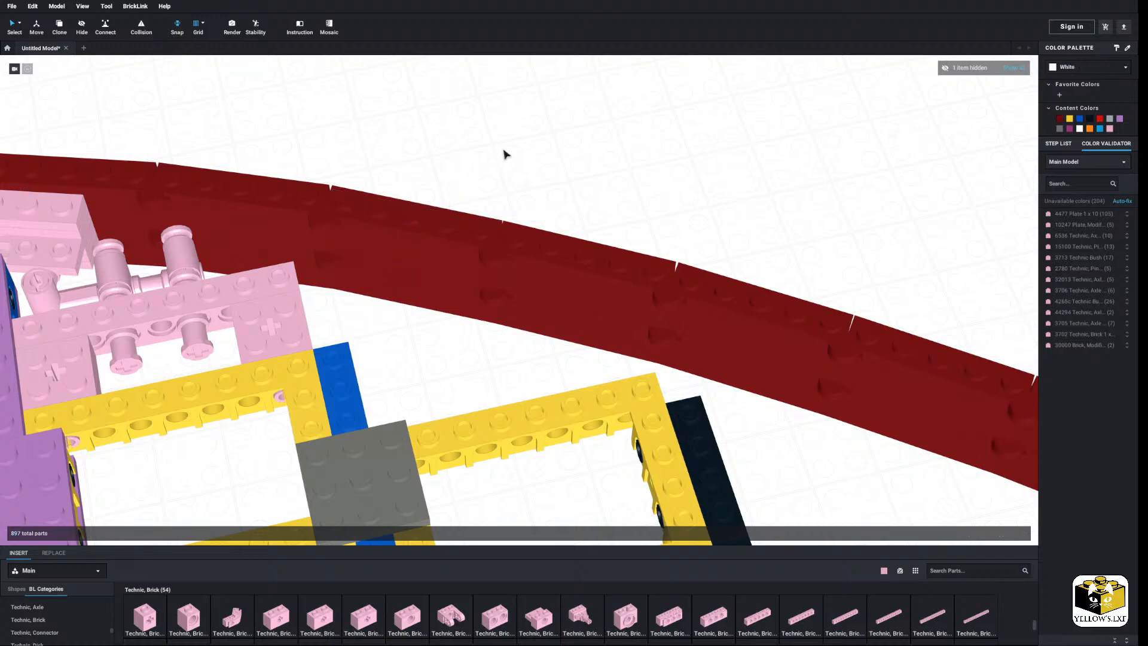
# Separate the copied pink brick stack from its axle connectors and pull the 1 x 1 plate out of it.
pyautogui.scroll(-3, 504, 153)
pyautogui.moveTo(505, 154); pyautogui.dragTo(482, 268, button='middle')
pyautogui.moveTo(594, 105); pyautogui.dragTo(571, 290)
pyautogui.moveTo(680, 175); pyautogui.dragTo(621, 321)
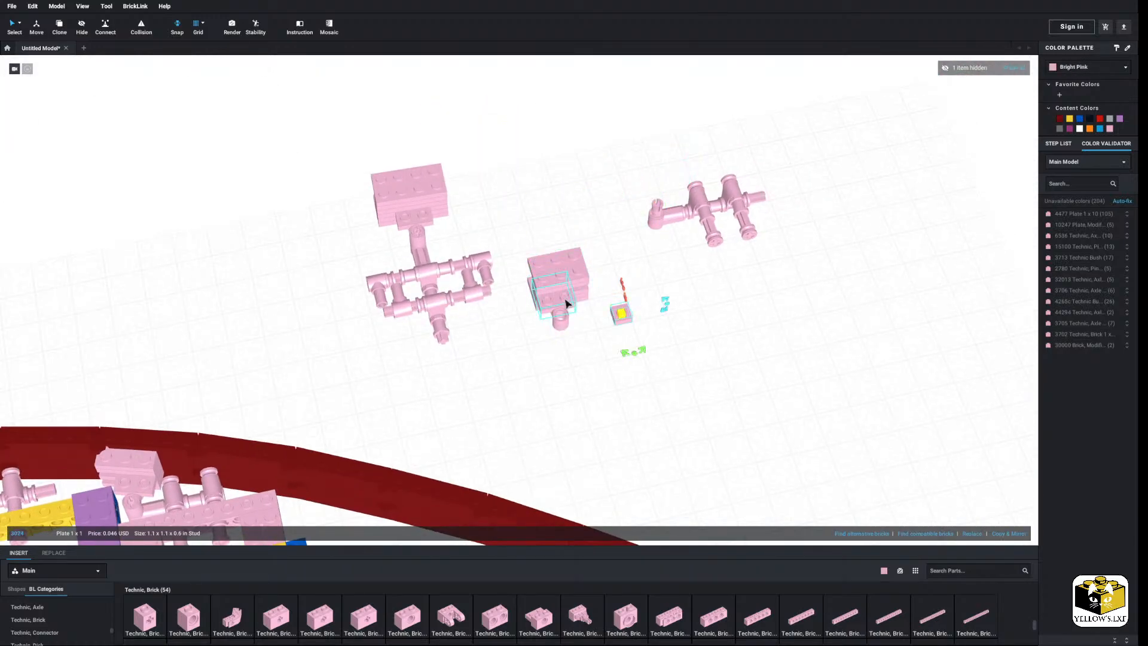
# Shift the pin-hole plate and the plate attached to it stud by stud toward the other end of the pink stack.
pyautogui.click(558, 319)
pyautogui.keyDown('ctrl'); pyautogui.click(554, 301); pyautogui.keyUp('ctrl')
pyautogui.moveTo(555, 301)
pyautogui.mouseDown()
pyautogui.moveTo(655, 299)
pyautogui.moveTo(566, 298)
pyautogui.mouseUp()
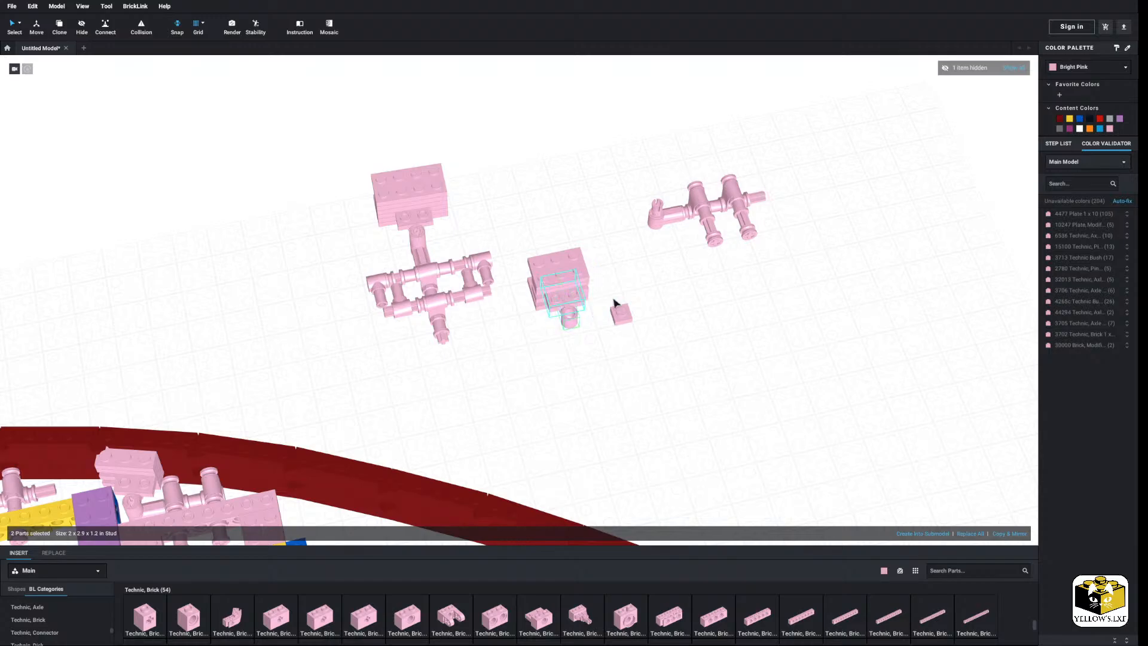
pyautogui.click(626, 331)
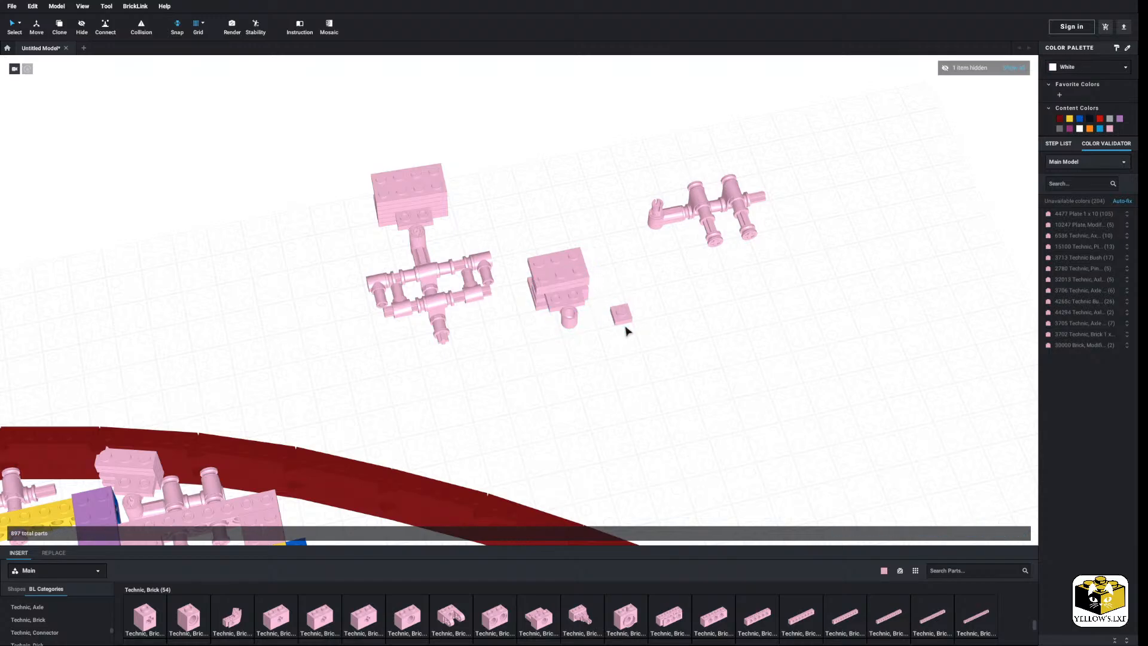
pyautogui.click(574, 324)
pyautogui.keyDown('ctrl'); pyautogui.click(580, 306); pyautogui.keyUp('ctrl')
pyautogui.moveTo(580, 306)
pyautogui.mouseDown()
pyautogui.moveTo(683, 326)
pyautogui.moveTo(588, 300)
pyautogui.mouseUp()
pyautogui.moveTo(587, 300); pyautogui.dragTo(632, 362, button='right')
pyautogui.moveTo(633, 362); pyautogui.dragTo(611, 366)
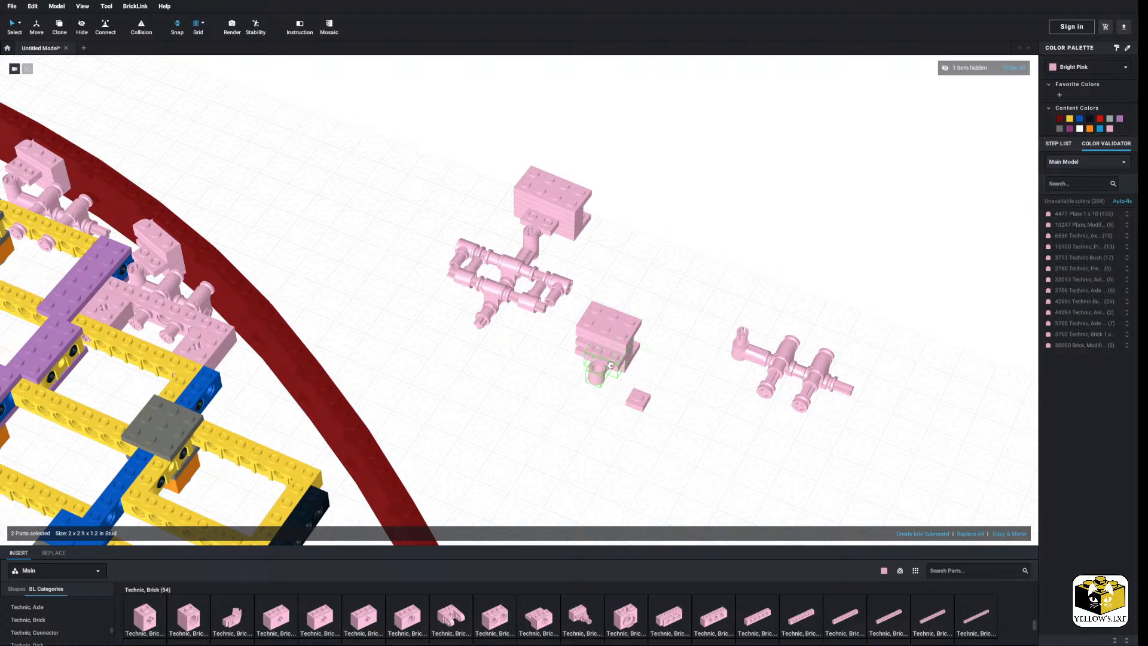
# Delete the loose pink 1 x 1 plate and move the brick stack closer to the hull.
pyautogui.click(649, 392)
pyautogui.click(639, 395)
pyautogui.rightClick(639, 394)
pyautogui.click(662, 437)
pyautogui.moveTo(666, 315); pyautogui.dragTo(588, 427)
pyautogui.moveTo(624, 339); pyautogui.dragTo(595, 403)
pyautogui.click(549, 365)
# Delete the two dark red 1 x 3 plates, one above the other, from the hull segment beyond the pink assembly.
pyautogui.moveTo(550, 365); pyautogui.dragTo(507, 366, button='right')
pyautogui.scroll(3, 502, 350)
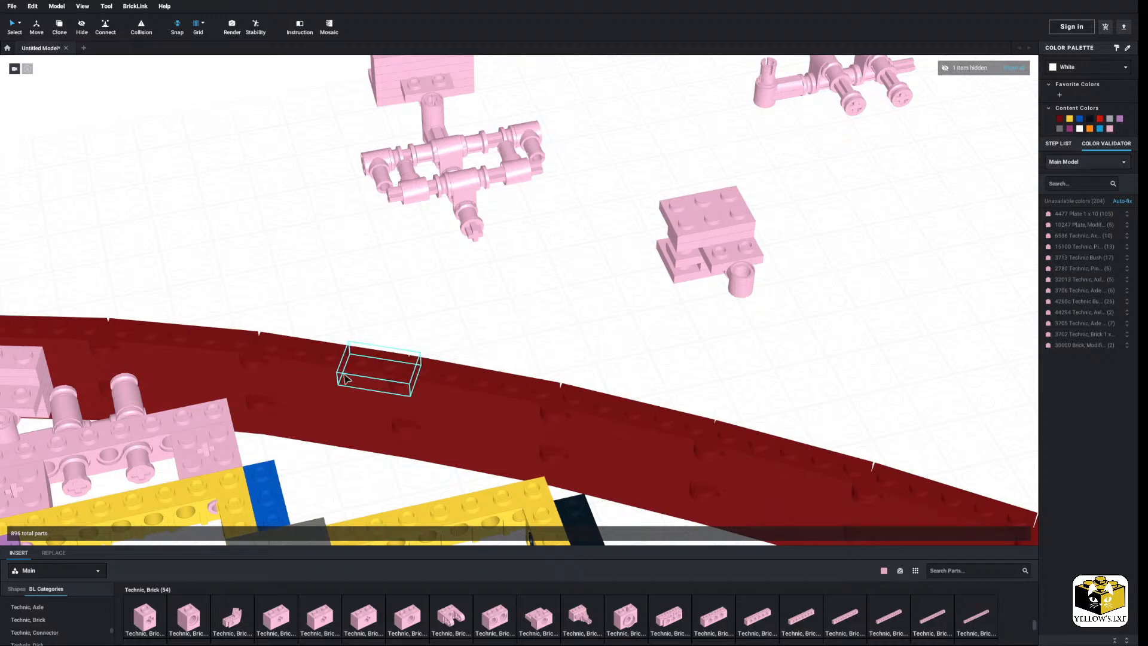
pyautogui.click(318, 413)
pyautogui.rightClick(316, 418)
pyautogui.click(344, 365)
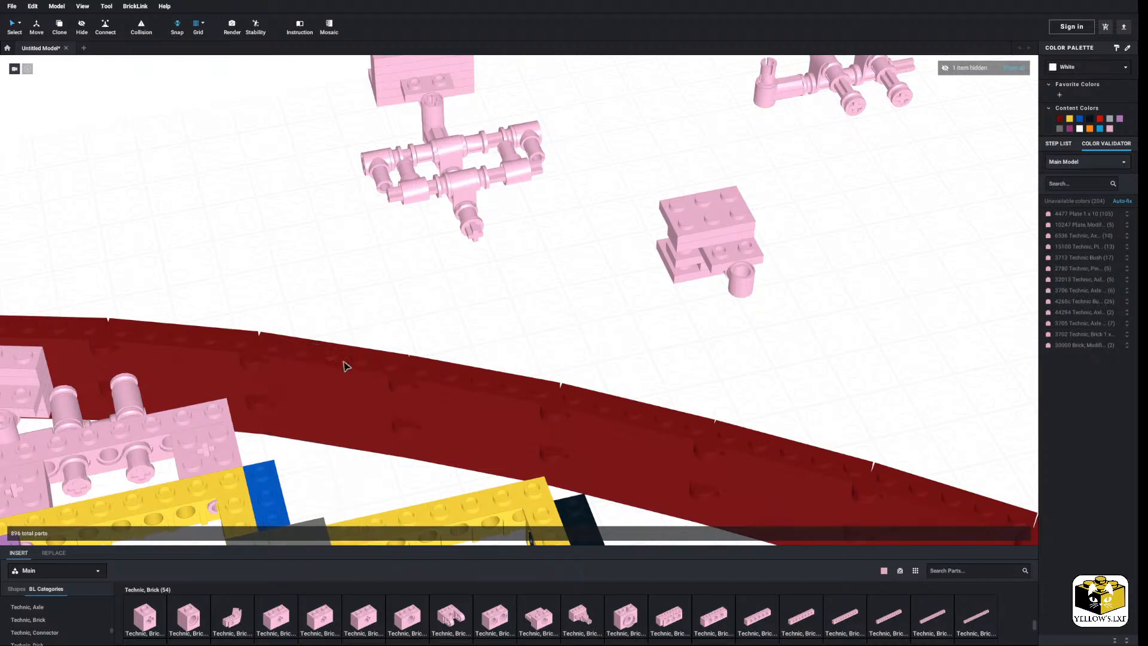
pyautogui.moveTo(327, 376); pyautogui.dragTo(321, 430)
pyautogui.rightClick(320, 420)
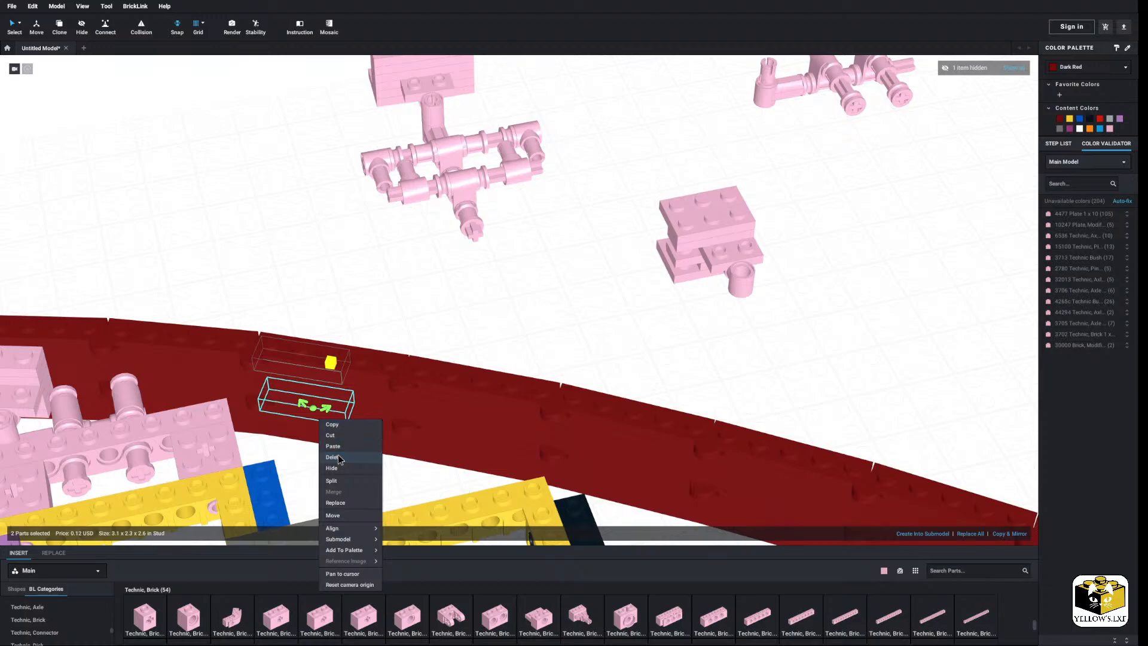
pyautogui.click(332, 456)
# Try to seat the pink brick stack in the opened hull segment and move it back outside the hull.
pyautogui.scroll(-3, 514, 352)
pyautogui.moveTo(654, 254); pyautogui.dragTo(377, 366)
pyautogui.click(480, 279)
pyautogui.scroll(6, 475, 290)
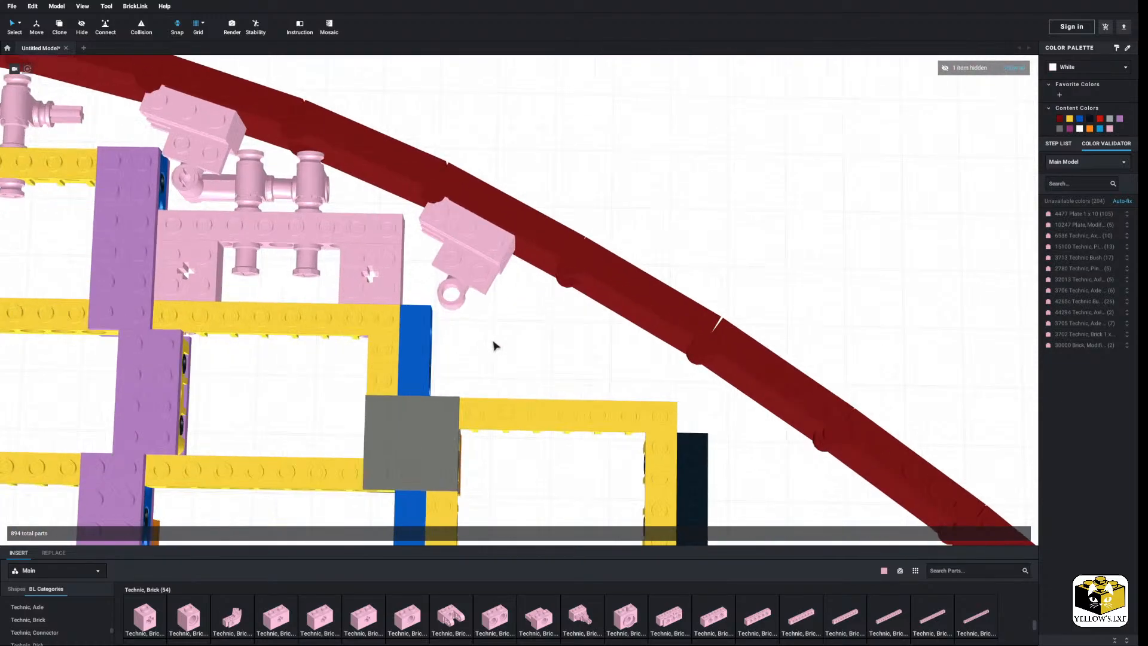
pyautogui.moveTo(495, 332)
pyautogui.mouseDown(button='right')
pyautogui.moveTo(485, 335)
pyautogui.moveTo(498, 327)
pyautogui.mouseUp(button='right')
pyautogui.rightClick(499, 326)
pyautogui.click(481, 322)
pyautogui.moveTo(511, 324); pyautogui.dragTo(777, 98)
pyautogui.click(683, 170)
# Select the six dark red bricks and plates of the opened hull segment and rotate them end for end.
pyautogui.moveTo(669, 174); pyautogui.dragTo(610, 160, button='right')
pyautogui.scroll(3, 606, 194)
pyautogui.click(563, 252)
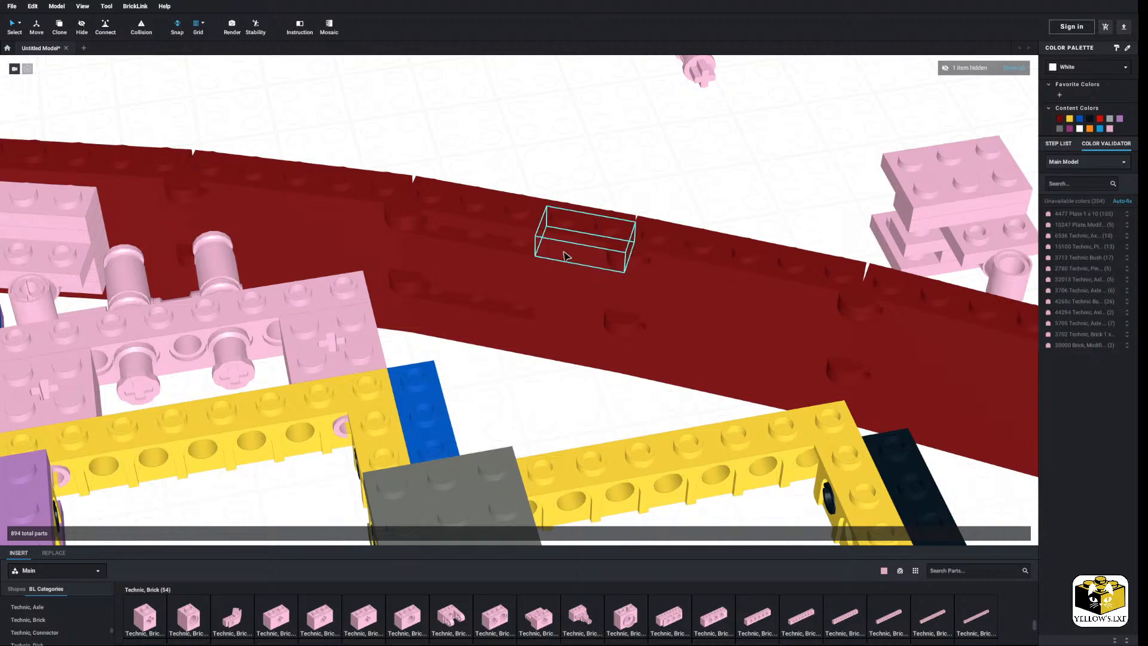
pyautogui.keyDown('ctrl'); pyautogui.click(565, 317); pyautogui.keyUp('ctrl')
pyautogui.keyDown('ctrl'); pyautogui.click(543, 336); pyautogui.keyUp('ctrl')
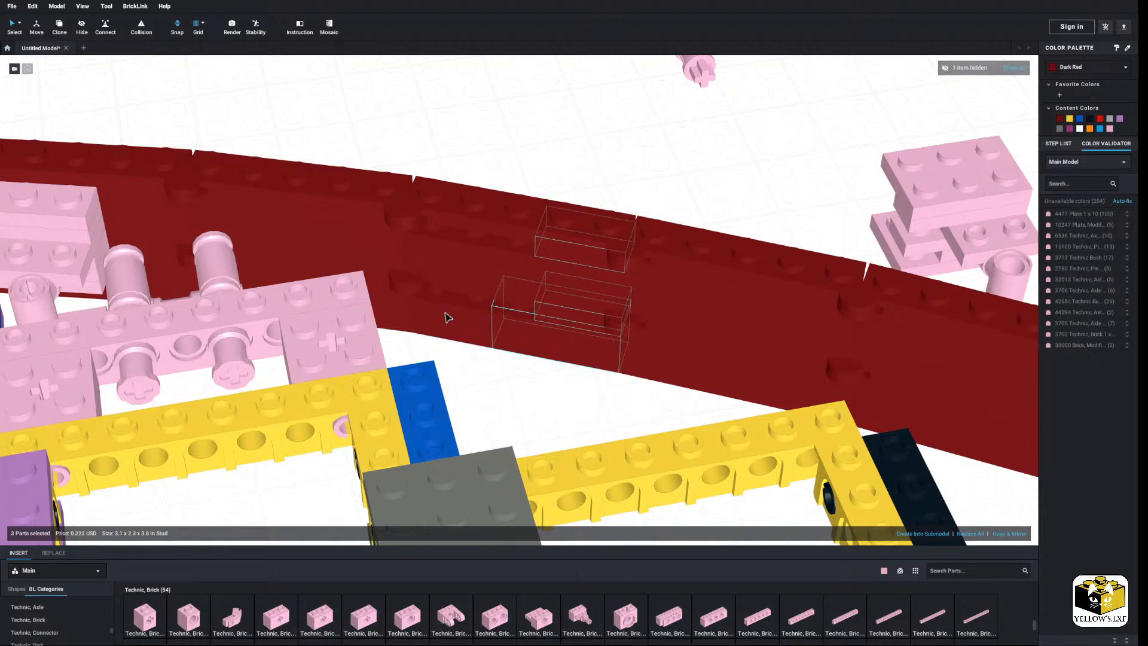
pyautogui.keyDown('ctrl'); pyautogui.click(446, 317); pyautogui.keyUp('ctrl')
pyautogui.keyDown('ctrl'); pyautogui.click(477, 240); pyautogui.keyUp('ctrl')
pyautogui.keyDown('ctrl'); pyautogui.click(523, 261); pyautogui.keyUp('ctrl')
pyautogui.keyDown('ctrl'); pyautogui.click(523, 260); pyautogui.keyUp('ctrl')
pyautogui.keyDown('ctrl'); pyautogui.click(526, 264); pyautogui.keyUp('ctrl')
pyautogui.press('Right')
pyautogui.press('Right')
pyautogui.press('Right')
pyautogui.press('Right')
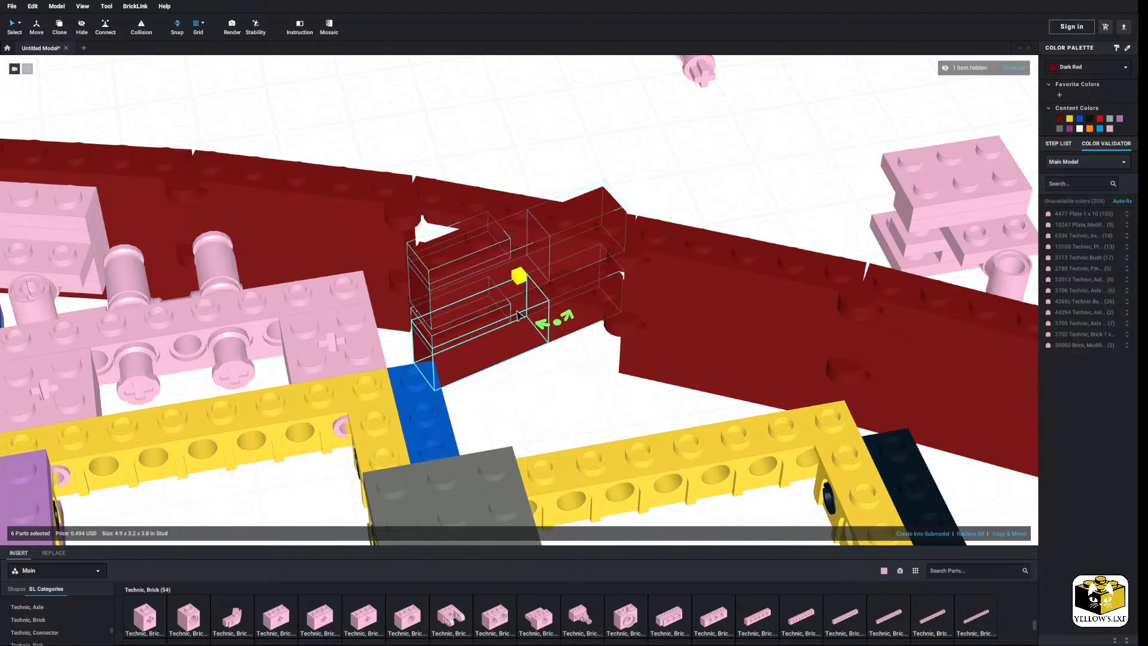
pyautogui.click(600, 151)
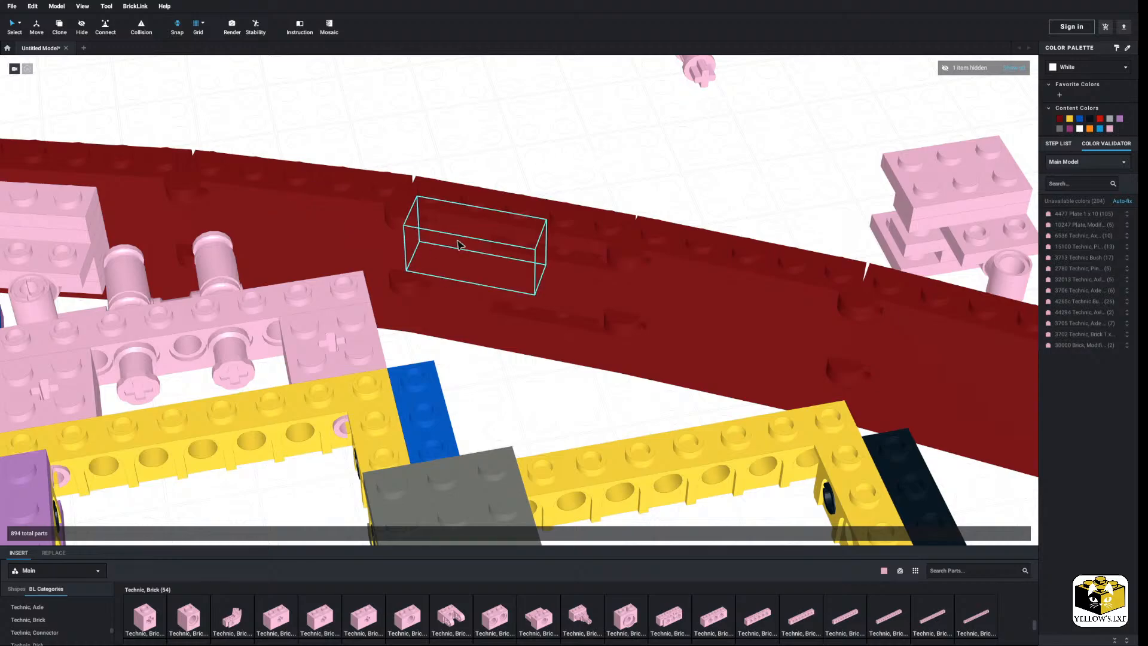
# Move the loose pink brick stack inside the hull, against the dark red segment beyond the pink assembly.
pyautogui.scroll(-5, 592, 209)
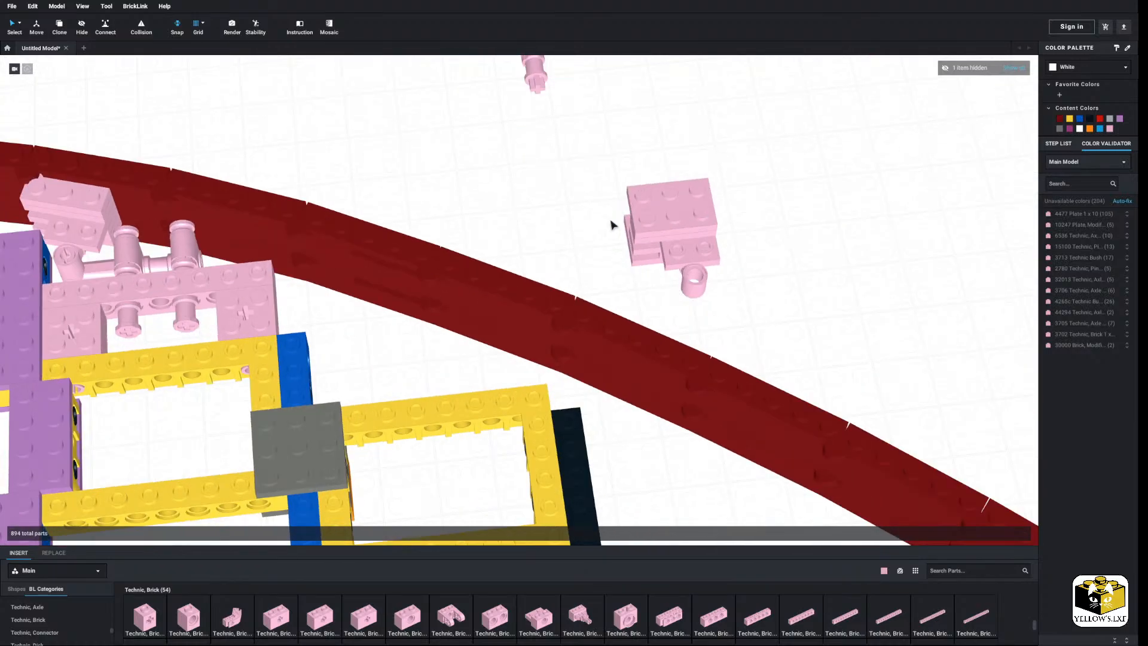
pyautogui.moveTo(812, 146); pyautogui.dragTo(657, 281)
pyautogui.moveTo(668, 210); pyautogui.dragTo(396, 266)
pyautogui.click(468, 211)
pyautogui.moveTo(467, 211); pyautogui.dragTo(467, 199, button='right')
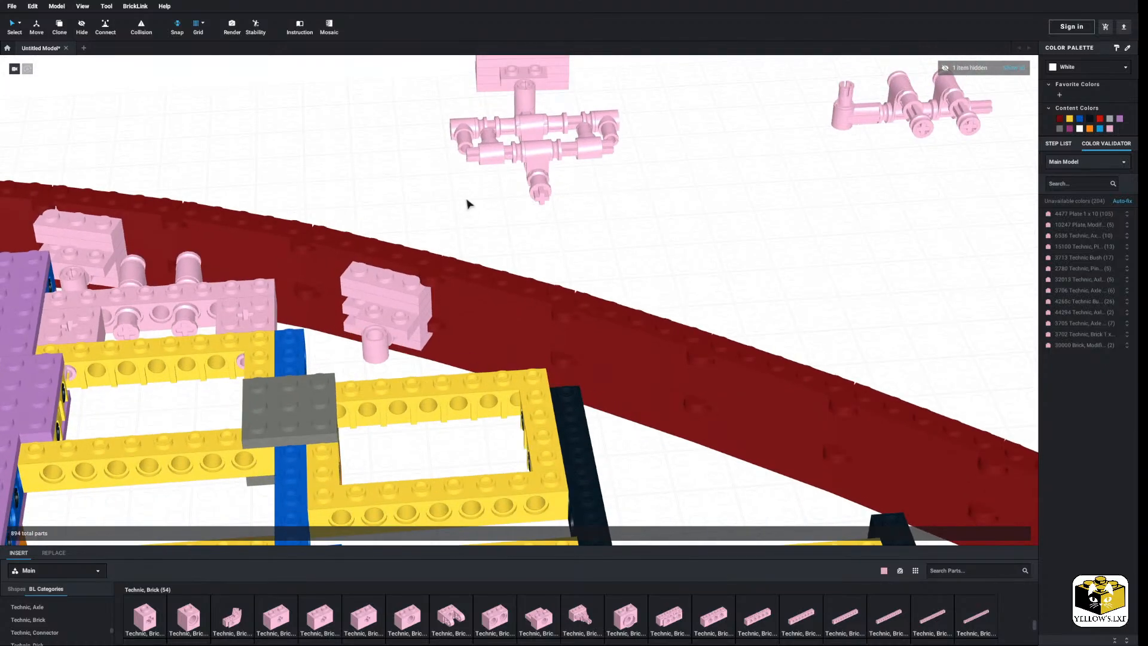
pyautogui.scroll(3, 461, 207)
pyautogui.click(529, 332)
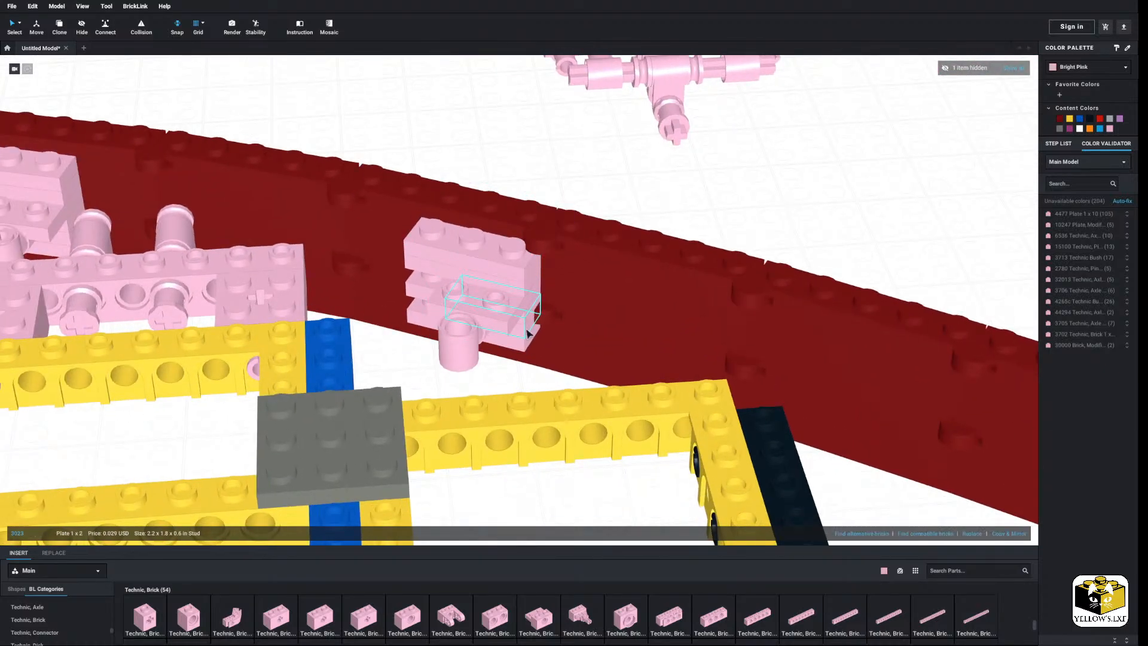
pyautogui.click(616, 183)
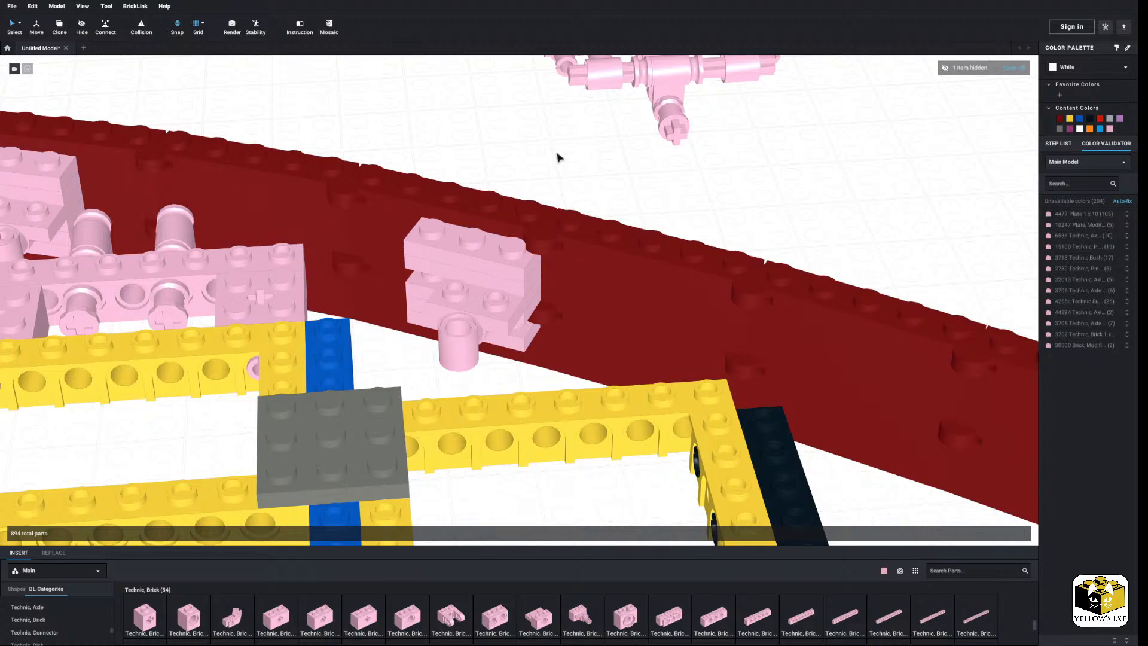
# Move the two-part upright axle connector from the spare pink assembly to the underside of the brick stack.
pyautogui.scroll(-5, 557, 157)
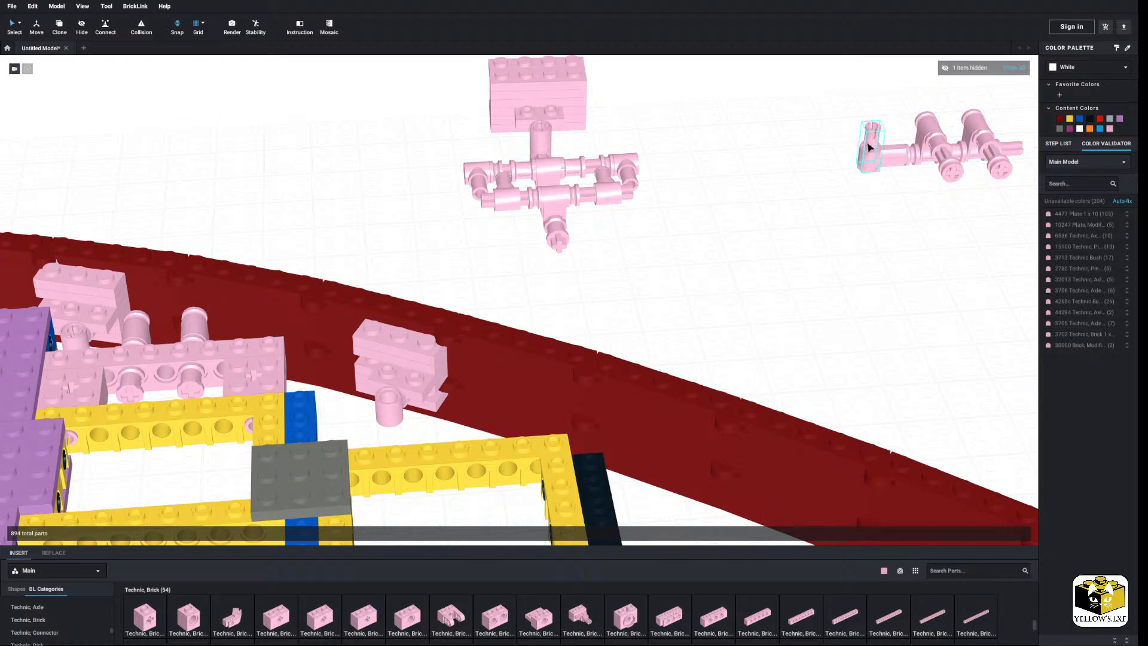
pyautogui.click(870, 146)
pyautogui.moveTo(884, 169); pyautogui.dragTo(444, 382)
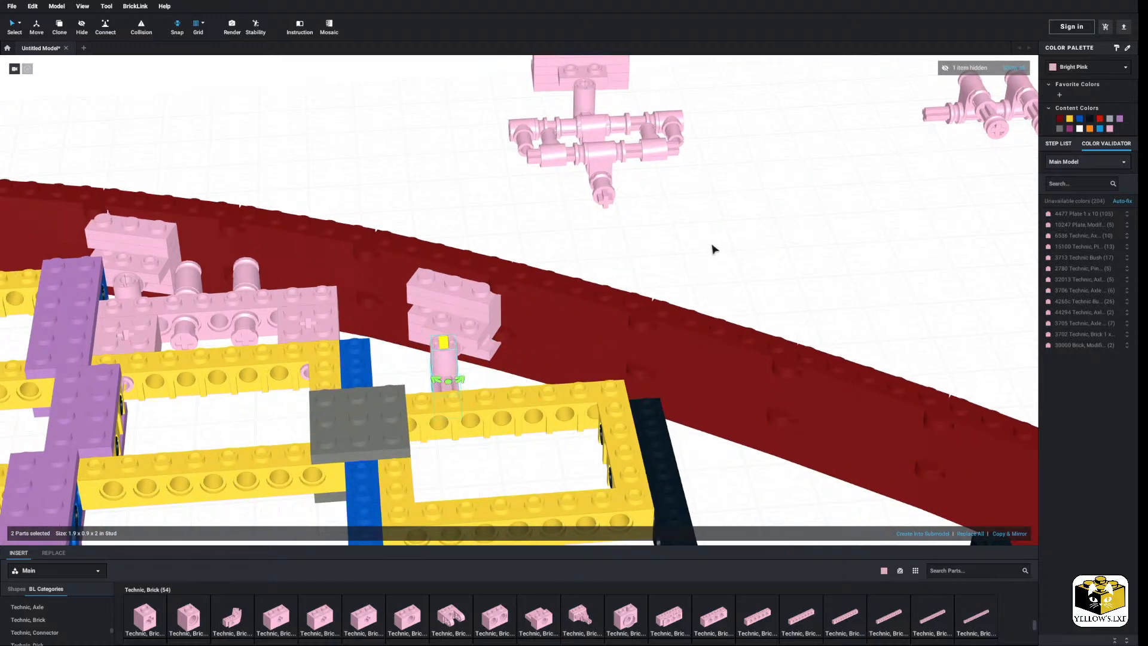
pyautogui.click(715, 250)
# Move a pink Technic Axle 6L into the stack's upright connector so it runs through the adjacent yellow frame beam.
pyautogui.moveTo(714, 250); pyautogui.dragTo(717, 251, button='right')
pyautogui.scroll(-3, 718, 248)
pyautogui.moveTo(727, 220); pyautogui.dragTo(709, 257, button='middle')
pyautogui.moveTo(747, 149); pyautogui.dragTo(631, 274)
pyautogui.moveTo(631, 274); pyautogui.dragTo(658, 230, button='right')
pyautogui.moveTo(658, 230); pyautogui.dragTo(615, 254)
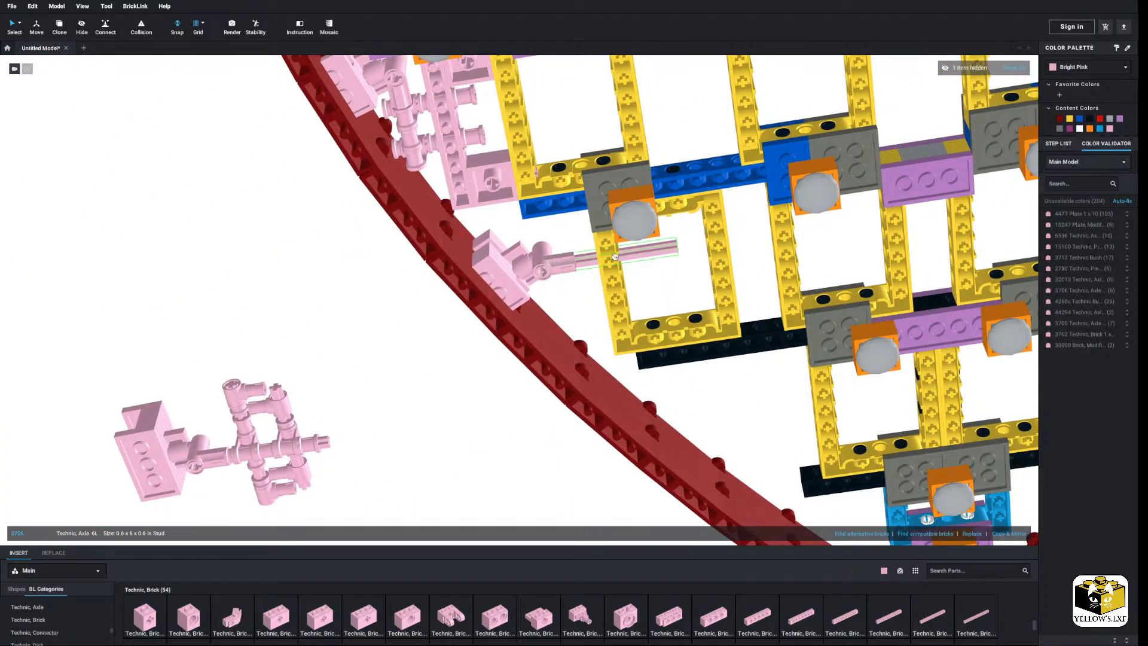
pyautogui.click(655, 272)
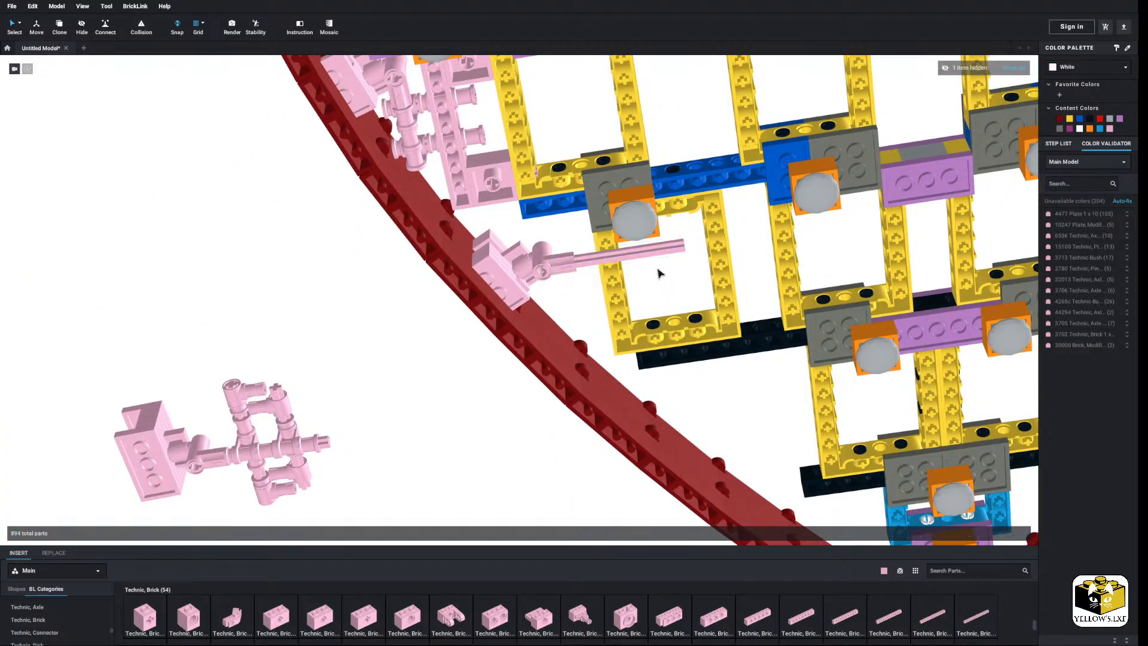
pyautogui.moveTo(658, 271); pyautogui.dragTo(584, 317, button='right')
pyautogui.scroll(3, 509, 392)
pyautogui.moveTo(505, 392); pyautogui.dragTo(546, 392, button='right')
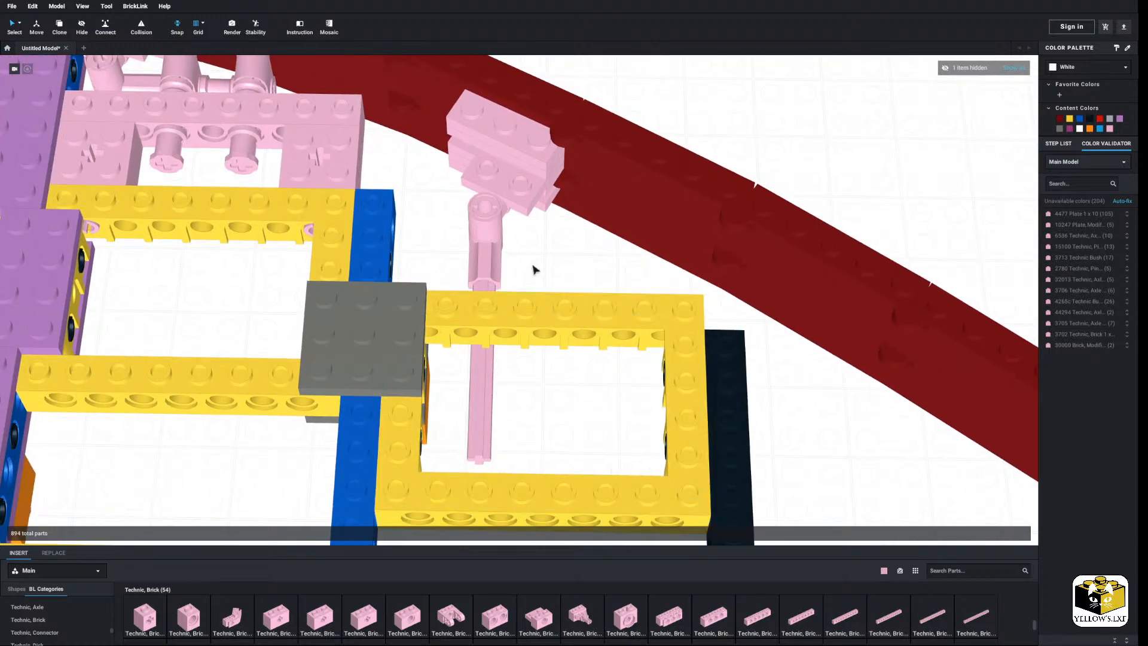
# Select the stack's plates, upright connector and axle together and shift them along the pink brick to line up with the yellow frame.
pyautogui.moveTo(534, 269)
pyautogui.mouseDown(button='right')
pyautogui.moveTo(541, 285)
pyautogui.moveTo(543, 258)
pyautogui.mouseUp(button='right')
pyautogui.moveTo(548, 234); pyautogui.dragTo(477, 305)
pyautogui.keyDown('ctrl'); pyautogui.click(536, 208); pyautogui.keyUp('ctrl')
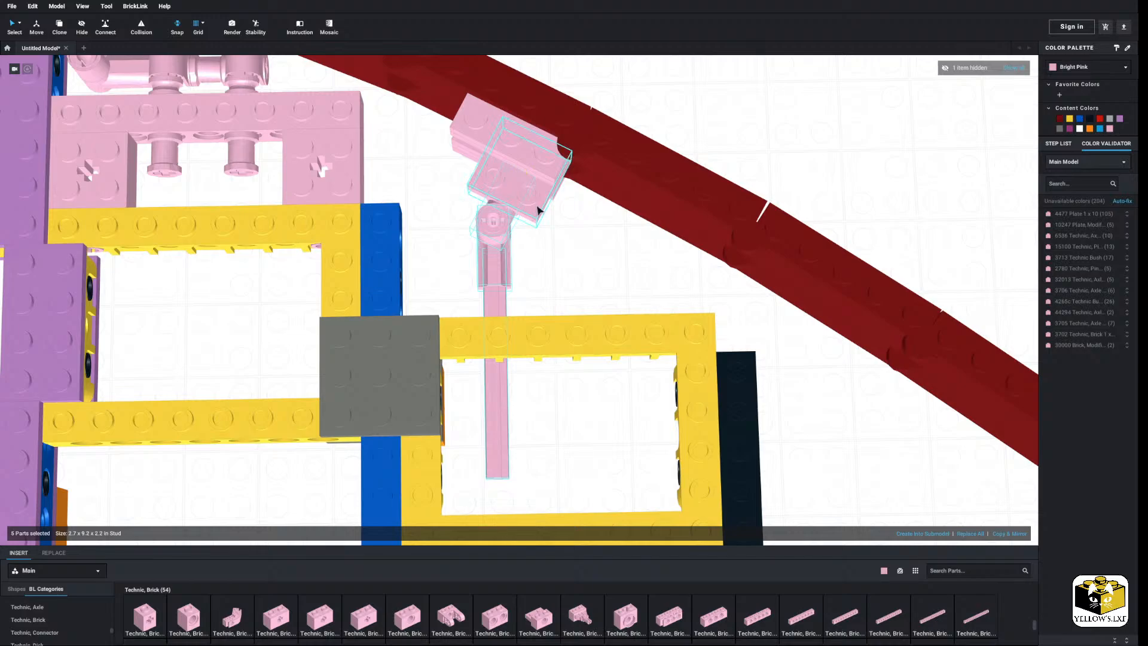
pyautogui.moveTo(537, 208); pyautogui.dragTo(500, 191)
pyautogui.moveTo(536, 257); pyautogui.dragTo(534, 244, button='right')
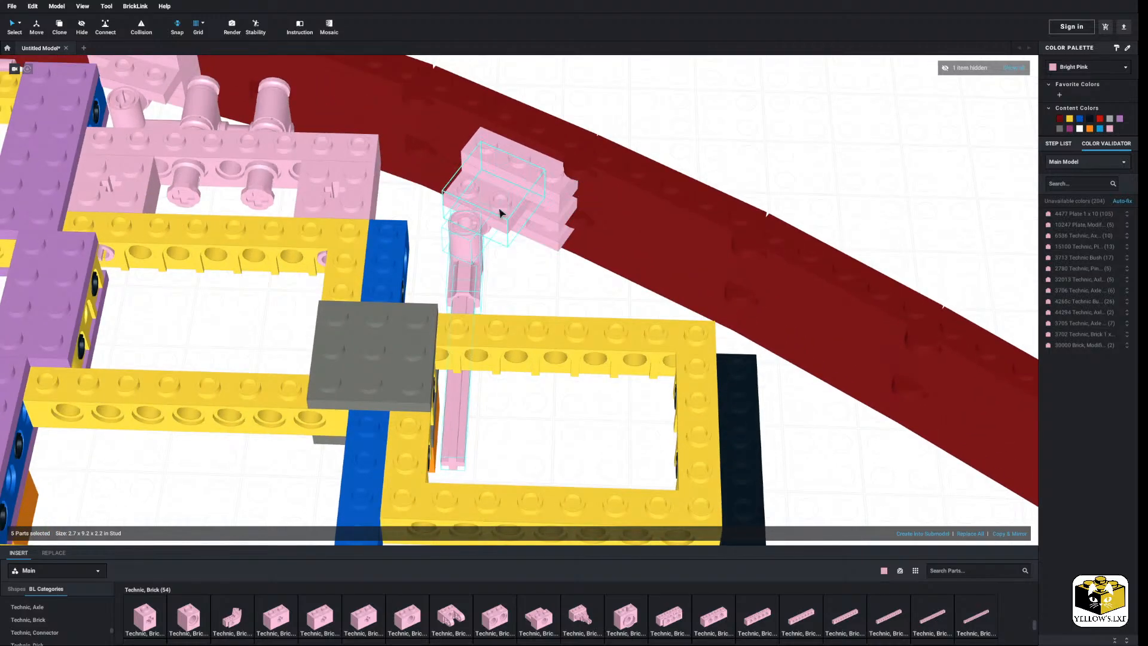
pyautogui.moveTo(499, 209); pyautogui.dragTo(536, 218)
pyautogui.click(559, 290)
# Place a perpendicular axle and pin connector from the spare assembly on the axle between the stack and the yellow beam.
pyautogui.scroll(-3, 558, 291)
pyautogui.moveTo(495, 288); pyautogui.dragTo(484, 327, button='middle')
pyautogui.moveTo(825, 220); pyautogui.dragTo(802, 206, button='right')
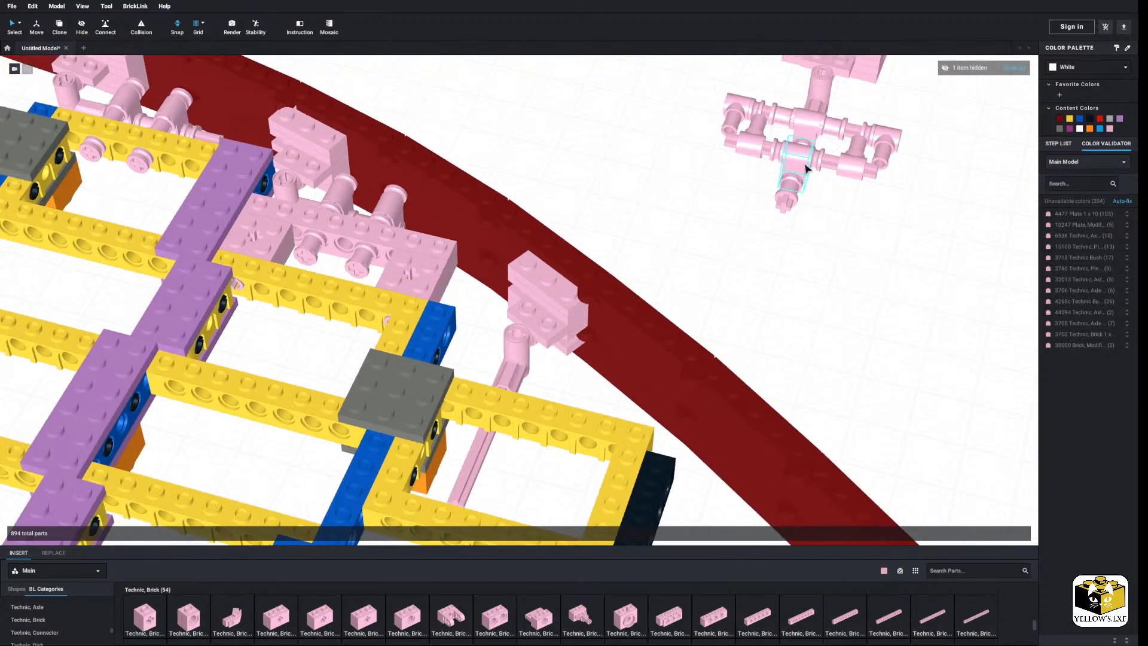
pyautogui.click(804, 162)
pyautogui.hotkey('ctrl', 'c')
pyautogui.hotkey('ctrl', 'v')
pyautogui.scroll(4, 804, 320)
pyautogui.moveTo(804, 321); pyautogui.dragTo(771, 315, button='right')
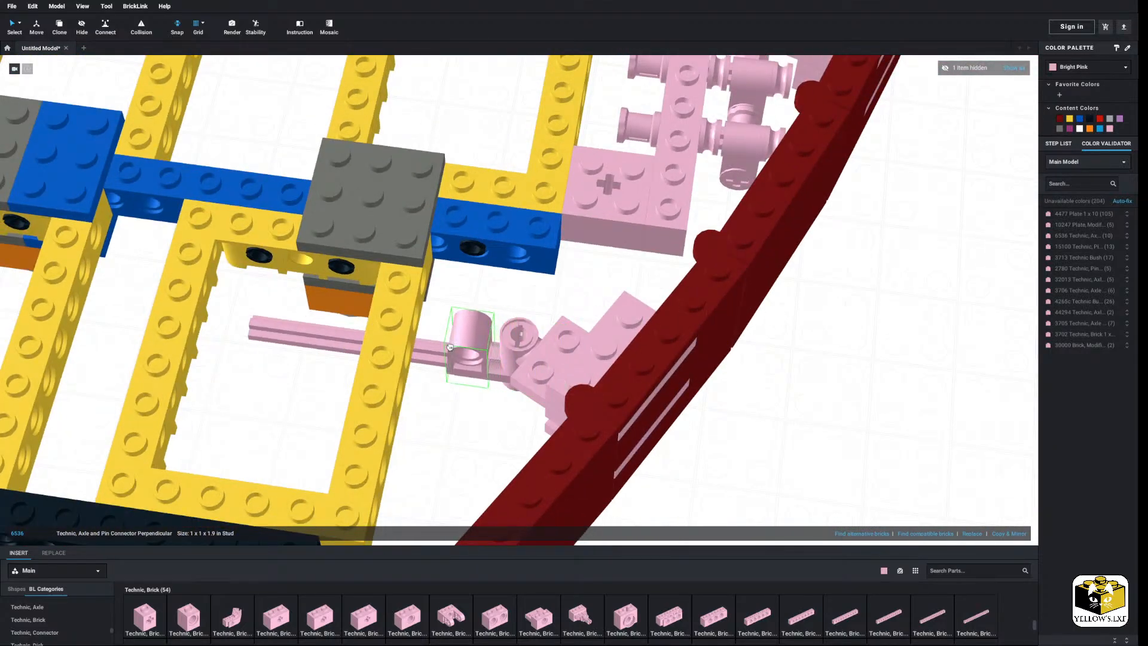
pyautogui.click(417, 343)
# Place a second perpendicular axle and pin connector on the same axle, inside the yellow frame opening.
pyautogui.scroll(-6, 416, 343)
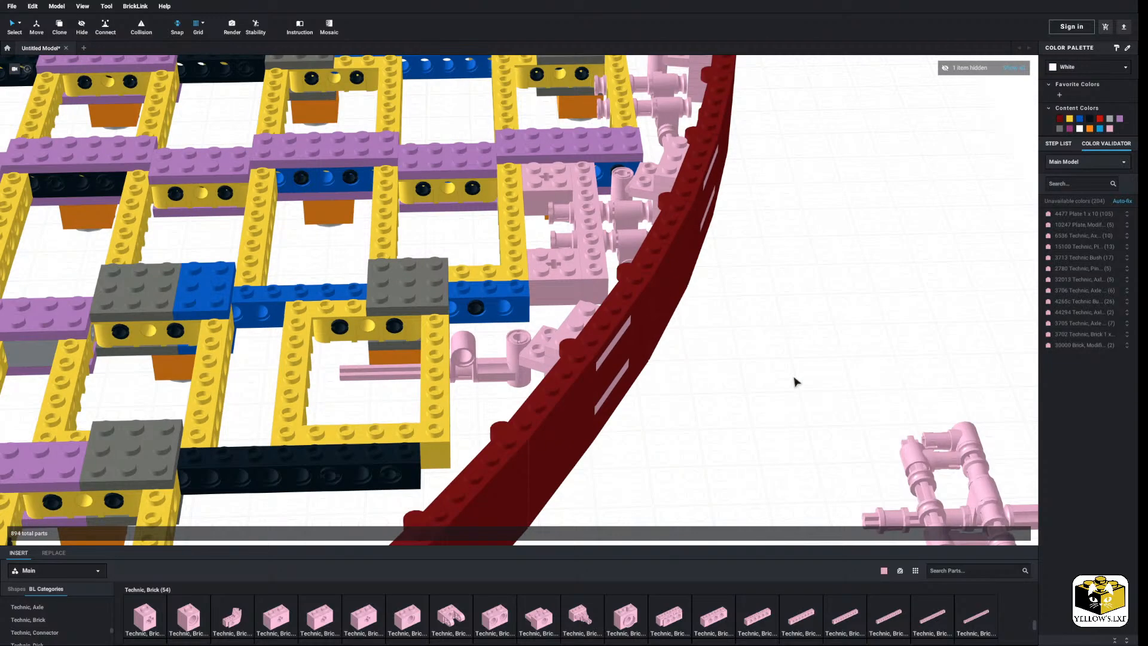
pyautogui.moveTo(795, 381); pyautogui.dragTo(861, 398, button='right')
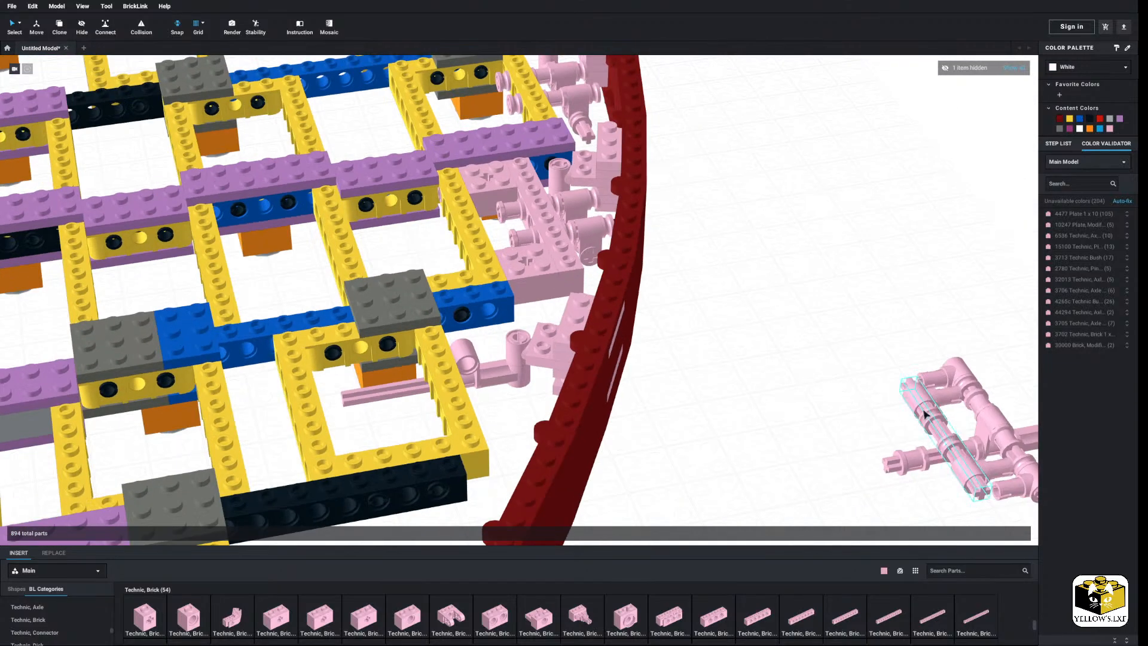
pyautogui.moveTo(819, 356); pyautogui.dragTo(941, 327, button='middle')
pyautogui.click(861, 349)
pyautogui.hotkey('ctrl', 'c')
pyautogui.hotkey('ctrl', 'v')
pyautogui.scroll(4, 634, 352)
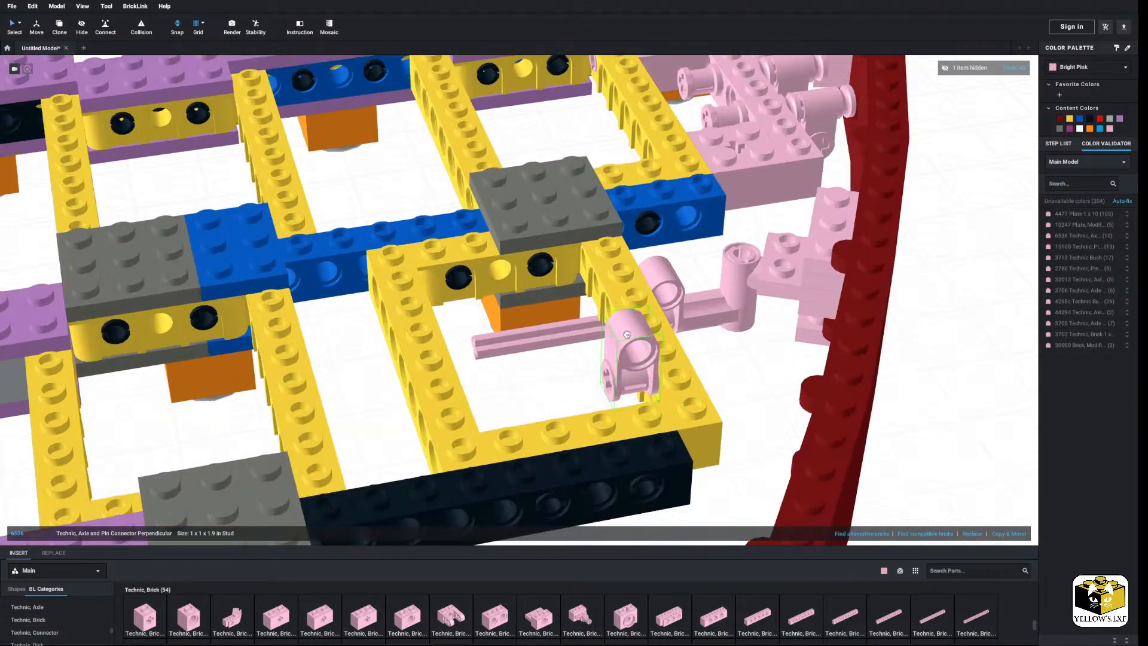
pyautogui.moveTo(630, 353); pyautogui.dragTo(614, 335, button='right')
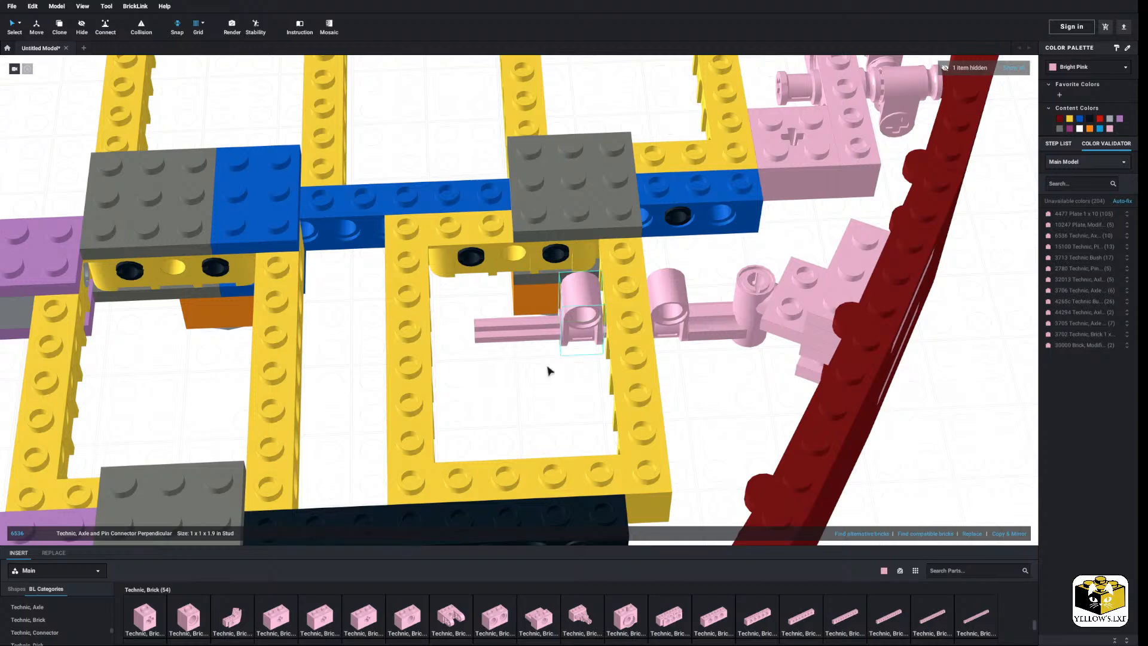
pyautogui.click(549, 372)
# Insert a pink pin with pin hole from the spare assembly into the yellow beam, between the perpendicular connector and the blue beam.
pyautogui.moveTo(549, 372); pyautogui.dragTo(587, 364, button='right')
pyautogui.moveTo(587, 364); pyautogui.dragTo(556, 382, button='middle')
pyautogui.moveTo(556, 382); pyautogui.dragTo(567, 443, button='right')
pyautogui.scroll(-2, 615, 267)
pyautogui.moveTo(817, 226); pyautogui.dragTo(725, 309, button='middle')
pyautogui.scroll(-3, 725, 310)
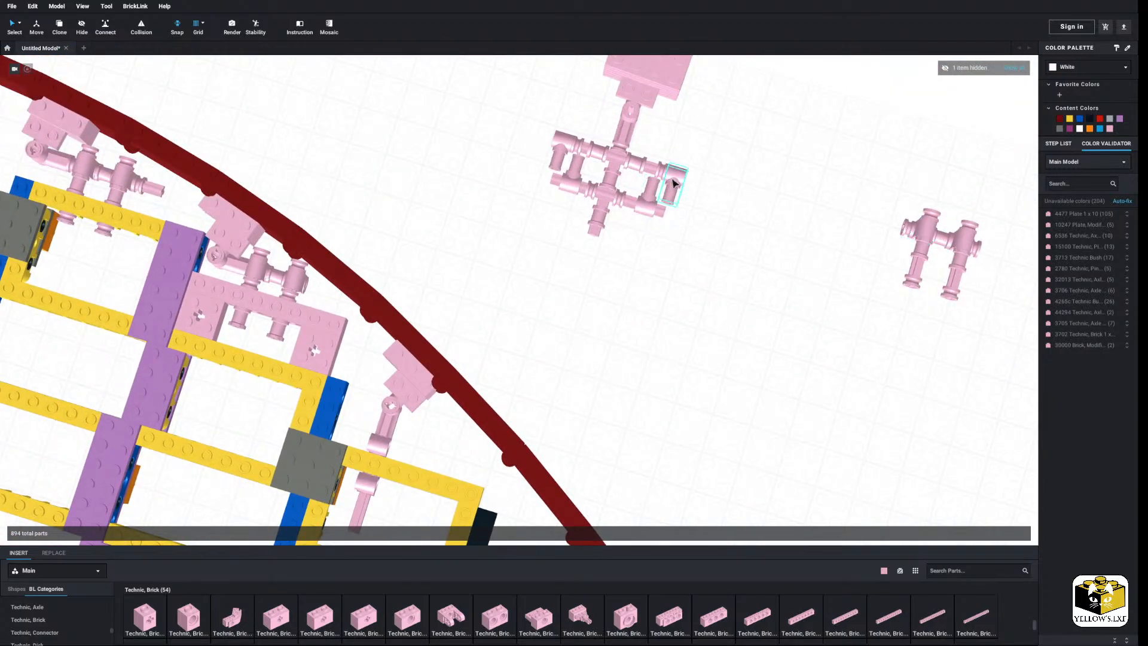
pyautogui.moveTo(673, 184); pyautogui.dragTo(678, 269)
pyautogui.moveTo(677, 269); pyautogui.dragTo(658, 246, button='right')
pyautogui.scroll(3, 610, 269)
pyautogui.moveTo(657, 245); pyautogui.dragTo(601, 275)
pyautogui.moveTo(601, 275); pyautogui.dragTo(598, 265, button='right')
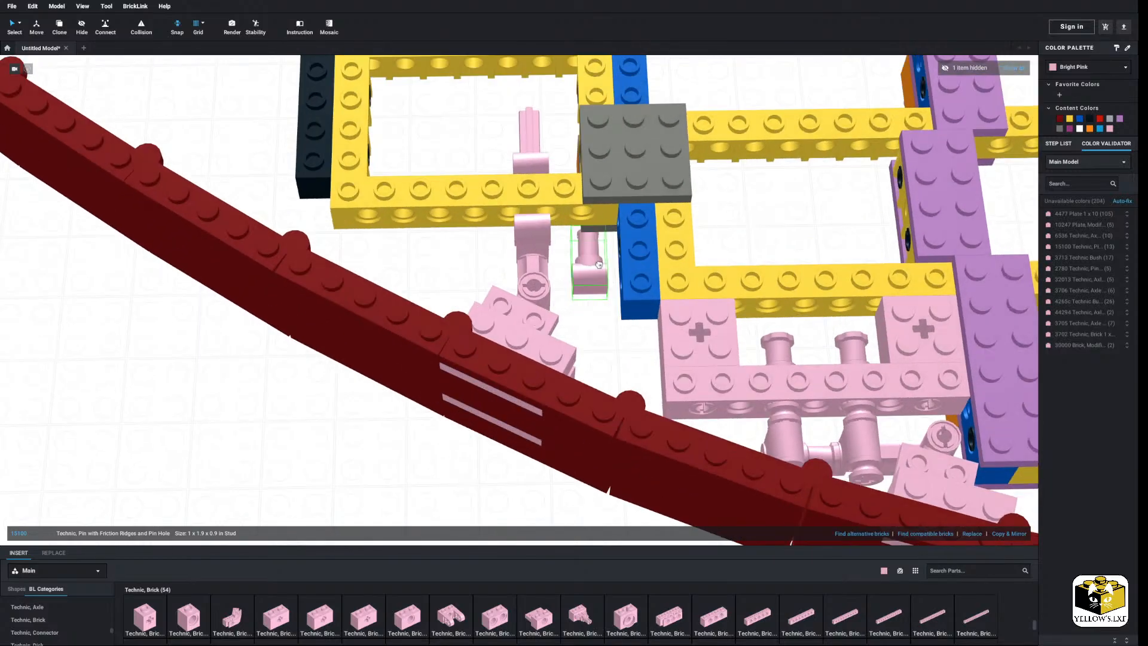
pyautogui.moveTo(598, 264); pyautogui.dragTo(589, 232)
pyautogui.click(400, 421)
# Insert a second pink pin with pin hole into the yellow beam on the other side of the perpendicular connector.
pyautogui.moveTo(367, 419); pyautogui.dragTo(382, 281, button='middle')
pyautogui.scroll(-3, 381, 289)
pyautogui.moveTo(406, 424); pyautogui.dragTo(454, 258)
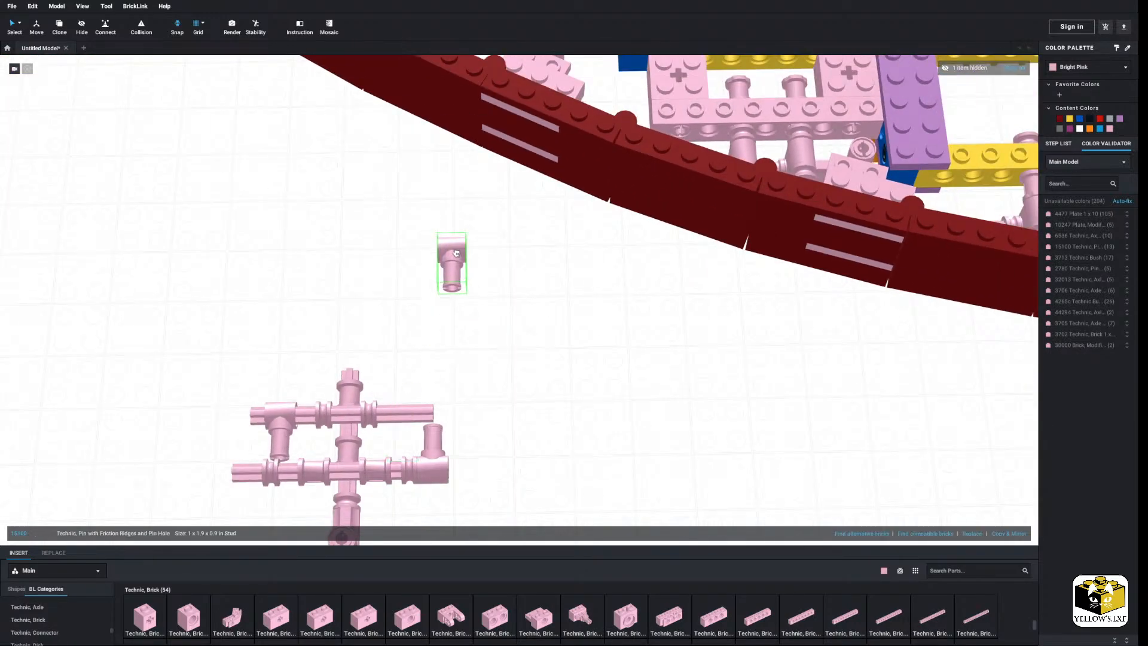
pyautogui.moveTo(454, 258); pyautogui.dragTo(433, 395, button='middle')
pyautogui.moveTo(432, 396); pyautogui.dragTo(510, 319)
pyautogui.click(480, 344)
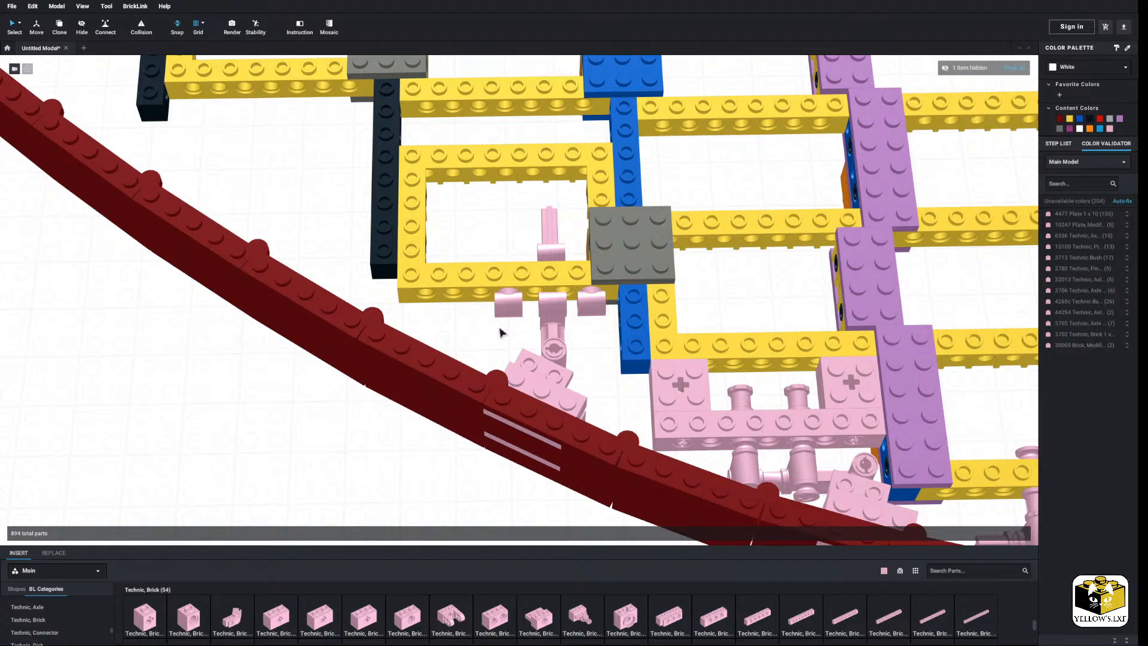
# Slide a Technic Axle 6L from the spare assembly through both pin holes and the perpendicular connector, parallel to the yellow beam.
pyautogui.scroll(-4, 499, 328)
pyautogui.moveTo(479, 331); pyautogui.dragTo(454, 311, button='middle')
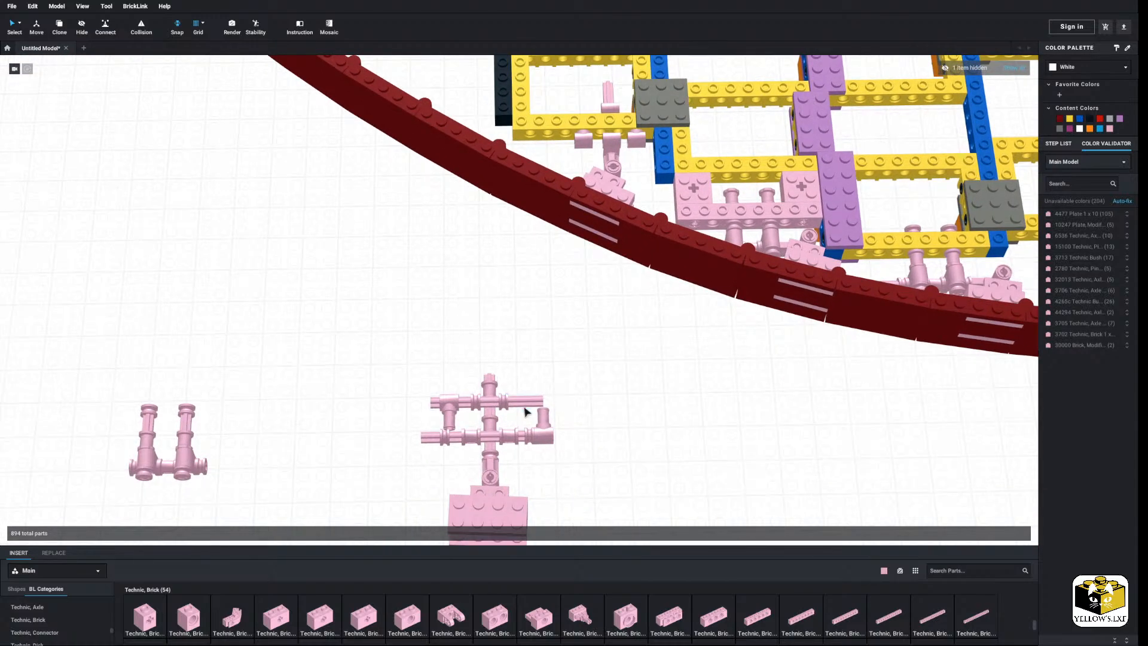
pyautogui.moveTo(526, 403); pyautogui.dragTo(442, 355)
pyautogui.scroll(4, 619, 204)
pyautogui.moveTo(619, 204); pyautogui.dragTo(443, 355, button='middle')
pyautogui.moveTo(442, 356); pyautogui.dragTo(479, 250)
pyautogui.moveTo(344, 383); pyautogui.dragTo(403, 367, button='right')
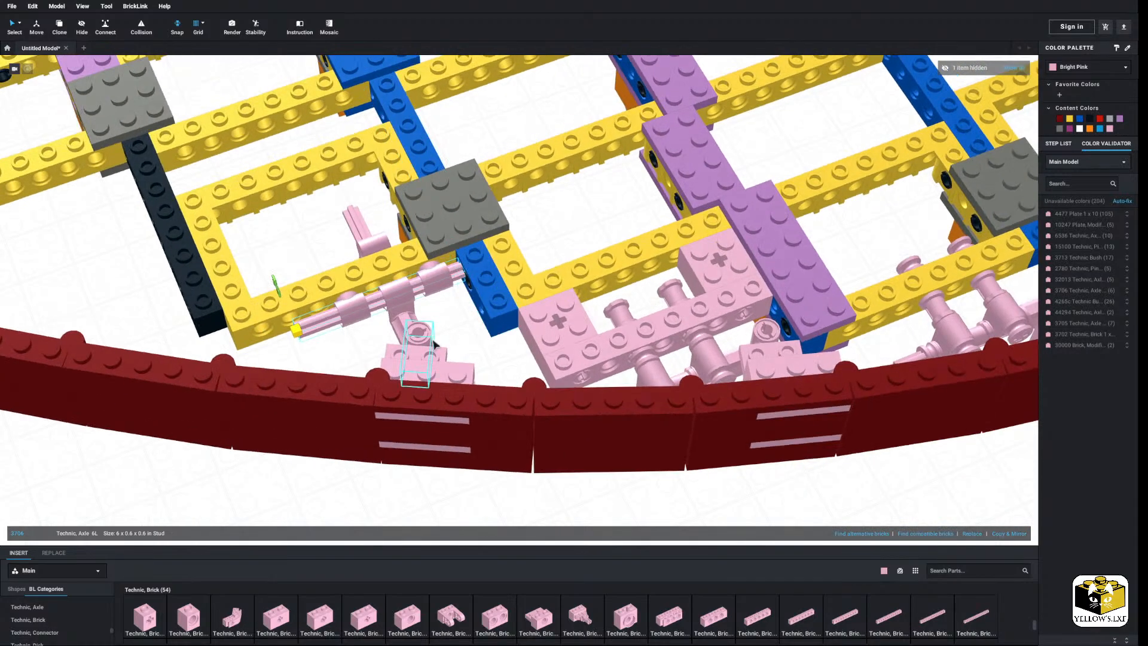
pyautogui.click(432, 335)
pyautogui.click(453, 327)
# Fit a smooth half bush on the cross axle between the perpendicular connector and the pin farther from the blue beam.
pyautogui.moveTo(452, 327); pyautogui.dragTo(499, 302, button='right')
pyautogui.scroll(2, 489, 318)
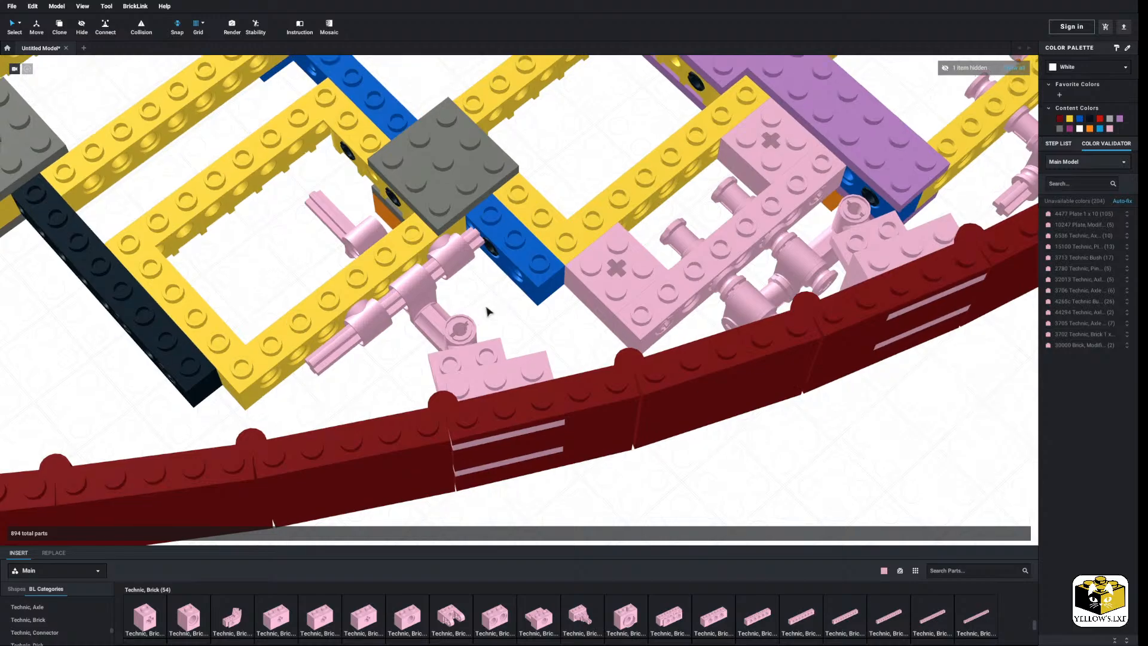
pyautogui.scroll(3, 489, 349)
pyautogui.moveTo(500, 349); pyautogui.dragTo(472, 376, button='right')
pyautogui.moveTo(471, 377); pyautogui.dragTo(504, 343, button='middle')
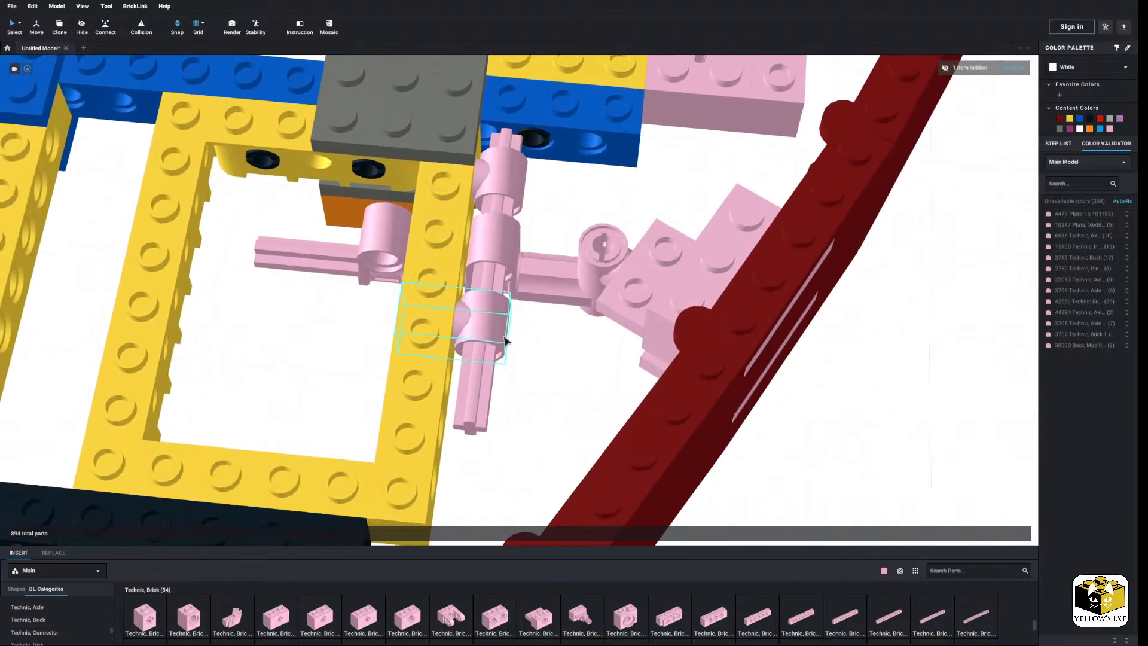
pyautogui.moveTo(505, 343); pyautogui.dragTo(477, 318, button='right')
pyautogui.scroll(-4, 402, 343)
pyautogui.moveTo(403, 343); pyautogui.dragTo(424, 299, button='middle')
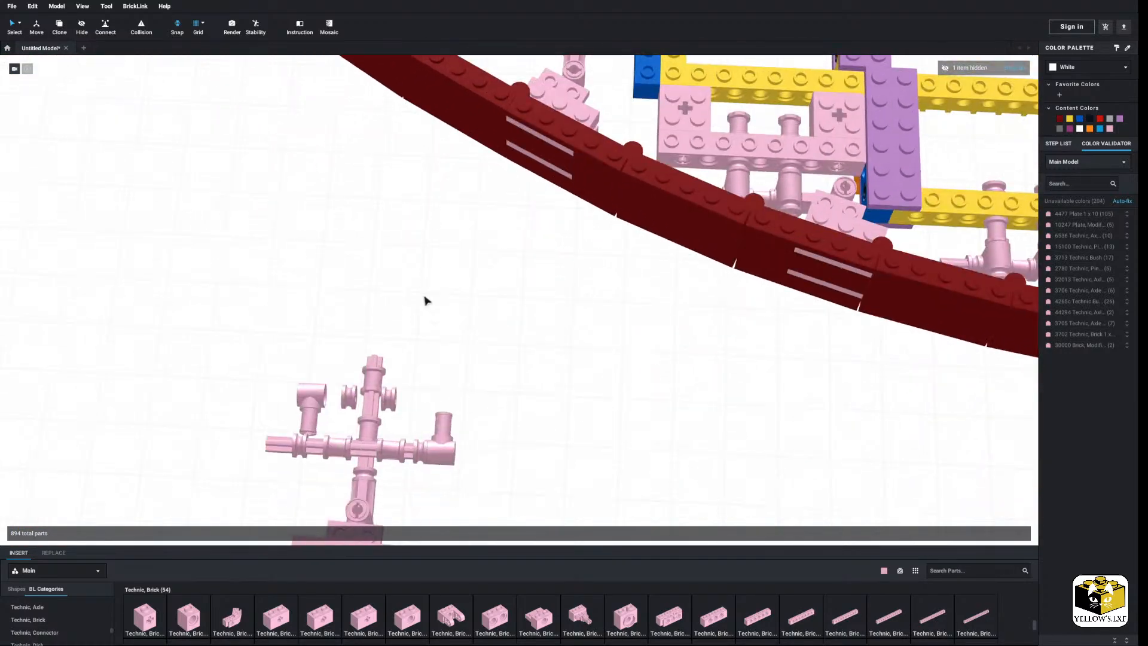
pyautogui.moveTo(394, 397); pyautogui.dragTo(453, 335)
pyautogui.moveTo(475, 251); pyautogui.dragTo(453, 335, button='middle')
pyautogui.scroll(3, 472, 336)
pyautogui.moveTo(454, 335); pyautogui.dragTo(499, 99)
pyautogui.click(474, 161)
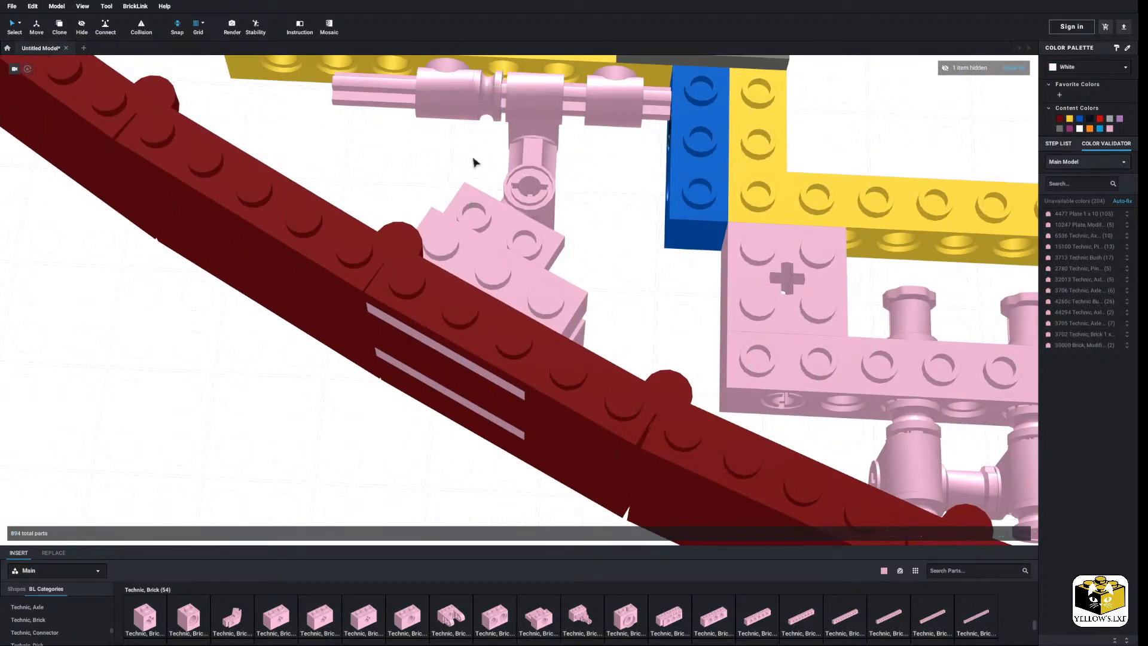
# Fit a second smooth half bush on the cross axle's end beside the blue beam.
pyautogui.scroll(-4, 474, 161)
pyautogui.moveTo(379, 235); pyautogui.dragTo(478, 60, button='middle')
pyautogui.moveTo(418, 363); pyautogui.dragTo(526, 131)
pyautogui.moveTo(526, 131); pyautogui.dragTo(486, 263, button='middle')
pyautogui.scroll(2, 486, 263)
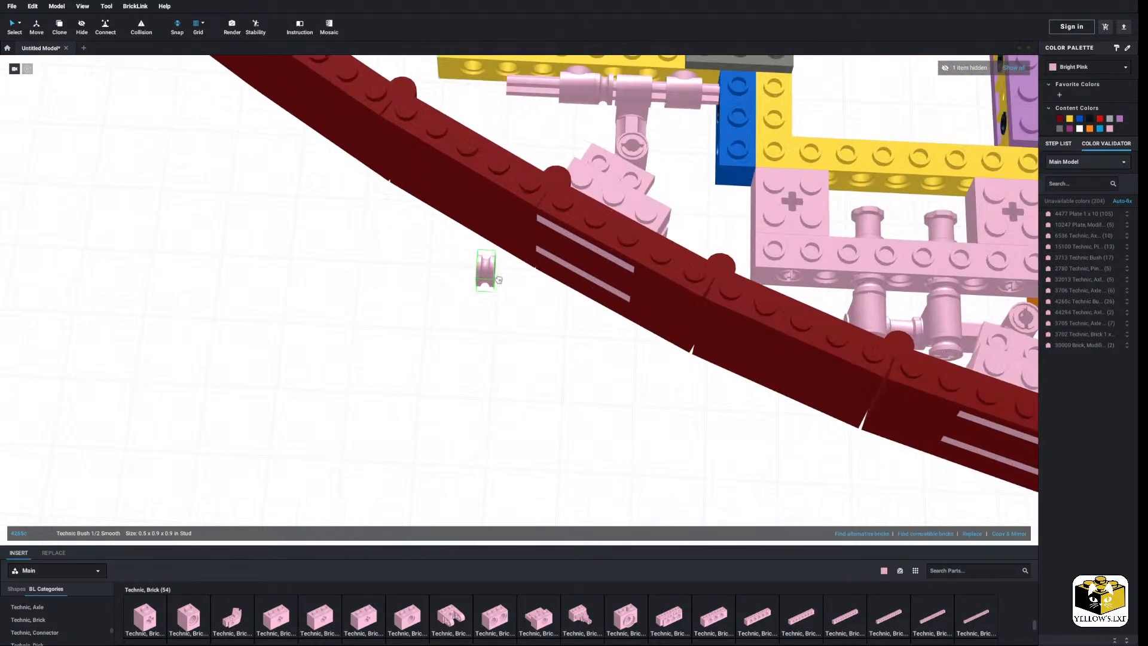
pyautogui.moveTo(486, 263); pyautogui.dragTo(621, 102)
pyautogui.moveTo(621, 102); pyautogui.dragTo(529, 284, button='middle')
pyautogui.scroll(2, 529, 284)
pyautogui.moveTo(529, 284); pyautogui.dragTo(693, 222)
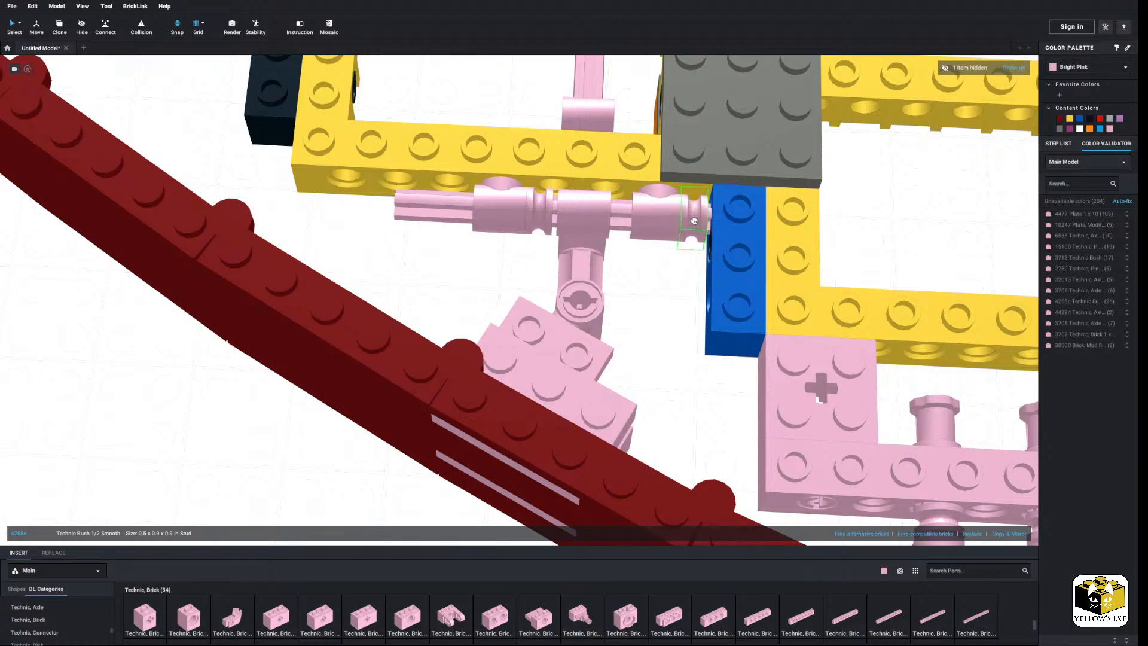
pyautogui.click(679, 272)
# Fit a third smooth half bush from the spare assembly on the cross axle's free end, outside the far pin.
pyautogui.scroll(-3, 609, 287)
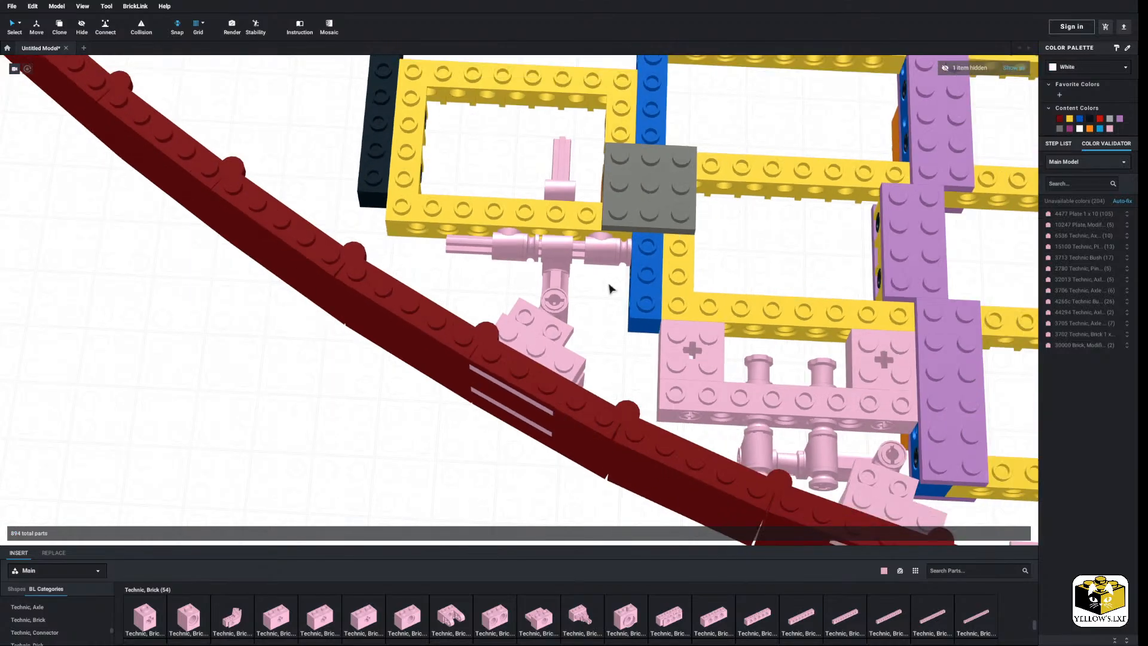
pyautogui.moveTo(610, 287); pyautogui.dragTo(630, 286, button='right')
pyautogui.scroll(2, 464, 309)
pyautogui.moveTo(464, 309); pyautogui.dragTo(520, 293, button='right')
pyautogui.scroll(2, 483, 305)
pyautogui.scroll(-2, 489, 306)
pyautogui.scroll(-3, 488, 305)
pyautogui.moveTo(743, 351); pyautogui.dragTo(673, 349, button='middle')
pyautogui.moveTo(673, 350); pyautogui.dragTo(720, 328, button='right')
pyautogui.click(931, 263)
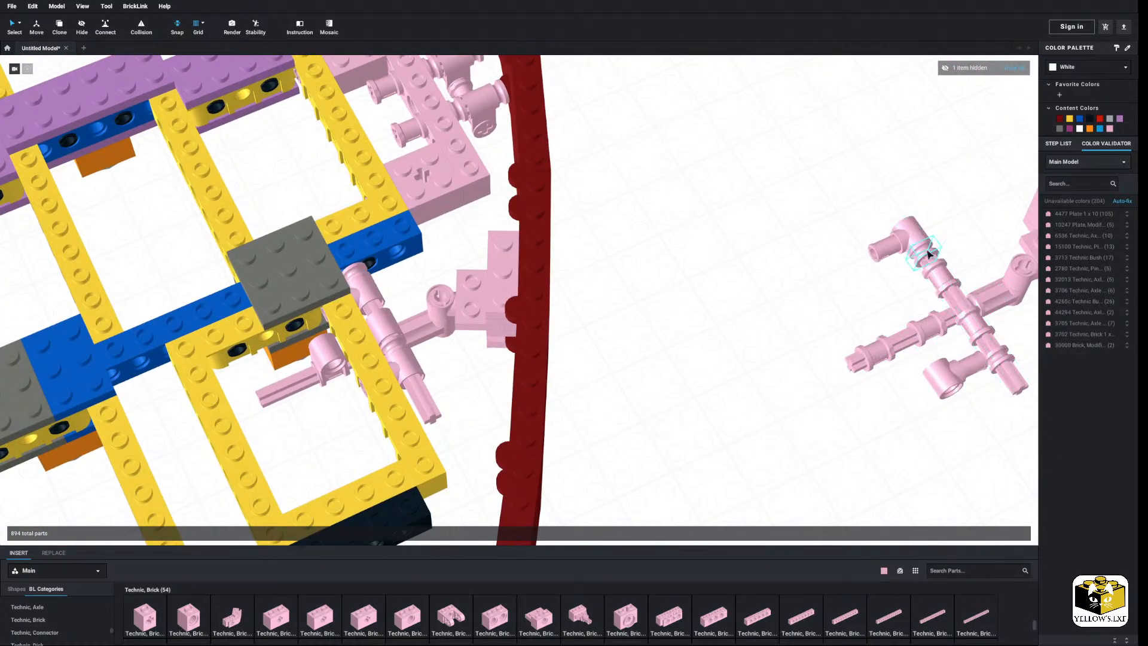
pyautogui.moveTo(927, 256); pyautogui.dragTo(679, 304)
pyautogui.moveTo(679, 304); pyautogui.dragTo(844, 291, button='middle')
pyautogui.scroll(3, 836, 292)
pyautogui.moveTo(843, 290); pyautogui.dragTo(692, 308)
pyautogui.moveTo(692, 308); pyautogui.dragTo(659, 309, button='right')
pyautogui.moveTo(659, 309); pyautogui.dragTo(657, 275, button='middle')
pyautogui.moveTo(657, 275); pyautogui.dragTo(661, 304)
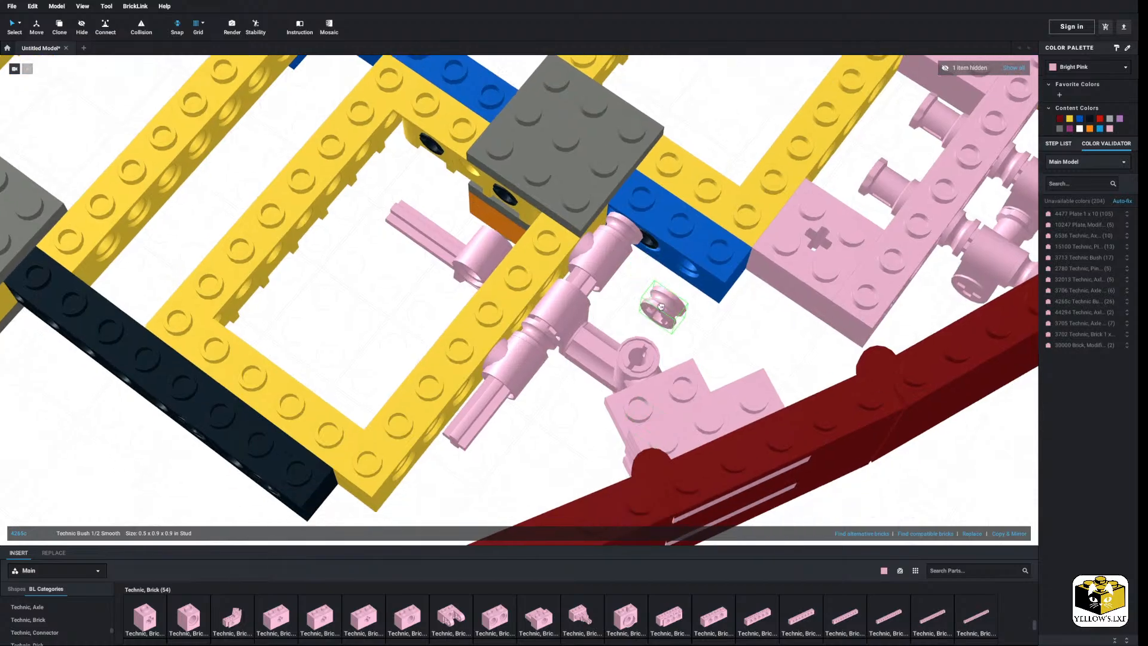
pyautogui.moveTo(661, 303); pyautogui.dragTo(622, 316, button='right')
pyautogui.moveTo(623, 316); pyautogui.dragTo(591, 336)
pyautogui.moveTo(592, 336); pyautogui.dragTo(589, 338, button='right')
pyautogui.moveTo(590, 338); pyautogui.dragTo(434, 361)
pyautogui.click(469, 384)
# Copy the pink pin with pin hole from the cross axle and paste the duplicate inside the yellow frame opening.
pyautogui.moveTo(470, 384); pyautogui.dragTo(551, 385, button='right')
pyautogui.rightClick(573, 280)
pyautogui.click(588, 298)
pyautogui.click(597, 371)
pyautogui.rightClick(598, 371)
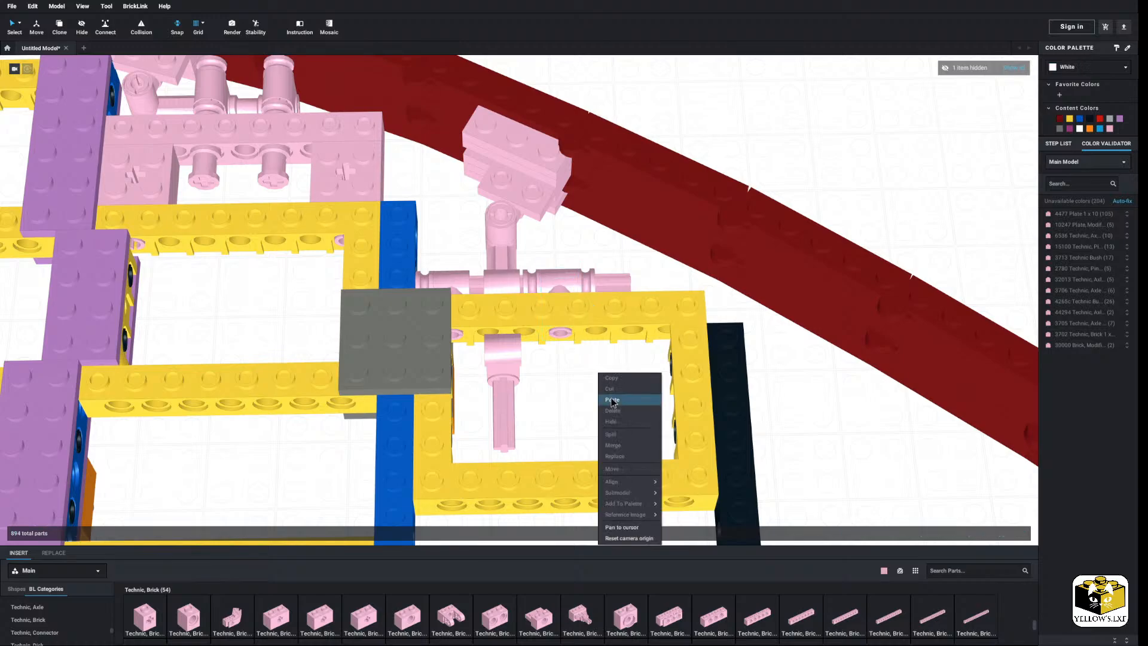
pyautogui.click(612, 400)
pyautogui.click(569, 410)
pyautogui.click(635, 383)
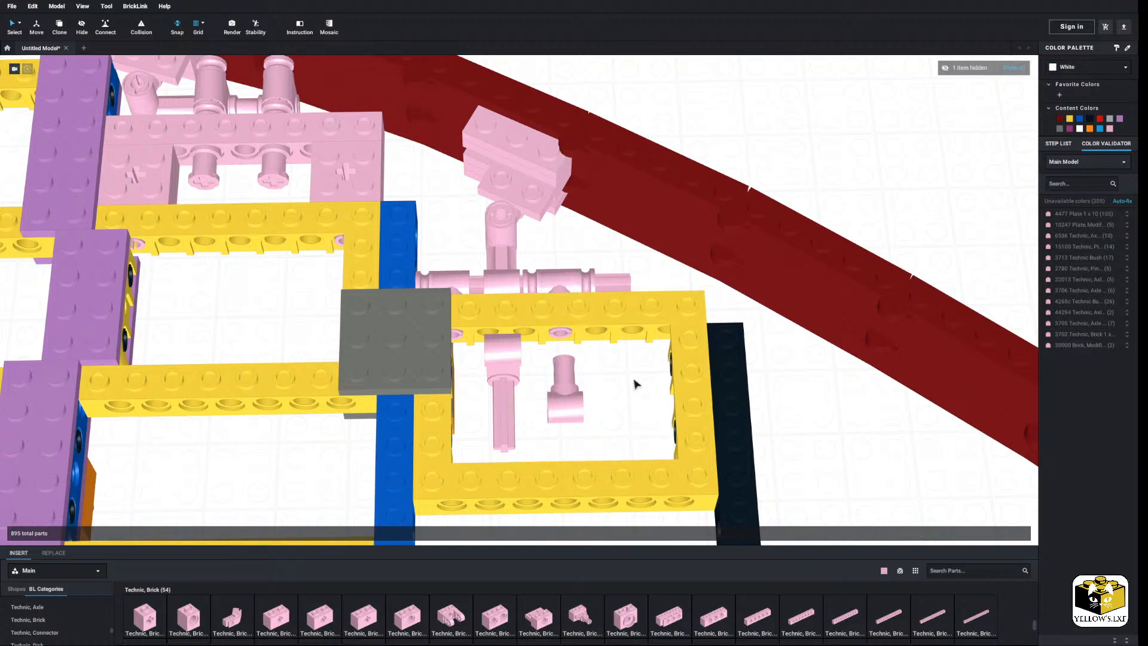
# Shift the far pin one hole outward along the yellow frame and move its half bush to the pin's inner side on the axle.
pyautogui.click(592, 285)
pyautogui.keyDown('ctrl'); pyautogui.click(565, 285); pyautogui.keyUp('ctrl')
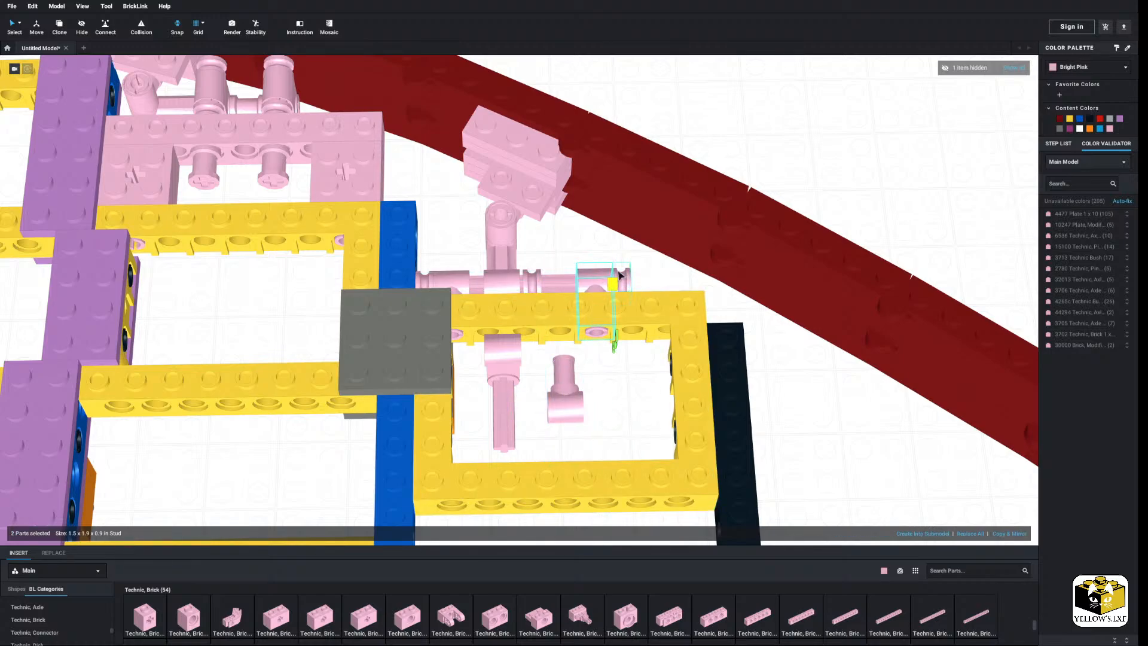
pyautogui.moveTo(620, 273); pyautogui.dragTo(553, 263)
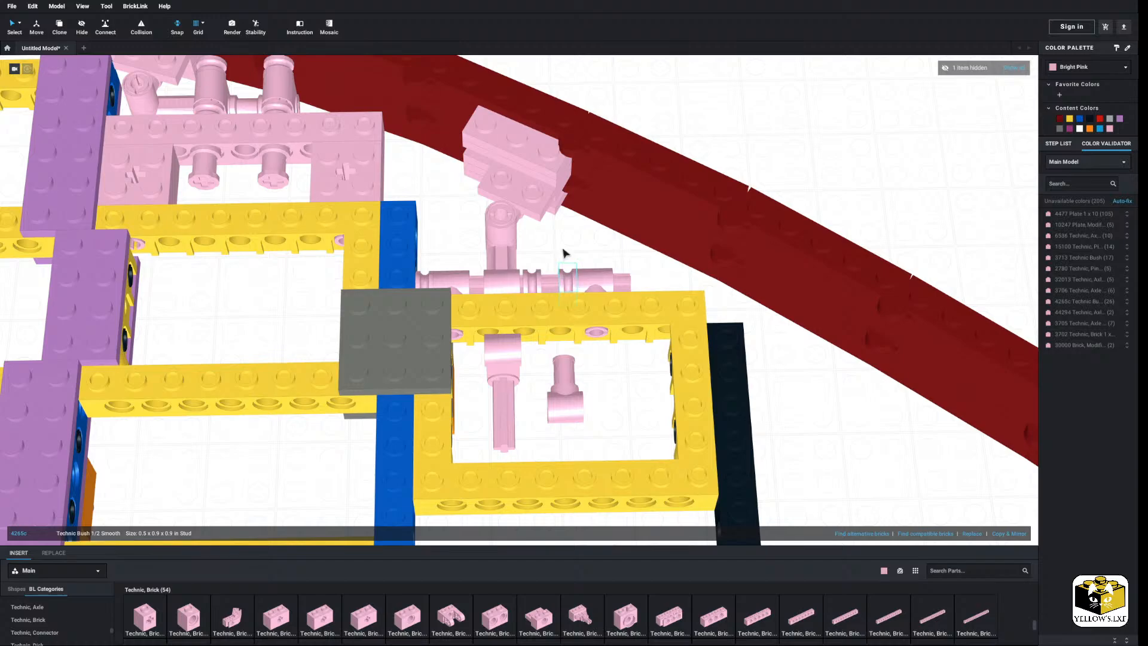
# Copy the half bush beside the far pin and paste the duplicate on the cross axle's free end, outside that pin.
pyautogui.click(565, 254)
pyautogui.click(567, 275)
pyautogui.rightClick(565, 274)
pyautogui.click(581, 290)
pyautogui.click(568, 256)
pyautogui.rightClick(567, 254)
pyautogui.click(594, 283)
pyautogui.click(622, 287)
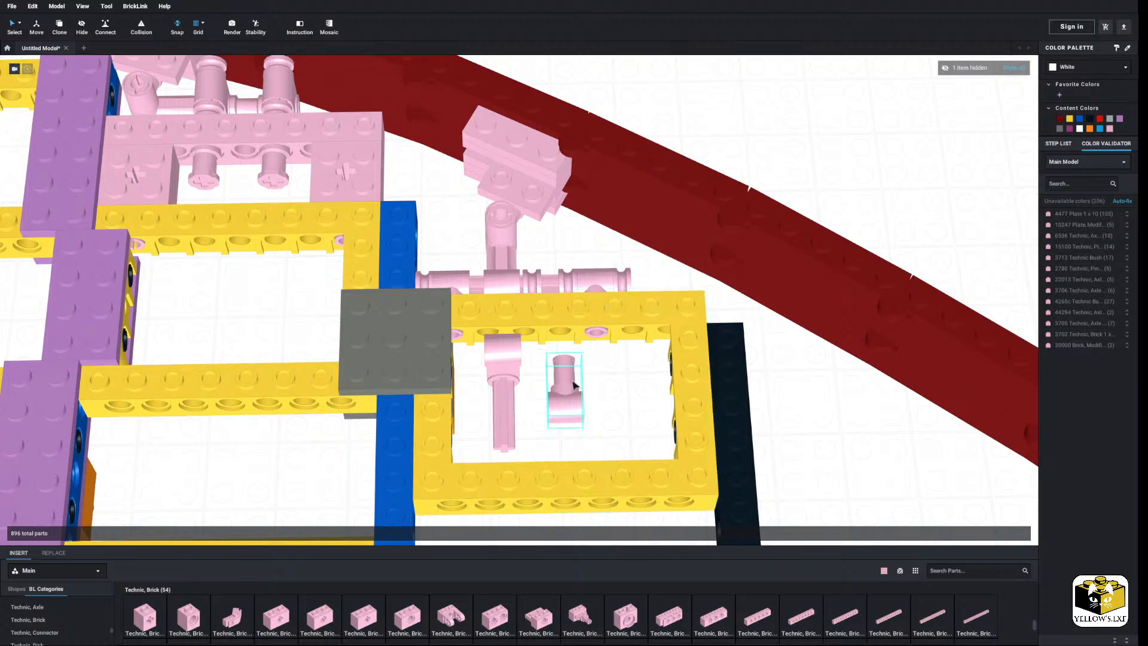
# Fit the loose pin with pin hole into the yellow frame's inner side and paste a second one two holes farther along.
pyautogui.moveTo(565, 391); pyautogui.dragTo(562, 347)
pyautogui.rightClick(607, 359)
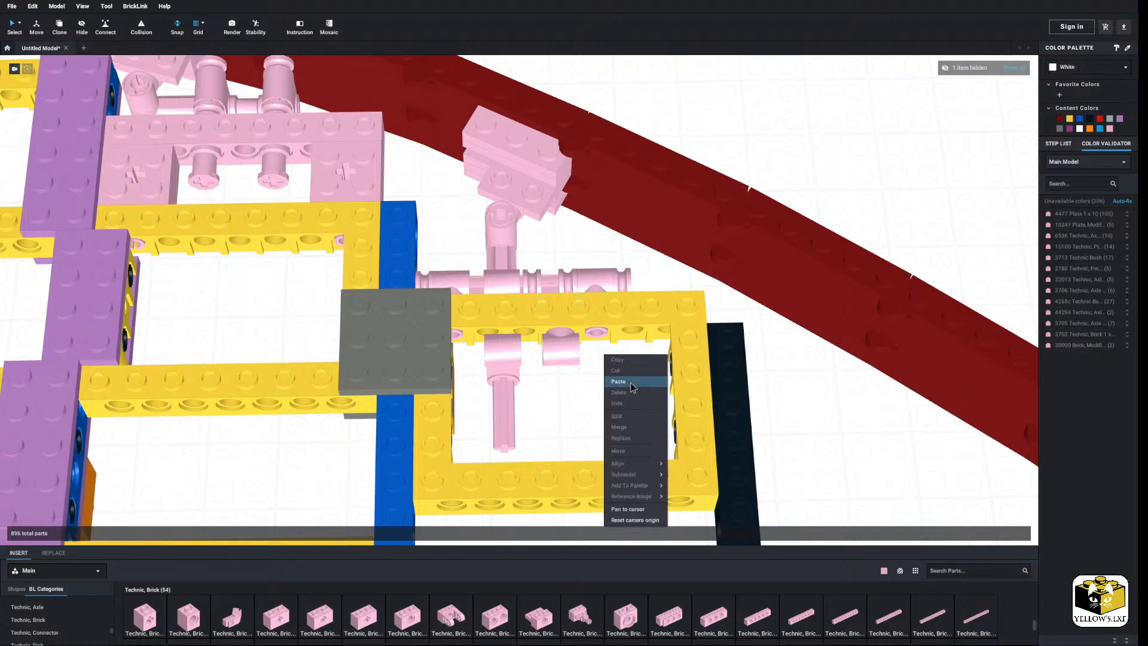
pyautogui.click(630, 382)
pyautogui.moveTo(642, 371); pyautogui.dragTo(626, 369)
pyautogui.click(586, 393)
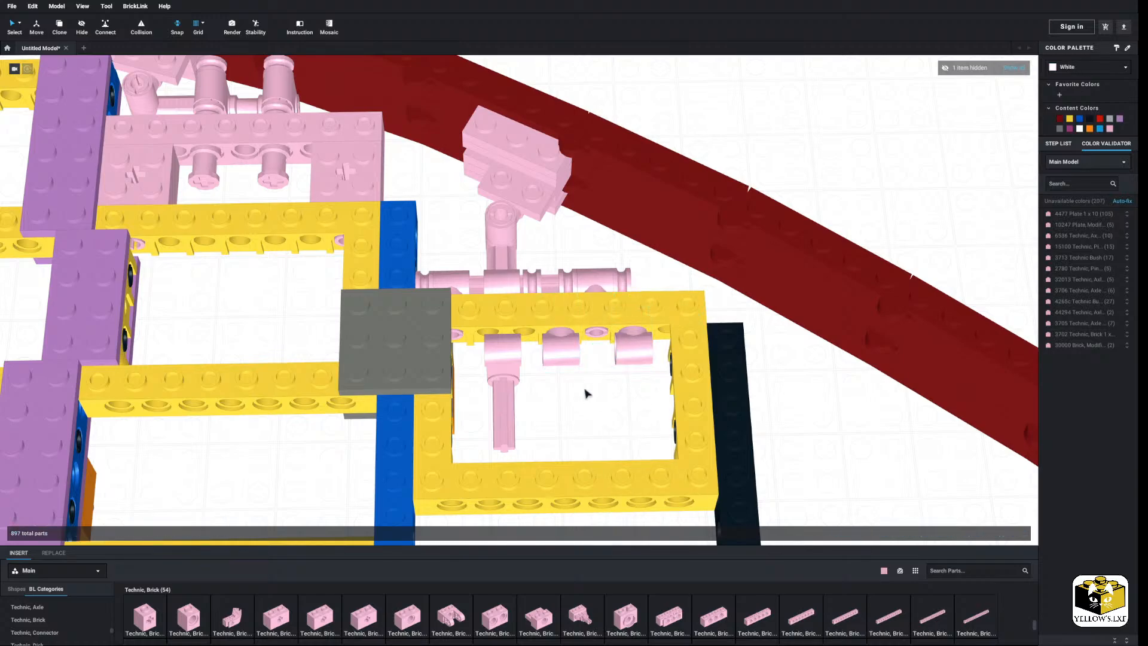
# Copy the outer 6L cross axle and paste the duplicate through the pin holes and connector inside the yellow frame.
pyautogui.scroll(-3, 556, 335)
pyautogui.moveTo(530, 271); pyautogui.dragTo(605, 365, button='middle')
pyautogui.moveTo(786, 180); pyautogui.dragTo(714, 221)
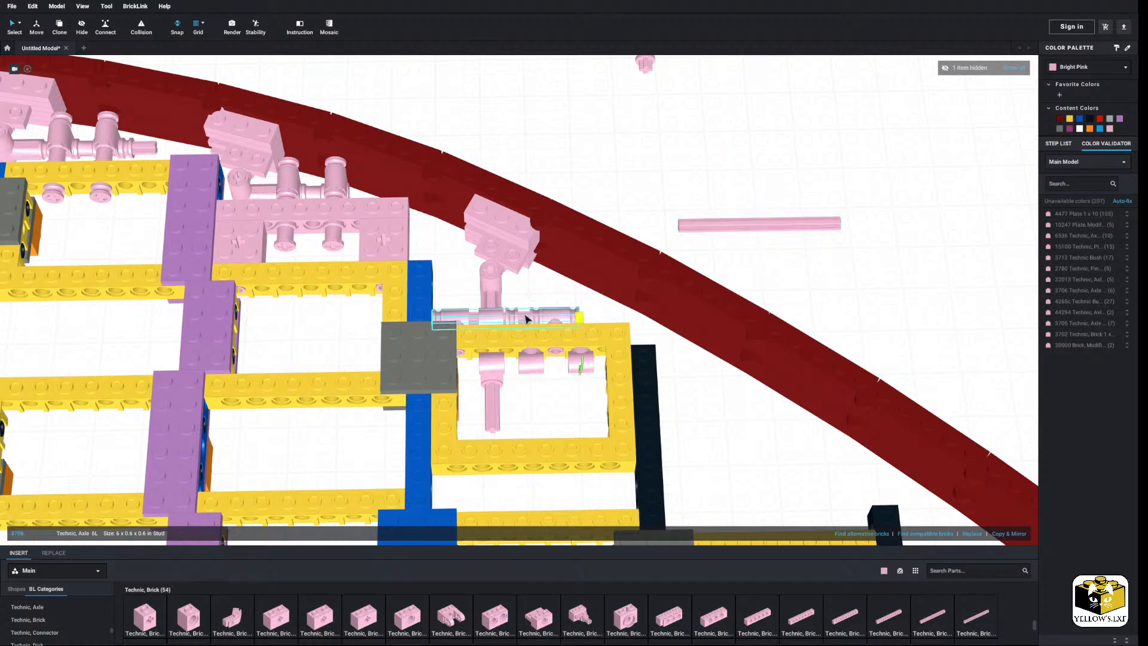
pyautogui.rightClick(525, 315)
pyautogui.click(536, 320)
pyautogui.rightClick(598, 216)
pyautogui.click(612, 242)
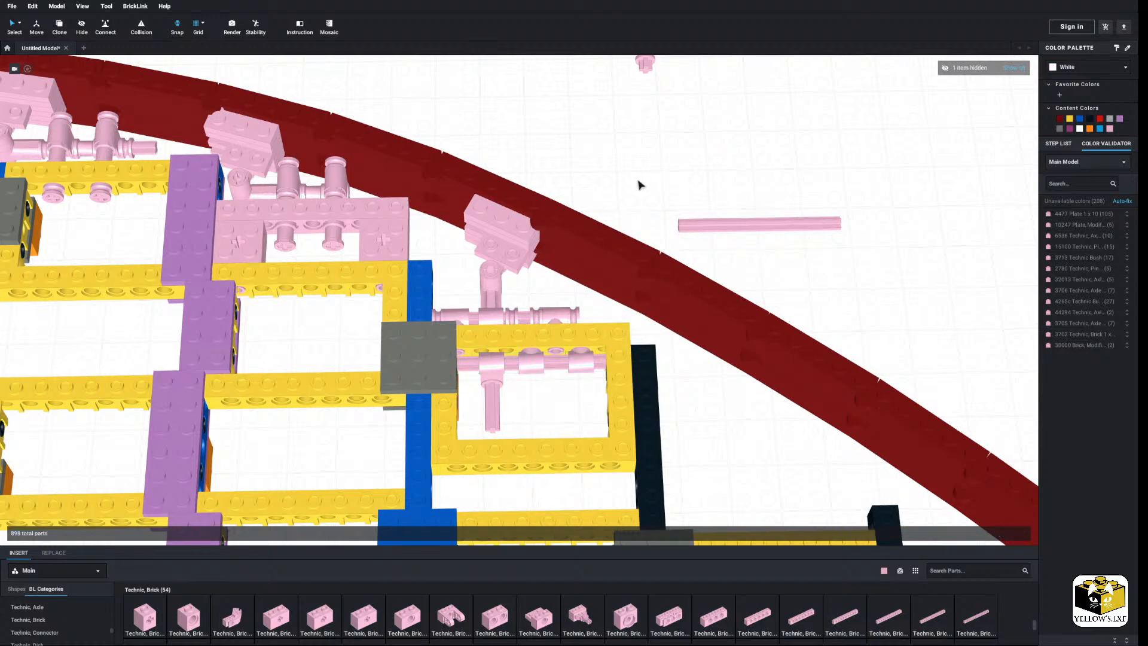
# Copy a smooth half bush and paste duplicates on the inner cross axle on both sides of the perpendicular connector.
pyautogui.scroll(3, 641, 184)
pyautogui.rightClick(481, 319)
pyautogui.click(495, 324)
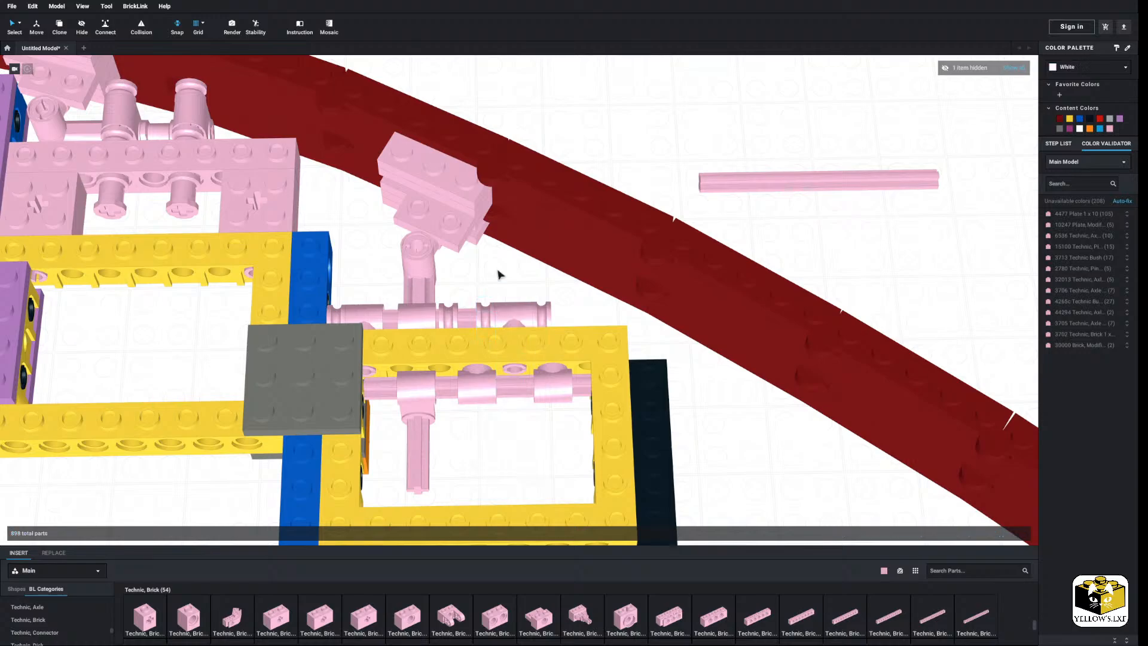
pyautogui.rightClick(497, 270)
pyautogui.click(508, 294)
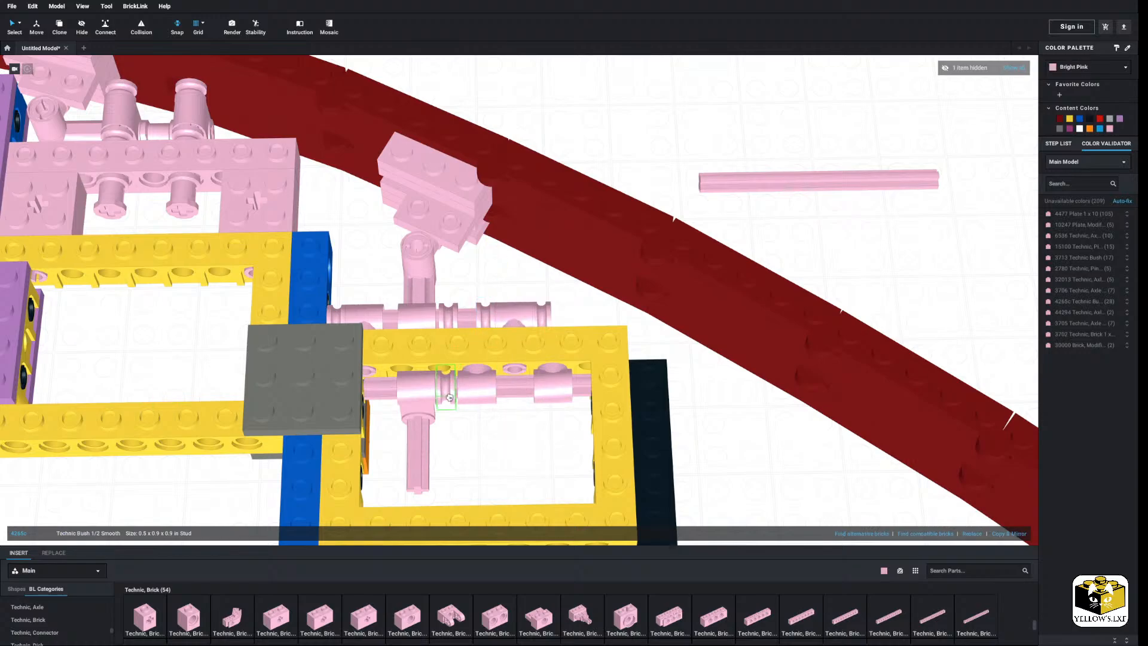
pyautogui.click(449, 396)
pyautogui.rightClick(492, 436)
pyautogui.click(503, 460)
pyautogui.press('Escape')
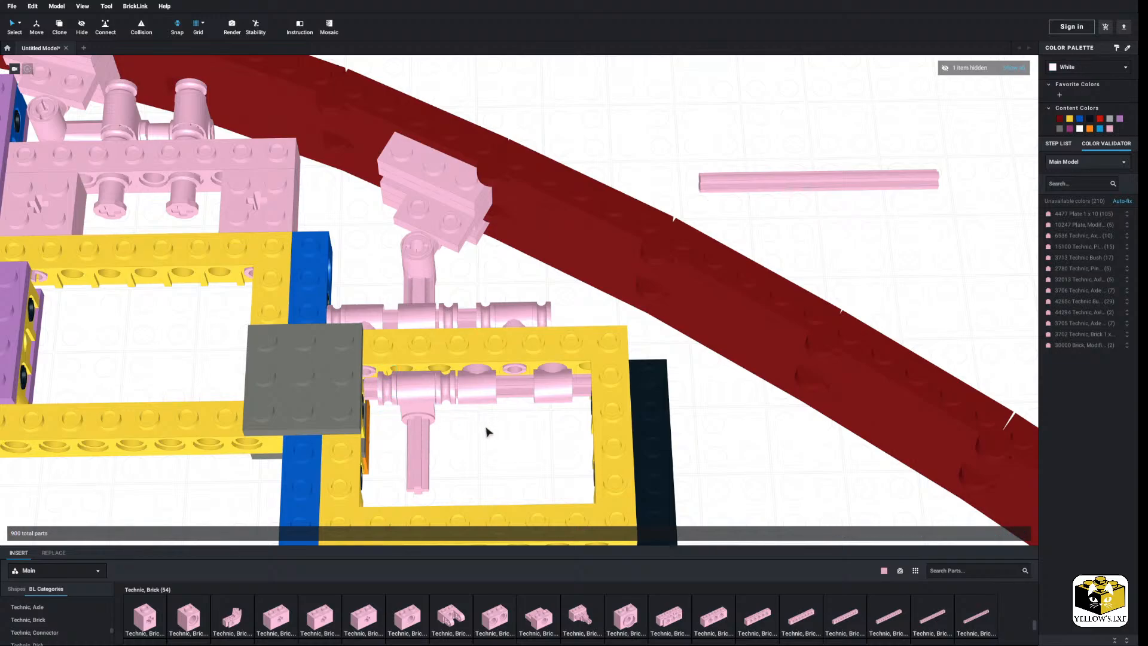
# Copy a full Technic bush and paste the duplicate on the perpendicular axle between the inner and outer connectors, beneath the yellow frame.
pyautogui.scroll(-3, 452, 311)
pyautogui.moveTo(518, 200); pyautogui.dragTo(517, 412, button='middle')
pyautogui.moveTo(605, 241); pyautogui.dragTo(486, 455)
pyautogui.scroll(5, 615, 333)
pyautogui.click(502, 460)
pyautogui.moveTo(502, 460); pyautogui.dragTo(470, 395, button='right')
pyautogui.click(413, 281)
pyautogui.rightClick(412, 281)
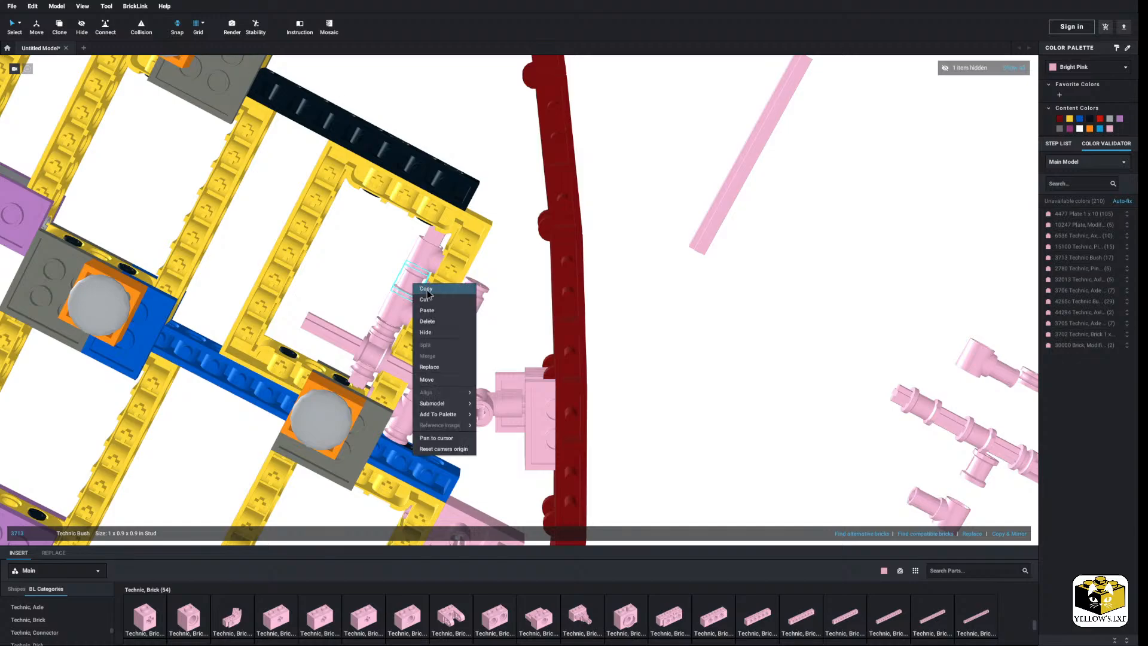
pyautogui.click(420, 290)
pyautogui.rightClick(346, 259)
pyautogui.click(358, 287)
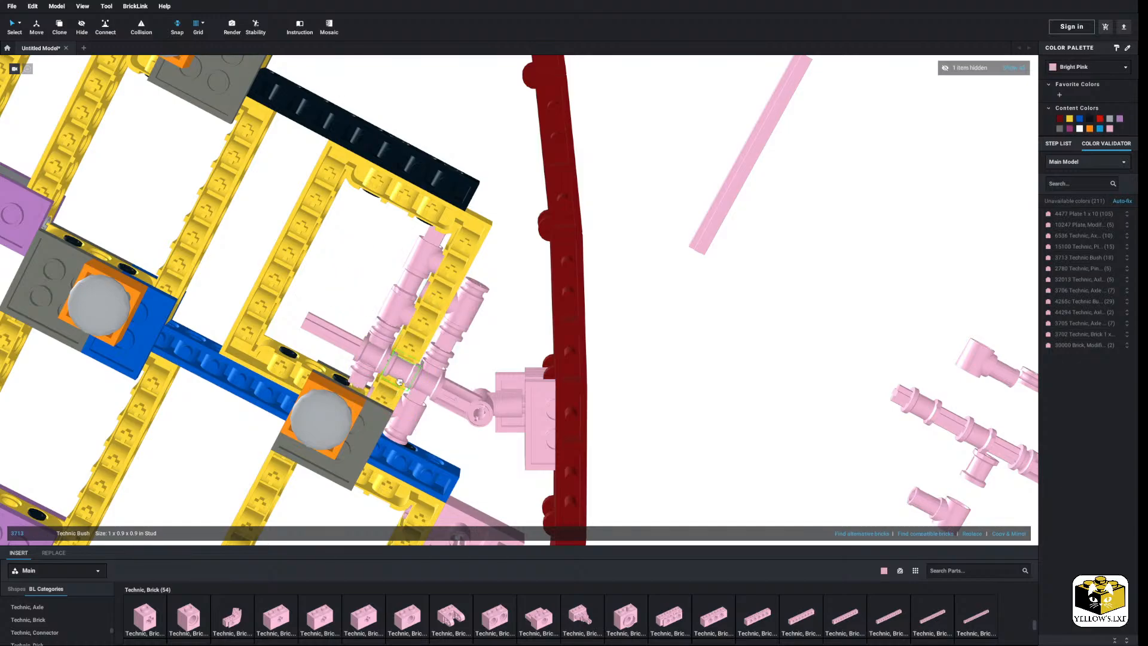
pyautogui.click(400, 382)
# Paste a second full bush on the perpendicular axle's free end inside the yellow frame.
pyautogui.moveTo(325, 281); pyautogui.dragTo(376, 261, button='right')
pyautogui.scroll(3, 371, 261)
pyautogui.rightClick(329, 261)
pyautogui.click(347, 284)
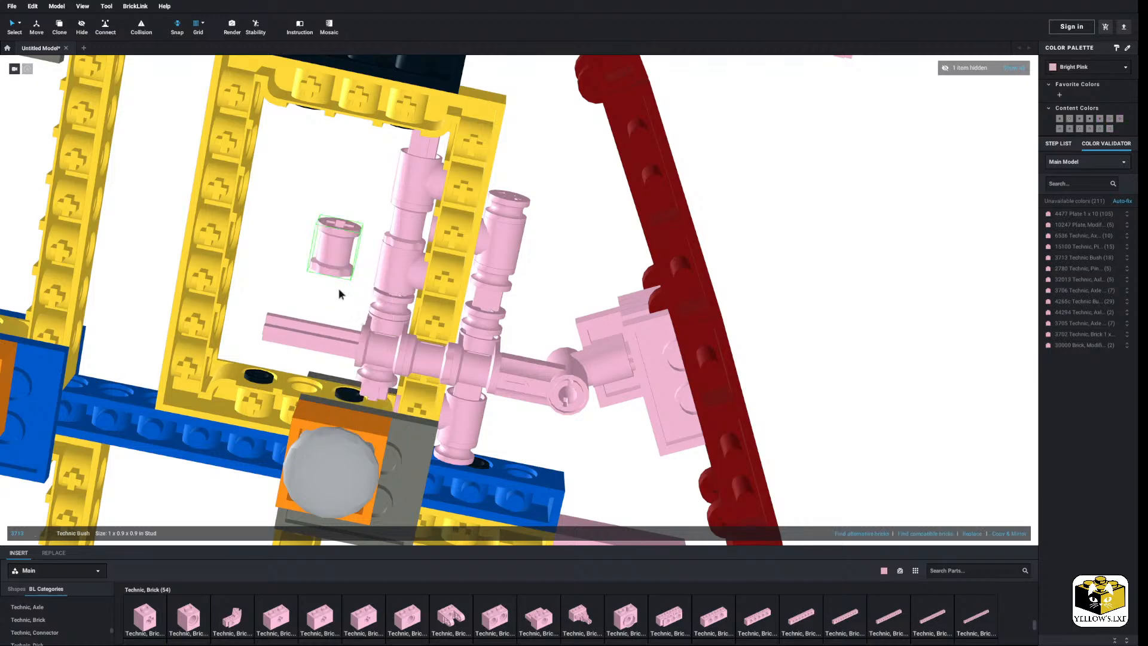
pyautogui.click(329, 339)
# Delete the leftover pink spare assemblies and the loose 7L axle outside the hull.
pyautogui.scroll(-5, 370, 263)
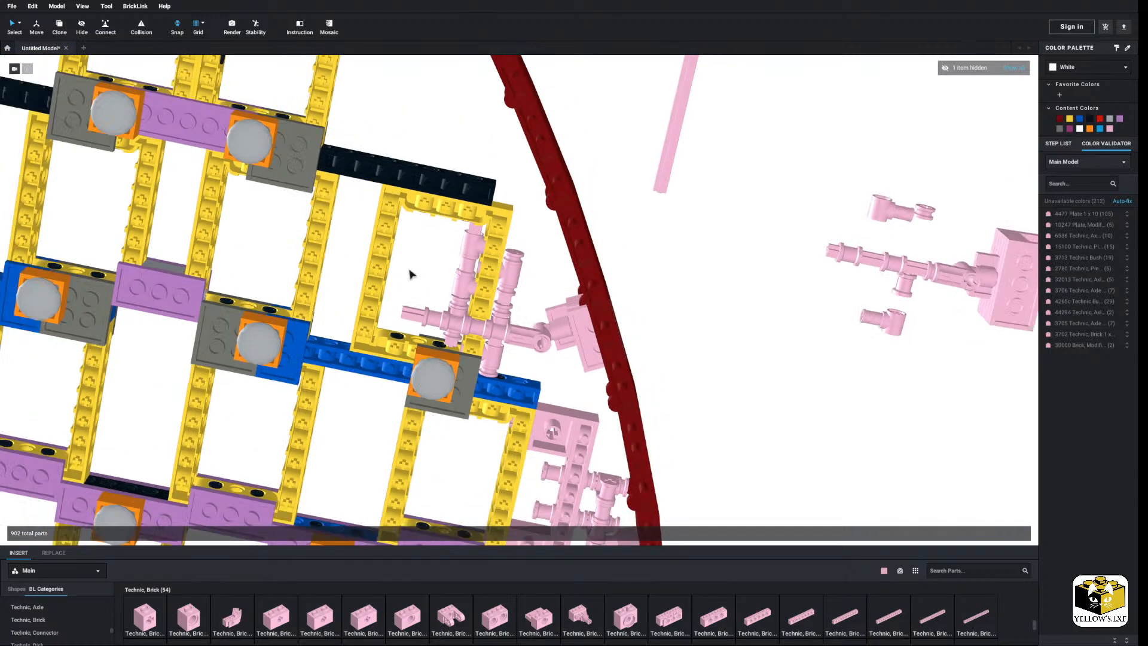
pyautogui.moveTo(842, 203); pyautogui.dragTo(619, 426)
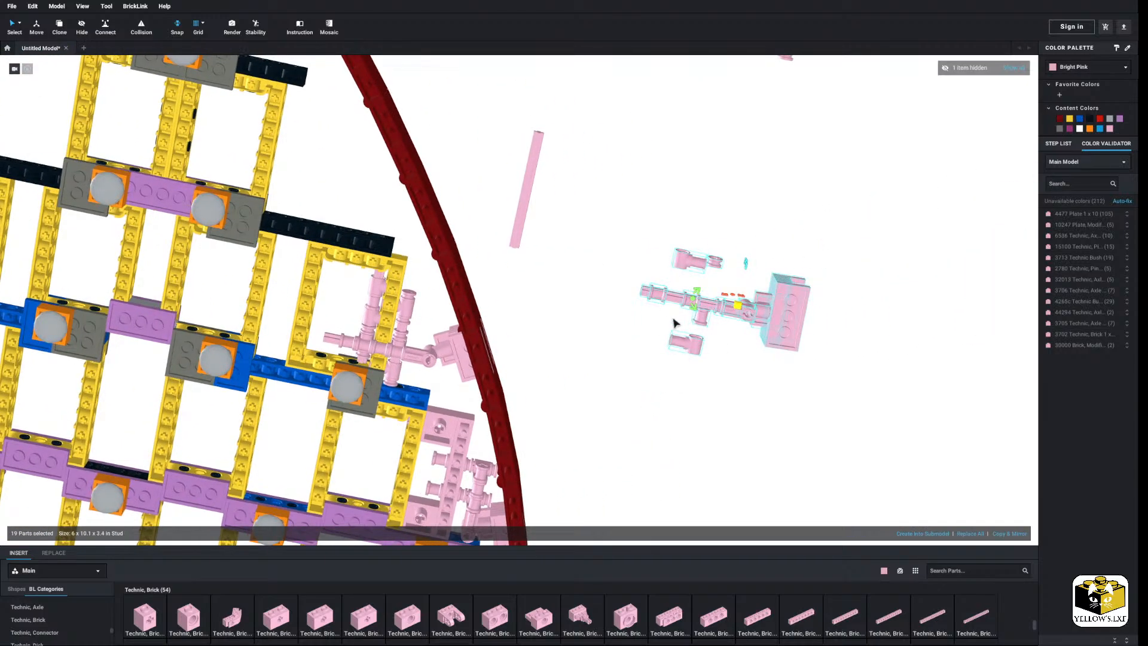
pyautogui.rightClick(670, 297)
pyautogui.click(703, 335)
pyautogui.click(528, 198)
pyautogui.rightClick(524, 179)
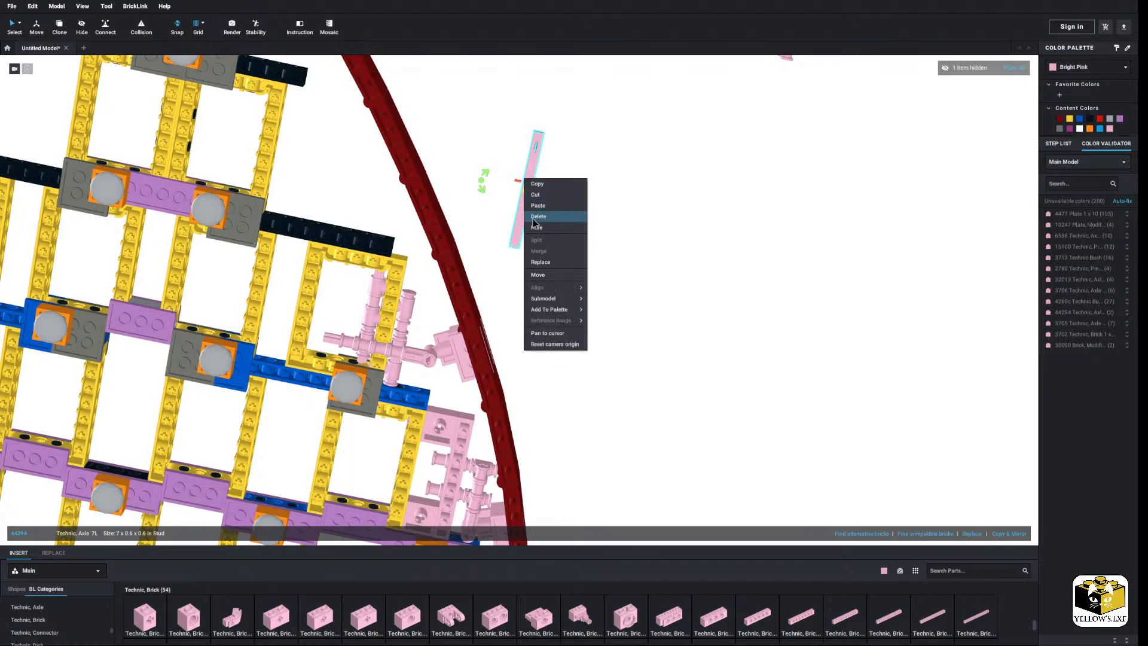
pyautogui.click(534, 217)
pyautogui.scroll(-3, 662, 193)
pyautogui.click(681, 322)
pyautogui.rightClick(681, 321)
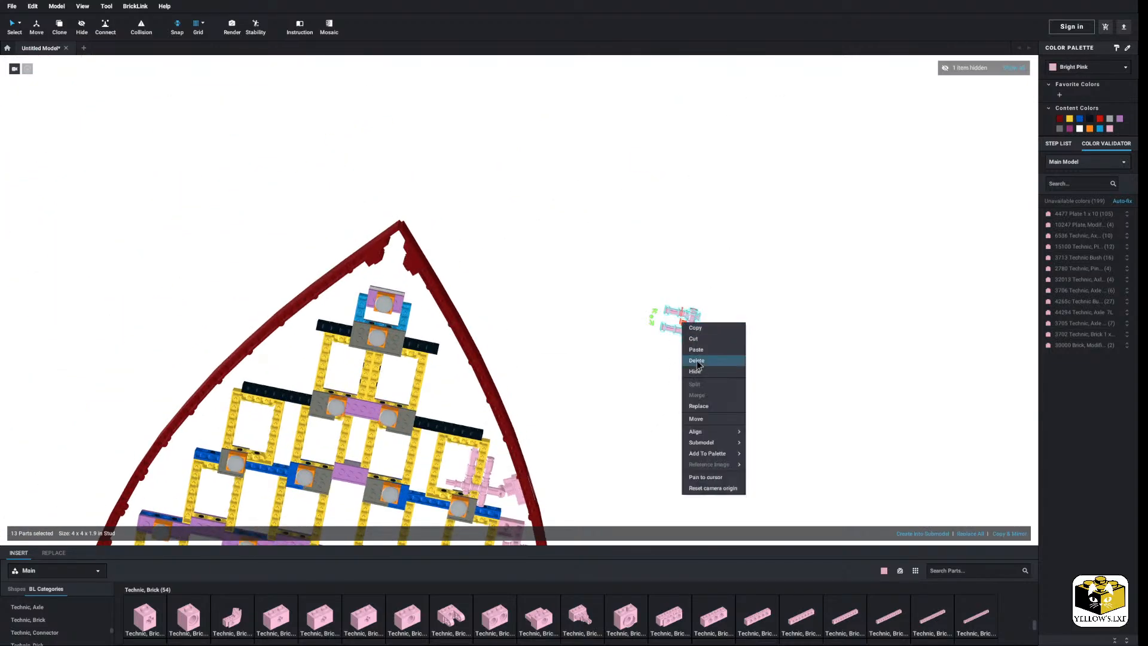
pyautogui.click(693, 362)
# Examine the four pink connectors along the hull and the unconnected stretch between the last one and the bow tip.
pyautogui.moveTo(637, 331); pyautogui.dragTo(531, 329, button='right')
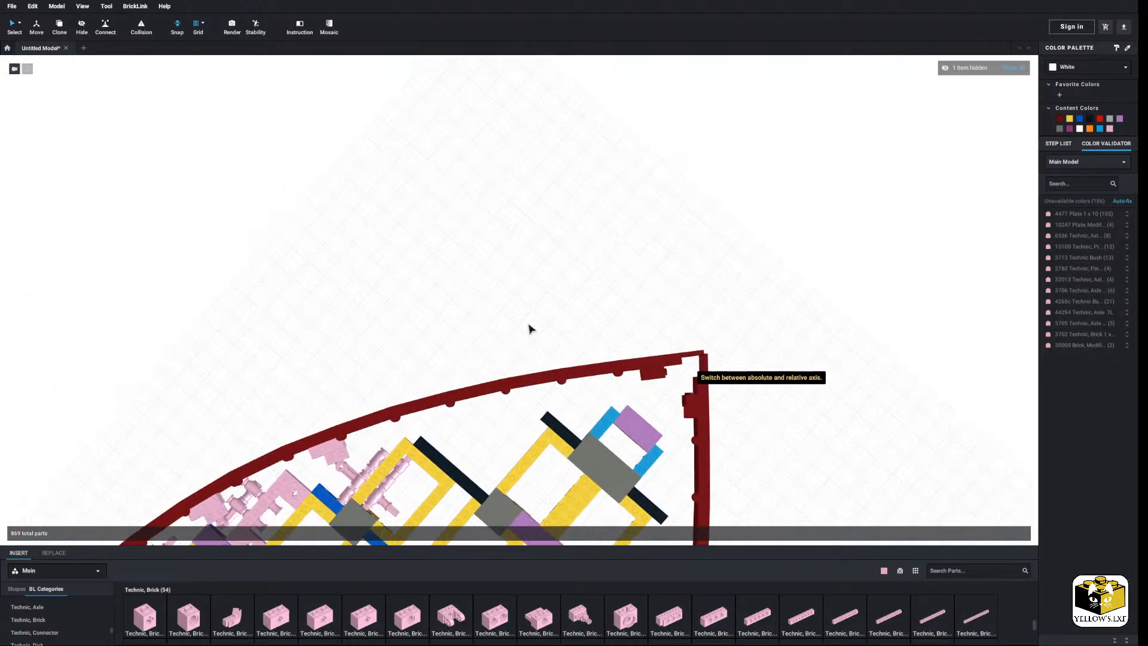
pyautogui.scroll(3, 531, 328)
pyautogui.moveTo(531, 328); pyautogui.dragTo(523, 269, button='middle')
pyautogui.moveTo(522, 268); pyautogui.dragTo(495, 244, button='right')
pyautogui.scroll(3, 480, 388)
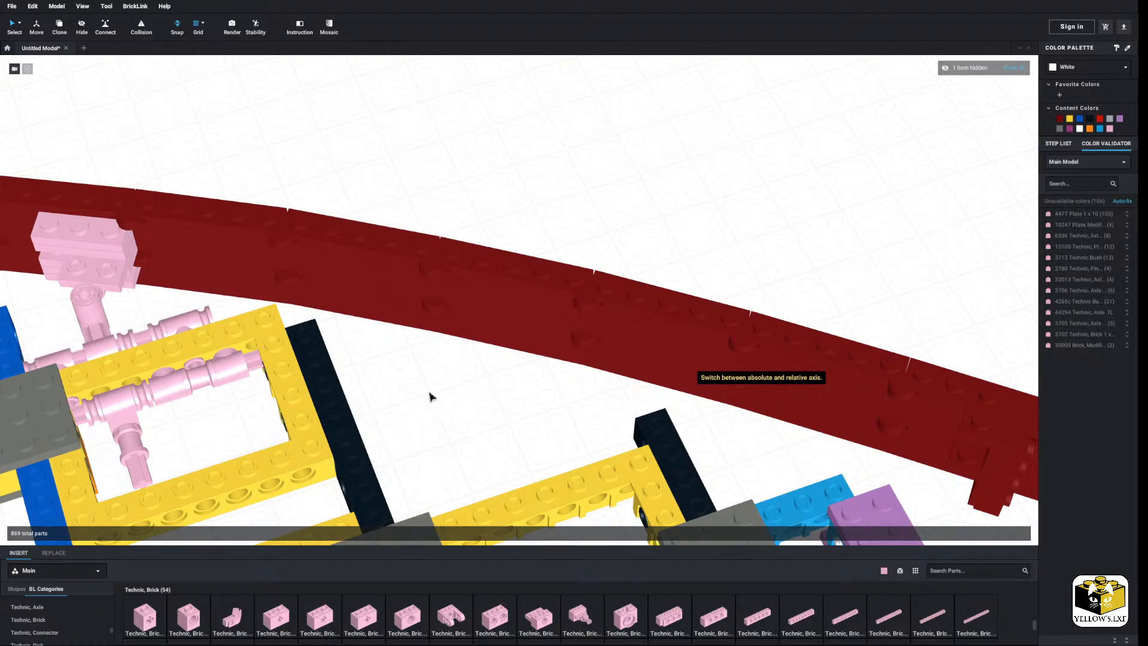
pyautogui.moveTo(399, 399); pyautogui.dragTo(511, 384, button='right')
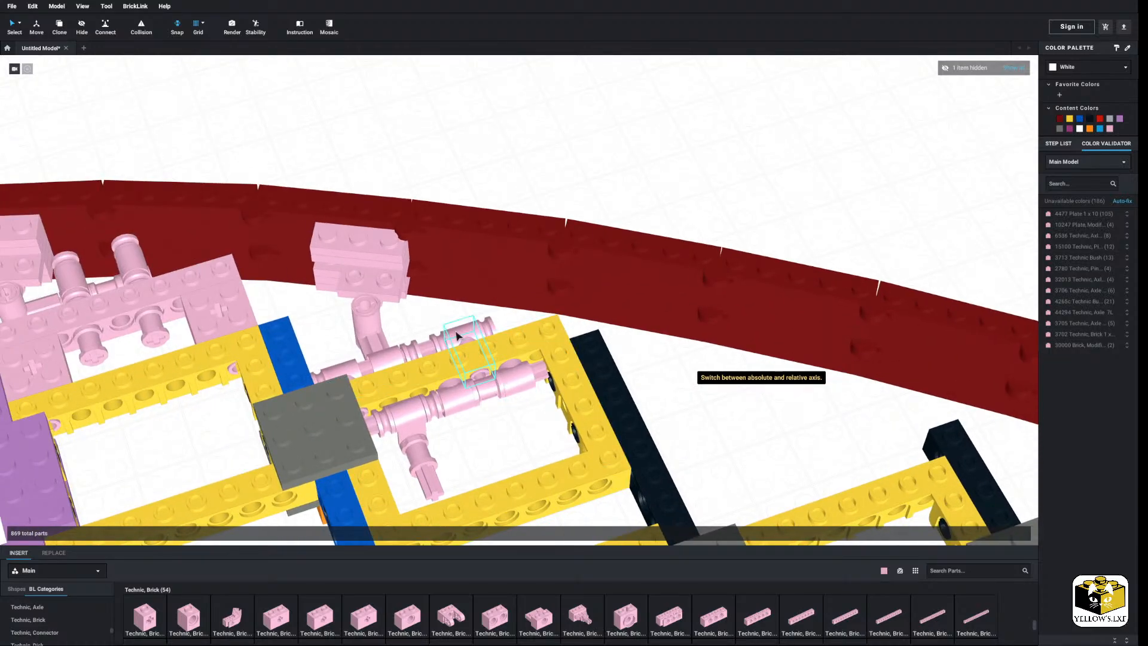
pyautogui.scroll(-3, 455, 336)
pyautogui.moveTo(430, 338); pyautogui.dragTo(596, 323, button='middle')
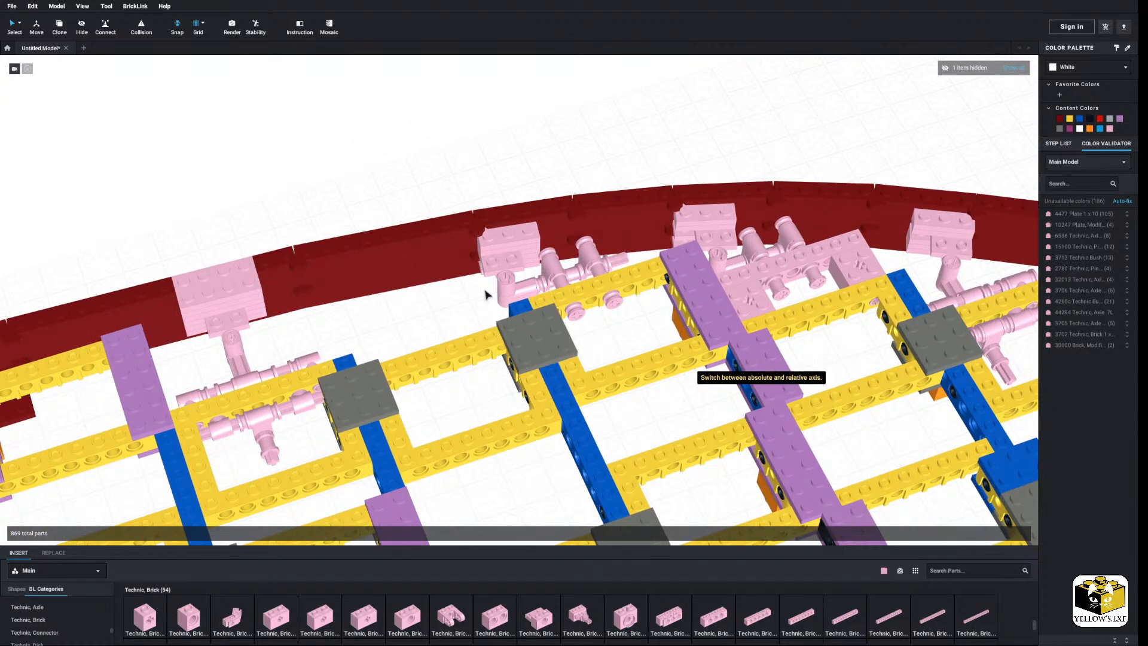
pyautogui.moveTo(896, 234); pyautogui.dragTo(397, 300, button='middle')
pyautogui.moveTo(667, 389); pyautogui.dragTo(506, 329, button='middle')
pyautogui.scroll(3, 443, 305)
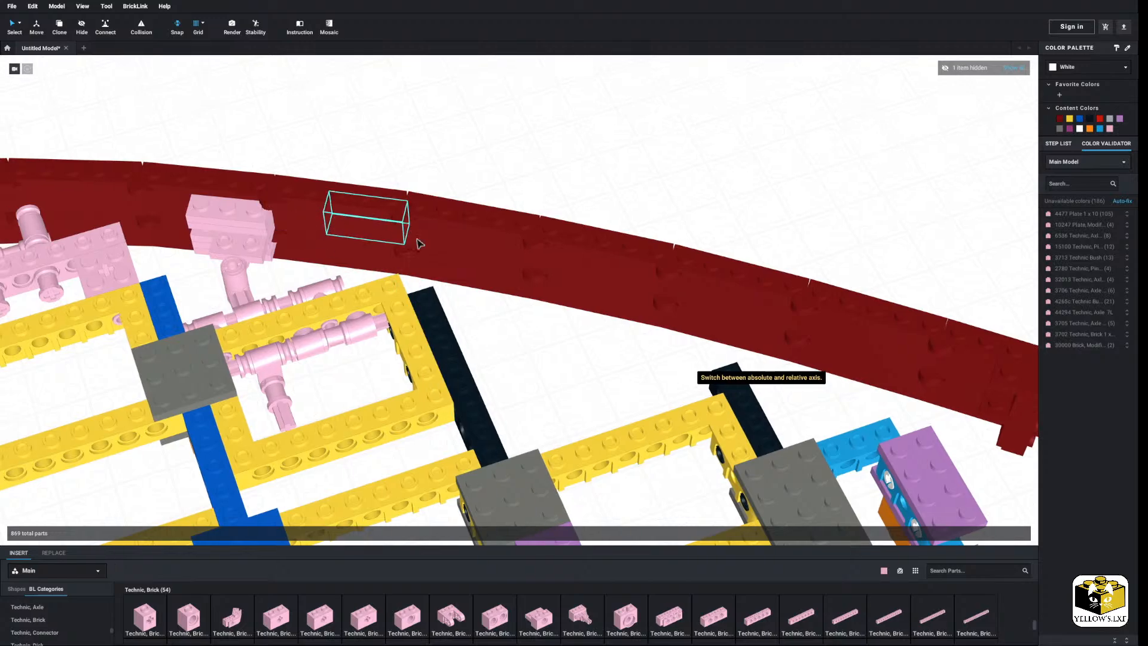
pyautogui.moveTo(560, 353); pyautogui.dragTo(509, 356, button='middle')
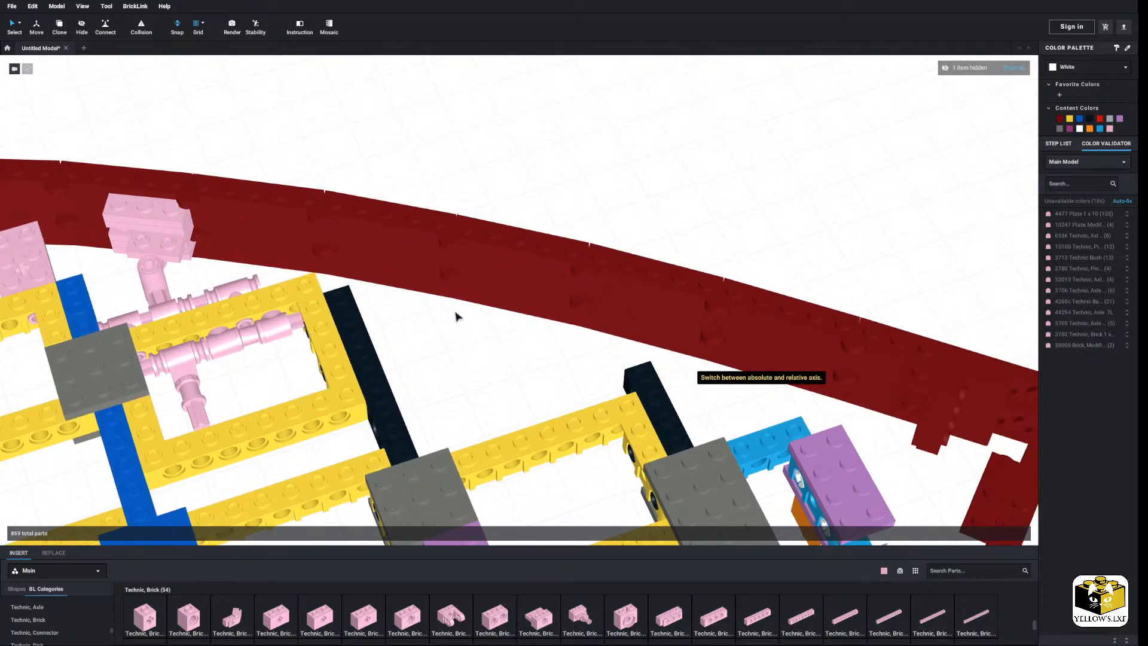
pyautogui.moveTo(454, 332); pyautogui.dragTo(571, 359, button='right')
pyautogui.scroll(-10, 568, 358)
pyautogui.scroll(3, 538, 323)
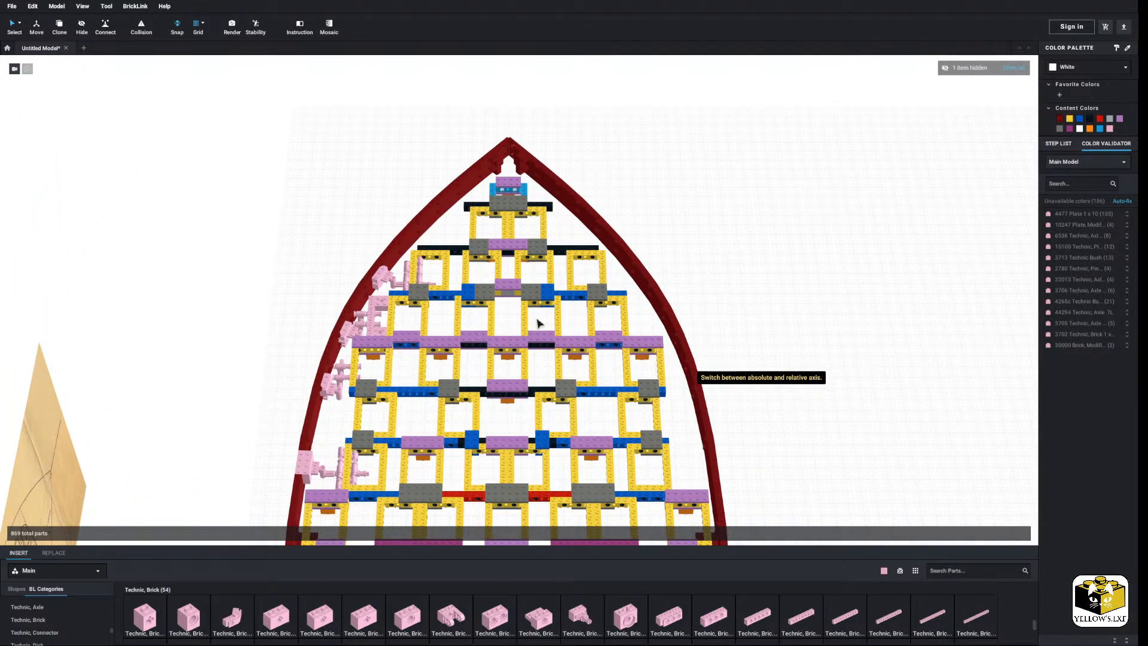
pyautogui.moveTo(538, 321); pyautogui.dragTo(526, 353, button='right')
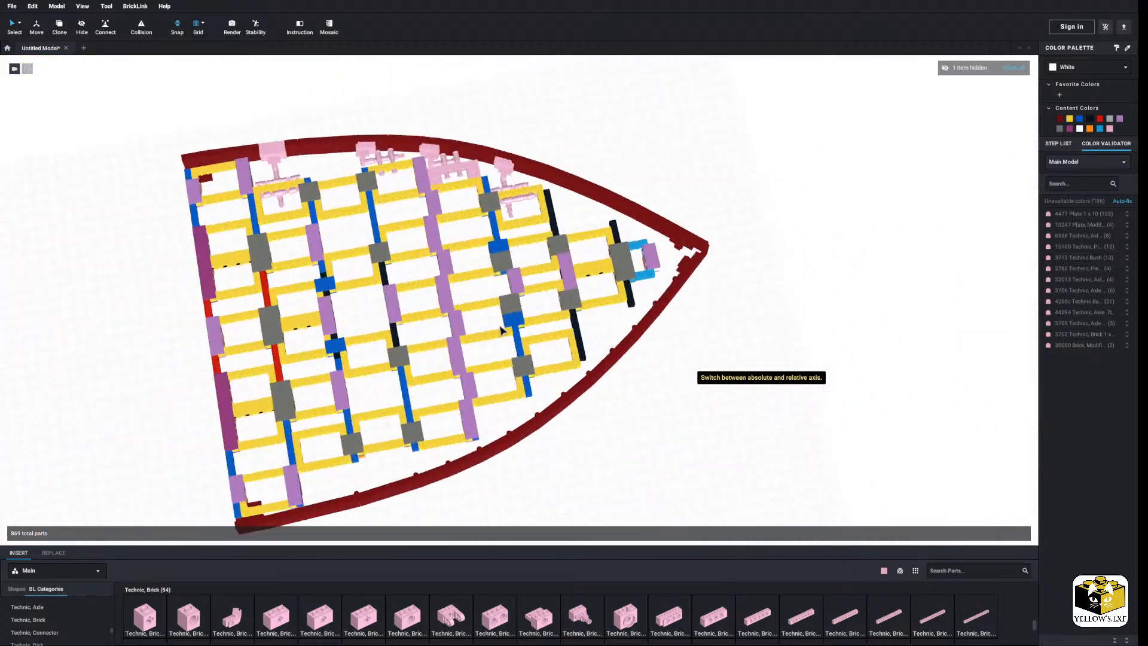
pyautogui.scroll(2, 524, 354)
pyautogui.scroll(6, 511, 245)
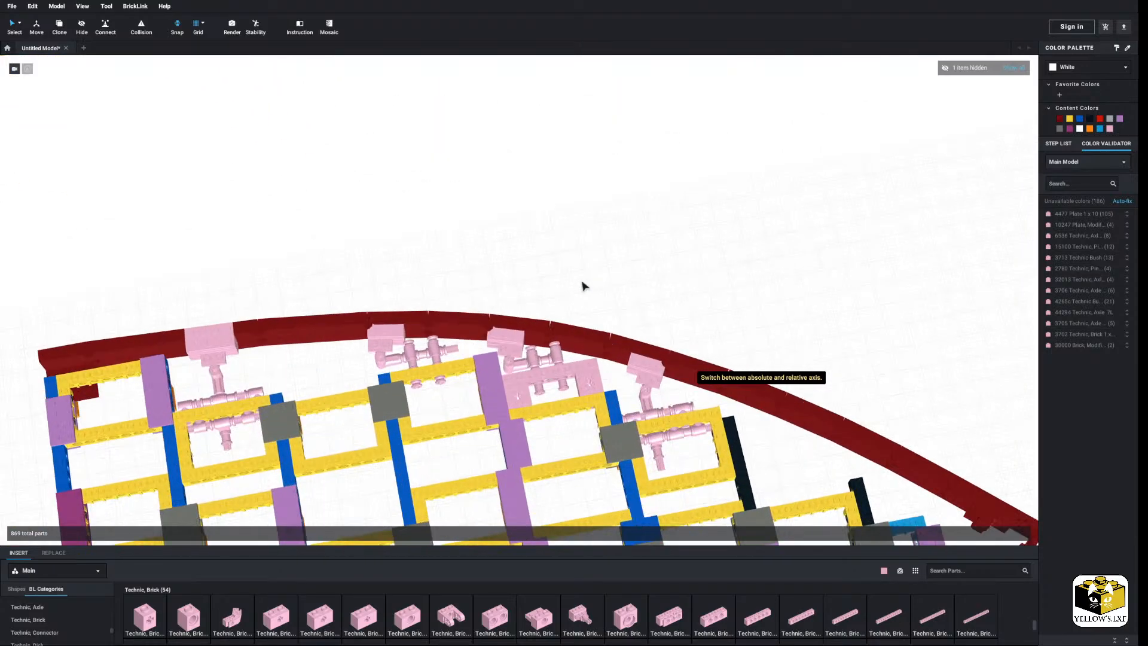
pyautogui.moveTo(578, 239); pyautogui.dragTo(565, 267, button='right')
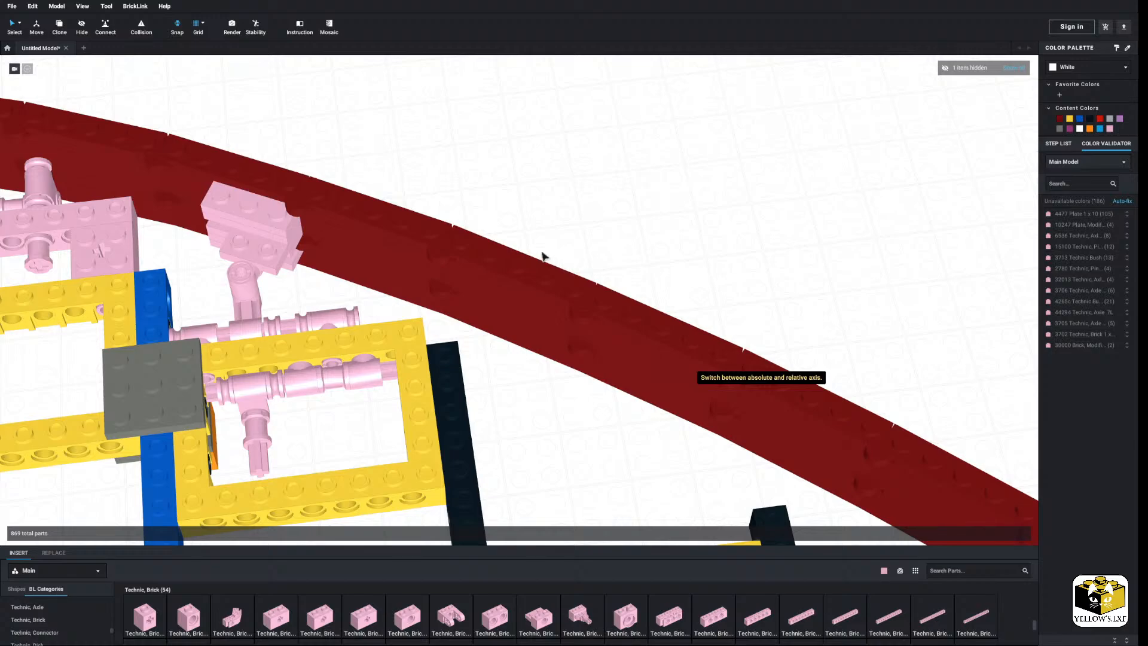
pyautogui.scroll(-3, 543, 257)
pyautogui.moveTo(549, 349); pyautogui.dragTo(513, 321, button='middle')
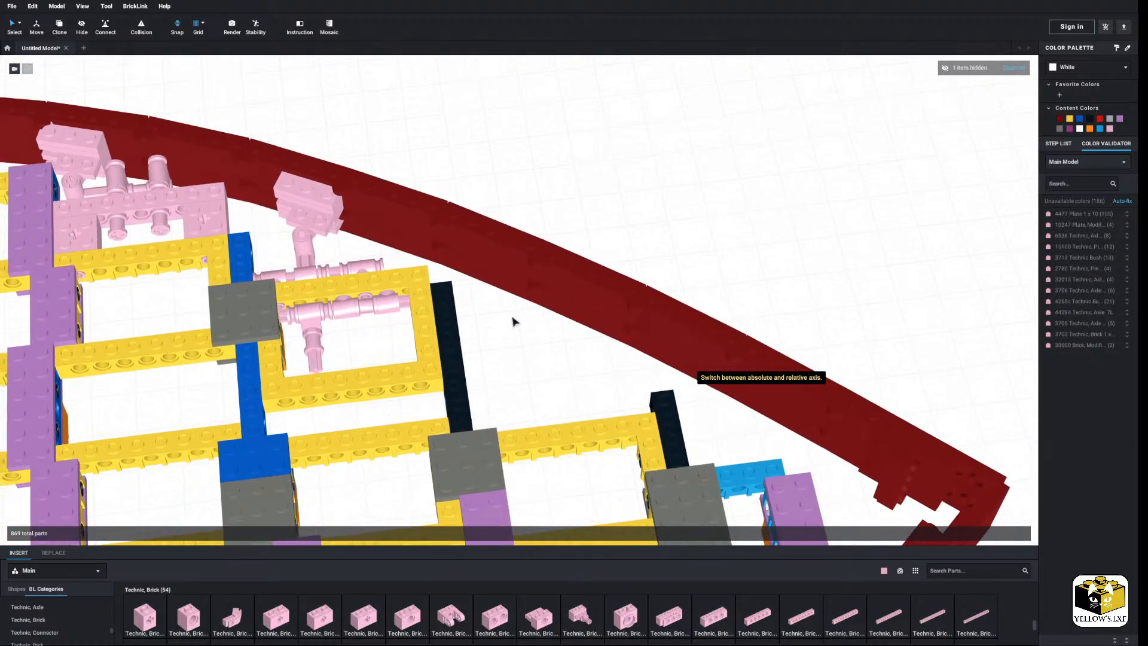
# Select all bright pink parts by color, copy them, and paste the duplicate set in the empty area outside the hull.
pyautogui.click(19, 24)
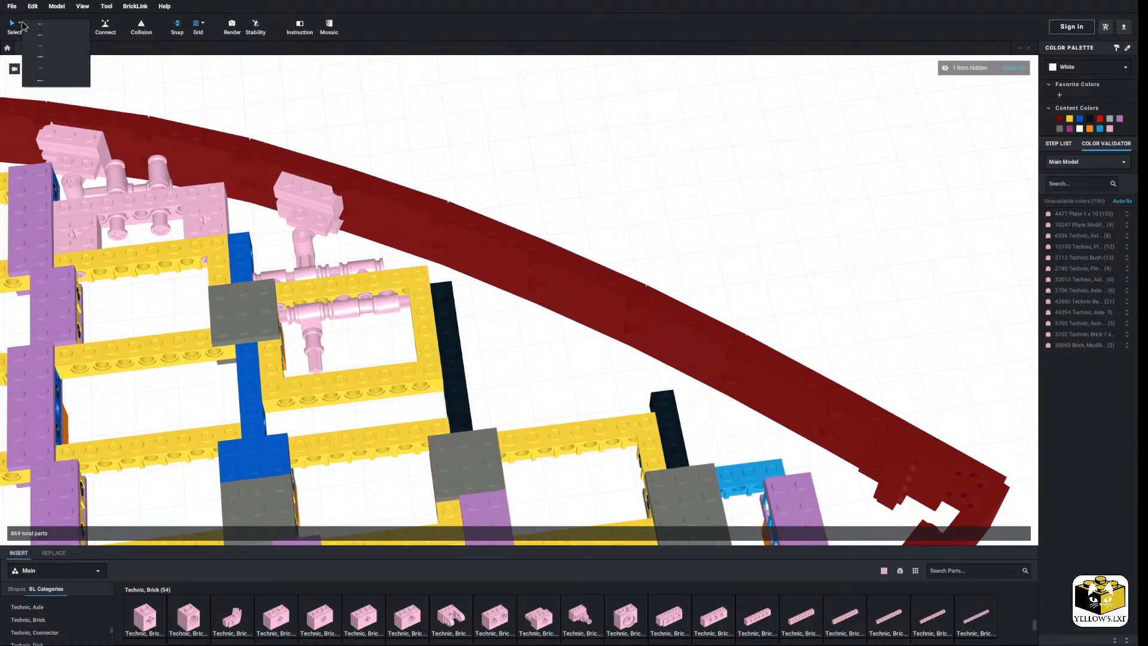
pyautogui.click(60, 55)
pyautogui.rightClick(318, 216)
pyautogui.click(326, 221)
pyautogui.click(474, 149)
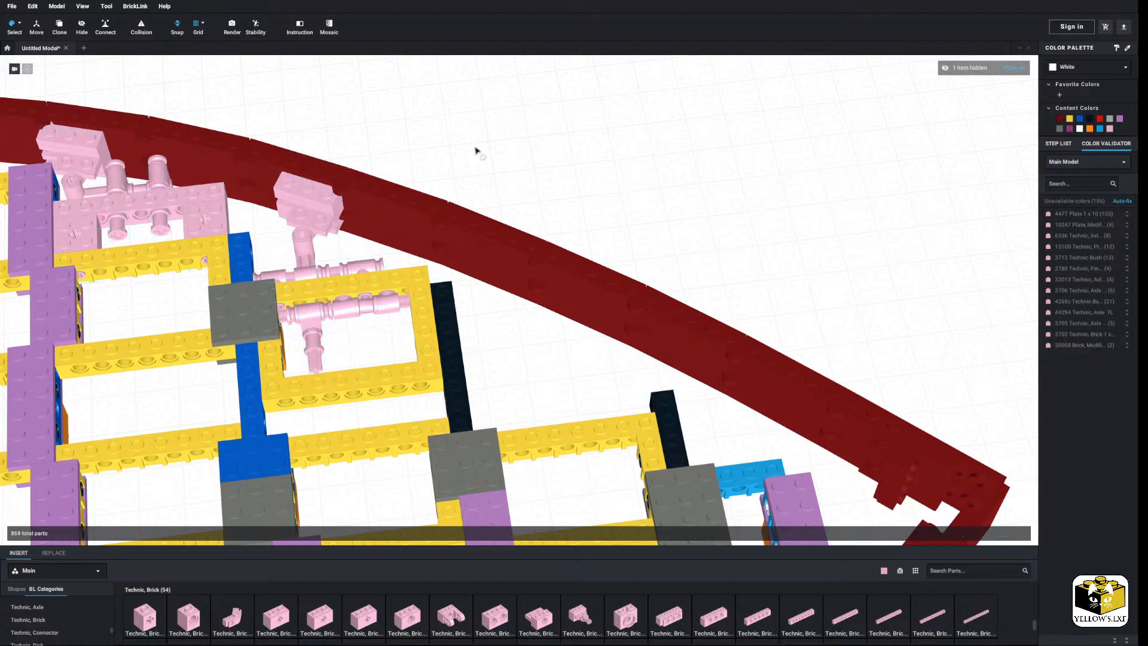
pyautogui.scroll(-3, 478, 149)
pyautogui.moveTo(483, 147); pyautogui.dragTo(425, 227, button='middle')
pyautogui.rightClick(506, 194)
pyautogui.click(520, 221)
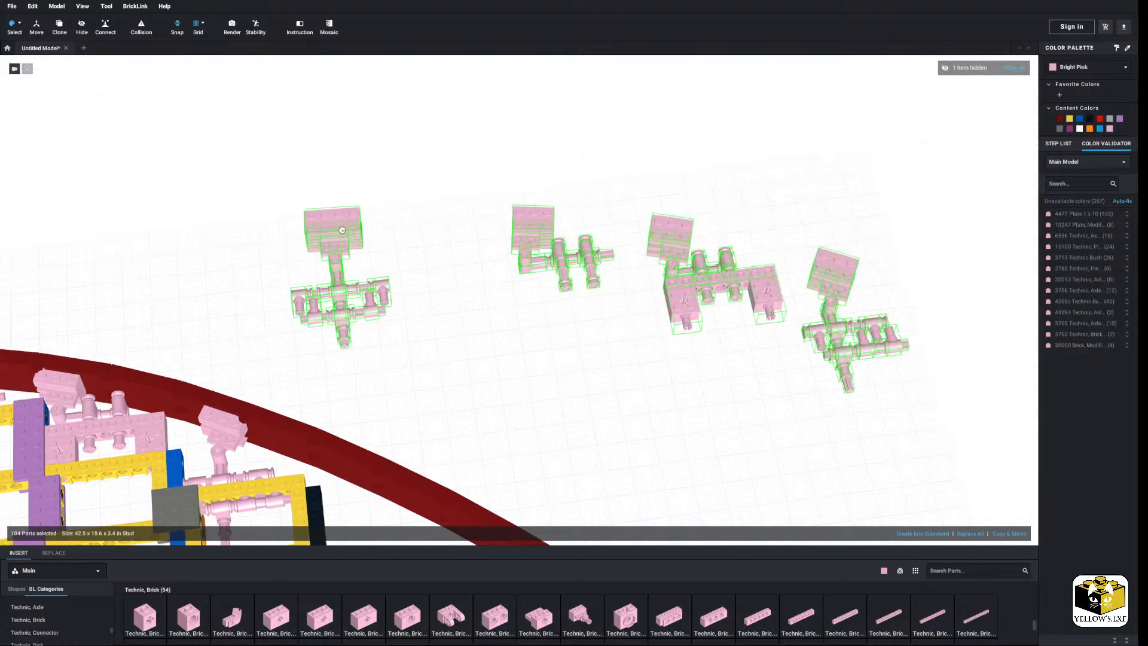
pyautogui.click(275, 251)
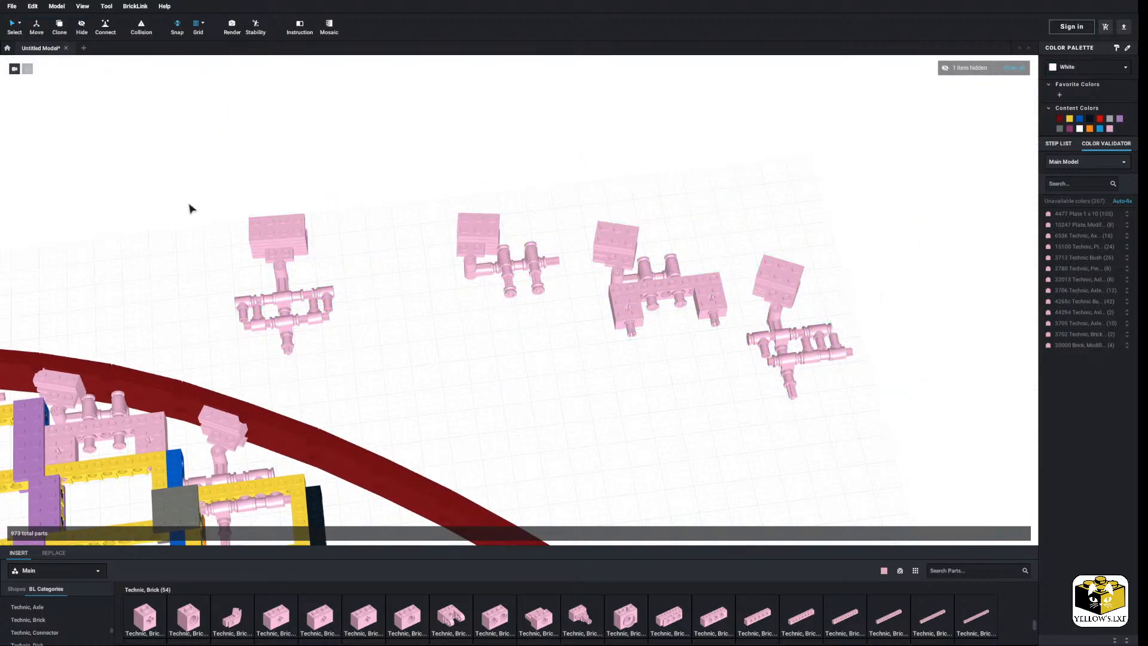
# Delete the three duplicated assemblies farthest from the bow, keeping only the copy of the bow-side connector.
pyautogui.moveTo(192, 210); pyautogui.dragTo(195, 200, button='right')
pyautogui.moveTo(200, 141); pyautogui.dragTo(554, 323)
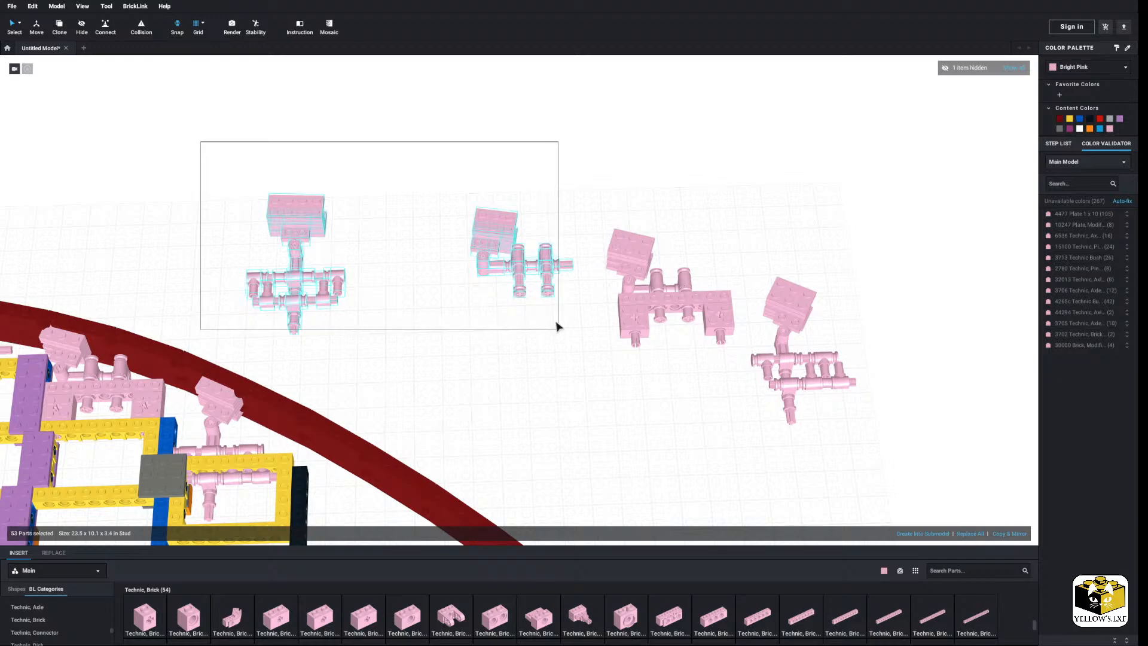
pyautogui.rightClick(532, 274)
pyautogui.click(556, 317)
pyautogui.moveTo(548, 195); pyautogui.dragTo(727, 356)
pyautogui.rightClick(719, 315)
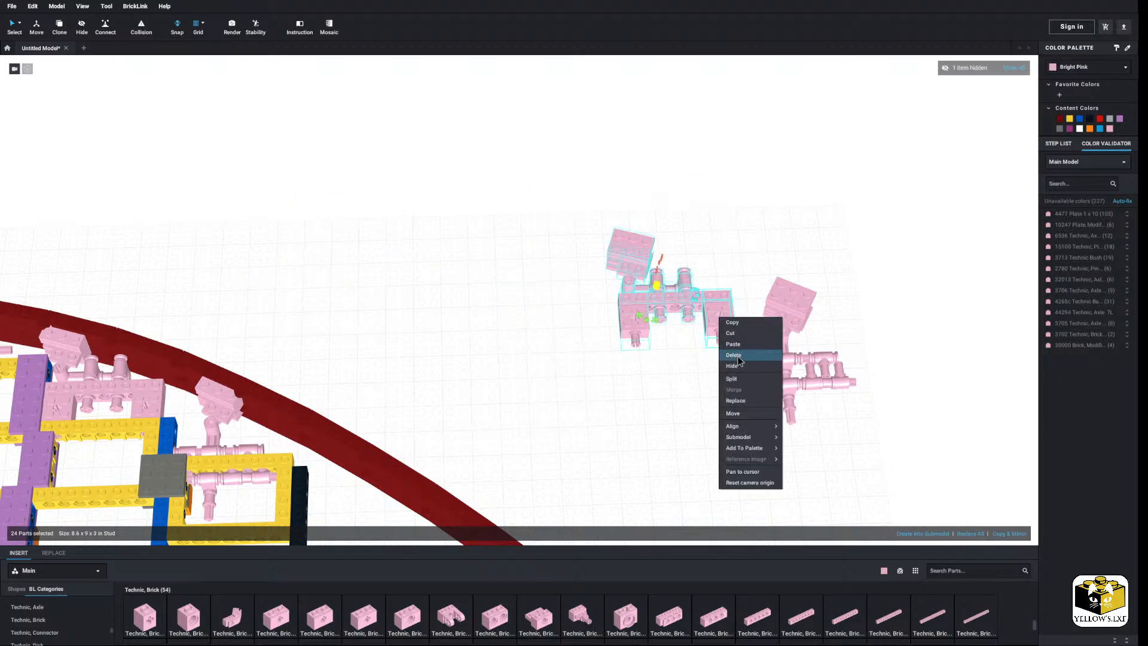
pyautogui.click(723, 360)
# Delete the two stacked dark red hull bricks between the last pink connector and the bow tip.
pyautogui.moveTo(723, 359); pyautogui.dragTo(726, 253, button='right')
pyautogui.moveTo(749, 147); pyautogui.dragTo(580, 396)
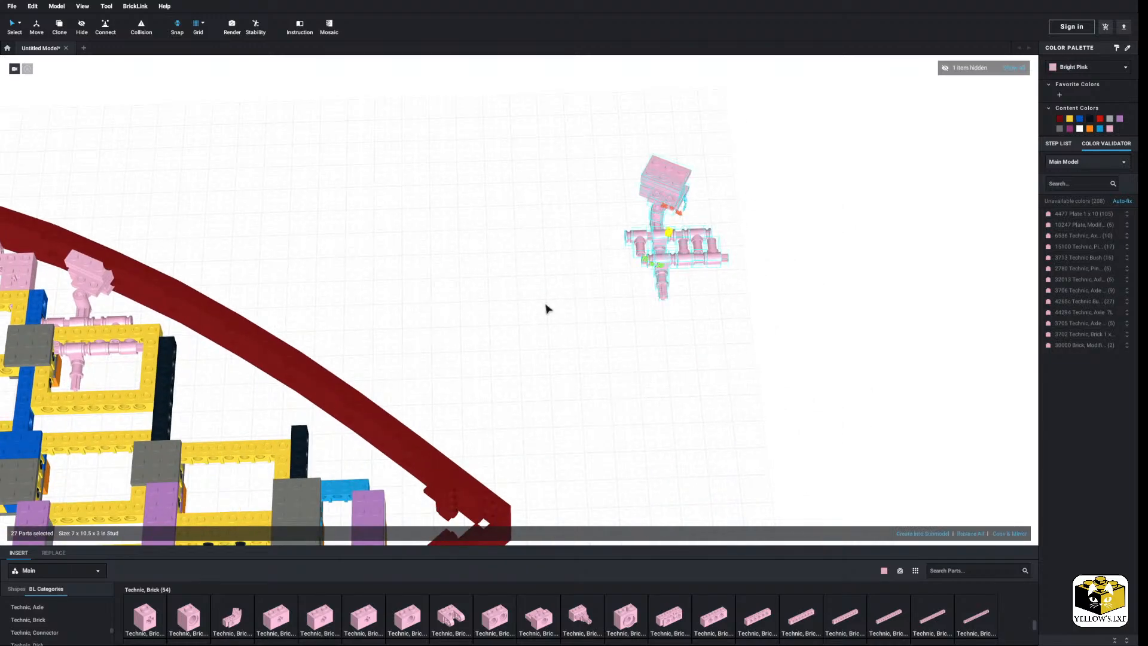
pyautogui.click(542, 304)
pyautogui.moveTo(445, 290); pyautogui.dragTo(523, 272, button='middle')
pyautogui.scroll(3, 523, 272)
pyautogui.moveTo(523, 272); pyautogui.dragTo(530, 265, button='right')
pyautogui.moveTo(531, 264); pyautogui.dragTo(538, 239, button='middle')
pyautogui.scroll(2, 538, 239)
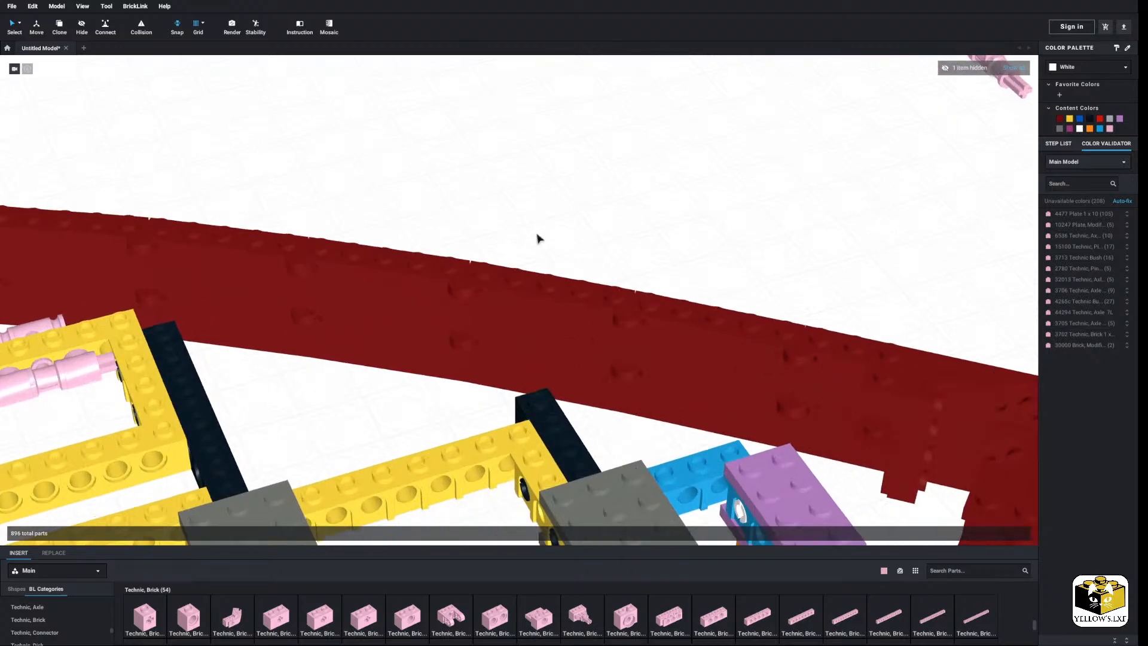
pyautogui.click(320, 277)
pyautogui.rightClick(340, 334)
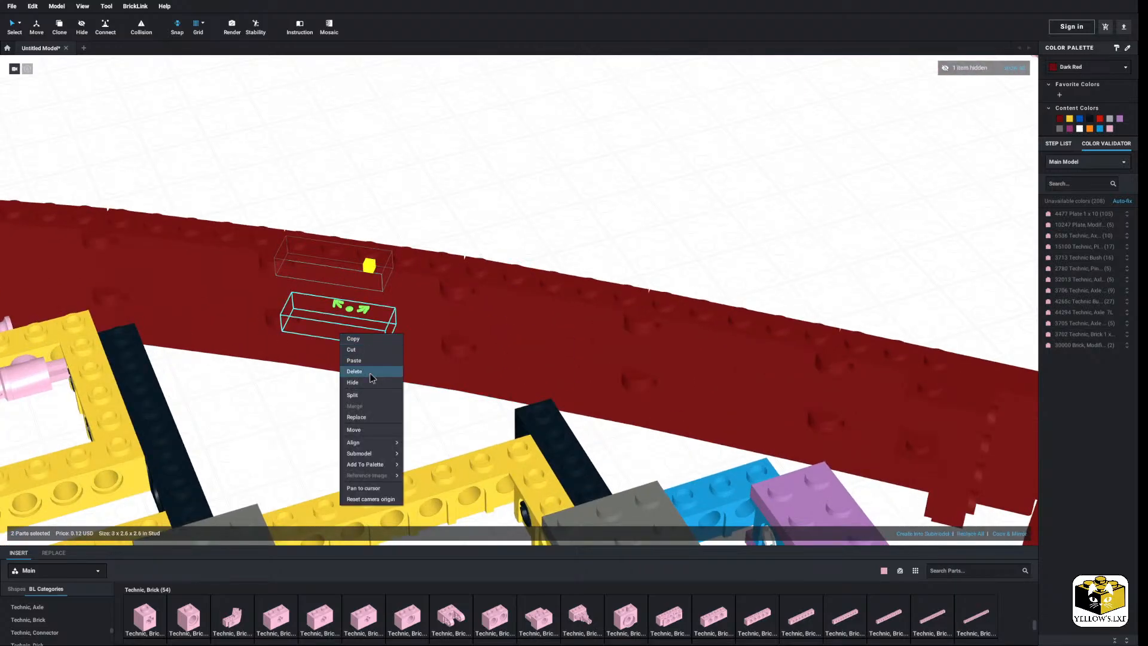
pyautogui.click(367, 373)
# Move the copied pink brick sub-assembly into the opening left in the dark red hull.
pyautogui.scroll(-2, 550, 156)
pyautogui.moveTo(550, 156); pyautogui.dragTo(465, 249, button='middle')
pyautogui.moveTo(747, 113); pyautogui.dragTo(638, 178)
pyautogui.moveTo(681, 167); pyautogui.dragTo(532, 206)
pyautogui.moveTo(463, 258); pyautogui.dragTo(607, 146, button='middle')
pyautogui.moveTo(688, 83); pyautogui.dragTo(367, 358)
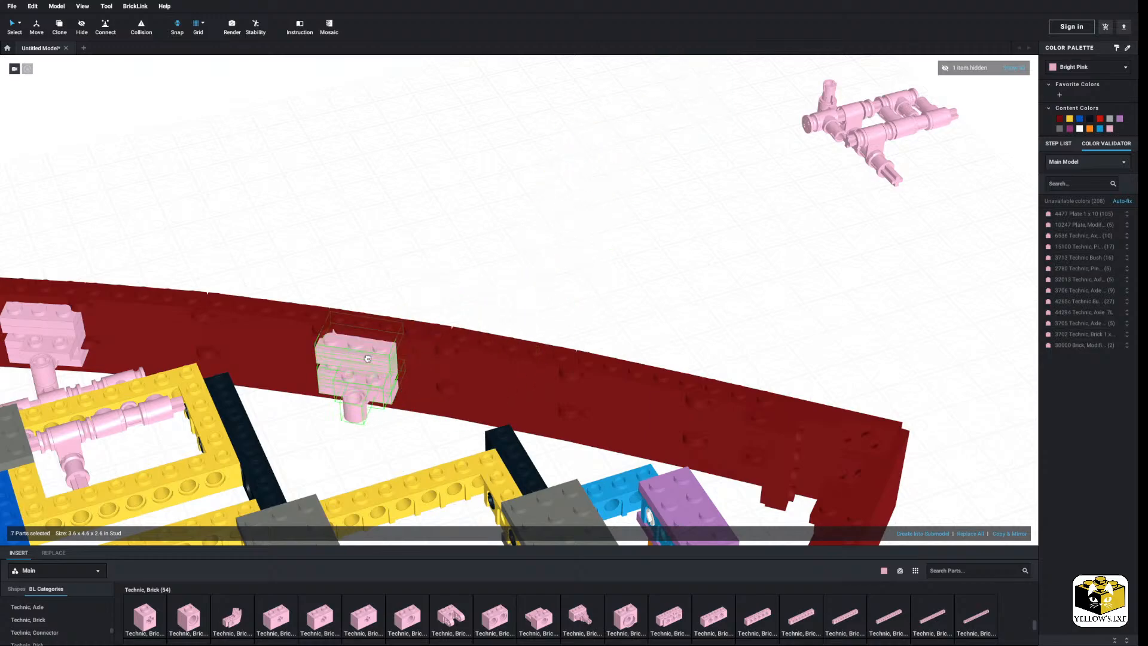
pyautogui.click(577, 238)
pyautogui.moveTo(571, 207); pyautogui.dragTo(560, 219, button='right')
pyautogui.scroll(-2, 560, 219)
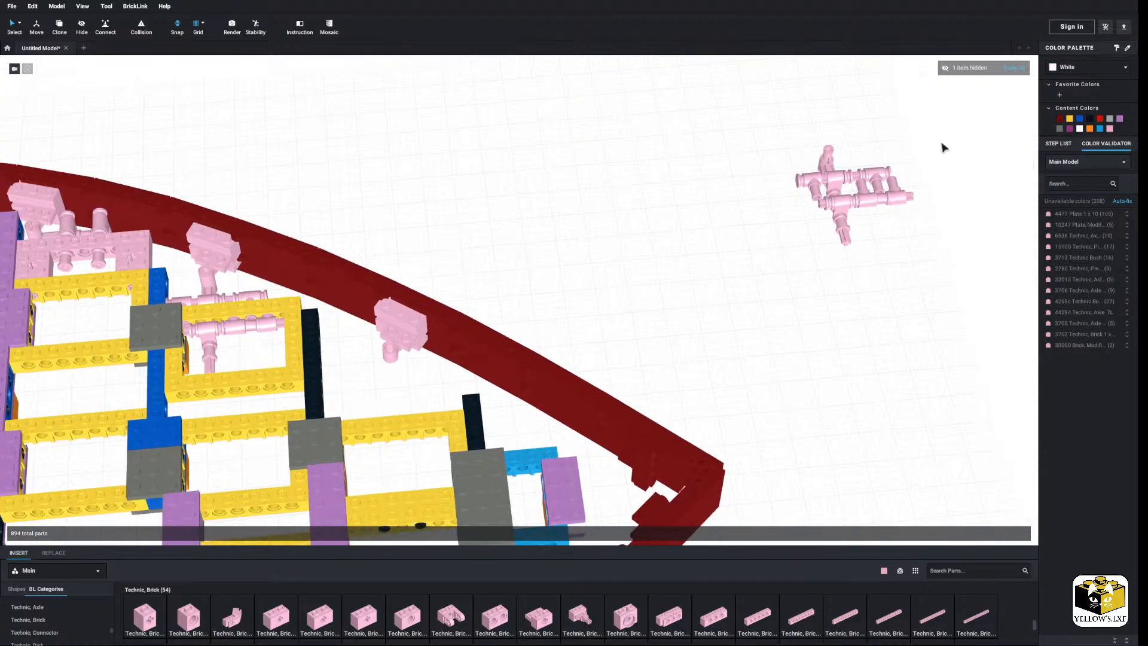
# Attach the spare angled axle and pin connector with its axle beneath the new hull-mounted pink bricks.
pyautogui.moveTo(941, 143); pyautogui.dragTo(775, 276)
pyautogui.click(803, 159)
pyautogui.click(830, 169)
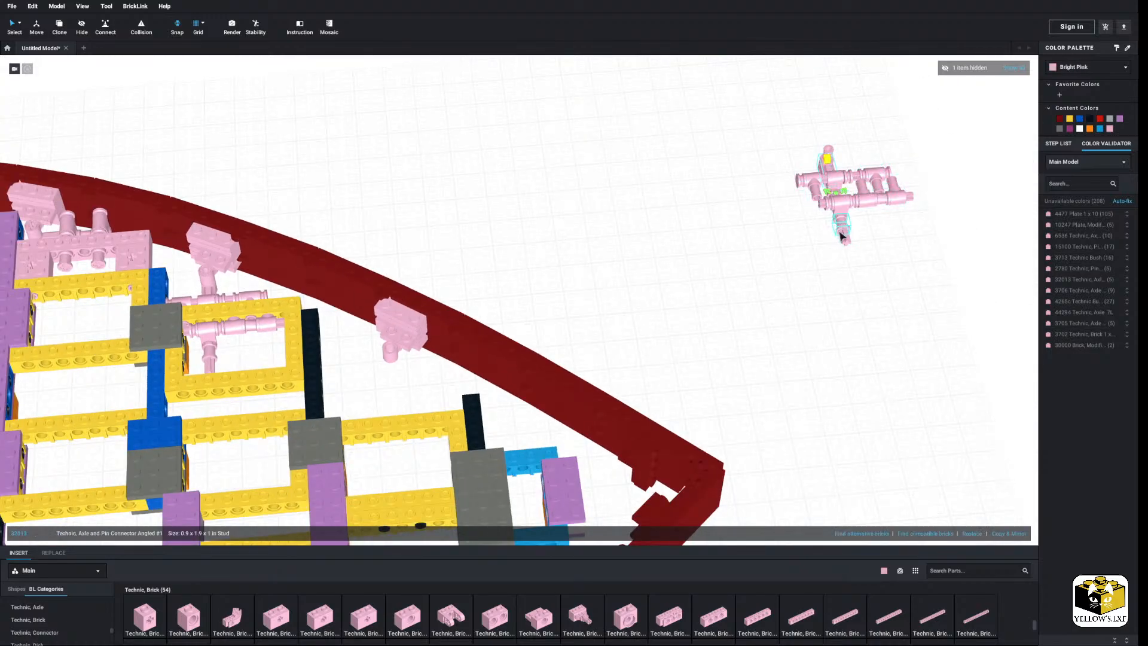
pyautogui.moveTo(833, 157); pyautogui.dragTo(562, 224)
pyautogui.scroll(3, 578, 190)
pyautogui.moveTo(562, 224); pyautogui.dragTo(550, 221, button='right')
pyautogui.moveTo(550, 221); pyautogui.dragTo(556, 206)
pyautogui.click(526, 229)
pyautogui.moveTo(526, 229); pyautogui.dragTo(503, 206, button='right')
pyautogui.scroll(3, 512, 236)
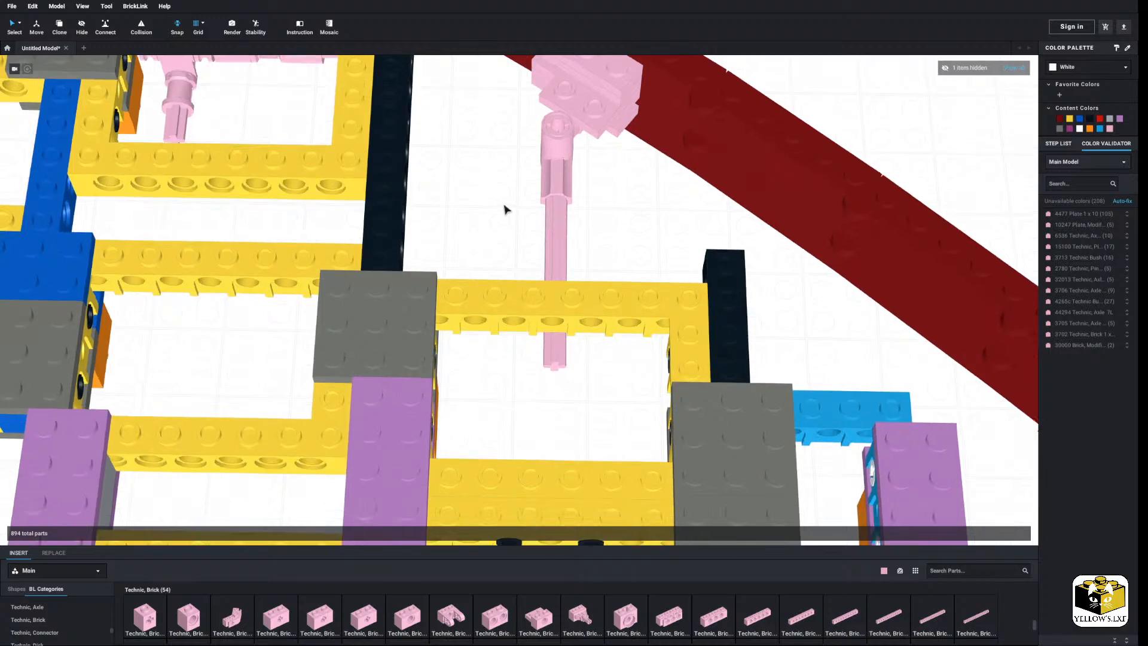
pyautogui.scroll(-3, 597, 157)
pyautogui.moveTo(604, 163); pyautogui.dragTo(549, 270, button='middle')
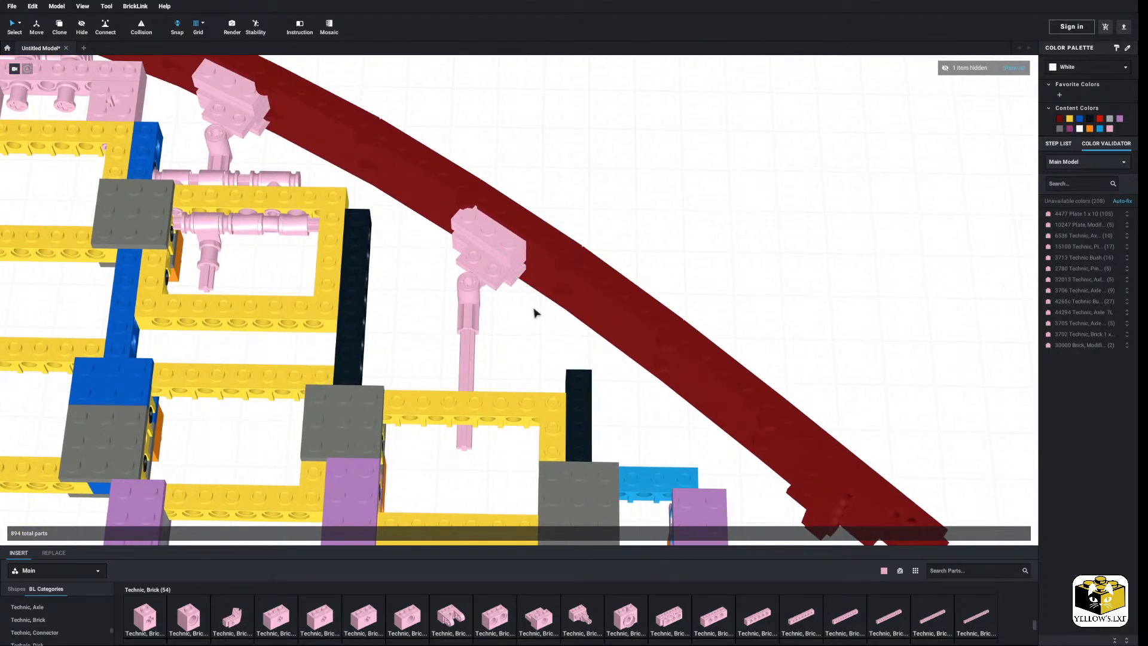
# Adjust the position of the angled connector and adjoining pink parts beneath the hull-mounted bricks.
pyautogui.scroll(3, 529, 311)
pyautogui.click(459, 257)
pyautogui.keyDown('ctrl'); pyautogui.click(463, 282); pyautogui.keyUp('ctrl')
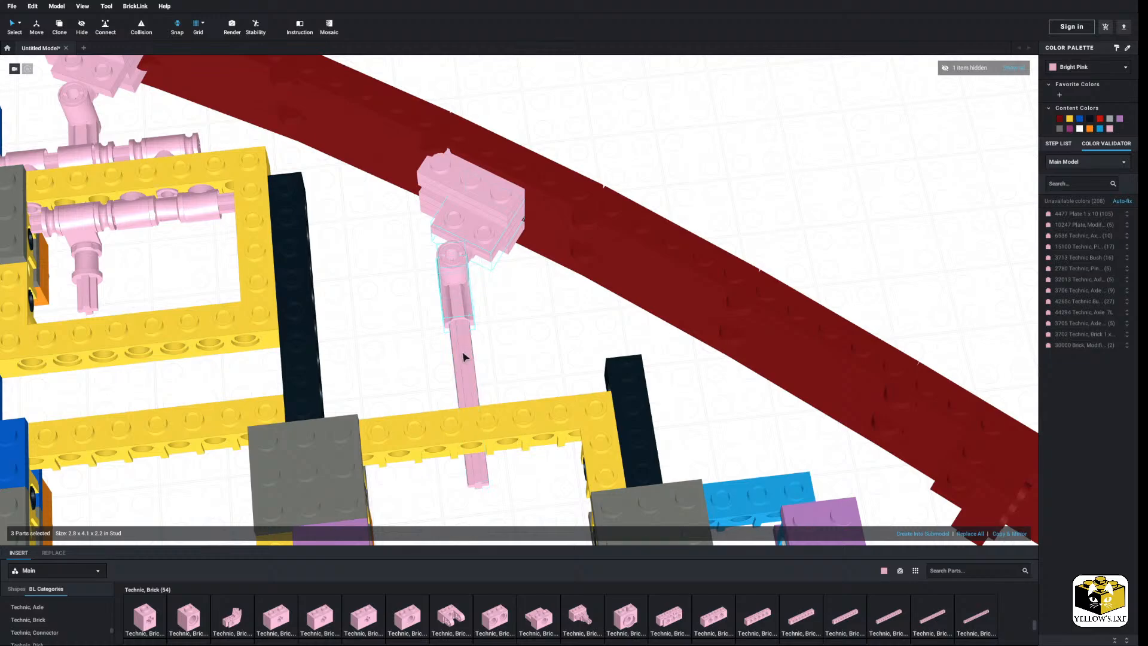
pyautogui.moveTo(478, 247); pyautogui.dragTo(496, 227)
pyautogui.click(504, 308)
pyautogui.scroll(-2, 503, 309)
pyautogui.moveTo(498, 315); pyautogui.dragTo(485, 321, button='middle')
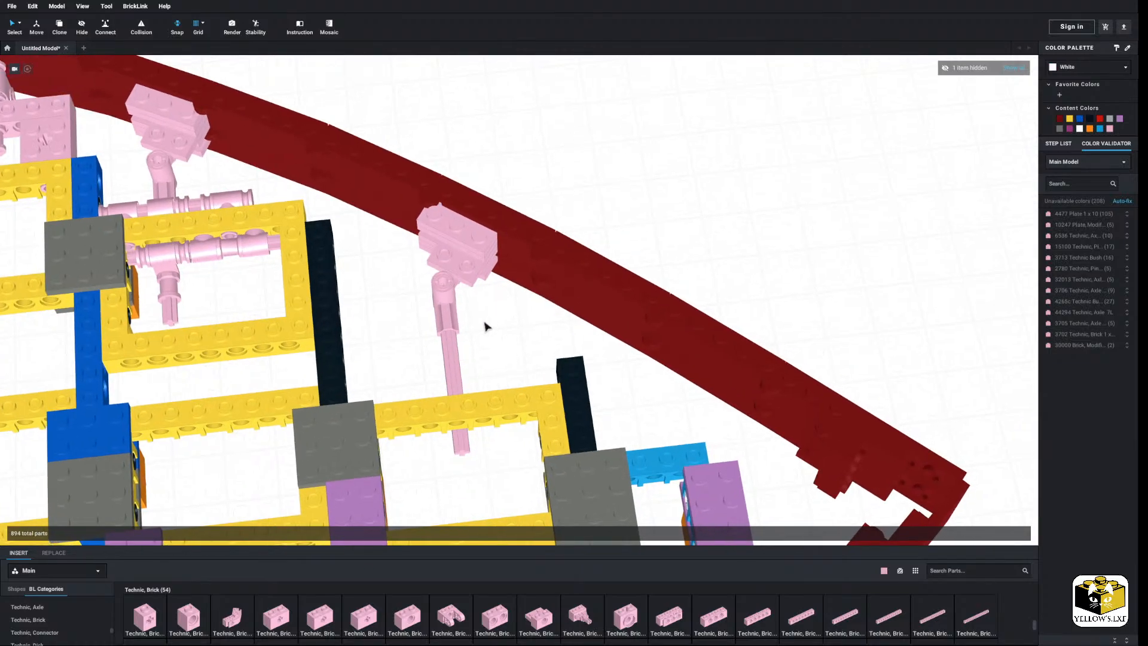
# Place a spare pin with friction ridges and pin hole in the yellow beam's hull-facing side, next to the new axle.
pyautogui.moveTo(484, 321); pyautogui.dragTo(480, 315, button='right')
pyautogui.moveTo(673, 190); pyautogui.dragTo(562, 229, button='middle')
pyautogui.scroll(-3, 562, 230)
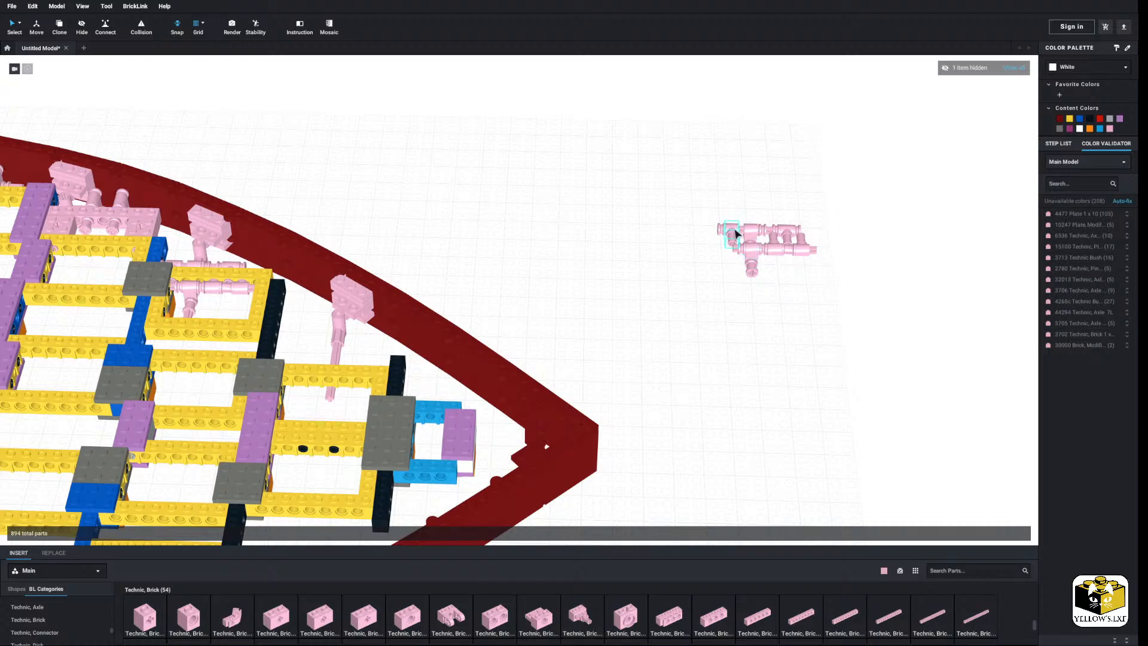
pyautogui.moveTo(734, 234); pyautogui.dragTo(507, 274)
pyautogui.moveTo(507, 274); pyautogui.dragTo(481, 326, button='right')
pyautogui.moveTo(481, 325); pyautogui.dragTo(545, 233, button='middle')
pyautogui.moveTo(591, 165); pyautogui.dragTo(477, 280)
pyautogui.scroll(3, 477, 280)
pyautogui.moveTo(450, 266); pyautogui.dragTo(408, 272)
pyautogui.click(426, 234)
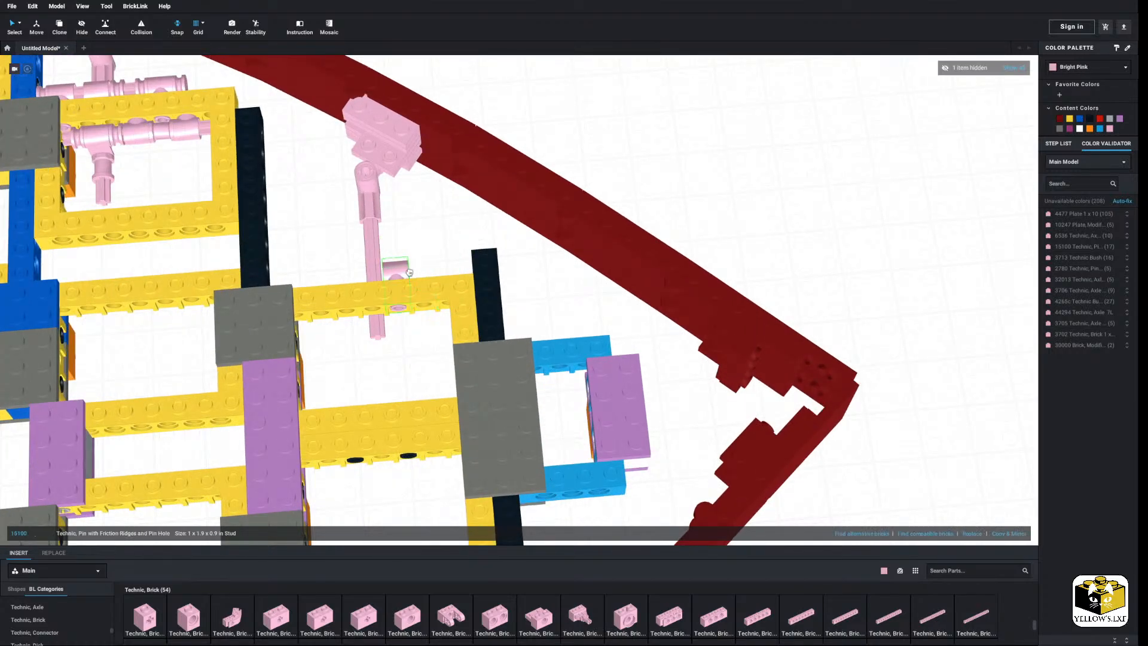
pyautogui.click(439, 244)
# Fit a perpendicular axle and pin connector on the new axle and shift the adjacent pin toward the beam's bow end.
pyautogui.scroll(-3, 526, 187)
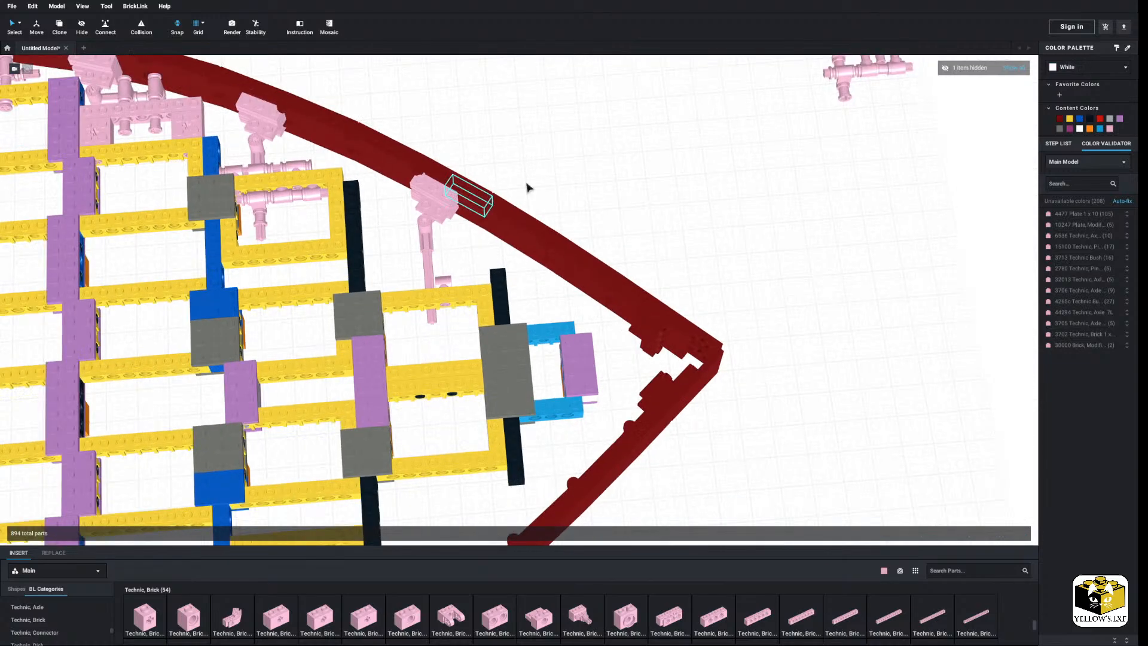
pyautogui.moveTo(680, 91); pyautogui.dragTo(538, 214, button='middle')
pyautogui.moveTo(707, 173); pyautogui.dragTo(402, 351)
pyautogui.scroll(5, 586, 167)
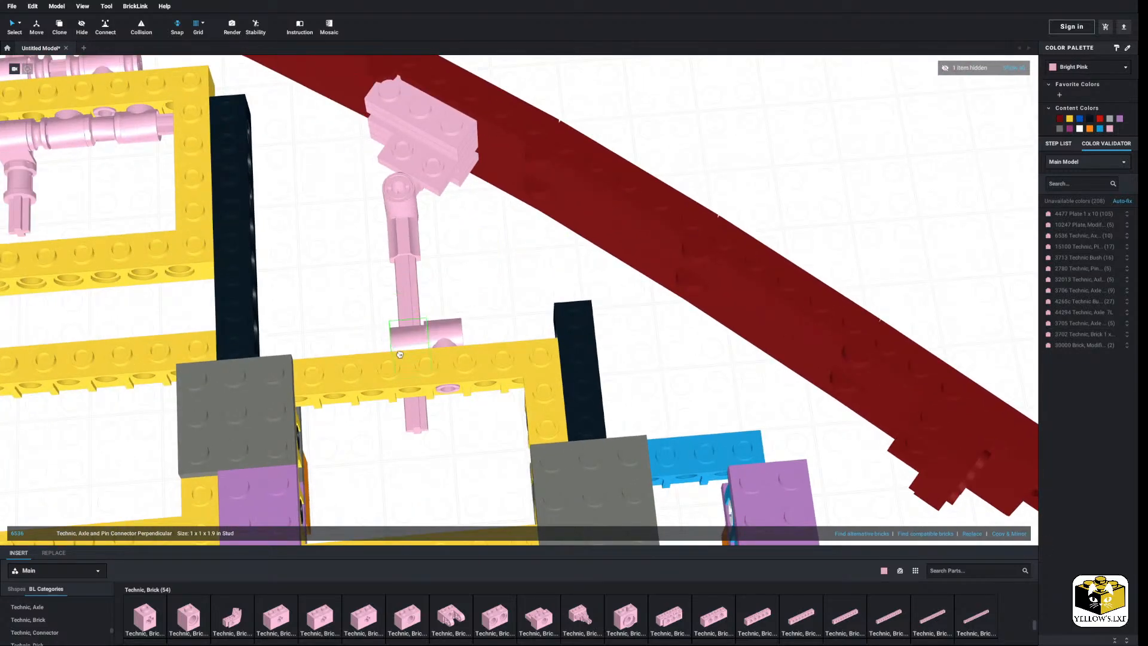
pyautogui.click(501, 263)
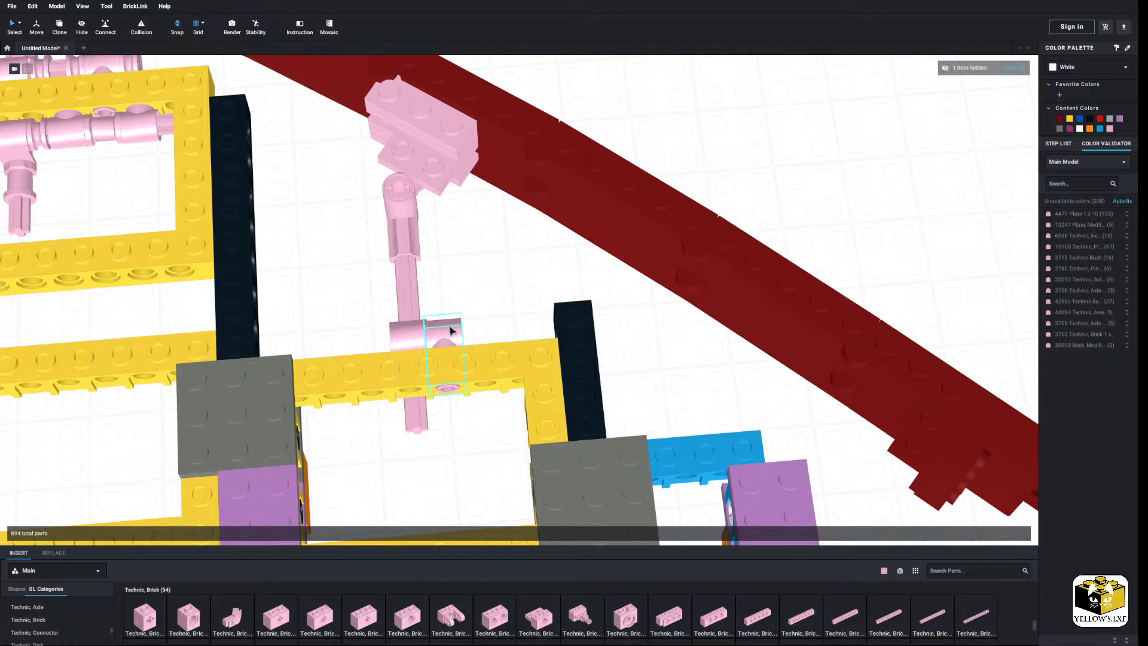
pyautogui.moveTo(449, 329); pyautogui.dragTo(516, 321)
pyautogui.click(487, 250)
# Place two more pins with pin holes, one at the beam's outer far end and one inside near the bow end.
pyautogui.scroll(-3, 491, 242)
pyautogui.moveTo(730, 156); pyautogui.dragTo(588, 243, button='middle')
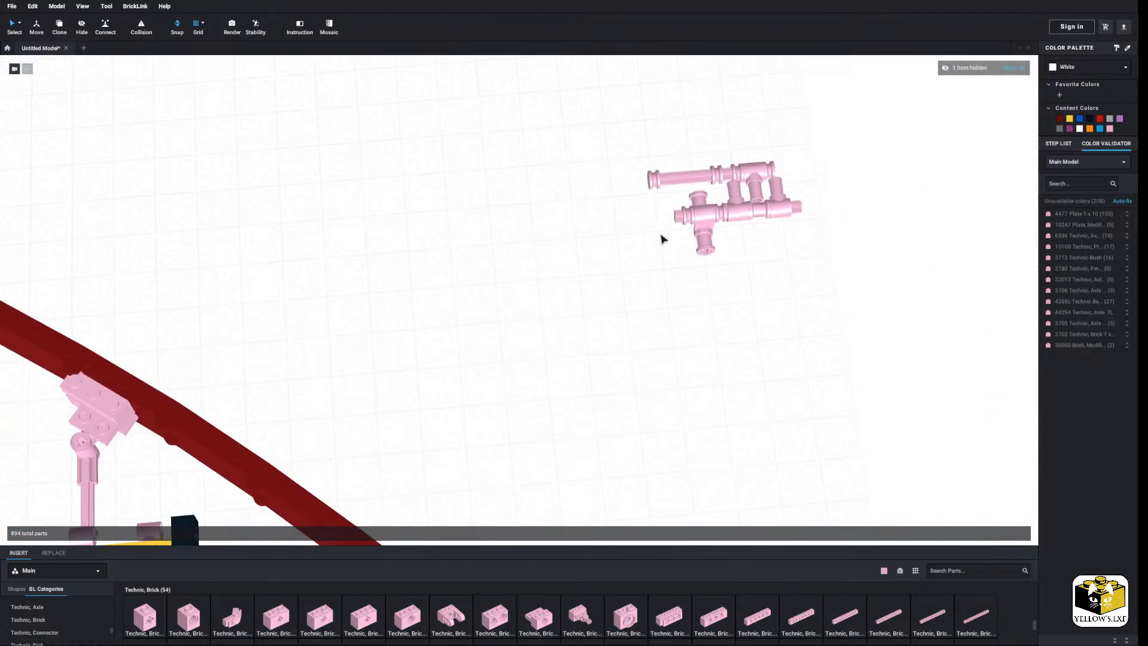
pyautogui.moveTo(775, 210); pyautogui.dragTo(637, 245)
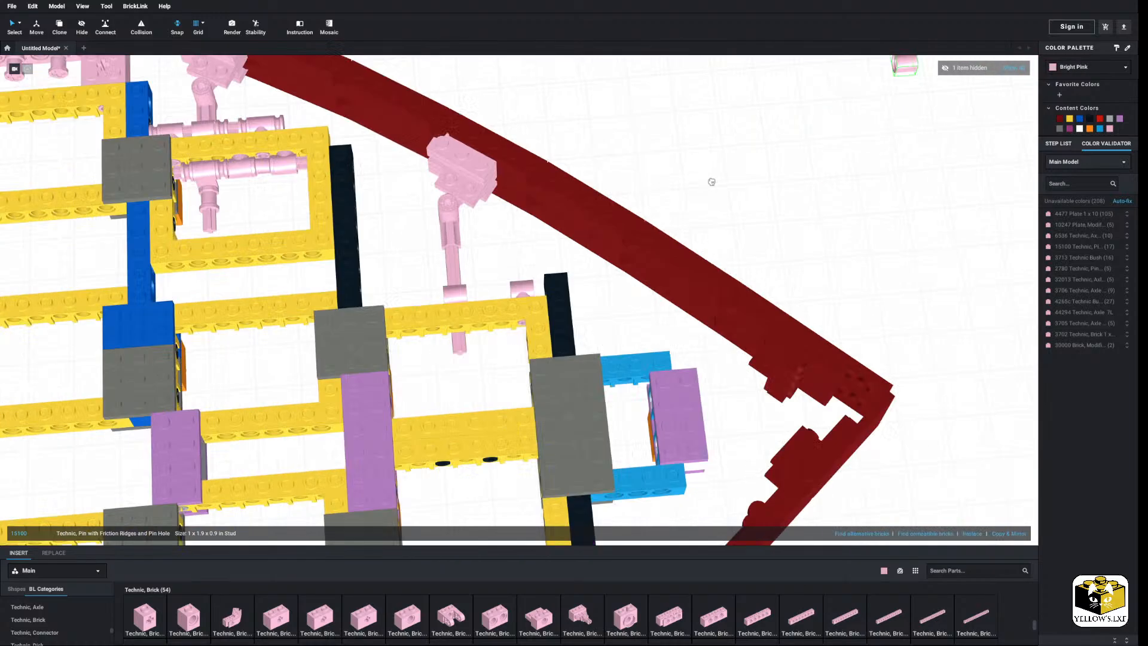
pyautogui.moveTo(476, 365); pyautogui.dragTo(407, 296)
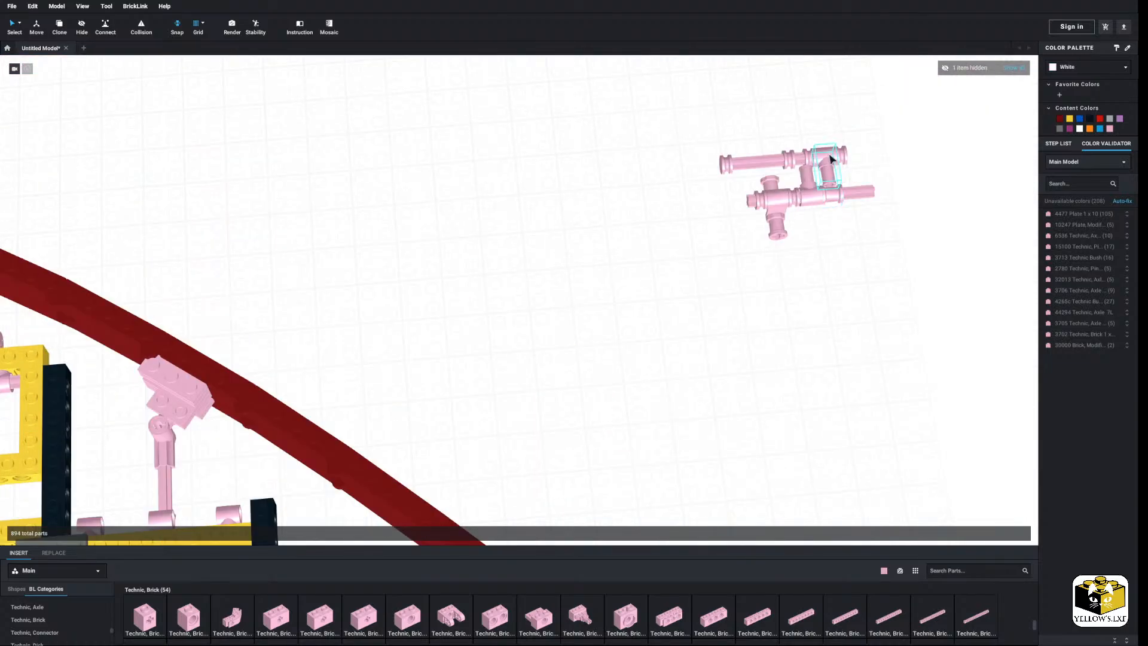
pyautogui.moveTo(831, 158); pyautogui.dragTo(492, 362)
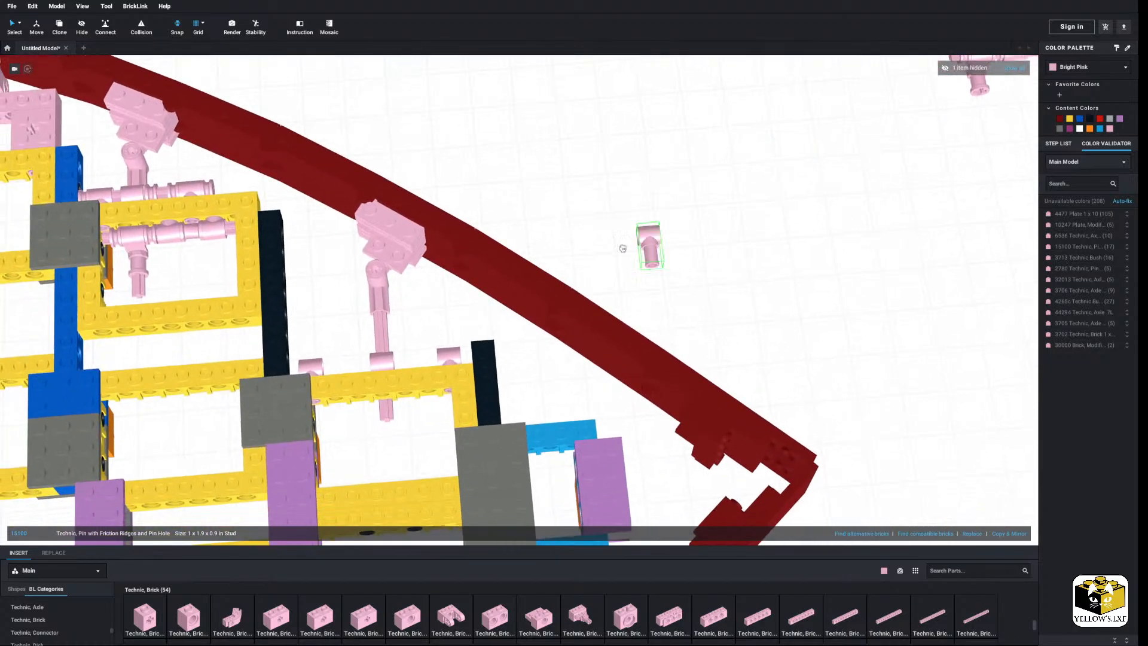
pyautogui.moveTo(648, 249); pyautogui.dragTo(438, 384)
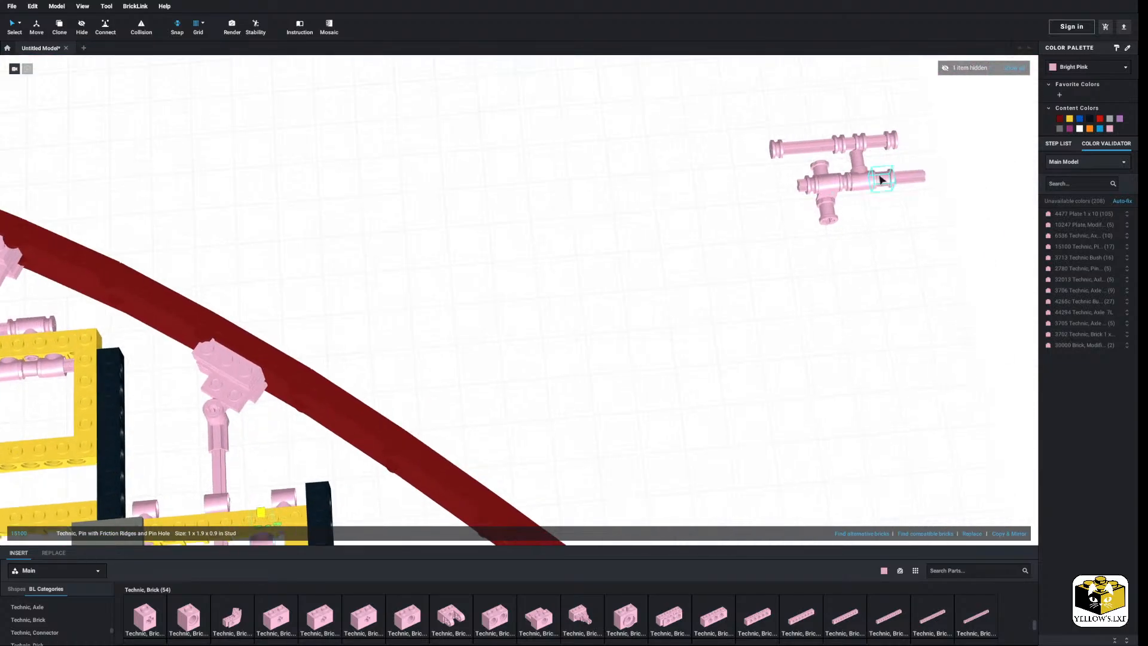
# Place a second pin with pin hole inside the yellow beam and run the spare 6L axle through both inner pins.
pyautogui.moveTo(879, 179); pyautogui.dragTo(885, 206)
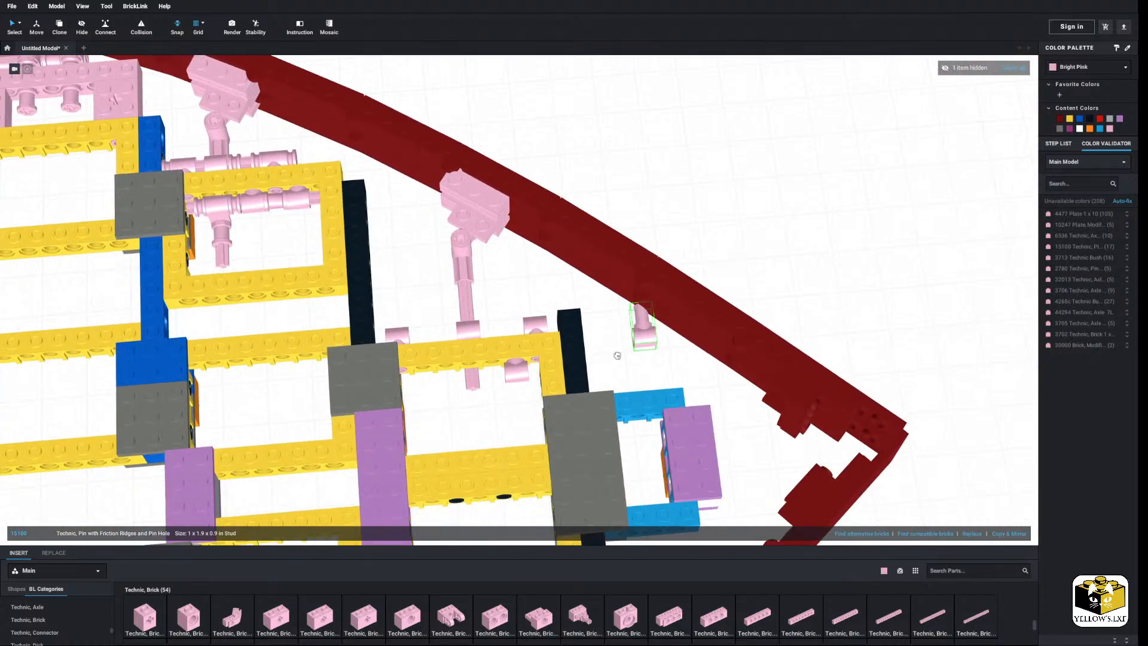
pyautogui.moveTo(419, 430); pyautogui.dragTo(428, 392)
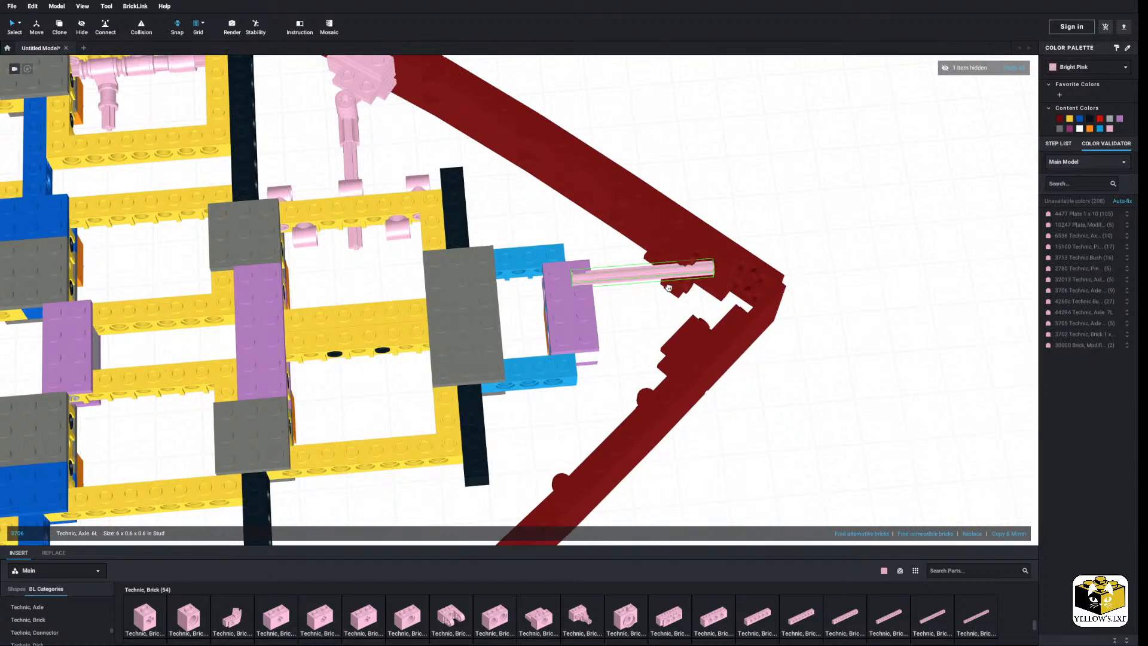
pyautogui.moveTo(714, 272); pyautogui.dragTo(403, 228)
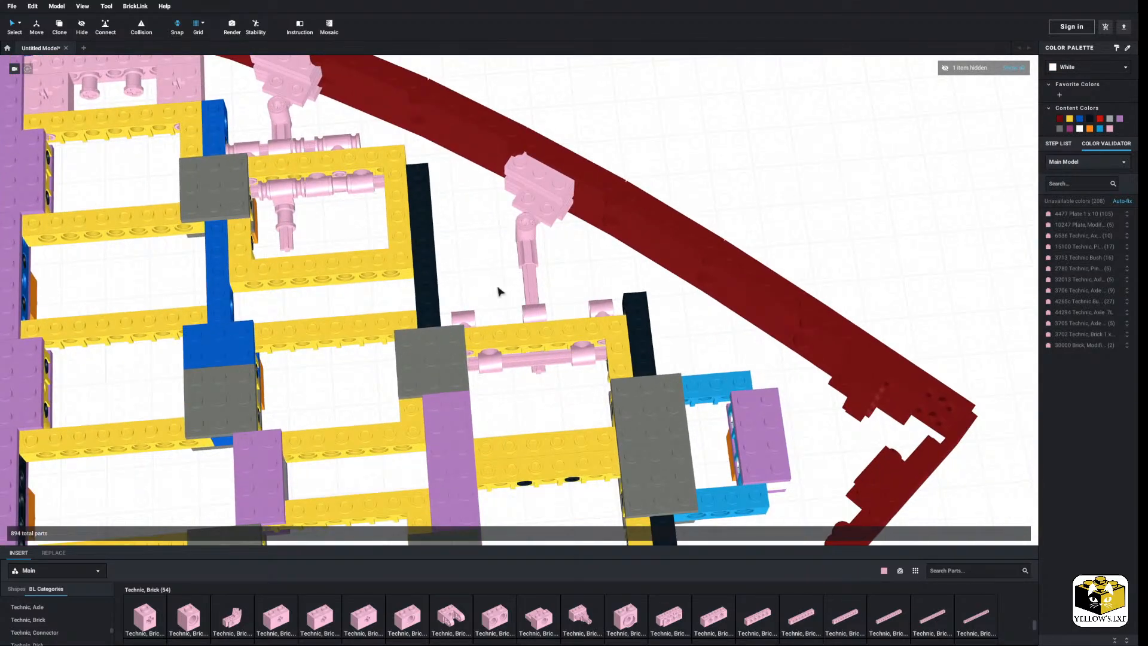
pyautogui.rightClick(528, 313)
pyautogui.click(517, 319)
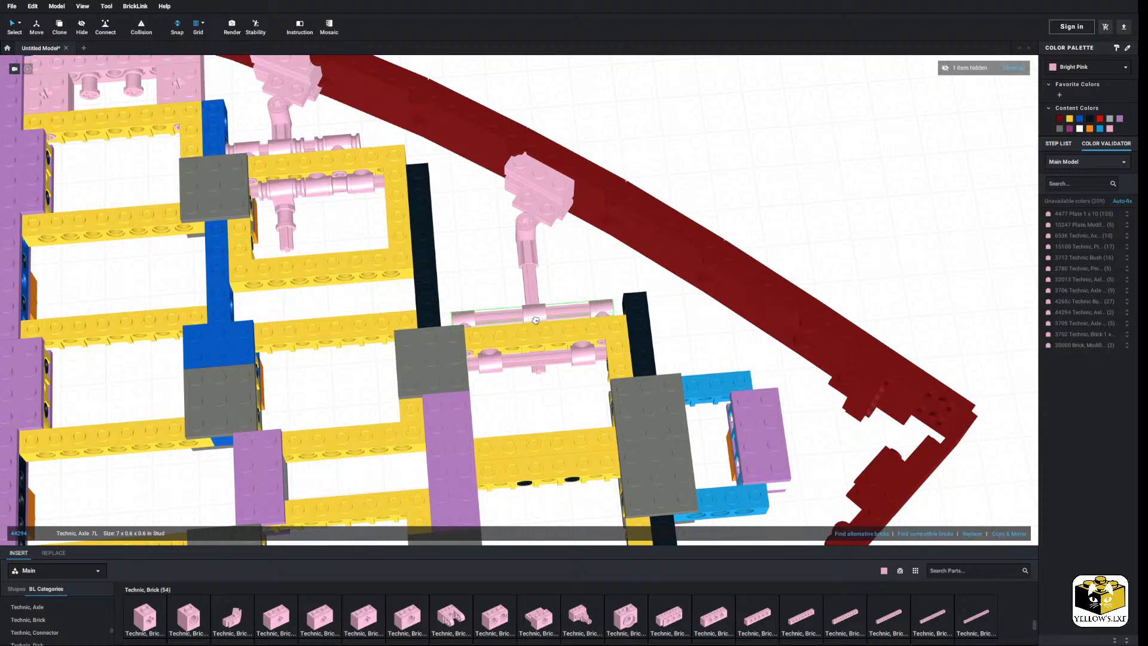
pyautogui.scroll(3, 591, 275)
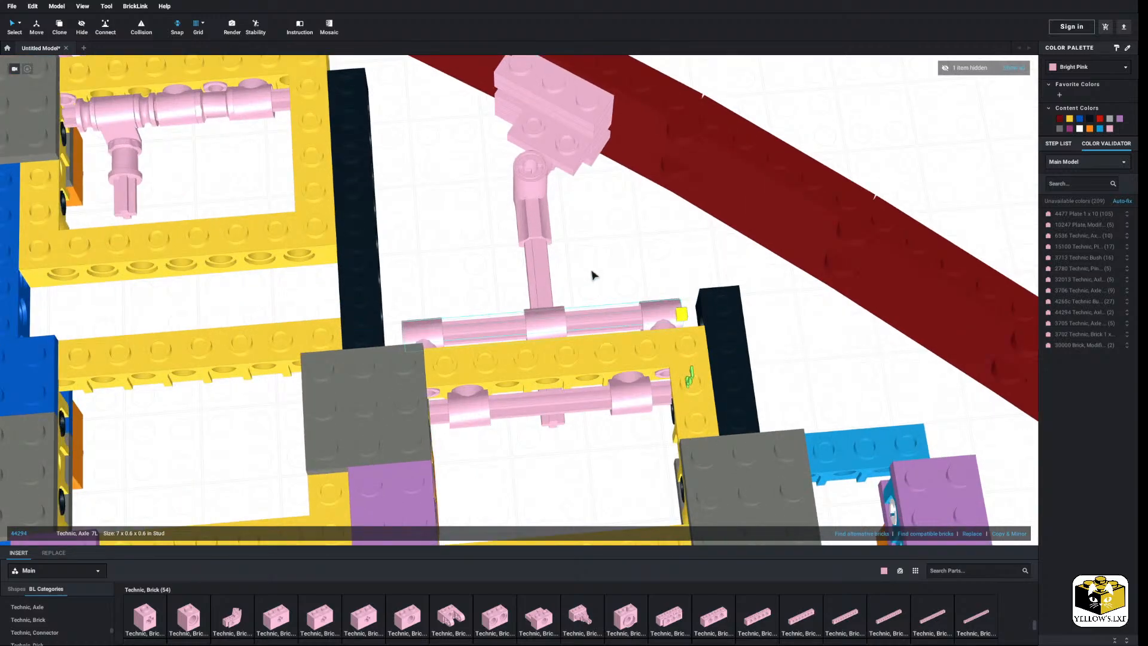
pyautogui.rightClick(596, 320)
pyautogui.click(622, 351)
# Add a Technic Axle 8L from the axle parts and run it through the outer pins and perpendicular connector.
pyautogui.scroll(1, 37, 628)
pyautogui.click(36, 633)
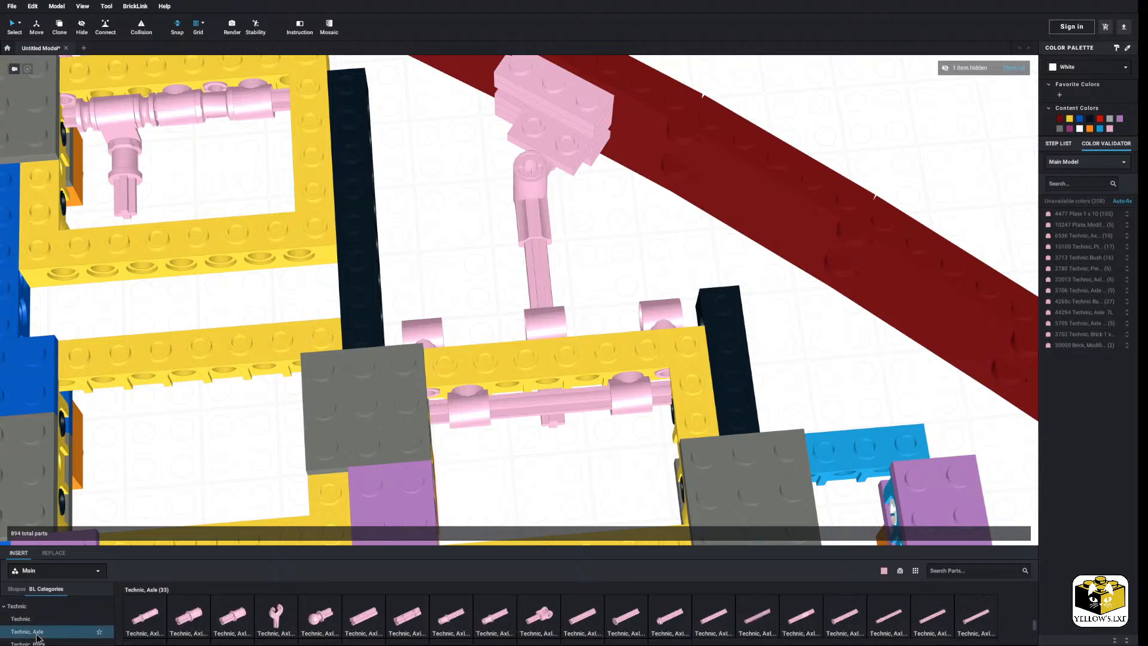
pyautogui.scroll(-4, 293, 615)
pyautogui.scroll(2, 251, 616)
pyautogui.click(234, 612)
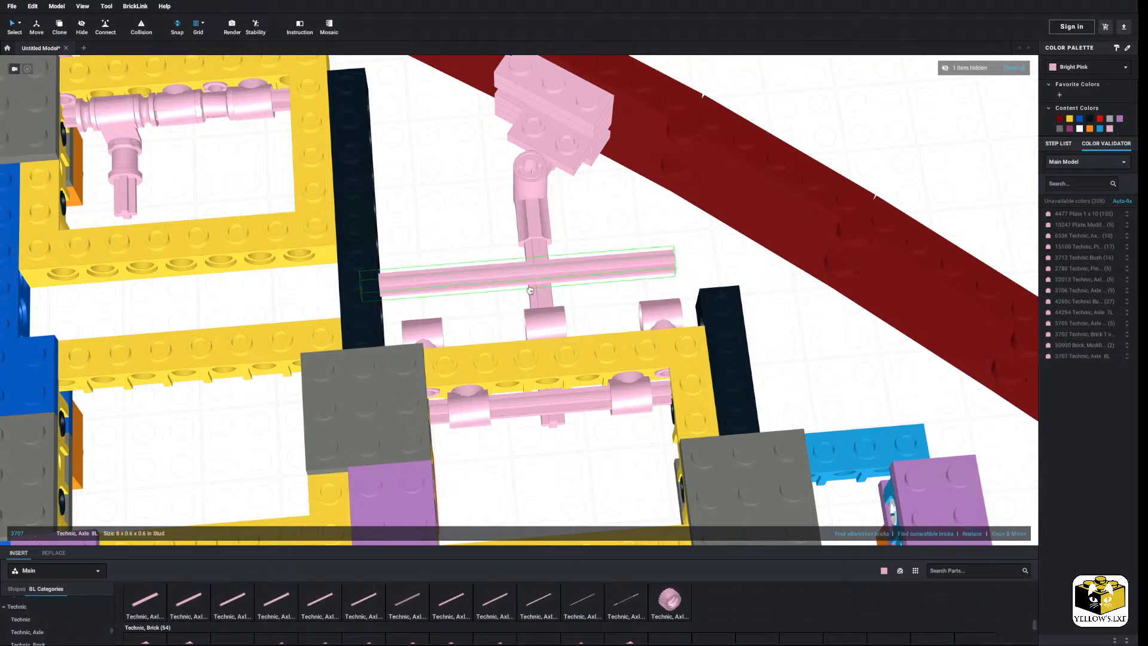
pyautogui.click(542, 326)
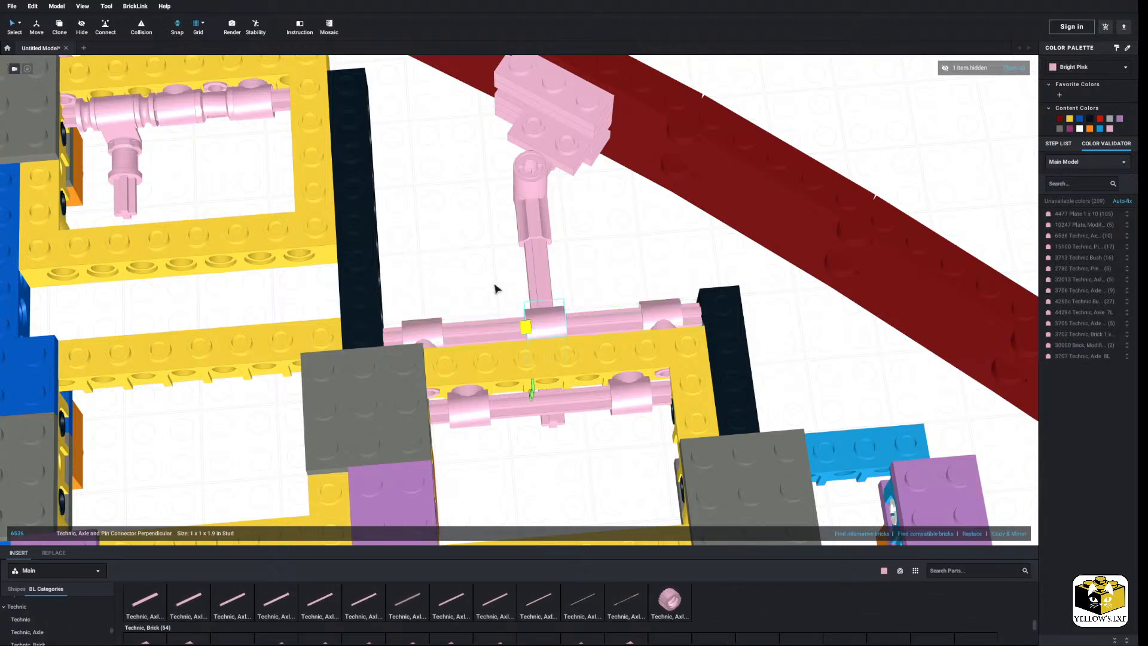
pyautogui.click(495, 288)
# Place a spare smooth 1/2 Technic bush on the inner axle against the pin farther from the bow.
pyautogui.moveTo(722, 322); pyautogui.dragTo(668, 326, button='middle')
pyautogui.scroll(-3, 473, 293)
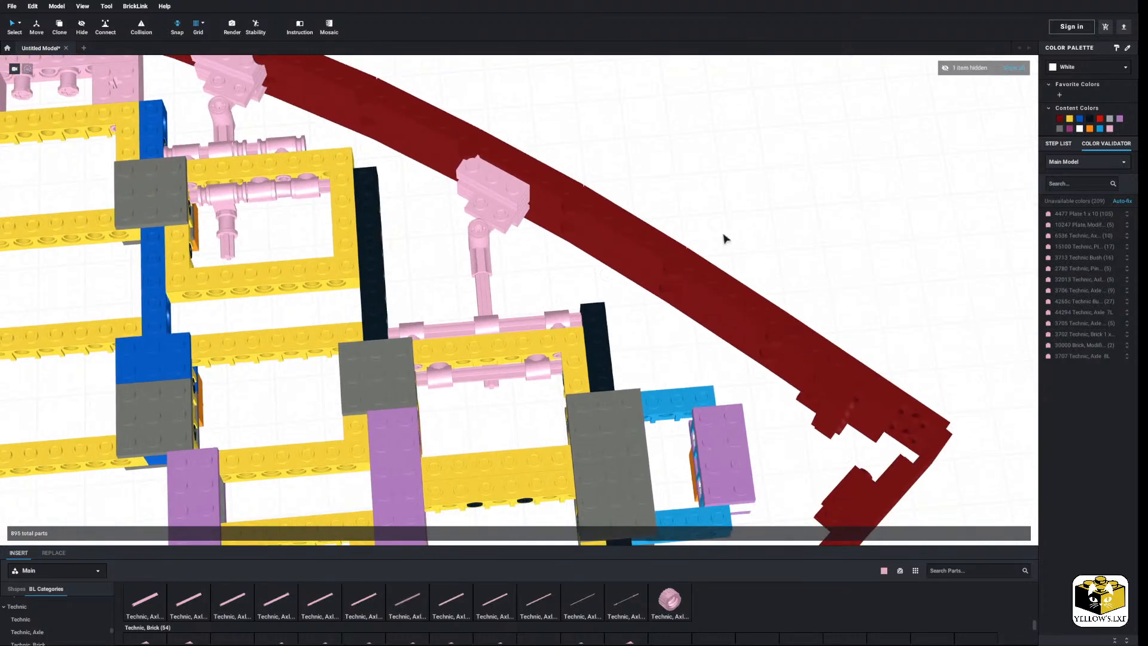
pyautogui.moveTo(725, 238); pyautogui.dragTo(534, 333, button='middle')
pyautogui.moveTo(596, 211); pyautogui.dragTo(646, 329)
pyautogui.moveTo(646, 328); pyautogui.dragTo(944, 266, button='middle')
pyautogui.scroll(3, 517, 298)
pyautogui.moveTo(725, 299); pyautogui.dragTo(445, 424)
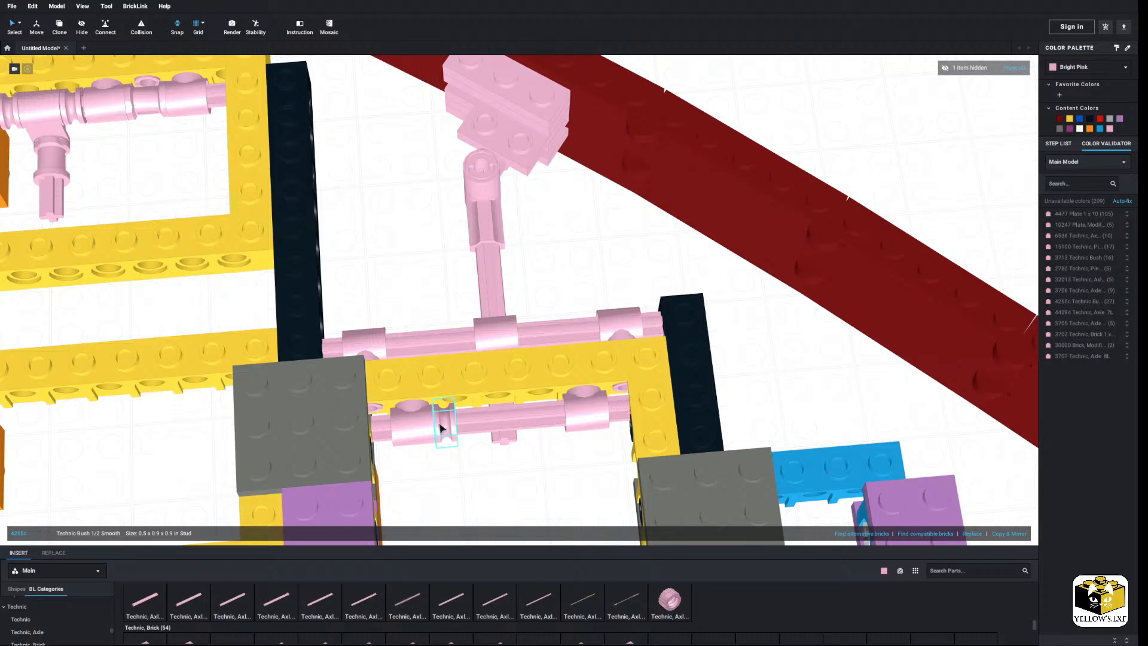
pyautogui.rightClick(441, 422)
pyautogui.press('Escape')
# Move the leftover pink spare parts closer to the outside of the hull.
pyautogui.moveTo(454, 435); pyautogui.dragTo(495, 478, button='right')
pyautogui.scroll(-4, 628, 370)
pyautogui.moveTo(869, 111); pyautogui.dragTo(674, 326, button='middle')
pyautogui.moveTo(988, 94); pyautogui.dragTo(827, 273)
pyautogui.moveTo(889, 195); pyautogui.dragTo(557, 469)
pyautogui.moveTo(557, 469); pyautogui.dragTo(716, 194, button='middle')
# Fit a second perpendicular axle and pin connector on the inner axle where the hull connector's axle ends.
pyautogui.click(716, 130)
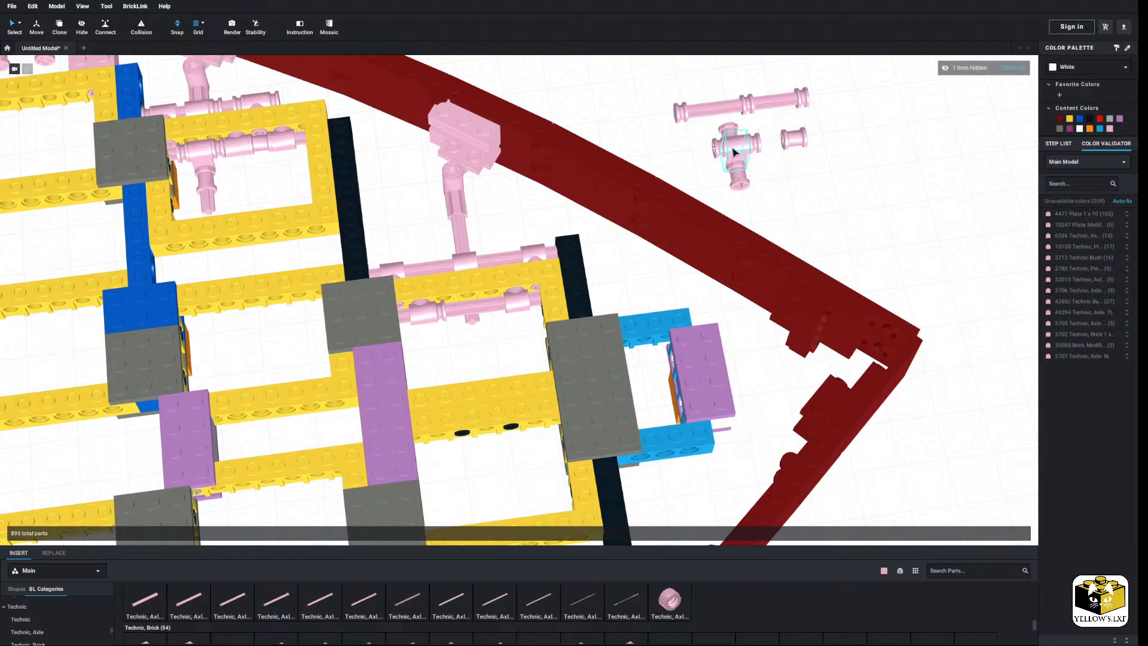
pyautogui.scroll(2, 645, 269)
pyautogui.moveTo(733, 151); pyautogui.dragTo(438, 315)
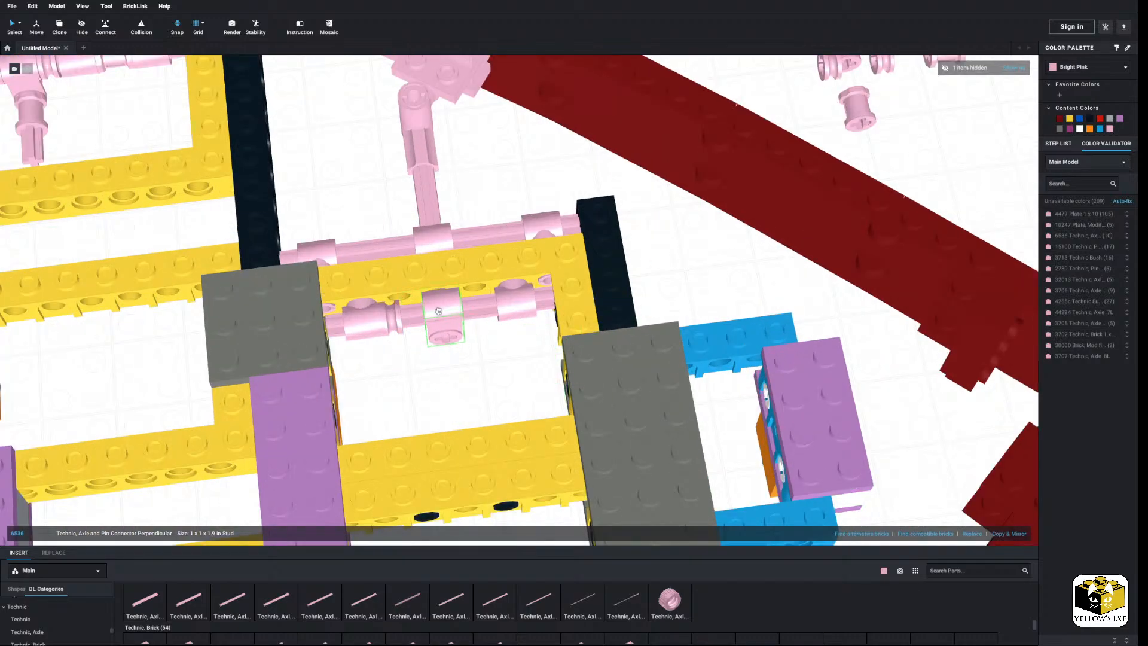
# Examine how the hull connector's 6L axle lines up with the perpendicular connectors on both sides of the yellow beam.
pyautogui.moveTo(435, 319); pyautogui.dragTo(652, 263, button='right')
pyautogui.scroll(3, 634, 275)
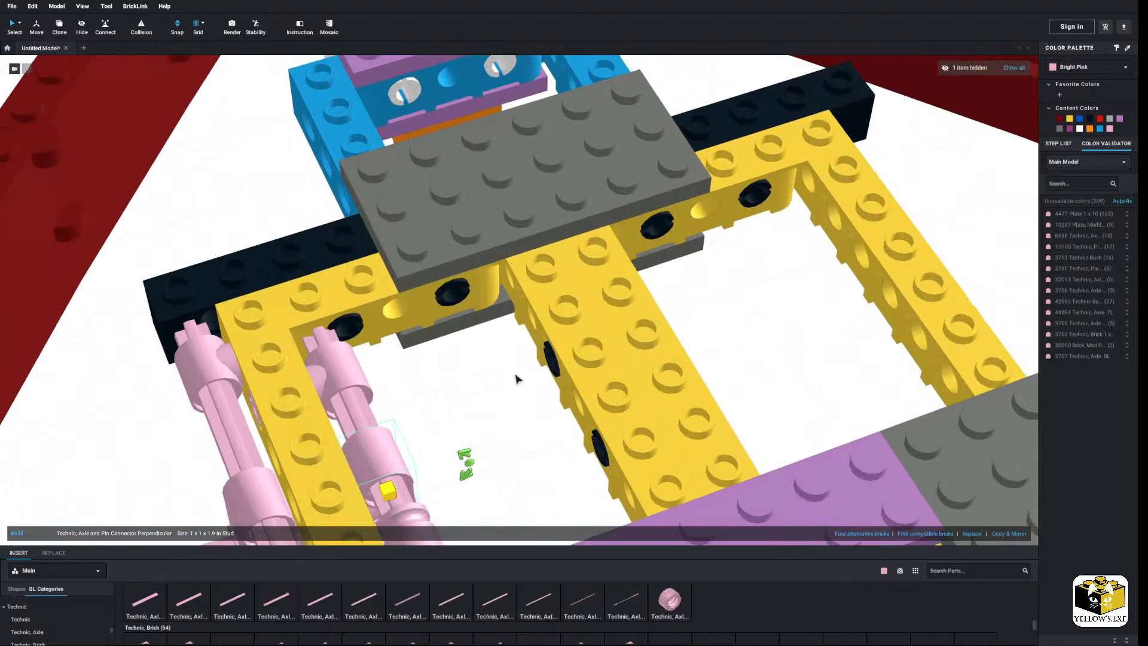
pyautogui.moveTo(518, 379); pyautogui.dragTo(420, 364, button='right')
pyautogui.scroll(-3, 423, 362)
pyautogui.moveTo(420, 363); pyautogui.dragTo(546, 369, button='middle')
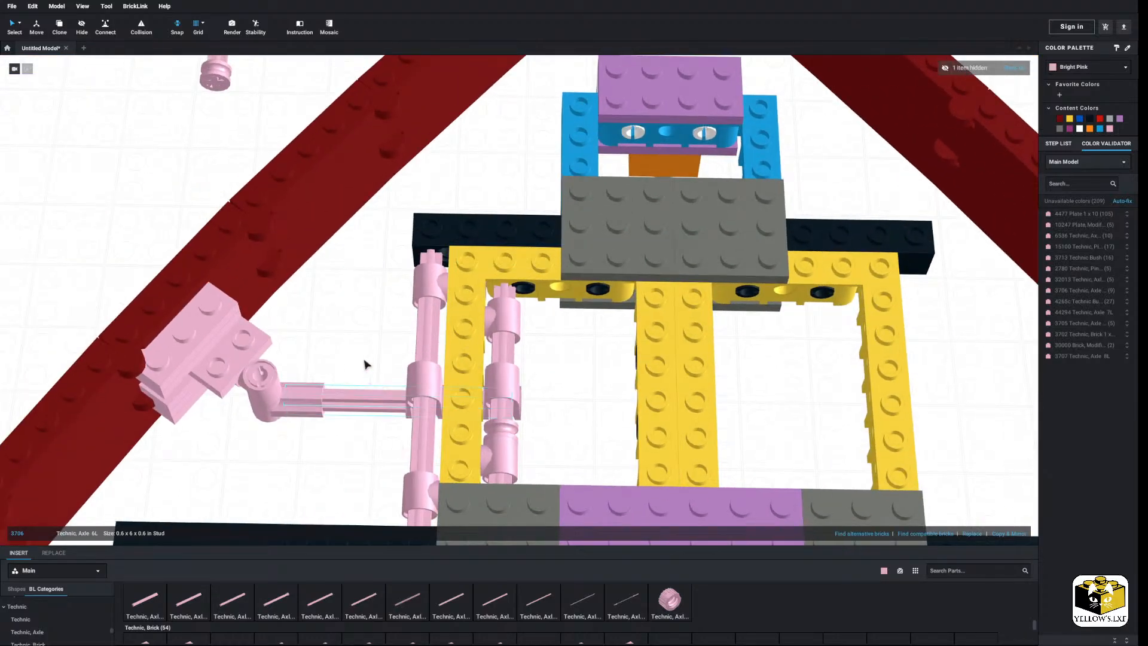
pyautogui.moveTo(366, 365); pyautogui.dragTo(325, 361, button='right')
pyautogui.moveTo(595, 170); pyautogui.dragTo(567, 269, button='middle')
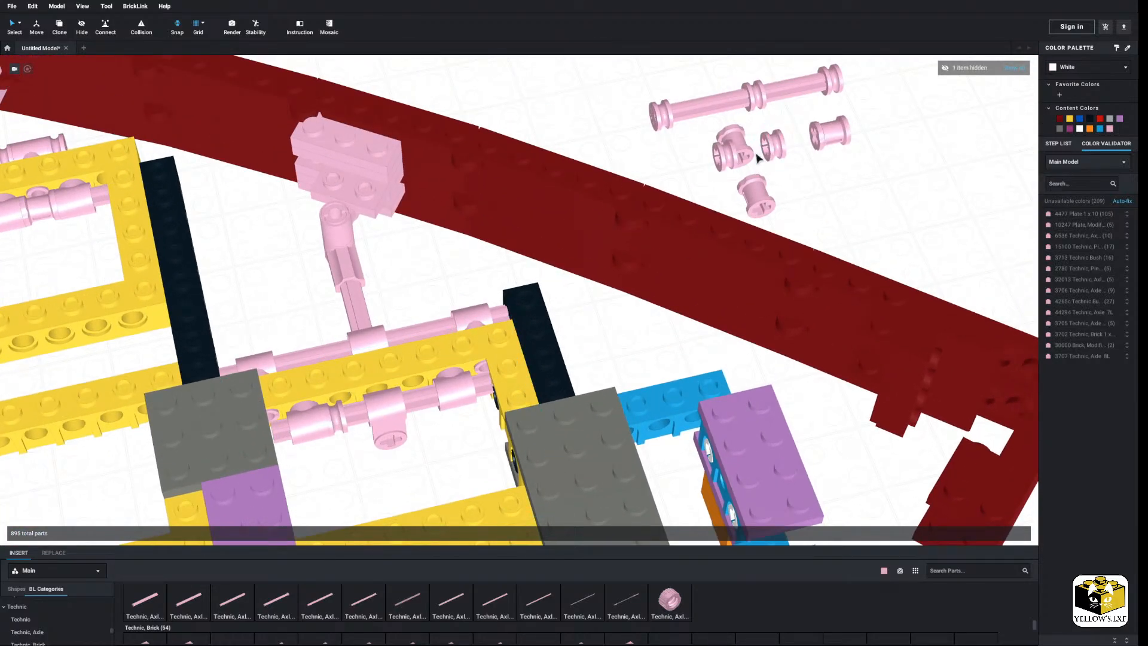
# Fit the spare smooth 1/2 Technic bushes on the outer and inner axles beside the perpendicular connectors.
pyautogui.moveTo(740, 145); pyautogui.dragTo(617, 304)
pyautogui.moveTo(616, 303); pyautogui.dragTo(601, 272, button='right')
pyautogui.moveTo(480, 324); pyautogui.dragTo(371, 286)
pyautogui.click(448, 390)
pyautogui.moveTo(448, 390); pyautogui.dragTo(446, 439, button='right')
pyautogui.moveTo(407, 398); pyautogui.dragTo(415, 426, button='middle')
pyautogui.moveTo(846, 187); pyautogui.dragTo(561, 261)
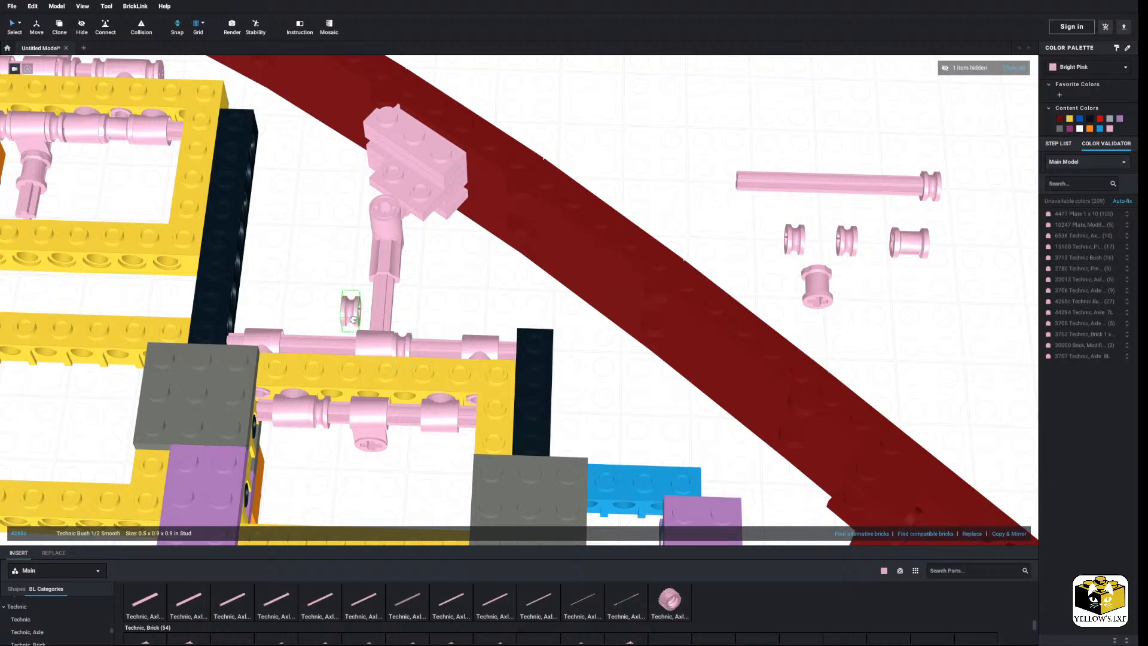
pyautogui.moveTo(930, 181); pyautogui.dragTo(377, 407)
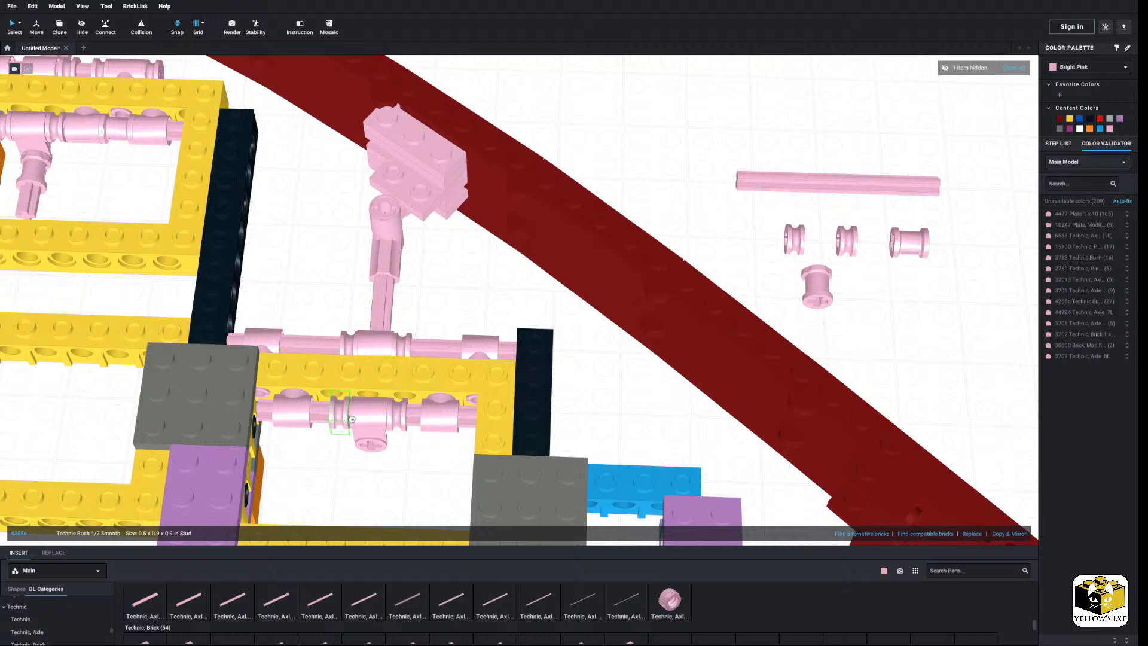
pyautogui.moveTo(846, 239); pyautogui.dragTo(501, 429)
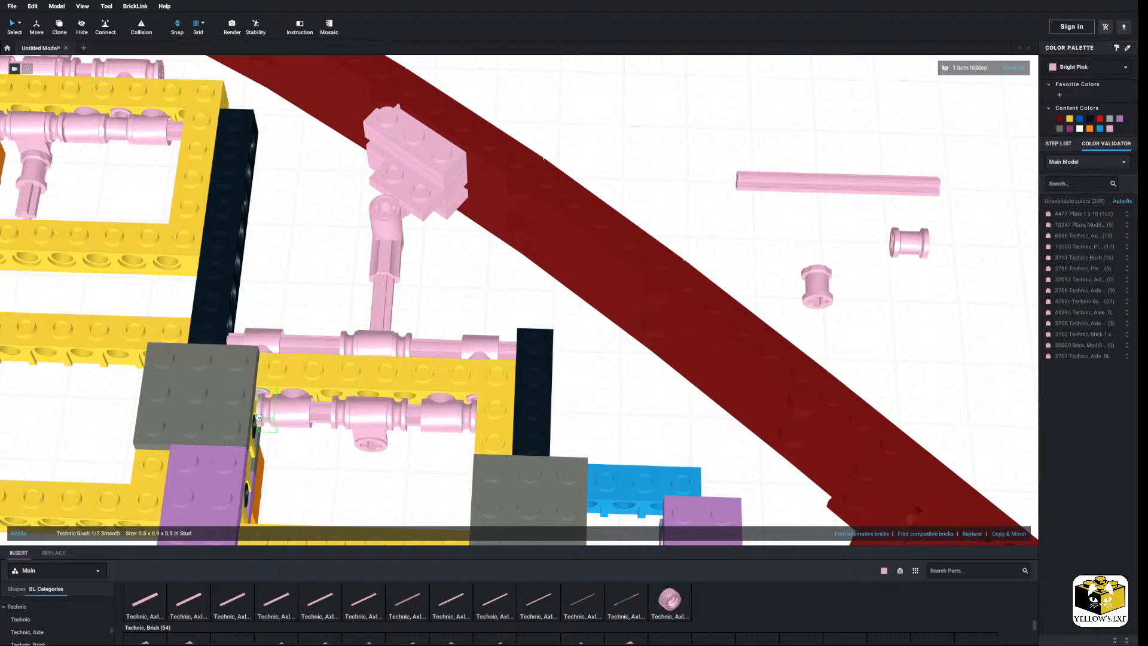
# Copy smooth 1/2 Technic bushes onto the outer axle beside its two end connectors.
pyautogui.click(300, 468)
pyautogui.scroll(-15, 322, 422)
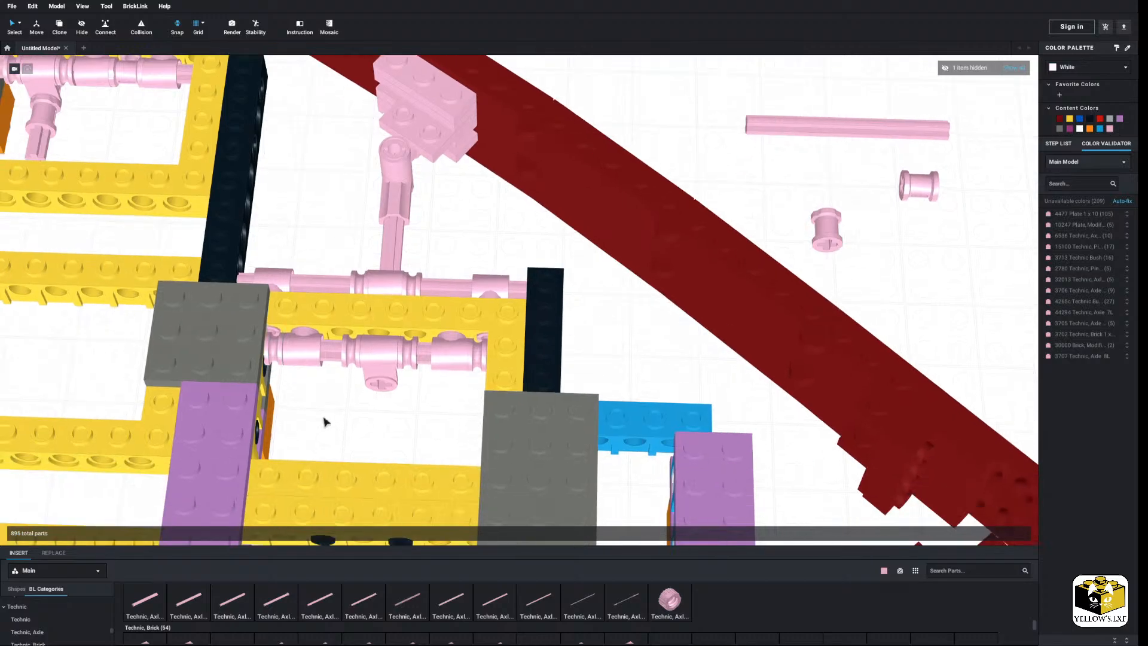
pyautogui.scroll(15, 478, 401)
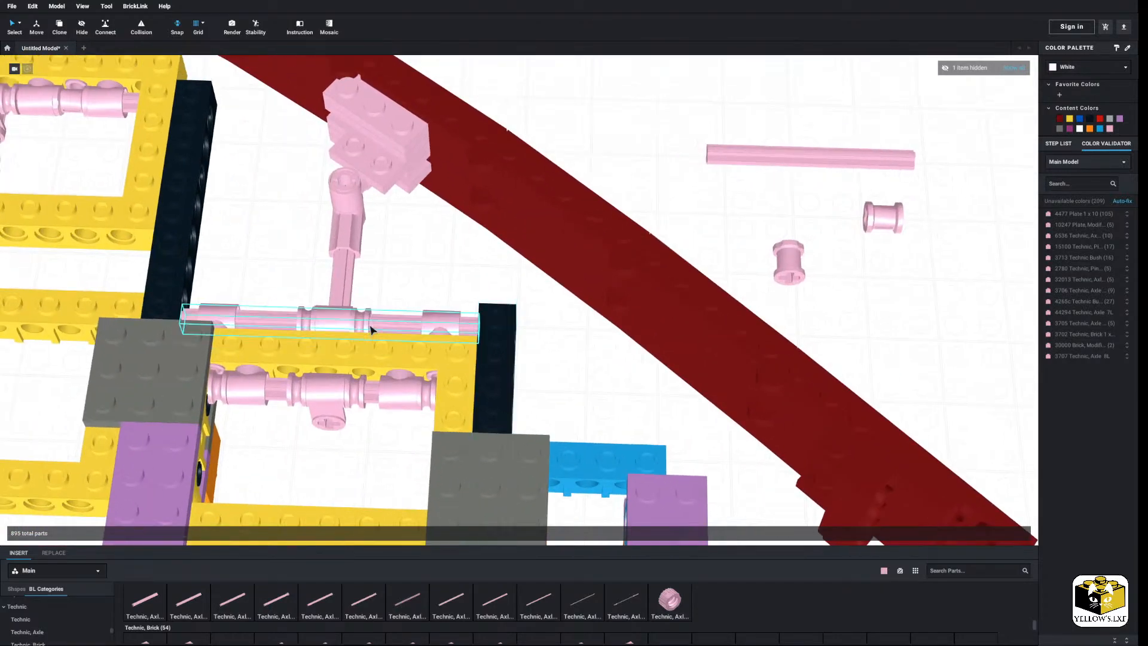
pyautogui.rightClick(361, 327)
pyautogui.rightClick(422, 253)
pyautogui.click(443, 281)
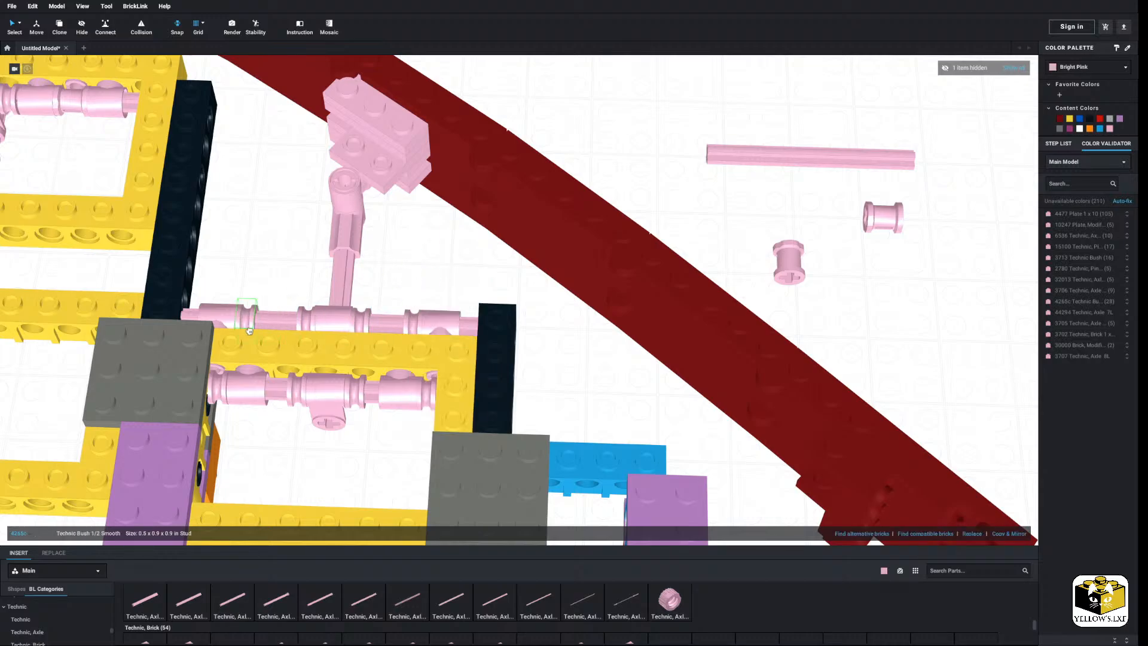
pyautogui.scroll(-5, 287, 285)
pyautogui.scroll(6, 351, 282)
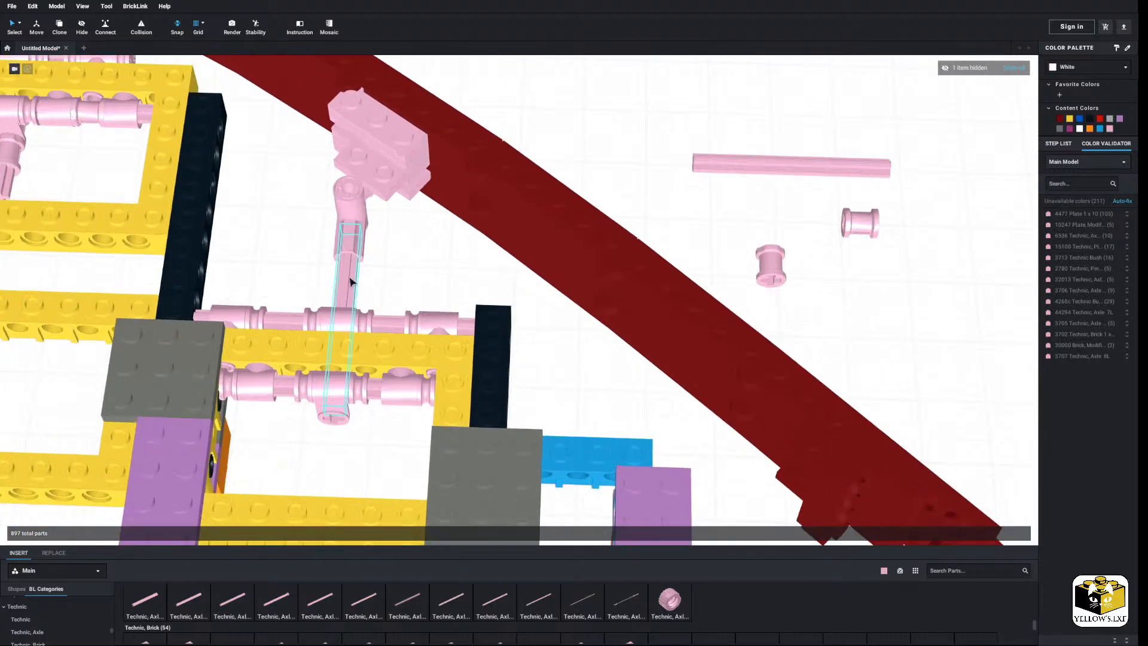
# Examine the inner hull wall and the frame between the last pink connector and the bow tip.
pyautogui.scroll(-5, 418, 276)
pyautogui.moveTo(518, 312); pyautogui.dragTo(474, 285, button='middle')
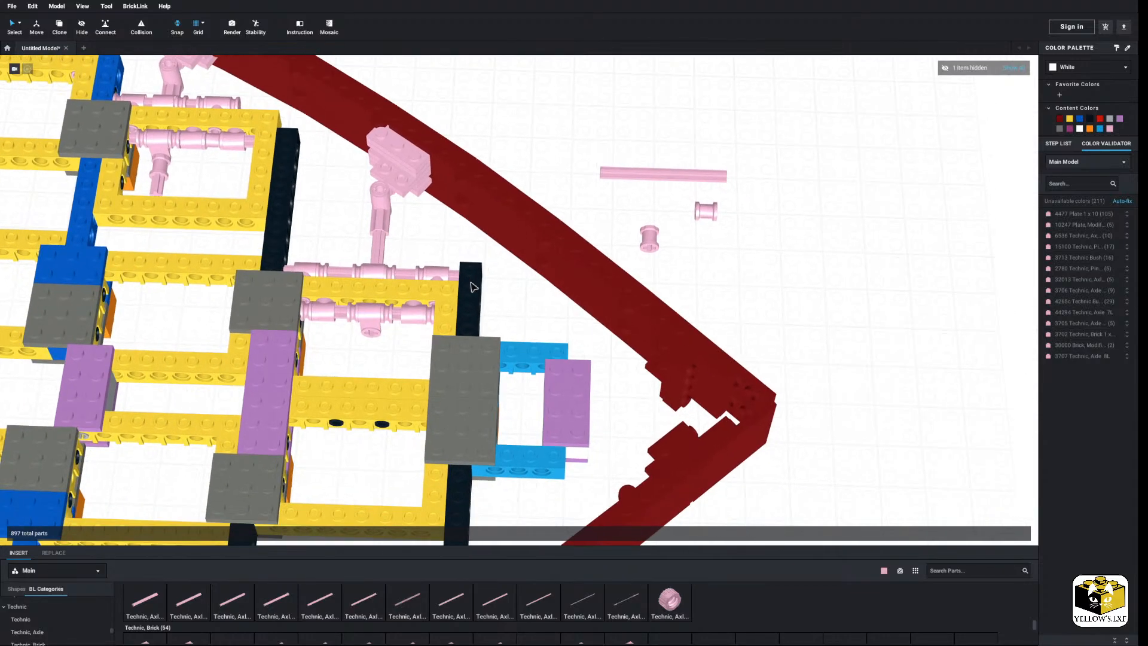
pyautogui.moveTo(457, 285); pyautogui.dragTo(486, 297, button='right')
pyautogui.scroll(3, 485, 297)
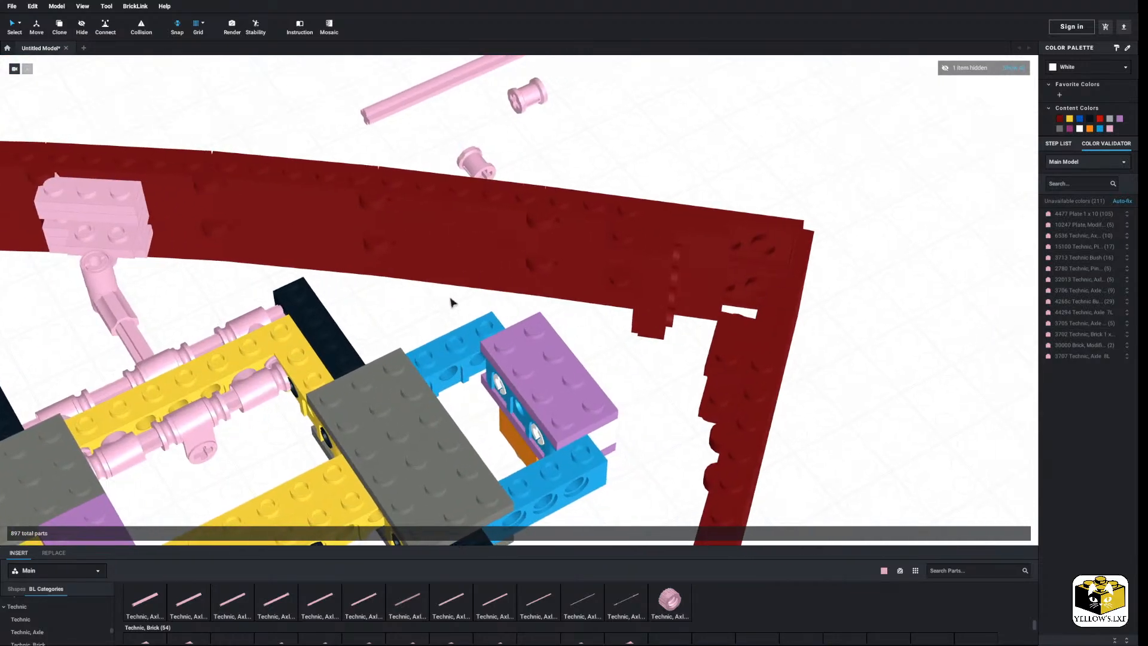
pyautogui.moveTo(447, 295); pyautogui.dragTo(441, 290, button='right')
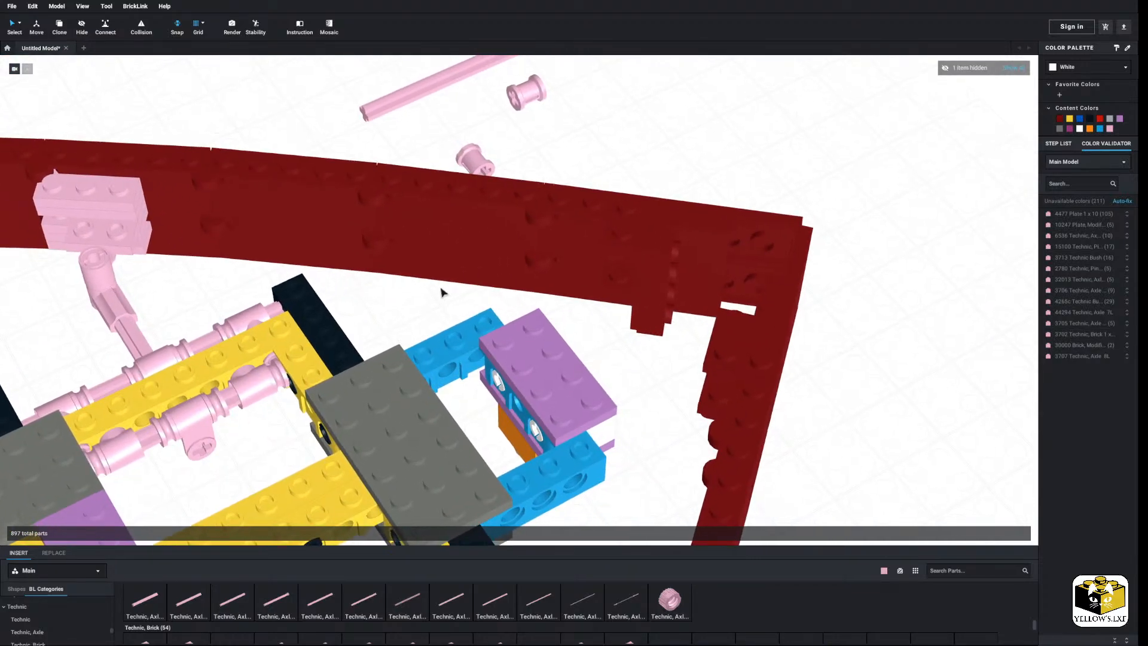
pyautogui.moveTo(440, 290); pyautogui.dragTo(405, 292, button='middle')
pyautogui.moveTo(405, 293)
pyautogui.mouseDown(button='right')
pyautogui.moveTo(425, 297)
pyautogui.moveTo(409, 293)
pyautogui.mouseUp(button='right')
pyautogui.moveTo(409, 293); pyautogui.dragTo(523, 288, button='middle')
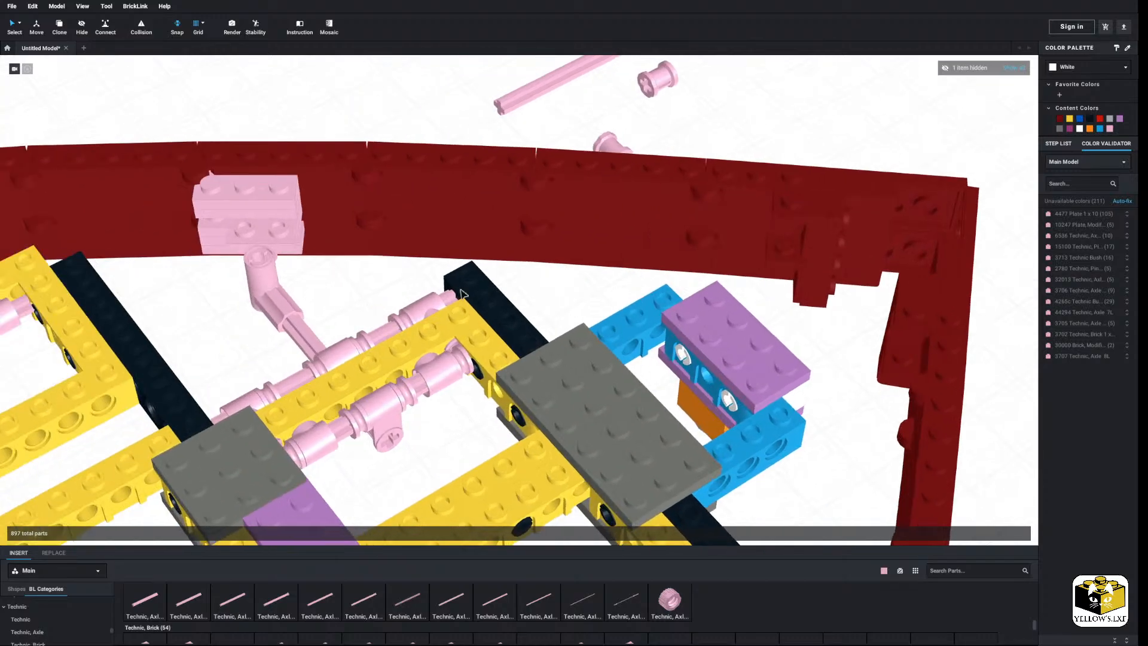
pyautogui.moveTo(469, 293); pyautogui.dragTo(456, 297, button='right')
pyautogui.moveTo(456, 297); pyautogui.dragTo(478, 289, button='middle')
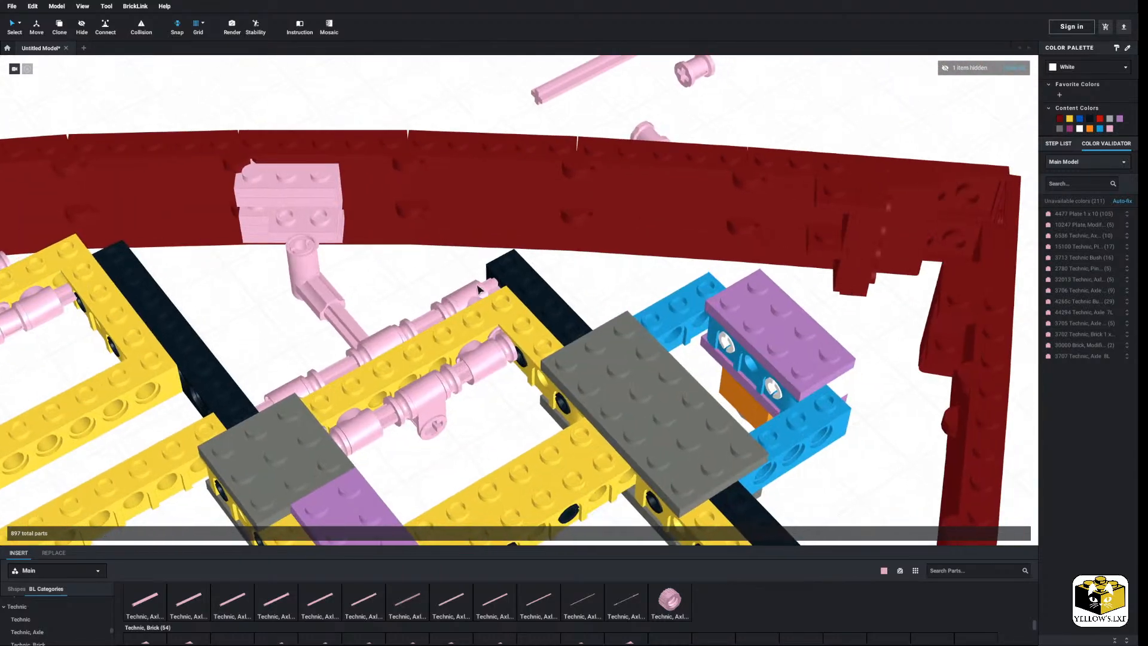
pyautogui.moveTo(478, 289); pyautogui.dragTo(501, 303, button='right')
pyautogui.moveTo(500, 304); pyautogui.dragTo(479, 325, button='middle')
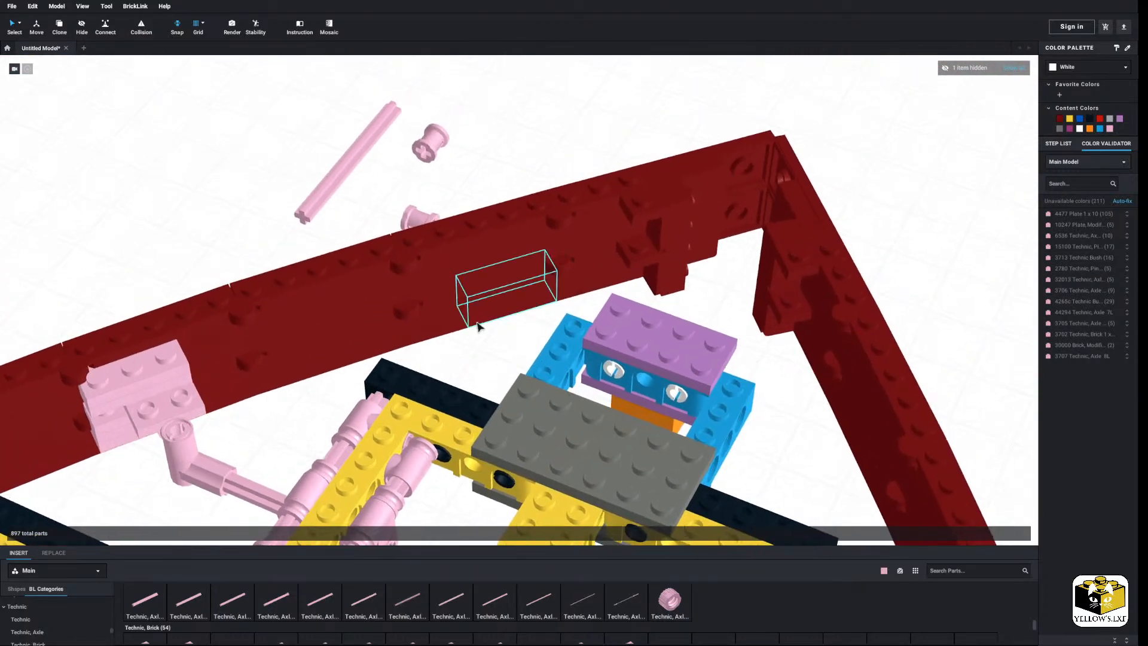
pyautogui.moveTo(478, 325); pyautogui.dragTo(466, 329, button='right')
pyautogui.scroll(3, 462, 330)
pyautogui.moveTo(460, 329); pyautogui.dragTo(467, 327, button='middle')
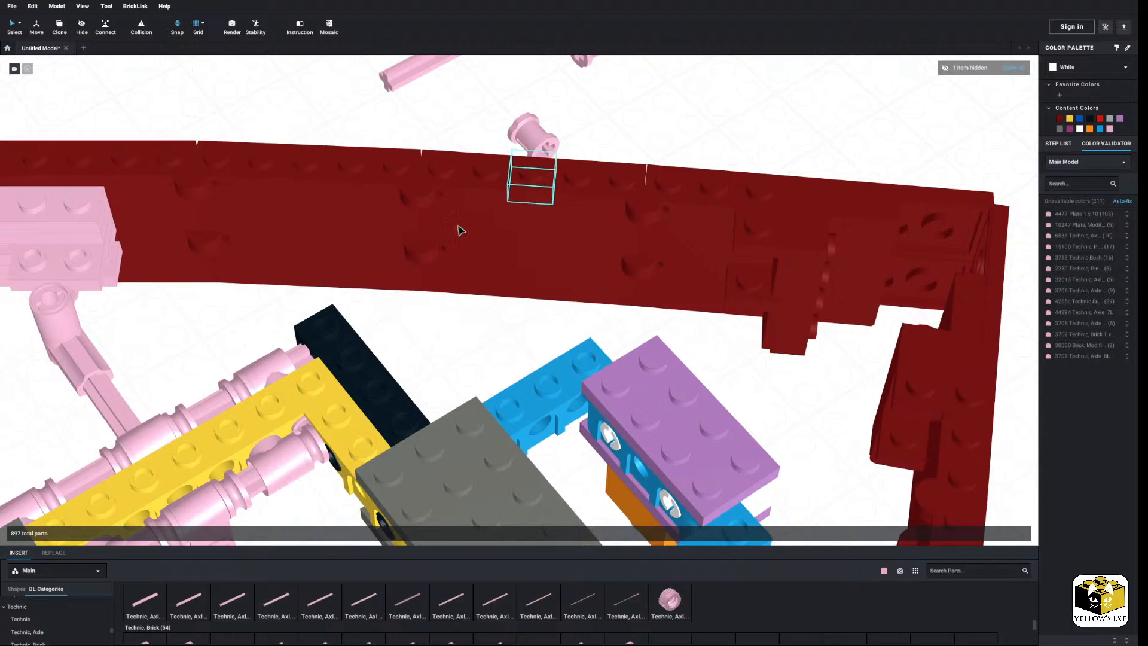
pyautogui.moveTo(842, 305); pyautogui.dragTo(543, 301, button='middle')
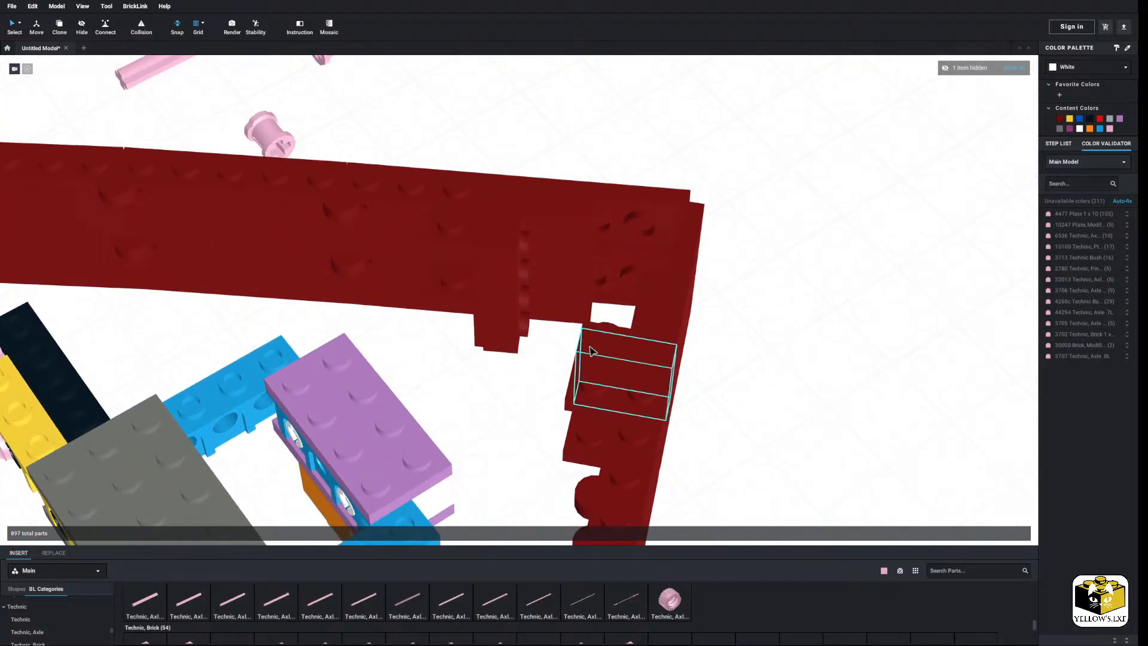
pyautogui.moveTo(591, 349); pyautogui.dragTo(577, 351, button='right')
pyautogui.moveTo(525, 379); pyautogui.dragTo(474, 377, button='right')
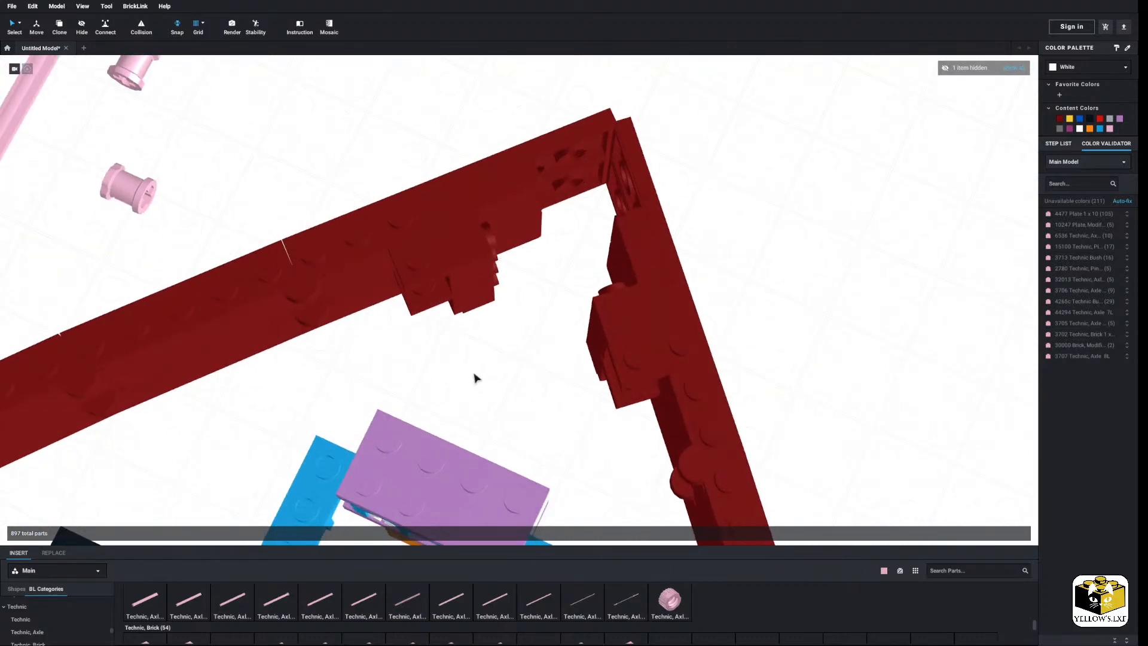
pyautogui.moveTo(474, 377); pyautogui.dragTo(504, 341, button='middle')
pyautogui.moveTo(504, 341)
pyautogui.mouseDown(button='right')
pyautogui.moveTo(507, 325)
pyautogui.moveTo(455, 339)
pyautogui.moveTo(587, 330)
pyautogui.moveTo(552, 330)
pyautogui.mouseUp(button='right')
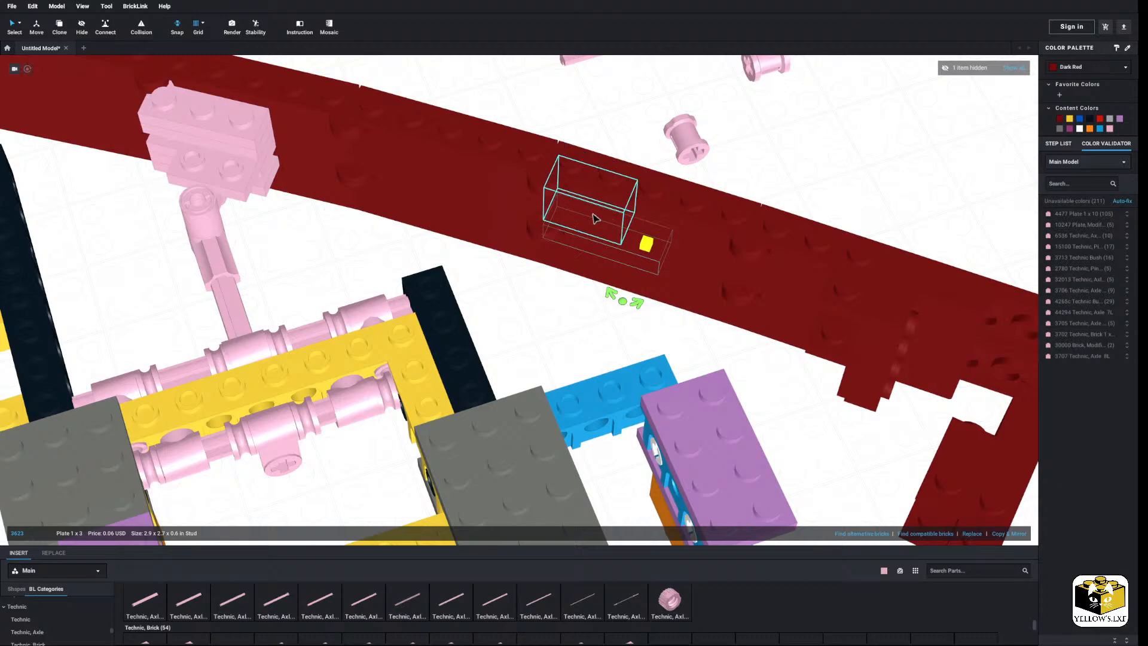
# Delete the leftover pink axle and bushes lying outside the hull.
pyautogui.scroll(-3, 621, 194)
pyautogui.scroll(-2, 622, 194)
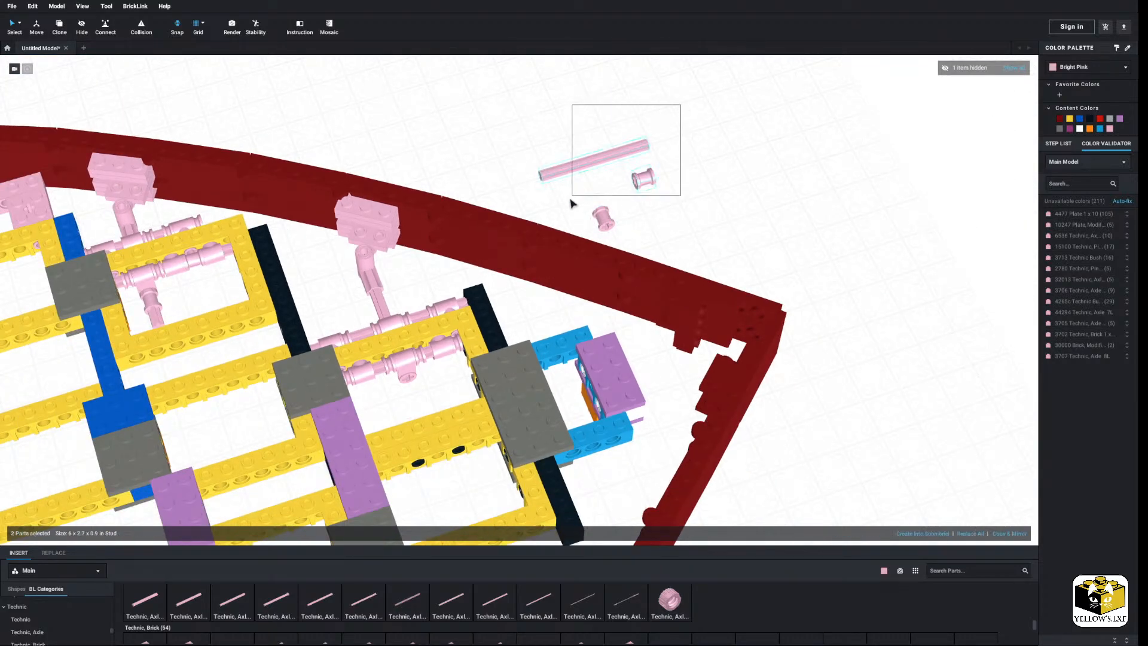
pyautogui.rightClick(579, 168)
pyautogui.click(610, 203)
# Select all bright pink parts by color and place a copy of them outside the hull.
pyautogui.moveTo(334, 149); pyautogui.dragTo(375, 288, button='middle')
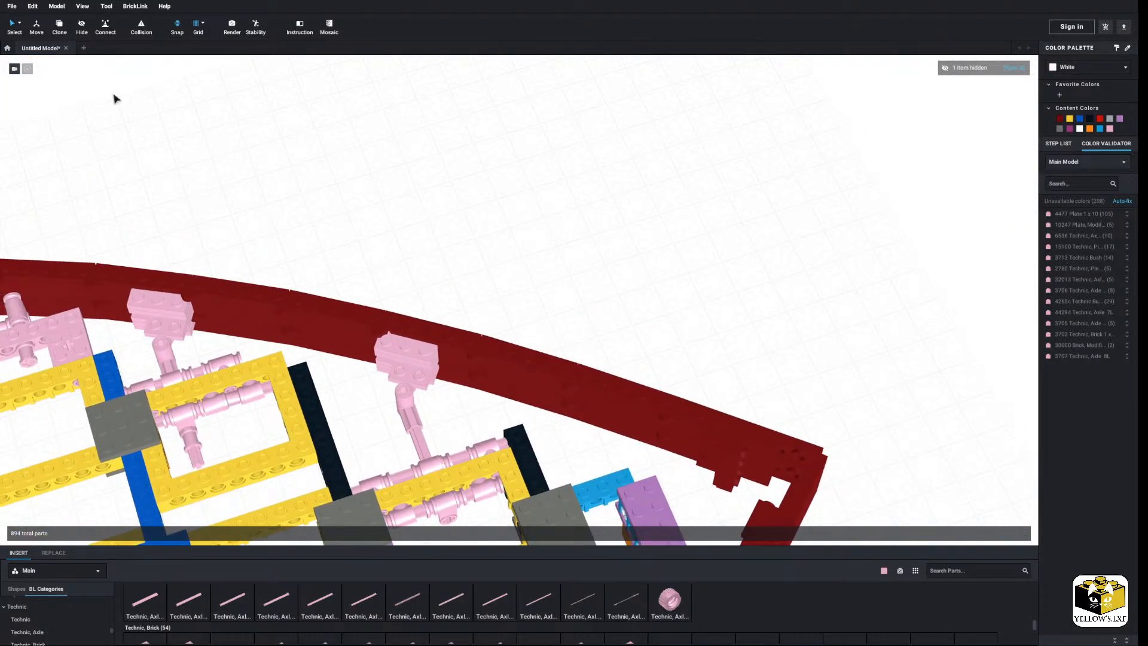
pyautogui.click(19, 23)
pyautogui.click(43, 36)
pyautogui.rightClick(409, 352)
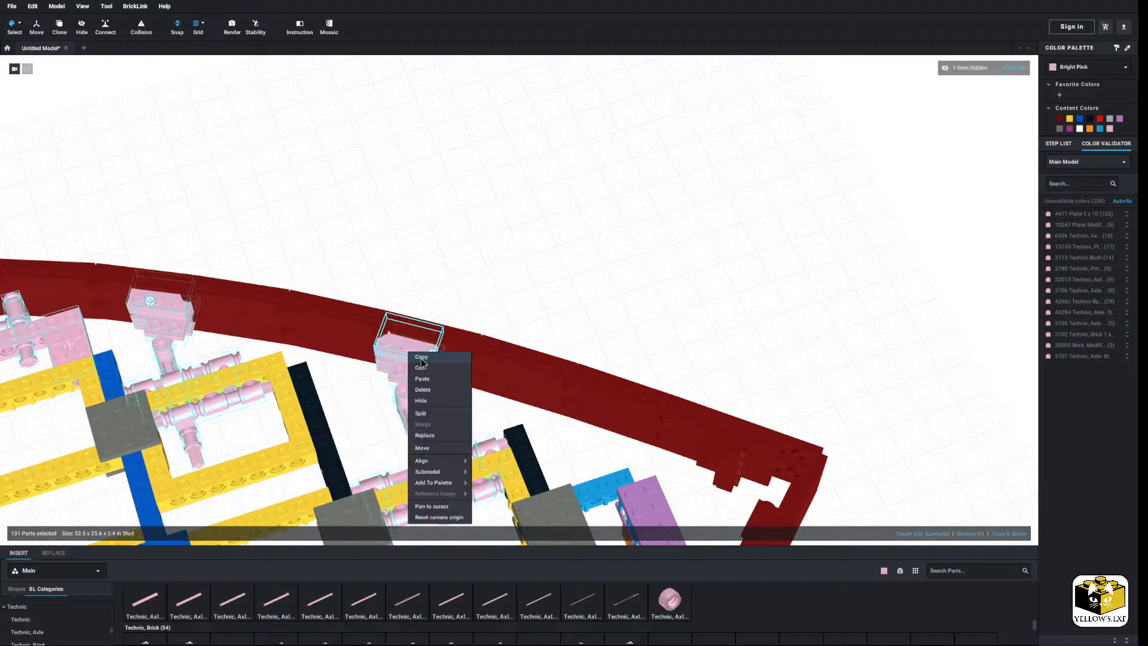
pyautogui.click(421, 359)
pyautogui.rightClick(524, 241)
pyautogui.click(537, 268)
pyautogui.moveTo(627, 174); pyautogui.dragTo(449, 278, button='middle')
pyautogui.click(380, 200)
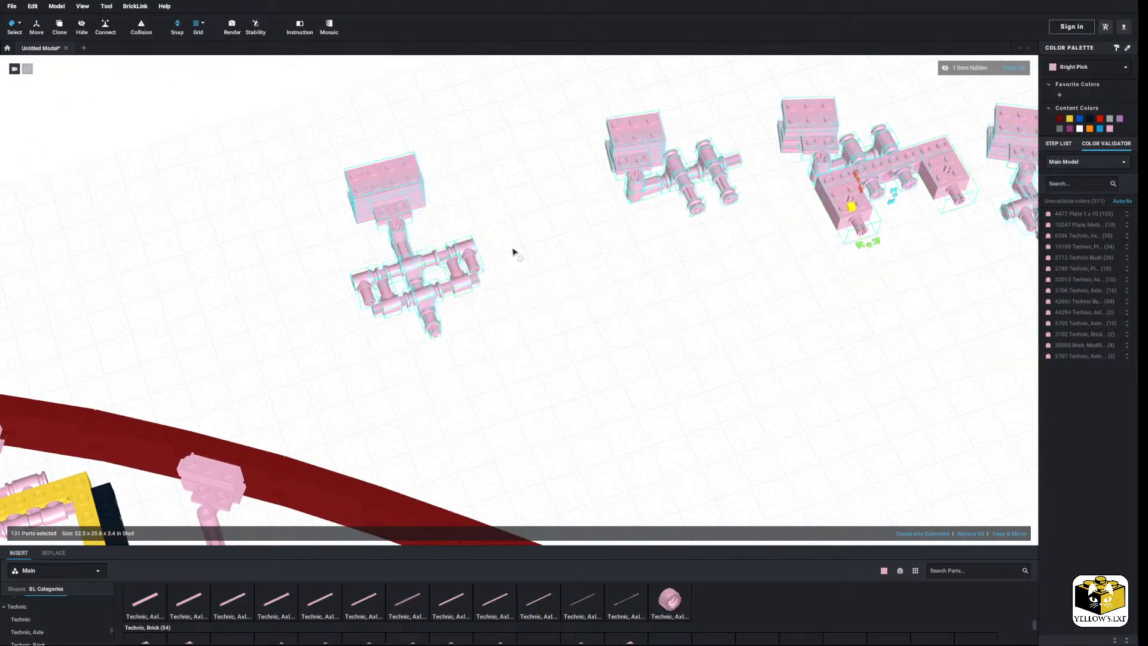
pyautogui.click(512, 251)
# Return to normal selection and delete the copied connector assemblies, leaving the one nearest the bow intact.
pyautogui.scroll(-3, 76, 114)
pyautogui.click(21, 25)
pyautogui.click(37, 26)
pyautogui.moveTo(325, 144); pyautogui.dragTo(161, 172, button='middle')
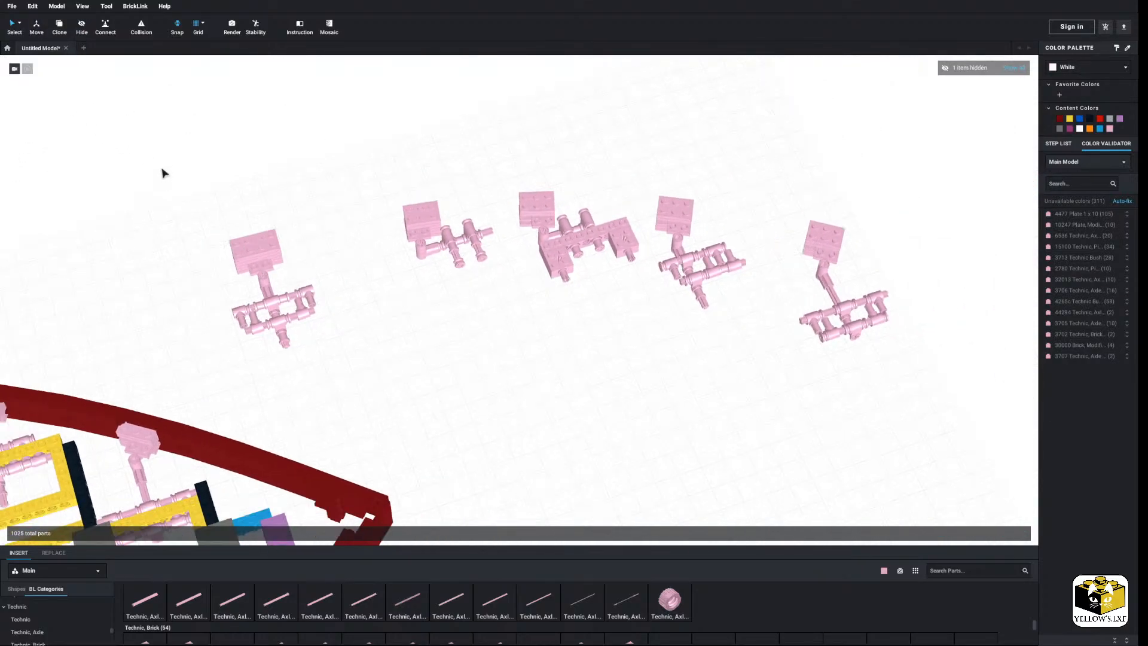
pyautogui.moveTo(161, 173); pyautogui.dragTo(155, 170, button='right')
pyautogui.scroll(-1, 156, 170)
pyautogui.moveTo(717, 151); pyautogui.dragTo(258, 302)
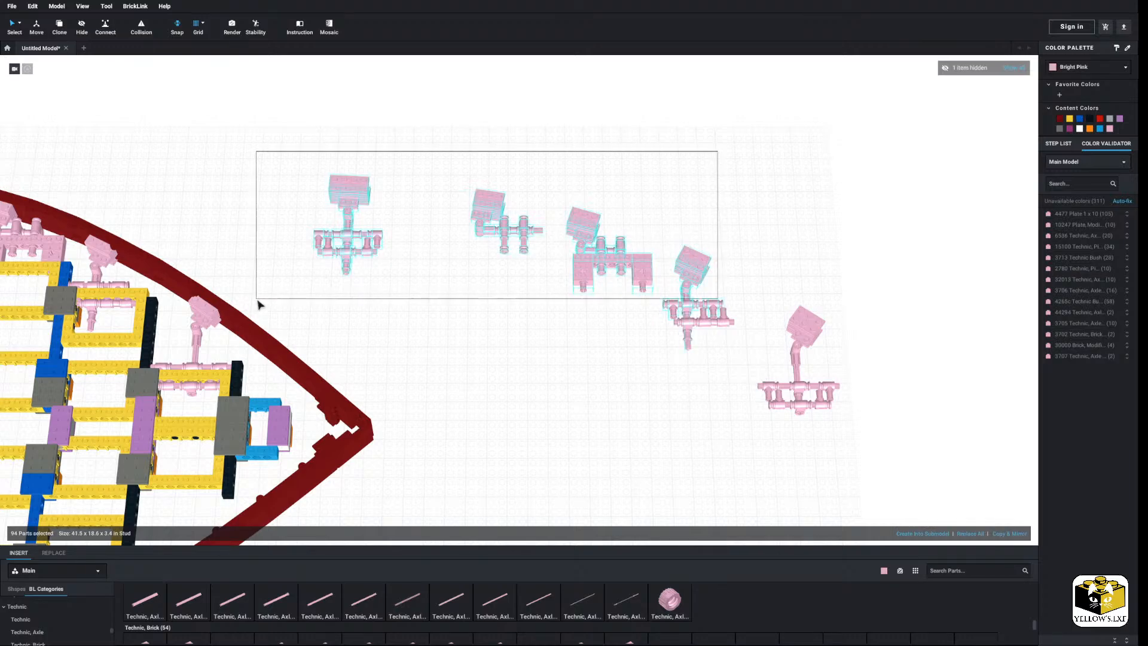
pyautogui.rightClick(328, 244)
pyautogui.click(365, 280)
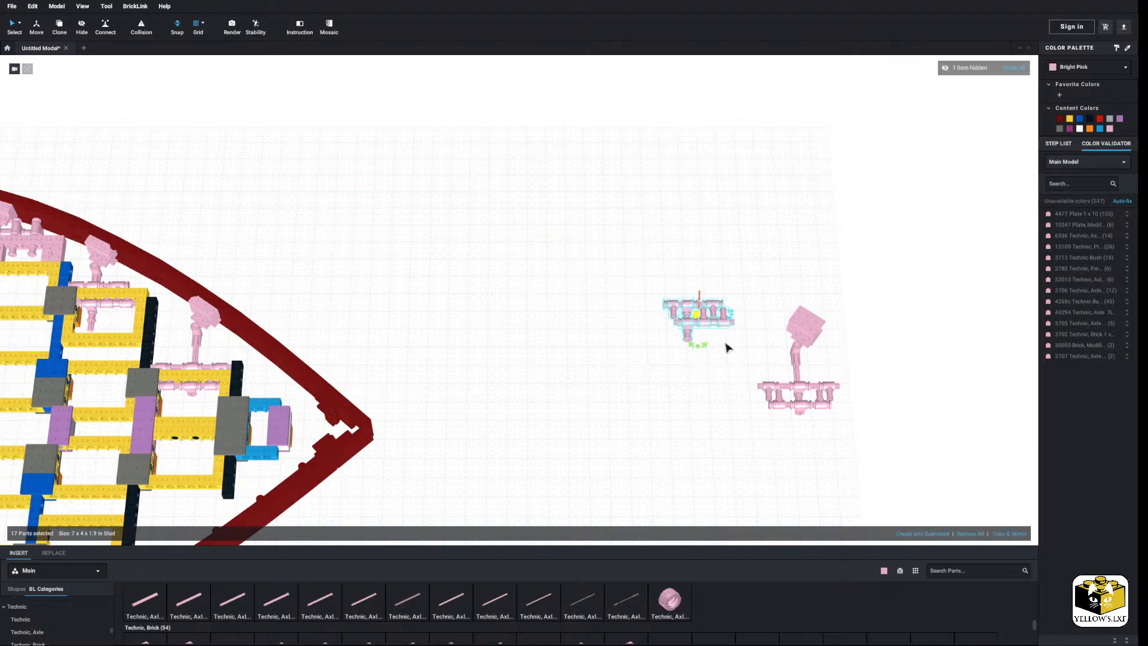
# Delete the leftover parts of the partly removed copy and move the remaining assembly close to the bow.
pyautogui.rightClick(711, 314)
pyautogui.click(747, 350)
pyautogui.moveTo(813, 312); pyautogui.dragTo(414, 269)
pyautogui.click(420, 410)
# Delete two stacked dark red 1 x 3 plates from the inner hull wall beside the blue beam.
pyautogui.moveTo(420, 410); pyautogui.dragTo(629, 331, button='middle')
pyautogui.scroll(10, 629, 331)
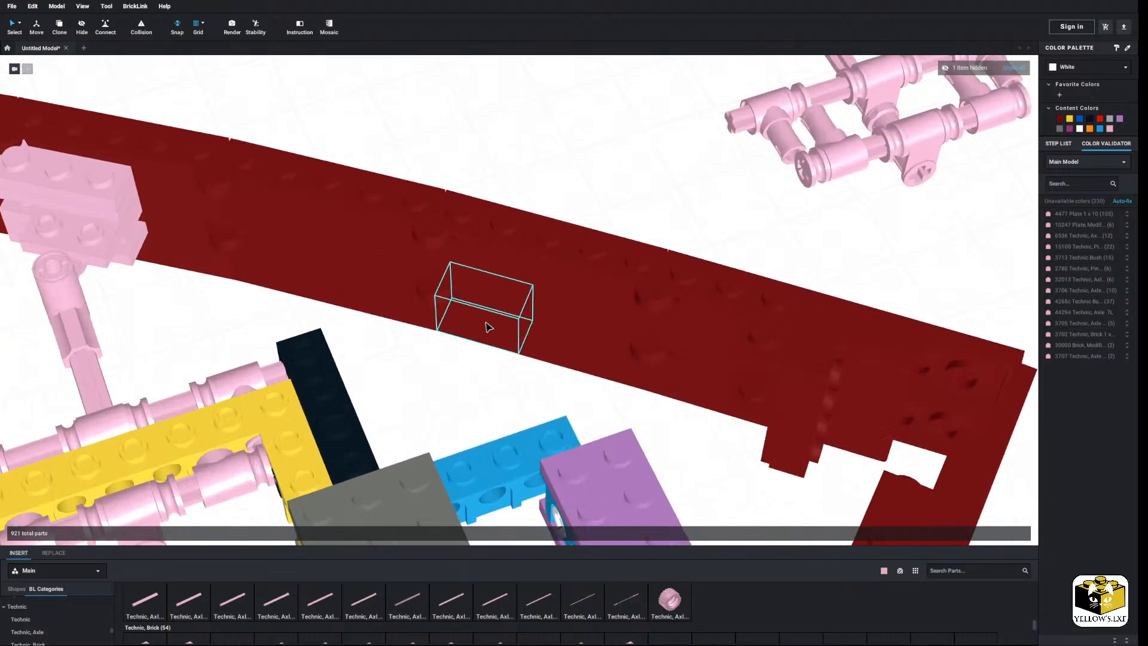
pyautogui.click(499, 315)
pyautogui.keyDown('ctrl'); pyautogui.click(504, 262); pyautogui.keyUp('ctrl')
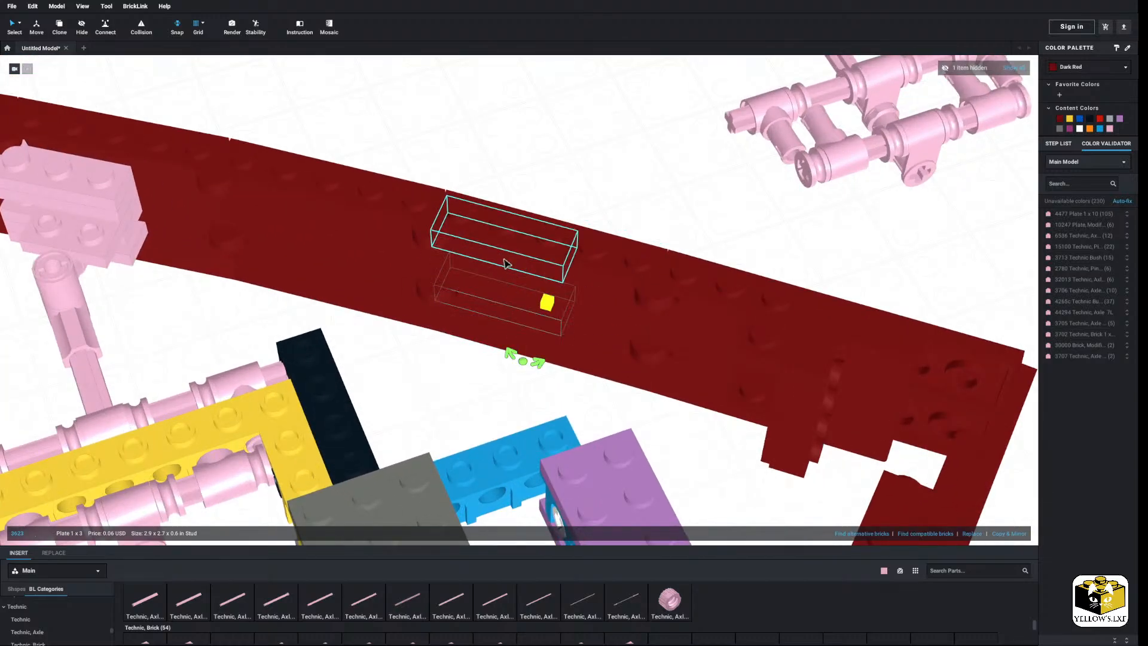
pyautogui.rightClick(504, 262)
pyautogui.click(529, 298)
# Move the copied pink plate and brick stack into the gap in the dark red hull wall.
pyautogui.moveTo(652, 129); pyautogui.dragTo(507, 329, button='middle')
pyautogui.scroll(-3, 562, 73)
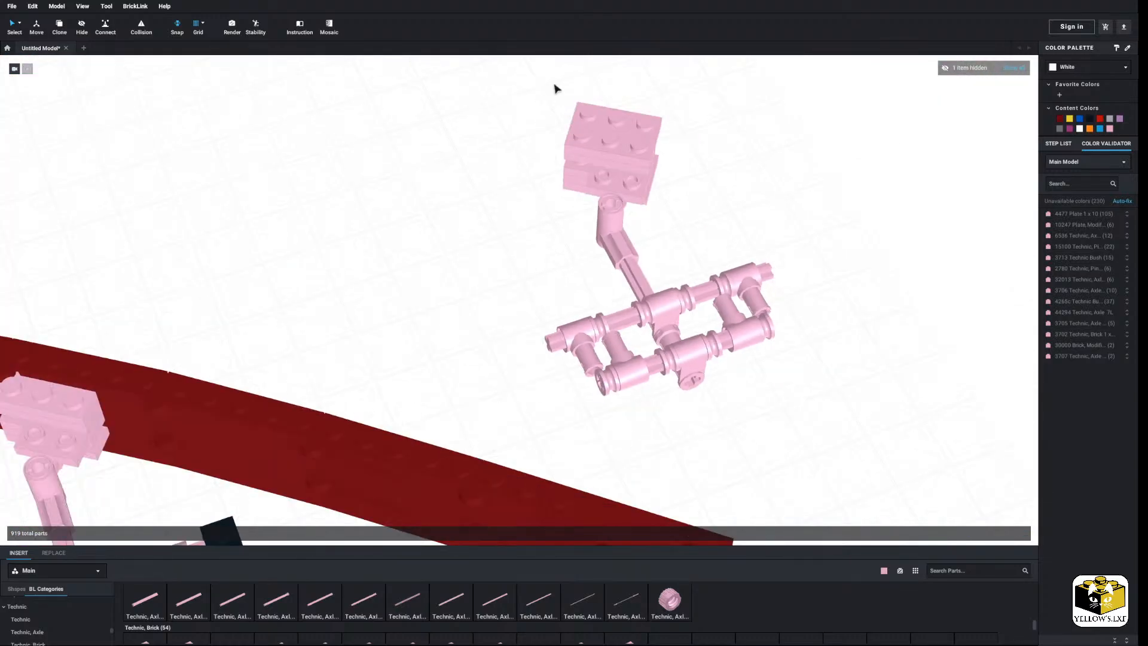
pyautogui.moveTo(661, 186); pyautogui.dragTo(660, 186)
pyautogui.moveTo(649, 158); pyautogui.dragTo(442, 144)
pyautogui.moveTo(467, 266); pyautogui.dragTo(553, 117, button='middle')
pyautogui.moveTo(442, 144); pyautogui.dragTo(483, 314)
pyautogui.click(512, 197)
# Move the copied axle connector and 6L axle onto the new hull stack so the axle crosses the blue beam.
pyautogui.scroll(-6, 501, 208)
pyautogui.moveTo(499, 210); pyautogui.dragTo(641, 195, button='middle')
pyautogui.scroll(10, 526, 235)
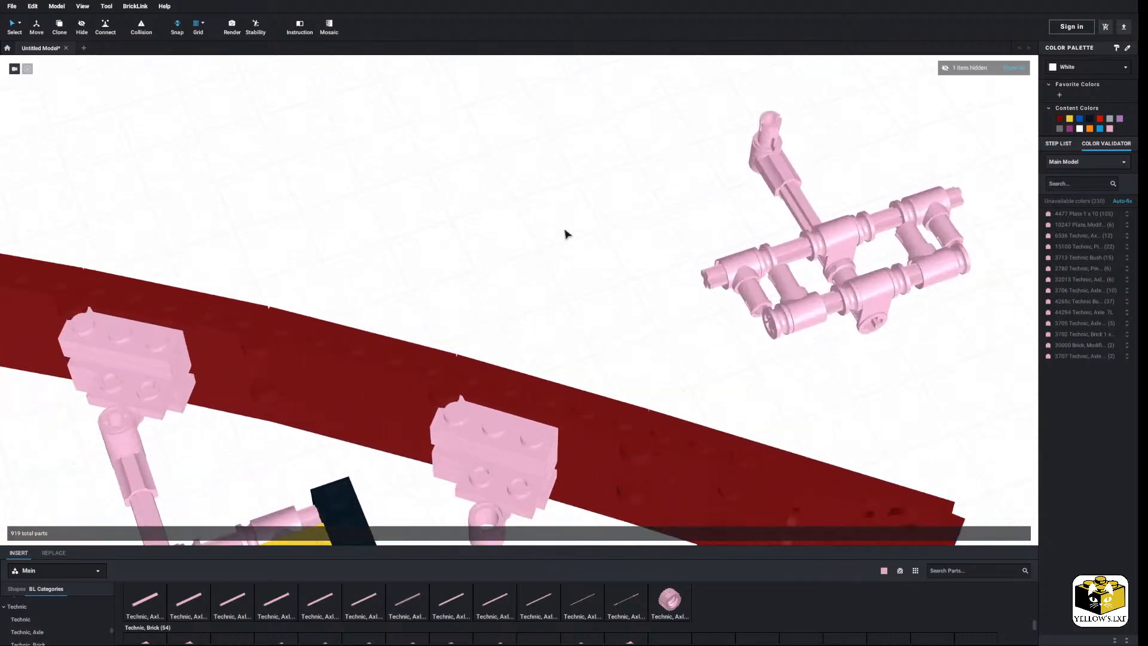
pyautogui.moveTo(698, 115); pyautogui.dragTo(467, 263)
pyautogui.moveTo(466, 263); pyautogui.dragTo(564, 120, button='middle')
pyautogui.moveTo(563, 119); pyautogui.dragTo(516, 301)
pyautogui.moveTo(496, 339); pyautogui.dragTo(495, 349)
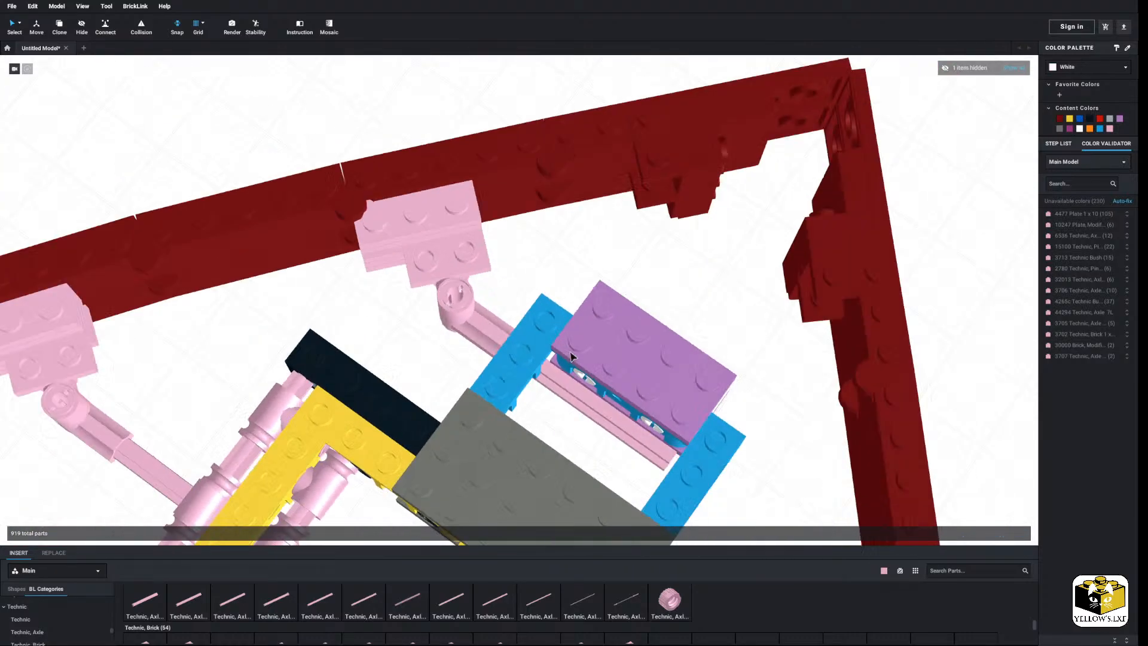
# Shift the new hull connector's lower parts one stud away from the bow and move the 6L axle to match.
pyautogui.moveTo(572, 357); pyautogui.dragTo(584, 362, button='right')
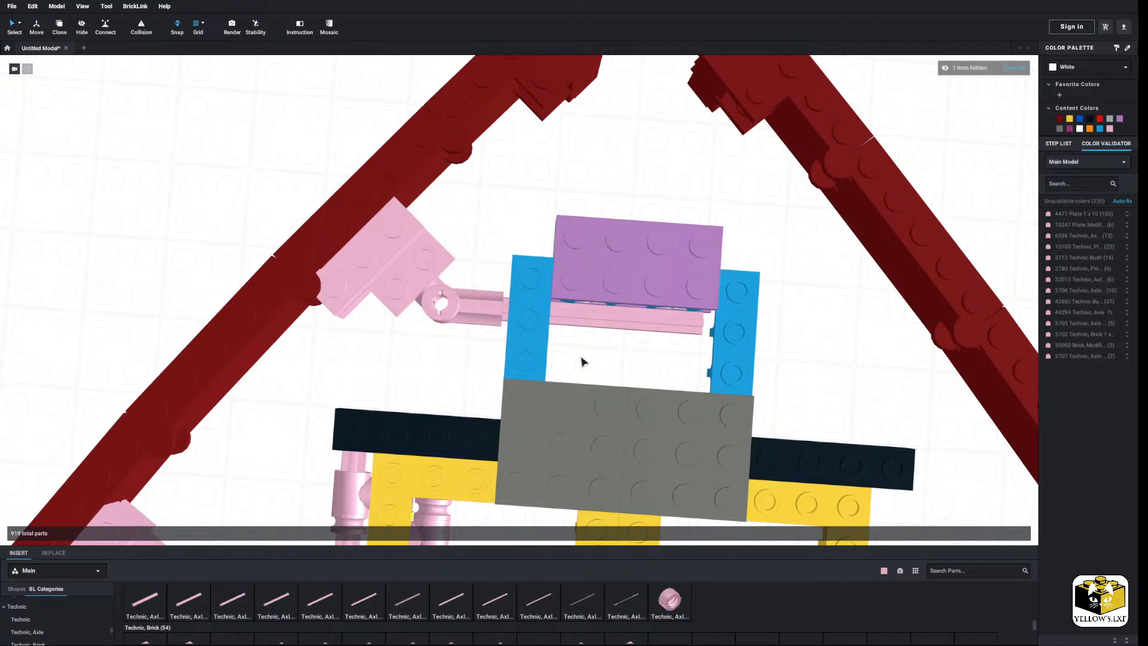
pyautogui.moveTo(466, 391); pyautogui.dragTo(500, 360, button='middle')
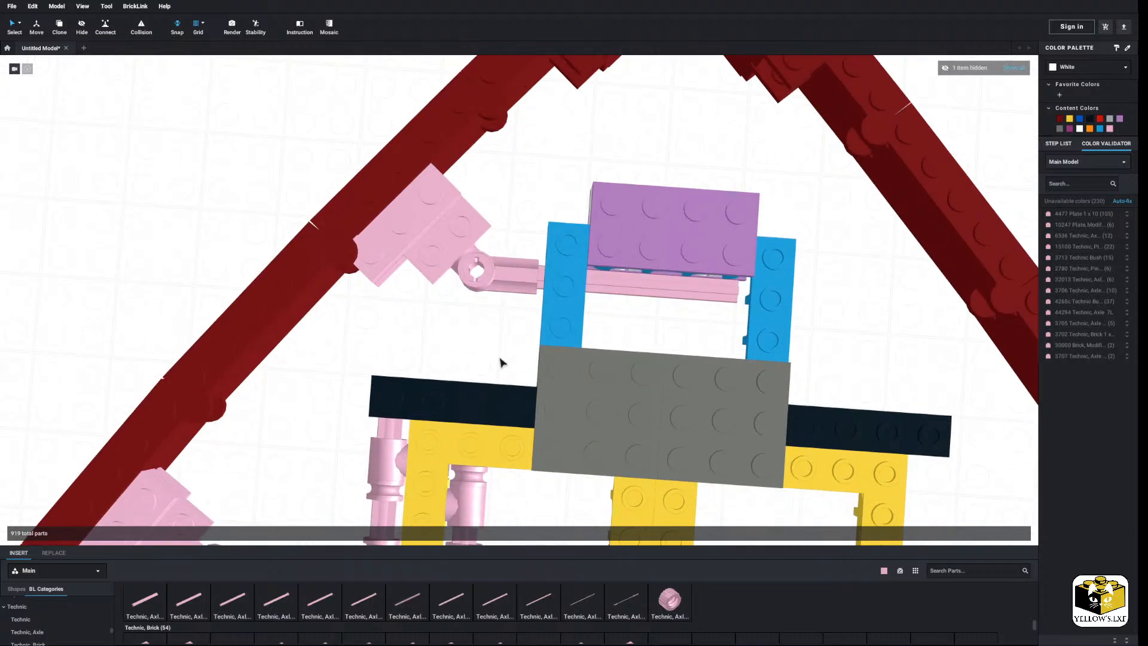
pyautogui.moveTo(488, 165); pyautogui.dragTo(462, 258, button='right')
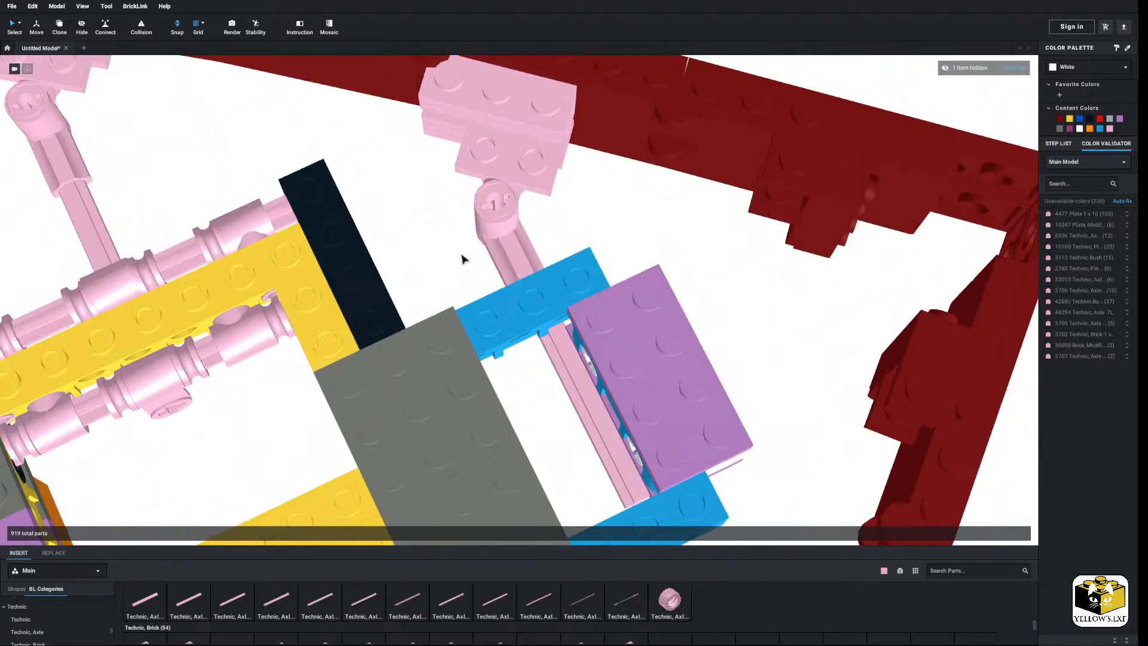
pyautogui.click(513, 194)
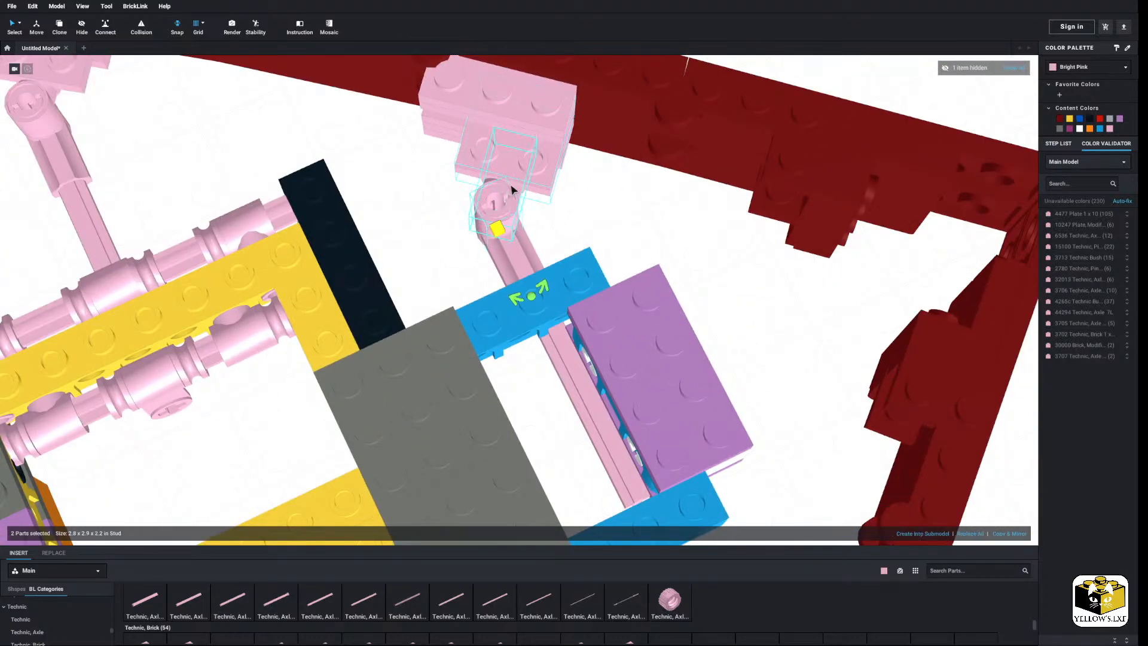
pyautogui.moveTo(489, 150); pyautogui.dragTo(444, 142)
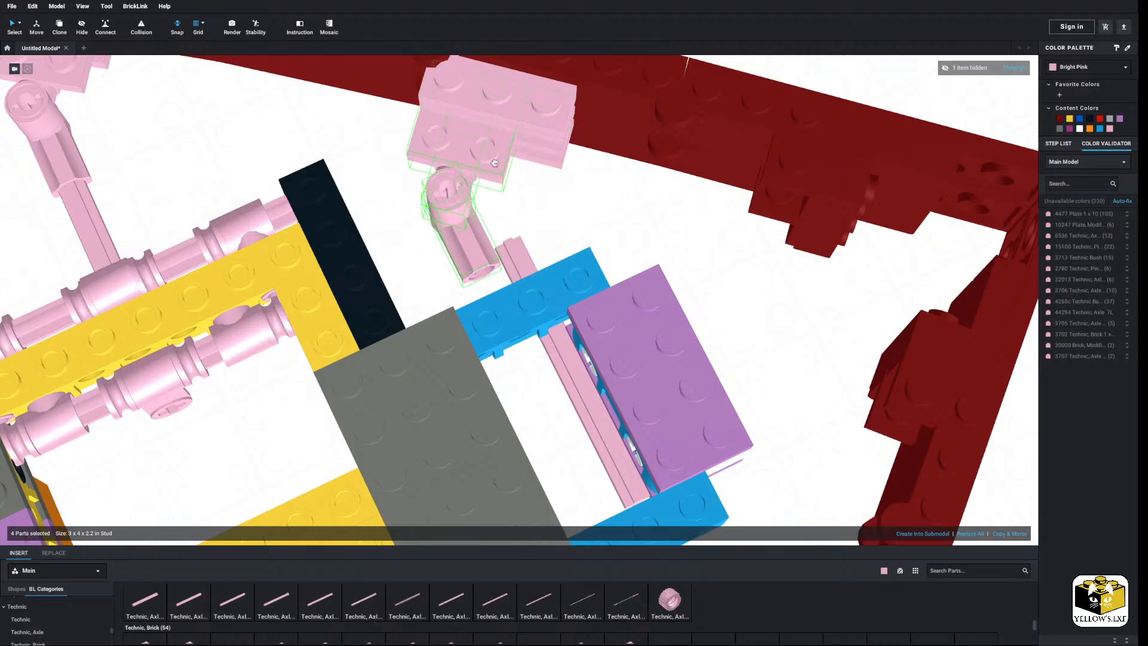
pyautogui.click(550, 217)
pyautogui.moveTo(514, 257); pyautogui.dragTo(462, 263)
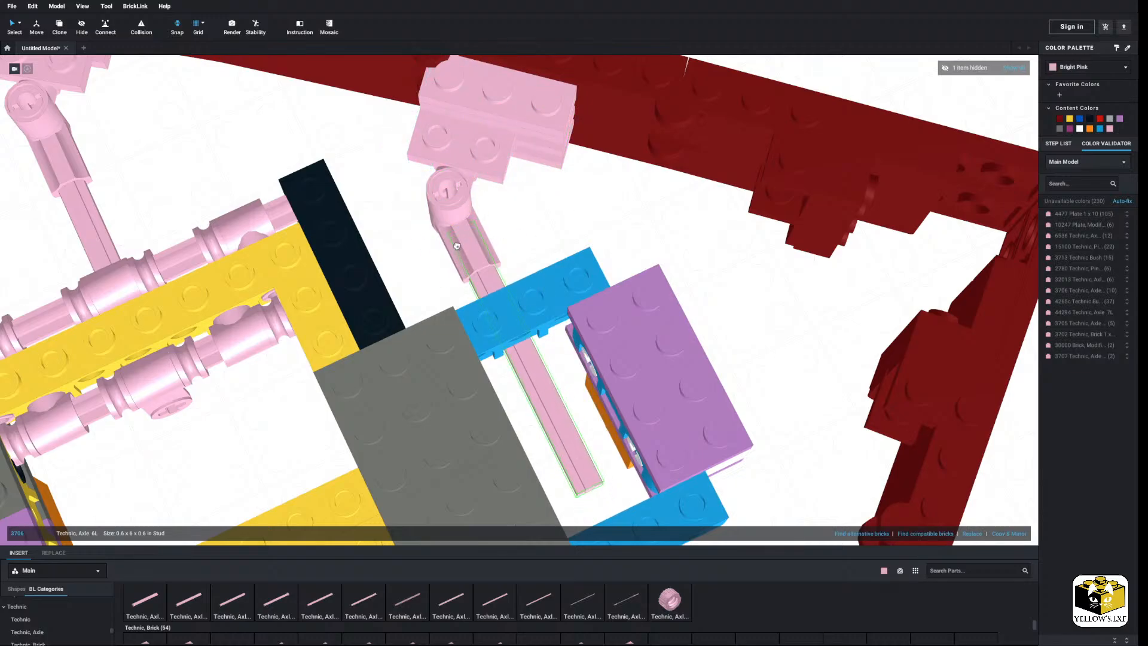
# Delete the bright pink 6L axle from the new hull connector at the blue beam.
pyautogui.click(538, 238)
pyautogui.moveTo(538, 238); pyautogui.dragTo(561, 233, button='right')
pyautogui.moveTo(547, 287); pyautogui.dragTo(540, 167, button='middle')
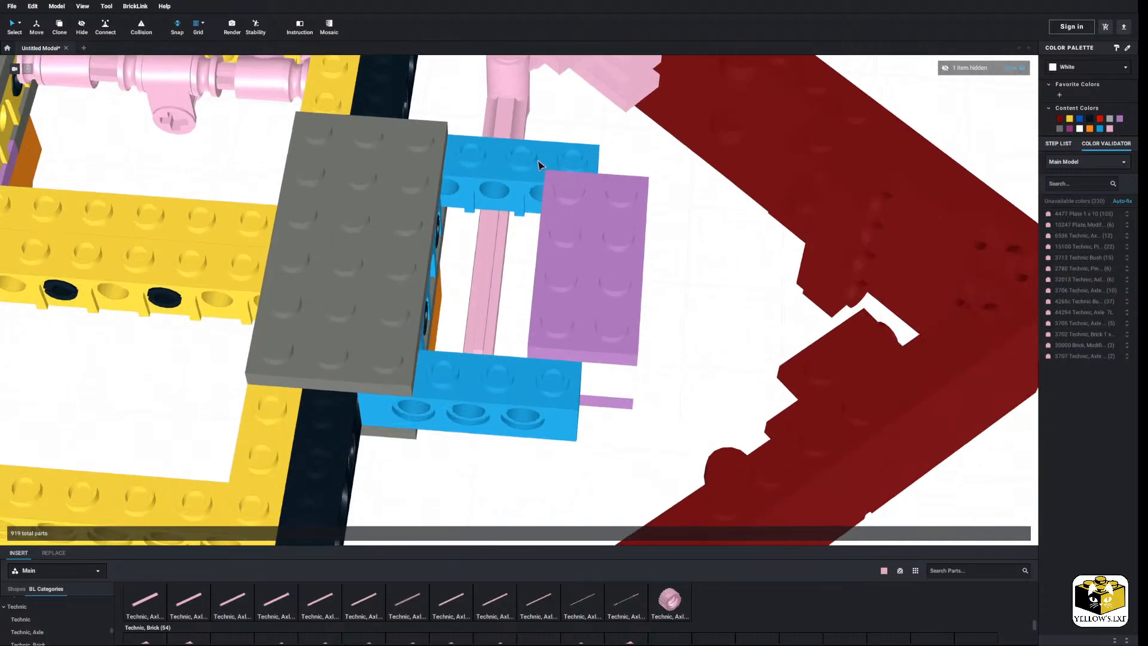
pyautogui.click(502, 261)
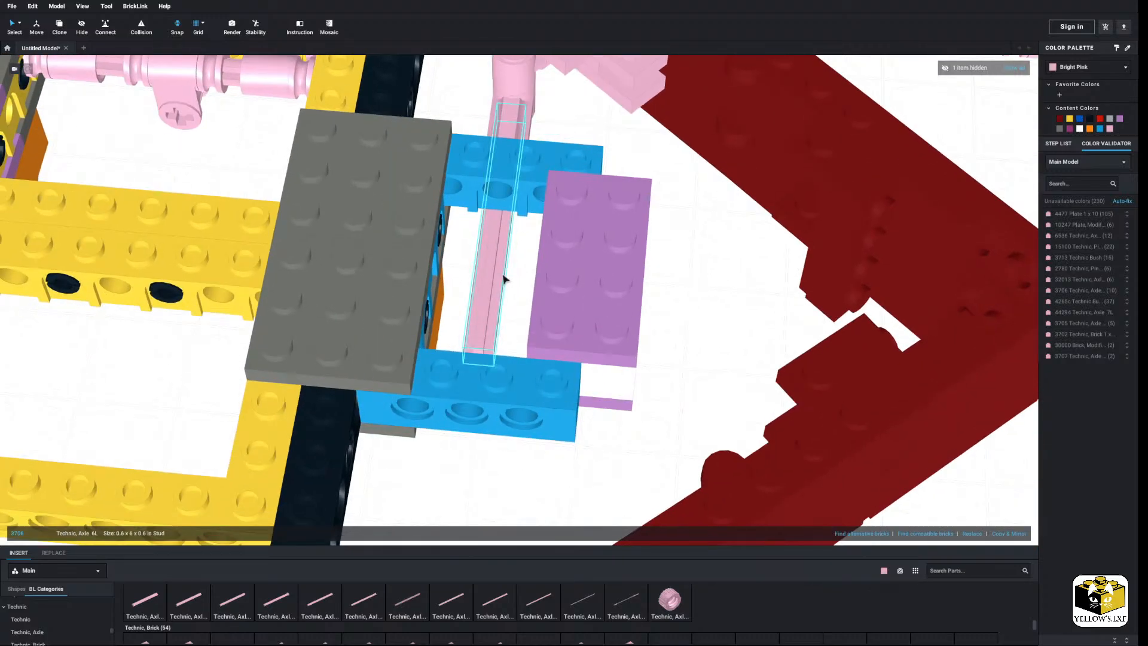
pyautogui.rightClick(503, 274)
pyautogui.click(522, 312)
pyautogui.moveTo(498, 208); pyautogui.dragTo(485, 290, button='middle')
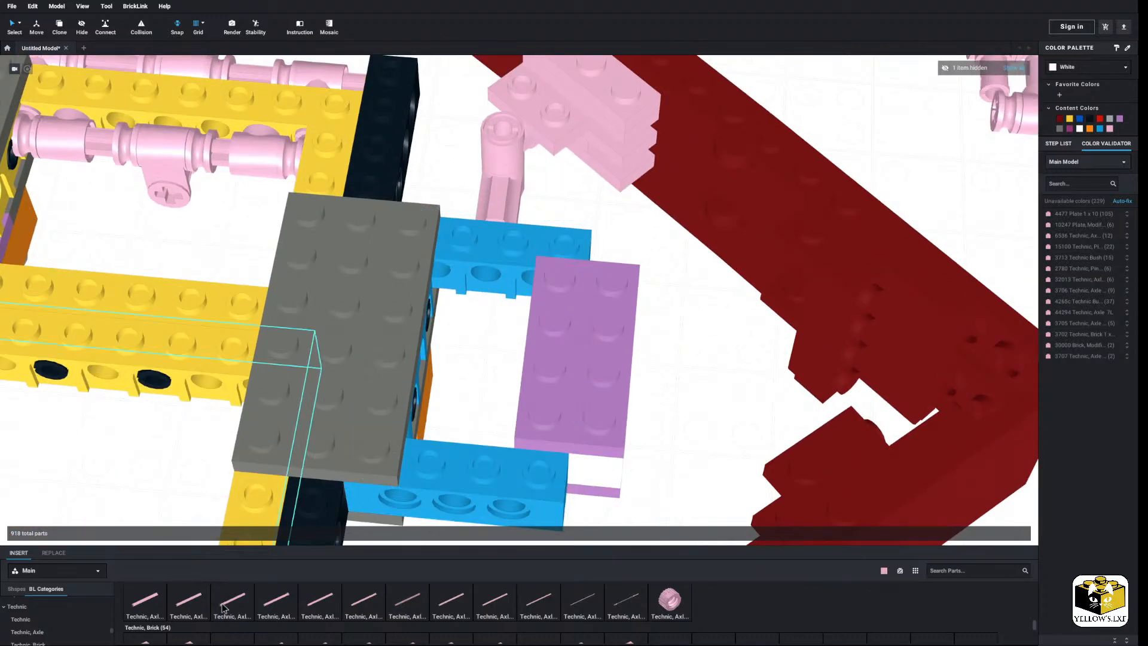
# Insert a bright pink 4L axle through the blue beam and into the new hull connector.
pyautogui.scroll(5, 222, 608)
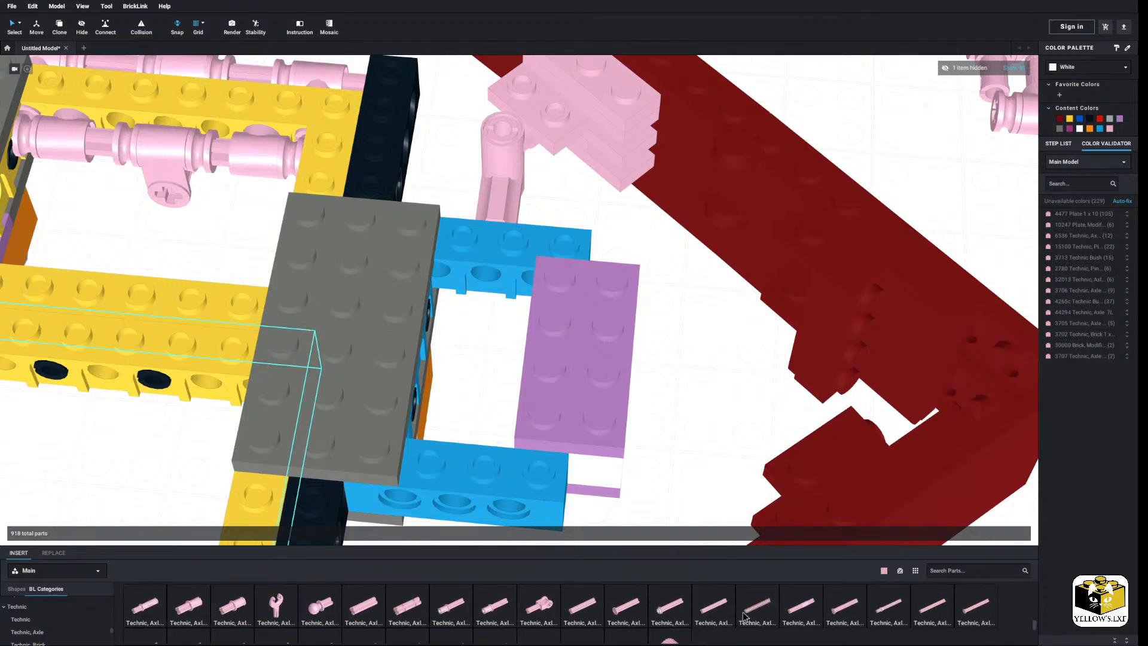
pyautogui.click(726, 605)
pyautogui.press('Right')
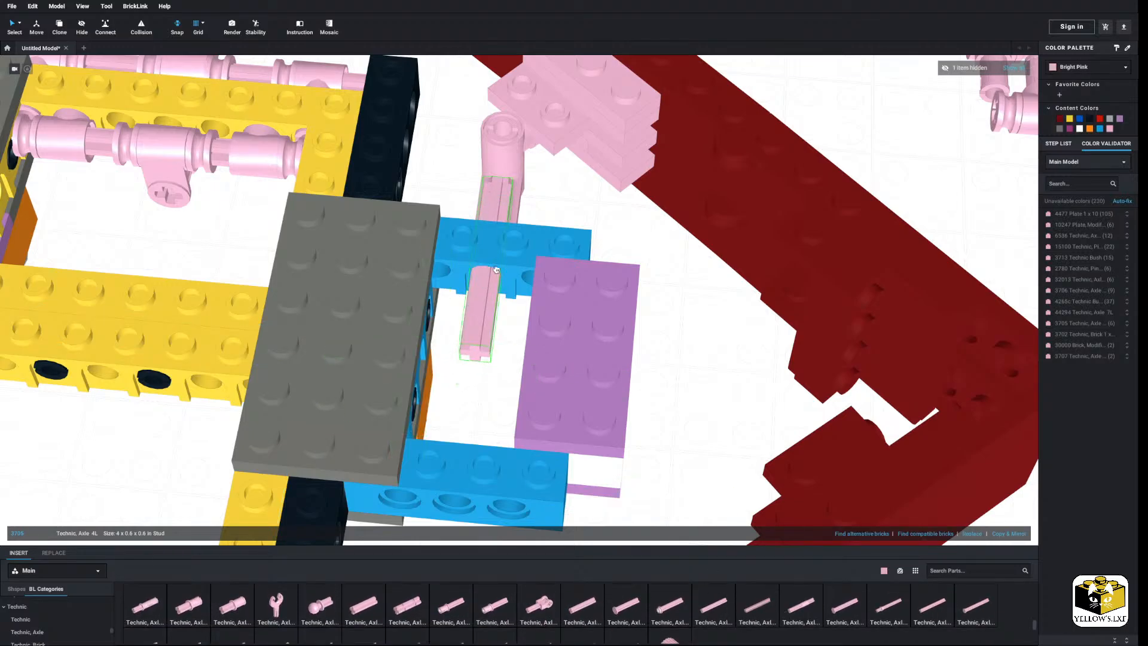
pyautogui.click(477, 334)
pyautogui.moveTo(477, 335); pyautogui.dragTo(359, 325, button='right')
pyautogui.moveTo(501, 290); pyautogui.dragTo(652, 282)
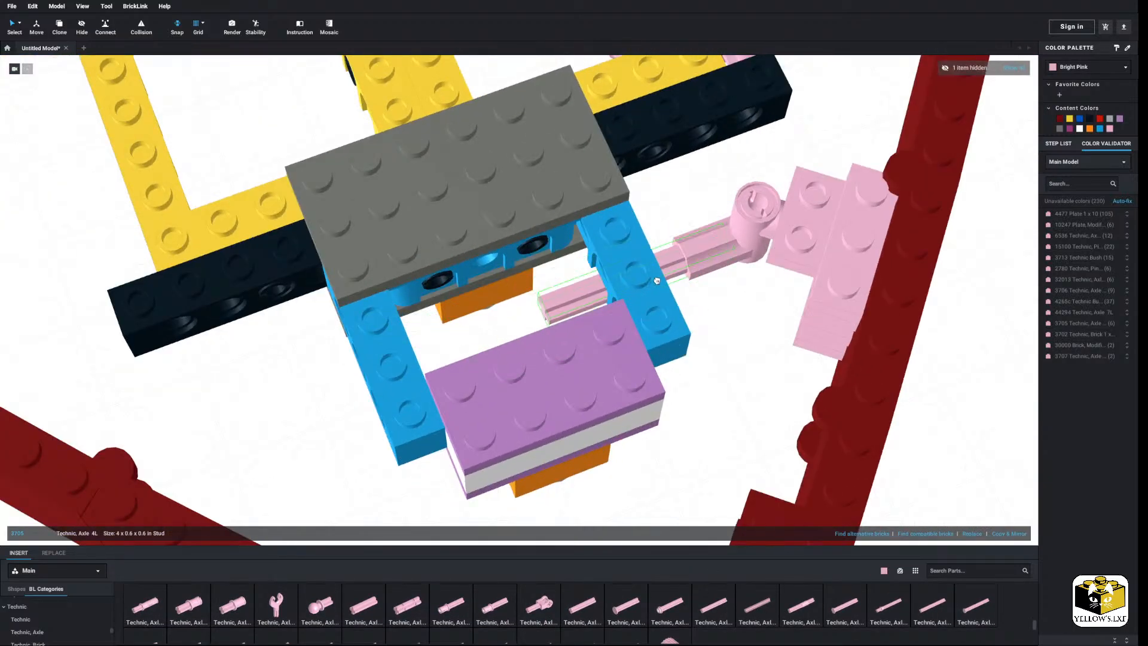
pyautogui.click(741, 323)
pyautogui.moveTo(742, 322); pyautogui.dragTo(560, 400, button='right')
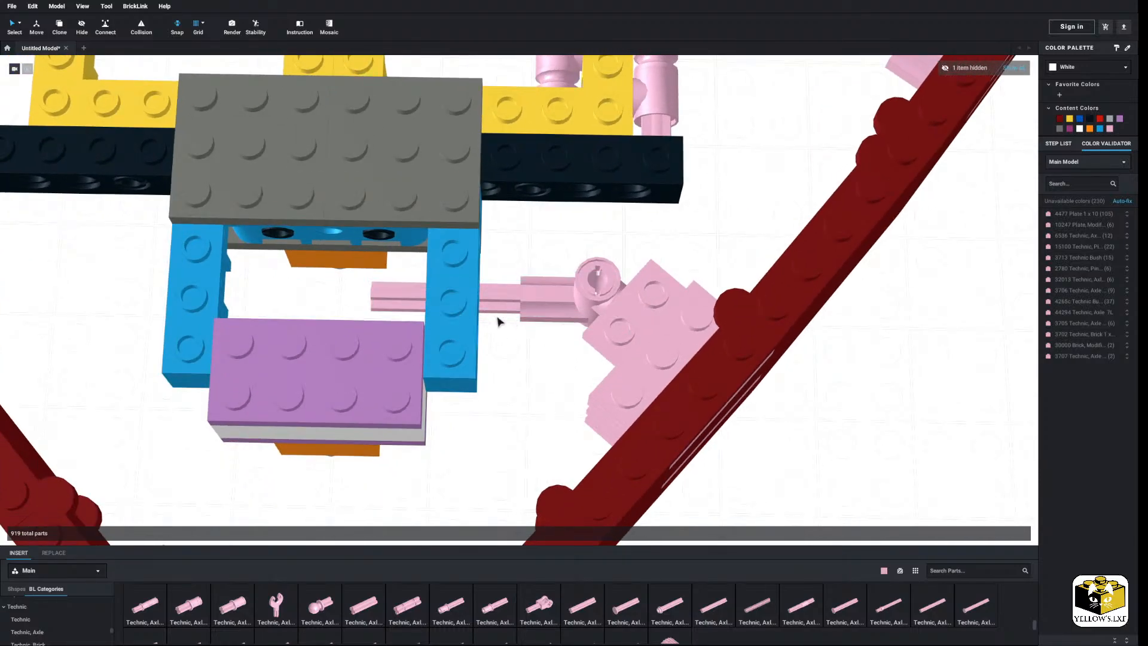
# Add a bright pink 2L axle through the blue beam, parallel to the 4L axle.
pyautogui.moveTo(499, 320); pyautogui.dragTo(512, 412, button='right')
pyautogui.scroll(3, 512, 413)
pyautogui.moveTo(512, 412); pyautogui.dragTo(551, 315, button='middle')
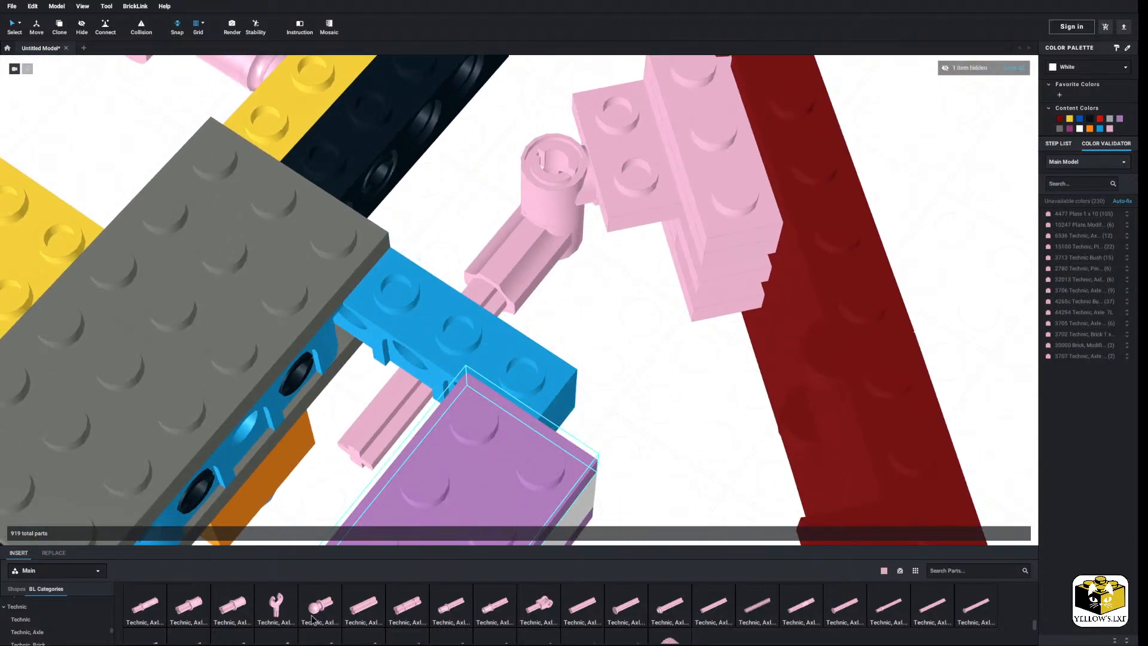
pyautogui.moveTo(355, 610); pyautogui.dragTo(421, 331)
# Fit thin 1 x 2 liftarms with axle holes over both axles on either side of the blue beam.
pyautogui.scroll(-3, 63, 625)
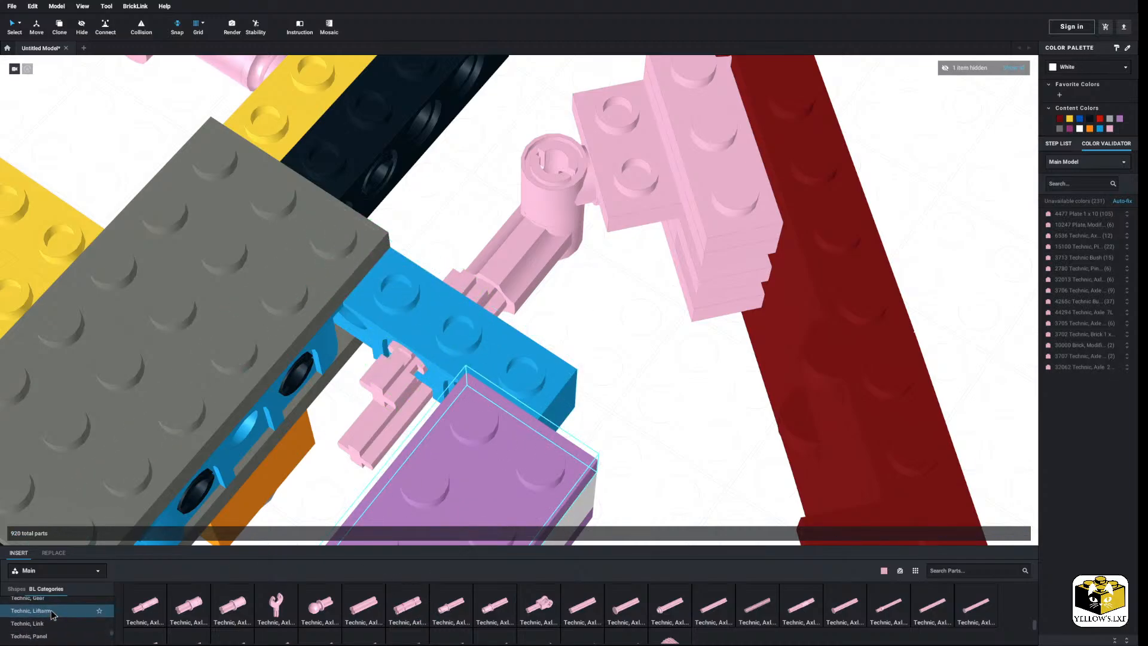
pyautogui.click(53, 612)
pyautogui.click(250, 620)
pyautogui.moveTo(645, 362); pyautogui.dragTo(595, 399, button='right')
pyautogui.click(278, 614)
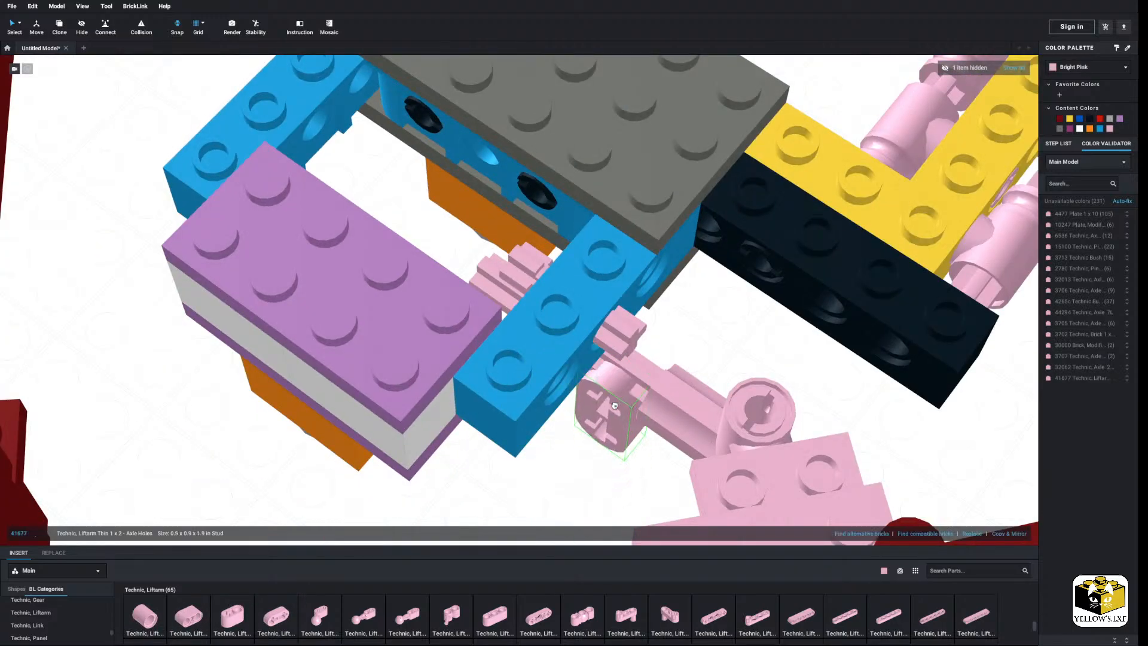
pyautogui.click(612, 388)
pyautogui.moveTo(600, 429); pyautogui.dragTo(522, 379, button='right')
pyautogui.click(605, 380)
pyautogui.moveTo(614, 378); pyautogui.dragTo(607, 403, button='right')
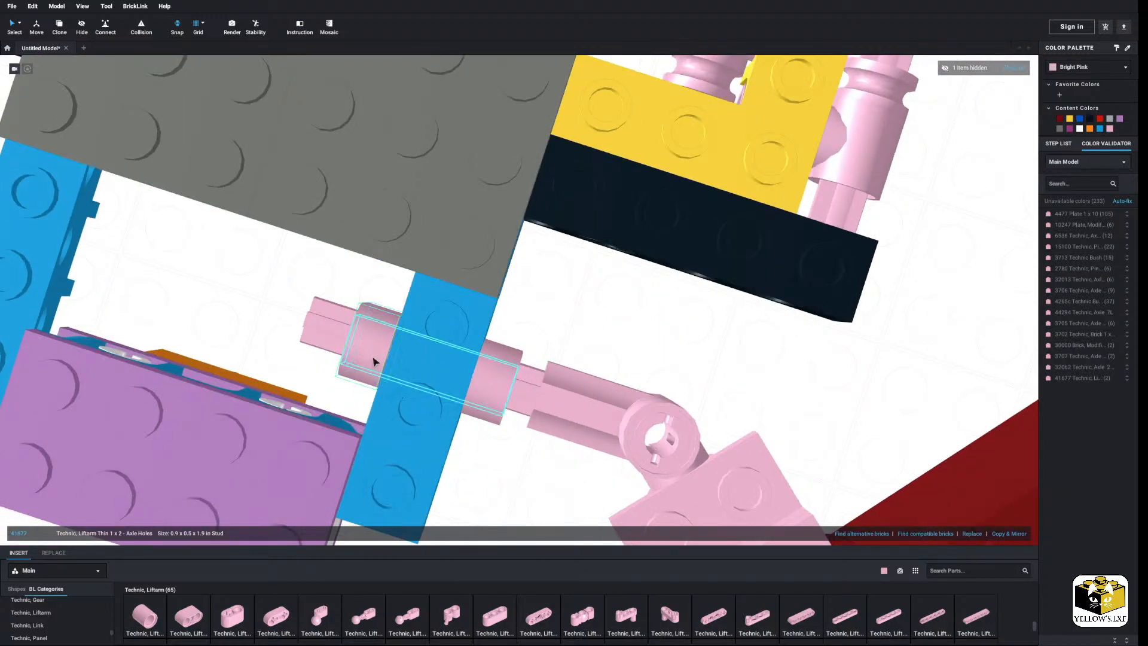
# Fit a smooth half bush onto the free end of the 4L axle behind the liftarm.
pyautogui.click(618, 326)
pyautogui.scroll(-3, 618, 326)
pyautogui.moveTo(618, 326); pyautogui.dragTo(801, 213, button='right')
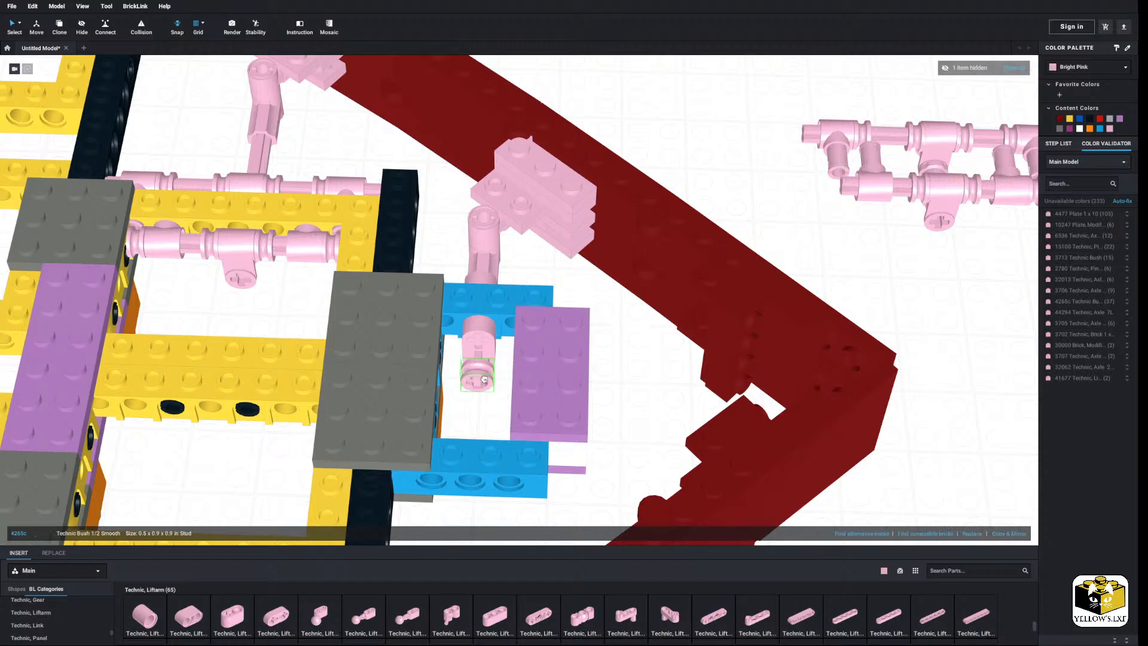
# Delete the spare 16-part pink connector assembly lying outside the hull.
pyautogui.moveTo(491, 413); pyautogui.dragTo(816, 381, button='right')
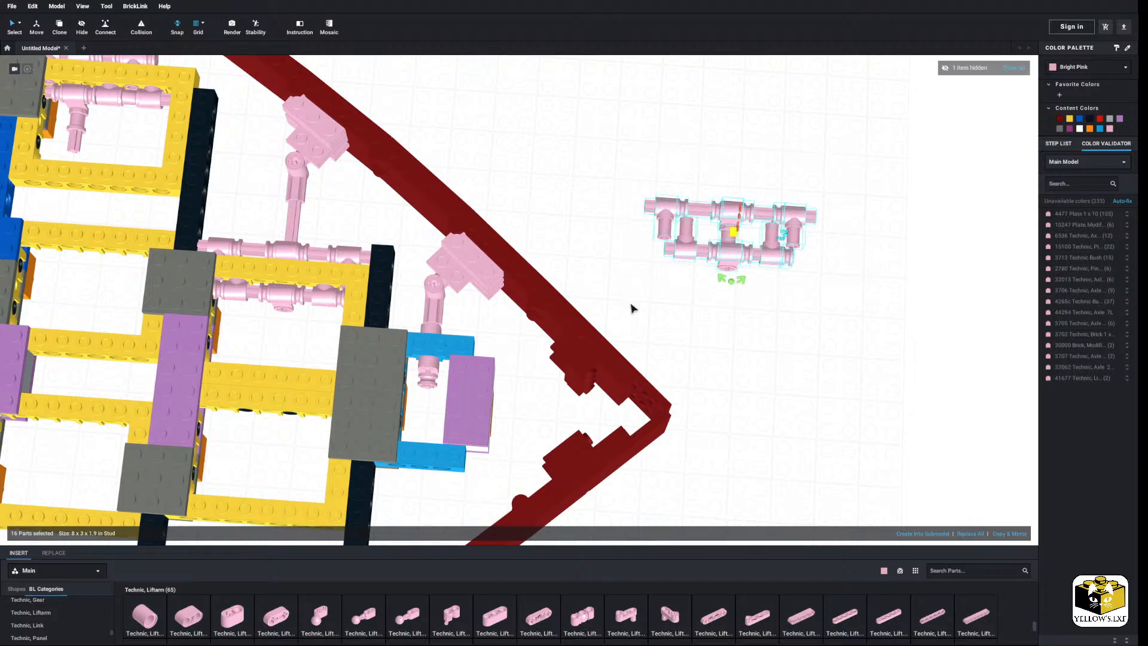
pyautogui.moveTo(633, 309); pyautogui.dragTo(569, 384, button='right')
pyautogui.rightClick(654, 214)
pyautogui.click(676, 251)
pyautogui.scroll(5, 546, 402)
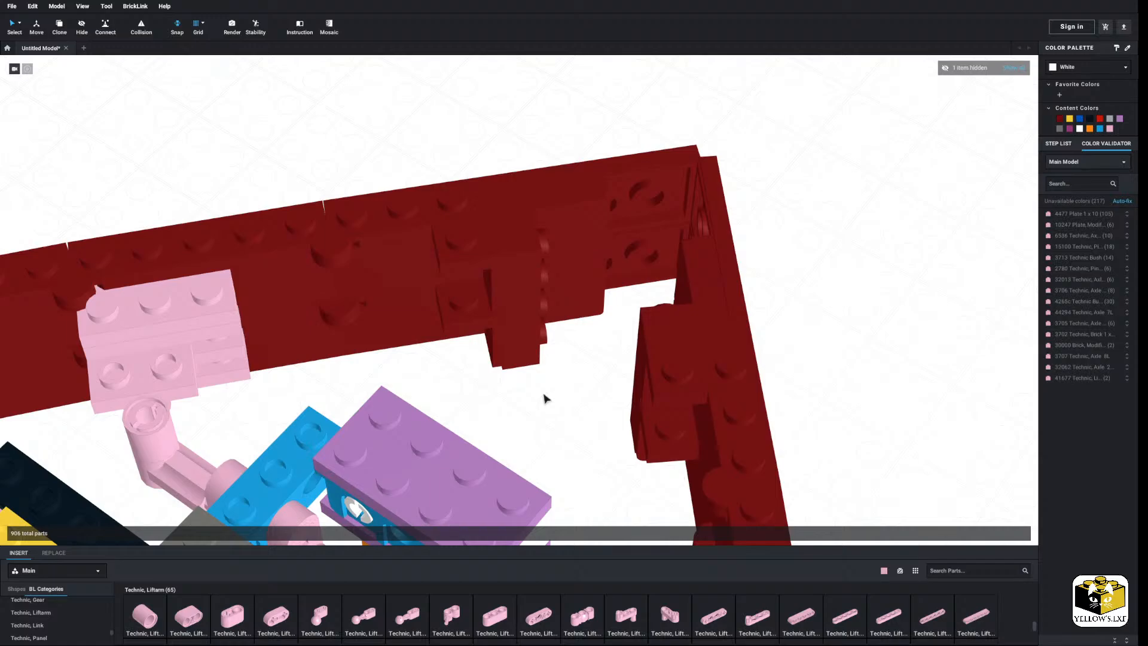
pyautogui.moveTo(544, 394); pyautogui.dragTo(551, 387, button='middle')
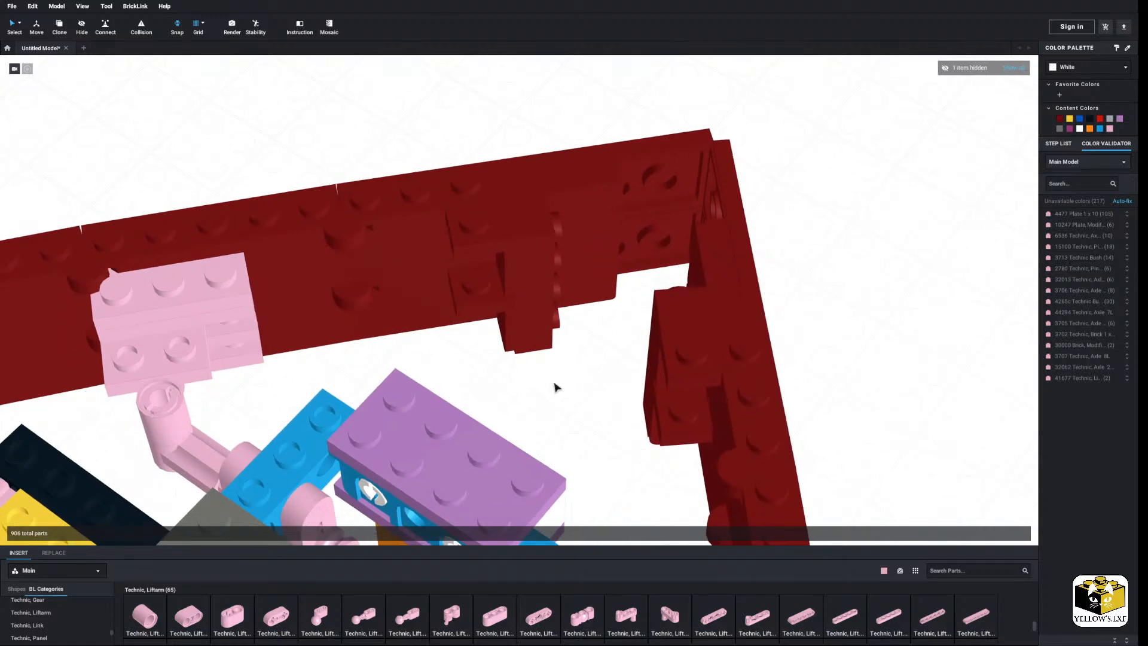
pyautogui.moveTo(555, 387); pyautogui.dragTo(423, 386, button='right')
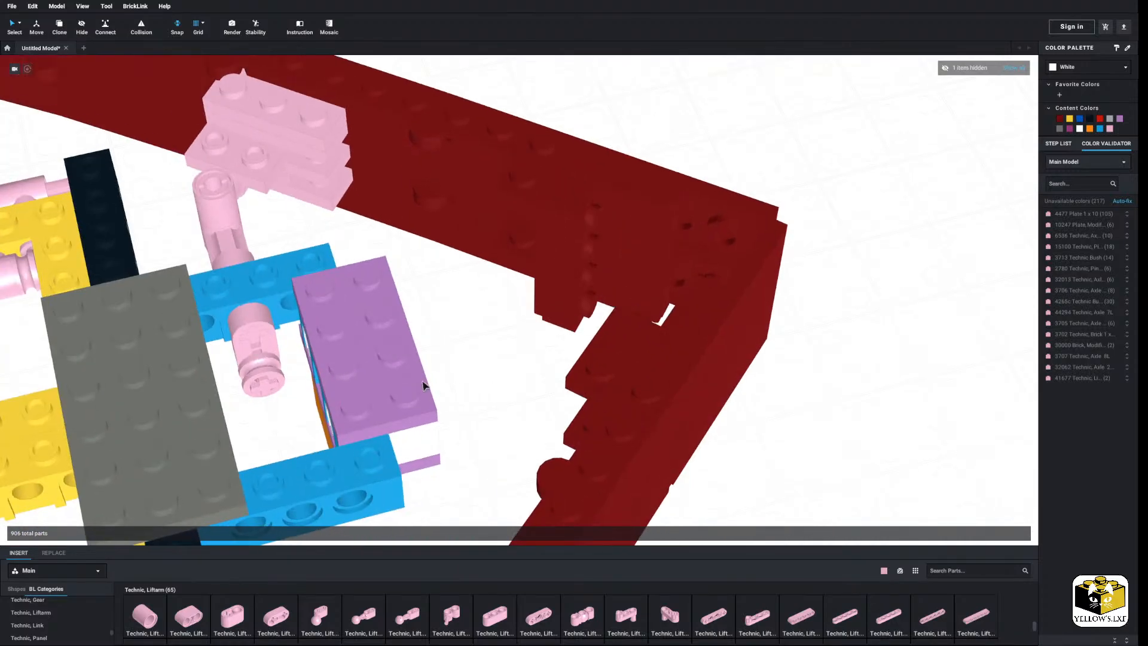
pyautogui.click(431, 457)
pyautogui.keyDown('ctrl'); pyautogui.click(430, 461); pyautogui.keyUp('ctrl')
pyautogui.rightClick(431, 463)
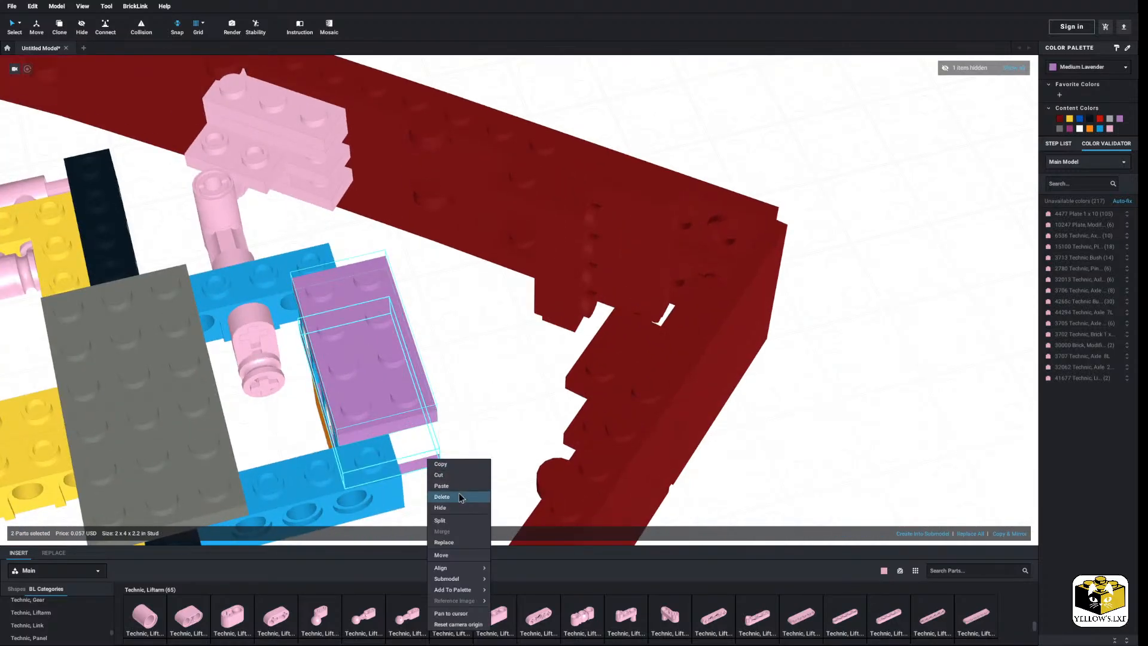
pyautogui.click(482, 408)
pyautogui.moveTo(484, 399); pyautogui.dragTo(517, 376, button='right')
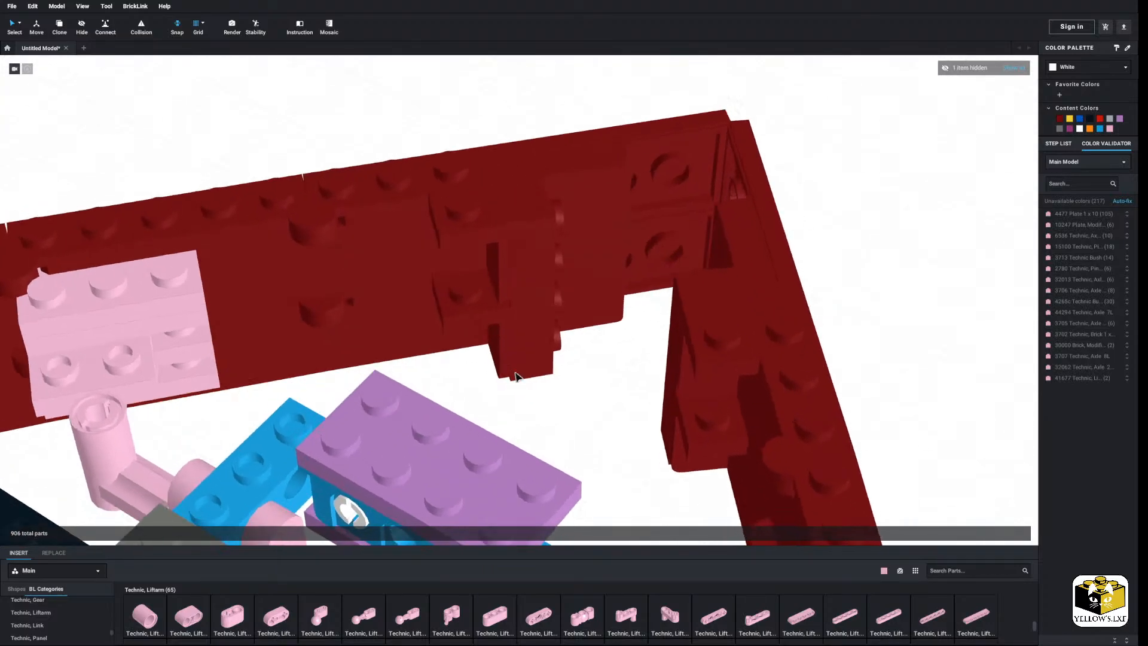
# Copy the pink modified 2 x 2 plate with pin hole and place the copy on the hull wall nearer the bow.
pyautogui.moveTo(453, 292); pyautogui.dragTo(511, 357, button='right')
pyautogui.moveTo(515, 355); pyautogui.dragTo(518, 361, button='right')
pyautogui.moveTo(517, 361); pyautogui.dragTo(662, 279, button='middle')
pyautogui.click(268, 336)
pyautogui.rightClick(265, 332)
pyautogui.click(293, 344)
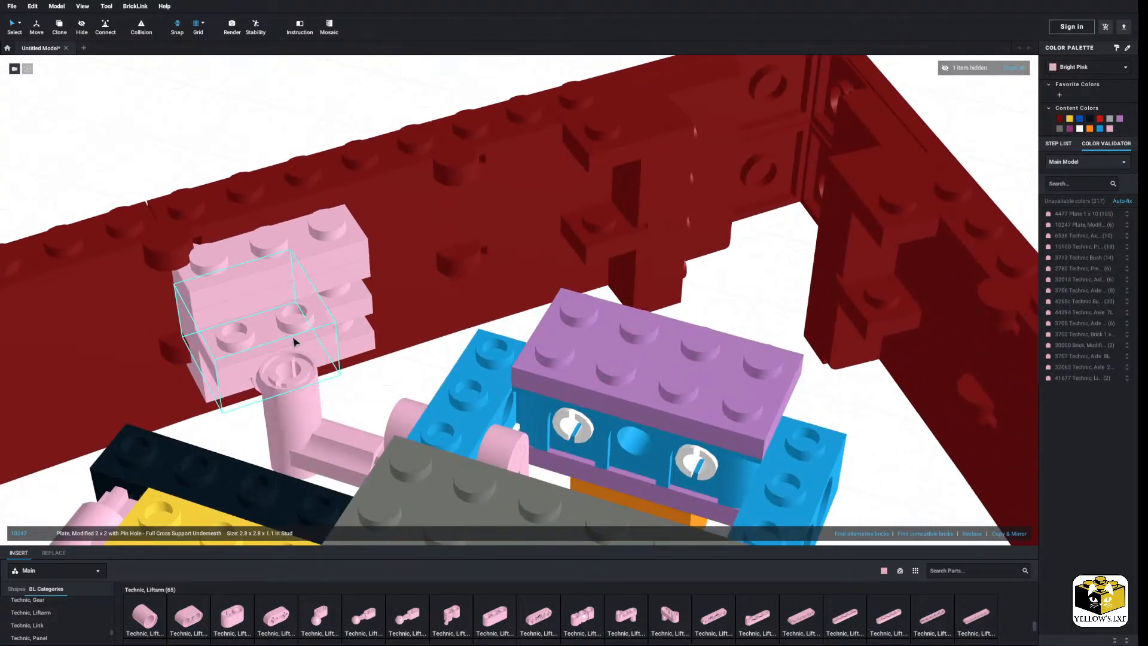
pyautogui.moveTo(292, 343); pyautogui.dragTo(292, 345, button='right')
pyautogui.click(629, 291)
pyautogui.rightClick(630, 292)
pyautogui.click(647, 320)
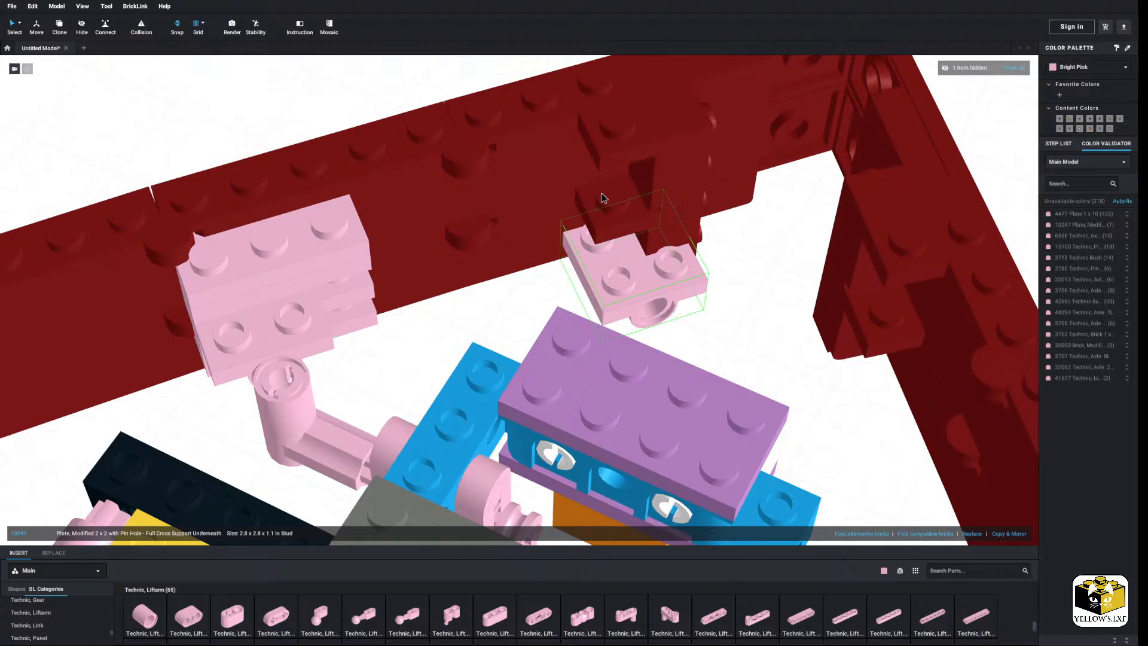
pyautogui.click(602, 219)
pyautogui.click(716, 303)
pyautogui.moveTo(507, 340); pyautogui.dragTo(455, 363, button='middle')
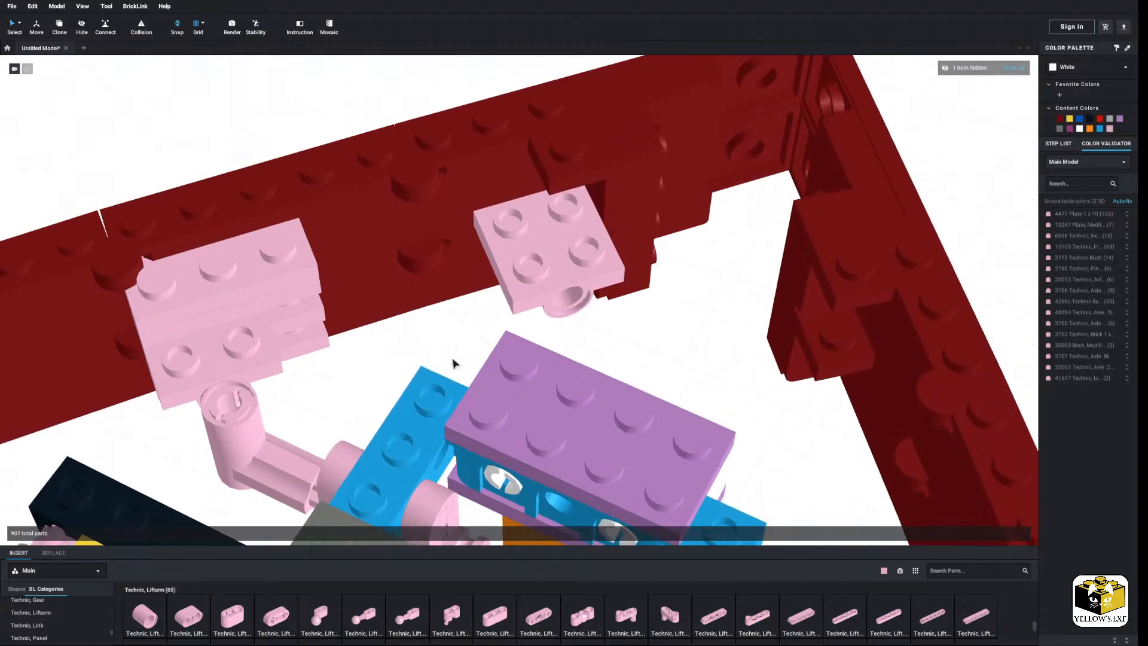
# Copy the pink pin with friction ridges and pin hole and fit the copy into the new modified 2 x 2 plate.
pyautogui.rightClick(251, 419)
pyautogui.click(265, 433)
pyautogui.click(374, 333)
pyautogui.rightClick(374, 333)
pyautogui.click(402, 360)
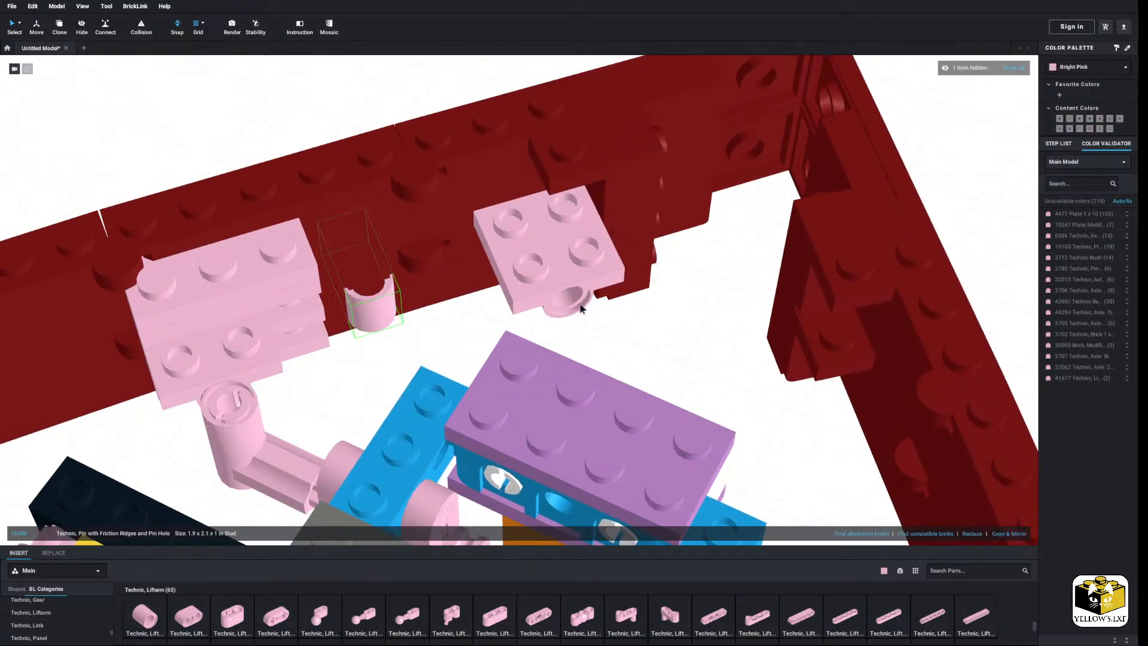
pyautogui.click(588, 317)
pyautogui.click(705, 335)
# Delete the dark red part from the inner hull wall beside the new pink modified plate.
pyautogui.moveTo(706, 335); pyautogui.dragTo(473, 342, button='right')
pyautogui.scroll(2, 410, 343)
pyautogui.rightClick(363, 299)
pyautogui.click(391, 338)
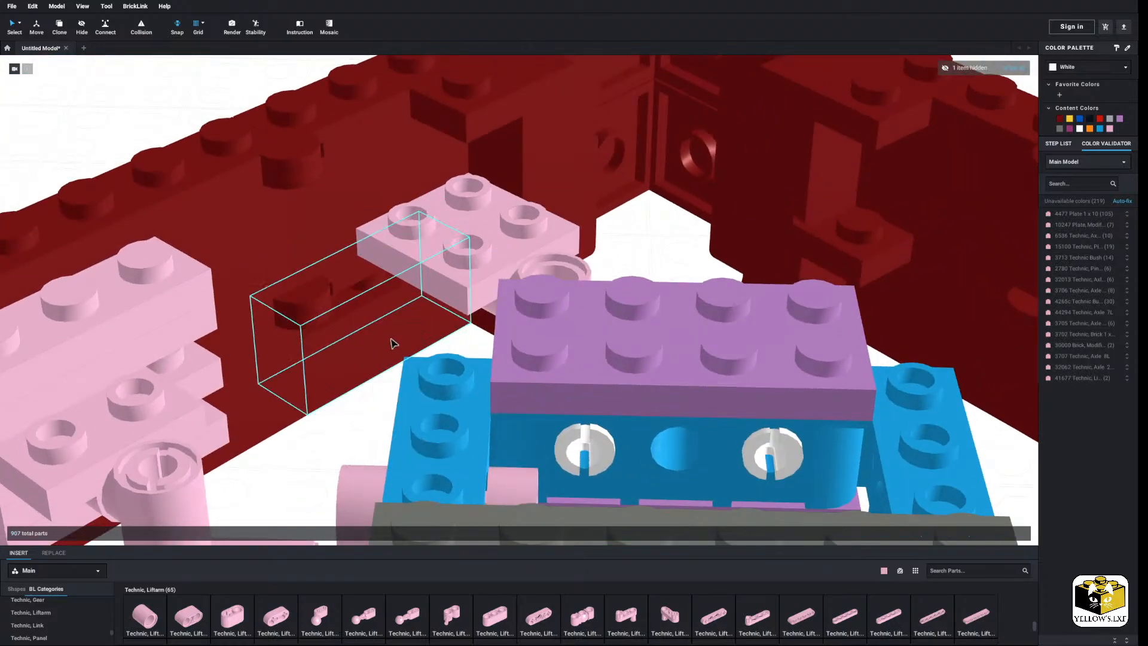
# Copy the pink 2 x 3 plate from the finished hull stack and place it beneath the new modified 2 x 2 plate.
pyautogui.scroll(-2, 391, 343)
pyautogui.rightClick(296, 391)
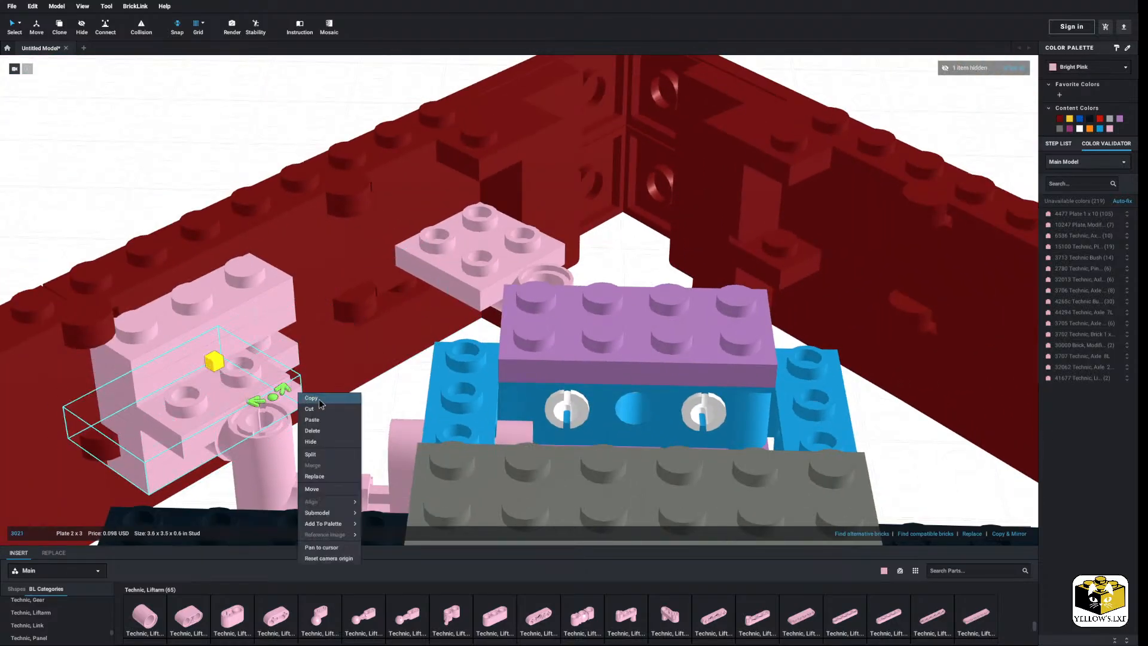
pyautogui.click(385, 382)
pyautogui.rightClick(399, 389)
pyautogui.click(420, 417)
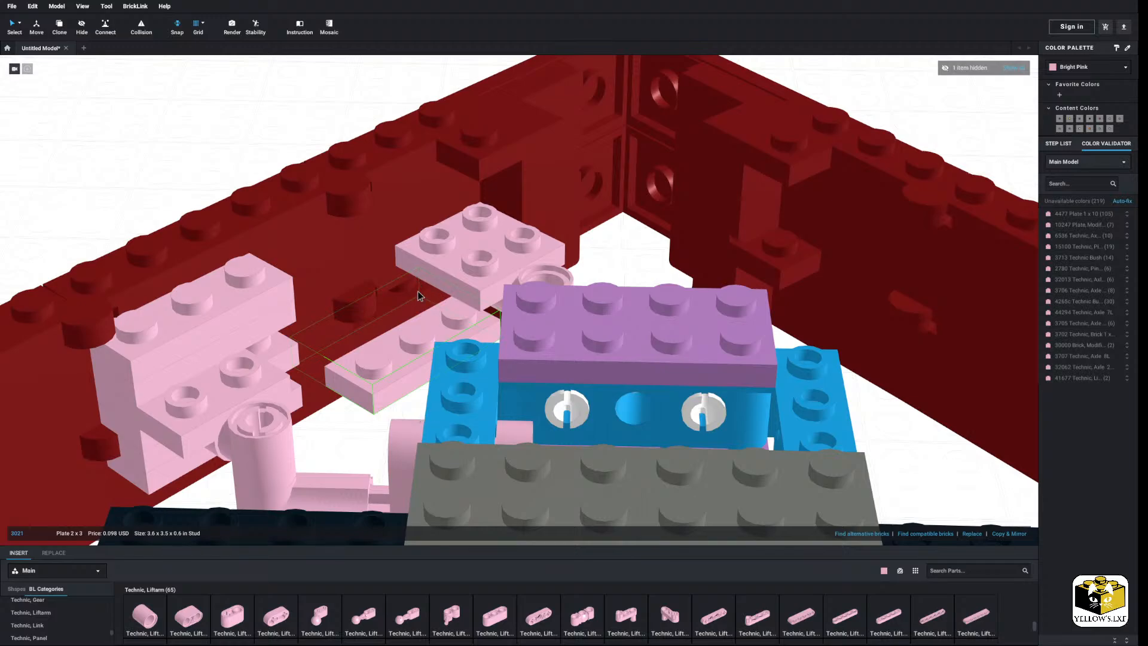
pyautogui.click(442, 270)
pyautogui.click(391, 384)
# Insert a bright pink 1 x 1 plate on the new 2 x 3 plate, beneath the modified 2 x 2 plate.
pyautogui.moveTo(392, 382); pyautogui.dragTo(400, 361, button='right')
pyautogui.scroll(10, 99, 616)
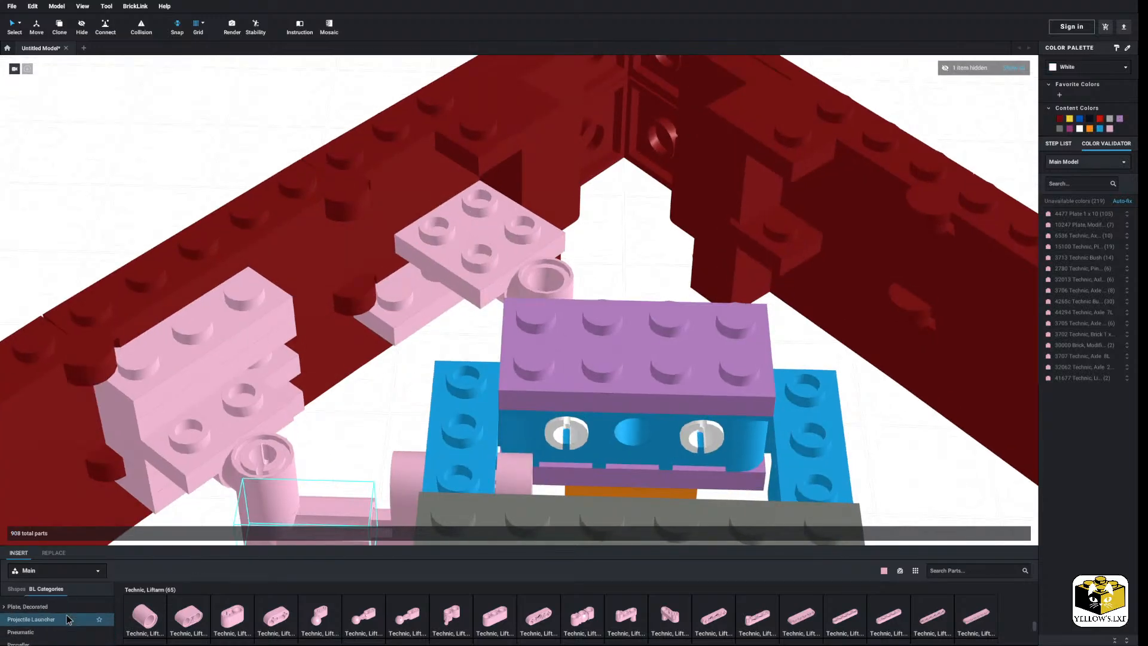
pyautogui.click(52, 623)
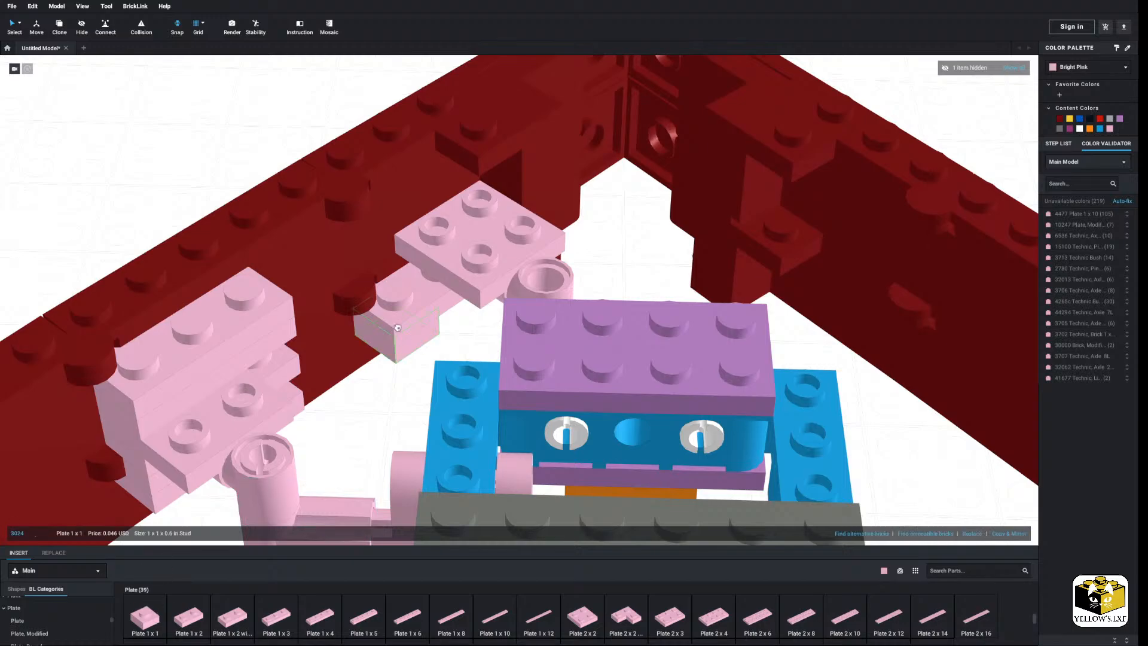
pyautogui.click(434, 267)
# Try to move the modified 2 x 2 plate and its pin connector along the hull away from the bow.
pyautogui.moveTo(482, 250); pyautogui.dragTo(495, 260, button='right')
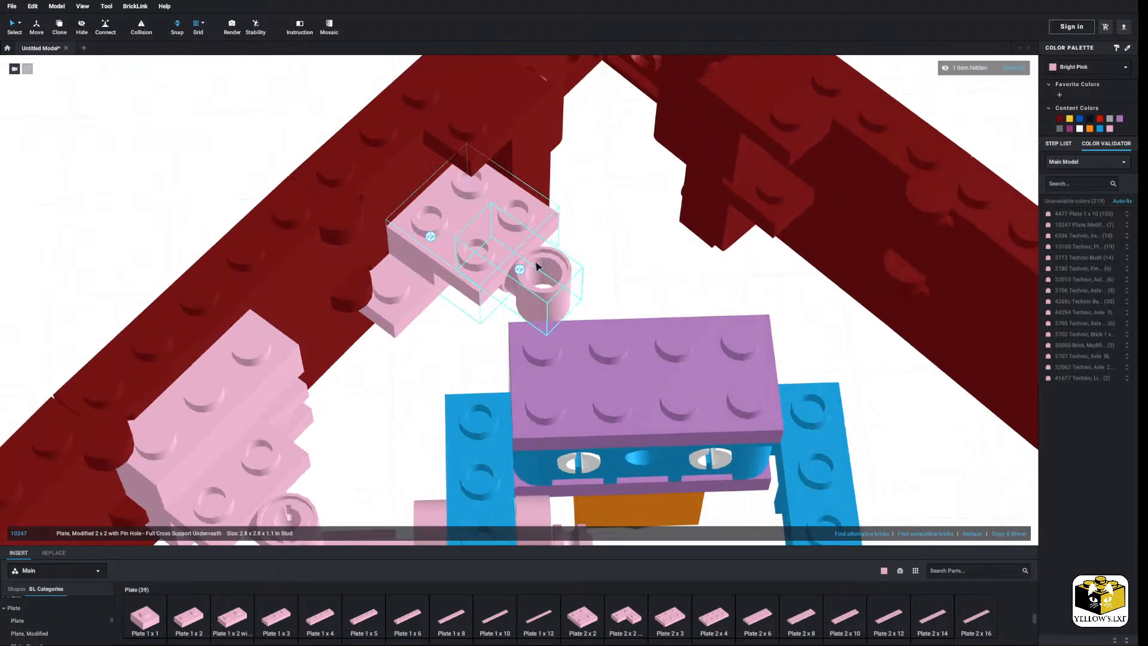
pyautogui.keyDown('ctrl'); pyautogui.click(539, 263); pyautogui.keyUp('ctrl')
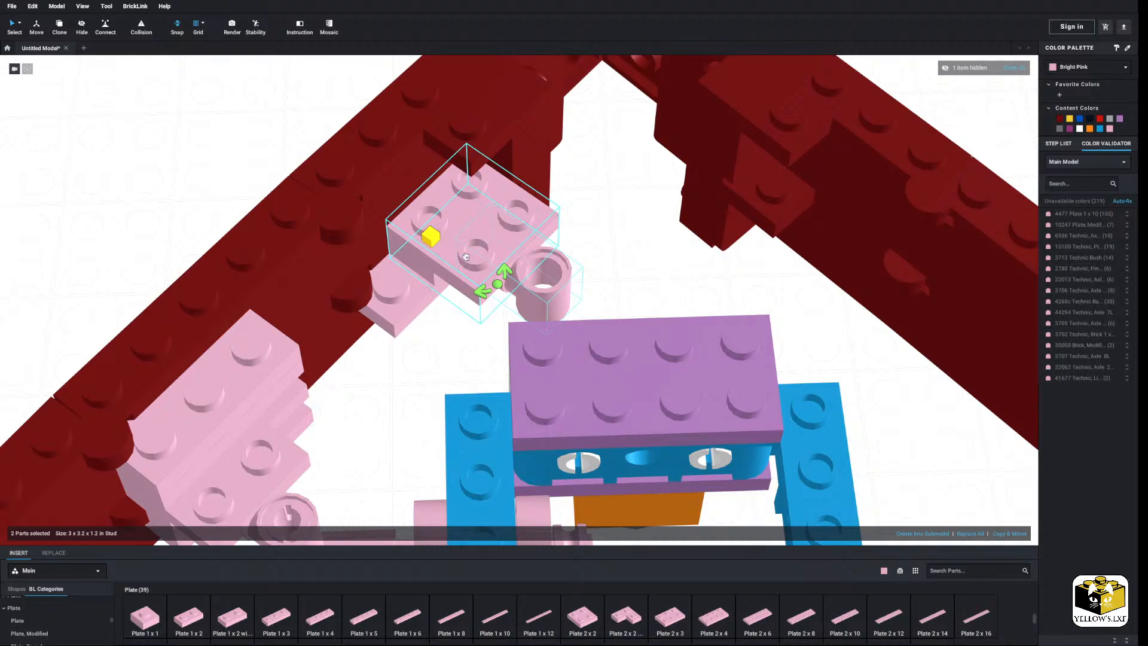
pyautogui.moveTo(452, 281); pyautogui.dragTo(477, 256)
pyautogui.click(577, 248)
pyautogui.moveTo(577, 248)
pyautogui.mouseDown(button='right')
pyautogui.moveTo(580, 272)
pyautogui.moveTo(580, 251)
pyautogui.mouseUp(button='right')
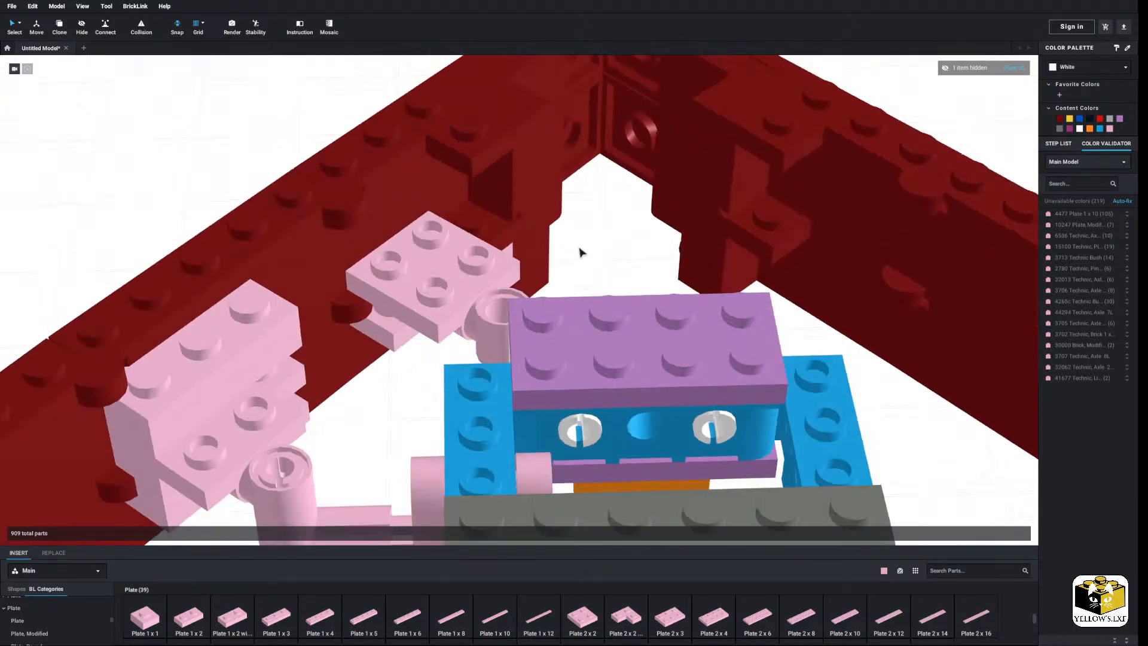
pyautogui.hotkey('ctrl', 'z')
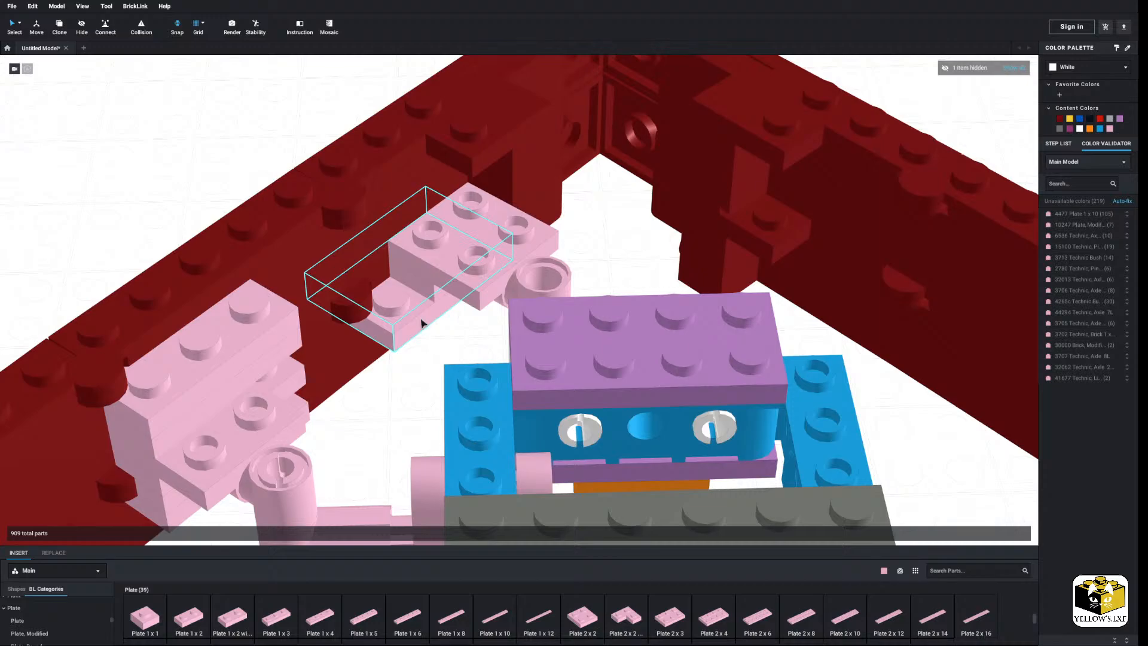
# Add a bright pink 1 x 2 plate on top of the modified plate and delete the dark red hull part beside it.
pyautogui.moveTo(421, 323); pyautogui.dragTo(350, 404, button='right')
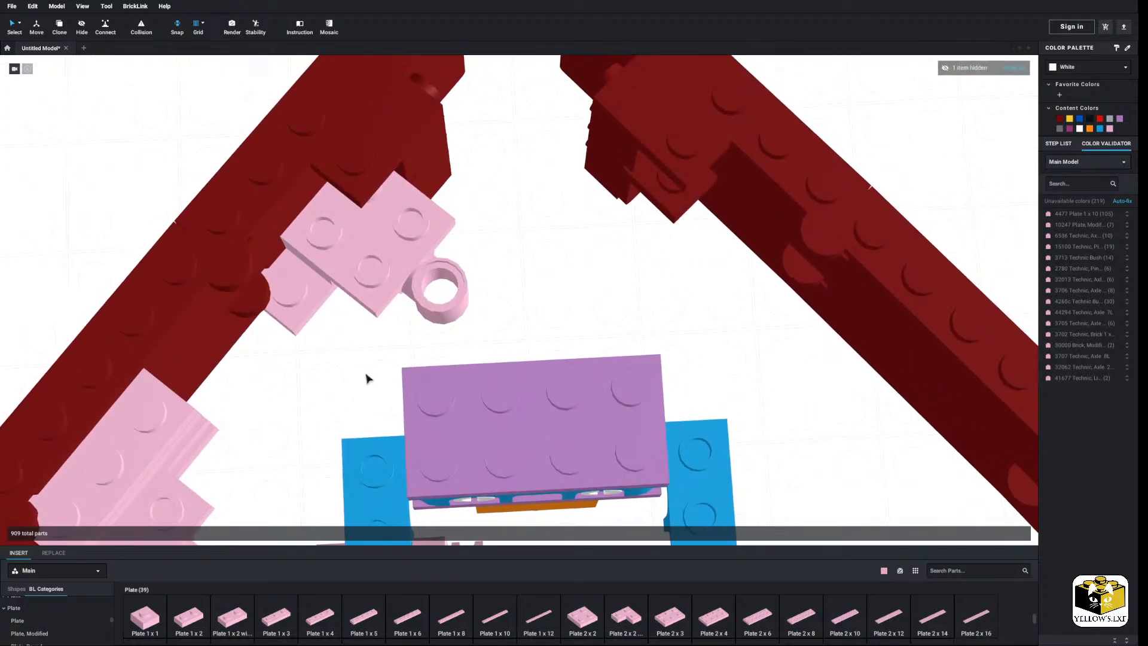
pyautogui.moveTo(494, 328); pyautogui.dragTo(496, 318, button='right')
pyautogui.moveTo(348, 249); pyautogui.dragTo(346, 241)
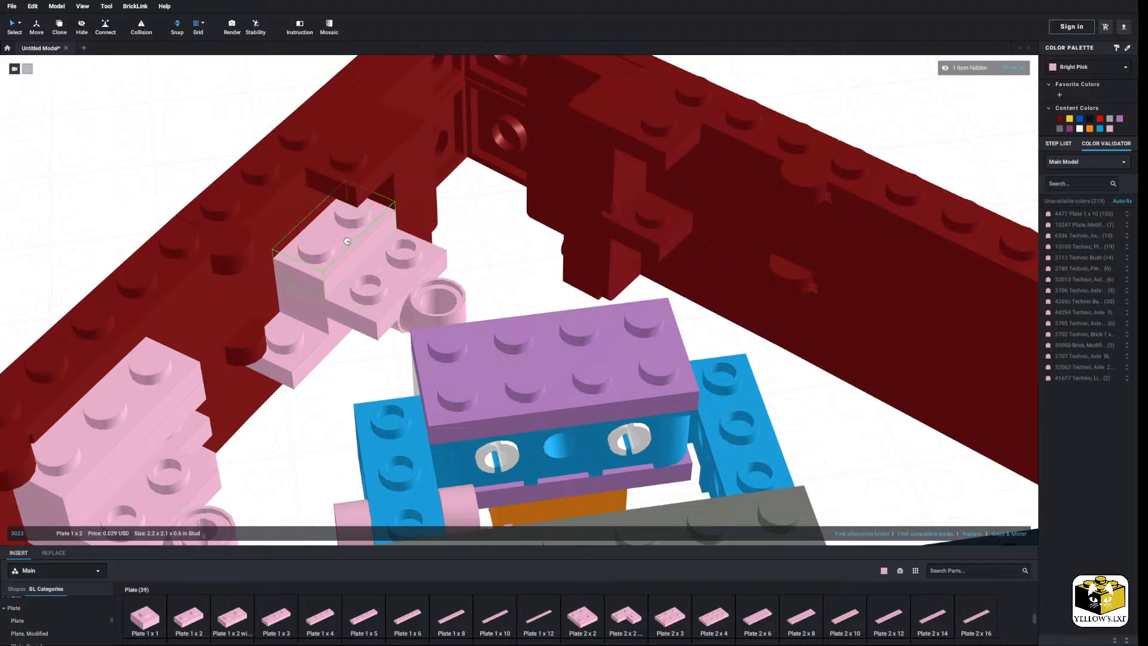
pyautogui.press('Escape')
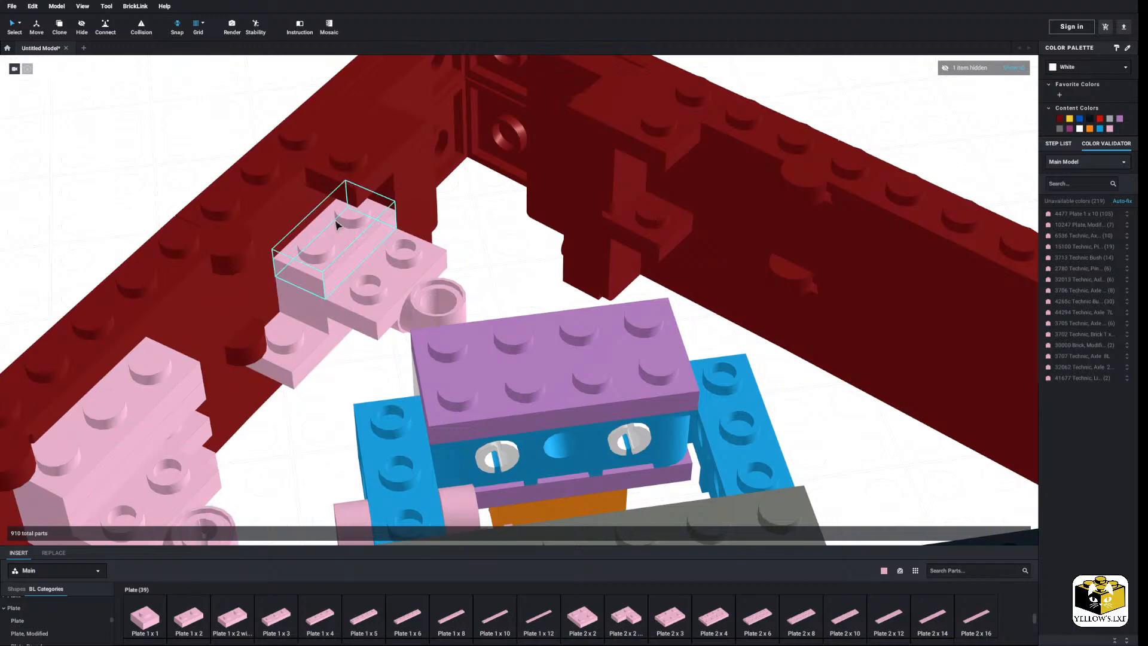
pyautogui.rightClick(275, 228)
pyautogui.click(288, 267)
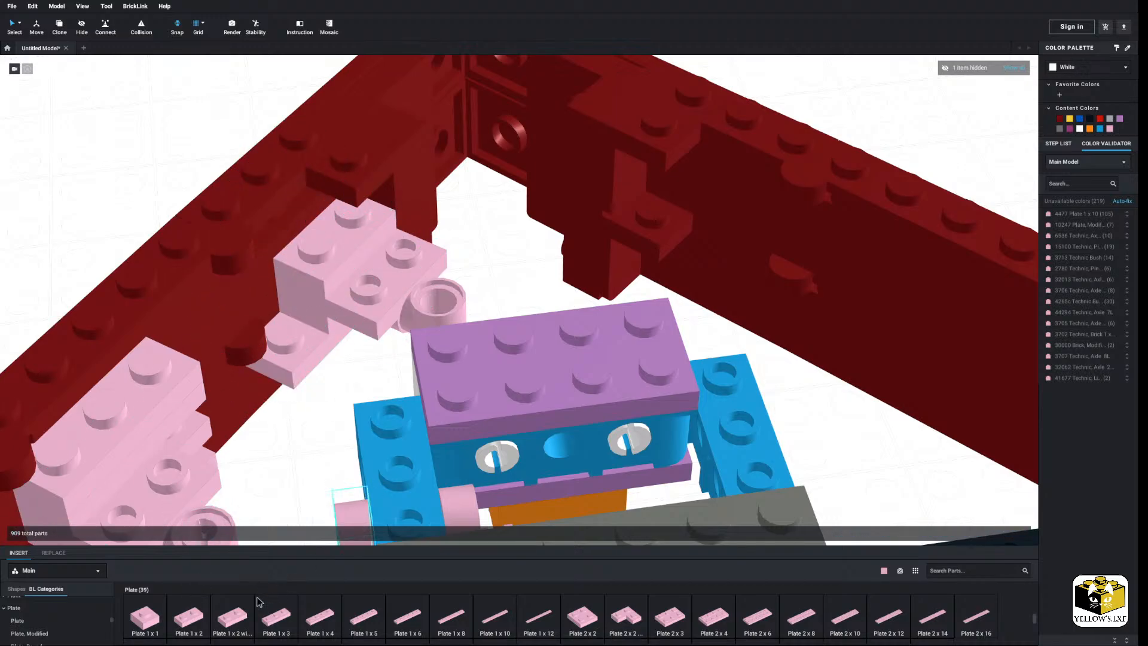
# Add a bright pink 1 x 2 plate and a 2 x 3 plate to the hull stack nearest the bow.
pyautogui.moveTo(262, 549); pyautogui.dragTo(334, 197)
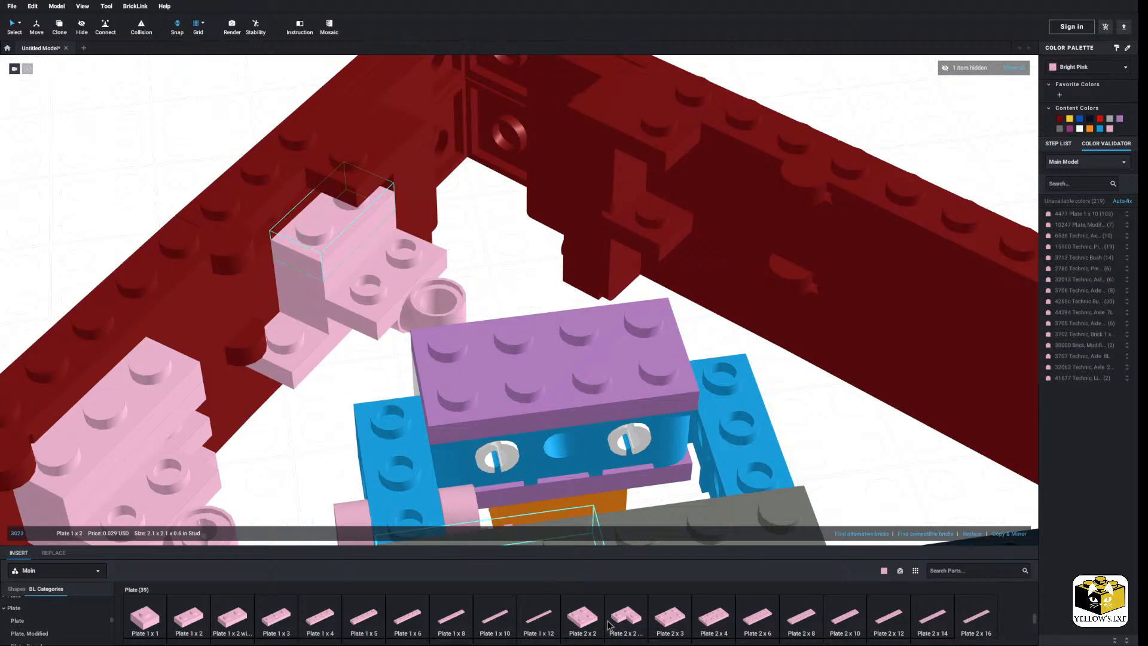
pyautogui.moveTo(679, 627); pyautogui.dragTo(295, 219)
pyautogui.click(157, 150)
pyautogui.scroll(-3, 161, 166)
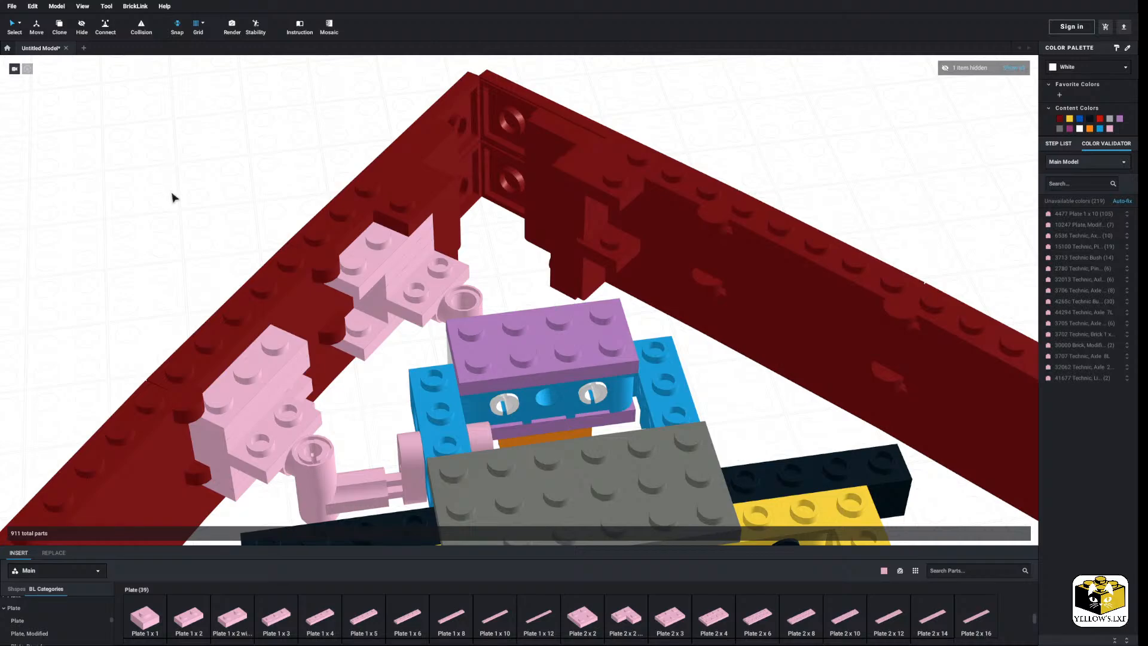
# Examine the pink connector stacks along the finished side of the hull from the bow to the wide end.
pyautogui.moveTo(185, 196); pyautogui.dragTo(184, 205, button='right')
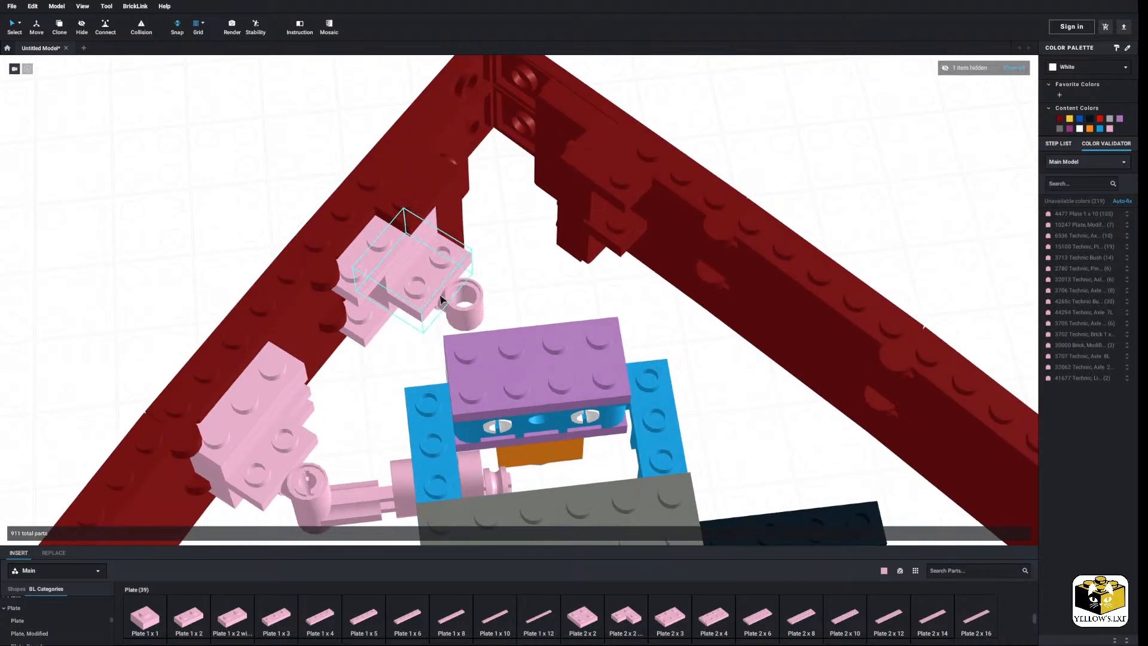
pyautogui.moveTo(441, 299); pyautogui.dragTo(464, 303, button='right')
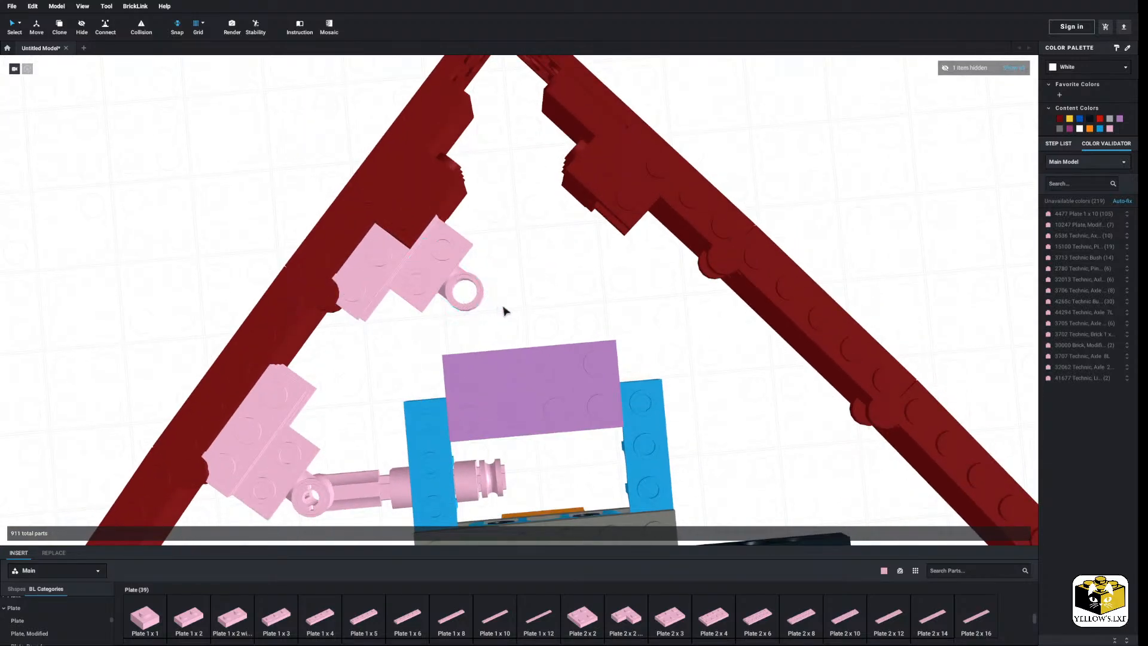
pyautogui.moveTo(502, 305); pyautogui.dragTo(381, 268)
pyautogui.click(557, 293)
pyautogui.scroll(-5, 518, 287)
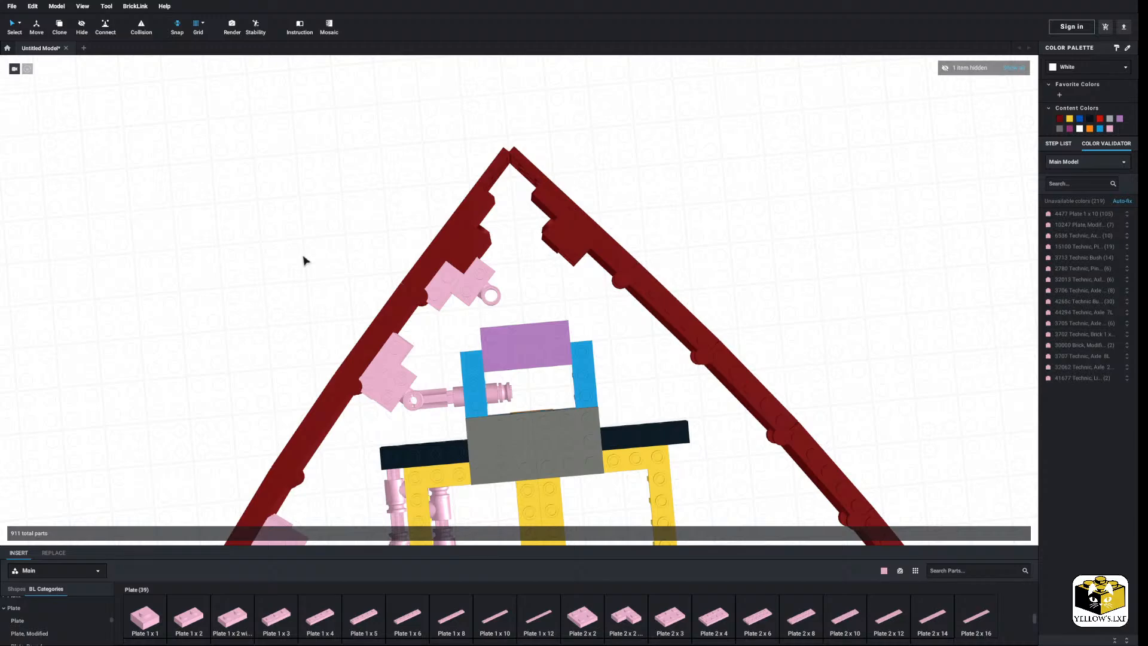
pyautogui.scroll(-5, 302, 267)
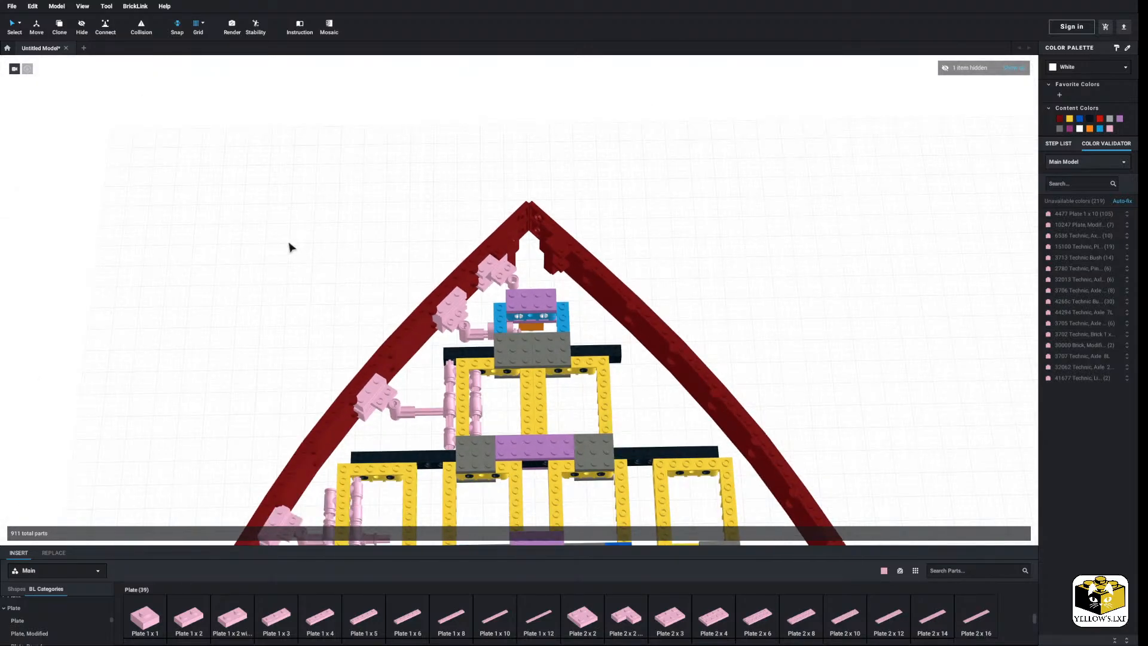
pyautogui.moveTo(289, 244); pyautogui.dragTo(253, 246, button='right')
pyautogui.moveTo(253, 247); pyautogui.dragTo(366, 238, button='middle')
pyautogui.scroll(-3, 371, 250)
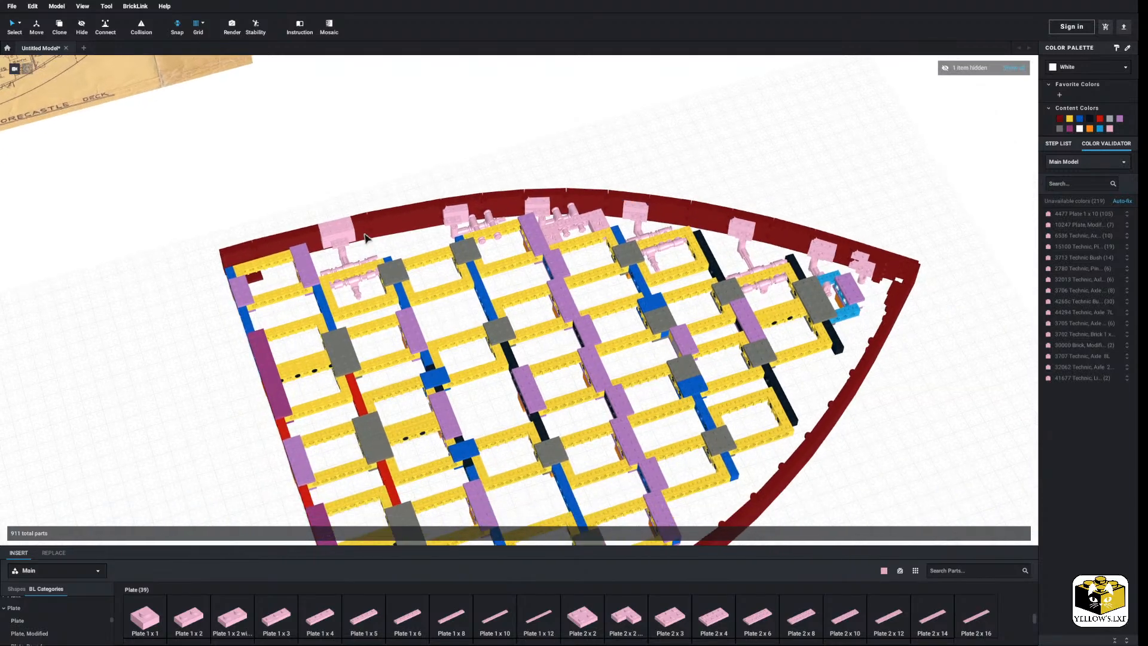
pyautogui.moveTo(167, 197); pyautogui.dragTo(177, 184, button='middle')
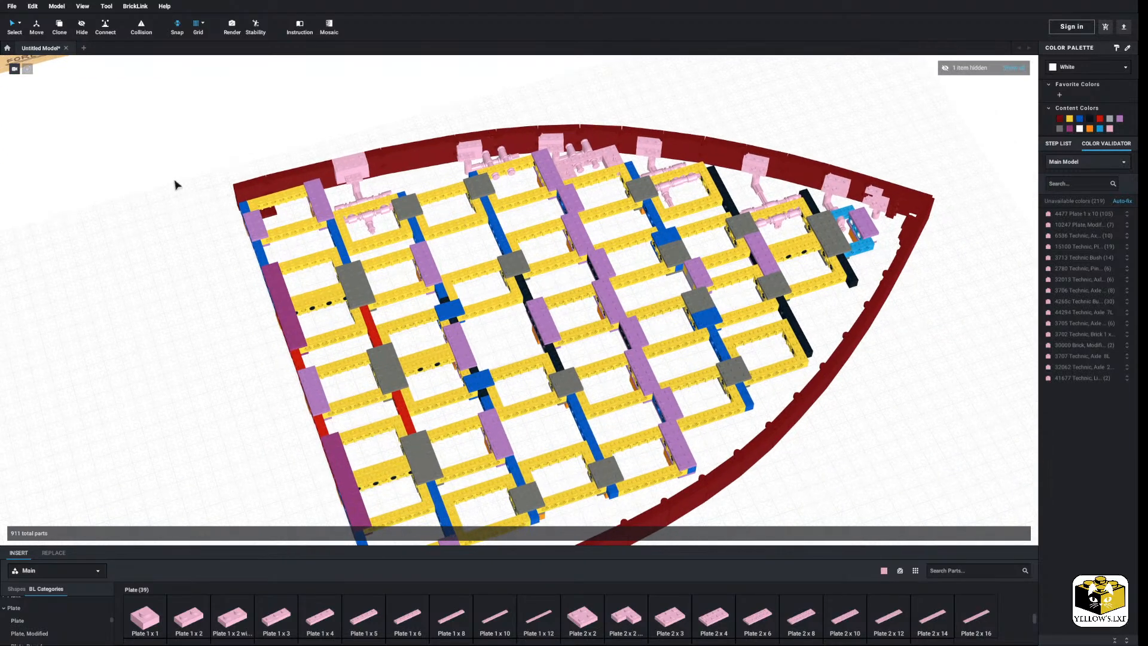
# Select all bright pink parts by color and create a mirrored copy of them for the opposite hull side.
pyautogui.click(19, 23)
pyautogui.click(58, 36)
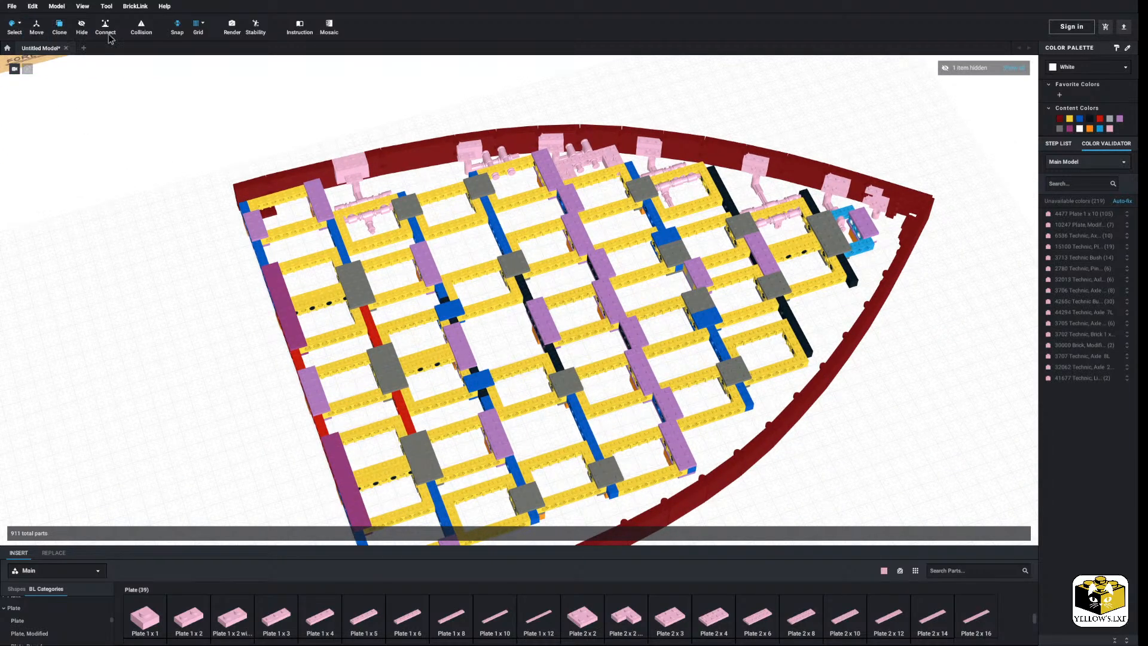
pyautogui.click(357, 171)
pyautogui.rightClick(354, 170)
pyautogui.moveTo(281, 139); pyautogui.dragTo(632, 276, button='right')
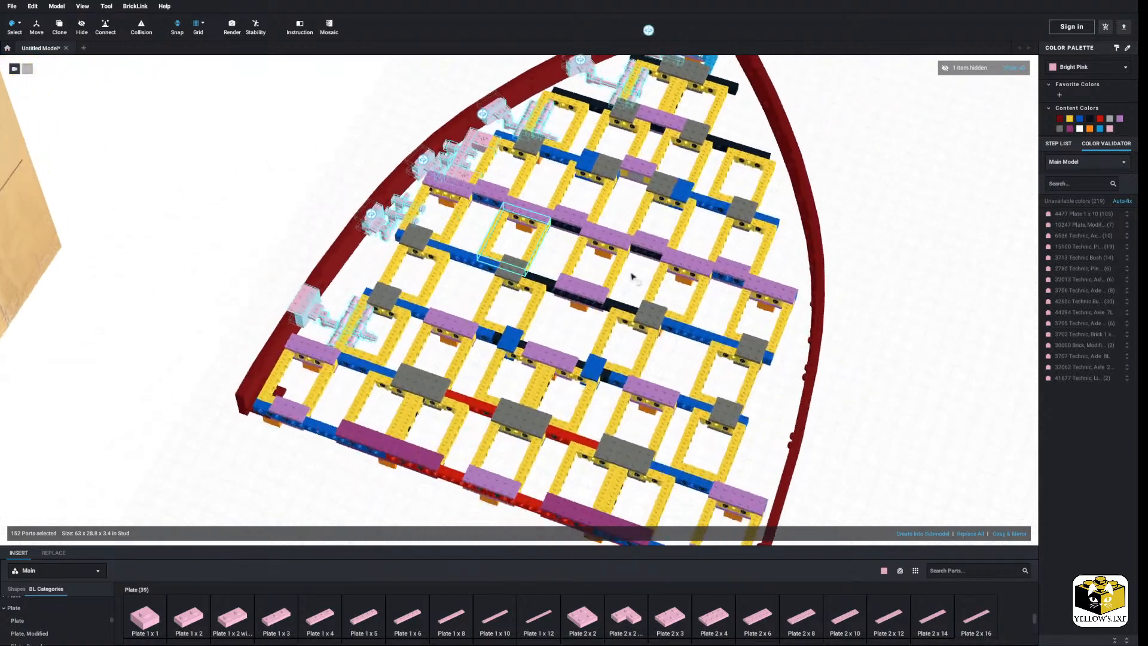
pyautogui.click(1015, 533)
# Return to the default selection mode and move the mirrored pink assemblies outward, clear of the hull.
pyautogui.moveTo(836, 437); pyautogui.dragTo(822, 433, button='right')
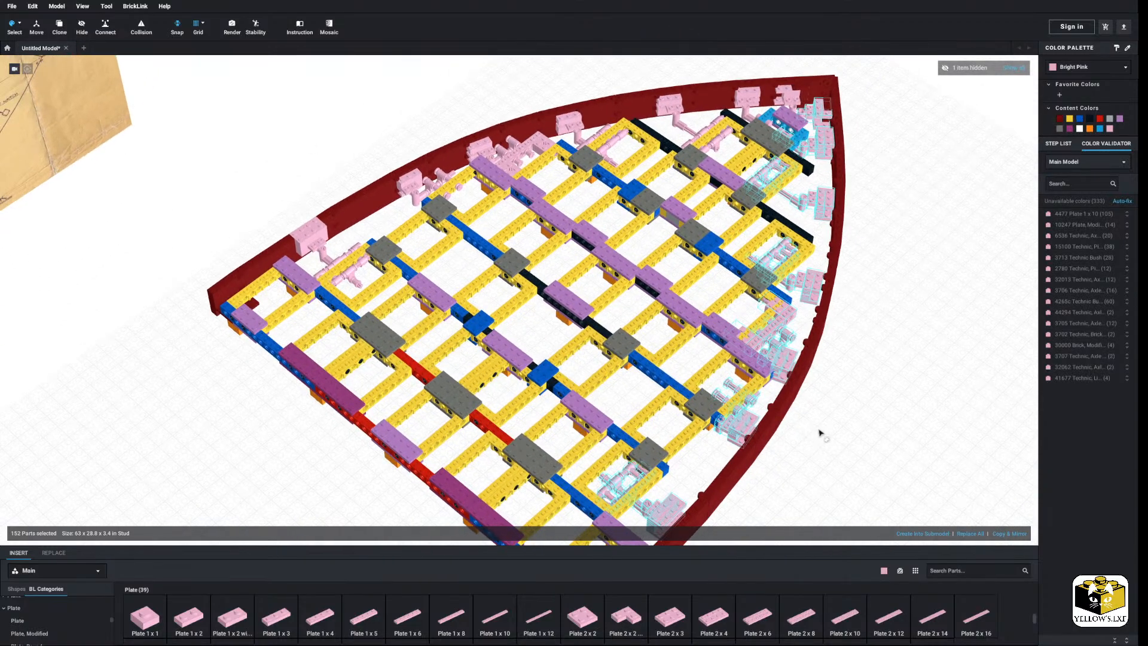
pyautogui.moveTo(822, 433); pyautogui.dragTo(761, 374, button='middle')
pyautogui.click(21, 31)
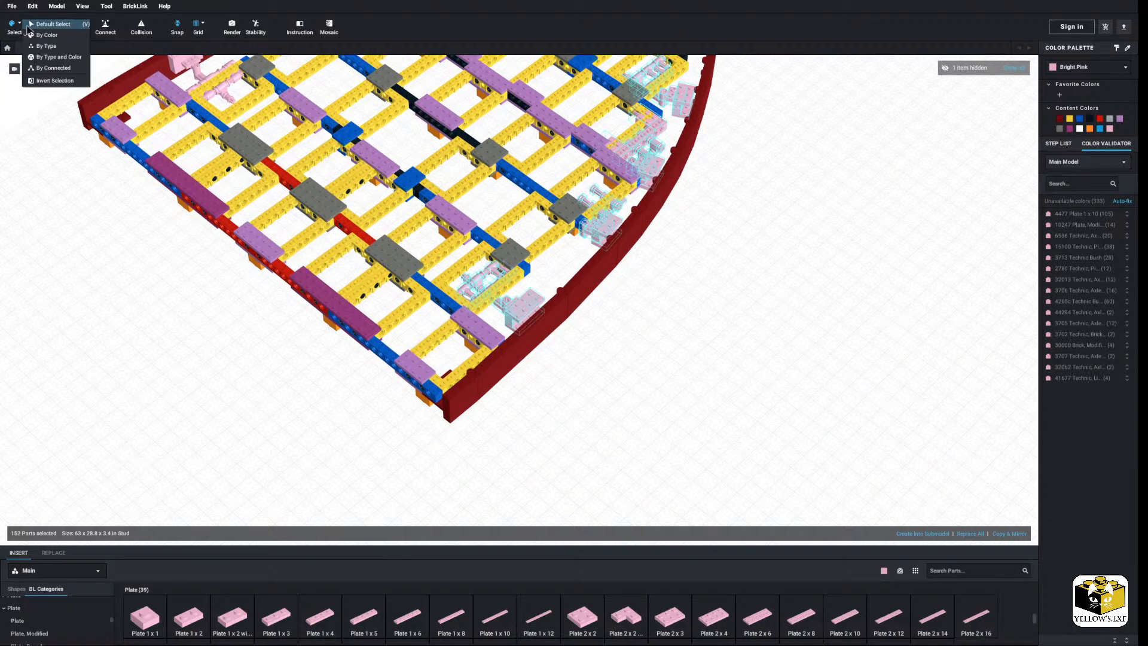
pyautogui.click(31, 31)
pyautogui.moveTo(533, 307); pyautogui.dragTo(844, 369)
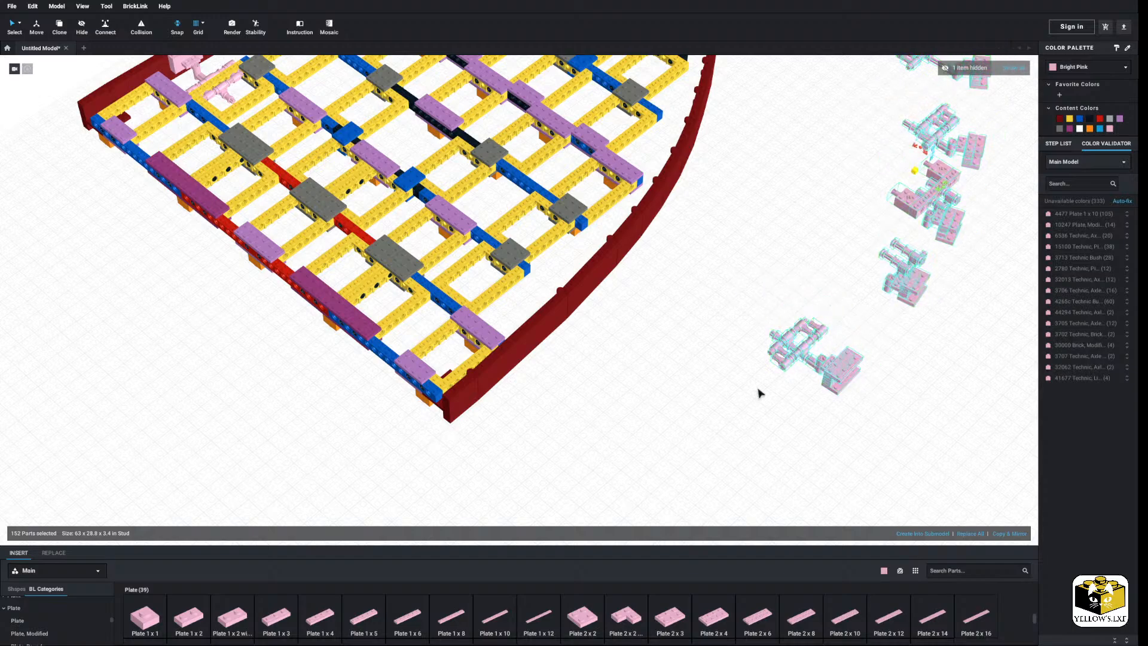
pyautogui.click(758, 392)
# Delete two dark red 1 x 4 plates from the opposite hull wall near its wide end.
pyautogui.moveTo(758, 392); pyautogui.dragTo(661, 390, button='right')
pyautogui.scroll(5, 592, 352)
pyautogui.moveTo(592, 349); pyautogui.dragTo(618, 345, button='middle')
pyautogui.click(319, 242)
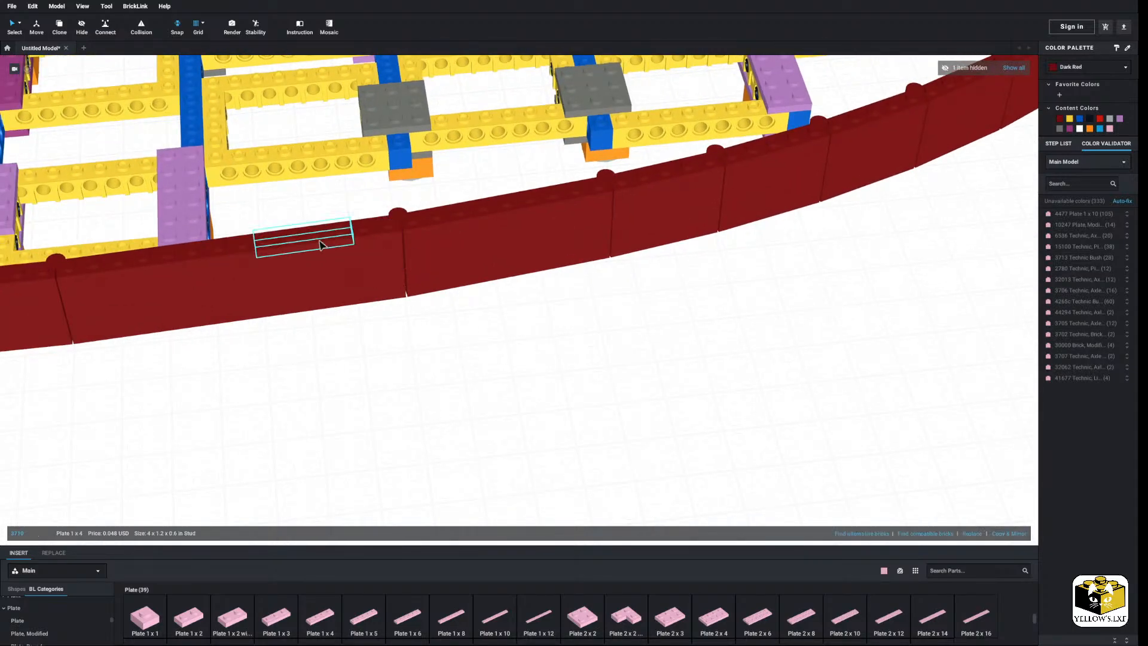
pyautogui.keyDown('ctrl'); pyautogui.click(319, 283); pyautogui.keyUp('ctrl')
pyautogui.rightClick(319, 282)
pyautogui.click(353, 322)
# Select all mirrored pink assemblies and fit them into the opposite hull wall, aligned to the opening near its wide end.
pyautogui.scroll(-6, 508, 333)
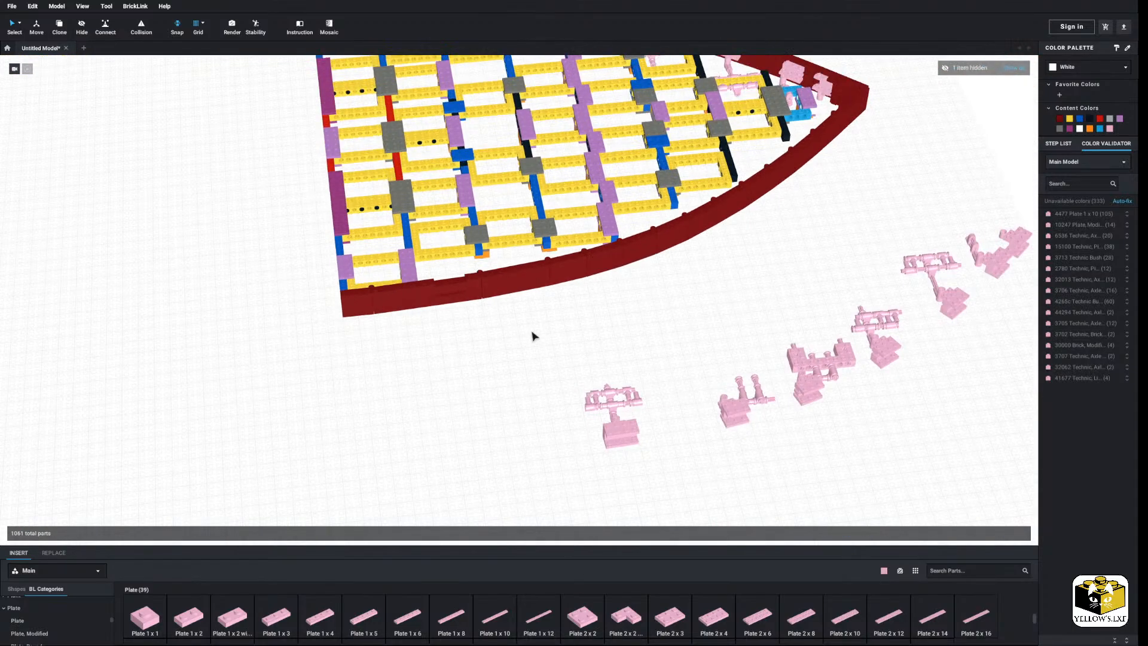
pyautogui.moveTo(532, 336); pyautogui.dragTo(584, 295, button='right')
pyautogui.scroll(-3, 526, 304)
pyautogui.moveTo(804, 283); pyautogui.dragTo(406, 458)
pyautogui.moveTo(417, 435); pyautogui.dragTo(420, 396, button='right')
pyautogui.scroll(5, 420, 393)
pyautogui.moveTo(420, 393); pyautogui.dragTo(433, 418, button='middle')
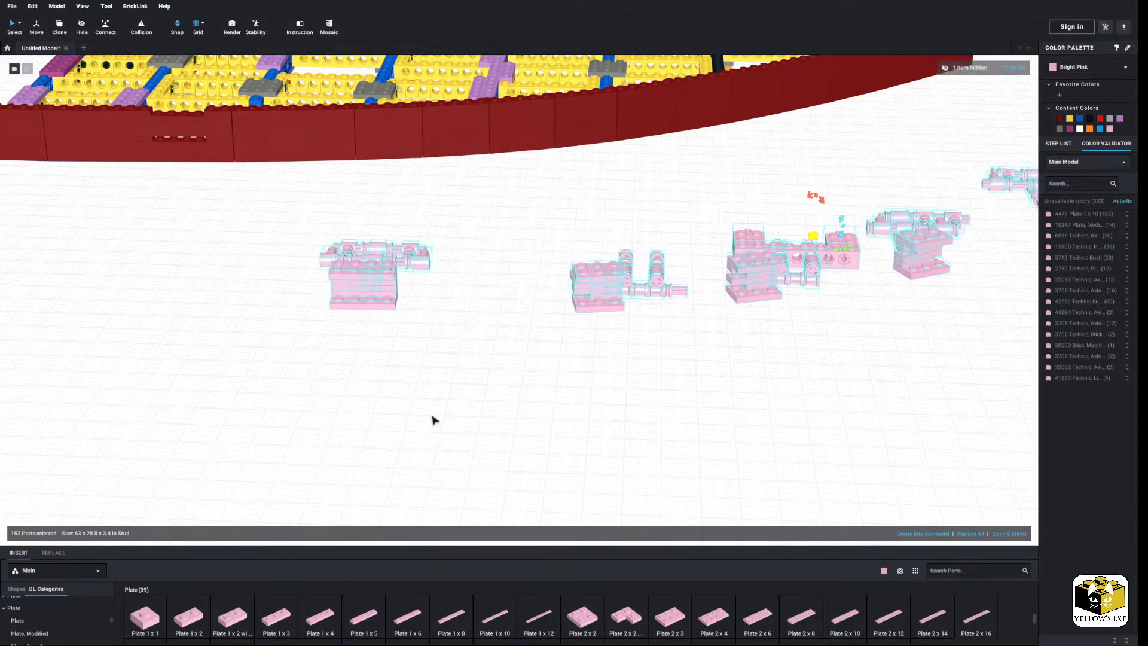
pyautogui.scroll(3, 433, 417)
pyautogui.moveTo(370, 374); pyautogui.dragTo(467, 429, button='middle')
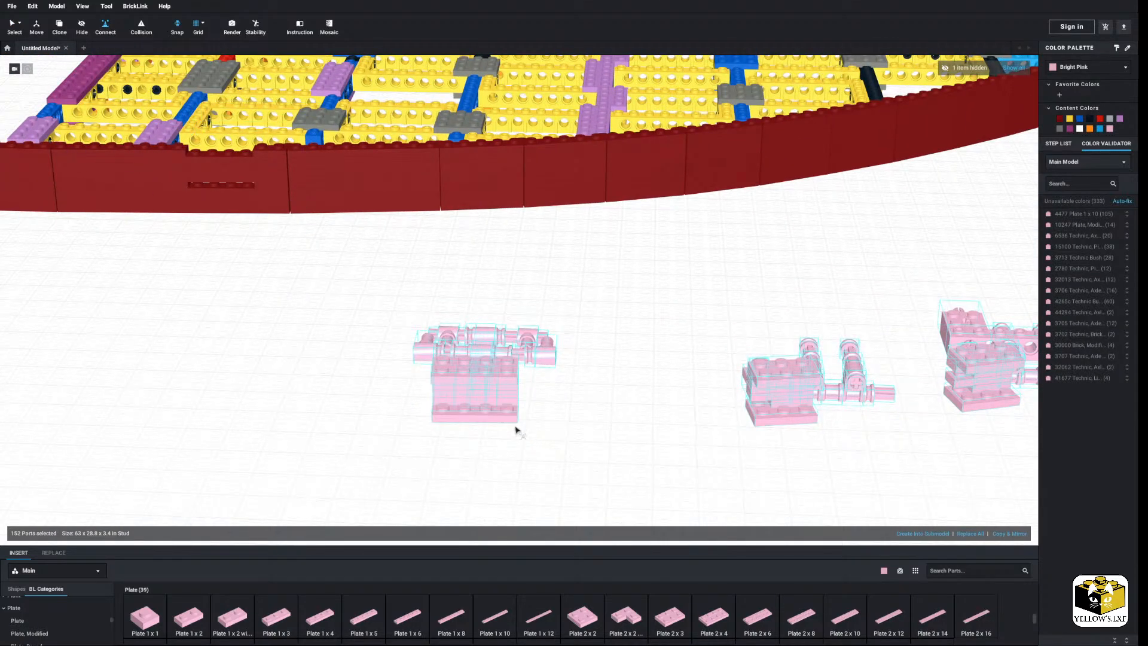
pyautogui.moveTo(503, 419); pyautogui.dragTo(254, 188)
pyautogui.click(251, 186)
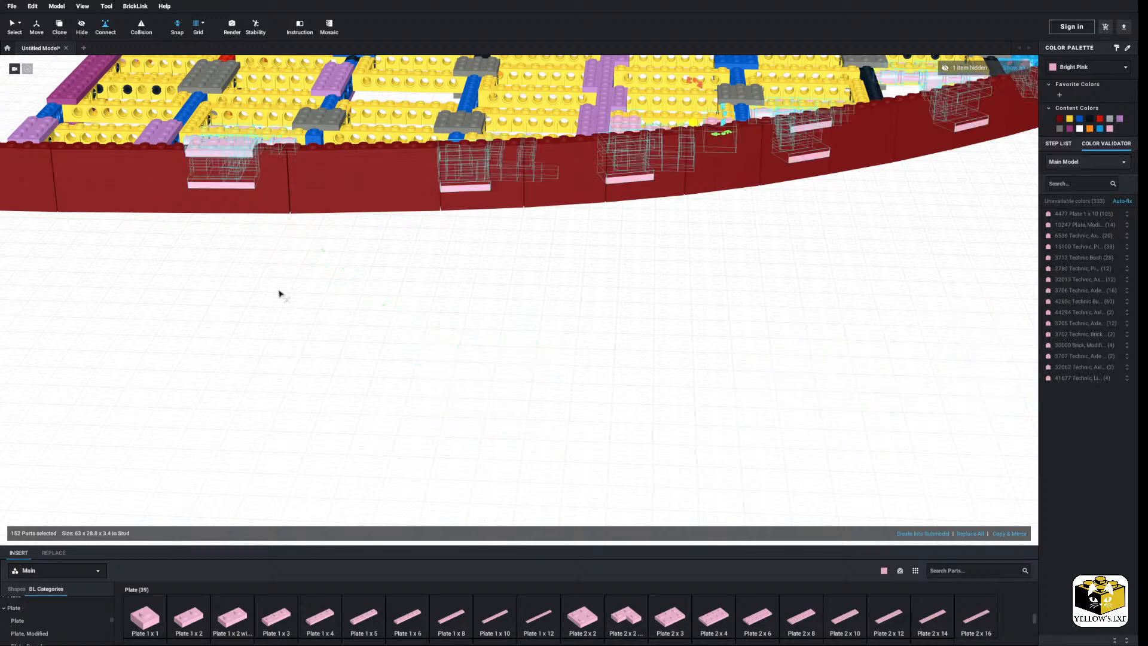
pyautogui.moveTo(279, 292); pyautogui.dragTo(310, 342, button='middle')
pyautogui.click(349, 370)
# Delete the four dark red 1 x 3 plates that overlap the upper pink plates along the mirrored hull wall.
pyautogui.scroll(-3, 369, 371)
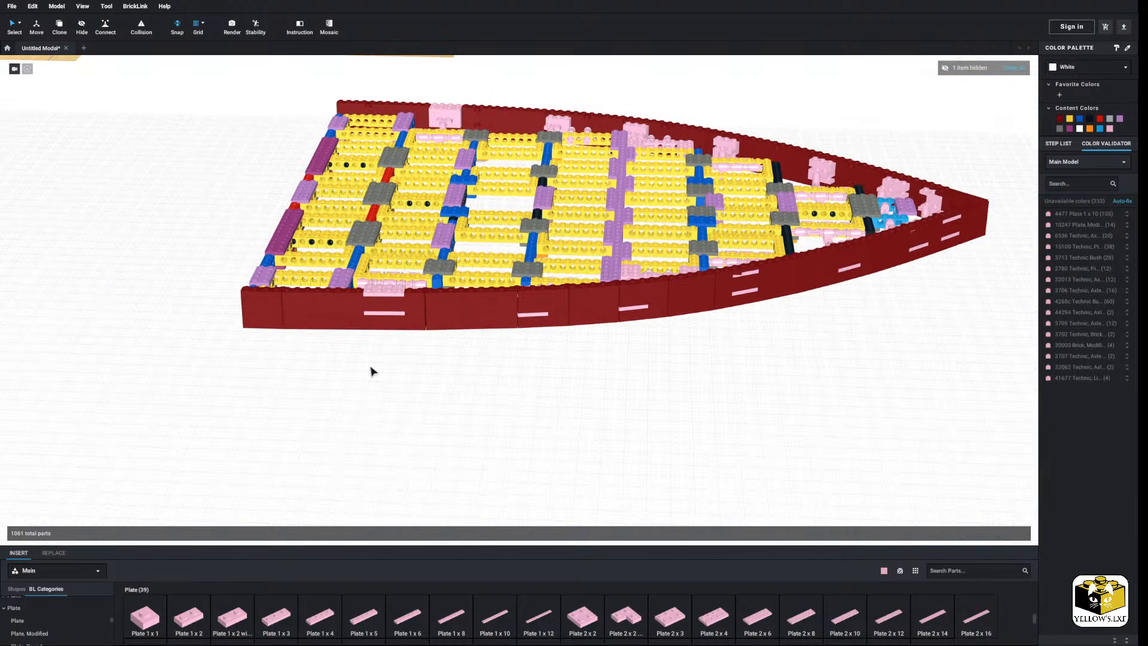
pyautogui.moveTo(413, 382); pyautogui.dragTo(374, 366, button='middle')
pyautogui.scroll(6, 378, 371)
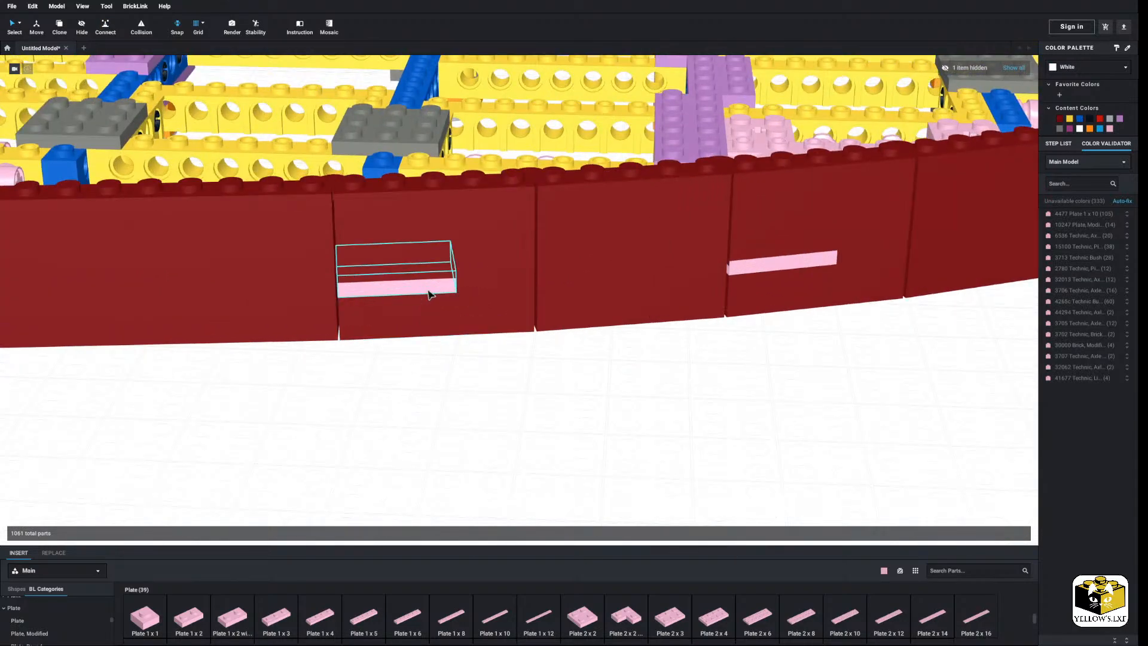
pyautogui.click(400, 213)
pyautogui.moveTo(699, 302); pyautogui.dragTo(593, 318, button='middle')
pyautogui.keyDown('ctrl'); pyautogui.click(522, 232); pyautogui.keyUp('ctrl')
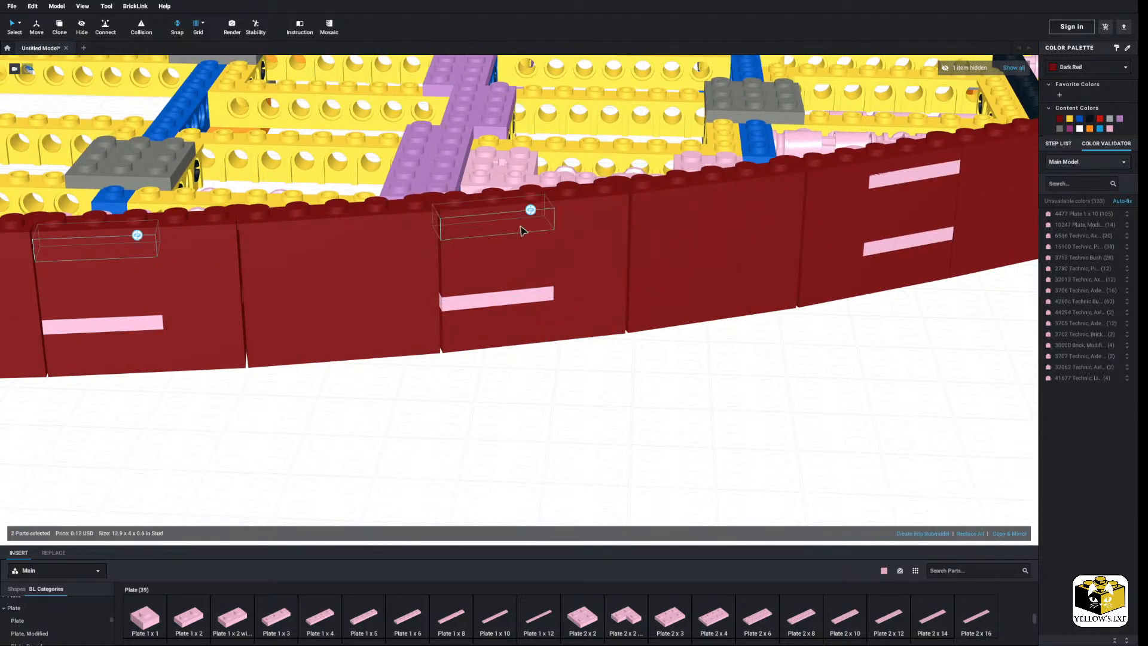
pyautogui.moveTo(814, 213); pyautogui.dragTo(636, 235, button='middle')
pyautogui.moveTo(891, 187); pyautogui.dragTo(546, 237, button='middle')
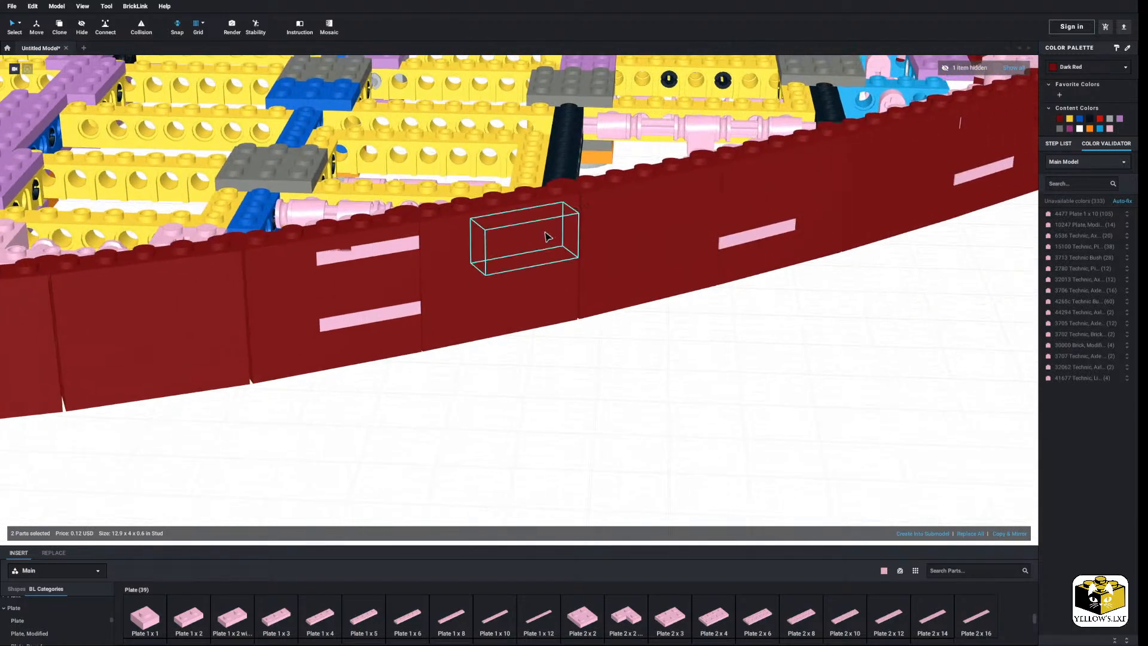
pyautogui.keyDown('ctrl'); pyautogui.click(746, 173); pyautogui.keyUp('ctrl')
pyautogui.moveTo(771, 165); pyautogui.dragTo(512, 219, button='middle')
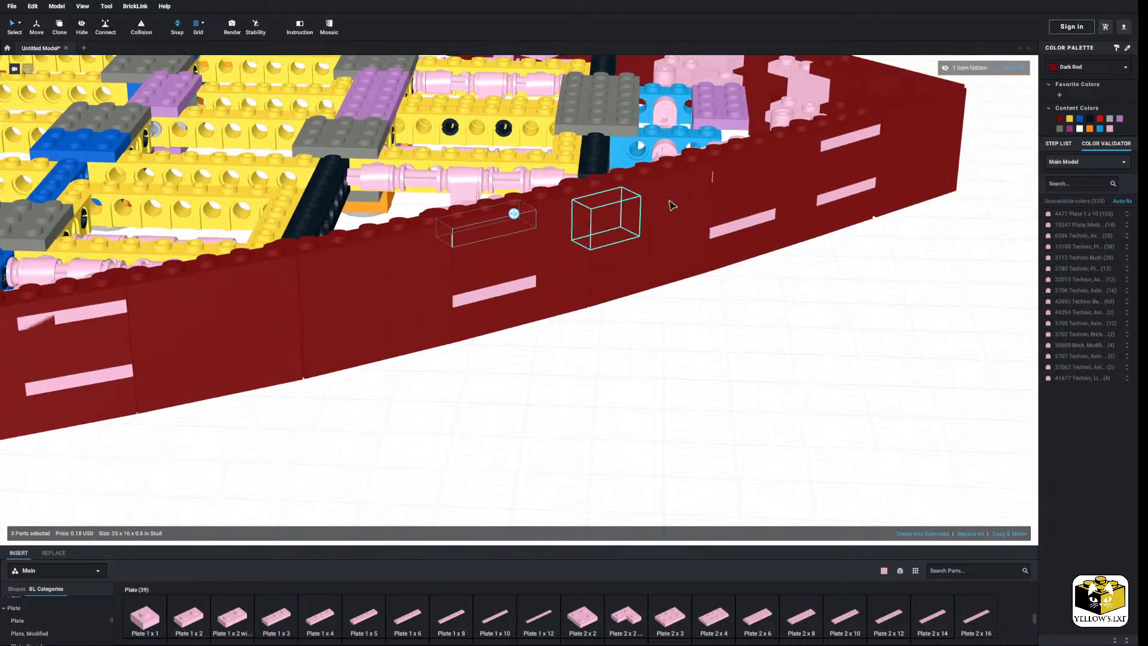
pyautogui.keyDown('ctrl'); pyautogui.click(731, 168); pyautogui.keyUp('ctrl')
pyautogui.rightClick(732, 169)
pyautogui.click(747, 204)
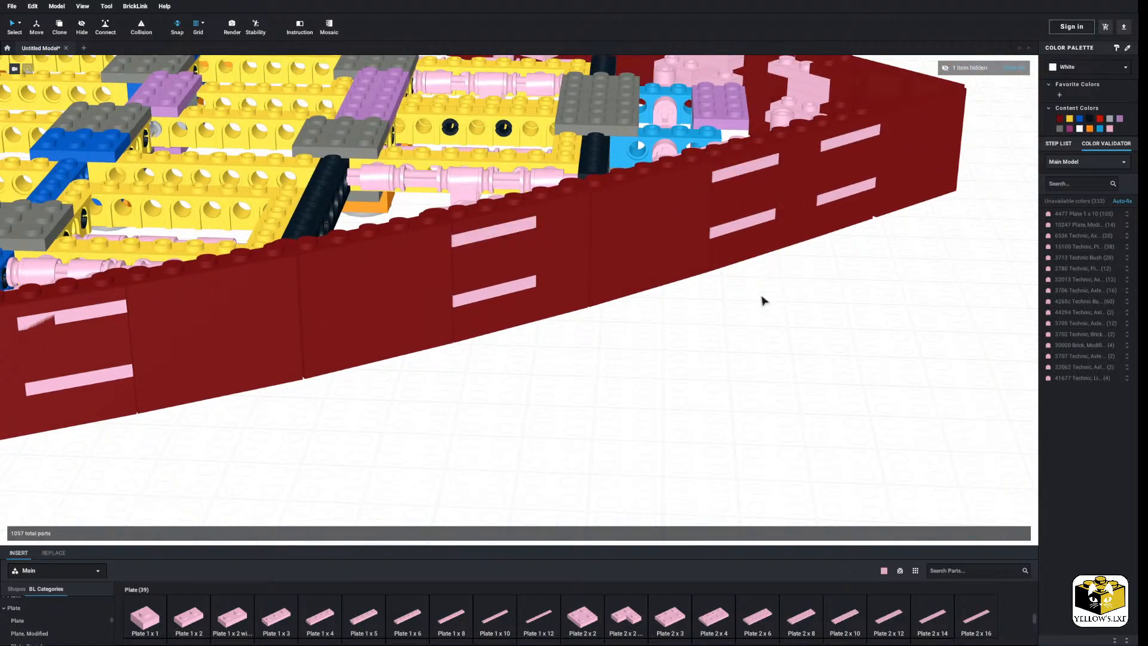
# Pull the two dark red 1 x 3 plates beside the middle pair of pink plates out of the hull wall.
pyautogui.click(741, 222)
pyautogui.keyDown('ctrl'); pyautogui.click(496, 290); pyautogui.keyUp('ctrl')
pyautogui.moveTo(496, 290); pyautogui.dragTo(442, 294, button='middle')
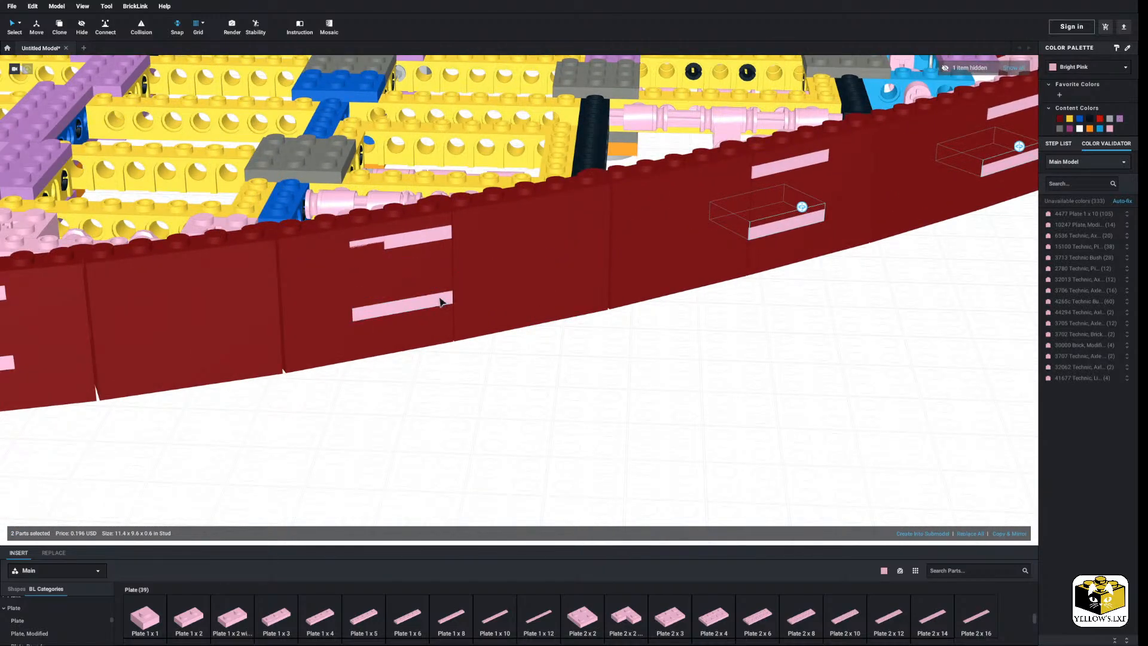
pyautogui.keyDown('ctrl'); pyautogui.click(372, 248); pyautogui.keyUp('ctrl')
pyautogui.click(332, 258)
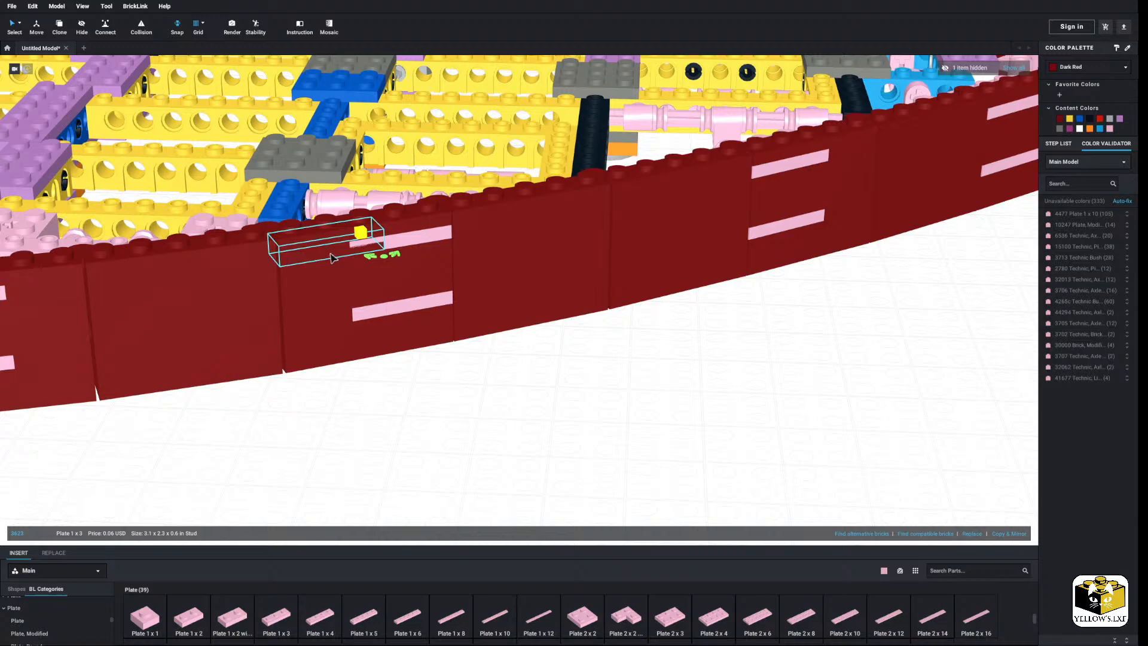
pyautogui.keyDown('ctrl'); pyautogui.click(328, 321); pyautogui.keyUp('ctrl')
pyautogui.moveTo(313, 324); pyautogui.dragTo(687, 440)
pyautogui.click(417, 401)
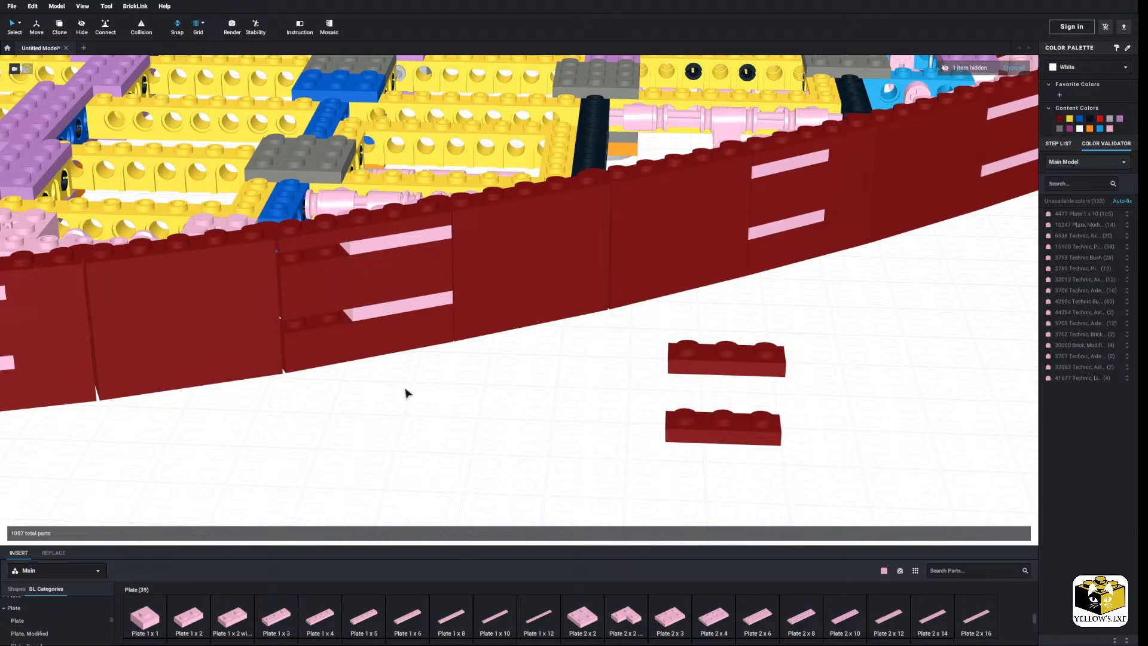
# Delete the two dark red 1 x 2 plates overlapped by the pink 2 x 3 plates, temporarily moving the pink plates out of the wall.
pyautogui.moveTo(406, 389); pyautogui.dragTo(412, 385, button='middle')
pyautogui.click(439, 299)
pyautogui.moveTo(439, 299); pyautogui.dragTo(459, 418)
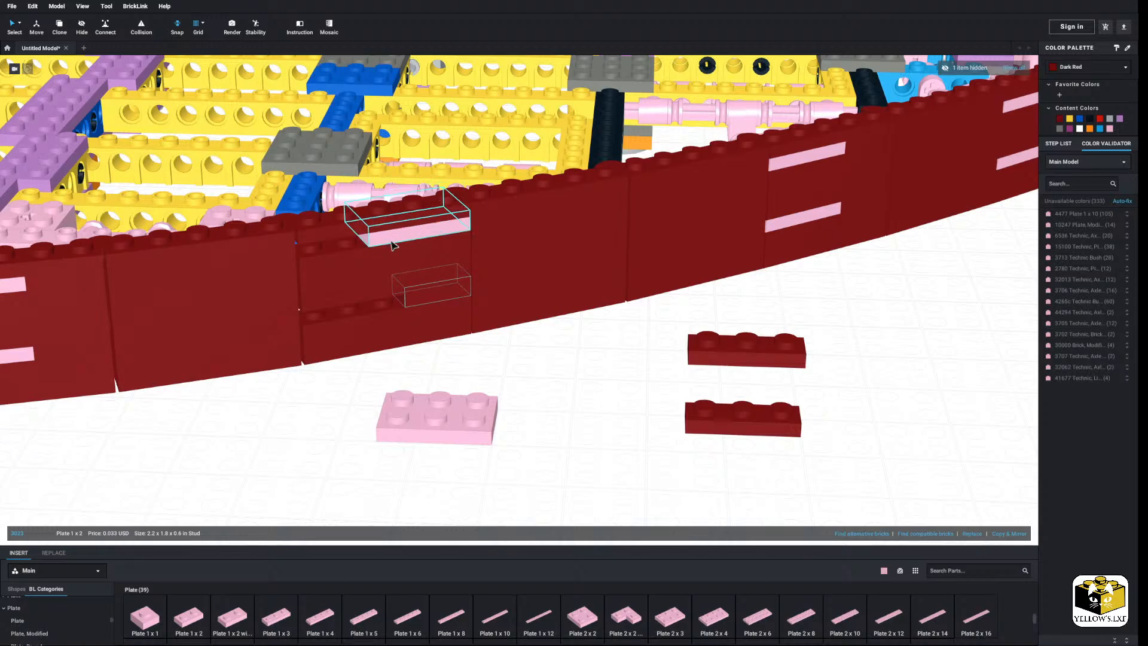
pyautogui.moveTo(392, 246); pyautogui.dragTo(475, 400)
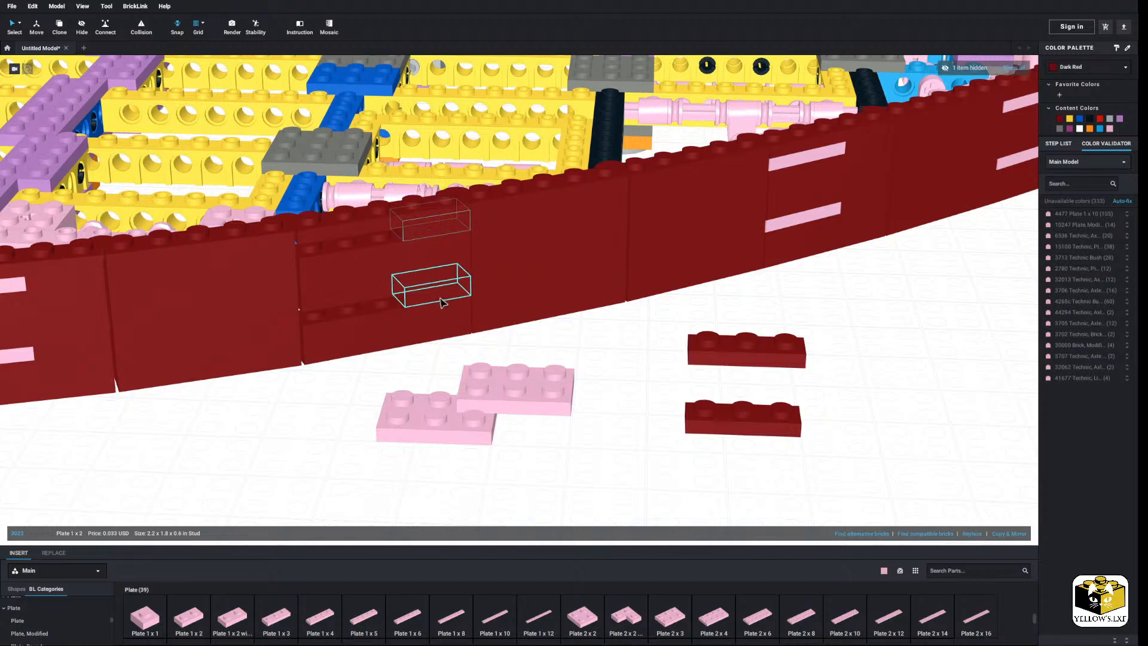
pyautogui.rightClick(440, 297)
pyautogui.click(456, 335)
pyautogui.moveTo(529, 395); pyautogui.dragTo(422, 231)
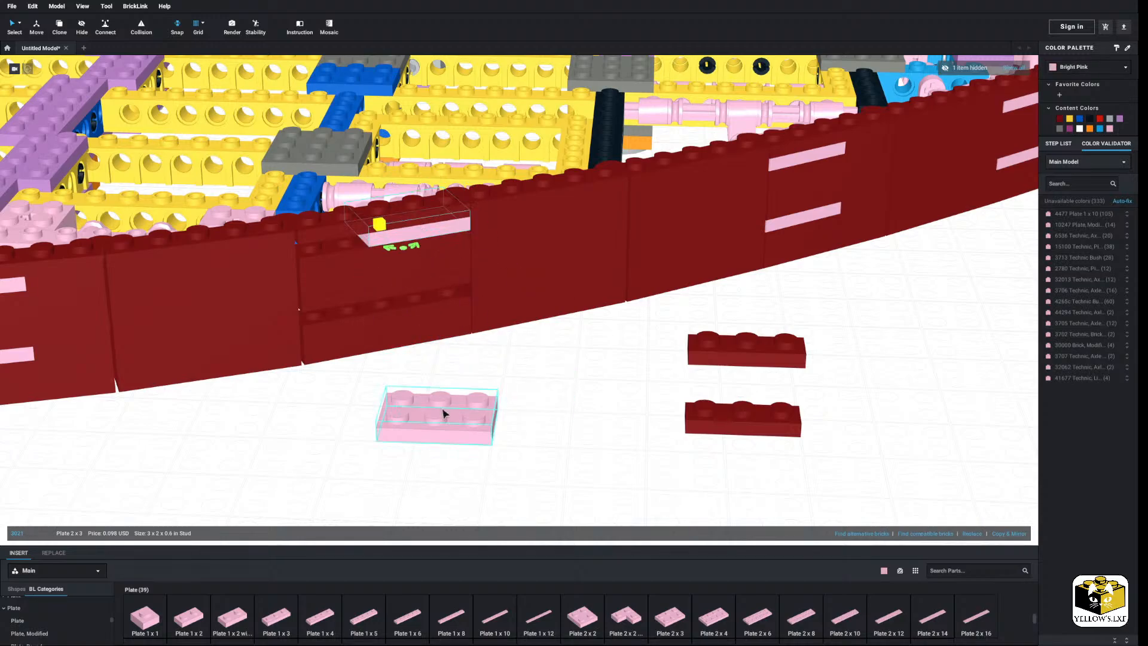
pyautogui.moveTo(443, 413); pyautogui.dragTo(421, 285)
pyautogui.click(469, 381)
pyautogui.click(416, 330)
pyautogui.keyDown('ctrl'); pyautogui.click(329, 335); pyautogui.keyUp('ctrl')
pyautogui.keyDown('ctrl'); pyautogui.click(336, 275); pyautogui.keyUp('ctrl')
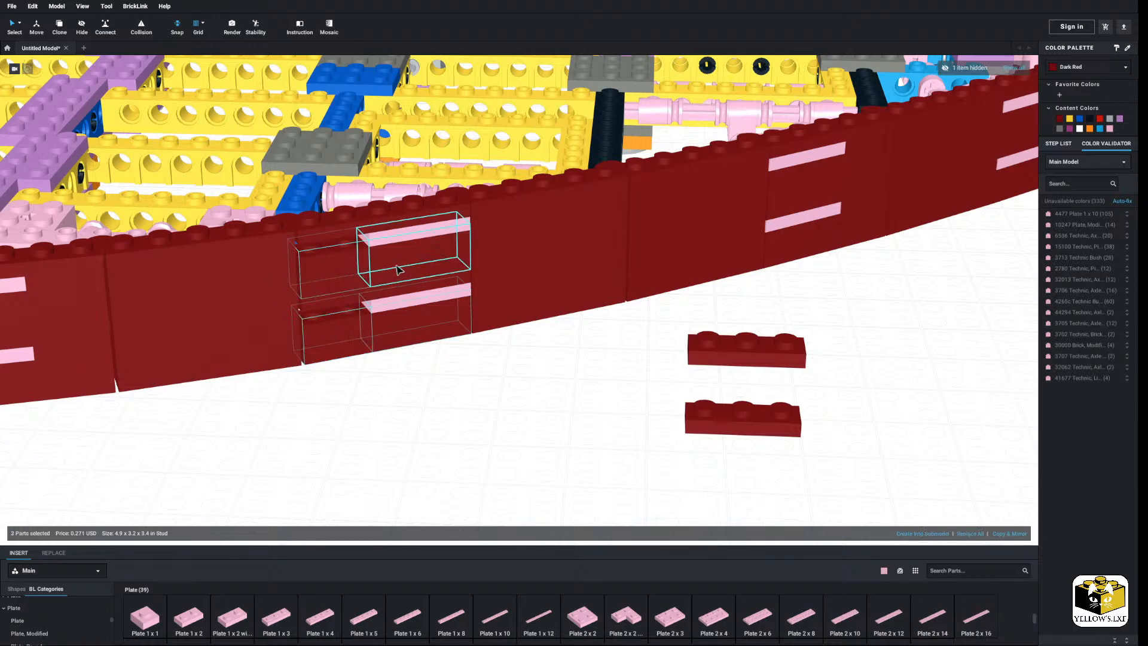
pyautogui.click(461, 379)
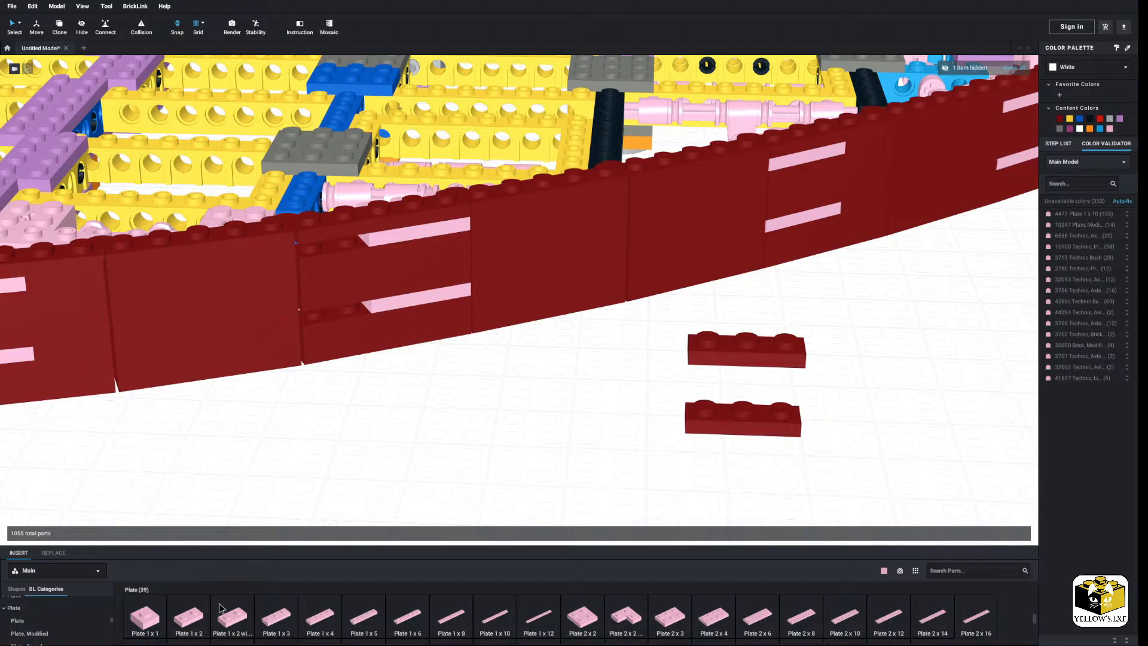
# Fill the two gaps beside the pink 2 x 3 plates with bright pink 1 x 2 plates and delete the two loose dark red plates.
pyautogui.moveTo(193, 616); pyautogui.dragTo(335, 250)
pyautogui.moveTo(849, 333); pyautogui.dragTo(682, 443)
pyautogui.rightClick(740, 425)
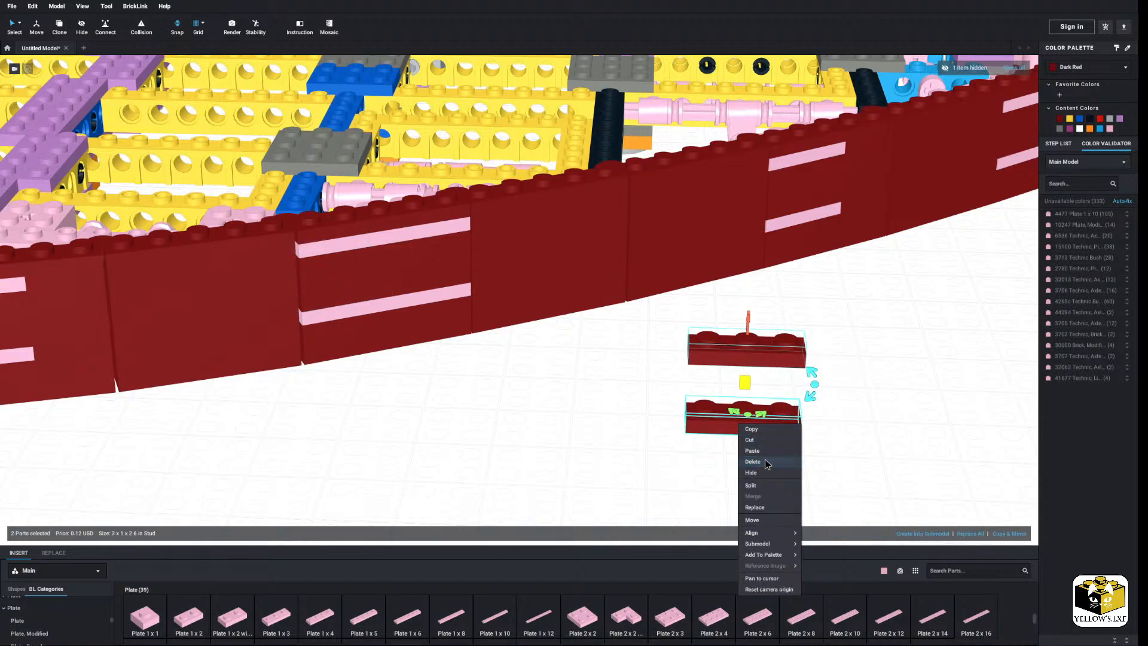
pyautogui.click(752, 461)
# Delete two more parts at separate spots along the mirrored hull wall.
pyautogui.moveTo(767, 464); pyautogui.dragTo(596, 456, button='right')
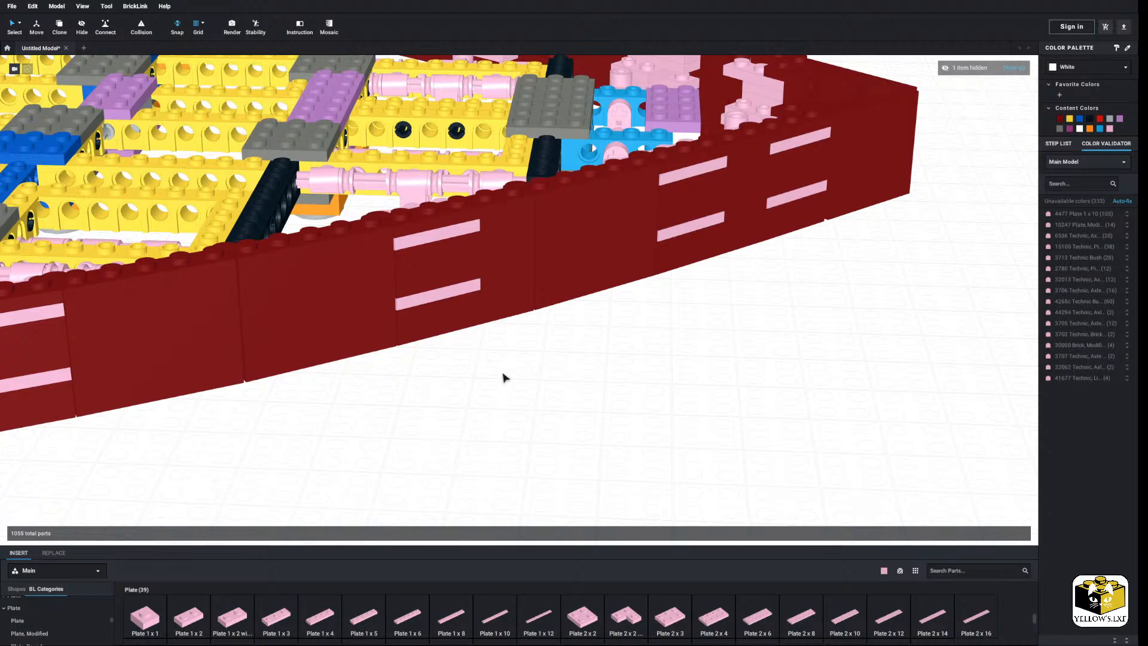
pyautogui.moveTo(340, 431); pyautogui.dragTo(502, 436, button='right')
pyautogui.moveTo(538, 292); pyautogui.dragTo(504, 304)
pyautogui.rightClick(526, 321)
pyautogui.click(550, 362)
pyautogui.click(770, 417)
pyautogui.moveTo(863, 306); pyautogui.dragTo(871, 280)
pyautogui.rightClick(862, 297)
pyautogui.click(887, 346)
pyautogui.click(896, 407)
pyautogui.moveTo(899, 404); pyautogui.dragTo(593, 450, button='middle')
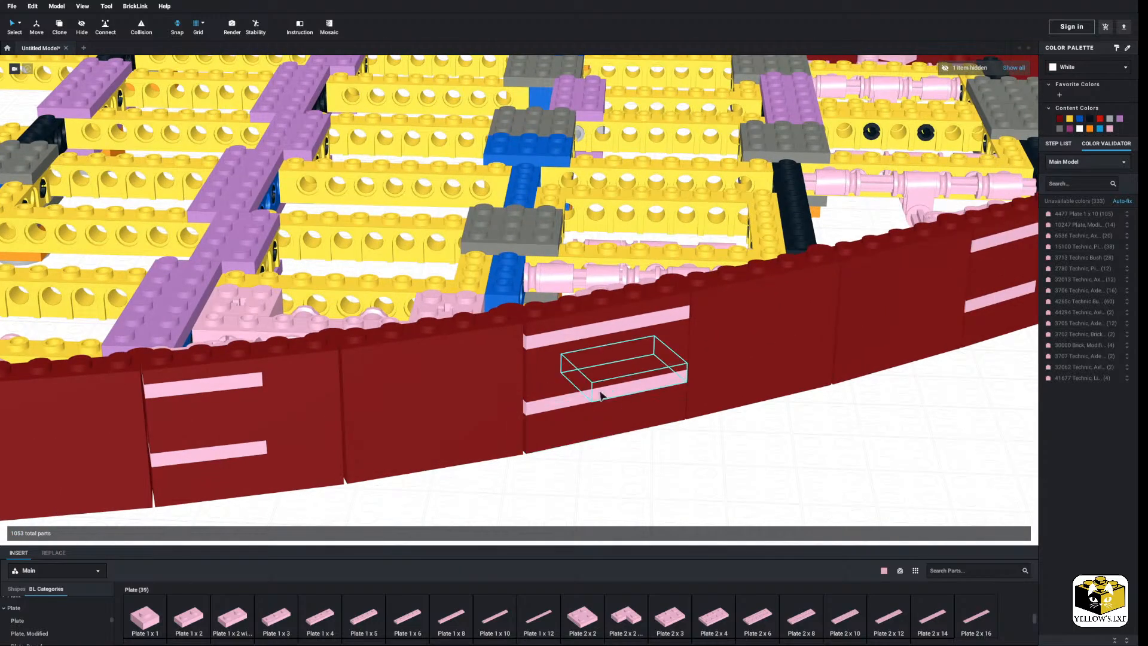
# Delete the dark red plate overlapped by the next pair's lower pink 2 x 3 plate, temporarily pulling the pink plate out of the wall.
pyautogui.moveTo(743, 392); pyautogui.dragTo(545, 399, button='middle')
pyautogui.moveTo(621, 305); pyautogui.dragTo(643, 372)
pyautogui.rightClick(619, 312)
pyautogui.click(633, 347)
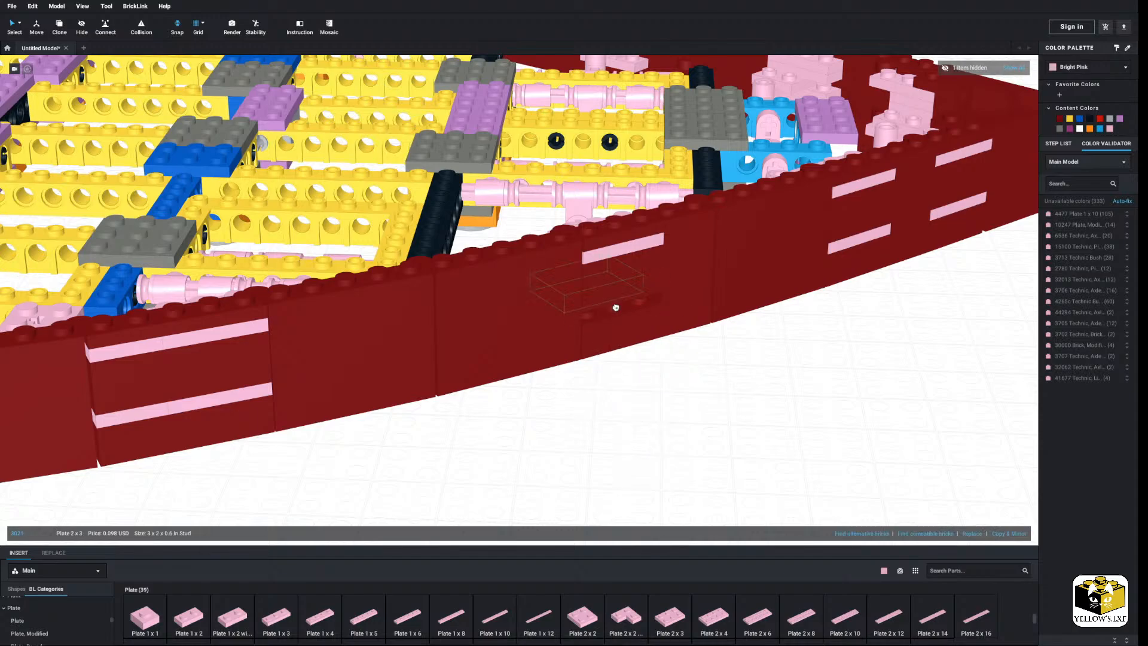
pyautogui.click(858, 385)
# Delete the dark red plates overlapped by the lower pink 2 x 3 plates of the two pairs nearest the bow tip, then reseat the pink plates.
pyautogui.moveTo(858, 385); pyautogui.dragTo(649, 445, button='middle')
pyautogui.moveTo(667, 300); pyautogui.dragTo(767, 412)
pyautogui.click(674, 310)
pyautogui.rightClick(674, 294)
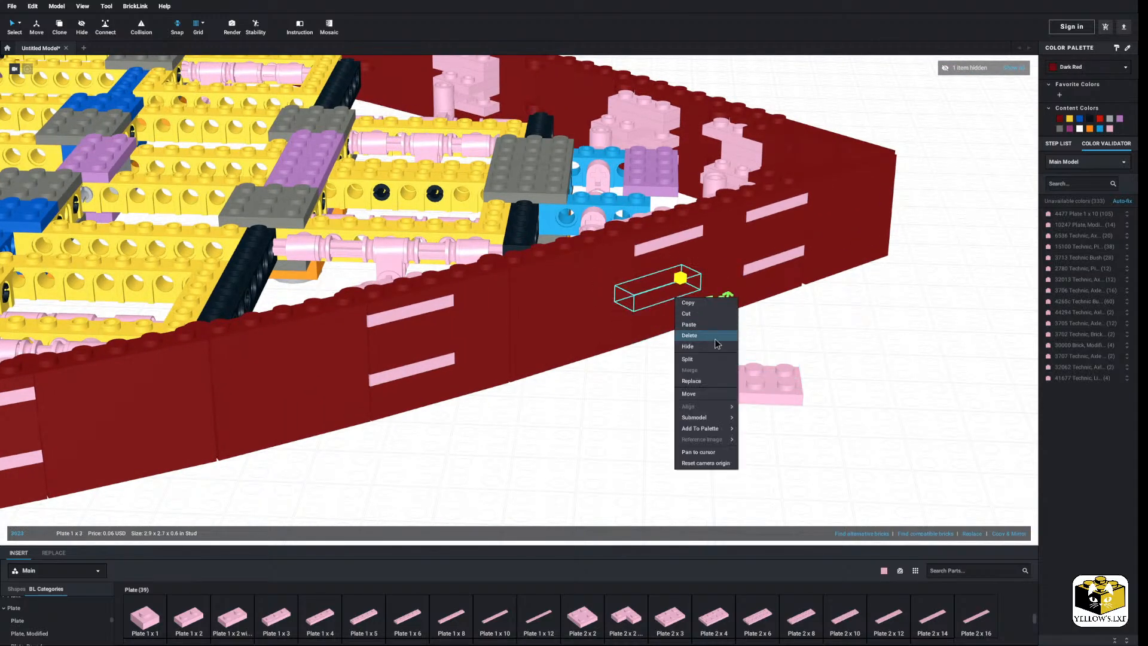
pyautogui.click(691, 336)
pyautogui.moveTo(762, 269)
pyautogui.mouseDown()
pyautogui.moveTo(847, 350)
pyautogui.moveTo(776, 258)
pyautogui.mouseUp()
pyautogui.rightClick(776, 262)
pyautogui.click(801, 301)
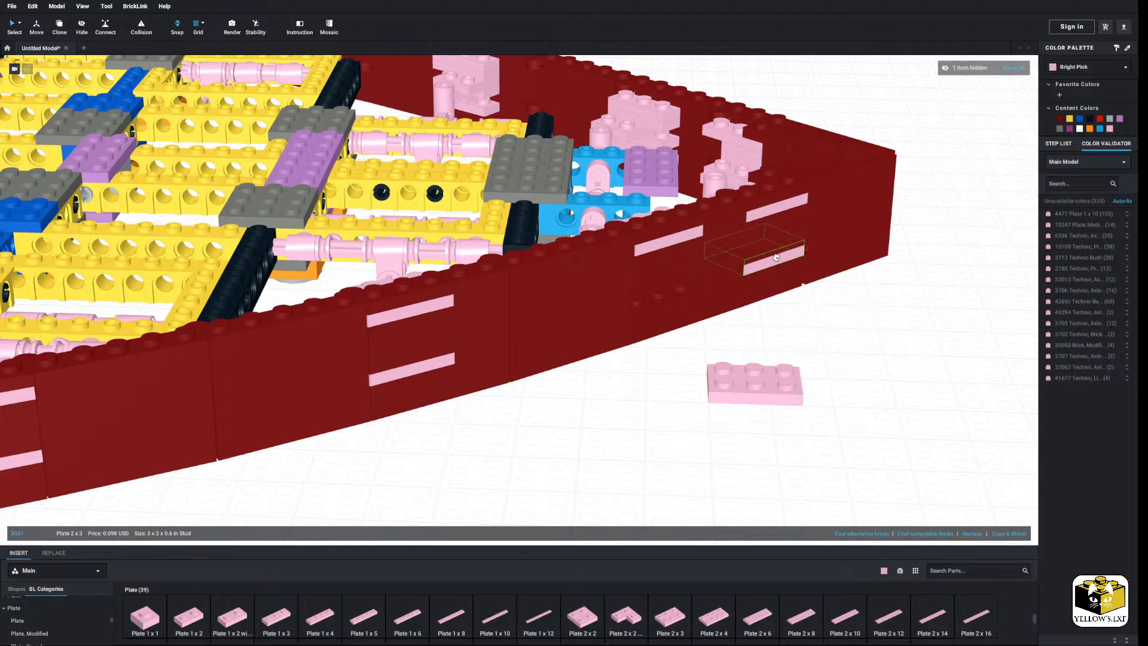
pyautogui.click(672, 282)
pyautogui.click(863, 356)
# Delete the dark red part behind the upper pink plate nearest the bow tip and check behind the neighbouring upper pink 2 x 3 plate.
pyautogui.moveTo(863, 356); pyautogui.dragTo(738, 441, button='middle')
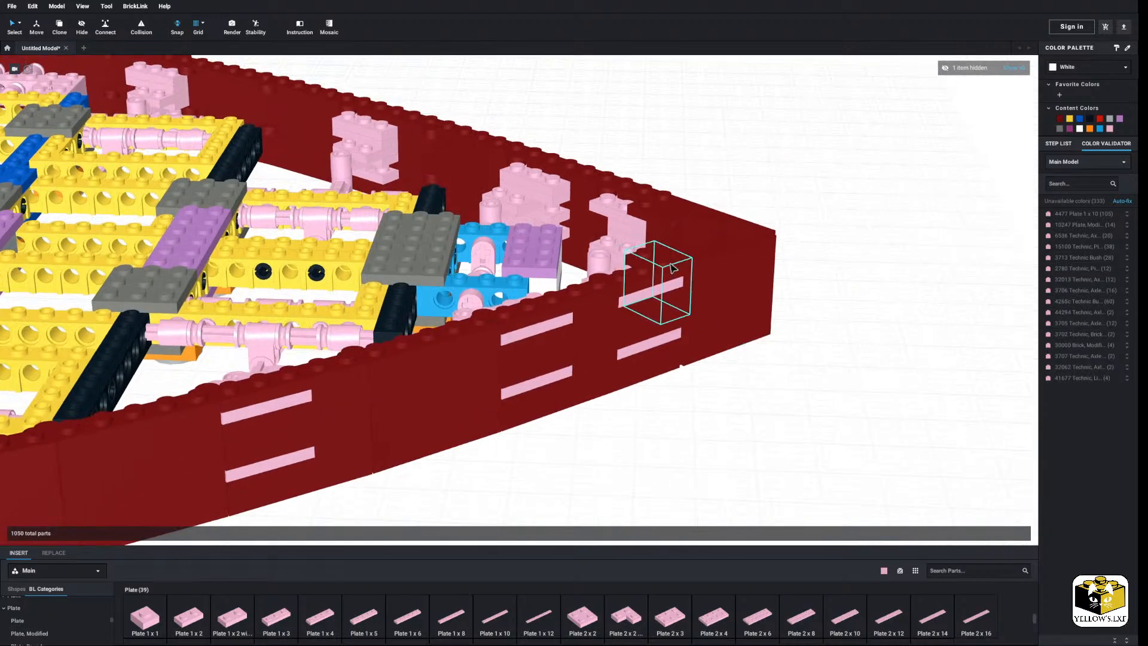
pyautogui.click(665, 281)
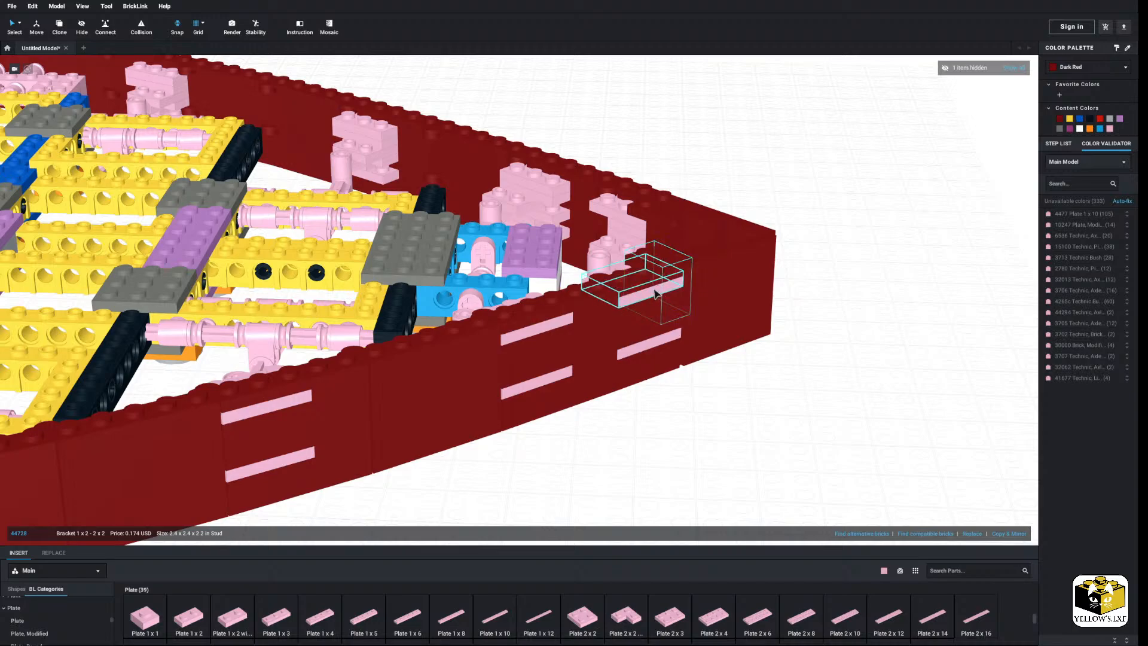
pyautogui.moveTo(655, 293)
pyautogui.mouseDown()
pyautogui.moveTo(853, 408)
pyautogui.moveTo(655, 293)
pyautogui.mouseUp()
pyautogui.rightClick(651, 292)
pyautogui.click(666, 330)
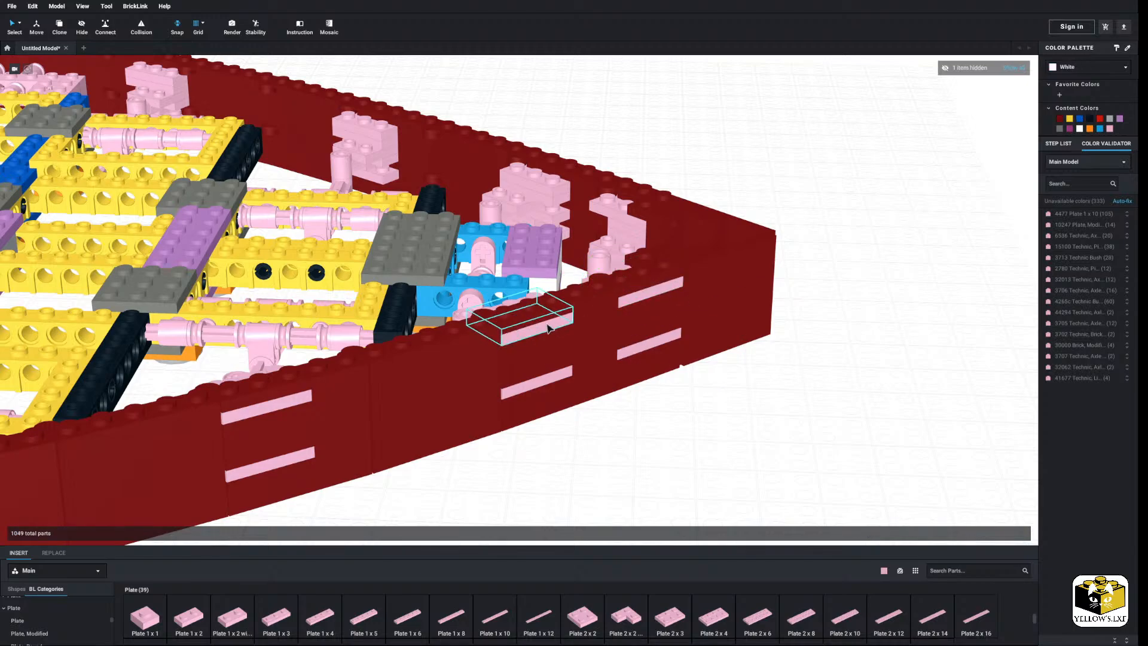
pyautogui.click(550, 323)
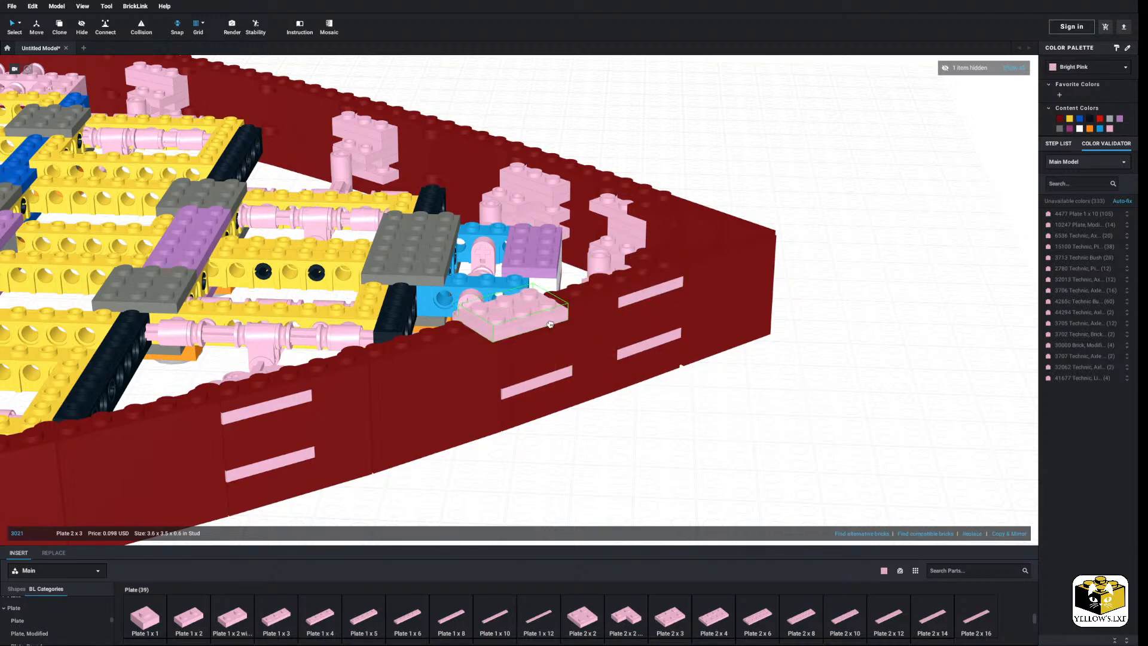
pyautogui.moveTo(550, 324); pyautogui.dragTo(552, 312)
# Review the mirrored hull wall and the whole bow frame from outside and above.
pyautogui.click(702, 453)
pyautogui.scroll(-5, 702, 453)
pyautogui.moveTo(701, 453); pyautogui.dragTo(833, 377, button='middle')
pyautogui.scroll(-4, 700, 397)
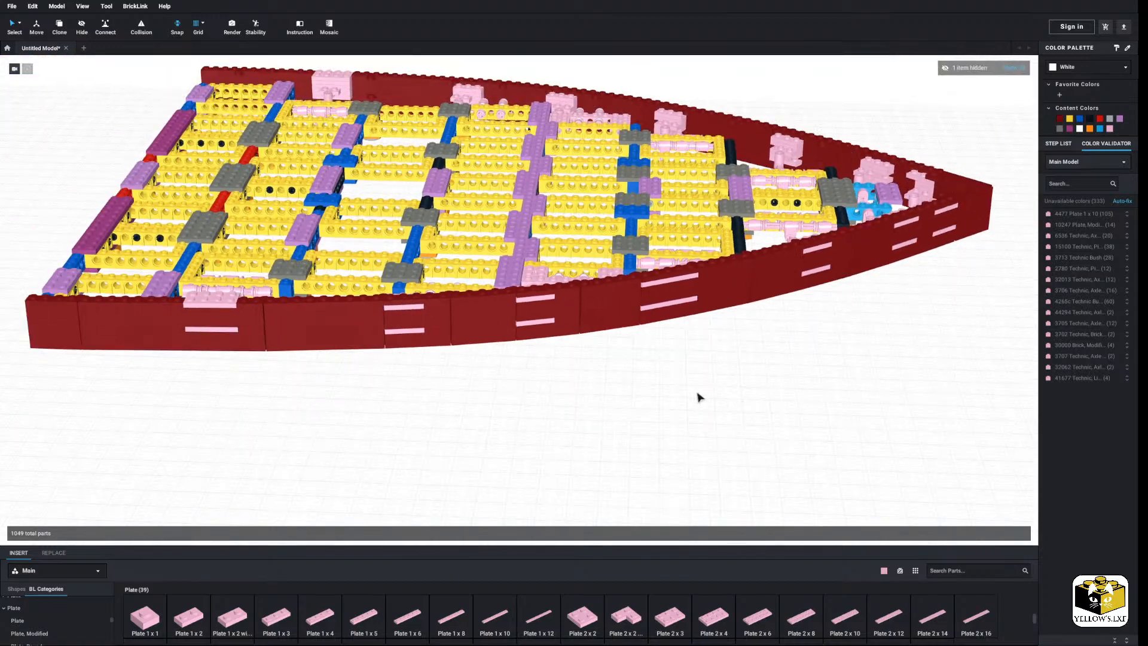
pyautogui.moveTo(700, 397); pyautogui.dragTo(800, 412, button='middle')
pyautogui.moveTo(695, 398); pyautogui.dragTo(746, 412, button='right')
pyautogui.scroll(-4, 751, 410)
pyautogui.moveTo(547, 406); pyautogui.dragTo(644, 391, button='middle')
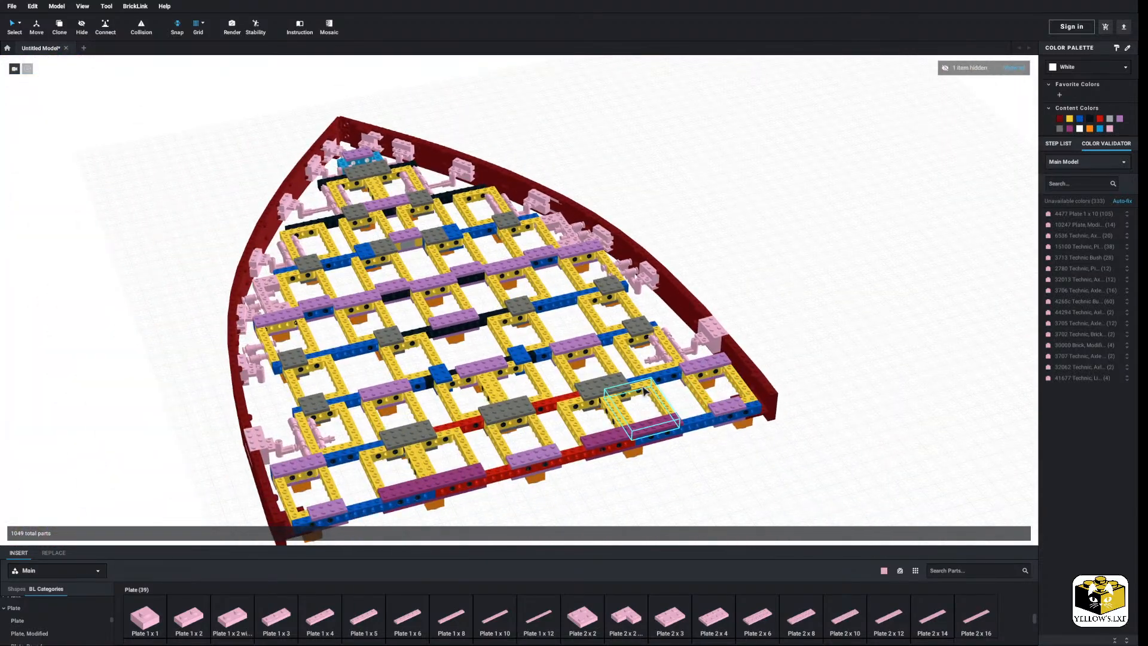
# Examine the two open pink connectors on either side of the bow tip and the gap between them.
pyautogui.scroll(10, 368, 156)
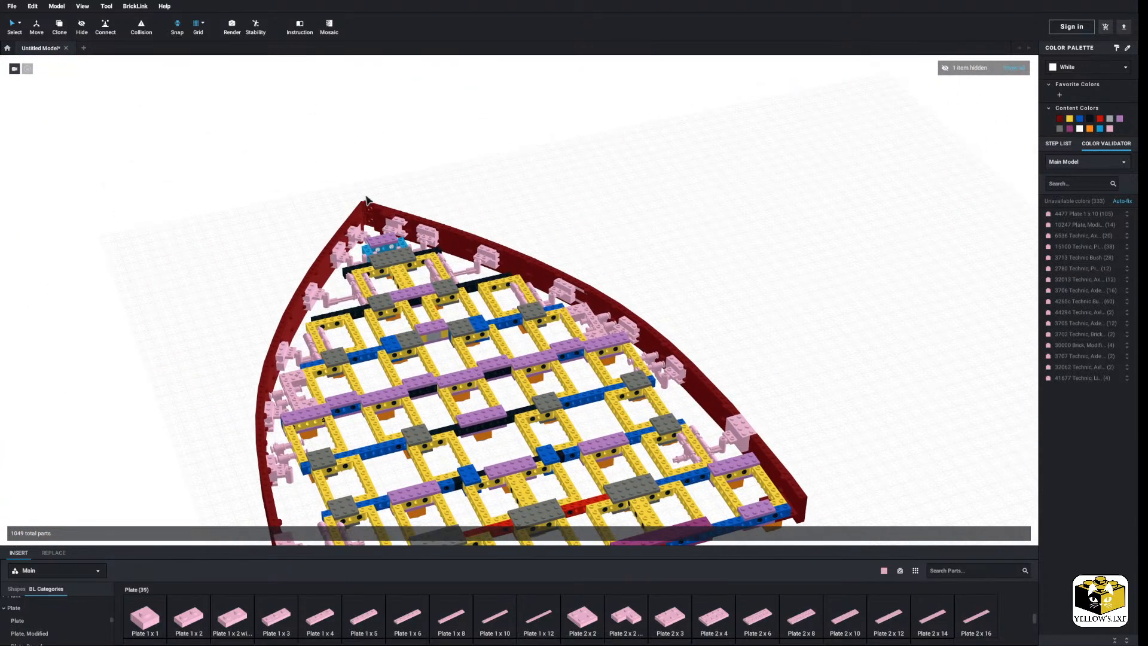
pyautogui.scroll(3, 284, 189)
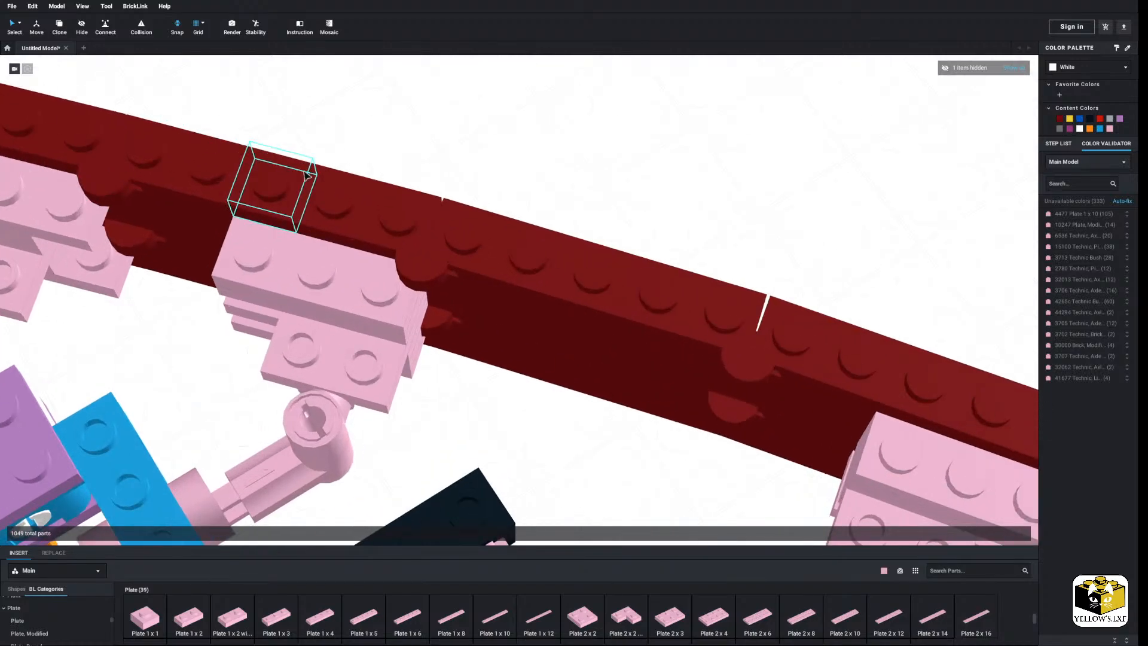
pyautogui.scroll(-2, 323, 186)
pyautogui.moveTo(239, 164); pyautogui.dragTo(687, 197, button='middle')
pyautogui.moveTo(624, 508); pyautogui.dragTo(627, 280, button='middle')
pyautogui.moveTo(628, 281); pyautogui.dragTo(569, 284, button='right')
pyautogui.moveTo(569, 284); pyautogui.dragTo(528, 318, button='middle')
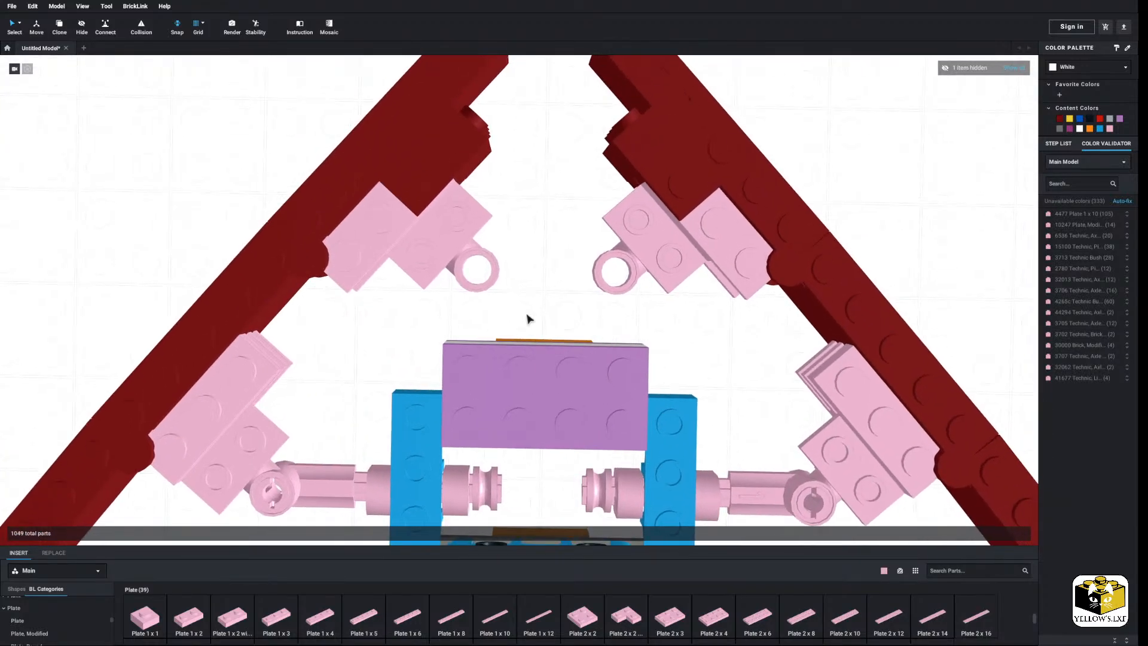
pyautogui.scroll(6, 530, 248)
pyautogui.scroll(4, 532, 246)
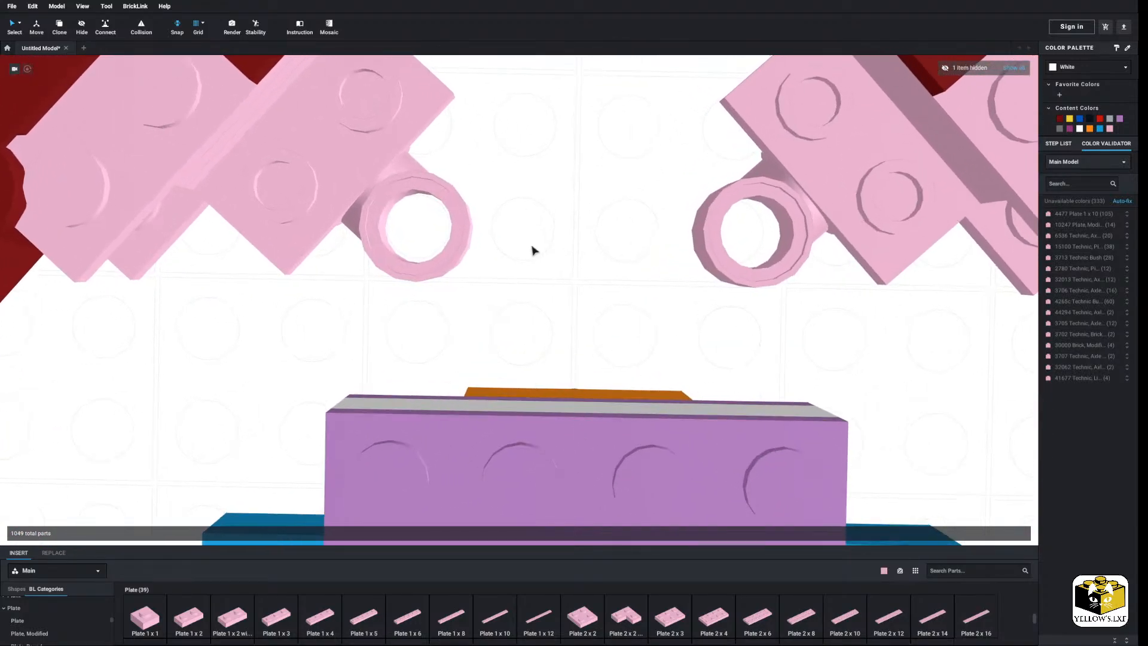
pyautogui.scroll(-8, 533, 246)
pyautogui.moveTo(536, 249)
pyautogui.mouseDown(button='right')
pyautogui.moveTo(536, 233)
pyautogui.moveTo(536, 257)
pyautogui.moveTo(534, 243)
pyautogui.mouseUp(button='right')
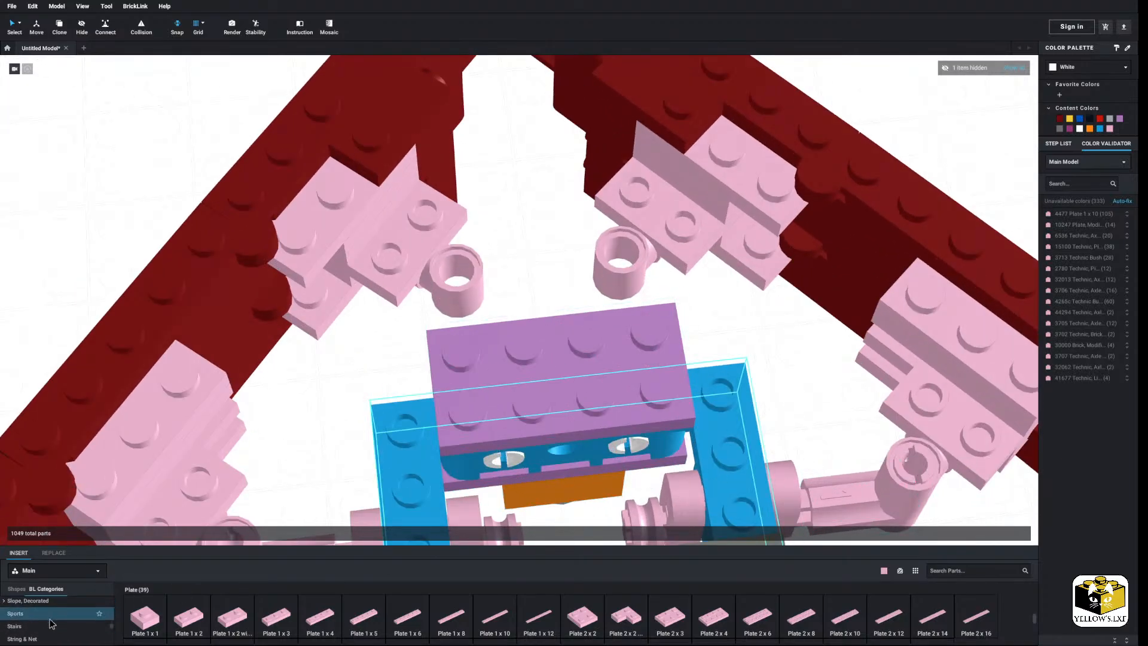
# Insert a bright pink Technic Pin with Friction Ridges and Pin Hole into one of the open connectors near the bow tip, pin hole facing sideways.
pyautogui.scroll(-3, 52, 624)
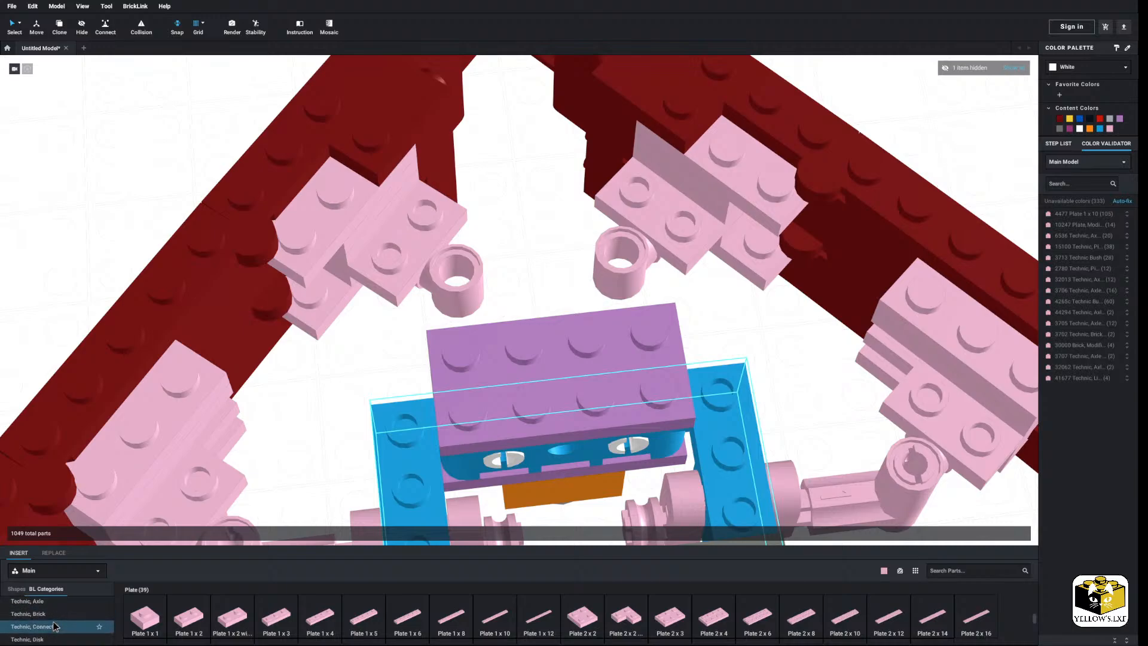
pyautogui.scroll(-3, 50, 625)
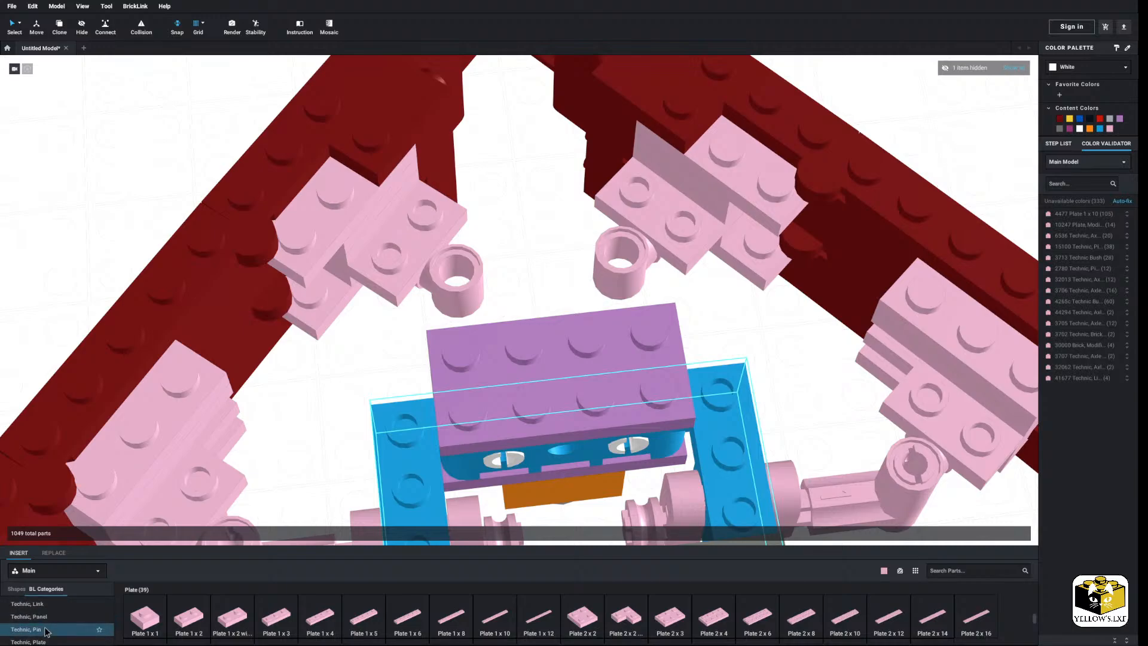
pyautogui.click(46, 630)
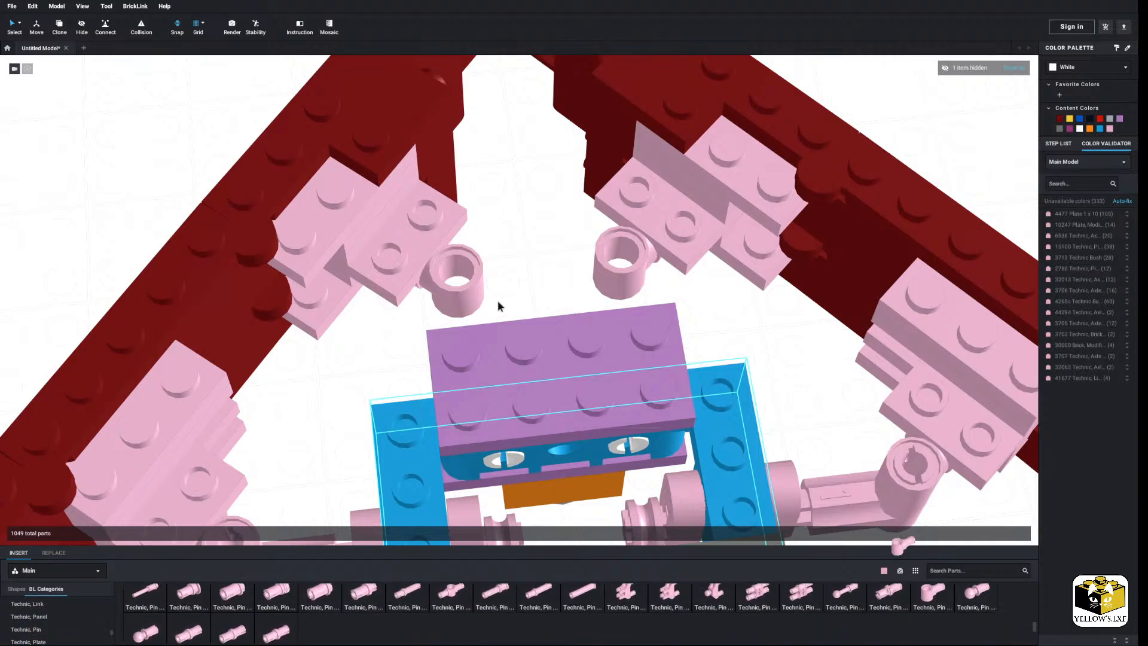
pyautogui.moveTo(539, 287); pyautogui.dragTo(615, 302)
pyautogui.press('Down')
pyautogui.press('Right')
pyautogui.press('Right')
pyautogui.press('Right')
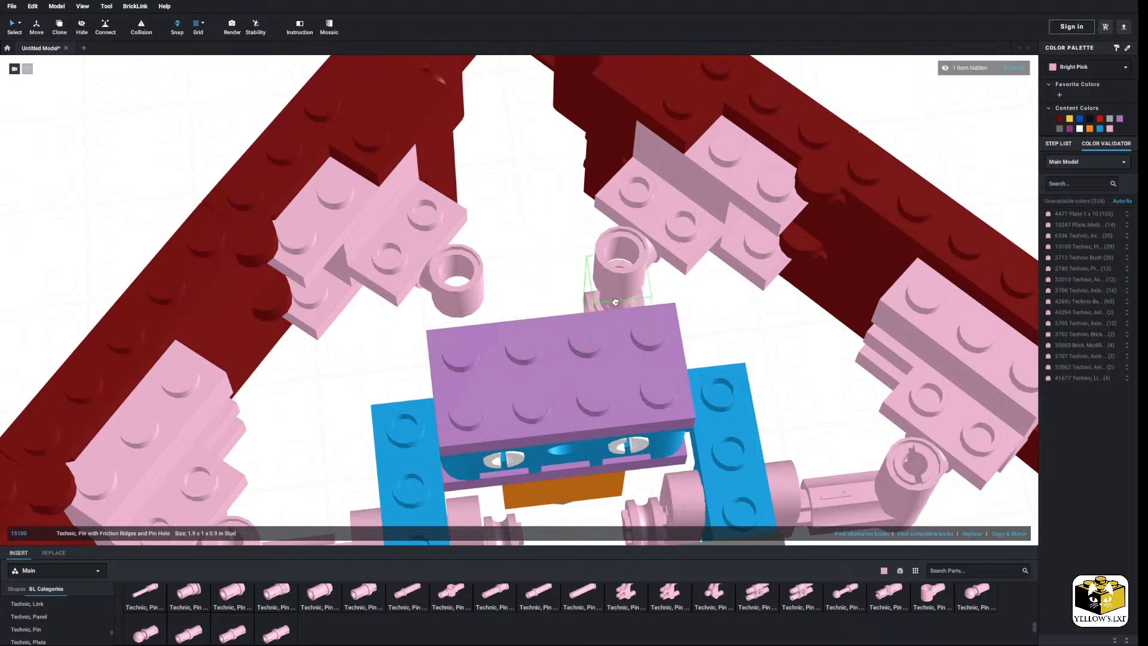
pyautogui.click(631, 293)
# Copy the new pin with pin hole and place the copy in the opposite connector near the bow tip.
pyautogui.rightClick(635, 293)
pyautogui.click(653, 312)
pyautogui.rightClick(709, 294)
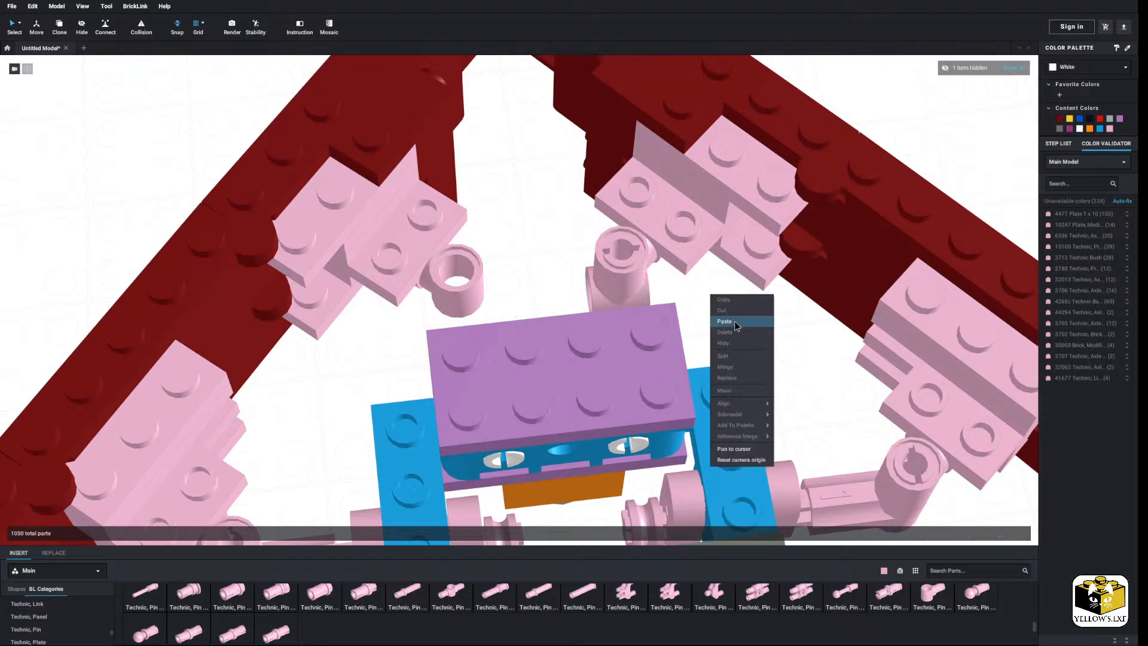
pyautogui.click(734, 324)
pyautogui.click(519, 280)
# Try a copy of the Technic Axle 4L through both pin holes at the bow tip and delete it.
pyautogui.moveTo(520, 280); pyautogui.dragTo(610, 216, button='right')
pyautogui.moveTo(464, 251); pyautogui.dragTo(466, 214, button='right')
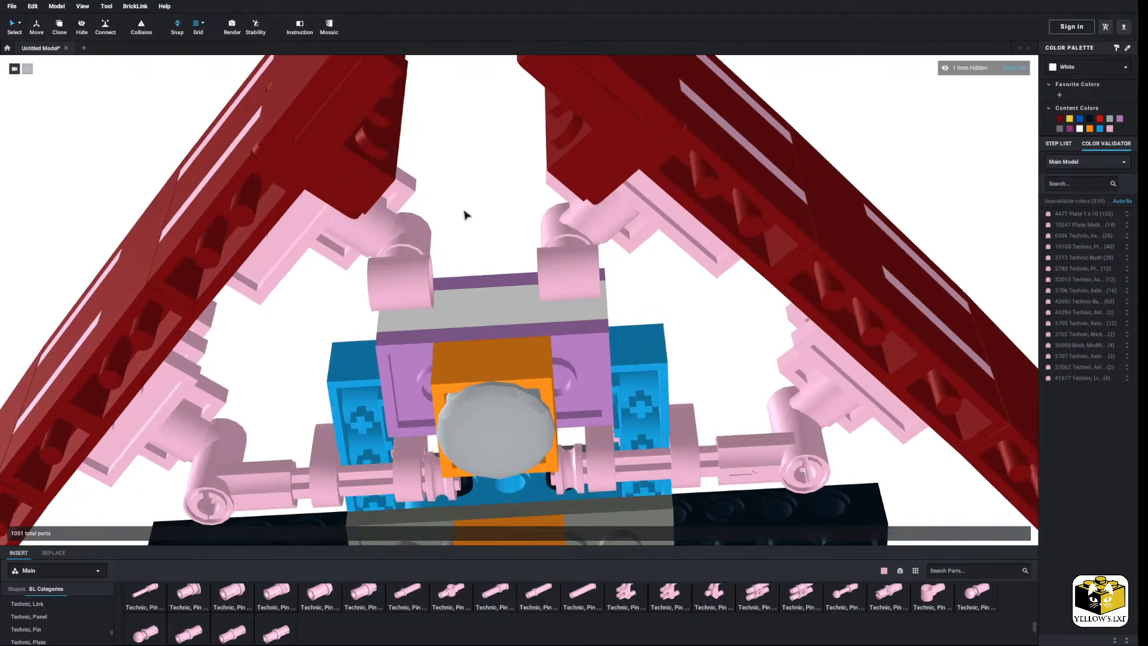
pyautogui.rightClick(651, 456)
pyautogui.click(661, 461)
pyautogui.rightClick(681, 307)
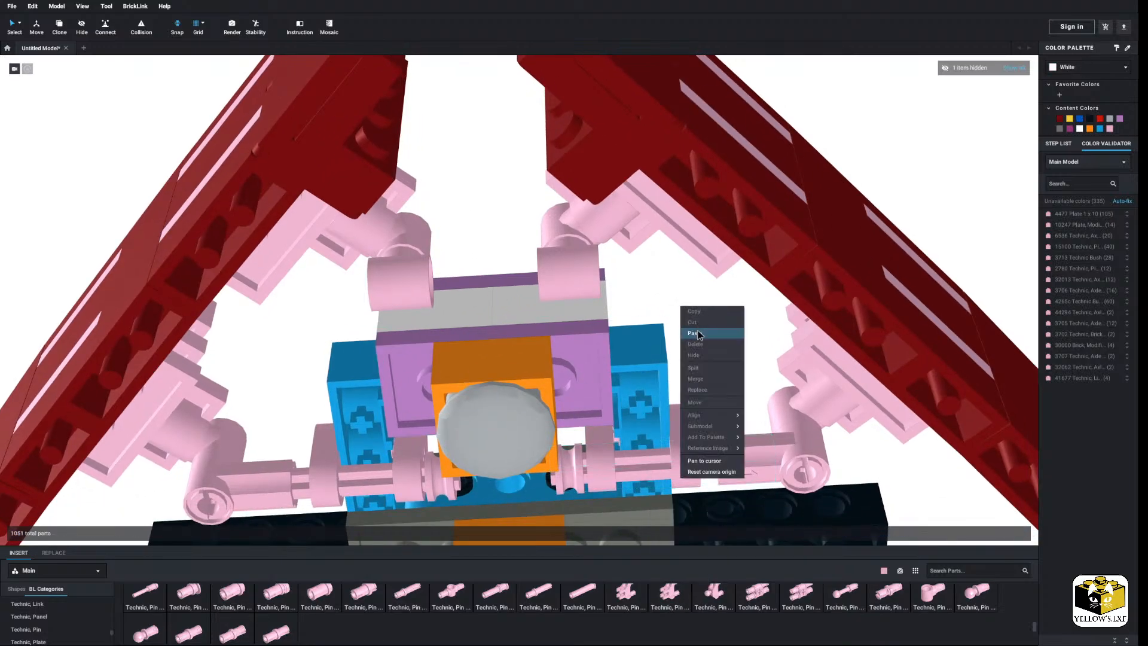
pyautogui.click(692, 332)
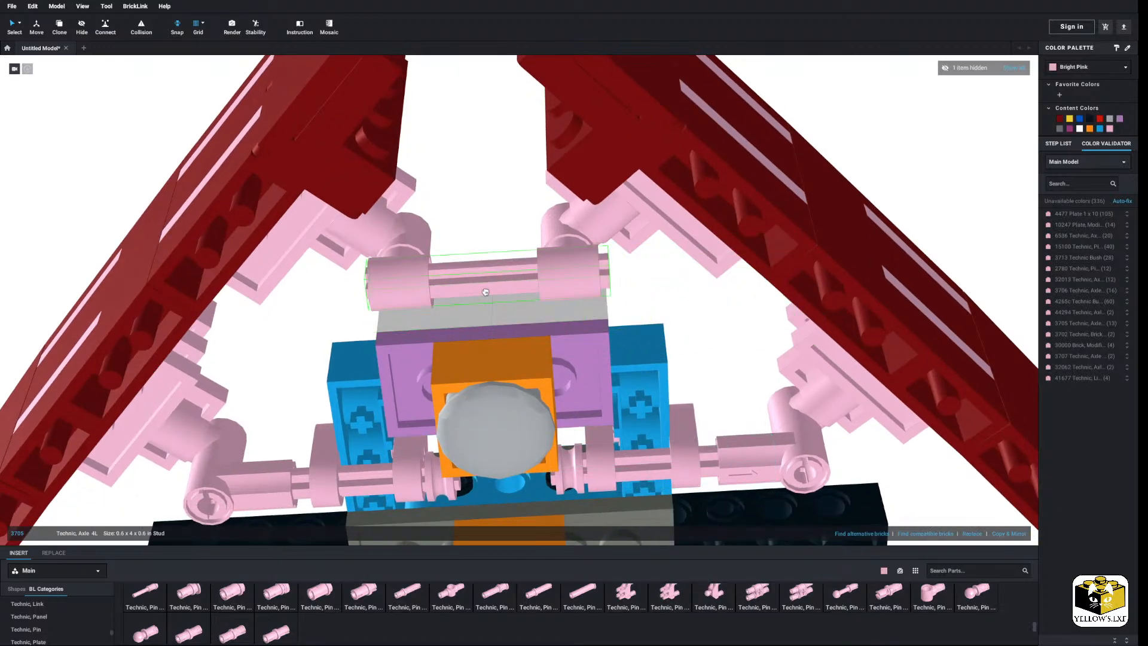
pyautogui.click(485, 291)
pyautogui.rightClick(479, 281)
pyautogui.click(492, 318)
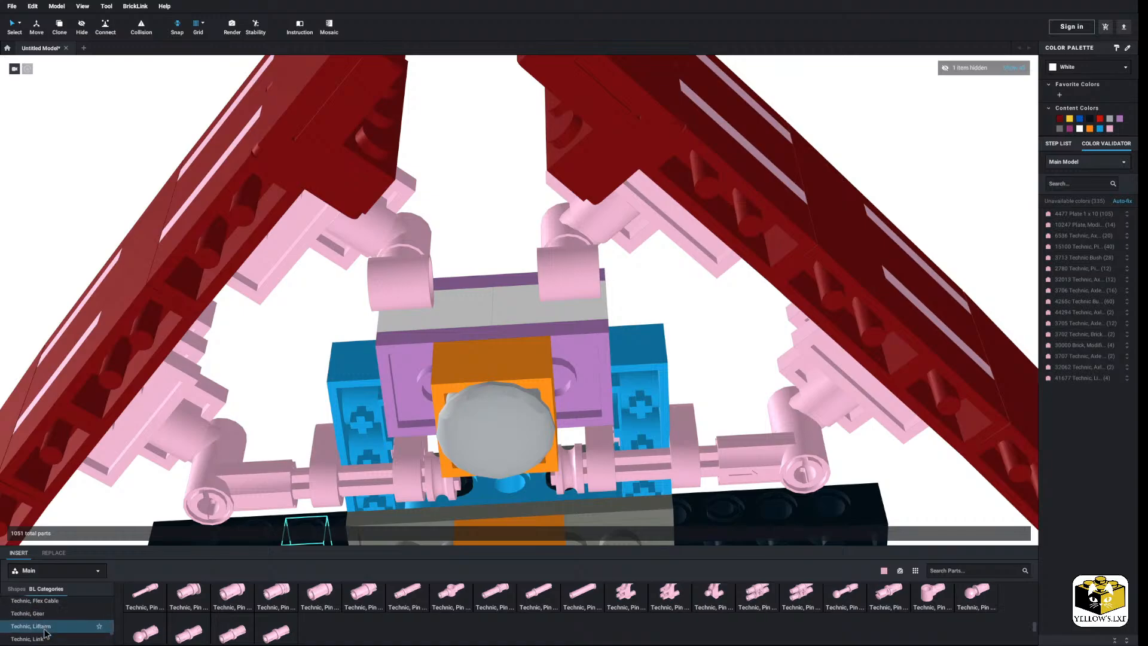
# Browse the Technic, Axle category of the parts library for a longer axle.
pyautogui.scroll(5, 47, 630)
pyautogui.click(39, 637)
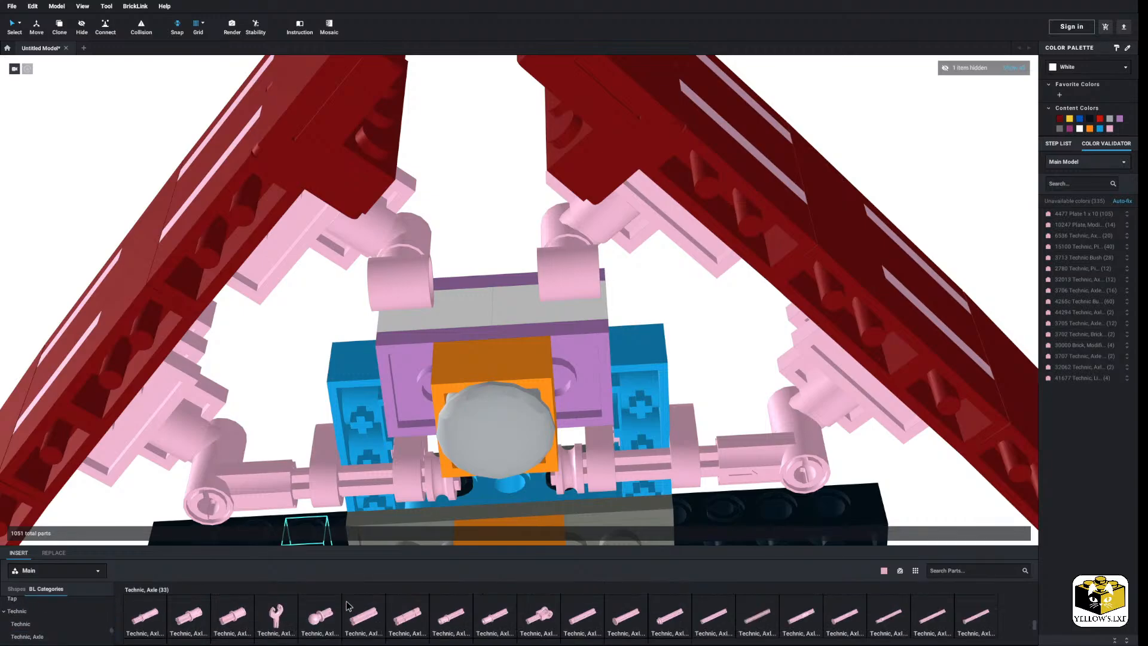
pyautogui.scroll(-3, 379, 608)
pyautogui.click(147, 609)
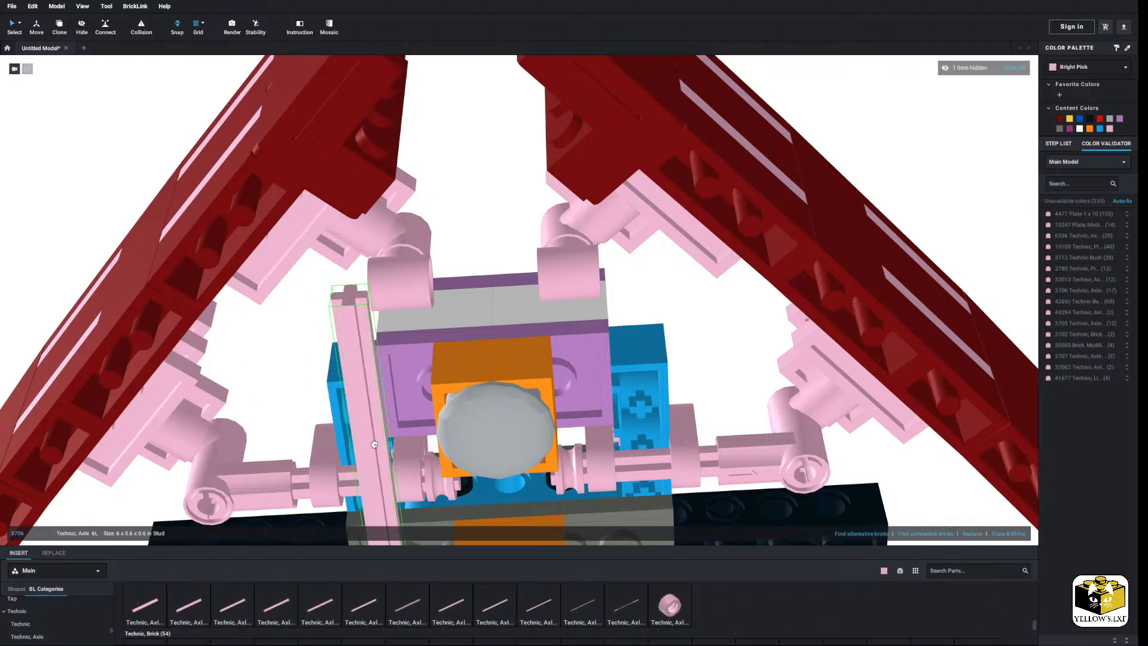
pyautogui.press('Escape')
pyautogui.click(186, 603)
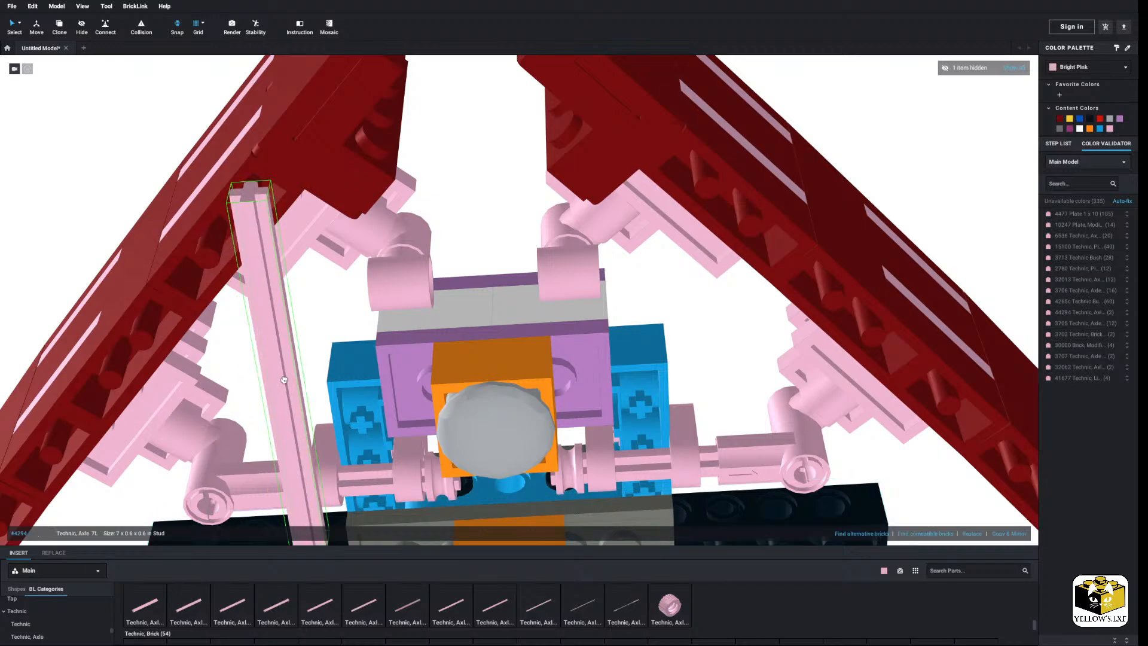
pyautogui.press('Escape')
# Insert a bright pink Technic Axle 5L centred through the two pin holes at the bow tip.
pyautogui.scroll(-3, 717, 609)
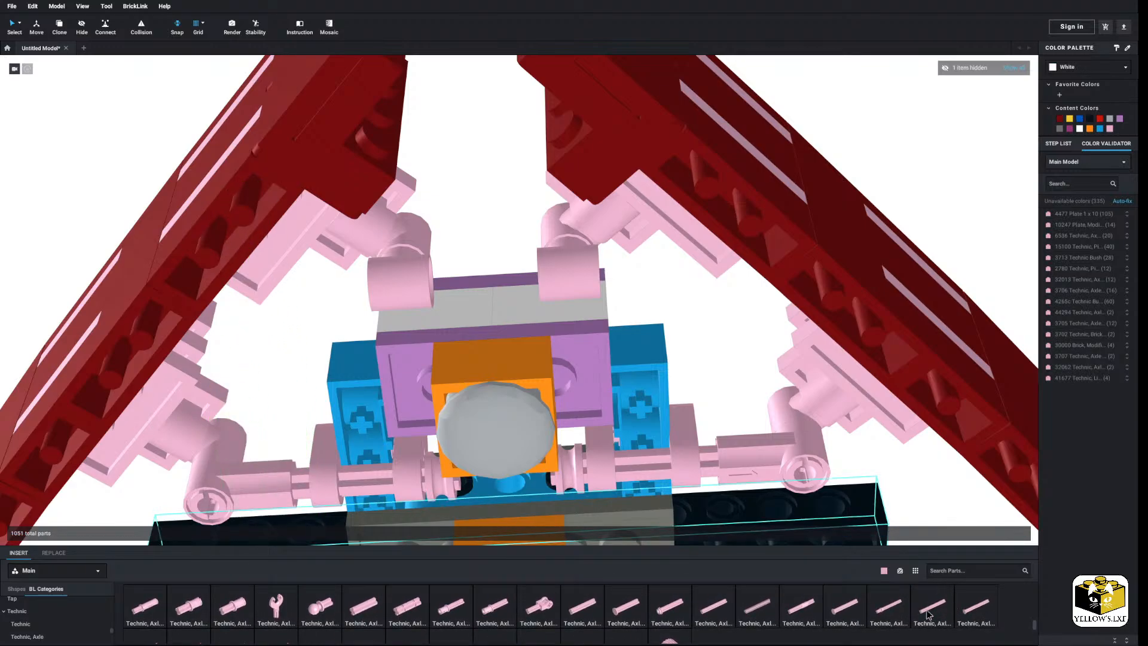
pyautogui.click(927, 615)
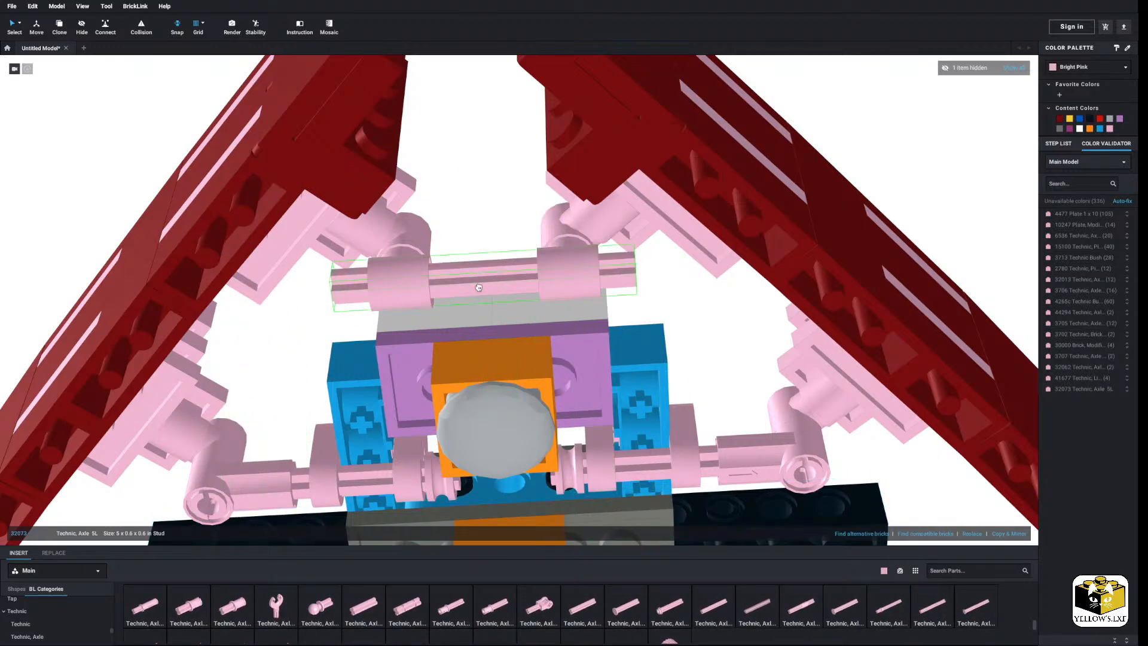
pyautogui.click(479, 287)
pyautogui.press('Escape')
# Copy a pink Technic Bush 1/2 Smooth and place copies on the 5L axle on both sides of one pin connector.
pyautogui.rightClick(438, 459)
pyautogui.click(453, 476)
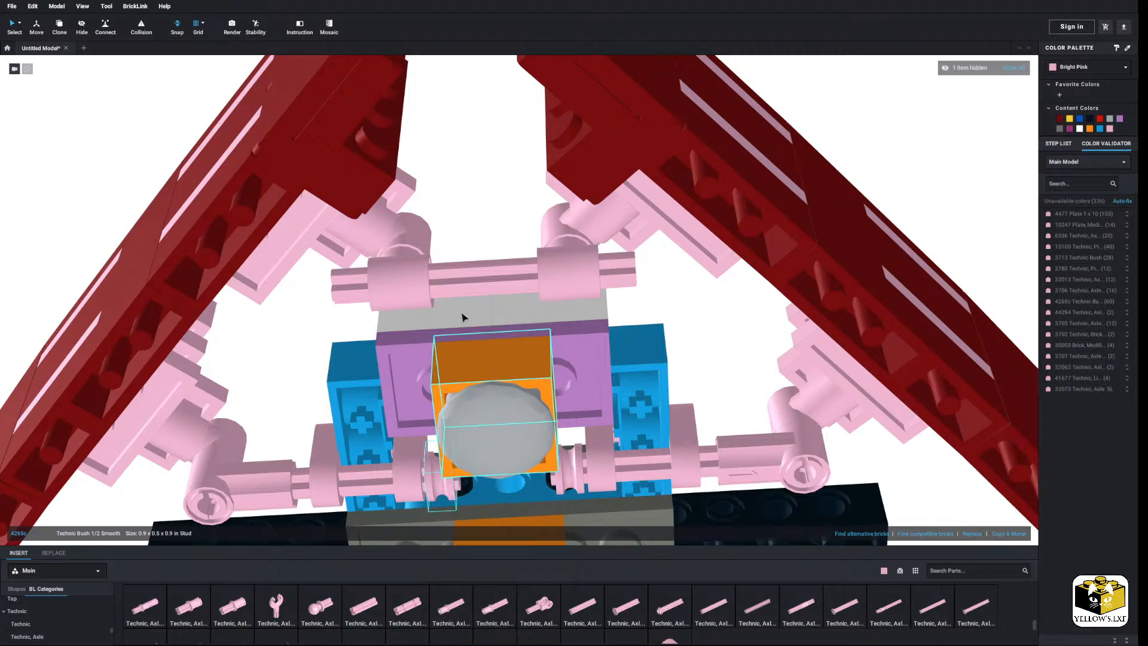
pyautogui.rightClick(492, 220)
pyautogui.click(508, 247)
pyautogui.rightClick(484, 226)
pyautogui.click(503, 256)
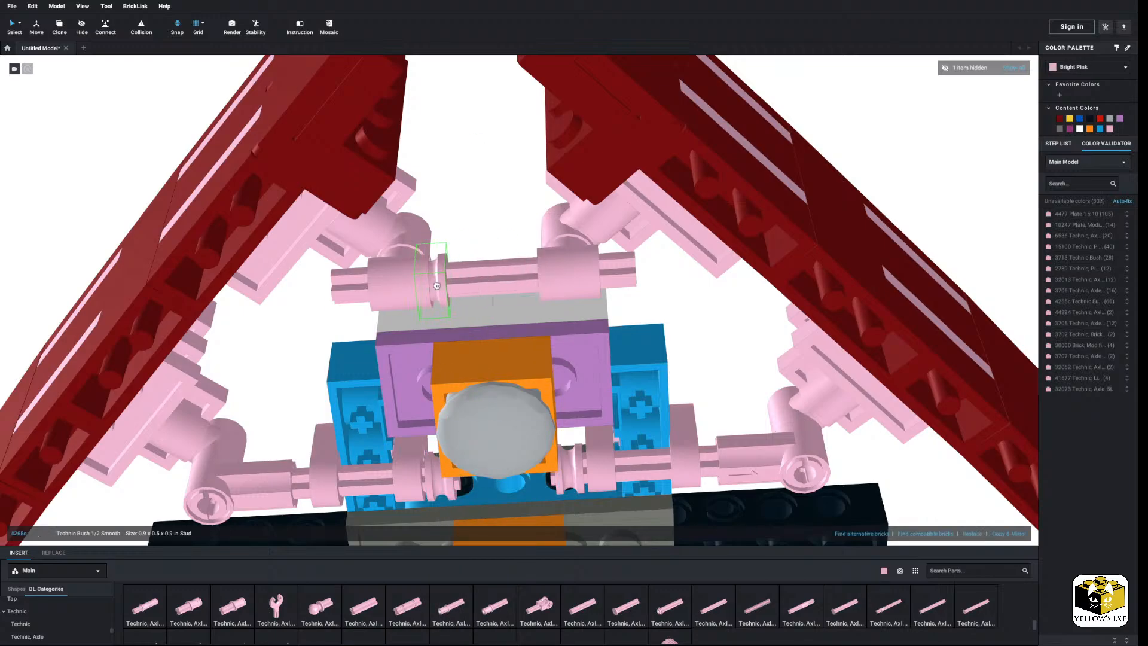
pyautogui.rightClick(487, 228)
pyautogui.click(504, 251)
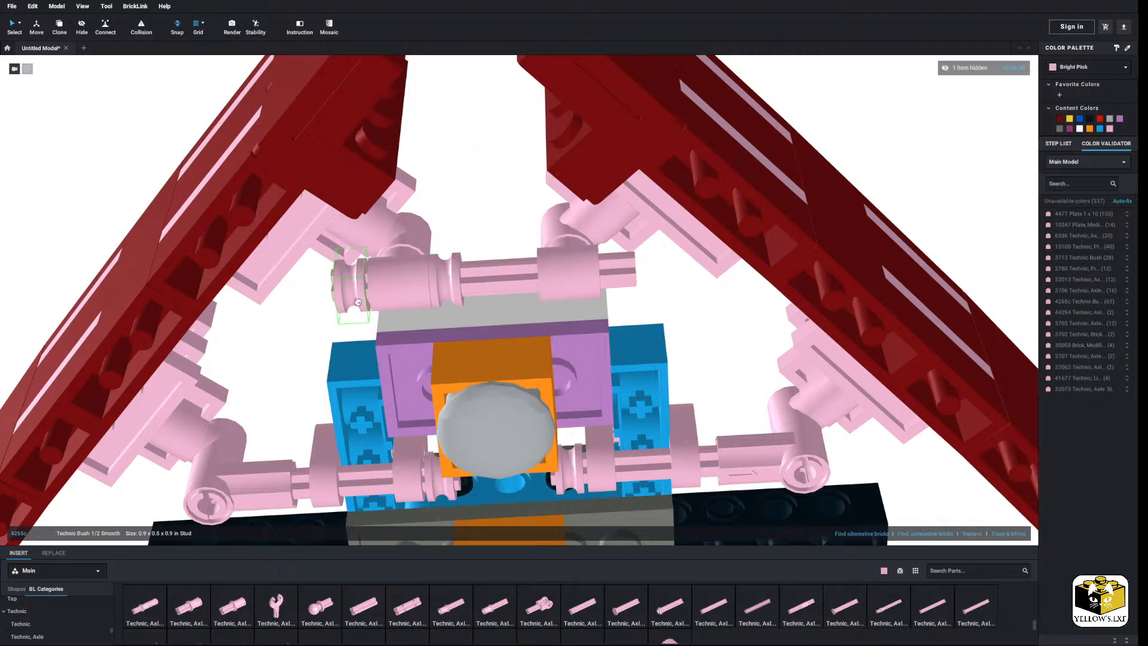
# Copy the pair of half bushes and paste it around the opposite pin connector on the 5L axle.
pyautogui.click(457, 282)
pyautogui.rightClick(487, 232)
pyautogui.click(506, 254)
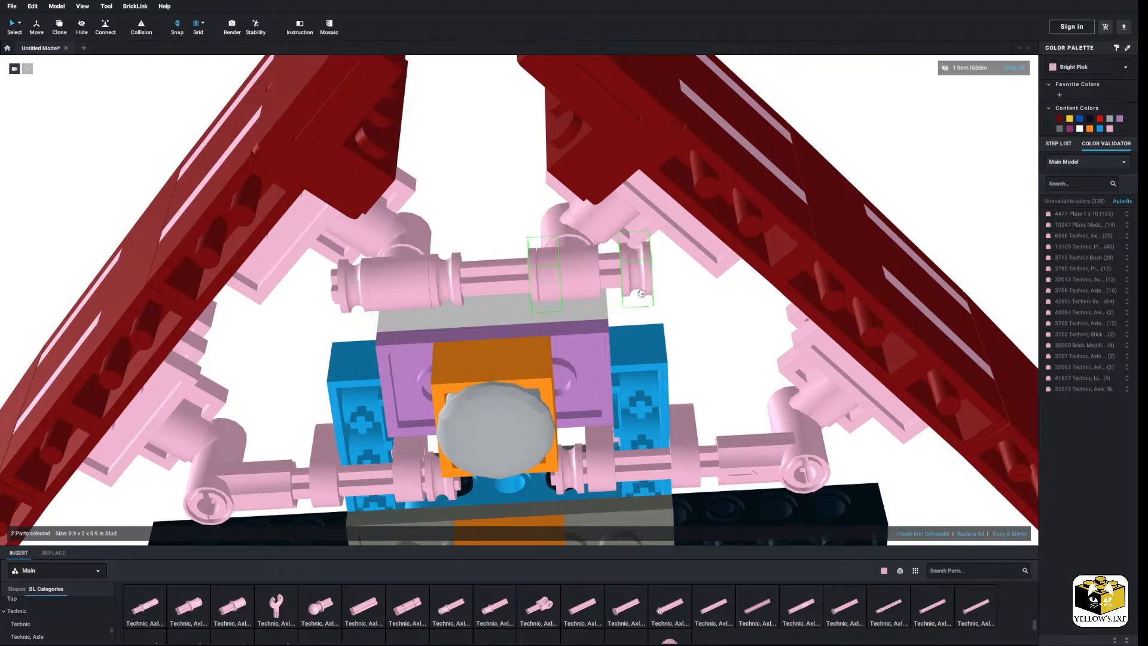
# Place the two held pink bushes on the upper cross axle, one on each side of the free connector.
pyautogui.moveTo(686, 315); pyautogui.dragTo(594, 363, button='right')
pyautogui.scroll(-5, 520, 257)
pyautogui.moveTo(512, 249); pyautogui.dragTo(532, 250, button='right')
pyautogui.moveTo(530, 245); pyautogui.dragTo(529, 303, button='middle')
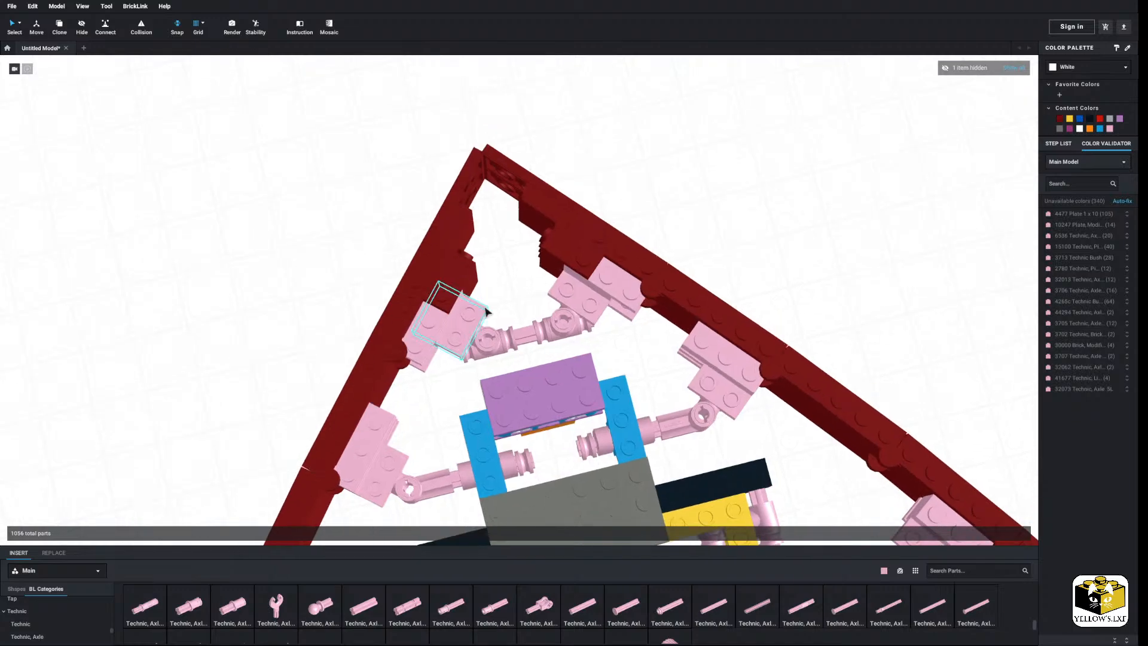
# Delete the two outermost bushes from the ends of the upper pink cross axle.
pyautogui.moveTo(513, 306); pyautogui.dragTo(500, 283, button='right')
pyautogui.scroll(3, 501, 266)
pyautogui.moveTo(501, 263); pyautogui.dragTo(516, 319, button='middle')
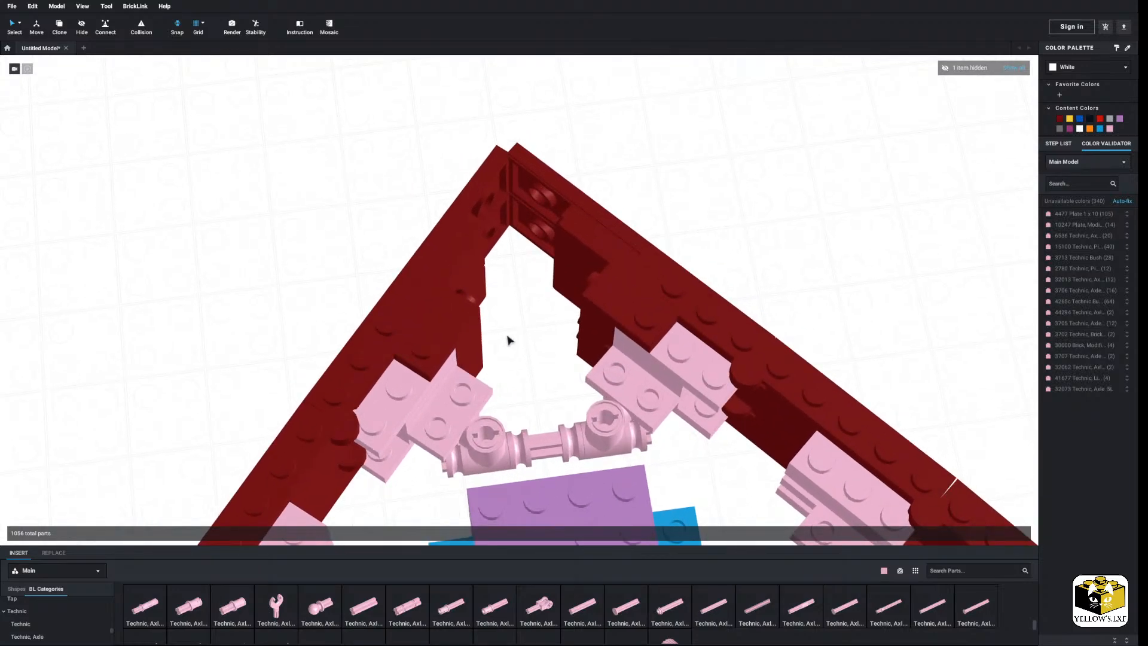
pyautogui.moveTo(508, 341); pyautogui.dragTo(494, 308, button='right')
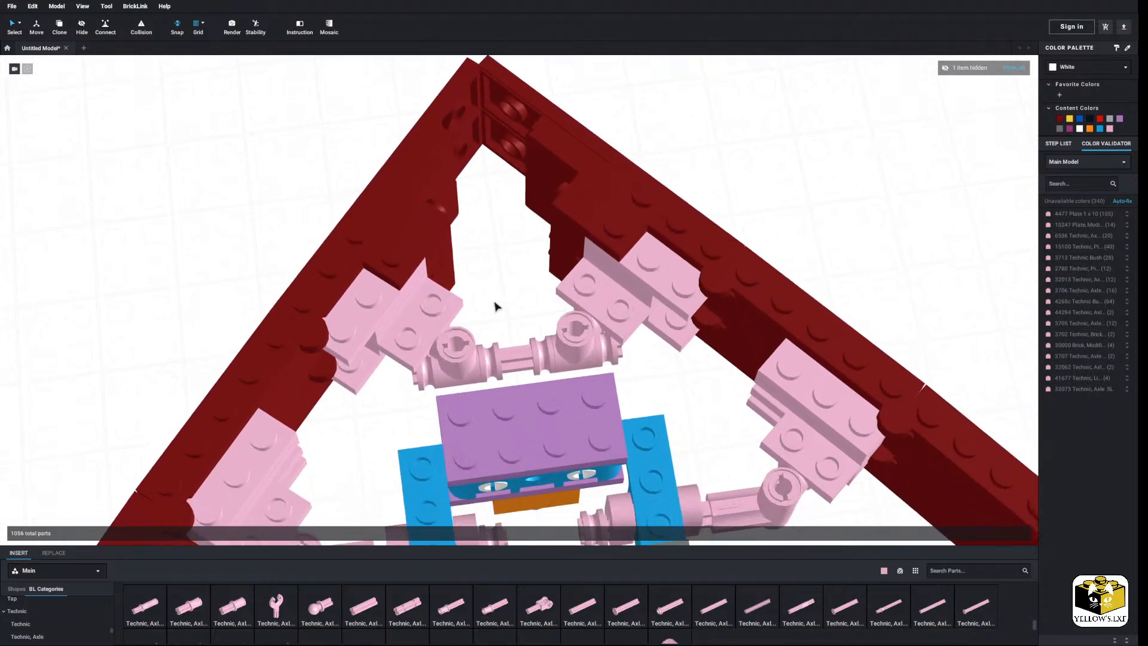
pyautogui.scroll(3, 490, 298)
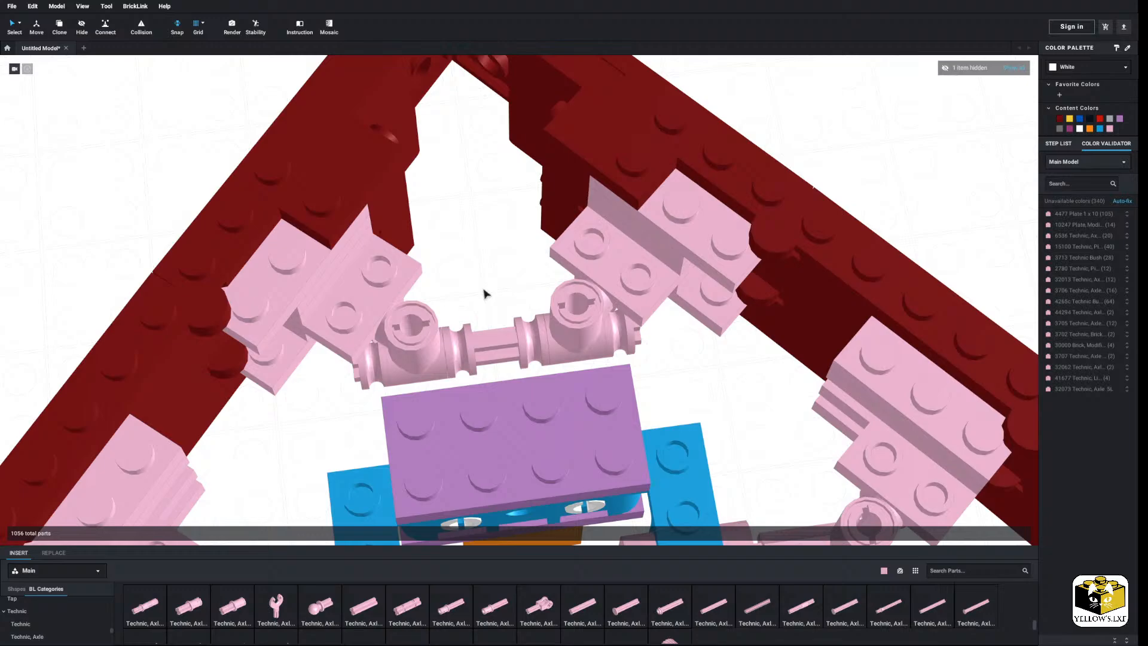
pyautogui.moveTo(484, 293)
pyautogui.mouseDown(button='right')
pyautogui.moveTo(494, 303)
pyautogui.moveTo(502, 293)
pyautogui.mouseUp(button='right')
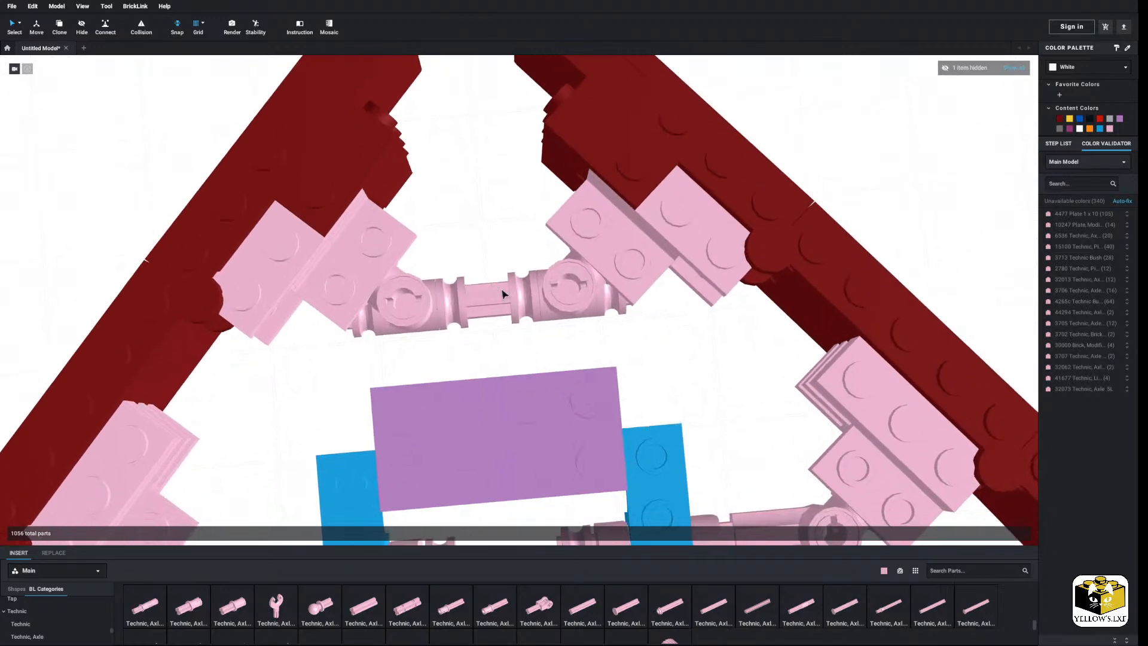
pyautogui.rightClick(367, 330)
pyautogui.click(369, 320)
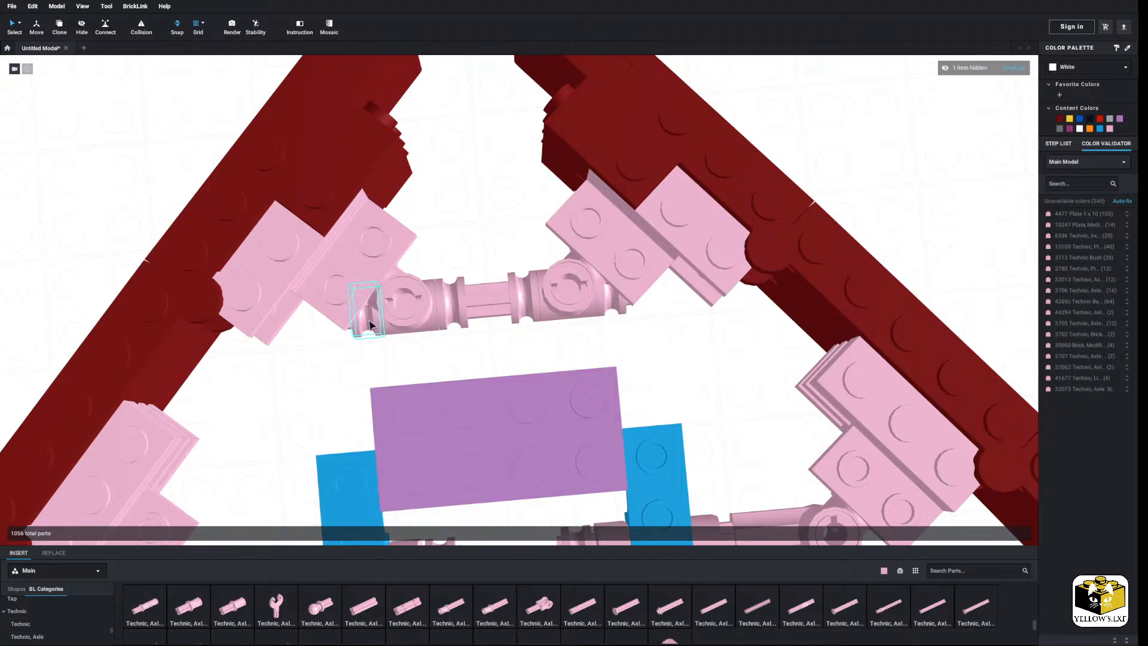
pyautogui.rightClick(615, 312)
pyautogui.click(635, 346)
pyautogui.scroll(-4, 529, 337)
pyautogui.moveTo(602, 458); pyautogui.dragTo(591, 360, button='middle')
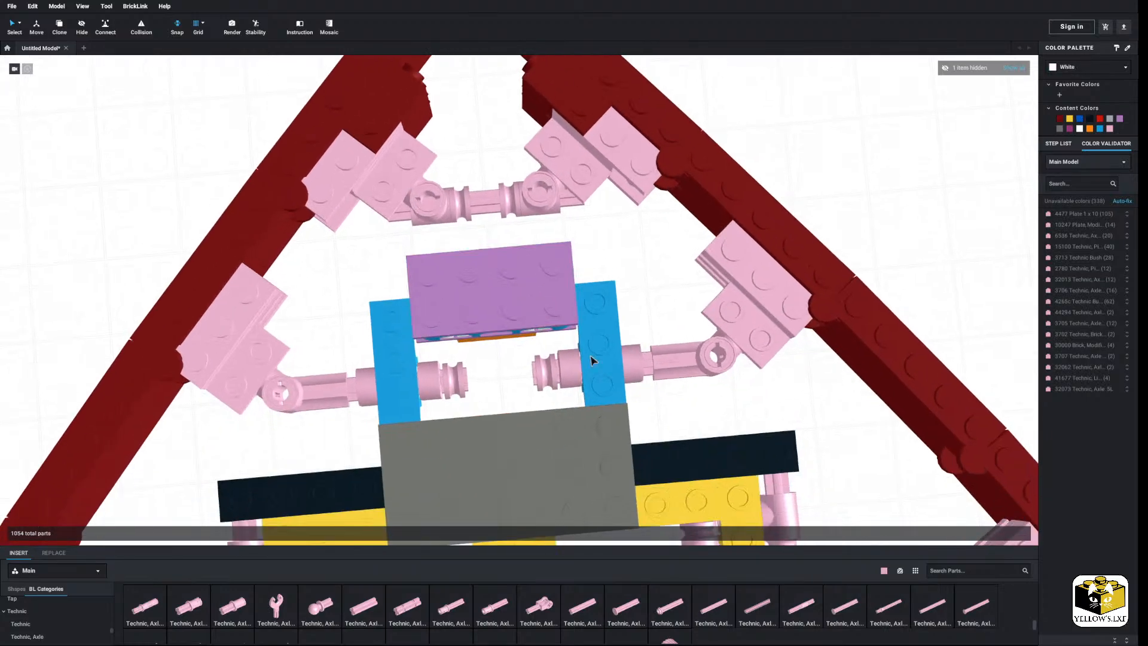
# Copy a pink thin 1 x 2 liftarm with axle holes and fit one copy on each end of the upper cross axle.
pyautogui.rightClick(570, 371)
pyautogui.click(583, 390)
pyautogui.rightClick(629, 260)
pyautogui.click(645, 288)
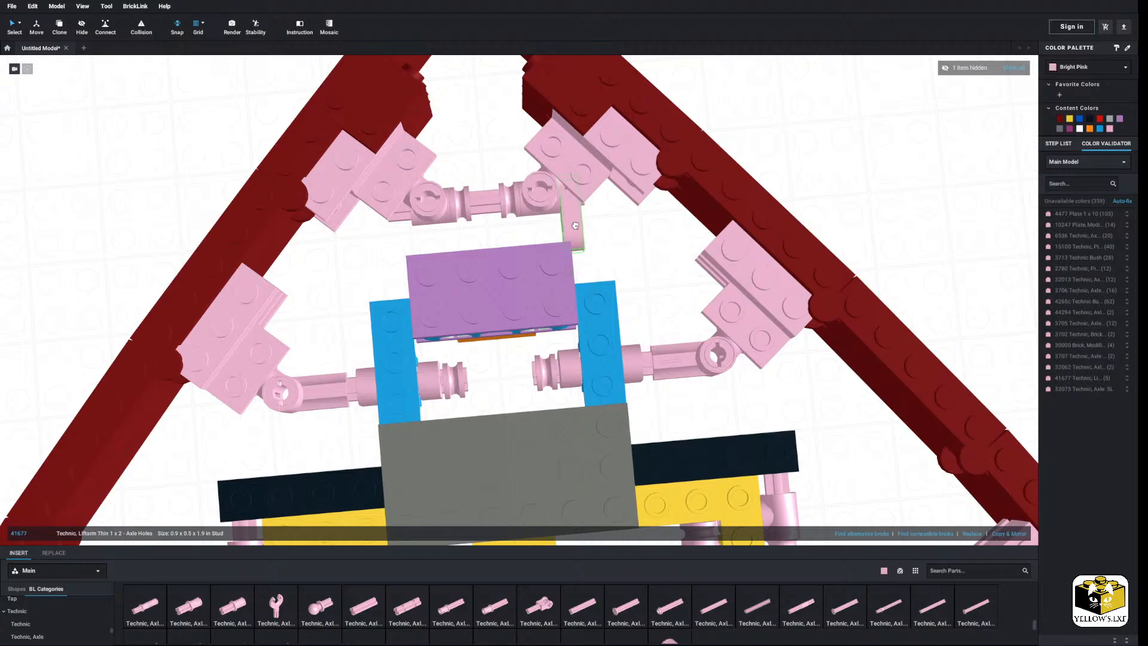
pyautogui.rightClick(625, 240)
pyautogui.click(631, 268)
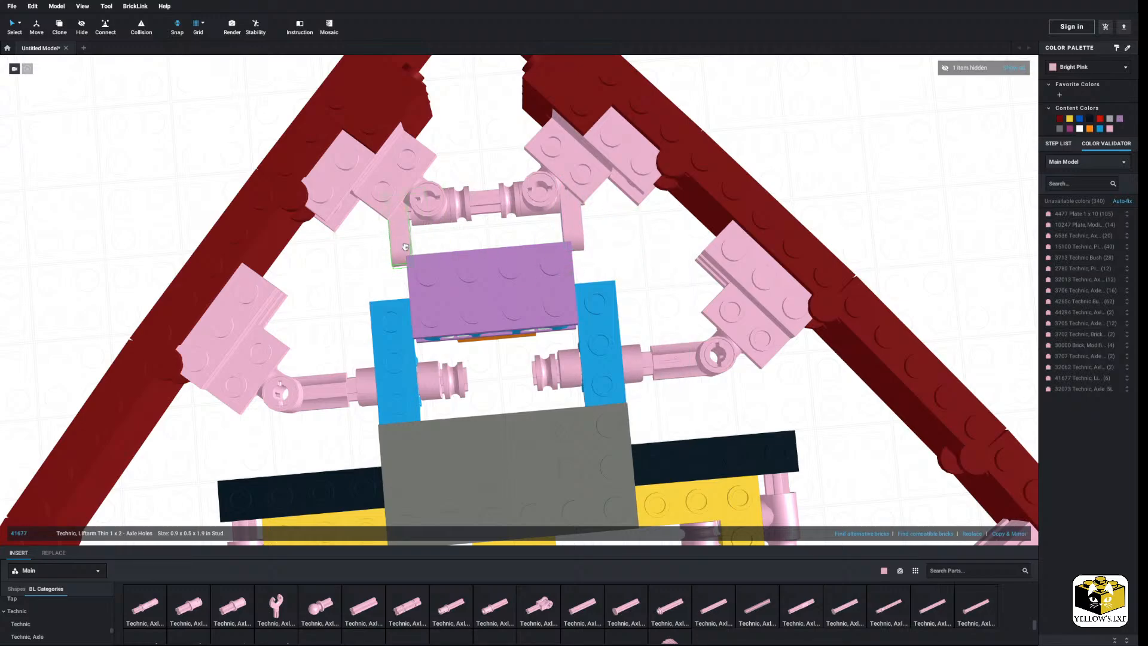
pyautogui.click(408, 245)
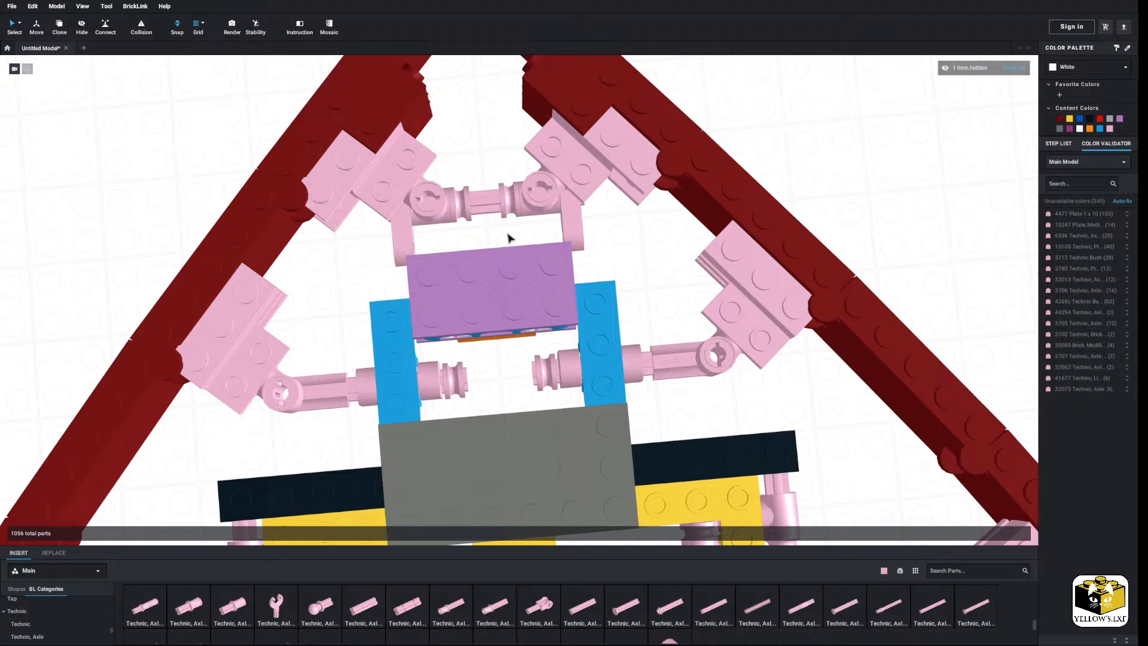
# Copy the pink 5L axle and place the copy through the free holes of the two thin liftarms.
pyautogui.rightClick(475, 207)
pyautogui.click(496, 233)
pyautogui.rightClick(494, 237)
pyautogui.click(514, 265)
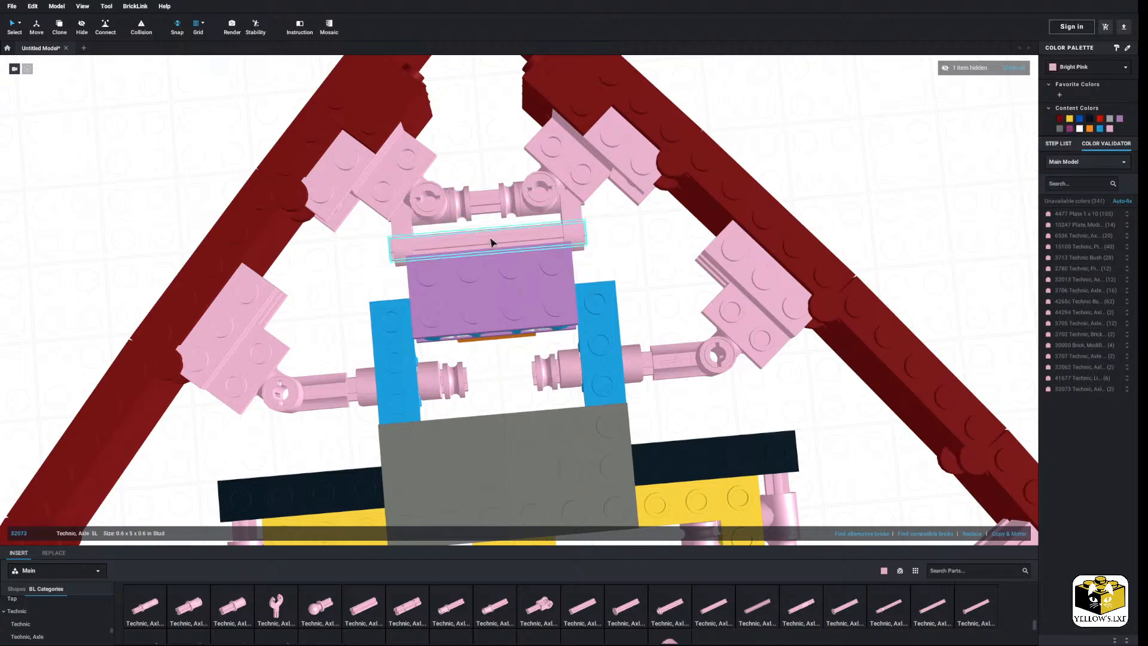
pyautogui.click(492, 242)
# Delete the two white modified 1 x 2 bricks with pin between the purple plates.
pyautogui.moveTo(491, 242); pyautogui.dragTo(428, 287, button='right')
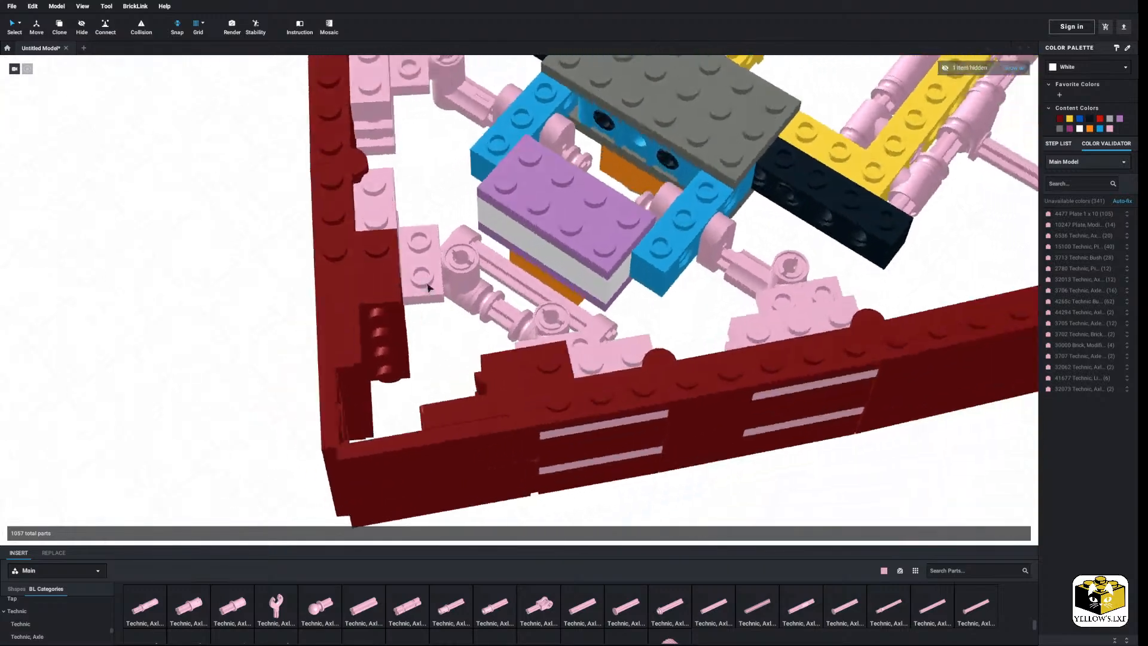
pyautogui.scroll(4, 429, 287)
pyautogui.keyDown('shift'); pyautogui.click(555, 281); pyautogui.keyUp('shift')
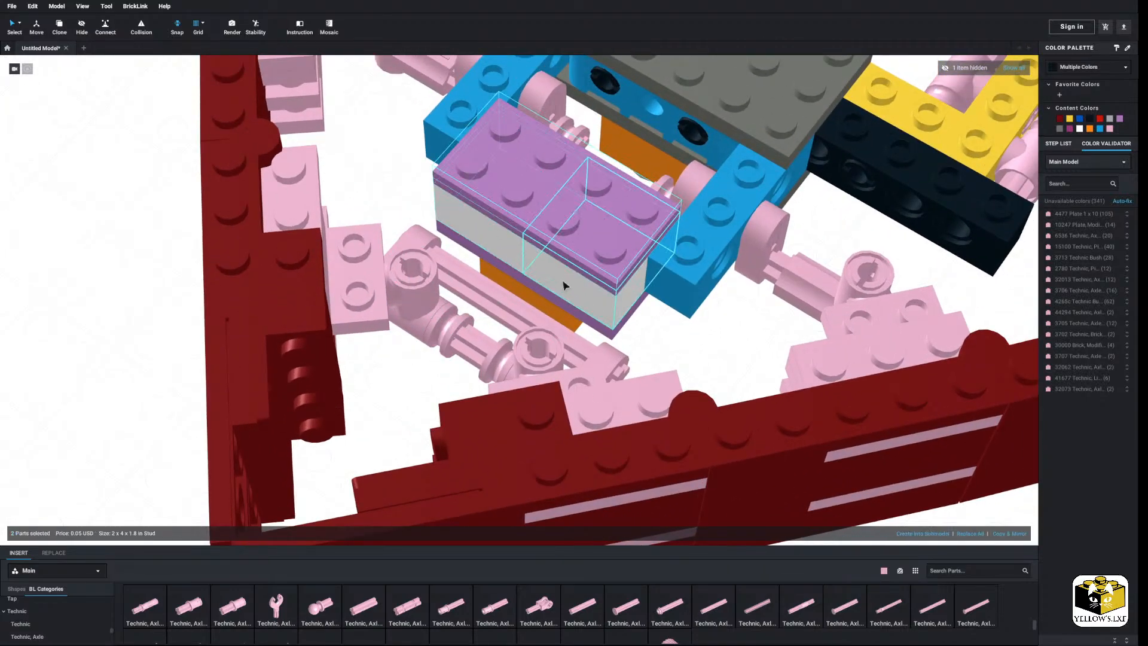
pyautogui.click(466, 223)
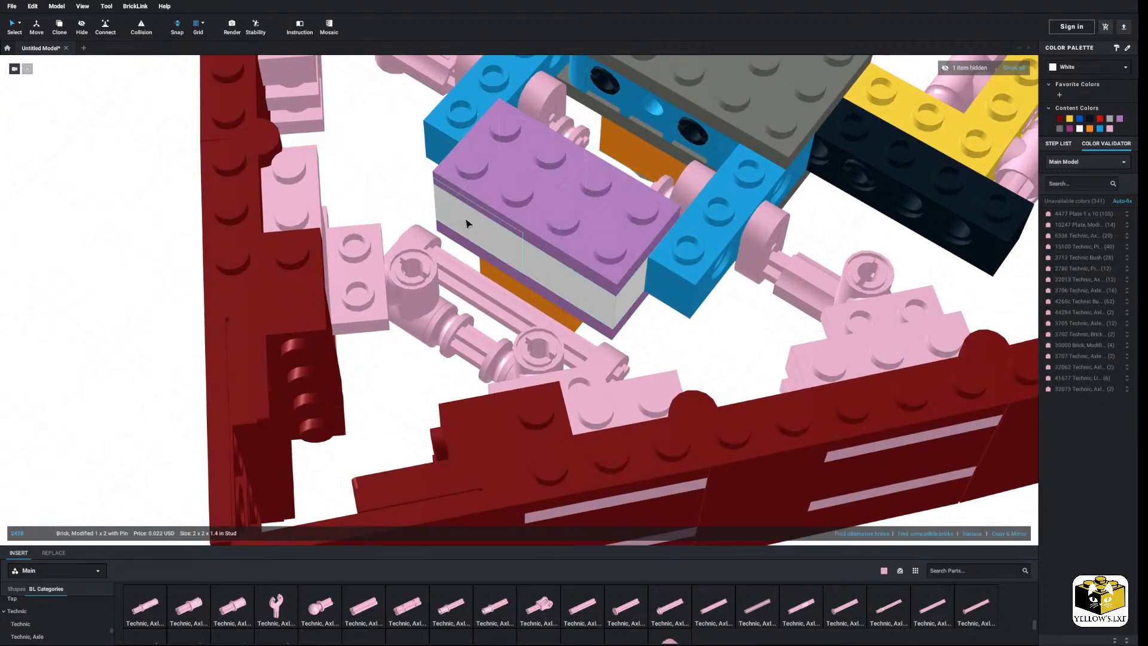
pyautogui.rightClick(539, 265)
pyautogui.click(568, 297)
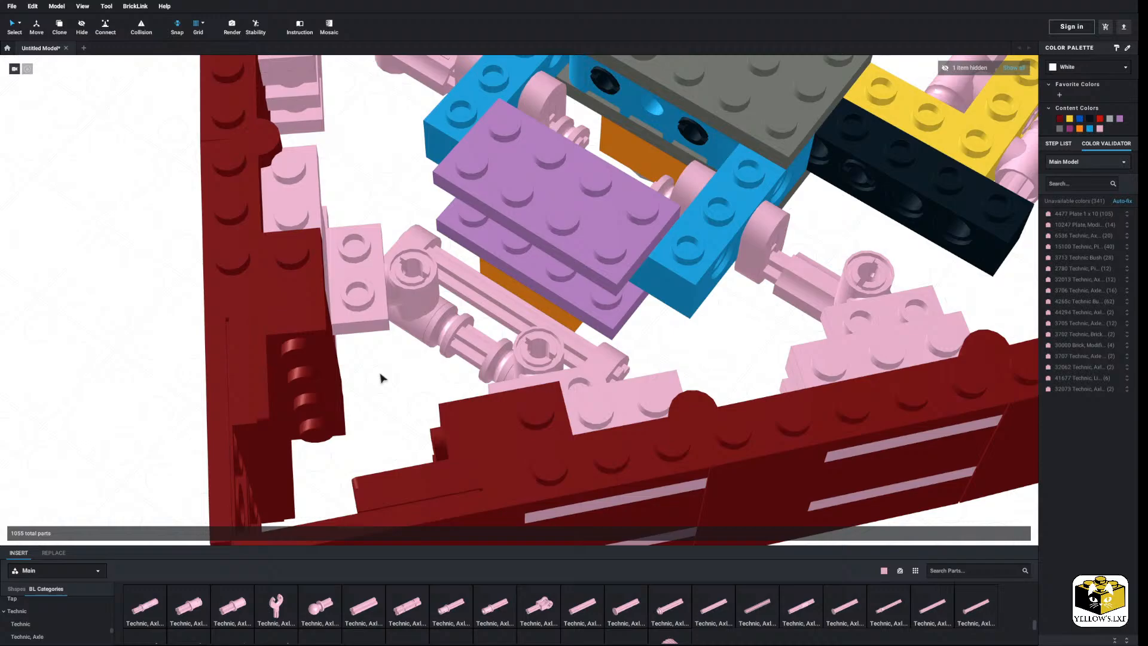
# Insert two pink Technic 1 x 2 bricks with axle hole between the purple plates, with their axle holes facing the cross axle.
pyautogui.scroll(-1, 65, 635)
pyautogui.click(58, 627)
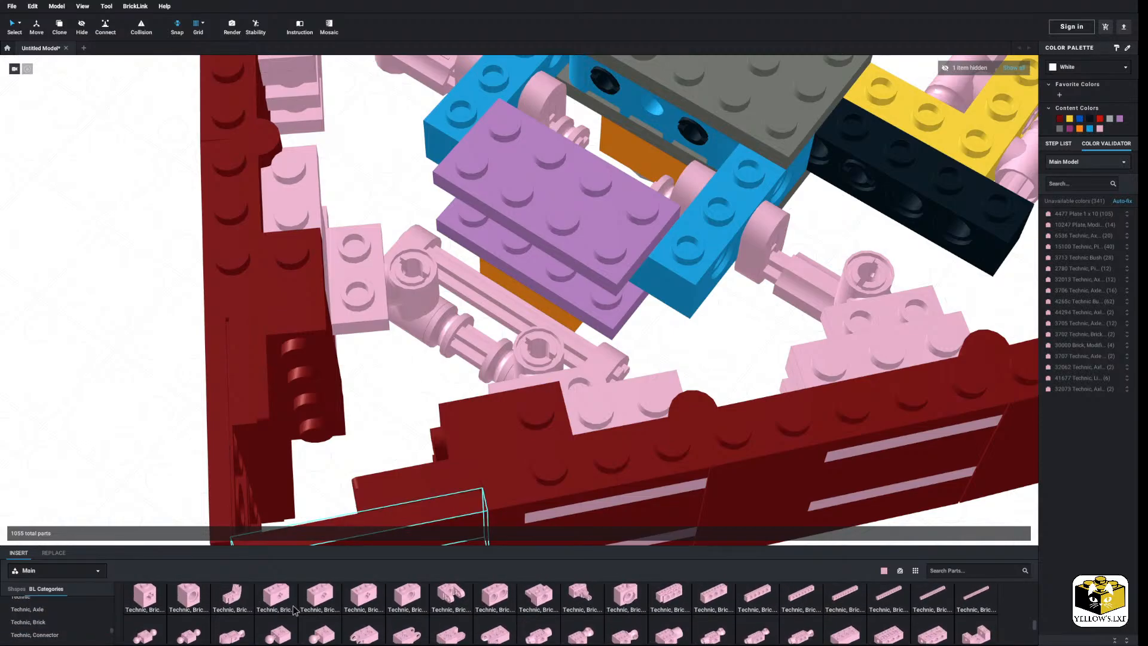
pyautogui.moveTo(275, 601); pyautogui.dragTo(501, 199)
pyautogui.press('Right')
pyautogui.moveTo(505, 241); pyautogui.dragTo(528, 241, button='right')
pyautogui.click(1014, 535)
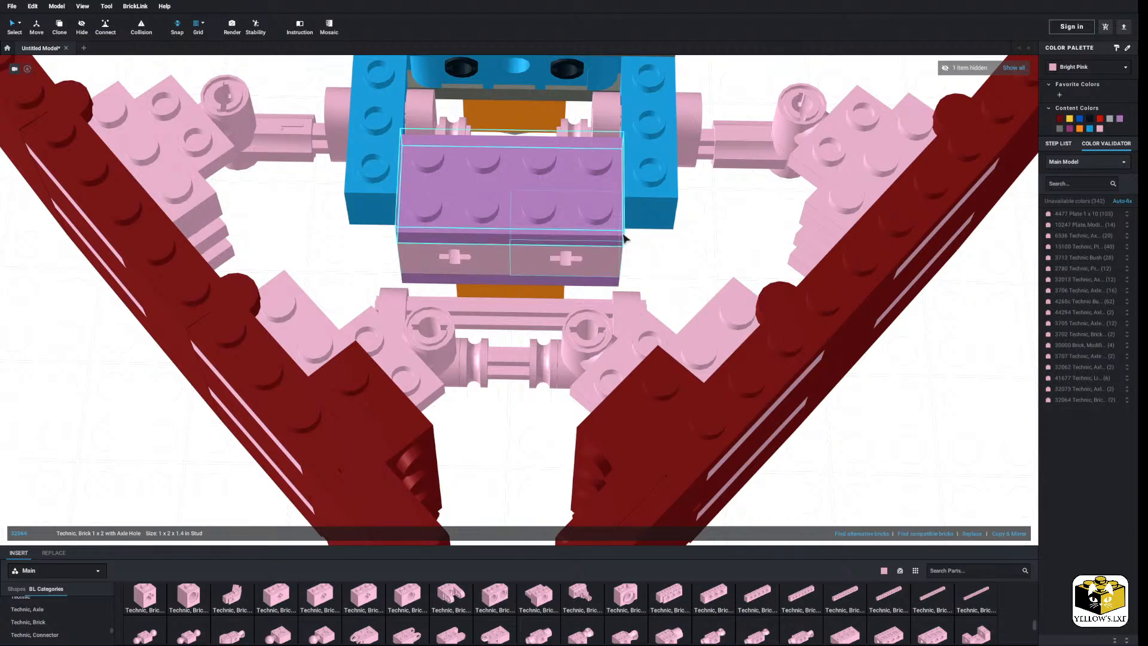
pyautogui.click(624, 236)
pyautogui.click(640, 264)
# Insert a pink Axle and Pin Connector Hub with 1 Axle into each axle hole of the two new bricks.
pyautogui.moveTo(640, 264); pyautogui.dragTo(606, 267, button='right')
pyautogui.scroll(2, 606, 266)
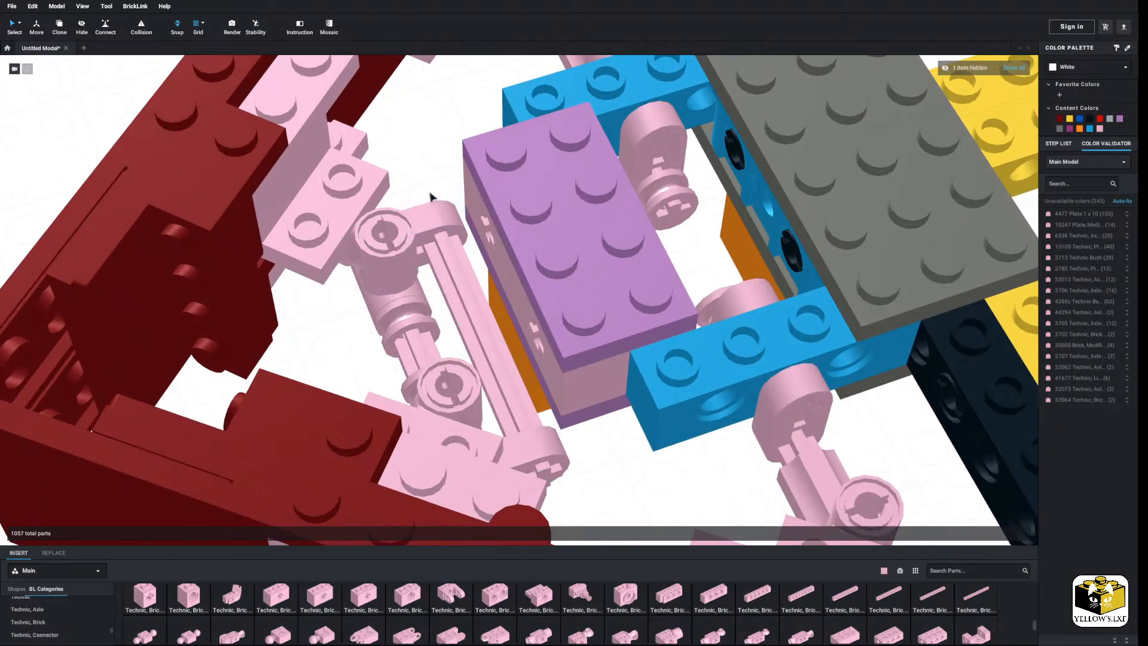
pyautogui.moveTo(430, 193); pyautogui.dragTo(438, 202, button='right')
pyautogui.scroll(-4, 60, 620)
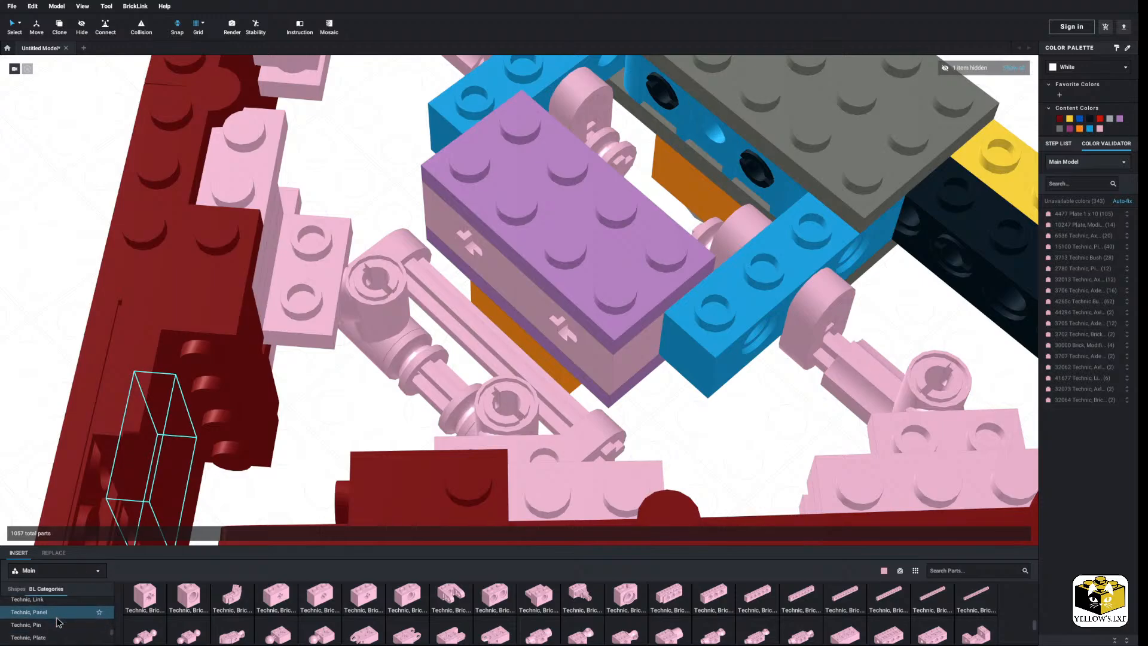
pyautogui.scroll(1, 63, 618)
pyautogui.scroll(-2, 63, 621)
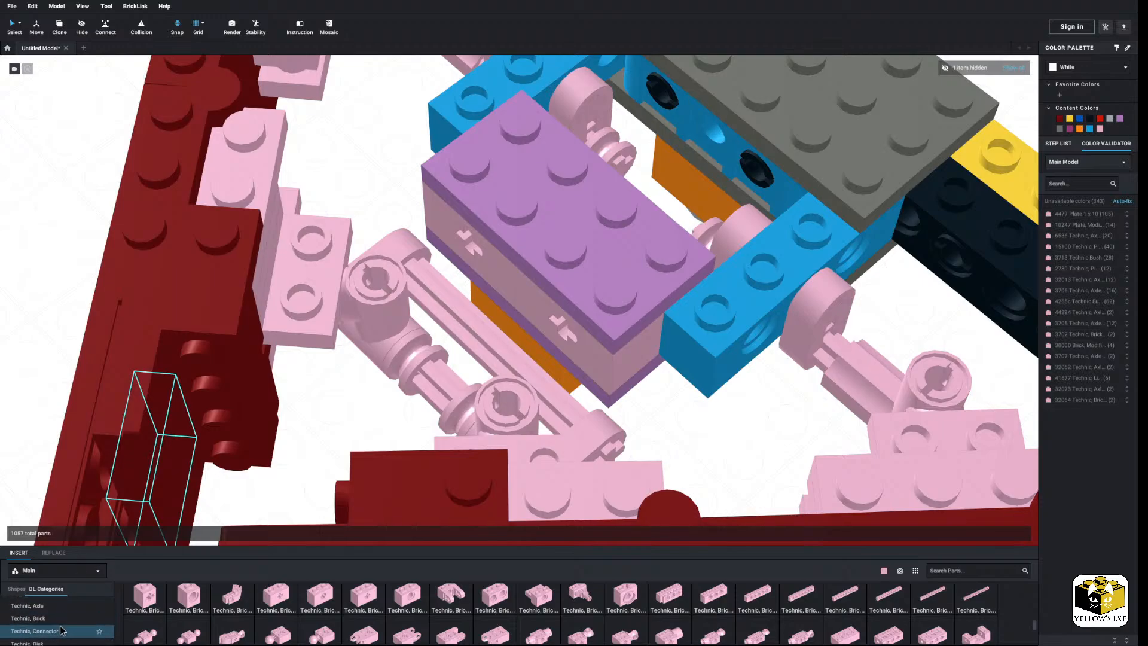
pyautogui.click(60, 605)
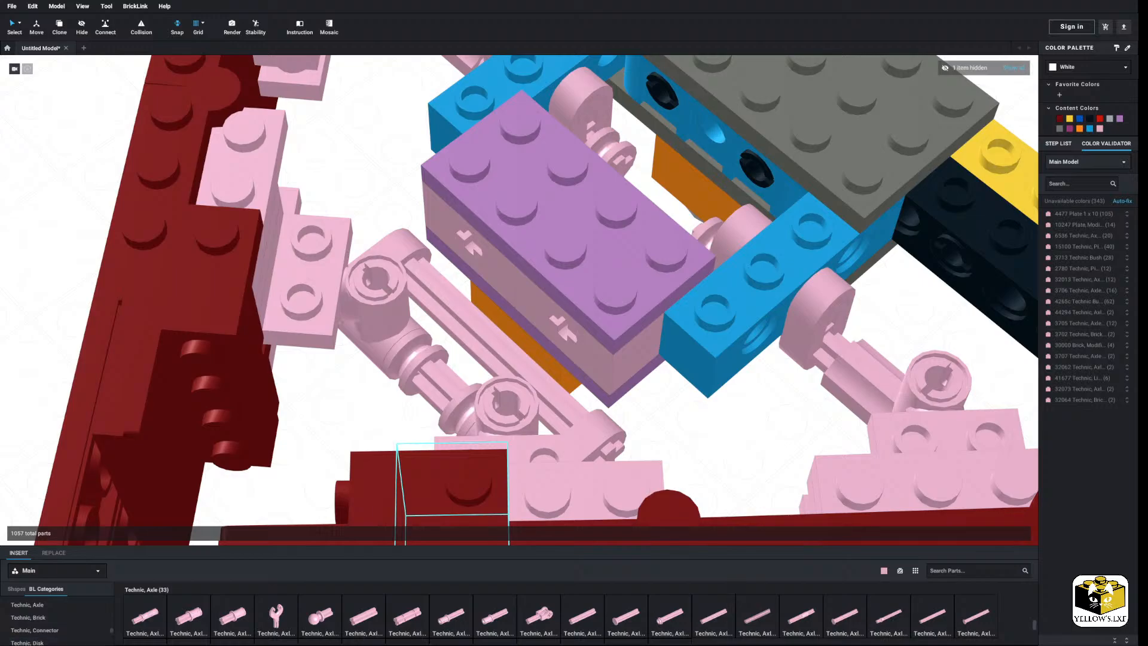
pyautogui.click(36, 630)
pyautogui.click(901, 630)
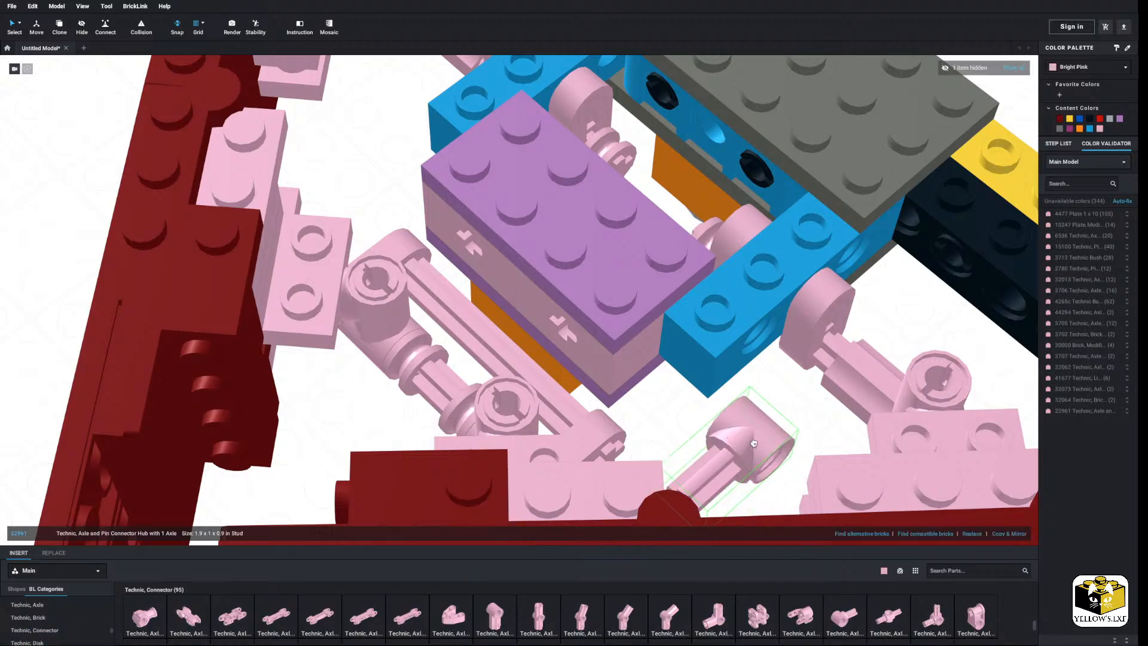
pyautogui.click(553, 338)
pyautogui.moveTo(552, 338); pyautogui.dragTo(536, 345)
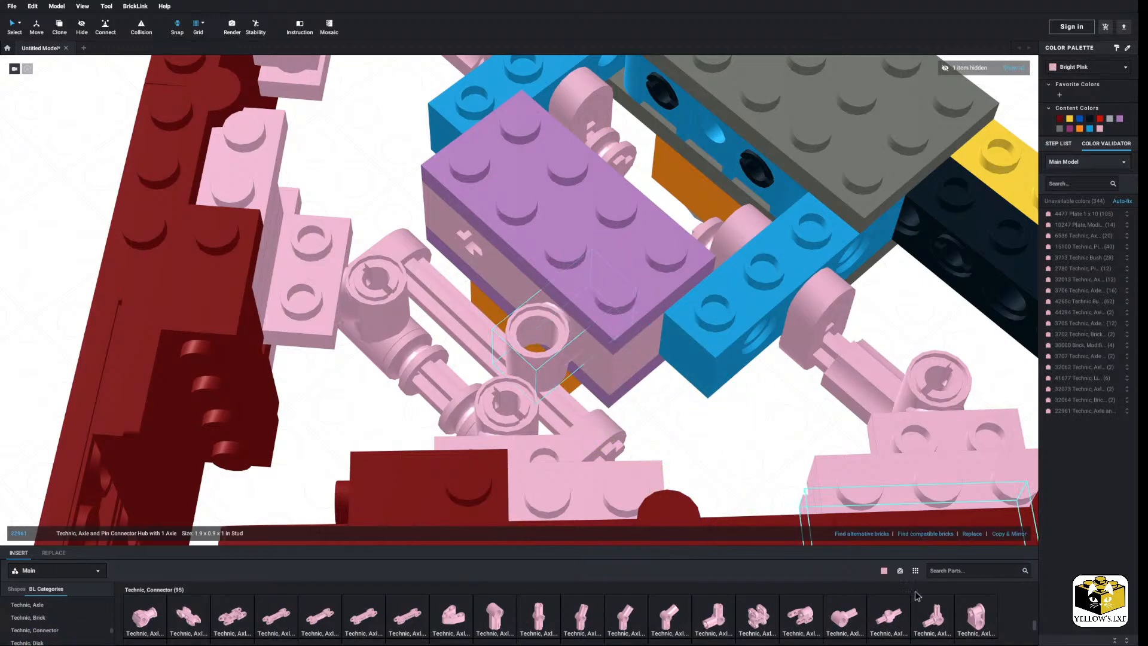
pyautogui.moveTo(841, 618); pyautogui.dragTo(447, 261)
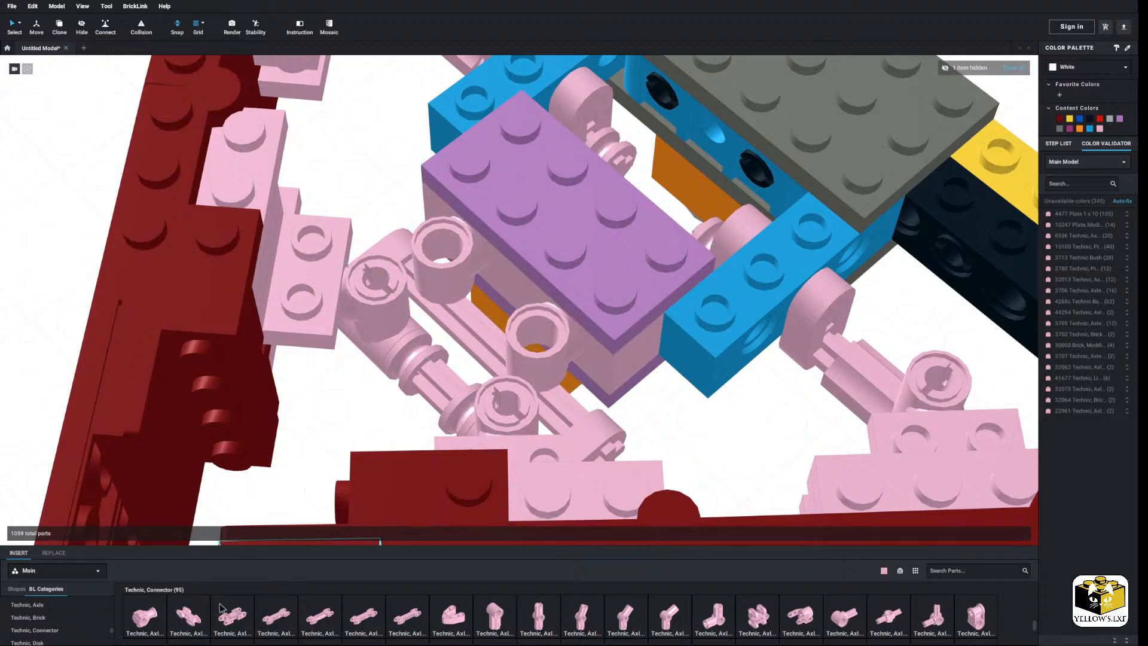
# Insert a pink pin with friction ridges and pin hole into one of the two connector hubs.
pyautogui.scroll(-1, 70, 613)
pyautogui.click(53, 629)
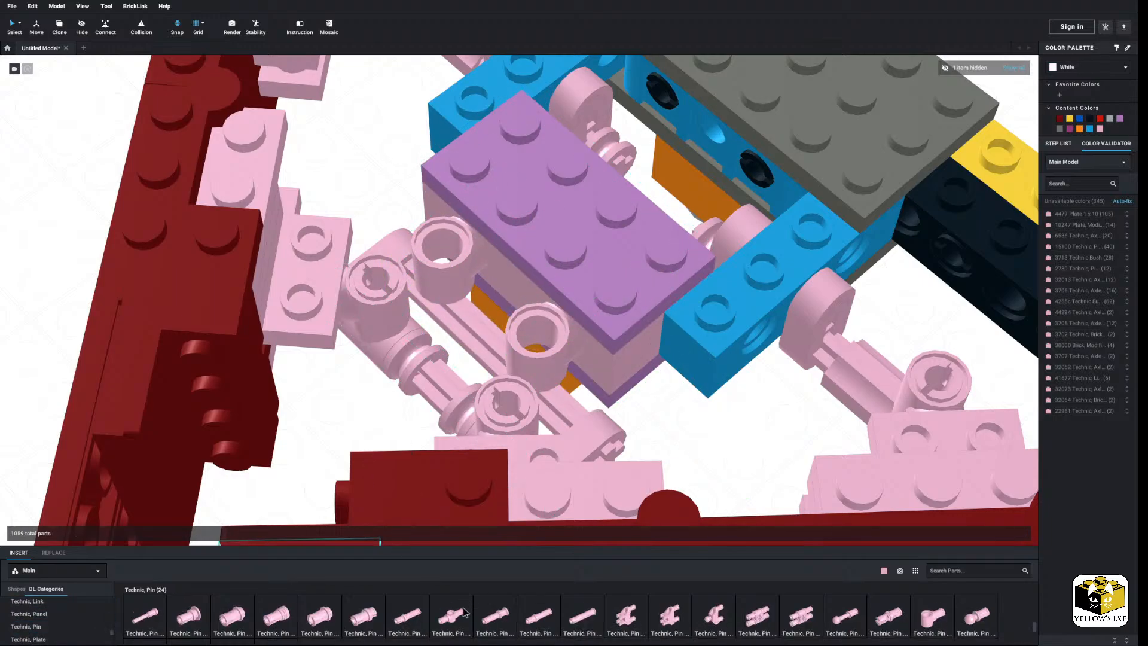
pyautogui.moveTo(932, 619); pyautogui.dragTo(557, 399)
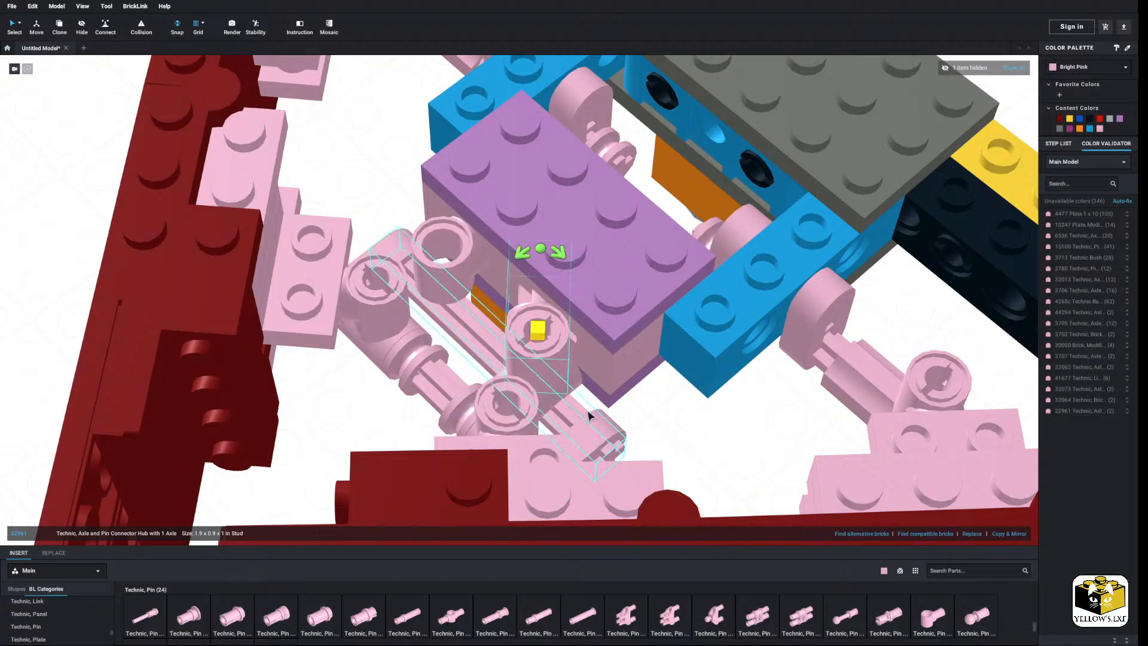
pyautogui.click(564, 405)
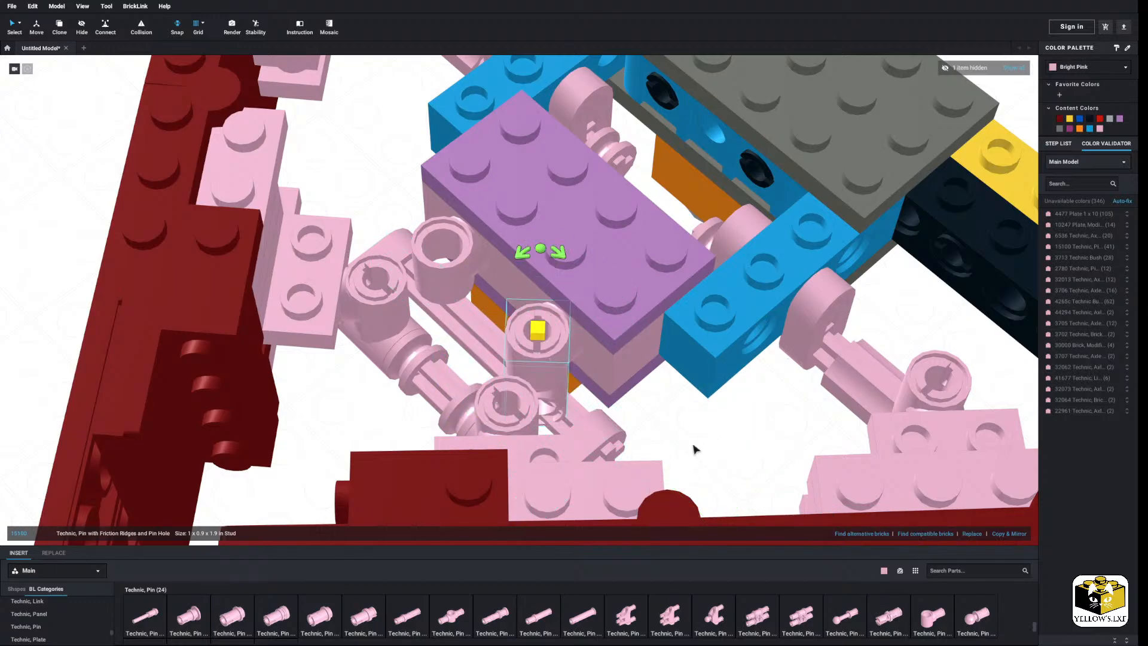
pyautogui.click(684, 429)
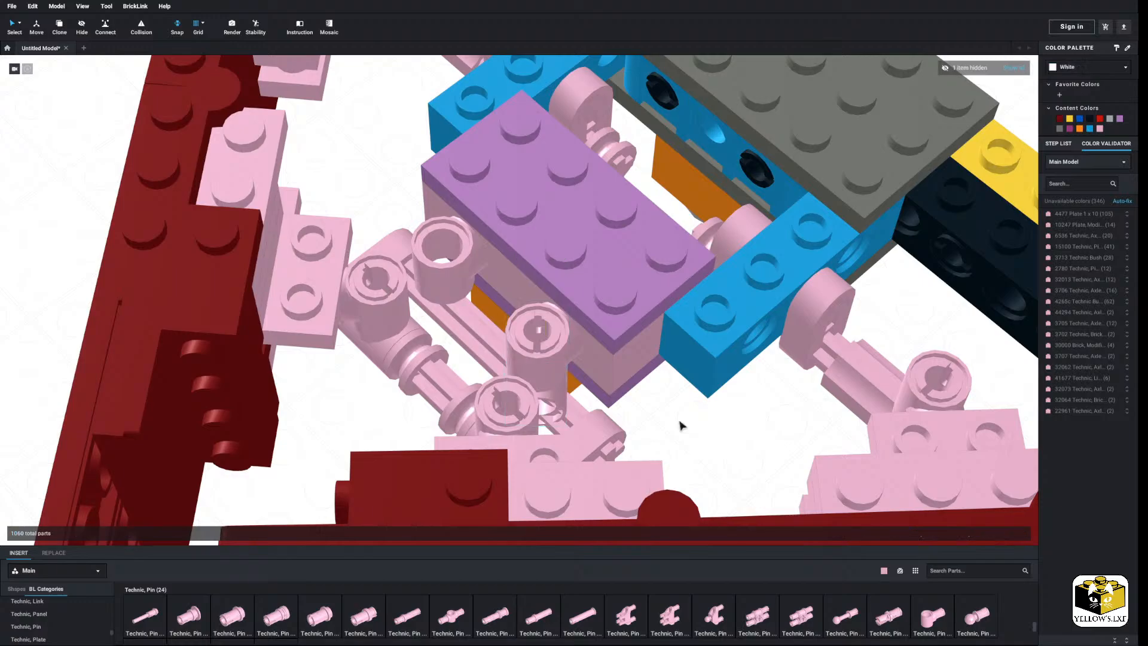
# Delete the pin with friction ridges and pin hole from the connector hub.
pyautogui.moveTo(681, 428); pyautogui.dragTo(522, 367, button='right')
pyautogui.rightClick(436, 384)
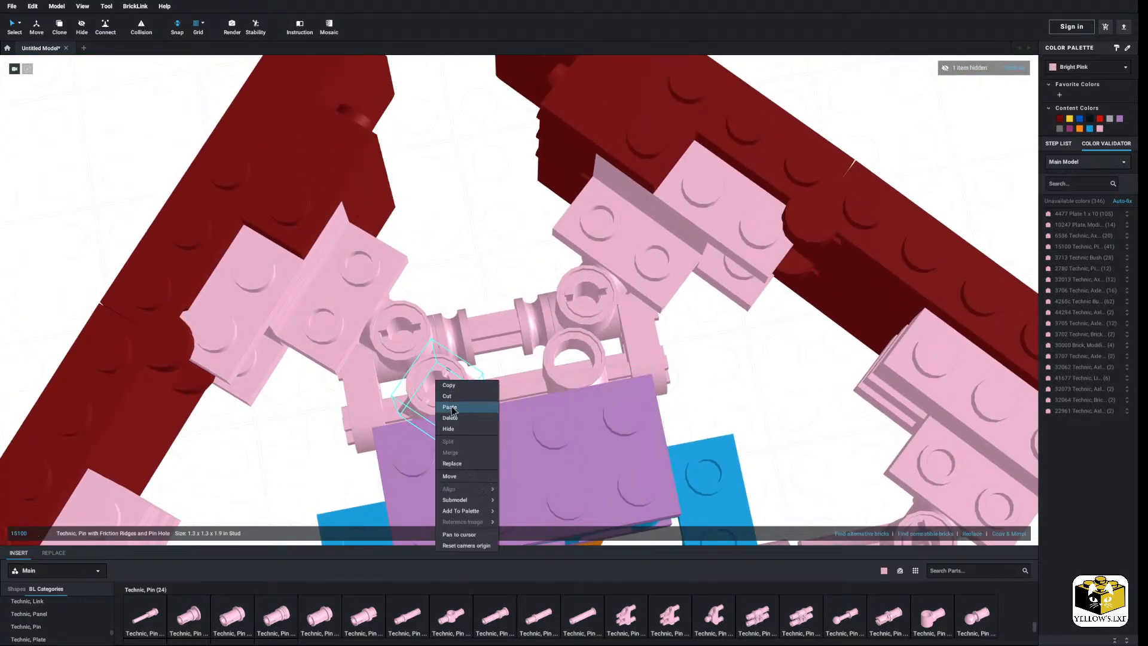
pyautogui.click(449, 418)
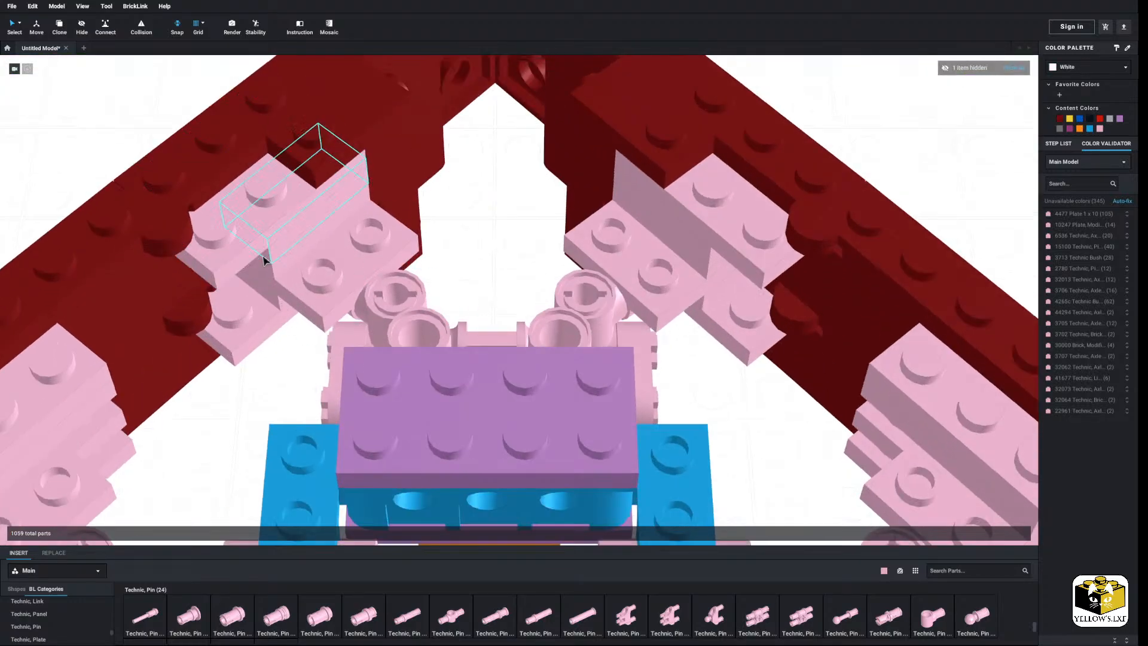
# Move the matching pair of pink plates from the two upper corner brackets out beyond the dark red frame.
pyautogui.moveTo(385, 281); pyautogui.dragTo(328, 225, button='right')
pyautogui.click(688, 259)
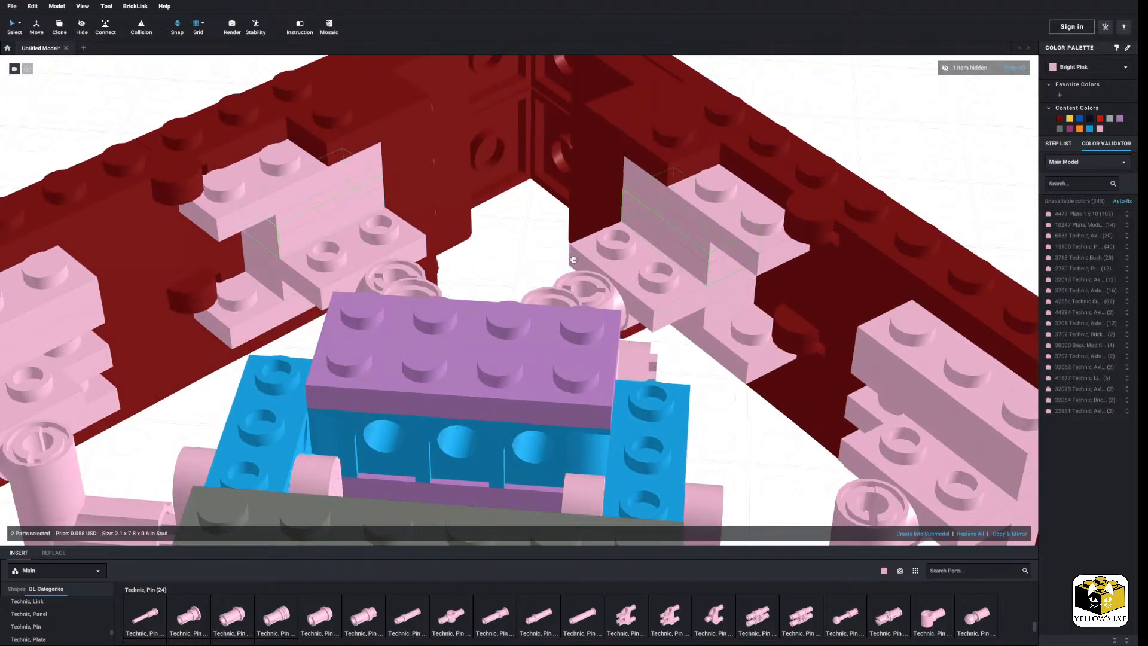
pyautogui.scroll(-5, 572, 259)
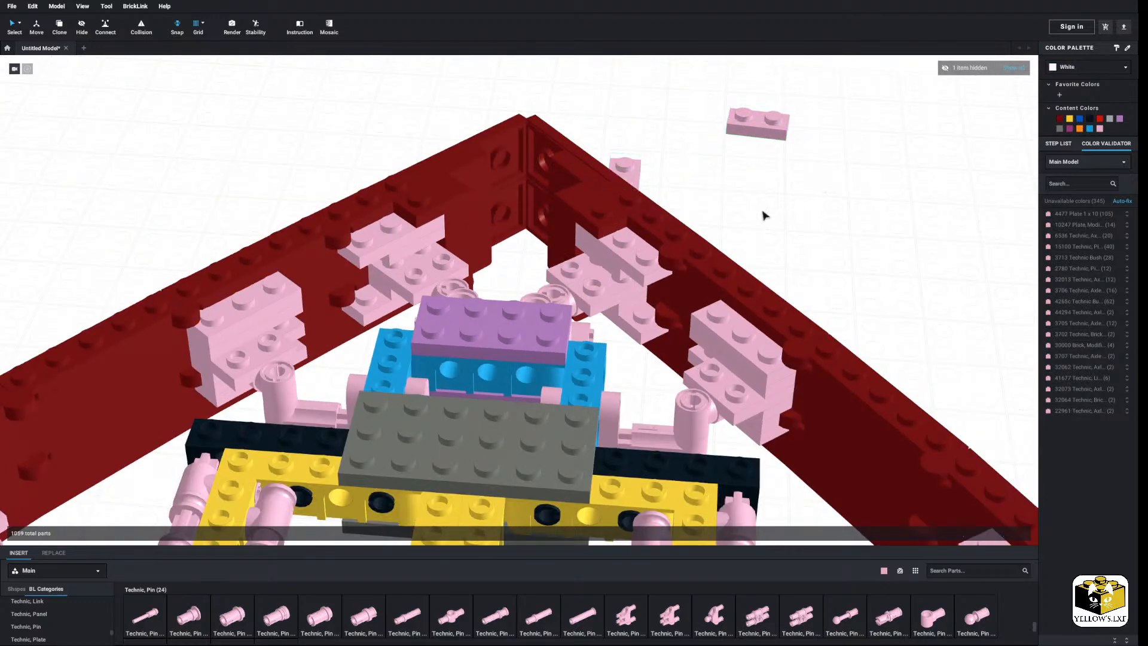
pyautogui.scroll(3, 656, 383)
# Select the upper pink linkage and its bracket plates without the two connector hubs, and move them outside the dark red frame.
pyautogui.moveTo(764, 215); pyautogui.dragTo(636, 392, button='right')
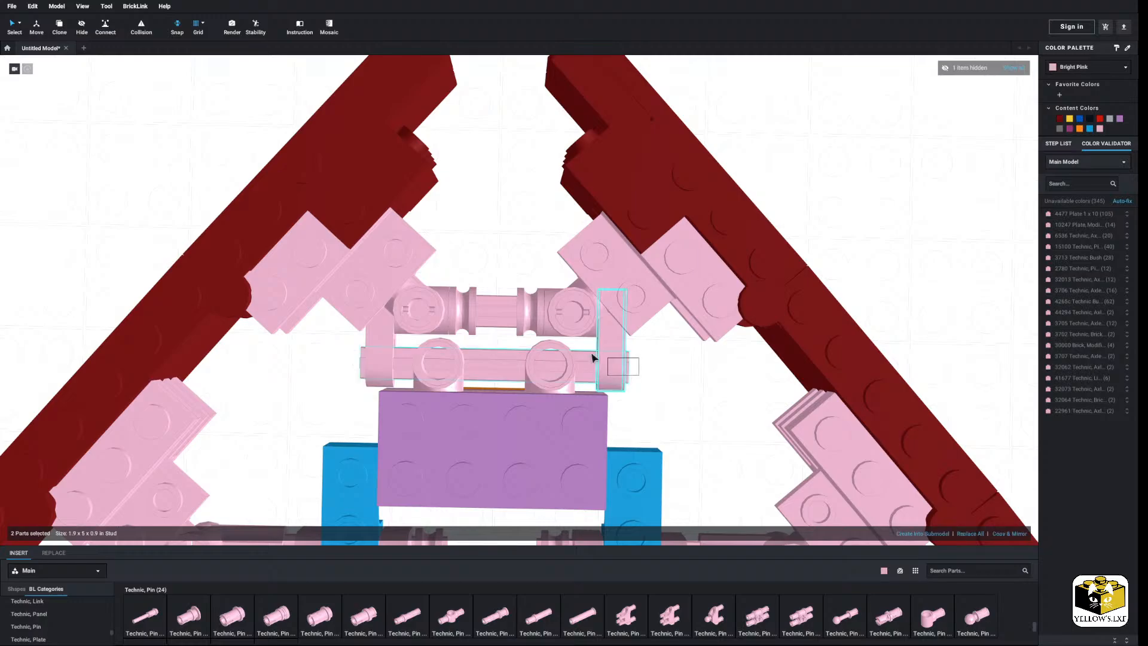
pyautogui.moveTo(593, 358); pyautogui.dragTo(432, 319)
pyautogui.moveTo(379, 292); pyautogui.dragTo(396, 297, button='right')
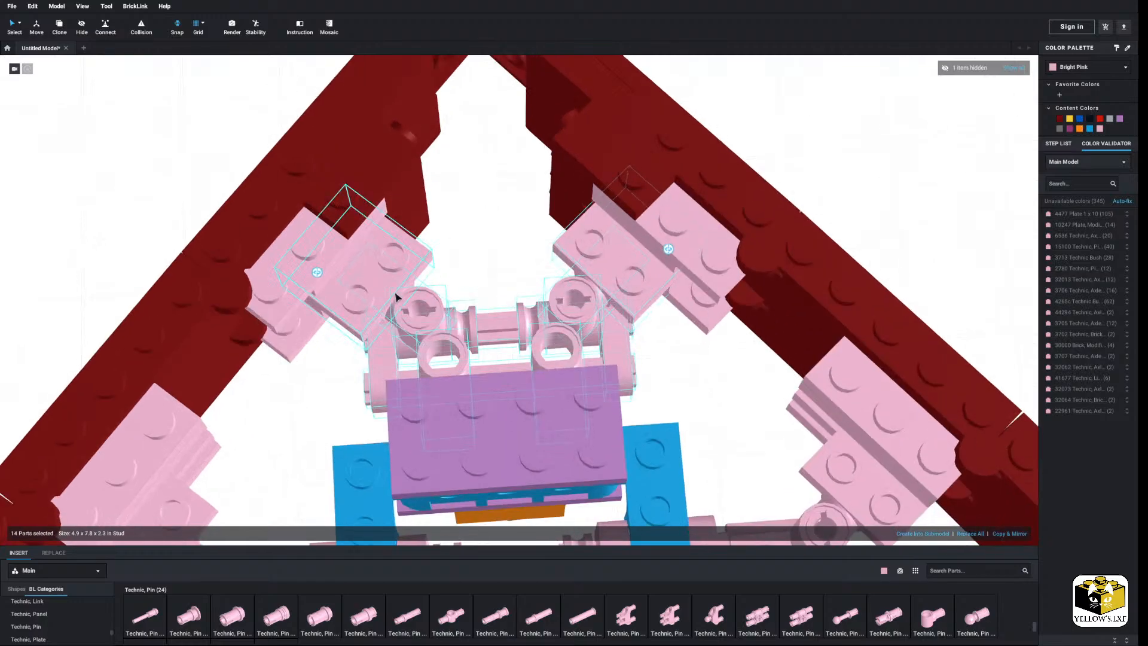
pyautogui.keyDown('ctrl'); pyautogui.click(462, 357); pyautogui.keyUp('ctrl')
pyautogui.scroll(-3, 526, 331)
pyautogui.moveTo(596, 281); pyautogui.dragTo(732, 388)
pyautogui.moveTo(777, 382); pyautogui.dragTo(733, 388, button='middle')
pyautogui.moveTo(732, 389); pyautogui.dragTo(661, 226)
pyautogui.moveTo(732, 389); pyautogui.dragTo(627, 383, button='middle')
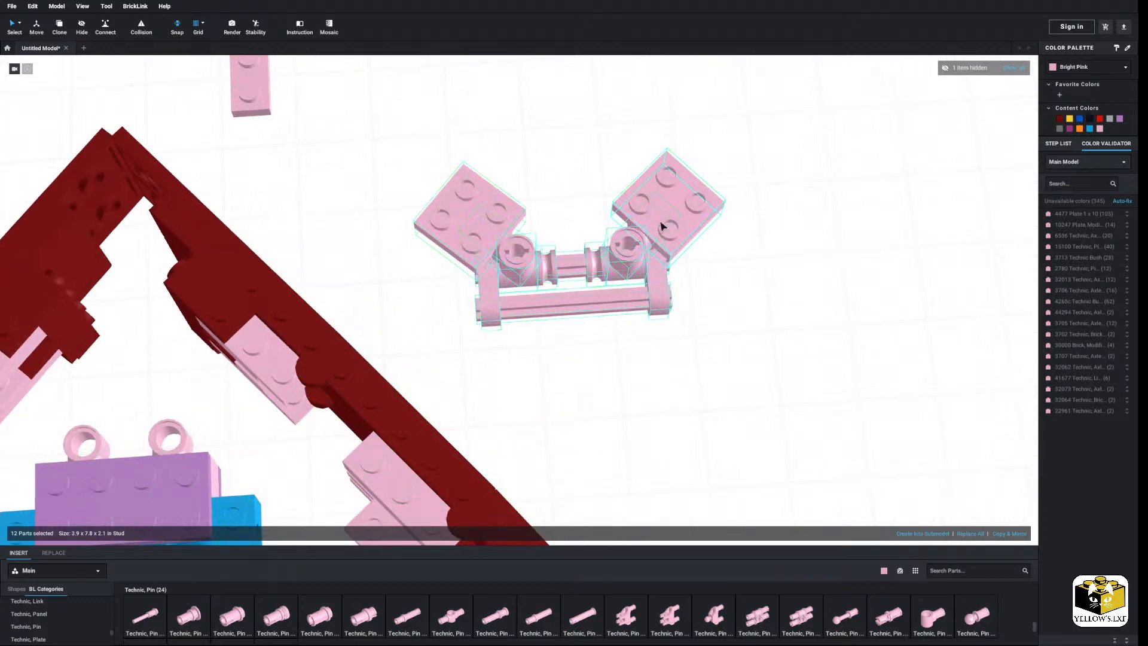
# Select the matching pair of pink plates and reattach them to the two brackets of the detached linkage.
pyautogui.click(469, 198)
pyautogui.moveTo(424, 179); pyautogui.dragTo(462, 297, button='middle')
pyautogui.moveTo(615, 155); pyautogui.dragTo(488, 426)
pyautogui.moveTo(487, 425); pyautogui.dragTo(492, 404, button='right')
pyautogui.moveTo(492, 403); pyautogui.dragTo(647, 506)
pyautogui.moveTo(647, 507); pyautogui.dragTo(581, 411, button='middle')
pyautogui.moveTo(580, 411)
pyautogui.mouseDown()
pyautogui.moveTo(613, 295)
pyautogui.moveTo(578, 423)
pyautogui.moveTo(572, 411)
pyautogui.mouseUp()
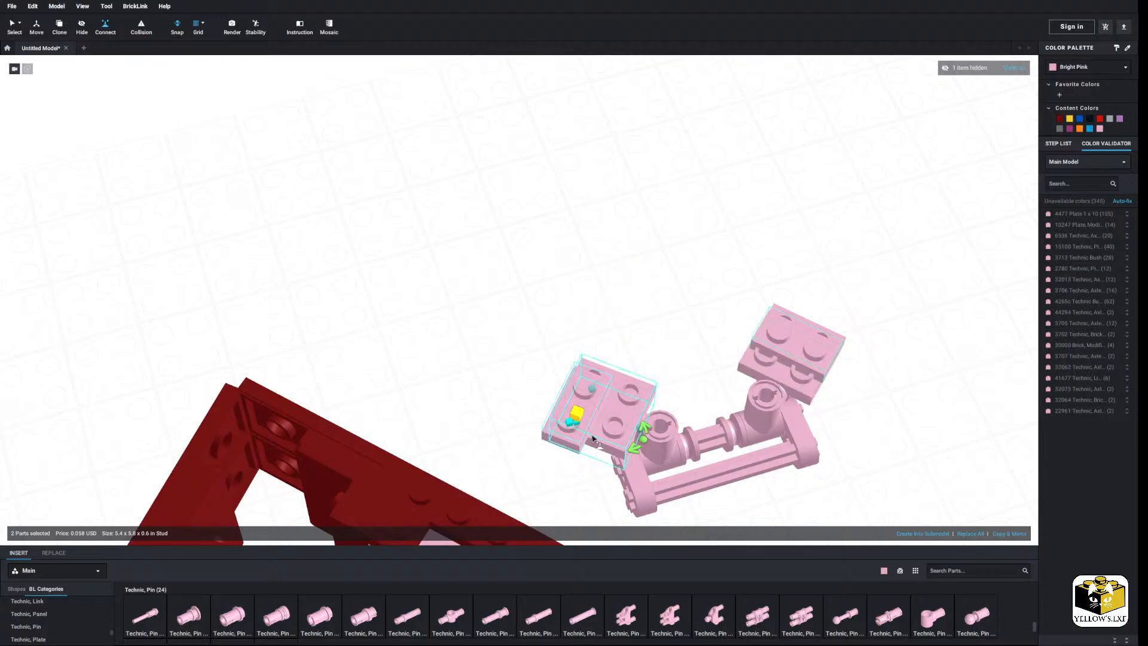
pyautogui.moveTo(593, 439); pyautogui.dragTo(592, 436)
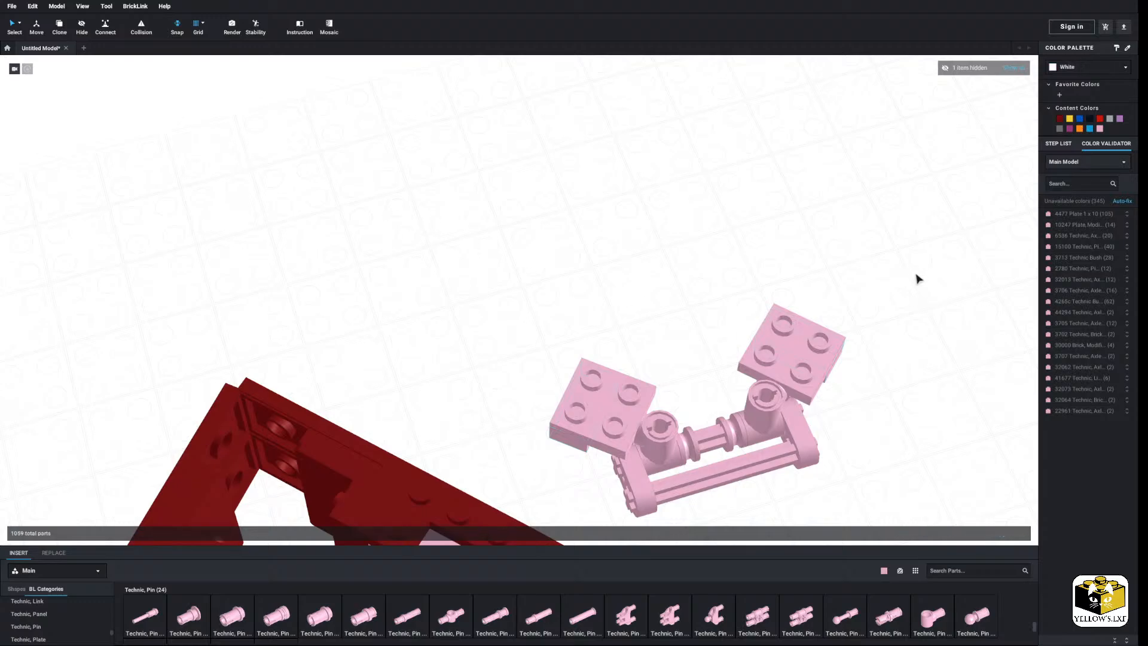
# Select the whole detached linkage with its bracket plates and move it back between the dark red walls beside the connector hubs.
pyautogui.moveTo(912, 270); pyautogui.dragTo(586, 529)
pyautogui.moveTo(577, 425); pyautogui.dragTo(665, 404)
pyautogui.moveTo(665, 405); pyautogui.dragTo(741, 281, button='middle')
pyautogui.moveTo(741, 281); pyautogui.dragTo(378, 352)
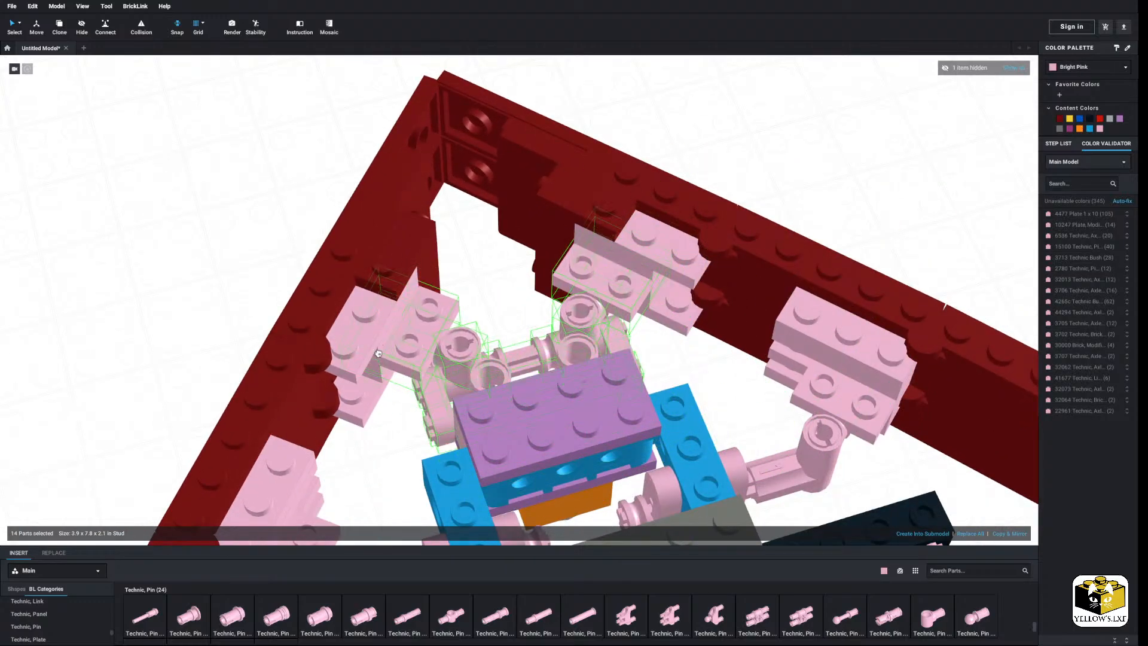
pyautogui.click(190, 224)
# Insert a bright pink Technic pin with friction ridges and pin hole into each of the two connector hubs.
pyautogui.scroll(-3, 203, 254)
pyautogui.moveTo(207, 262); pyautogui.dragTo(251, 268, button='right')
pyautogui.scroll(3, 253, 273)
pyautogui.moveTo(269, 287); pyautogui.dragTo(213, 330, button='middle')
pyautogui.moveTo(213, 331); pyautogui.dragTo(271, 333, button='right')
pyautogui.moveTo(451, 389); pyautogui.dragTo(345, 363, button='middle')
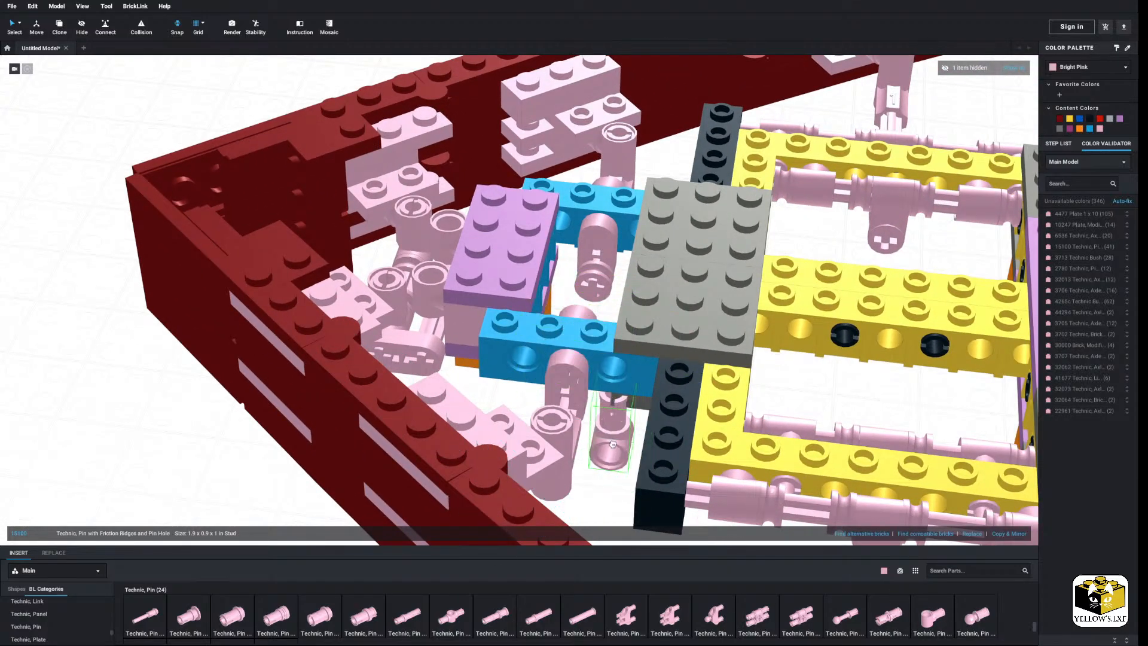
pyautogui.moveTo(610, 426); pyautogui.dragTo(638, 439, button='right')
pyautogui.click(555, 396)
pyautogui.press('Escape')
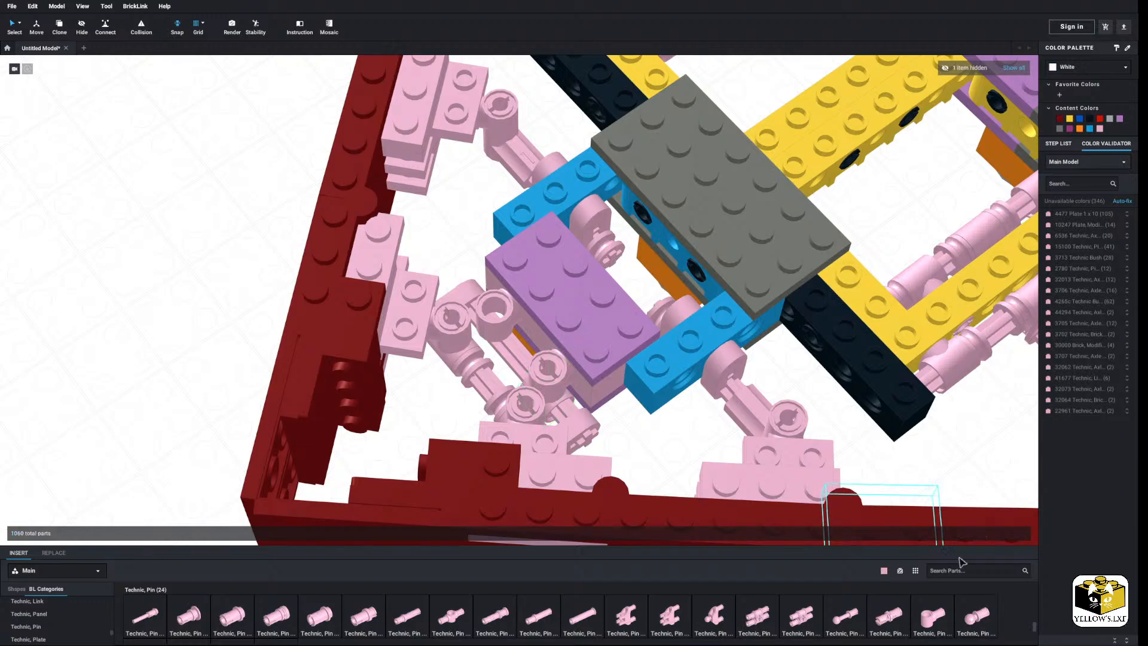
pyautogui.click(932, 616)
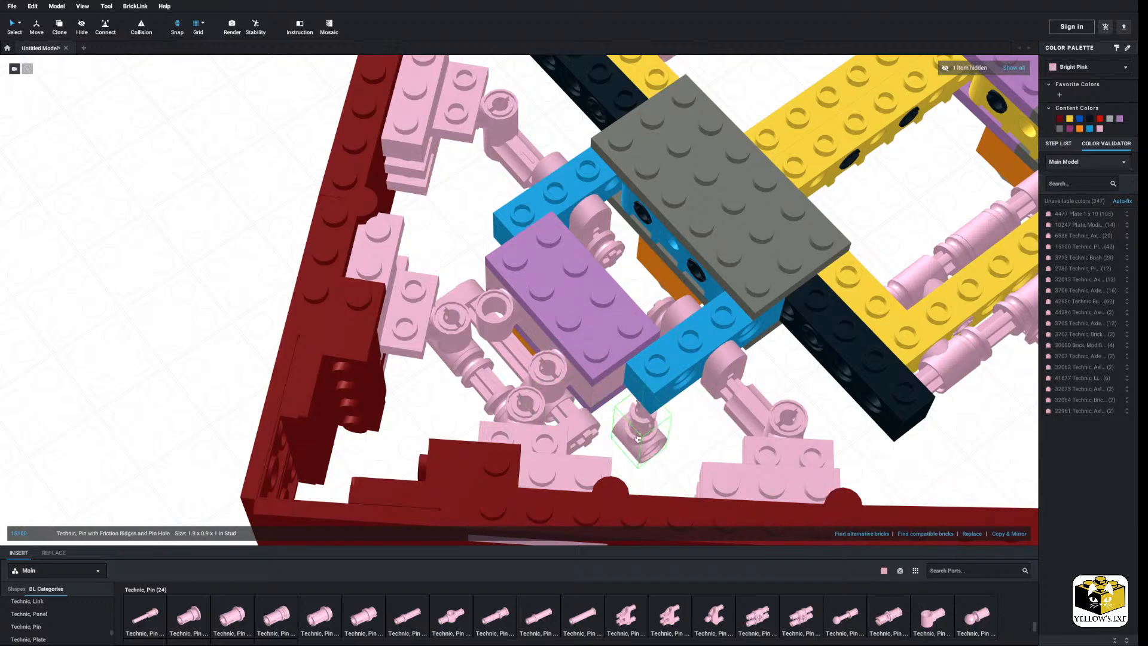
pyautogui.press('Escape')
# Copy a smooth half bush onto the axle between the two connector hubs, and add a mirrored copy beside it.
pyautogui.moveTo(425, 445); pyautogui.dragTo(496, 444, button='right')
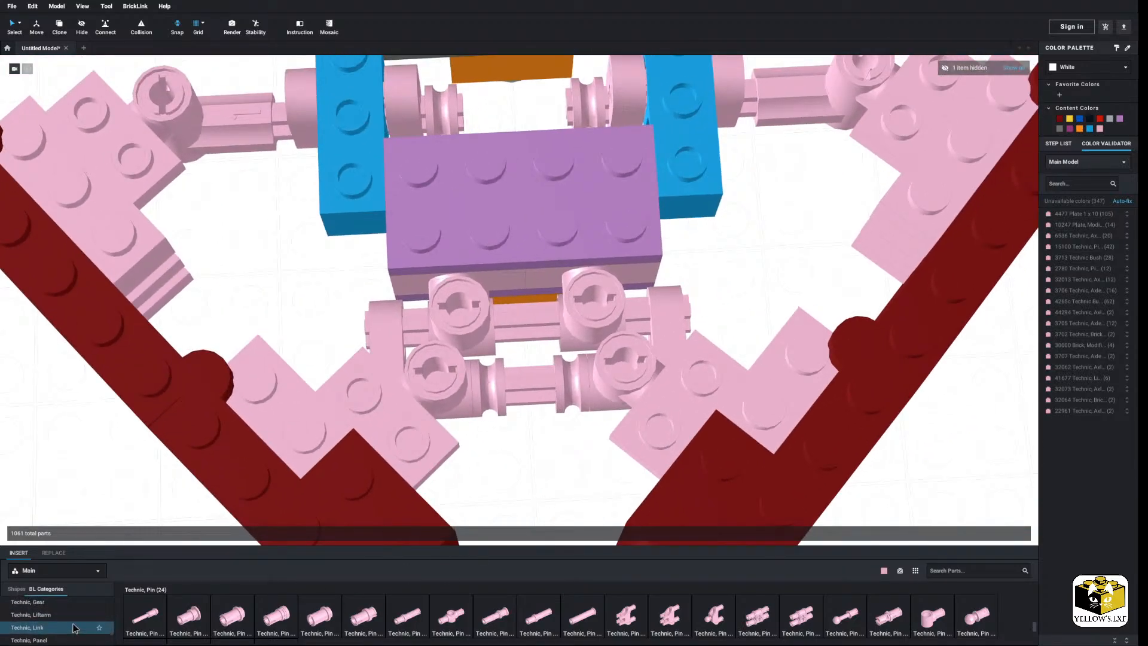
pyautogui.rightClick(489, 386)
pyautogui.click(505, 401)
pyautogui.rightClick(521, 459)
pyautogui.click(541, 486)
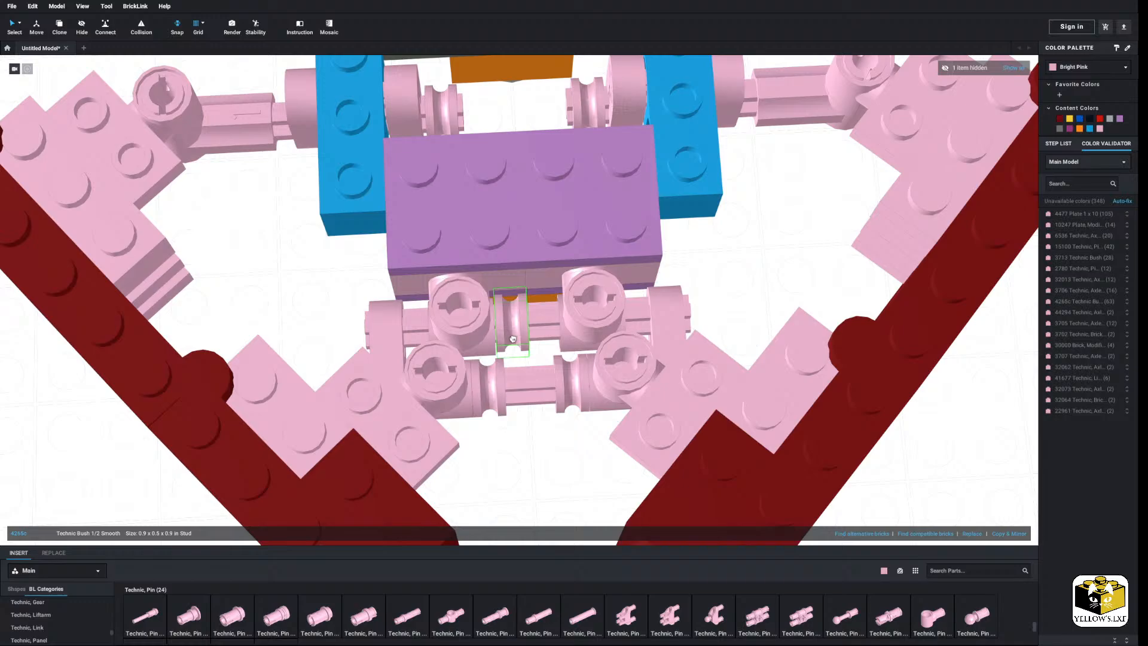
pyautogui.moveTo(513, 339); pyautogui.dragTo(511, 341)
pyautogui.click(1015, 536)
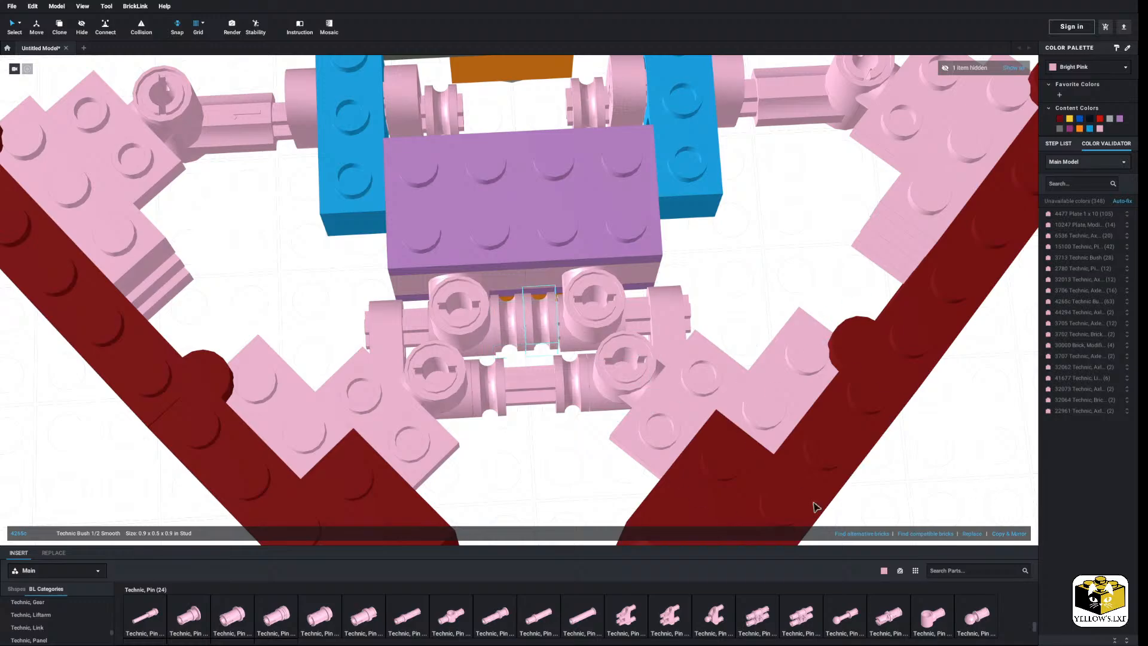
pyautogui.click(579, 457)
# Paste a copy of the smooth half bush onto the axle between the left connector hub and its thin liftarm.
pyautogui.moveTo(559, 459); pyautogui.dragTo(560, 453, button='right')
pyautogui.scroll(-2, 560, 453)
pyautogui.scroll(1, 561, 457)
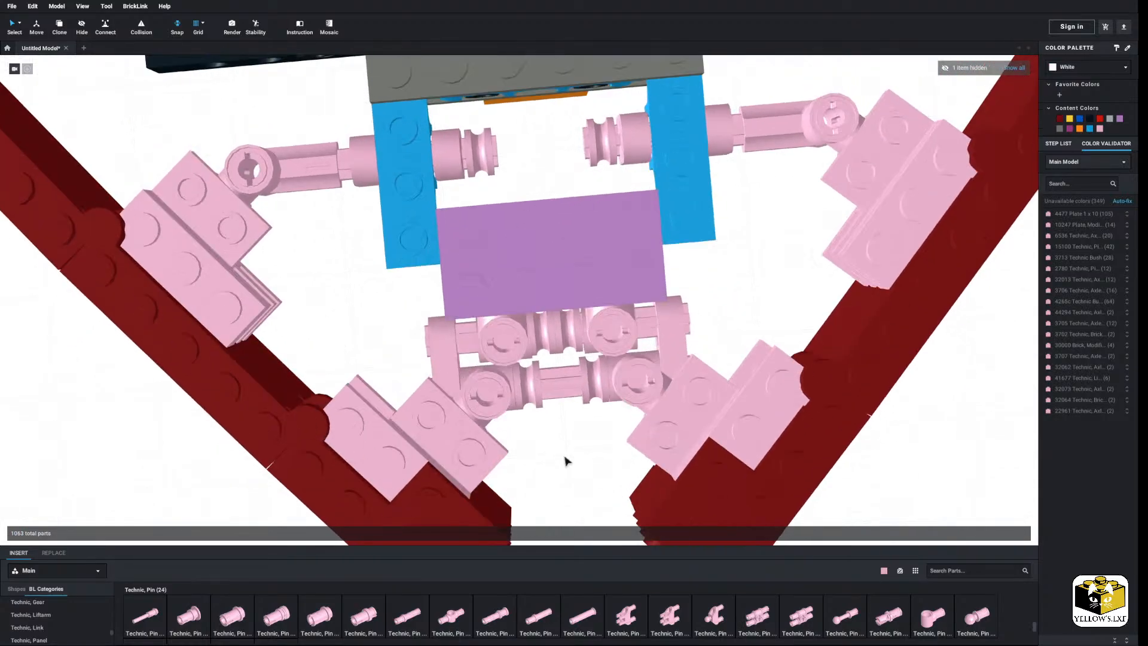
pyautogui.click(432, 358)
pyautogui.click(424, 356)
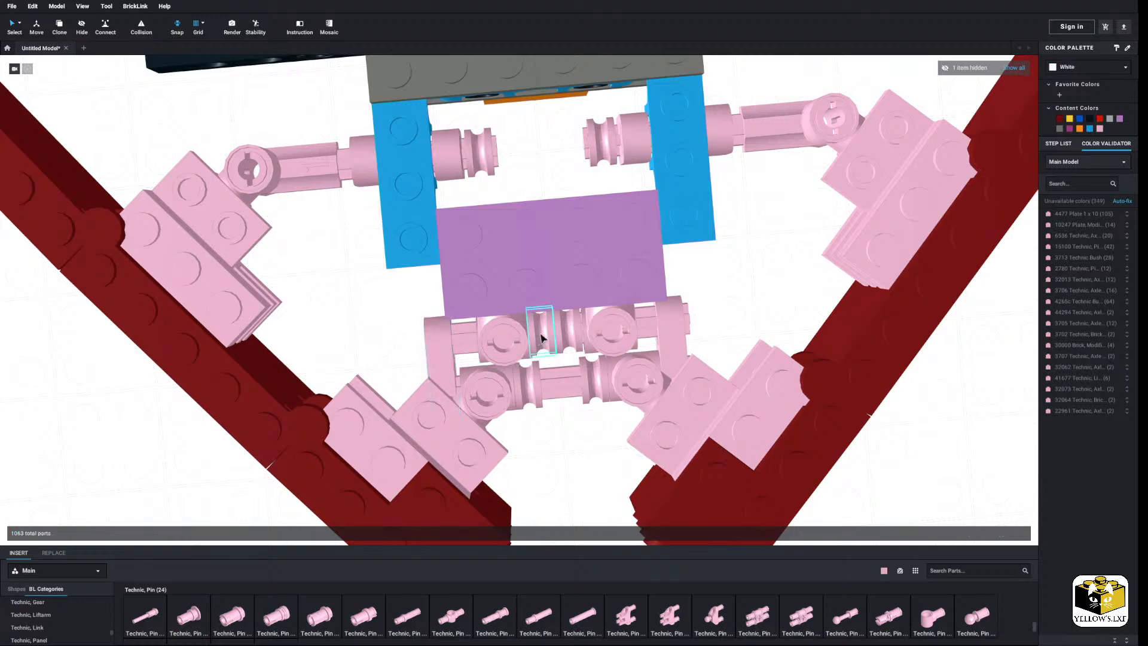
pyautogui.click(542, 332)
pyautogui.rightClick(542, 332)
pyautogui.click(565, 337)
pyautogui.click(329, 325)
pyautogui.rightClick(329, 325)
pyautogui.click(346, 352)
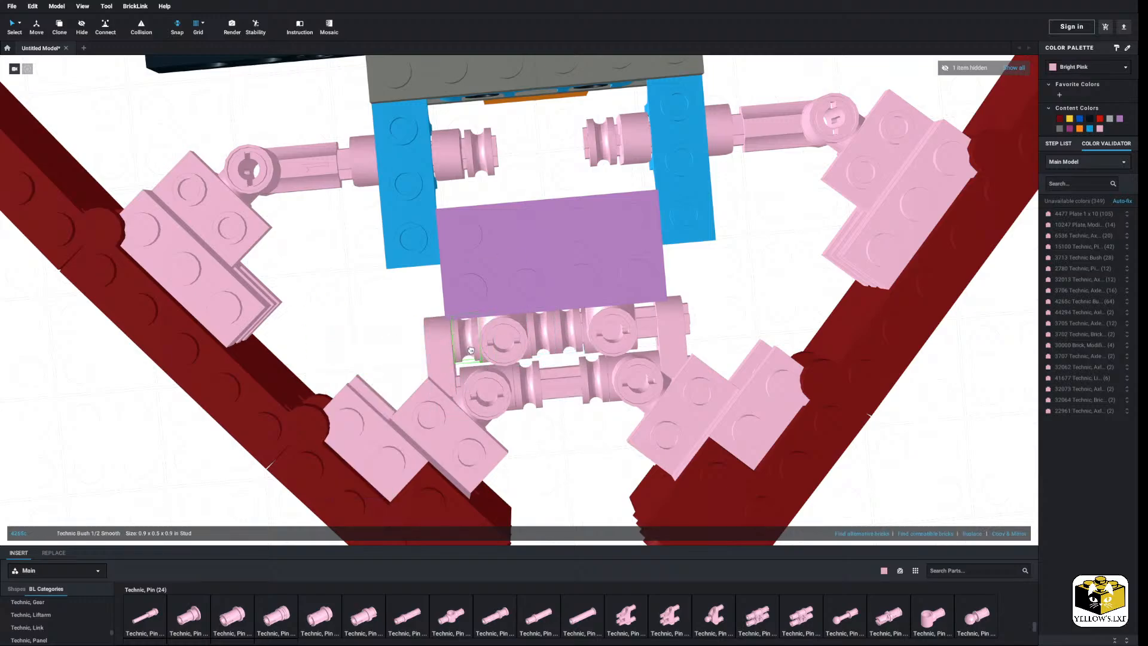
pyautogui.click(470, 351)
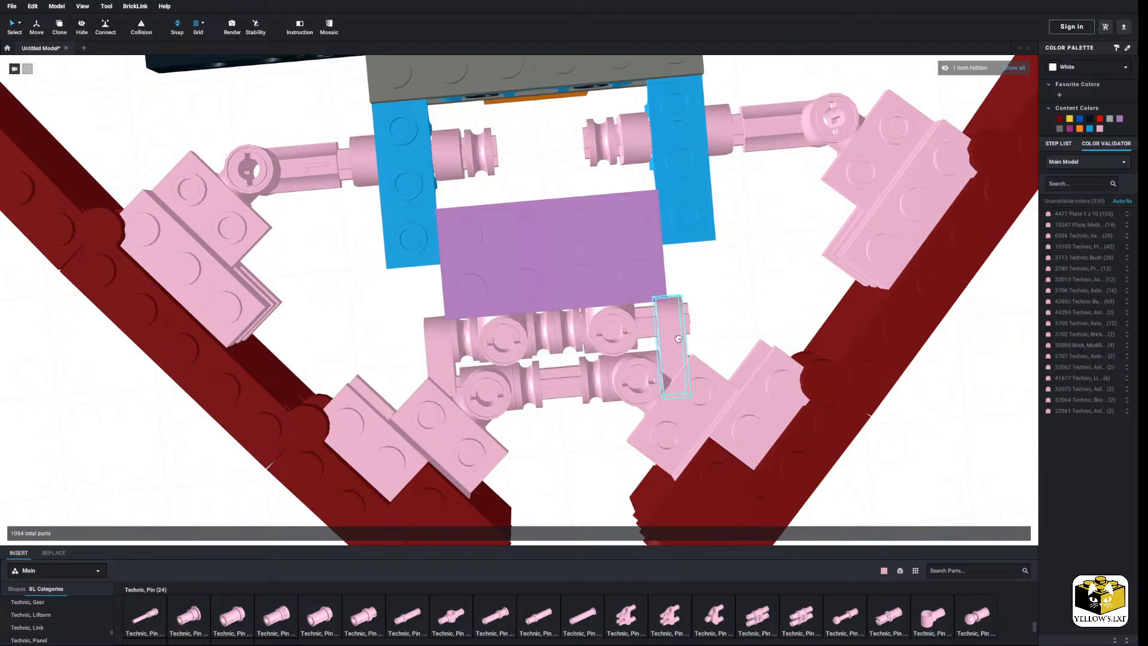
# Copy a middle half bush onto the axle between the right connector hub and its thin liftarm.
pyautogui.rightClick(560, 332)
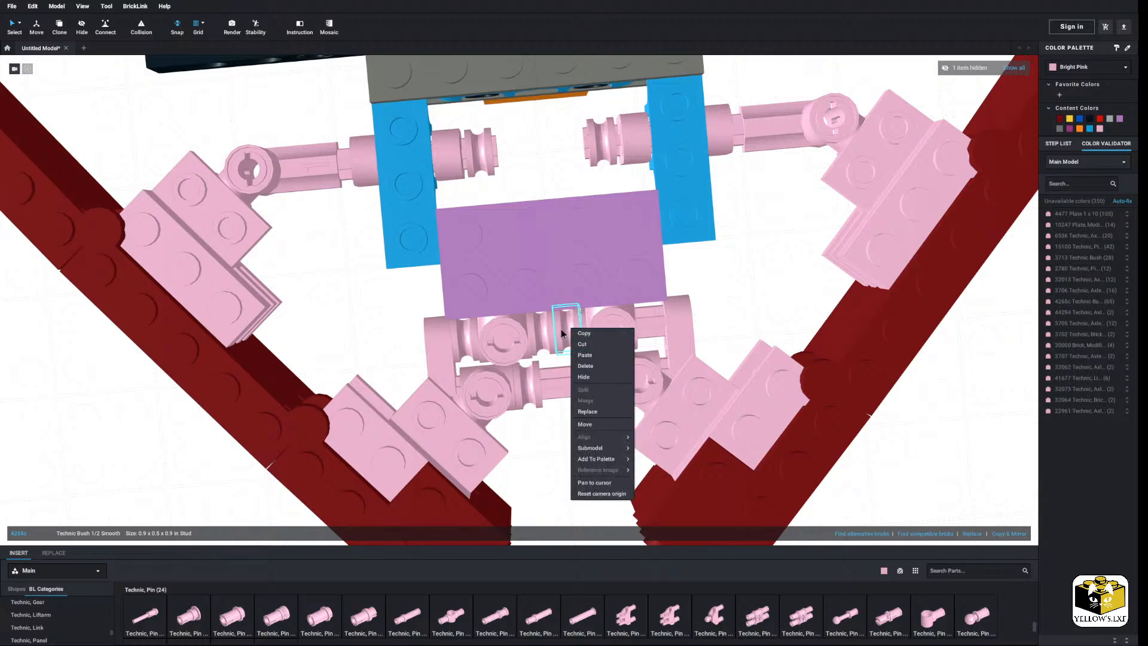
pyautogui.rightClick(571, 333)
pyautogui.click(579, 338)
pyautogui.click(774, 292)
pyautogui.rightClick(790, 309)
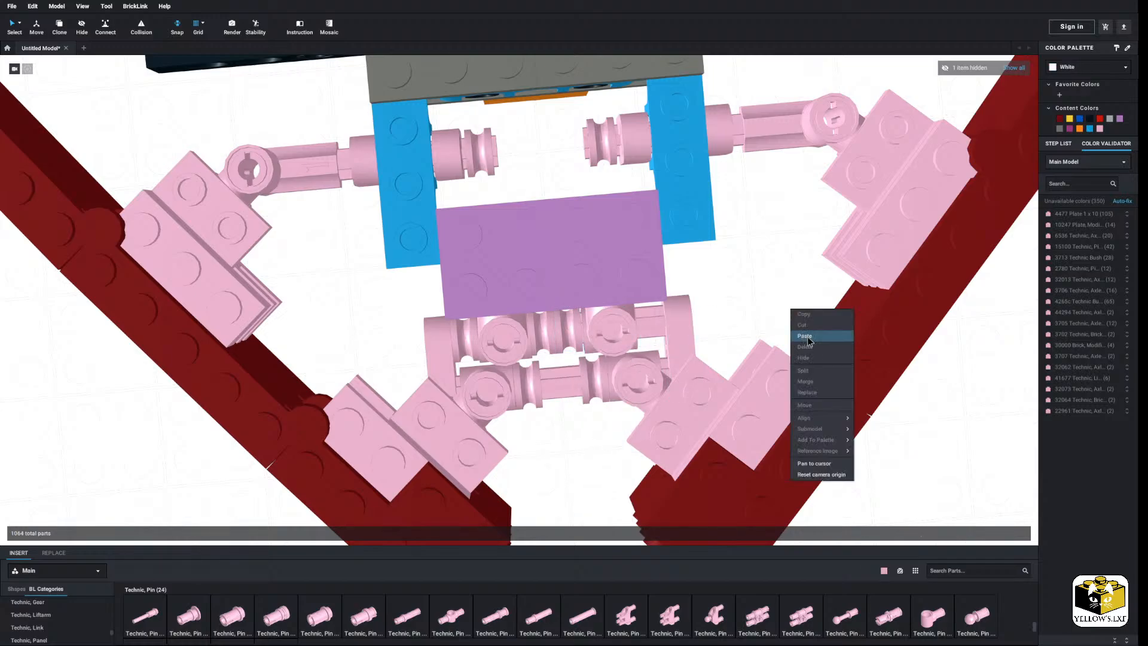
pyautogui.click(806, 336)
pyautogui.click(651, 327)
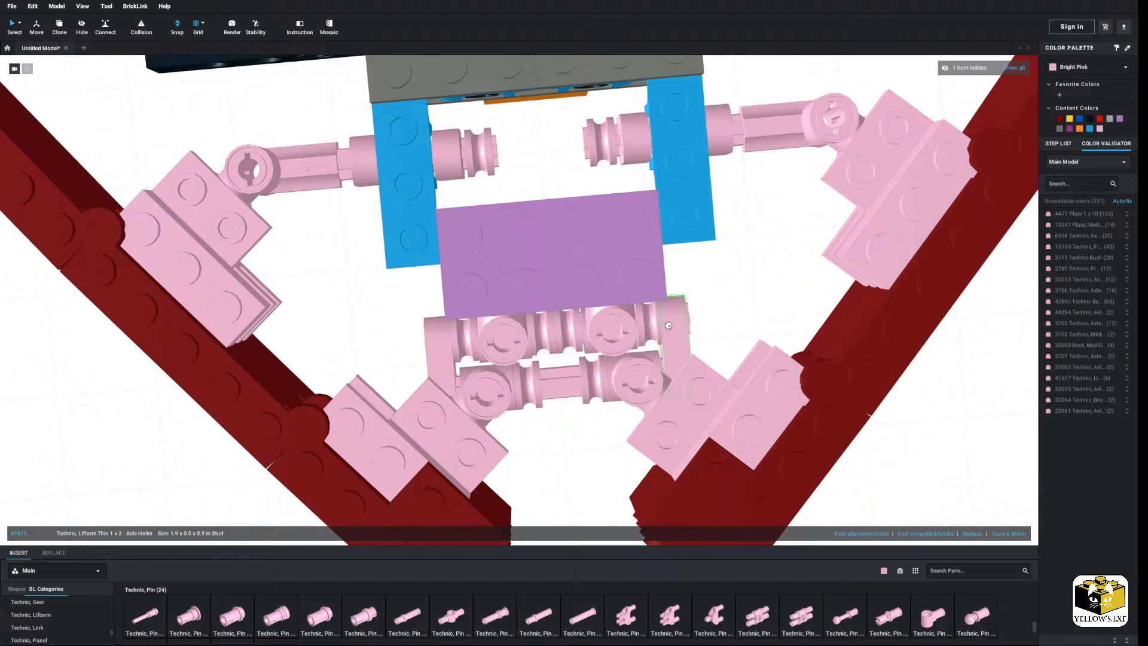
pyautogui.click(707, 310)
# Select all bright pink parts by color and recolor them with the cheapest color option, using multiple colors.
pyautogui.scroll(-6, 688, 364)
pyautogui.moveTo(673, 392); pyautogui.dragTo(466, 380, button='right')
pyautogui.scroll(-2, 578, 413)
pyautogui.scroll(-3, 578, 414)
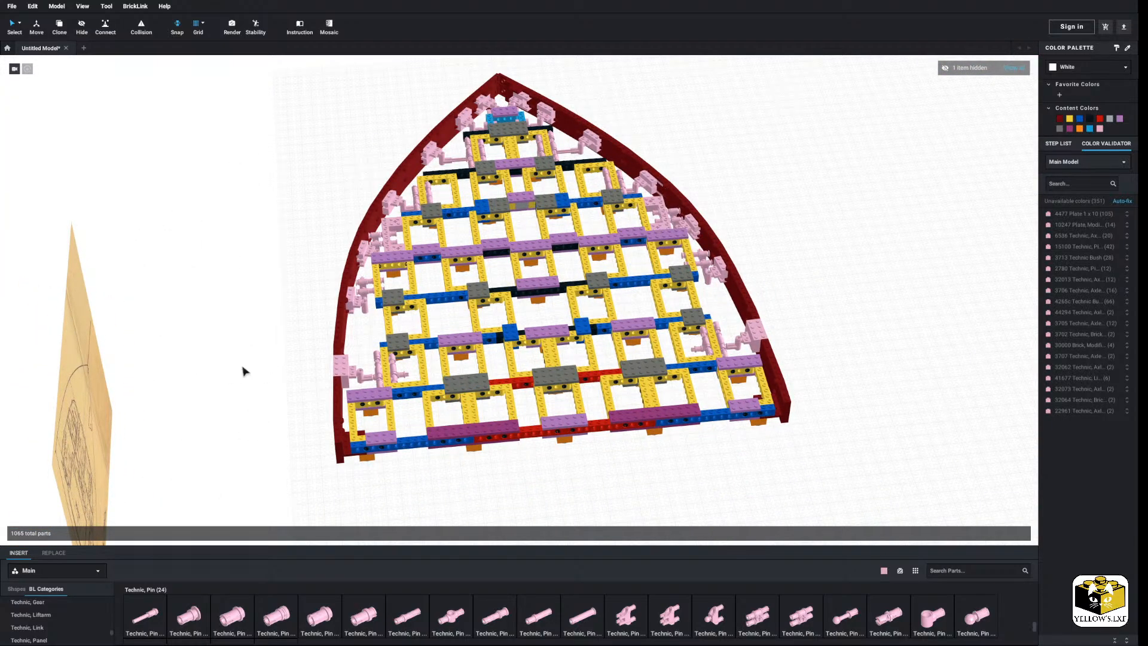
pyautogui.click(20, 24)
pyautogui.click(41, 37)
pyautogui.click(437, 153)
pyautogui.click(1097, 69)
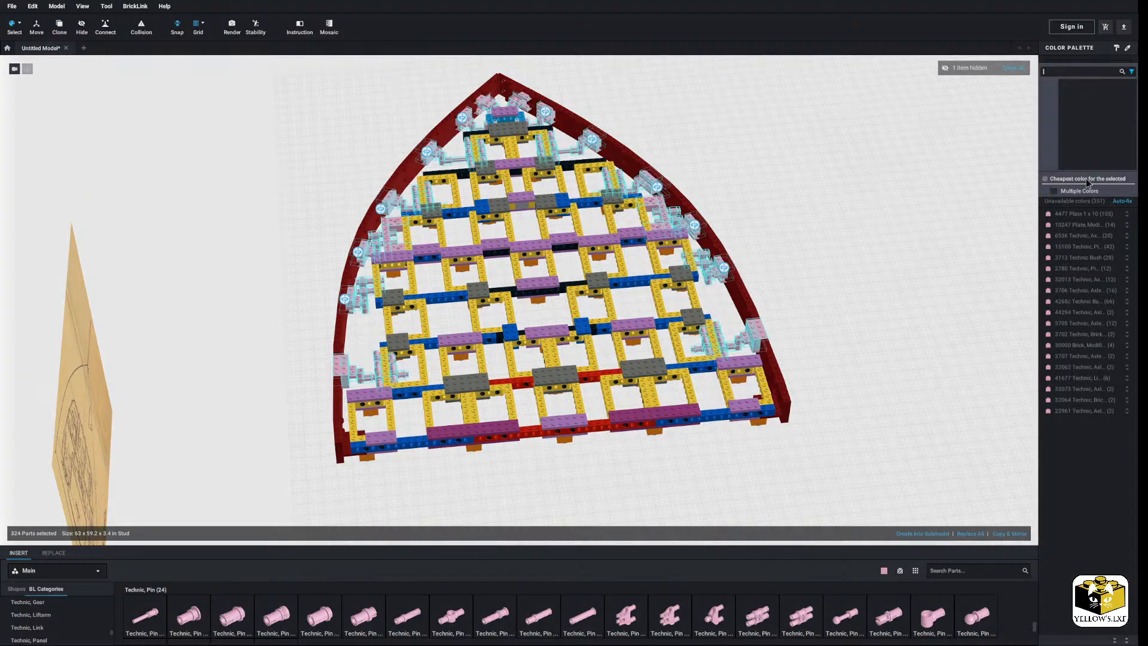
pyautogui.click(1075, 189)
pyautogui.click(869, 168)
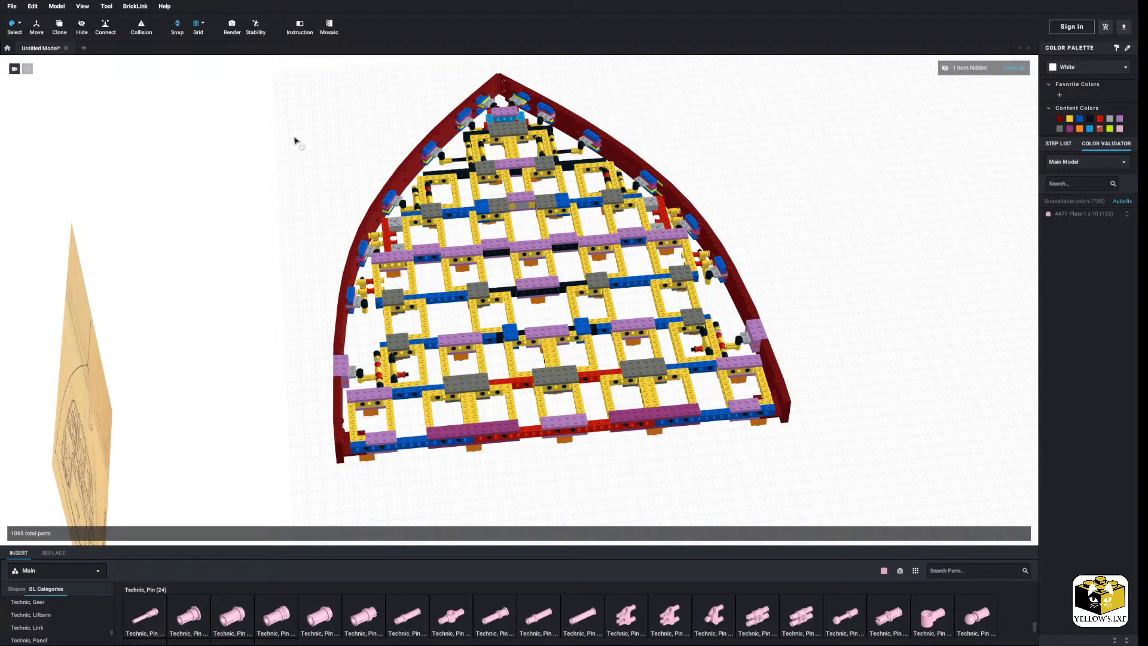
# Return to single-part selection, select the lavender, blue and lime plates embedded in one curved side wall, and recolor them dark red.
pyautogui.click(20, 25)
pyautogui.click(37, 29)
pyautogui.moveTo(184, 165); pyautogui.dragTo(202, 184, button='right')
pyautogui.scroll(5, 460, 347)
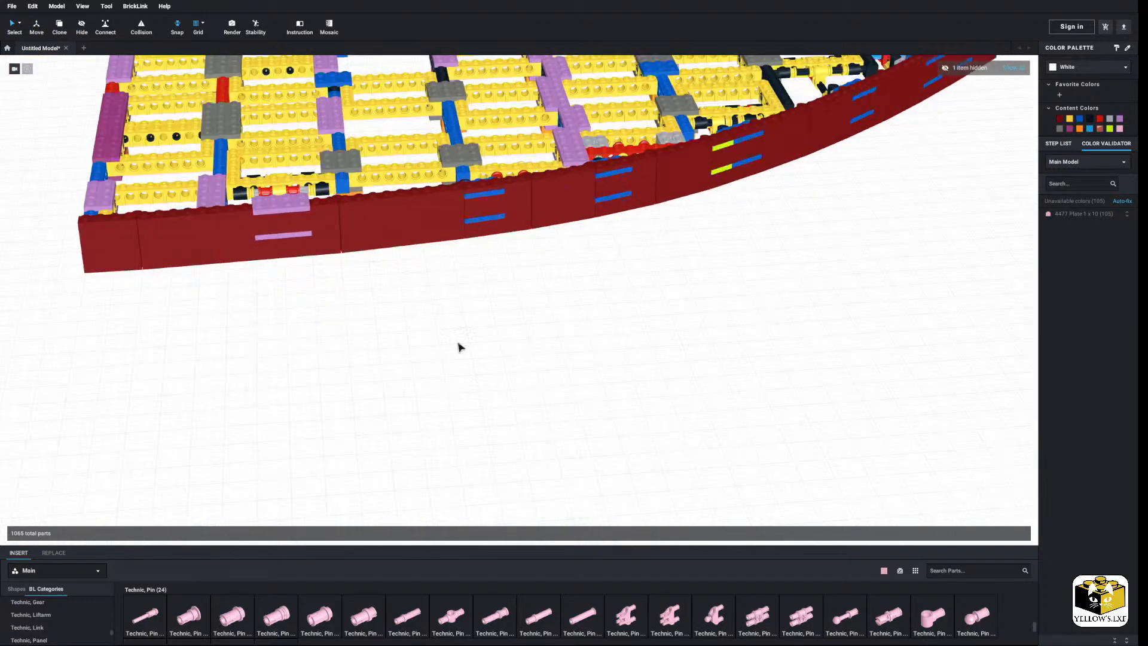
pyautogui.click(286, 203)
pyautogui.keyDown('ctrl'); pyautogui.click(300, 231); pyautogui.keyUp('ctrl')
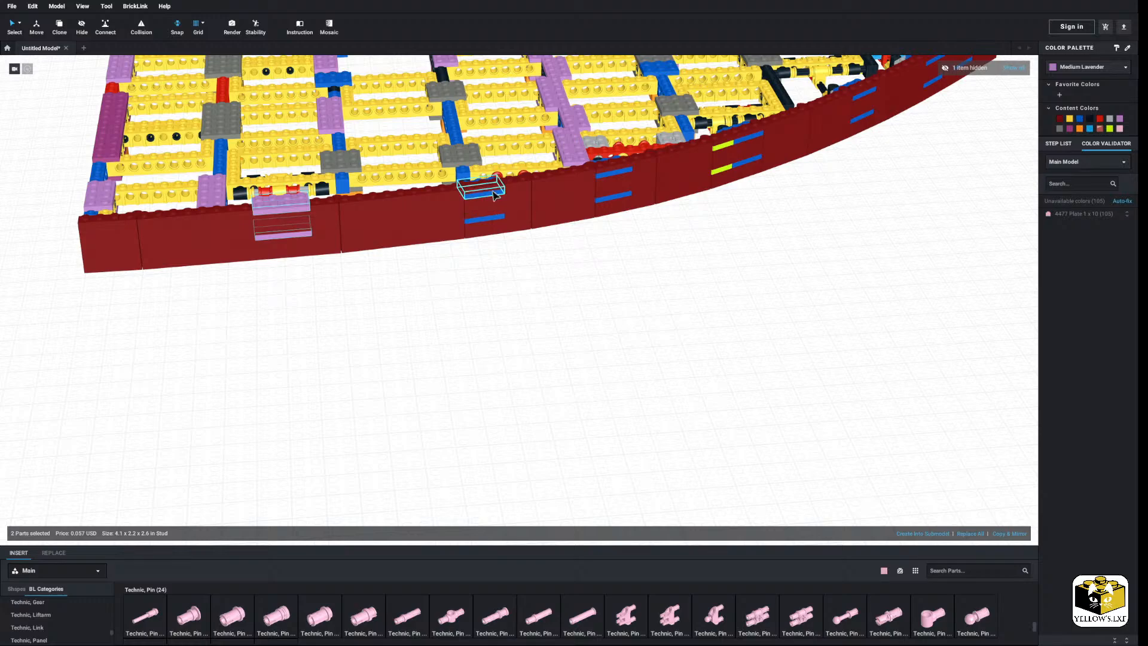
pyautogui.keyDown('ctrl'); pyautogui.click(496, 192); pyautogui.keyUp('ctrl')
pyautogui.keyDown('ctrl'); pyautogui.click(494, 226); pyautogui.keyUp('ctrl')
pyautogui.moveTo(494, 225); pyautogui.dragTo(406, 245, button='right')
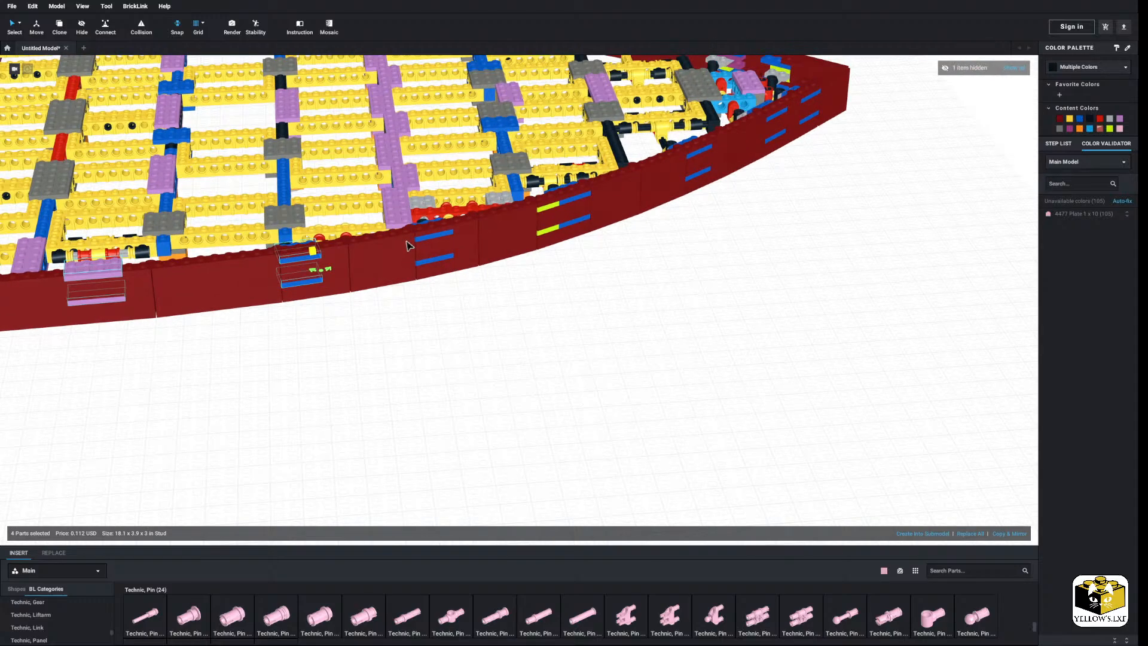
pyautogui.keyDown('ctrl'); pyautogui.click(433, 260); pyautogui.keyUp('ctrl')
pyautogui.keyDown('ctrl'); pyautogui.click(431, 231); pyautogui.keyUp('ctrl')
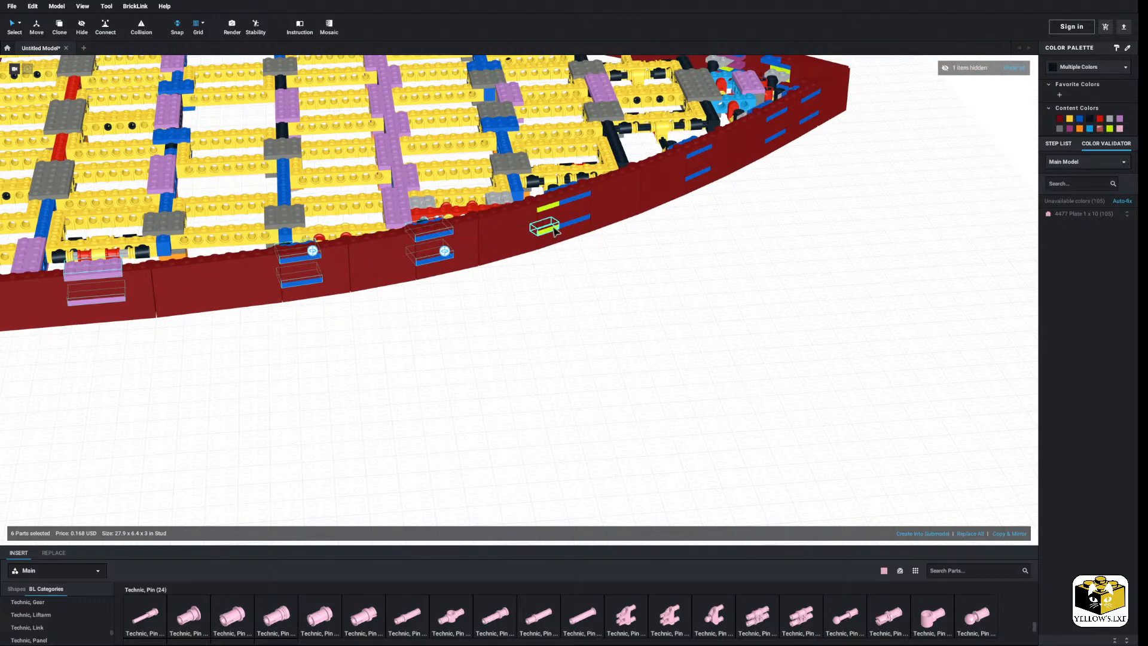
pyautogui.keyDown('ctrl'); pyautogui.click(580, 203); pyautogui.keyUp('ctrl')
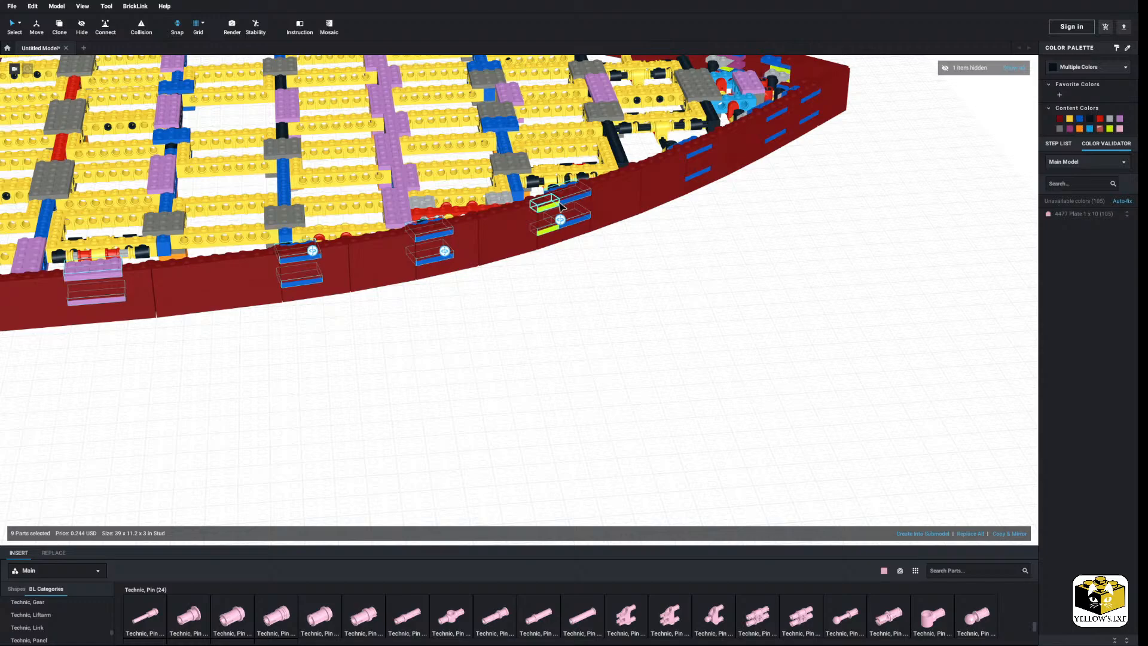
pyautogui.keyDown('ctrl'); pyautogui.click(561, 206); pyautogui.keyUp('ctrl')
pyautogui.moveTo(562, 207); pyautogui.dragTo(454, 216, button='right')
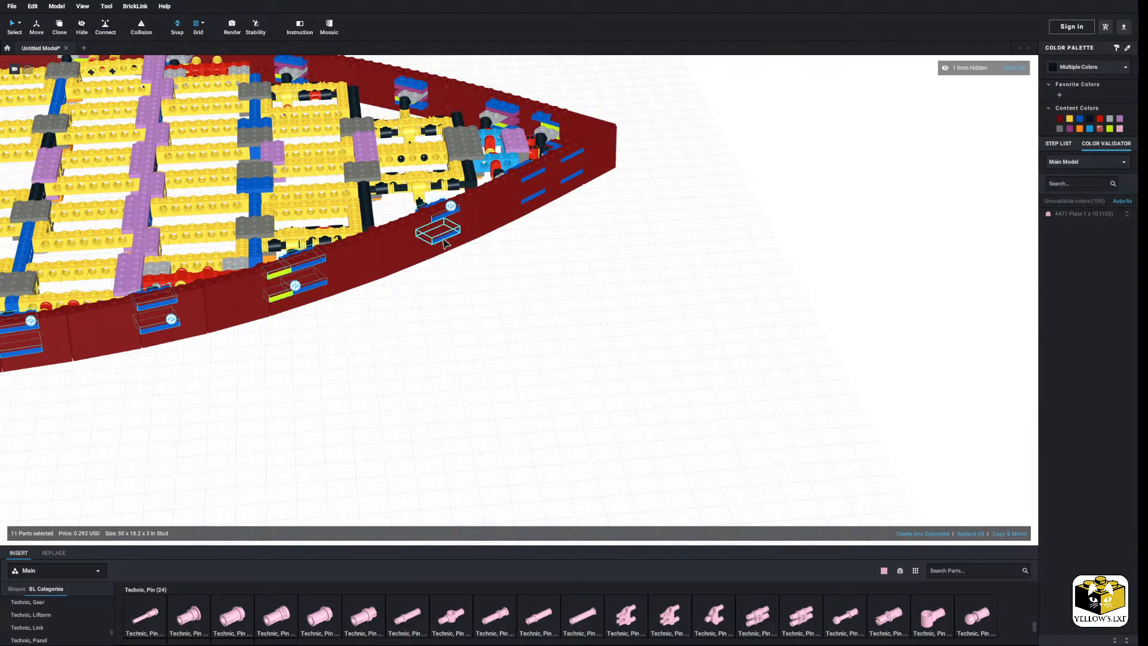
pyautogui.keyDown('ctrl'); pyautogui.click(442, 238); pyautogui.keyUp('ctrl')
pyautogui.keyDown('ctrl'); pyautogui.click(540, 199); pyautogui.keyUp('ctrl')
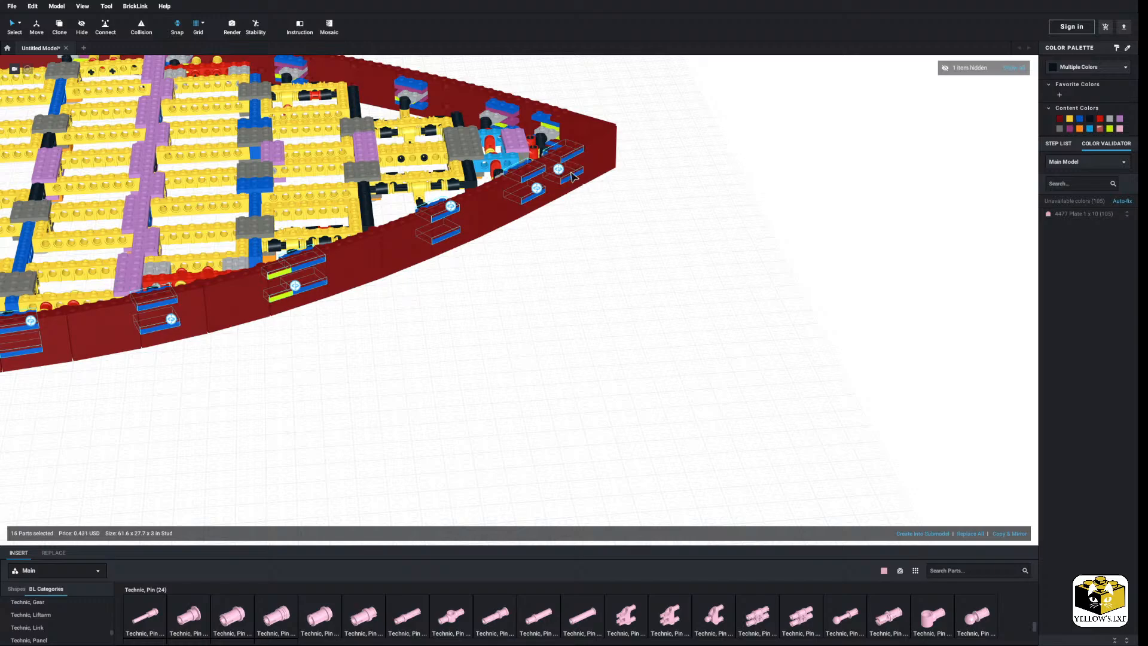
pyautogui.click(1061, 122)
pyautogui.click(938, 167)
# Select the lavender and blue plates embedded in the opposite curved side wall and recolor them dark red.
pyautogui.scroll(-4, 758, 202)
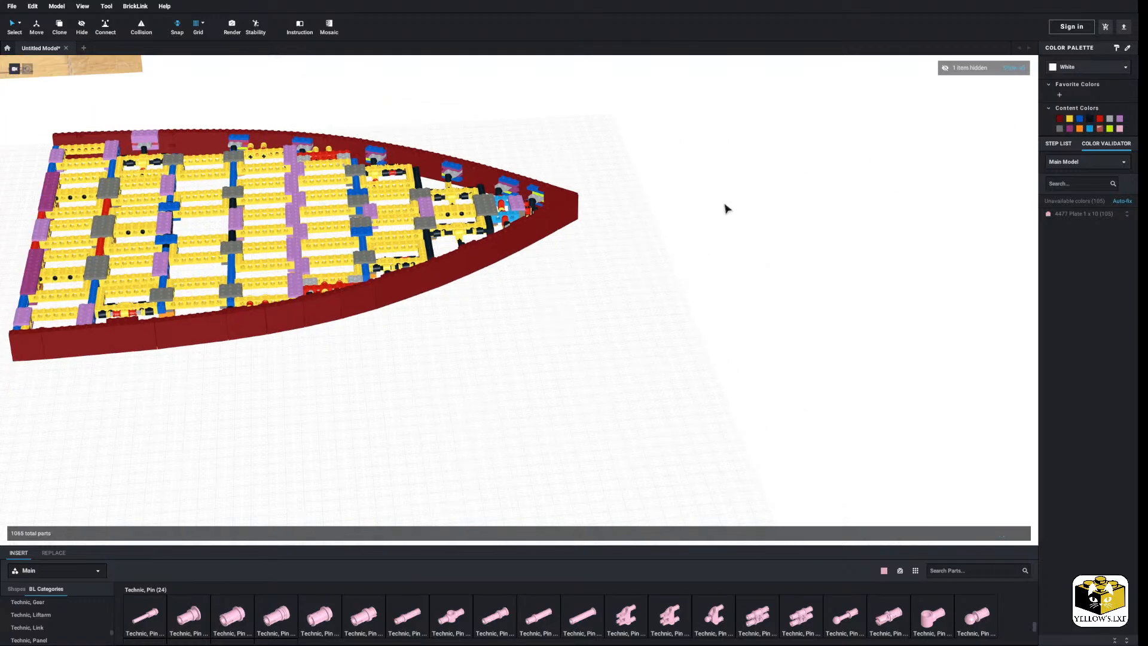
pyautogui.moveTo(538, 221); pyautogui.dragTo(752, 248, button='right')
pyautogui.scroll(3, 751, 248)
pyautogui.moveTo(752, 248); pyautogui.dragTo(503, 292, button='middle')
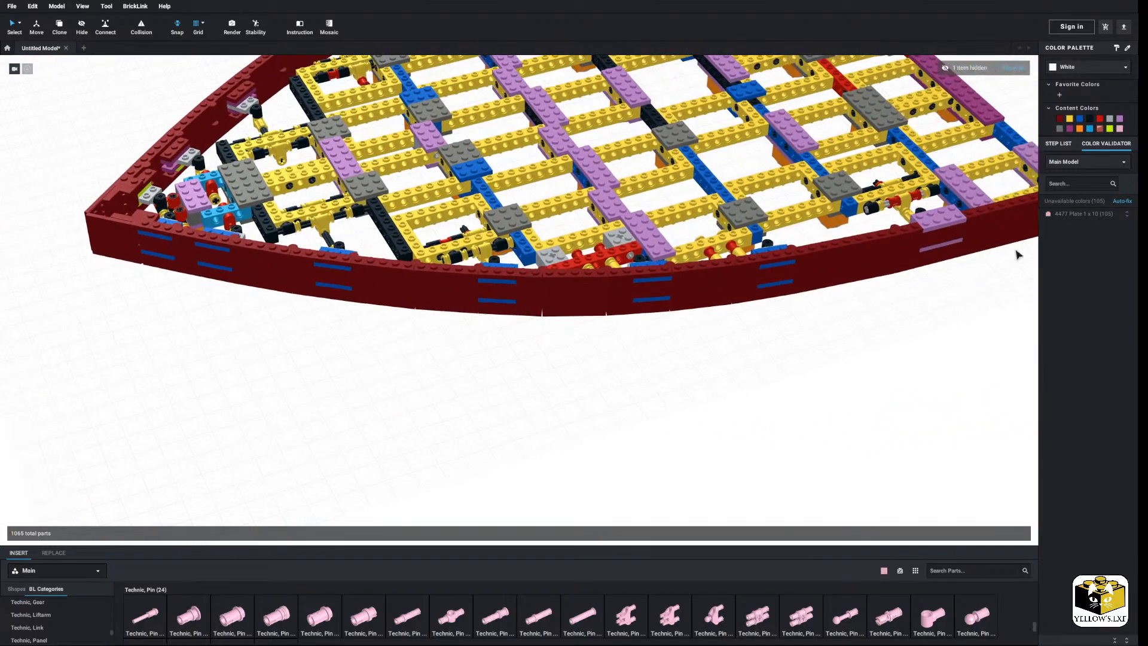
pyautogui.moveTo(1016, 254); pyautogui.dragTo(1016, 253, button='right')
pyautogui.moveTo(1015, 253); pyautogui.dragTo(769, 246, button='middle')
pyautogui.click(534, 232)
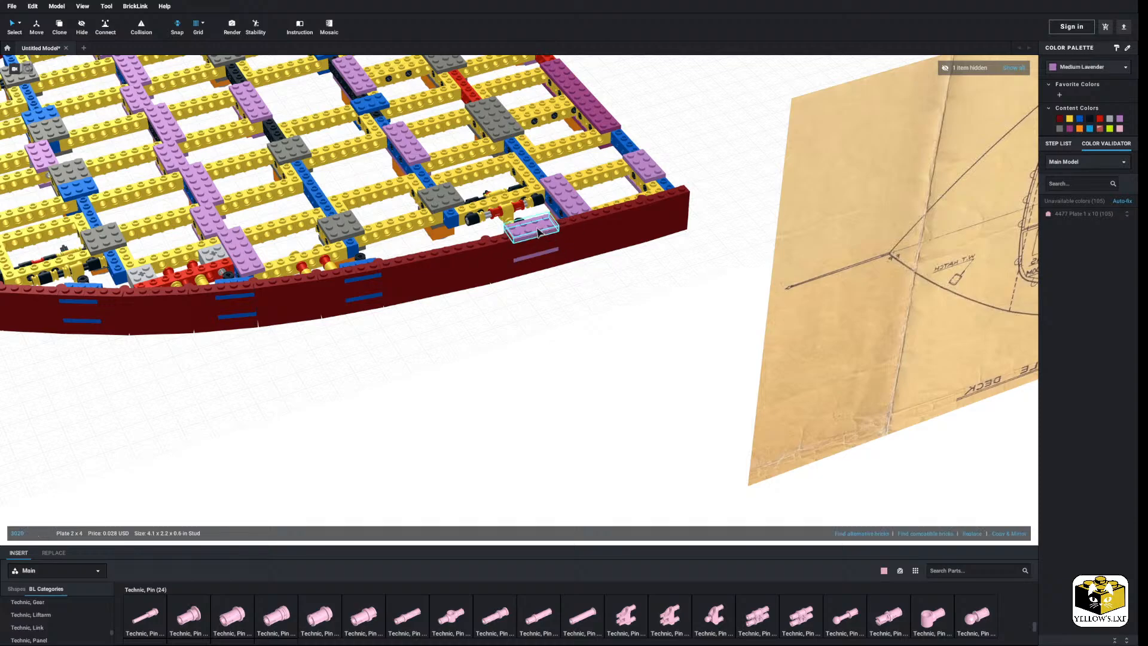
pyautogui.keyDown('ctrl'); pyautogui.click(537, 258); pyautogui.keyUp('ctrl')
pyautogui.moveTo(407, 265); pyautogui.dragTo(617, 251, button='middle')
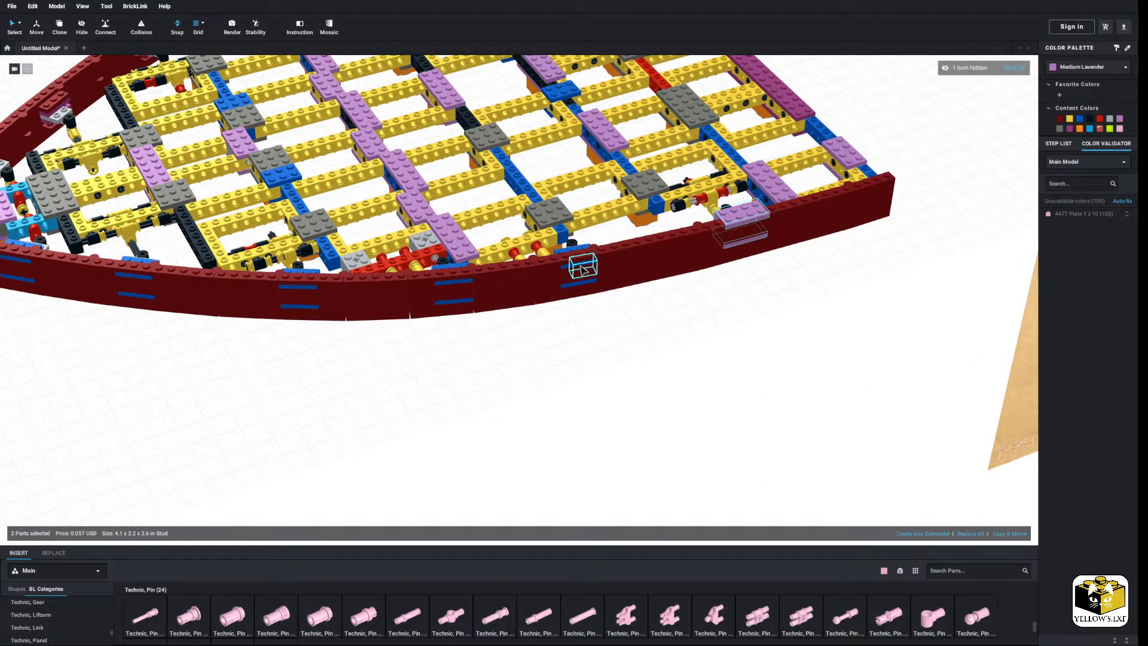
pyautogui.keyDown('ctrl'); pyautogui.click(583, 268); pyautogui.keyUp('ctrl')
pyautogui.keyDown('ctrl'); pyautogui.click(583, 289); pyautogui.keyUp('ctrl')
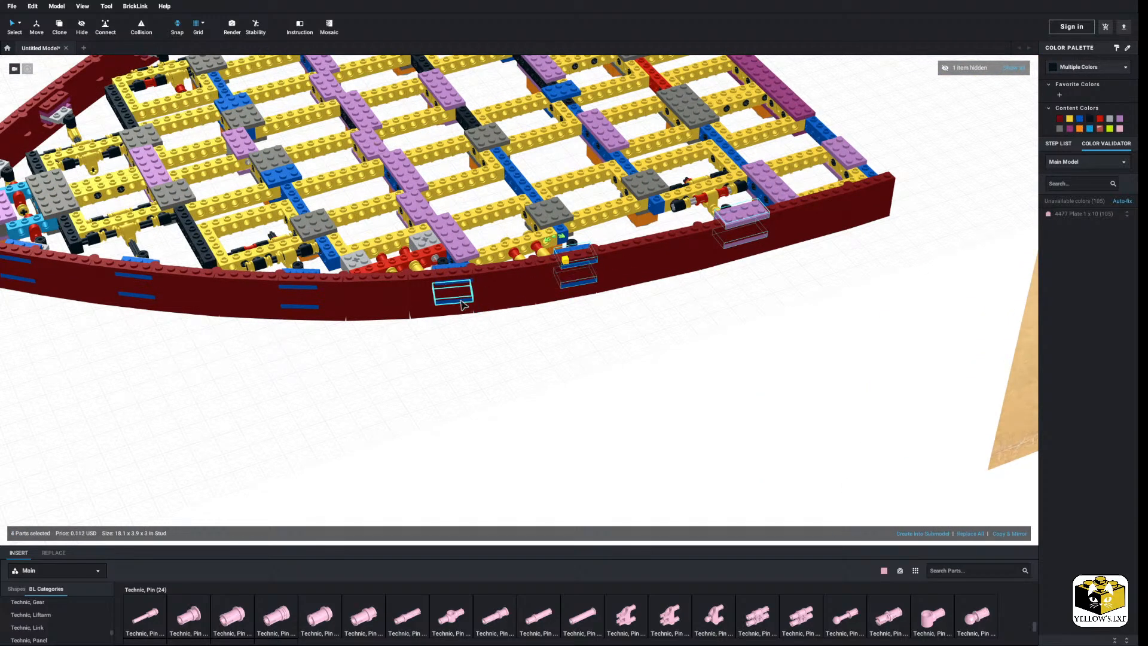
pyautogui.keyDown('ctrl'); pyautogui.click(453, 294); pyautogui.keyUp('ctrl')
pyautogui.moveTo(456, 286); pyautogui.dragTo(496, 304, button='middle')
pyautogui.keyDown('ctrl'); pyautogui.click(497, 304); pyautogui.keyUp('ctrl')
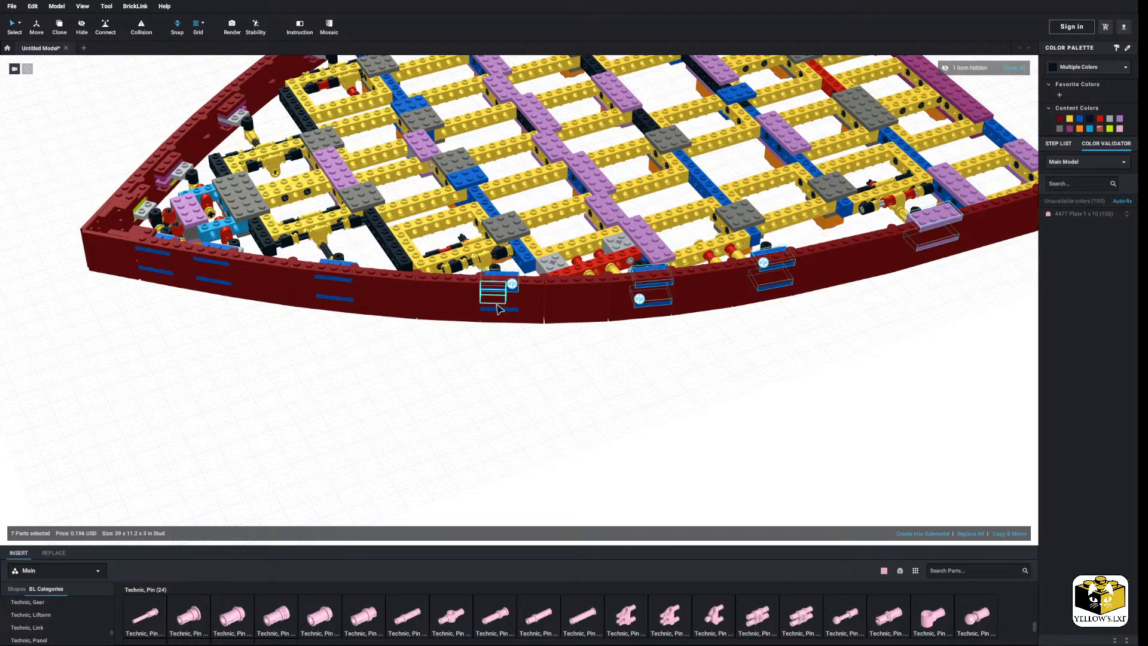
pyautogui.keyDown('ctrl'); pyautogui.click(492, 310); pyautogui.keyUp('ctrl')
pyautogui.keyDown('ctrl'); pyautogui.click(335, 298); pyautogui.keyUp('ctrl')
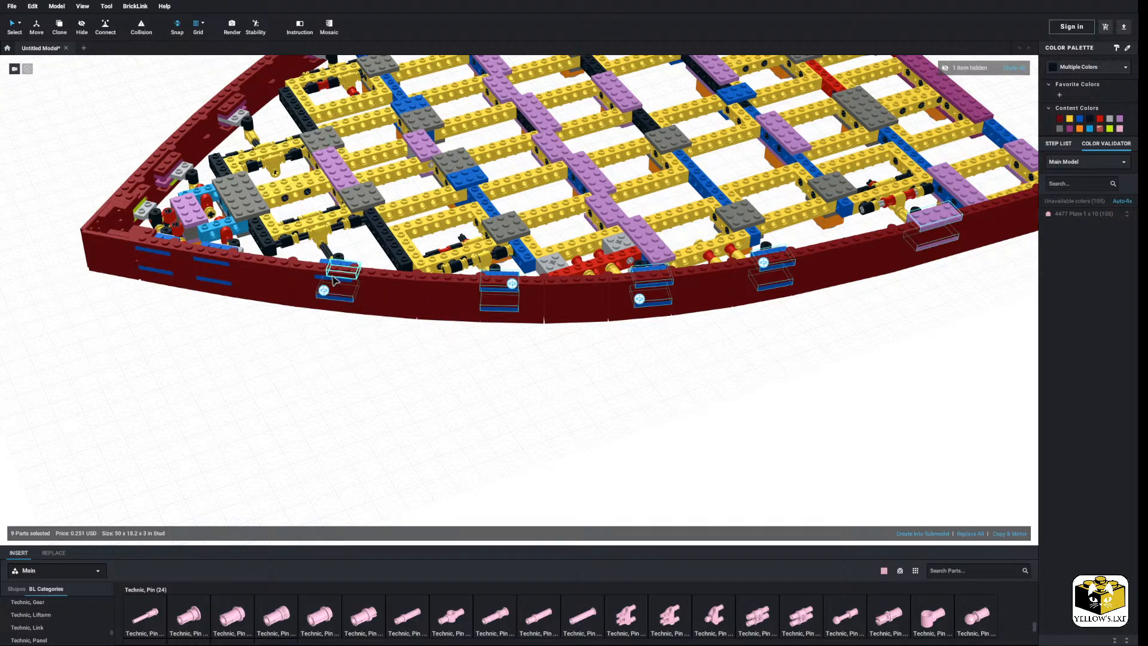
pyautogui.keyDown('ctrl'); pyautogui.click(326, 283); pyautogui.keyUp('ctrl')
pyautogui.keyDown('ctrl'); pyautogui.click(217, 267); pyautogui.keyUp('ctrl')
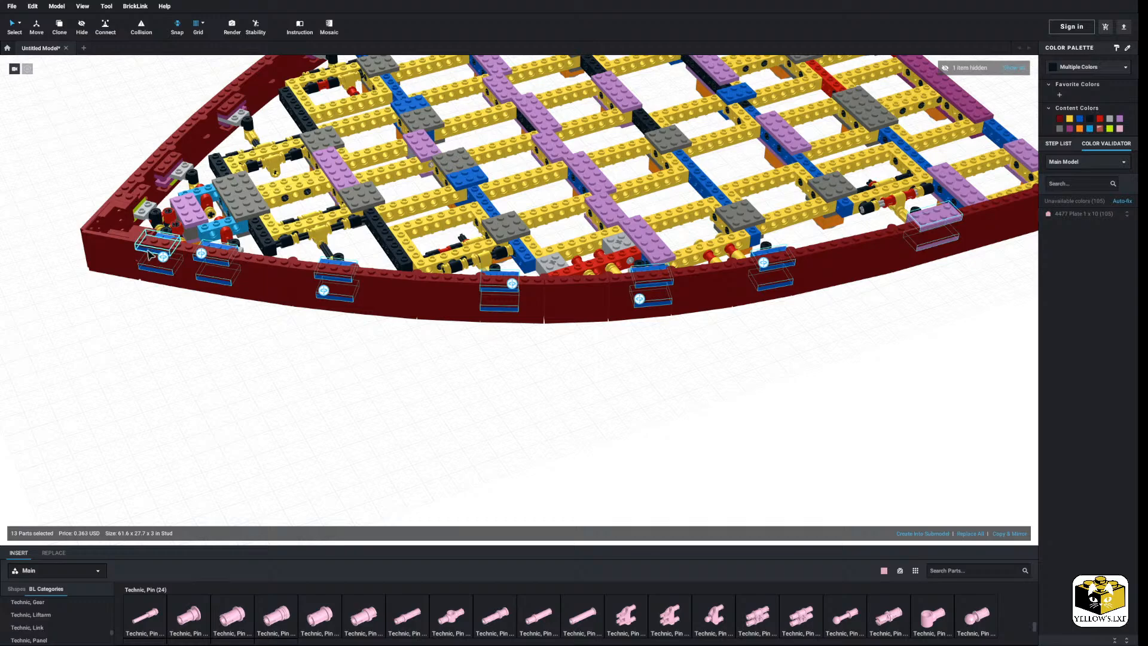
pyautogui.click(1059, 120)
pyautogui.click(855, 394)
# Show the hidden deck plan image beneath the model and view the frame against it from above.
pyautogui.scroll(-7, 767, 365)
pyautogui.moveTo(716, 349); pyautogui.dragTo(534, 296, button='right')
pyautogui.click(1014, 68)
pyautogui.scroll(8, 876, 187)
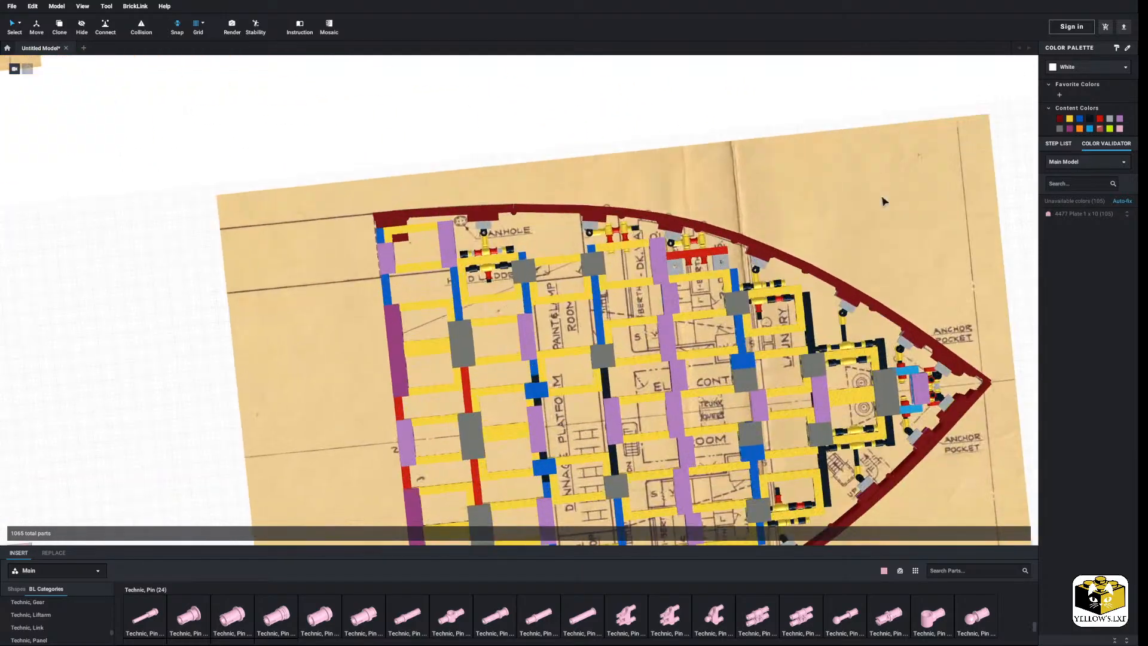
# Examine the curved dark red hull wall and its linkages against the deck plan, from above and from the side.
pyautogui.scroll(6, 837, 215)
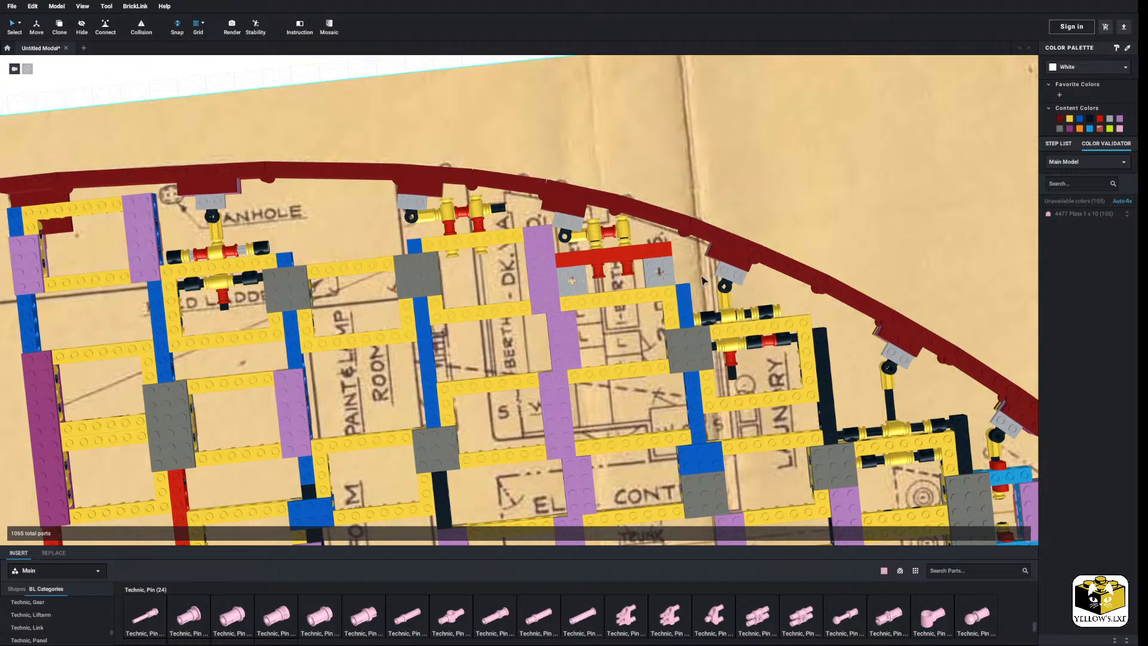
pyautogui.moveTo(703, 281); pyautogui.dragTo(647, 253, button='middle')
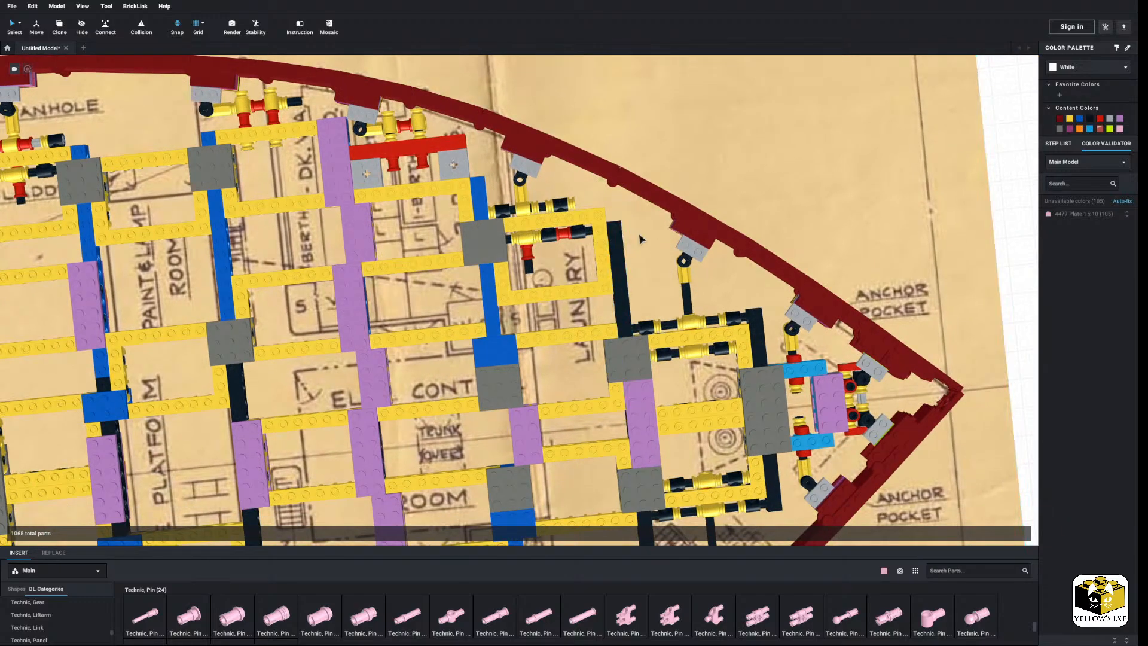
pyautogui.scroll(-10, 640, 239)
pyautogui.moveTo(640, 239); pyautogui.dragTo(699, 324, button='right')
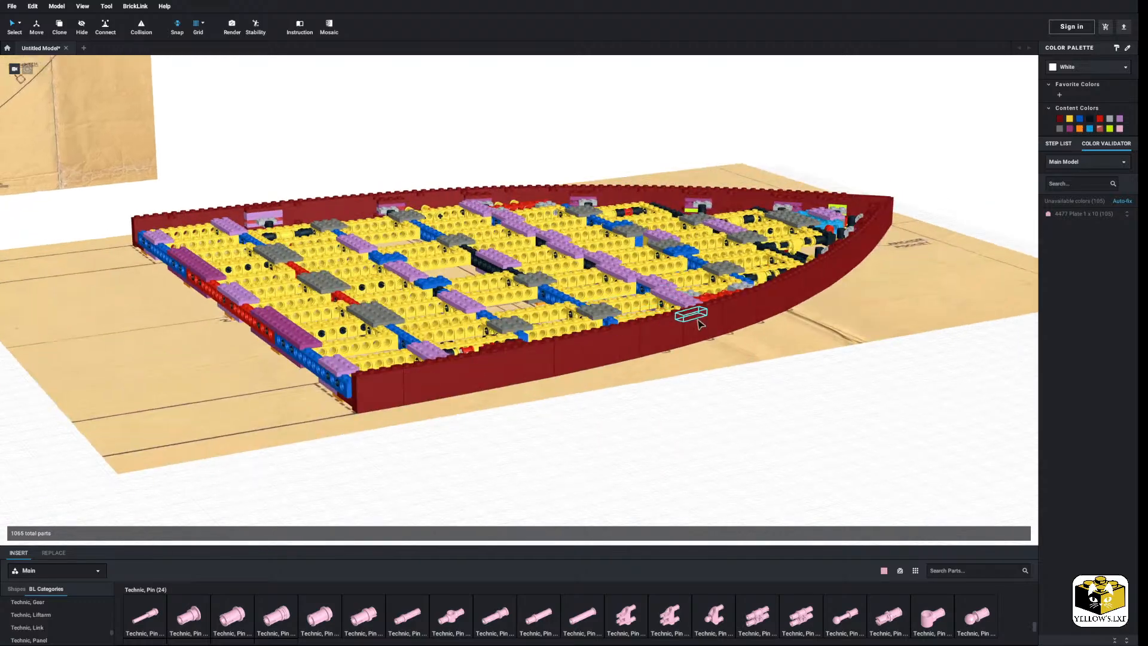
pyautogui.moveTo(620, 214); pyautogui.dragTo(607, 251, button='right')
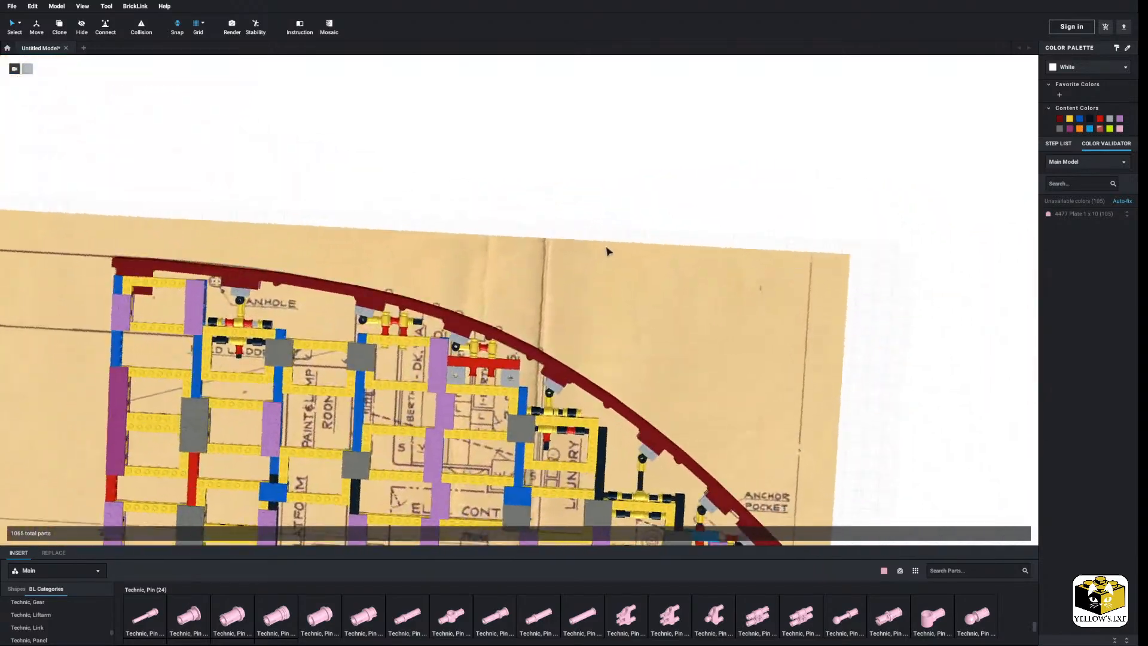
pyautogui.moveTo(608, 251); pyautogui.dragTo(620, 200, button='middle')
pyautogui.scroll(8, 619, 201)
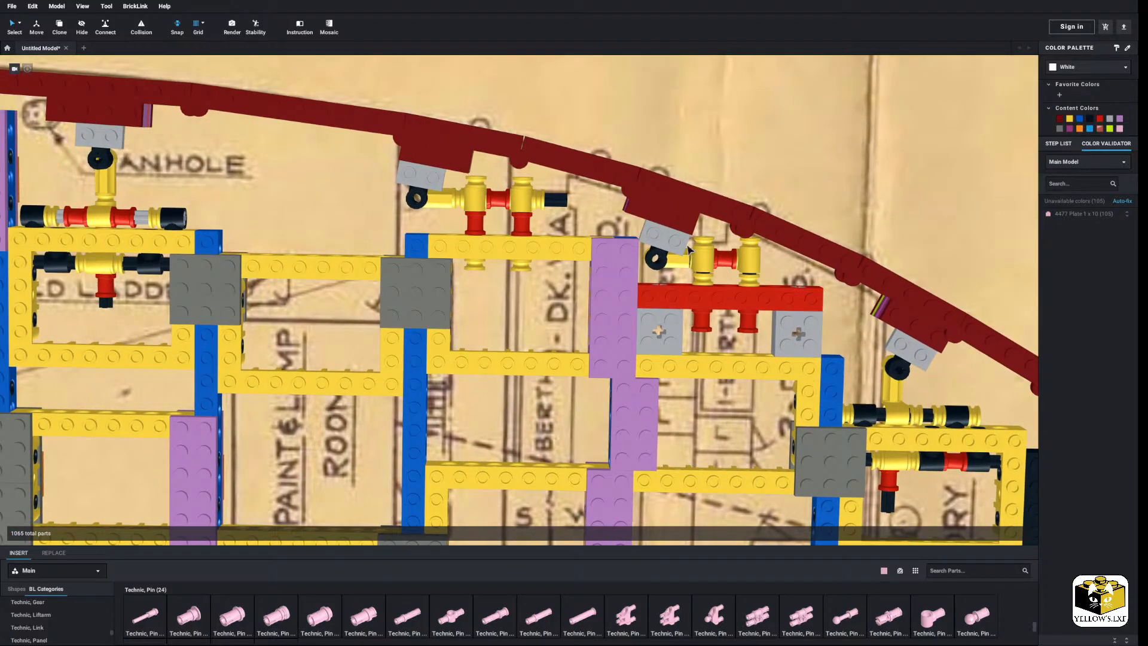
pyautogui.moveTo(688, 250); pyautogui.dragTo(807, 261, button='middle')
pyautogui.scroll(-10, 807, 261)
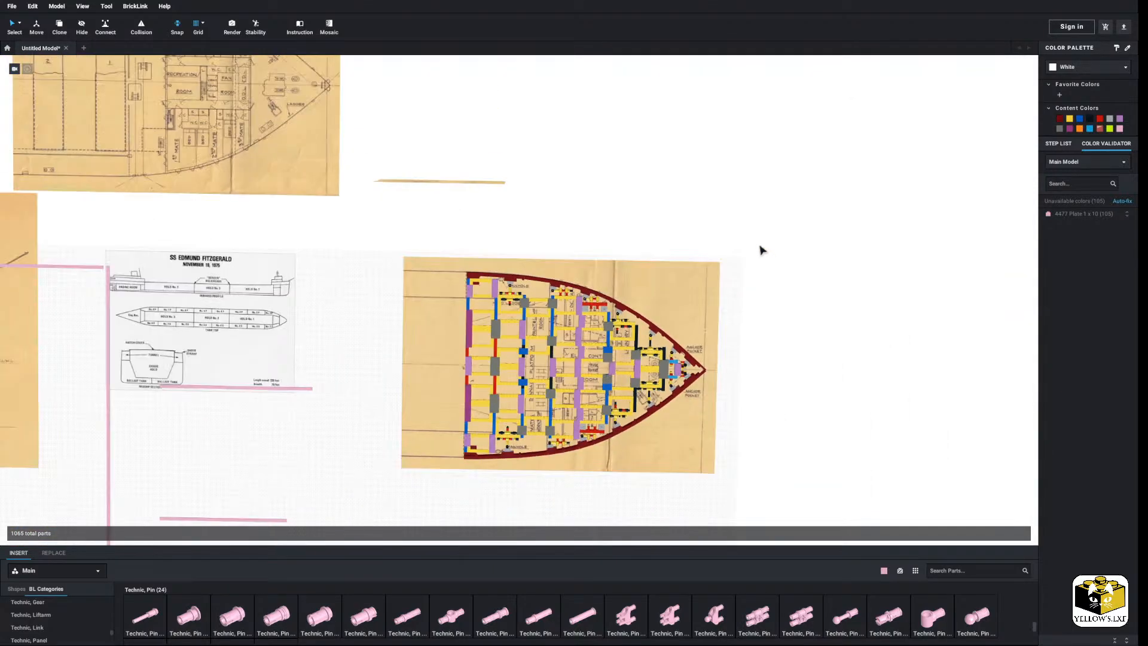
pyautogui.scroll(10, 674, 218)
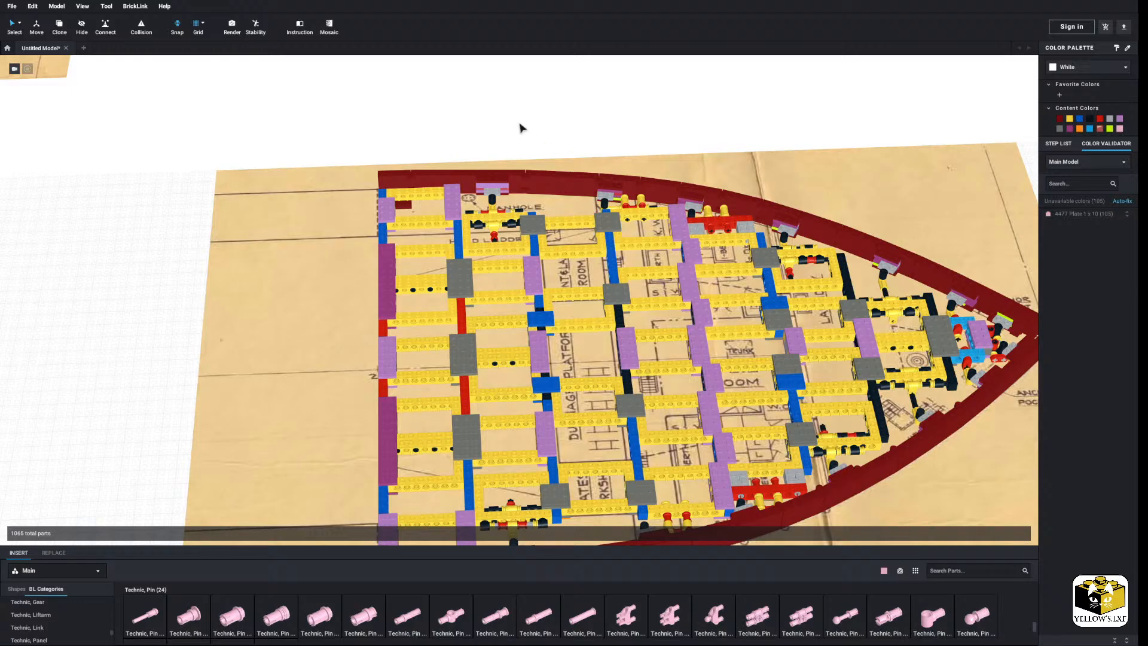
# Examine the ship's bow in the reference photo and the illustrated article behind the model.
pyautogui.moveTo(519, 124); pyautogui.dragTo(489, 120, button='right')
pyautogui.moveTo(411, 150); pyautogui.dragTo(573, 274, button='middle')
pyautogui.scroll(-5, 446, 148)
pyautogui.scroll(6, 572, 273)
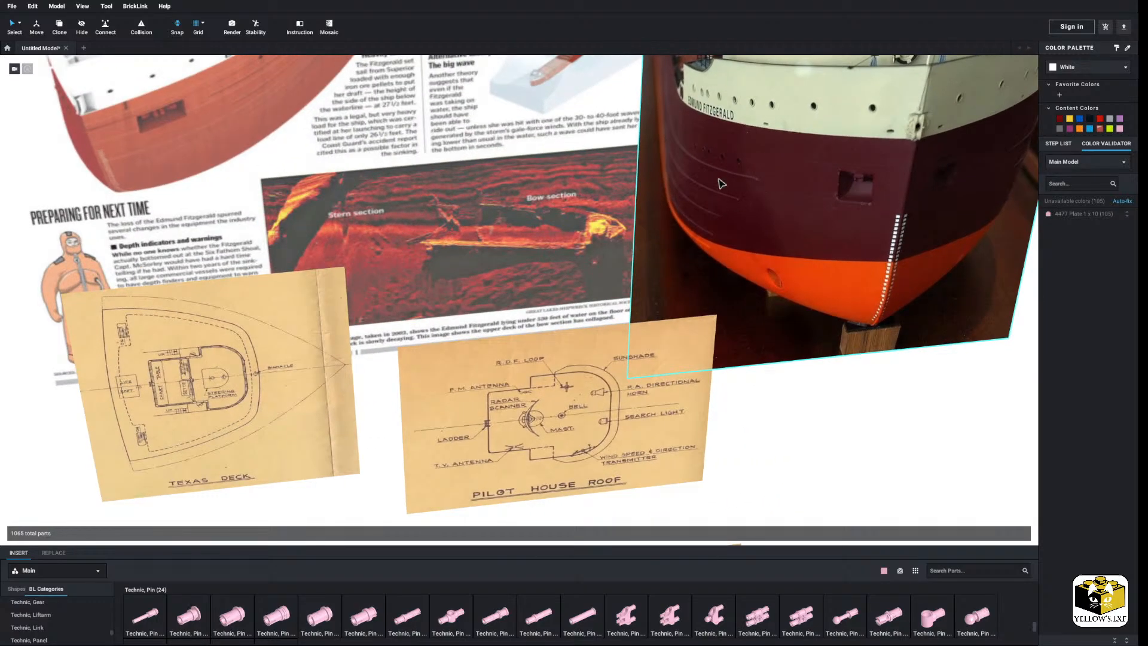
pyautogui.scroll(-3, 721, 183)
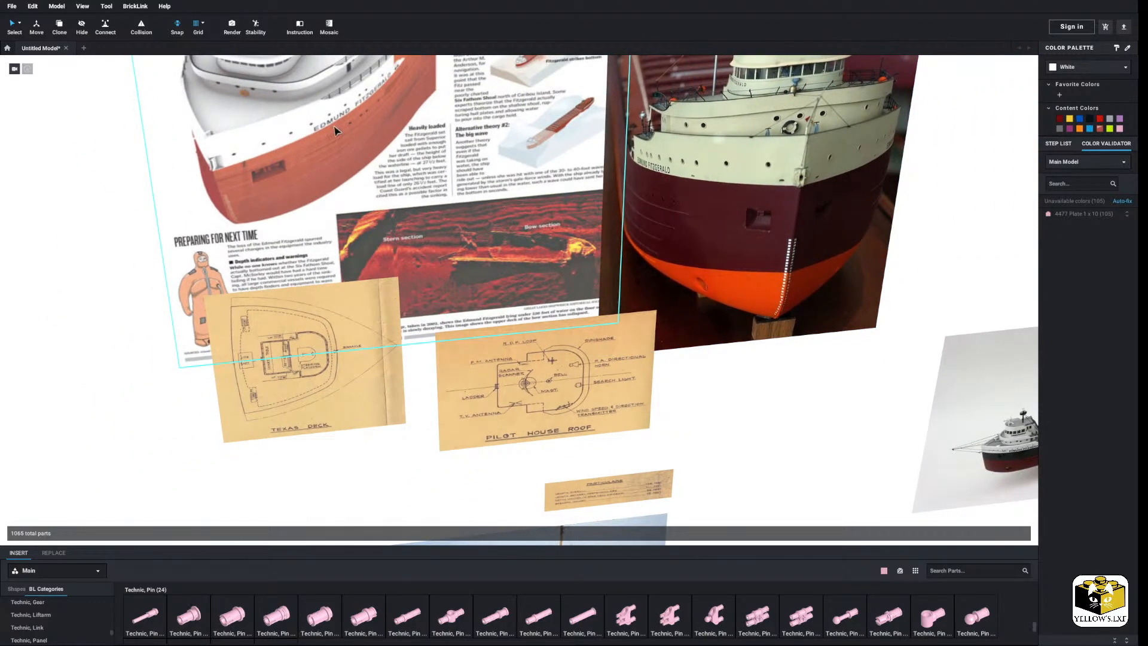
pyautogui.scroll(-4, 720, 346)
pyautogui.moveTo(719, 346); pyautogui.dragTo(437, 64, button='middle')
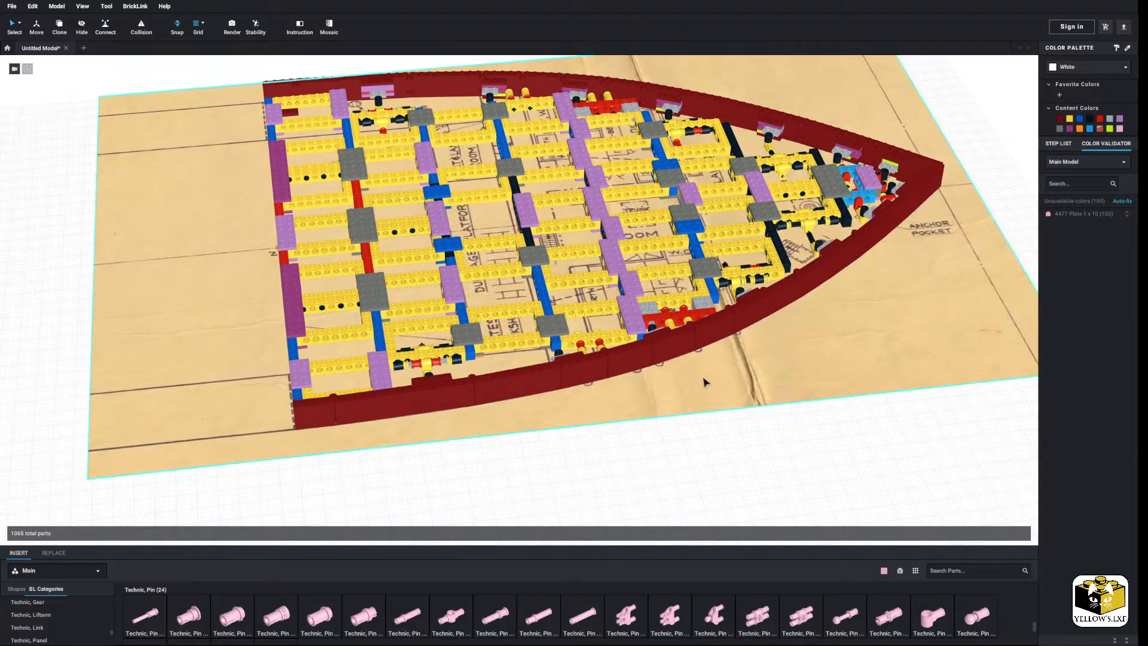
# Check the opposite curved hull wall up close against the outline drawn on the deck plan.
pyautogui.scroll(-4, 687, 366)
pyautogui.moveTo(686, 366); pyautogui.dragTo(683, 385, button='right')
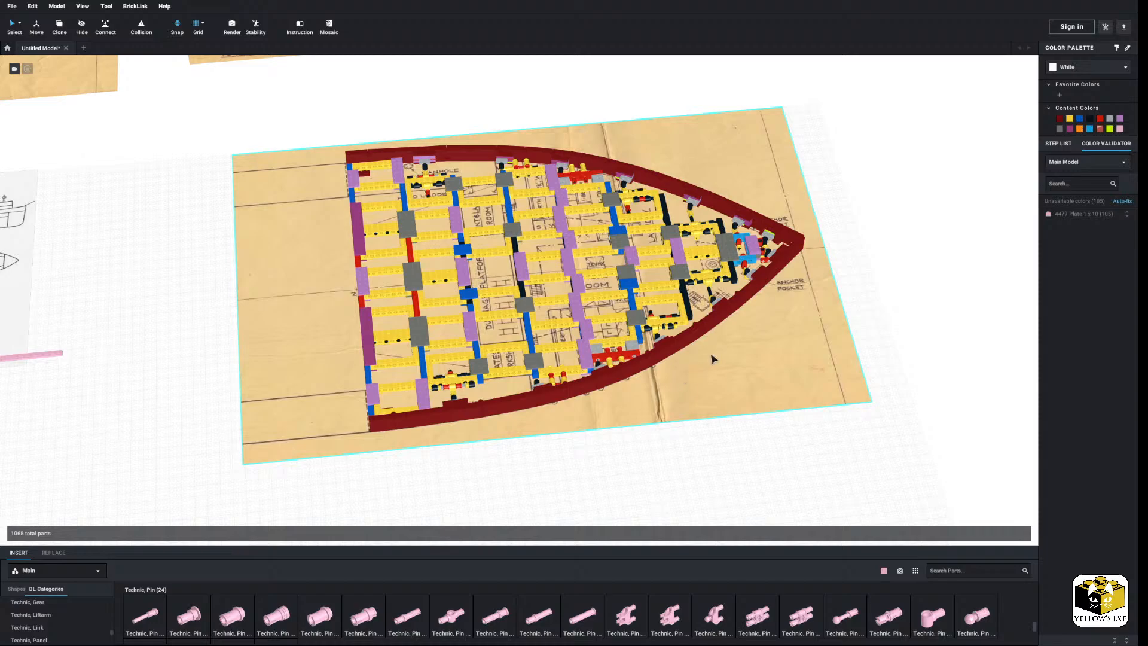
pyautogui.moveTo(711, 359); pyautogui.dragTo(620, 345, button='middle')
pyautogui.scroll(5, 620, 345)
pyautogui.moveTo(620, 345); pyautogui.dragTo(600, 442, button='right')
pyautogui.moveTo(601, 442); pyautogui.dragTo(638, 292, button='middle')
pyautogui.scroll(1, 619, 326)
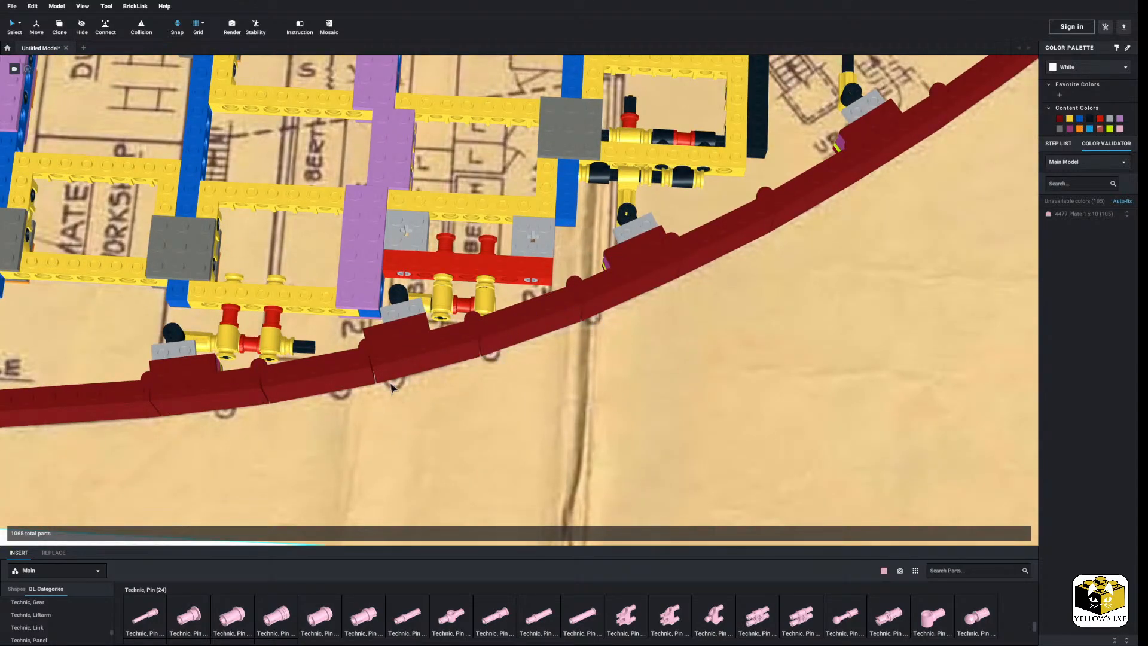
pyautogui.scroll(-5, 237, 415)
# Study the forecastle deck plan and the two ship photographs for the shape of the bow and upper decks.
pyautogui.moveTo(209, 198); pyautogui.dragTo(562, 465, button='middle')
pyautogui.moveTo(623, 308); pyautogui.dragTo(520, 295, button='middle')
pyautogui.moveTo(521, 294); pyautogui.dragTo(509, 347, button='right')
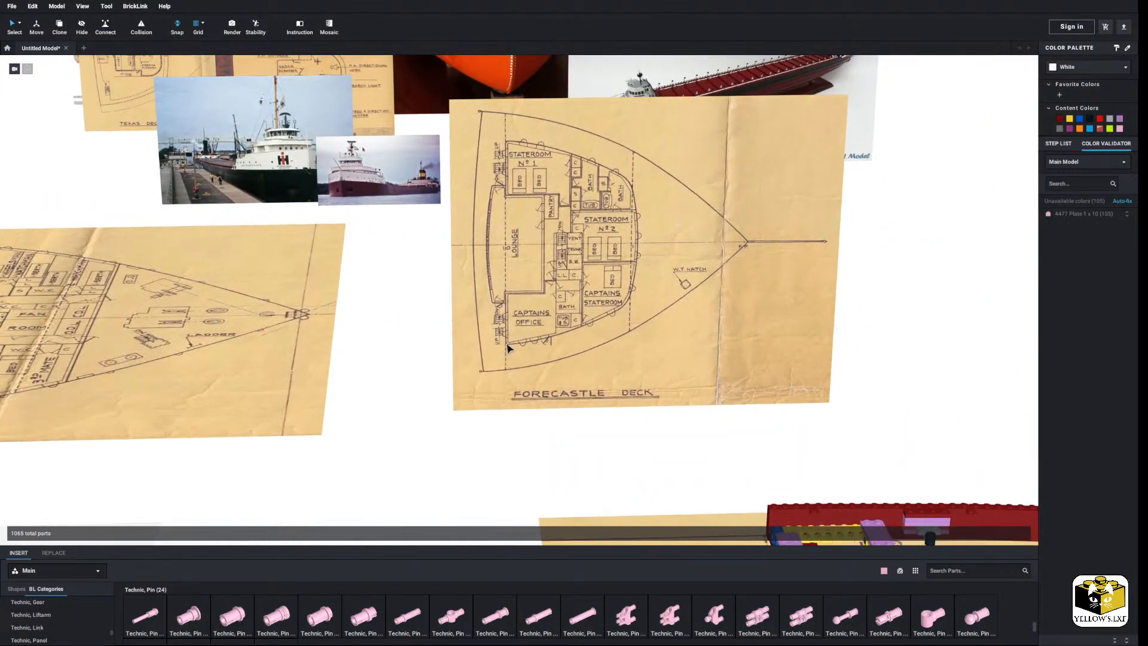
pyautogui.moveTo(299, 103); pyautogui.dragTo(505, 257, button='middle')
pyautogui.scroll(3, 548, 348)
pyautogui.scroll(2, 550, 352)
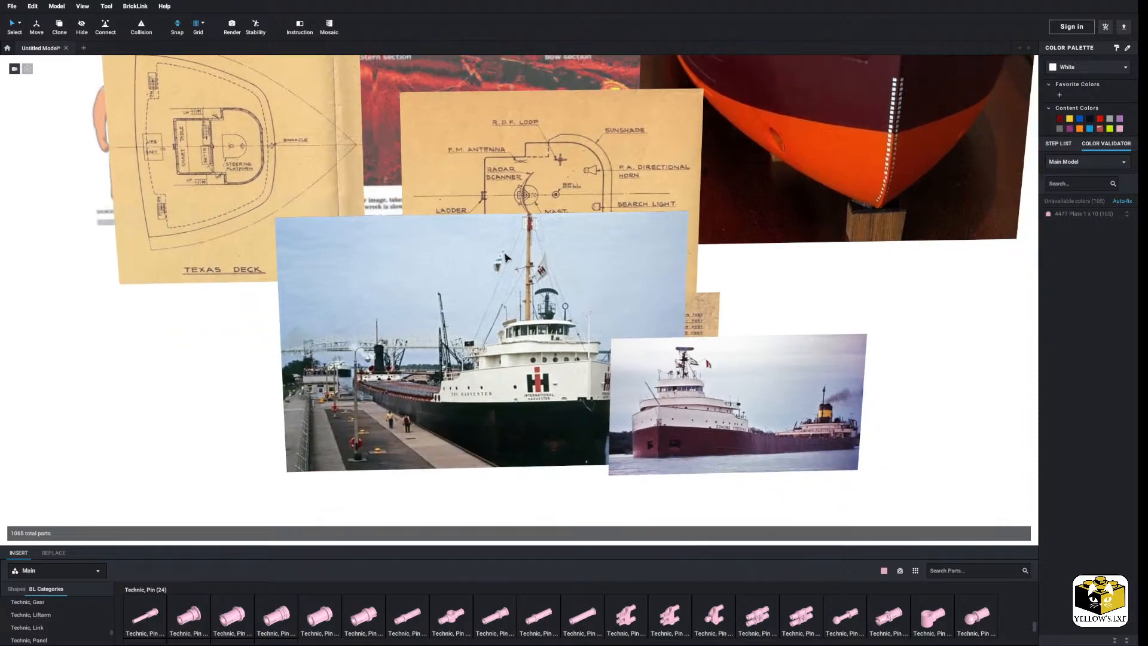
pyautogui.scroll(5, 505, 257)
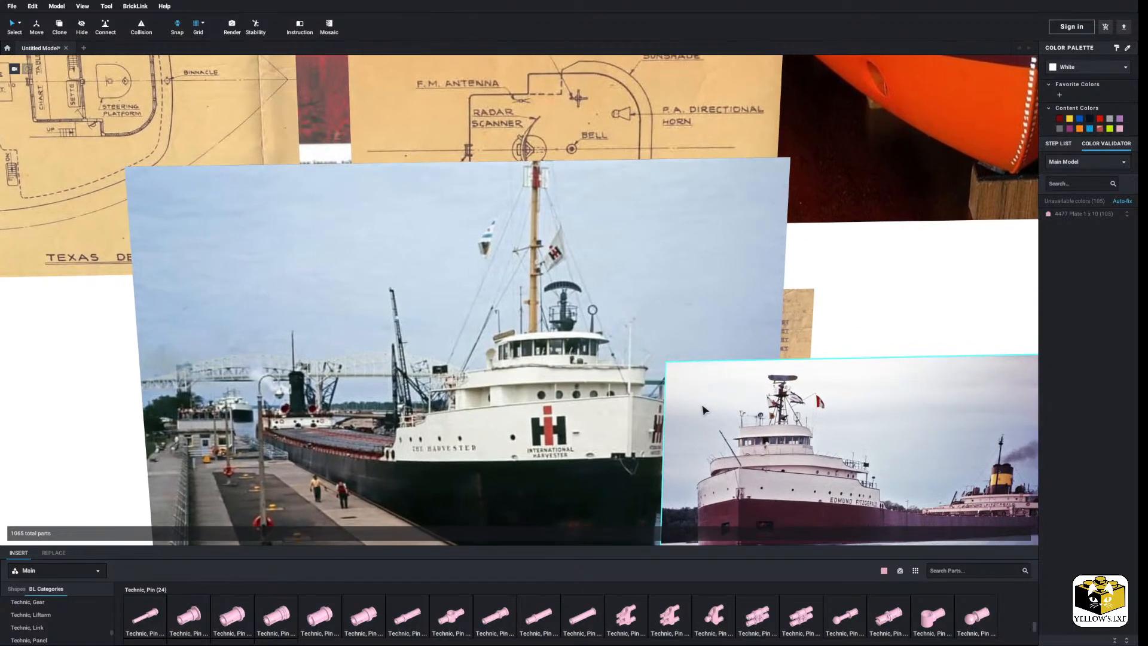
pyautogui.scroll(5, 702, 410)
pyautogui.moveTo(702, 410); pyautogui.dragTo(637, 359, button='middle')
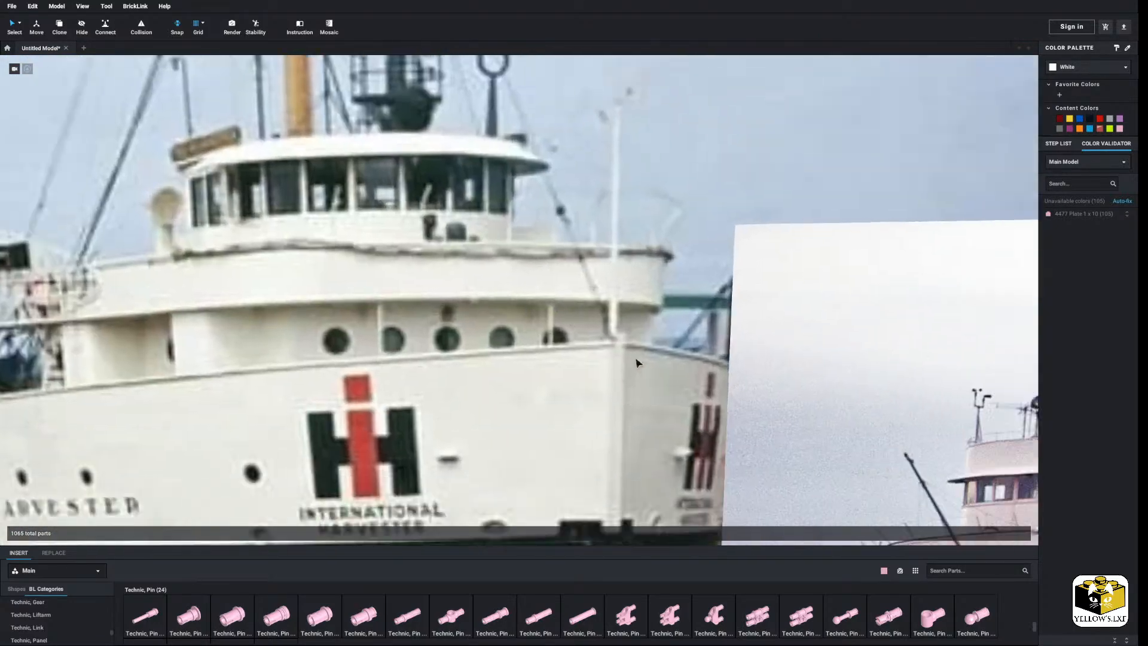
pyautogui.scroll(-3, 637, 358)
pyautogui.scroll(3, 637, 358)
pyautogui.scroll(-6, 449, 323)
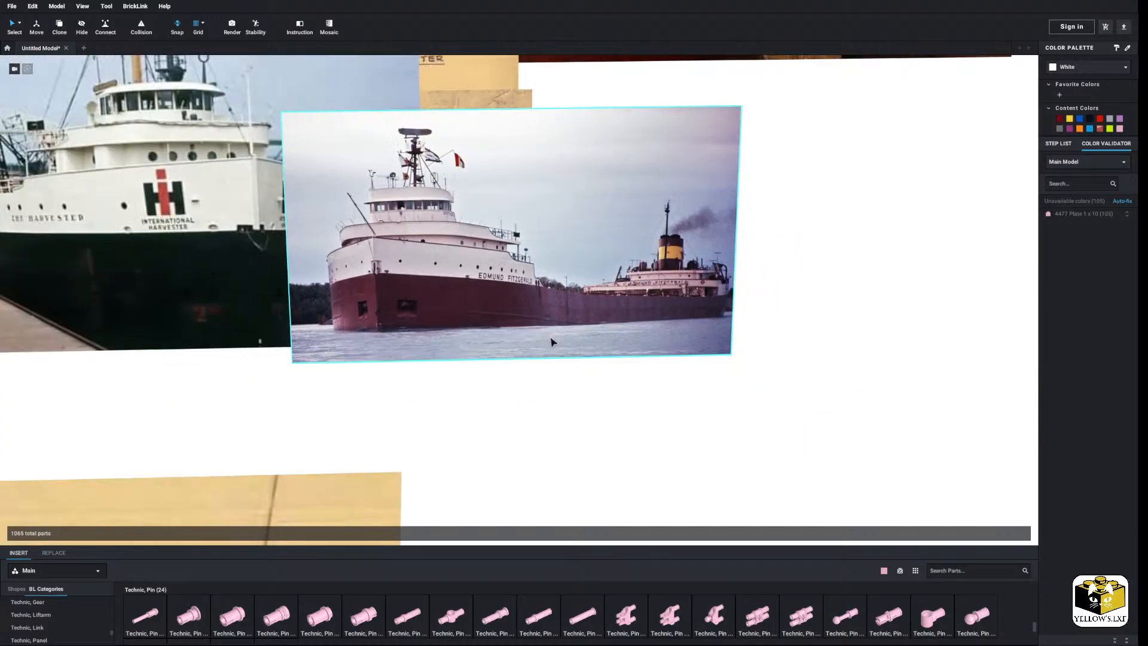
pyautogui.moveTo(618, 369); pyautogui.dragTo(426, 228, button='middle')
# Inspect the outer face and segment joints of the curved side wall from the bow to the frame's flat end.
pyautogui.scroll(-3, 426, 227)
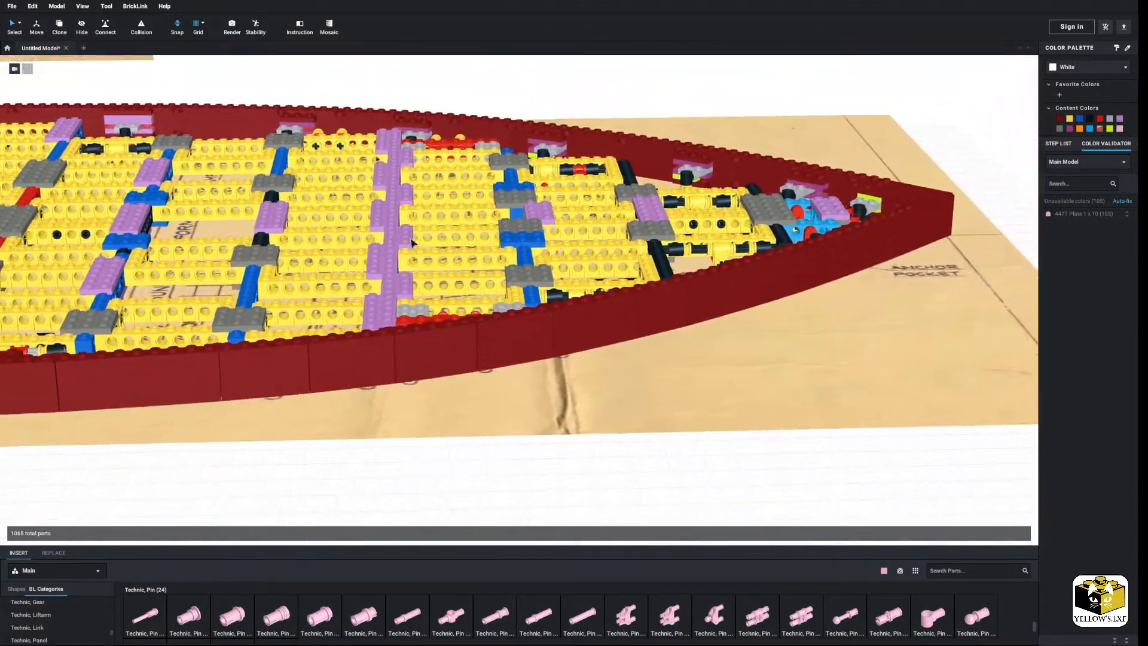
pyautogui.scroll(-4, 532, 449)
pyautogui.moveTo(499, 446); pyautogui.dragTo(523, 493, button='right')
pyautogui.moveTo(523, 494); pyautogui.dragTo(442, 274, button='middle')
pyautogui.scroll(5, 529, 390)
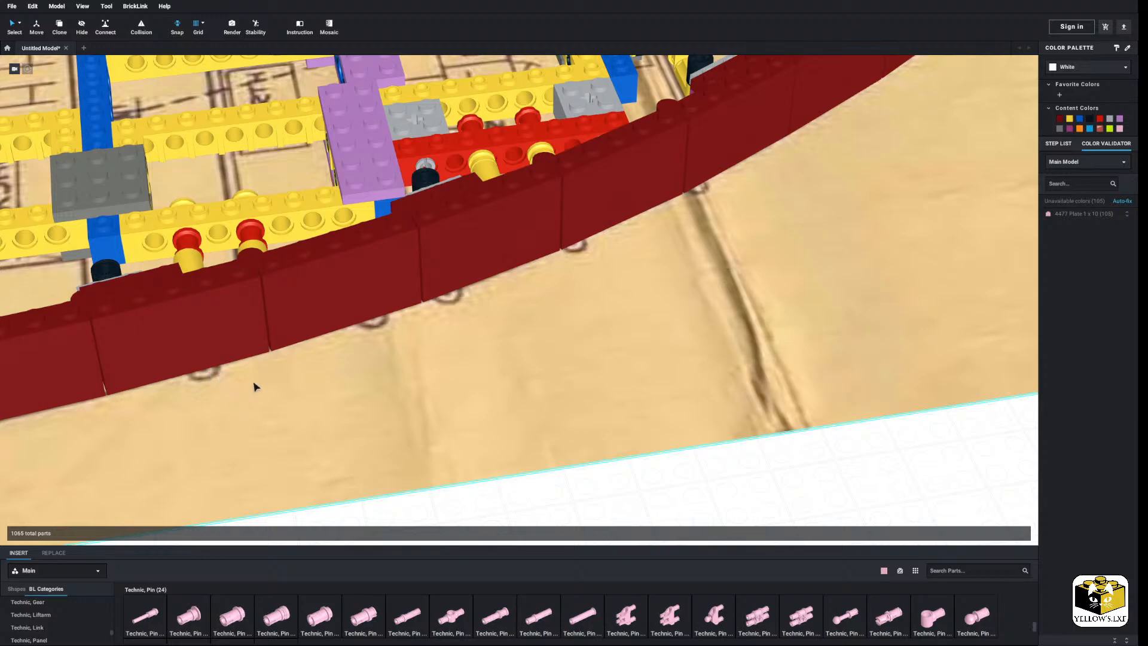
pyautogui.scroll(-4, 496, 448)
pyautogui.moveTo(496, 448); pyautogui.dragTo(507, 417, button='right')
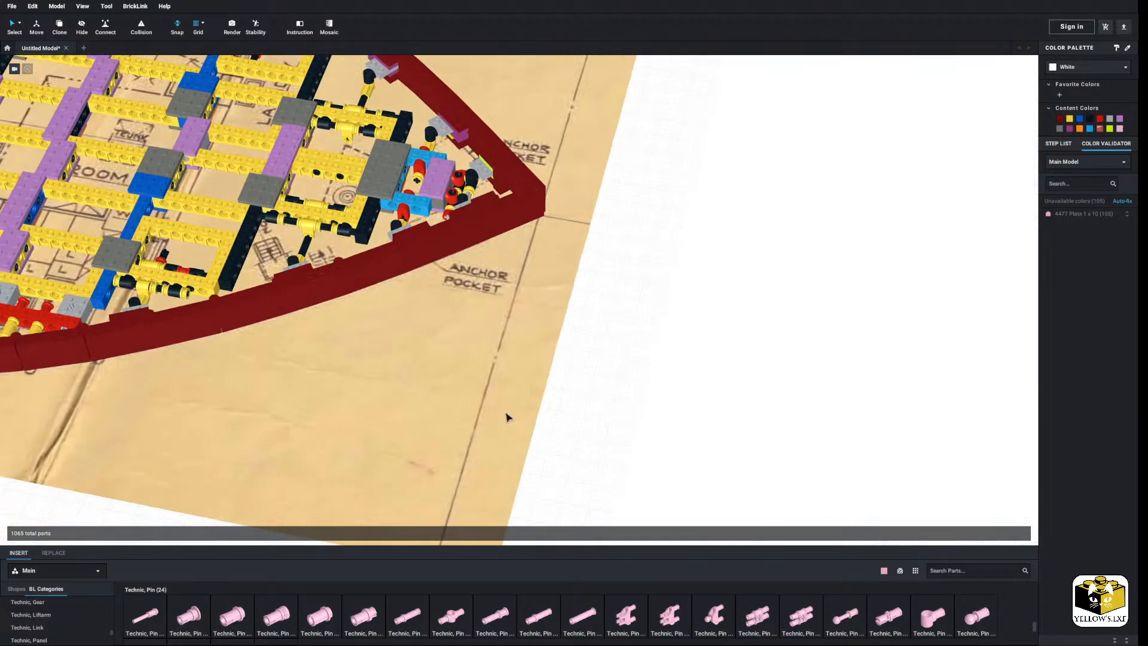
pyautogui.moveTo(507, 417); pyautogui.dragTo(610, 417, button='middle')
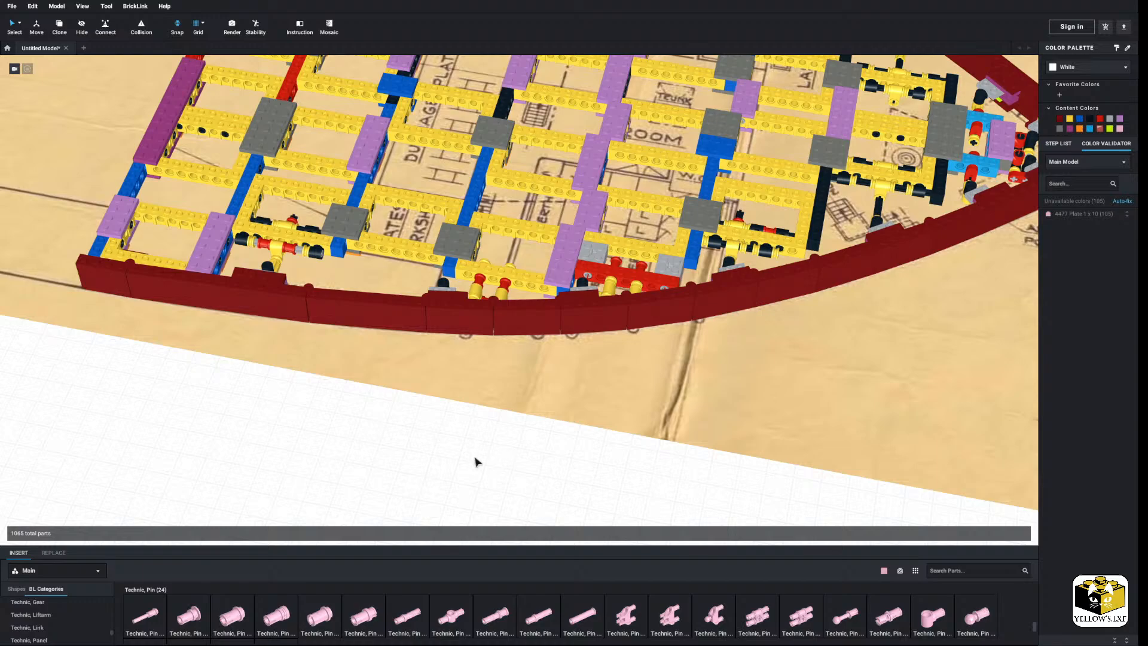
pyautogui.moveTo(477, 459)
pyautogui.mouseDown(button='right')
pyautogui.moveTo(487, 469)
pyautogui.moveTo(494, 451)
pyautogui.mouseUp(button='right')
pyautogui.scroll(-5, 494, 450)
pyautogui.moveTo(494, 451); pyautogui.dragTo(440, 460, button='middle')
pyautogui.moveTo(458, 462)
pyautogui.mouseDown(button='right')
pyautogui.moveTo(474, 454)
pyautogui.moveTo(443, 407)
pyautogui.moveTo(450, 451)
pyautogui.mouseUp(button='right')
pyautogui.scroll(5, 473, 454)
pyautogui.scroll(-5, 460, 436)
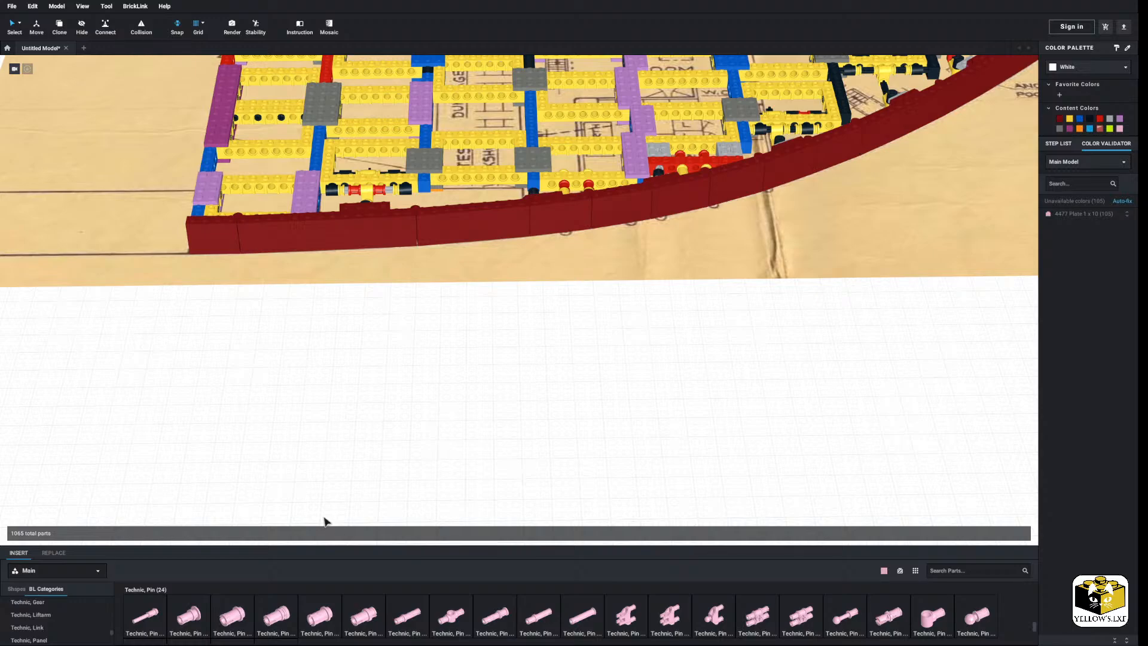
pyautogui.moveTo(307, 437); pyautogui.dragTo(308, 464, button='right')
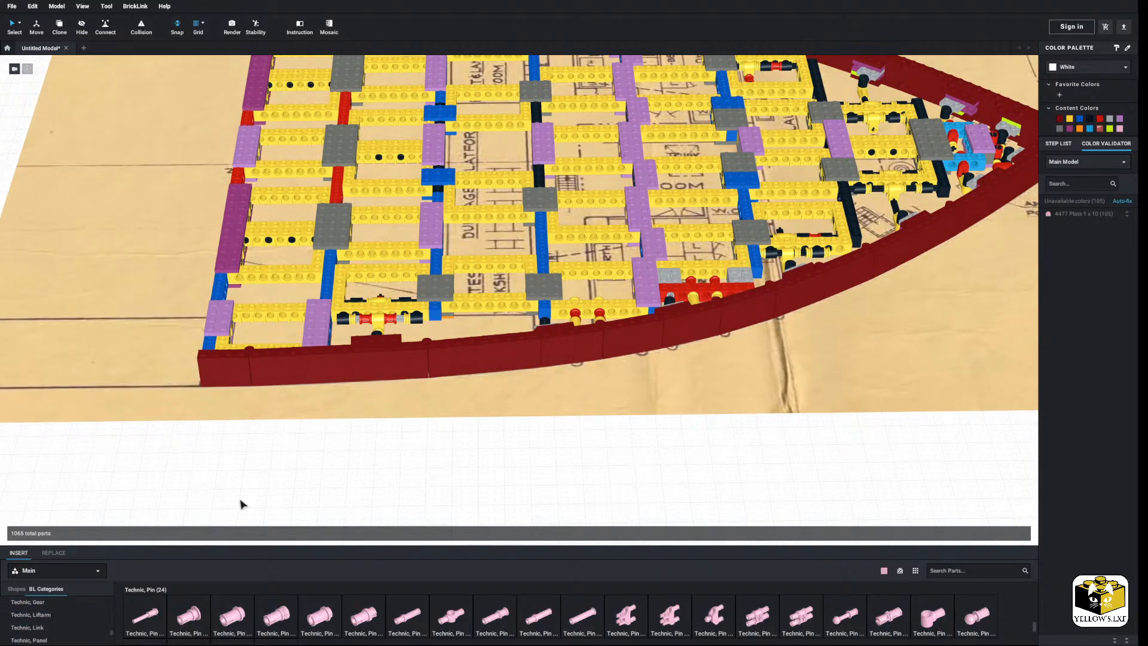
# Review the front view photo of the Edmund Fitzgerald model for the bow's hull shape.
pyautogui.scroll(-5, 352, 417)
pyautogui.moveTo(352, 418)
pyautogui.mouseDown(button='middle')
pyautogui.moveTo(433, 481)
pyautogui.moveTo(422, 418)
pyautogui.moveTo(487, 361)
pyautogui.moveTo(452, 388)
pyautogui.moveTo(445, 458)
pyautogui.mouseUp(button='middle')
pyautogui.scroll(7, 407, 378)
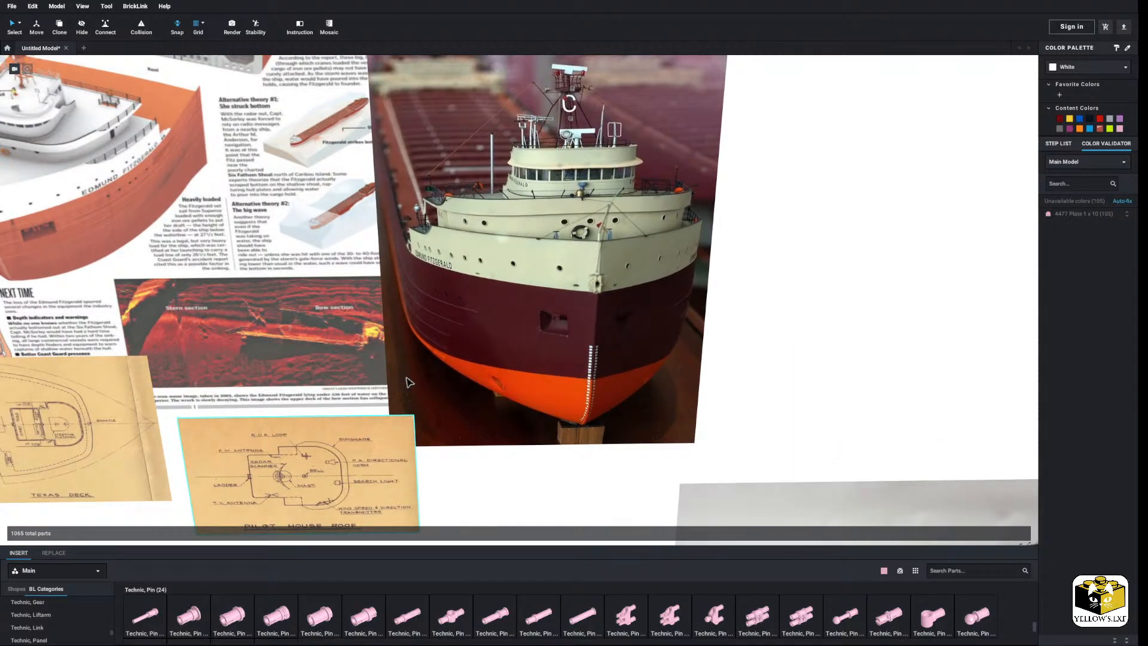
pyautogui.scroll(-10, 408, 383)
pyautogui.moveTo(394, 508); pyautogui.dragTo(322, 386, button='middle')
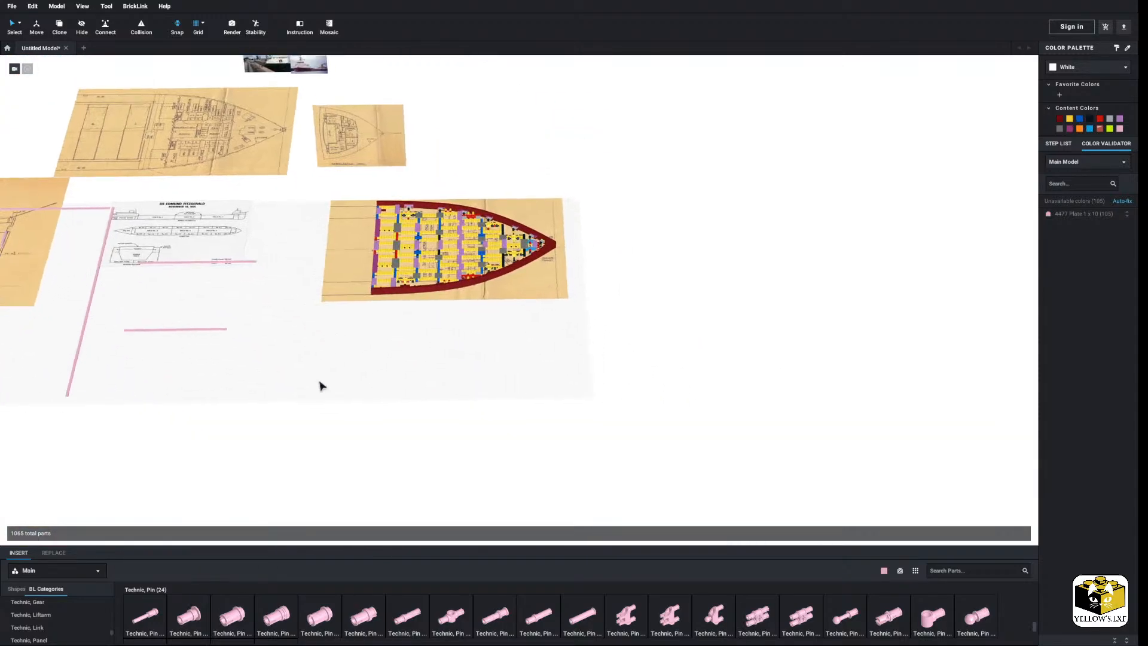
# Select the first six parts of the side wall's middle layer, starting at the frame's flat end.
pyautogui.scroll(8, 322, 386)
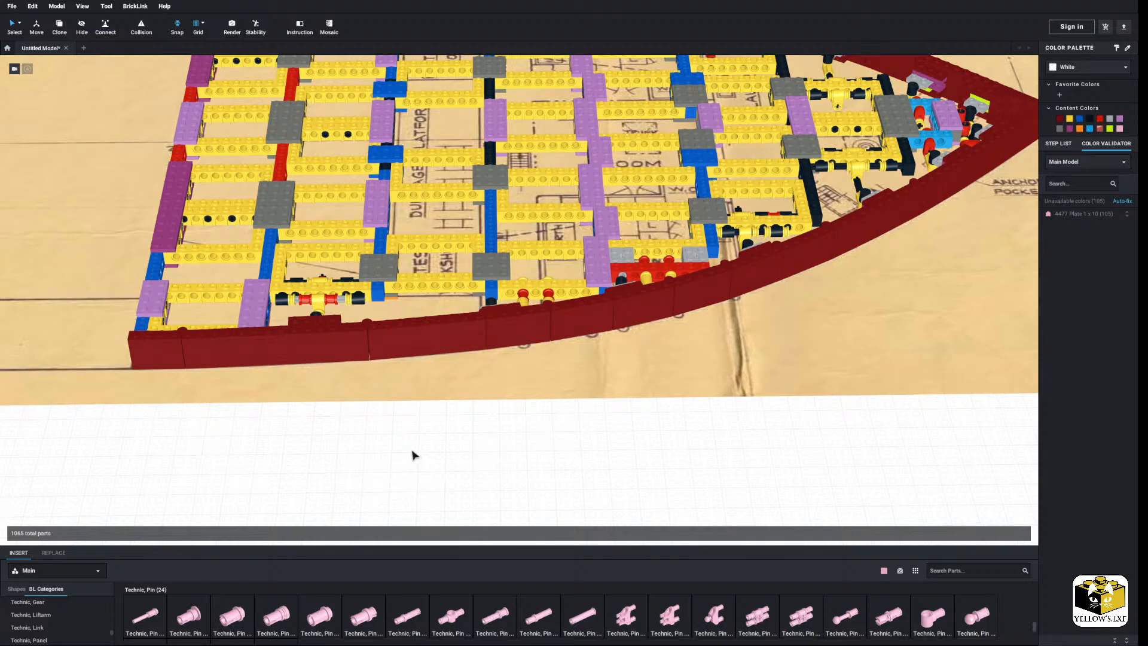
pyautogui.scroll(5, 466, 429)
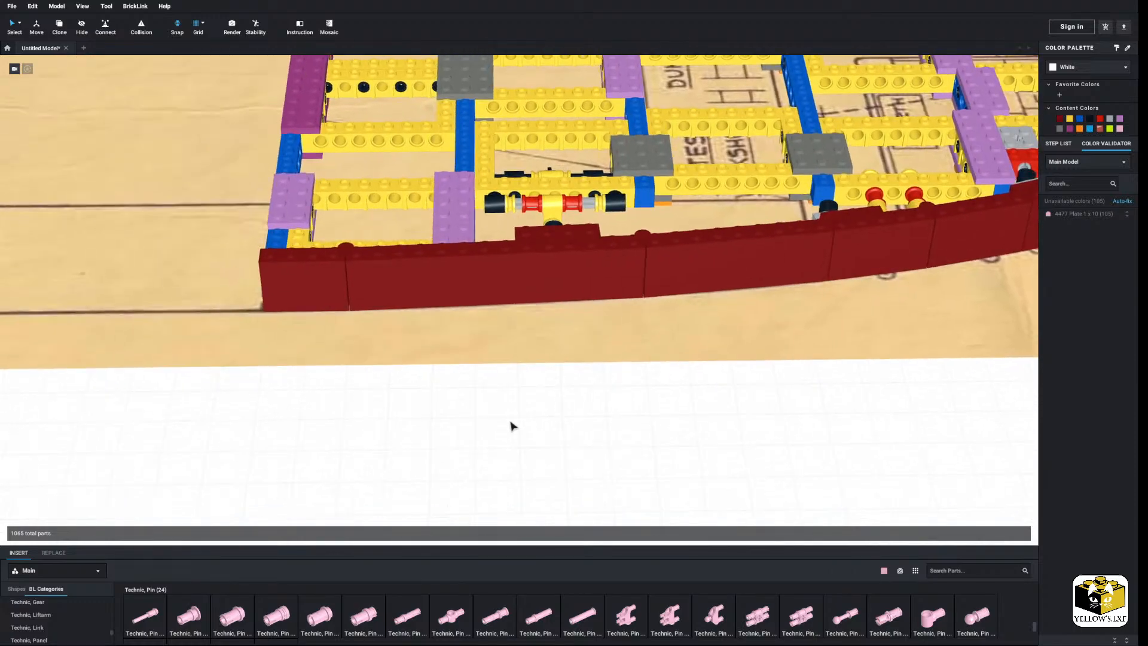
pyautogui.click(323, 294)
pyautogui.keyDown('ctrl'); pyautogui.click(421, 279); pyautogui.keyUp('ctrl')
pyautogui.keyDown('ctrl'); pyautogui.click(491, 276); pyautogui.keyUp('ctrl')
pyautogui.keyDown('ctrl'); pyautogui.click(542, 271); pyautogui.keyUp('ctrl')
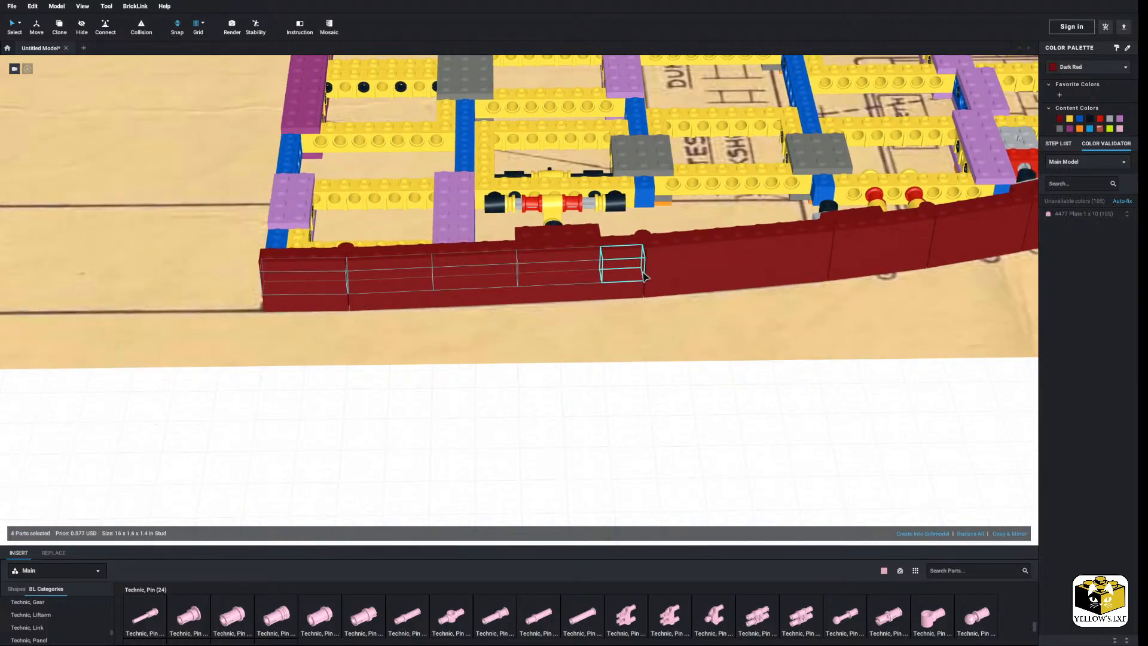
pyautogui.keyDown('ctrl'); pyautogui.click(634, 269); pyautogui.keyUp('ctrl')
pyautogui.keyDown('ctrl'); pyautogui.click(682, 270); pyautogui.keyUp('ctrl')
# Extend the selection along the wall's middle layer to 12 parts, up to the segment beside the red beam.
pyautogui.moveTo(933, 269); pyautogui.dragTo(560, 286, button='middle')
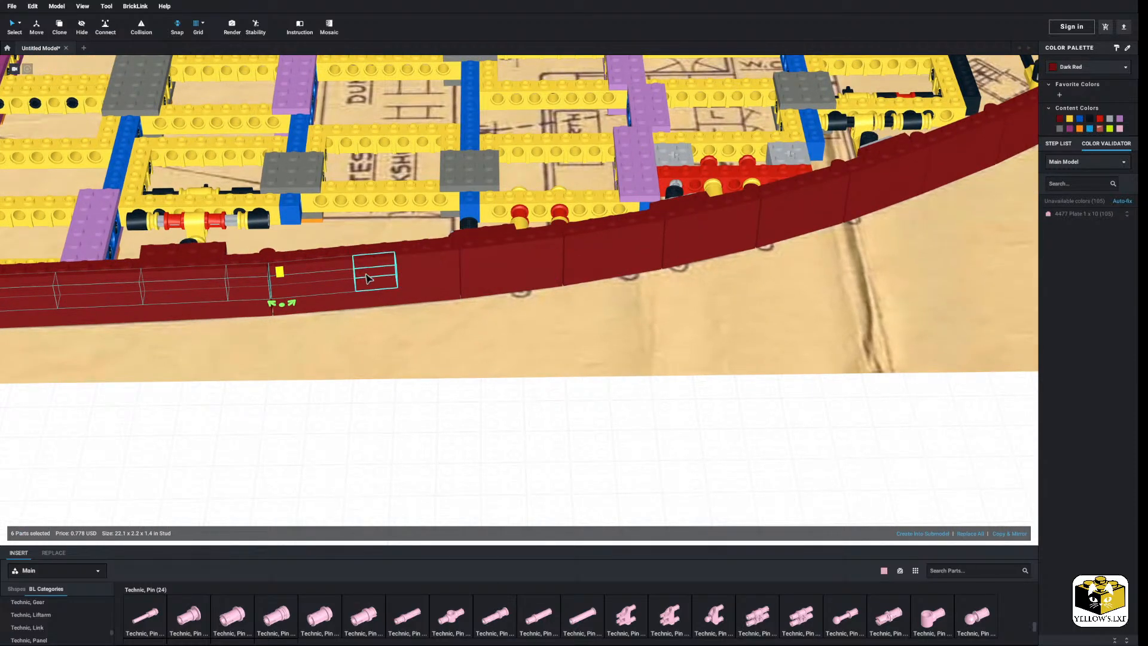
pyautogui.keyDown('ctrl'); pyautogui.click(444, 273); pyautogui.keyUp('ctrl')
pyautogui.keyDown('ctrl'); pyautogui.click(372, 276); pyautogui.keyUp('ctrl')
pyautogui.keyDown('ctrl'); pyautogui.click(481, 267); pyautogui.keyUp('ctrl')
pyautogui.keyDown('ctrl'); pyautogui.click(535, 262); pyautogui.keyUp('ctrl')
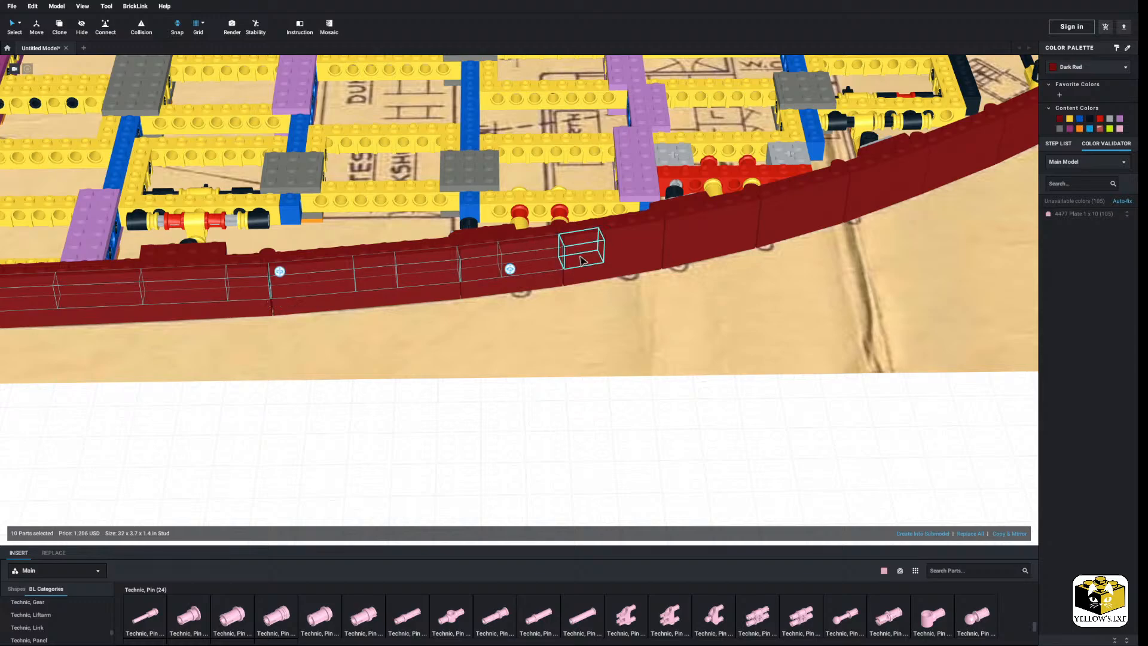
pyautogui.keyDown('ctrl'); pyautogui.click(586, 258); pyautogui.keyUp('ctrl')
pyautogui.keyDown('ctrl'); pyautogui.click(626, 255); pyautogui.keyUp('ctrl')
# Add the middle-layer parts from the red beam toward the bow, bringing the selection to 22 parts.
pyautogui.moveTo(998, 169); pyautogui.dragTo(541, 274, button='middle')
pyautogui.keyDown('ctrl'); pyautogui.click(205, 347); pyautogui.keyUp('ctrl')
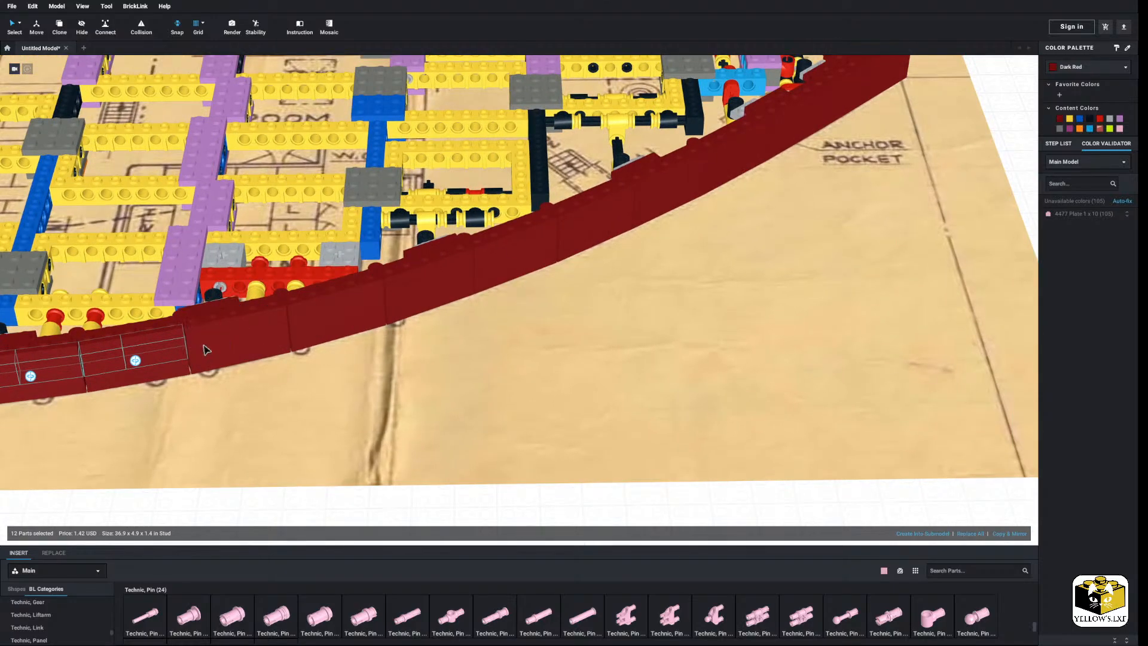
pyautogui.keyDown('ctrl'); pyautogui.click(257, 331); pyautogui.keyUp('ctrl')
pyautogui.keyDown('ctrl'); pyautogui.click(304, 320); pyautogui.keyUp('ctrl')
pyautogui.keyDown('ctrl'); pyautogui.click(428, 281); pyautogui.keyUp('ctrl')
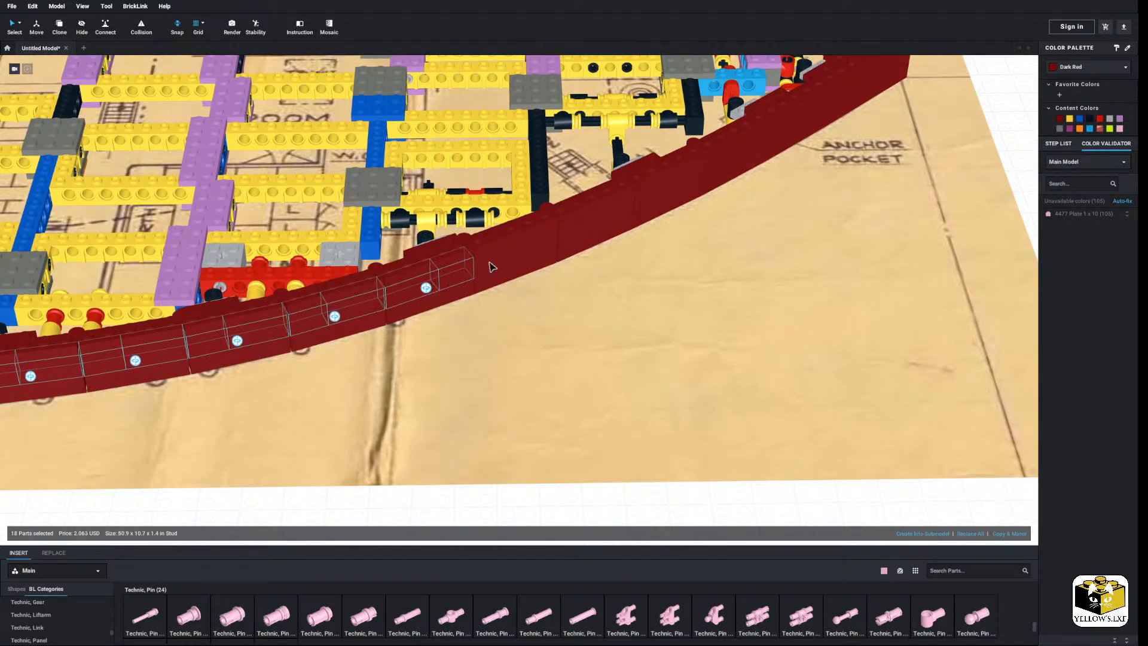
pyautogui.keyDown('ctrl'); pyautogui.click(514, 251); pyautogui.keyUp('ctrl')
pyautogui.keyDown('ctrl'); pyautogui.click(569, 233); pyautogui.keyUp('ctrl')
# Add the remaining middle-layer parts up to the bow tip, completing a selection of 29 wall parts.
pyautogui.moveTo(570, 233); pyautogui.dragTo(256, 373, button='middle')
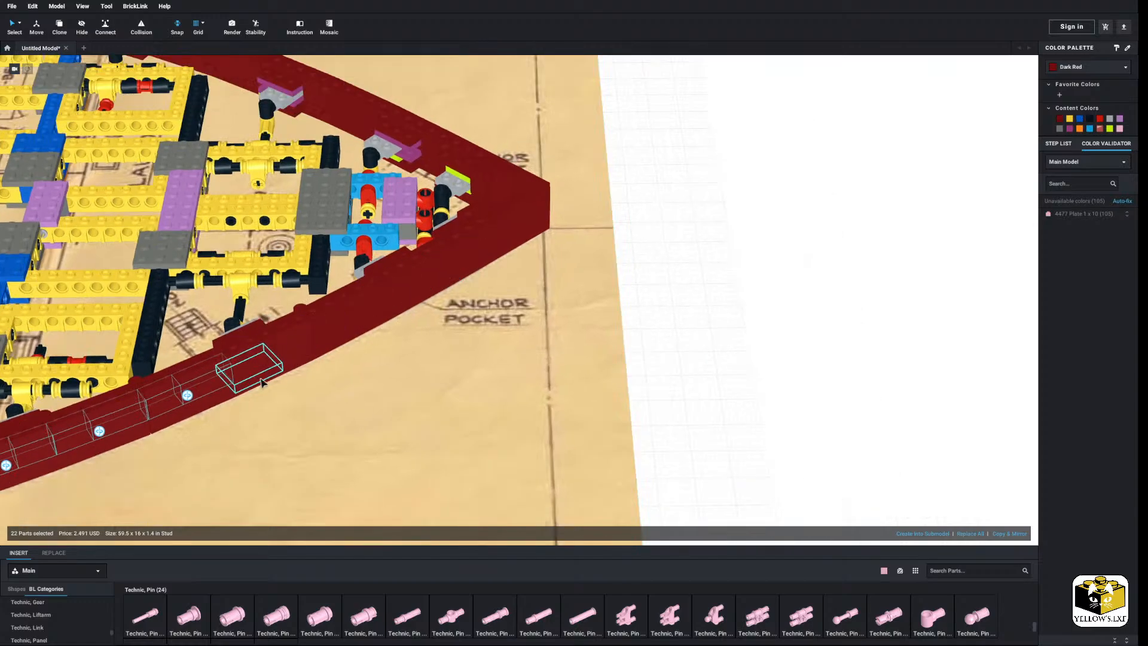
pyautogui.keyDown('ctrl'); pyautogui.click(256, 373); pyautogui.keyUp('ctrl')
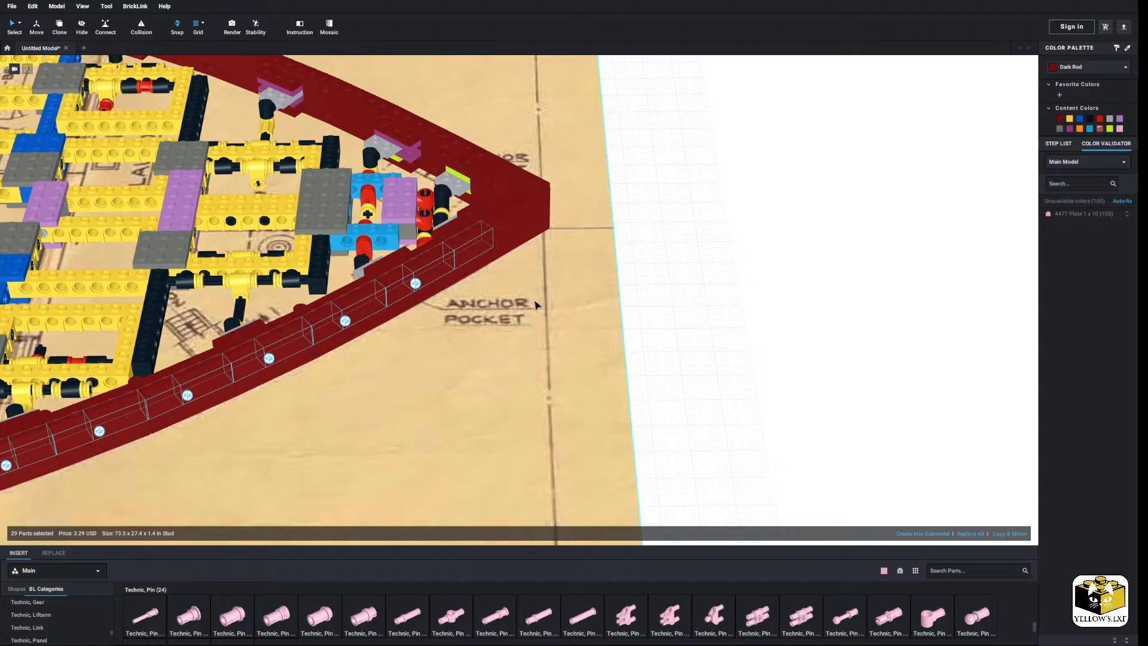
pyautogui.scroll(-5, 718, 403)
pyautogui.moveTo(717, 402); pyautogui.dragTo(842, 348, button='middle')
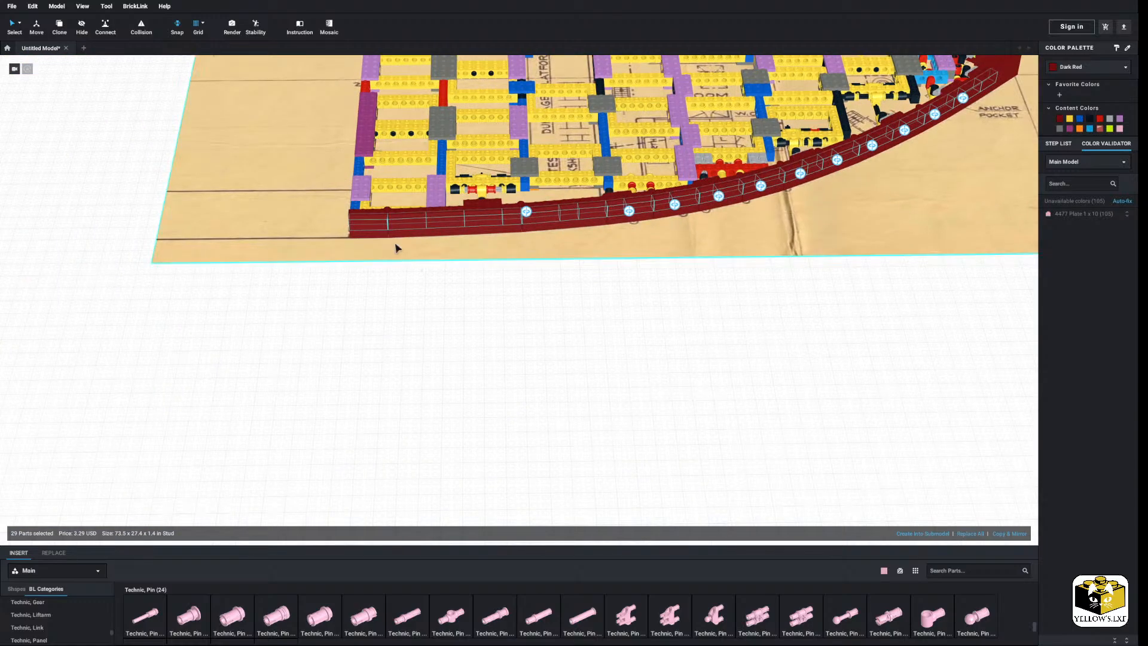
# Paste a copy of the selected 29-part wall layer and stack it on top of the same side wall.
pyautogui.rightClick(417, 321)
pyautogui.click(437, 343)
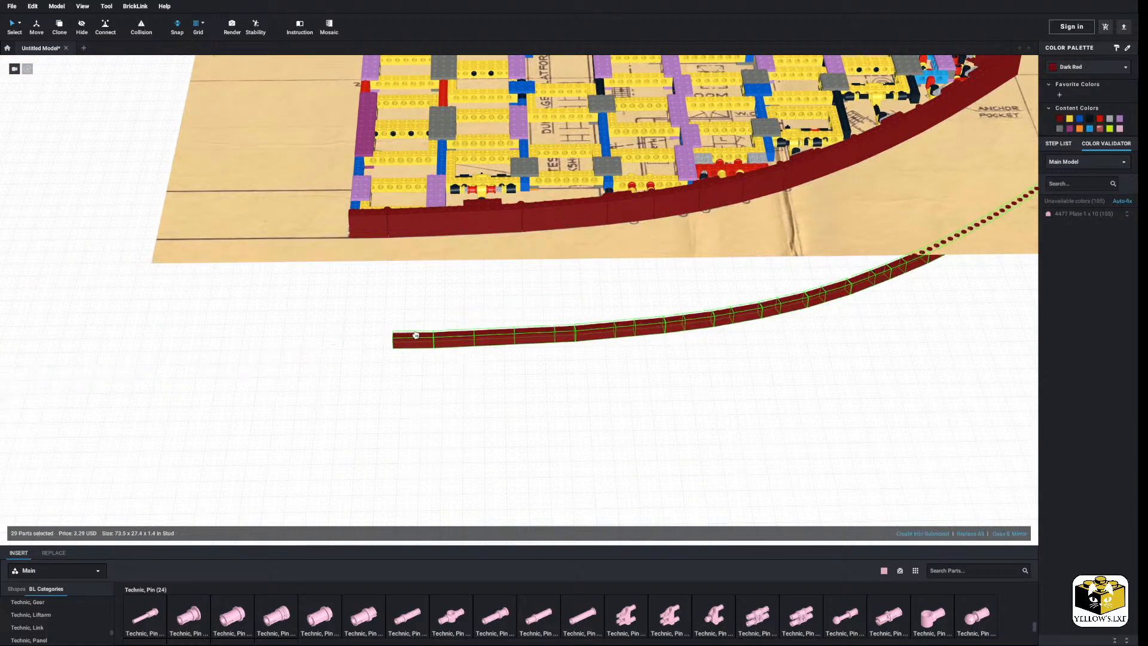
pyautogui.scroll(3, 410, 344)
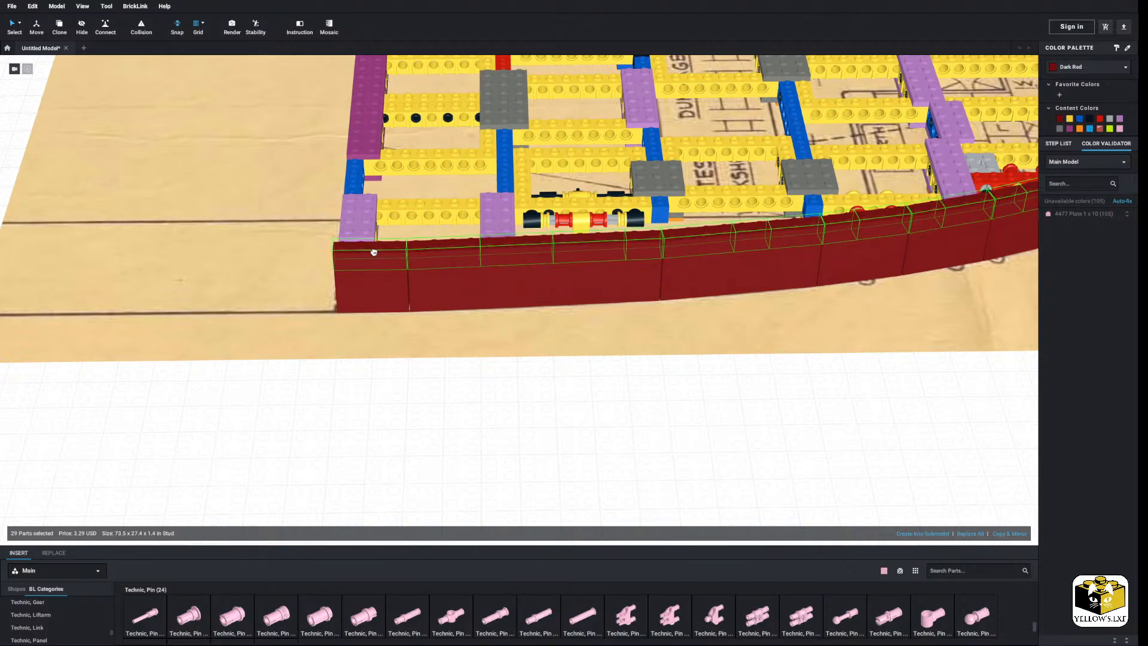
pyautogui.click(400, 363)
pyautogui.scroll(-5, 487, 419)
pyautogui.moveTo(652, 349); pyautogui.dragTo(480, 423, button='middle')
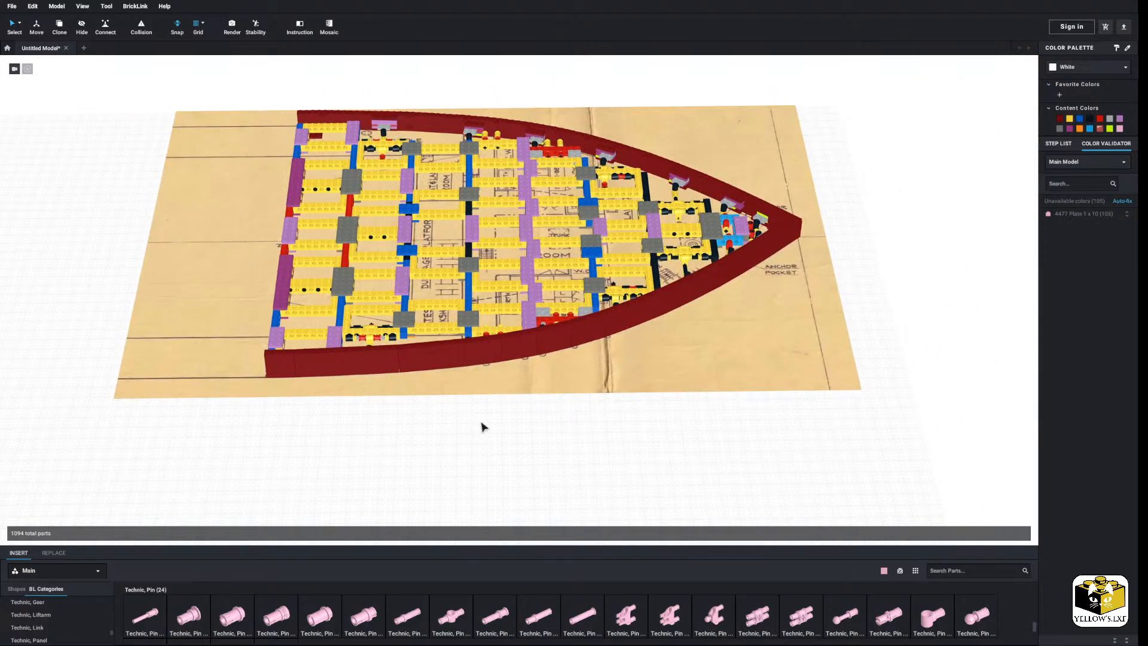
# Paste a second copy of the 29-part layer and align it on top of the layer just added.
pyautogui.rightClick(481, 426)
pyautogui.click(500, 450)
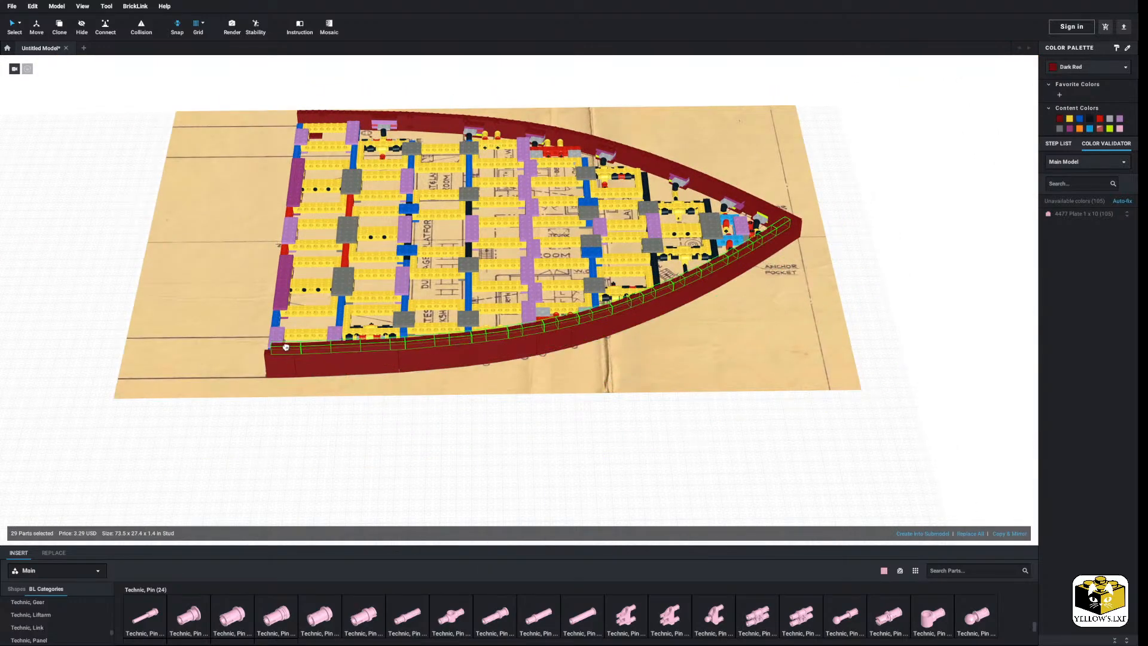
pyautogui.click(276, 346)
pyautogui.click(399, 473)
# Select both newly stacked layers of the side wall, 58 parts in all.
pyautogui.moveTo(400, 473); pyautogui.dragTo(579, 358, button='right')
pyautogui.moveTo(579, 359); pyautogui.dragTo(505, 472, button='middle')
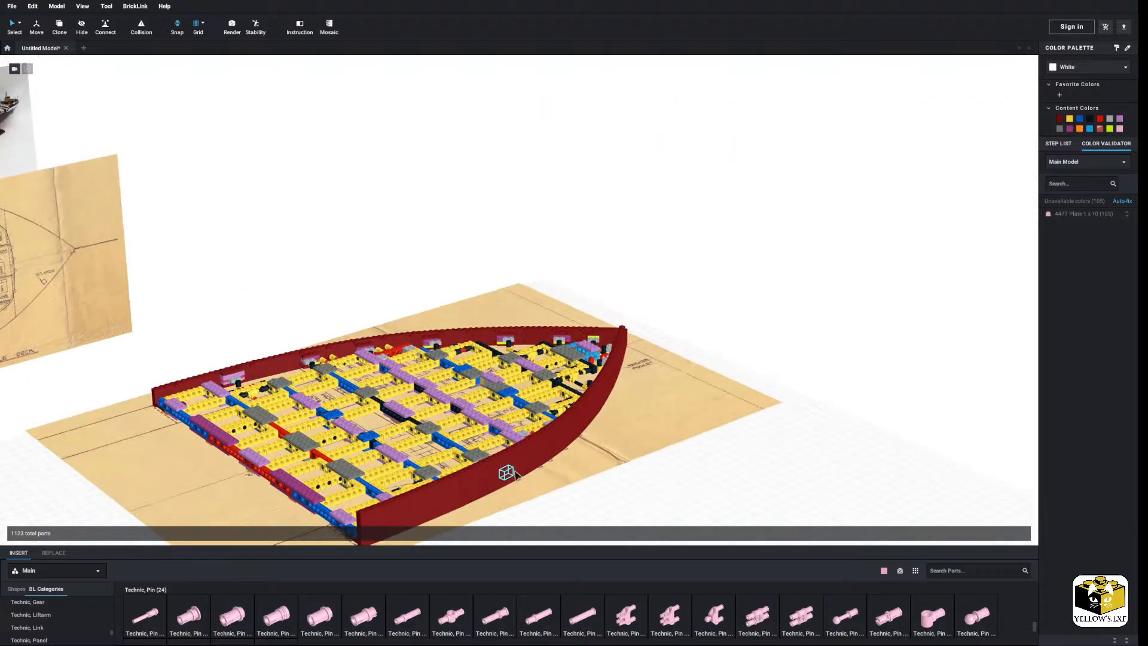
pyautogui.moveTo(505, 472); pyautogui.dragTo(582, 389, button='right')
pyautogui.scroll(4, 633, 355)
pyautogui.moveTo(638, 346); pyautogui.dragTo(637, 327, button='right')
pyautogui.moveTo(667, 246); pyautogui.dragTo(318, 337)
pyautogui.moveTo(535, 346); pyautogui.dragTo(554, 256, button='right')
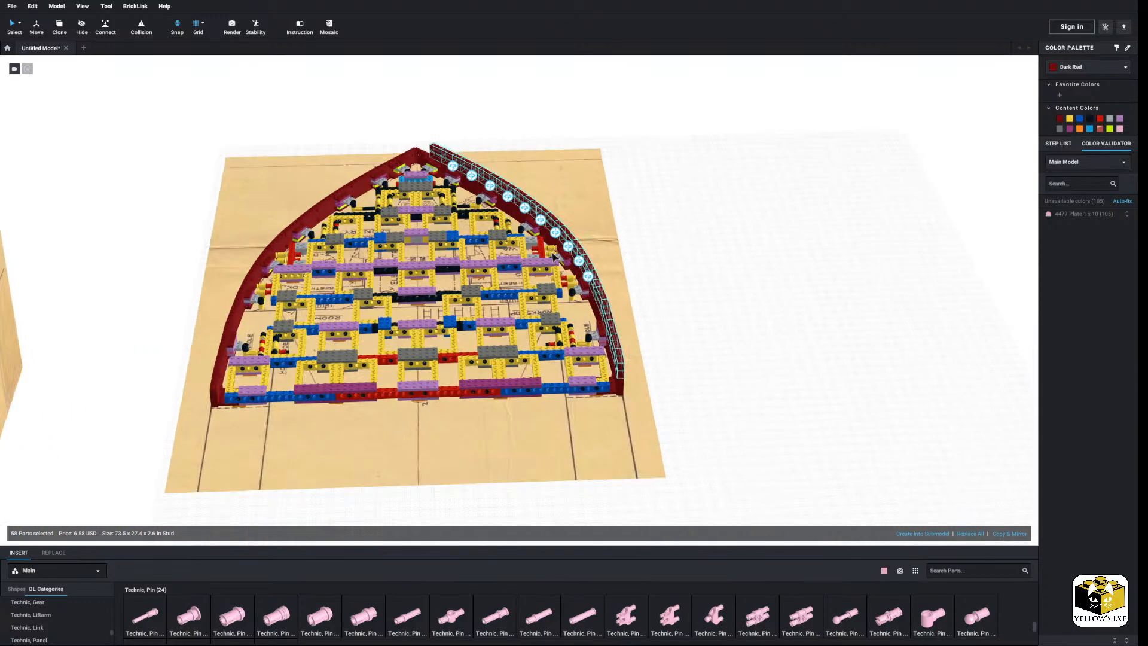
# Copy and mirror the two selected layers and place the mirrored parts on top of the opposite hull wall.
pyautogui.click(1016, 533)
pyautogui.scroll(4, 797, 452)
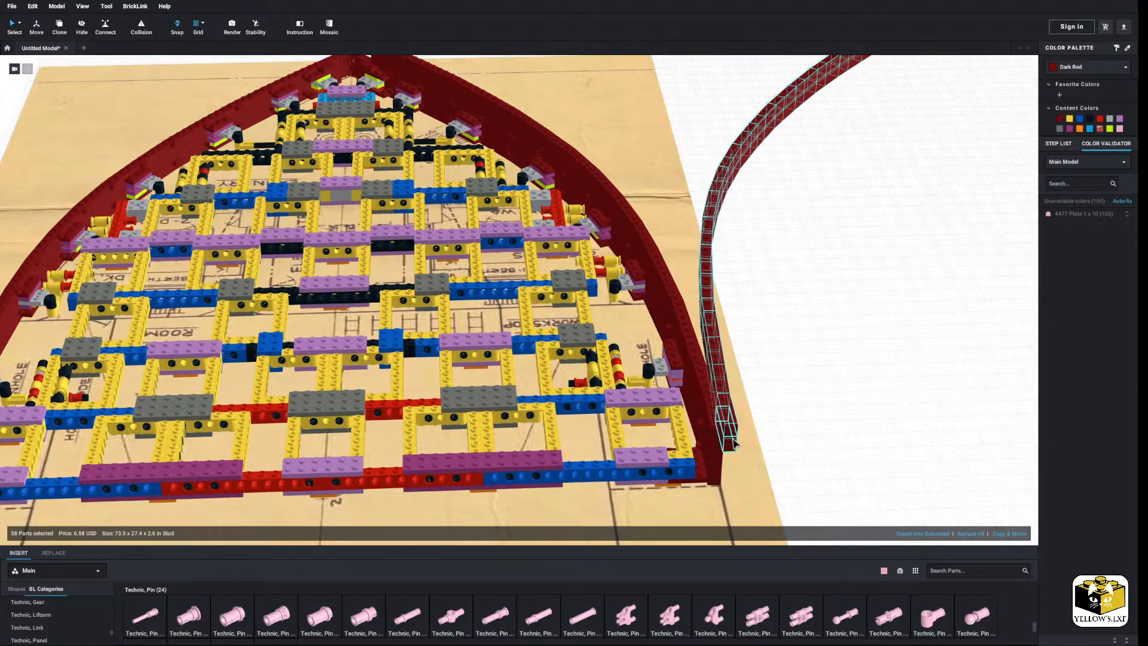
pyautogui.moveTo(728, 440); pyautogui.dragTo(504, 395)
pyautogui.moveTo(504, 396); pyautogui.dragTo(789, 354, button='middle')
pyautogui.moveTo(505, 396); pyautogui.dragTo(248, 422)
pyautogui.click(161, 396)
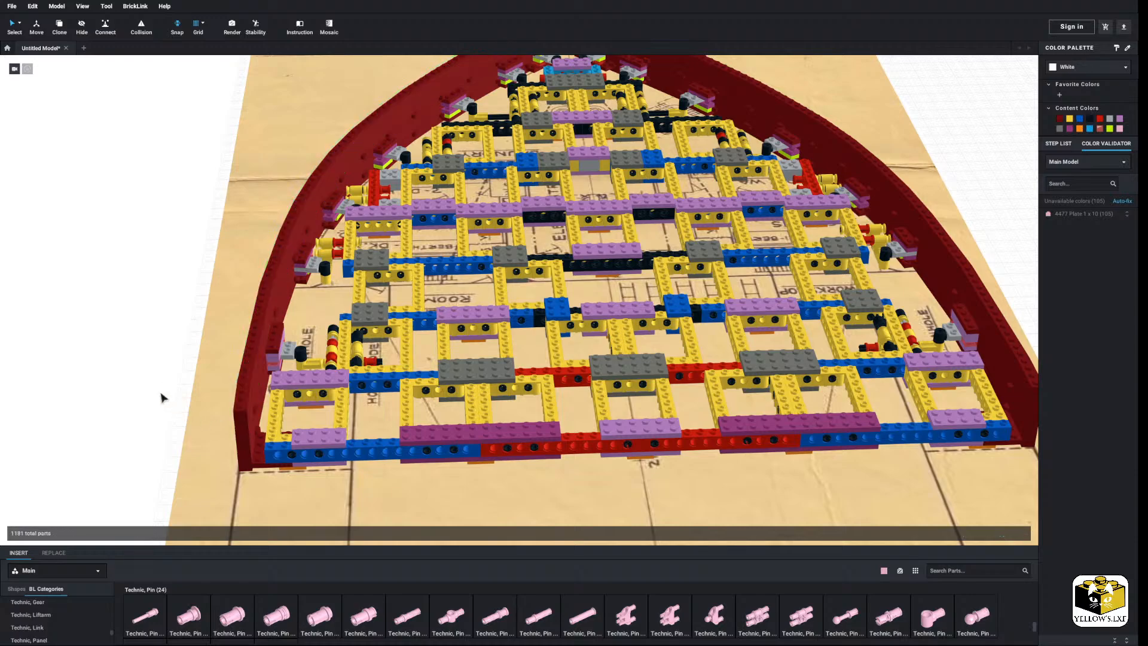
# Inspect the raised hull walls and examine the spar, main and dunnage deck levels on the ship's side profile drawing.
pyautogui.scroll(-5, 161, 397)
pyautogui.moveTo(279, 391); pyautogui.dragTo(252, 429, button='right')
pyautogui.scroll(5, 253, 430)
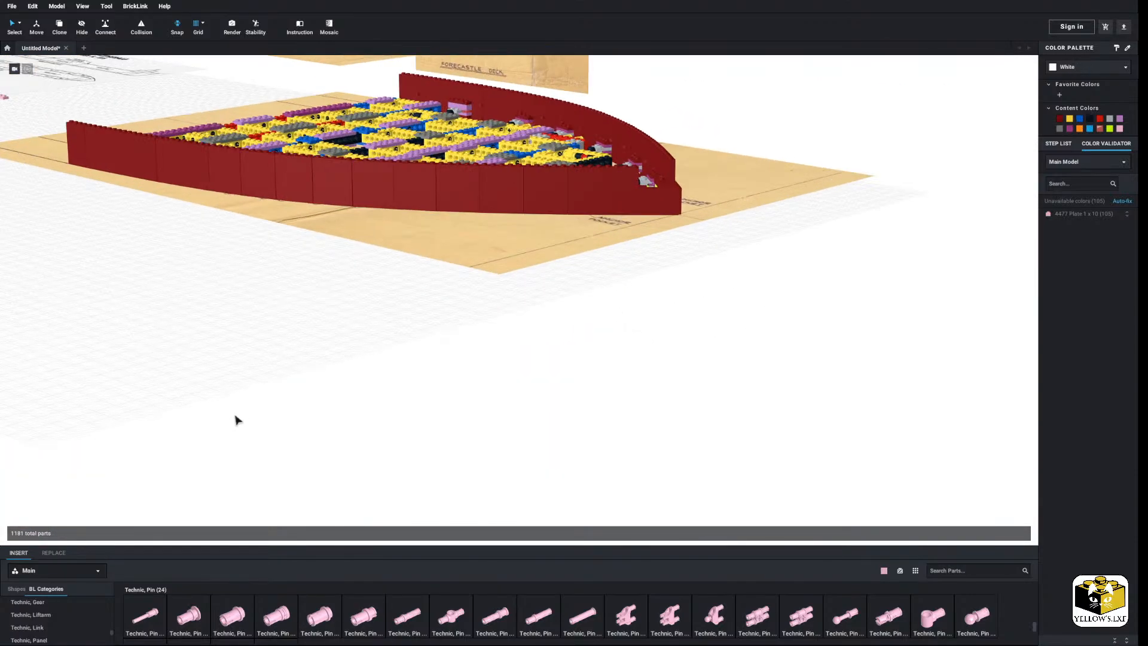
pyautogui.moveTo(233, 415); pyautogui.dragTo(284, 451, button='middle')
pyautogui.moveTo(292, 413); pyautogui.dragTo(318, 420, button='middle')
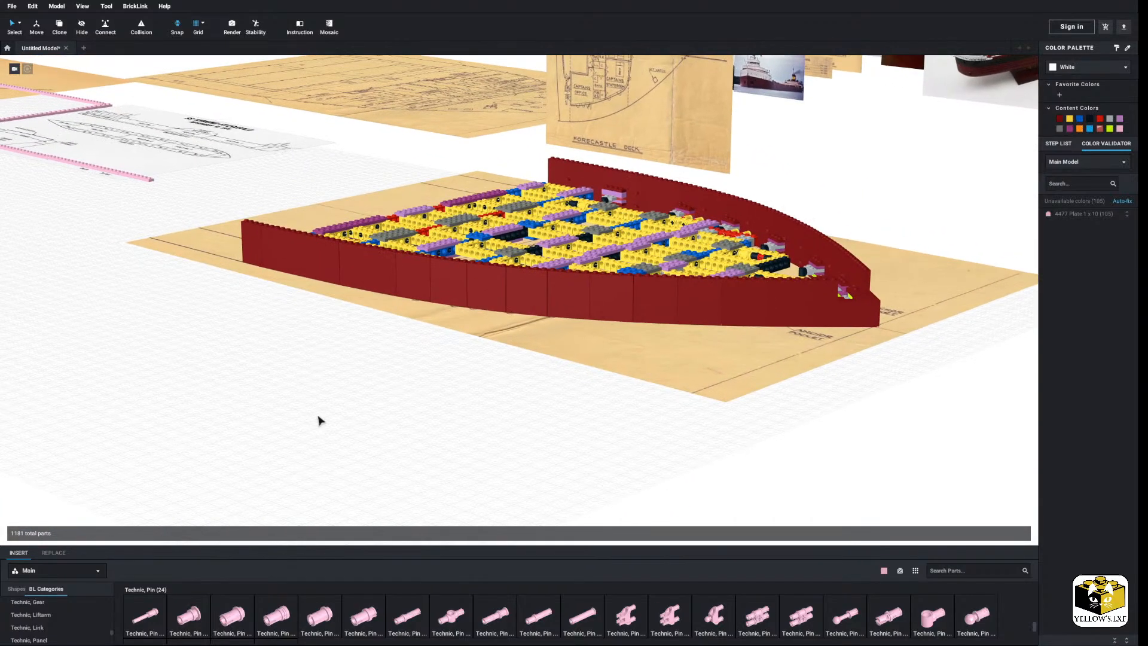
pyautogui.moveTo(317, 421); pyautogui.dragTo(428, 489, button='right')
pyautogui.moveTo(301, 245); pyautogui.dragTo(314, 485, button='middle')
pyautogui.moveTo(190, 425); pyautogui.dragTo(595, 401, button='middle')
pyautogui.scroll(-3, 484, 436)
pyautogui.moveTo(379, 464); pyautogui.dragTo(506, 425, button='middle')
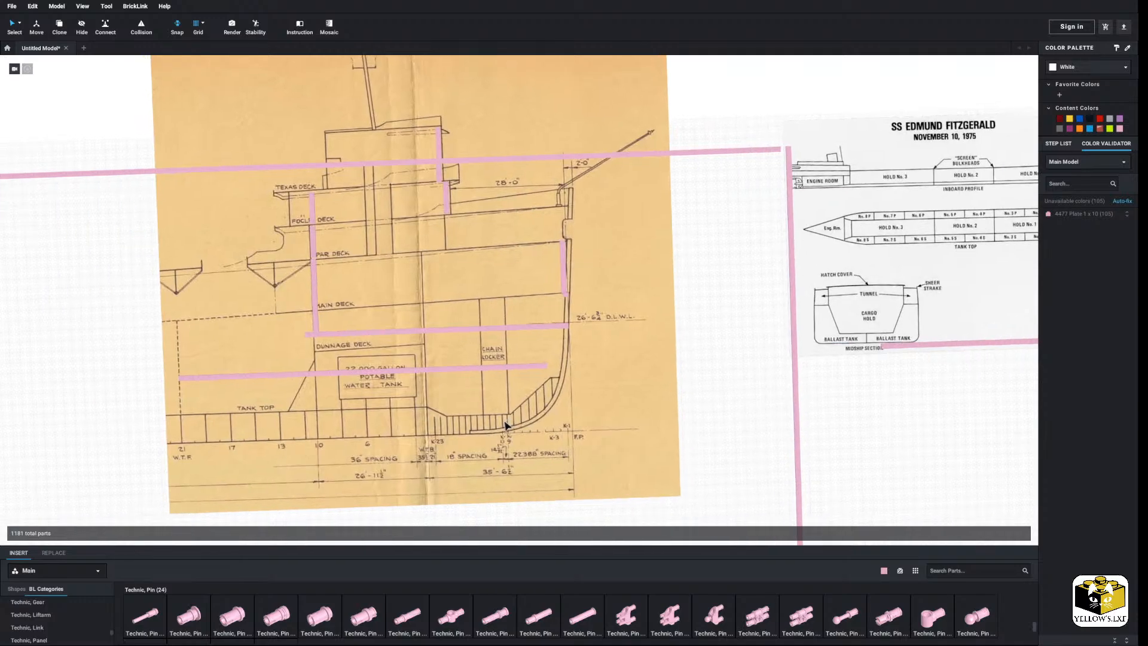
pyautogui.scroll(5, 558, 420)
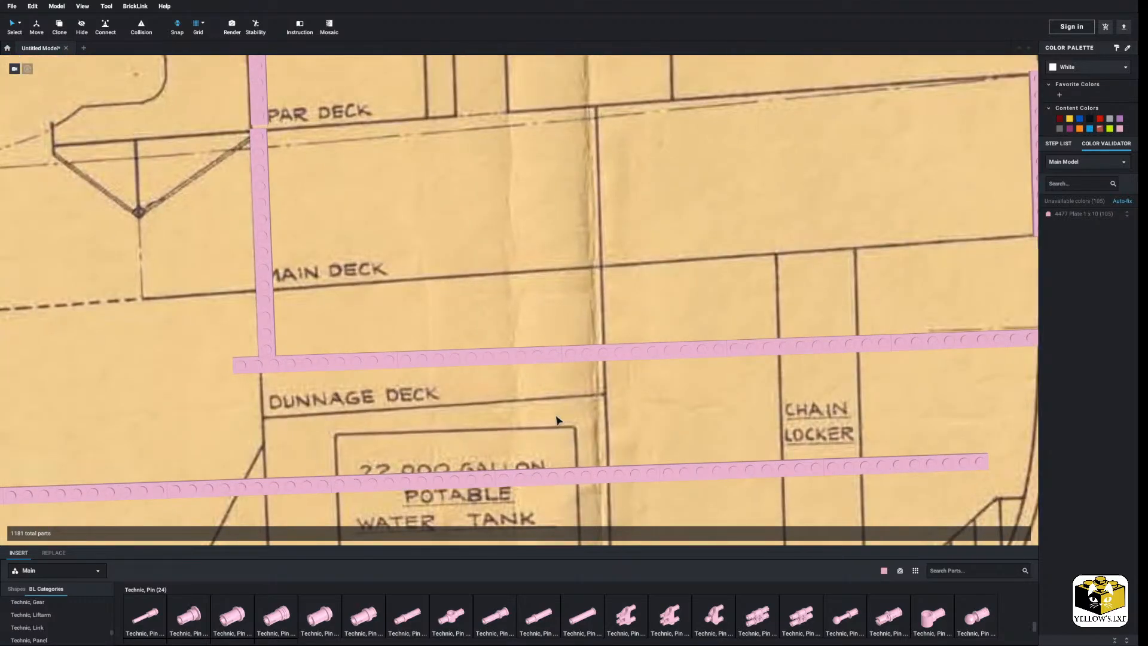
pyautogui.moveTo(443, 331)
pyautogui.mouseDown(button='middle')
pyautogui.moveTo(333, 328)
pyautogui.moveTo(499, 329)
pyautogui.moveTo(320, 324)
pyautogui.moveTo(438, 319)
pyautogui.mouseUp(button='middle')
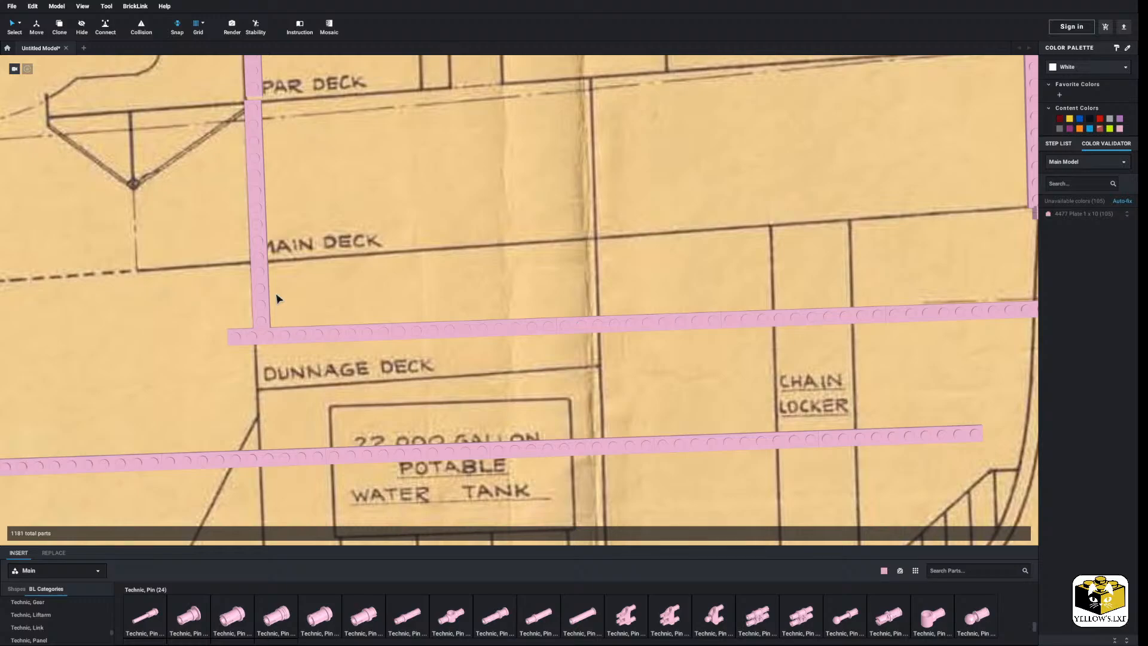
pyautogui.scroll(-3, 307, 299)
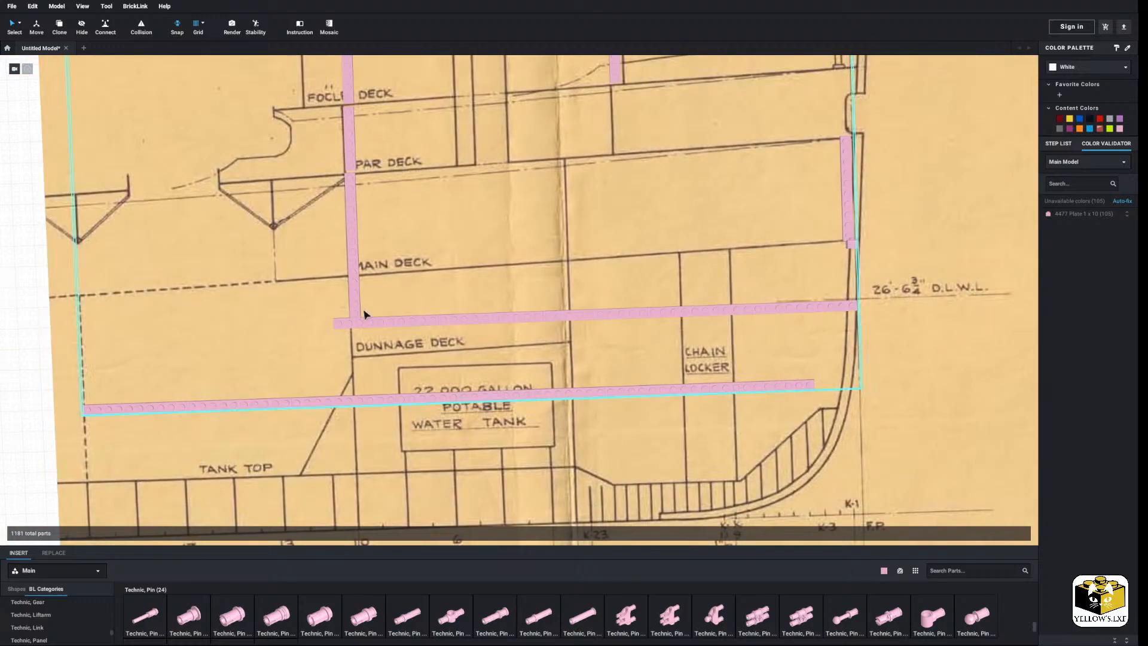
pyautogui.scroll(-3, 411, 322)
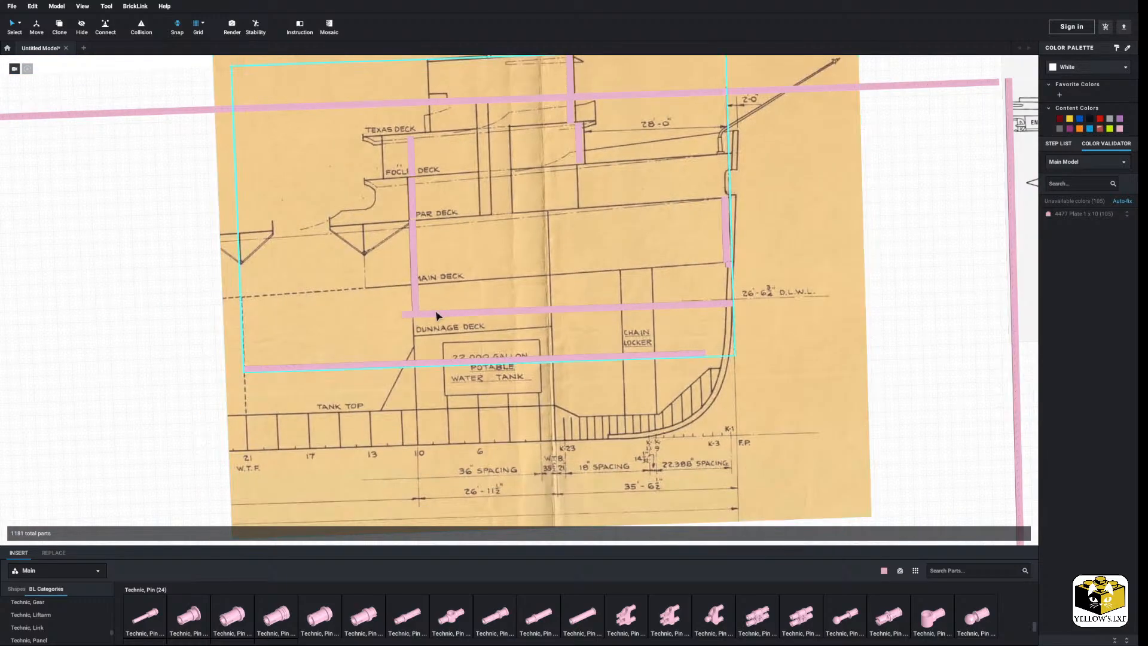
pyautogui.moveTo(656, 291)
pyautogui.mouseDown(button='middle')
pyautogui.moveTo(361, 288)
pyautogui.moveTo(344, 306)
pyautogui.moveTo(174, 311)
pyautogui.mouseUp(button='middle')
pyautogui.moveTo(410, 285)
pyautogui.mouseDown(button='middle')
pyautogui.moveTo(300, 297)
pyautogui.moveTo(946, 284)
pyautogui.mouseUp(button='middle')
pyautogui.moveTo(566, 287); pyautogui.dragTo(462, 281, button='middle')
pyautogui.scroll(2, 494, 264)
pyautogui.scroll(1, 494, 263)
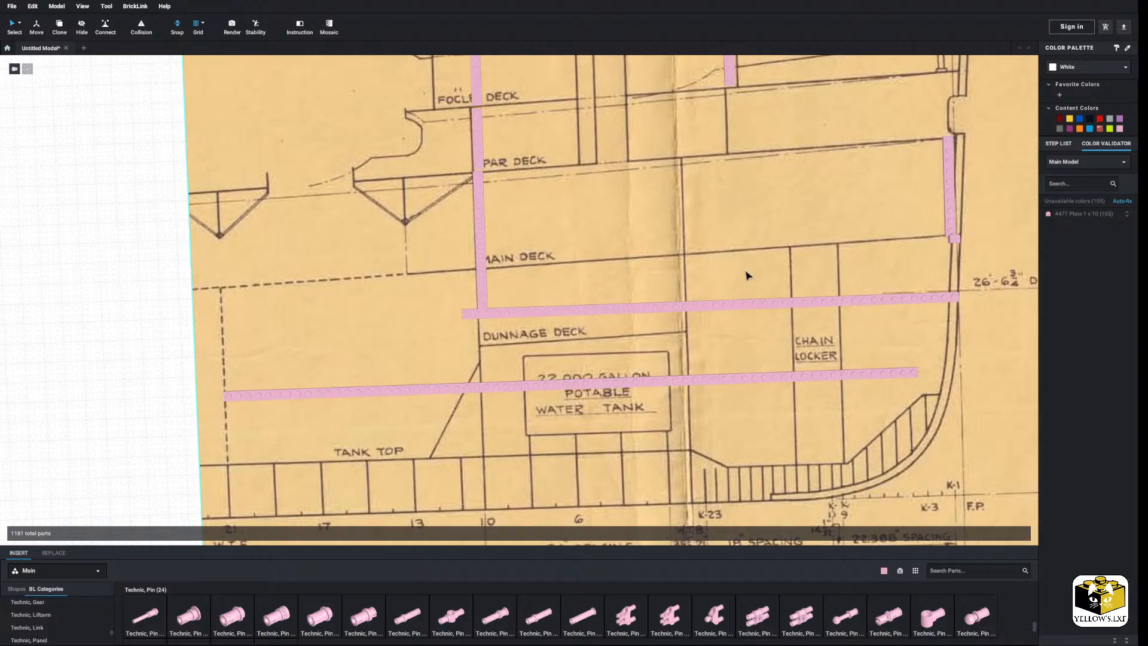
# Examine the frame's flat-end corner, where the blue beam meets the dark red hull wall.
pyautogui.scroll(-3, 777, 274)
pyautogui.moveTo(807, 271)
pyautogui.mouseDown(button='middle')
pyautogui.moveTo(271, 304)
pyautogui.moveTo(251, 354)
pyautogui.mouseUp(button='middle')
pyautogui.scroll(4, 293, 281)
pyautogui.moveTo(255, 281); pyautogui.dragTo(268, 263, button='right')
pyautogui.scroll(4, 293, 275)
pyautogui.moveTo(293, 275); pyautogui.dragTo(287, 236, button='middle')
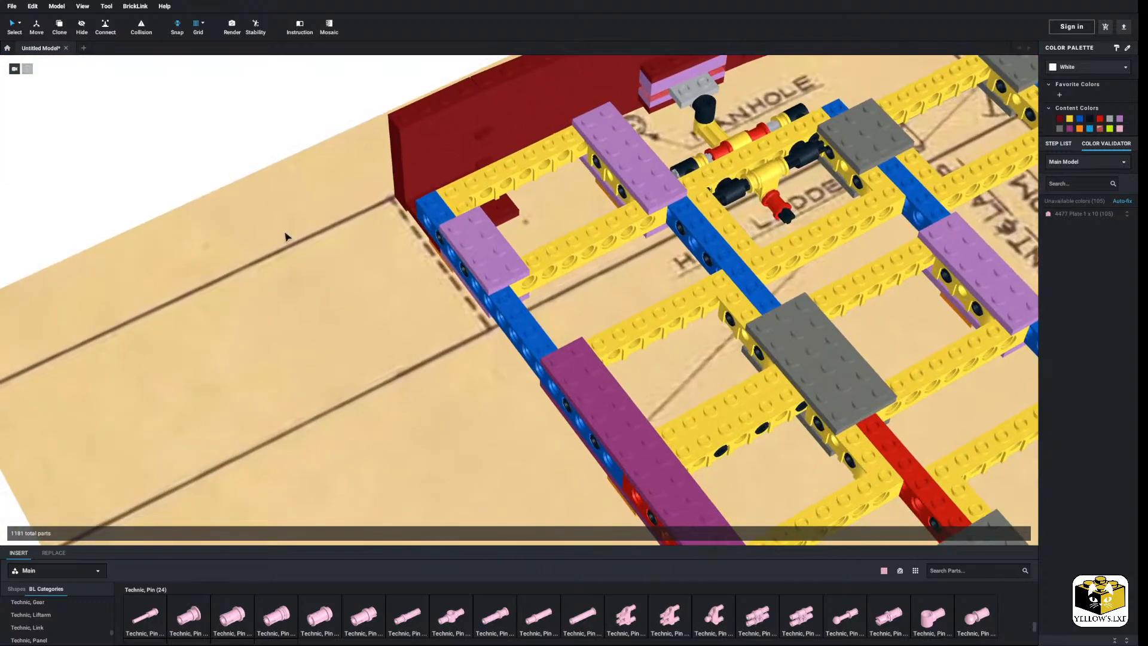
pyautogui.click(103, 623)
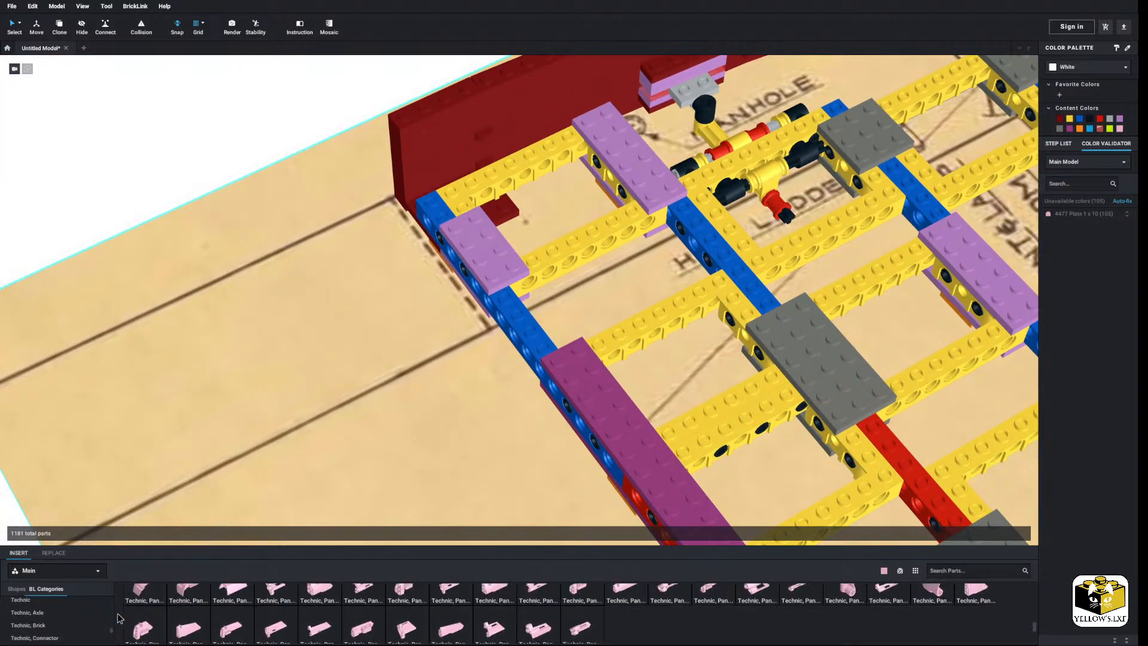
pyautogui.scroll(5, 68, 627)
pyautogui.scroll(-5, 194, 328)
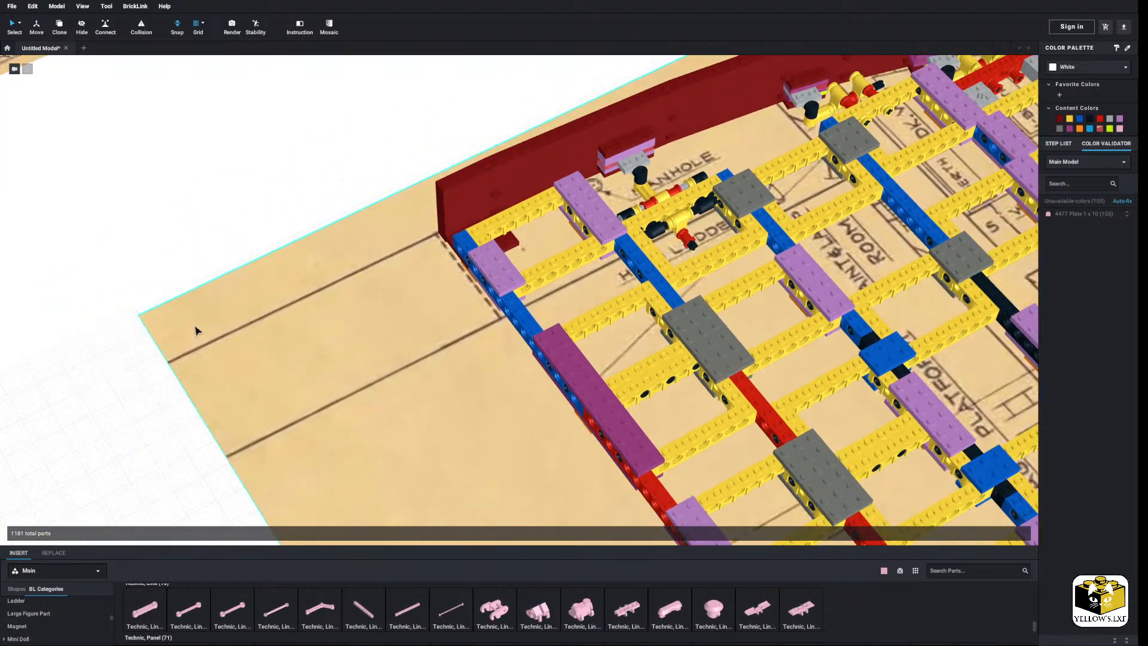
pyautogui.moveTo(195, 328); pyautogui.dragTo(90, 359, button='right')
pyautogui.scroll(-4, 136, 314)
pyautogui.scroll(4, 127, 314)
pyautogui.scroll(3, 87, 375)
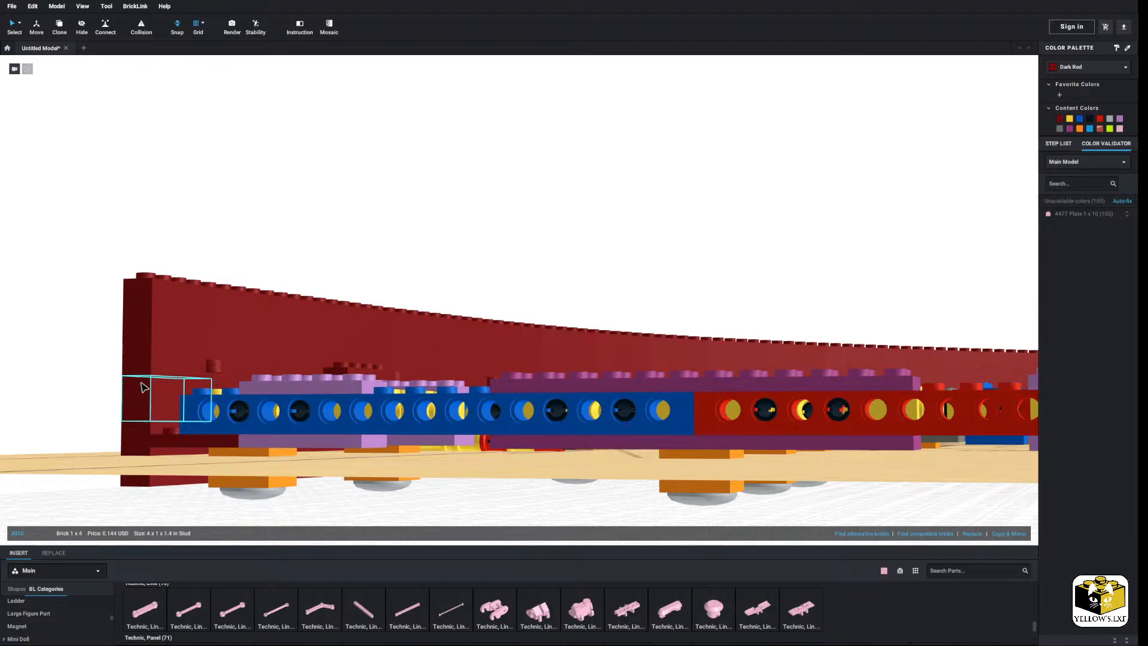
pyautogui.moveTo(141, 369); pyautogui.dragTo(88, 331, button='right')
pyautogui.click(88, 331)
pyautogui.scroll(-3, 92, 352)
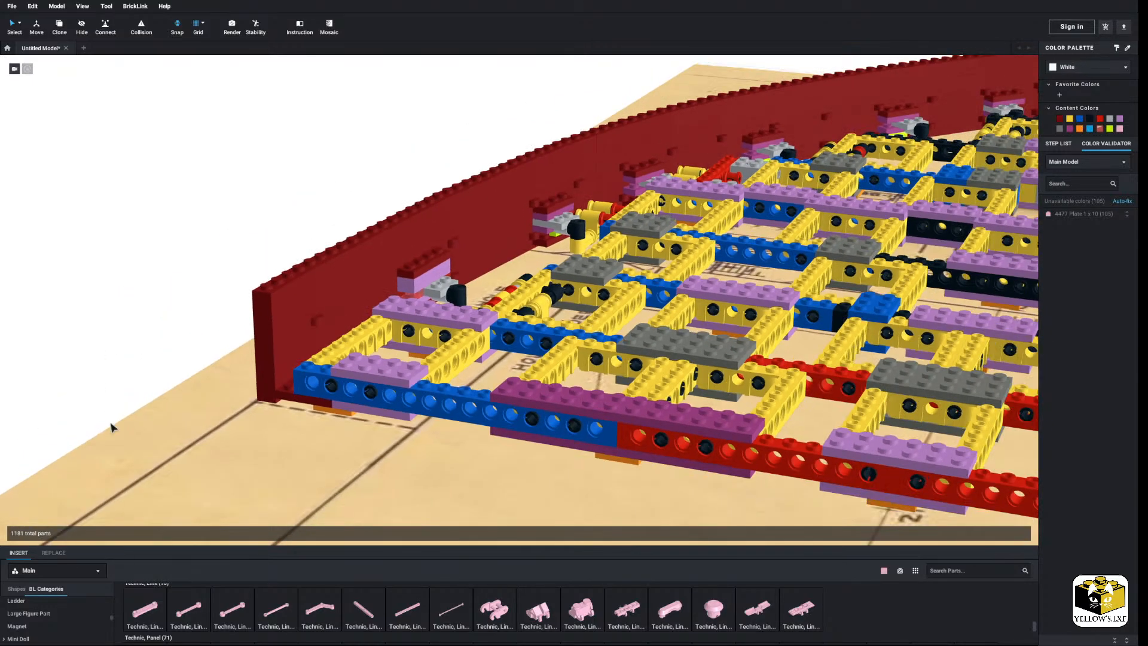
# Open the Plate category of the parts library and examine the frame's flat-end corners for a fitting plate.
pyautogui.scroll(-1, 84, 637)
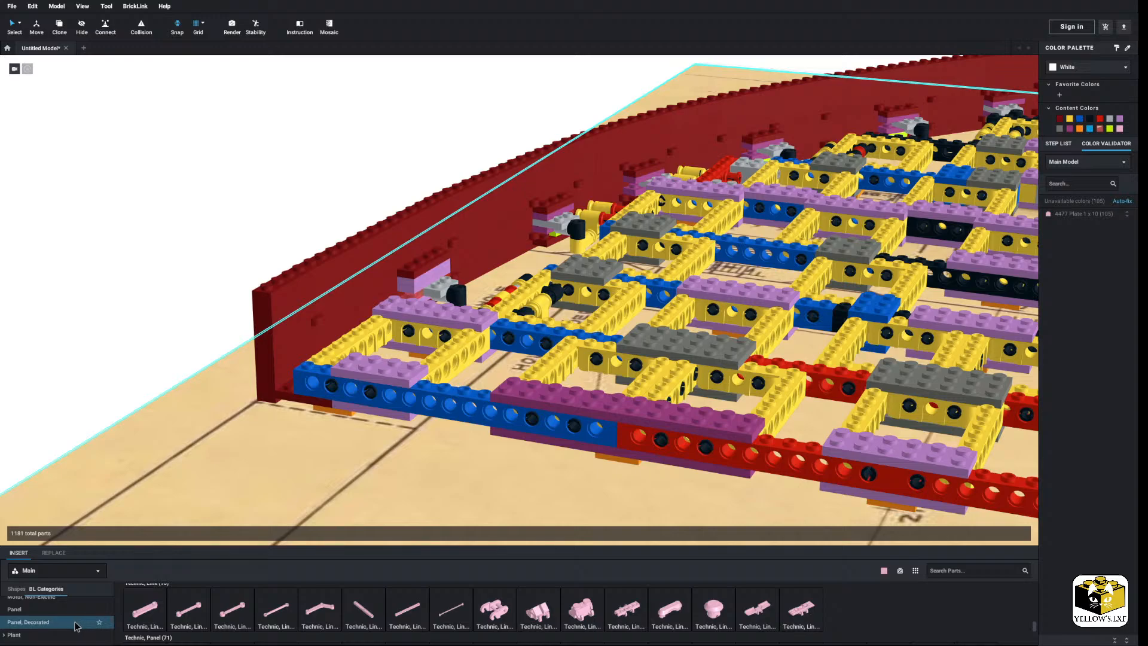
pyautogui.click(77, 626)
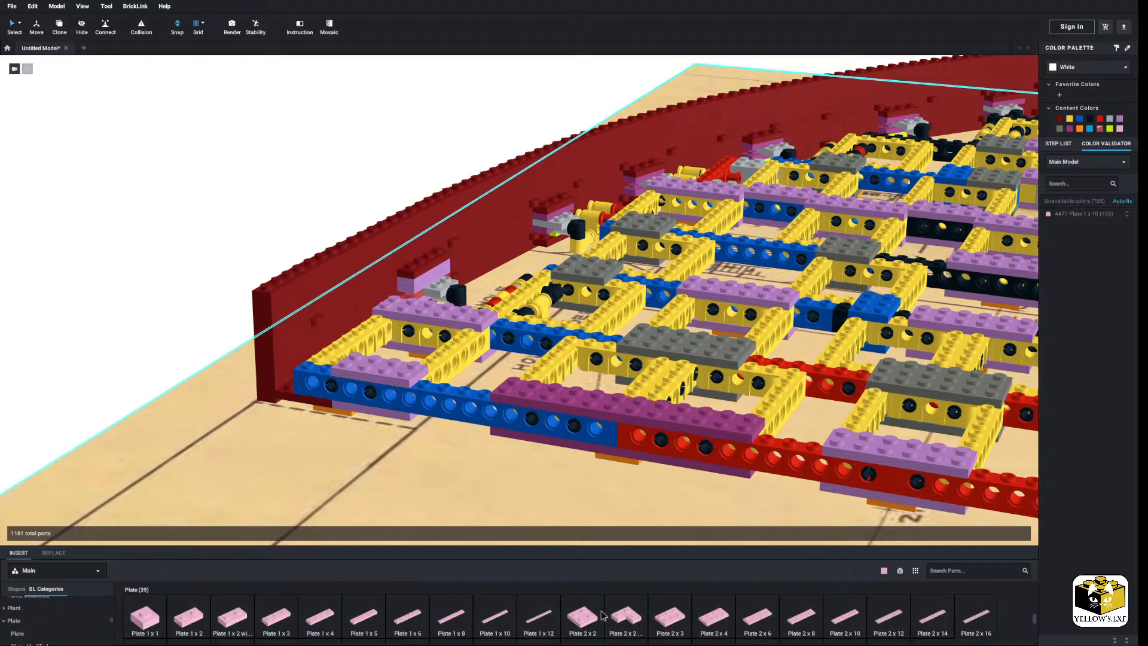
pyautogui.scroll(-1, 602, 615)
pyautogui.scroll(-3, 568, 383)
pyautogui.moveTo(568, 382); pyautogui.dragTo(328, 376, button='middle')
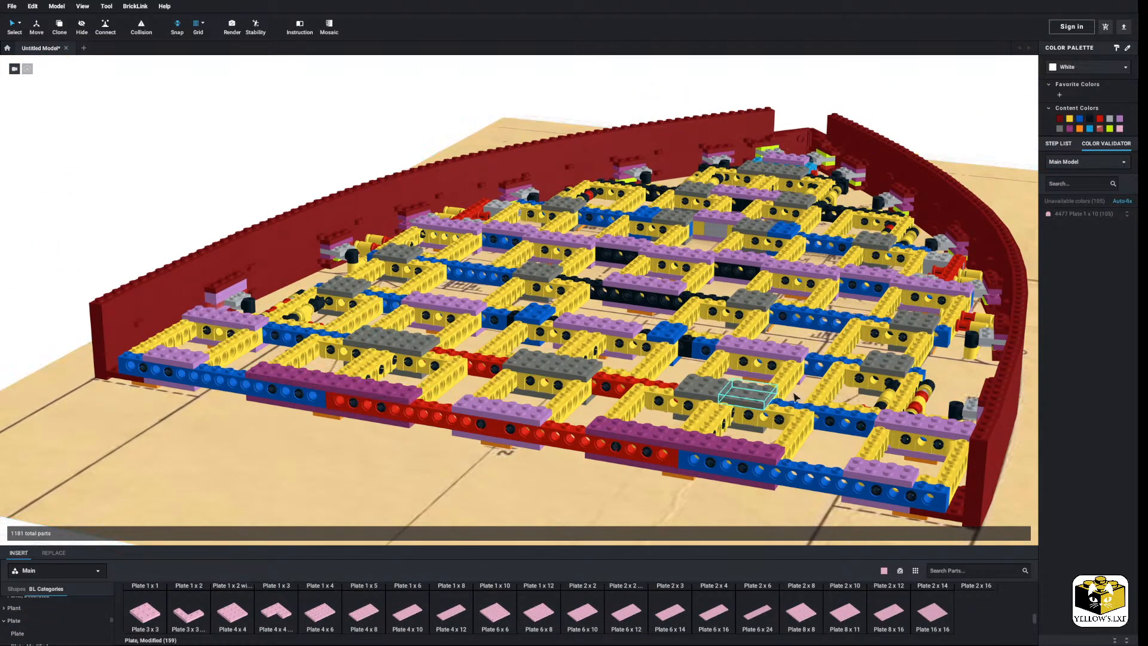
pyautogui.moveTo(645, 346); pyautogui.dragTo(625, 390, button='right')
pyautogui.moveTo(625, 389); pyautogui.dragTo(844, 377, button='middle')
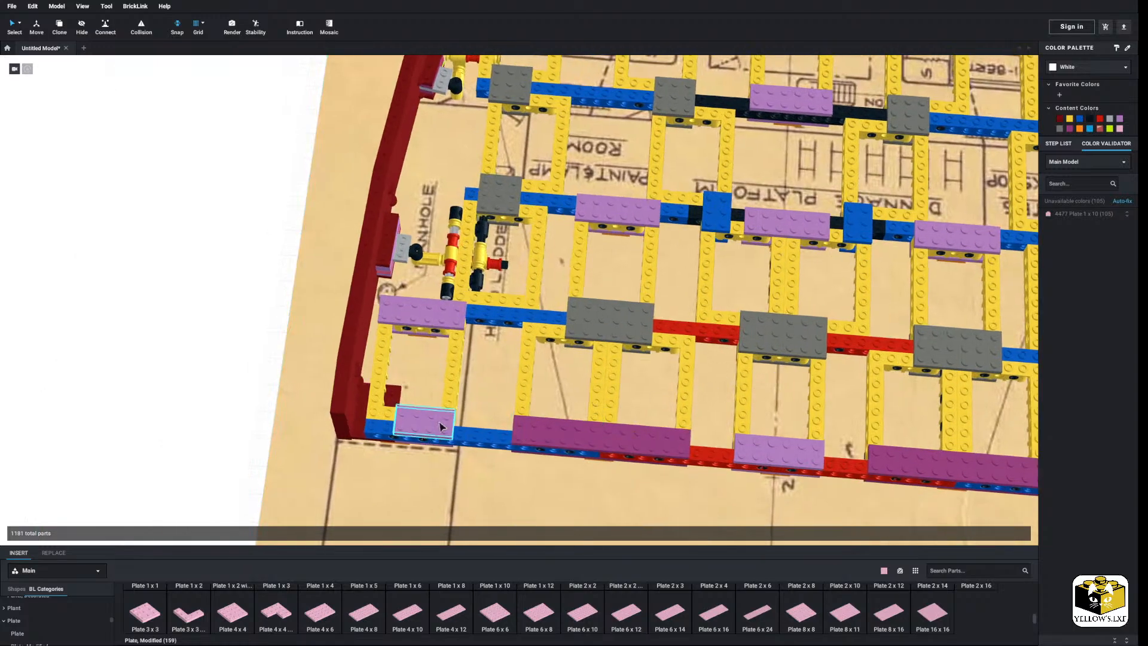
pyautogui.scroll(-3, 244, 396)
pyautogui.moveTo(241, 392); pyautogui.dragTo(274, 383, button='right')
pyautogui.moveTo(273, 381); pyautogui.dragTo(279, 339, button='middle')
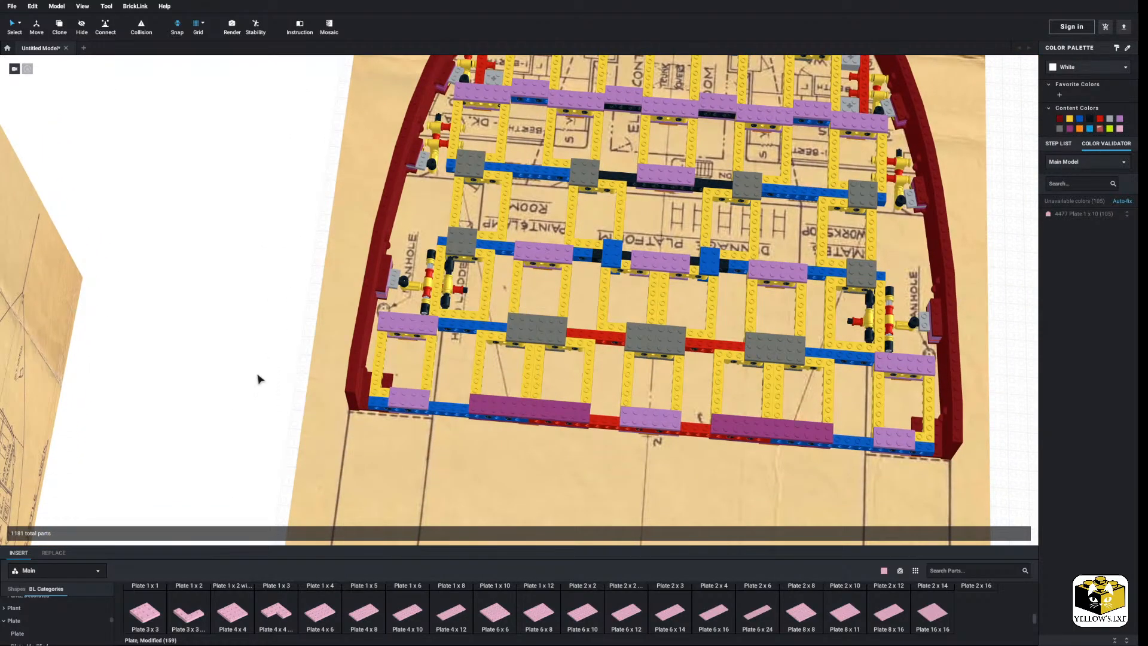
pyautogui.moveTo(246, 387); pyautogui.dragTo(218, 376, button='right')
pyautogui.scroll(3, 257, 363)
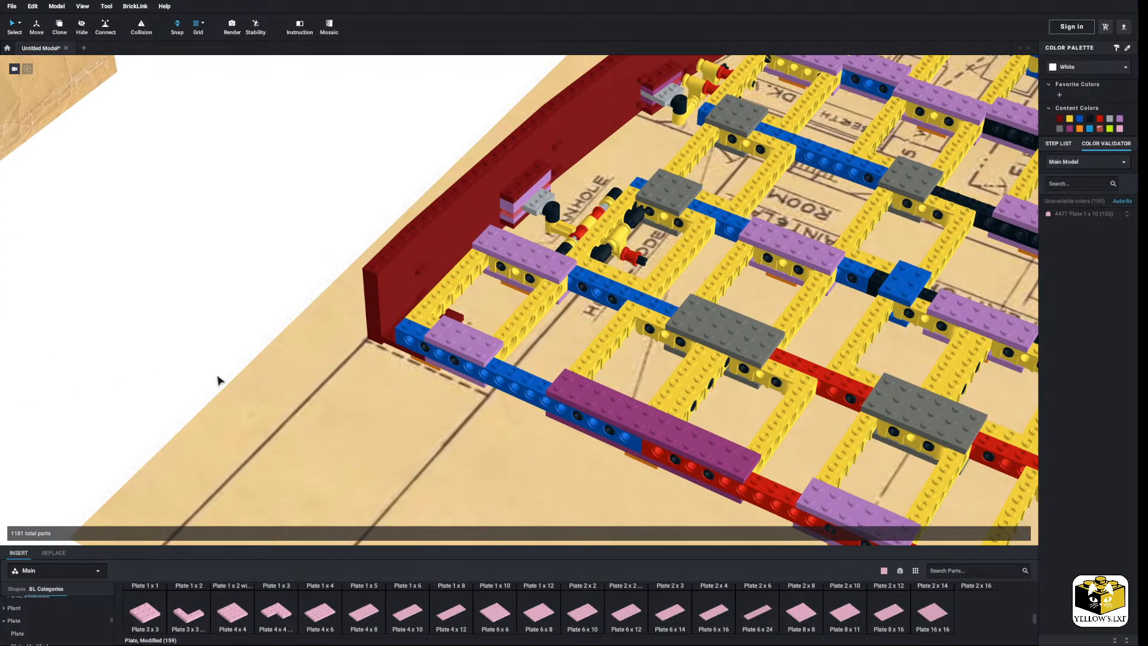
pyautogui.moveTo(218, 376); pyautogui.dragTo(231, 377, button='right')
pyautogui.moveTo(217, 383); pyautogui.dragTo(205, 384, button='middle')
pyautogui.scroll(3, 205, 385)
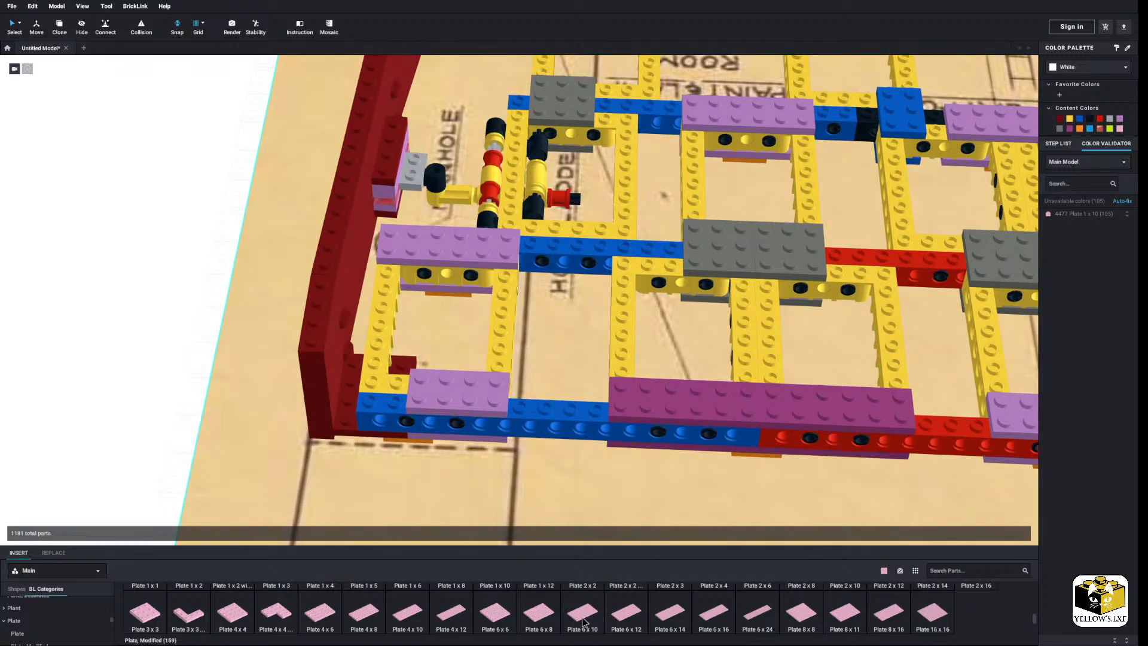
# Try a bright pink 6 x 8 plate over the flat-end corner beside the hull wall and delete it.
pyautogui.moveTo(539, 611); pyautogui.dragTo(447, 352)
pyautogui.scroll(-1, 492, 367)
pyautogui.moveTo(492, 367)
pyautogui.mouseDown(button='right')
pyautogui.moveTo(494, 350)
pyautogui.moveTo(483, 367)
pyautogui.mouseUp(button='right')
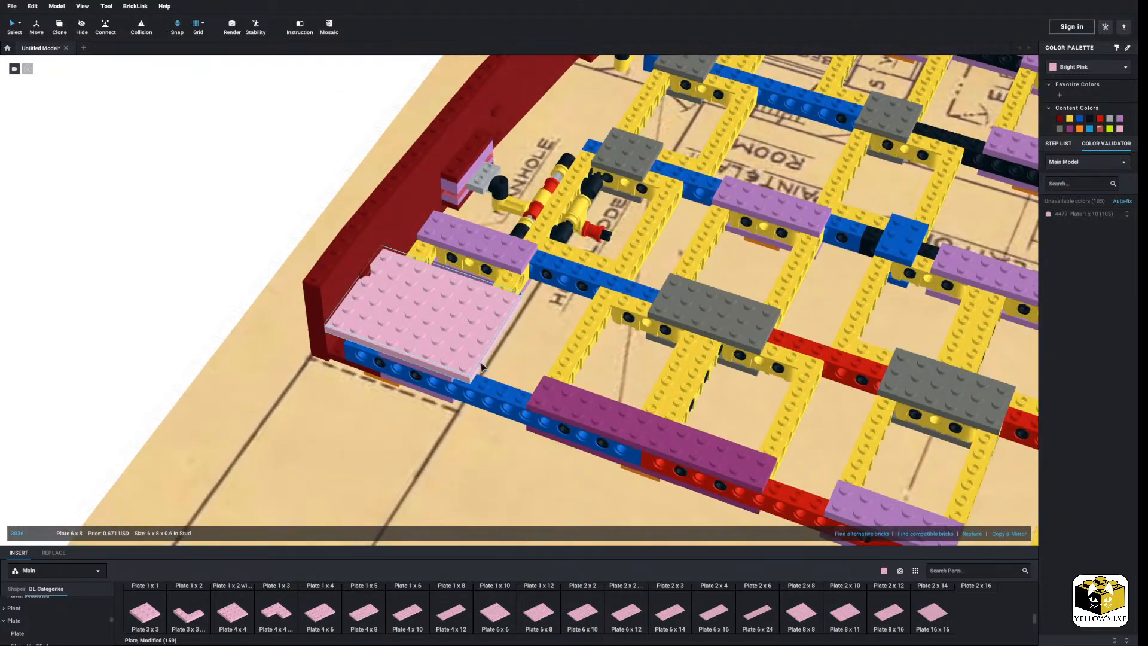
pyautogui.rightClick(448, 334)
pyautogui.click(460, 365)
# Replace the 2 x 4 plate on the corner's blue beam with a 2 x 6 plate reaching the hull wall, coloured Medium Lavender.
pyautogui.scroll(4, 451, 365)
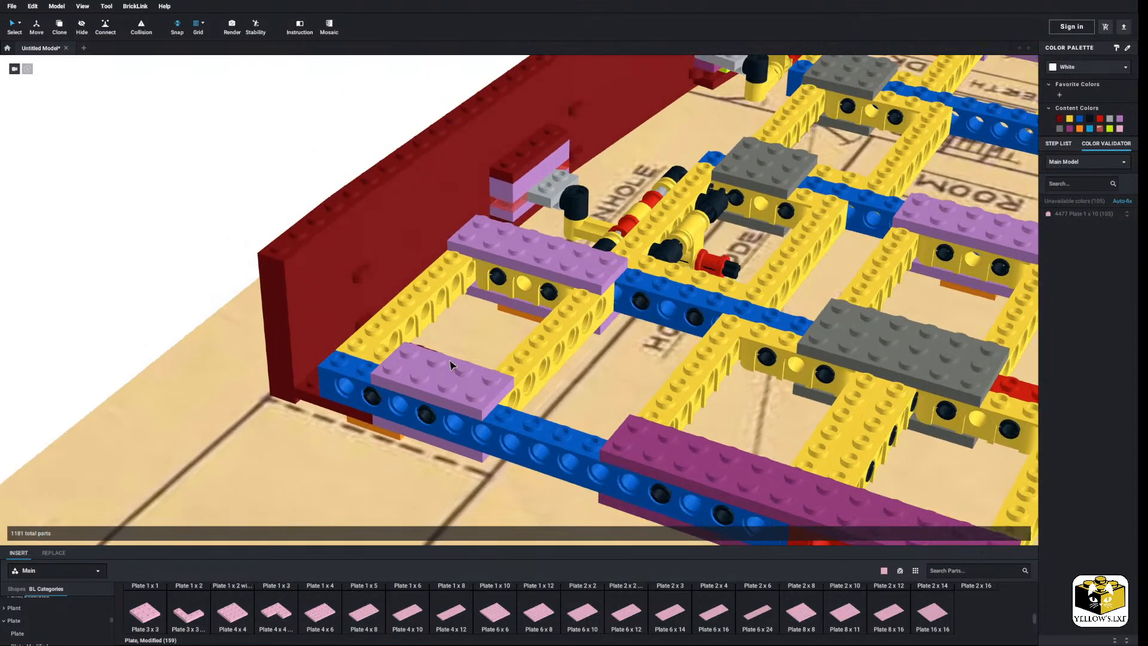
pyautogui.moveTo(450, 364); pyautogui.dragTo(478, 485, button='right')
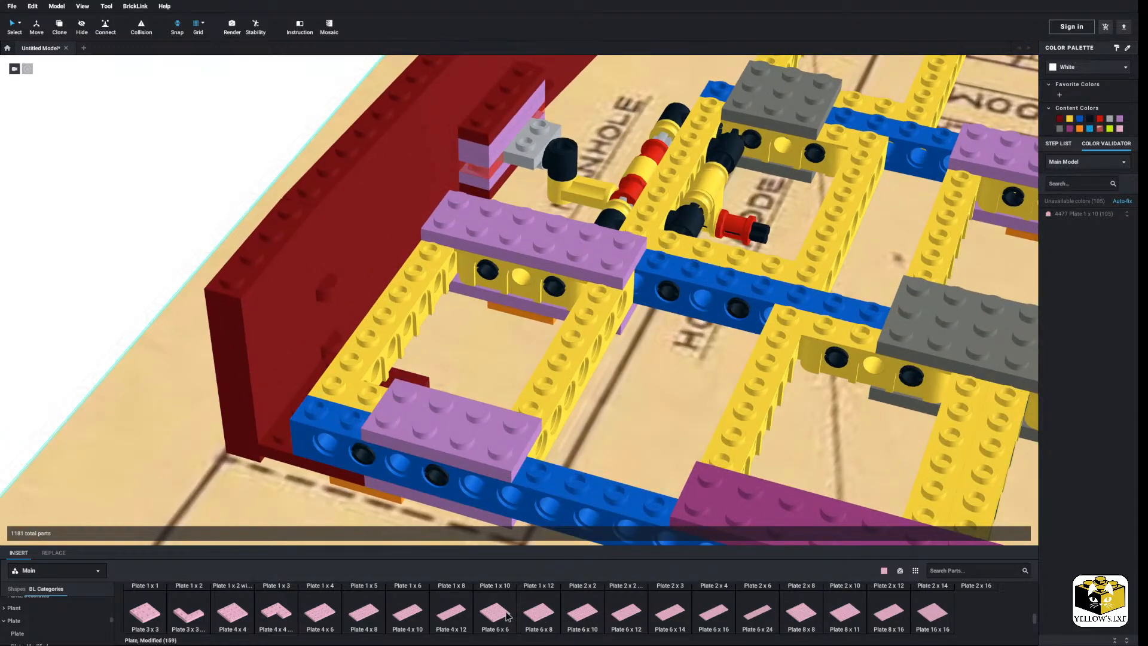
pyautogui.scroll(-3, 484, 502)
pyautogui.click(466, 401)
pyautogui.rightClick(466, 401)
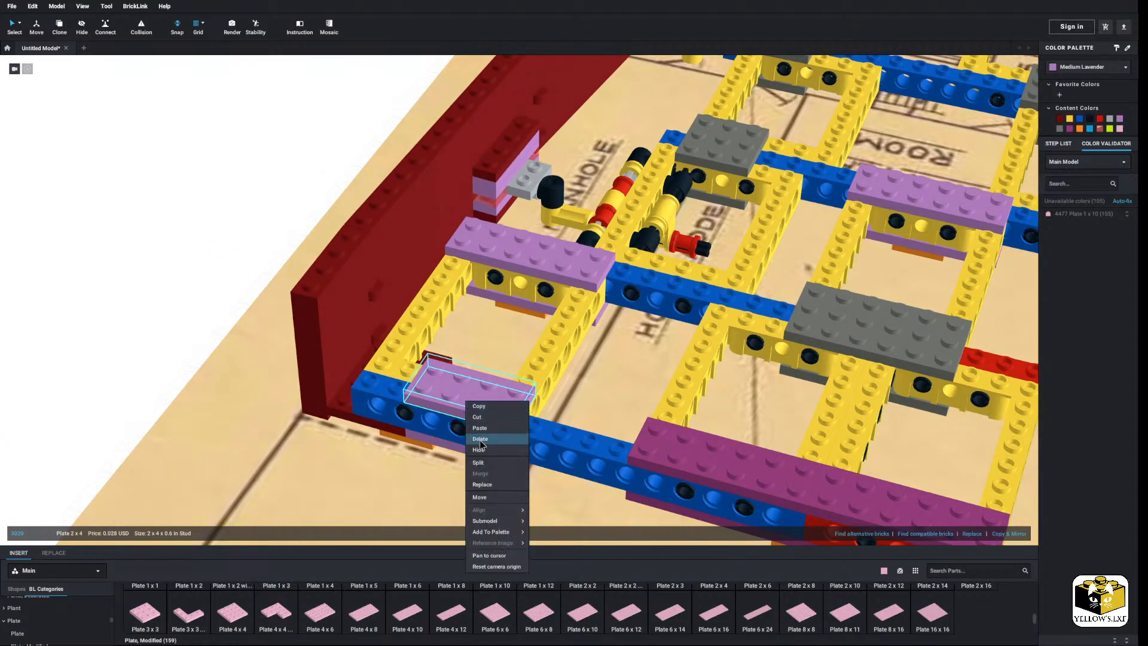
pyautogui.click(478, 438)
pyautogui.scroll(2, 556, 615)
pyautogui.moveTo(757, 621); pyautogui.dragTo(443, 383)
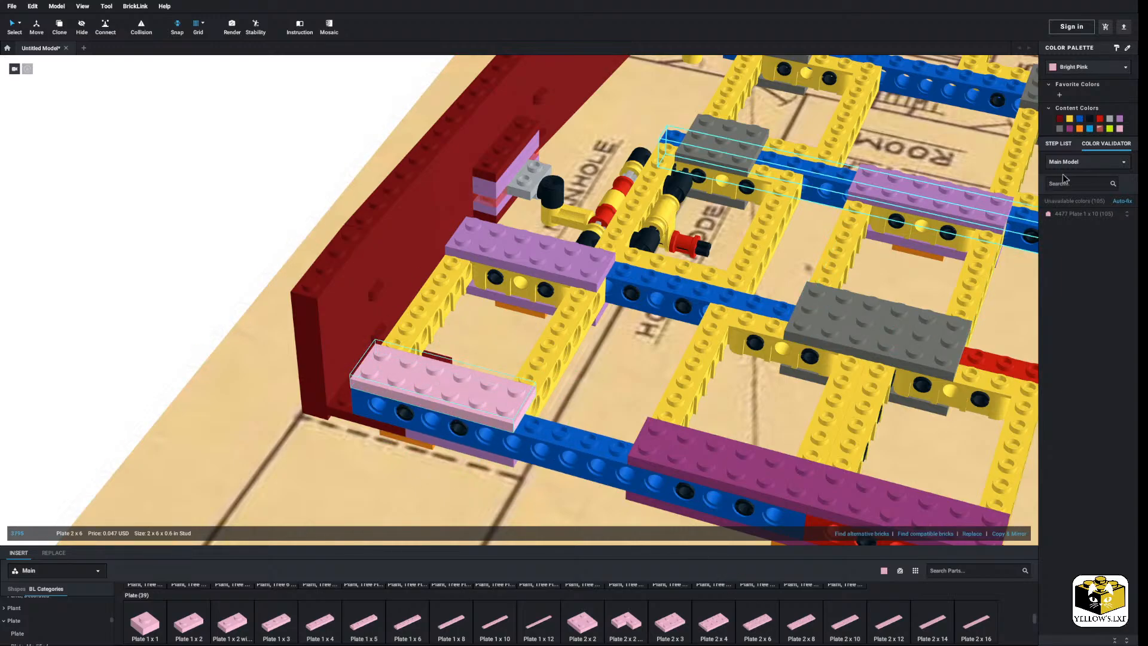
pyautogui.click(1070, 127)
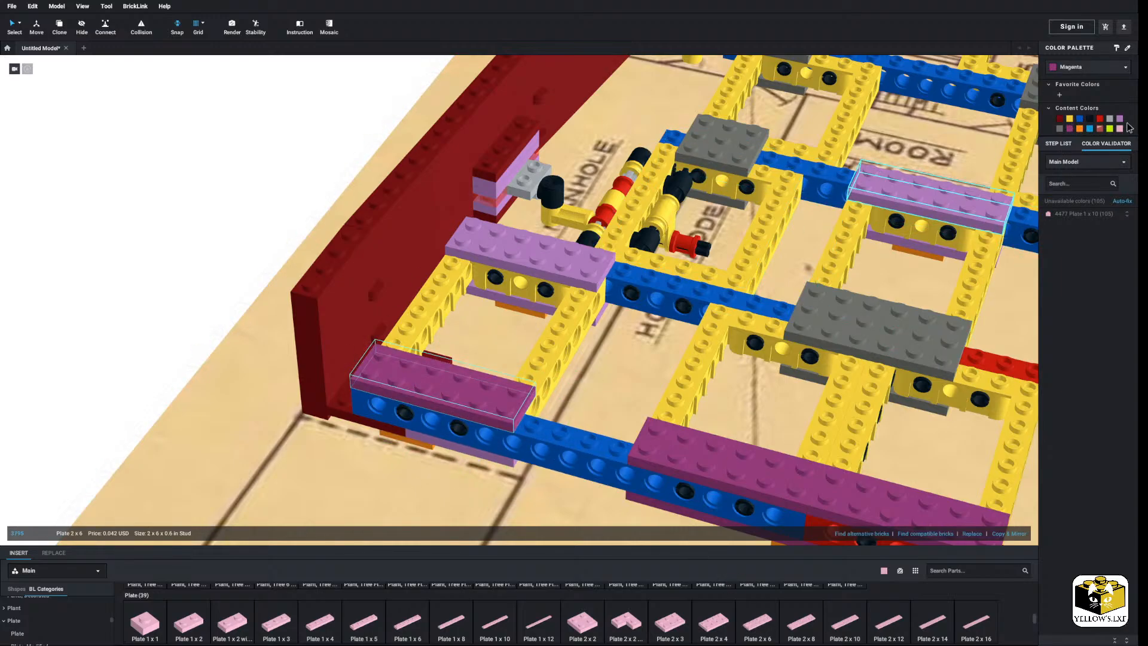
pyautogui.click(131, 261)
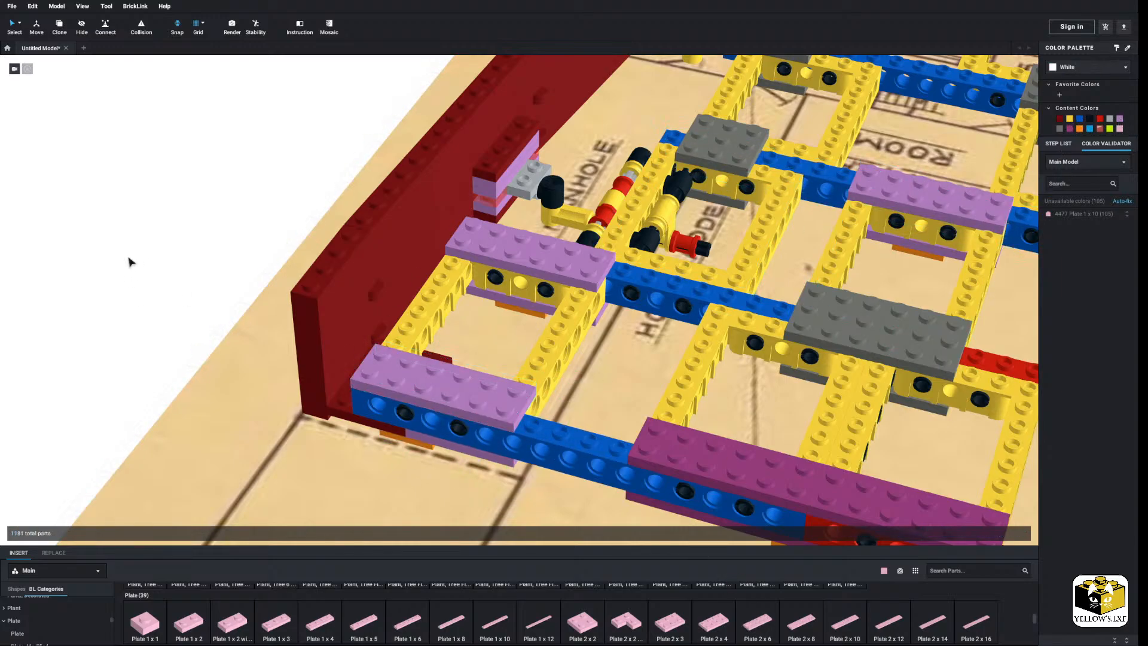
# Try a 2 x 8 plate and a 2 x 4 plate at the flat-end corner against the hull wall, deleting each one.
pyautogui.click(804, 630)
pyautogui.click(413, 318)
pyautogui.moveTo(433, 316); pyautogui.dragTo(418, 266, button='right')
pyautogui.rightClick(418, 265)
pyautogui.click(438, 303)
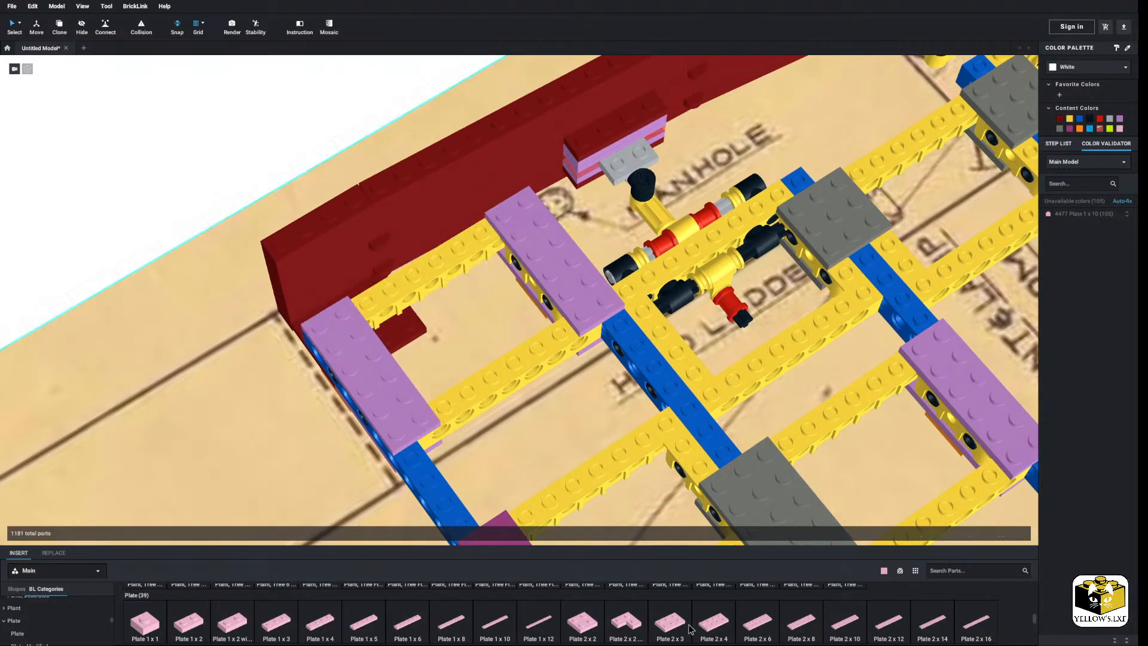
pyautogui.click(712, 624)
pyautogui.click(339, 303)
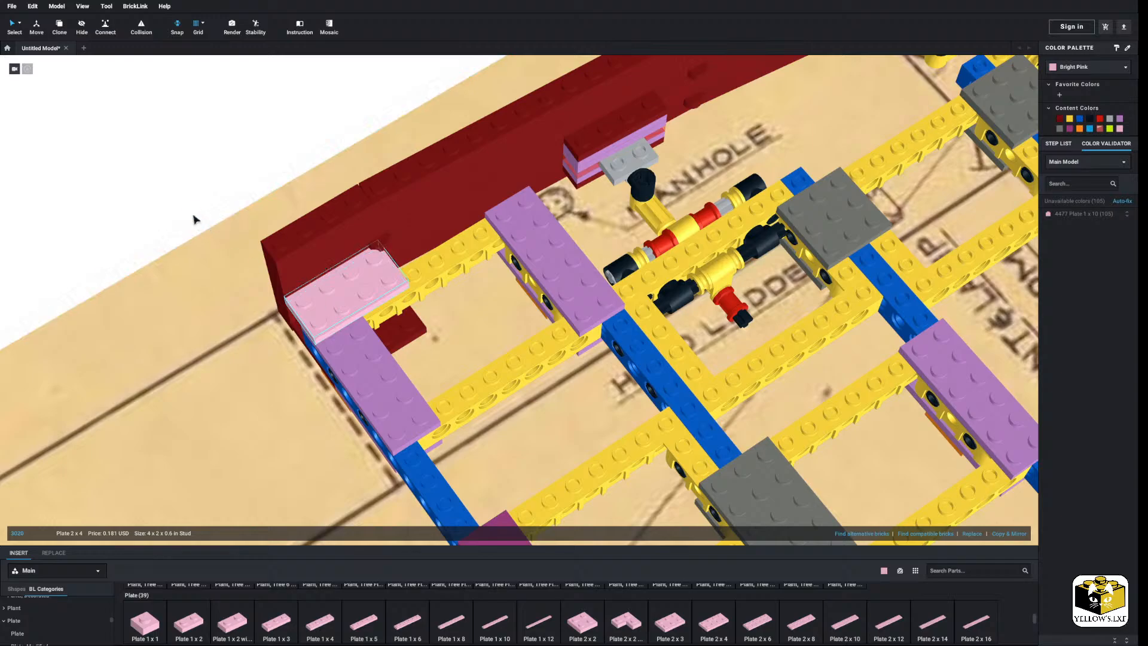
pyautogui.moveTo(193, 219); pyautogui.dragTo(307, 270, button='right')
pyautogui.rightClick(350, 339)
pyautogui.click(370, 377)
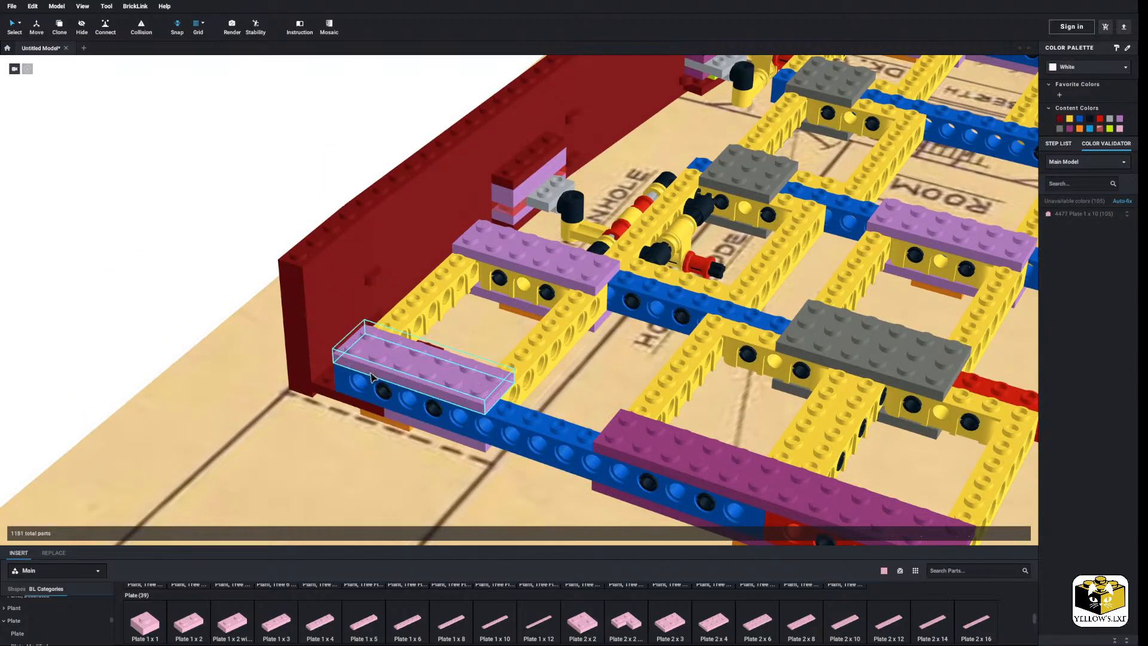
# Replace the hull wall's end piece at the flat-end corner with a 2 x 4 plate coloured Dark Red.
pyautogui.moveTo(371, 377); pyautogui.dragTo(341, 371, button='right')
pyautogui.rightClick(308, 289)
pyautogui.click(332, 327)
pyautogui.click(713, 621)
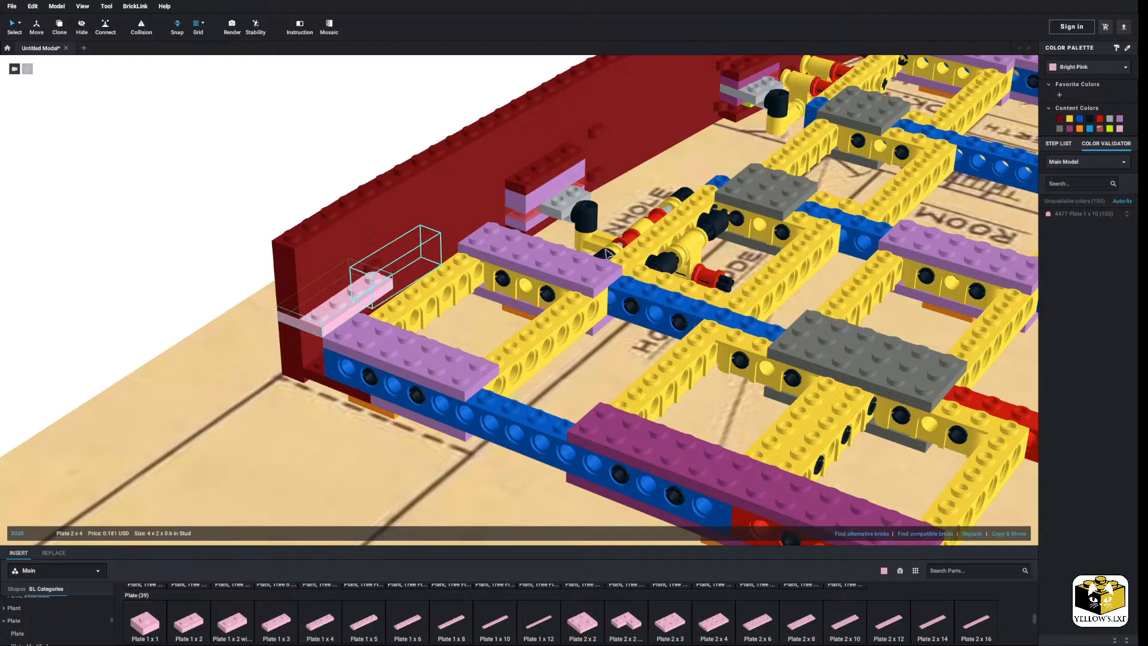
pyautogui.click(1058, 117)
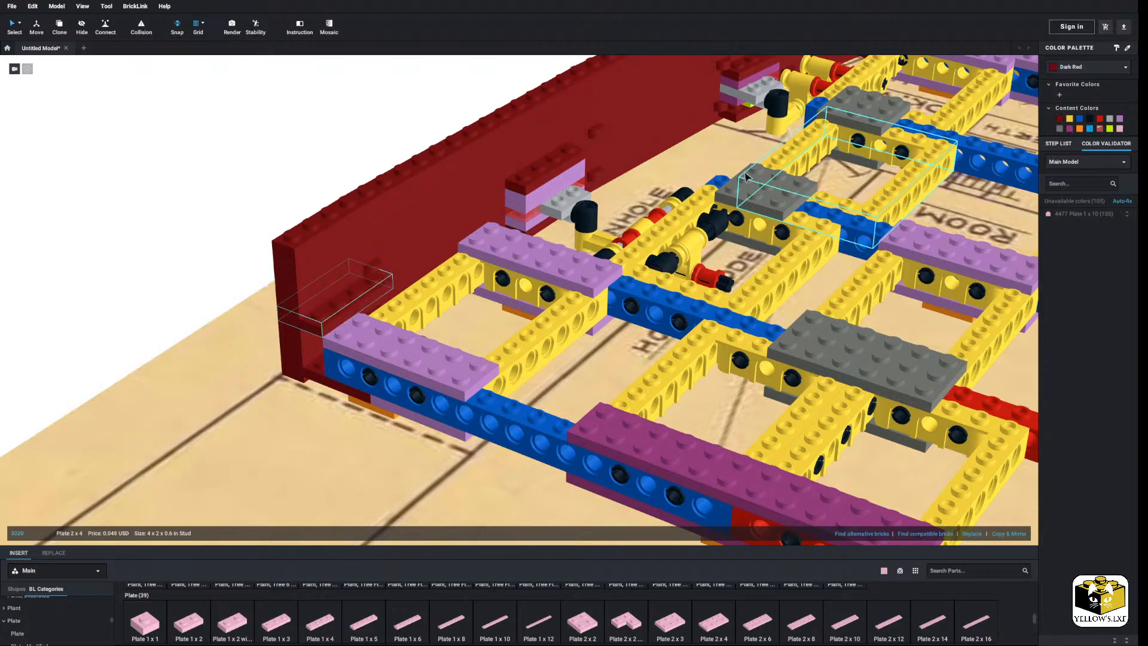
pyautogui.click(284, 169)
# Try a 1 x 10 plate beside the hull wall, replacing it with a Bright Pink 1 x 12 plate across the two lavender plates' ends.
pyautogui.moveTo(284, 168); pyautogui.dragTo(276, 188, button='right')
pyautogui.scroll(-3, 514, 619)
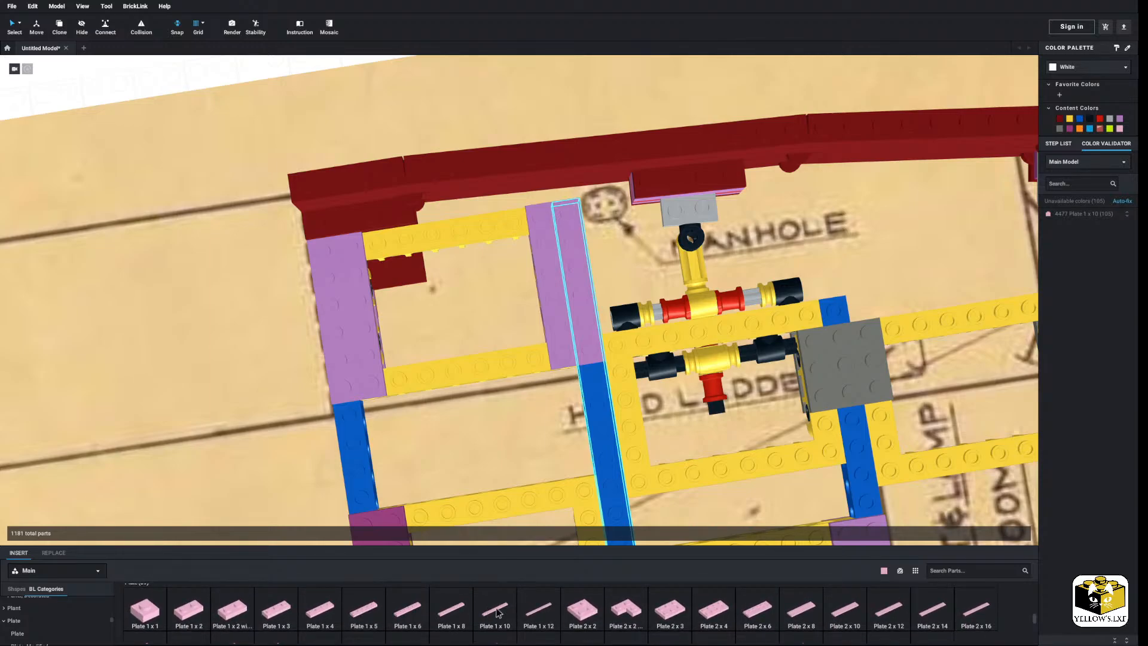
pyautogui.moveTo(496, 612); pyautogui.dragTo(446, 234)
pyautogui.press('Delete')
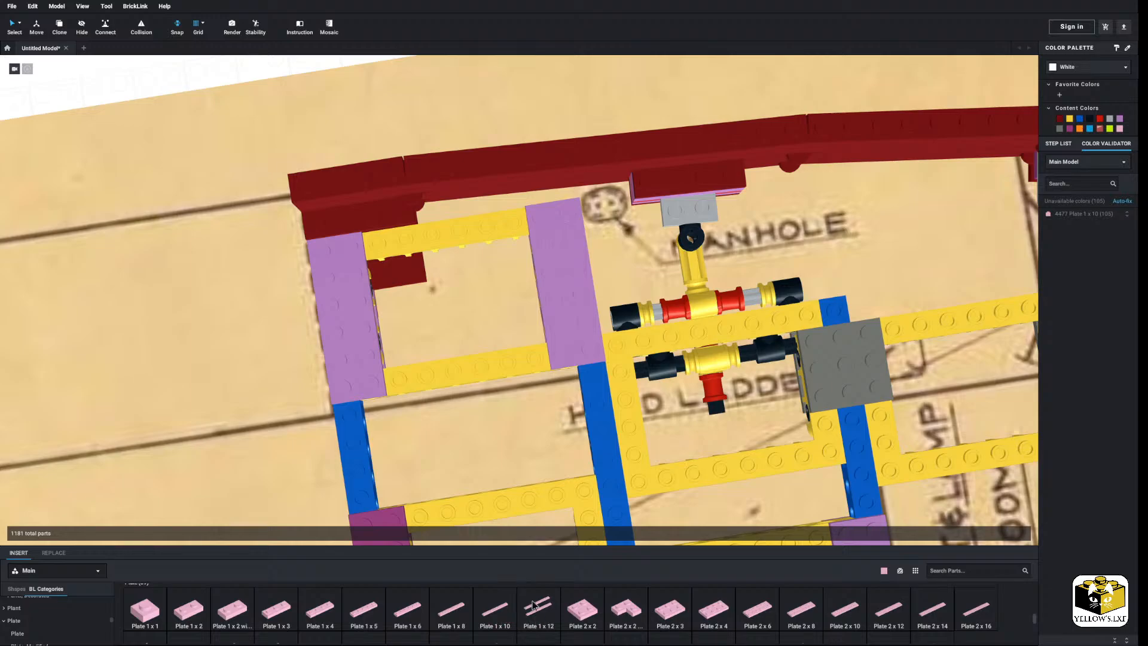
pyautogui.moveTo(534, 605); pyautogui.dragTo(475, 203)
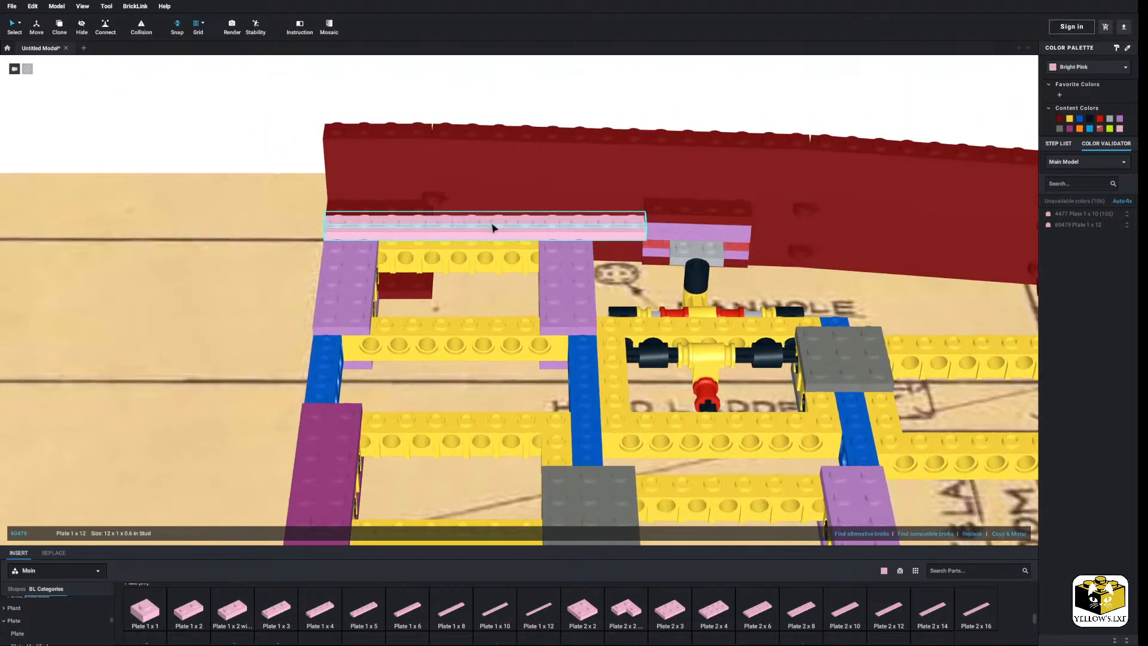
# Delete the upper Medium Lavender 1 x 4 plate of the wall bracket near the 1 x 12 plate's end and hide the dark red plate above it.
pyautogui.moveTo(494, 228); pyautogui.dragTo(359, 289, button='middle')
pyautogui.scroll(5, 358, 289)
pyautogui.click(430, 253)
pyautogui.moveTo(431, 253); pyautogui.dragTo(406, 308, button='right')
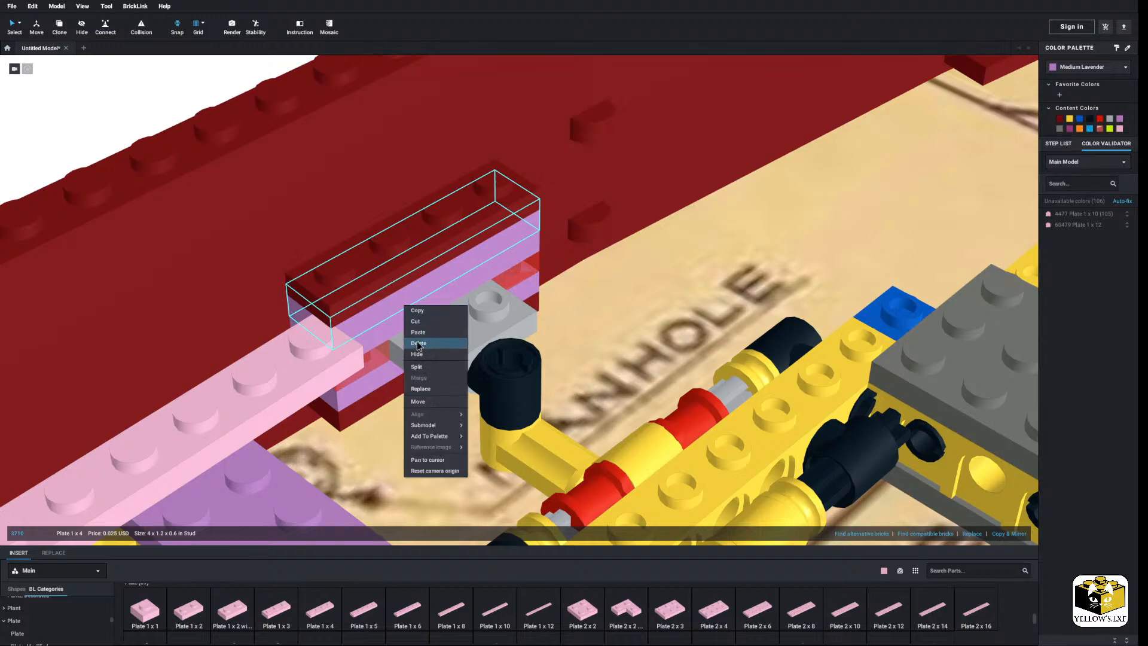
pyautogui.click(418, 343)
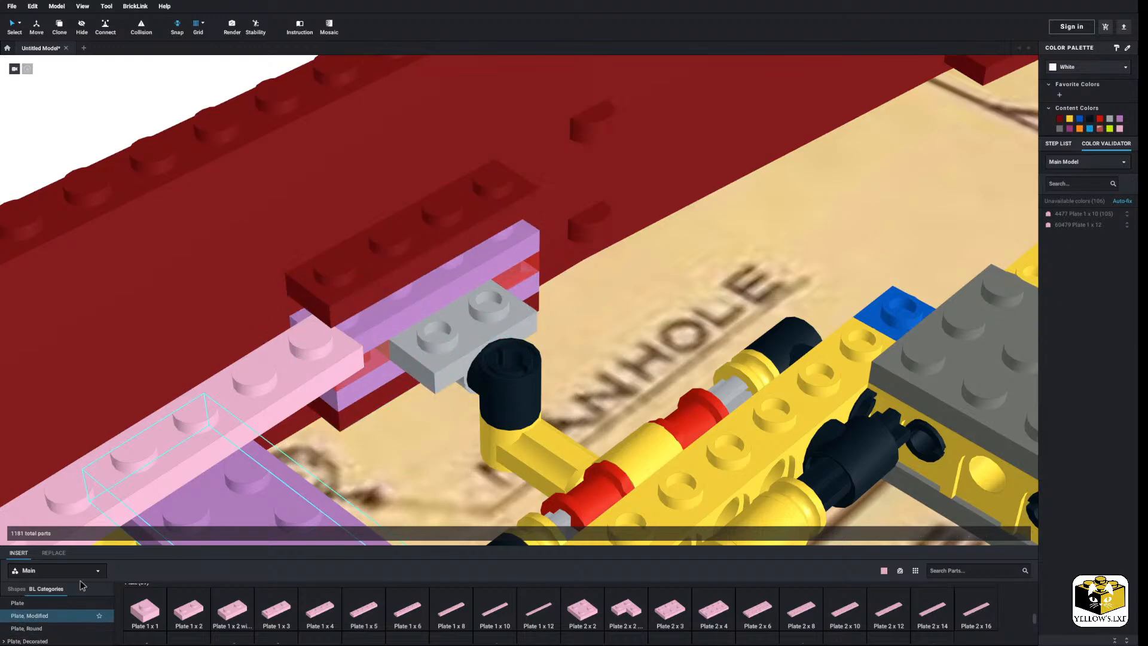
pyautogui.click(360, 279)
pyautogui.rightClick(358, 277)
pyautogui.click(378, 325)
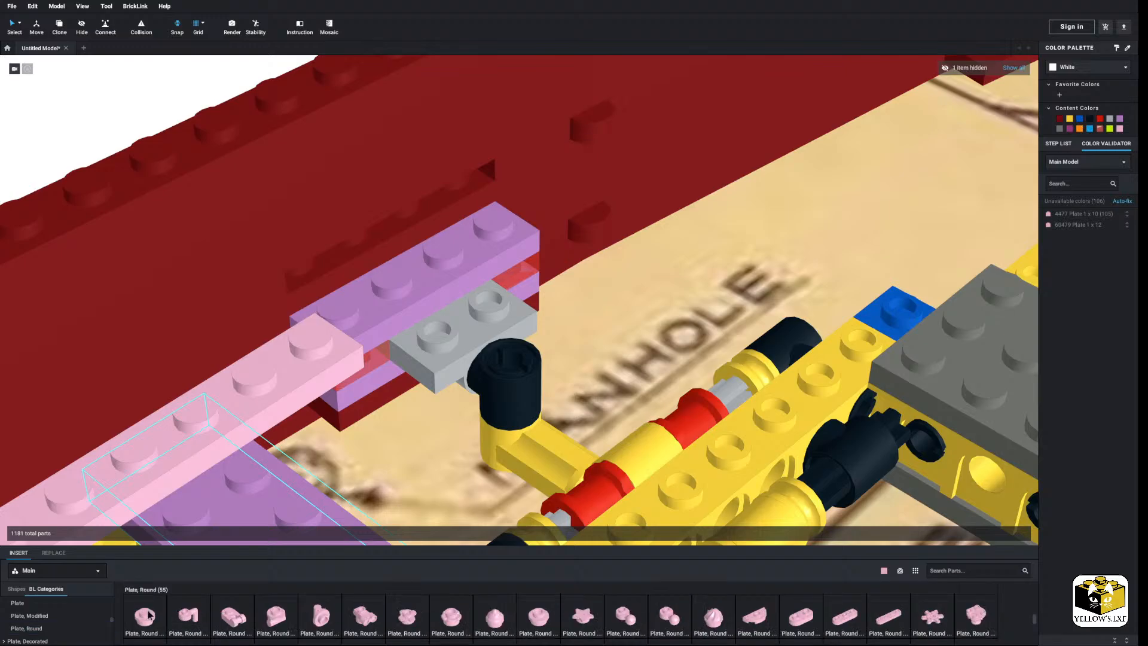
# Place a Bright Pink round 1 x 1 plate on the end stud of the bracket's exposed lavender plate and show the hidden part again.
pyautogui.moveTo(150, 616); pyautogui.dragTo(339, 300)
pyautogui.scroll(4, 344, 323)
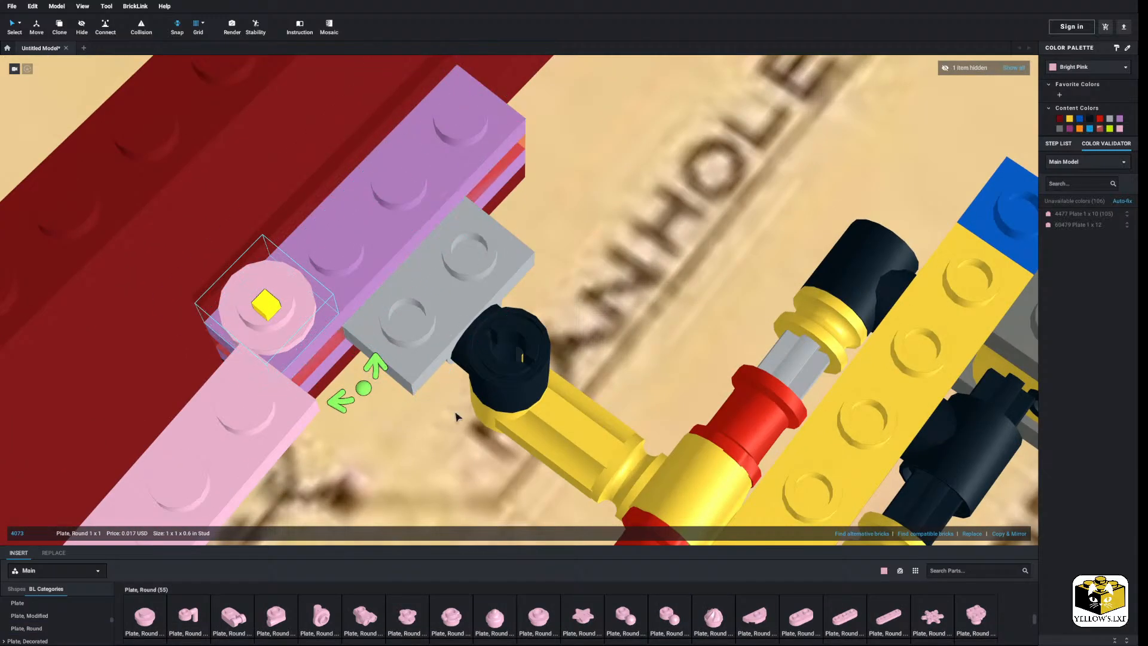
pyautogui.moveTo(454, 417); pyautogui.dragTo(81, 160, button='right')
pyautogui.click(52, 99)
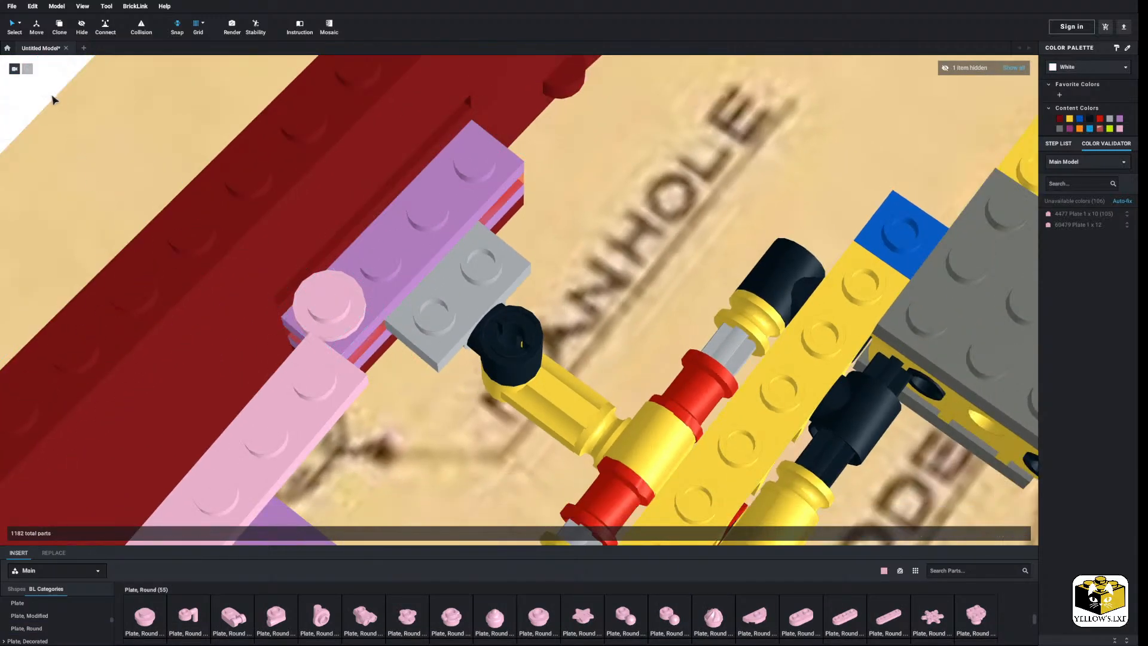
pyautogui.scroll(4, 236, 351)
pyautogui.scroll(-4, 340, 343)
pyautogui.scroll(-5, 329, 342)
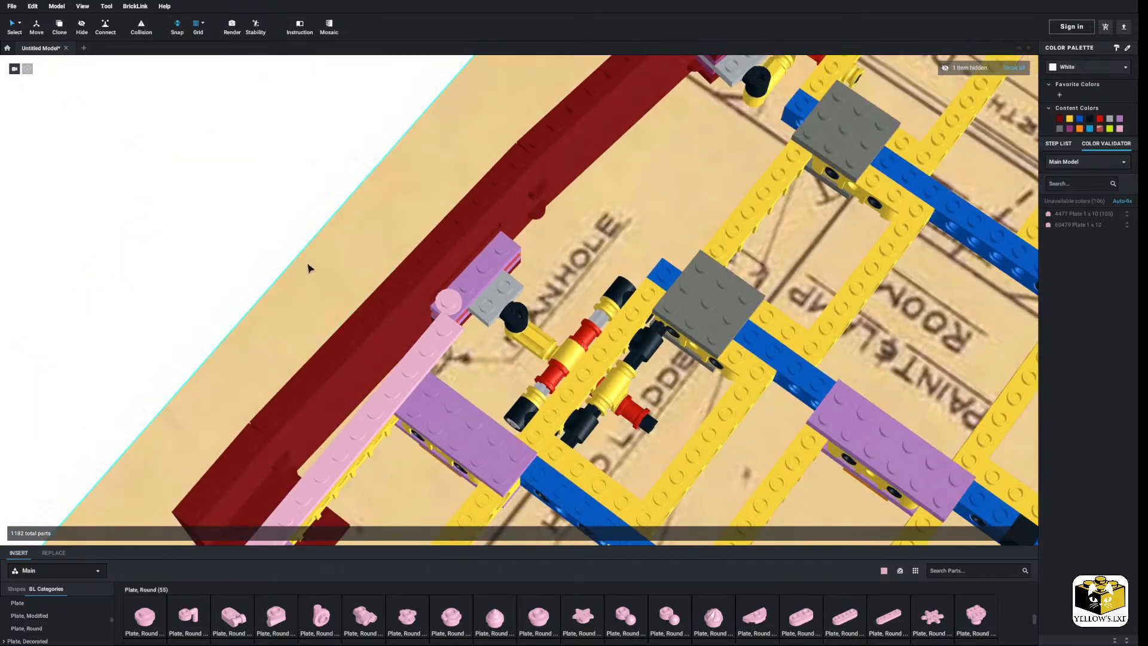
pyautogui.click(1016, 70)
# Lay a Bright Pink 2 x 16 plate alongside the 1 x 12 plate, resting over the lavender plates from the flat-end corner.
pyautogui.moveTo(415, 184)
pyautogui.mouseDown(button='right')
pyautogui.moveTo(395, 173)
pyautogui.moveTo(399, 197)
pyautogui.mouseUp(button='right')
pyautogui.moveTo(400, 197); pyautogui.dragTo(473, 190, button='middle')
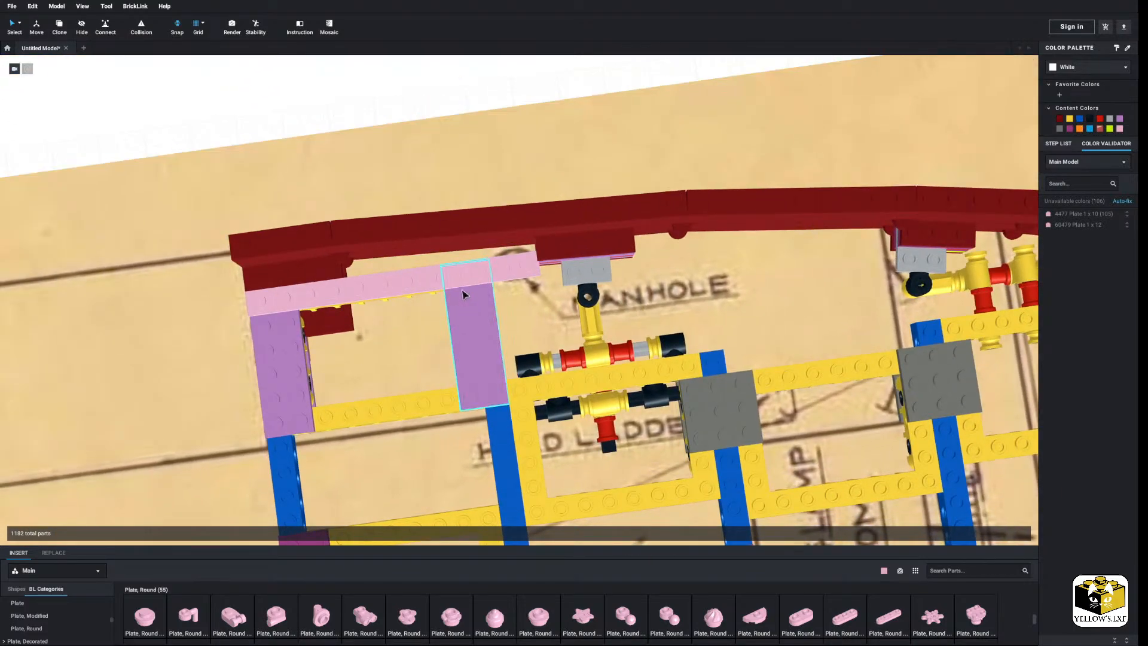
pyautogui.click(21, 603)
pyautogui.scroll(-1, 950, 619)
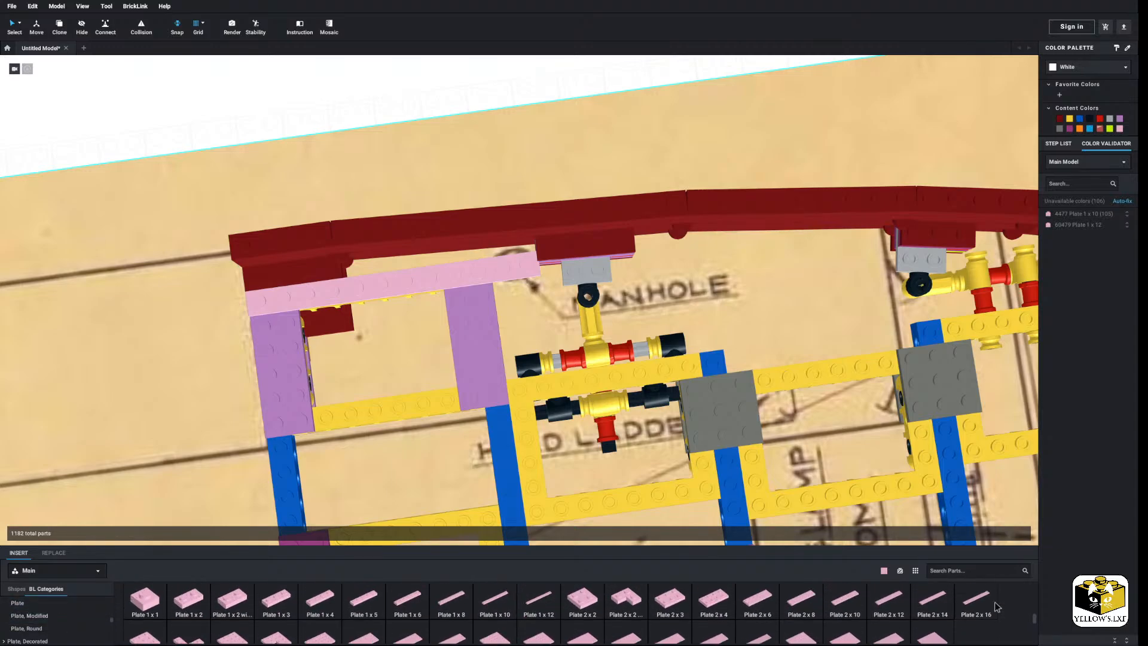
pyautogui.click(976, 605)
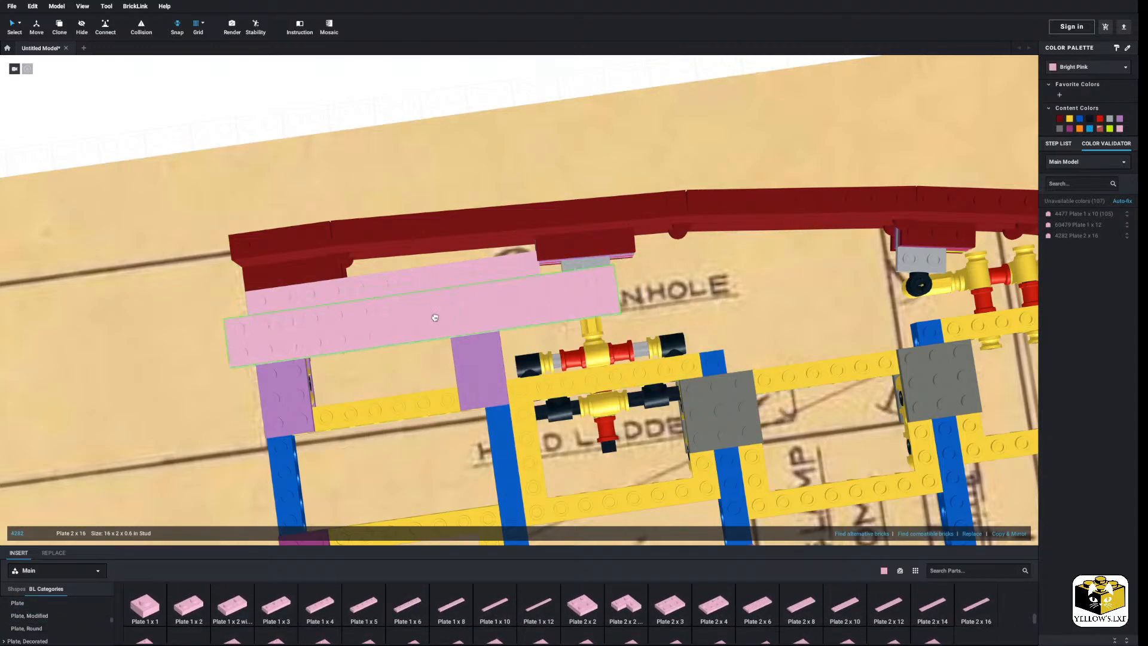
pyautogui.click(451, 315)
pyautogui.moveTo(450, 314); pyautogui.dragTo(487, 305, button='right')
pyautogui.scroll(-2, 358, 310)
pyautogui.click(261, 318)
# Add a second Bright Pink 2 x 16 plate directly alongside the first one.
pyautogui.moveTo(261, 317); pyautogui.dragTo(277, 313, button='right')
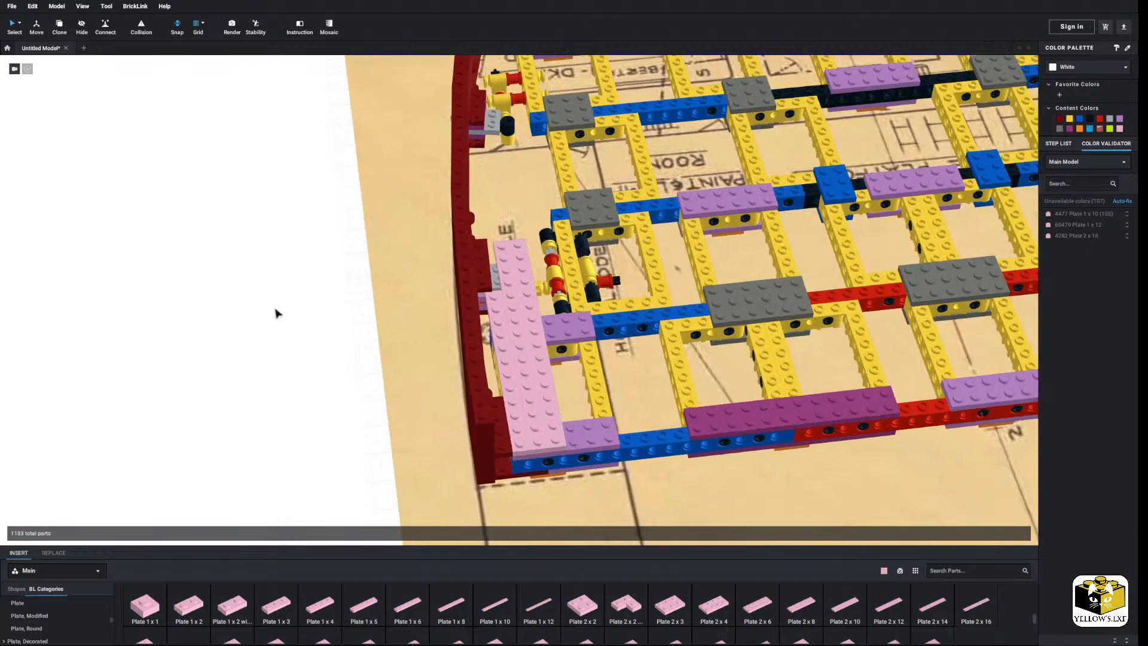
pyautogui.moveTo(277, 313); pyautogui.dragTo(246, 276, button='middle')
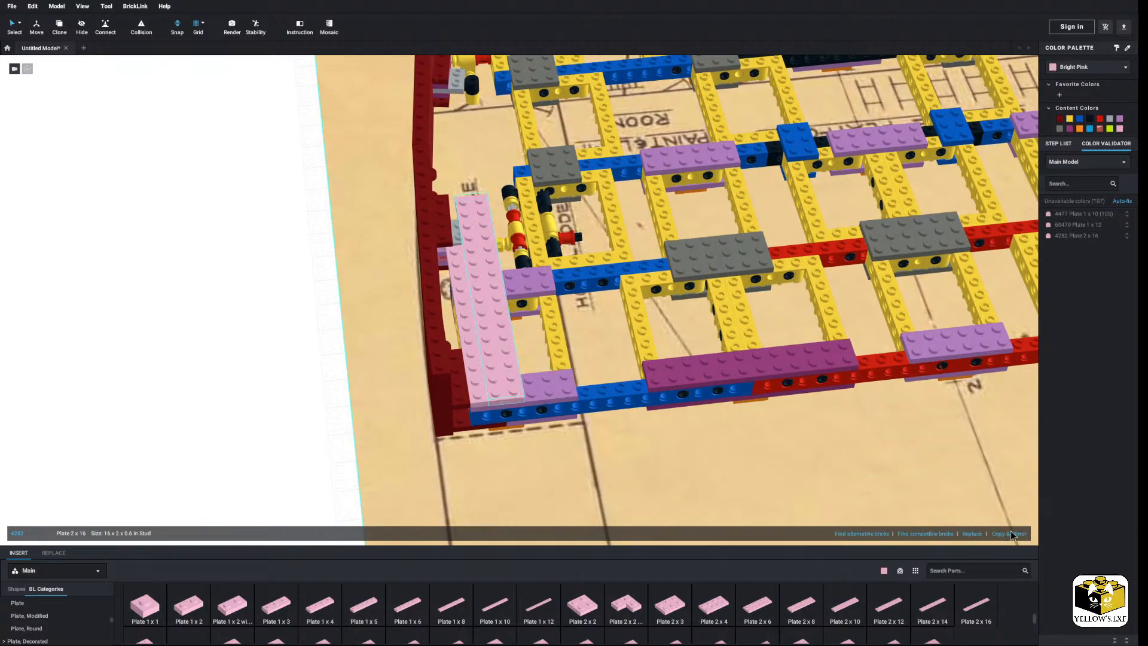
pyautogui.click(1010, 535)
pyautogui.click(271, 482)
# Place a Bright Pink plate four studs long crosswise under the free ends of the two 2 x 16 plates.
pyautogui.moveTo(272, 481); pyautogui.dragTo(197, 474, button='right')
pyautogui.scroll(3, 459, 393)
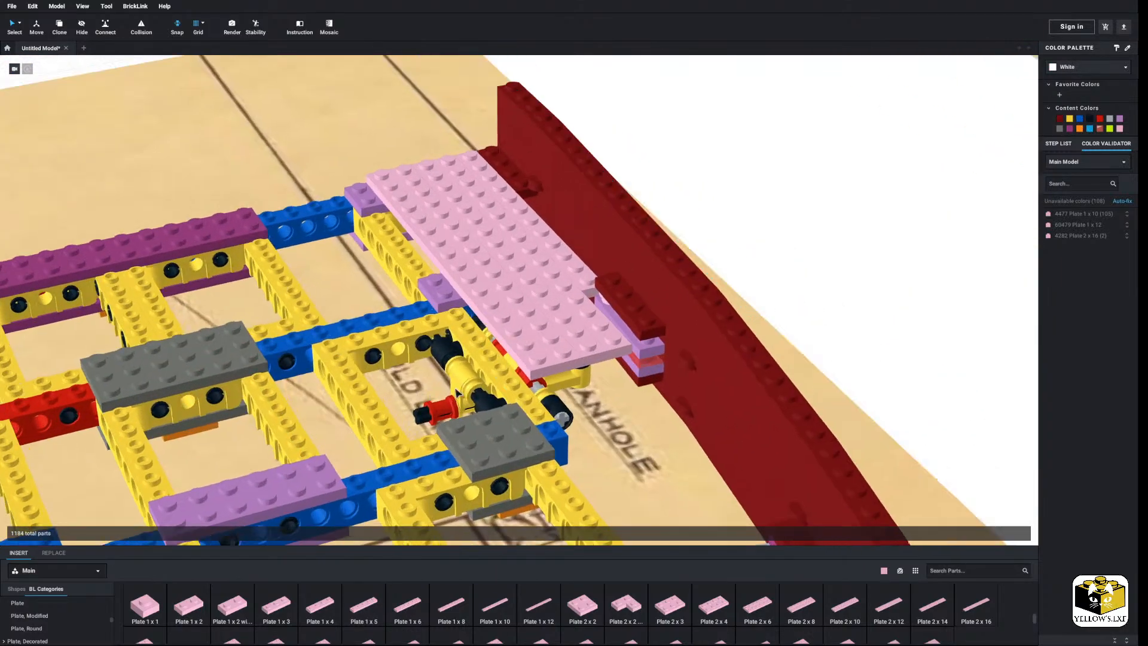
pyautogui.scroll(5, 458, 393)
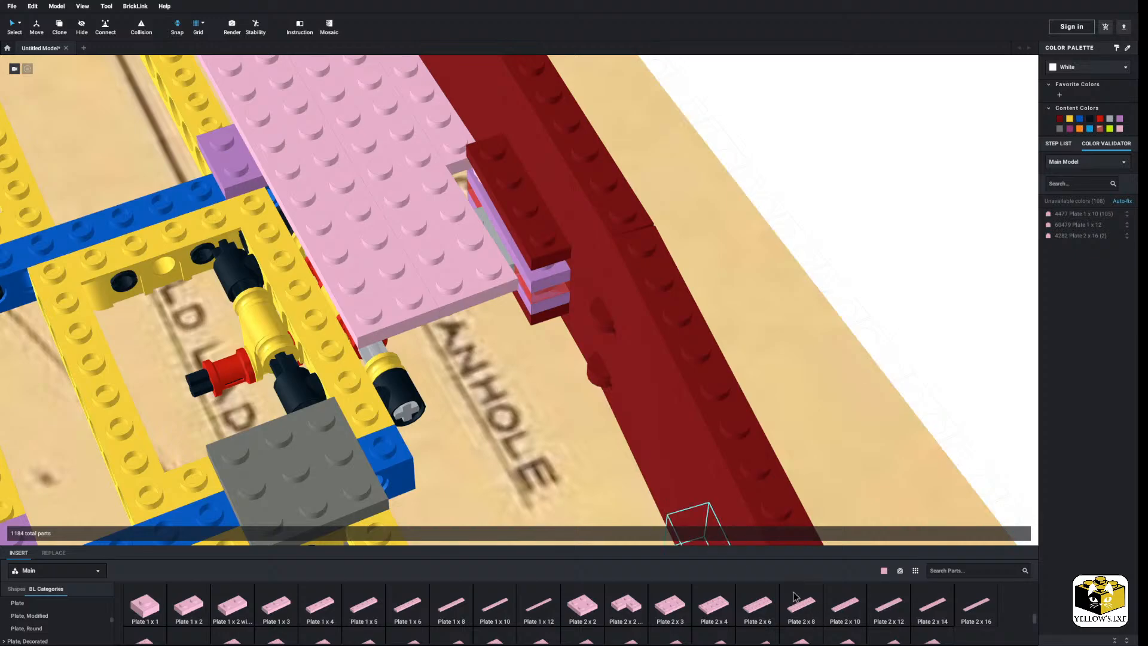
pyautogui.moveTo(481, 367); pyautogui.dragTo(403, 330)
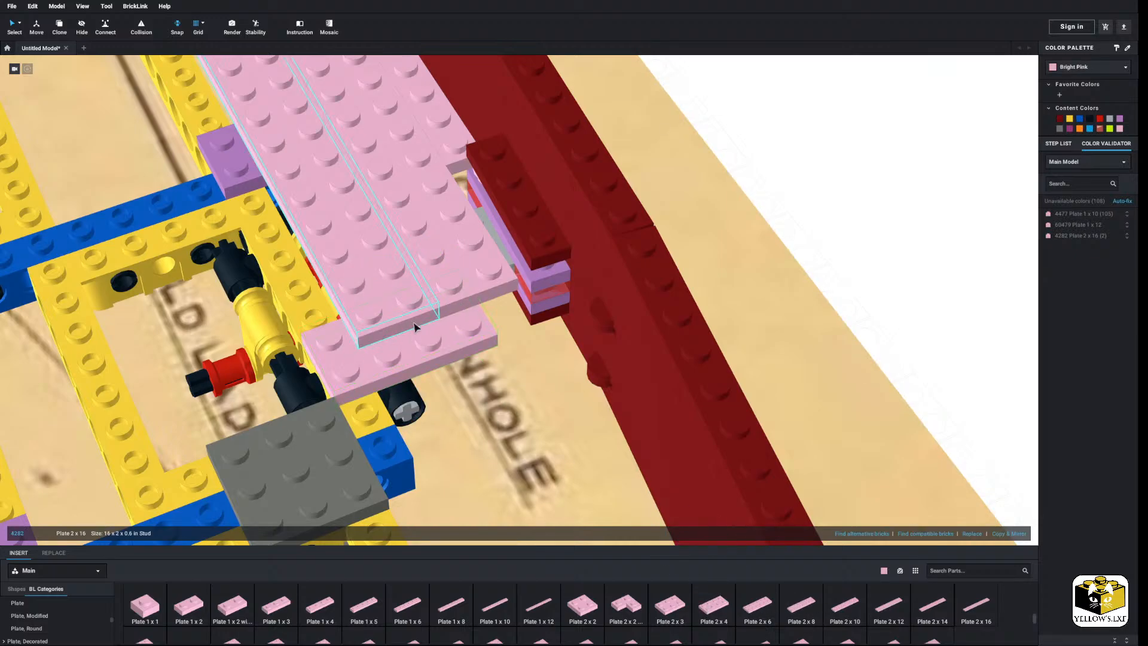
pyautogui.scroll(-3, 415, 327)
pyautogui.click(781, 282)
pyautogui.moveTo(781, 282); pyautogui.dragTo(808, 290, button='right')
# Examine the pink deck plating at the flat-end corner from several angles and against the whole bow frame on its plan.
pyautogui.scroll(-3, 808, 290)
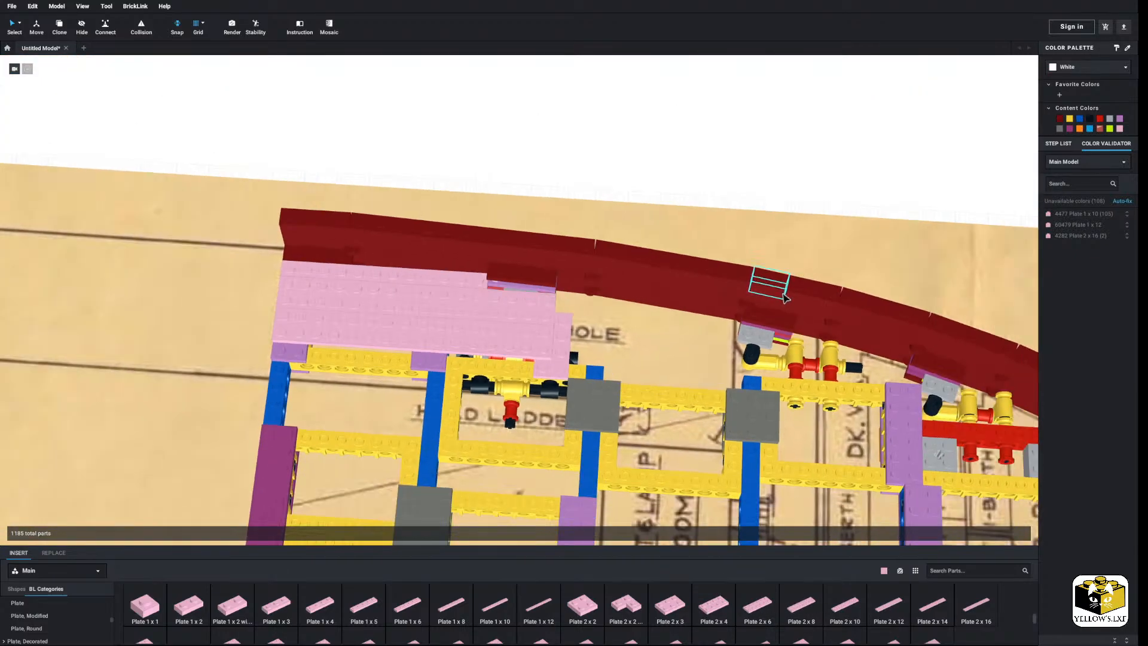
pyautogui.scroll(-3, 605, 333)
pyautogui.moveTo(502, 334)
pyautogui.mouseDown(button='middle')
pyautogui.moveTo(389, 286)
pyautogui.moveTo(562, 323)
pyautogui.moveTo(509, 346)
pyautogui.mouseUp(button='middle')
pyautogui.scroll(3, 551, 323)
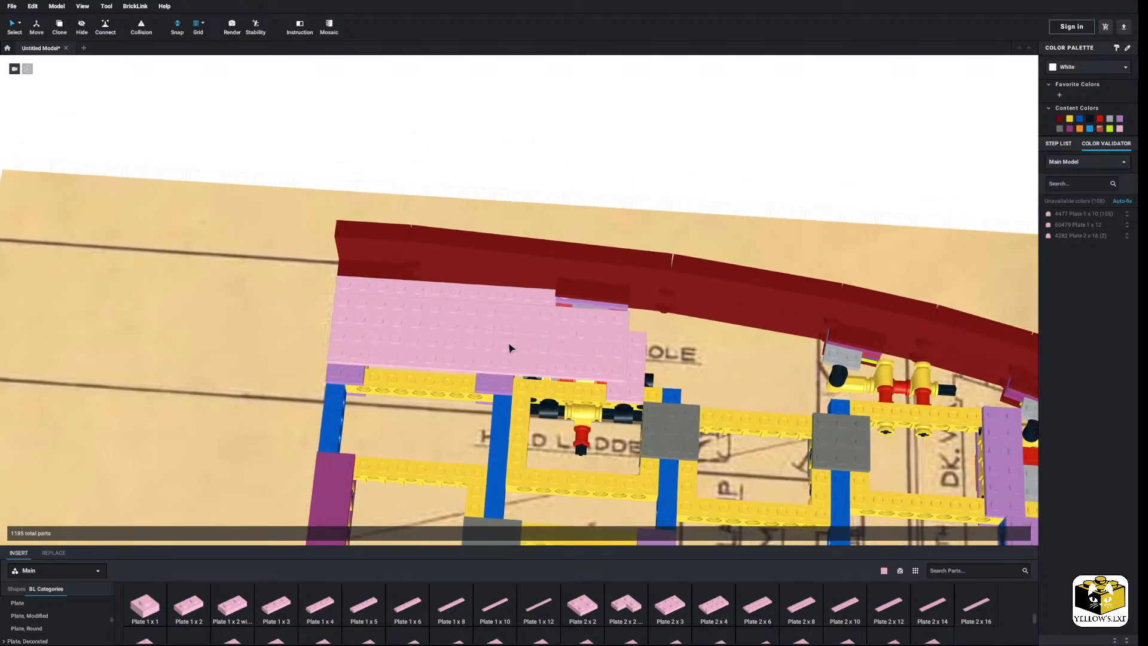
pyautogui.moveTo(509, 346); pyautogui.dragTo(515, 328, button='right')
pyautogui.scroll(3, 516, 328)
pyautogui.scroll(-4, 516, 328)
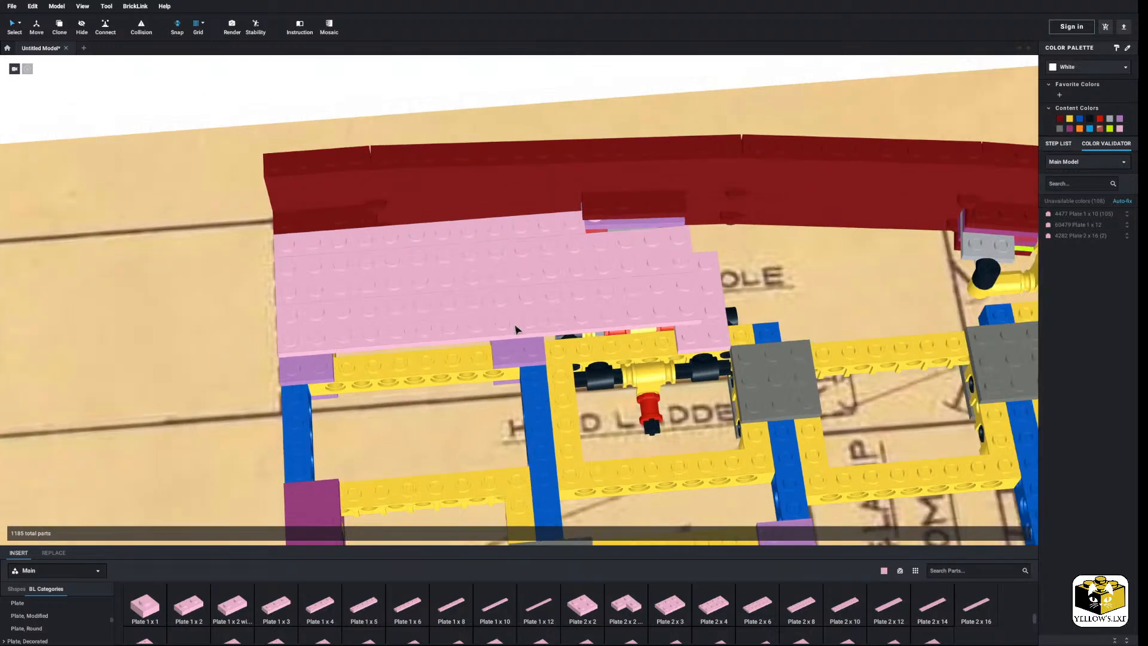
pyautogui.moveTo(515, 327); pyautogui.dragTo(512, 317, button='right')
pyautogui.scroll(4, 510, 323)
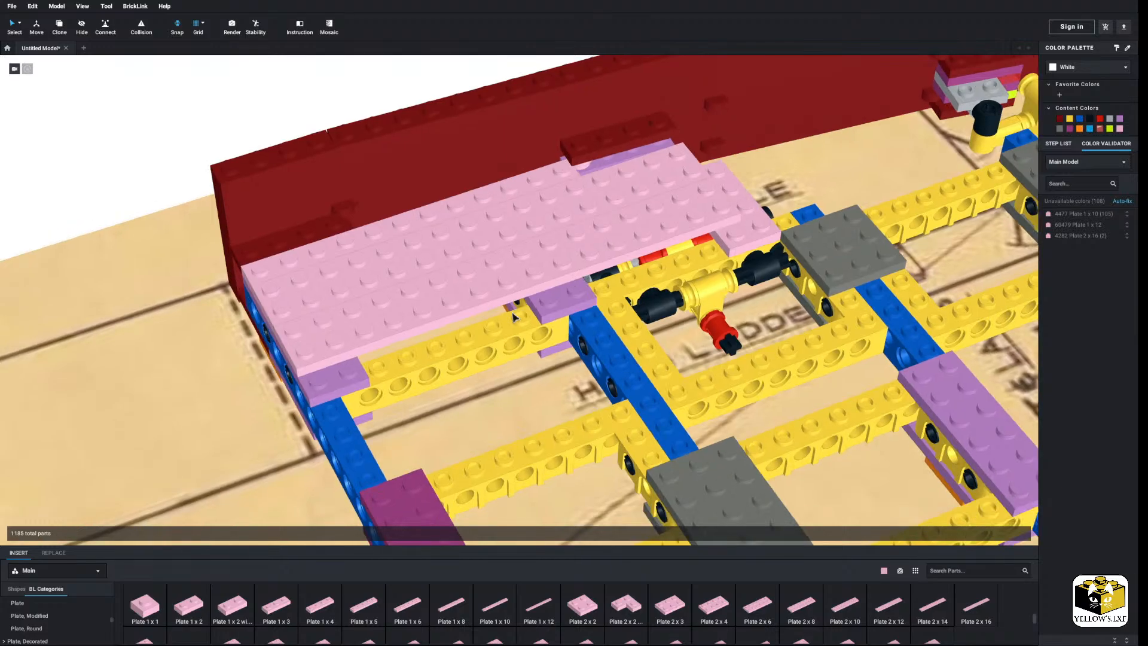
pyautogui.scroll(-8, 513, 317)
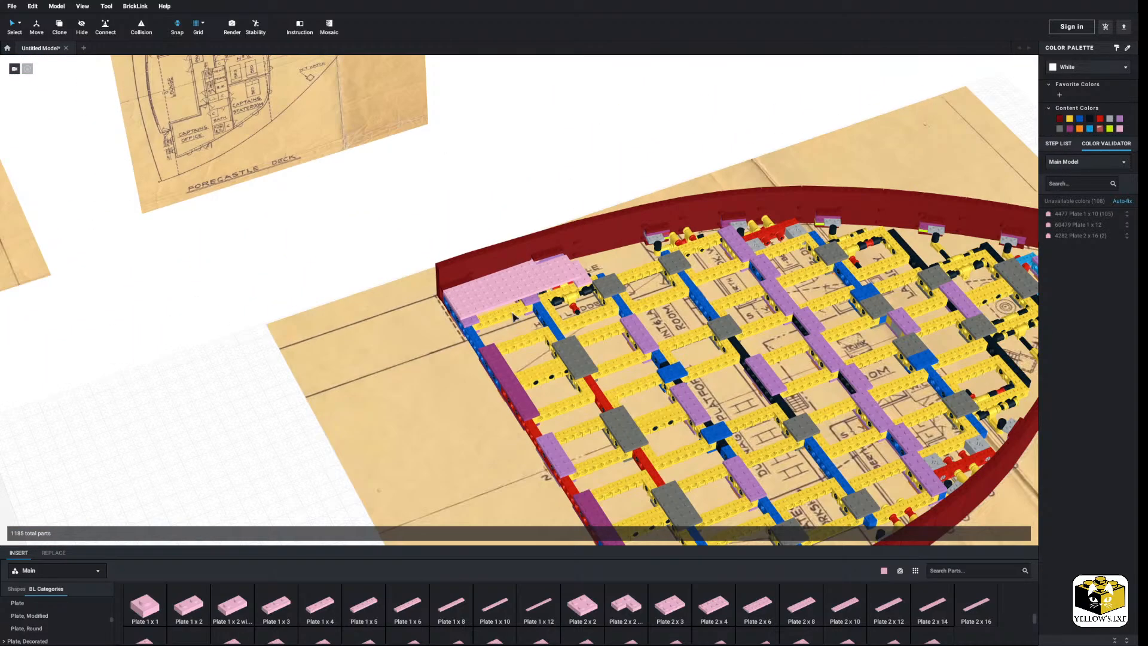
pyautogui.moveTo(513, 317); pyautogui.dragTo(772, 309, button='middle')
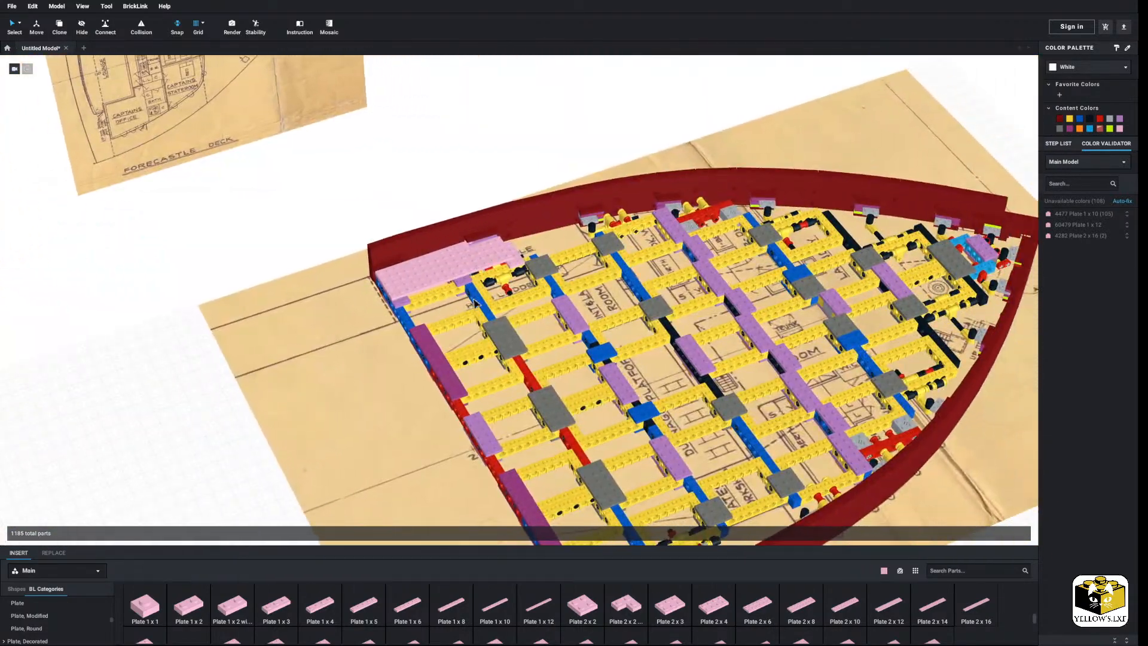
pyautogui.scroll(6, 466, 312)
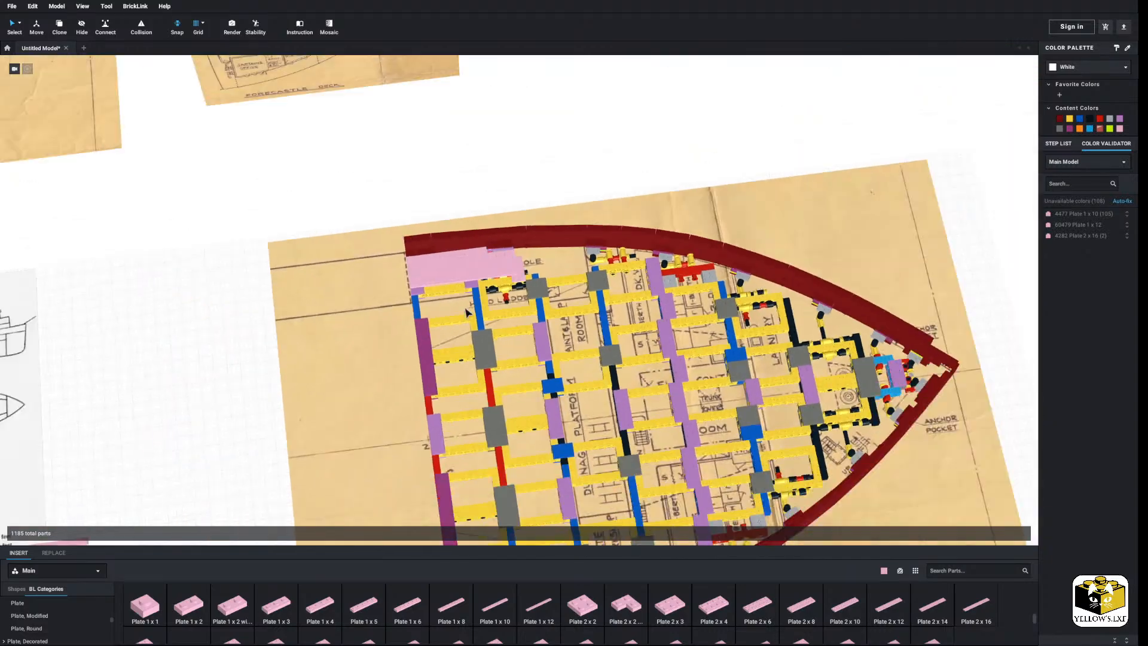
pyautogui.scroll(-4, 467, 312)
# Add main.png as another reference image and place it in the open area beside the bow model's plan.
pyautogui.rightClick(422, 338)
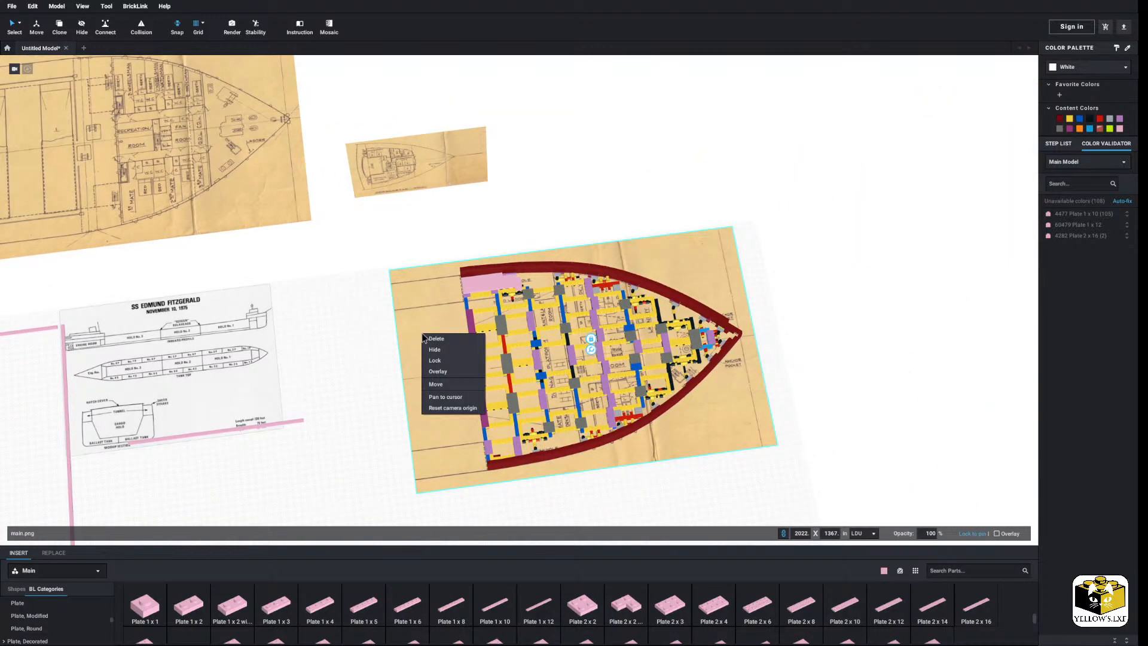
pyautogui.click(359, 343)
pyautogui.scroll(3, 358, 343)
pyautogui.moveTo(359, 342); pyautogui.dragTo(352, 327, button='middle')
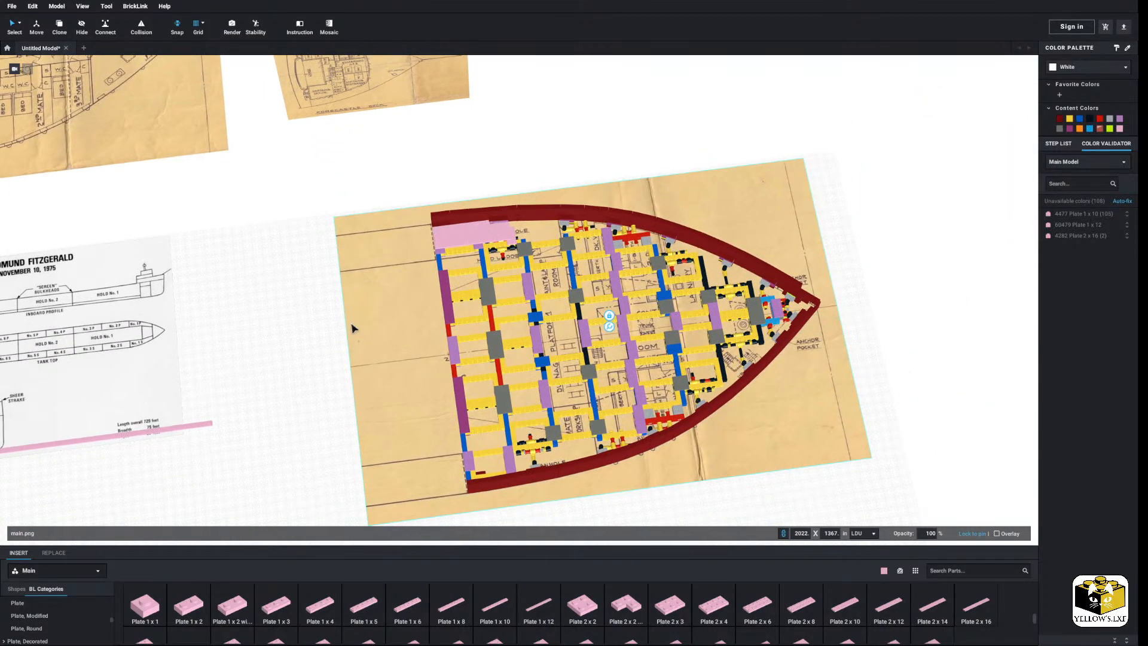
pyautogui.click(319, 375)
pyautogui.moveTo(374, 272); pyautogui.dragTo(253, 395, button='middle')
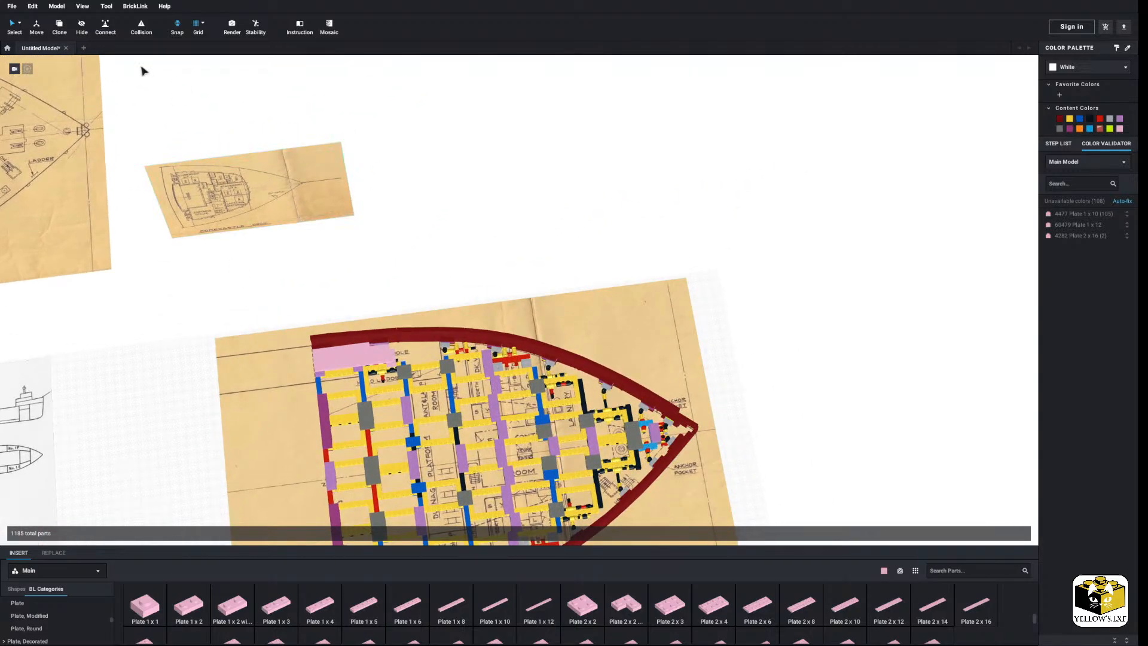
pyautogui.click(53, 9)
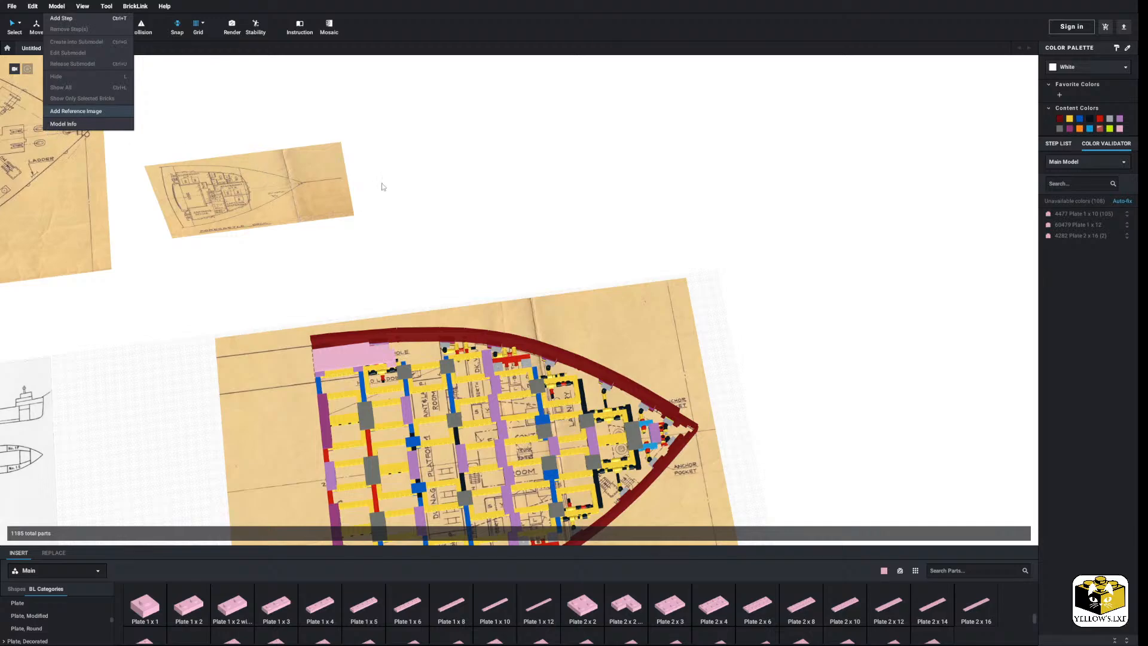
pyautogui.click(417, 601)
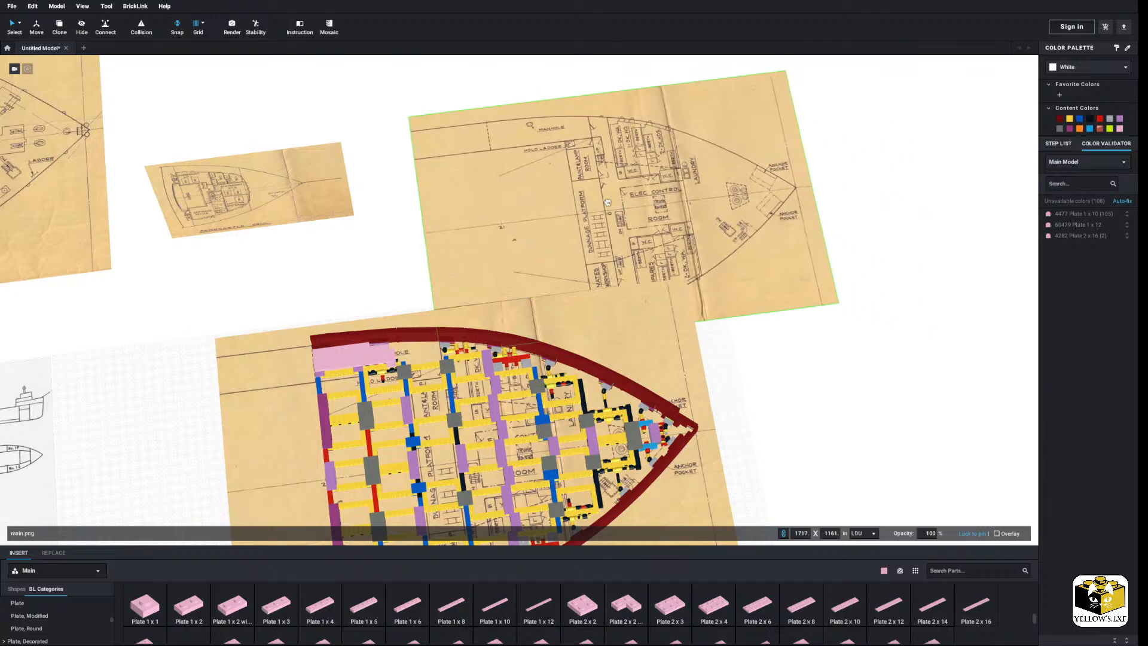
pyautogui.click(589, 182)
pyautogui.moveTo(578, 195); pyautogui.dragTo(545, 264, button='middle')
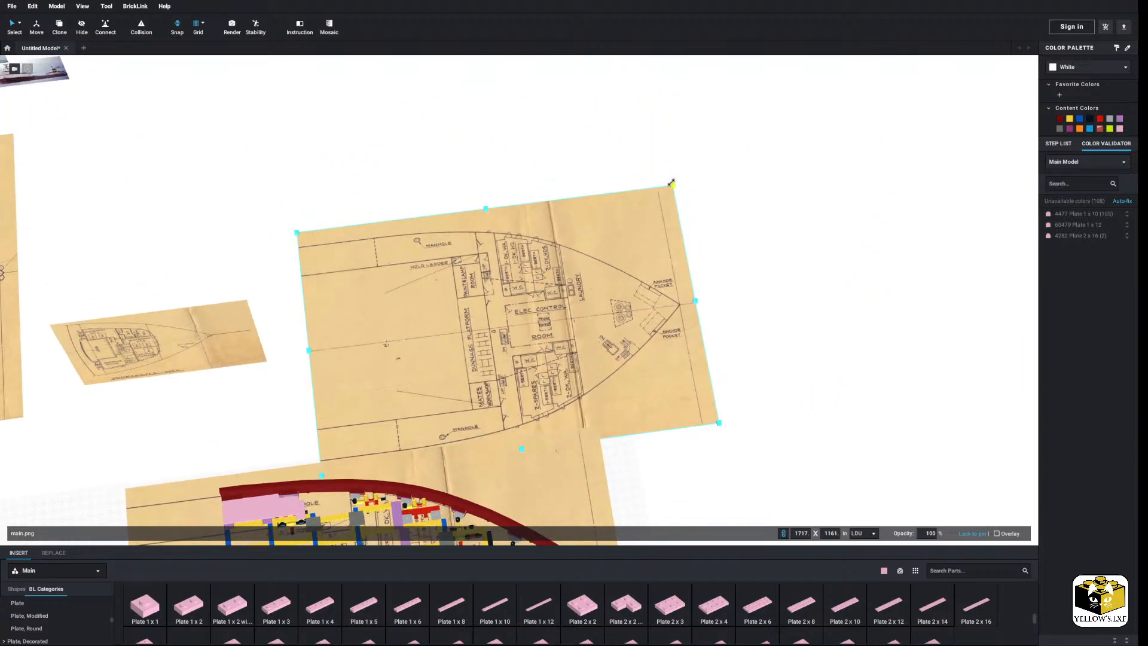
# Lay the main.png plan over the bow model's plan and scale it to match, at about 2022 x 1367 LDU.
pyautogui.moveTo(671, 182); pyautogui.dragTo(875, 98)
pyautogui.moveTo(696, 328); pyautogui.dragTo(548, 432)
pyautogui.moveTo(554, 391); pyautogui.dragTo(607, 284, button='middle')
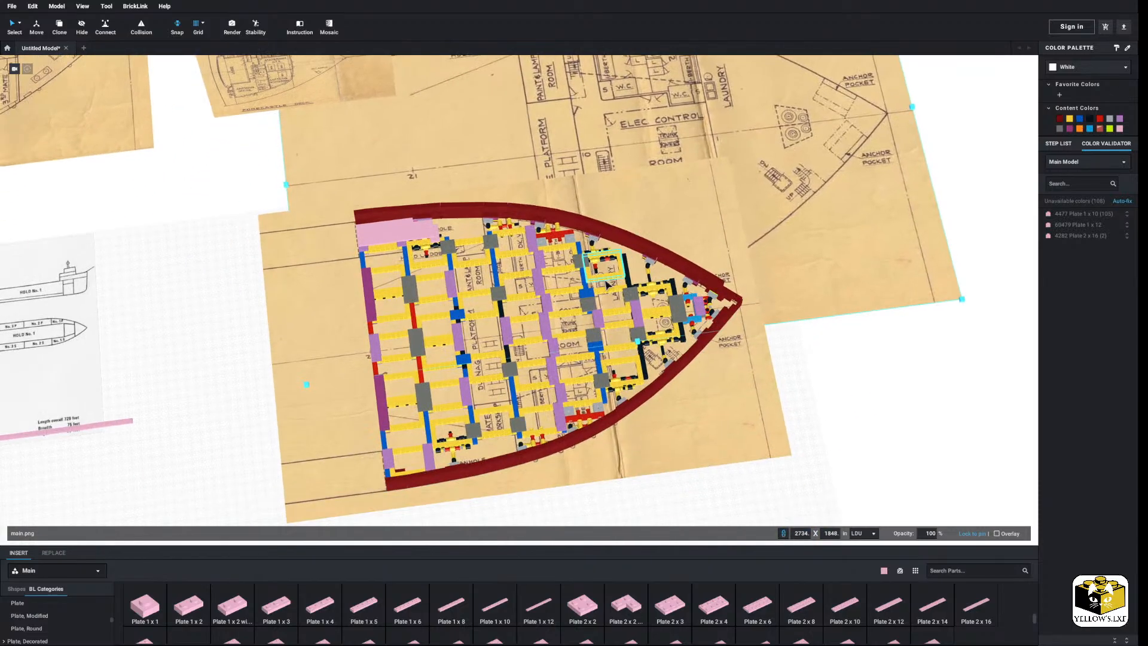
pyautogui.moveTo(605, 150); pyautogui.dragTo(596, 271)
pyautogui.moveTo(809, 197); pyautogui.dragTo(775, 237, button='middle')
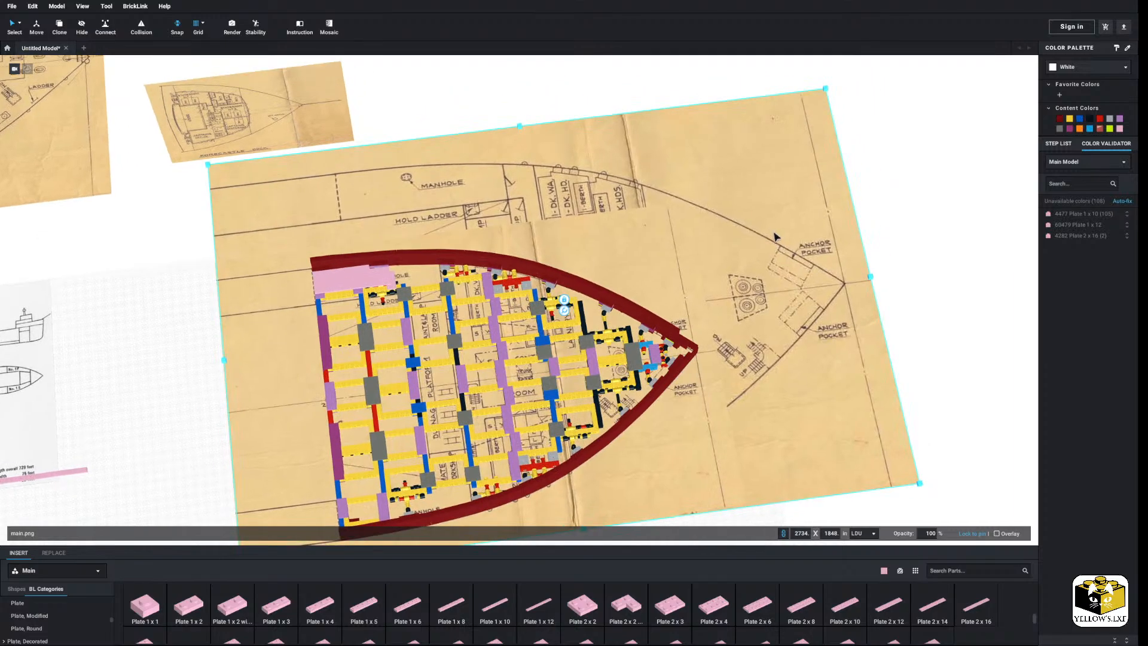
pyautogui.moveTo(825, 88); pyautogui.dragTo(687, 204)
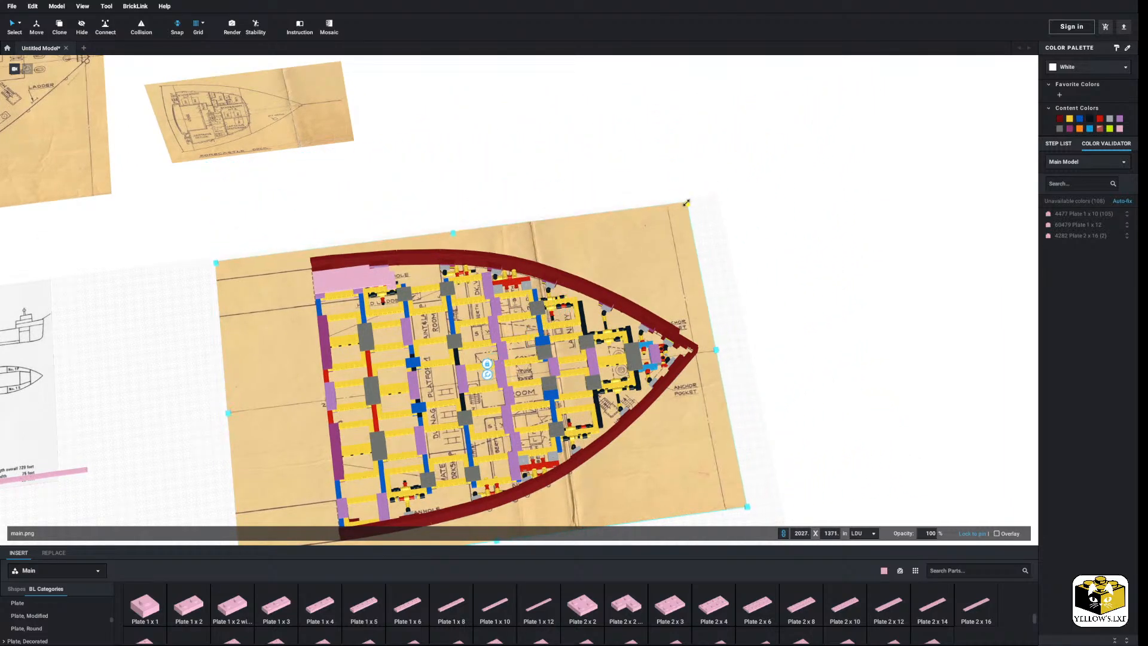
pyautogui.click(734, 187)
# Move the scaled main.png plan off the bow model into the open area just beyond the bow tip.
pyautogui.moveTo(701, 283); pyautogui.dragTo(879, 141)
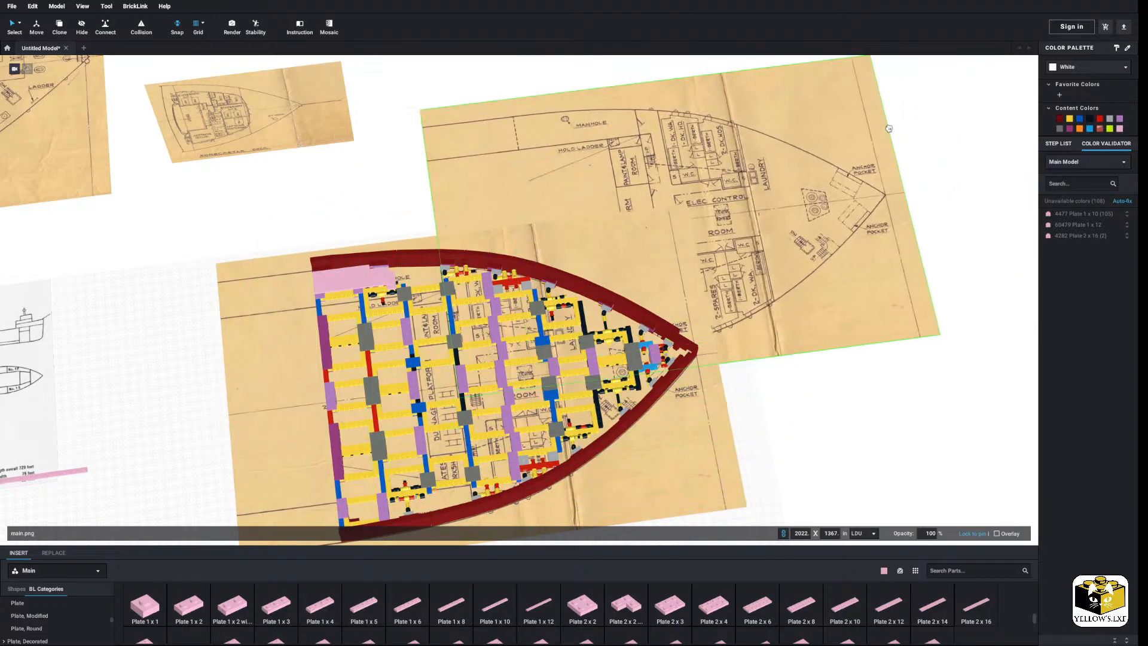
pyautogui.moveTo(883, 136); pyautogui.dragTo(737, 246, button='middle')
pyautogui.moveTo(738, 244); pyautogui.dragTo(864, 88)
pyautogui.click(716, 381)
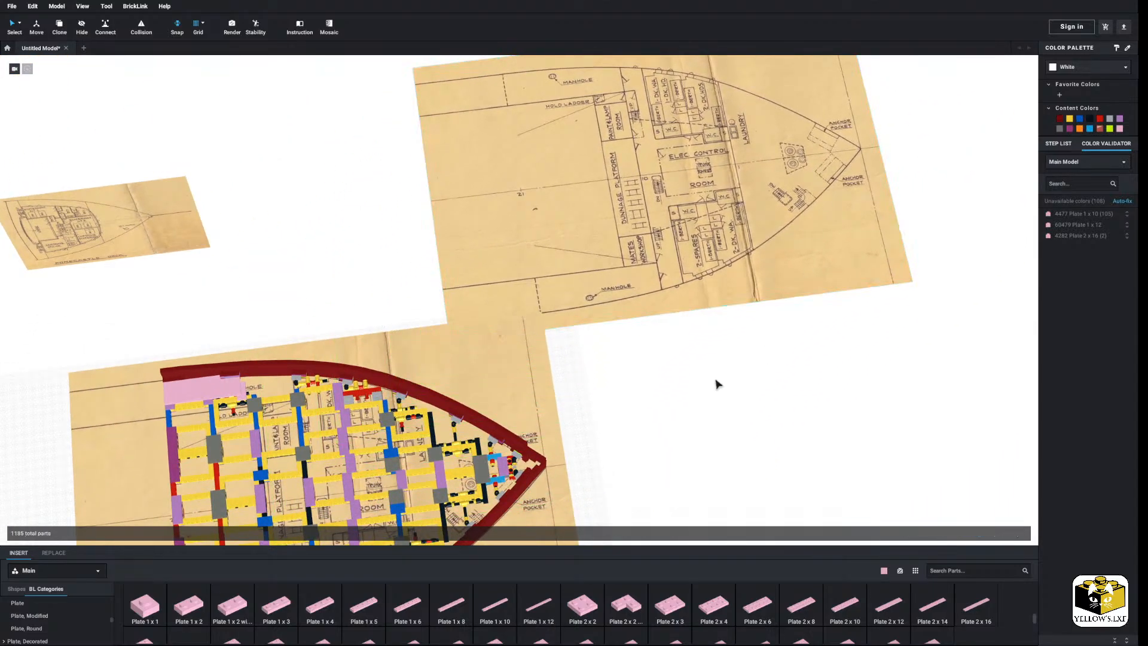
pyautogui.moveTo(716, 381); pyautogui.dragTo(725, 302, button='middle')
pyautogui.moveTo(724, 302); pyautogui.dragTo(673, 403, button='right')
pyautogui.click(730, 379)
pyautogui.moveTo(730, 379); pyautogui.dragTo(760, 420)
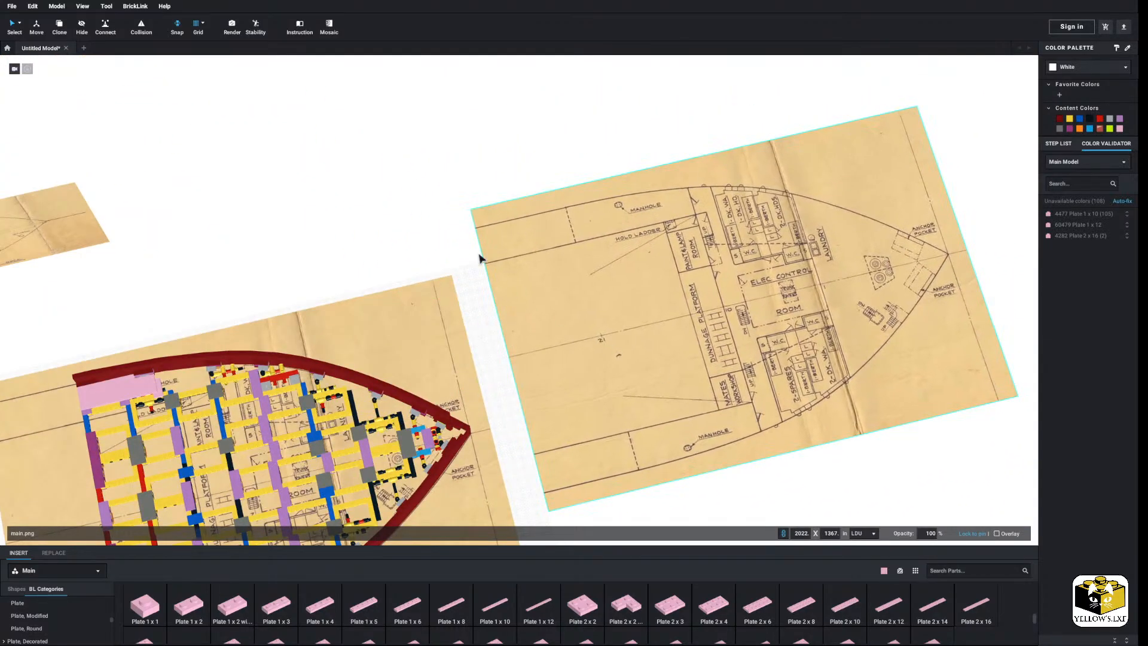
pyautogui.click(478, 257)
# Study the room layout on the main.png deck plan, from the hold ladder and dunnage platform to the mates' workshop.
pyautogui.moveTo(495, 244); pyautogui.dragTo(382, 264, button='middle')
pyautogui.scroll(5, 374, 263)
pyautogui.moveTo(801, 248); pyautogui.dragTo(602, 211, button='middle')
pyautogui.scroll(-3, 602, 211)
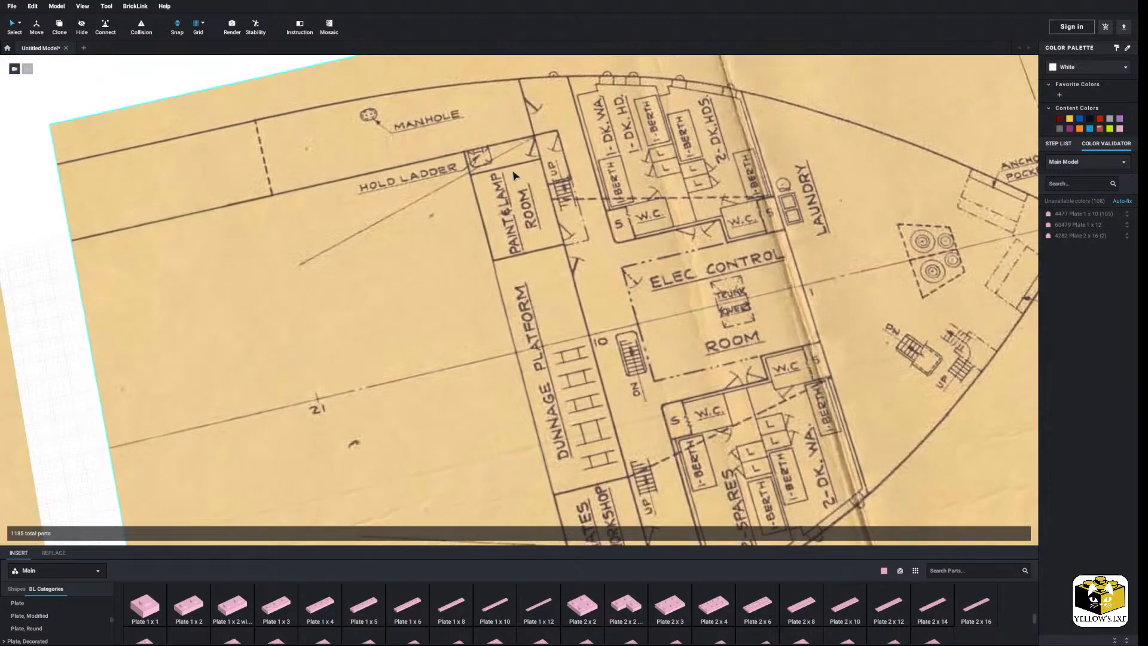
pyautogui.moveTo(535, 311); pyautogui.dragTo(526, 278, button='middle')
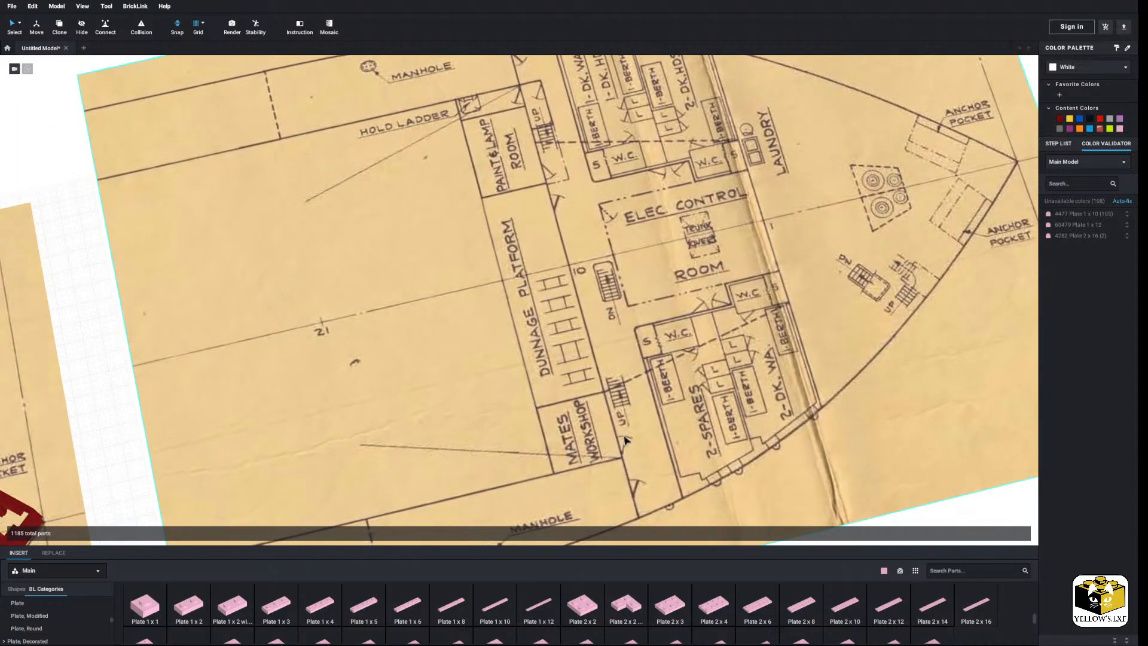
pyautogui.moveTo(560, 333); pyautogui.dragTo(599, 356, button='middle')
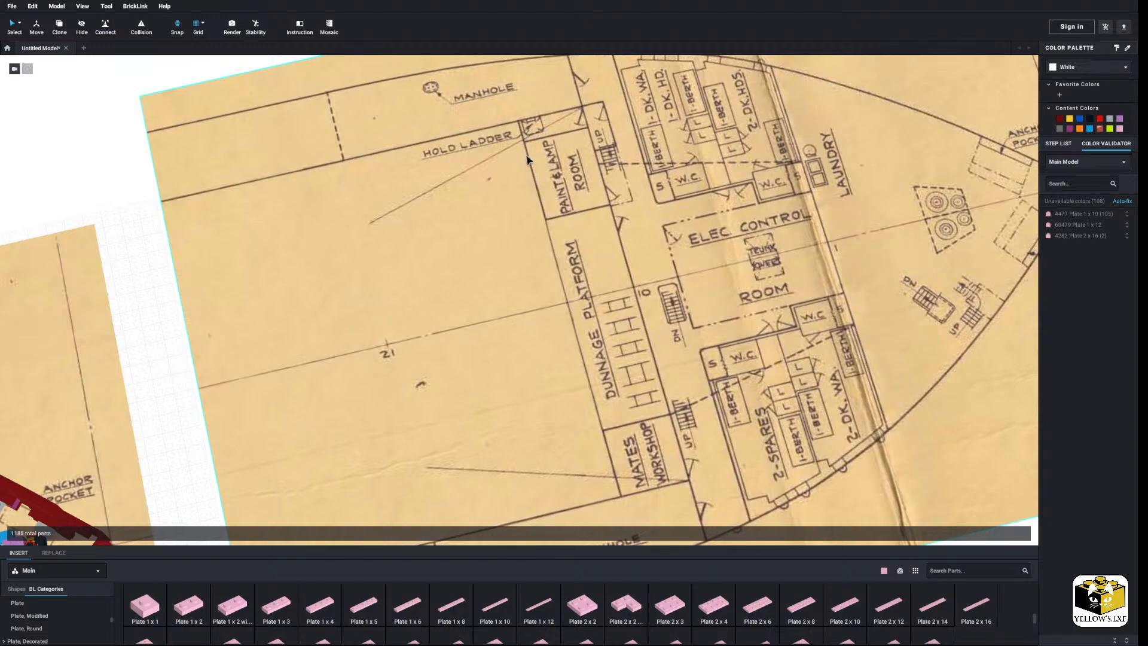
pyautogui.moveTo(484, 237); pyautogui.dragTo(645, 238, button='middle')
pyautogui.scroll(-3, 645, 239)
# Compare the SS Edmund Fitzgerald profile drawing, the bow model and the main.png deck plan.
pyautogui.moveTo(233, 215); pyautogui.dragTo(679, 131, button='middle')
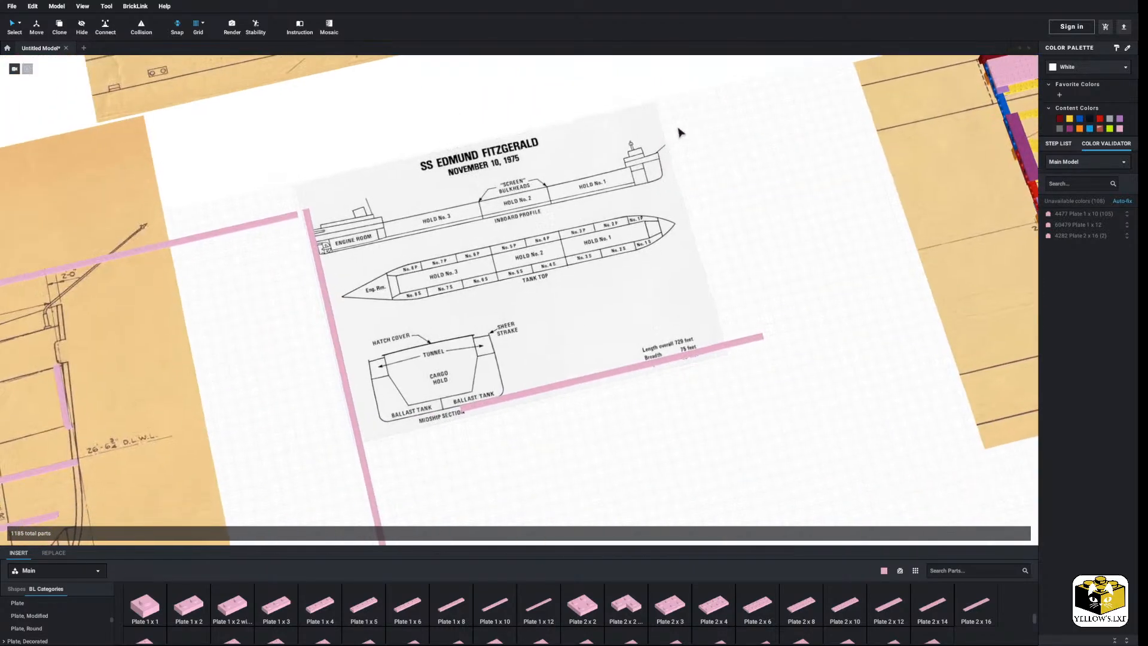
pyautogui.moveTo(418, 311); pyautogui.dragTo(638, 235, button='middle')
pyautogui.moveTo(471, 268); pyautogui.dragTo(691, 225, button='middle')
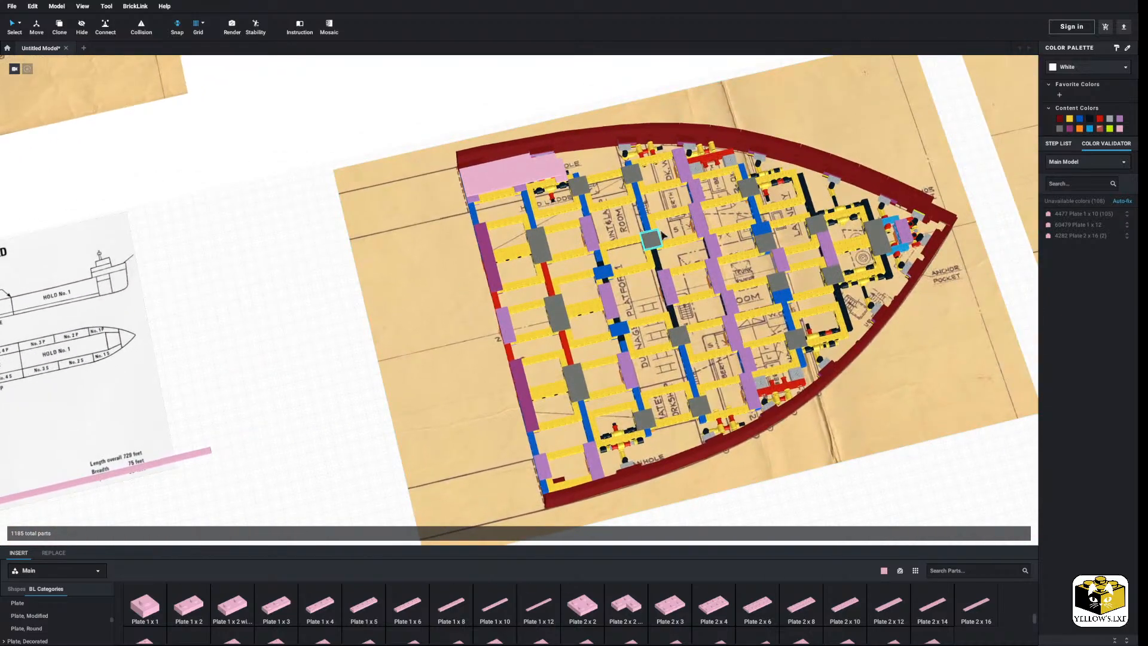
pyautogui.moveTo(661, 235); pyautogui.dragTo(443, 306, button='middle')
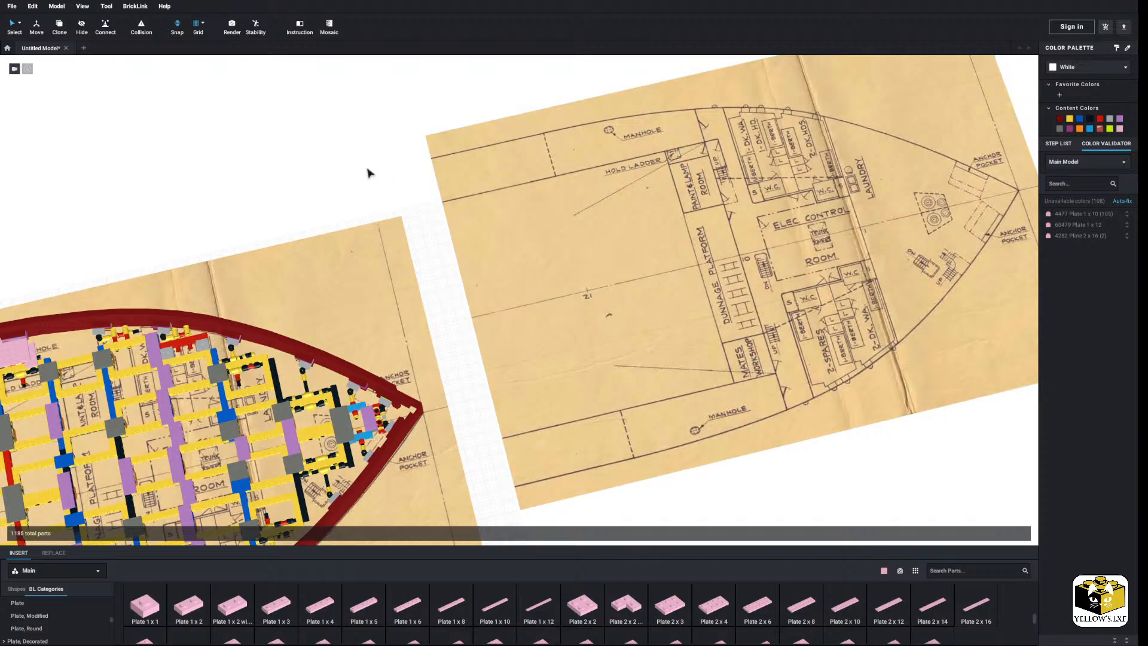
pyautogui.moveTo(320, 190)
pyautogui.mouseDown(button='middle')
pyautogui.moveTo(472, 128)
pyautogui.moveTo(622, 108)
pyautogui.mouseUp(button='middle')
pyautogui.moveTo(315, 234); pyautogui.dragTo(586, 153, button='middle')
pyautogui.moveTo(762, 139)
pyautogui.mouseDown(button='middle')
pyautogui.moveTo(417, 216)
pyautogui.moveTo(263, 263)
pyautogui.mouseUp(button='middle')
# Place a Bright Pink 1 x 12 plate along the inner edge of the pink plating at the flat-end corner.
pyautogui.scroll(-1, 285, 203)
pyautogui.scroll(3, 283, 203)
pyautogui.moveTo(283, 203); pyautogui.dragTo(271, 207, button='right')
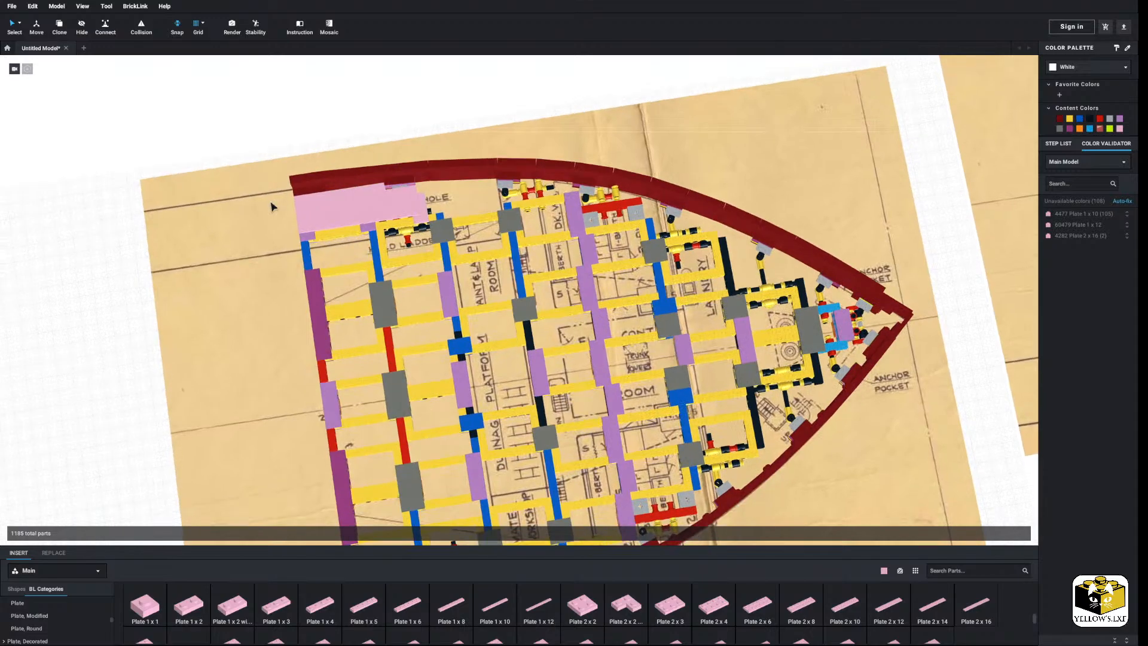
pyautogui.scroll(5, 494, 392)
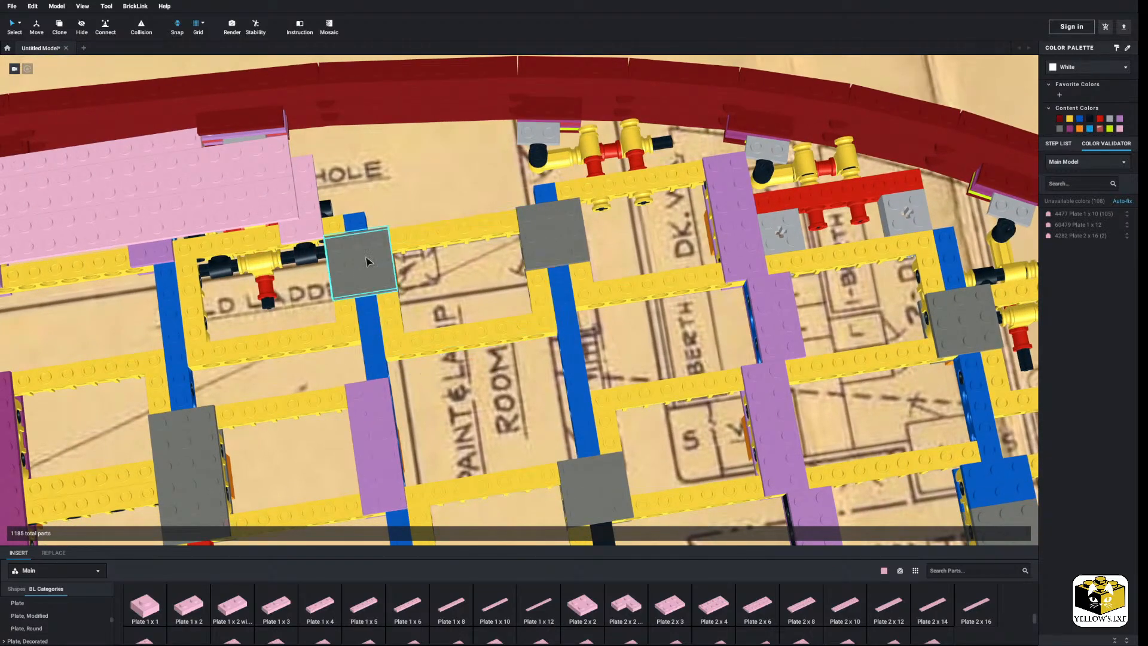
pyautogui.scroll(-4, 367, 261)
pyautogui.moveTo(254, 124); pyautogui.dragTo(245, 197, button='right')
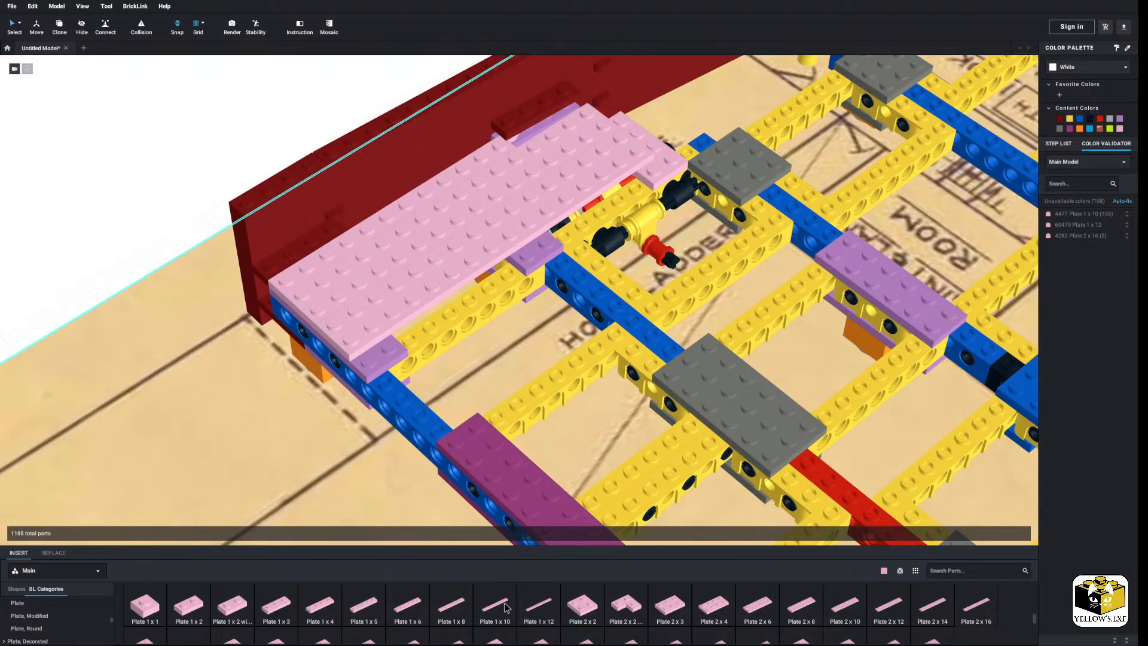
pyautogui.click(451, 605)
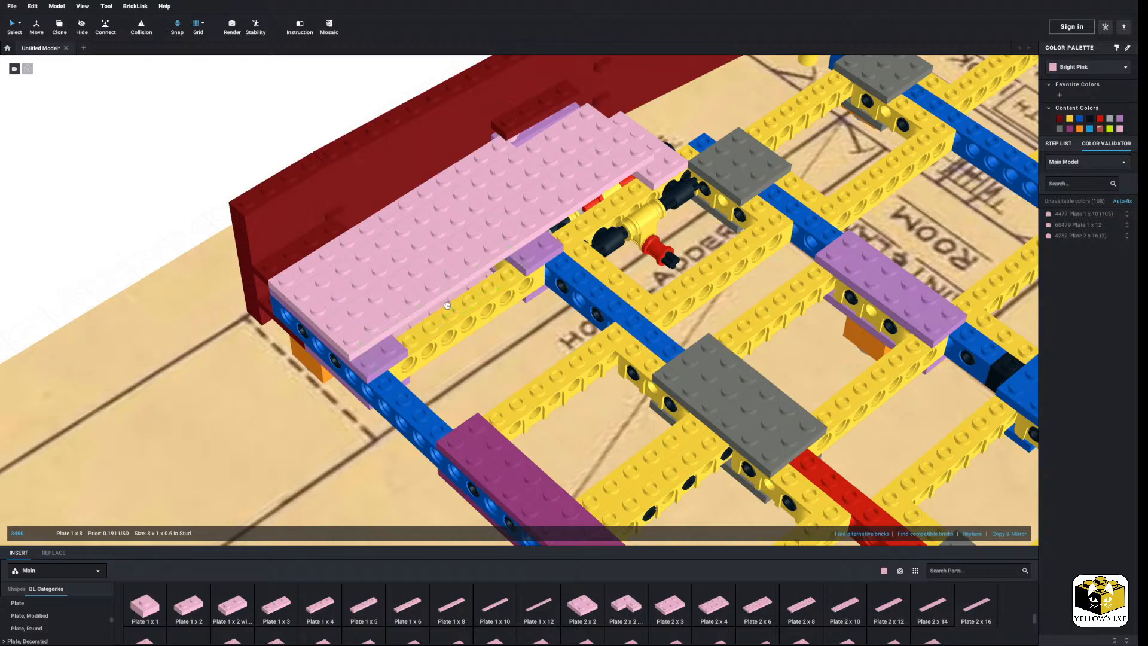
pyautogui.click(495, 605)
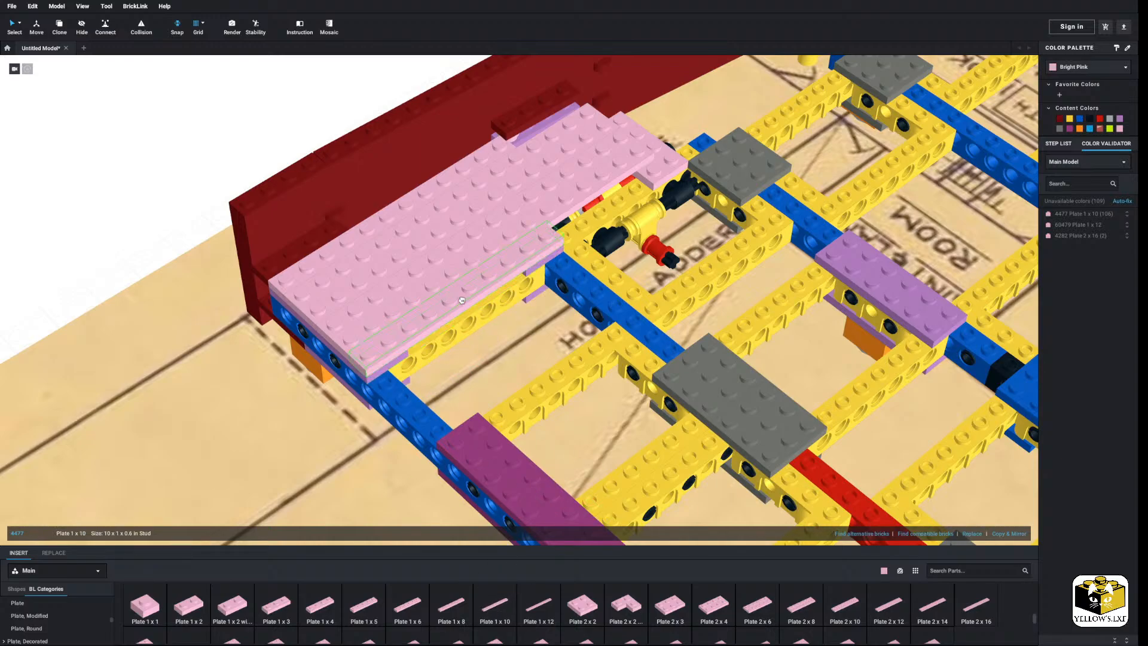
pyautogui.click(538, 605)
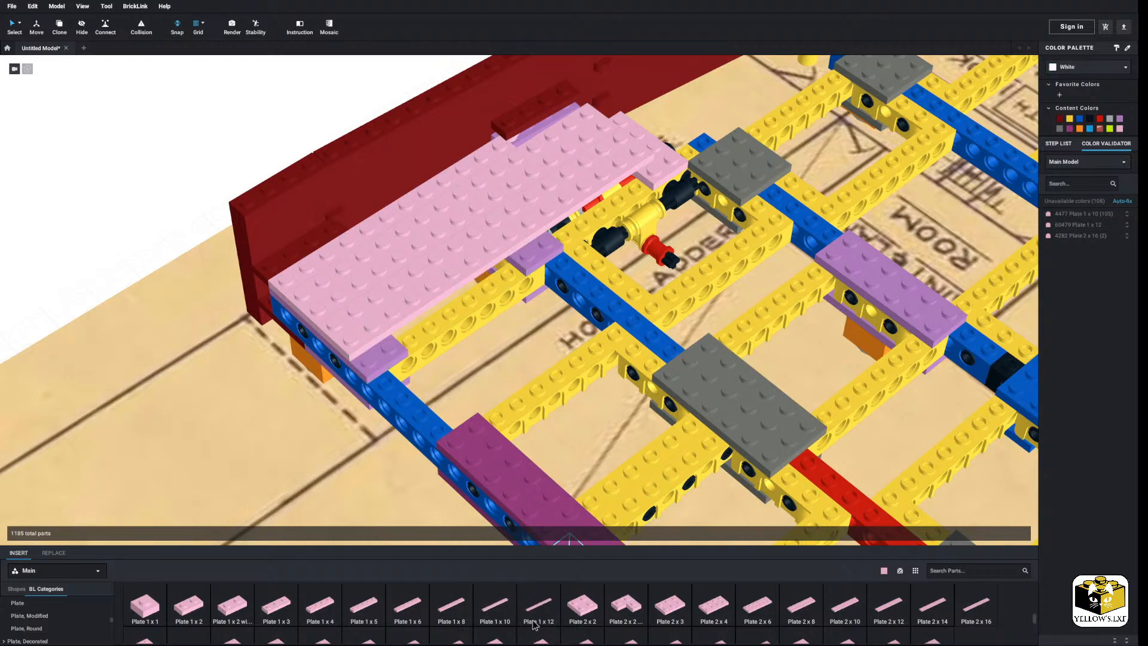
pyautogui.click(482, 276)
pyautogui.press('Escape')
# Examine the flat end of the bow frame from several angles, comparing the plated corner with the unplated opposite corner.
pyautogui.scroll(-5, 174, 213)
pyautogui.moveTo(174, 212); pyautogui.dragTo(281, 238, button='right')
pyautogui.moveTo(301, 246); pyautogui.dragTo(237, 254, button='middle')
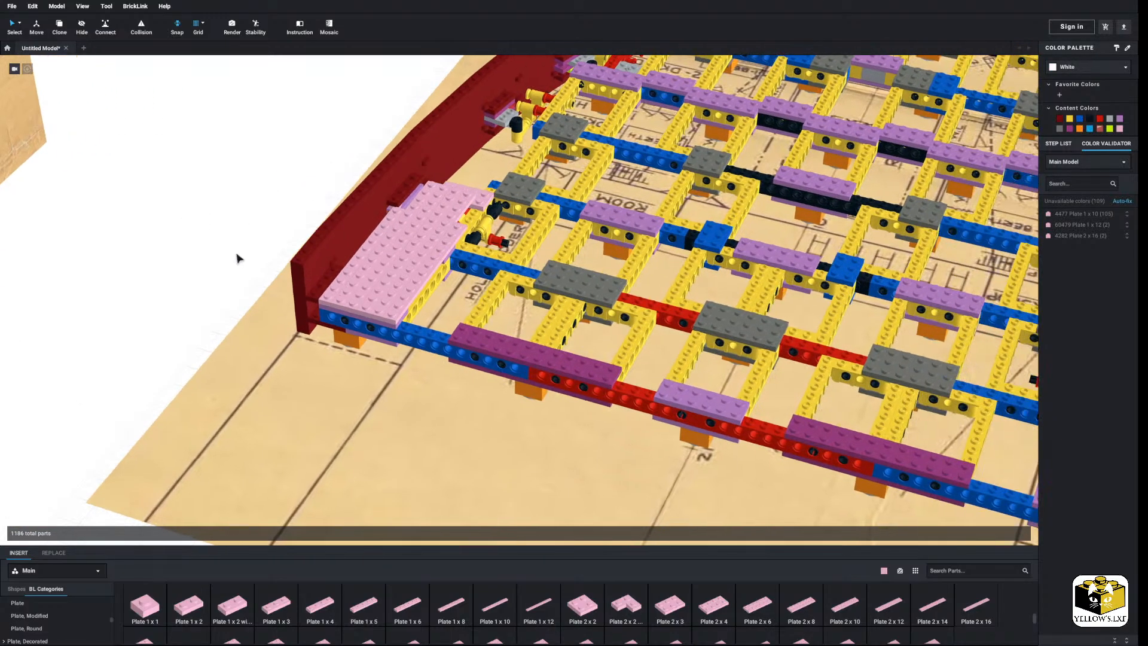
pyautogui.scroll(-4, 227, 256)
pyautogui.moveTo(203, 256); pyautogui.dragTo(246, 259, button='right')
pyautogui.scroll(2, 248, 259)
pyautogui.moveTo(252, 261); pyautogui.dragTo(195, 276, button='middle')
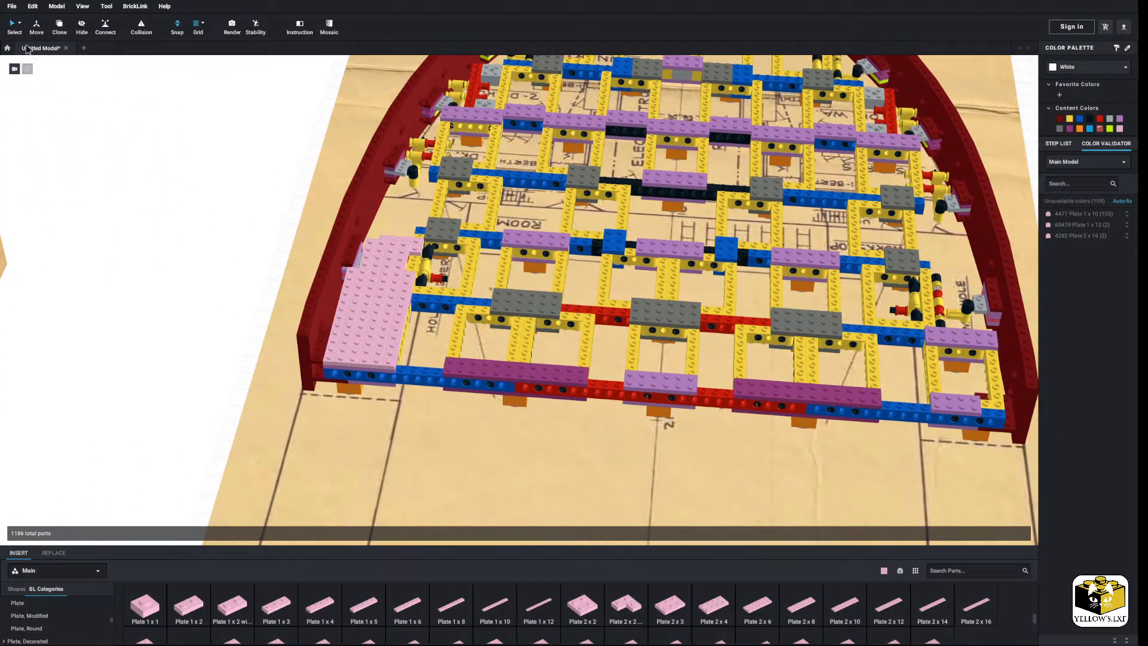
pyautogui.scroll(-4, 673, 322)
pyautogui.moveTo(673, 321); pyautogui.dragTo(691, 318, button='right')
pyautogui.moveTo(692, 317); pyautogui.dragTo(598, 356, button='middle')
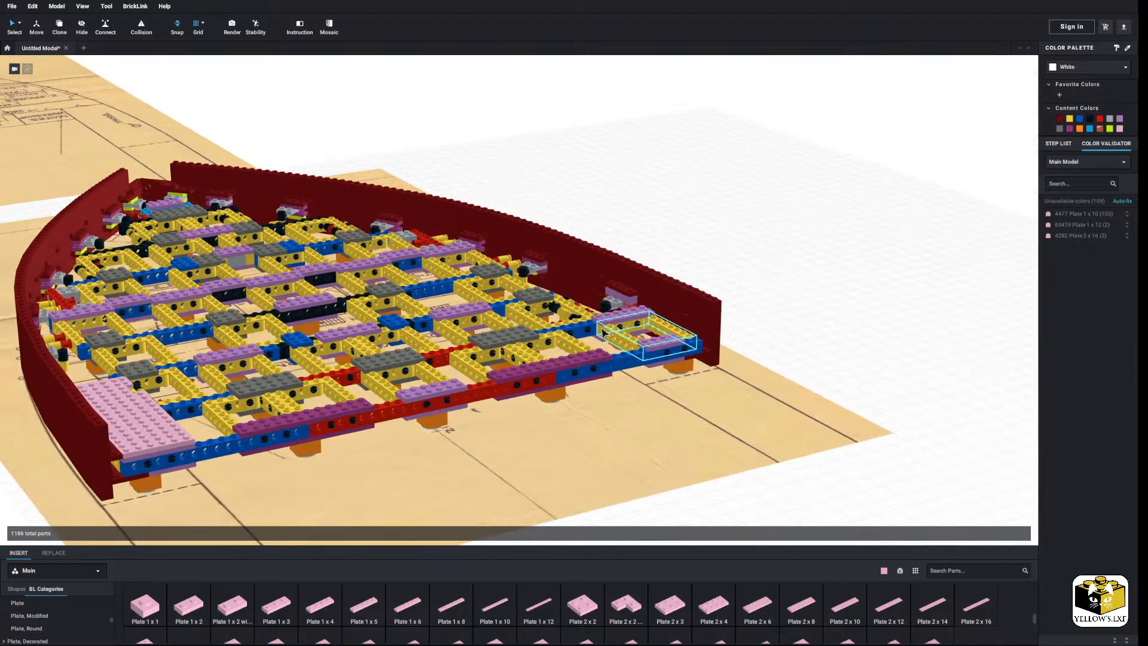
pyautogui.moveTo(598, 356); pyautogui.dragTo(580, 361, button='right')
pyautogui.scroll(4, 580, 358)
pyautogui.moveTo(584, 352); pyautogui.dragTo(840, 531, button='middle')
pyautogui.scroll(-3, 839, 531)
pyautogui.moveTo(839, 530); pyautogui.dragTo(651, 370, button='right')
# Place a Bright Pink 1 x 3 plate under the dark red plate at the hull bracket beside the pink plating.
pyautogui.scroll(5, 640, 359)
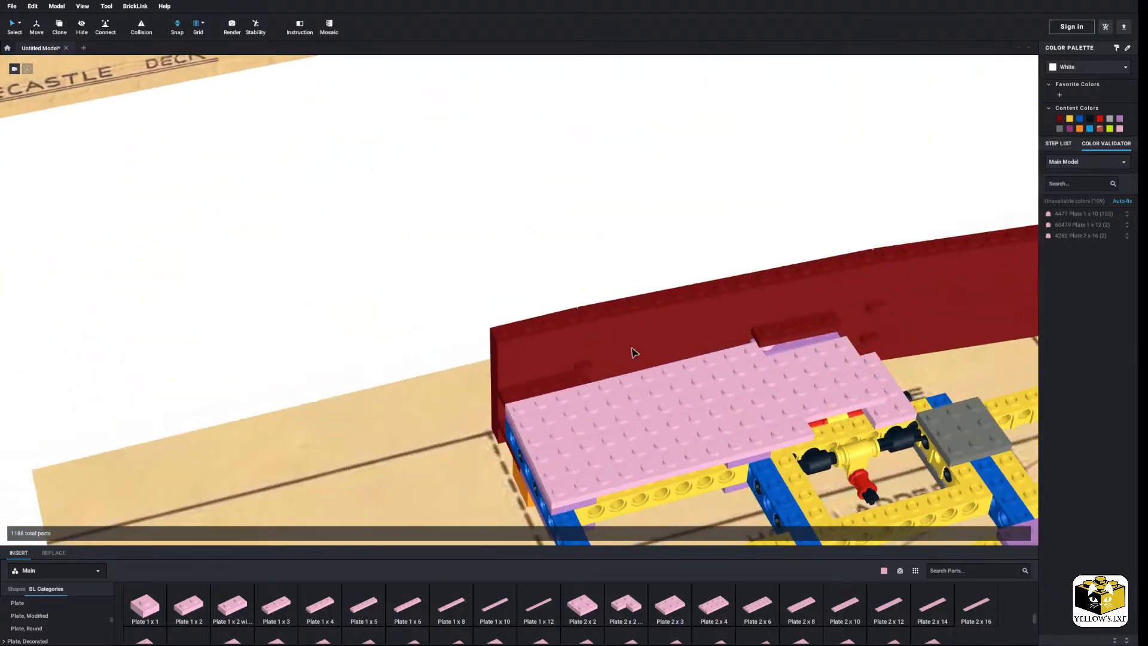
pyautogui.moveTo(705, 365); pyautogui.dragTo(464, 367, button='middle')
pyautogui.scroll(4, 469, 376)
pyautogui.click(273, 607)
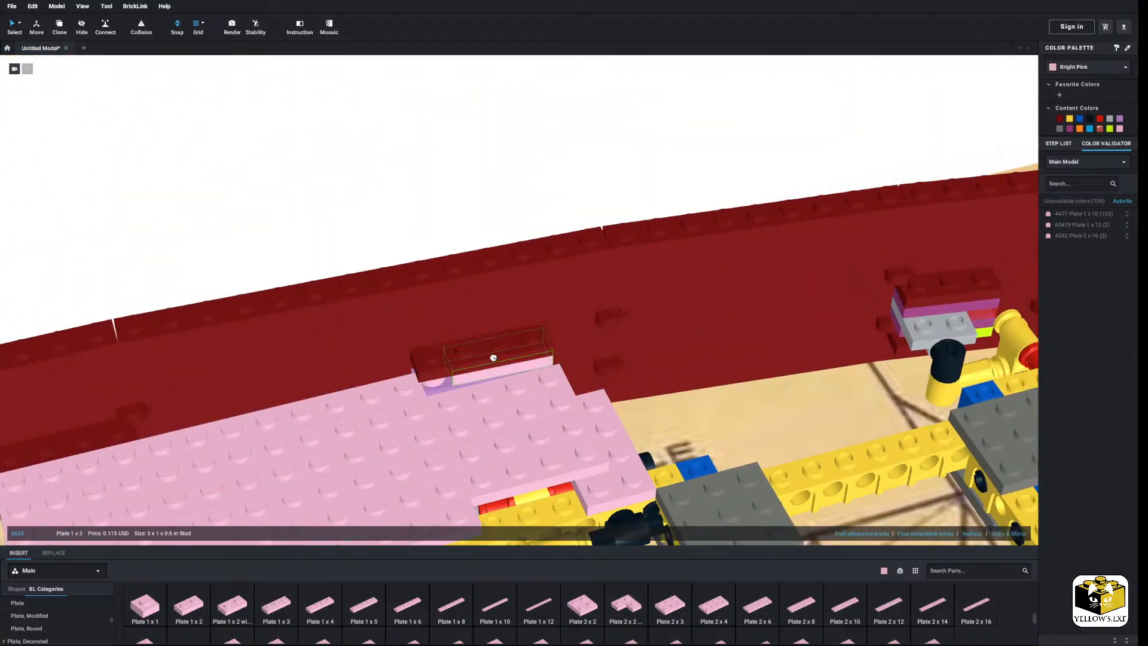
pyautogui.click(494, 356)
pyautogui.press('Escape')
pyautogui.click(493, 355)
pyautogui.click(479, 250)
# Delete the small plate at the matching hull bracket on the opposite side of the bow.
pyautogui.scroll(-4, 473, 262)
pyautogui.moveTo(471, 264); pyautogui.dragTo(587, 291, button='right')
pyautogui.moveTo(588, 291); pyautogui.dragTo(335, 496, button='middle')
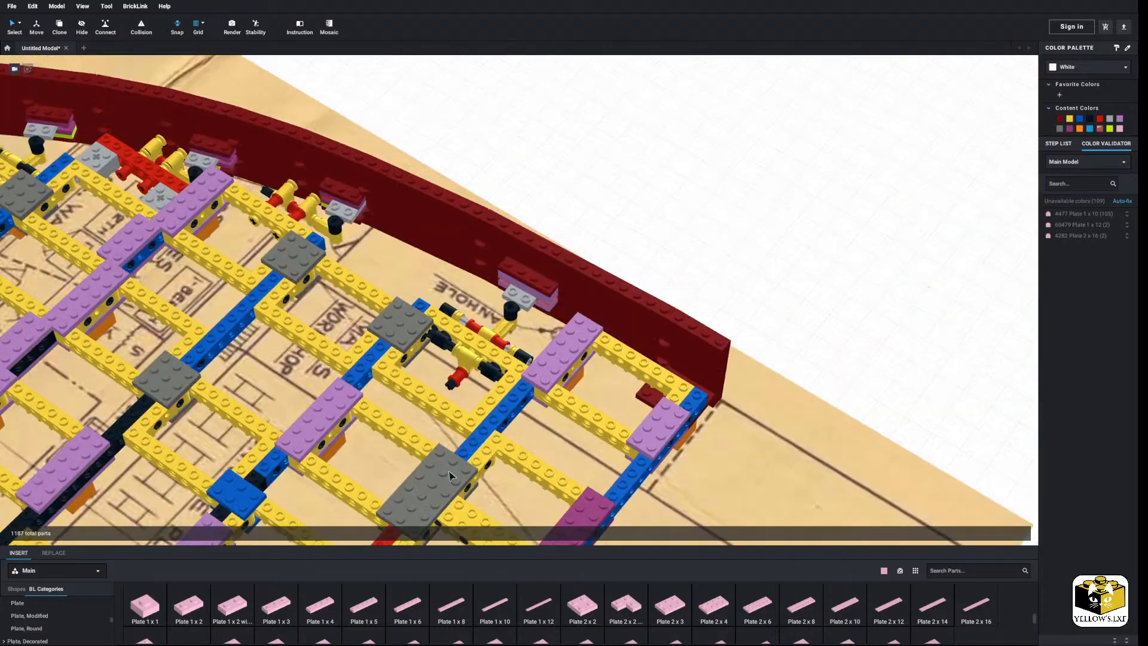
pyautogui.scroll(4, 514, 287)
pyautogui.rightClick(545, 361)
pyautogui.click(561, 400)
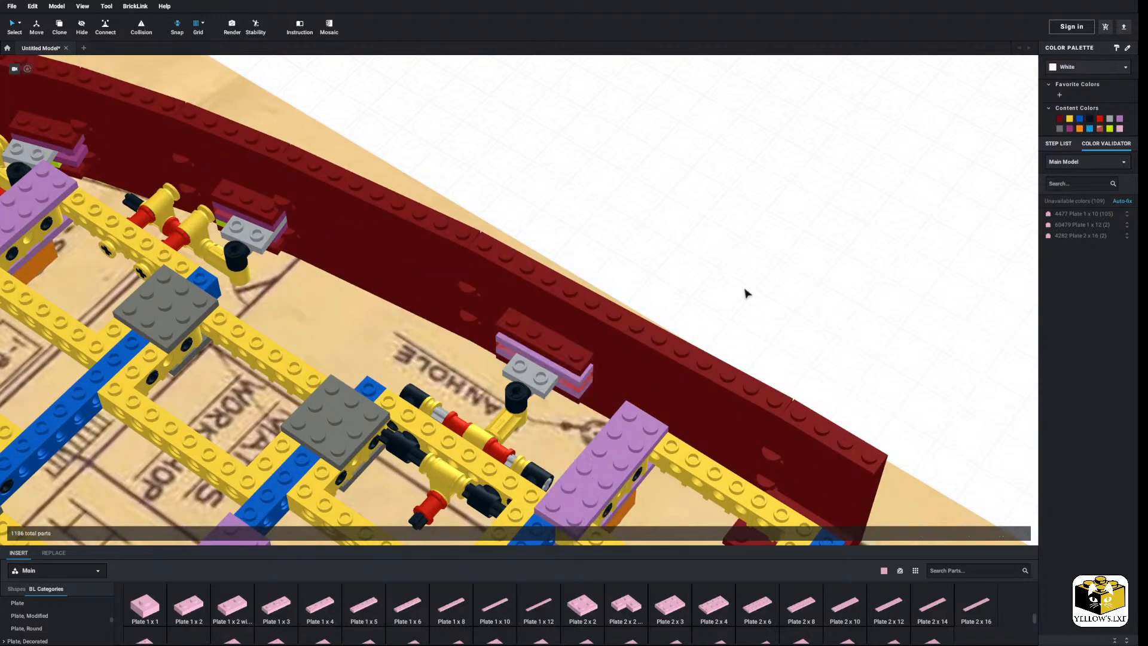
# Select the corner's Bright Pink deck plating, make a mirrored copy and place it on the opposite flat-end corner.
pyautogui.moveTo(745, 292); pyautogui.dragTo(639, 353, button='right')
pyautogui.moveTo(275, 263); pyautogui.dragTo(539, 323, button='middle')
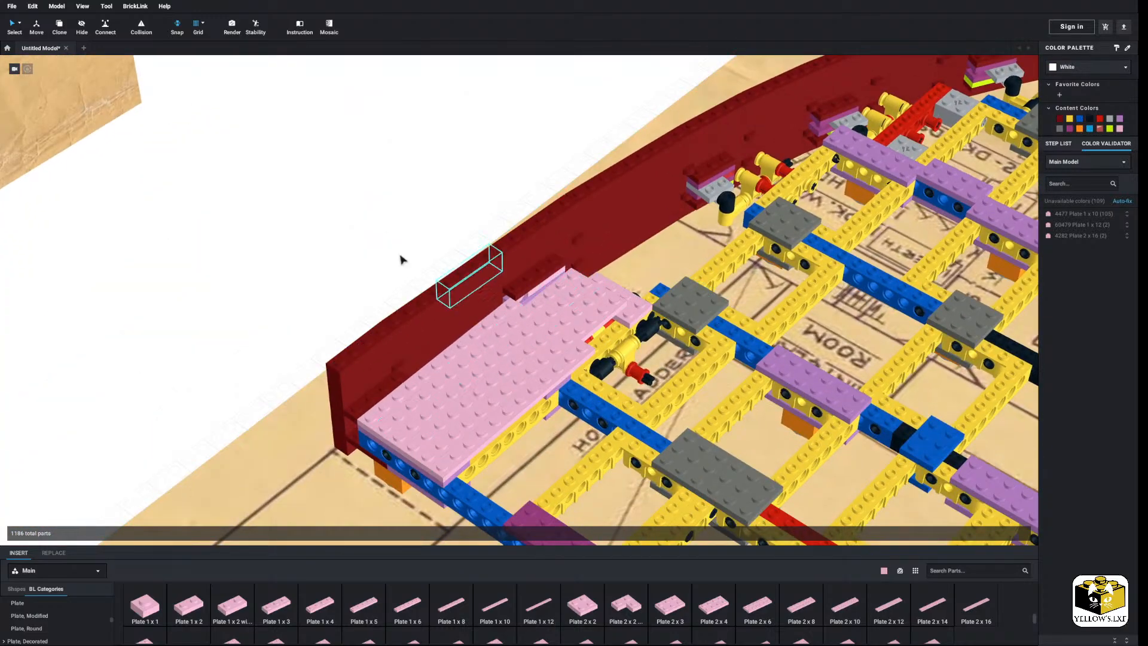
pyautogui.click(19, 23)
pyautogui.click(46, 36)
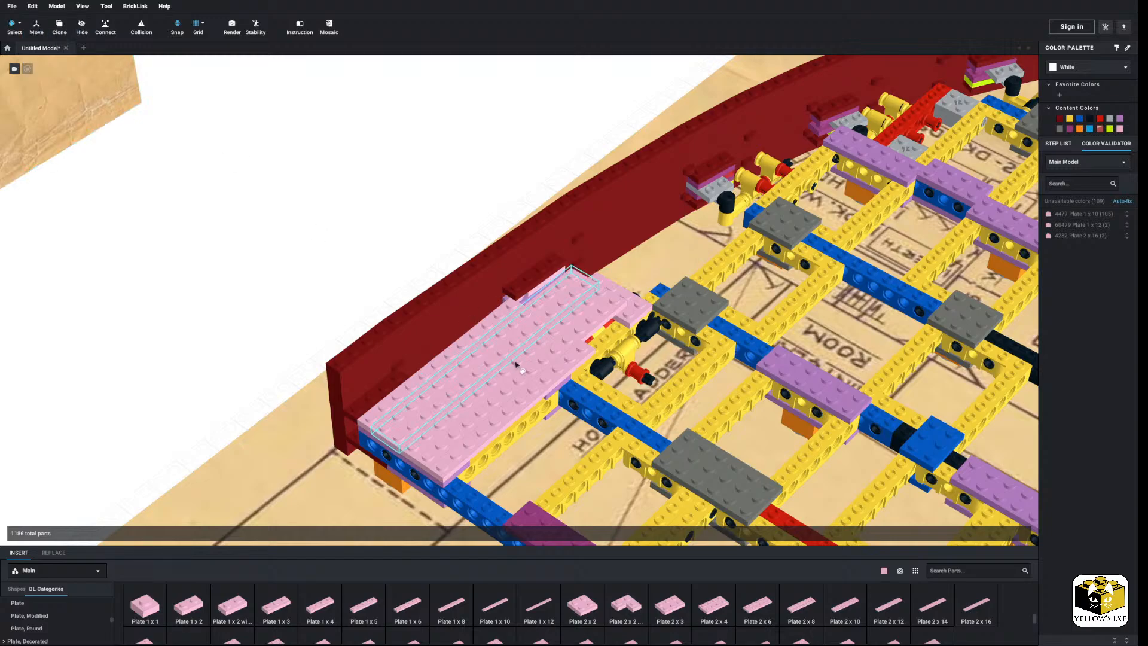
pyautogui.click(510, 359)
pyautogui.moveTo(505, 356); pyautogui.dragTo(498, 353, button='right')
pyautogui.moveTo(497, 350); pyautogui.dragTo(444, 265, button='middle')
pyautogui.click(1014, 535)
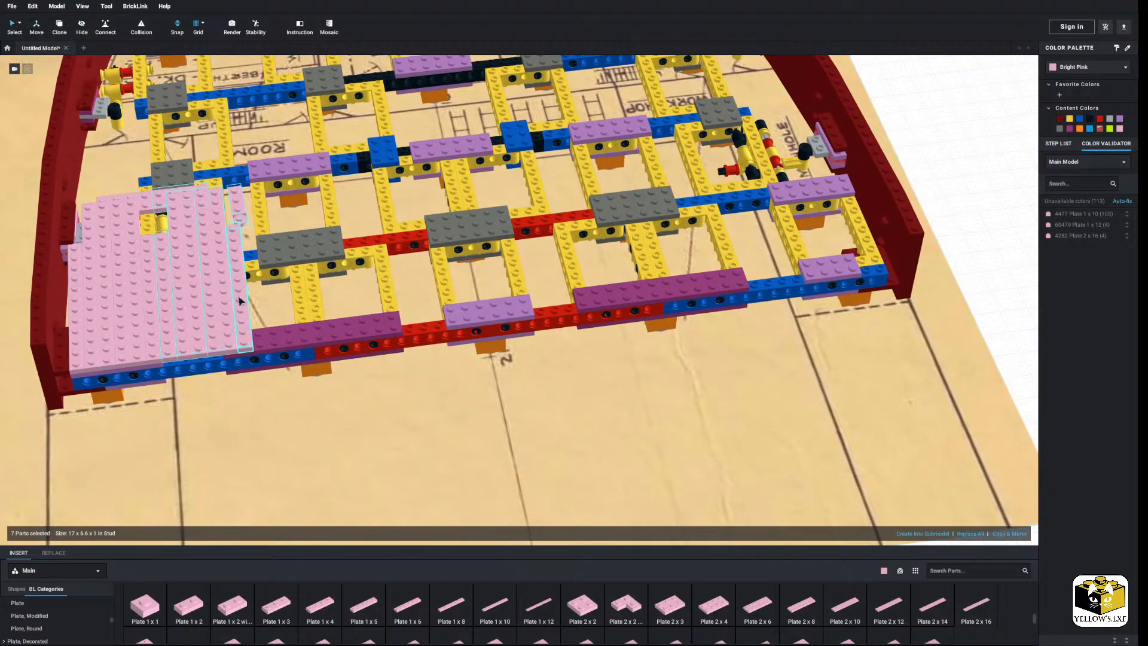
pyautogui.moveTo(227, 299); pyautogui.dragTo(850, 239)
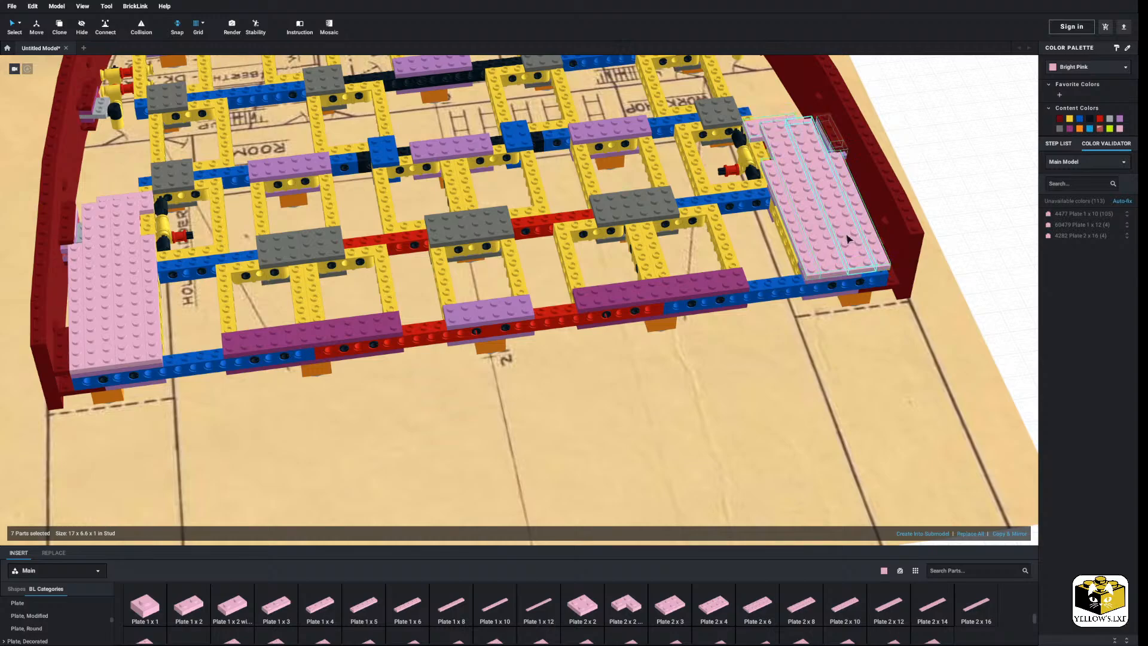
pyautogui.click(932, 234)
# Replace the Medium Lavender 2 x 4 plate under the mirrored plating's flat end with a Bright Pink 2 x 6 plate.
pyautogui.rightClick(839, 279)
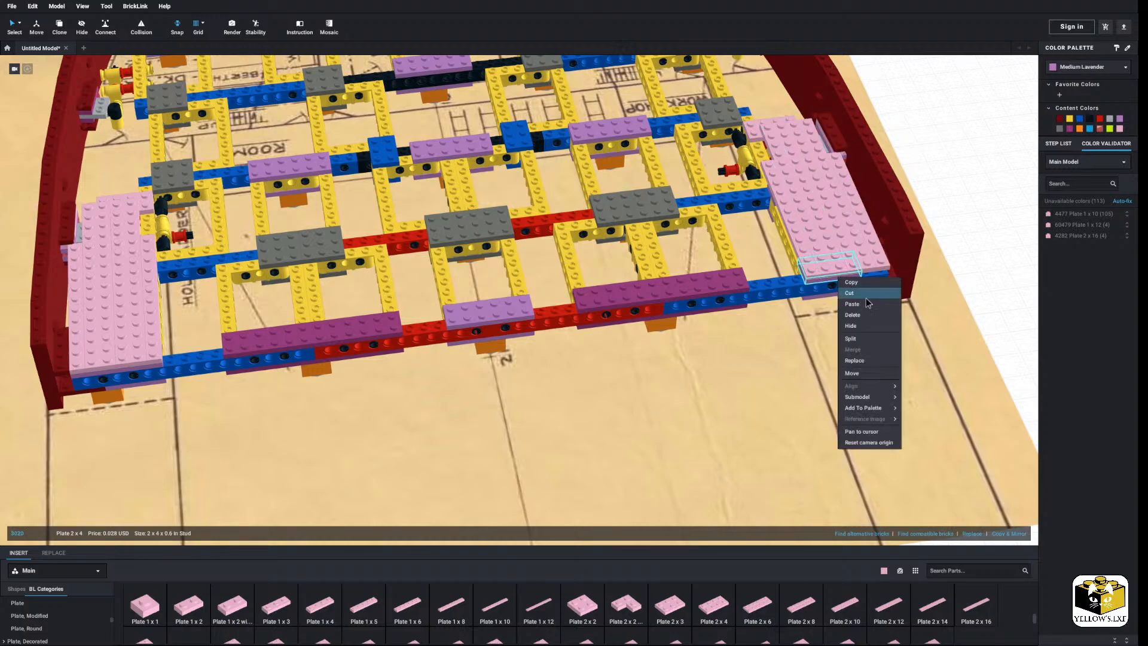
pyautogui.click(859, 315)
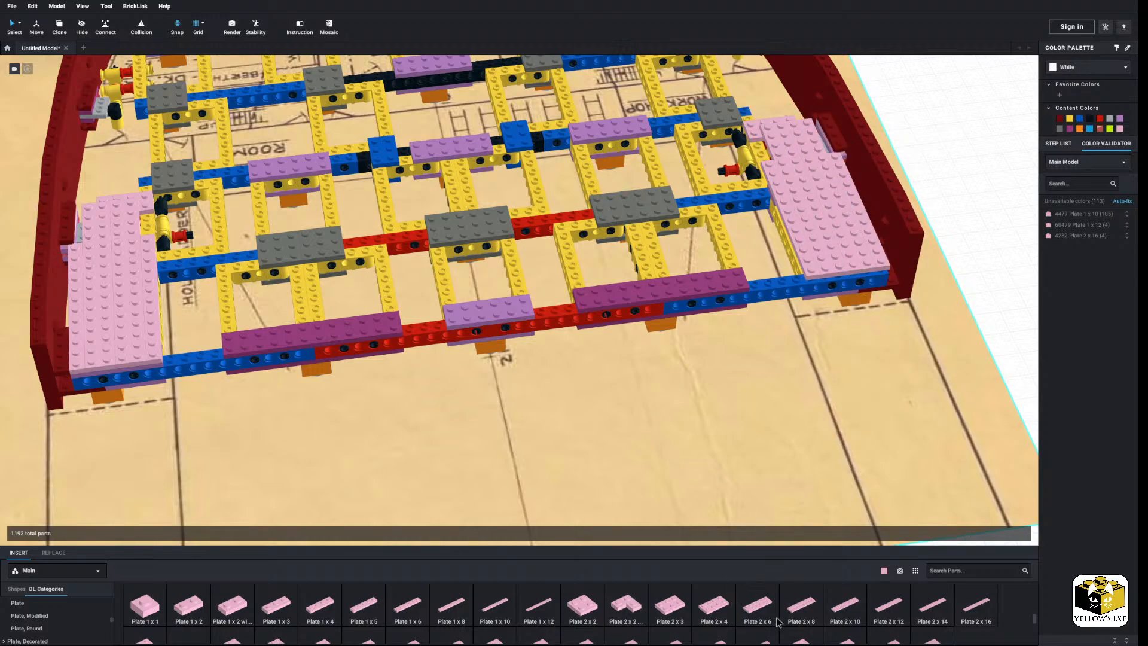
pyautogui.moveTo(778, 623); pyautogui.dragTo(839, 274)
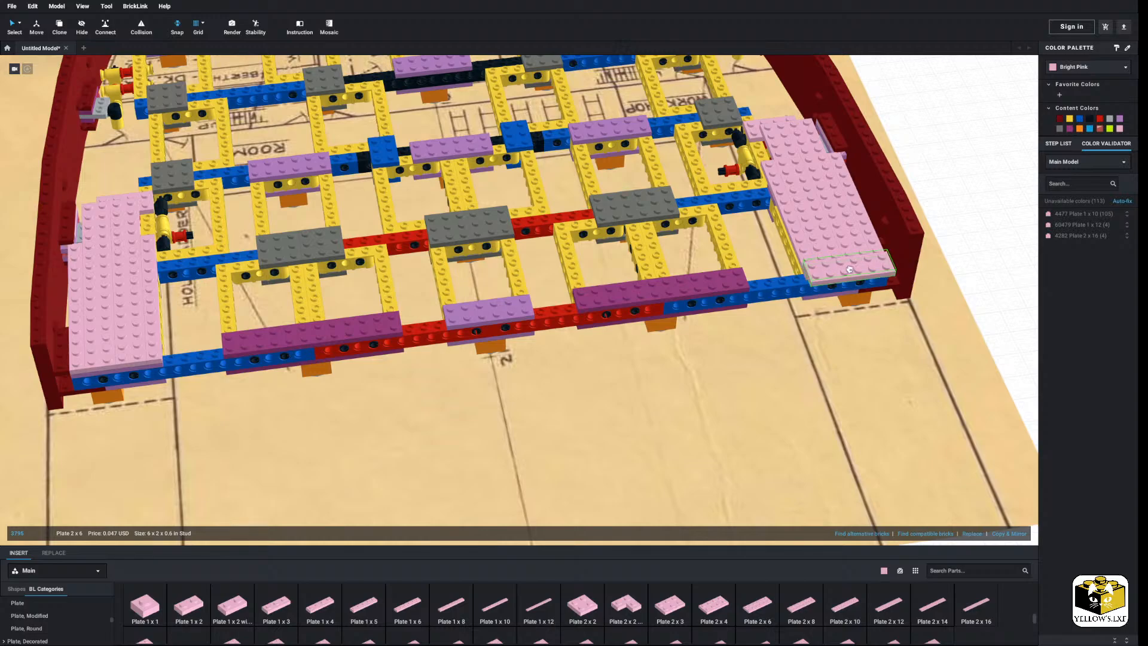
pyautogui.click(849, 269)
pyautogui.moveTo(849, 269); pyautogui.dragTo(846, 274, button='right')
pyautogui.moveTo(861, 365); pyautogui.dragTo(683, 208, button='middle')
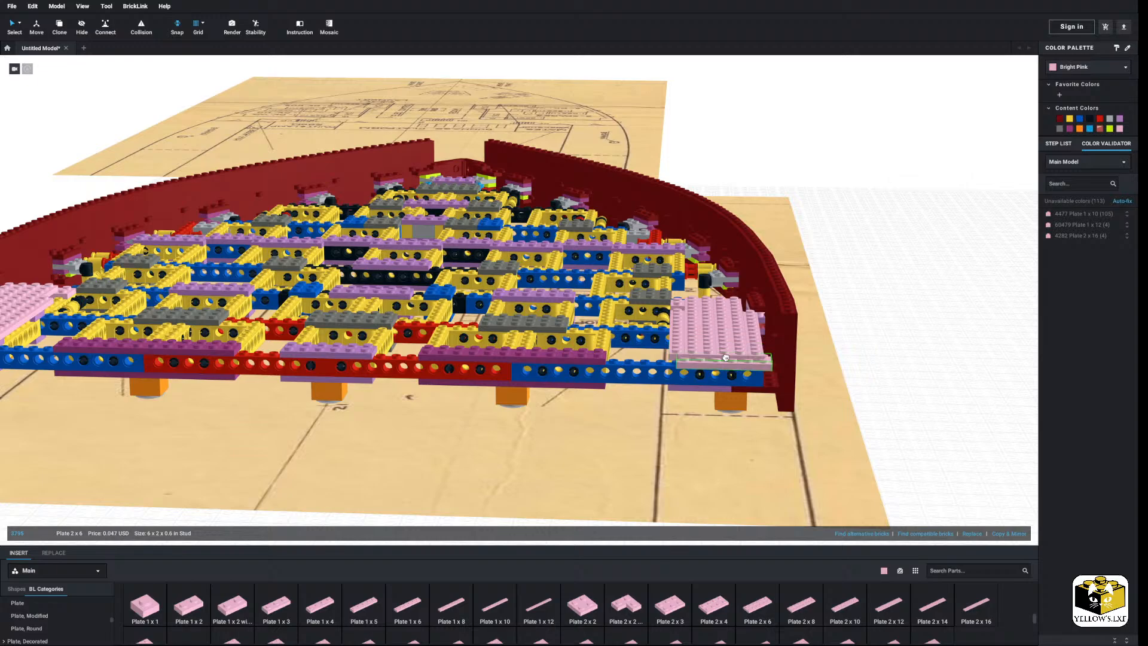
pyautogui.scroll(4, 724, 353)
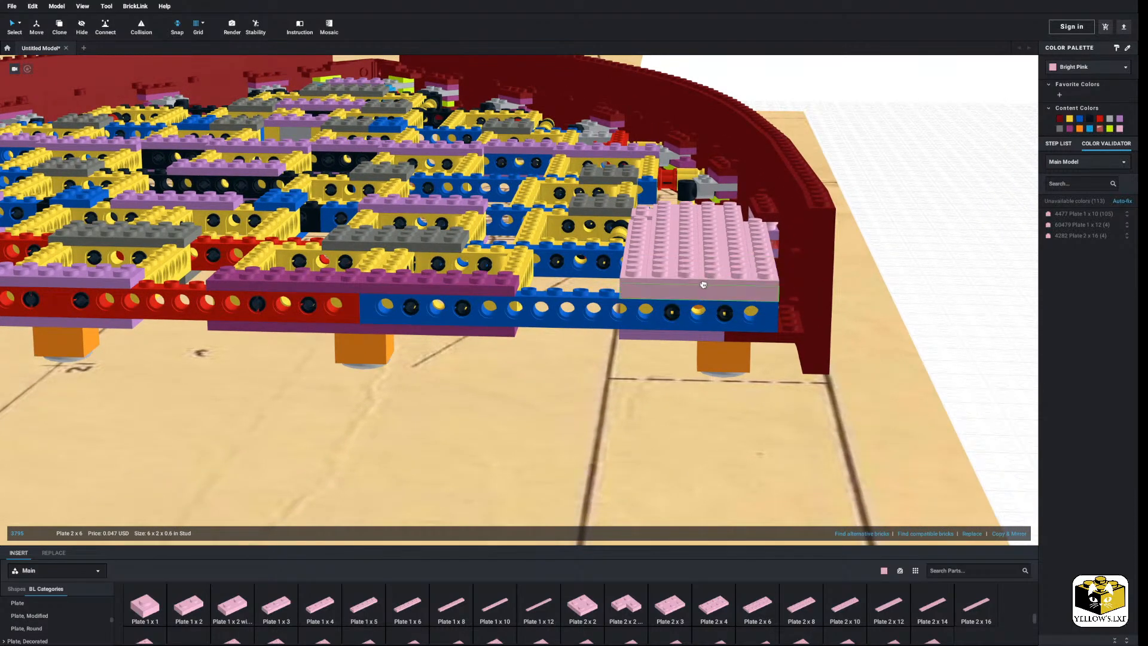
pyautogui.click(703, 283)
pyautogui.click(938, 225)
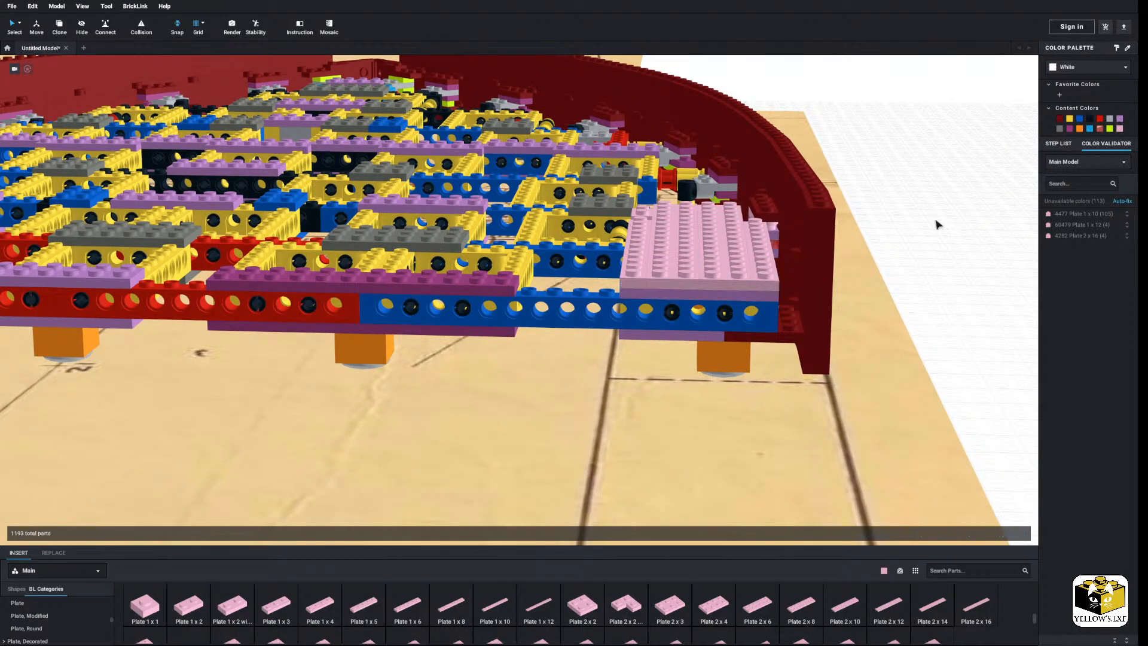
# Replace the small plate between the pink plating and the hull's flat-end corner with a 2 x 4 plate coloured Dark Red.
pyautogui.moveTo(936, 224); pyautogui.dragTo(767, 240, button='right')
pyautogui.moveTo(725, 237); pyautogui.dragTo(716, 291, button='middle')
pyautogui.scroll(-3, 716, 291)
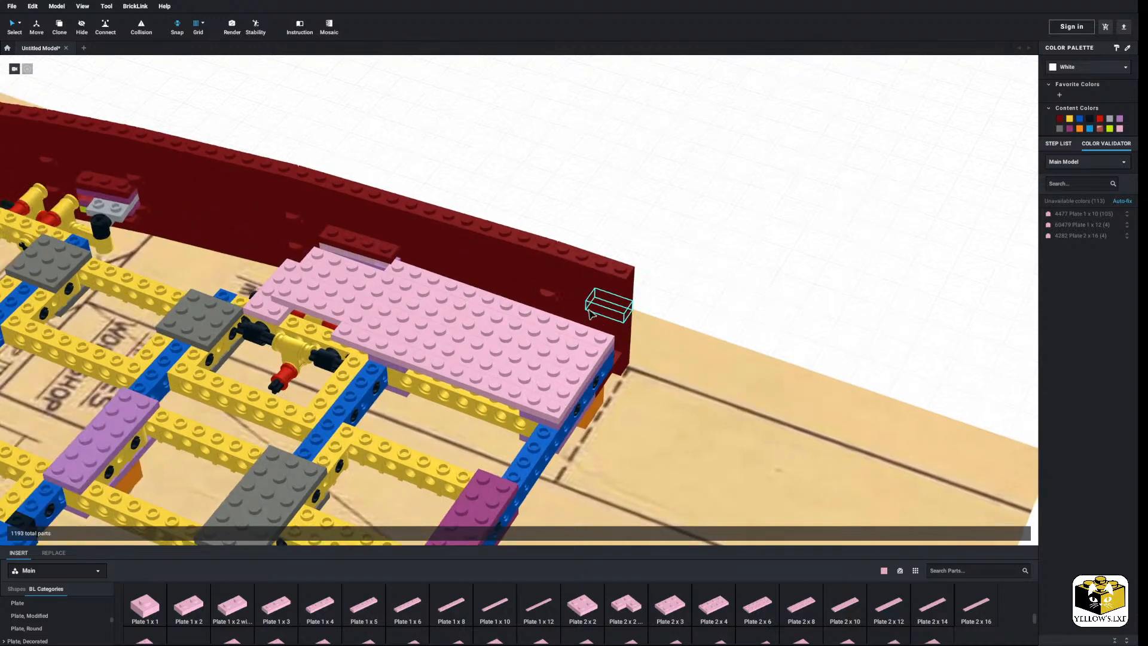
pyautogui.rightClick(588, 316)
pyautogui.click(607, 354)
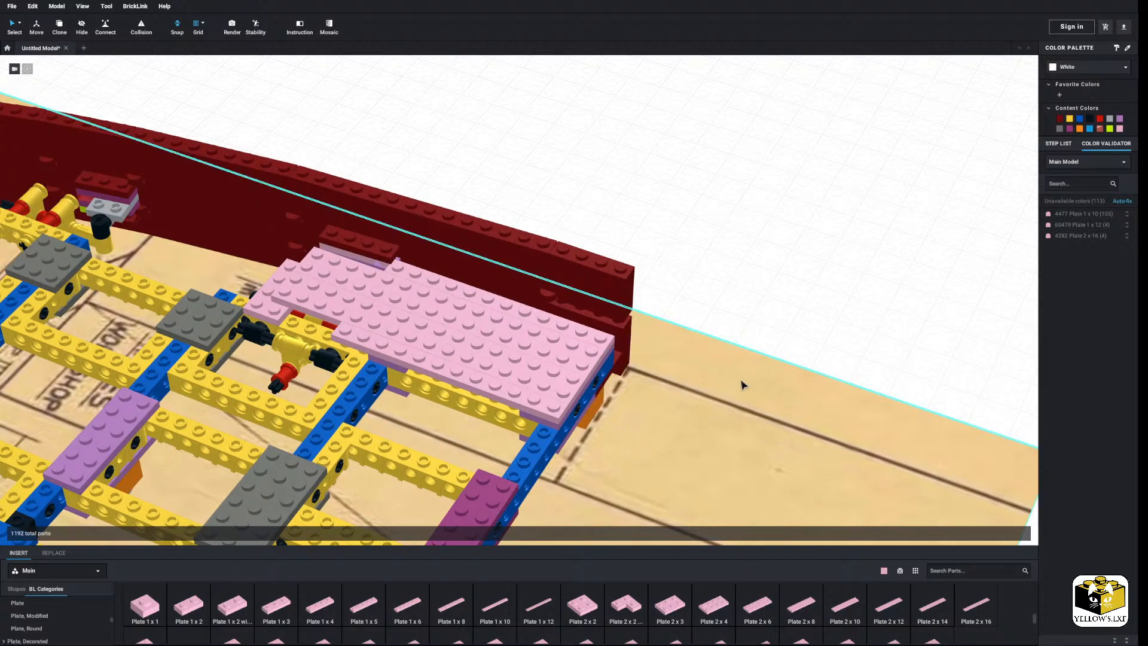
pyautogui.click(723, 603)
pyautogui.click(601, 316)
pyautogui.click(609, 301)
pyautogui.click(776, 276)
pyautogui.click(604, 320)
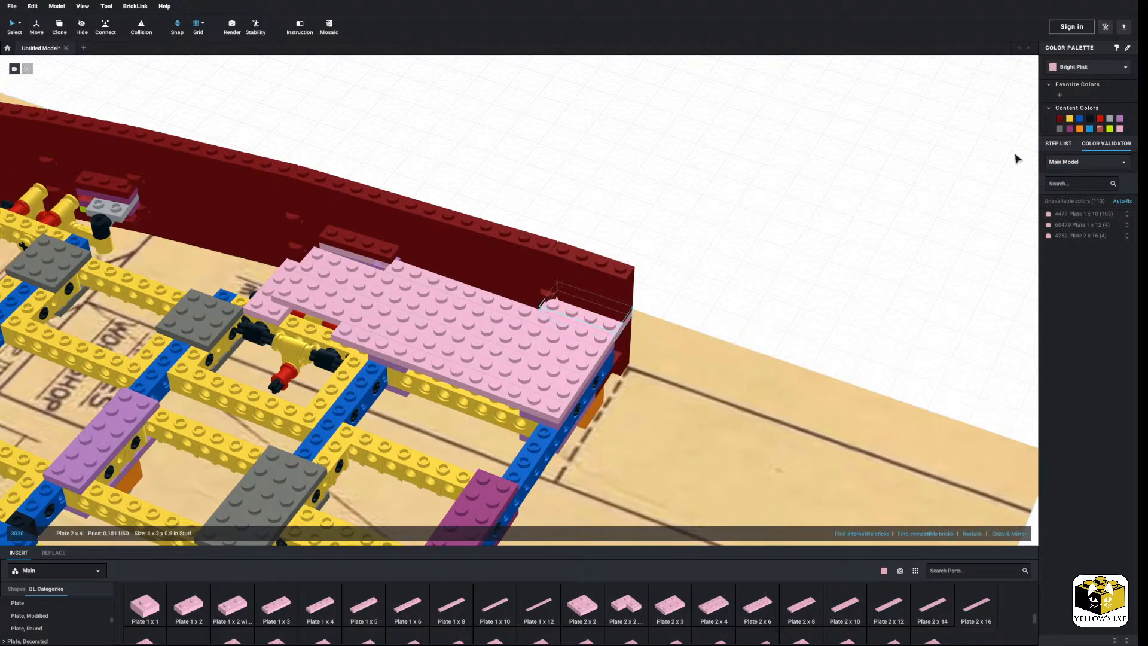
pyautogui.click(1062, 121)
pyautogui.click(907, 225)
# Show the Tile category in the parts library.
pyautogui.scroll(-5, 736, 289)
pyautogui.moveTo(735, 290); pyautogui.dragTo(621, 367, button='right')
pyautogui.scroll(5, 767, 293)
pyautogui.click(329, 318)
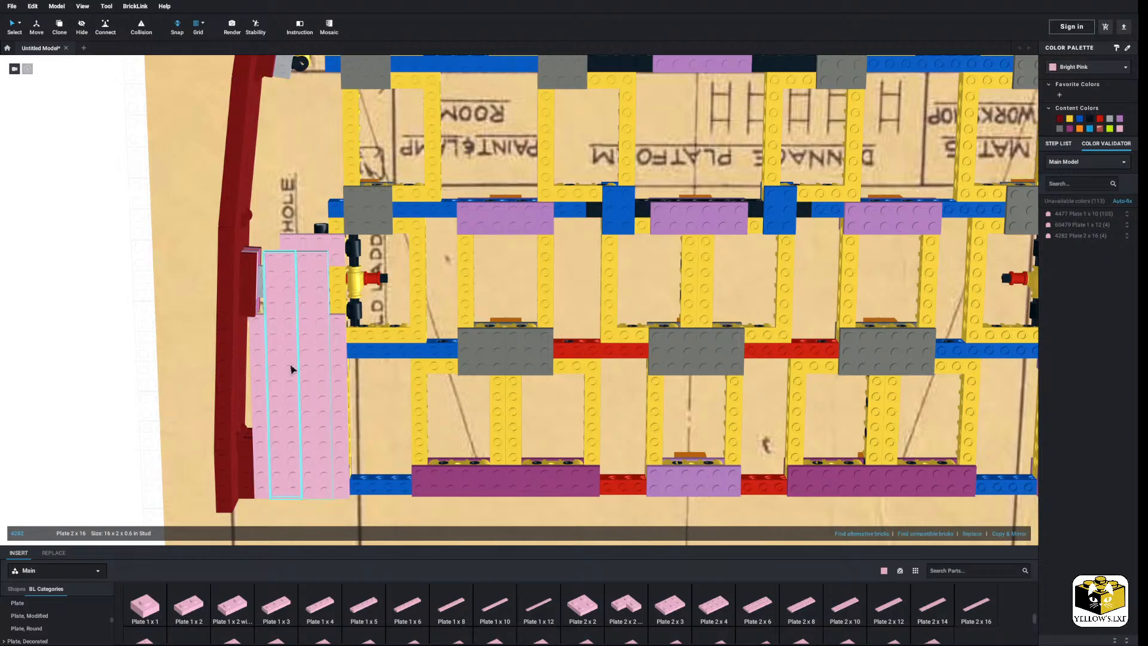
pyautogui.click(100, 348)
pyautogui.moveTo(101, 348)
pyautogui.mouseDown(button='right')
pyautogui.moveTo(100, 330)
pyautogui.moveTo(93, 350)
pyautogui.mouseUp(button='right')
pyautogui.scroll(-10, 48, 616)
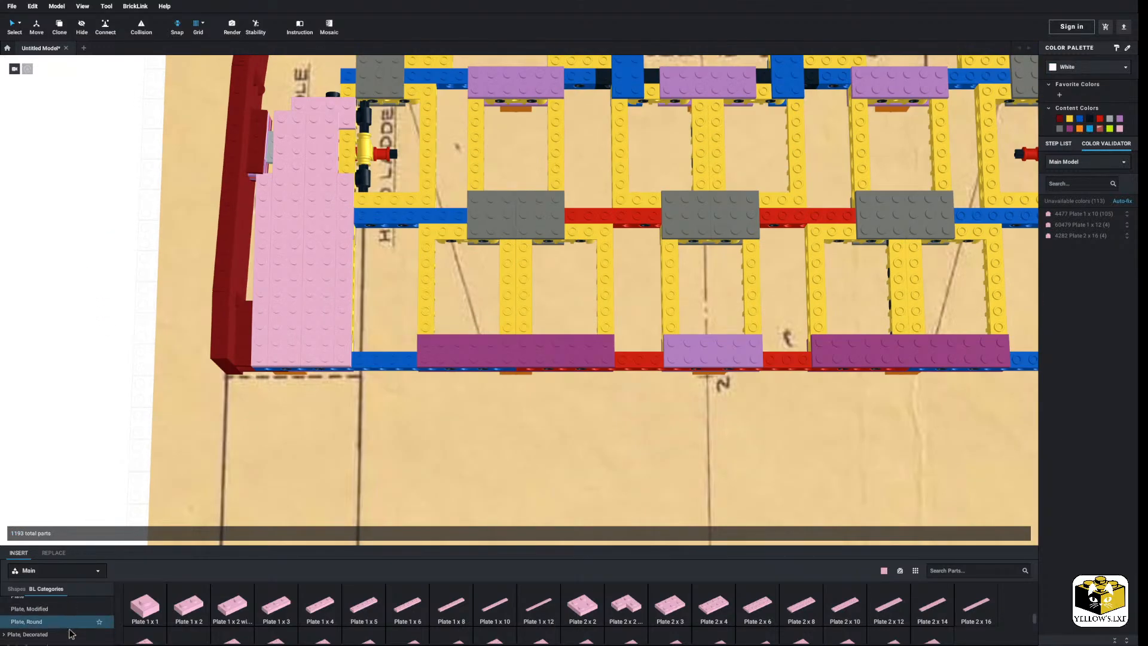
pyautogui.scroll(-10, 48, 614)
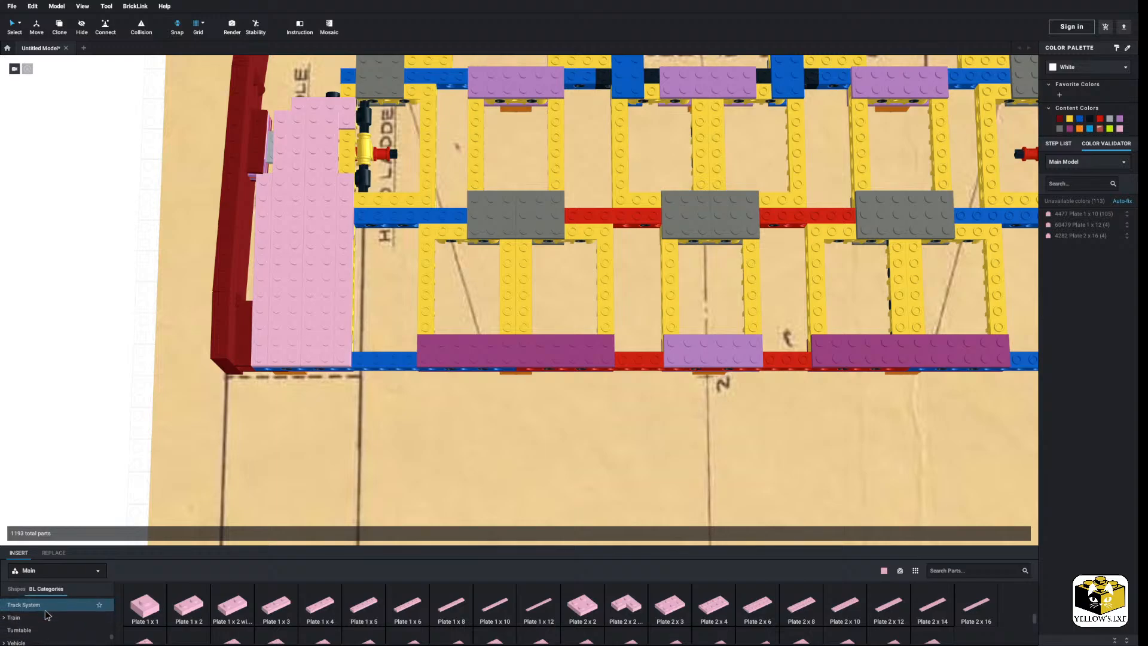
pyautogui.click(34, 602)
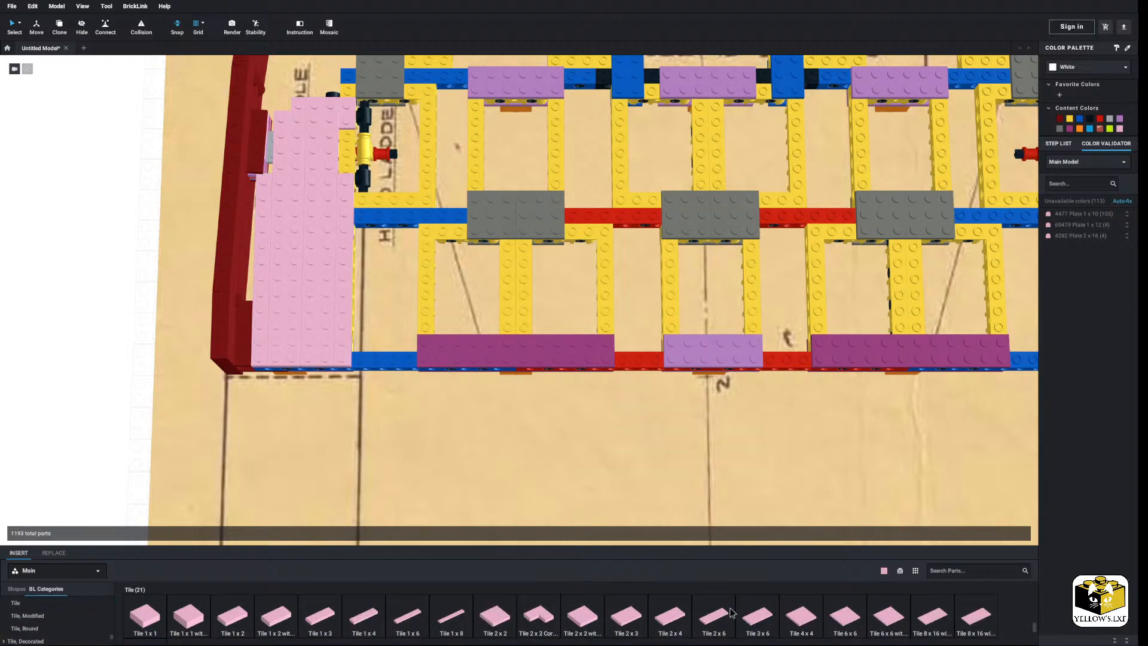
# Place a Tile 8 x 16 with Bottom Tubes, Smooth Surface on the empty area beside the bow and colour it Black.
pyautogui.scroll(-3, 838, 503)
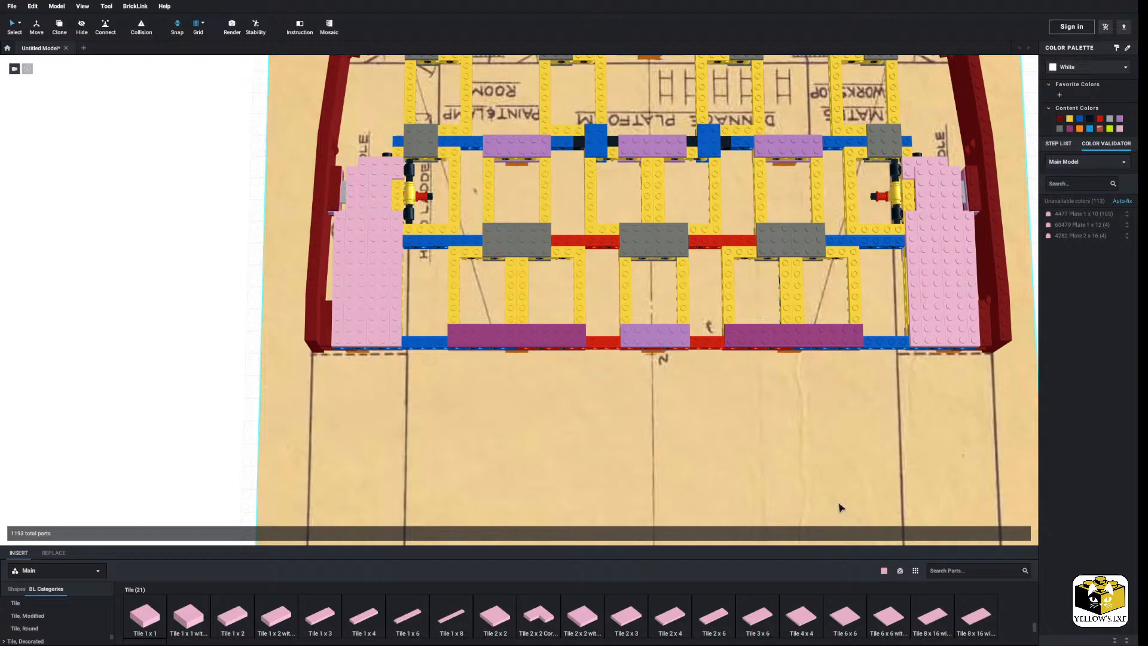
pyautogui.click(979, 619)
pyautogui.moveTo(273, 295); pyautogui.dragTo(516, 306, button='middle')
pyautogui.click(389, 276)
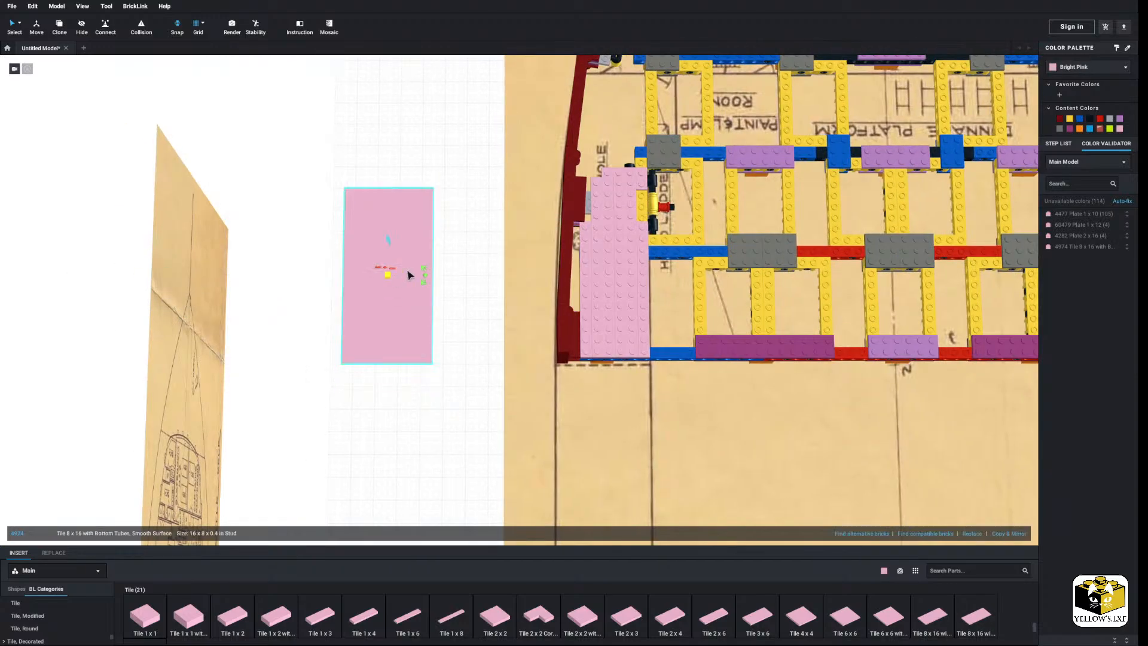
pyautogui.click(1096, 68)
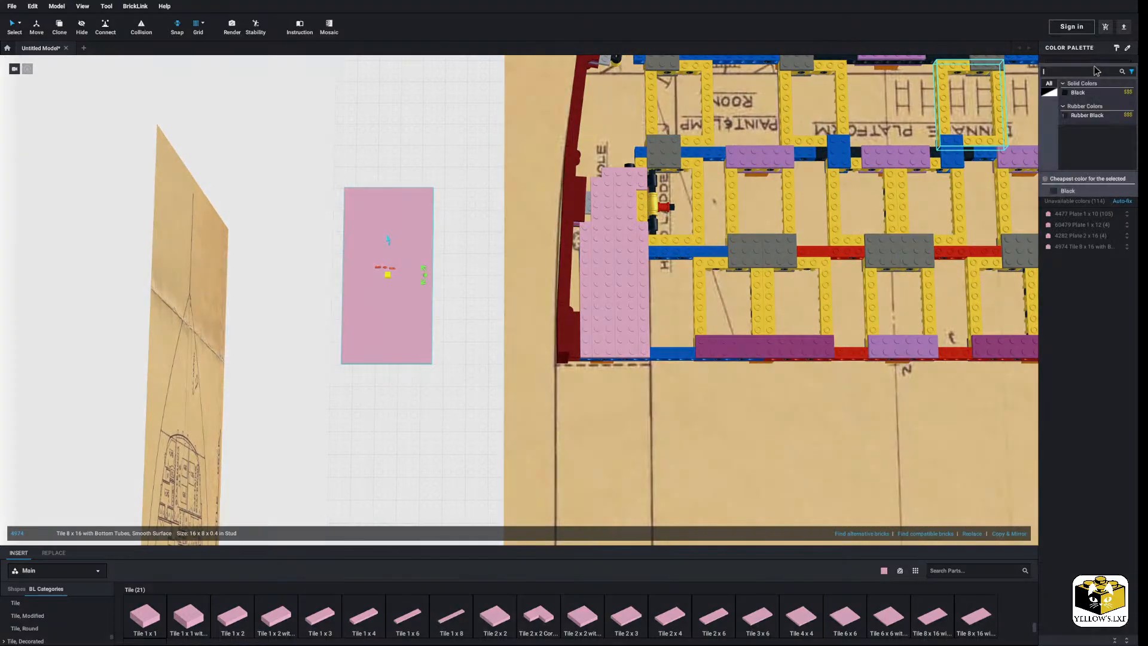
pyautogui.click(1086, 96)
pyautogui.click(450, 412)
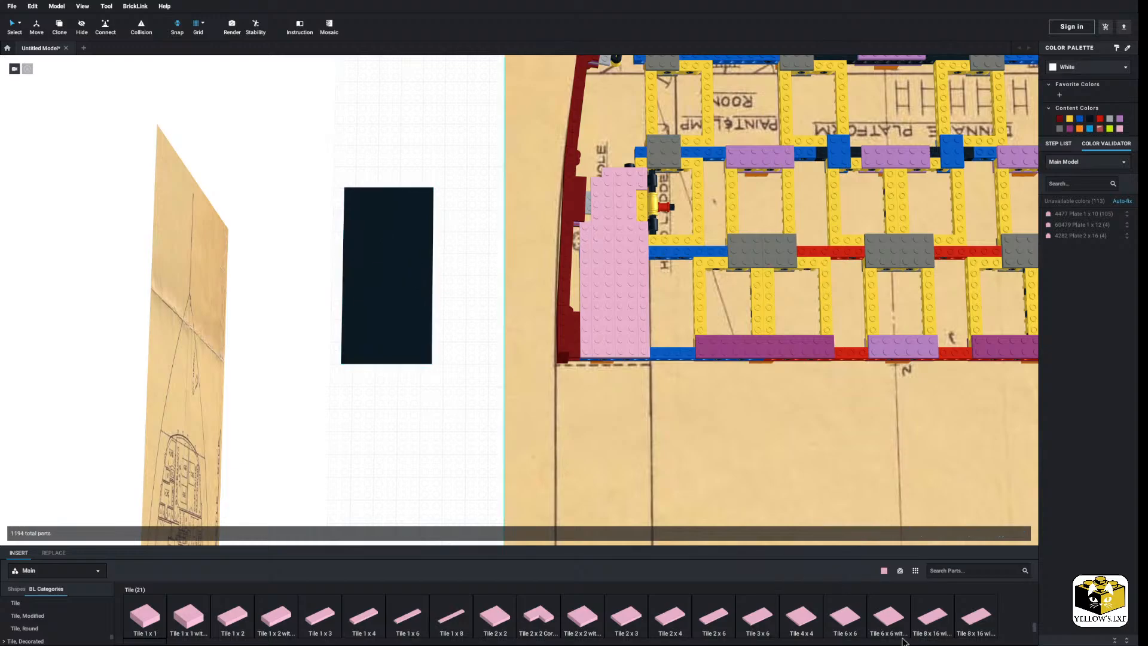
# Place a Tile 8 x 16 with Bottom Tubes, Textured Surface clear of the black tile and colour it Dark Bluish Gray.
pyautogui.scroll(-3, 902, 635)
pyautogui.scroll(2, 321, 615)
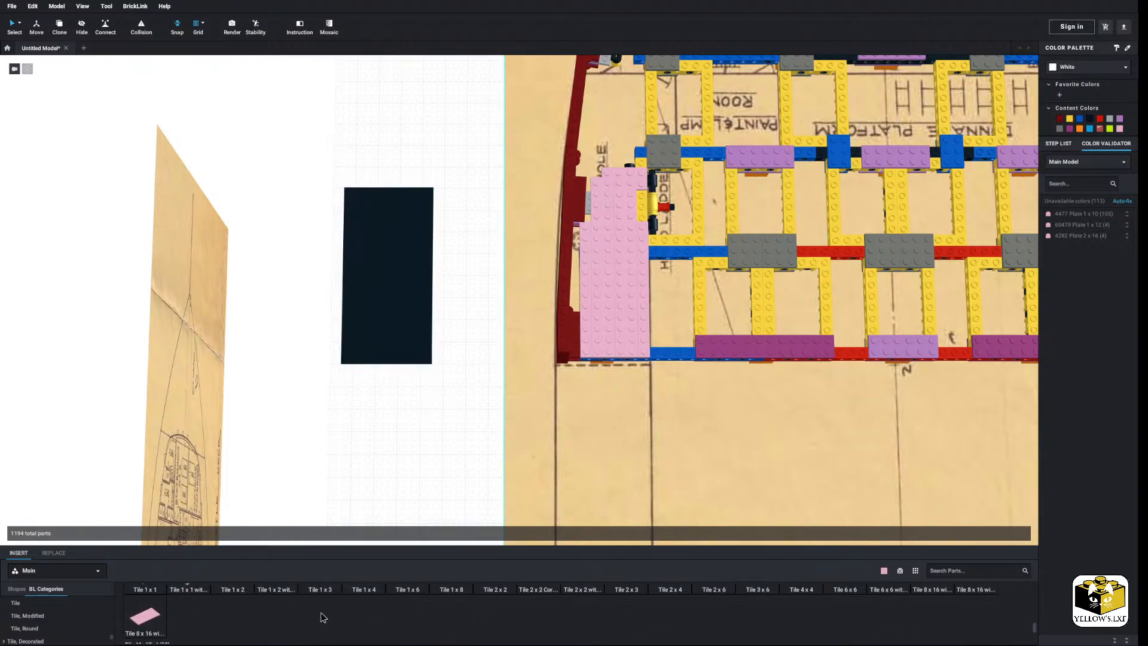
pyautogui.moveTo(144, 618); pyautogui.dragTo(375, 434)
pyautogui.click(1071, 70)
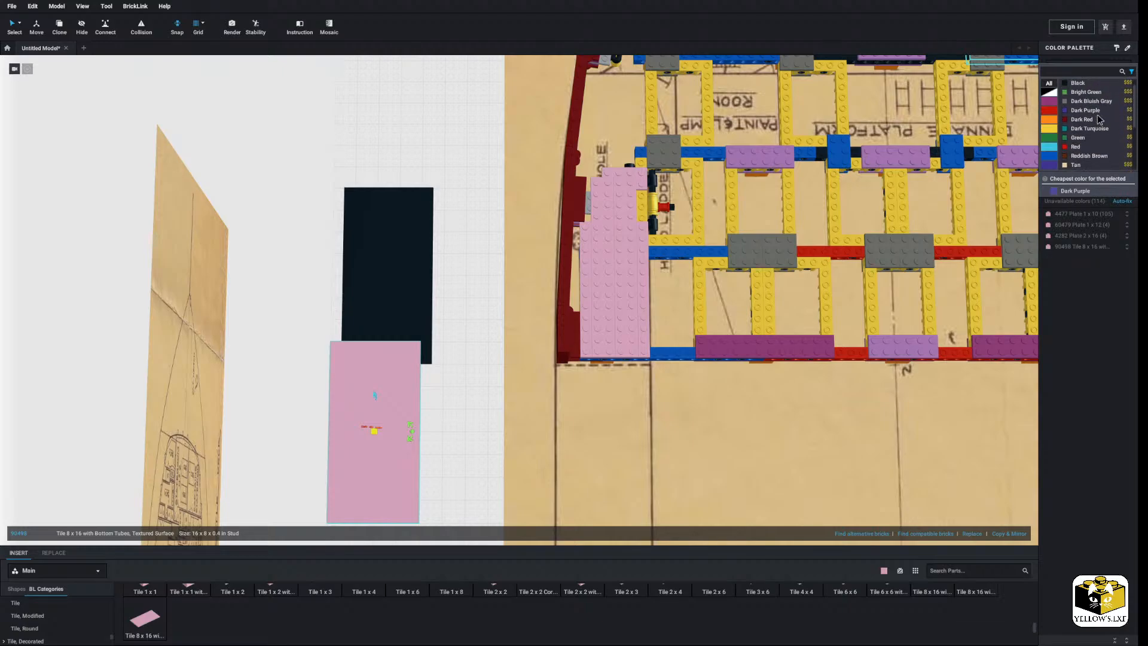
pyautogui.click(1091, 110)
pyautogui.moveTo(373, 430); pyautogui.dragTo(372, 474)
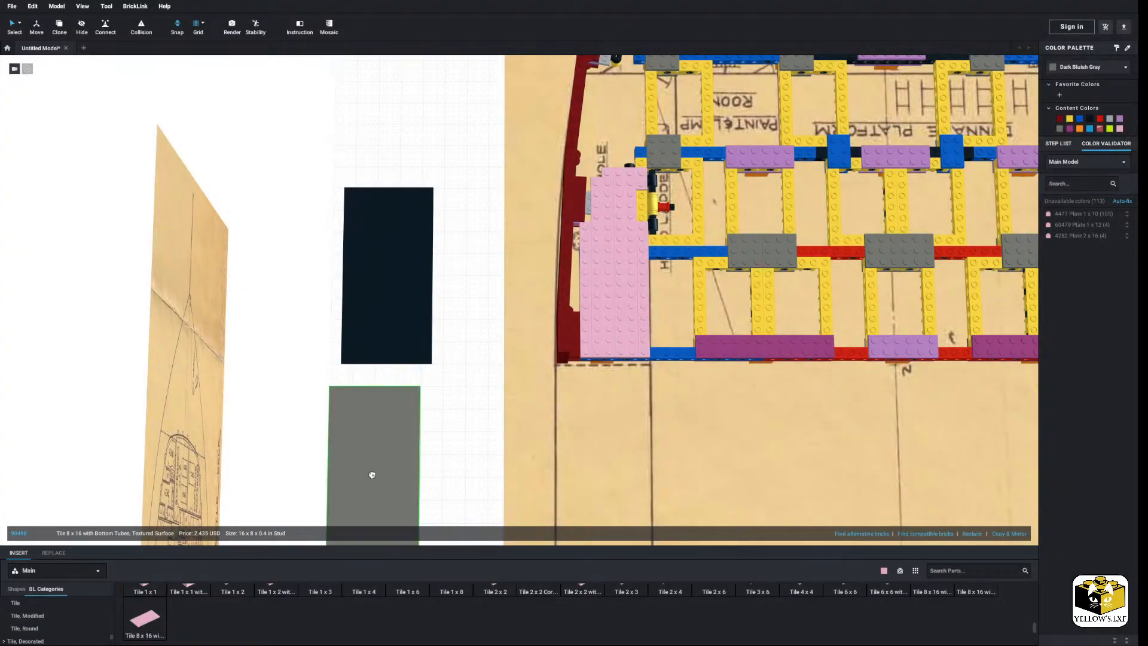
pyautogui.click(423, 420)
pyautogui.moveTo(424, 420); pyautogui.dragTo(452, 298, button='middle')
pyautogui.moveTo(413, 360); pyautogui.dragTo(402, 394)
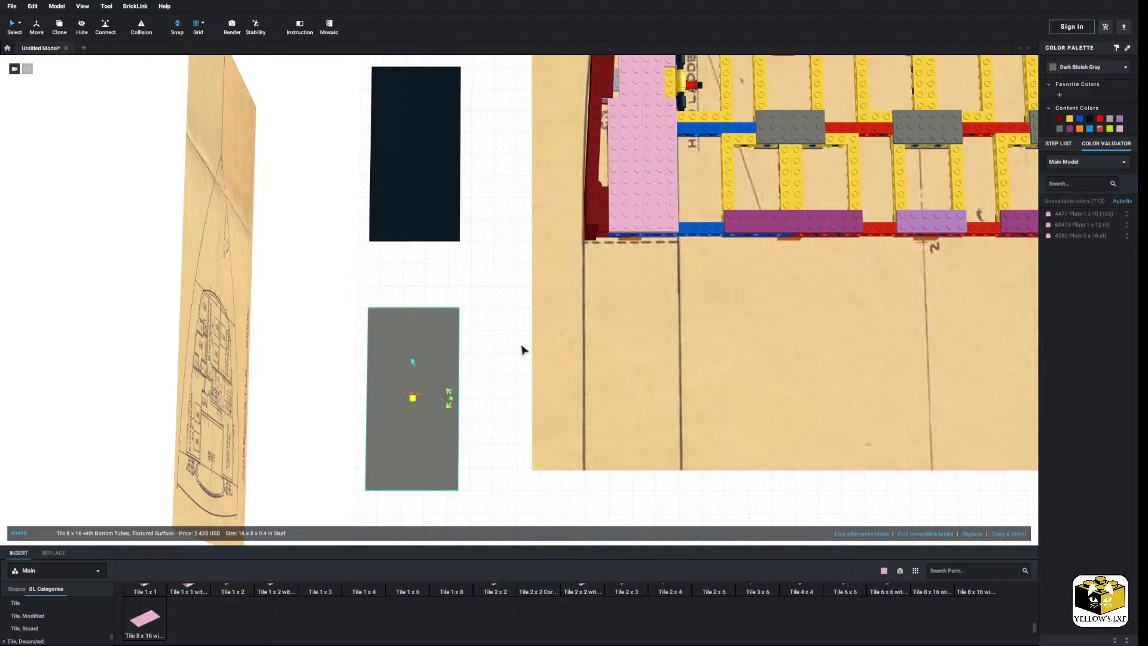
pyautogui.click(515, 317)
# Try out a Dark Bluish Gray Tile 8 x 16 with Bottom Tubes on Edges beside the textured tile, and remove it again.
pyautogui.scroll(2, 925, 624)
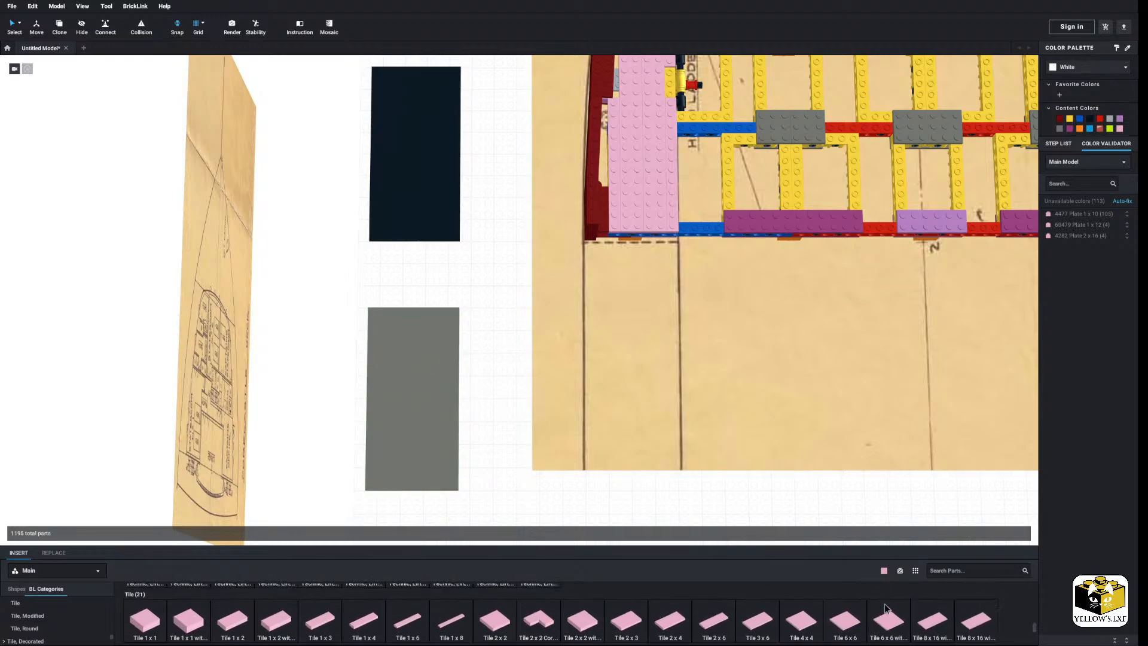
pyautogui.moveTo(429, 407); pyautogui.dragTo(431, 359, button='middle')
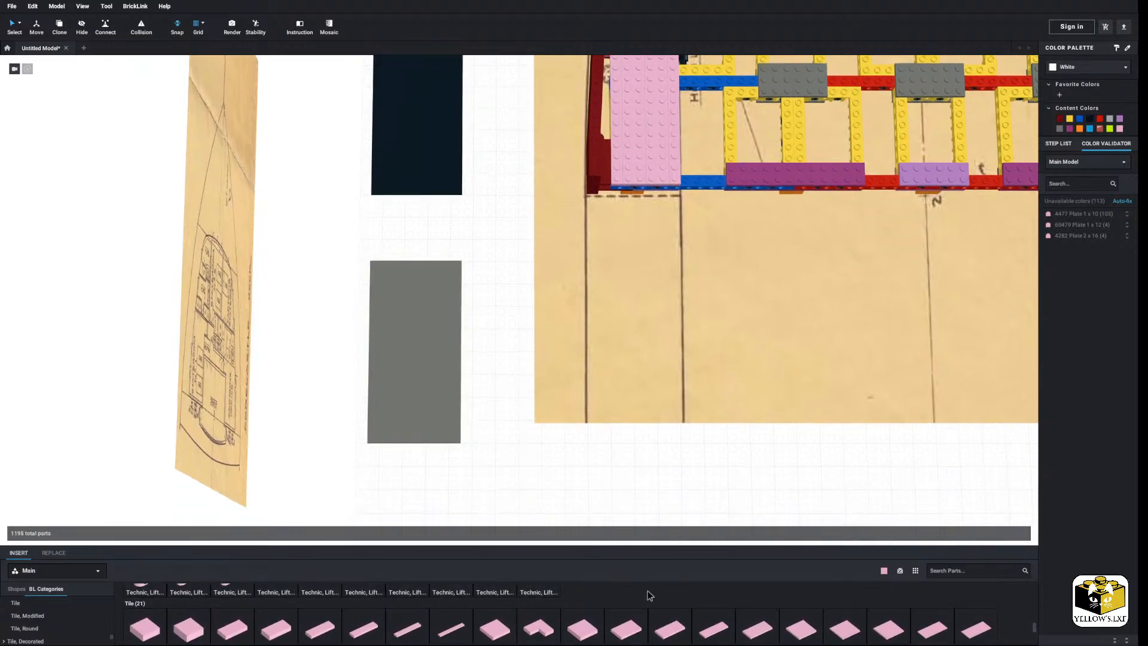
pyautogui.scroll(-2, 670, 629)
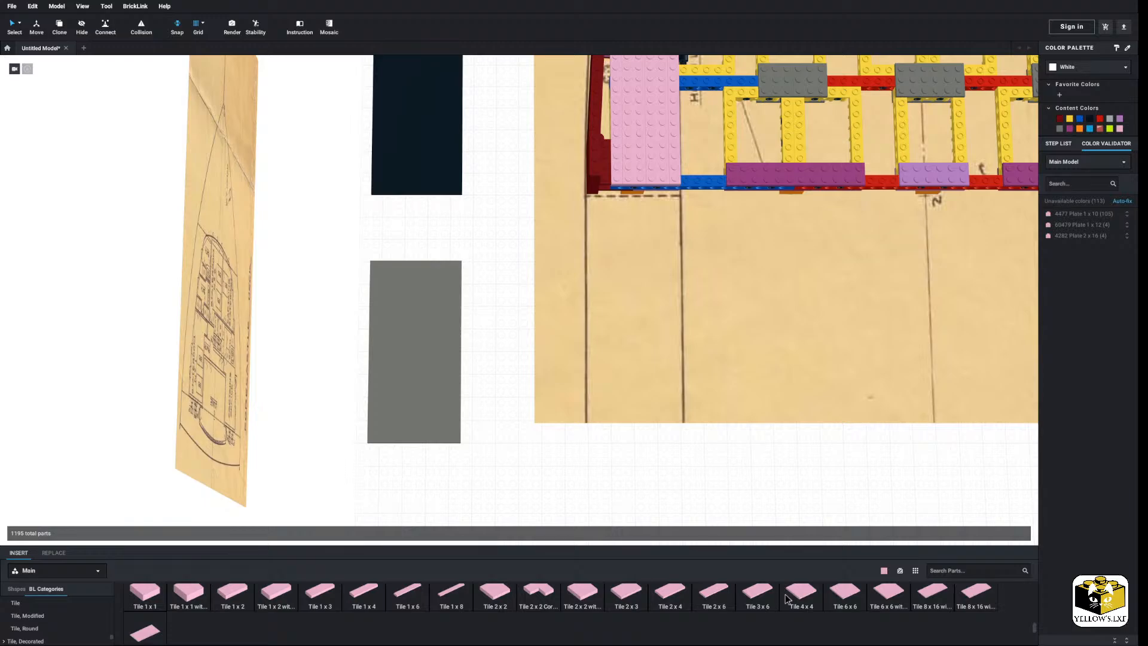
pyautogui.click(978, 593)
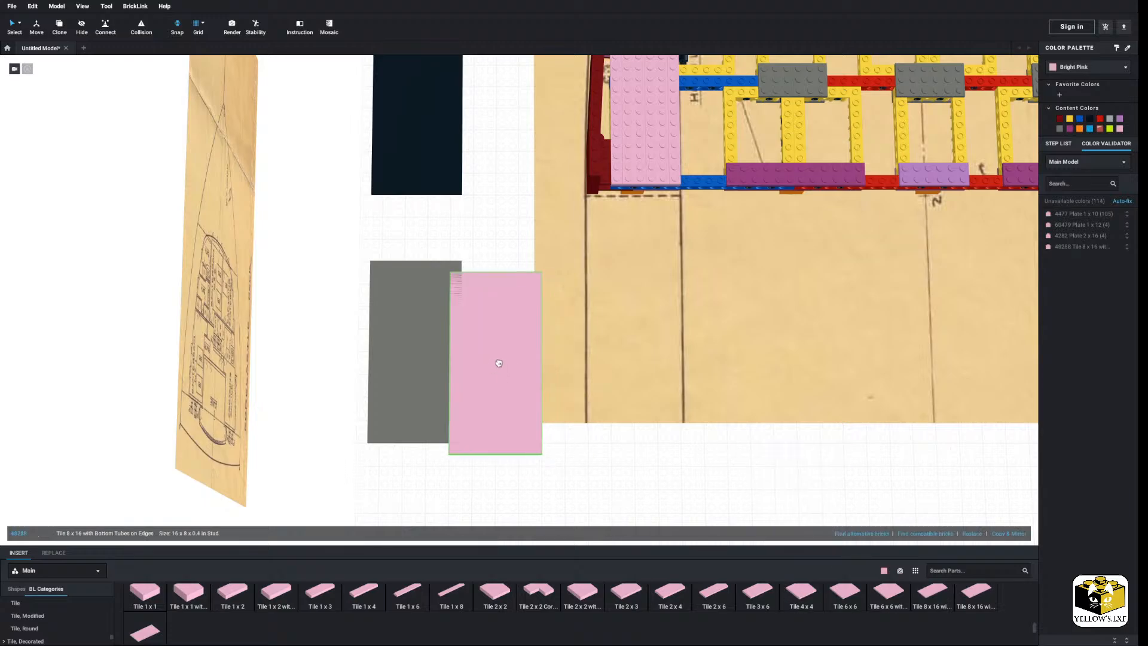
pyautogui.click(495, 362)
pyautogui.click(1079, 67)
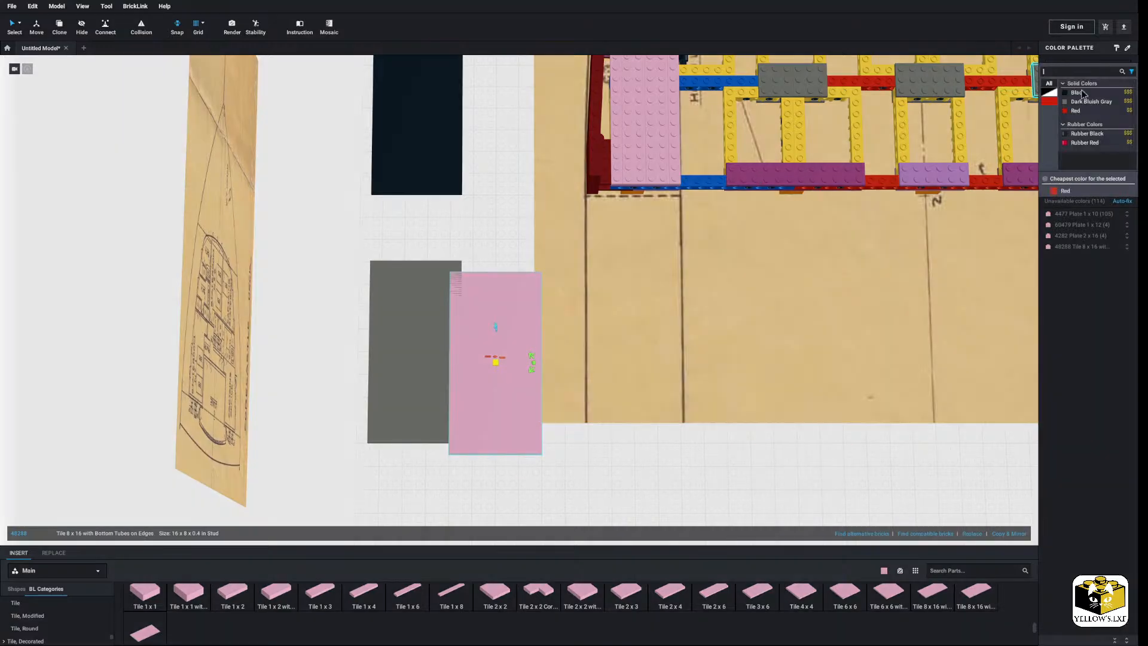
pyautogui.click(1093, 106)
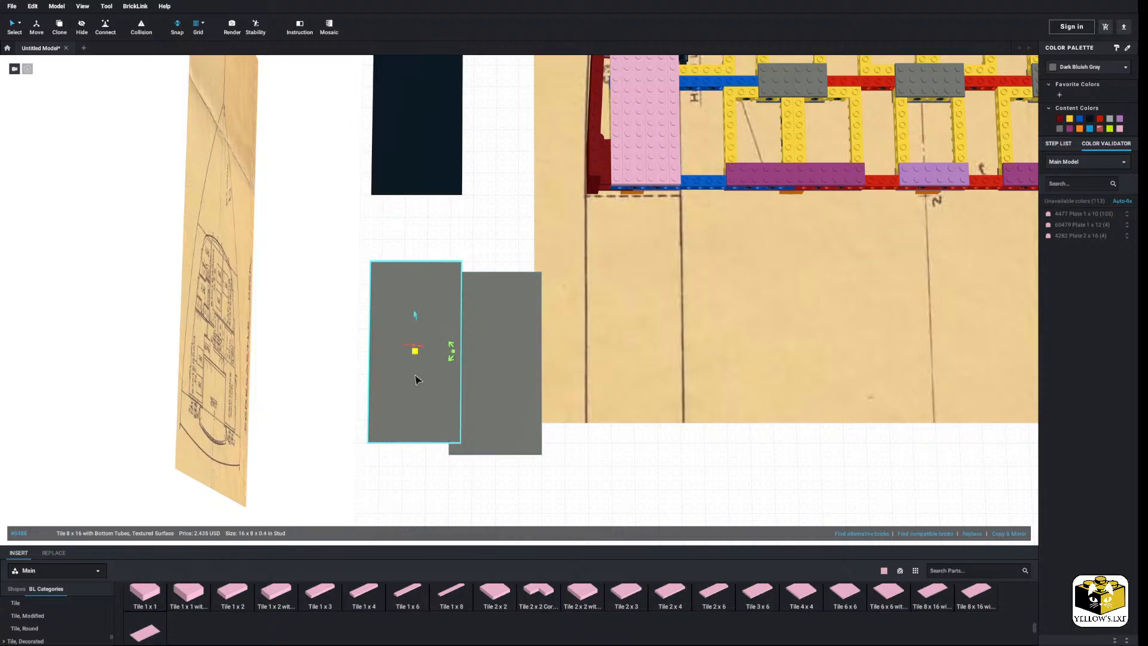
pyautogui.rightClick(506, 387)
pyautogui.click(526, 420)
# Move the Dark Bluish Gray textured tile past the black tile to its other end, still beside the model.
pyautogui.moveTo(370, 374); pyautogui.dragTo(462, 269)
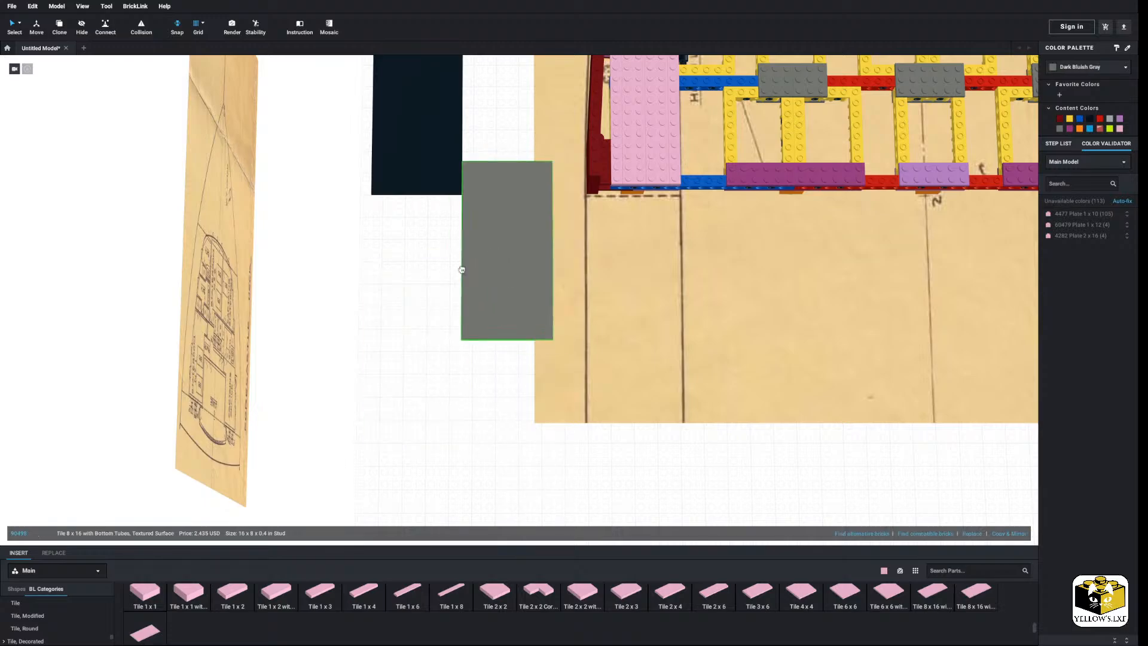
pyautogui.moveTo(462, 270); pyautogui.dragTo(222, 465, button='middle')
pyautogui.moveTo(222, 465); pyautogui.dragTo(291, 234)
pyautogui.moveTo(291, 234); pyautogui.dragTo(380, 289, button='middle')
pyautogui.moveTo(381, 289); pyautogui.dragTo(287, 223)
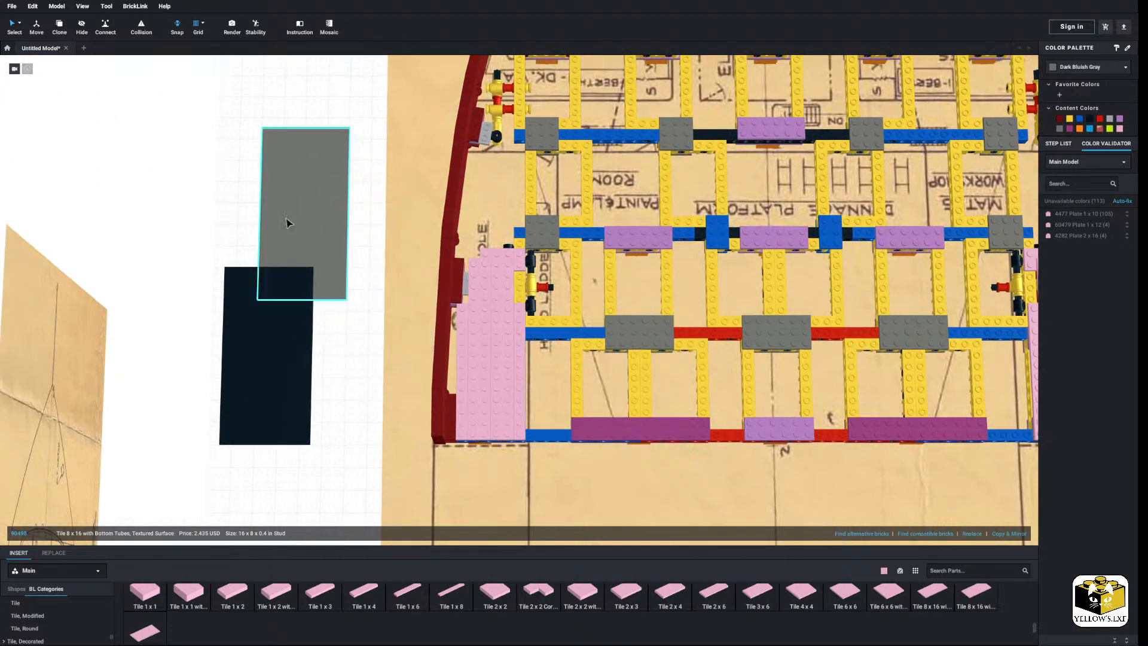
pyautogui.click(347, 393)
# Place a Bright Pink 2 x 2 plate on the blue beam at the inner edge of the corner's pink plating.
pyautogui.moveTo(347, 393); pyautogui.dragTo(336, 374, button='right')
pyautogui.scroll(4, 430, 413)
pyautogui.moveTo(430, 412); pyautogui.dragTo(298, 293, button='middle')
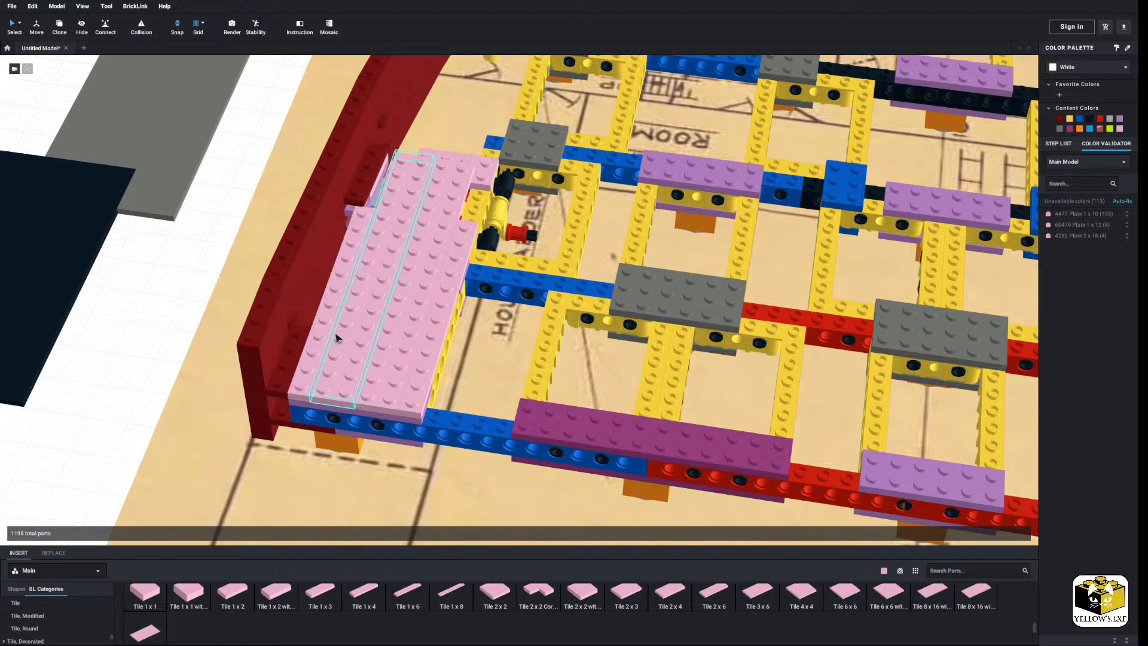
pyautogui.moveTo(506, 452)
pyautogui.mouseDown(button='right')
pyautogui.moveTo(474, 430)
pyautogui.moveTo(490, 428)
pyautogui.moveTo(501, 446)
pyautogui.mouseUp(button='right')
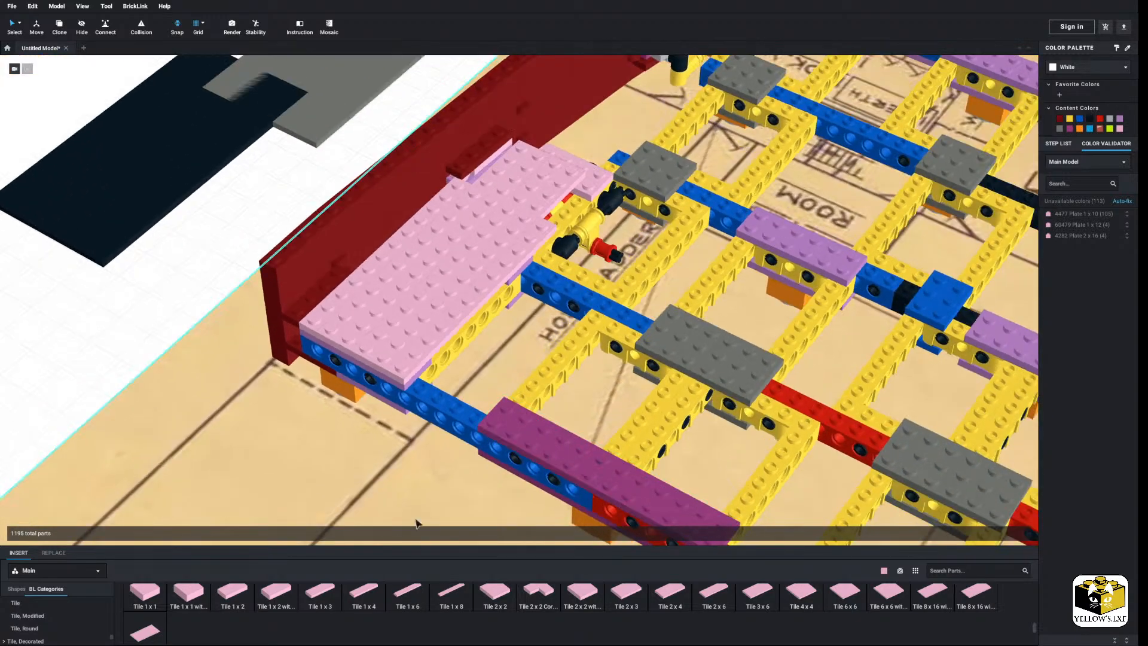
pyautogui.scroll(15, 49, 621)
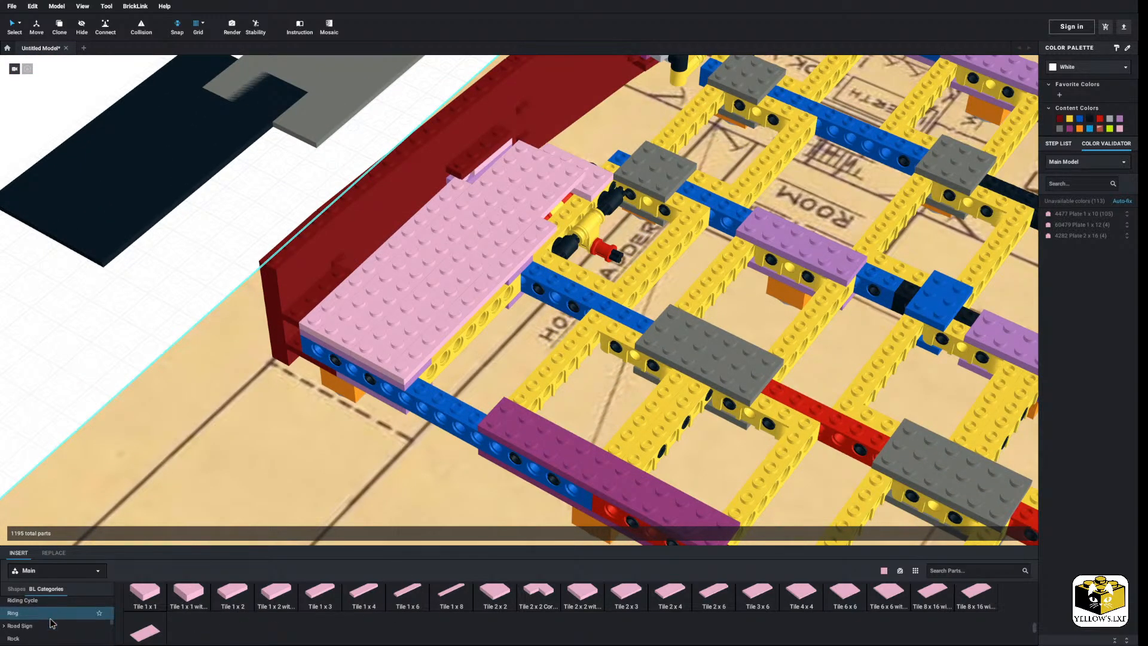
pyautogui.scroll(8, 48, 623)
pyautogui.scroll(-1, 40, 624)
pyautogui.click(32, 623)
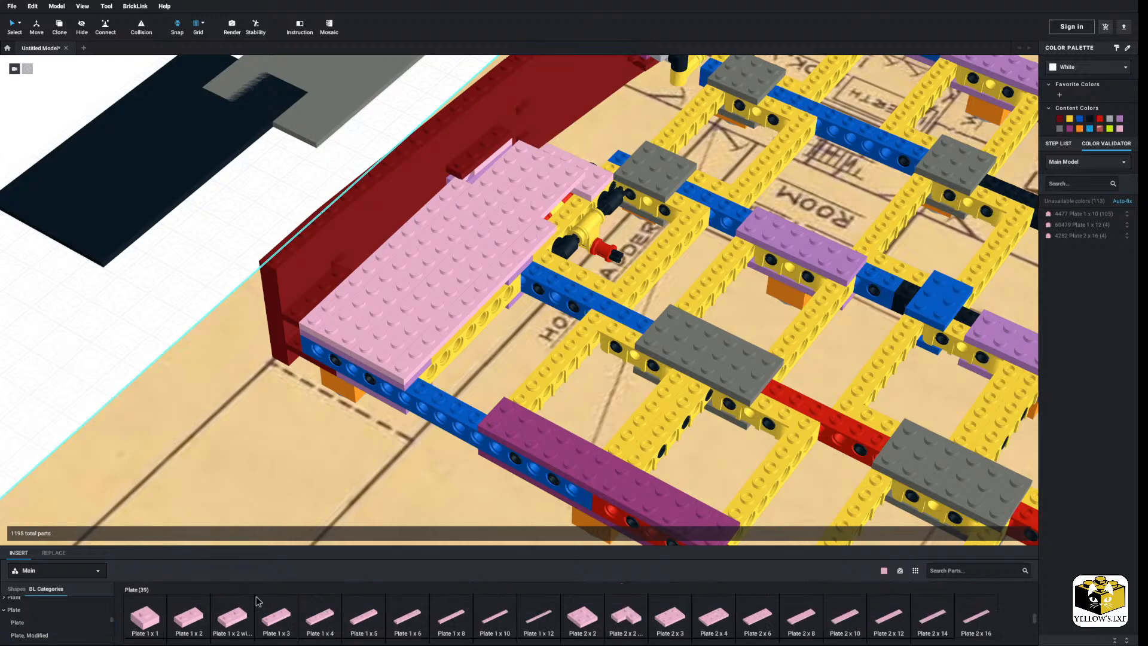
pyautogui.click(587, 621)
pyautogui.click(544, 270)
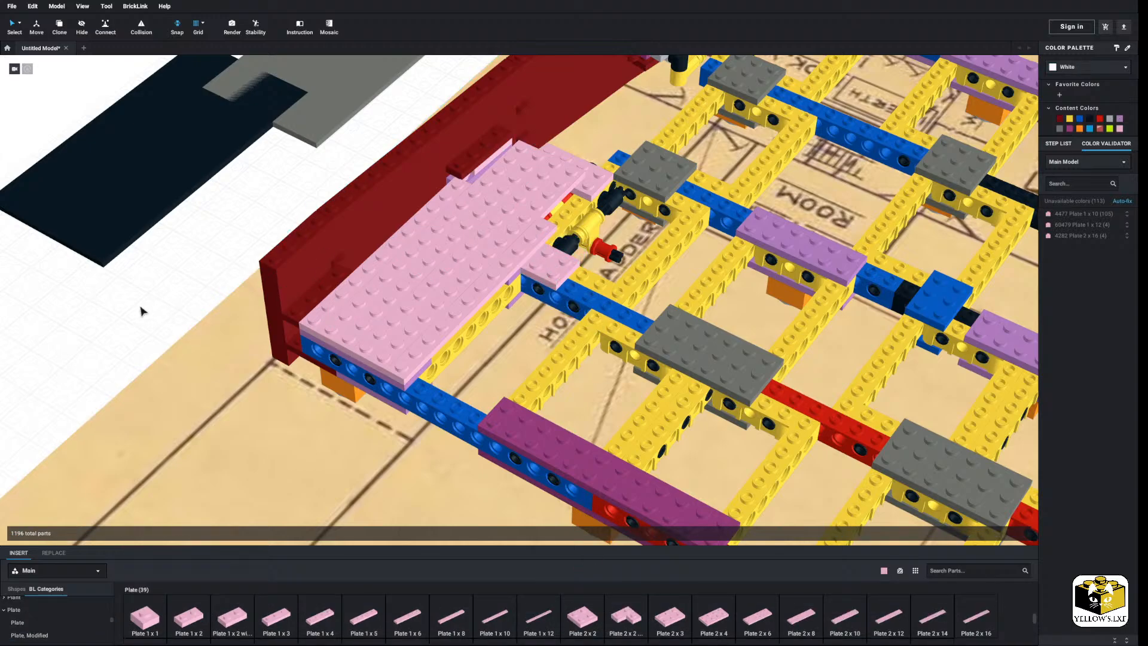
# Copy the Bright Pink 2 x 2 plate to the matching spot beside the opposite corner's pink plating.
pyautogui.scroll(-2, 103, 327)
pyautogui.rightClick(555, 279)
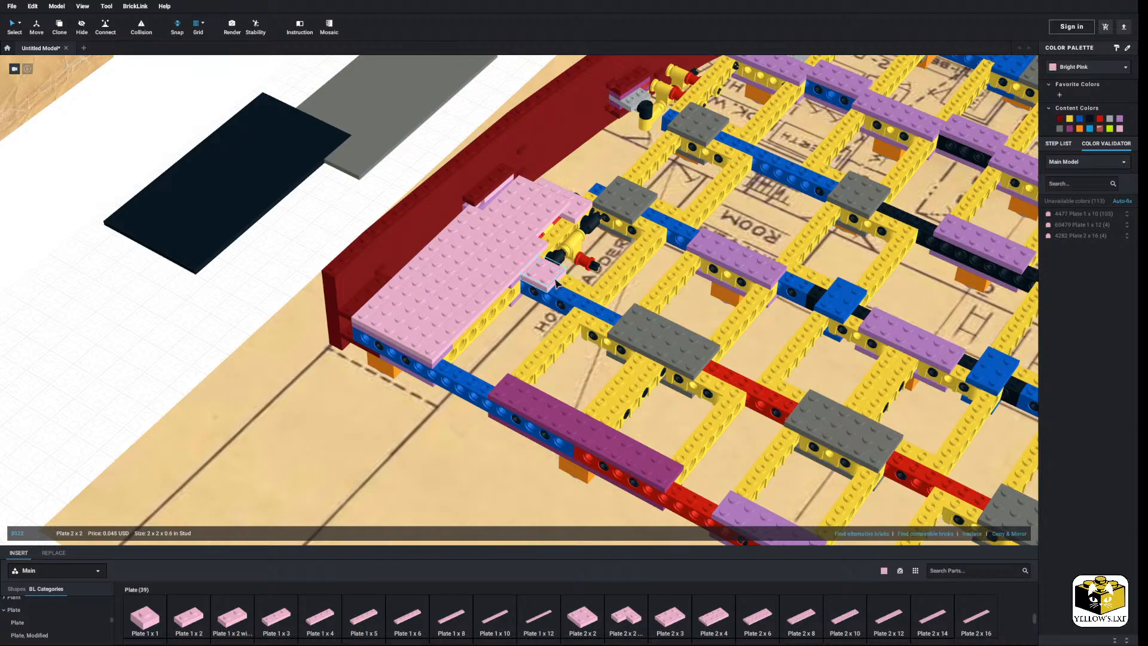
pyautogui.click(566, 295)
pyautogui.rightClick(128, 317)
pyautogui.click(149, 345)
pyautogui.moveTo(581, 305); pyautogui.dragTo(255, 214, button='middle')
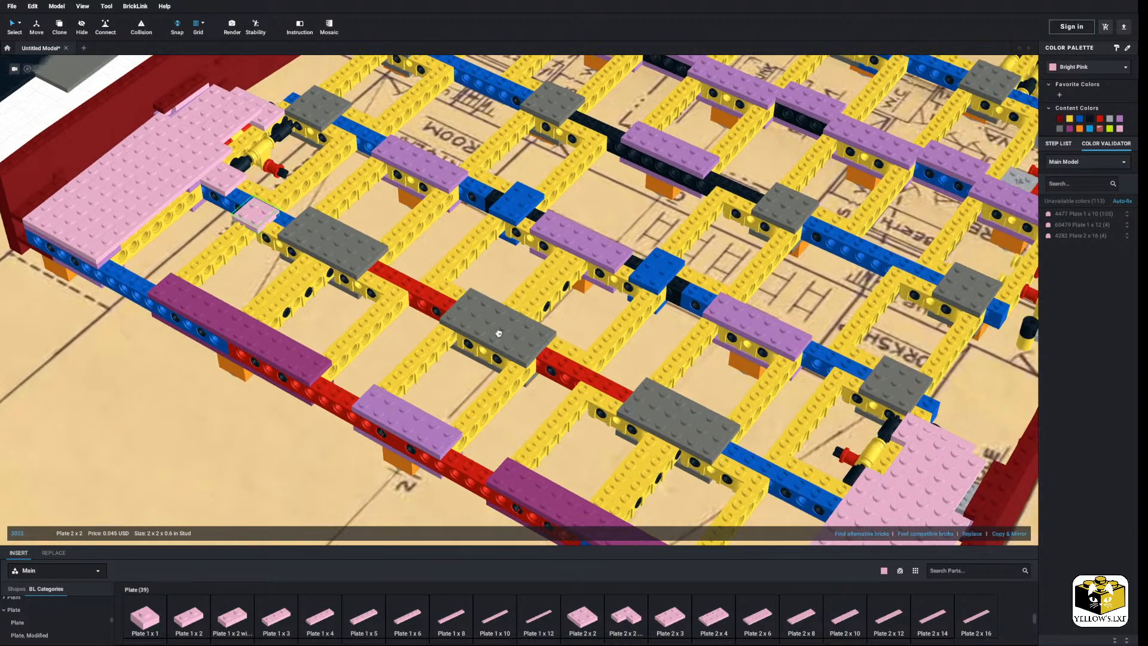
pyautogui.click(838, 491)
pyautogui.scroll(-3, 549, 397)
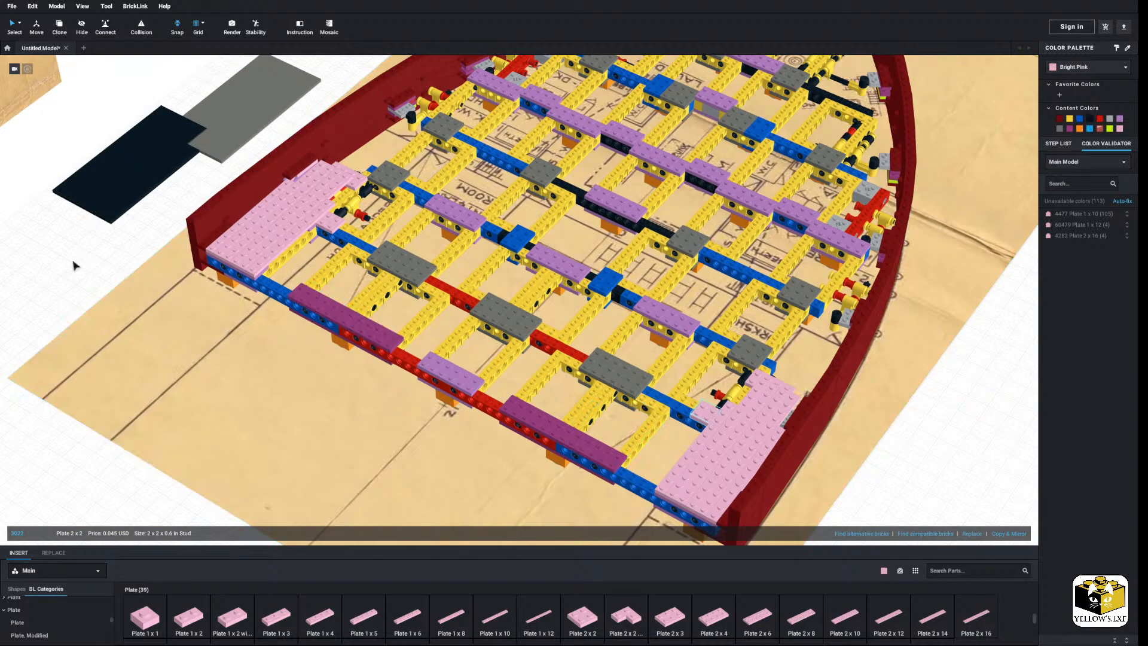
# Delete the black 8 x 16 tile beside the bow.
pyautogui.click(100, 173)
pyautogui.rightClick(105, 175)
pyautogui.click(128, 211)
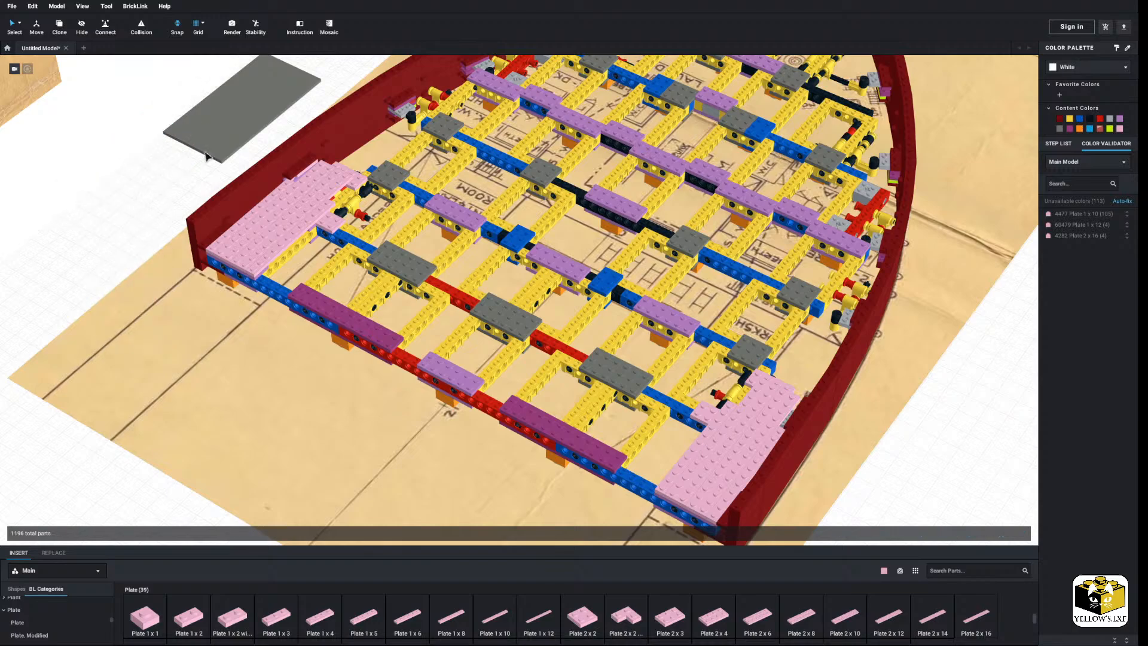
# Place the Dark Bluish Gray 8 x 16 textured tile against one corner's pink plating and copy it repeatedly across the bow's open edge.
pyautogui.moveTo(231, 118); pyautogui.dragTo(336, 248)
pyautogui.moveTo(335, 248); pyautogui.dragTo(383, 278, button='right')
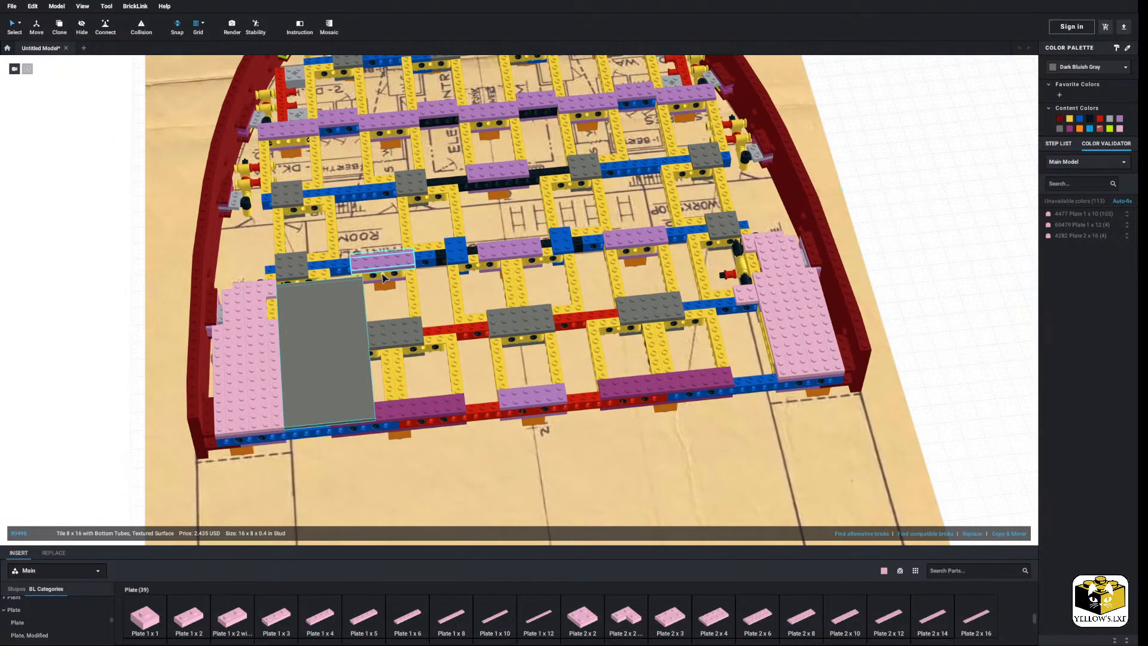
pyautogui.click(1027, 534)
pyautogui.click(1026, 533)
pyautogui.click(1026, 534)
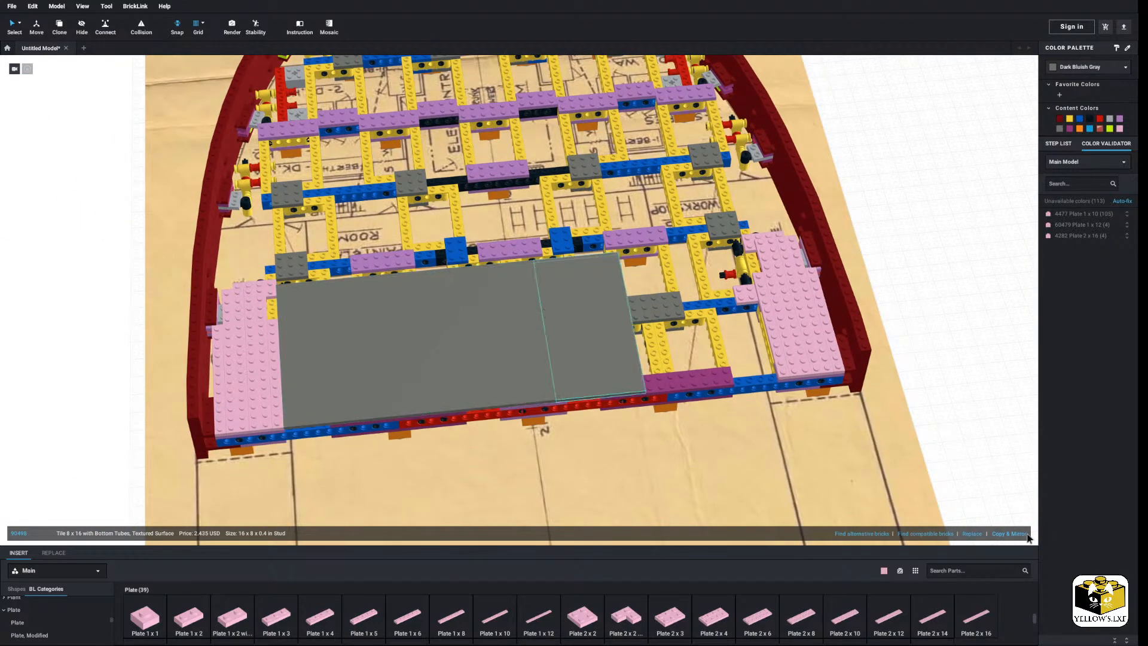
pyautogui.click(1026, 533)
pyautogui.click(1027, 534)
# Delete the tile overlapping the opposite corner plating and space out the others, leaving a two-stud gap on each side of the centre tile.
pyautogui.rightClick(724, 323)
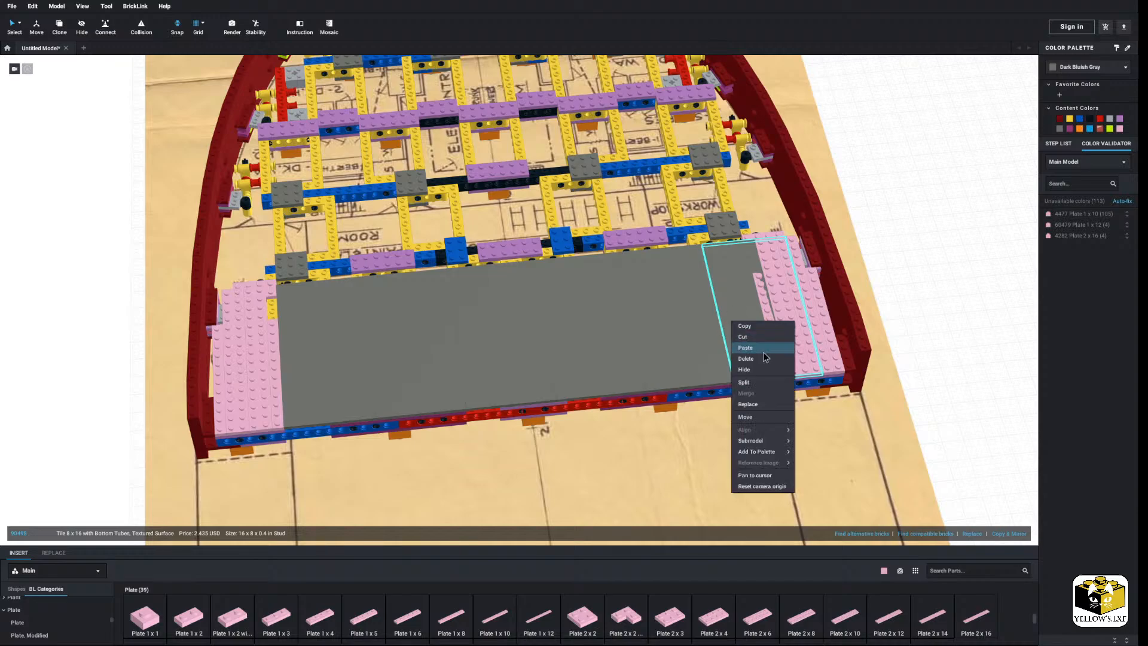
pyautogui.click(761, 359)
pyautogui.moveTo(662, 355); pyautogui.dragTo(707, 349)
pyautogui.click(572, 339)
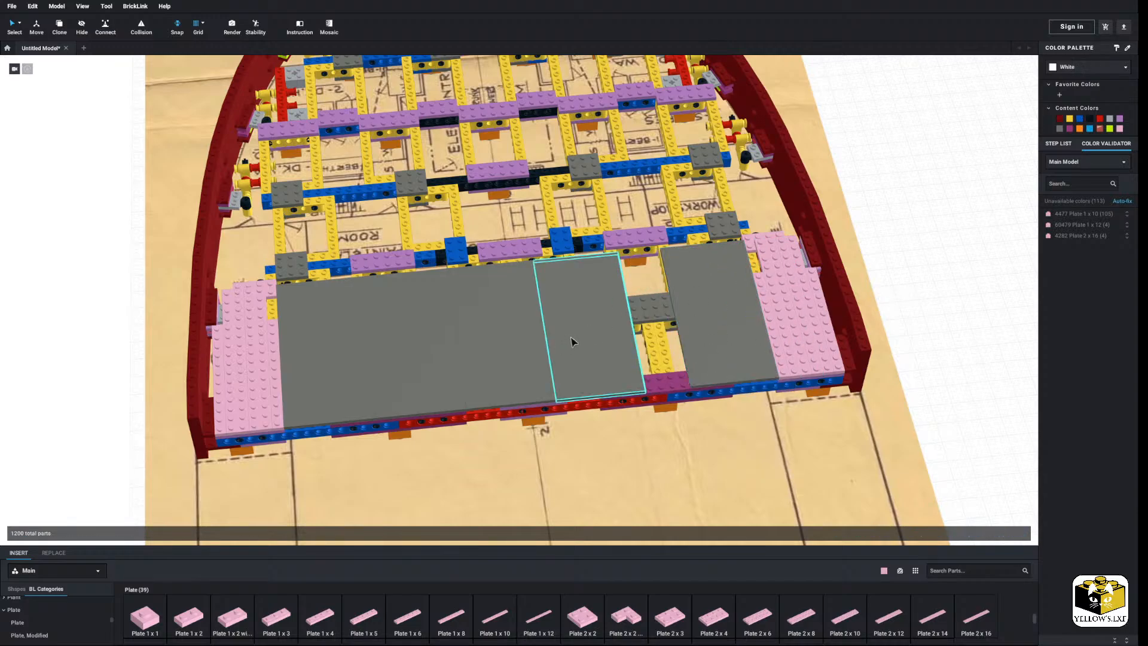
pyautogui.moveTo(571, 338); pyautogui.dragTo(510, 348)
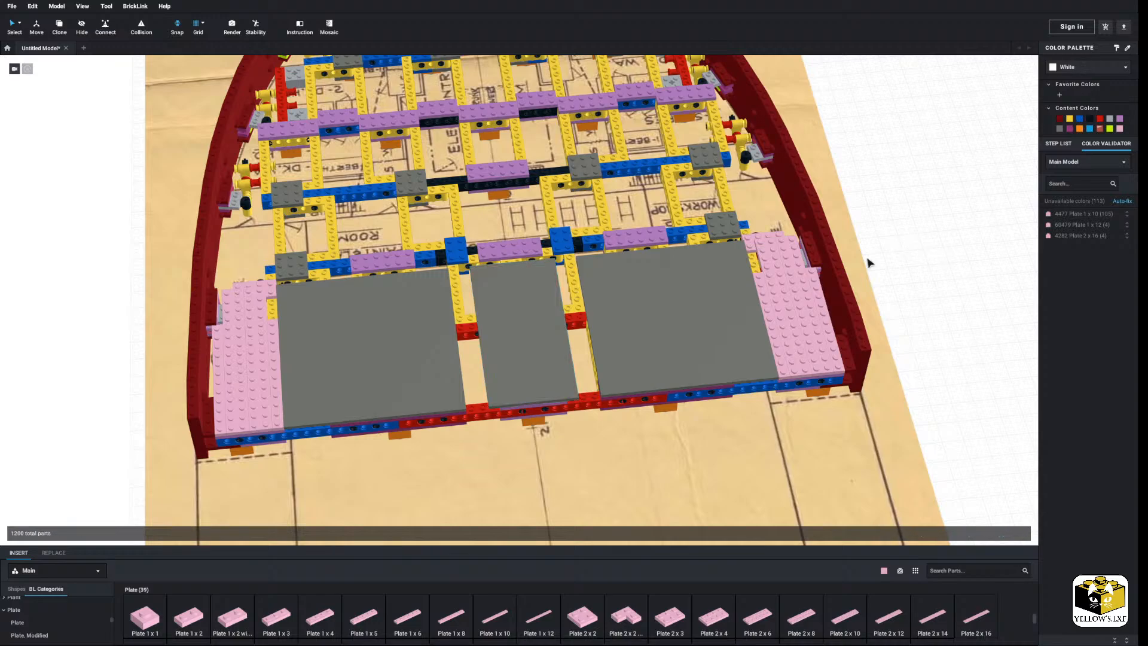
# Fill the two gaps beside the centre tile with Bright Pink 2 x 16 plates.
pyautogui.scroll(2, 873, 257)
pyautogui.moveTo(975, 615); pyautogui.dragTo(589, 349)
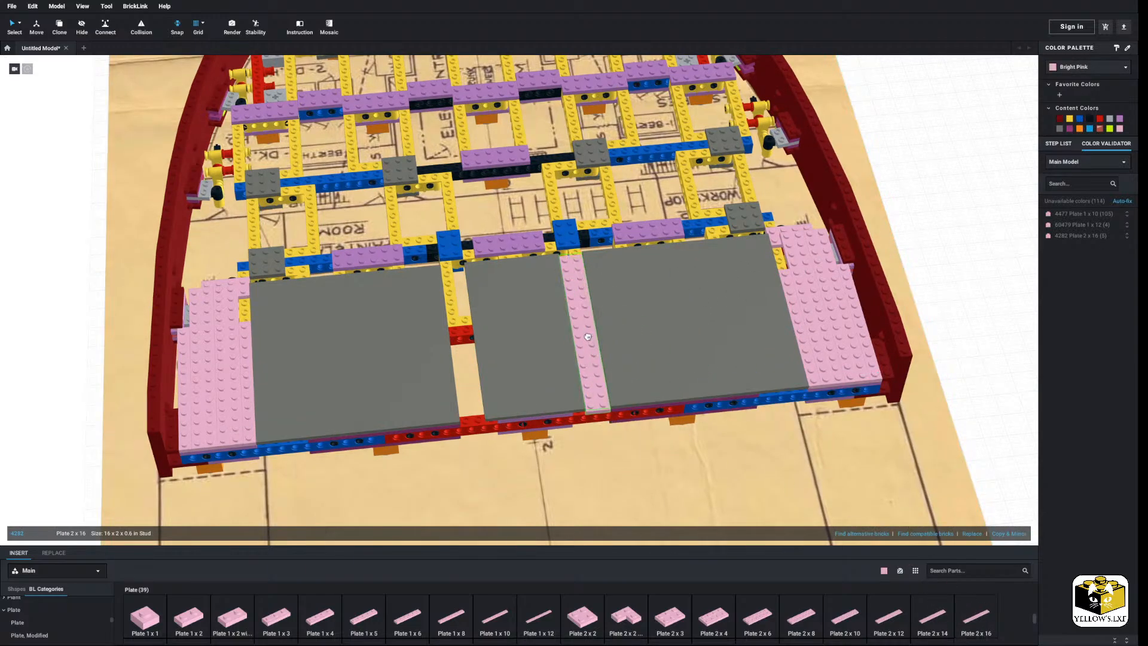
pyautogui.moveTo(975, 615); pyautogui.dragTo(466, 351)
pyautogui.click(466, 352)
pyautogui.moveTo(466, 353); pyautogui.dragTo(476, 379, button='right')
pyautogui.moveTo(449, 381); pyautogui.dragTo(449, 380)
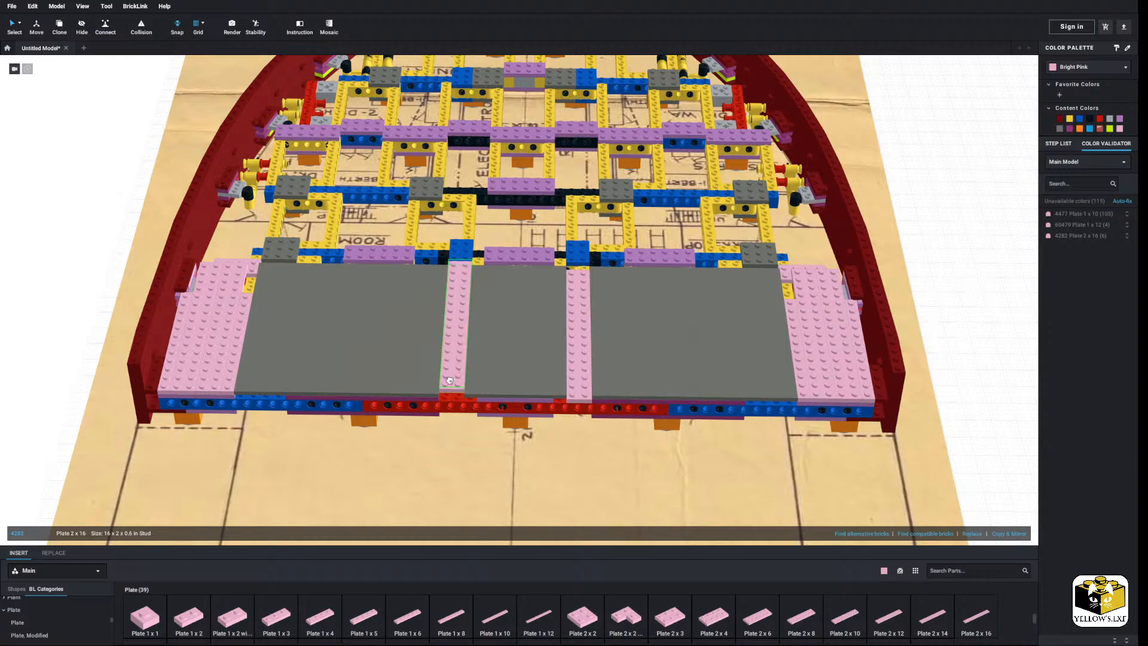
pyautogui.click(960, 243)
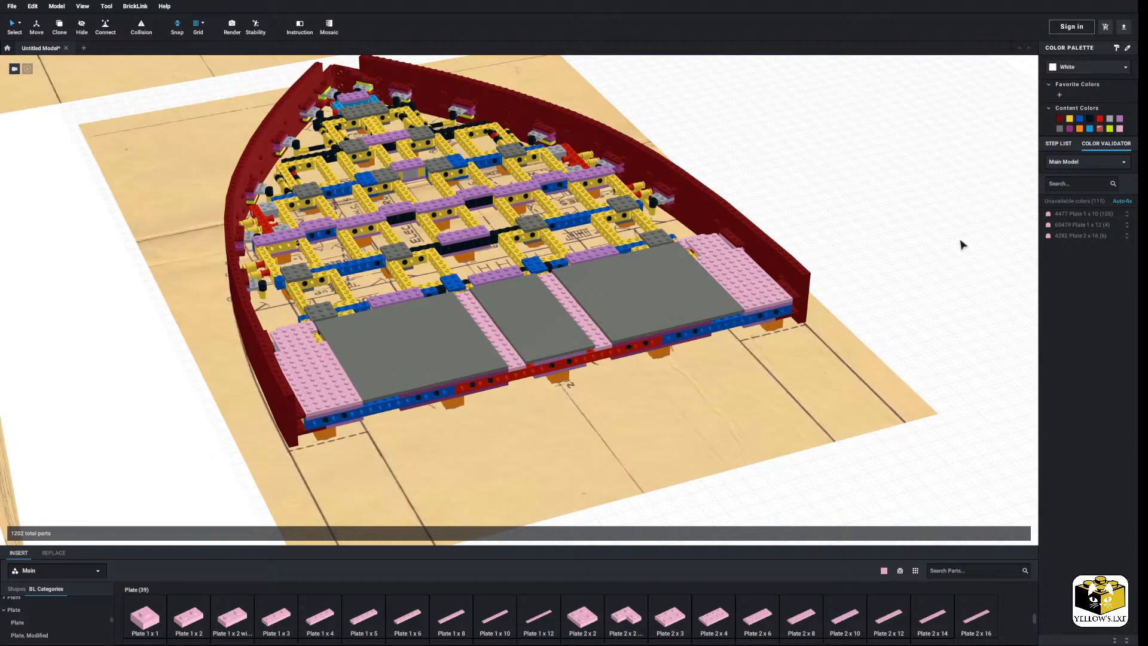
# Place a Bright Pink 2 x 4 tile at the outer end of each pink 2 x 16 plate.
pyautogui.scroll(4, 671, 310)
pyautogui.moveTo(553, 268); pyautogui.dragTo(638, 319, button='right')
pyautogui.moveTo(491, 329); pyautogui.dragTo(510, 367, button='middle')
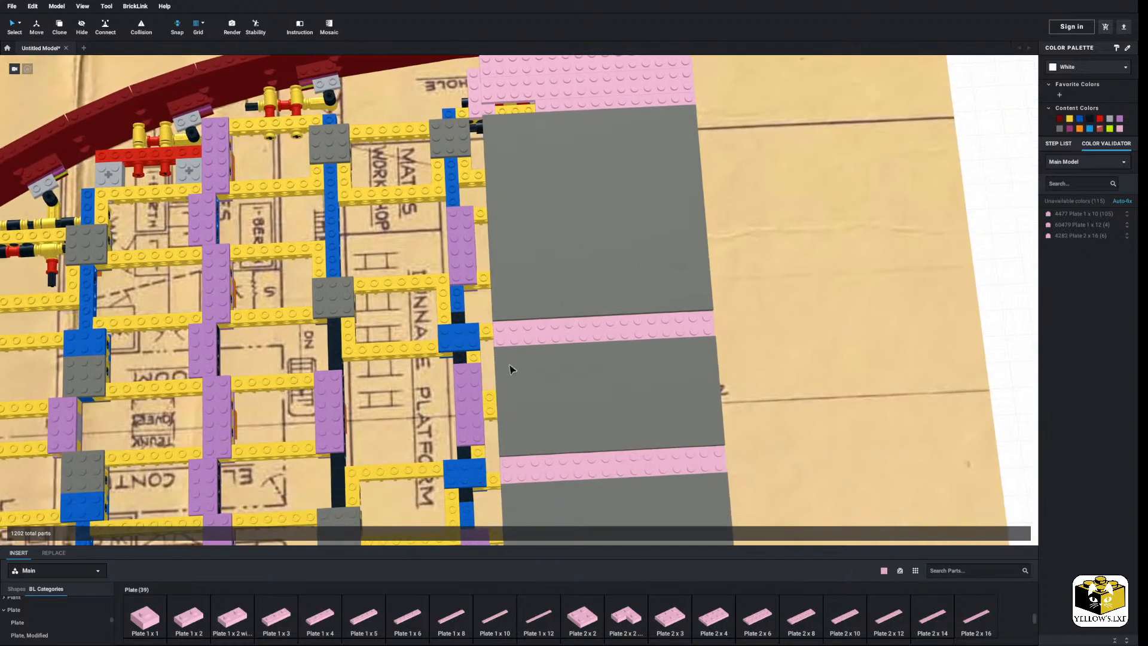
pyautogui.moveTo(510, 367); pyautogui.dragTo(395, 447, button='right')
pyautogui.scroll(-12, 49, 639)
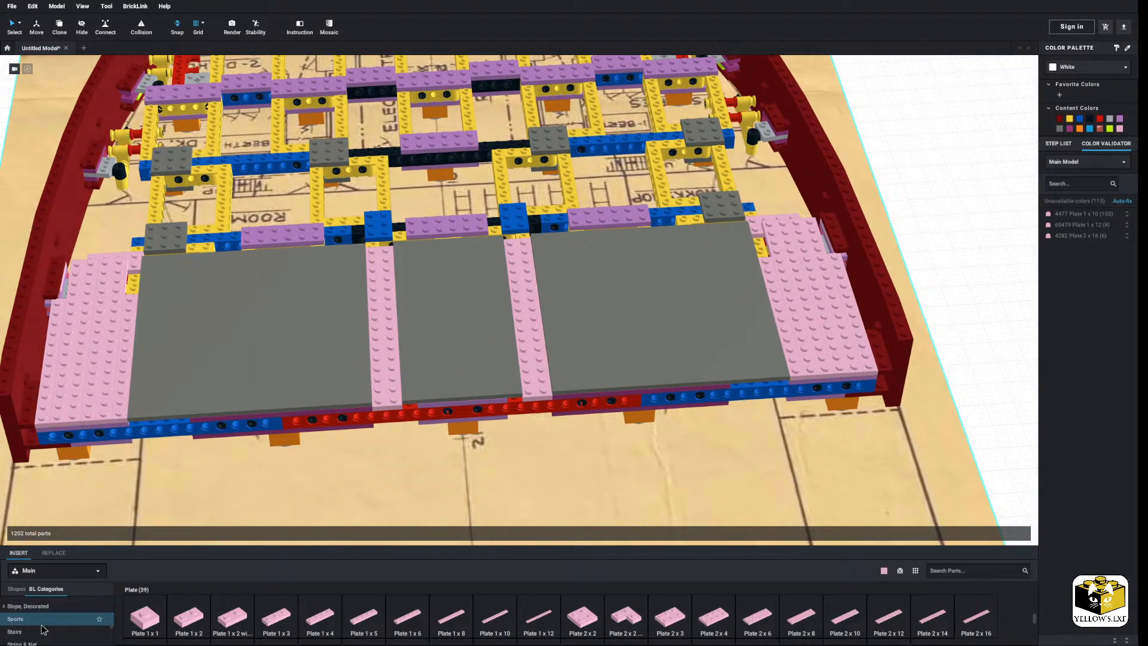
pyautogui.click(35, 608)
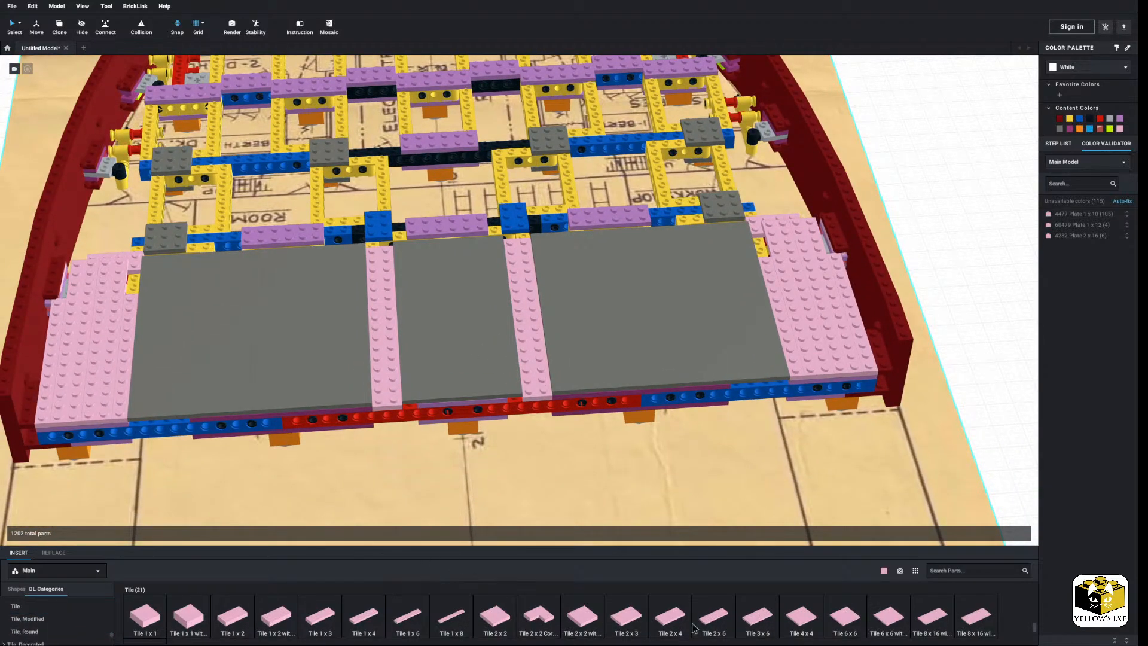
pyautogui.click(384, 374)
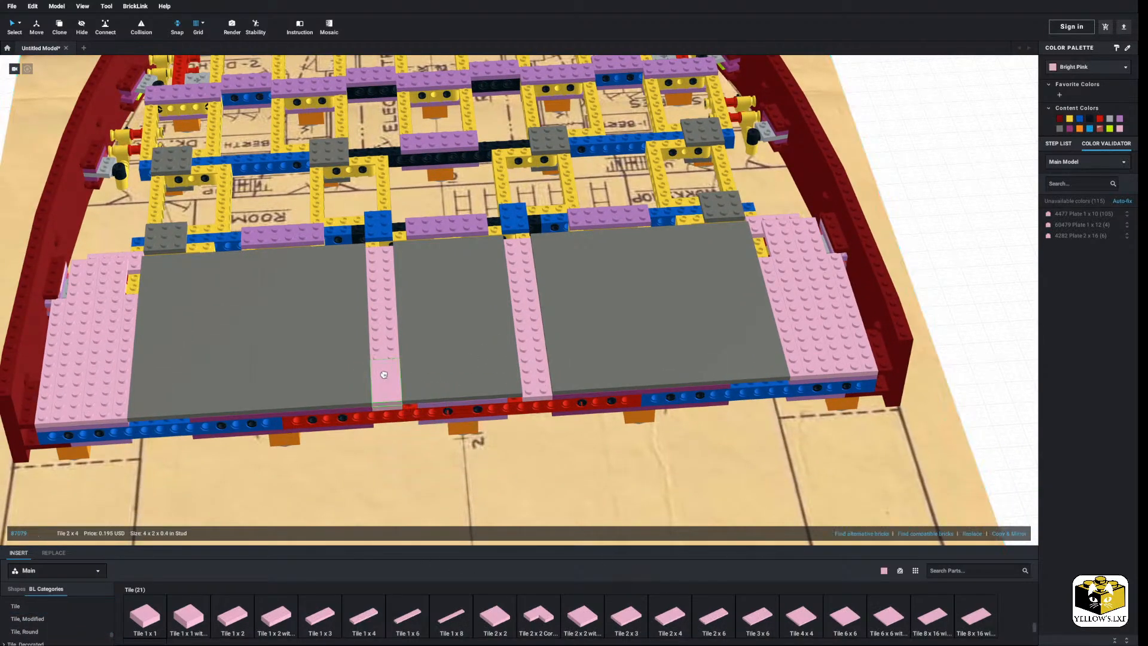
pyautogui.click(671, 615)
pyautogui.click(536, 372)
# Copy the pair of 2 x 4 tiles along both 2 x 16 plates until covered and recolor all the copies Dark Bluish Gray.
pyautogui.moveTo(391, 383); pyautogui.dragTo(863, 467, button='right')
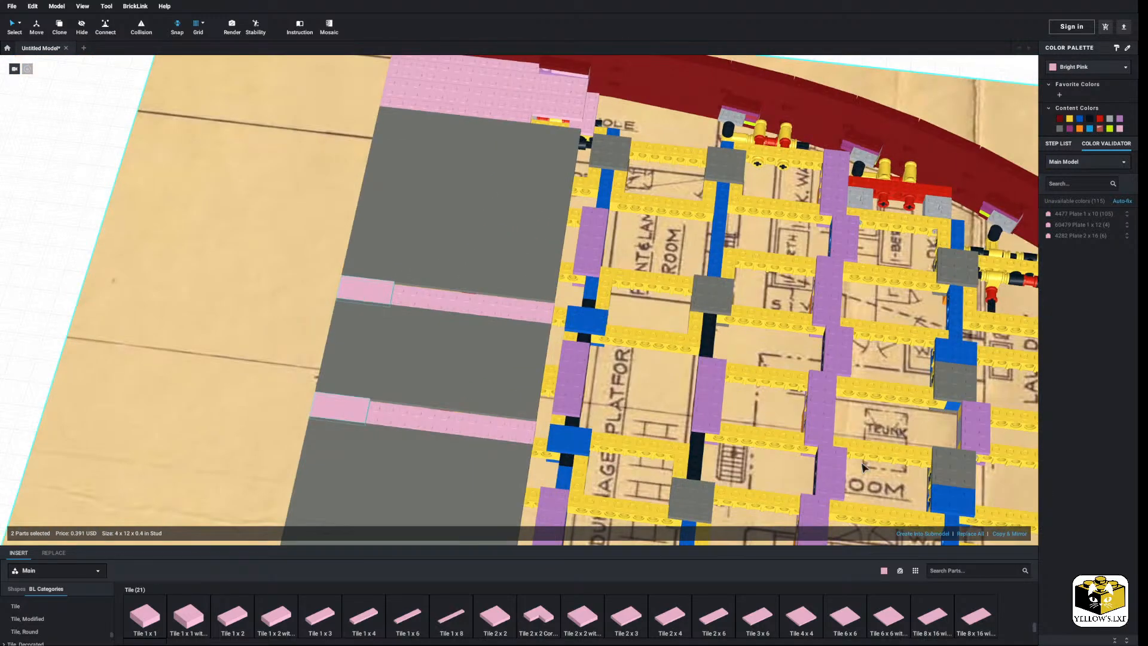
pyautogui.click(1010, 534)
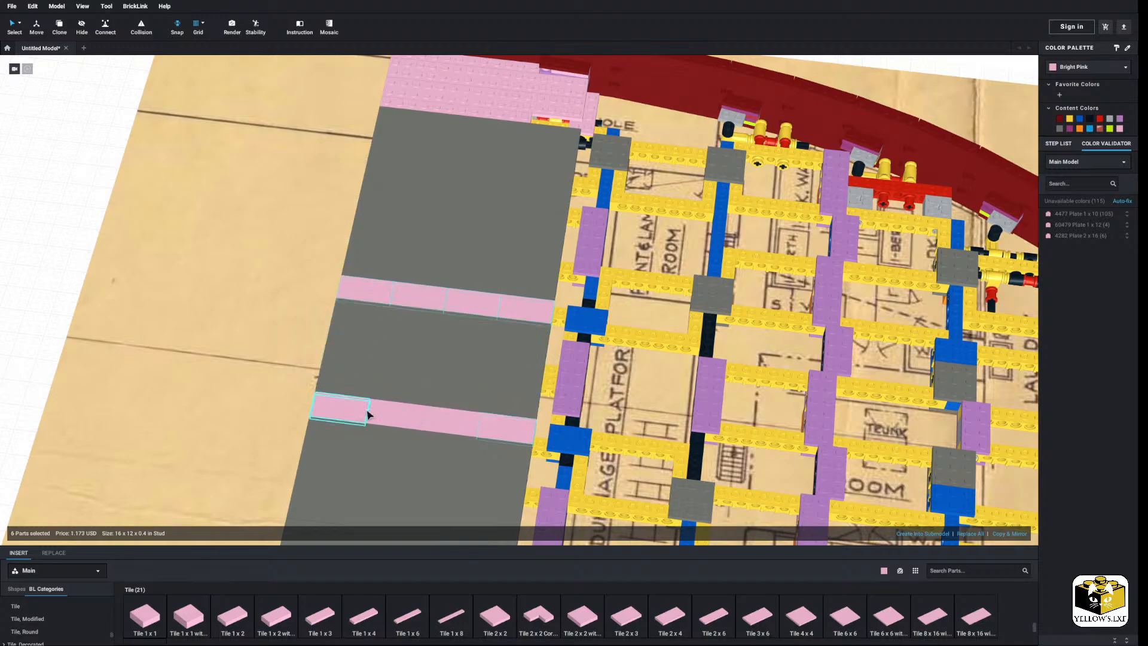
pyautogui.click(1061, 130)
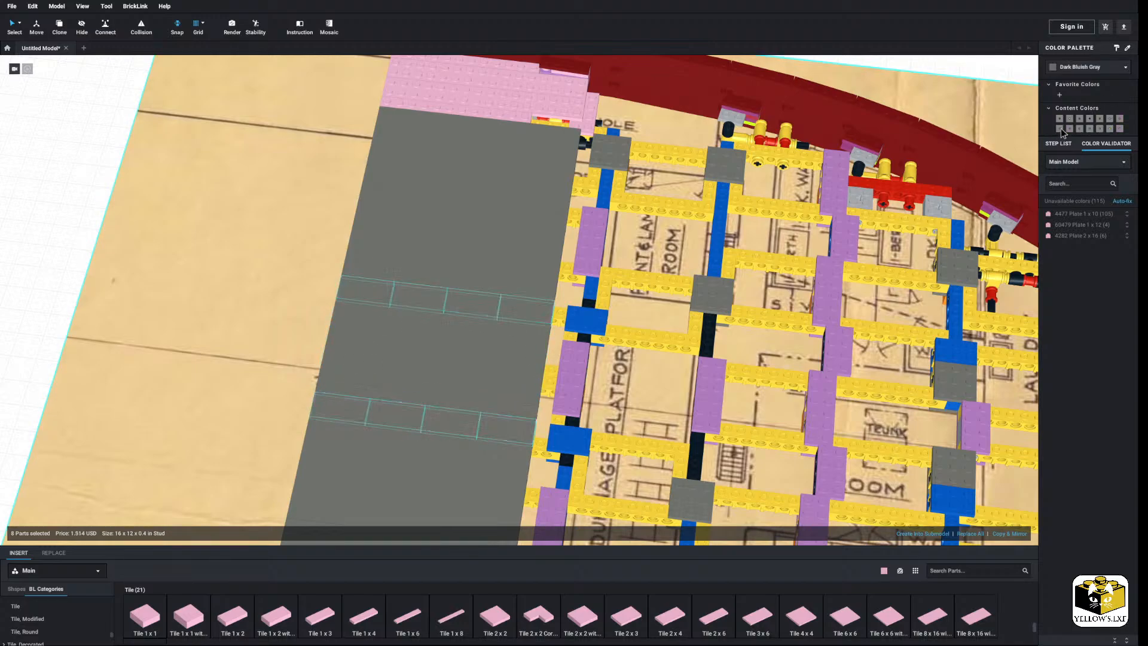
pyautogui.scroll(-3, 360, 308)
pyautogui.click(173, 265)
pyautogui.scroll(-3, 173, 264)
pyautogui.moveTo(173, 264); pyautogui.dragTo(174, 276, button='right')
pyautogui.scroll(6, 174, 280)
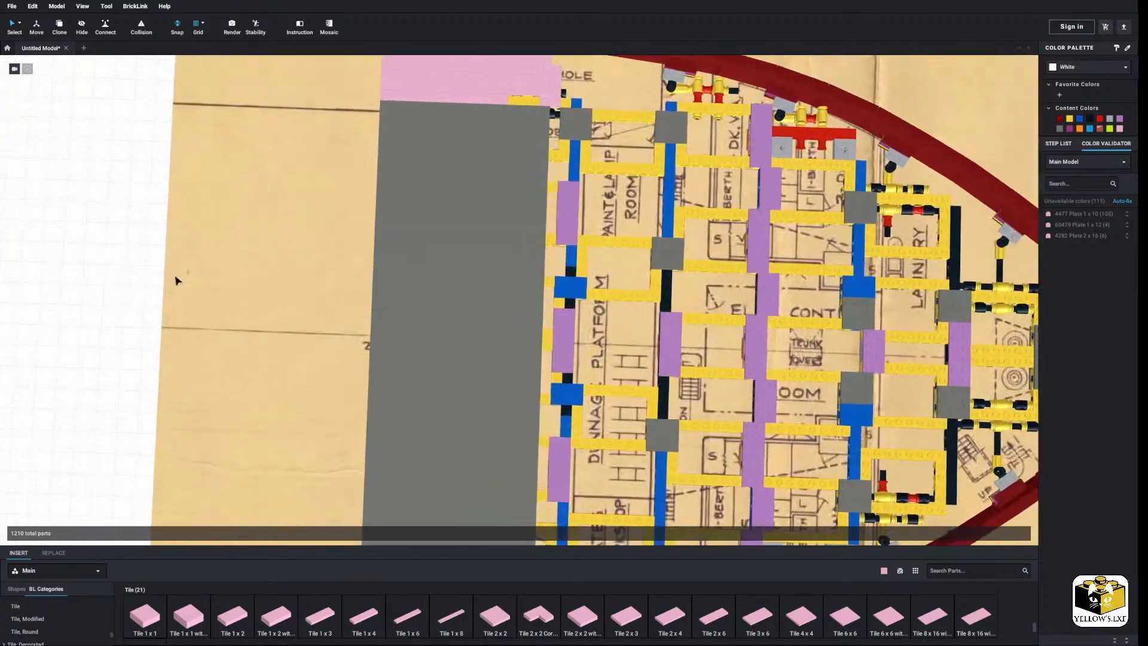
pyautogui.scroll(3, 317, 251)
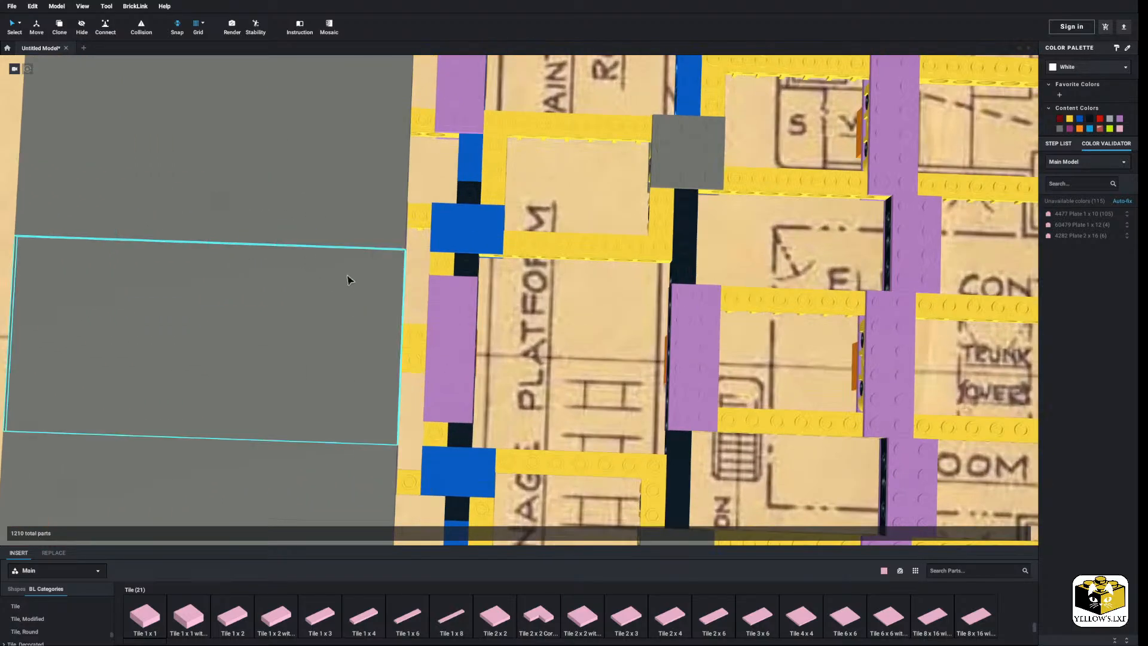
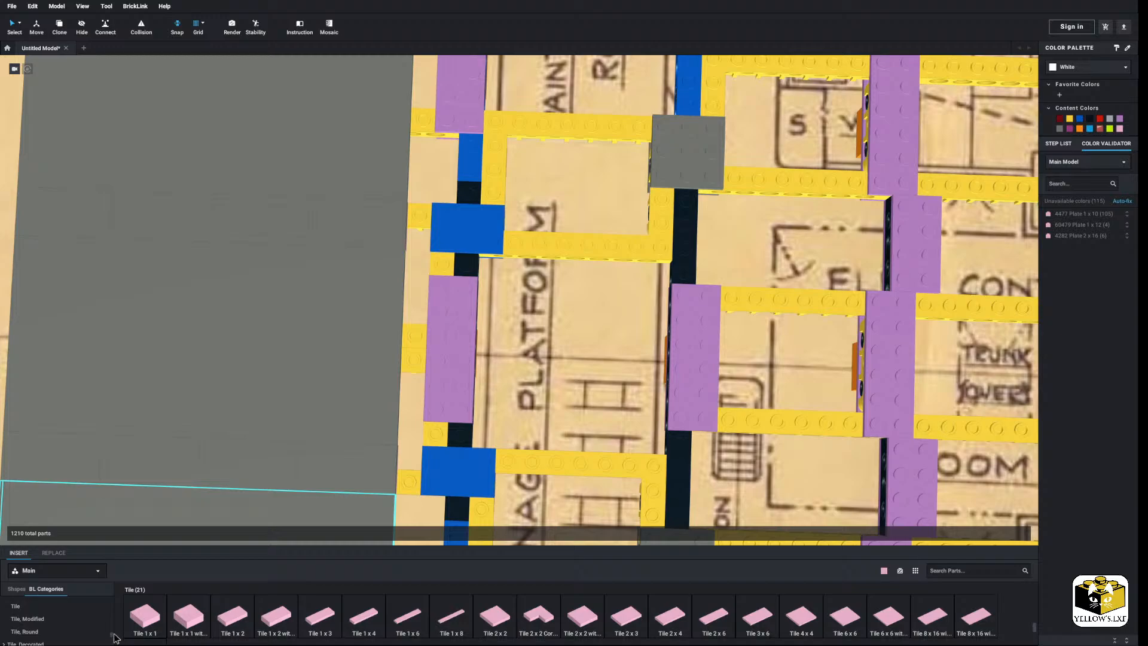
pyautogui.click(154, 624)
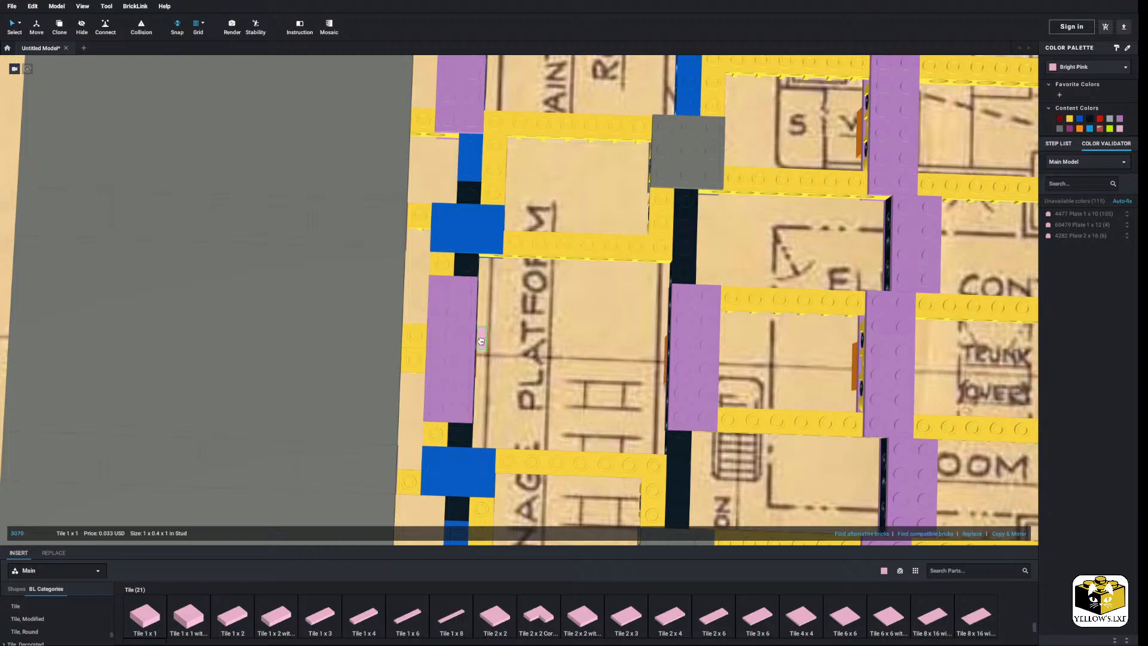
pyautogui.scroll(-3, 401, 364)
pyautogui.moveTo(401, 363); pyautogui.dragTo(489, 370, button='middle')
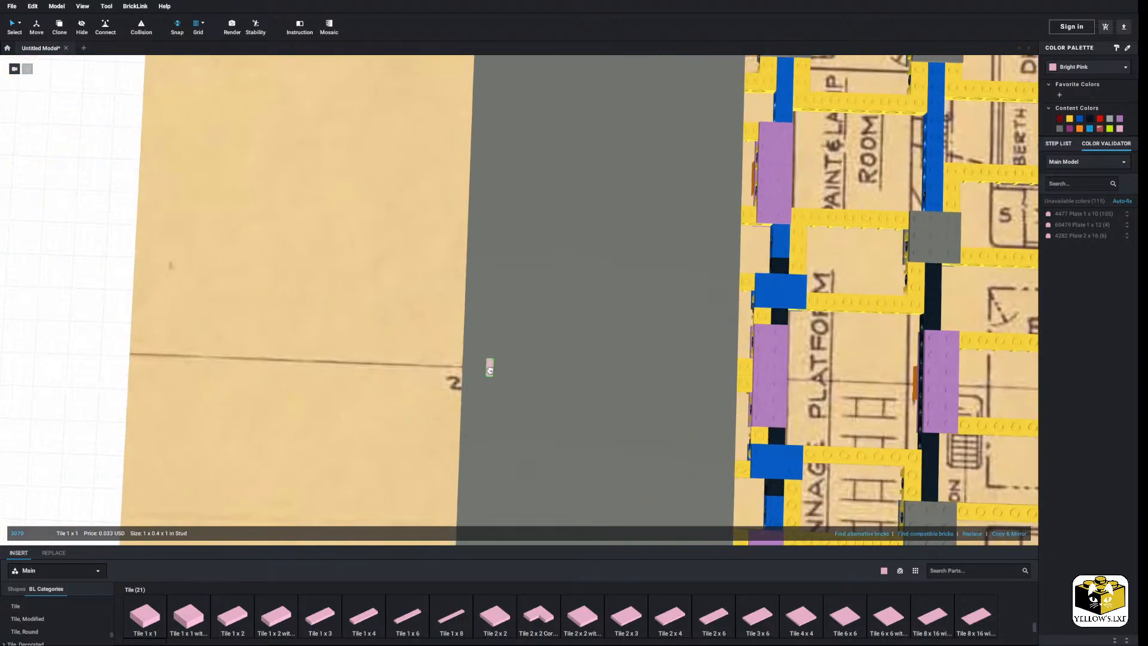
pyautogui.click(92, 290)
pyautogui.rightClick(90, 288)
pyautogui.click(121, 325)
# Place a Bright Pink 2 x 3 tile on the gray plate at the inner corner of the pink plating.
pyautogui.moveTo(633, 295); pyautogui.dragTo(344, 287, button='middle')
pyautogui.scroll(2, 460, 333)
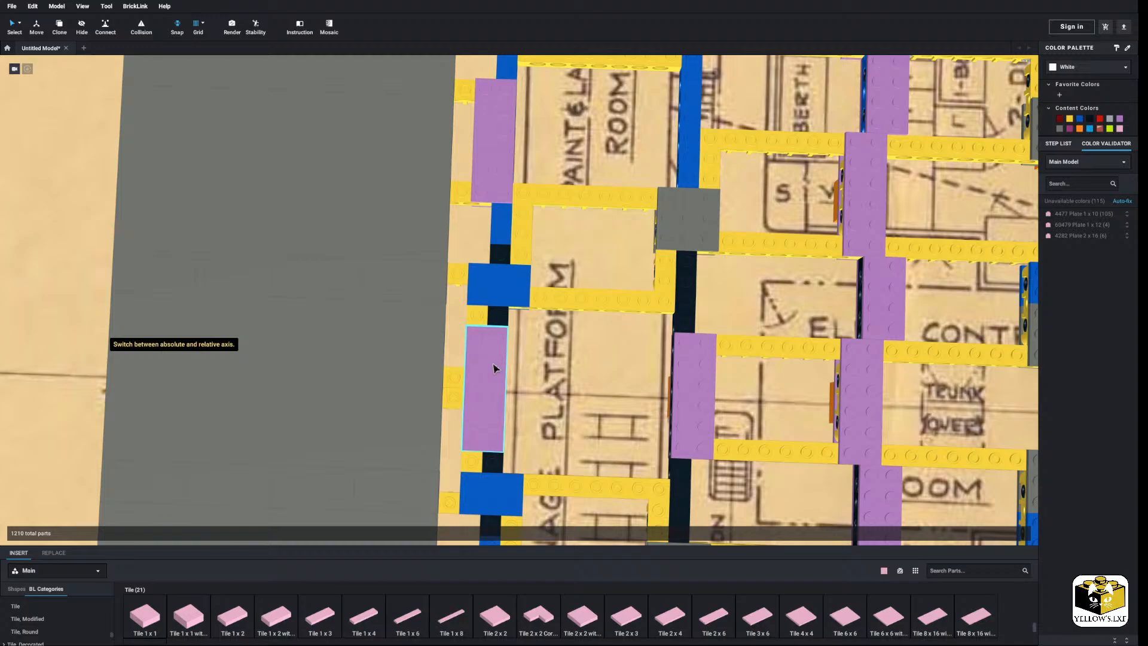
pyautogui.moveTo(443, 370); pyautogui.dragTo(562, 344, button='right')
pyautogui.click(633, 618)
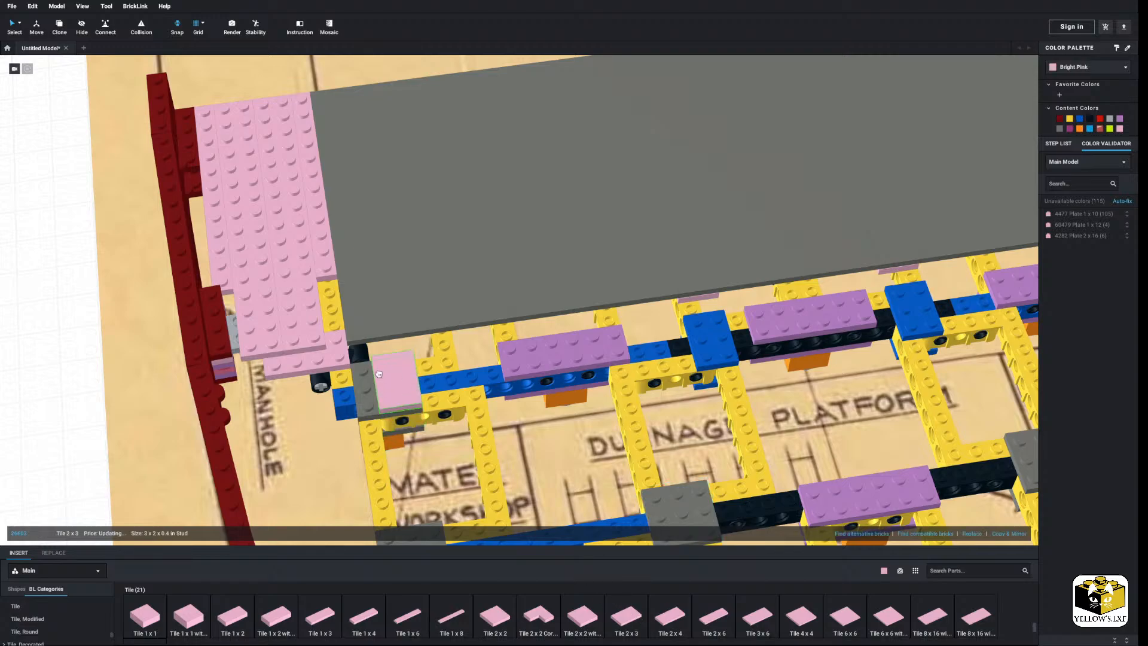
pyautogui.click(372, 366)
pyautogui.scroll(-2, 365, 367)
pyautogui.click(289, 381)
# Place a Bright Pink 2 x 4 plate between the gray and purple plates at both ends of the blue cross beam.
pyautogui.scroll(3, 288, 380)
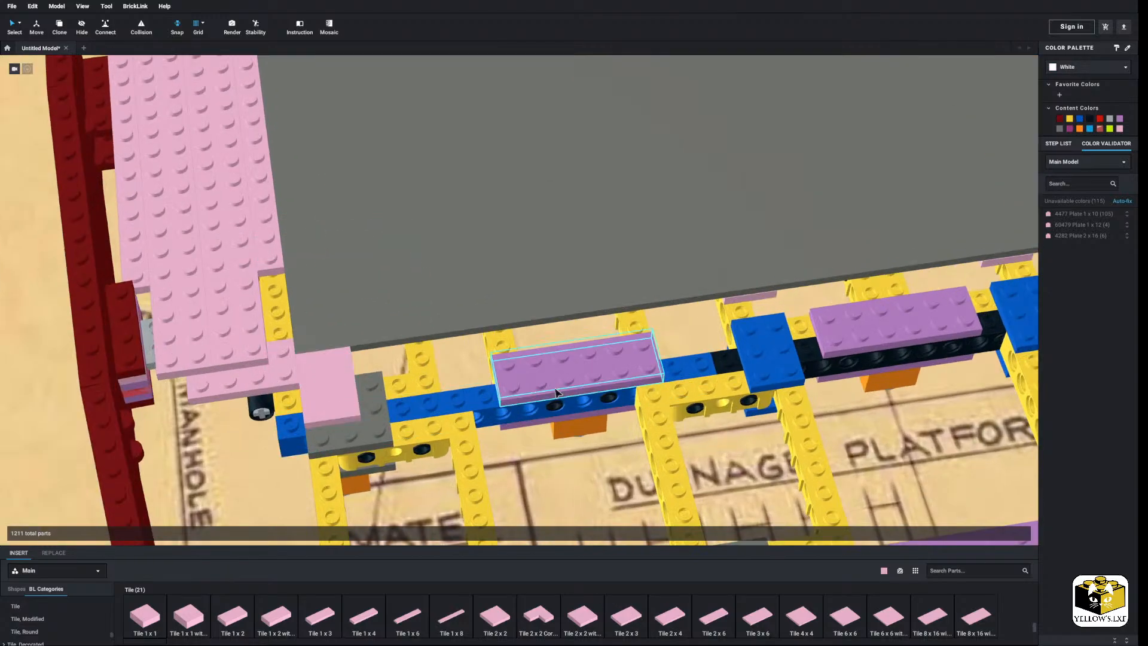
pyautogui.scroll(4, 71, 622)
pyautogui.scroll(3, 70, 622)
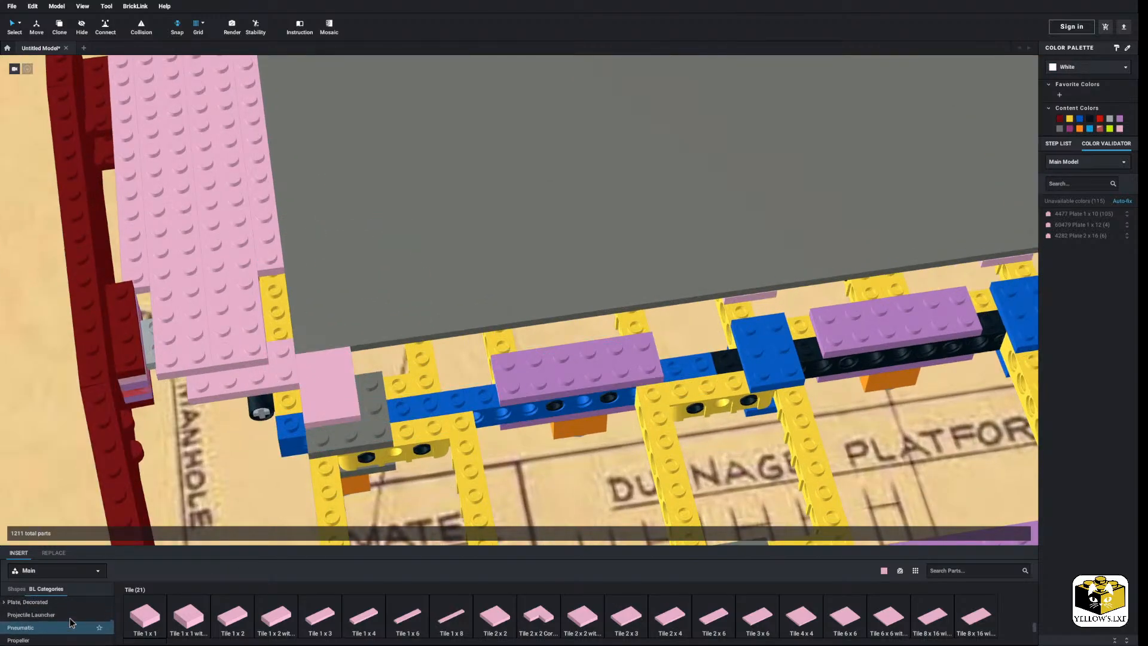
pyautogui.click(66, 631)
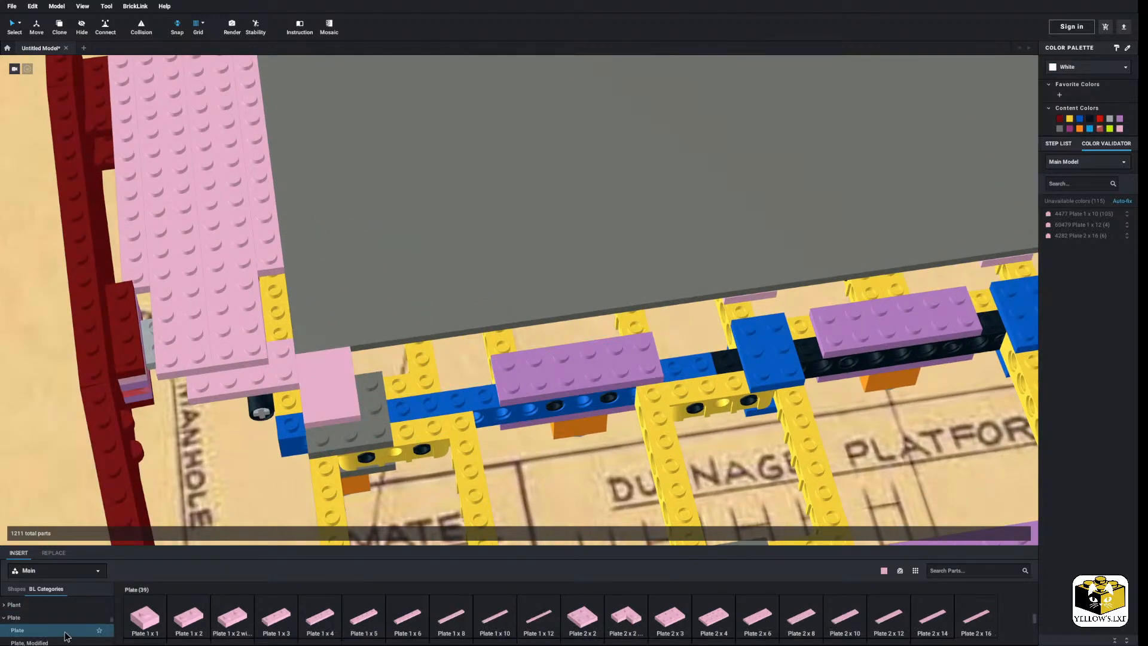
pyautogui.click(712, 620)
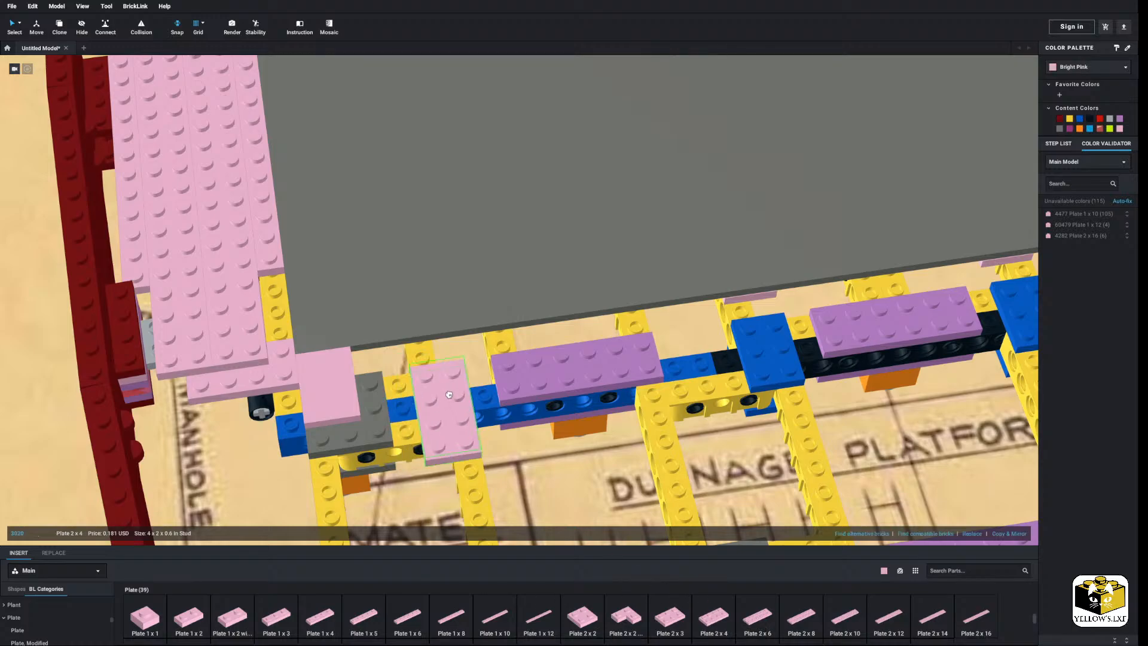
pyautogui.press('Right')
pyautogui.click(443, 383)
pyautogui.moveTo(490, 387); pyautogui.dragTo(282, 404, button='middle')
pyautogui.moveTo(584, 400); pyautogui.dragTo(380, 429, button='middle')
pyautogui.click(710, 627)
pyautogui.press('Right')
pyautogui.click(811, 315)
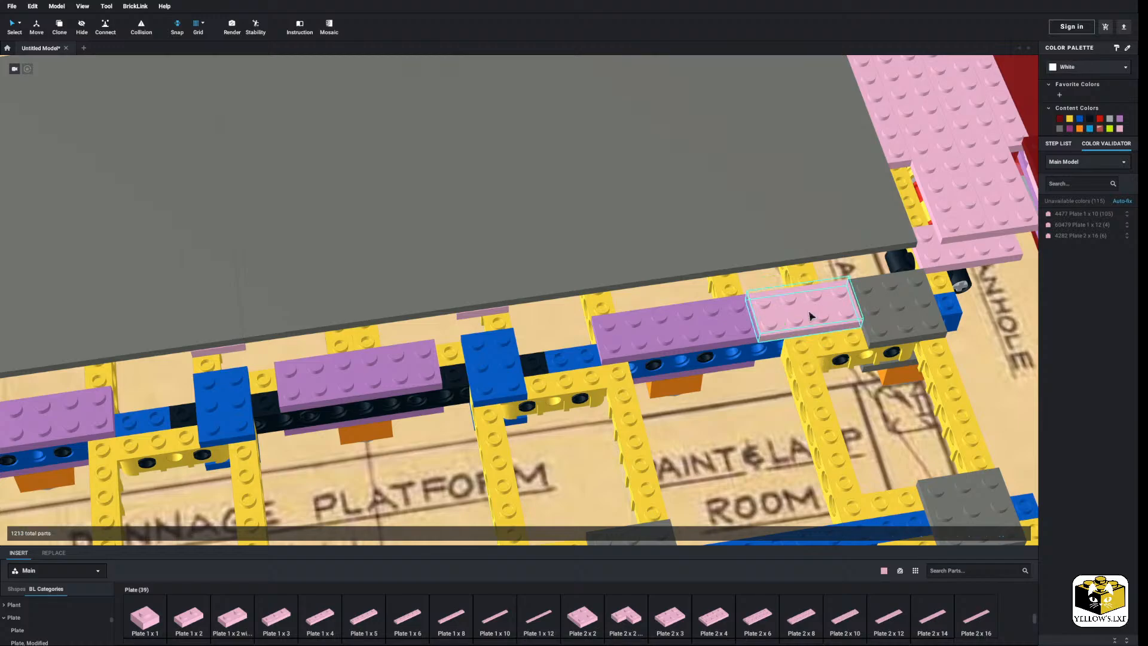
# Place a Bright Pink 2 x 3 plate between the purple plate and the blue plate on both sides of the cross beam.
pyautogui.moveTo(412, 362); pyautogui.dragTo(691, 339, button='middle')
pyautogui.click(682, 618)
pyautogui.press('Right')
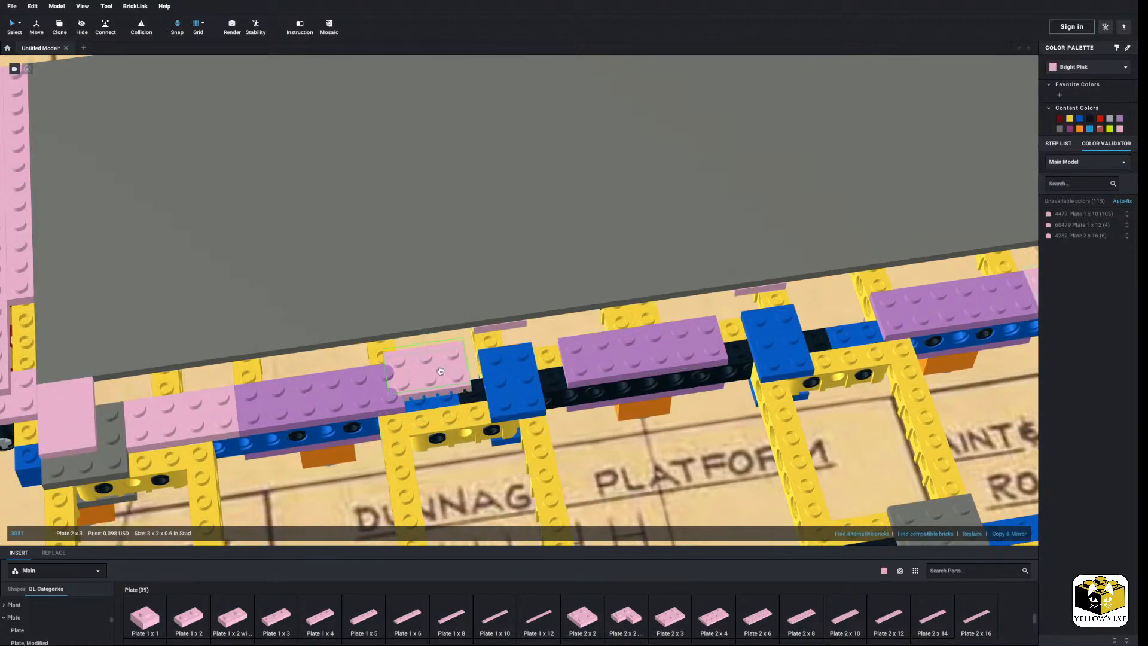
pyautogui.click(443, 373)
pyautogui.click(673, 615)
pyautogui.press('Right')
pyautogui.click(837, 328)
pyautogui.click(837, 330)
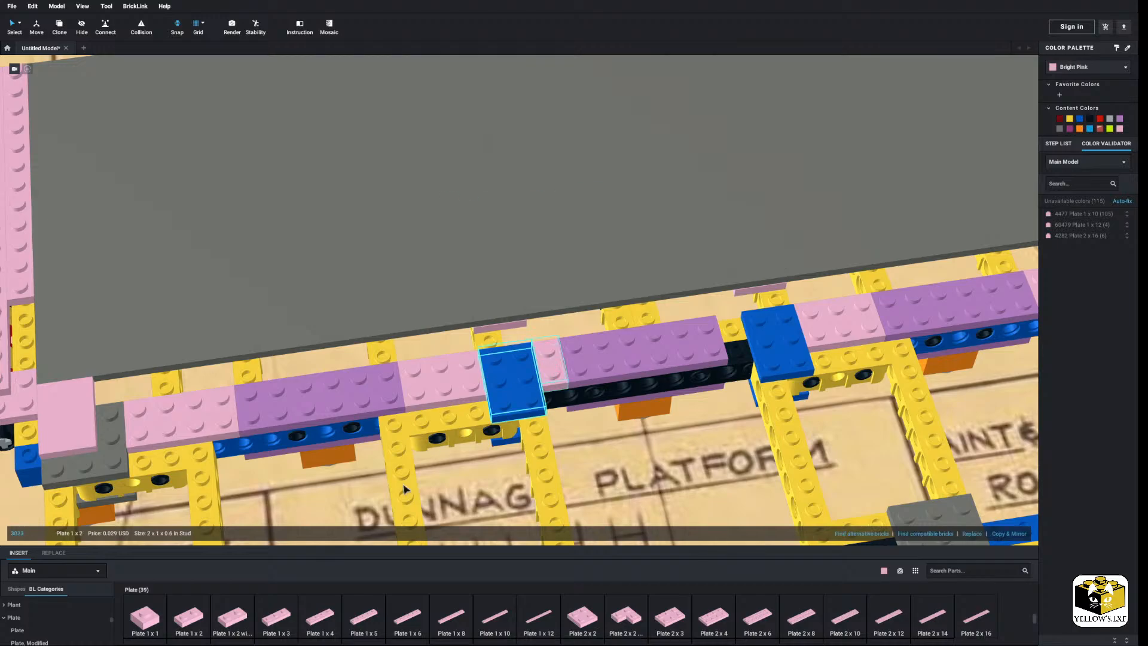
# Close the gaps between the central purple plate and the two blue plates with Bright Pink 1 x 2 plates.
pyautogui.click(202, 614)
pyautogui.press('Right')
pyautogui.click(733, 341)
# Recolor the new cross-beam plates by size: the 2 x 4 plates purple, the 2 x 3 plates blue and the 1 x 2 plates lime.
pyautogui.scroll(-3, 704, 347)
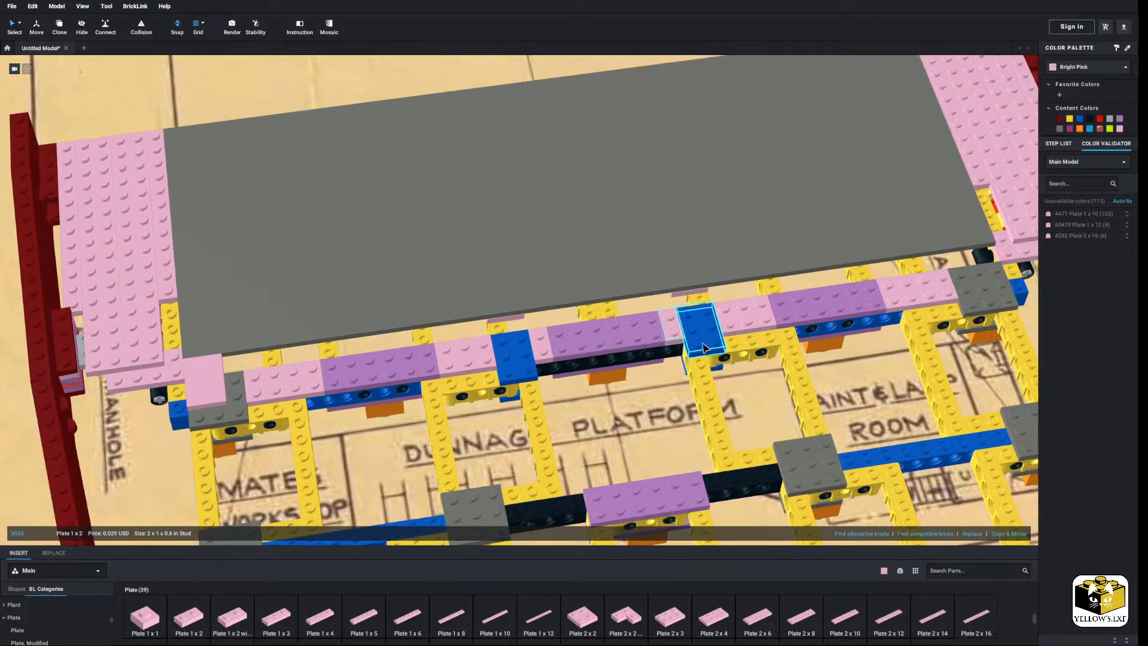
pyautogui.click(854, 299)
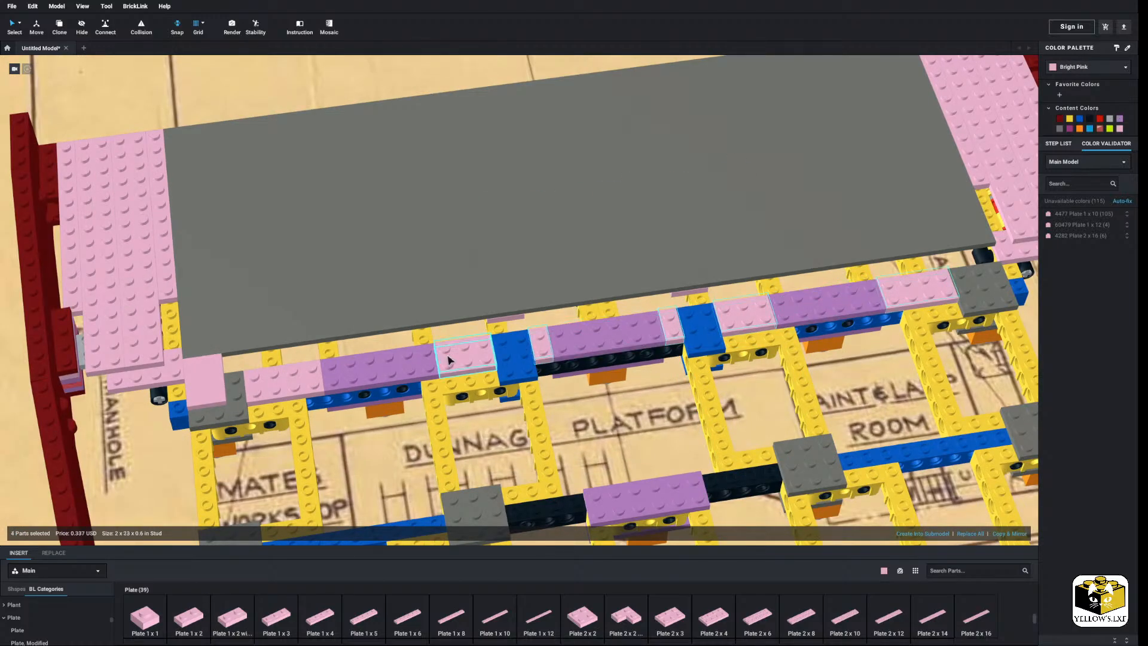
pyautogui.keyDown('ctrl'); pyautogui.click(282, 388); pyautogui.keyUp('ctrl')
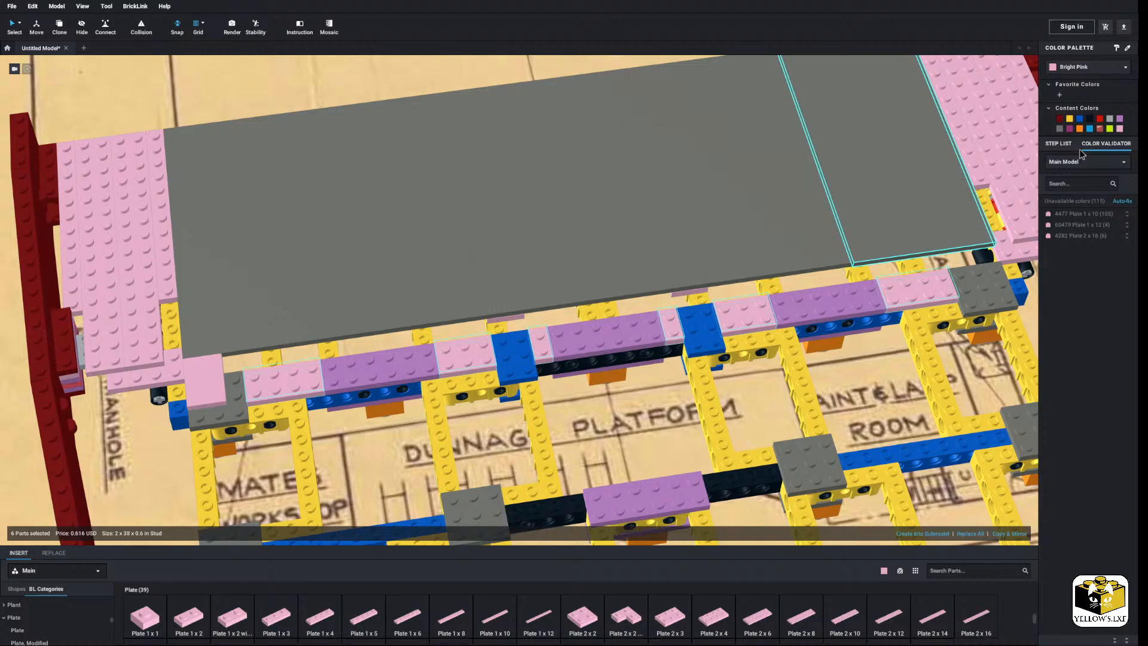
pyautogui.click(1087, 67)
pyautogui.click(1086, 190)
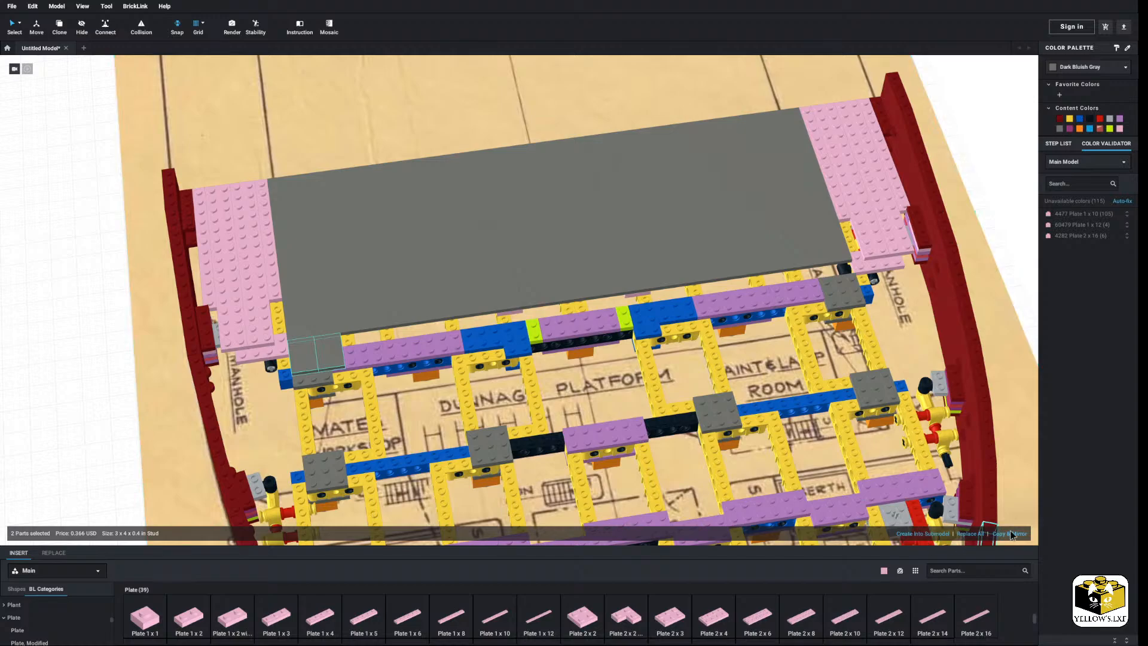
# Copy the pair of Dark Bluish Gray 2 x 3 tiles repeatedly along the cross beam until the row reaches the opposite corner plating.
pyautogui.press('Right')
pyautogui.press('Right')
pyautogui.press('Right')
pyautogui.press('Right')
pyautogui.press('Right')
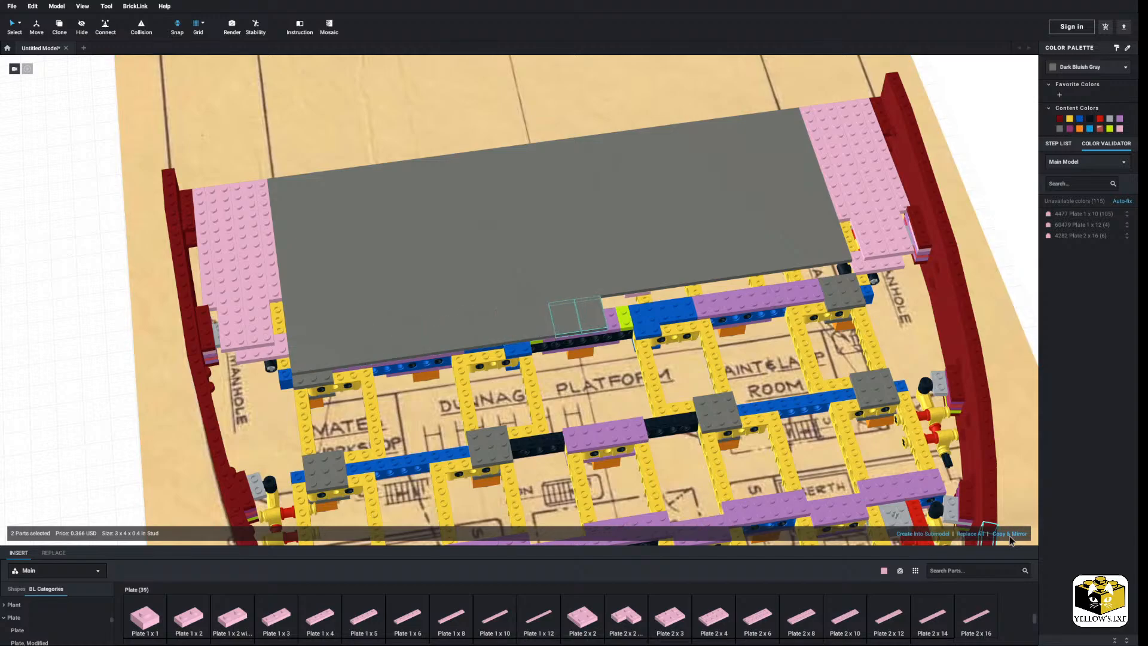
pyautogui.press('Right')
pyautogui.press('Right')
pyautogui.press('Right')
pyautogui.press('Right')
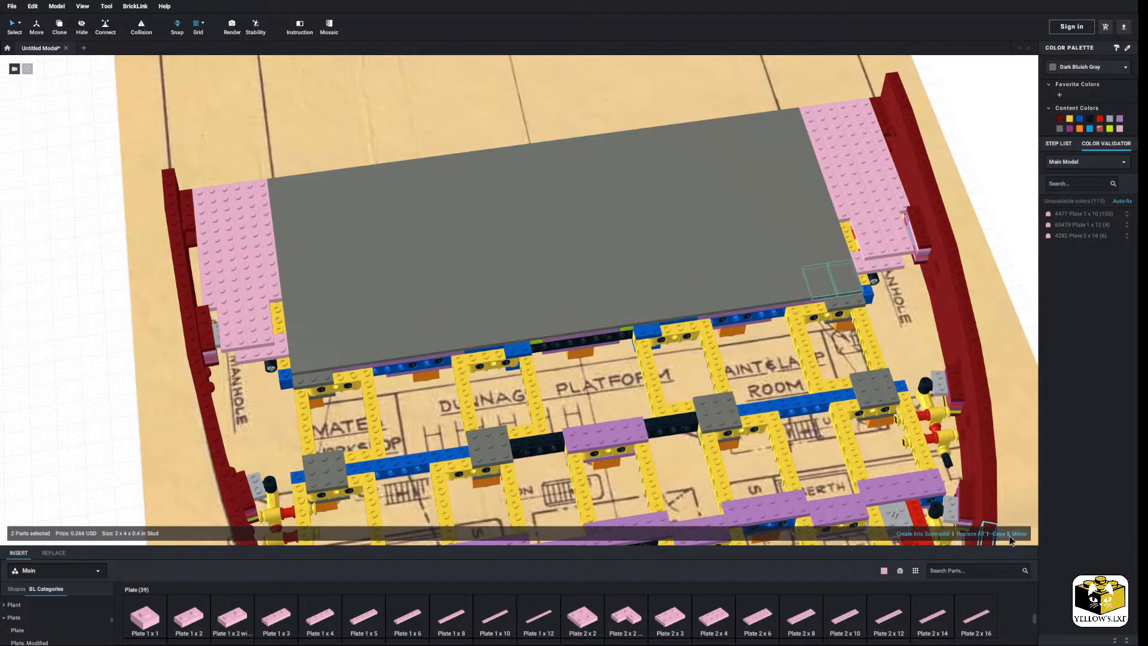
# Examine the gray deck and the pink side plating from several angles to find where the plating can be extended forward.
pyautogui.click(1003, 334)
pyautogui.scroll(-5, 942, 339)
pyautogui.moveTo(882, 341); pyautogui.dragTo(917, 346, button='right')
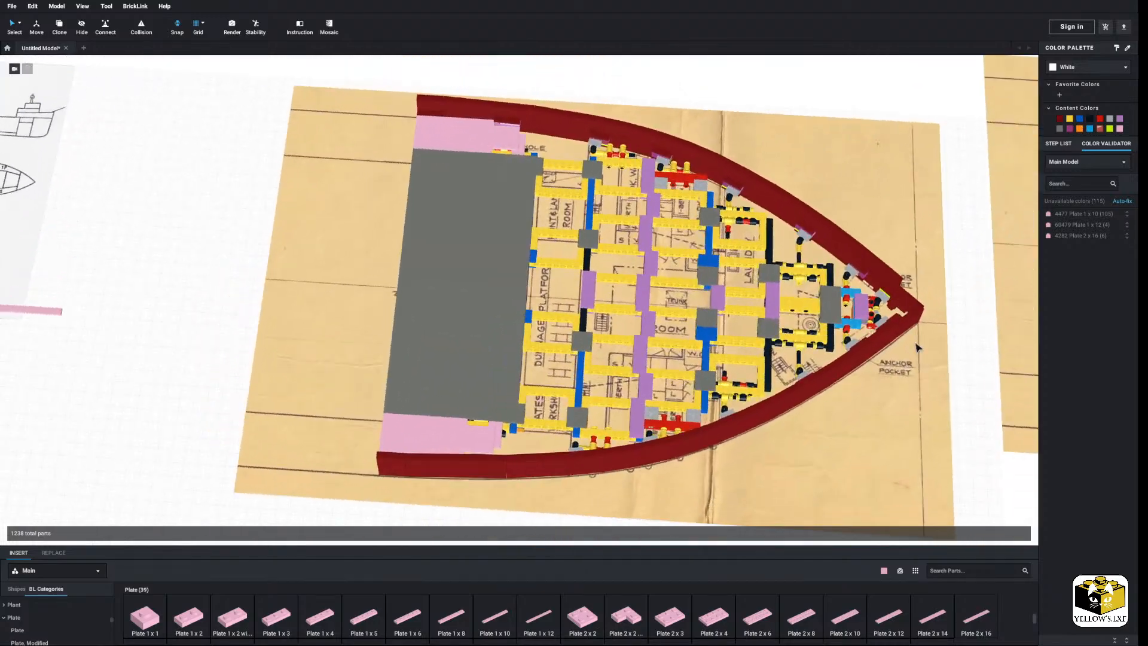
pyautogui.moveTo(756, 357); pyautogui.dragTo(653, 379, button='right')
pyautogui.scroll(3, 653, 380)
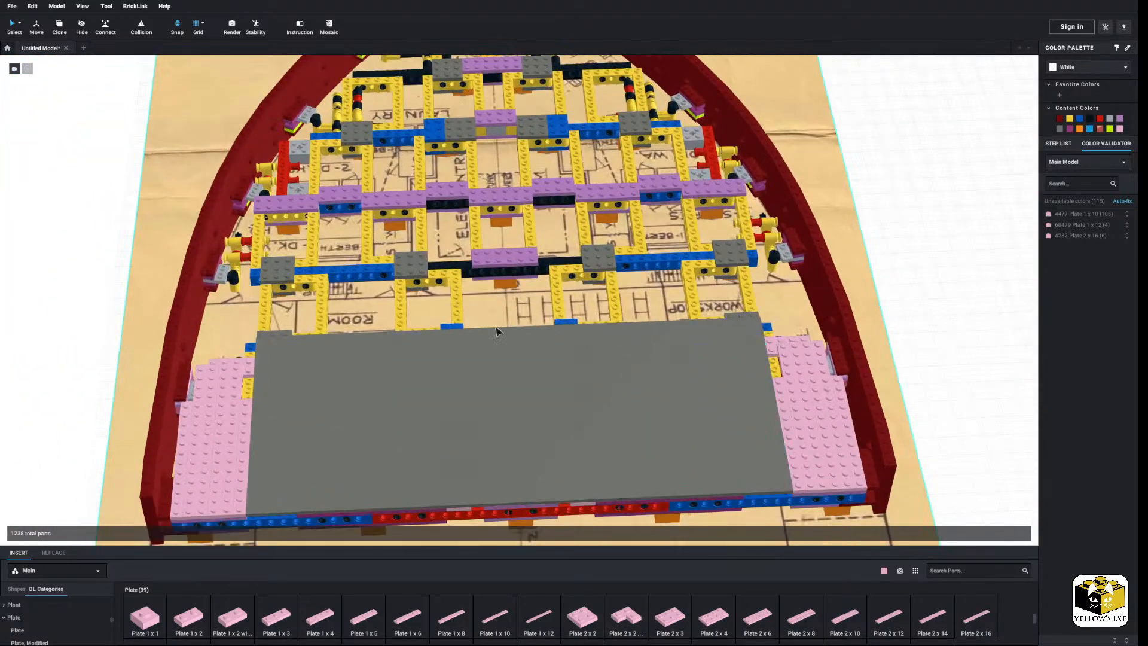
pyautogui.moveTo(505, 408); pyautogui.dragTo(348, 400, button='right')
pyautogui.scroll(-3, 462, 414)
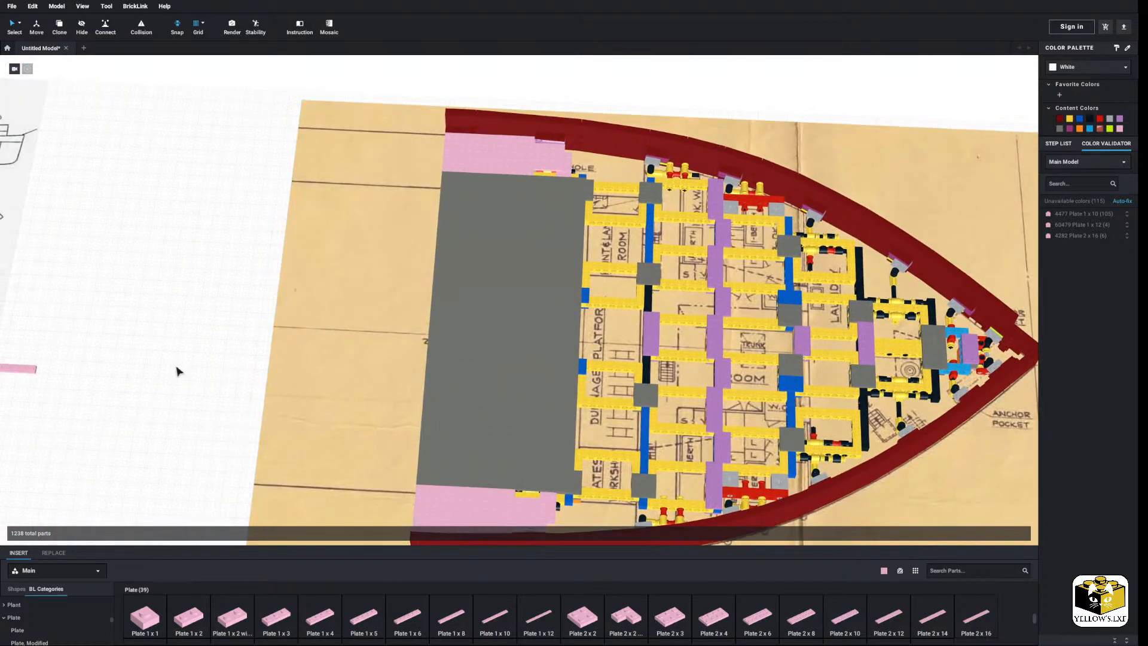
pyautogui.scroll(2, 181, 369)
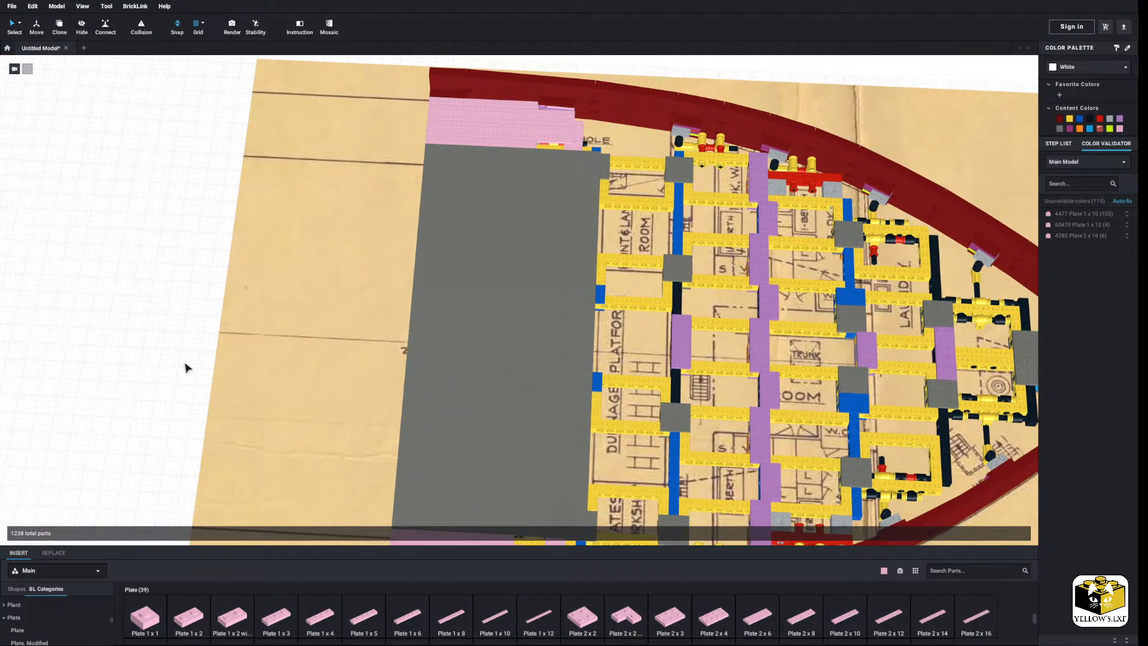
pyautogui.moveTo(185, 367); pyautogui.dragTo(144, 379, button='right')
pyautogui.scroll(5, 365, 364)
pyautogui.moveTo(357, 370); pyautogui.dragTo(338, 412, button='middle')
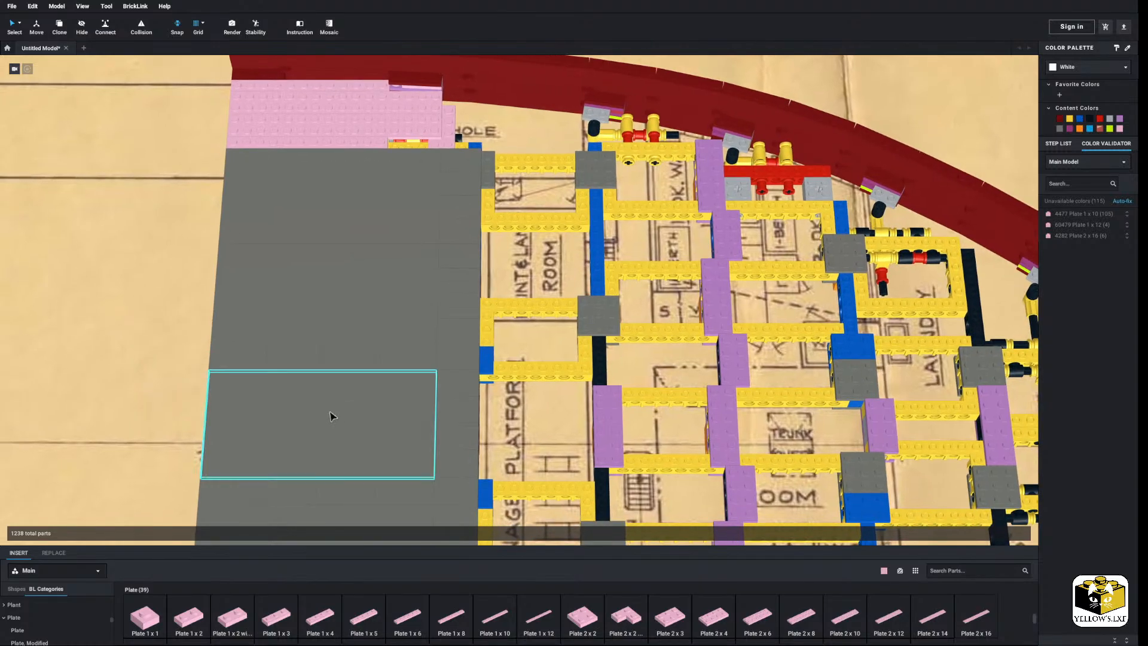
pyautogui.moveTo(329, 411); pyautogui.dragTo(331, 422, button='right')
pyautogui.moveTo(331, 422); pyautogui.dragTo(368, 473, button='middle')
pyautogui.moveTo(355, 439); pyautogui.dragTo(438, 336, button='right')
pyautogui.scroll(3, 440, 411)
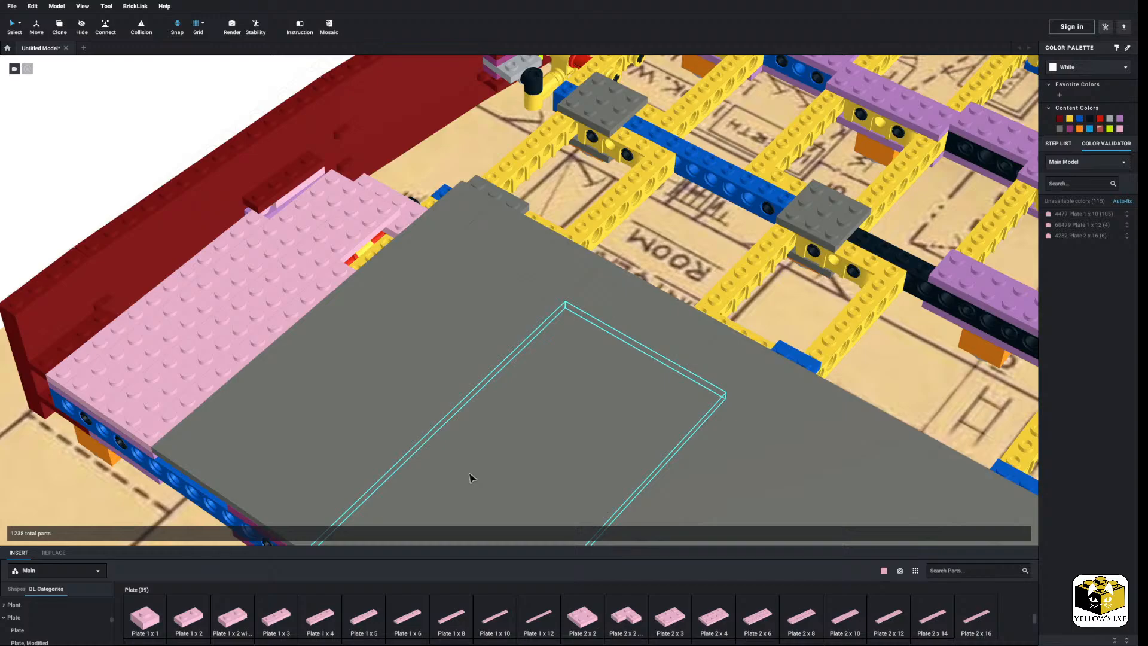
pyautogui.moveTo(520, 382); pyautogui.dragTo(464, 410, button='middle')
pyautogui.moveTo(464, 410); pyautogui.dragTo(430, 410, button='right')
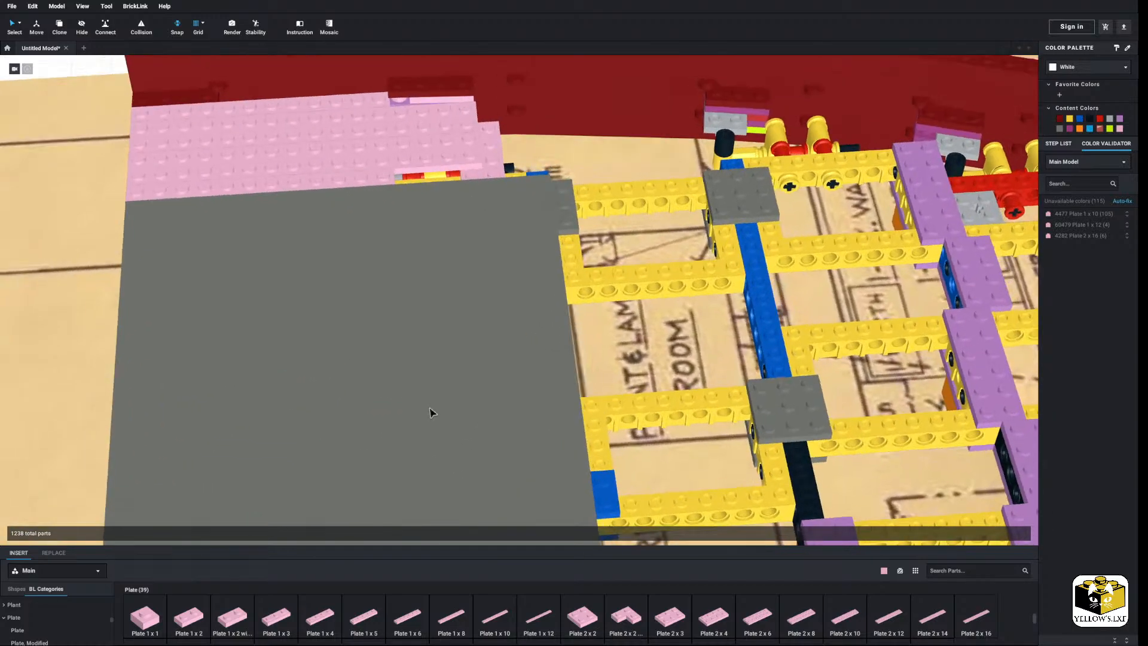
pyautogui.scroll(-3, 440, 402)
pyautogui.moveTo(443, 400); pyautogui.dragTo(412, 460, button='middle')
pyautogui.moveTo(412, 461); pyautogui.dragTo(478, 418, button='right')
pyautogui.scroll(2, 530, 443)
pyautogui.moveTo(597, 508); pyautogui.dragTo(405, 428, button='middle')
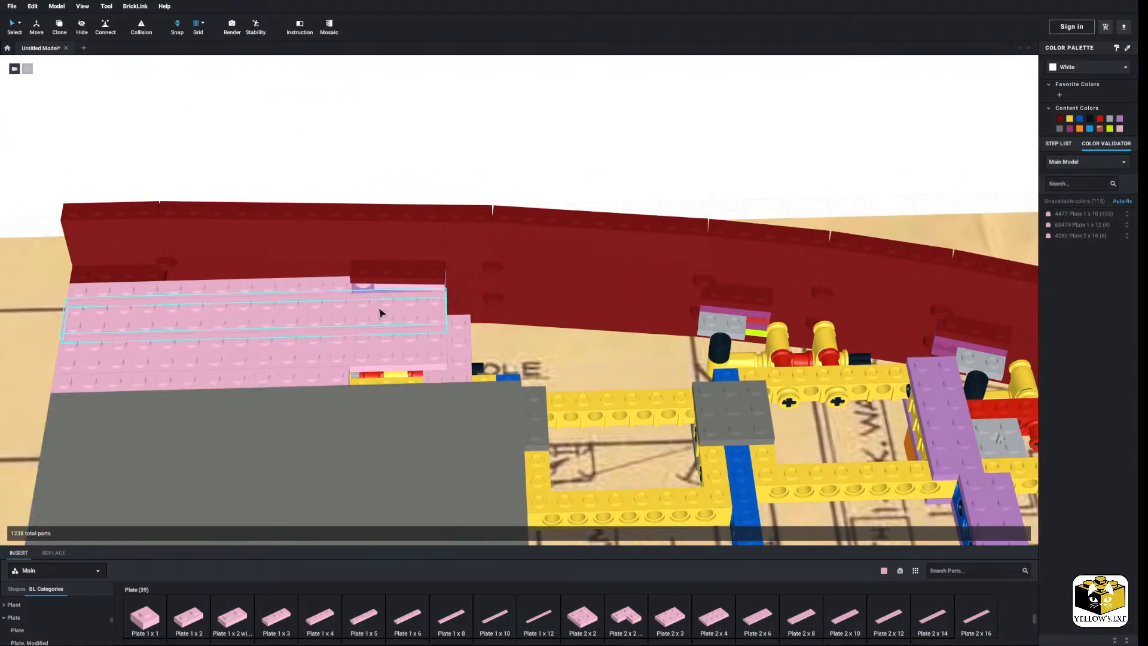
# Try to extend the outer side plating toward the bow with a copy of its Bright Pink 2 x 16 plate.
pyautogui.click(379, 310)
pyautogui.click(1010, 533)
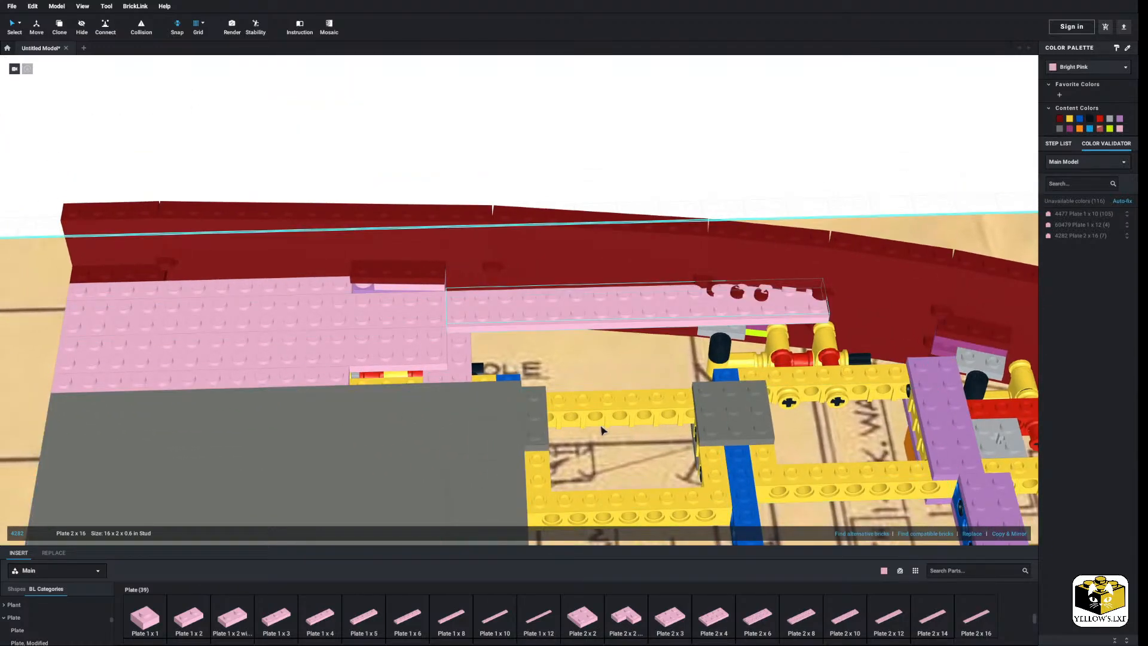
pyautogui.rightClick(507, 319)
pyautogui.click(539, 347)
# Try a Bright Pink 2 x 12 plate along the dark red hull wall, directly ahead of the existing side plating.
pyautogui.moveTo(575, 164); pyautogui.dragTo(574, 178, button='right')
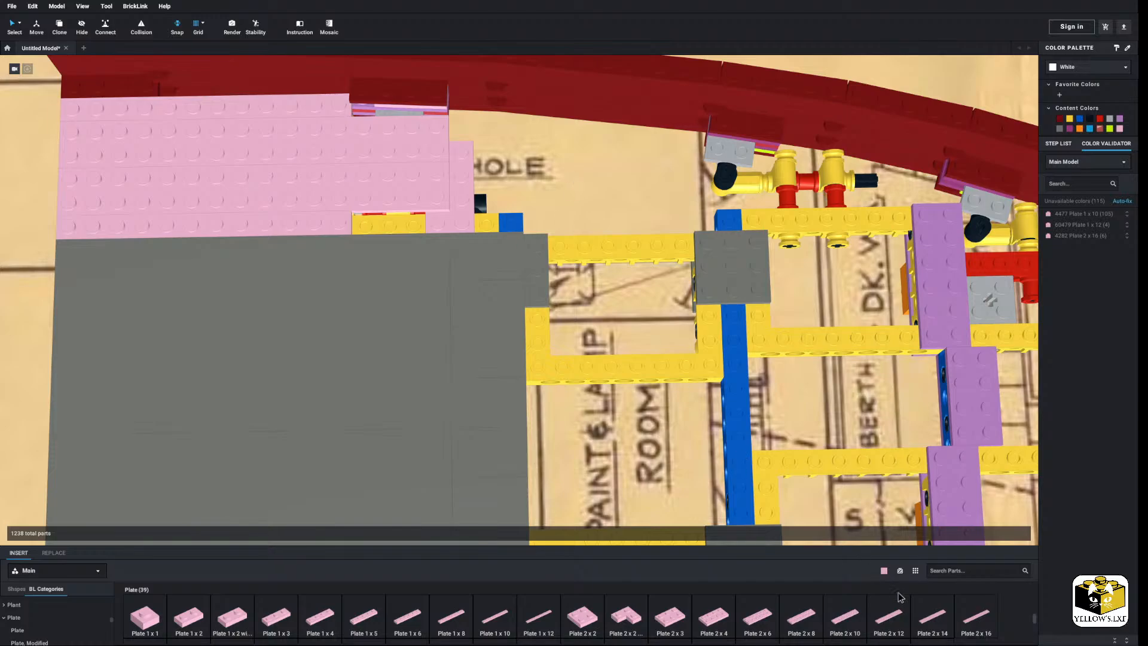
pyautogui.click(888, 622)
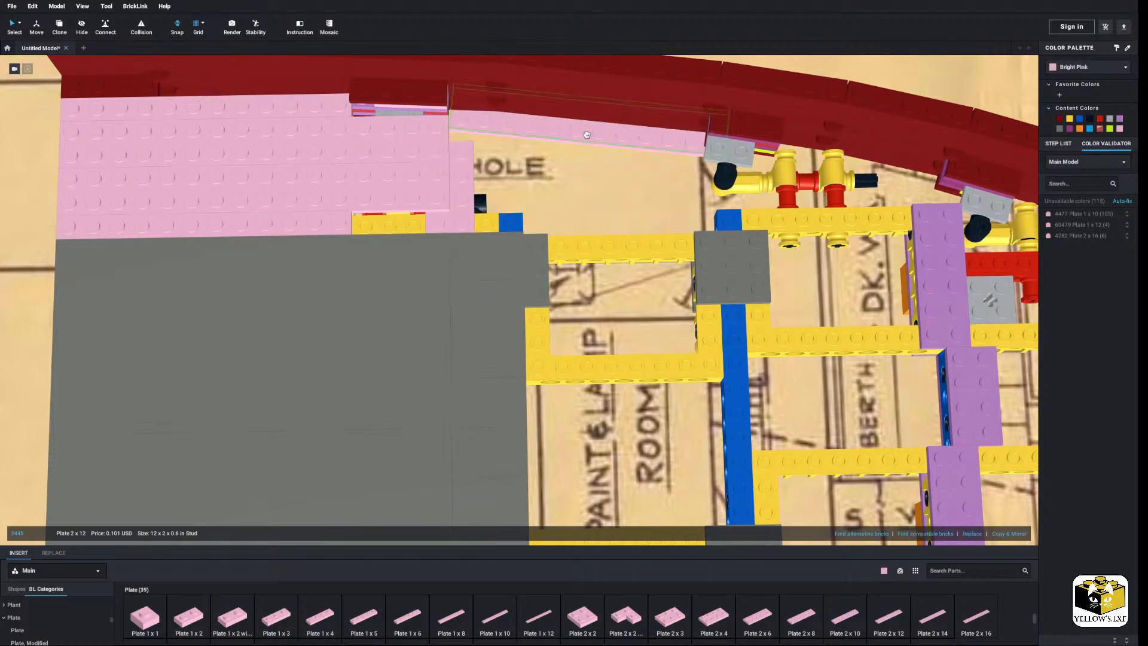
pyautogui.click(583, 138)
pyautogui.moveTo(583, 144); pyautogui.dragTo(583, 135, button='right')
pyautogui.moveTo(650, 184); pyautogui.dragTo(495, 206, button='middle')
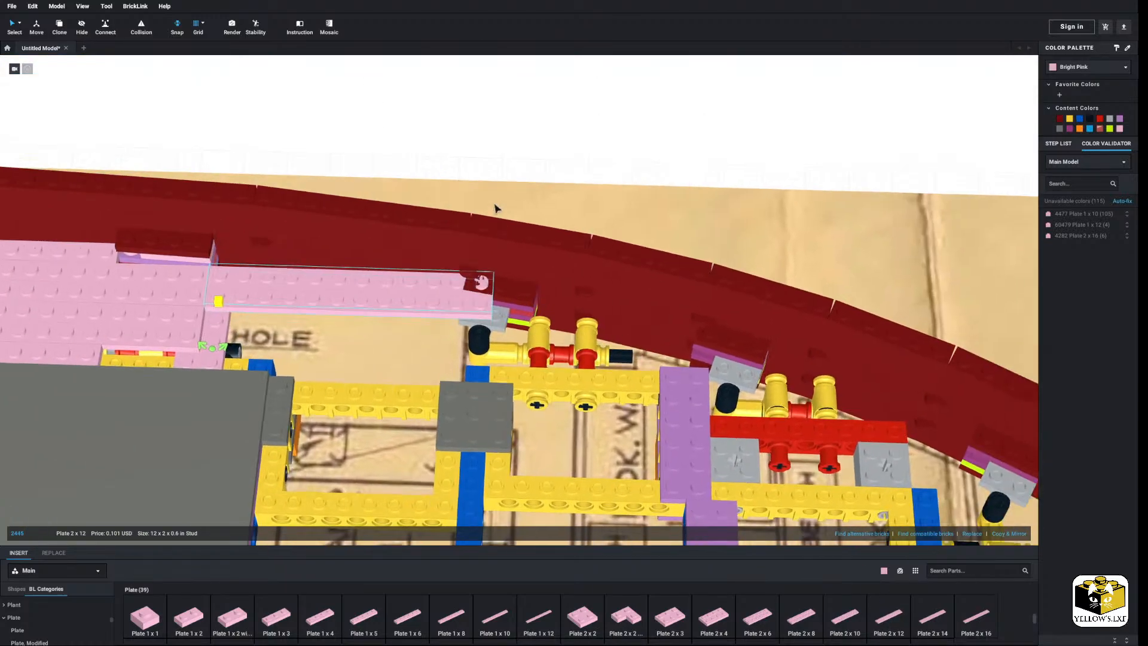
pyautogui.moveTo(429, 289); pyautogui.dragTo(590, 303, button='middle')
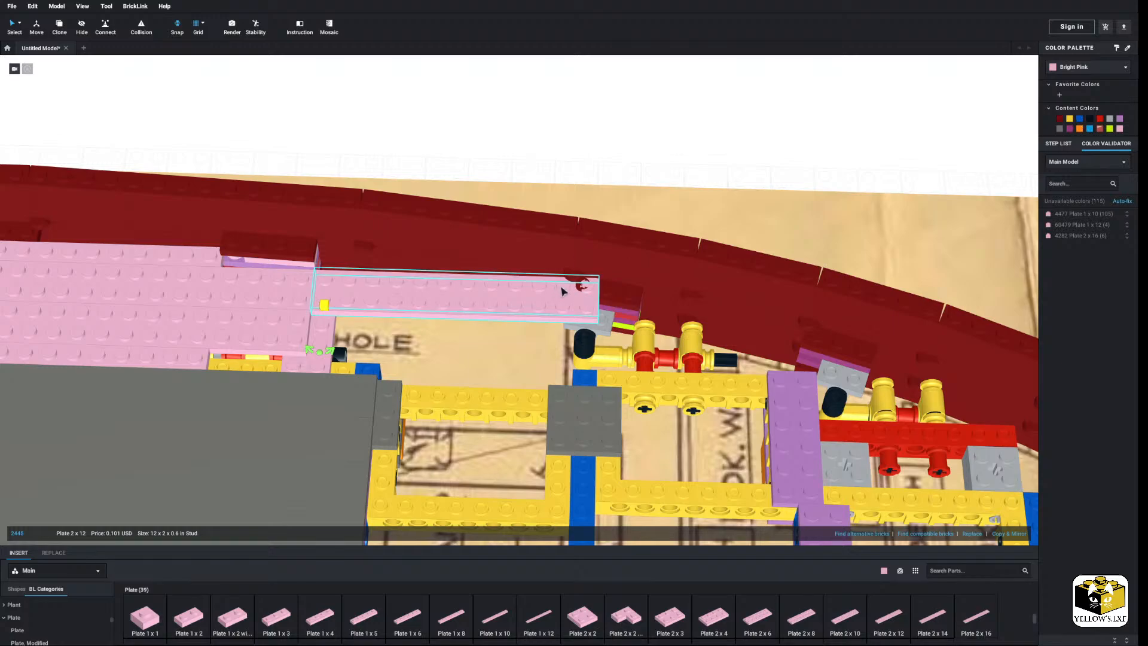
pyautogui.rightClick(562, 291)
pyautogui.click(575, 325)
# Extend the side plating forward with a Bright Pink 2 x 10 plate near the hull wall and a 2 x 16 plate along its inboard side.
pyautogui.click(844, 615)
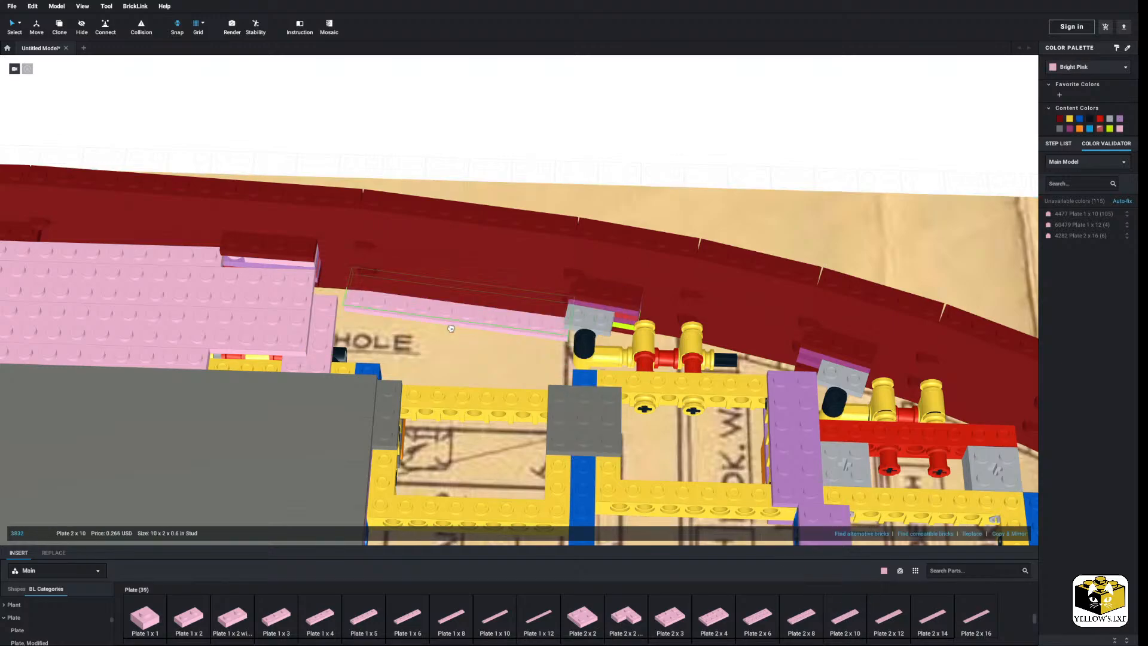
pyautogui.click(430, 302)
pyautogui.click(602, 149)
pyautogui.moveTo(602, 149); pyautogui.dragTo(711, 173, button='middle')
pyautogui.click(985, 616)
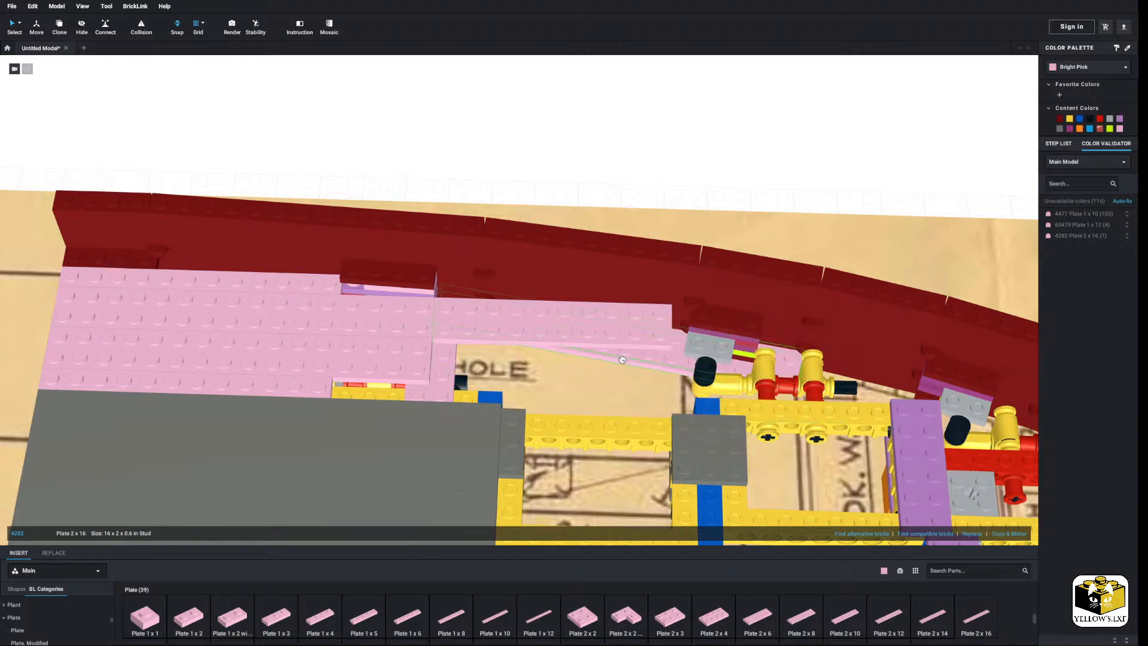
pyautogui.click(617, 367)
pyautogui.press('Escape')
# Place a Bright Pink 1 x 4 tile on the angled light gray bracket plate at the hull wall, ahead of the 2 x 10 plate.
pyautogui.moveTo(854, 226); pyautogui.dragTo(771, 223, button='right')
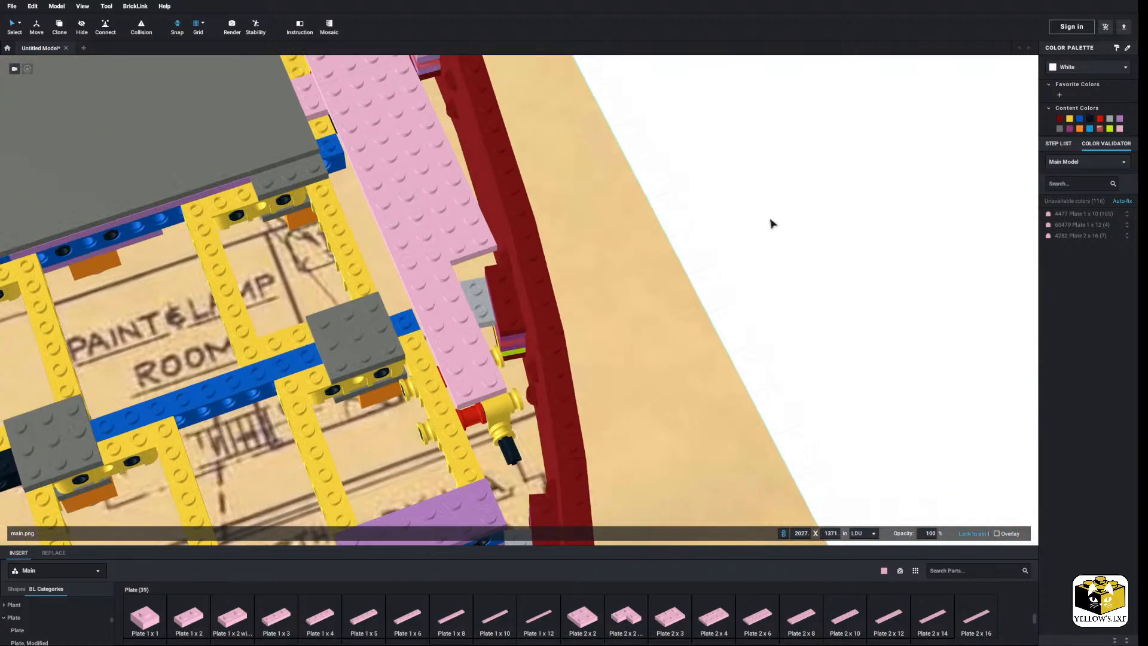
pyautogui.click(897, 315)
pyautogui.moveTo(828, 310); pyautogui.dragTo(843, 290, button='right')
pyautogui.moveTo(843, 290); pyautogui.dragTo(723, 276, button='middle')
pyautogui.moveTo(722, 277); pyautogui.dragTo(747, 353, button='right')
pyautogui.moveTo(558, 338); pyautogui.dragTo(589, 307, button='right')
pyautogui.scroll(-1, 82, 632)
pyautogui.scroll(-10, 82, 632)
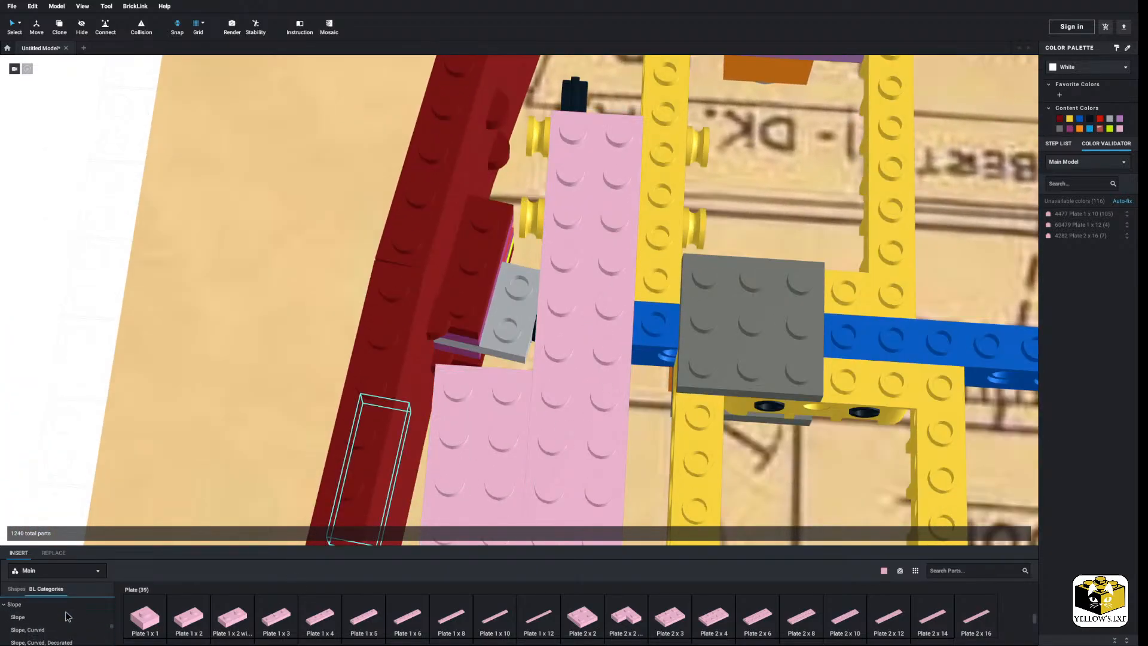
pyautogui.click(48, 611)
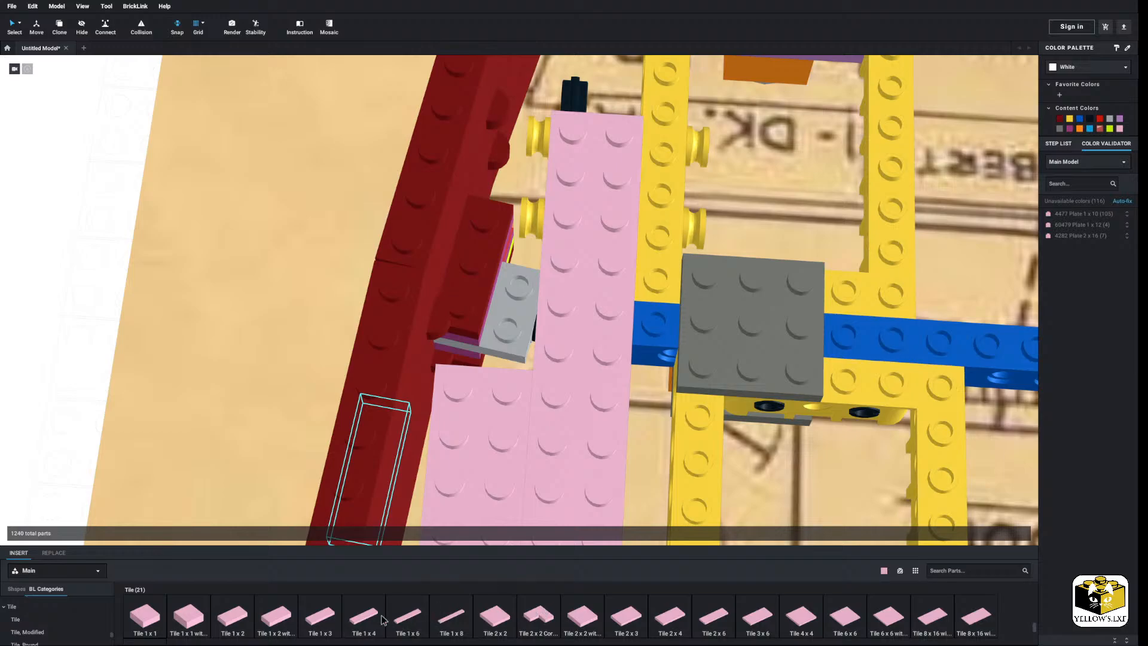
pyautogui.moveTo(383, 620); pyautogui.dragTo(526, 336)
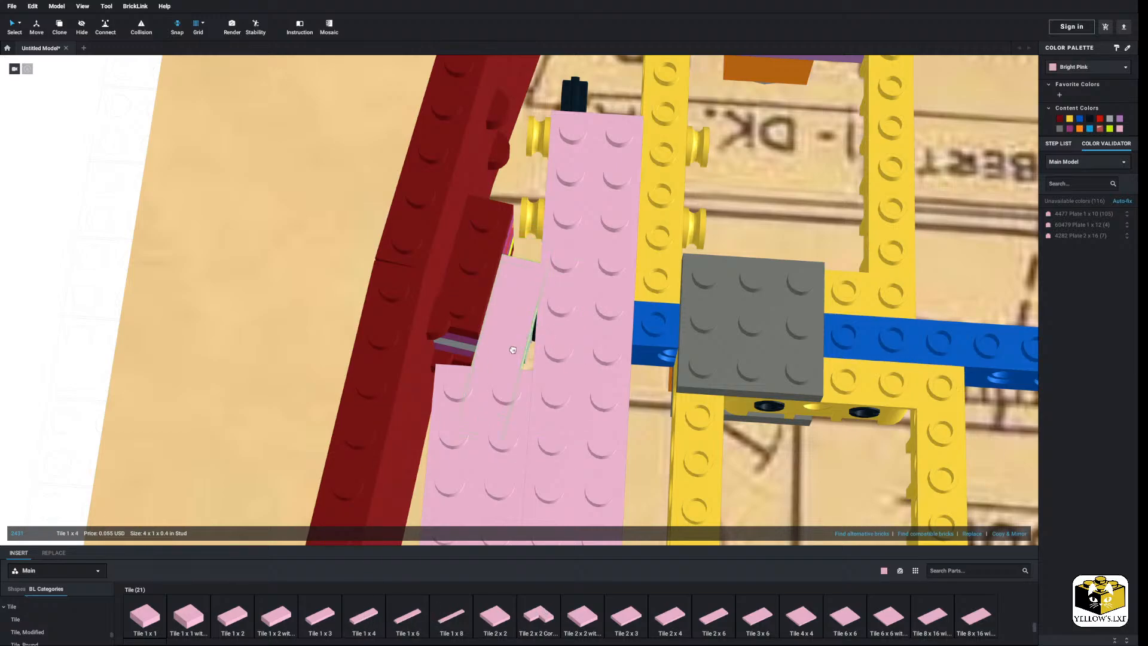
pyautogui.moveTo(502, 347); pyautogui.dragTo(506, 308)
pyautogui.scroll(-3, 508, 311)
pyautogui.click(233, 351)
# Copy the Bright Pink 1 x 12 plate forward along the inboard edge of the side plating, beside the gray deck corner.
pyautogui.moveTo(233, 351); pyautogui.dragTo(24, 329, button='right')
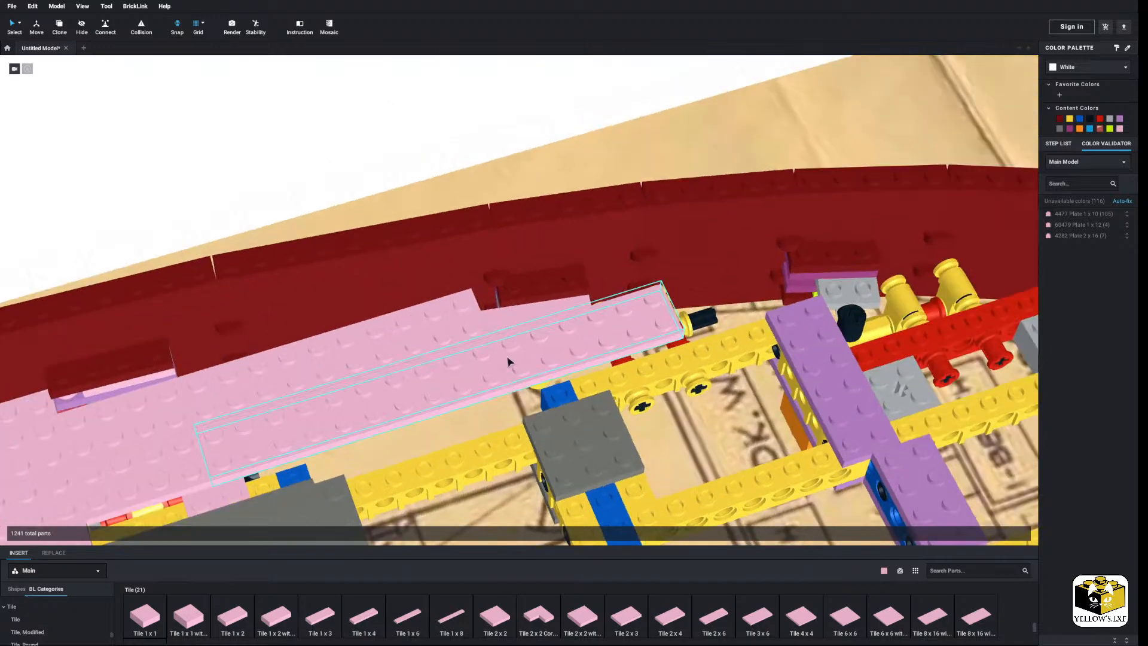
pyautogui.moveTo(457, 365); pyautogui.dragTo(556, 344, button='middle')
pyautogui.moveTo(496, 320); pyautogui.dragTo(458, 336, button='right')
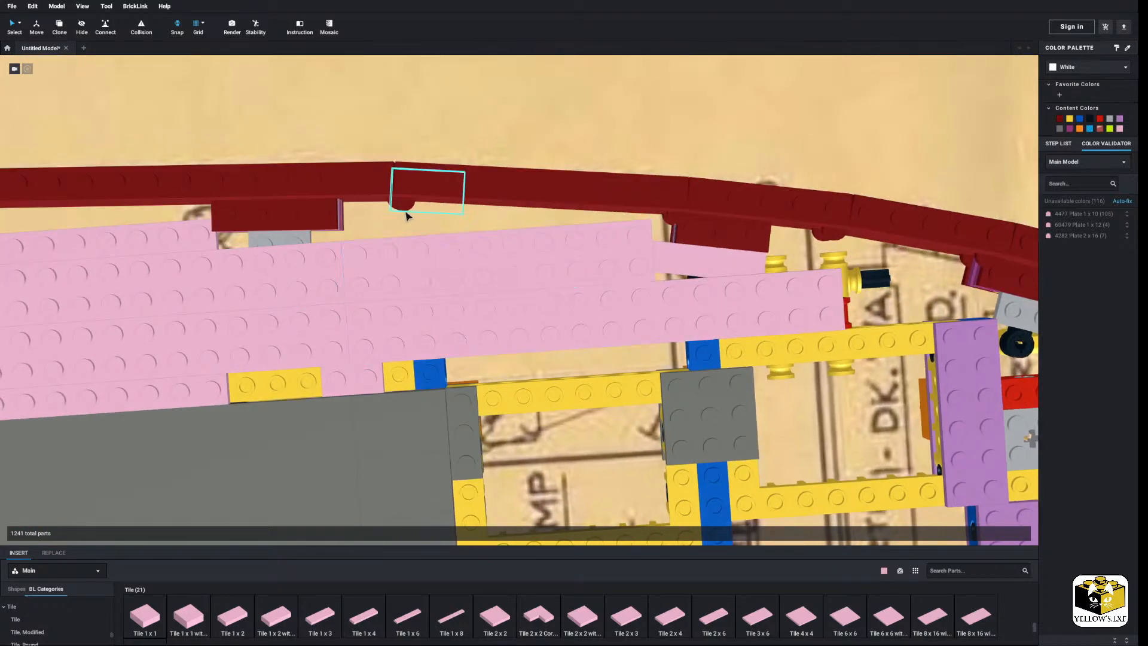
pyautogui.moveTo(345, 284); pyautogui.dragTo(548, 307, button='middle')
pyautogui.scroll(-3, 556, 338)
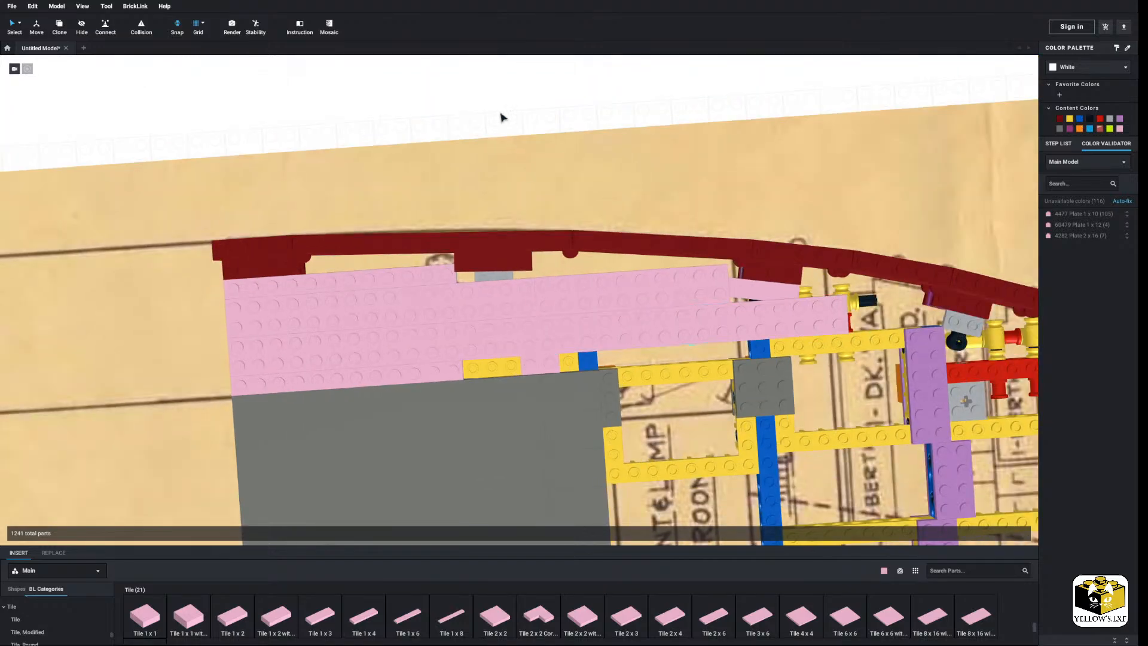
pyautogui.moveTo(637, 384); pyautogui.dragTo(512, 321, button='middle')
pyautogui.scroll(3, 513, 320)
pyautogui.moveTo(512, 320); pyautogui.dragTo(504, 318, button='right')
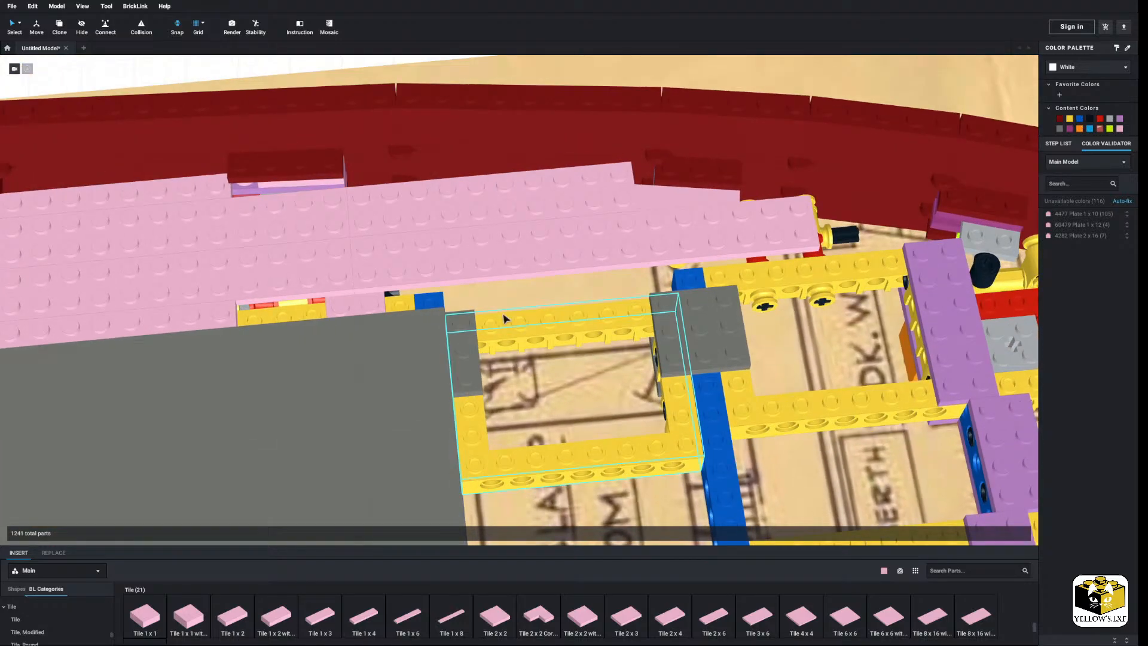
pyautogui.click(231, 317)
pyautogui.hotkey('ctrl', 'd')
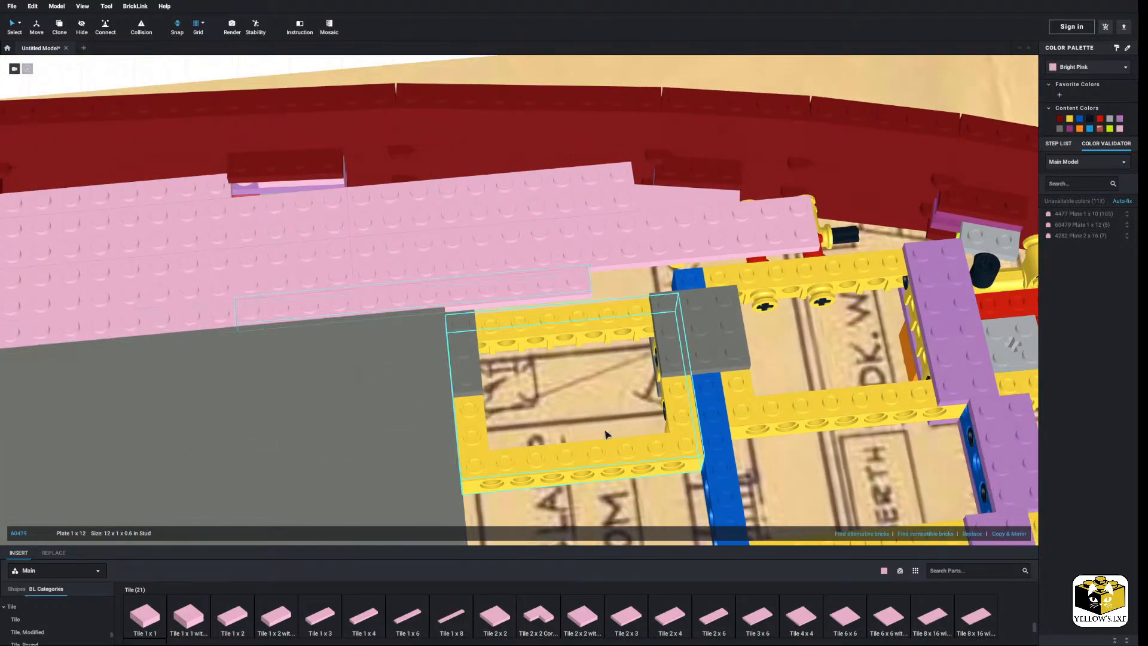
# Place a Bright Pink 2 x 2 plate under the forward end of the copied 1 x 12 plate, over the yellow frame.
pyautogui.scroll(3, 52, 623)
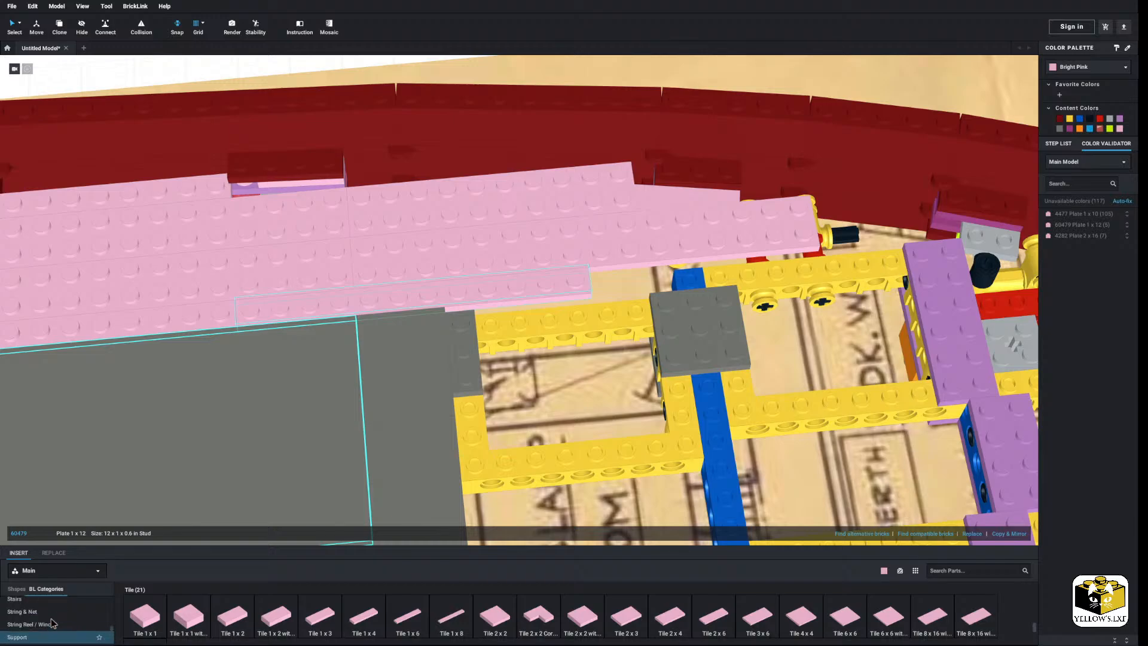
pyautogui.scroll(8, 51, 618)
pyautogui.click(31, 611)
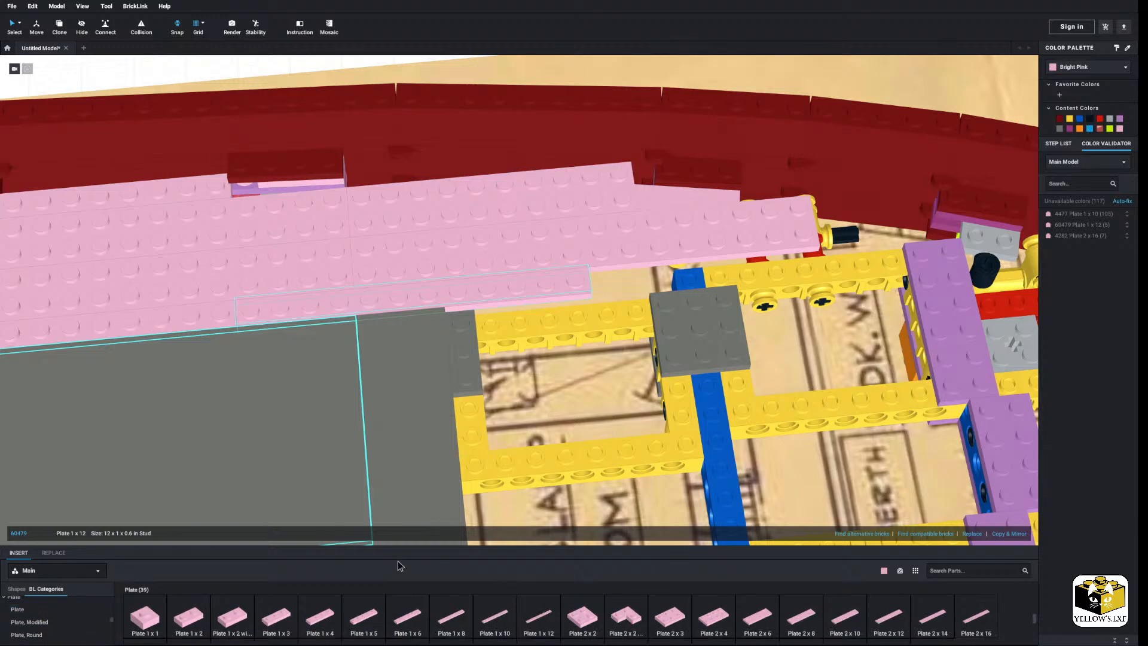
pyautogui.moveTo(570, 622); pyautogui.dragTo(563, 298)
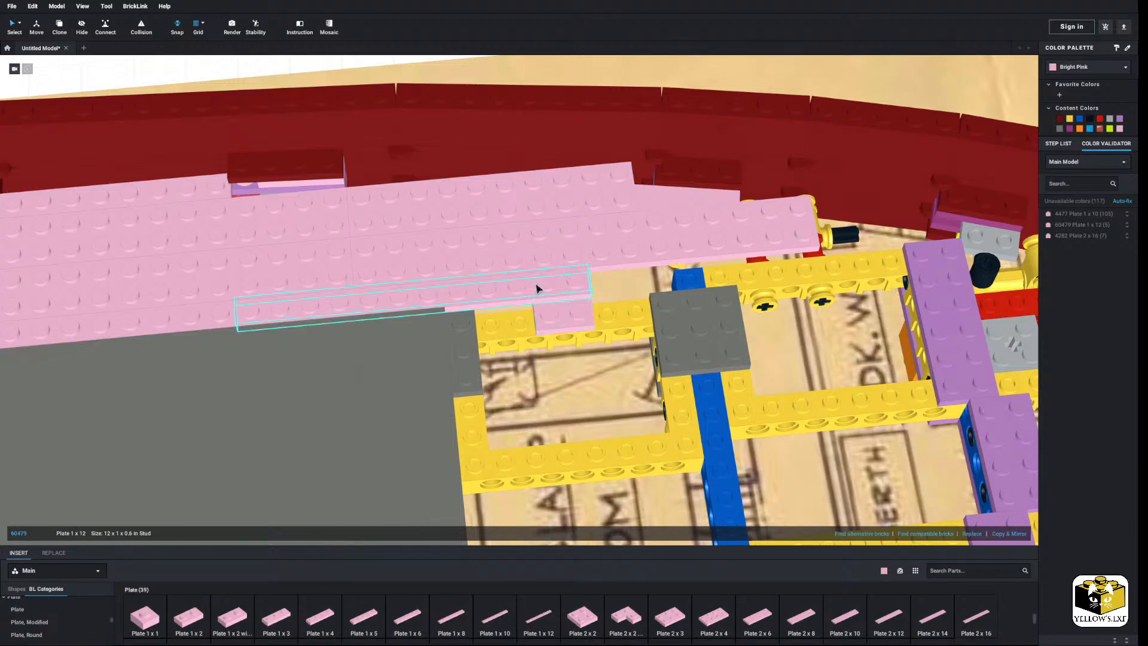
pyautogui.scroll(-1, 558, 282)
pyautogui.moveTo(598, 283); pyautogui.dragTo(487, 307, button='middle')
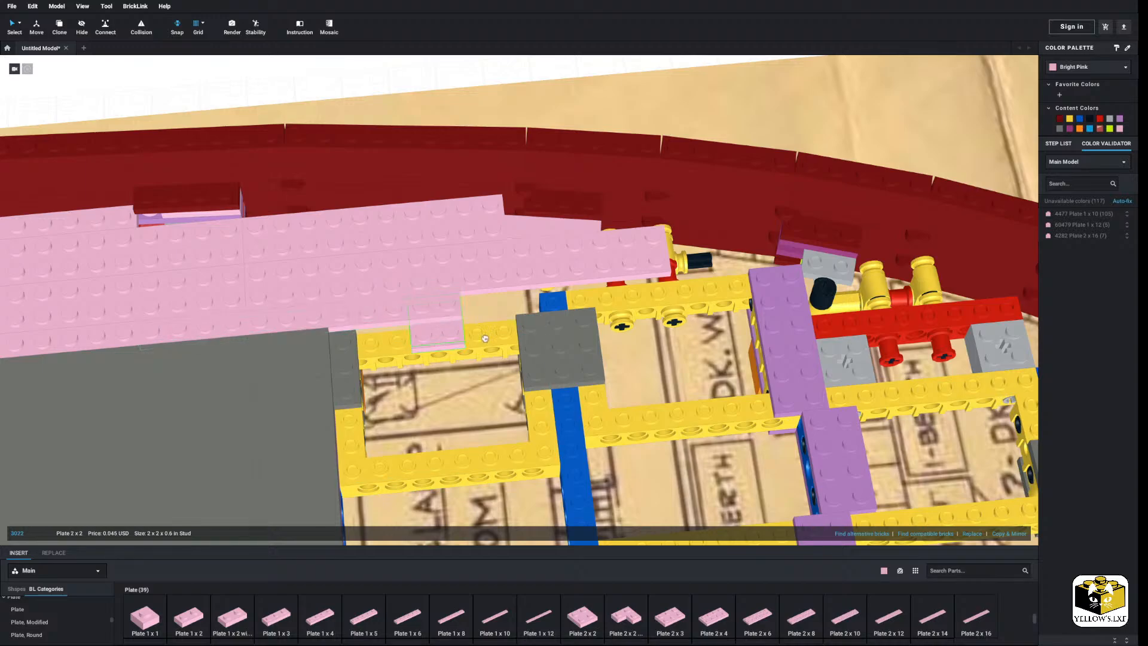
pyautogui.click(446, 314)
# Copy the 1 x 12 plate forward once more so the inboard edge reaches the purple cross-beam plate.
pyautogui.click(1003, 531)
pyautogui.moveTo(773, 397); pyautogui.dragTo(713, 438, button='middle')
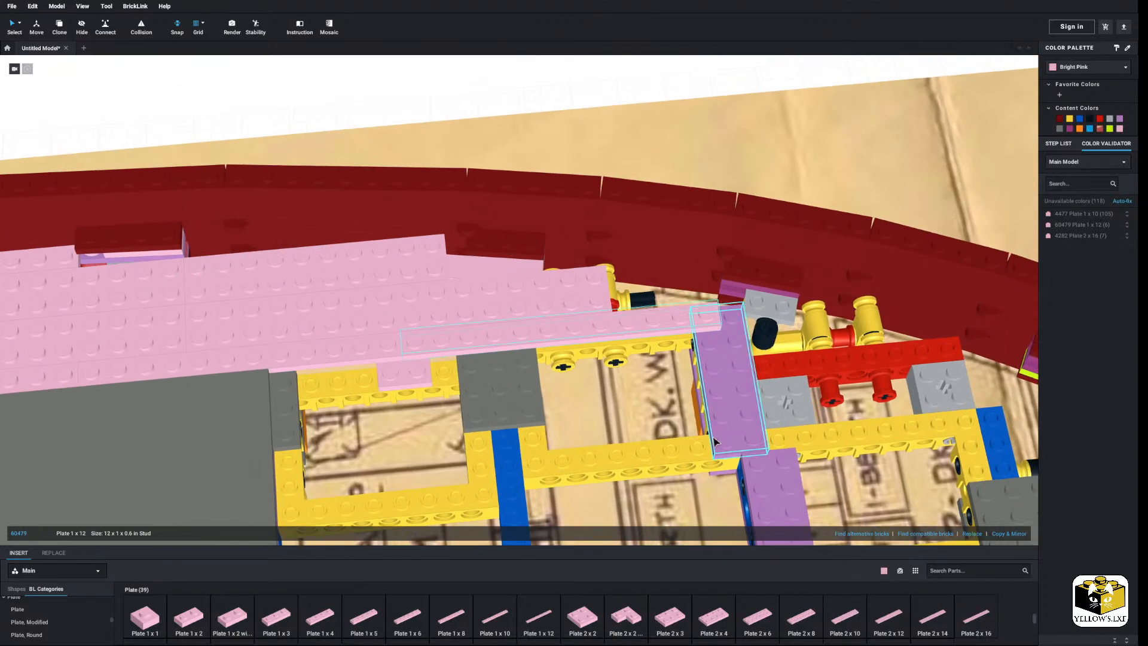
pyautogui.moveTo(713, 441); pyautogui.dragTo(689, 419, button='right')
pyautogui.moveTo(877, 340); pyautogui.dragTo(837, 359, button='right')
# Mirror the six new plating pieces, including the 1 x 4 tile and the 2 x 2 plate, onto the opposite side of the bow.
pyautogui.scroll(-3, 654, 383)
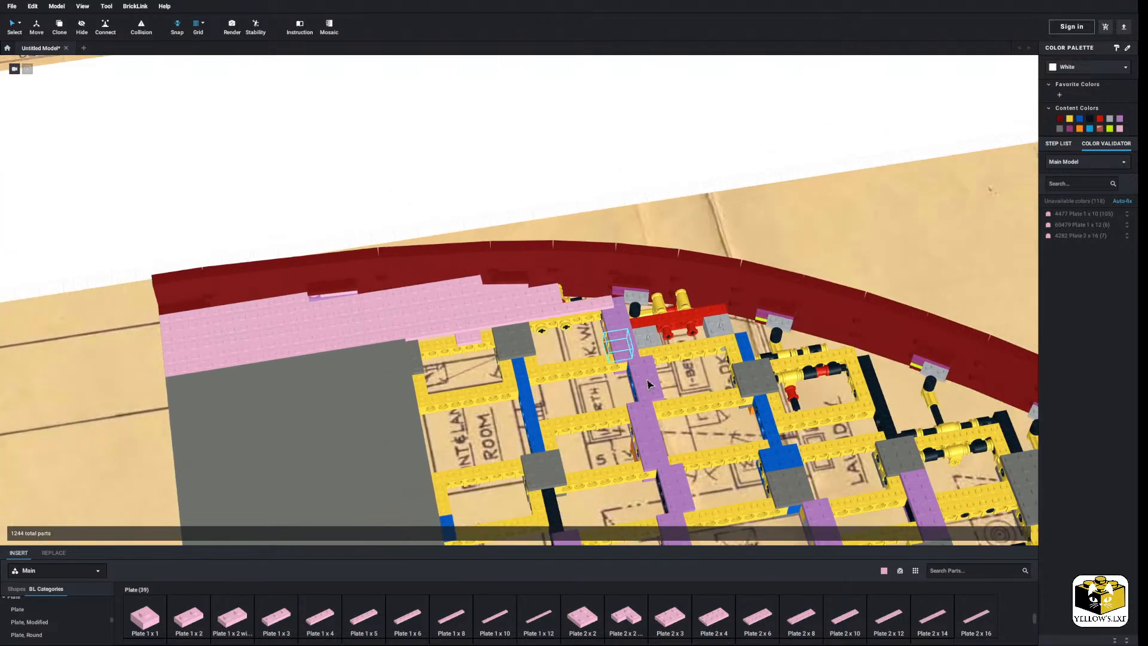
pyautogui.moveTo(649, 384); pyautogui.dragTo(621, 396, button='right')
pyautogui.scroll(-4, 670, 375)
pyautogui.scroll(3, 668, 375)
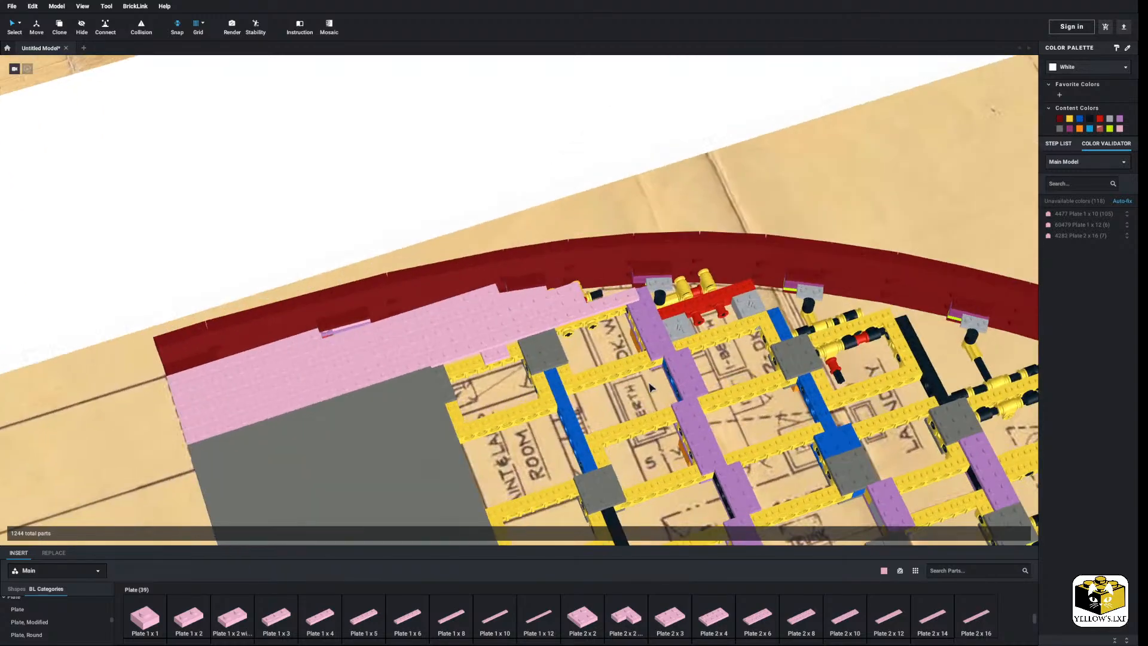
pyautogui.scroll(4, 524, 302)
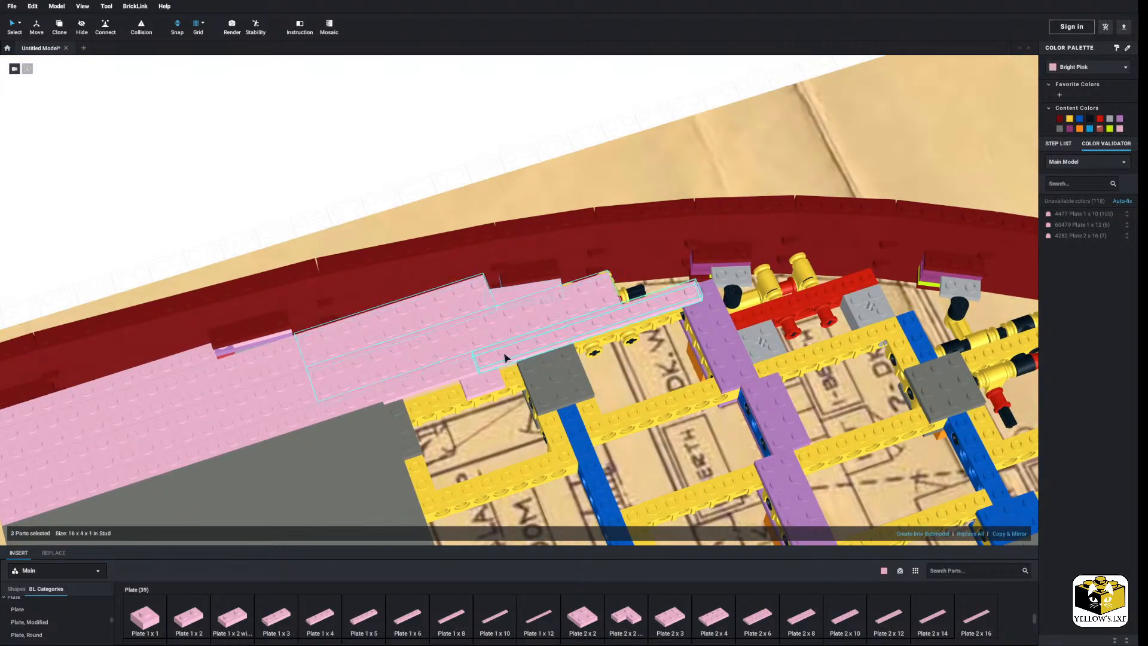
pyautogui.keyDown('ctrl'); pyautogui.click(479, 383); pyautogui.keyUp('ctrl')
pyautogui.scroll(-4, 479, 383)
pyautogui.moveTo(479, 382); pyautogui.dragTo(538, 383, button='right')
pyautogui.scroll(2, 625, 414)
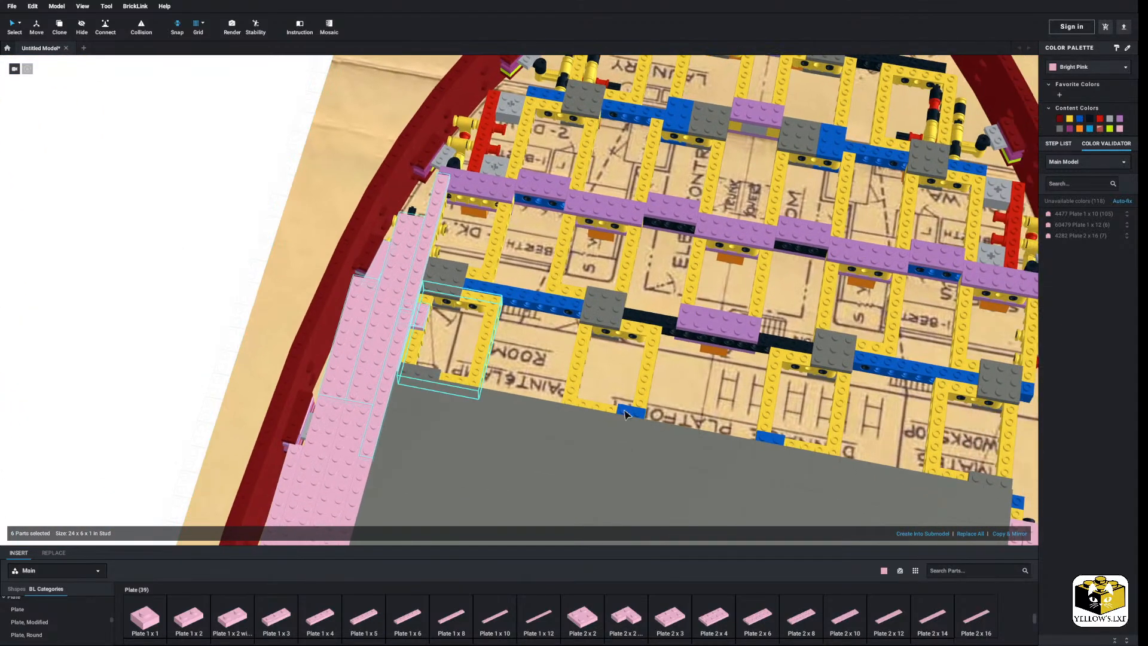
pyautogui.click(1020, 534)
pyautogui.moveTo(435, 321); pyautogui.dragTo(626, 295, button='right')
pyautogui.moveTo(626, 296); pyautogui.dragTo(633, 288)
pyautogui.moveTo(633, 288); pyautogui.dragTo(690, 282, button='right')
pyautogui.moveTo(634, 283); pyautogui.dragTo(632, 277)
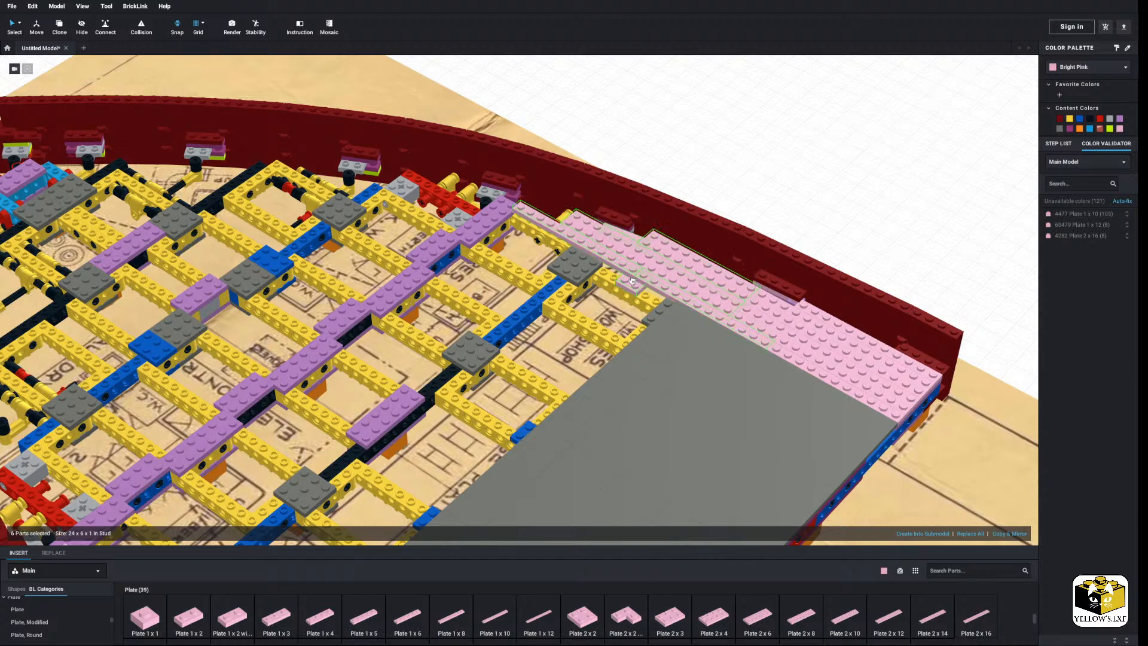
pyautogui.click(807, 186)
pyautogui.scroll(-3, 817, 181)
pyautogui.moveTo(817, 180); pyautogui.dragTo(799, 195, button='right')
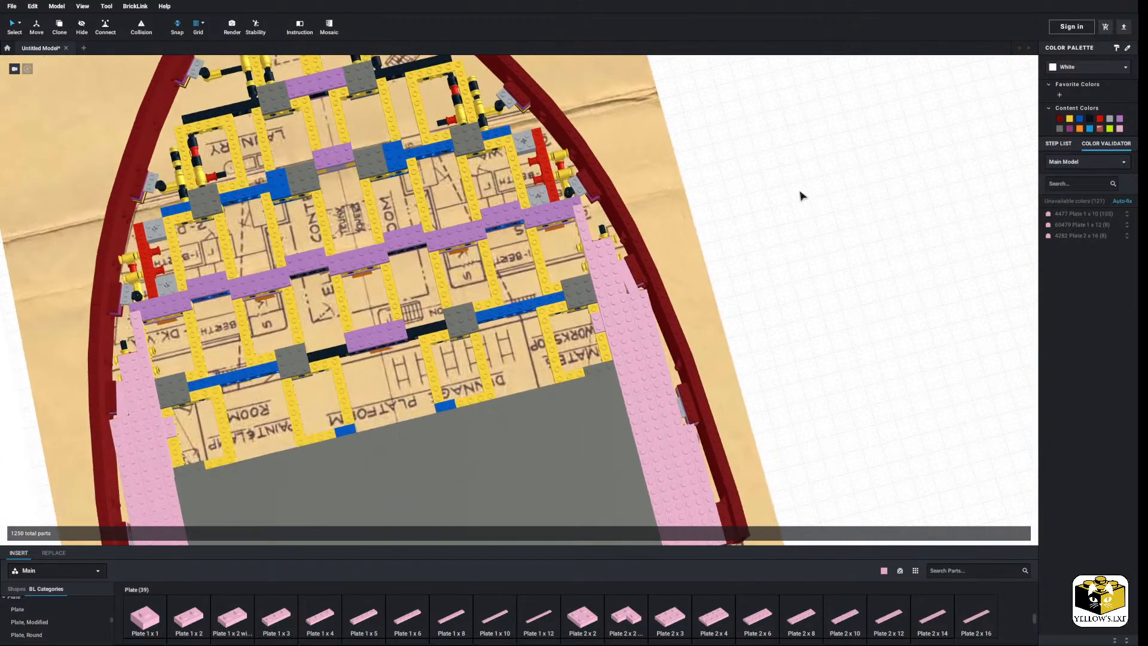
# Recolor all Bright Pink side plating pieces on both sides of the bow with the cheapest color available for each part.
pyautogui.scroll(-3, 800, 195)
pyautogui.moveTo(800, 195); pyautogui.dragTo(841, 203, button='middle')
pyautogui.moveTo(841, 202); pyautogui.dragTo(830, 207, button='right')
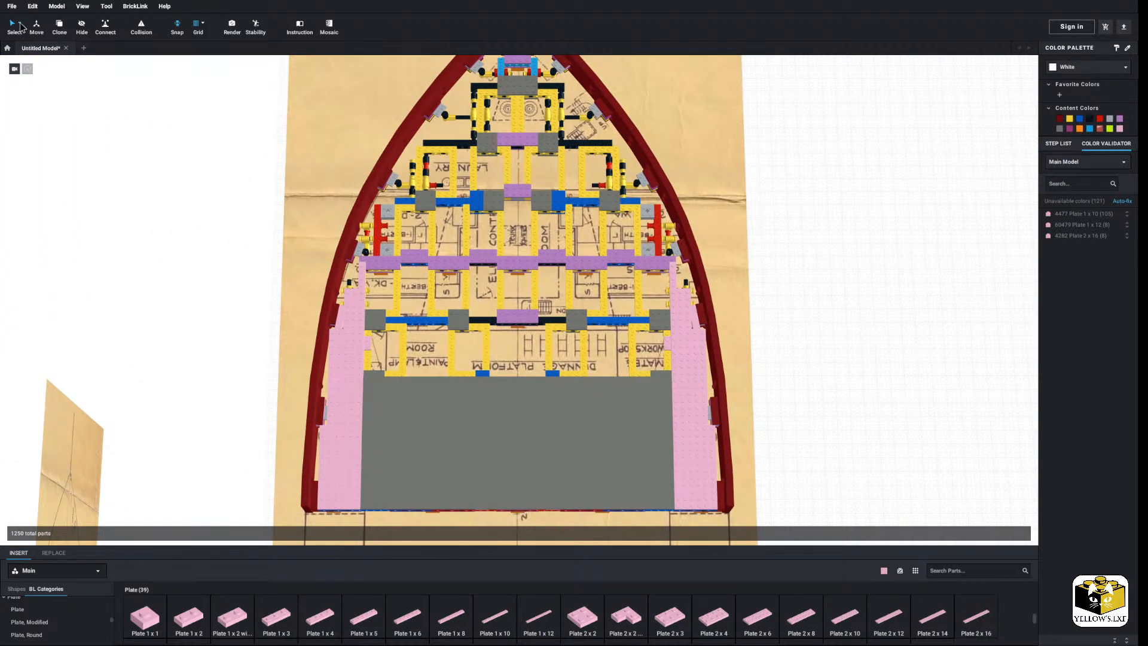
pyautogui.click(359, 342)
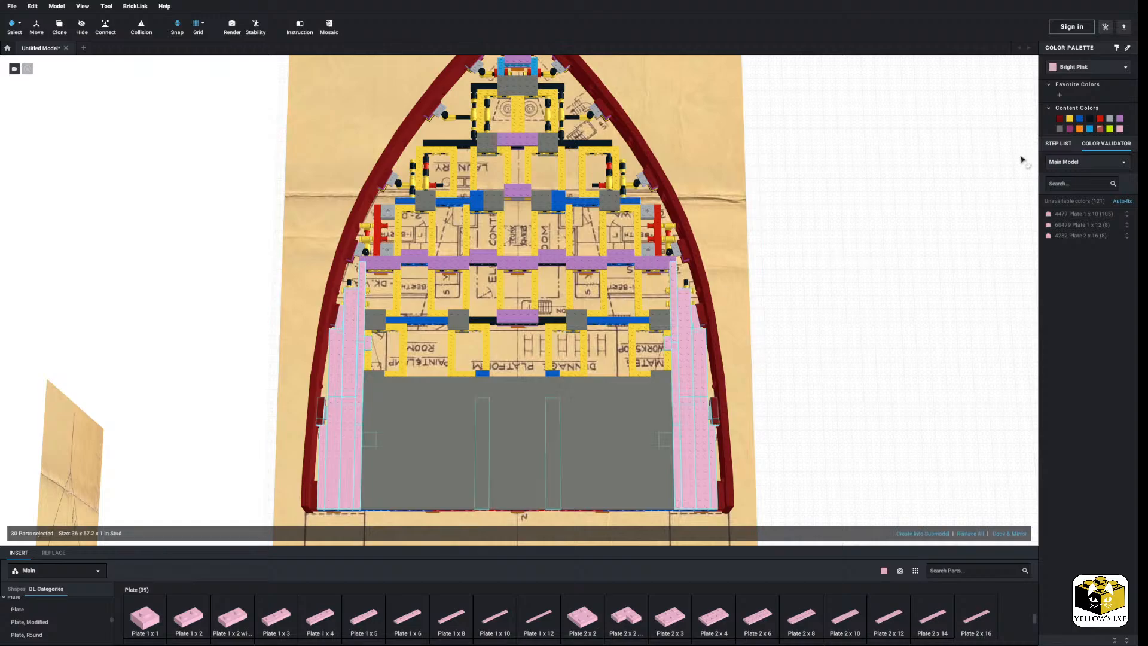
pyautogui.click(1078, 68)
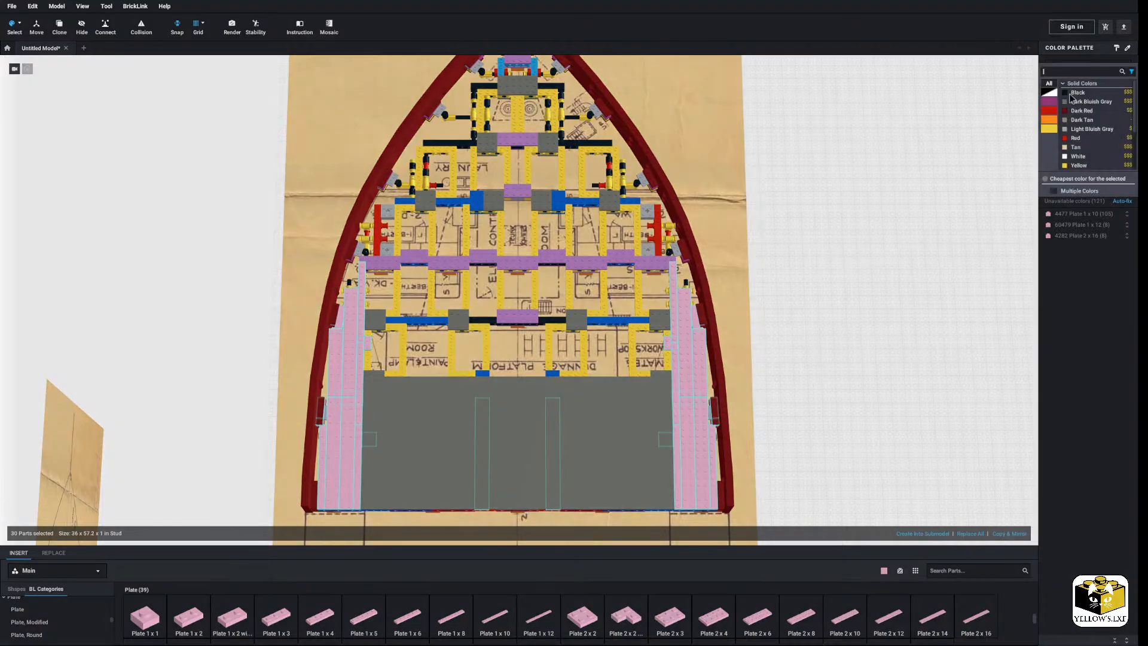
pyautogui.click(1077, 192)
pyautogui.click(878, 279)
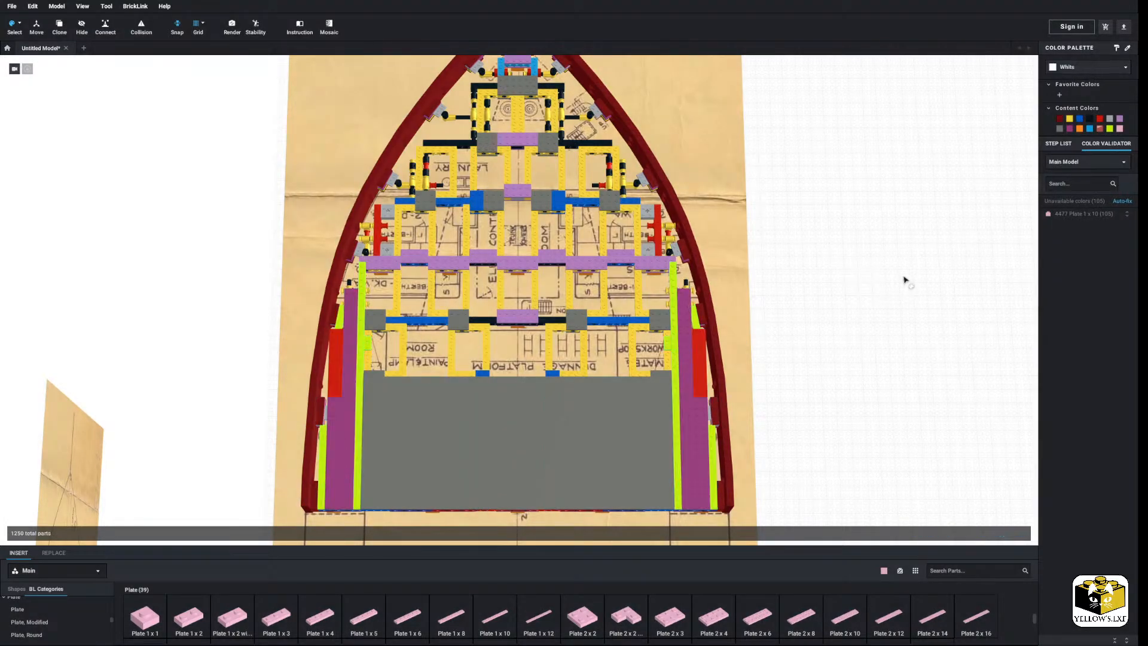
# Examine which parts the color validator flags for Plate 1 x 10 and where they lie in the scene.
pyautogui.click(1086, 214)
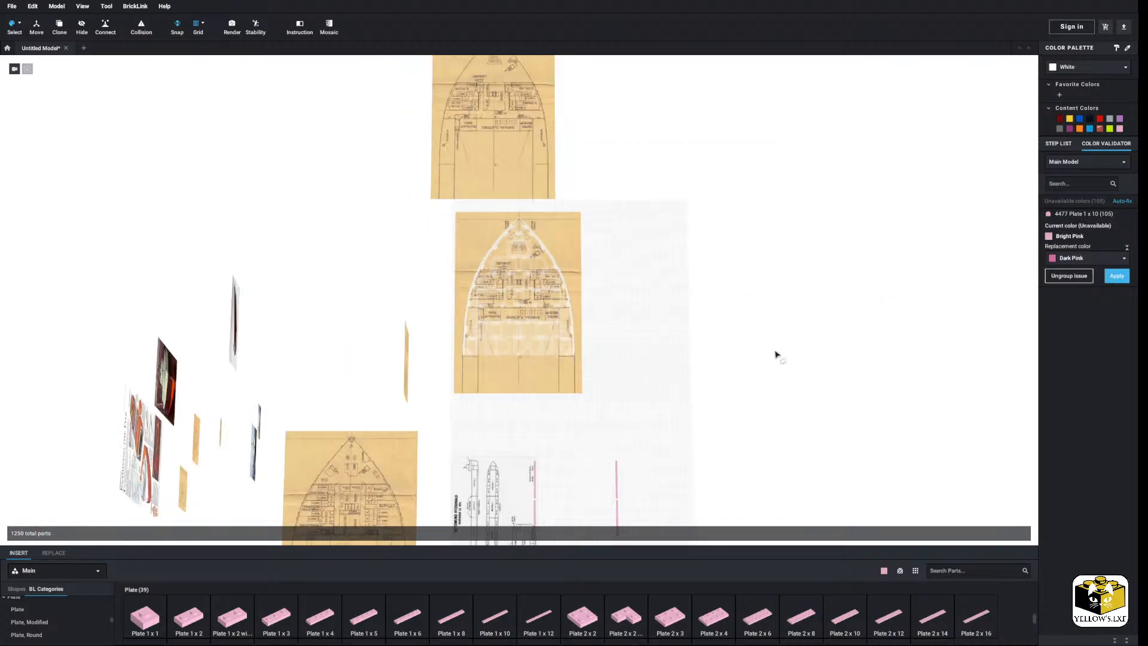
pyautogui.moveTo(776, 262); pyautogui.dragTo(800, 418, button='middle')
pyautogui.click(768, 280)
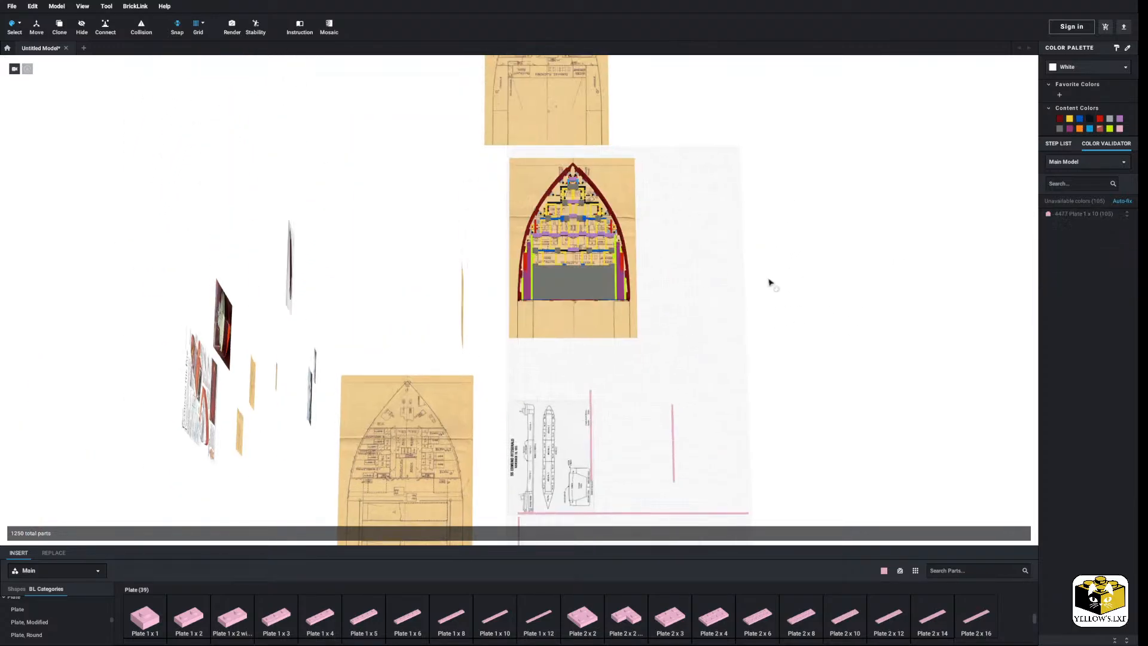
pyautogui.moveTo(755, 246); pyautogui.dragTo(680, 228, button='middle')
pyautogui.scroll(6, 765, 298)
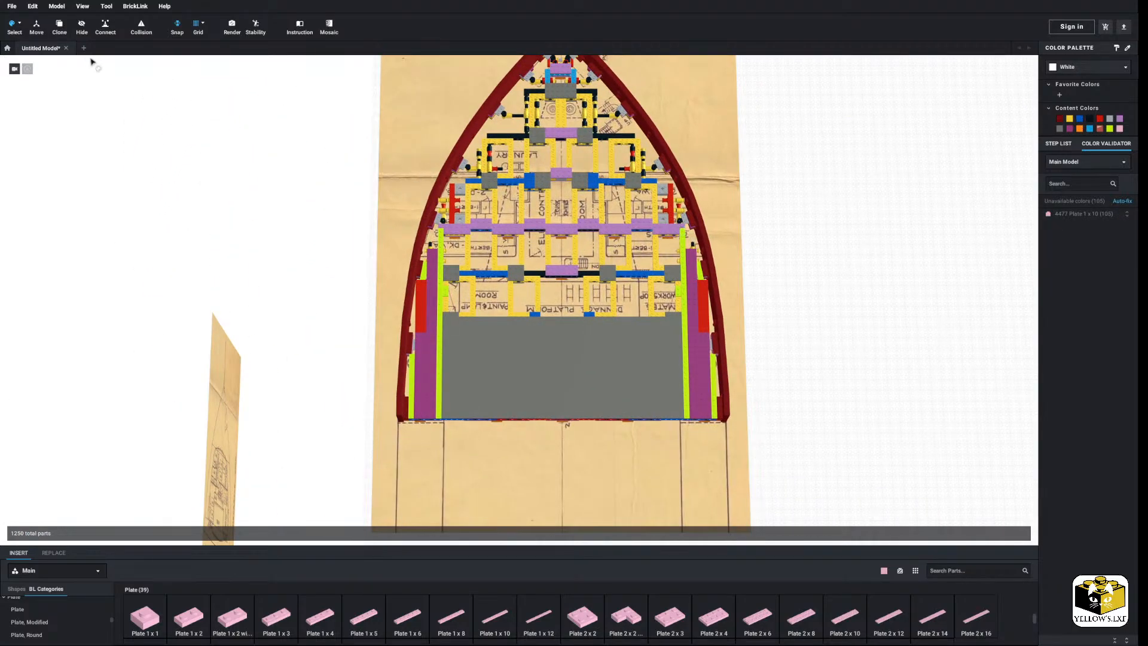
pyautogui.click(16, 30)
pyautogui.click(37, 46)
pyautogui.scroll(5, 219, 247)
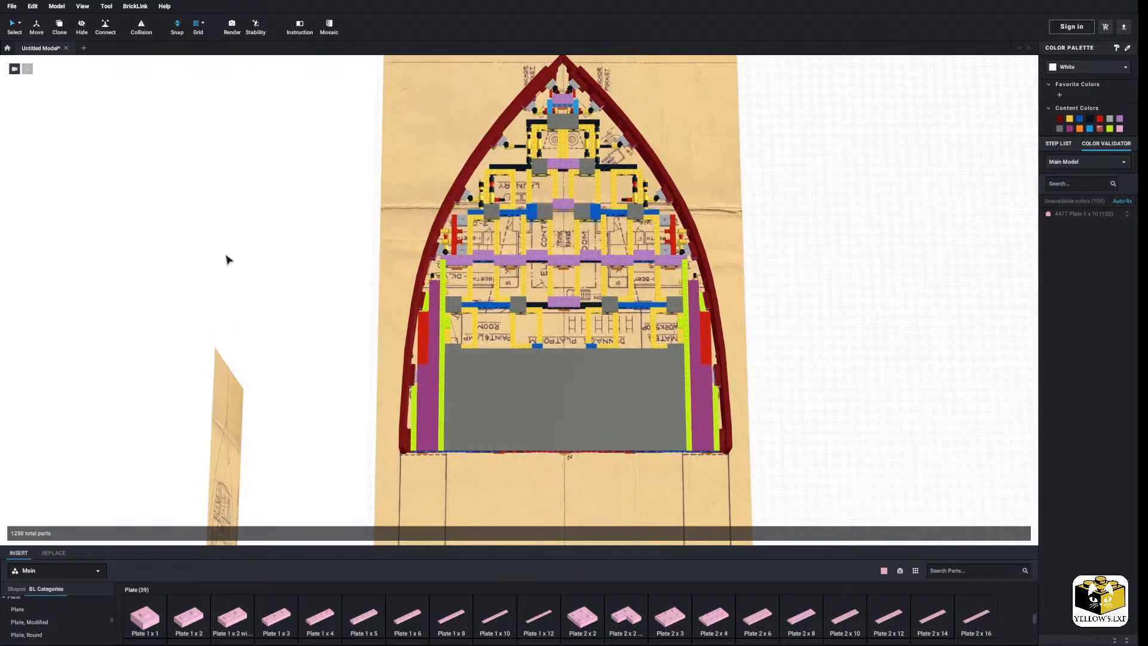
# Add a Bright Pink Plate 6 x 12 in the empty area beside the hull.
pyautogui.moveTo(192, 289)
pyautogui.mouseDown(button='right')
pyautogui.moveTo(153, 271)
pyautogui.moveTo(185, 286)
pyautogui.mouseUp(button='right')
pyautogui.scroll(3, 90, 285)
pyautogui.moveTo(88, 285); pyautogui.dragTo(95, 282, button='right')
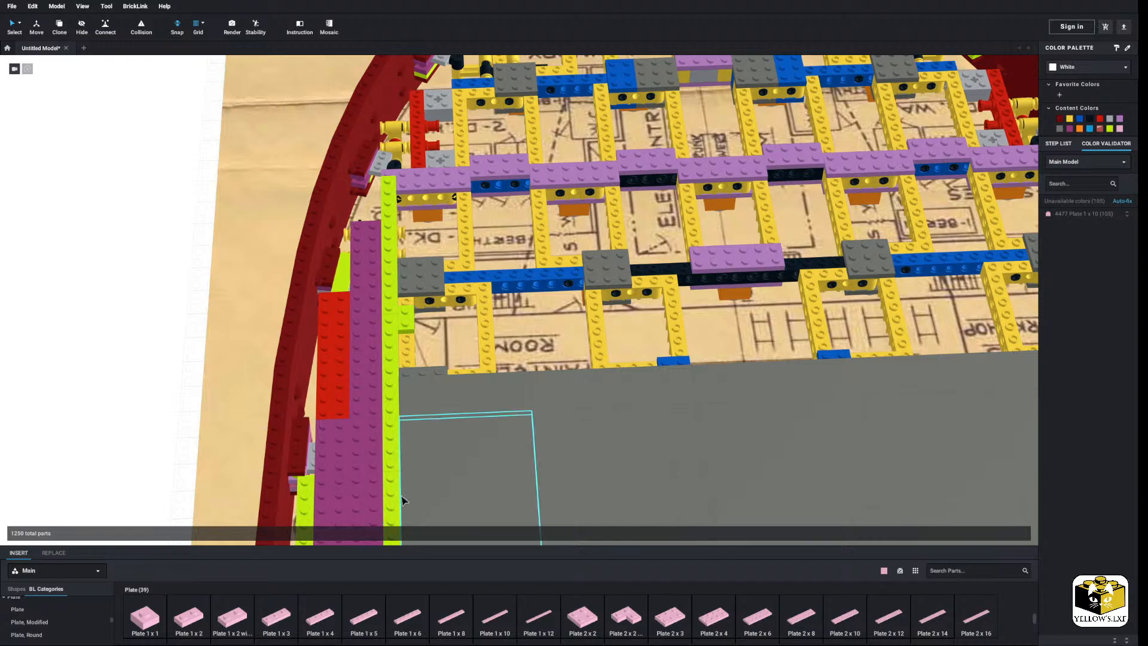
pyautogui.scroll(-1, 566, 608)
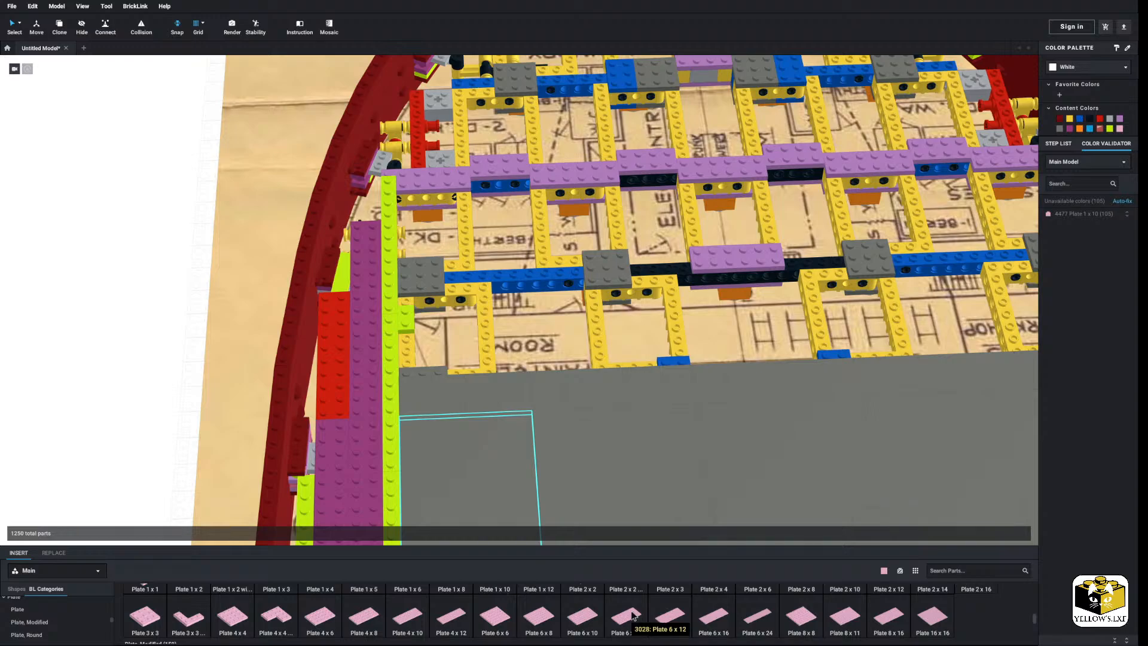
pyautogui.moveTo(627, 622); pyautogui.dragTo(149, 336)
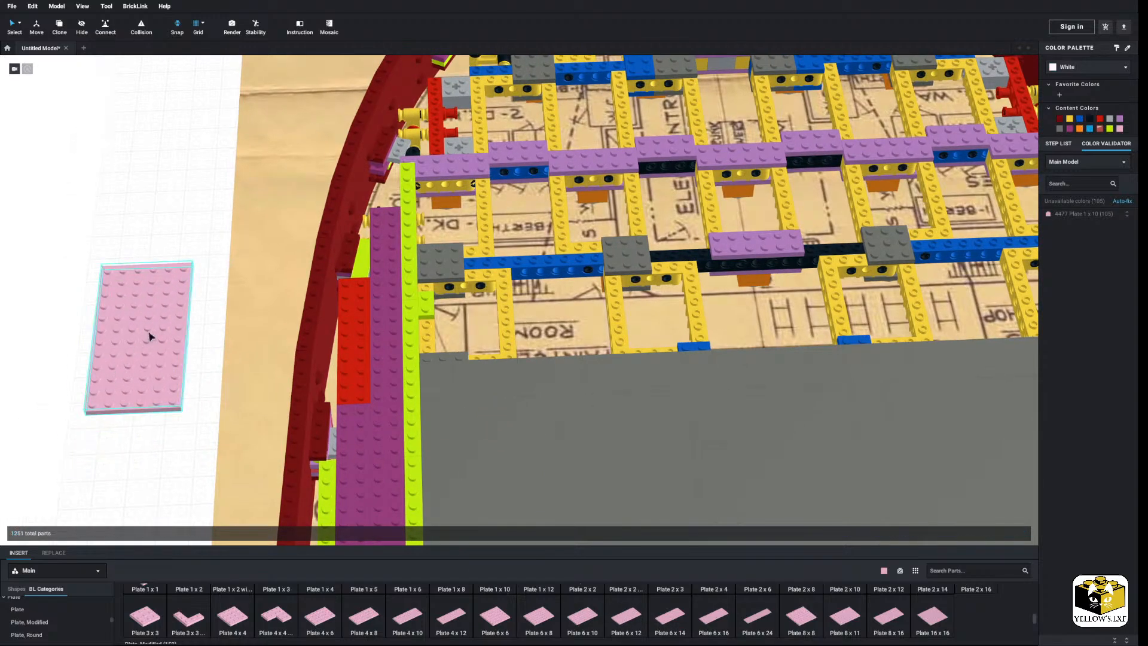
# Recolor the 6 x 12 plate to its cheapest color, Bright Green, and set it against the lime inboard edge, directly forward of the gray deck.
pyautogui.click(1088, 67)
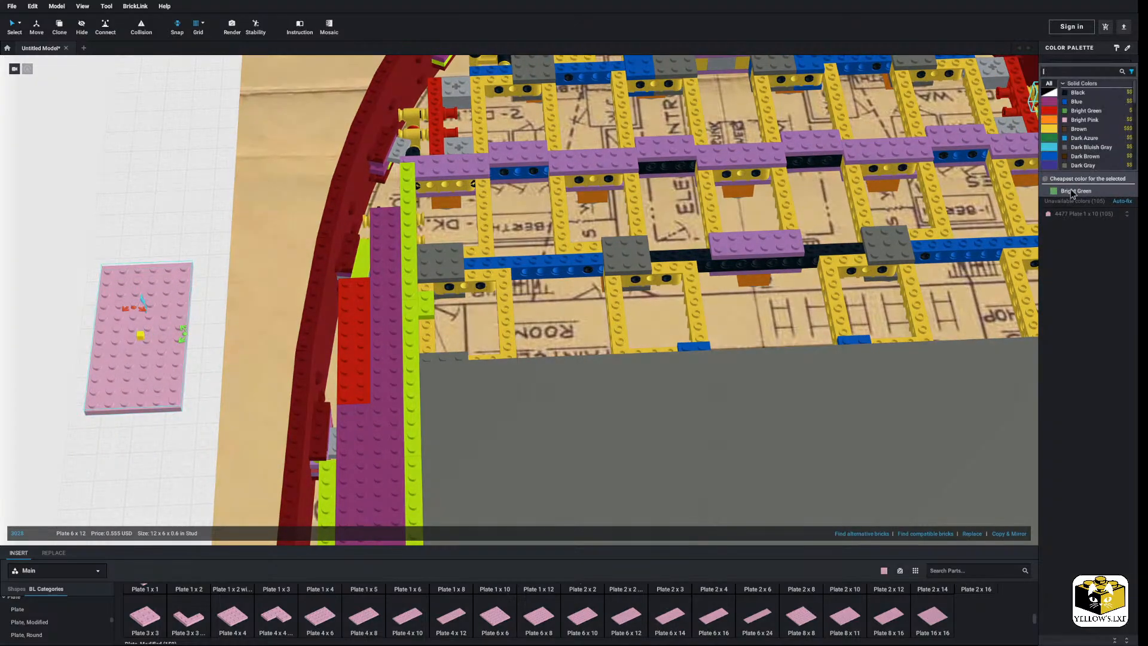
pyautogui.click(1072, 192)
pyautogui.moveTo(126, 376); pyautogui.dragTo(460, 303)
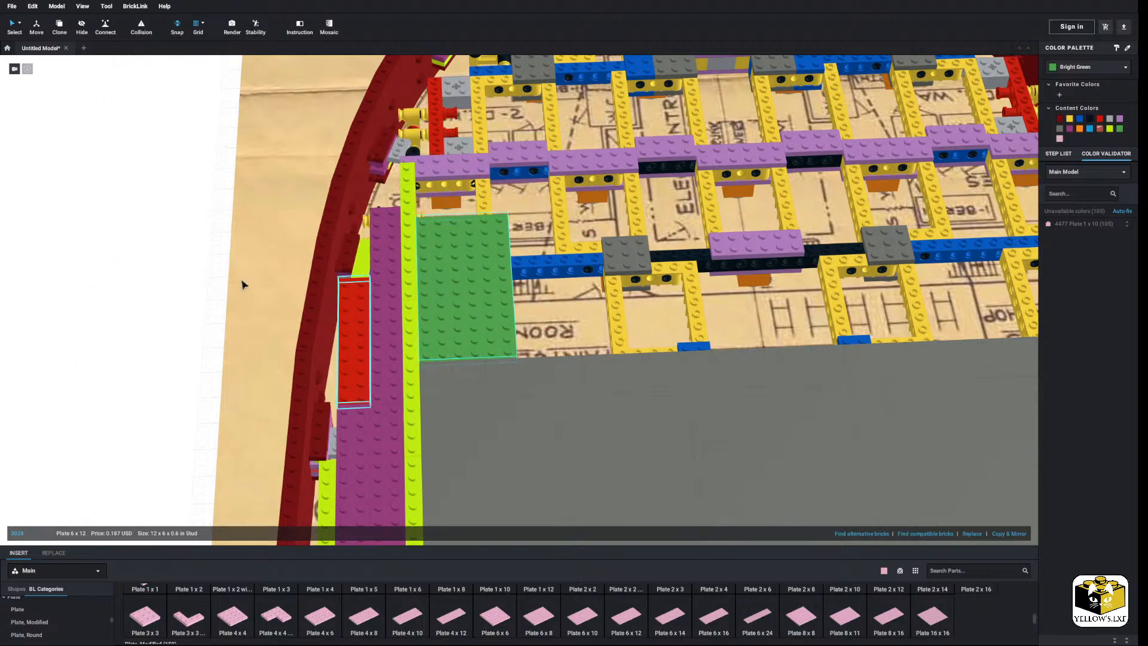
pyautogui.click(78, 267)
# Place a Bright Pink Plate 1 x 12 along the gray deck's forward edge, between the green plate and the nearest blue plate.
pyautogui.moveTo(65, 267); pyautogui.dragTo(167, 249, button='right')
pyautogui.scroll(4, 263, 242)
pyautogui.moveTo(504, 233); pyautogui.dragTo(486, 222, button='right')
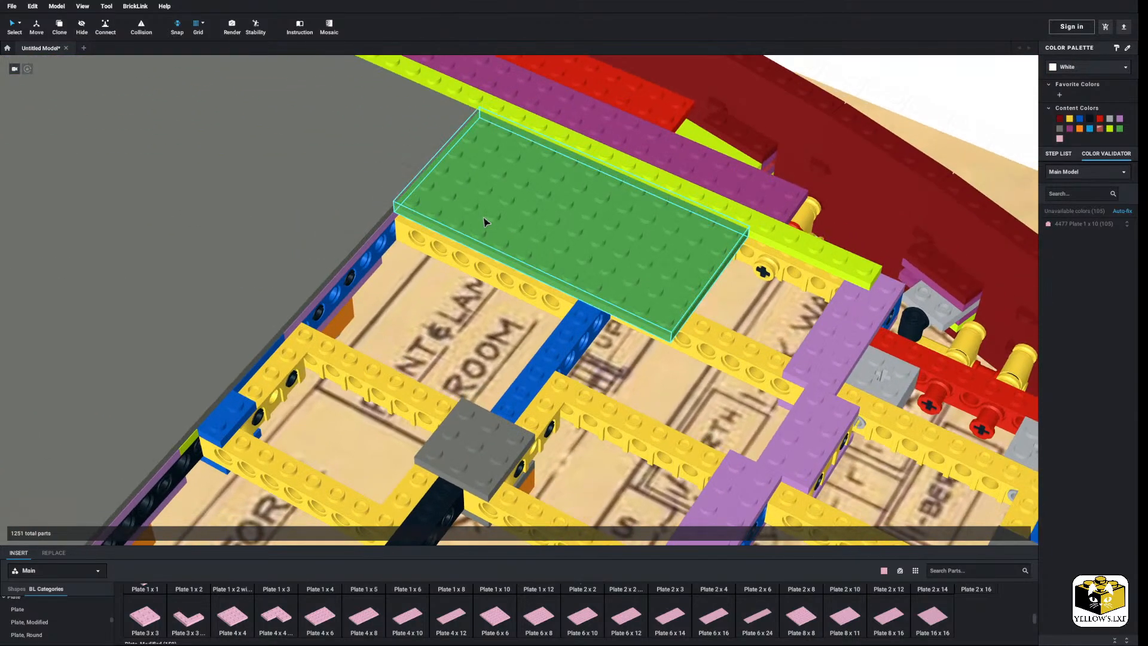
pyautogui.scroll(8, 563, 607)
pyautogui.scroll(-7, 600, 602)
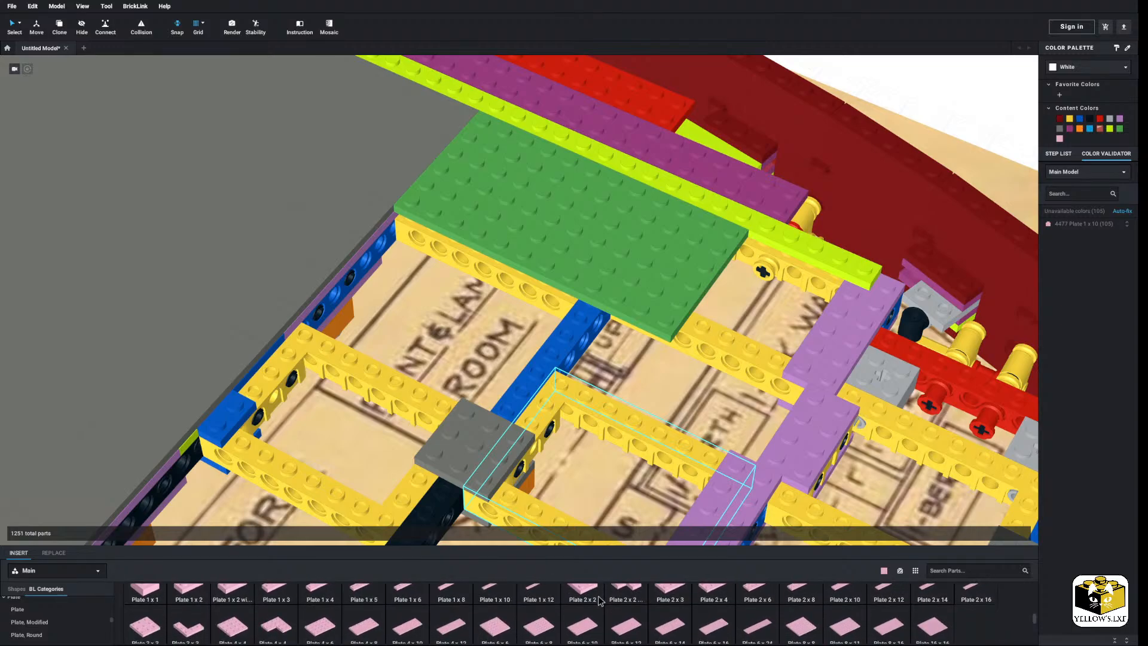
pyautogui.scroll(1, 599, 602)
pyautogui.moveTo(864, 570); pyautogui.dragTo(390, 306)
pyautogui.press('Delete')
pyautogui.moveTo(539, 620); pyautogui.dragTo(350, 287)
# Place a second Plate 1 x 12 at the matching spot along the gray deck's forward edge on the opposite side.
pyautogui.scroll(-3, 349, 289)
pyautogui.moveTo(349, 293); pyautogui.dragTo(511, 354, button='right')
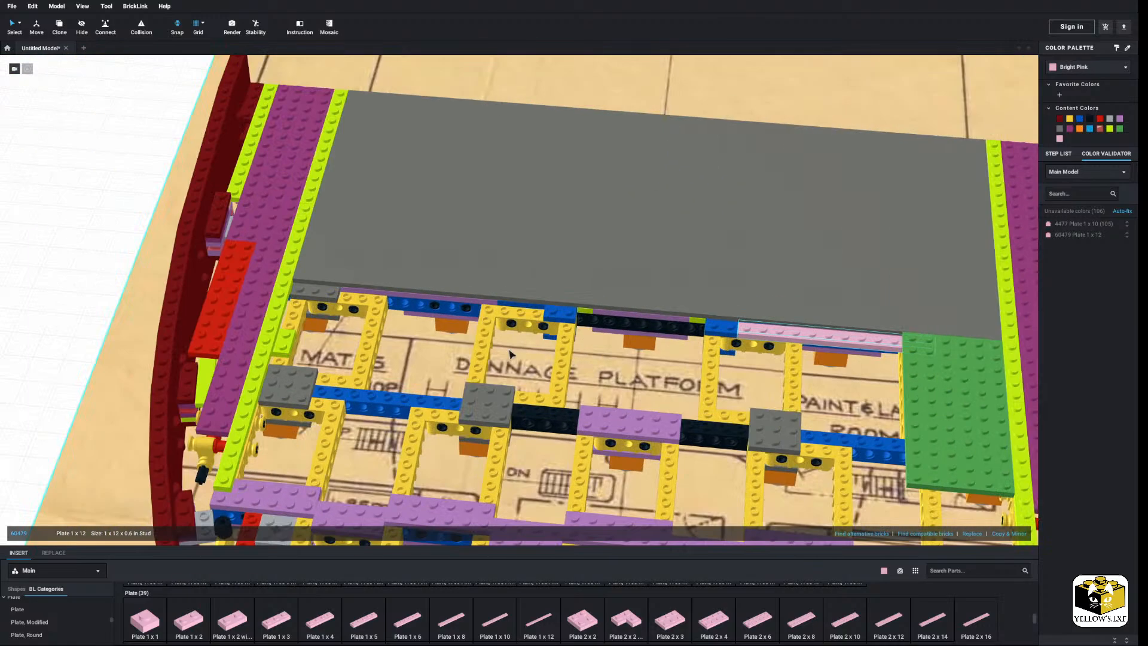
pyautogui.moveTo(549, 624); pyautogui.dragTo(454, 303)
pyautogui.click(72, 287)
# Place a Bright Pink Plate 1 x 8 on each of the two blue sections of the next cross-beam forward.
pyautogui.moveTo(486, 307); pyautogui.dragTo(435, 277, button='middle')
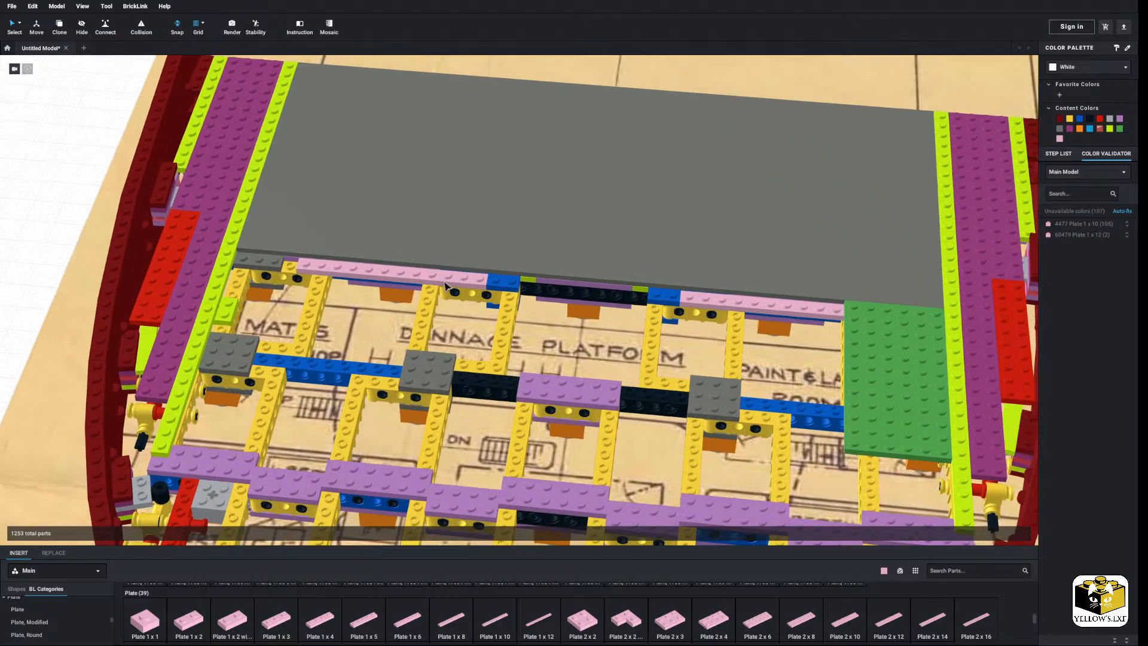
pyautogui.moveTo(435, 276); pyautogui.dragTo(422, 289, button='right')
pyautogui.scroll(4, 545, 308)
pyautogui.scroll(-3, 545, 308)
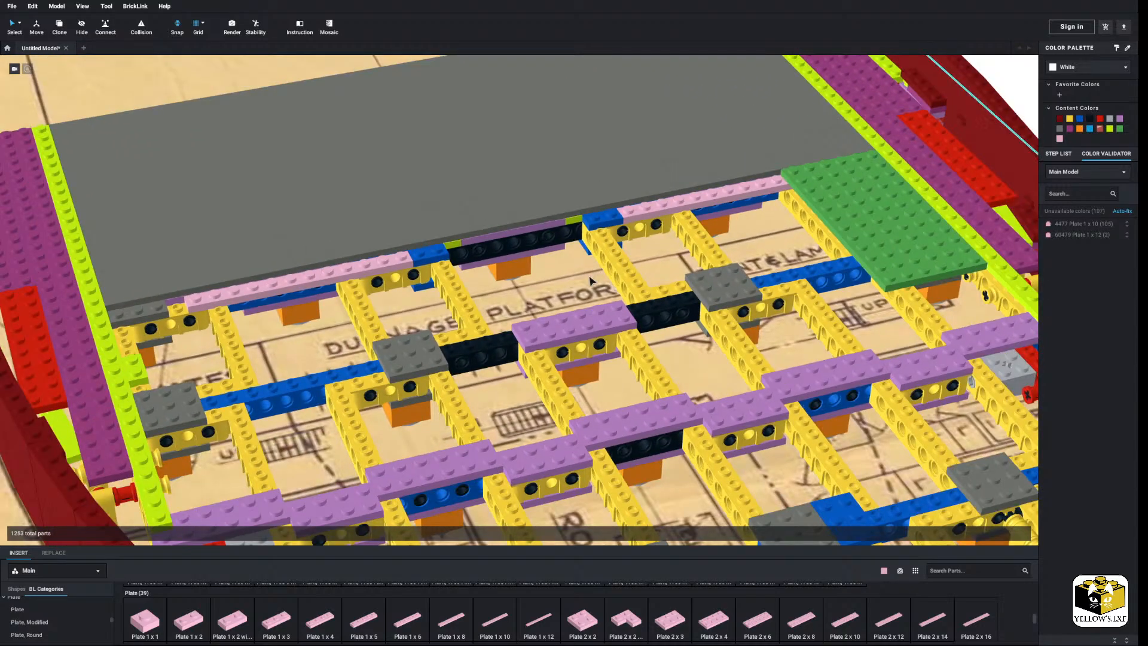
pyautogui.moveTo(442, 615); pyautogui.dragTo(294, 385)
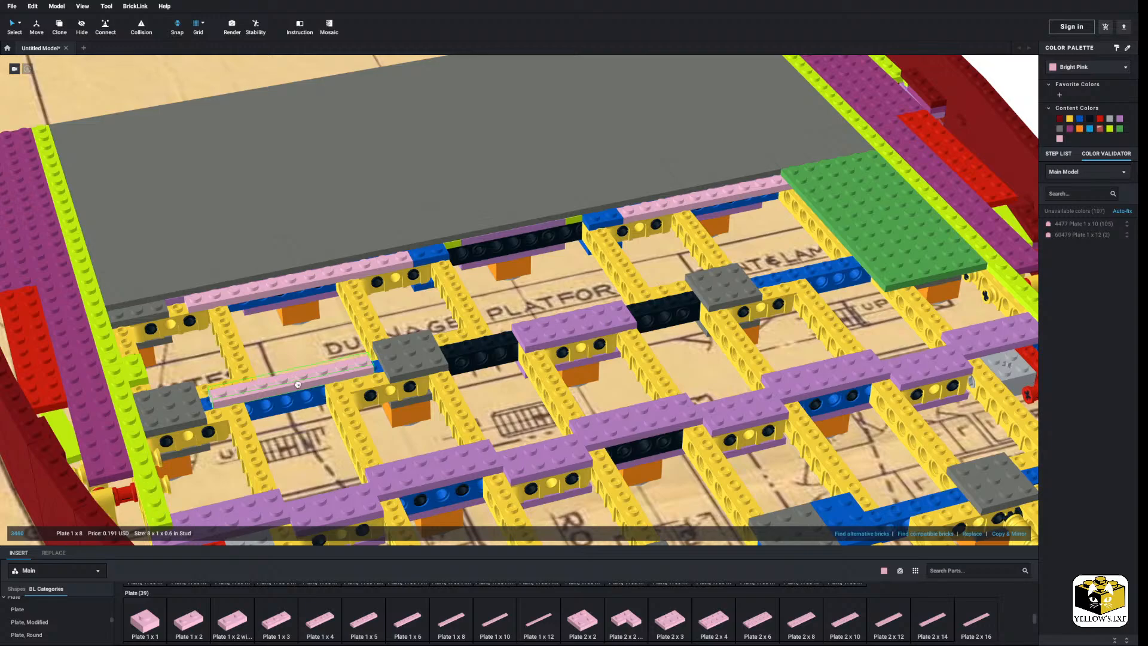
pyautogui.moveTo(673, 279); pyautogui.dragTo(475, 312, button='middle')
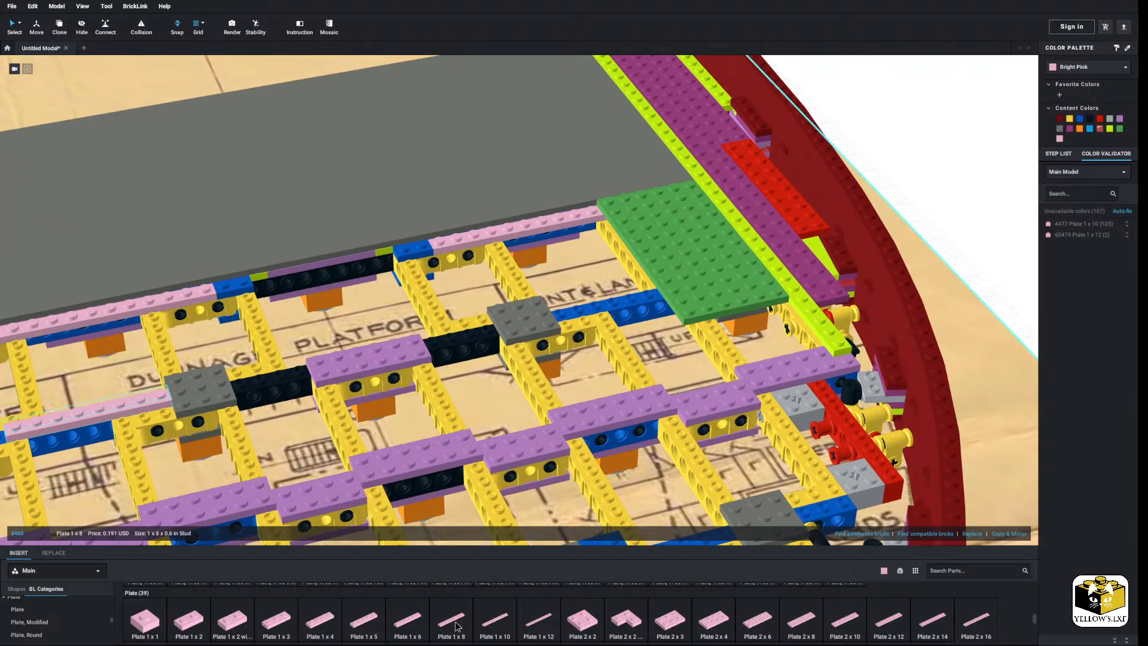
pyautogui.moveTo(457, 626); pyautogui.dragTo(624, 300)
# Place a Bright Pink Plate 1 x 4 on each black beam section beside the central purple plate of that cross-beam.
pyautogui.moveTo(387, 405); pyautogui.dragTo(495, 417, button='middle')
pyautogui.moveTo(486, 419); pyautogui.dragTo(481, 422, button='right')
pyautogui.moveTo(319, 618); pyautogui.dragTo(387, 384)
pyautogui.press('Right')
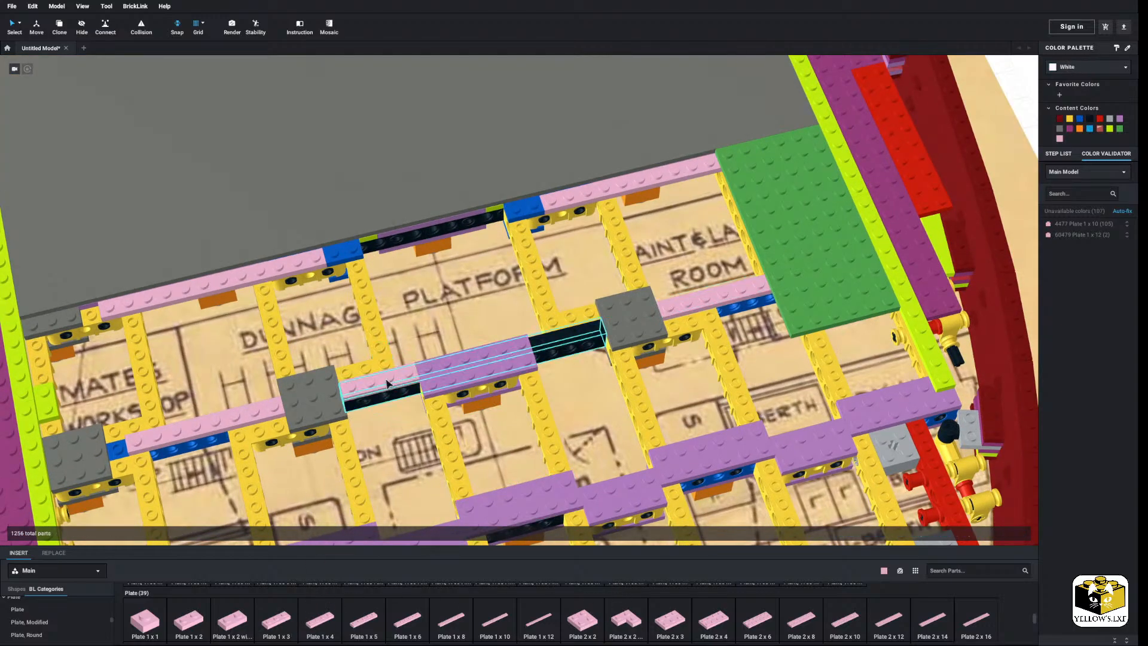
pyautogui.moveTo(322, 610); pyautogui.dragTo(571, 337)
pyautogui.scroll(-2, 652, 315)
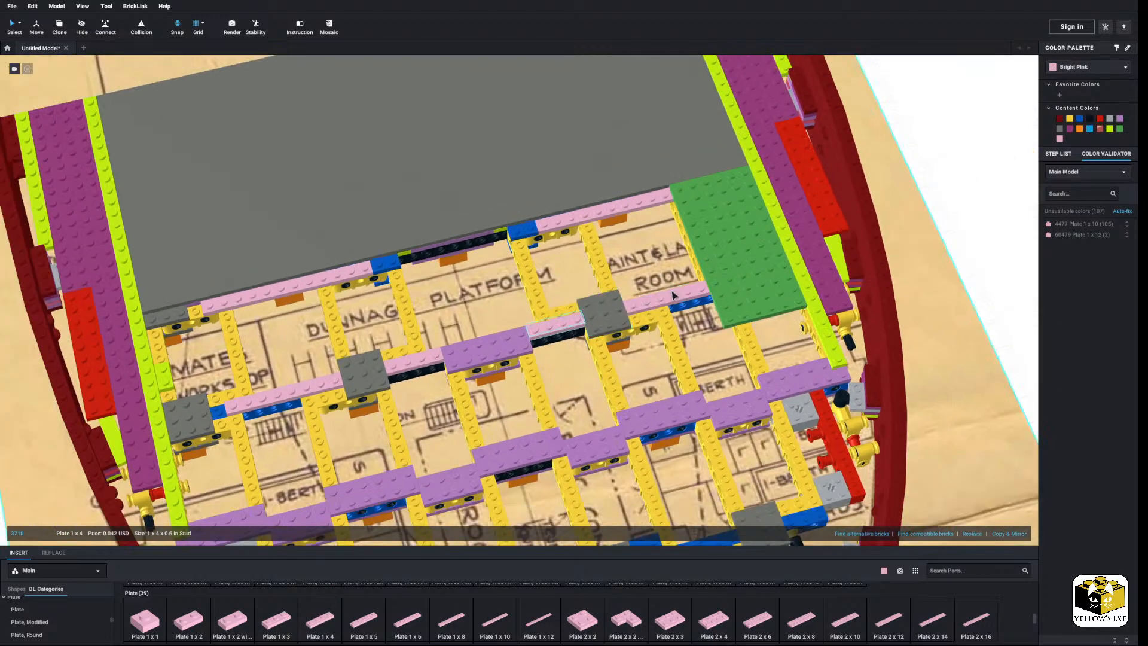
# Recolor the six new 1 x 12, 1 x 8 and 1 x 4 plates with the cheapest color available for each part.
pyautogui.keyDown('ctrl'); pyautogui.click(315, 284); pyautogui.keyUp('ctrl')
pyautogui.keyDown('ctrl'); pyautogui.click(633, 213); pyautogui.keyUp('ctrl')
pyautogui.click(1083, 67)
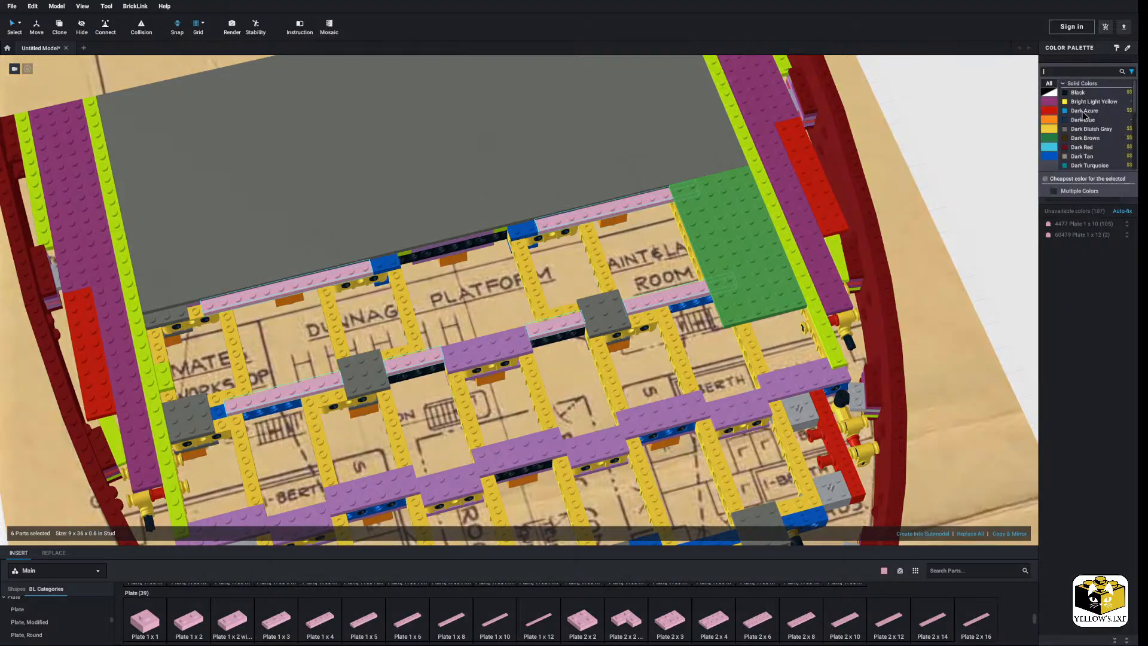
pyautogui.click(1070, 191)
pyautogui.click(960, 196)
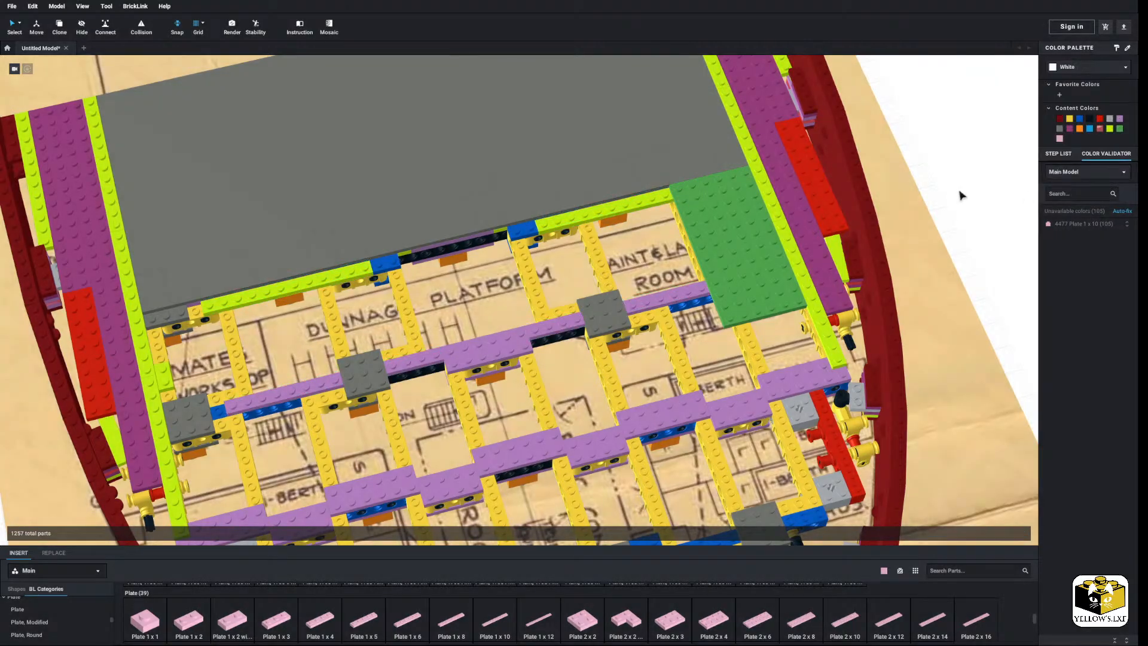
# Copy the Bright Green 6 x 12 plate to the opposite side, against the inboard lime edge and the gray deck.
pyautogui.click(703, 275)
pyautogui.rightClick(724, 254)
pyautogui.click(732, 269)
pyautogui.rightClick(951, 145)
pyautogui.click(961, 173)
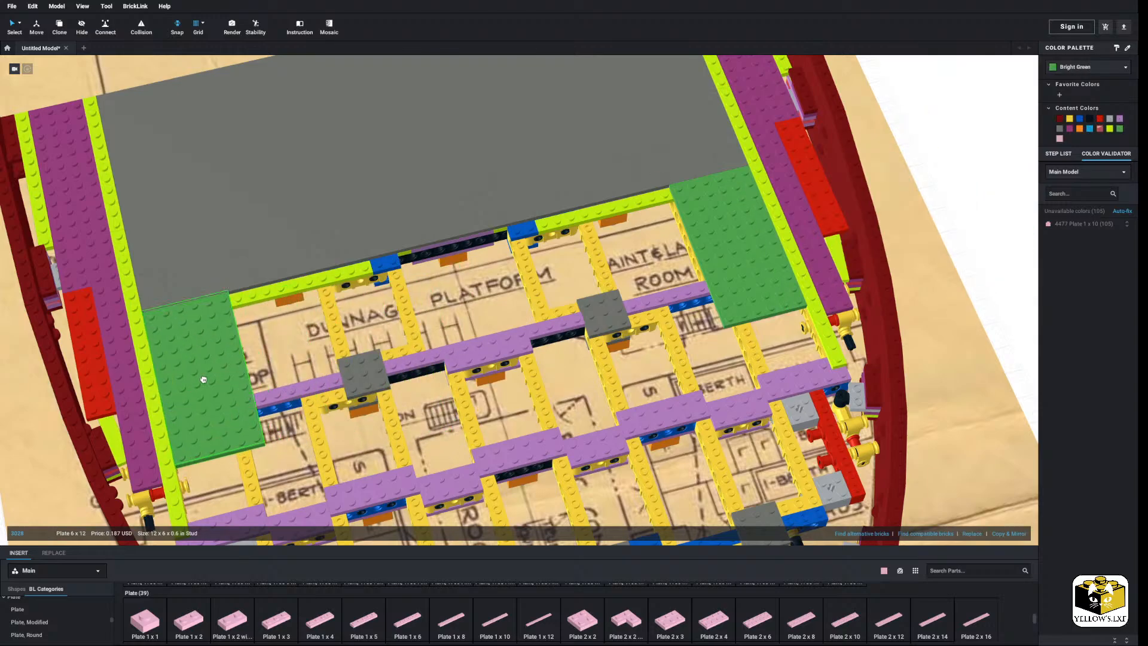
# Copy and mirror the green 6 x 12 plate five times side by side across the frame toward the first green plate.
pyautogui.scroll(-3, 236, 359)
pyautogui.moveTo(389, 352); pyautogui.dragTo(354, 342, button='right')
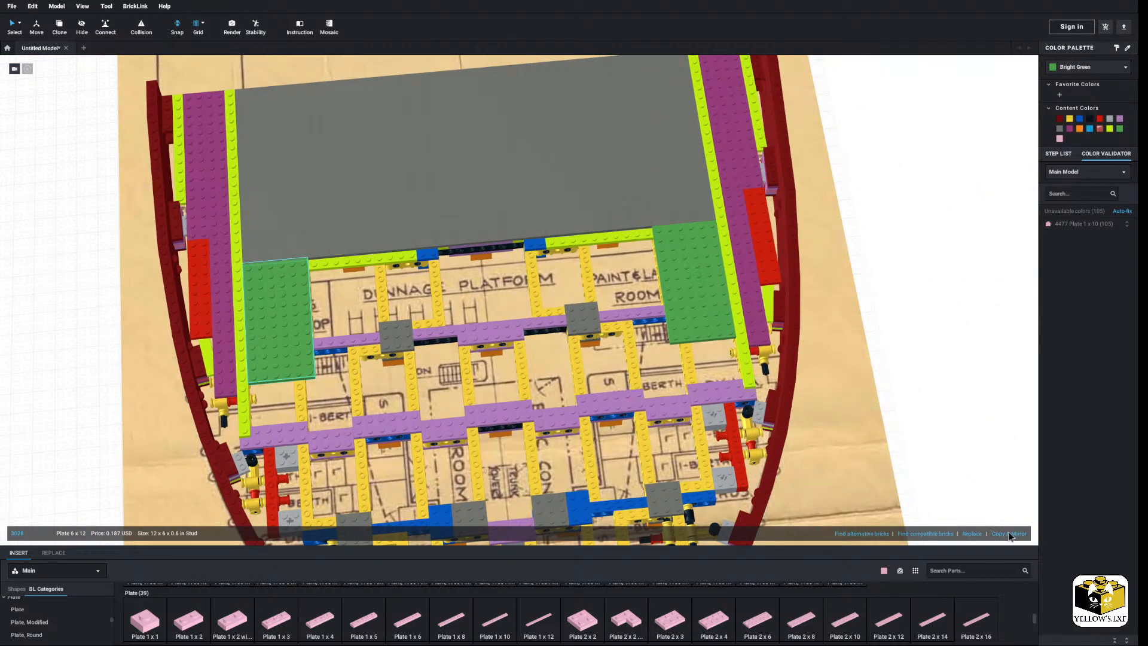
pyautogui.click(1009, 533)
pyautogui.click(1009, 533)
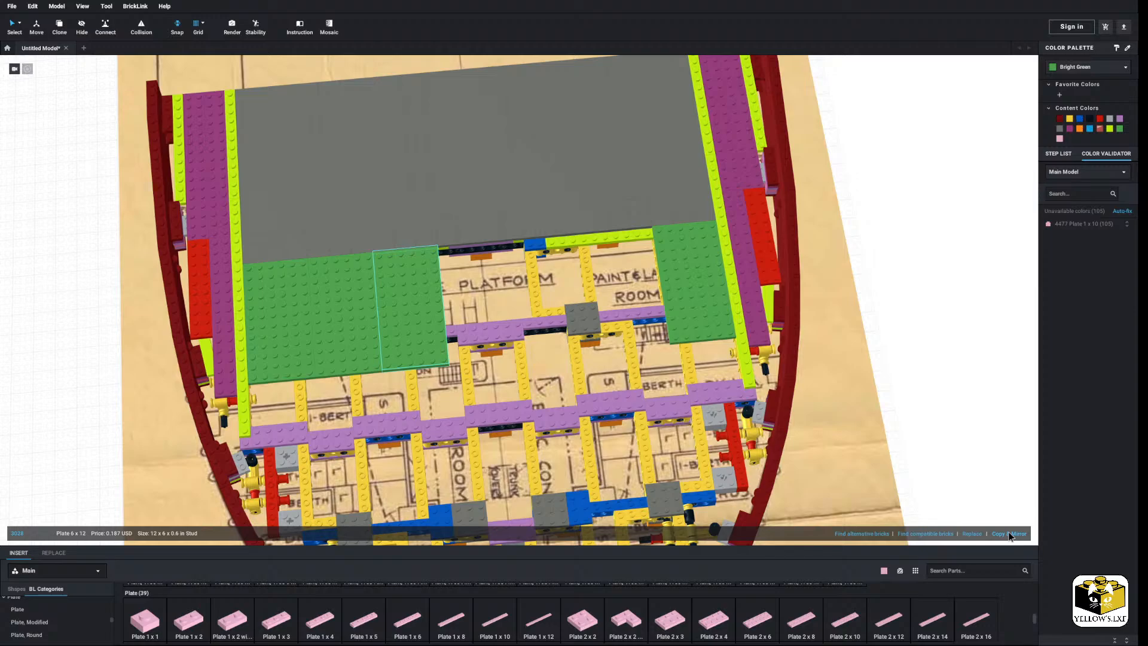
pyautogui.click(1009, 533)
pyautogui.click(1017, 534)
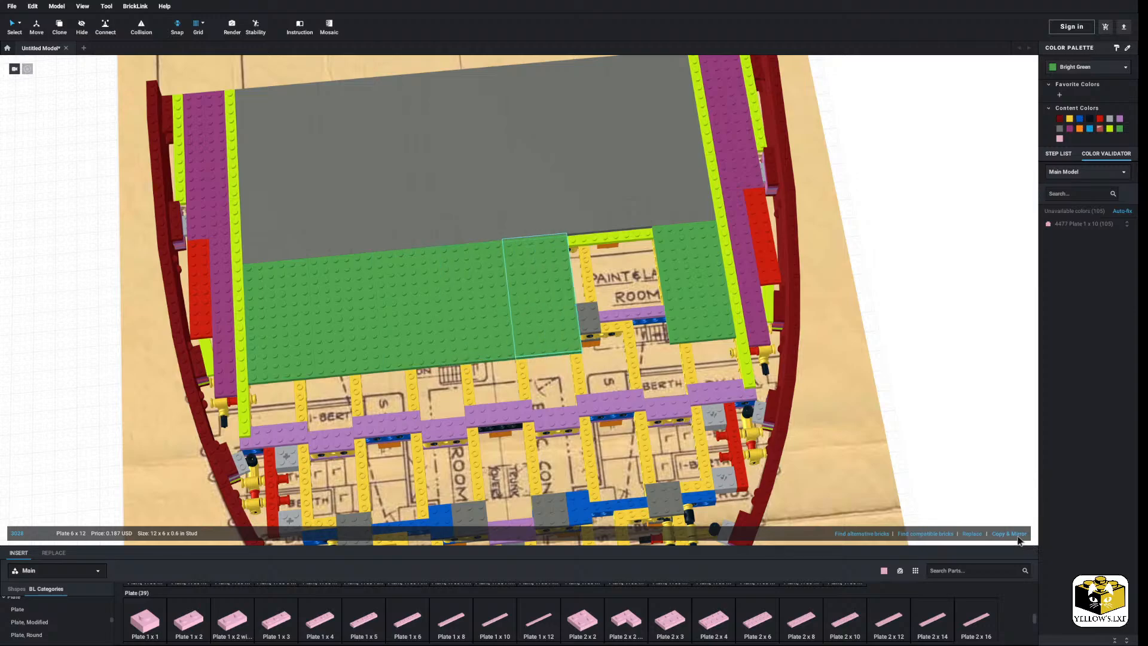
pyautogui.click(1017, 535)
# Shift the last three copied green plates sideways against the first green plate, closing the gap beside it.
pyautogui.click(538, 315)
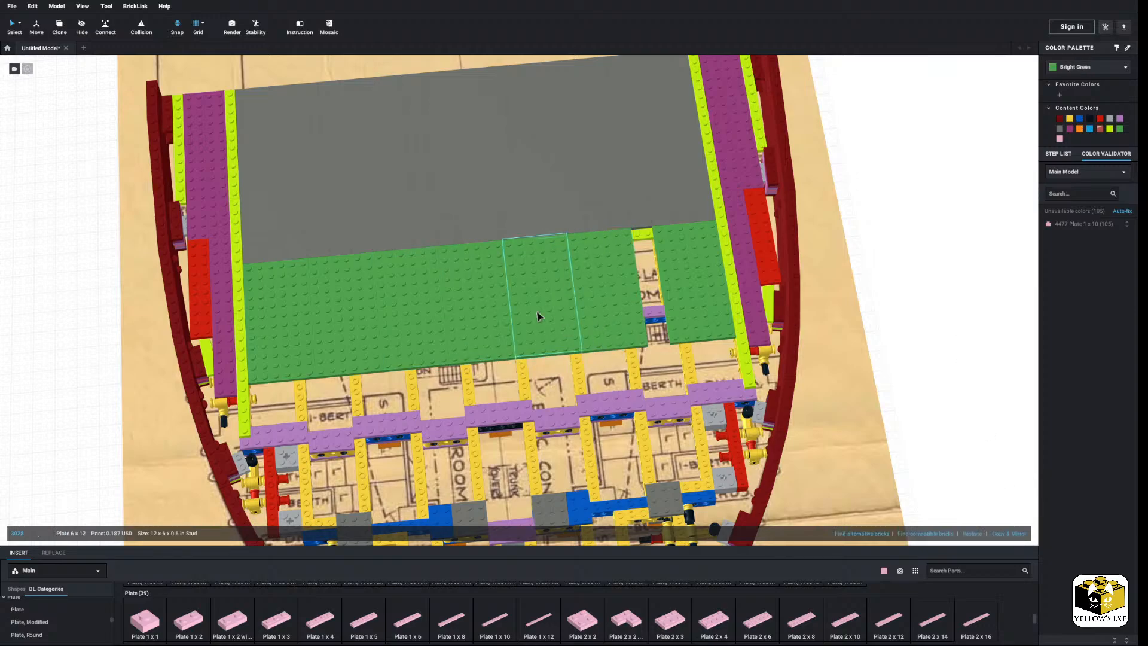
pyautogui.moveTo(583, 267); pyautogui.dragTo(627, 247)
pyautogui.moveTo(627, 247); pyautogui.dragTo(657, 237, button='right')
pyautogui.scroll(3, 657, 237)
pyautogui.moveTo(656, 237); pyautogui.dragTo(467, 266)
# Delete the green 6 x 12 plate beside the central gap, leaving three green plates on each side.
pyautogui.scroll(-4, 467, 266)
pyautogui.moveTo(468, 267); pyautogui.dragTo(341, 147, button='right')
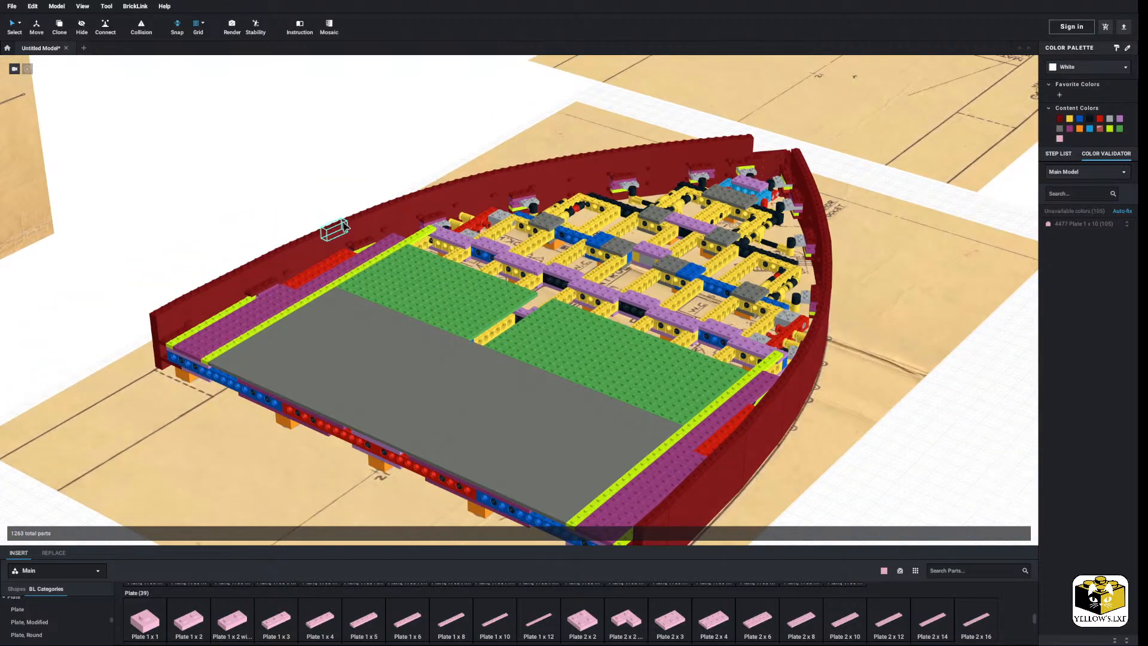
pyautogui.scroll(4, 345, 227)
pyautogui.moveTo(415, 276); pyautogui.dragTo(380, 283, button='right')
pyautogui.scroll(5, 489, 262)
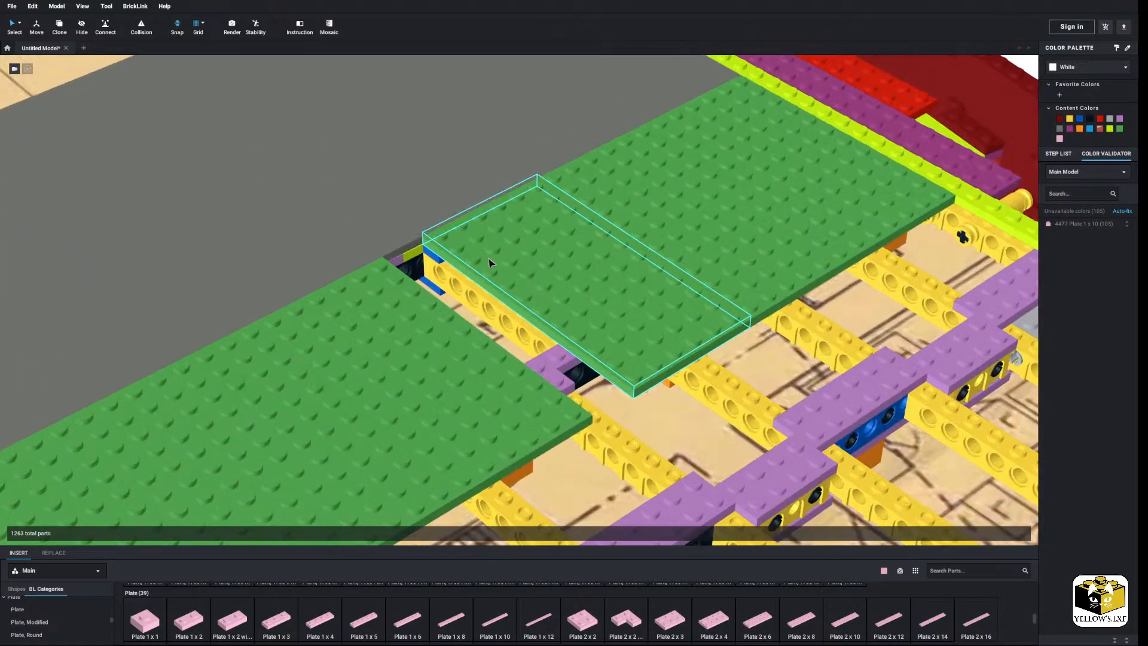
pyautogui.scroll(-3, 489, 263)
pyautogui.moveTo(513, 278); pyautogui.dragTo(479, 311, button='right')
pyautogui.rightClick(478, 311)
pyautogui.click(502, 349)
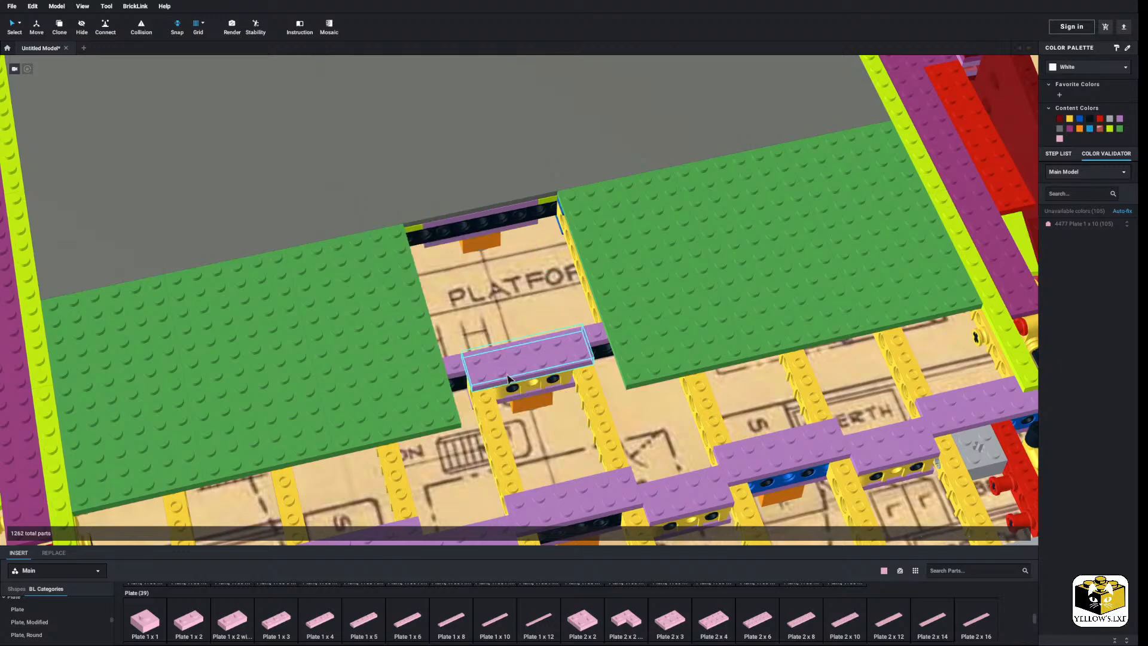
# Place a Bright Pink Plate 6 x 8 across the central gap, flush with the forward edge of the green plates.
pyautogui.scroll(-2, 462, 612)
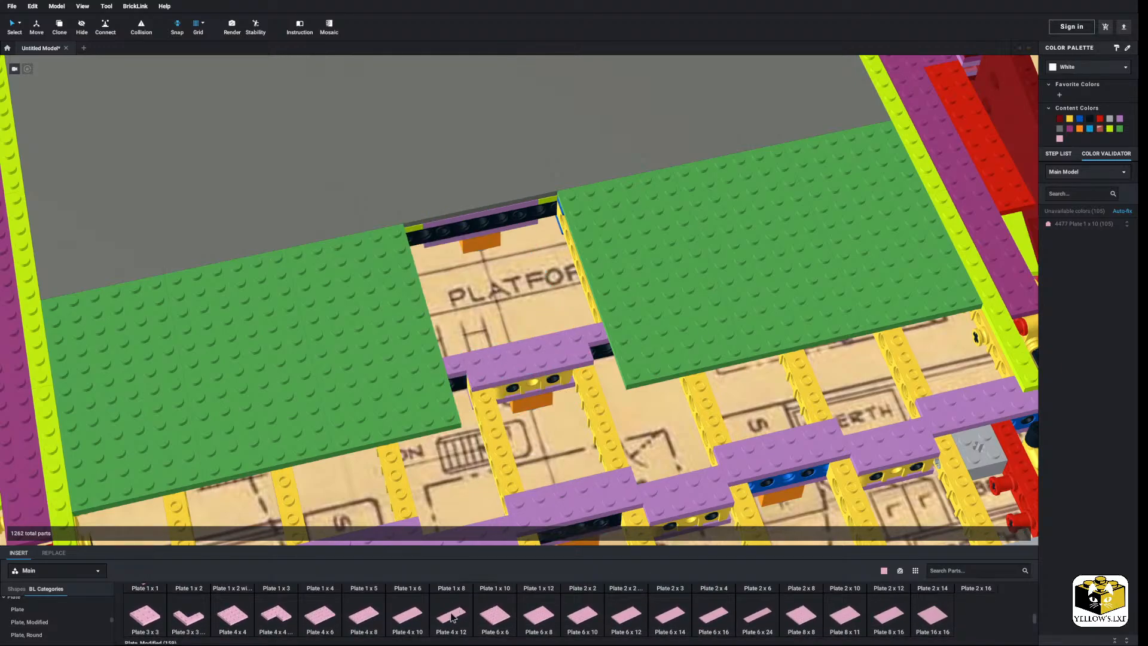
pyautogui.click(538, 614)
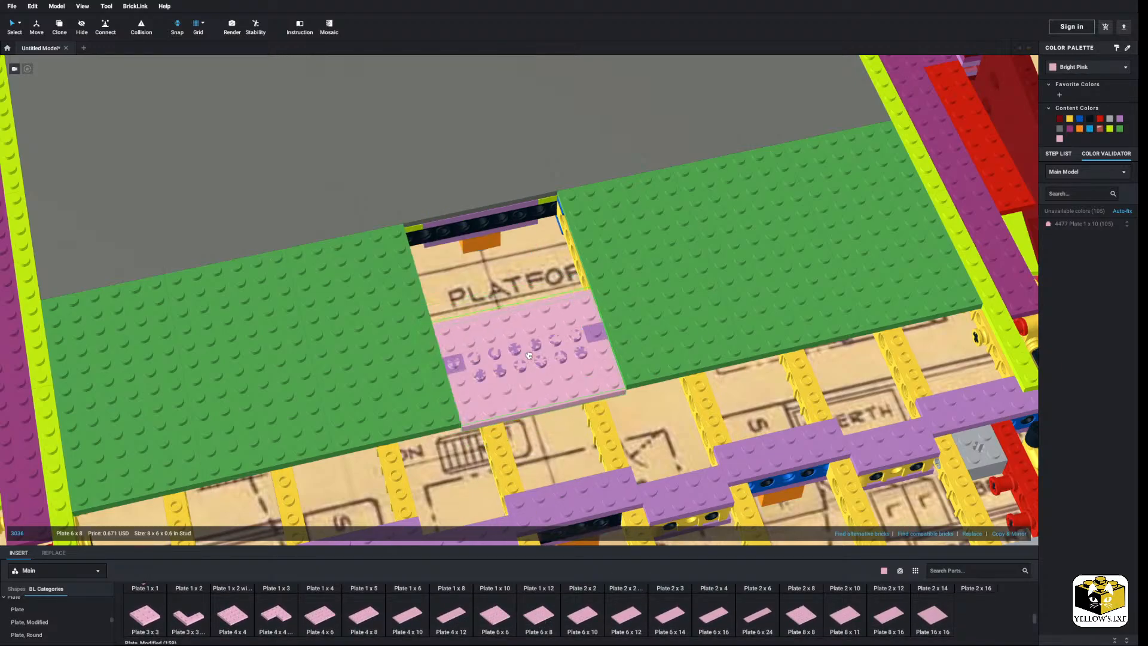
pyautogui.click(525, 353)
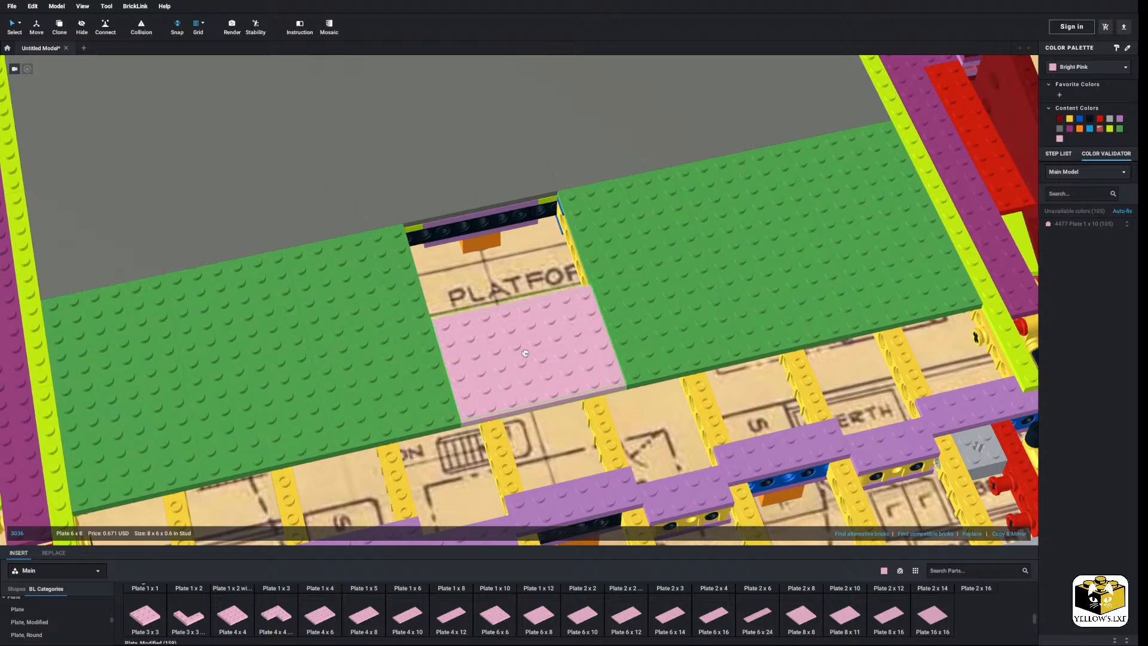
# Copy and mirror the pink 6 x 8 plate to fill the central gap and recolor both plates in their cheapest color, Lime.
pyautogui.moveTo(519, 354); pyautogui.dragTo(468, 357, button='right')
pyautogui.click(1008, 534)
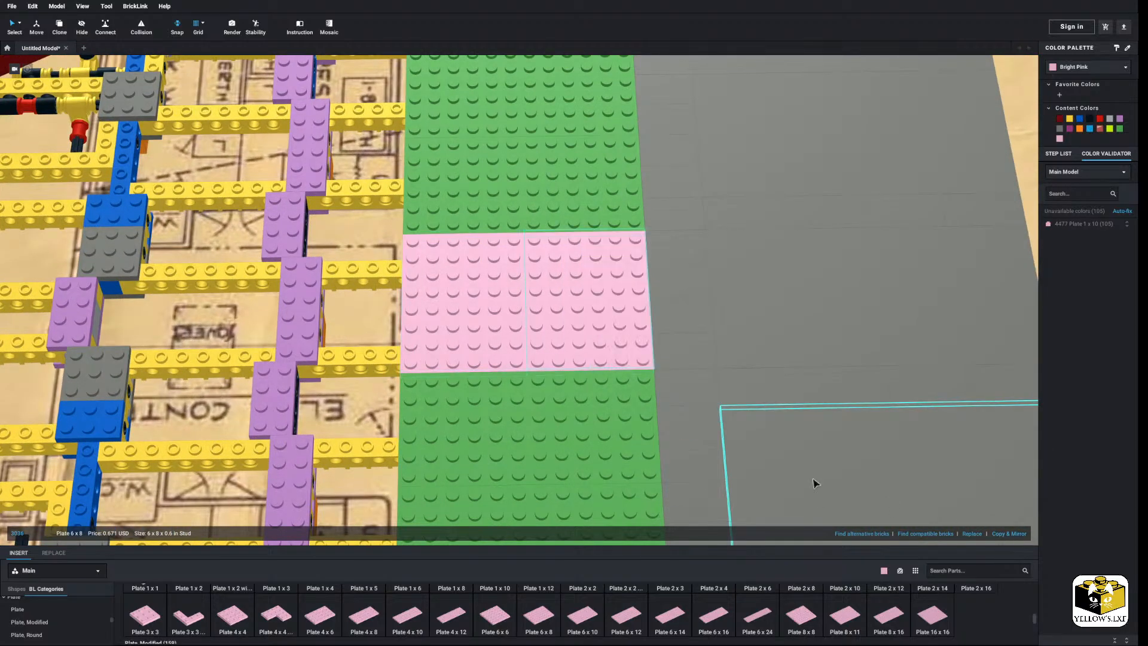
pyautogui.keyDown('ctrl'); pyautogui.click(460, 313); pyautogui.keyUp('ctrl')
pyautogui.click(1087, 67)
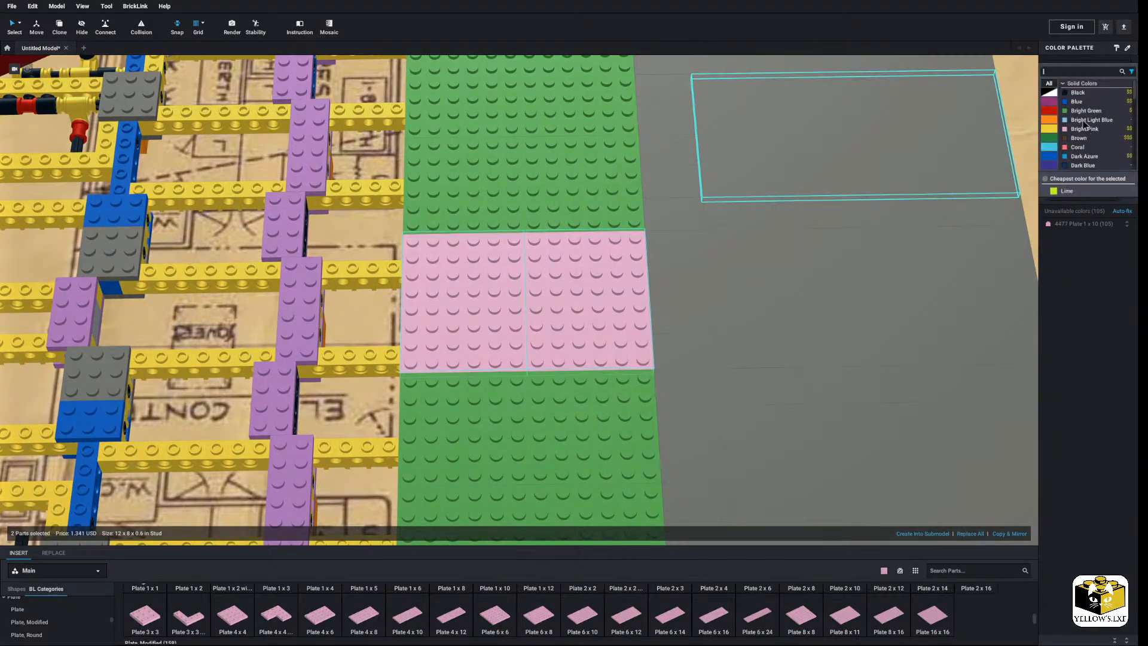
pyautogui.click(1069, 194)
pyautogui.scroll(-3, 776, 242)
pyautogui.scroll(-5, 512, 254)
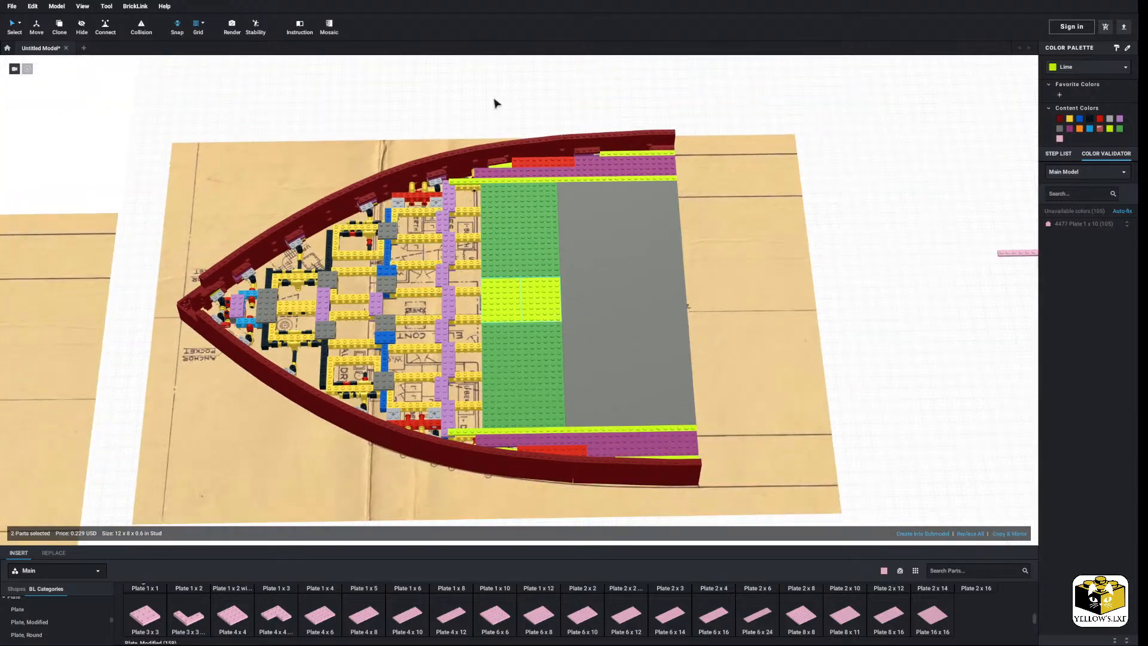
# Hide the main.png deck plan and delete the purple plate above the black beam at the lime plates' aft edge.
pyautogui.click(495, 101)
pyautogui.moveTo(495, 101); pyautogui.dragTo(529, 114, button='right')
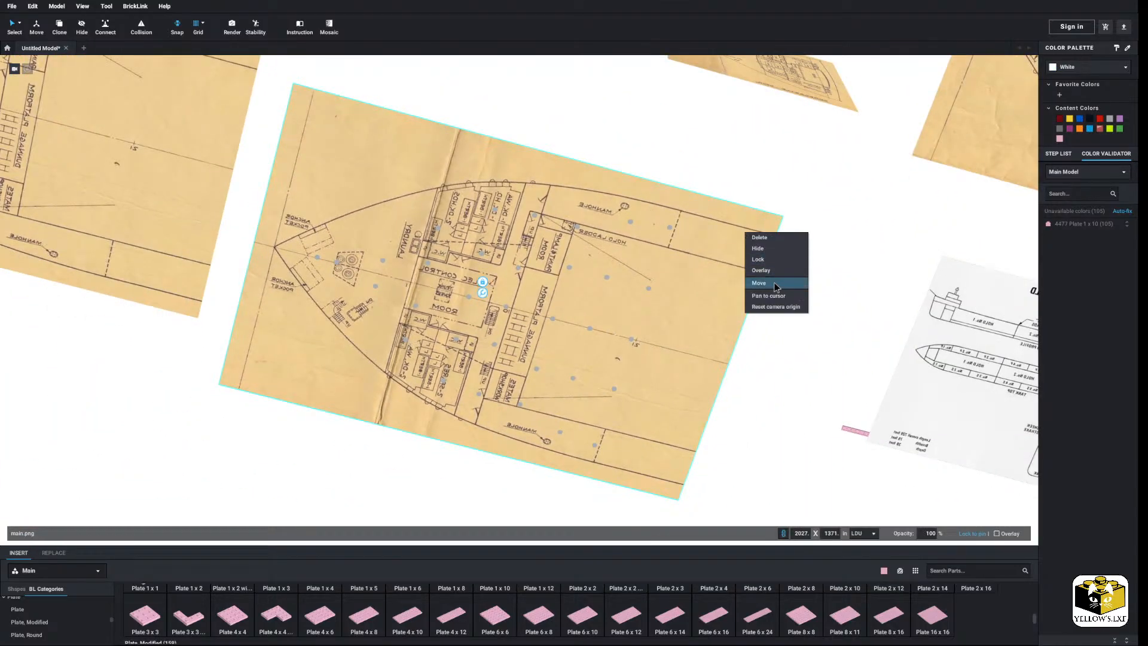
pyautogui.click(773, 249)
pyautogui.scroll(7, 616, 318)
pyautogui.moveTo(615, 318); pyautogui.dragTo(610, 275, button='right')
pyautogui.scroll(2, 610, 275)
pyautogui.moveTo(610, 275); pyautogui.dragTo(543, 285, button='middle')
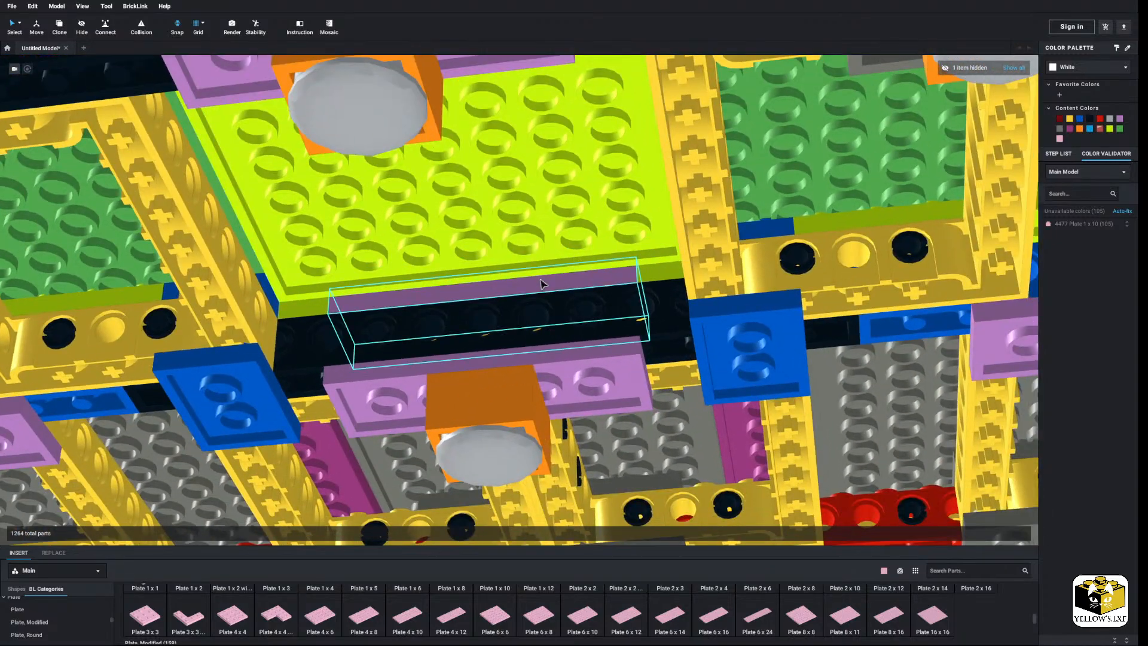
pyautogui.rightClick(446, 299)
pyautogui.click(475, 334)
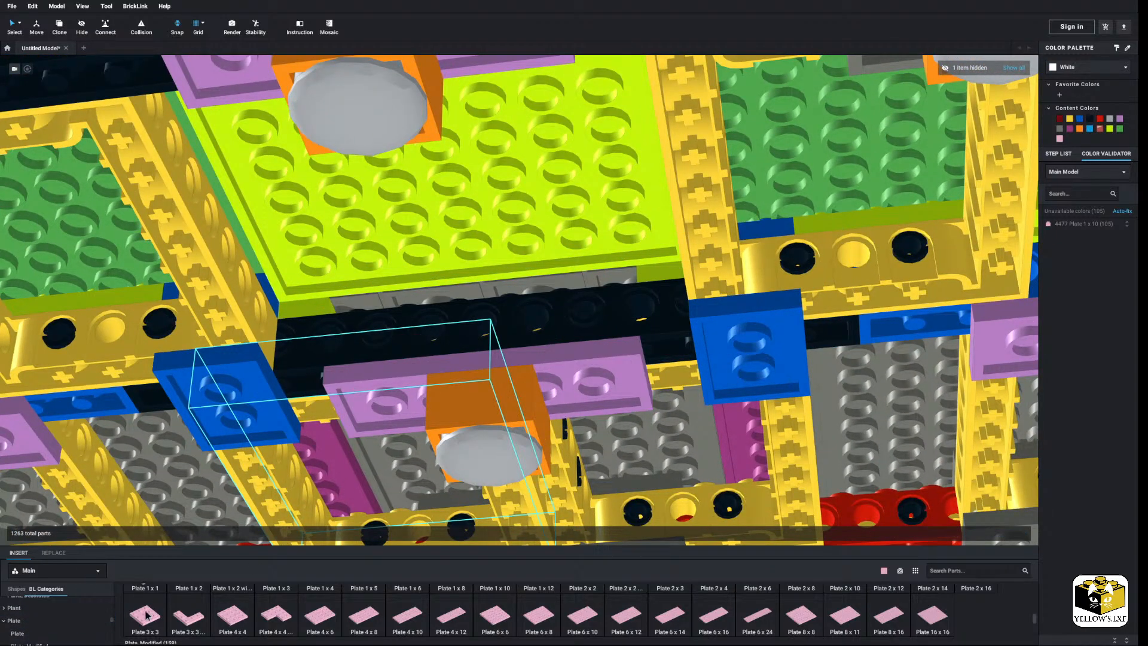
# Fill the deleted plate's place with a Plate 3 x 3 and its mirrored copy, both recolored Dark Bluish Gray.
pyautogui.moveTo(386, 354); pyautogui.dragTo(399, 311)
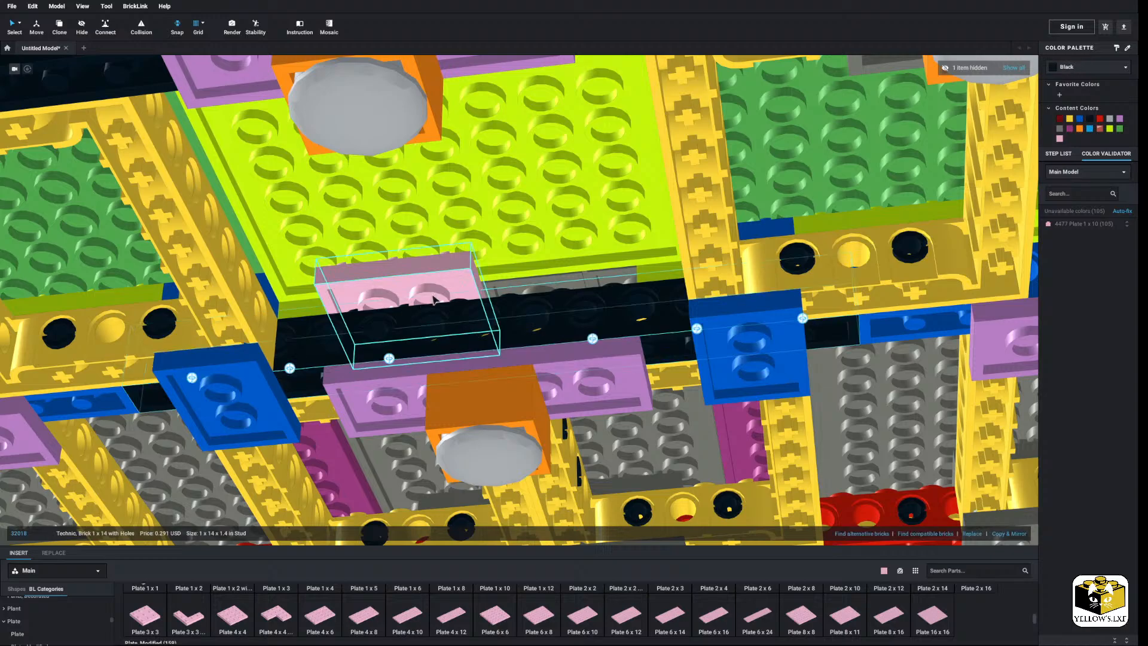
pyautogui.click(1024, 534)
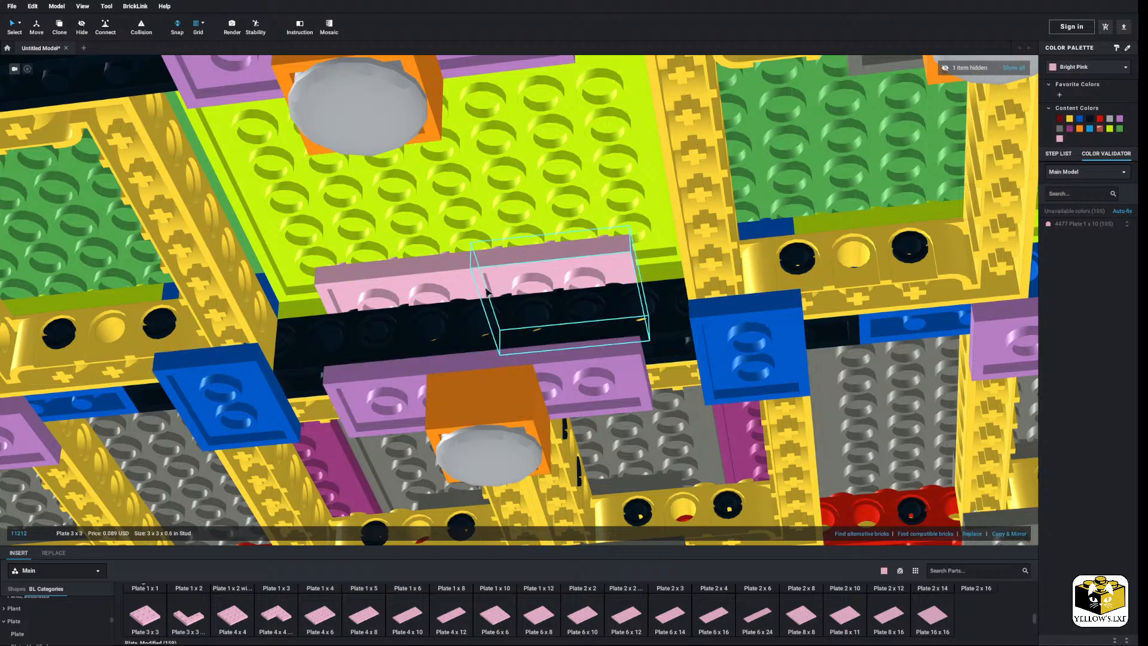
pyautogui.click(519, 269)
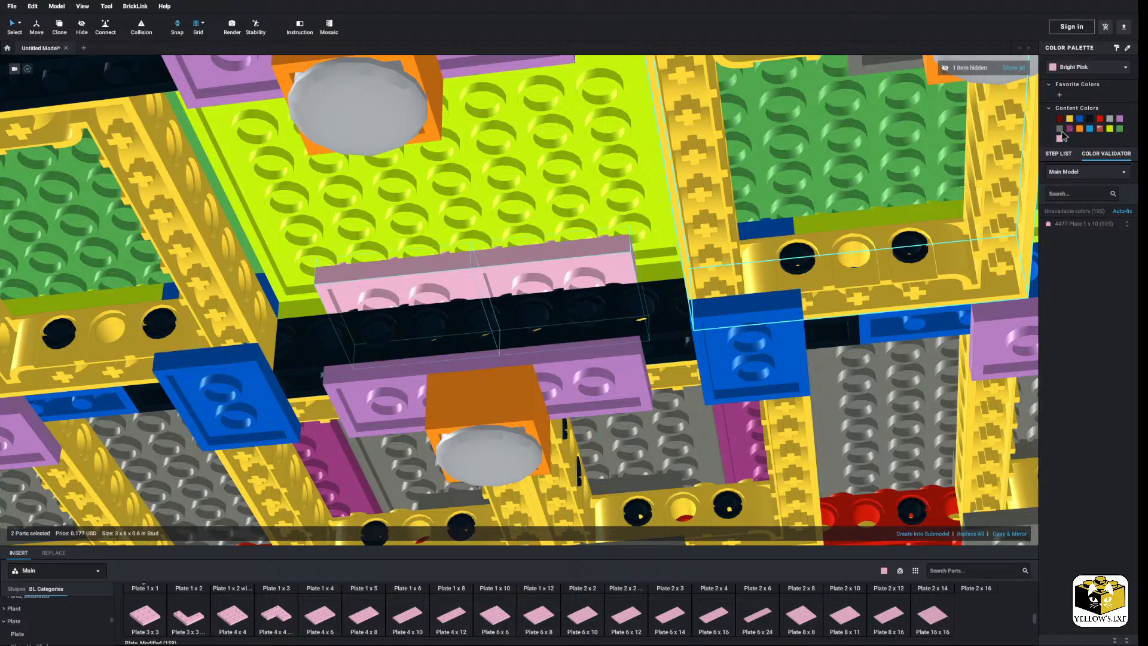
pyautogui.click(1060, 129)
# Tie the lime plates to the adjoining green plates from below with a Plate 2 x 2 and its mirrored copy, both recolored Lime.
pyautogui.scroll(-10, 675, 281)
pyautogui.moveTo(681, 323); pyautogui.dragTo(655, 274, button='right')
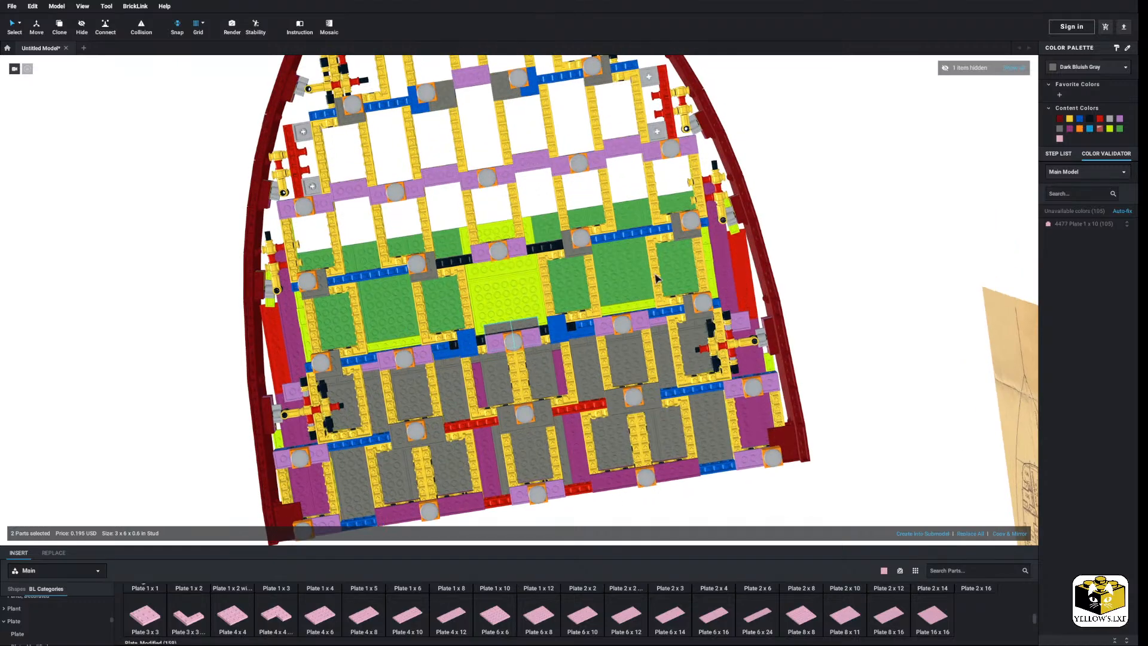
pyautogui.scroll(10, 655, 278)
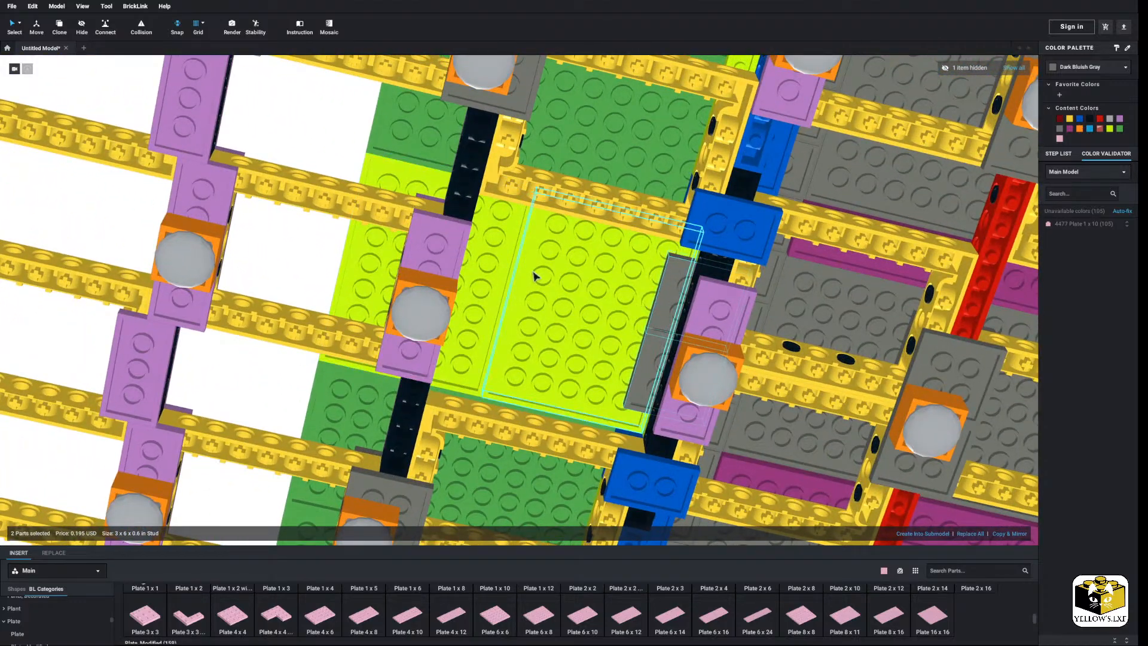
pyautogui.moveTo(535, 276); pyautogui.dragTo(543, 247, button='right')
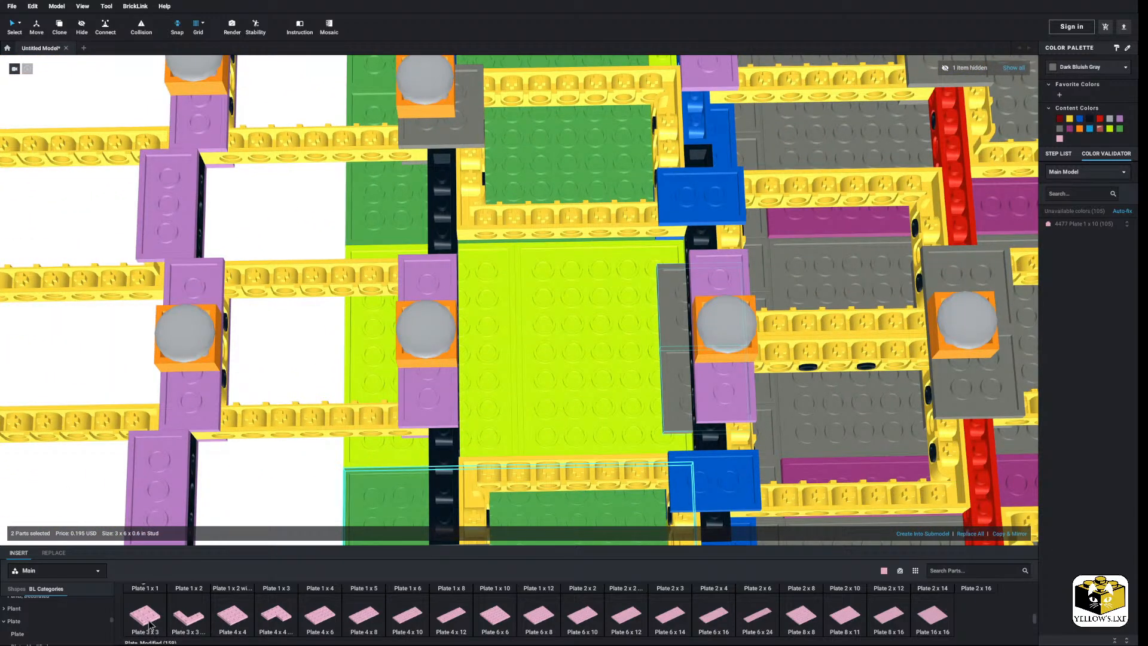
pyautogui.scroll(2, 149, 624)
pyautogui.click(626, 616)
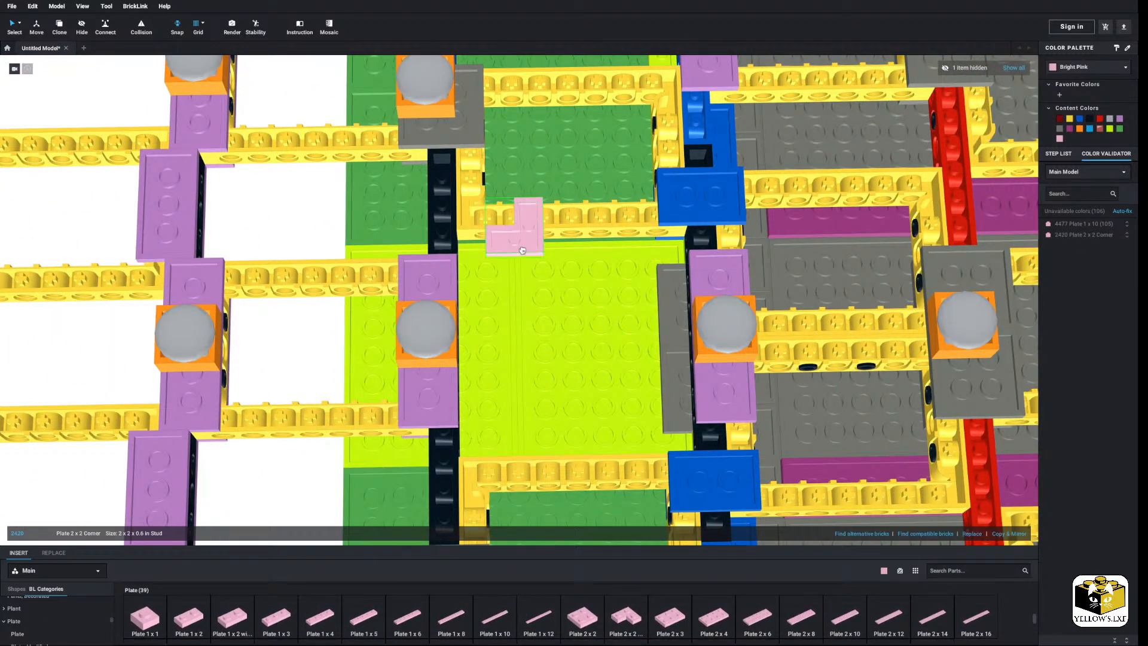
pyautogui.click(589, 625)
pyautogui.click(584, 620)
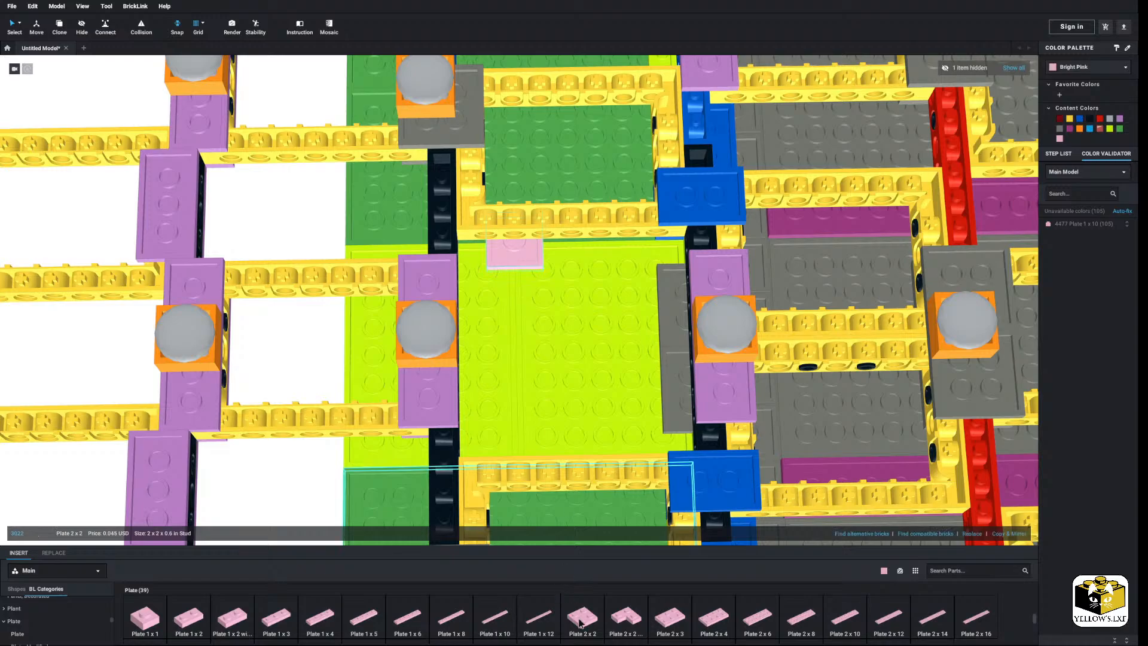
pyautogui.moveTo(545, 399); pyautogui.dragTo(548, 417, button='right')
pyautogui.keyDown('ctrl'); pyautogui.click(507, 217); pyautogui.keyUp('ctrl')
pyautogui.moveTo(505, 216); pyautogui.dragTo(550, 214, button='right')
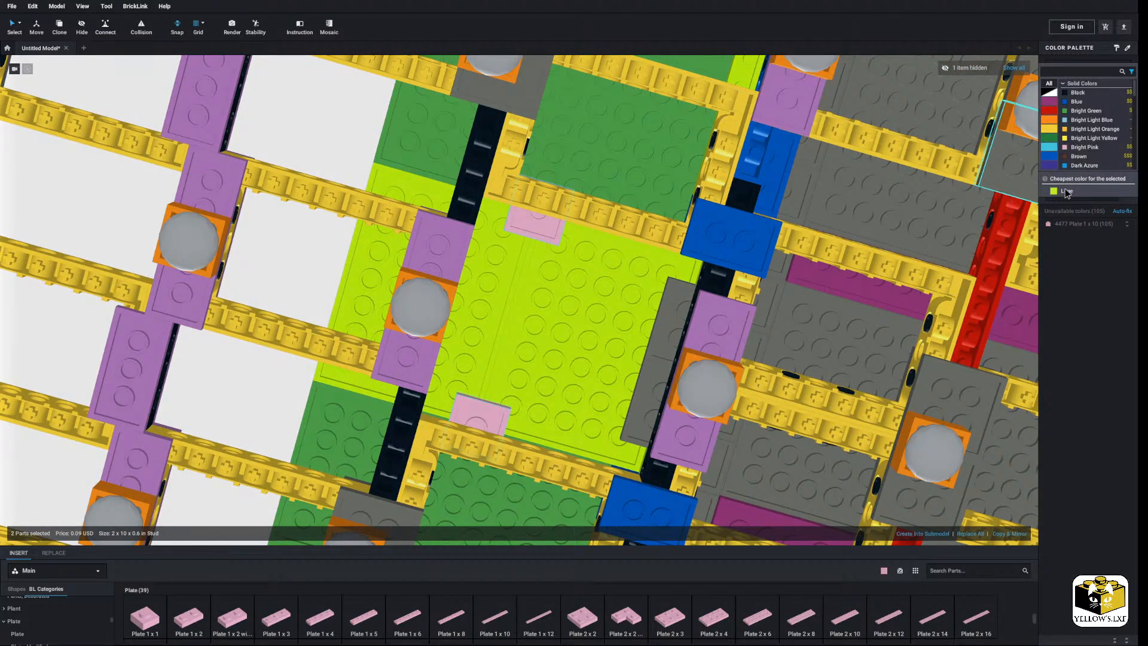
pyautogui.click(1065, 191)
pyautogui.scroll(-8, 794, 241)
# Unhide the main.png deck plan beneath the model.
pyautogui.click(927, 287)
pyautogui.moveTo(926, 287); pyautogui.dragTo(936, 249, button='right')
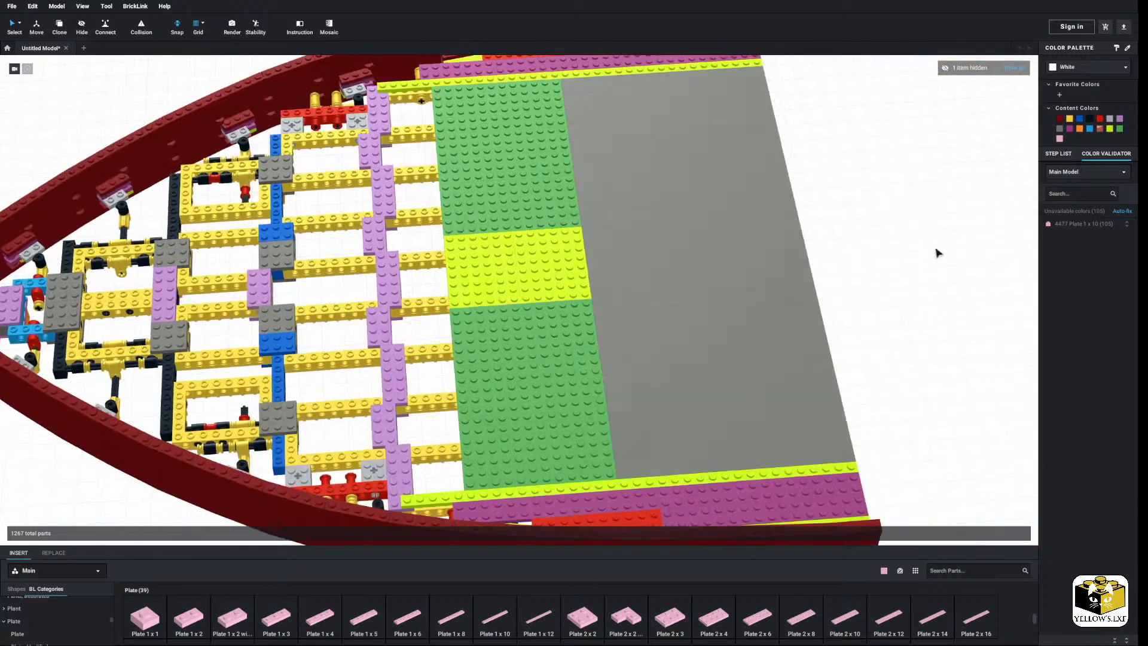
pyautogui.click(1011, 71)
pyautogui.moveTo(578, 256); pyautogui.dragTo(574, 261, button='right')
pyautogui.moveTo(574, 261); pyautogui.dragTo(610, 321, button='middle')
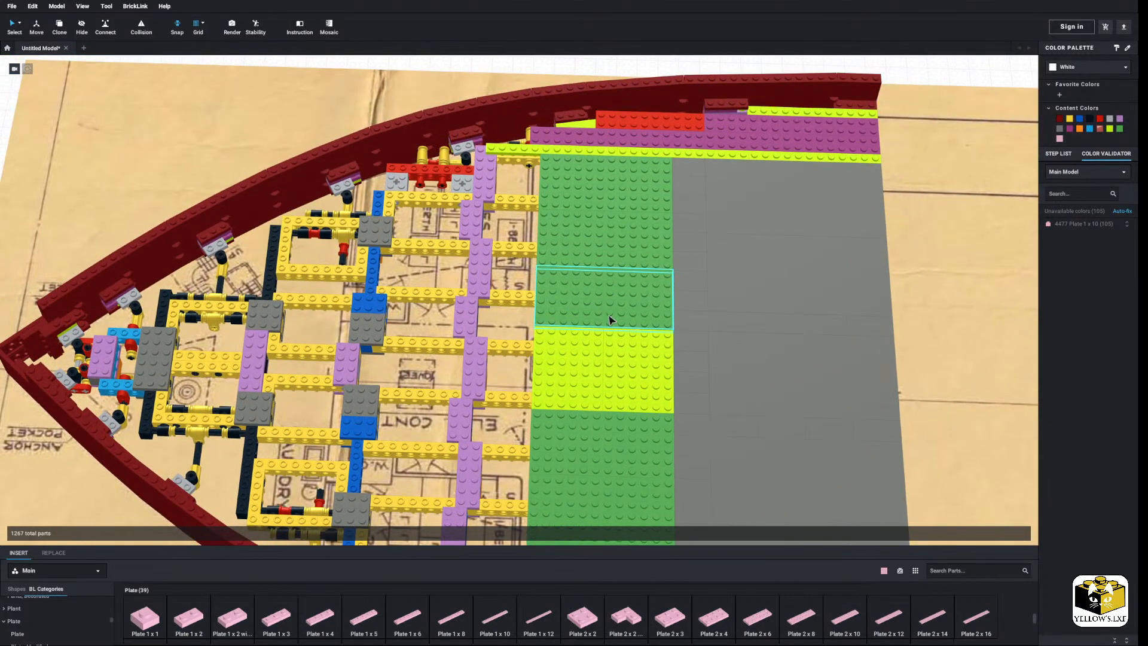
pyautogui.moveTo(610, 320); pyautogui.dragTo(563, 317, button='right')
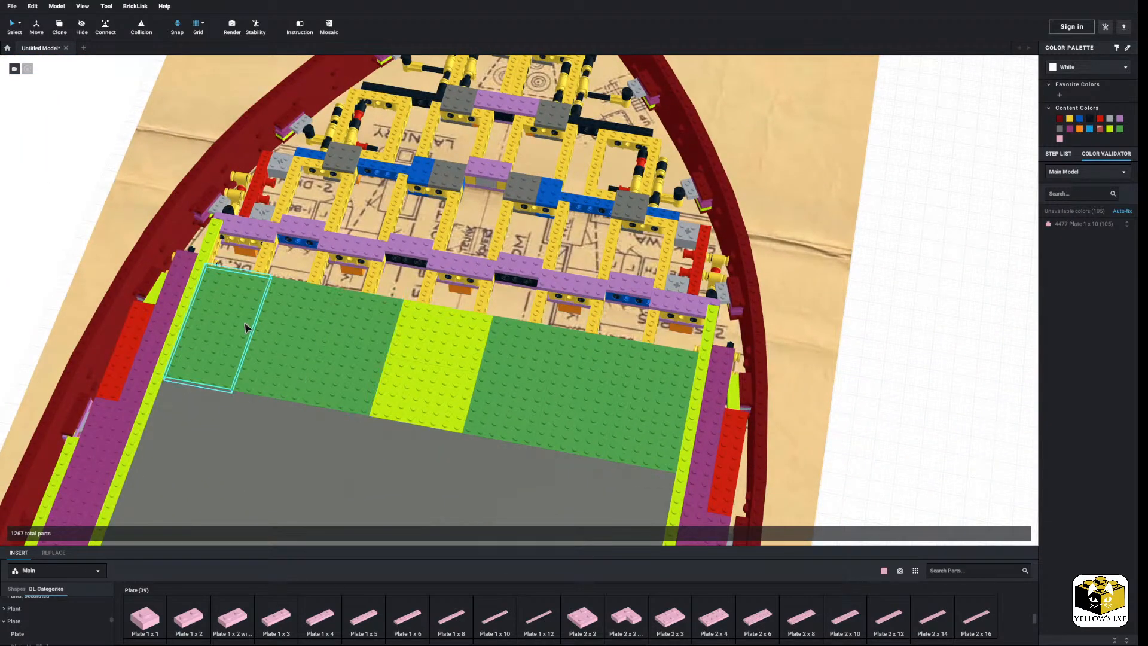
# Copy and mirror the six green plates and two lime plates together toward the bow as a second deck row.
pyautogui.click(246, 328)
pyautogui.keyDown('ctrl'); pyautogui.click(298, 328); pyautogui.keyUp('ctrl')
pyautogui.keyDown('ctrl'); pyautogui.click(358, 327); pyautogui.keyUp('ctrl')
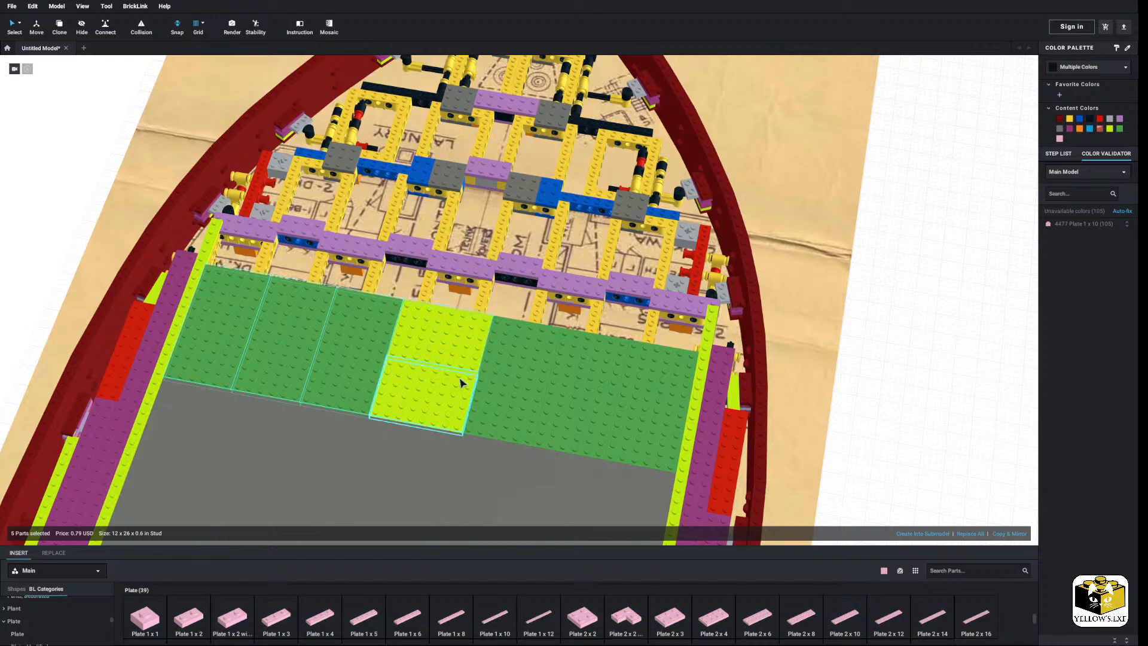
pyautogui.keyDown('ctrl'); pyautogui.click(591, 415); pyautogui.keyUp('ctrl')
pyautogui.keyDown('ctrl'); pyautogui.click(623, 411); pyautogui.keyUp('ctrl')
pyautogui.moveTo(622, 411); pyautogui.dragTo(924, 513, button='right')
pyautogui.scroll(-1, 926, 514)
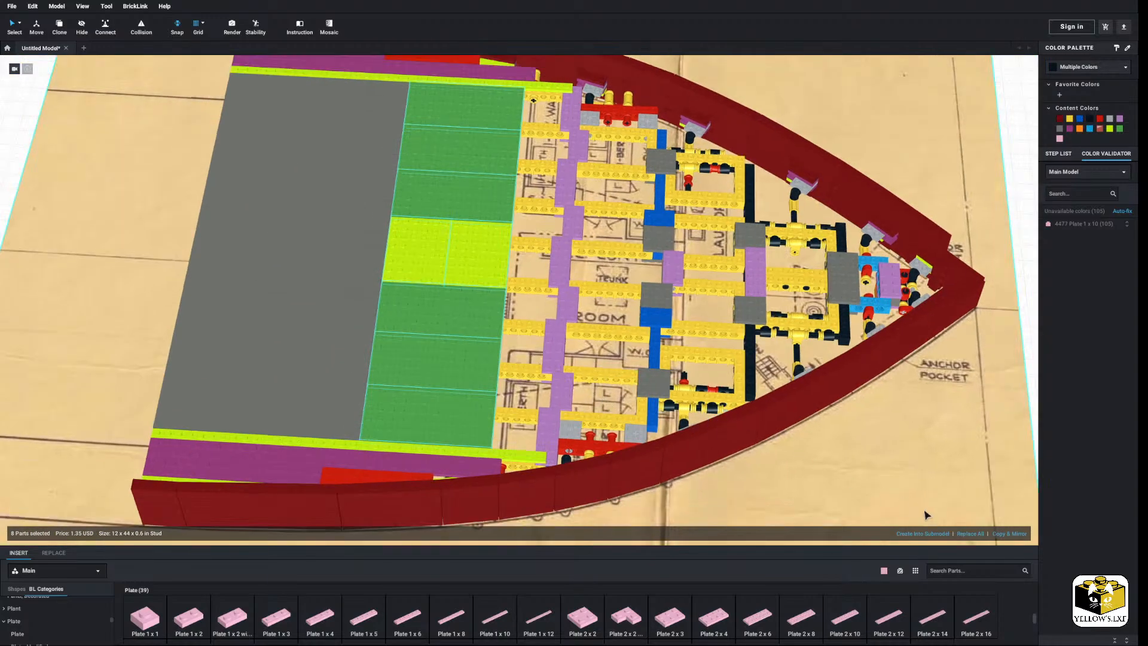
pyautogui.click(1013, 537)
pyautogui.scroll(-1, 691, 378)
pyautogui.moveTo(691, 377); pyautogui.dragTo(652, 376, button='right')
pyautogui.click(194, 339)
pyautogui.scroll(2, 194, 339)
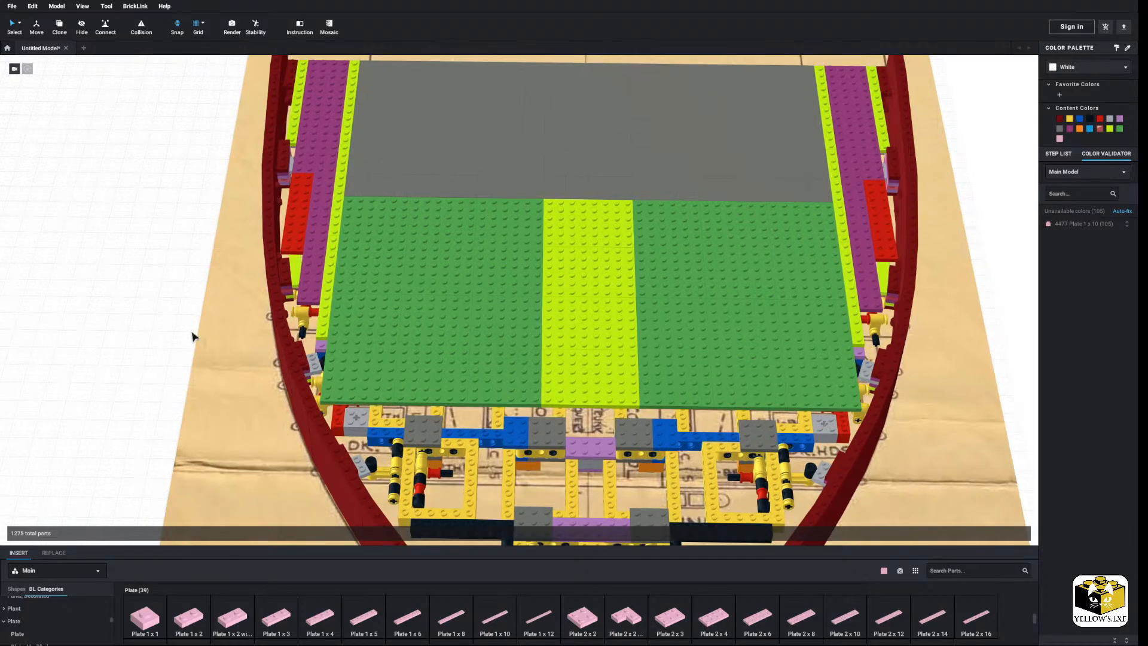
# Hide the main.png deck plan to expose the frame's underside.
pyautogui.moveTo(194, 338); pyautogui.dragTo(195, 289, button='right')
pyautogui.scroll(-2, 241, 308)
pyautogui.click(307, 260)
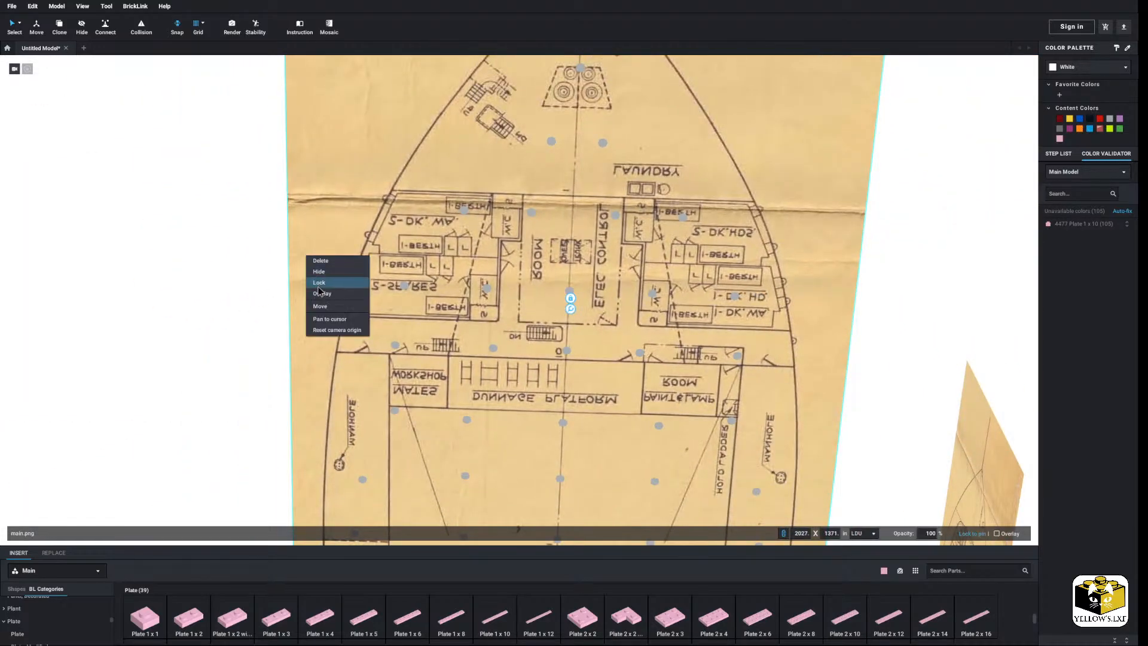
pyautogui.click(333, 277)
# Place two Plates 2 x 3 symmetrically under the deck, bridging the lime and green plates where the two rows meet.
pyautogui.scroll(5, 383, 277)
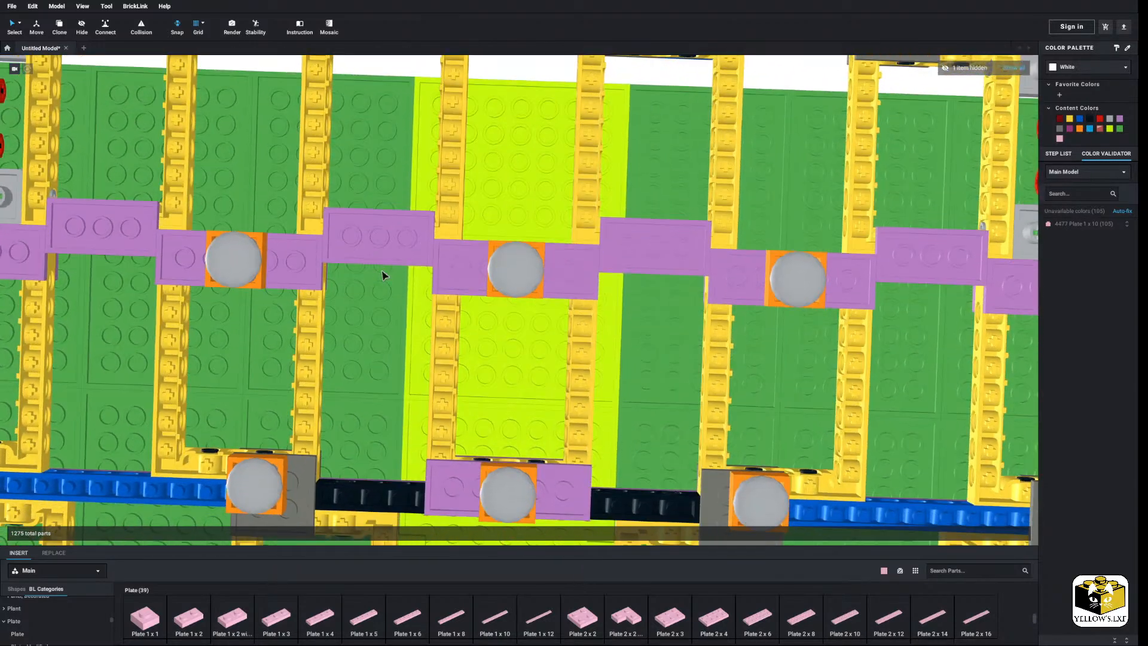
pyautogui.moveTo(381, 271)
pyautogui.mouseDown(button='right')
pyautogui.moveTo(383, 291)
pyautogui.moveTo(388, 255)
pyautogui.mouseUp(button='right')
pyautogui.scroll(2, 389, 256)
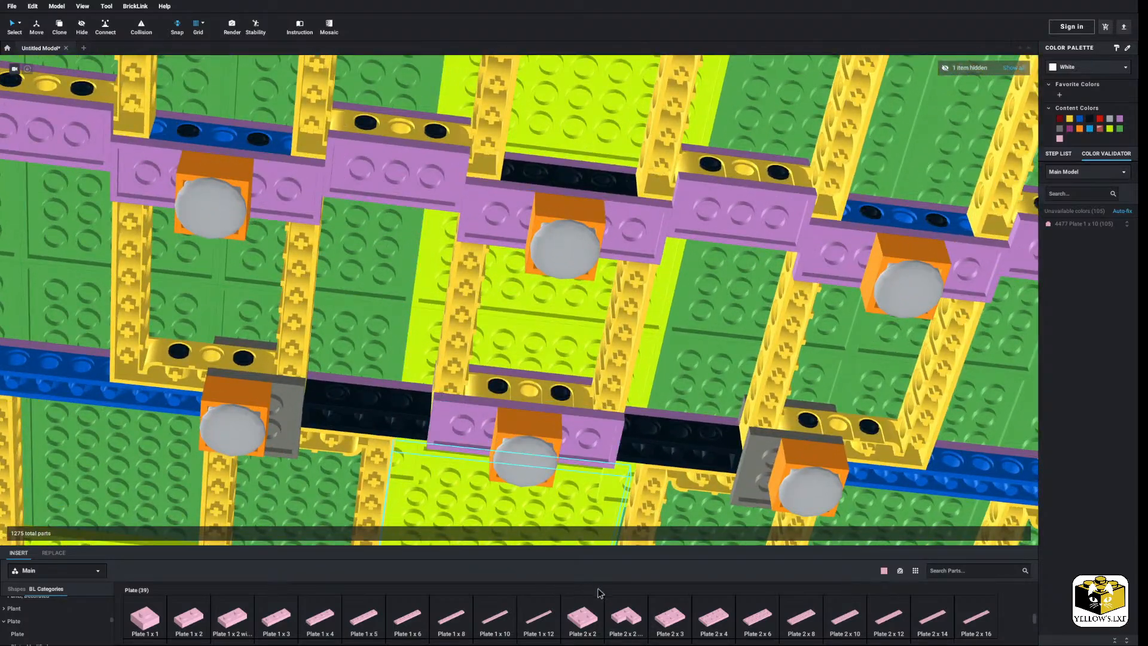
pyautogui.click(670, 616)
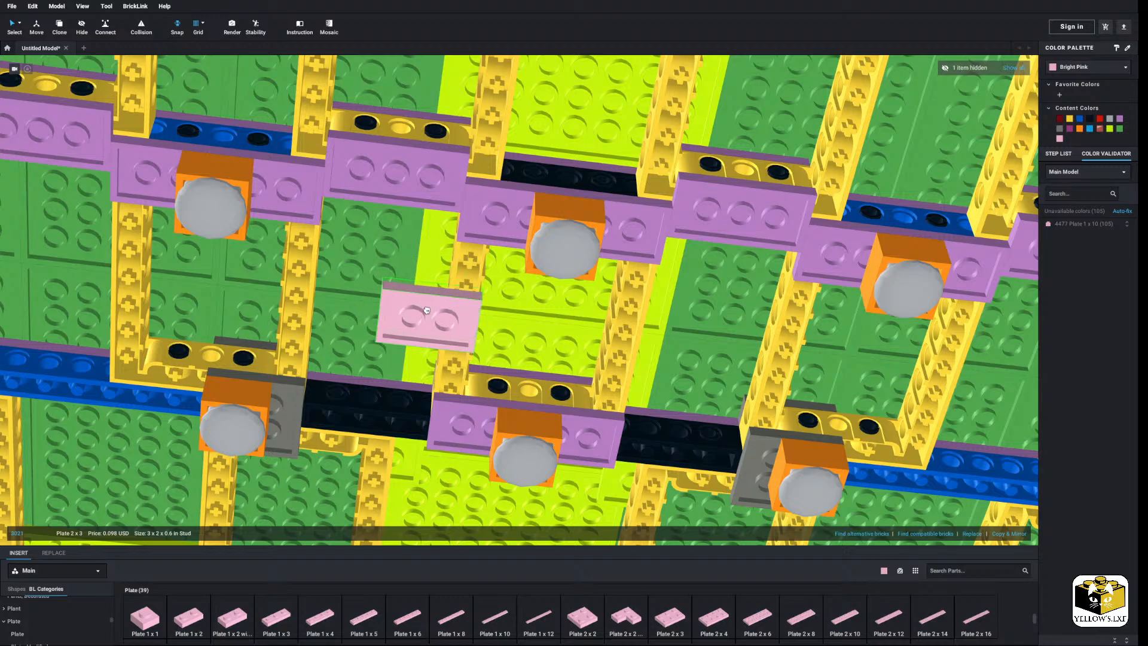
pyautogui.click(428, 303)
pyautogui.click(676, 619)
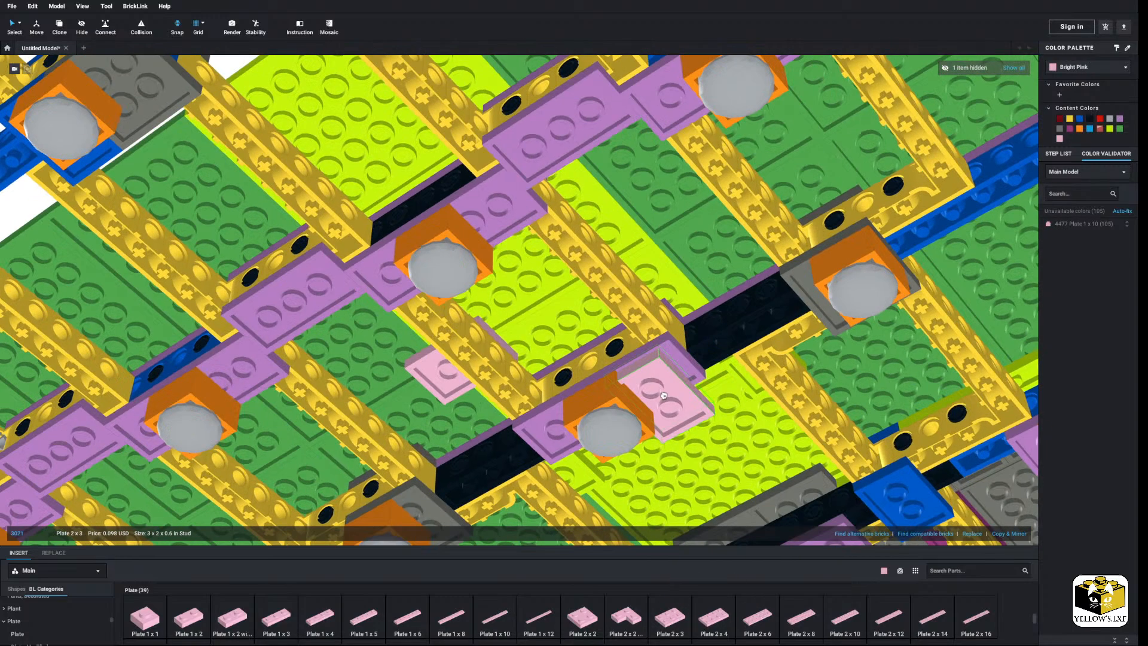
pyautogui.click(652, 253)
# Recolor both 2 x 3 connecting plates in their cheapest color, Blue.
pyautogui.scroll(-3, 640, 250)
pyautogui.click(457, 355)
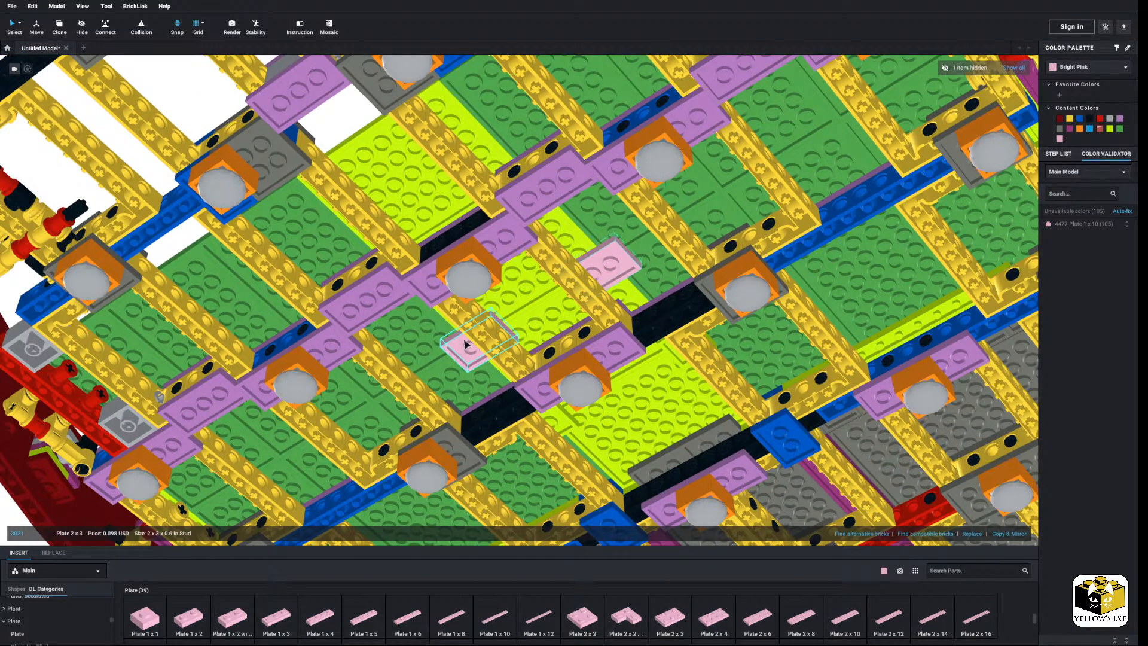
pyautogui.click(1080, 69)
pyautogui.click(1071, 194)
pyautogui.scroll(-3, 646, 308)
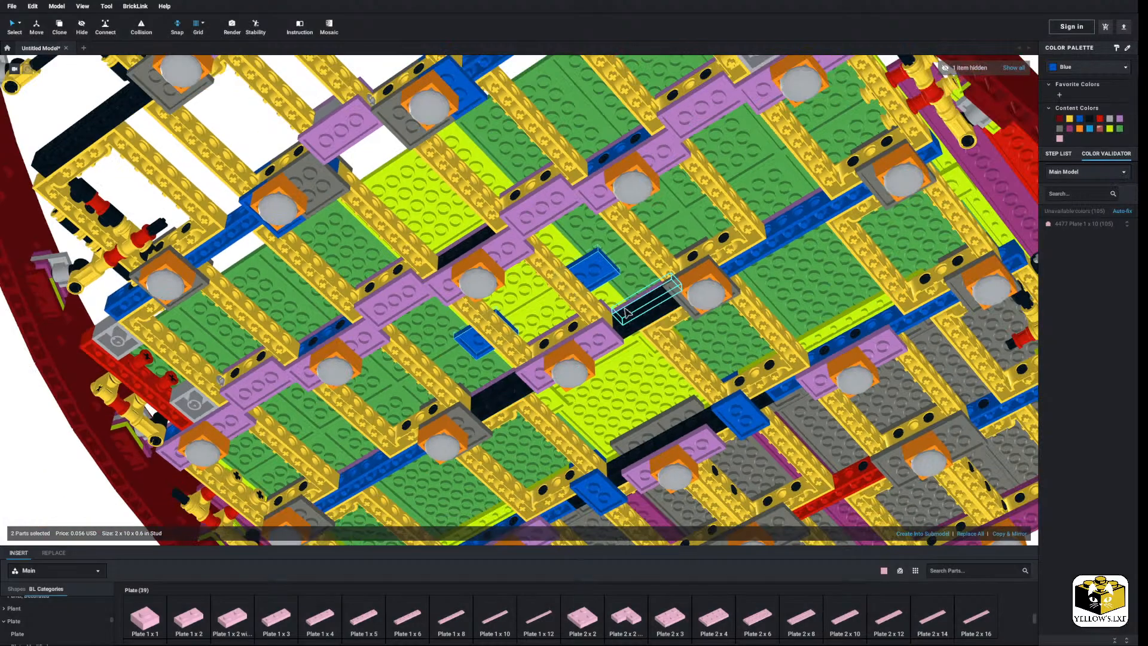
# Place a Bright Pink Plate 2 x 16 along each outer part of the deck's forward edge, leaving the middle open.
pyautogui.moveTo(645, 308); pyautogui.dragTo(688, 298, button='right')
pyautogui.moveTo(652, 269); pyautogui.dragTo(685, 335, button='middle')
pyautogui.moveTo(589, 292); pyautogui.dragTo(548, 309, button='right')
pyautogui.click(545, 281)
pyautogui.scroll(3, 546, 278)
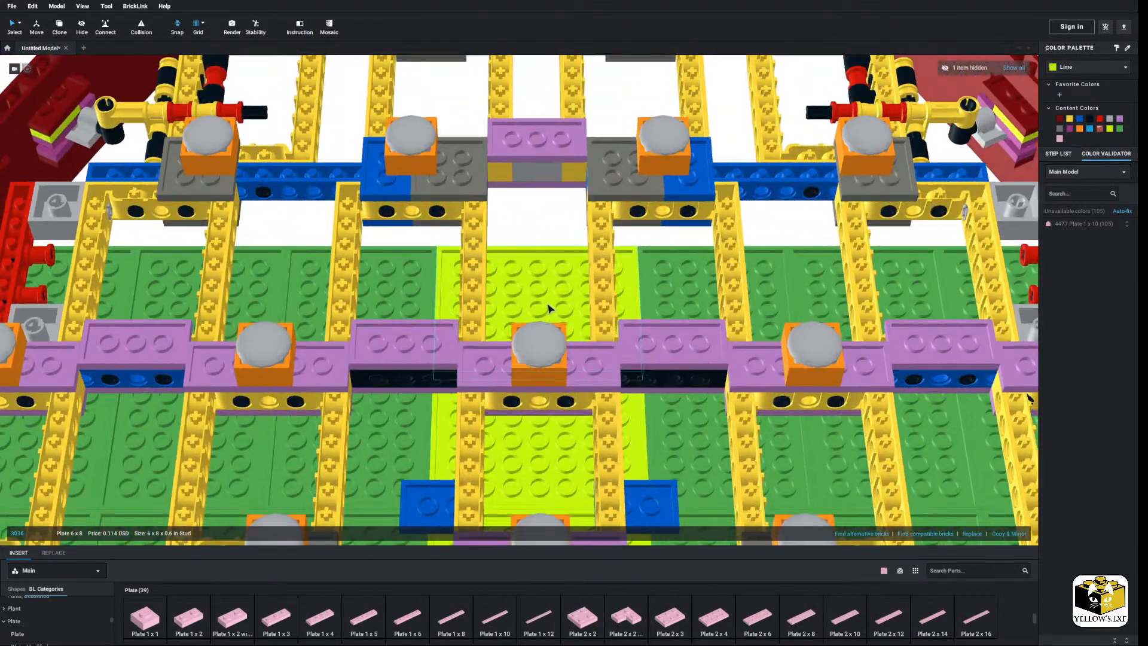
pyautogui.moveTo(542, 295); pyautogui.dragTo(658, 272, button='middle')
pyautogui.moveTo(658, 272); pyautogui.dragTo(656, 345, button='right')
pyautogui.scroll(-2, 597, 368)
pyautogui.moveTo(251, 435)
pyautogui.mouseDown(button='right')
pyautogui.moveTo(217, 426)
pyautogui.moveTo(233, 448)
pyautogui.mouseUp(button='right')
pyautogui.moveTo(975, 616); pyautogui.dragTo(495, 367)
pyautogui.moveTo(494, 367); pyautogui.dragTo(655, 443, button='right')
pyautogui.moveTo(976, 628); pyautogui.dragTo(589, 367)
pyautogui.click(753, 393)
pyautogui.moveTo(753, 393); pyautogui.dragTo(598, 416, button='right')
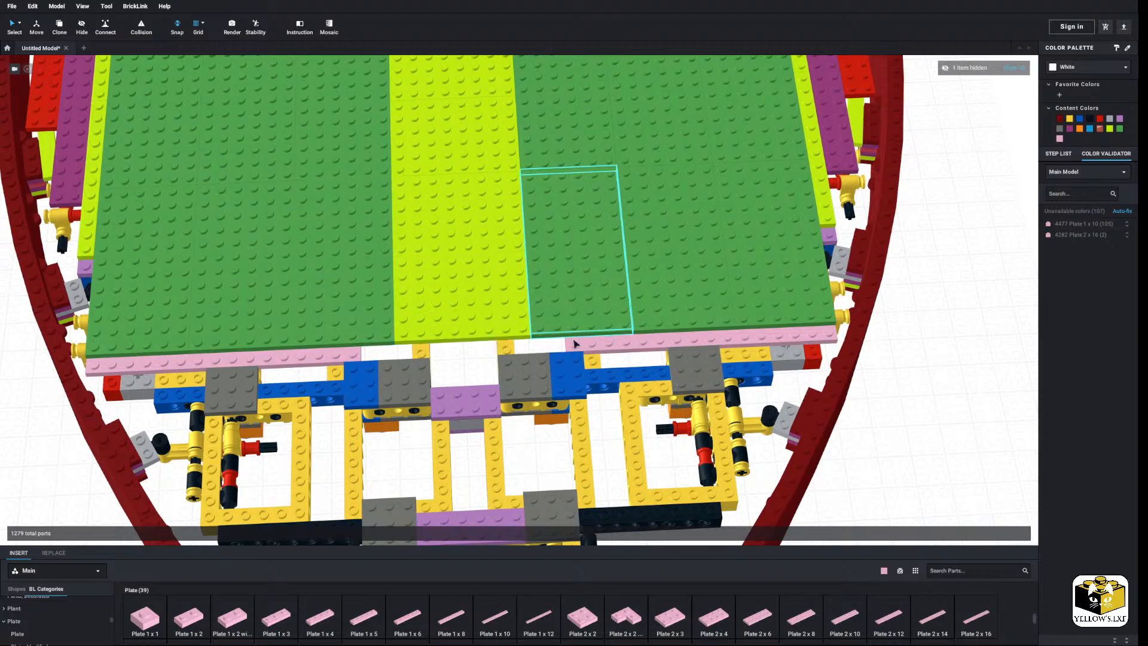
# Place a Bright Pink Plate 2 x 12 lengthwise in the gap between the two 2 x 16 plates.
pyautogui.moveTo(903, 619); pyautogui.dragTo(464, 348)
pyautogui.press('Right')
pyautogui.click(463, 349)
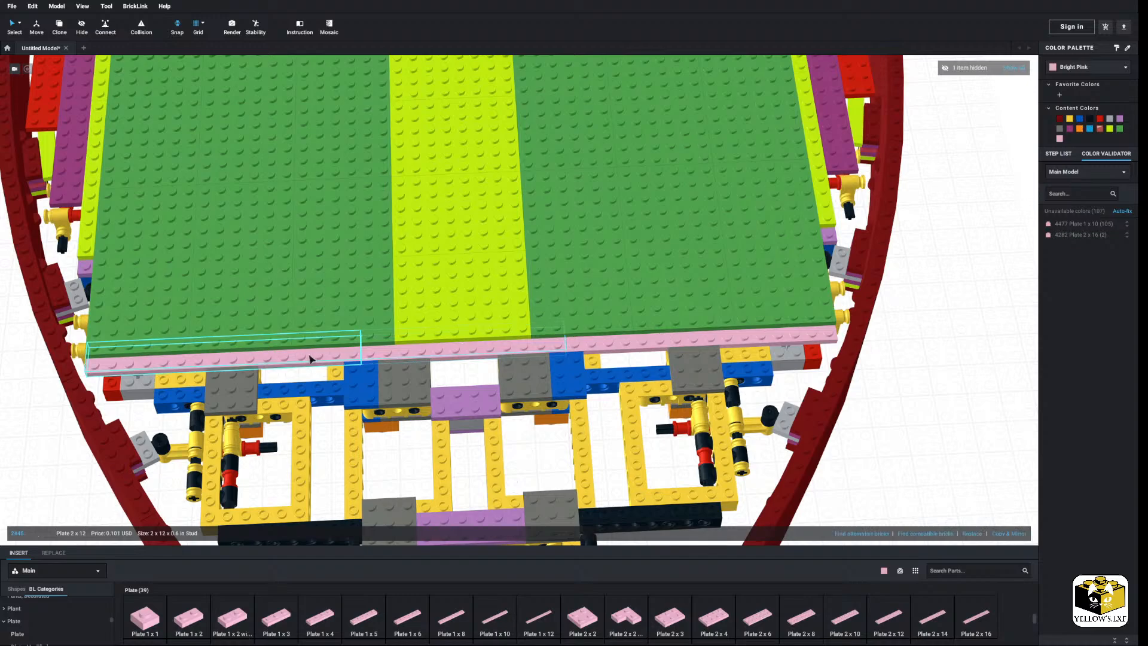
# Recolor the row of bright pink plates along the front edge of the green deck to Magenta.
pyautogui.keyDown('ctrl'); pyautogui.click(310, 359); pyautogui.keyUp('ctrl')
pyautogui.keyDown('ctrl'); pyautogui.click(615, 341); pyautogui.keyUp('ctrl')
pyautogui.click(1082, 70)
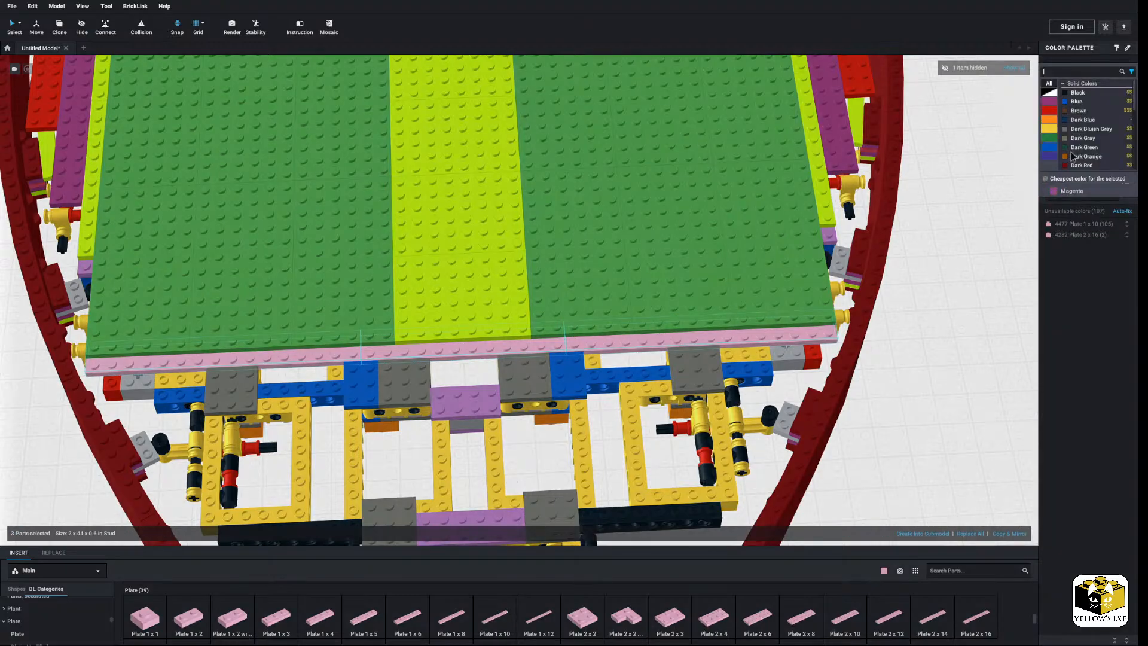
pyautogui.click(1069, 195)
pyautogui.click(925, 330)
# Examine the open bow framing ahead of the magenta plate row and how the deck fits inside the hull.
pyautogui.moveTo(541, 380); pyautogui.dragTo(630, 389, button='middle')
pyautogui.scroll(-3, 630, 389)
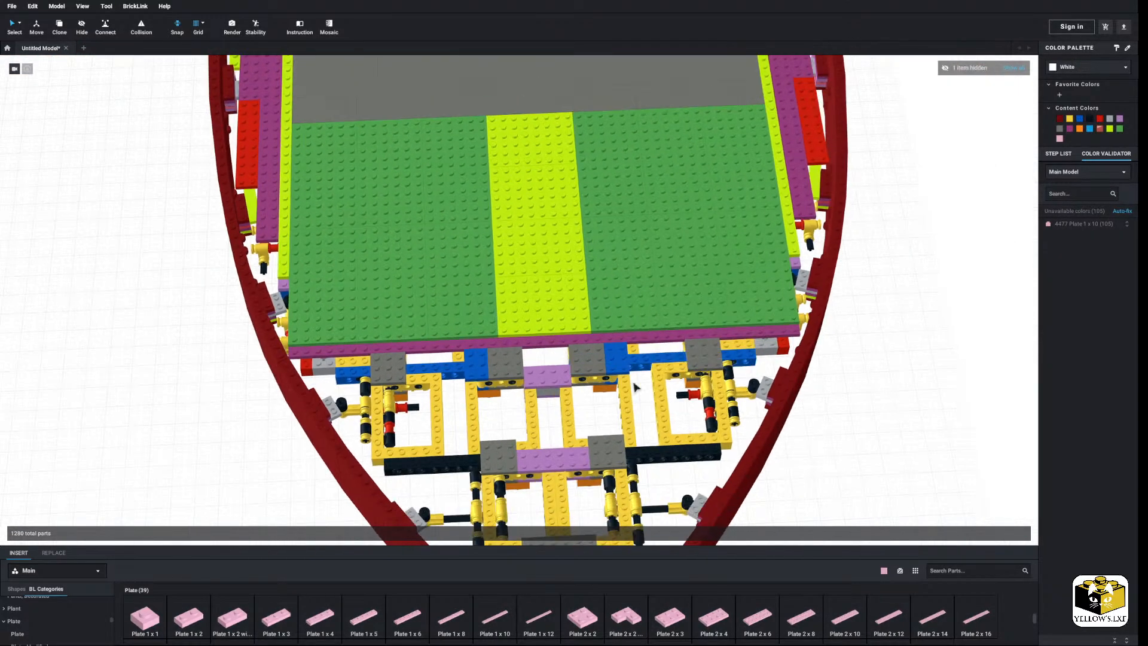
pyautogui.scroll(-3, 685, 420)
pyautogui.moveTo(686, 421); pyautogui.dragTo(679, 402, button='right')
pyautogui.scroll(-3, 721, 431)
pyautogui.moveTo(707, 442); pyautogui.dragTo(711, 435, button='right')
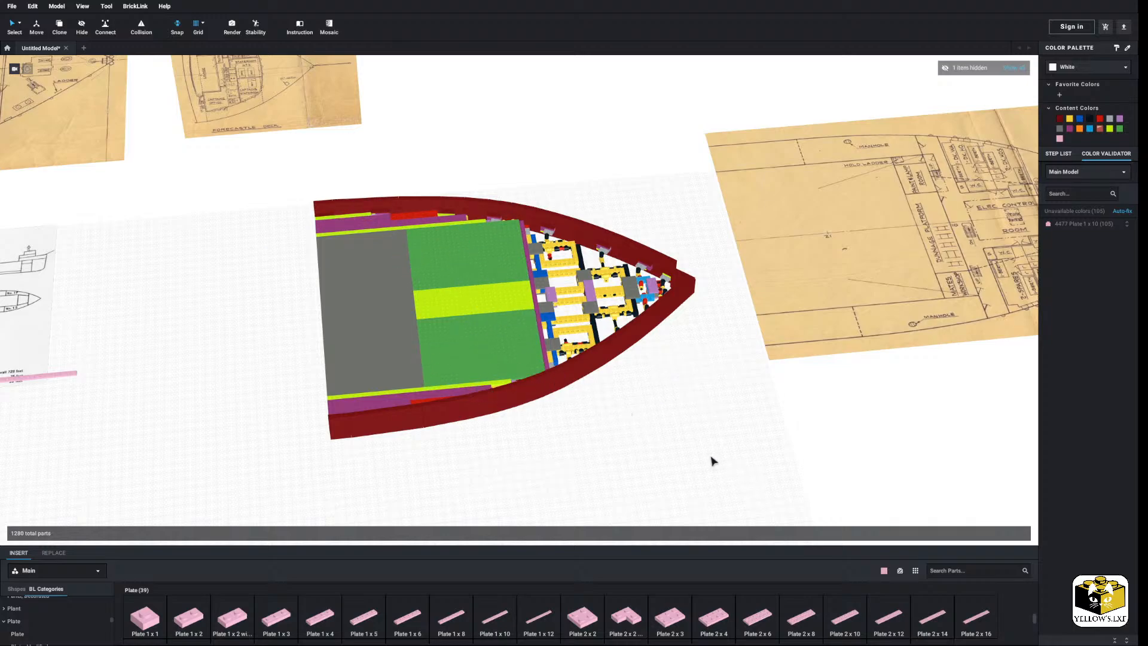
pyautogui.moveTo(609, 414); pyautogui.dragTo(541, 411, button='right')
pyautogui.scroll(3, 555, 425)
pyautogui.scroll(3, 539, 418)
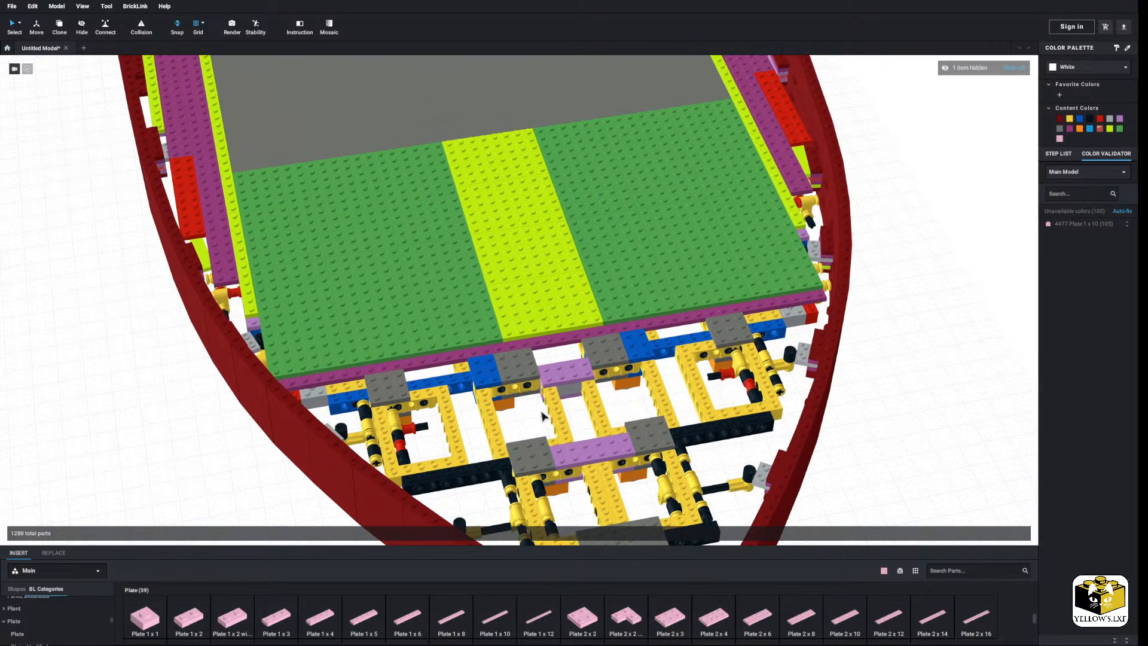
pyautogui.moveTo(192, 454); pyautogui.dragTo(192, 441, button='right')
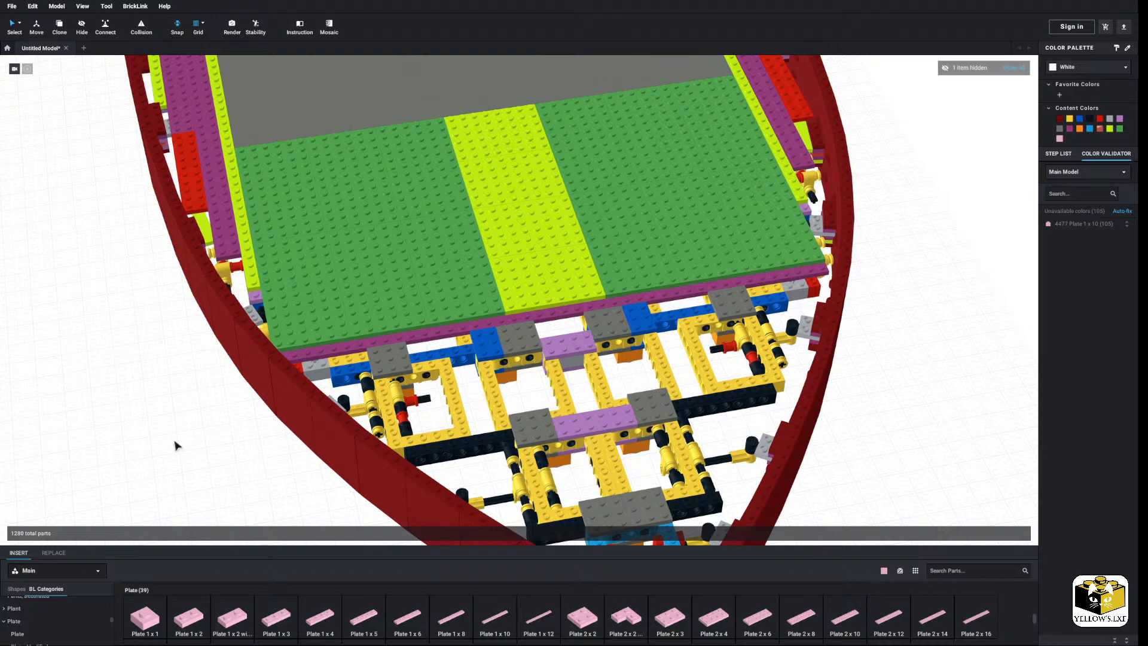
pyautogui.scroll(3, 174, 445)
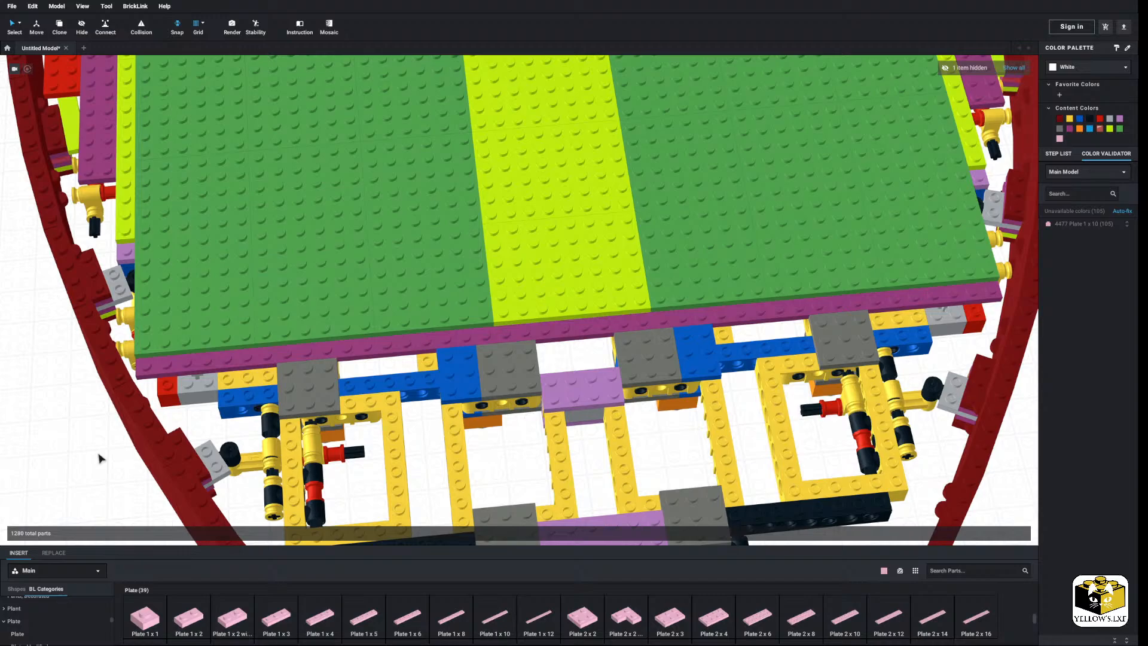
# Copy and mirror the six middle green and lime plates at the deck's front forward over the bow framing.
pyautogui.moveTo(55, 407); pyautogui.dragTo(57, 399, button='right')
pyautogui.scroll(-1, 57, 400)
pyautogui.click(367, 264)
pyautogui.keyDown('ctrl'); pyautogui.click(427, 258); pyautogui.keyUp('ctrl')
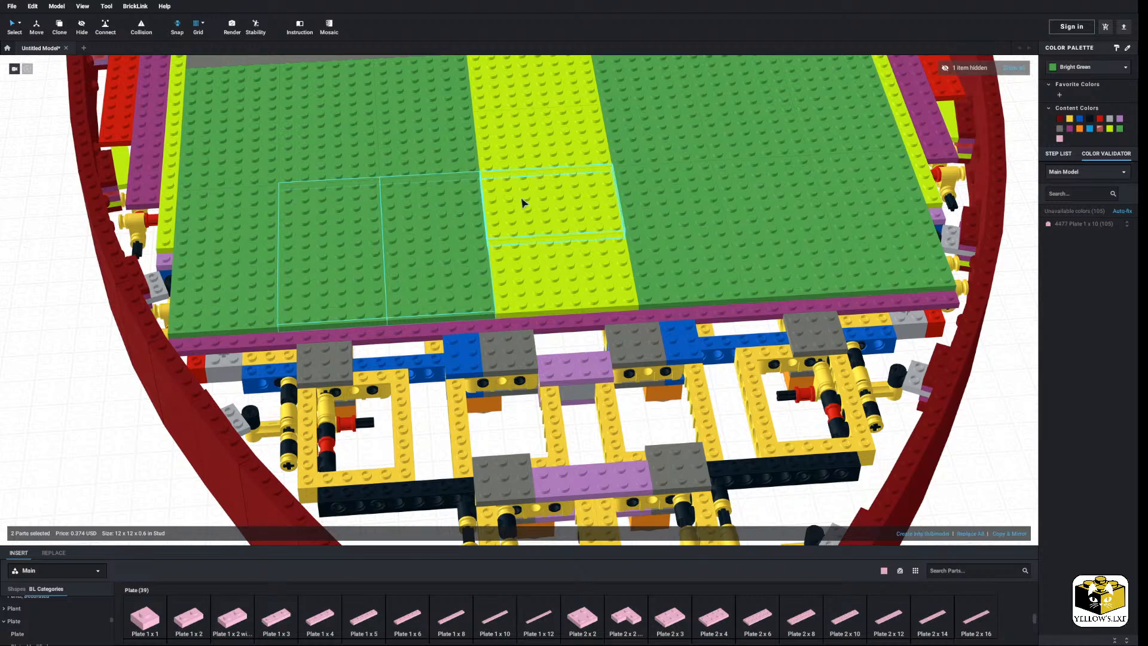
pyautogui.keyDown('ctrl'); pyautogui.click(525, 204); pyautogui.keyUp('ctrl')
pyautogui.keyDown('ctrl'); pyautogui.click(556, 279); pyautogui.keyUp('ctrl')
pyautogui.keyDown('ctrl'); pyautogui.click(679, 224); pyautogui.keyUp('ctrl')
pyautogui.keyDown('ctrl'); pyautogui.click(778, 218); pyautogui.keyUp('ctrl')
pyautogui.scroll(-2, 556, 256)
pyautogui.moveTo(556, 256); pyautogui.dragTo(606, 264, button='right')
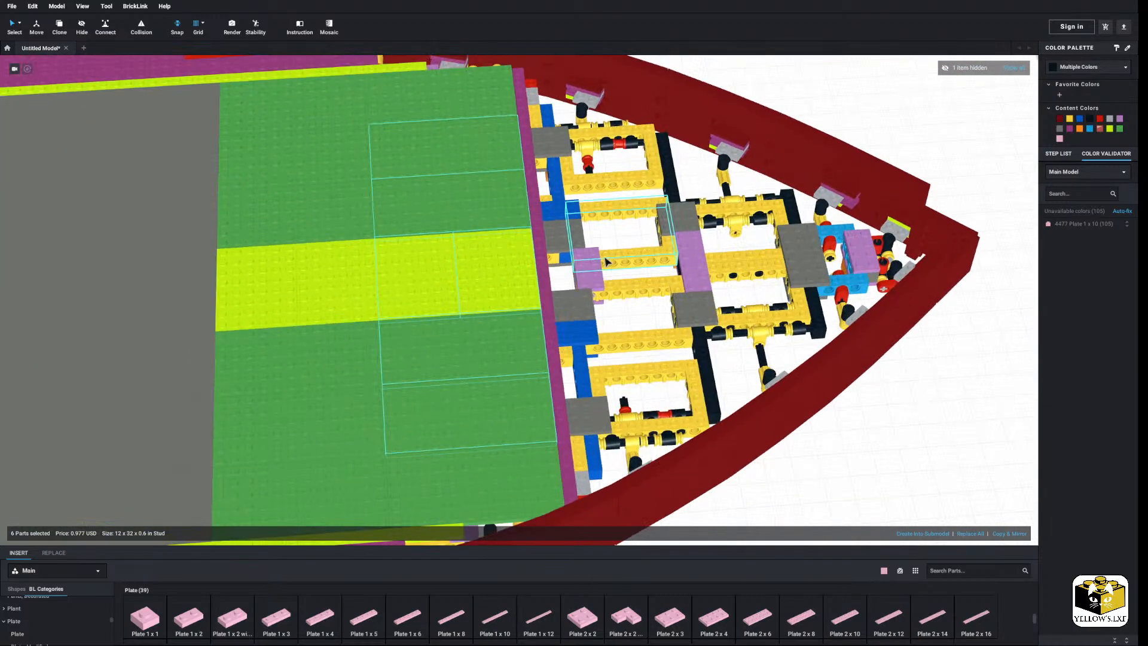
pyautogui.click(1013, 531)
pyautogui.moveTo(925, 459); pyautogui.dragTo(886, 406, button='right')
pyautogui.scroll(2, 886, 406)
pyautogui.click(74, 446)
# Add a bright pink 4 x 4 plate under one front side of the extended deck and park a second beside the hull.
pyautogui.moveTo(74, 446); pyautogui.dragTo(85, 400, button='right')
pyautogui.scroll(-1, 255, 610)
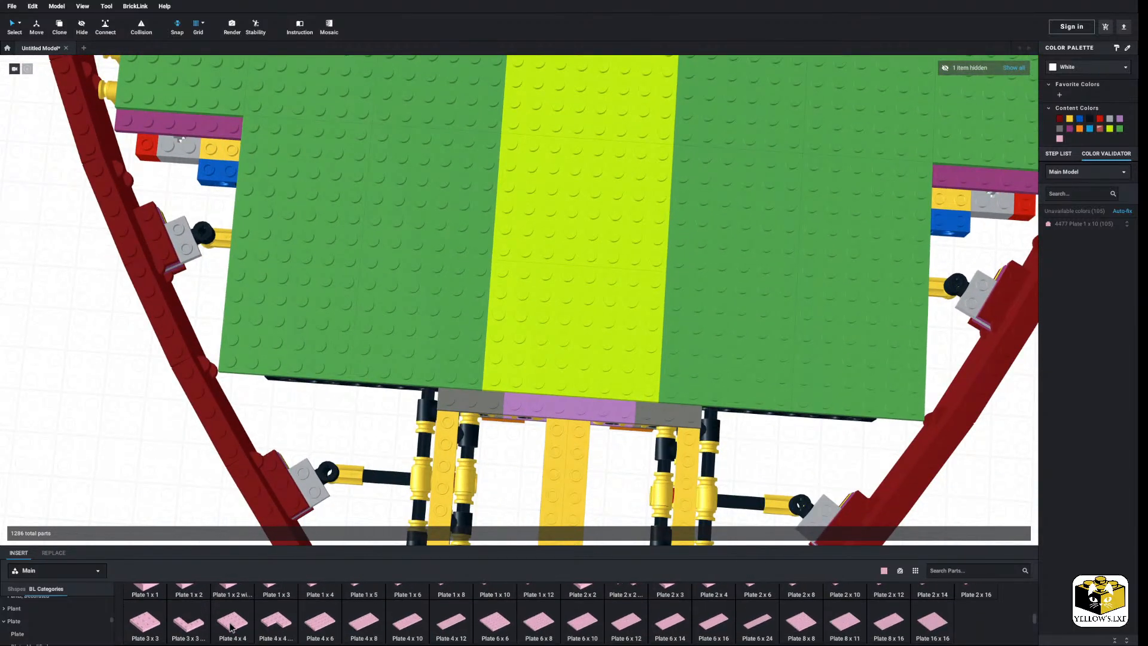
pyautogui.moveTo(233, 618); pyautogui.dragTo(356, 390)
pyautogui.moveTo(267, 637); pyautogui.dragTo(658, 414)
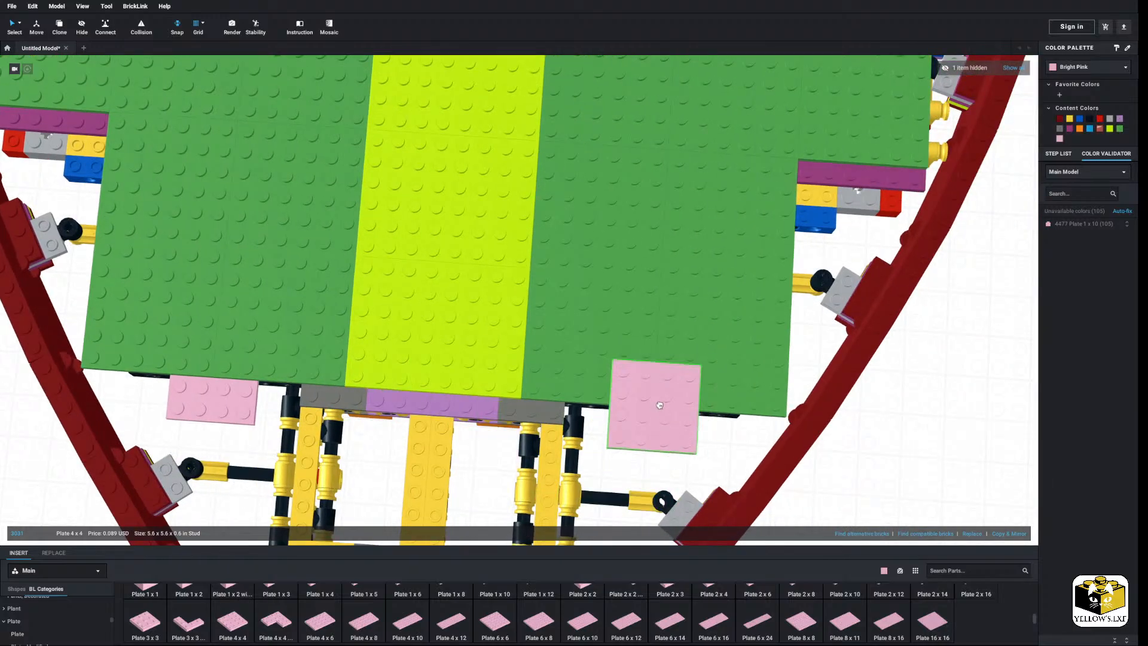
pyautogui.moveTo(659, 403); pyautogui.dragTo(662, 344, button='right')
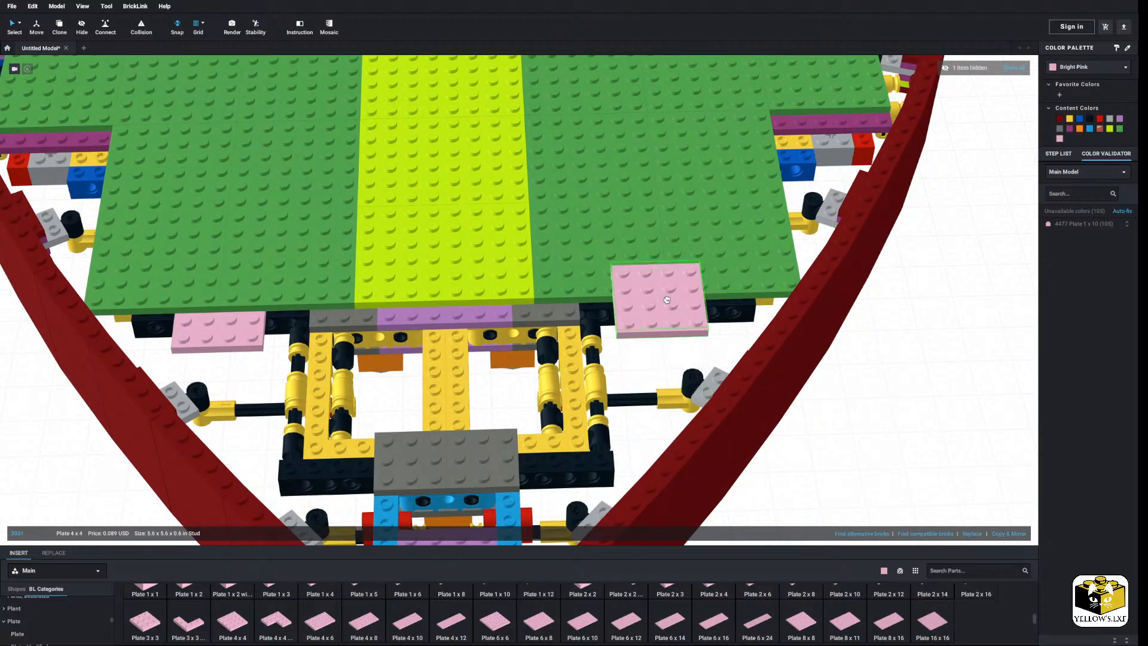
pyautogui.moveTo(666, 300); pyautogui.dragTo(884, 389)
# Hide the two outer green 6 x 12 plates, seat the second 4 x 4 plate on the opposite framing beam, and unhide everything.
pyautogui.click(693, 281)
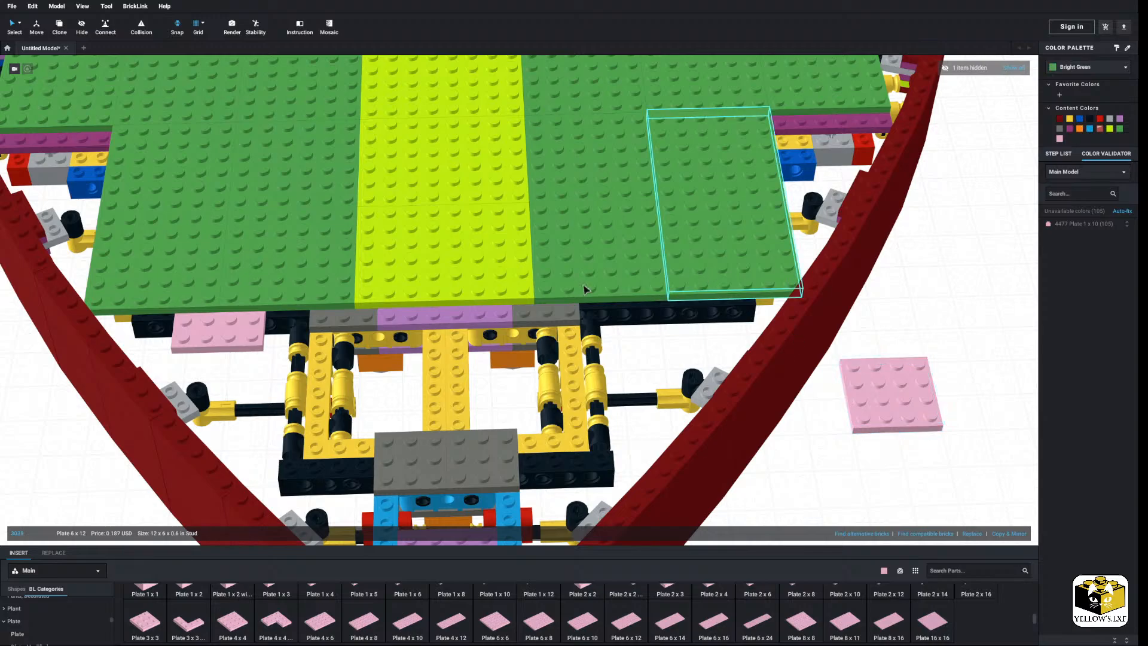
pyautogui.keyDown('ctrl'); pyautogui.click(187, 289); pyautogui.keyUp('ctrl')
pyautogui.rightClick(218, 288)
pyautogui.click(226, 333)
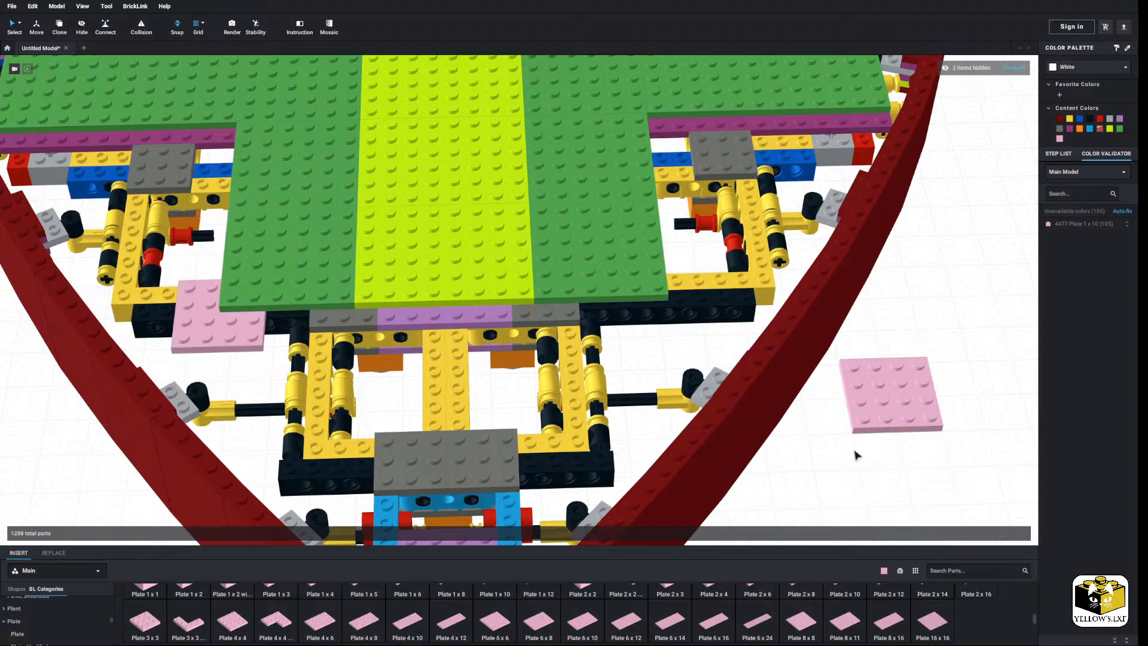
pyautogui.moveTo(867, 421); pyautogui.dragTo(648, 331)
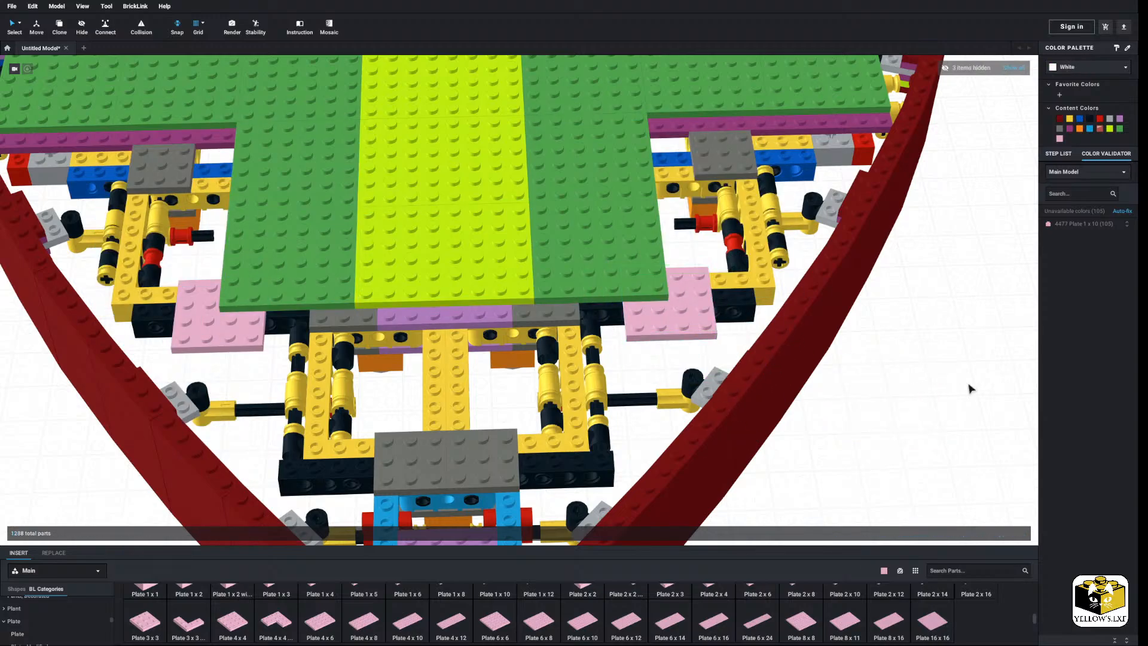
pyautogui.click(1017, 71)
# Recolor the two bright pink 4 x 4 plates to Lime.
pyautogui.scroll(-2, 711, 272)
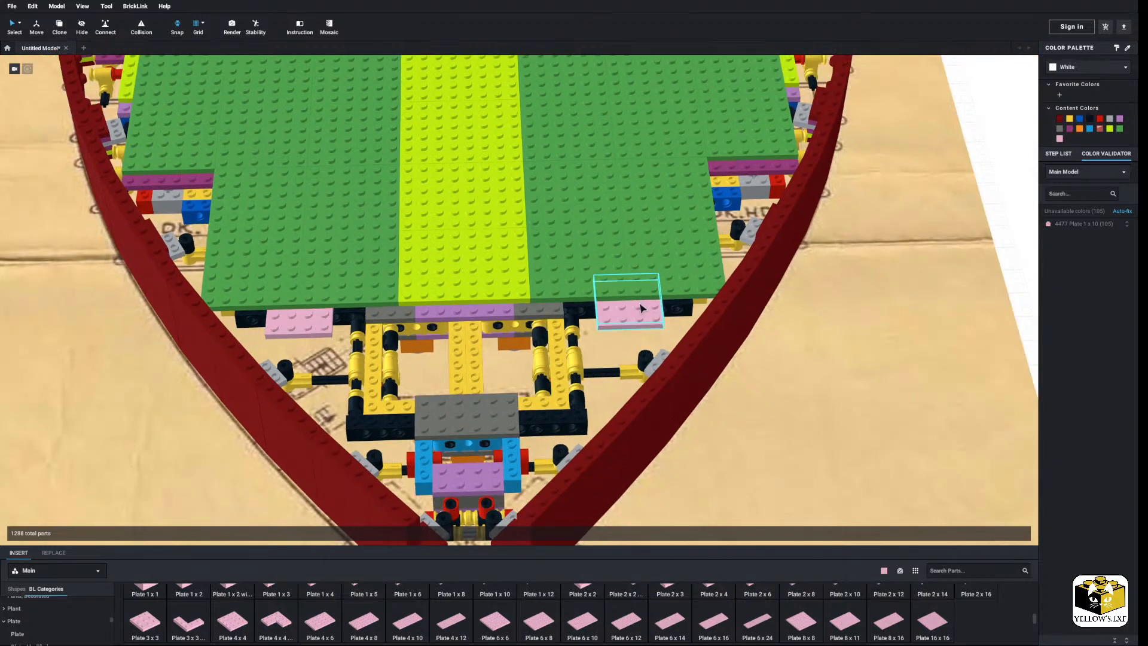
pyautogui.click(640, 307)
pyautogui.keyDown('ctrl'); pyautogui.click(307, 325); pyautogui.keyUp('ctrl')
pyautogui.click(1075, 68)
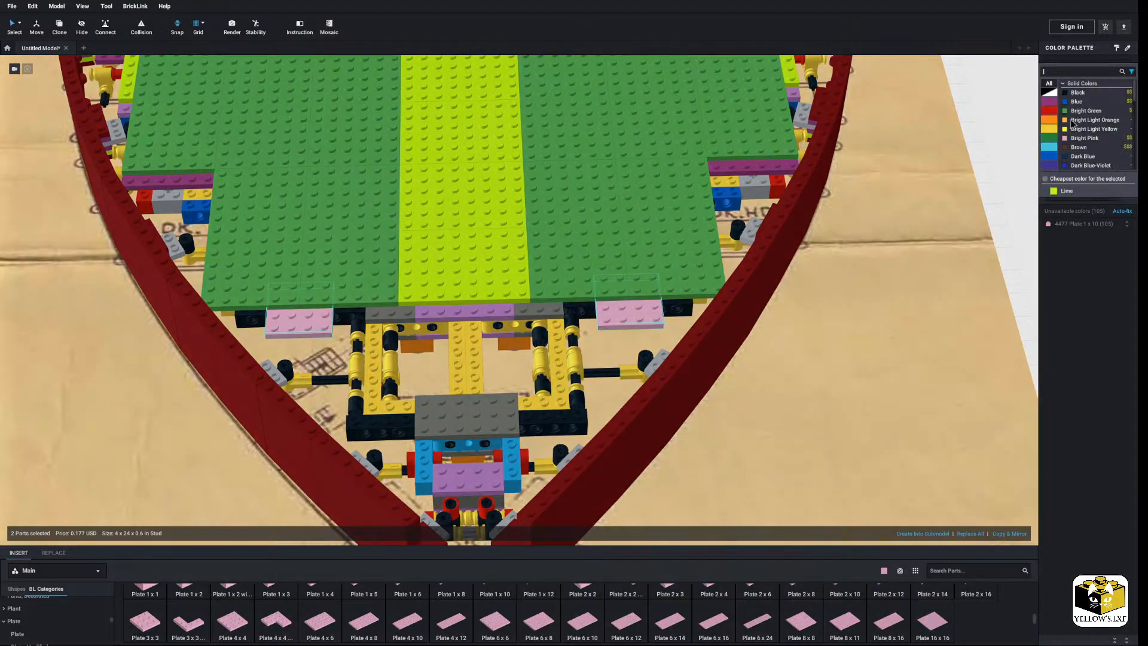
pyautogui.click(1067, 191)
pyautogui.click(977, 173)
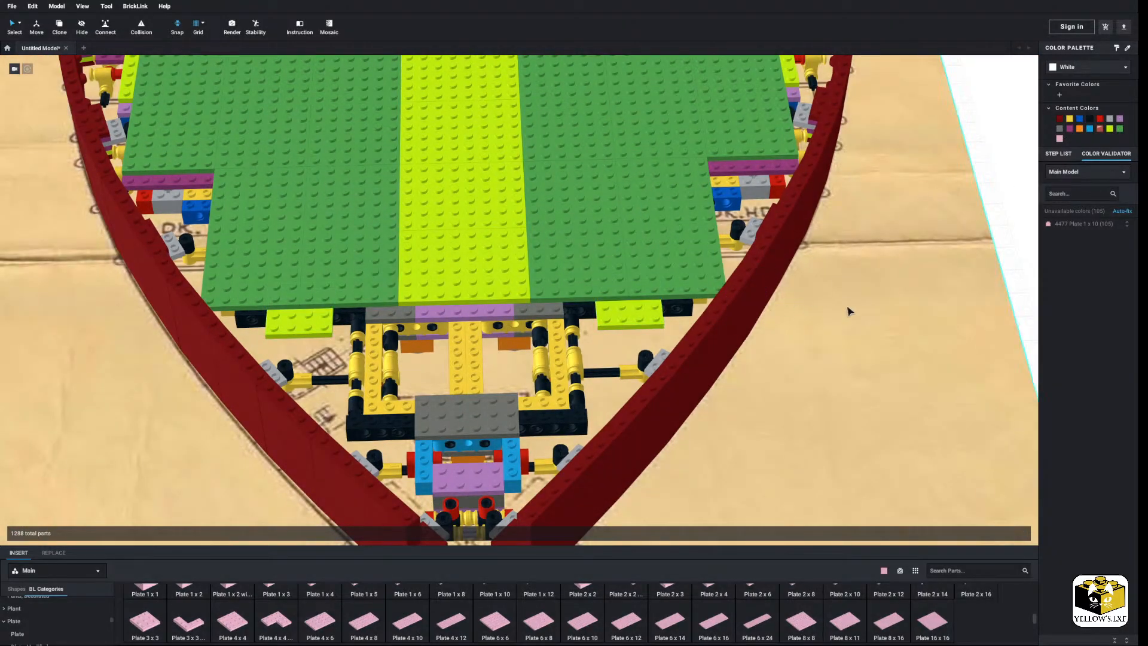
# Hide the deck plan reference image beneath the hull.
pyautogui.rightClick(848, 310)
pyautogui.click(859, 322)
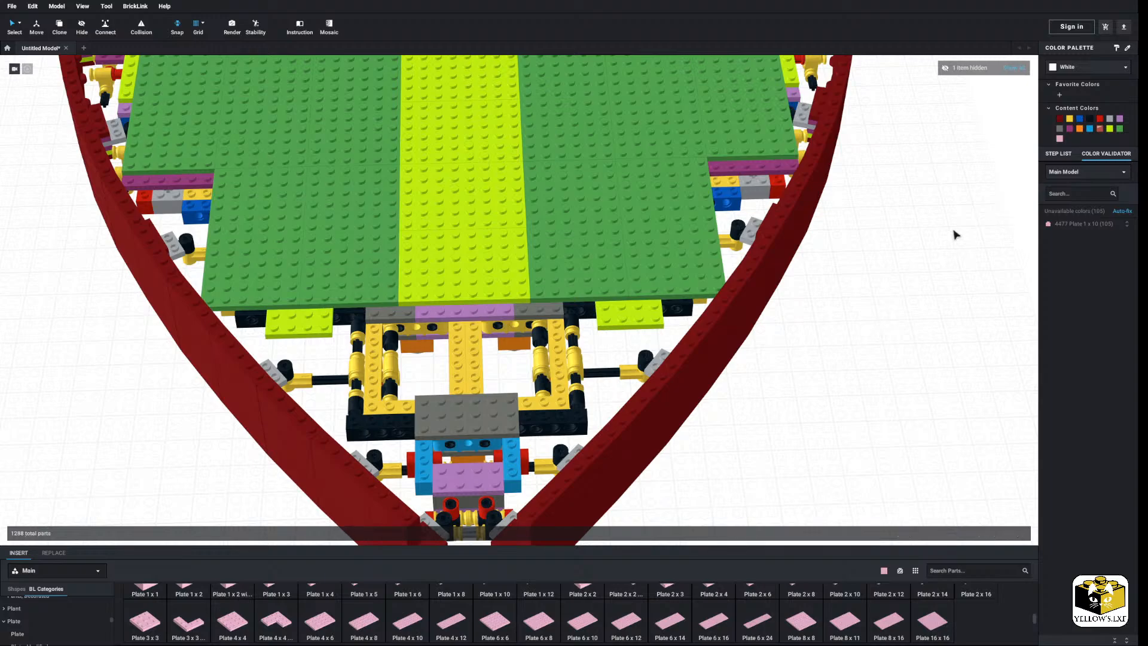
# Try a bright pink 2 x 10 plate in the notch between the deck extension and the hull, and delete it.
pyautogui.scroll(5, 608, 369)
pyautogui.moveTo(610, 370); pyautogui.dragTo(605, 354, button='right')
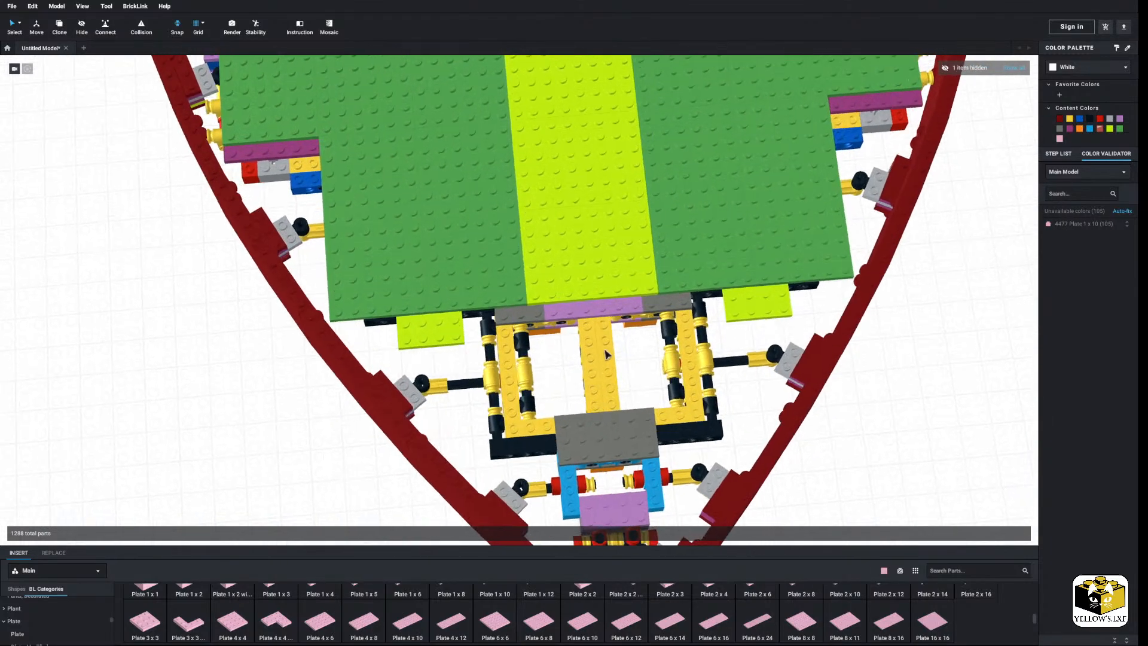
pyautogui.moveTo(605, 354); pyautogui.dragTo(710, 435, button='middle')
pyautogui.moveTo(555, 365); pyautogui.dragTo(755, 424, button='right')
pyautogui.scroll(3, 788, 438)
pyautogui.moveTo(849, 481); pyautogui.dragTo(793, 406, button='middle')
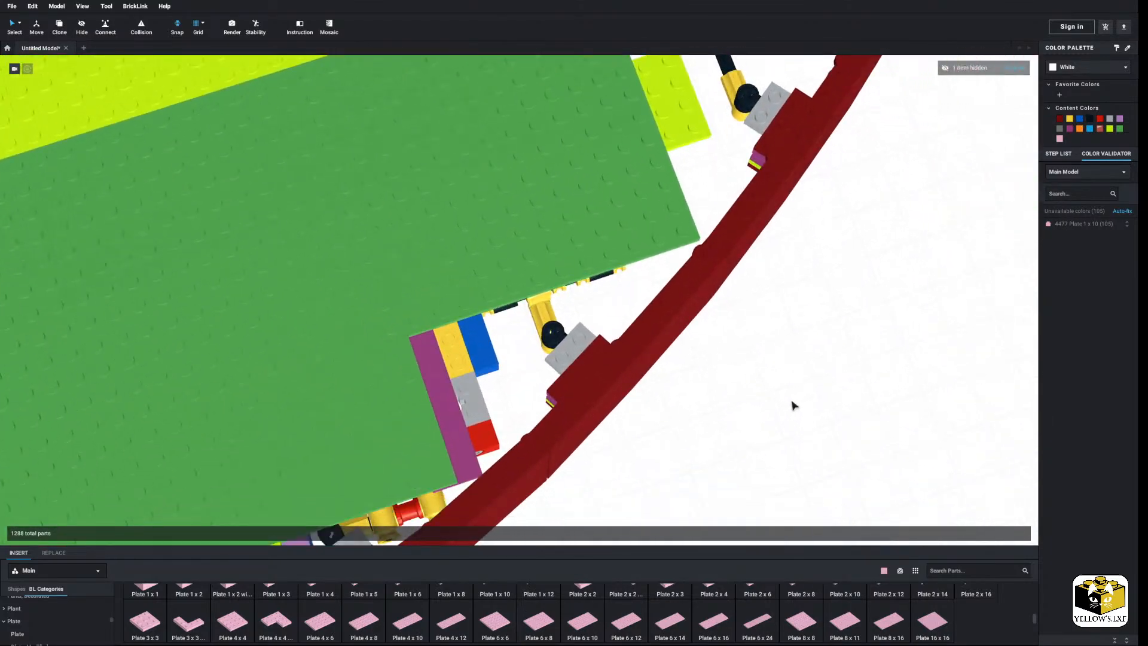
pyautogui.scroll(2, 684, 600)
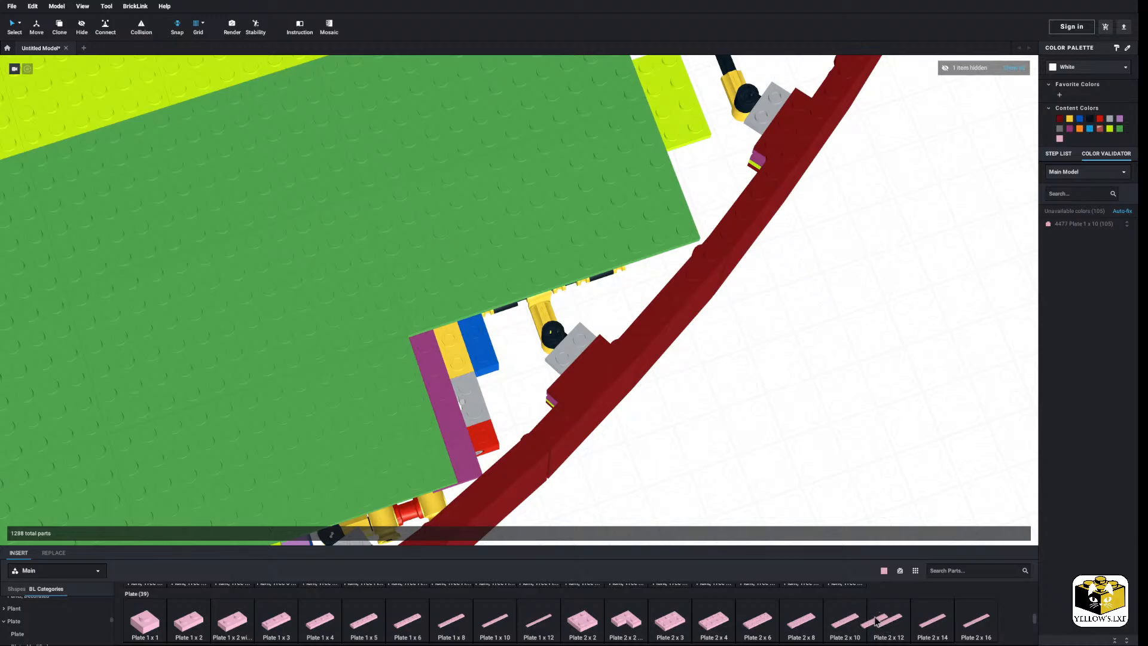
pyautogui.moveTo(875, 622); pyautogui.dragTo(530, 327)
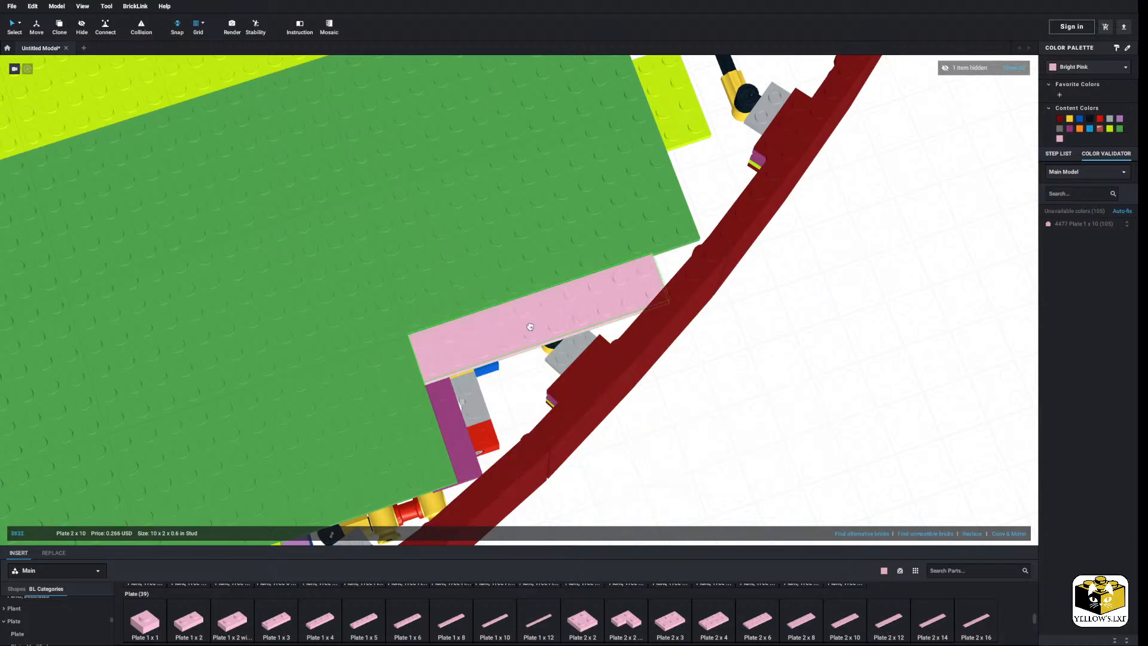
pyautogui.moveTo(743, 369); pyautogui.dragTo(769, 410, button='right')
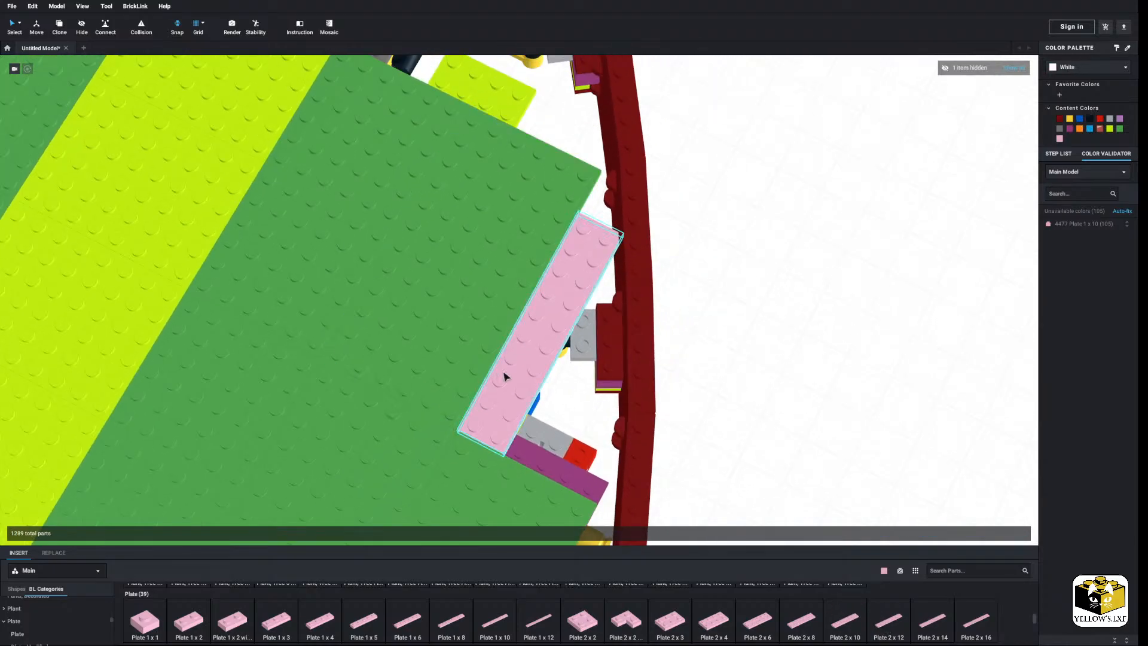
pyautogui.rightClick(529, 378)
pyautogui.click(552, 414)
# Place a bright pink 1 x 10 plate along the side of the deck extension, starting at the magenta plate row.
pyautogui.hotkey('ctrl', 'z')
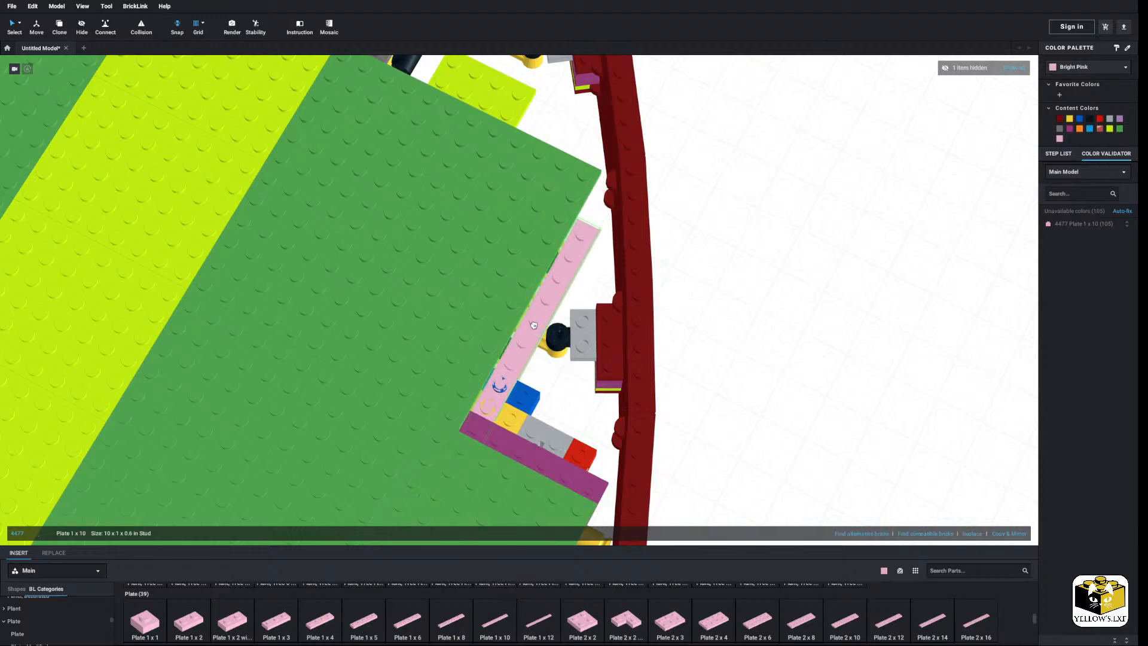
pyautogui.scroll(5, 728, 293)
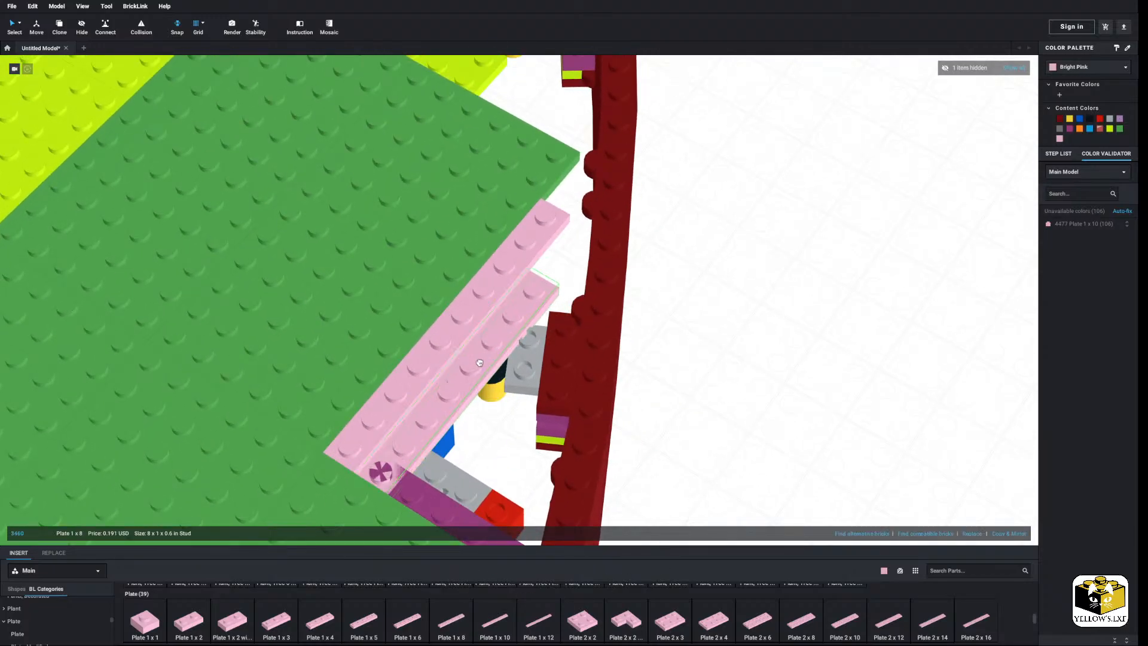
# Try a bright pink 2 x 8 plate beside the 1 x 10 plate, and delete it.
pyautogui.moveTo(803, 633); pyautogui.dragTo(478, 375)
pyautogui.moveTo(430, 440); pyautogui.dragTo(470, 402)
pyautogui.moveTo(471, 402); pyautogui.dragTo(528, 389, button='right')
pyautogui.rightClick(527, 387)
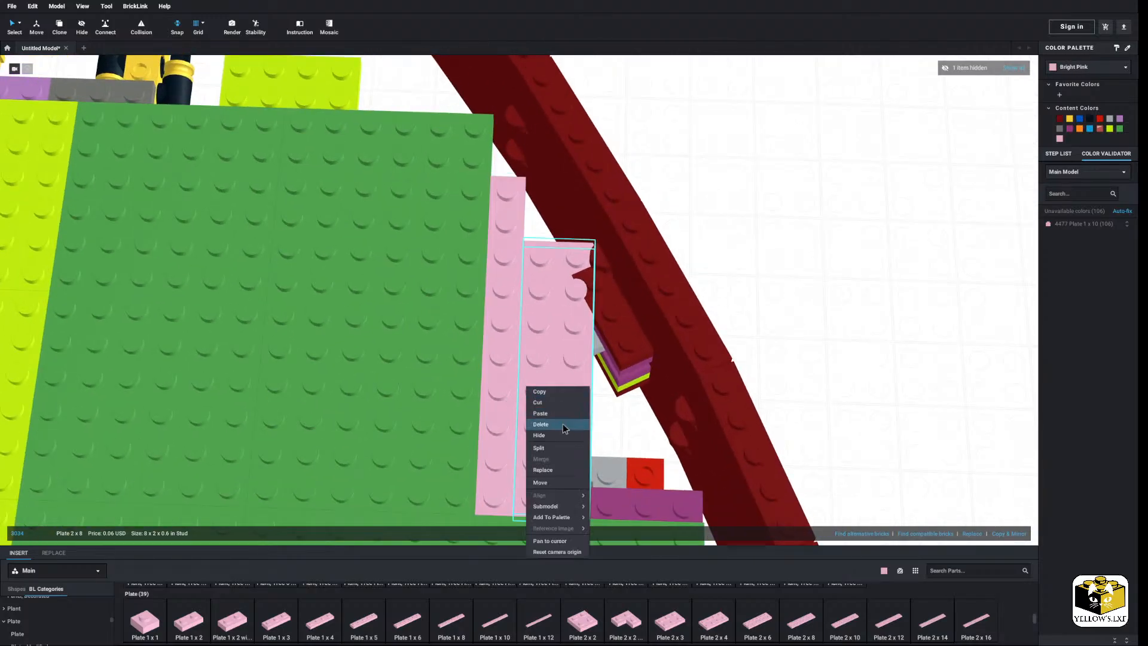
pyautogui.click(562, 423)
# Place a bright pink 1 x 8 plate alongside the 1 x 10 plate on its hull side.
pyautogui.moveTo(445, 629); pyautogui.dragTo(534, 359)
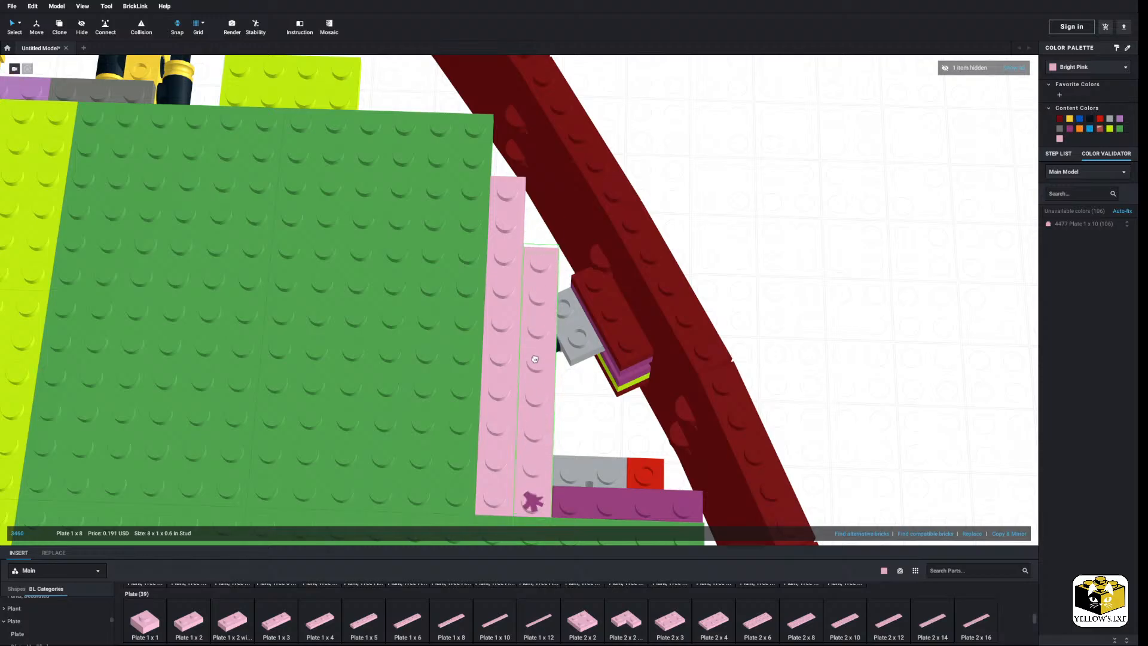
pyautogui.moveTo(538, 361); pyautogui.dragTo(485, 351, button='right')
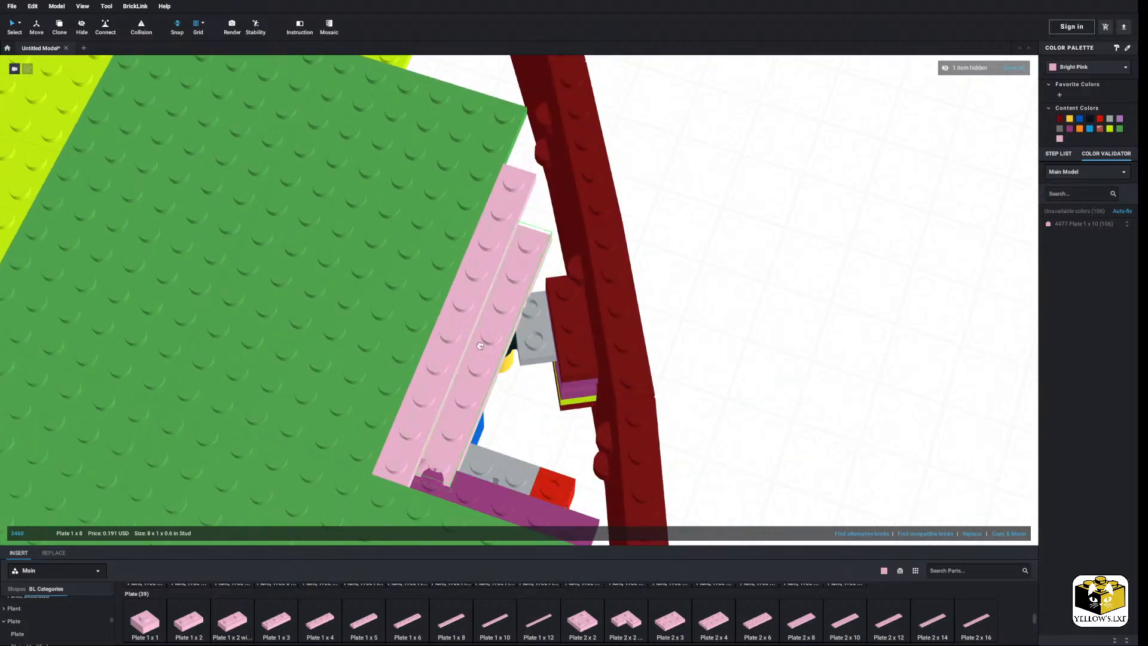
pyautogui.click(480, 354)
pyautogui.moveTo(712, 315); pyautogui.dragTo(753, 316, button='right')
pyautogui.click(799, 321)
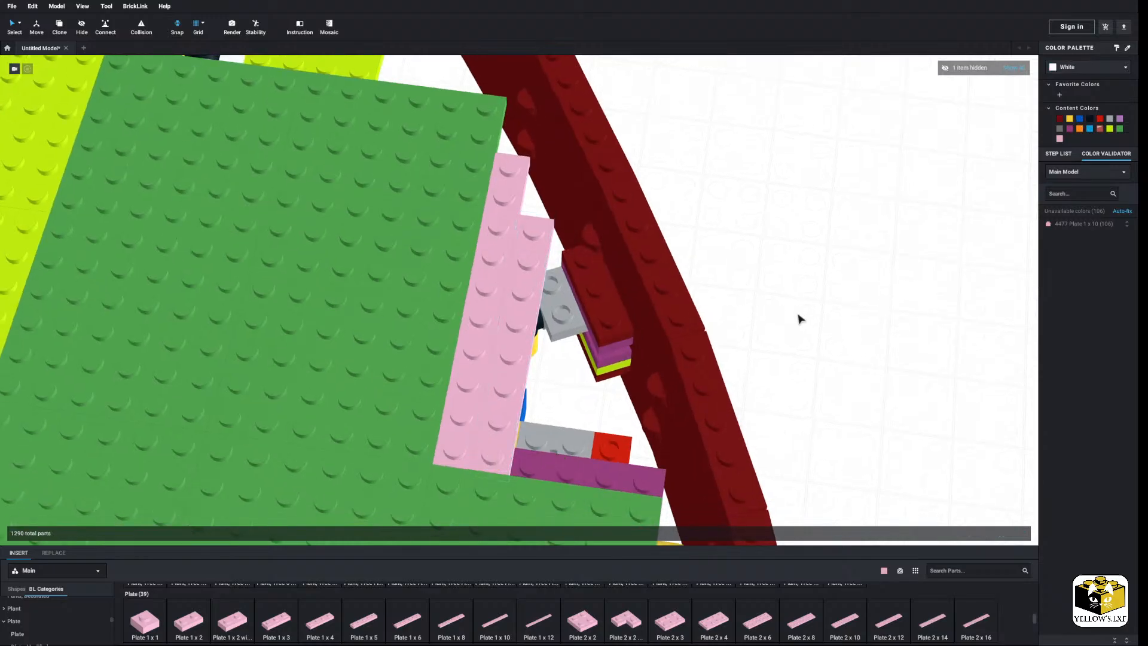
# Place a bright pink 1 x 6 tile at an angle on the light gray hull connector plate next to the 1 x 8 plate.
pyautogui.scroll(-10, 66, 616)
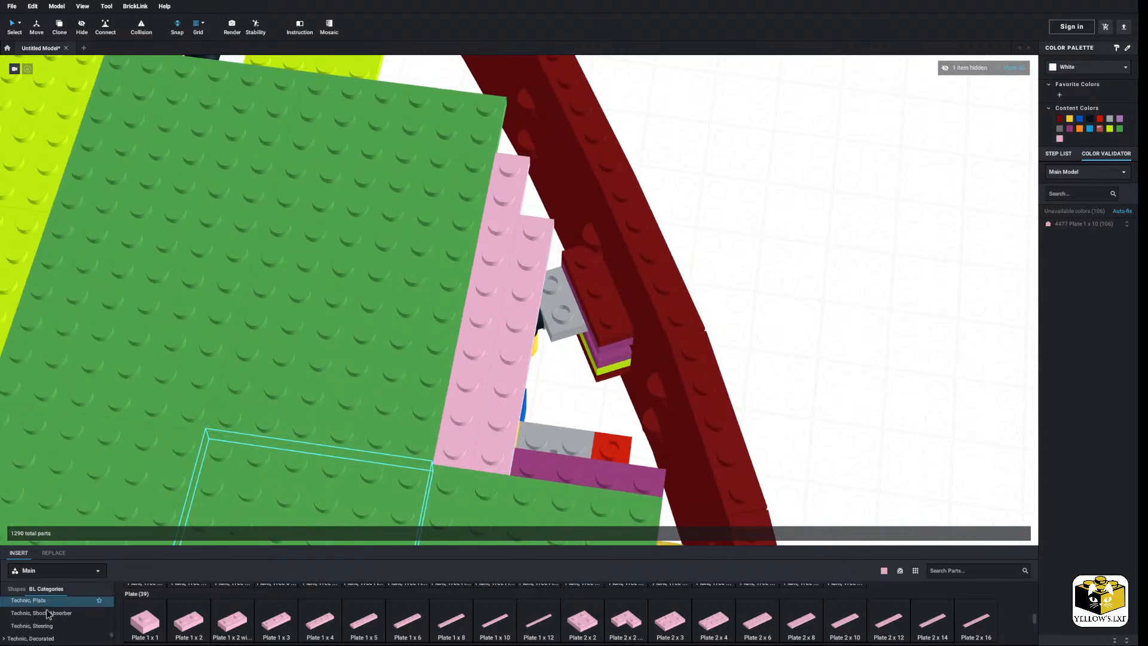
pyautogui.scroll(3, 45, 614)
pyautogui.click(36, 627)
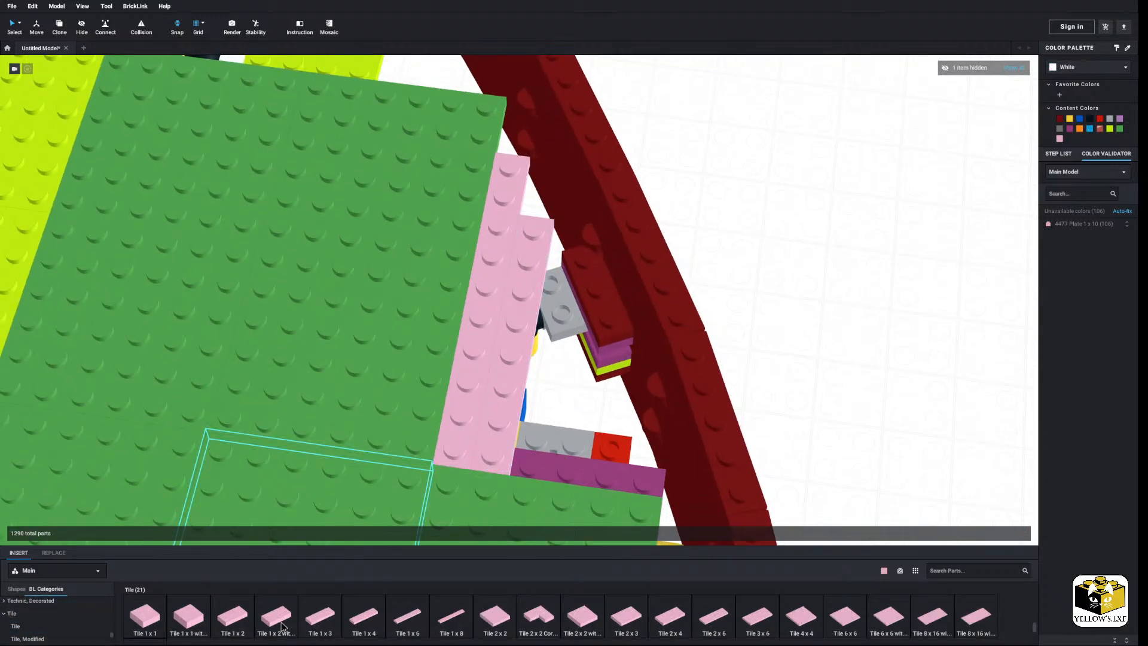
pyautogui.click(395, 611)
pyautogui.click(570, 288)
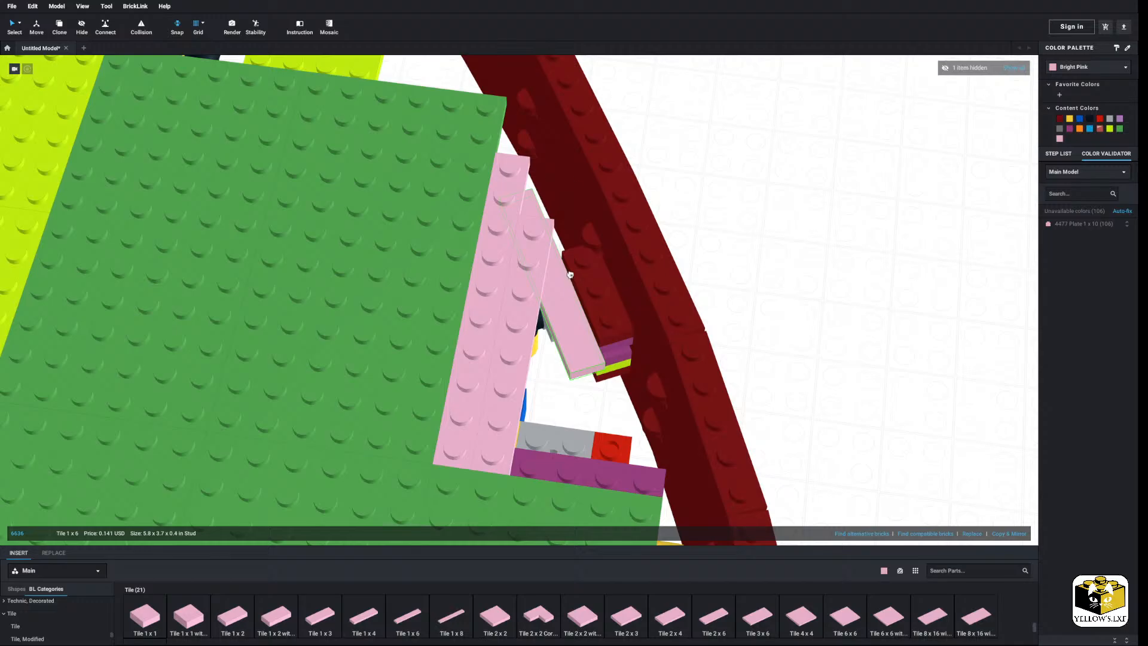
pyautogui.click(818, 220)
pyautogui.moveTo(818, 219); pyautogui.dragTo(820, 227, button='right')
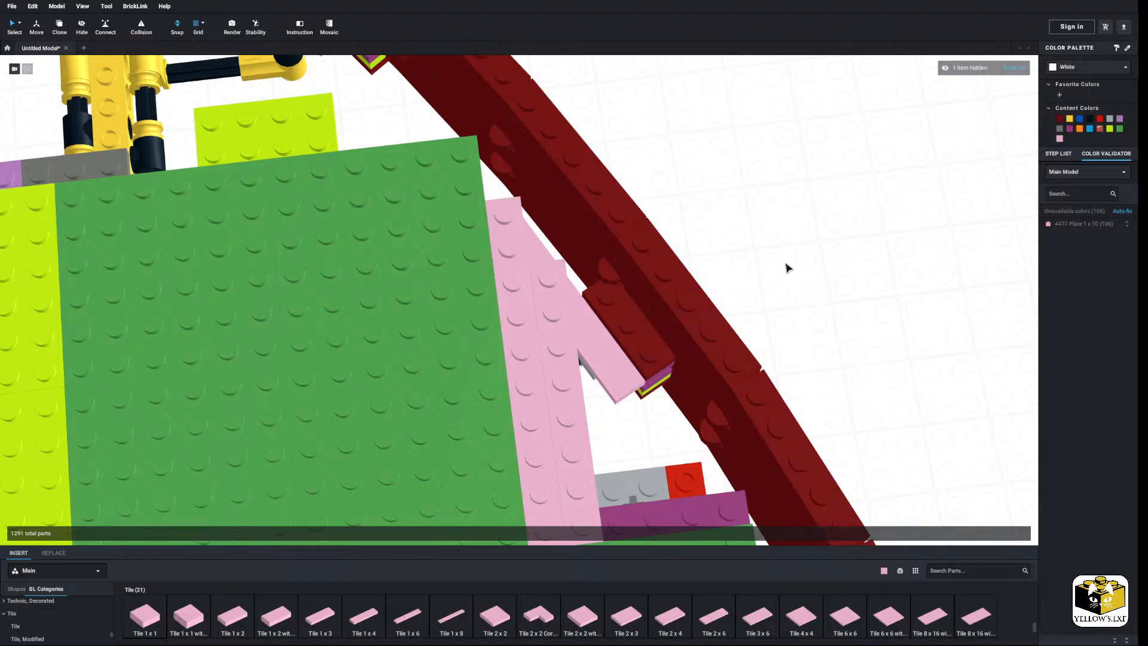
# Try a bright pink 1 x 5 plate along the hull side of the 1 x 8 plate, and delete it.
pyautogui.scroll(-3, 789, 267)
pyautogui.moveTo(789, 267); pyautogui.dragTo(777, 283, button='right')
pyautogui.scroll(2, 781, 274)
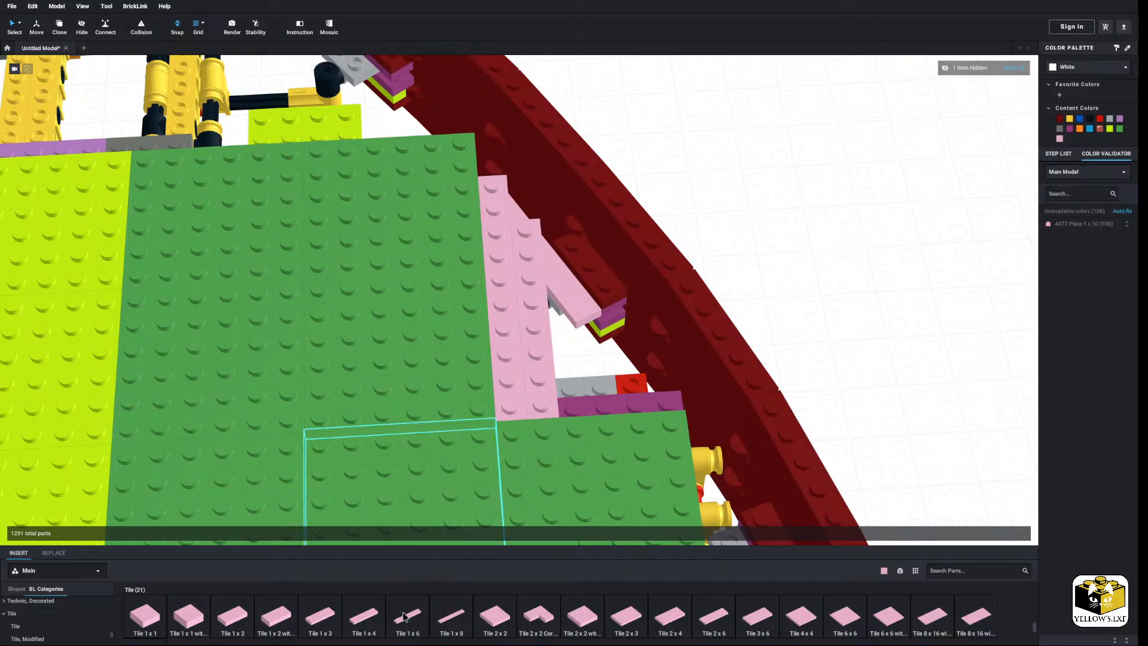
pyautogui.scroll(5, 41, 611)
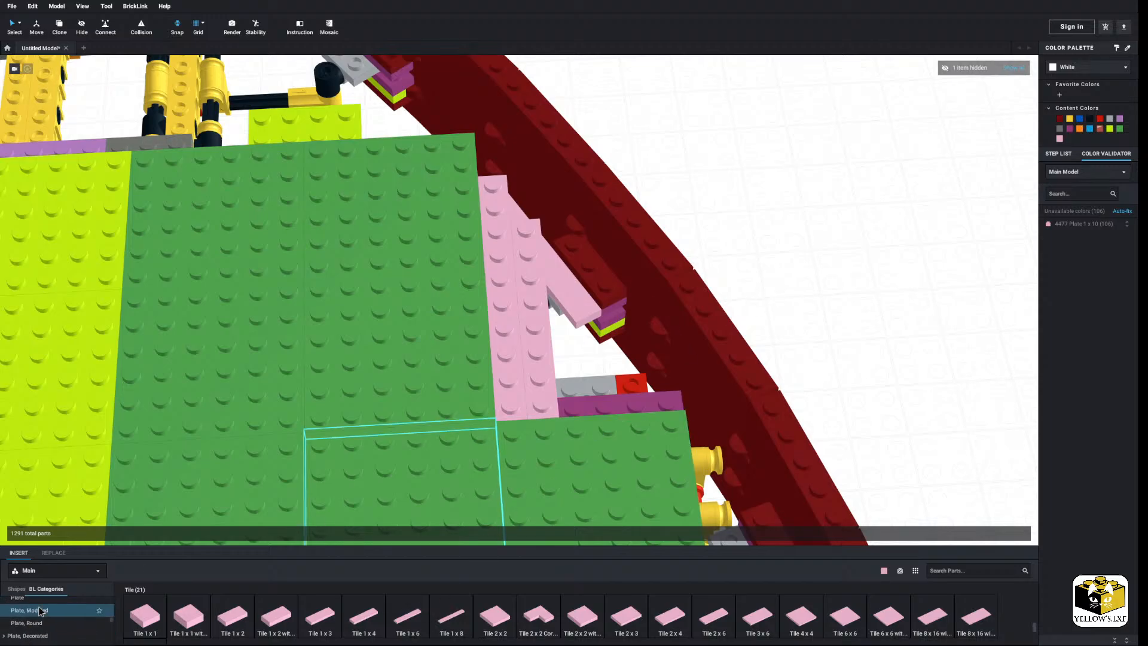
pyautogui.scroll(1, 41, 611)
pyautogui.click(40, 612)
pyautogui.moveTo(363, 616); pyautogui.dragTo(570, 356)
pyautogui.click(785, 312)
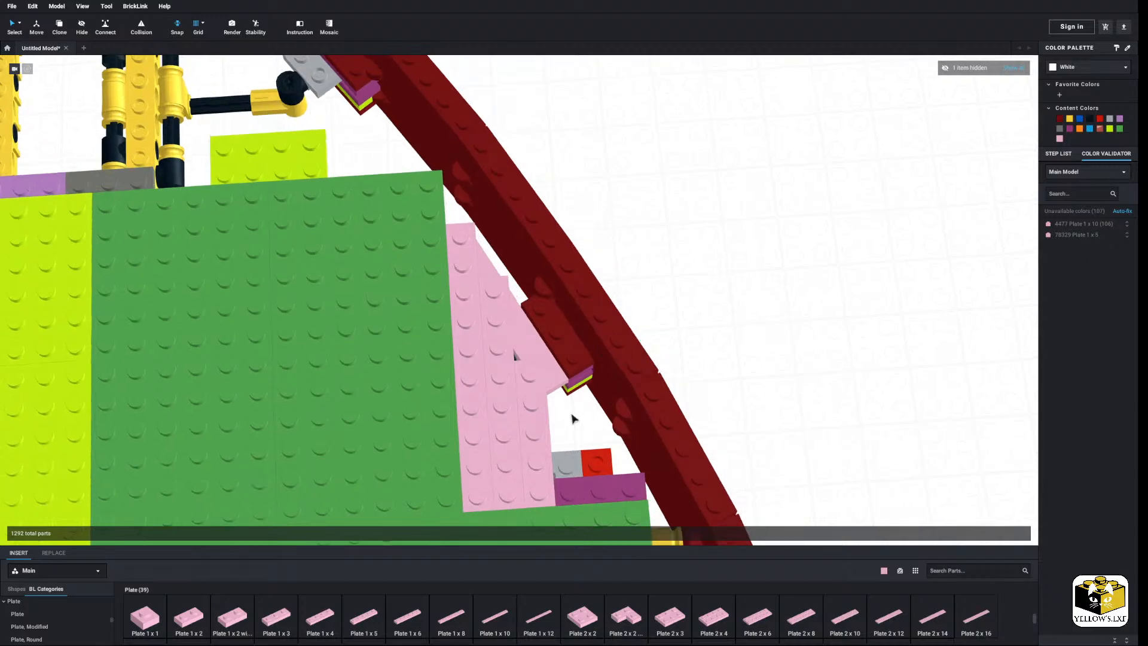
pyautogui.rightClick(535, 427)
pyautogui.press('Delete')
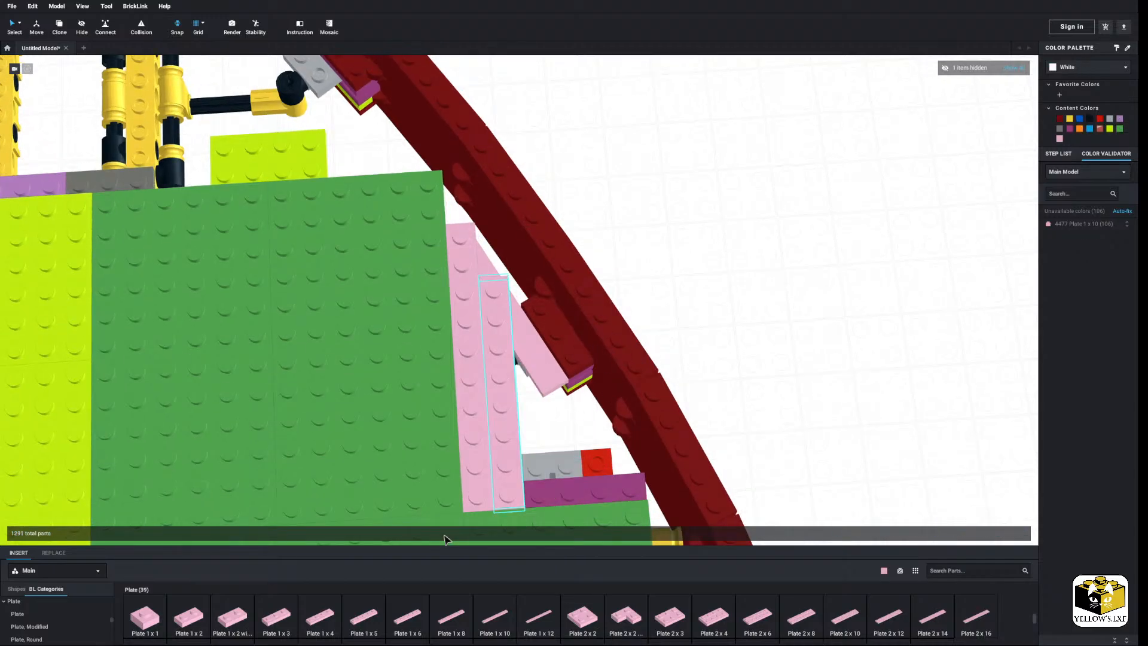
# Try a bright pink 1 x 6 plate beside the 1 x 8 plate, and delete it.
pyautogui.click(392, 628)
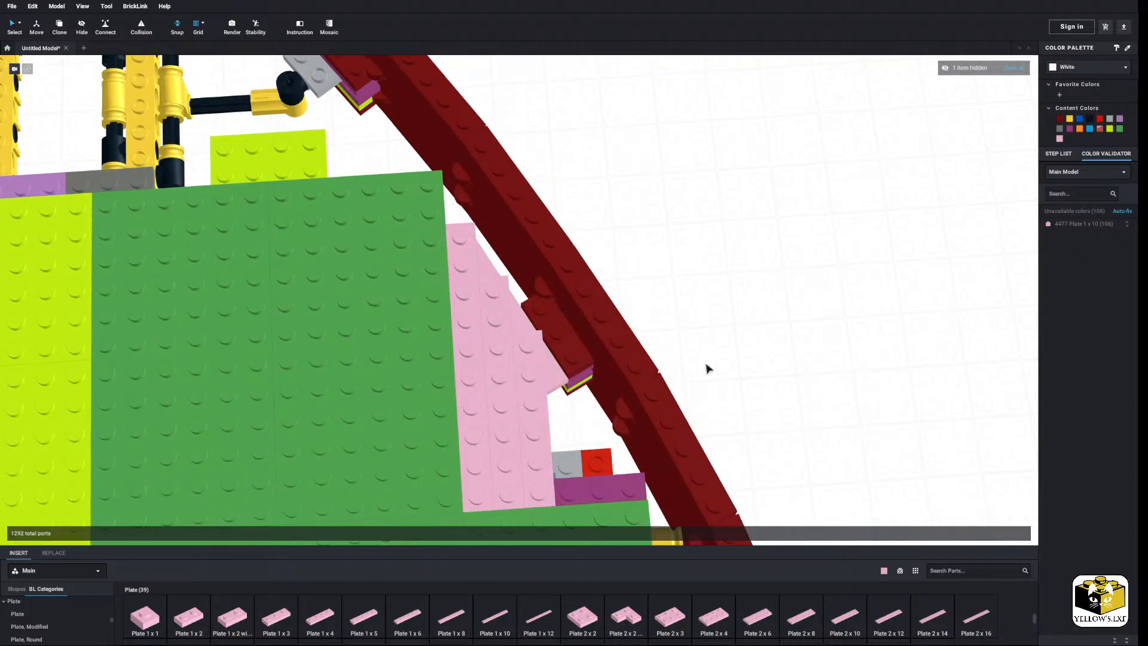
pyautogui.moveTo(705, 365)
pyautogui.mouseDown(button='right')
pyautogui.moveTo(698, 346)
pyautogui.moveTo(694, 373)
pyautogui.mouseUp(button='right')
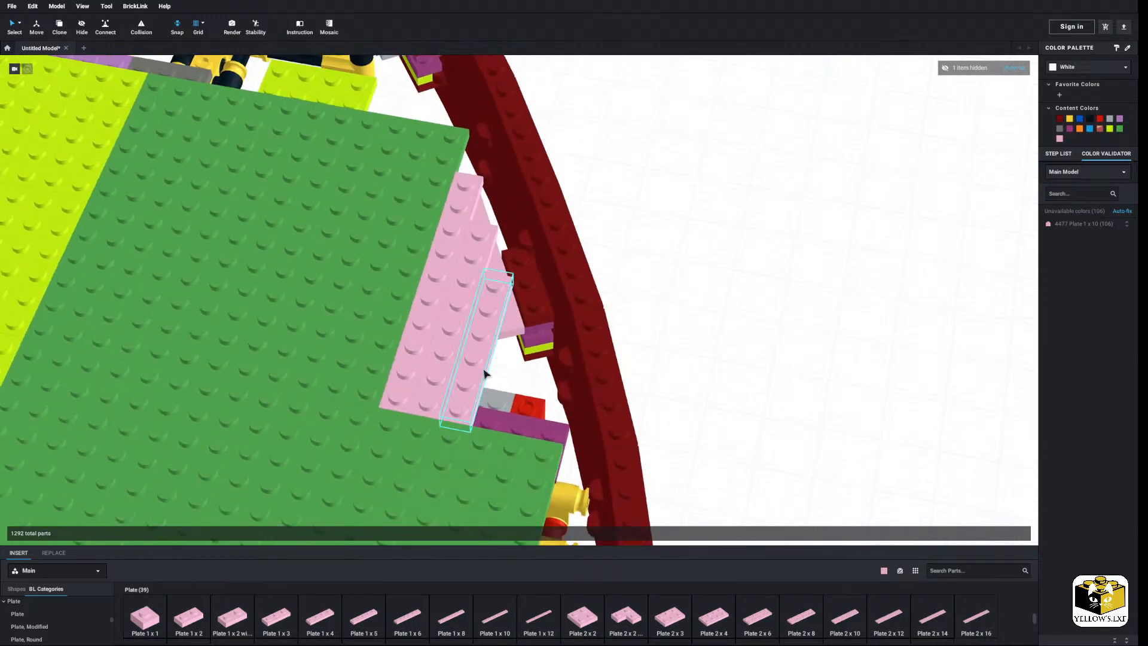
pyautogui.rightClick(484, 373)
pyautogui.press('Delete')
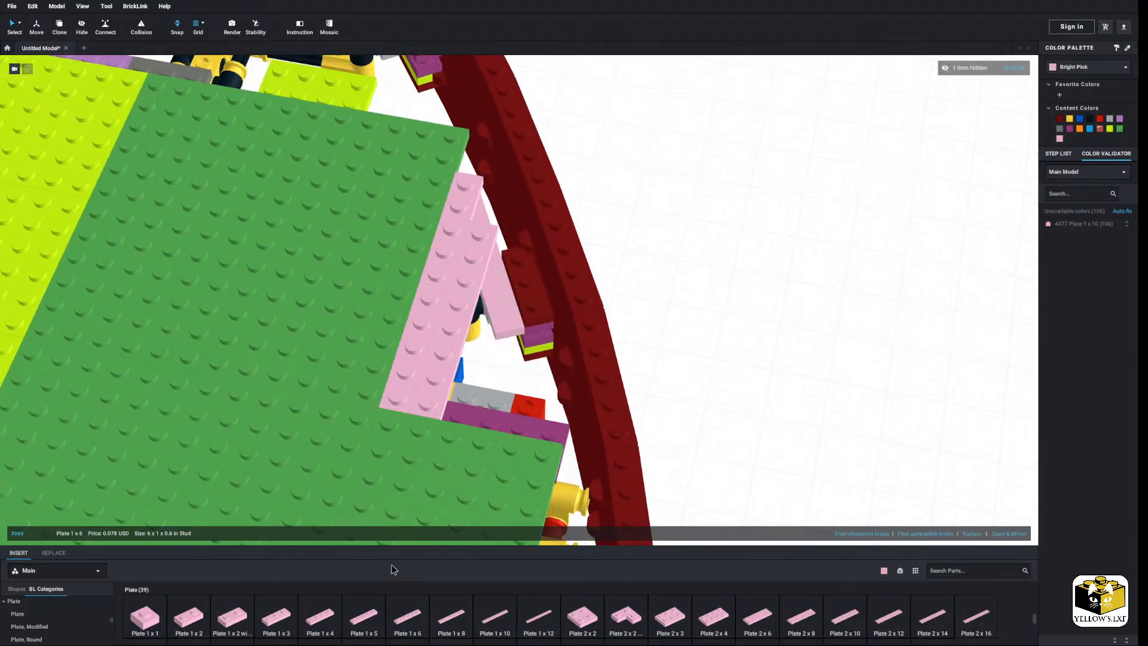
# Place a bright pink 1 x 5 plate beside the 1 x 8 plate and a 2 x 4 plate on its hull side.
pyautogui.click(364, 616)
pyautogui.click(494, 351)
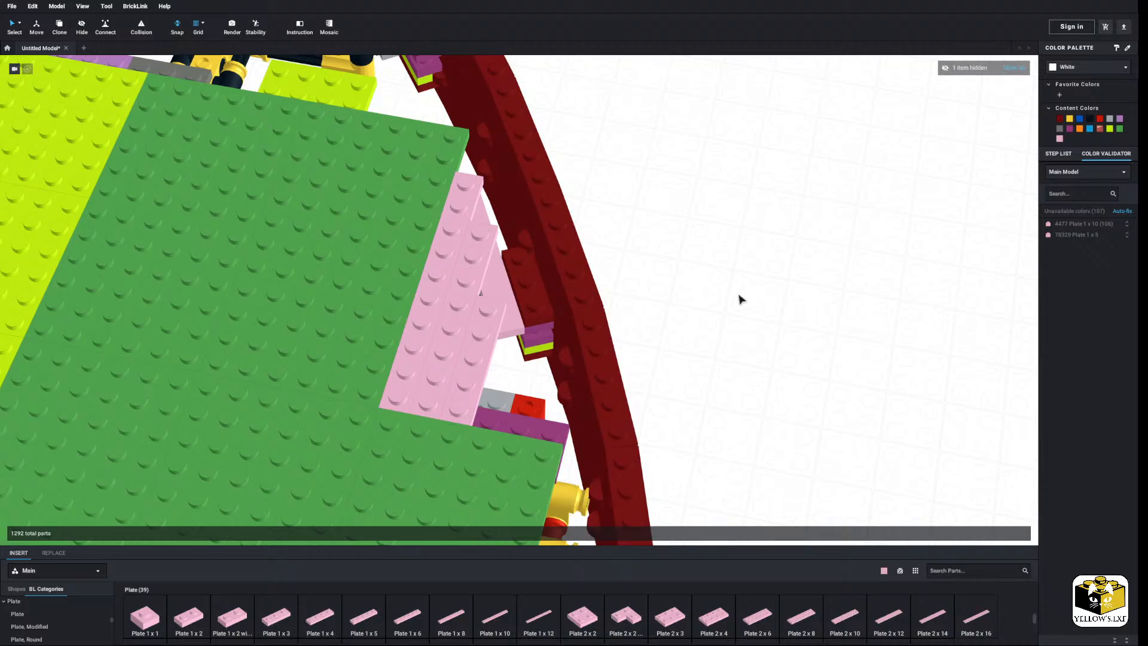
pyautogui.click(716, 632)
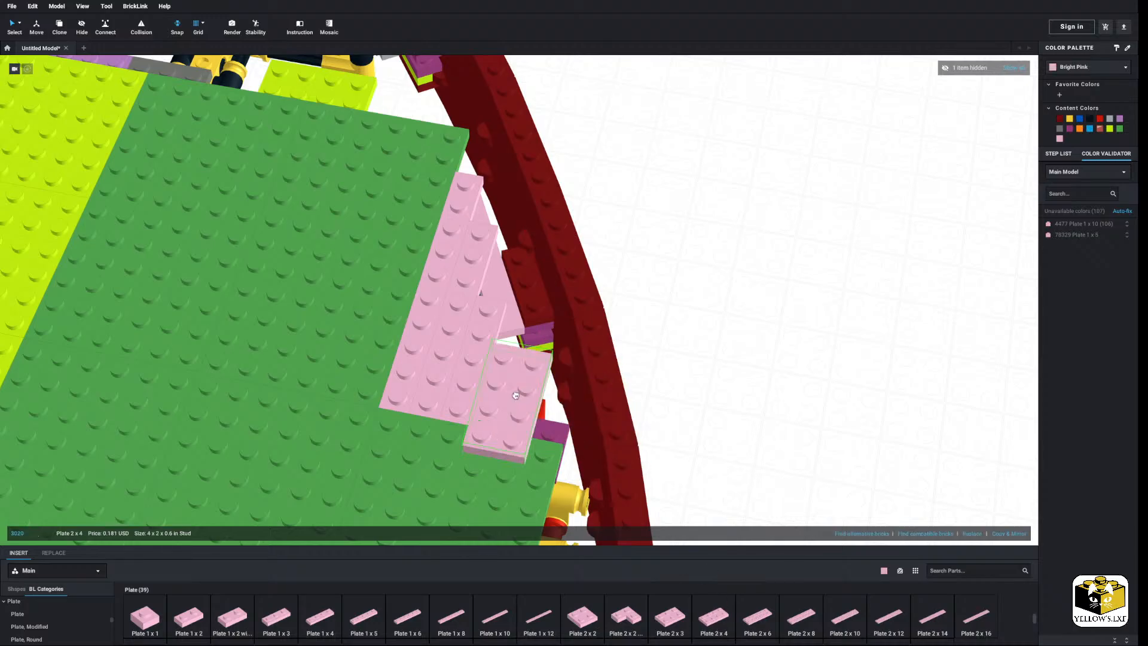
pyautogui.click(510, 375)
# Select the five bright pink pieces between deck and hull and recolor them with the cheapest color for each part.
pyautogui.moveTo(716, 316); pyautogui.dragTo(721, 323, button='right')
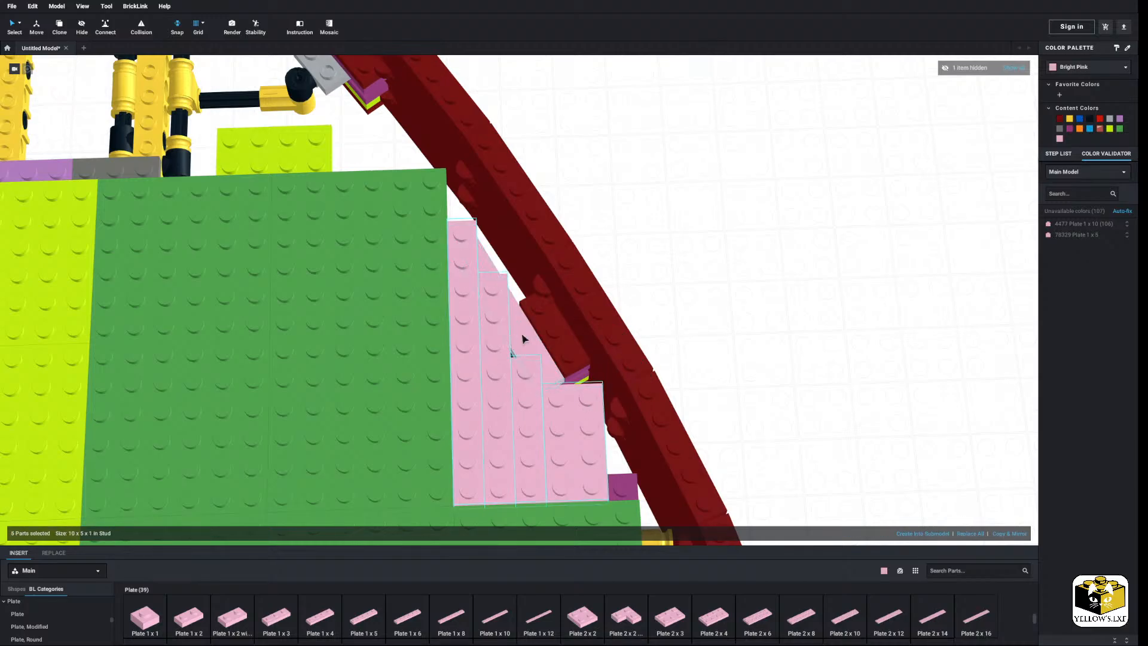
pyautogui.click(1083, 67)
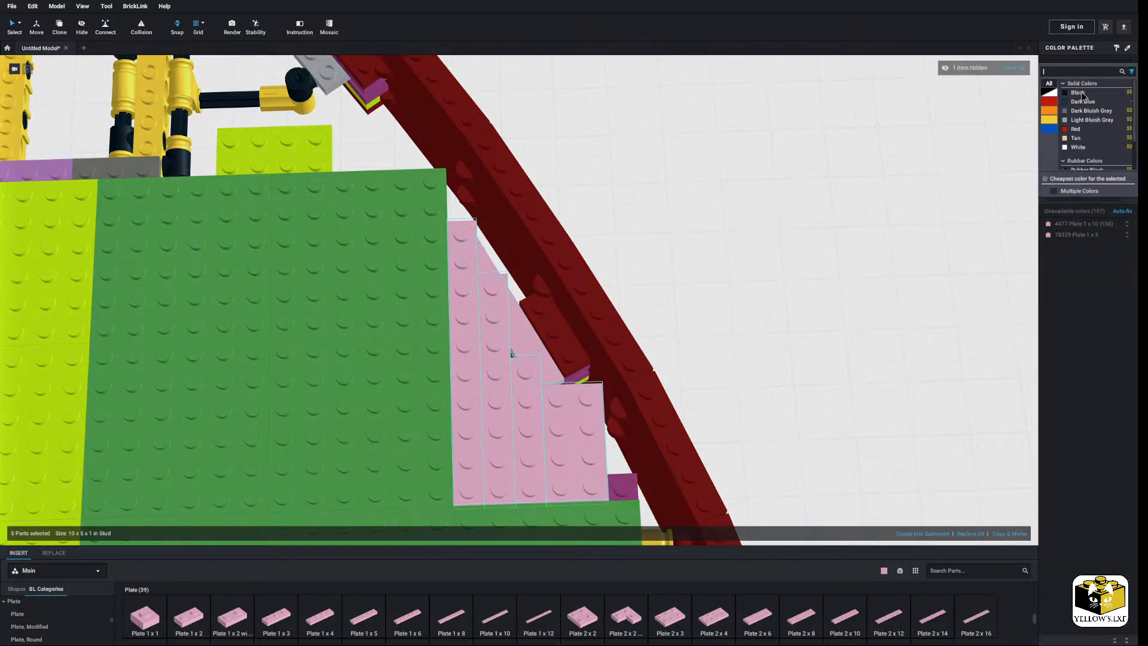
pyautogui.click(1074, 191)
pyautogui.moveTo(769, 274); pyautogui.dragTo(801, 272, button='right')
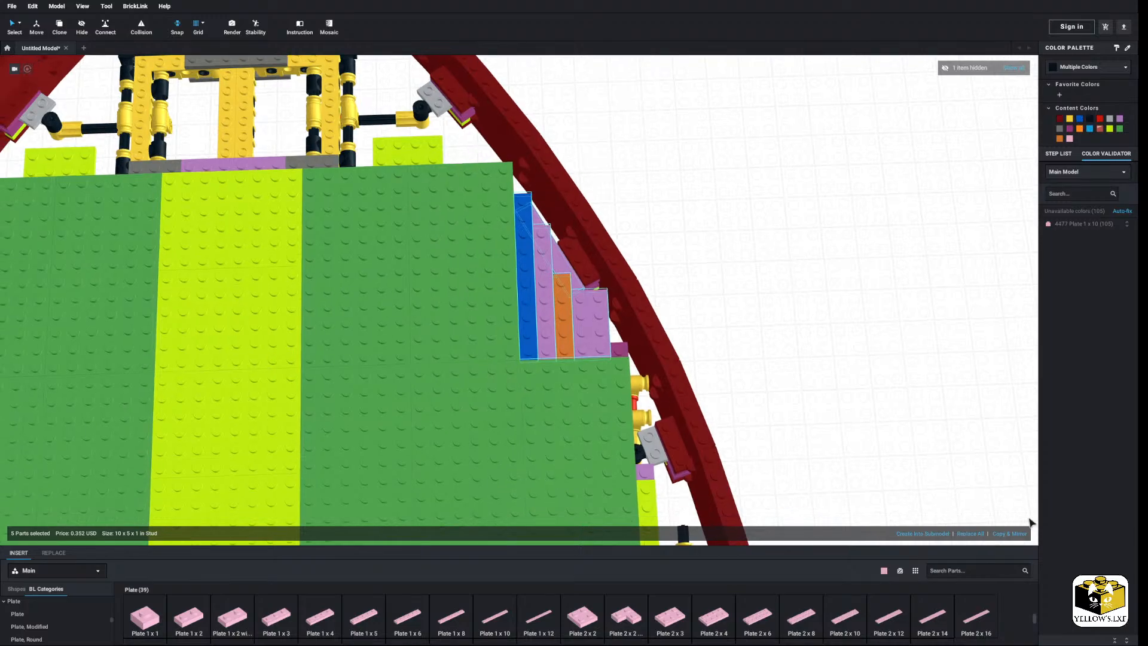
# Create a mirrored copy of the five recolored pieces and set it down outside the hull.
pyautogui.click(1020, 533)
pyautogui.click(681, 241)
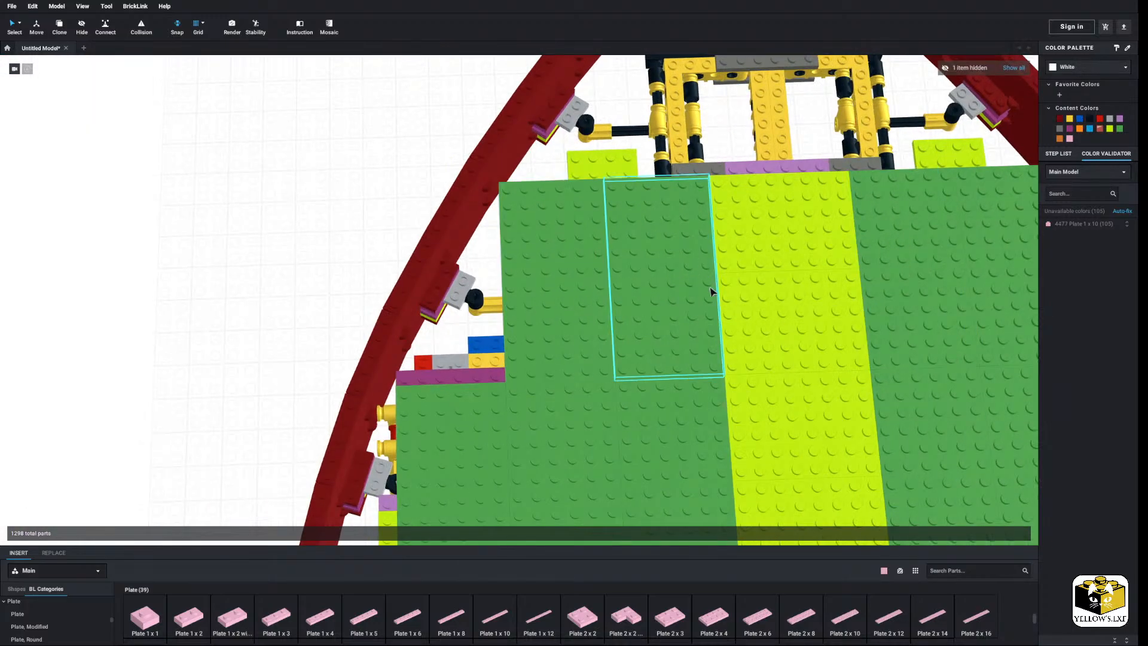
pyautogui.moveTo(710, 287); pyautogui.dragTo(567, 311, button='middle')
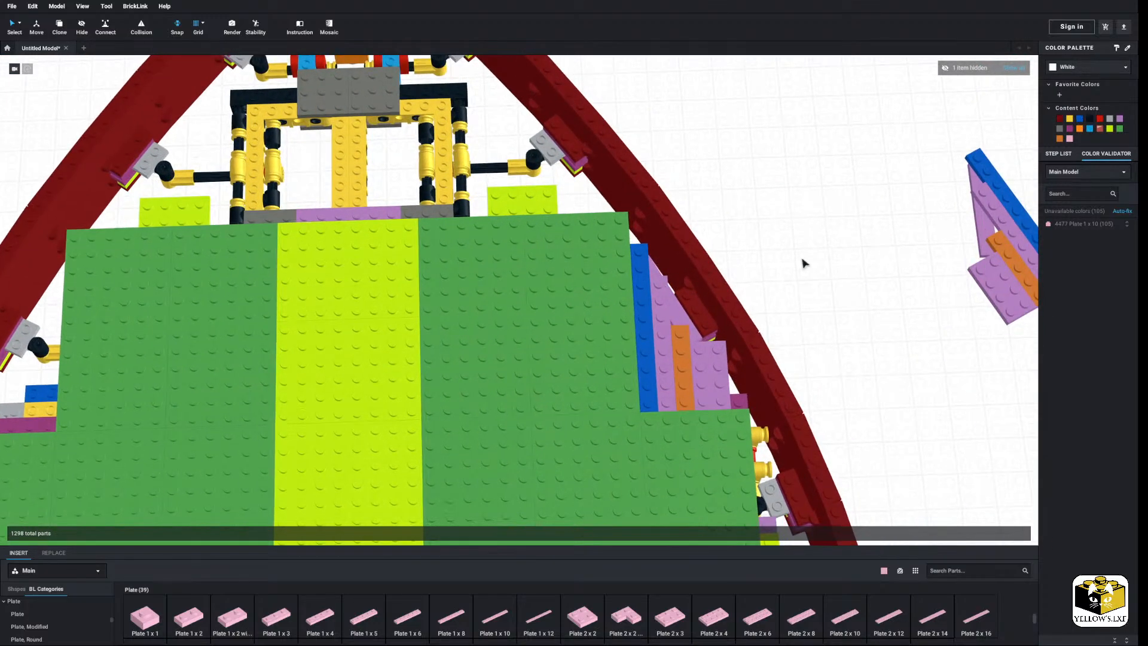
# Examine the underside of the bow framing around the light gray and red bricks near the magenta plate row.
pyautogui.moveTo(801, 259); pyautogui.dragTo(759, 192, button='right')
pyautogui.scroll(4, 615, 235)
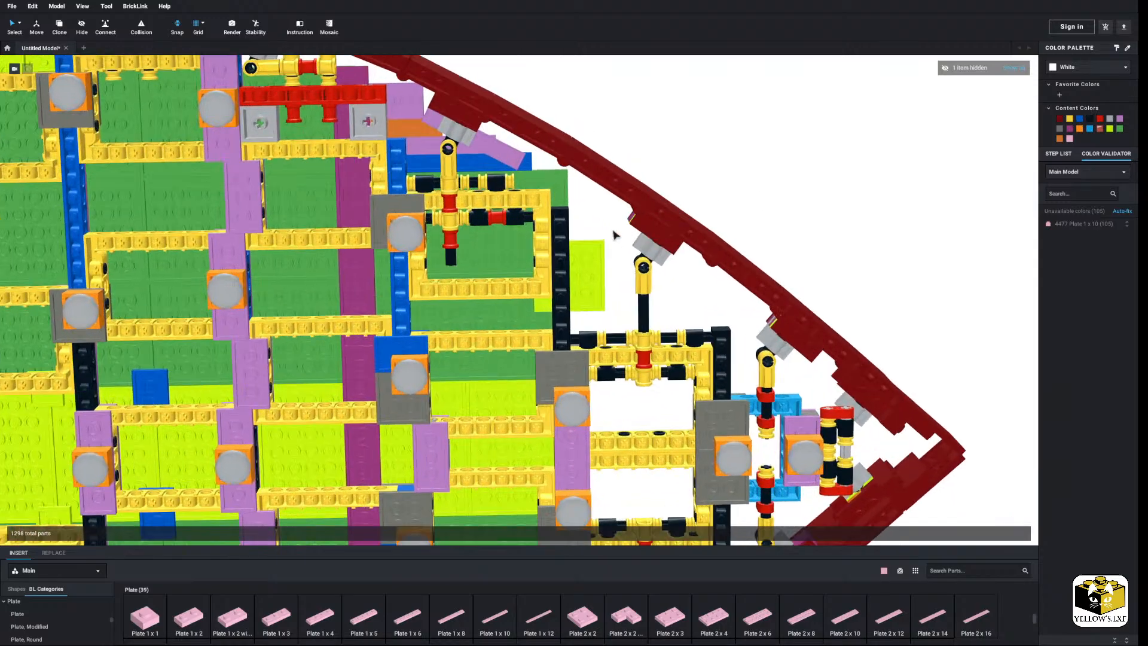
pyautogui.moveTo(616, 235); pyautogui.dragTo(735, 311, button='middle')
pyautogui.scroll(2, 735, 311)
pyautogui.moveTo(735, 311); pyautogui.dragTo(616, 308, button='right')
pyautogui.moveTo(616, 307); pyautogui.dragTo(645, 166, button='middle')
pyautogui.moveTo(501, 364); pyautogui.dragTo(499, 328, button='right')
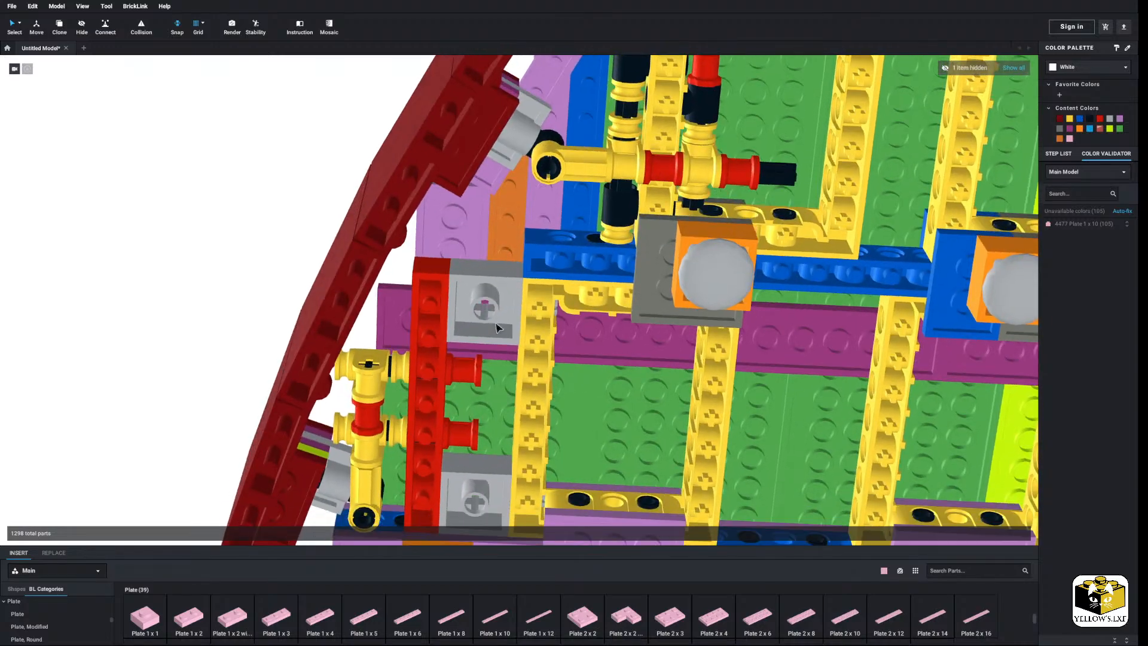
pyautogui.moveTo(494, 291); pyautogui.dragTo(490, 342, button='middle')
pyautogui.moveTo(489, 343)
pyautogui.mouseDown(button='right')
pyautogui.moveTo(478, 369)
pyautogui.moveTo(440, 377)
pyautogui.moveTo(467, 303)
pyautogui.moveTo(494, 321)
pyautogui.mouseUp(button='right')
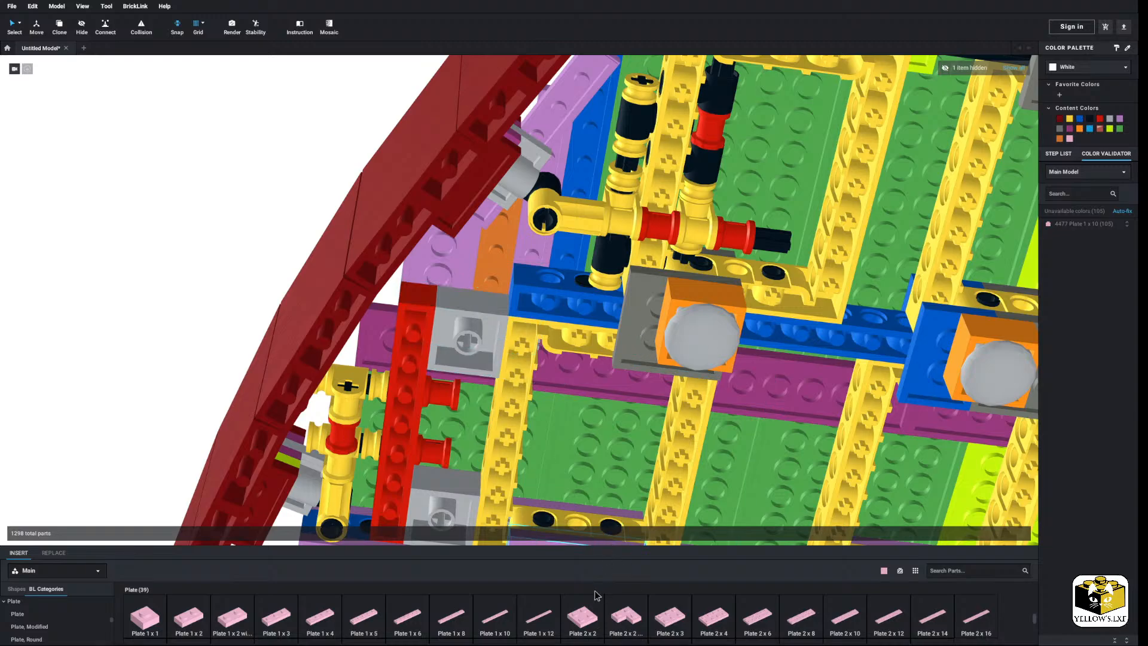
# Try a bright pink 2 x 3 plate on the light gray bricks next to the magenta plate row, and discard it.
pyautogui.scroll(-5, 468, 287)
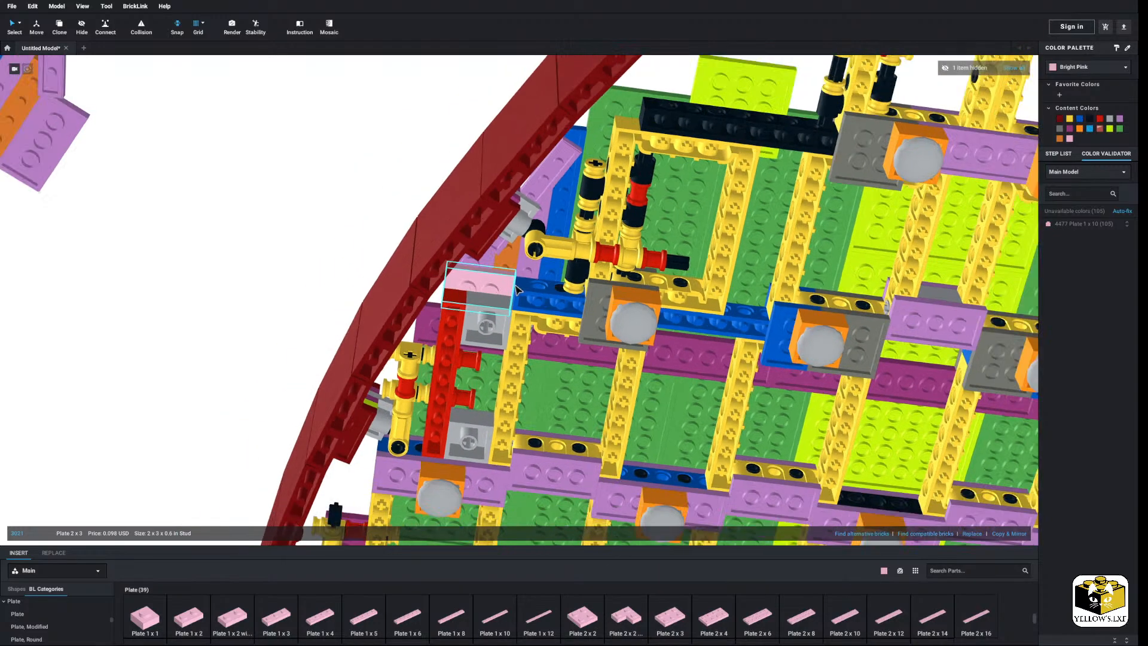
pyautogui.moveTo(867, 358); pyautogui.dragTo(424, 347, button='middle')
pyautogui.moveTo(675, 326); pyautogui.dragTo(791, 334, button='right')
pyautogui.click(670, 616)
pyautogui.scroll(2, 657, 419)
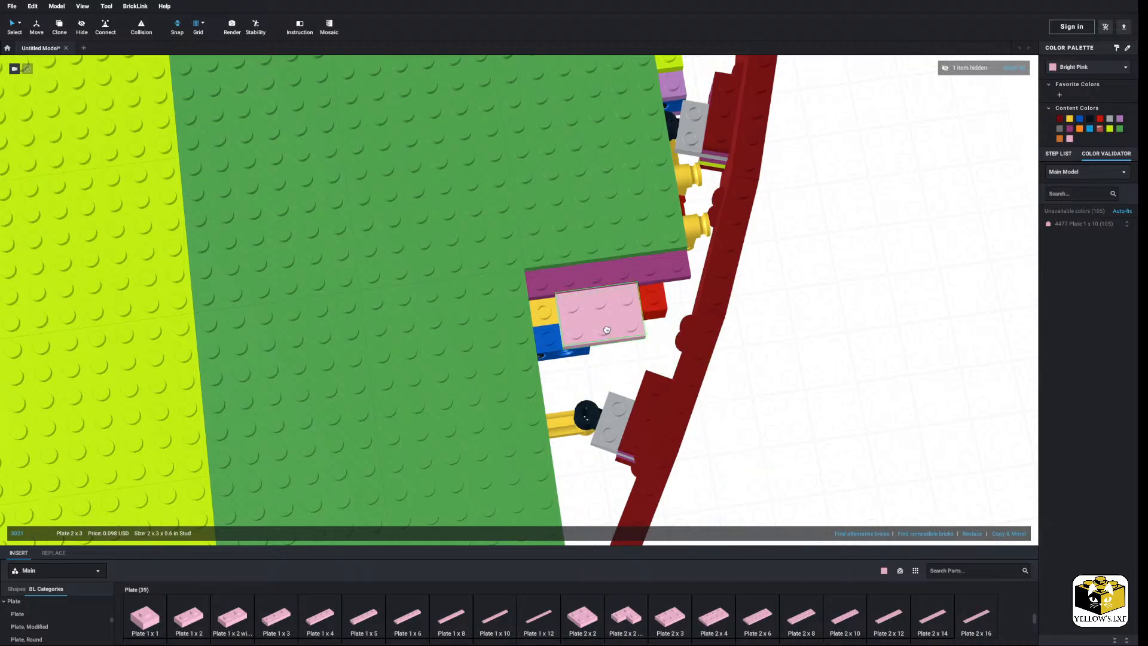
pyautogui.rightClick(606, 326)
pyautogui.click(625, 343)
# Place a bright pink 2 x 4 plate over the light gray and red bricks forward of the magenta plate row on both sides of the ship.
pyautogui.click(718, 613)
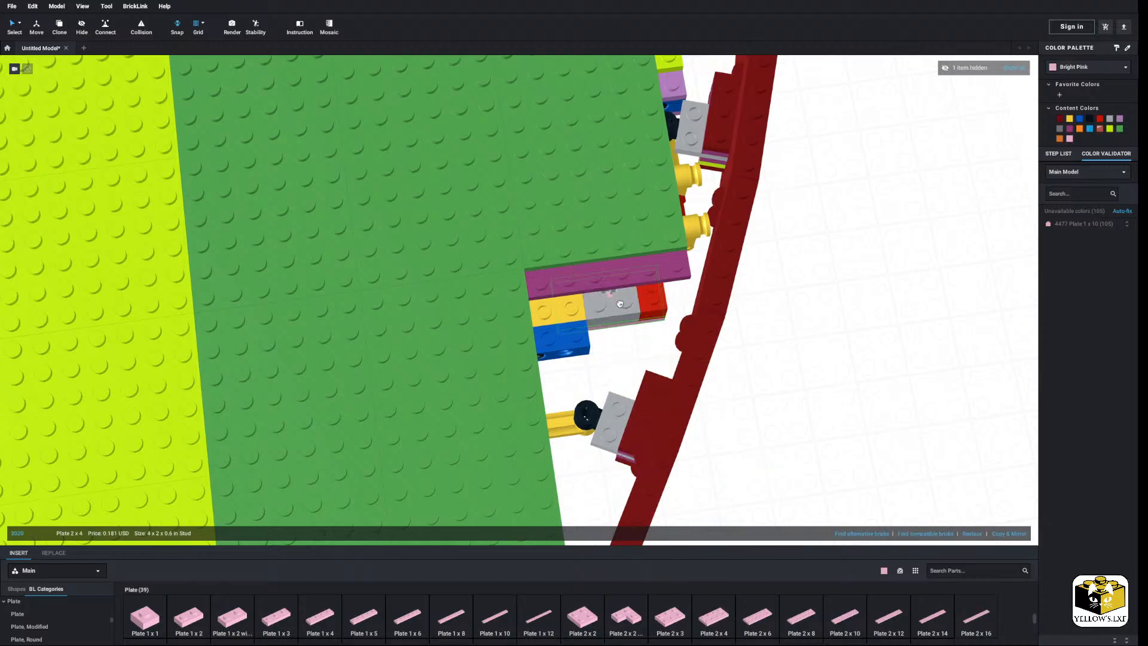
pyautogui.click(620, 303)
pyautogui.moveTo(604, 383); pyautogui.dragTo(564, 340, button='right')
pyautogui.moveTo(563, 341); pyautogui.dragTo(644, 277, button='middle')
pyautogui.moveTo(473, 203); pyautogui.dragTo(473, 533, button='middle')
pyautogui.rightClick(483, 286)
pyautogui.click(495, 300)
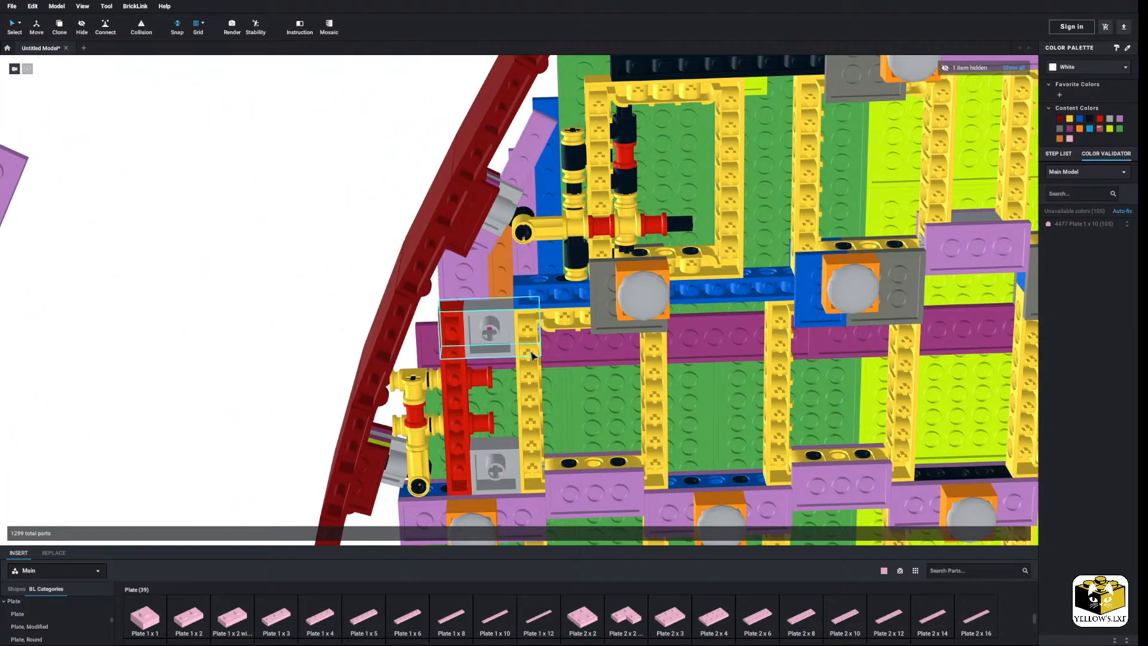
pyautogui.click(698, 619)
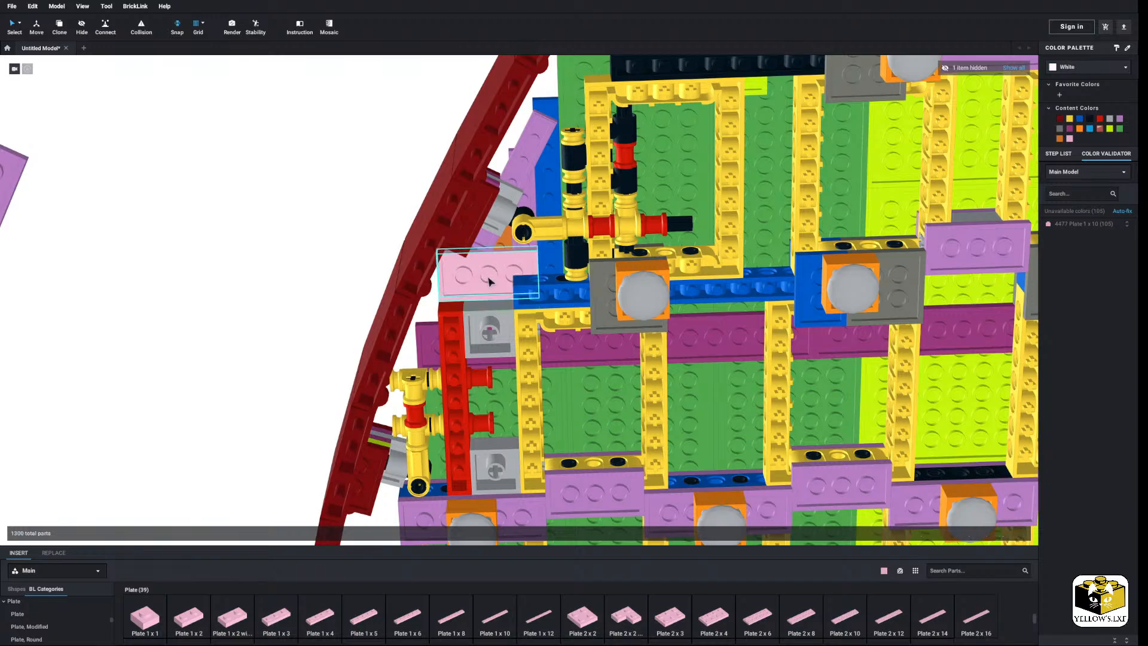
# Select both bright pink 2 x 4 plates and recolor them Medium Lavender, the cheapest color for the selection.
pyautogui.scroll(-2, 502, 276)
pyautogui.scroll(-3, 501, 304)
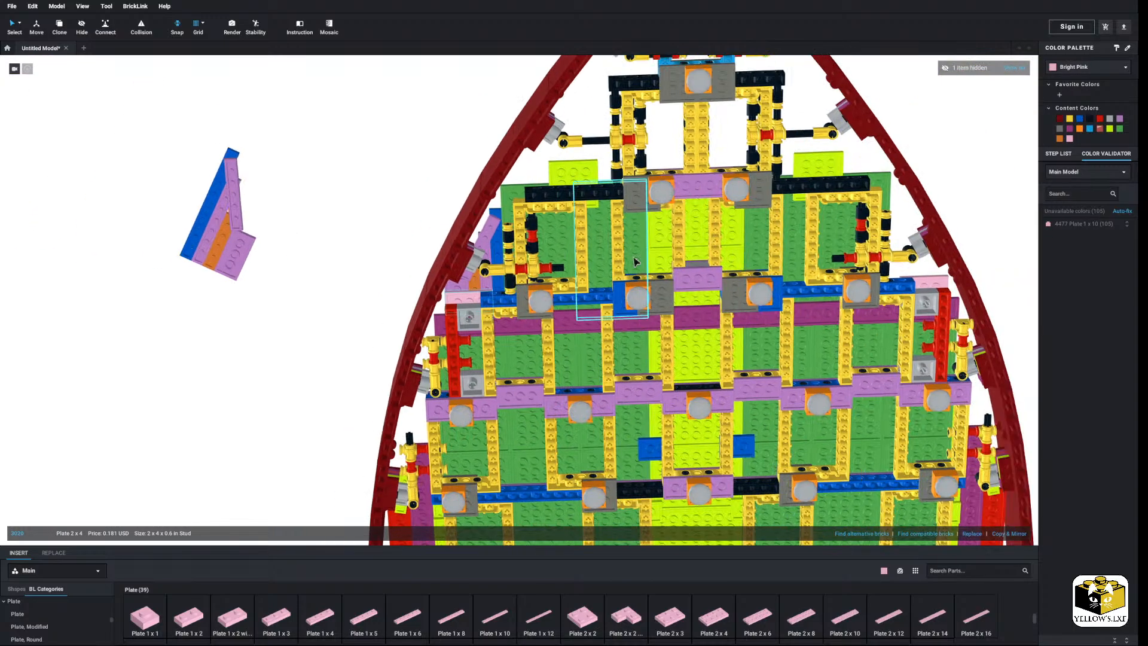
pyautogui.moveTo(839, 194); pyautogui.dragTo(622, 200, button='middle')
pyautogui.click(1106, 67)
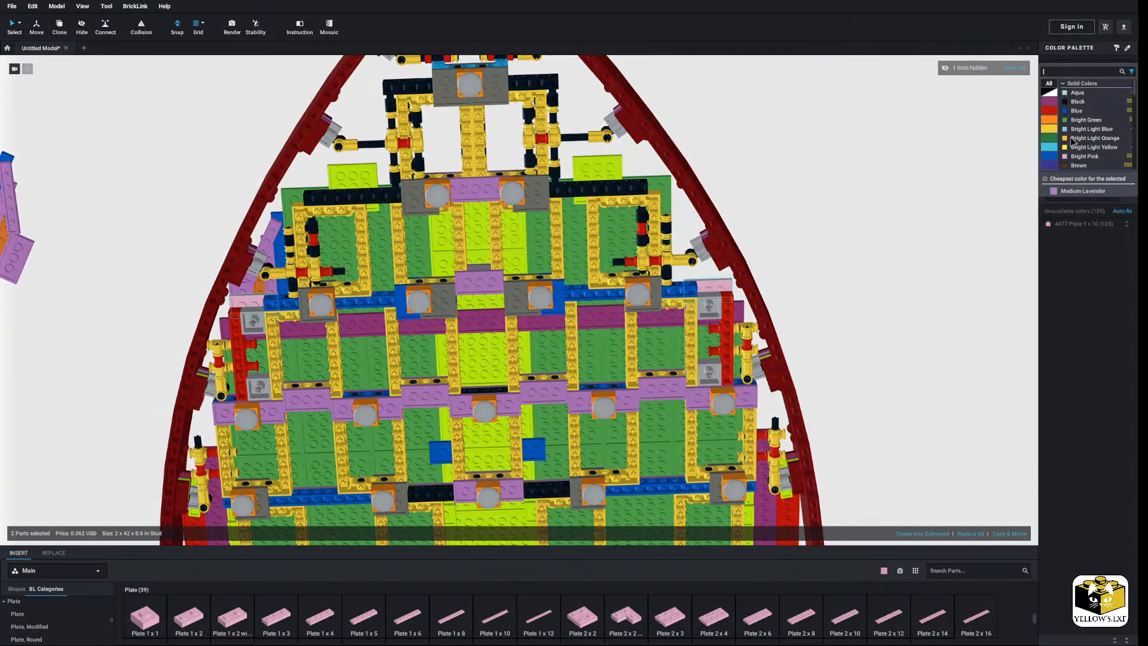
pyautogui.click(1074, 195)
pyautogui.click(848, 211)
# Try to move the mirrored plate assembly across the deck to the open gap on the opposite side, and undo the moves.
pyautogui.scroll(-3, 836, 210)
pyautogui.moveTo(810, 208); pyautogui.dragTo(784, 256, button='right')
pyautogui.moveTo(337, 278); pyautogui.dragTo(273, 217, button='right')
pyautogui.scroll(3, 274, 218)
pyautogui.moveTo(273, 217); pyautogui.dragTo(393, 256, button='middle')
pyautogui.scroll(2, 359, 263)
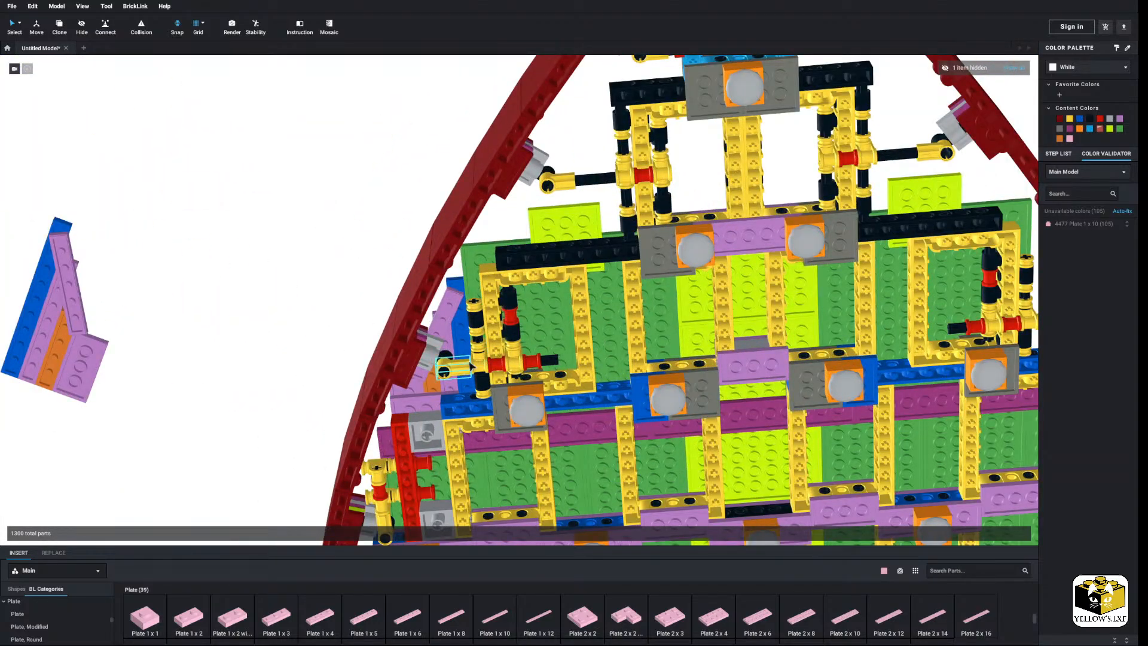
pyautogui.moveTo(351, 313); pyautogui.dragTo(200, 333, button='right')
pyautogui.moveTo(158, 317); pyautogui.dragTo(9, 533)
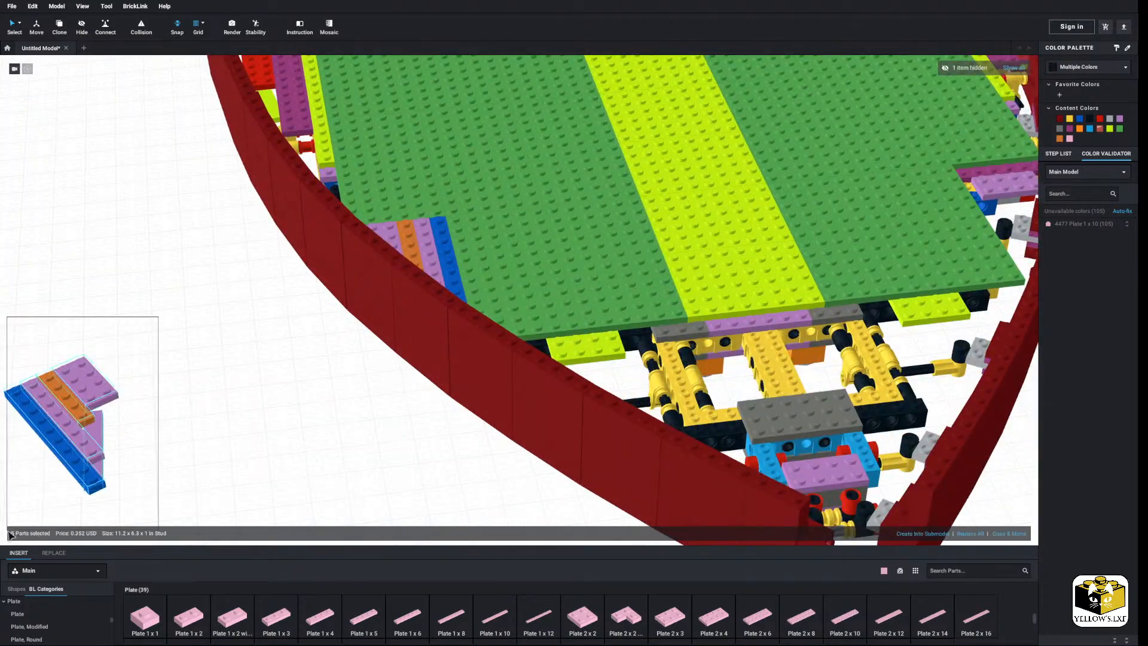
pyautogui.moveTo(83, 375); pyautogui.dragTo(505, 256)
pyautogui.moveTo(506, 255); pyautogui.dragTo(88, 350, button='middle')
pyautogui.moveTo(87, 351); pyautogui.dragTo(589, 261)
pyautogui.moveTo(590, 262); pyautogui.dragTo(590, 283, button='right')
pyautogui.moveTo(591, 282); pyautogui.dragTo(615, 193)
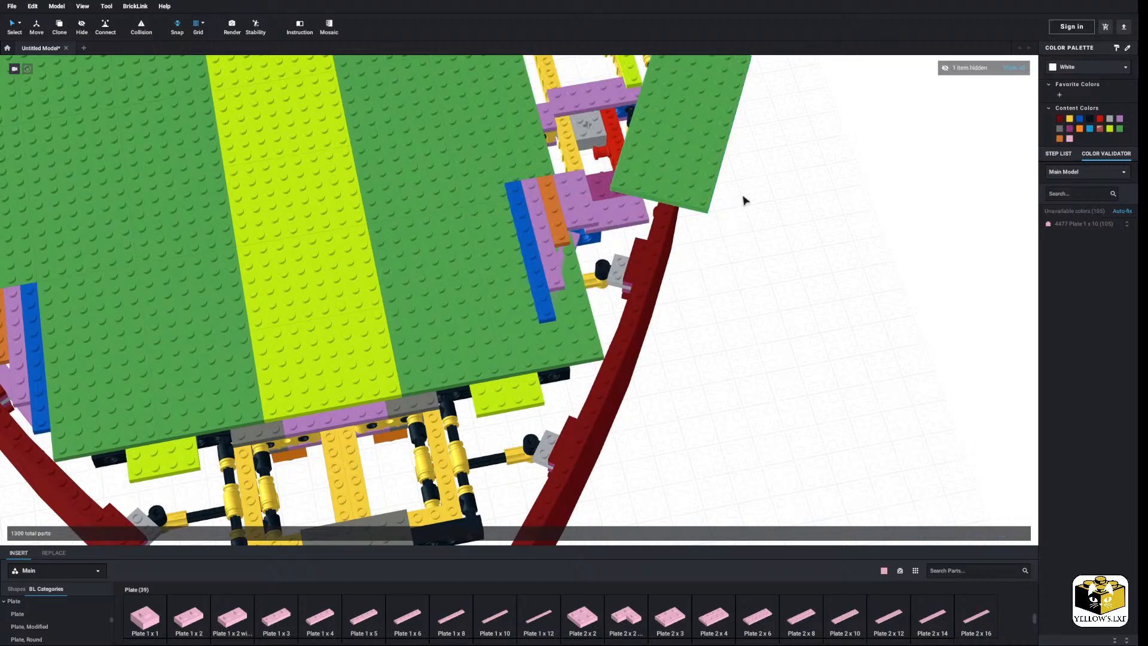
pyautogui.hotkey('ctrl', 'z')
pyautogui.hotkey('ctrl', 'z')
# Select the mirrored plate assembly again and move it across the bow to just outside the hull beside the open deck gap.
pyautogui.scroll(-3, 687, 230)
pyautogui.scroll(-2, 77, 445)
pyautogui.moveTo(159, 369); pyautogui.dragTo(83, 477)
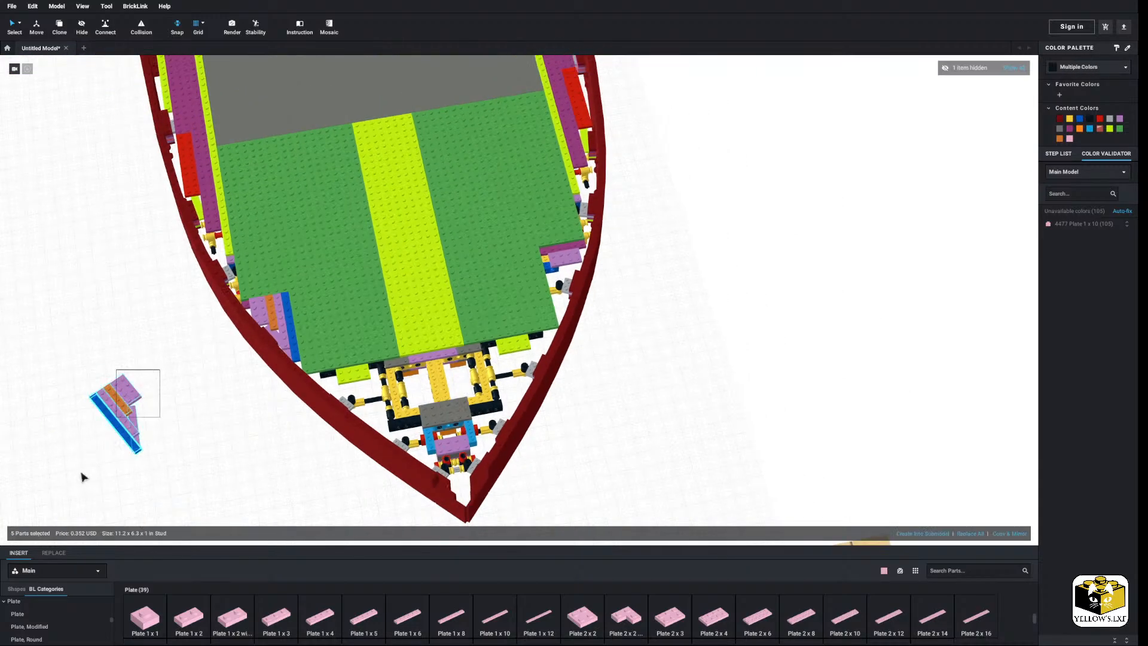
pyautogui.scroll(5, 357, 359)
pyautogui.moveTo(130, 387); pyautogui.dragTo(589, 225)
pyautogui.moveTo(499, 308); pyautogui.dragTo(799, 345)
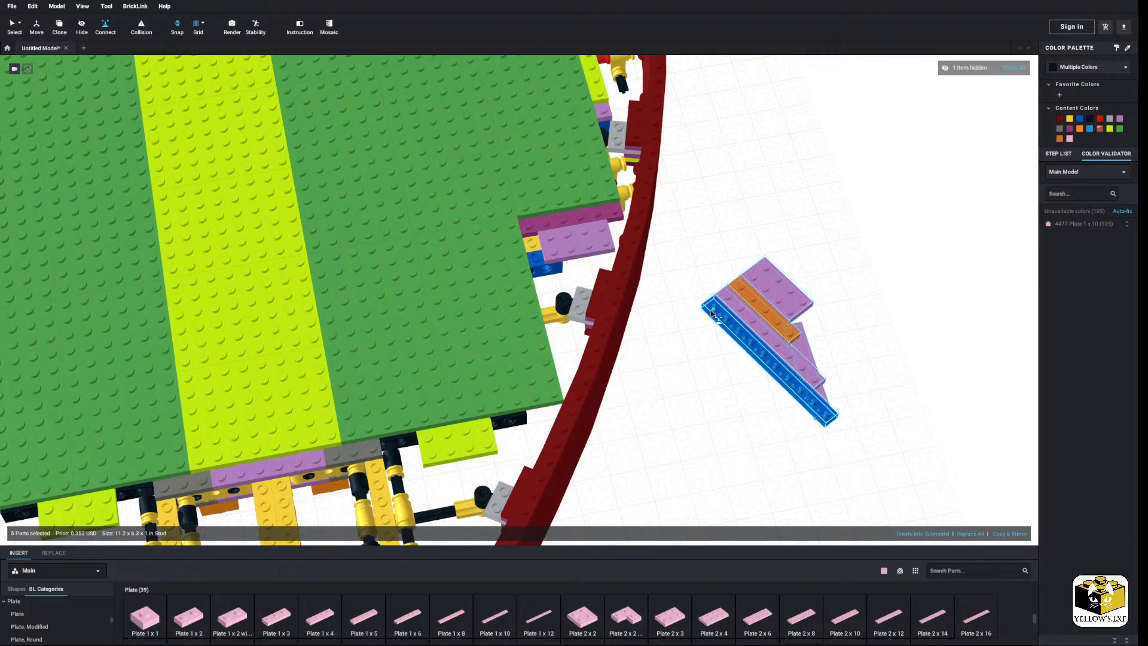
# Connect the mirrored assembly at the magenta plate row and rotate it so the blue plate runs along the green deck edge.
pyautogui.click(595, 218)
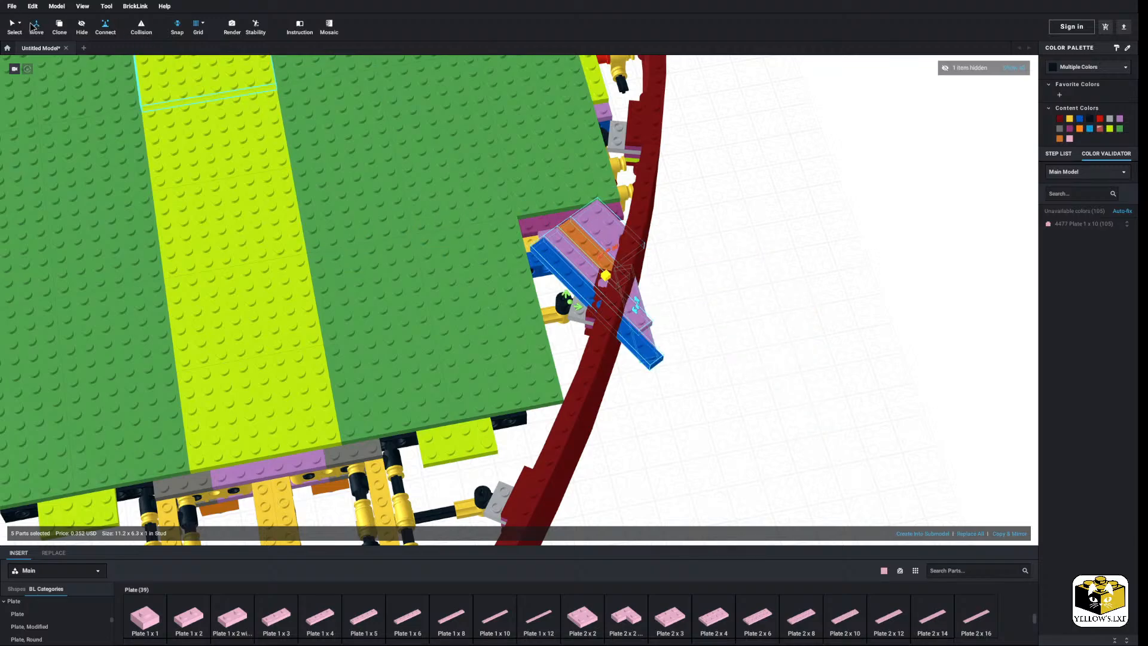
pyautogui.moveTo(572, 267); pyautogui.dragTo(508, 238)
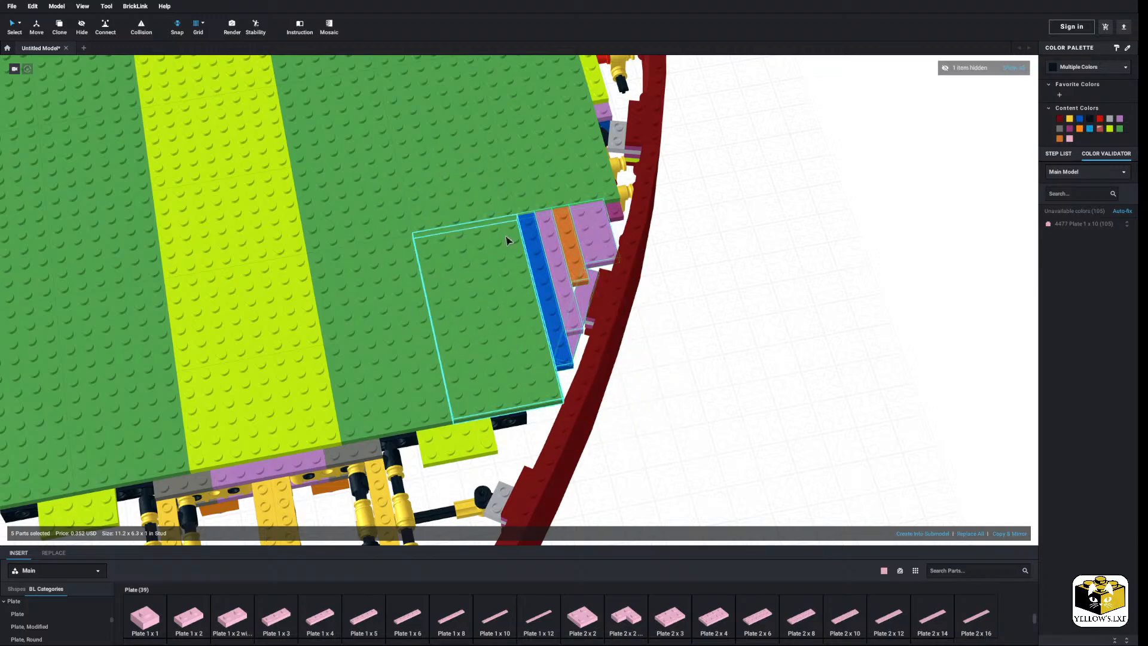
pyautogui.click(795, 230)
# Select all five pieces of the mirrored assembly and connect the blue plate's inner end to the magenta plate row.
pyautogui.moveTo(788, 230); pyautogui.dragTo(667, 246, button='right')
pyautogui.scroll(10, 668, 246)
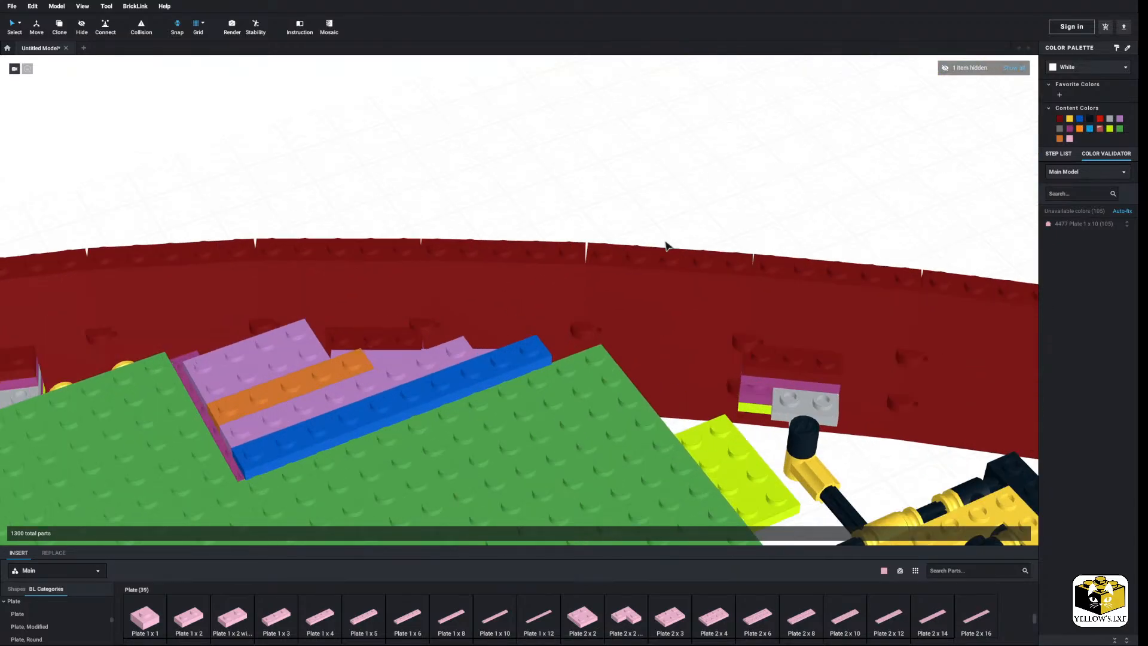
pyautogui.click(372, 234)
pyautogui.keyDown('ctrl'); pyautogui.click(388, 247); pyautogui.keyUp('ctrl')
pyautogui.keyDown('ctrl'); pyautogui.click(324, 233); pyautogui.keyUp('ctrl')
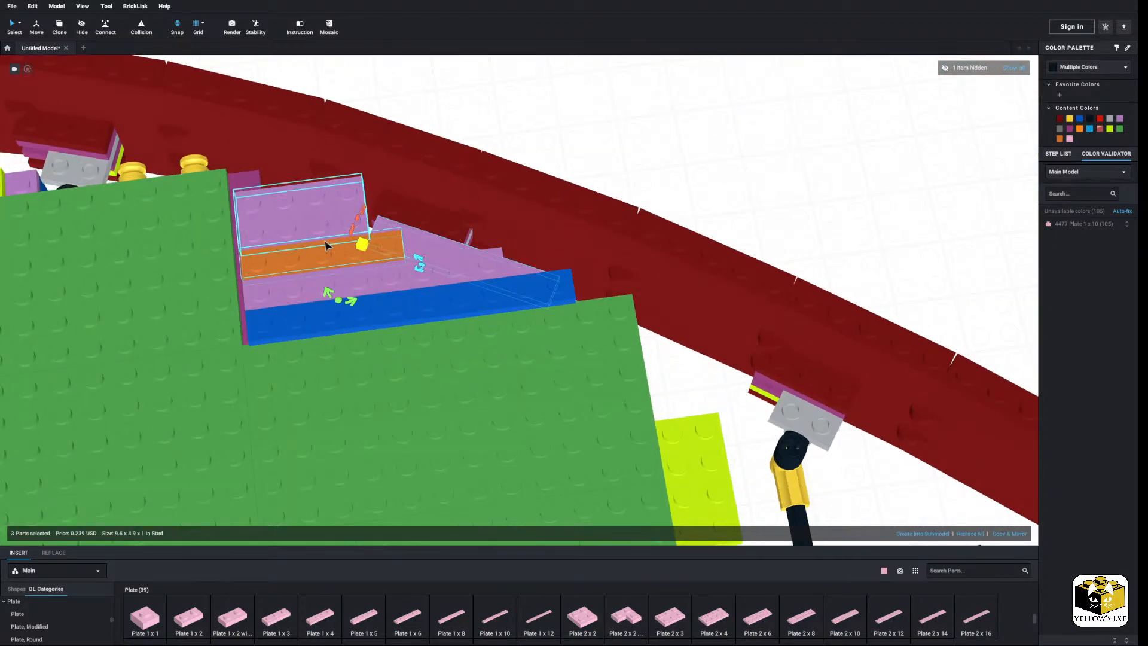
pyautogui.keyDown('ctrl'); pyautogui.click(383, 276); pyautogui.keyUp('ctrl')
pyautogui.moveTo(391, 281); pyautogui.dragTo(401, 289, button='right')
pyautogui.keyDown('ctrl'); pyautogui.click(412, 300); pyautogui.keyUp('ctrl')
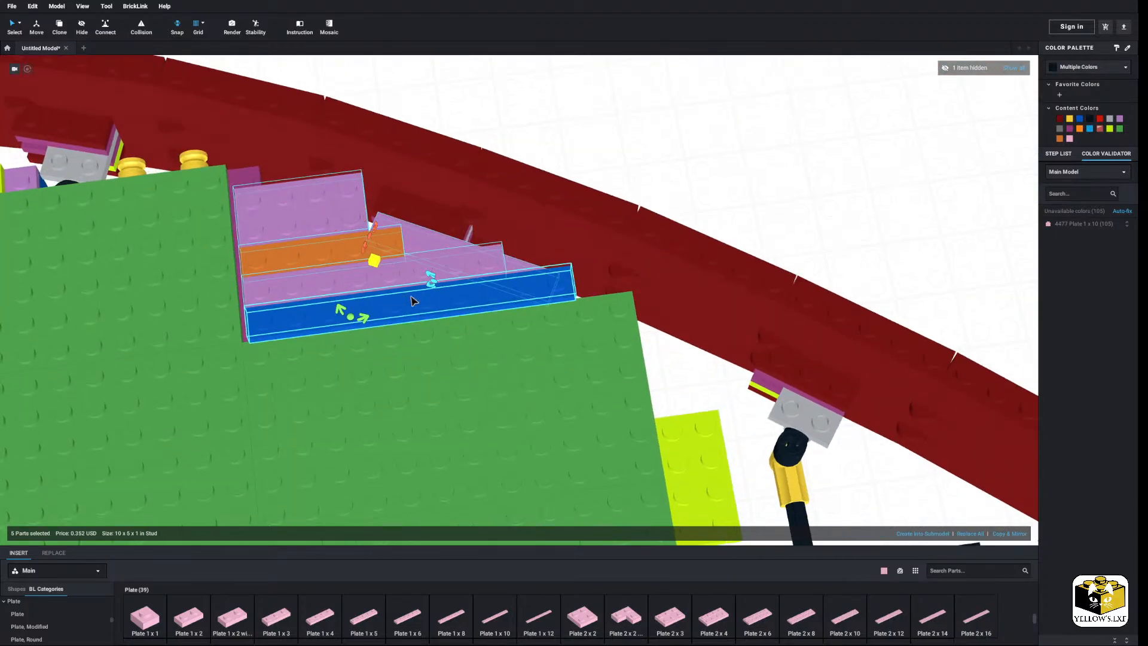
pyautogui.click(113, 33)
pyautogui.click(266, 333)
pyautogui.click(245, 337)
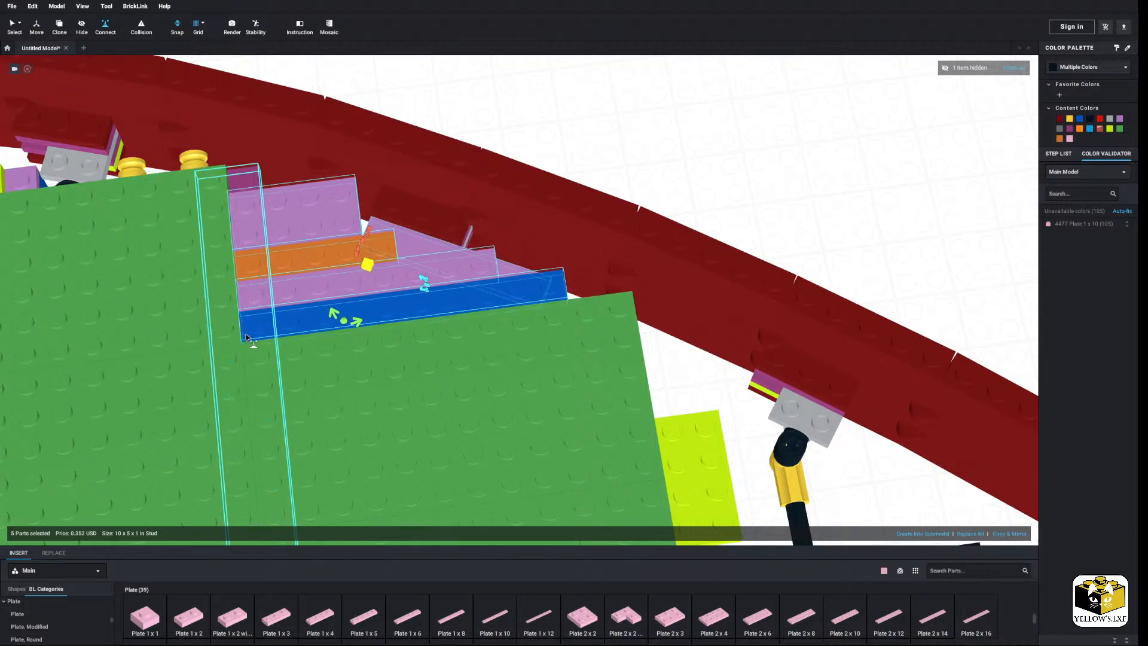
# Deselect the mirrored assembly and examine the deck plating and open bow framing from several angles.
pyautogui.click(10, 23)
pyautogui.click(544, 113)
pyautogui.scroll(-5, 544, 120)
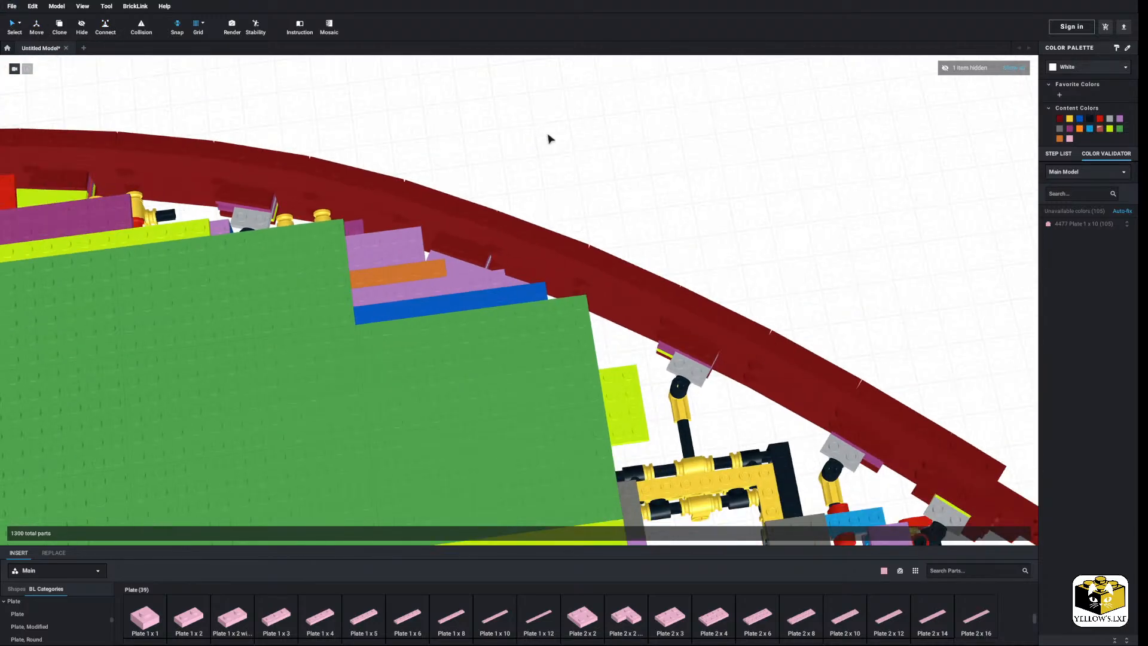
pyautogui.moveTo(547, 136); pyautogui.dragTo(572, 125, button='right')
pyautogui.moveTo(572, 124); pyautogui.dragTo(423, 91, button='middle')
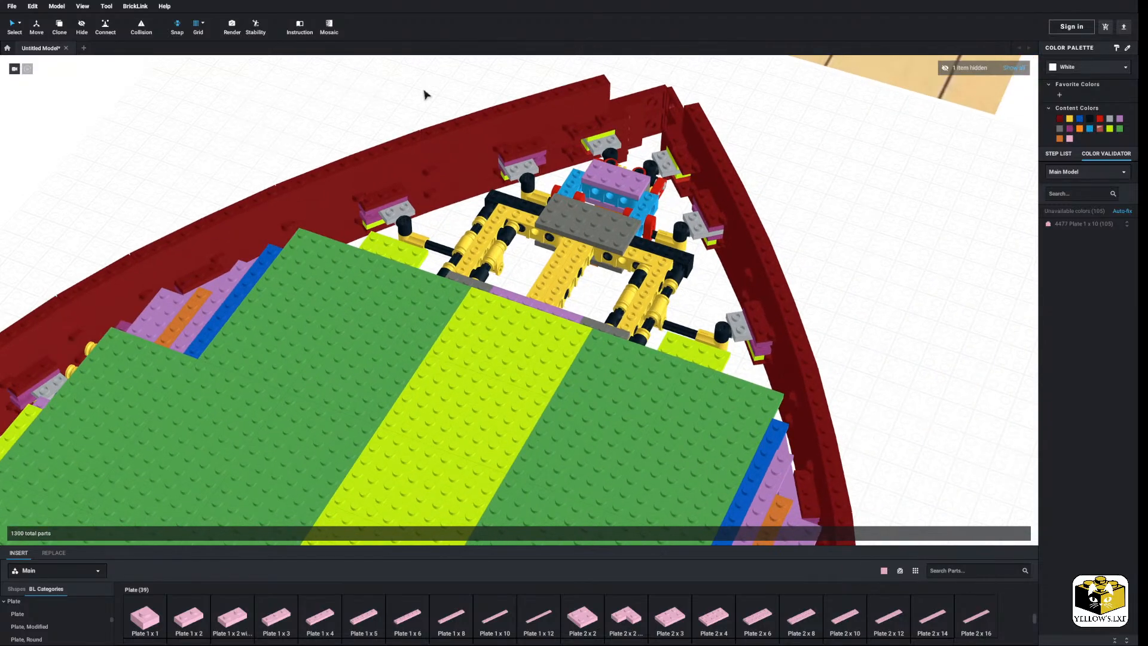
pyautogui.scroll(-3, 423, 91)
pyautogui.moveTo(424, 91); pyautogui.dragTo(390, 102, button='right')
pyautogui.scroll(4, 471, 180)
pyautogui.moveTo(821, 133); pyautogui.dragTo(664, 198, button='middle')
pyautogui.moveTo(665, 199); pyautogui.dragTo(654, 199, button='right')
pyautogui.moveTo(654, 199); pyautogui.dragTo(635, 133, button='middle')
pyautogui.moveTo(635, 137); pyautogui.dragTo(635, 169, button='right')
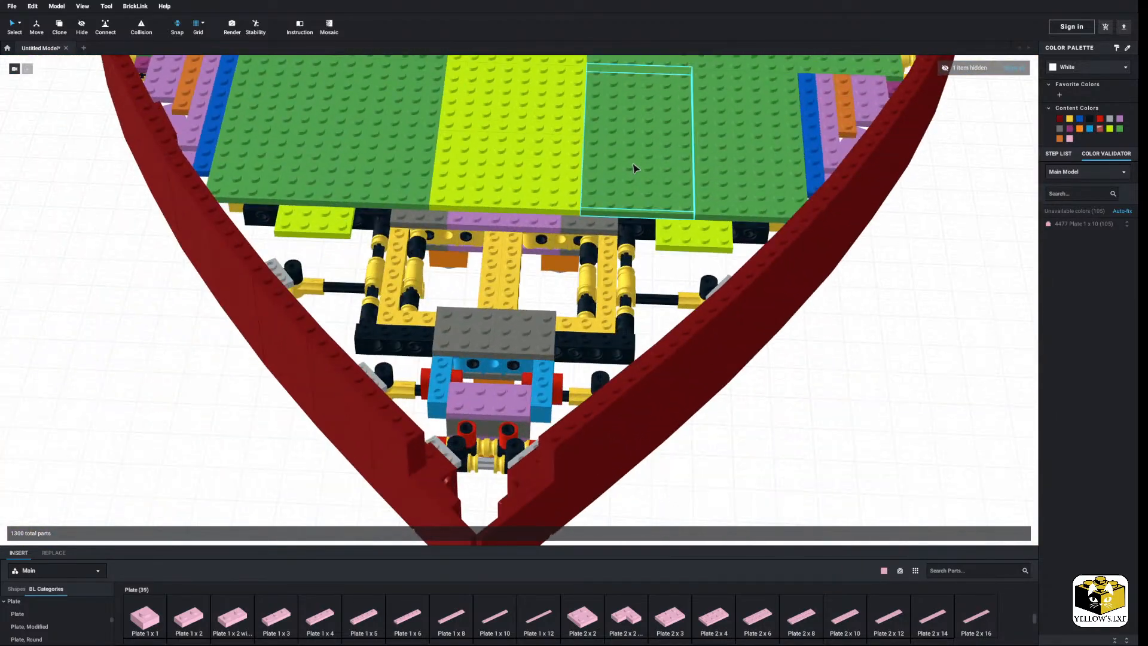
# Copy the green Plate 6 x 12 at the deck's front edge and place the copy forward over the bow framing.
pyautogui.moveTo(540, 129); pyautogui.dragTo(539, 150, button='right')
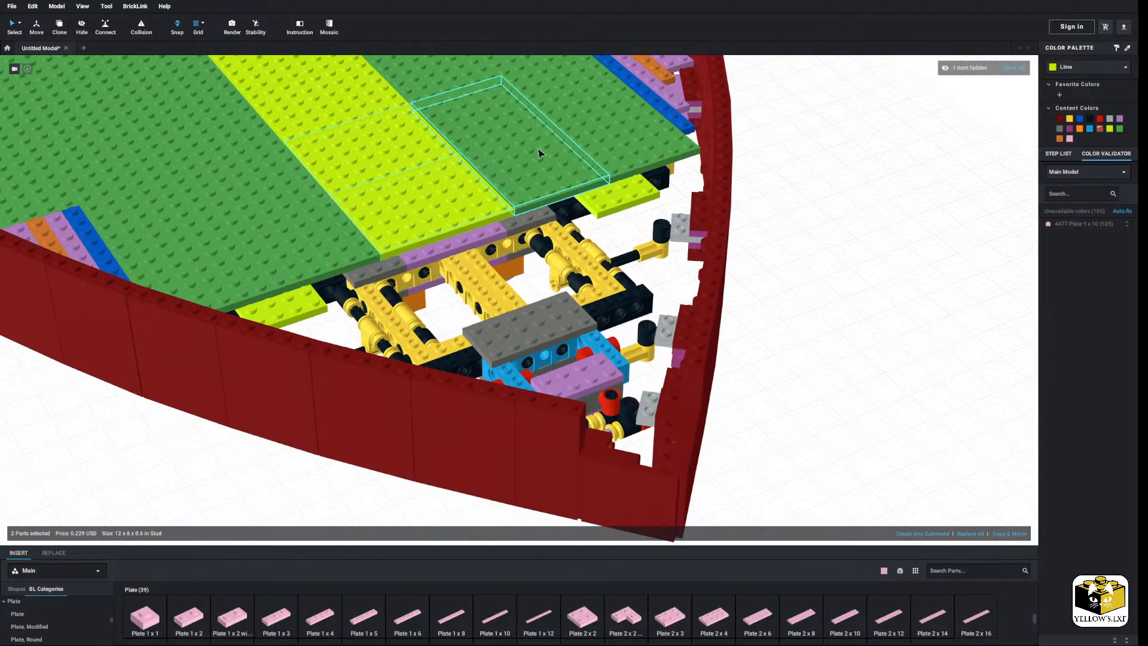
pyautogui.rightClick(539, 149)
pyautogui.click(811, 145)
pyautogui.moveTo(811, 145); pyautogui.dragTo(824, 172, button='right')
pyautogui.rightClick(821, 171)
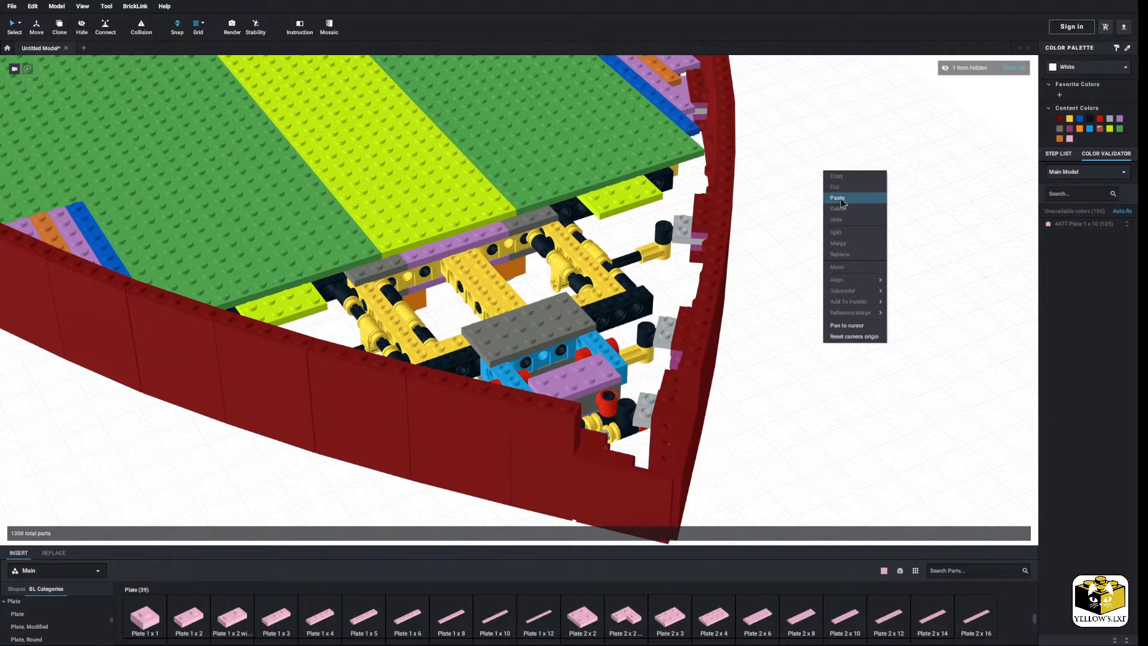
pyautogui.click(838, 198)
pyautogui.moveTo(531, 306); pyautogui.dragTo(548, 306, button='right')
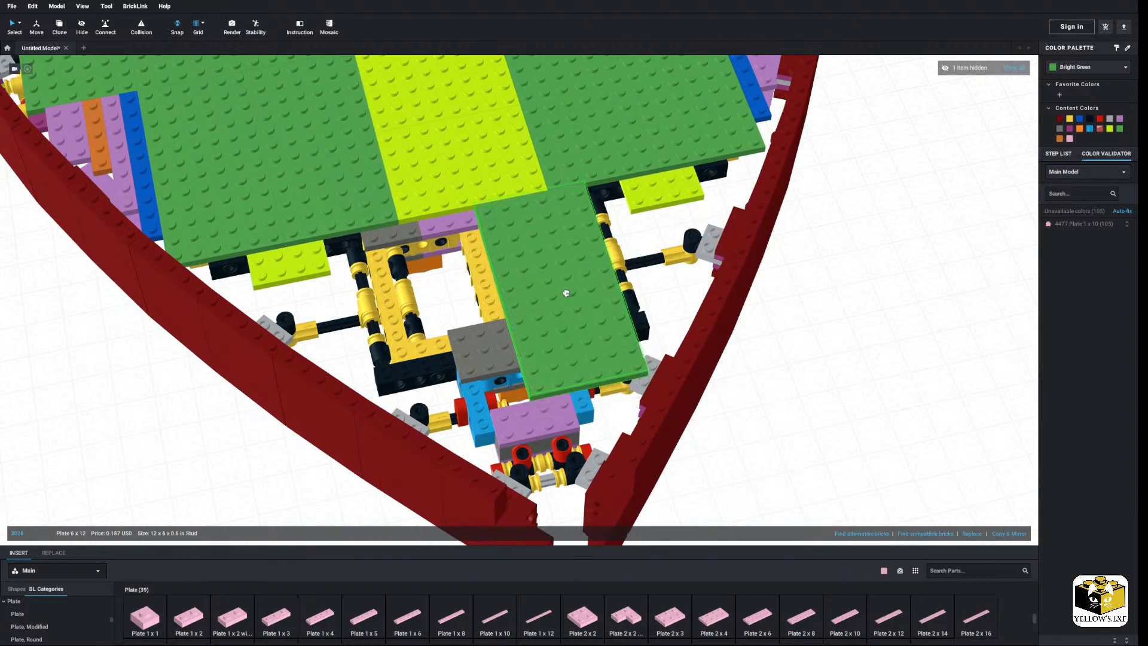
pyautogui.click(563, 292)
# Paste another green Plate 6 x 12 over the bow framing, directly beside the first copy.
pyautogui.moveTo(887, 221); pyautogui.dragTo(891, 255, button='right')
pyautogui.rightClick(892, 253)
pyautogui.click(919, 281)
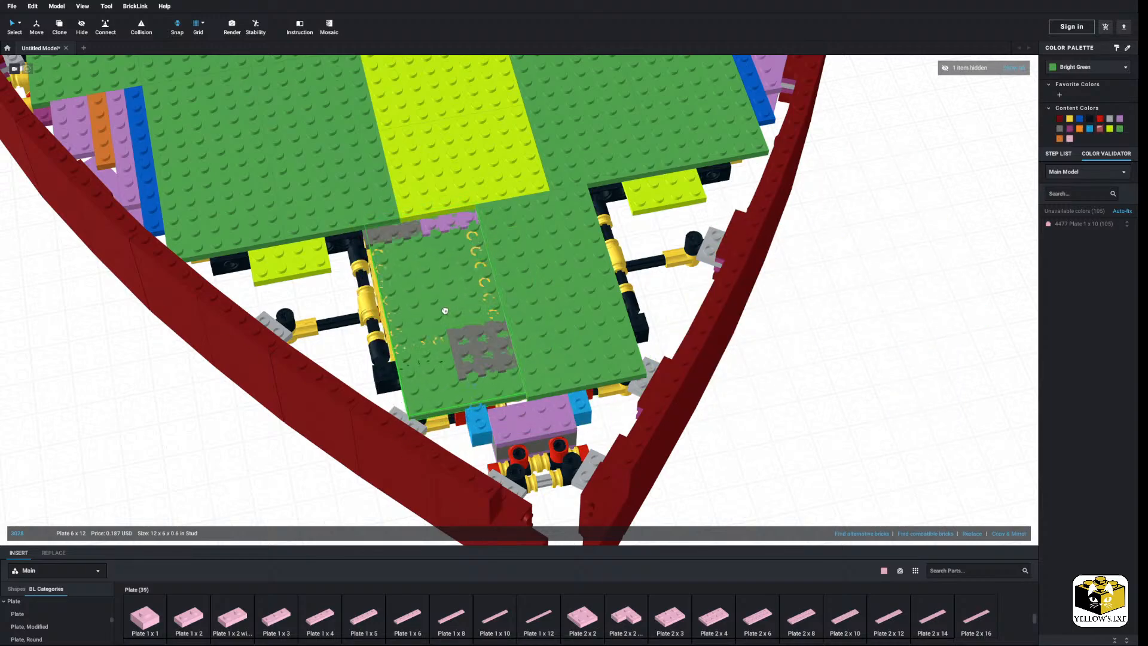
pyautogui.click(440, 308)
pyautogui.moveTo(807, 288); pyautogui.dragTo(851, 292, button='right')
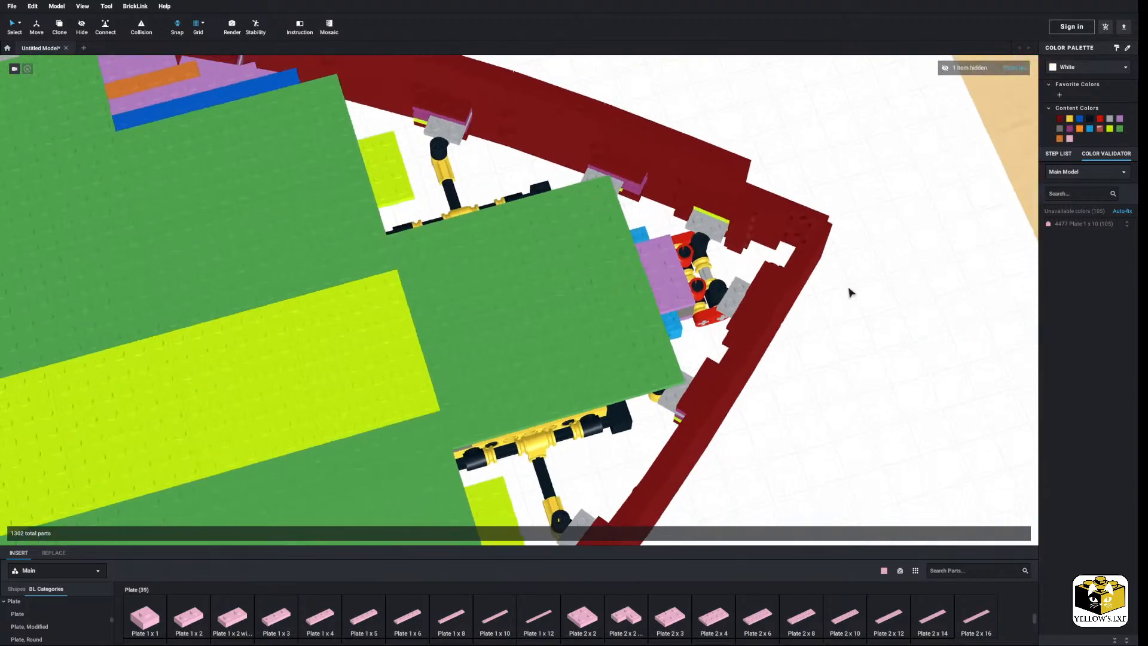
# Insert a Wedge, Plate 8 x 8 Cut Corner against the deck's front edge, between the new green plates and the hull.
pyautogui.moveTo(850, 292); pyautogui.dragTo(753, 305, button='middle')
pyautogui.scroll(3, 773, 228)
pyautogui.moveTo(747, 193); pyautogui.dragTo(786, 226, button='right')
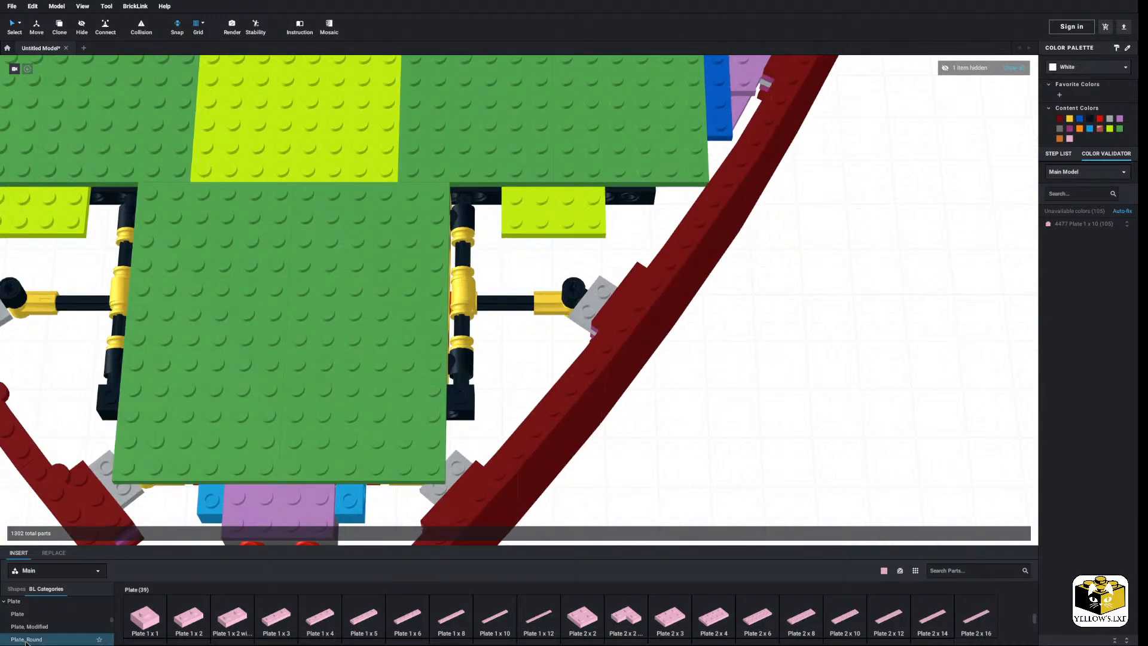
pyautogui.scroll(-3, 36, 607)
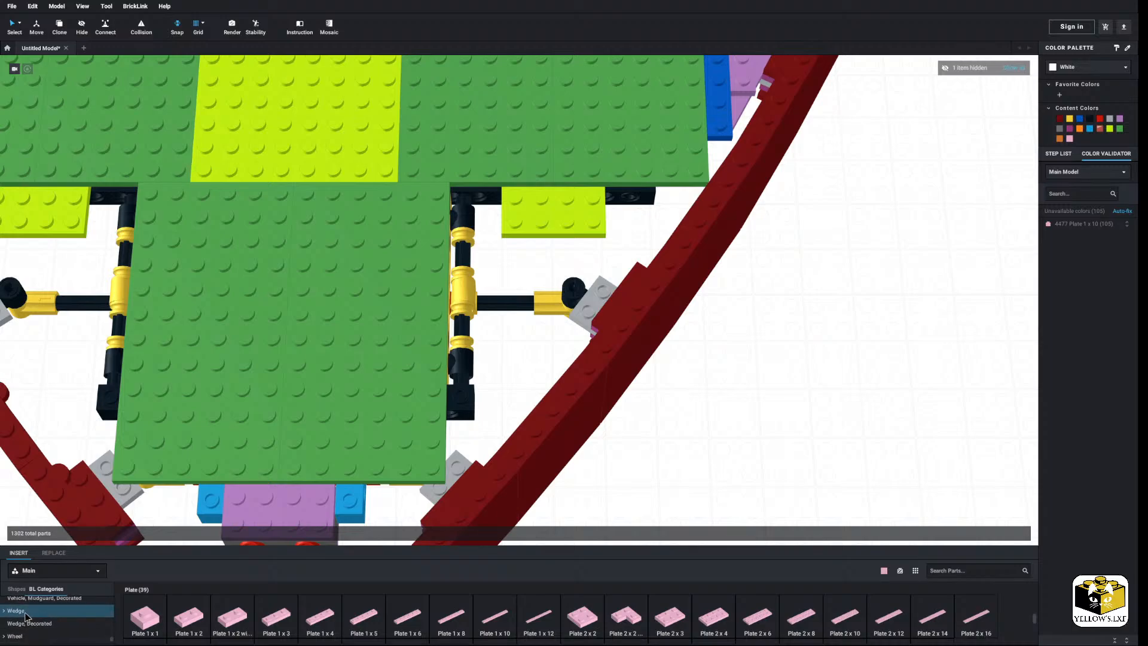
pyautogui.click(8, 611)
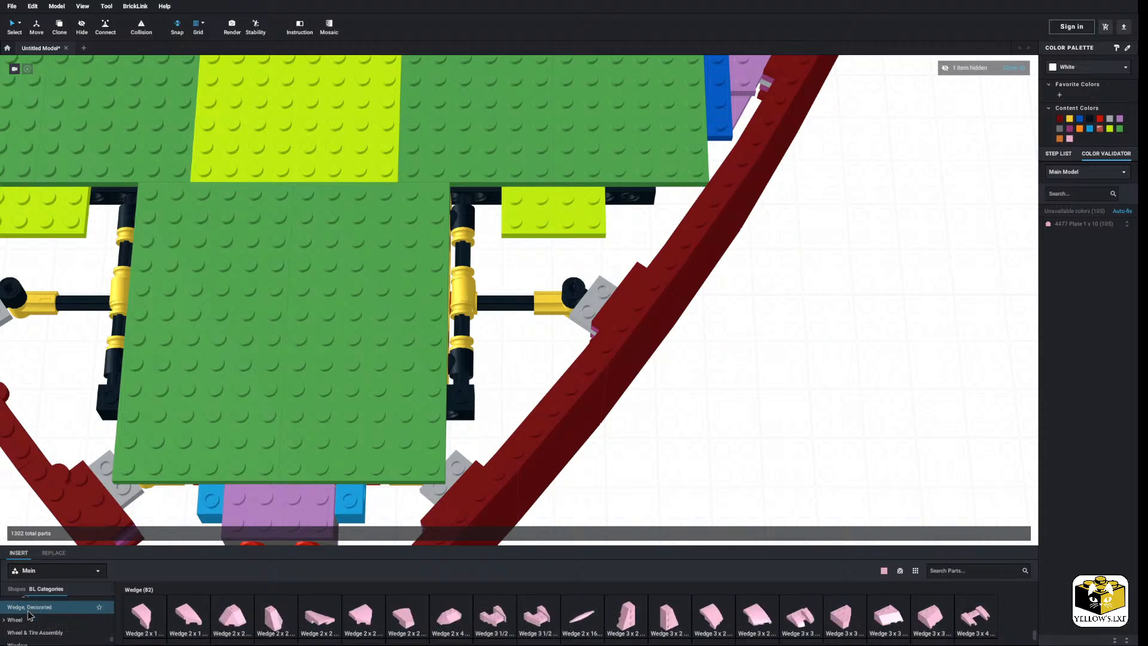
pyautogui.scroll(-5, 518, 619)
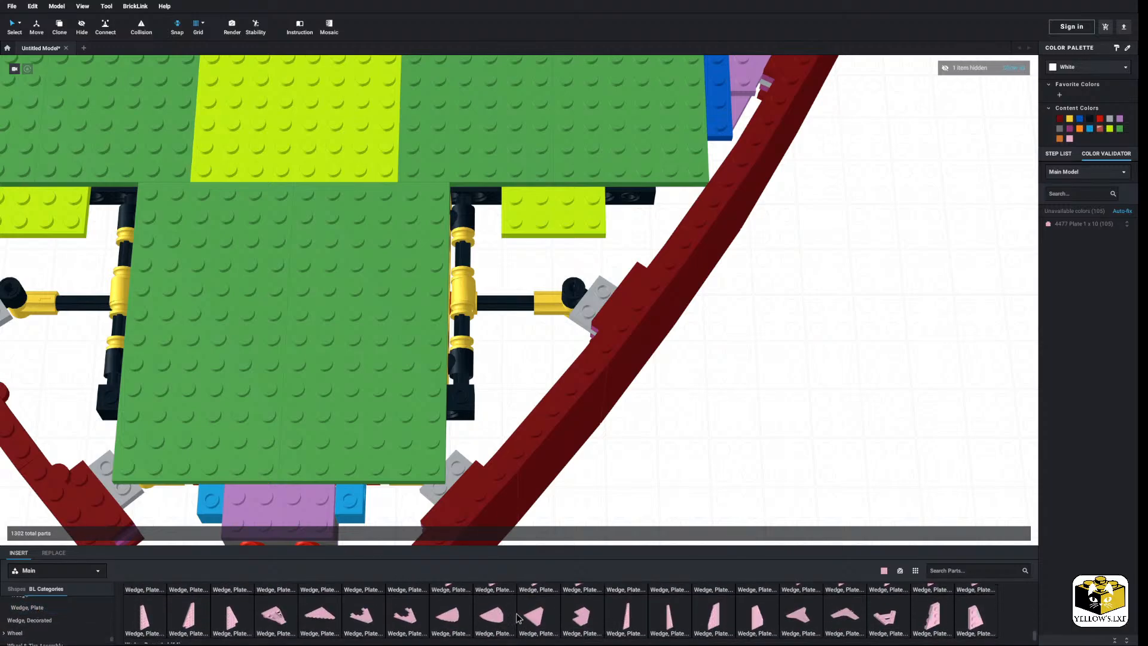
pyautogui.scroll(-1, 517, 618)
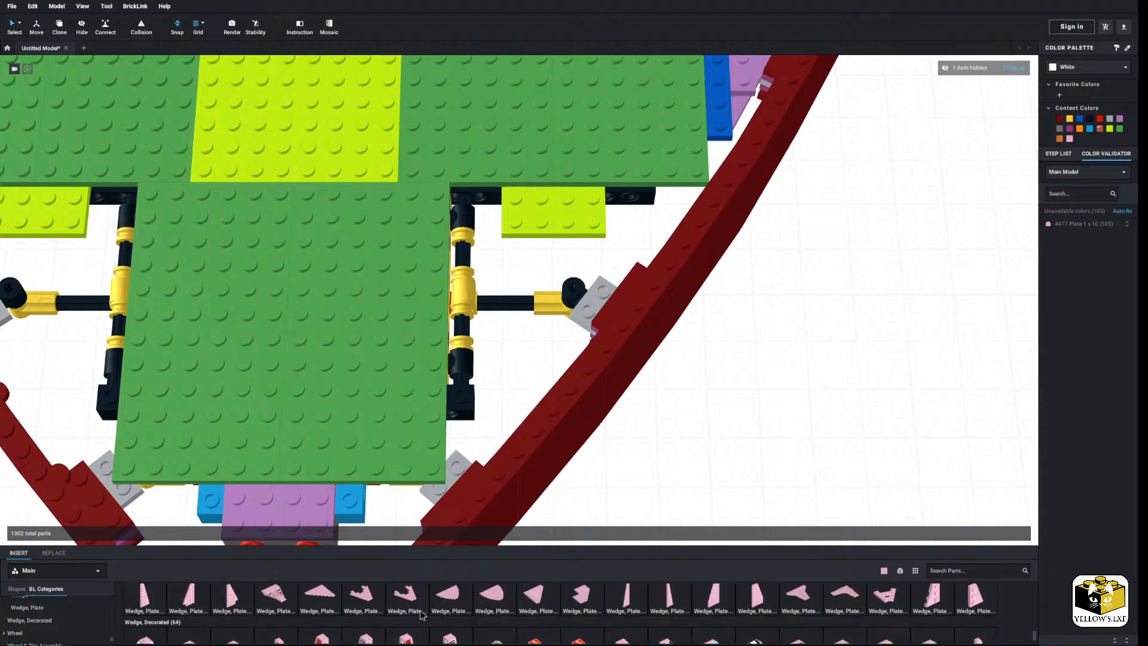
pyautogui.moveTo(333, 592); pyautogui.dragTo(558, 261)
pyautogui.moveTo(567, 196); pyautogui.dragTo(547, 201)
pyautogui.moveTo(527, 215); pyautogui.dragTo(582, 230, button='right')
pyautogui.scroll(-3, 581, 231)
pyautogui.moveTo(496, 329); pyautogui.dragTo(481, 296)
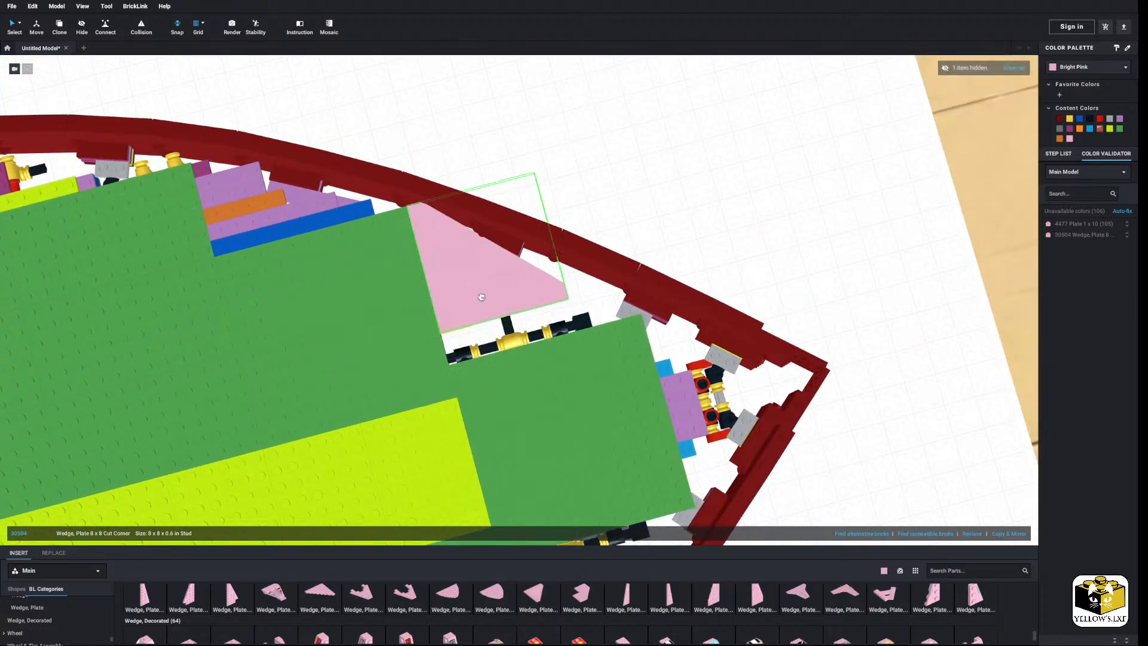
# Shift the pink wedge plate one stud inward along the deck's front edge.
pyautogui.rightClick(635, 189)
pyautogui.moveTo(596, 175); pyautogui.dragTo(559, 178, button='right')
pyautogui.moveTo(515, 231); pyautogui.dragTo(502, 237)
pyautogui.click(690, 225)
pyautogui.moveTo(690, 224); pyautogui.dragTo(694, 222, button='right')
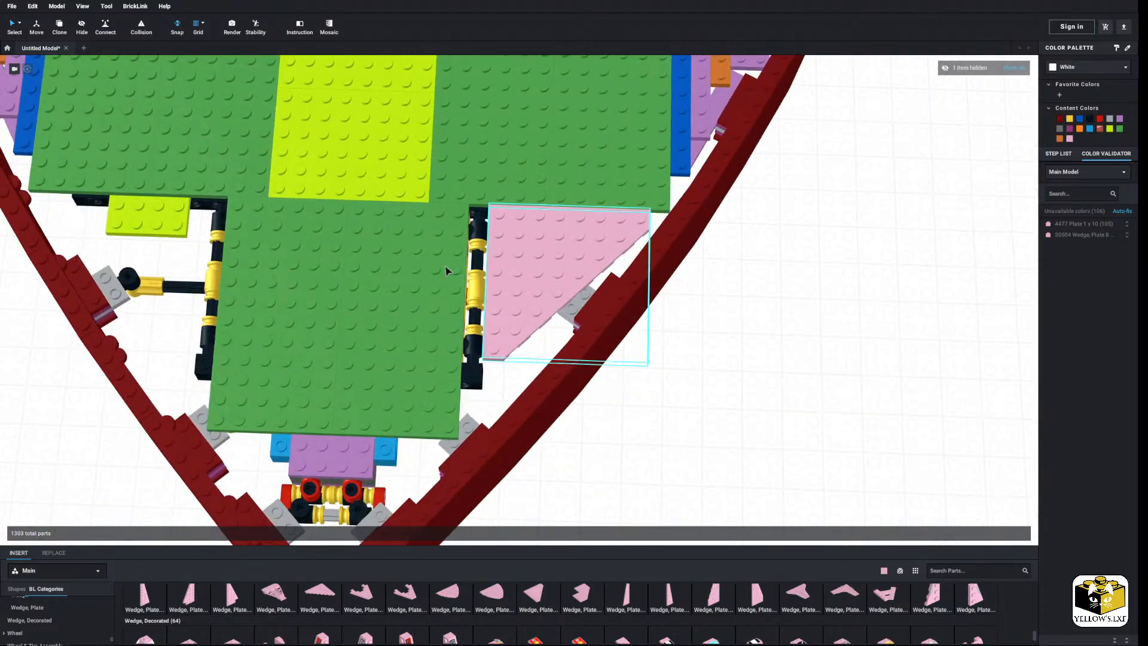
# Move the adjacent green bow plate one stud outward against the pink wedge plate, and delete the other green bow plate.
pyautogui.moveTo(446, 264)
pyautogui.mouseDown()
pyautogui.moveTo(426, 264)
pyautogui.moveTo(446, 273)
pyautogui.mouseUp()
pyautogui.rightClick(307, 261)
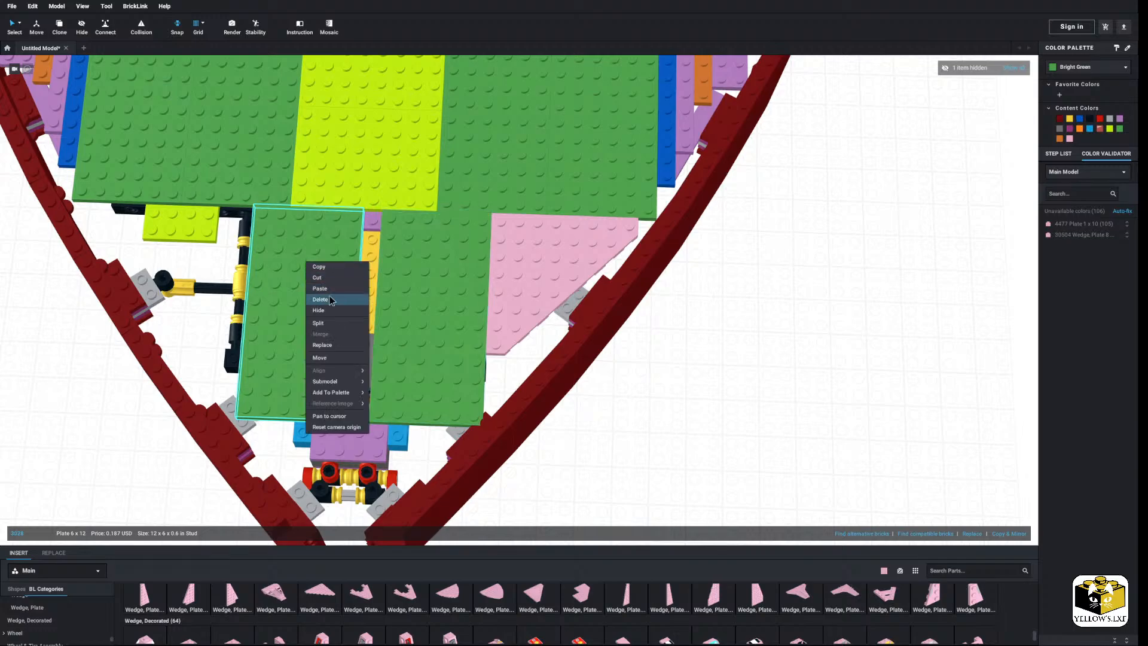
pyautogui.click(335, 299)
# Mirror-copy the green bow plate and pink wedge plate onto the opposite side, leaving a two-stud gap along the centerline.
pyautogui.keyDown('ctrl'); pyautogui.click(527, 276); pyautogui.keyUp('ctrl')
pyautogui.moveTo(529, 277); pyautogui.dragTo(668, 304, button='right')
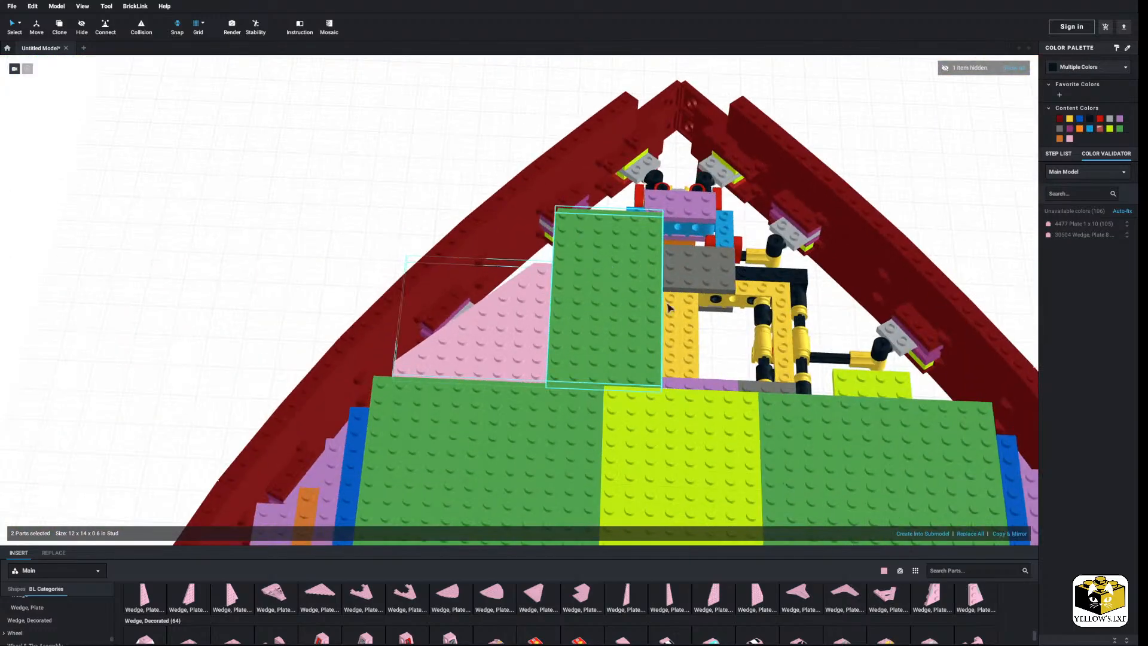
pyautogui.moveTo(605, 316); pyautogui.dragTo(571, 326, button='middle')
pyautogui.click(1011, 534)
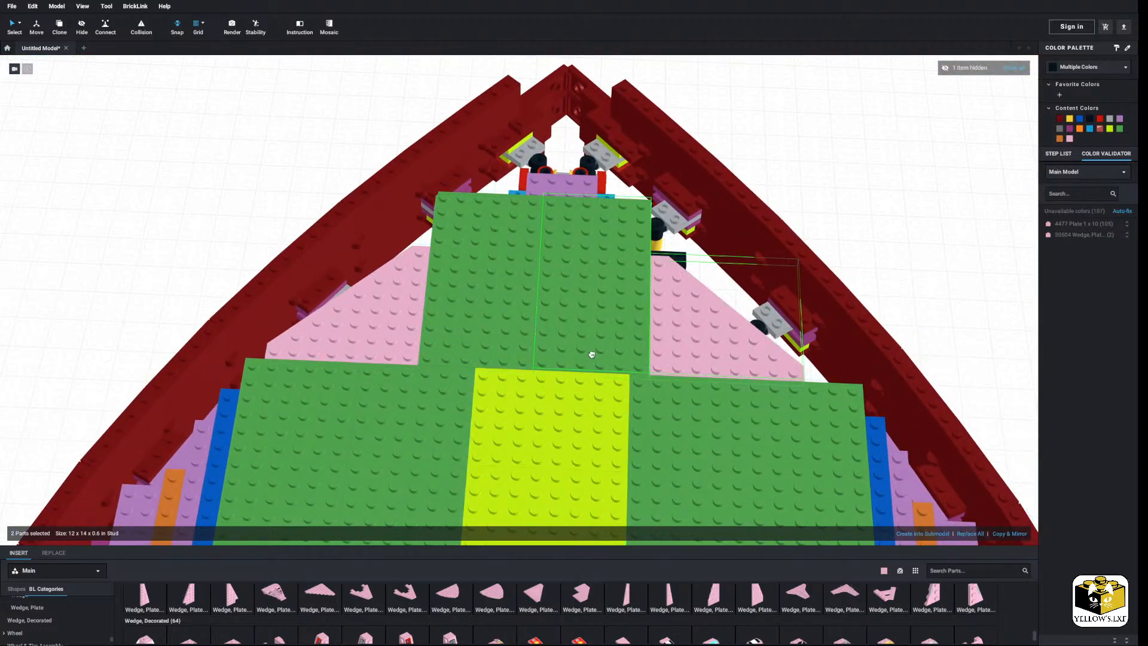
pyautogui.moveTo(592, 354); pyautogui.dragTo(633, 361)
pyautogui.click(950, 219)
pyautogui.moveTo(950, 219); pyautogui.dragTo(926, 221, button='right')
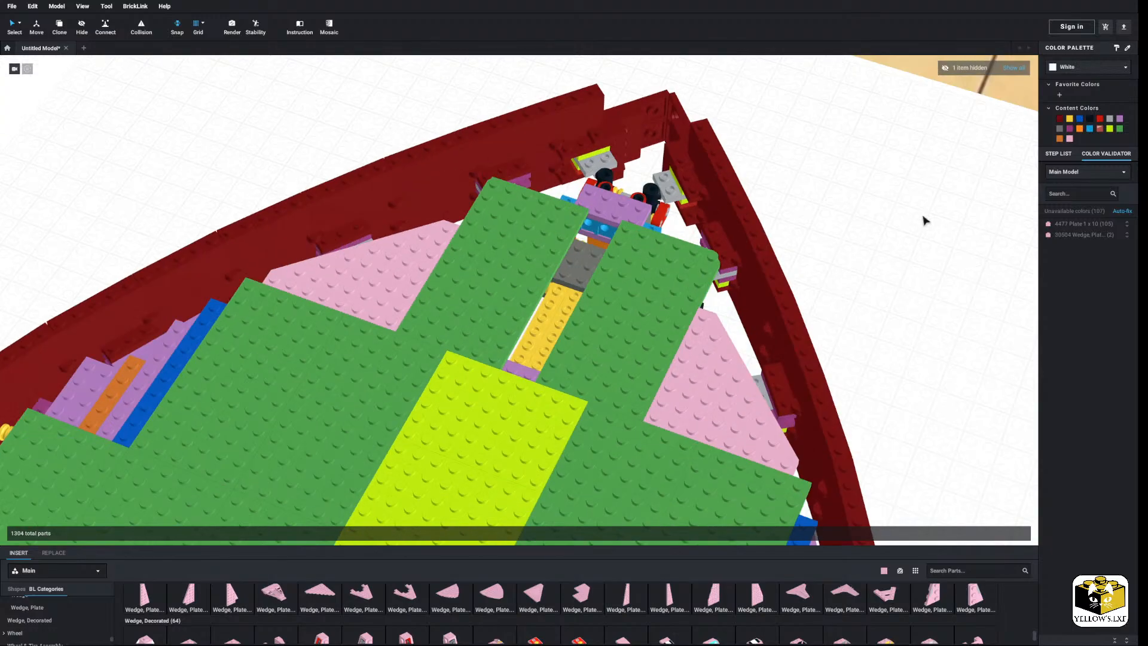
# Select both pink wedge plates and recolor them light orange, the suggested cheapest color.
pyautogui.keyDown('ctrl'); pyautogui.click(418, 259); pyautogui.keyUp('ctrl')
pyautogui.moveTo(418, 258); pyautogui.dragTo(426, 264, button='right')
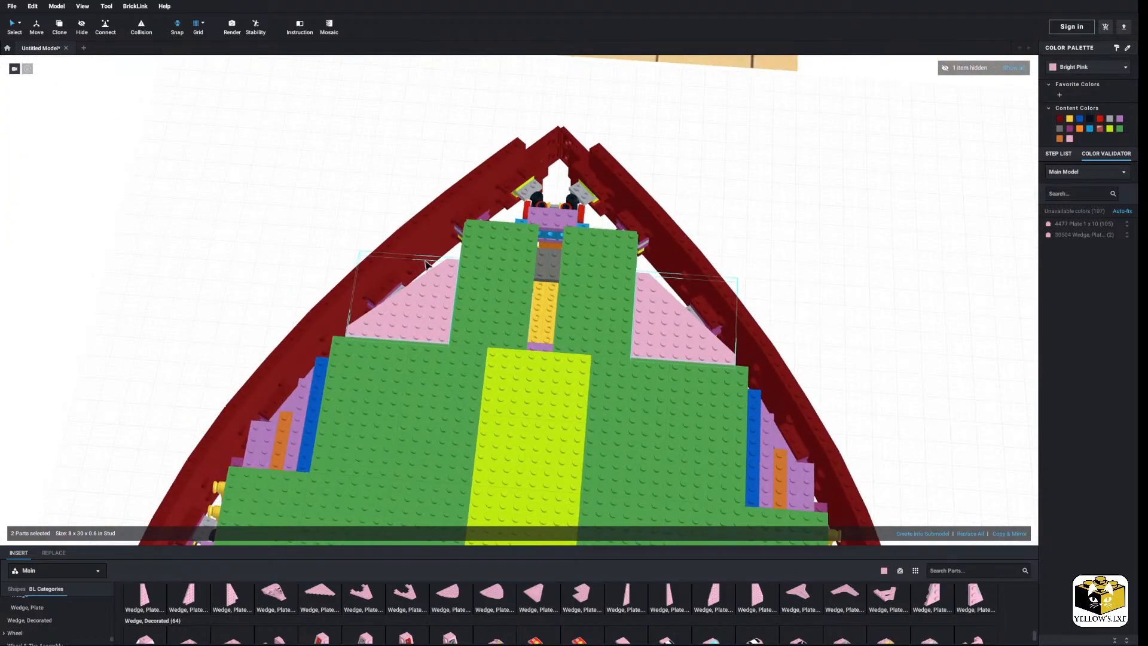
pyautogui.click(1074, 67)
pyautogui.click(1069, 196)
pyautogui.click(945, 277)
# Place a Plate 2 x 3 at one end of the foremost black Technic beam, projecting toward the wedge plate.
pyautogui.moveTo(945, 277); pyautogui.dragTo(852, 329, button='right')
pyautogui.scroll(5, 853, 328)
pyautogui.scroll(-4, 853, 290)
pyautogui.moveTo(853, 290); pyautogui.dragTo(839, 238, button='right')
pyautogui.scroll(5, 870, 228)
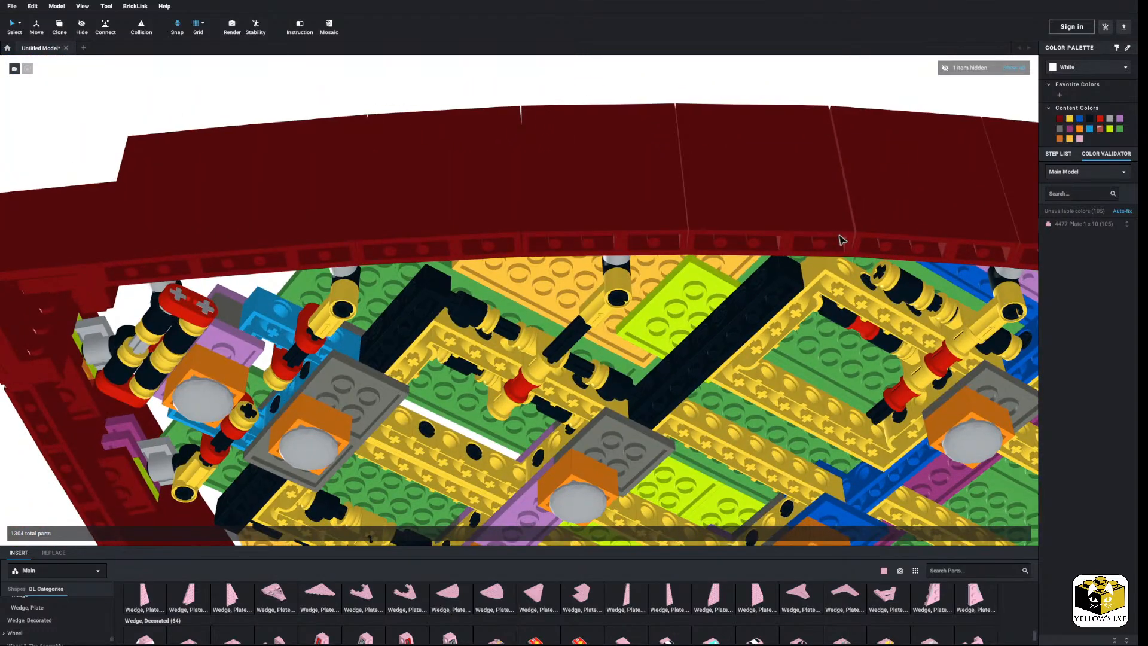
pyautogui.scroll(3, 59, 609)
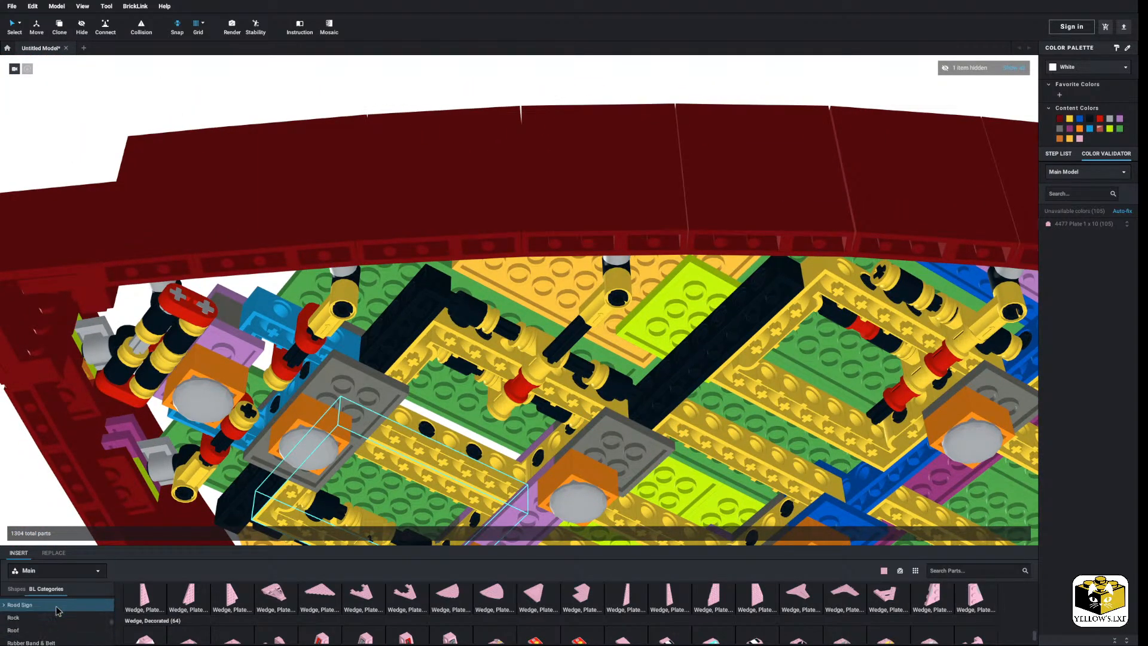
pyautogui.click(32, 625)
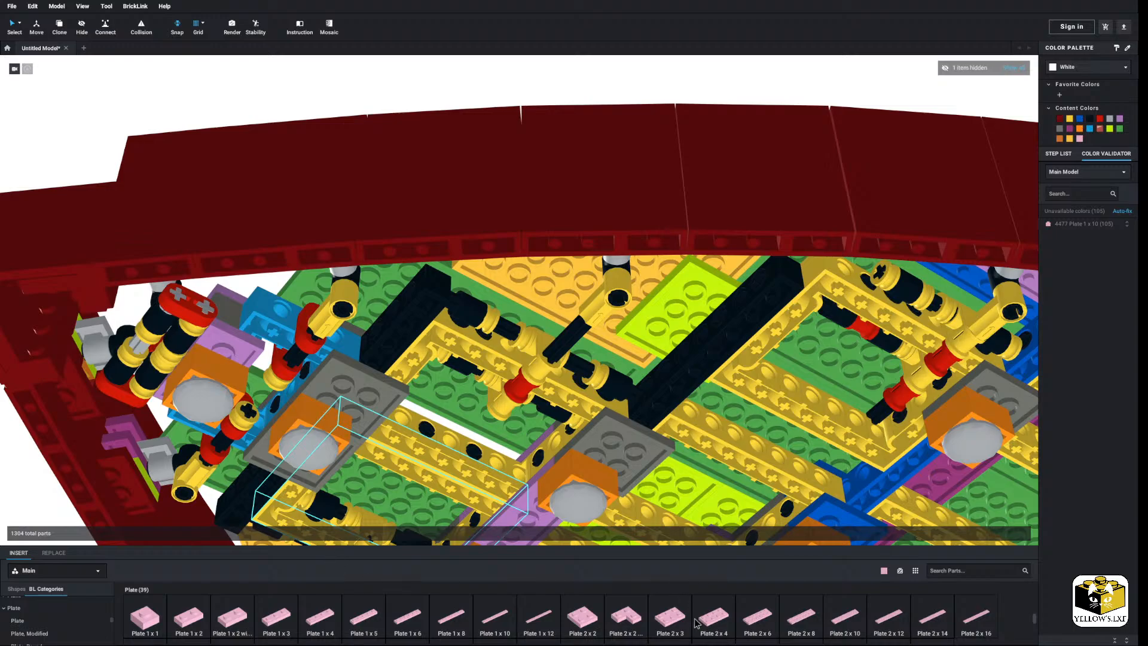
pyautogui.moveTo(696, 624); pyautogui.dragTo(457, 263)
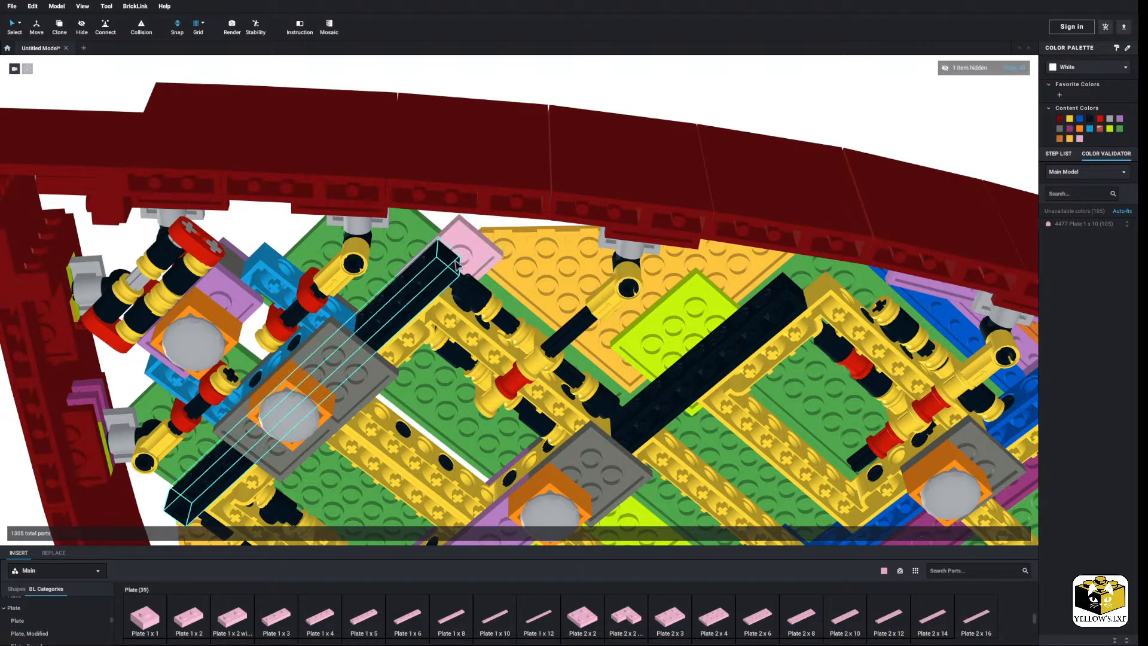
pyautogui.click(457, 265)
# Place a second Plate 2 x 3 at the opposite end of the foremost black Technic beam.
pyautogui.moveTo(457, 265); pyautogui.dragTo(529, 419, button='right')
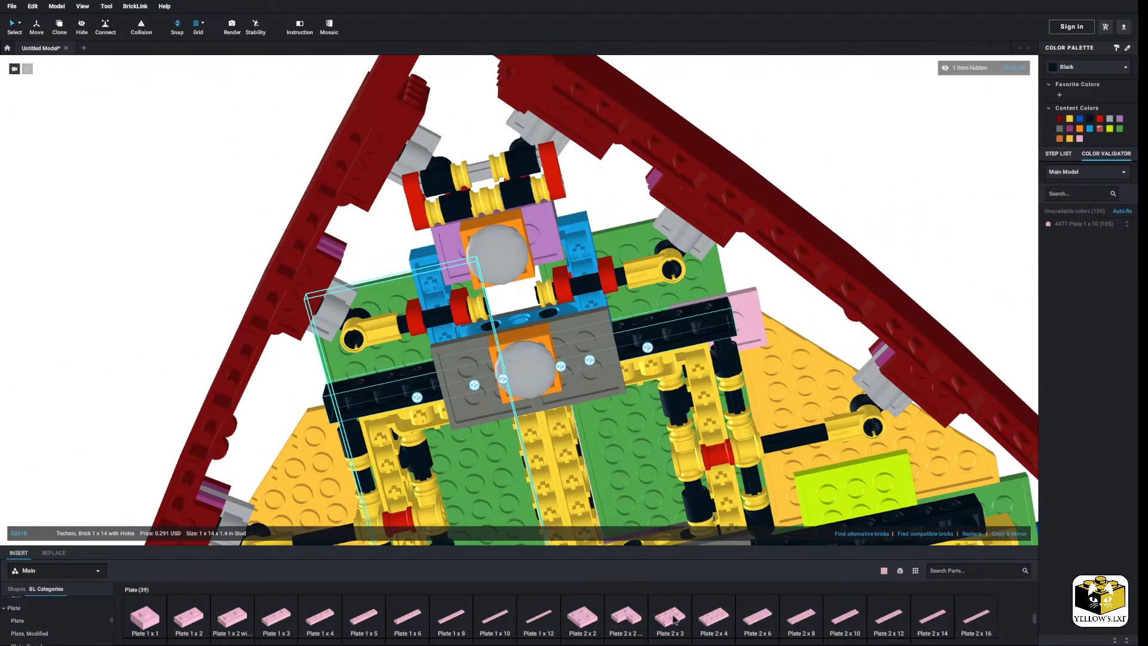
pyautogui.moveTo(674, 619); pyautogui.dragTo(342, 406)
pyautogui.click(342, 406)
# Select both pink 2 x 3 plates at the beam ends and recolor them Blue.
pyautogui.click(310, 406)
pyautogui.scroll(-3, 720, 330)
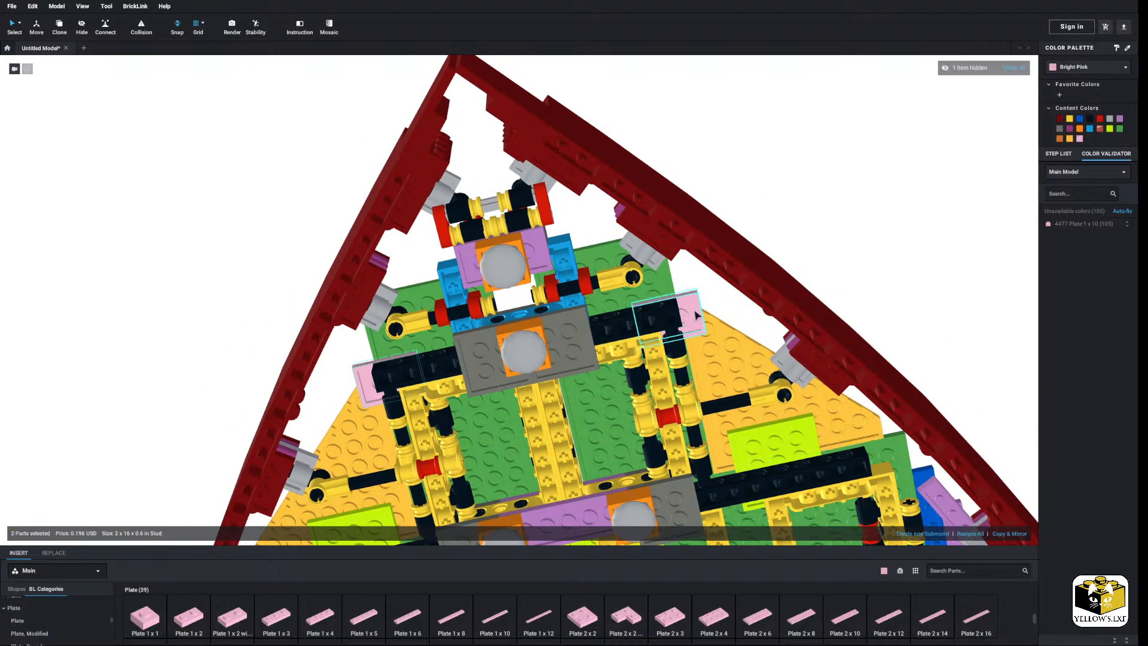
pyautogui.click(1088, 67)
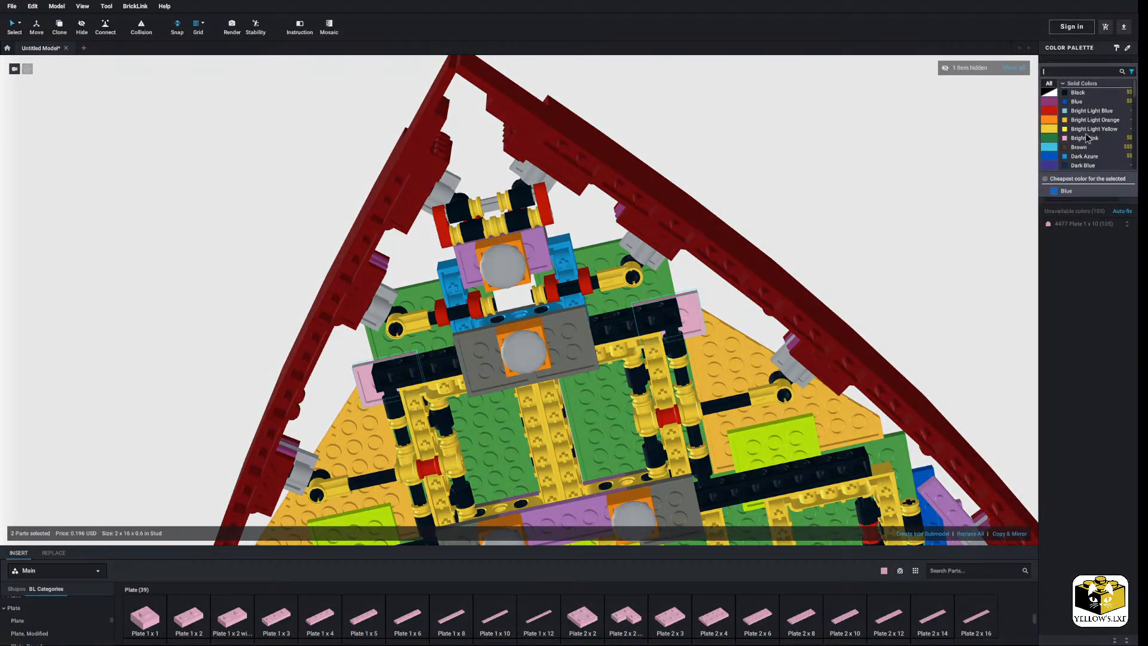
pyautogui.click(1081, 189)
pyautogui.click(850, 198)
# Fill the center gap between the green bow plates with a Plate 2 x 16 and recolor it Magenta.
pyautogui.scroll(-1, 850, 198)
pyautogui.moveTo(850, 198); pyautogui.dragTo(433, 328, button='right')
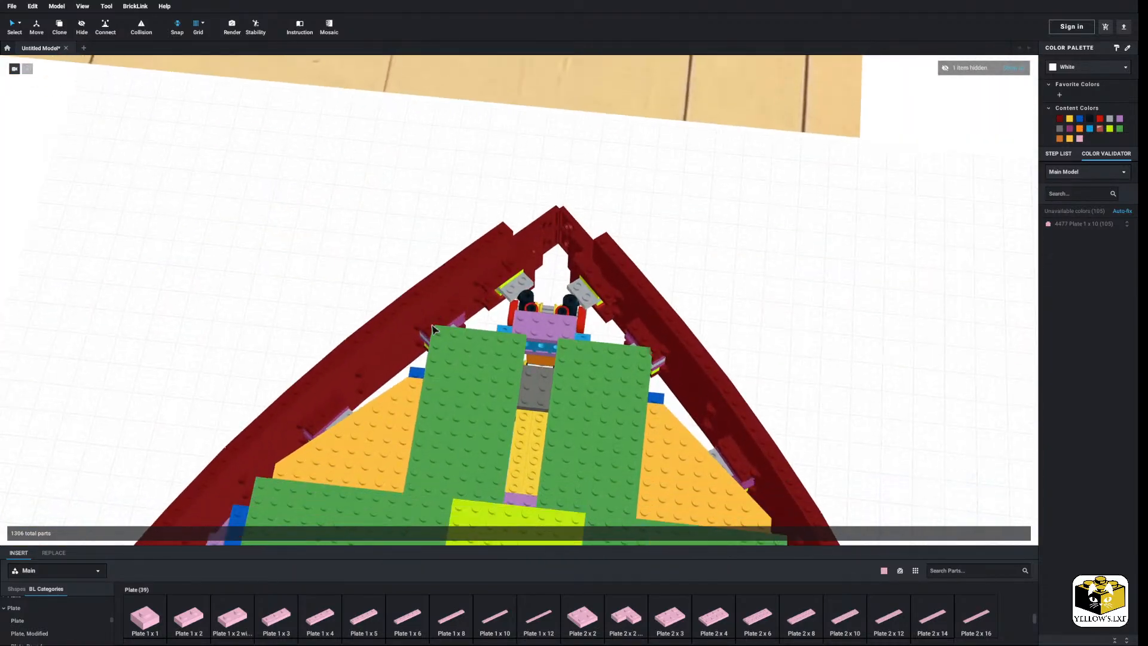
pyautogui.moveTo(433, 328); pyautogui.dragTo(461, 281, button='middle')
pyautogui.moveTo(982, 615); pyautogui.dragTo(562, 341)
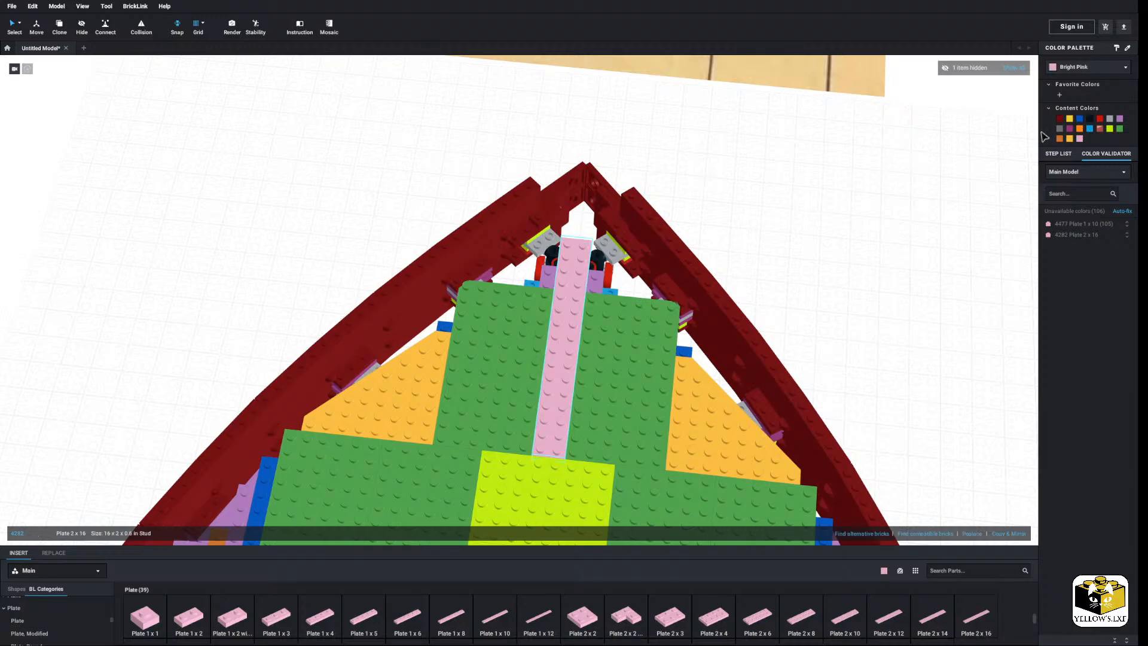
pyautogui.click(1086, 68)
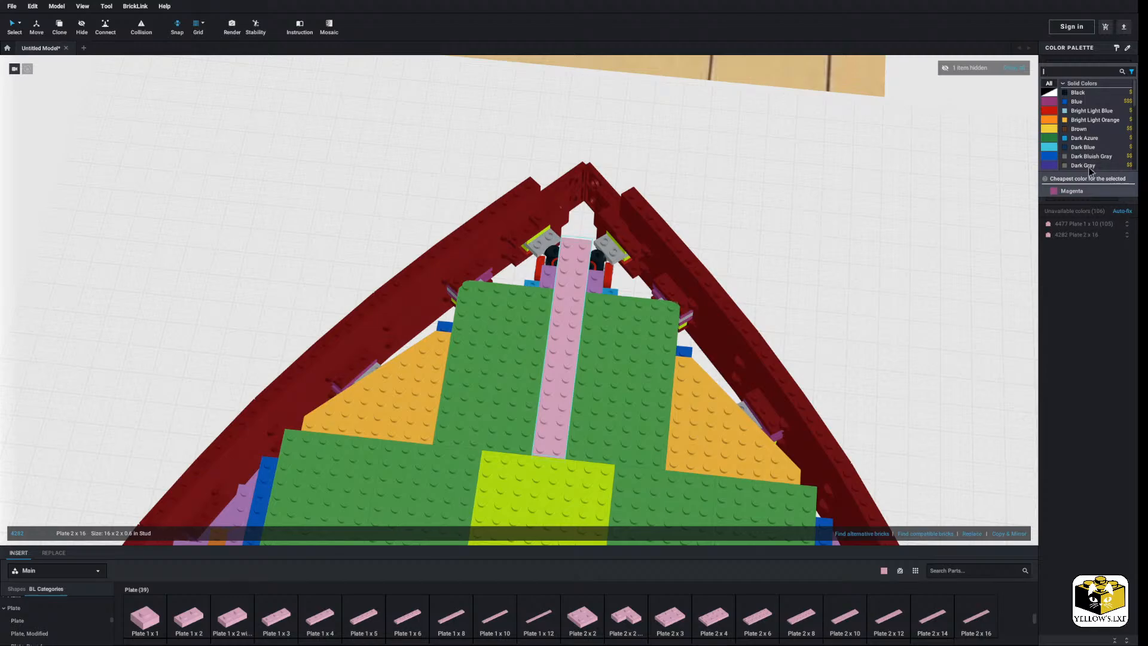
pyautogui.click(1077, 194)
pyautogui.scroll(4, 851, 220)
# Place a Wedge, Plate 4 x 4 Cut Corner beside the magenta center plate, against the front edge of the green bow plates.
pyautogui.moveTo(837, 233)
pyautogui.mouseDown(button='right')
pyautogui.moveTo(804, 269)
pyautogui.moveTo(827, 216)
pyautogui.mouseUp(button='right')
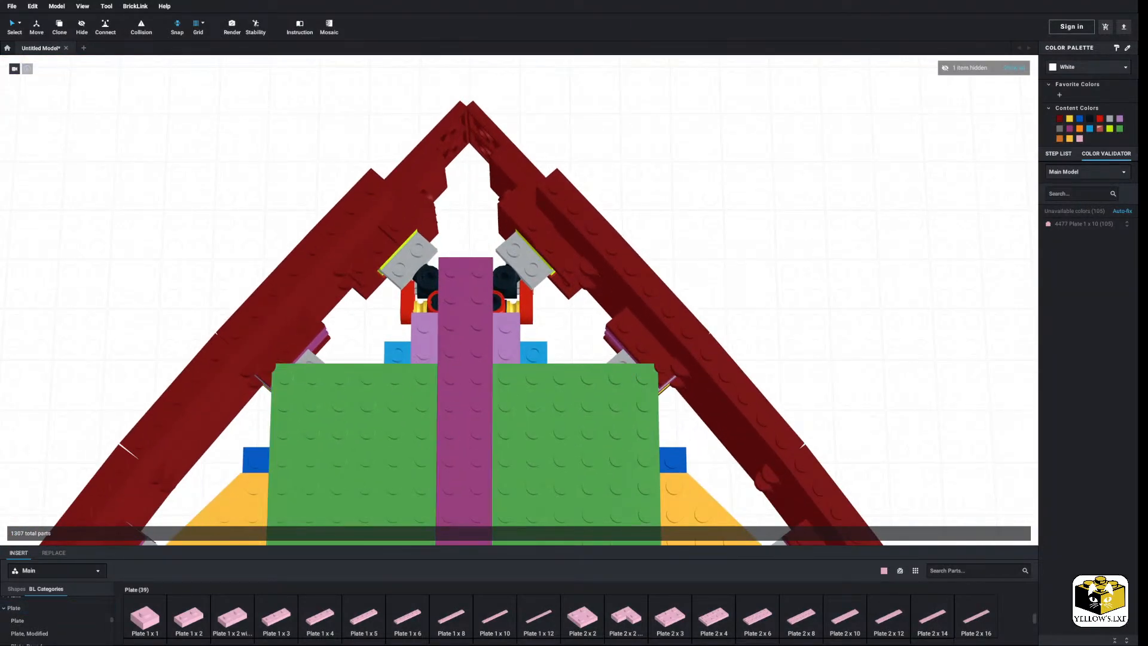
pyautogui.scroll(-5, 61, 608)
pyautogui.scroll(-6, 60, 610)
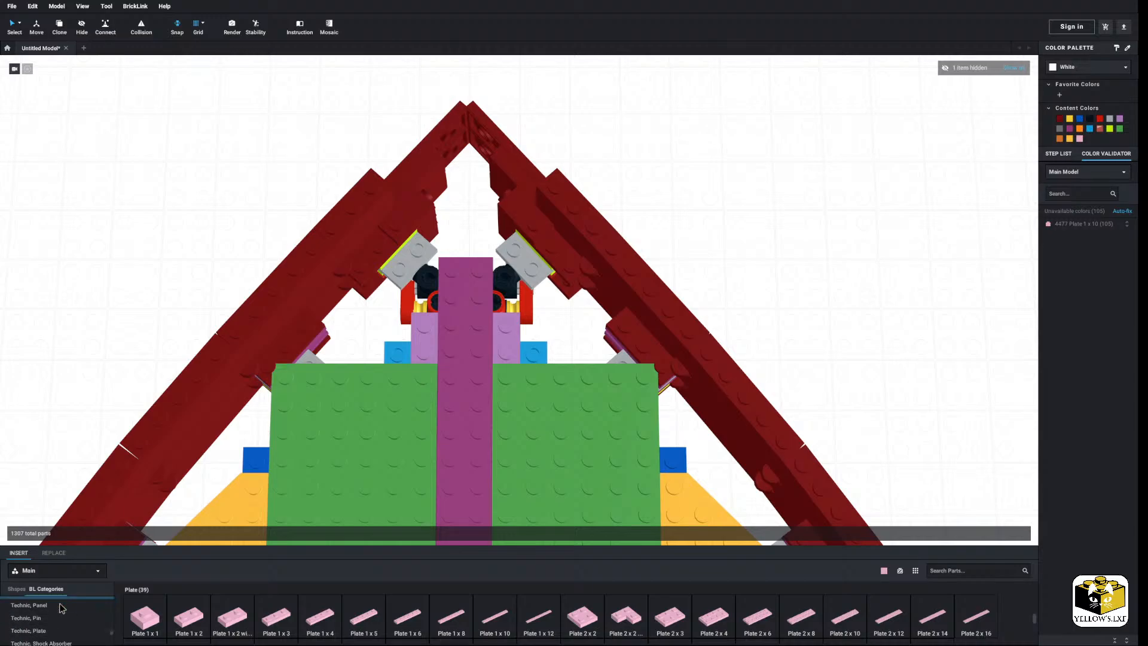
pyautogui.click(51, 611)
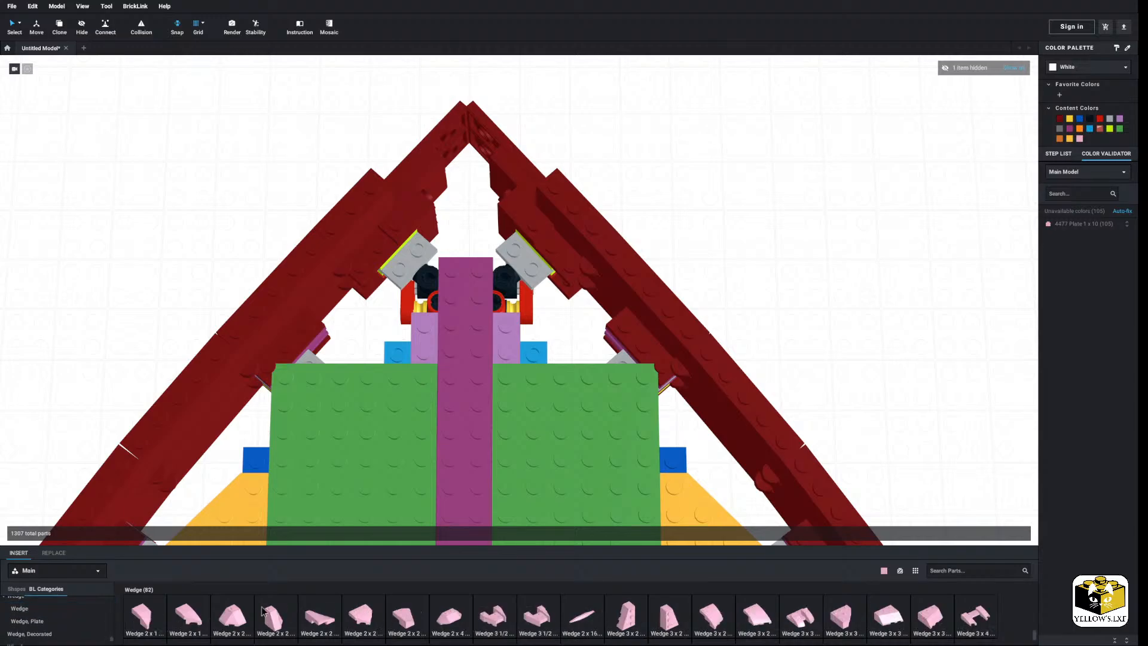
pyautogui.click(27, 621)
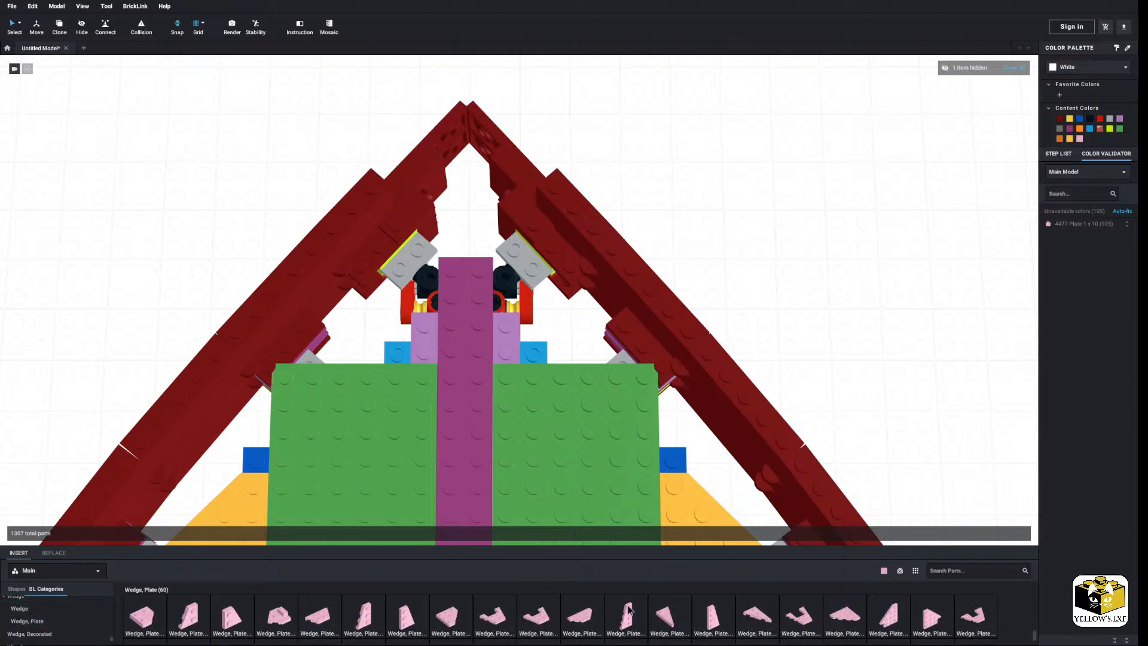
pyautogui.scroll(-3, 795, 613)
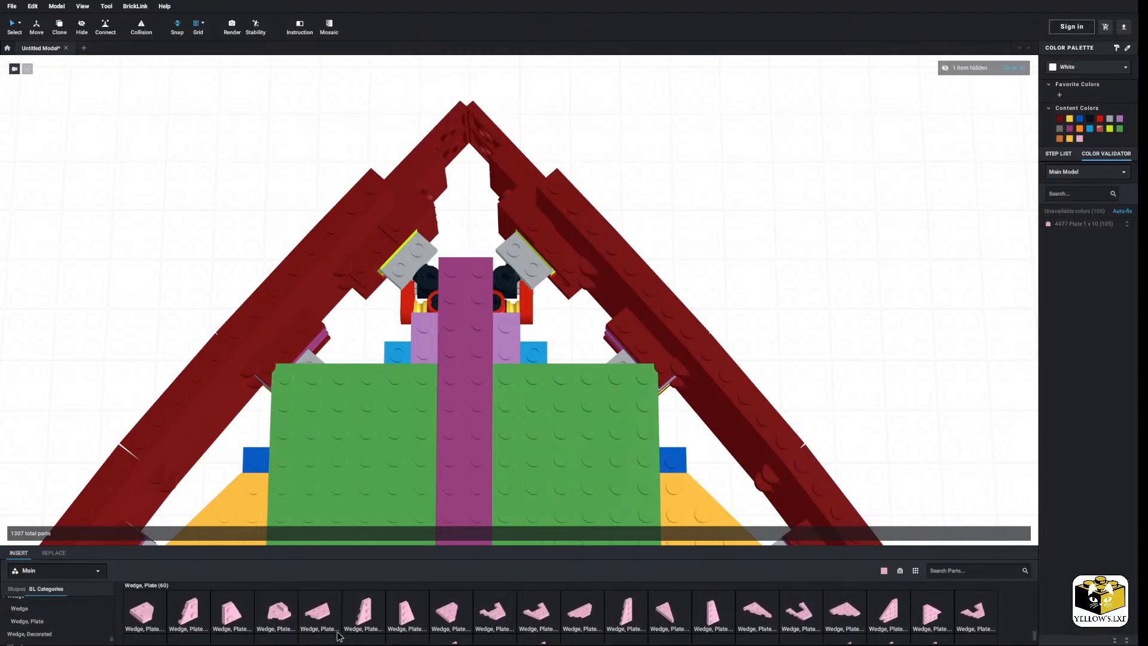
pyautogui.scroll(3, 717, 619)
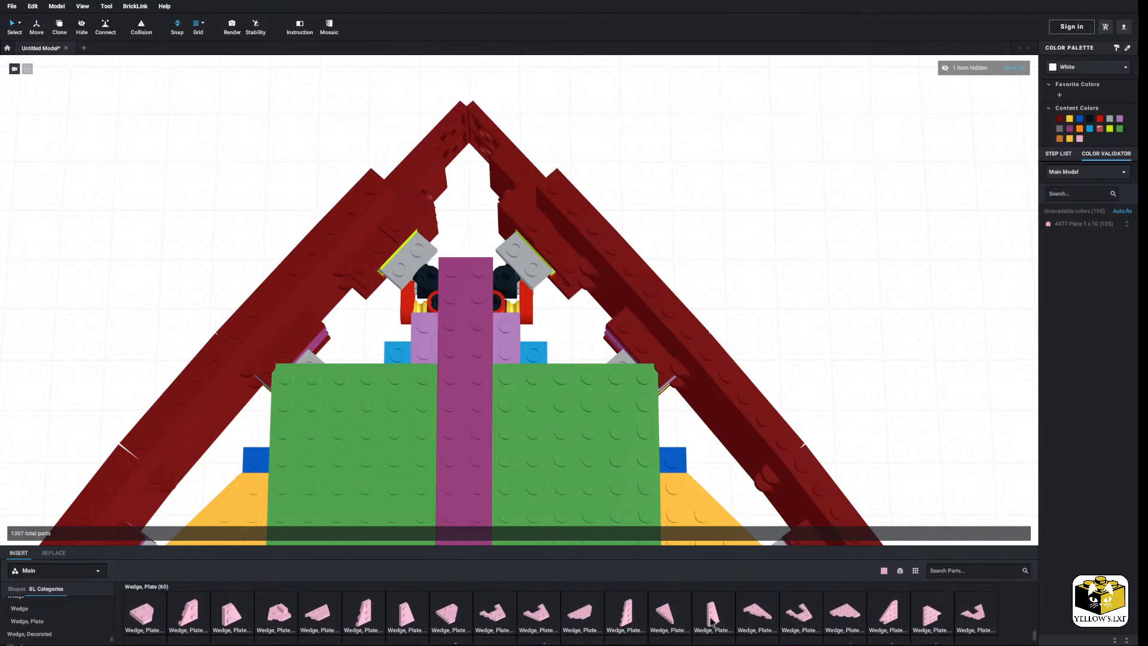
pyautogui.moveTo(845, 619); pyautogui.dragTo(542, 329)
pyautogui.moveTo(542, 329); pyautogui.dragTo(549, 315, button='right')
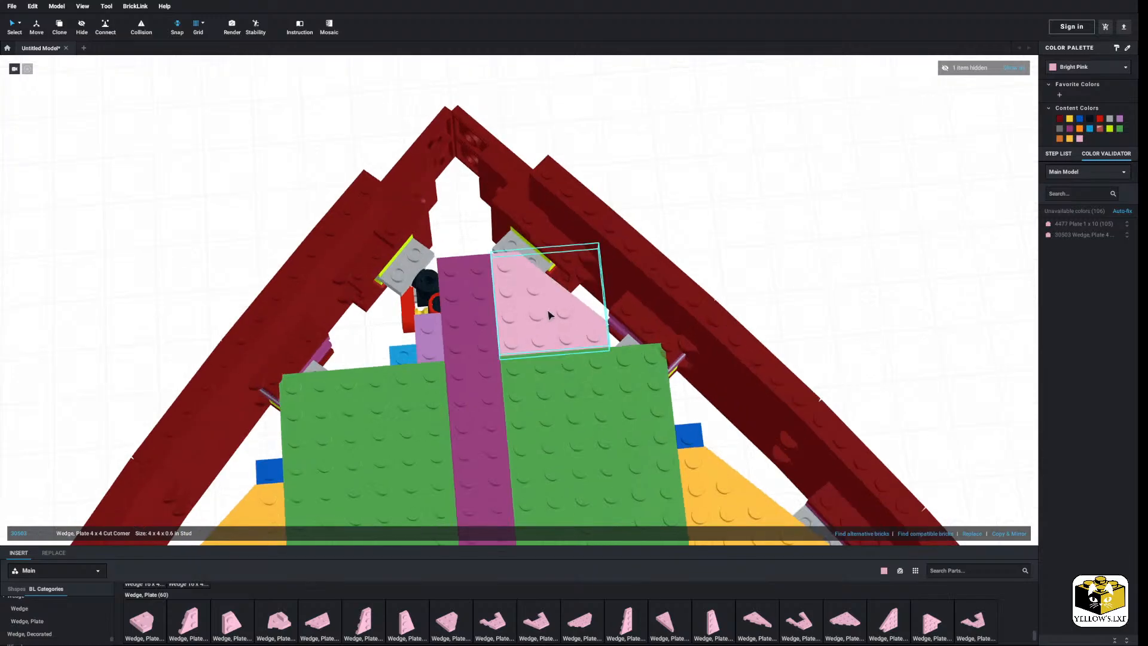
# Place a mirrored Wedge, Plate 4 x 4 Cut Corner on the opposite side of the magenta center plate.
pyautogui.press('Delete')
pyautogui.hotkey('ctrl', 'z')
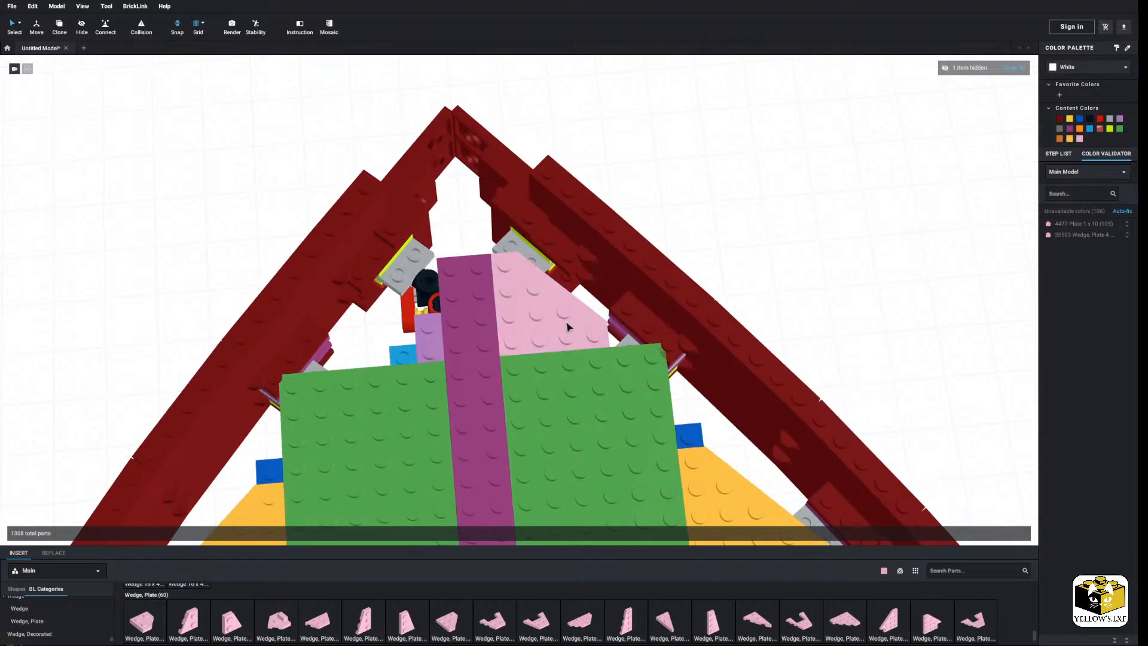
pyautogui.rightClick(742, 214)
pyautogui.click(768, 245)
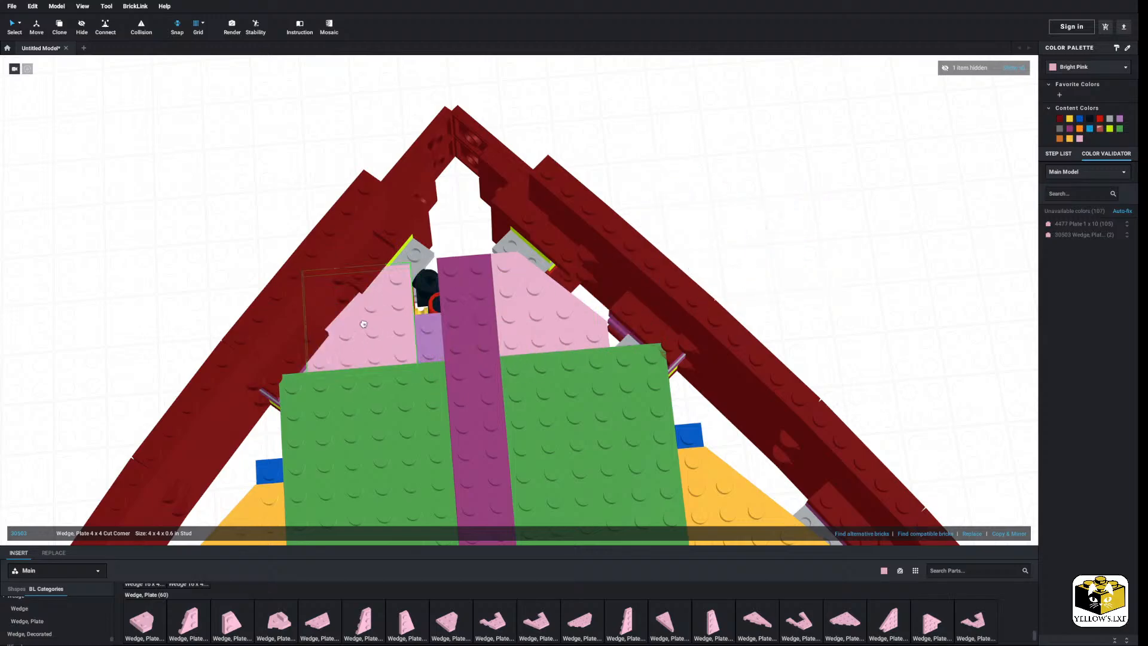
# Select both pink cut-corner wedge plates and recolor them Black.
pyautogui.click(509, 307)
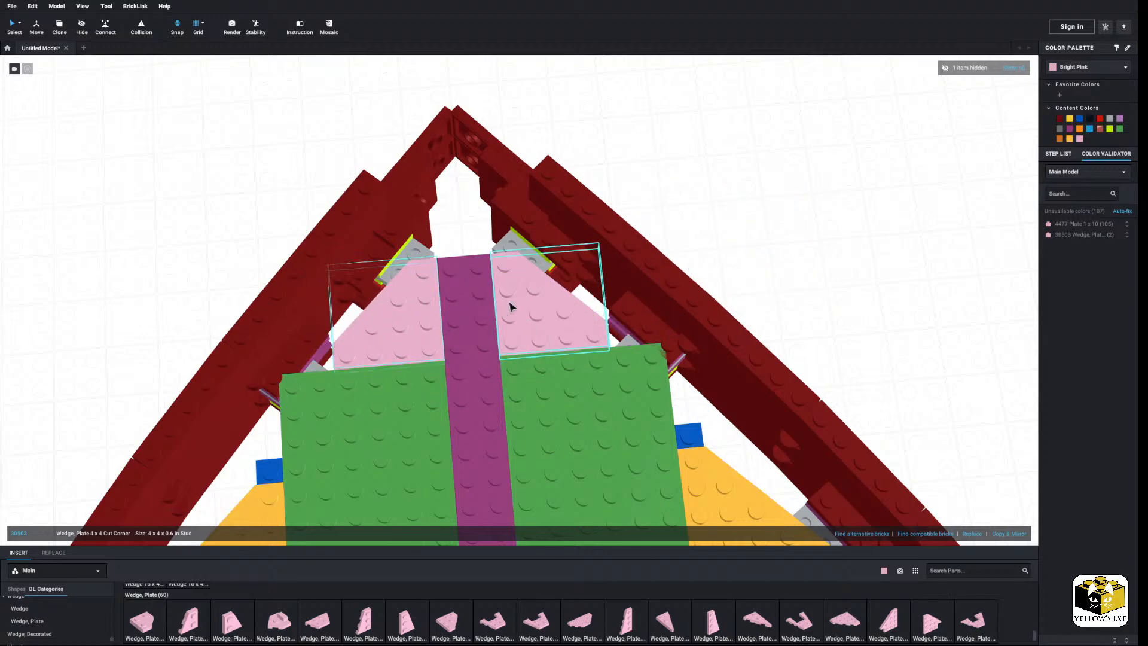
pyautogui.click(1079, 71)
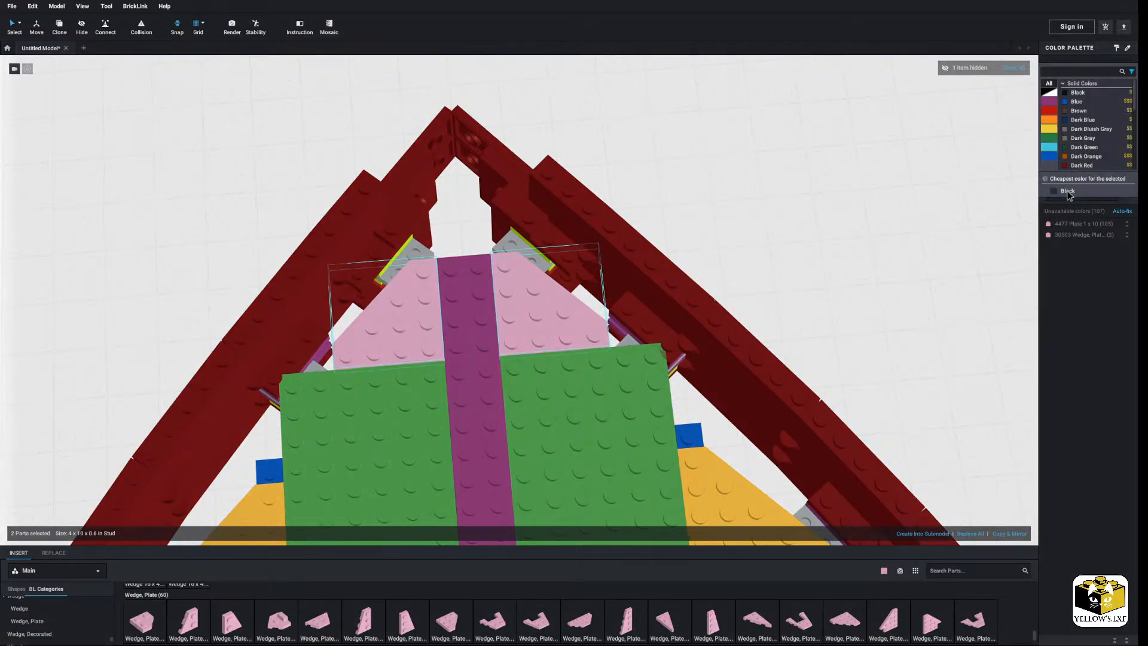
pyautogui.click(1067, 191)
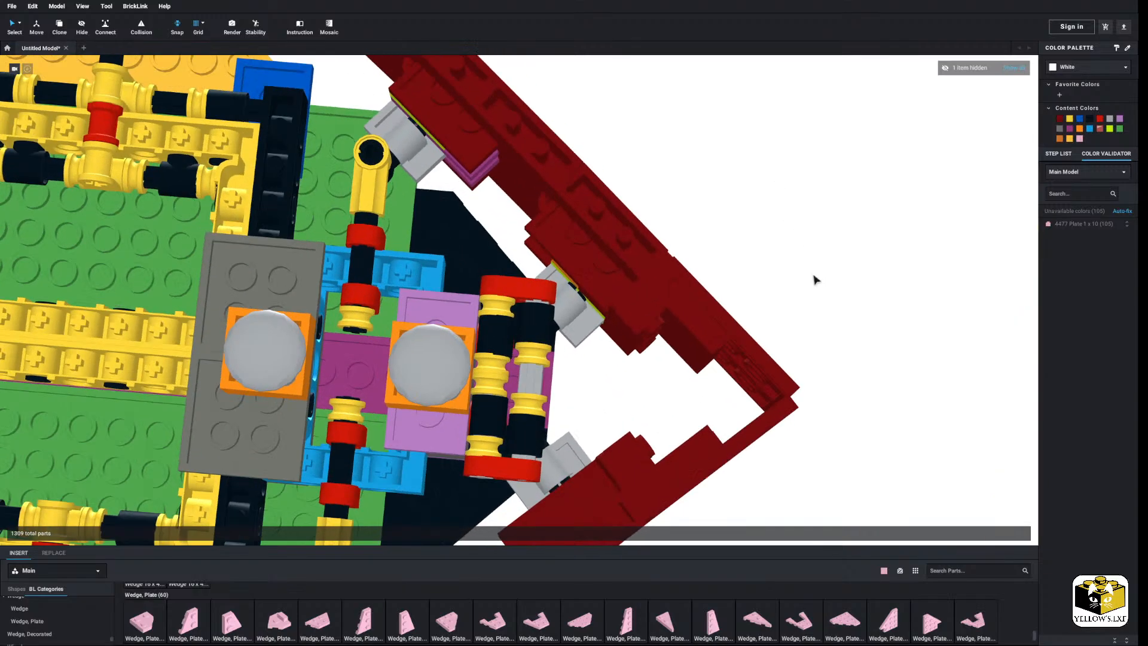
# List the Plate parts and delete the Medium Lavender Plate 2 x 4 above the foremost Technic pin assembly on the deck's underside.
pyautogui.moveTo(817, 281); pyautogui.dragTo(778, 285, button='right')
pyautogui.scroll(1, 32, 630)
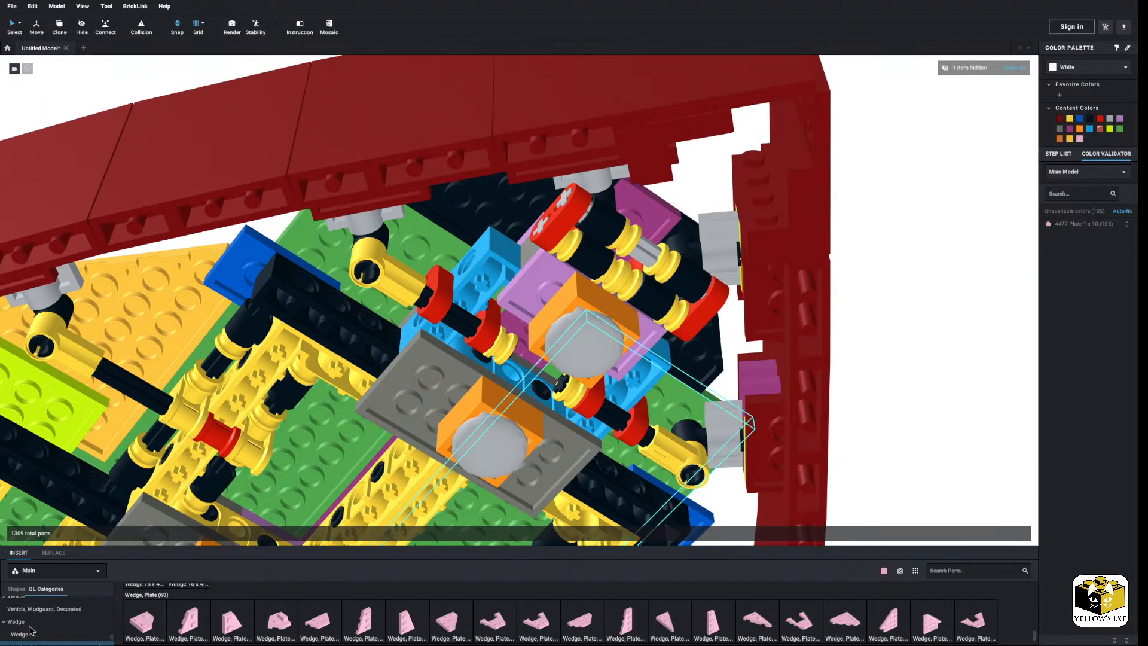
pyautogui.scroll(10, 35, 627)
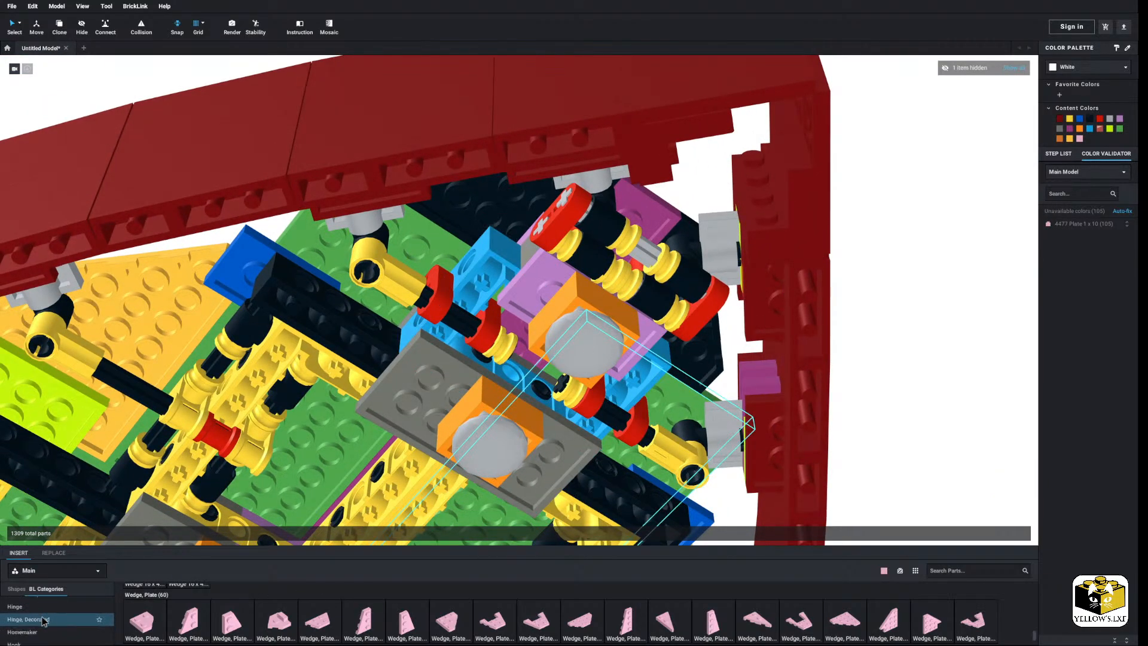
pyautogui.scroll(5, 43, 621)
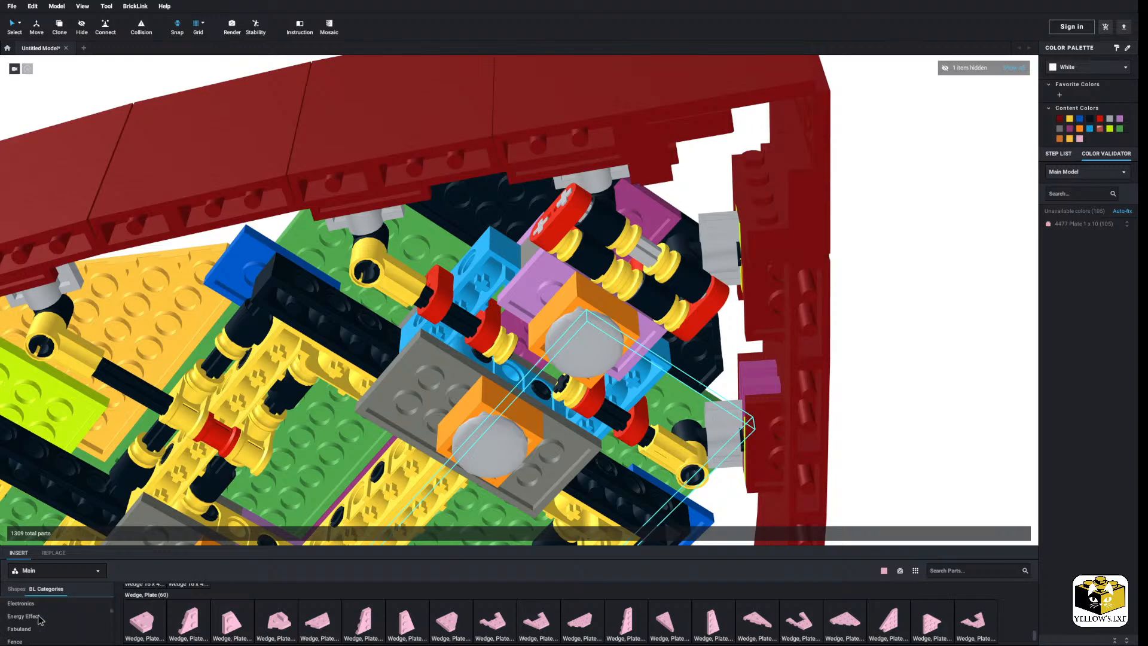
pyautogui.scroll(-10, 37, 623)
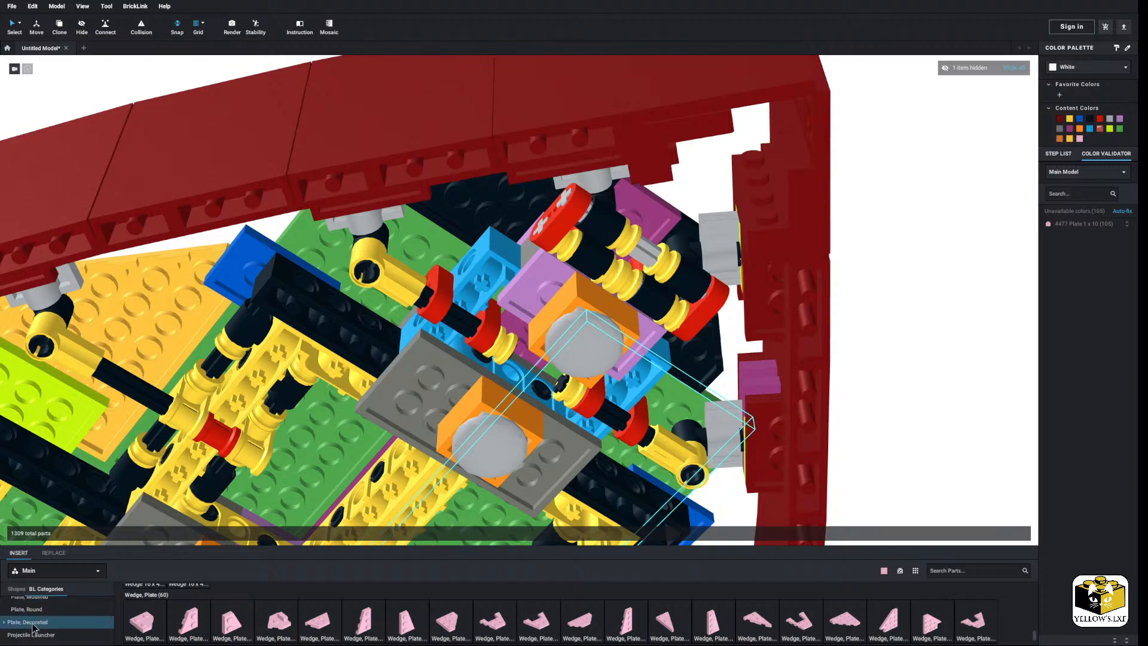
pyautogui.scroll(2, 35, 626)
pyautogui.click(25, 619)
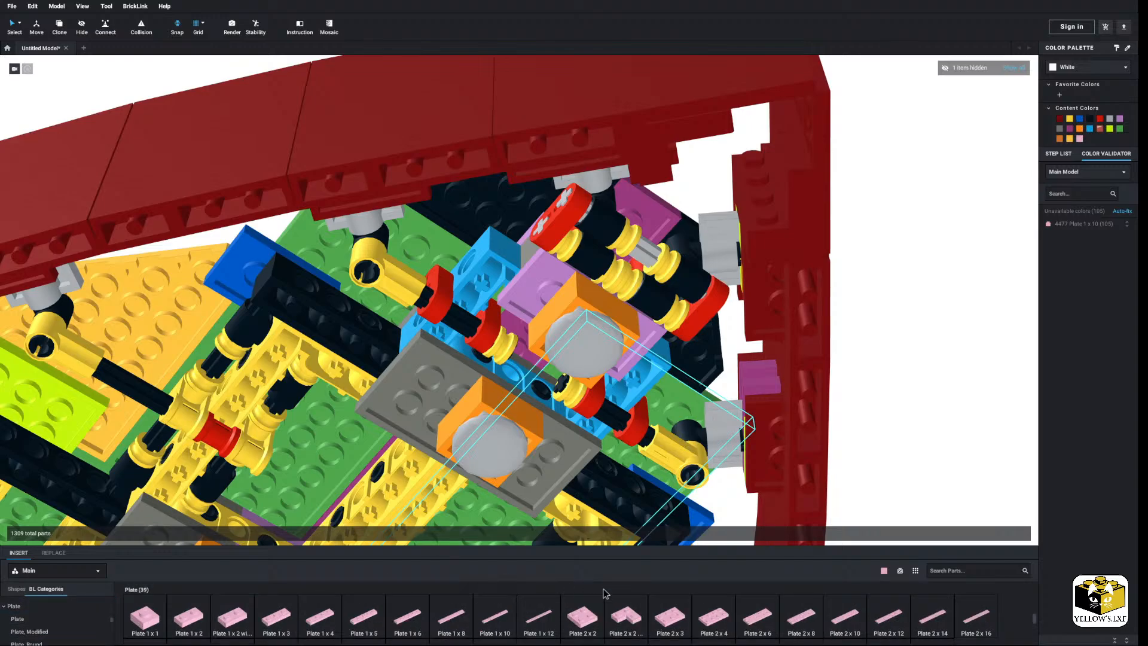
pyautogui.moveTo(548, 354); pyautogui.dragTo(526, 227, button='right')
pyautogui.click(524, 234)
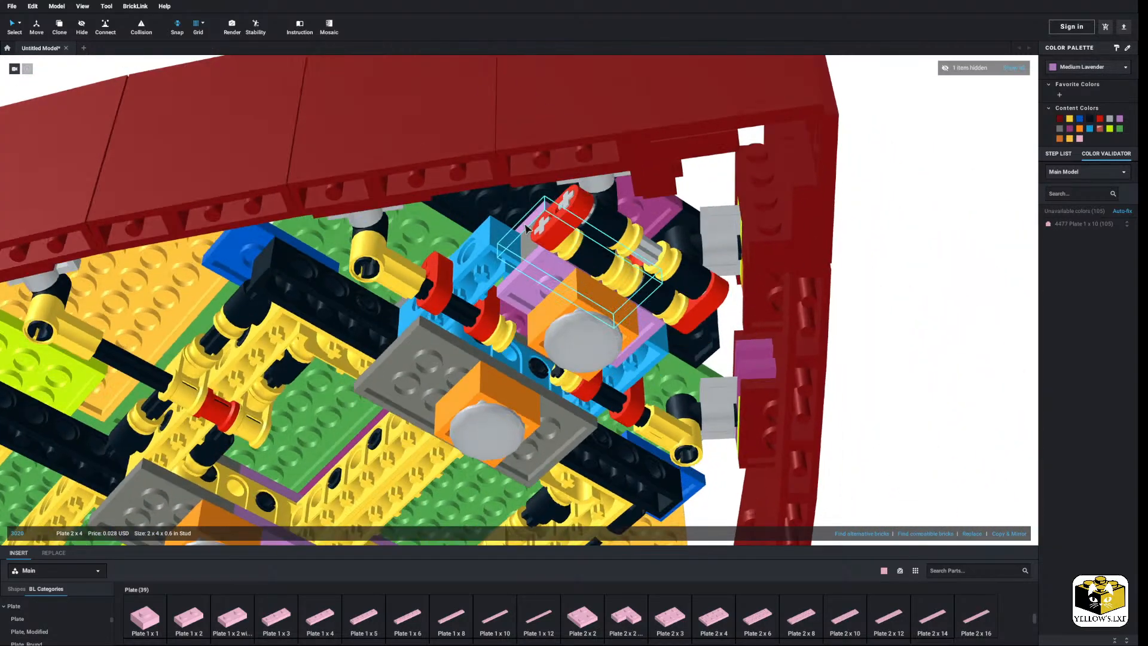
pyautogui.rightClick(526, 227)
pyautogui.click(545, 261)
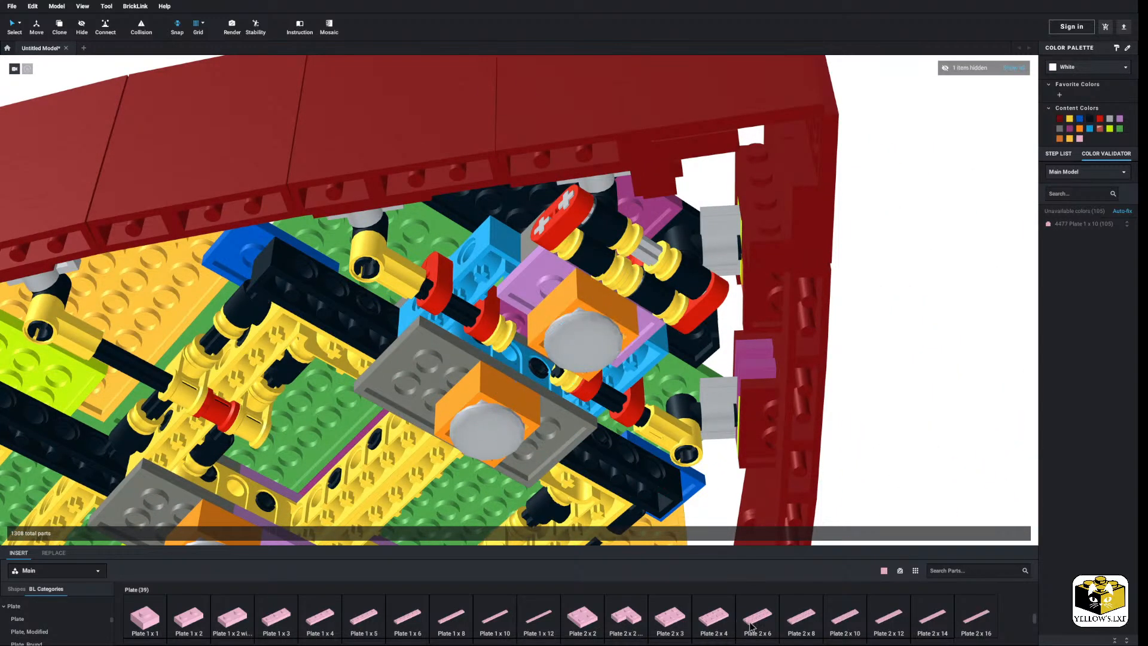
# Place a Plate 2 x 6 in the deleted plate's spot and recolor it Medium Lavender.
pyautogui.click(521, 220)
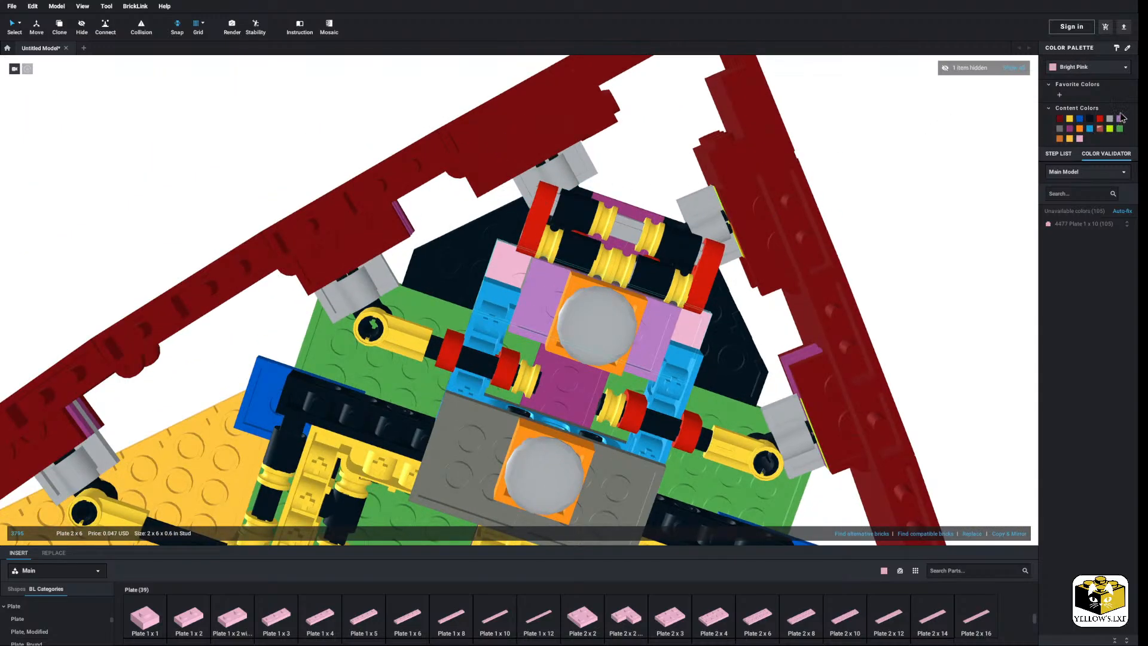
pyautogui.click(1099, 67)
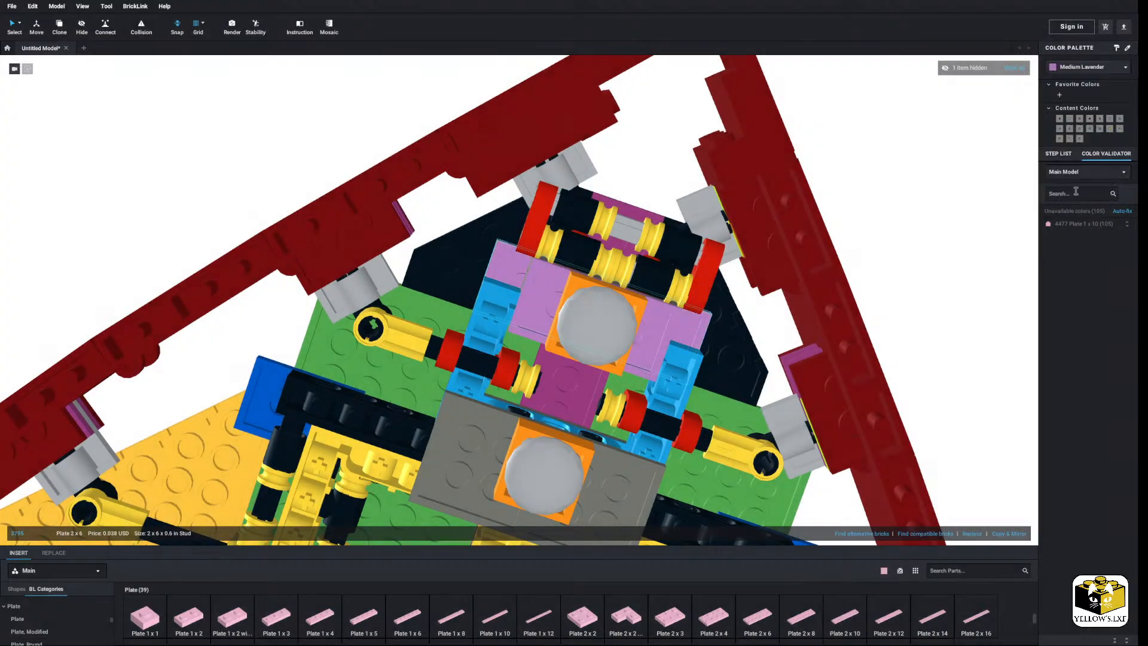
pyautogui.scroll(-5, 774, 251)
# Unhide the hidden main deck plan image beneath the hull.
pyautogui.moveTo(774, 251); pyautogui.dragTo(759, 285, button='right')
pyautogui.scroll(10, 771, 345)
pyautogui.scroll(-8, 771, 346)
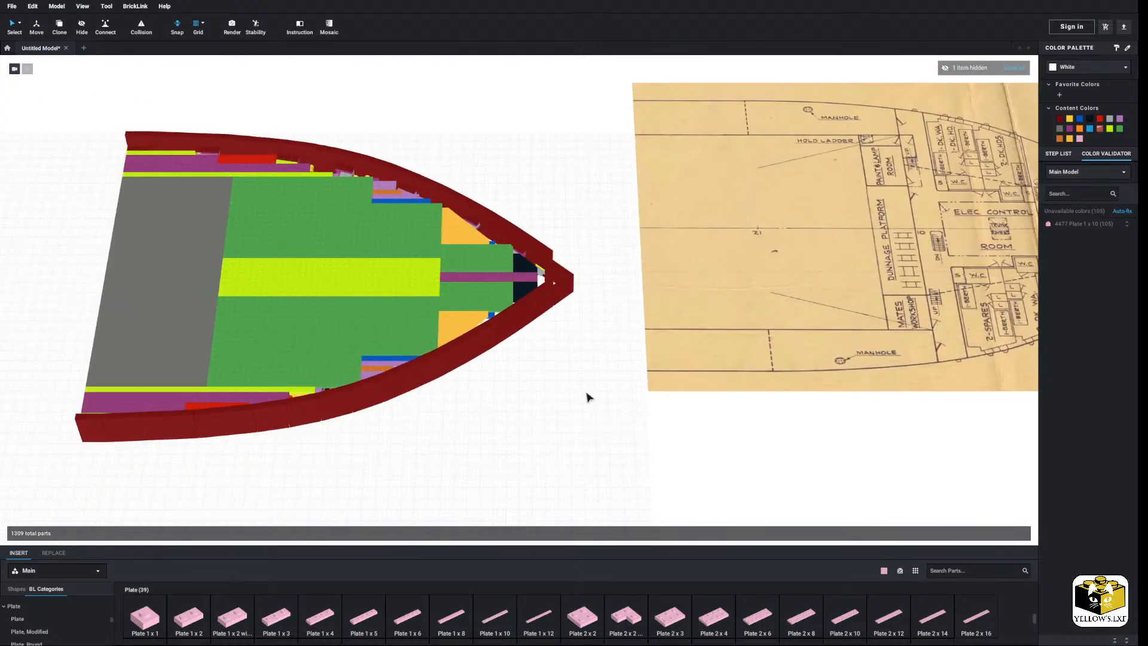
pyautogui.moveTo(587, 397); pyautogui.dragTo(630, 418, button='middle')
pyautogui.moveTo(630, 418); pyautogui.dragTo(635, 428, button='right')
pyautogui.scroll(-3, 636, 428)
pyautogui.moveTo(635, 428); pyautogui.dragTo(517, 415, button='middle')
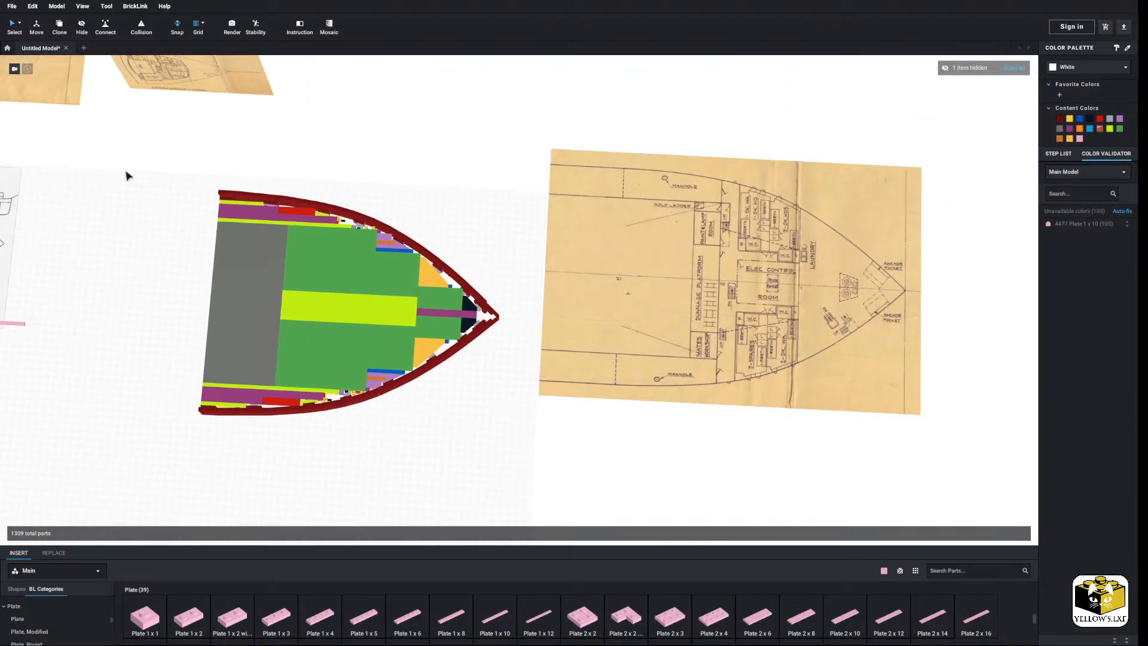
pyautogui.moveTo(23, 190); pyautogui.dragTo(169, 165, button='middle')
pyautogui.moveTo(215, 214); pyautogui.dragTo(232, 202, button='right')
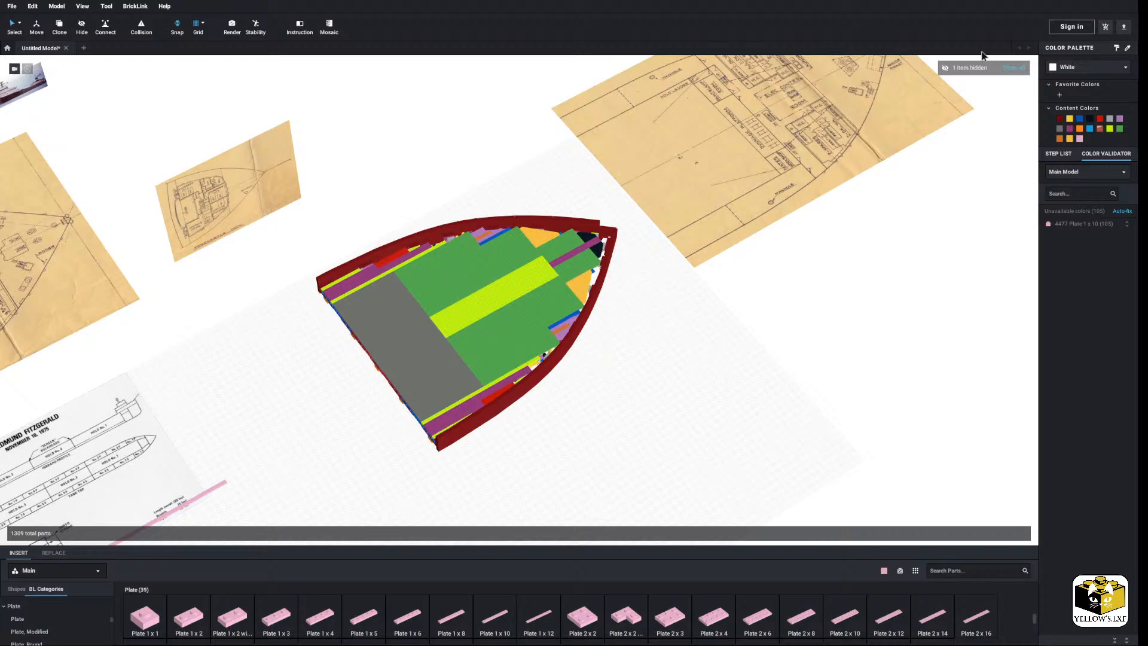
pyautogui.click(1018, 71)
pyautogui.scroll(1, 712, 377)
# Raise the main.png plan image to deck level so only the plate studs poke through it.
pyautogui.click(689, 328)
pyautogui.moveTo(689, 328); pyautogui.dragTo(699, 323, button='middle')
pyautogui.scroll(3, 542, 343)
pyautogui.moveTo(499, 343); pyautogui.dragTo(545, 261, button='middle')
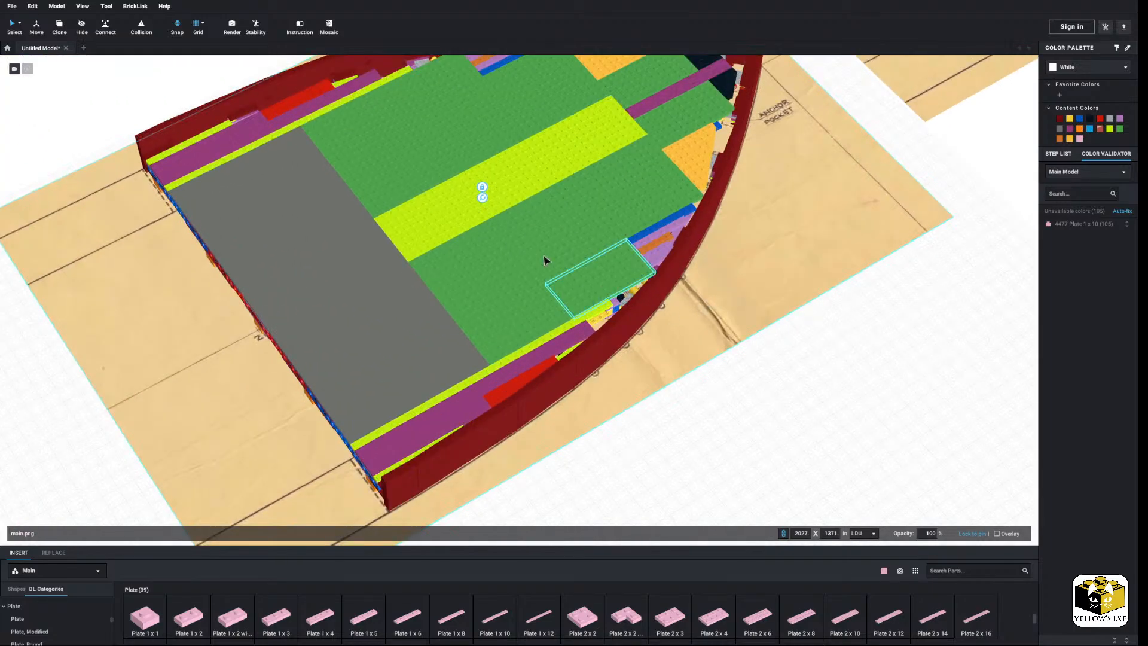
pyautogui.click(481, 191)
pyautogui.moveTo(469, 211); pyautogui.dragTo(471, 187)
pyautogui.click(766, 391)
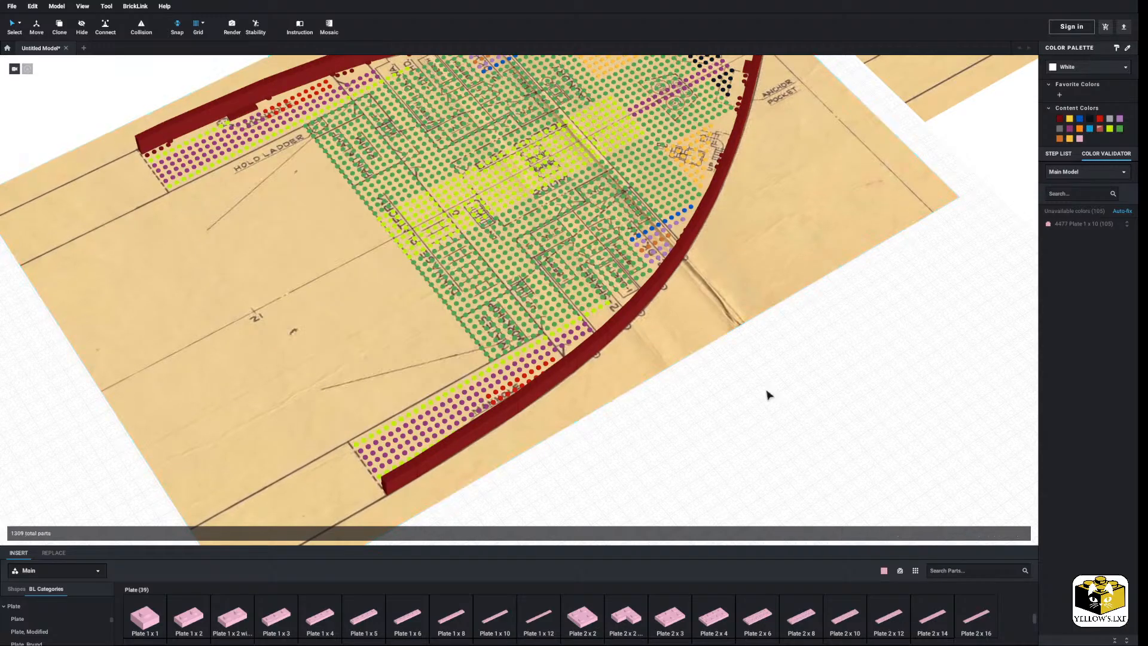
# Examine how the plan's hold ladder, paint and lamp room and berth walls line up with the deck studs.
pyautogui.scroll(-3, 767, 391)
pyautogui.moveTo(766, 392); pyautogui.dragTo(739, 385, button='right')
pyautogui.scroll(5, 551, 280)
pyautogui.moveTo(551, 279); pyautogui.dragTo(789, 415, button='middle')
pyautogui.moveTo(789, 416); pyautogui.dragTo(747, 413, button='right')
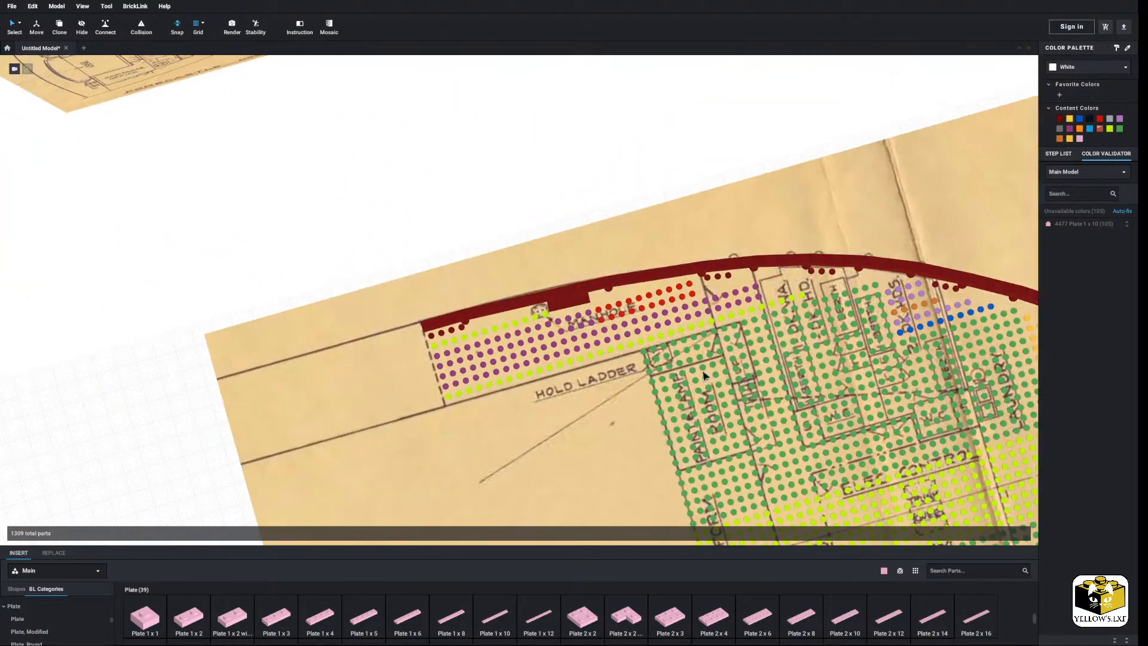
pyautogui.moveTo(747, 412); pyautogui.dragTo(509, 332, button='middle')
pyautogui.moveTo(622, 326); pyautogui.dragTo(597, 320, button='right')
pyautogui.scroll(4, 601, 317)
pyautogui.moveTo(604, 314); pyautogui.dragTo(613, 363, button='middle')
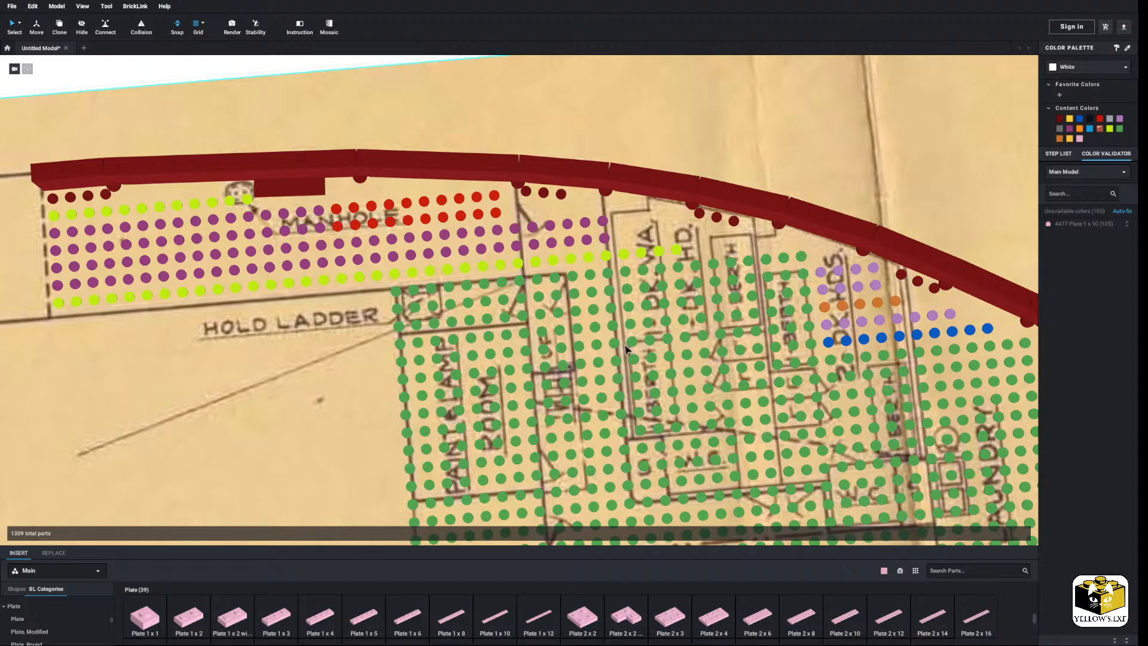
pyautogui.moveTo(630, 364); pyautogui.dragTo(610, 350, button='middle')
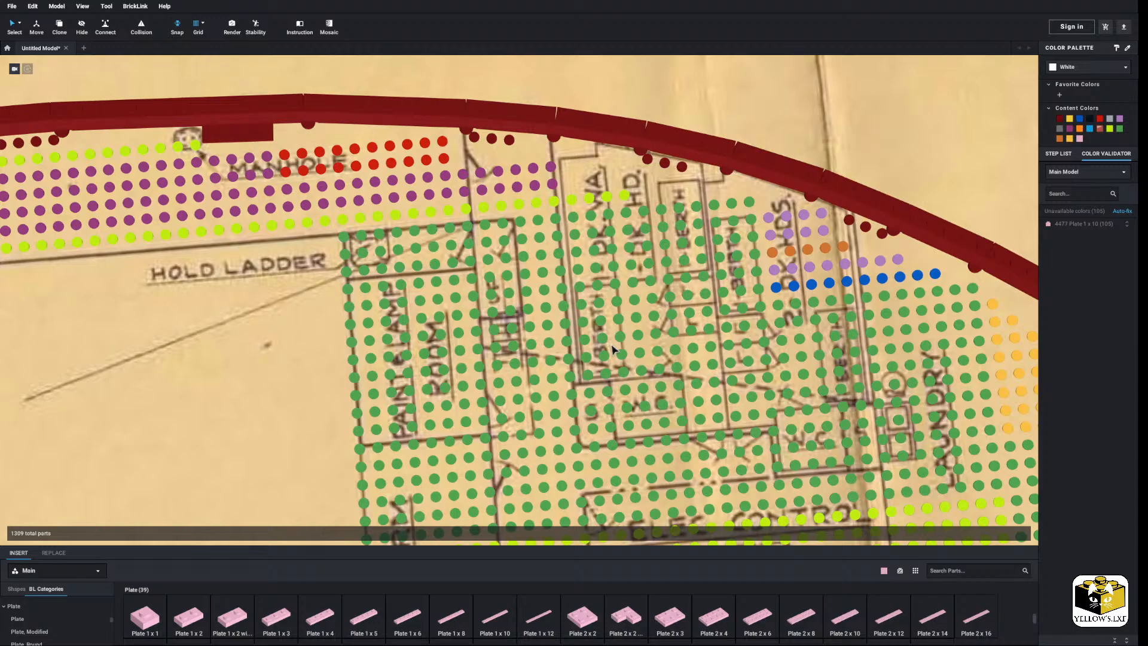
pyautogui.moveTo(515, 354); pyautogui.dragTo(568, 355, button='middle')
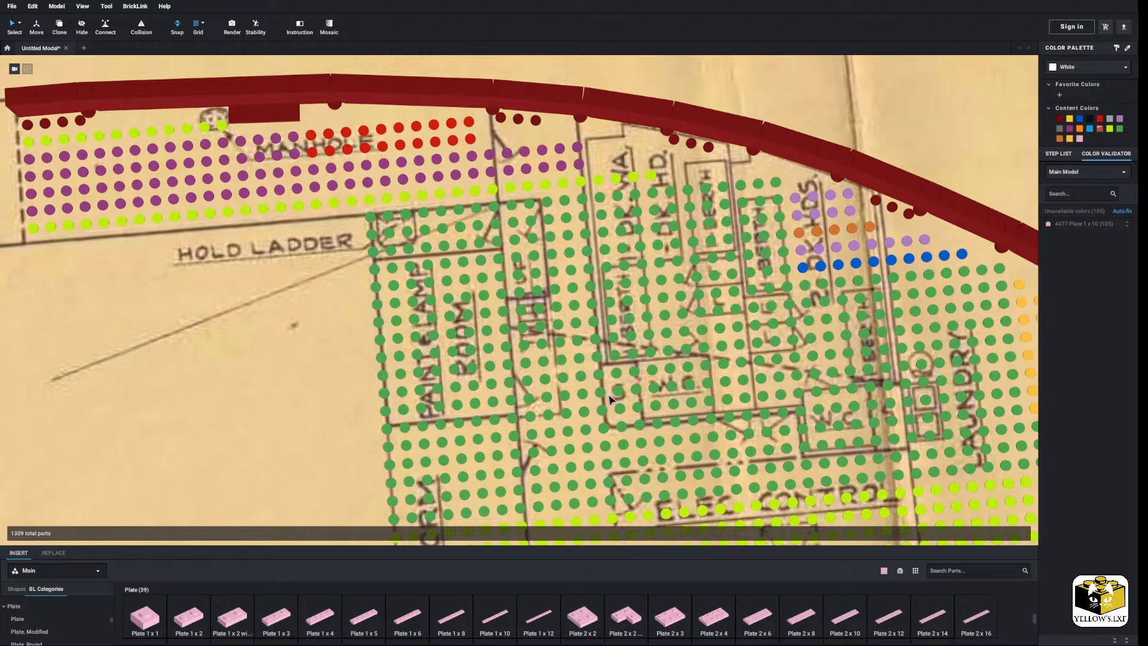
# Place a Brick, Modified 1 x 2 x 1 2/3 with Studs on Side at the aft end of the plan's hold edge line.
pyautogui.moveTo(579, 353); pyautogui.dragTo(504, 360, button='right')
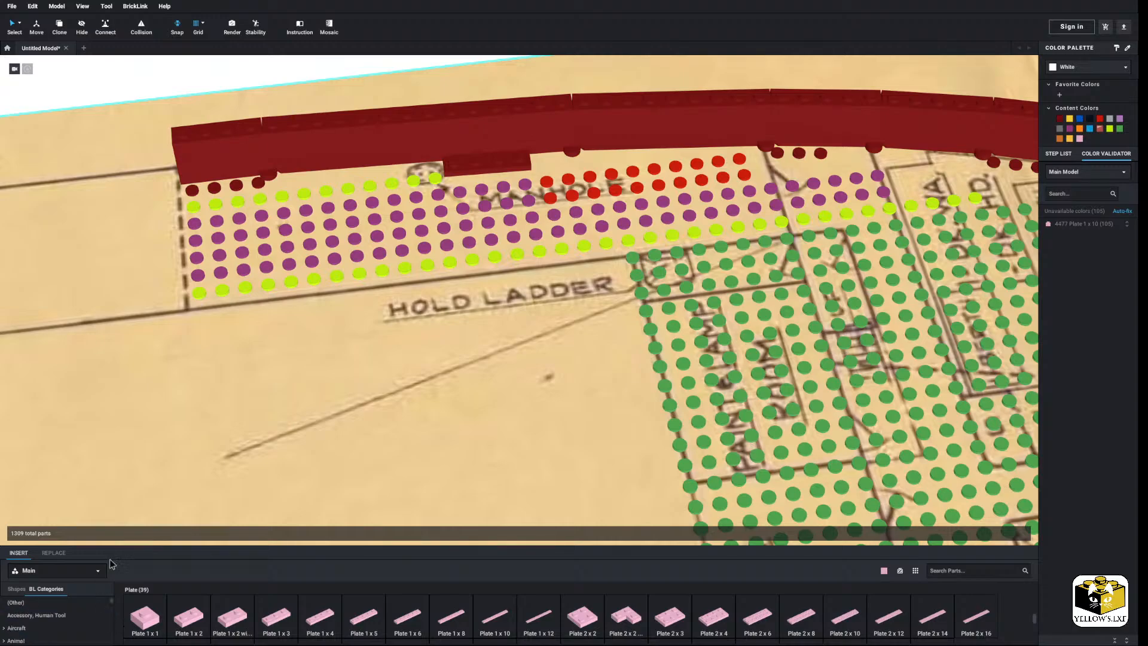
pyautogui.scroll(5, 65, 611)
pyautogui.scroll(-2, 58, 612)
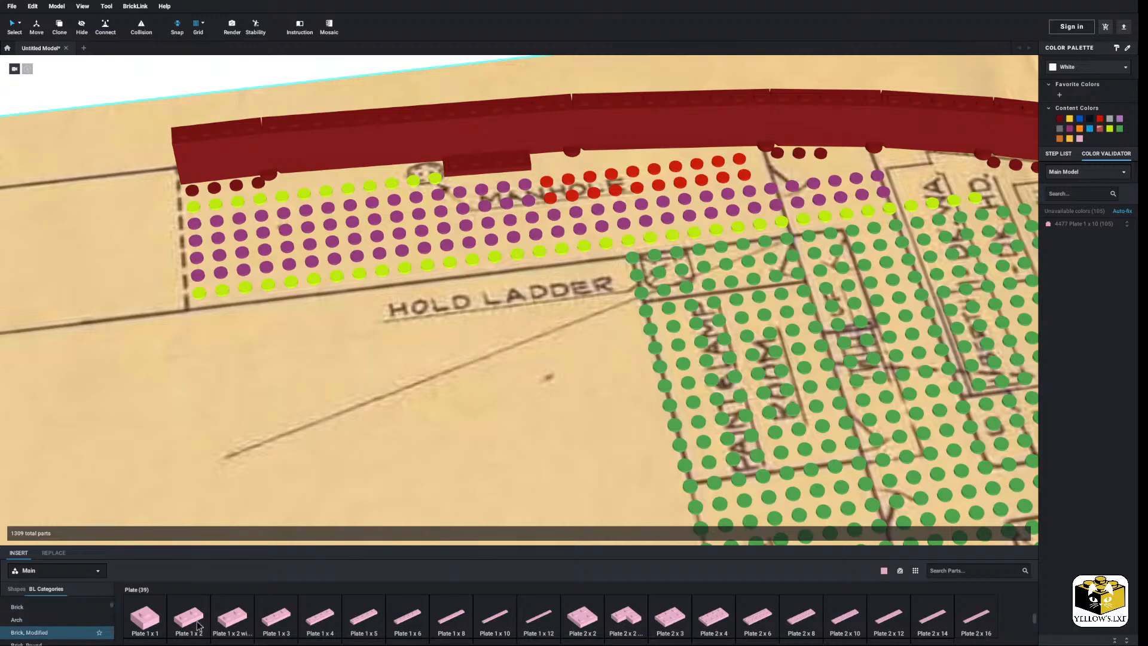
pyautogui.click(29, 632)
pyautogui.scroll(-1, 726, 611)
pyautogui.click(726, 611)
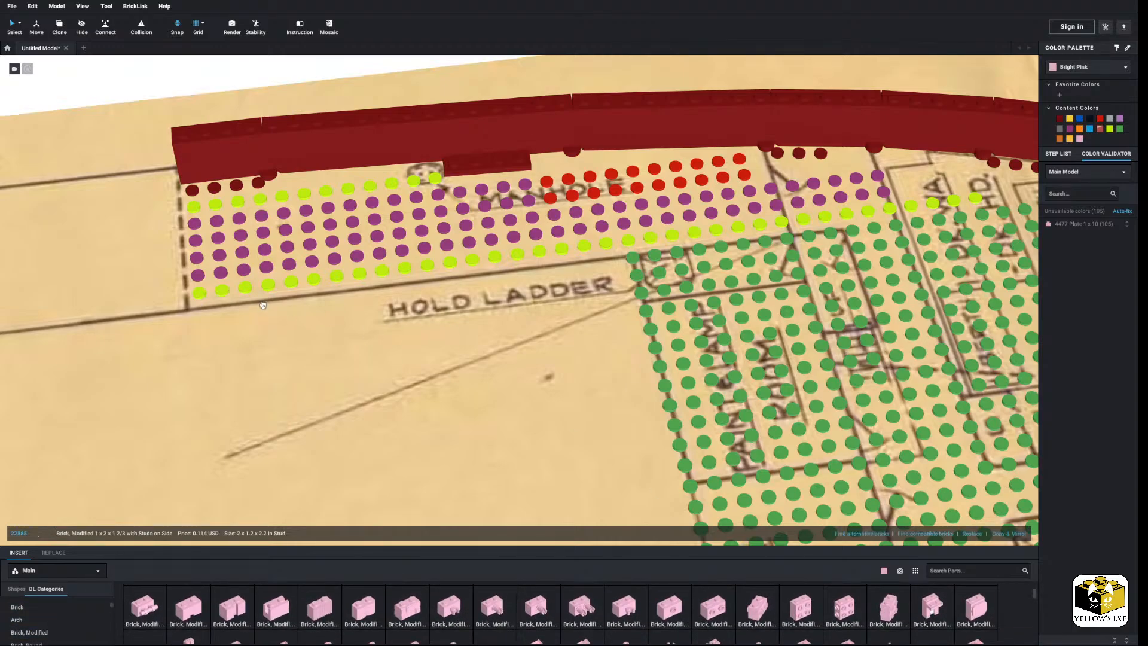
pyautogui.click(206, 276)
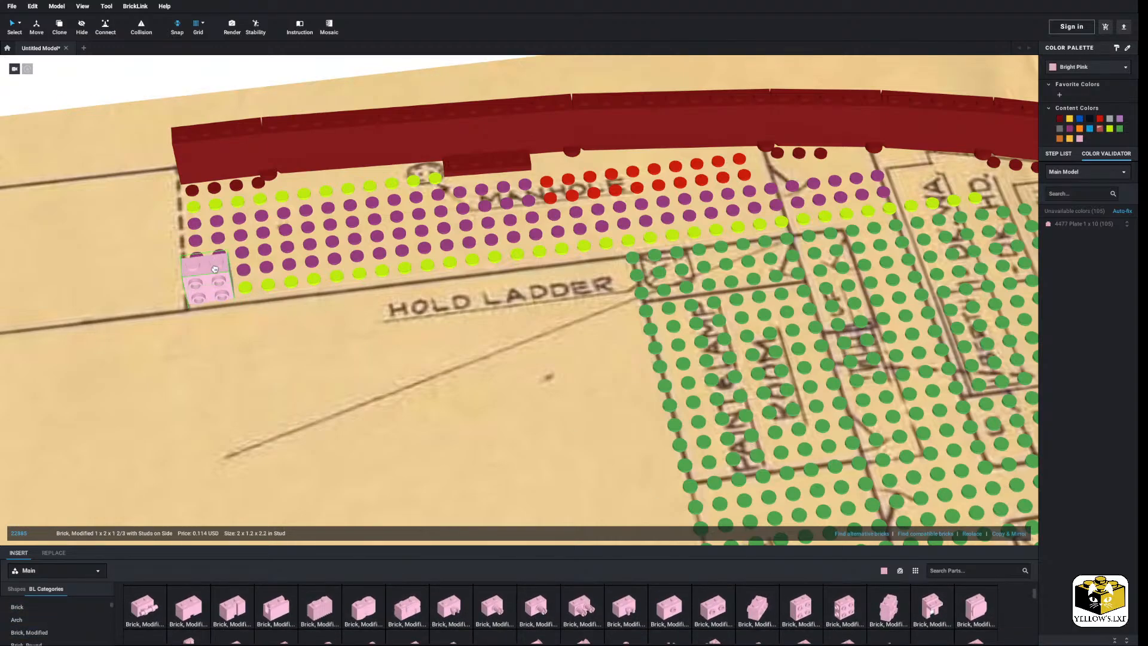
# Copy the Brick, Modified 1 x 2 x 1 2/3 eight times end to end along the plan's hold edge line.
pyautogui.click(1016, 536)
pyautogui.click(1017, 536)
pyautogui.click(1016, 536)
pyautogui.click(1016, 536)
pyautogui.click(1016, 536)
pyautogui.click(1015, 536)
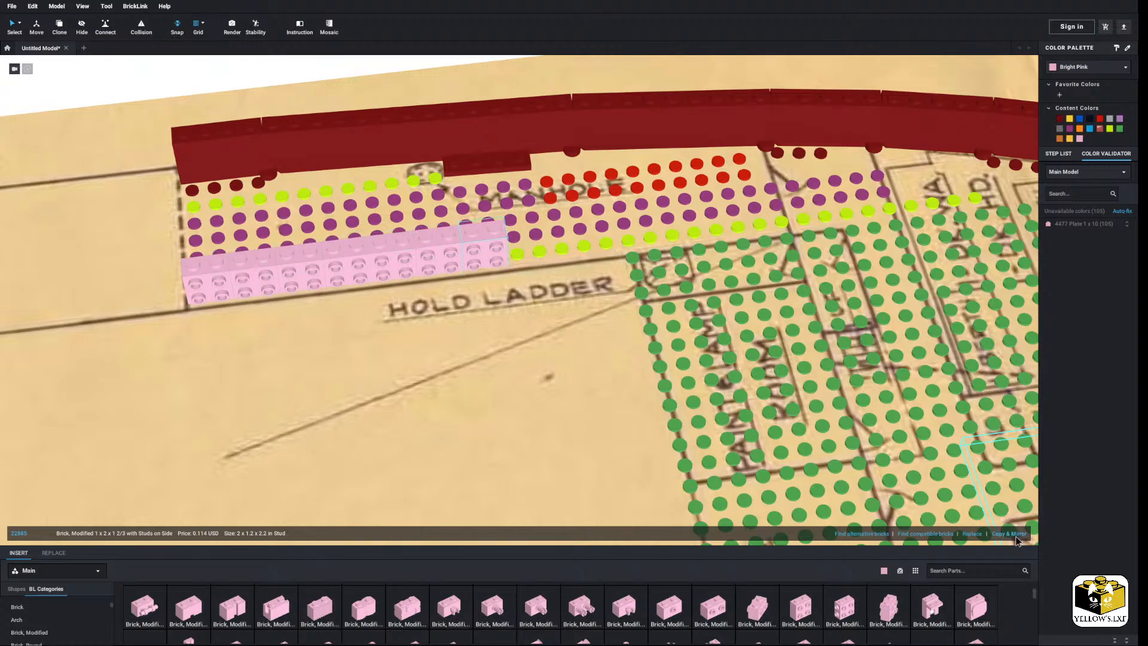
pyautogui.click(1015, 537)
pyautogui.click(1016, 536)
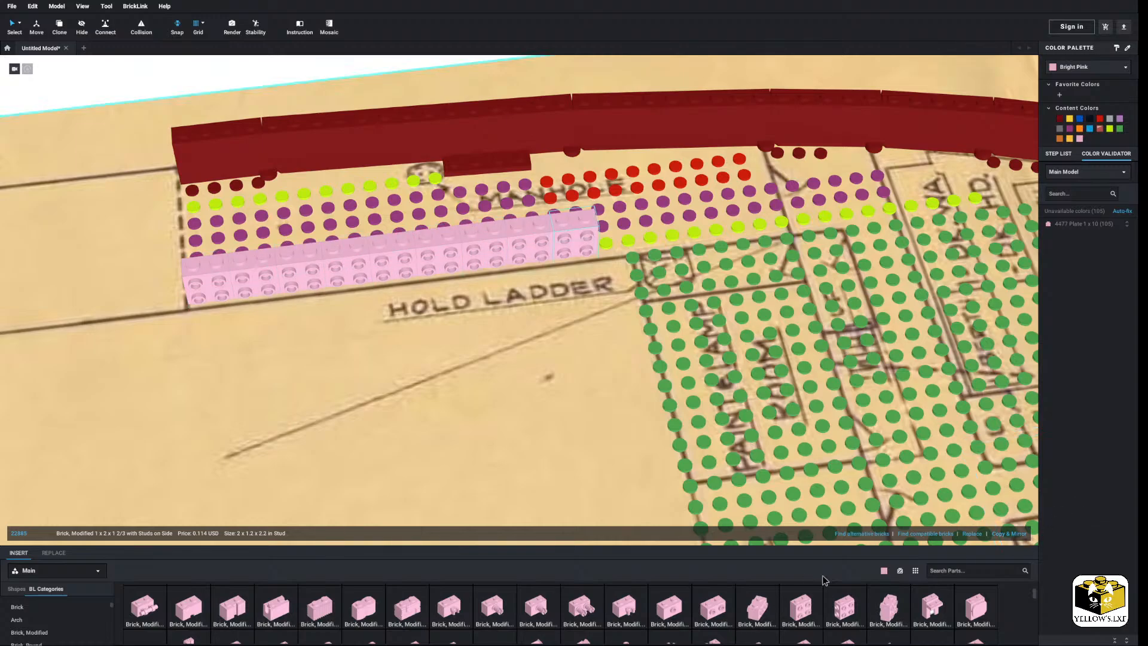
# Place a Brick, Modified 1 x 1 x 1 2/3 with Studs on Side at the forward end of the brick row.
pyautogui.scroll(-5, 620, 606)
pyautogui.click(669, 604)
pyautogui.click(611, 207)
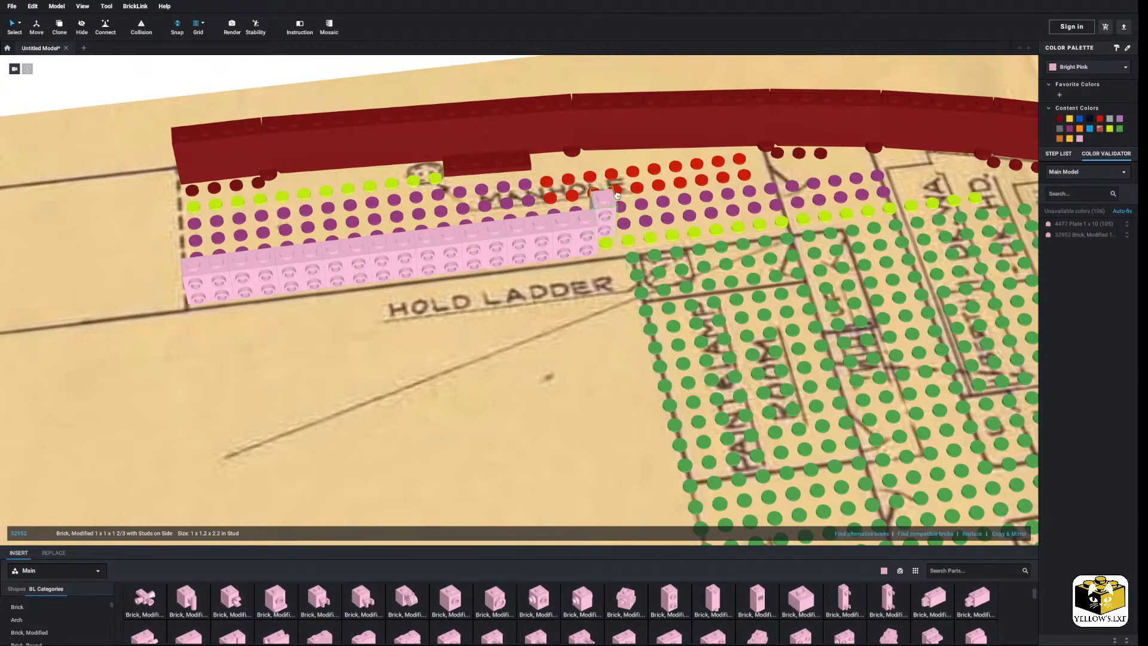
pyautogui.press('Escape')
pyautogui.click(611, 206)
# Copy the complete hold edge brick row to the opposite side of the hold, with its side studs facing inboard.
pyautogui.click(604, 223)
pyautogui.keyDown('ctrl'); pyautogui.click(571, 232); pyautogui.keyUp('ctrl')
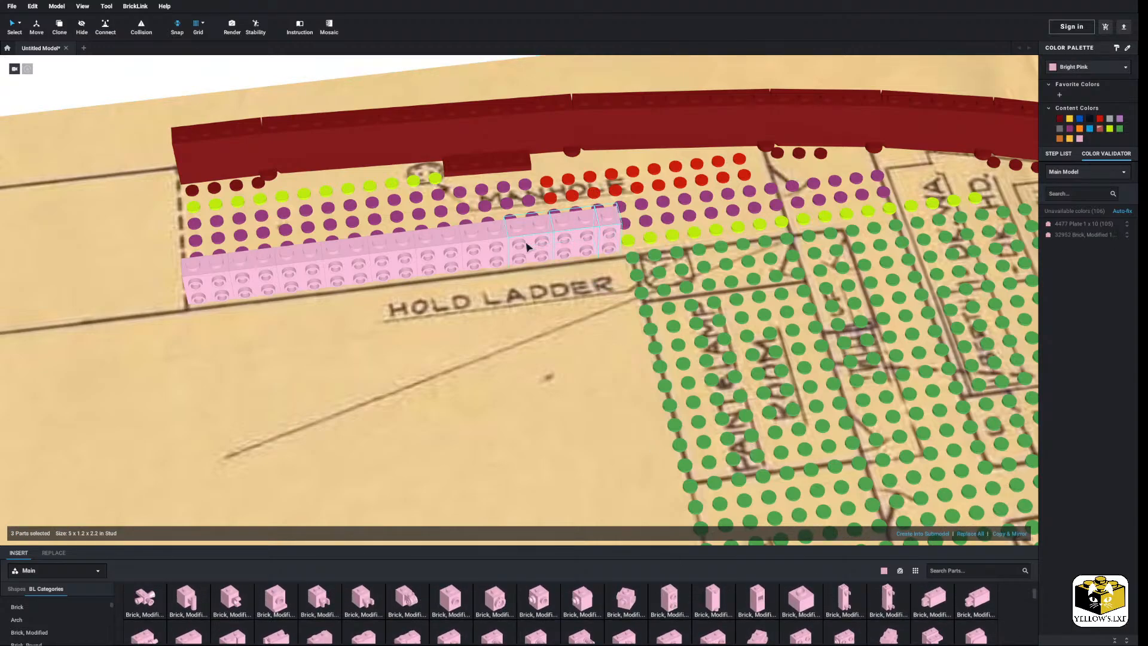
pyautogui.keyDown('ctrl'); pyautogui.click(225, 284); pyautogui.keyUp('ctrl')
pyautogui.moveTo(230, 283); pyautogui.dragTo(604, 251, button='right')
pyautogui.scroll(-3, 604, 252)
pyautogui.moveTo(1016, 472); pyautogui.dragTo(905, 441, button='middle')
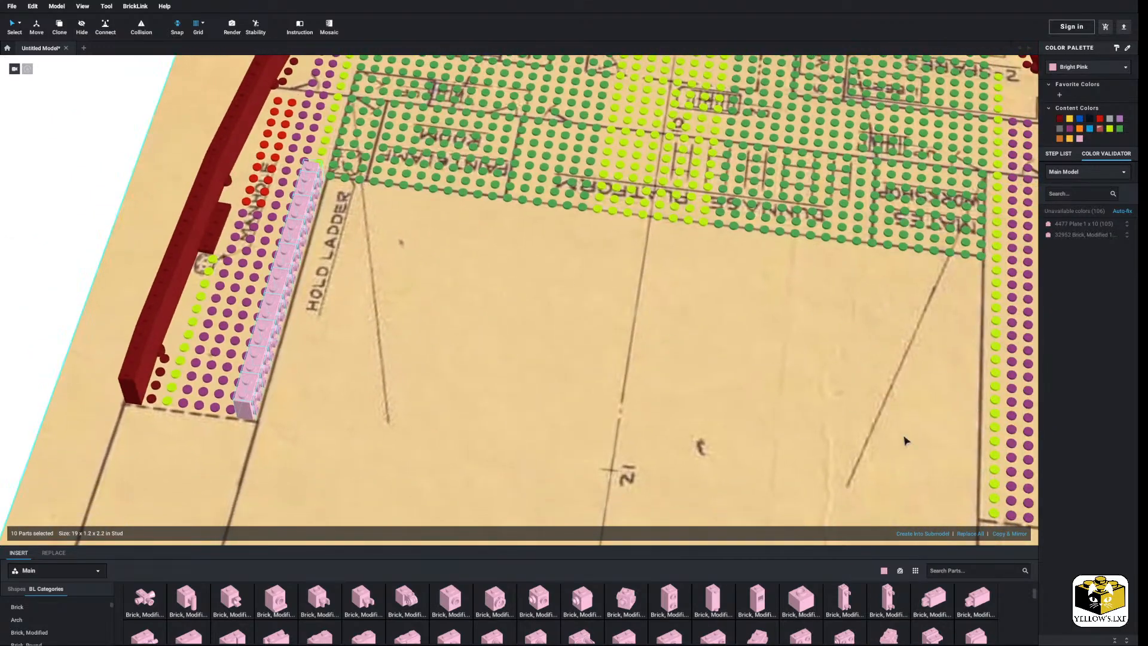
pyautogui.click(1002, 533)
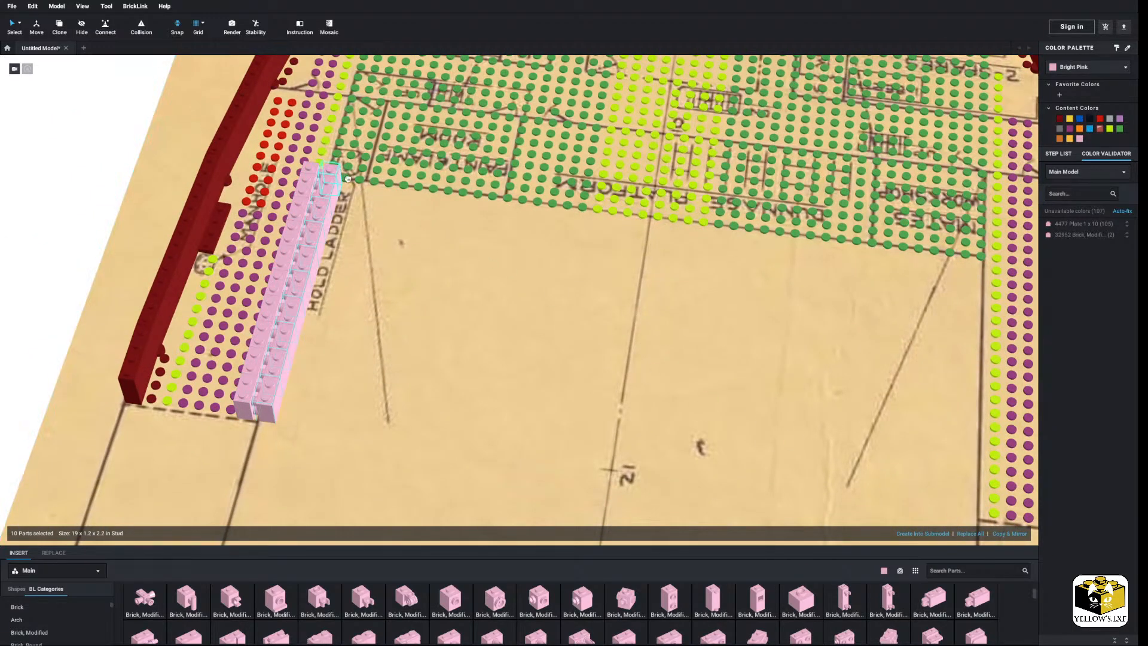
pyautogui.moveTo(345, 176); pyautogui.dragTo(759, 261)
pyautogui.moveTo(759, 261); pyautogui.dragTo(574, 281, button='right')
pyautogui.moveTo(709, 323); pyautogui.dragTo(747, 393)
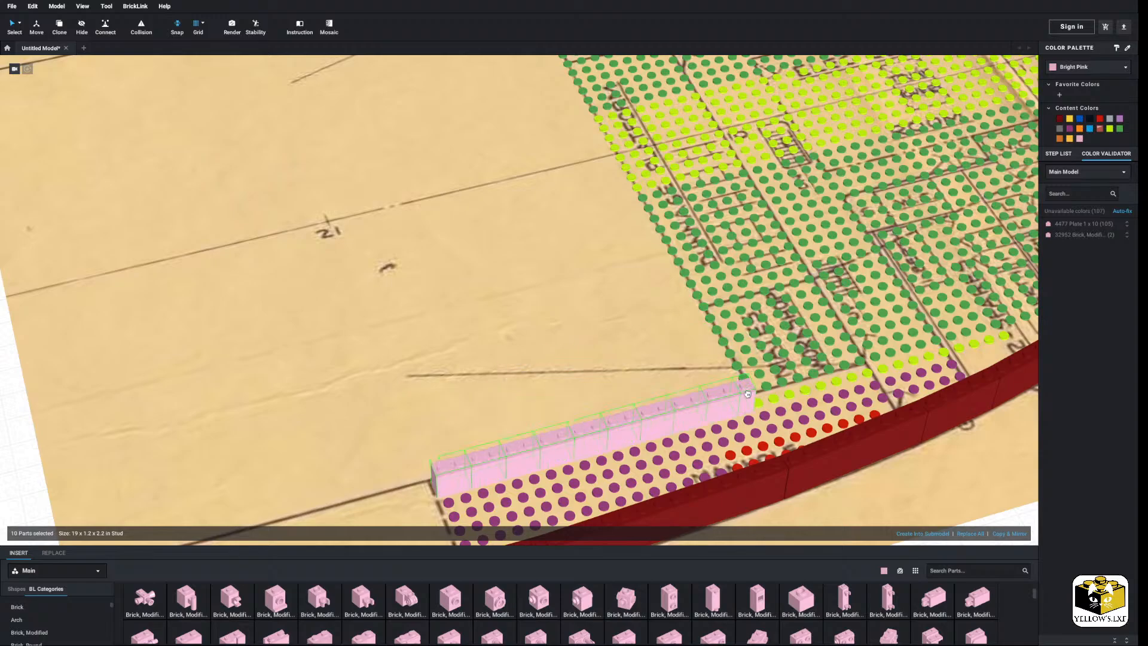
pyautogui.scroll(-4, 747, 396)
pyautogui.moveTo(702, 406); pyautogui.dragTo(930, 295, button='right')
pyautogui.click(922, 302)
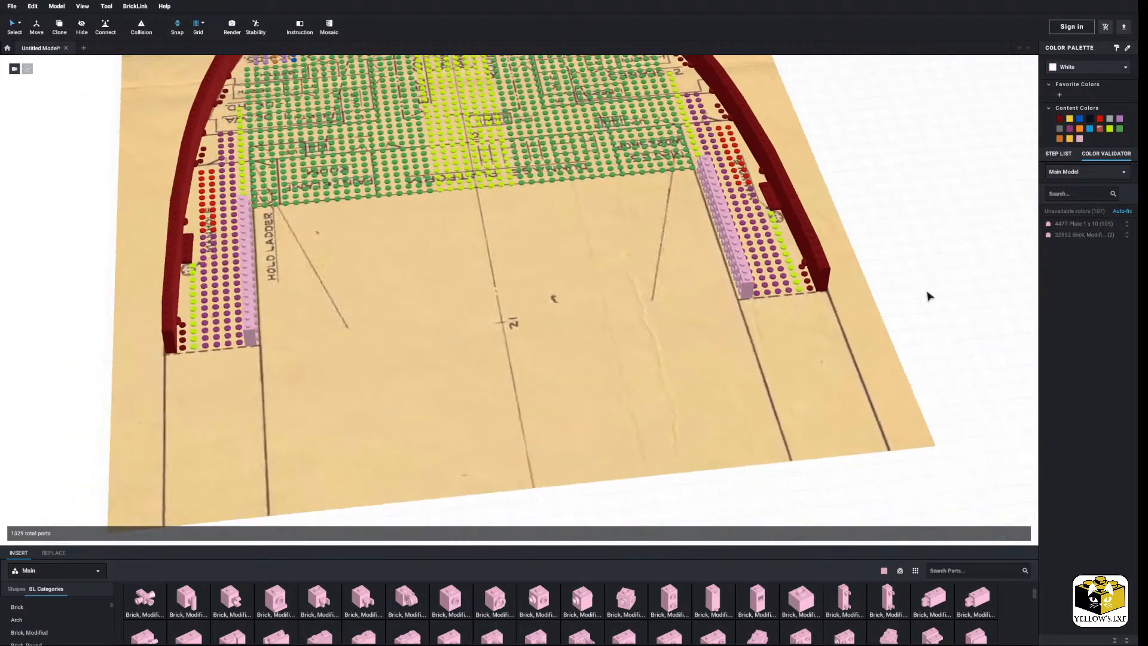
# Lay a Plate 1 x 12 on the deck edge at the hold ladder corner and copy it three times across the hold.
pyautogui.scroll(3, 837, 269)
pyautogui.moveTo(586, 191); pyautogui.dragTo(850, 306, button='middle')
pyautogui.moveTo(849, 307); pyautogui.dragTo(753, 312, button='right')
pyautogui.scroll(3, 750, 322)
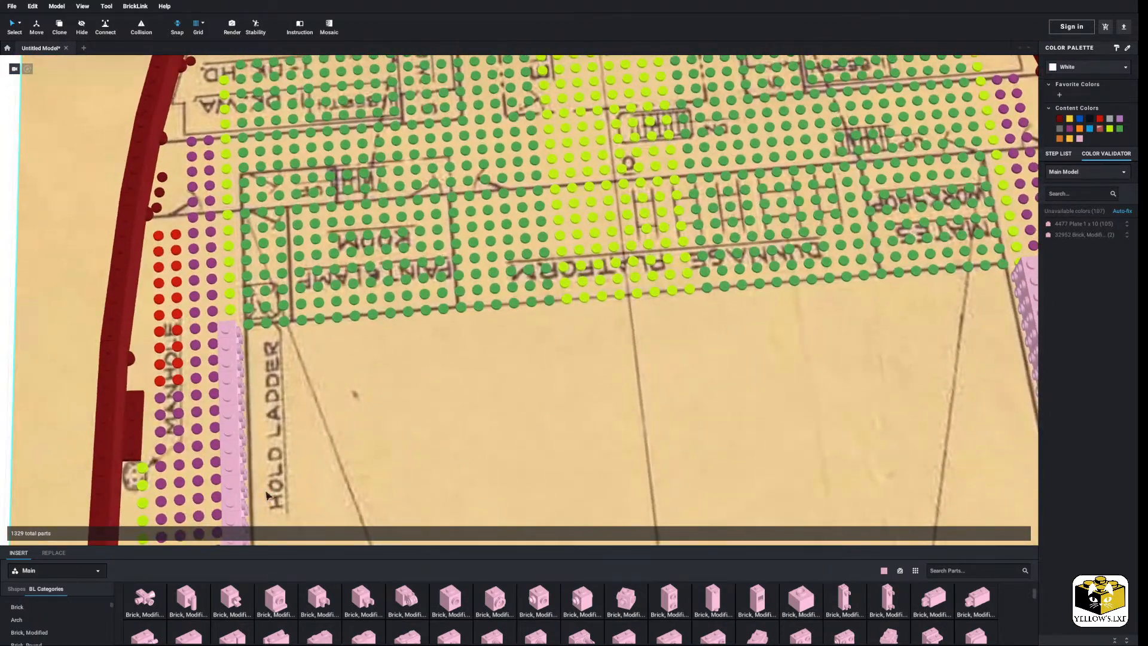
pyautogui.scroll(-5, 35, 612)
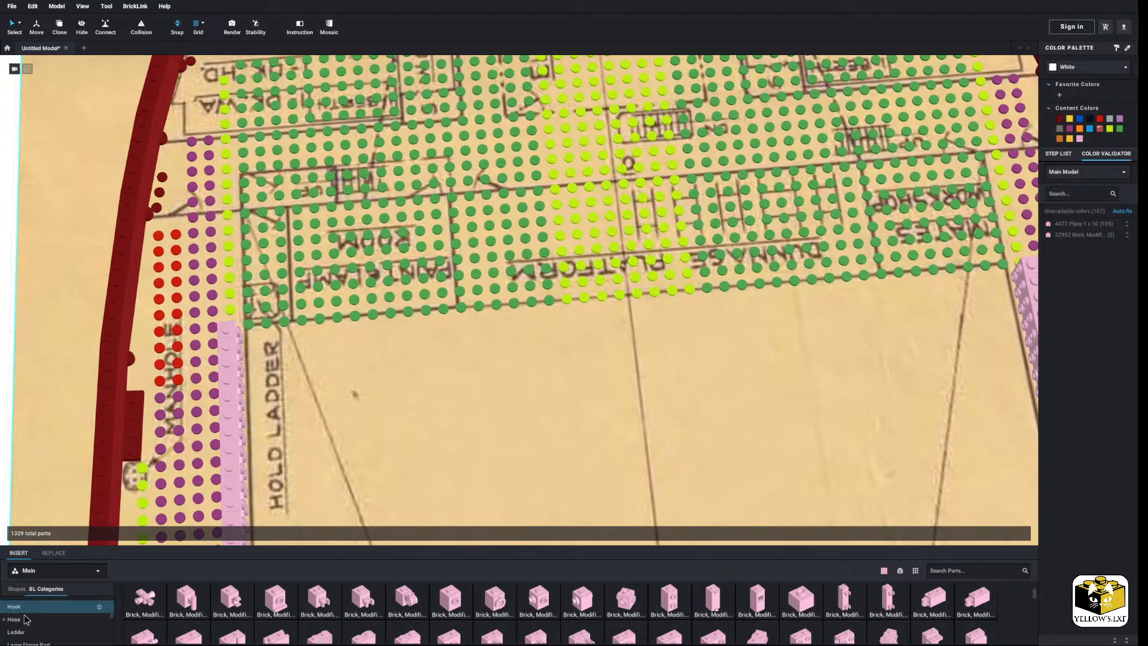
pyautogui.click(30, 612)
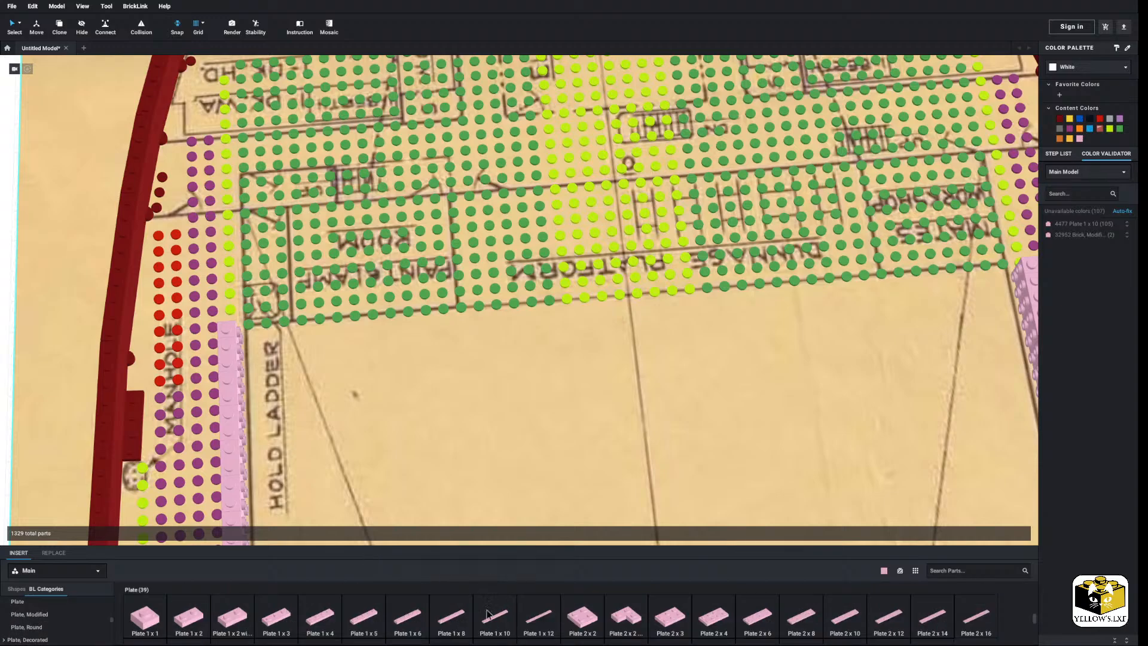
pyautogui.click(538, 616)
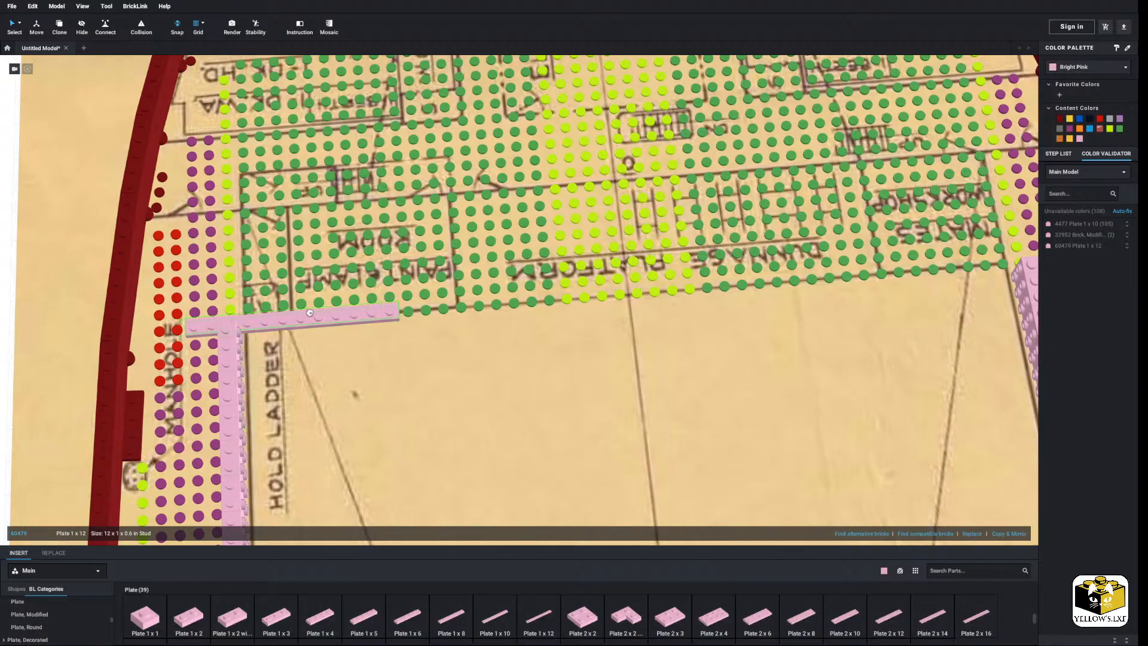
pyautogui.click(327, 322)
pyautogui.moveTo(591, 431); pyautogui.dragTo(423, 439, button='middle')
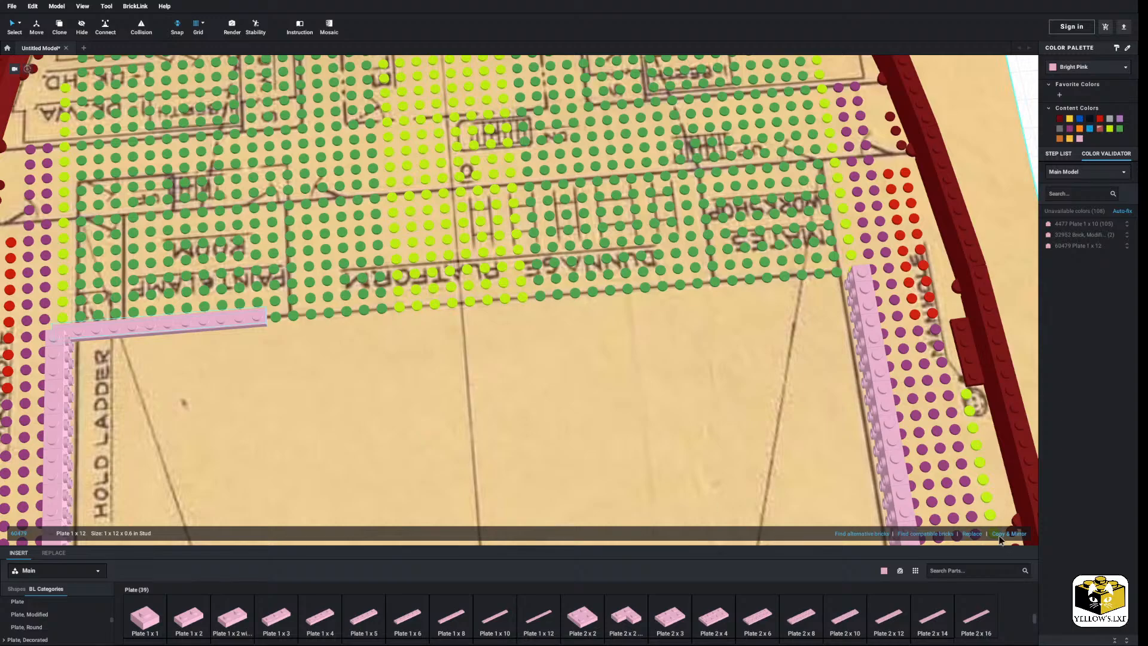
pyautogui.click(1018, 533)
pyautogui.click(1017, 534)
pyautogui.click(1019, 534)
# Move one 1 x 12 plate to the opposite hold corner and delete the two surplus copies.
pyautogui.moveTo(924, 478); pyautogui.dragTo(811, 478, button='middle')
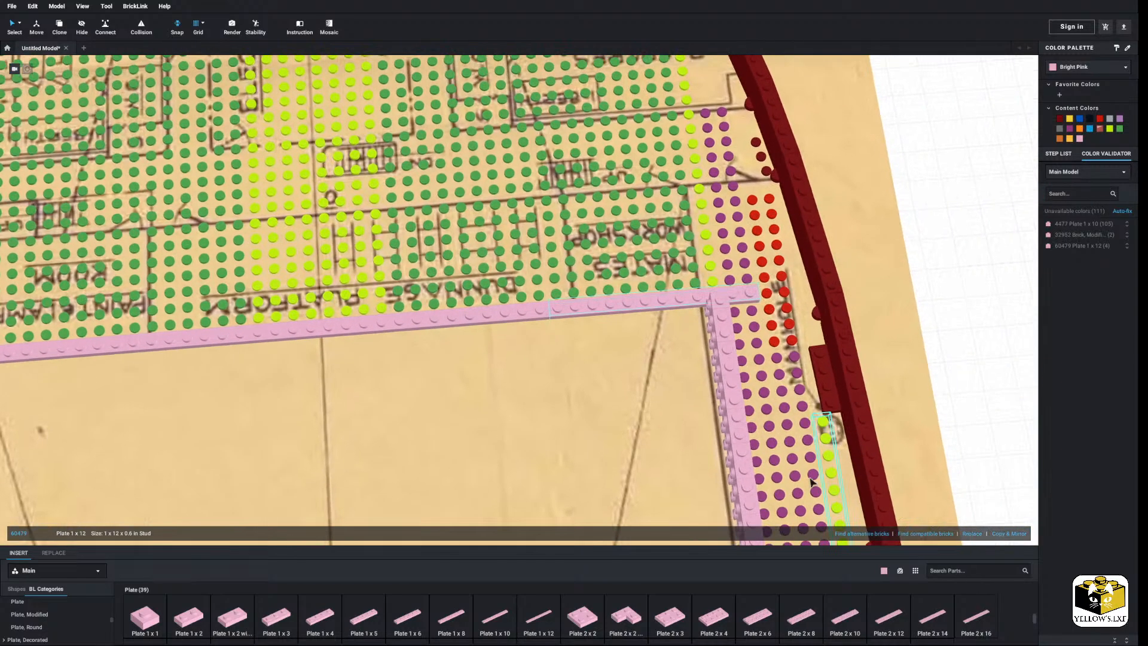
pyautogui.rightClick(646, 301)
pyautogui.click(660, 338)
pyautogui.moveTo(505, 312); pyautogui.dragTo(681, 294)
pyautogui.moveTo(235, 330); pyautogui.dragTo(402, 333, button='middle')
pyautogui.rightClick(404, 334)
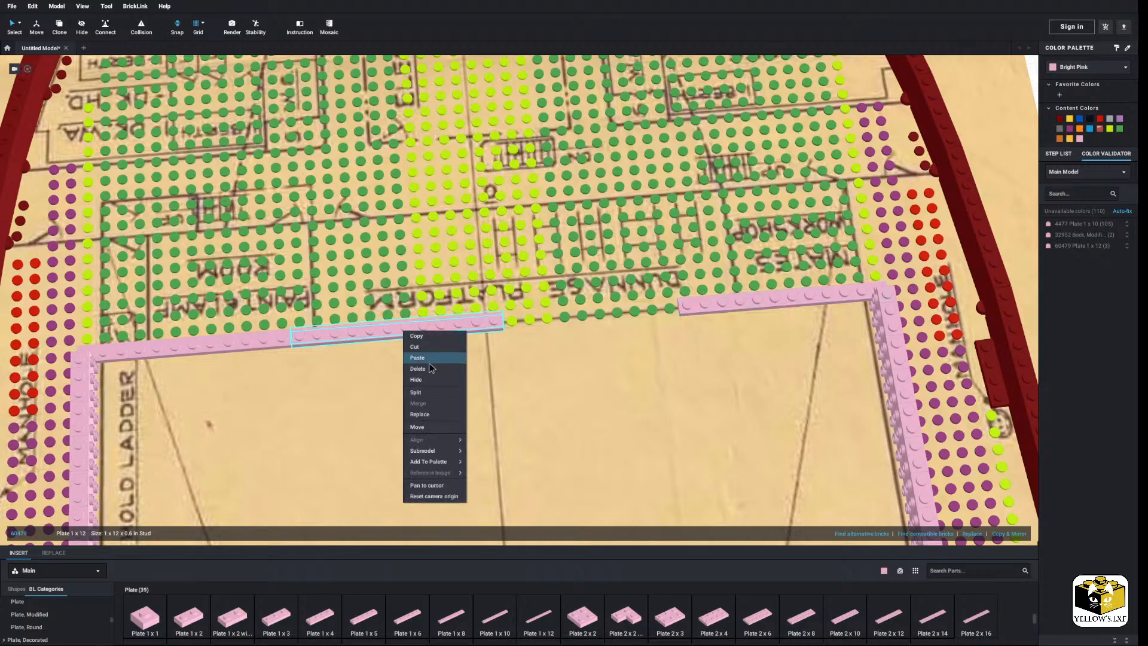
pyautogui.click(419, 373)
# Fill the gap between the two 1 x 12 plates with two Plate 1 x 10 and a Plate 1 x 2.
pyautogui.click(388, 333)
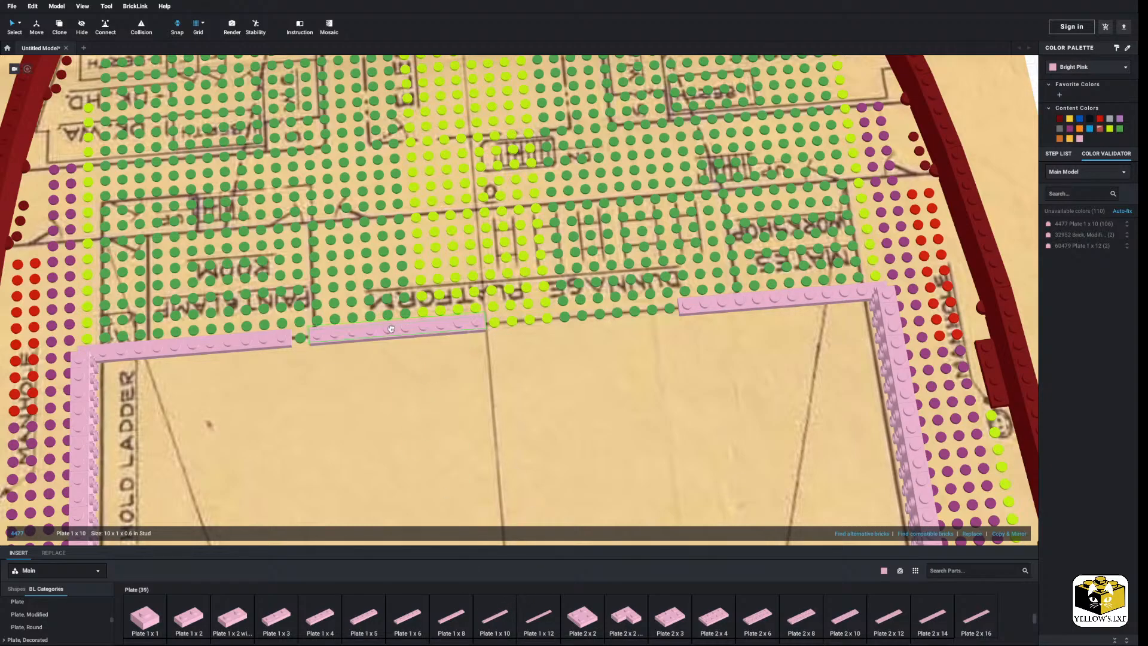
pyautogui.click(494, 615)
pyautogui.click(599, 321)
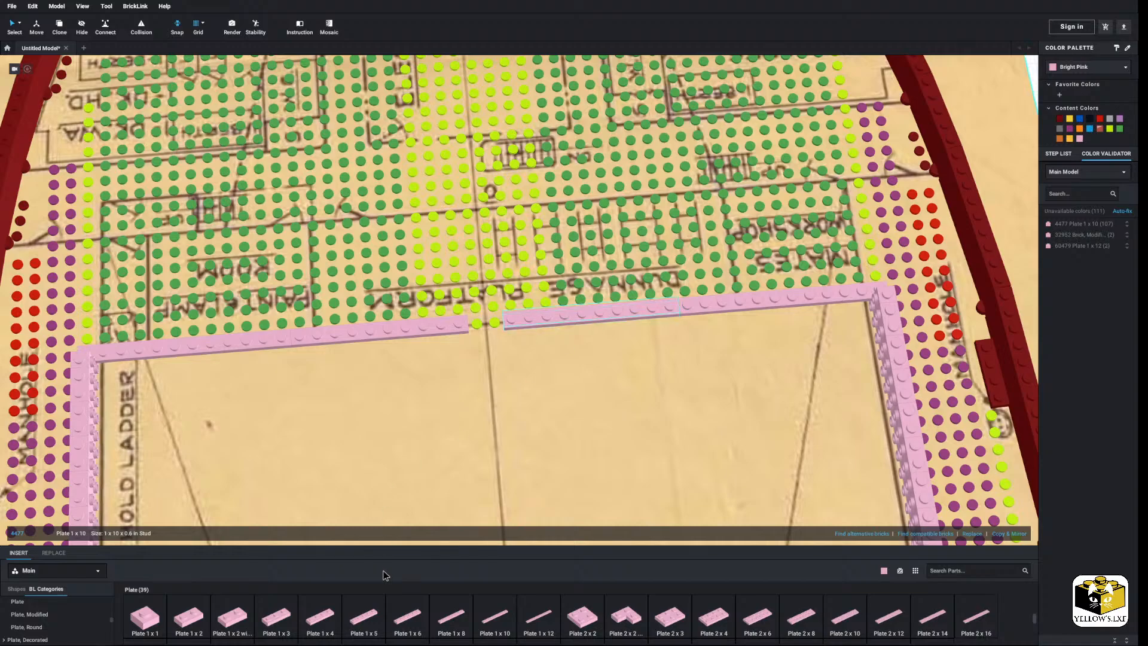
pyautogui.click(196, 621)
pyautogui.click(486, 323)
pyautogui.scroll(-5, 530, 335)
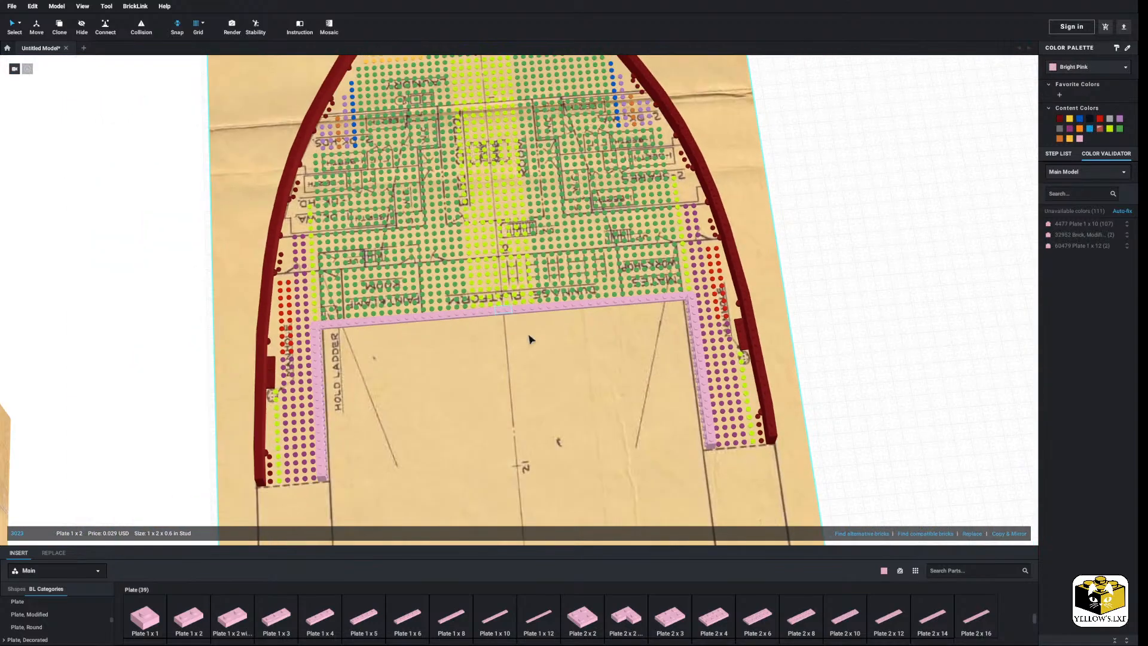
# Place a Plate 1 x 5 on the plan's wall line between the hull and the paint and lamp room.
pyautogui.moveTo(822, 304); pyautogui.dragTo(333, 215, button='right')
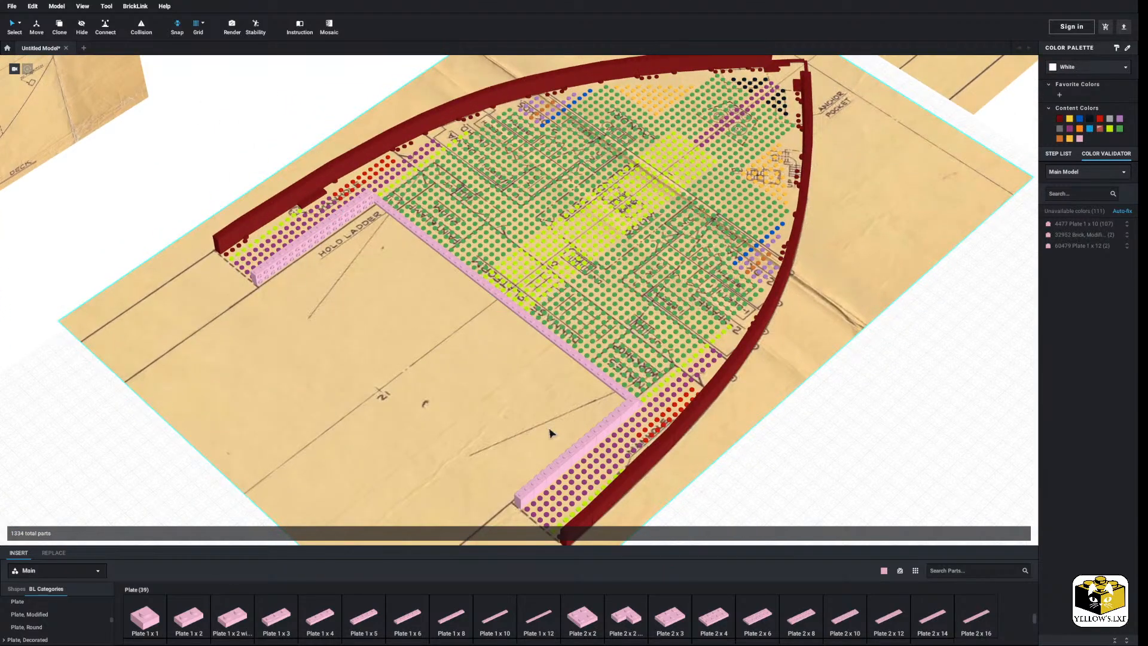
pyautogui.moveTo(551, 433); pyautogui.dragTo(343, 392, button='right')
pyautogui.scroll(4, 331, 410)
pyautogui.moveTo(331, 410); pyautogui.dragTo(271, 415, button='middle')
pyautogui.scroll(3, 310, 407)
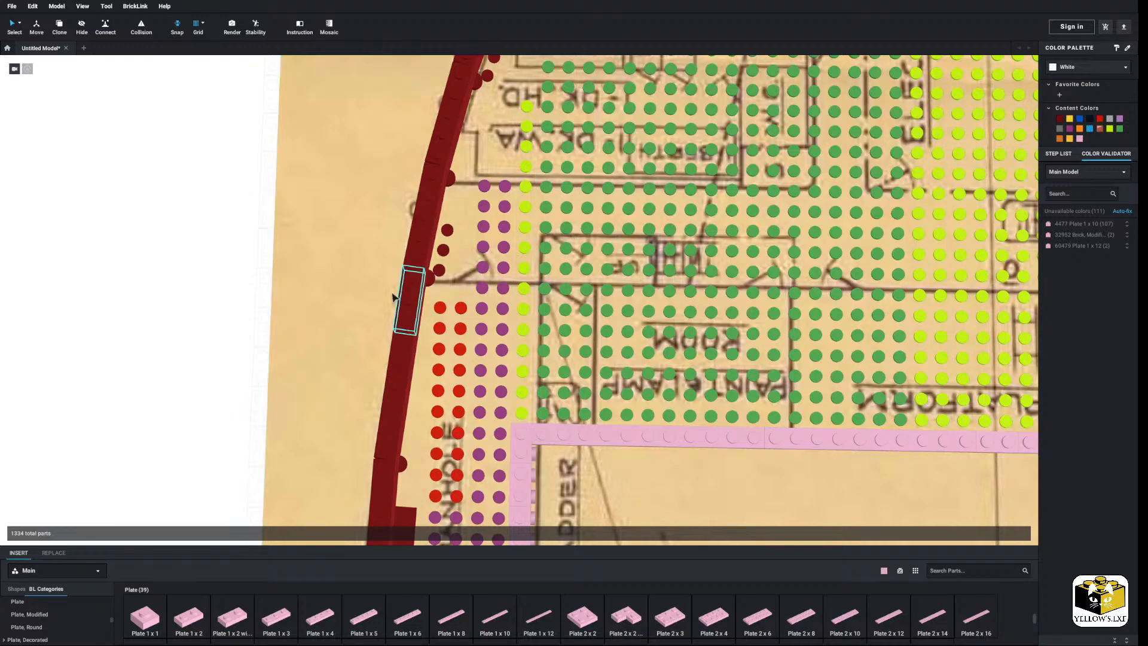
pyautogui.moveTo(366, 618); pyautogui.dragTo(484, 288)
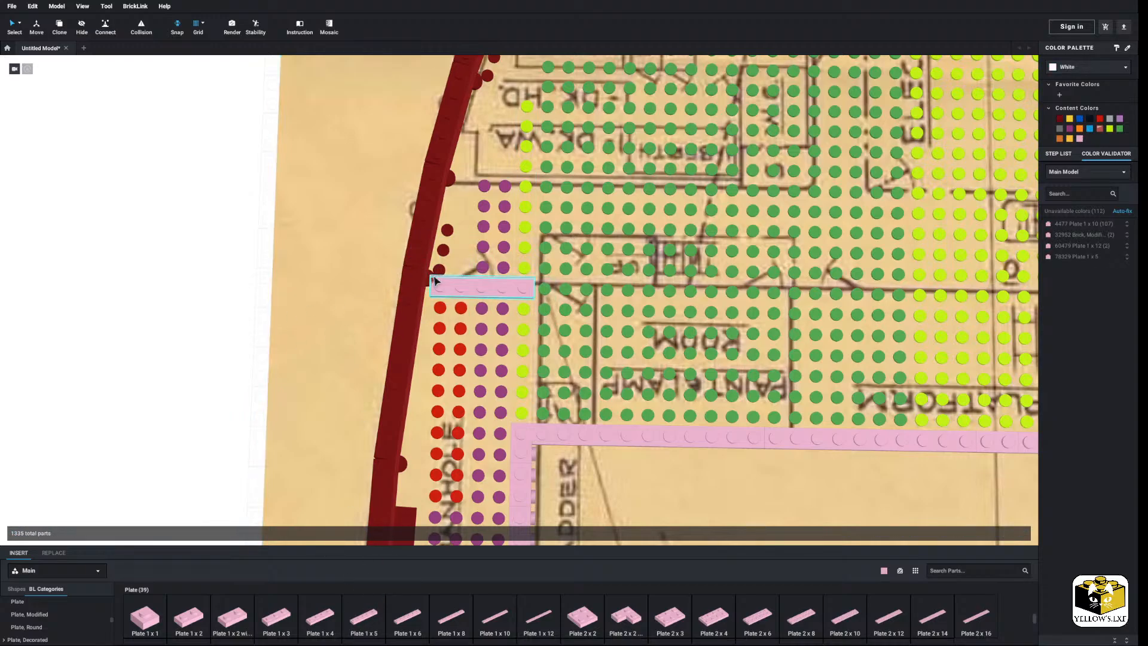
pyautogui.moveTo(176, 371); pyautogui.dragTo(145, 371, button='middle')
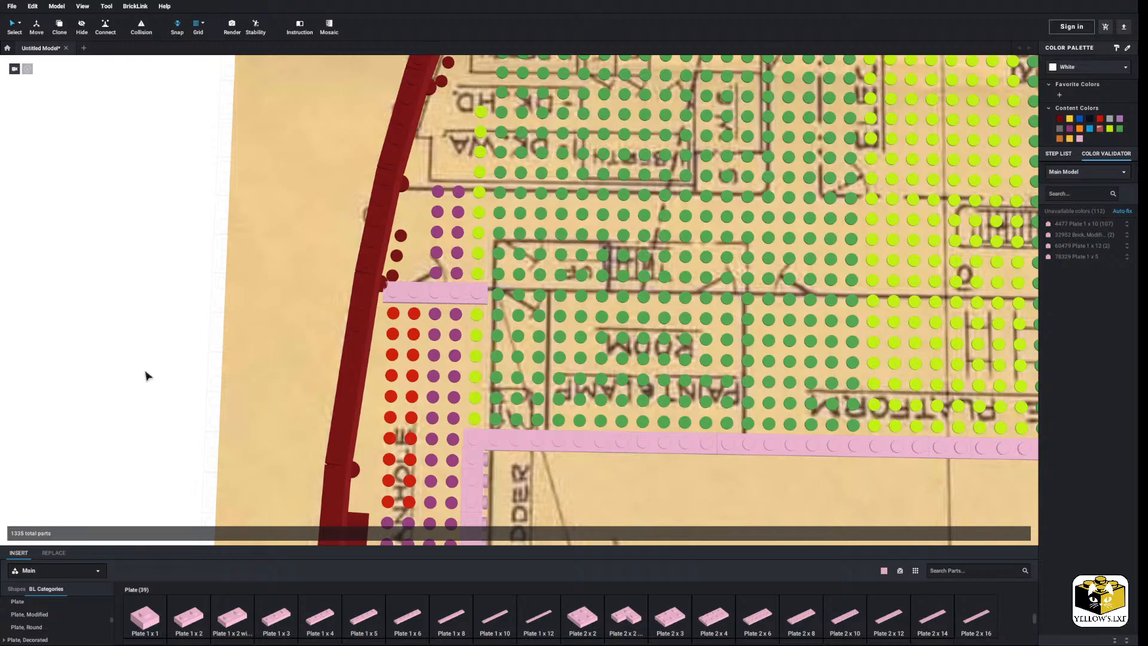
# Place a matching Plate 1 x 5 on the wall line between the hull and the mates' workshop.
pyautogui.moveTo(142, 377); pyautogui.dragTo(165, 376, button='right')
pyautogui.moveTo(664, 323); pyautogui.dragTo(222, 329, button='middle')
pyautogui.click(412, 626)
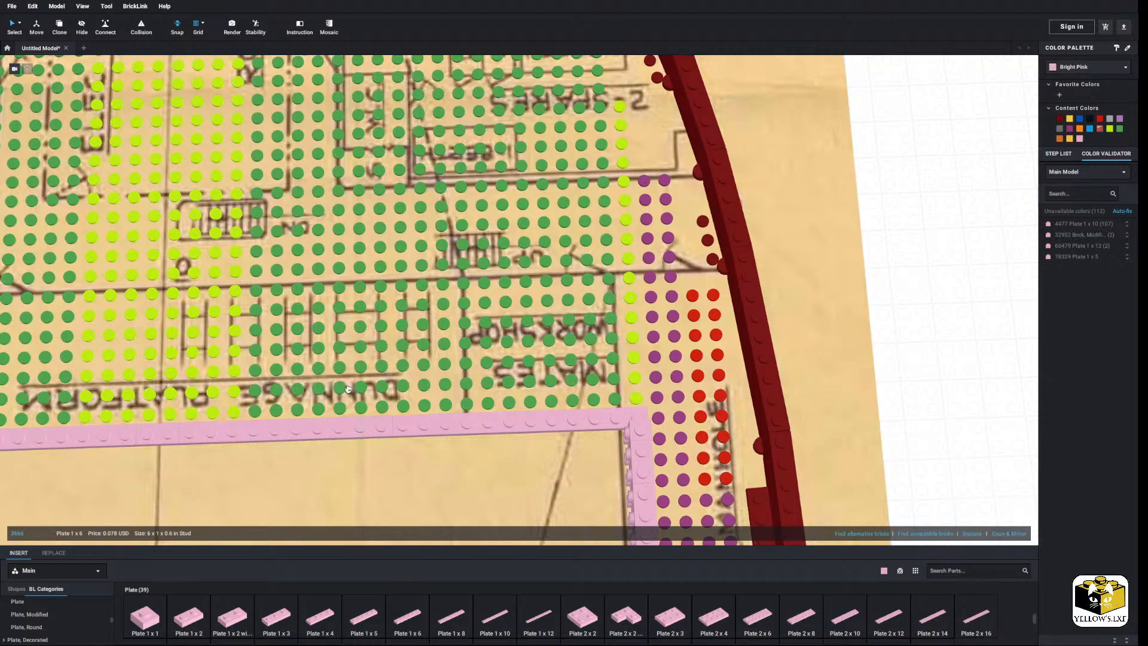
pyautogui.moveTo(123, 362); pyautogui.dragTo(481, 383, button='middle')
pyautogui.moveTo(144, 377); pyautogui.dragTo(257, 378, button='middle')
pyautogui.moveTo(740, 371); pyautogui.dragTo(162, 393, button='middle')
pyautogui.click(407, 633)
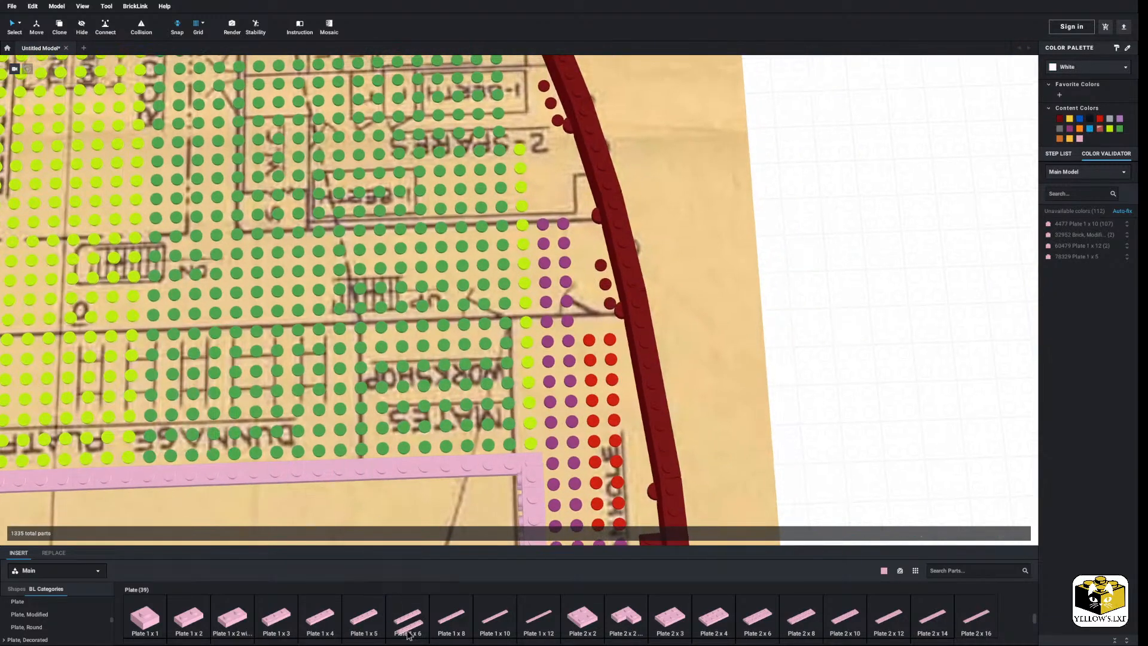
pyautogui.click(378, 607)
pyautogui.press('Right')
pyautogui.press('Escape')
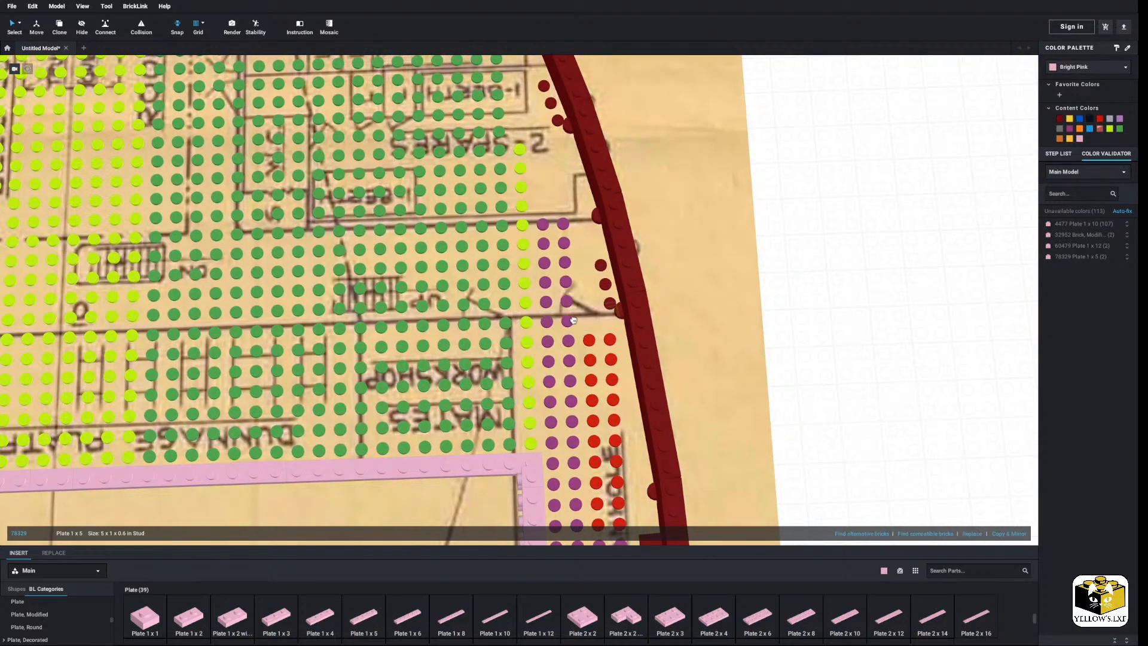
pyautogui.click(568, 316)
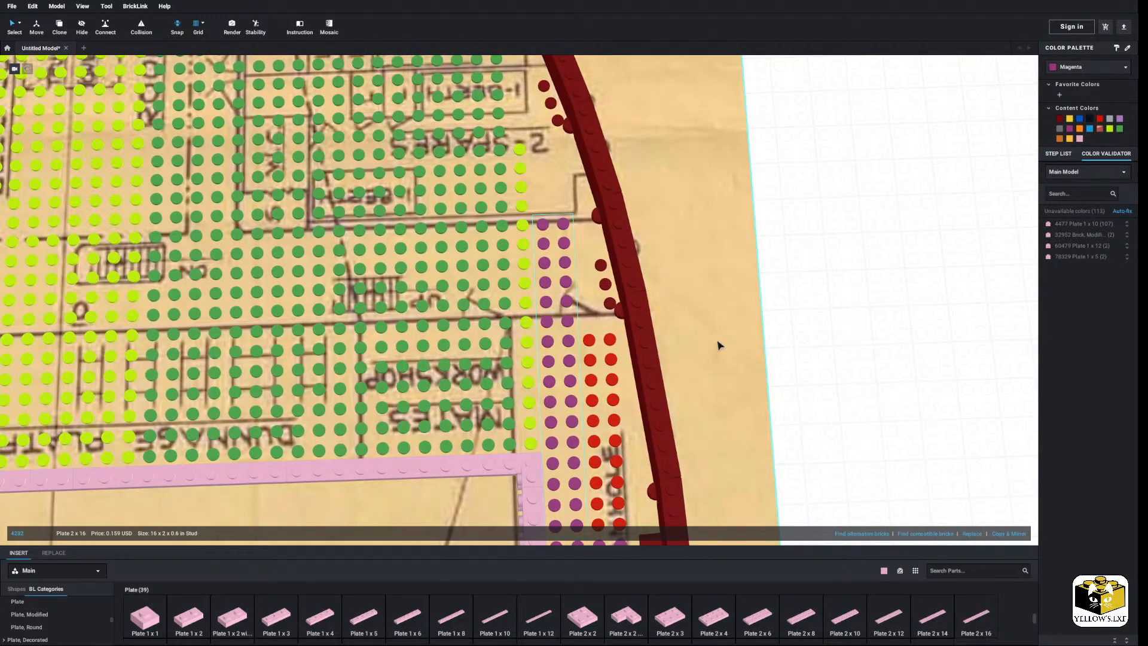
pyautogui.click(356, 622)
pyautogui.click(565, 322)
pyautogui.click(806, 336)
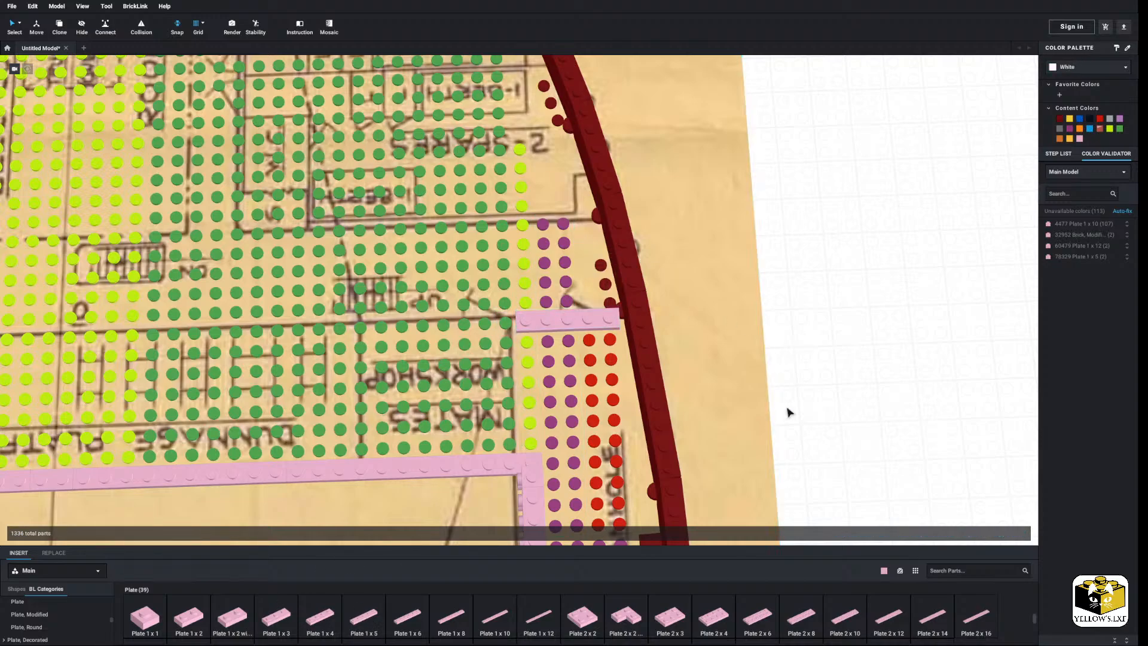
# Place a Plate 1 x 6 along the outboard wall of the mates' workshop, between the deck edge plates and the cross wall line.
pyautogui.moveTo(787, 419); pyautogui.dragTo(790, 423, button='right')
pyautogui.moveTo(789, 408); pyautogui.dragTo(793, 431, button='middle')
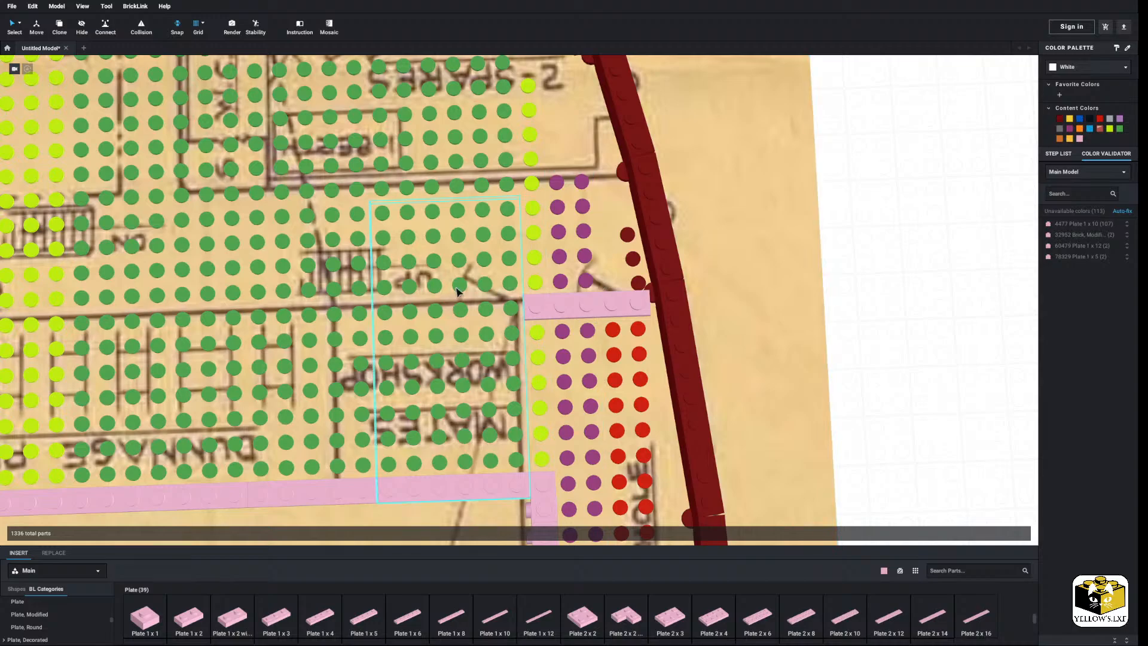
pyautogui.click(478, 275)
pyautogui.moveTo(246, 290); pyautogui.dragTo(696, 288, button='middle')
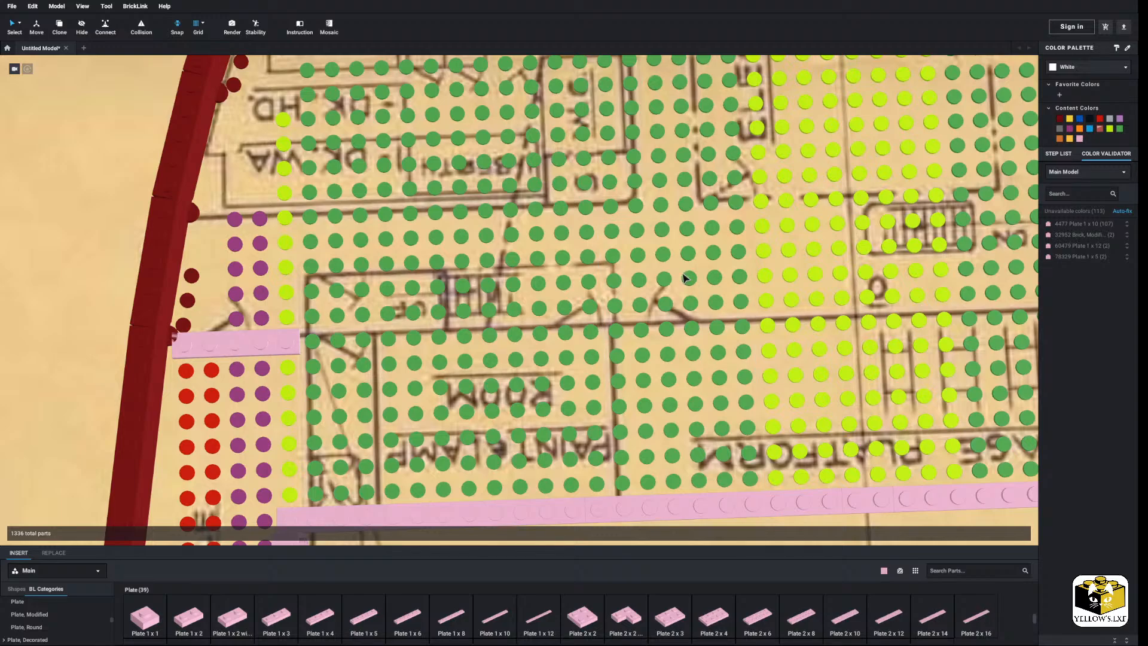
pyautogui.moveTo(907, 253); pyautogui.dragTo(578, 257, button='middle')
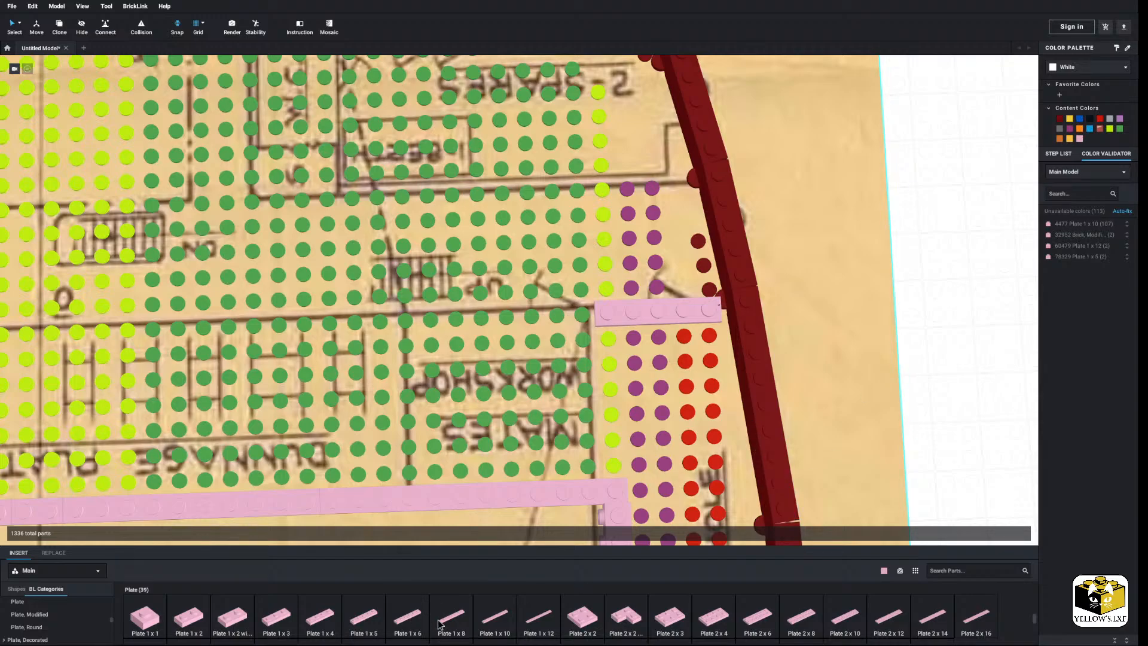
pyautogui.moveTo(439, 625); pyautogui.dragTo(532, 318)
pyautogui.moveTo(703, 482); pyautogui.dragTo(484, 601)
pyautogui.moveTo(437, 624); pyautogui.dragTo(444, 619)
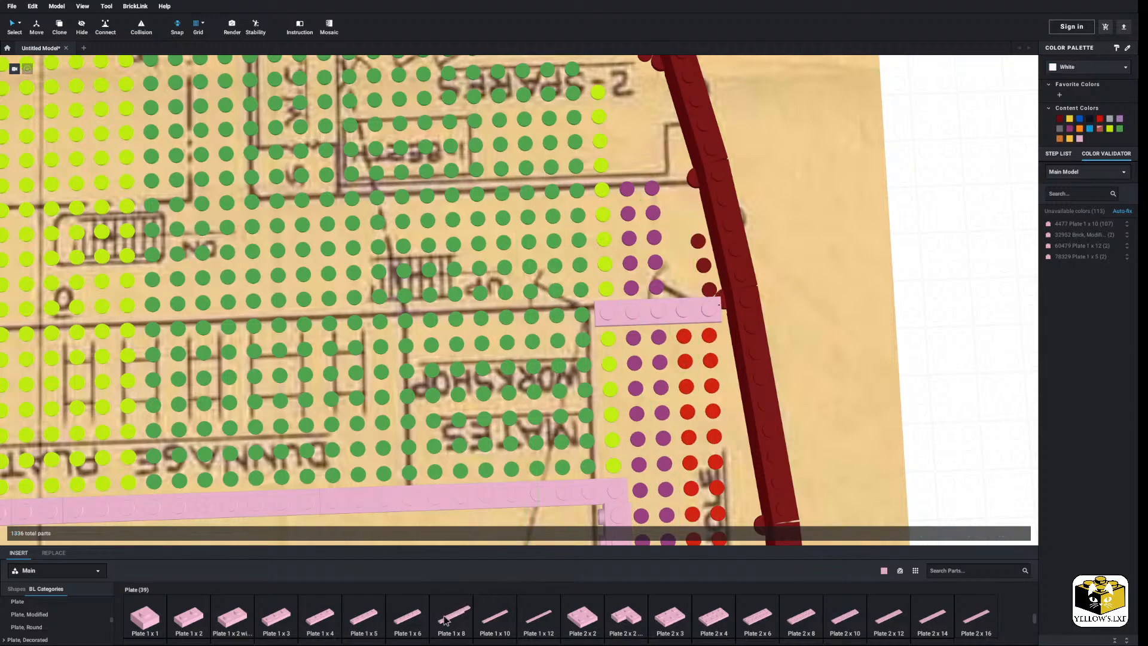
pyautogui.moveTo(489, 490); pyautogui.dragTo(422, 565)
pyautogui.moveTo(355, 616)
pyautogui.mouseDown()
pyautogui.moveTo(579, 406)
pyautogui.moveTo(588, 418)
pyautogui.moveTo(375, 624)
pyautogui.mouseUp()
pyautogui.moveTo(516, 496); pyautogui.dragTo(591, 402)
pyautogui.click(622, 311)
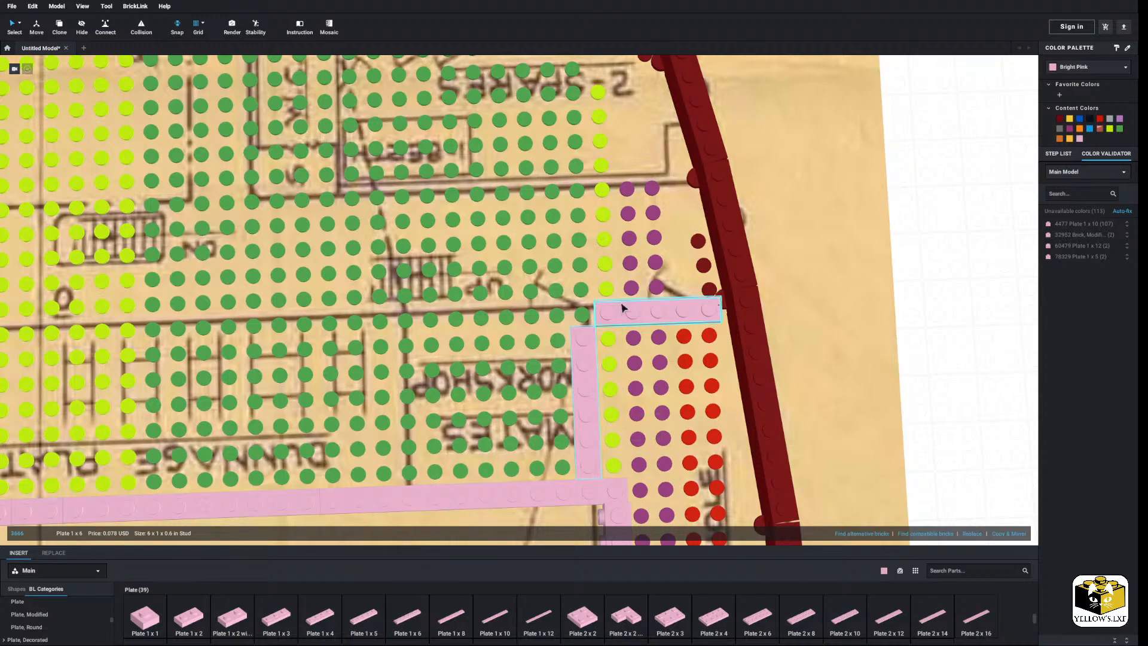
# Delete the 1 x 5 plates beside the hull on both sides of the ship.
pyautogui.rightClick(622, 306)
pyautogui.click(640, 342)
pyautogui.moveTo(120, 407); pyautogui.dragTo(634, 386, button='middle')
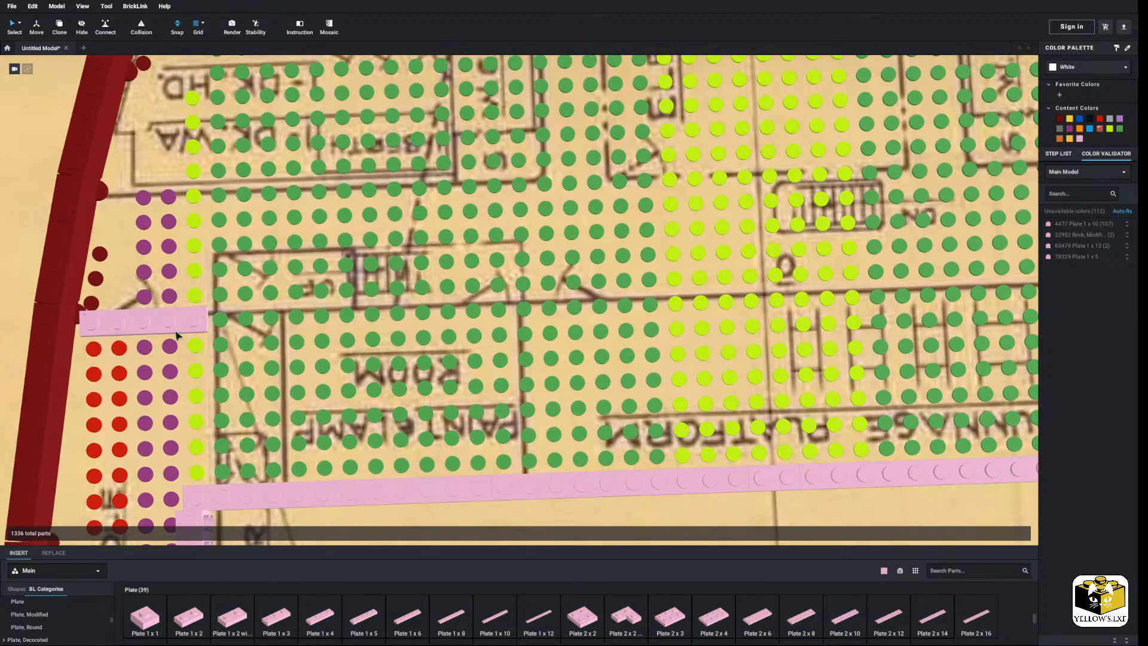
pyautogui.rightClick(177, 328)
pyautogui.click(195, 366)
# Place a Plate 1 x 12 from the hull inward along the plan's cross wall line on both sides of the deck.
pyautogui.click(534, 623)
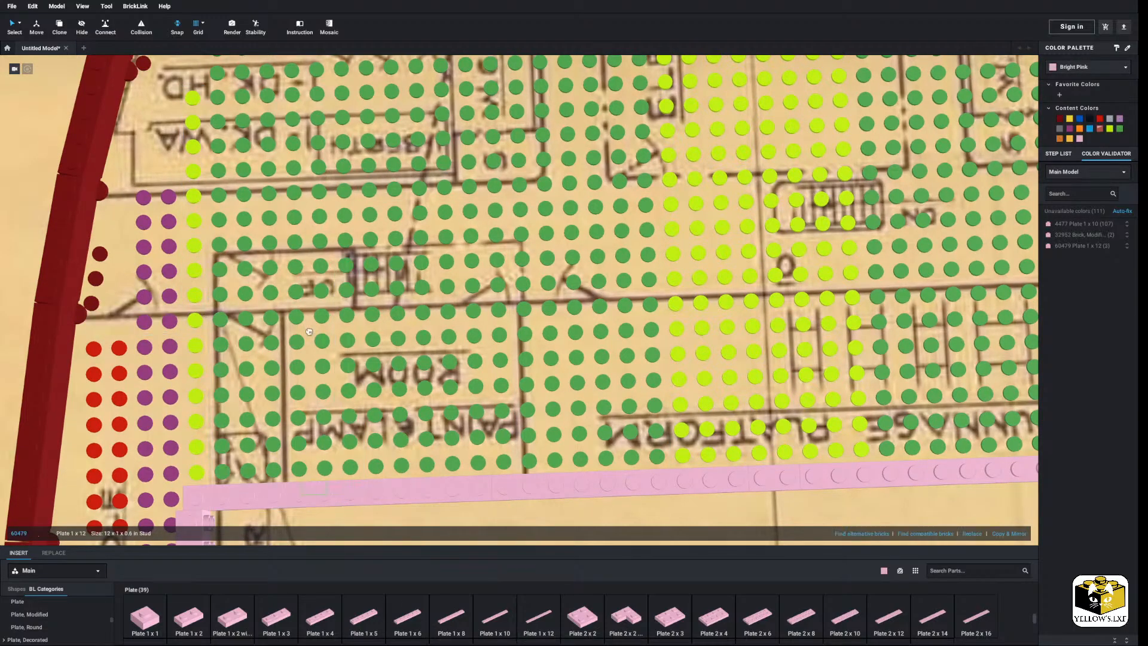
pyautogui.click(244, 323)
pyautogui.moveTo(244, 323); pyautogui.dragTo(658, 412, button='middle')
pyautogui.press('Right')
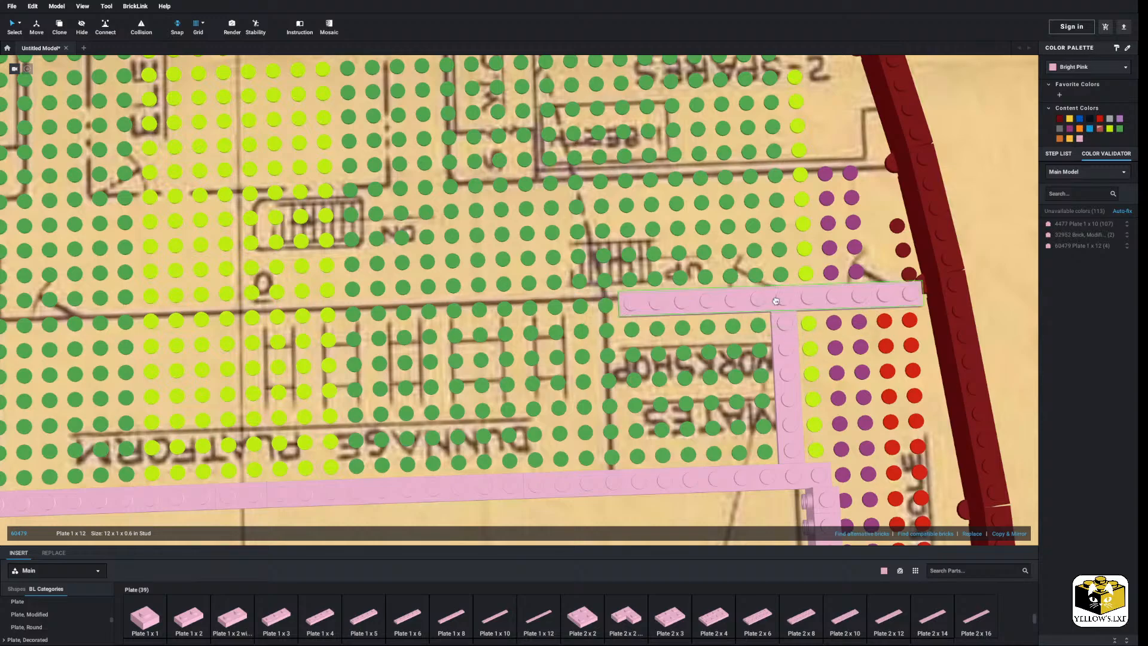
pyautogui.click(595, 320)
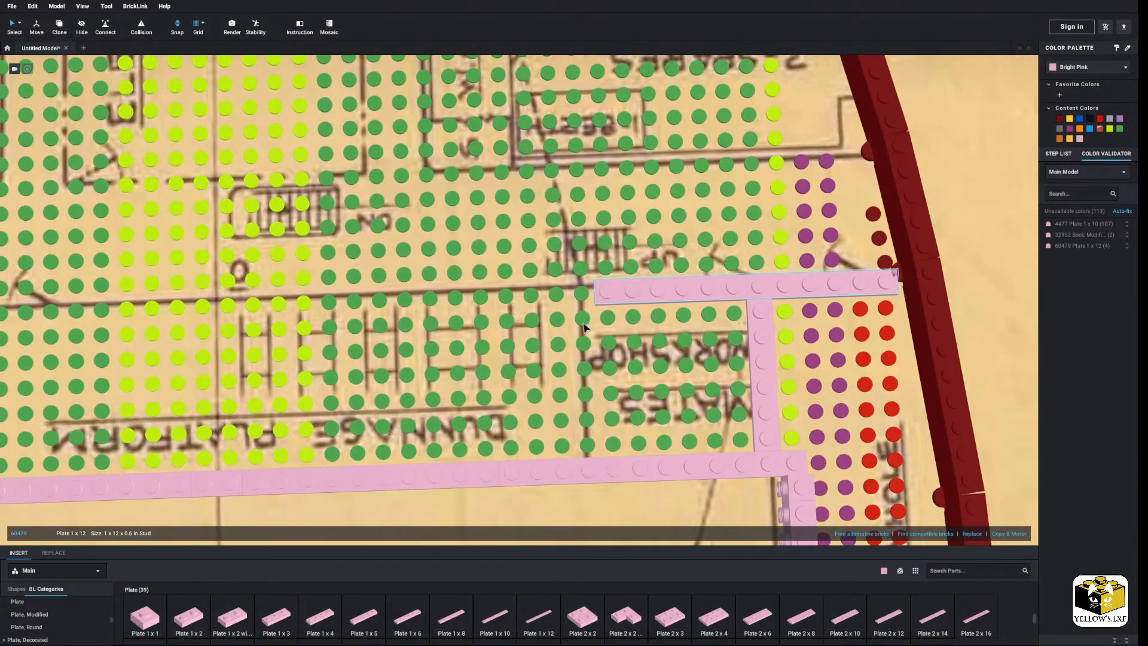
# Copy the 1 x 6 outboard wall plate of the mates' workshop to the matching outboard wall beside the paint and lamp room.
pyautogui.rightClick(772, 326)
pyautogui.click(785, 332)
pyautogui.scroll(-5, 786, 339)
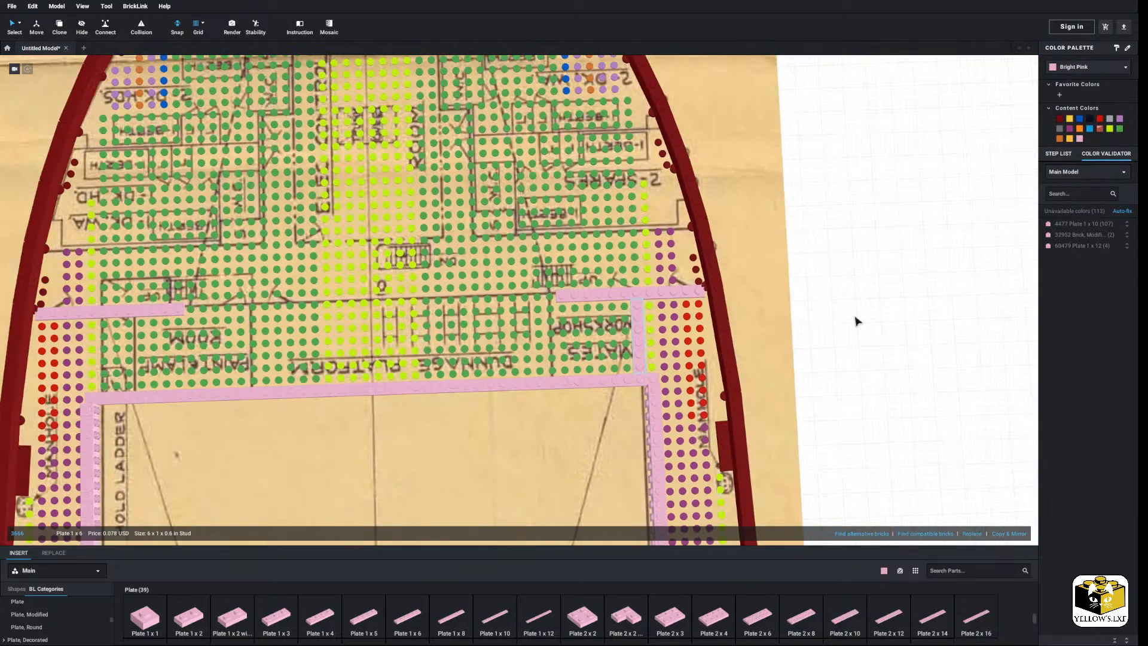
pyautogui.rightClick(855, 317)
pyautogui.click(873, 345)
pyautogui.moveTo(466, 344); pyautogui.dragTo(567, 352, button='middle')
pyautogui.scroll(3, 597, 353)
pyautogui.click(507, 344)
pyautogui.click(196, 320)
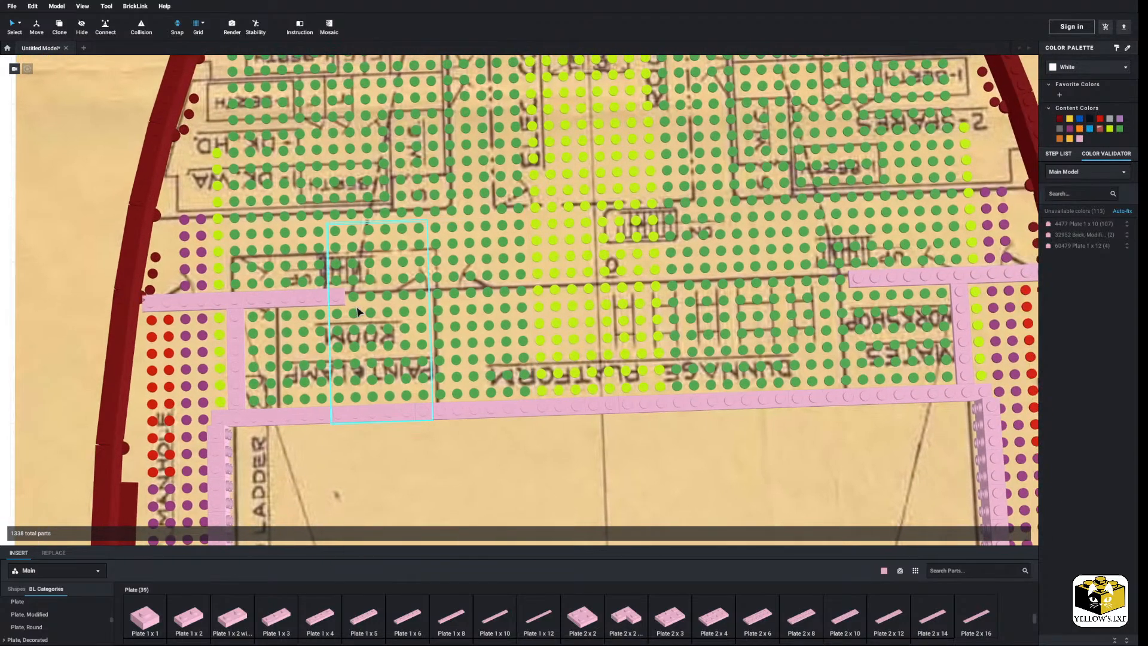
# Extend the cross wall toward the ship's centreline with another Plate 1 x 12 on each side.
pyautogui.click(317, 302)
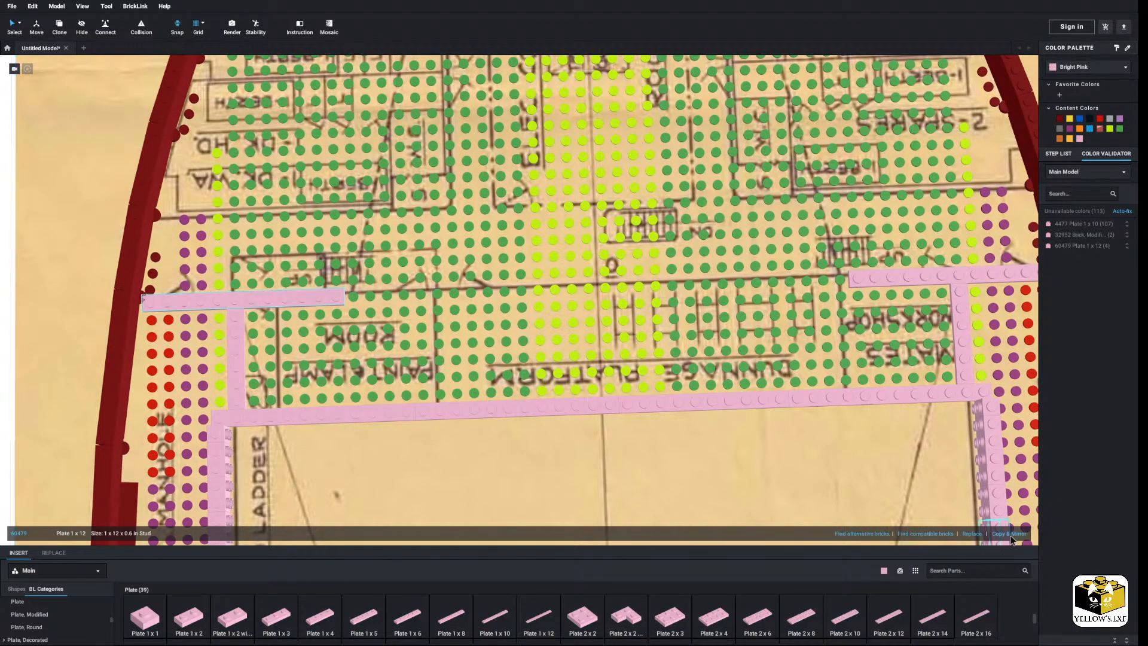
pyautogui.click(1010, 533)
pyautogui.moveTo(891, 292); pyautogui.dragTo(1085, 449, button='right')
pyautogui.click(1022, 533)
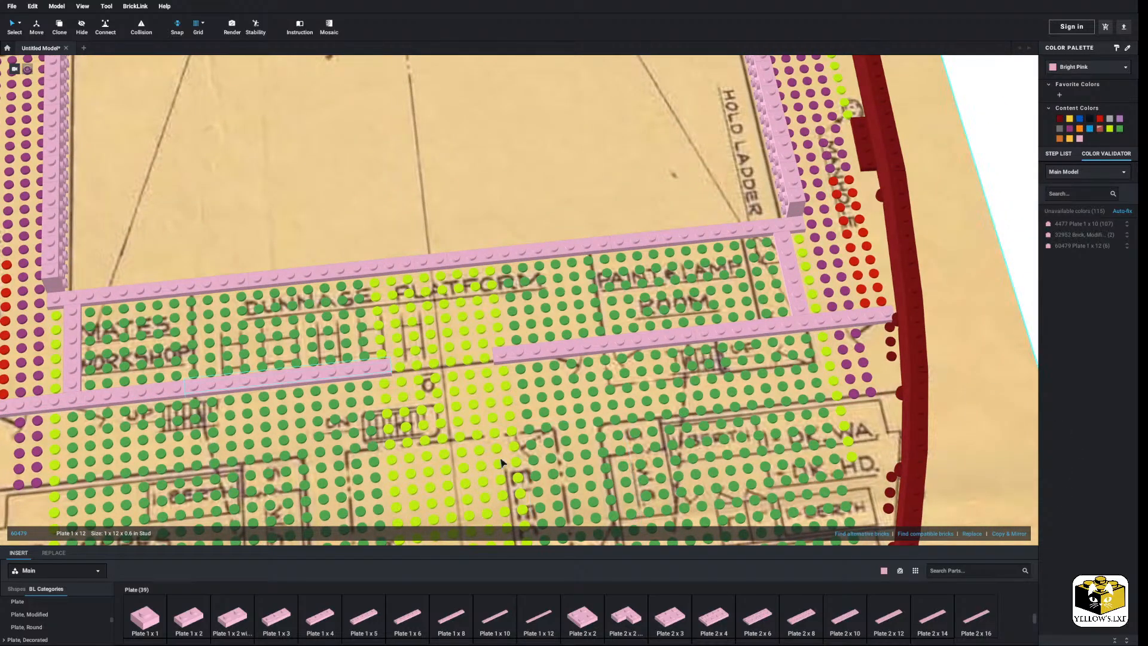
# Close the centre gap in the cross wall with a Plate 1 x 6.
pyautogui.click(399, 626)
pyautogui.click(444, 367)
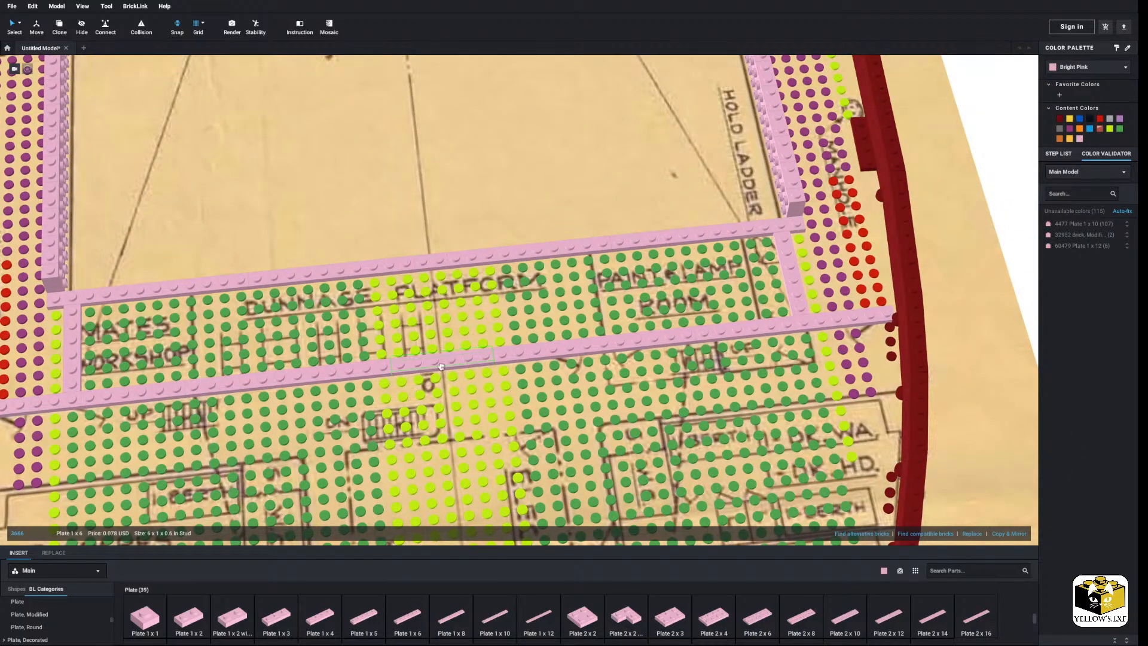
pyautogui.moveTo(443, 367); pyautogui.dragTo(465, 362, button='right')
pyautogui.moveTo(464, 362); pyautogui.dragTo(496, 416, button='middle')
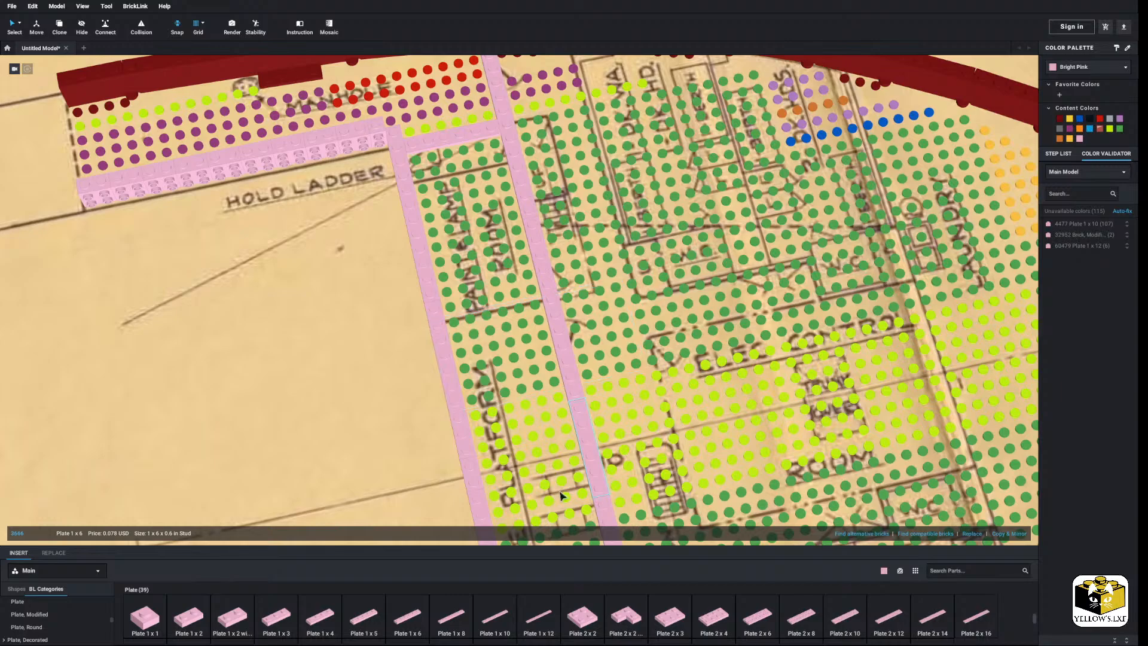
# Place 1 x 6 partition plates on both sides of the dunnage platform, against the paint and lamp room and the mates' workshop.
pyautogui.click(407, 619)
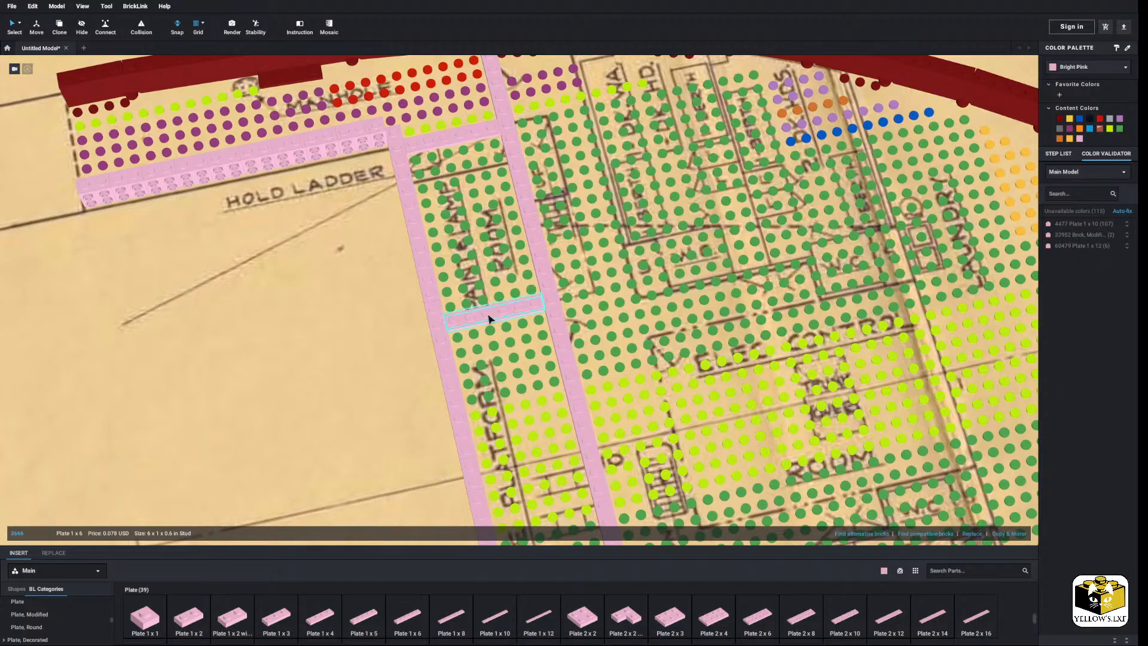
pyautogui.click(489, 319)
pyautogui.moveTo(488, 318); pyautogui.dragTo(436, 346, button='right')
pyautogui.click(407, 619)
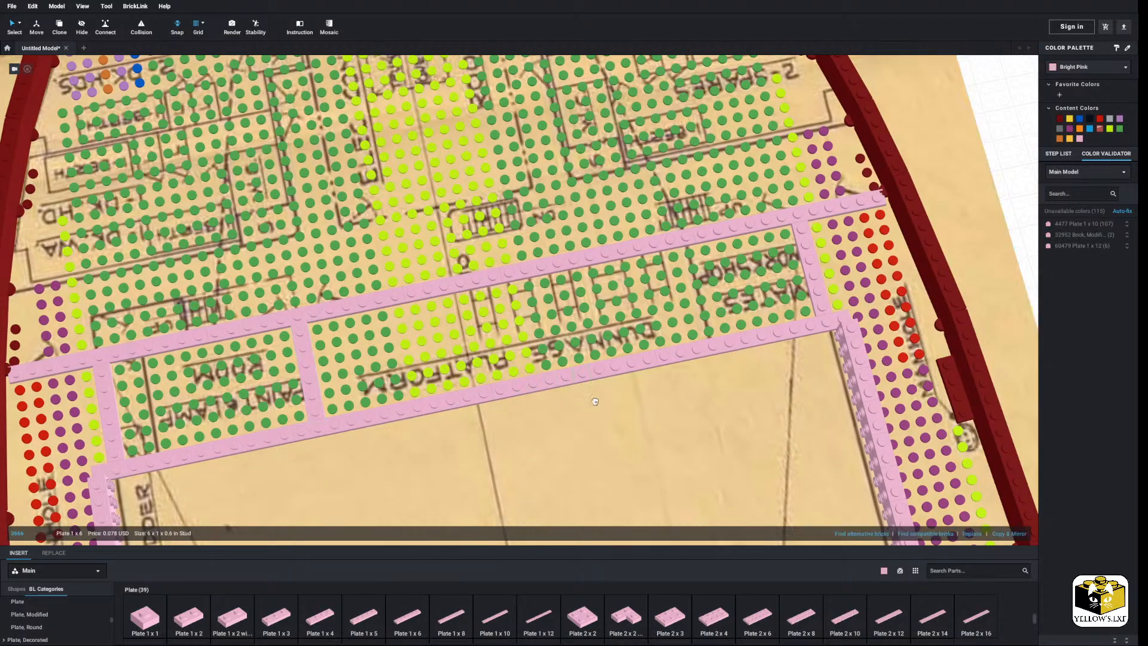
pyautogui.moveTo(638, 327); pyautogui.dragTo(461, 381, button='right')
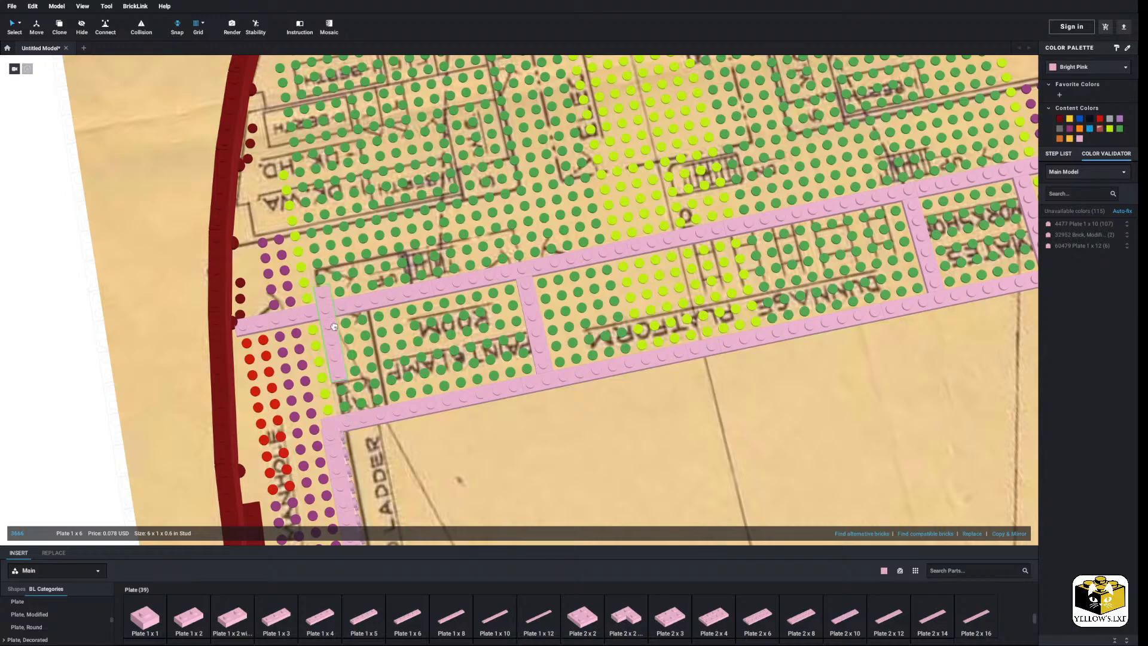
# Reseat the outboard 1 x 6 wall plate and add a Plate 1 x 6 between the hold ladder space and the paint and lamp room.
pyautogui.click(334, 376)
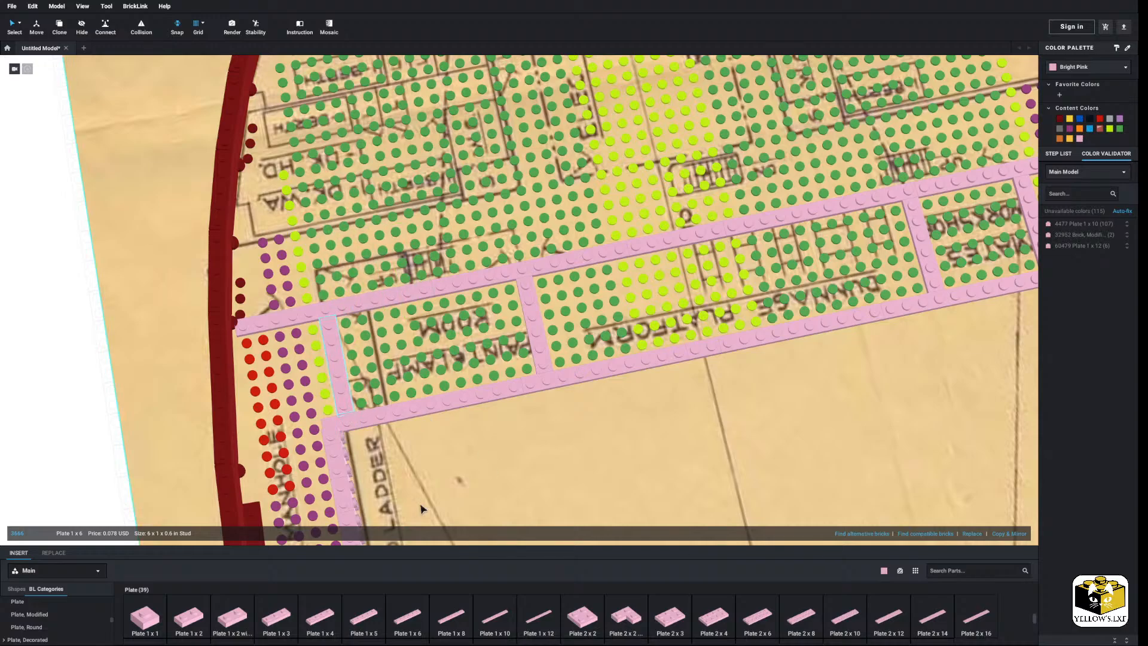
pyautogui.click(408, 619)
pyautogui.click(388, 360)
pyautogui.scroll(-2, 392, 413)
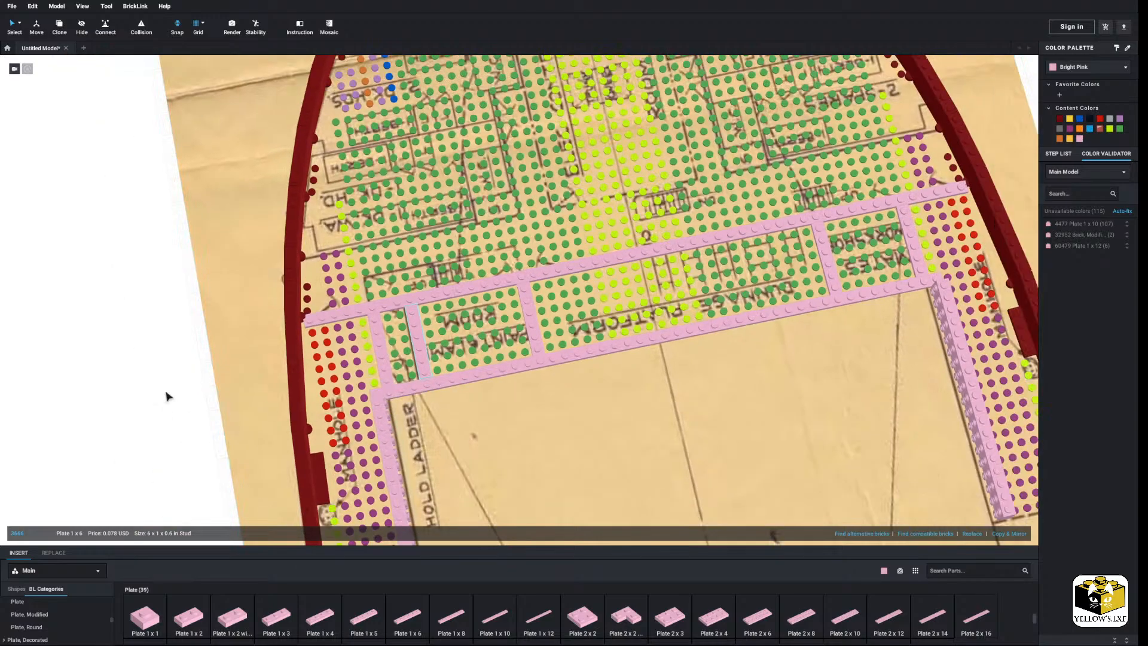
pyautogui.click(168, 397)
pyautogui.moveTo(637, 329); pyautogui.dragTo(492, 389, button='middle')
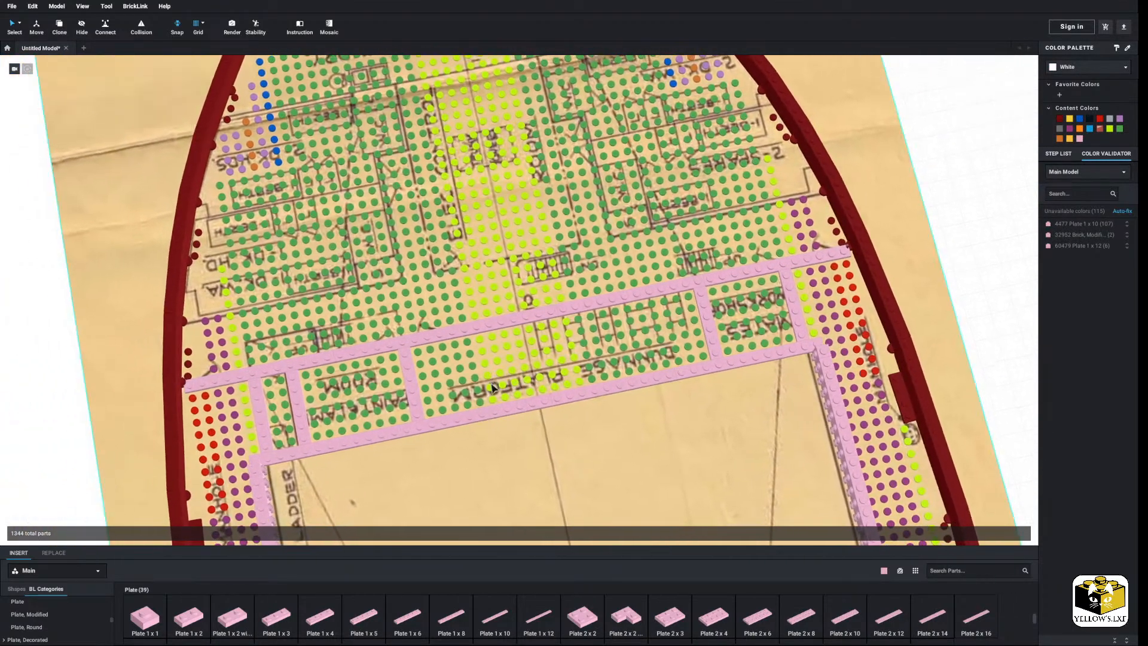
# Outline the stairway enclosure forward of the paint and lamp room with two Plates 1 x 3, a Plate 1 x 10 and a Plate 1 x 1.
pyautogui.moveTo(492, 388); pyautogui.dragTo(431, 392, button='right')
pyautogui.scroll(3, 431, 392)
pyautogui.moveTo(431, 392); pyautogui.dragTo(541, 421, button='middle')
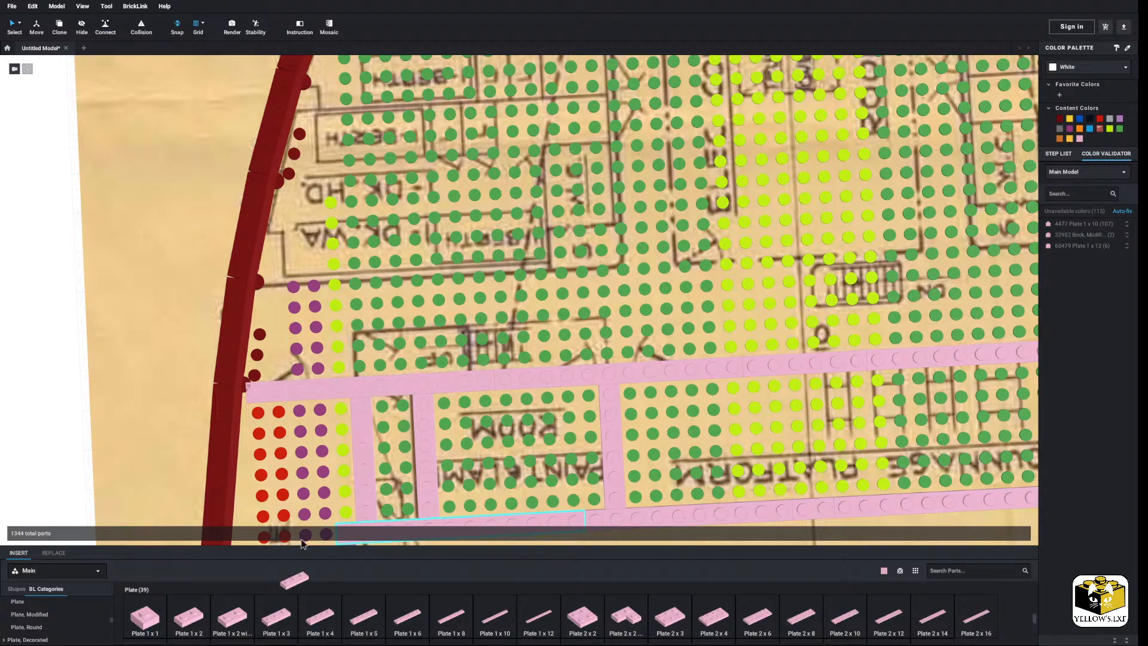
pyautogui.moveTo(302, 544); pyautogui.dragTo(367, 349)
pyautogui.moveTo(277, 624); pyautogui.dragTo(605, 333)
pyautogui.moveTo(493, 629); pyautogui.dragTo(473, 322)
pyautogui.press('Left')
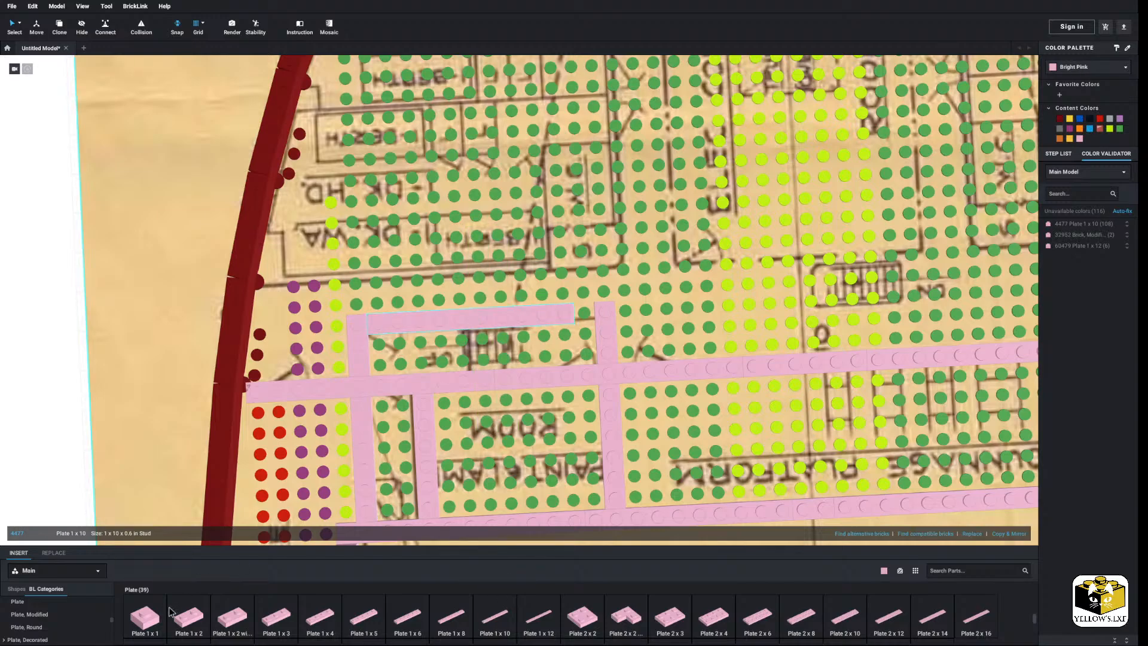
pyautogui.moveTo(145, 619); pyautogui.dragTo(590, 315)
# Try to copy the four stairway enclosure plates to the opposite side of the deck.
pyautogui.keyDown('shift'); pyautogui.click(532, 318); pyautogui.keyUp('shift')
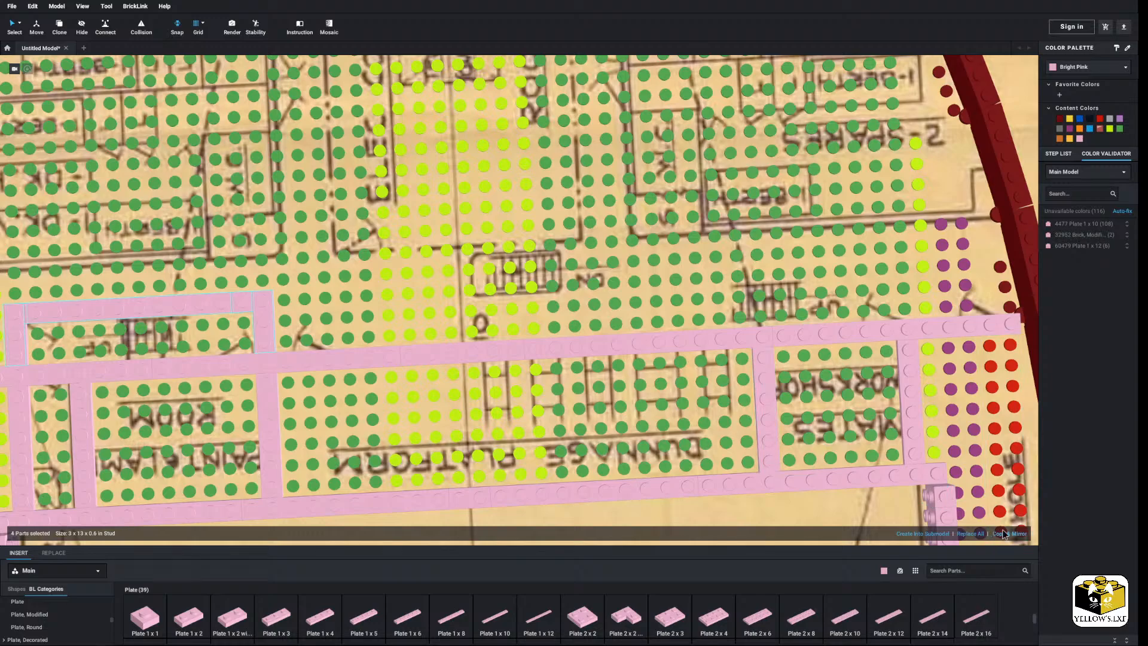
pyautogui.moveTo(413, 299); pyautogui.dragTo(739, 287)
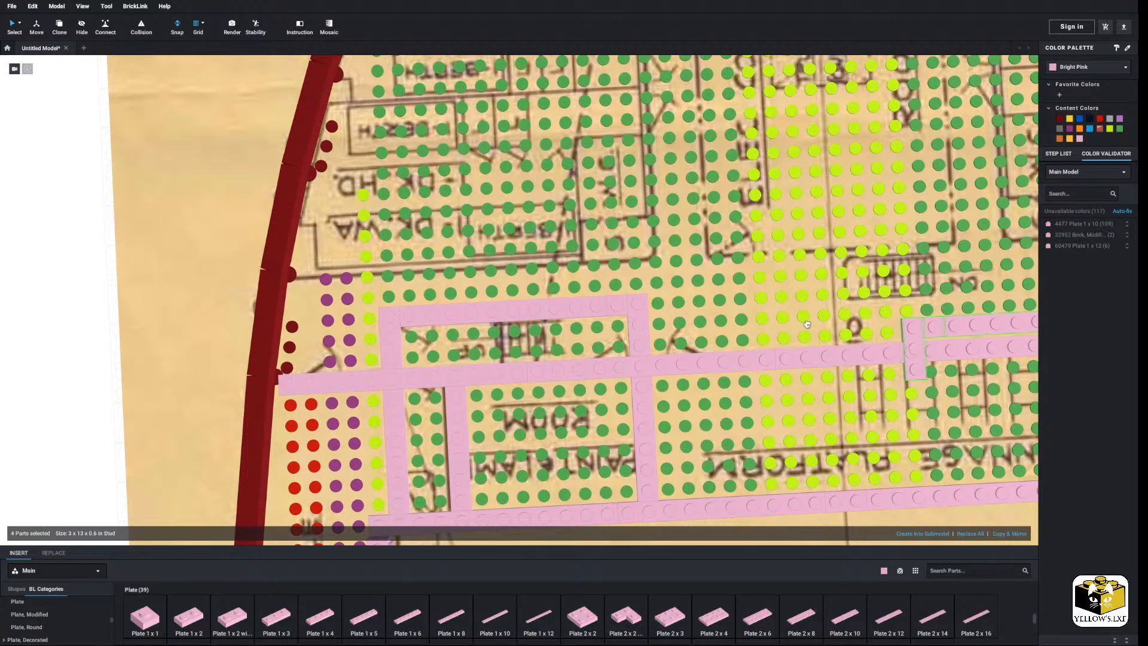
pyautogui.moveTo(807, 324); pyautogui.dragTo(813, 323, button='middle')
pyautogui.hotkey('ctrl', 'z')
pyautogui.hotkey('ctrl', 'z')
pyautogui.scroll(-4, 813, 323)
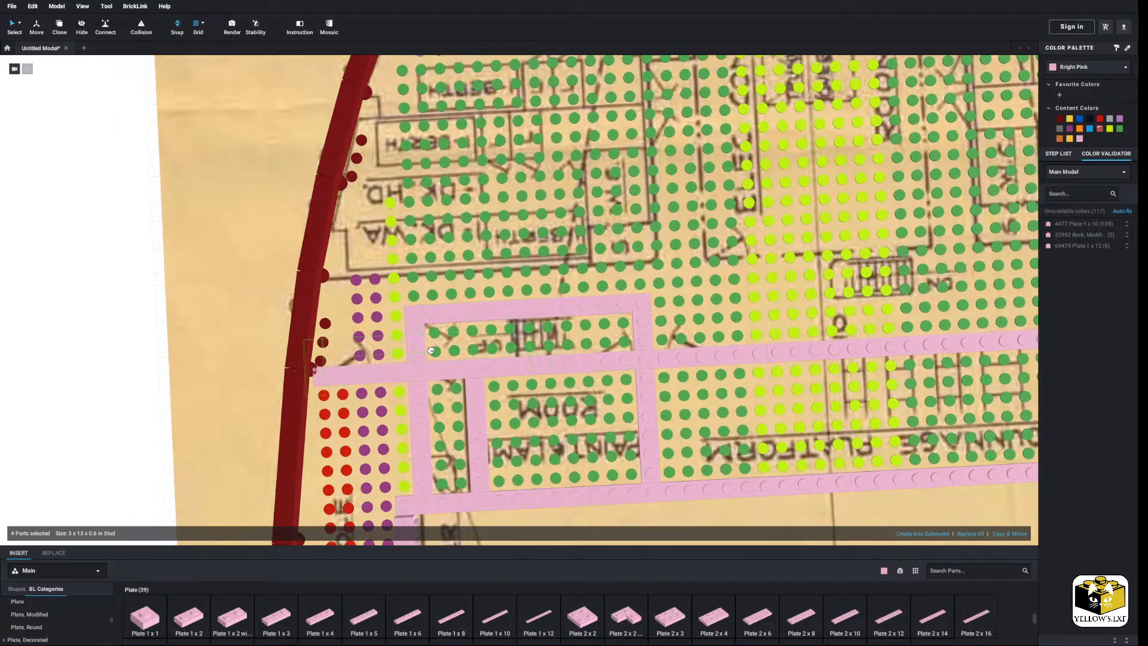
pyautogui.rightClick(218, 328)
pyautogui.click(238, 362)
# Examine the uncovered copy of the deck plan around the stairways, paint and lamp room, dunnage platform and mates' workshop.
pyautogui.moveTo(238, 361); pyautogui.dragTo(227, 356, button='right')
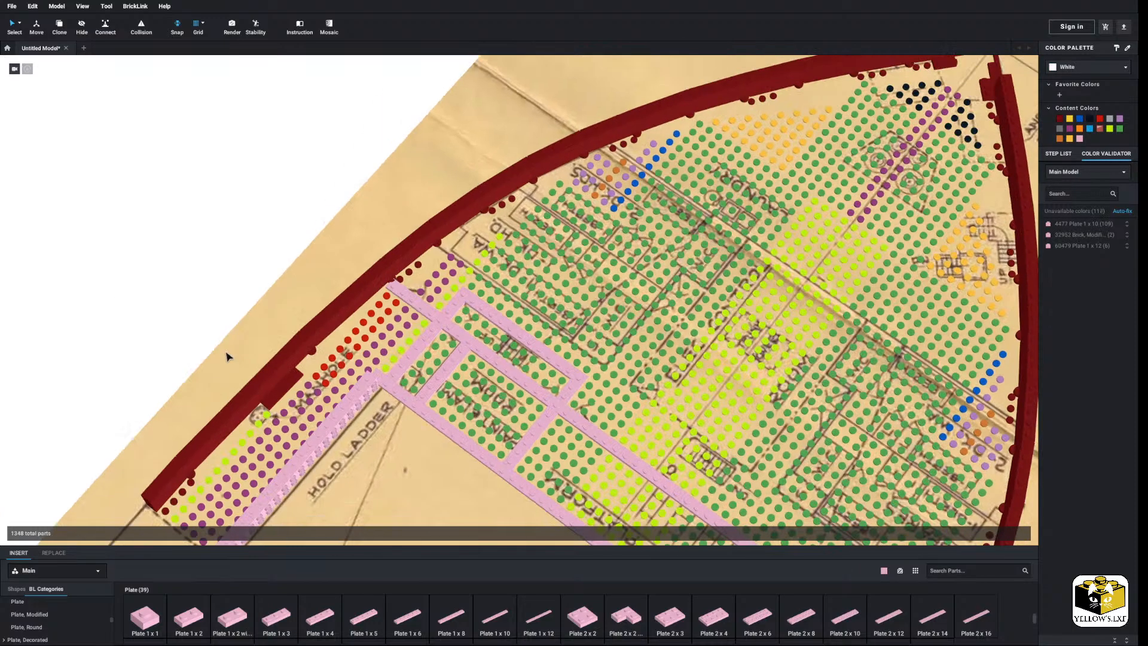
pyautogui.moveTo(228, 356); pyautogui.dragTo(436, 369, button='middle')
pyautogui.moveTo(435, 369); pyautogui.dragTo(437, 314, button='right')
pyautogui.moveTo(688, 322); pyautogui.dragTo(238, 213, button='middle')
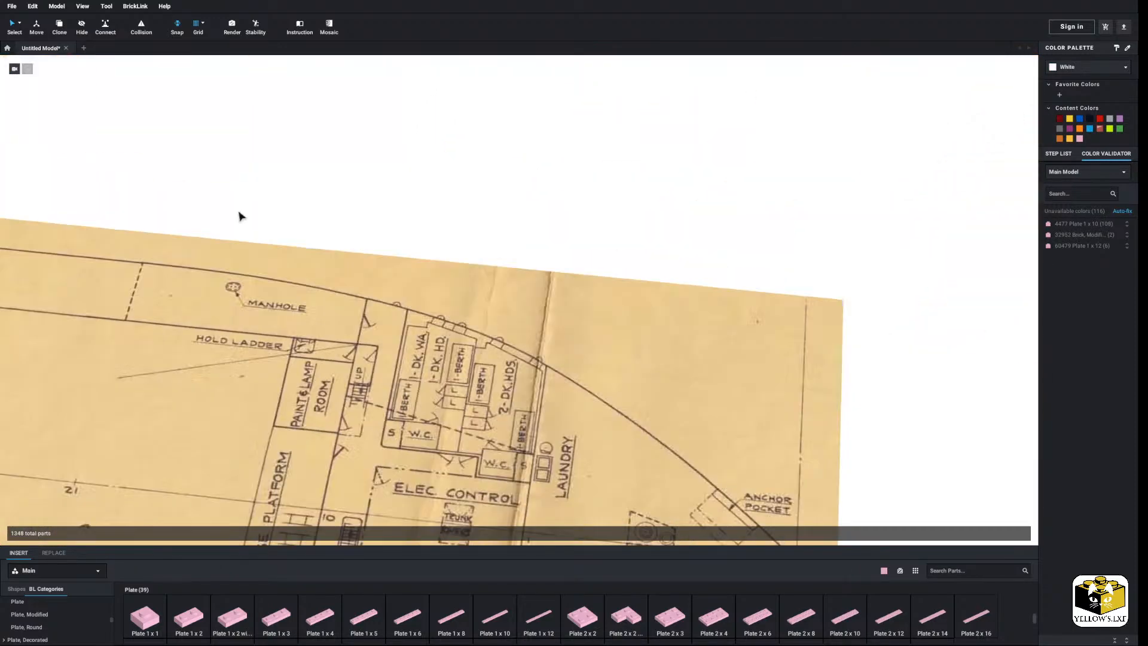
pyautogui.moveTo(336, 249); pyautogui.dragTo(367, 208, button='middle')
pyautogui.moveTo(367, 207); pyautogui.dragTo(409, 238, button='right')
pyautogui.scroll(3, 411, 239)
pyautogui.moveTo(665, 237); pyautogui.dragTo(306, 306, button='middle')
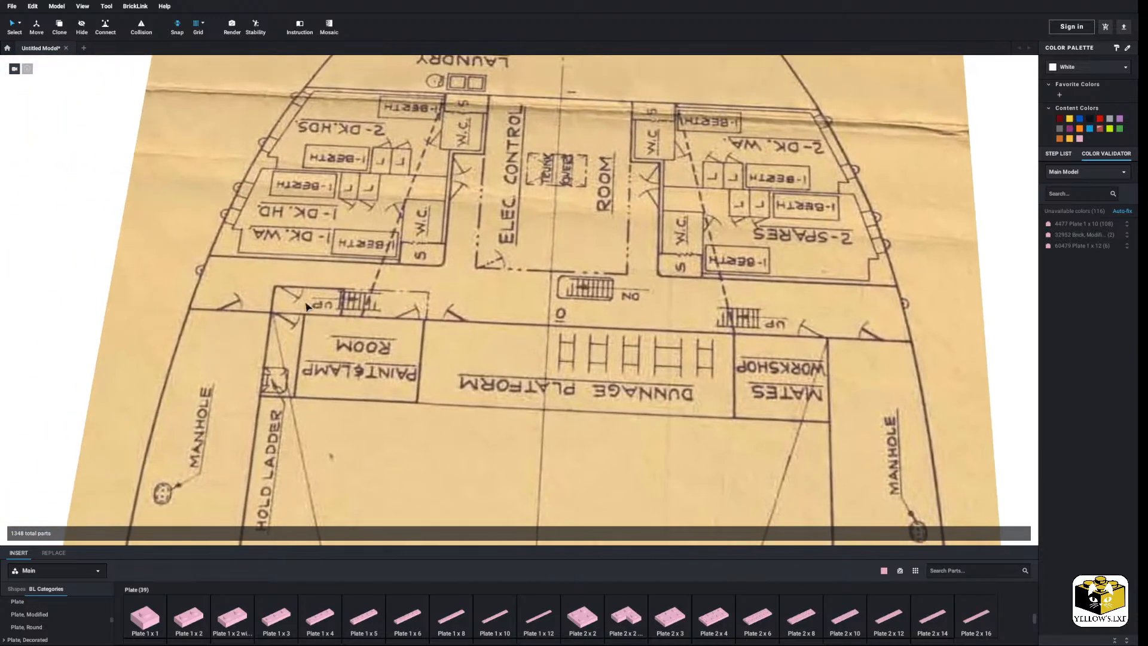
pyautogui.scroll(3, 306, 307)
pyautogui.moveTo(647, 278); pyautogui.dragTo(503, 300, button='middle')
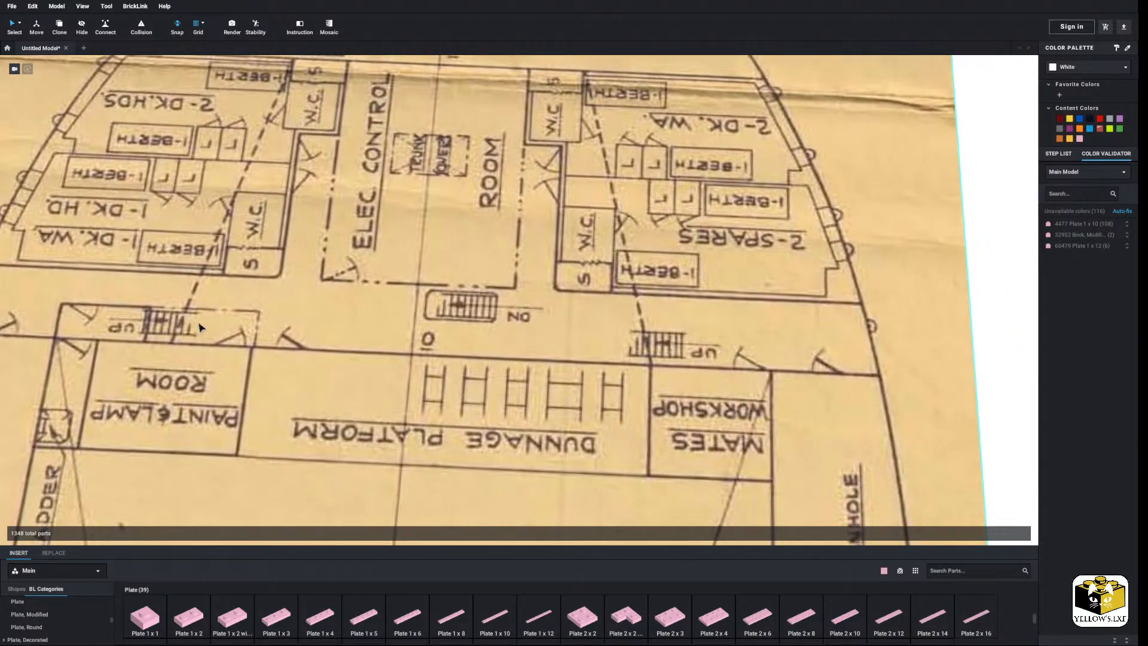
pyautogui.scroll(-5, 432, 340)
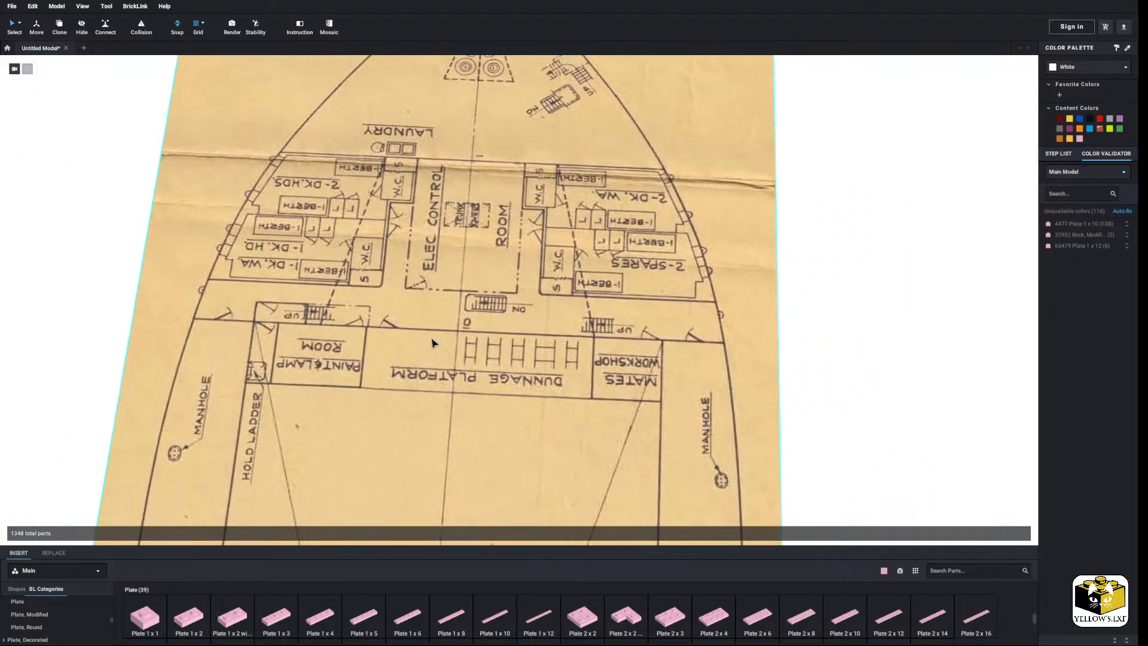
# Inspect the neighbouring reference plan of another bow deck for its room and stairway layout.
pyautogui.moveTo(410, 353); pyautogui.dragTo(633, 225, button='right')
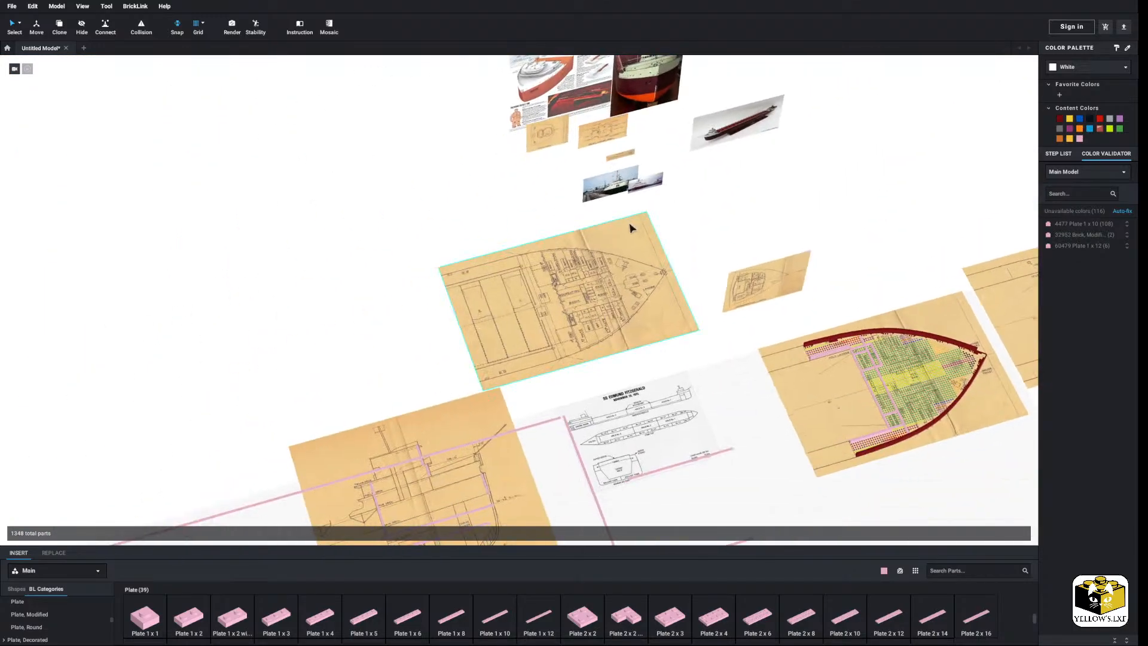
pyautogui.scroll(5, 629, 235)
pyautogui.moveTo(628, 233); pyautogui.dragTo(589, 219, button='middle')
pyautogui.scroll(-4, 589, 220)
pyautogui.scroll(-3, 699, 318)
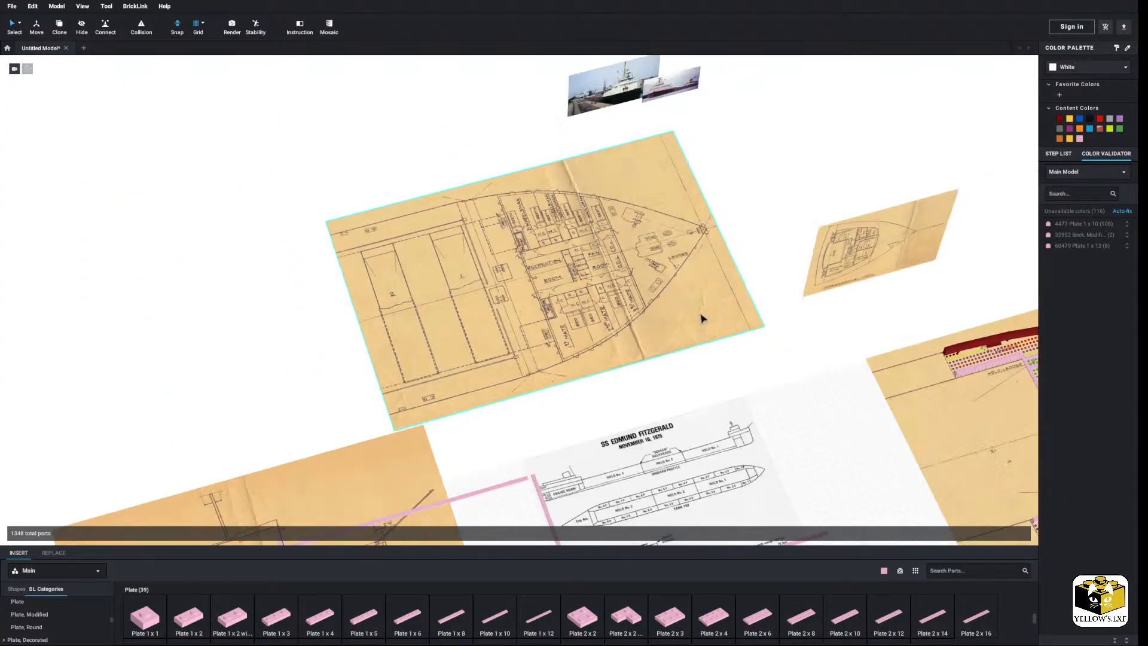
pyautogui.moveTo(699, 318); pyautogui.dragTo(620, 248, button='middle')
# Review the placed pink wall plates against the overlaid plan, from the hold ladder forward to the crew berths.
pyautogui.moveTo(620, 249); pyautogui.dragTo(634, 256, button='right')
pyautogui.scroll(5, 634, 255)
pyautogui.scroll(5, 633, 255)
pyautogui.moveTo(568, 371); pyautogui.dragTo(389, 230, button='middle')
pyautogui.moveTo(370, 278); pyautogui.dragTo(371, 267, button='right')
pyautogui.moveTo(372, 266); pyautogui.dragTo(438, 382, button='middle')
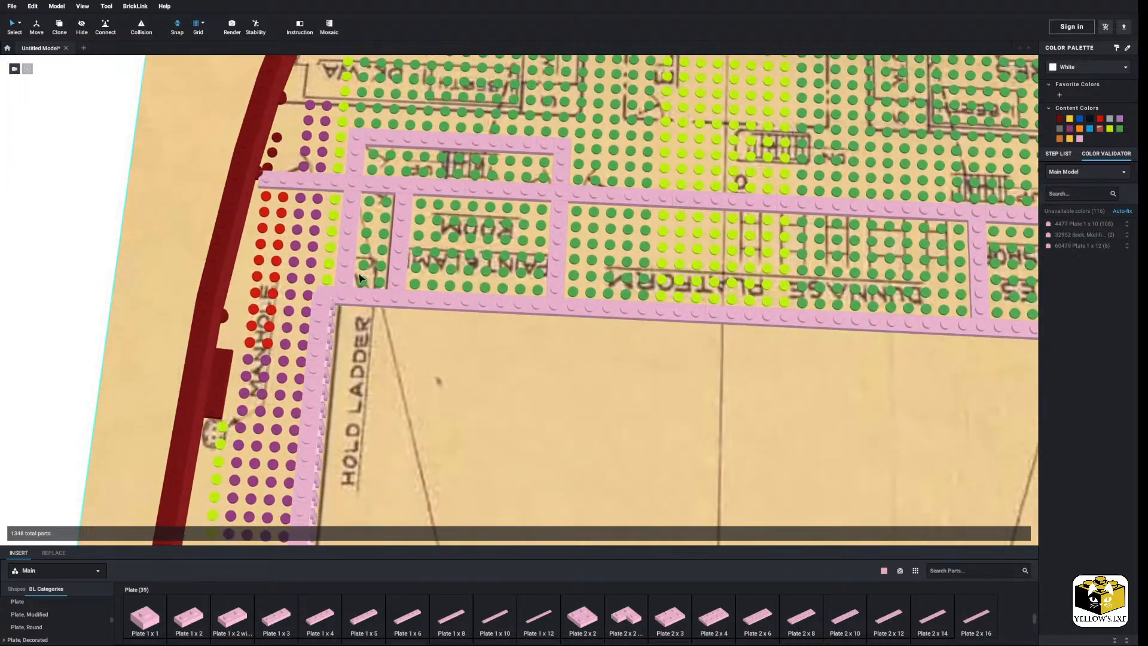
pyautogui.moveTo(401, 174); pyautogui.dragTo(353, 301, button='middle')
pyautogui.moveTo(358, 285); pyautogui.dragTo(367, 287, button='right')
pyautogui.moveTo(377, 244); pyautogui.dragTo(365, 292, button='middle')
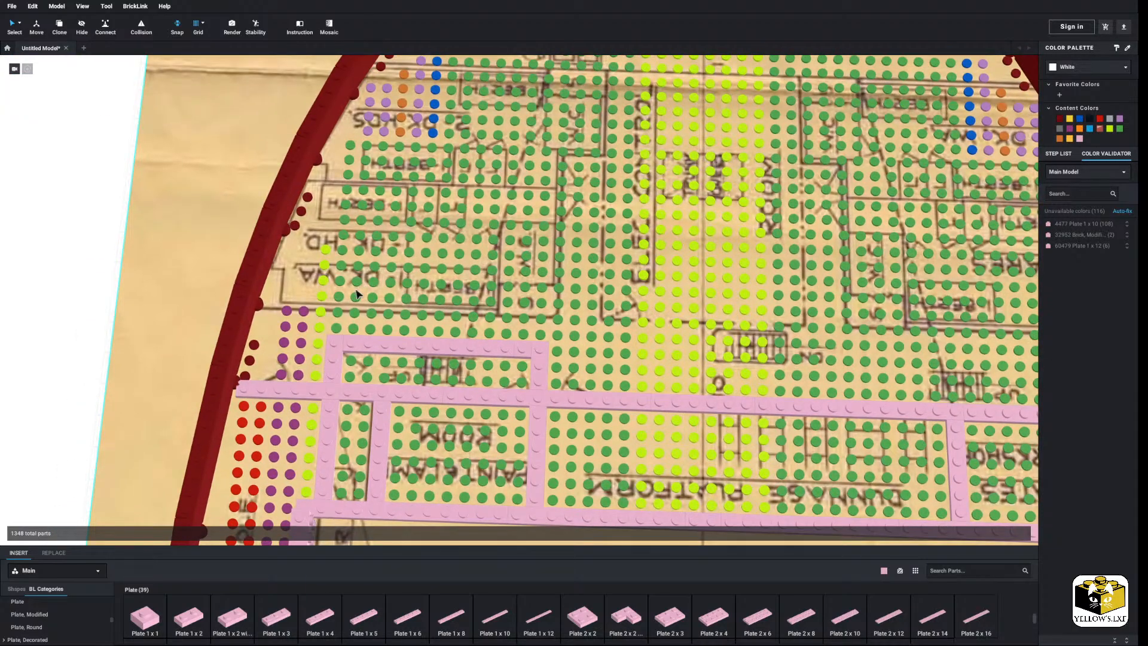
pyautogui.moveTo(357, 294); pyautogui.dragTo(359, 297, button='right')
pyautogui.moveTo(438, 504); pyautogui.dragTo(328, 256, button='middle')
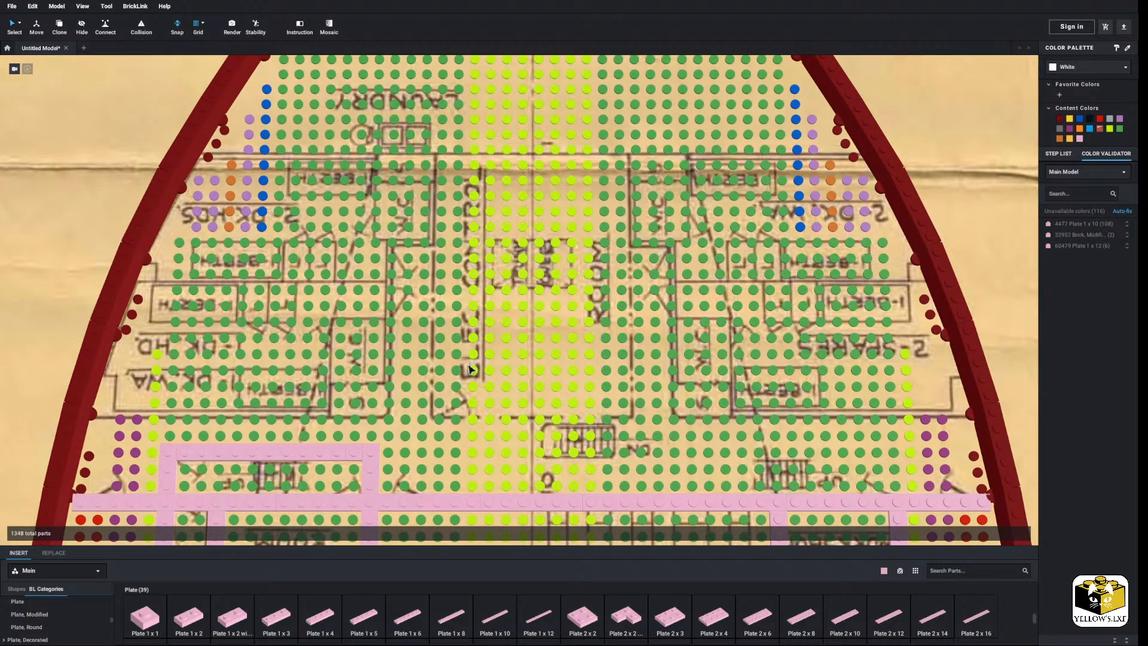
# Compare the electrical control room, W.C. and berth walls on the uncovered deck plan with the studded deck.
pyautogui.scroll(-10, 500, 306)
pyautogui.moveTo(500, 306); pyautogui.dragTo(533, 410, button='middle')
pyautogui.scroll(5, 536, 407)
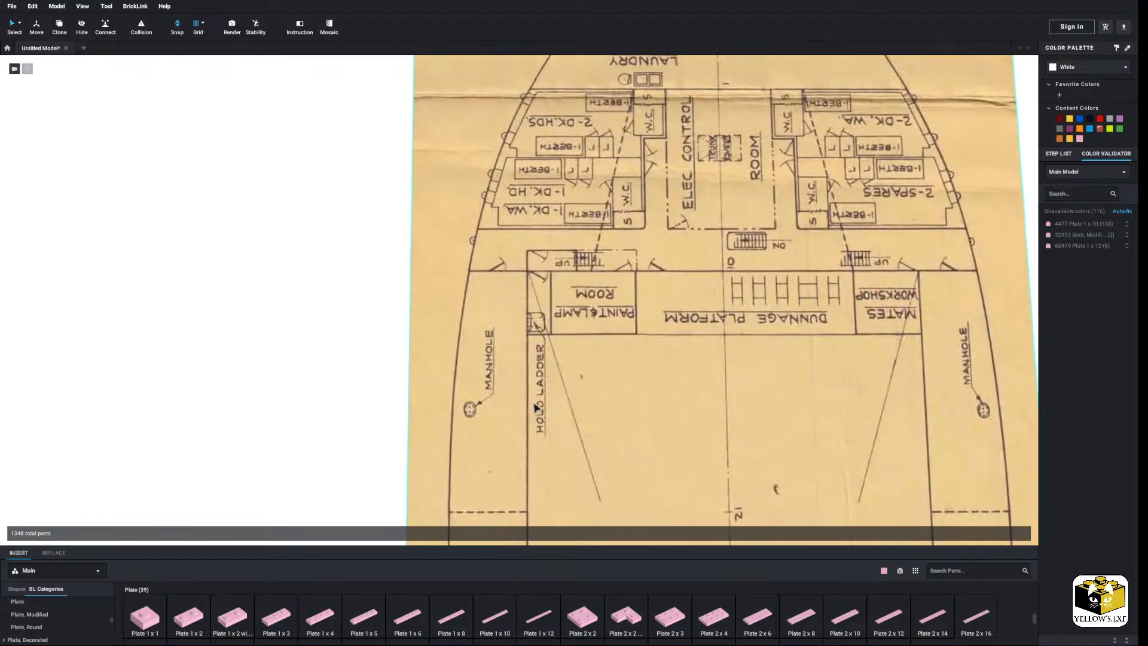
pyautogui.moveTo(583, 362); pyautogui.dragTo(567, 382, button='middle')
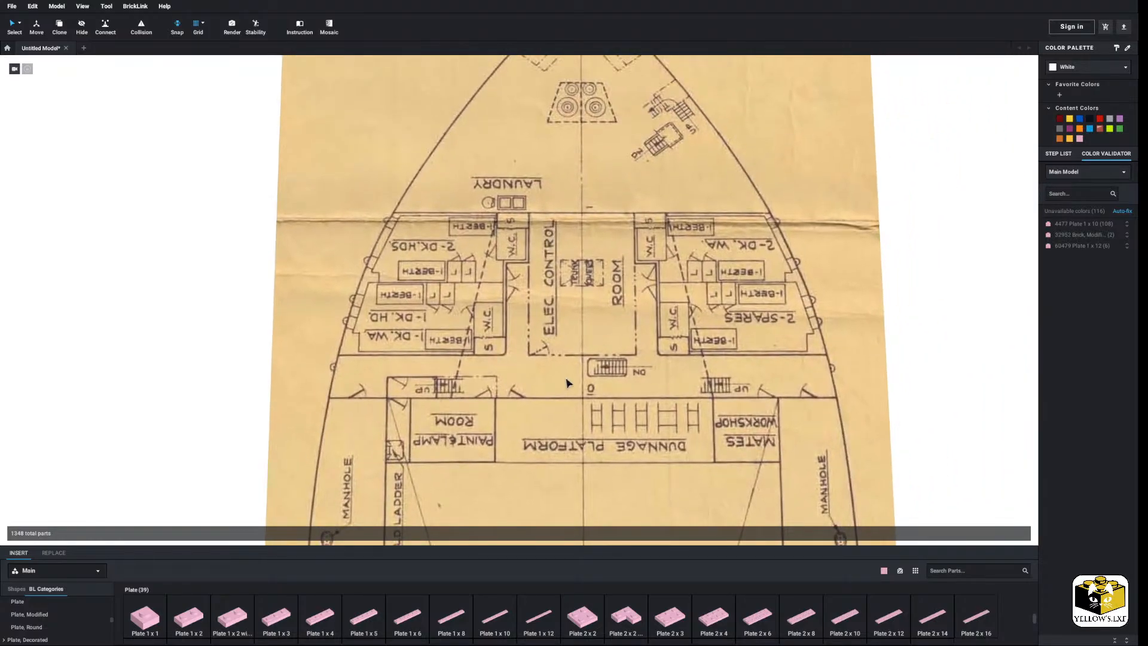
pyautogui.scroll(5, 567, 382)
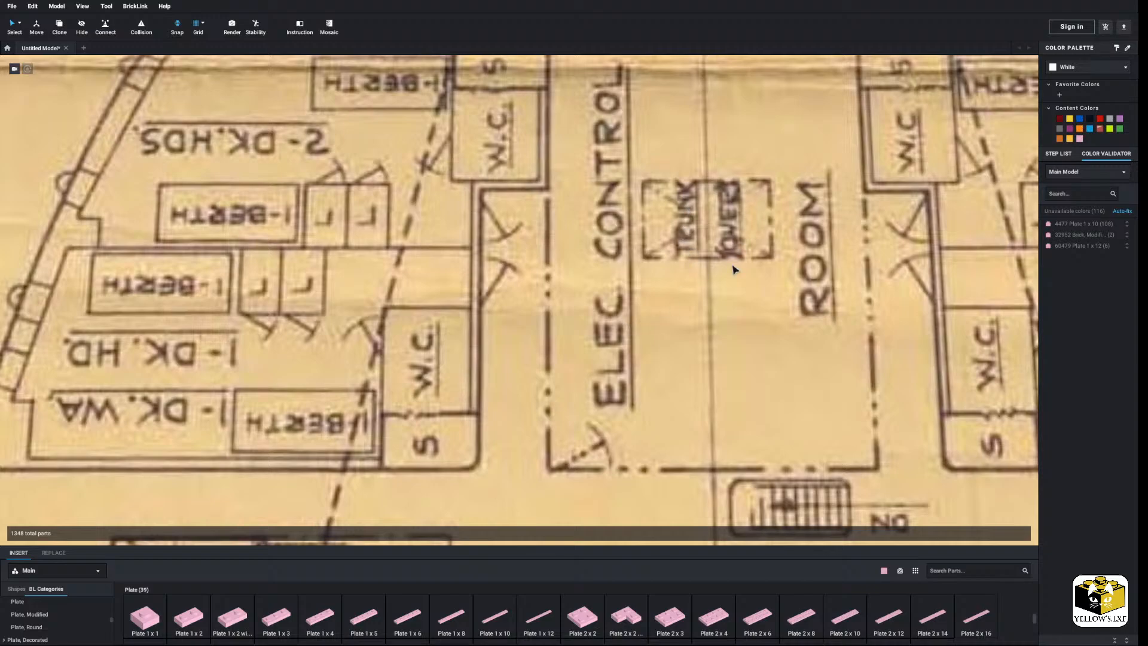
pyautogui.scroll(-7, 734, 269)
pyautogui.moveTo(698, 354); pyautogui.dragTo(664, 204, button='middle')
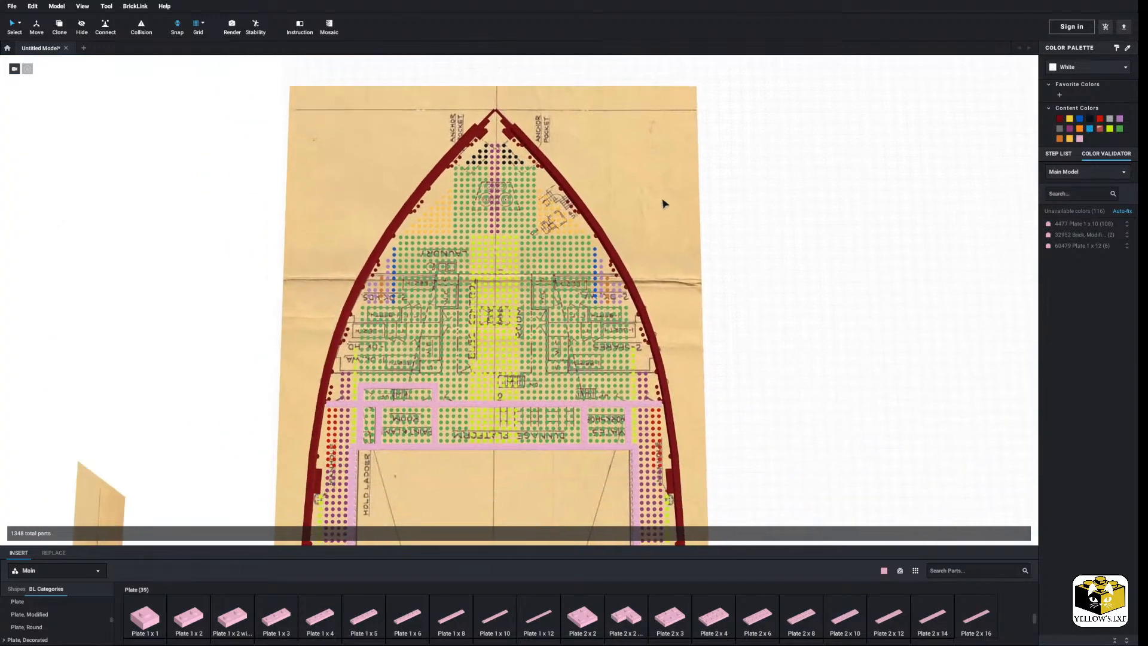
pyautogui.scroll(5, 664, 204)
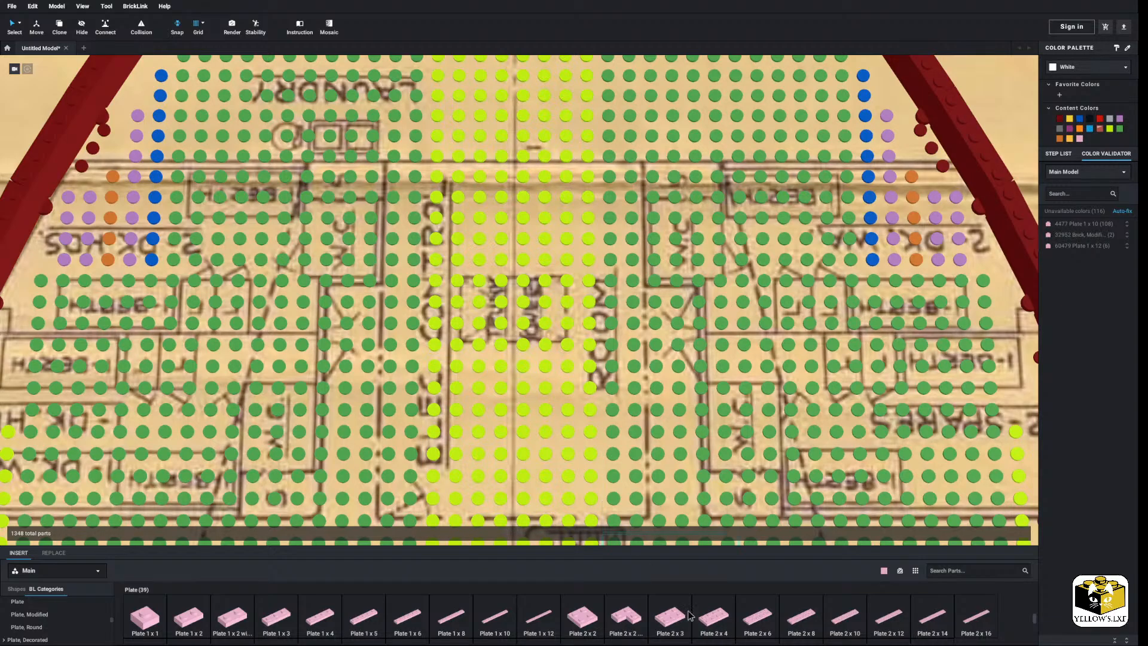
# Place a Bright Pink 2 x 3 plate on the trunk outline in the electrical control room and mirror it across the centreline.
pyautogui.moveTo(690, 616); pyautogui.dragTo(487, 303)
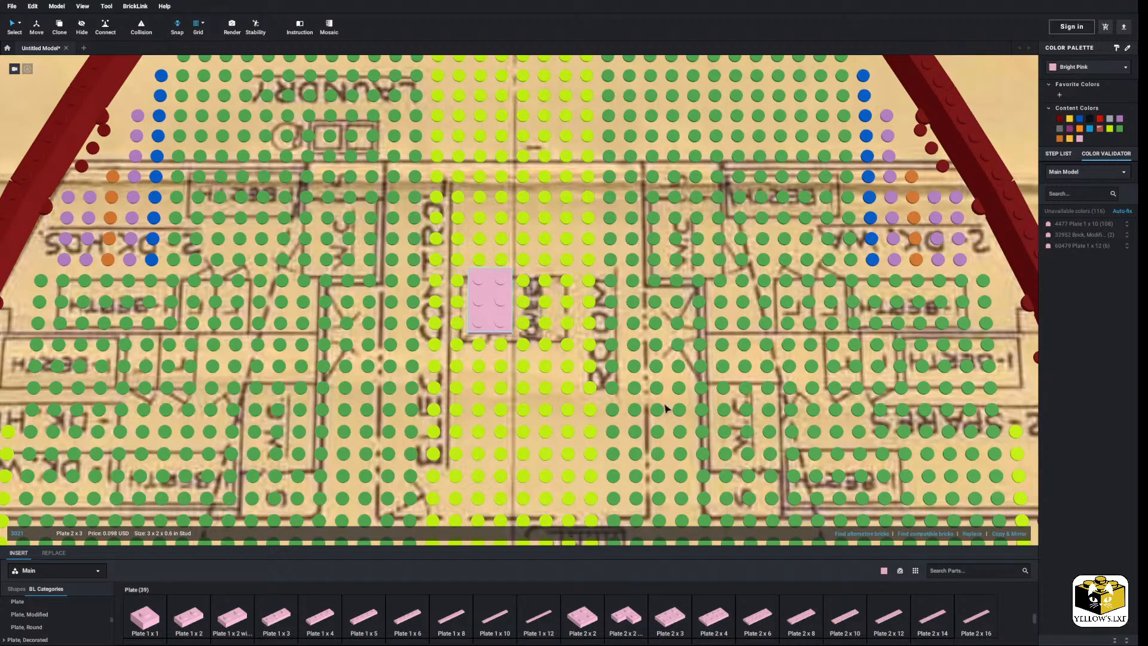
pyautogui.click(1016, 533)
pyautogui.scroll(-5, 579, 432)
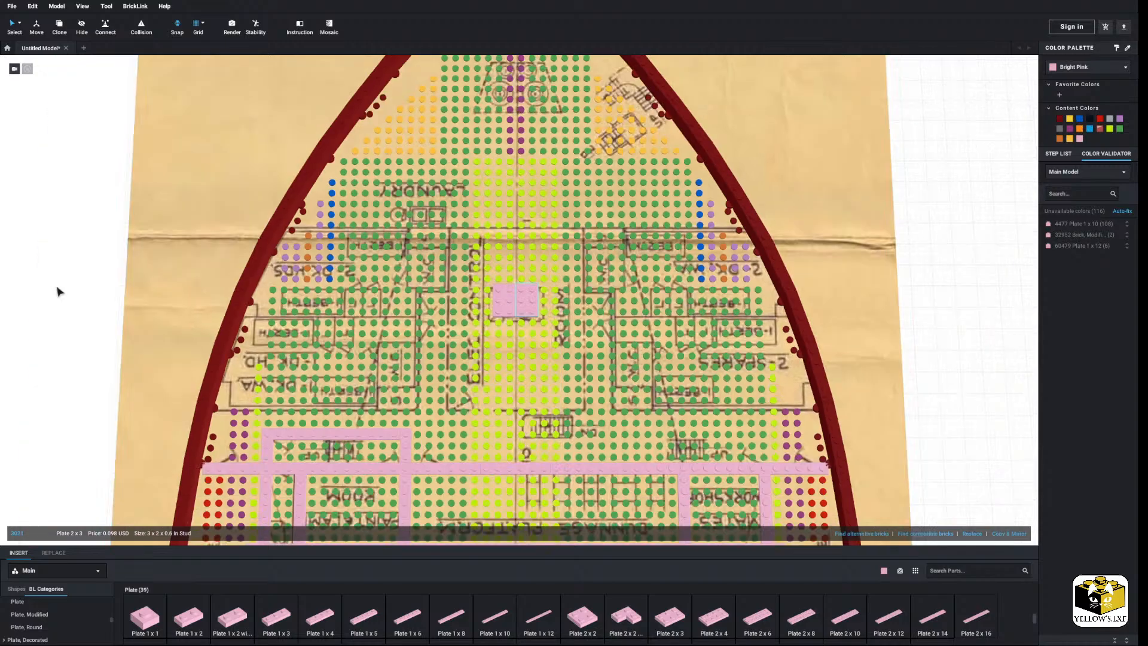
pyautogui.click(56, 289)
pyautogui.scroll(4, 352, 371)
pyautogui.moveTo(351, 400); pyautogui.dragTo(369, 363, button='middle')
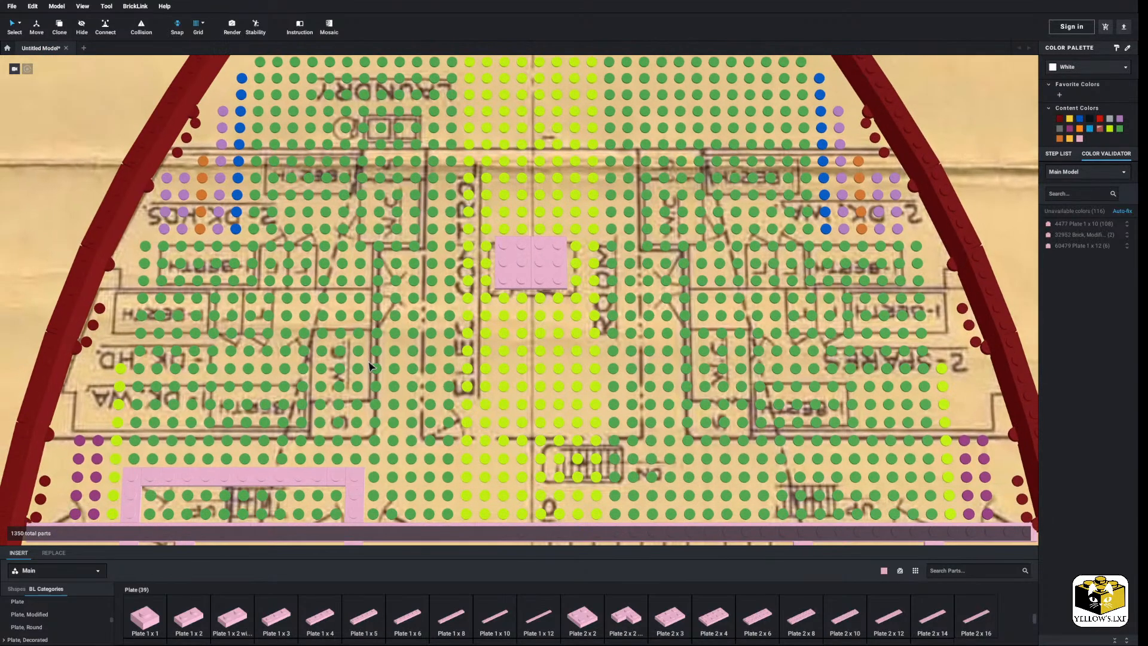
# Outline the electrical control room's aft wall and both side walls with one 1 x 12 plate each.
pyautogui.moveTo(541, 619); pyautogui.dragTo(532, 441)
pyautogui.moveTo(525, 628); pyautogui.dragTo(432, 320)
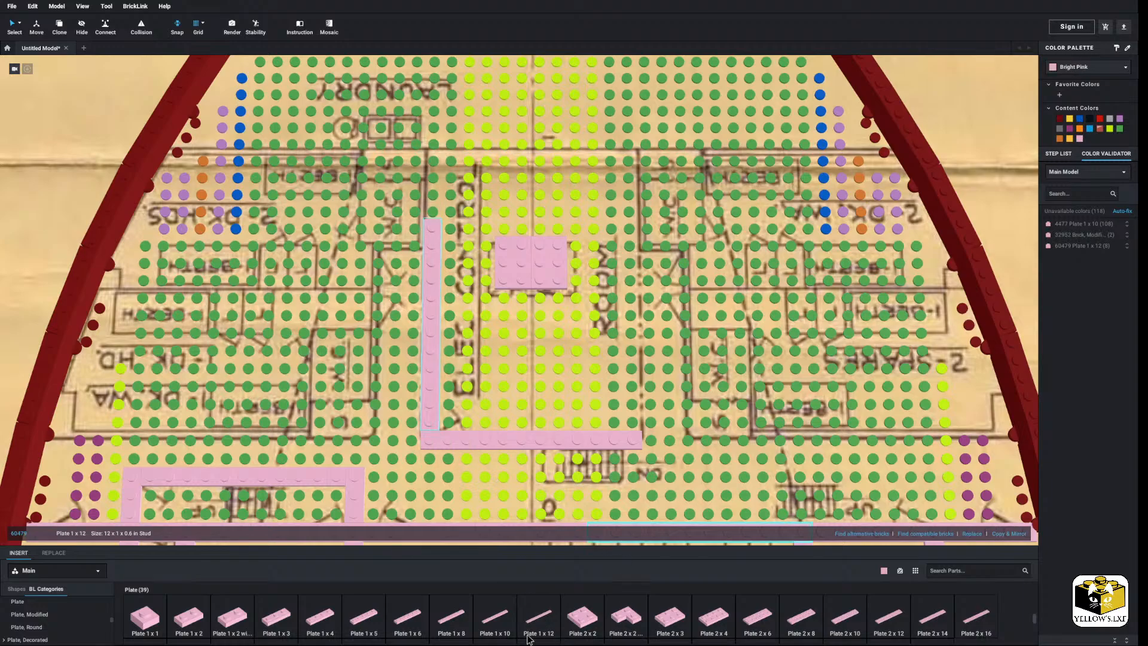
pyautogui.click(635, 324)
pyautogui.press('Escape')
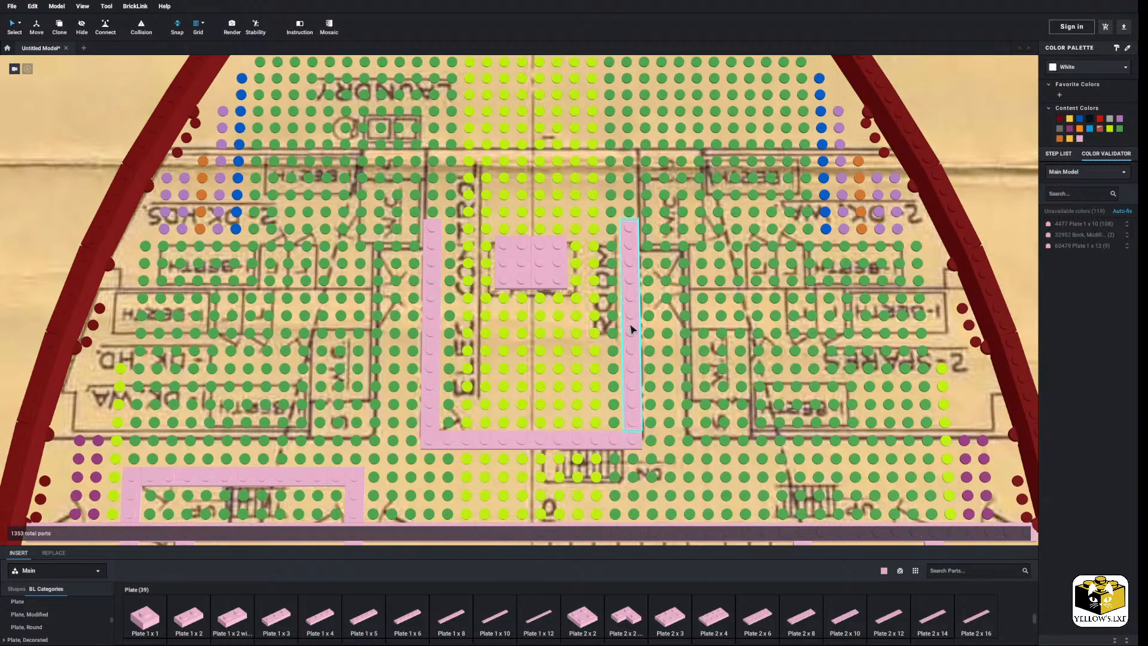
pyautogui.click(630, 325)
pyautogui.moveTo(630, 324); pyautogui.dragTo(613, 366, button='middle')
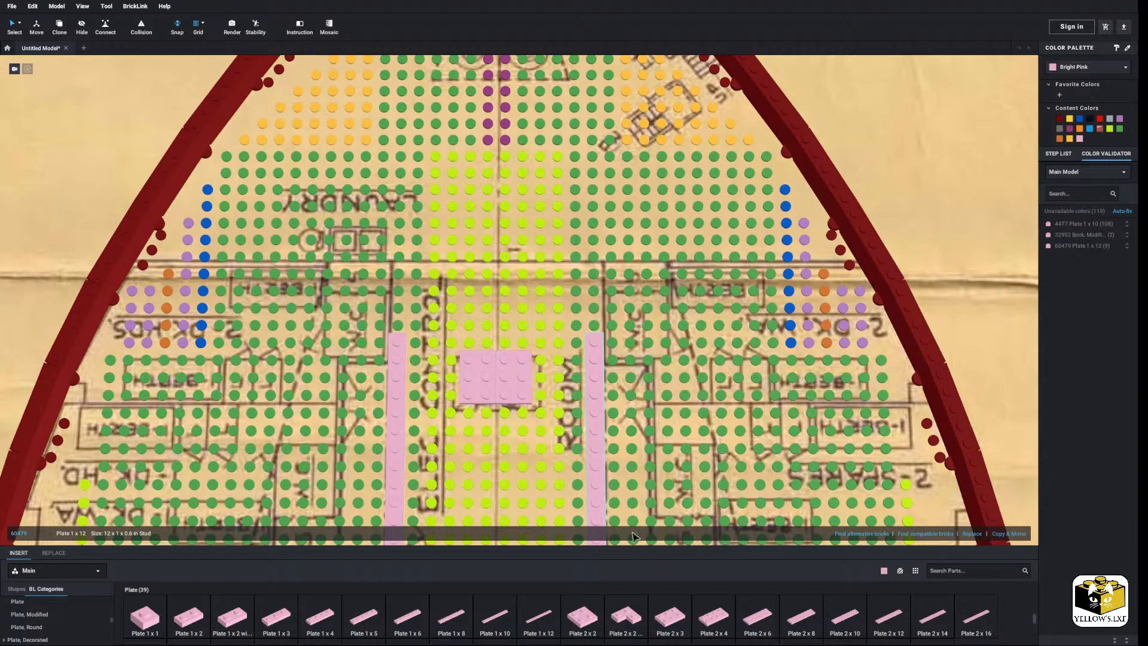
# Extend both control room side walls forward with 1 x 4 plates and close the front with a 1 x 10 plate.
pyautogui.moveTo(320, 619); pyautogui.dragTo(402, 298)
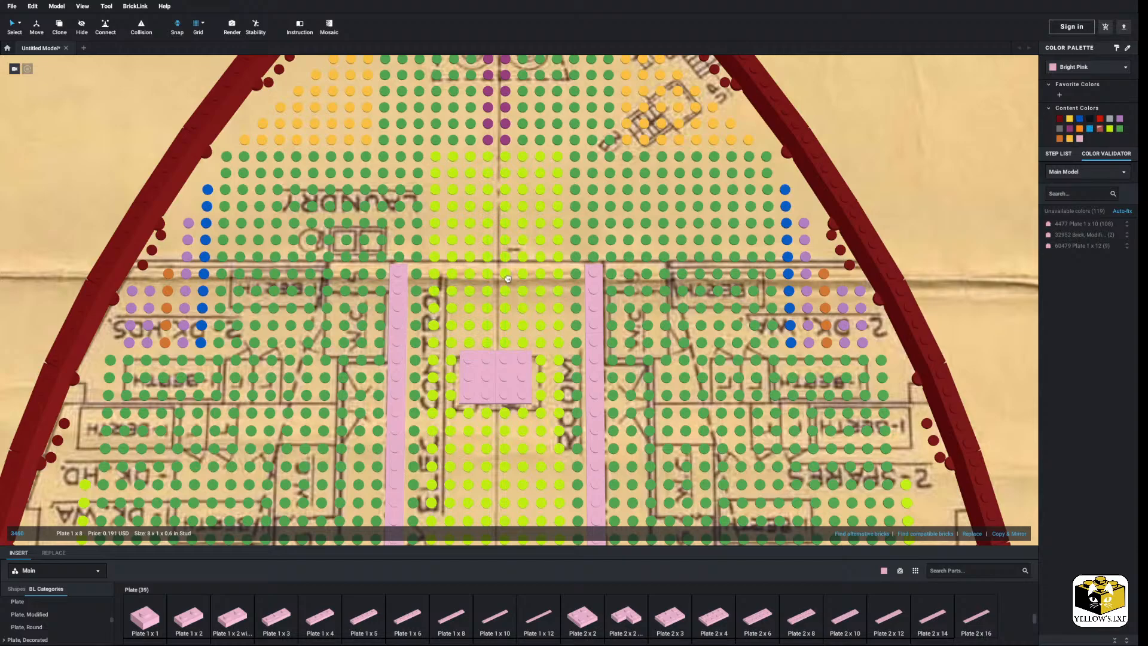
pyautogui.moveTo(496, 617); pyautogui.dragTo(492, 258)
pyautogui.press('Right')
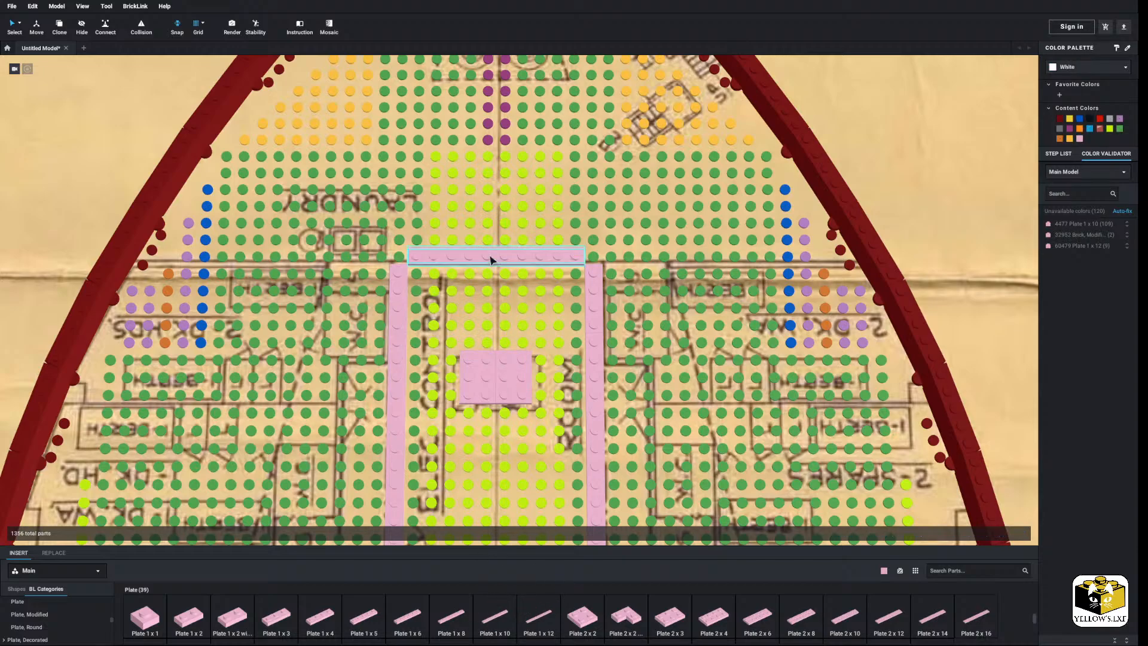
# Continue the control room's forward wall outboard with a 1 x 12 plate on each side.
pyautogui.moveTo(549, 621); pyautogui.dragTo(306, 253)
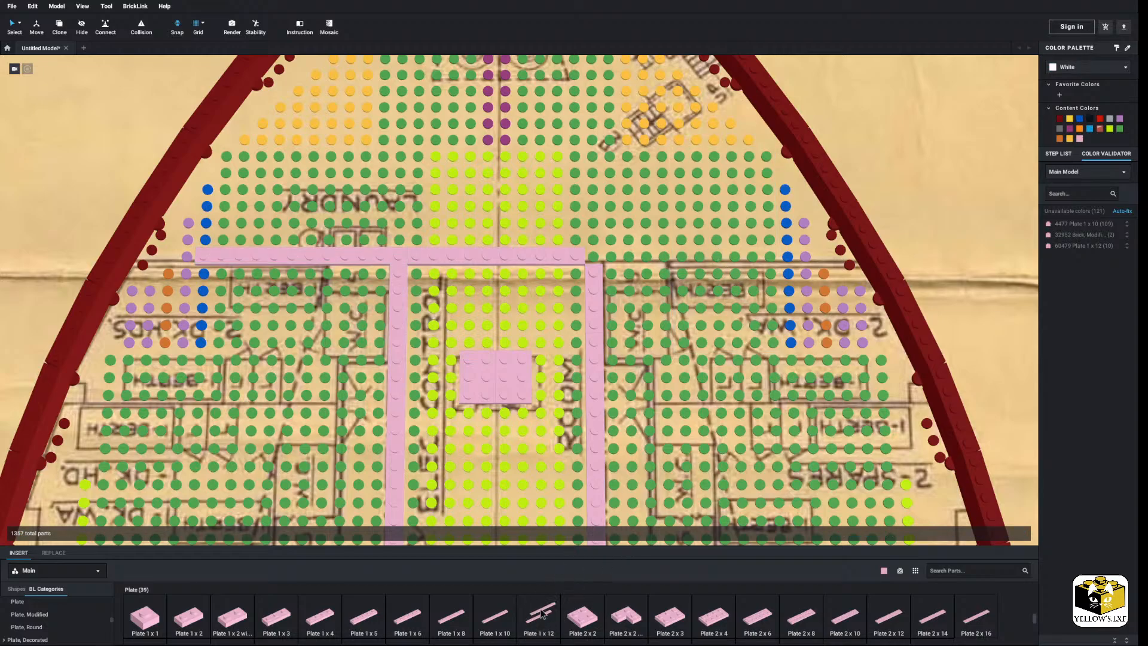
pyautogui.press('Right')
pyautogui.moveTo(541, 613); pyautogui.dragTo(669, 256)
pyautogui.moveTo(112, 261); pyautogui.dragTo(669, 281, button='middle')
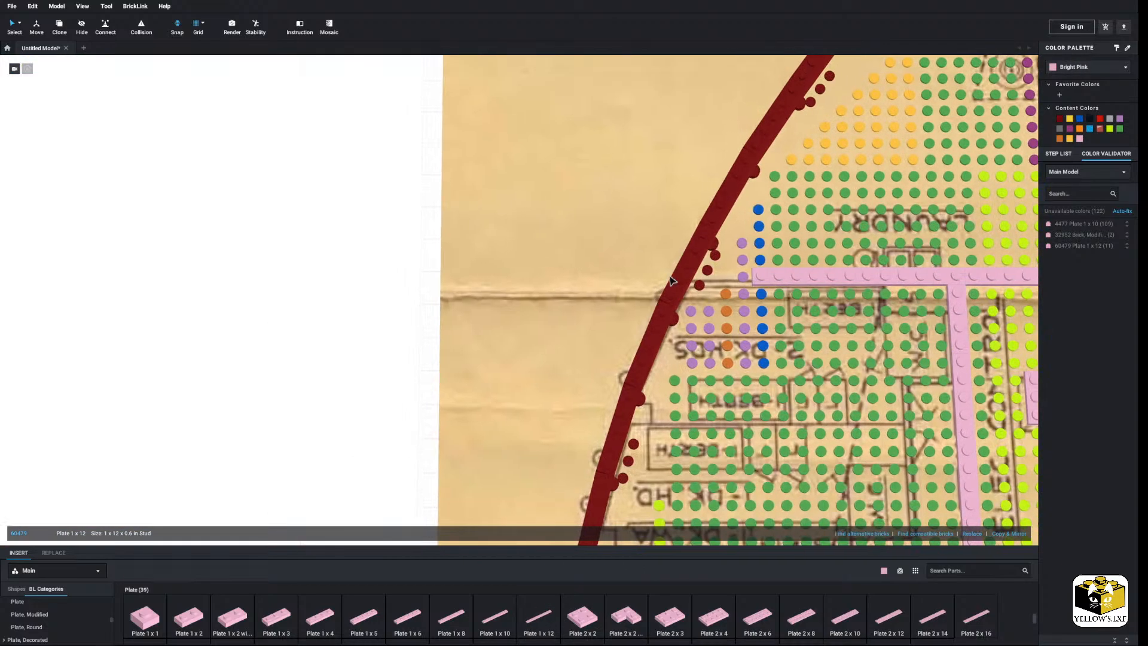
pyautogui.click(312, 292)
pyautogui.moveTo(589, 297); pyautogui.dragTo(263, 285, button='middle')
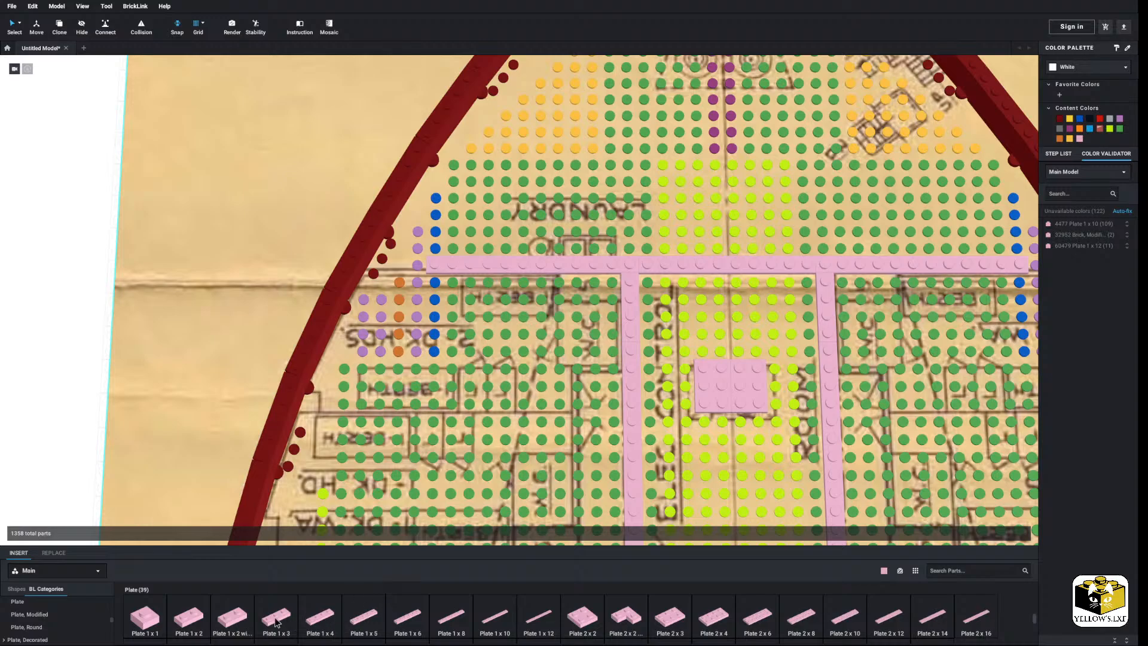
# Add a loose 1 x 3 plate beside the plan and shift the forward wall's two outer 1 x 12 plates three studs outward to the hull.
pyautogui.moveTo(285, 622); pyautogui.dragTo(61, 317)
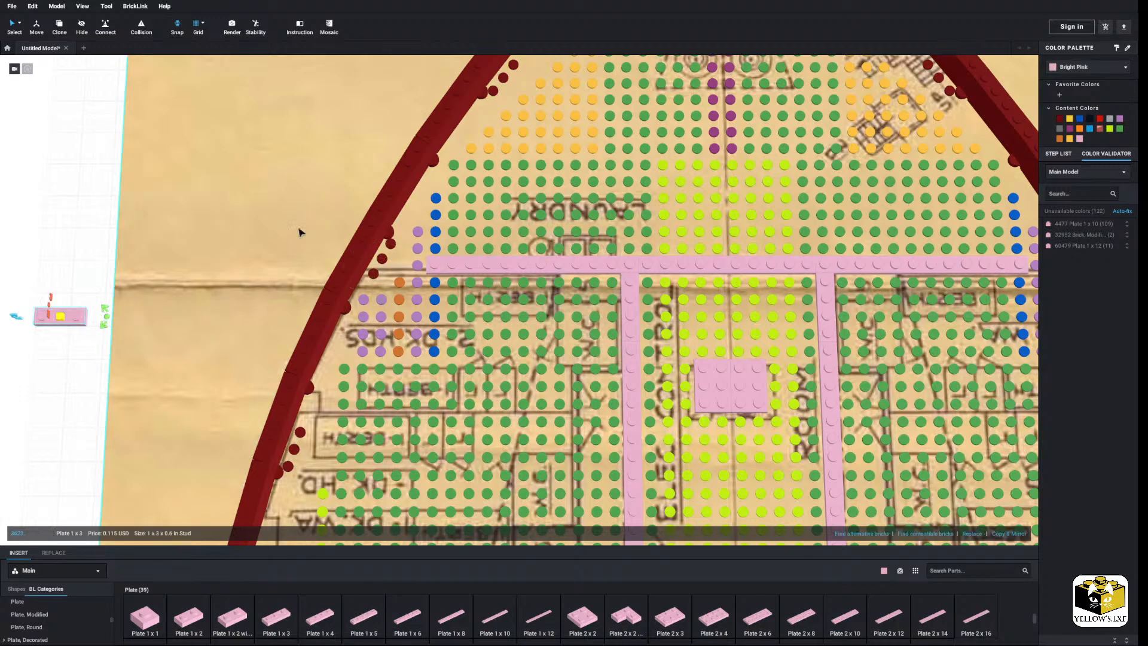
pyautogui.moveTo(539, 268); pyautogui.dragTo(491, 266)
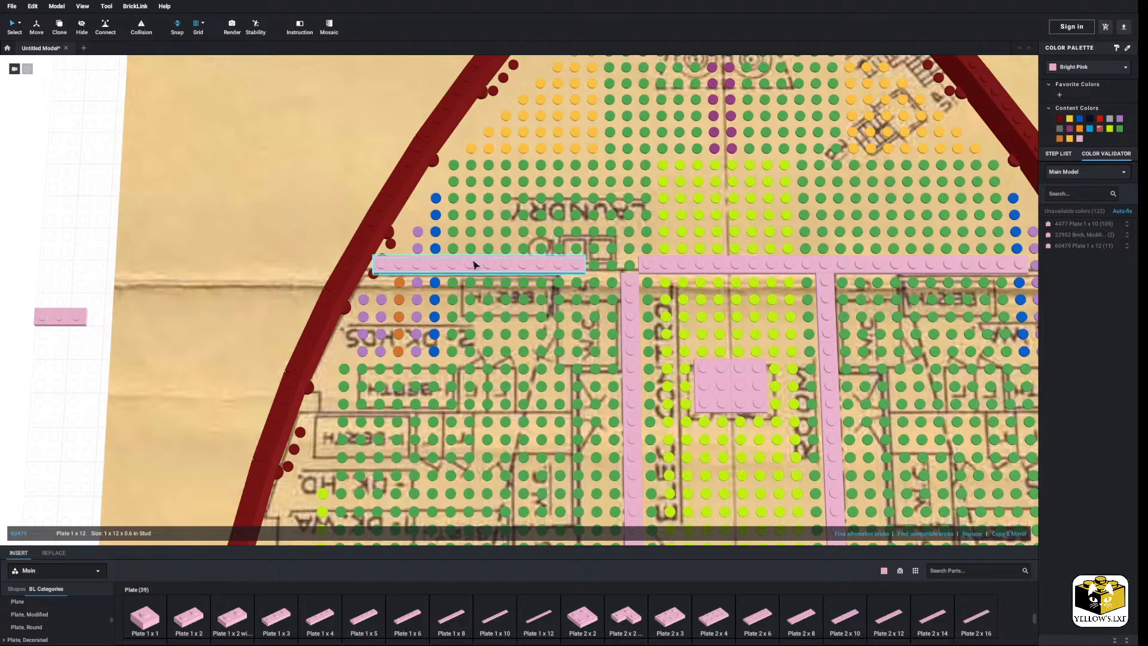
pyautogui.moveTo(528, 295)
pyautogui.mouseDown(button='middle')
pyautogui.moveTo(397, 305)
pyautogui.moveTo(524, 303)
pyautogui.mouseUp(button='middle')
pyautogui.moveTo(717, 289); pyautogui.dragTo(768, 289)
pyautogui.moveTo(660, 308); pyautogui.dragTo(735, 300, button='middle')
# Fill both gaps in the forward wall with the 1 x 3 plate and a pasted copy of it.
pyautogui.moveTo(140, 330); pyautogui.dragTo(689, 285)
pyautogui.rightClick(138, 279)
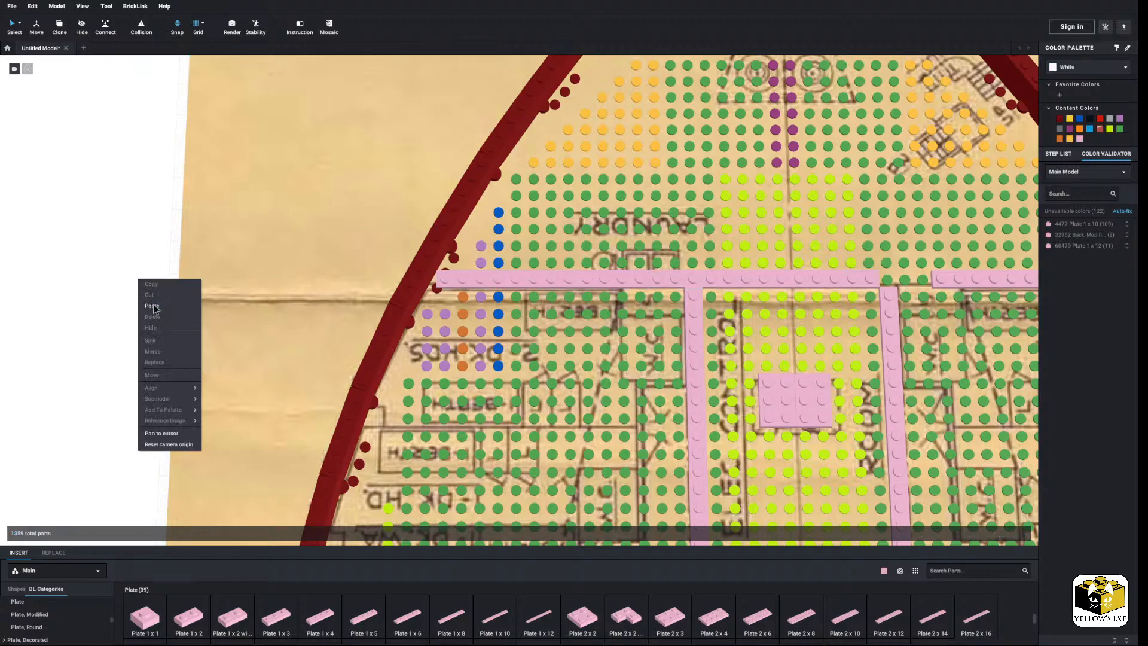
pyautogui.click(154, 310)
pyautogui.moveTo(1025, 284); pyautogui.dragTo(253, 292, button='middle')
pyautogui.click(137, 294)
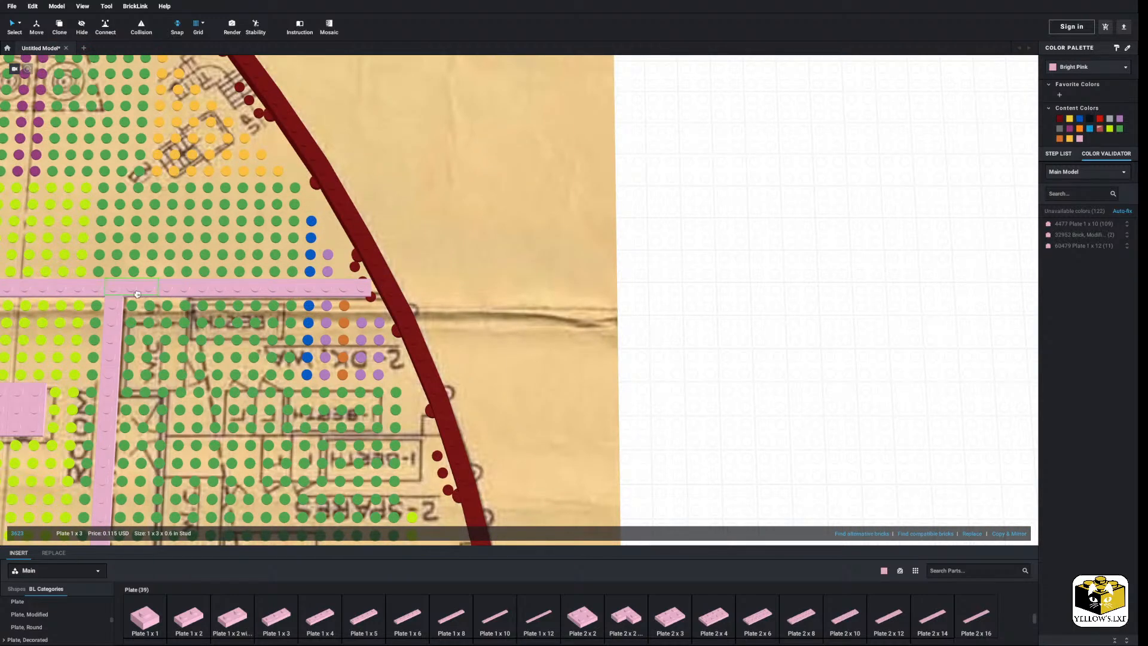
pyautogui.click(648, 269)
# Examine the laundry, anchor pockets and stairways in the bow on both the studded deck and its uncovered plan.
pyautogui.moveTo(221, 106); pyautogui.dragTo(696, 311, button='middle')
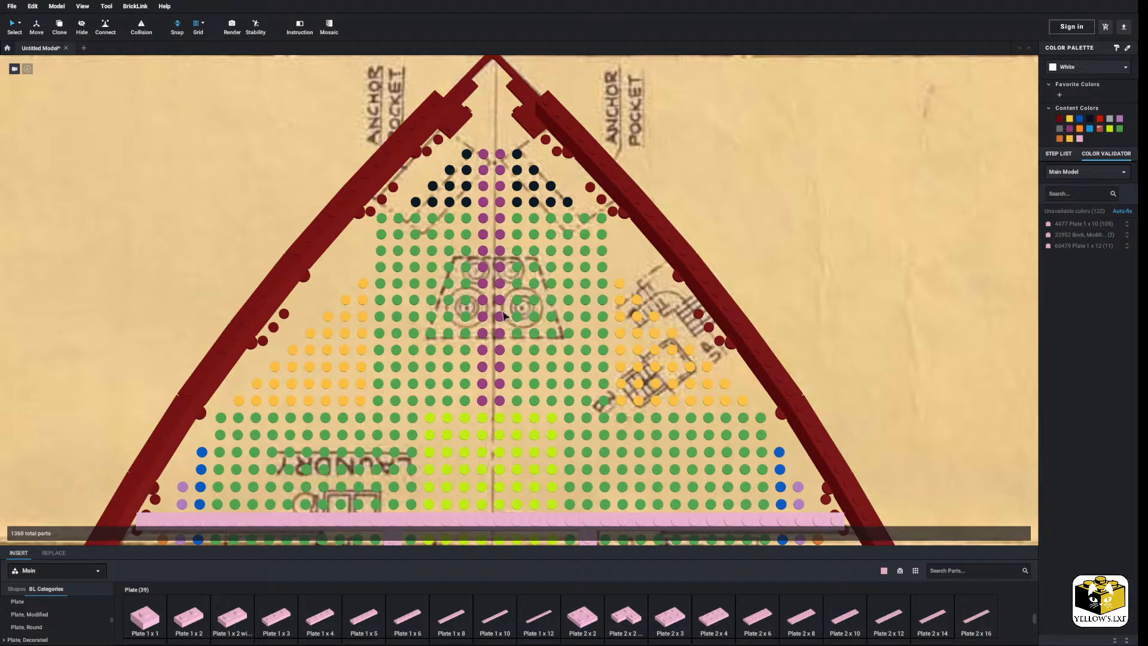
pyautogui.scroll(-5, 503, 317)
pyautogui.moveTo(358, 305); pyautogui.dragTo(595, 310, button='middle')
pyautogui.scroll(8, 607, 324)
pyautogui.scroll(-5, 591, 309)
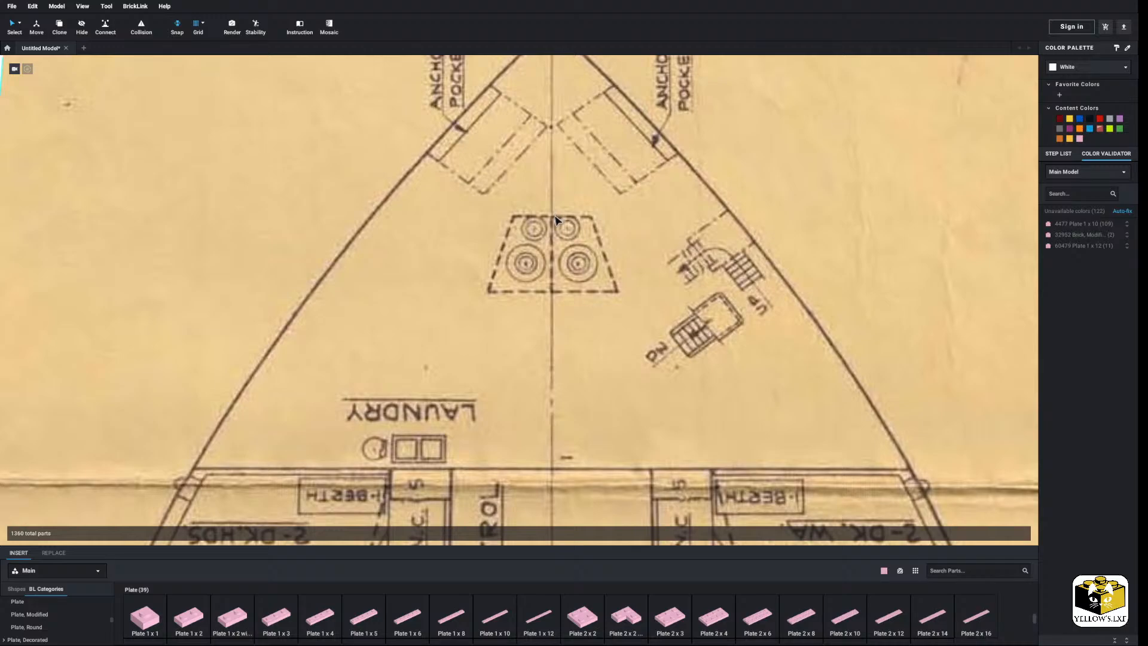
pyautogui.moveTo(564, 232); pyautogui.dragTo(595, 153, button='middle')
pyautogui.scroll(-7, 548, 260)
pyautogui.scroll(-4, 567, 277)
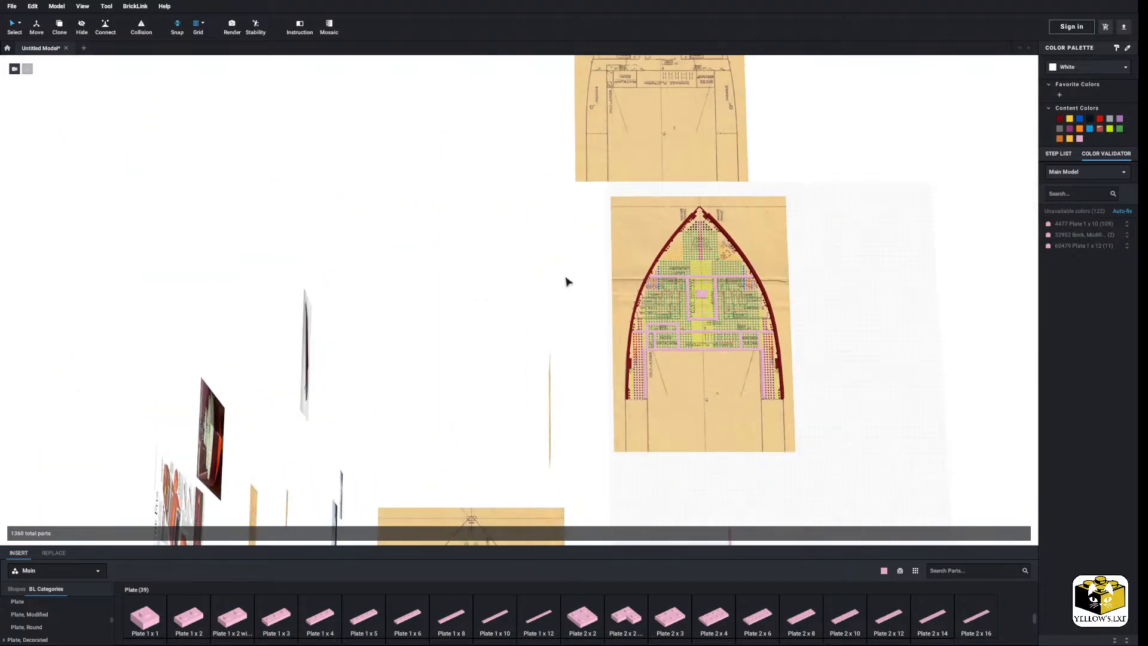
# Inspect the neighbouring deck plan's bow machinery, ladder, stairway and crew rooms.
pyautogui.moveTo(568, 280); pyautogui.dragTo(590, 300, button='middle')
pyautogui.scroll(7, 582, 204)
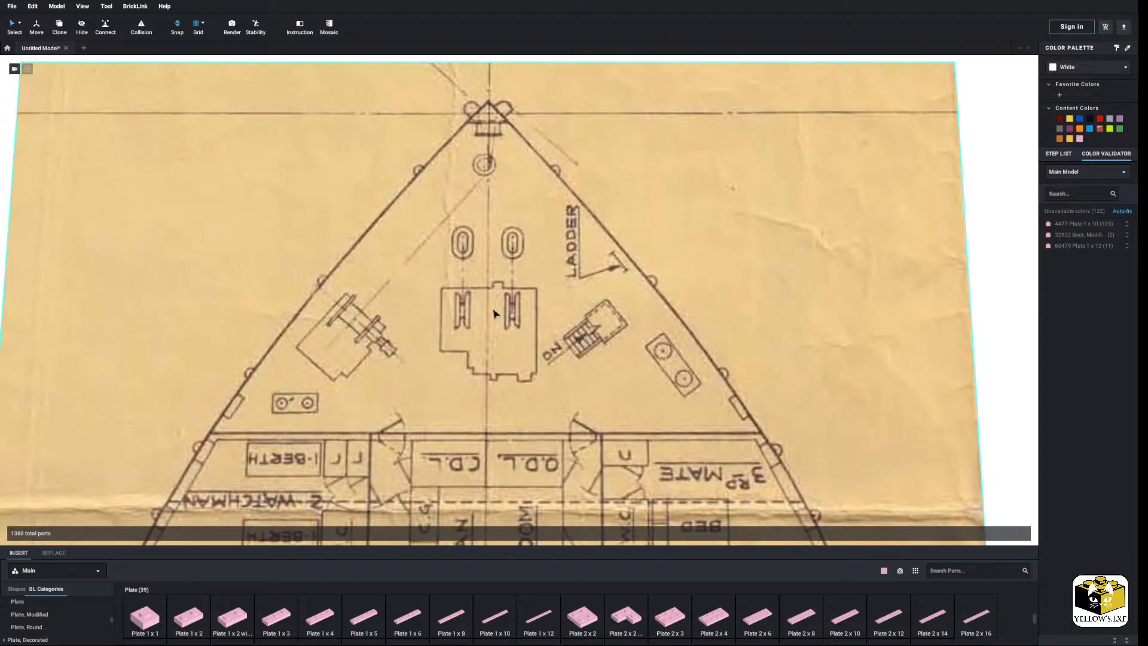
pyautogui.scroll(-5, 672, 160)
pyautogui.moveTo(673, 160); pyautogui.dragTo(549, 321, button='middle')
pyautogui.moveTo(553, 206); pyautogui.dragTo(547, 369, button='middle')
pyautogui.moveTo(568, 196); pyautogui.dragTo(551, 347, button='middle')
pyautogui.moveTo(466, 167); pyautogui.dragTo(581, 229, button='middle')
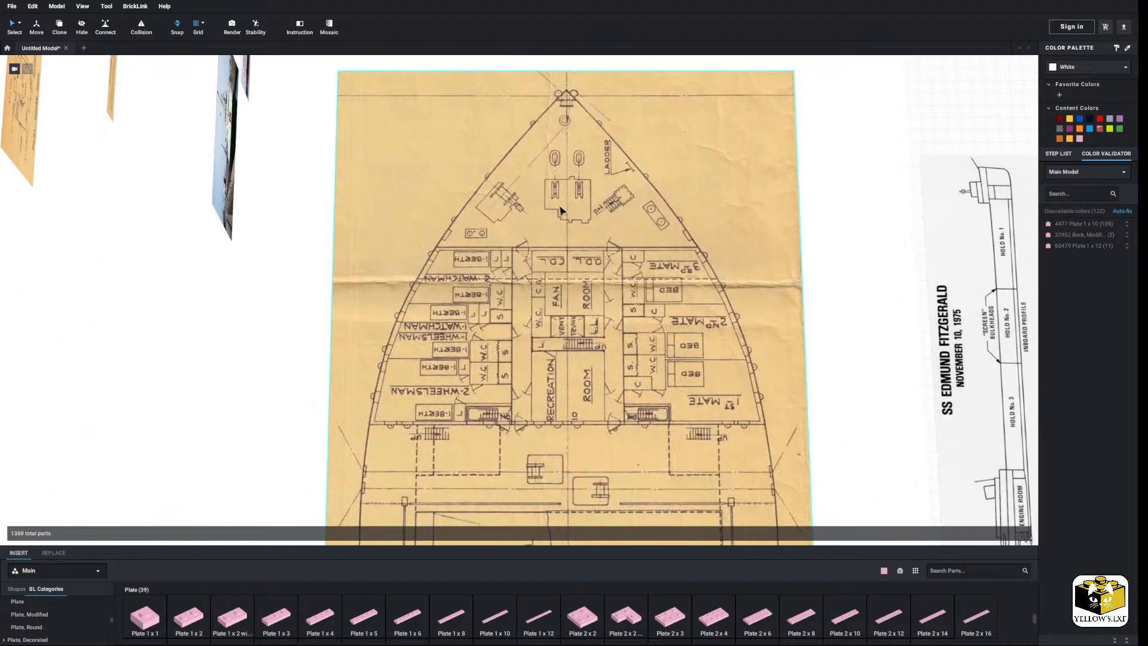
pyautogui.scroll(4, 561, 210)
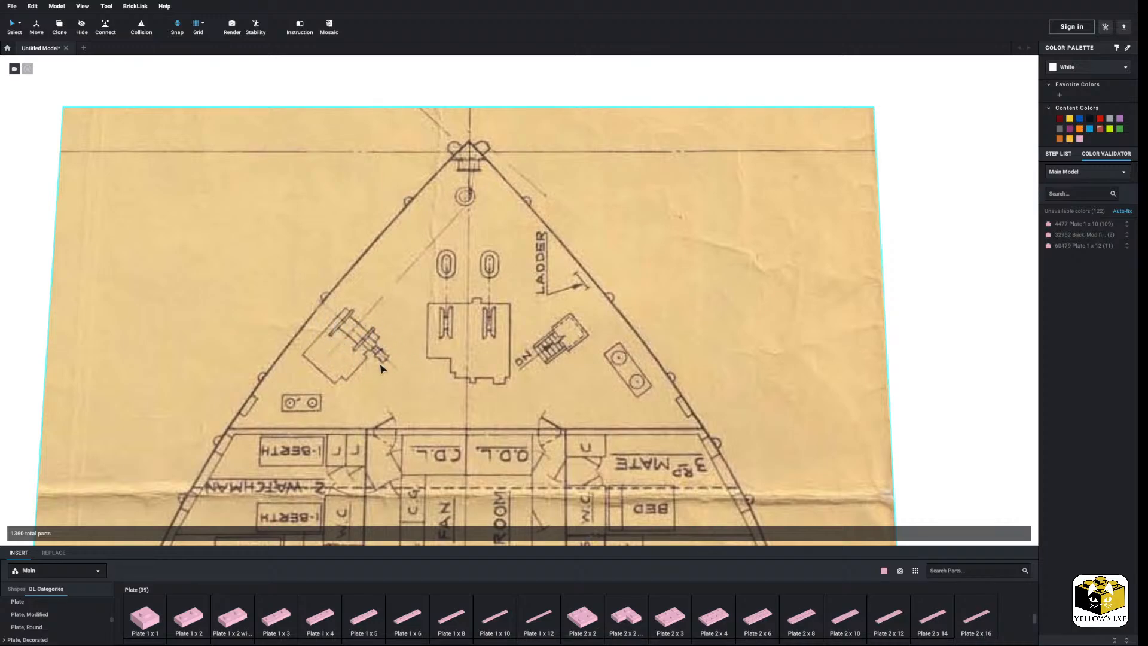
pyautogui.scroll(-4, 493, 273)
pyautogui.moveTo(583, 233); pyautogui.dragTo(455, 391, button='middle')
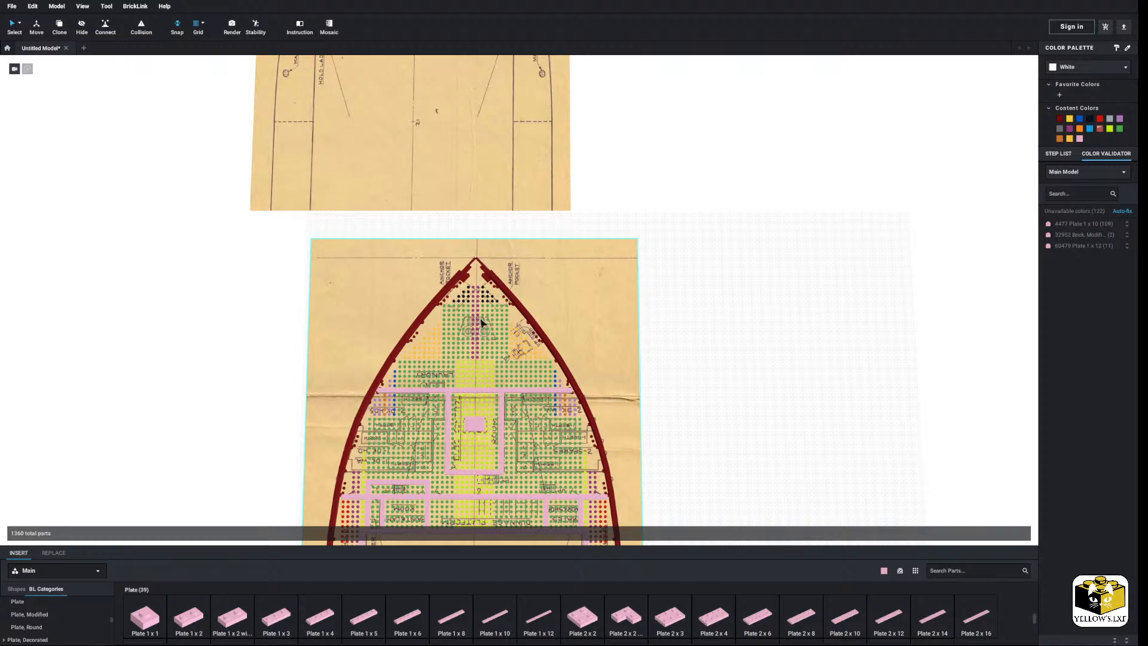
# Compare the studded bow deck's new walls with the uncovered plan, from the anchor pockets aft to the berths and W.C. rooms.
pyautogui.scroll(5, 481, 323)
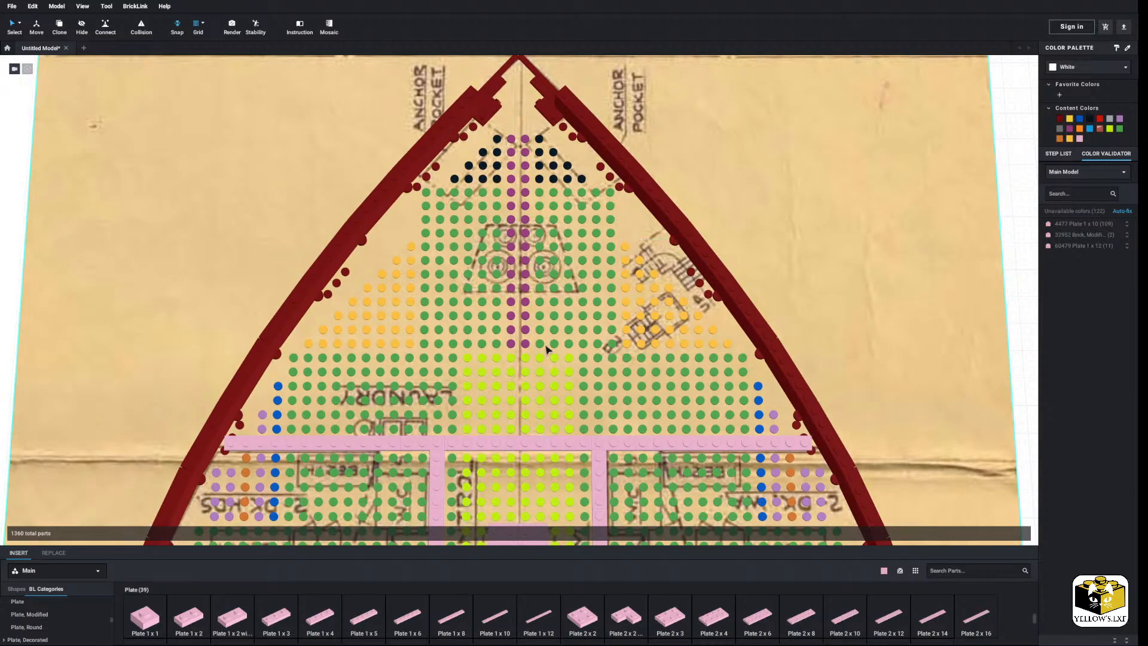
pyautogui.scroll(-4, 543, 339)
pyautogui.scroll(4, 541, 341)
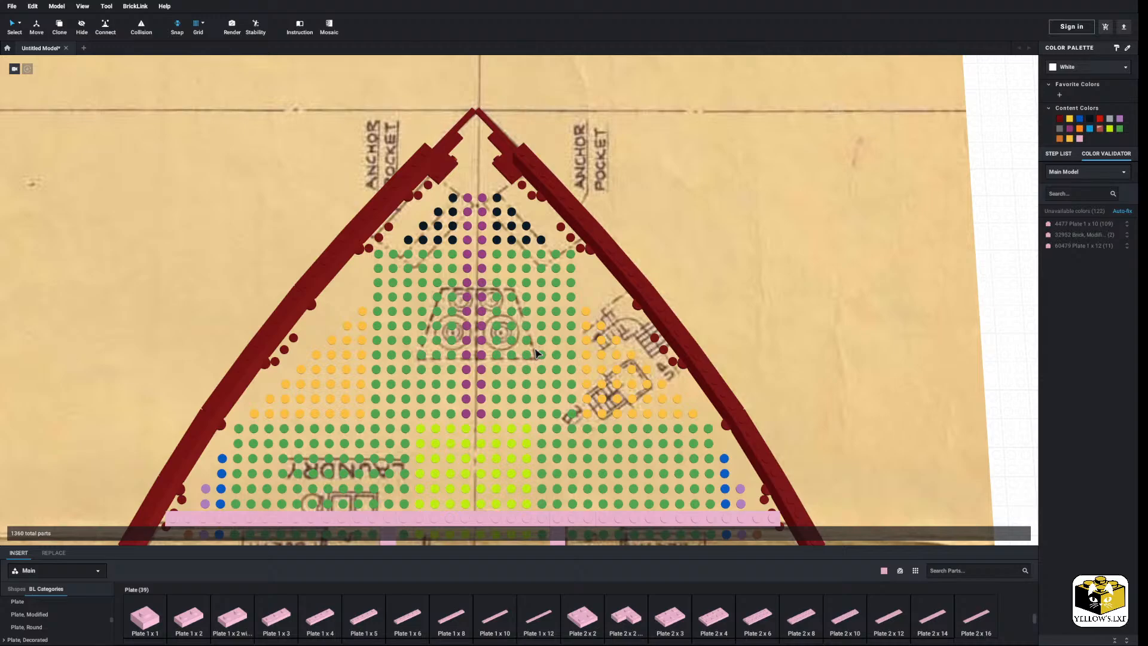
pyautogui.scroll(-3, 537, 353)
pyautogui.scroll(3, 543, 333)
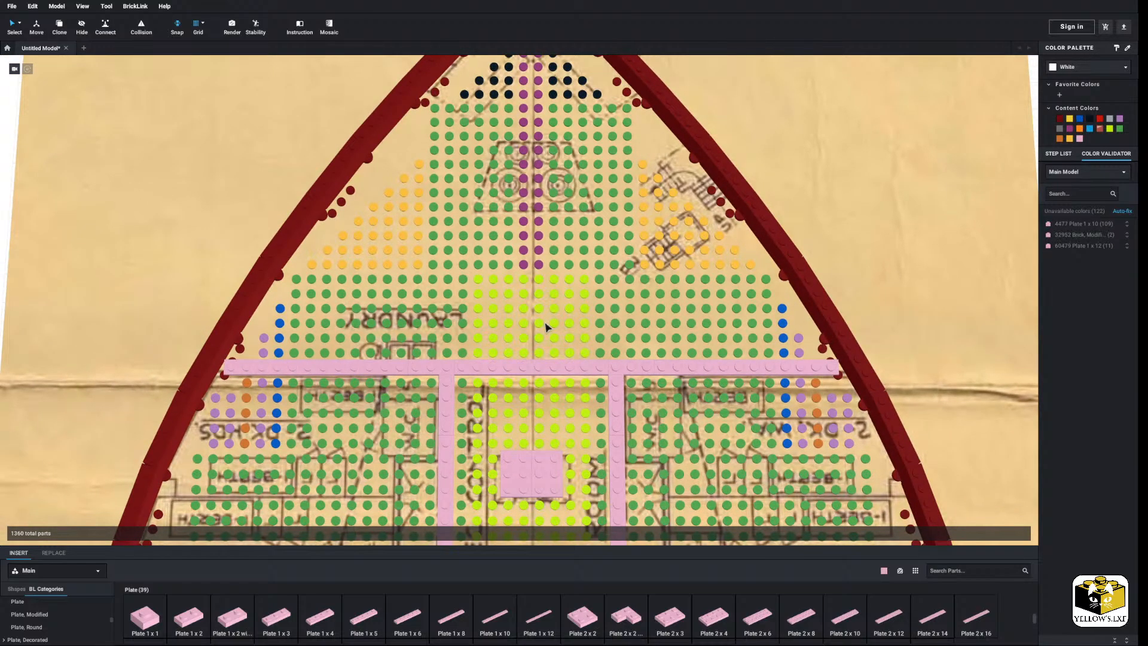
pyautogui.scroll(3, 544, 322)
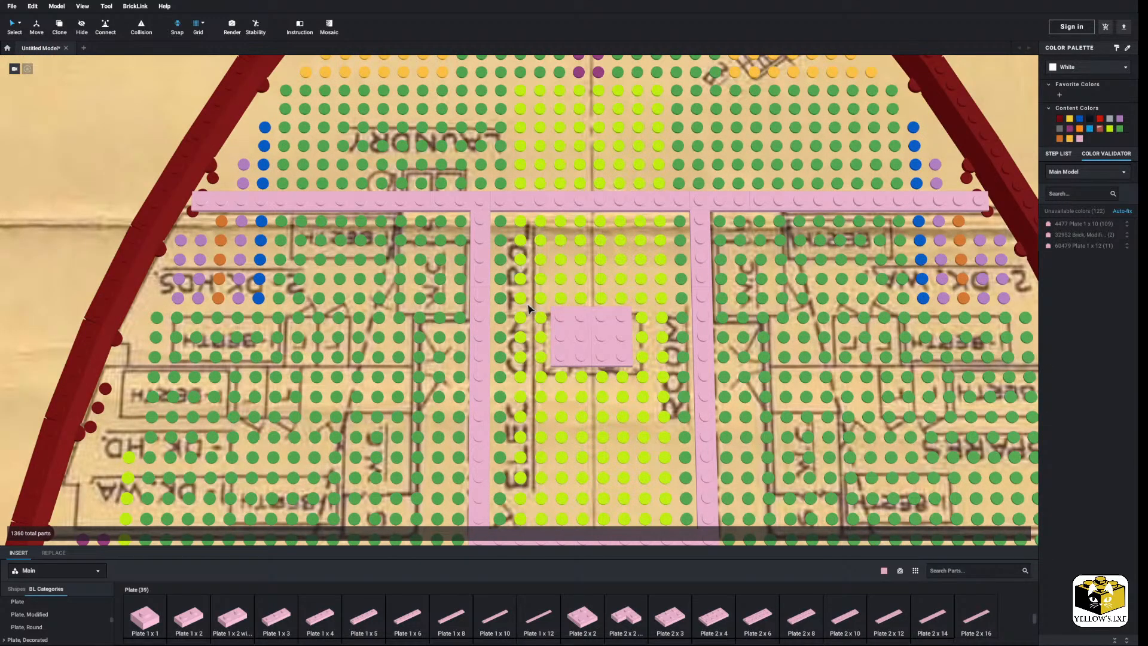
pyautogui.scroll(-4, 527, 305)
pyautogui.moveTo(528, 306); pyautogui.dragTo(464, 385, button='middle')
pyautogui.moveTo(495, 164); pyautogui.dragTo(483, 198, button='middle')
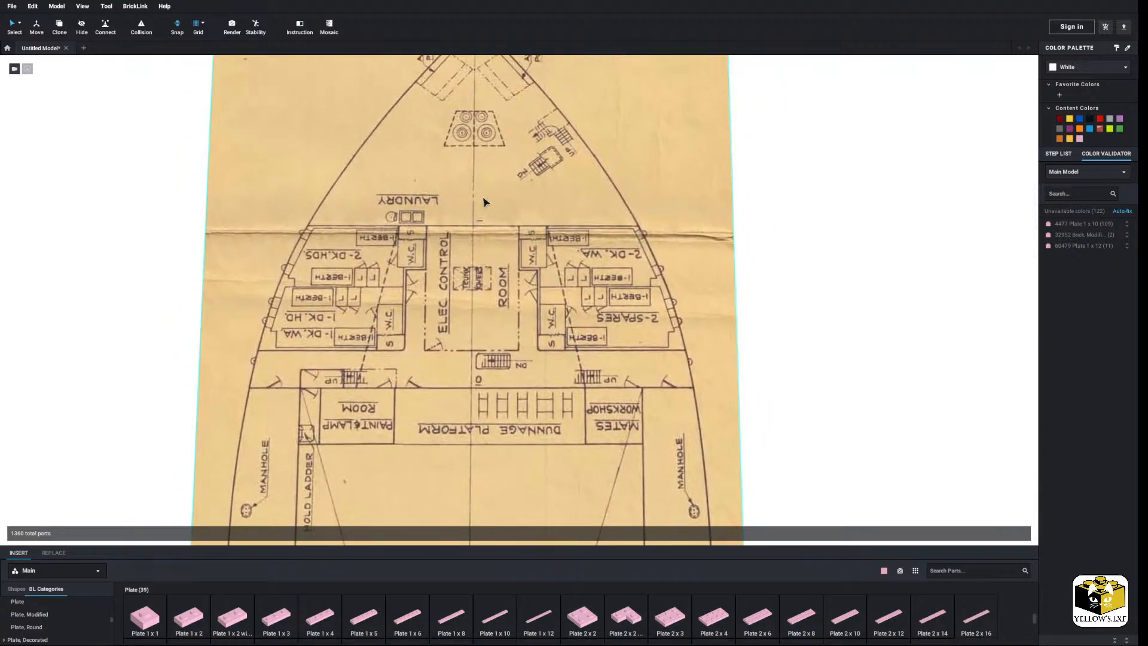
pyautogui.moveTo(548, 382); pyautogui.dragTo(527, 341, button='middle')
pyautogui.scroll(6, 526, 341)
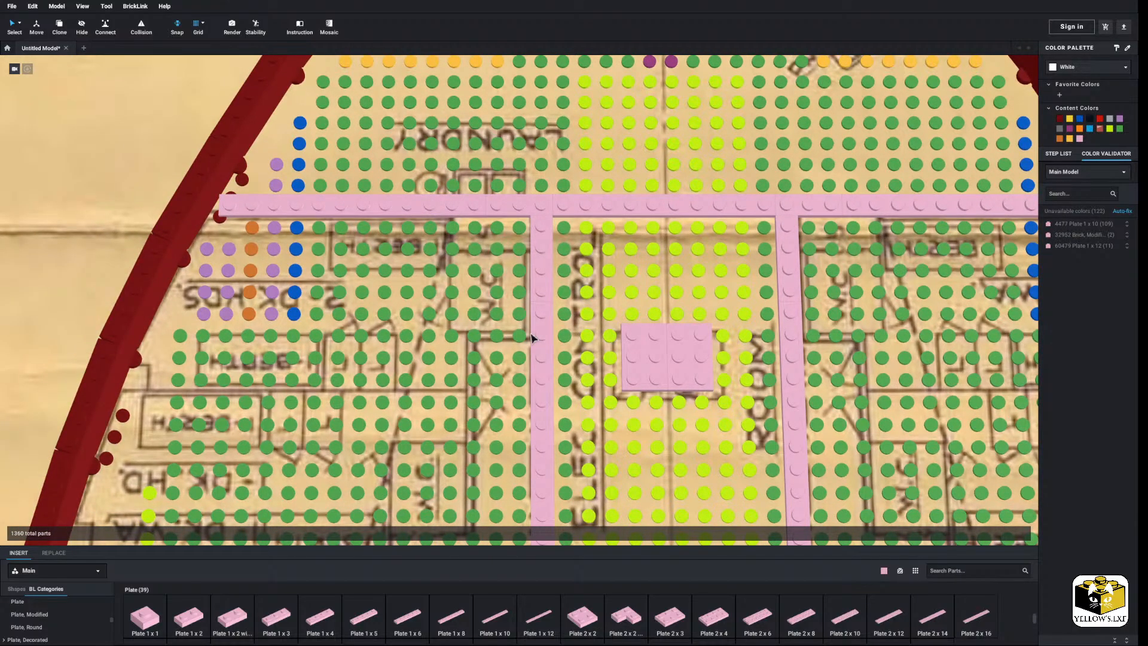
# Lay the aft wall of the berths on the deck watch side from the hull inboard with 1 x 12 and 1 x 6 plates.
pyautogui.scroll(-3, 515, 414)
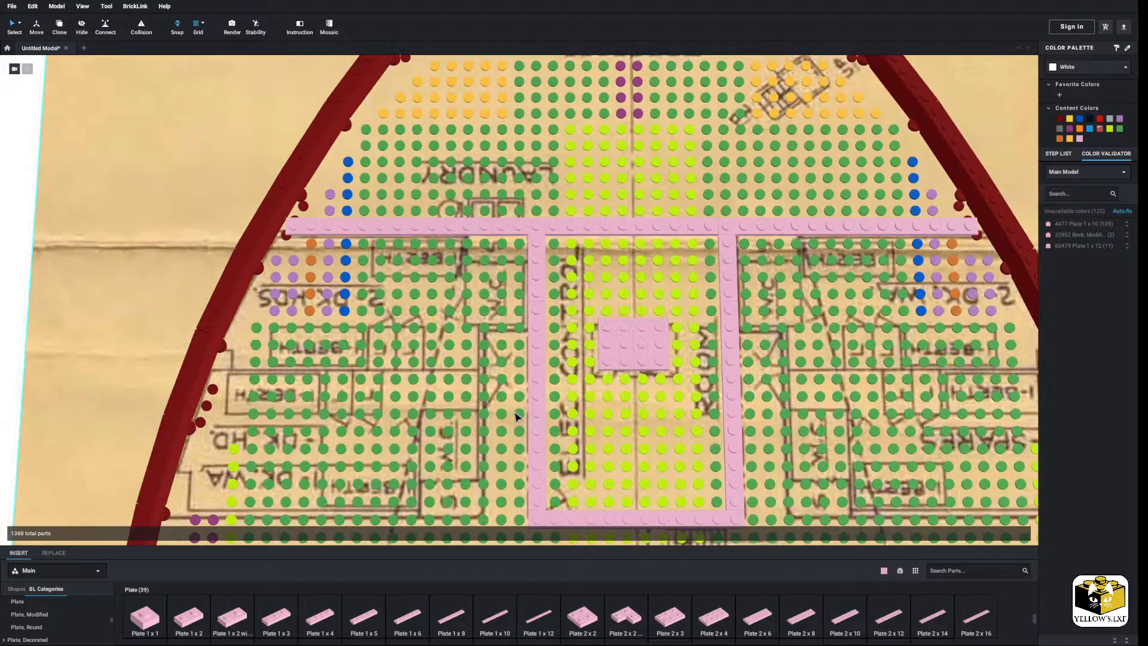
pyautogui.moveTo(517, 364)
pyautogui.mouseDown(button='middle')
pyautogui.moveTo(517, 418)
pyautogui.moveTo(512, 351)
pyautogui.mouseUp(button='middle')
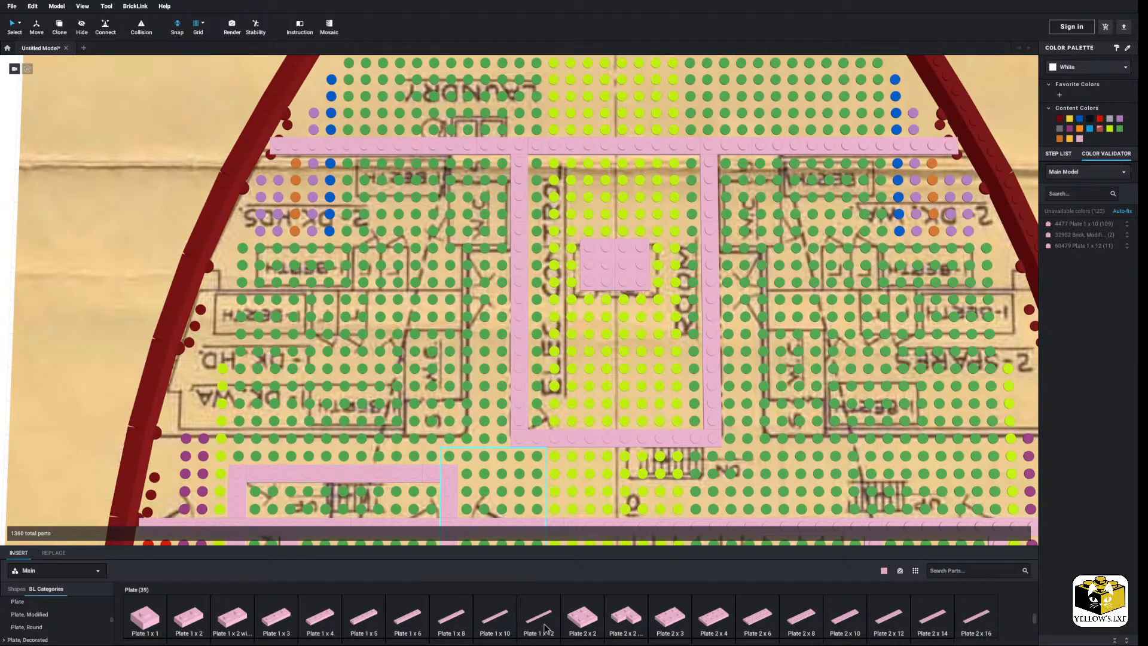
pyautogui.moveTo(545, 627); pyautogui.dragTo(275, 420)
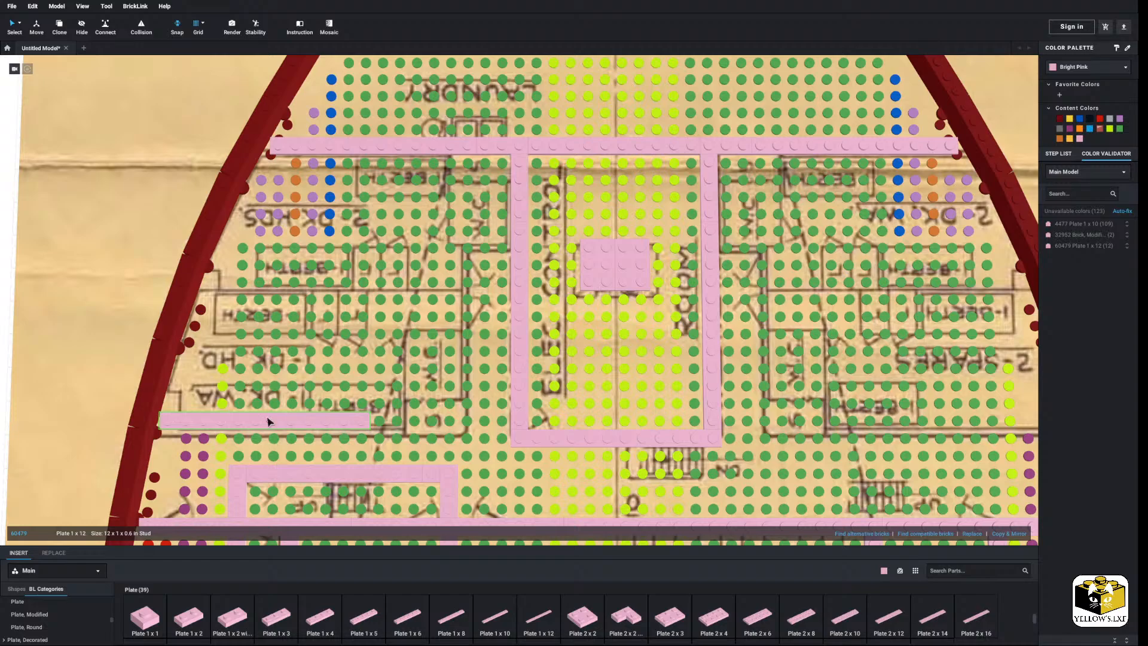
pyautogui.click(268, 421)
pyautogui.moveTo(422, 627); pyautogui.dragTo(426, 423)
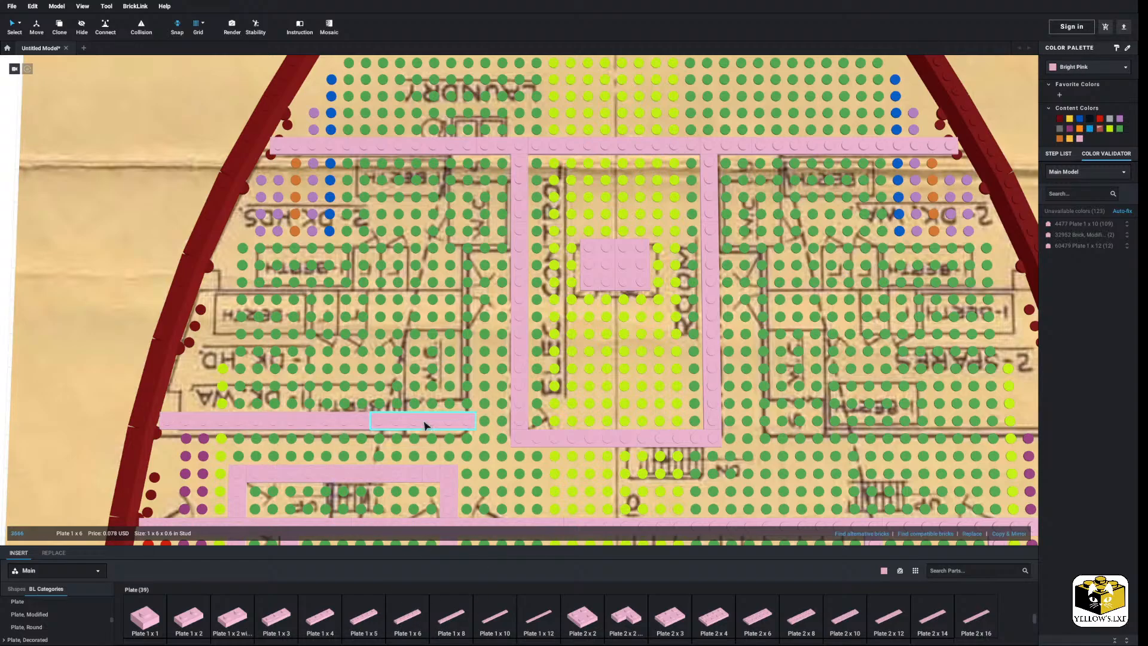
# Run a 1 x 10 plate forward along the W.C. wall and join it to the control room wall with a 1 x 2 plate.
pyautogui.moveTo(550, 627); pyautogui.dragTo(465, 329)
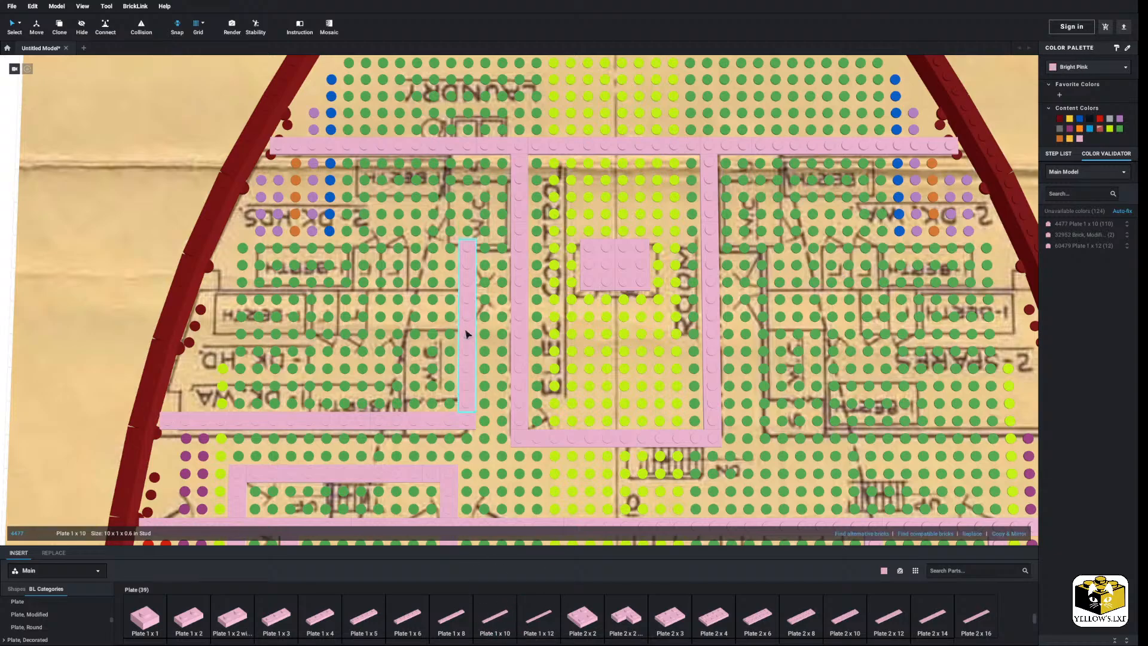
pyautogui.moveTo(614, 399); pyautogui.dragTo(366, 443, button='middle')
pyautogui.moveTo(207, 621); pyautogui.dragTo(252, 319)
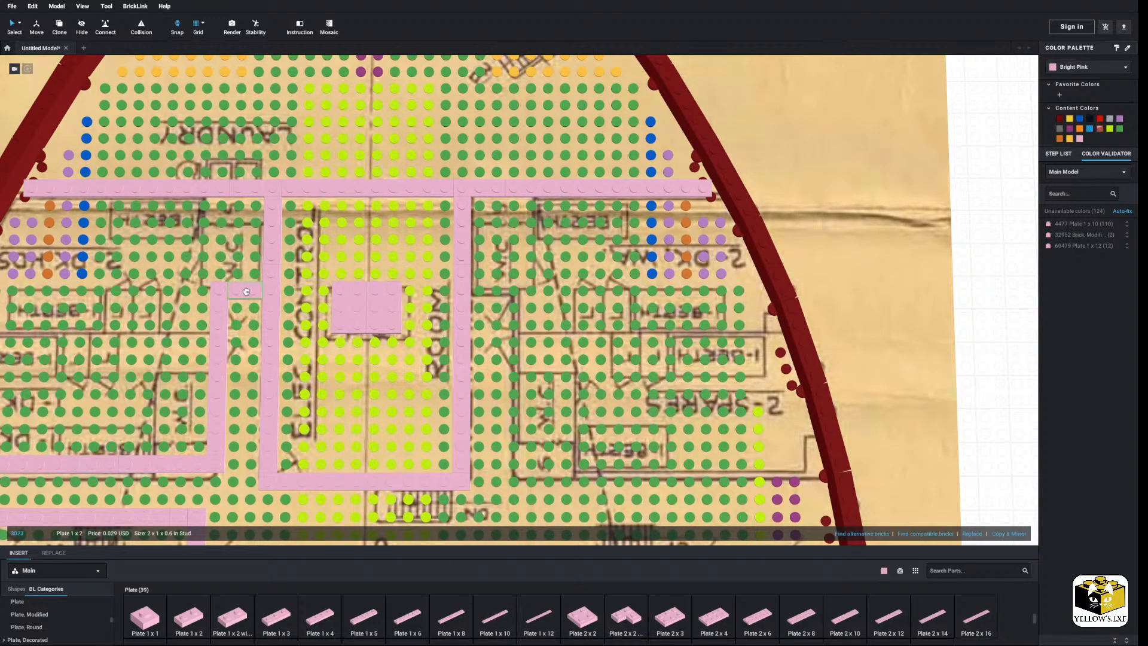
# Mirror the finished berth and W.C. wall plates to the spares side, joining them to the control room's opposite wall.
pyautogui.keyDown('shift'); pyautogui.click(219, 325); pyautogui.keyUp('shift')
pyautogui.keyDown('shift'); pyautogui.click(206, 465); pyautogui.keyUp('shift')
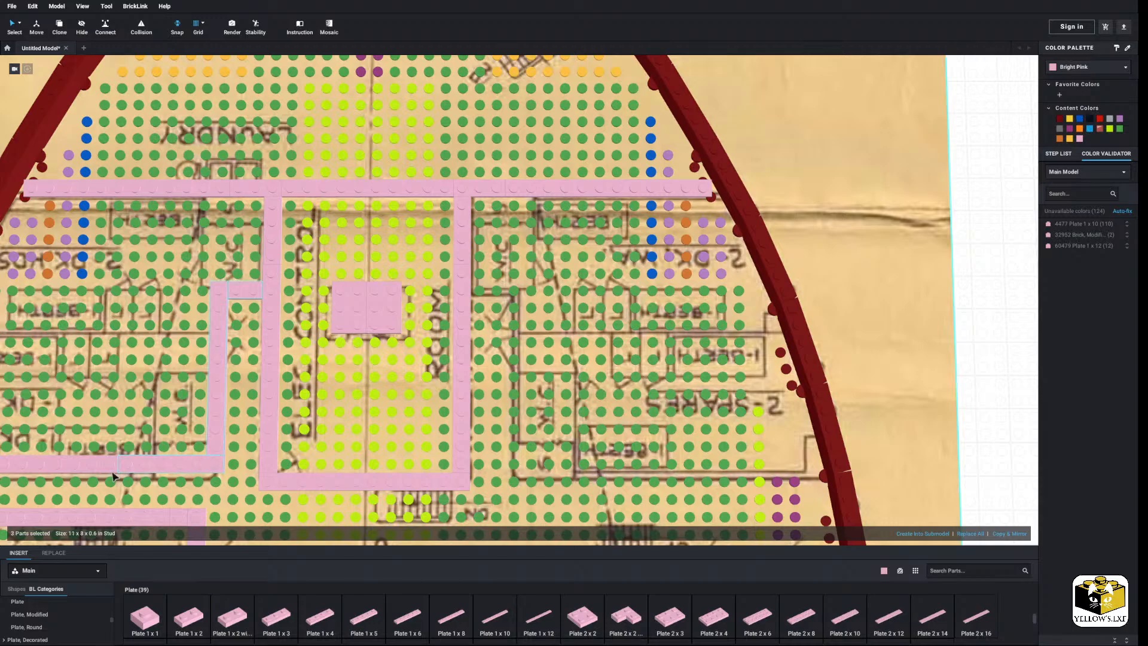
pyautogui.click(1017, 532)
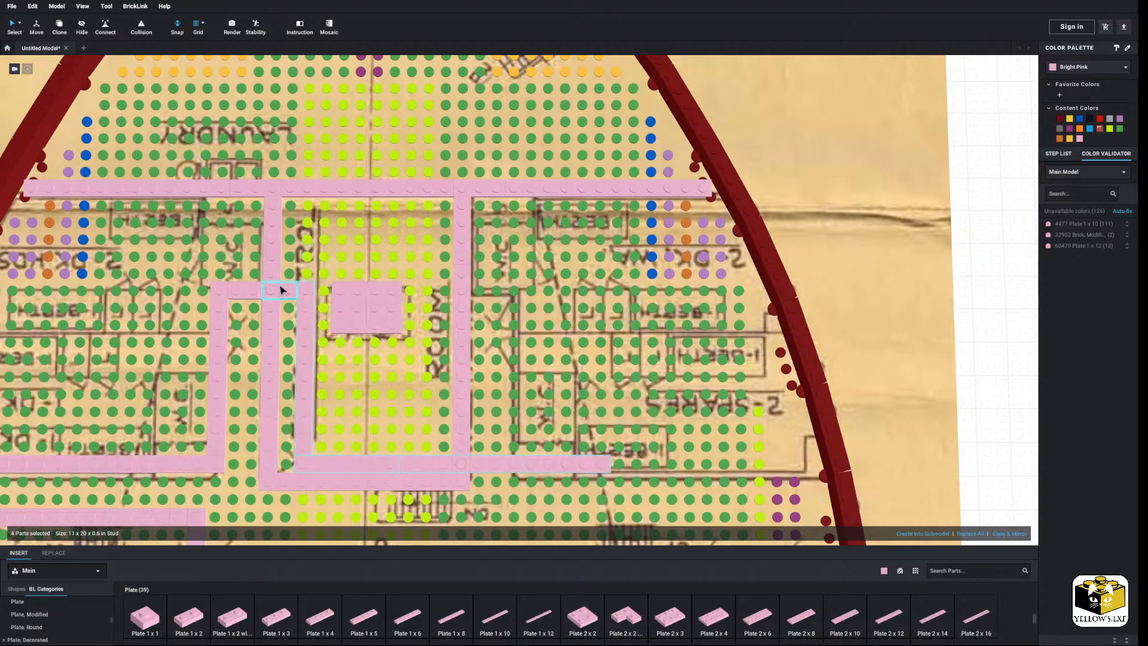
pyautogui.moveTo(283, 289); pyautogui.dragTo(490, 287)
pyautogui.scroll(-5, 866, 315)
pyautogui.click(866, 315)
# Examine the spares-side room layout against the deck plan, including the berth partitions, W.C. rooms and stairways aft.
pyautogui.scroll(4, 866, 315)
pyautogui.moveTo(716, 376); pyautogui.dragTo(662, 379, button='middle')
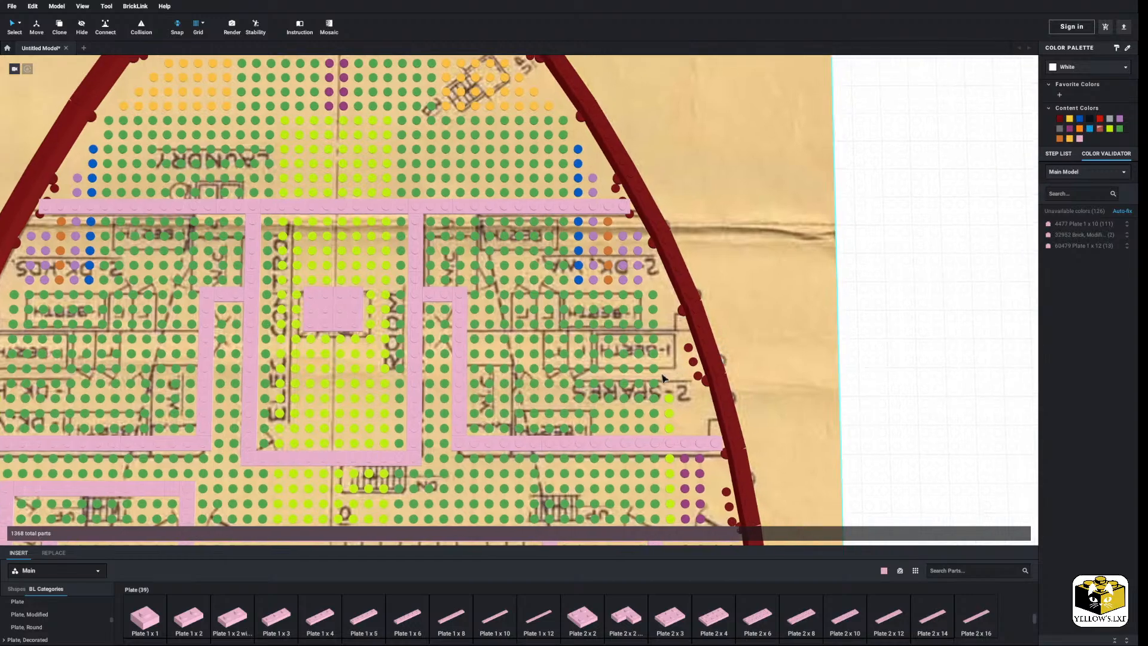
pyautogui.scroll(5, 612, 412)
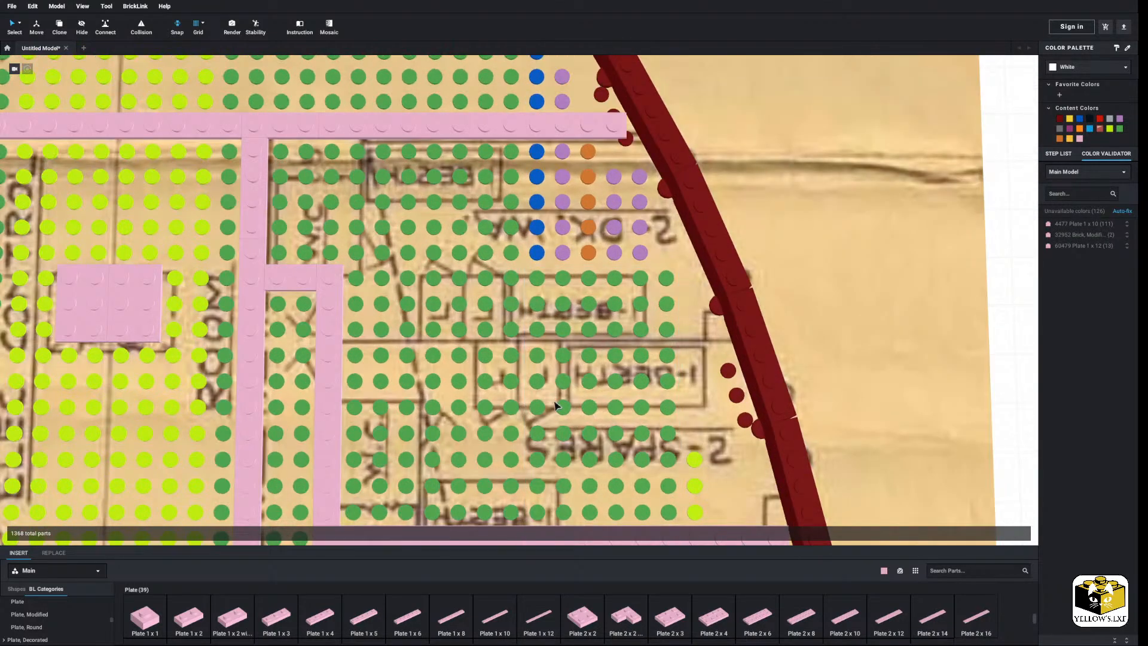
pyautogui.moveTo(555, 403); pyautogui.dragTo(559, 403, button='middle')
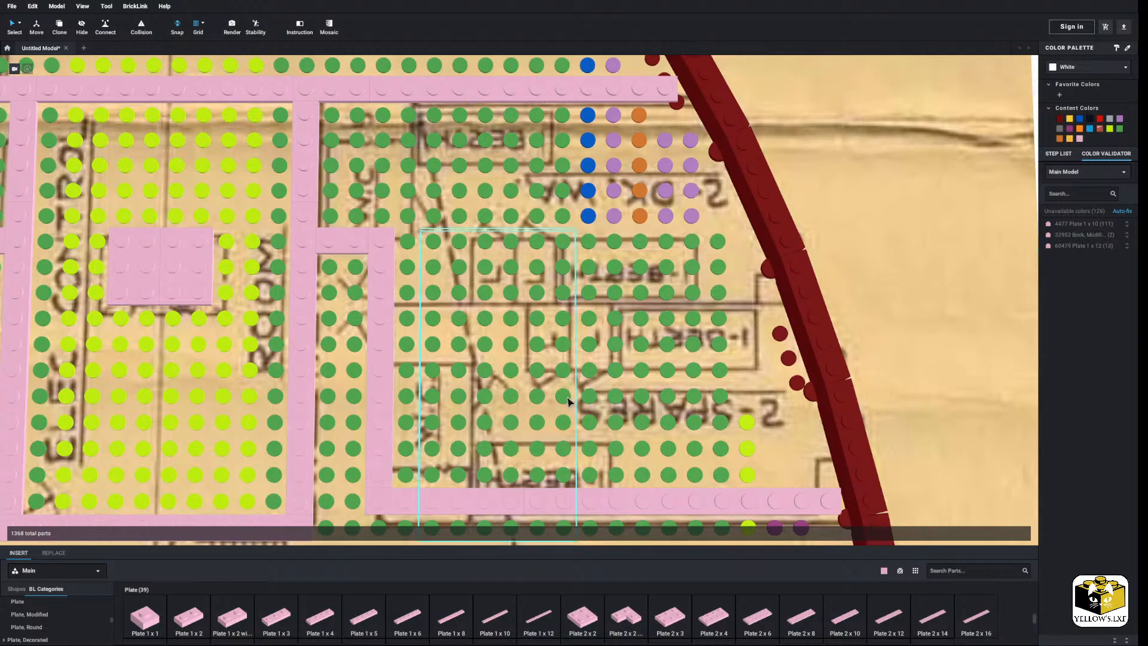
pyautogui.scroll(-3, 621, 505)
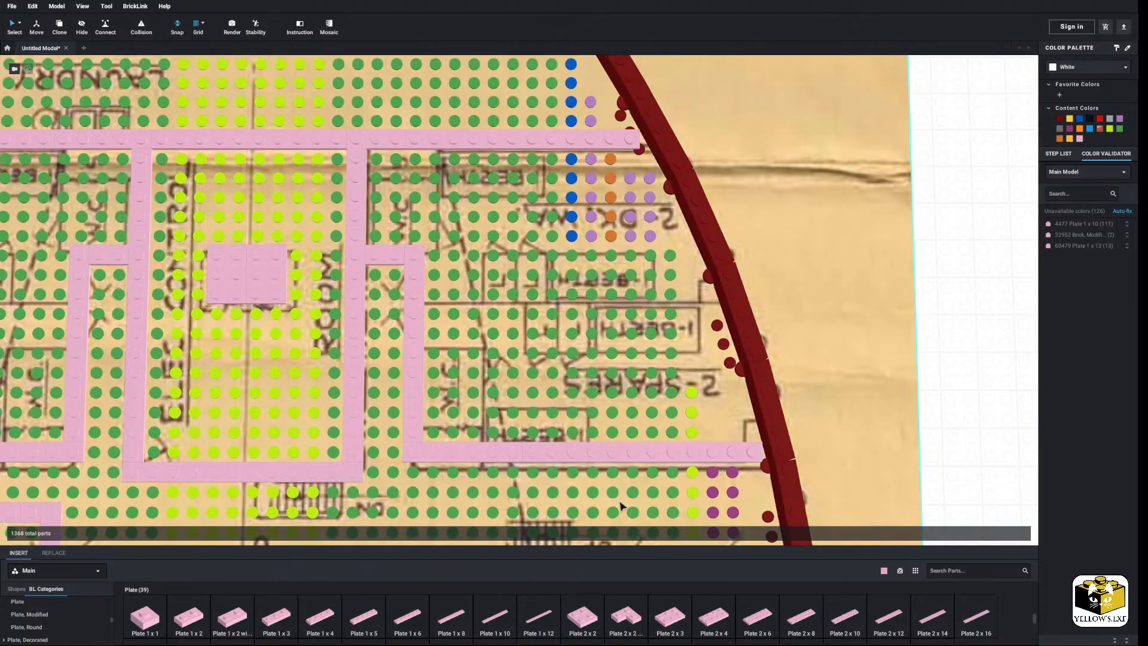
pyautogui.scroll(-6, 520, 423)
pyautogui.moveTo(520, 423); pyautogui.dragTo(594, 379, button='middle')
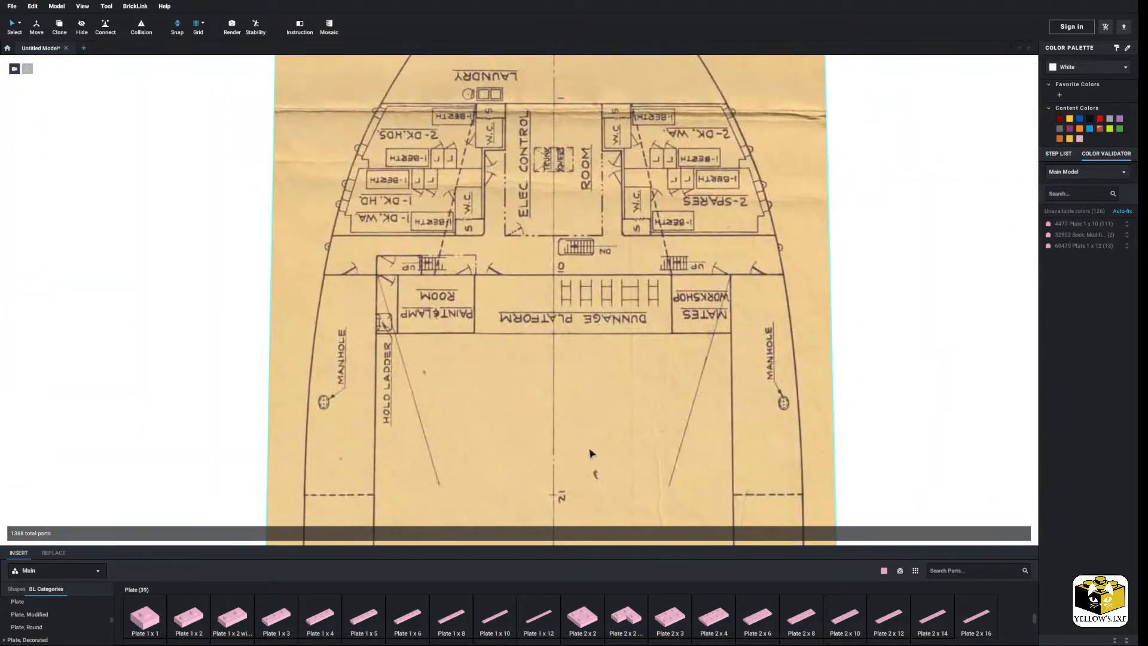
pyautogui.moveTo(590, 453); pyautogui.dragTo(552, 468, button='middle')
pyautogui.scroll(6, 571, 469)
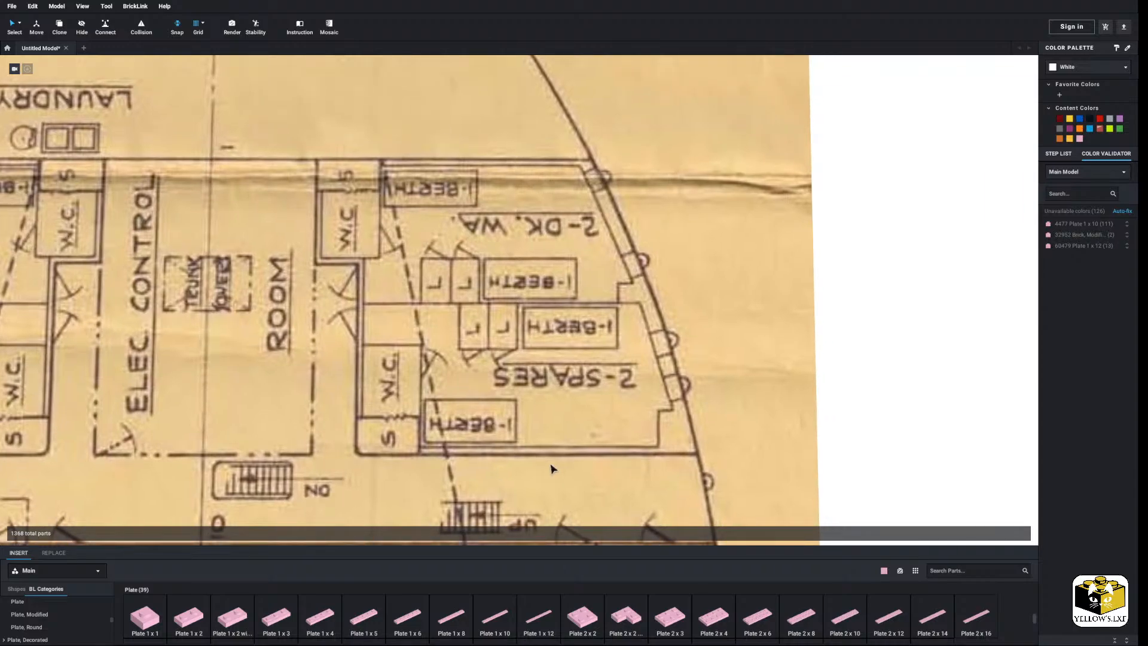
pyautogui.scroll(-4, 553, 469)
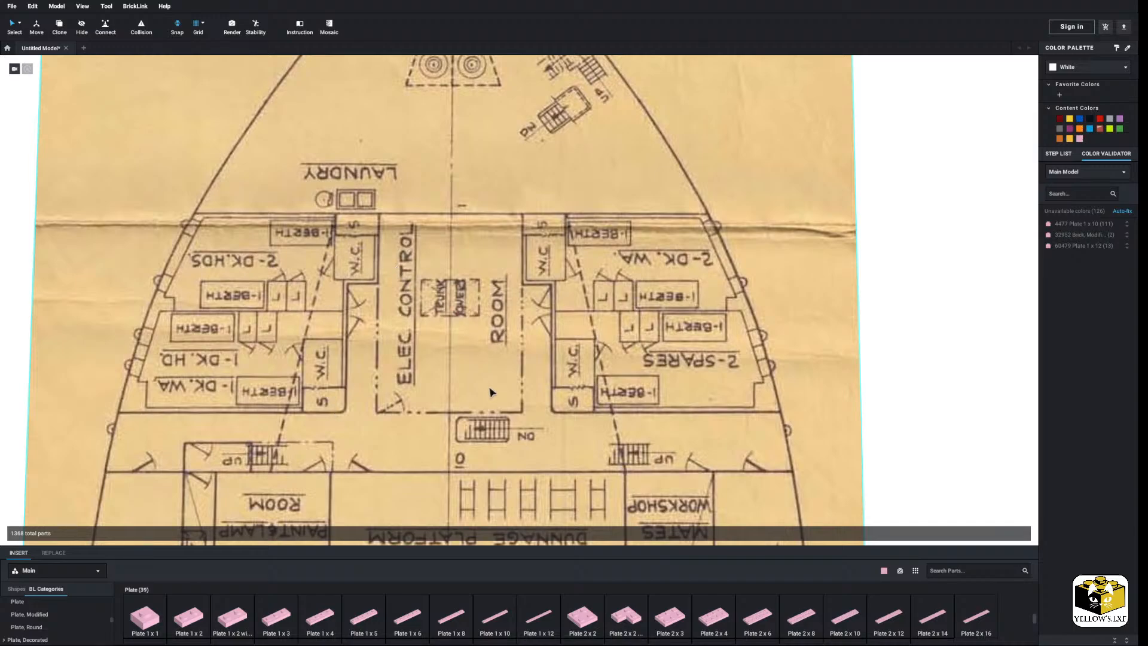
pyautogui.moveTo(478, 424); pyautogui.dragTo(499, 209, button='middle')
pyautogui.moveTo(543, 391); pyautogui.dragTo(471, 295, button='middle')
pyautogui.scroll(2, 546, 378)
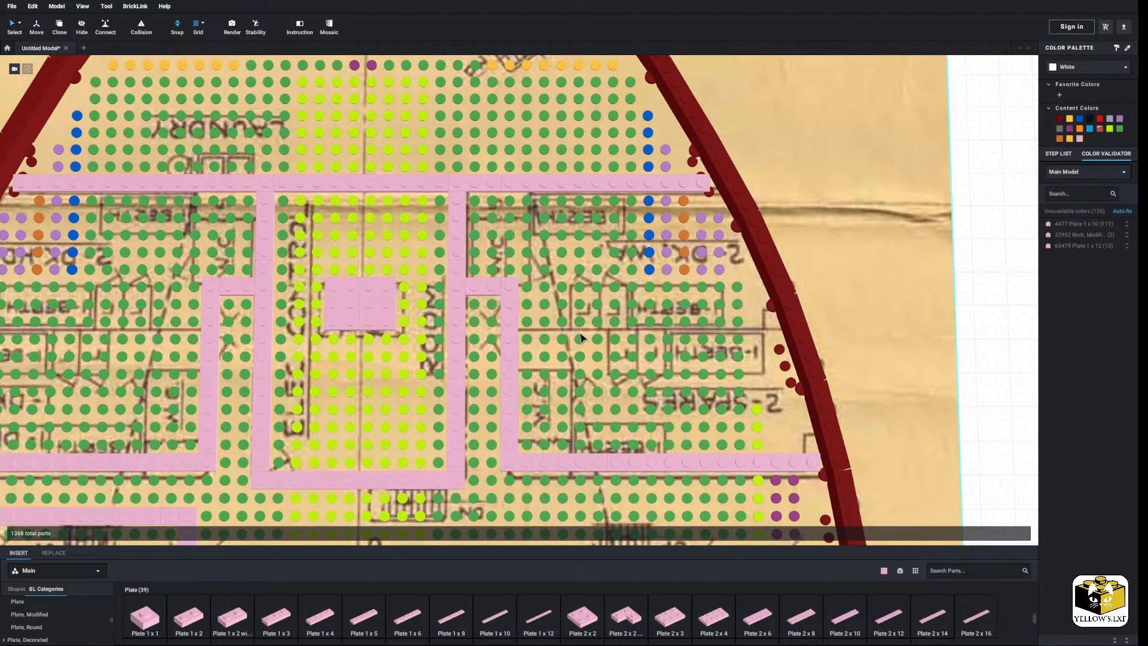
# Lay a partition between the 2-DK. WA and 2-SPARES rooms with 1 x 12 and 1 x 3 plates, from hull to corridor wall.
pyautogui.click(538, 615)
pyautogui.press('Right')
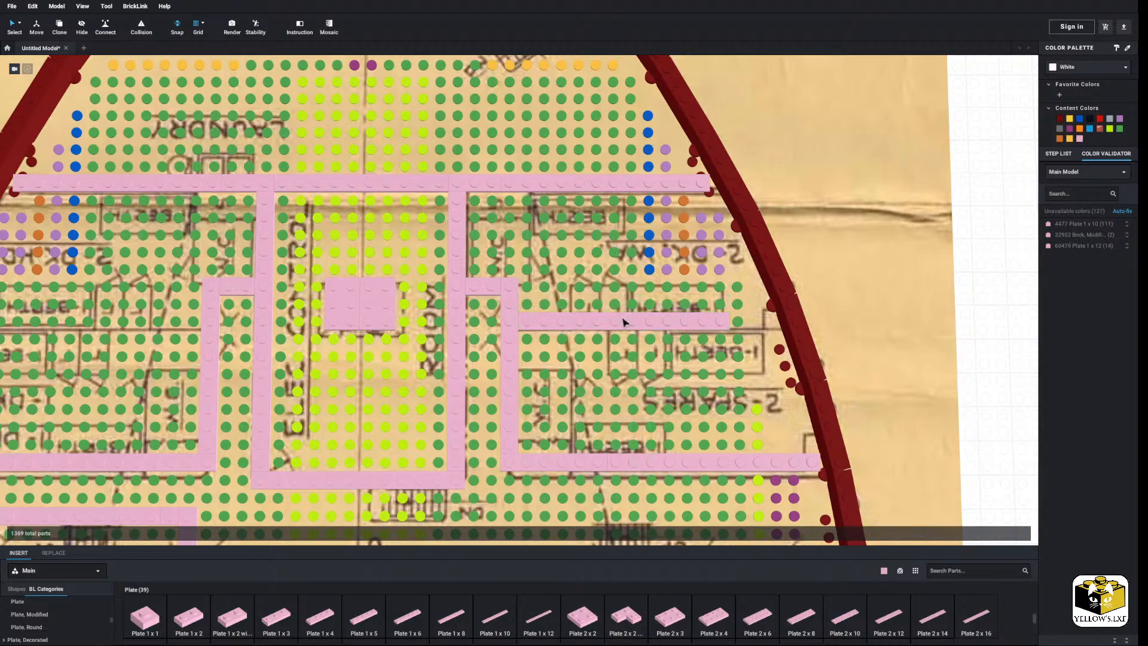
pyautogui.click(625, 321)
pyautogui.click(266, 621)
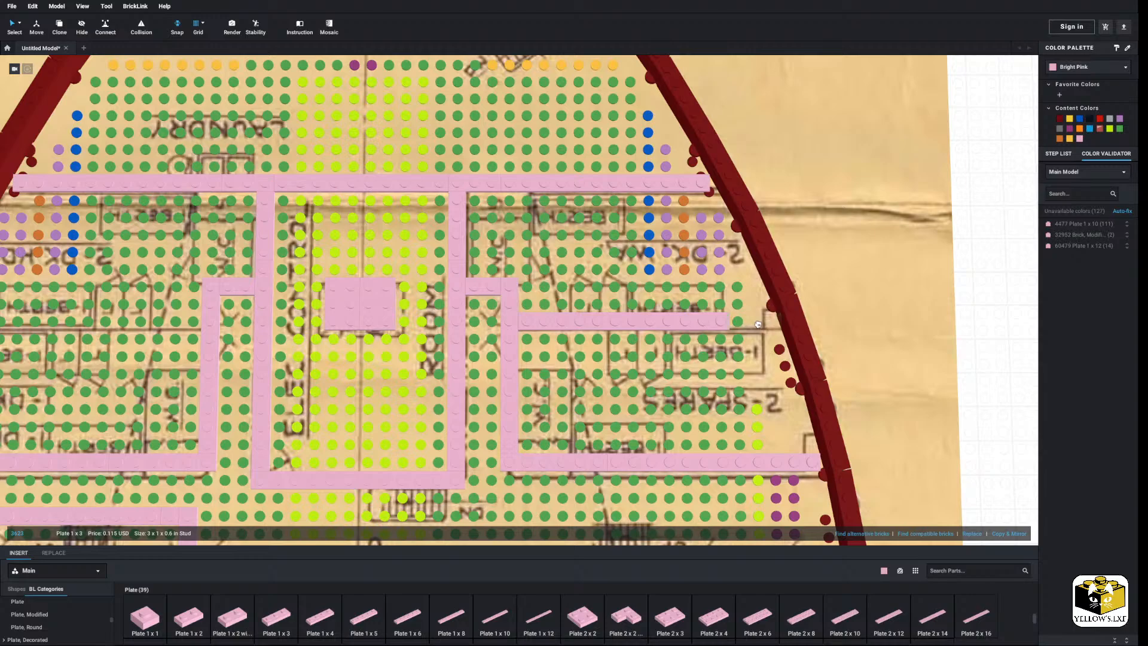
pyautogui.click(544, 338)
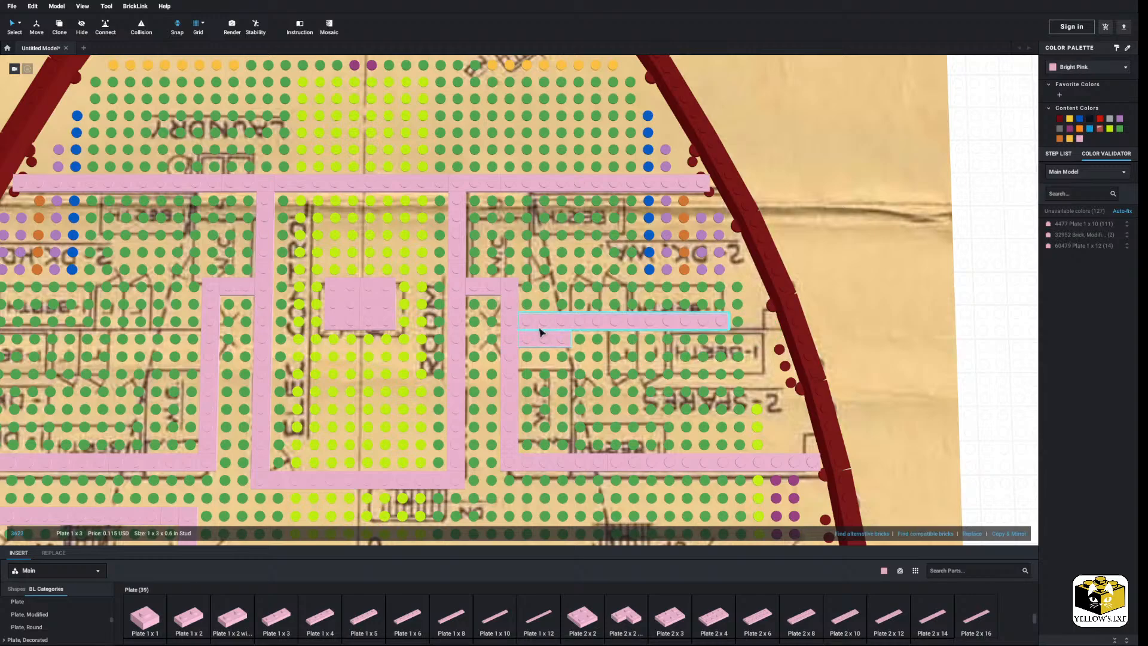
pyautogui.moveTo(537, 323)
pyautogui.mouseDown()
pyautogui.moveTo(587, 323)
pyautogui.moveTo(551, 323)
pyautogui.mouseUp()
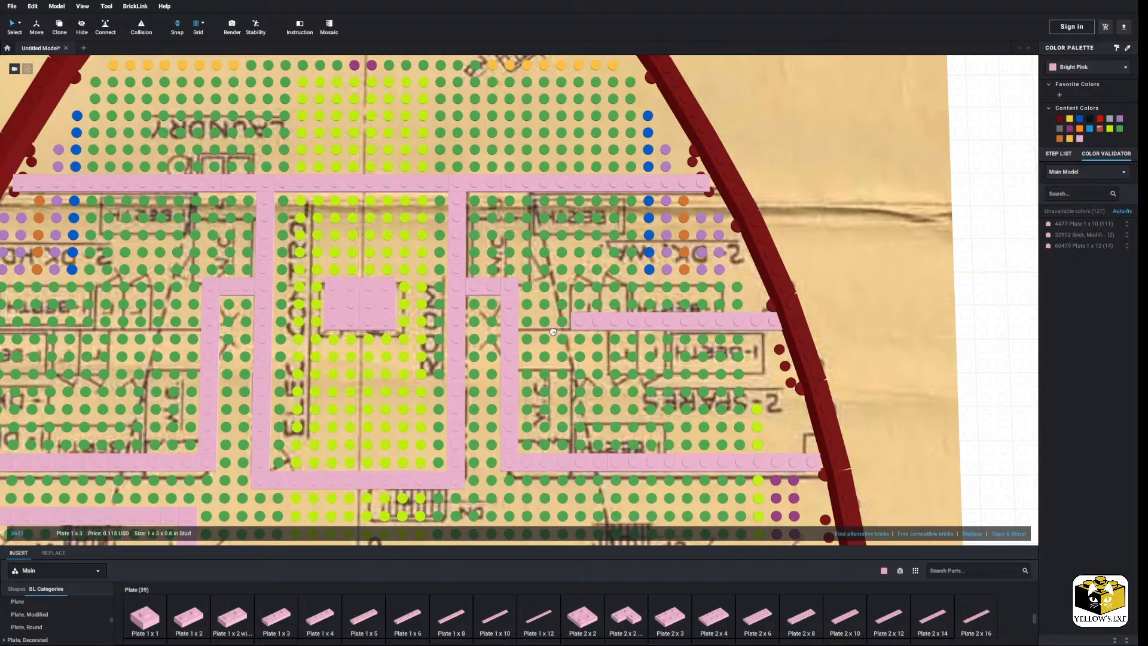
# Mirror the two-plate berth partition to the opposite side, between the 2-DK. HDS and 1-DK. HD rooms.
pyautogui.keyDown('shift'); pyautogui.click(594, 324); pyautogui.keyUp('shift')
pyautogui.scroll(-3, 594, 325)
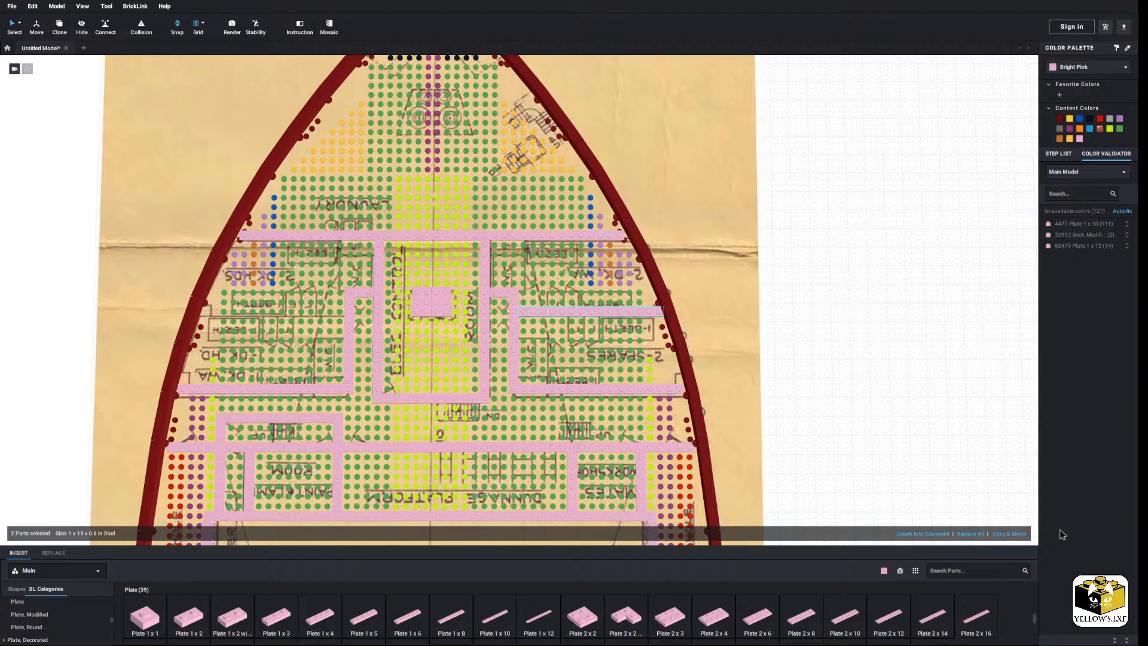
pyautogui.click(1019, 532)
pyautogui.moveTo(732, 317); pyautogui.dragTo(270, 310)
pyautogui.click(69, 341)
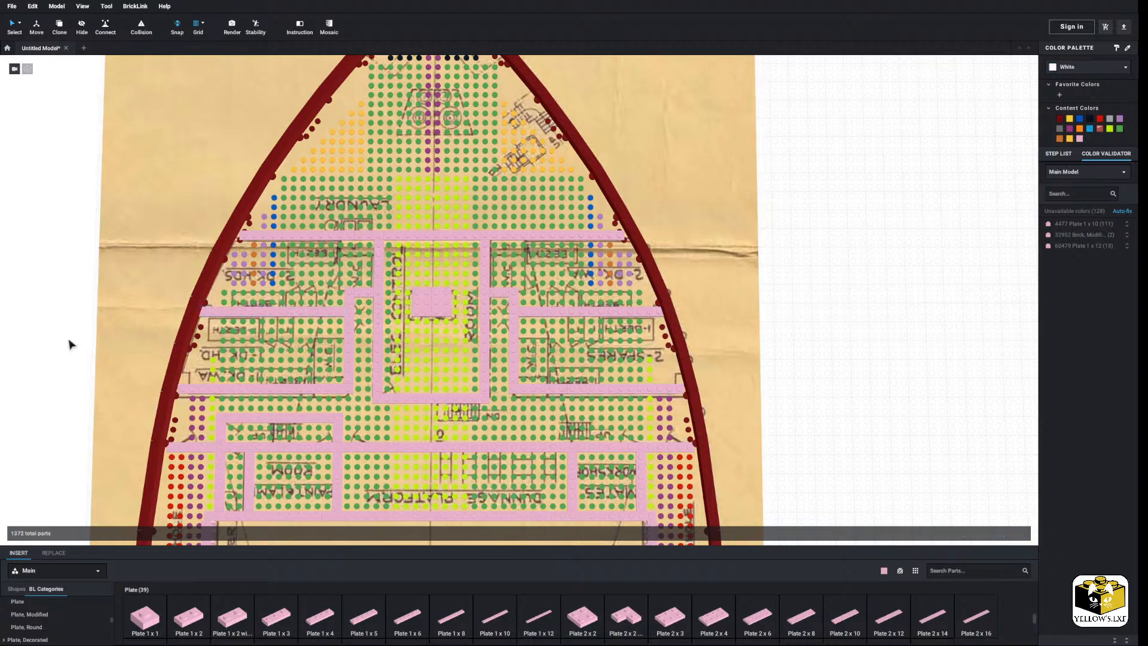
# Lower the main.png deck plan image beneath the bow deck so it no longer covers the plates.
pyautogui.scroll(5, 157, 346)
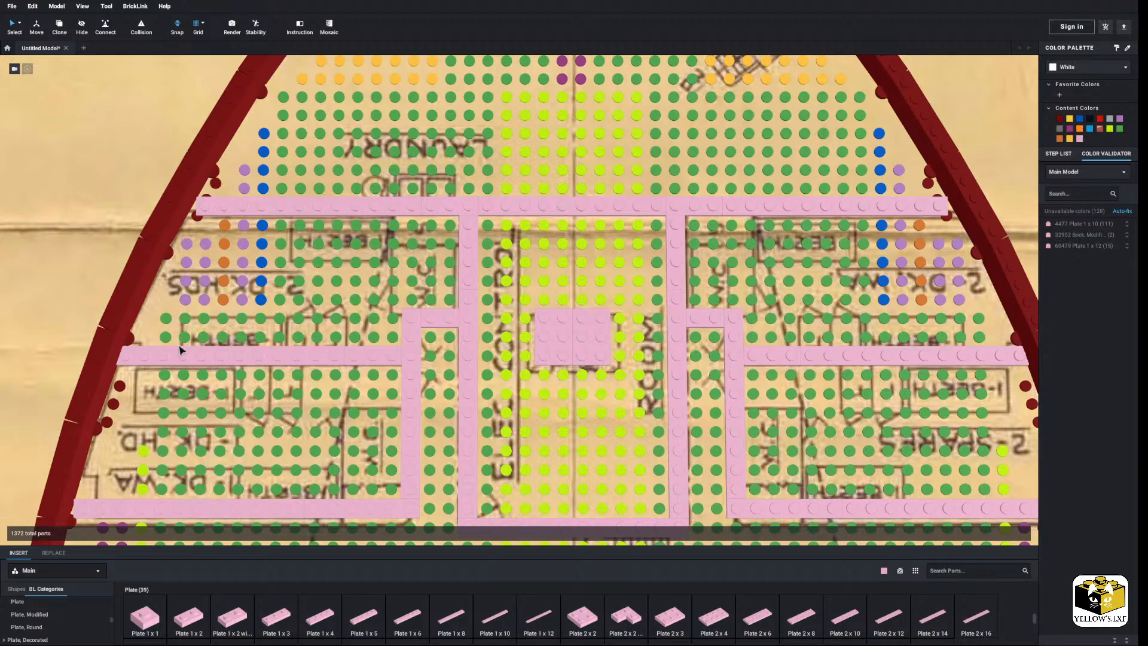
pyautogui.scroll(-5, 439, 276)
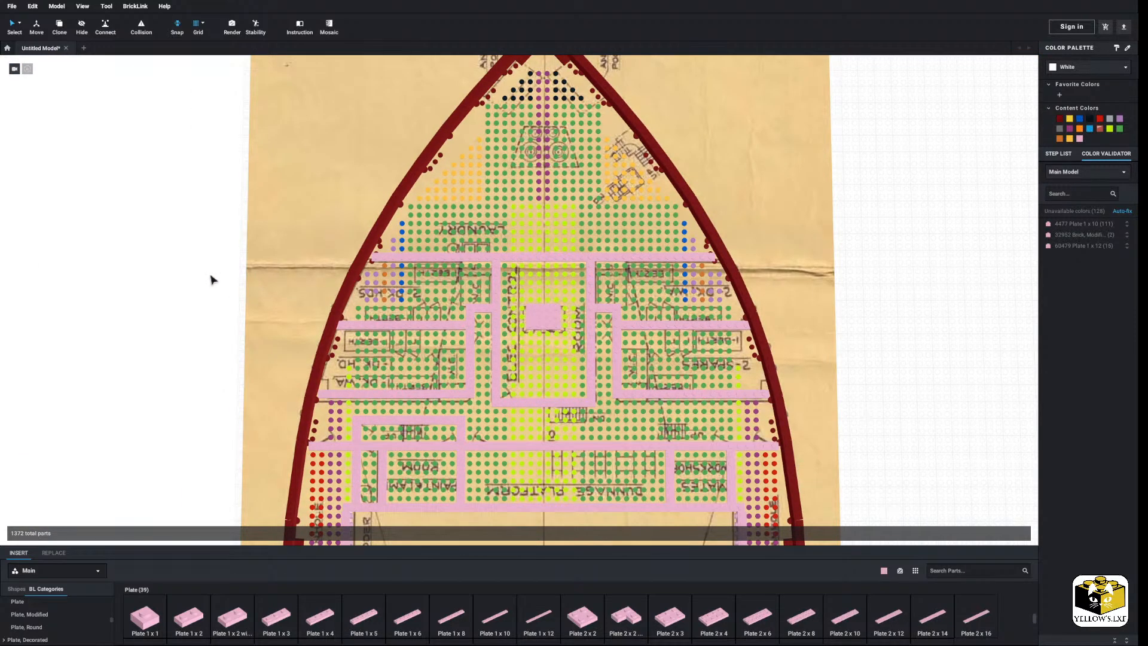
pyautogui.moveTo(201, 297); pyautogui.dragTo(200, 286, button='middle')
pyautogui.scroll(-5, 200, 286)
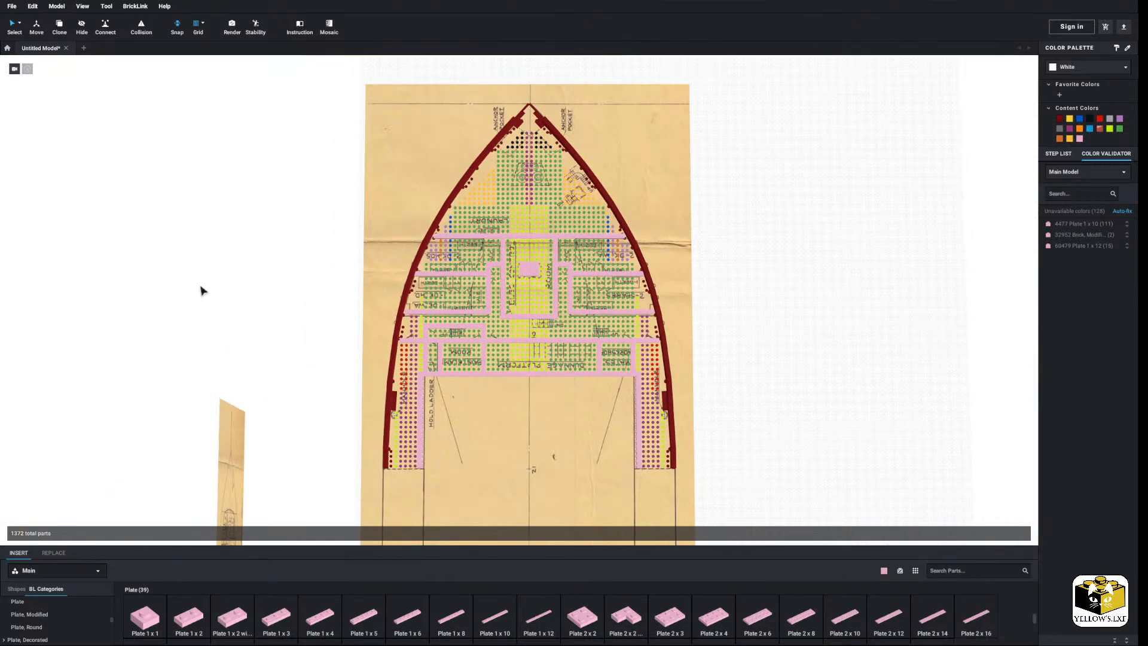
pyautogui.moveTo(200, 285); pyautogui.dragTo(191, 319, button='right')
pyautogui.moveTo(189, 314); pyautogui.dragTo(181, 335, button='middle')
pyautogui.click(543, 327)
pyautogui.moveTo(544, 325); pyautogui.dragTo(565, 367, button='middle')
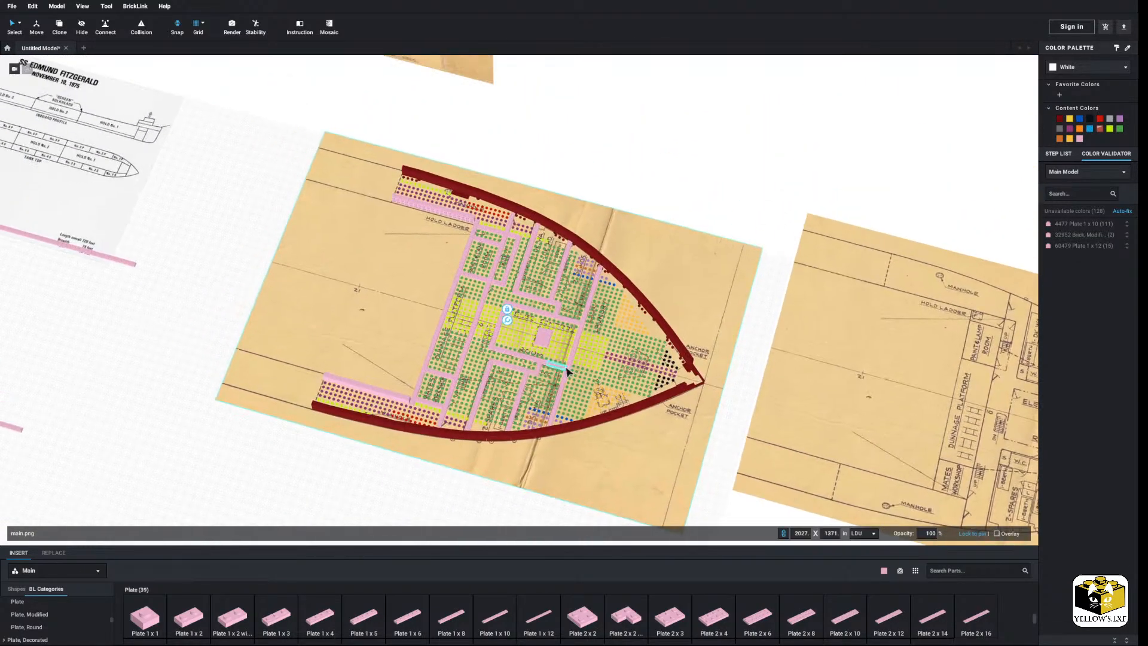
pyautogui.moveTo(565, 367); pyautogui.dragTo(544, 389, button='right')
pyautogui.scroll(3, 544, 393)
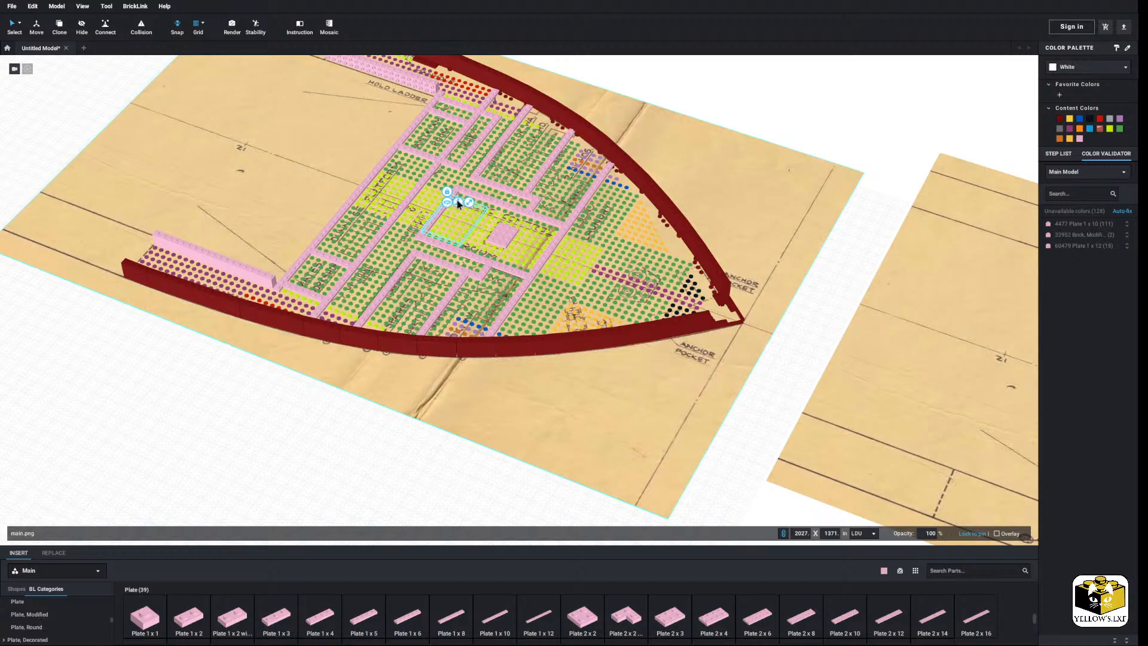
pyautogui.click(456, 200)
pyautogui.moveTo(433, 202); pyautogui.dragTo(434, 206)
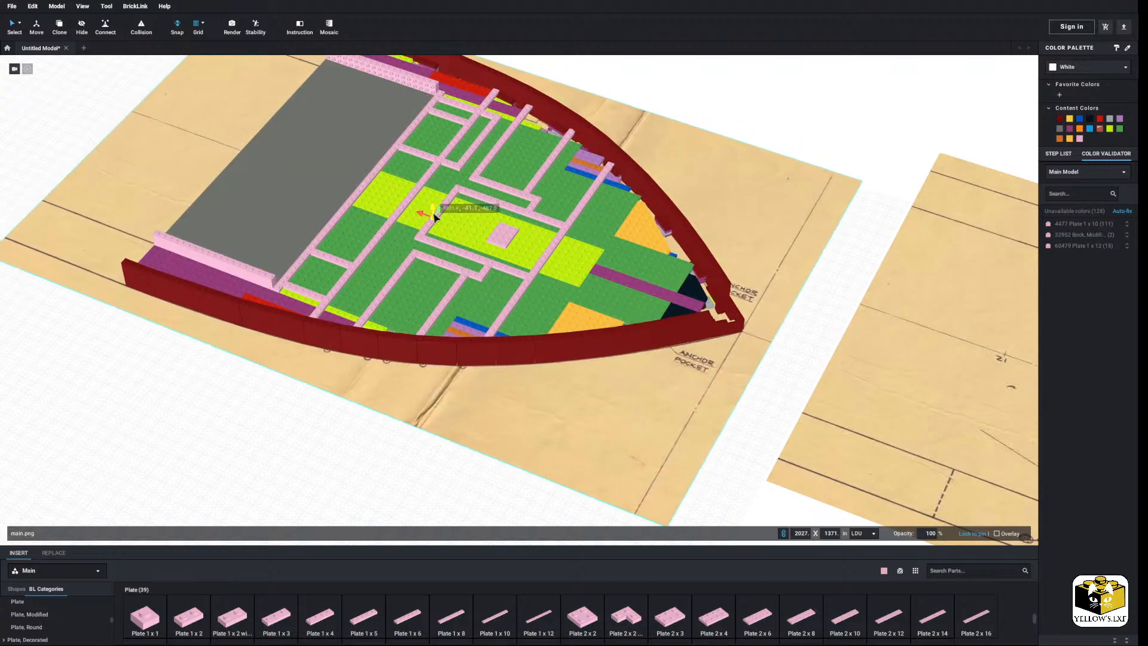
pyautogui.scroll(-3, 83, 103)
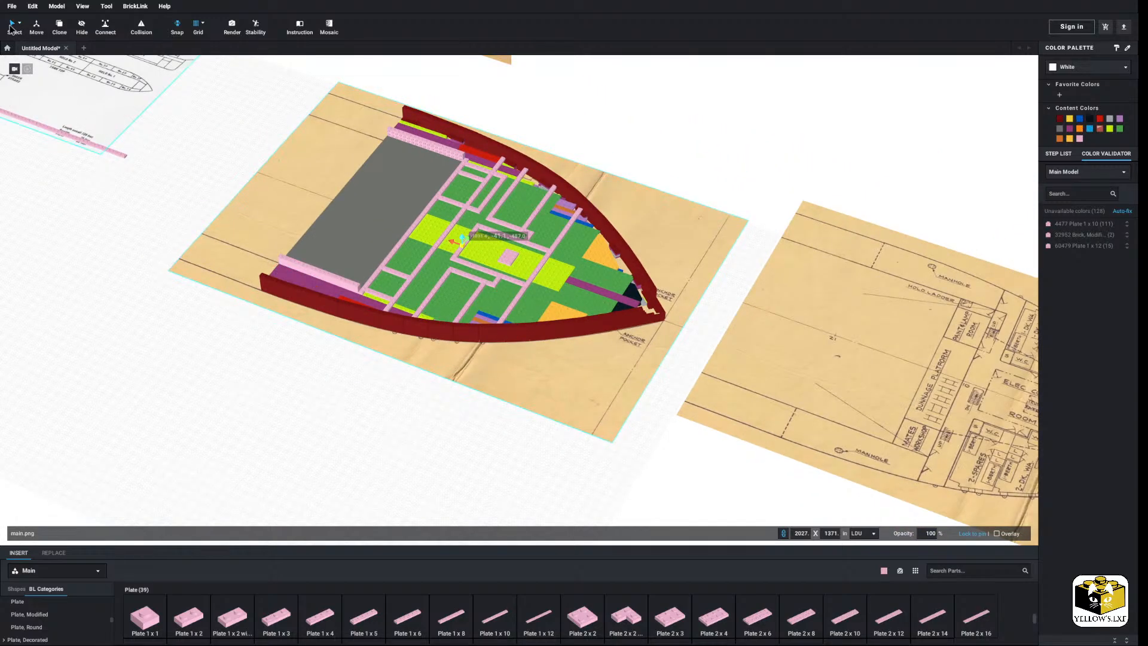
pyautogui.click(102, 191)
# Look over the bow deck's plate walls and the side walls along the cargo hold.
pyautogui.moveTo(111, 218); pyautogui.dragTo(276, 302, button='right')
pyautogui.scroll(5, 297, 256)
pyautogui.scroll(-4, 321, 282)
pyautogui.scroll(3, 276, 303)
pyautogui.scroll(2, 290, 296)
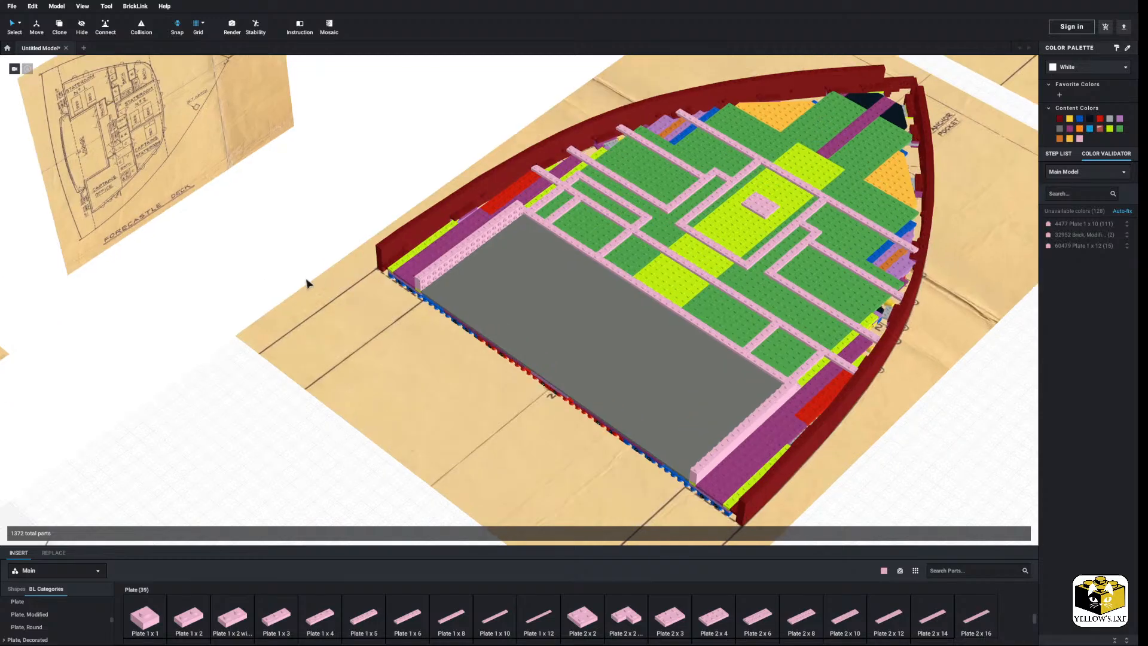
pyautogui.moveTo(347, 282); pyautogui.dragTo(279, 299, button='middle')
pyautogui.moveTo(280, 298); pyautogui.dragTo(235, 297, button='right')
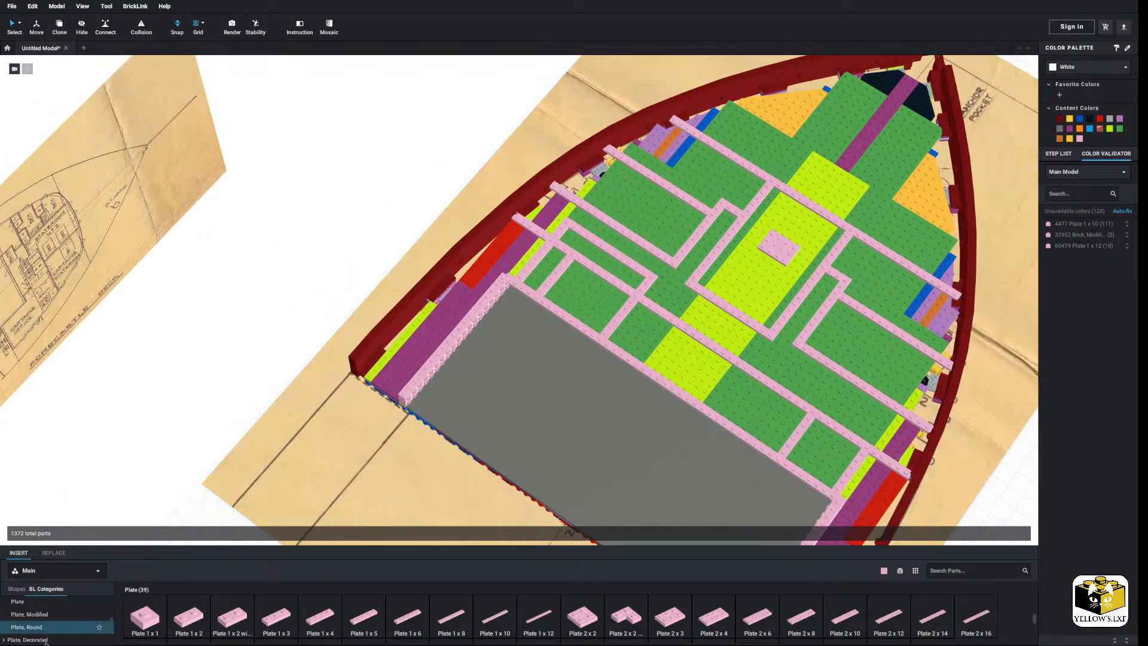
# Show the Tile parts category and bring the studded inner face of the hold's side wall into view.
pyautogui.scroll(-10, 37, 615)
pyautogui.scroll(-8, 37, 614)
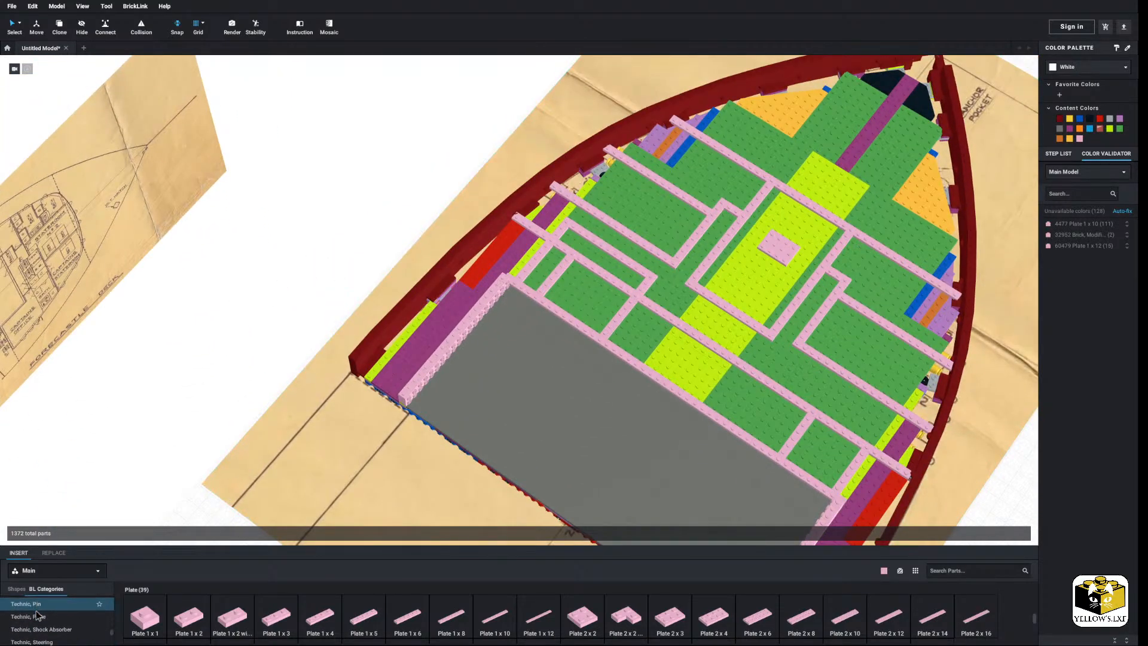
pyautogui.click(34, 626)
pyautogui.moveTo(152, 369); pyautogui.dragTo(224, 326, button='right')
pyautogui.scroll(4, 203, 337)
pyautogui.moveTo(192, 343); pyautogui.dragTo(214, 373, button='middle')
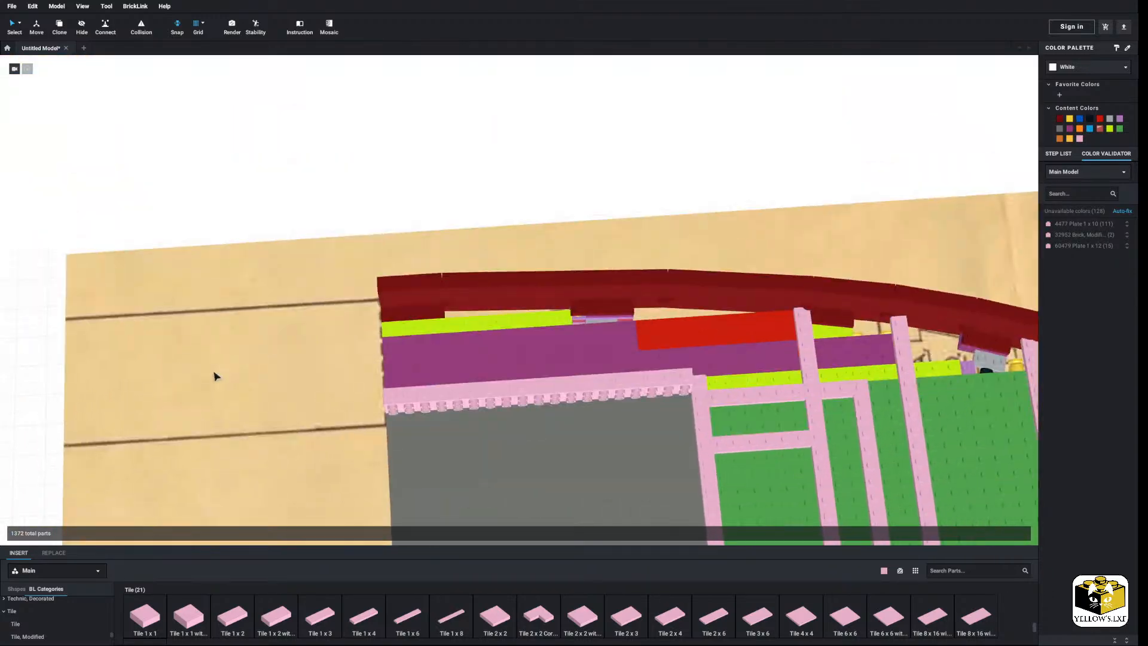
pyautogui.scroll(2, 216, 385)
pyautogui.moveTo(256, 411); pyautogui.dragTo(256, 414, button='right')
pyautogui.moveTo(256, 414); pyautogui.dragTo(249, 267, button='middle')
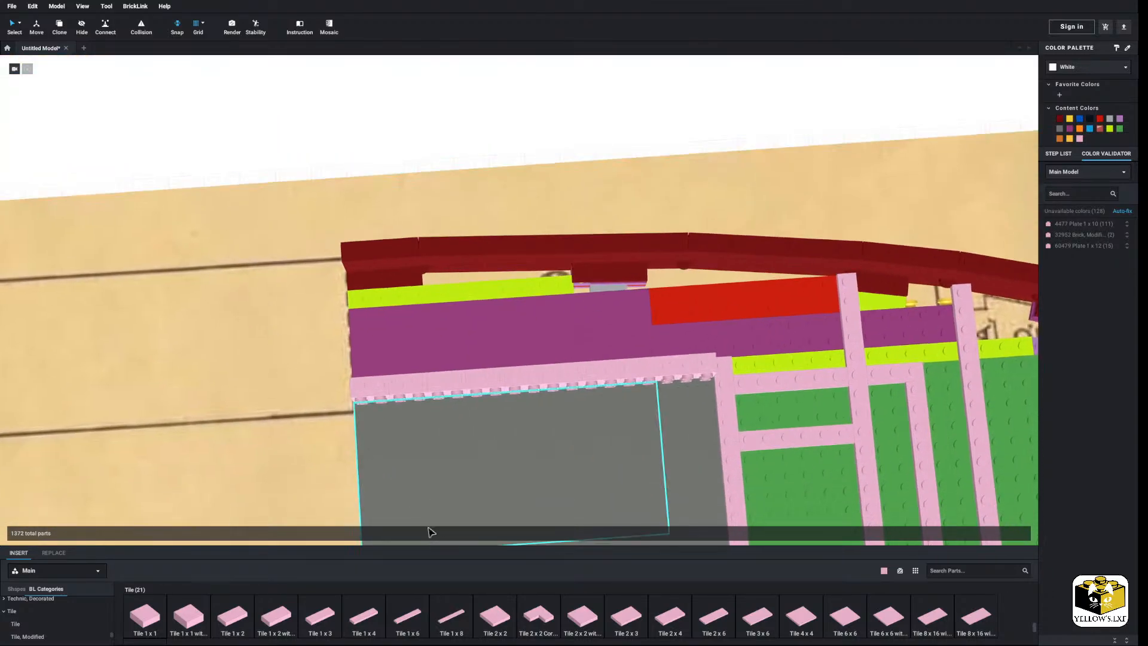
pyautogui.moveTo(516, 434); pyautogui.dragTo(515, 529, button='right')
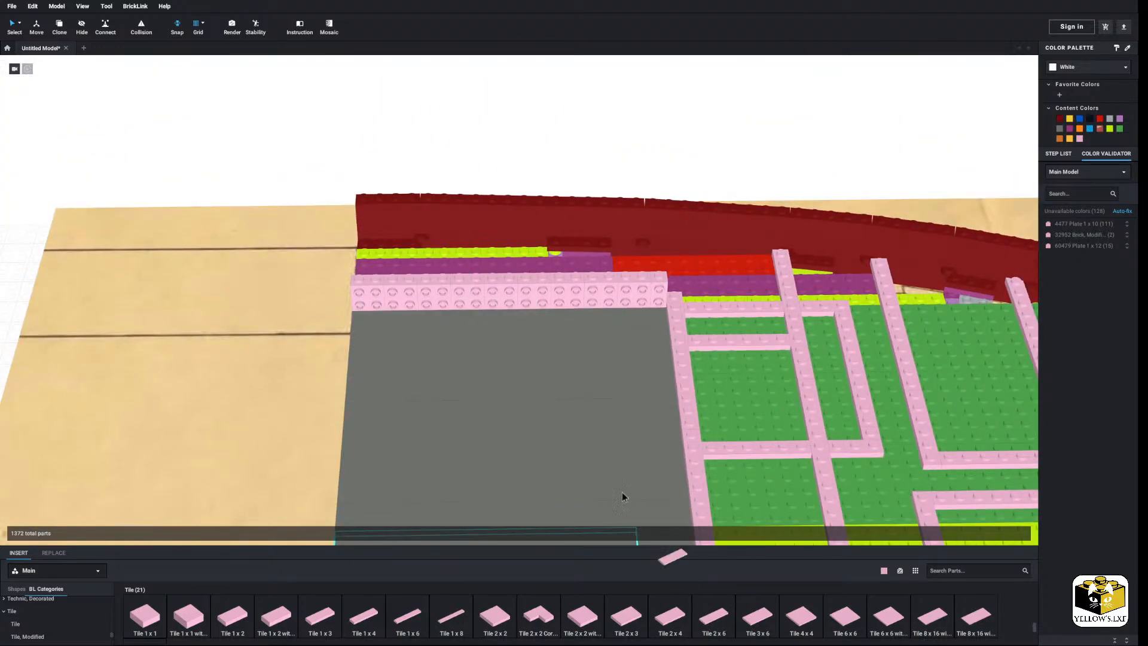
pyautogui.moveTo(622, 497); pyautogui.dragTo(400, 303)
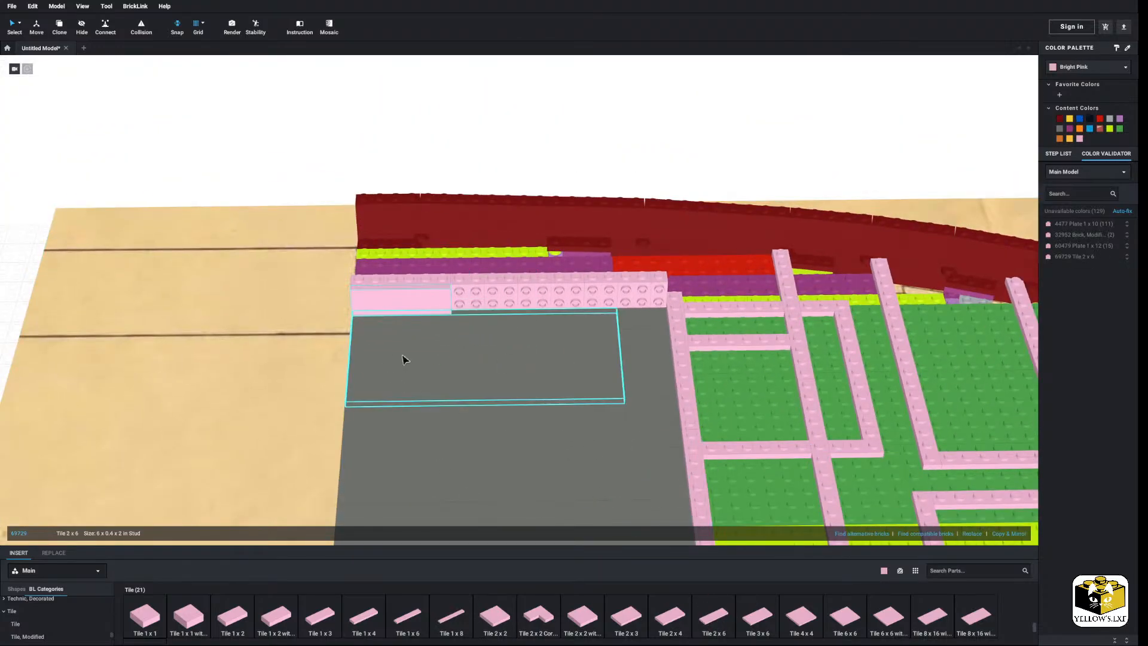
pyautogui.rightClick(419, 300)
pyautogui.click(439, 339)
# Cover the studded inner face of the hold's side wall with four 2 x 4 tiles and one 2 x 3 tile.
pyautogui.moveTo(678, 622); pyautogui.dragTo(385, 300)
pyautogui.click(1005, 539)
pyautogui.click(1005, 539)
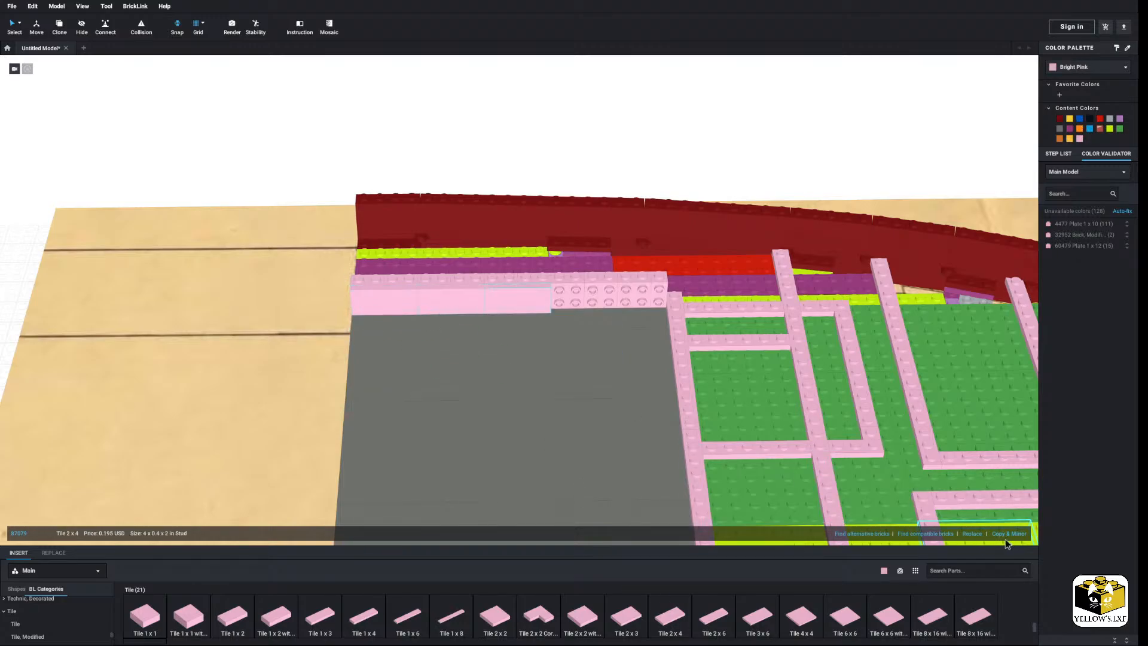
pyautogui.click(1006, 539)
pyautogui.moveTo(621, 628); pyautogui.dragTo(639, 304)
# Copy the five wall tiles and place the copy on the inner face of the opposite hold side wall.
pyautogui.keyDown('shift'); pyautogui.click(517, 305); pyautogui.keyUp('shift')
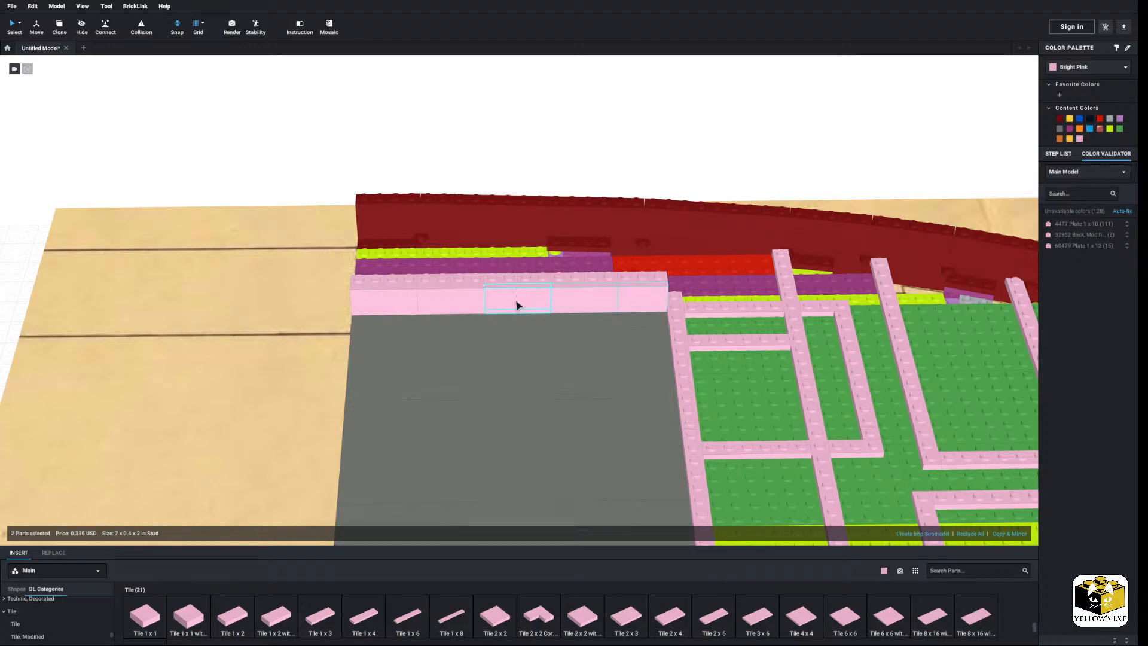
pyautogui.keyDown('shift'); pyautogui.click(433, 306); pyautogui.keyUp('shift')
pyautogui.keyDown('shift'); pyautogui.click(388, 304); pyautogui.keyUp('shift')
pyautogui.rightClick(388, 303)
pyautogui.click(399, 309)
pyautogui.rightClick(322, 146)
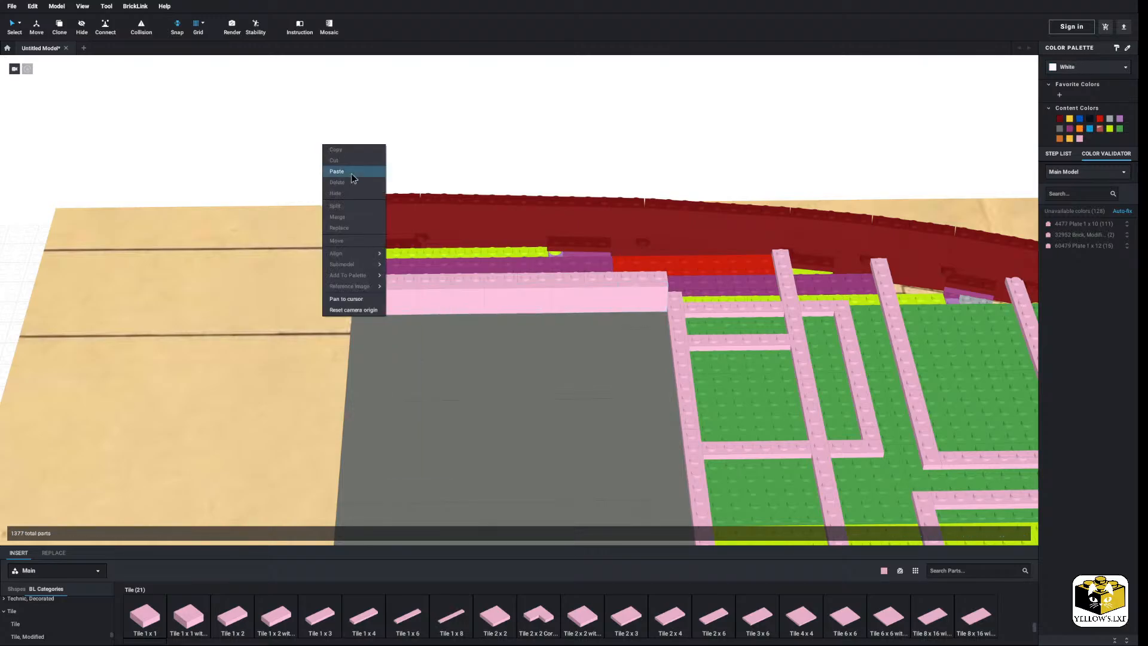
pyautogui.click(346, 172)
pyautogui.moveTo(448, 348); pyautogui.dragTo(520, 90, button='middle')
pyautogui.moveTo(468, 393); pyautogui.dragTo(440, 239, button='middle')
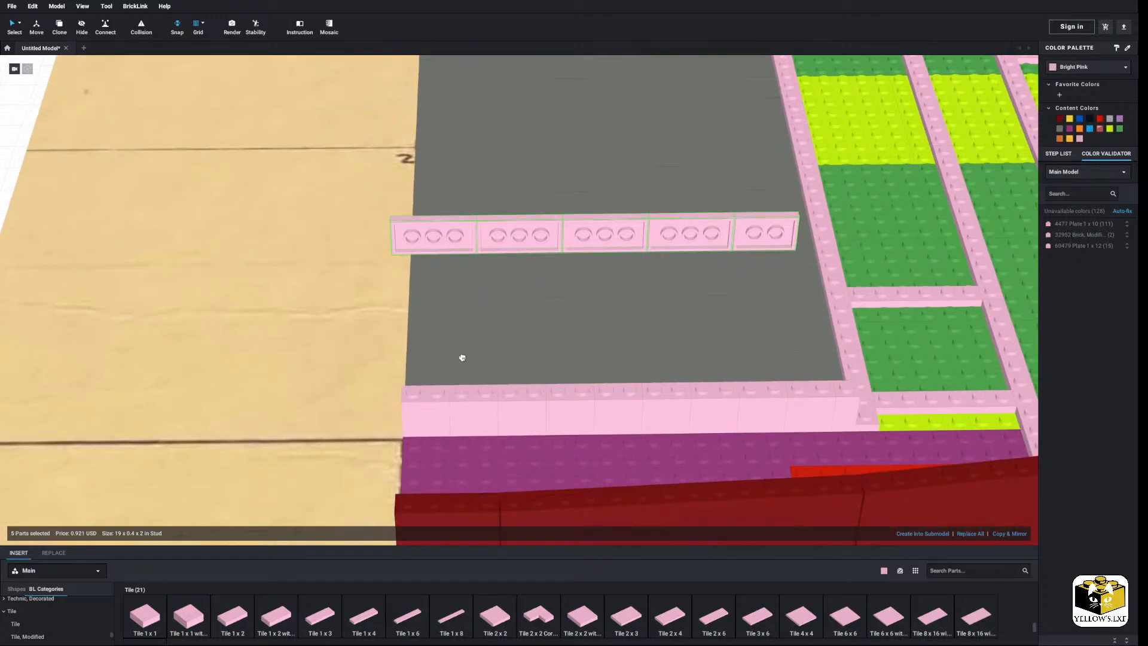
pyautogui.click(459, 402)
pyautogui.scroll(-5, 480, 366)
pyautogui.moveTo(481, 366); pyautogui.dragTo(476, 415, button='middle')
pyautogui.click(466, 193)
pyautogui.moveTo(466, 193); pyautogui.dragTo(420, 259, button='right')
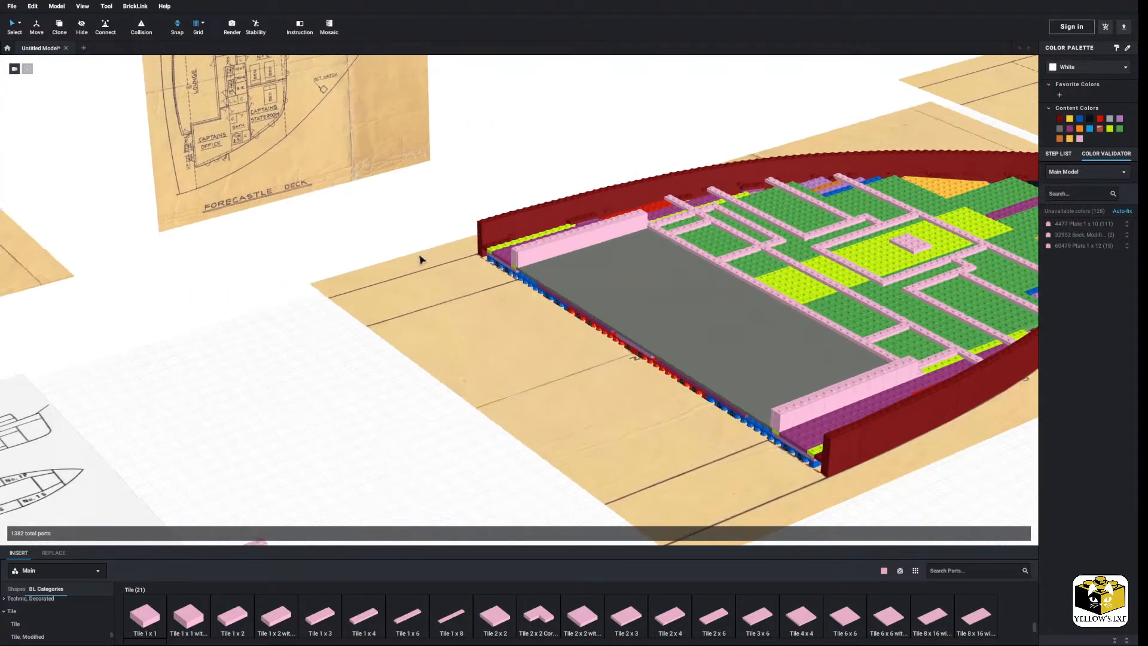
# Examine the purple and lime side deck between the cargo hold's side wall and the dark red hull.
pyautogui.moveTo(420, 259); pyautogui.dragTo(428, 261, button='middle')
pyautogui.scroll(5, 427, 261)
pyautogui.moveTo(399, 256); pyautogui.dragTo(408, 275, button='right')
pyautogui.moveTo(409, 275); pyautogui.dragTo(425, 246, button='middle')
pyautogui.scroll(2, 425, 246)
pyautogui.moveTo(425, 246); pyautogui.dragTo(428, 222, button='right')
pyautogui.moveTo(428, 223); pyautogui.dragTo(408, 210, button='middle')
pyautogui.moveTo(407, 209); pyautogui.dragTo(400, 215, button='right')
pyautogui.moveTo(400, 215); pyautogui.dragTo(465, 193, button='middle')
pyautogui.moveTo(413, 264); pyautogui.dragTo(417, 214, button='middle')
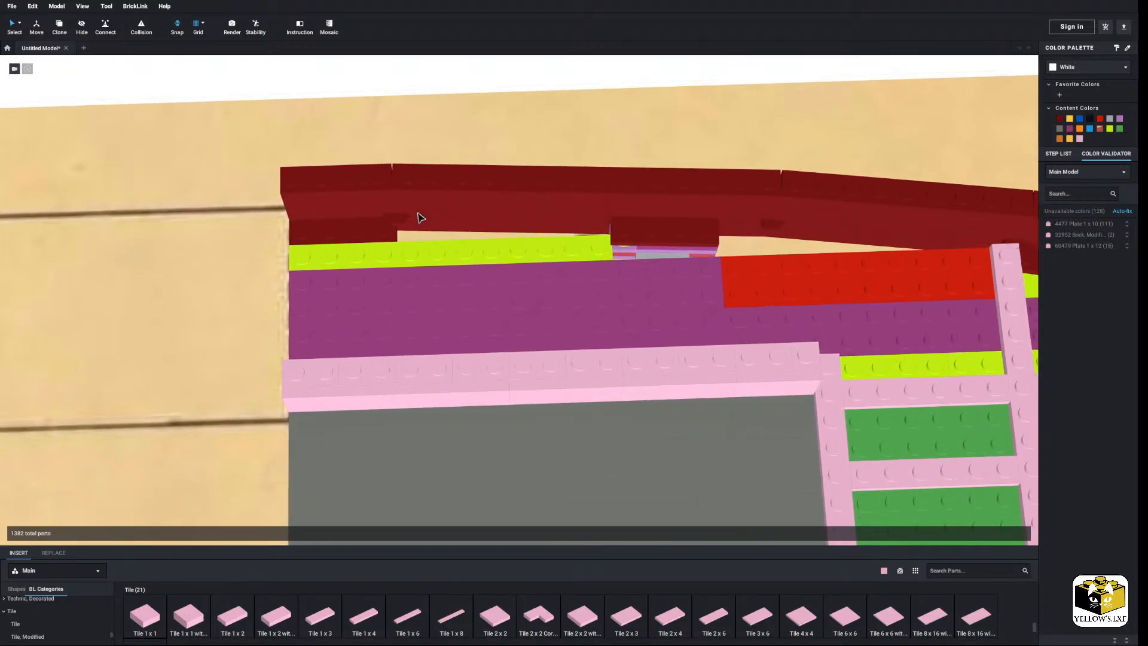
pyautogui.rightClick(437, 426)
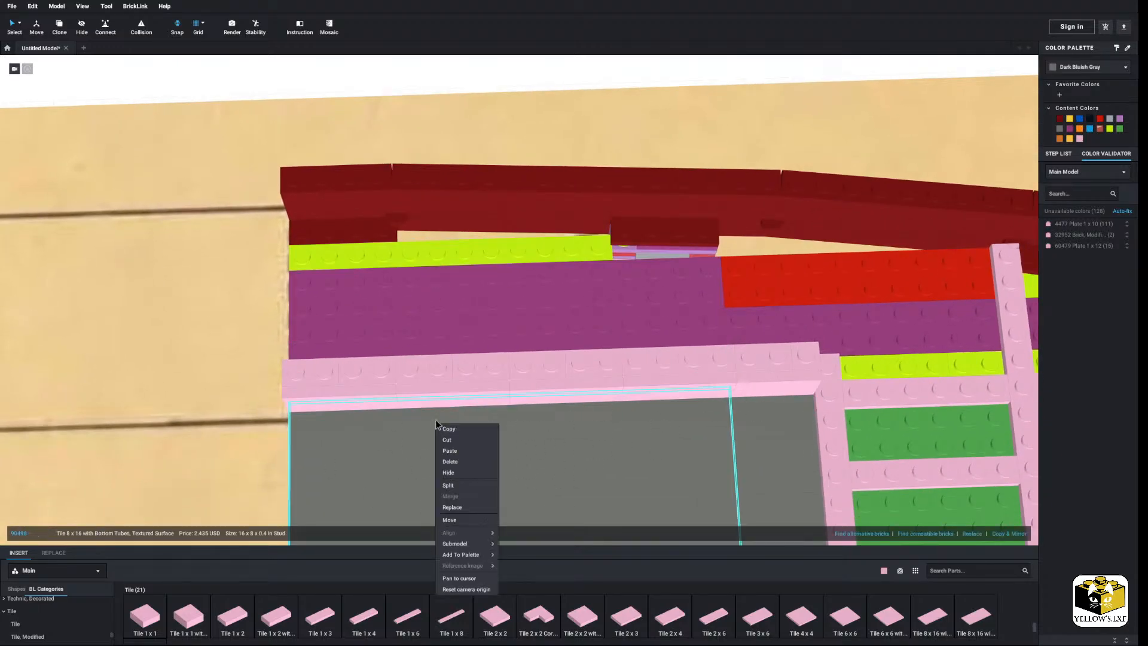
pyautogui.click(478, 95)
pyautogui.scroll(-4, 475, 102)
pyautogui.moveTo(466, 113); pyautogui.dragTo(370, 170, button='right')
pyautogui.click(370, 170)
pyautogui.moveTo(377, 192); pyautogui.dragTo(375, 170, button='middle')
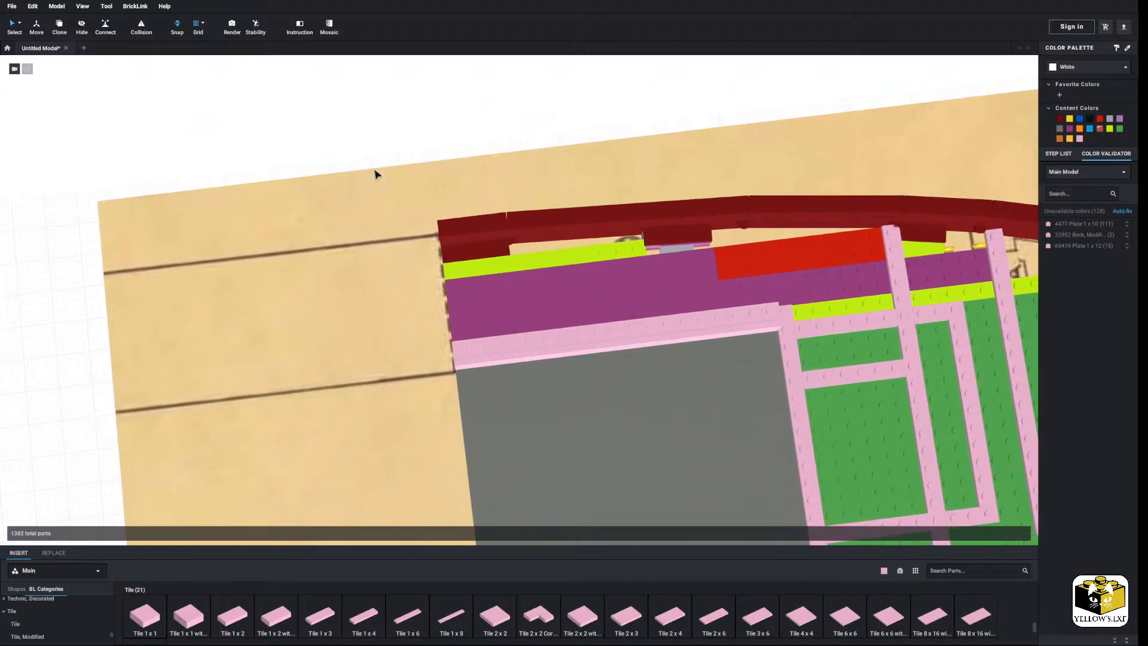
# Place a 2 x 4 tile crosswise at the open end of the side deck against the hull, with a 1 x 4 tile beside it.
pyautogui.scroll(3, 423, 239)
pyautogui.moveTo(428, 249); pyautogui.dragTo(428, 267, button='middle')
pyautogui.click(674, 625)
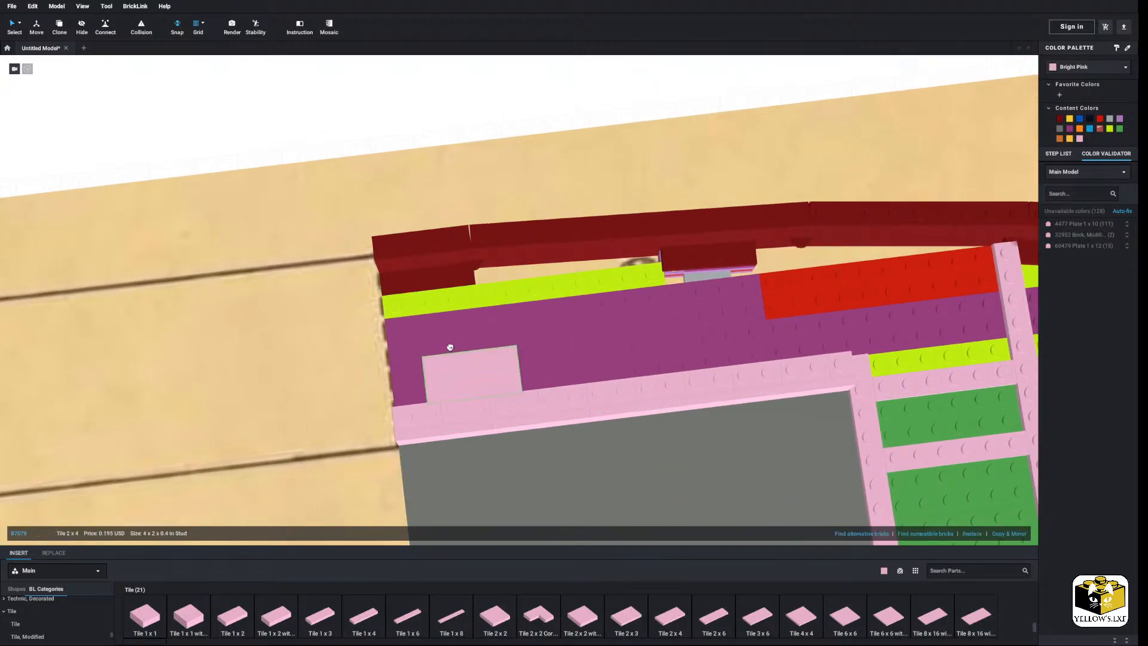
pyautogui.press('Right')
pyautogui.click(411, 318)
pyautogui.moveTo(498, 415); pyautogui.dragTo(487, 437, button='middle')
pyautogui.scroll(3, 477, 486)
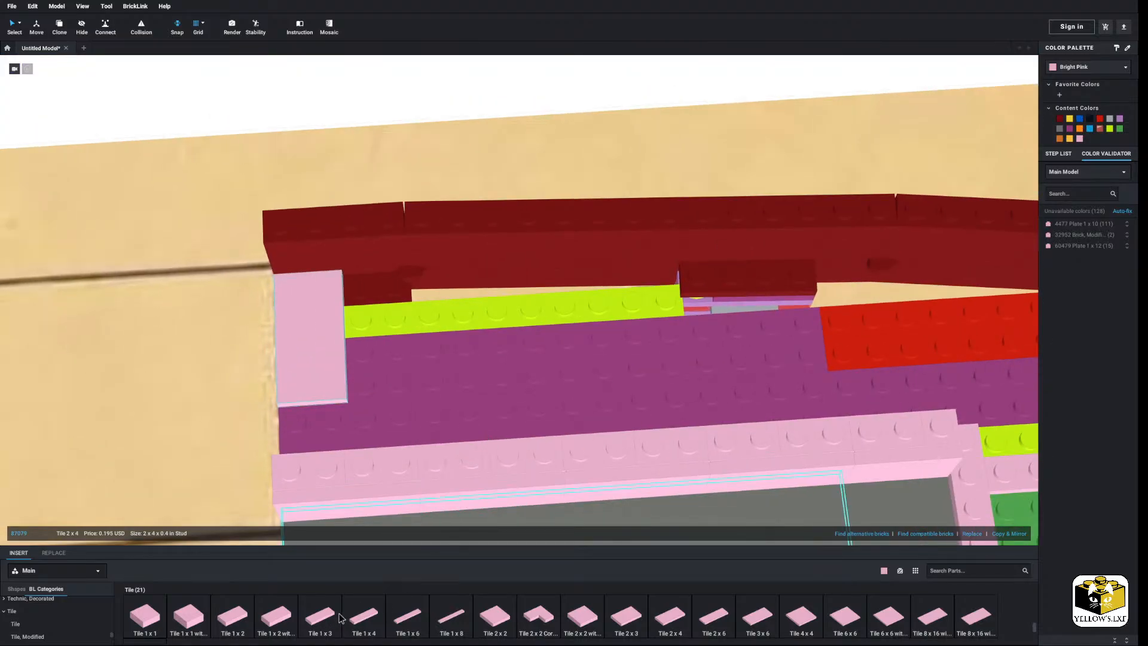
pyautogui.click(363, 616)
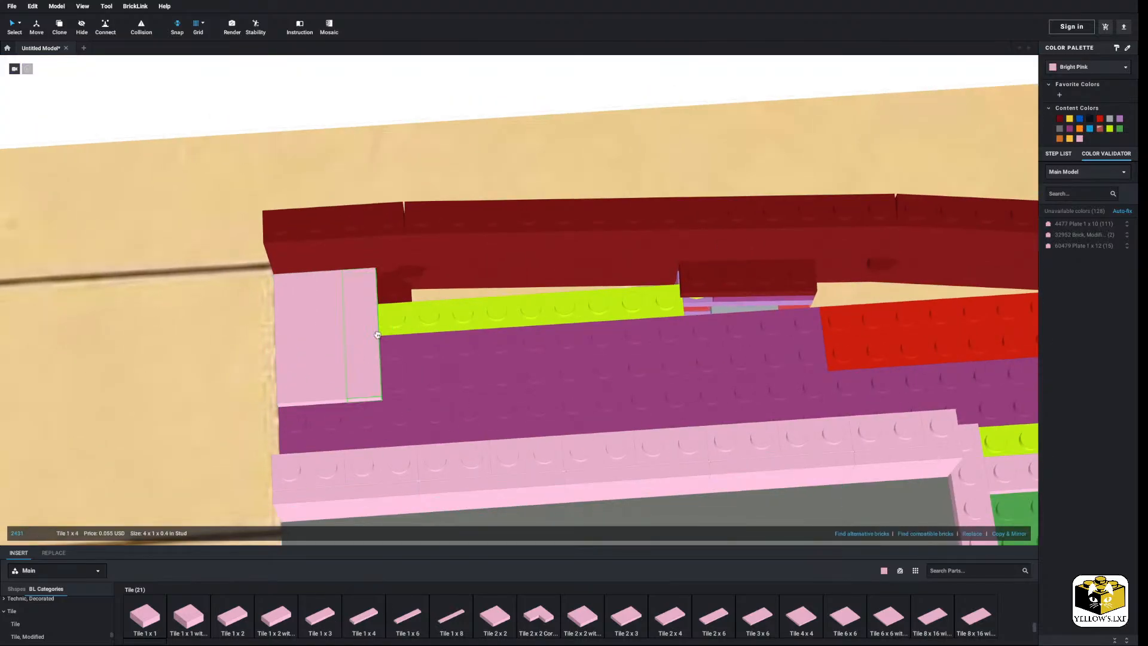
pyautogui.click(315, 625)
# Cover the side deck next to the 1 x 4 tile with a row of four crosswise 2 x 3 tiles.
pyautogui.click(625, 616)
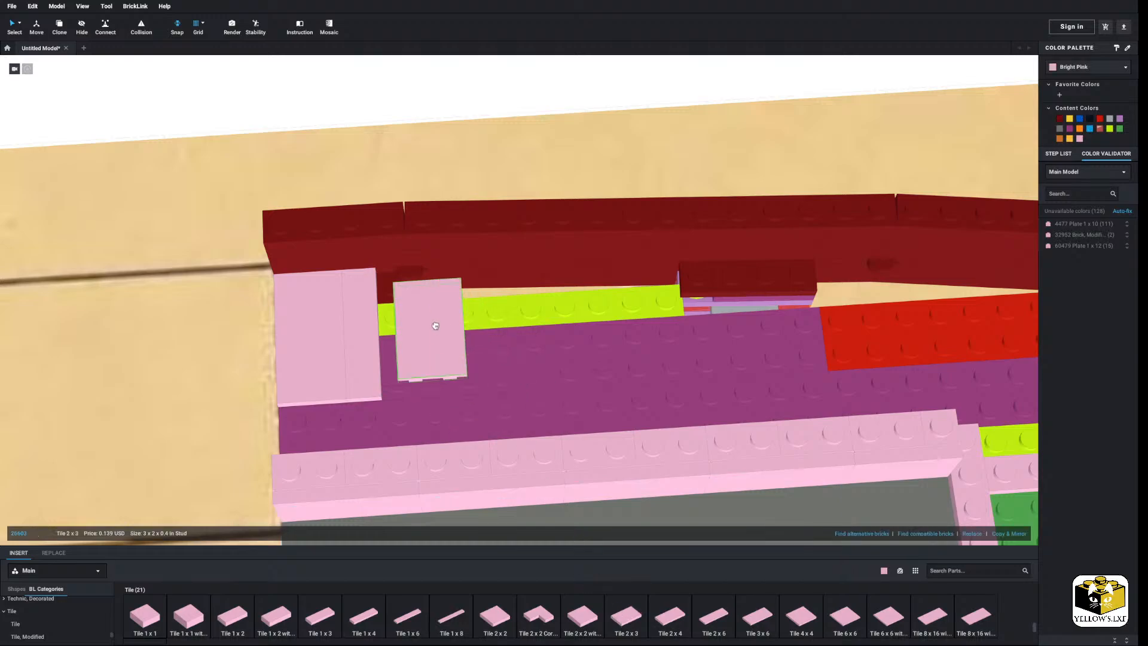
pyautogui.click(421, 339)
pyautogui.click(1011, 534)
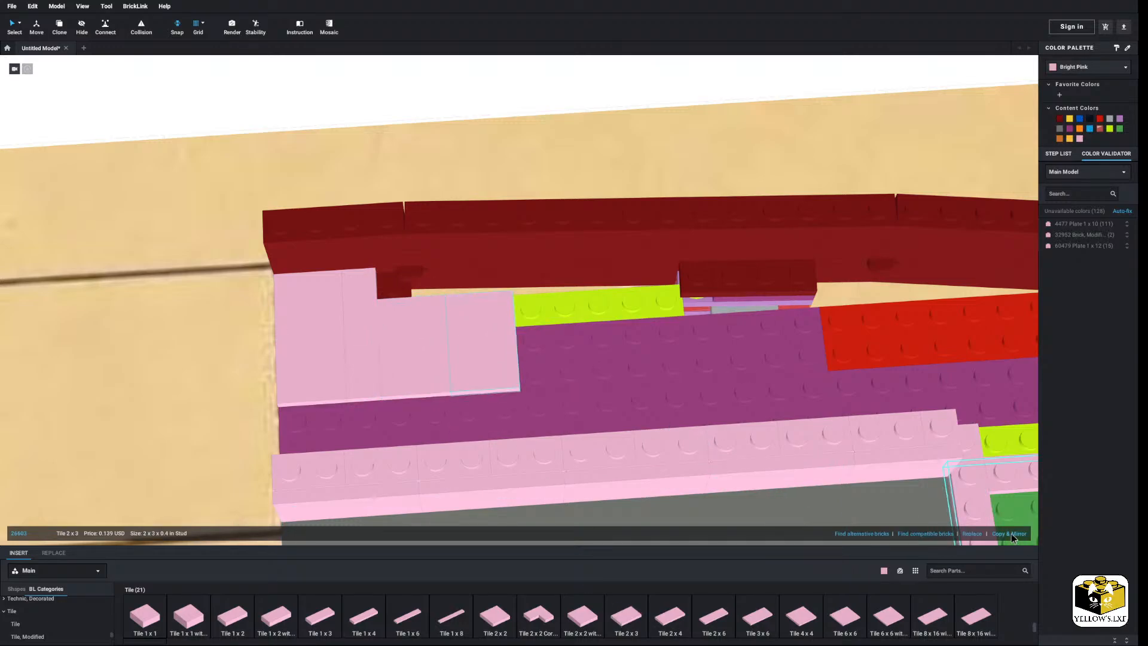
pyautogui.click(1010, 534)
pyautogui.click(1010, 534)
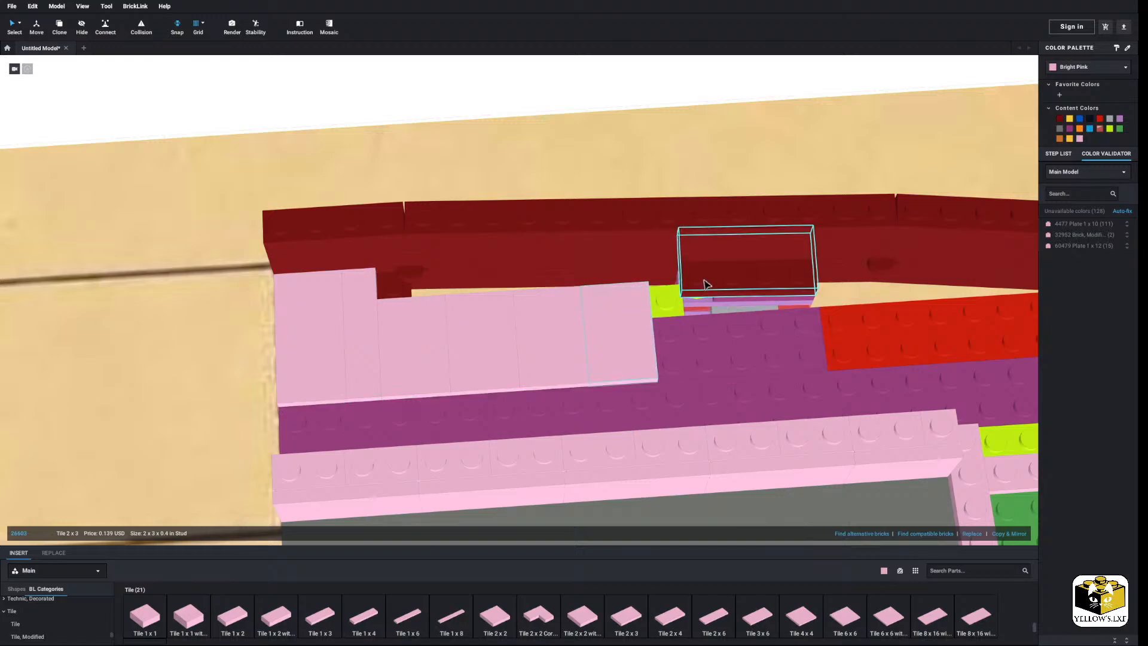
# Extend the tile row along the side deck to the pink cross wall with three lengthwise 2 x 4 tiles and one 2 x 3 tile.
pyautogui.click(245, 624)
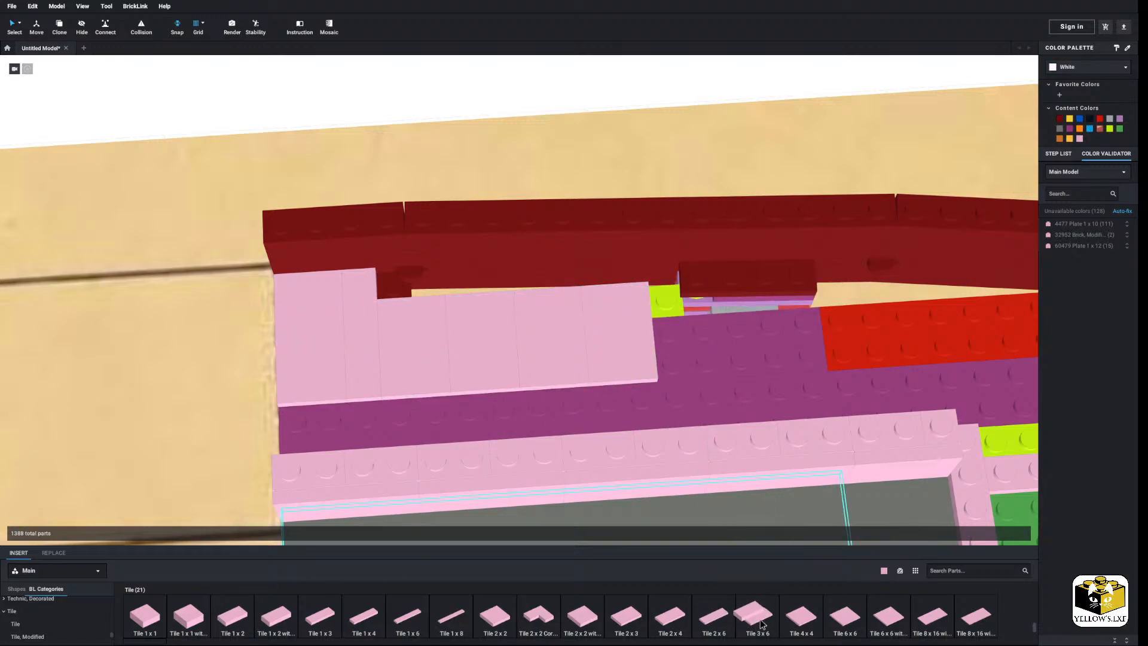
pyautogui.click(665, 622)
pyautogui.press('Right')
pyautogui.click(726, 346)
pyautogui.moveTo(982, 348); pyautogui.dragTo(640, 359, button='middle')
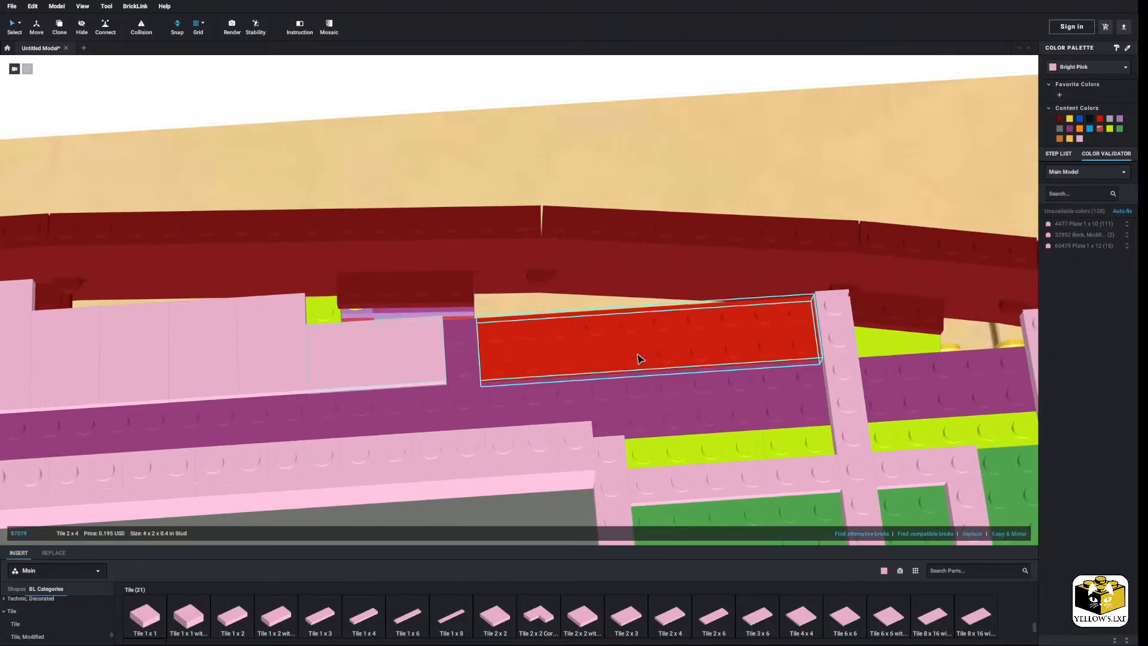
pyautogui.click(1002, 533)
pyautogui.click(1007, 535)
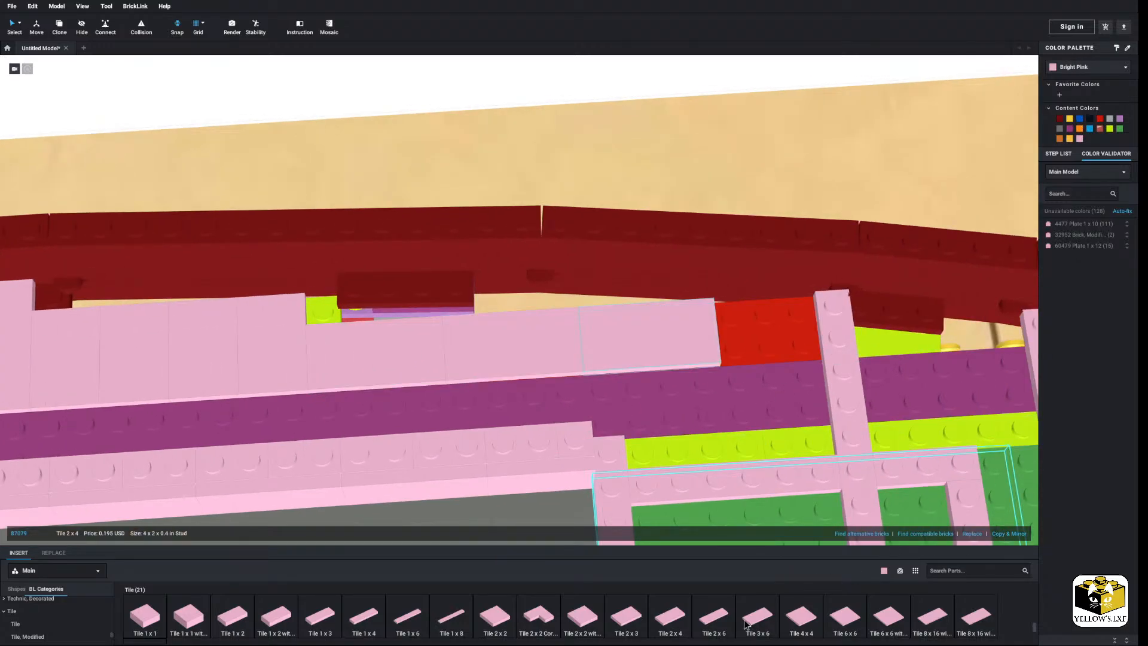
pyautogui.click(625, 622)
pyautogui.click(766, 332)
# Delete the four 2 x 3 tiles next to the 1 x 4 tile on the side deck.
pyautogui.scroll(-5, 651, 341)
pyautogui.moveTo(301, 241); pyautogui.dragTo(447, 216, button='middle')
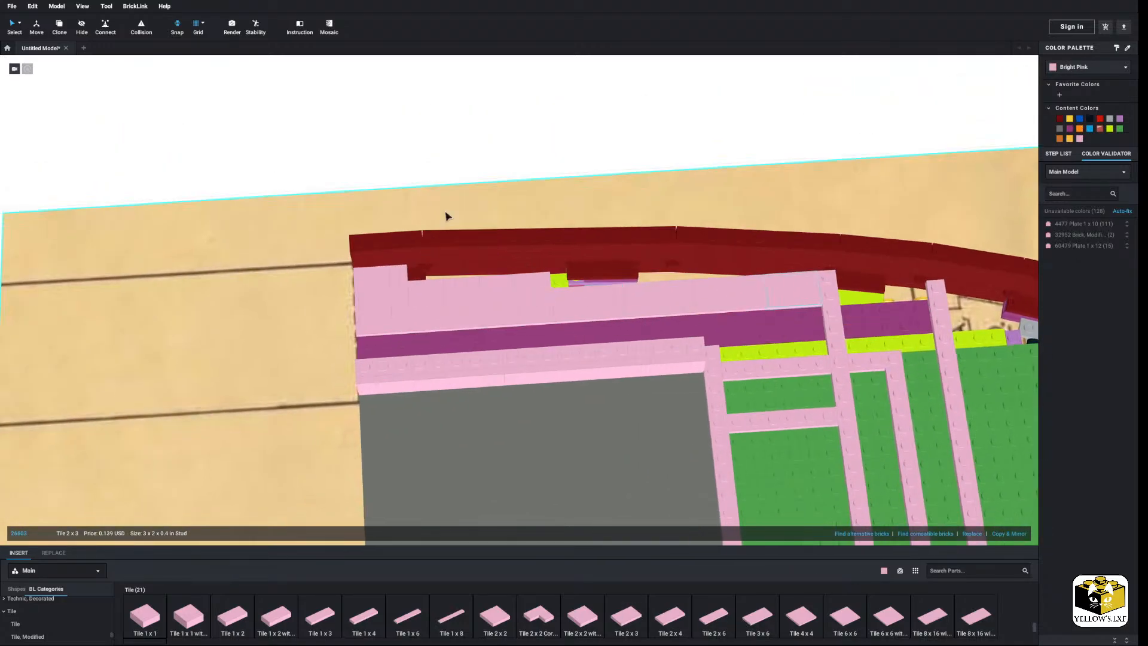
pyautogui.click(402, 158)
pyautogui.moveTo(402, 158); pyautogui.dragTo(416, 165, button='right')
pyautogui.scroll(3, 418, 174)
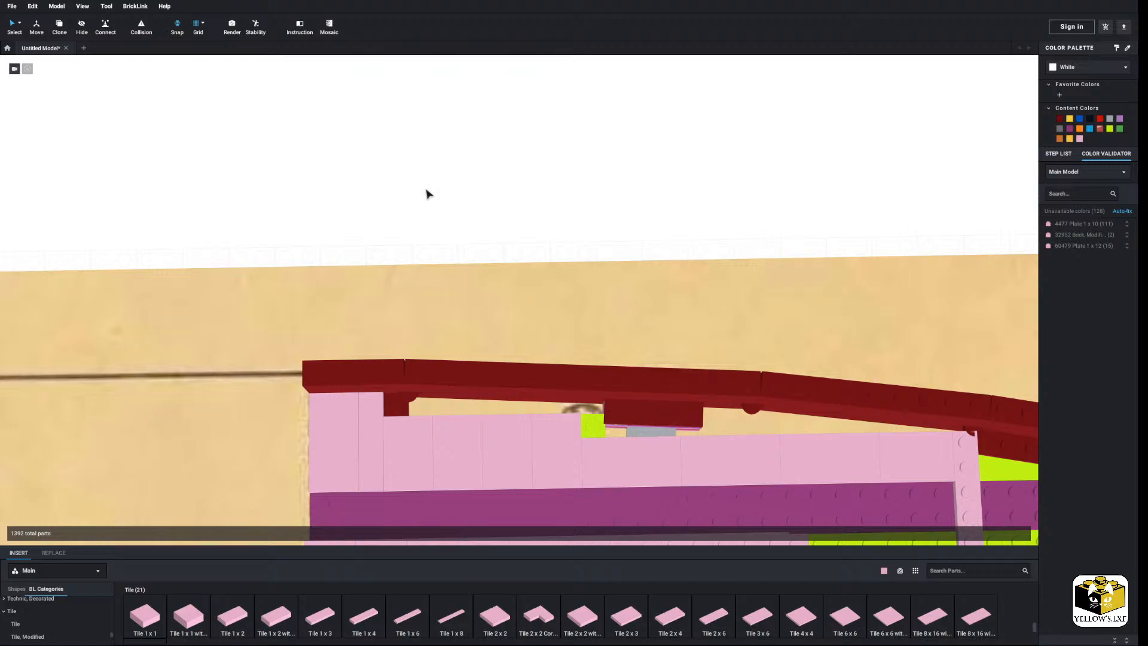
pyautogui.moveTo(435, 400); pyautogui.dragTo(404, 389, button='middle')
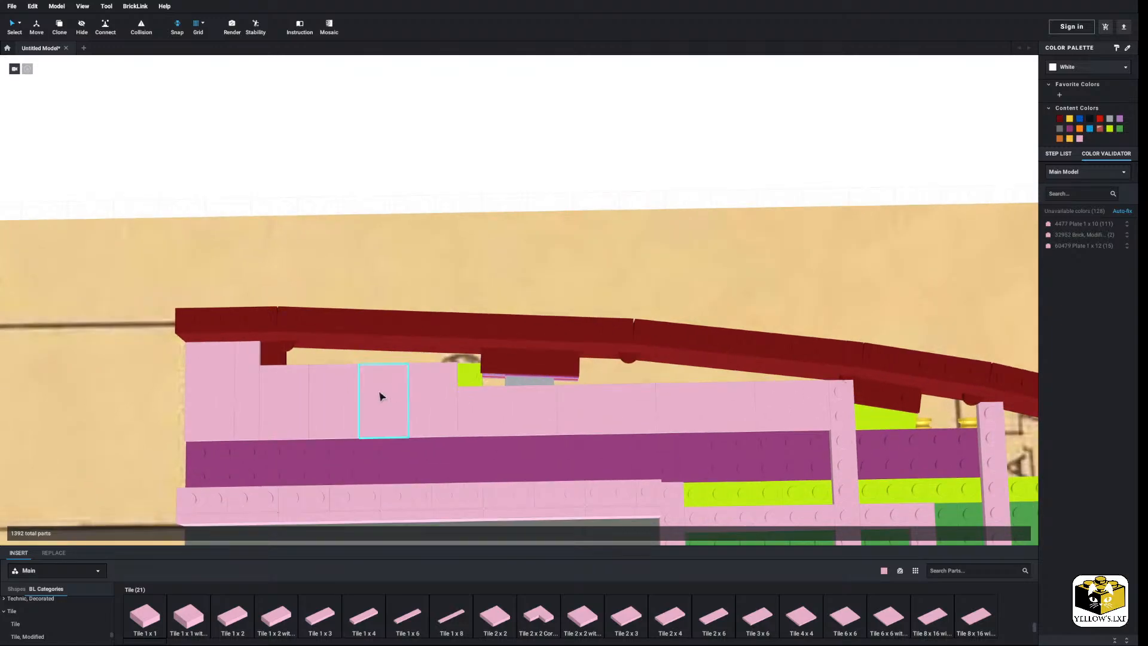
pyautogui.click(301, 396)
pyautogui.keyDown('ctrl'); pyautogui.click(346, 394); pyautogui.keyUp('ctrl')
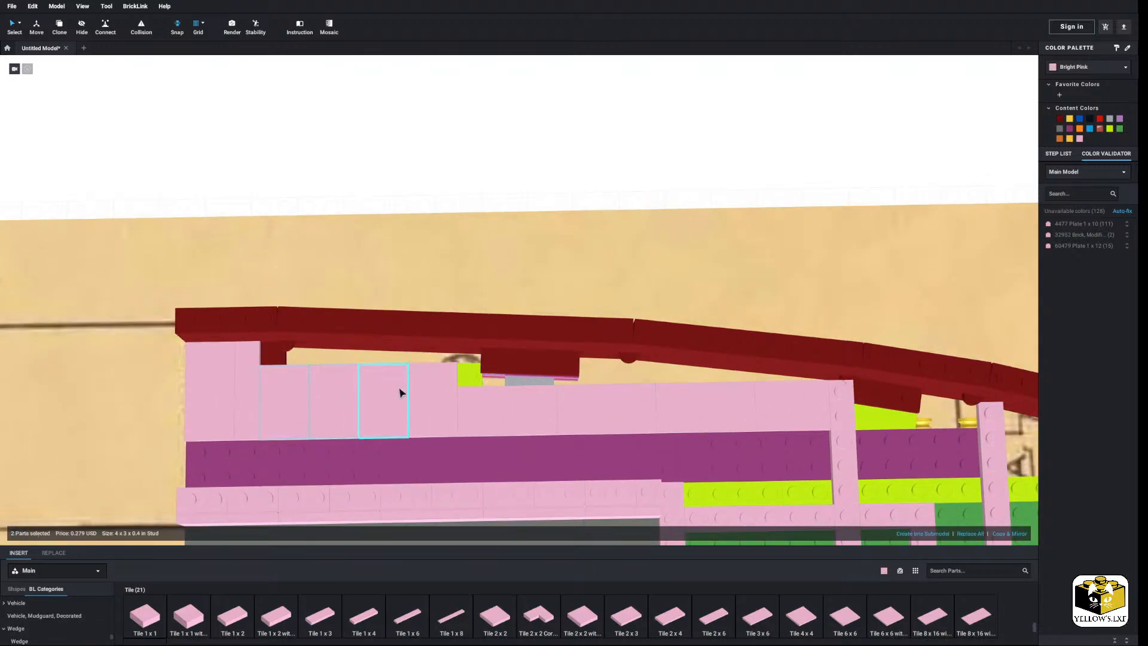
pyautogui.rightClick(416, 391)
pyautogui.click(435, 440)
# Delete the three 2 x 4 tiles and the 2 x 3 tile that run up to the pink cross wall.
pyautogui.click(499, 397)
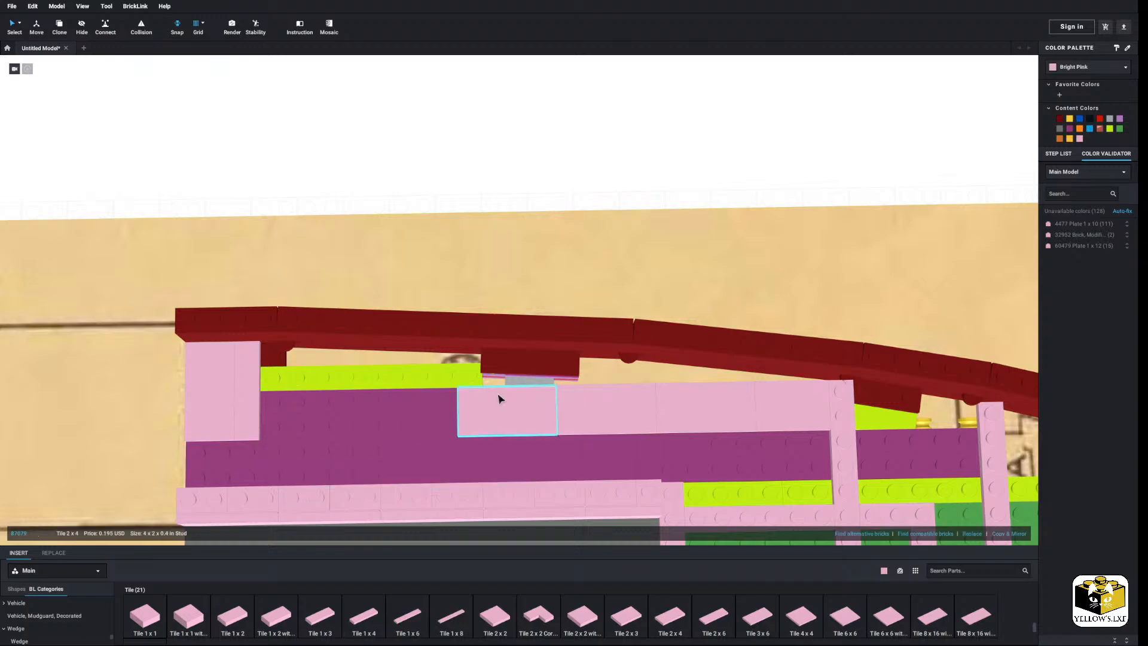
pyautogui.keyDown('ctrl'); pyautogui.click(603, 406); pyautogui.keyUp('ctrl')
pyautogui.rightClick(769, 395)
pyautogui.click(790, 444)
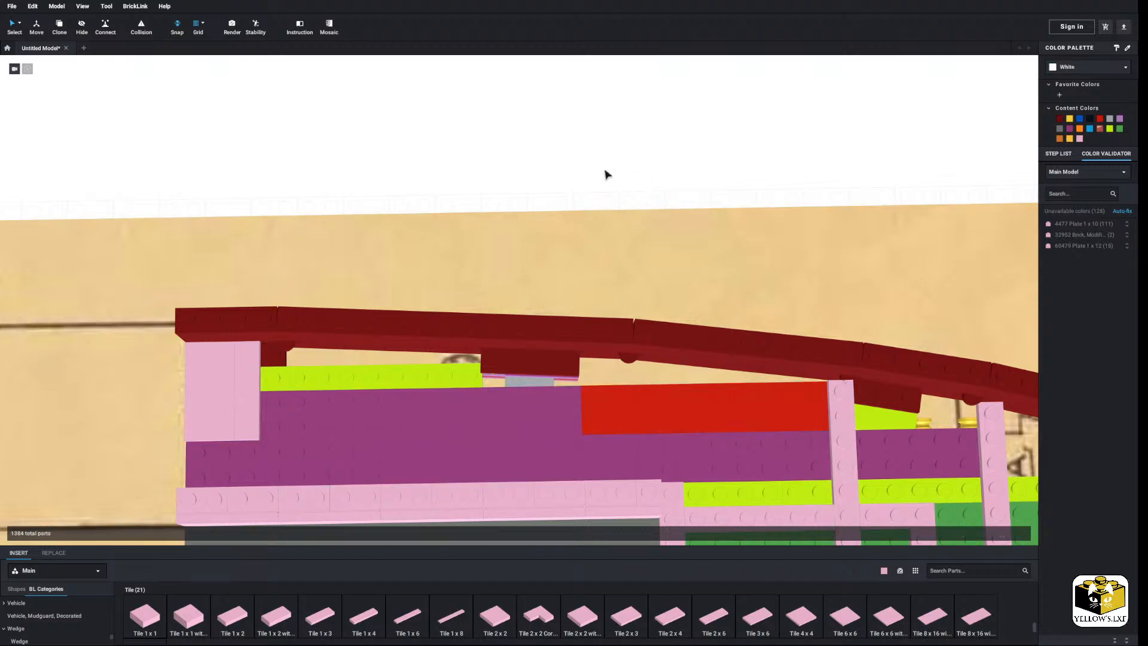
# Try a wedge plate on the lime plate along the hull and remove it again.
pyautogui.scroll(-1, 72, 617)
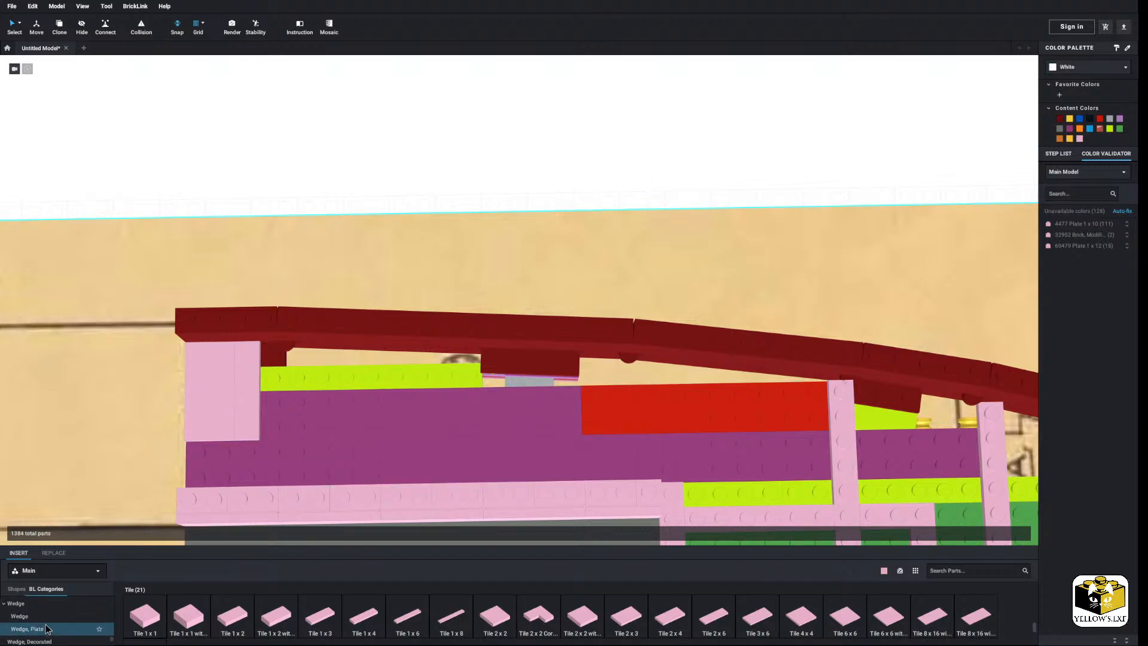
pyautogui.click(27, 631)
pyautogui.scroll(-2, 508, 605)
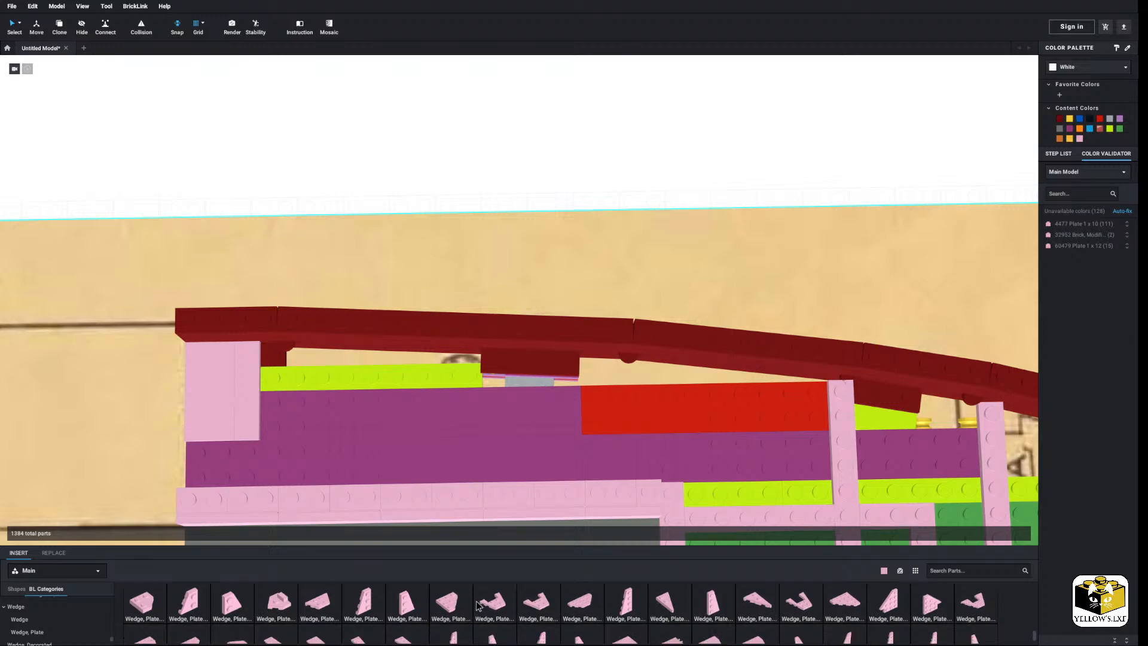
pyautogui.moveTo(421, 367); pyautogui.dragTo(388, 365)
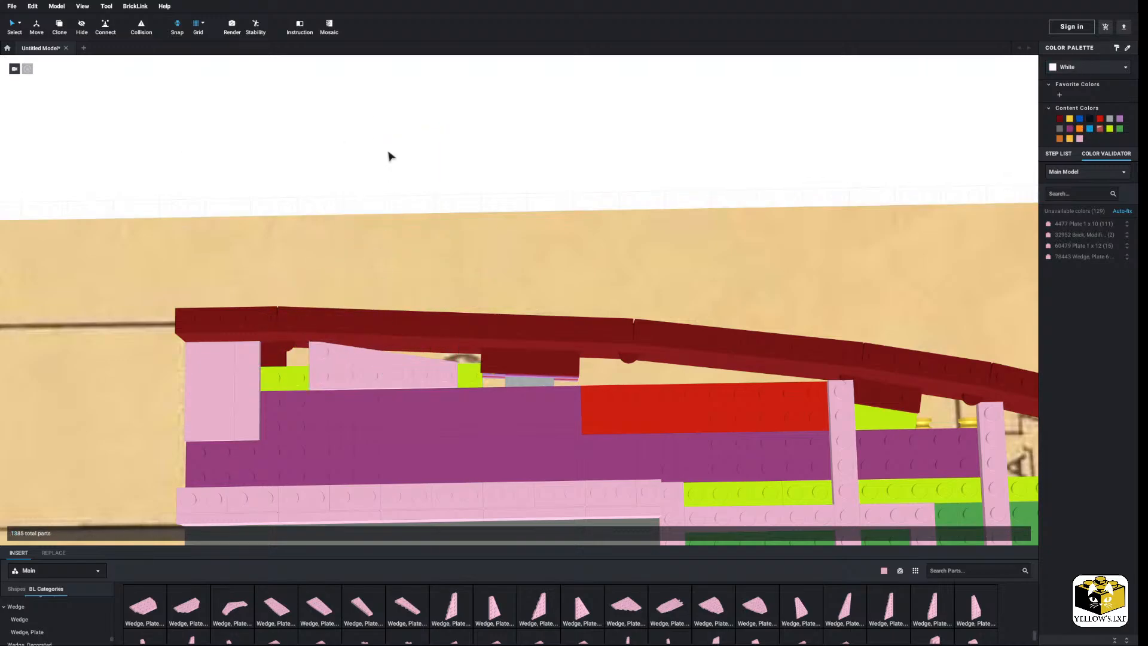
pyautogui.scroll(10, 390, 157)
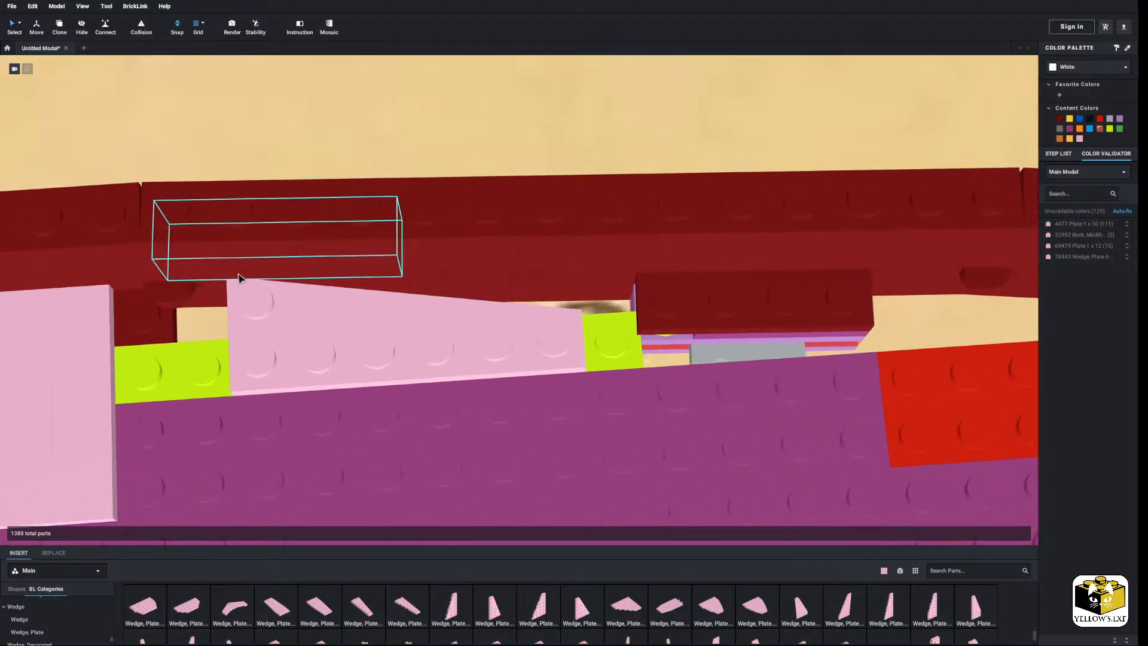
pyautogui.scroll(-4, 234, 272)
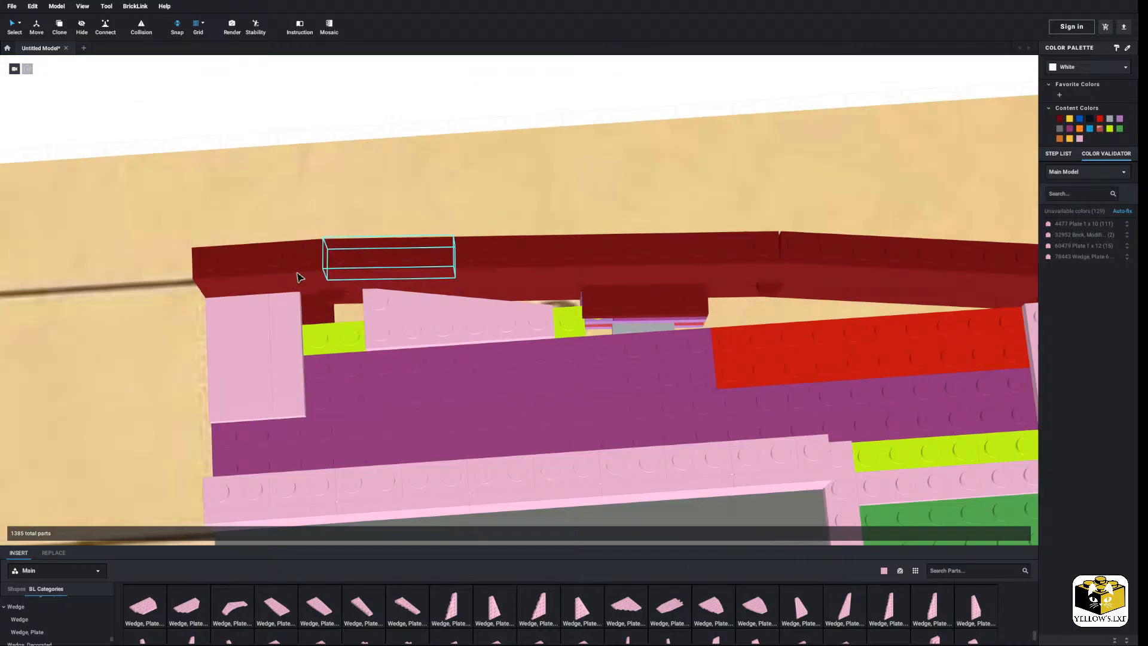
pyautogui.rightClick(393, 313)
pyautogui.click(418, 350)
# Place a 1 x 8 modified plate with a side rail on the lime plate along the hull, leaving the stud beside the corner tiles free.
pyautogui.scroll(5, 46, 623)
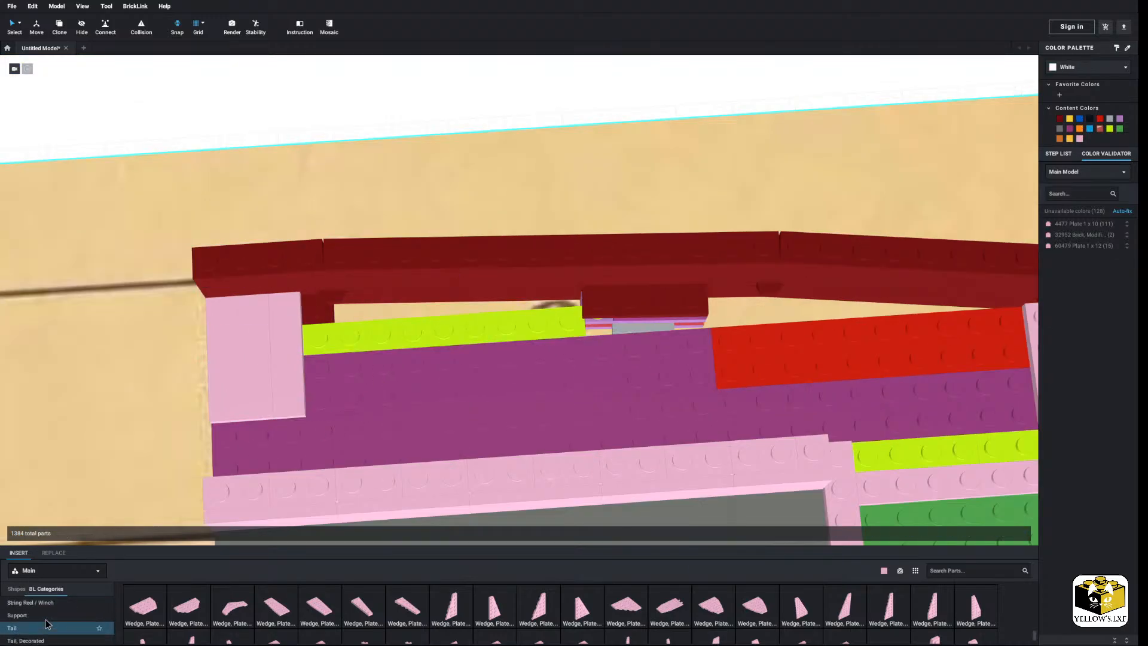
pyautogui.scroll(5, 47, 624)
pyautogui.click(47, 629)
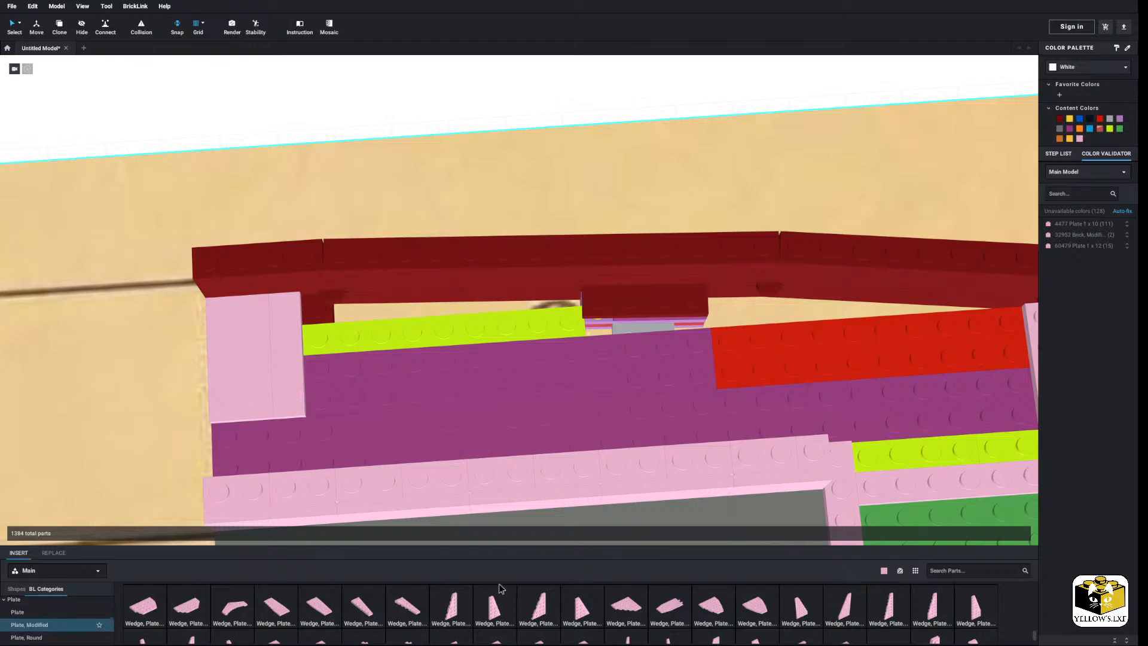
pyautogui.scroll(-2, 557, 603)
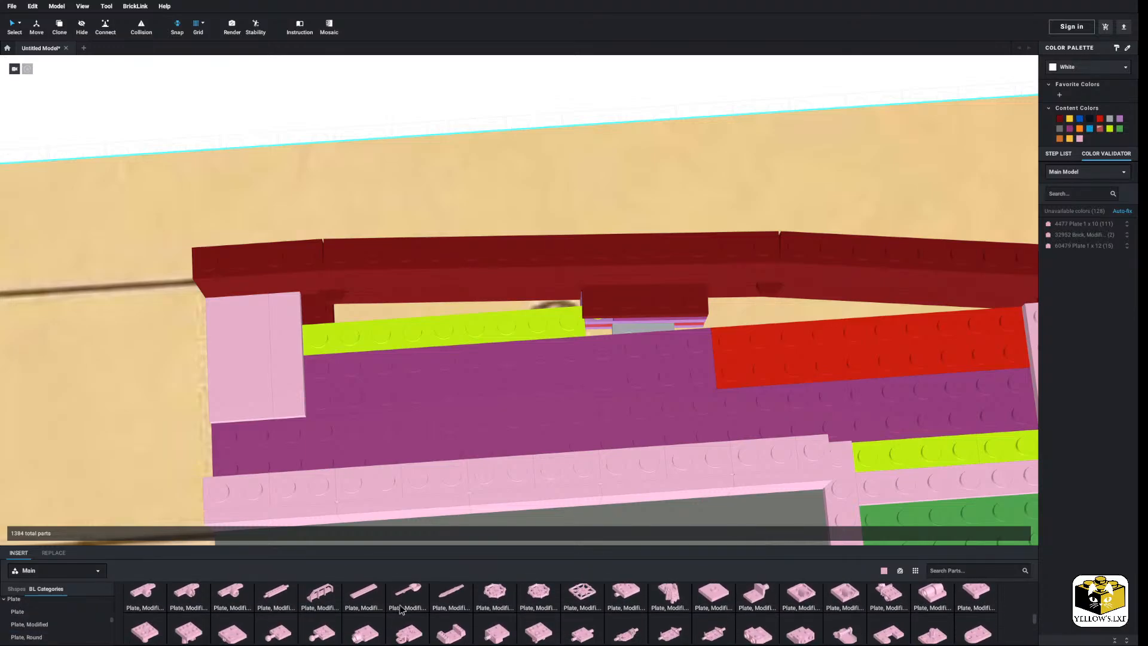
pyautogui.moveTo(370, 600); pyautogui.dragTo(461, 331)
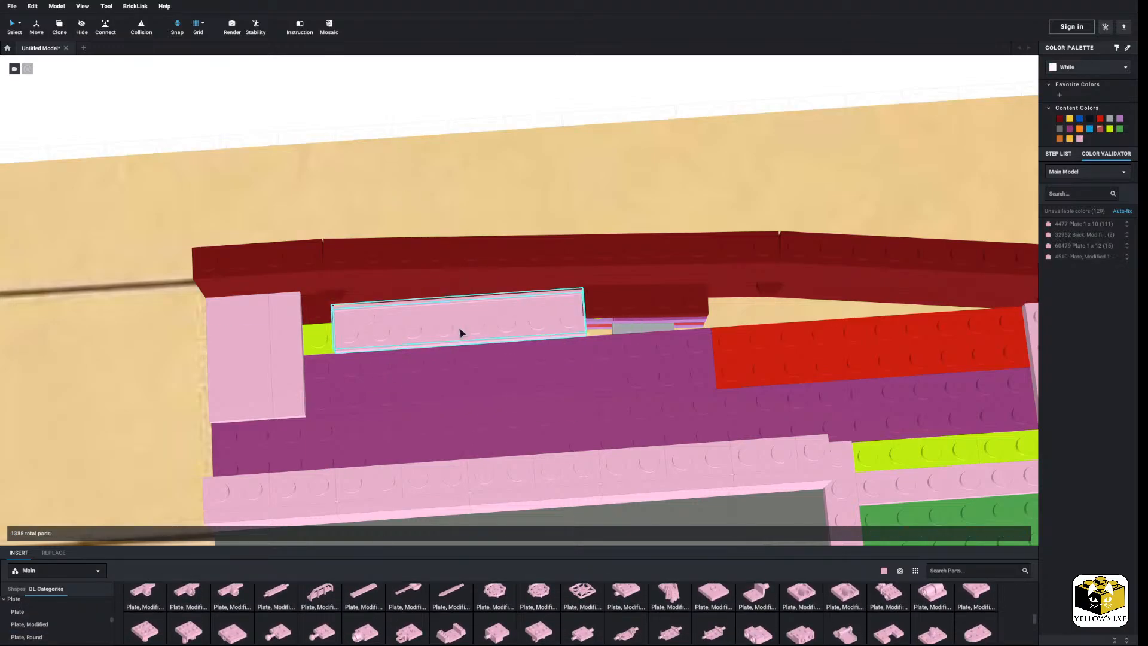
pyautogui.moveTo(434, 139); pyautogui.dragTo(434, 139, button='right')
pyautogui.scroll(2, 435, 144)
pyautogui.moveTo(412, 198); pyautogui.dragTo(424, 156, button='middle')
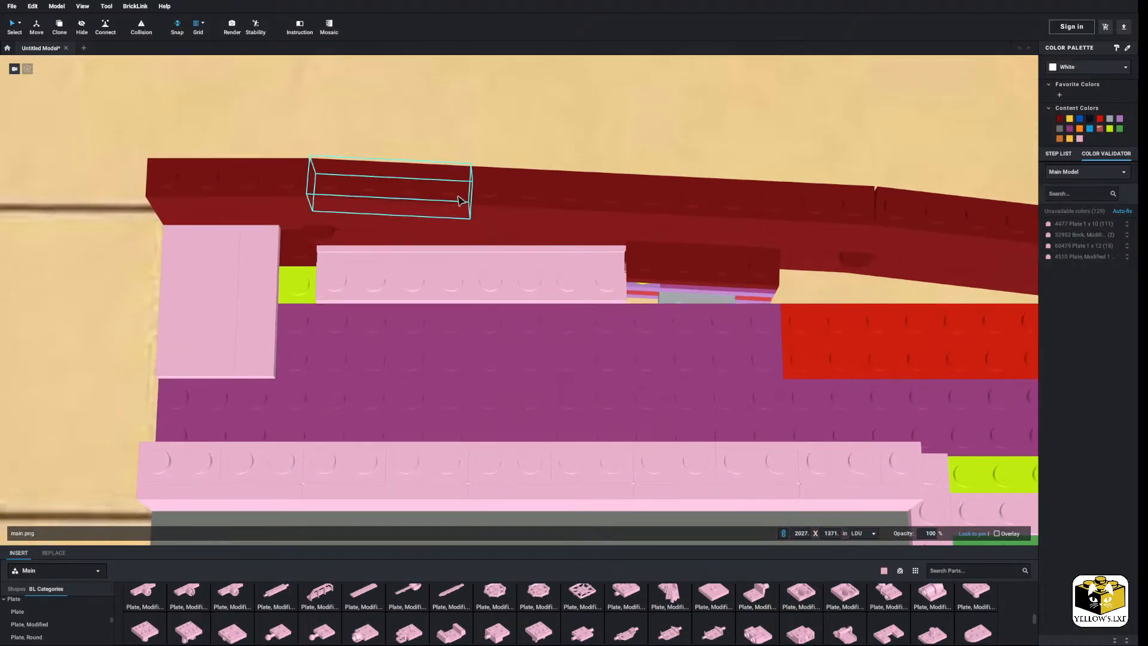
# Delete the dark red brick at the end of the railed 1 x 8 modified plate.
pyautogui.click(634, 265)
pyautogui.rightClick(633, 263)
pyautogui.click(644, 301)
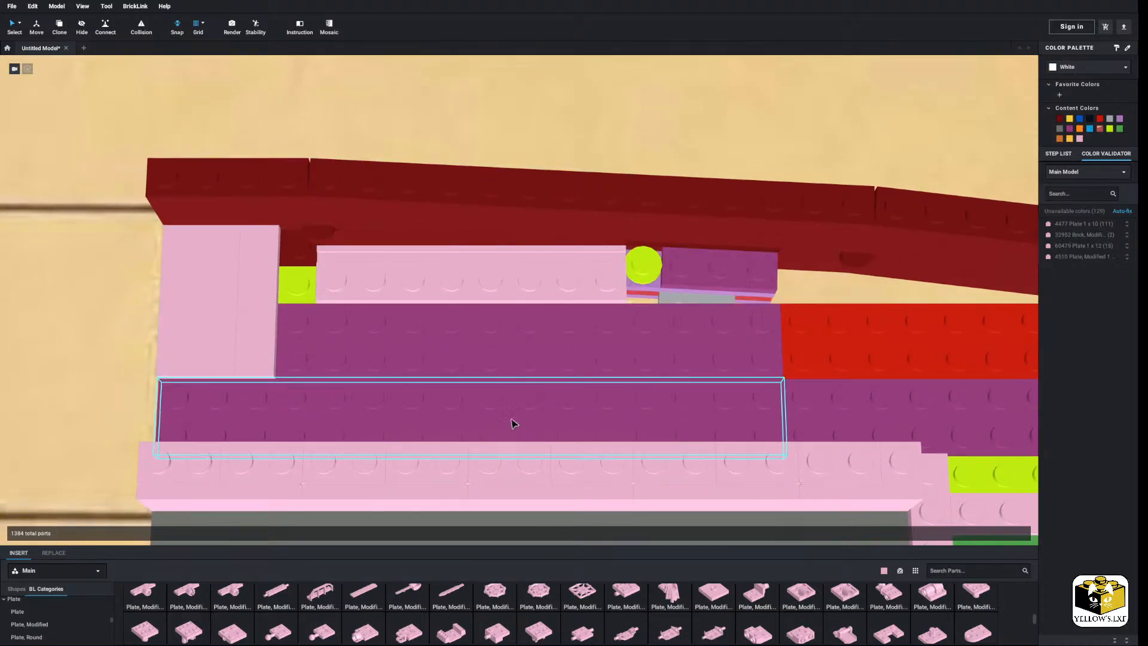
# Place a 2 x 2 corner plate around the lime round stud where the dark red brick was.
pyautogui.click(49, 615)
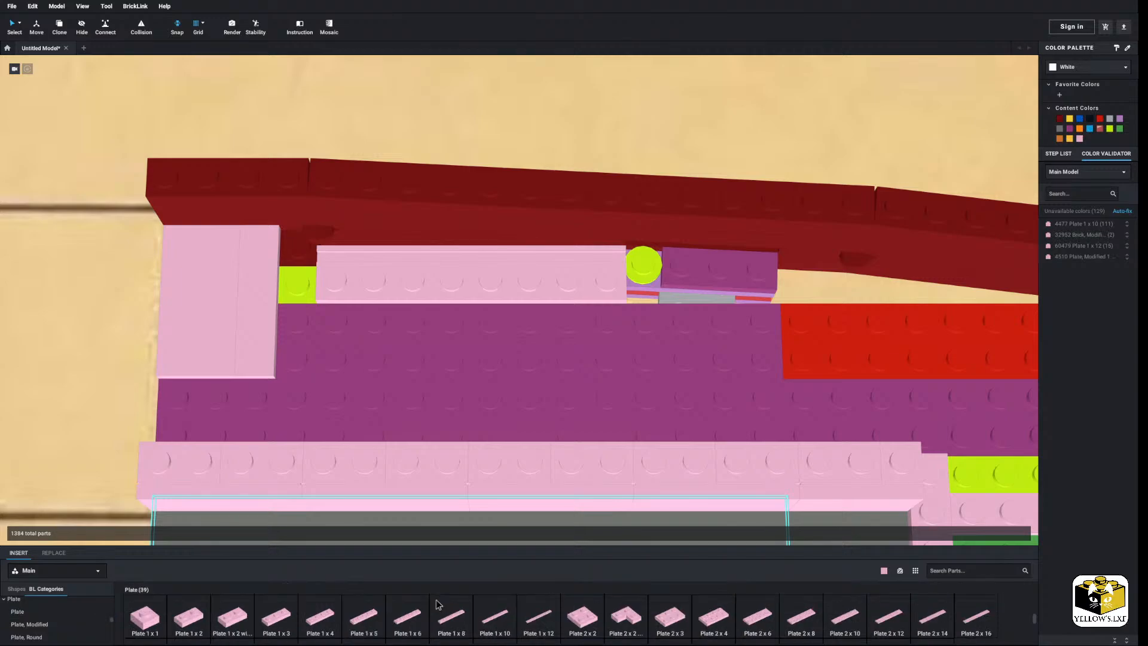
pyautogui.click(627, 616)
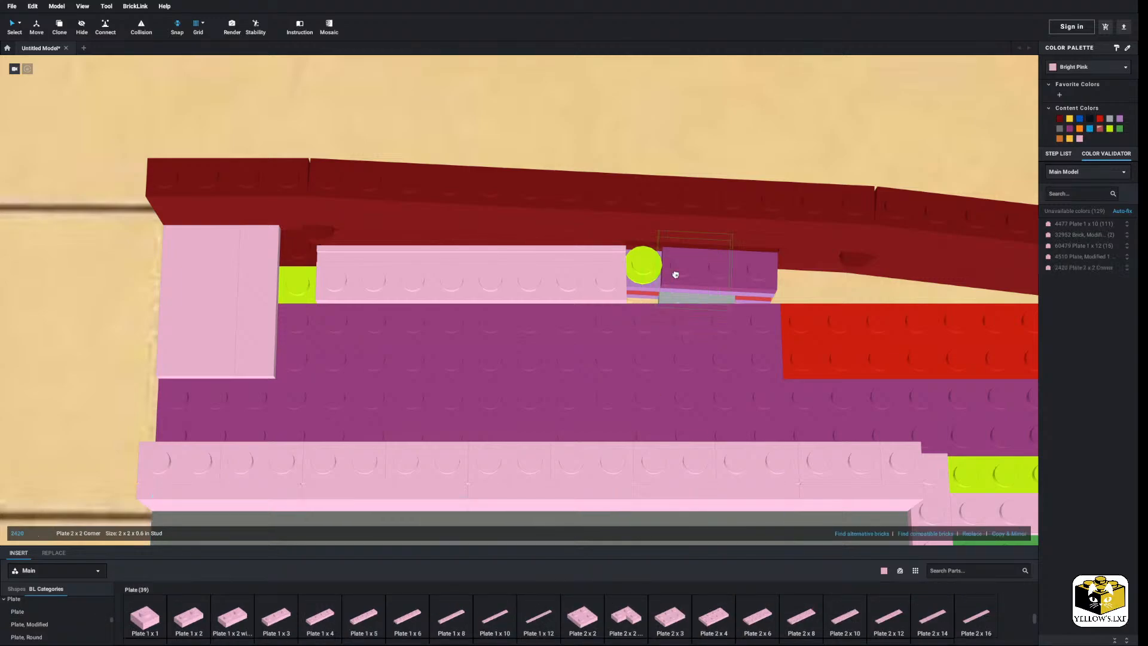
pyautogui.click(679, 241)
pyautogui.click(679, 241)
# Place a 2 x 2 plate beside the corner plate, over the far end of the exposed purple plate.
pyautogui.click(583, 617)
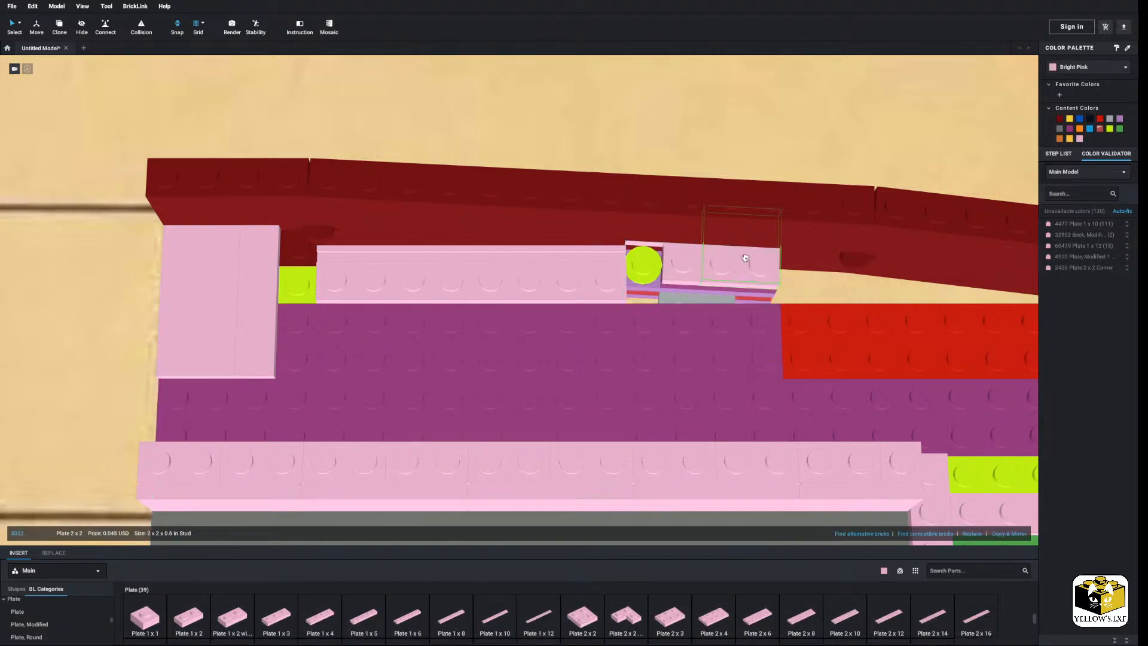
pyautogui.moveTo(650, 276); pyautogui.dragTo(577, 319, button='middle')
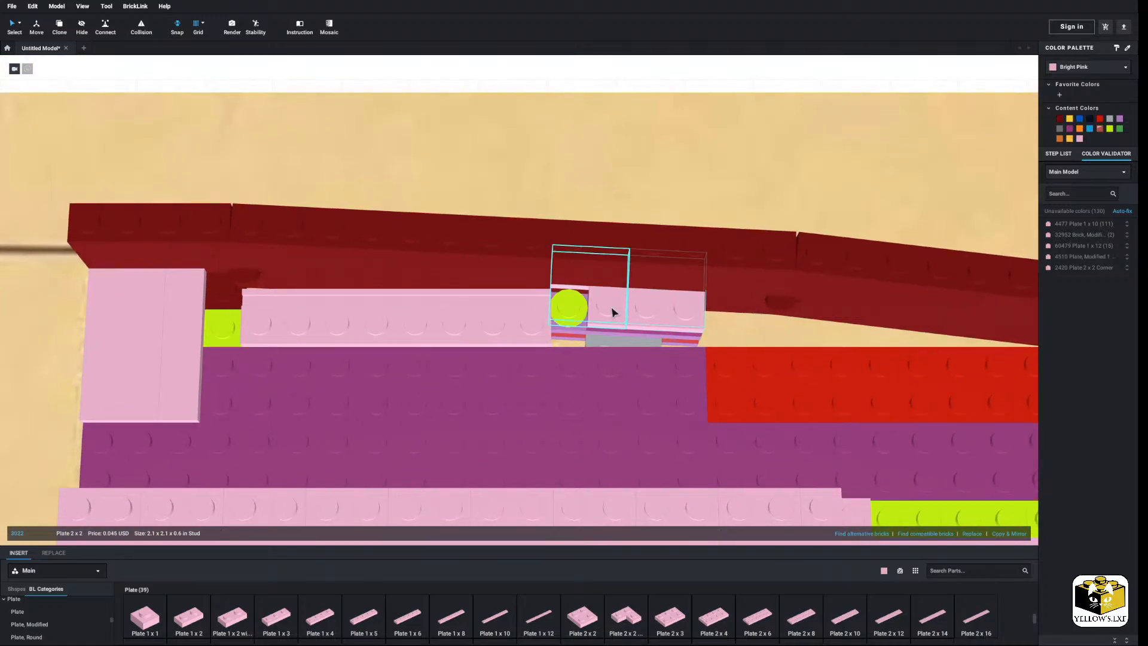
pyautogui.scroll(-5, 611, 308)
pyautogui.click(444, 100)
pyautogui.scroll(4, 507, 222)
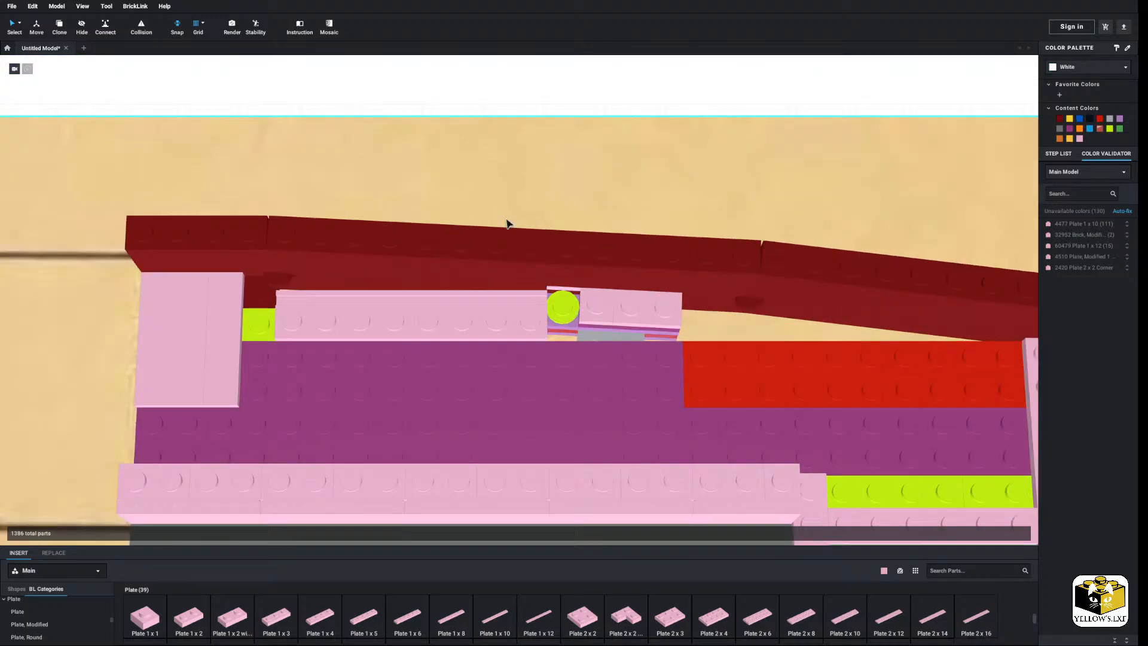
# Replace the 2 x 2 corner plate around the lime round stud with a 2 x 2 cut-corner wedge plate.
pyautogui.rightClick(602, 308)
pyautogui.click(624, 350)
pyautogui.scroll(-6, 43, 624)
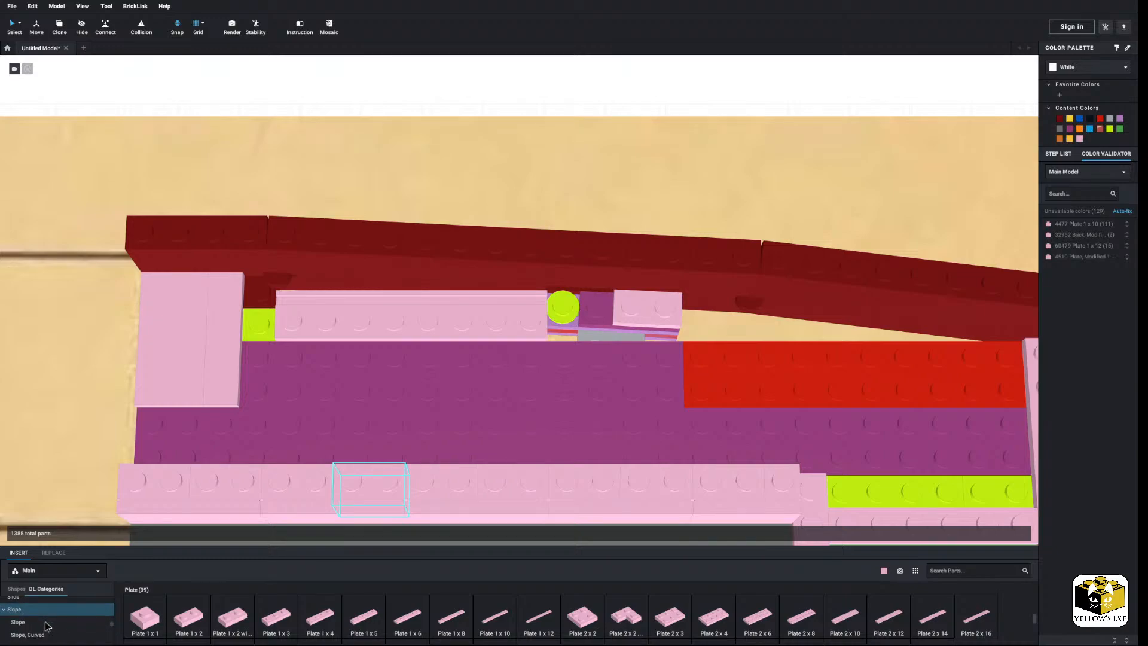
pyautogui.scroll(-8, 48, 617)
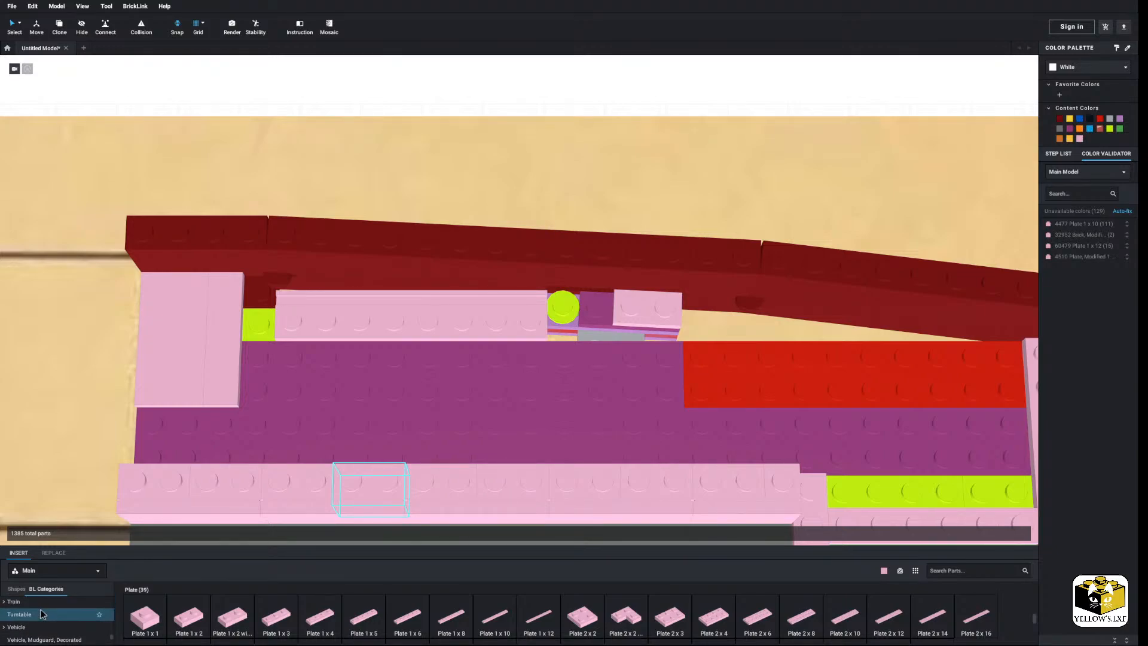
pyautogui.click(37, 618)
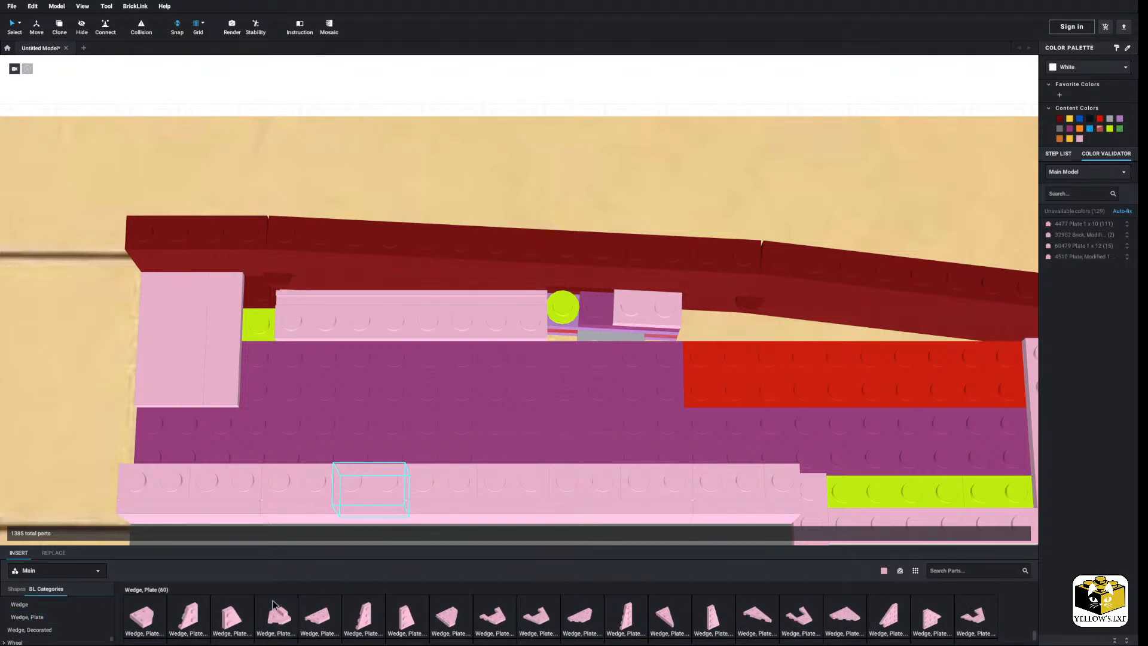
pyautogui.moveTo(156, 599); pyautogui.dragTo(581, 284)
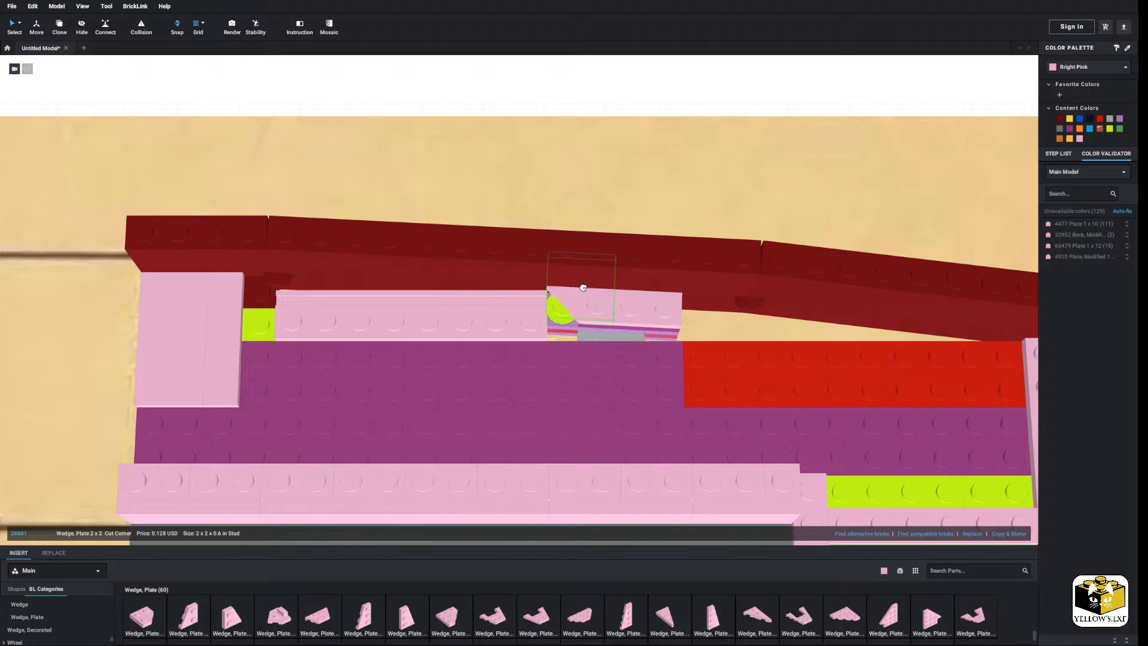
pyautogui.click(581, 284)
pyautogui.click(534, 89)
# Place a 1 x 1 quarter-round tile at the corner tiles' hull edge and a 1 x 1 tile on the lime stud beside it.
pyautogui.scroll(10, 615, 87)
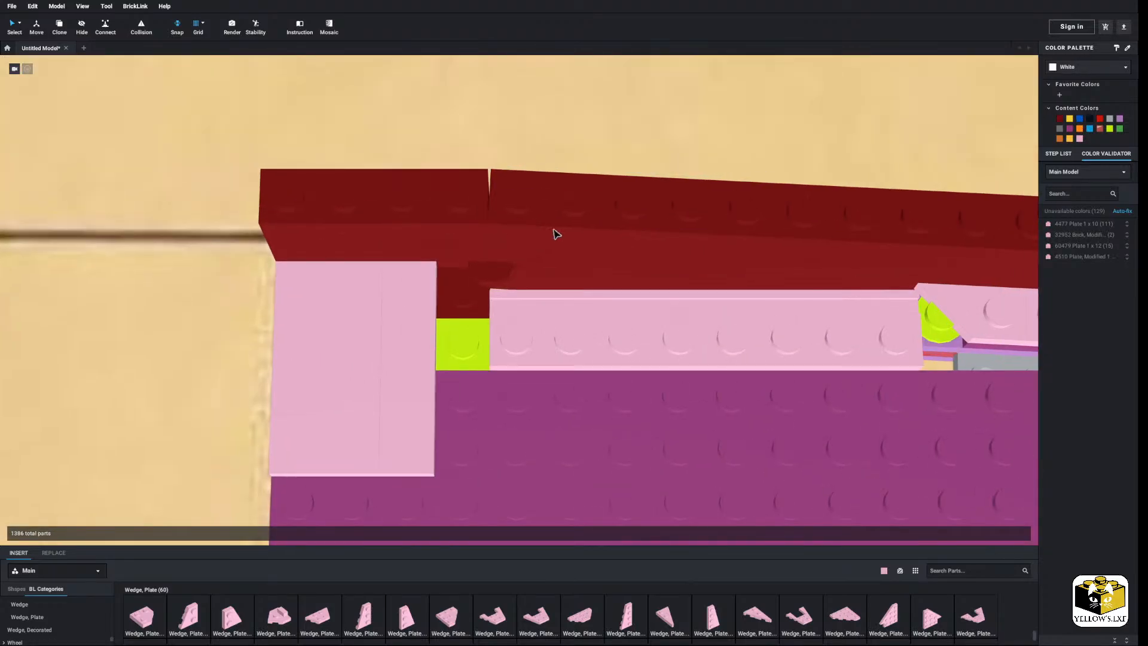
pyautogui.scroll(1, 62, 609)
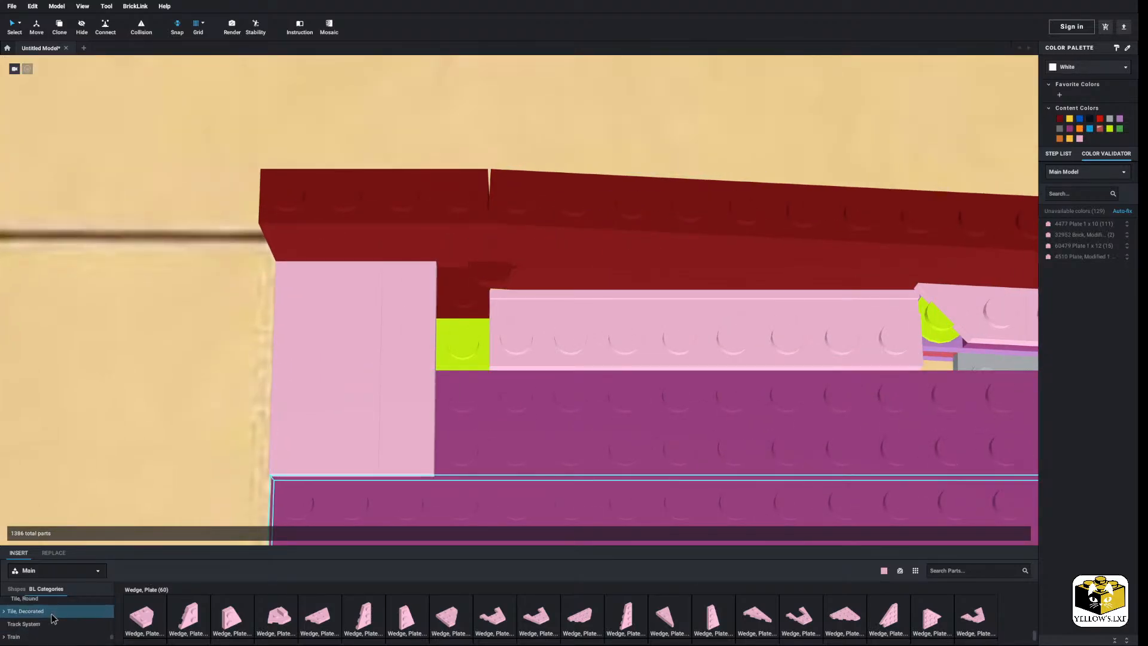
pyautogui.scroll(2, 53, 617)
pyautogui.click(25, 633)
pyautogui.moveTo(257, 615); pyautogui.dragTo(464, 293)
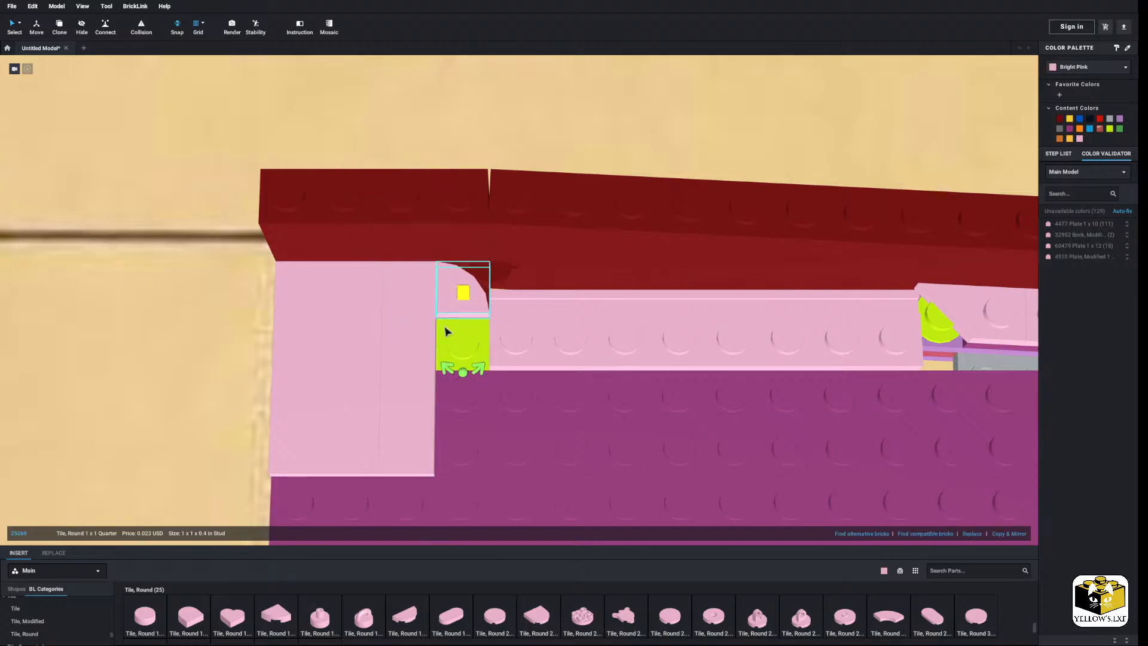
pyautogui.click(40, 610)
pyautogui.moveTo(144, 616); pyautogui.dragTo(470, 344)
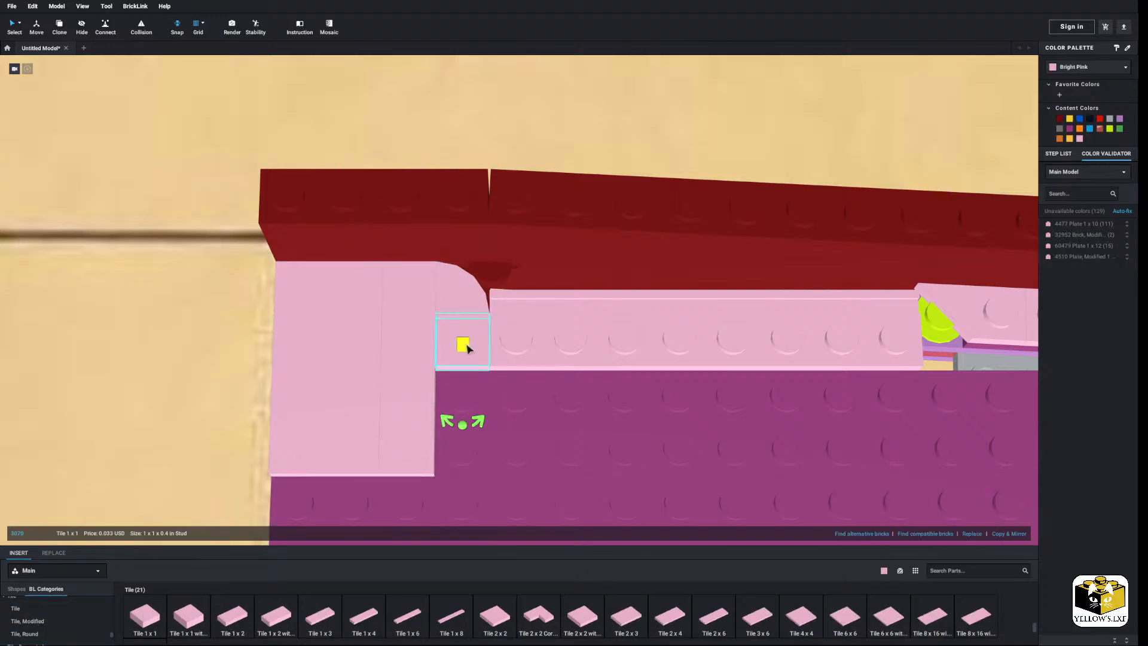
# Place a 2 x 3 tile at the purple deck's end and cover the deck beside it with a 2 x 4 tile and six mirrored copies.
pyautogui.scroll(-3, 467, 348)
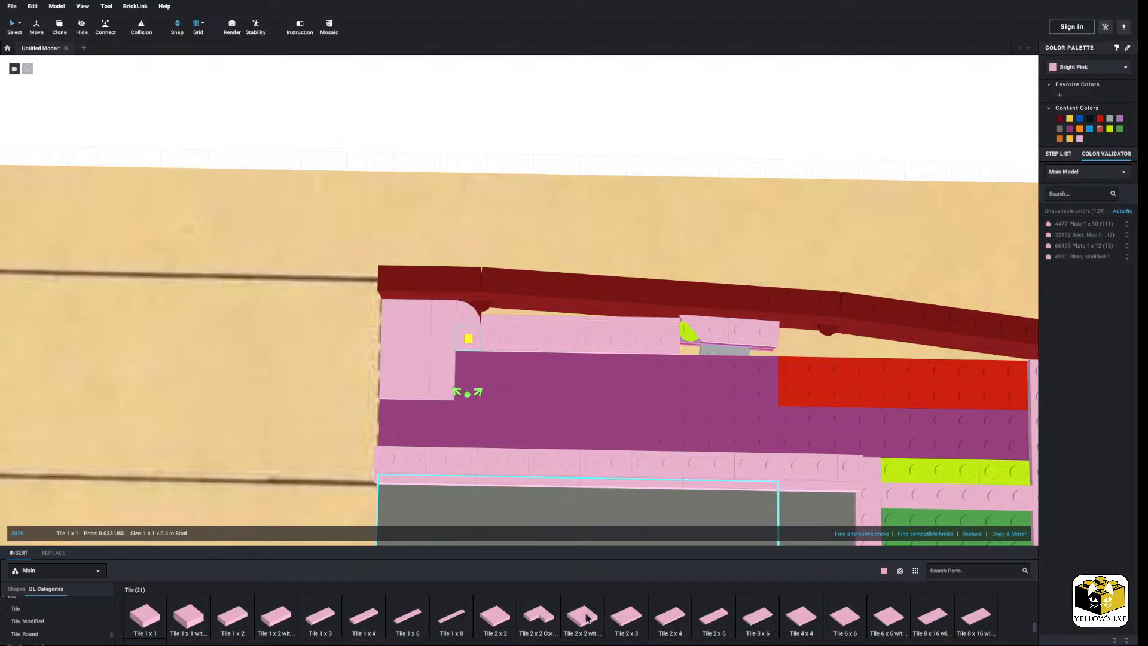
pyautogui.moveTo(626, 617); pyautogui.dragTo(419, 428)
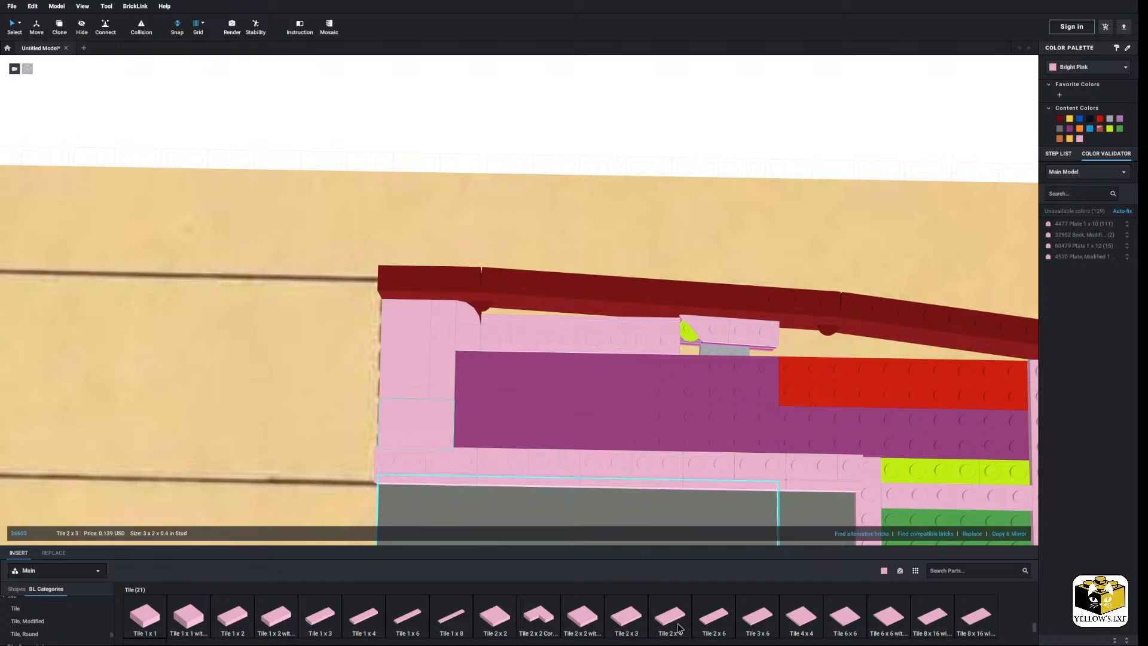
pyautogui.moveTo(680, 628); pyautogui.dragTo(478, 400)
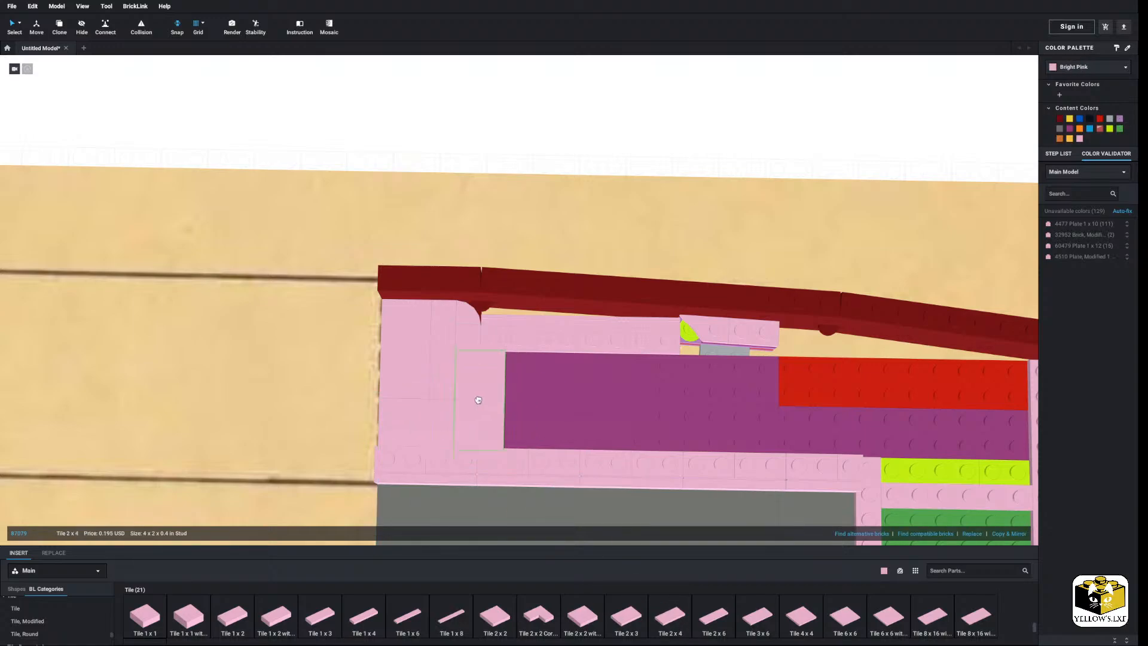
pyautogui.click(1022, 531)
pyautogui.click(1021, 532)
pyautogui.click(1021, 532)
pyautogui.click(1022, 531)
pyautogui.click(1022, 532)
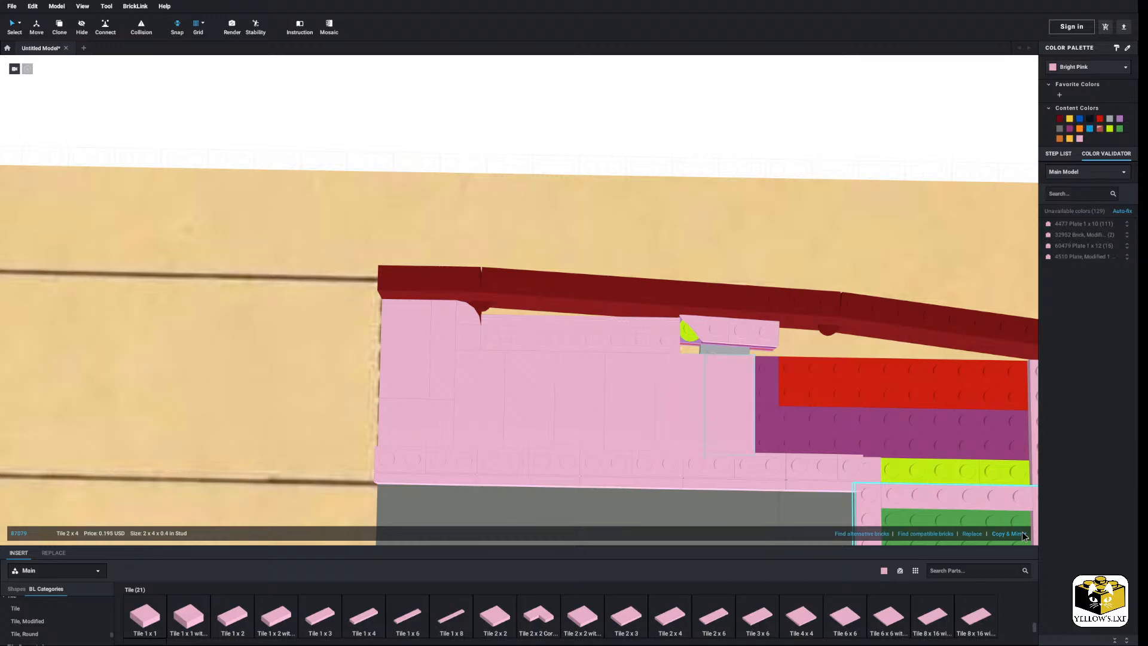
pyautogui.click(1022, 532)
pyautogui.moveTo(1013, 484); pyautogui.dragTo(791, 476, button='middle')
pyautogui.scroll(-2, 622, 269)
pyautogui.click(602, 239)
# Replace the last 2 x 4 tile, overlapping the red plate, with a 1 x 4 tile laid crosswise.
pyautogui.scroll(5, 588, 200)
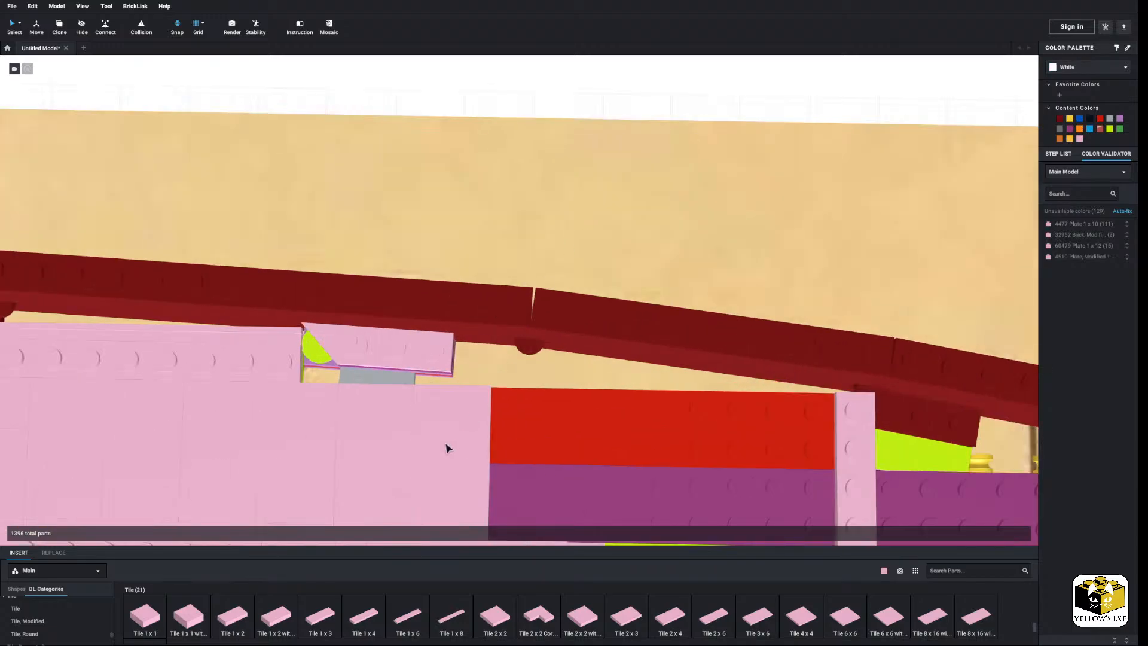
pyautogui.rightClick(447, 449)
pyautogui.click(469, 481)
pyautogui.moveTo(364, 615); pyautogui.dragTo(467, 453)
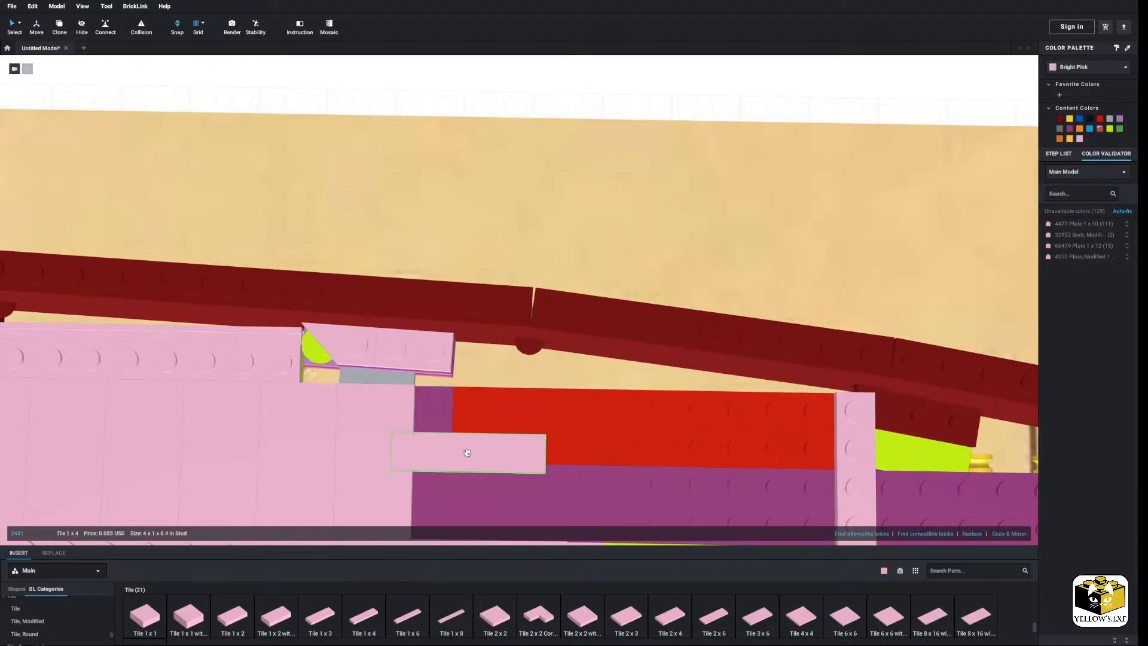
pyautogui.press('Right')
pyautogui.click(435, 465)
pyautogui.scroll(-4, 508, 173)
pyautogui.click(534, 143)
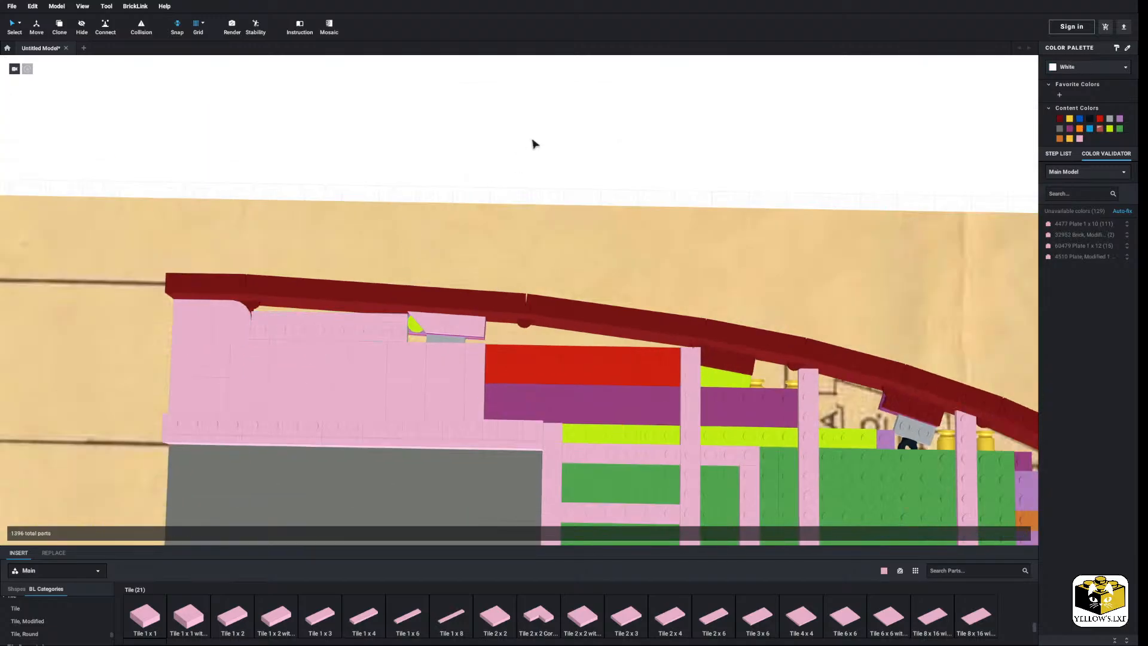
# Try a pasted 1 x 8 railed modified plate along the red plate's hull edge, and delete it.
pyautogui.rightClick(546, 158)
pyautogui.click(571, 185)
pyautogui.click(605, 171)
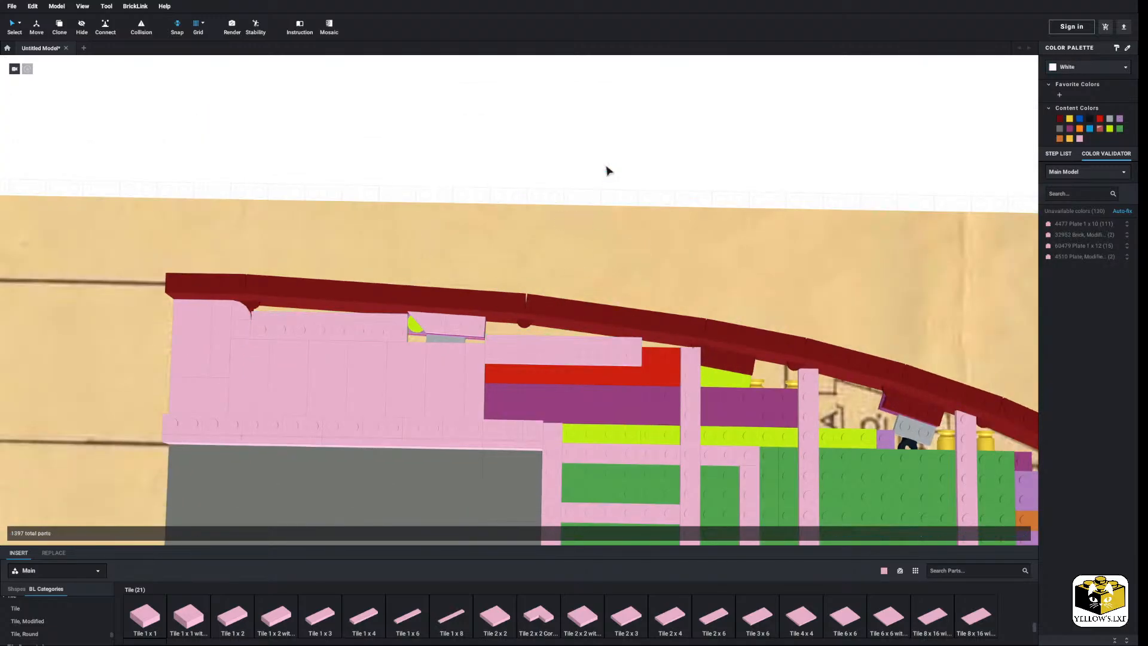
pyautogui.moveTo(608, 171); pyautogui.dragTo(560, 182, button='middle')
pyautogui.moveTo(561, 183); pyautogui.dragTo(560, 184, button='right')
pyautogui.moveTo(560, 184); pyautogui.dragTo(577, 172, button='middle')
pyautogui.scroll(3, 577, 172)
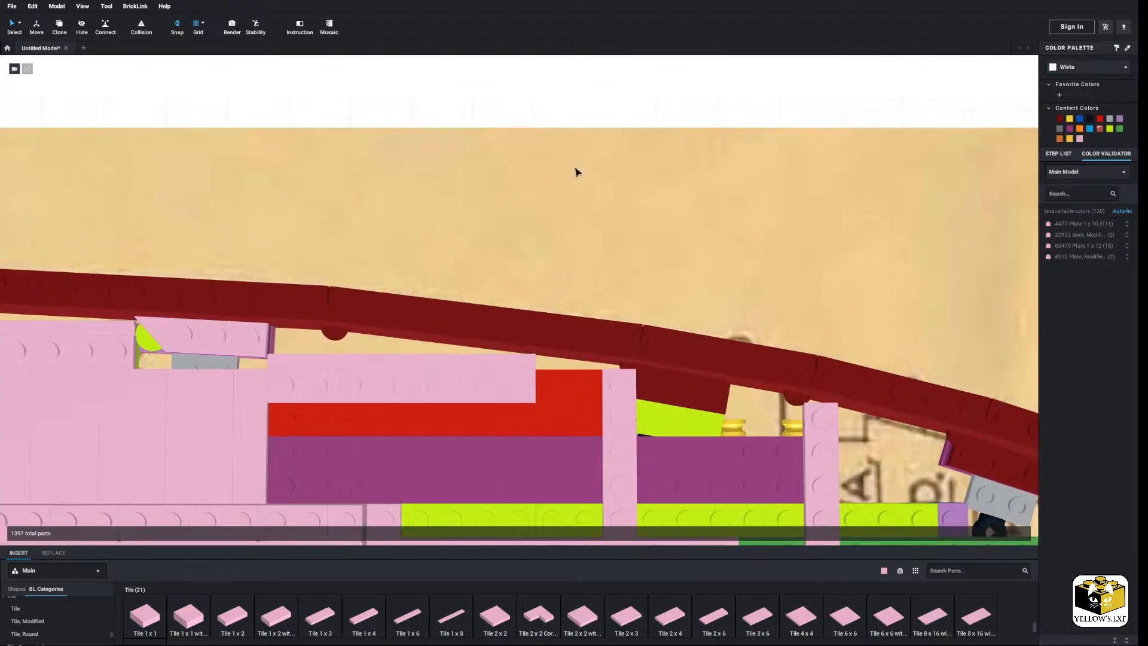
pyautogui.scroll(5, 478, 335)
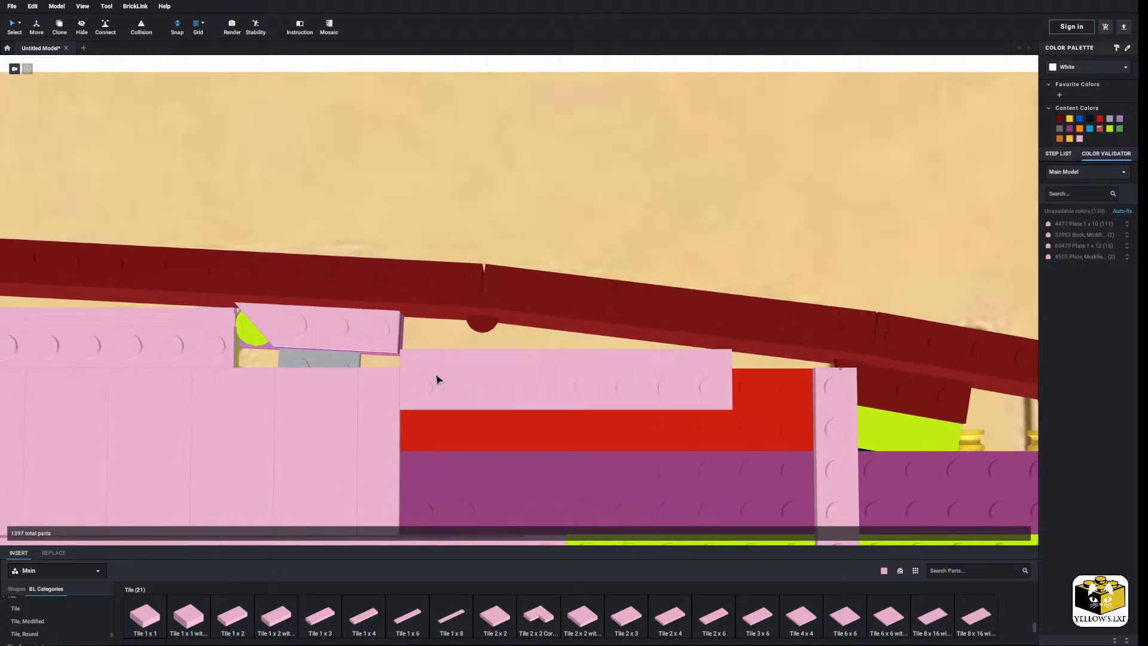
pyautogui.moveTo(436, 374); pyautogui.dragTo(436, 378, button='middle')
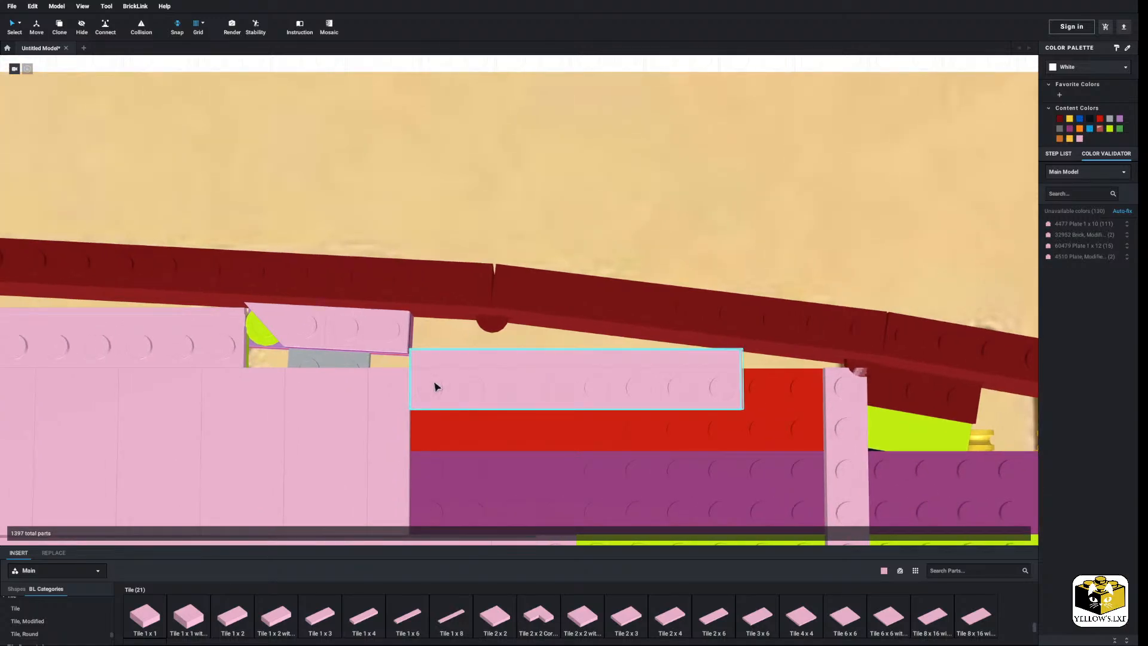
pyautogui.rightClick(435, 382)
pyautogui.click(463, 420)
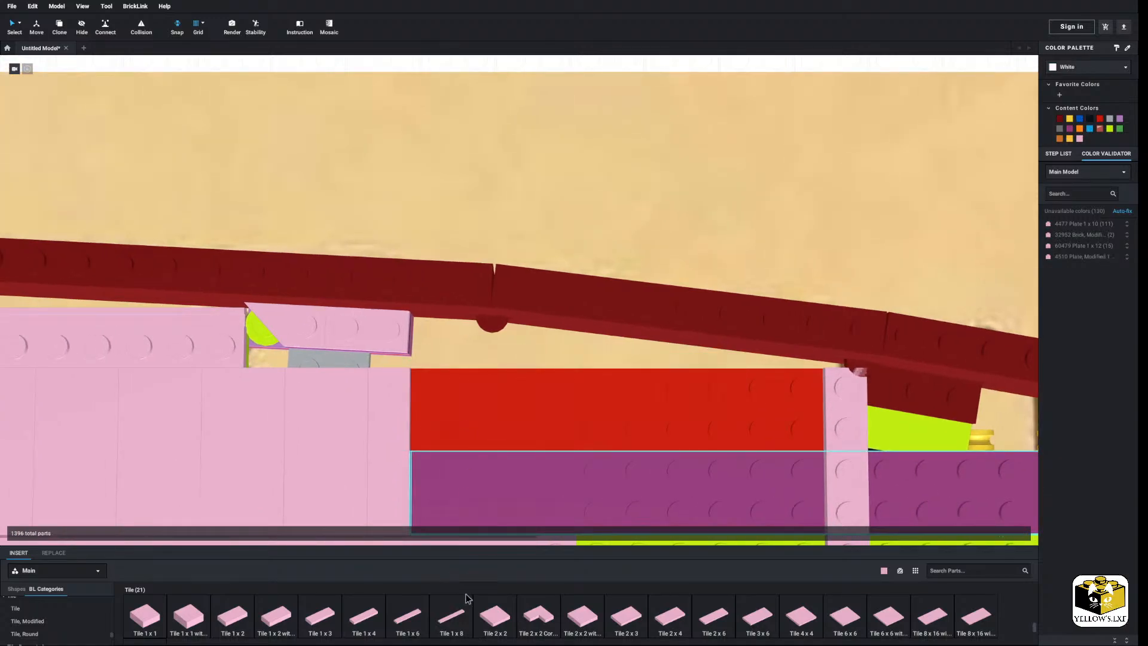
# Try a 2 x 2 tile on the red plate's corner, overhanging towards the hull, and delete it.
pyautogui.click(499, 608)
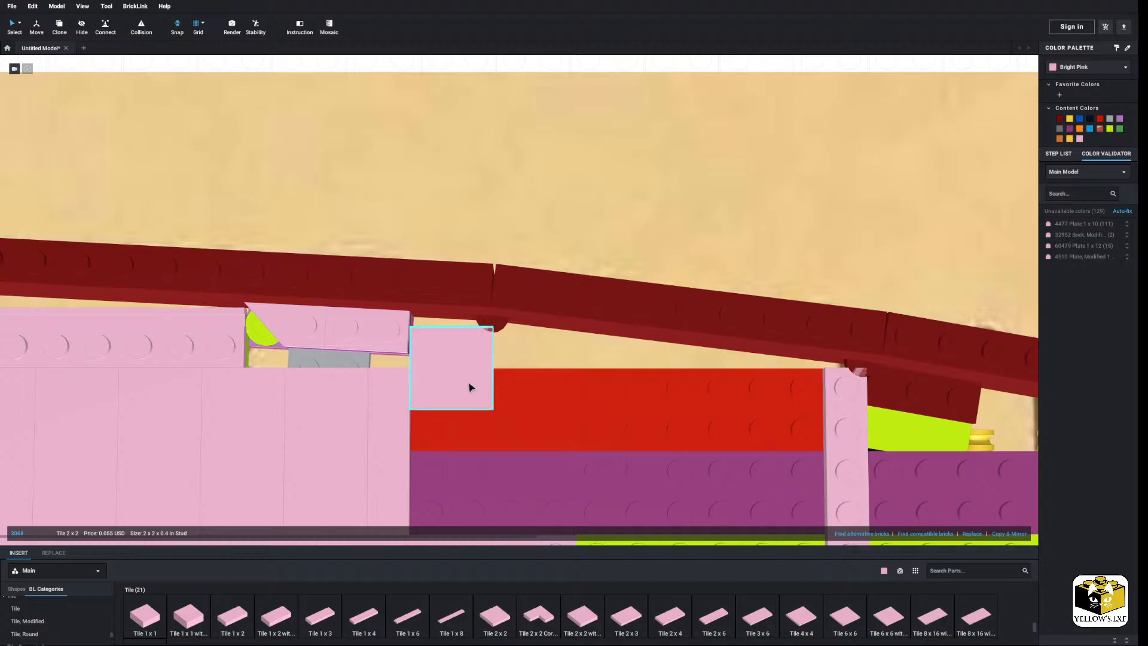
pyautogui.rightClick(469, 386)
pyautogui.click(485, 419)
# Try a crosswise 1 x 6 tile beside the tiled deck, pull it off beyond the hull and delete it.
pyautogui.click(408, 616)
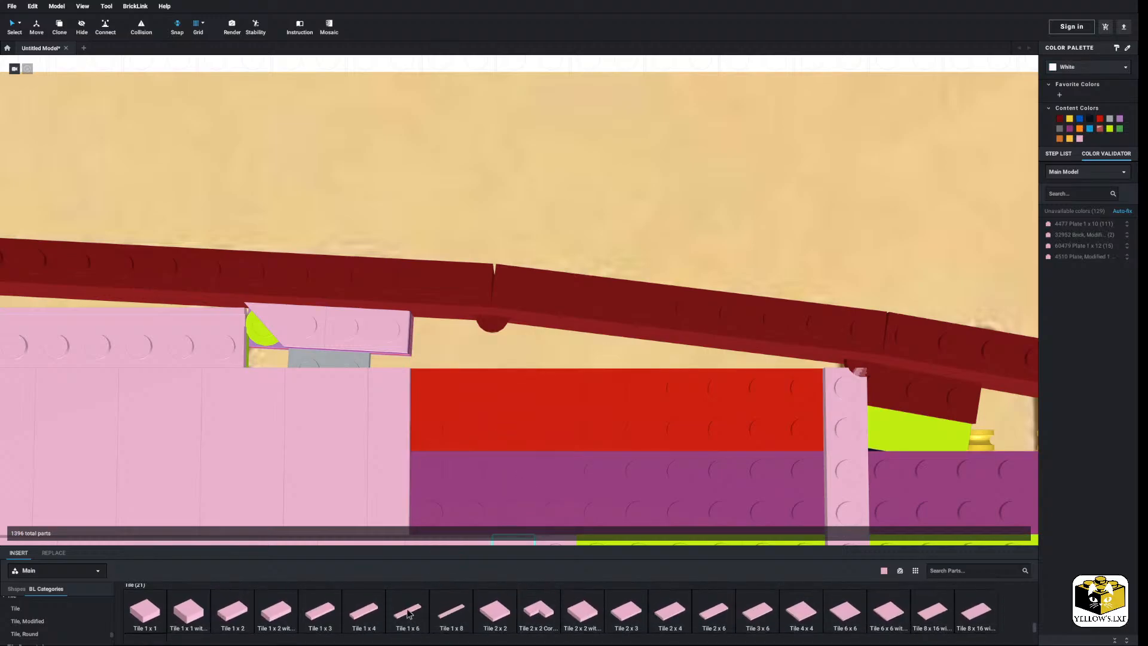
pyautogui.click(431, 428)
pyautogui.scroll(-3, 443, 428)
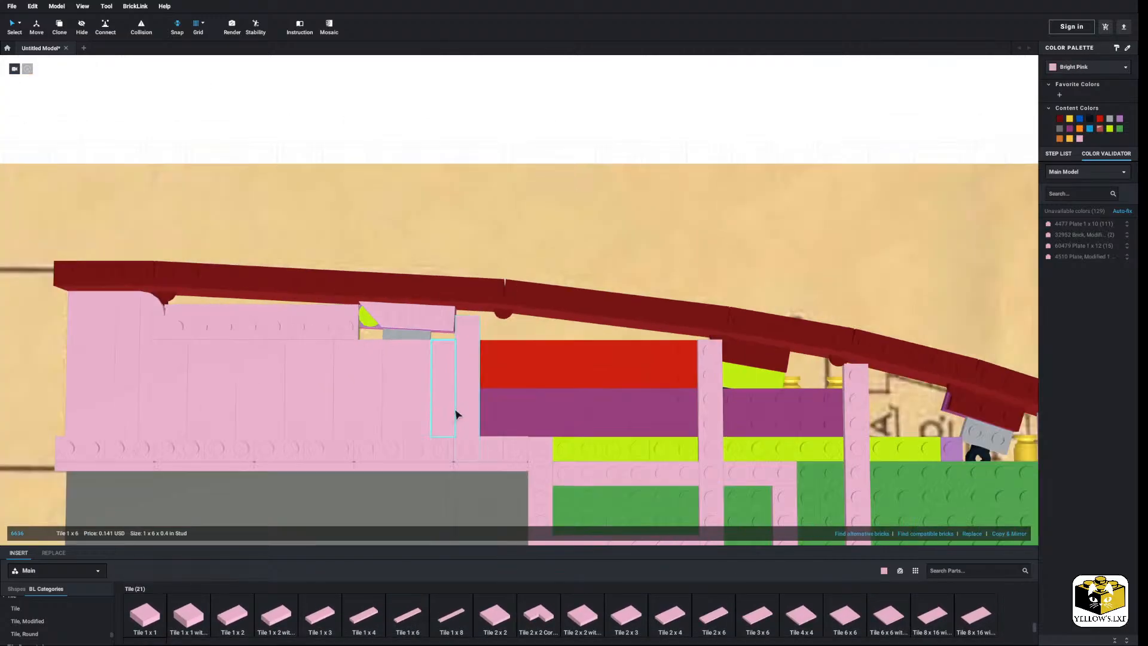
pyautogui.moveTo(474, 374); pyautogui.dragTo(444, 594)
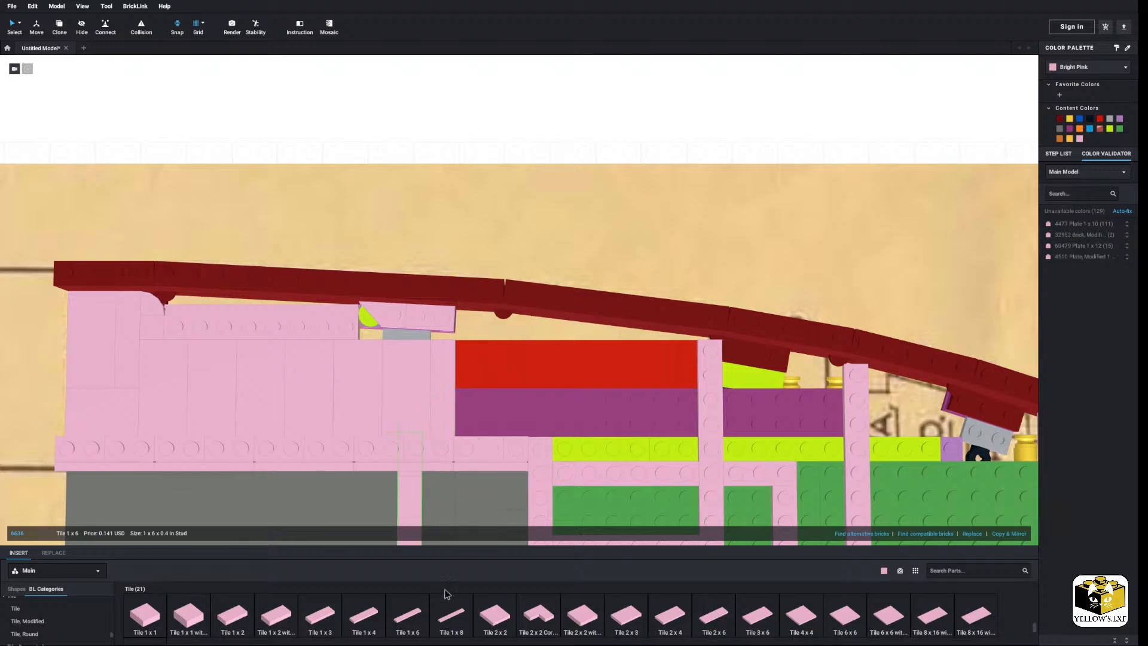
pyautogui.moveTo(353, 622); pyautogui.dragTo(420, 175)
pyautogui.scroll(-3, 371, 323)
pyautogui.rightClick(419, 174)
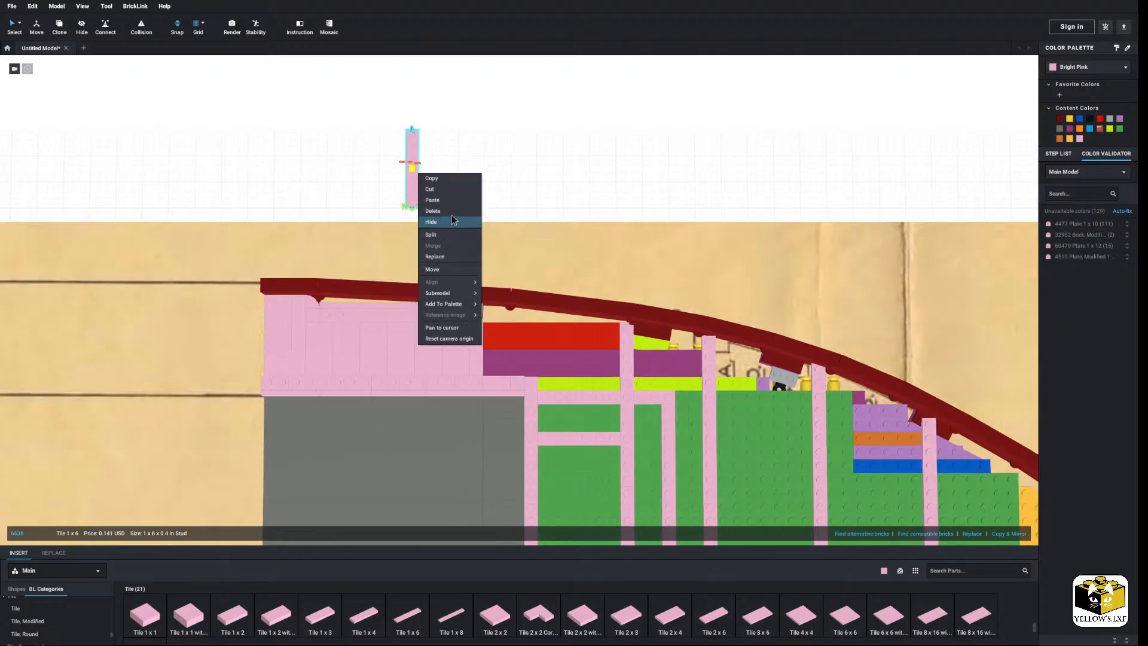
pyautogui.click(453, 217)
# Lay out a 1 x 4 tile with a 1 x 2 tile across its lower end on the empty ground beyond the hull.
pyautogui.moveTo(395, 560); pyautogui.dragTo(402, 118)
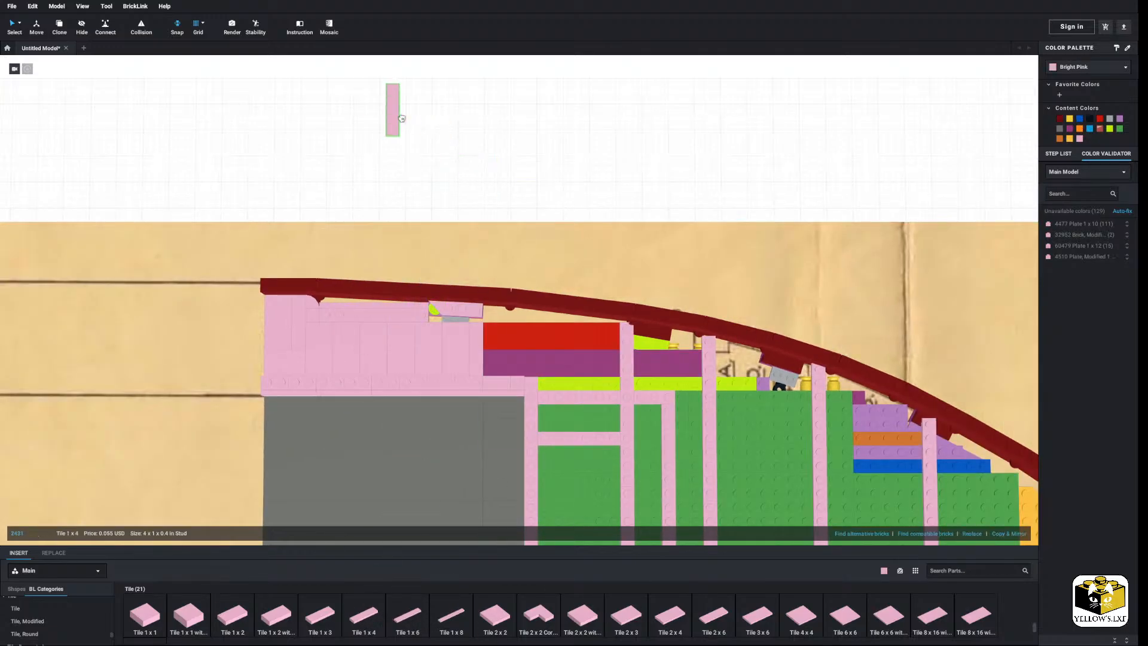
pyautogui.press('Escape')
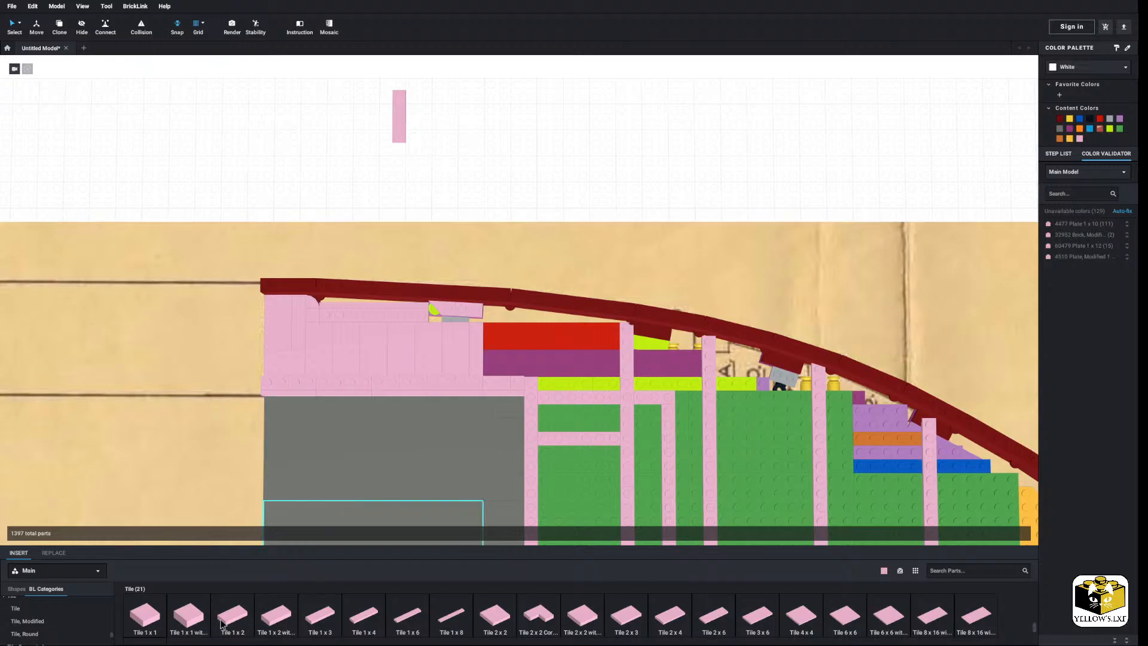
pyautogui.moveTo(221, 623); pyautogui.dragTo(475, 217)
pyautogui.press('Escape')
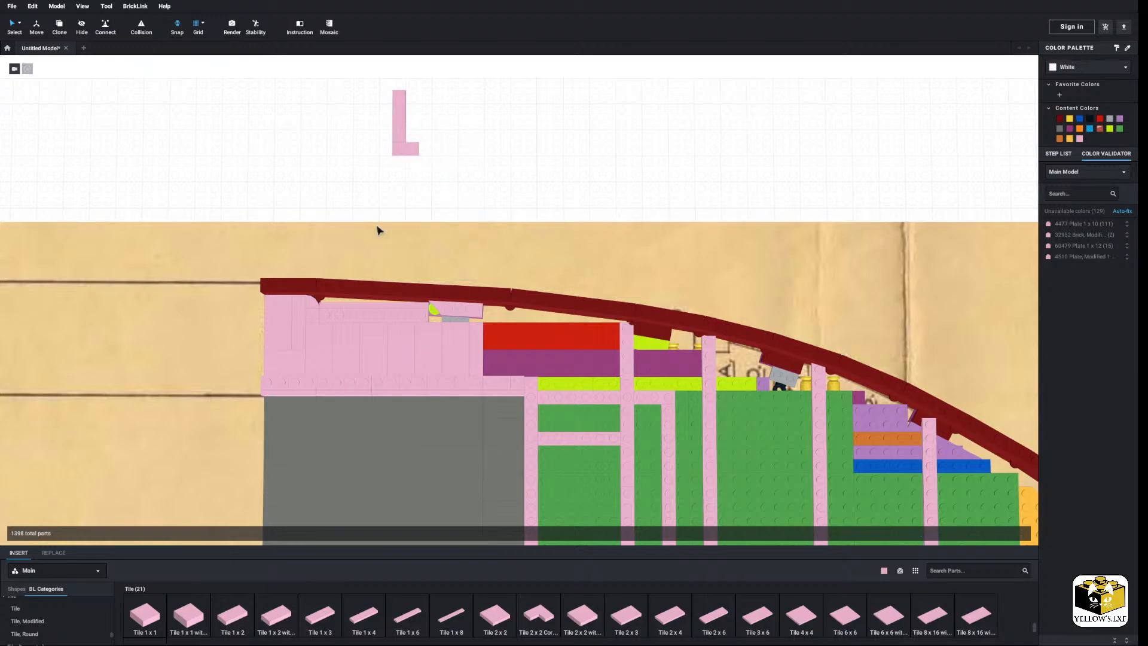
# Complete the loose tile group with a copied quarter-round tile and a 1 x 3 tile, and set the group beside the tiled deck.
pyautogui.rightClick(315, 308)
pyautogui.click(326, 323)
pyautogui.rightClick(503, 159)
pyautogui.click(510, 186)
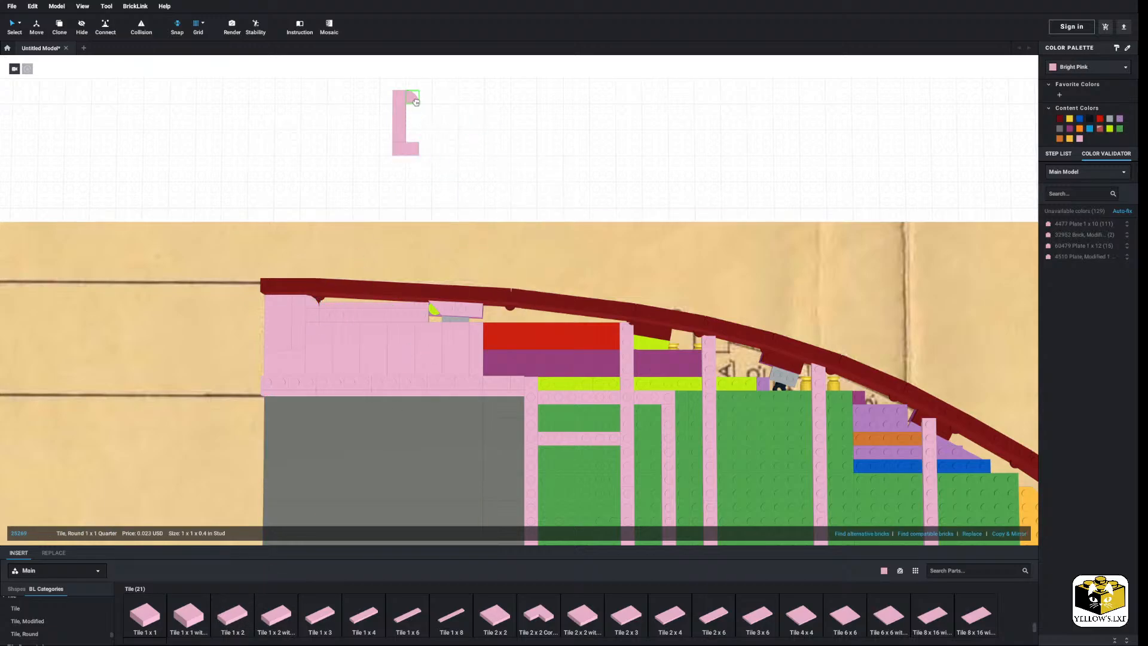
pyautogui.click(416, 101)
pyautogui.moveTo(324, 608); pyautogui.dragTo(493, 366)
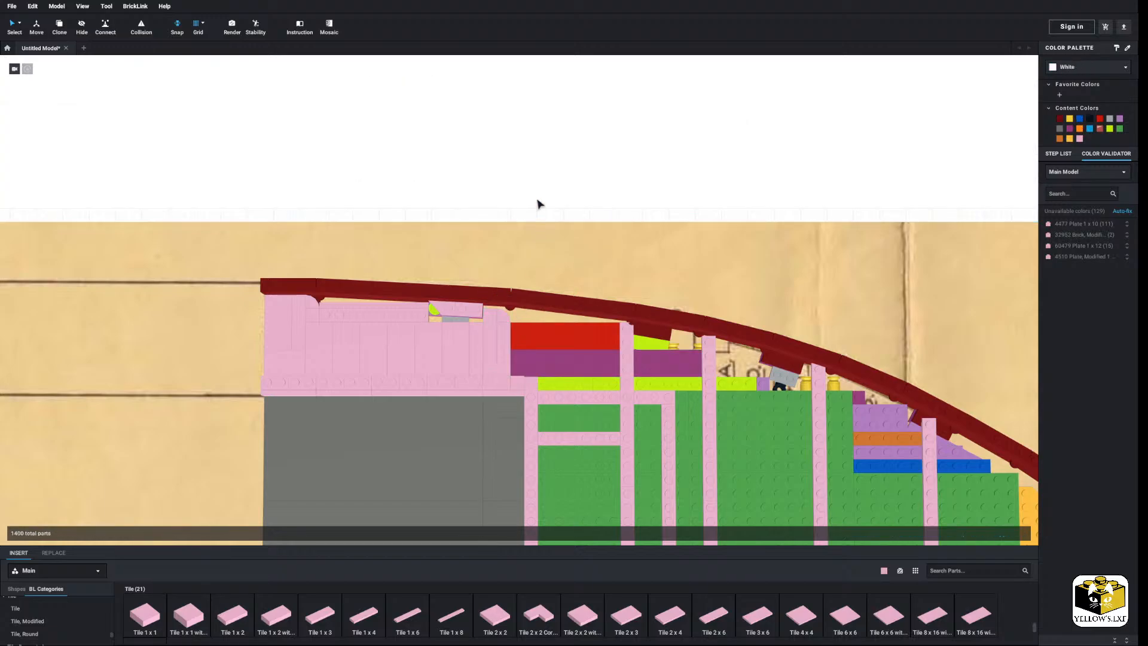
# Select the four-tile group beside the tiled deck and move it back to the empty ground beyond the hull.
pyautogui.scroll(5, 538, 204)
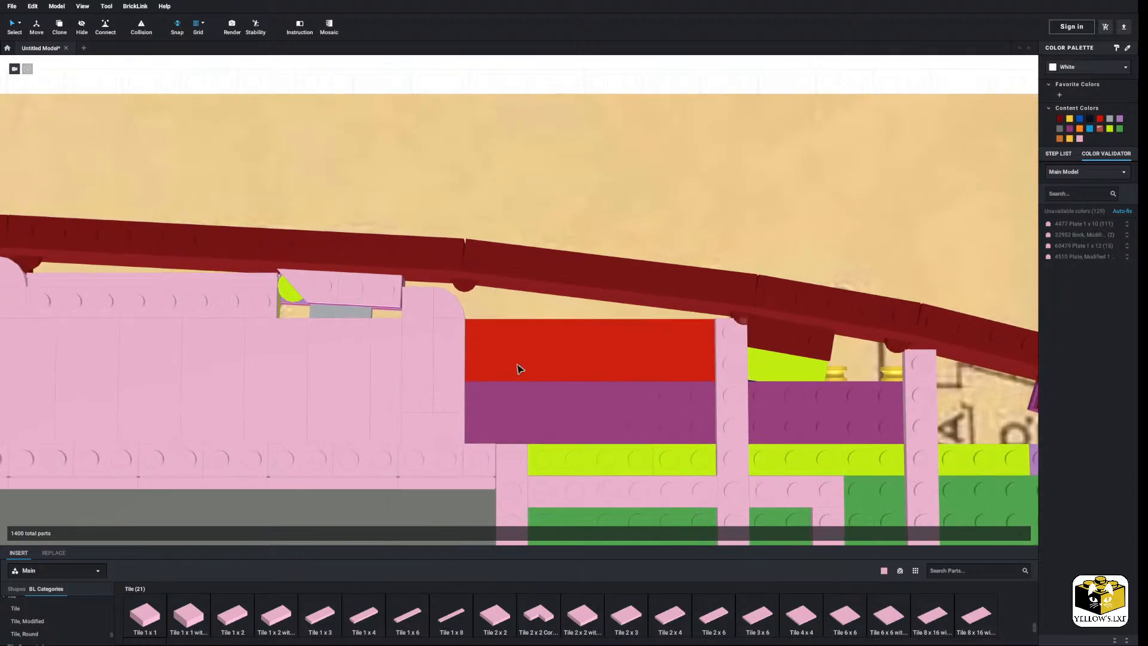
pyautogui.scroll(-1, 450, 300)
pyautogui.click(457, 306)
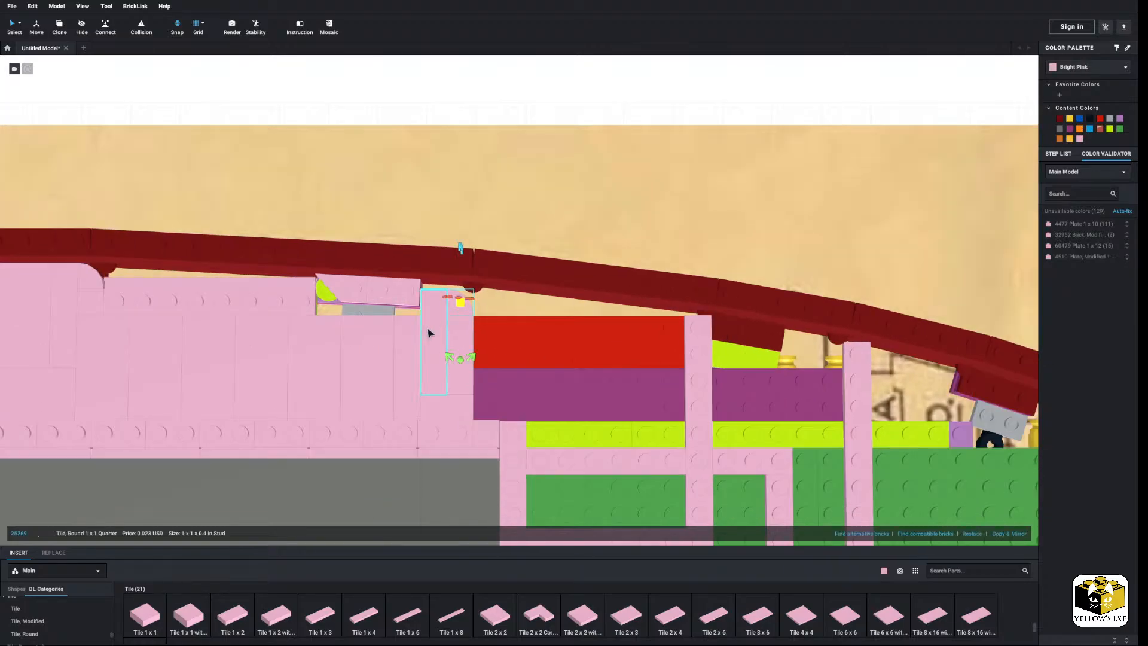
pyautogui.keyDown('ctrl'); pyautogui.click(429, 332); pyautogui.keyUp('ctrl')
pyautogui.moveTo(444, 414); pyautogui.dragTo(439, 245)
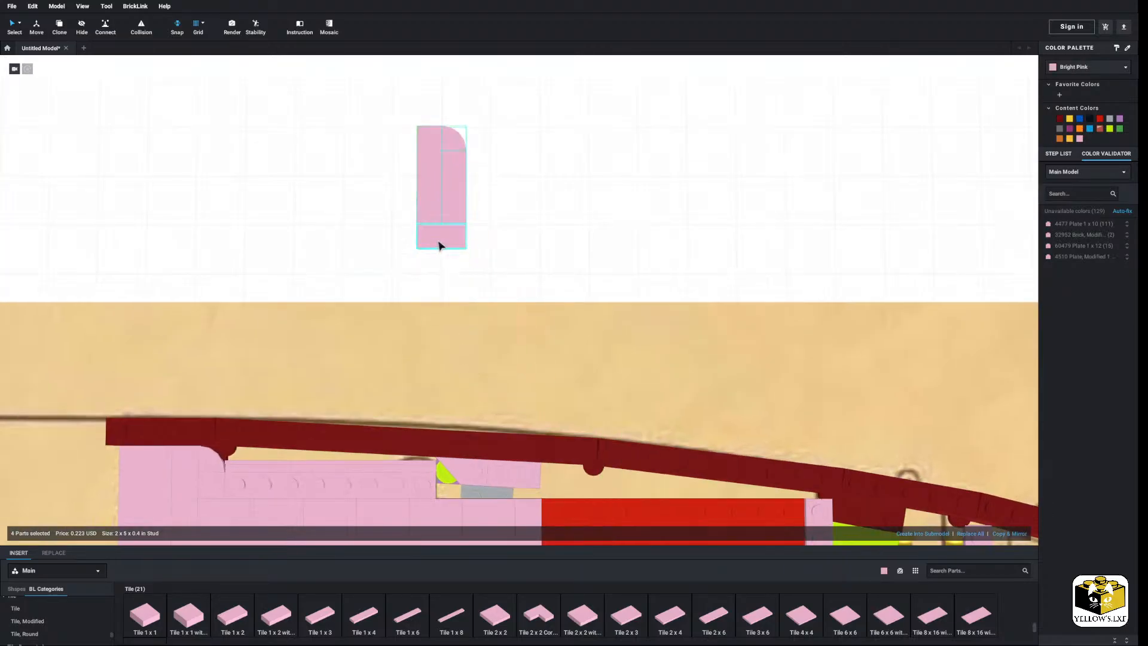
# Replace the quarter-round tile in the loose tile group with a Tile, Round 1 x 1 Half Circle Extended.
pyautogui.click(58, 633)
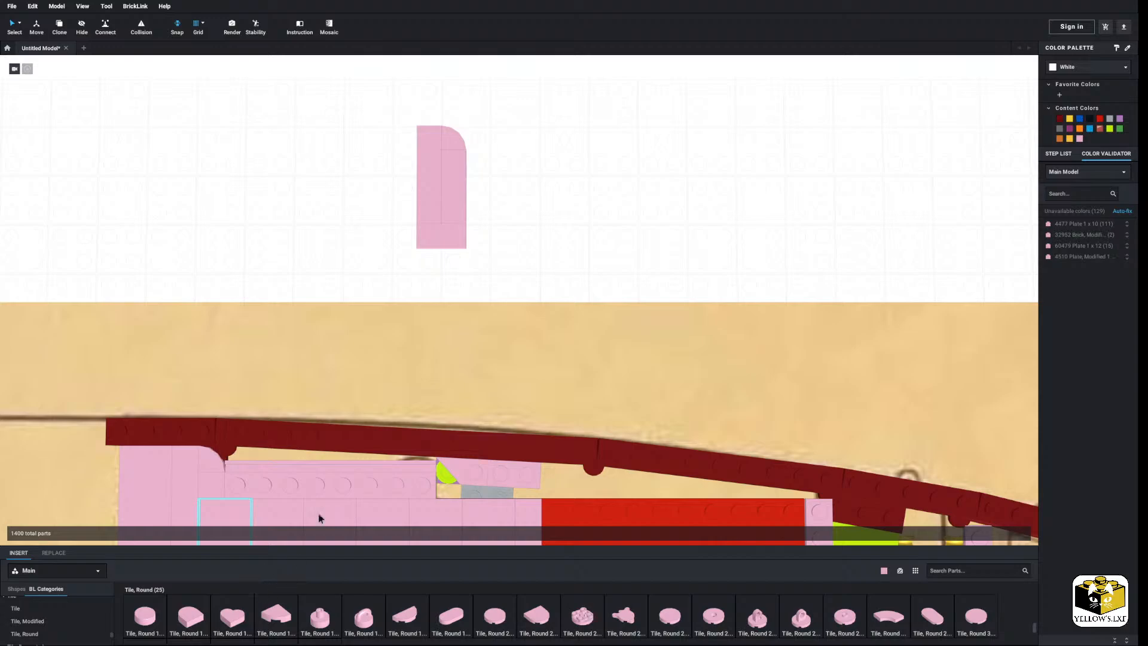
pyautogui.rightClick(461, 139)
pyautogui.click(486, 172)
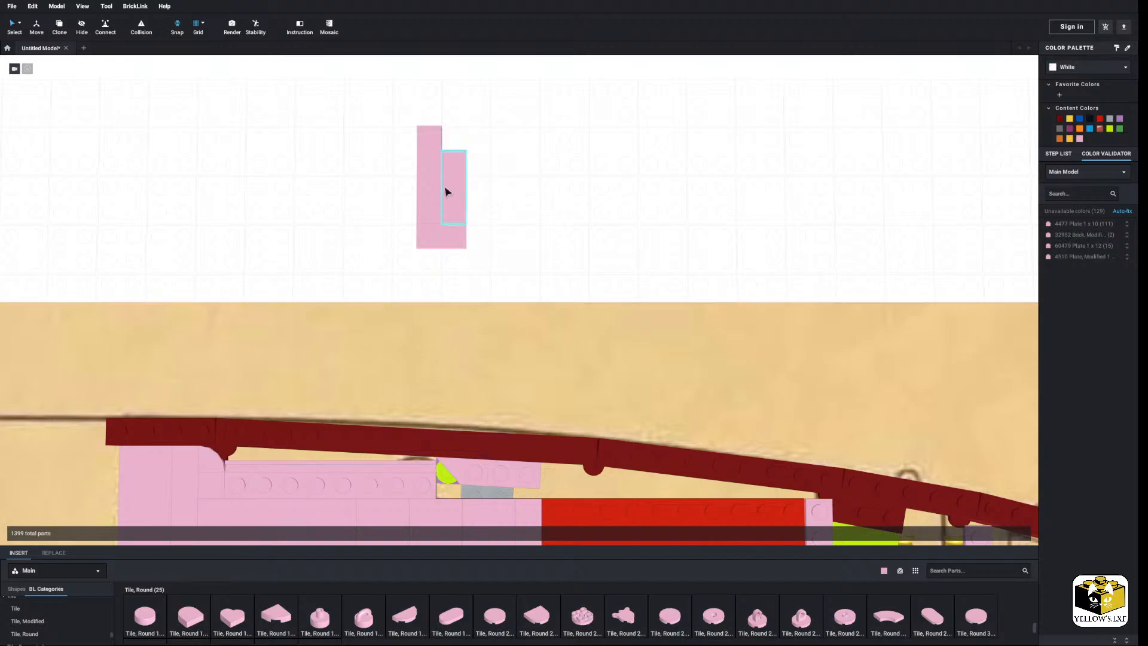
pyautogui.moveTo(189, 610); pyautogui.dragTo(553, 149)
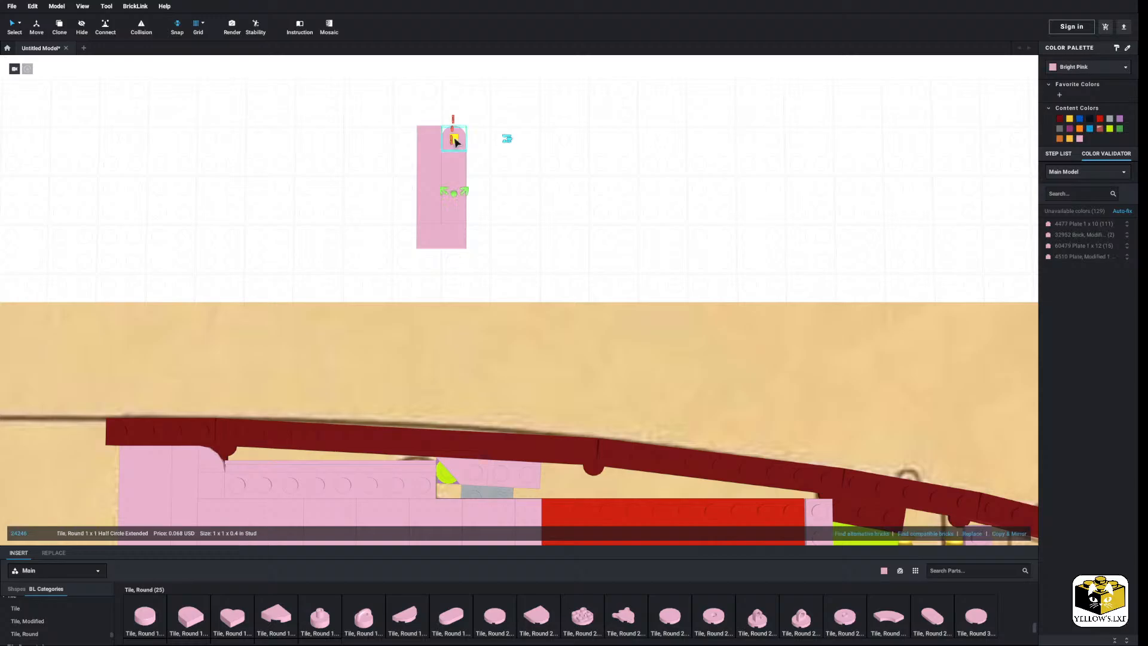
# Select the loose four-tile group and move it onto the side deck against the end of the tiled area.
pyautogui.moveTo(501, 99); pyautogui.dragTo(394, 234)
pyautogui.moveTo(555, 239); pyautogui.dragTo(544, 385)
pyautogui.click(592, 100)
pyautogui.scroll(4, 593, 100)
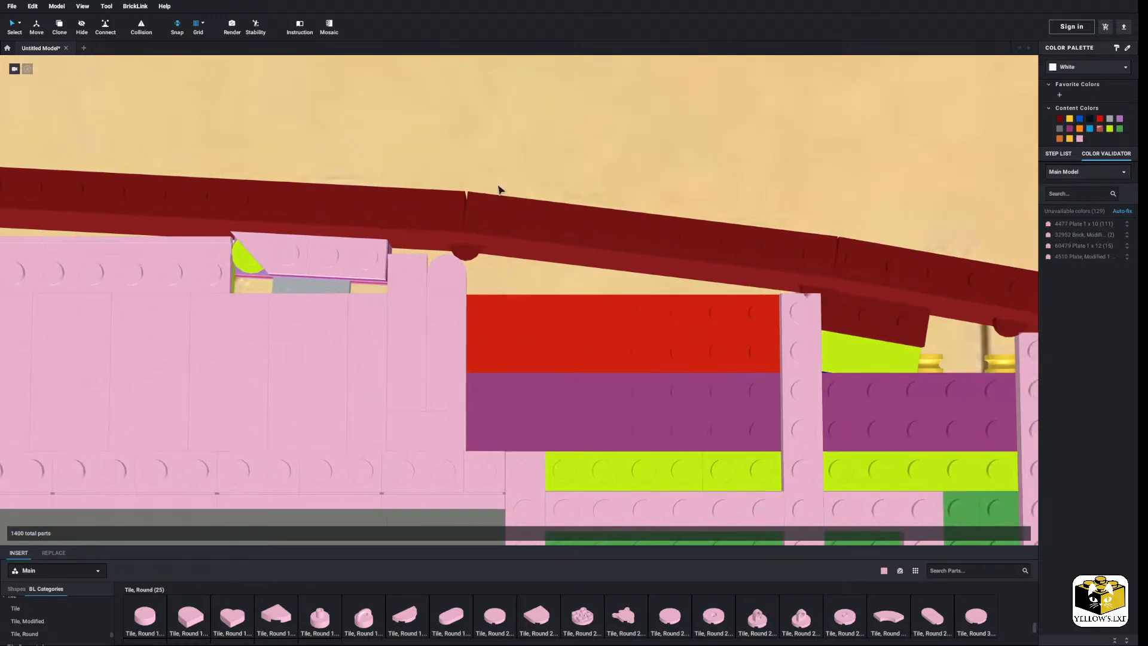
# Copy and mirror the half-circle tile and its adjoining 1 x 3 tile to add a second pair beside them.
pyautogui.click(443, 290)
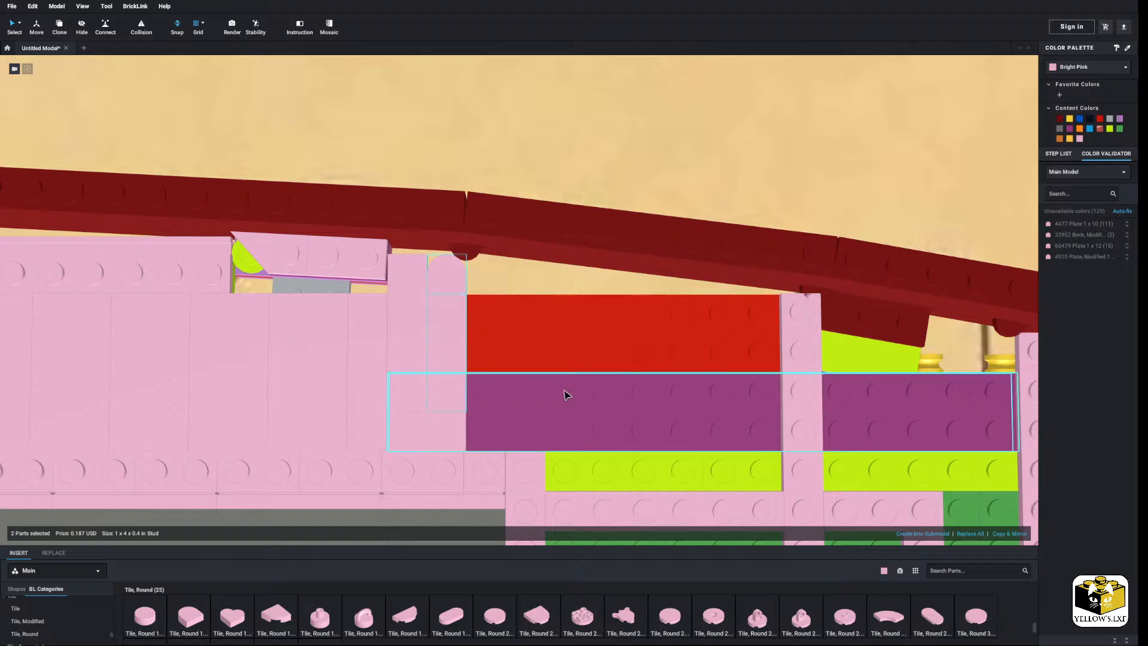
pyautogui.click(1020, 532)
pyautogui.scroll(-5, 670, 340)
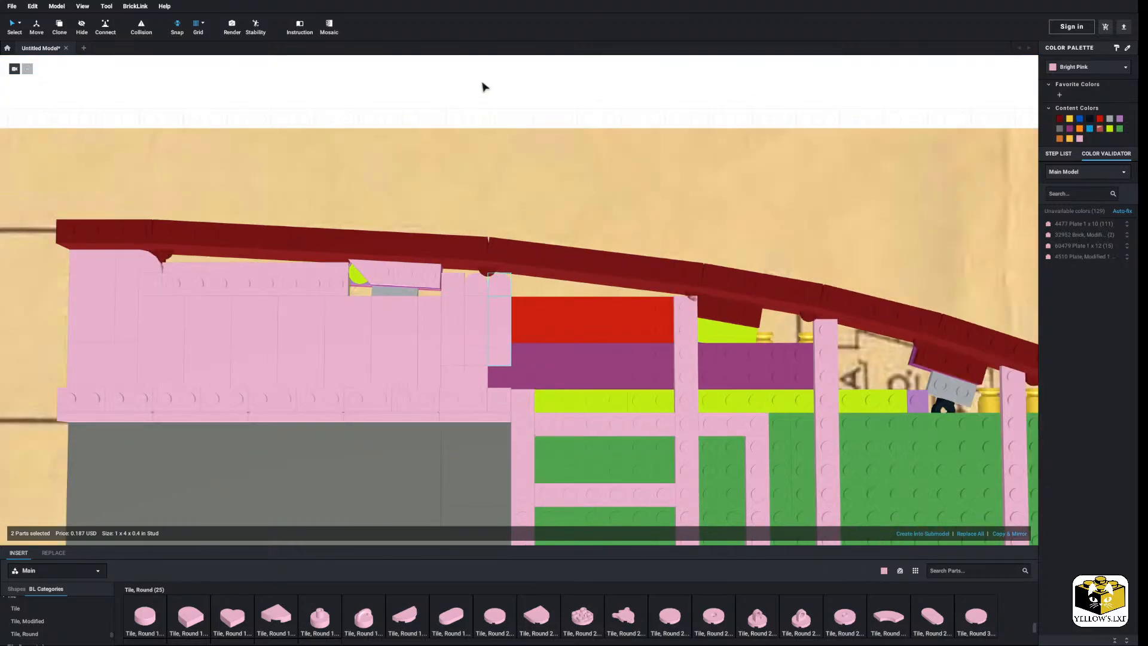
pyautogui.click(481, 84)
# Place a Wedge, Plate 6 x 2 Left lengthwise along the hull over the red plate, beside the half-circle tiles.
pyautogui.scroll(4, 524, 120)
pyautogui.moveTo(523, 119); pyautogui.dragTo(441, 156, button='middle')
pyautogui.scroll(-5, 60, 616)
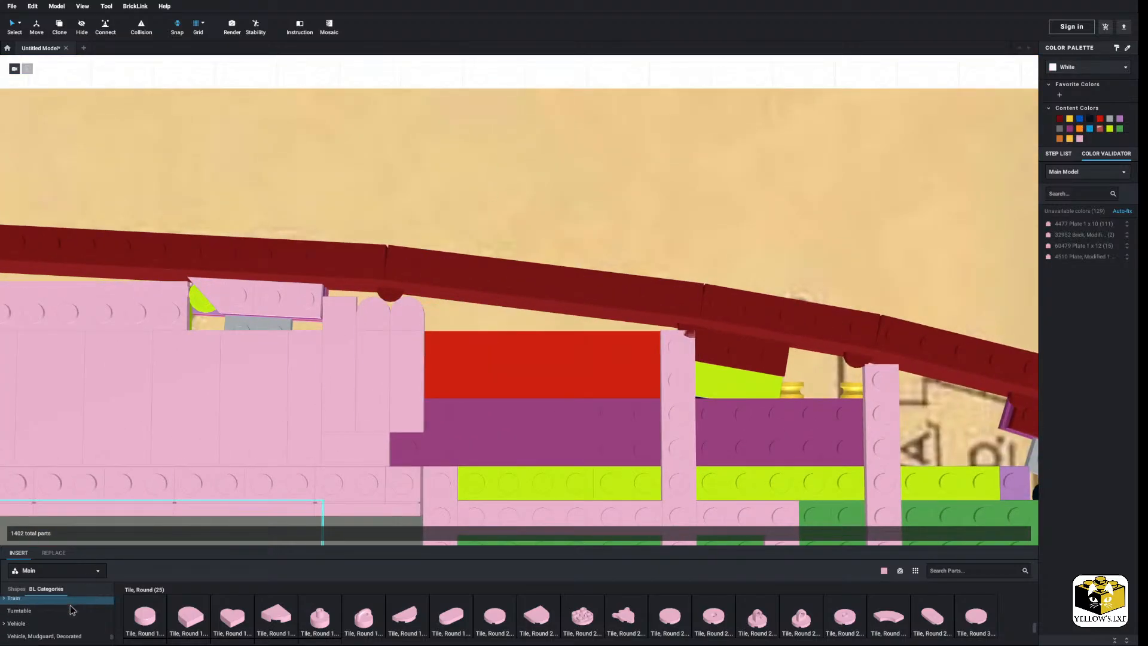
pyautogui.click(36, 612)
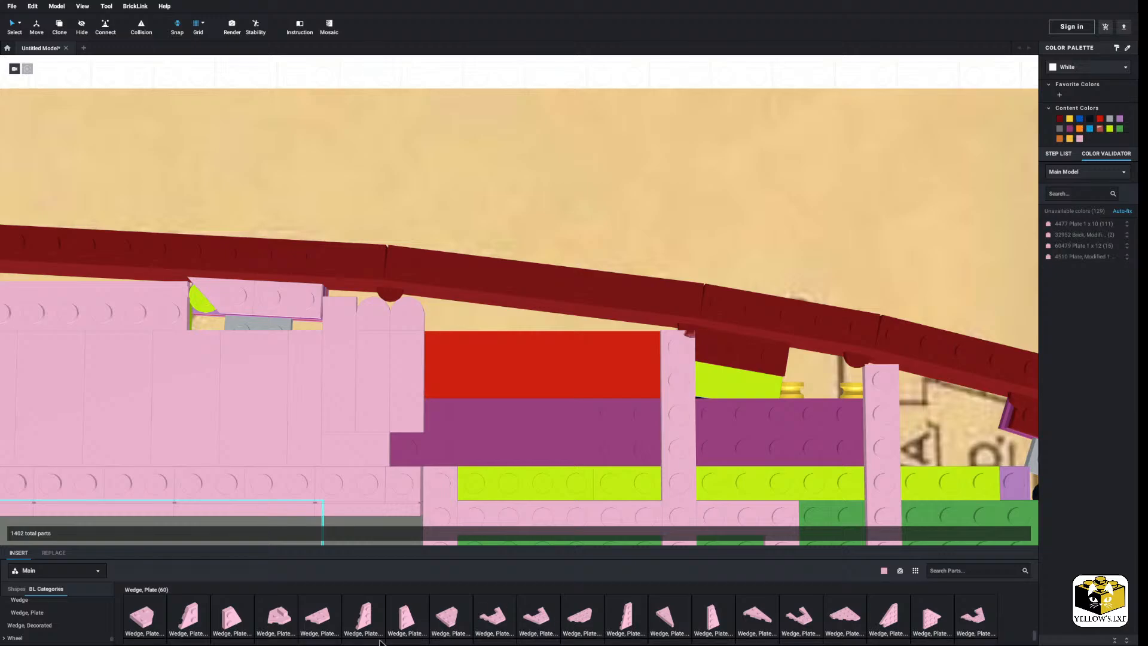
pyautogui.scroll(-3, 274, 624)
pyautogui.click(363, 619)
pyautogui.scroll(-3, 465, 277)
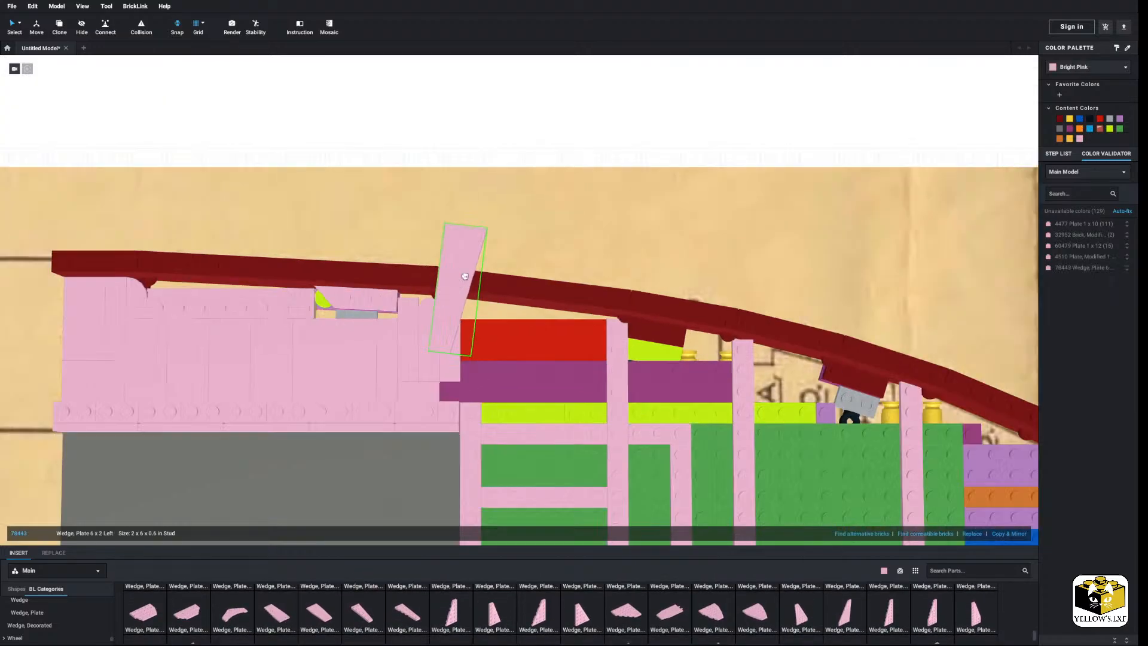
pyautogui.scroll(-1, 465, 276)
pyautogui.press('Right')
pyautogui.press('Right')
pyautogui.press('Right')
pyautogui.click(526, 320)
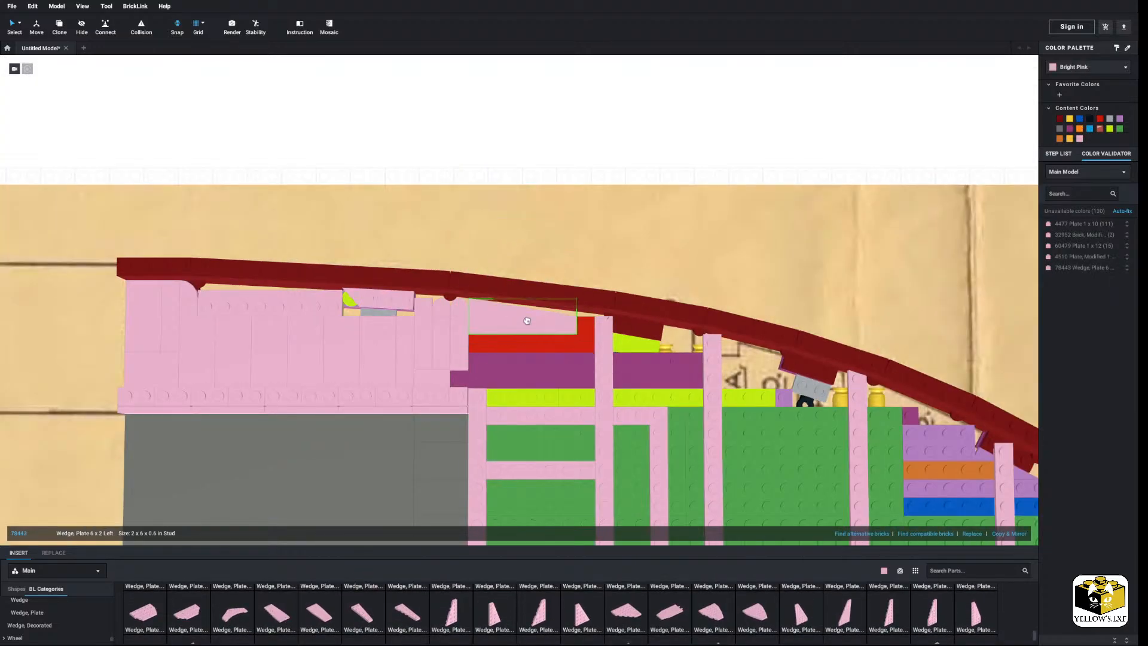
pyautogui.click(489, 174)
pyautogui.moveTo(489, 174); pyautogui.dragTo(494, 152, button='right')
pyautogui.scroll(5, 495, 157)
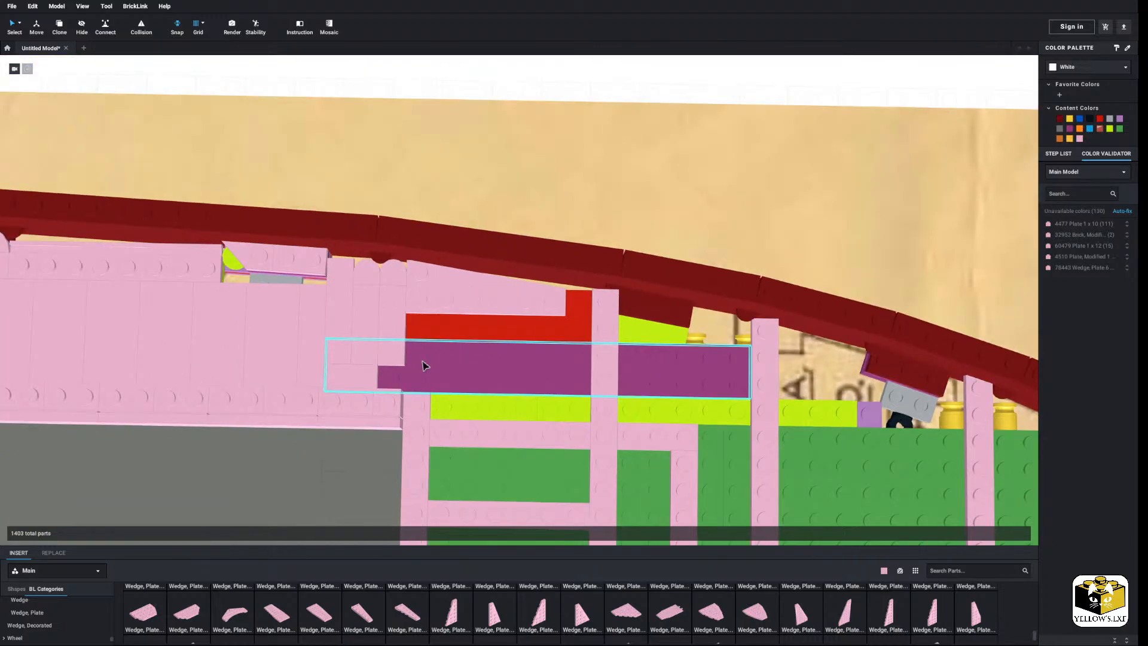
# Delete the mirrored 1 x 3 tile and put a 1 x 1 tile against its half-circle tile instead.
pyautogui.rightClick(387, 355)
pyautogui.click(406, 387)
pyautogui.scroll(5, 67, 615)
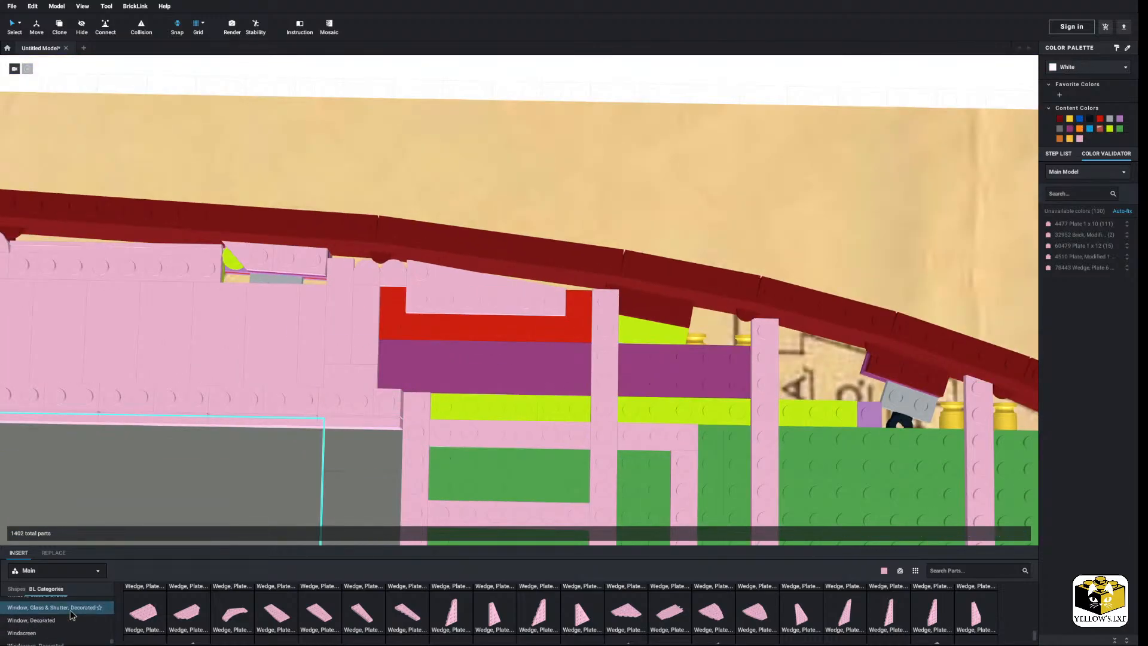
pyautogui.scroll(2, 68, 616)
pyautogui.click(60, 625)
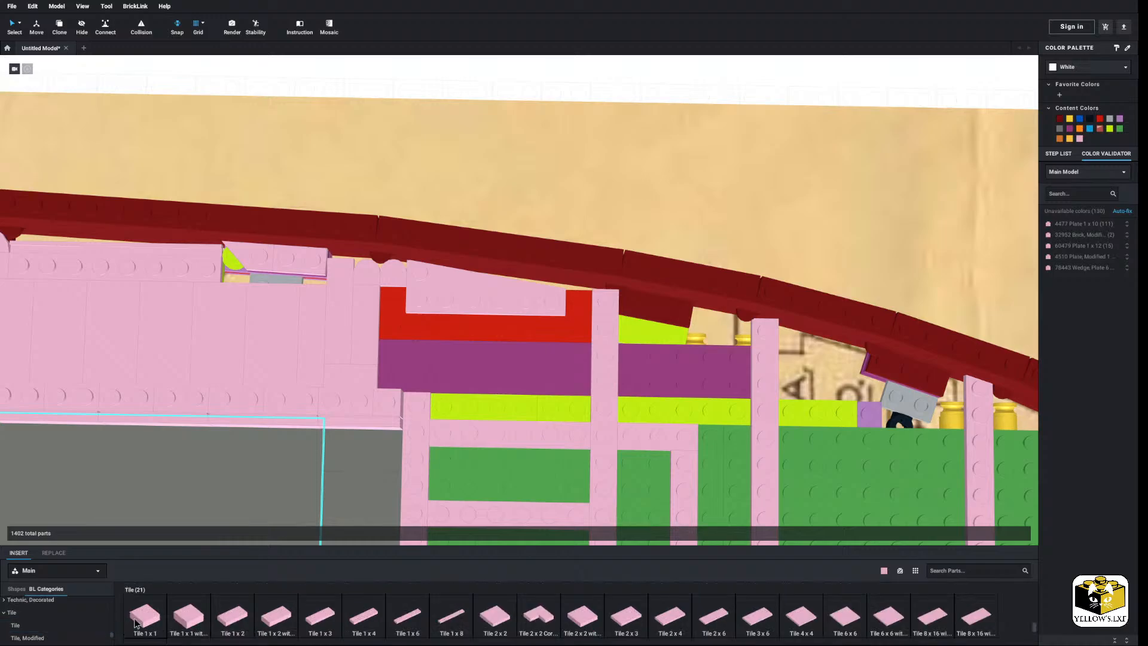
pyautogui.click(146, 615)
pyautogui.click(402, 108)
pyautogui.moveTo(403, 367)
pyautogui.mouseDown(button='middle')
pyautogui.moveTo(371, 350)
pyautogui.moveTo(386, 366)
pyautogui.mouseUp(button='middle')
pyautogui.scroll(2, 399, 363)
pyautogui.moveTo(168, 317); pyautogui.dragTo(298, 328, button='middle')
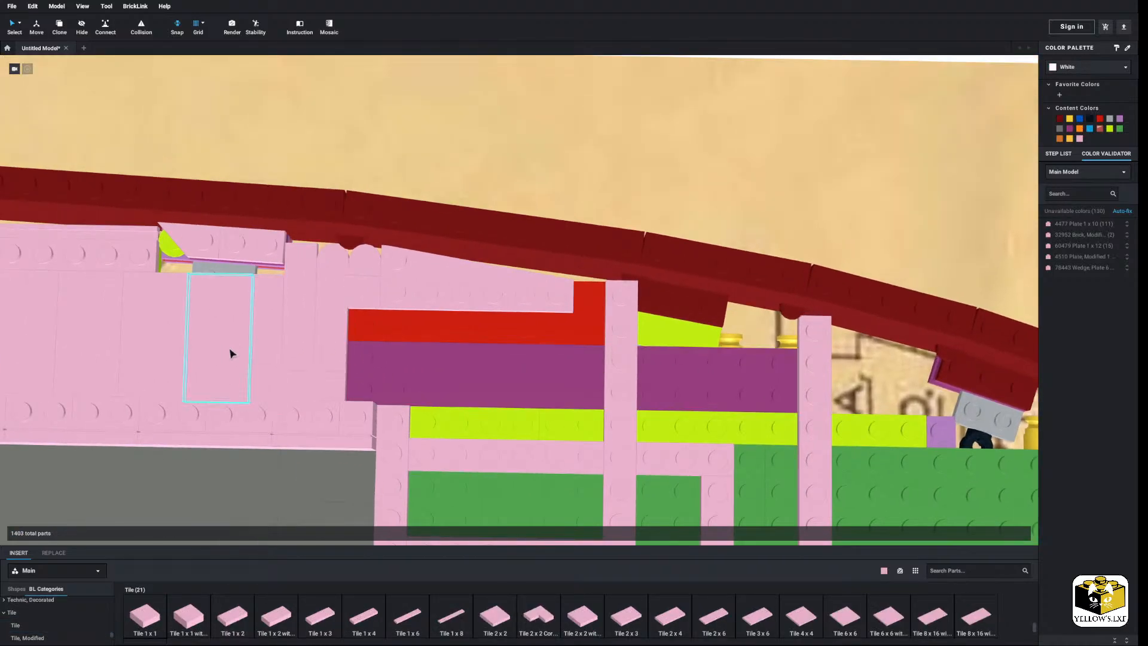
# Copy a 2 x 3 tile from the tiled deck and paste it into the gap next to the new 1 x 1 tile.
pyautogui.moveTo(132, 359); pyautogui.dragTo(281, 381, button='middle')
pyautogui.scroll(-1, 174, 382)
pyautogui.rightClick(86, 381)
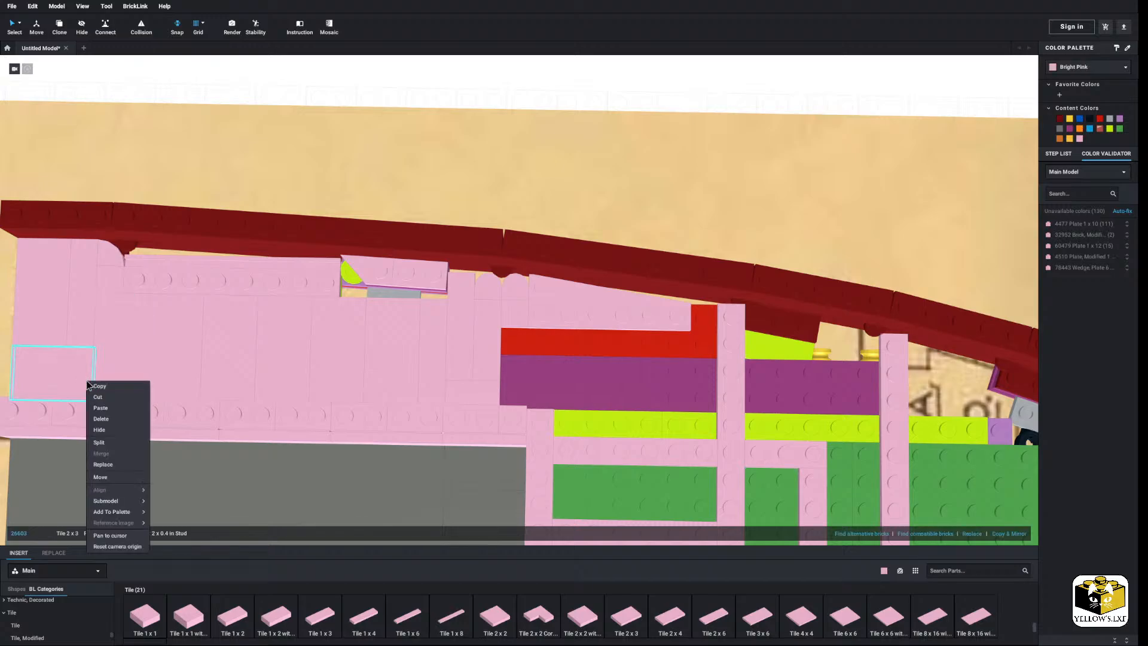
pyautogui.click(149, 377)
pyautogui.scroll(-4, 179, 362)
pyautogui.click(476, 122)
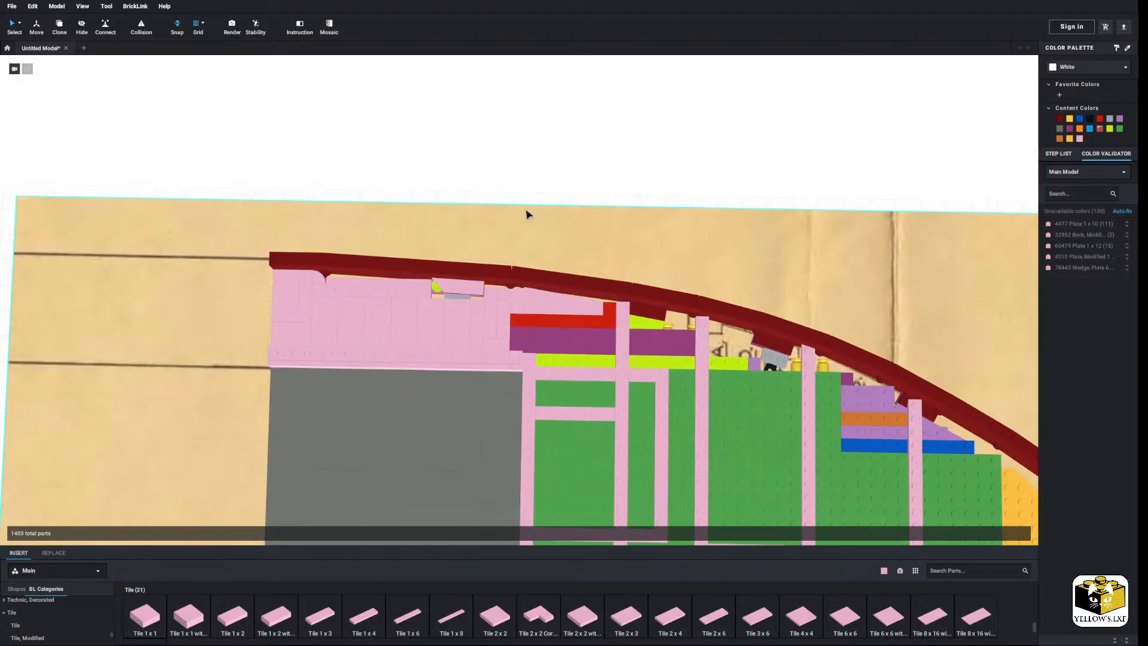
pyautogui.rightClick(502, 159)
pyautogui.click(524, 187)
pyautogui.scroll(1, 556, 329)
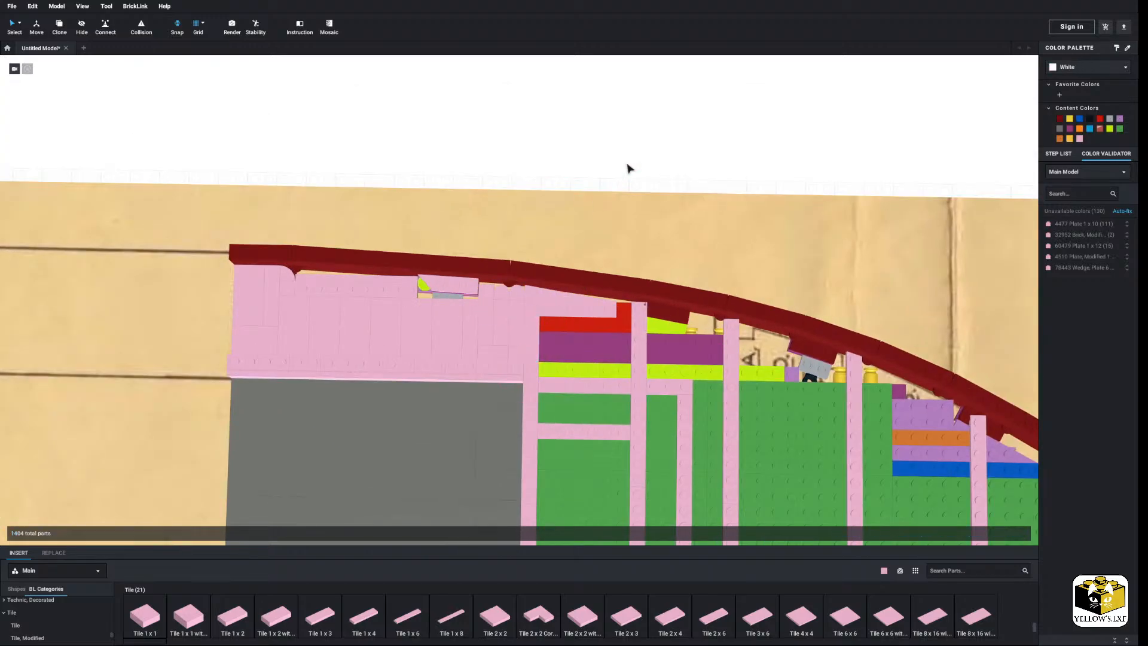
# Paste a copied 2 x 4 tile beside the 2 x 3 tile and mirror-copy it twice to reach the cross wall.
pyautogui.scroll(3, 602, 174)
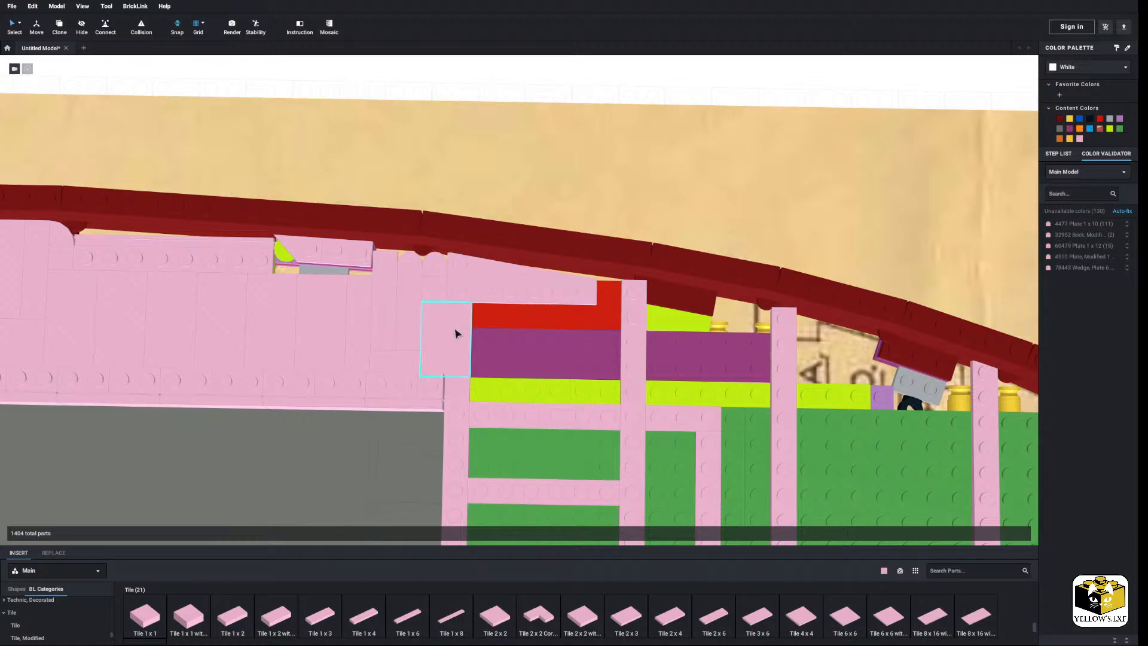
pyautogui.rightClick(308, 328)
pyautogui.press('Escape')
pyautogui.rightClick(499, 93)
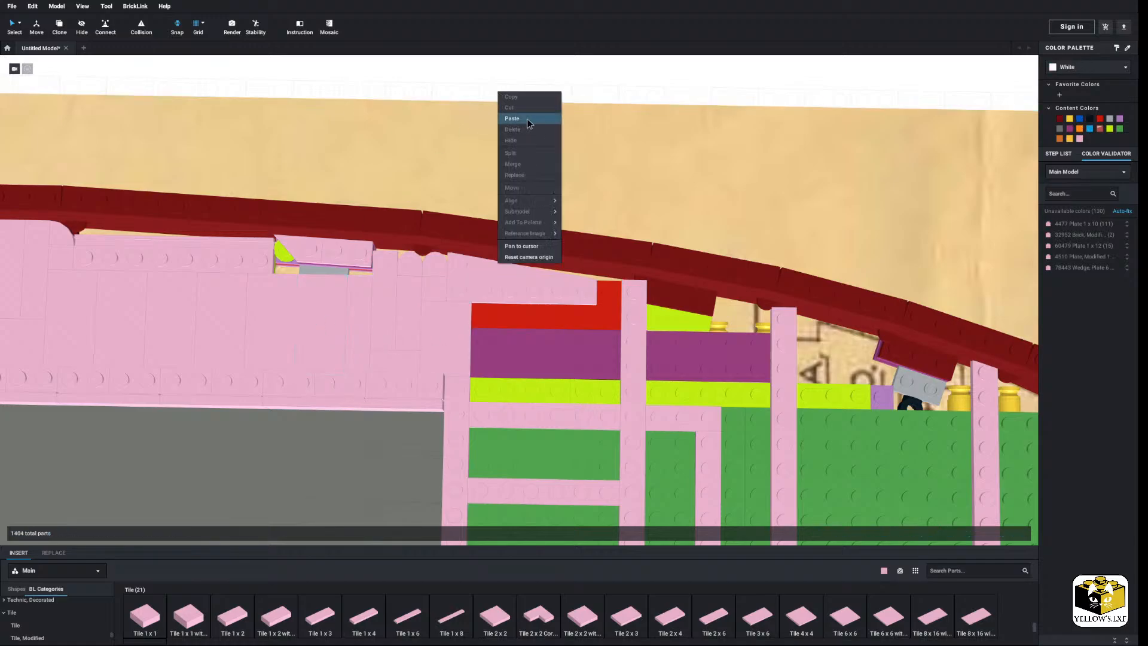
pyautogui.click(526, 118)
pyautogui.click(494, 347)
pyautogui.click(1013, 532)
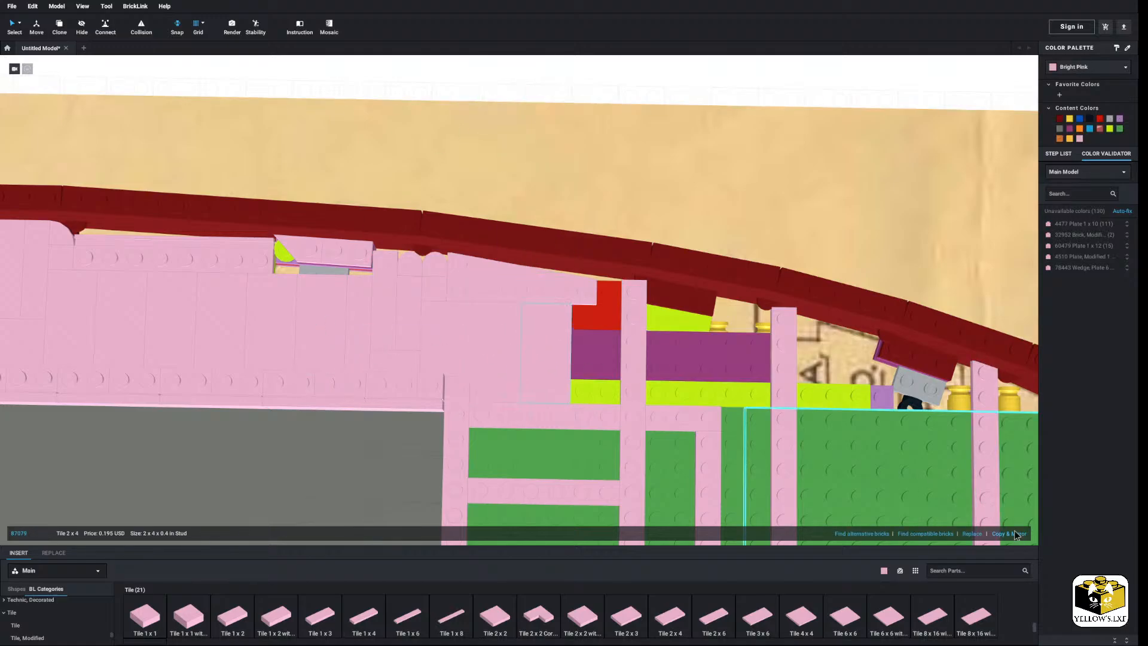
pyautogui.click(1013, 532)
pyautogui.click(637, 99)
# Cover the remaining red stud between the wedge plate and the cross wall with a 1 x 1 tile.
pyautogui.click(151, 624)
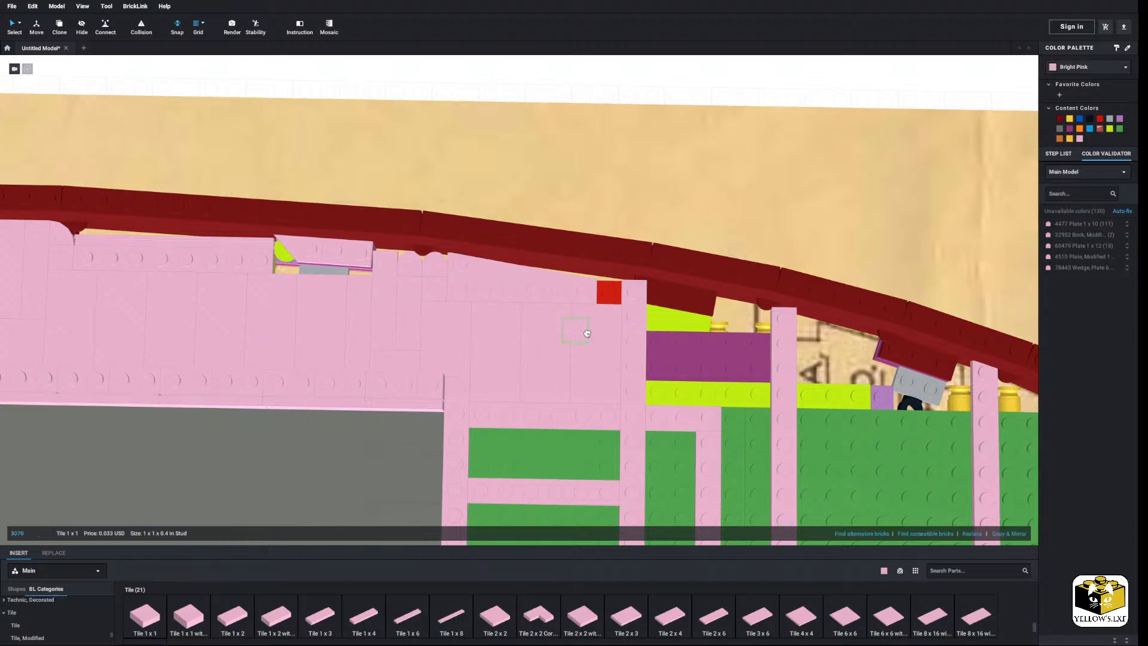
pyautogui.click(608, 292)
pyautogui.moveTo(620, 218); pyautogui.dragTo(561, 240, button='middle')
pyautogui.click(530, 145)
pyautogui.moveTo(530, 145); pyautogui.dragTo(553, 241, button='right')
pyautogui.scroll(2, 508, 234)
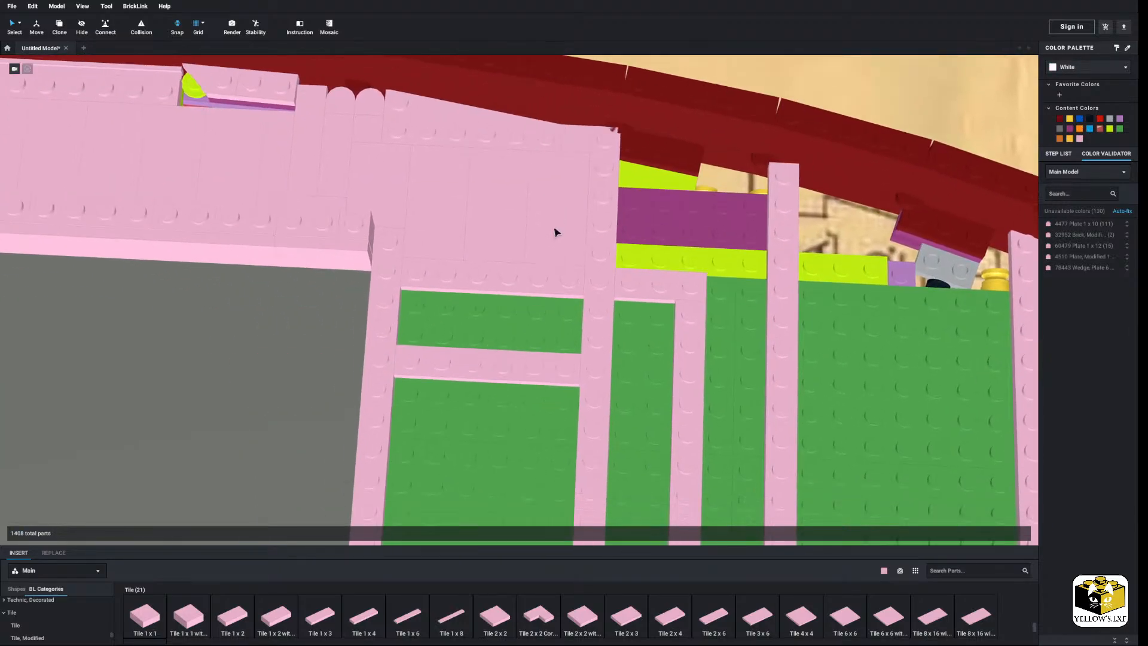
# Fill the small green compartment beside the tiled side deck with two 2 x 3 tiles side by side.
pyautogui.click(626, 614)
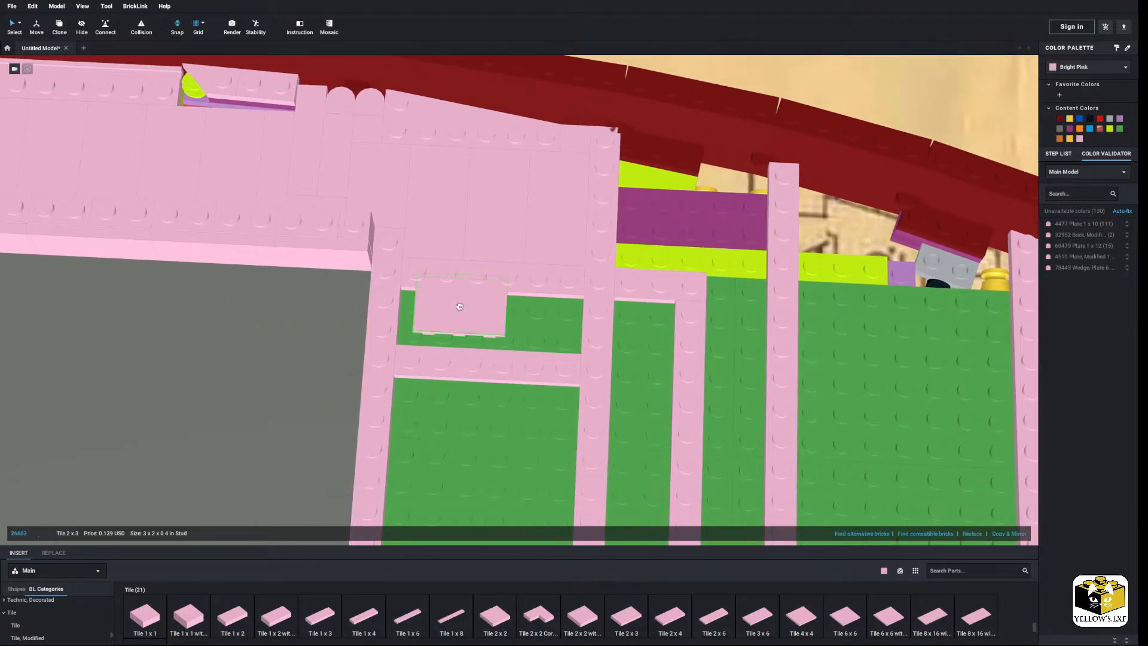
pyautogui.click(624, 628)
pyautogui.click(539, 329)
pyautogui.scroll(-4, 523, 312)
pyautogui.moveTo(528, 433); pyautogui.dragTo(538, 384, button='middle')
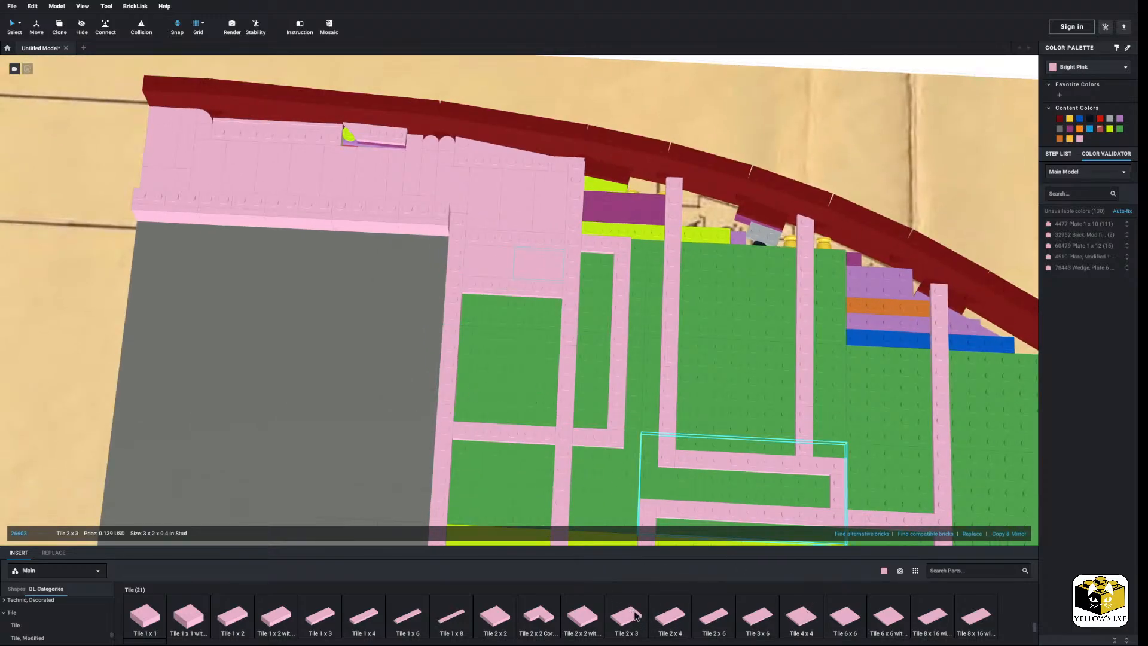
# Lay four 2 x 4 tiles in a column along the cargo hold wall in the next green room.
pyautogui.click(670, 616)
pyautogui.click(496, 311)
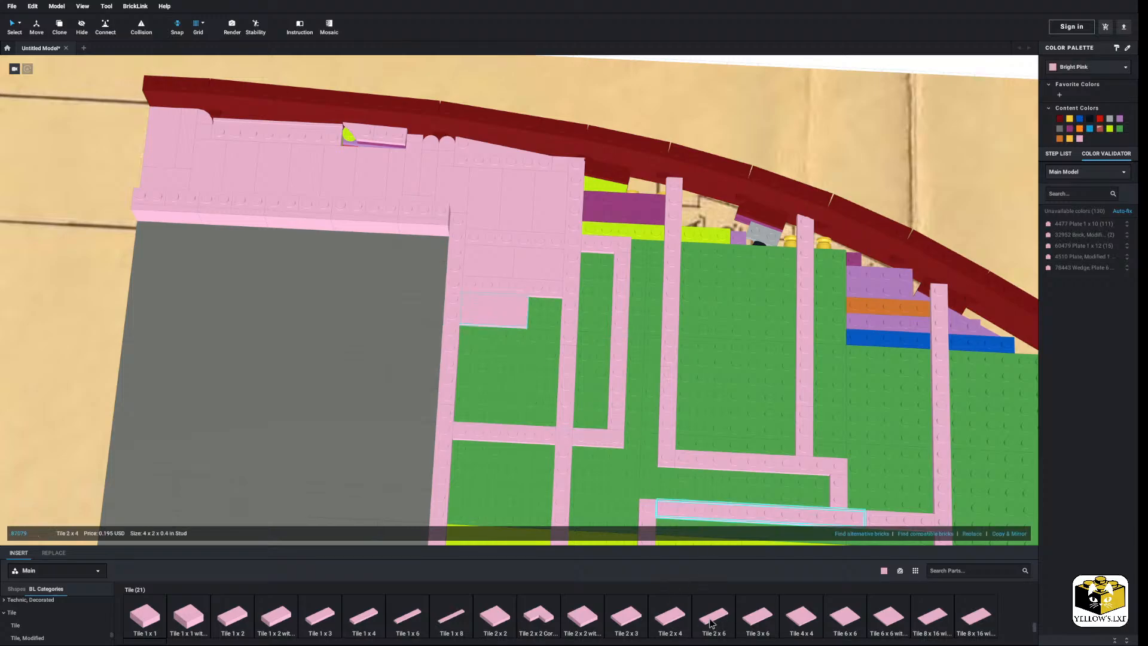
pyautogui.click(670, 616)
pyautogui.click(494, 344)
pyautogui.click(670, 616)
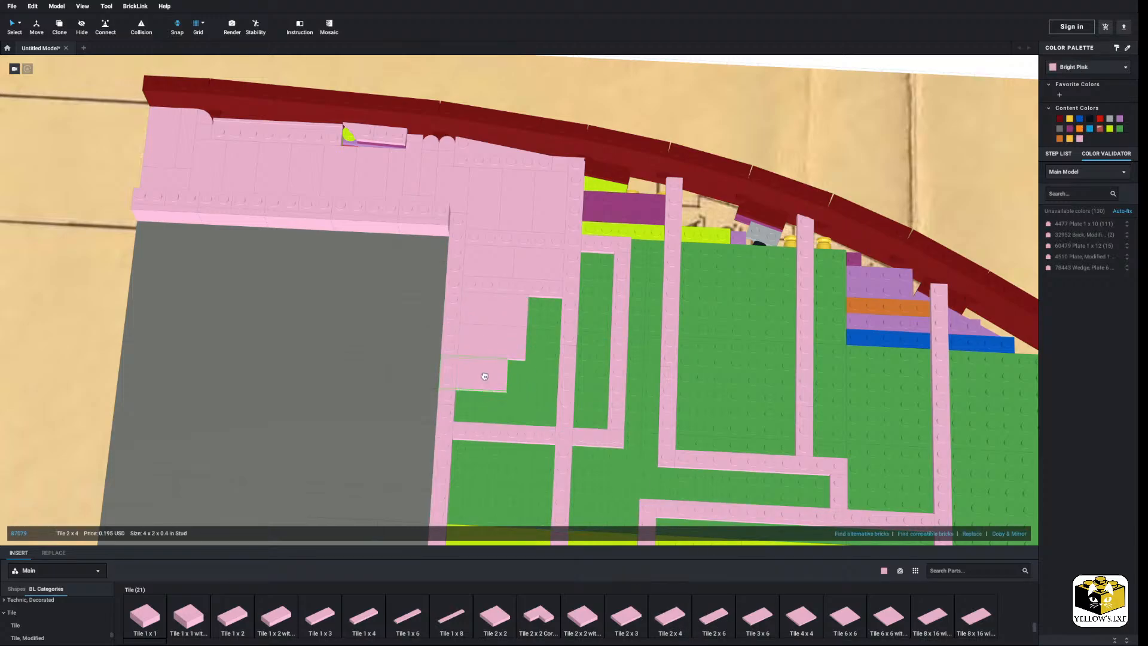
pyautogui.press('Escape')
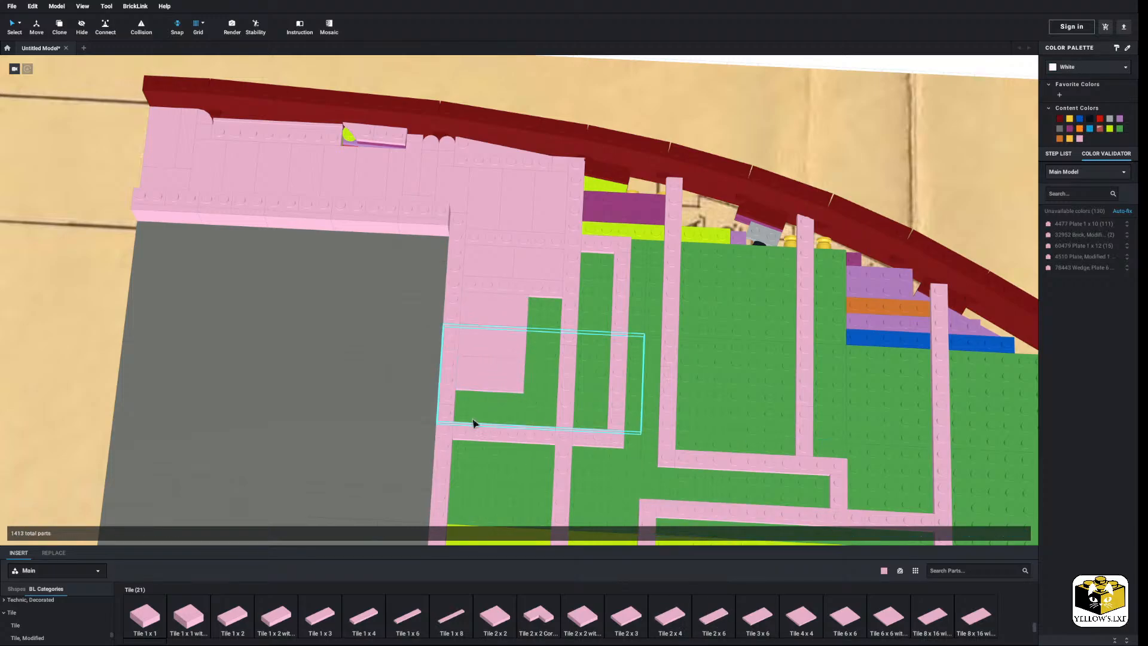
pyautogui.click(670, 615)
pyautogui.click(495, 406)
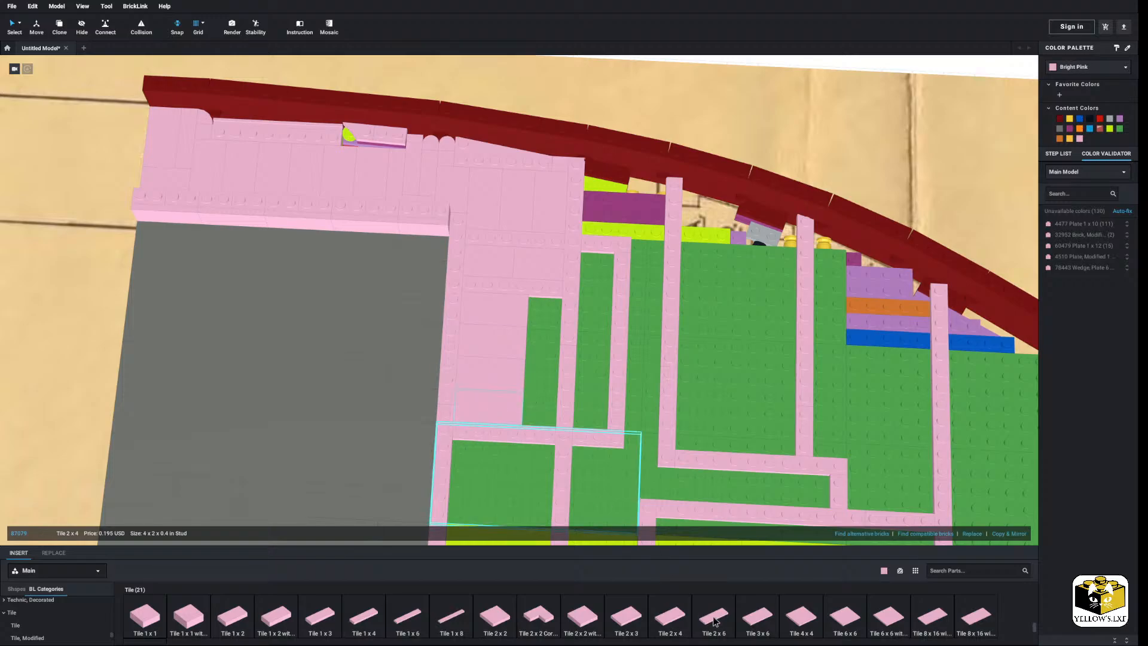
# Fill the remaining strip of that room with two 2 x 4 tiles turned at right angles to the column.
pyautogui.click(665, 624)
pyautogui.press('Right')
pyautogui.click(542, 388)
pyautogui.click(680, 616)
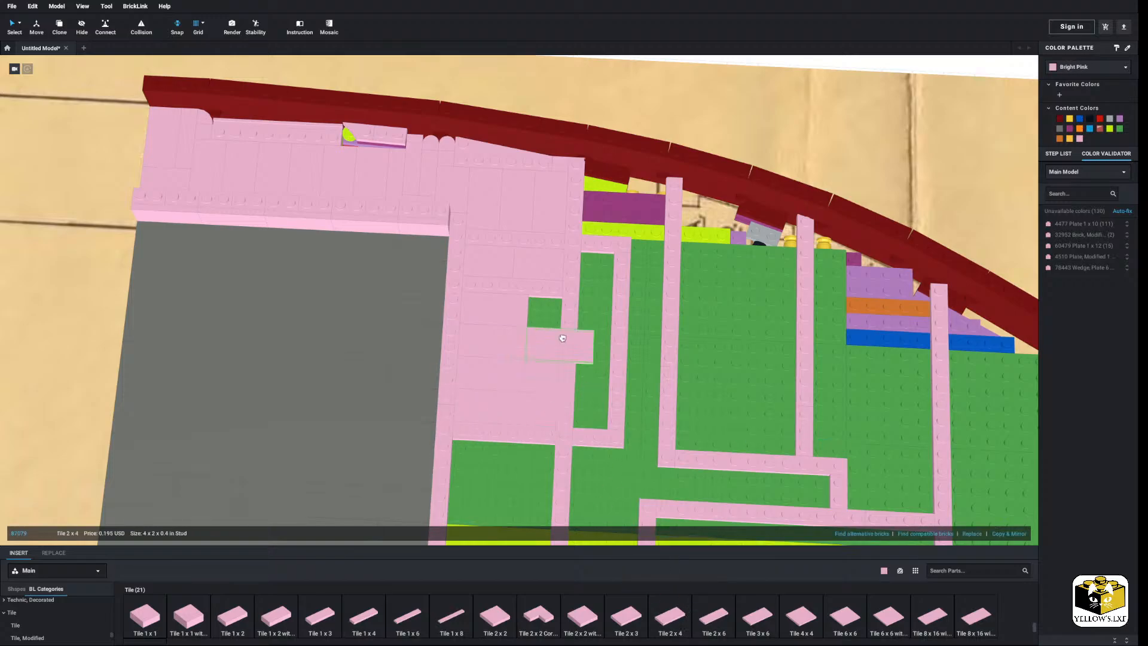
pyautogui.press('Right')
pyautogui.click(543, 325)
# Examine the newly tiled room and the untiled rooms across the whole bow deck from several angles.
pyautogui.moveTo(512, 442); pyautogui.dragTo(543, 122, button='middle')
pyautogui.scroll(-4, 489, 419)
pyautogui.moveTo(531, 340); pyautogui.dragTo(466, 573, button='middle')
pyautogui.scroll(2, 485, 391)
pyautogui.scroll(4, 485, 392)
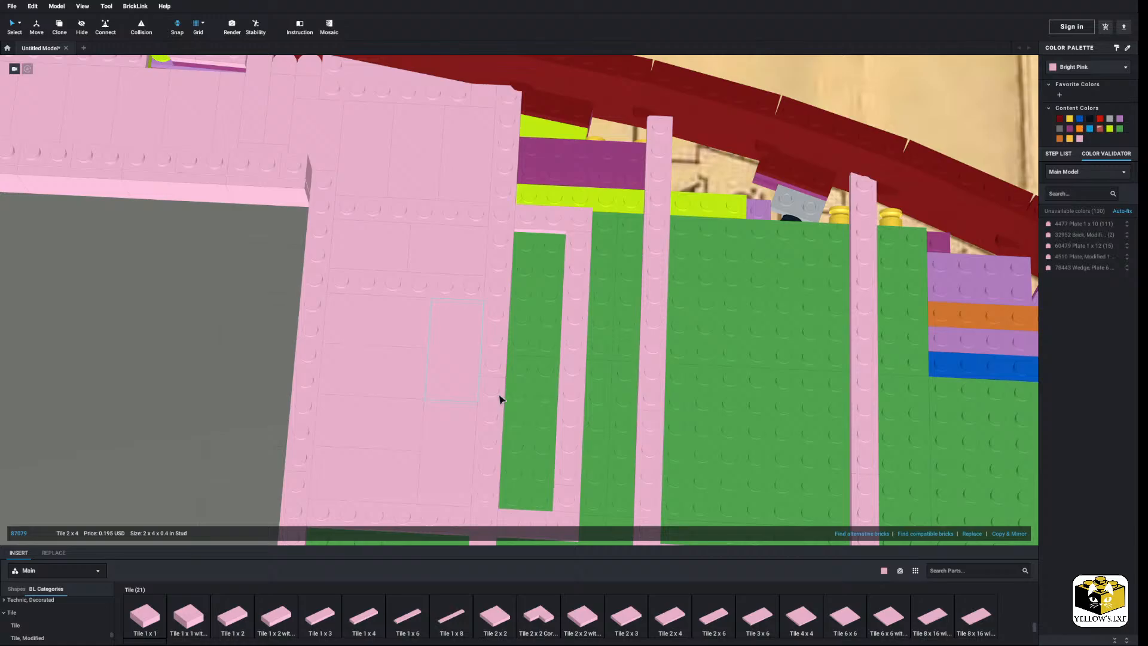
pyautogui.scroll(-1, 508, 398)
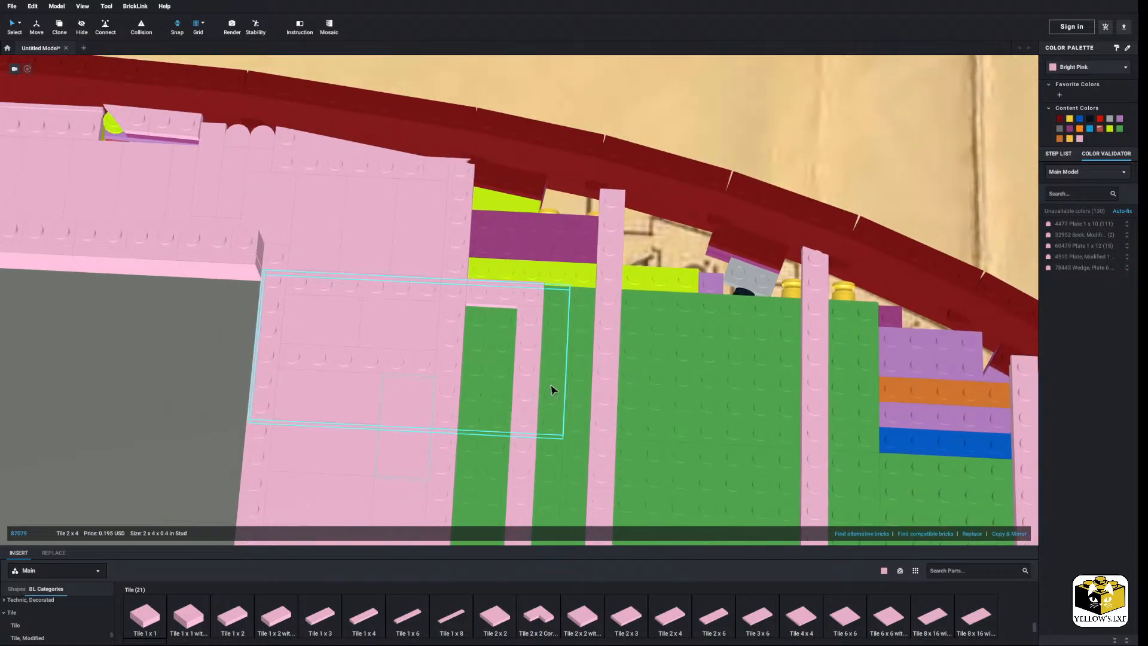
pyautogui.moveTo(535, 349); pyautogui.dragTo(508, 424, button='middle')
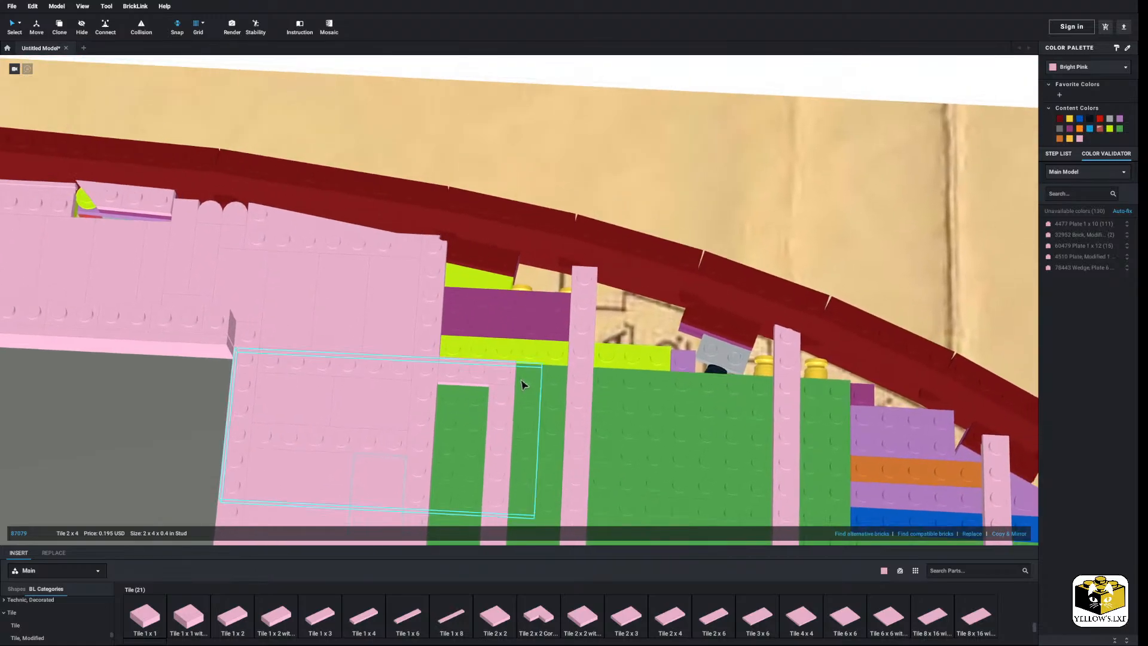
pyautogui.scroll(1, 520, 296)
pyautogui.scroll(3, 486, 263)
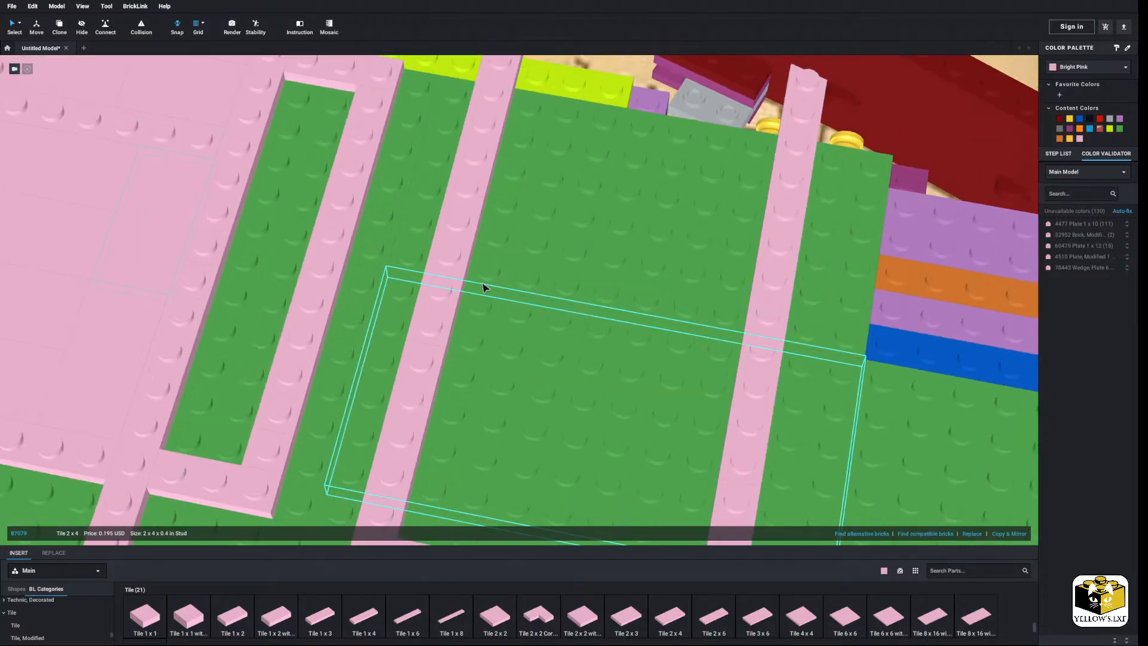
pyautogui.scroll(-4, 487, 287)
pyautogui.scroll(2, 499, 345)
pyautogui.scroll(-4, 497, 345)
pyautogui.moveTo(495, 346); pyautogui.dragTo(497, 294, button='middle')
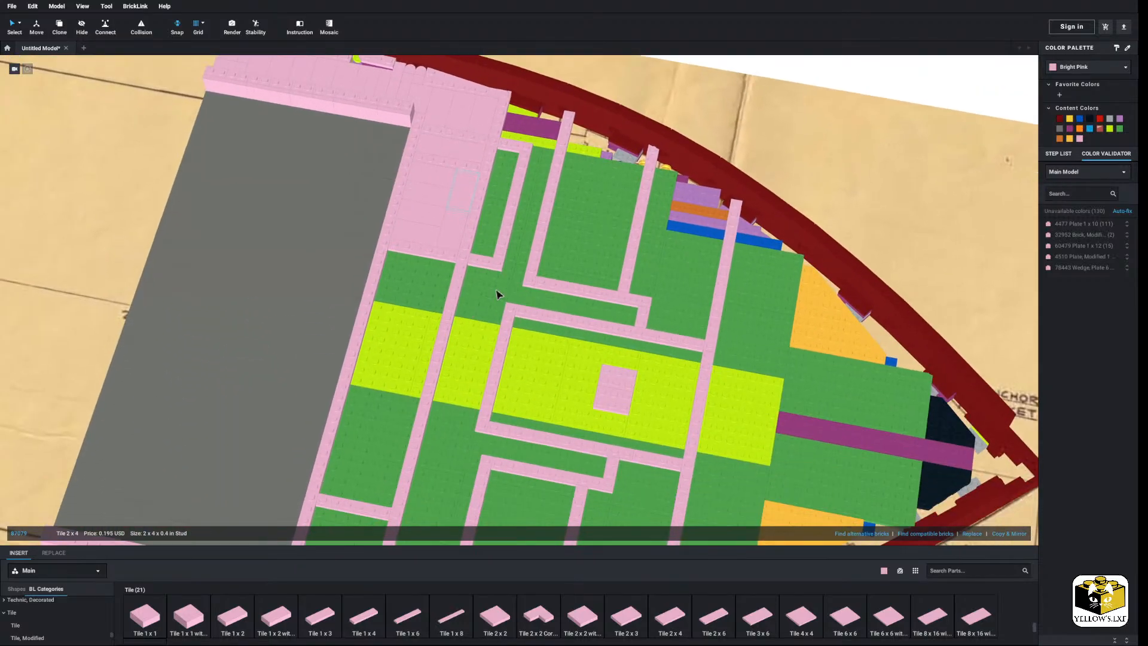
pyautogui.scroll(-2, 496, 295)
pyautogui.moveTo(497, 294); pyautogui.dragTo(527, 291, button='right')
pyautogui.moveTo(514, 297); pyautogui.dragTo(468, 335, button='middle')
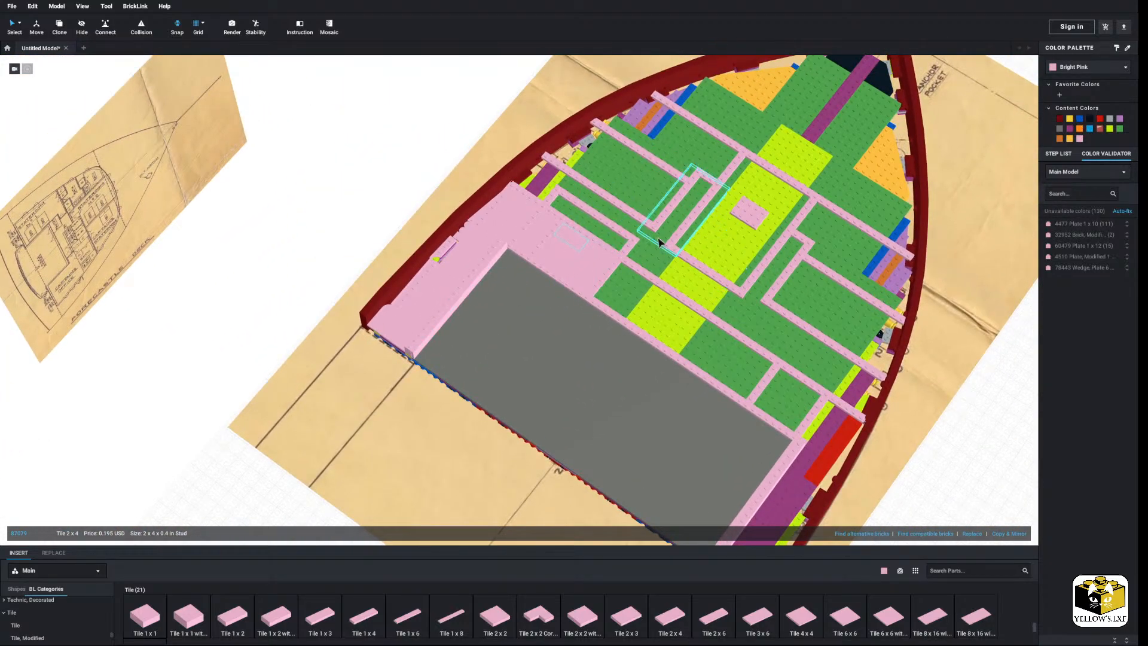
# Lay two 2 x 4 tiles side by side over the purple and lime strip between the tiled side deck and the next wall plate.
pyautogui.moveTo(658, 242); pyautogui.dragTo(616, 257, button='right')
pyautogui.scroll(5, 636, 295)
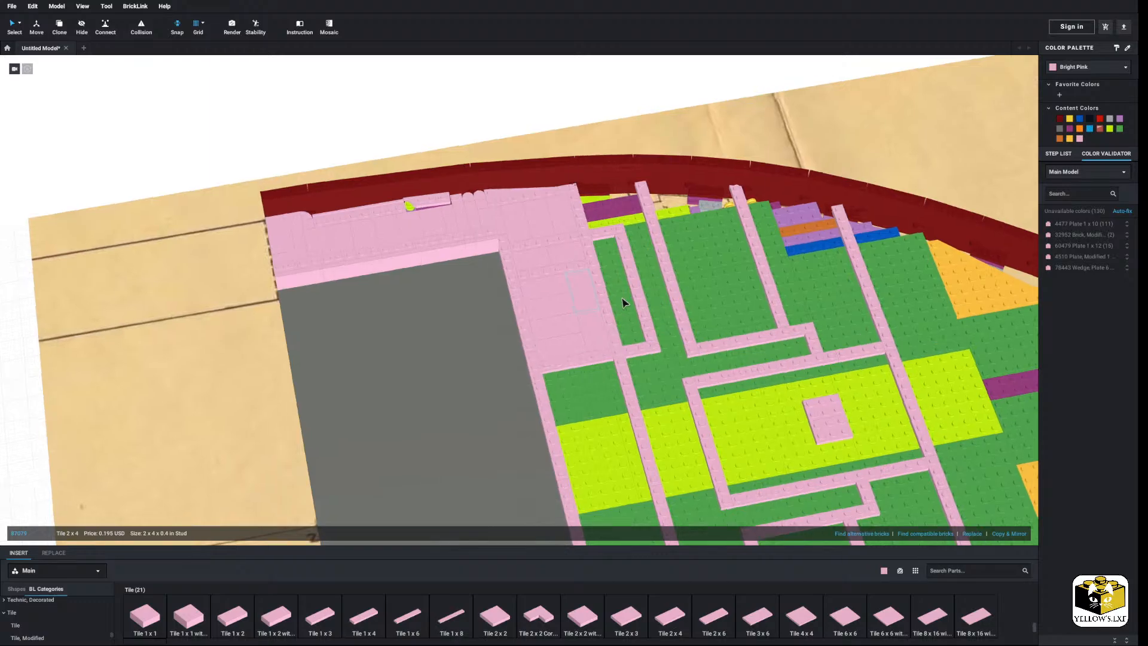
pyautogui.scroll(3, 622, 303)
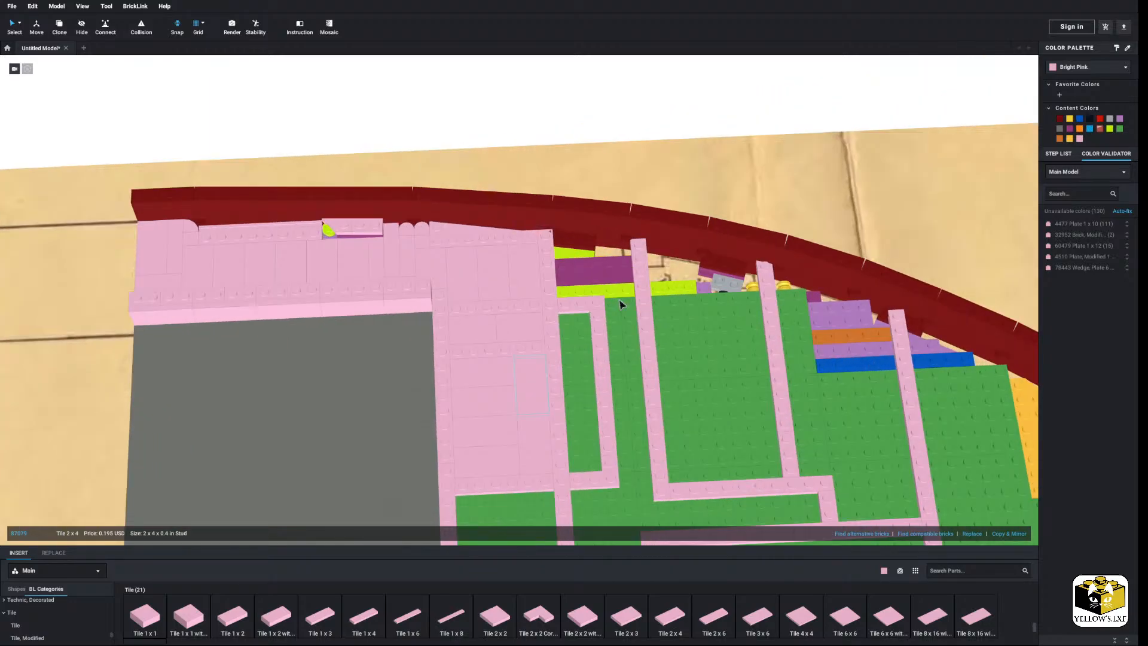
pyautogui.moveTo(620, 305); pyautogui.dragTo(591, 338, button='right')
pyautogui.scroll(1, 592, 338)
pyautogui.moveTo(591, 338); pyautogui.dragTo(580, 348, button='middle')
pyautogui.scroll(4, 579, 347)
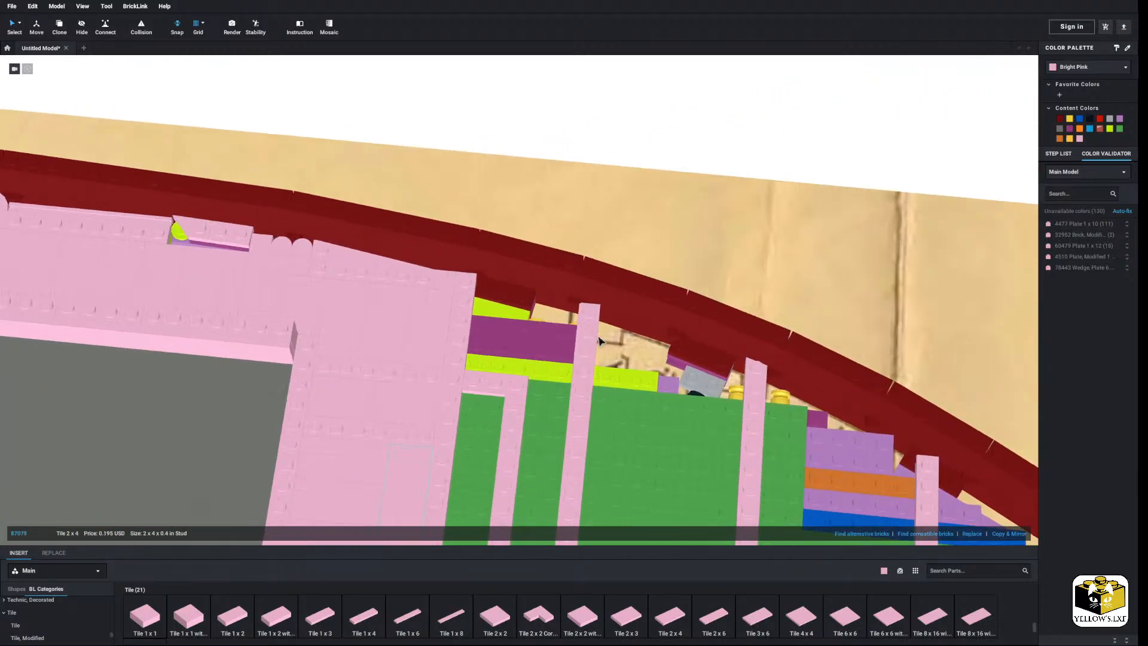
pyautogui.scroll(2, 578, 347)
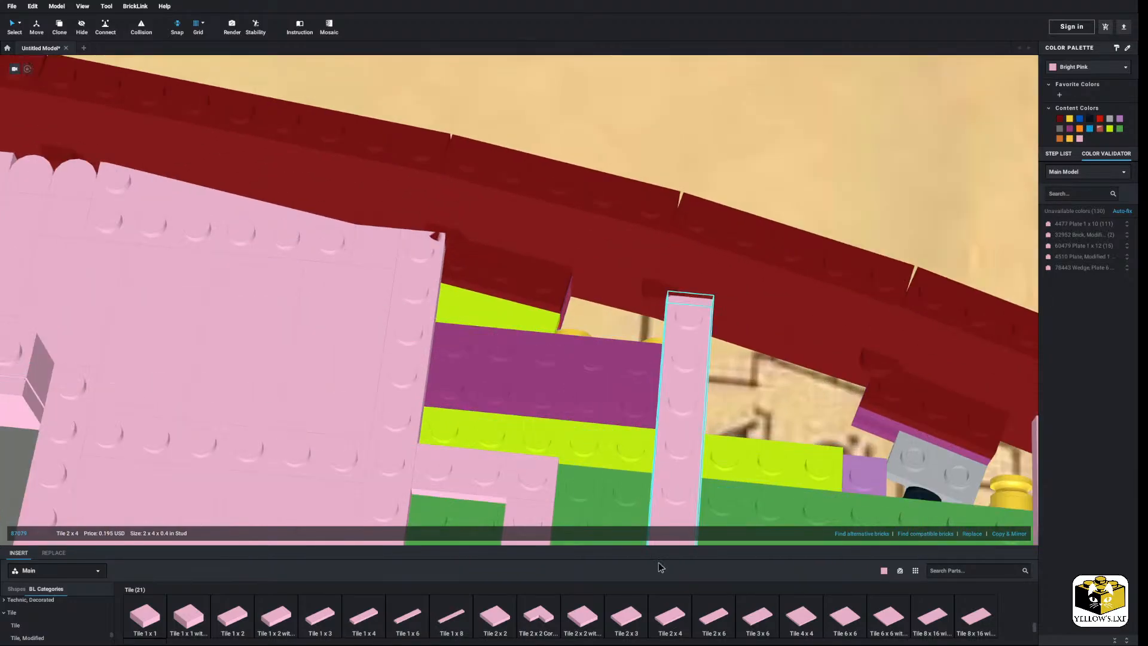
pyautogui.click(665, 623)
pyautogui.click(476, 341)
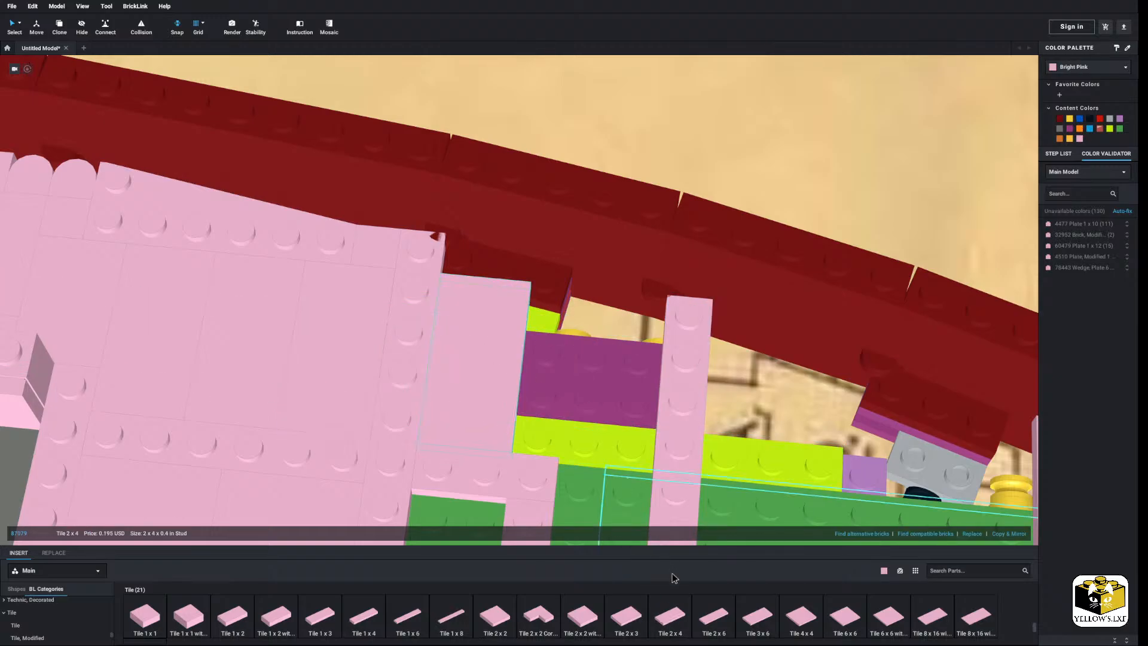
pyautogui.click(667, 628)
pyautogui.click(577, 353)
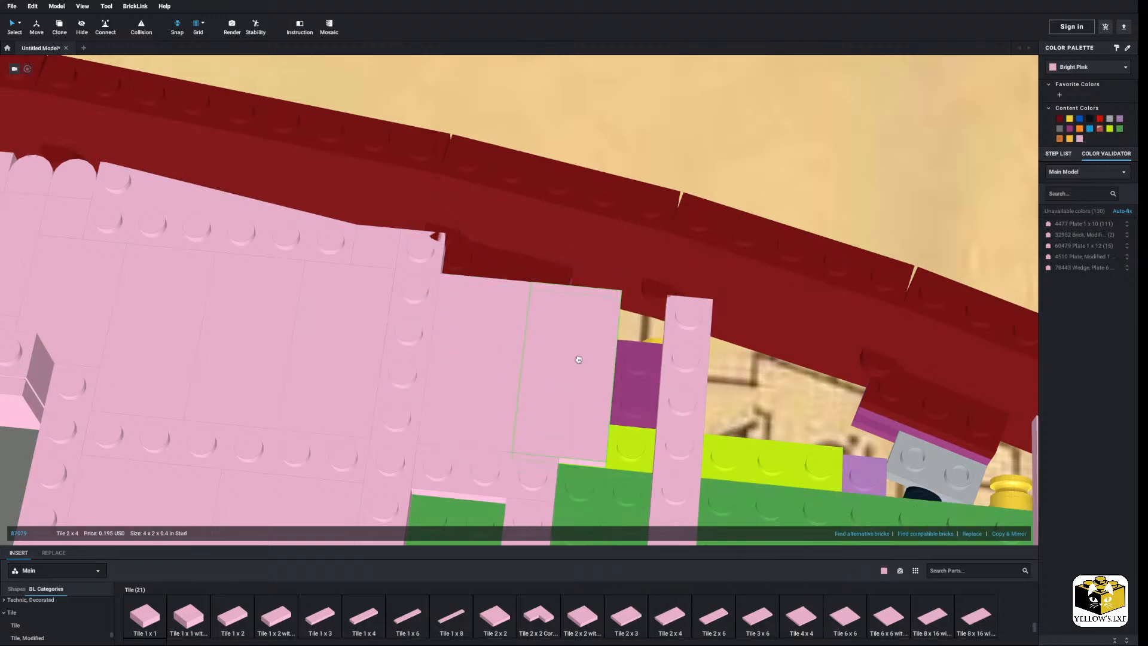
# Fill the remaining one-stud gap beside the wall plate with a rotated 1 x 4 tile and open the tile's editing options.
pyautogui.click(364, 616)
pyautogui.press('Right')
pyautogui.click(635, 384)
pyautogui.rightClick(640, 371)
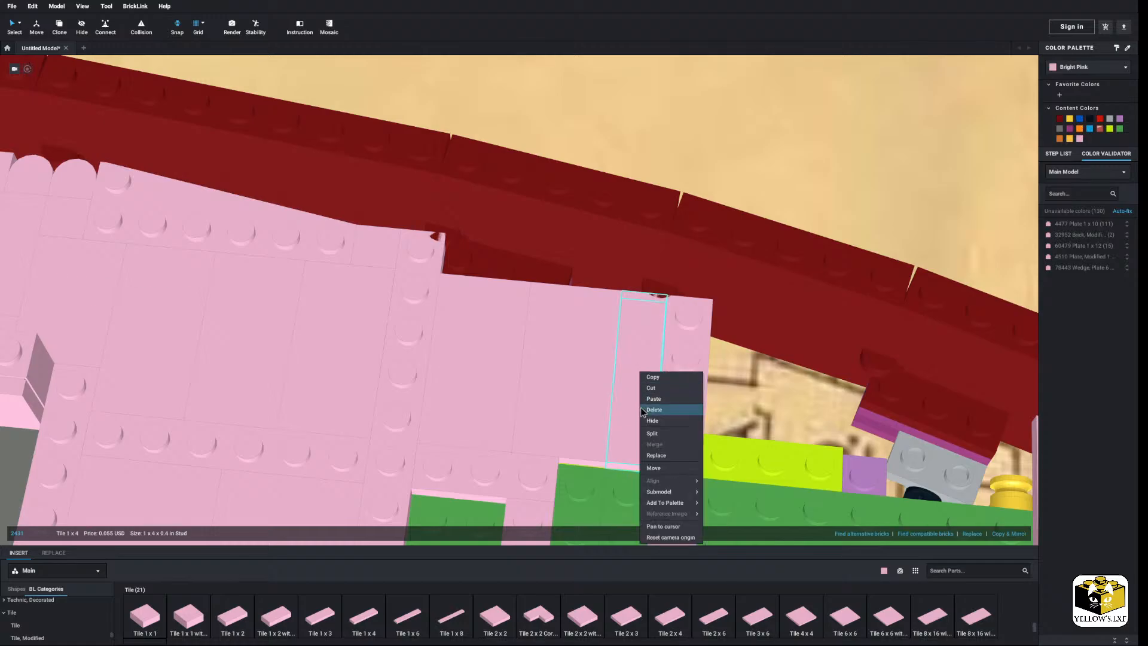
# Replace the 1 x 4 tile beside the port hull with copies of the rounded-end tile and the tile behind it.
pyautogui.click(651, 412)
pyautogui.scroll(-5, 654, 417)
pyautogui.moveTo(433, 352); pyautogui.dragTo(466, 386, button='middle')
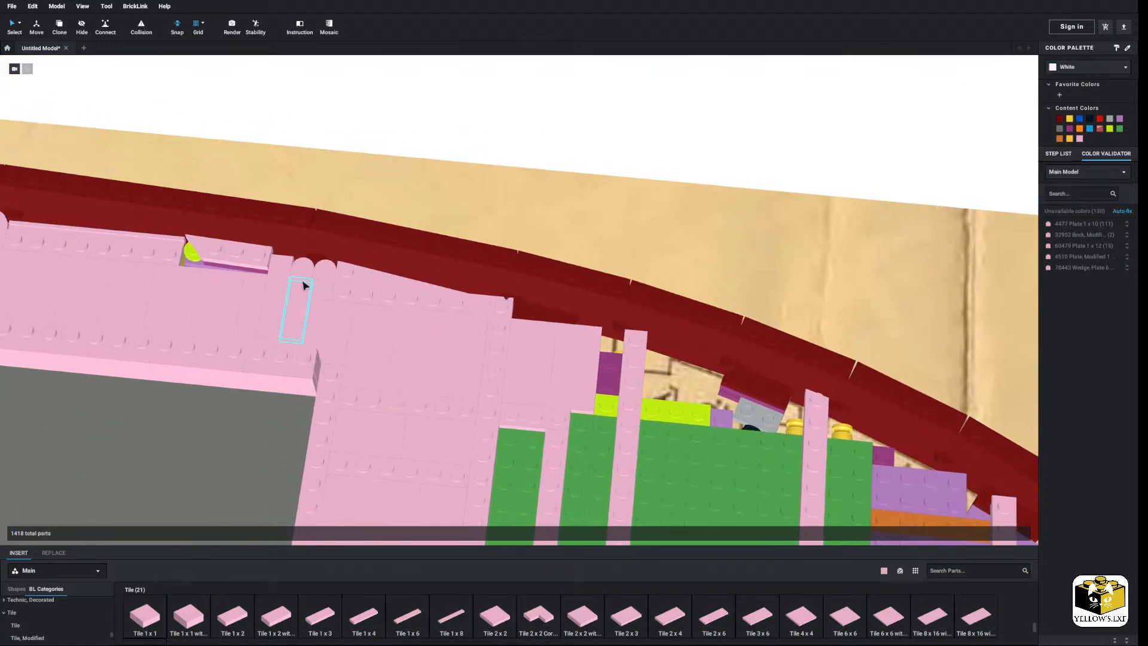
pyautogui.click(302, 289)
pyautogui.rightClick(302, 290)
pyautogui.click(309, 295)
pyautogui.click(668, 135)
pyautogui.rightClick(665, 129)
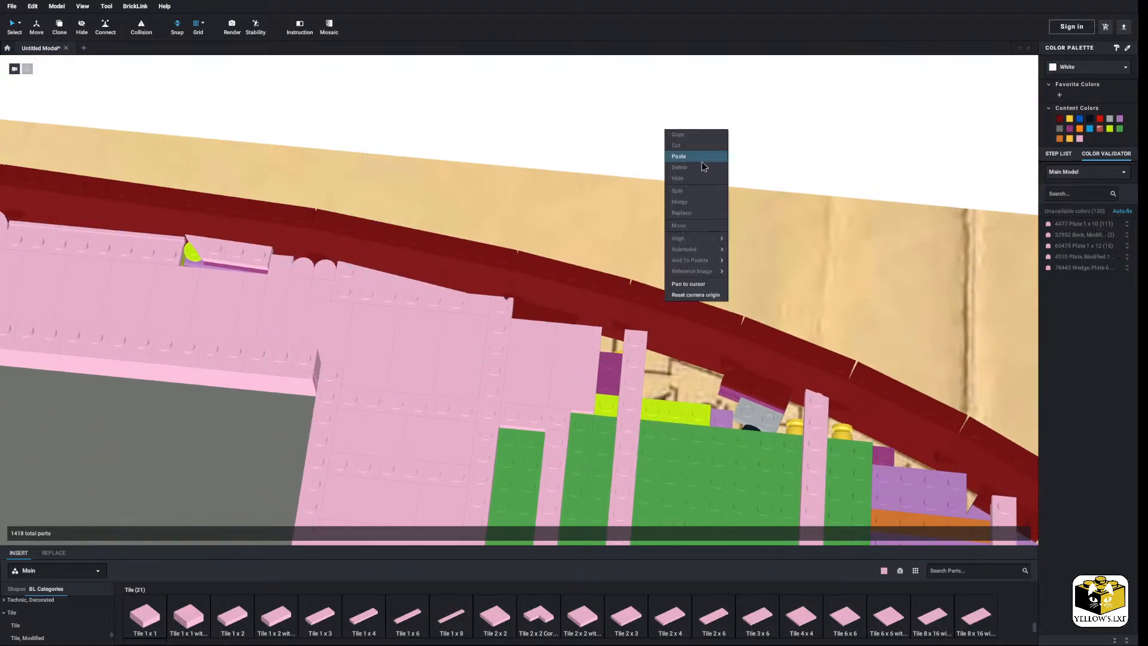
pyautogui.click(701, 160)
pyautogui.scroll(6, 615, 120)
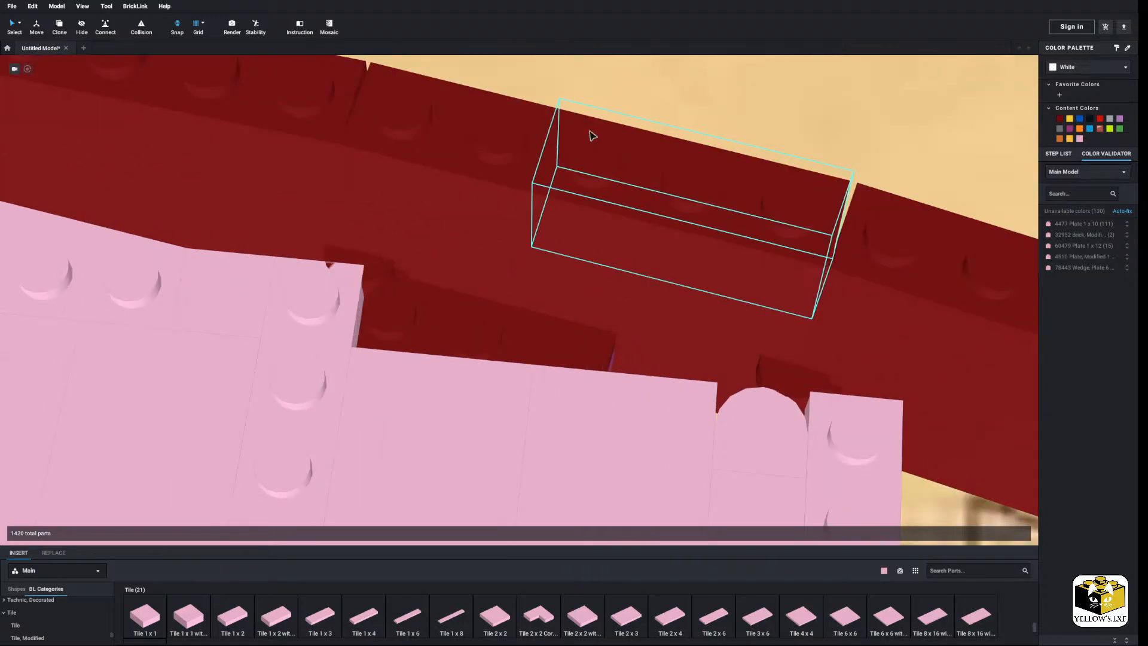
pyautogui.scroll(-5, 637, 238)
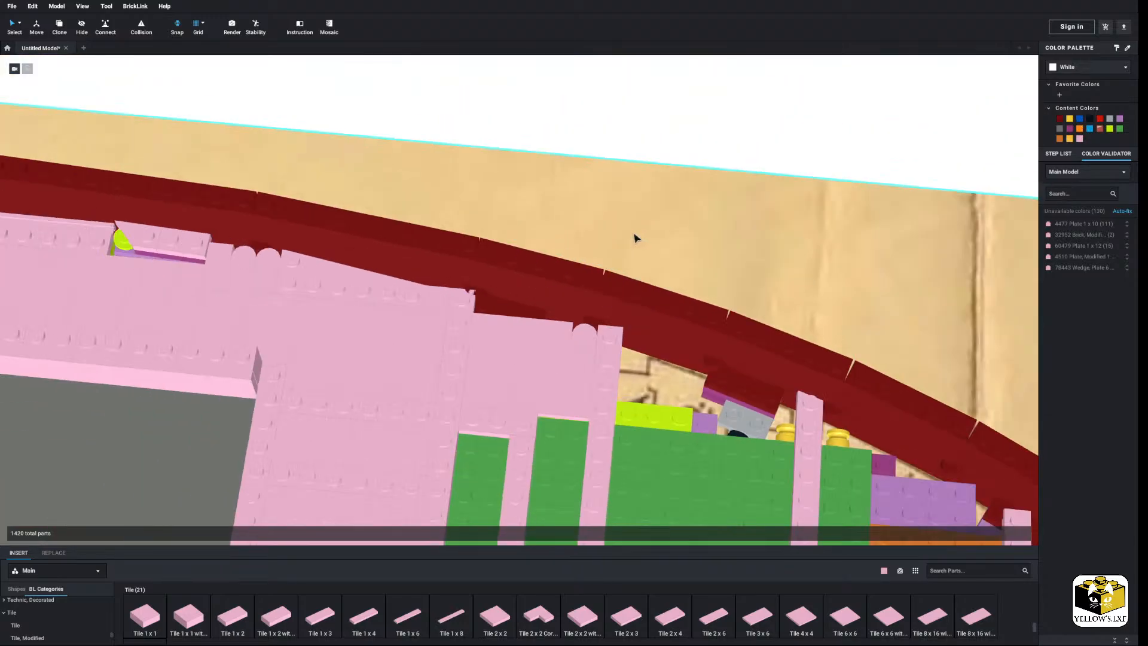
# Cover the narrow green strip nearer the bow on the port side with three 2 x 4 tiles and a 1 x 2 tile.
pyautogui.scroll(5, 591, 256)
pyautogui.moveTo(532, 289); pyautogui.dragTo(532, 303, button='middle')
pyautogui.moveTo(511, 310); pyautogui.dragTo(512, 315, button='right')
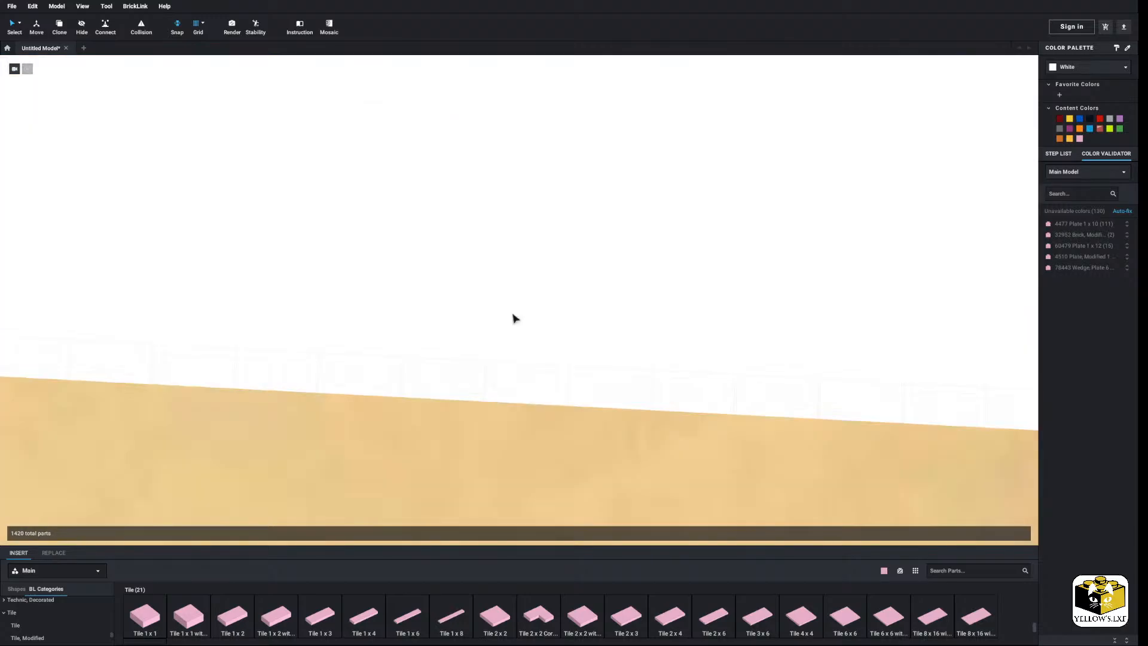
pyautogui.moveTo(512, 315); pyautogui.dragTo(508, 241, button='middle')
pyautogui.scroll(-3, 526, 276)
pyautogui.moveTo(644, 520); pyautogui.dragTo(540, 292)
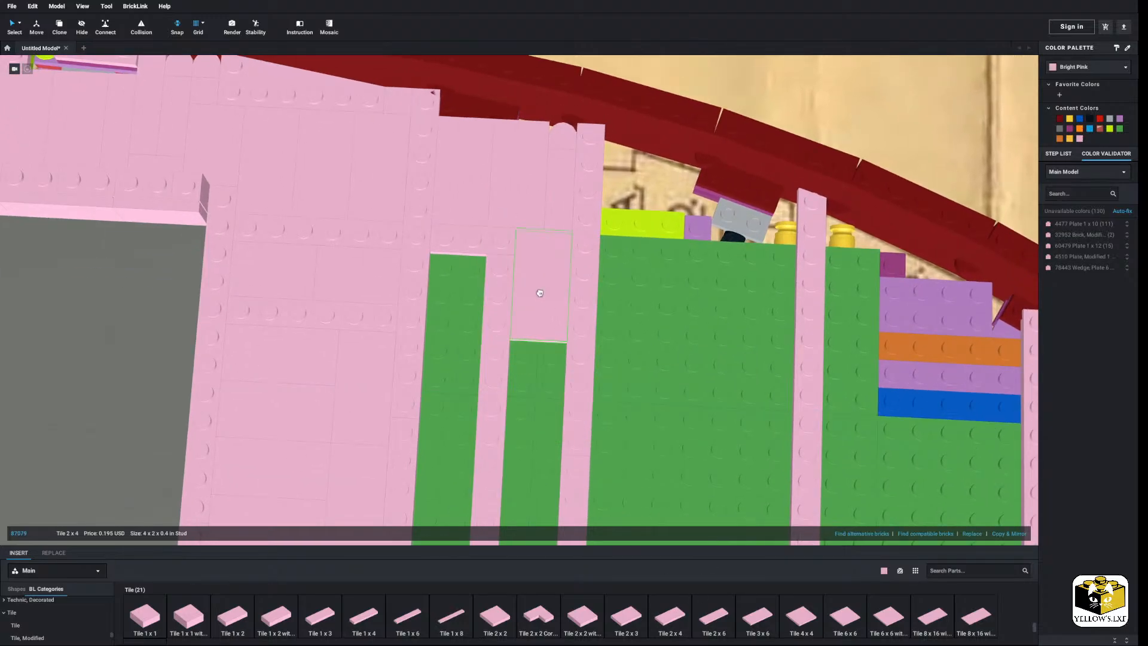
pyautogui.moveTo(675, 628); pyautogui.dragTo(540, 399)
pyautogui.click(680, 625)
pyautogui.moveTo(573, 475); pyautogui.dragTo(575, 371, button='middle')
pyautogui.press('Right')
pyautogui.click(532, 263)
pyautogui.click(232, 614)
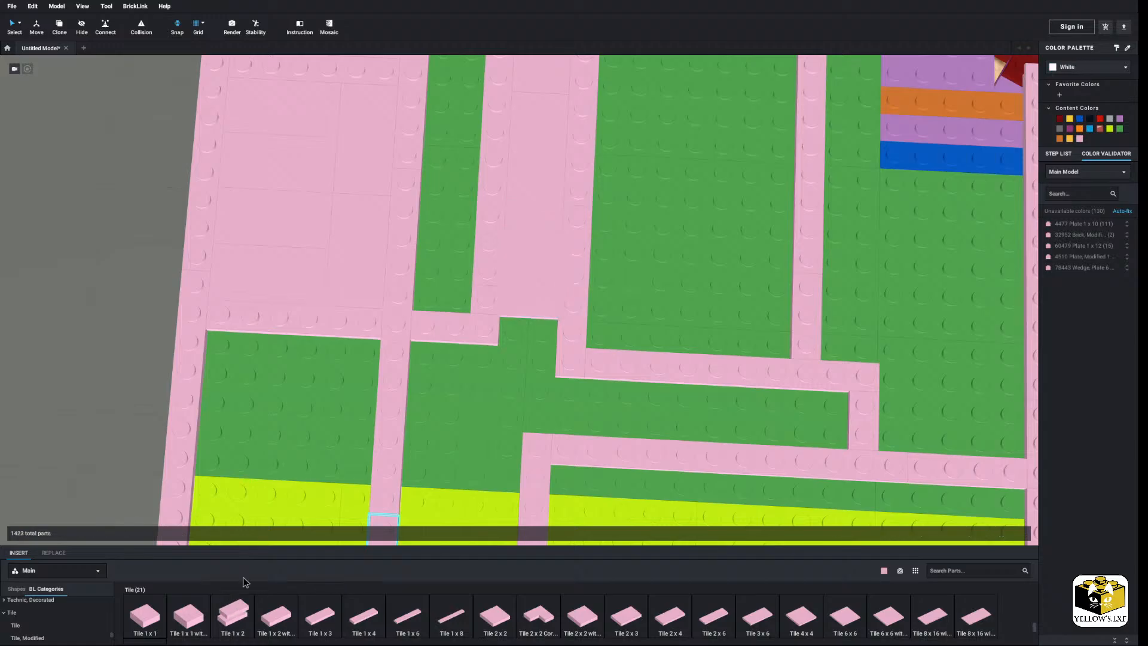
pyautogui.click(528, 332)
pyautogui.moveTo(553, 276); pyautogui.dragTo(588, 497, button='middle')
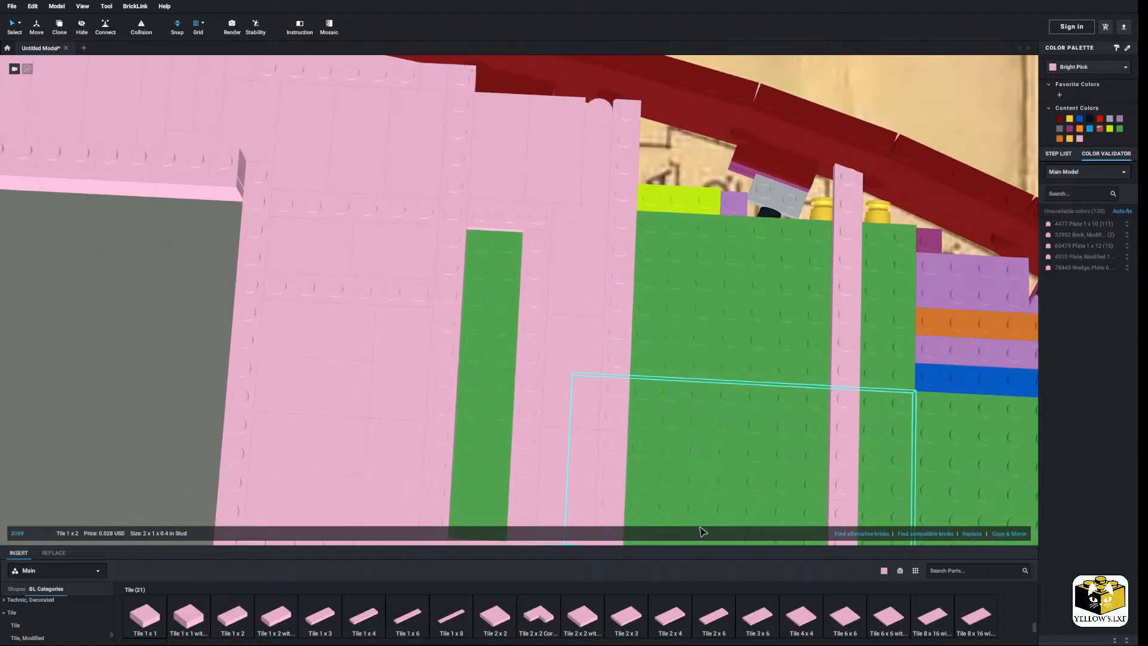
# Fill the remaining narrow green strip in the port tiled area with two 2 x 4 tiles and a 2 x 3 tile.
pyautogui.click(680, 622)
pyautogui.scroll(-3, 487, 429)
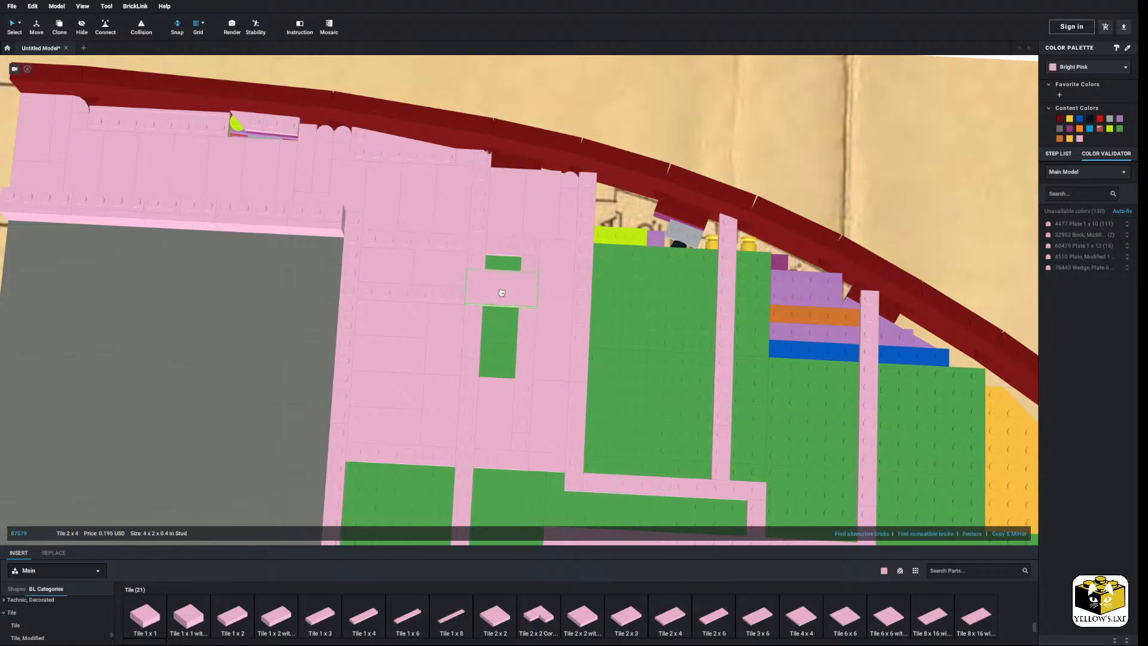
pyautogui.click(502, 296)
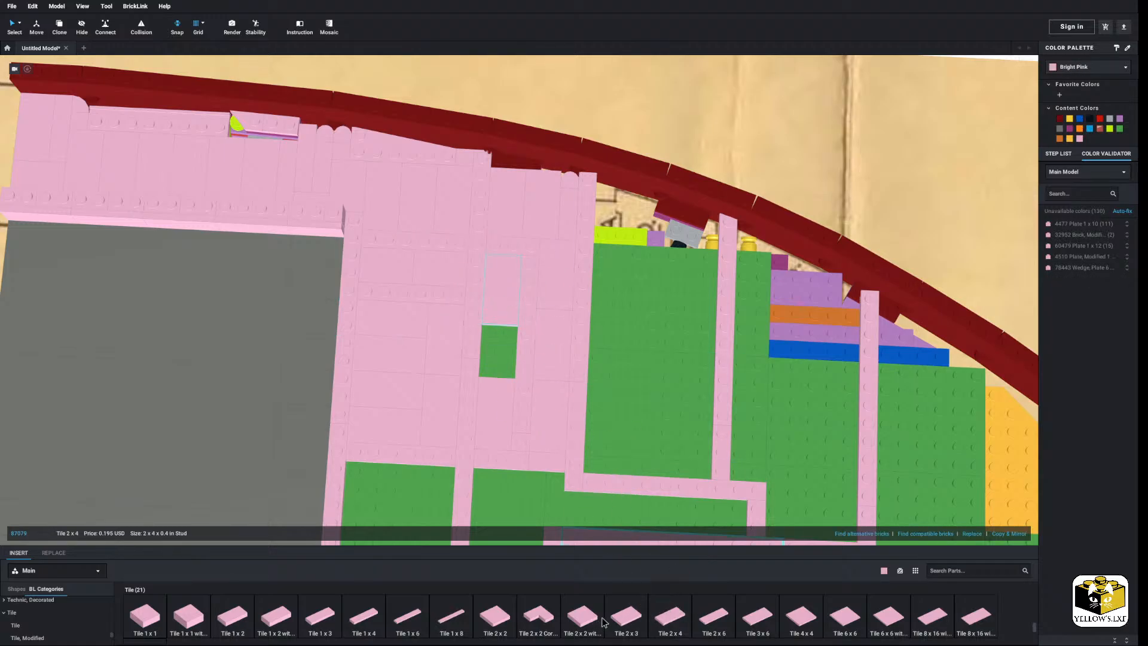
pyautogui.scroll(-5, 511, 339)
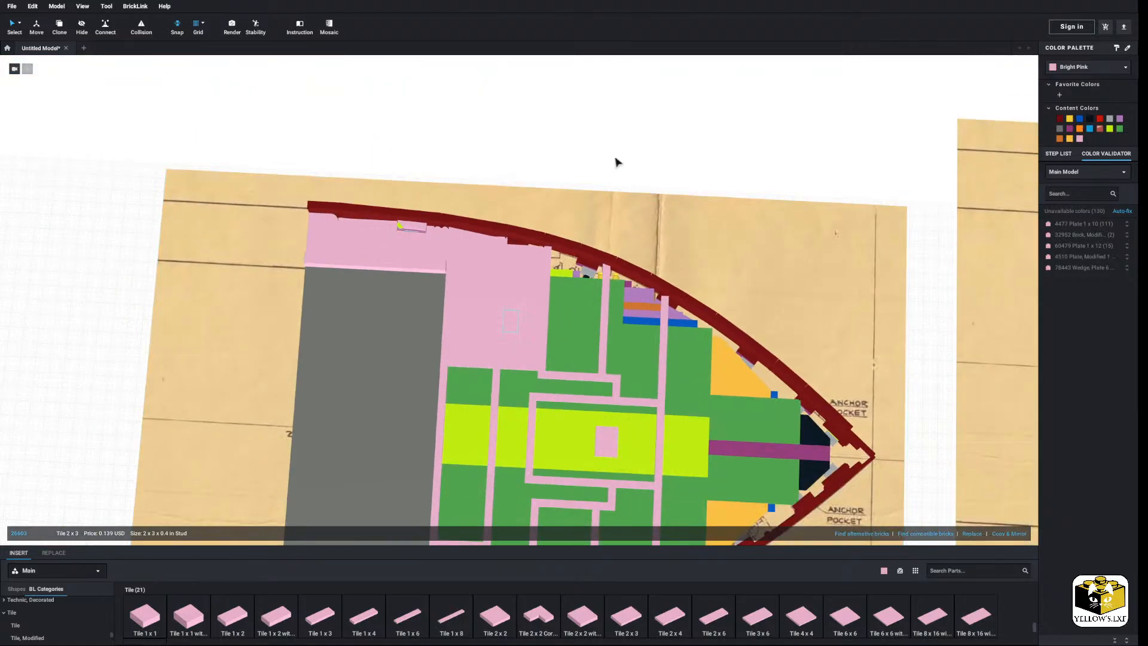
pyautogui.click(615, 159)
# Select the finished bright pink deck parts on the port side using selection by type and color.
pyautogui.moveTo(568, 134); pyautogui.dragTo(615, 125, button='right')
pyautogui.moveTo(615, 126); pyautogui.dragTo(509, 249, button='middle')
pyautogui.scroll(4, 508, 293)
pyautogui.scroll(3, 506, 300)
pyautogui.moveTo(506, 300); pyautogui.dragTo(543, 289, button='middle')
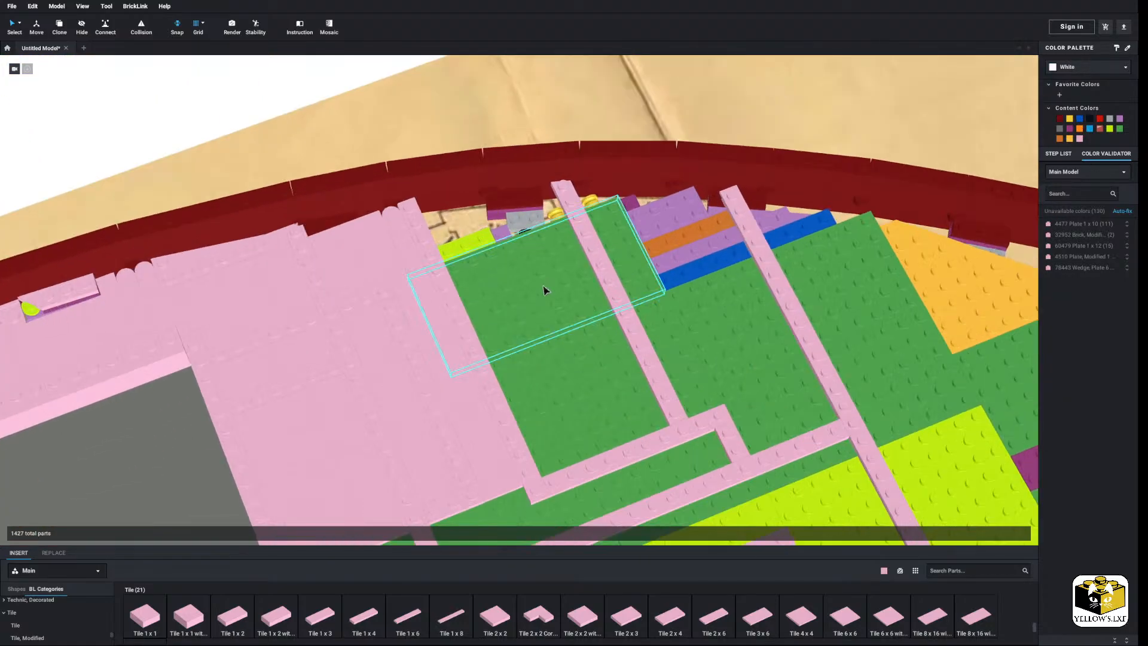
pyautogui.scroll(-2, 543, 289)
pyautogui.moveTo(544, 290); pyautogui.dragTo(574, 280, button='right')
pyautogui.scroll(-4, 582, 282)
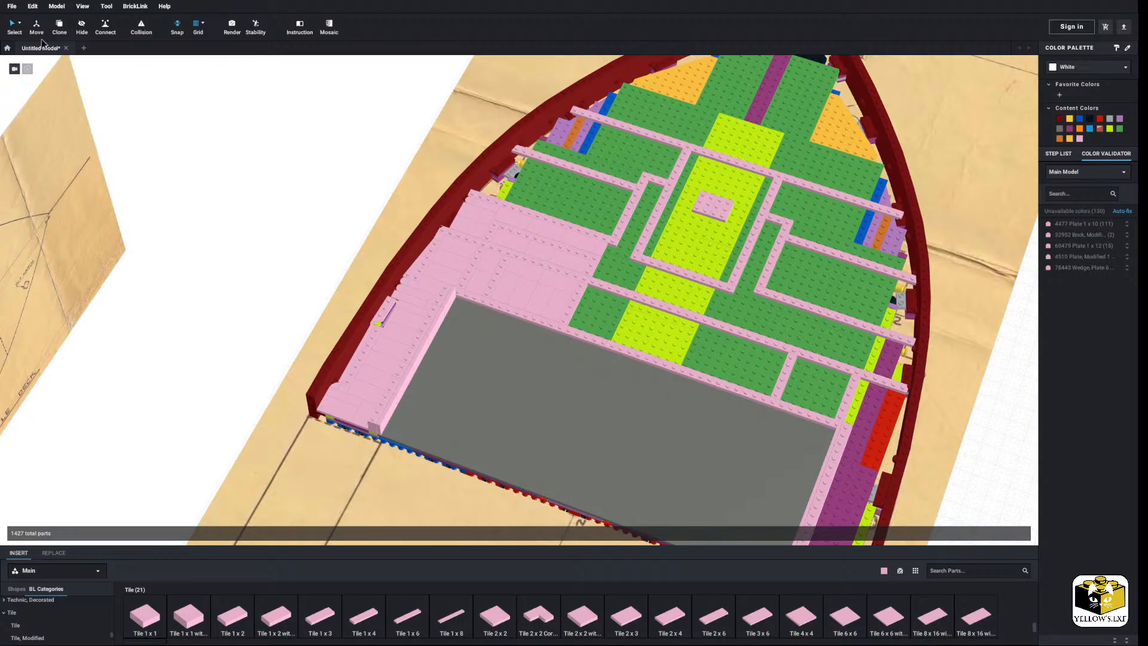
pyautogui.click(20, 25)
pyautogui.click(47, 57)
pyautogui.click(357, 417)
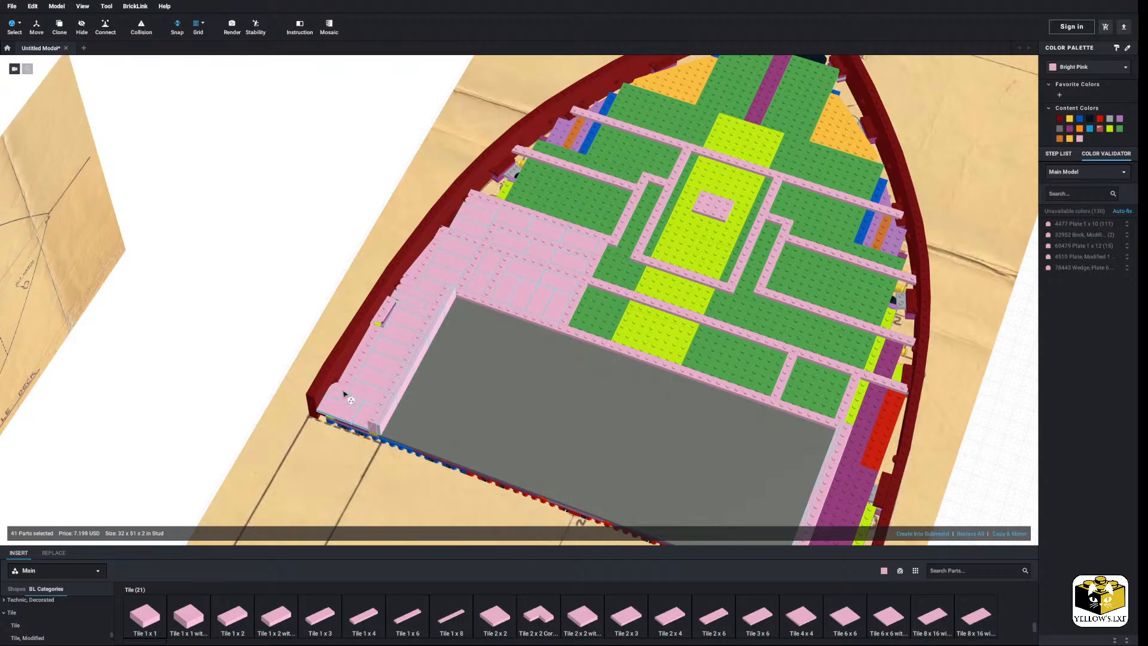
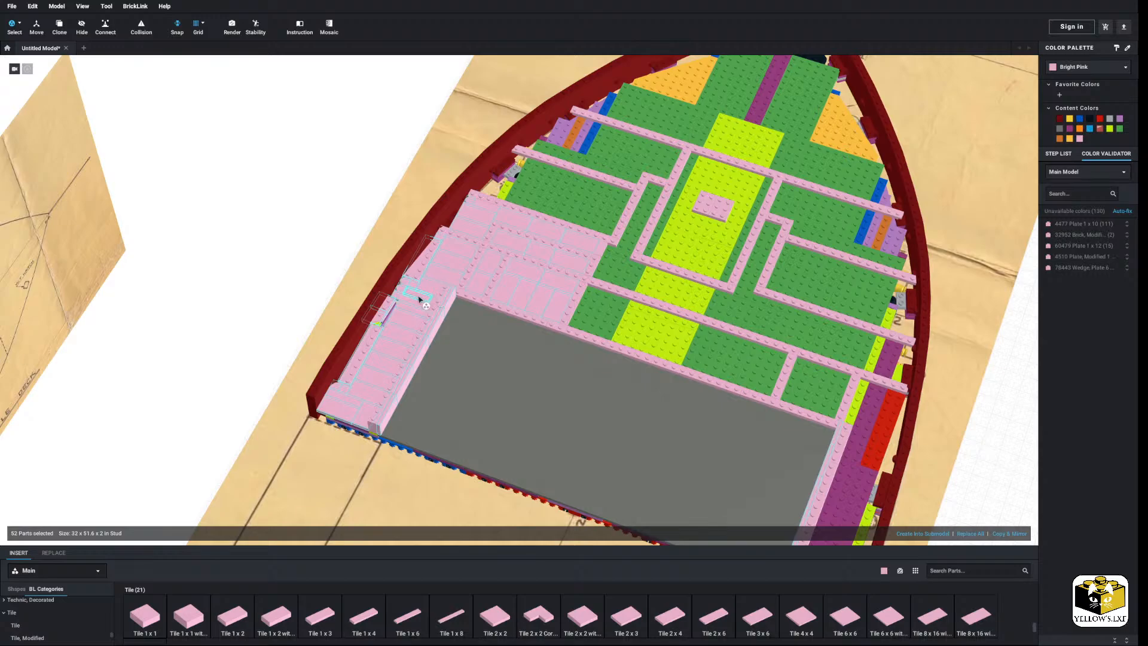
pyautogui.moveTo(418, 299); pyautogui.dragTo(429, 299, button='right')
# Restore default selection and create a mirrored copy of the selected port deck parts.
pyautogui.click(19, 23)
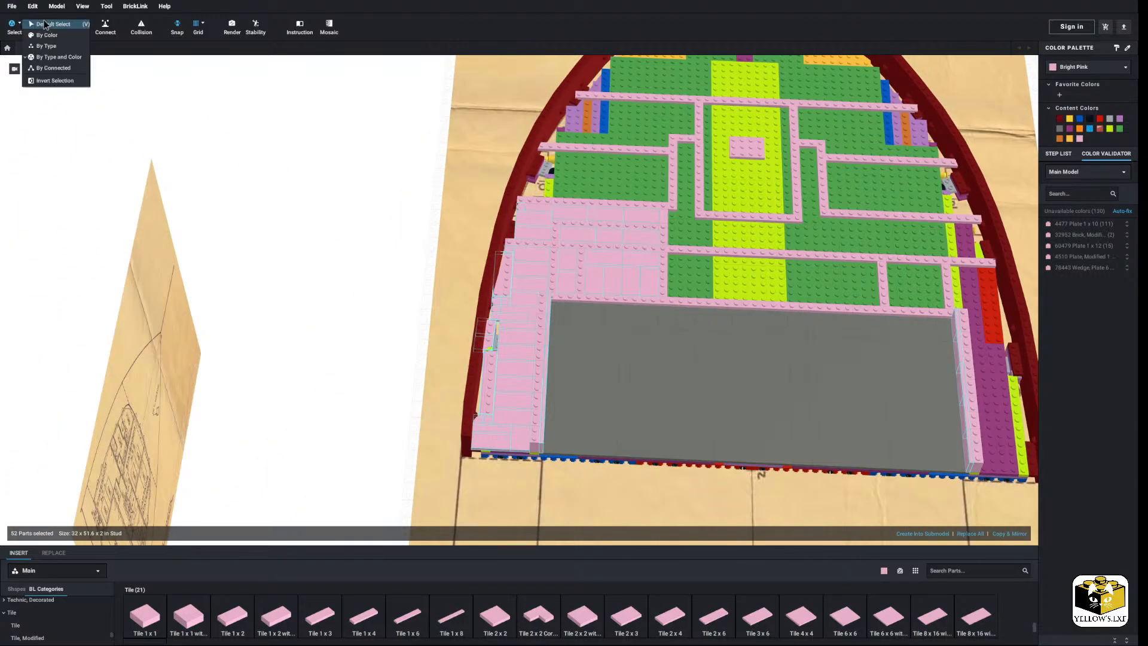
pyautogui.click(42, 24)
pyautogui.moveTo(461, 222); pyautogui.dragTo(172, 208, button='middle')
pyautogui.click(1010, 533)
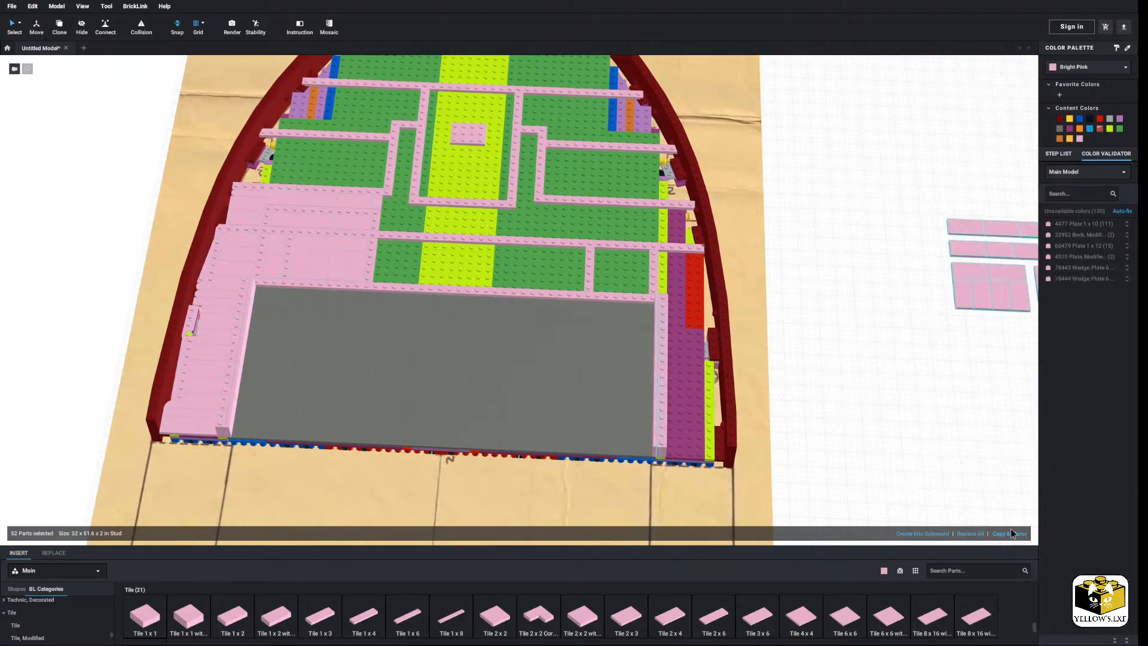
pyautogui.moveTo(891, 318); pyautogui.dragTo(717, 314, button='middle')
pyautogui.click(842, 310)
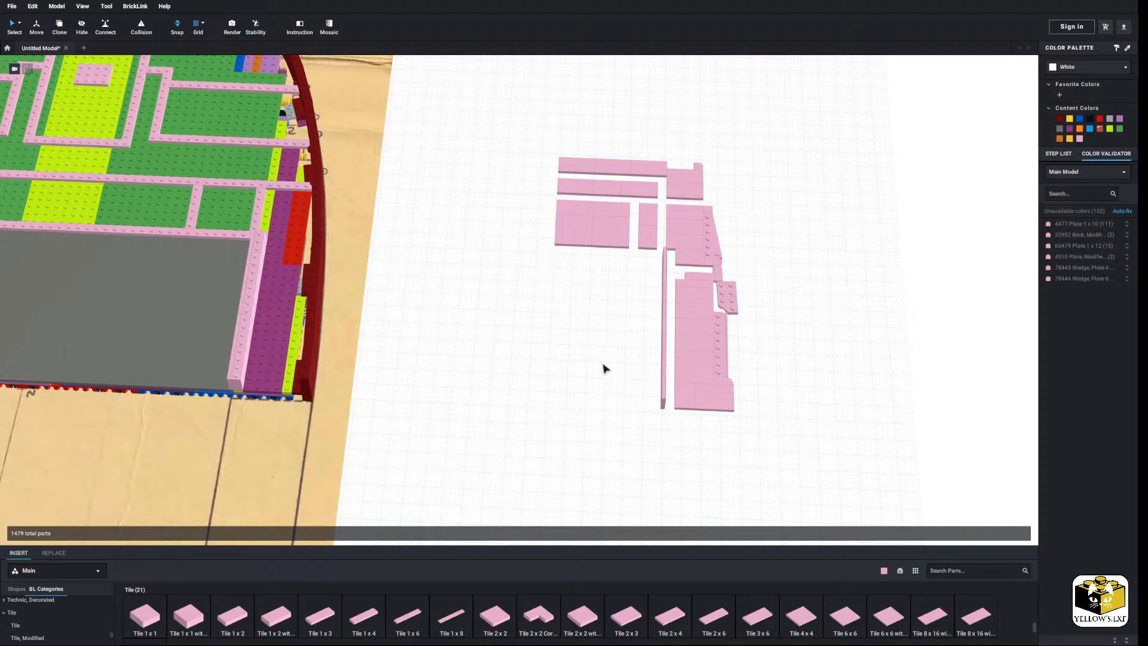
# Delete the bright pink tiles lining the starboard wall of the grey opening and the dark red 2 x 4 plate by the hull.
pyautogui.moveTo(617, 376); pyautogui.dragTo(648, 361, button='right')
pyautogui.click(504, 290)
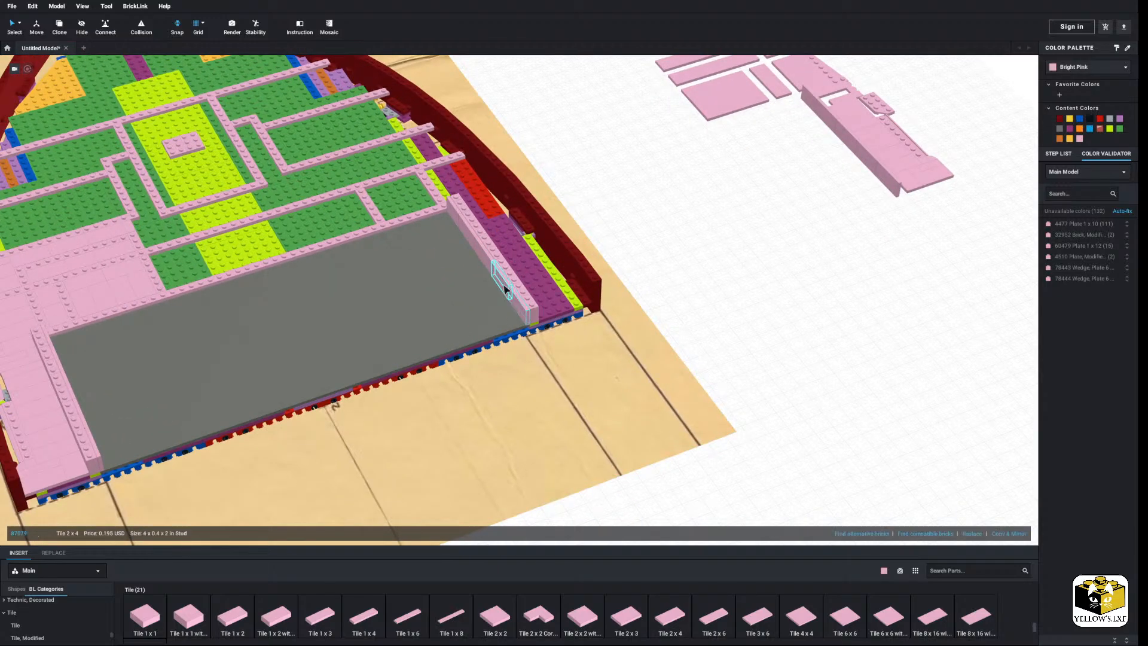
pyautogui.keyDown('shift'); pyautogui.click(484, 258); pyautogui.keyUp('shift')
pyautogui.rightClick(456, 215)
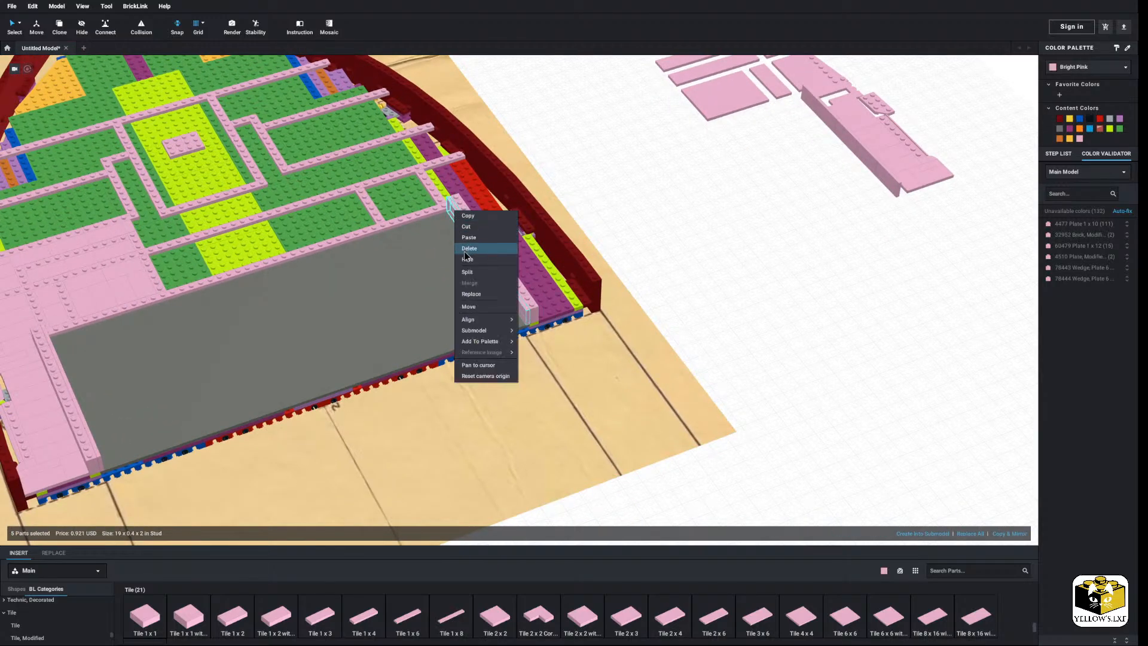
pyautogui.click(521, 217)
pyautogui.rightClick(519, 220)
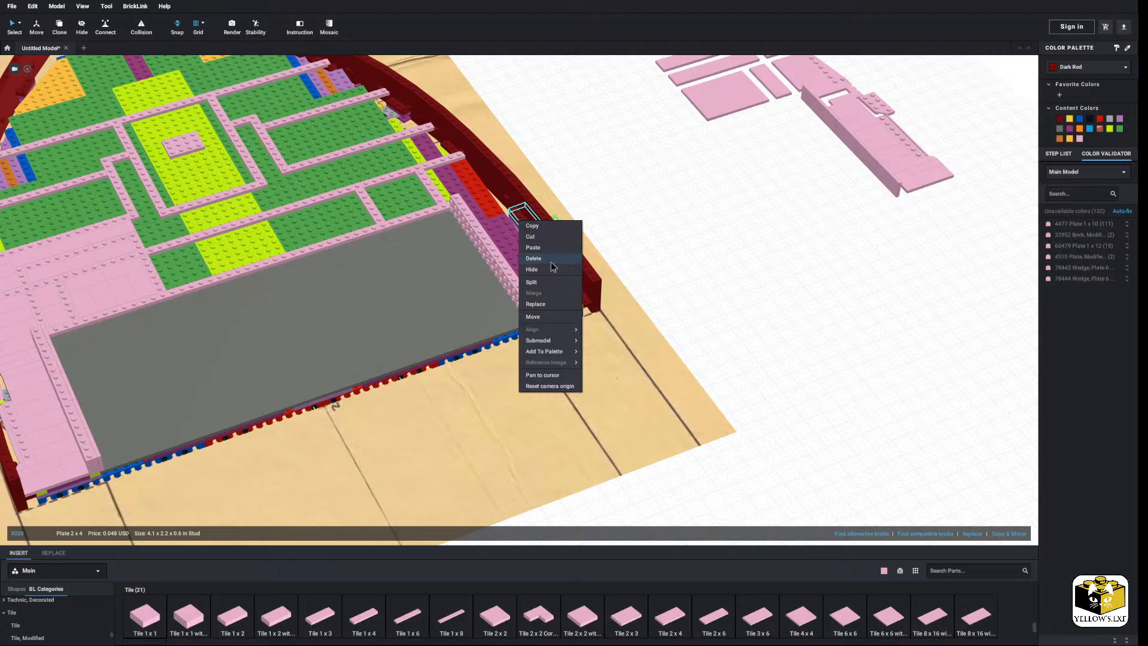
pyautogui.click(551, 262)
# Delete the inboard tile strips and blocks from the mirrored copy, keeping only the narrow section along the hull and wall.
pyautogui.moveTo(574, 280); pyautogui.dragTo(761, 301, button='right')
pyautogui.scroll(-3, 771, 293)
pyautogui.moveTo(811, 178); pyautogui.dragTo(543, 401)
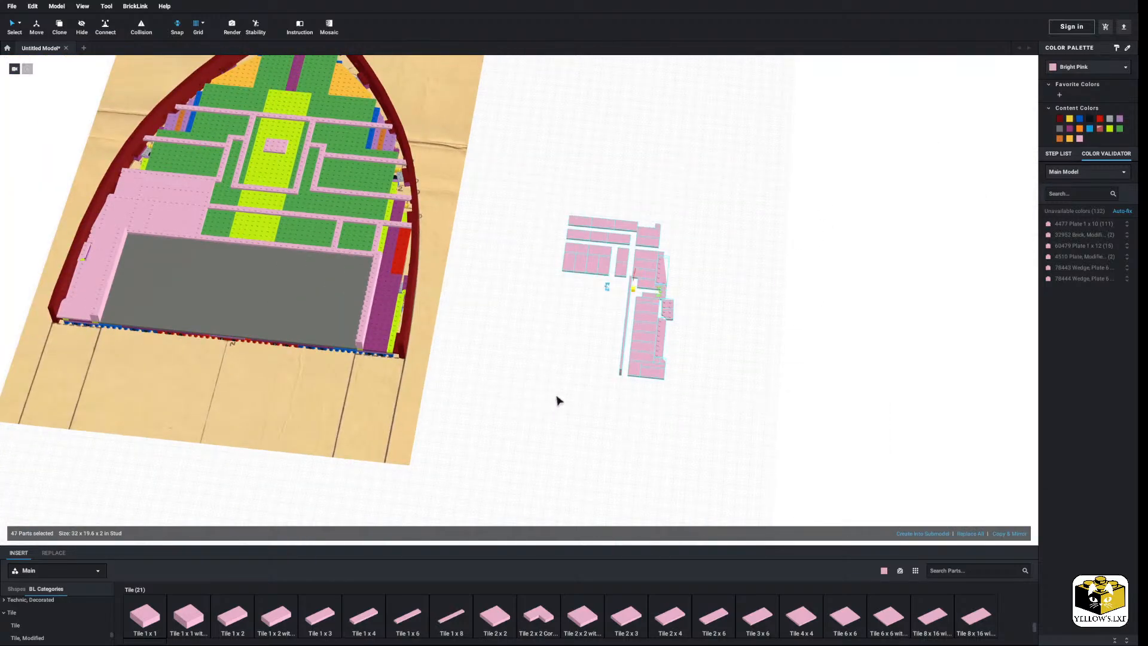
pyautogui.click(555, 400)
pyautogui.scroll(4, 565, 364)
pyautogui.moveTo(591, 306); pyautogui.dragTo(740, 264)
pyautogui.rightClick(734, 264)
pyautogui.click(759, 304)
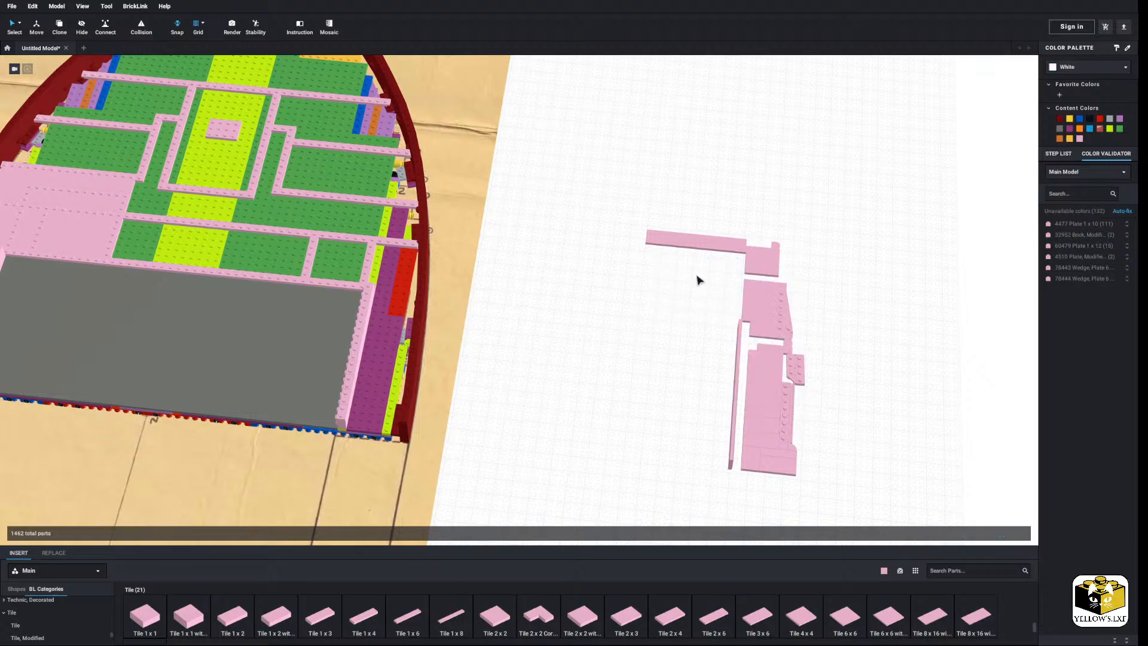
pyautogui.moveTo(618, 217); pyautogui.dragTo(740, 261)
pyautogui.rightClick(739, 262)
pyautogui.click(762, 303)
# Select the remaining mirrored parts and attach them to the starboard deck beside the grey opening with Connect.
pyautogui.moveTo(877, 201); pyautogui.dragTo(720, 507)
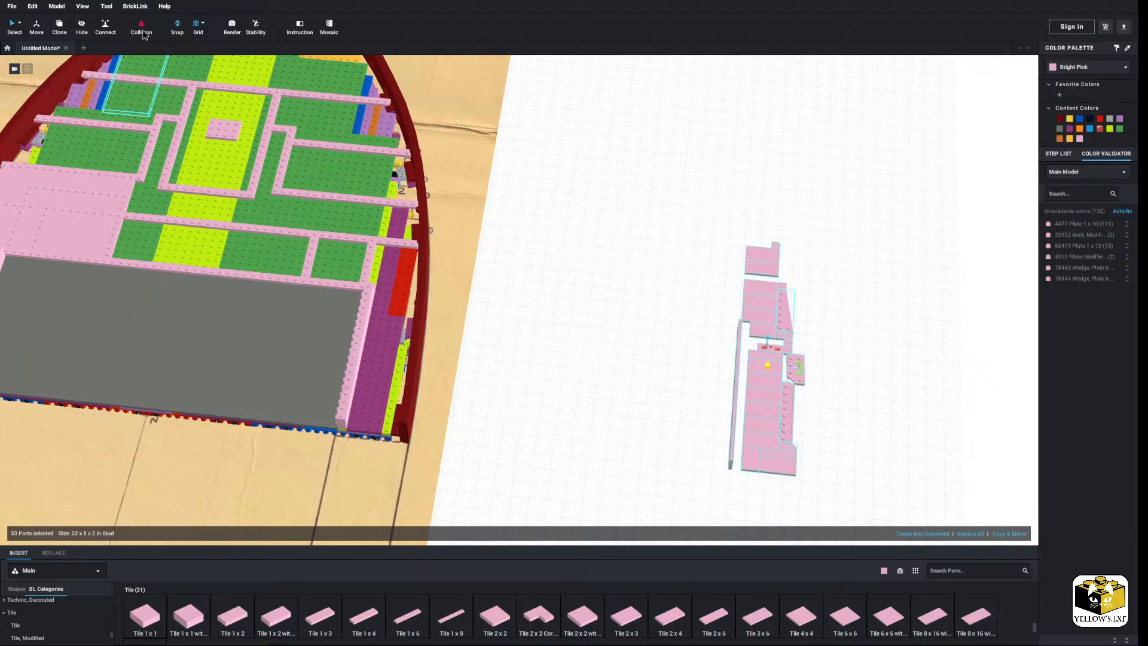
pyautogui.moveTo(496, 281); pyautogui.dragTo(490, 221, button='middle')
pyautogui.scroll(3, 490, 220)
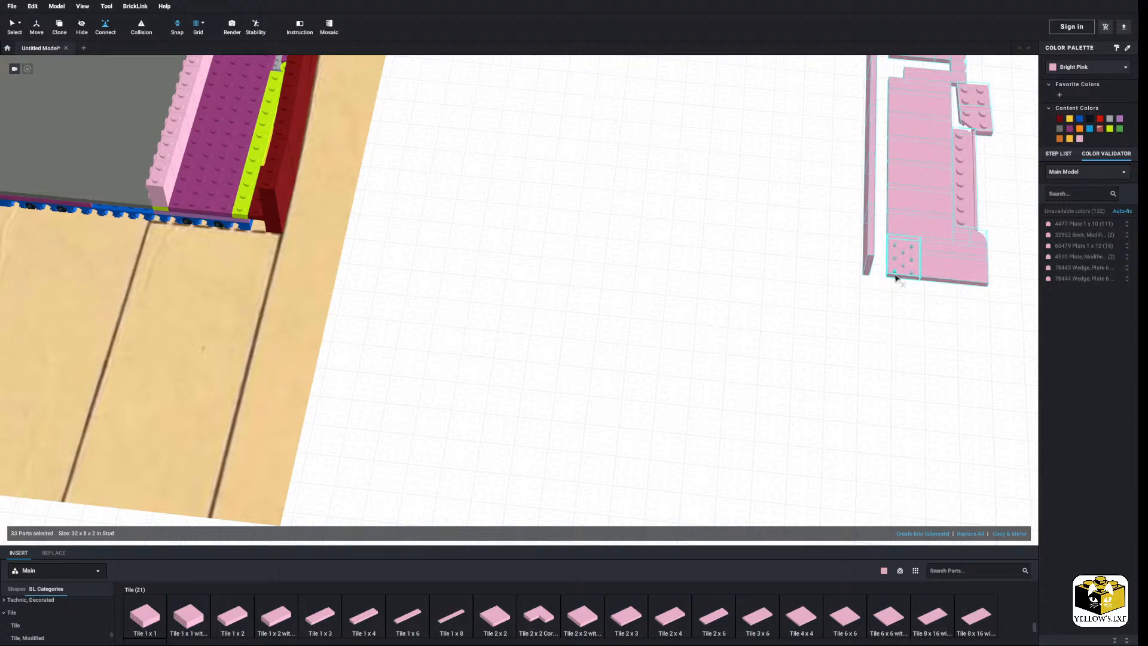
pyautogui.click(895, 276)
pyautogui.moveTo(604, 262); pyautogui.dragTo(771, 365, button='middle')
pyautogui.click(355, 318)
pyautogui.scroll(-3, 362, 269)
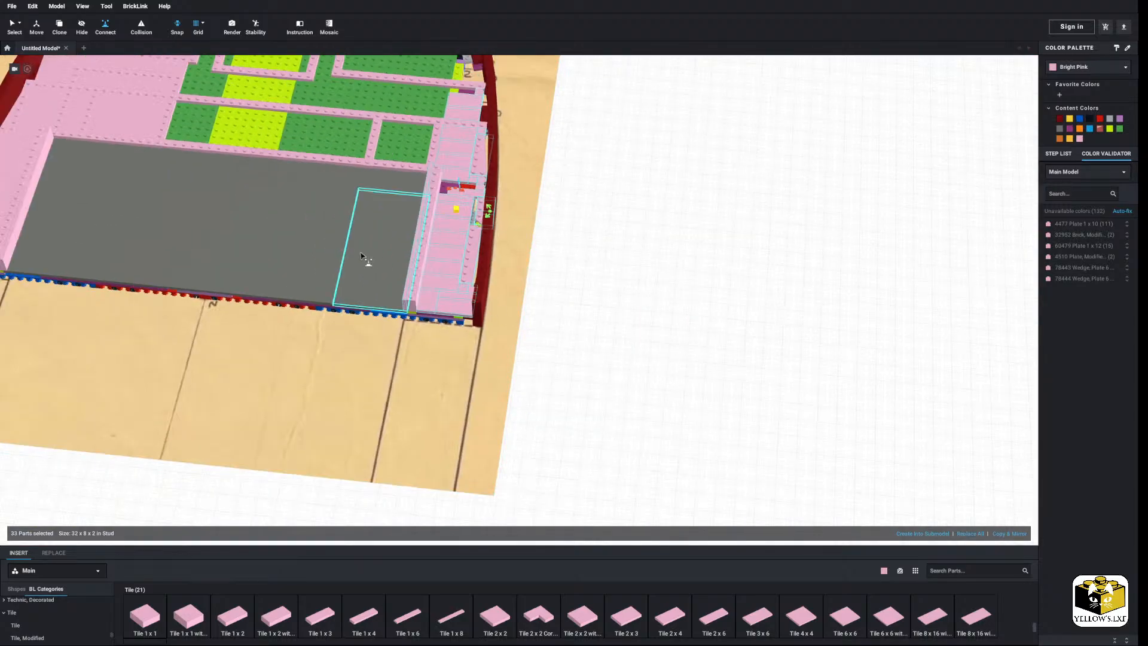
pyautogui.click(12, 27)
pyautogui.click(628, 182)
# Copy and mirror the port-side 1 x 3 and 1 x 2 tile pair and place it in the matching gap on the starboard deck.
pyautogui.moveTo(628, 182); pyautogui.dragTo(683, 195, button='middle')
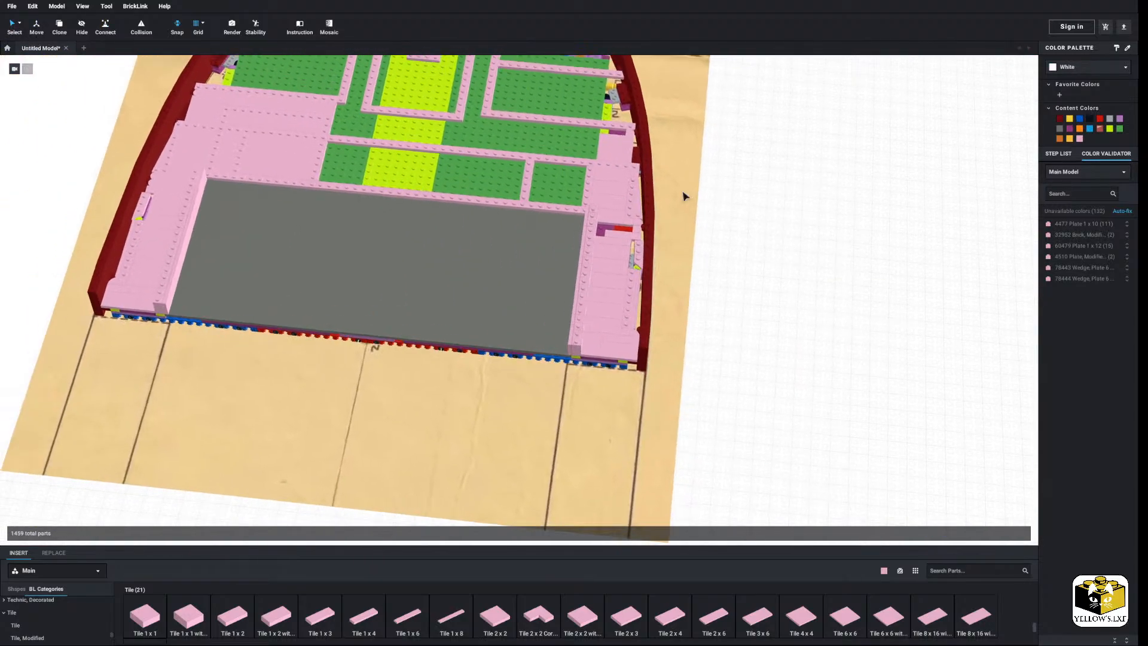
pyautogui.moveTo(685, 197); pyautogui.dragTo(684, 205, button='right')
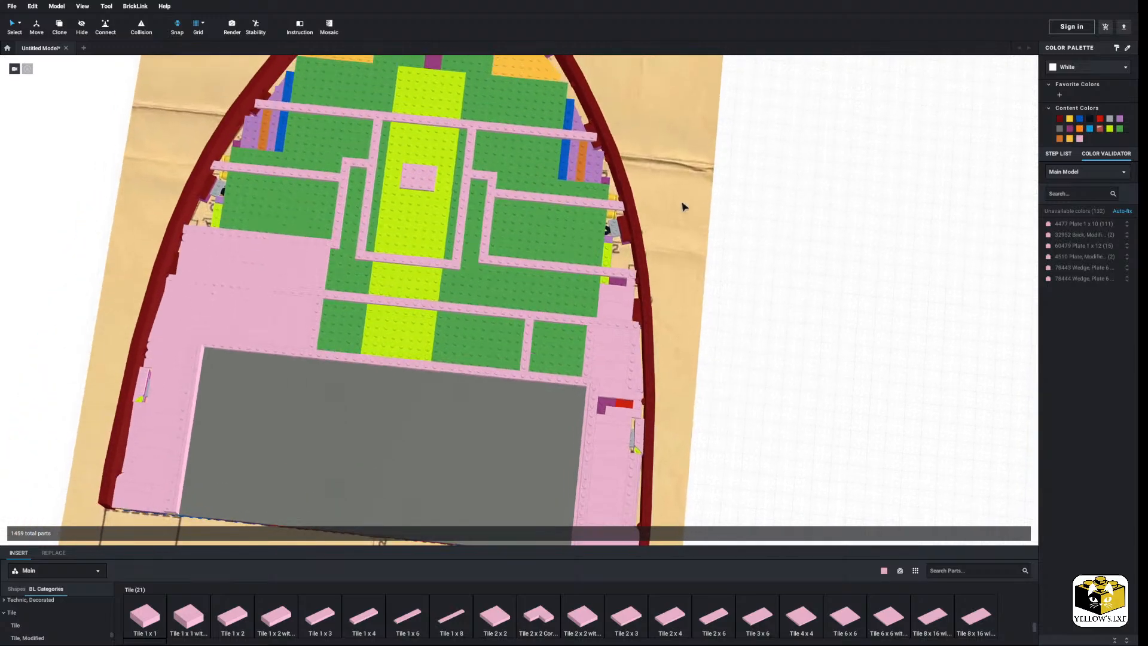
pyautogui.scroll(3, 736, 189)
pyautogui.moveTo(684, 205); pyautogui.dragTo(805, 171, button='middle')
pyautogui.click(433, 265)
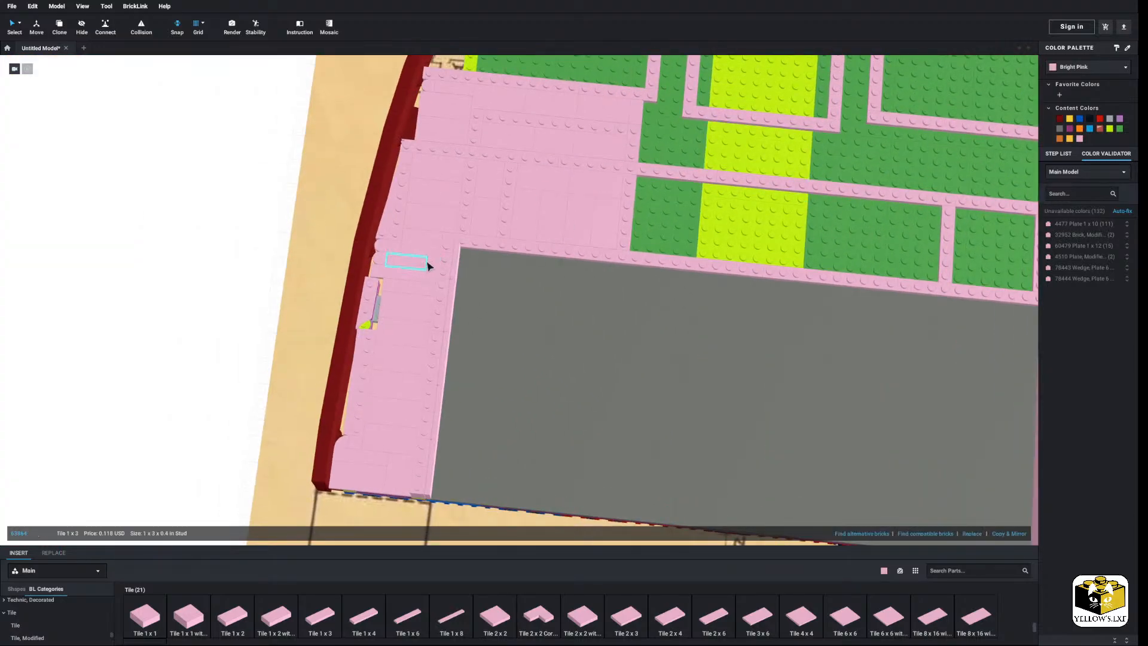
pyautogui.rightClick(433, 265)
pyautogui.click(217, 239)
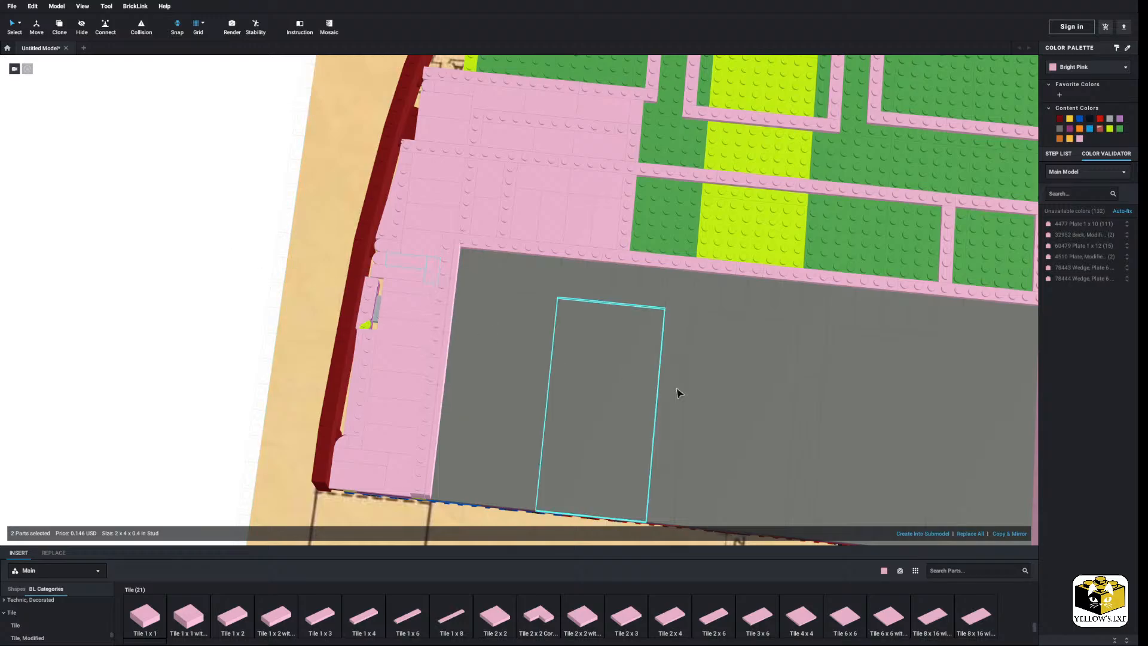
pyautogui.click(1013, 532)
pyautogui.moveTo(473, 272); pyautogui.dragTo(666, 279)
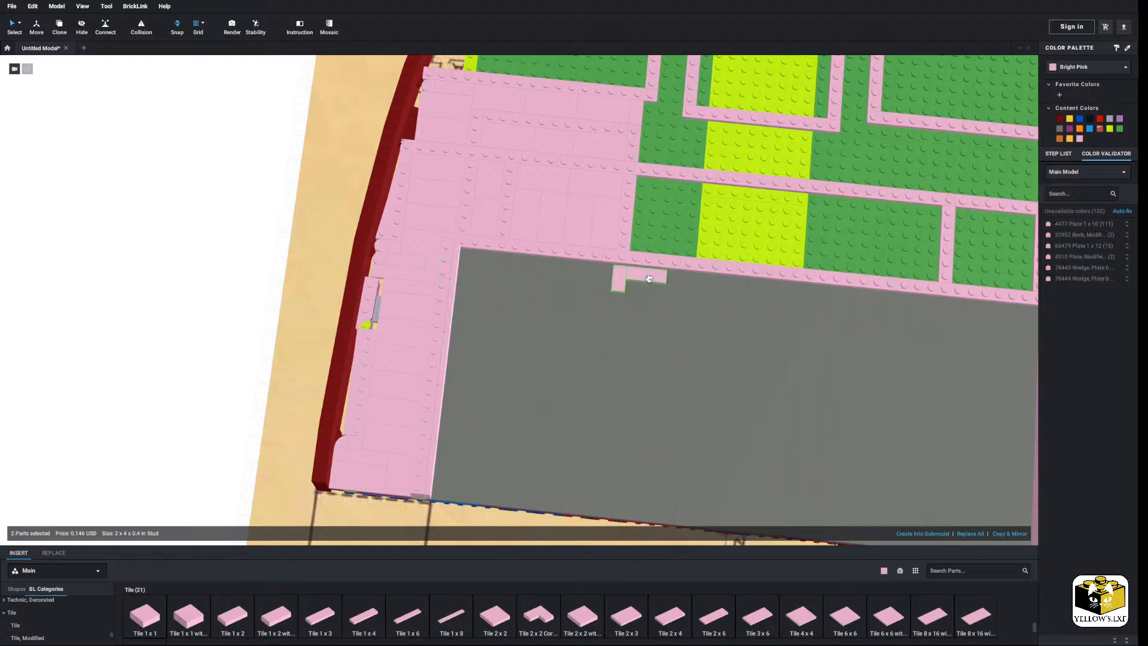
pyautogui.moveTo(668, 284); pyautogui.dragTo(449, 269, button='middle')
pyautogui.click(558, 225)
pyautogui.moveTo(527, 161); pyautogui.dragTo(626, 240, button='middle')
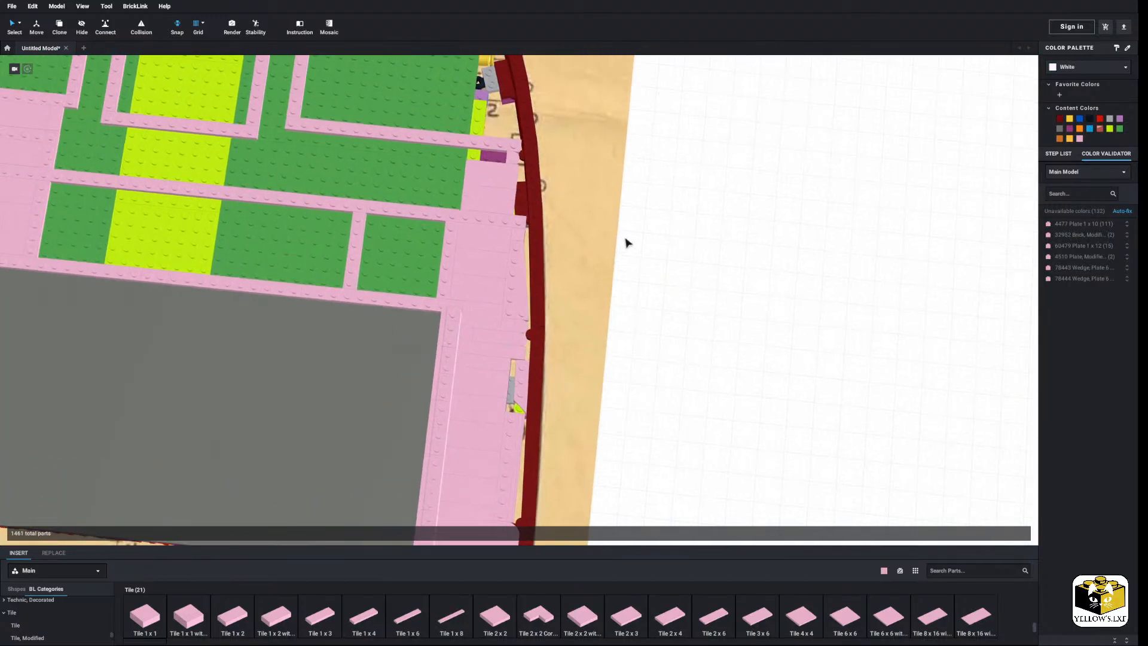
# Copy a tile from the starboard deck and paste it over the exposed purple gap near the forward pink wall.
pyautogui.click(505, 340)
pyautogui.rightClick(635, 292)
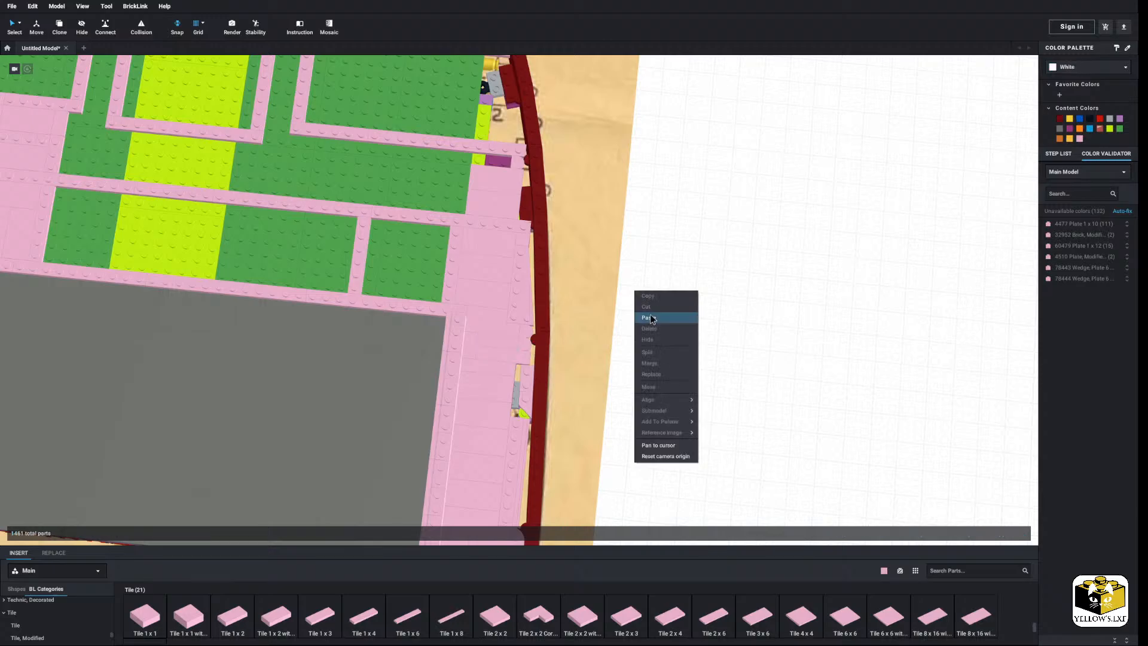
pyautogui.click(652, 317)
pyautogui.scroll(5, 607, 332)
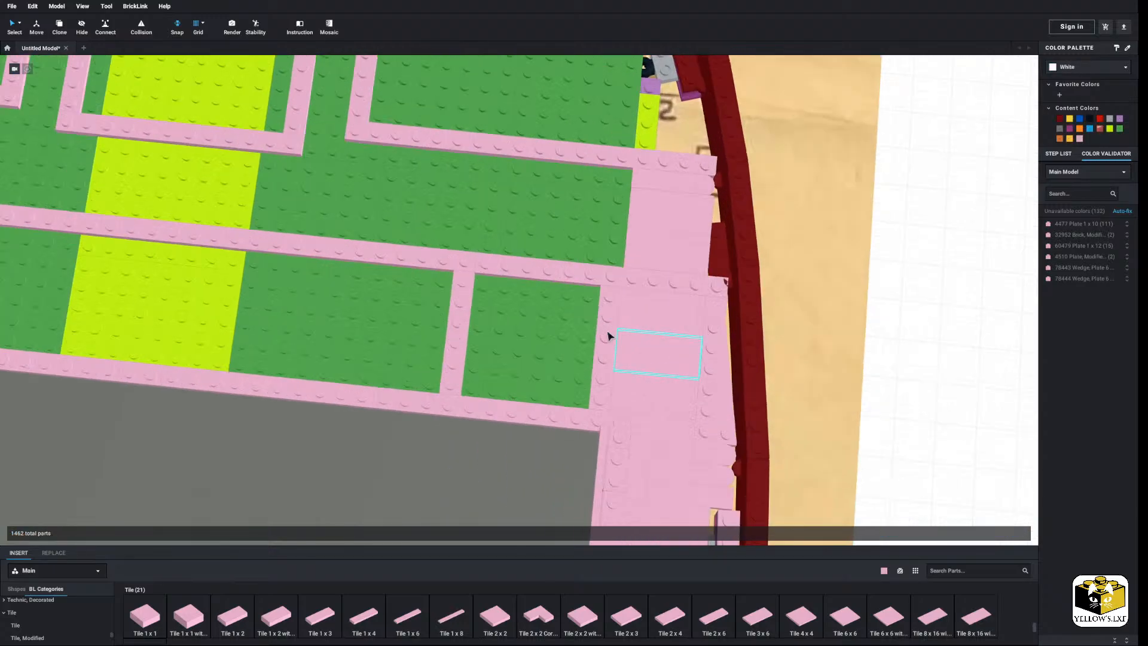
# Copy the three 2 x 4 tiles beside the starboard hull and paste them into the adjacent green deck cell.
pyautogui.keyDown('ctrl'); pyautogui.click(674, 281); pyautogui.keyUp('ctrl')
pyautogui.keyDown('ctrl'); pyautogui.click(694, 329); pyautogui.keyUp('ctrl')
pyautogui.rightClick(694, 329)
pyautogui.click(713, 347)
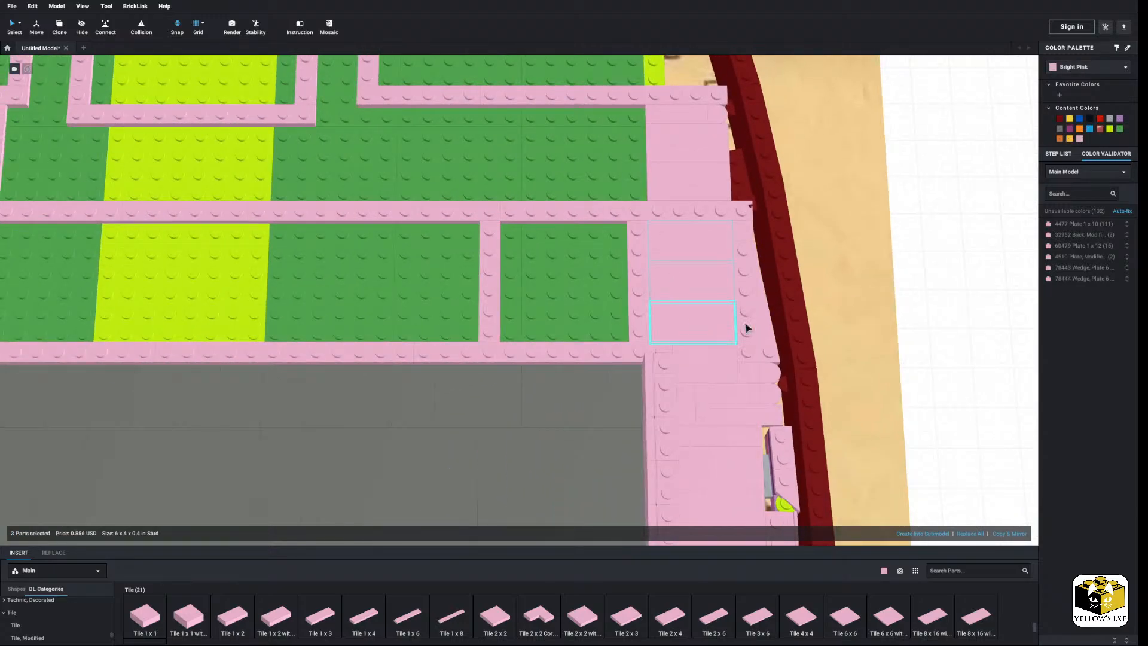
pyautogui.rightClick(914, 282)
pyautogui.click(935, 312)
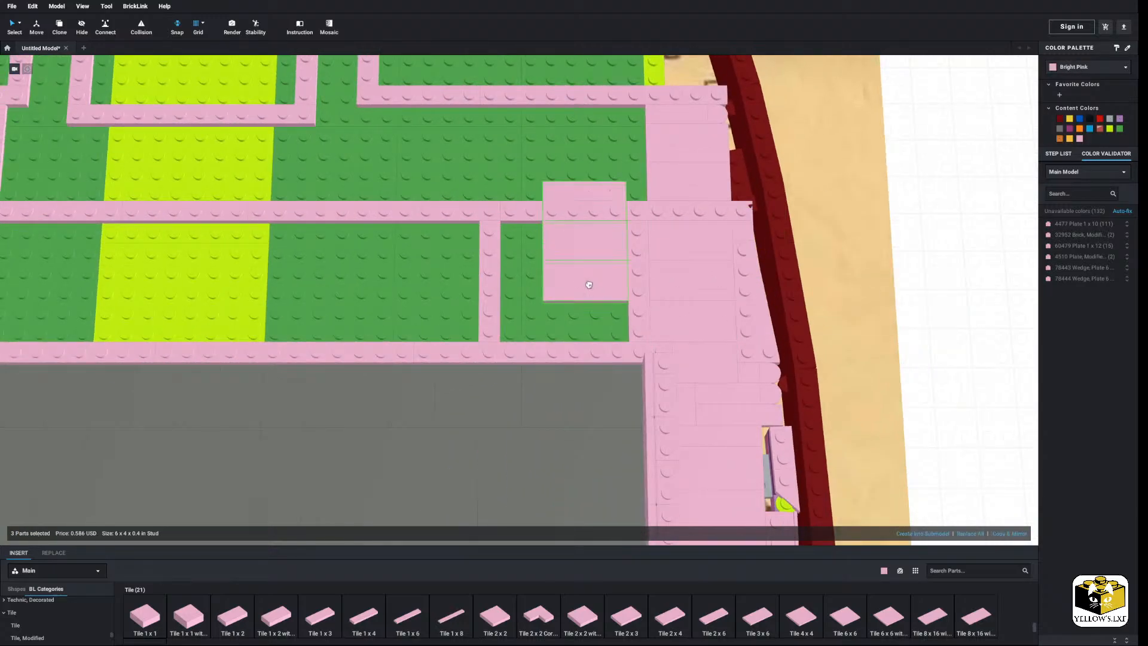
pyautogui.click(884, 272)
# Fill the remaining two-stud-wide gap in the green starboard cell with two 2 x 3 tiles.
pyautogui.click(624, 628)
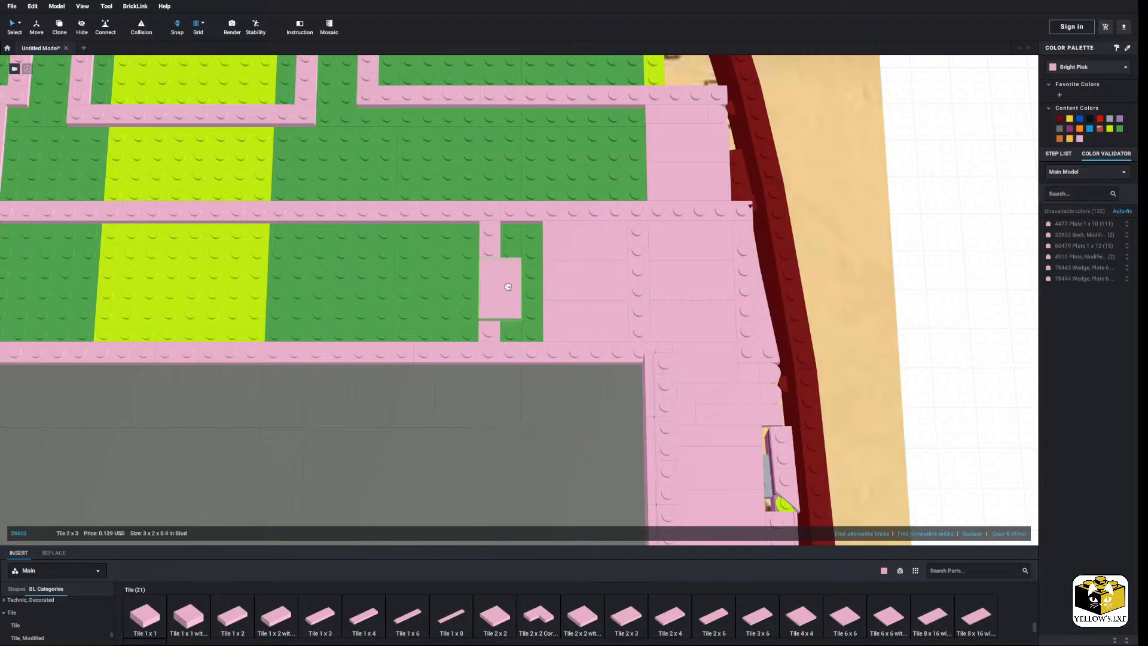
pyautogui.click(520, 254)
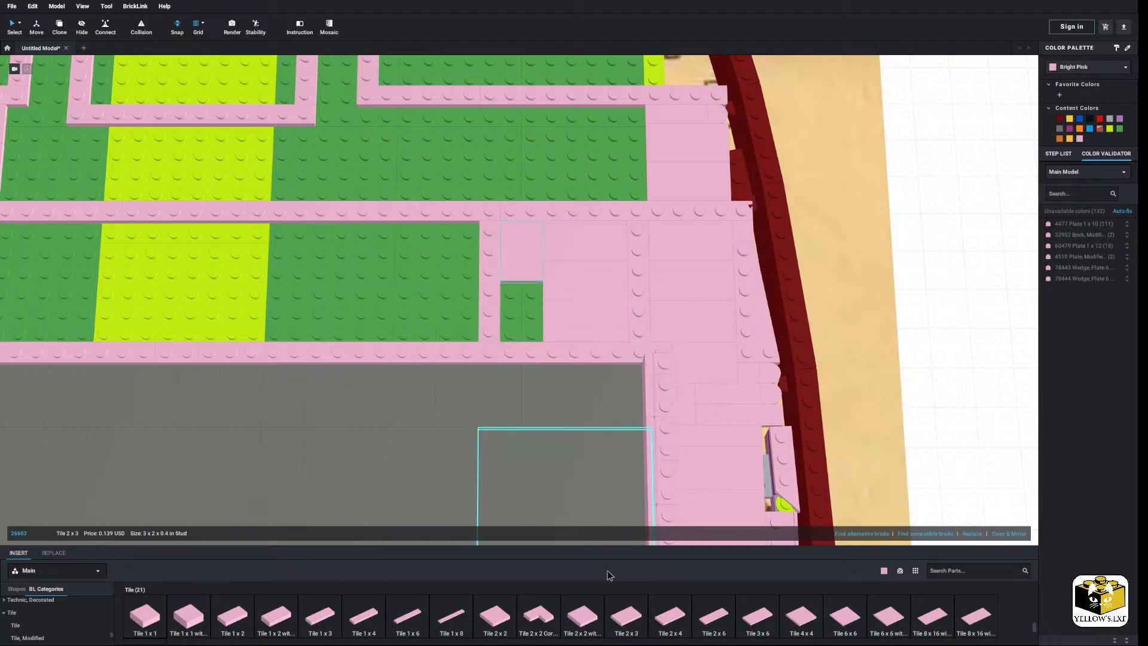
pyautogui.click(629, 616)
pyautogui.click(518, 317)
# Place a 2 x 4 tile at the port end of the central band beside the grey opening and repeat it across to the starboard side.
pyautogui.moveTo(386, 295); pyautogui.dragTo(538, 312, button='middle')
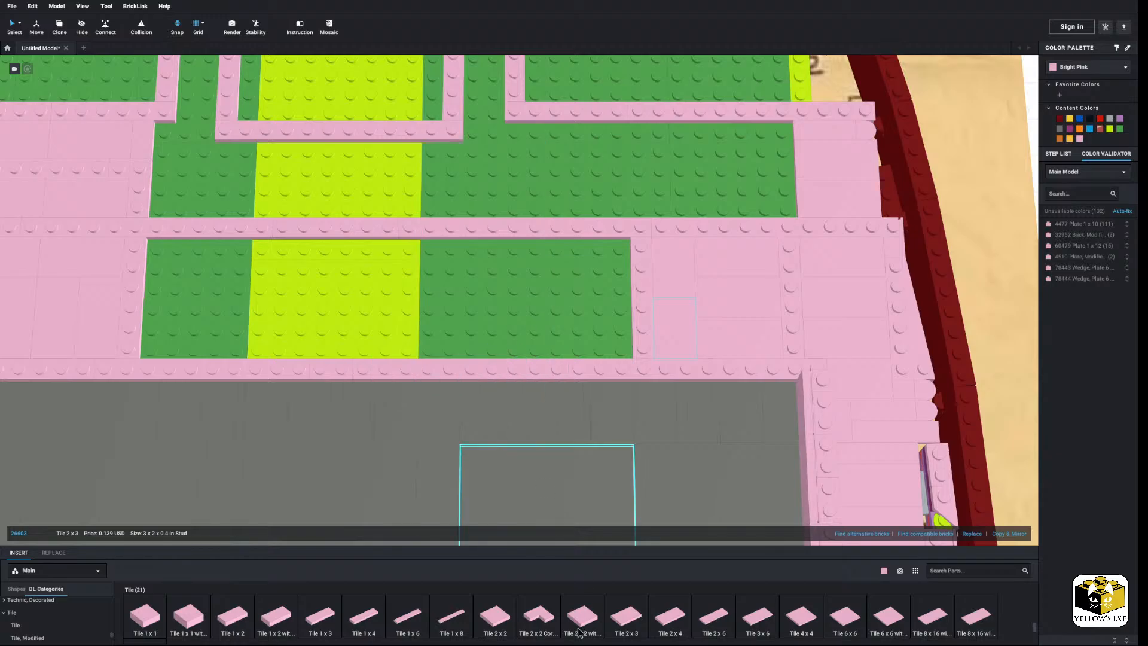
pyautogui.click(687, 625)
pyautogui.click(163, 317)
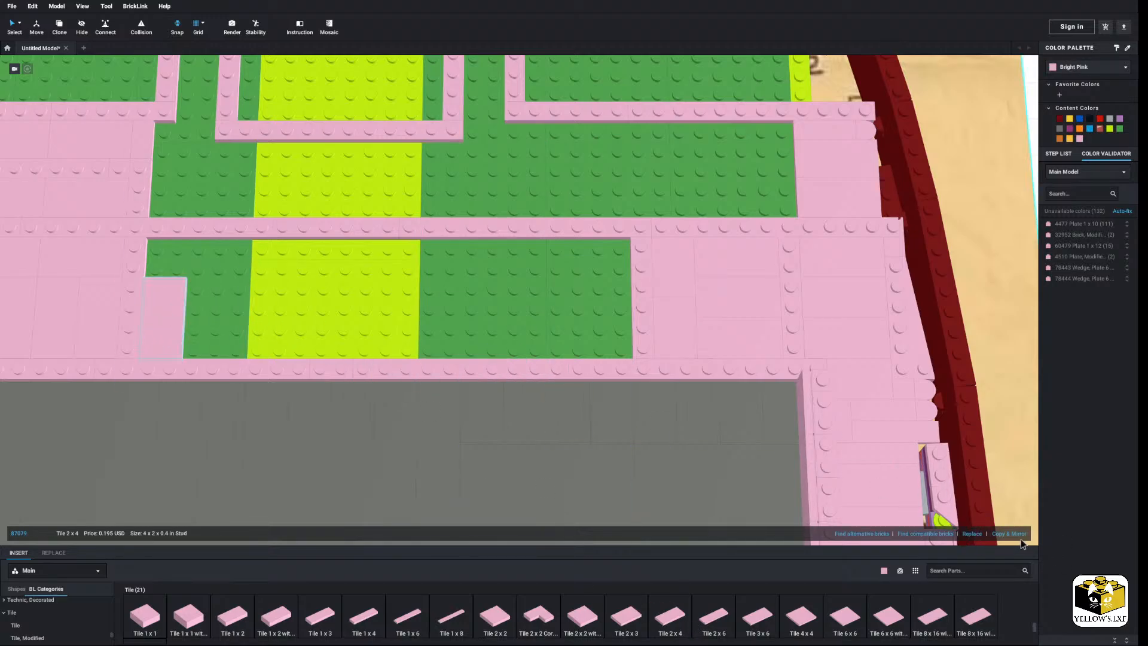
pyautogui.hotkey('ctrl', 'd')
pyautogui.hotkey('ctrl', 'd')
pyautogui.hotkey('ctrl', 'd')
pyautogui.hotkey('ctrl', 'd')
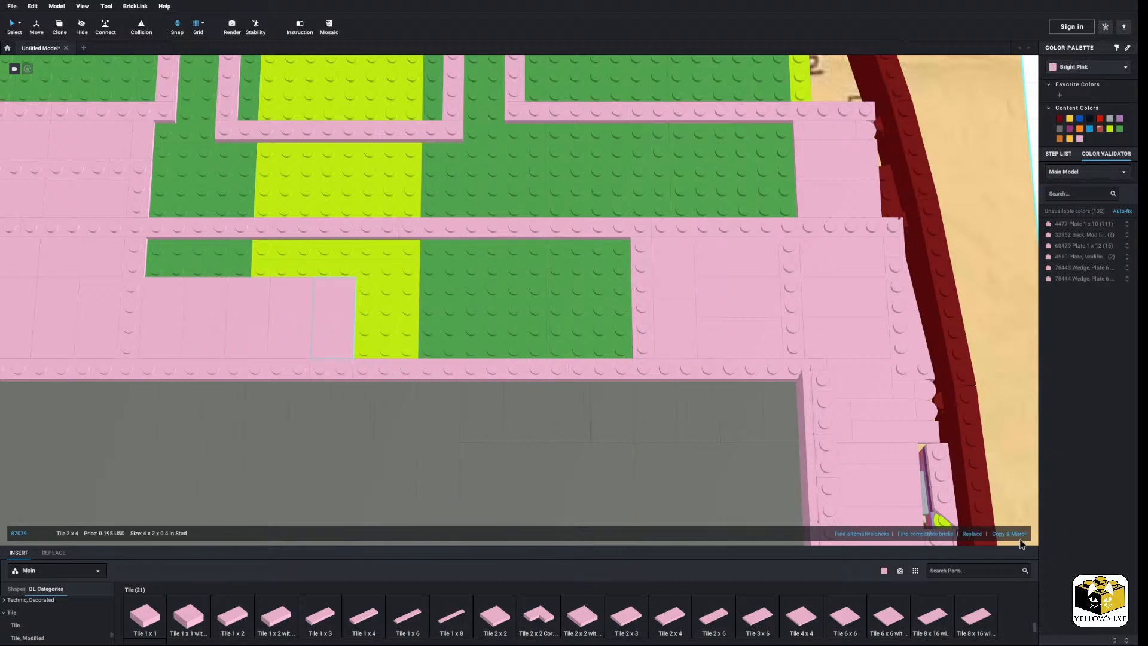
pyautogui.hotkey('ctrl', 'd')
pyautogui.hotkey('ctrl', 'd')
pyautogui.hotkey('ctrl', 'd')
pyautogui.hotkey('ctrl', 'd')
pyautogui.hotkey('ctrl', 'd')
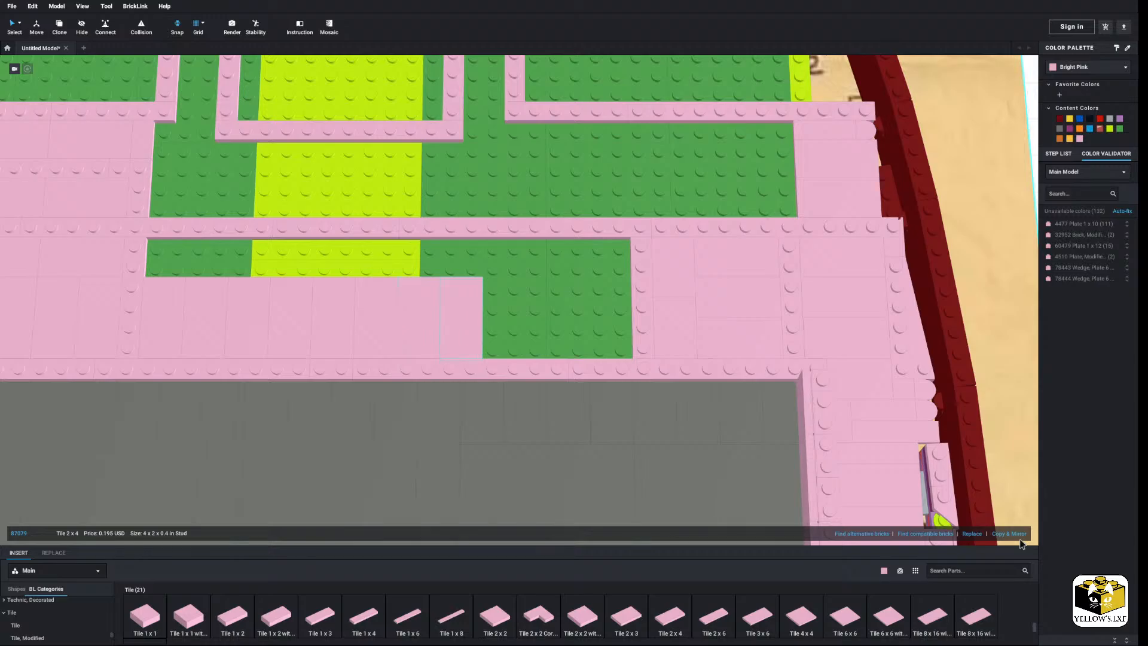
pyautogui.hotkey('ctrl', 'd')
pyautogui.hotkey('ctrl', 'd')
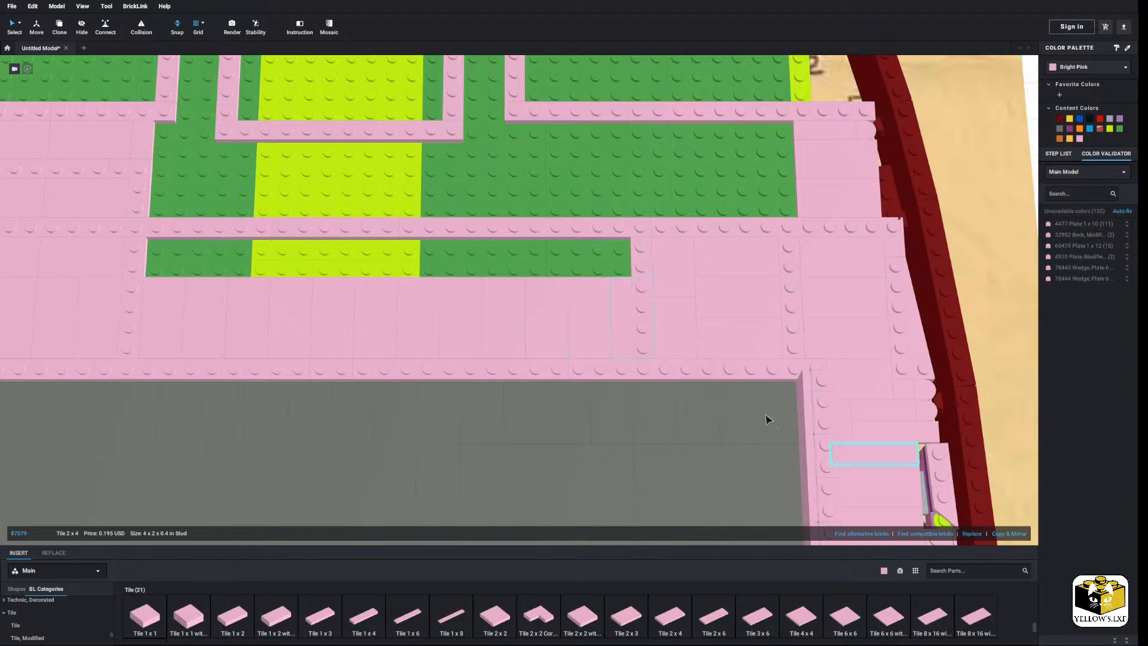
# Delete the overlapping last 2 x 4 tile at the starboard end of the row and fill the gap with a 1 x 4 tile.
pyautogui.rightClick(623, 308)
pyautogui.click(648, 344)
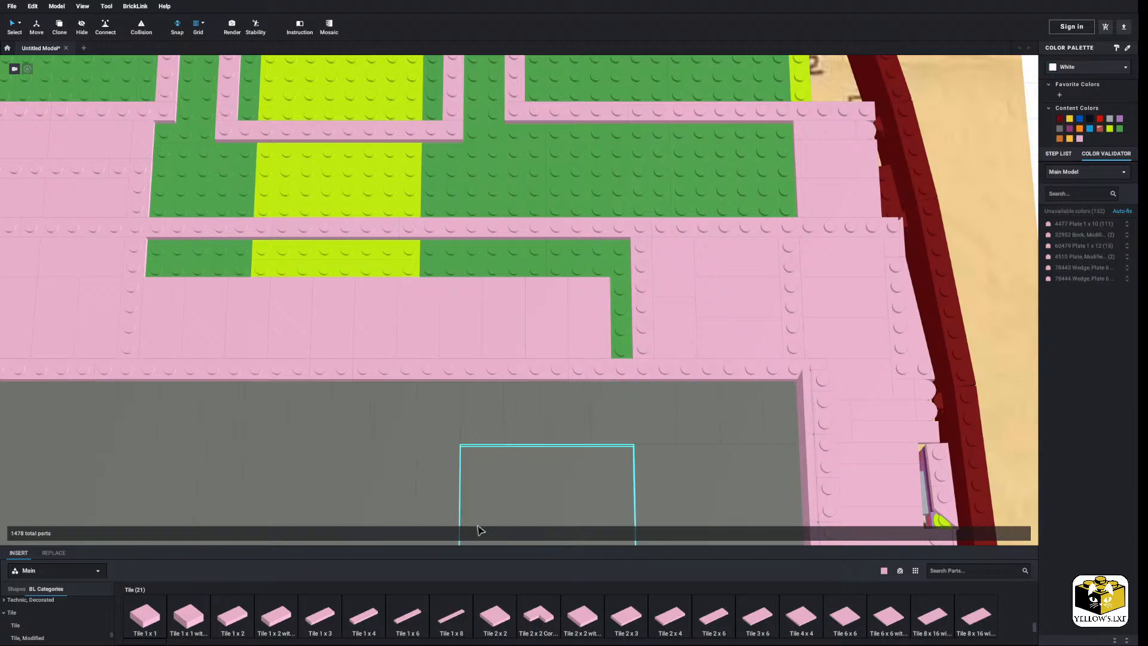
pyautogui.click(360, 628)
pyautogui.click(627, 319)
pyautogui.scroll(-5, 520, 317)
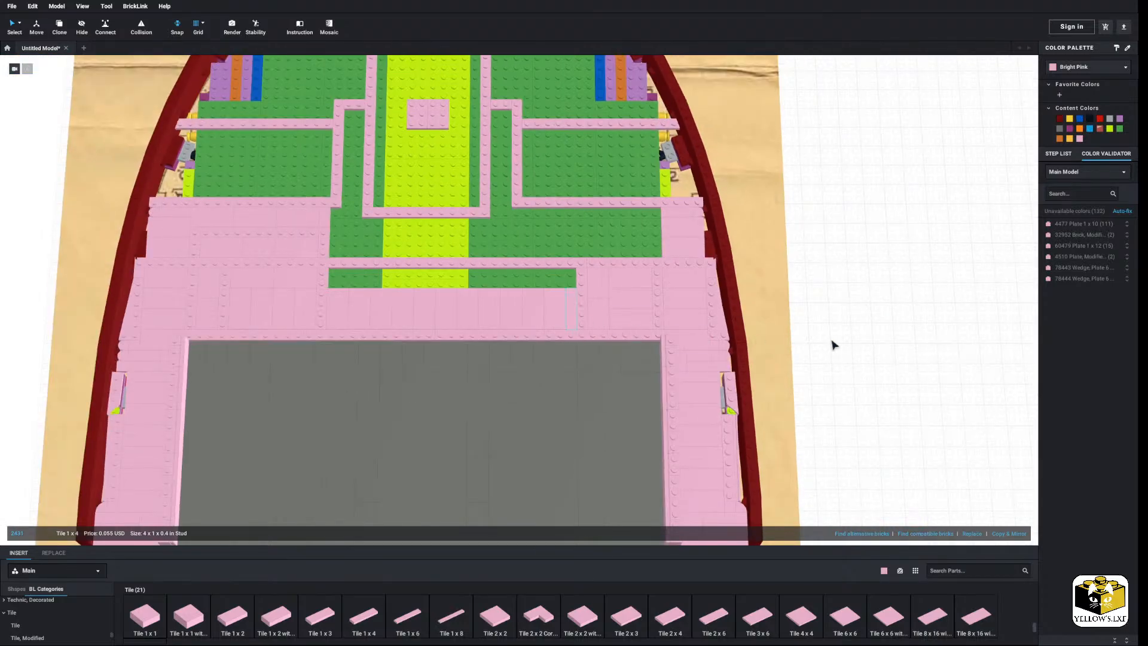
pyautogui.click(832, 344)
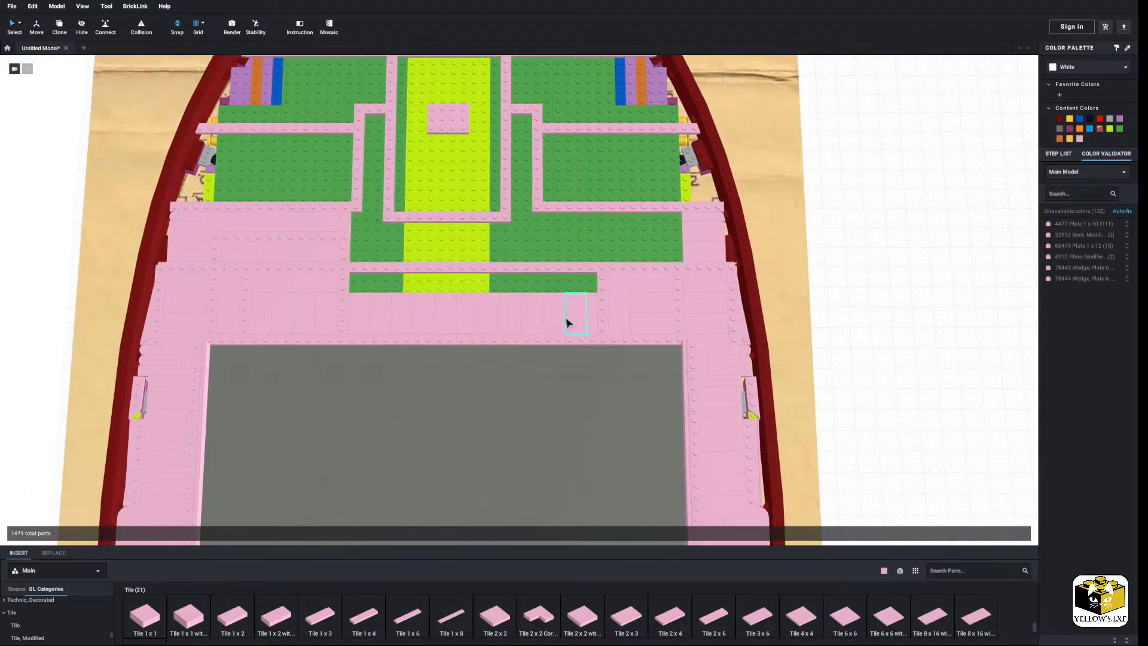
# Lay five rotated 2 x 4 tiles end to end from port along the remaining two-stud strip and discard the spare tile.
pyautogui.scroll(3, 569, 335)
pyautogui.click(511, 313)
pyautogui.press('Right')
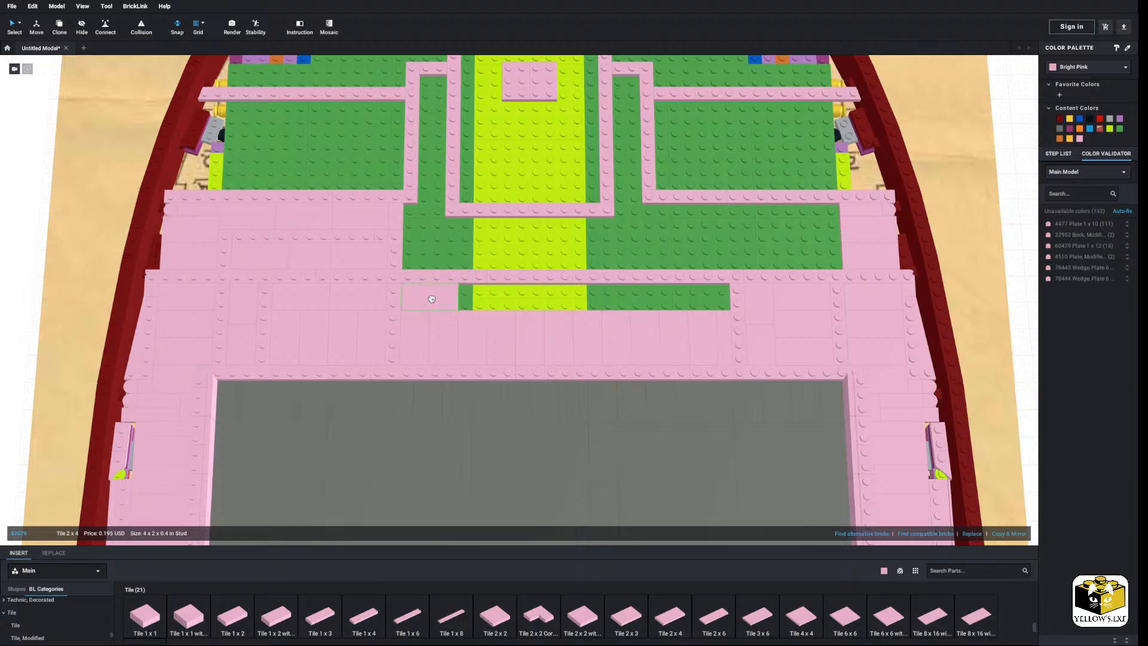
pyautogui.click(1000, 530)
pyautogui.click(1001, 530)
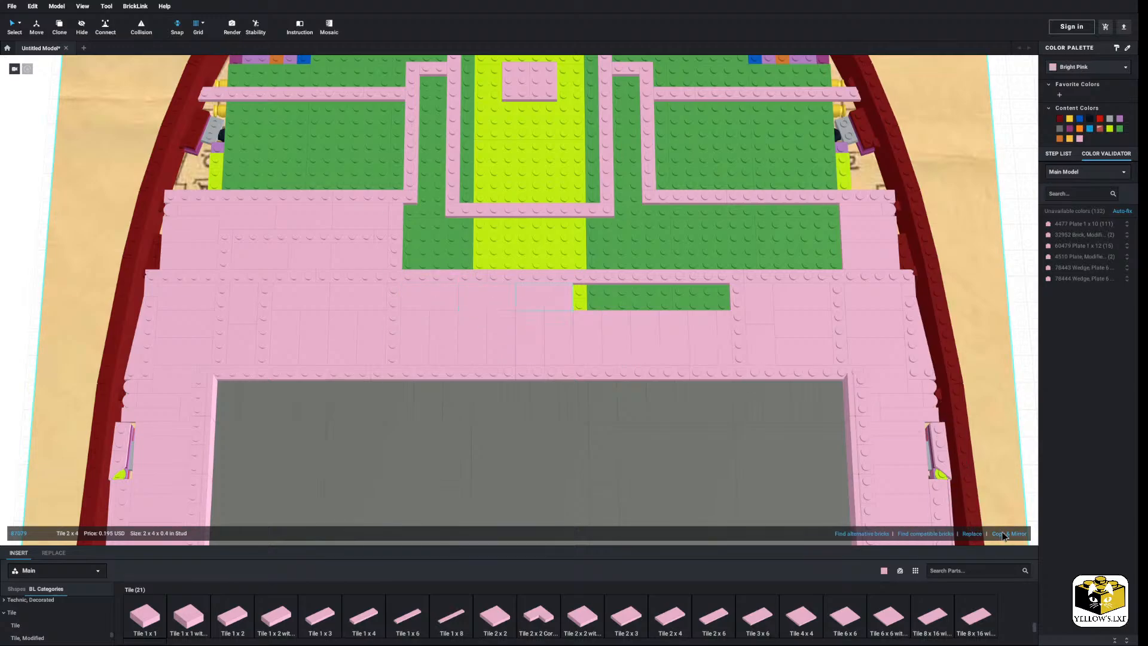
pyautogui.click(1002, 531)
pyautogui.click(1002, 531)
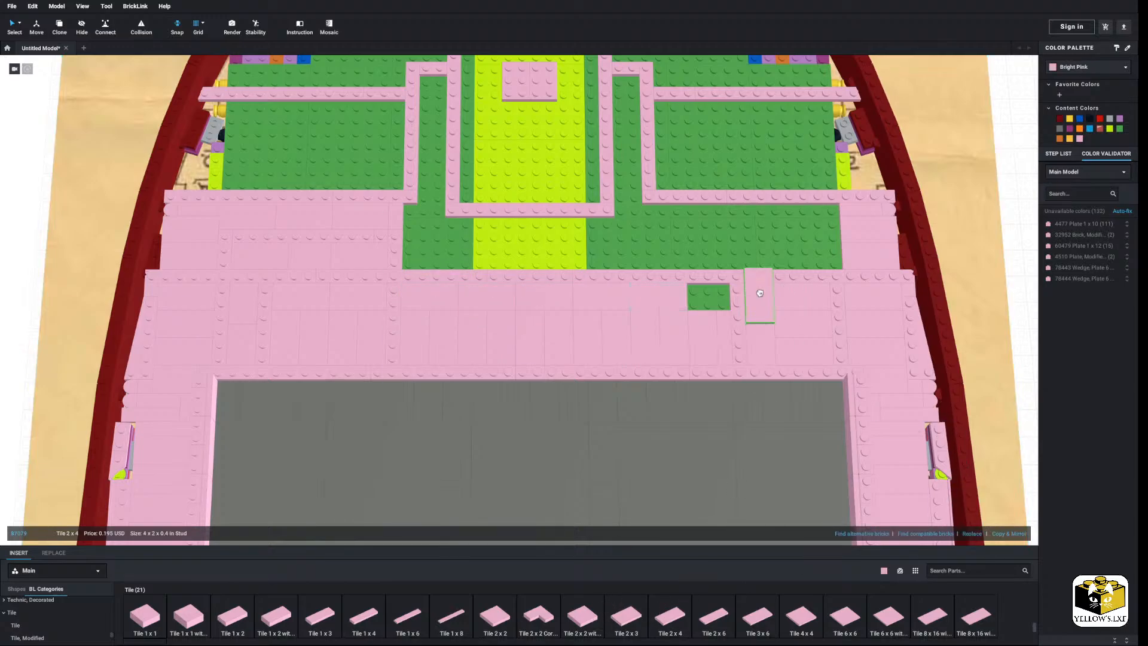
pyautogui.press('Delete')
# Close the last gap at the starboard end of the two-stud strip with a 2 x 3 tile.
pyautogui.click(636, 613)
pyautogui.click(713, 303)
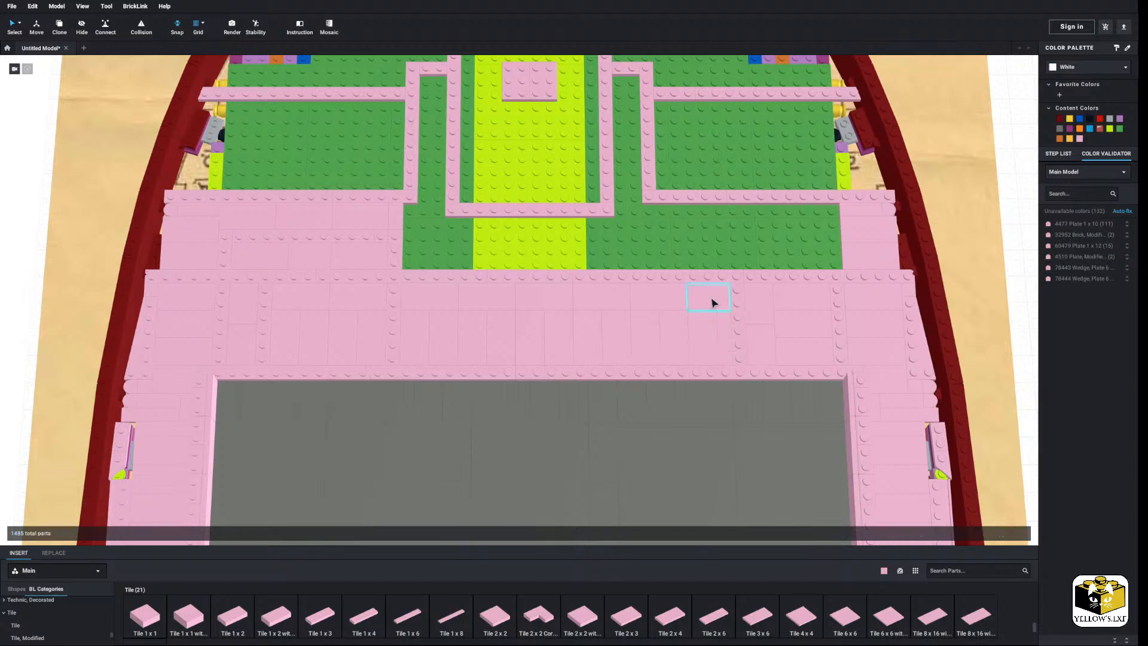
pyautogui.click(713, 303)
pyautogui.scroll(-3, 712, 303)
pyautogui.click(917, 292)
# Place a 1 x 3 tile at the port end and two 1 x 8 tiles at the starboard end of the row in line with the central pink wall.
pyautogui.scroll(10, 413, 290)
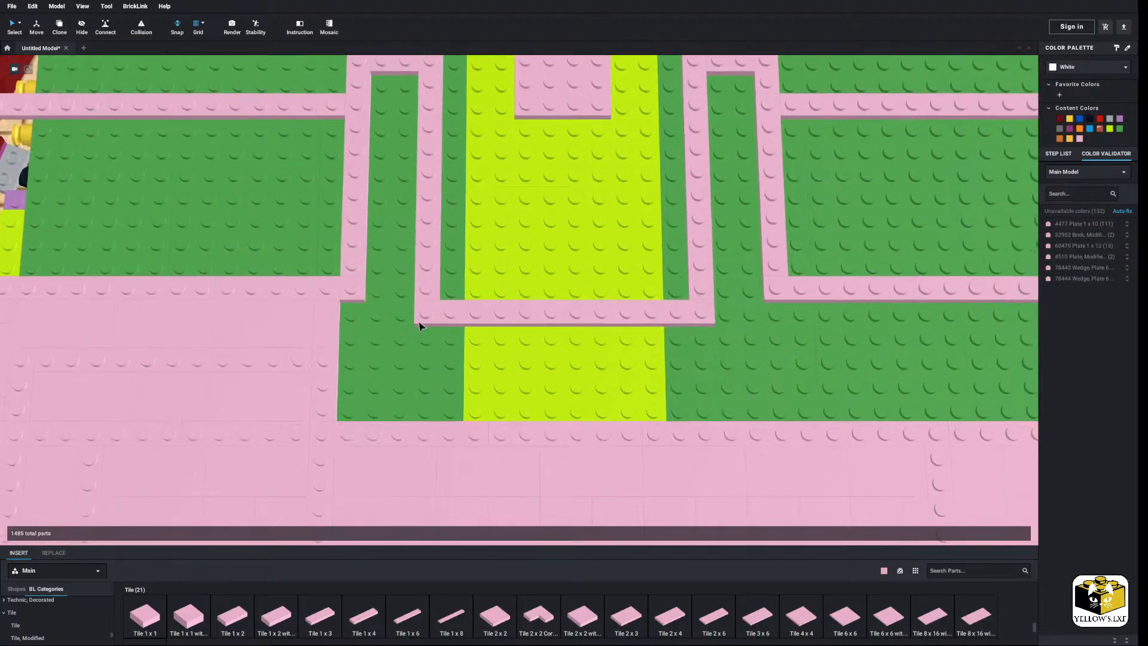
pyautogui.scroll(-5, 410, 290)
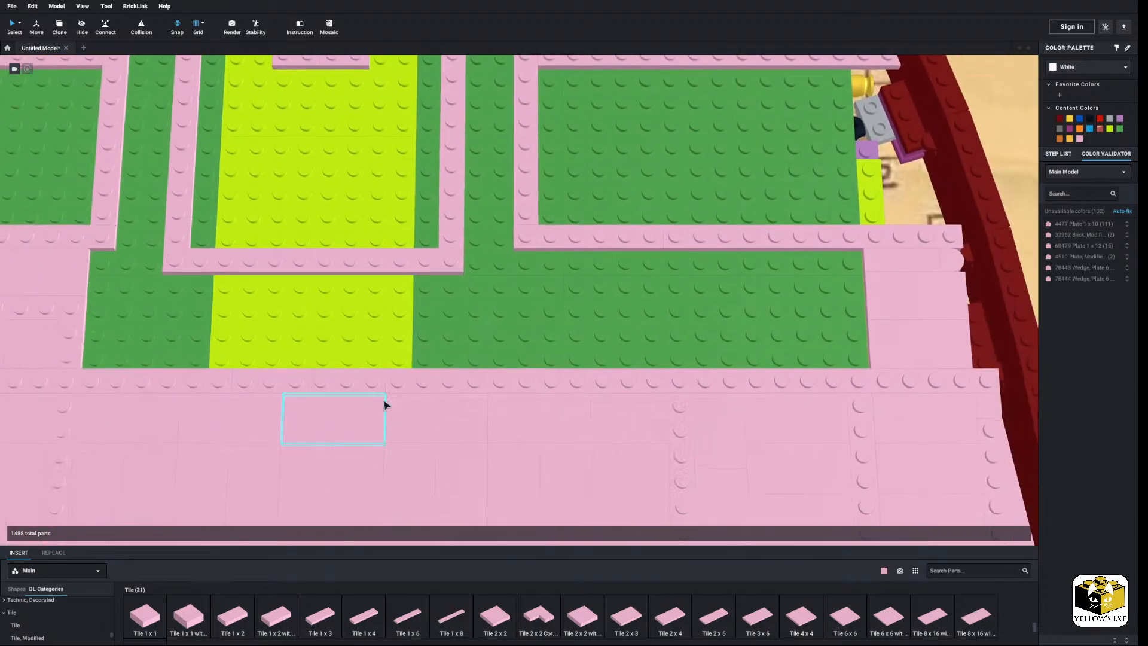
pyautogui.click(327, 620)
pyautogui.scroll(-2, 276, 369)
pyautogui.click(276, 369)
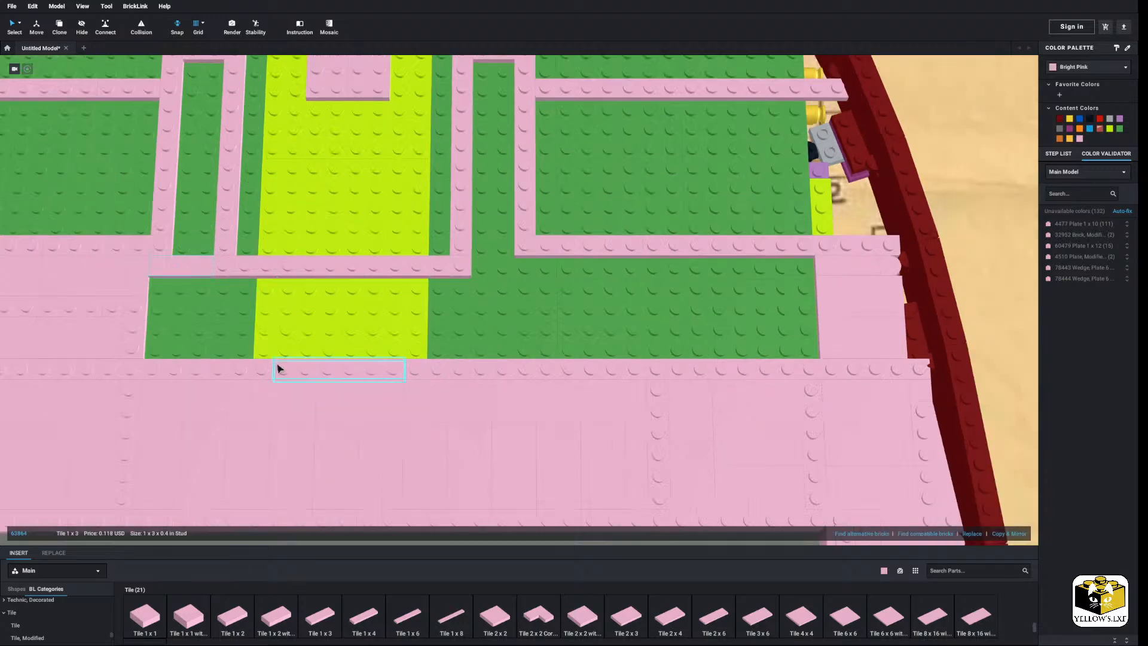
pyautogui.moveTo(276, 369); pyautogui.dragTo(205, 405, button='middle')
pyautogui.click(446, 625)
pyautogui.press('Right')
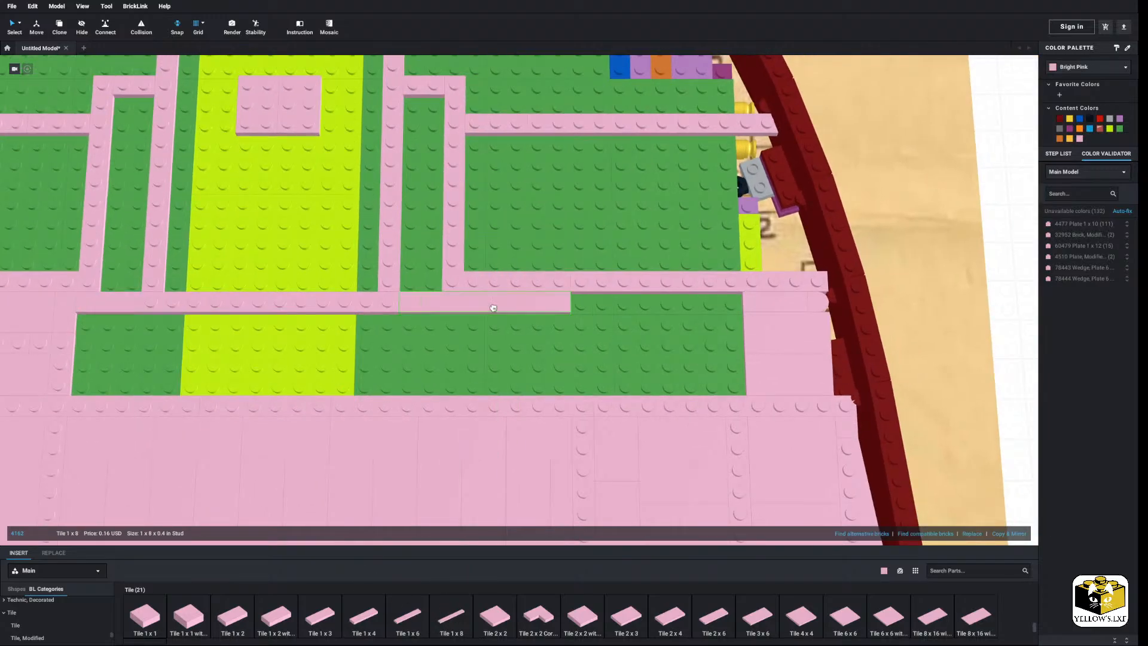
pyautogui.click(488, 304)
pyautogui.press('Right')
pyautogui.click(656, 302)
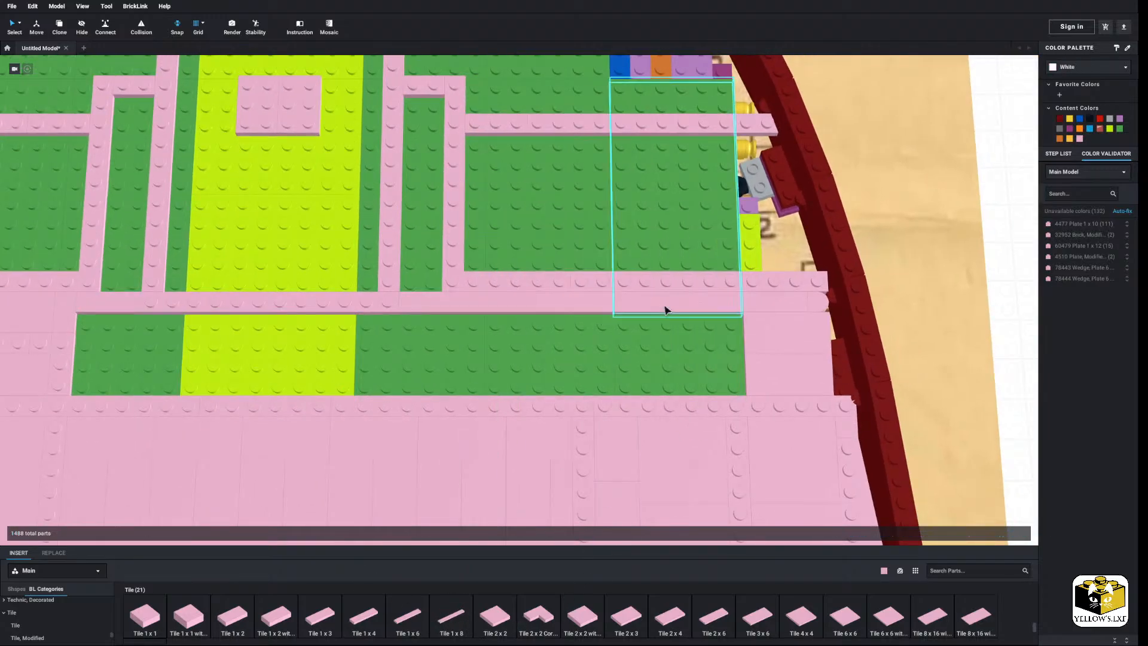
# Place a 2 x 4 tile at the port end of the next green band and duplicate it in a row of 14 tiles towards starboard.
pyautogui.click(687, 620)
pyautogui.press('Right')
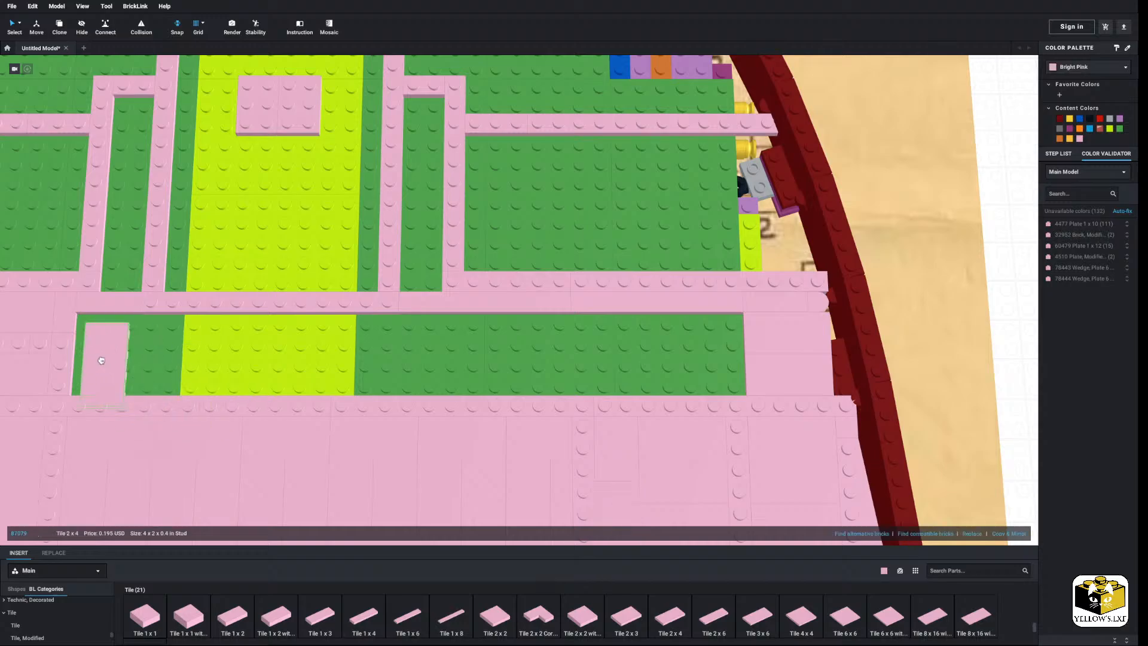
pyautogui.click(93, 356)
pyautogui.click(1016, 533)
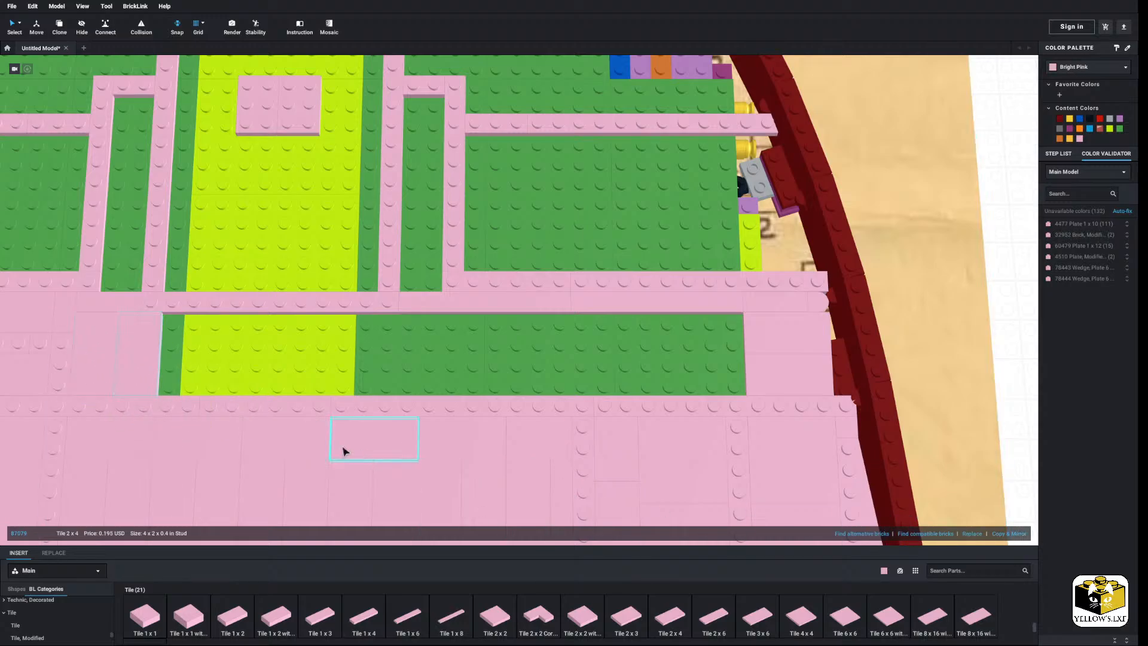
pyautogui.click(1011, 535)
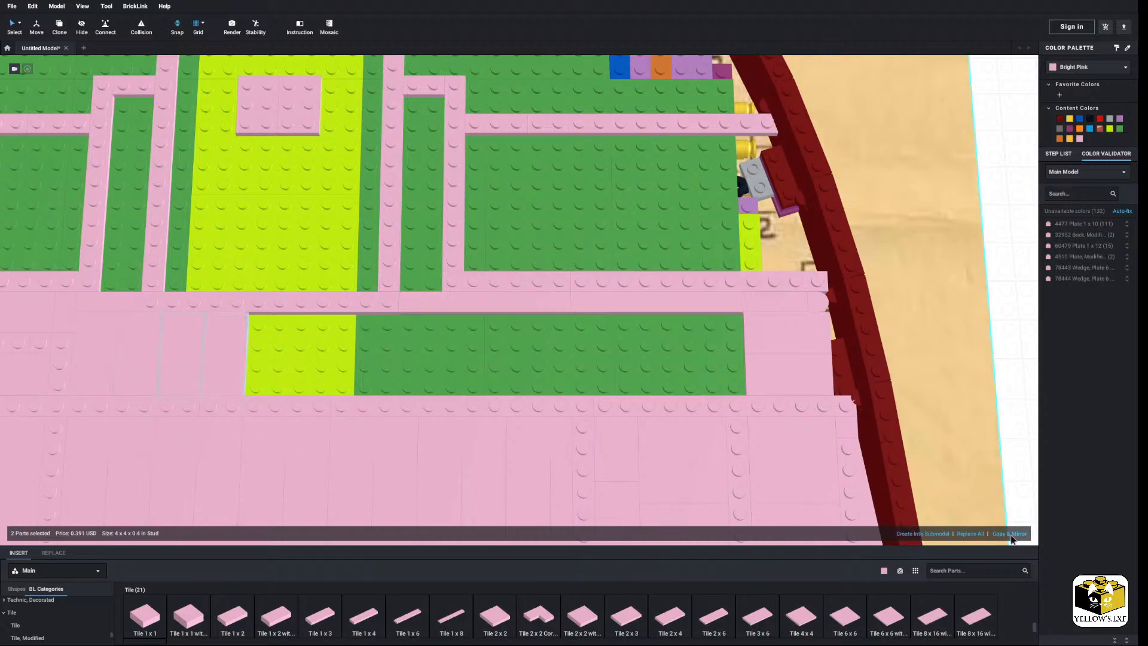
pyautogui.click(1013, 534)
pyautogui.click(1013, 534)
pyautogui.click(1014, 534)
pyautogui.click(1015, 534)
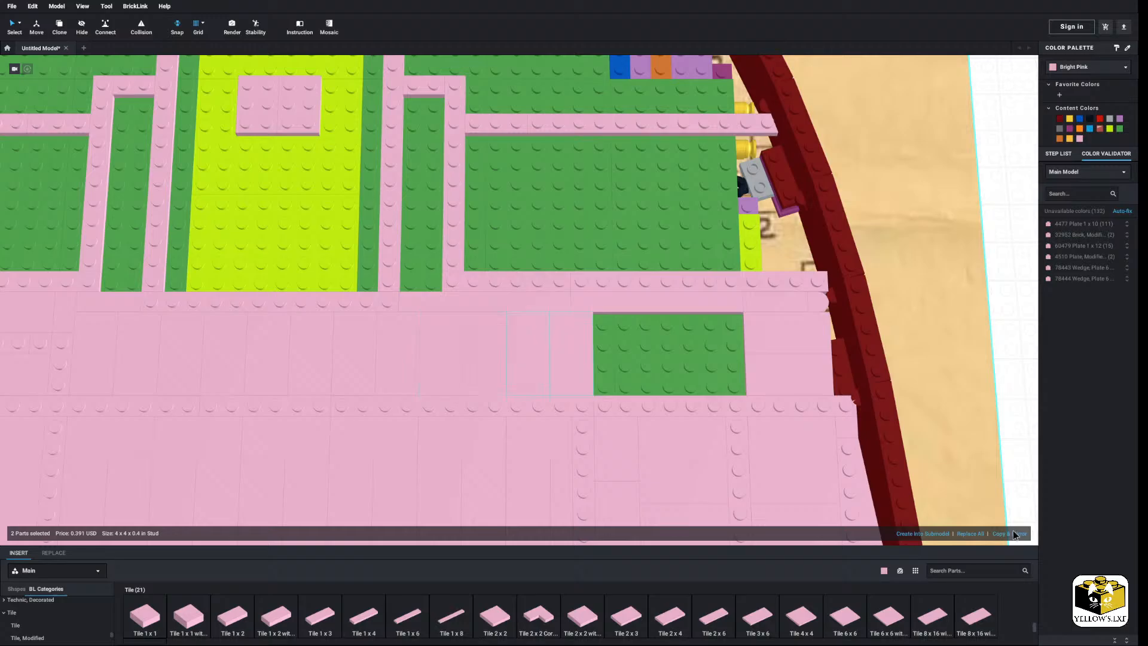
pyautogui.click(1014, 534)
# Fill the starboard end of the band with one more 2 x 4 tile and a 1 x 4 tile.
pyautogui.click(702, 624)
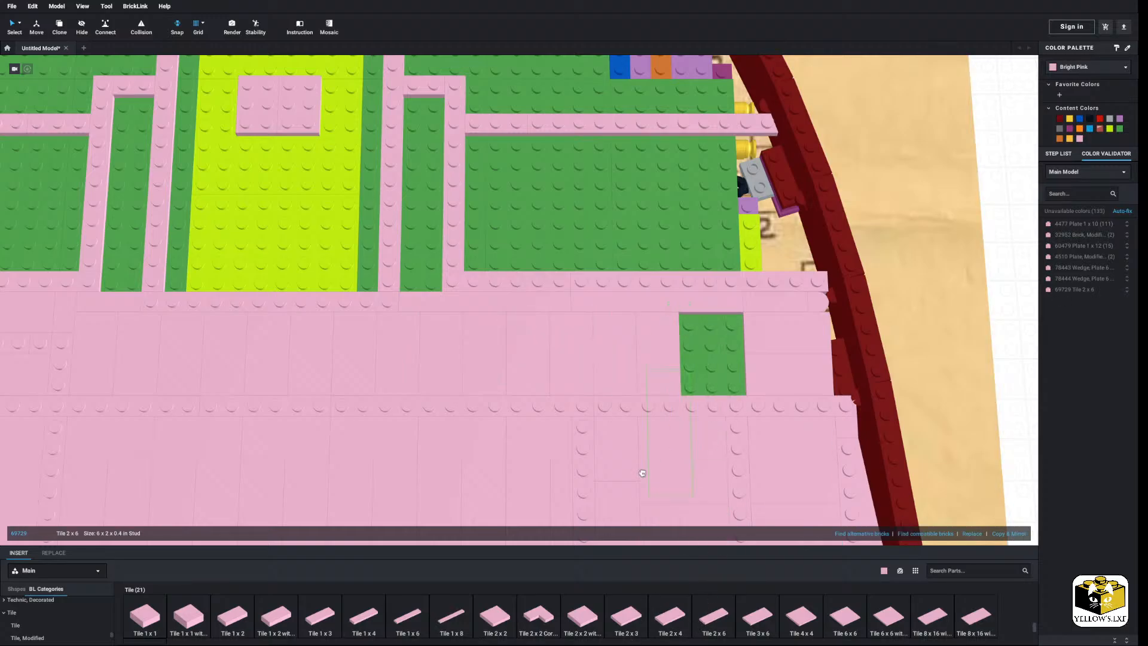
pyautogui.click(676, 617)
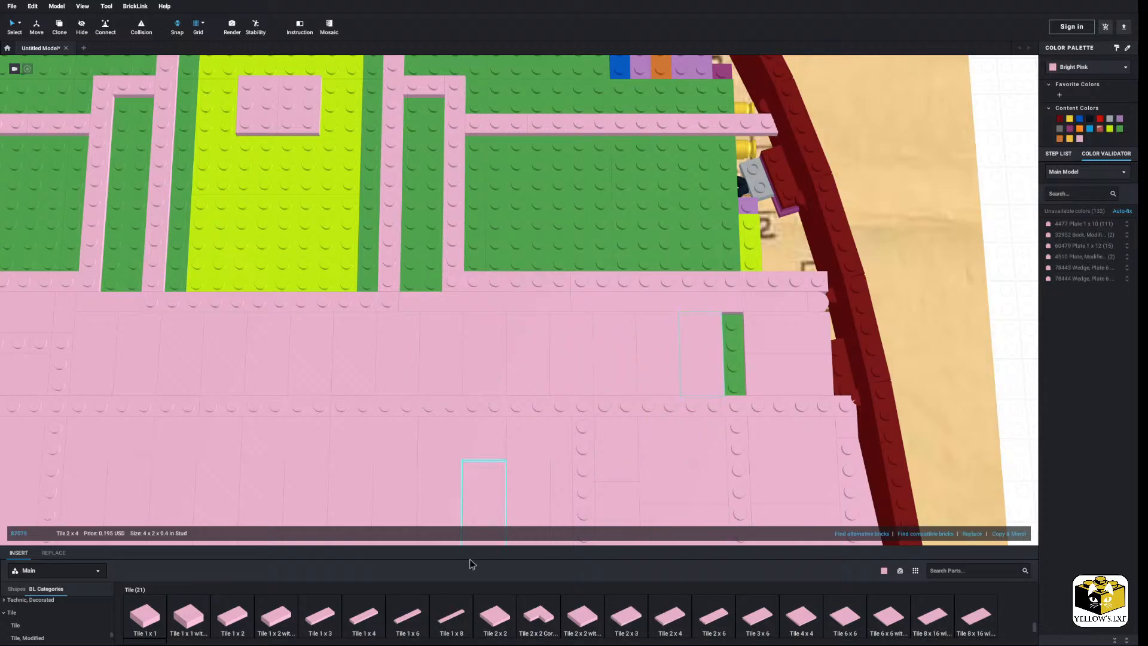
pyautogui.click(735, 354)
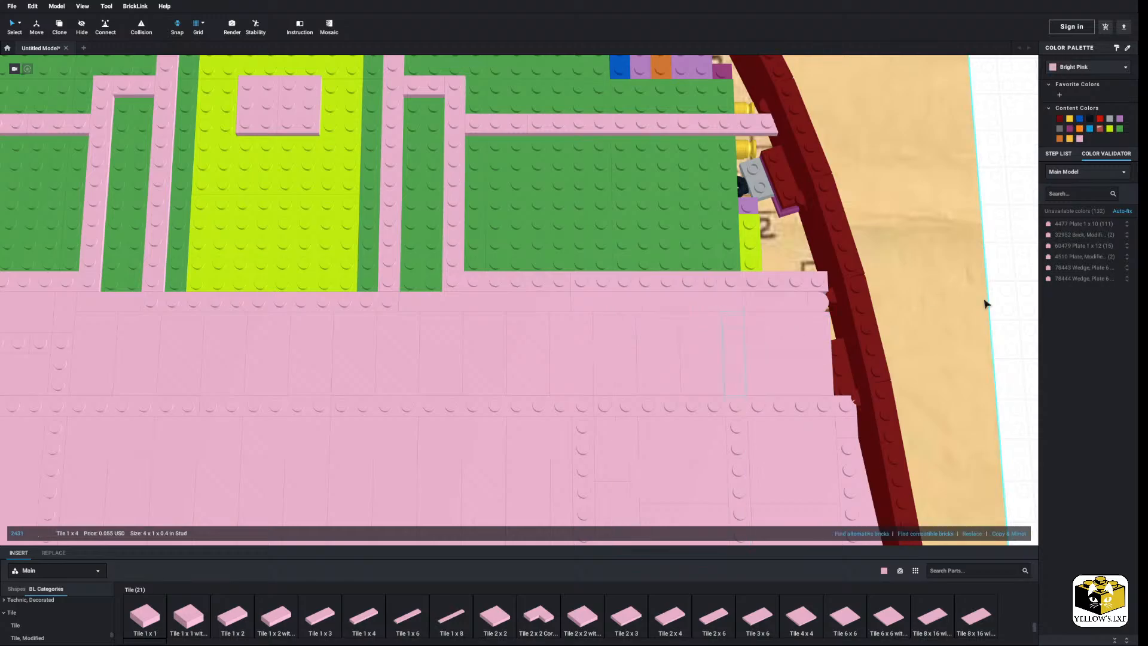
pyautogui.click(986, 304)
pyautogui.click(1011, 305)
# Fill the narrow green passage on the port side with two 2 x 4 tiles and a 2 x 2 tile.
pyautogui.scroll(-2, 436, 263)
pyautogui.moveTo(434, 261); pyautogui.dragTo(699, 392, button='middle')
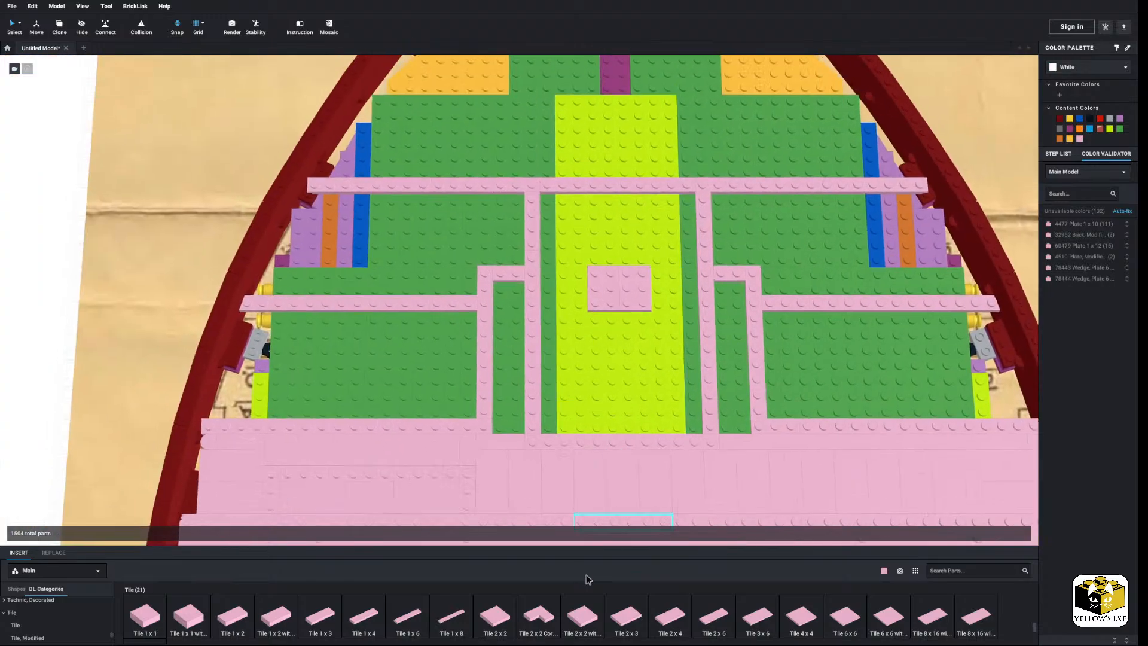
pyautogui.click(686, 612)
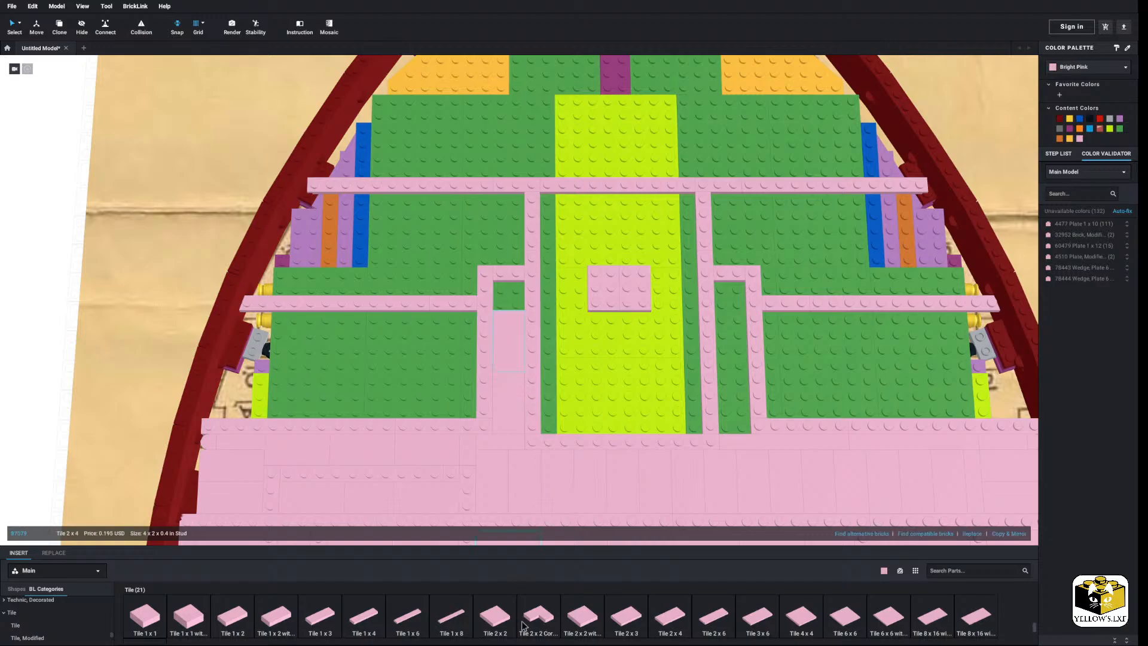
pyautogui.click(511, 297)
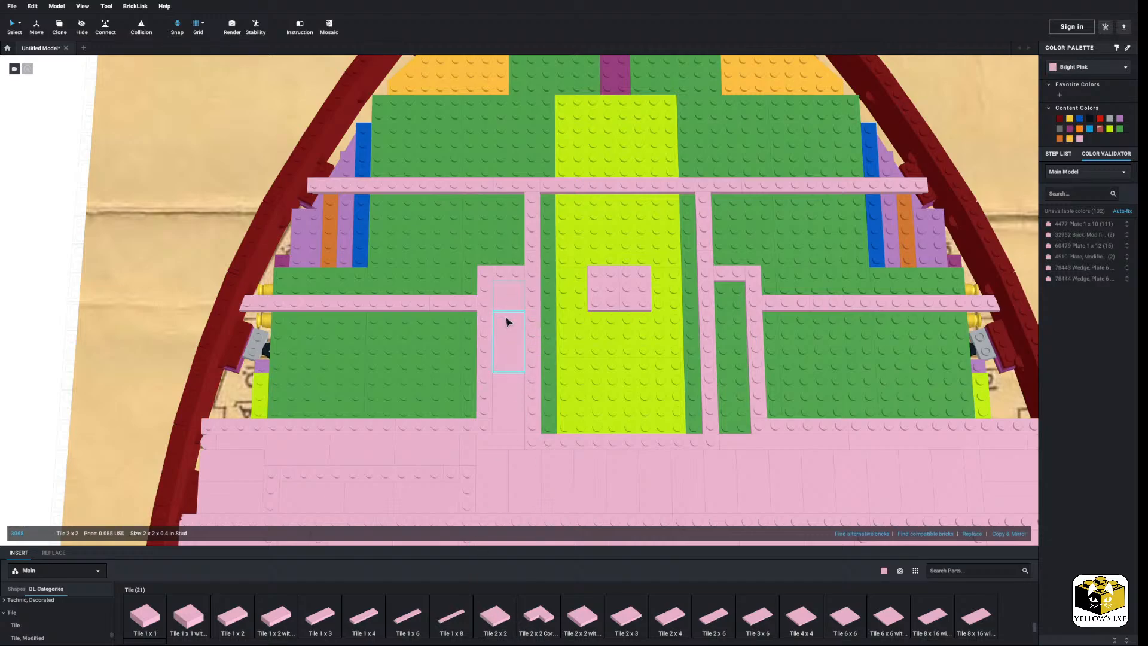
# Copy the three tiles of the port passage and paste them into the matching starboard passage.
pyautogui.rightClick(512, 386)
pyautogui.click(524, 400)
pyautogui.scroll(-3, 359, 366)
pyautogui.click(191, 351)
pyautogui.rightClick(185, 349)
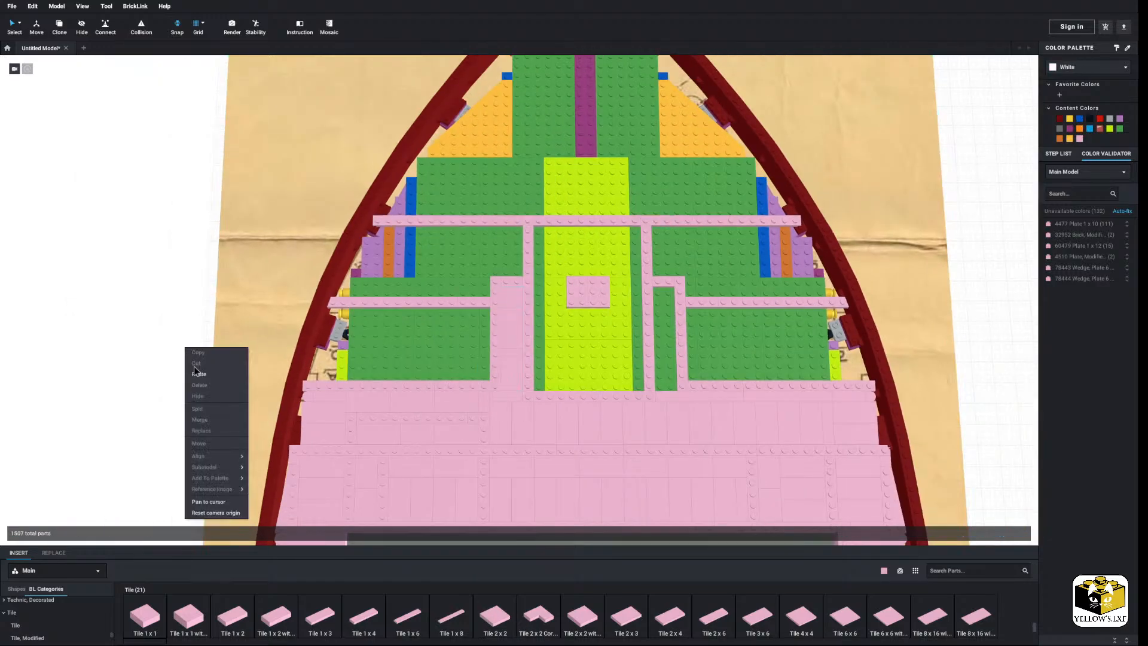
pyautogui.click(198, 374)
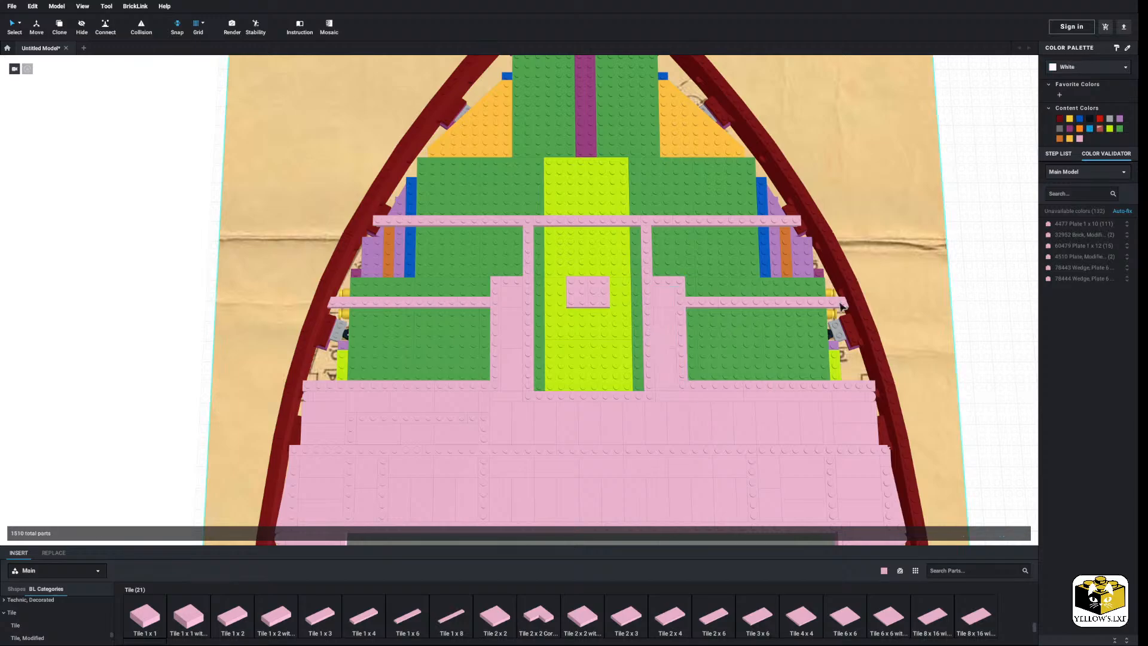
pyautogui.scroll(3, 598, 365)
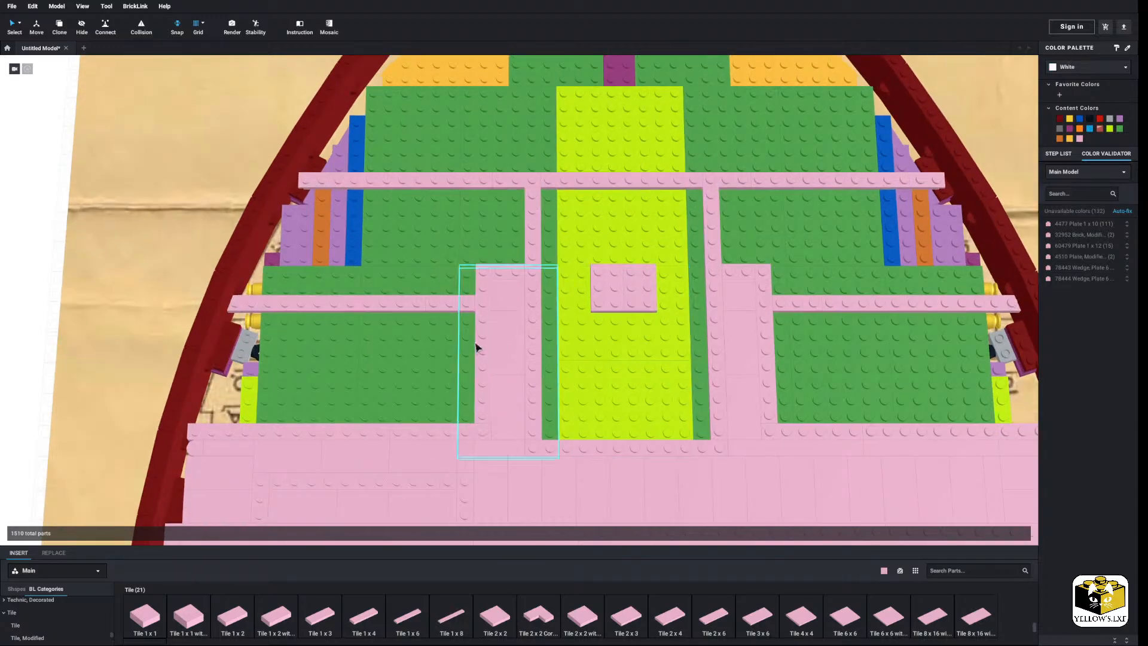
pyautogui.scroll(2, 475, 358)
pyautogui.scroll(3, 496, 407)
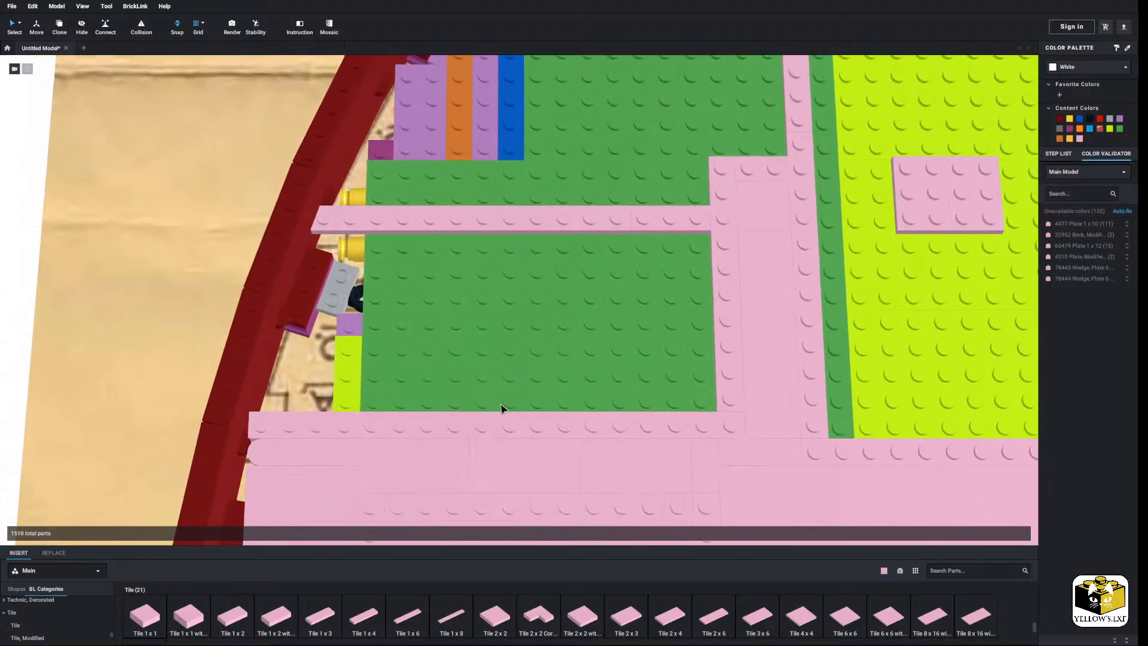
# Stack three 2 x 4 tiles and a 1 x 4 tile beside the pink wall in the lower port-side green area.
pyautogui.click(657, 610)
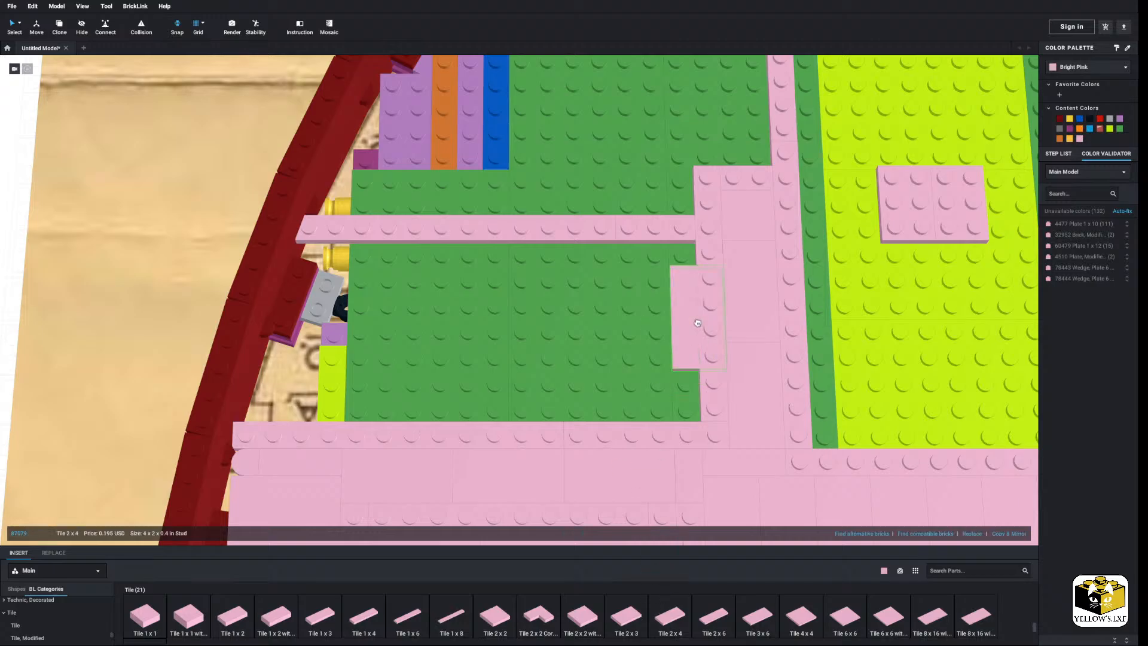
pyautogui.click(649, 386)
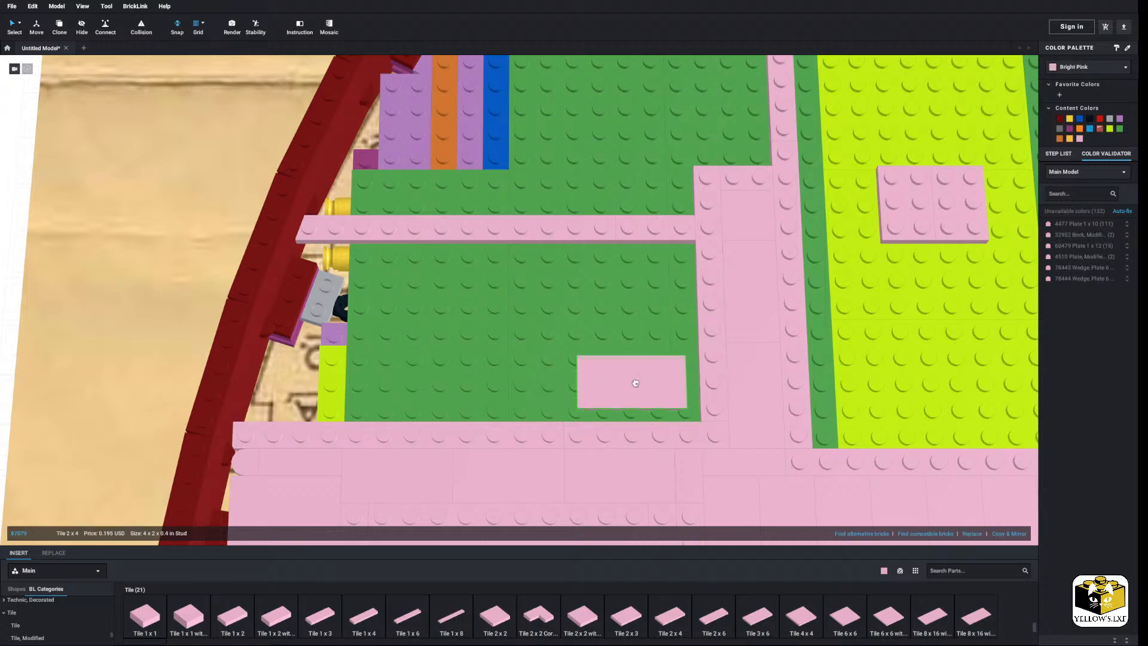
pyautogui.click(670, 615)
pyautogui.press('Right')
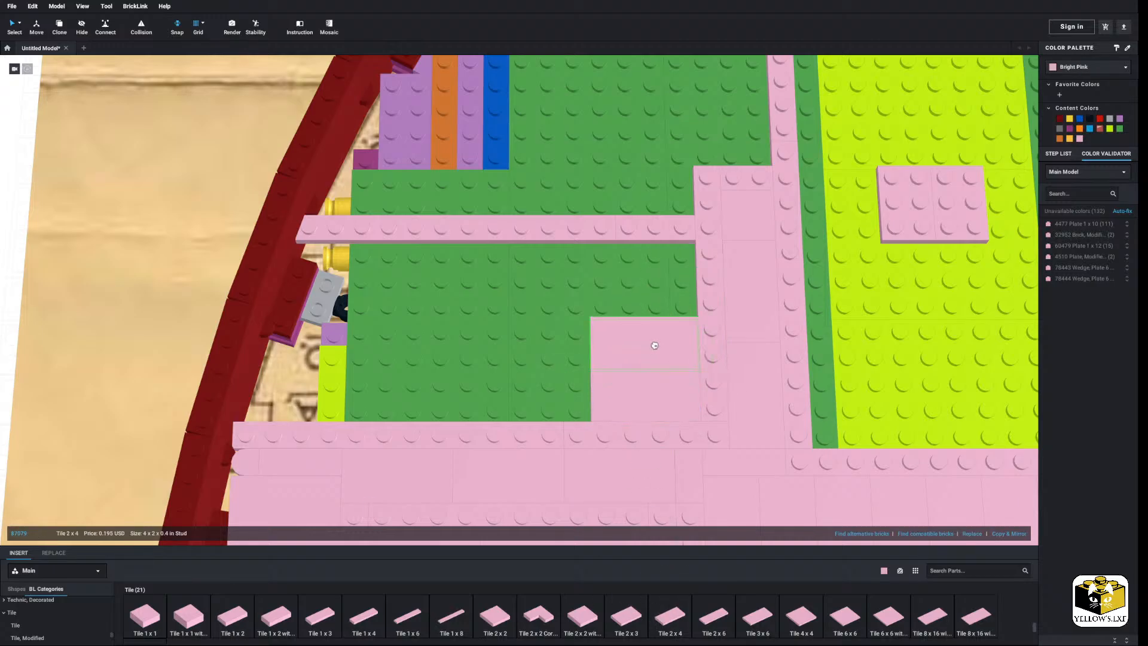
pyautogui.click(651, 294)
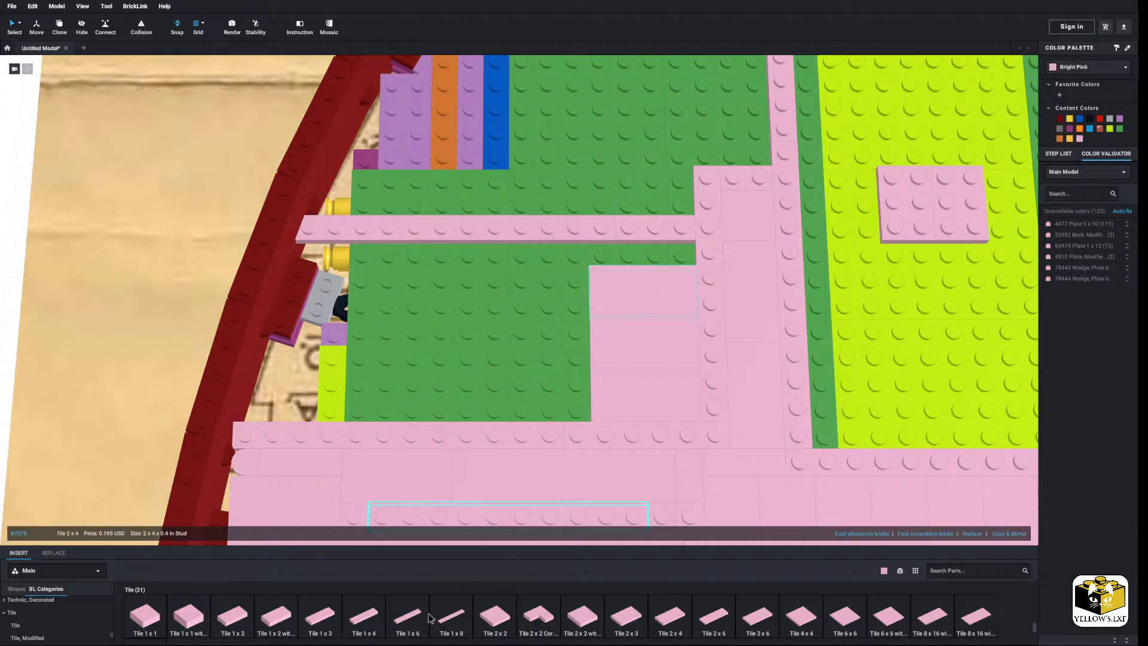
pyautogui.click(642, 257)
# Copy the four stacked tiles and paste the group twice side by side towards the port hull.
pyautogui.click(641, 256)
pyautogui.keyDown('ctrl'); pyautogui.click(644, 293); pyautogui.keyUp('ctrl')
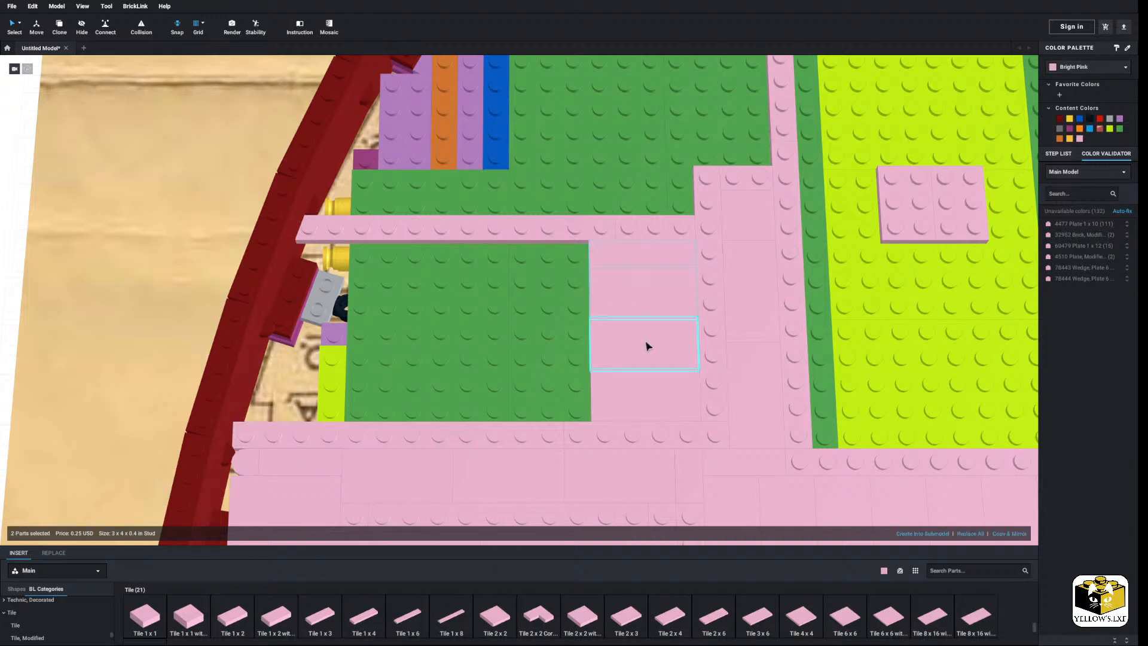
pyautogui.keyDown('ctrl'); pyautogui.click(646, 345); pyautogui.keyUp('ctrl')
pyautogui.keyDown('ctrl'); pyautogui.click(646, 393); pyautogui.keyUp('ctrl')
pyautogui.rightClick(647, 399)
pyautogui.click(660, 404)
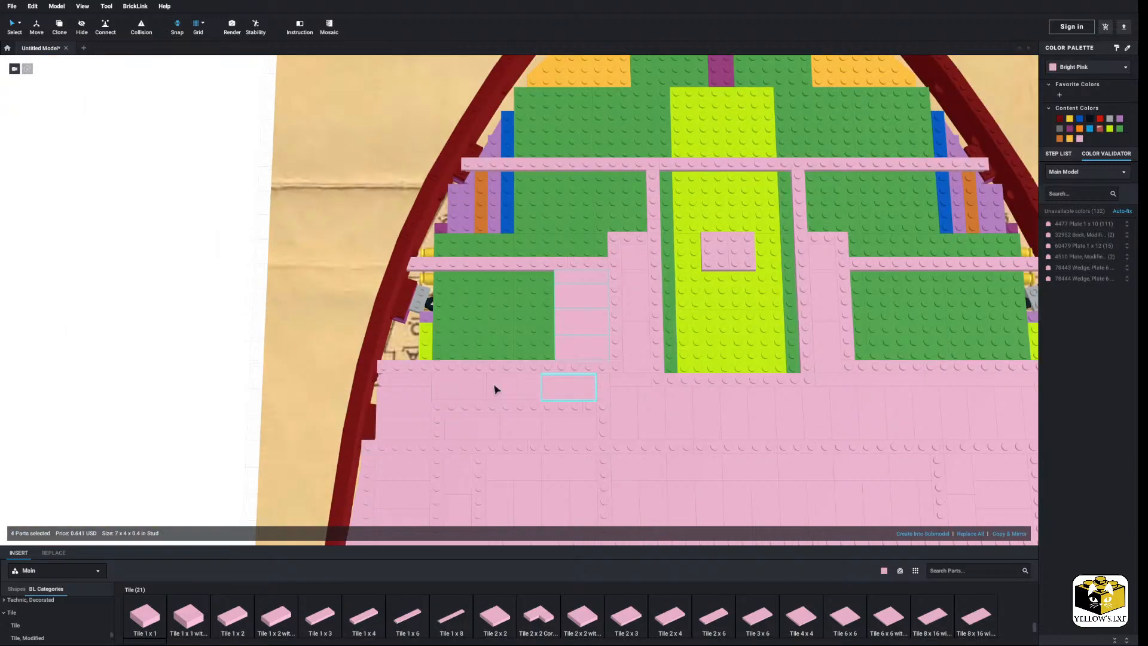
pyautogui.rightClick(175, 332)
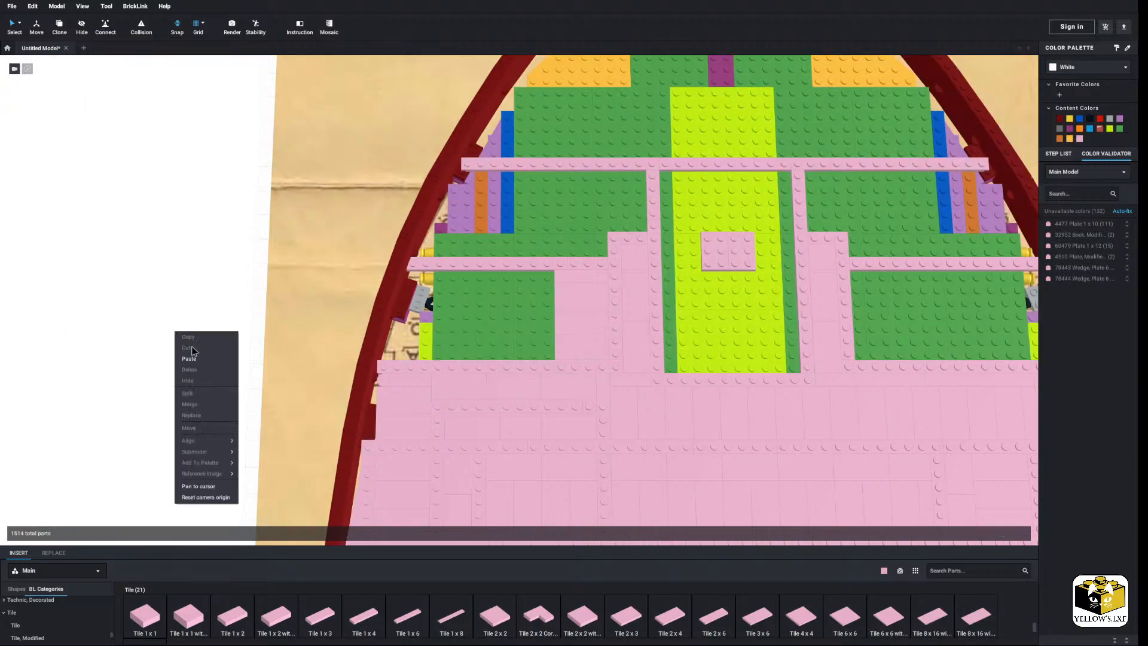
pyautogui.click(185, 358)
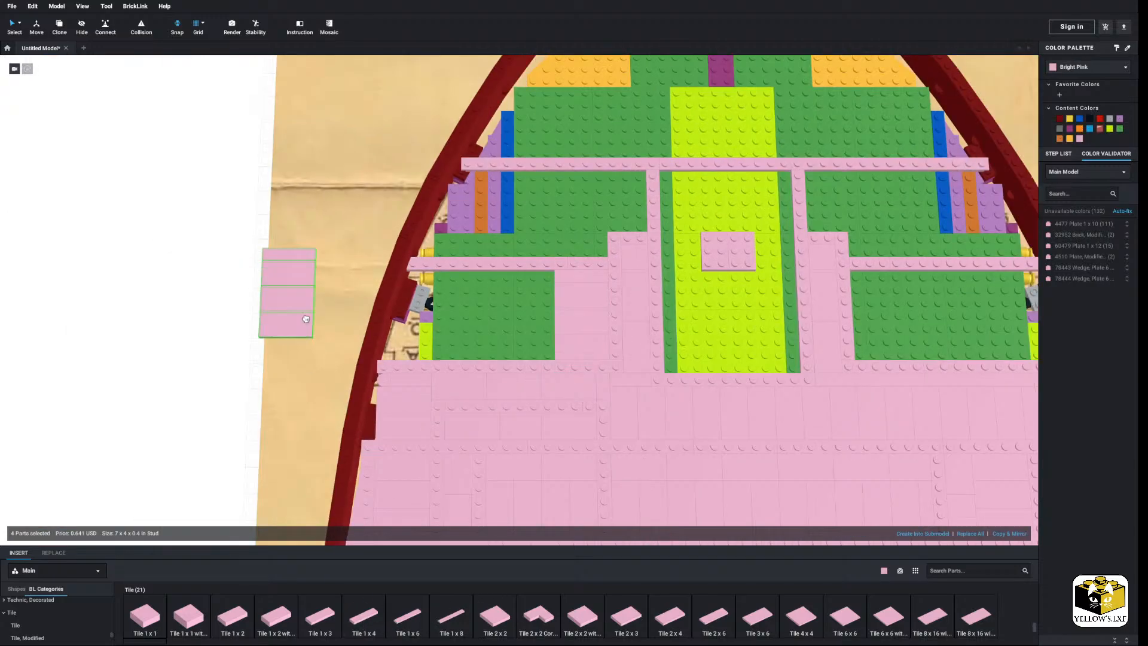
pyautogui.rightClick(140, 303)
pyautogui.click(169, 328)
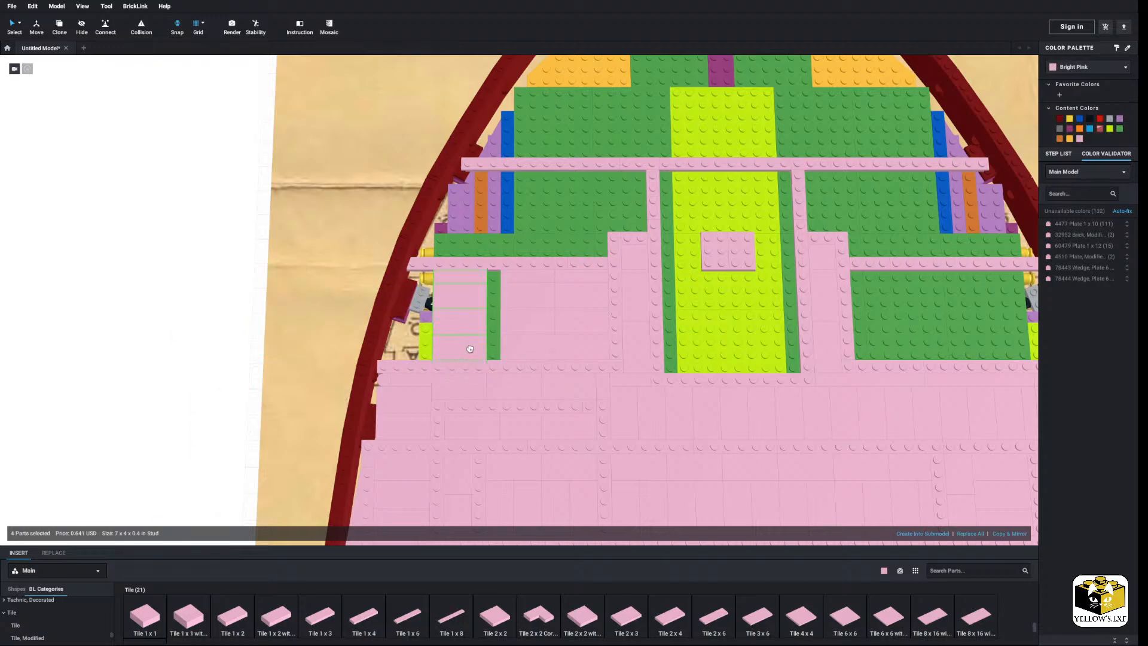
pyautogui.click(471, 349)
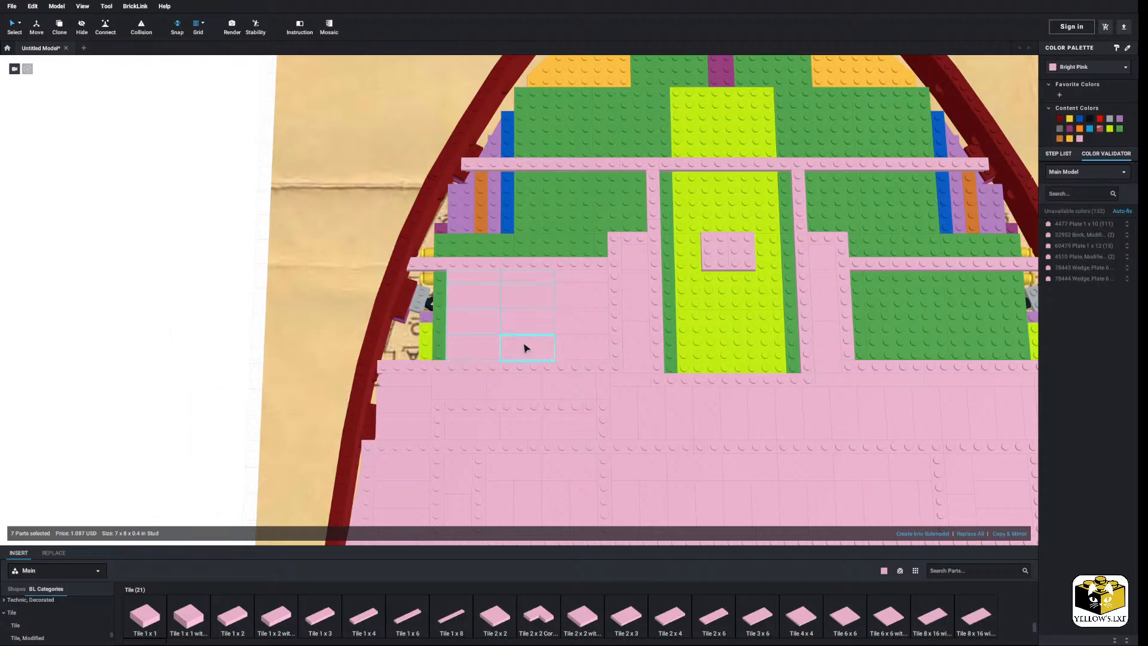
# Copy the 12-tile port block and paste it into the matching green area on the starboard side.
pyautogui.rightClick(578, 277)
pyautogui.click(599, 291)
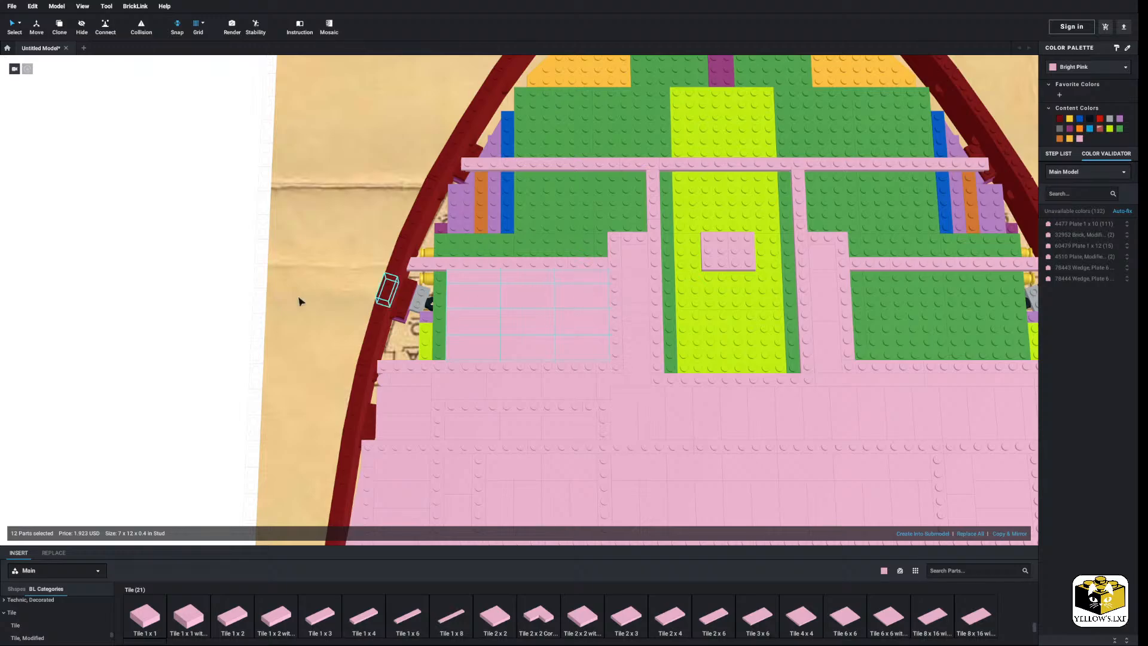
pyautogui.rightClick(210, 297)
pyautogui.click(234, 320)
pyautogui.moveTo(837, 355); pyautogui.dragTo(558, 382, button='middle')
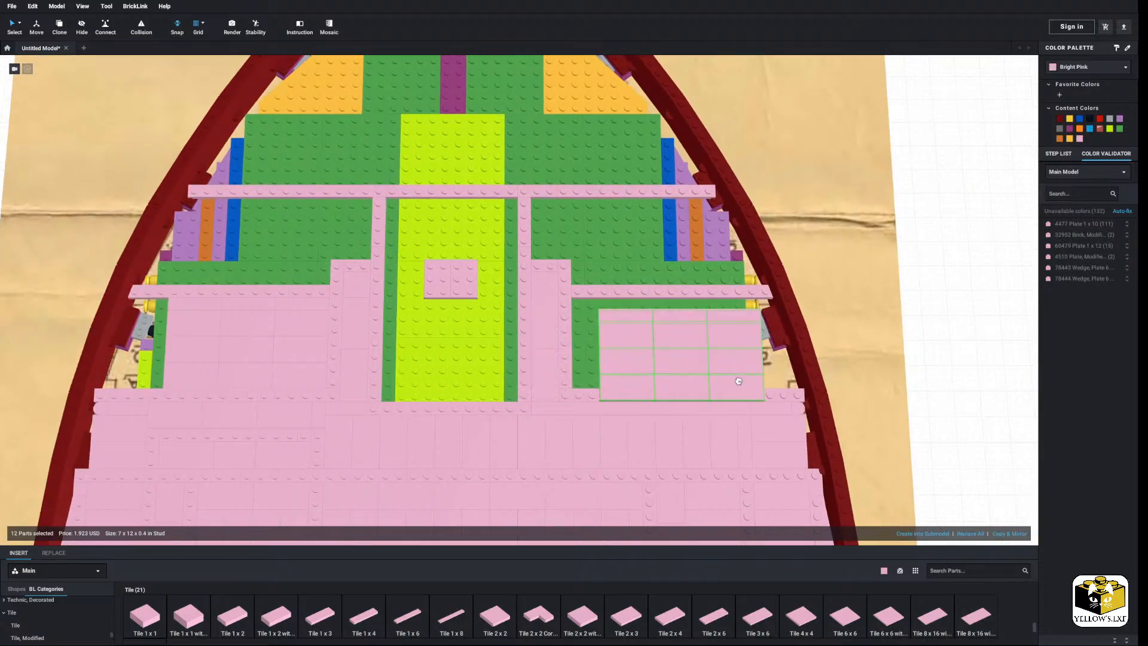
pyautogui.moveTo(304, 360); pyautogui.dragTo(619, 353, button='middle')
pyautogui.click(159, 331)
# Place a 2 x 3 tile over the green strip and grey plate beside the port hull, against the crosswise pink wall.
pyautogui.scroll(4, 163, 320)
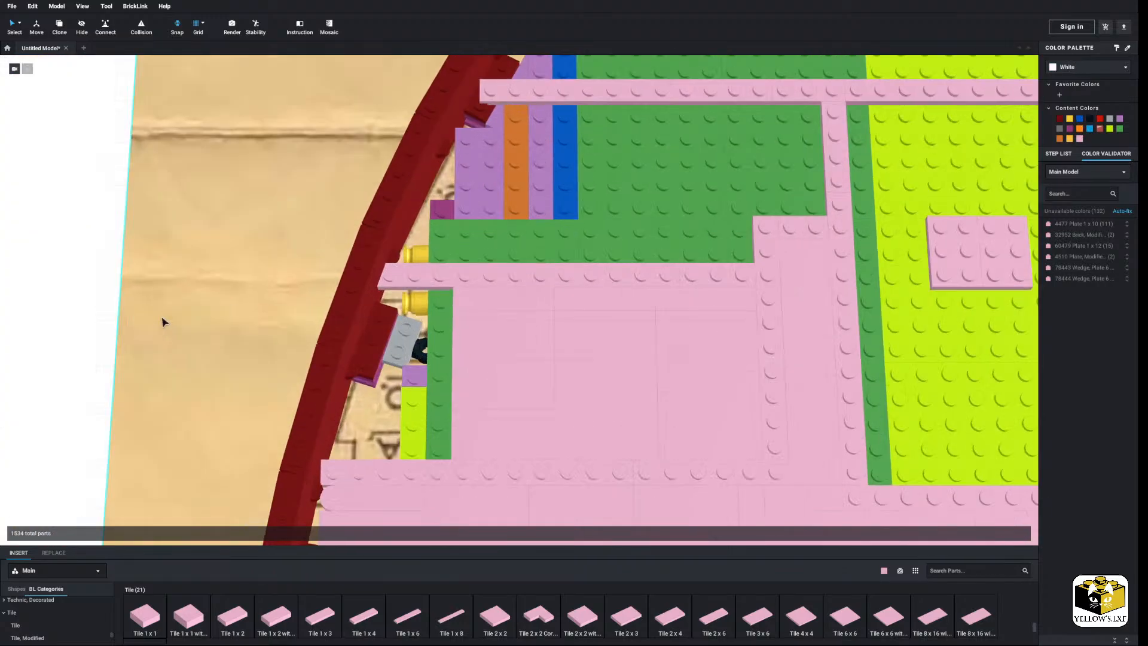
pyautogui.moveTo(143, 359); pyautogui.dragTo(302, 326, button='middle')
pyautogui.moveTo(174, 335); pyautogui.dragTo(148, 331, button='right')
pyautogui.scroll(2, 148, 330)
pyautogui.moveTo(47, 131); pyautogui.dragTo(306, 504, button='middle')
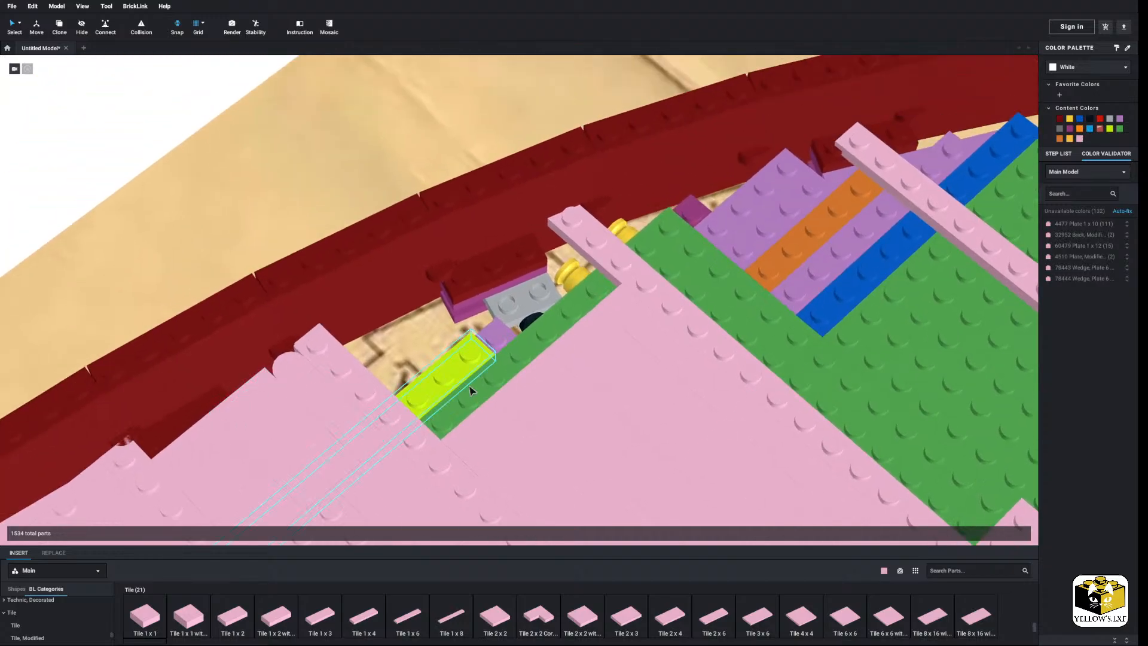
pyautogui.click(637, 617)
pyautogui.click(526, 281)
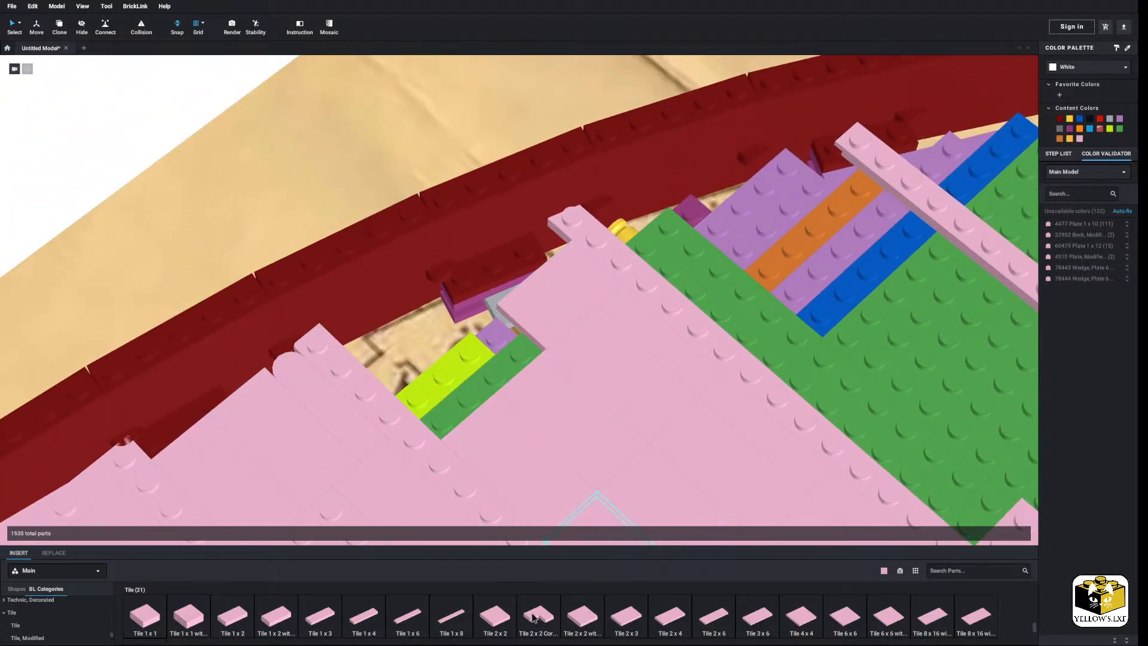
# Cover the lime and green gap at the port edge with a 2 x 4, a 1 x 4 and a 1 x 3 tile.
pyautogui.click(669, 617)
pyautogui.click(421, 366)
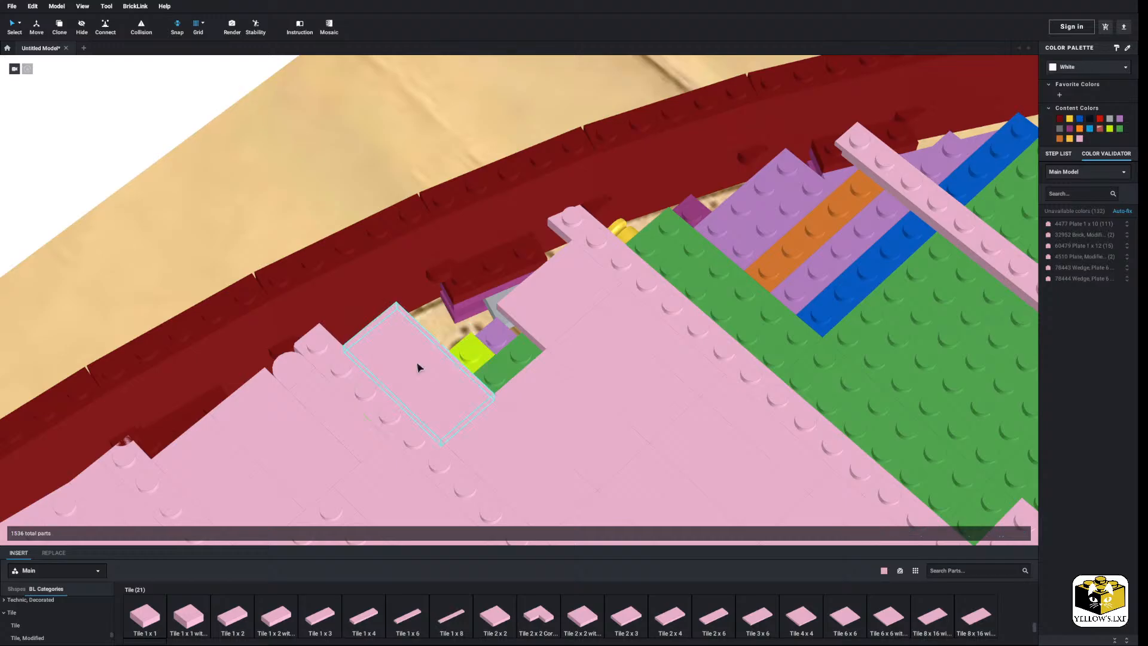
pyautogui.scroll(5, 162, 206)
pyautogui.moveTo(288, 287); pyautogui.dragTo(243, 225, button='middle')
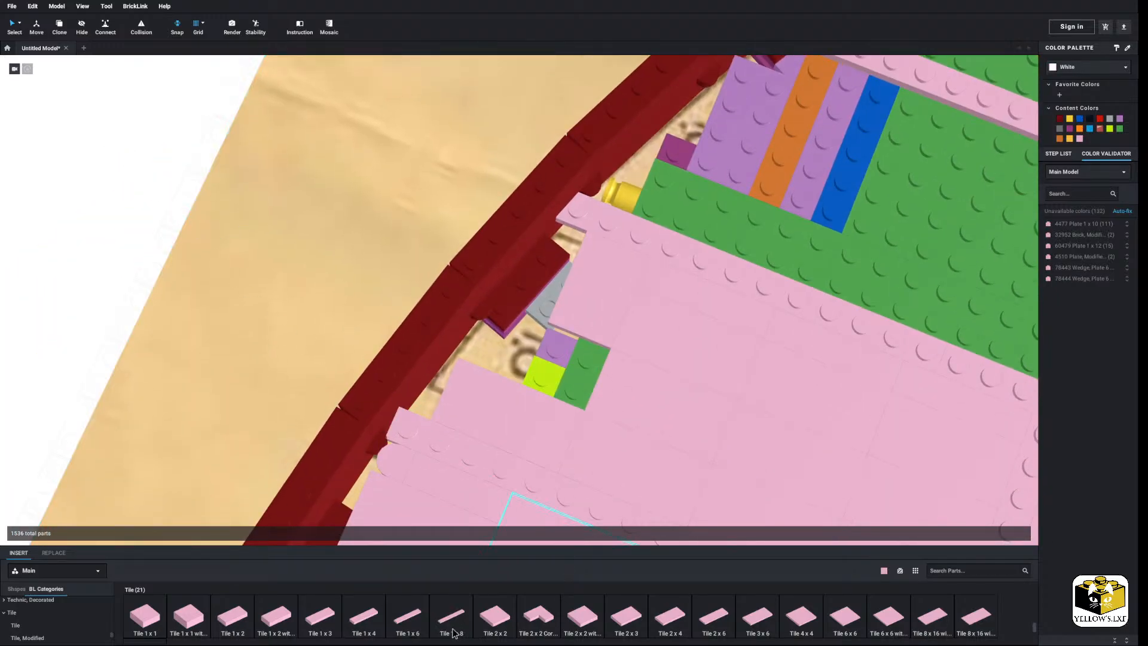
pyautogui.click(535, 371)
pyautogui.click(114, 247)
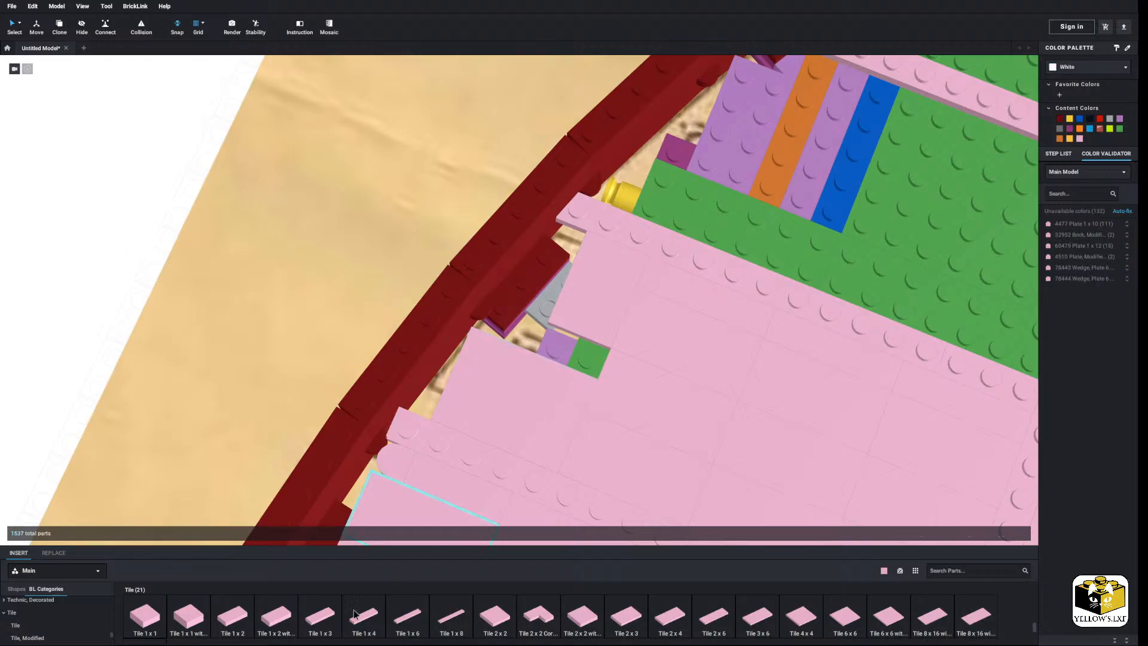
pyautogui.click(322, 628)
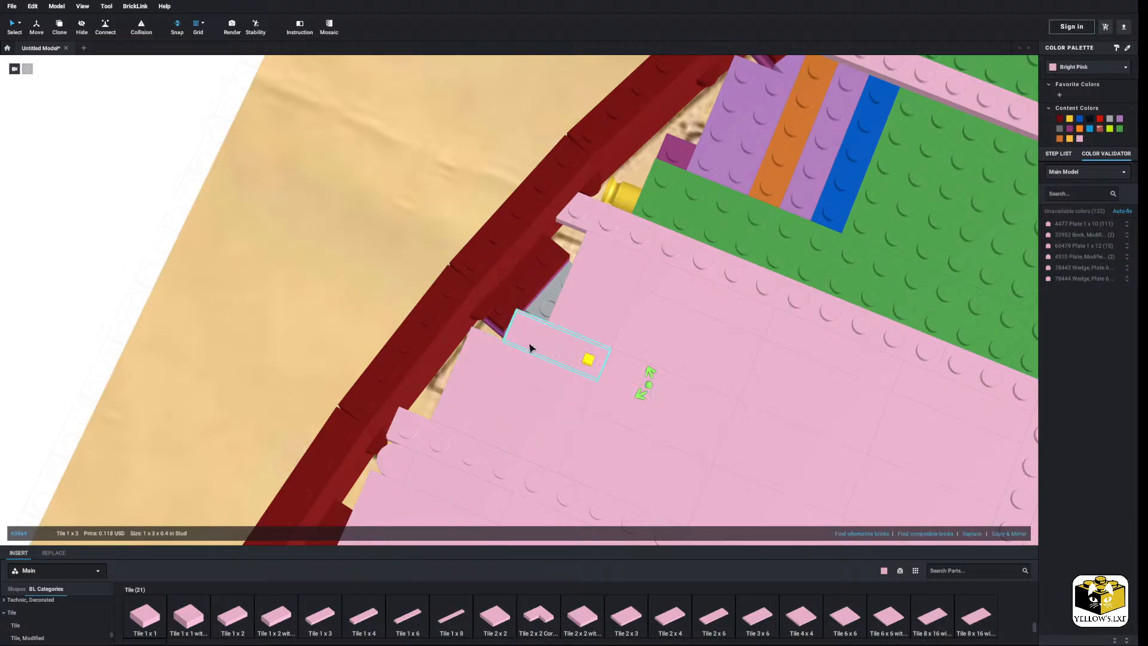
# Delete the 2 x 3 tile covering the grey plate at the port edge.
pyautogui.moveTo(530, 347); pyautogui.dragTo(544, 452, button='right')
pyautogui.scroll(2, 541, 449)
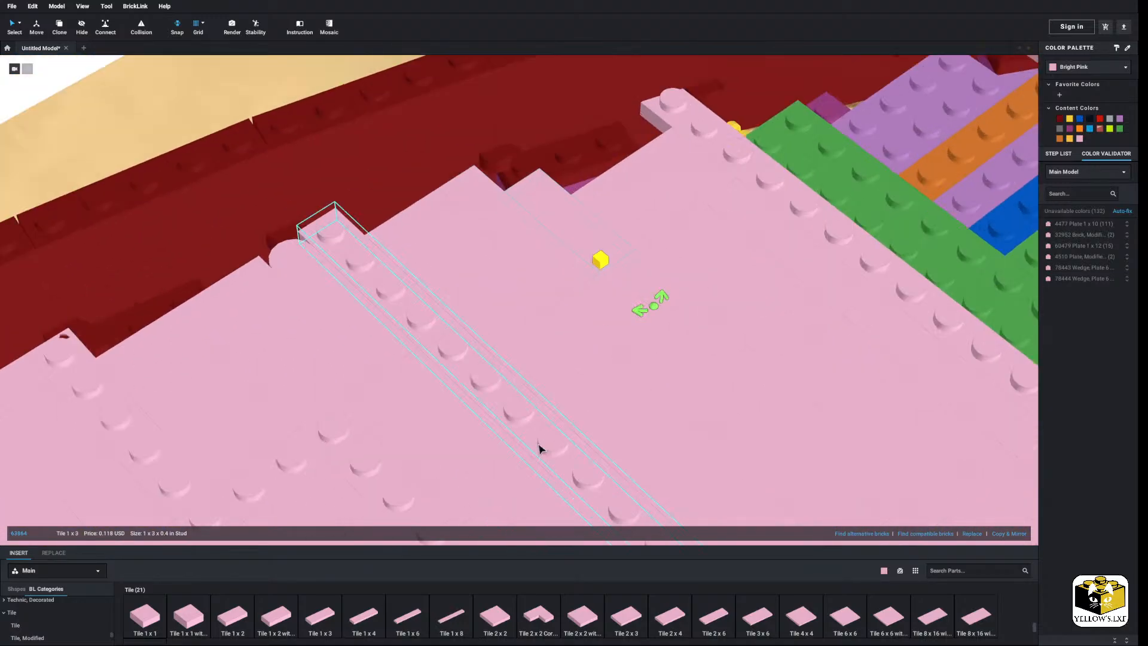
pyautogui.moveTo(538, 448); pyautogui.dragTo(526, 349, button='middle')
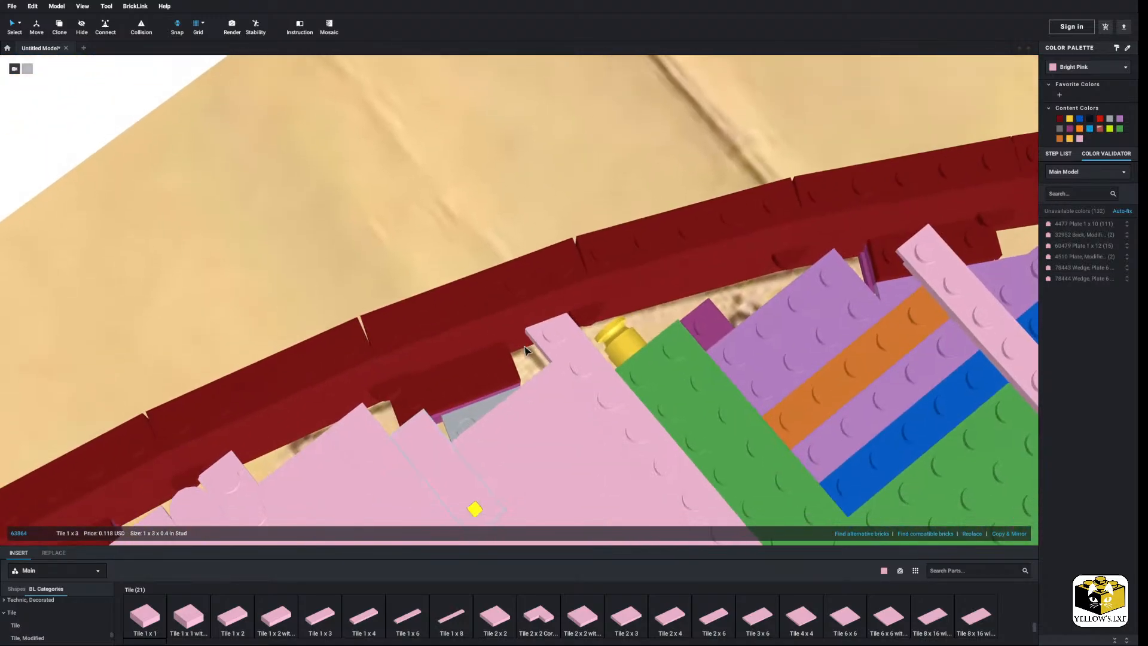
pyautogui.scroll(-3, 515, 431)
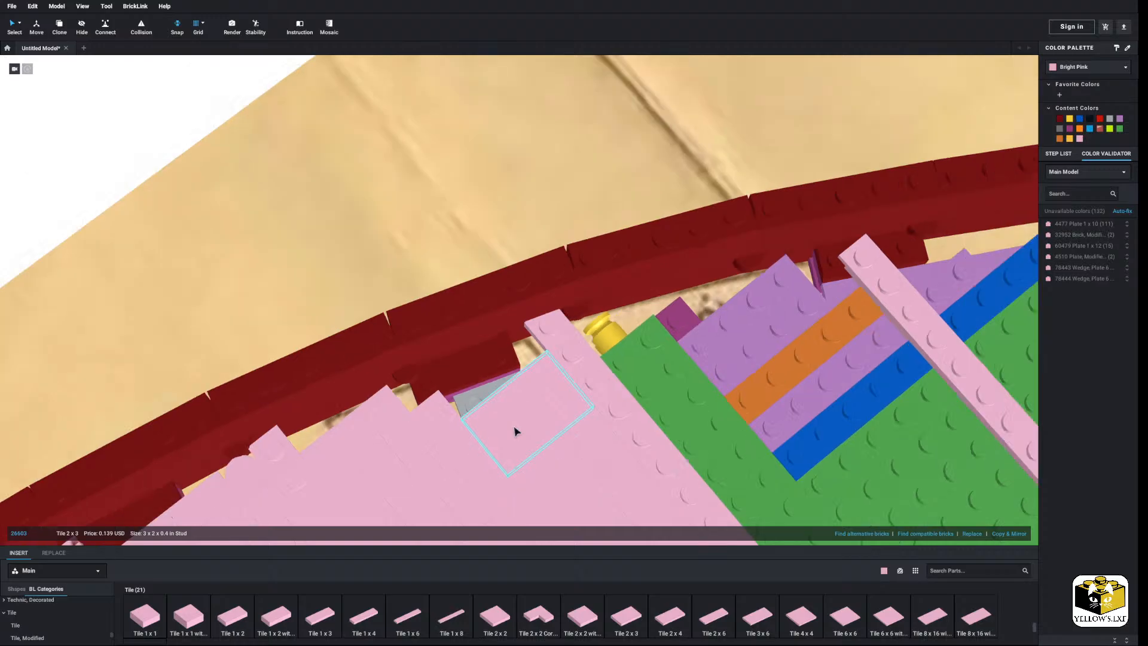
pyautogui.rightClick(518, 397)
pyautogui.click(535, 432)
# Find the wedge plates and place a bright pink 3 x 2 left wedge plate on the empty ground beside the ship.
pyautogui.moveTo(535, 432); pyautogui.dragTo(584, 389, button='middle')
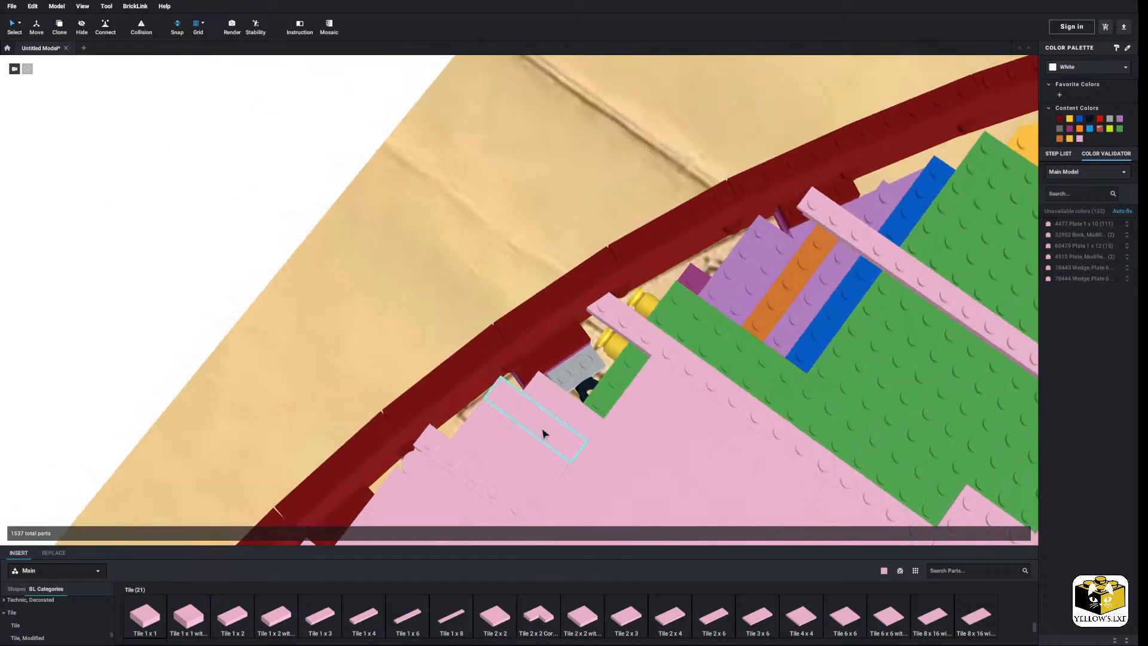
pyautogui.scroll(3, 592, 419)
pyautogui.moveTo(589, 427); pyautogui.dragTo(594, 430, button='right')
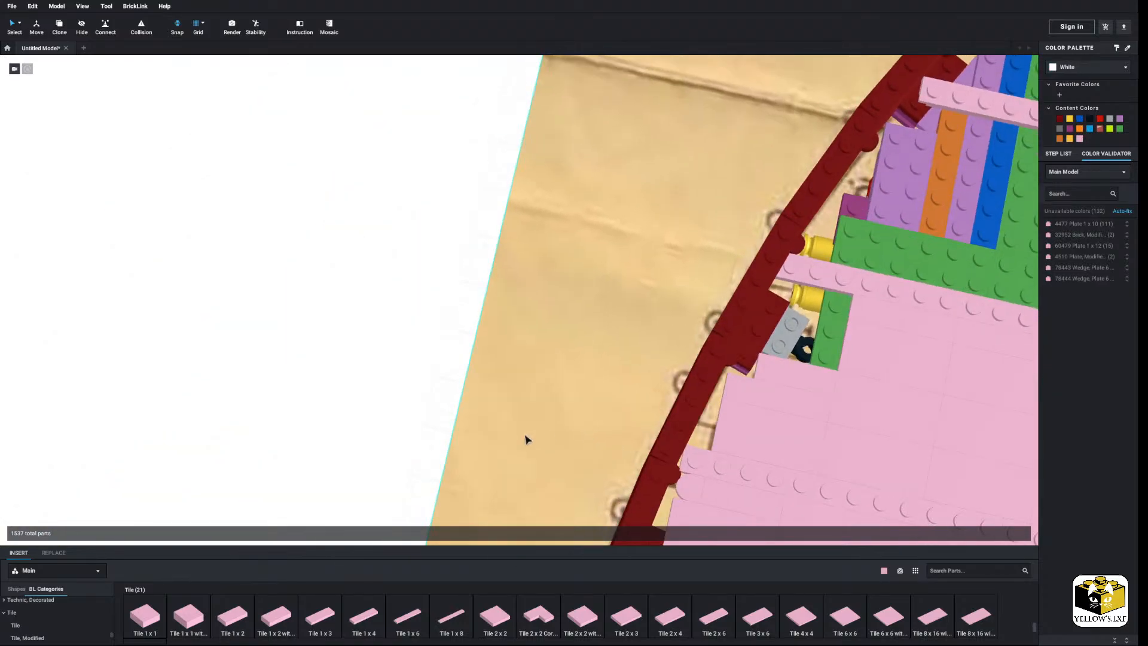
pyautogui.moveTo(525, 435); pyautogui.dragTo(456, 427, button='middle')
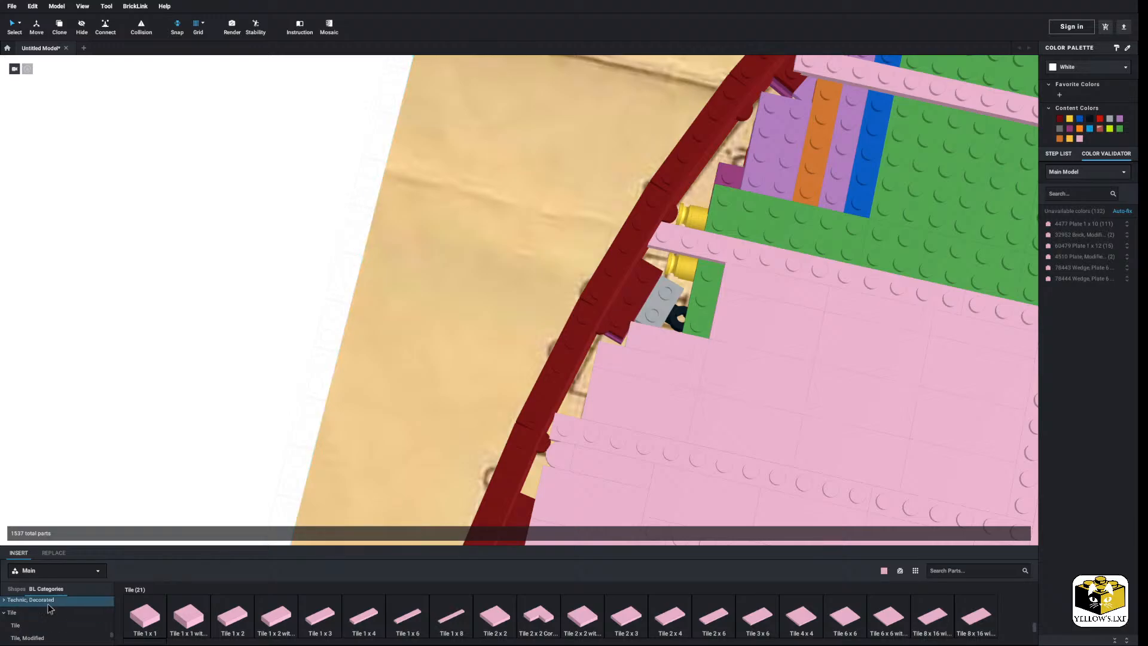
pyautogui.scroll(-5, 49, 616)
pyautogui.click(27, 627)
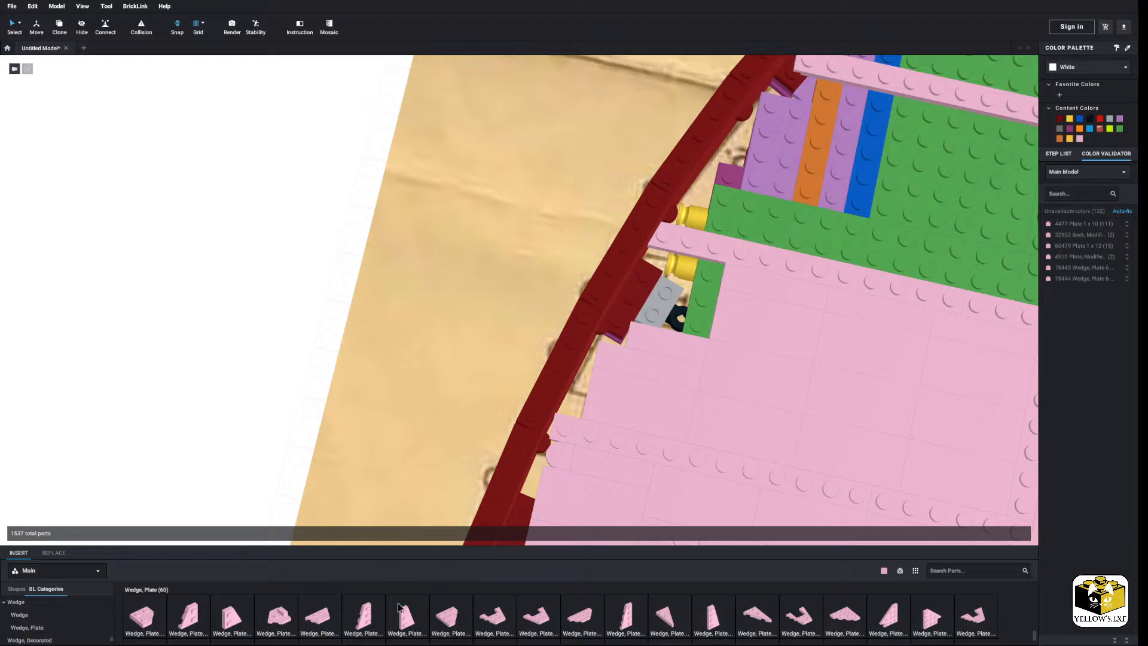
pyautogui.click(364, 621)
pyautogui.press('Left')
pyautogui.click(223, 292)
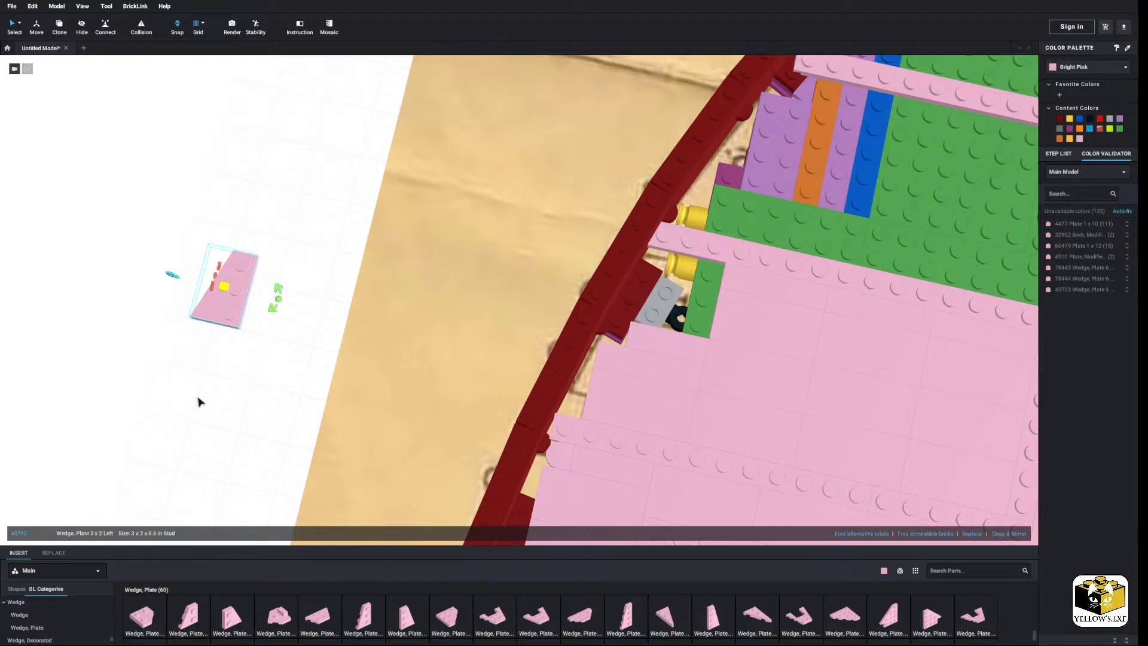
pyautogui.click(198, 402)
# Paste a copy of the 1 x 3 tile alongside the wedge plate and move both onto the open green strip at the port hull.
pyautogui.rightClick(669, 338)
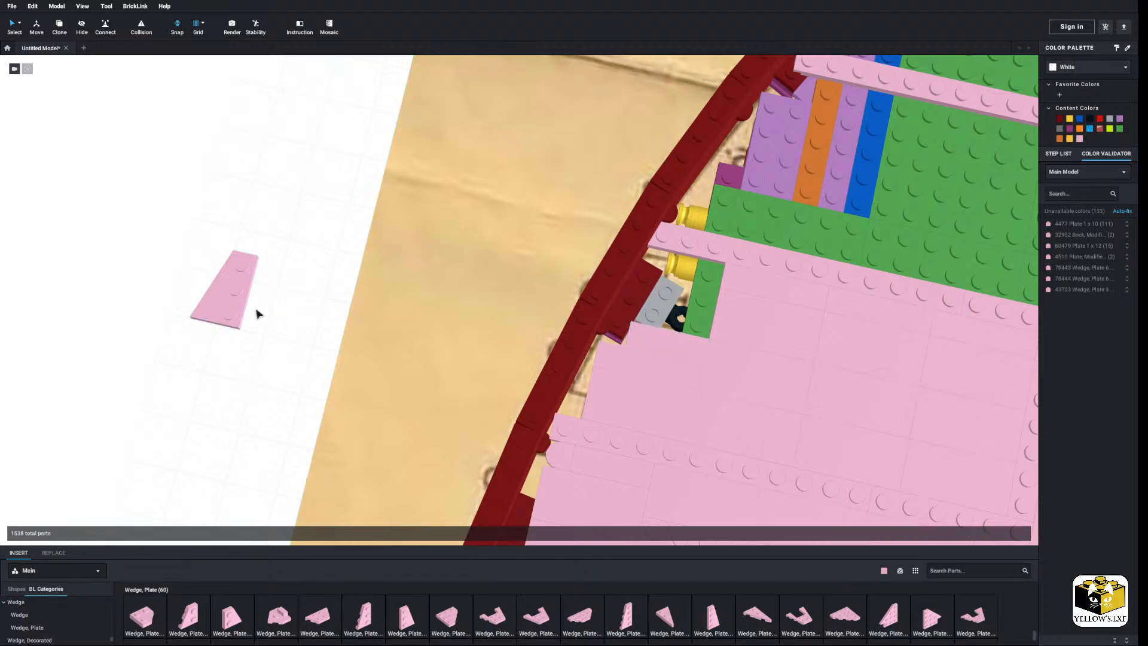
pyautogui.rightClick(257, 309)
pyautogui.click(275, 336)
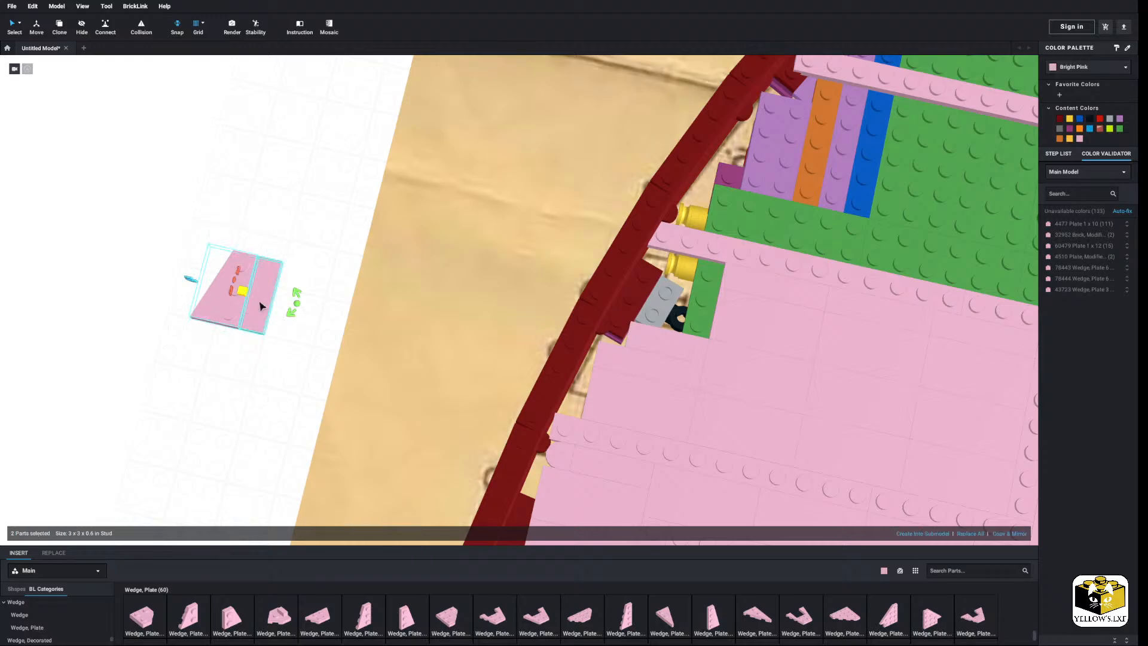
pyautogui.click(712, 308)
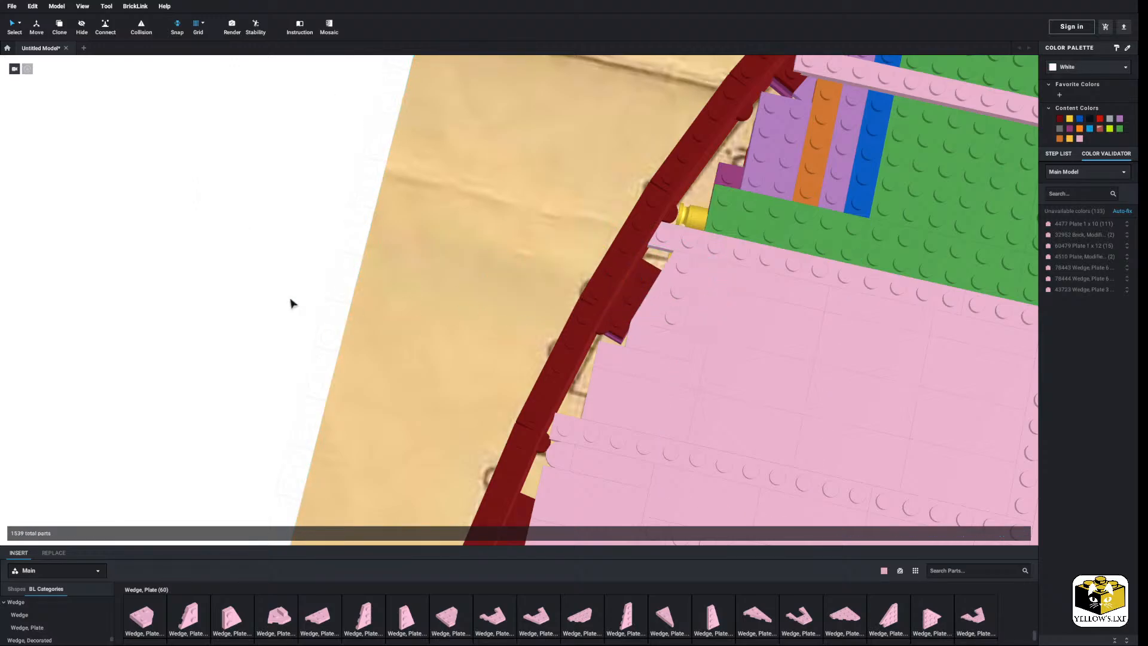
# Inspect how the wedge plate and neighbouring tiles fit against the dark red 2 x 3 plate on the port hull.
pyautogui.scroll(3, 291, 304)
pyautogui.moveTo(388, 308); pyautogui.dragTo(323, 315, button='middle')
pyautogui.scroll(2, 324, 314)
pyautogui.moveTo(383, 251); pyautogui.dragTo(400, 222, button='middle')
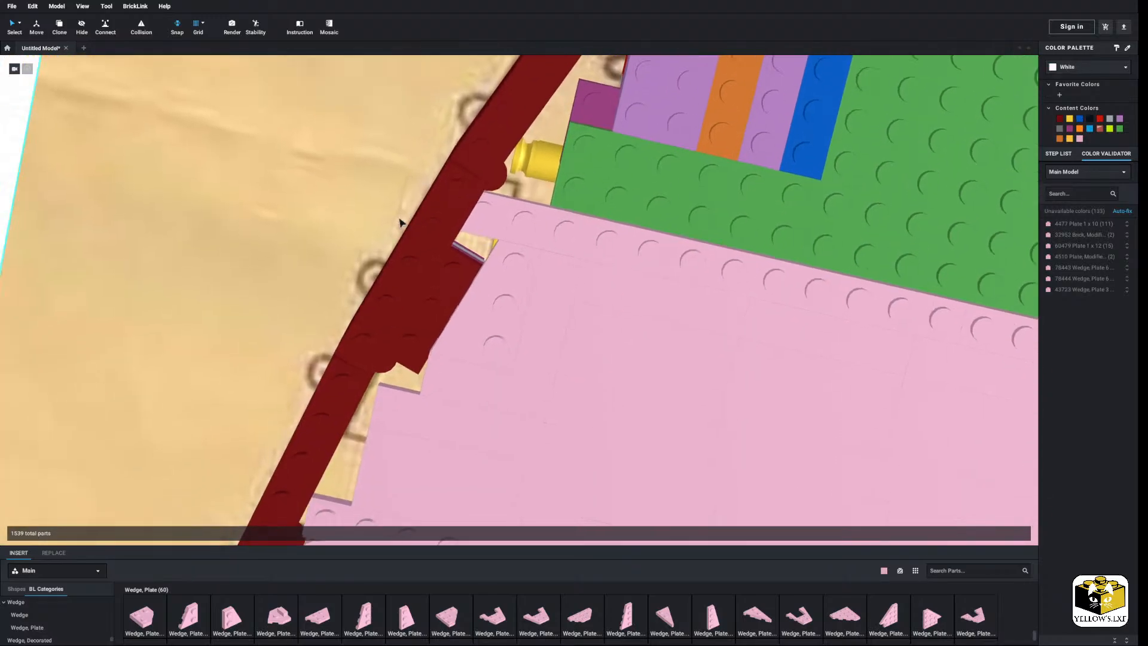
pyautogui.click(423, 305)
pyautogui.scroll(2, 419, 302)
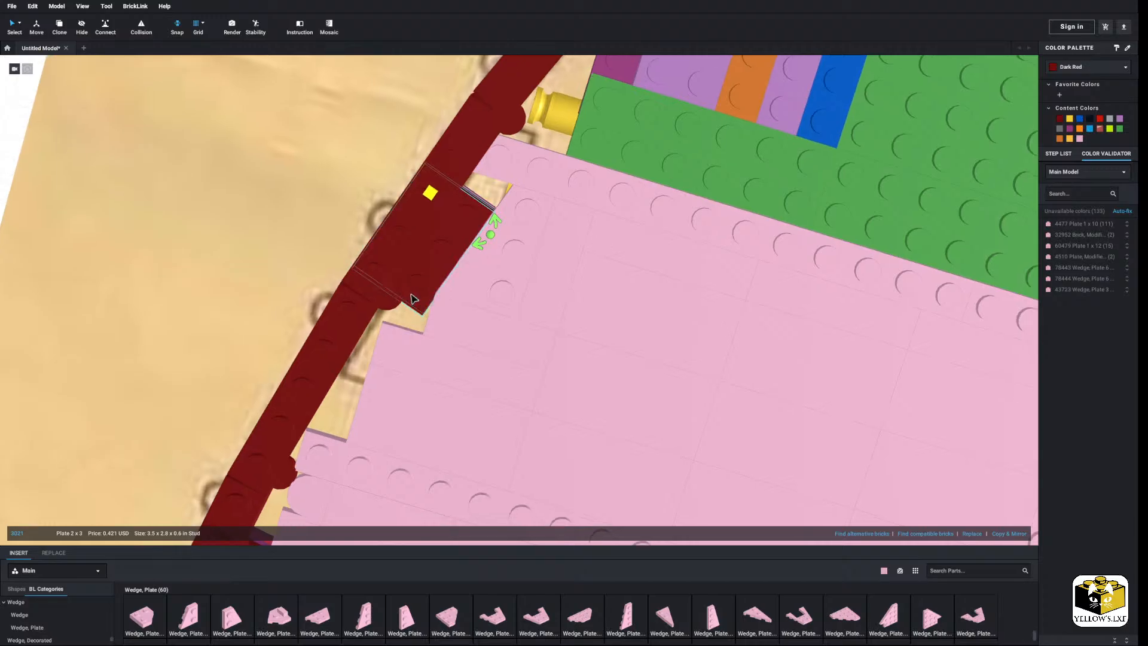
pyautogui.moveTo(414, 326)
pyautogui.mouseDown(button='right')
pyautogui.moveTo(408, 293)
pyautogui.moveTo(404, 327)
pyautogui.mouseUp(button='right')
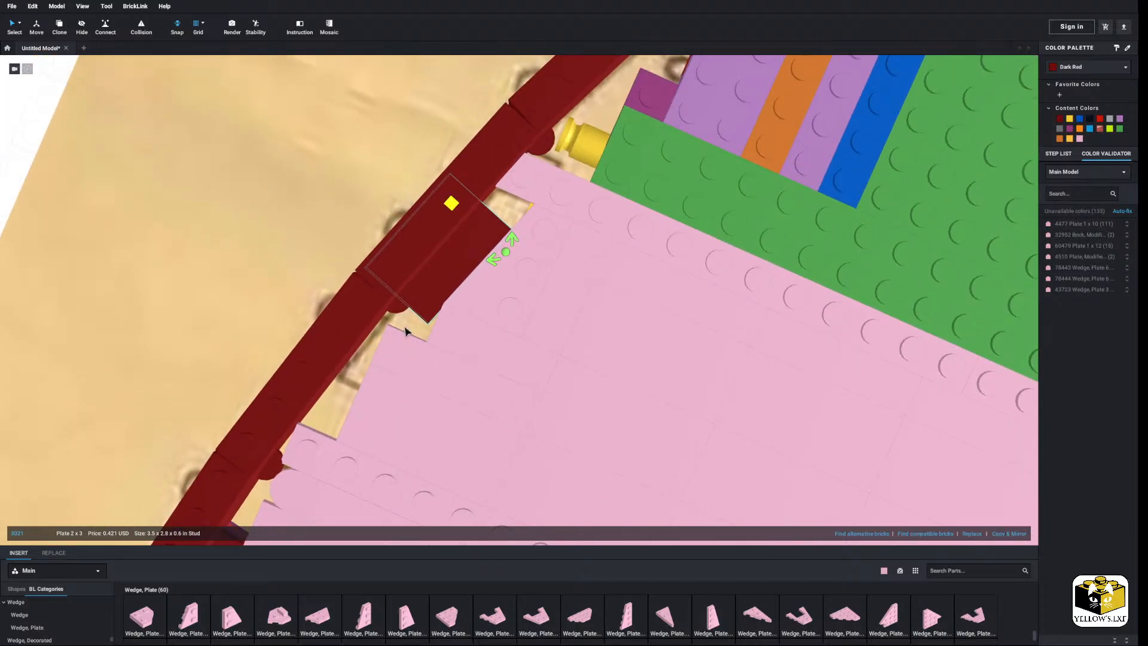
pyautogui.scroll(-2, 404, 327)
pyautogui.click(122, 319)
pyautogui.moveTo(121, 319); pyautogui.dragTo(142, 338, button='middle')
pyautogui.scroll(2, 133, 300)
pyautogui.moveTo(142, 339); pyautogui.dragTo(150, 340, button='right')
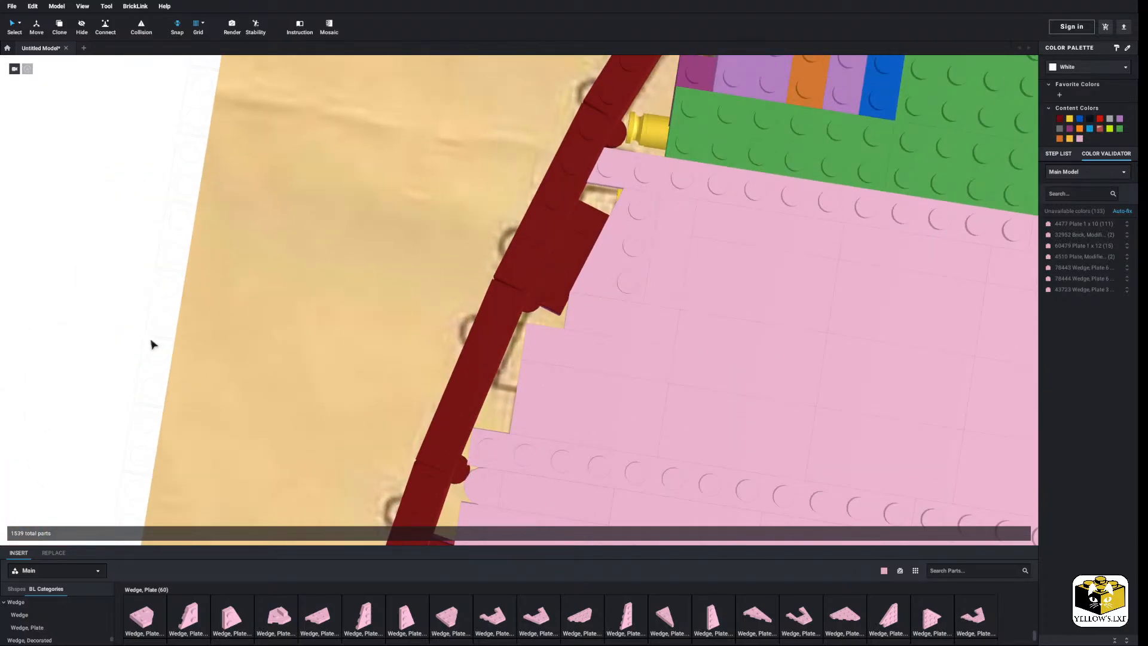
pyautogui.moveTo(151, 345); pyautogui.dragTo(80, 351, button='middle')
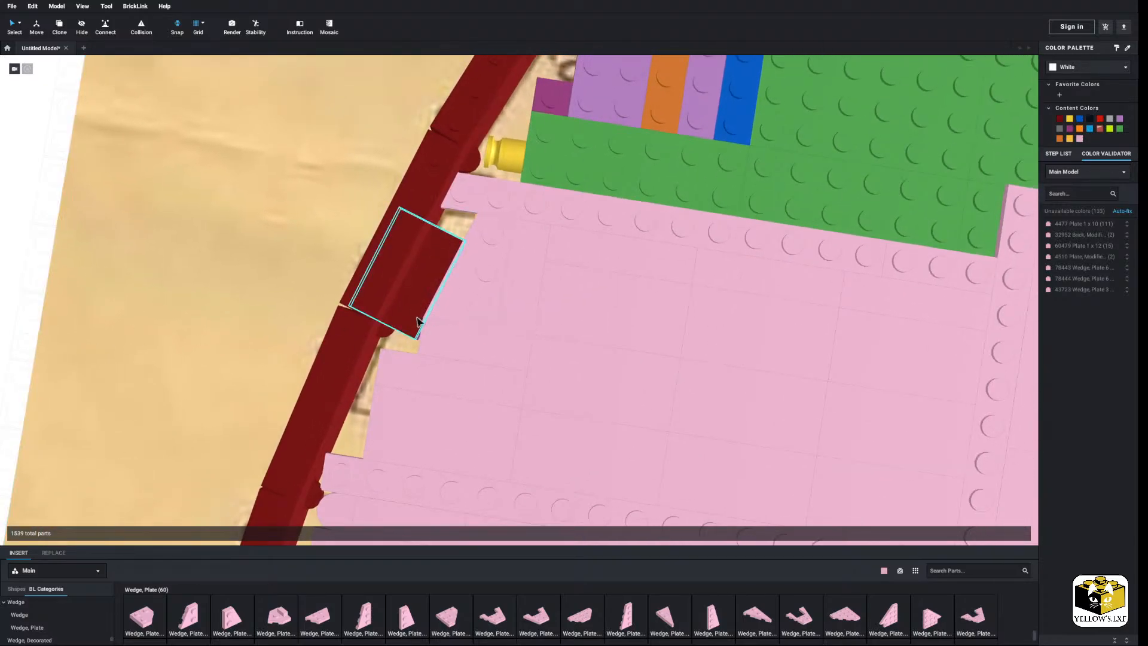
# Create a mirrored copy of the wedge plate together with its four neighbouring tiles at the port hull.
pyautogui.click(476, 308)
pyautogui.scroll(-3, 502, 298)
pyautogui.moveTo(138, 323); pyautogui.dragTo(146, 315, button='middle')
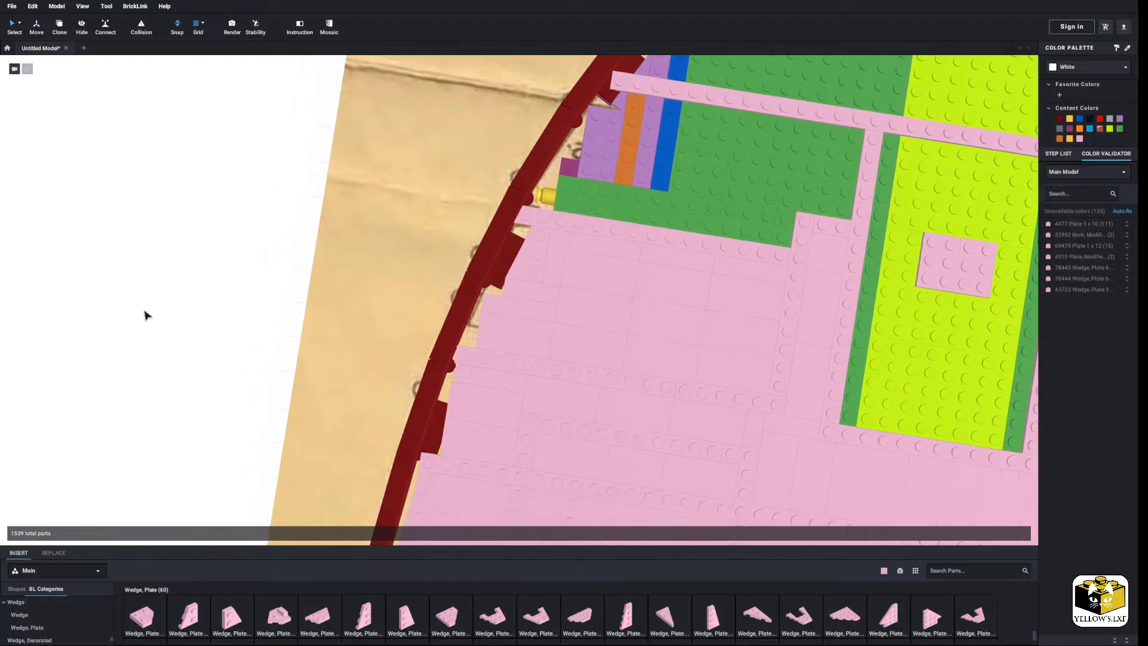
pyautogui.moveTo(146, 315); pyautogui.dragTo(149, 298, button='right')
pyautogui.moveTo(149, 297); pyautogui.dragTo(359, 314, button='middle')
pyautogui.click(232, 276)
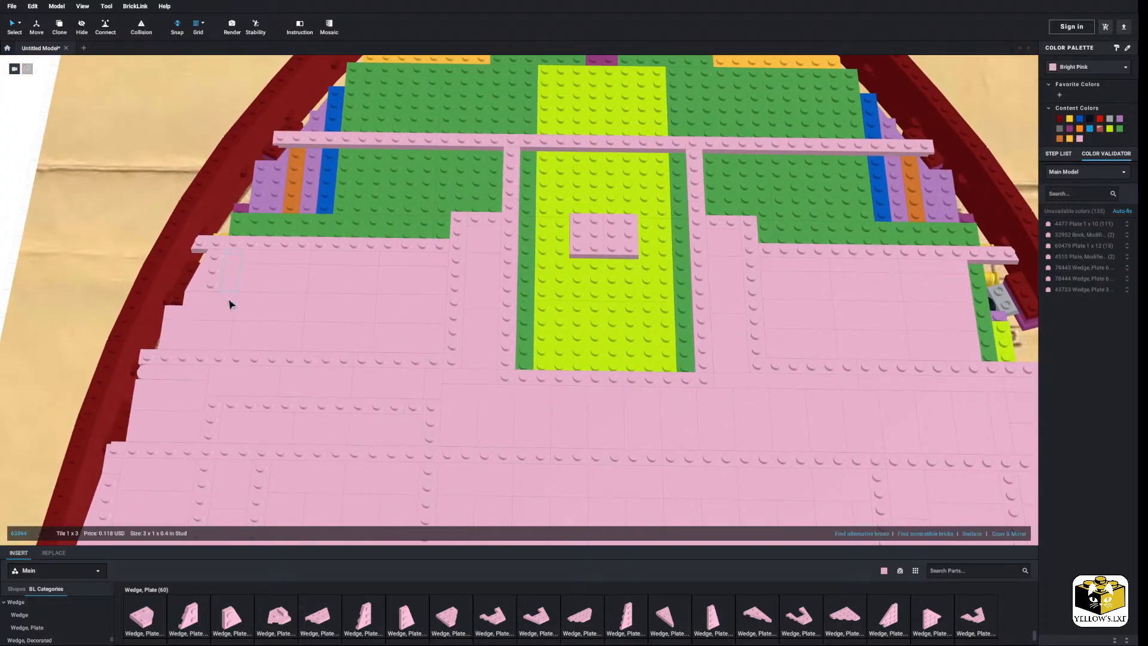
pyautogui.keyDown('ctrl'); pyautogui.click(192, 330); pyautogui.keyUp('ctrl')
pyautogui.moveTo(192, 331); pyautogui.dragTo(347, 317, button='right')
pyautogui.moveTo(347, 317); pyautogui.dragTo(328, 429, button='middle')
pyautogui.click(1025, 535)
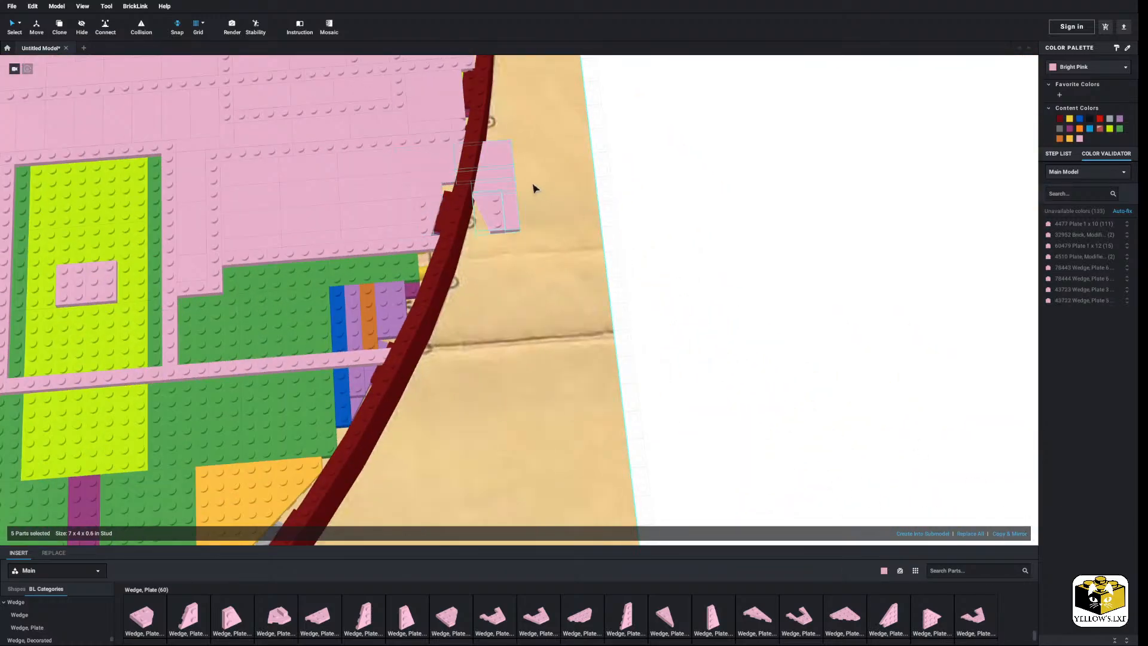
# Place the mirrored wedge plate and tiles in the matching gap at the starboard hull.
pyautogui.moveTo(678, 190); pyautogui.dragTo(996, 239, button='middle')
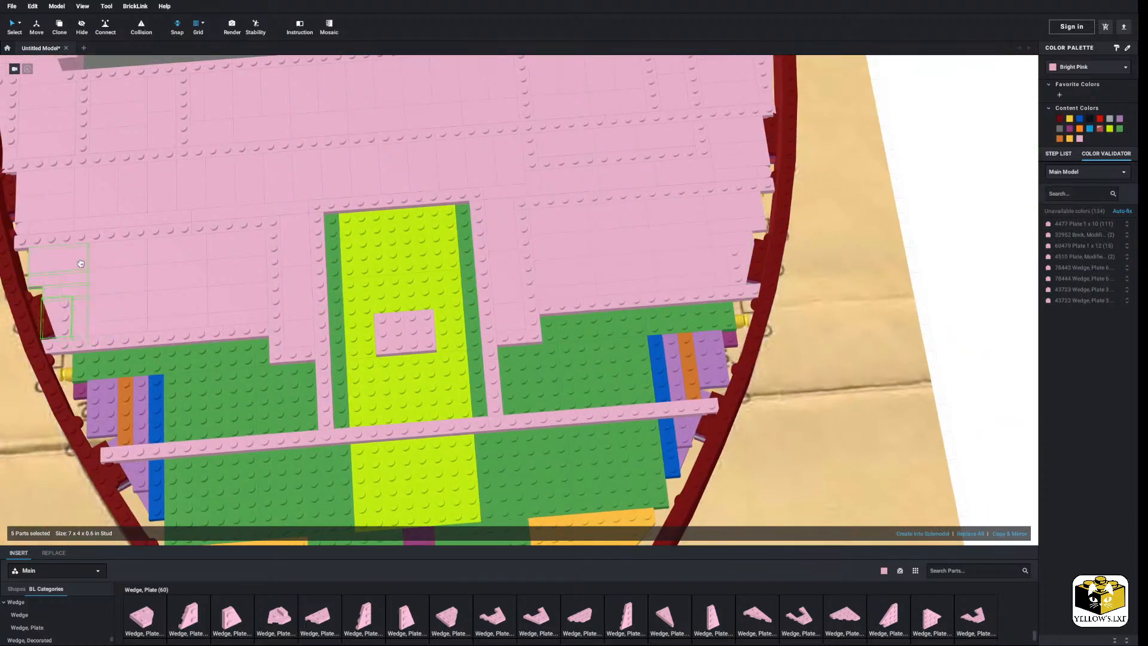
pyautogui.scroll(-3, 62, 323)
pyautogui.scroll(5, 162, 272)
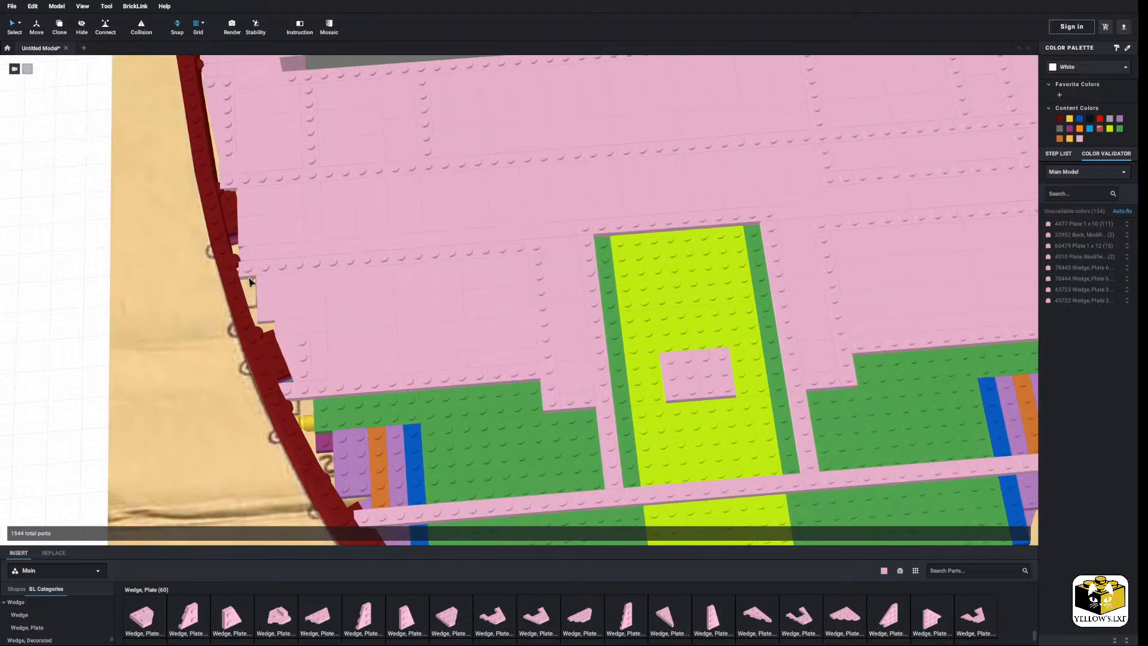
pyautogui.scroll(-4, 297, 297)
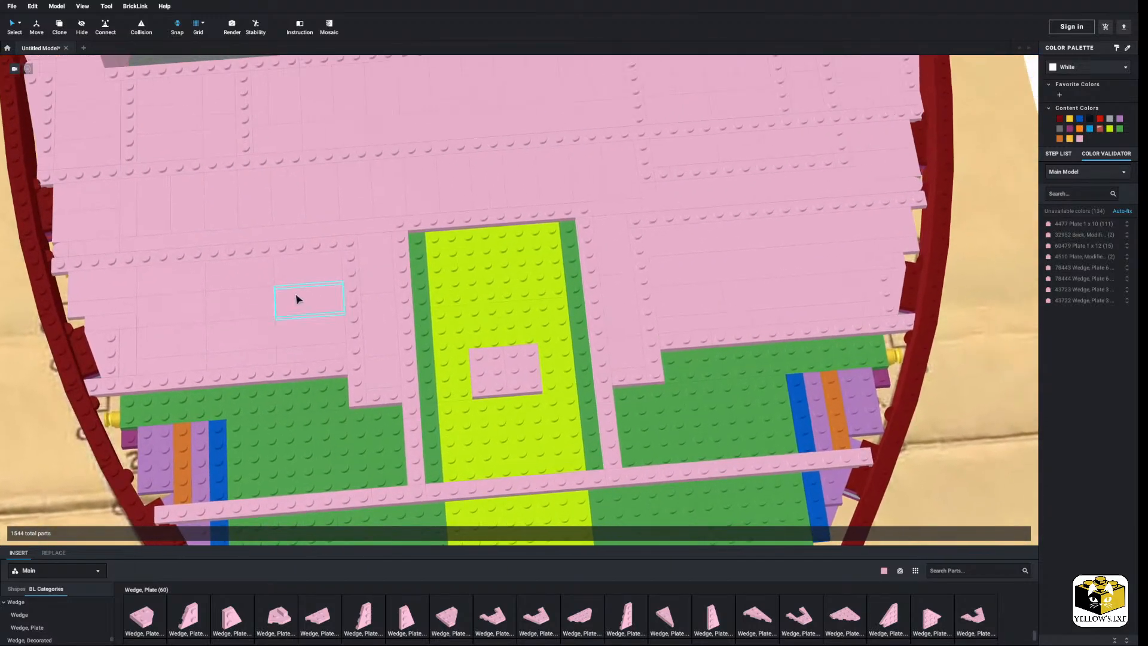
# Copy the row of five 2 x 4 tiles beside the centre recess onto the lime-green area between the two walls.
pyautogui.scroll(5, 282, 315)
pyautogui.click(418, 192)
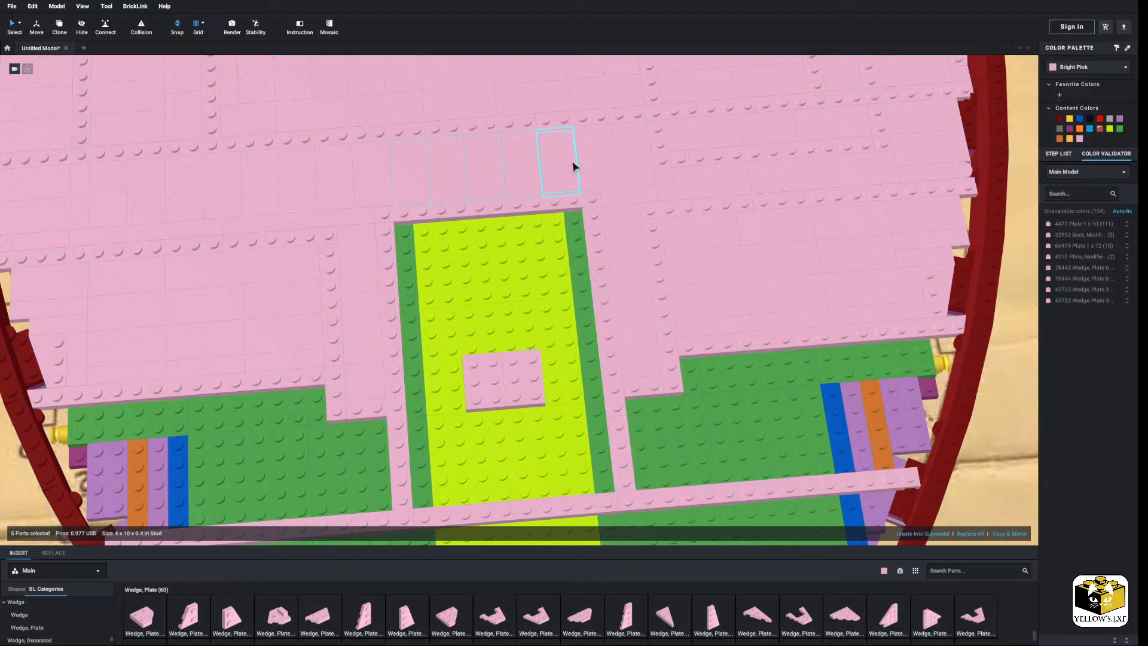
pyautogui.scroll(-3, 570, 164)
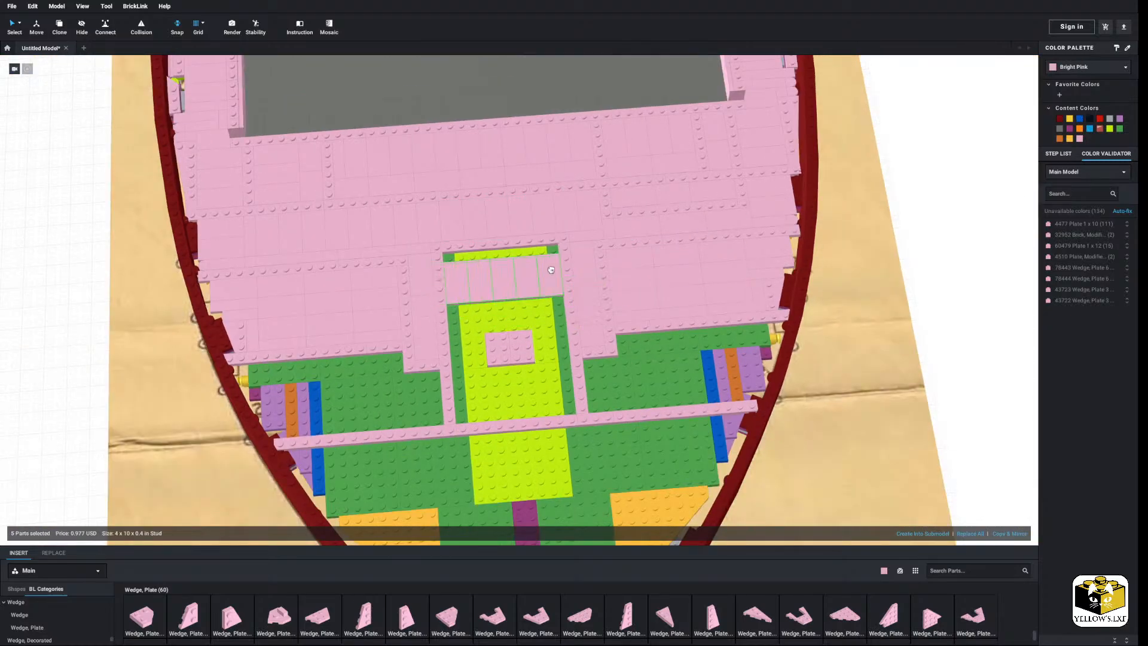
pyautogui.click(548, 260)
# Copy and mirror the row of five tiles to cover the remaining lime-green strip up to the central pink plate.
pyautogui.moveTo(548, 260); pyautogui.dragTo(1061, 465, button='right')
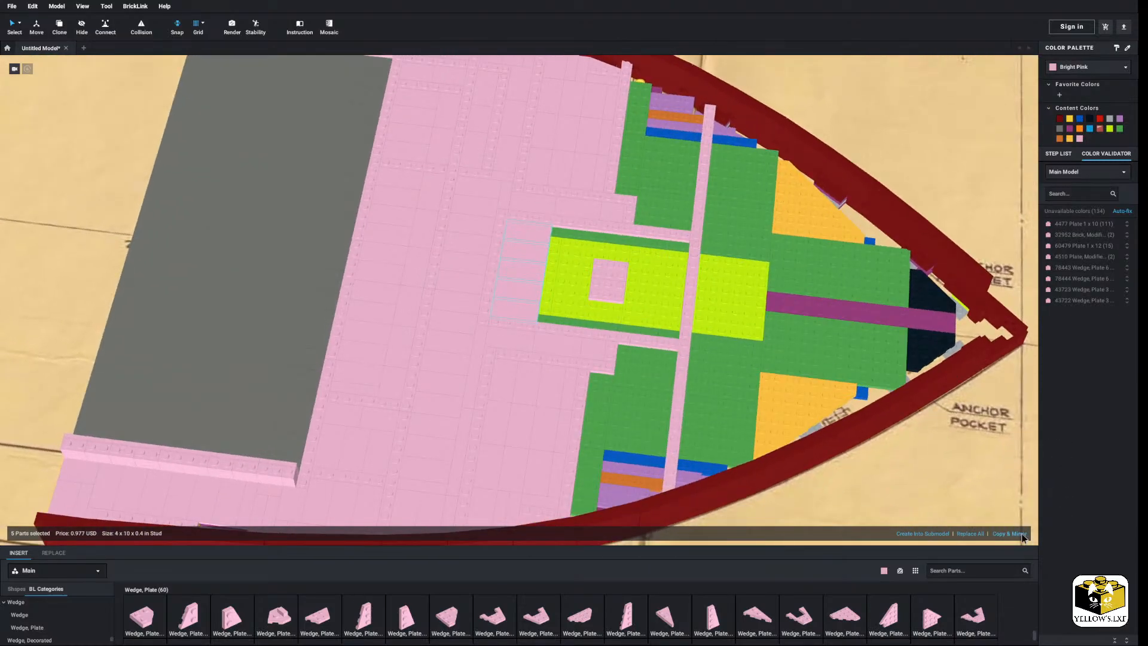
pyautogui.click(1022, 535)
pyautogui.click(932, 157)
pyautogui.scroll(2, 691, 234)
pyautogui.moveTo(689, 237); pyautogui.dragTo(612, 297, button='middle')
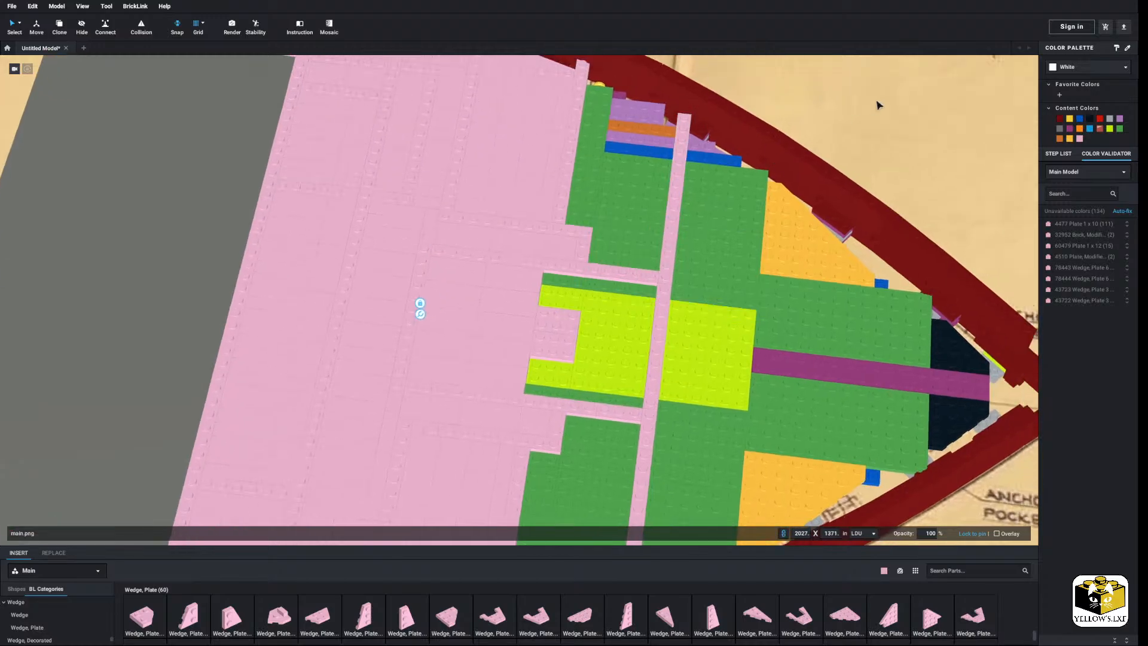
# Paste a copy of a 2 x 3 tile and place it between the central pink plate and the port wall.
pyautogui.scroll(-2, 341, 164)
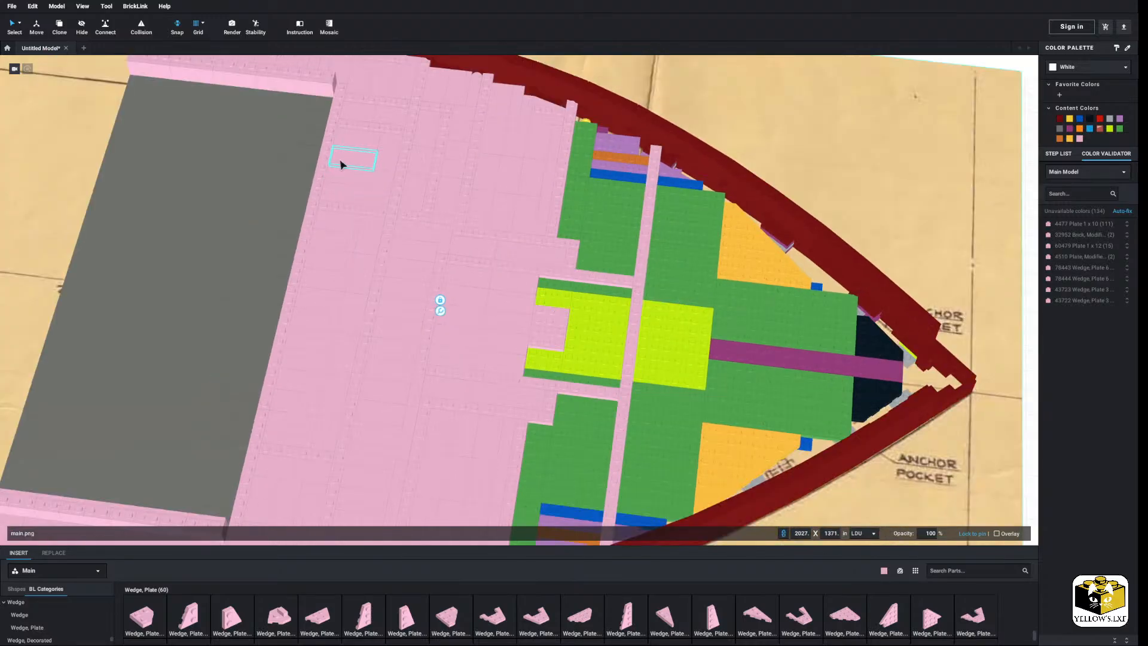
pyautogui.rightClick(382, 125)
pyautogui.scroll(-3, 797, 136)
pyautogui.rightClick(767, 88)
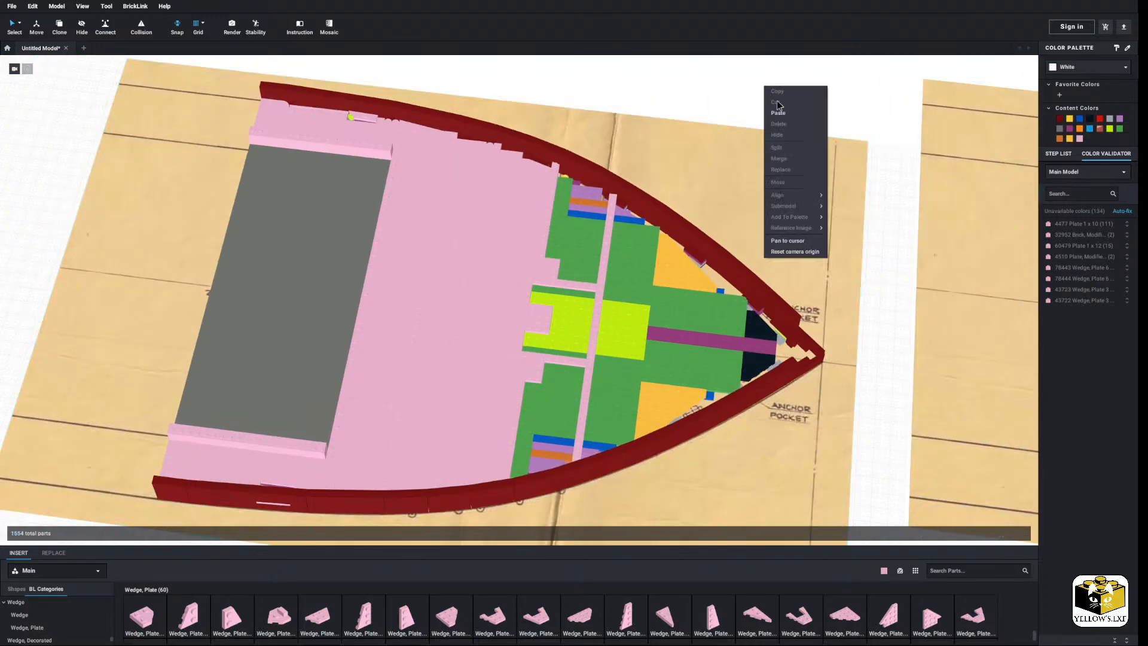
pyautogui.click(780, 114)
pyautogui.scroll(3, 548, 296)
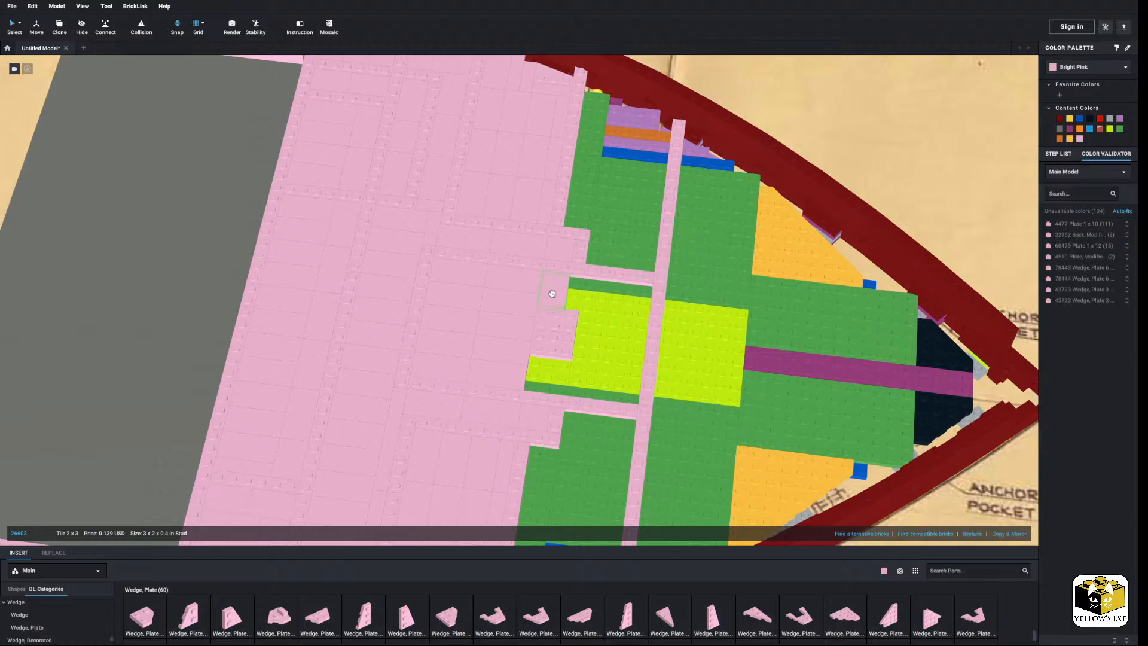
# Paste another 2 x 3 tile and place it between the central pink plate and the starboard wall.
pyautogui.click(1006, 536)
pyautogui.scroll(-3, 803, 143)
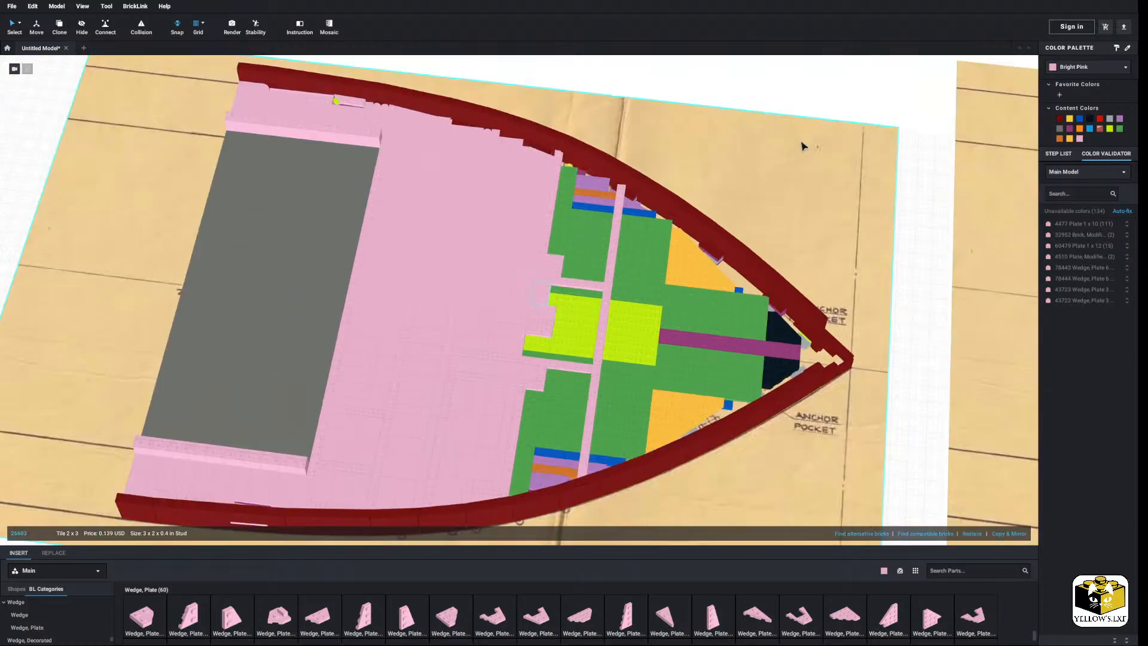
pyautogui.rightClick(776, 93)
pyautogui.click(783, 119)
pyautogui.scroll(3, 519, 310)
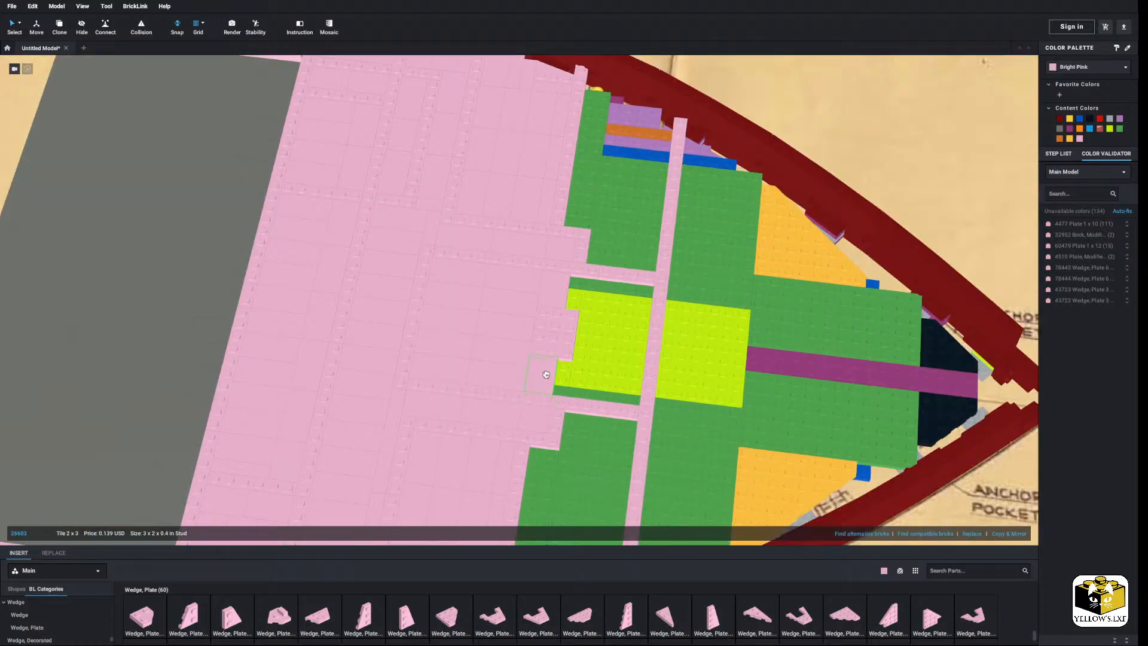
pyautogui.click(546, 374)
pyautogui.click(556, 200)
pyautogui.keyDown('ctrl'); pyautogui.click(565, 165); pyautogui.keyUp('ctrl')
pyautogui.moveTo(566, 165); pyautogui.dragTo(609, 191, button='right')
pyautogui.scroll(-2, 603, 195)
pyautogui.scroll(-3, 604, 199)
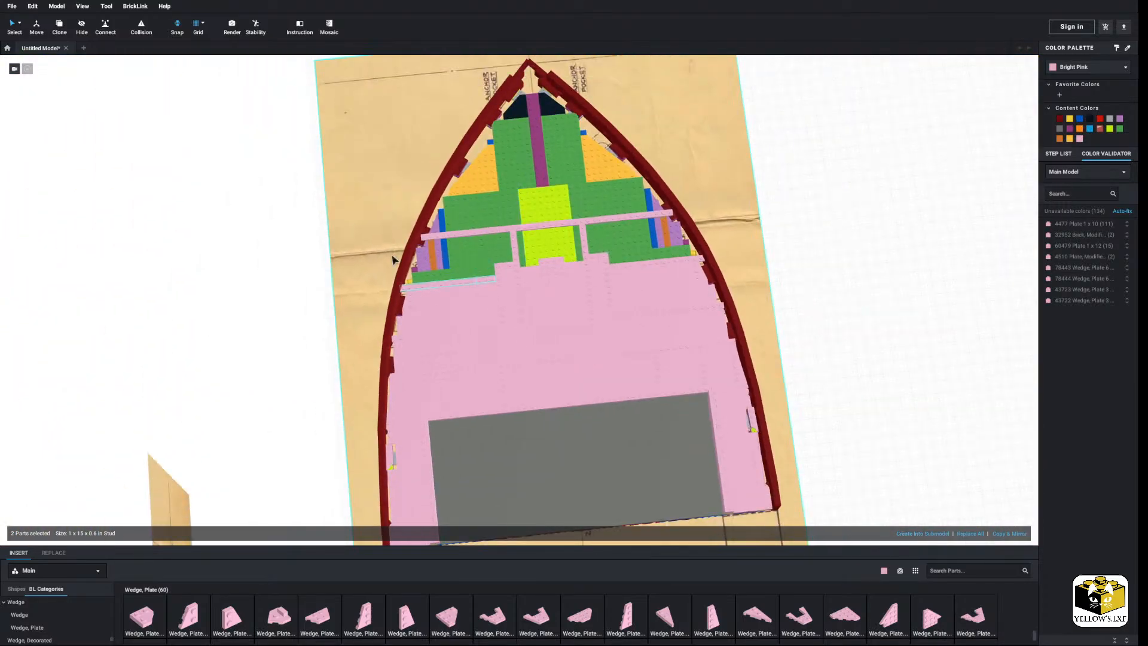
# Raise the main.png reference image slightly along its vertical axis beneath the ship model.
pyautogui.click(395, 260)
pyautogui.moveTo(394, 260); pyautogui.dragTo(484, 260, button='right')
pyautogui.scroll(3, 484, 260)
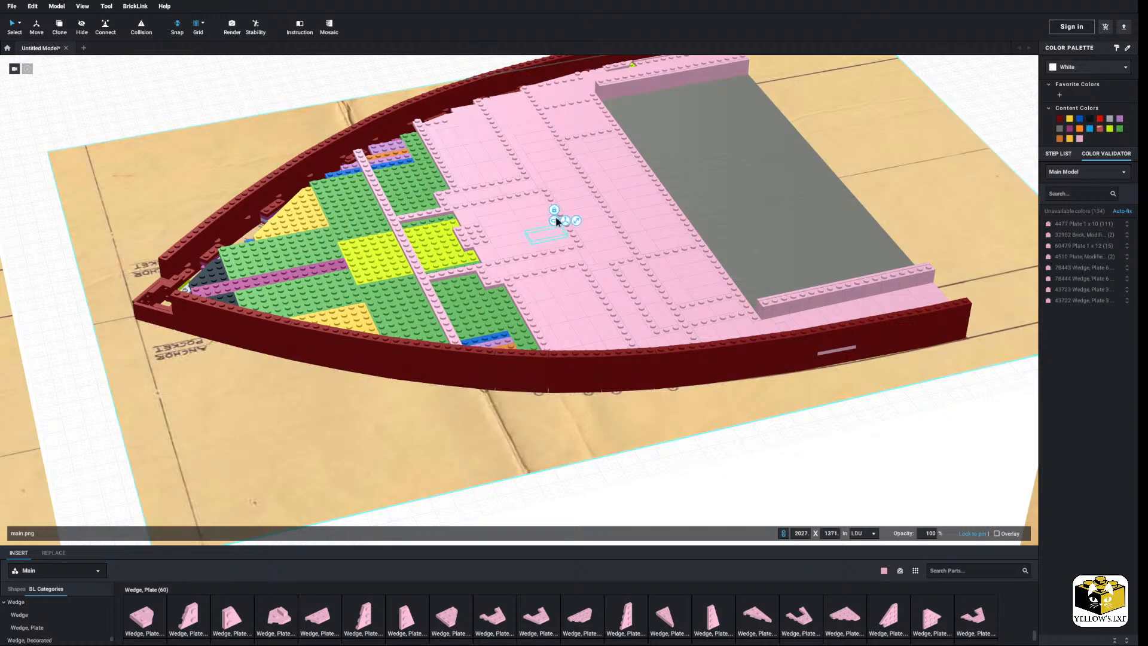
pyautogui.moveTo(576, 223)
pyautogui.mouseDown()
pyautogui.moveTo(574, 200)
pyautogui.moveTo(574, 210)
pyautogui.mouseUp()
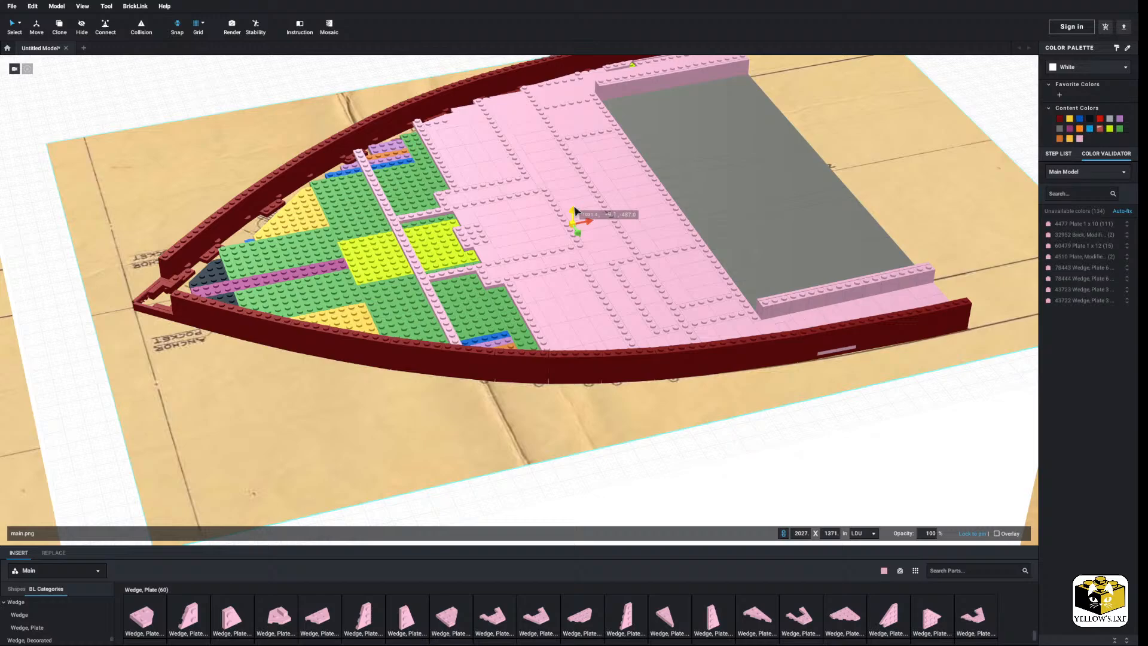
pyautogui.click(695, 494)
# Delete the 1 x 3 tile directly aft of the wedge plate on both the port and starboard sides.
pyautogui.moveTo(695, 494); pyautogui.dragTo(452, 379, button='right')
pyautogui.scroll(4, 548, 407)
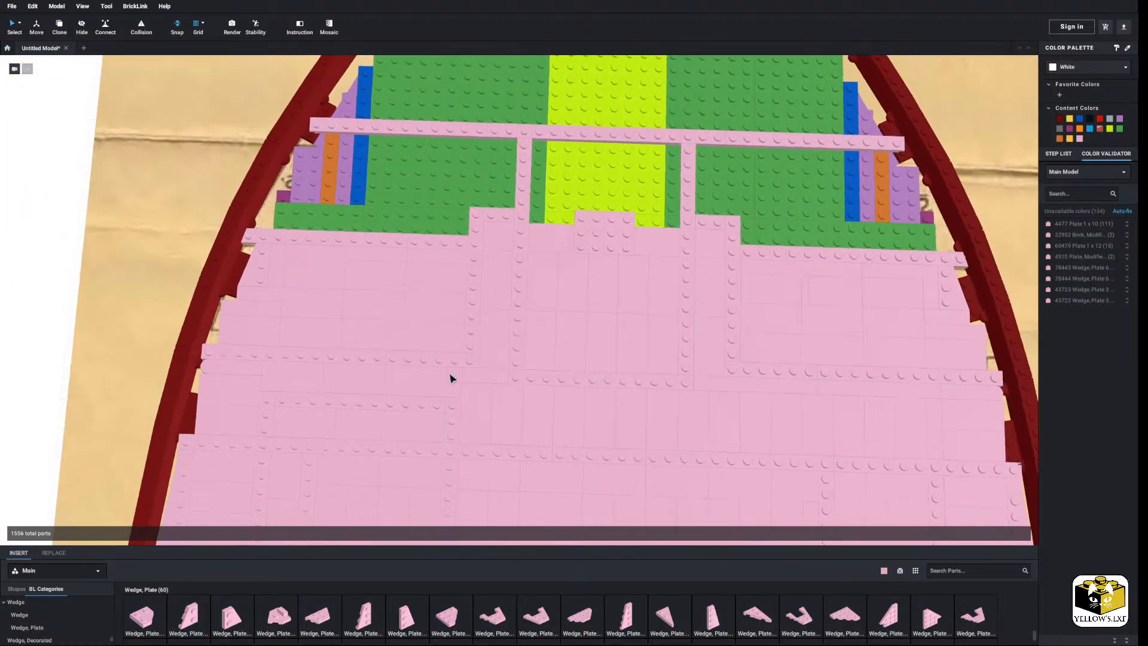
pyautogui.scroll(2, 451, 378)
pyautogui.rightClick(179, 296)
pyautogui.click(218, 325)
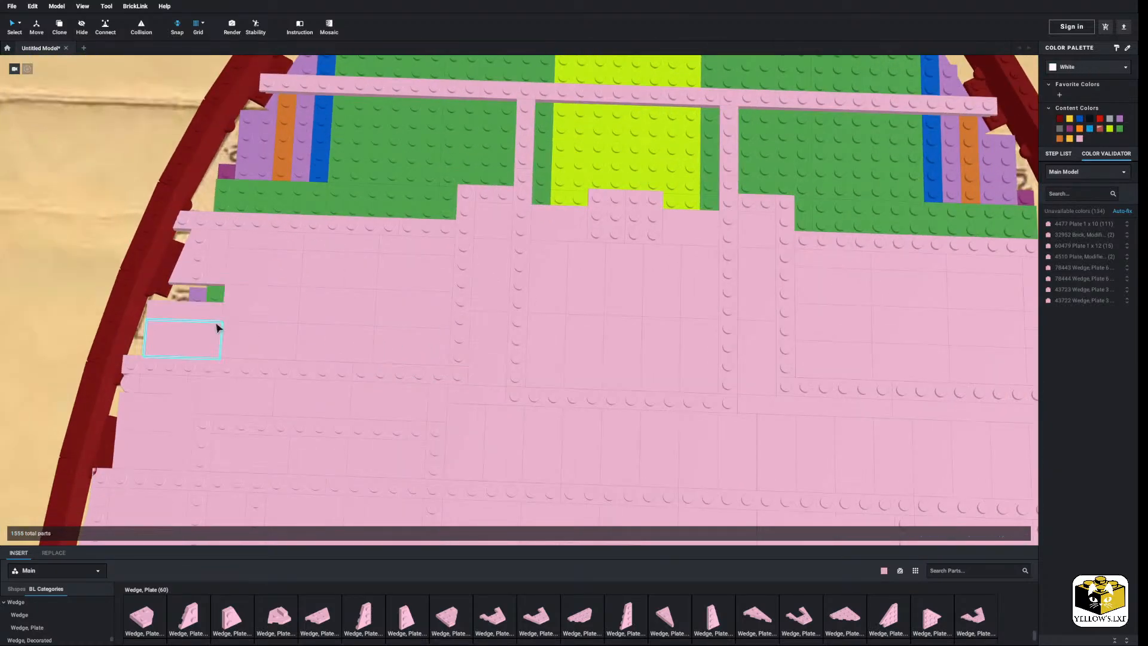
pyautogui.moveTo(217, 325); pyautogui.dragTo(353, 302, button='right')
pyautogui.rightClick(920, 334)
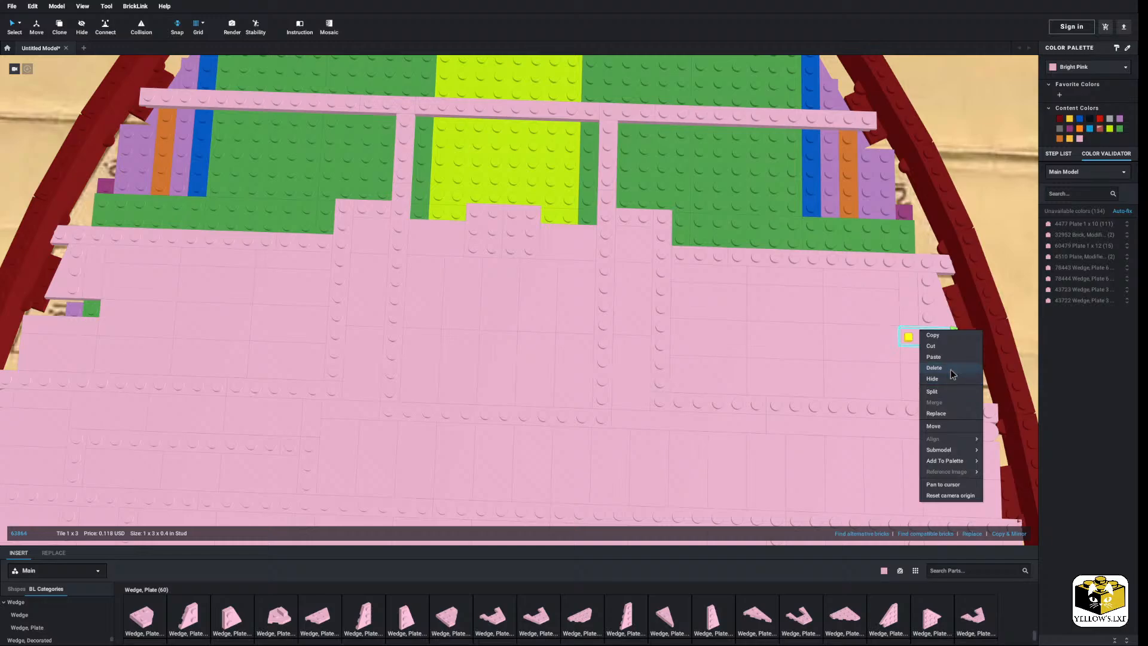
pyautogui.click(933, 367)
# Move the wedge plate and its adjoining 1 x 3 tile one stud aft into the gap on both hull sides.
pyautogui.moveTo(912, 292); pyautogui.dragTo(915, 310)
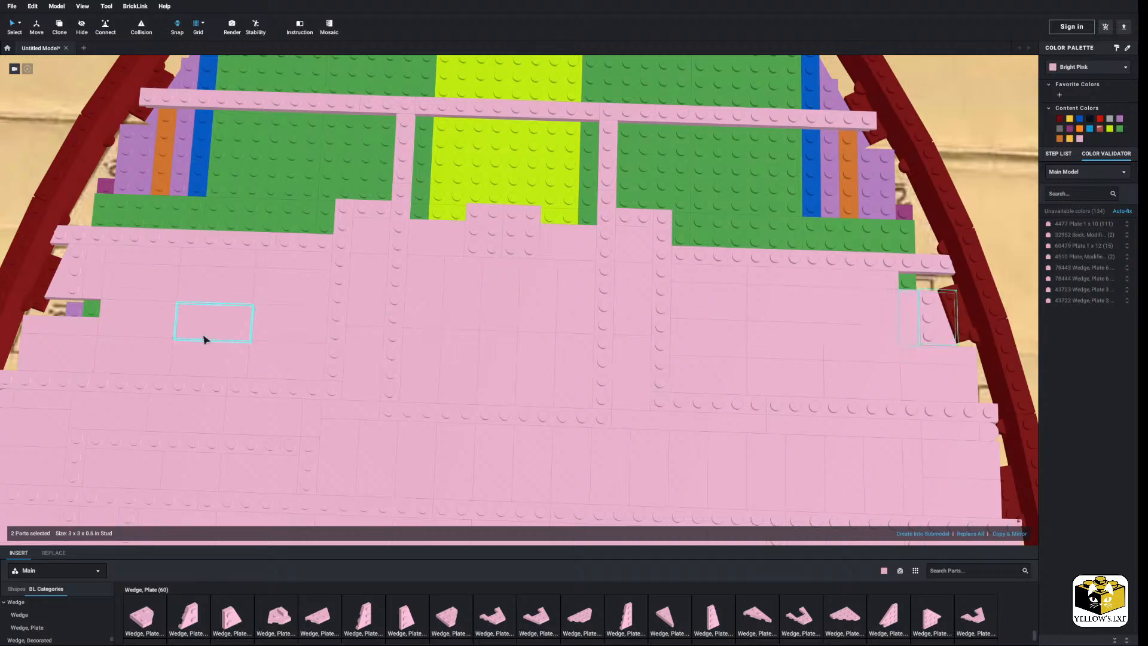
pyautogui.click(108, 293)
pyautogui.moveTo(79, 287); pyautogui.dragTo(96, 295)
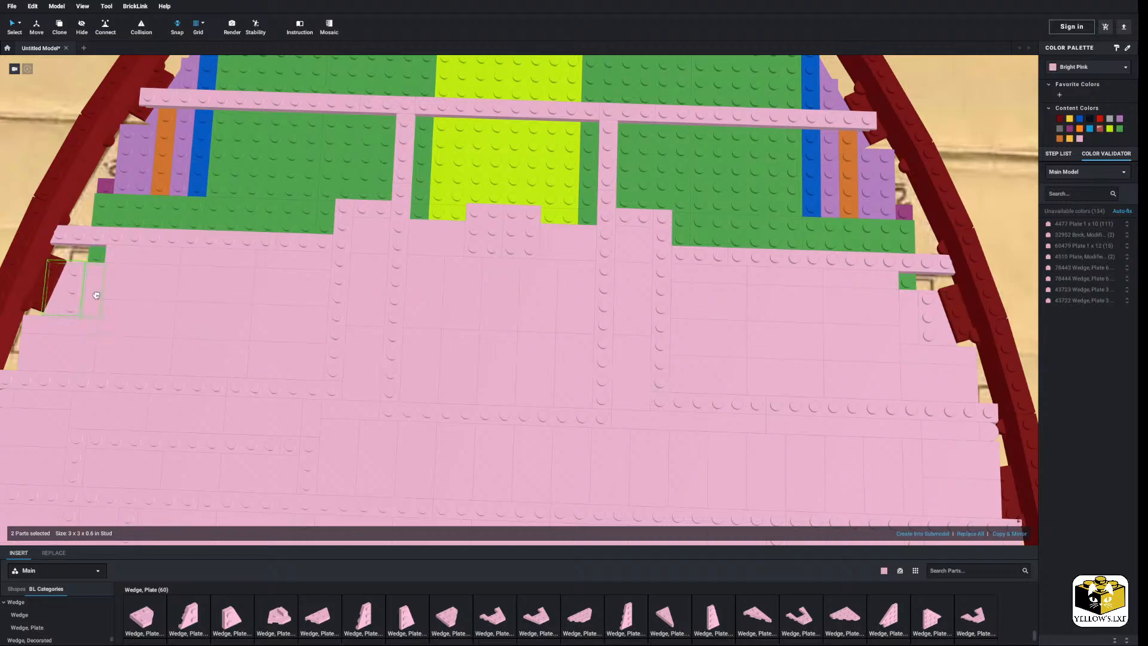
# Delete the six 1 x 4 tiles lying directly aft of the studded pink plate rows on both sides.
pyautogui.keyDown('ctrl'); pyautogui.click(220, 259); pyautogui.keyUp('ctrl')
pyautogui.keyDown('ctrl'); pyautogui.click(294, 263); pyautogui.keyUp('ctrl')
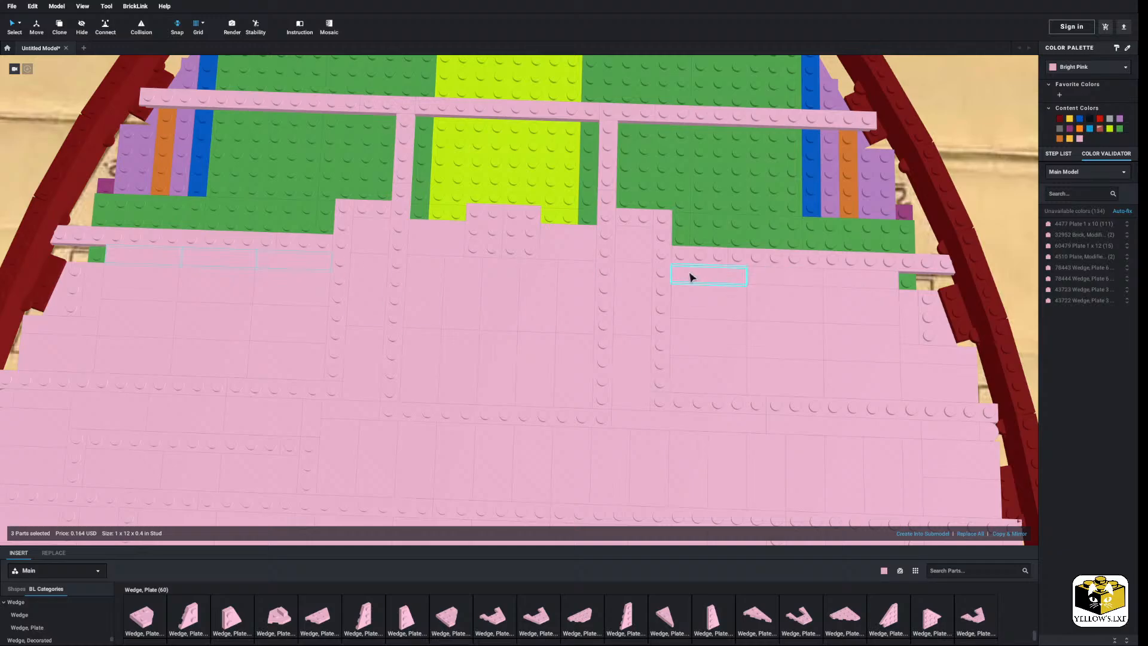
pyautogui.keyDown('ctrl'); pyautogui.click(853, 283); pyautogui.keyUp('ctrl')
pyautogui.rightClick(854, 280)
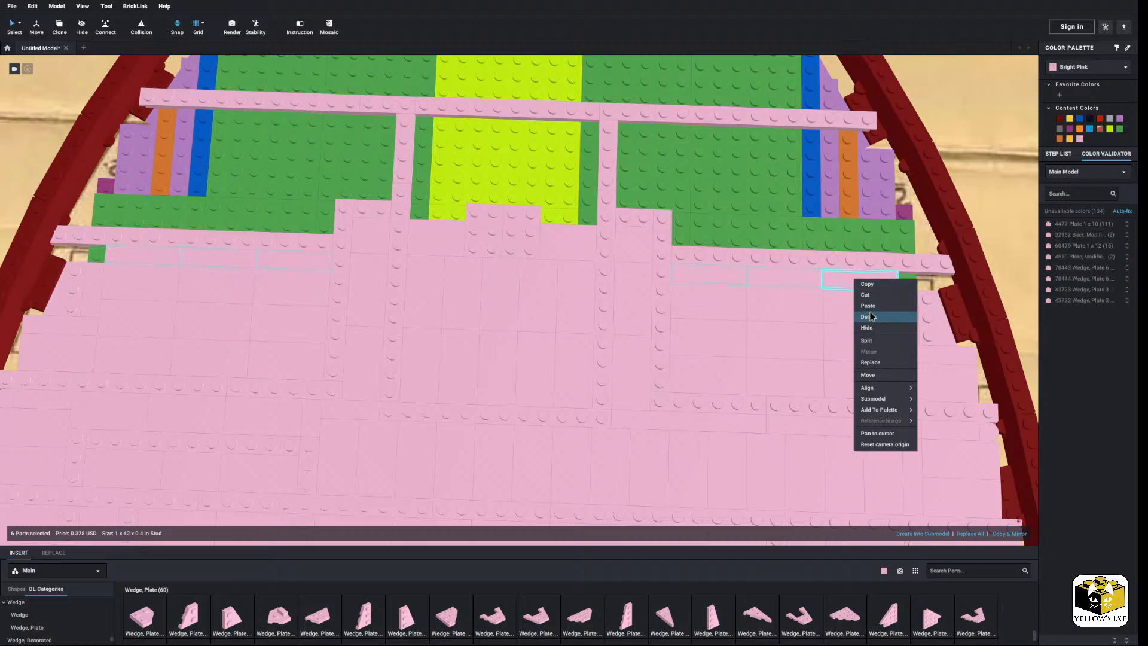
pyautogui.click(878, 319)
# Move the four narrow pink plates forming the port and starboard studded rows onto the empty ground beside the ship.
pyautogui.click(838, 258)
pyautogui.keyDown('ctrl'); pyautogui.click(714, 256); pyautogui.keyUp('ctrl')
pyautogui.scroll(-2, 598, 256)
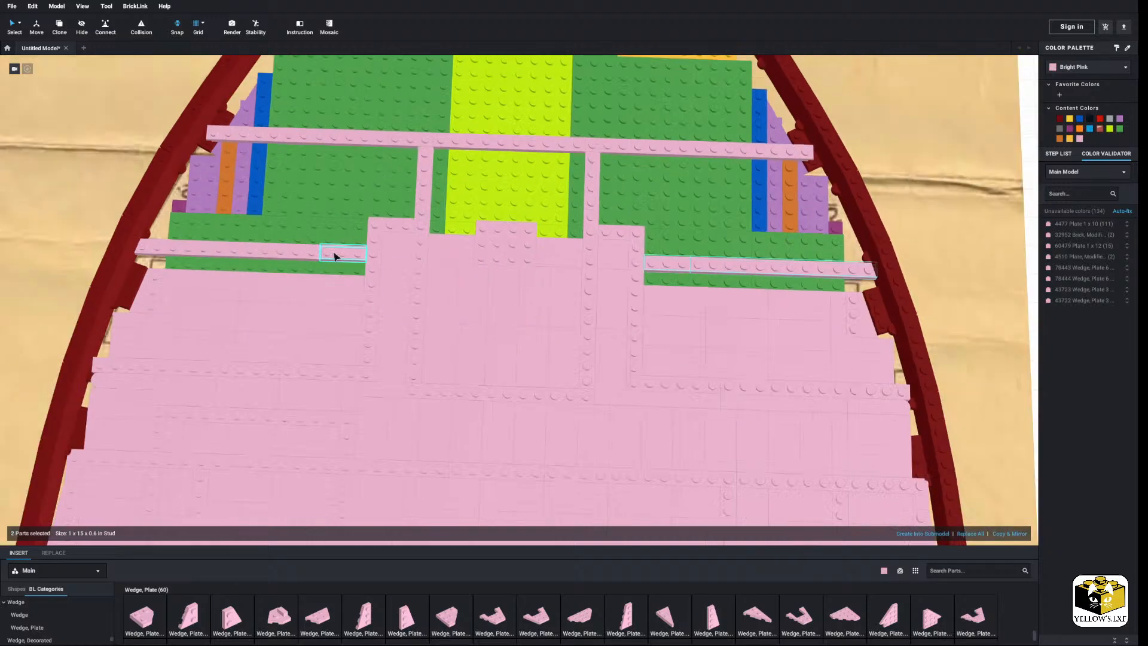
pyautogui.keyDown('ctrl'); pyautogui.click(276, 255); pyautogui.keyUp('ctrl')
pyautogui.scroll(-4, 458, 274)
pyautogui.moveTo(271, 254); pyautogui.dragTo(313, 269)
pyautogui.moveTo(458, 275); pyautogui.dragTo(312, 269, button='middle')
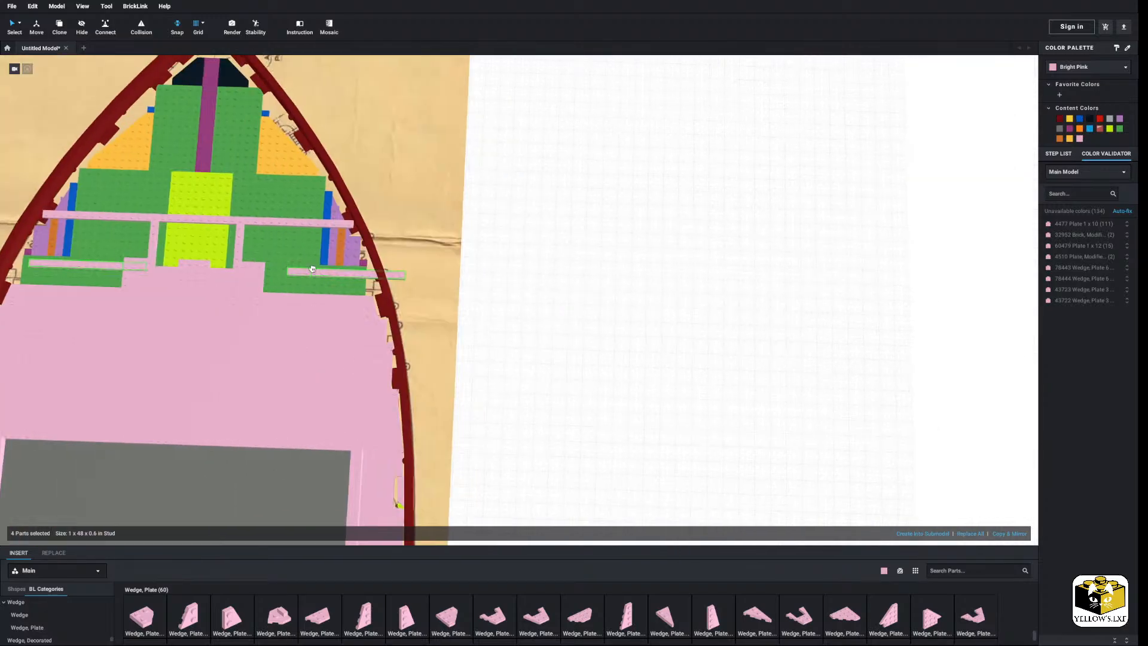
pyautogui.moveTo(312, 269); pyautogui.dragTo(622, 265)
# Find the bright pink 1 x 2 jumper among the modified plates and place copies in a row along the port green strip.
pyautogui.scroll(5, 72, 610)
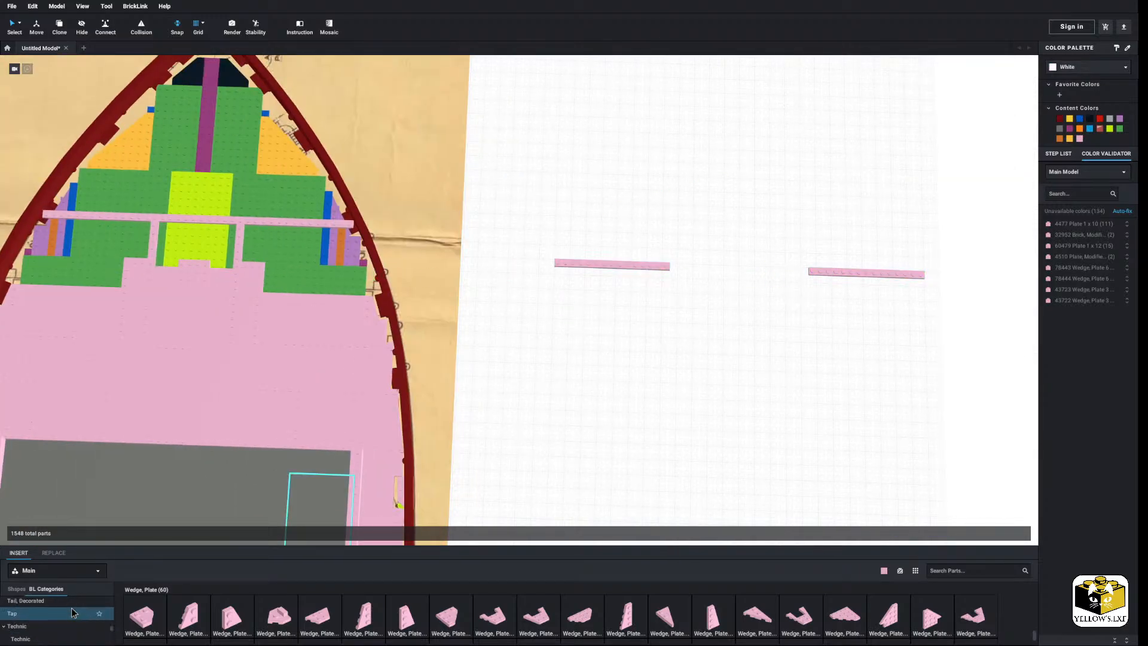
pyautogui.scroll(5, 85, 605)
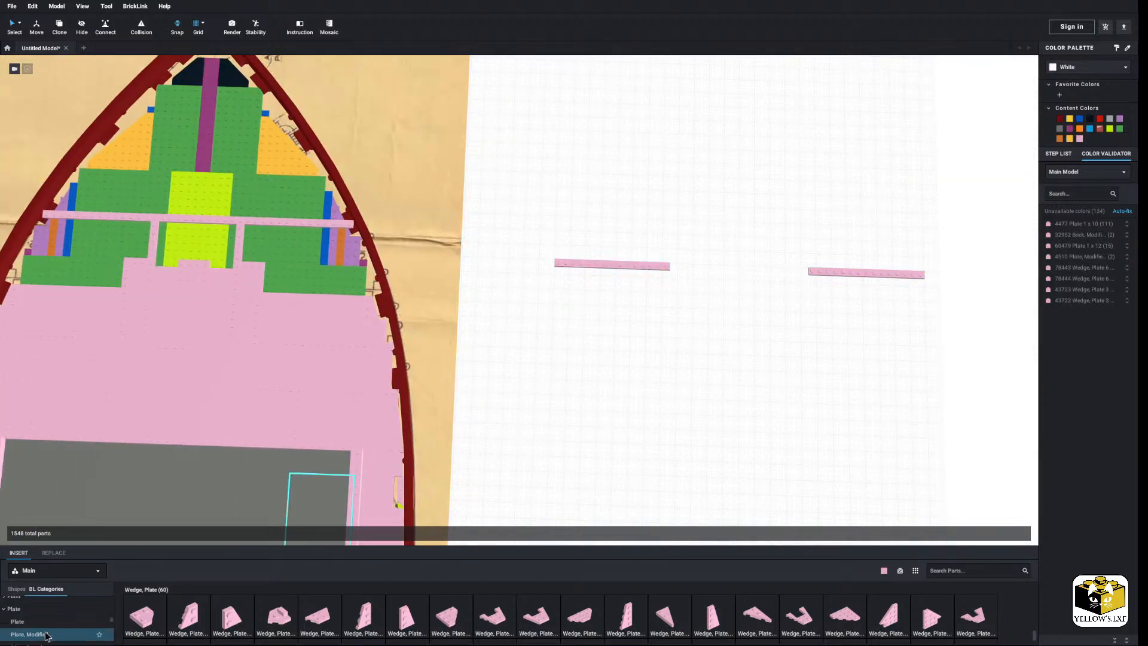
pyautogui.click(29, 633)
pyautogui.click(675, 619)
pyautogui.moveTo(256, 385); pyautogui.dragTo(676, 408, button='middle')
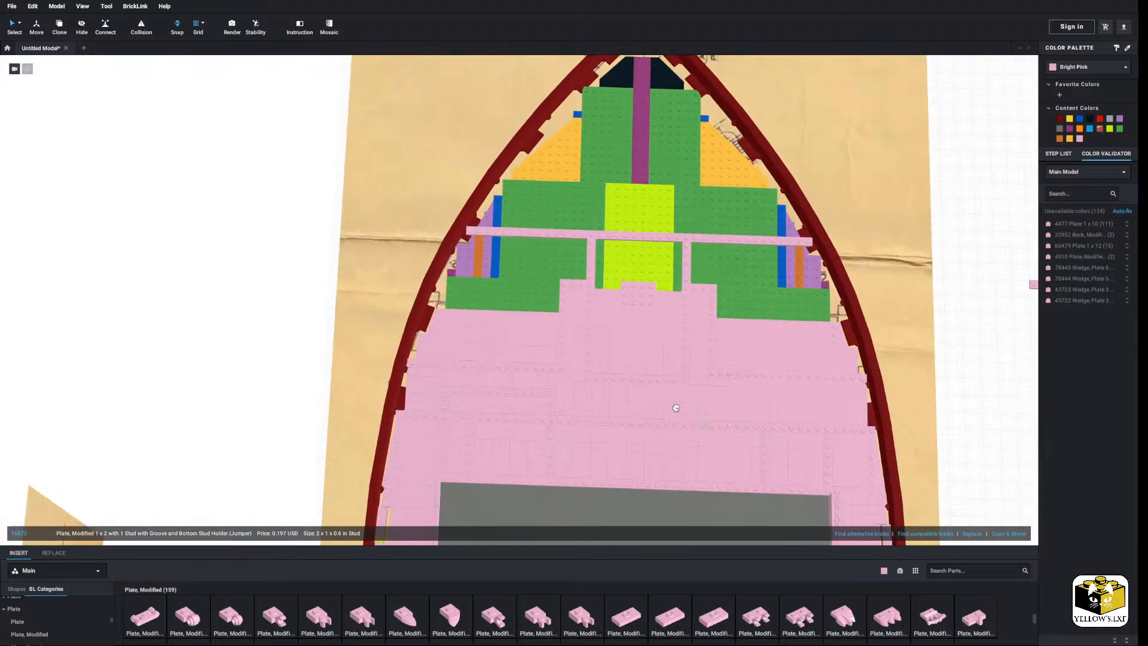
pyautogui.scroll(5, 652, 417)
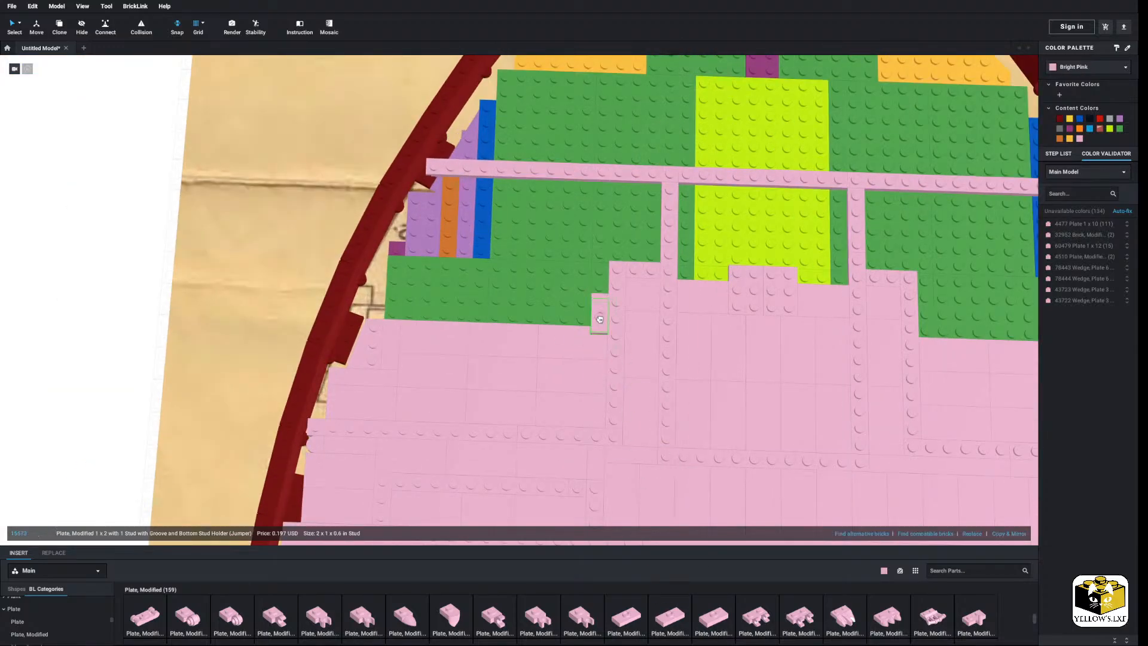
pyautogui.click(585, 310)
# Delete the outermost jumper plate at the port hull end of the row.
pyautogui.moveTo(594, 311); pyautogui.dragTo(460, 320, button='right')
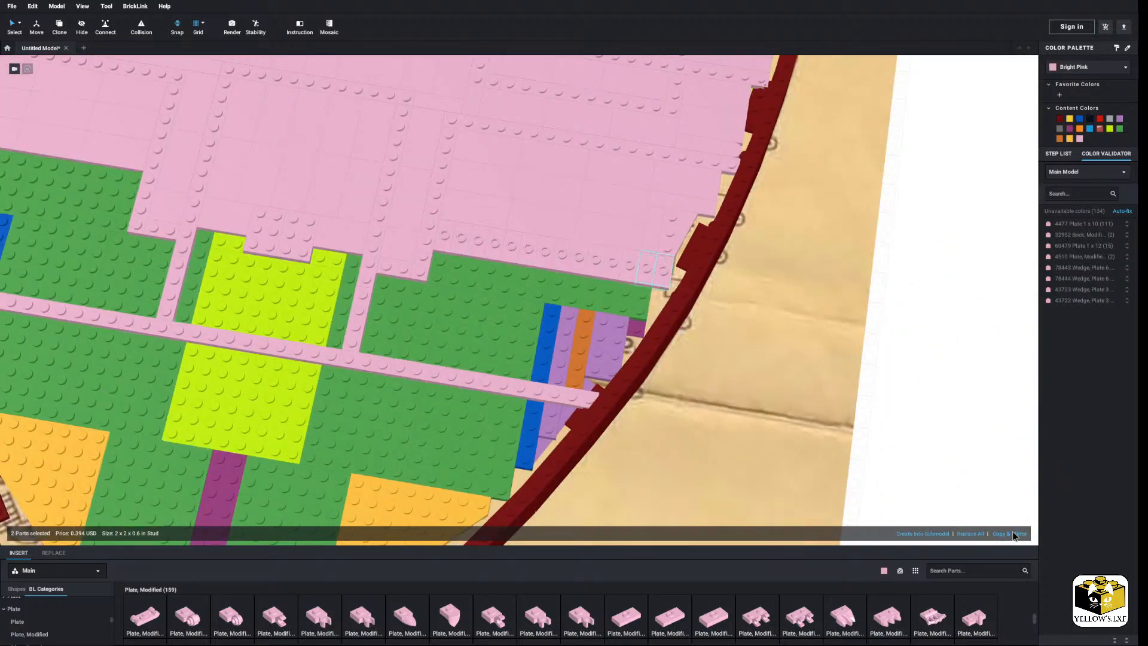
pyautogui.click(949, 398)
pyautogui.rightClick(660, 267)
pyautogui.click(690, 306)
# Copy the 13 jumper plates of the port row and place them as a matching row on the starboard green strip.
pyautogui.click(640, 268)
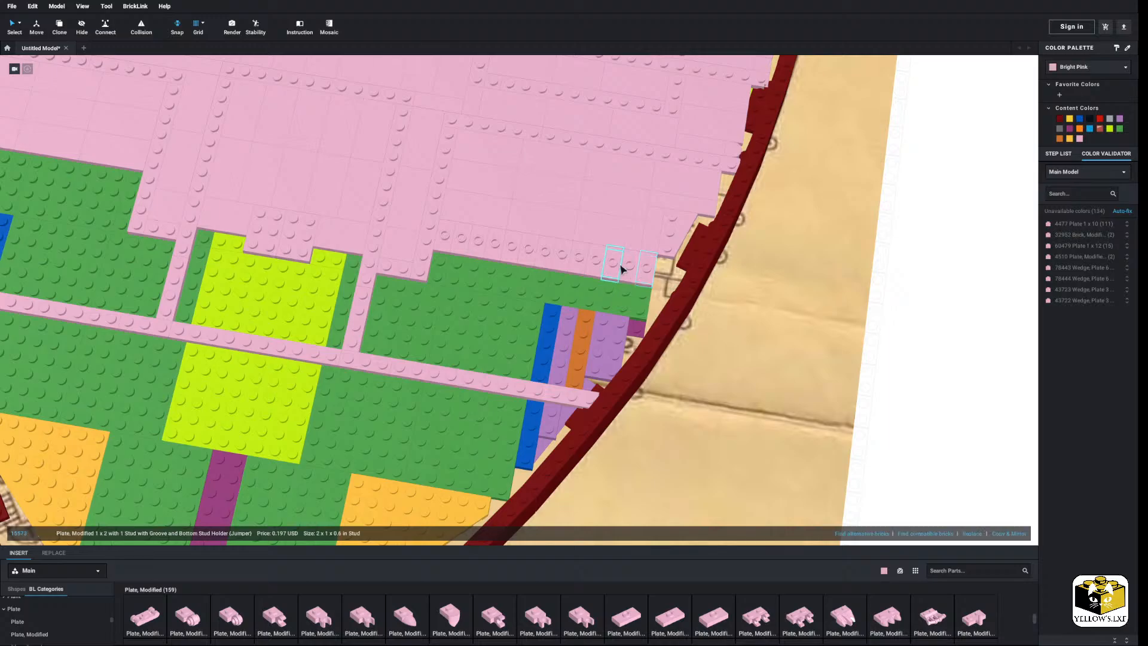
pyautogui.keyDown('ctrl'); pyautogui.click(628, 266); pyautogui.keyUp('ctrl')
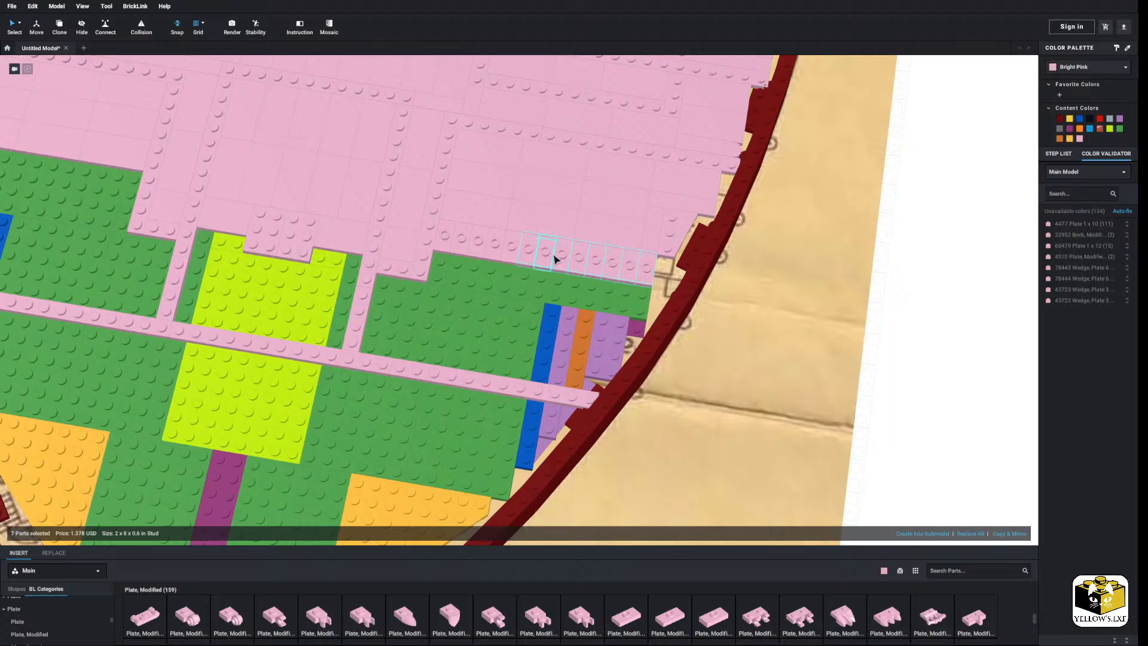
pyautogui.keyDown('ctrl'); pyautogui.click(468, 249); pyautogui.keyUp('ctrl')
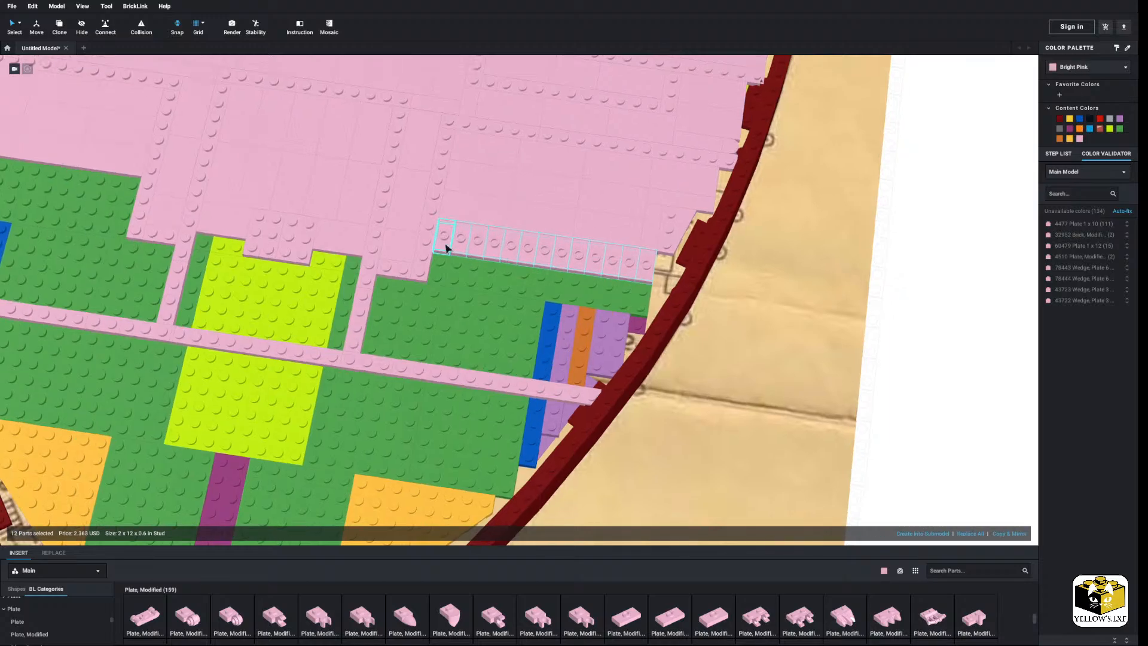
pyautogui.keyDown('ctrl'); pyautogui.click(446, 246); pyautogui.keyUp('ctrl')
pyautogui.rightClick(446, 245)
pyautogui.click(459, 250)
pyautogui.click(917, 288)
pyautogui.rightClick(936, 331)
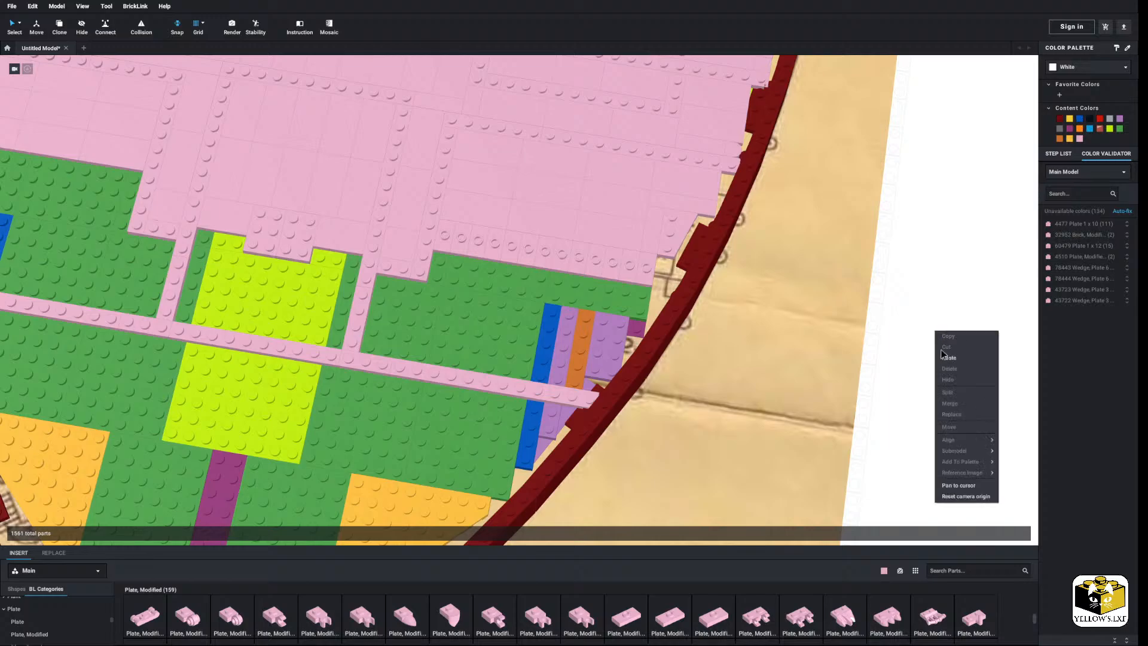
pyautogui.click(949, 358)
pyautogui.moveTo(329, 222); pyautogui.dragTo(777, 373, button='middle')
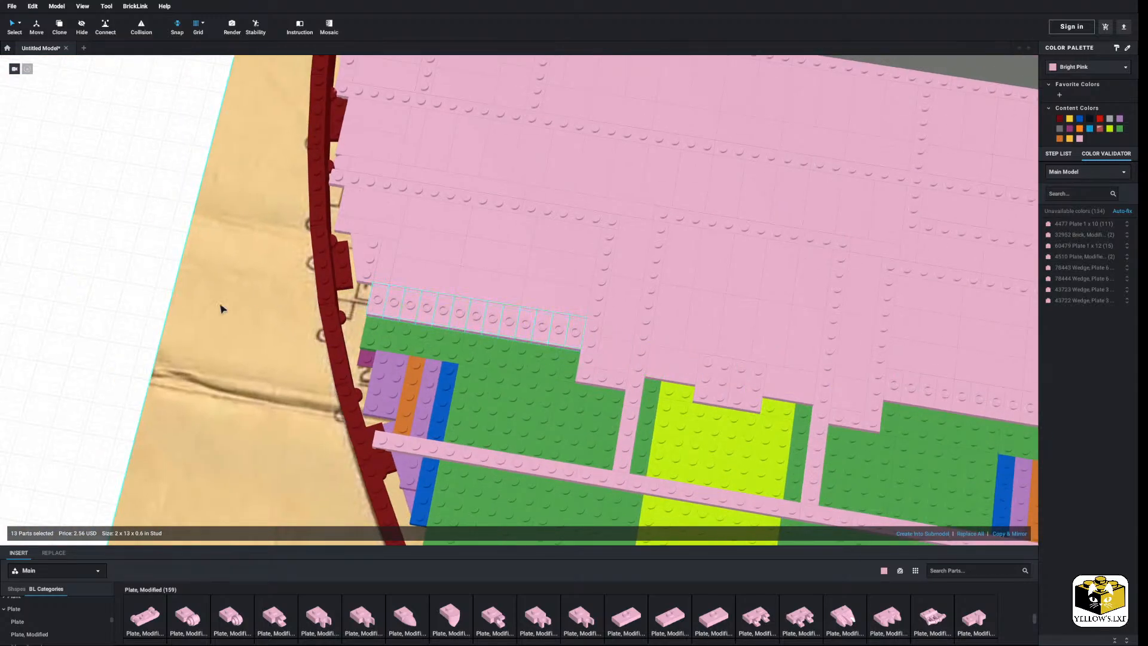
pyautogui.click(159, 304)
# Move the four narrow pink plates from the ground back onto the port and starboard jumper rows.
pyautogui.scroll(-5, 156, 304)
pyautogui.moveTo(170, 288); pyautogui.dragTo(427, 329, button='middle')
pyautogui.moveTo(157, 242); pyautogui.dragTo(572, 433)
pyautogui.moveTo(451, 344); pyautogui.dragTo(581, 308)
pyautogui.moveTo(887, 370); pyautogui.dragTo(581, 308, button='middle')
pyautogui.scroll(4, 581, 308)
pyautogui.moveTo(581, 308); pyautogui.dragTo(579, 368)
pyautogui.scroll(3, 578, 372)
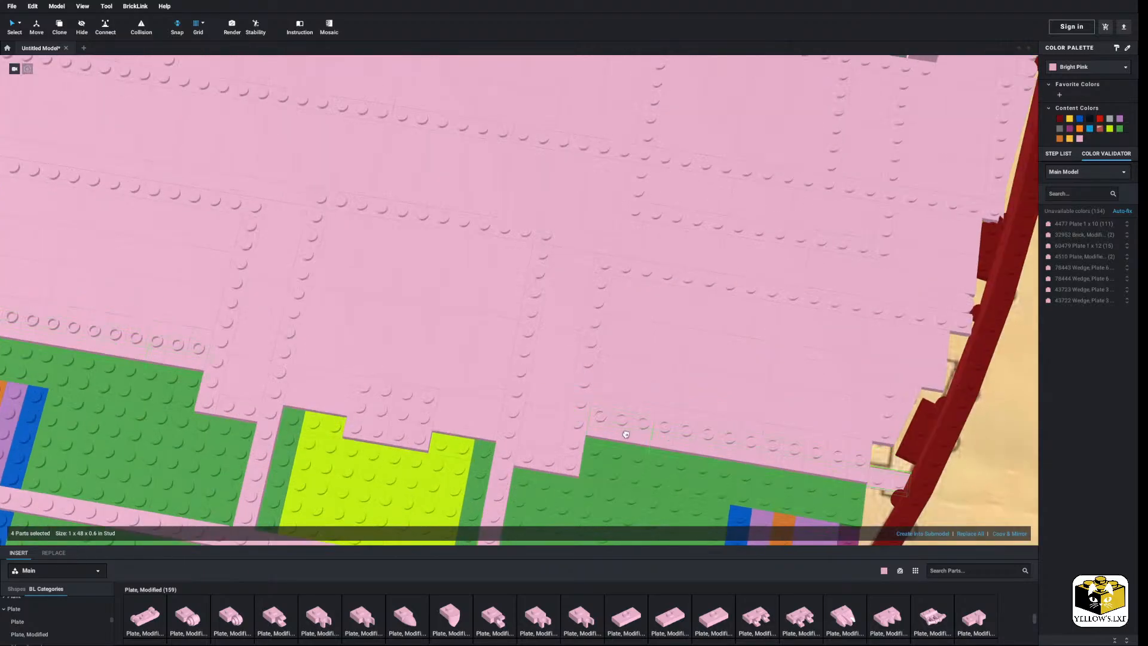
pyautogui.scroll(-5, 944, 457)
pyautogui.click(934, 448)
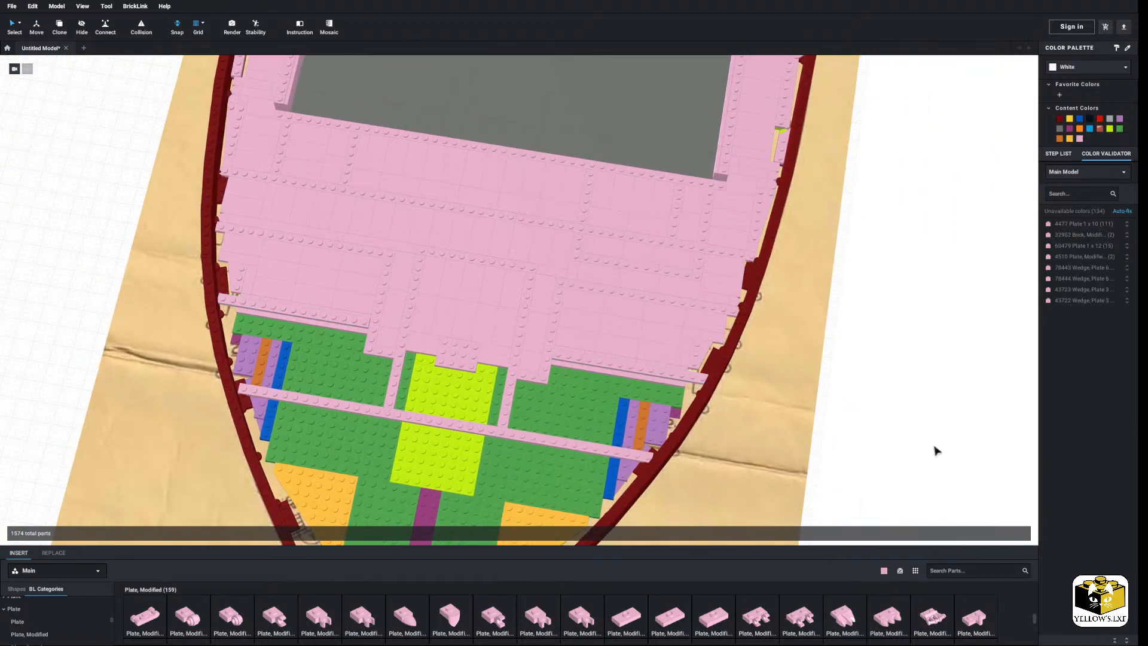
# Examine how the narrow pink plates on the jumper row meet the port hull.
pyautogui.moveTo(916, 438); pyautogui.dragTo(940, 432, button='right')
pyautogui.moveTo(769, 405); pyautogui.dragTo(704, 431, button='middle')
pyautogui.moveTo(687, 435); pyautogui.dragTo(728, 438, button='right')
pyautogui.scroll(3, 247, 384)
pyautogui.moveTo(247, 384); pyautogui.dragTo(257, 374, button='right')
pyautogui.scroll(3, 257, 374)
pyautogui.moveTo(256, 374); pyautogui.dragTo(273, 341, button='middle')
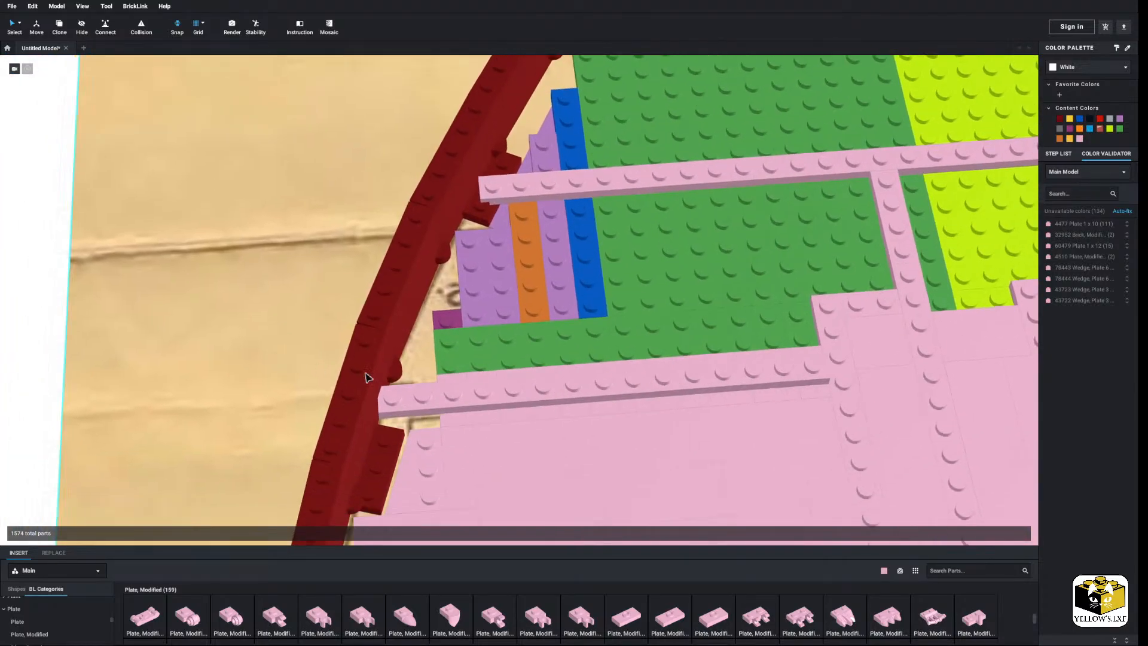
pyautogui.scroll(-3, 162, 352)
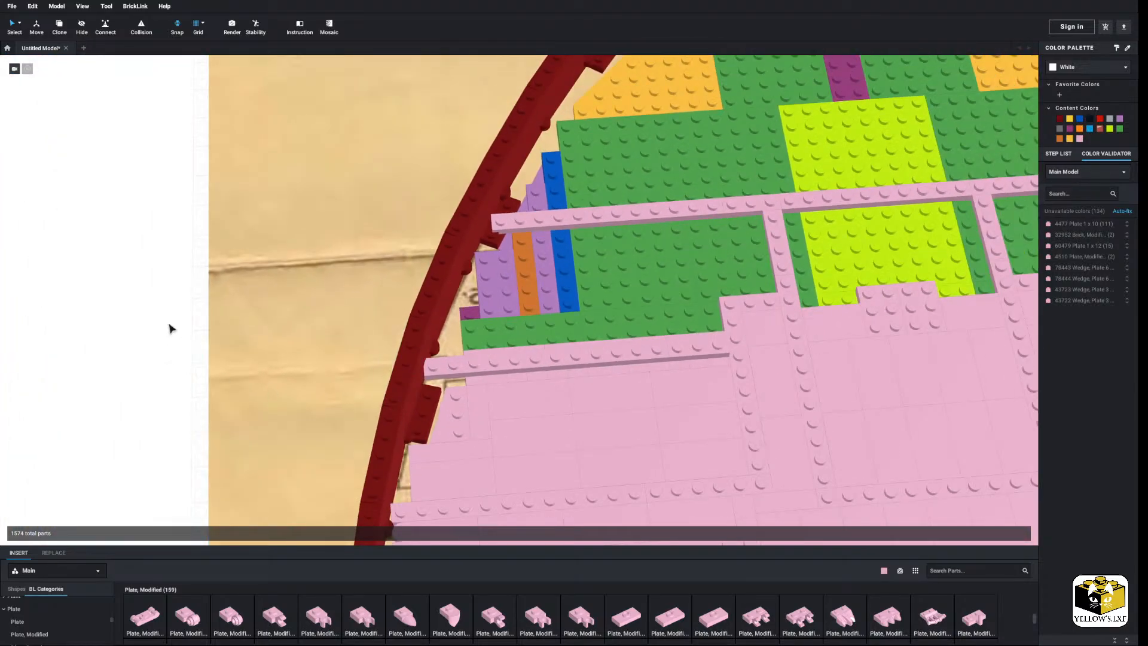
pyautogui.moveTo(170, 324); pyautogui.dragTo(166, 324, button='right')
pyautogui.moveTo(166, 324); pyautogui.dragTo(123, 338, button='middle')
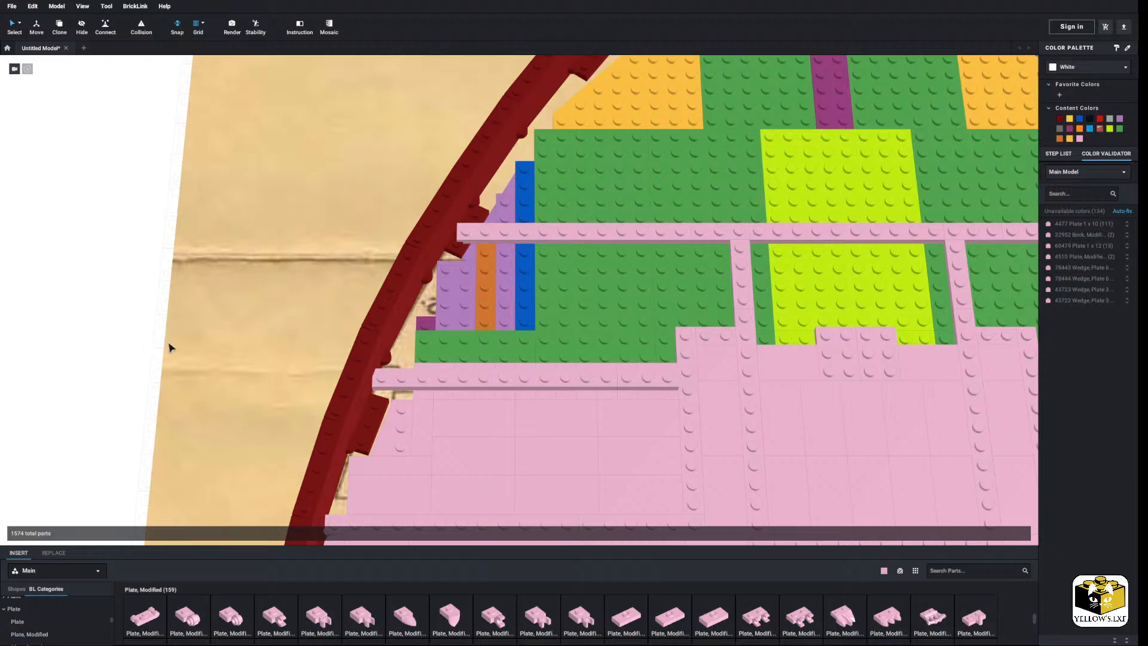
pyautogui.scroll(5, 469, 505)
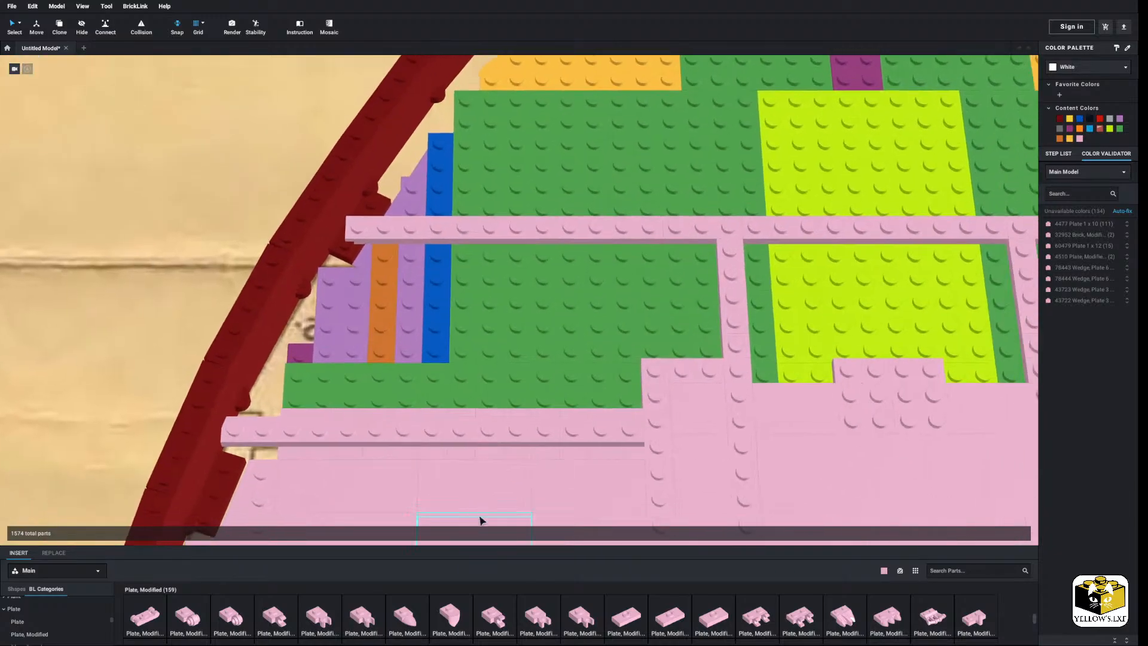
# Place three bright pink 2 x 4 tiles end to end along the port green strip, towards the hull.
pyautogui.scroll(15, 60, 631)
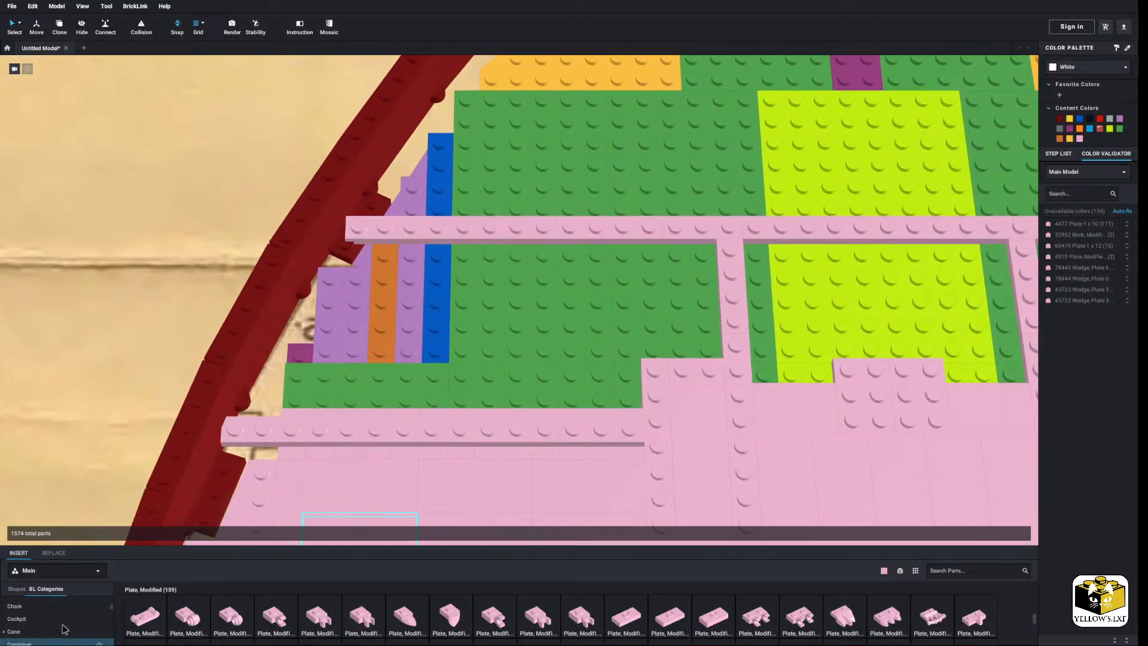
pyautogui.scroll(-20, 64, 629)
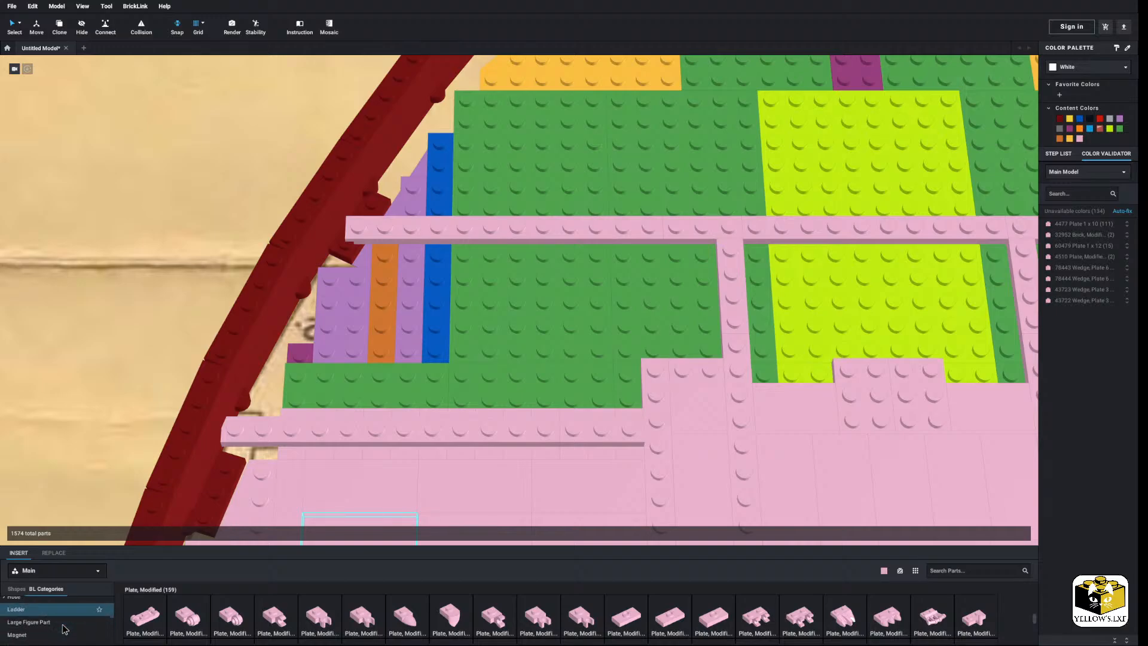
pyautogui.scroll(-10, 60, 622)
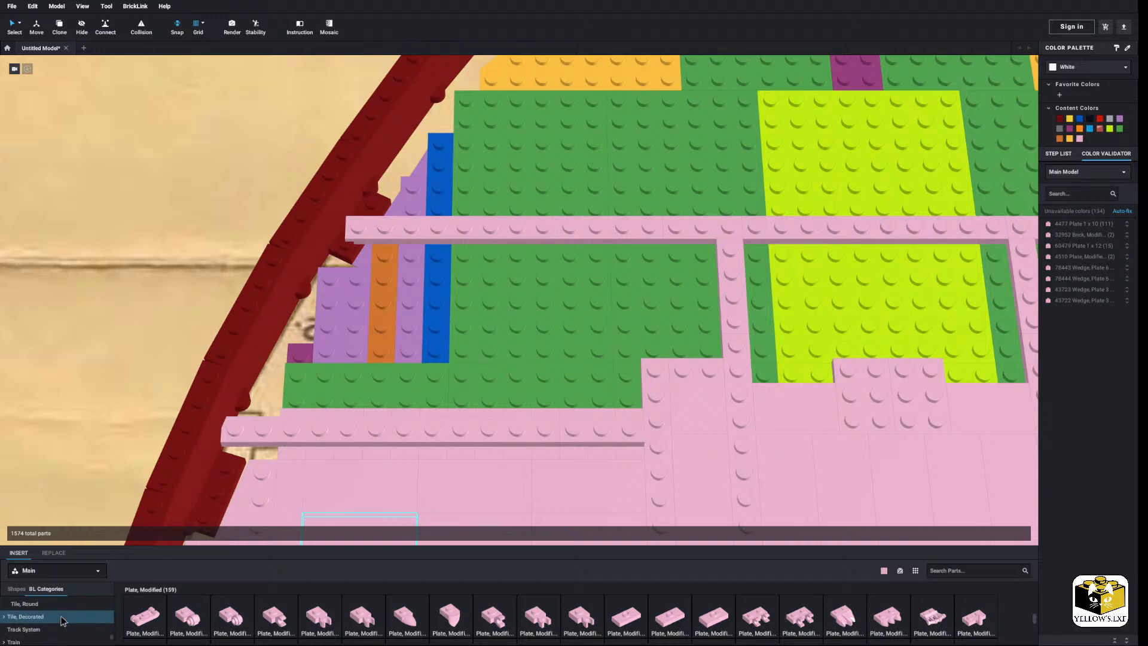
pyautogui.click(18, 597)
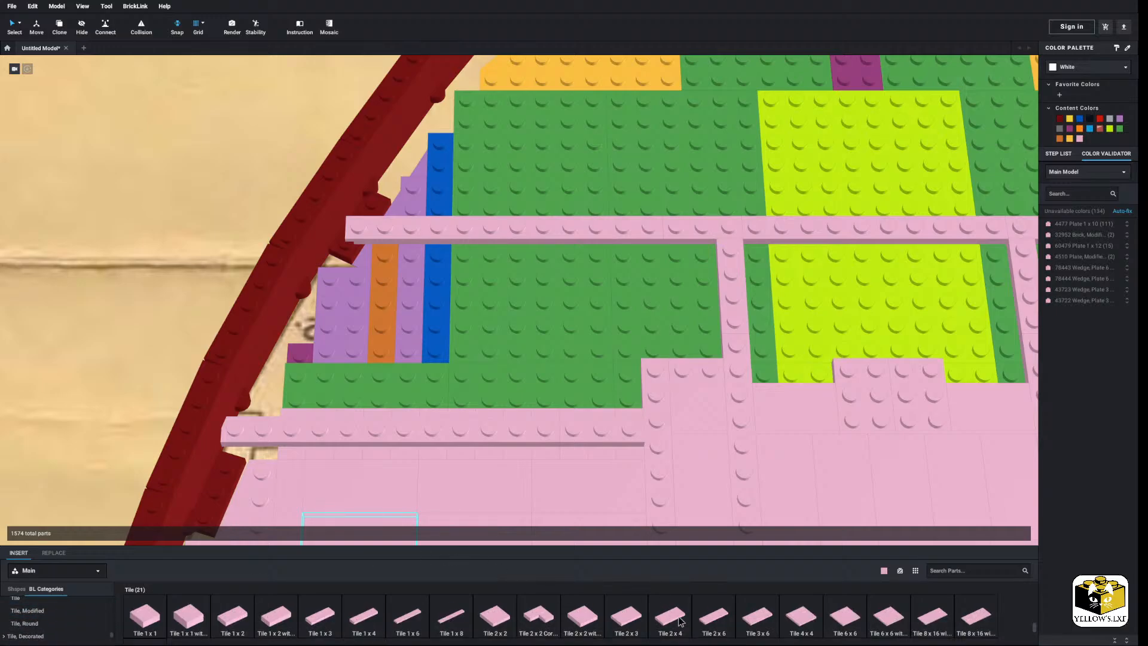
pyautogui.click(679, 620)
pyautogui.moveTo(716, 338); pyautogui.dragTo(613, 339, button='middle')
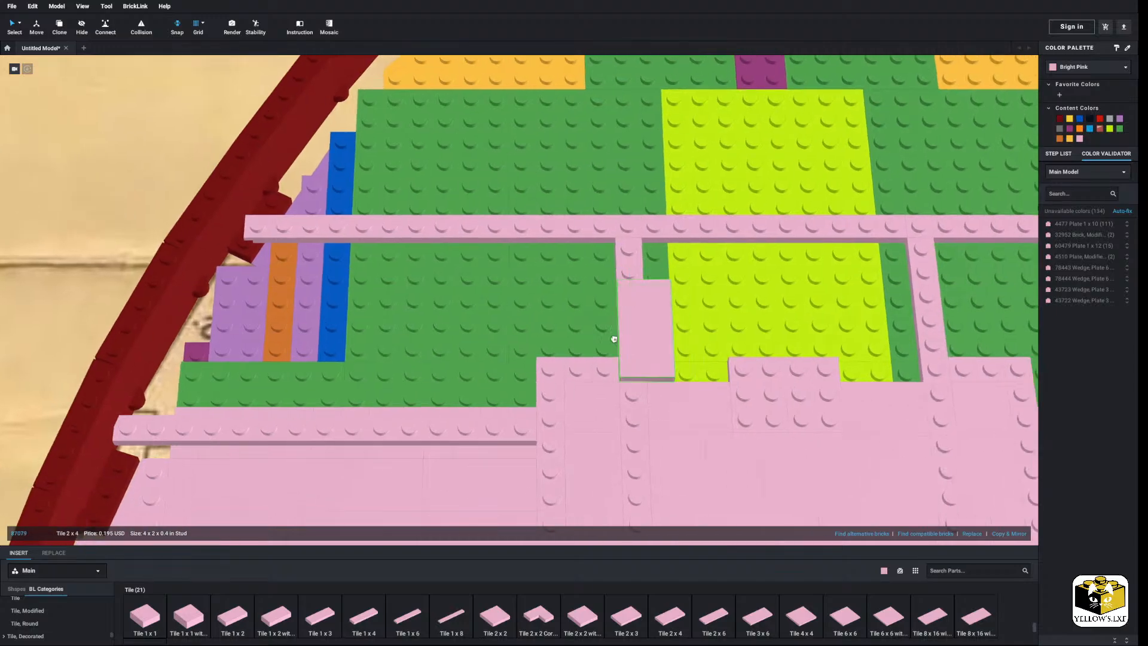
pyautogui.press('Right')
pyautogui.click(662, 611)
pyautogui.press('Right')
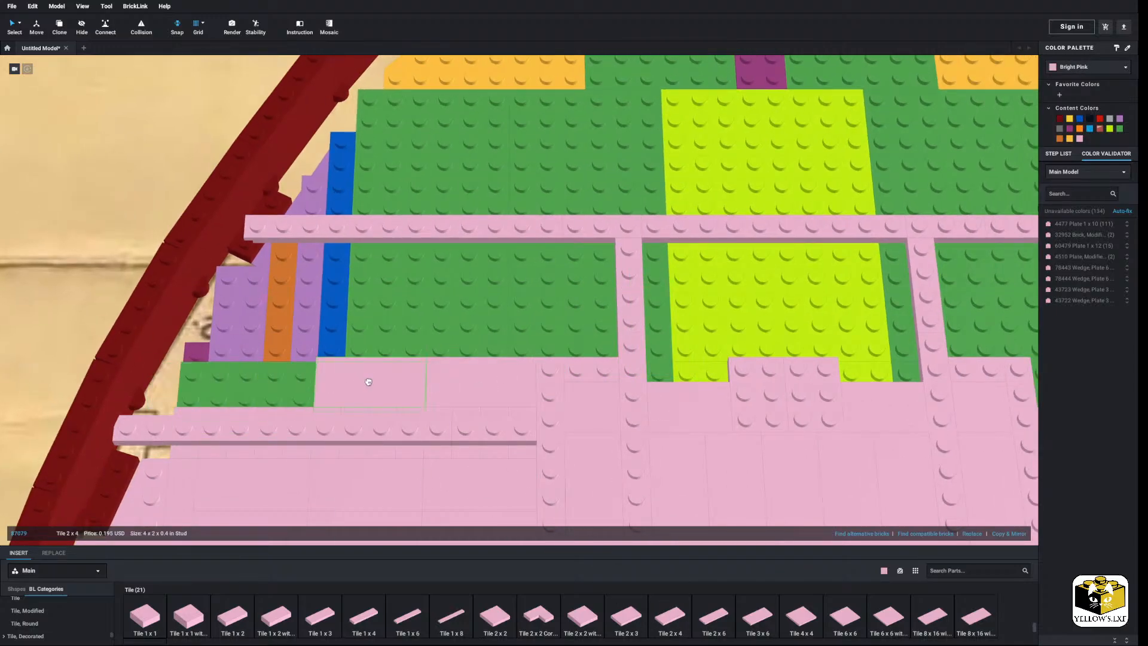
pyautogui.press('Right')
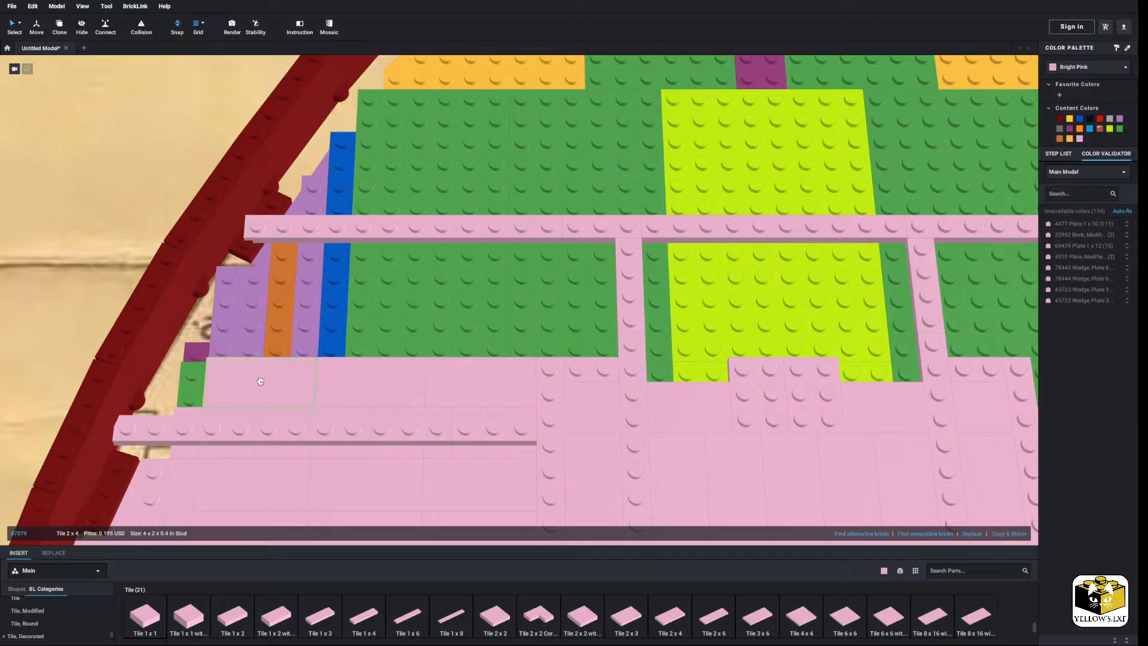
pyautogui.click(259, 381)
# Copy the 3 x 2 left wedge plate at the port hull and place it on the green end beside the new tiles.
pyautogui.moveTo(216, 367); pyautogui.dragTo(369, 355, button='middle')
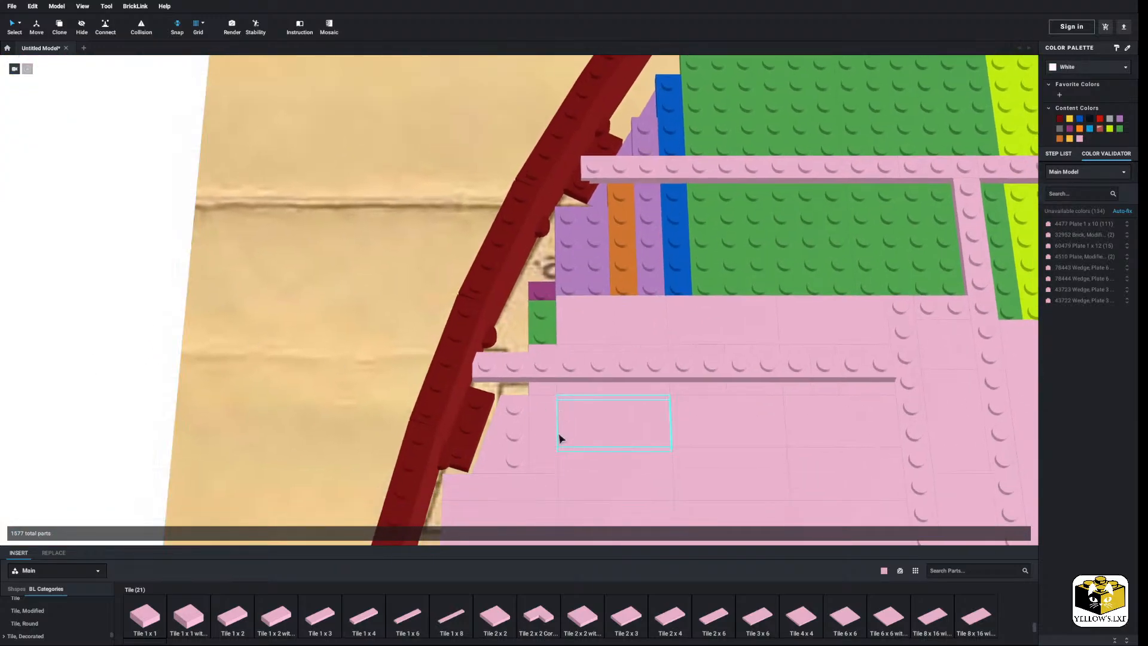
pyautogui.rightClick(517, 442)
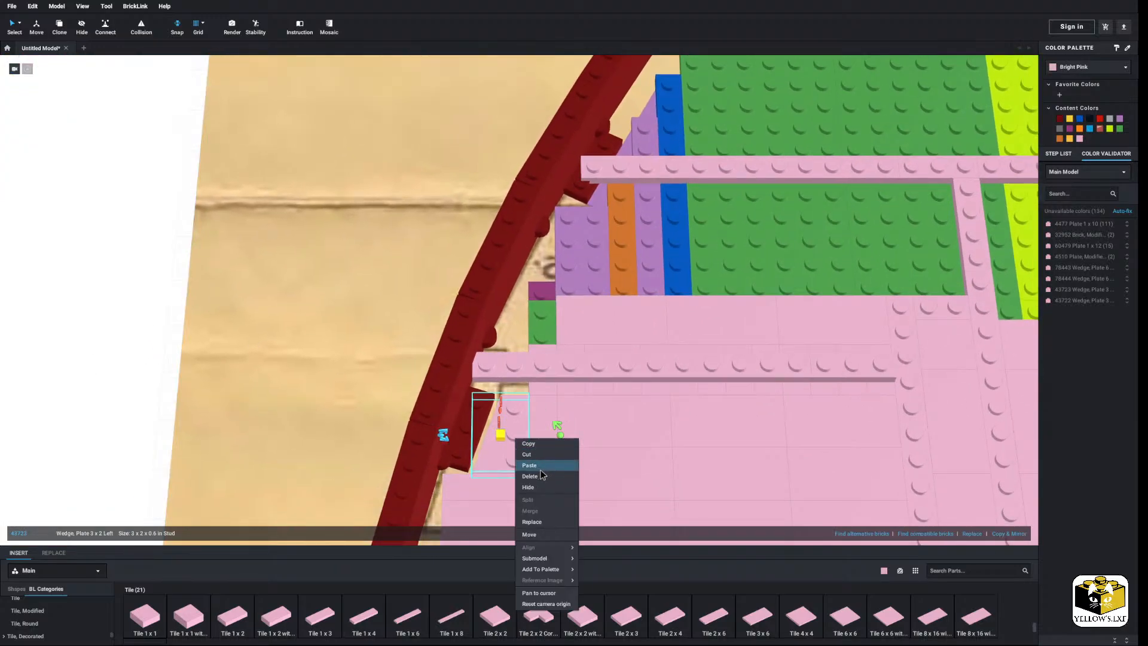
pyautogui.click(541, 445)
pyautogui.click(139, 363)
pyautogui.hotkey('ctrl', 'v')
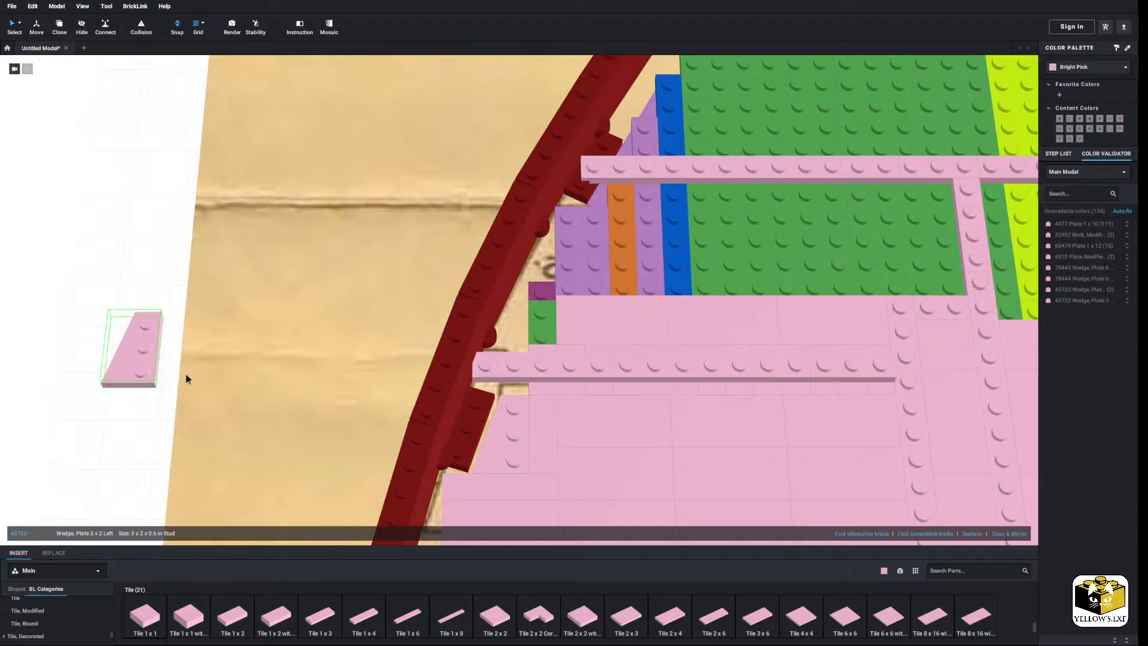
pyautogui.click(538, 302)
pyautogui.click(116, 326)
pyautogui.moveTo(114, 326); pyautogui.dragTo(81, 344, button='right')
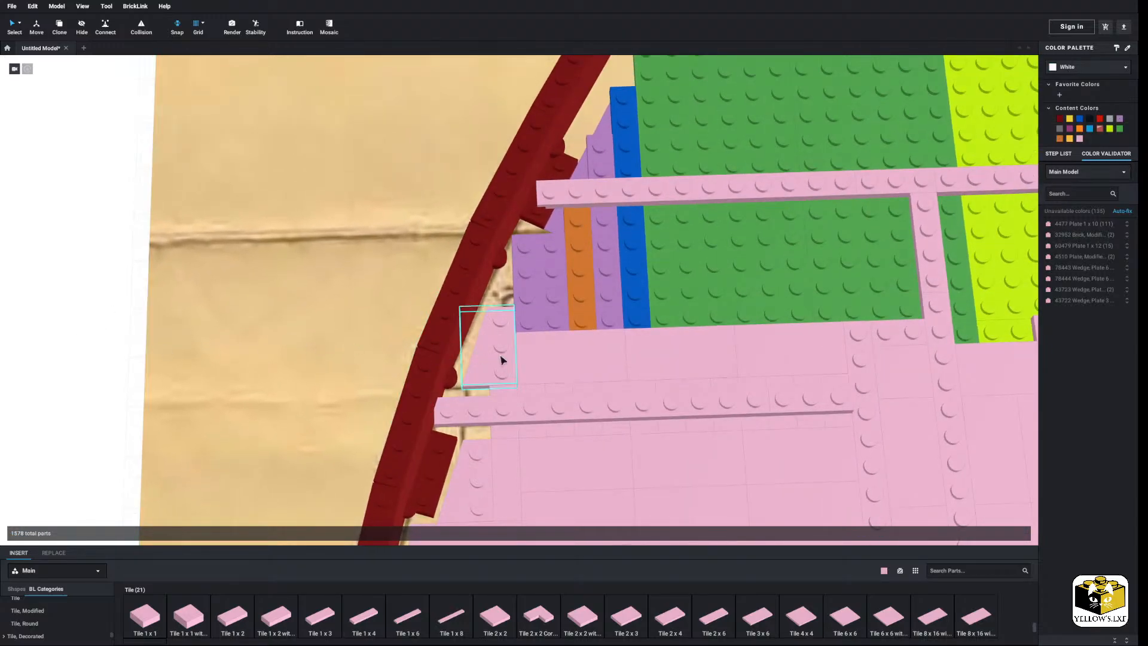
# Shift the new port wedge plate one stud away from the narrow pink plate row, along the hull.
pyautogui.moveTo(509, 357); pyautogui.dragTo(508, 333)
pyautogui.moveTo(494, 347); pyautogui.dragTo(500, 347, button='right')
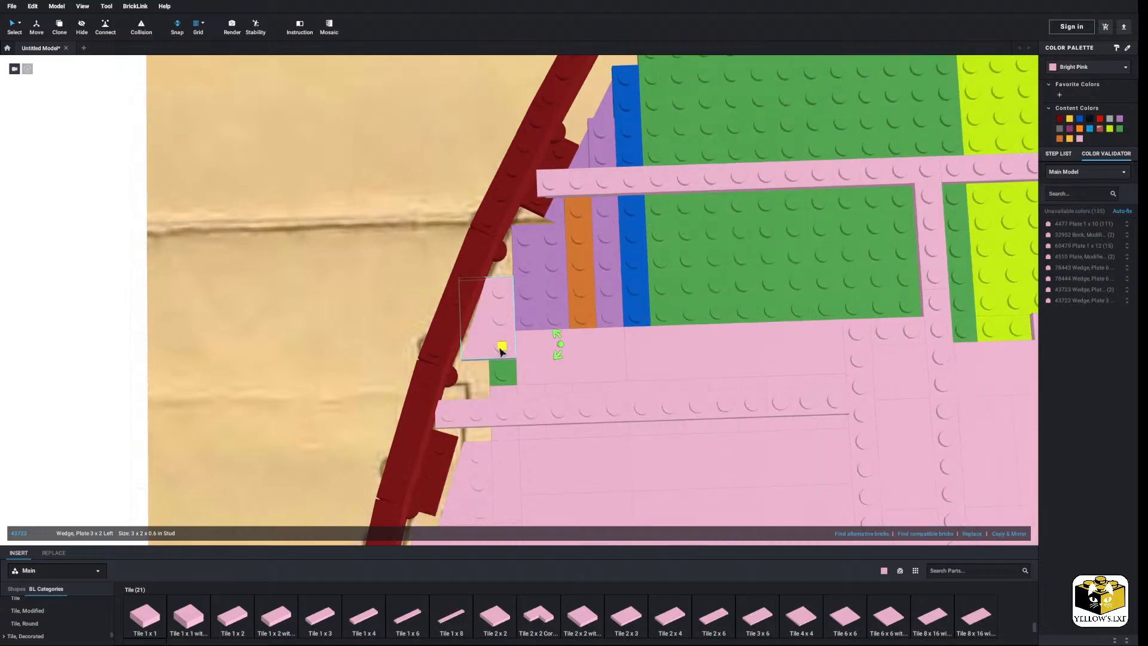
pyautogui.moveTo(491, 345); pyautogui.dragTo(496, 342)
pyautogui.moveTo(498, 336); pyautogui.dragTo(494, 338, button='right')
pyautogui.click(123, 291)
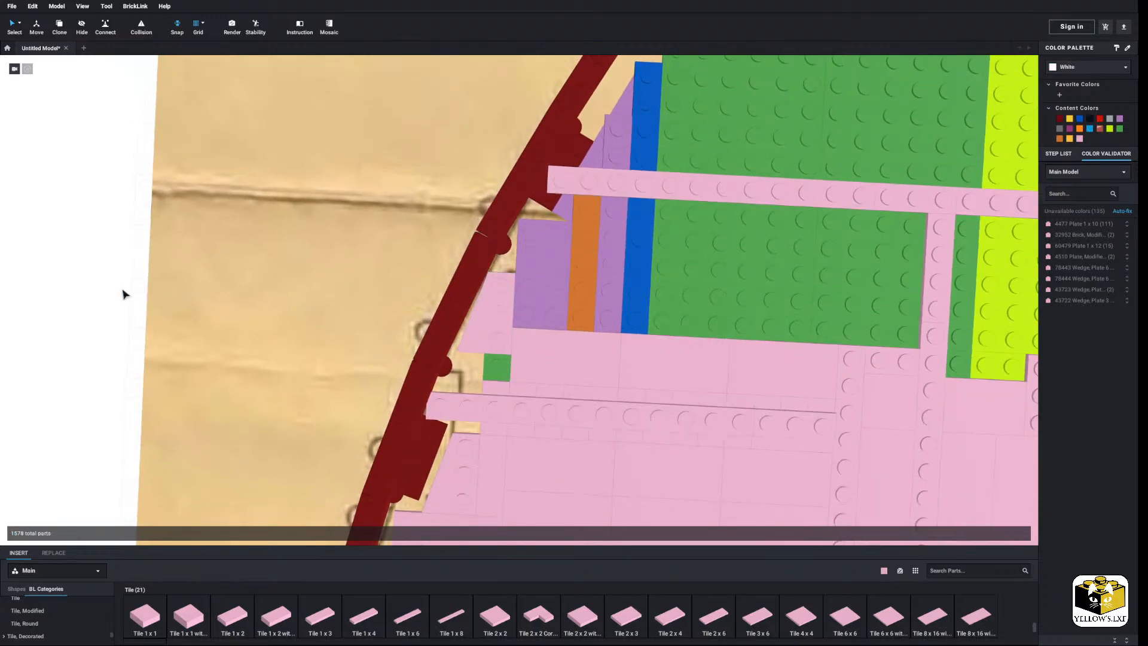
pyautogui.scroll(3, 123, 293)
pyautogui.scroll(-3, 121, 293)
pyautogui.moveTo(123, 290); pyautogui.dragTo(114, 287, button='right')
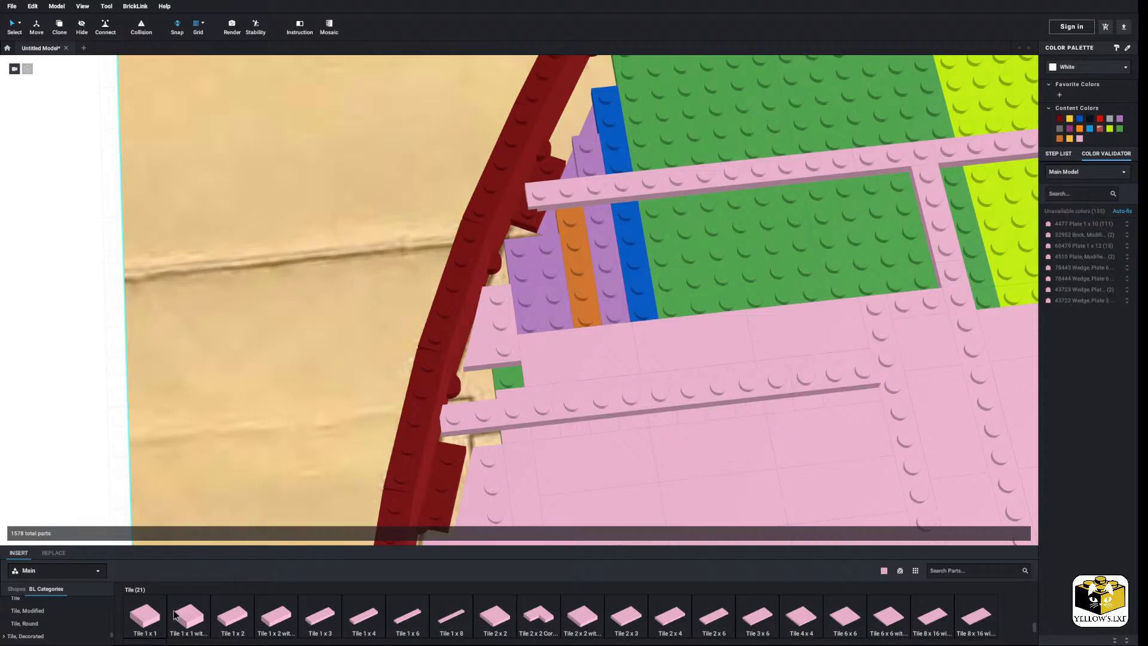
# Cover the green gap beside the port wedge plate with a 1 x 2 tile and extend the jumper row towards the hull with another jumper.
pyautogui.click(232, 616)
pyautogui.moveTo(494, 397); pyautogui.dragTo(901, 458, button='right')
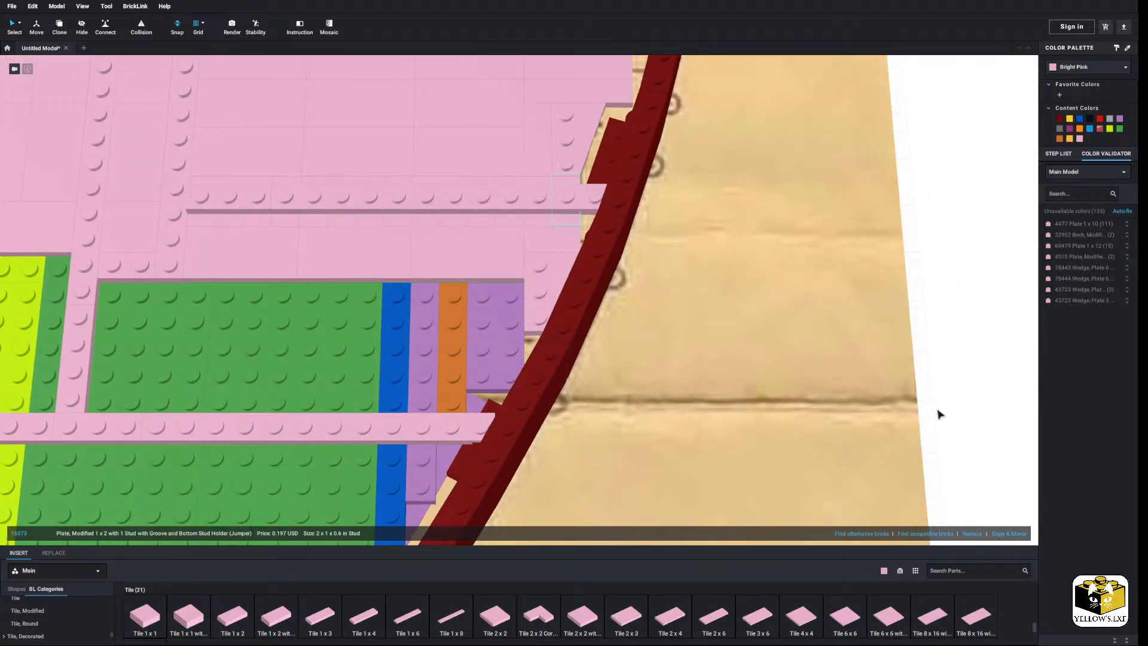
pyautogui.moveTo(937, 413); pyautogui.dragTo(636, 390, button='right')
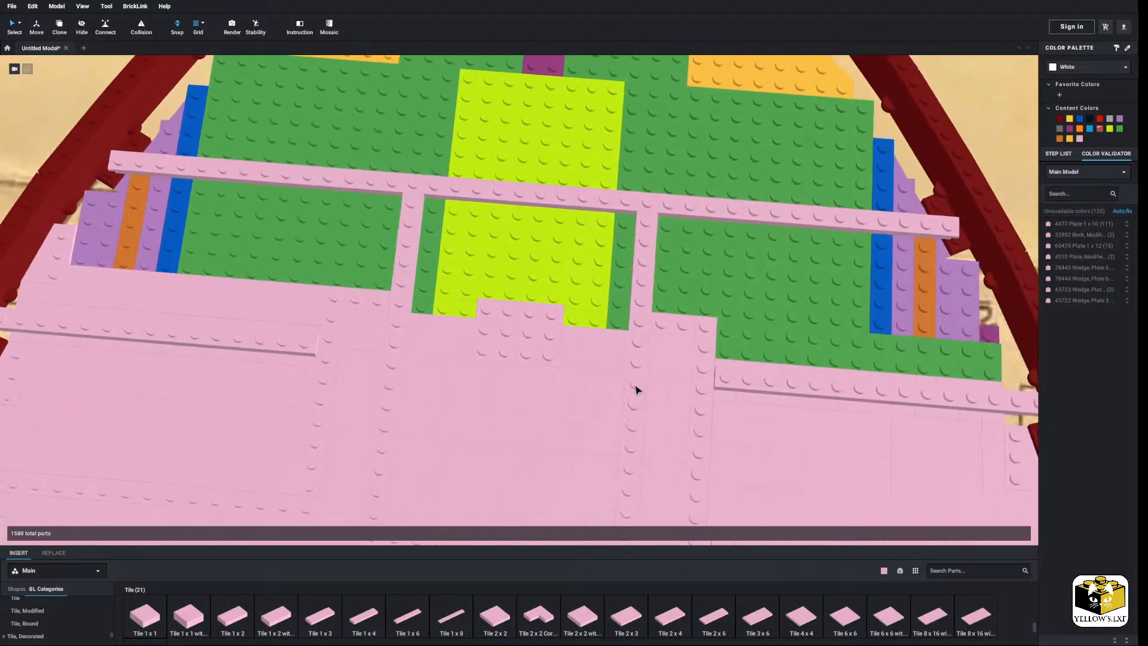
pyautogui.moveTo(696, 414); pyautogui.dragTo(884, 460, button='middle')
pyautogui.click(643, 374)
pyautogui.click(1016, 535)
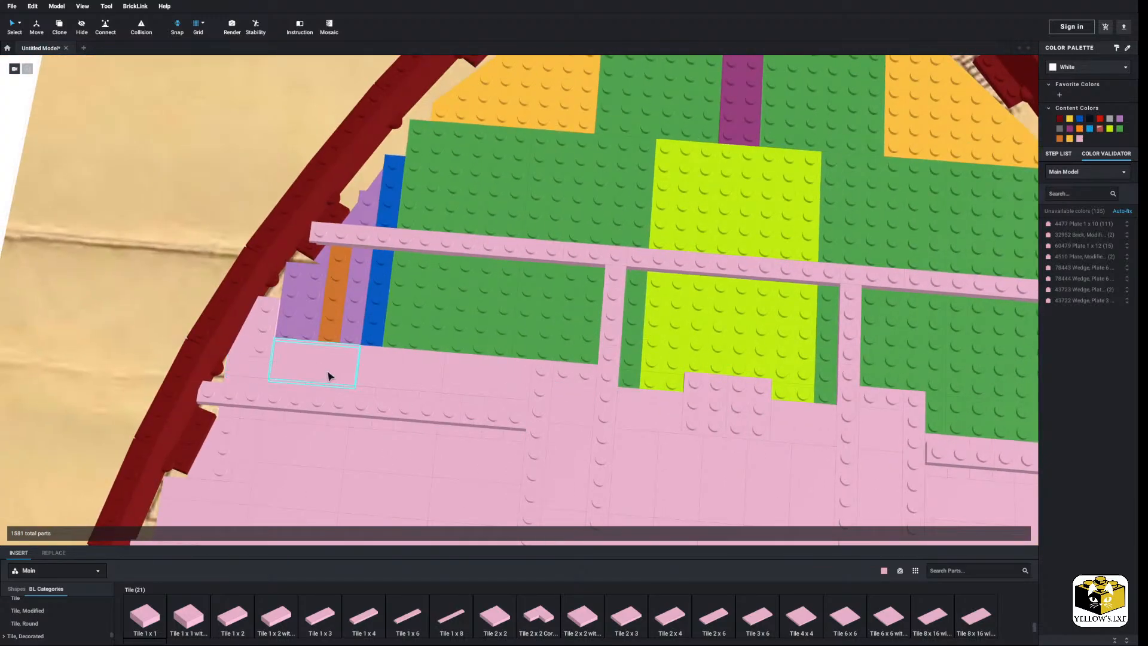
# Try two more copies of the 3 x 2 left wedge plate around the purple plates near the port hull.
pyautogui.moveTo(266, 353); pyautogui.dragTo(385, 397, button='middle')
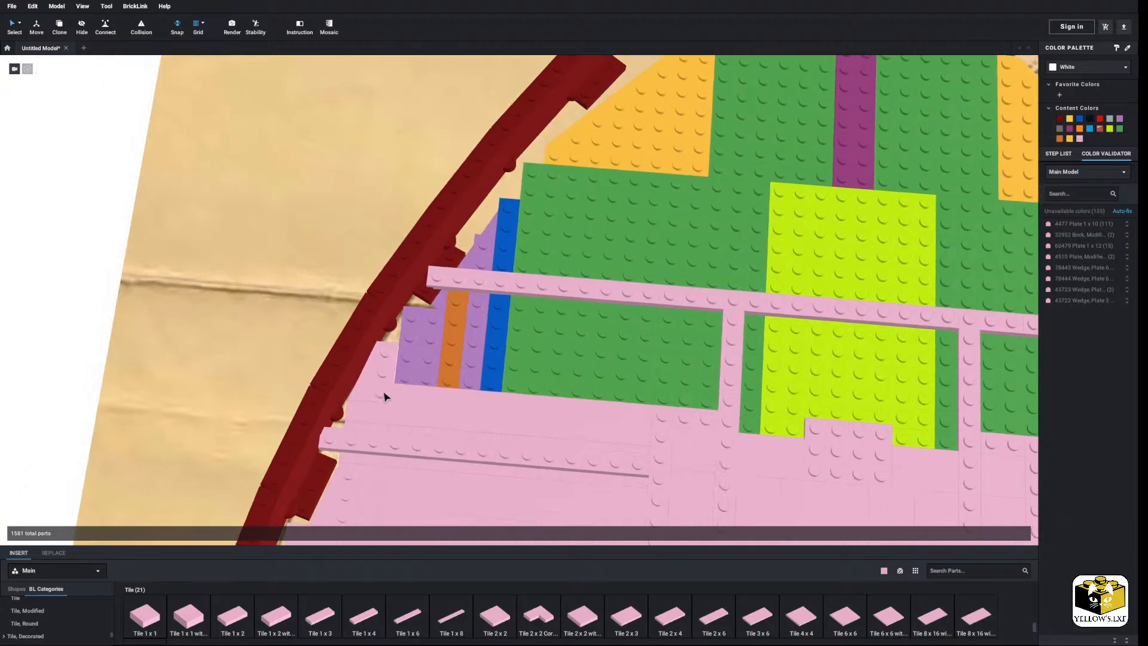
pyautogui.rightClick(365, 376)
pyautogui.click(108, 317)
pyautogui.click(108, 317)
pyautogui.rightClick(105, 313)
pyautogui.click(127, 336)
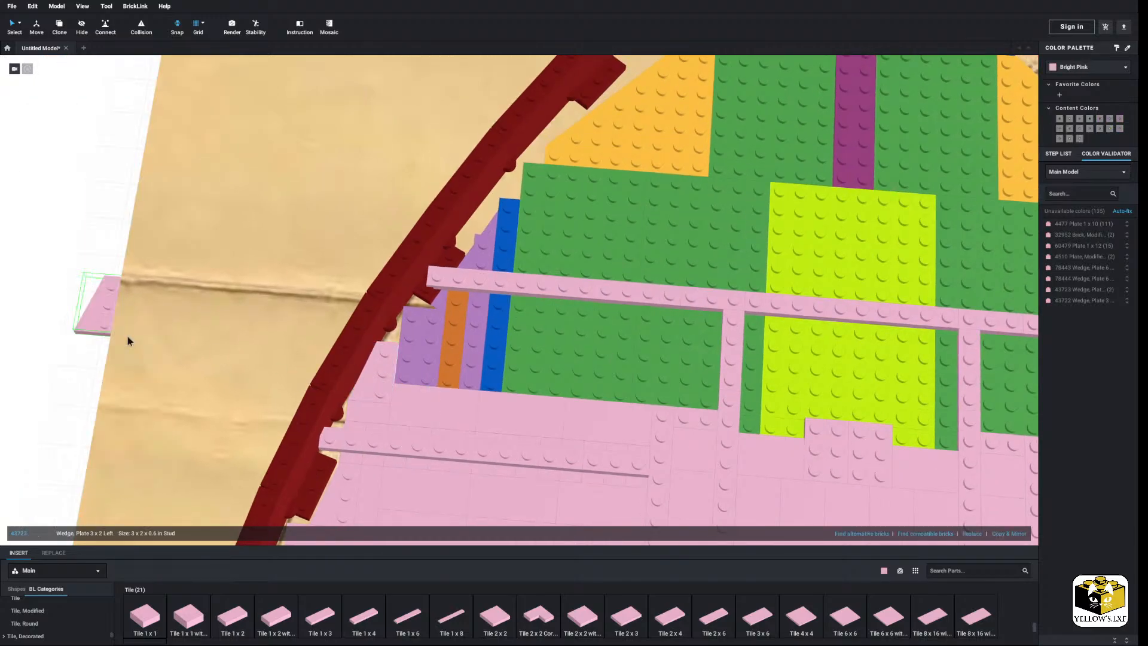
pyautogui.click(404, 315)
pyautogui.moveTo(404, 315); pyautogui.dragTo(405, 323, button='right')
pyautogui.scroll(2, 359, 330)
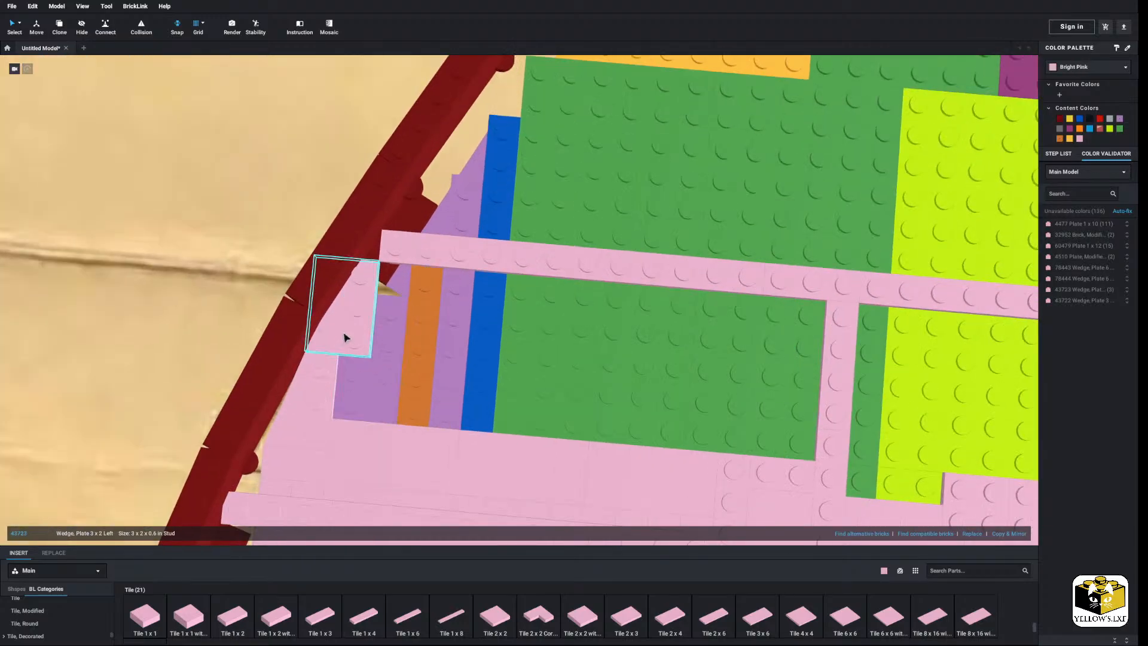
pyautogui.rightClick(346, 333)
pyautogui.click(368, 356)
pyautogui.click(376, 356)
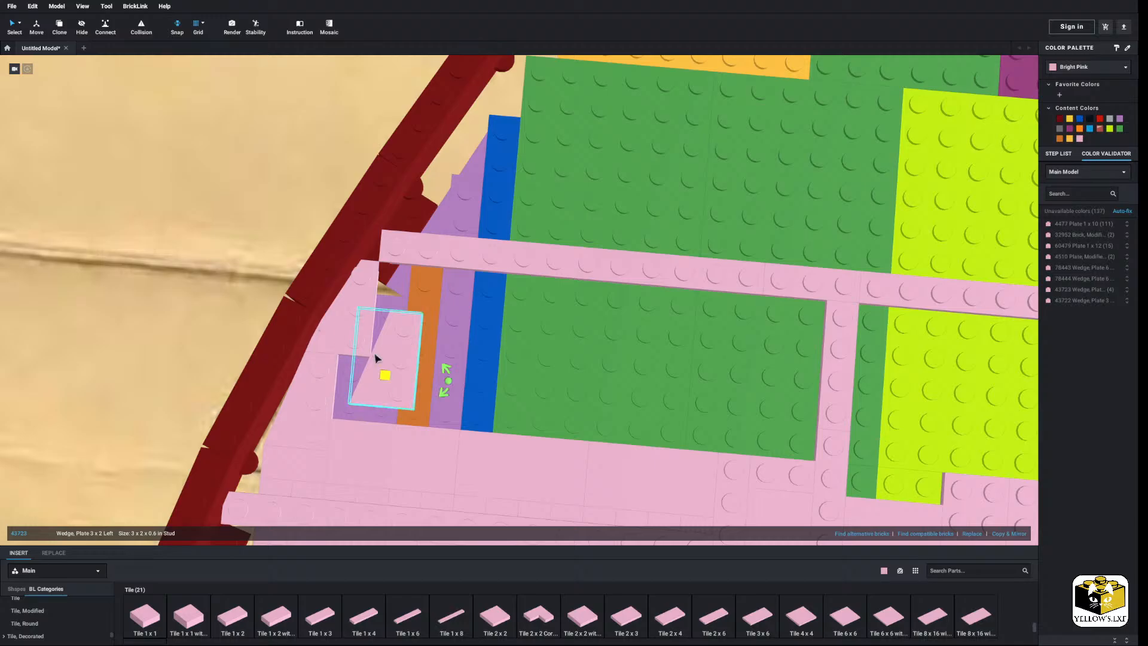
# Delete the two trial wedge plate copies around the purple plates near the port hull.
pyautogui.rightClick(399, 364)
pyautogui.click(421, 400)
pyautogui.rightClick(368, 348)
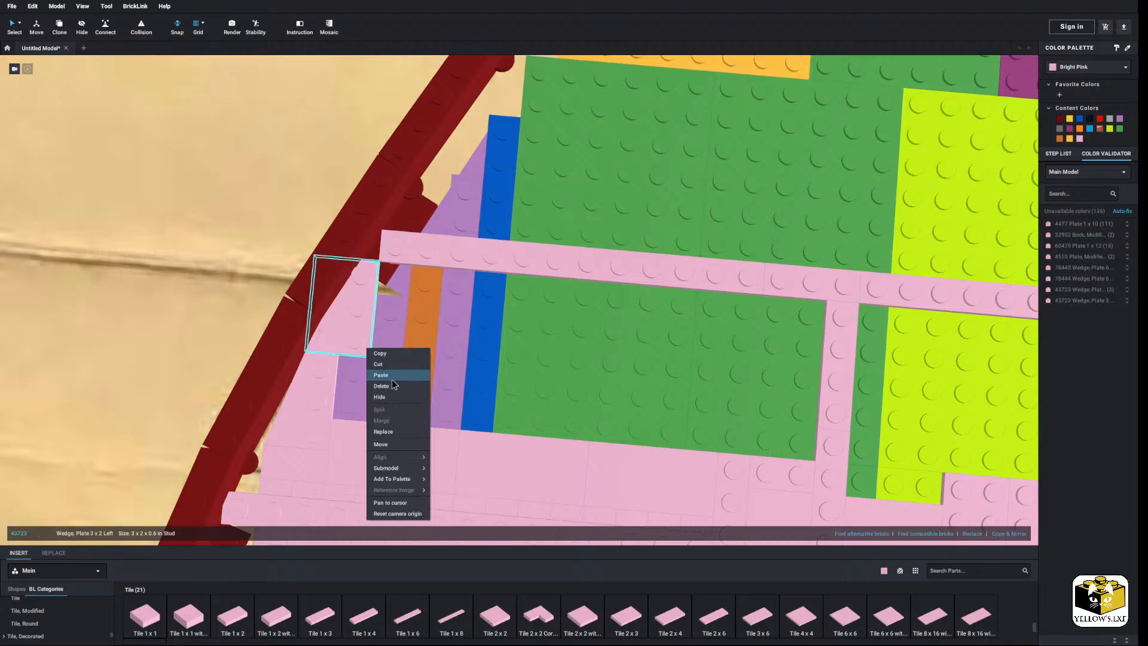
pyautogui.click(391, 384)
# Place a bright pink 2 x 4 tile crosswise over the purple and orange plates beside the port wedge plate.
pyautogui.moveTo(390, 385); pyautogui.dragTo(378, 355, button='right')
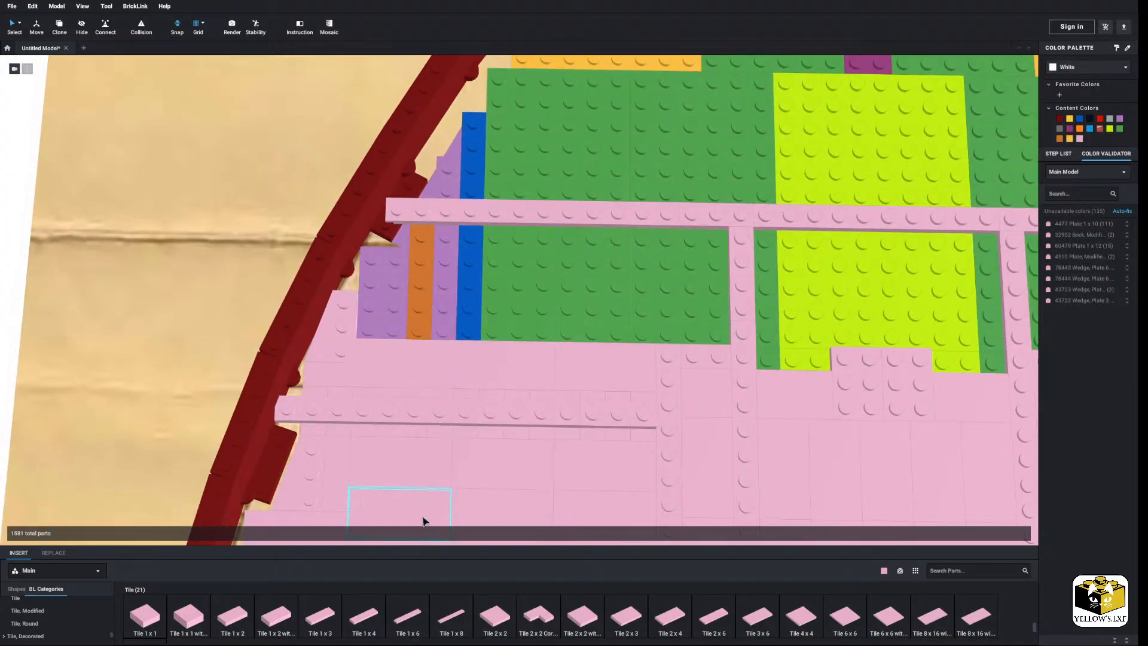
pyautogui.click(669, 614)
pyautogui.press('Right')
pyautogui.click(412, 315)
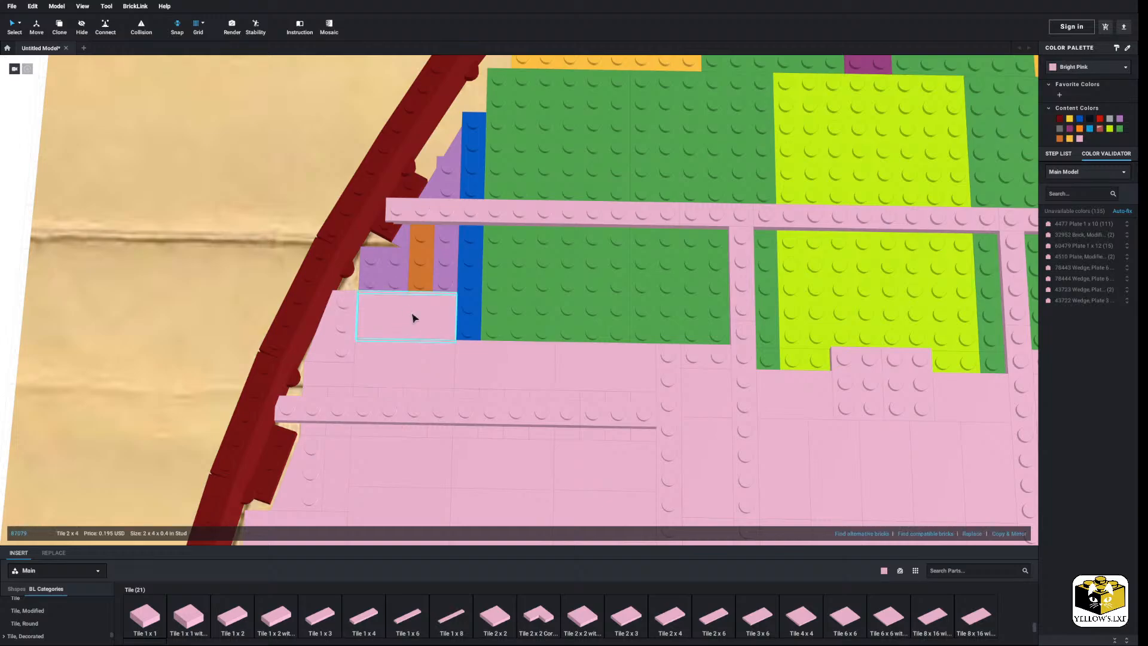
# Continue the 2 x 4 tile row inboard with two more copies and close it at the jumper column with a 2 x 3 tile.
pyautogui.click(1006, 529)
pyautogui.click(1005, 529)
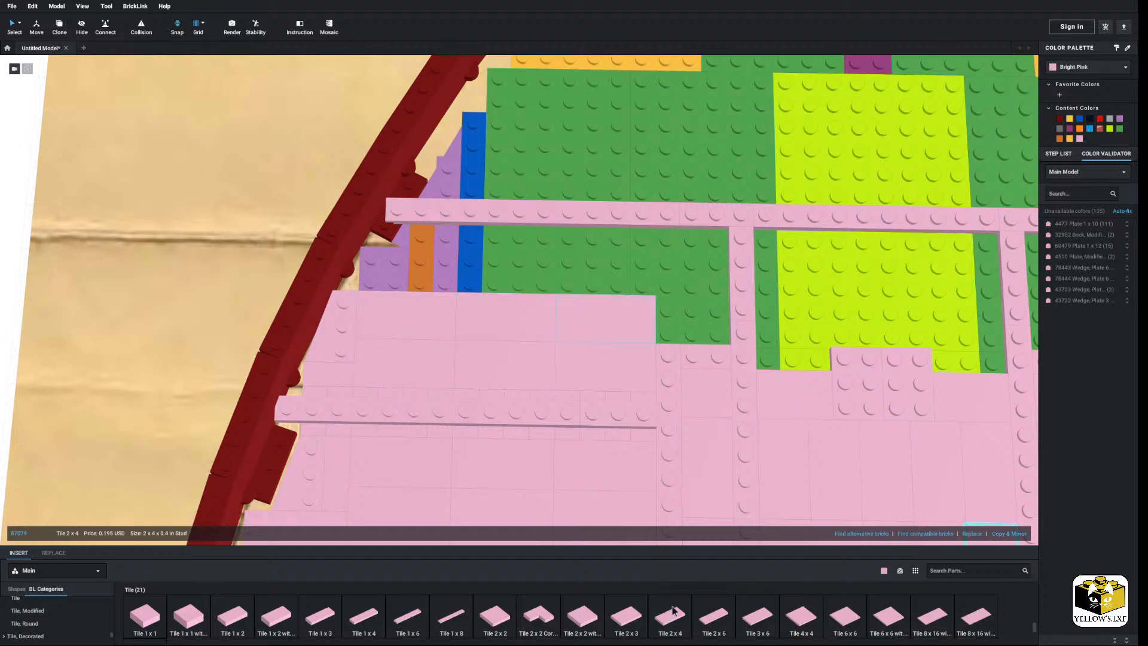
pyautogui.press('Right')
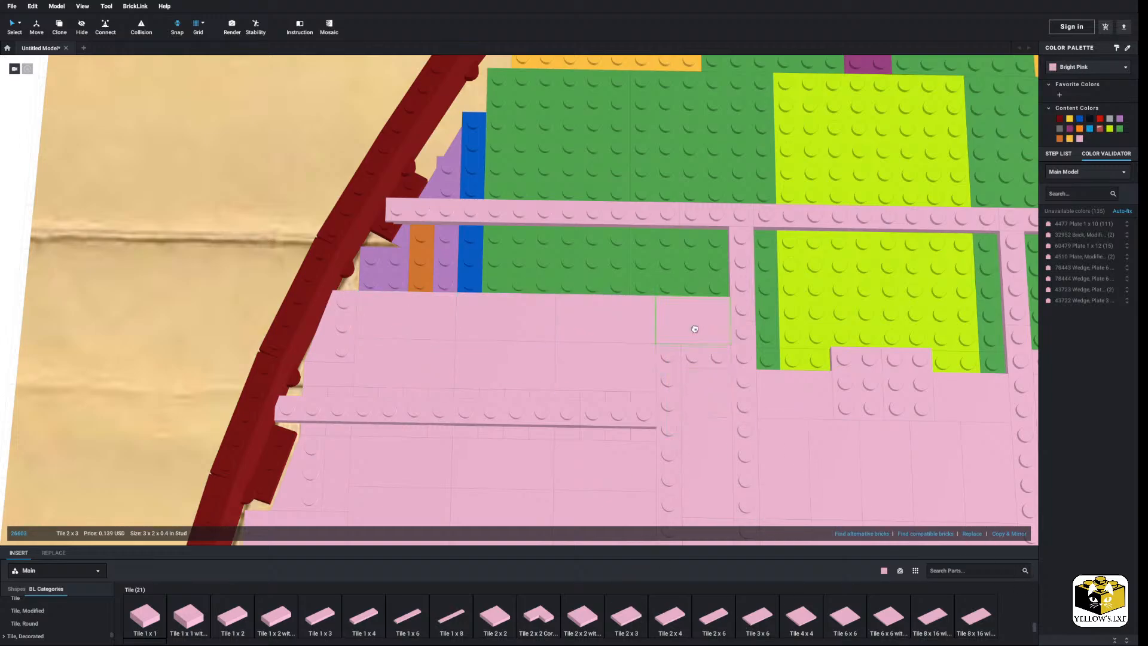
pyautogui.click(630, 620)
# Place a 2 x 3 tile lengthwise in the remaining port green strip and add six copies along the strip towards the hull.
pyautogui.click(709, 268)
pyautogui.moveTo(708, 269); pyautogui.dragTo(617, 263, button='right')
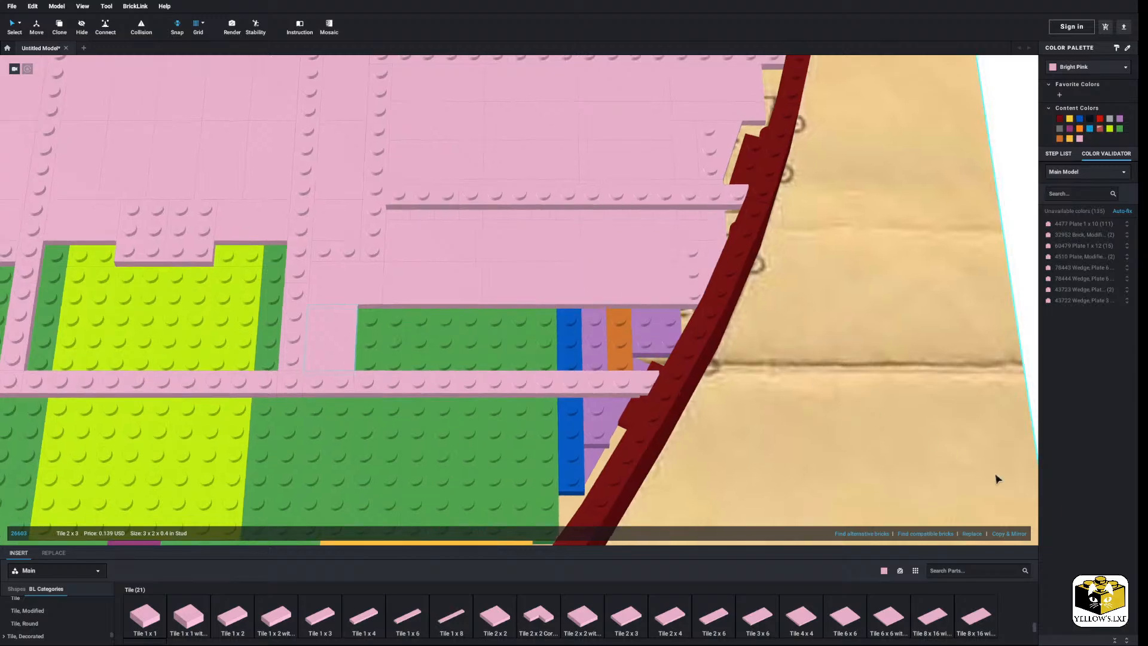
pyautogui.click(1016, 534)
pyautogui.click(1016, 534)
pyautogui.click(1017, 534)
pyautogui.click(1016, 534)
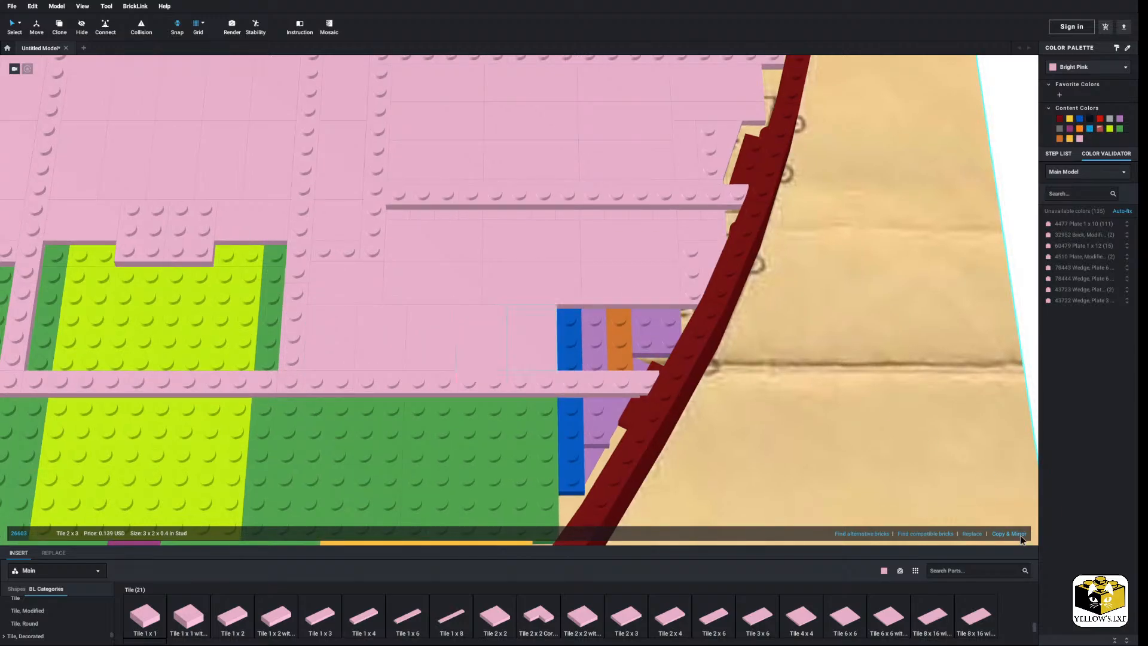
pyautogui.click(1016, 534)
pyautogui.click(1019, 535)
# Cover the exposed purple studs between the tile row and the port hull with a bright pink 1 x 2 tile.
pyautogui.moveTo(825, 400); pyautogui.dragTo(834, 407, button='right')
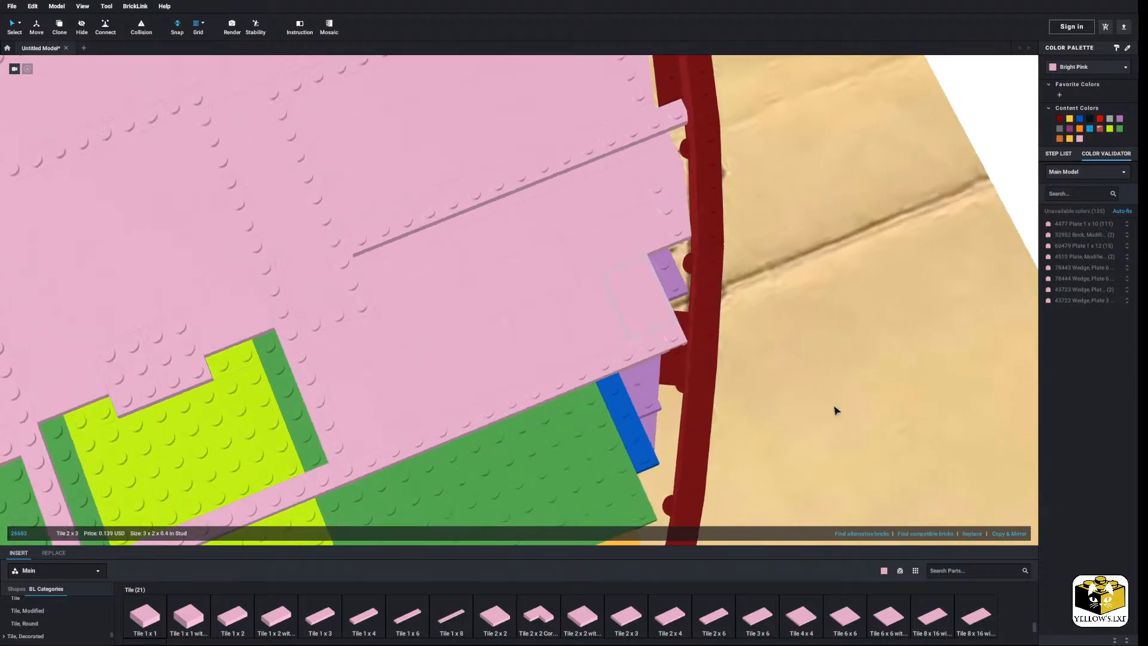
pyautogui.scroll(5, 744, 405)
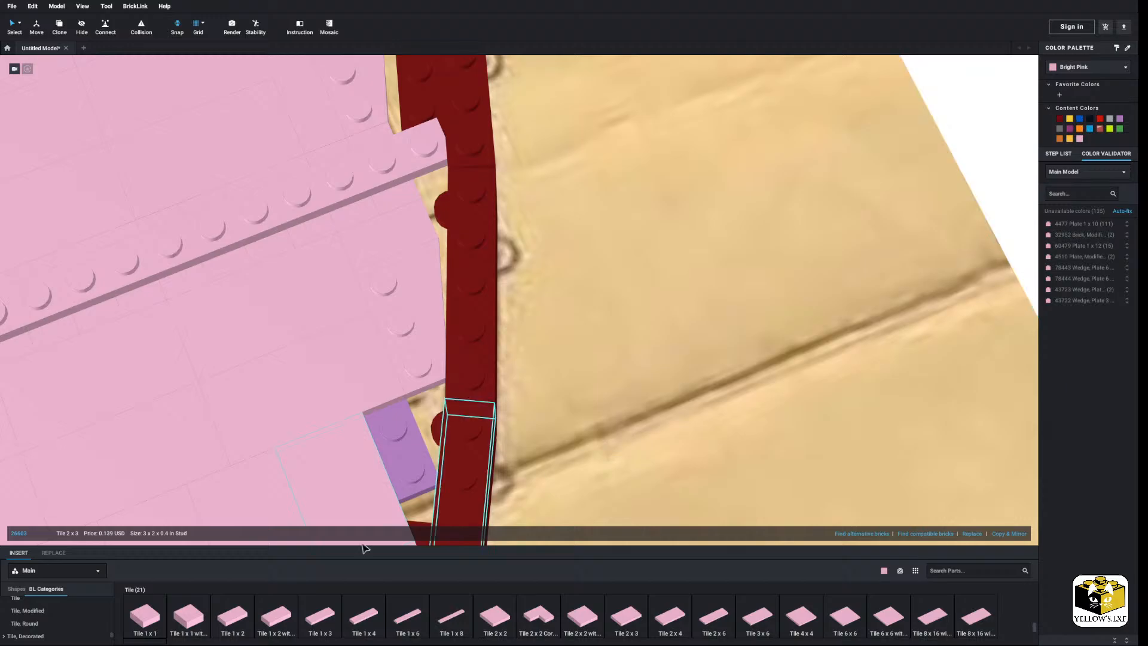
pyautogui.click(394, 473)
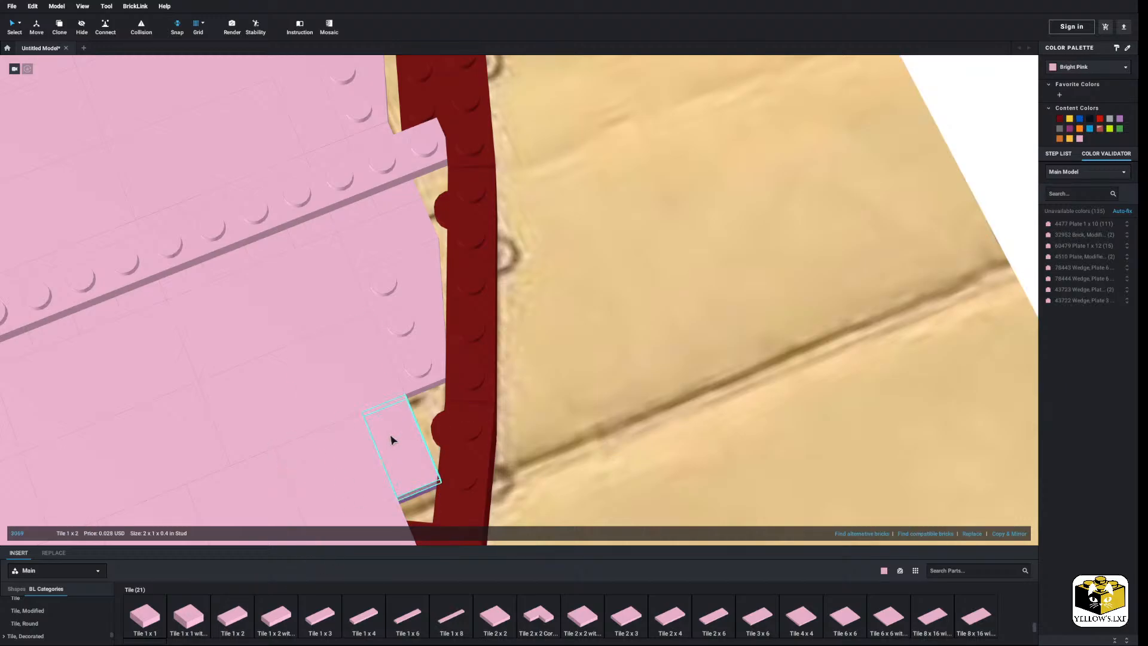
pyautogui.moveTo(392, 441); pyautogui.dragTo(514, 463, button='right')
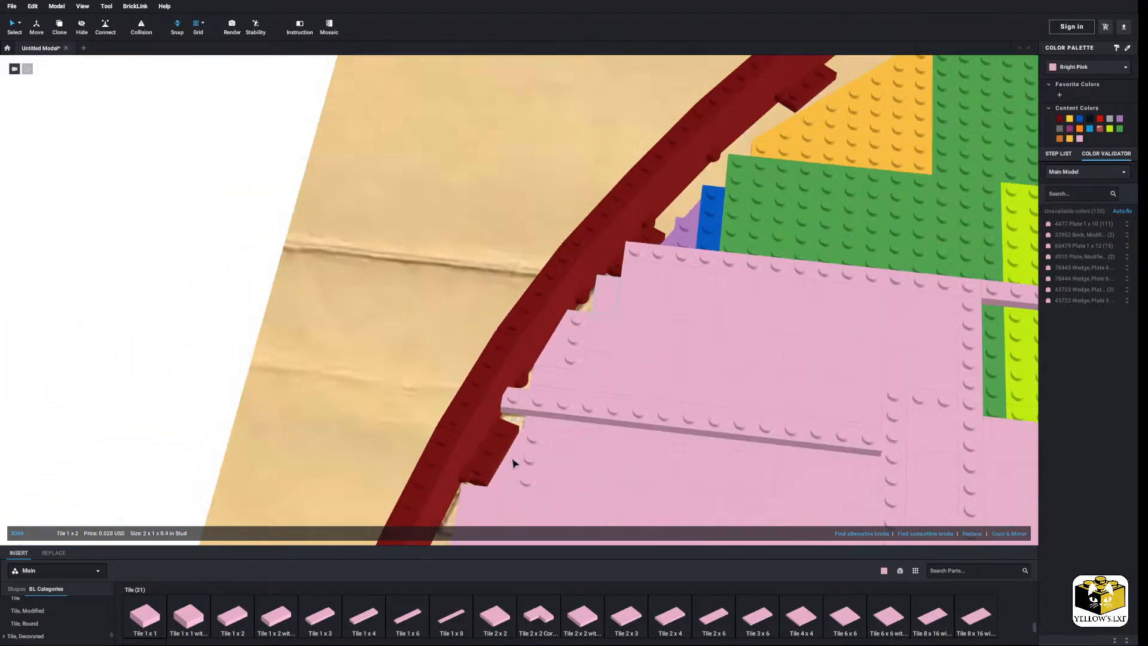
# Select the new port tiles and wedge plate, mirror-copy them and move the copy into the matching starboard gap.
pyautogui.scroll(-3, 535, 456)
pyautogui.moveTo(542, 411); pyautogui.dragTo(440, 415, button='middle')
pyautogui.moveTo(440, 415); pyautogui.dragTo(448, 413, button='right')
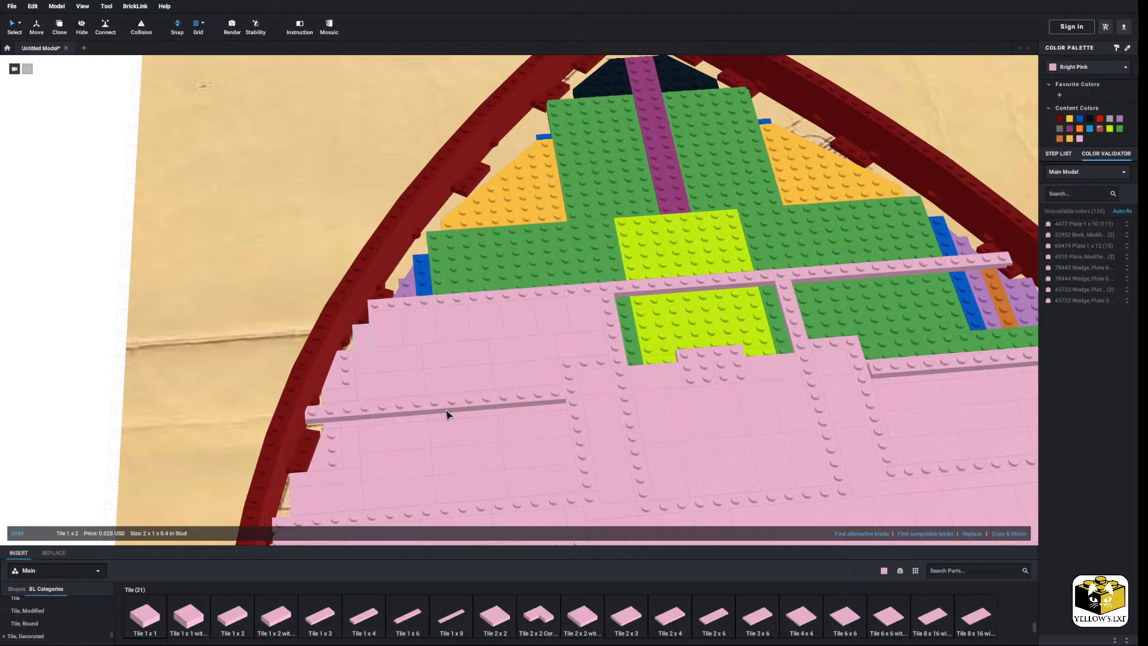
pyautogui.keyDown('ctrl'); pyautogui.click(349, 391); pyautogui.keyUp('ctrl')
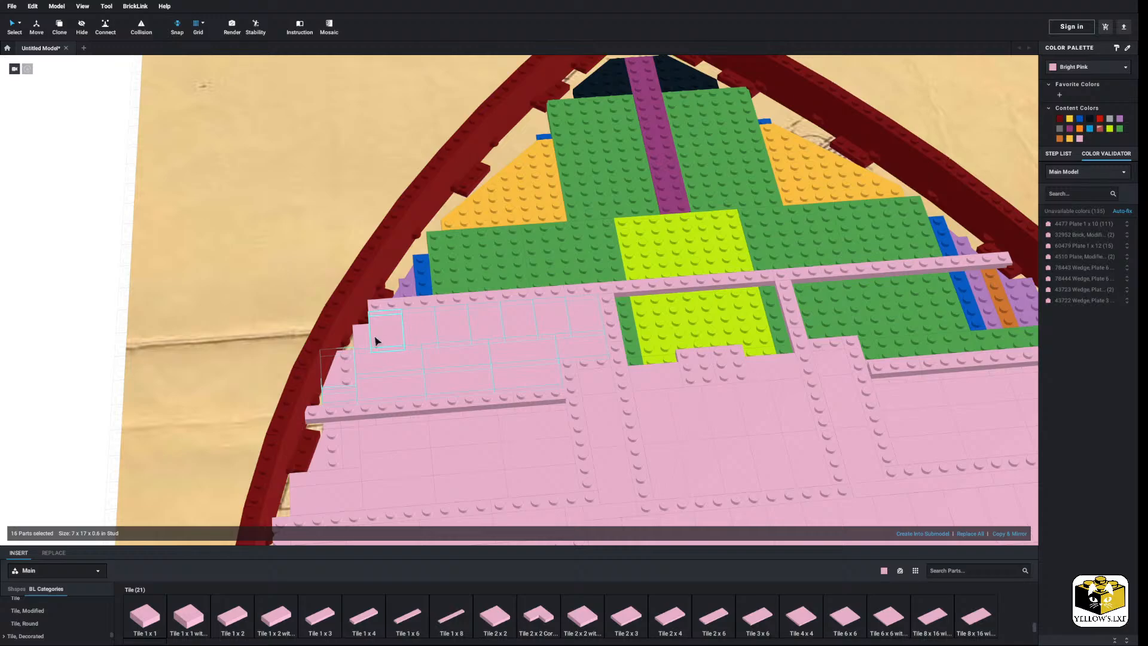
pyautogui.moveTo(650, 342); pyautogui.dragTo(392, 369, button='middle')
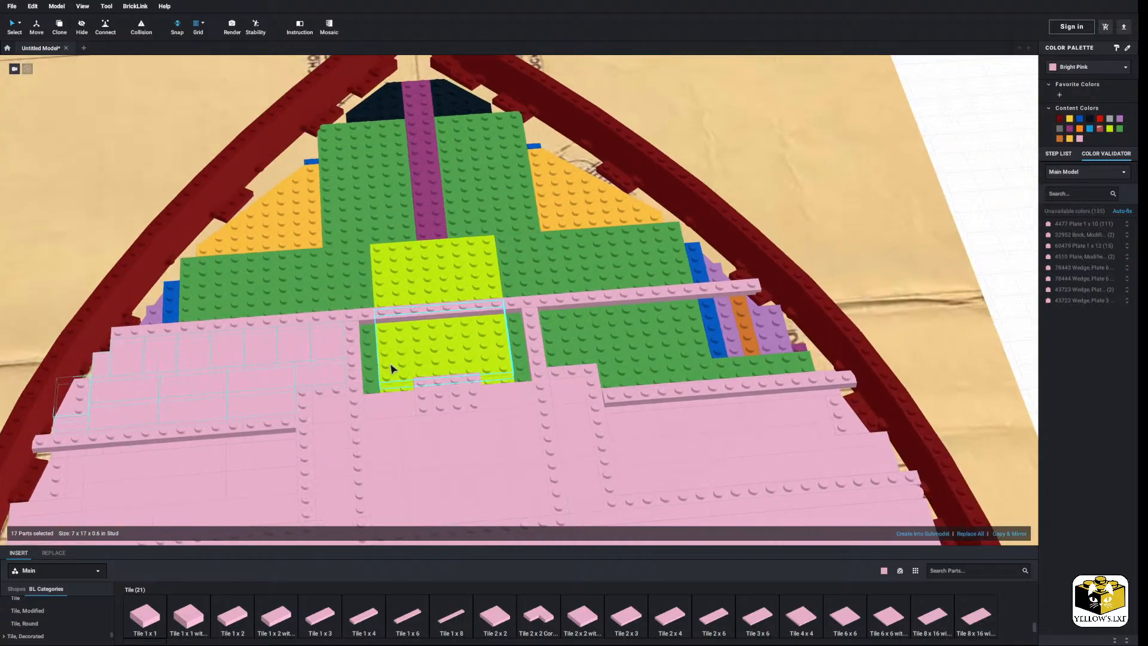
pyautogui.click(1016, 533)
pyautogui.moveTo(377, 350); pyautogui.dragTo(572, 326)
pyautogui.scroll(-4, 574, 326)
pyautogui.click(902, 287)
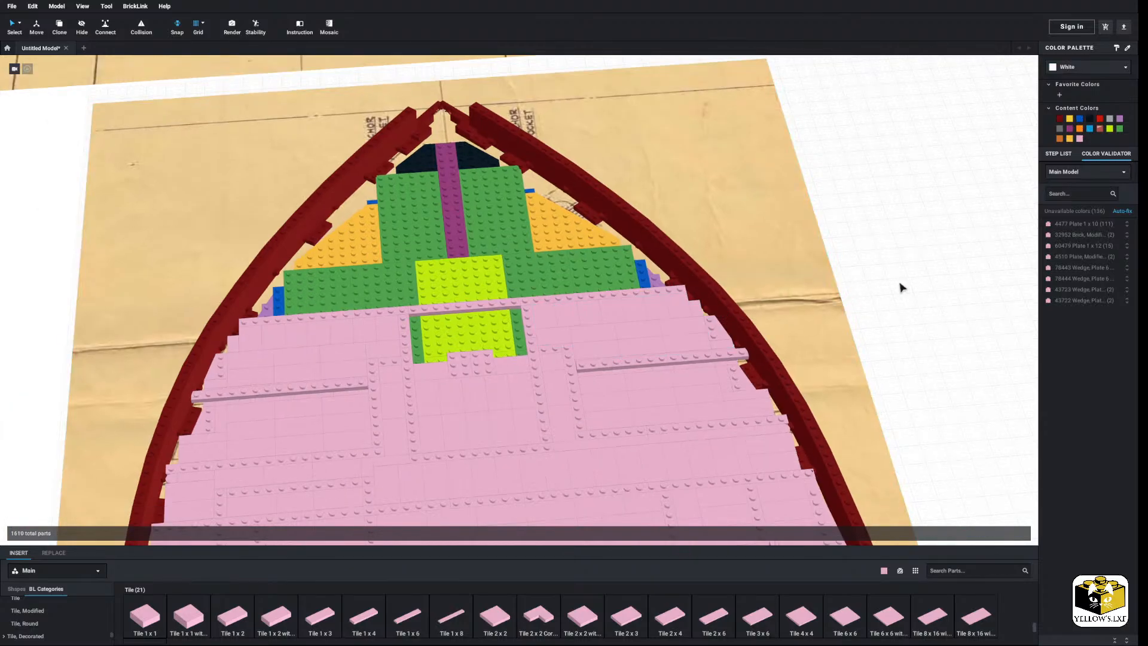
# Place a bright pink 1 x 3 tile on each side of the central block of jumper plates.
pyautogui.moveTo(893, 313); pyautogui.dragTo(891, 306, button='right')
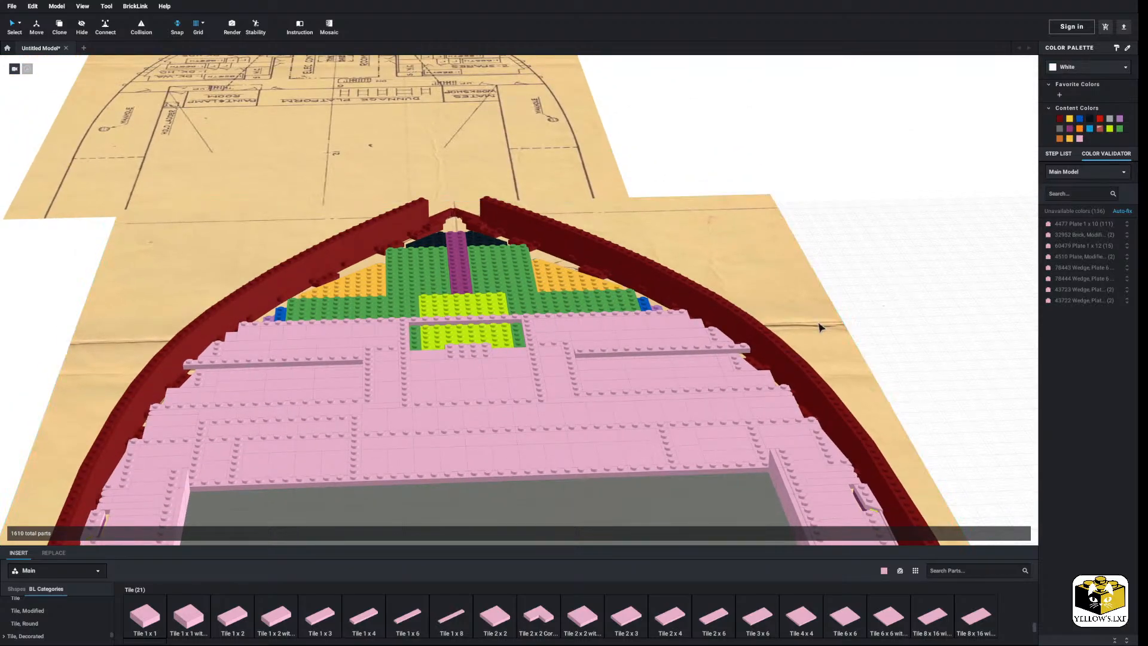
pyautogui.scroll(5, 648, 328)
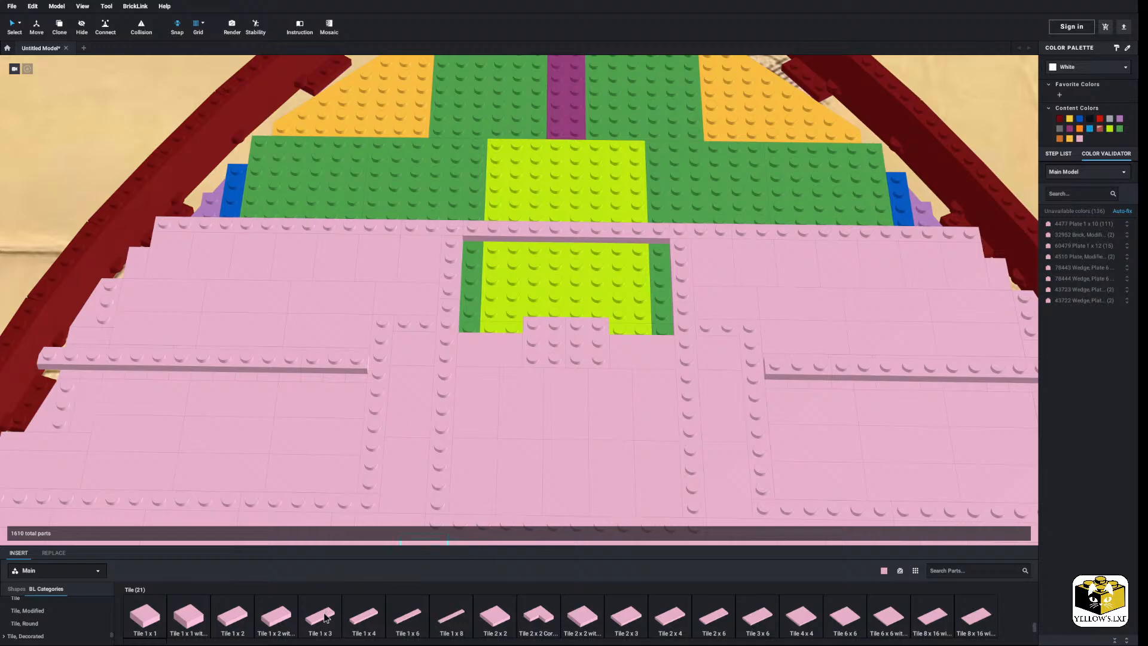
pyautogui.click(325, 617)
pyautogui.click(618, 328)
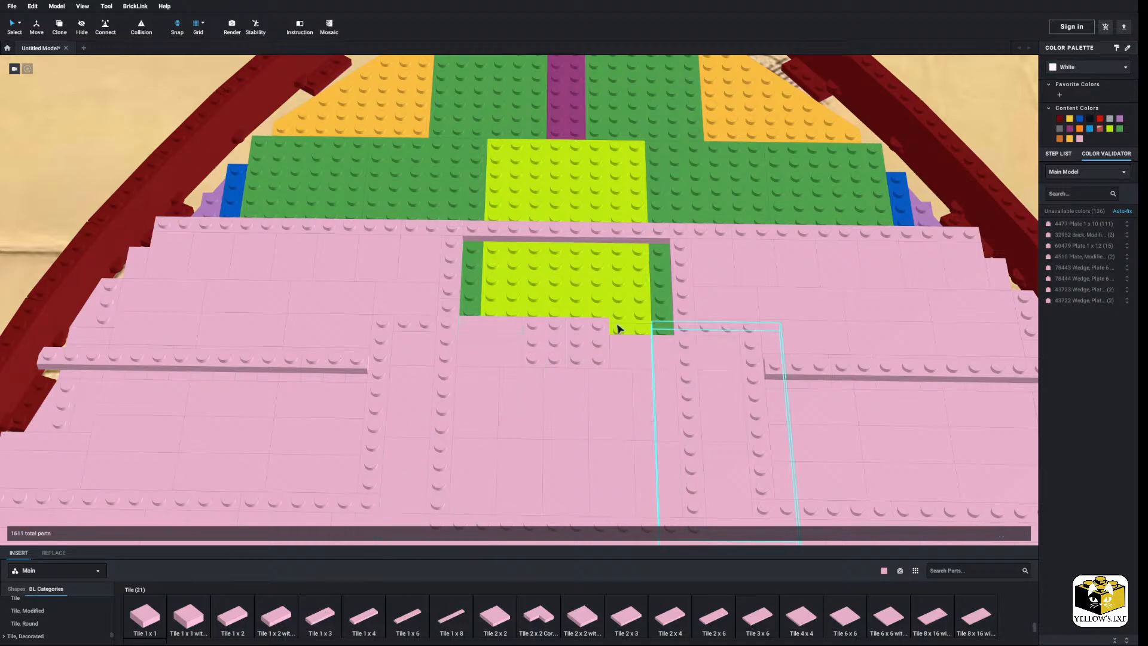
pyautogui.click(646, 322)
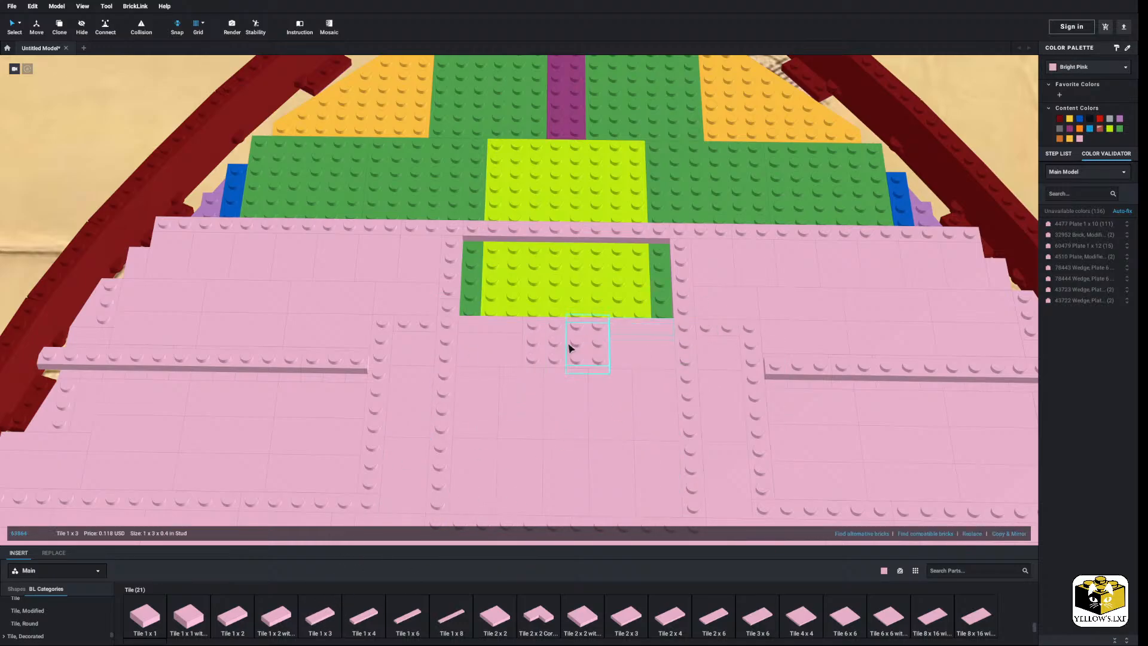
pyautogui.moveTo(568, 344); pyautogui.dragTo(536, 383, button='right')
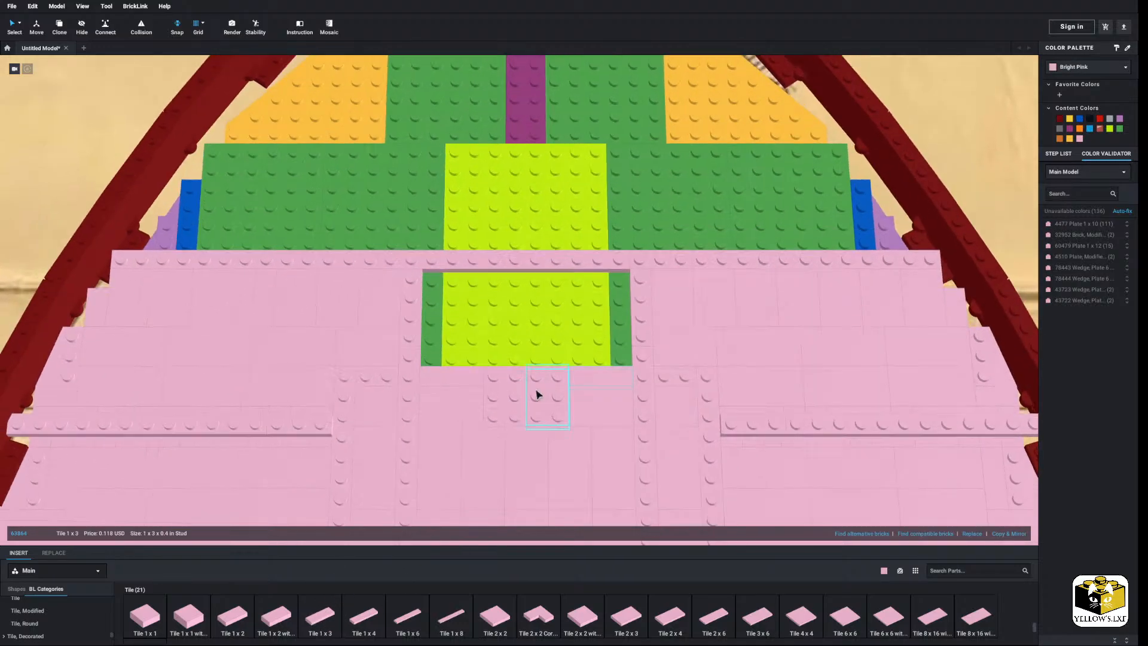
# Fill the central lime area below the long jumper row with five 2 x 4 tiles laid lengthwise.
pyautogui.click(683, 617)
pyautogui.click(449, 309)
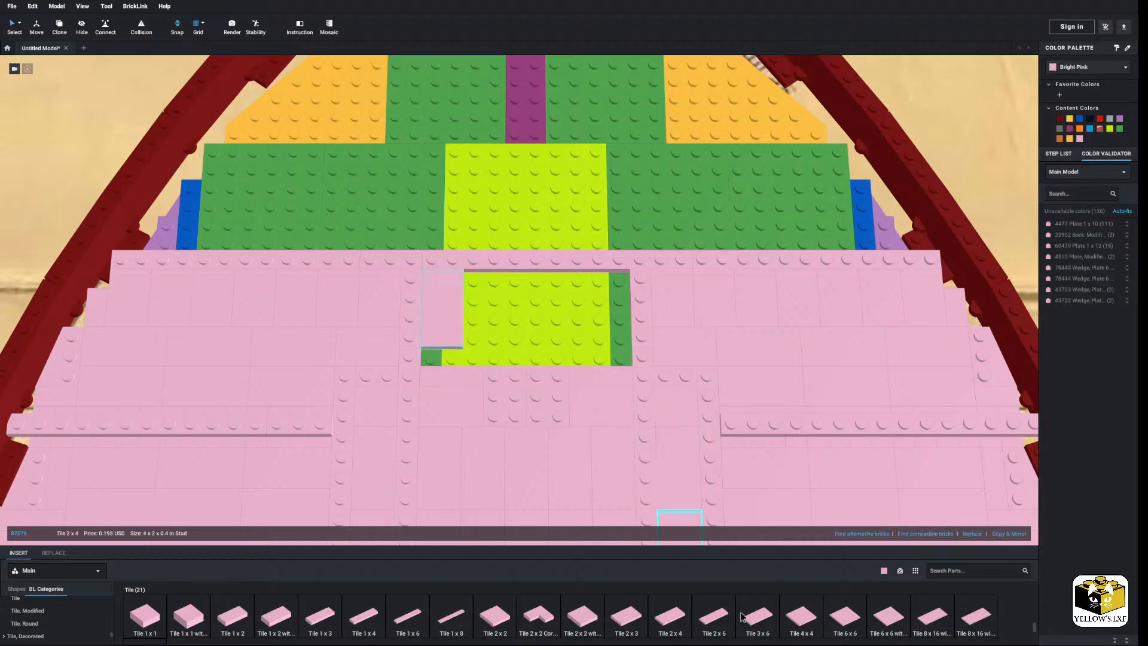
pyautogui.click(609, 307)
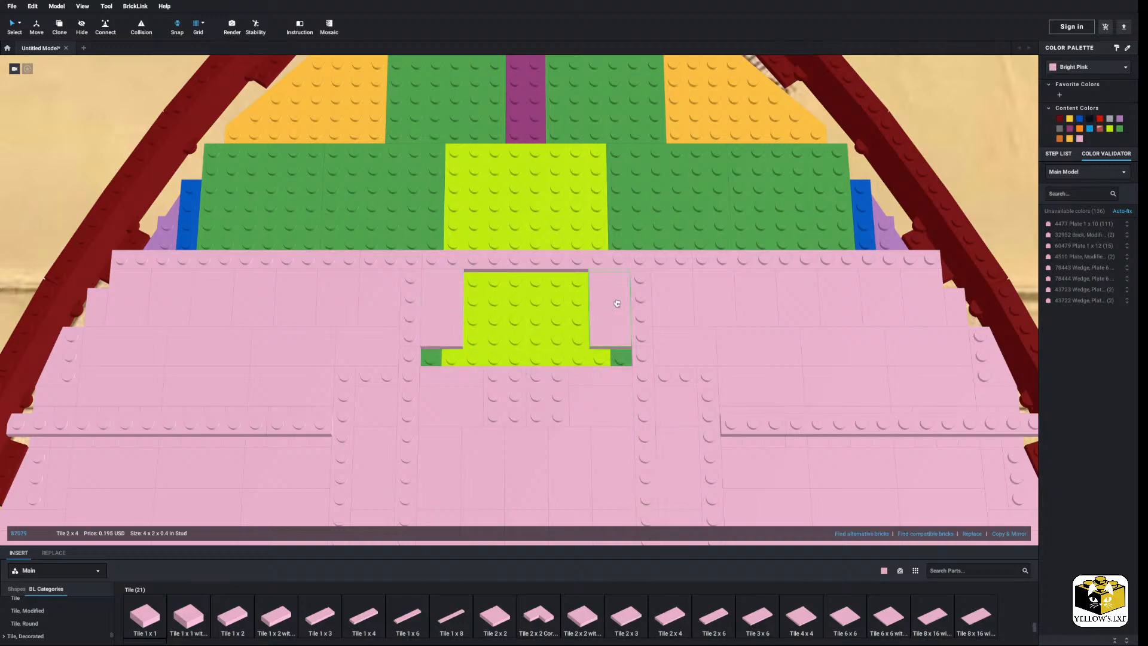
pyautogui.click(1009, 532)
pyautogui.click(1008, 531)
pyautogui.click(1008, 532)
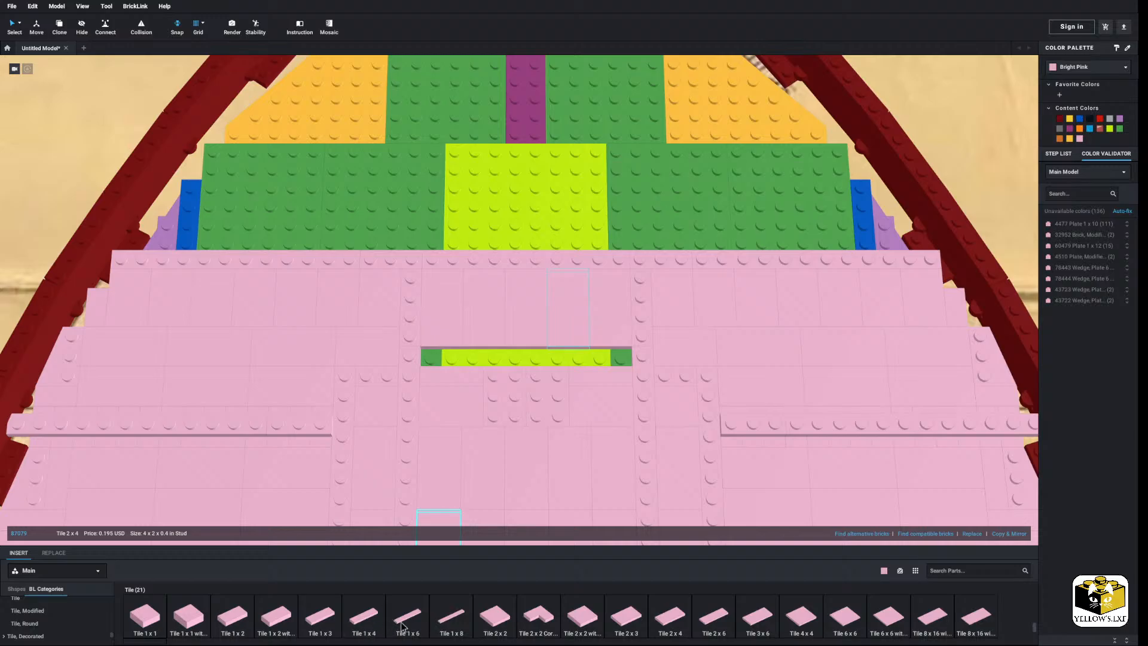
# Close the remaining one-stud central strip with a 1 x 4 tile at each end and a 1 x 2 tile between them.
pyautogui.click(366, 617)
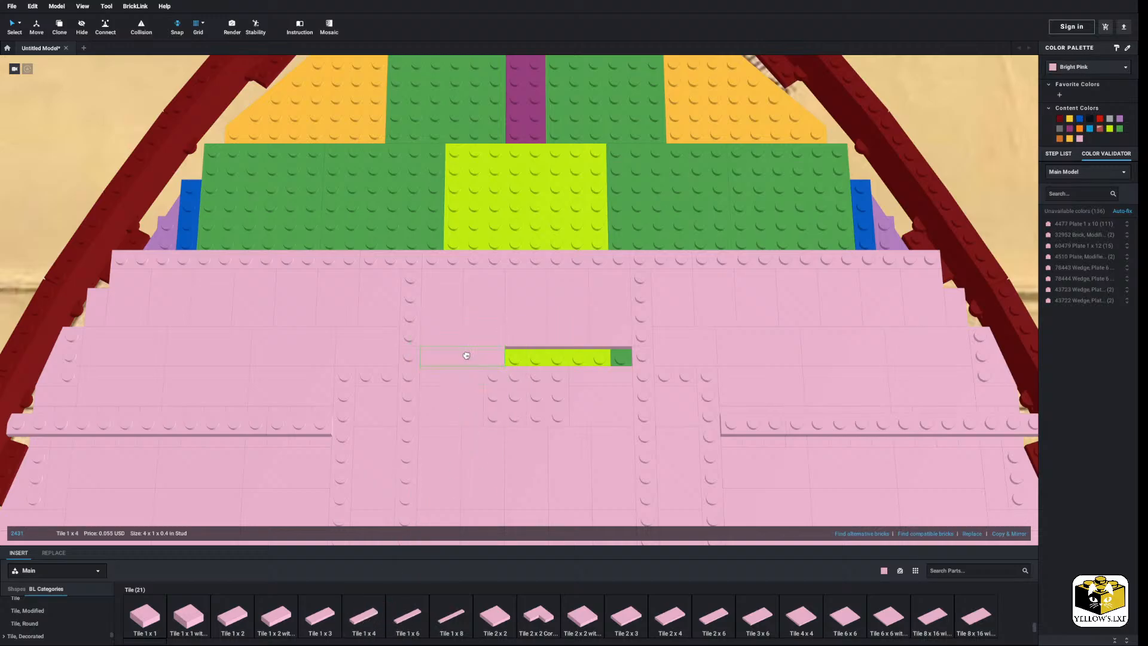
pyautogui.click(585, 359)
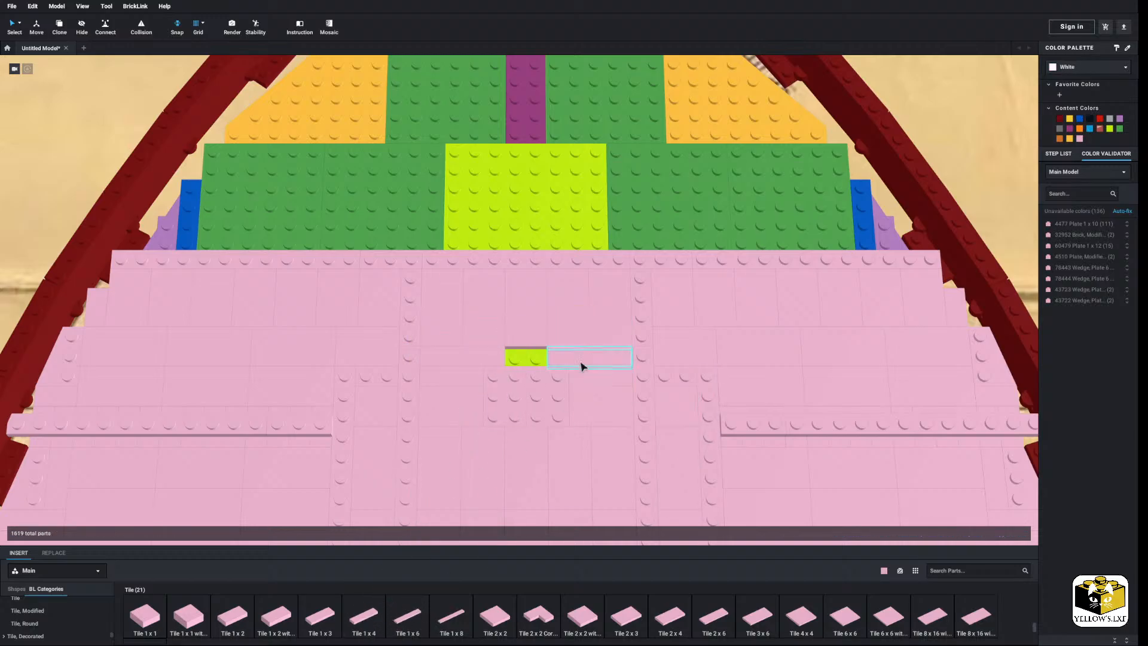
pyautogui.click(534, 352)
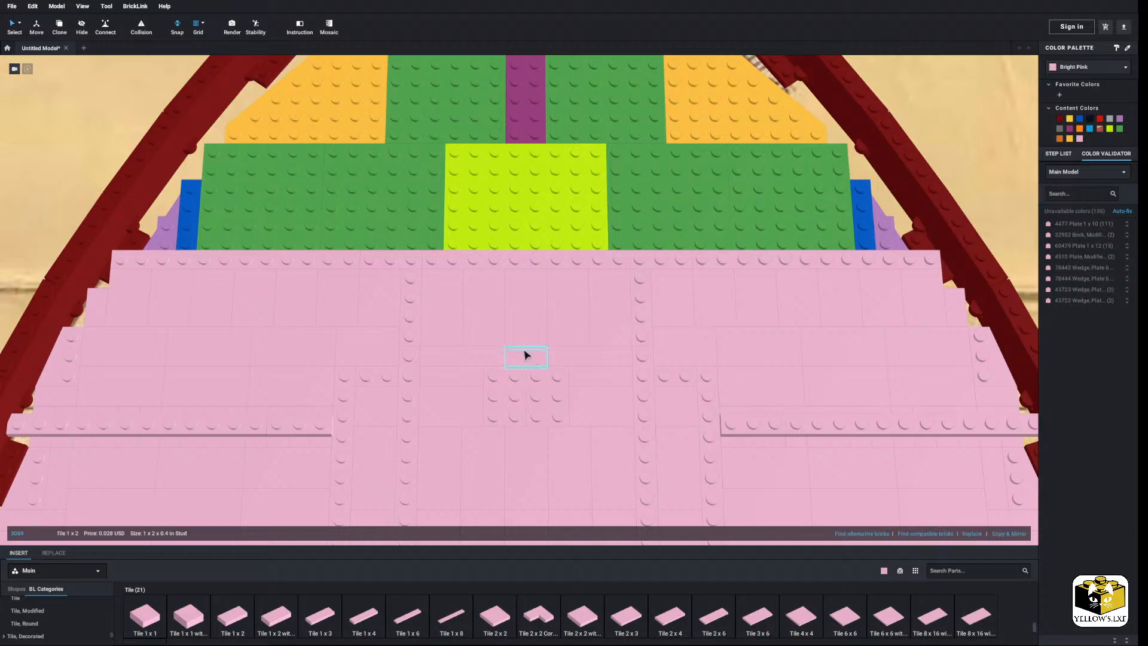
# Try a bright pink 4 x 2 left wedge plate above the blue plate beside the port hull and delete it.
pyautogui.scroll(-3, 526, 355)
pyautogui.moveTo(493, 317); pyautogui.dragTo(534, 475, button='middle')
pyautogui.click(24, 372)
pyautogui.moveTo(23, 370); pyautogui.dragTo(49, 366, button='middle')
pyautogui.scroll(5, 49, 366)
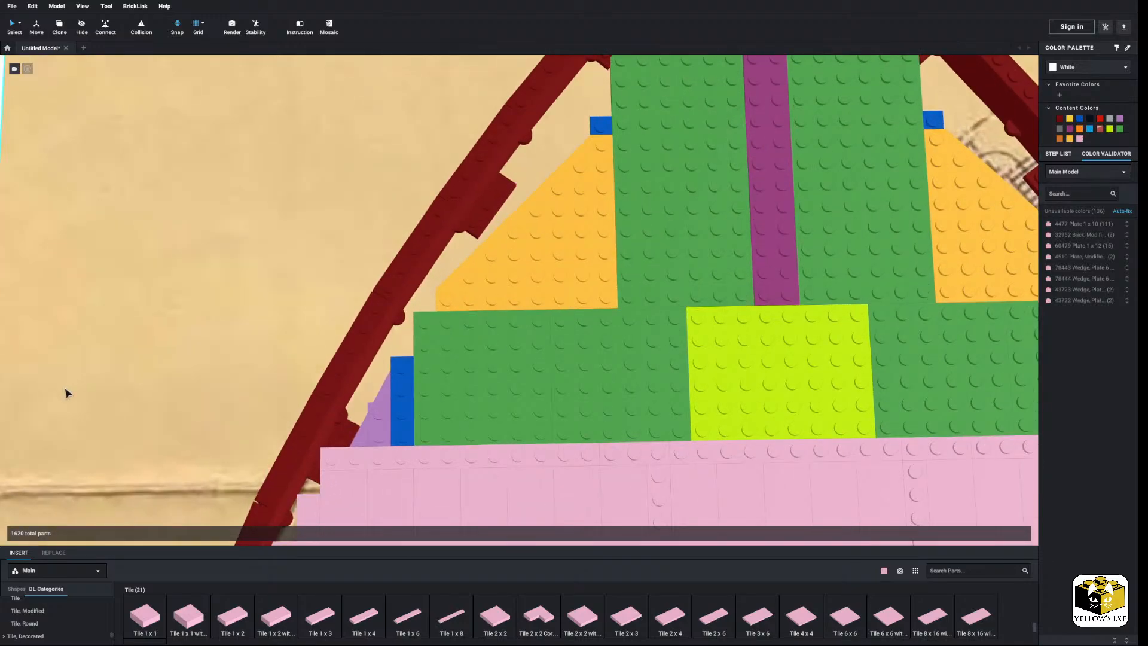
pyautogui.moveTo(65, 389); pyautogui.dragTo(66, 392, button='right')
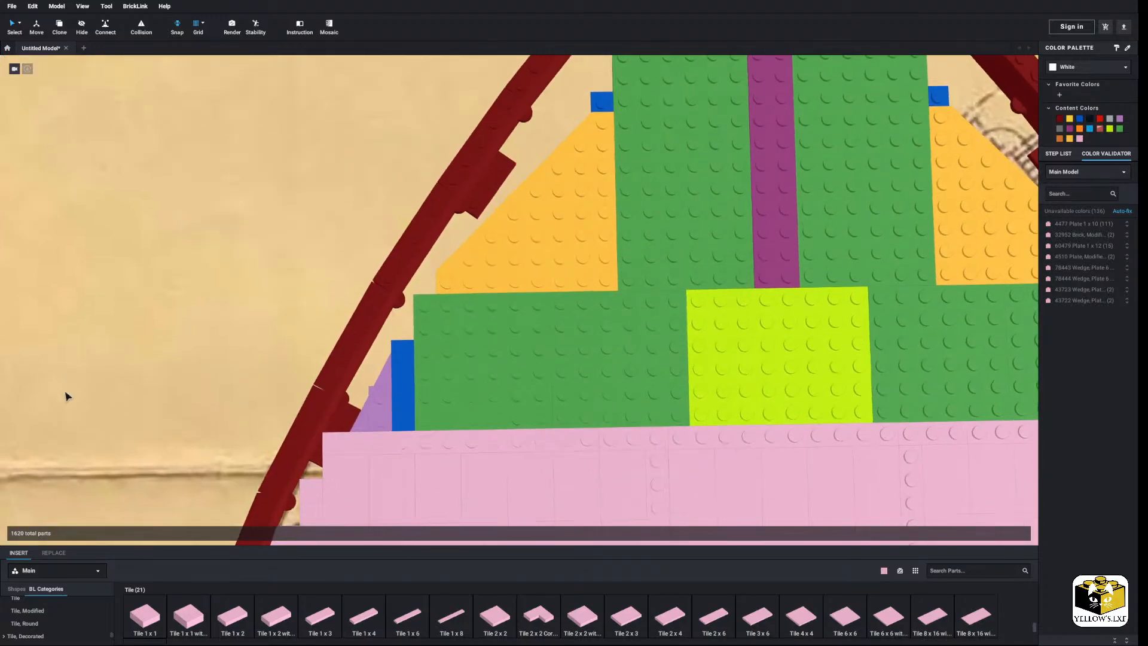
pyautogui.scroll(-5, 43, 622)
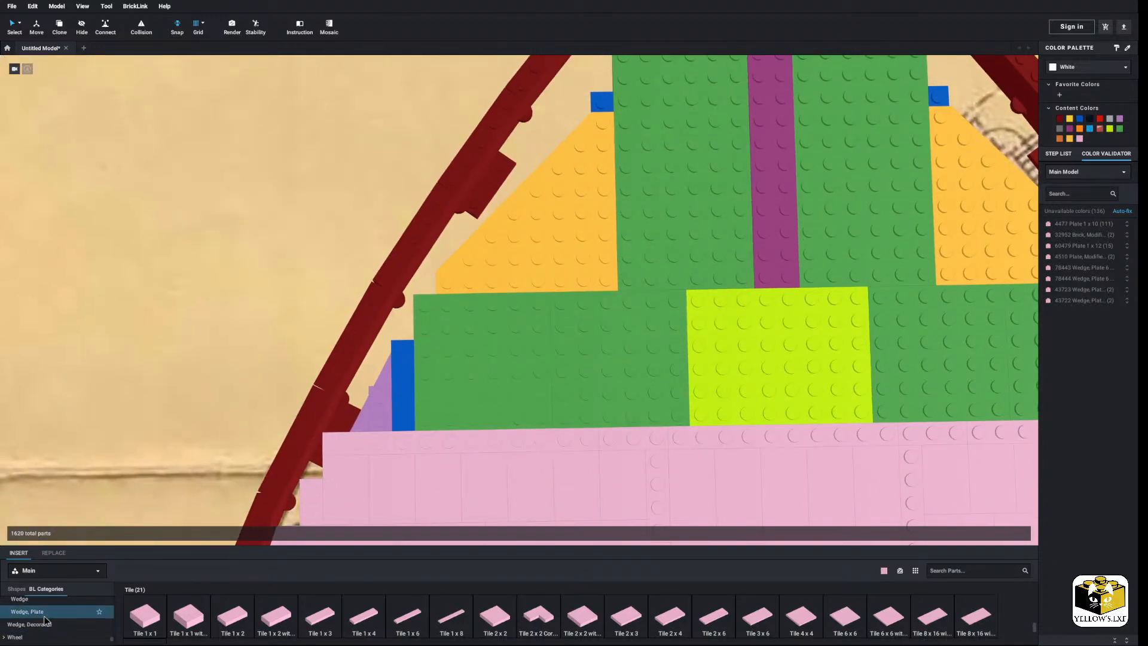
pyautogui.click(36, 616)
pyautogui.click(627, 618)
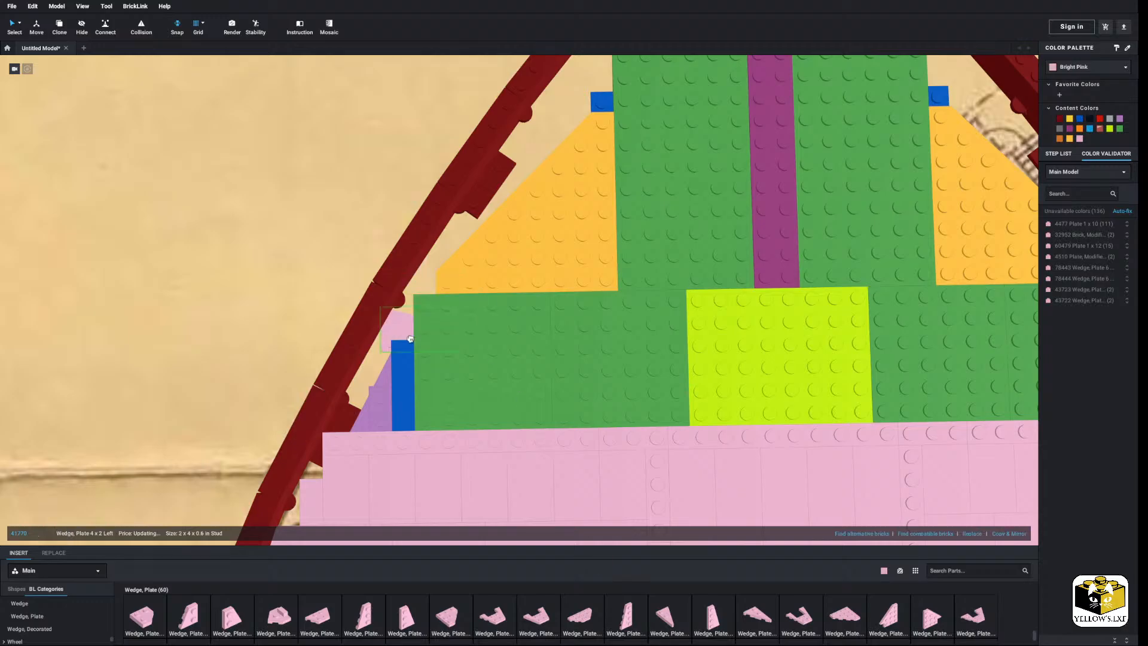
pyautogui.click(383, 383)
pyautogui.press('Delete')
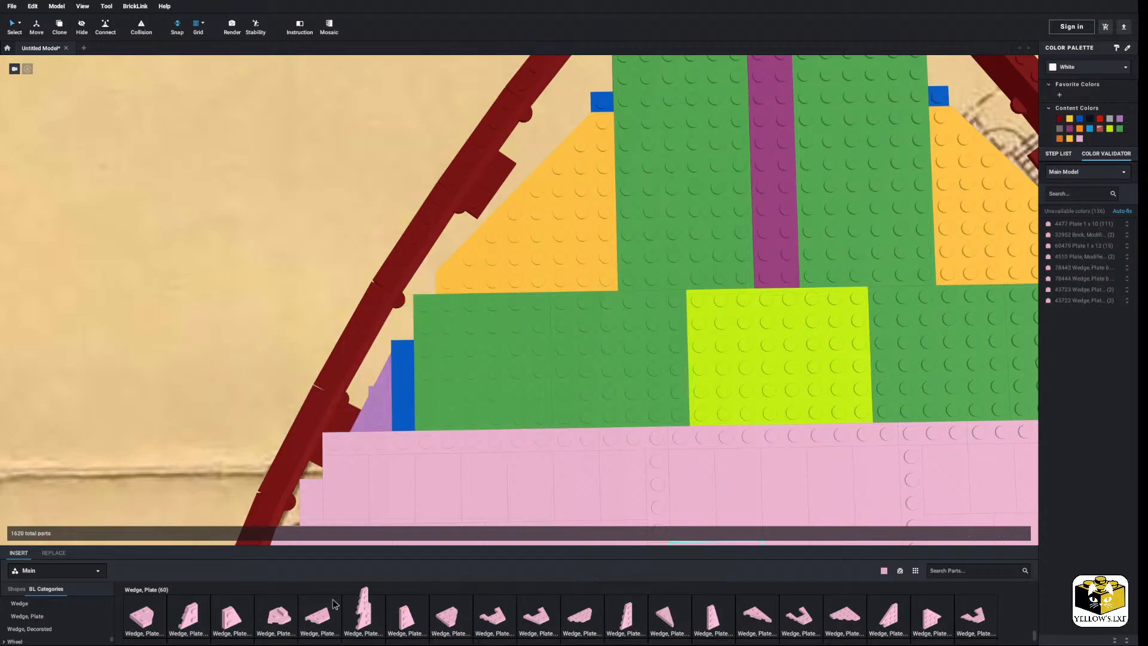
# Place a bright pink 2 x 2 left wedge plate at the end of the blue plate beside the port hull.
pyautogui.click(186, 621)
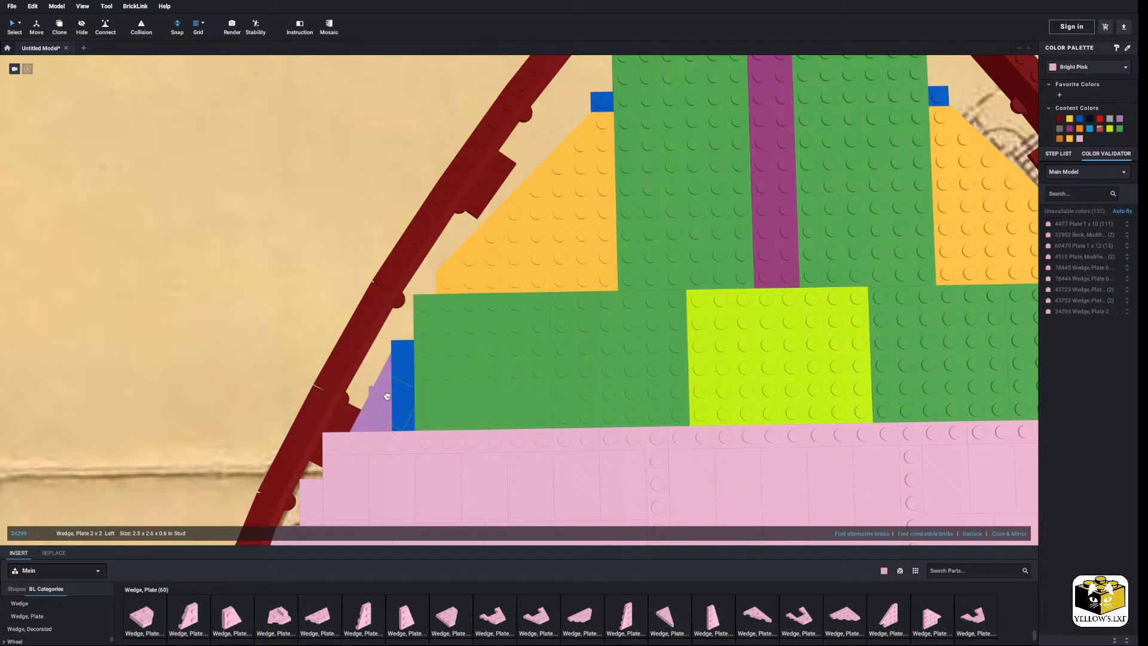
pyautogui.click(397, 338)
pyautogui.scroll(-3, 86, 372)
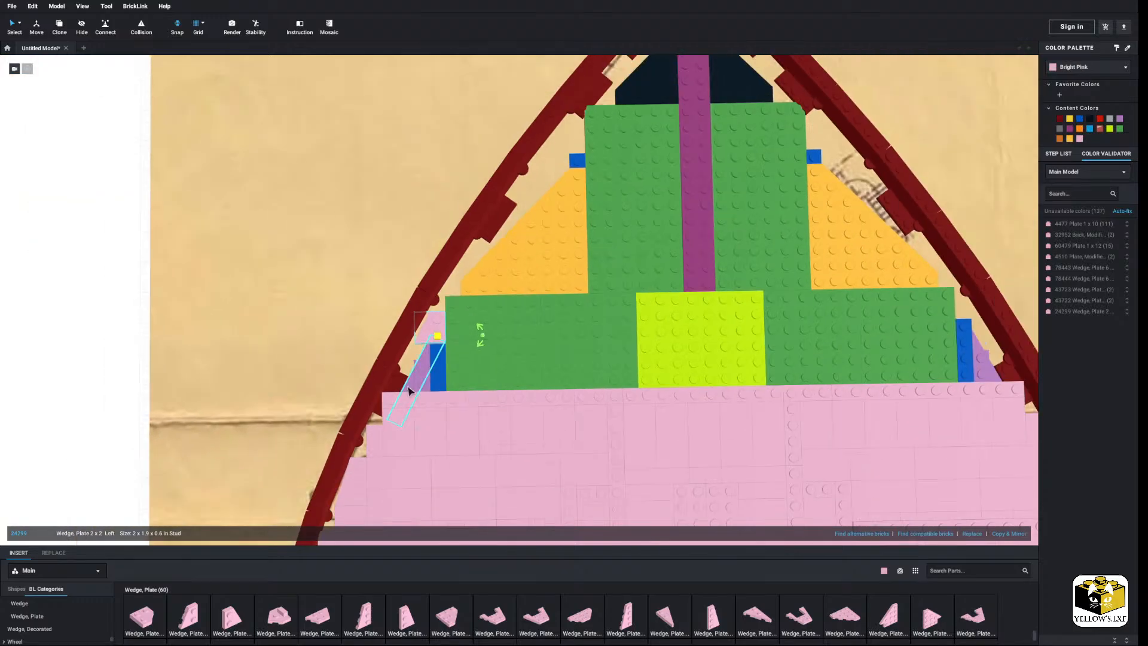
pyautogui.click(86, 368)
pyautogui.moveTo(87, 369); pyautogui.dragTo(127, 338, button='middle')
pyautogui.scroll(3, 127, 339)
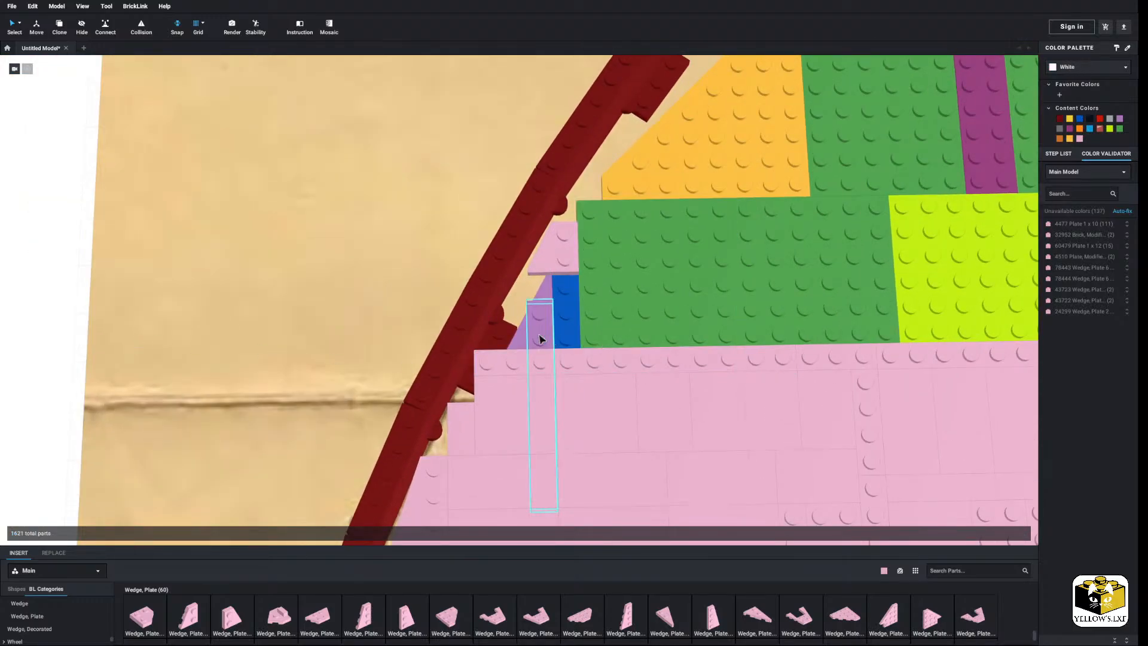
# Move the 2 x 2 left wedge plate off the ship onto the empty grid beside the backdrop image.
pyautogui.click(541, 336)
pyautogui.moveTo(541, 336); pyautogui.dragTo(470, 325, button='right')
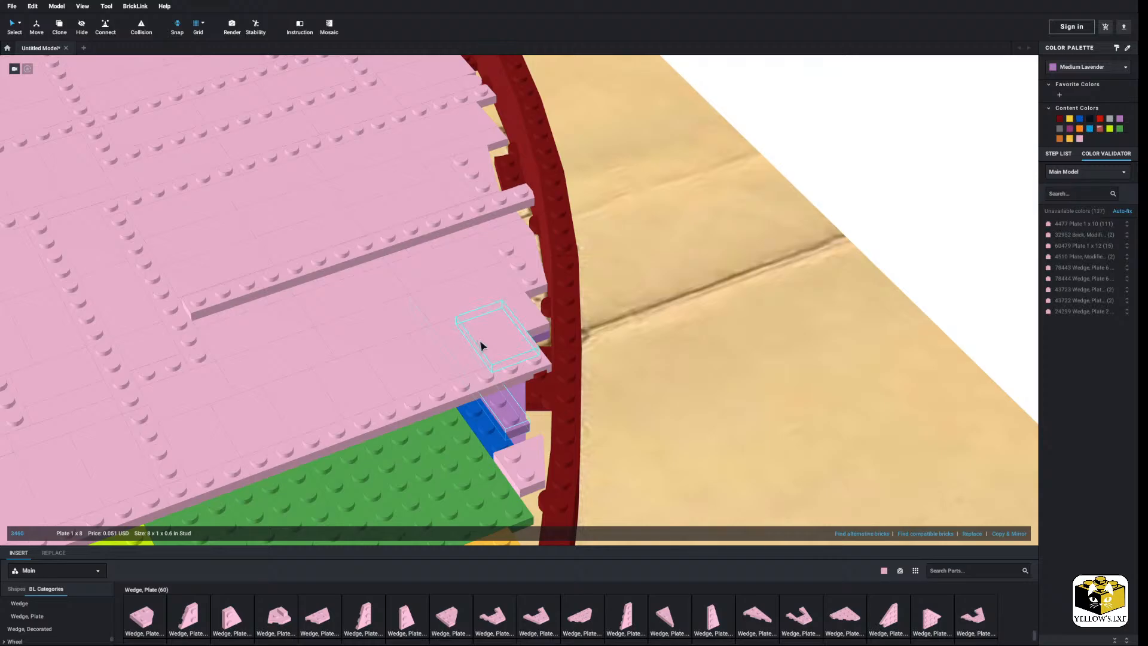
pyautogui.scroll(3, 487, 357)
pyautogui.moveTo(492, 366); pyautogui.dragTo(492, 351, button='middle')
pyautogui.moveTo(492, 351); pyautogui.dragTo(559, 409, button='right')
pyautogui.scroll(-5, 520, 382)
pyautogui.click(511, 299)
pyautogui.moveTo(538, 280); pyautogui.dragTo(153, 272)
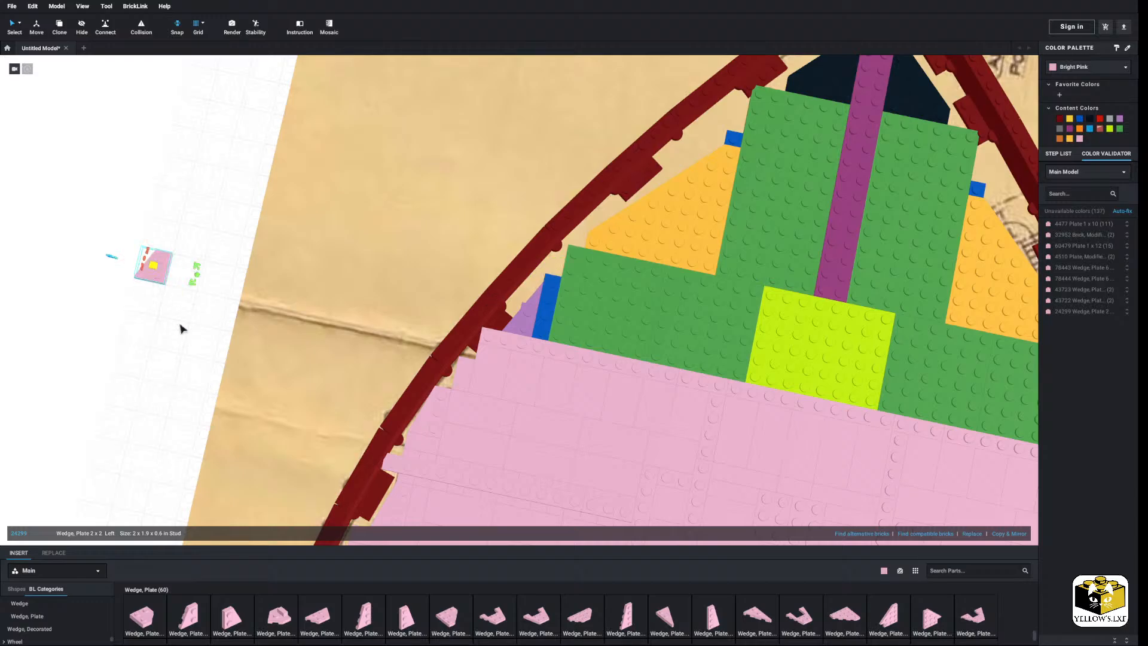
pyautogui.click(183, 329)
# Copy a bright pink 2 x 4 tile from the deck and place the copy beside the spare 2 x 2 wedge plate.
pyautogui.rightClick(544, 425)
pyautogui.click(576, 435)
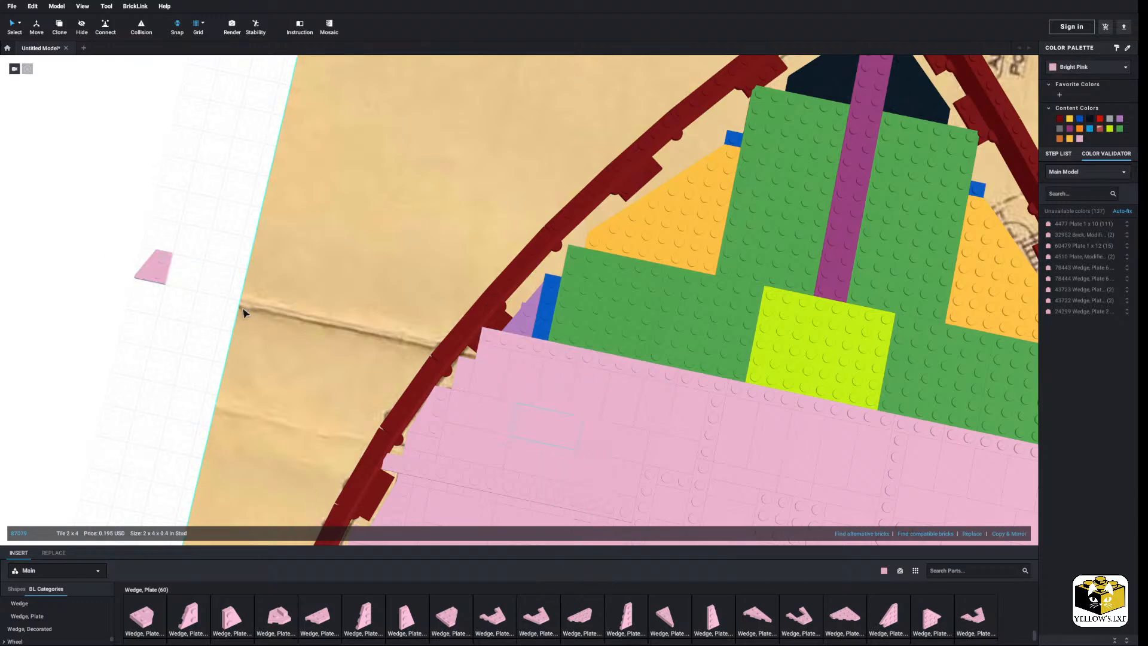
pyautogui.rightClick(244, 313)
pyautogui.rightClick(189, 306)
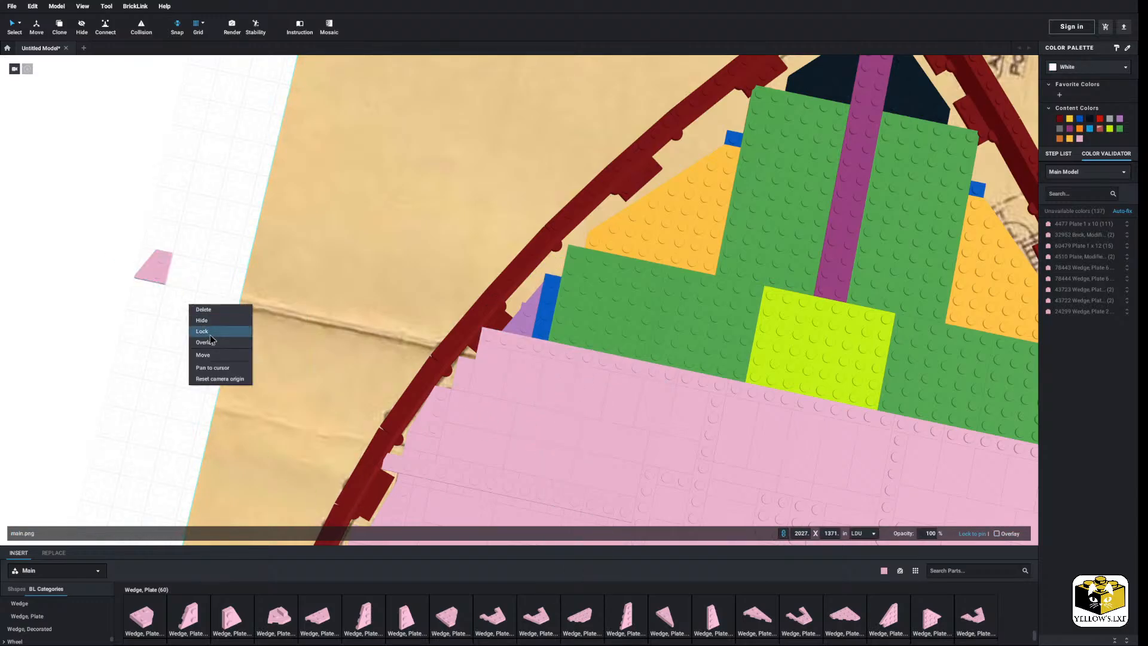
pyautogui.rightClick(153, 327)
pyautogui.rightClick(128, 325)
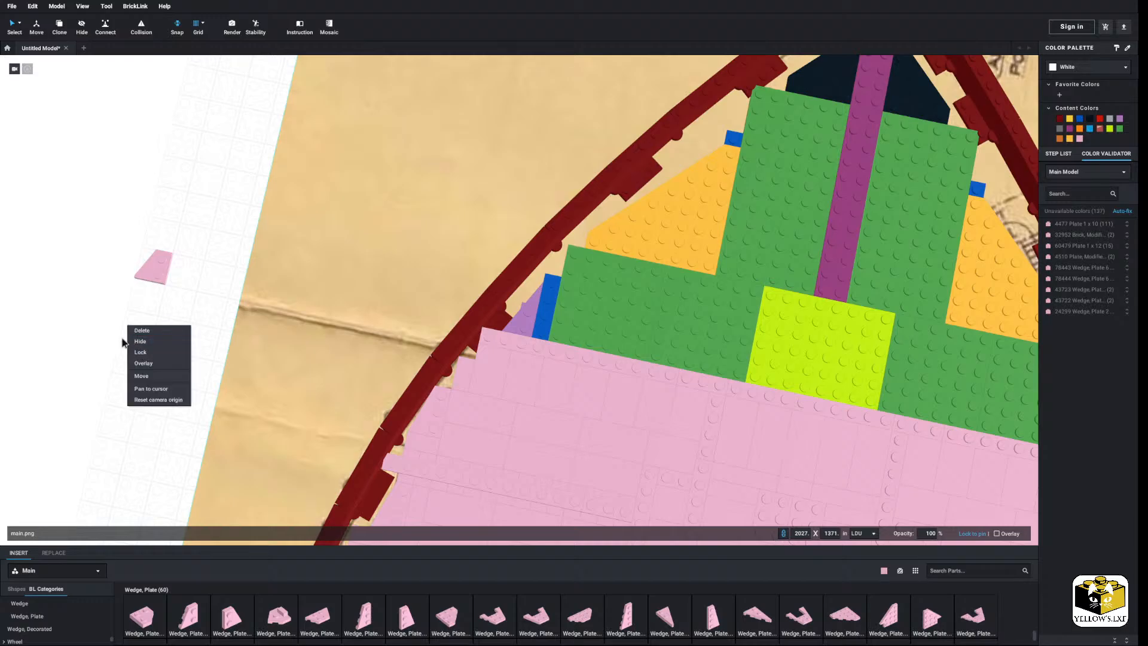
pyautogui.click(100, 328)
pyautogui.rightClick(101, 308)
pyautogui.click(120, 338)
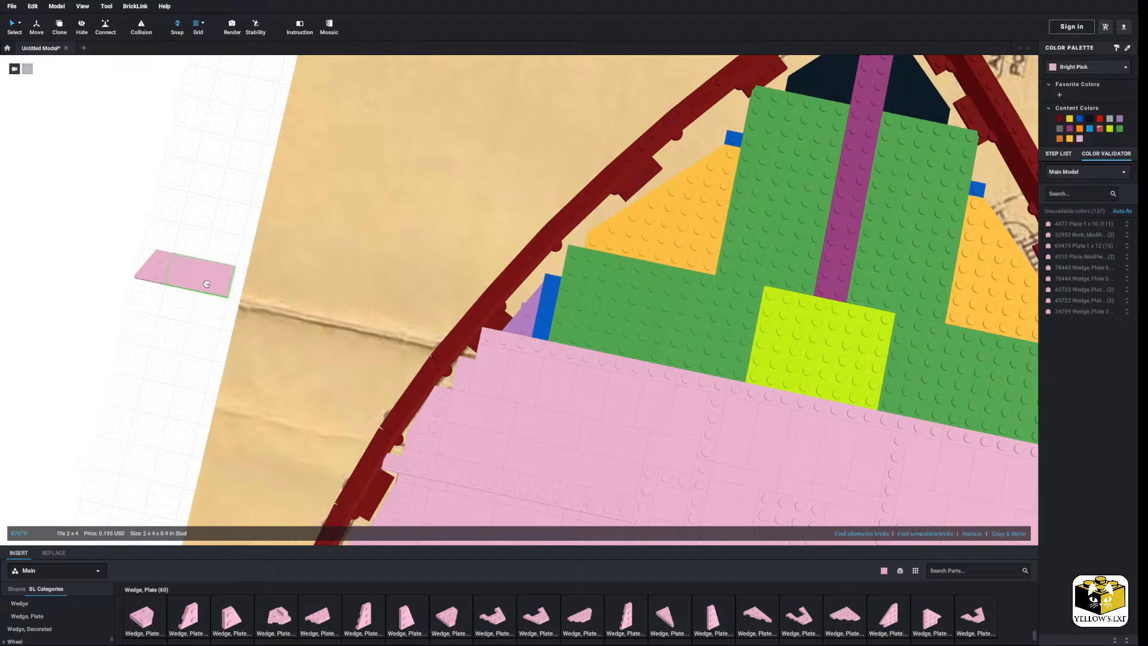
pyautogui.click(206, 284)
# Move the 2 x 2 wedge plate and 2 x 4 tile together onto the port side of the deck, against the front jumper row.
pyautogui.moveTo(198, 209); pyautogui.dragTo(127, 302)
pyautogui.moveTo(189, 271); pyautogui.dragTo(548, 320)
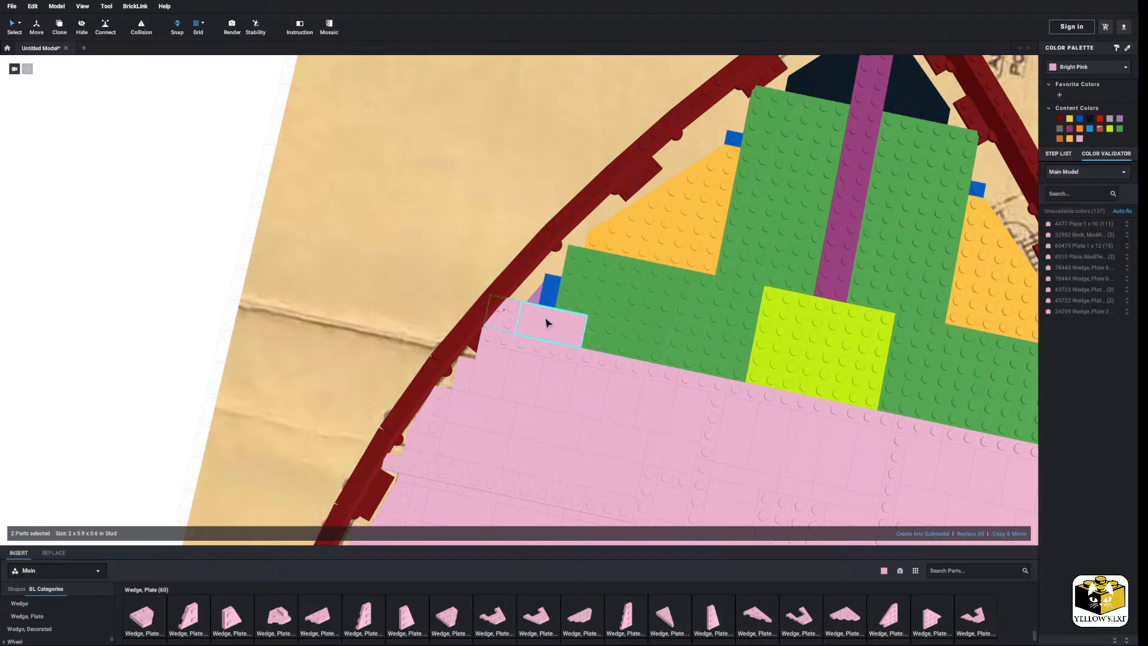
pyautogui.scroll(2, 546, 322)
pyautogui.moveTo(546, 323); pyautogui.dragTo(588, 332, button='right')
pyautogui.moveTo(589, 332); pyautogui.dragTo(598, 324)
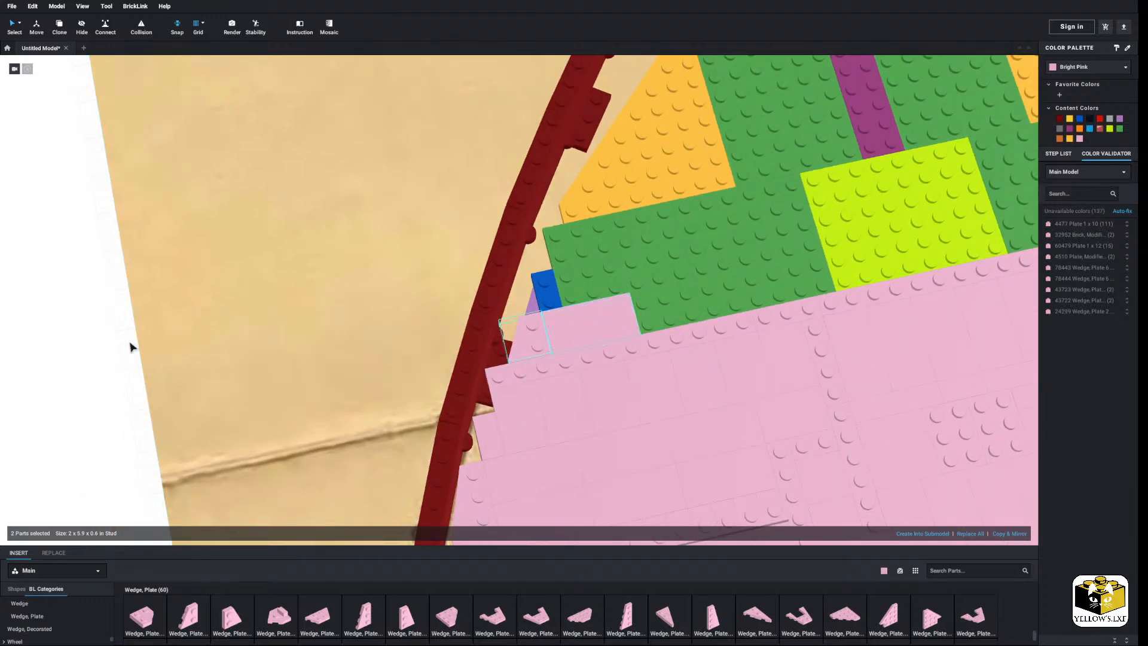
# Shift the wedge plate and tile pair one stud towards the bow, leaving a one-stud gap behind them.
pyautogui.rightClick(541, 349)
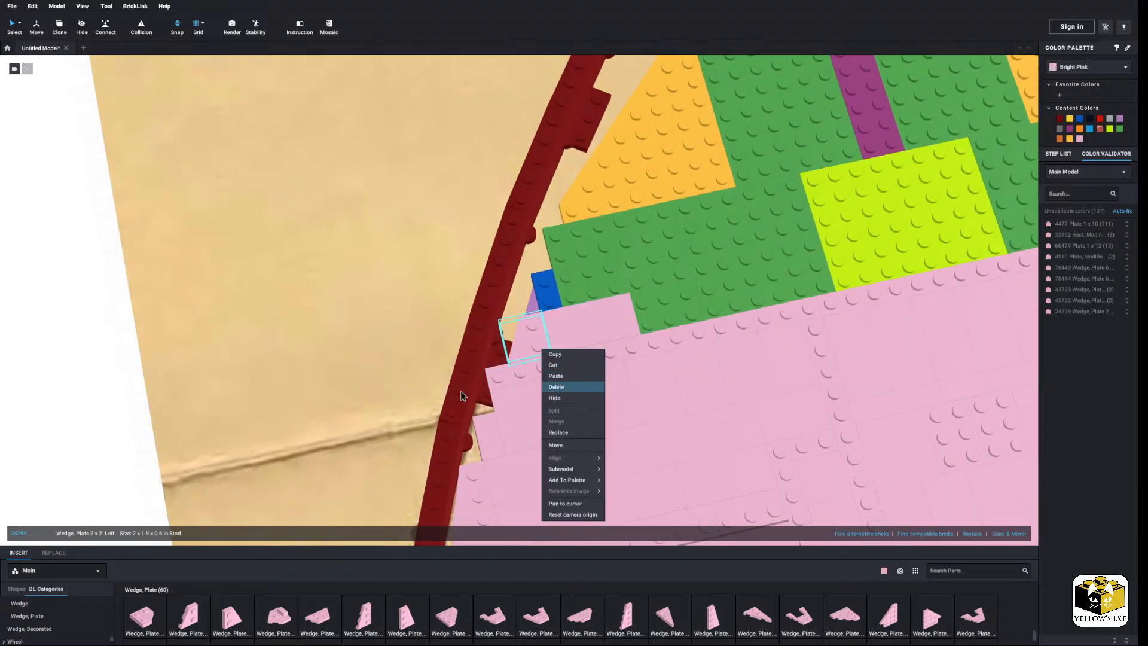
pyautogui.moveTo(77, 360); pyautogui.dragTo(80, 333, button='right')
pyautogui.click(74, 365)
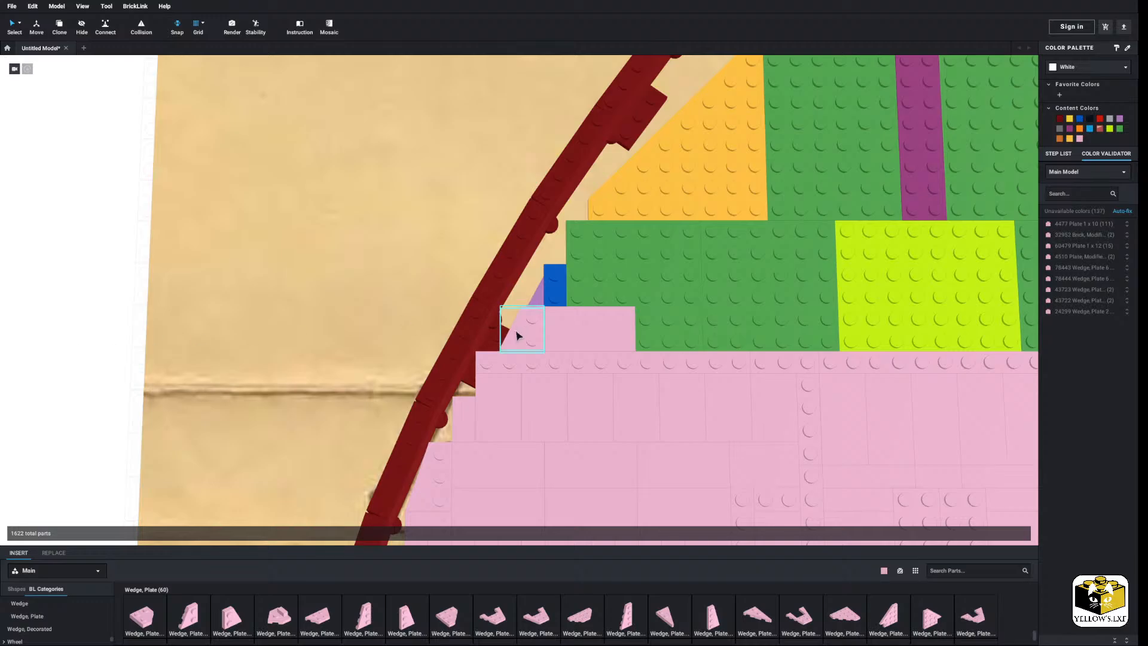
pyautogui.click(517, 335)
pyautogui.click(95, 343)
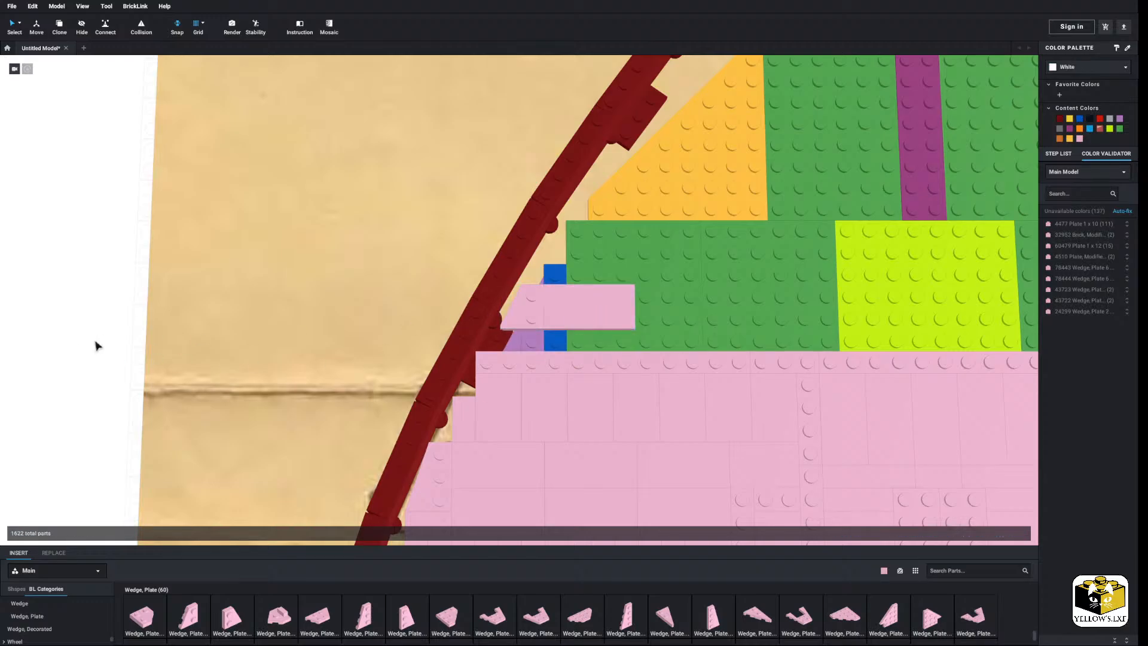
pyautogui.moveTo(95, 344); pyautogui.dragTo(77, 344, button='right')
pyautogui.click(59, 354)
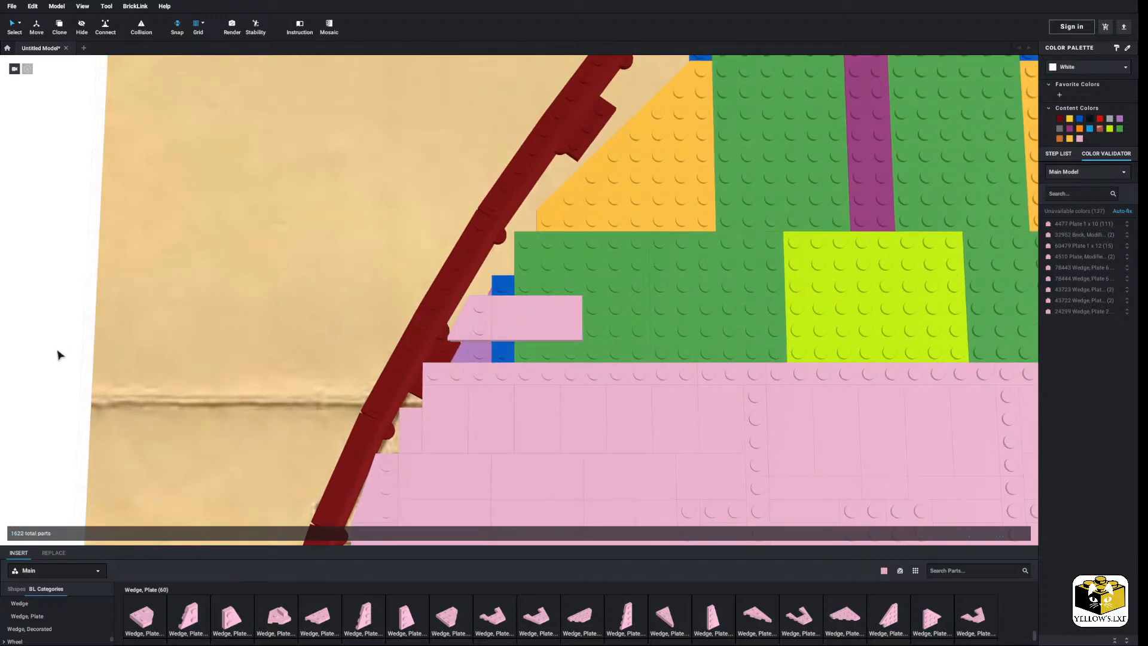
# Place a bright pink 1 x 6 tile in the gap behind the wedge plate and 2 x 4 tile.
pyautogui.moveTo(59, 354); pyautogui.dragTo(115, 358, button='right')
pyautogui.scroll(6, 372, 390)
pyautogui.moveTo(388, 382); pyautogui.dragTo(405, 341, button='middle')
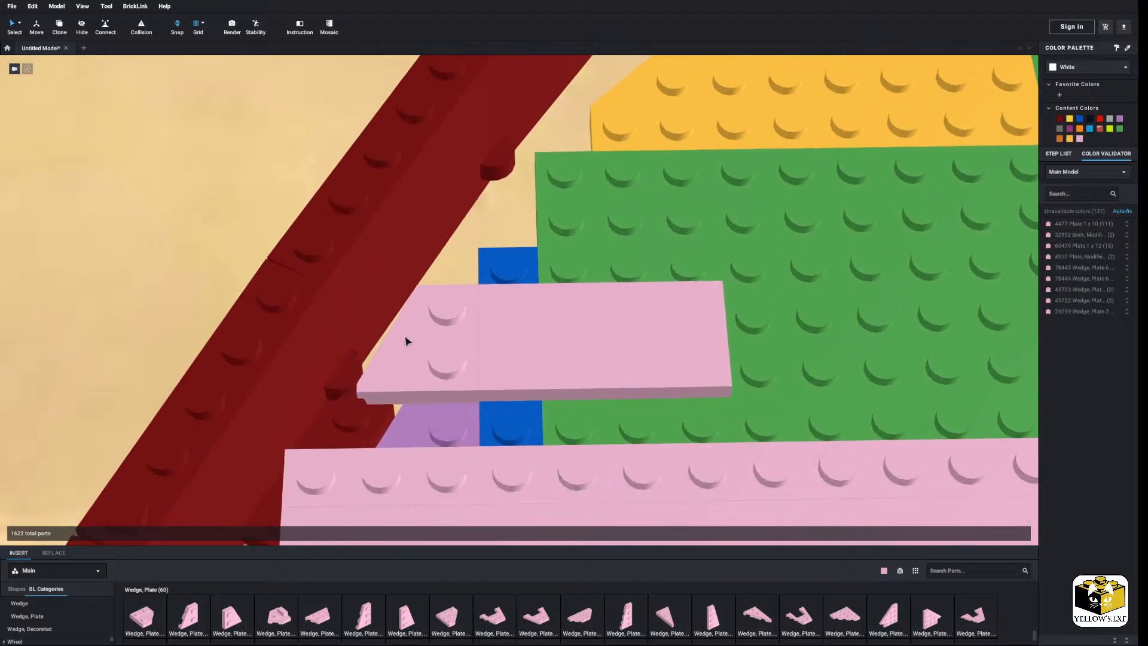
pyautogui.moveTo(405, 341)
pyautogui.mouseDown(button='right')
pyautogui.moveTo(421, 335)
pyautogui.moveTo(409, 350)
pyautogui.mouseUp(button='right')
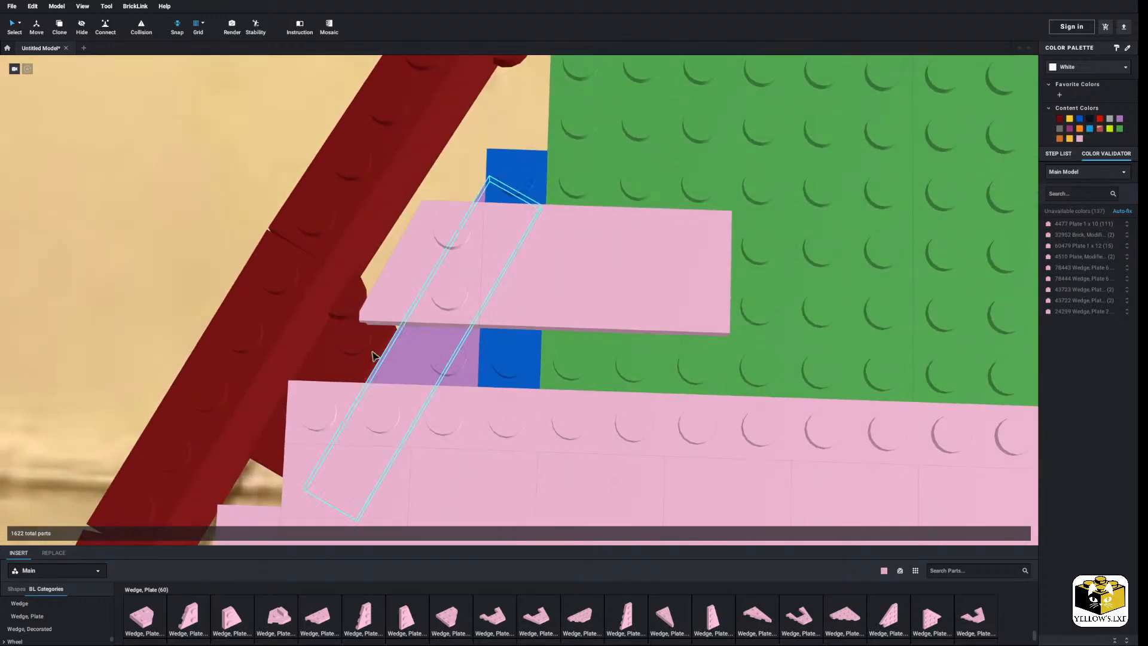
pyautogui.scroll(-5, 359, 345)
pyautogui.scroll(5, 51, 631)
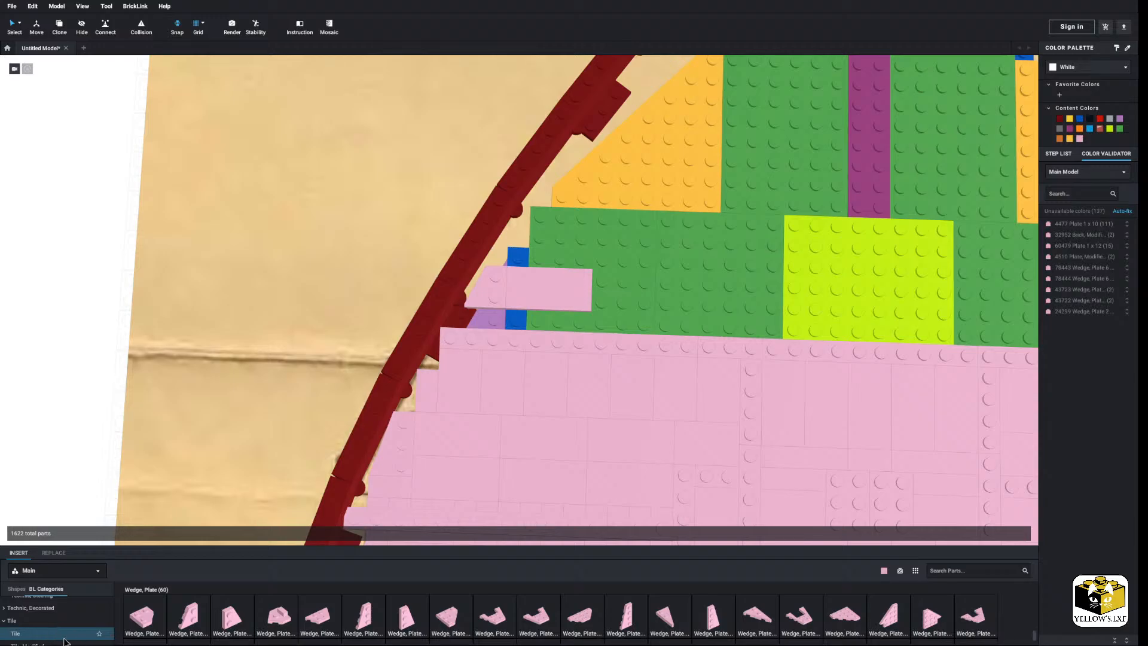
pyautogui.scroll(-2, 60, 633)
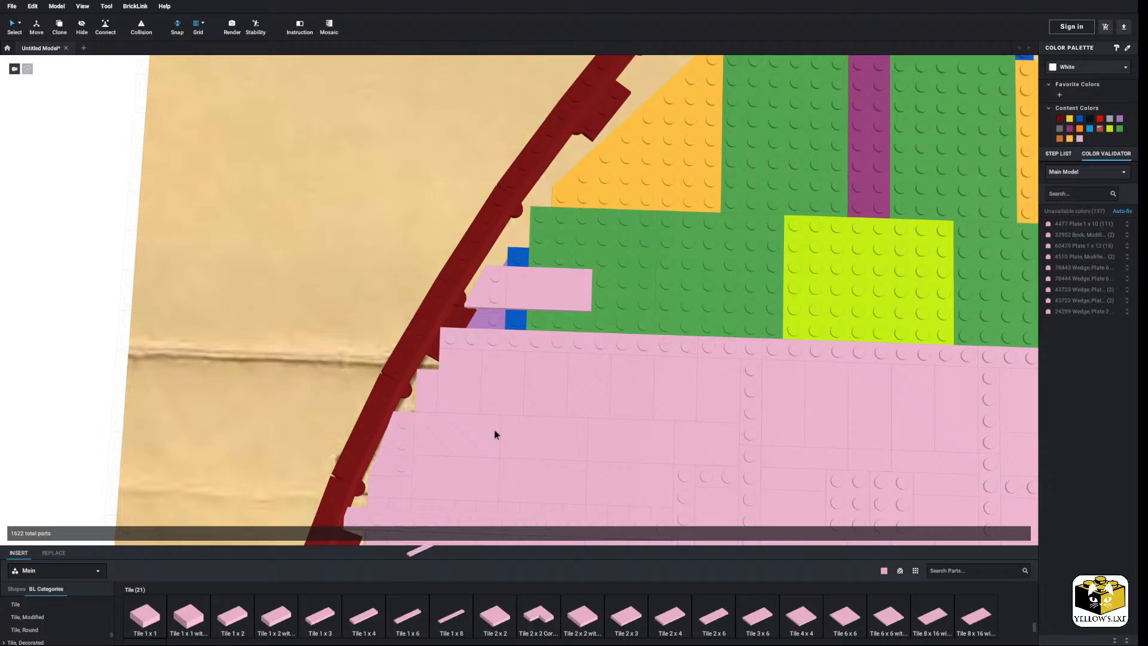
pyautogui.click(535, 320)
pyautogui.scroll(-2, 539, 324)
pyautogui.moveTo(540, 325); pyautogui.dragTo(462, 372, button='middle')
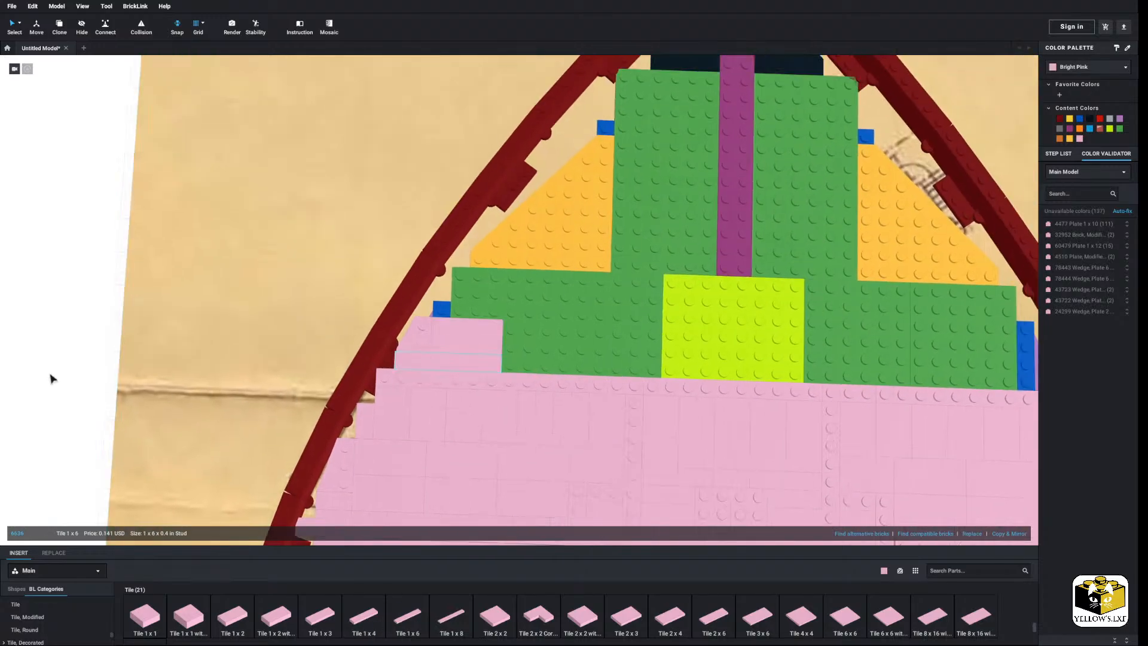
pyautogui.click(51, 378)
pyautogui.scroll(3, 384, 402)
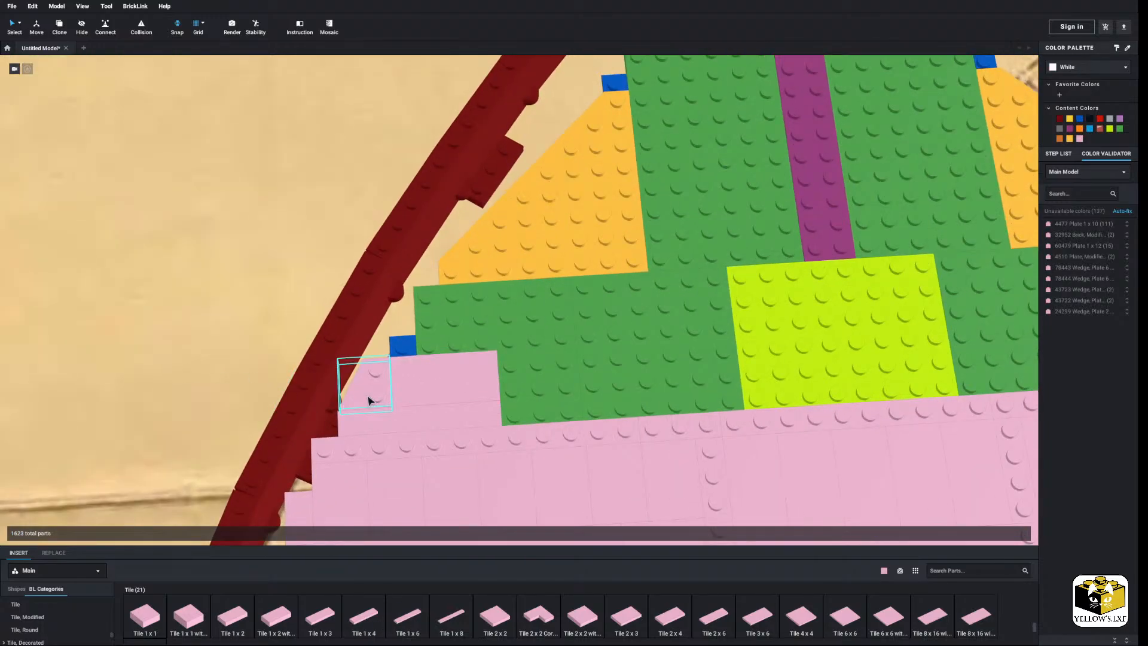
# Replace the 2 x 2 wedge plate beside the port hull with a bright pink 4 x 2 left pointed wedge plate.
pyautogui.click(369, 399)
pyautogui.rightClick(369, 400)
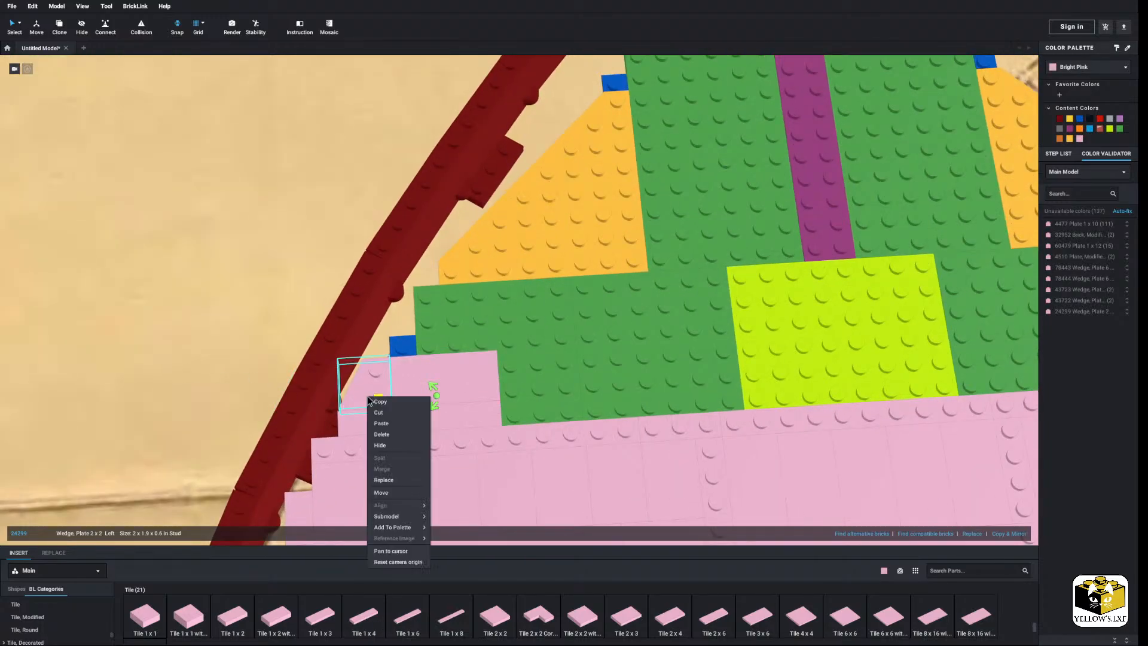
pyautogui.click(387, 435)
pyautogui.scroll(-5, 41, 627)
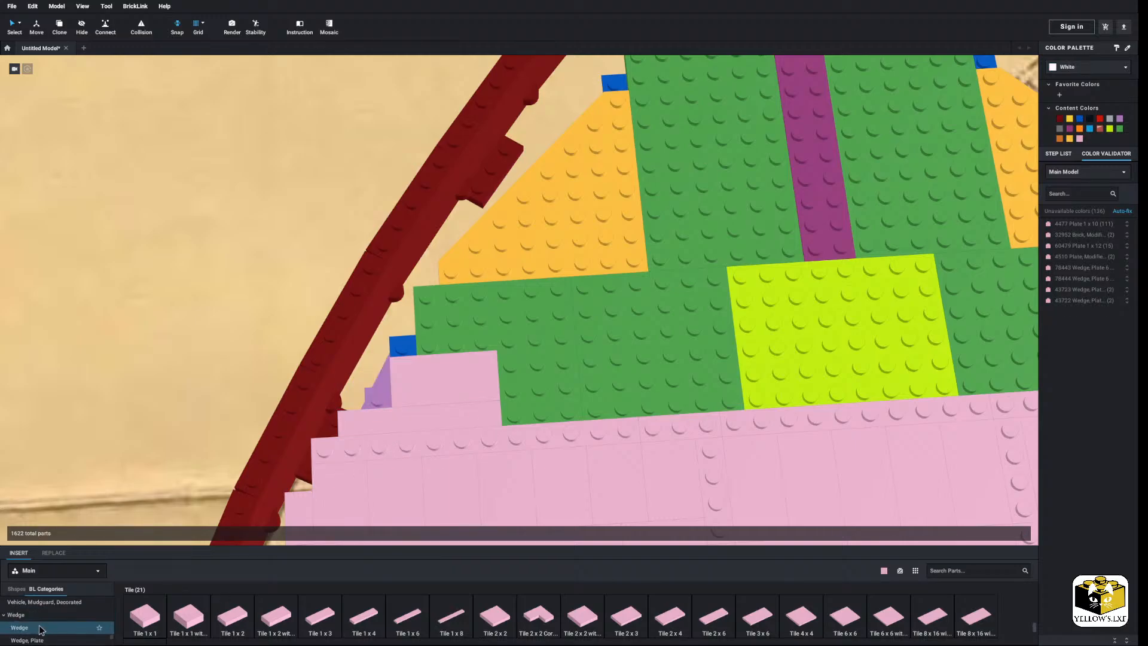
pyautogui.click(37, 639)
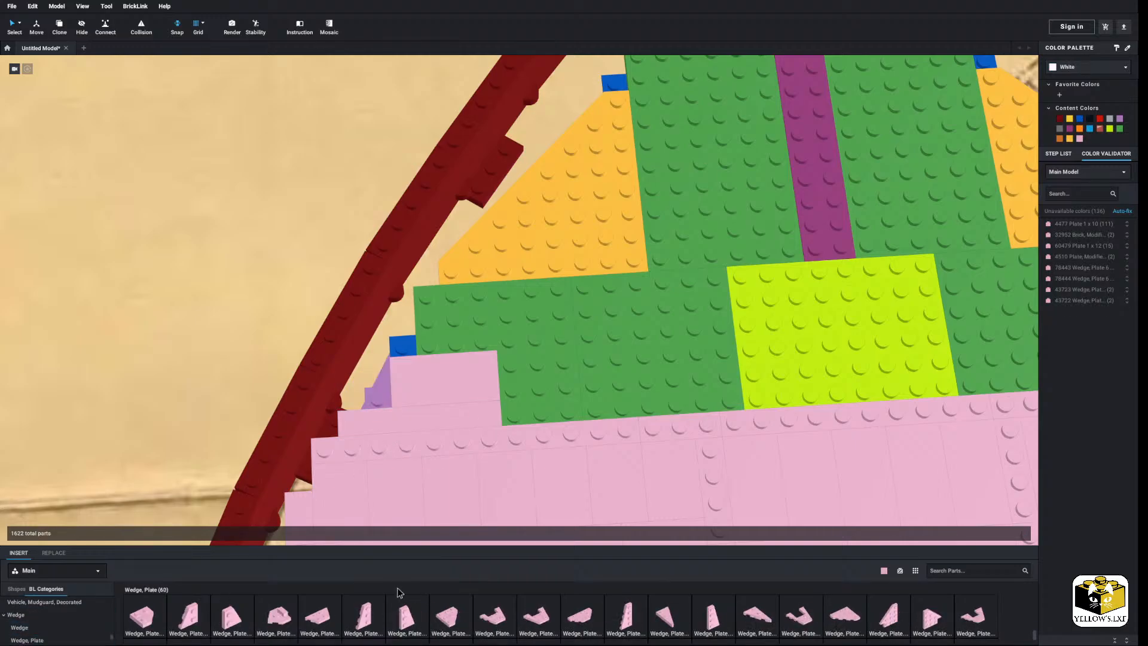
pyautogui.moveTo(668, 623); pyautogui.dragTo(375, 361)
pyautogui.scroll(-3, 376, 380)
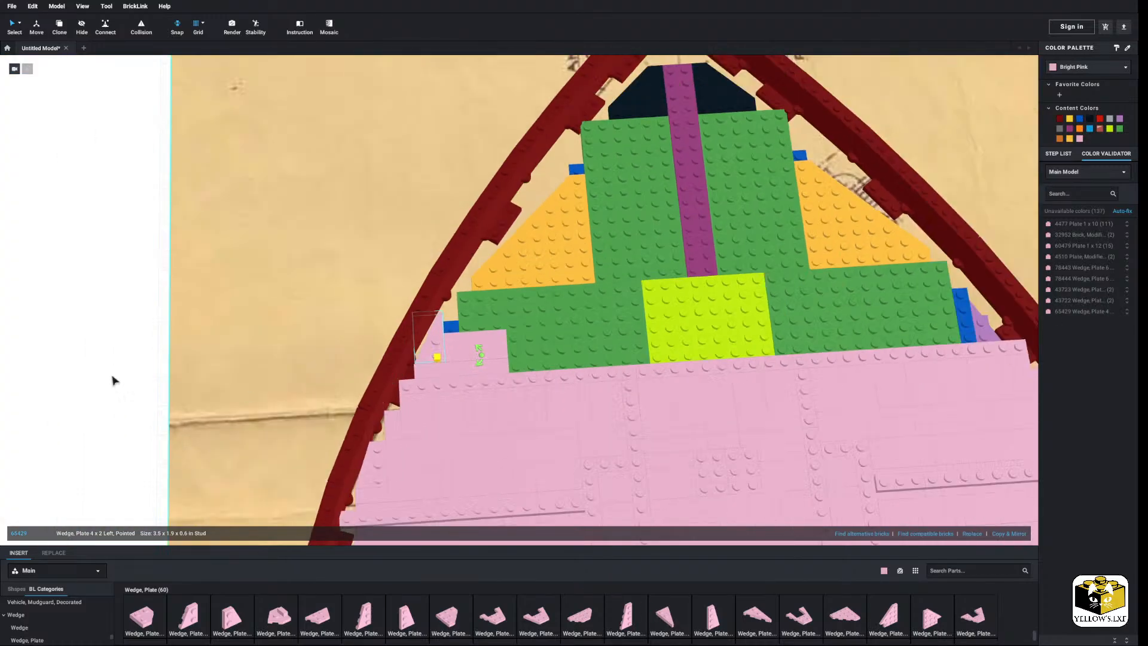
pyautogui.click(70, 382)
# Duplicate the 2 x 4 tile and place the copy directly in front of it, alongside the pointed wedge plate.
pyautogui.click(460, 354)
pyautogui.moveTo(461, 353); pyautogui.dragTo(715, 332, button='right')
pyautogui.click(419, 359)
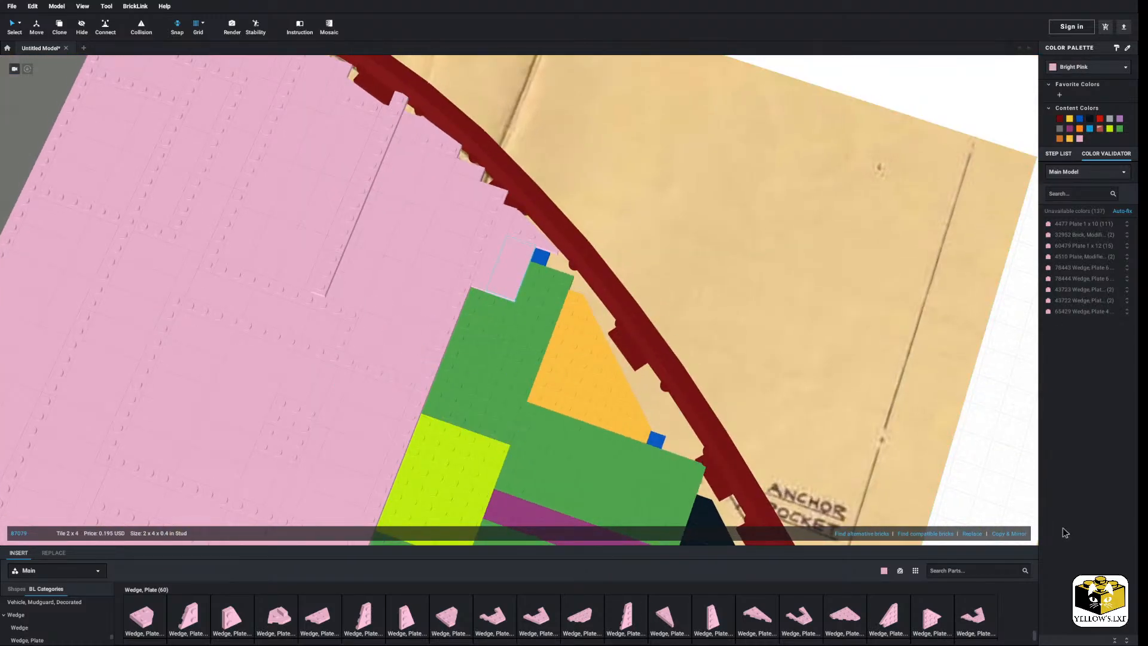
pyautogui.press('d')
pyautogui.press('d')
pyautogui.click(1002, 512)
pyautogui.moveTo(1002, 512); pyautogui.dragTo(1008, 479, button='right')
pyautogui.scroll(3, 607, 402)
pyautogui.moveTo(607, 402); pyautogui.dragTo(512, 361, button='right')
# Copy the two 2 x 4 tiles with the pointed wedge plate and place the copies in front of them, stepped inward along the hull.
pyautogui.click(489, 380)
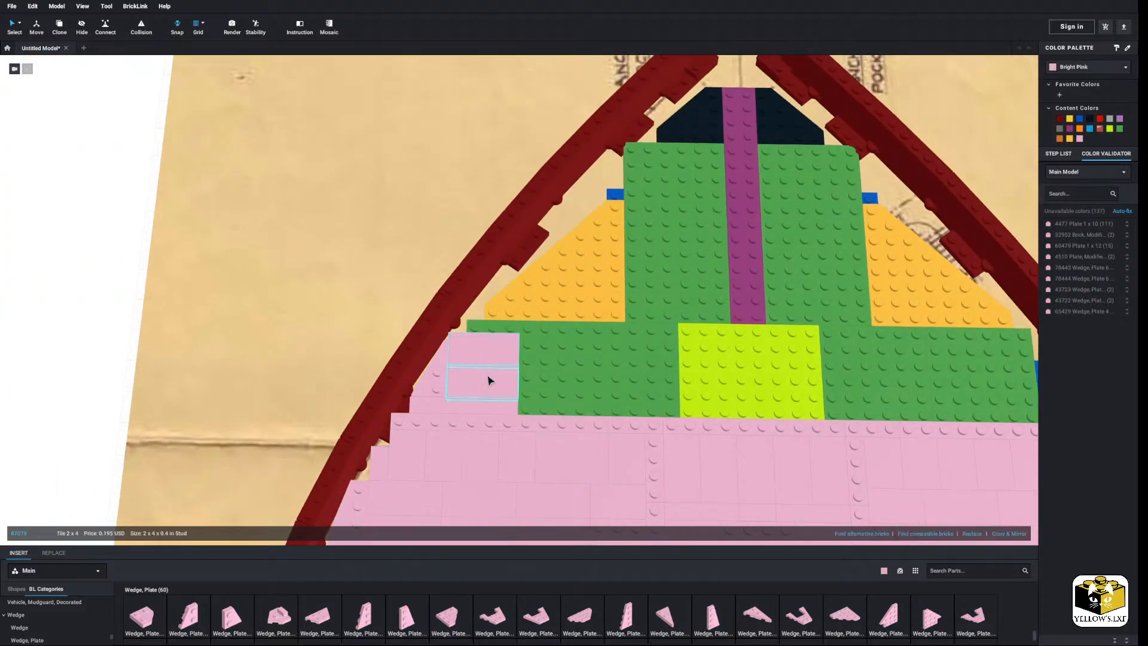
pyautogui.keyDown('ctrl'); pyautogui.click(489, 380); pyautogui.keyUp('ctrl')
pyautogui.keyDown('ctrl'); pyautogui.click(428, 372); pyautogui.keyUp('ctrl')
pyautogui.rightClick(428, 372)
pyautogui.click(436, 384)
pyautogui.rightClick(82, 315)
pyautogui.click(92, 339)
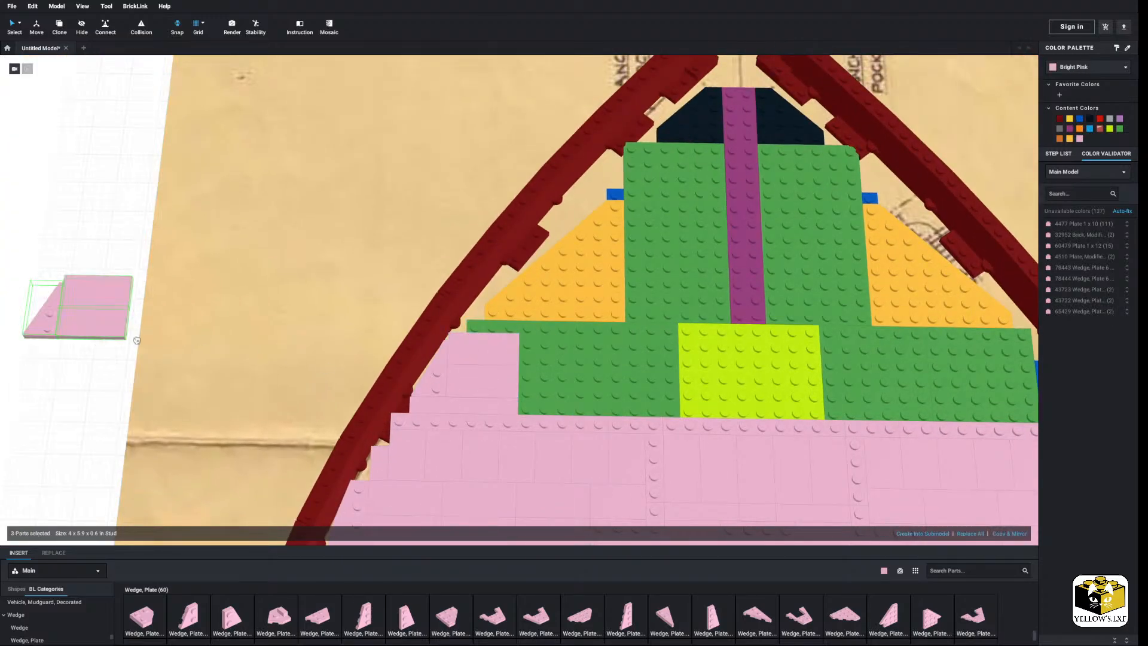
pyautogui.click(531, 316)
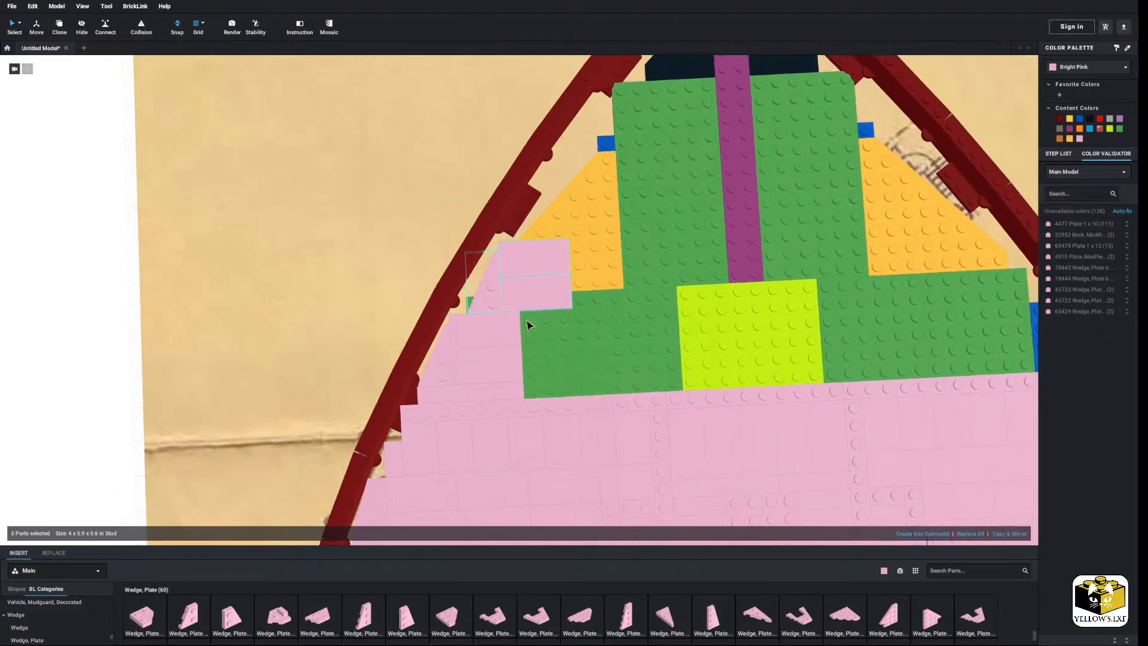
pyautogui.scroll(3, 526, 323)
pyautogui.moveTo(554, 298)
pyautogui.mouseDown()
pyautogui.moveTo(536, 300)
pyautogui.moveTo(548, 303)
pyautogui.mouseUp()
pyautogui.scroll(-2, 520, 303)
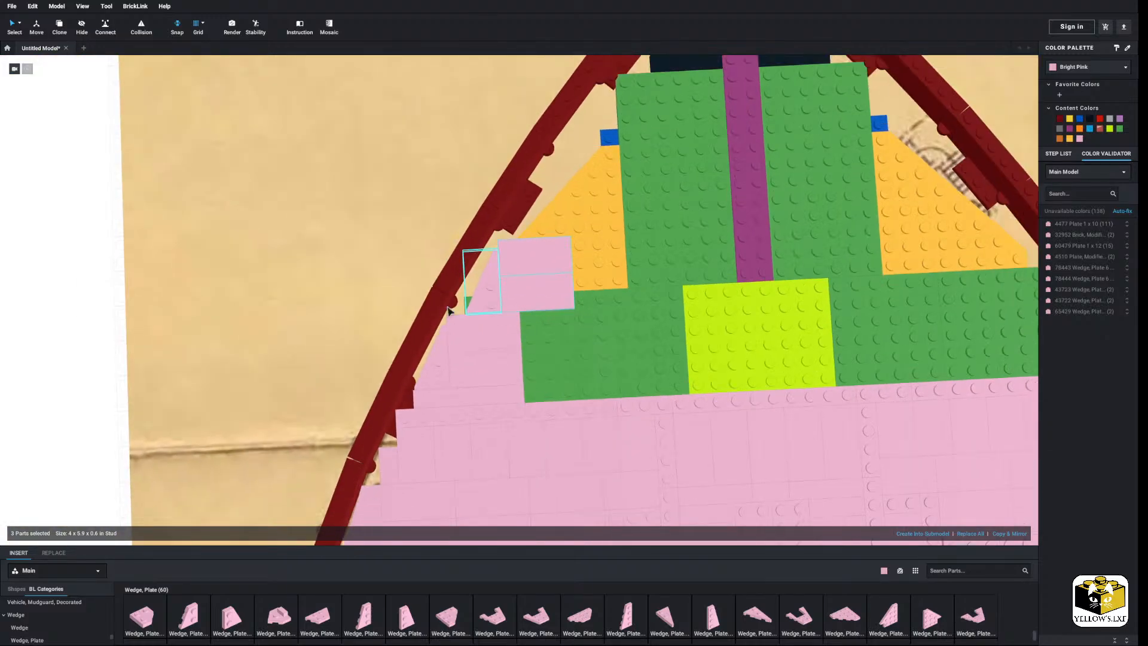
# Delete the pointed wedge plate beside the forward pair of 2 x 4 tiles.
pyautogui.scroll(3, 464, 290)
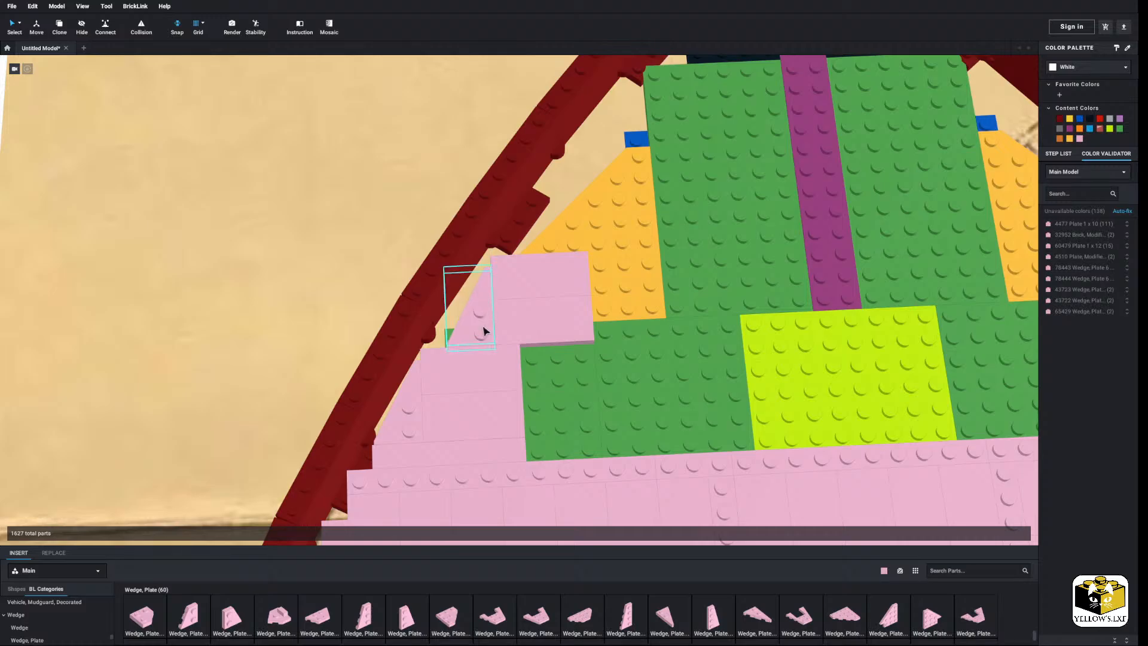
pyautogui.rightClick(484, 330)
pyautogui.click(499, 491)
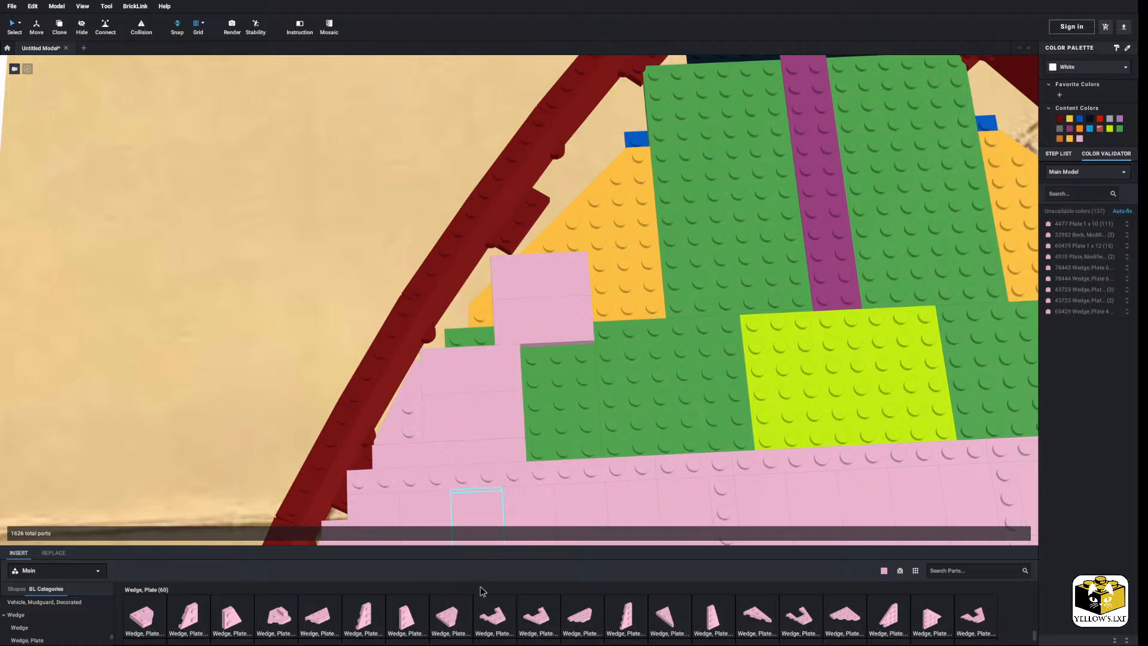
pyautogui.moveTo(484, 500); pyautogui.dragTo(477, 527, button='middle')
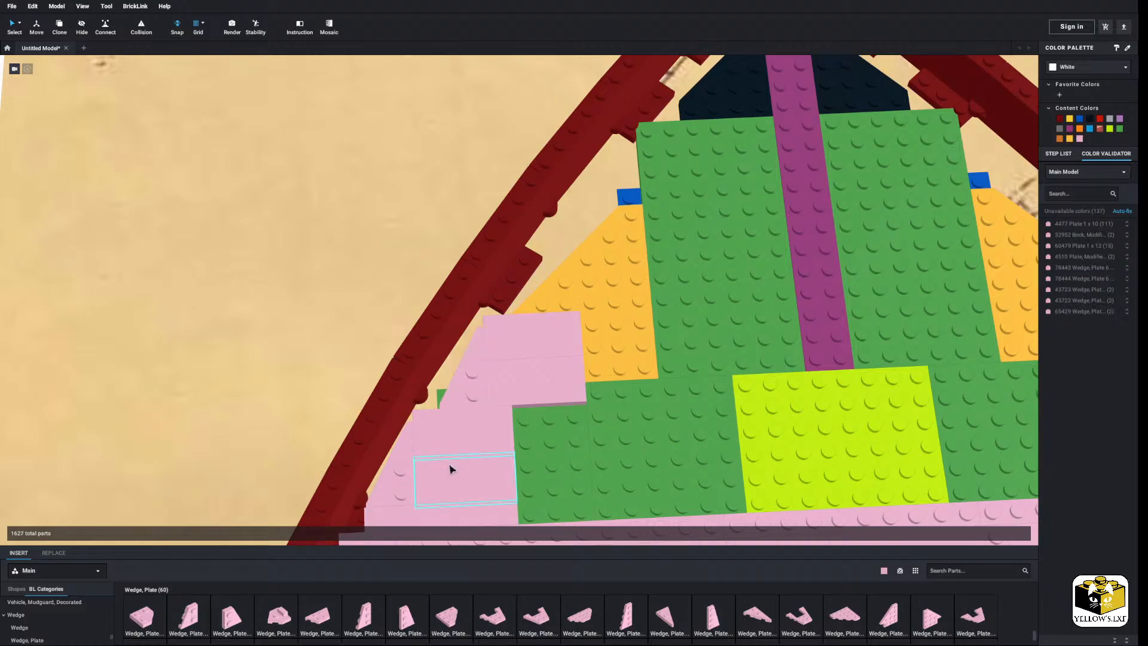
pyautogui.moveTo(471, 435); pyautogui.dragTo(474, 424, button='right')
pyautogui.rightClick(474, 351)
pyautogui.click(487, 380)
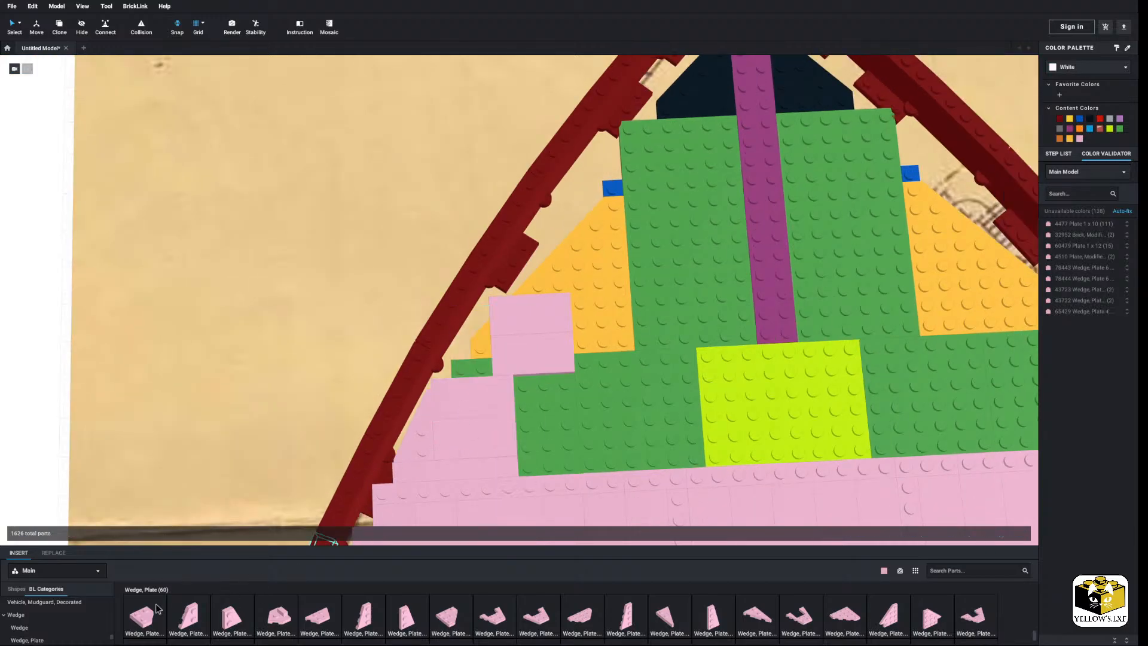
# Try a bright pink 2 x 2 left wedge plate beside the forward pair of tiles and delete it.
pyautogui.click(188, 613)
pyautogui.scroll(3, 445, 377)
pyautogui.press('Right')
pyautogui.press('Right')
pyautogui.press('Right')
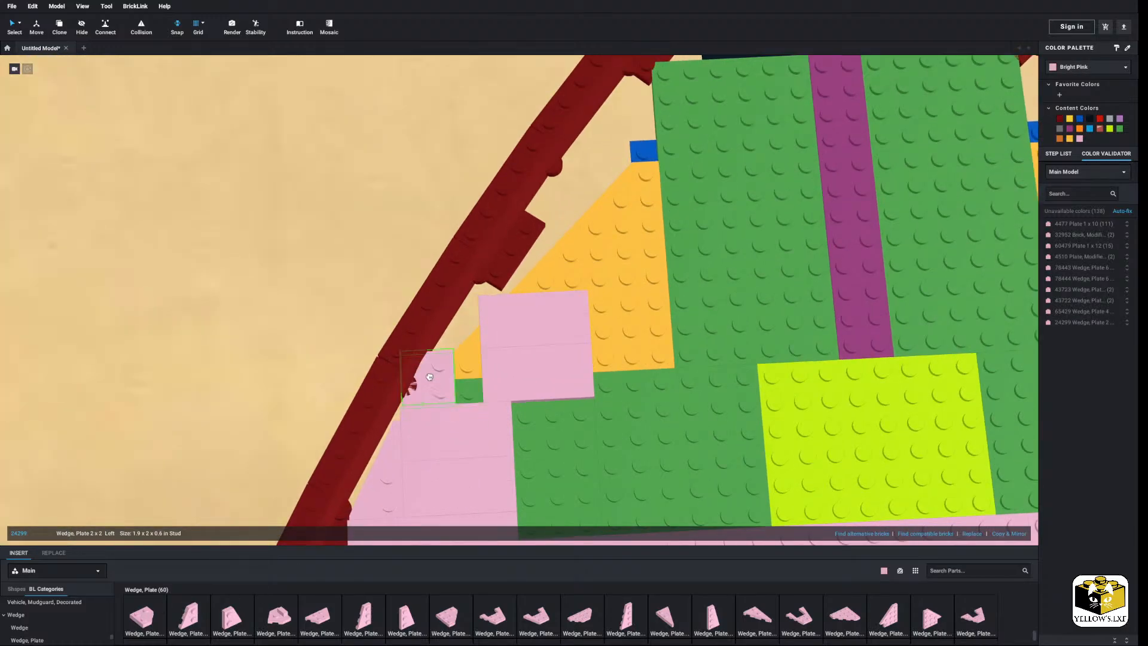
pyautogui.click(459, 379)
pyautogui.scroll(-5, 459, 380)
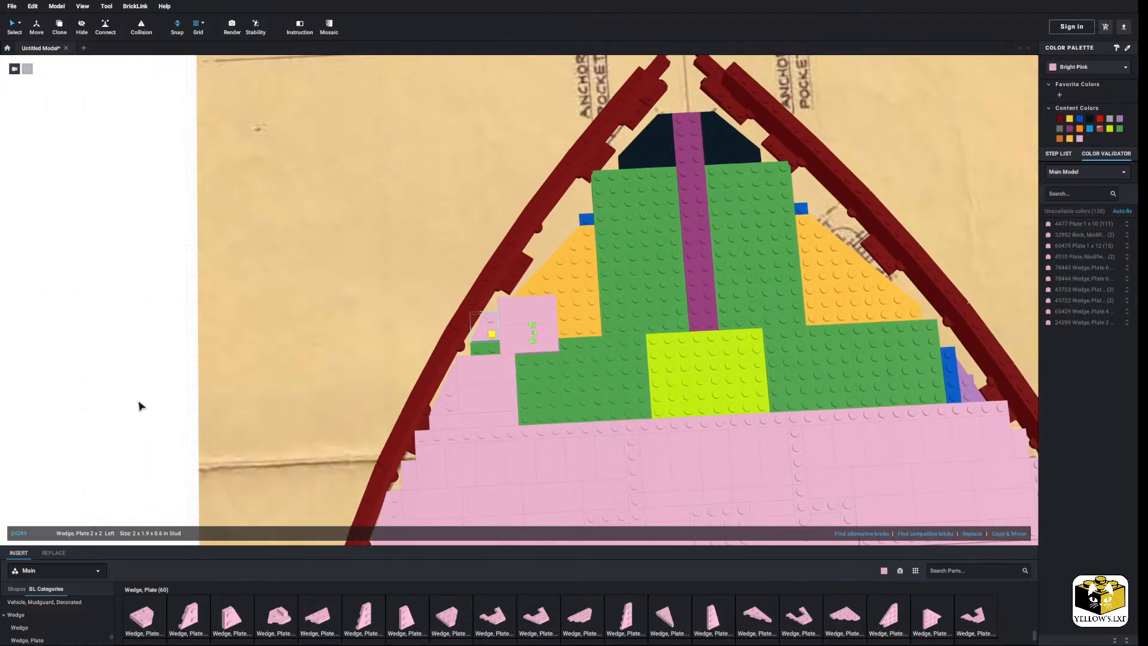
pyautogui.scroll(5, 352, 402)
pyautogui.moveTo(441, 411); pyautogui.dragTo(441, 438, button='right')
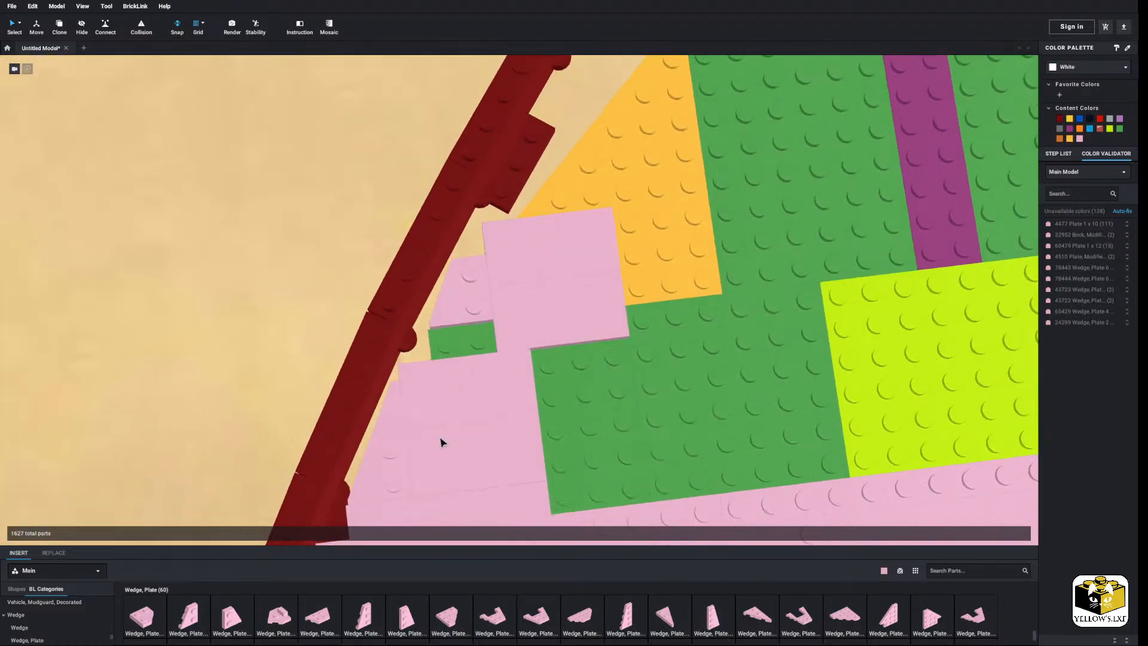
pyautogui.rightClick(463, 297)
pyautogui.click(481, 335)
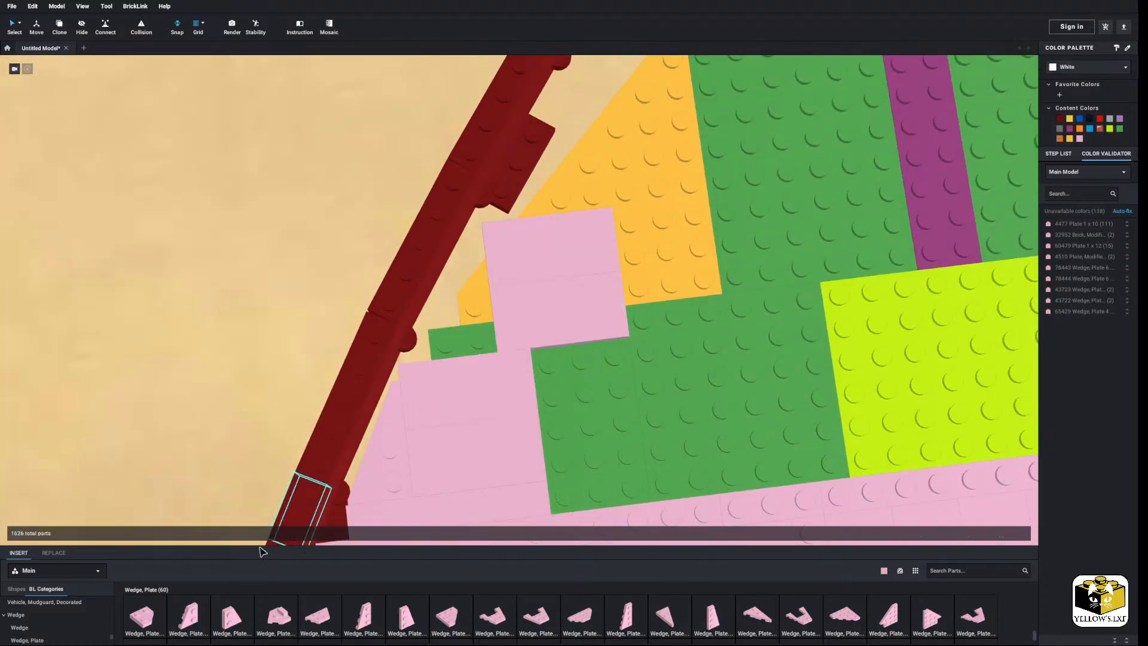
# Place a bright pink 4 x 2 left pointed wedge plate beside the forward tiles, one stud ahead of their rear edge.
pyautogui.click(671, 627)
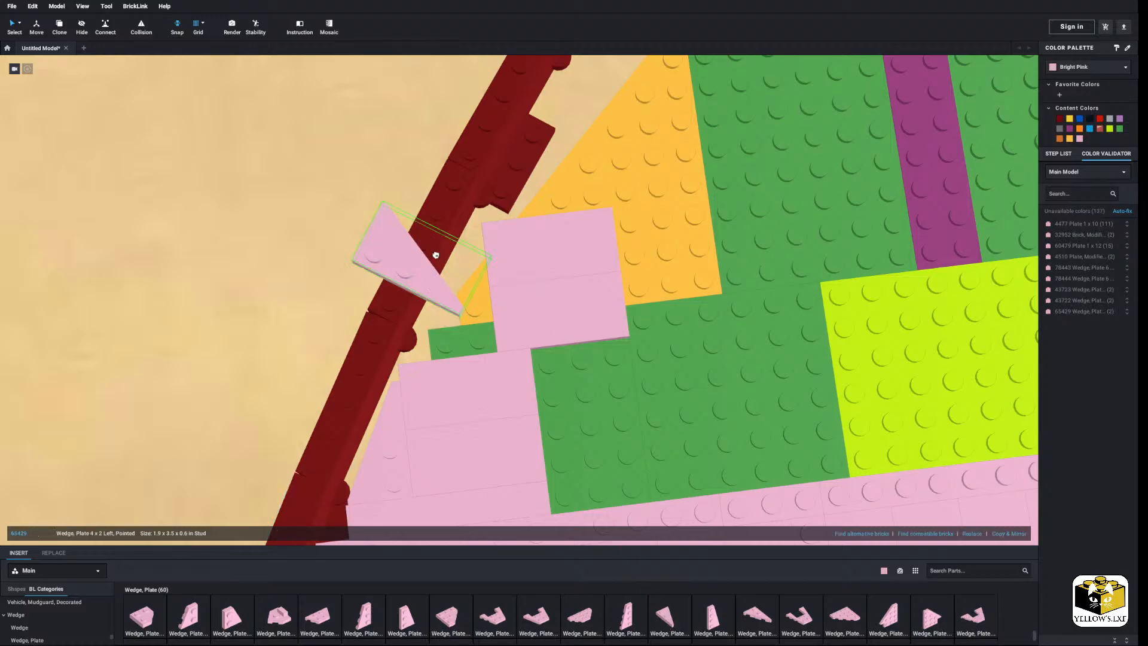
pyautogui.click(461, 270)
pyautogui.moveTo(461, 270); pyautogui.dragTo(328, 340, button='right')
pyautogui.click(78, 322)
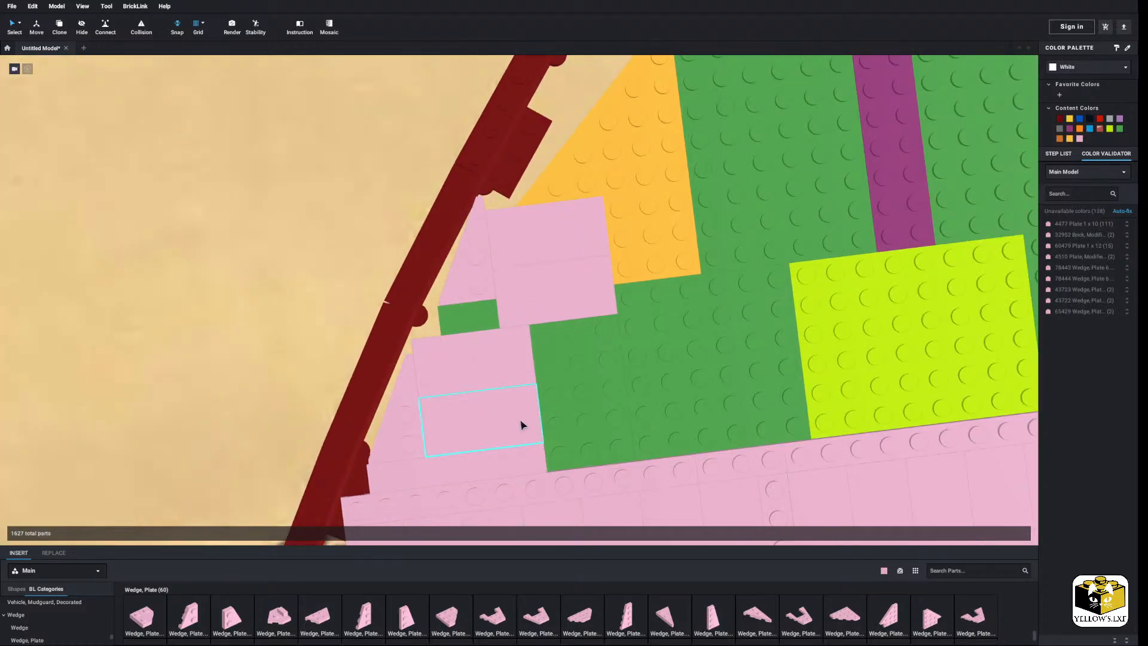
# Move the forward pair of bright pink 2 x 4 tiles one stud towards the bow.
pyautogui.moveTo(514, 419); pyautogui.dragTo(503, 415, button='right')
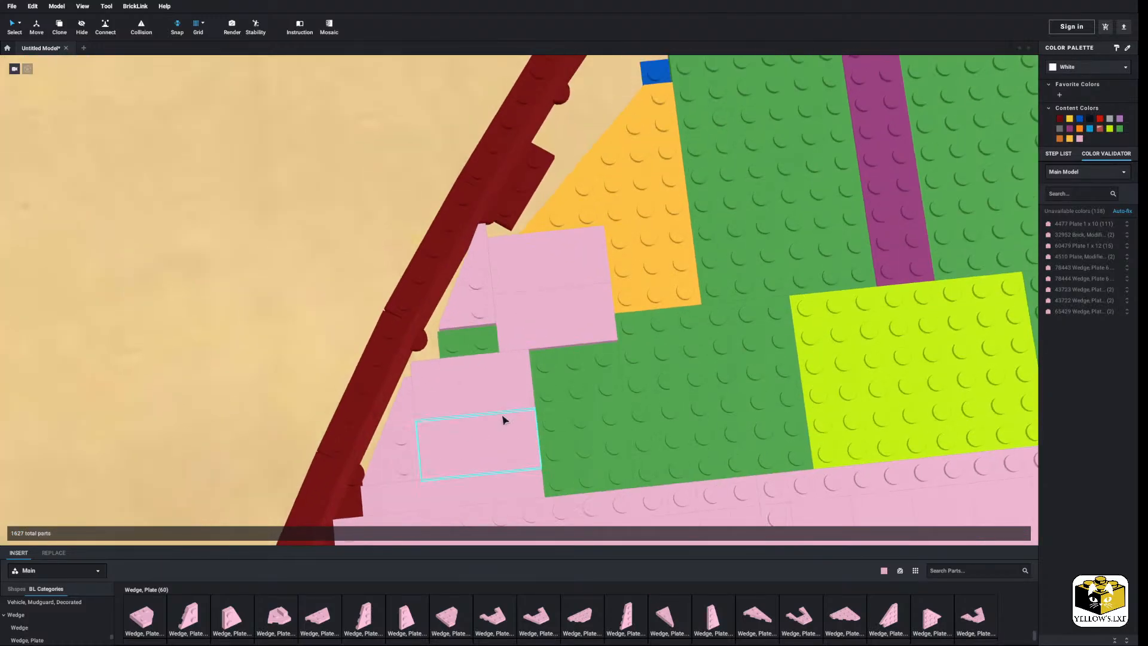
pyautogui.moveTo(503, 415); pyautogui.dragTo(464, 376, button='middle')
pyautogui.moveTo(484, 295); pyautogui.dragTo(497, 272)
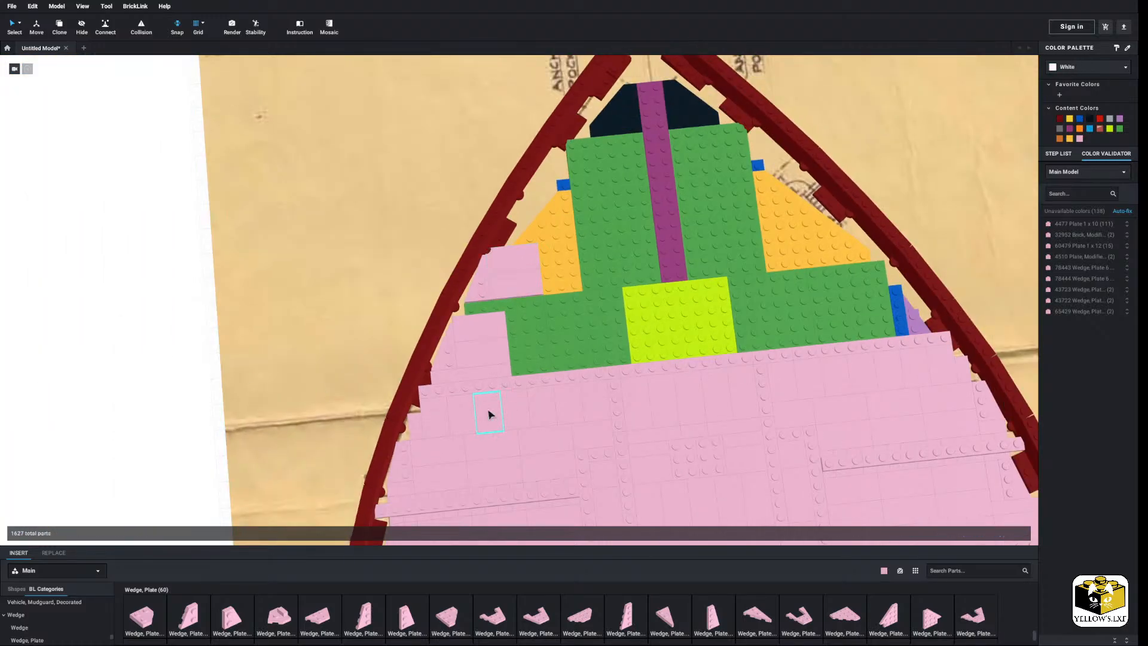
# Copy the 1 x 6 tile and place the copy in the open row behind the forward pair of tiles and wedge plate.
pyautogui.rightClick(471, 376)
pyautogui.click(483, 390)
pyautogui.rightClick(146, 366)
pyautogui.click(160, 396)
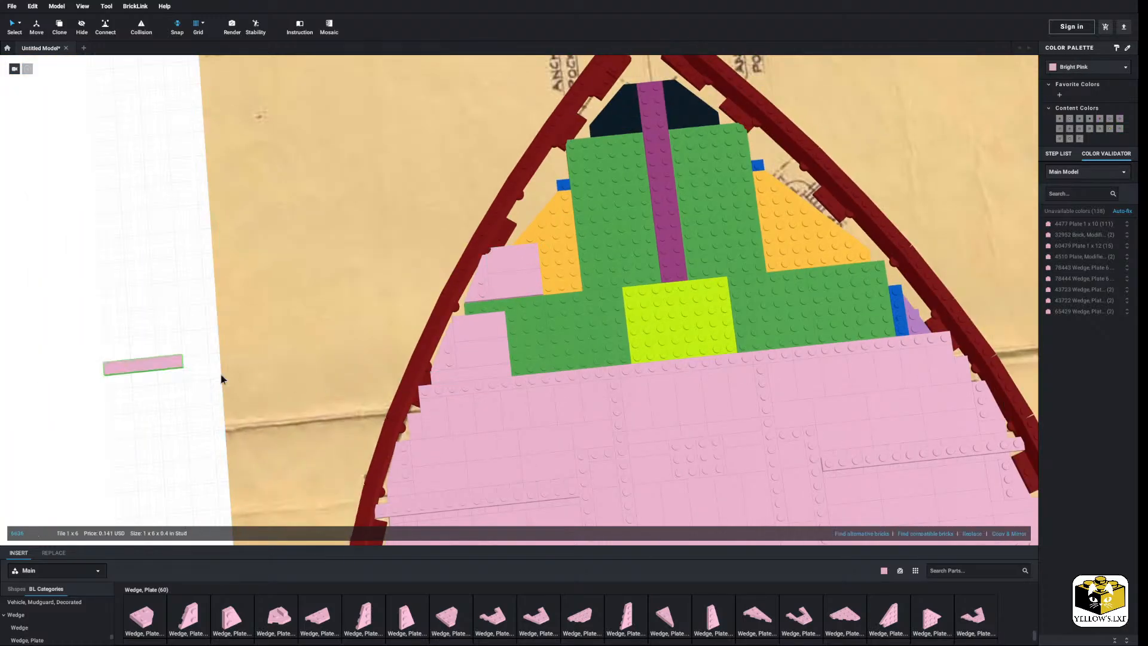
pyautogui.click(191, 345)
pyautogui.moveTo(191, 346); pyautogui.dragTo(190, 338, button='right')
# Delete the front 2 x 4 tile of the forward pair.
pyautogui.scroll(4, 525, 323)
pyautogui.moveTo(525, 323); pyautogui.dragTo(506, 348, button='right')
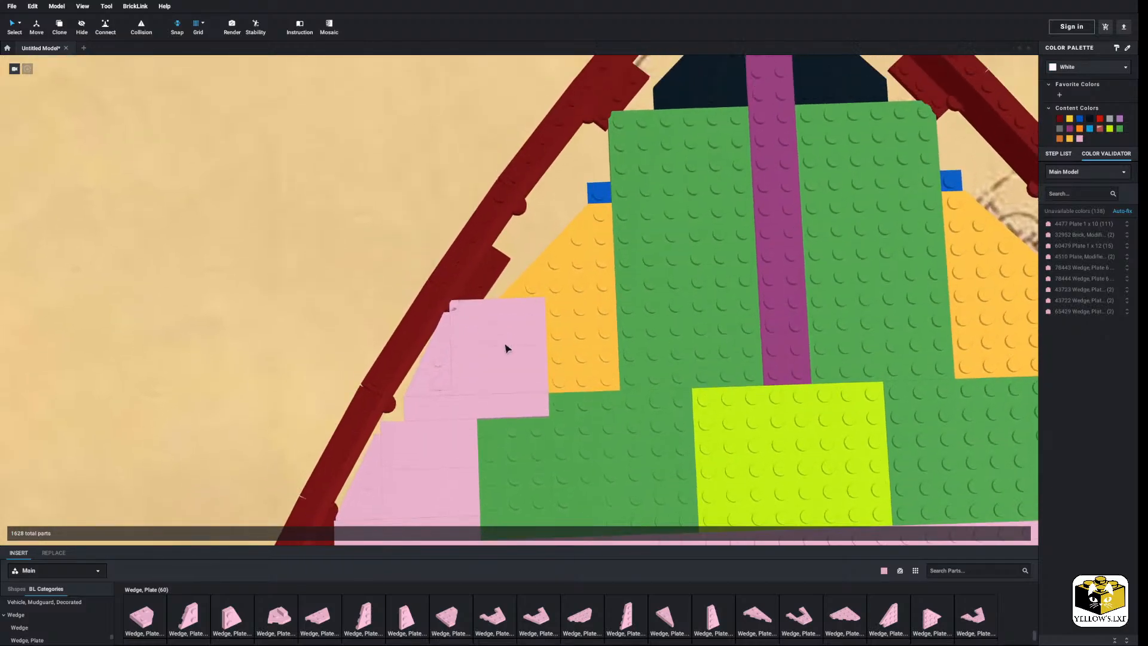
pyautogui.scroll(2, 505, 348)
pyautogui.rightClick(471, 337)
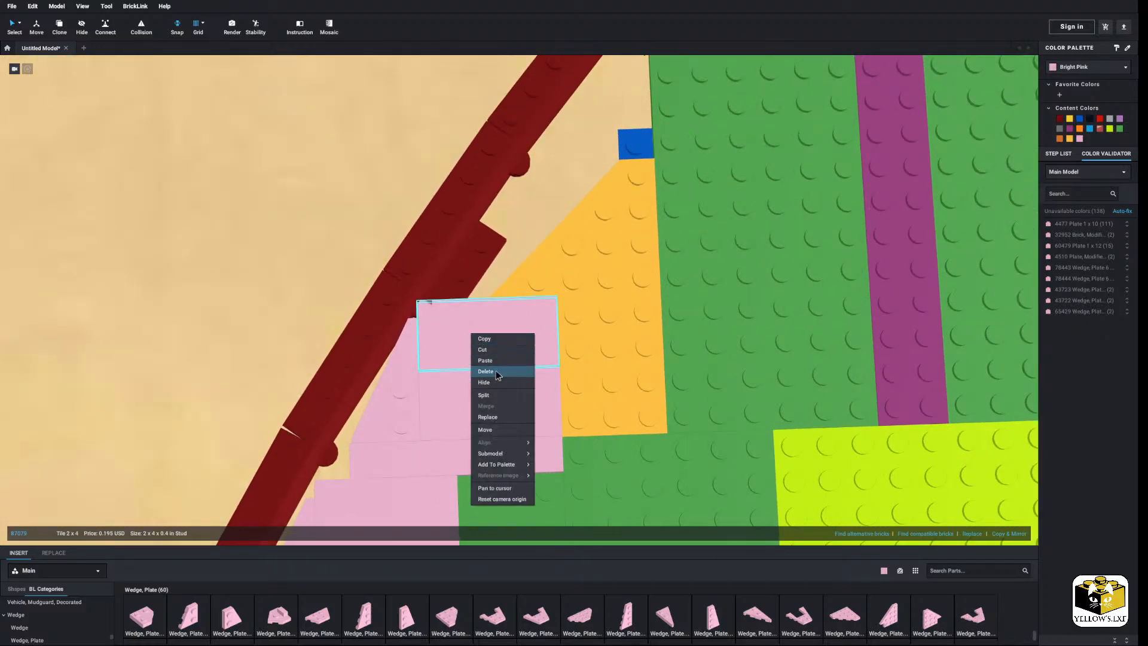
pyautogui.click(484, 372)
# Place a bright pink 1 x 4 tile directly in front of the remaining 2 x 4 tile, aligned with its sides.
pyautogui.scroll(10, 46, 626)
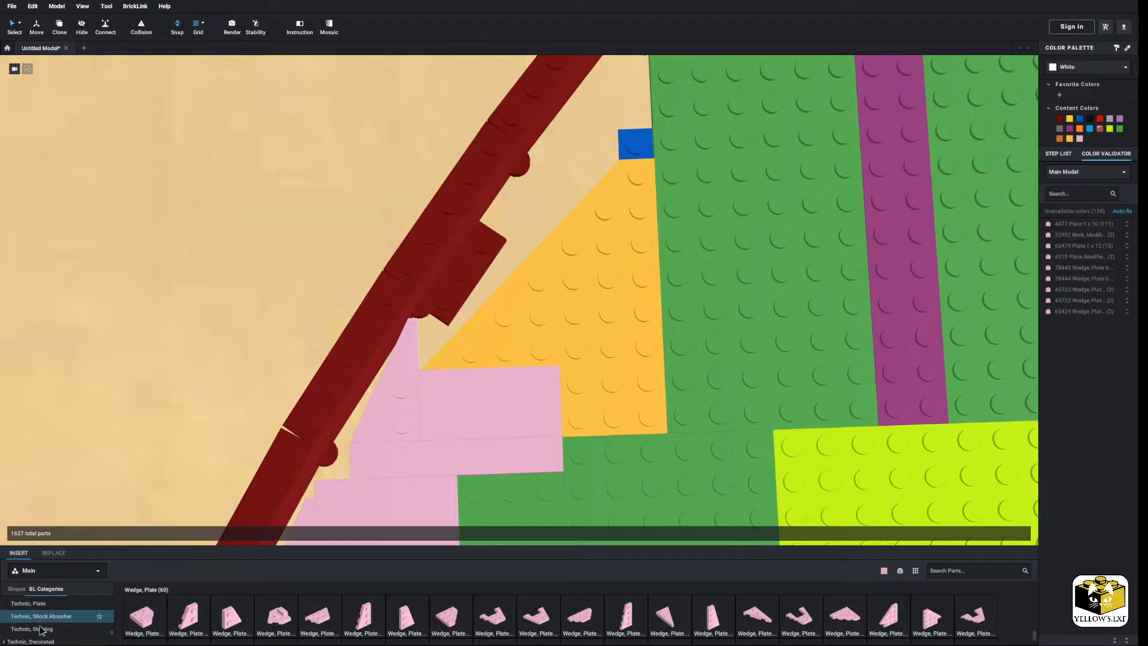
pyautogui.click(32, 630)
pyautogui.moveTo(363, 615); pyautogui.dragTo(514, 388)
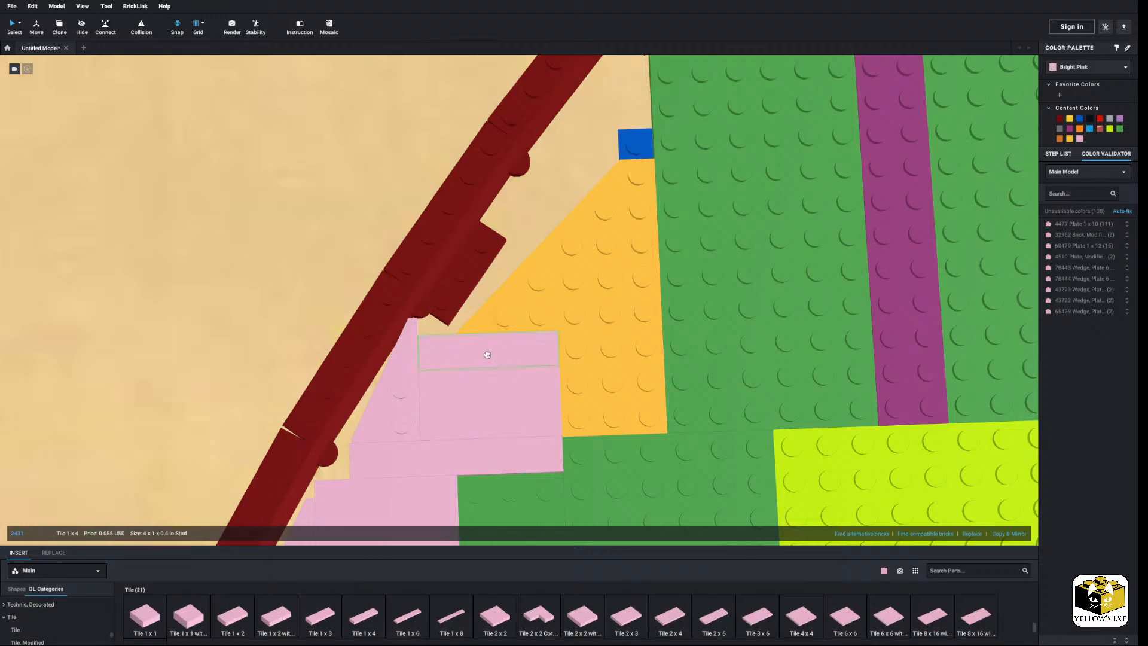
pyautogui.click(487, 355)
pyautogui.scroll(-3, 487, 356)
pyautogui.scroll(-3, 60, 381)
pyautogui.click(53, 383)
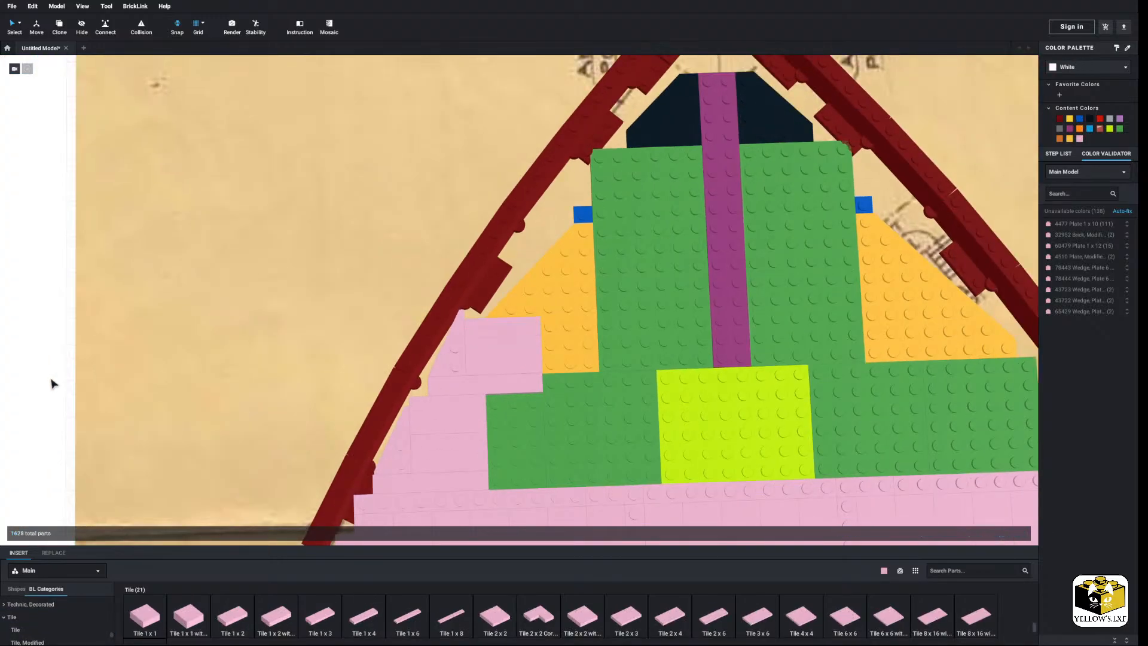
# Place a bright pink 1 x 1 quarter round tile off the model with a 1 x 3 tile against its straight side.
pyautogui.scroll(3, 53, 383)
pyautogui.scroll(-1, 27, 624)
pyautogui.click(24, 629)
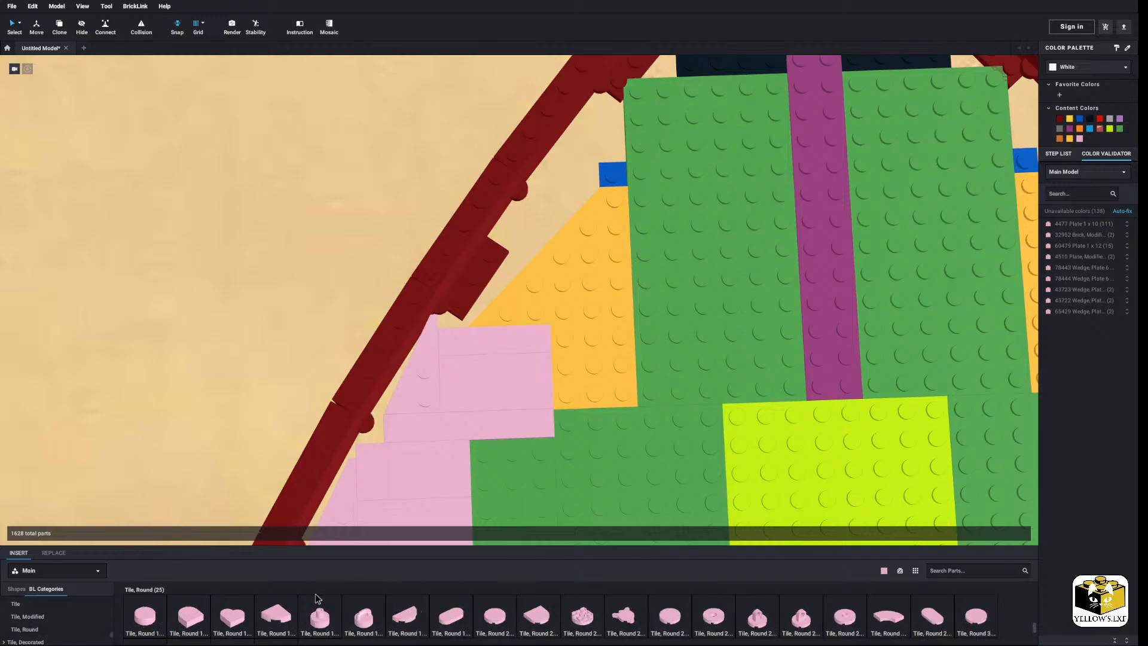
pyautogui.moveTo(275, 619); pyautogui.dragTo(571, 394)
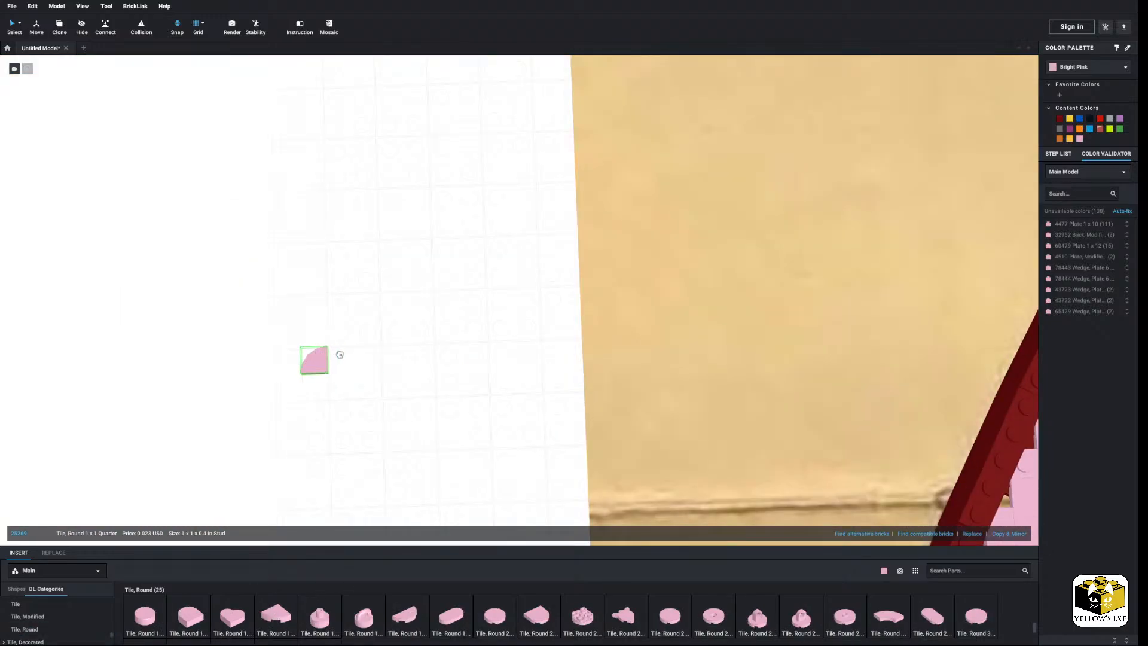
pyautogui.moveTo(340, 355); pyautogui.dragTo(366, 354)
pyautogui.click(36, 604)
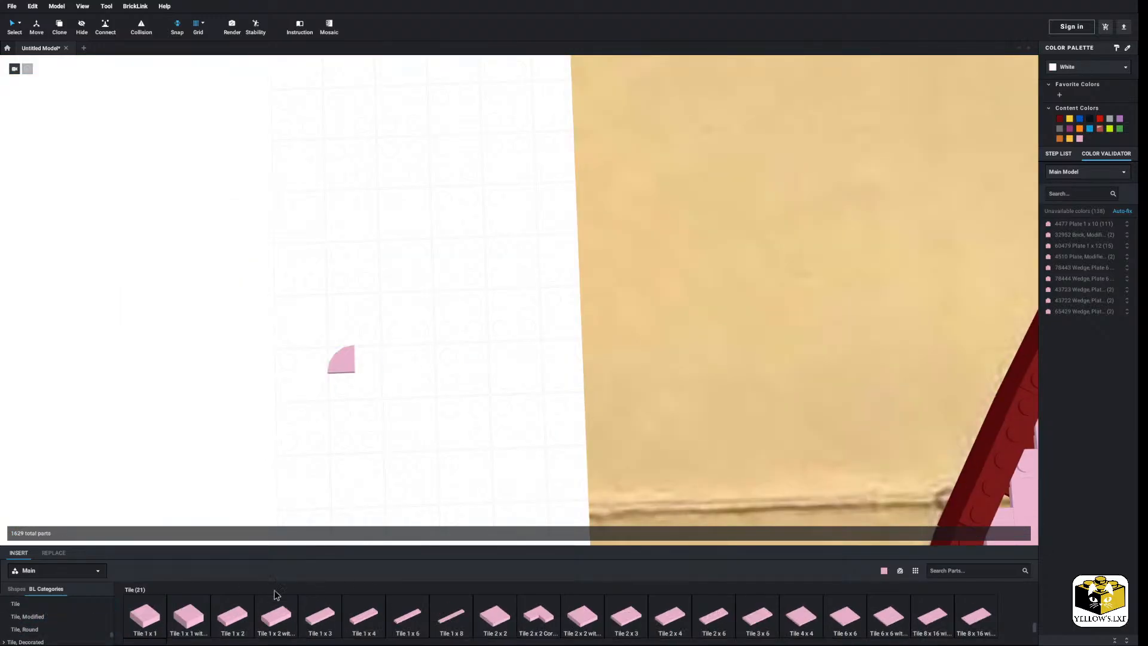
pyautogui.moveTo(320, 622); pyautogui.dragTo(418, 356)
pyautogui.click(445, 302)
# Move the quarter round tile and 1 x 3 tile together onto the deck, directly in front of the 1 x 4 tile.
pyautogui.moveTo(444, 300); pyautogui.dragTo(304, 410)
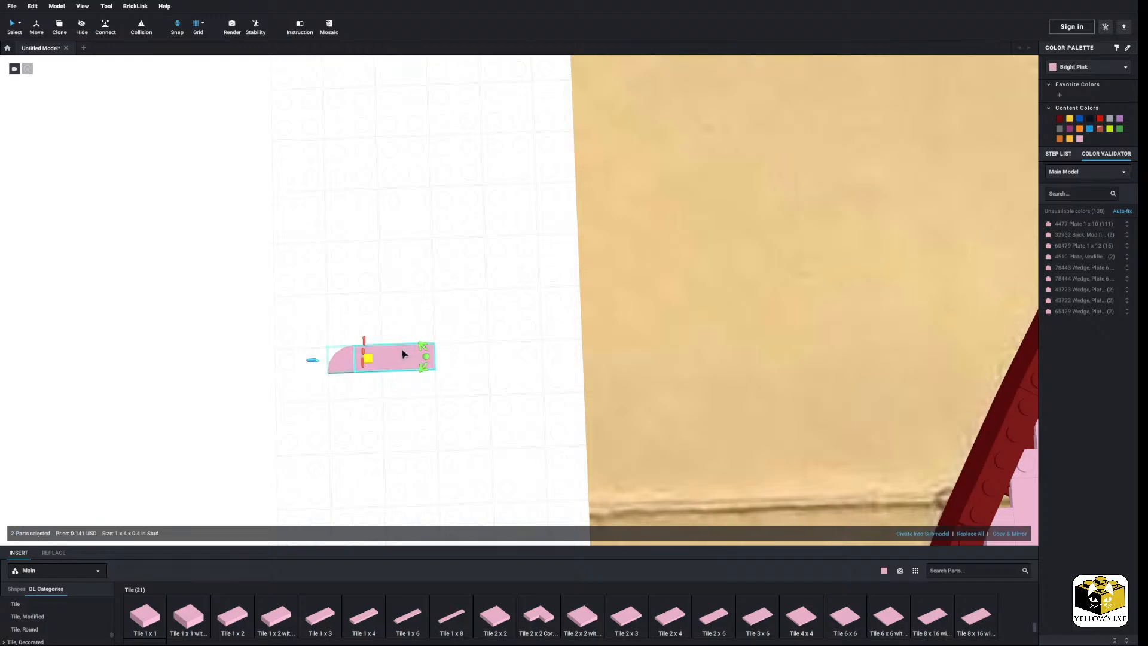
pyautogui.moveTo(491, 321); pyautogui.dragTo(268, 374, button='middle')
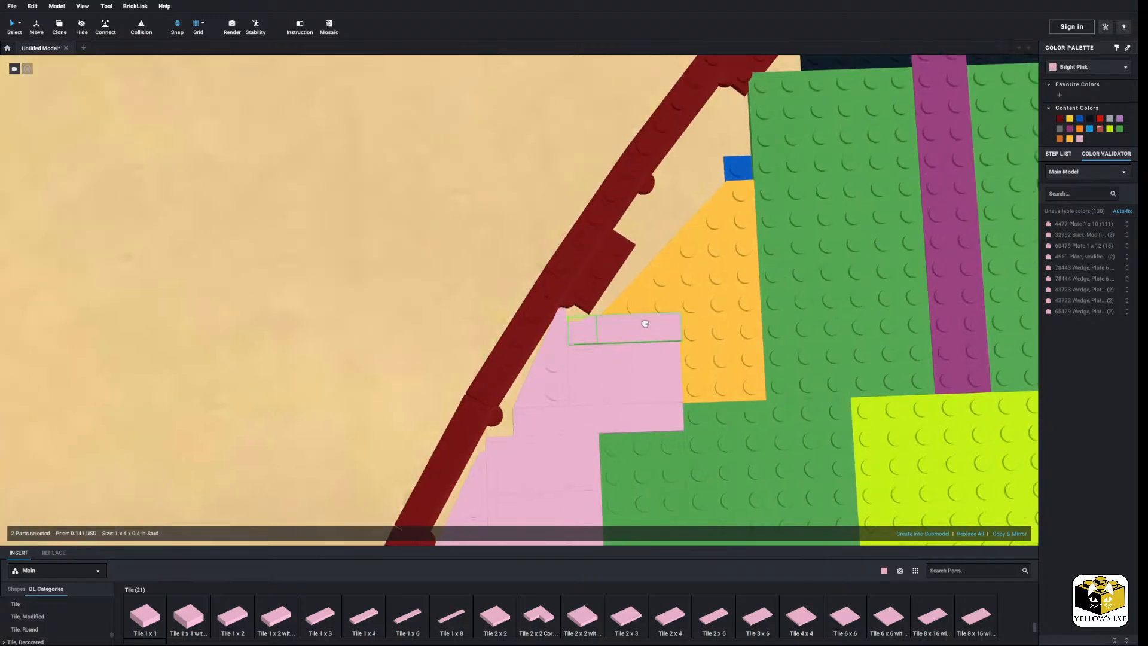
pyautogui.moveTo(631, 332); pyautogui.dragTo(631, 317)
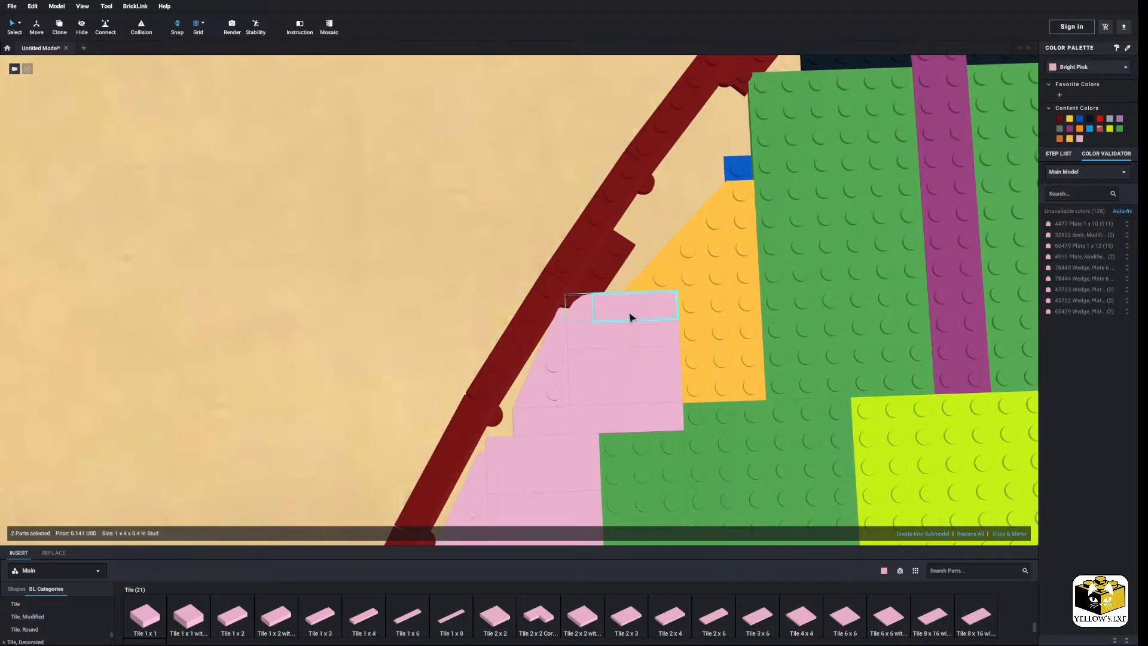
pyautogui.scroll(-2, 48, 387)
pyautogui.click(60, 392)
# Delete the 1 x 1 quarter round tile beside the foremost 1 x 3 tile.
pyautogui.scroll(4, 634, 339)
pyautogui.scroll(3, 497, 363)
pyautogui.moveTo(634, 339); pyautogui.dragTo(502, 393, button='middle')
pyautogui.scroll(3, 400, 406)
pyautogui.moveTo(502, 394); pyautogui.dragTo(504, 395, button='right')
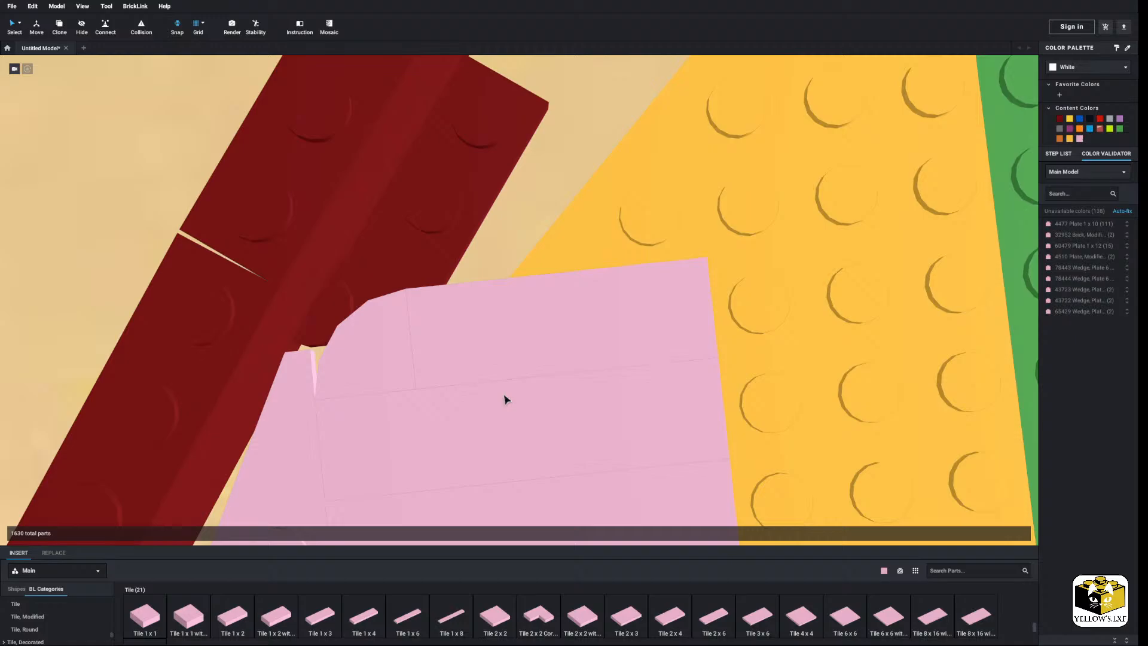
pyautogui.click(385, 361)
pyautogui.scroll(-2, 436, 361)
pyautogui.rightClick(435, 361)
pyautogui.click(464, 397)
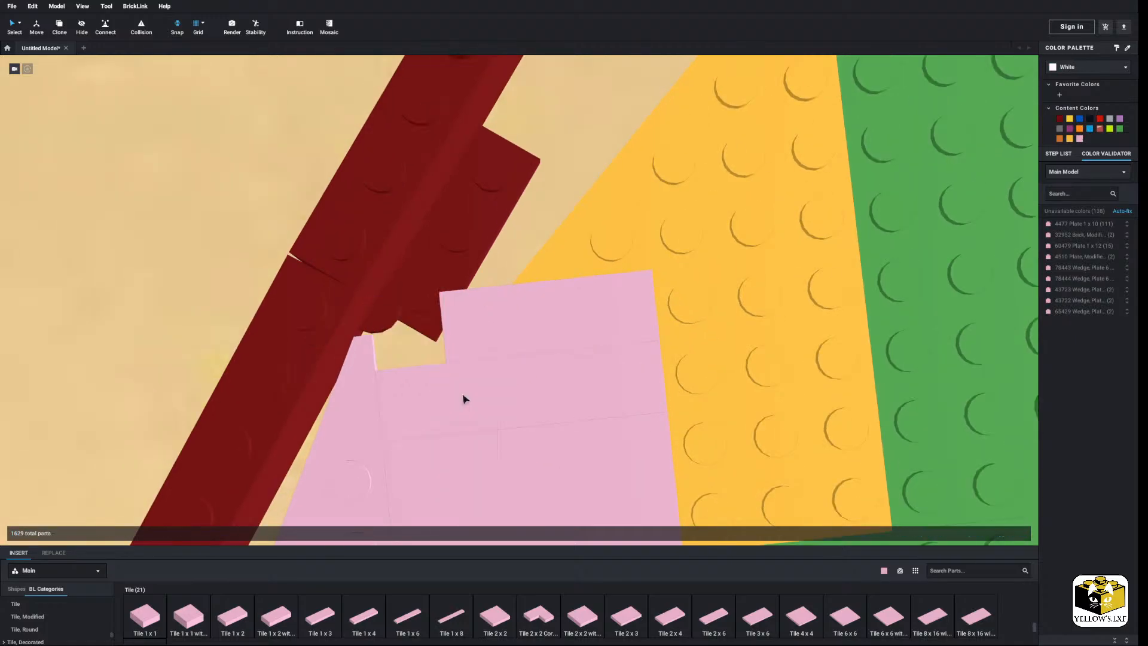
# Delete the 1 x 3 tile in front of the 1 x 4 tile.
pyautogui.scroll(3, 479, 394)
pyautogui.scroll(-3, 504, 390)
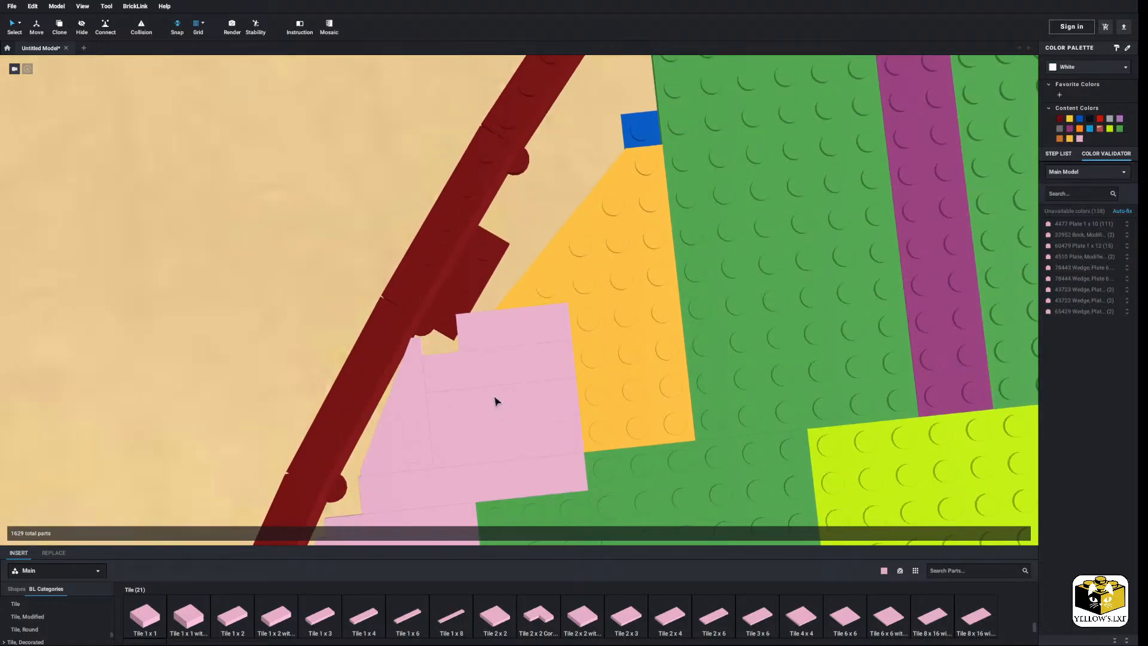
pyautogui.scroll(-5, 494, 364)
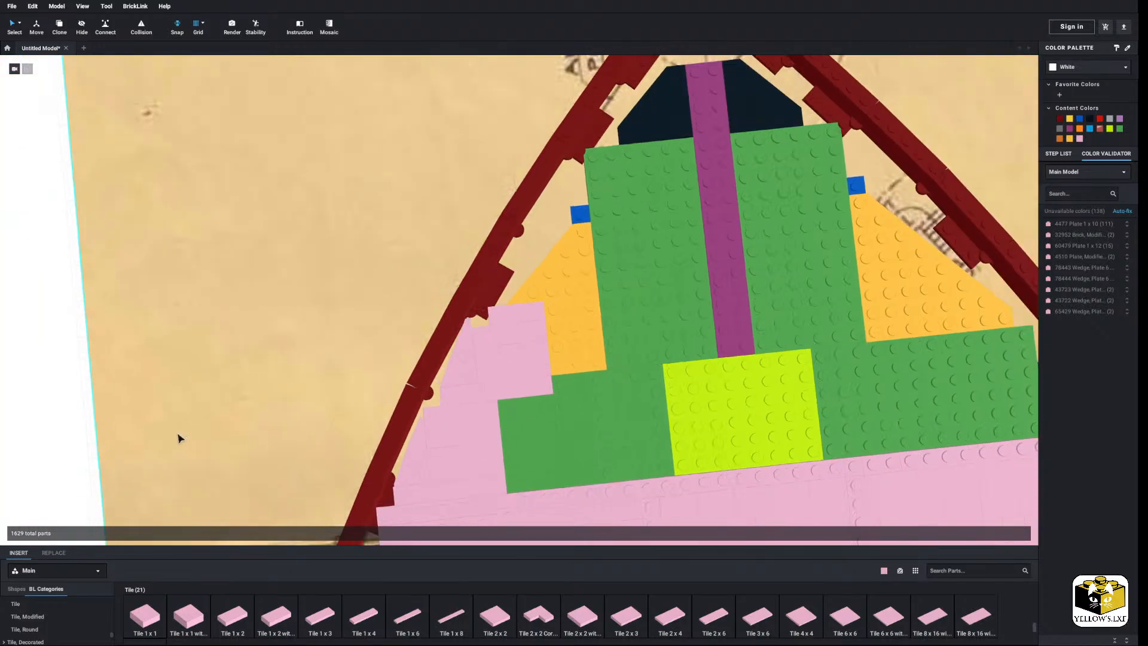
pyautogui.scroll(5, 502, 353)
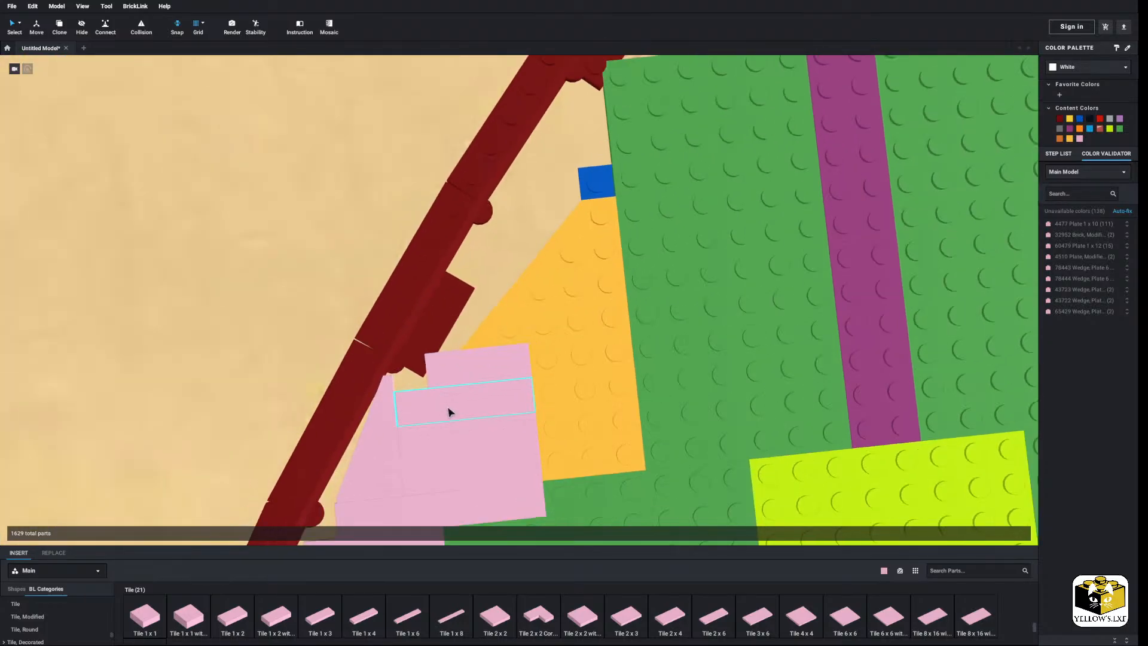
pyautogui.rightClick(501, 368)
pyautogui.click(521, 409)
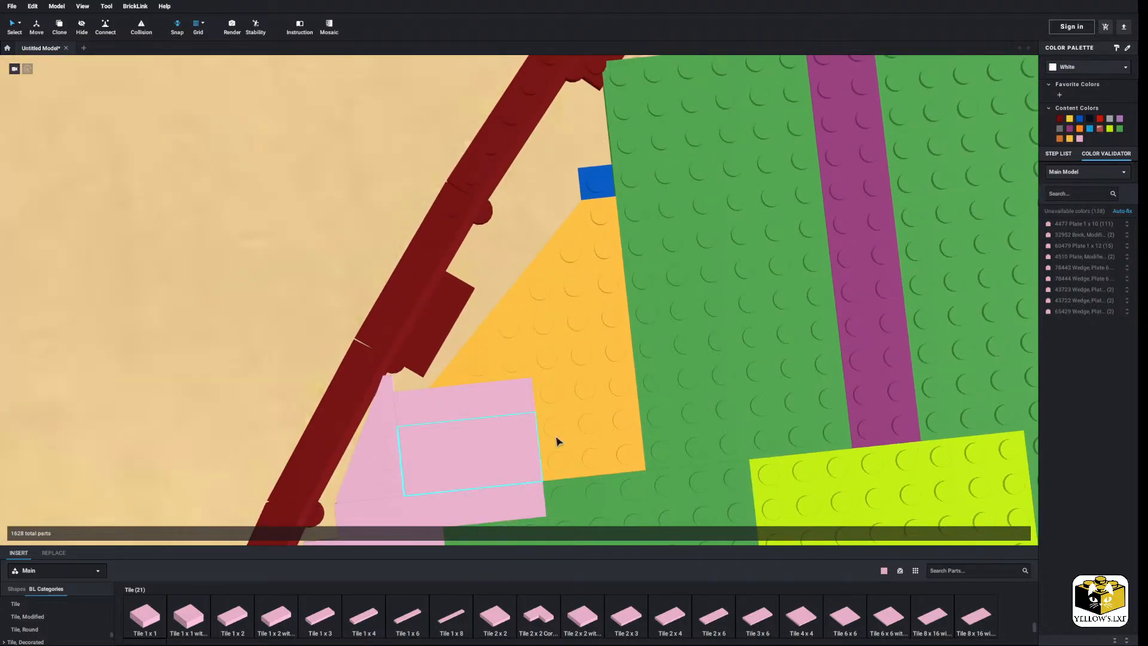
# Place a bright pink 2 x 3 tile in front of the 1 x 4 tile, flush with its inner end.
pyautogui.click(678, 618)
pyautogui.click(625, 616)
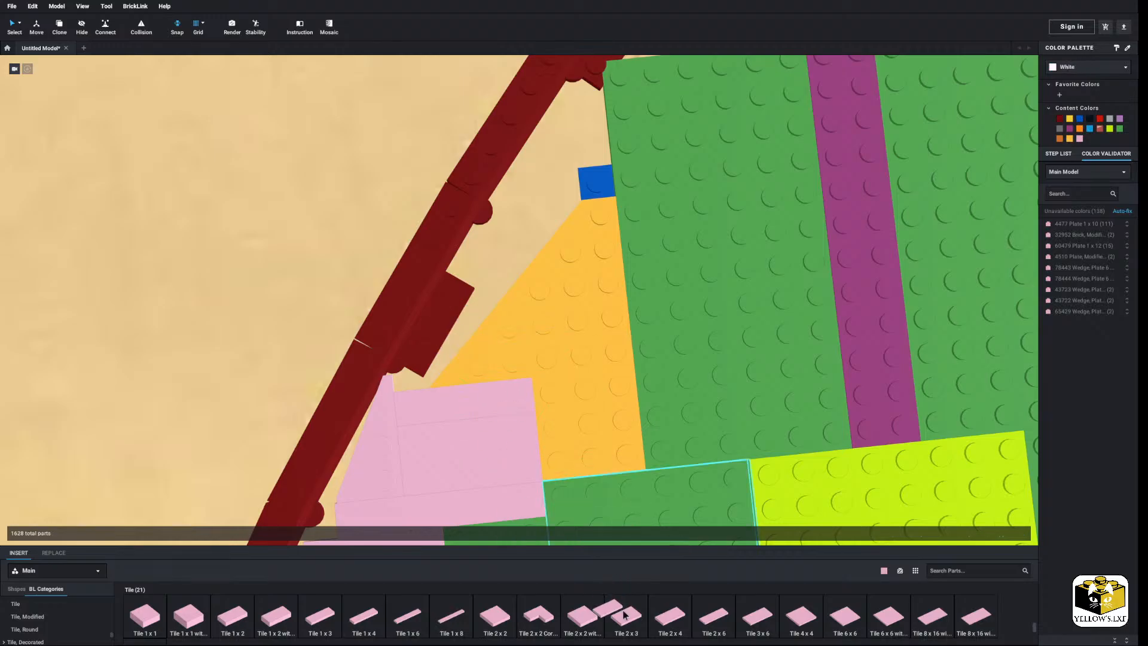
pyautogui.click(475, 347)
# Examine how the 2 x 3 tile and the wedge plate behind it fit against the dark red hull plates.
pyautogui.moveTo(489, 363); pyautogui.dragTo(496, 338, button='right')
pyautogui.moveTo(474, 503); pyautogui.dragTo(486, 362, button='middle')
pyautogui.click(447, 361)
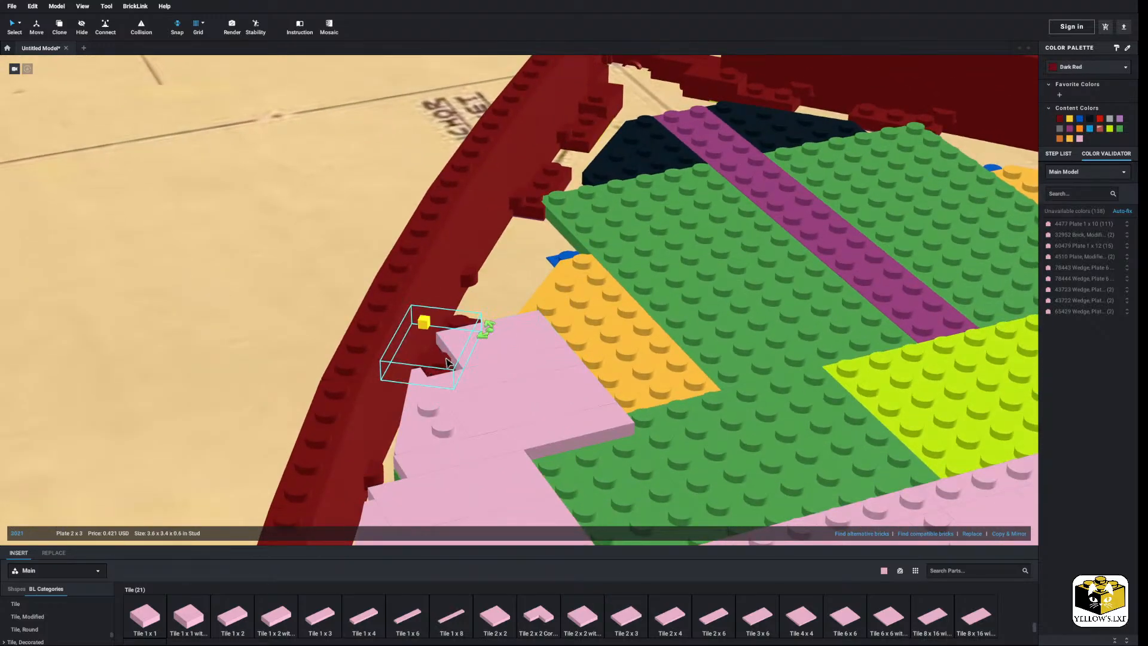
pyautogui.moveTo(474, 340); pyautogui.dragTo(486, 369, button='right')
pyautogui.moveTo(489, 368); pyautogui.dragTo(475, 387, button='middle')
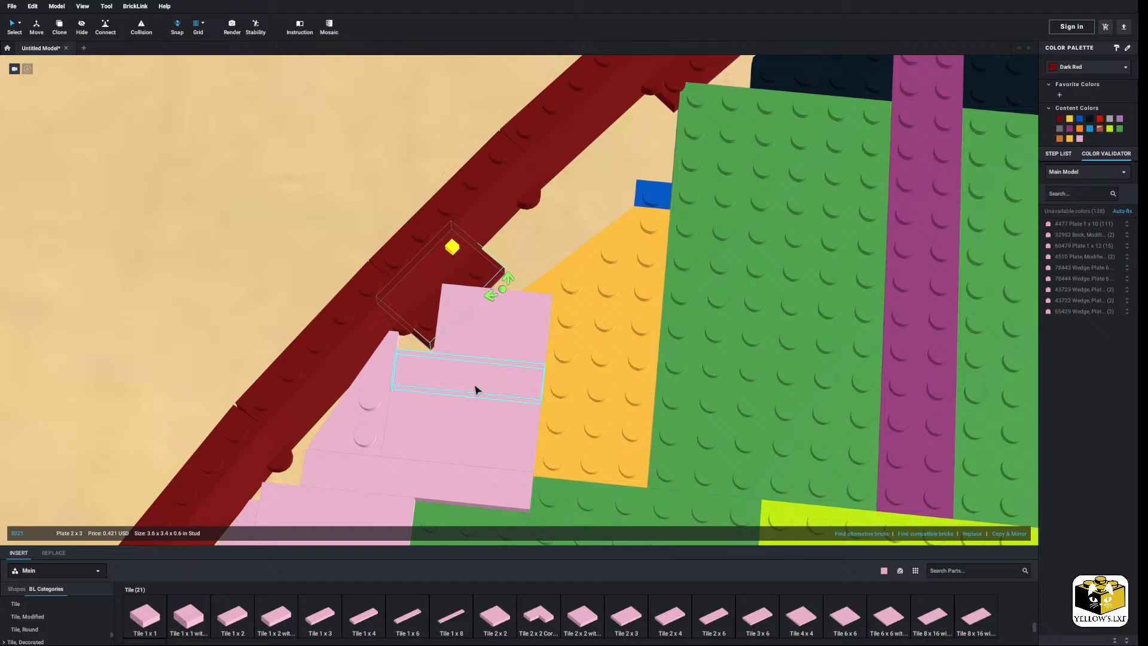
pyautogui.scroll(-6, 476, 388)
pyautogui.click(162, 345)
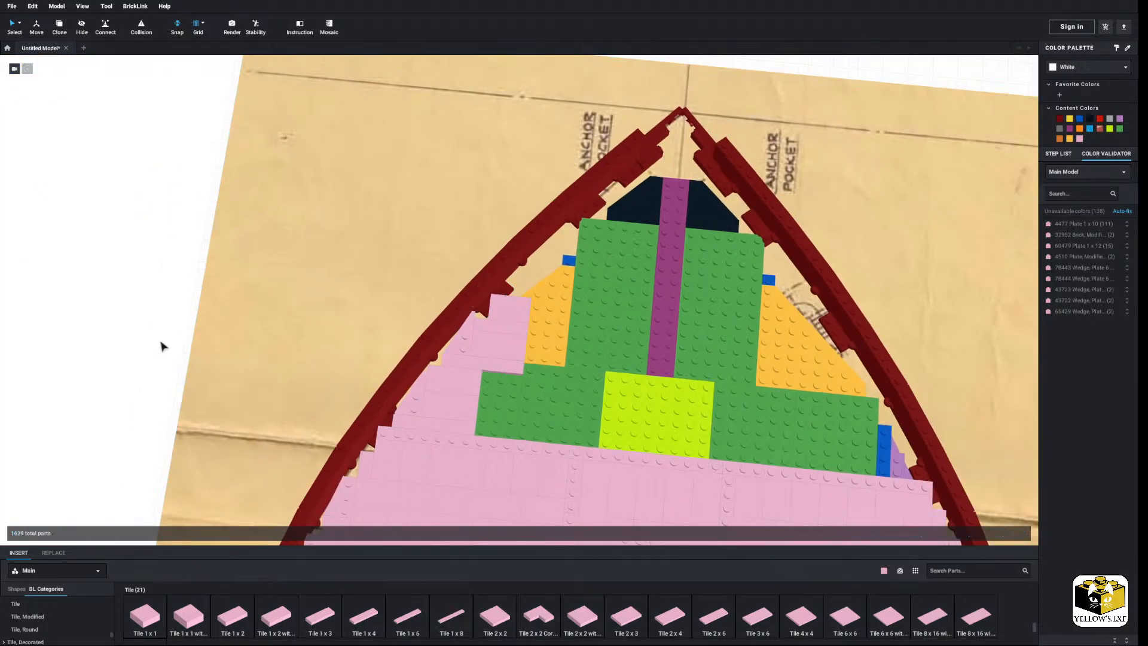
pyautogui.scroll(6, 534, 340)
pyautogui.scroll(-2, 533, 340)
pyautogui.moveTo(425, 379)
pyautogui.mouseDown(button='right')
pyautogui.moveTo(395, 382)
pyautogui.moveTo(425, 374)
pyautogui.moveTo(425, 400)
pyautogui.mouseUp(button='right')
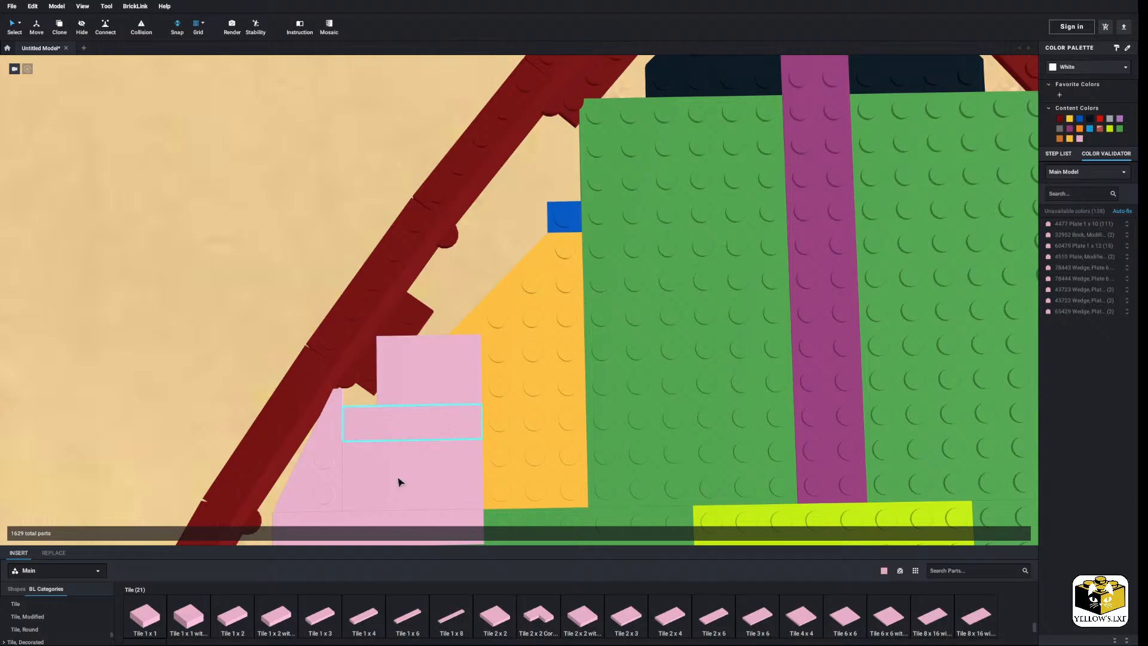
pyautogui.scroll(-2, 439, 422)
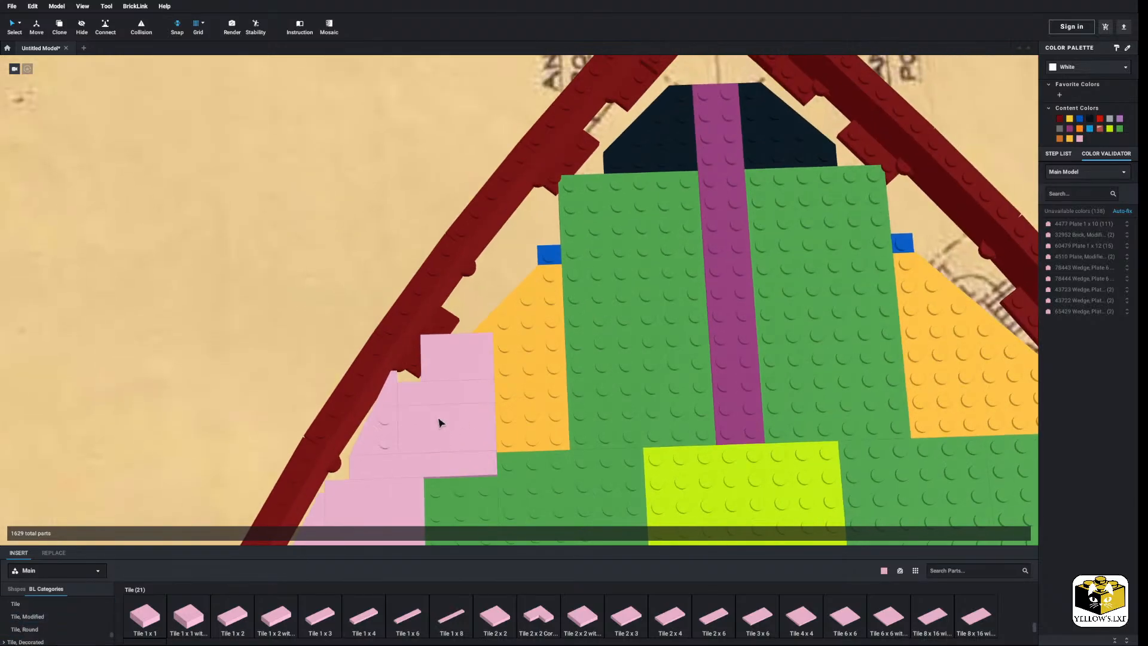
pyautogui.scroll(-2, 439, 423)
pyautogui.scroll(-2, 82, 389)
pyautogui.scroll(1, 82, 389)
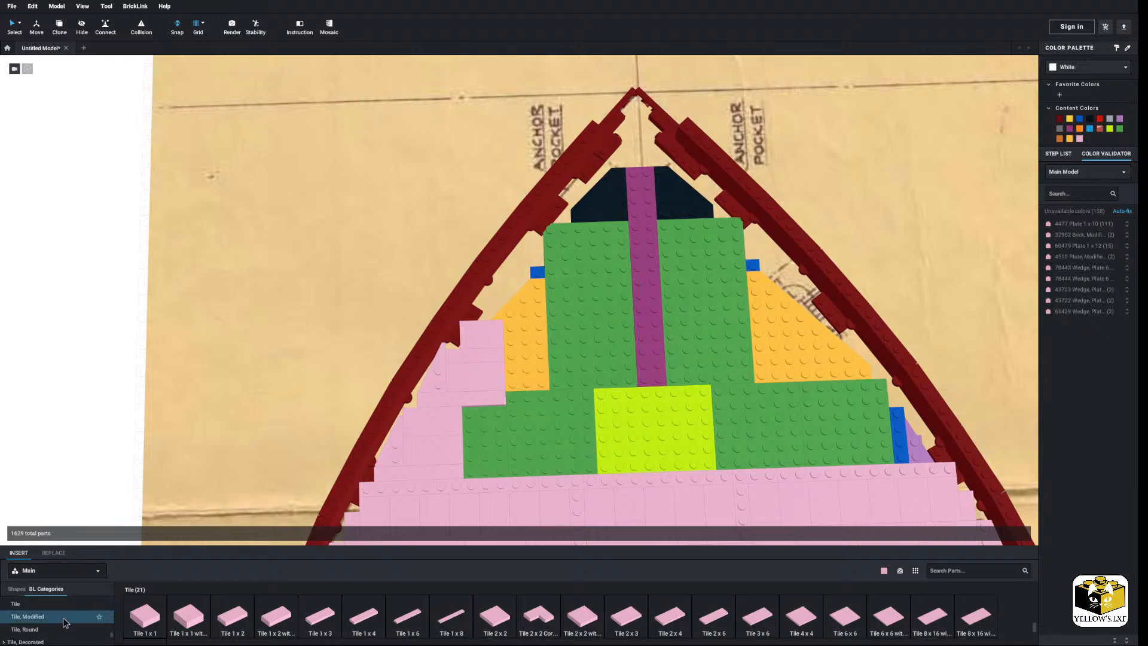
# Try a rotated bright pink 2 x 2 triangular modified tile off the model and delete it.
pyautogui.click(63, 618)
pyautogui.click(795, 617)
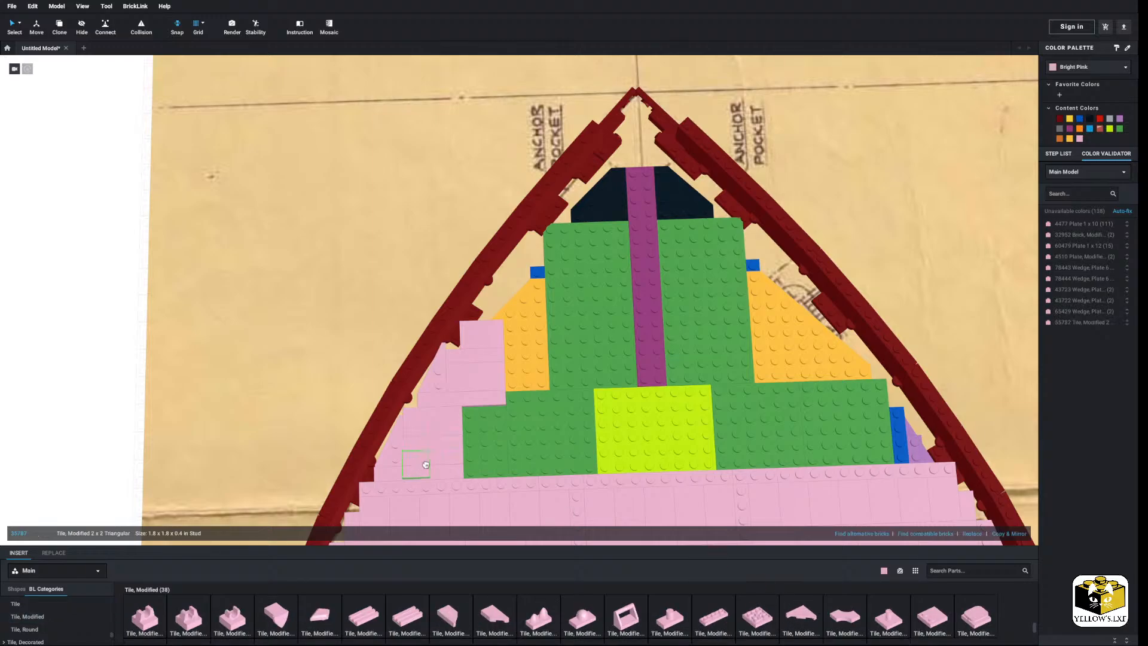
pyautogui.moveTo(160, 503); pyautogui.dragTo(449, 450, button='middle')
pyautogui.press('Right')
pyautogui.click(291, 374)
pyautogui.rightClick(291, 374)
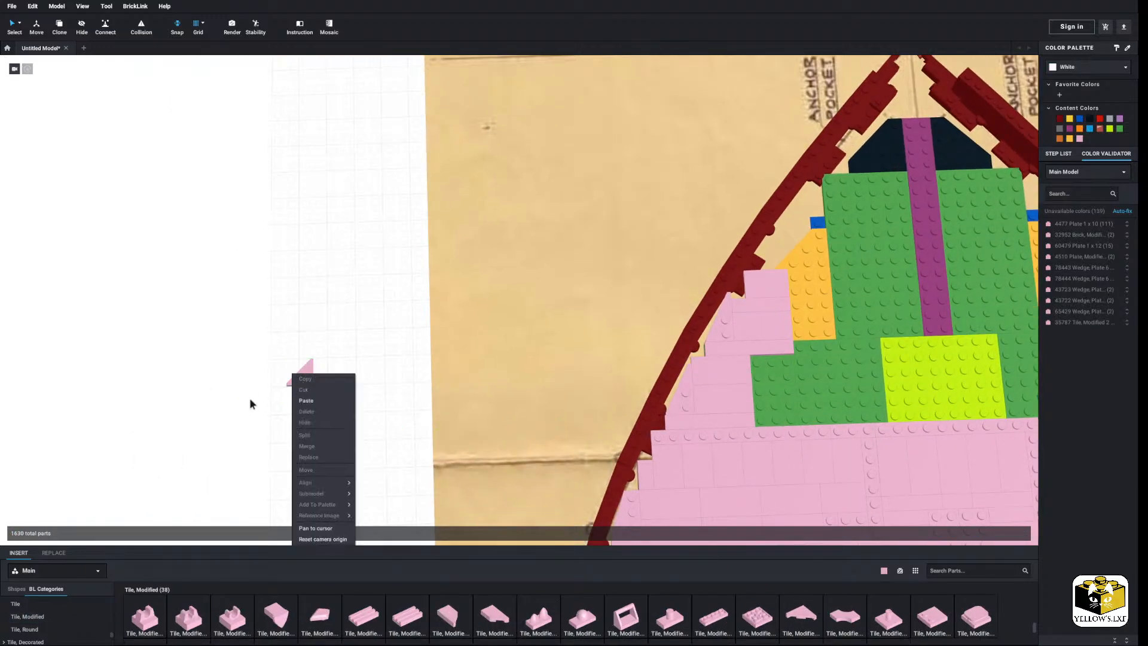
pyautogui.click(251, 402)
pyautogui.rightClick(299, 378)
pyautogui.click(338, 419)
# Place a bright pink 1 x 4 tile crosswise in front of the 2 x 3 tile, stepped one stud inward.
pyautogui.moveTo(503, 323); pyautogui.dragTo(146, 439, button='middle')
pyautogui.scroll(3, 371, 430)
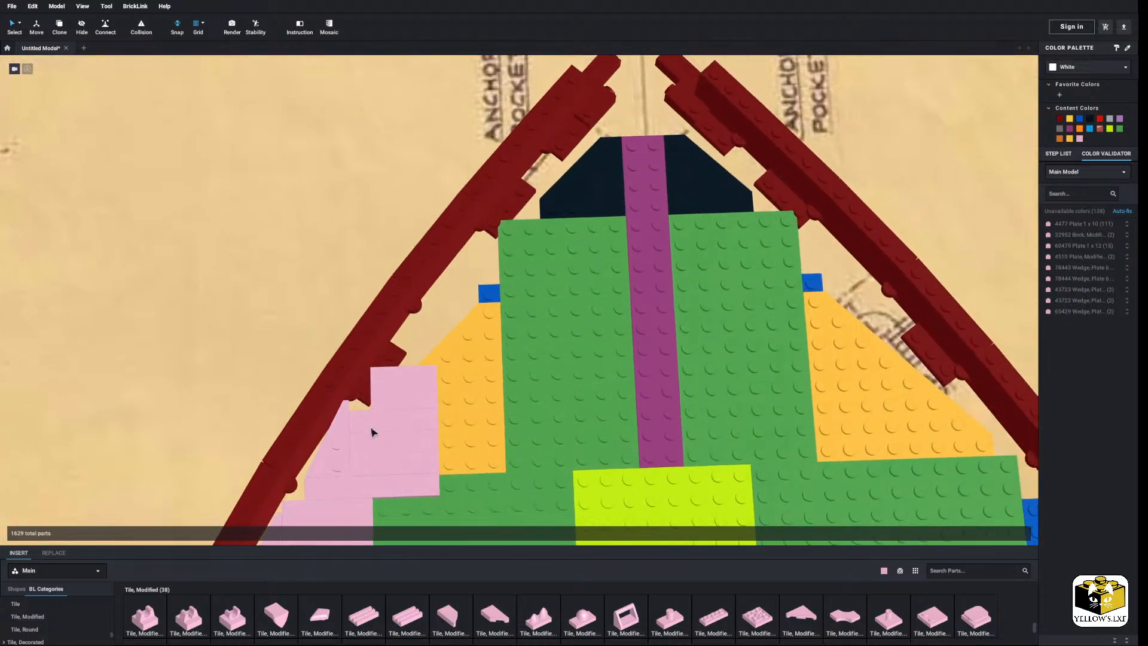
pyautogui.click(57, 605)
pyautogui.click(382, 622)
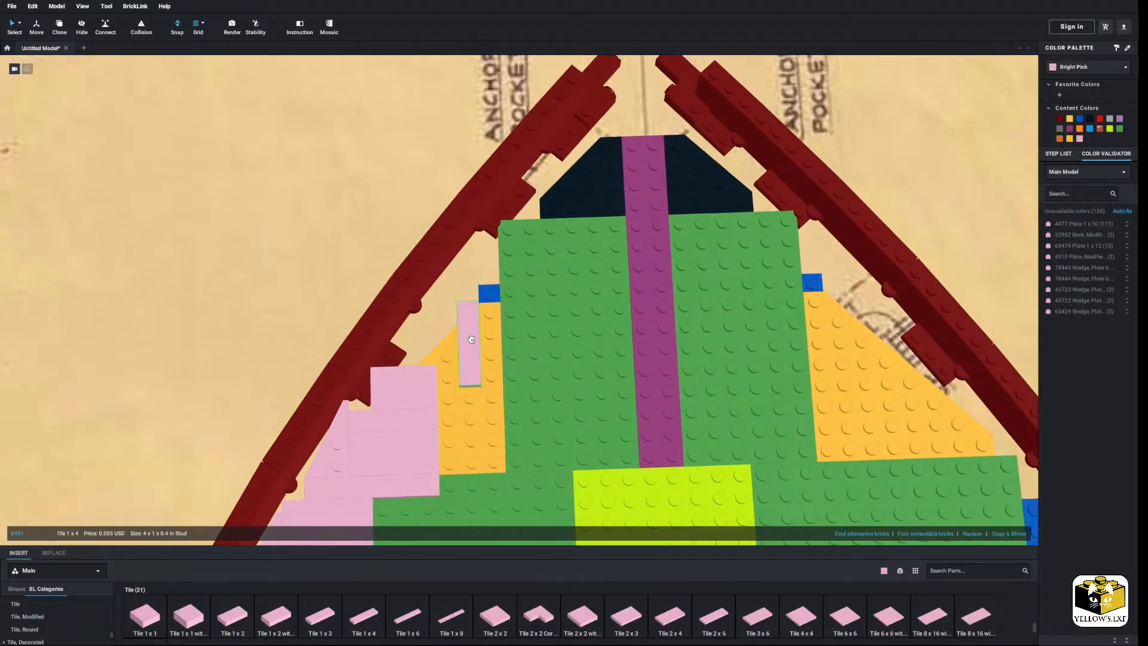
pyautogui.click(435, 369)
# Place a second bright pink 1 x 4 tile in front of the stepped one, another stud inward along the hull.
pyautogui.scroll(2, 451, 456)
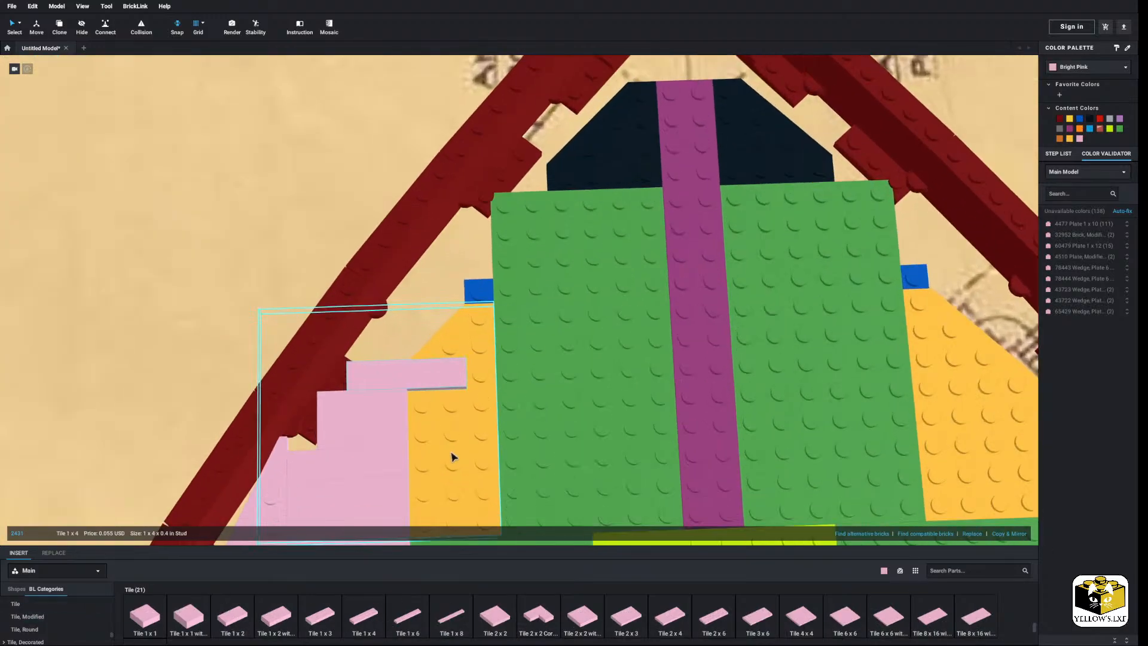
pyautogui.click(366, 616)
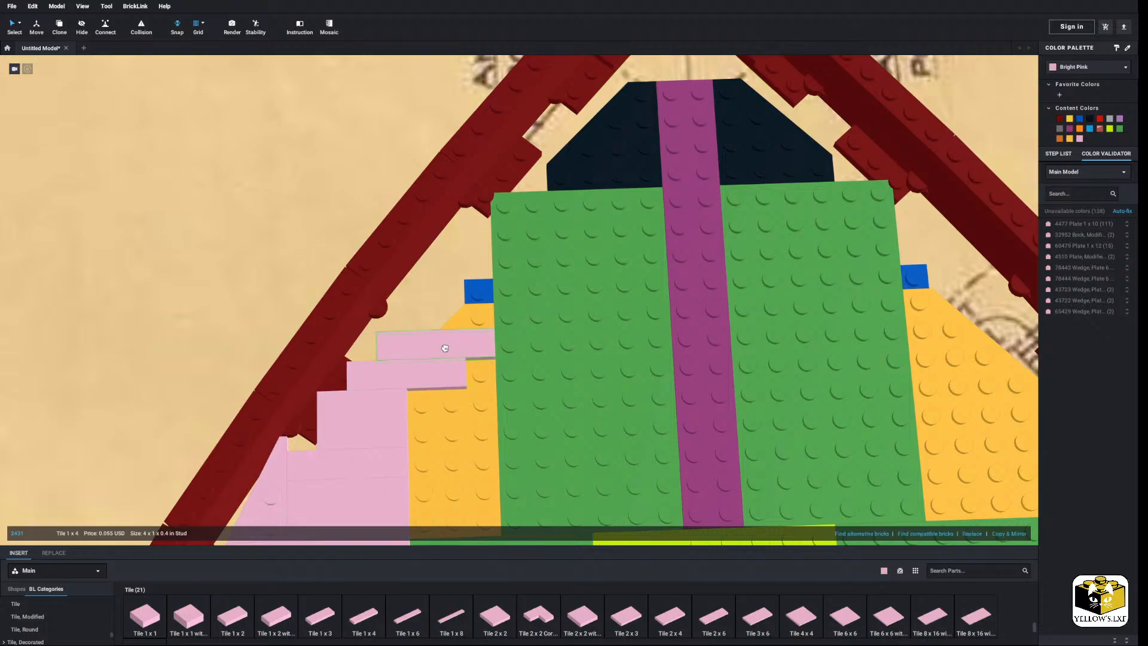
pyautogui.click(443, 350)
# Try a bright pink 1 x 3 tile crosswise in front of the second stepped 1 x 4 tile and delete it.
pyautogui.scroll(-2, 445, 351)
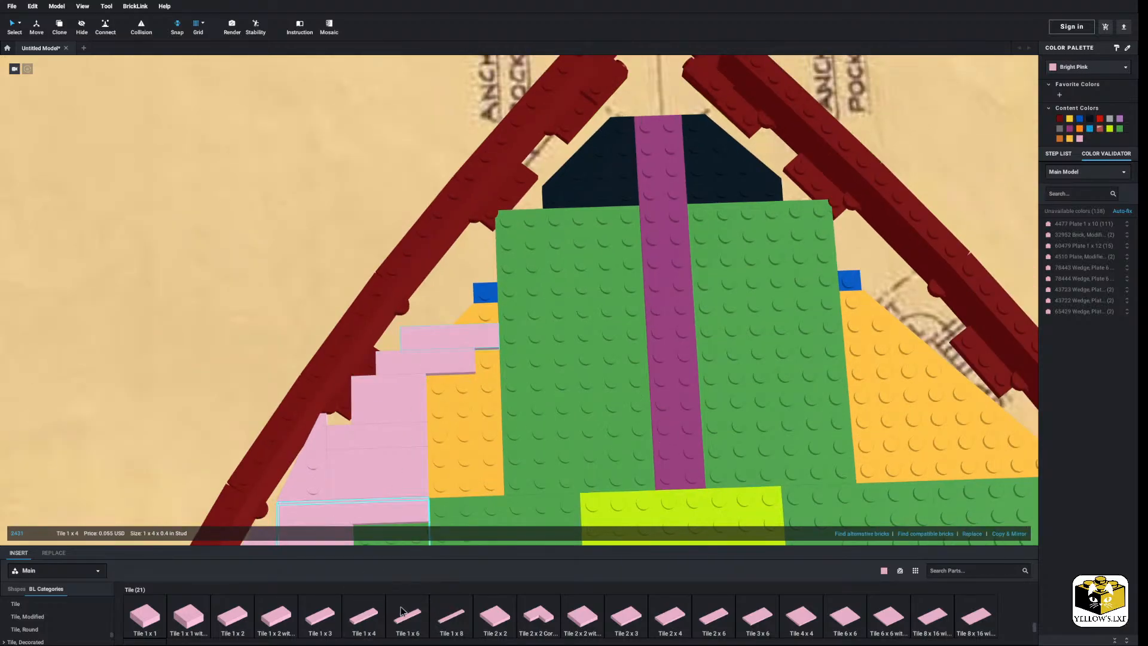
pyautogui.click(364, 618)
pyautogui.press('Right')
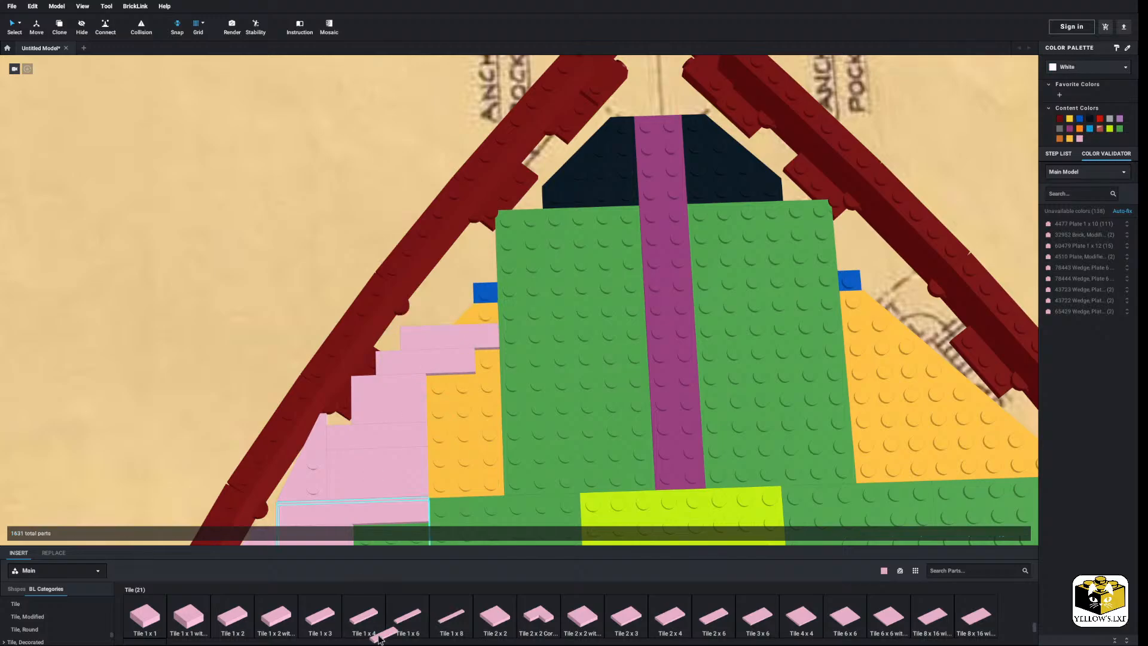
pyautogui.click(466, 313)
pyautogui.moveTo(459, 316); pyautogui.dragTo(354, 628)
pyautogui.press('Right')
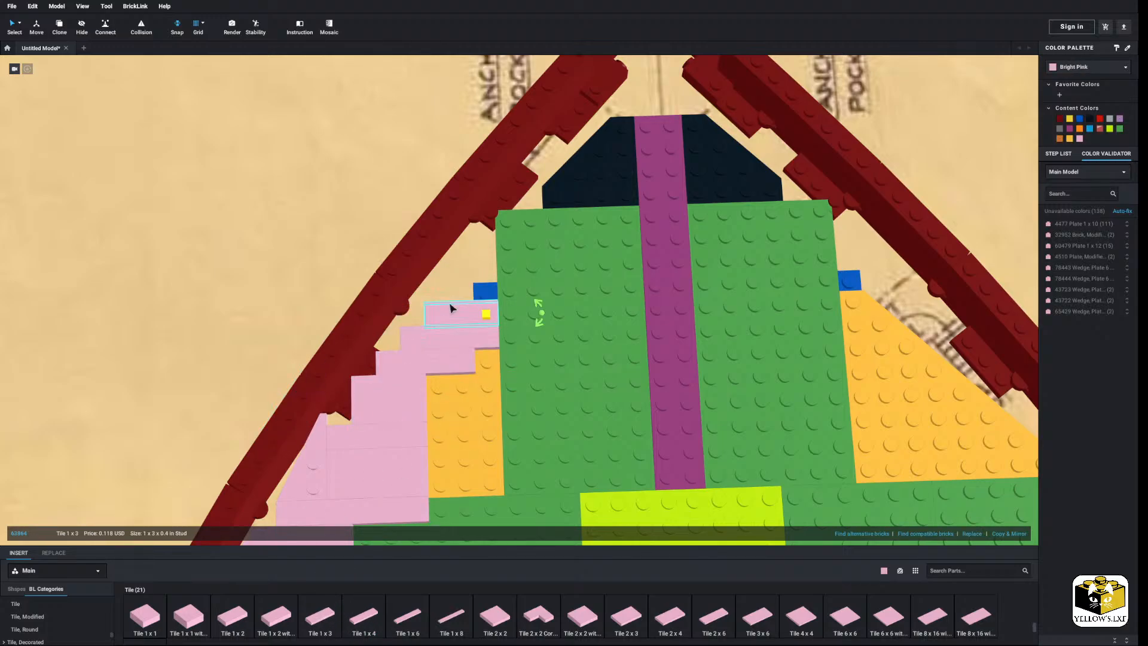
pyautogui.rightClick(455, 314)
pyautogui.click(471, 351)
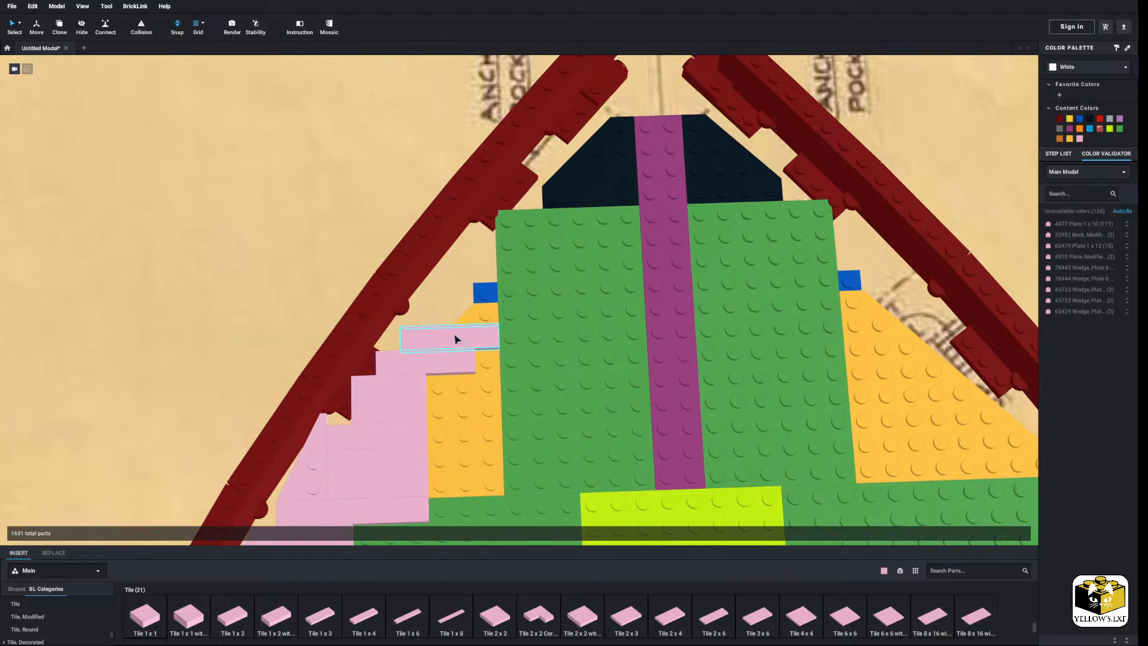
# Delete the front stepped 1 x 4 tile and place a bright pink 2 x 4 tile crosswise in its place.
pyautogui.click(456, 338)
pyautogui.rightClick(460, 346)
pyautogui.click(481, 382)
pyautogui.click(669, 621)
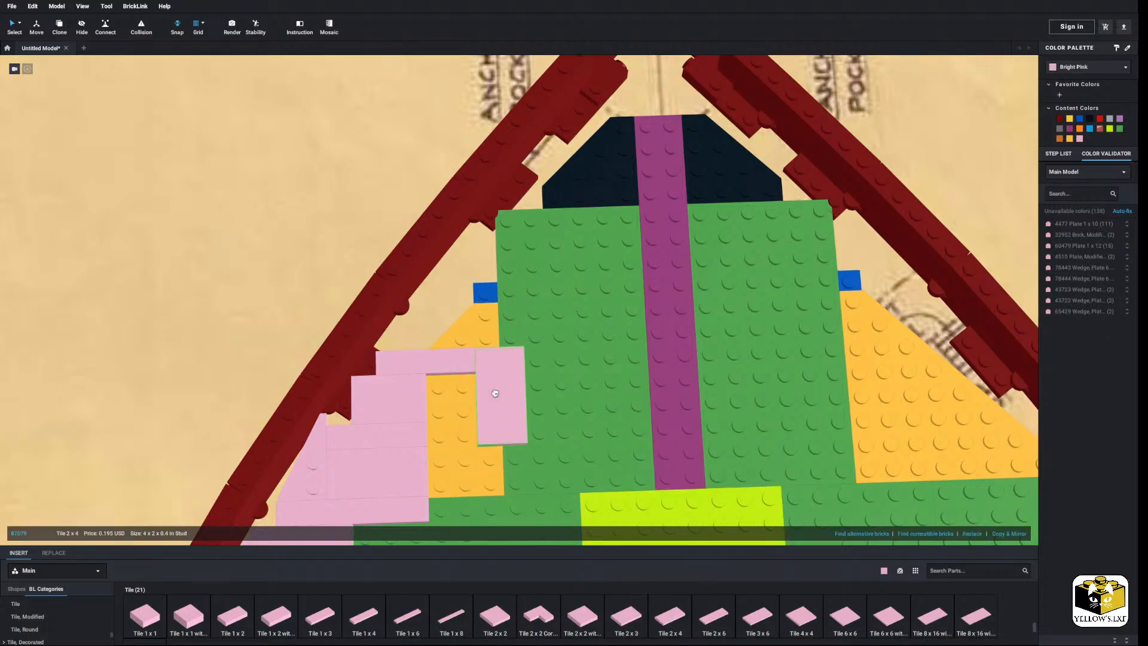
pyautogui.press('Right')
pyautogui.click(453, 330)
pyautogui.press('Escape')
# Examine how the outer corner of the crosswise 2 x 4 tile meets the dark red hull plates.
pyautogui.scroll(-5, 435, 351)
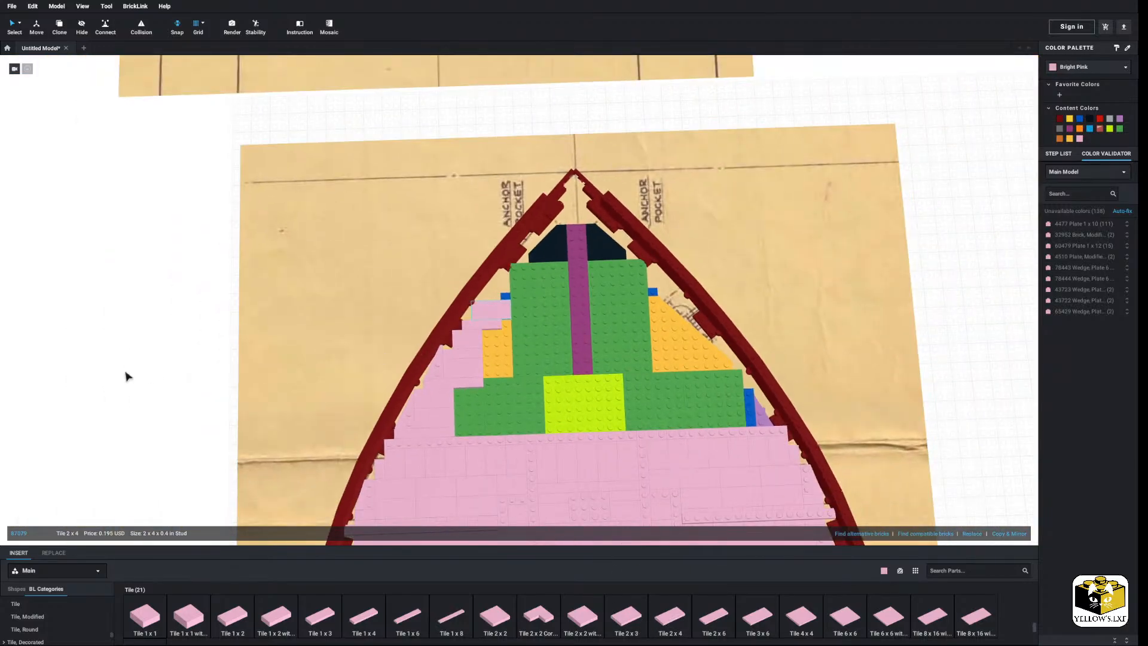
pyautogui.scroll(5, 159, 374)
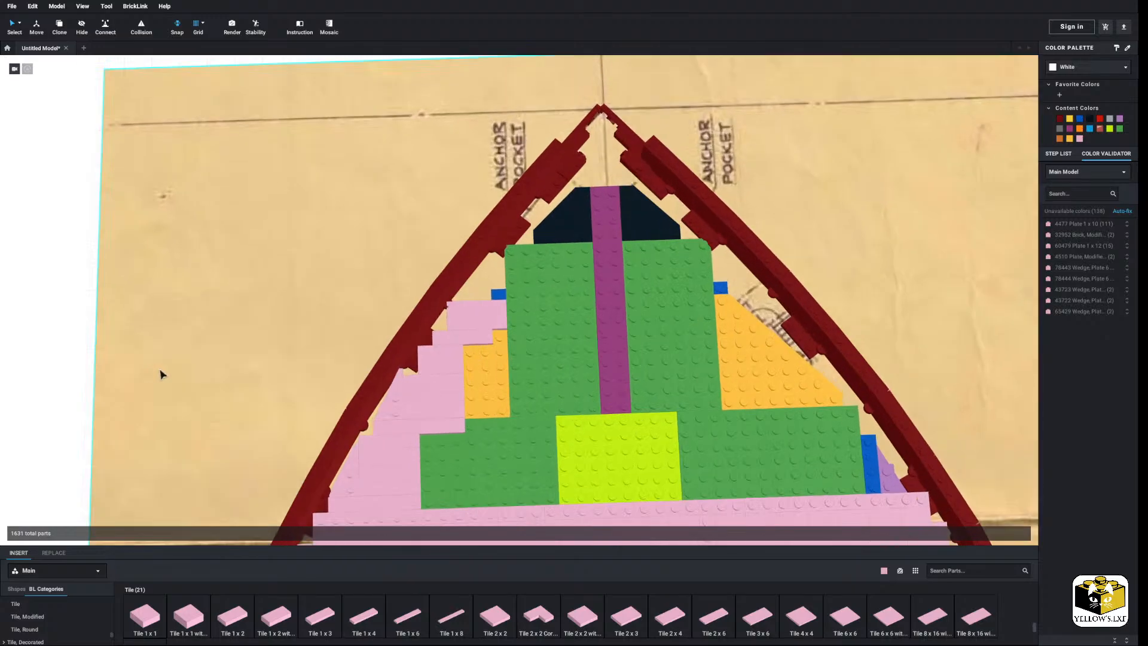
pyautogui.click(311, 322)
pyautogui.scroll(-3, 311, 323)
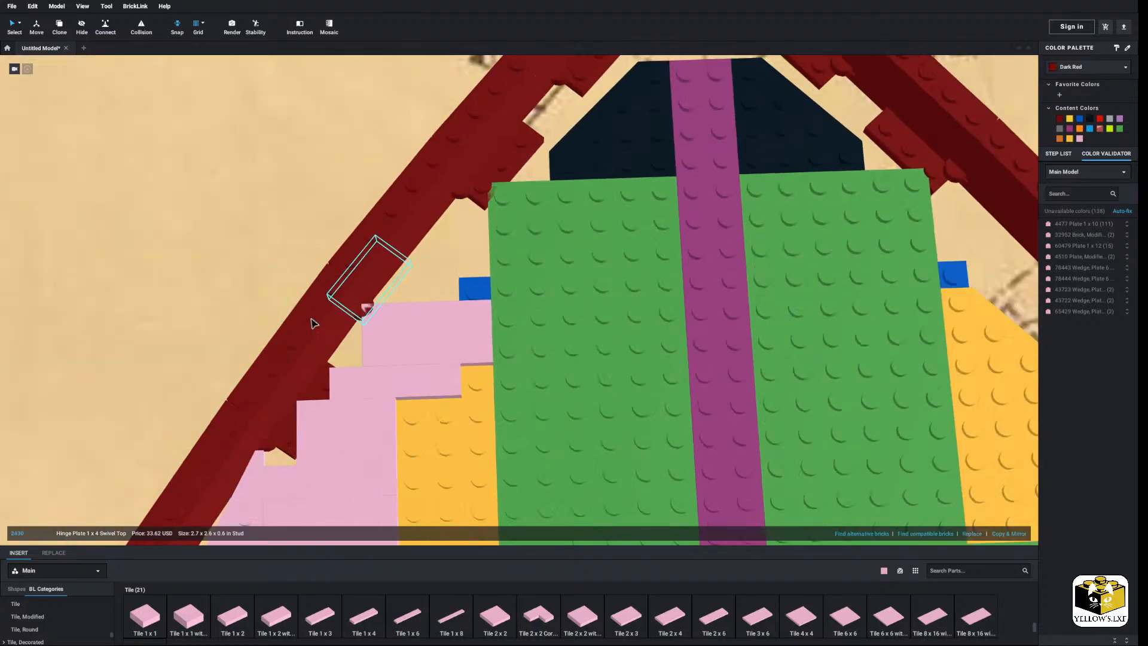
pyautogui.scroll(-3, 103, 361)
pyautogui.press('Escape')
pyautogui.scroll(5, 574, 366)
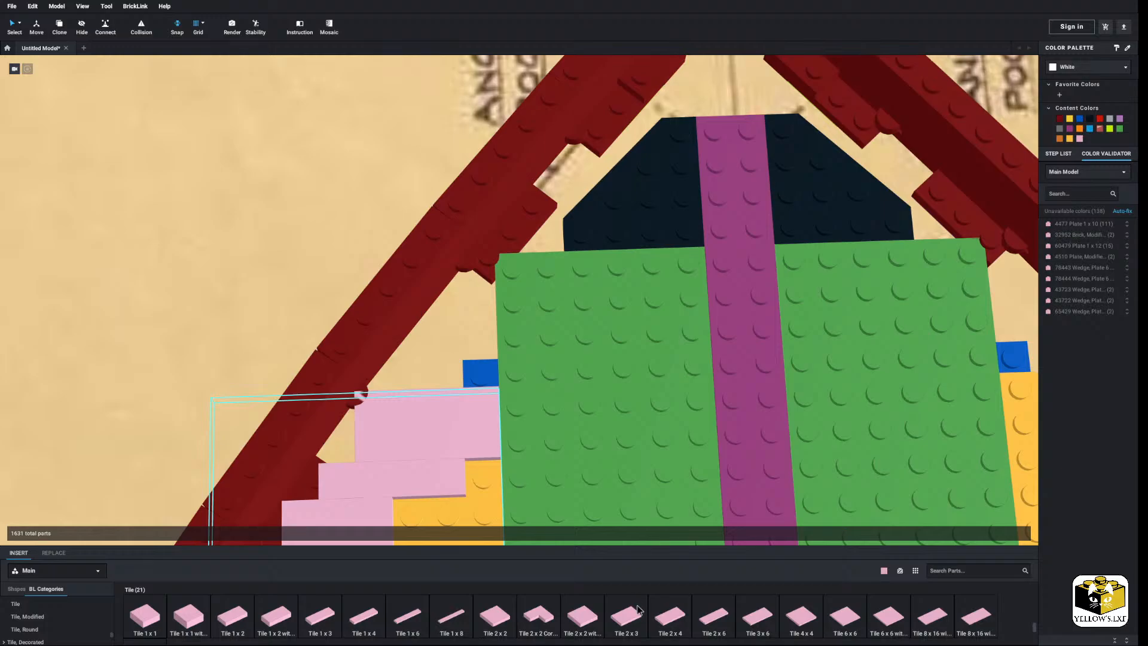
pyautogui.moveTo(490, 463); pyautogui.dragTo(468, 418, button='right')
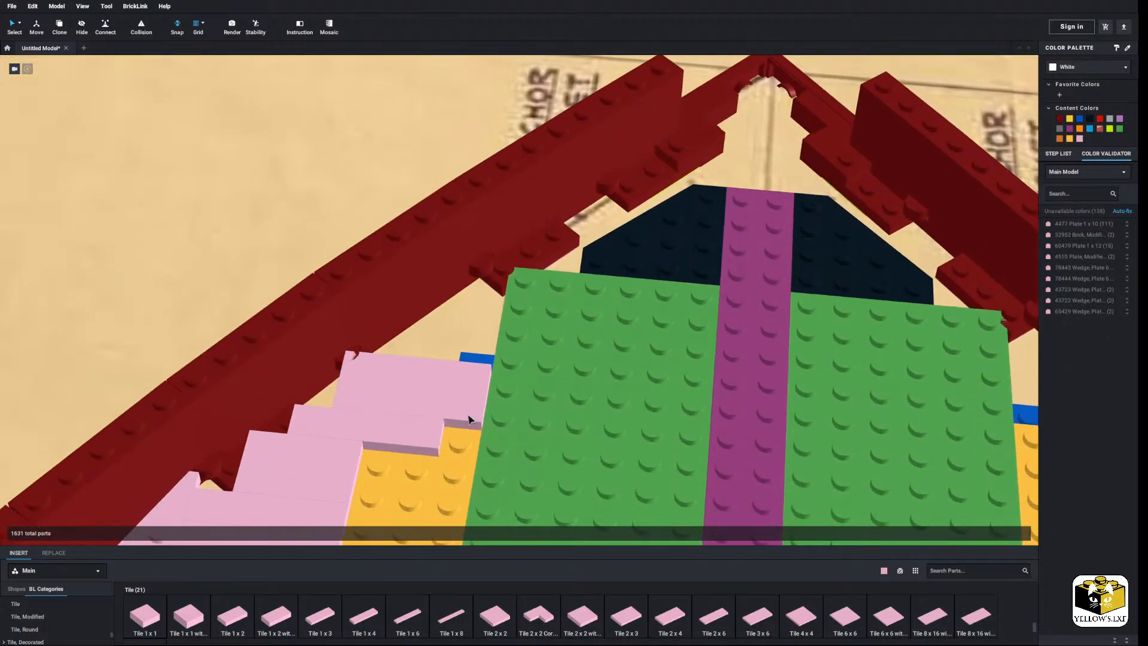
# Try a second bright pink 2 x 4 tile in front of the crosswise one and delete it.
pyautogui.moveTo(668, 621); pyautogui.dragTo(463, 328)
pyautogui.scroll(2, 456, 313)
pyautogui.rightClick(455, 310)
pyautogui.click(486, 352)
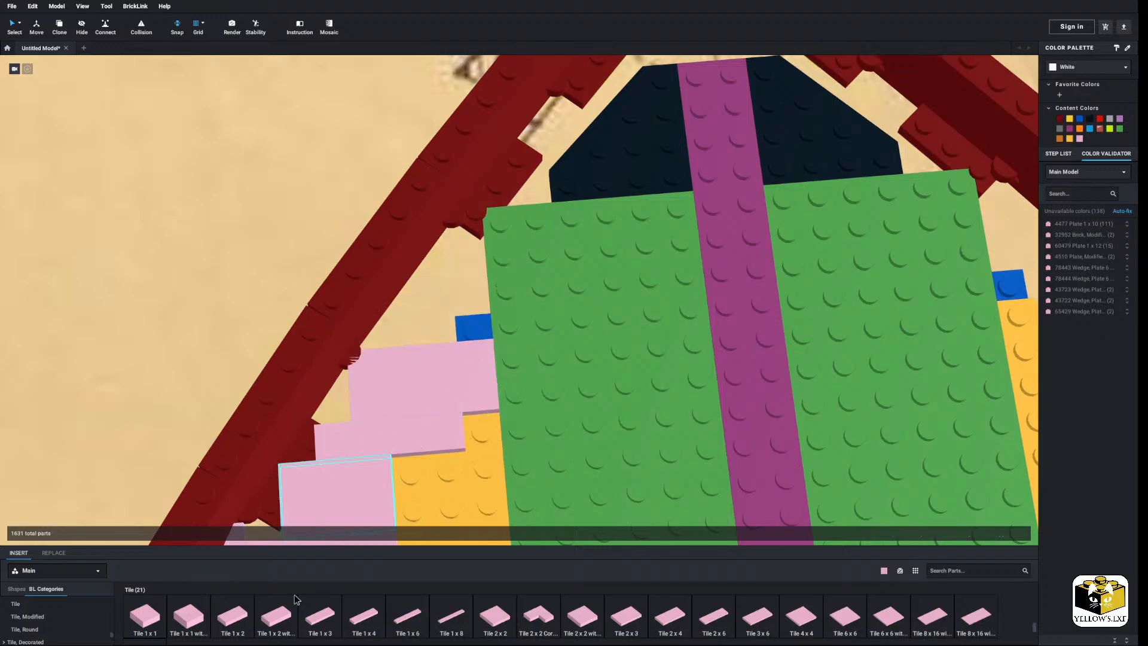
# Place a rotated bright pink 2 x 4 tile on the empty grid beside the hull plan.
pyautogui.click(676, 622)
pyautogui.scroll(-3, 505, 476)
pyautogui.moveTo(505, 477); pyautogui.dragTo(601, 455, button='middle')
pyautogui.press('Right')
pyautogui.click(471, 377)
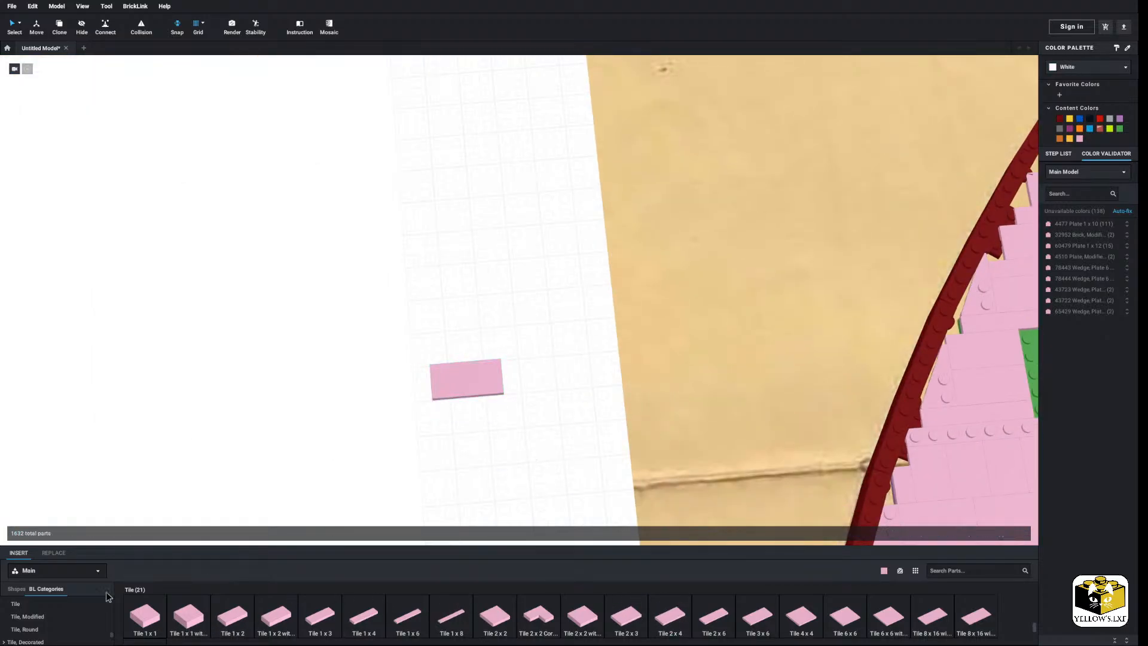
# Add a rotated bright pink 2 x 2 triangular modified tile against the outer end of the loose 2 x 4 tile.
pyautogui.click(50, 617)
pyautogui.scroll(-1, 187, 619)
pyautogui.scroll(1, 358, 619)
pyautogui.click(450, 615)
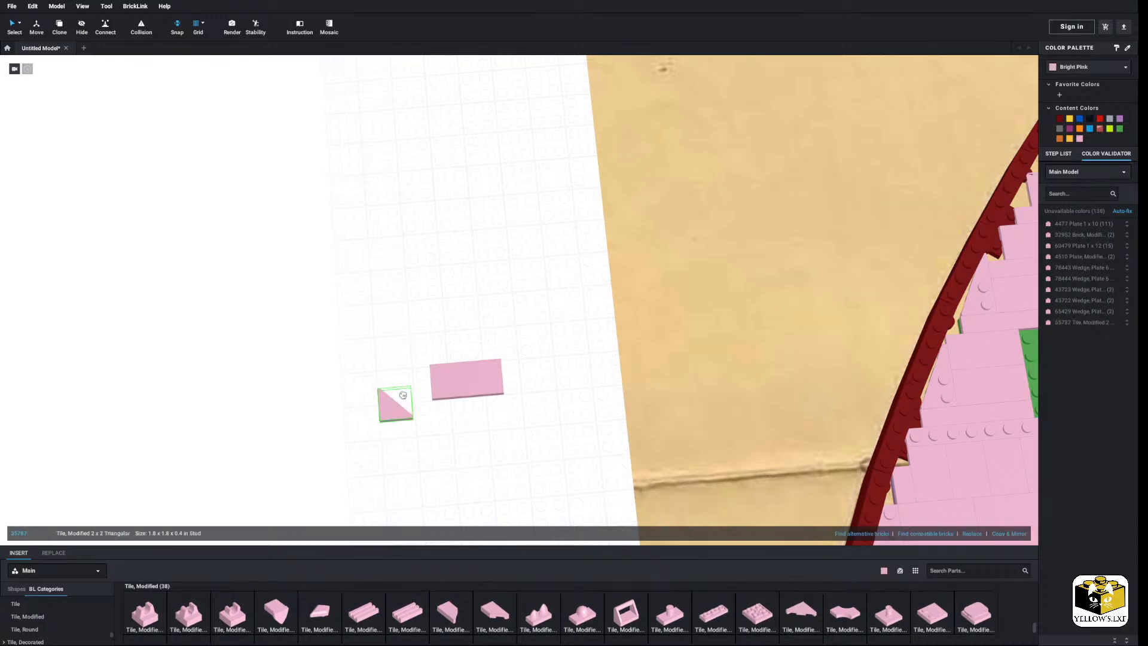
pyautogui.press('Right')
pyautogui.press('Right')
pyautogui.click(461, 343)
# Move the 2 x 4 and triangular tile pair onto the deck in front of the crosswise 2 x 4 tile and copy it.
pyautogui.moveTo(492, 320); pyautogui.dragTo(378, 426)
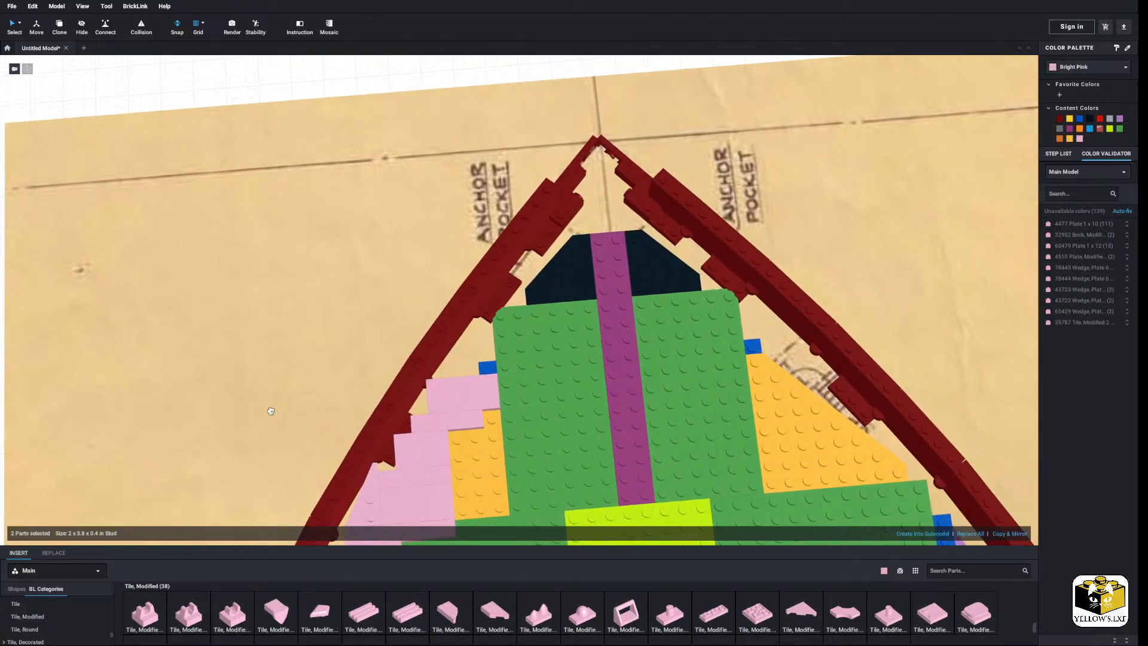
pyautogui.scroll(2, 538, 363)
pyautogui.moveTo(538, 363); pyautogui.dragTo(500, 382)
pyautogui.scroll(2, 499, 383)
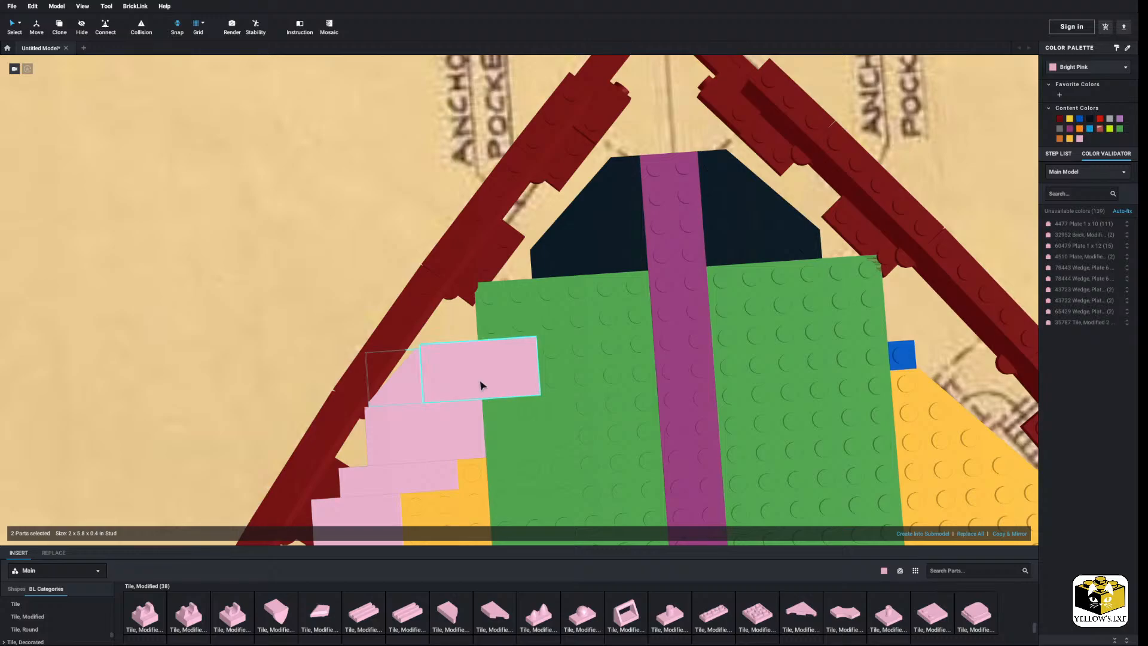
pyautogui.rightClick(480, 380)
pyautogui.click(496, 385)
# Paste the tile pair in front of the first pair, stepped two studs inward along the hull curve.
pyautogui.scroll(-5, 495, 386)
pyautogui.rightClick(184, 368)
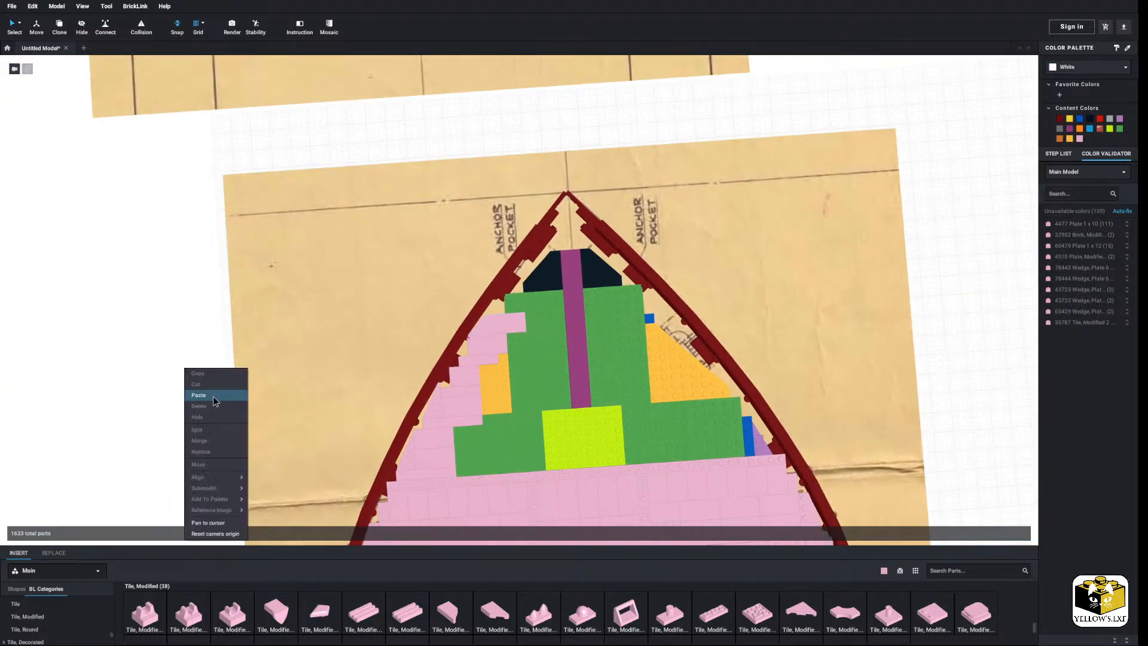
pyautogui.click(215, 395)
pyautogui.scroll(5, 586, 364)
pyautogui.click(526, 311)
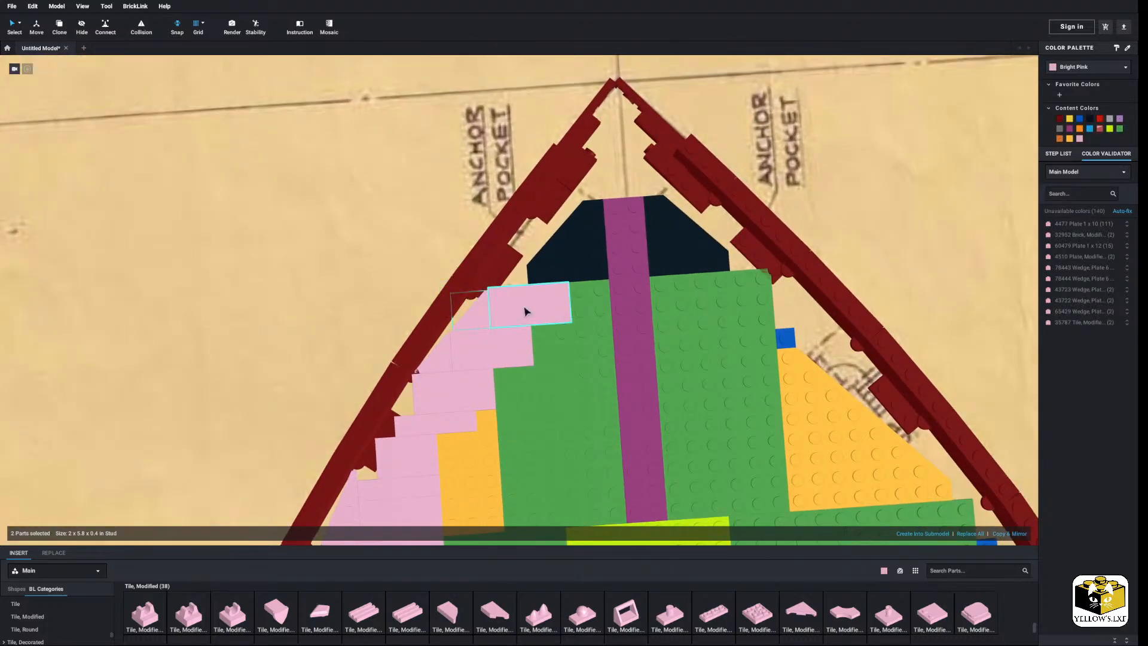
# Paste two more tile pairs towards the bow, each two studs forward and two studs further inward.
pyautogui.scroll(-2, 526, 311)
pyautogui.rightClick(108, 355)
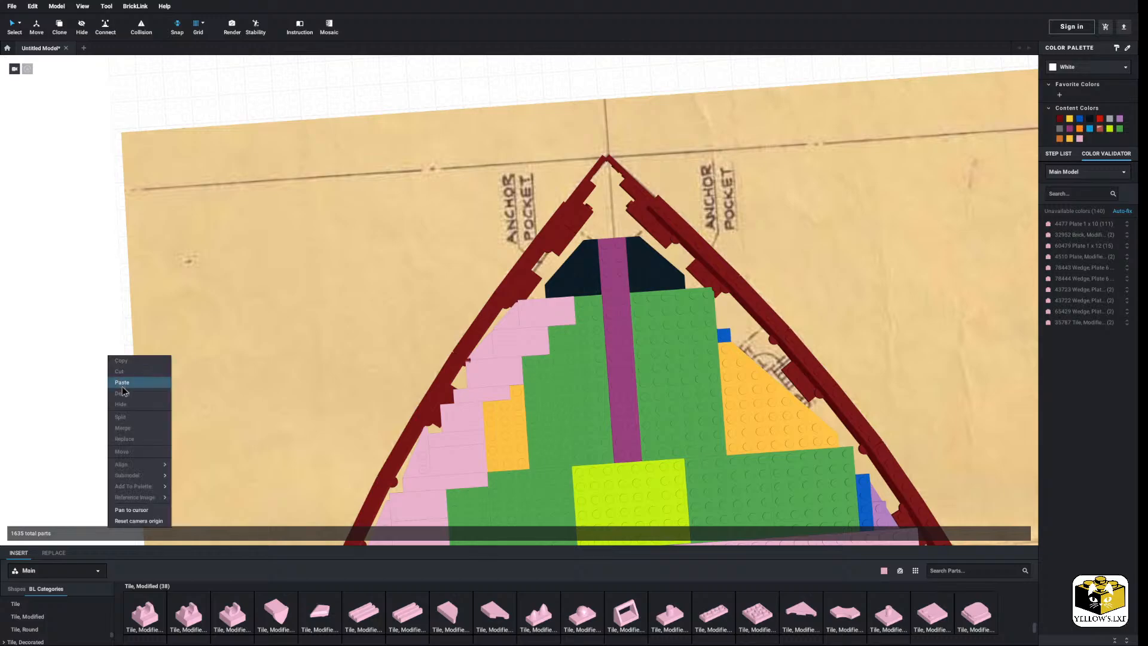
pyautogui.click(138, 381)
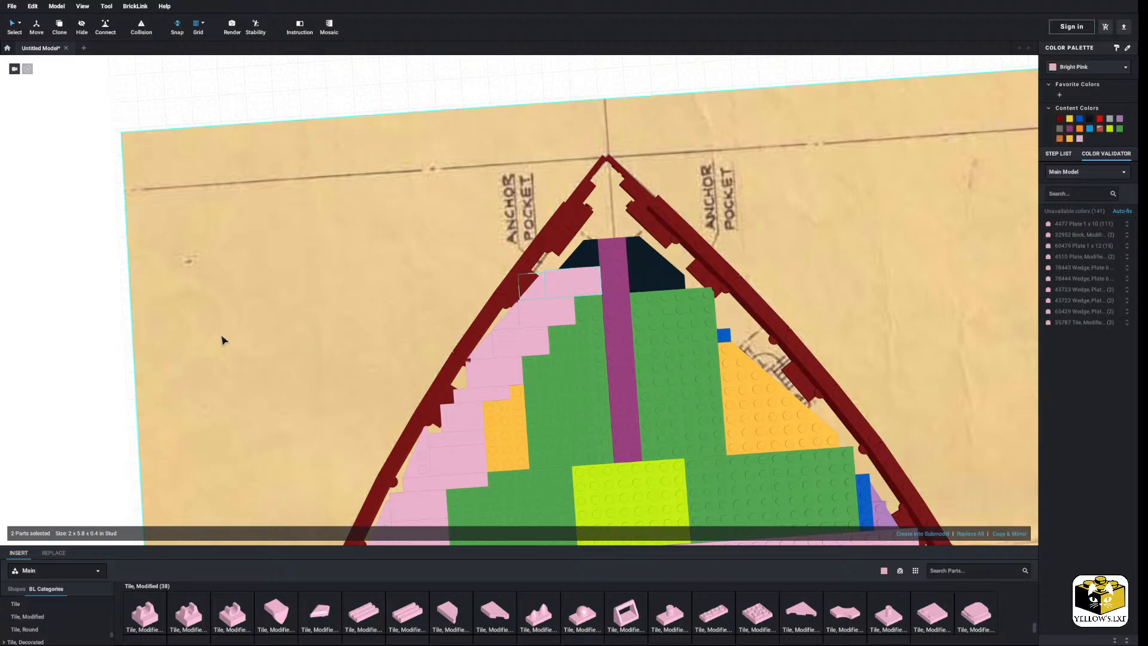
pyautogui.rightClick(102, 308)
pyautogui.click(69, 336)
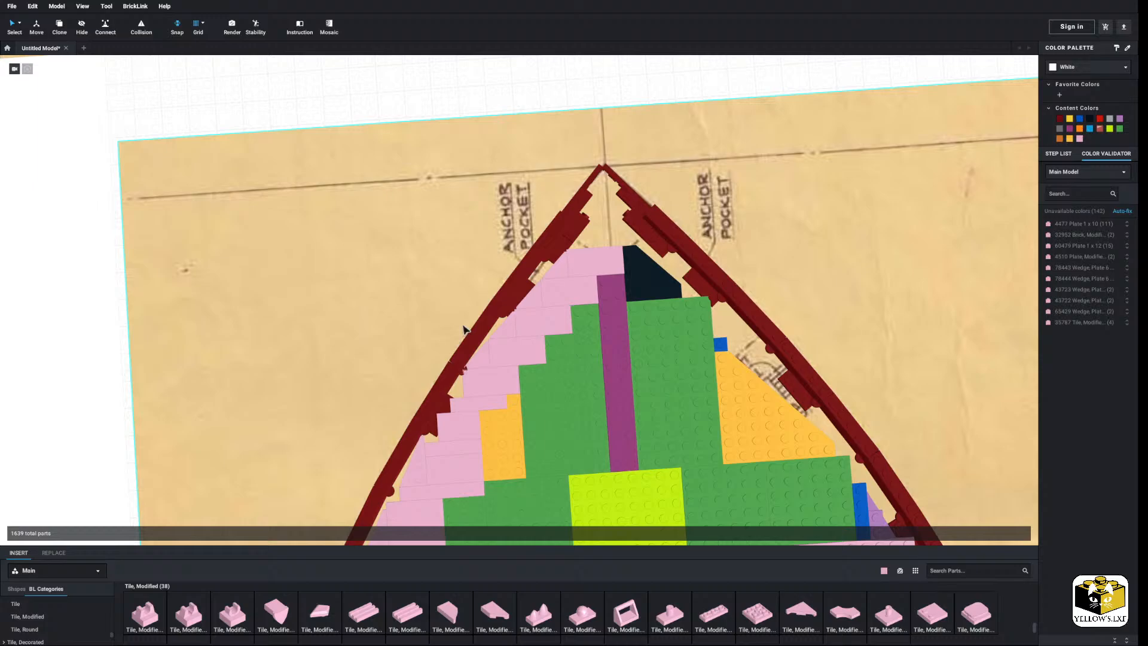
# Replace the 2 x 4 tile of the foremost pair with a bright pink 2 x 3 tile.
pyautogui.rightClick(596, 270)
pyautogui.click(613, 306)
pyautogui.click(56, 618)
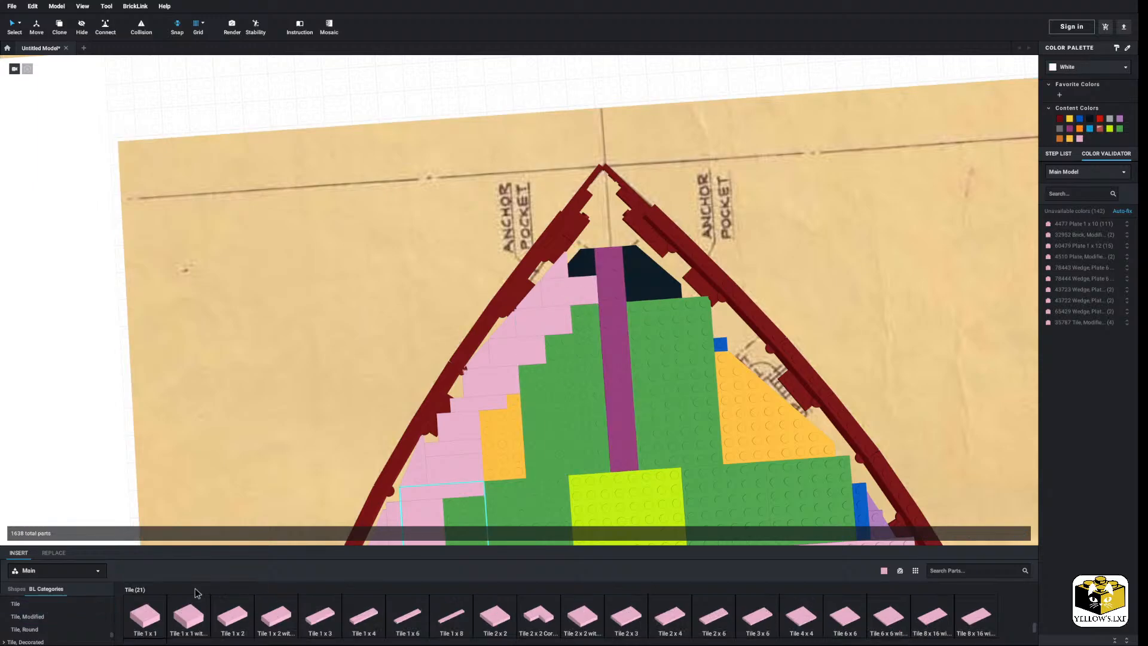
pyautogui.moveTo(587, 425); pyautogui.dragTo(593, 266)
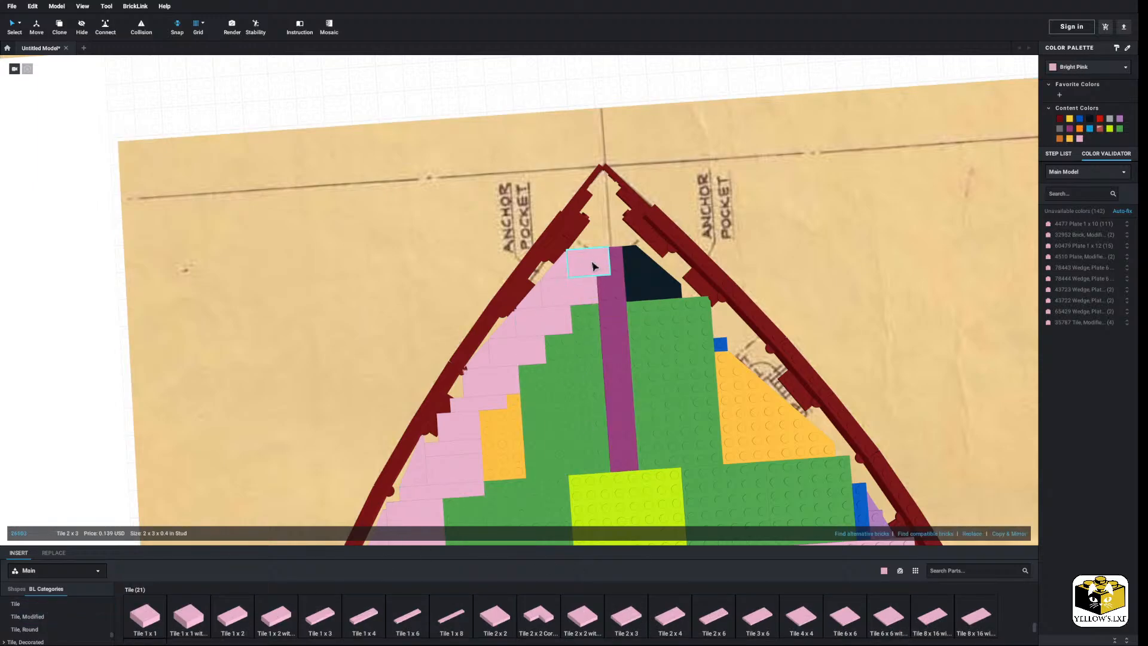
pyautogui.click(86, 371)
# Copy the foremost triangular tile, then move it together with the 2 x 3 tile off the model onto the empty grid.
pyautogui.rightClick(561, 267)
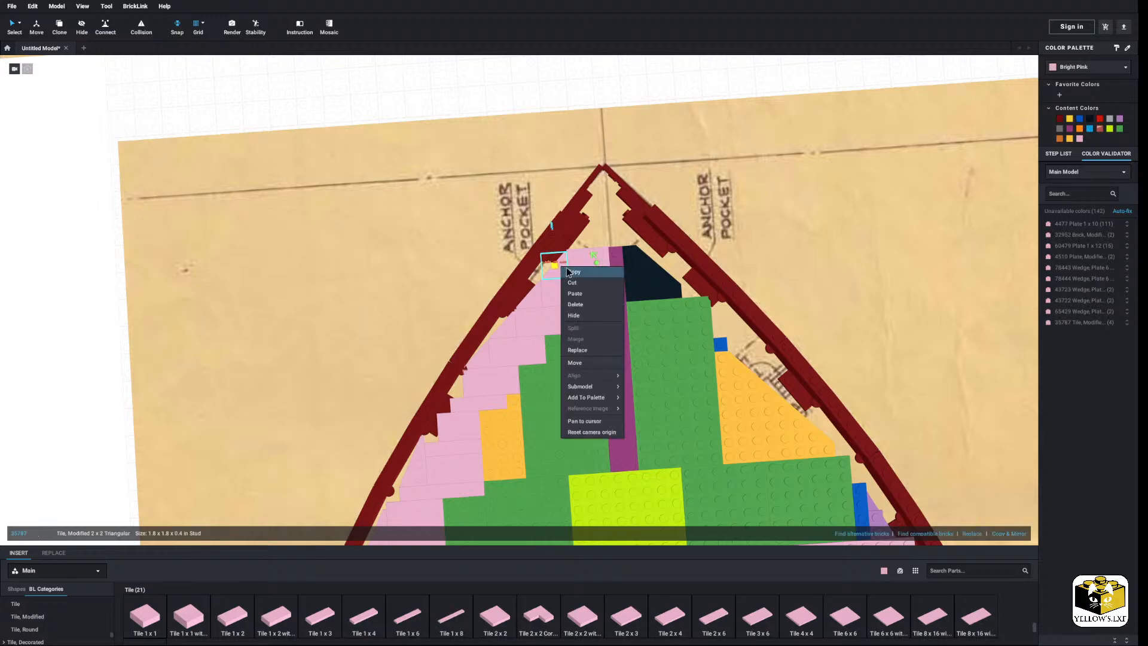
pyautogui.click(569, 269)
pyautogui.keyDown('ctrl'); pyautogui.click(581, 262); pyautogui.keyUp('ctrl')
pyautogui.moveTo(582, 262); pyautogui.dragTo(654, 272)
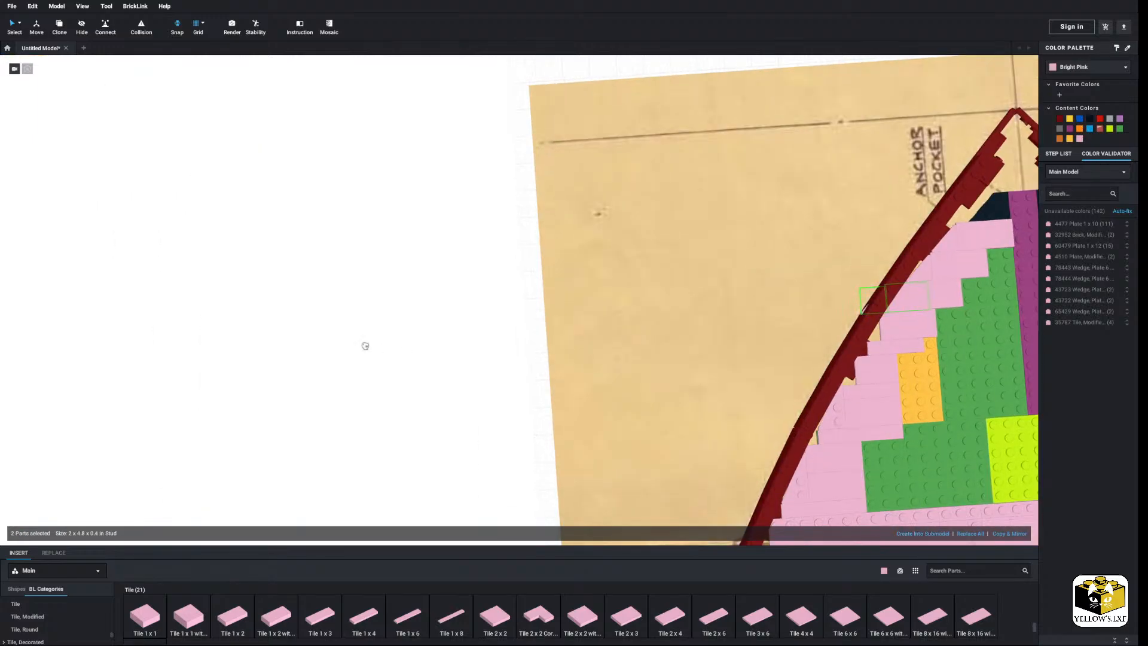
pyautogui.click(336, 353)
# Paste a second triangular tile on the empty grid, ahead of the loose 2 x 3 and triangular pair.
pyautogui.rightClick(389, 371)
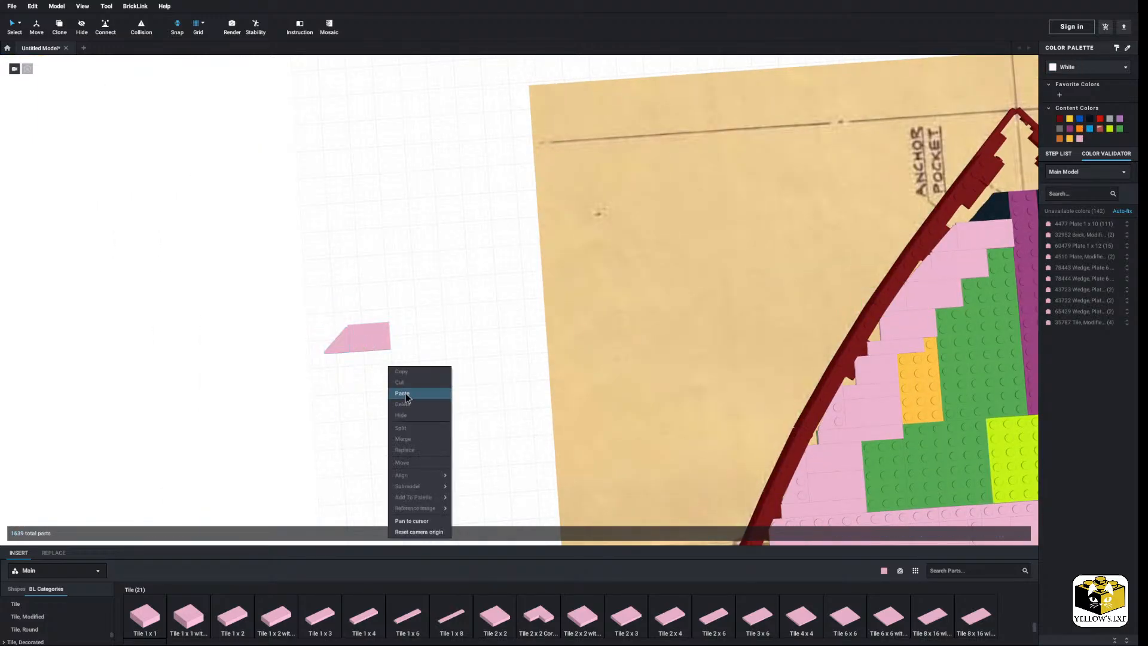
pyautogui.click(412, 393)
pyautogui.click(453, 310)
pyautogui.moveTo(378, 309); pyautogui.dragTo(391, 282)
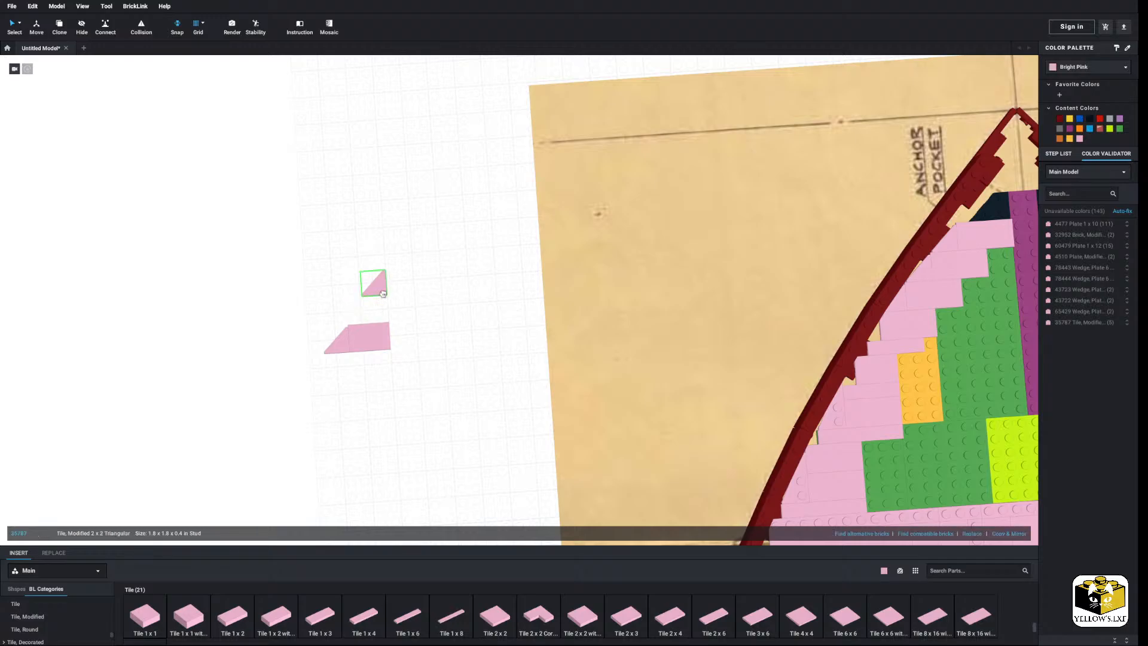
pyautogui.click(310, 462)
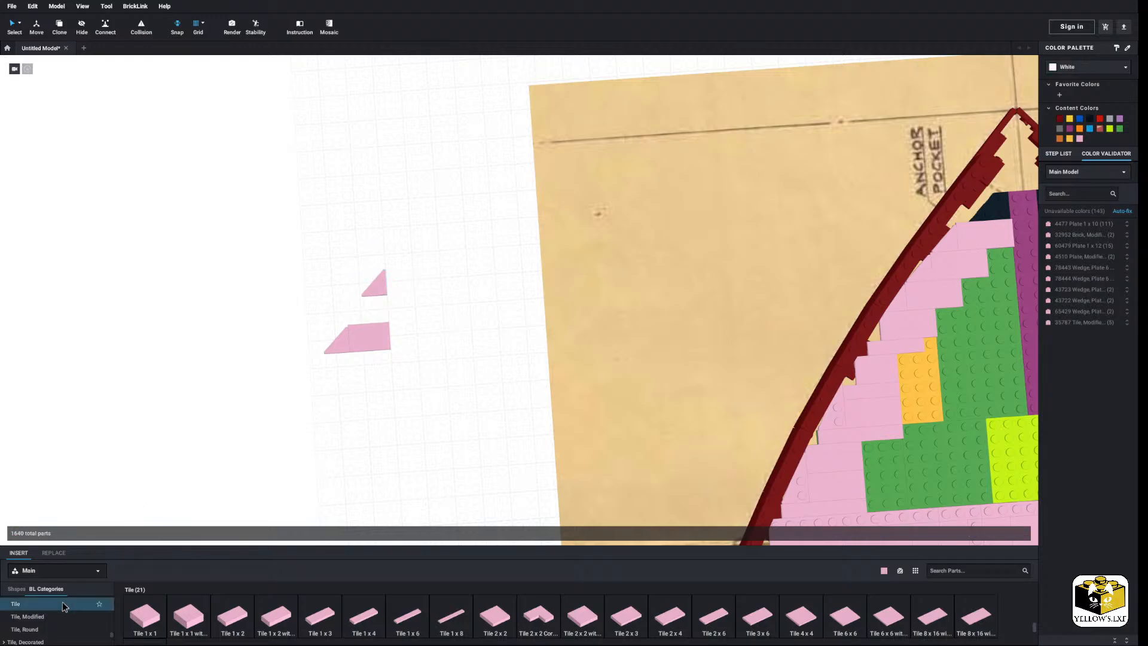
# Place a bright pink 2 x 2 facet modified tile between the two triangular tiles and delete the loose 2 x 3 tile.
pyautogui.click(27, 616)
pyautogui.scroll(-3, 806, 624)
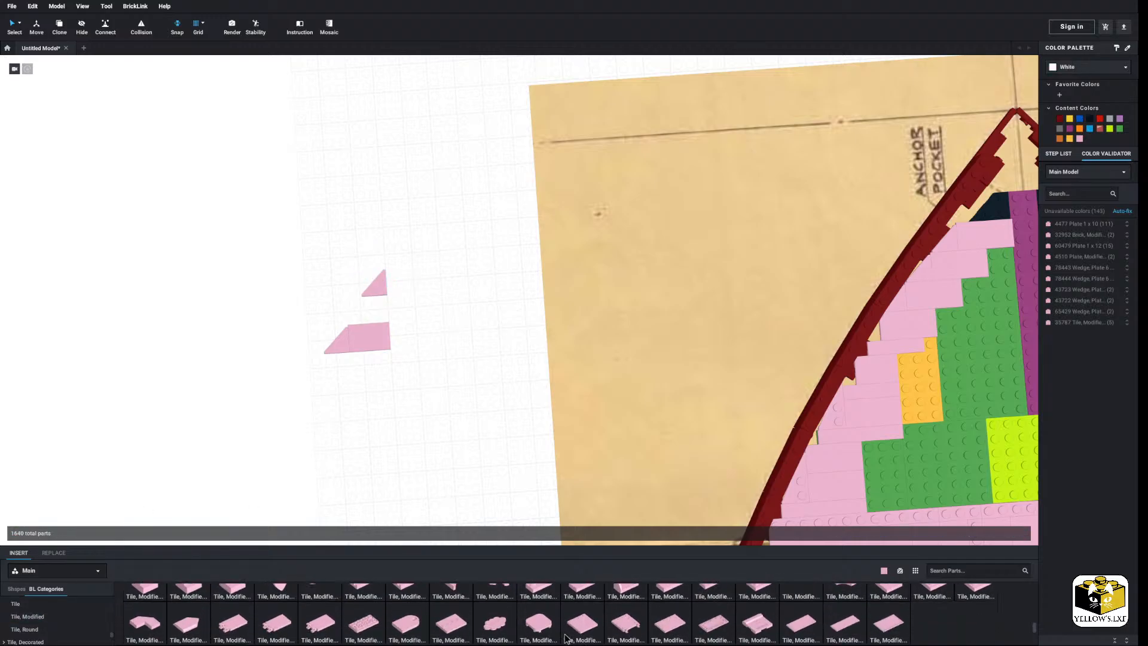
pyautogui.moveTo(133, 596); pyautogui.dragTo(375, 300)
pyautogui.rightClick(369, 338)
pyautogui.click(383, 379)
# Move the forward triangular tile against the facet tile to continue the diagonal edge.
pyautogui.click(376, 286)
pyautogui.click(369, 321)
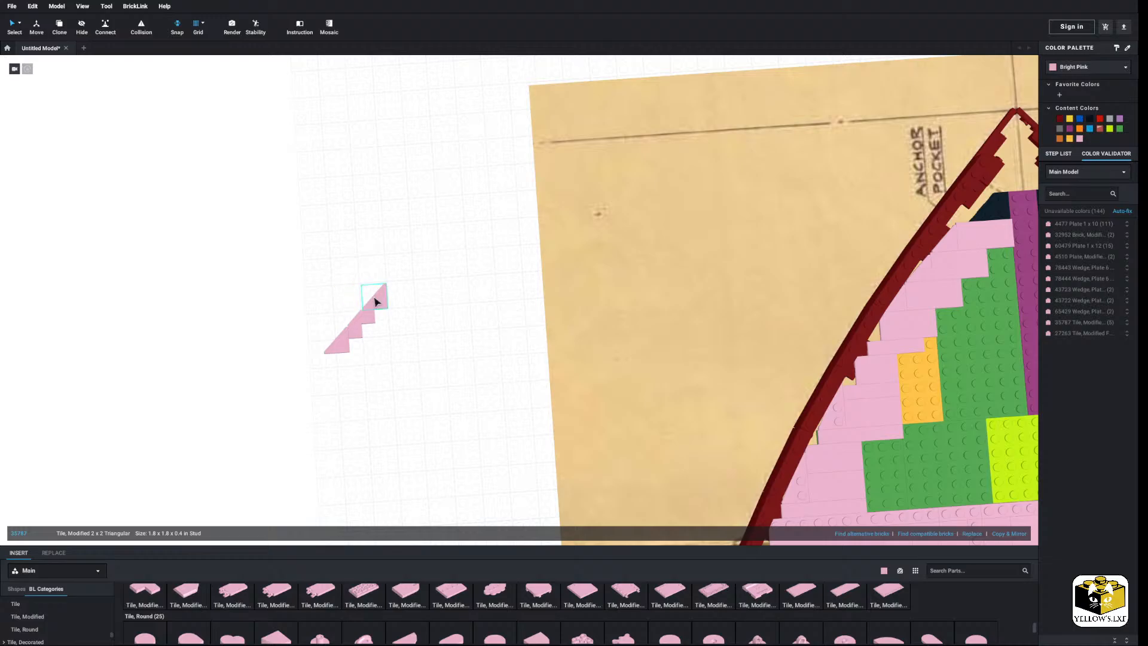
pyautogui.click(425, 329)
# Fill the inner side of the diagonal with a bright pink 1 x 3 tile and a 2 x 2 corner tile.
pyautogui.click(57, 605)
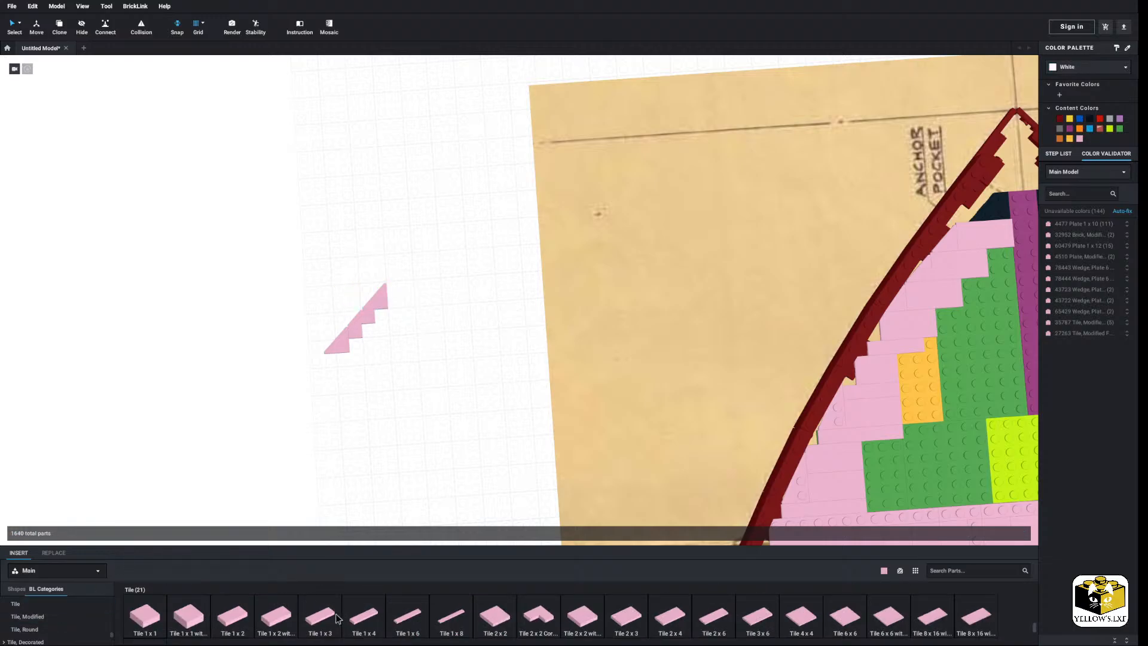
pyautogui.moveTo(337, 618); pyautogui.dragTo(376, 373)
pyautogui.moveTo(522, 625); pyautogui.dragTo(326, 316)
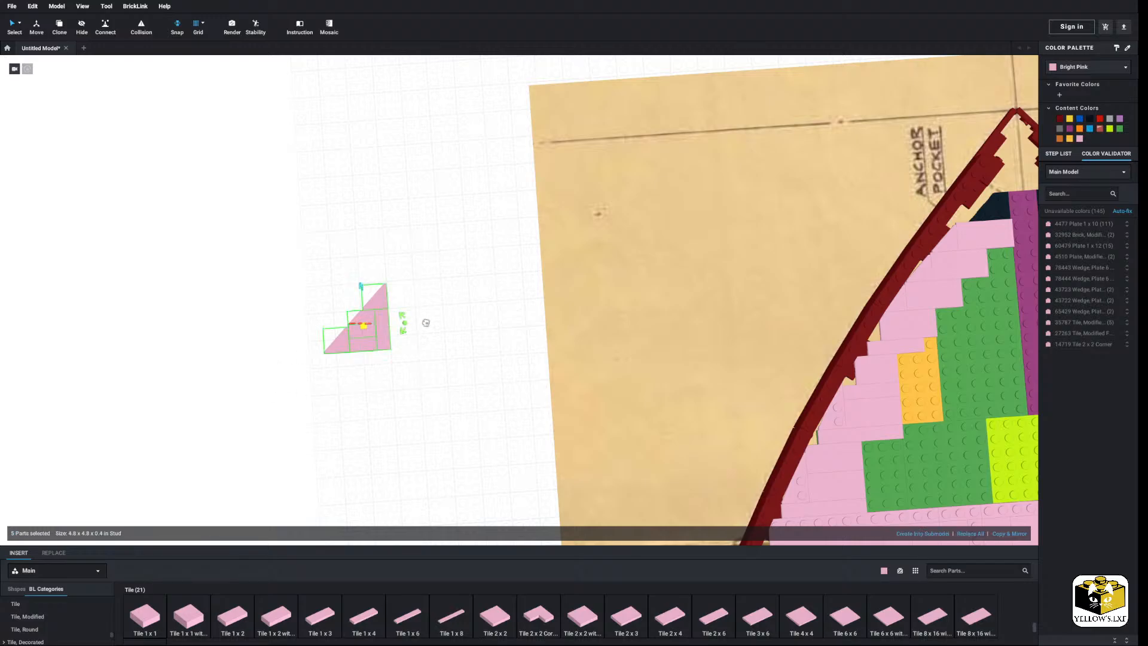
# Move the five-part triangular tile assembly onto the bow, in front of the last stepped tile pair.
pyautogui.moveTo(367, 350); pyautogui.dragTo(457, 329)
pyautogui.moveTo(457, 329); pyautogui.dragTo(2, 464, button='middle')
pyautogui.moveTo(2, 464); pyautogui.dragTo(536, 348)
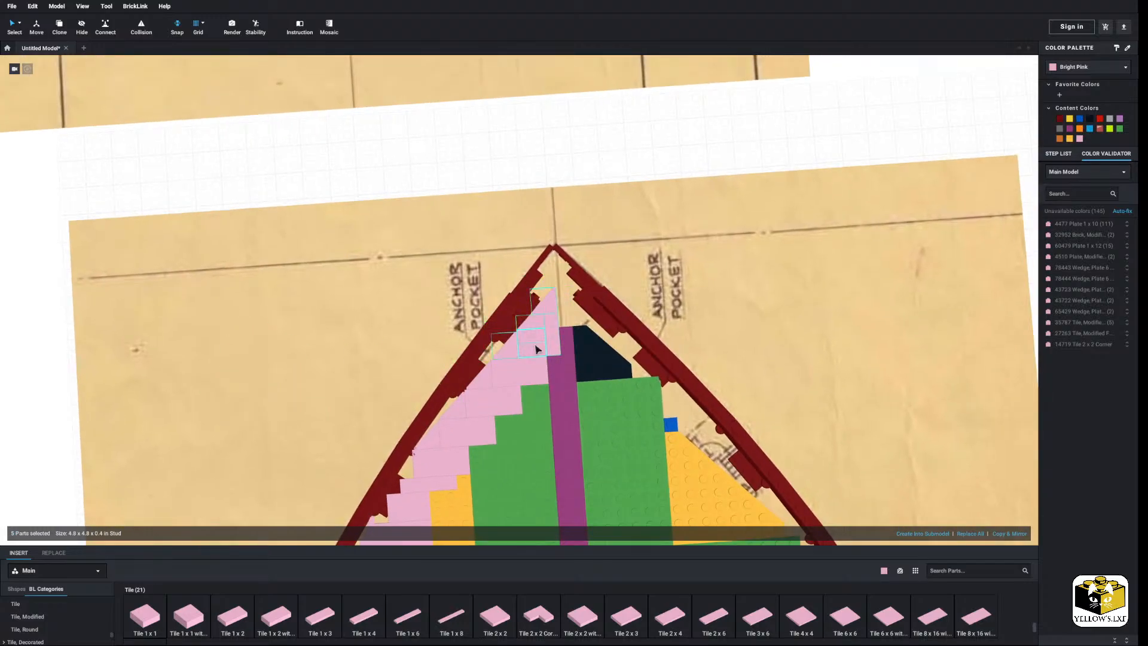
pyautogui.scroll(-3, 532, 350)
pyautogui.click(138, 412)
# Examine the fit of the new bow tiles against the hull and the remaining uncovered deck area.
pyautogui.moveTo(137, 411); pyautogui.dragTo(188, 408, button='right')
pyautogui.scroll(4, 195, 418)
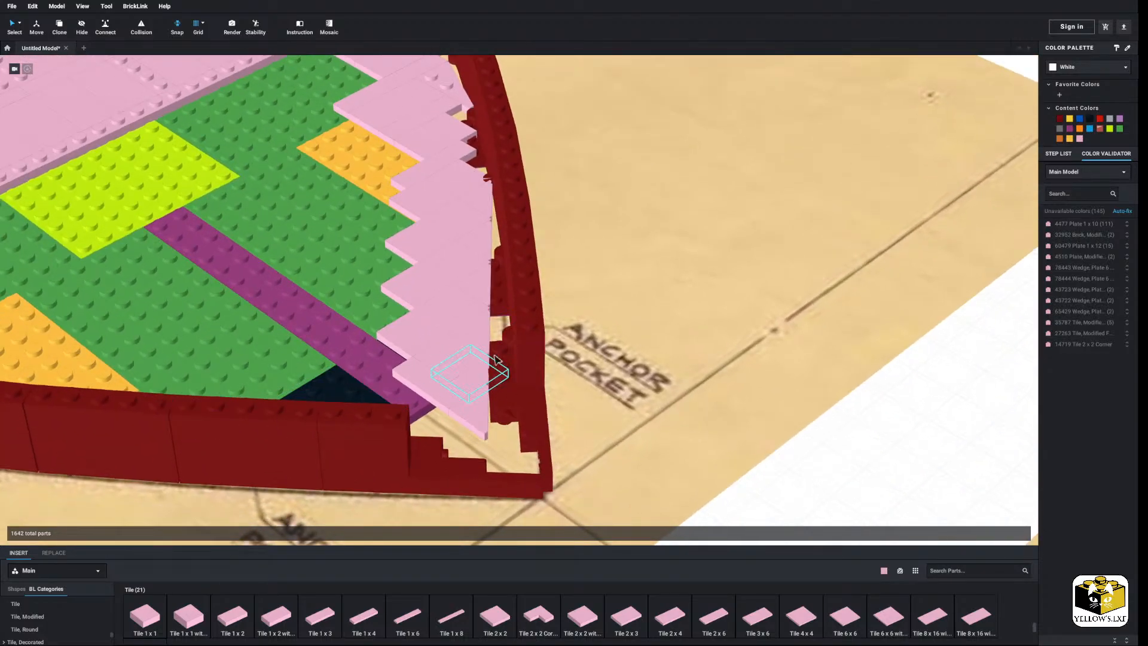
pyautogui.moveTo(475, 428); pyautogui.dragTo(466, 427, button='right')
pyautogui.scroll(-4, 466, 427)
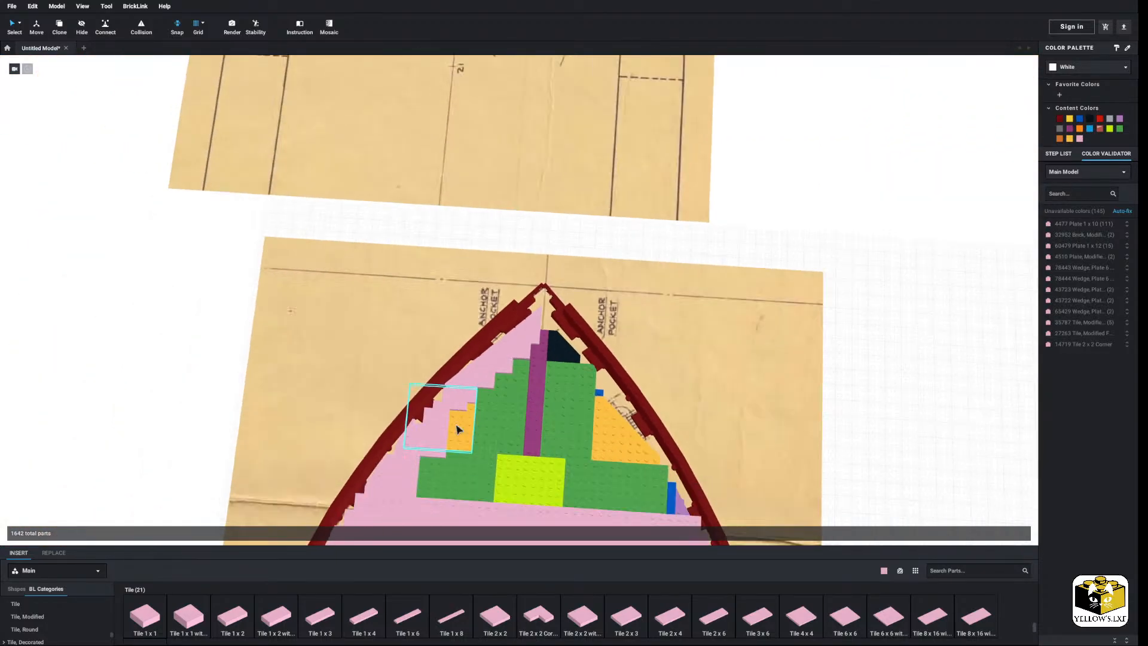
pyautogui.moveTo(465, 427); pyautogui.dragTo(463, 347, button='middle')
pyautogui.scroll(4, 514, 187)
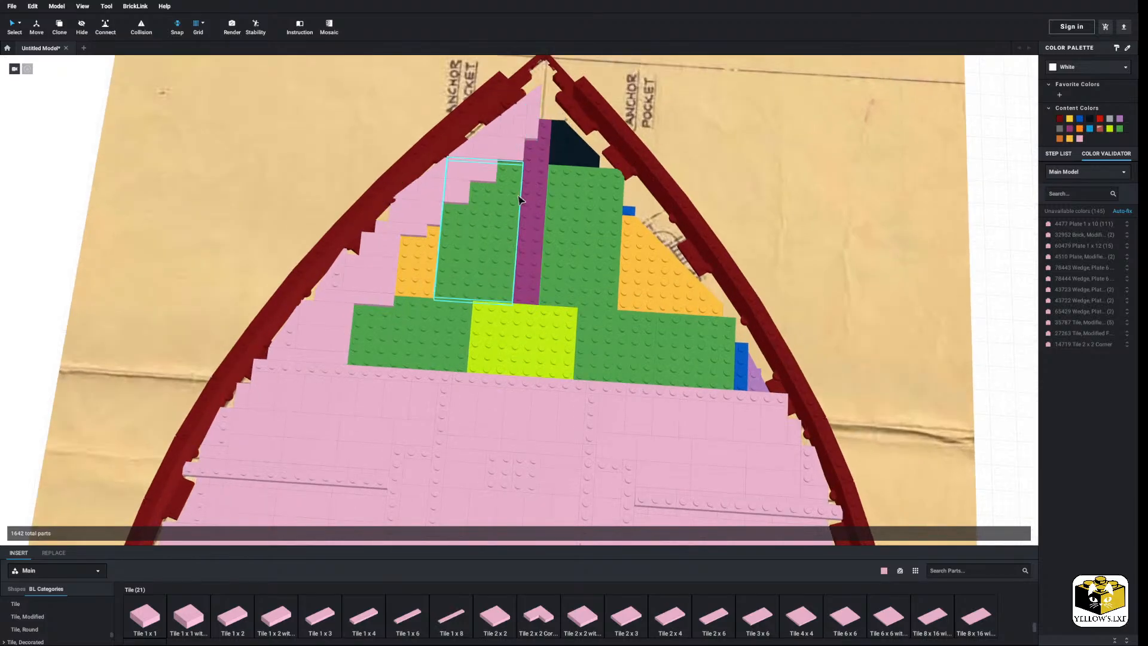
# Copy and mirror the 21 bright pink edge tiles from the finished side of the bow onto the opposite side of the centreline.
pyautogui.moveTo(520, 198); pyautogui.dragTo(517, 258, button='middle')
pyautogui.click(531, 164)
pyautogui.keyDown('ctrl'); pyautogui.click(531, 184); pyautogui.keyUp('ctrl')
pyautogui.keyDown('ctrl'); pyautogui.click(515, 190); pyautogui.keyUp('ctrl')
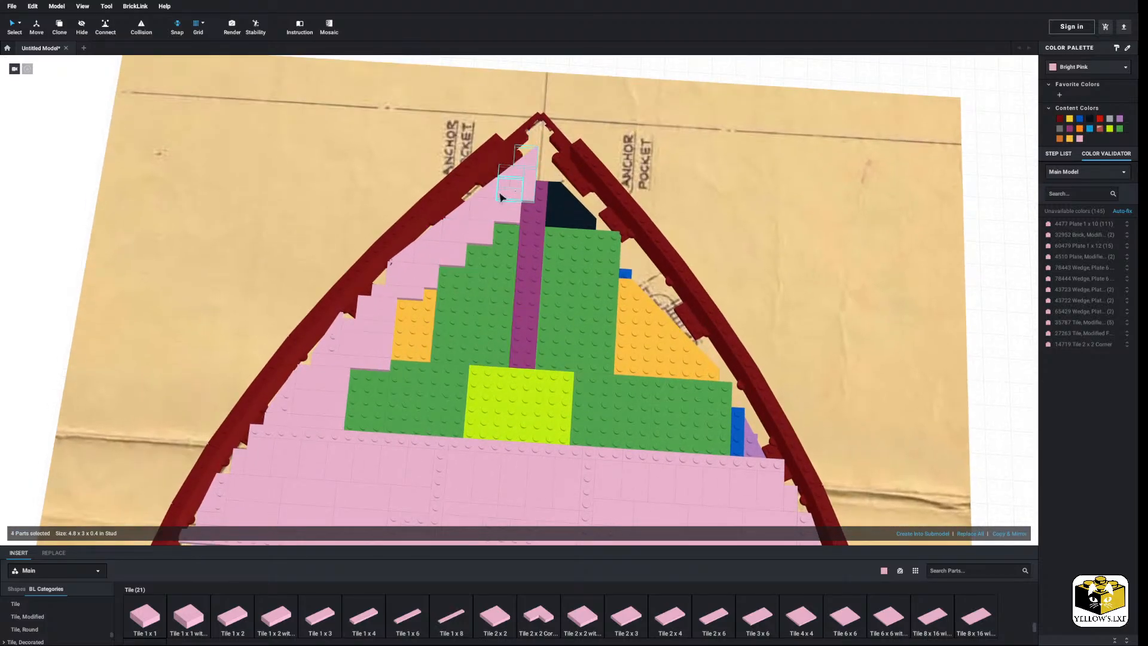
pyautogui.keyDown('ctrl'); pyautogui.click(488, 194); pyautogui.keyUp('ctrl')
pyautogui.keyDown('ctrl'); pyautogui.click(496, 213); pyautogui.keyUp('ctrl')
pyautogui.keyDown('ctrl'); pyautogui.click(462, 219); pyautogui.keyUp('ctrl')
pyautogui.keyDown('ctrl'); pyautogui.click(468, 230); pyautogui.keyUp('ctrl')
pyautogui.keyDown('ctrl'); pyautogui.click(433, 238); pyautogui.keyUp('ctrl')
pyautogui.keyDown('ctrl'); pyautogui.click(441, 254); pyautogui.keyUp('ctrl')
pyautogui.keyDown('ctrl'); pyautogui.click(402, 256); pyautogui.keyUp('ctrl')
pyautogui.keyDown('ctrl'); pyautogui.click(394, 294); pyautogui.keyUp('ctrl')
pyautogui.keyDown('ctrl'); pyautogui.click(378, 309); pyautogui.keyUp('ctrl')
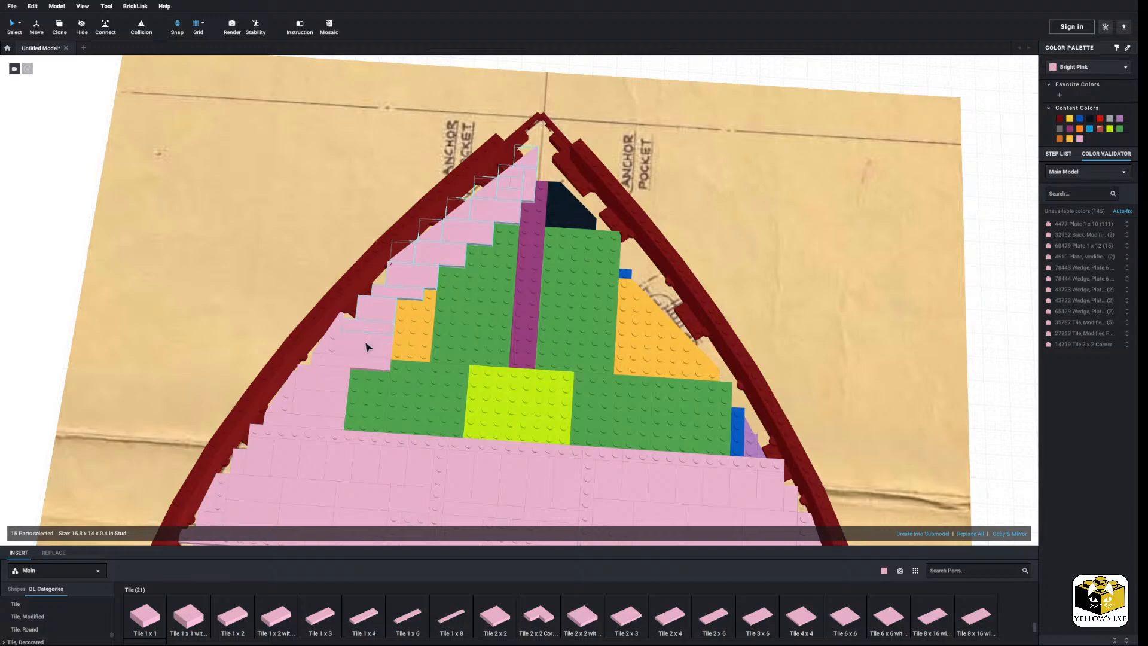
pyautogui.keyDown('ctrl'); pyautogui.click(329, 338); pyautogui.keyUp('ctrl')
pyautogui.keyDown('ctrl'); pyautogui.click(326, 379); pyautogui.keyUp('ctrl')
pyautogui.keyDown('ctrl'); pyautogui.click(314, 408); pyautogui.keyUp('ctrl')
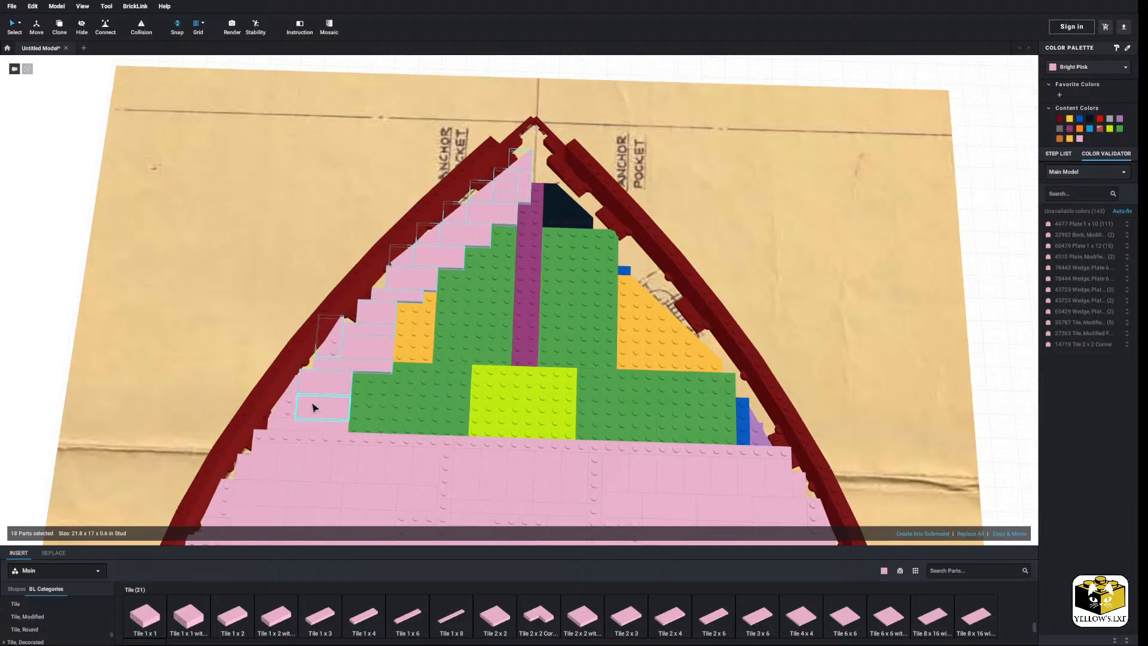
pyautogui.keyDown('ctrl'); pyautogui.click(312, 404); pyautogui.keyUp('ctrl')
pyautogui.keyDown('ctrl'); pyautogui.click(289, 411); pyautogui.keyUp('ctrl')
pyautogui.keyDown('ctrl'); pyautogui.click(300, 427); pyautogui.keyUp('ctrl')
pyautogui.scroll(-2, 302, 426)
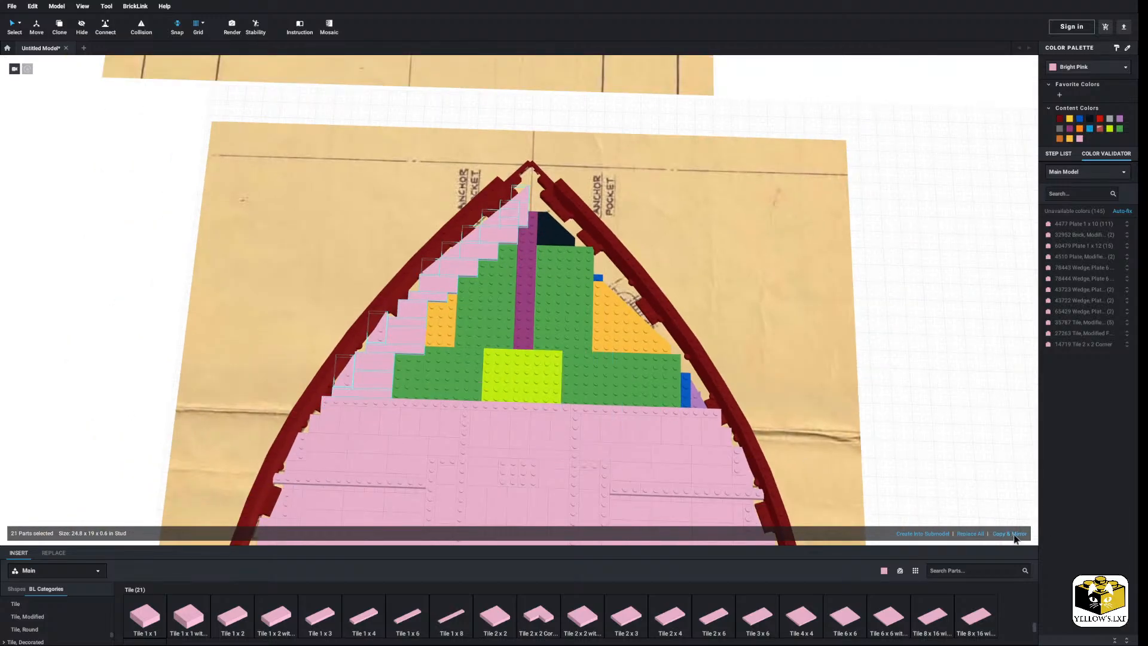
pyautogui.click(1014, 534)
pyautogui.click(958, 357)
pyautogui.scroll(-3, 916, 362)
pyautogui.moveTo(915, 362); pyautogui.dragTo(932, 361, button='right')
pyautogui.scroll(5, 933, 361)
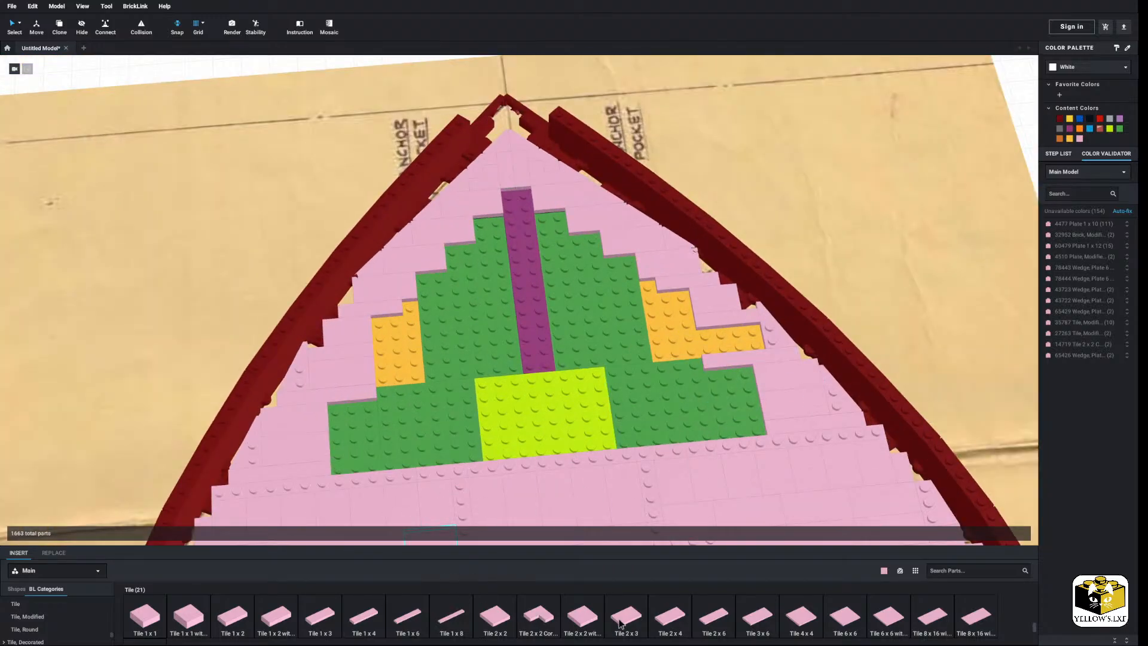
# Lay a bright pink 1 x 8 tile at each outer end of the exposed rear green row, along the studded seam.
pyautogui.click(445, 624)
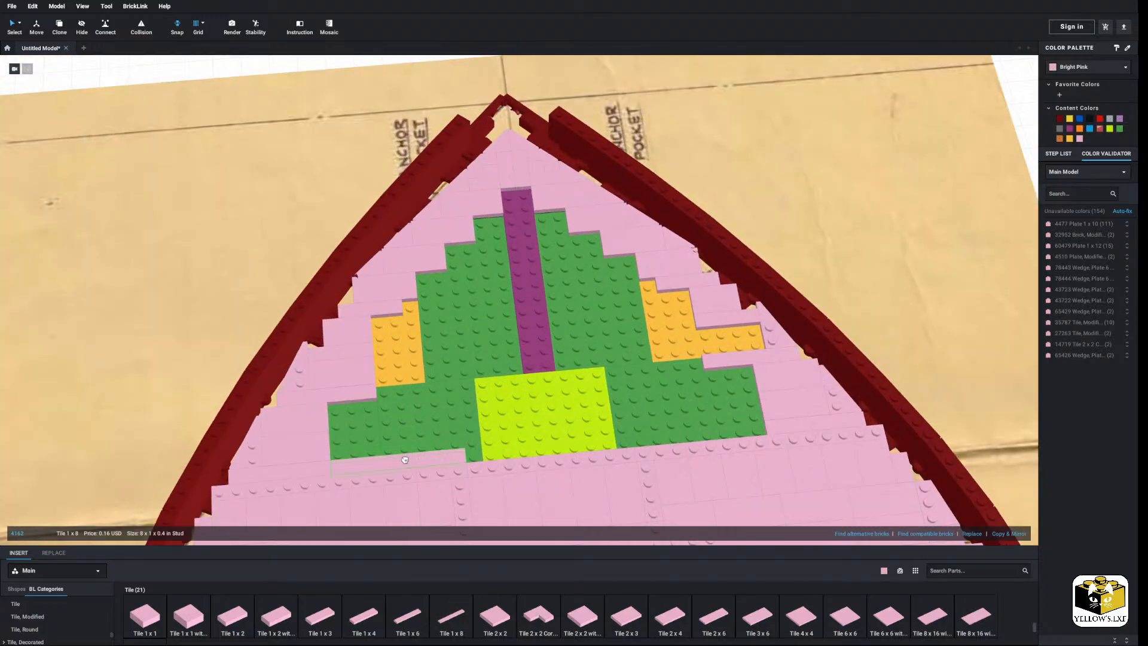
pyautogui.click(454, 633)
pyautogui.press('Right')
pyautogui.click(695, 435)
pyautogui.press('Escape')
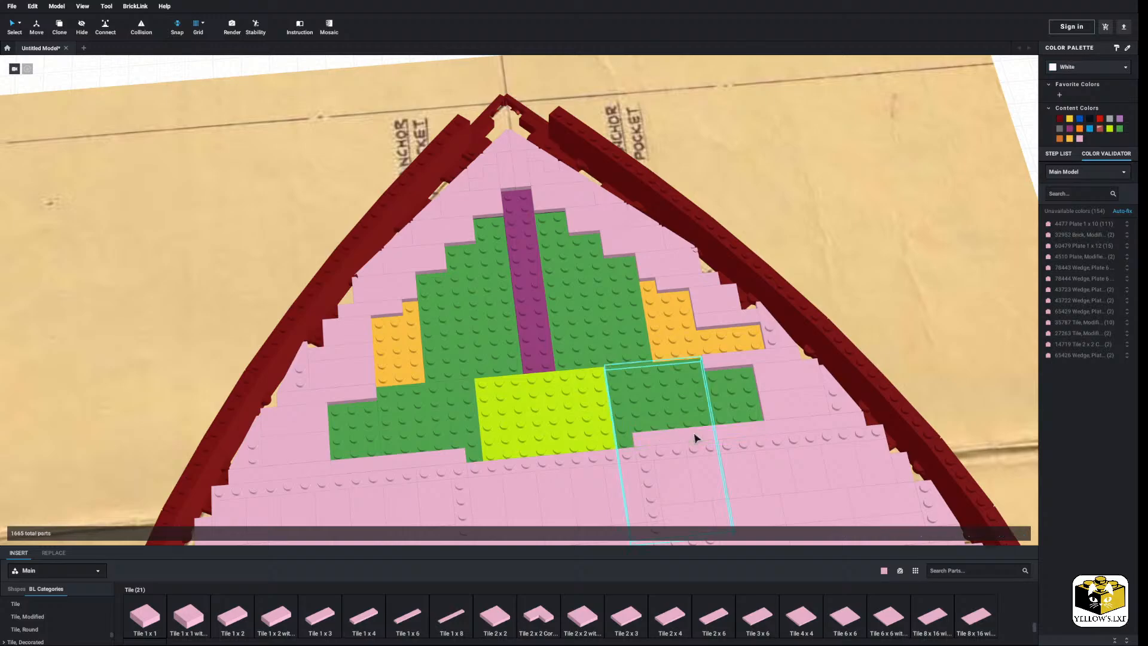
pyautogui.click(695, 436)
pyautogui.click(440, 616)
pyautogui.press('Right')
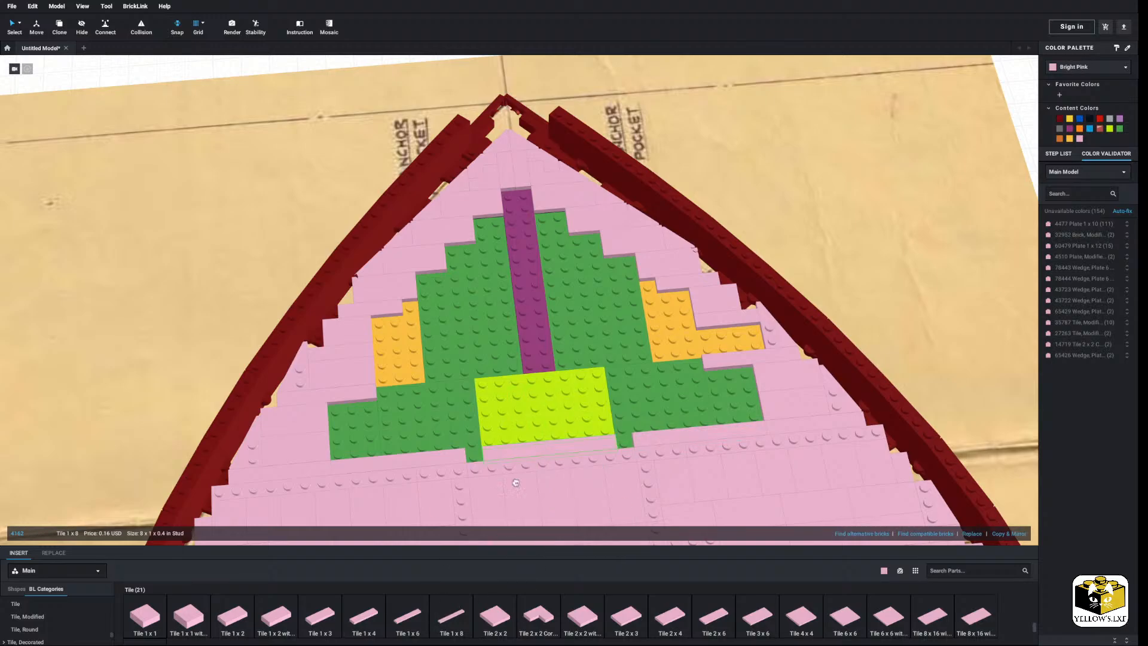
pyautogui.press('Escape')
# Fill the middle of the 1 x 8 tile row with two 1 x 4 tiles and a 1 x 2 tile between them.
pyautogui.click(362, 623)
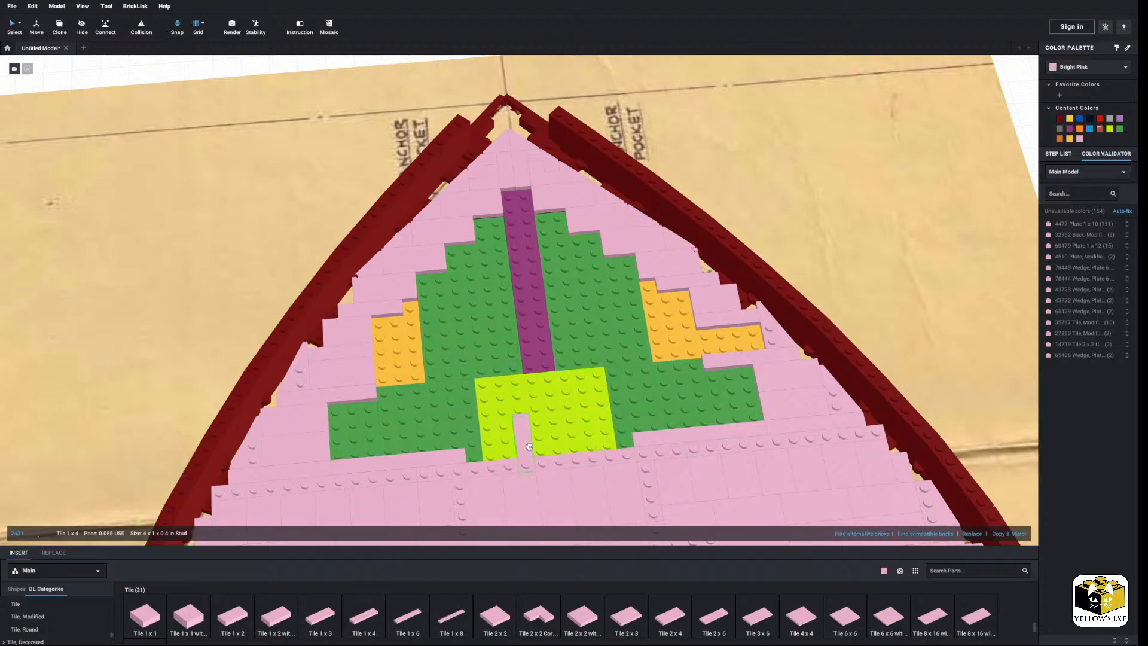
pyautogui.press('Right')
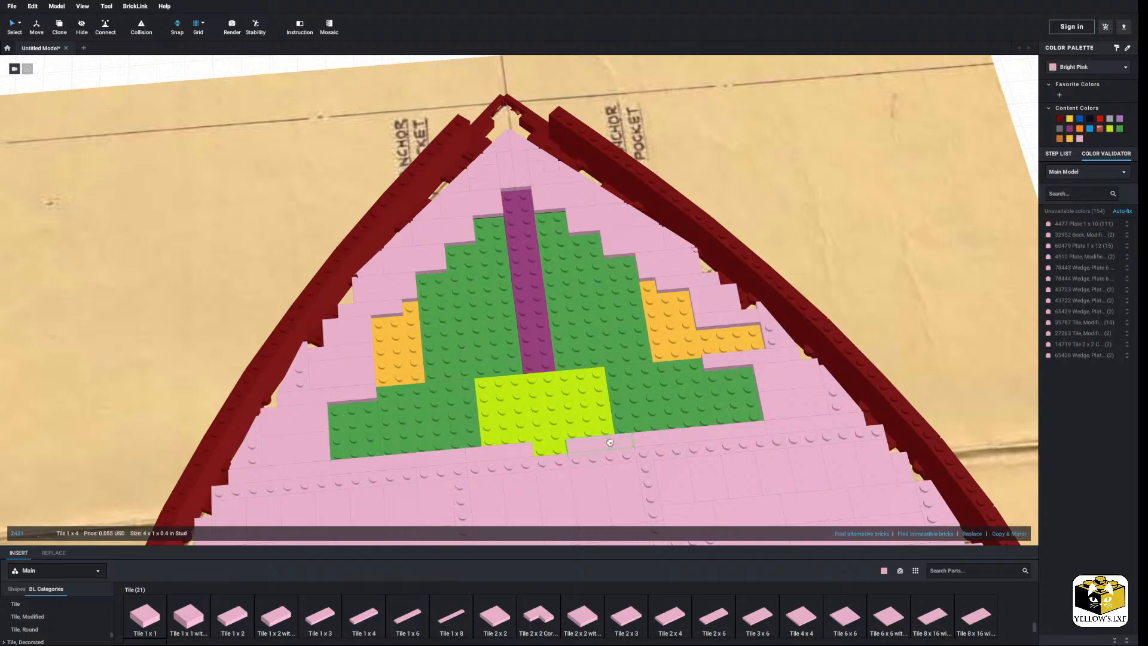
pyautogui.click(238, 622)
pyautogui.click(551, 449)
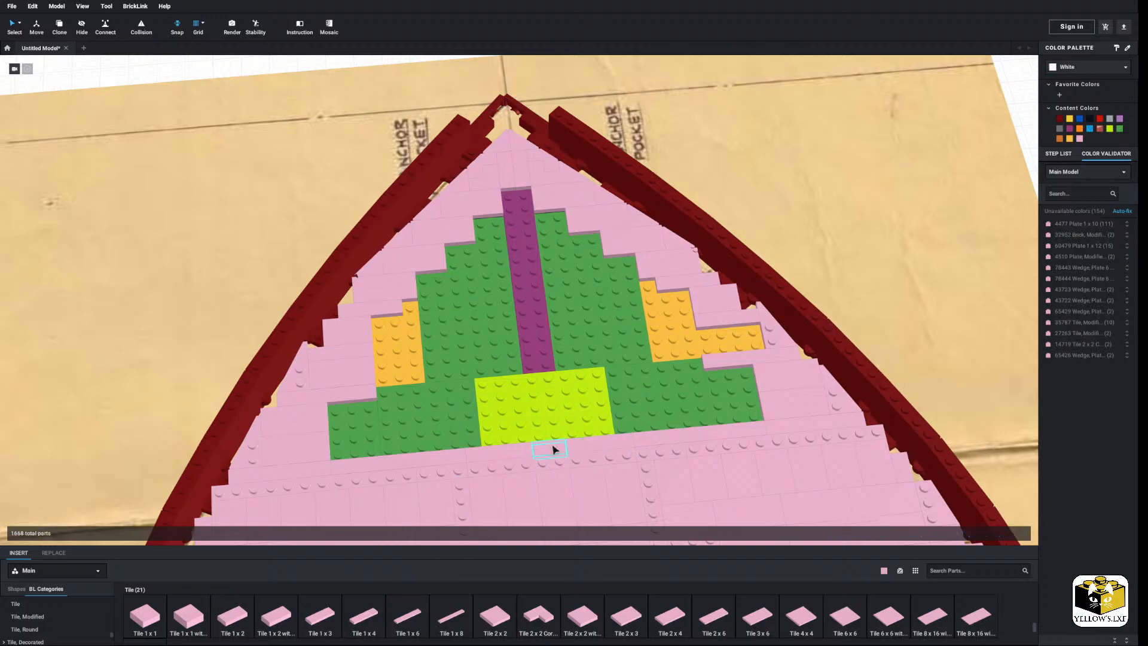
# Lay two lengthwise 2 x 4 tiles at one end of the green plates and duplicate the pair five times across the deck.
pyautogui.click(668, 618)
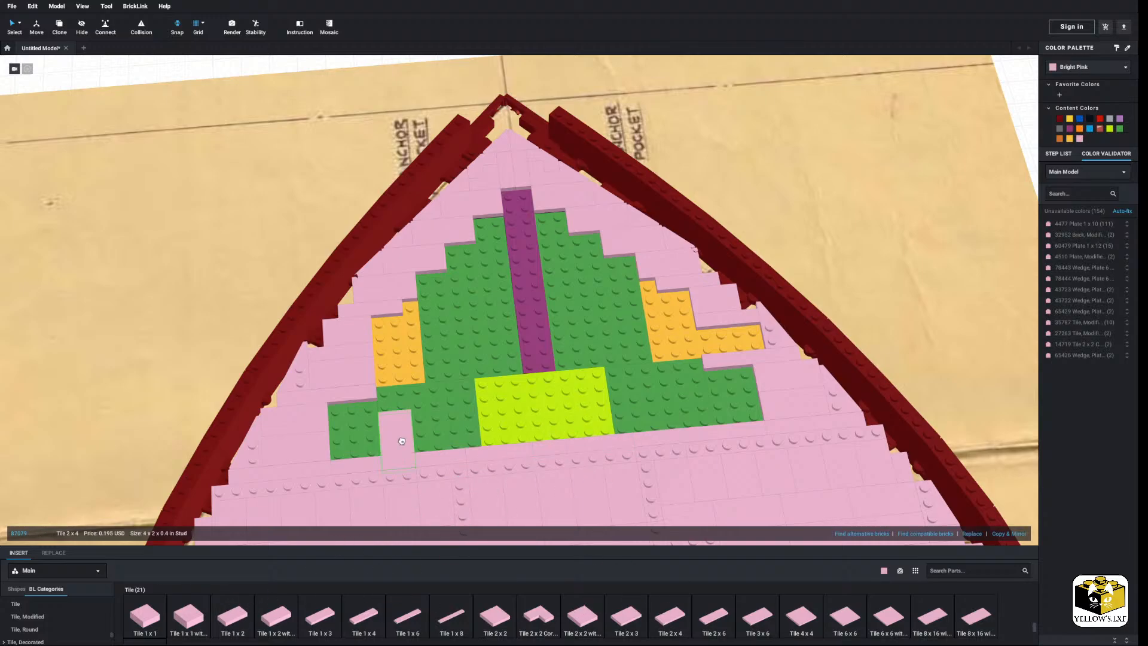
pyautogui.click(357, 437)
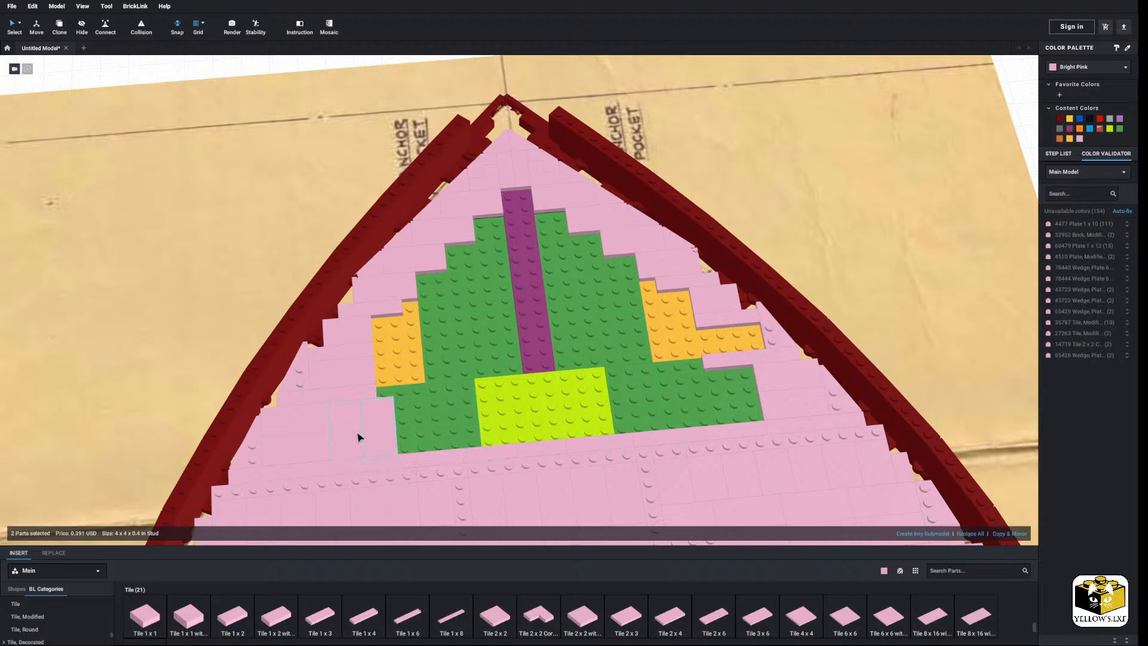
pyautogui.hotkey('ctrl', 'd')
pyautogui.hotkey('ctrl', 'd')
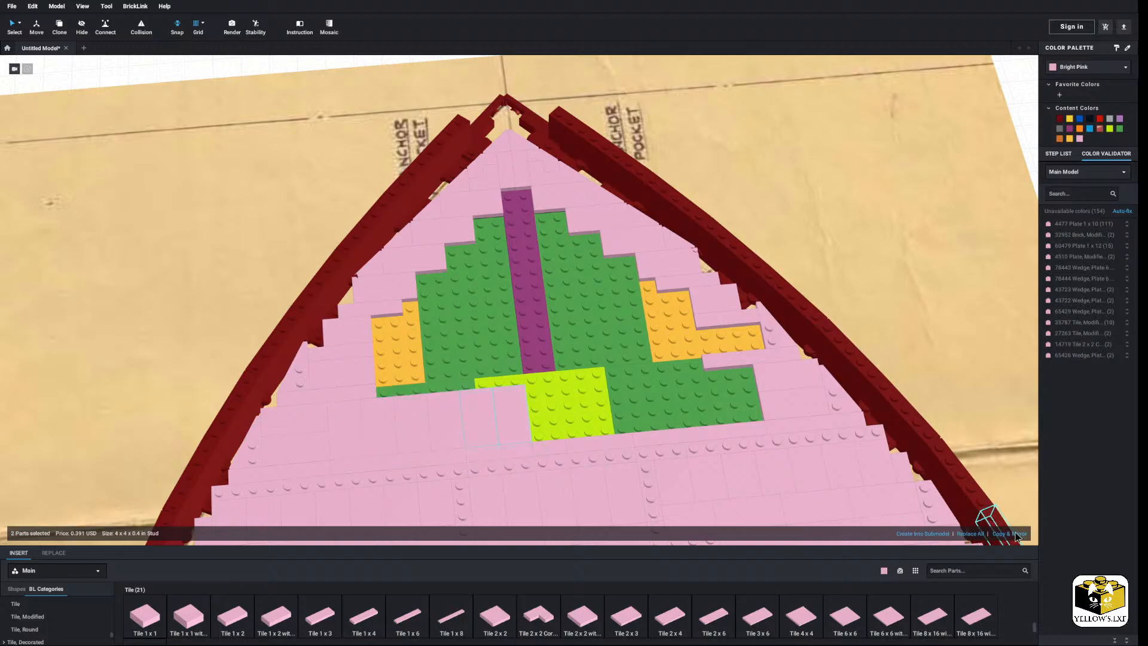
pyautogui.hotkey('ctrl', 'd')
pyautogui.hotkey('ctrl', 'd')
pyautogui.hotkey('ctrl', 'd')
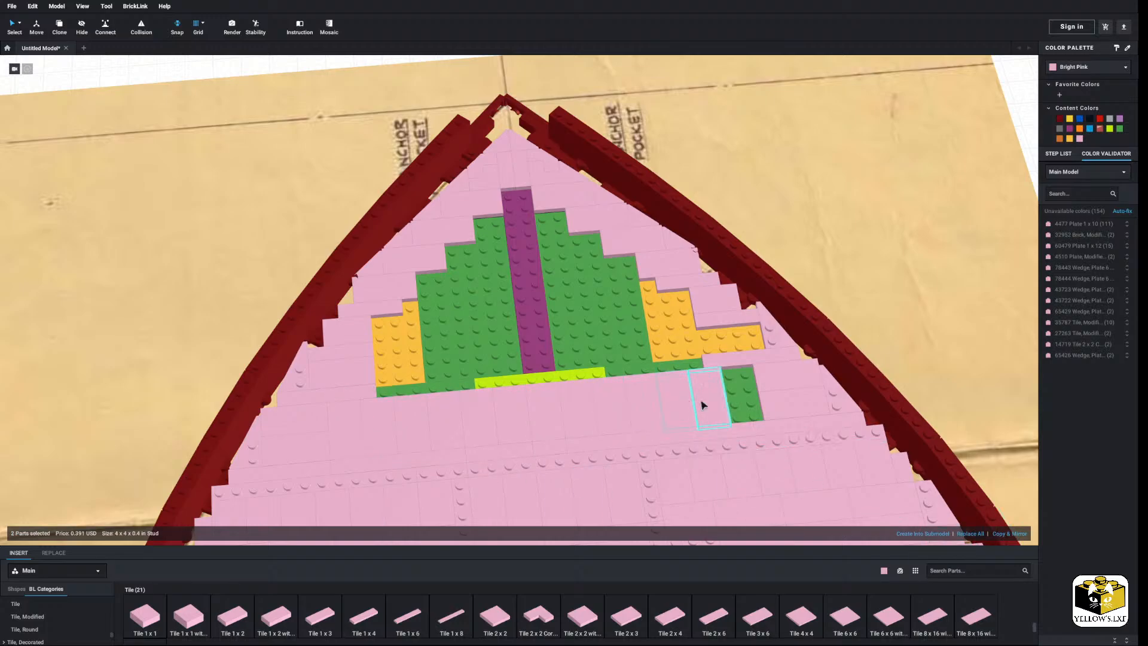
# Fill the last green gap in the lengthwise tile row with one more 2 x 4 tile.
pyautogui.scroll(-2, 733, 410)
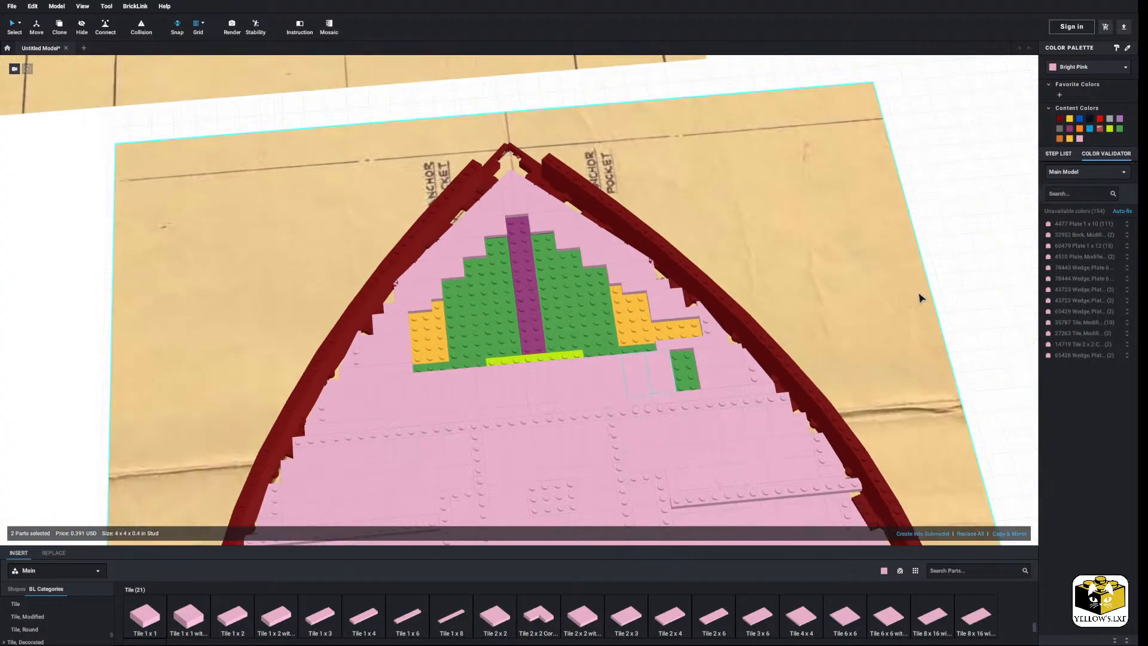
pyautogui.click(930, 289)
pyautogui.click(663, 389)
pyautogui.click(1016, 541)
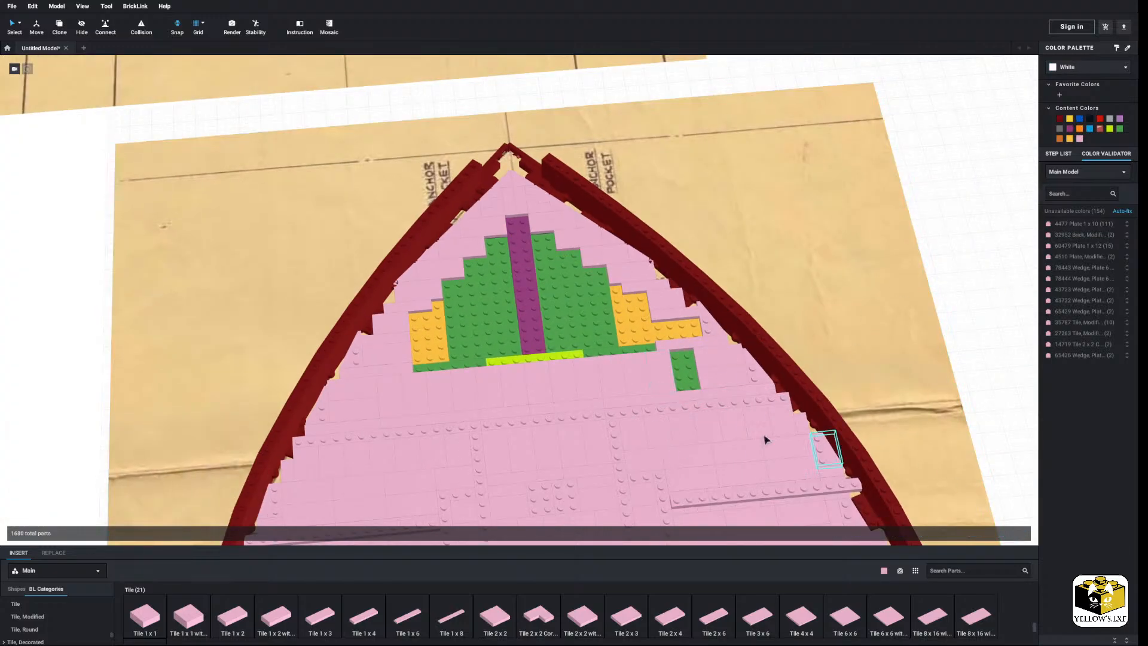
pyautogui.click(660, 382)
pyautogui.hotkey('ctrl', 'd')
pyautogui.click(1009, 519)
# Cover the protruding strip of the orange plate with a bright pink 2 x 4 tile so both sides match.
pyautogui.scroll(3, 638, 475)
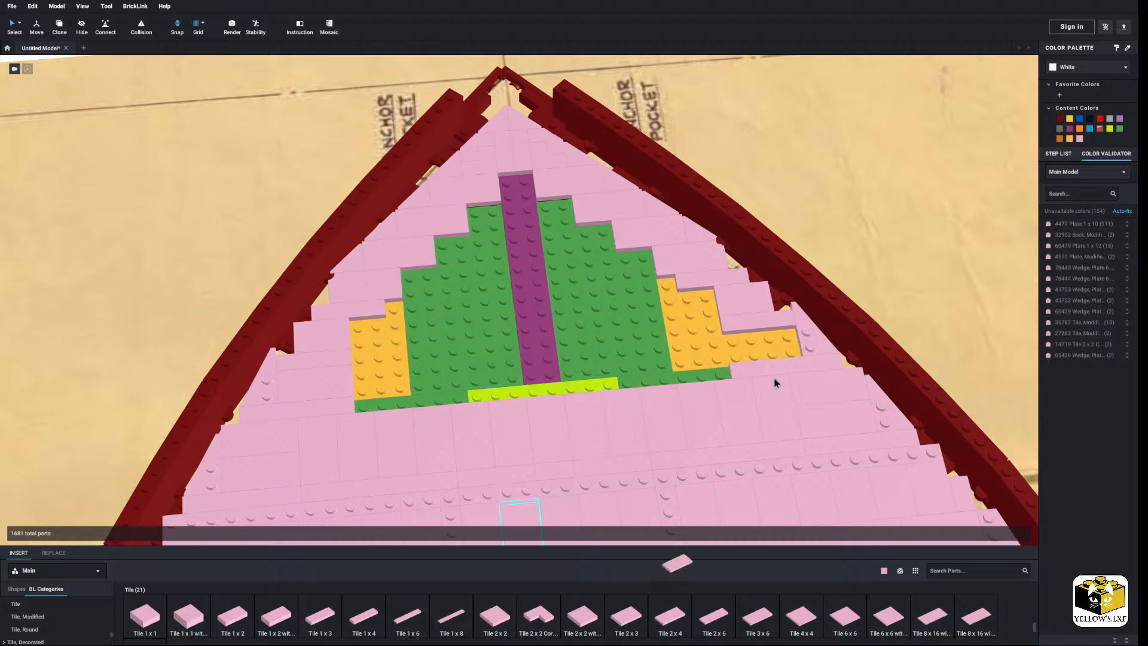
pyautogui.moveTo(775, 383); pyautogui.dragTo(765, 343)
pyautogui.scroll(-5, 765, 342)
pyautogui.click(928, 299)
pyautogui.scroll(4, 605, 430)
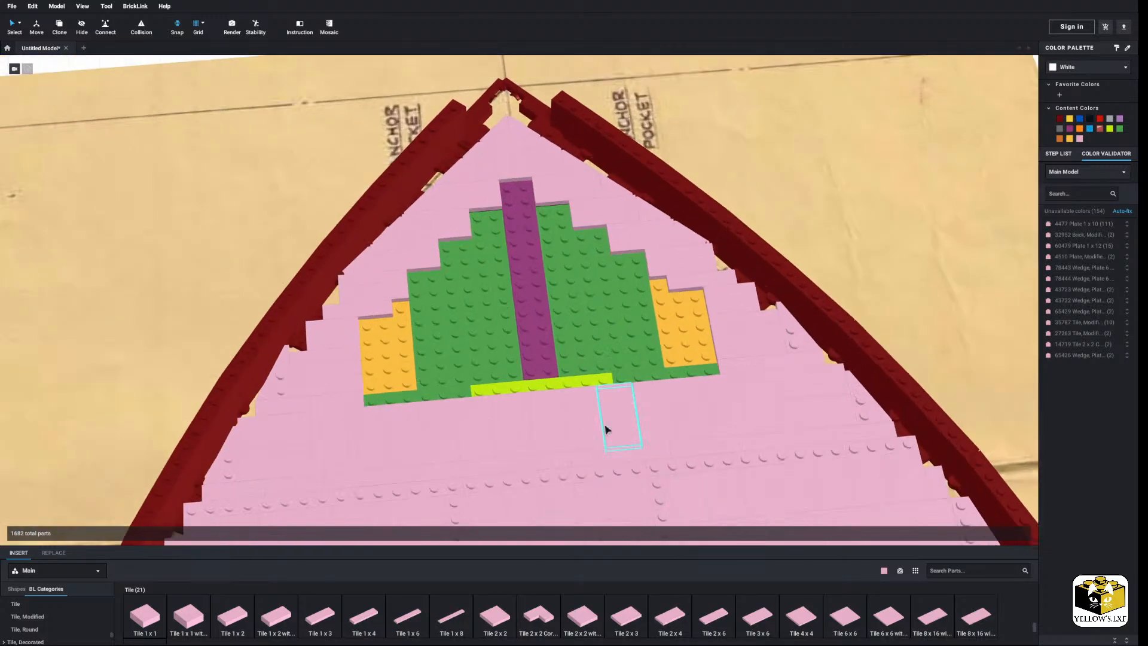
# Lay the next row of ten lengthwise 2 x 4 tiles across the orange, green and purple plates by repeating the first tile.
pyautogui.moveTo(455, 443); pyautogui.dragTo(456, 453, button='right')
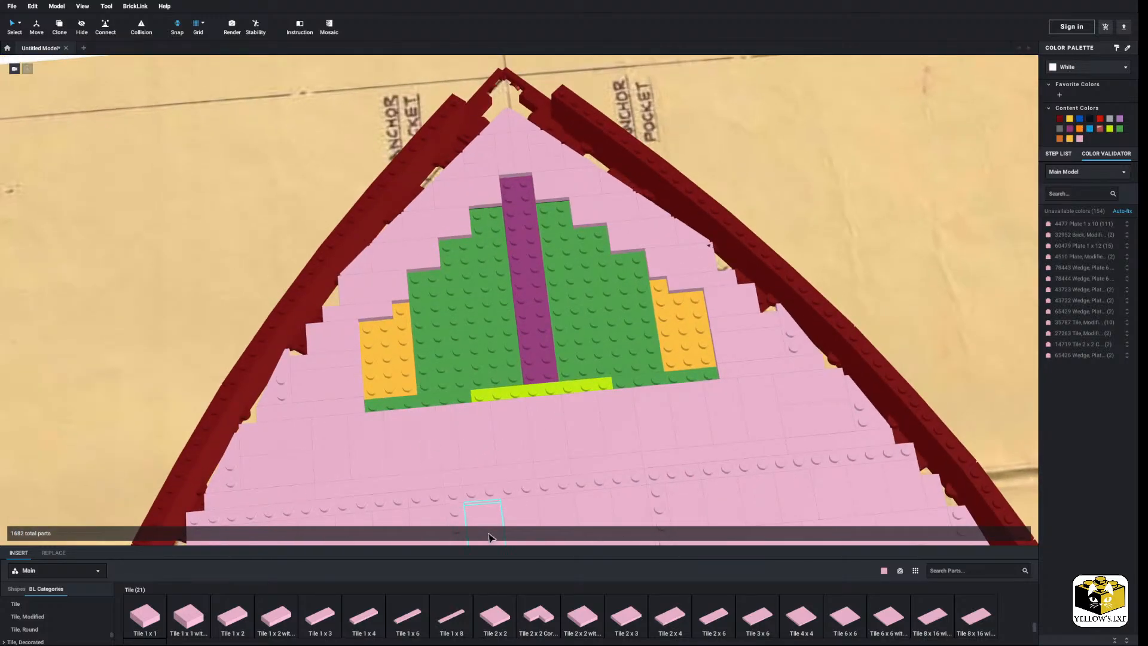
pyautogui.moveTo(669, 615); pyautogui.dragTo(392, 386)
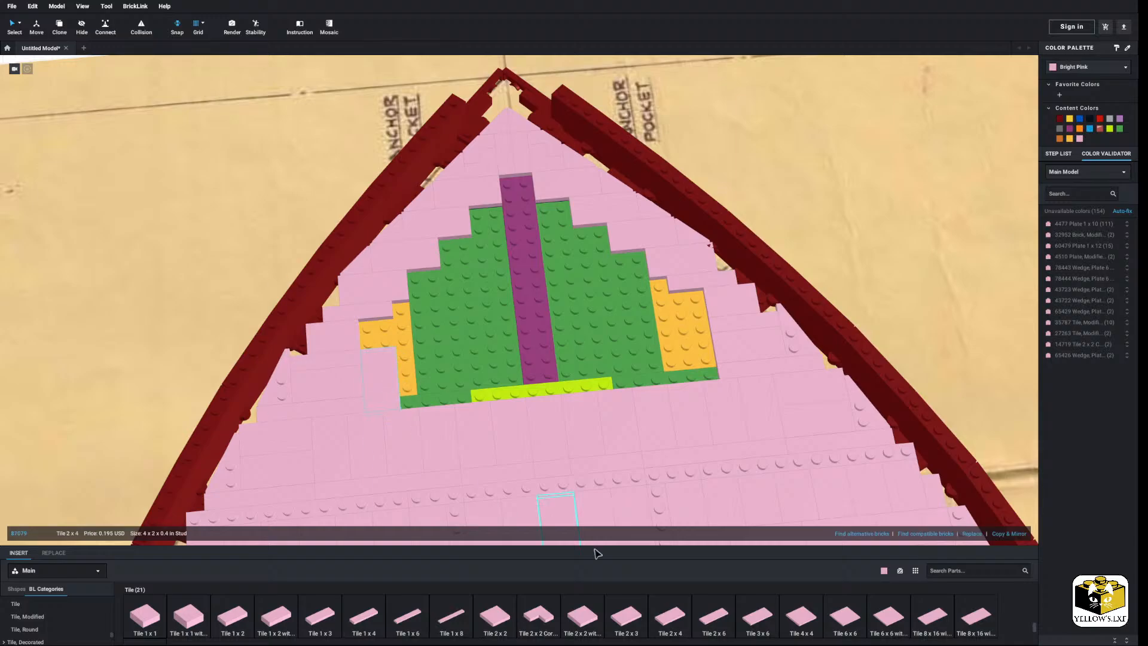
pyautogui.click(1006, 532)
pyautogui.click(1006, 533)
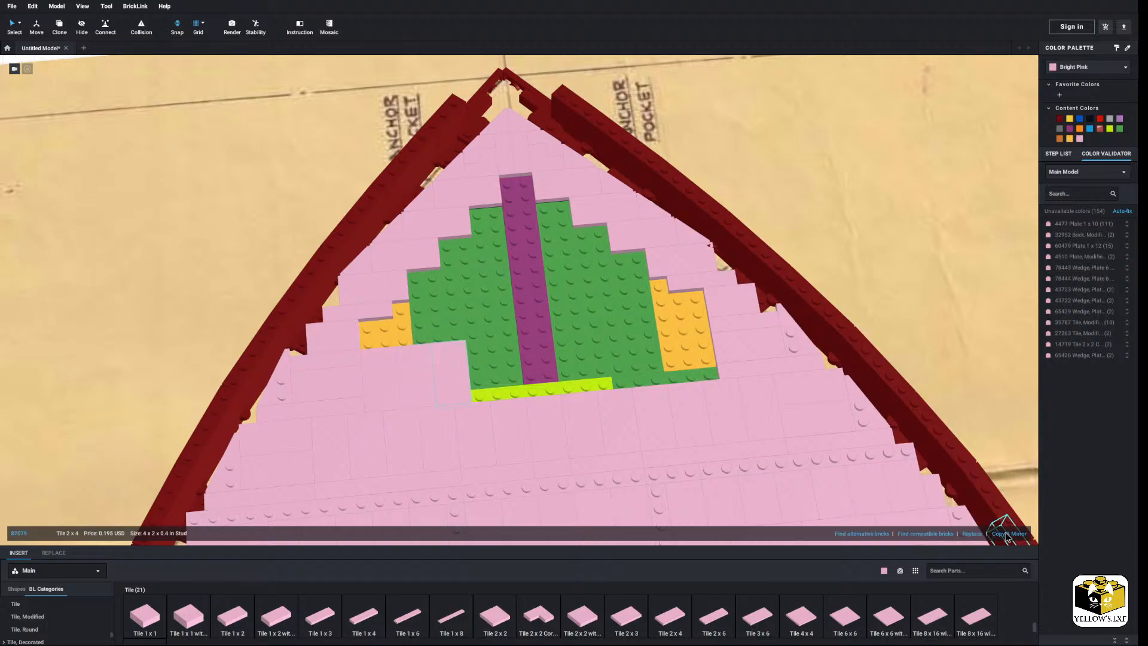
pyautogui.click(1006, 532)
pyautogui.click(1006, 533)
pyautogui.click(1006, 532)
pyautogui.click(1005, 532)
pyautogui.click(1006, 532)
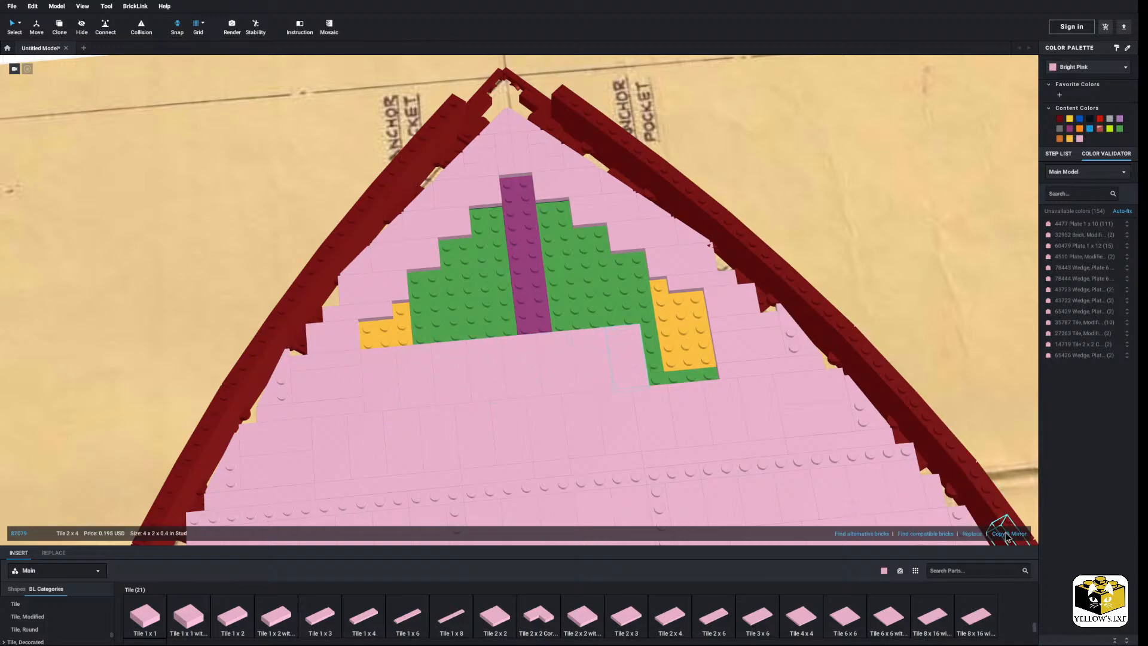
pyautogui.click(1008, 535)
pyautogui.click(1007, 535)
# Add a row of five crosswise 2 x 4 tiles and start the row in front of it with a 1 x 8 tile.
pyautogui.moveTo(678, 621); pyautogui.dragTo(403, 334)
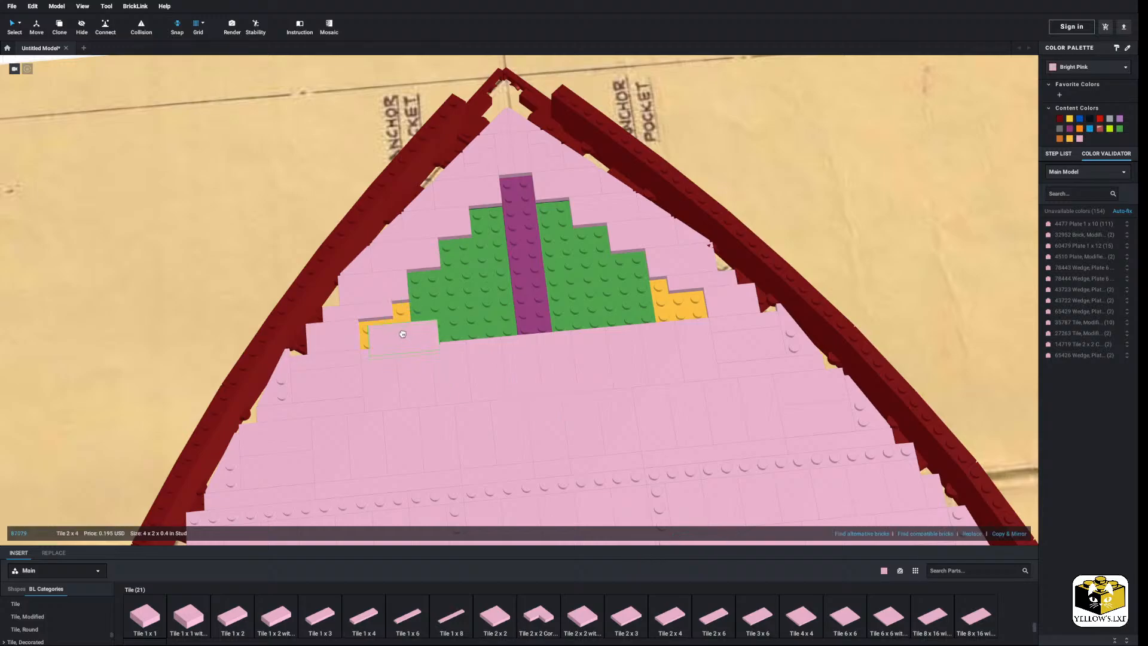
pyautogui.click(1007, 534)
pyautogui.click(1007, 534)
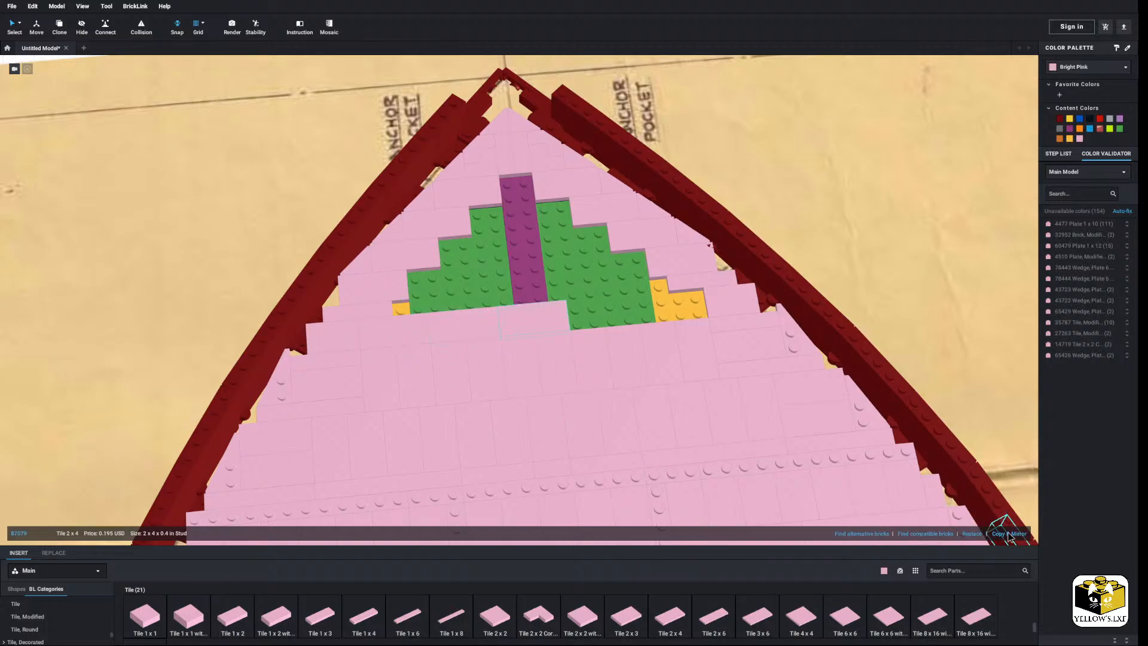
pyautogui.click(1007, 534)
pyautogui.click(1007, 534)
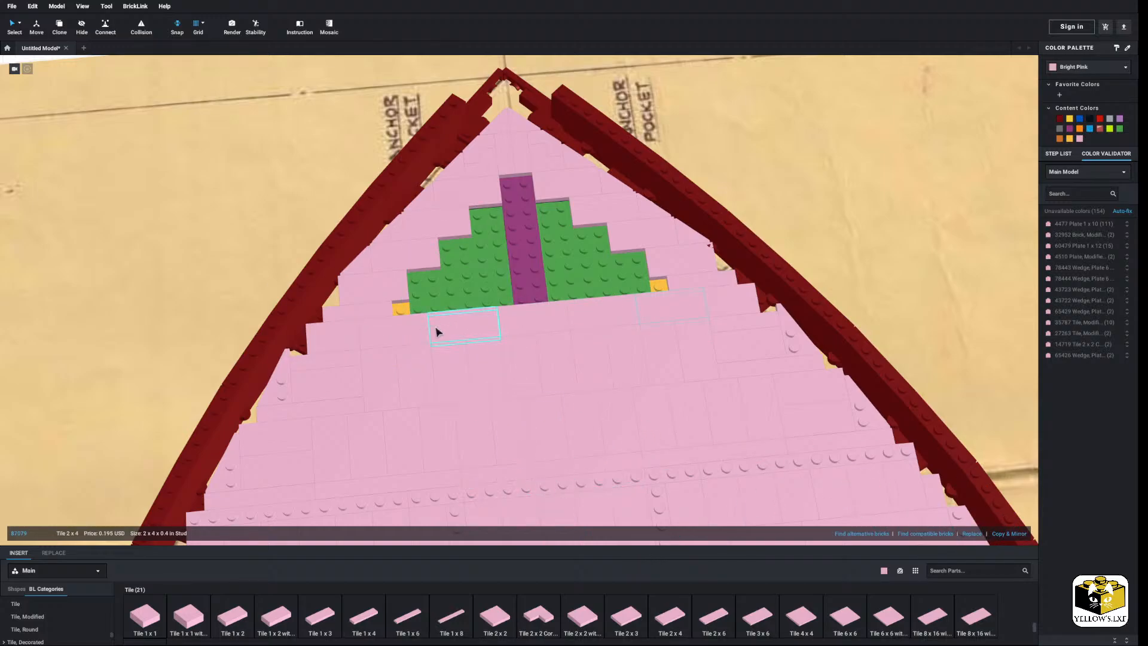
pyautogui.moveTo(451, 619); pyautogui.dragTo(467, 299)
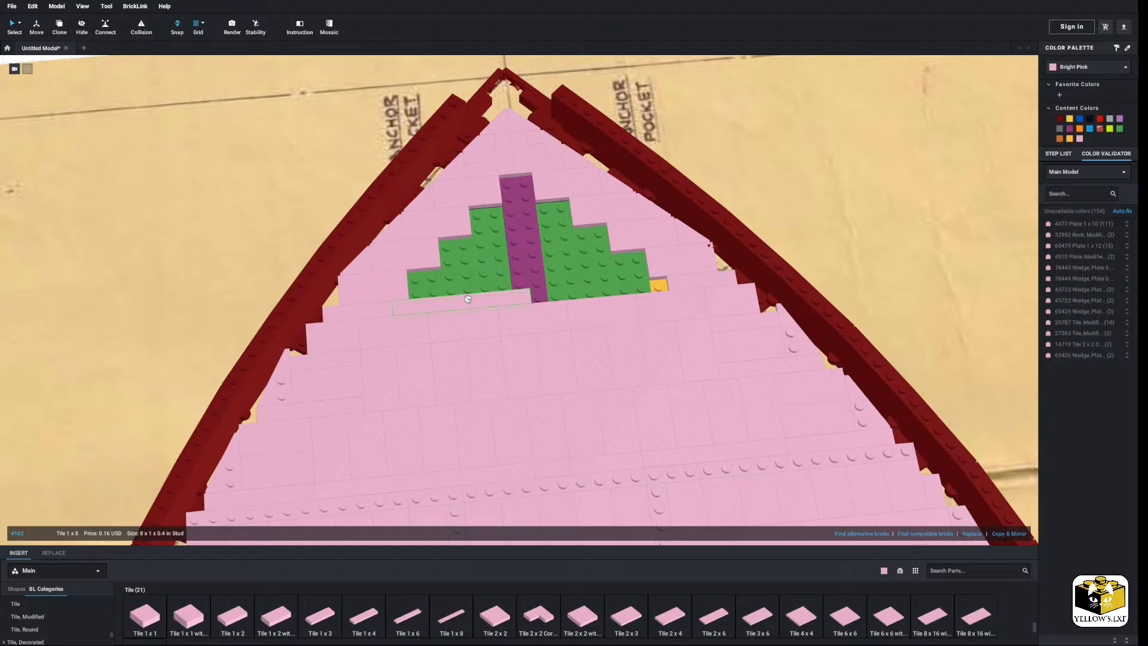
# Fill the next stepped row towards the bow with a 2 x 4 tile at each end and two 2 x 3 tiles between them.
pyautogui.scroll(3, 607, 379)
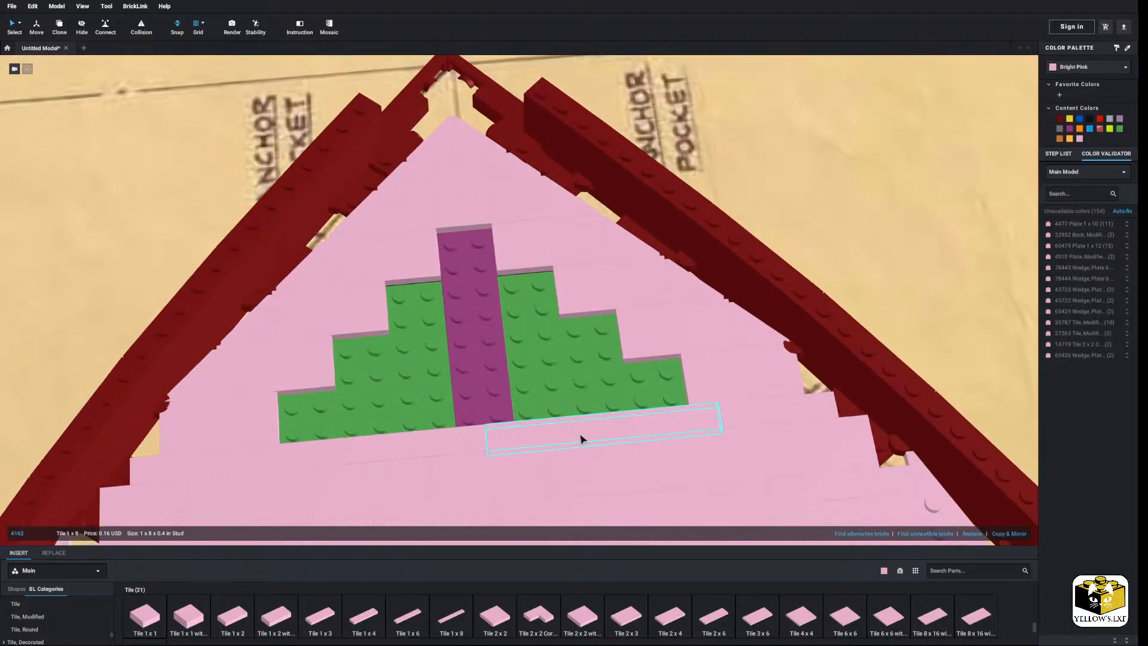
pyautogui.moveTo(582, 439); pyautogui.dragTo(523, 367, button='middle')
pyautogui.moveTo(655, 615); pyautogui.dragTo(287, 344)
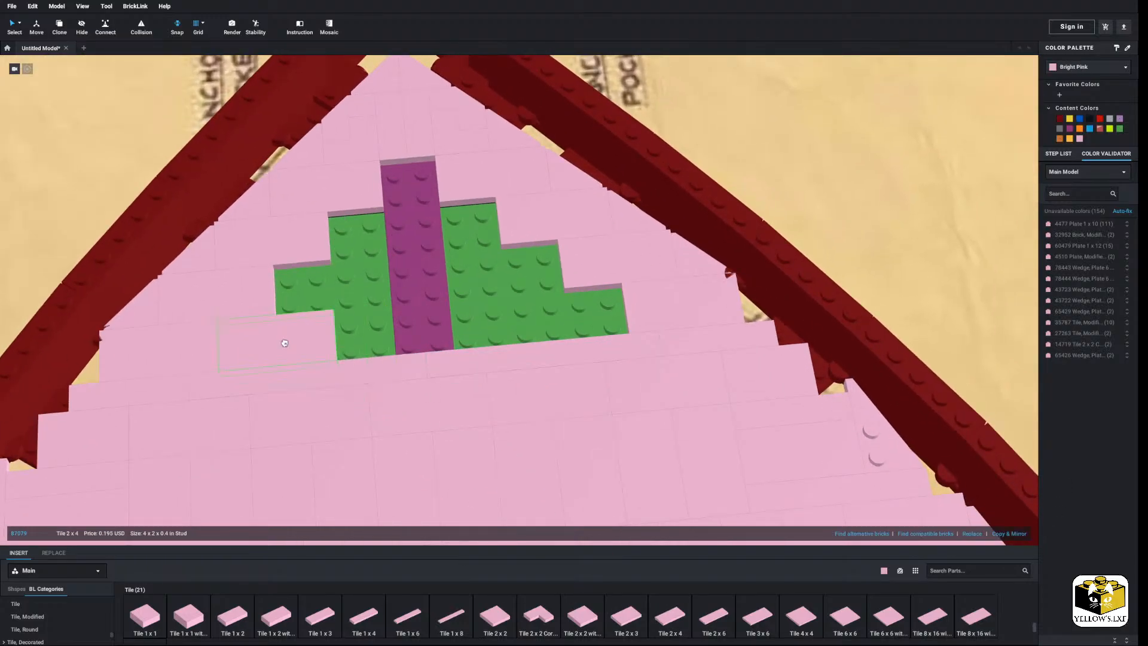
pyautogui.click(1005, 534)
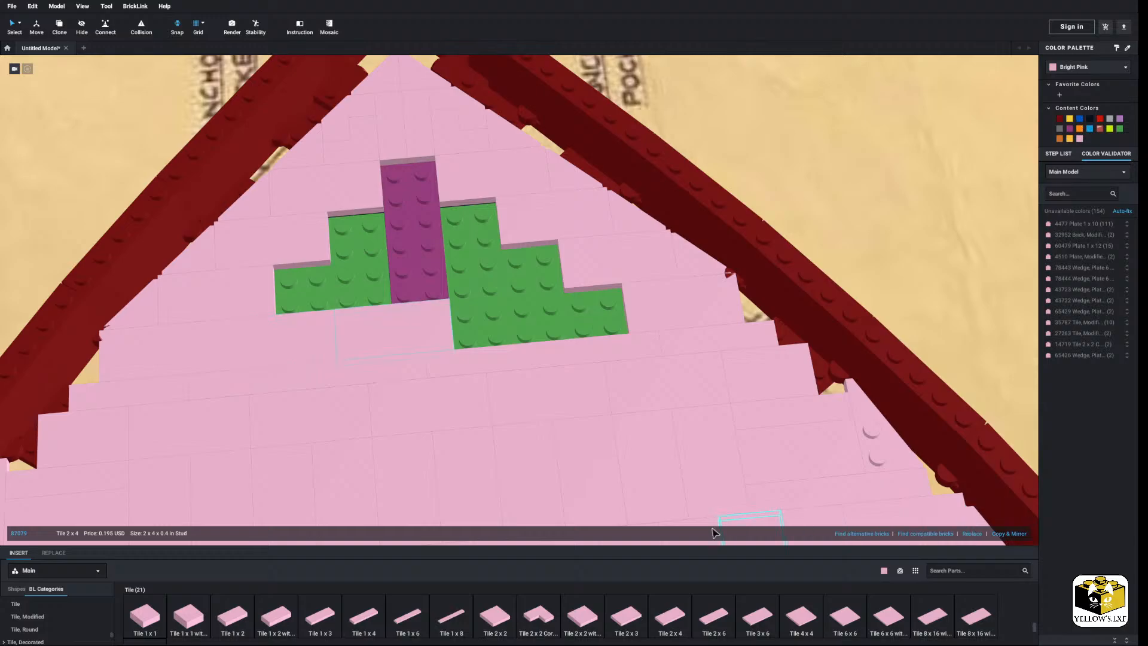
pyautogui.moveTo(404, 323); pyautogui.dragTo(576, 308)
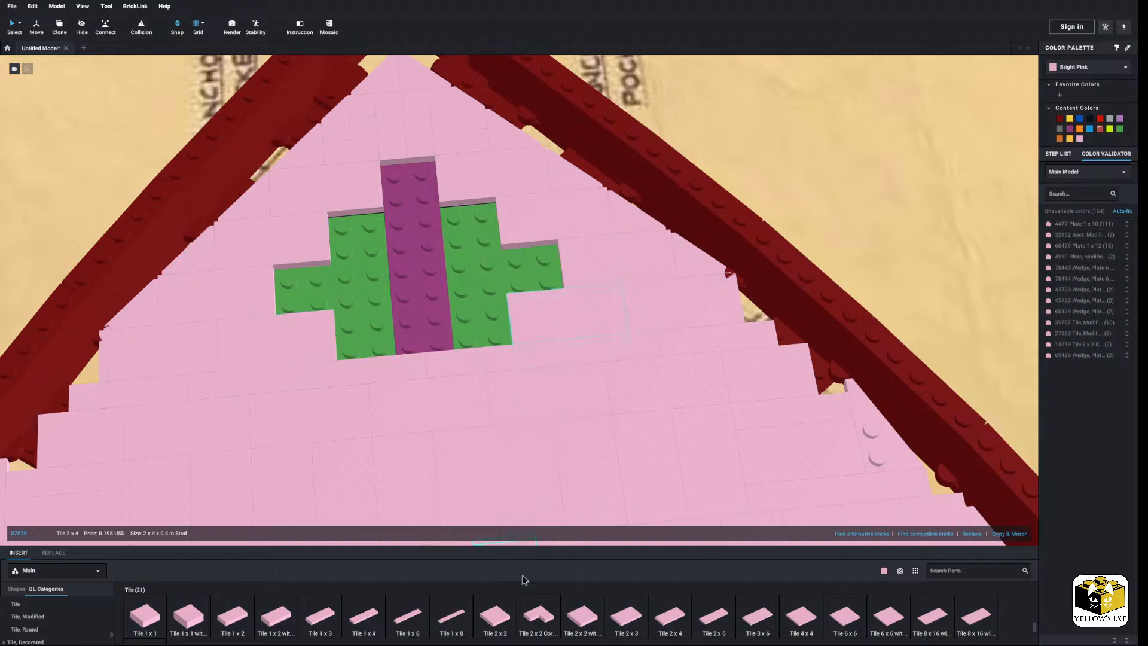
pyautogui.moveTo(643, 627); pyautogui.dragTo(544, 509)
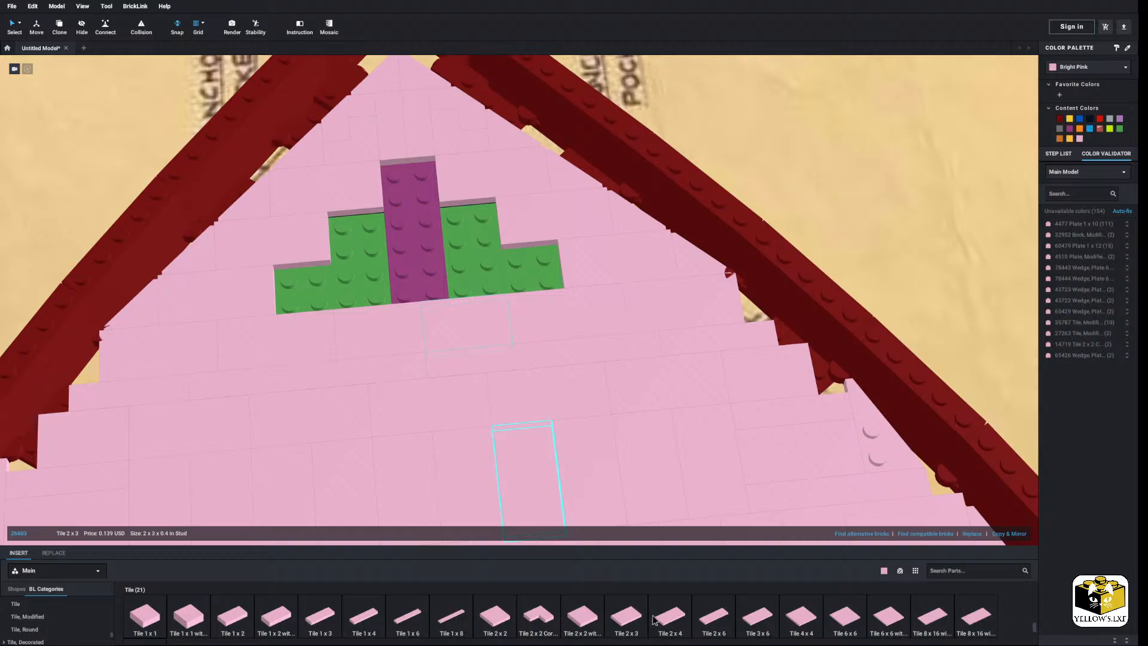
# Cover the remaining green and purple plates near the bow tip with two 2 x 4, two 2 x 2 and two 2 x 3 tiles.
pyautogui.moveTo(653, 619); pyautogui.dragTo(333, 278)
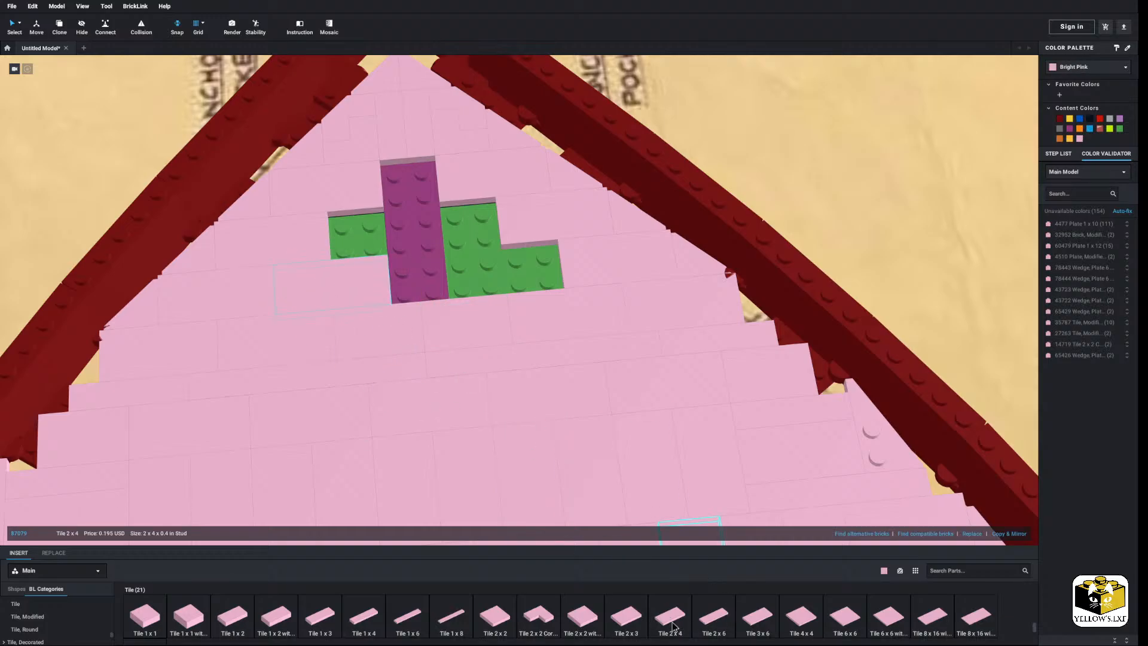
pyautogui.moveTo(672, 623); pyautogui.dragTo(501, 265)
pyautogui.moveTo(499, 618); pyautogui.dragTo(410, 192)
pyautogui.moveTo(629, 626); pyautogui.dragTo(372, 234)
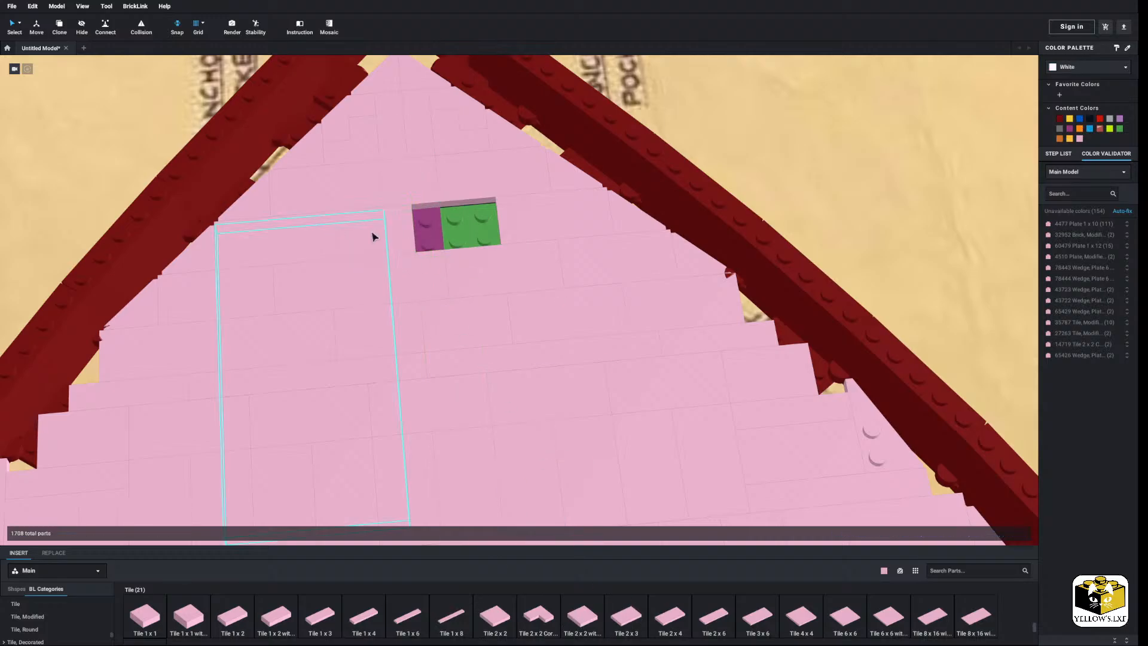
pyautogui.moveTo(623, 624); pyautogui.dragTo(467, 221)
pyautogui.scroll(-10, 498, 343)
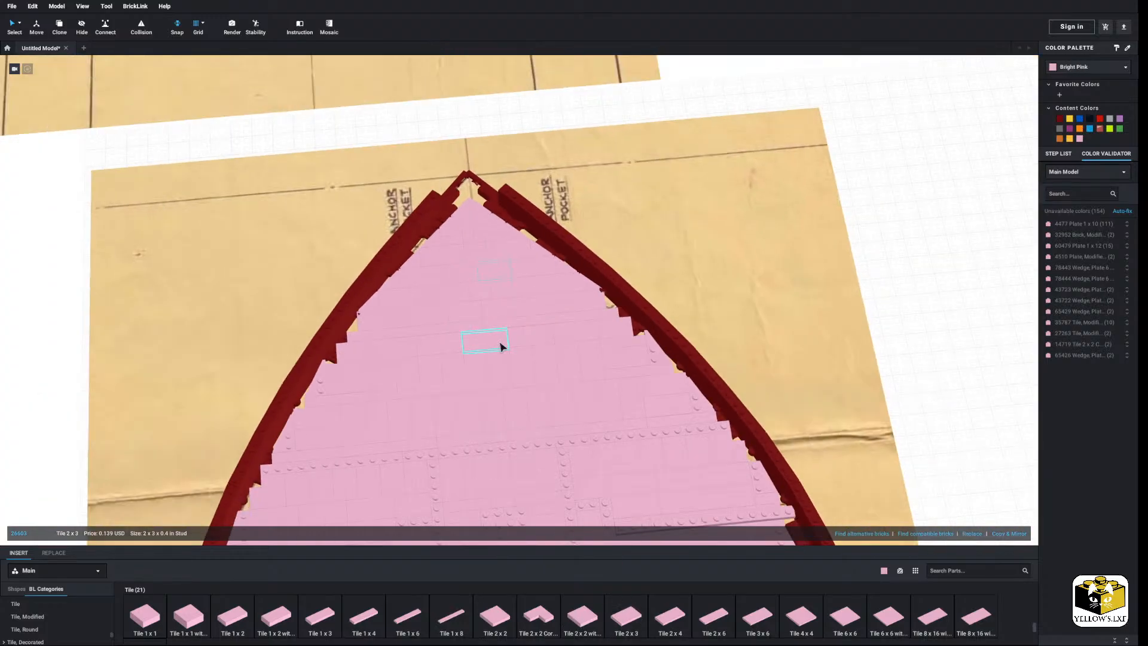
# Examine the finished bright pink deck and dark red hull edge from the bow tip to the grey opening.
pyautogui.click(288, 441)
pyautogui.moveTo(287, 443); pyautogui.dragTo(284, 388, button='middle')
pyautogui.moveTo(284, 388); pyautogui.dragTo(256, 371, button='right')
pyautogui.scroll(5, 256, 371)
pyautogui.moveTo(256, 376); pyautogui.dragTo(319, 418, button='middle')
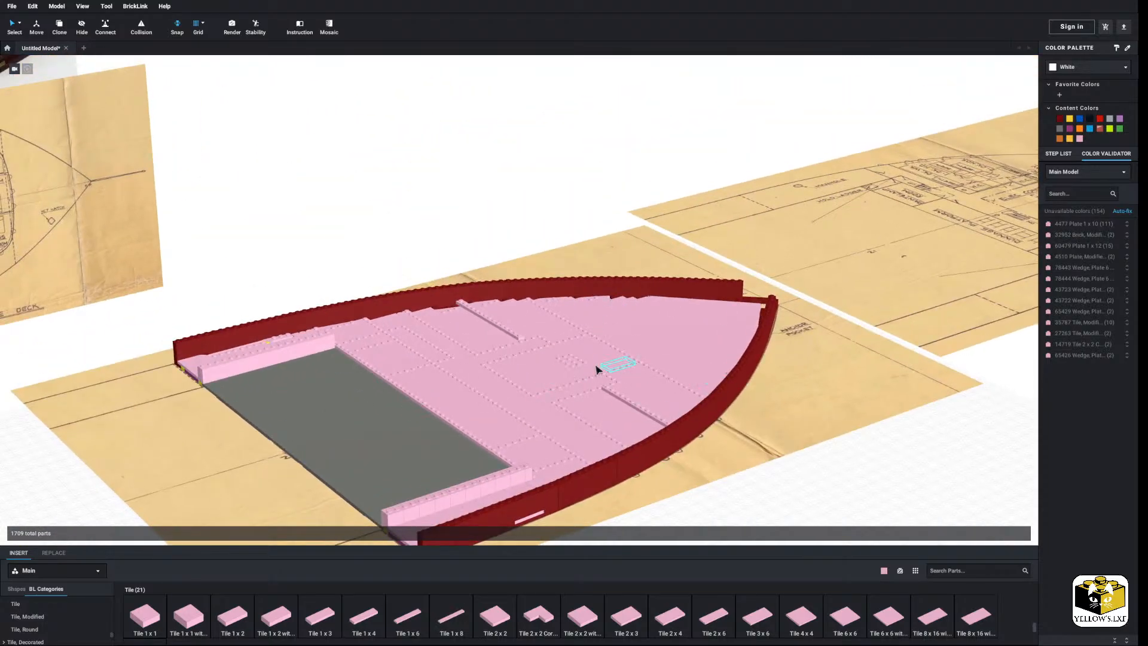
pyautogui.moveTo(596, 369); pyautogui.dragTo(569, 366, button='right')
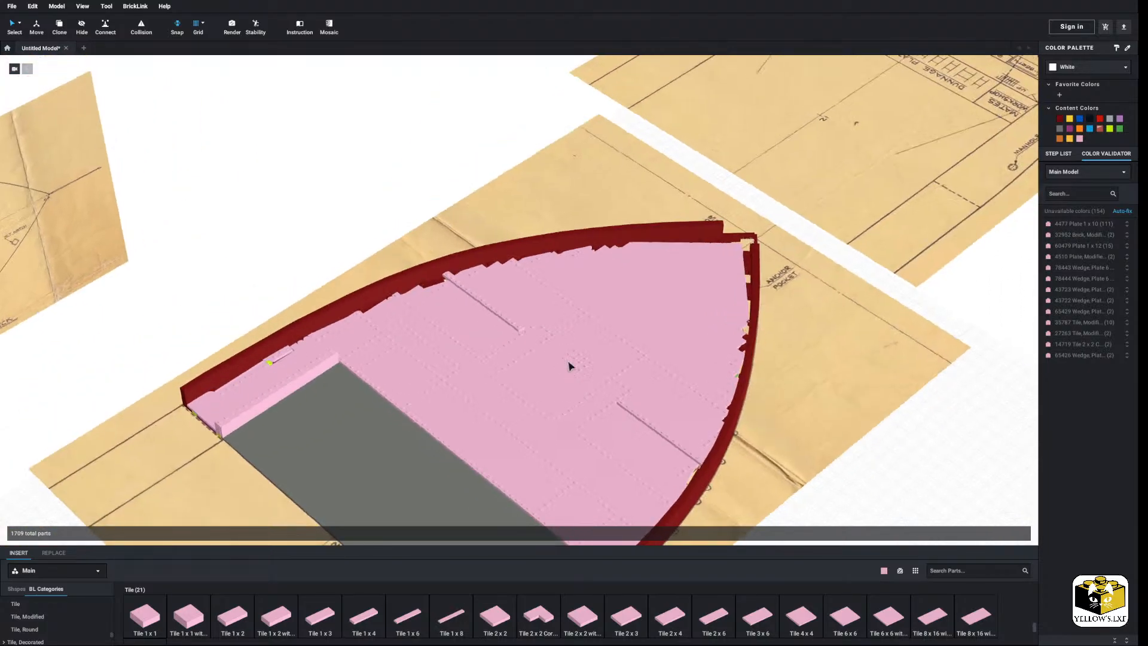
pyautogui.scroll(-3, 574, 365)
pyautogui.moveTo(579, 364); pyautogui.dragTo(578, 356, button='middle')
pyautogui.moveTo(578, 357); pyautogui.dragTo(583, 359, button='right')
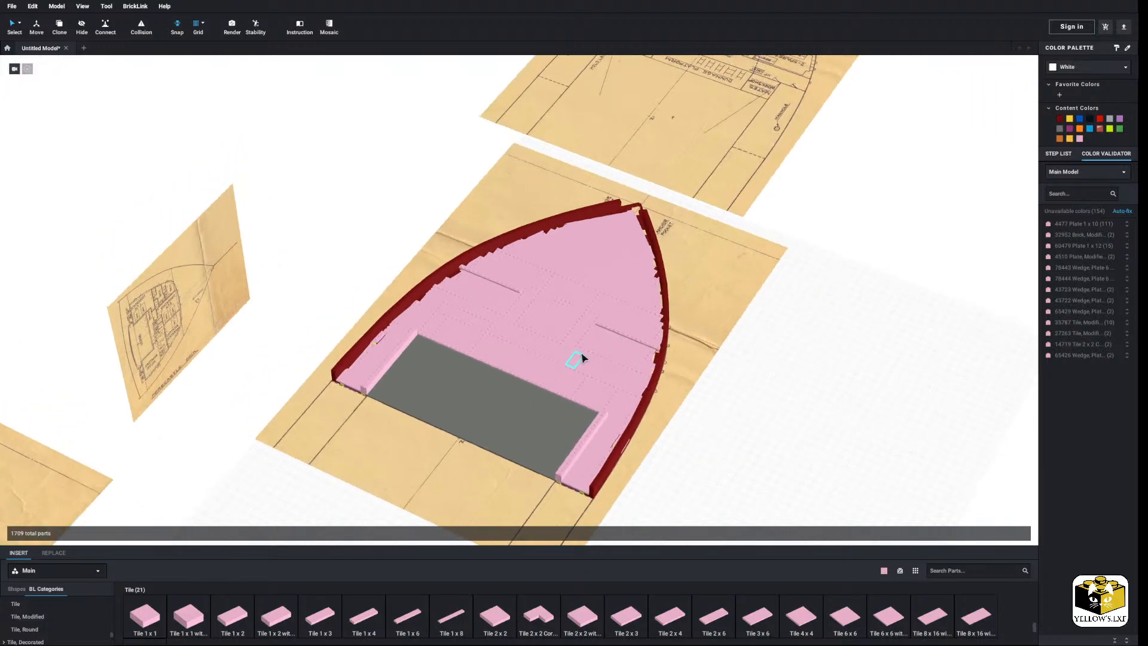
pyautogui.scroll(3, 570, 345)
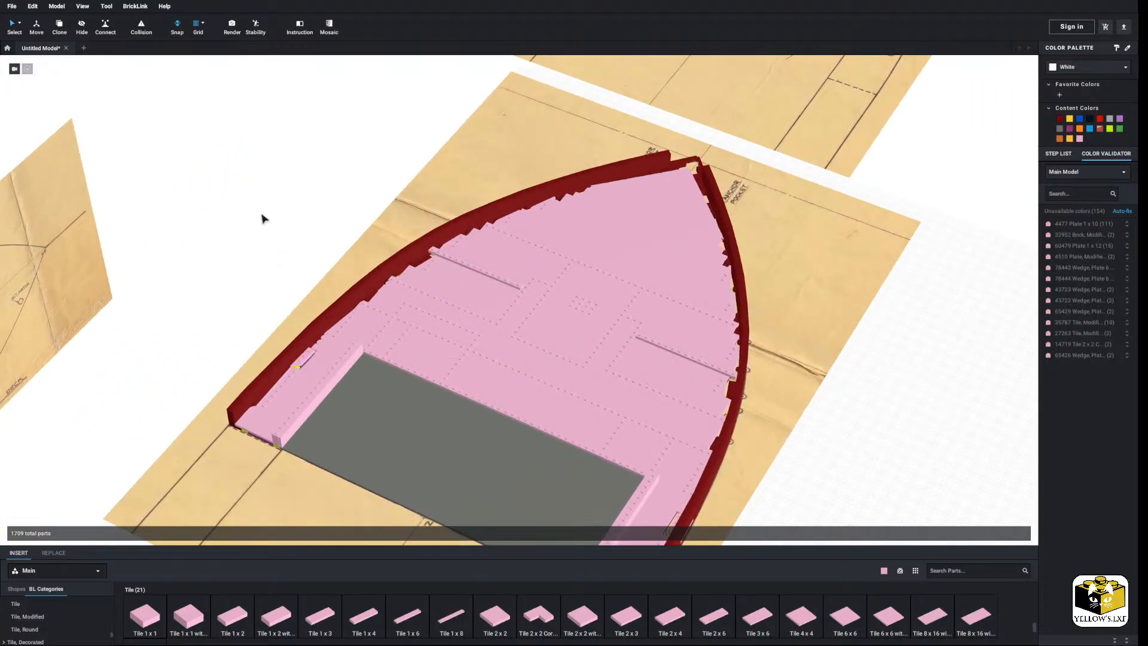
pyautogui.moveTo(251, 213); pyautogui.dragTo(220, 181, button='middle')
# Save the ship model under the file name Edmund Fitzgerald.
pyautogui.click(12, 7)
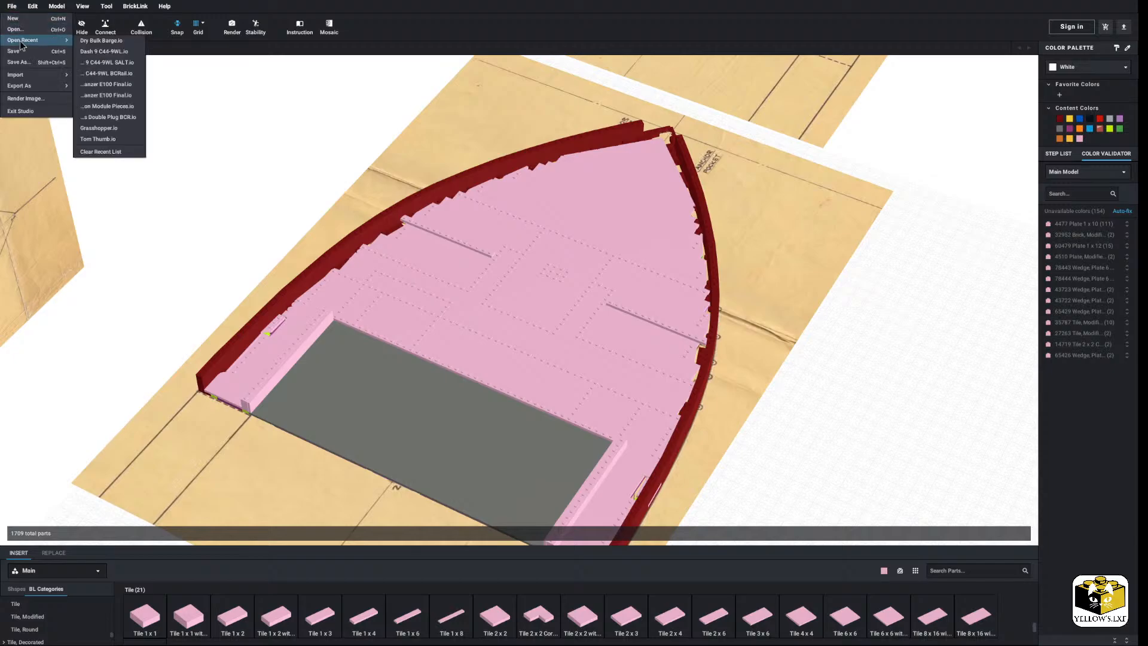
pyautogui.click(26, 54)
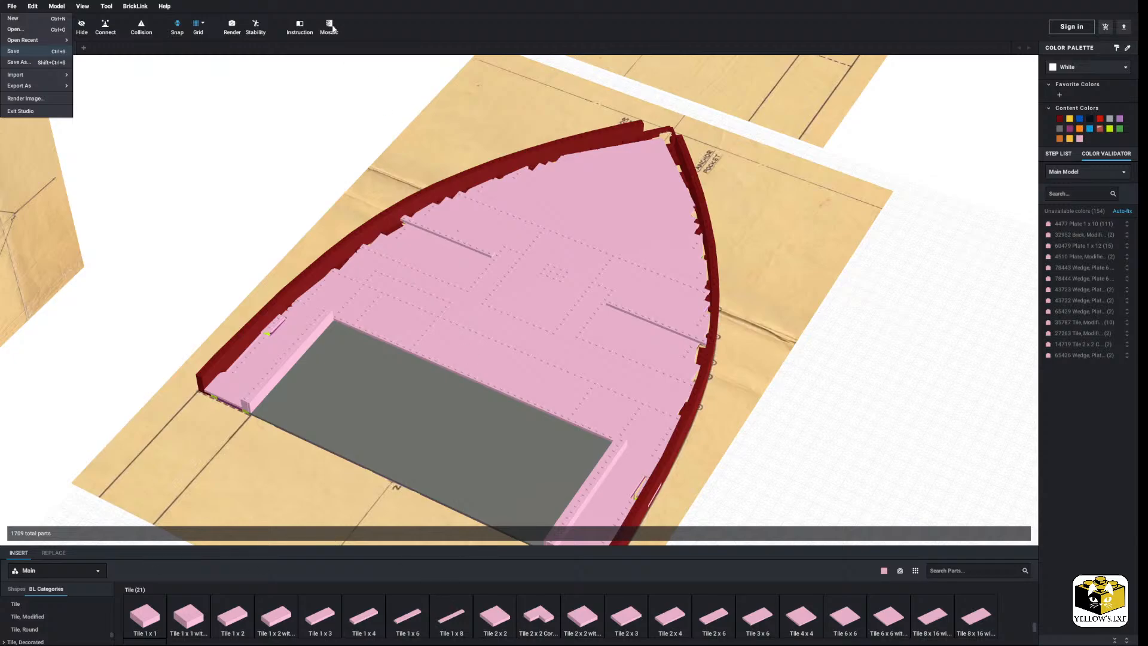
# Open the excavator model Liebherr LH50.io alongside the ship model.
pyautogui.scroll(-5, 353, 212)
pyautogui.moveTo(361, 214); pyautogui.dragTo(330, 219, button='right')
pyautogui.scroll(2, 329, 220)
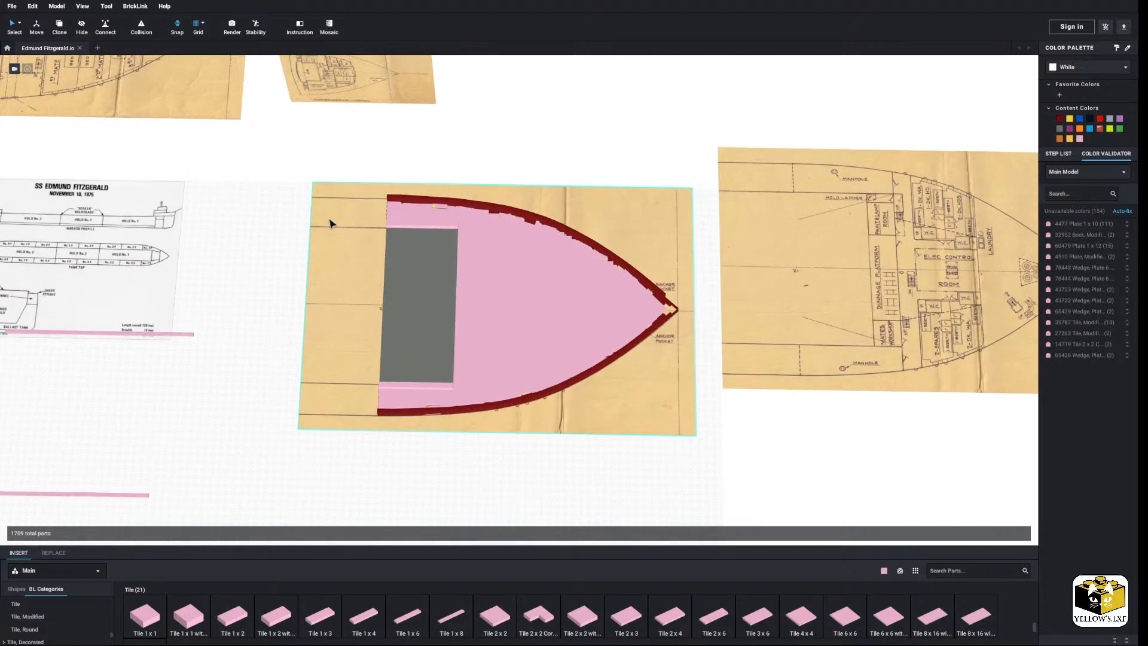
pyautogui.scroll(-5, 332, 230)
pyautogui.moveTo(333, 243); pyautogui.dragTo(372, 250, button='middle')
pyautogui.scroll(3, 389, 244)
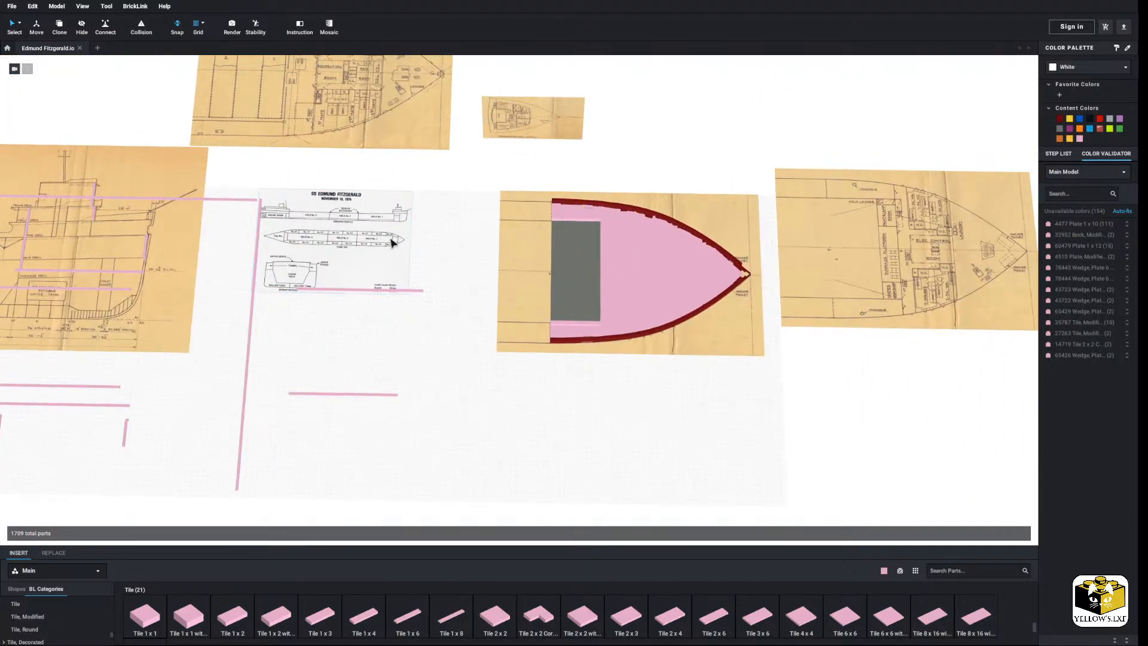
pyautogui.moveTo(392, 242); pyautogui.dragTo(421, 249, button='right')
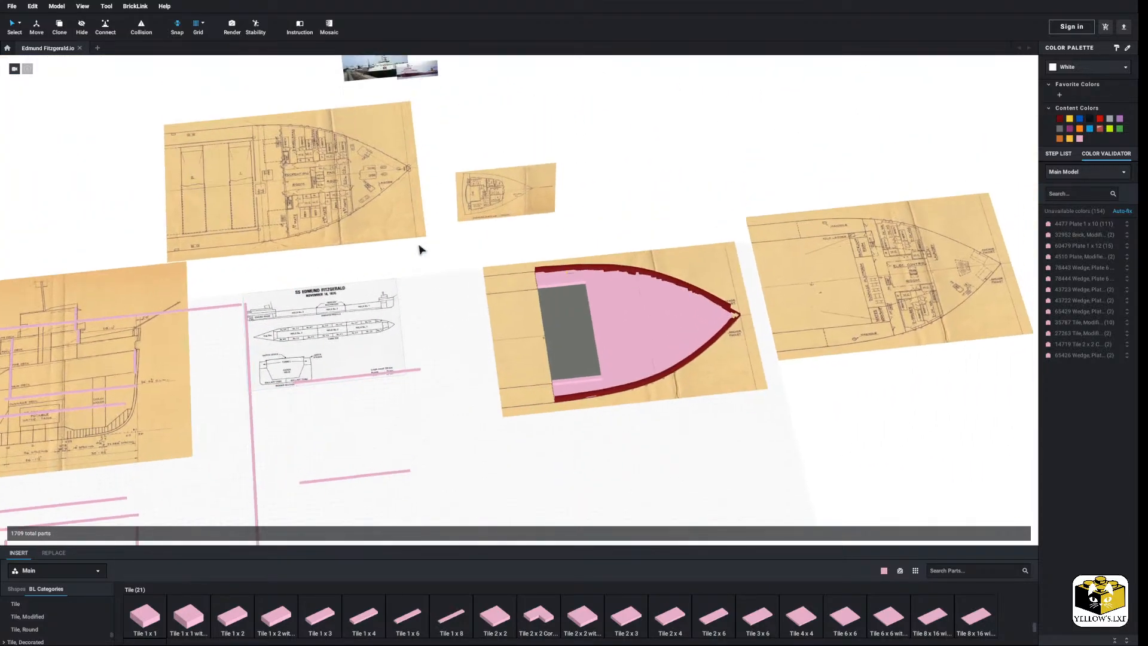
pyautogui.click(12, 6)
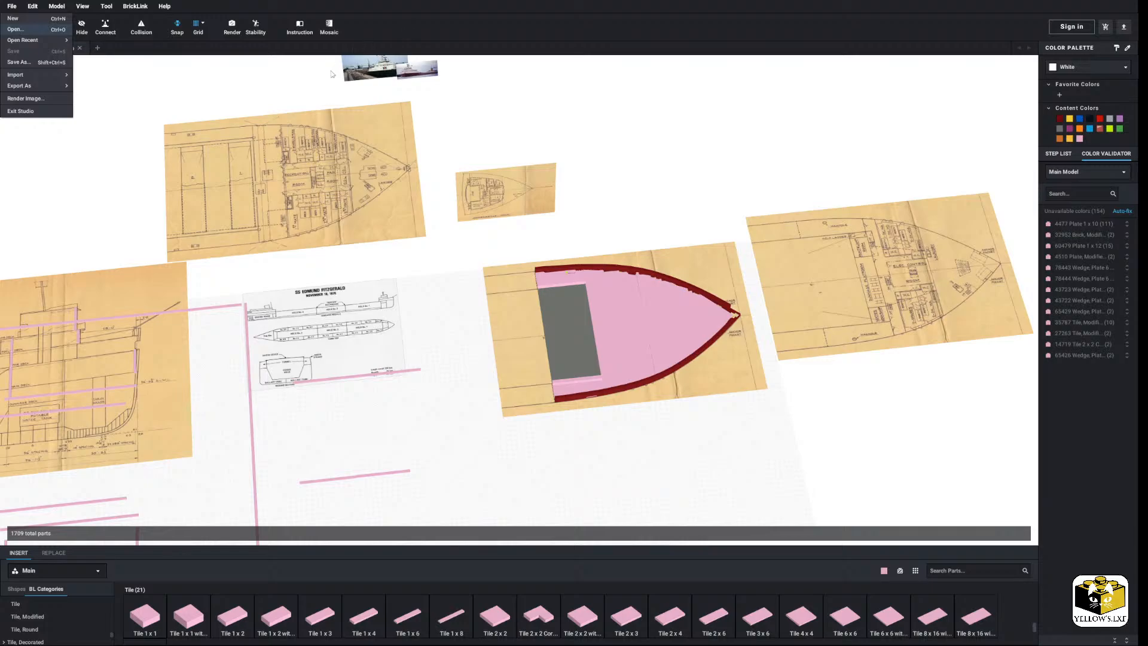
pyautogui.click(408, 593)
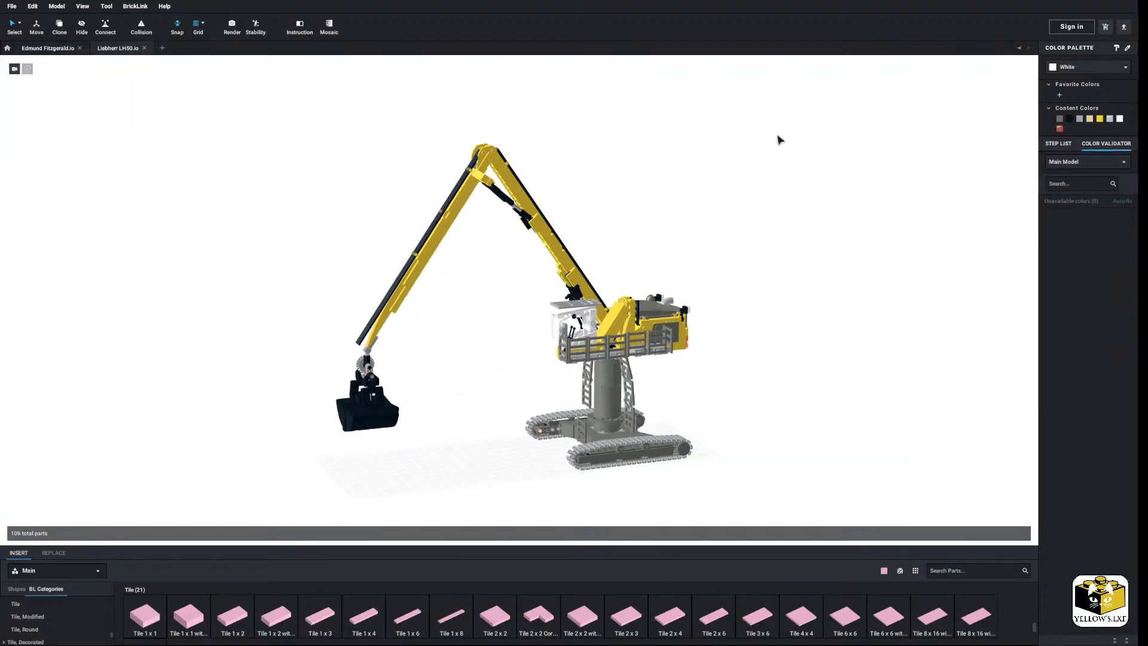
# Copy the whole Liebherr excavator and paste it into the Edmund Fitzgerald model beside the pink deck for a size comparison.
pyautogui.moveTo(785, 126); pyautogui.dragTo(250, 520)
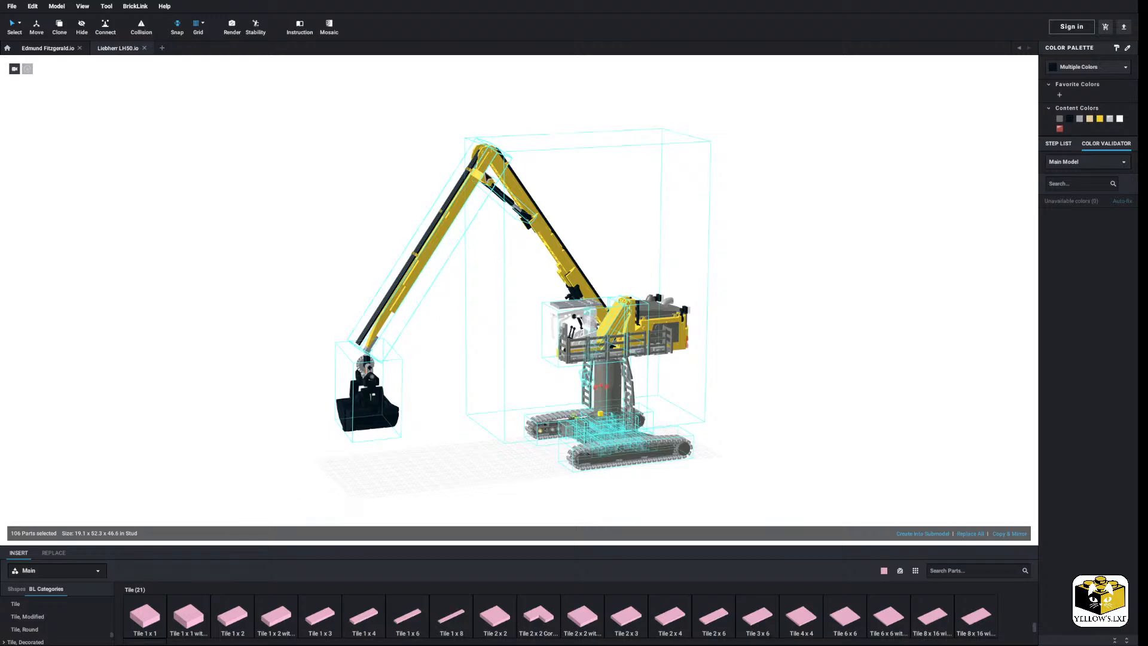
pyautogui.rightClick(485, 171)
pyautogui.click(216, 197)
pyautogui.click(48, 49)
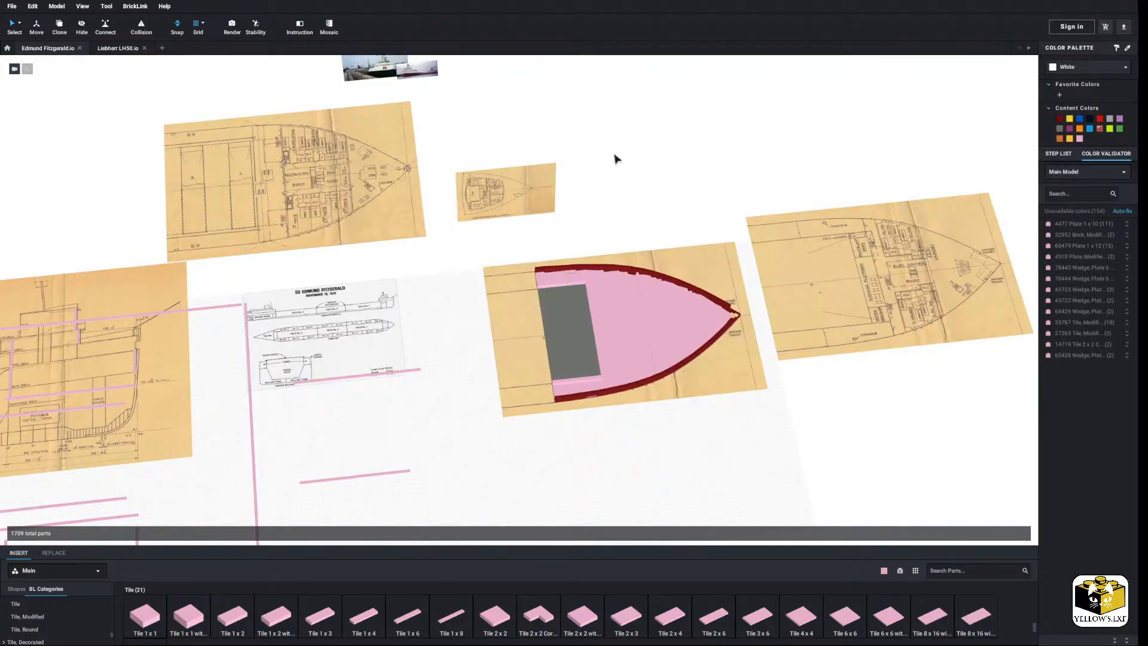
pyautogui.rightClick(616, 158)
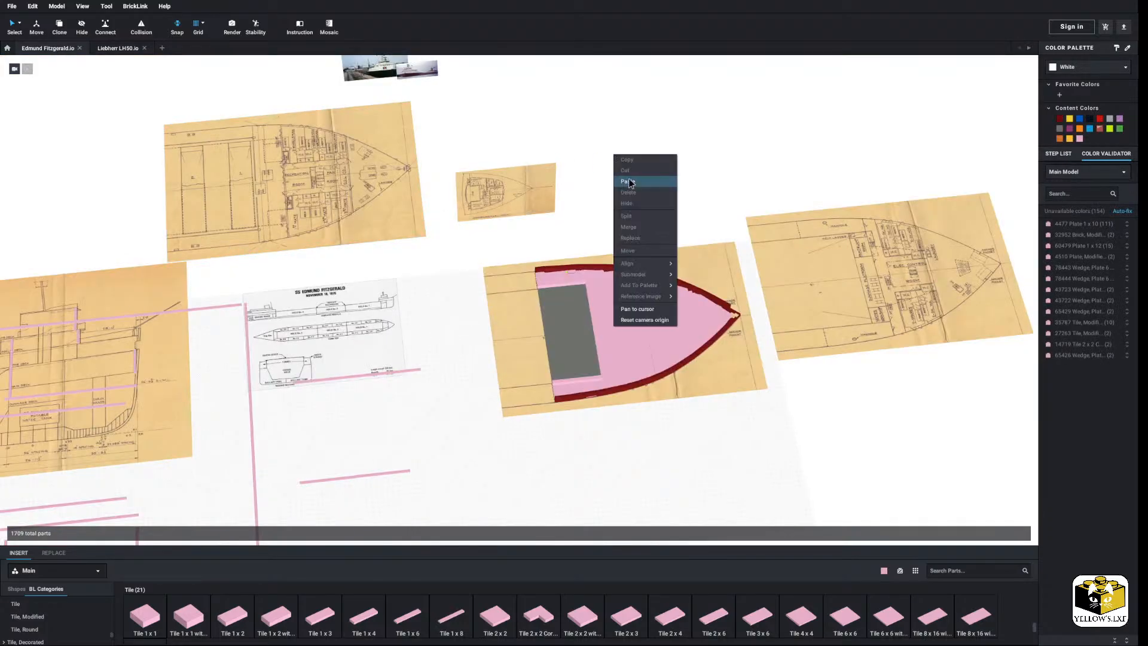
pyautogui.click(625, 184)
pyautogui.click(665, 222)
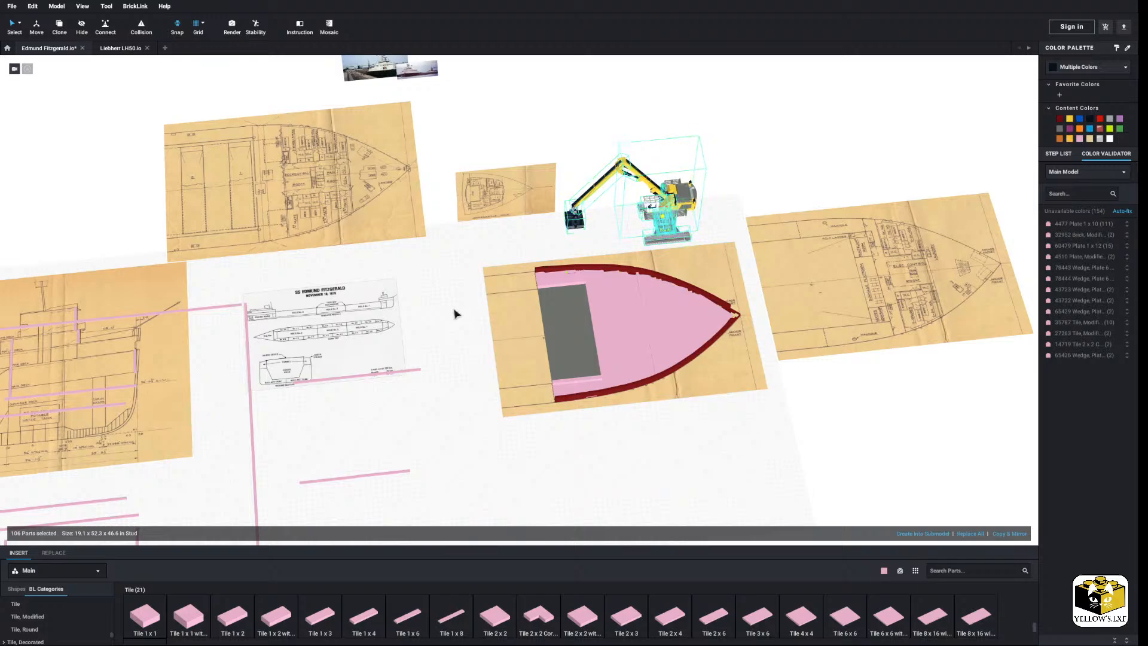
pyautogui.moveTo(453, 309); pyautogui.dragTo(425, 309, button='right')
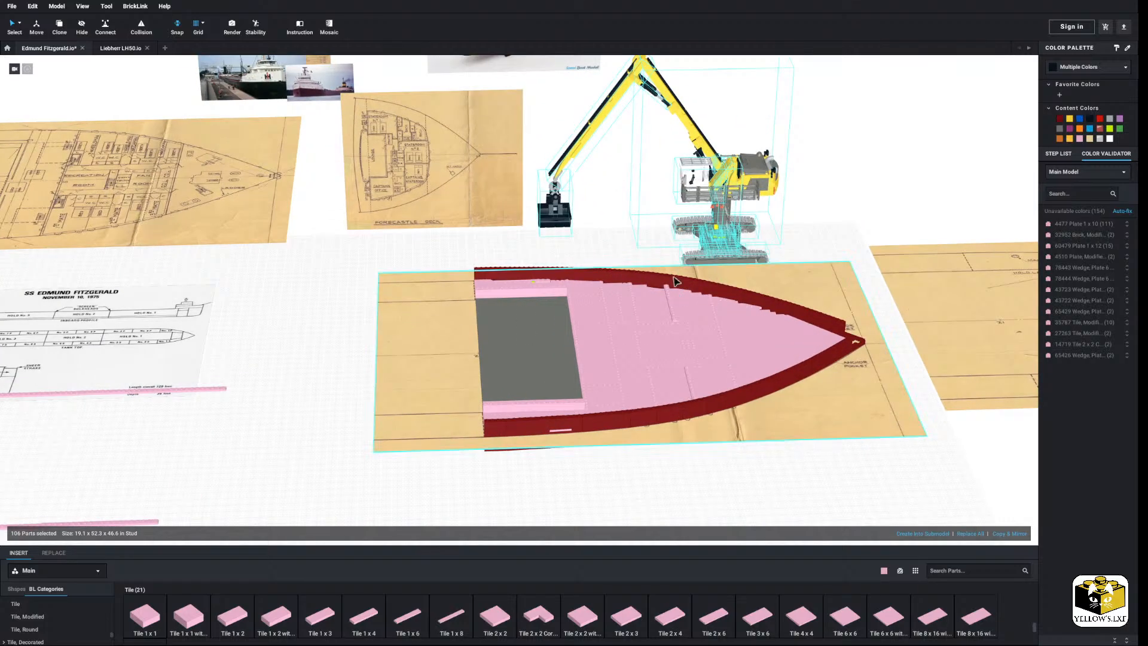
pyautogui.moveTo(684, 497); pyautogui.dragTo(634, 498, button='right')
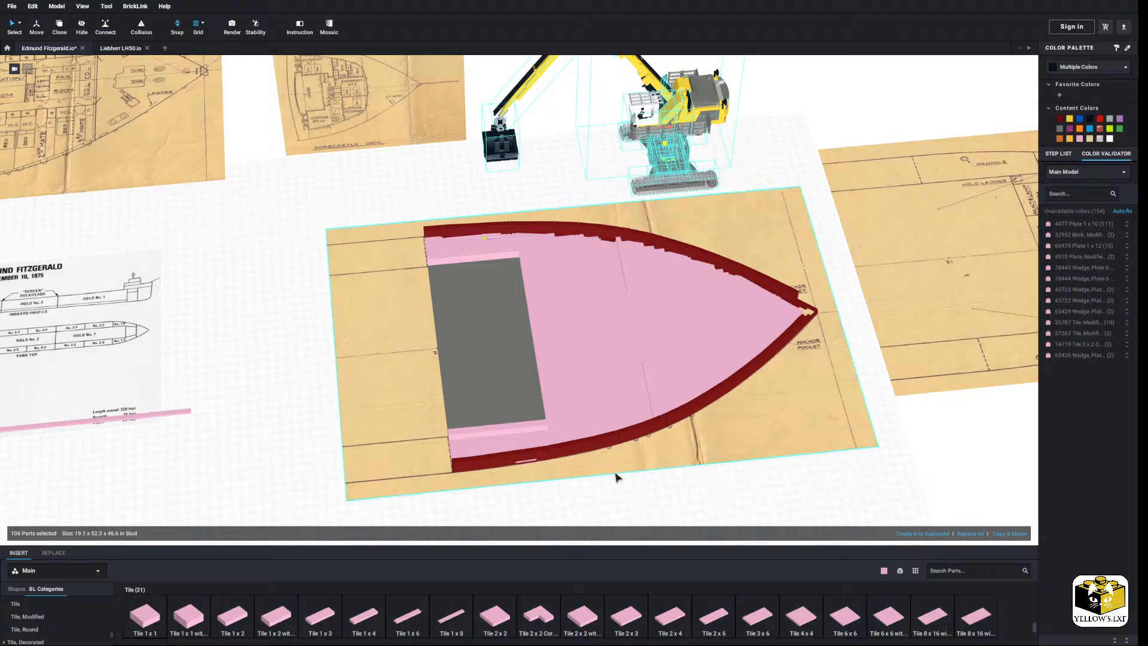
pyautogui.scroll(-3, 629, 490)
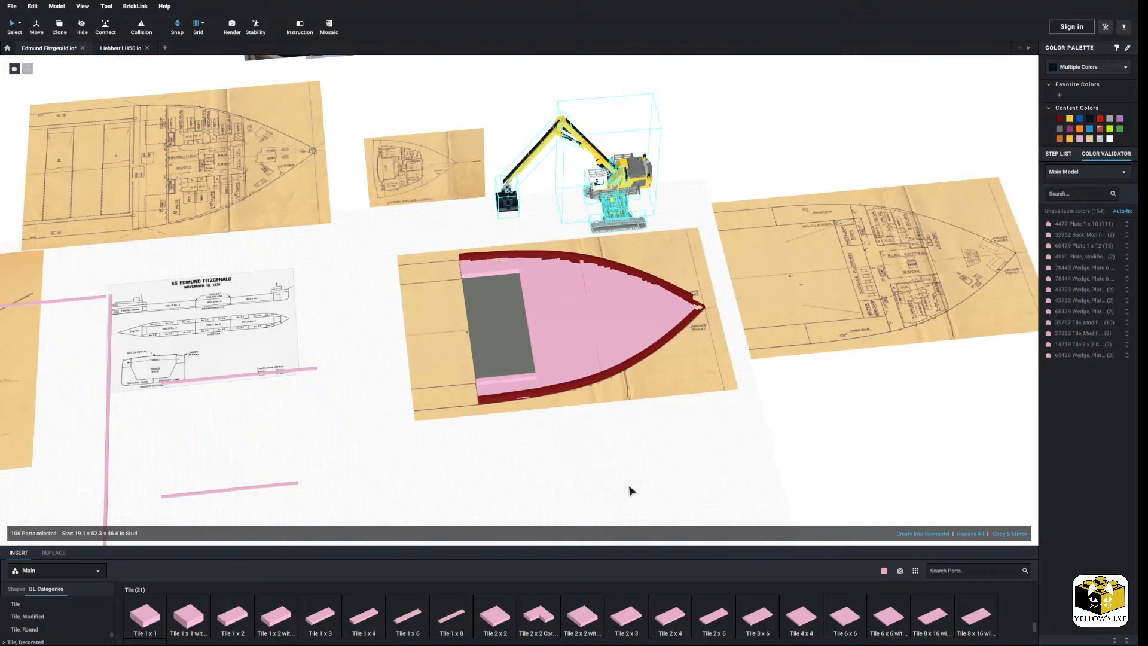
# Move the pasted excavator away from the deck to the empty area beyond the side-profile drawing.
pyautogui.rightClick(619, 211)
pyautogui.click(617, 210)
pyautogui.moveTo(619, 214); pyautogui.dragTo(395, 249)
pyautogui.moveTo(395, 248); pyautogui.dragTo(792, 303, button='middle')
pyautogui.moveTo(792, 303); pyautogui.dragTo(304, 285)
pyautogui.moveTo(303, 285); pyautogui.dragTo(473, 217, button='middle')
pyautogui.moveTo(473, 216); pyautogui.dragTo(348, 399)
pyautogui.moveTo(348, 400); pyautogui.dragTo(353, 388, button='right')
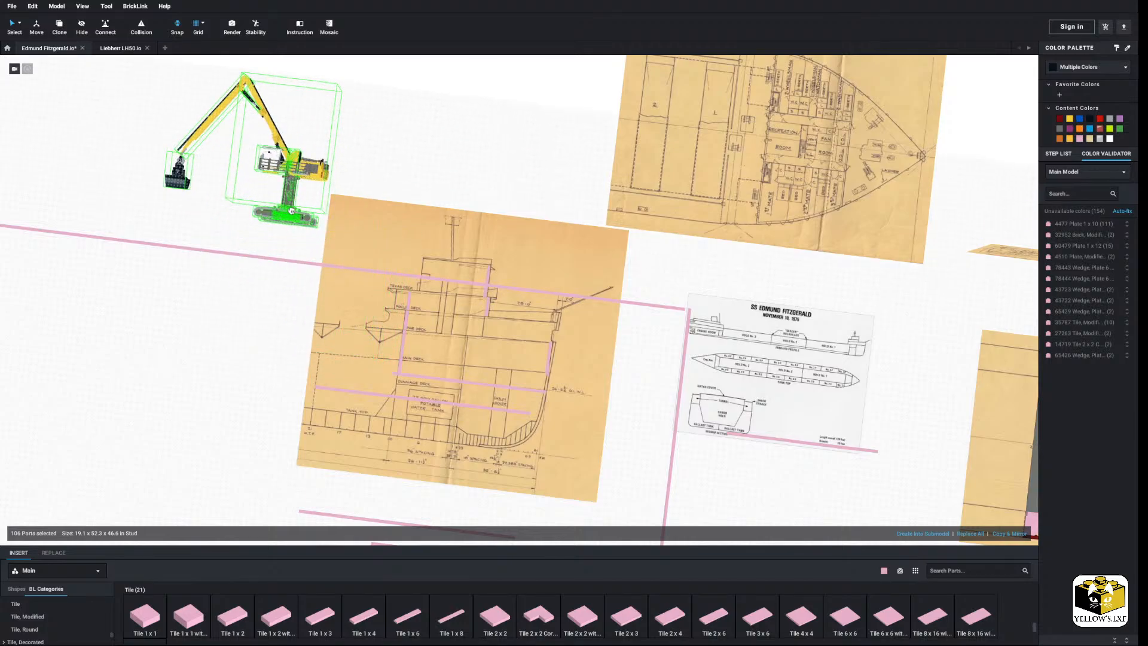
# Rotate the excavator and set it down on the empty grid beside the long pink guide line.
pyautogui.moveTo(292, 206); pyautogui.dragTo(362, 304, button='middle')
pyautogui.press('Left')
pyautogui.press('Left')
pyautogui.press('Up')
pyautogui.press('Left')
pyautogui.click(296, 189)
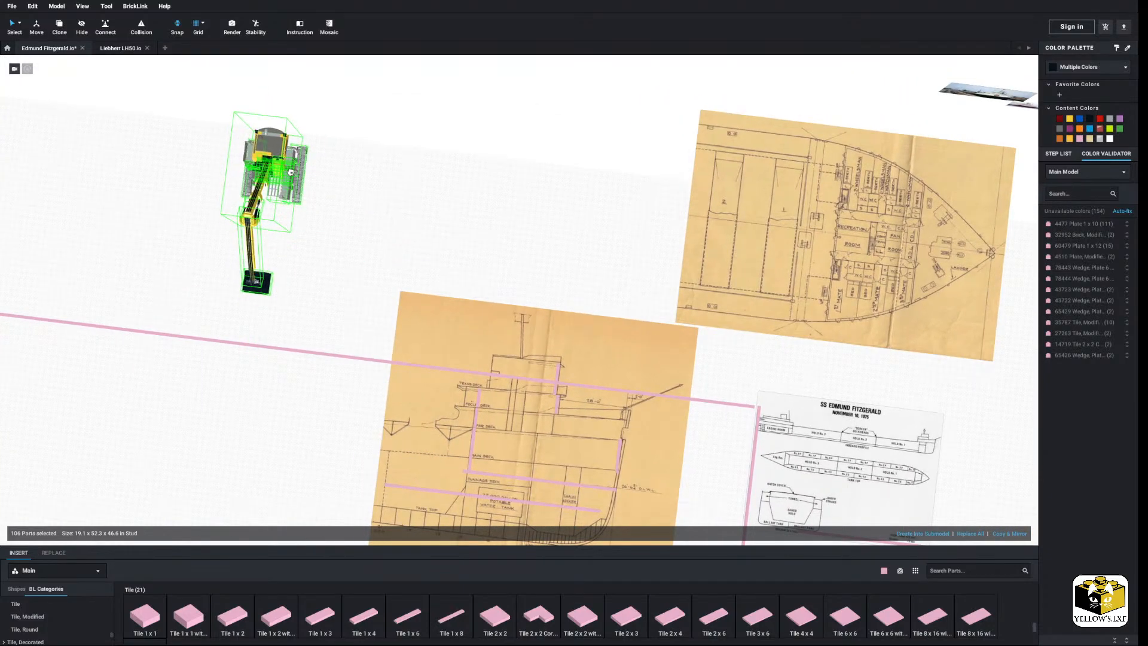
pyautogui.click(362, 281)
pyautogui.moveTo(363, 281); pyautogui.dragTo(354, 246, button='right')
pyautogui.moveTo(334, 205); pyautogui.dragTo(174, 385)
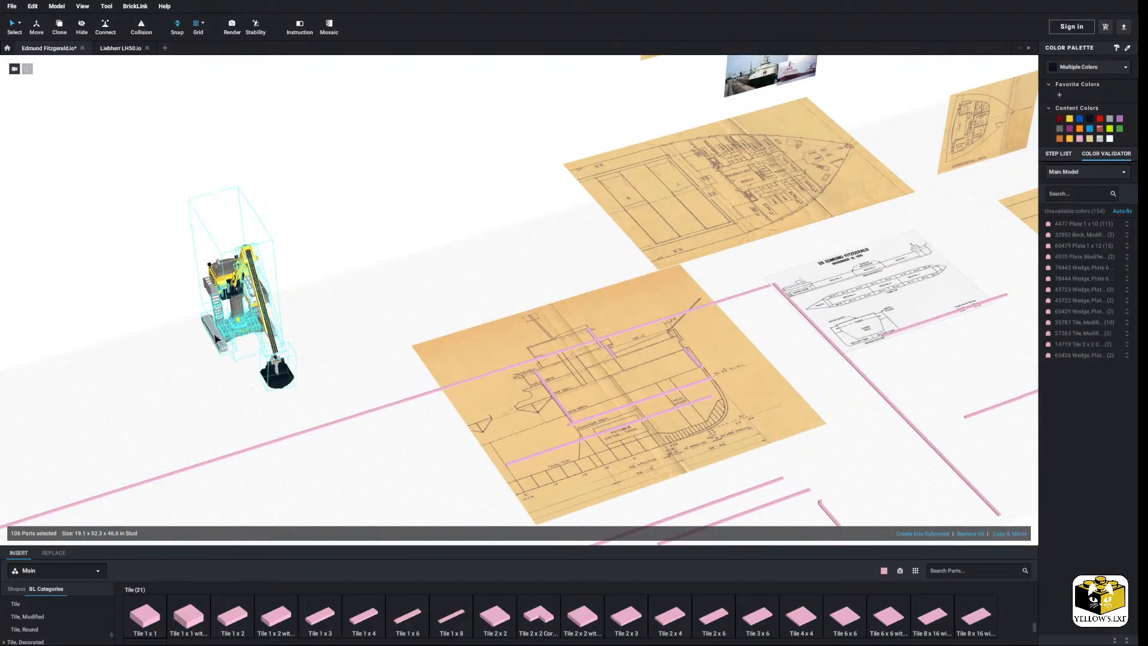
# Delete the excavator from the ship model and close the Liebherr LH50 file.
pyautogui.rightClick(219, 319)
pyautogui.click(238, 360)
pyautogui.moveTo(383, 296); pyautogui.dragTo(123, 312, button='middle')
pyautogui.moveTo(481, 323); pyautogui.dragTo(427, 344, button='right')
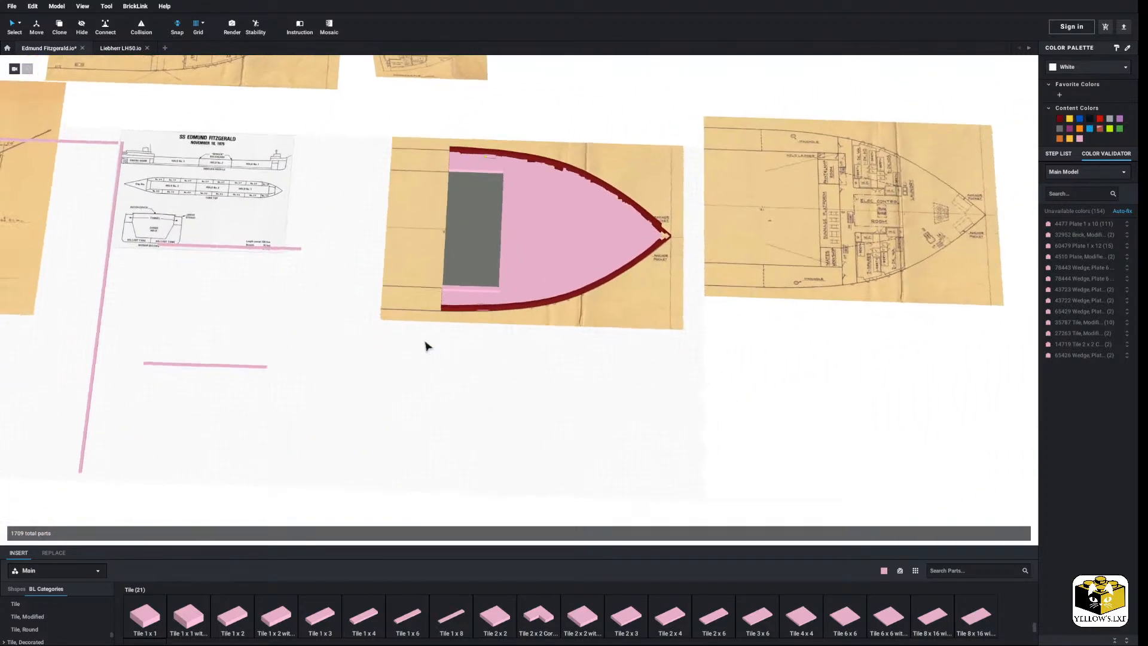
pyautogui.click(147, 48)
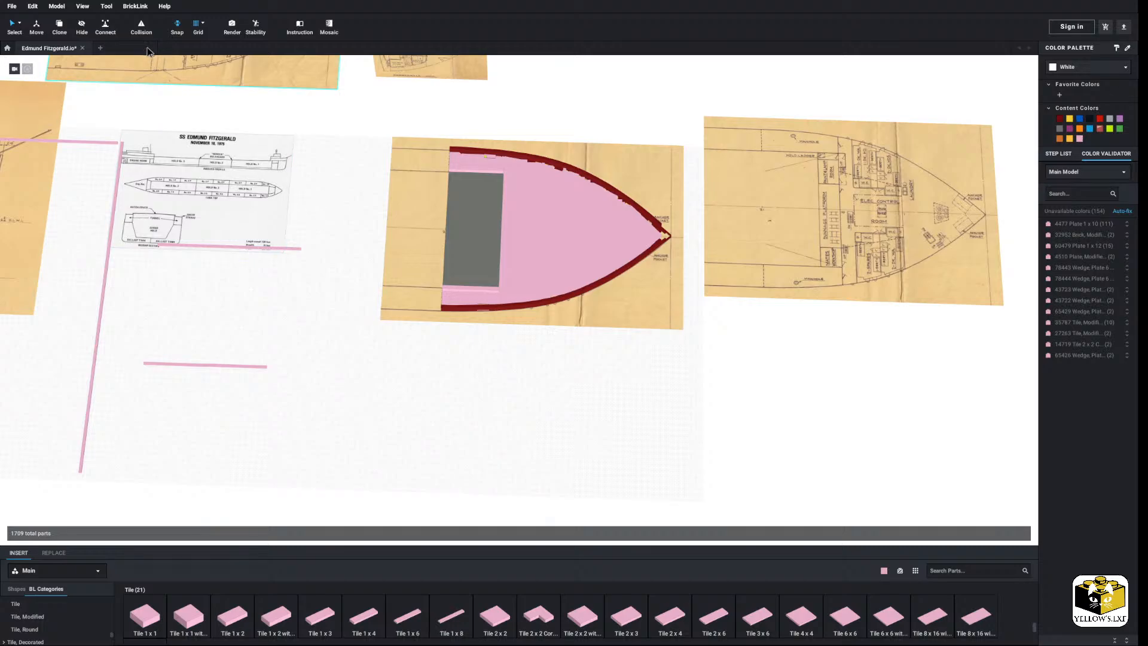
# Open Dry Bulk Barge.io and copy the barge's bow submodel.
pyautogui.click(12, 6)
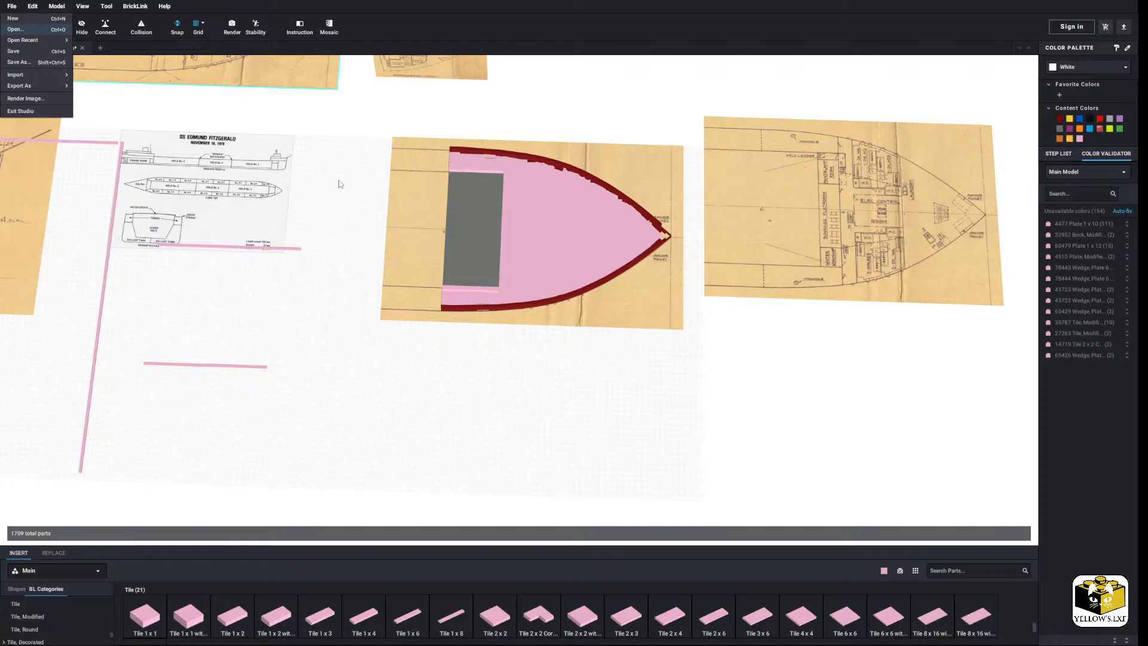
pyautogui.click(422, 589)
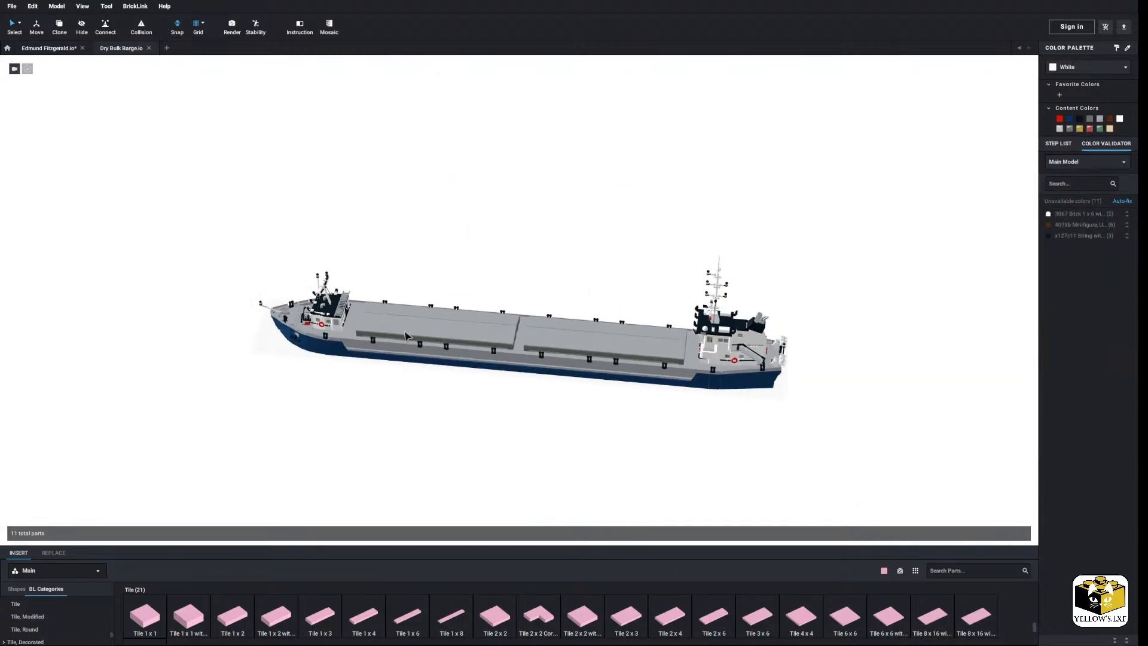
pyautogui.rightClick(325, 346)
pyautogui.click(264, 357)
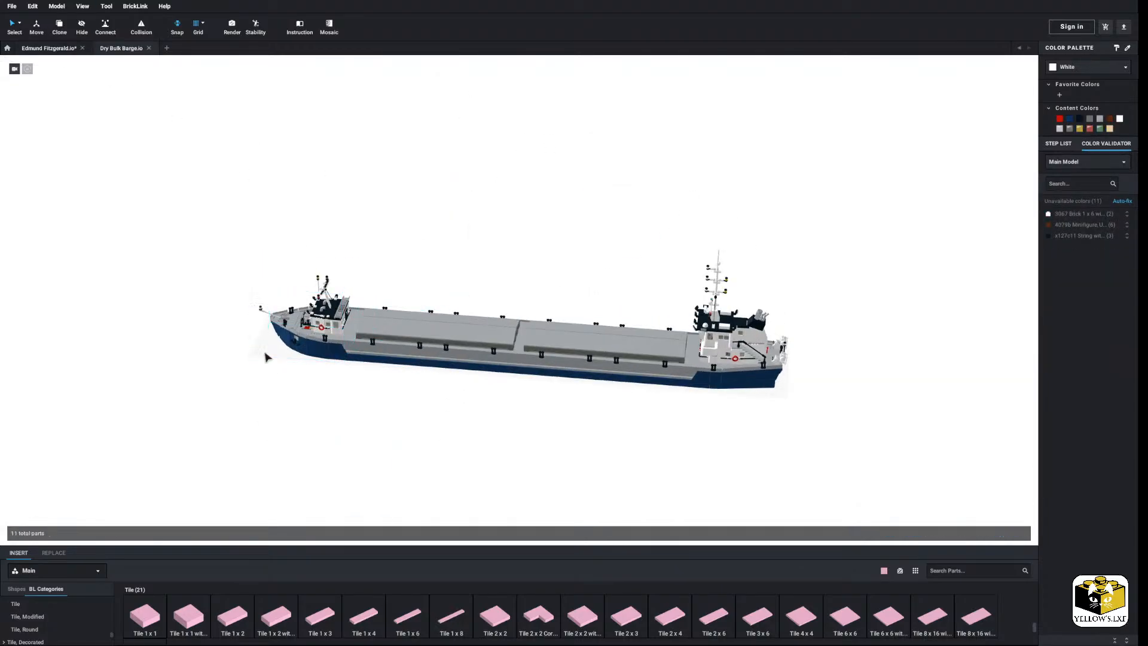
# Paste the barge's bow submodel into the Edmund Fitzgerald model next to the pink deck.
pyautogui.click(45, 49)
pyautogui.rightClick(505, 386)
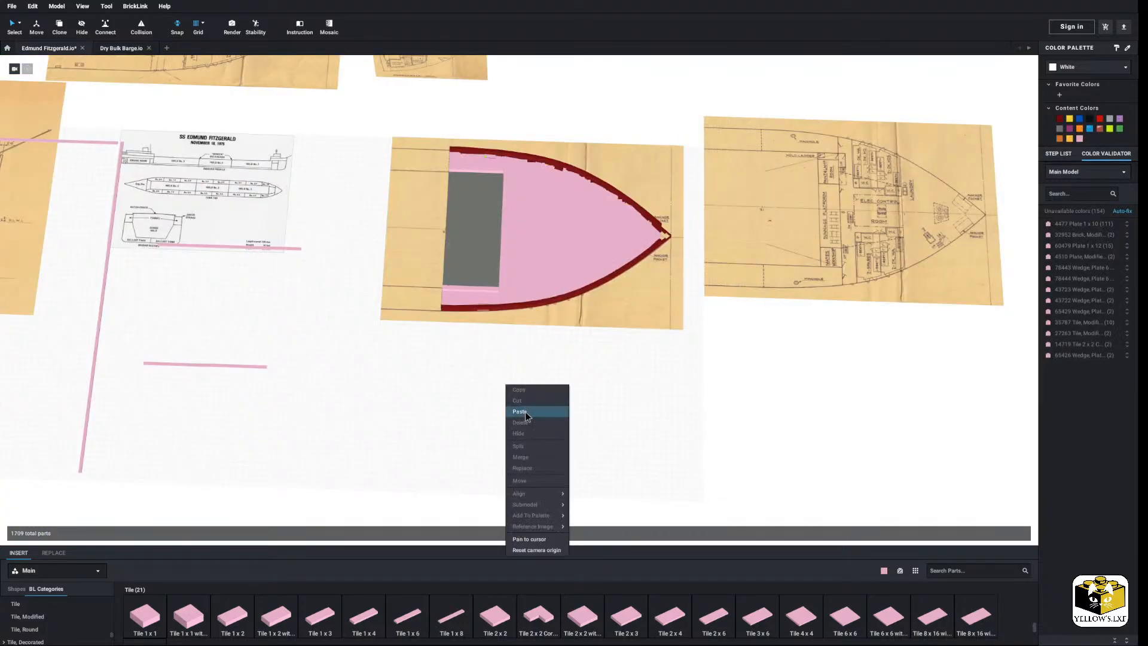
pyautogui.click(520, 411)
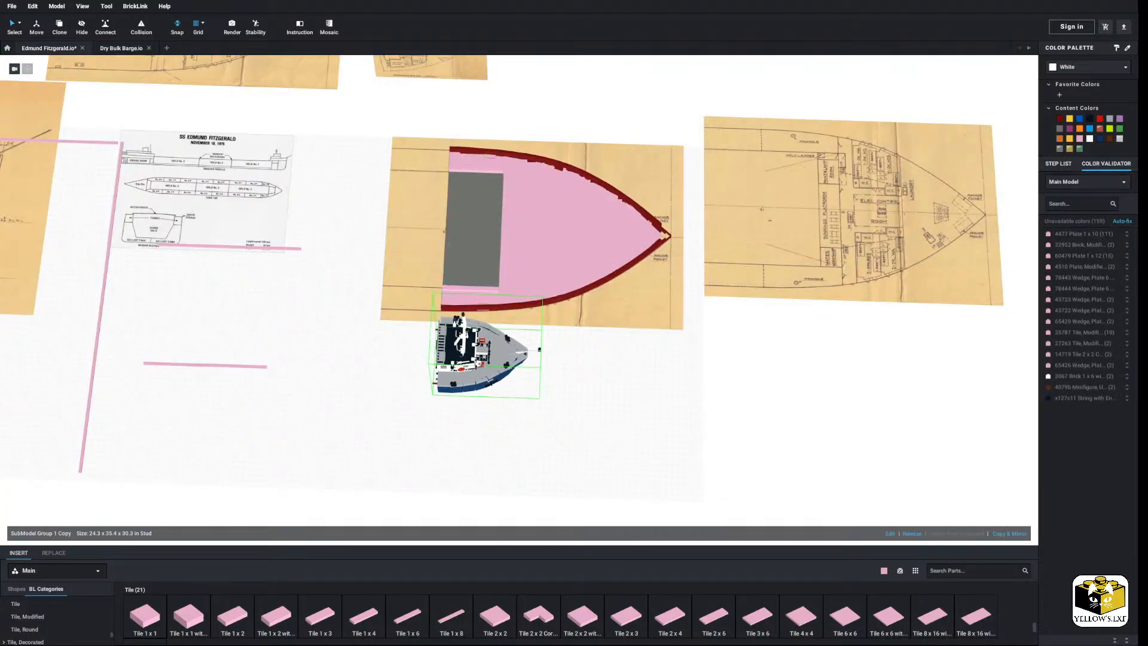
pyautogui.click(476, 358)
pyautogui.click(575, 409)
pyautogui.moveTo(575, 409); pyautogui.dragTo(580, 415, button='right')
# Move the barge bow onto the middle of the deck so it straddles the grey opening's front edge.
pyautogui.moveTo(500, 335); pyautogui.dragTo(450, 226)
pyautogui.click(336, 291)
pyautogui.moveTo(335, 291); pyautogui.dragTo(364, 322, button='middle')
pyautogui.scroll(3, 365, 323)
pyautogui.moveTo(364, 323); pyautogui.dragTo(312, 304, button='right')
pyautogui.click(557, 305)
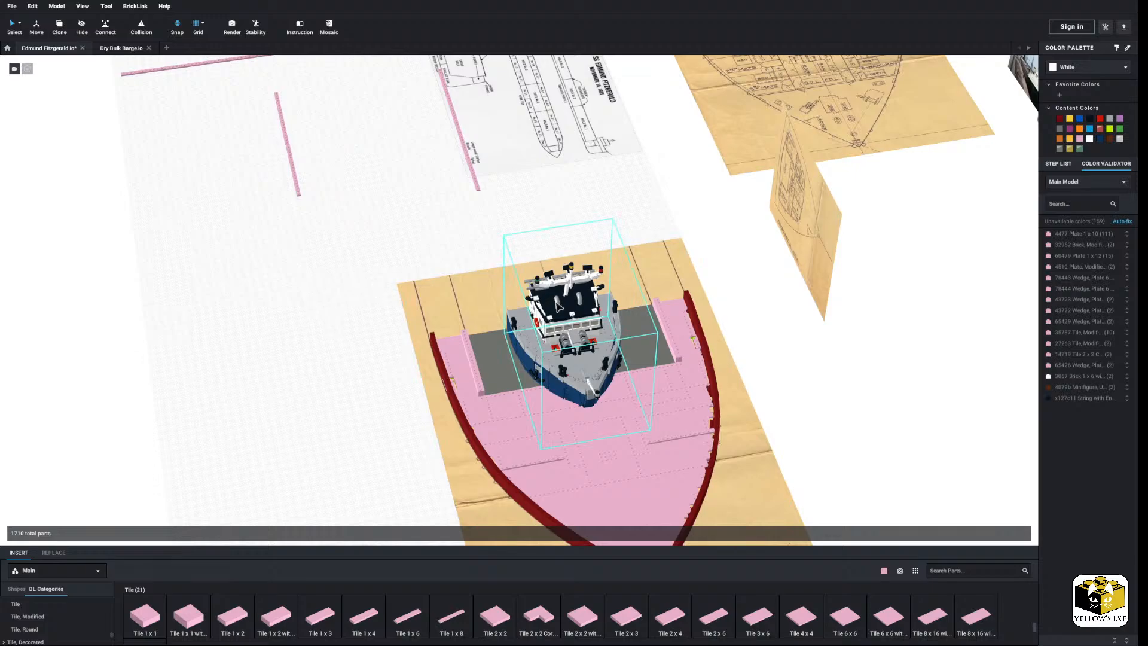
# Compare the barge bow's size with the pink deck from above and from the front.
pyautogui.moveTo(558, 305); pyautogui.dragTo(515, 212, button='middle')
pyautogui.moveTo(515, 211); pyautogui.dragTo(553, 206, button='right')
pyautogui.scroll(1, 552, 207)
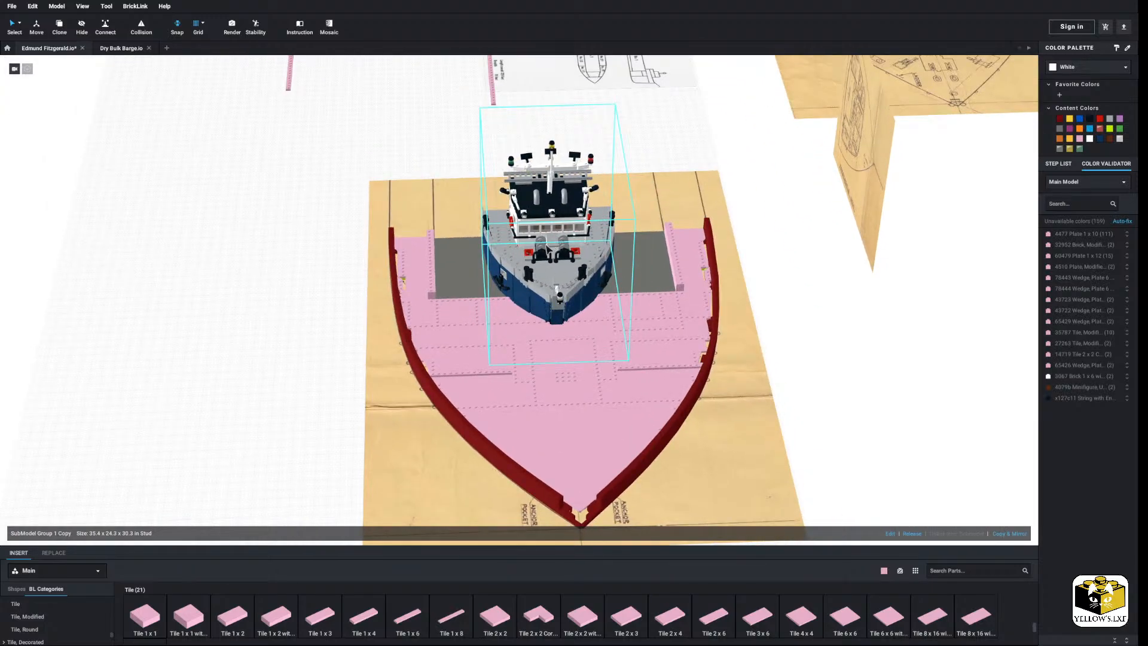
pyautogui.moveTo(547, 248); pyautogui.dragTo(555, 238, button='right')
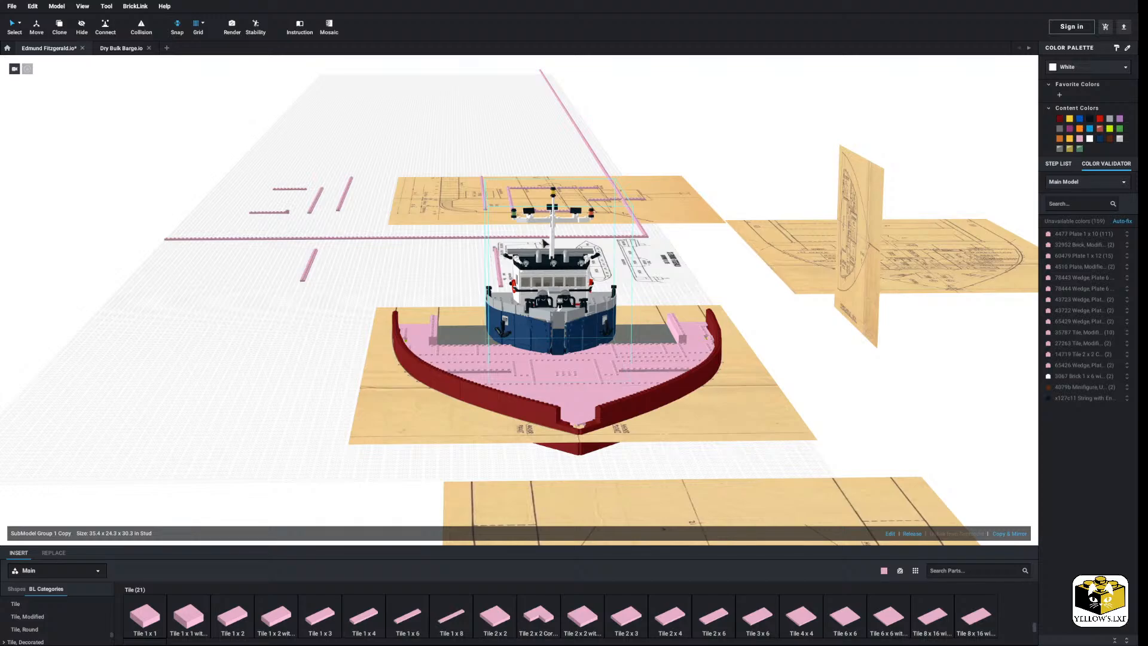
pyautogui.moveTo(339, 312); pyautogui.dragTo(471, 280, button='right')
# Delete the barge bow from the ship model.
pyautogui.rightClick(461, 249)
pyautogui.click(486, 288)
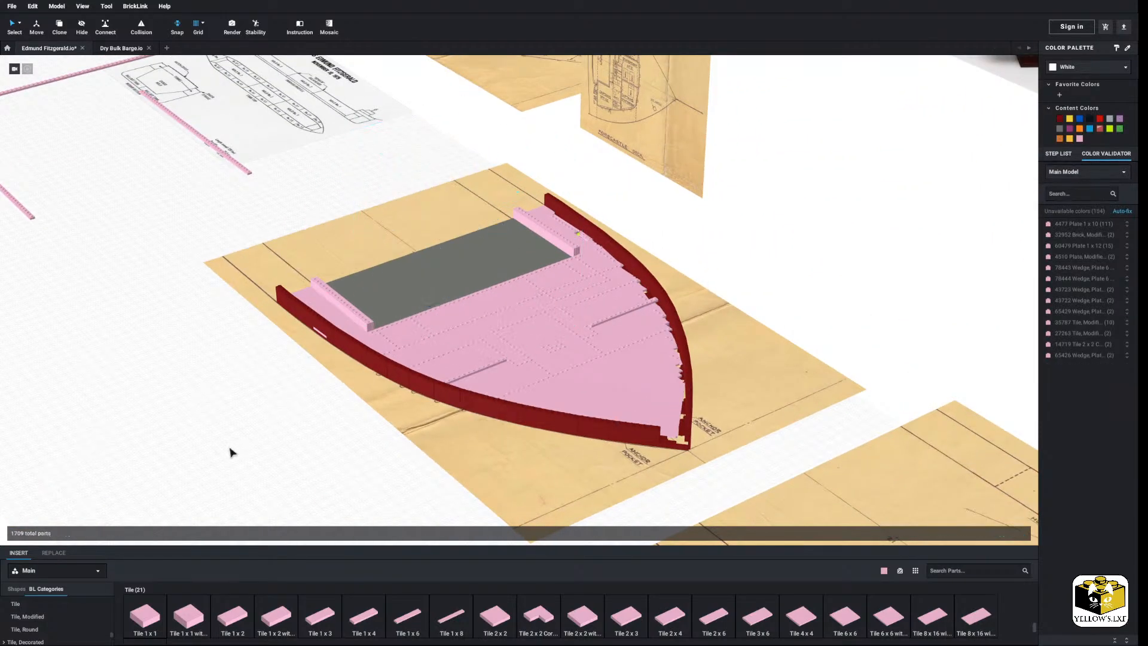
pyautogui.scroll(-4, 266, 366)
pyautogui.moveTo(267, 362); pyautogui.dragTo(299, 335, button='right')
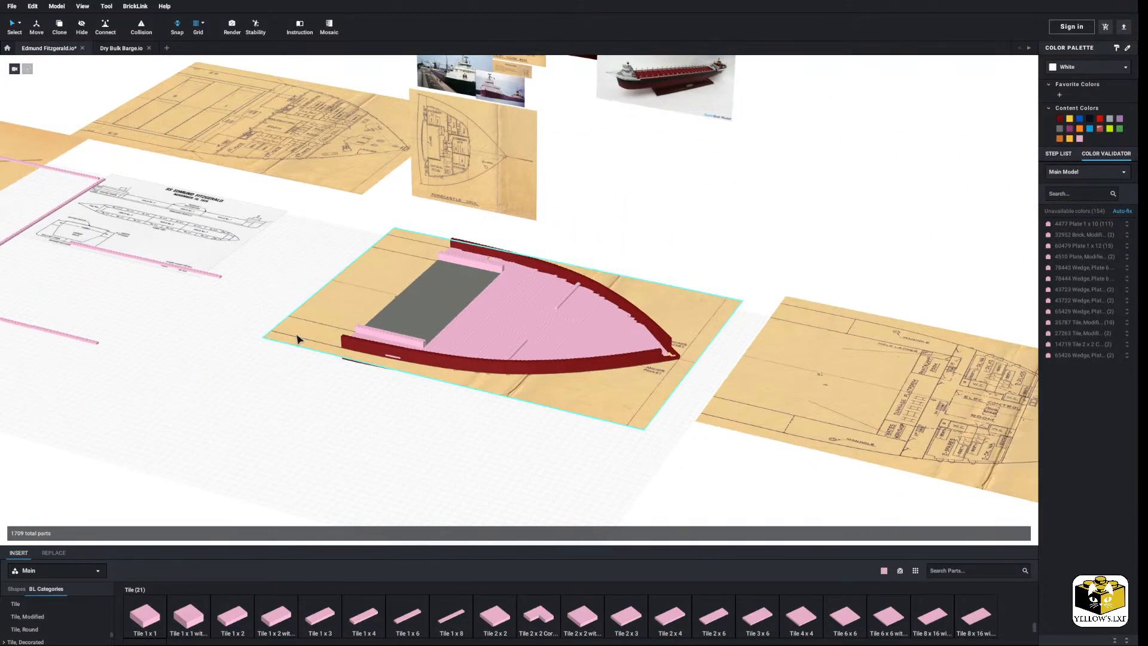
# Close the Dry Bulk Barge file and save the Edmund Fitzgerald model.
pyautogui.click(149, 48)
pyautogui.moveTo(200, 378); pyautogui.dragTo(217, 385, button='middle')
pyautogui.click(11, 7)
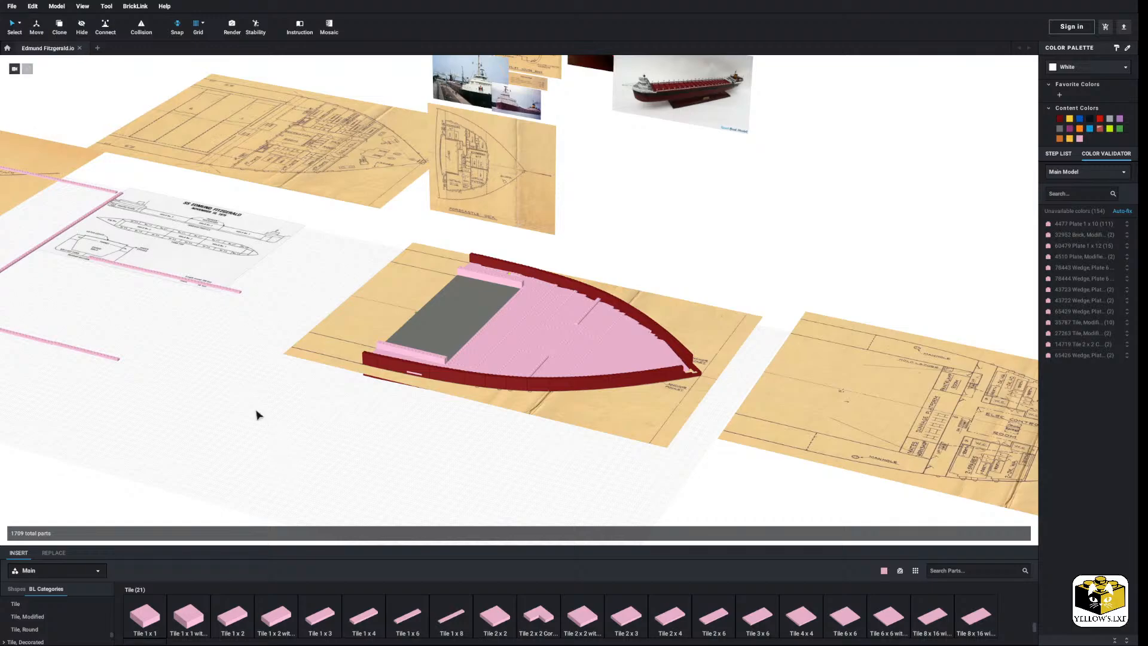
pyautogui.scroll(-4, 257, 410)
pyautogui.moveTo(265, 407); pyautogui.dragTo(276, 410, button='middle')
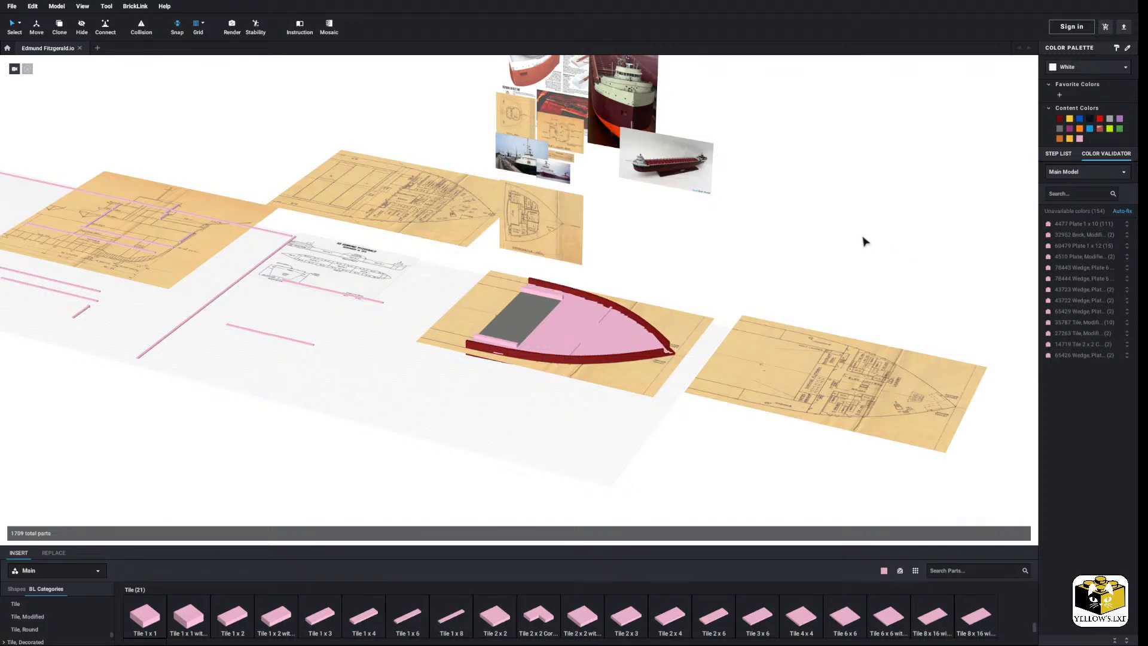
pyautogui.moveTo(839, 246); pyautogui.dragTo(828, 266, button='middle')
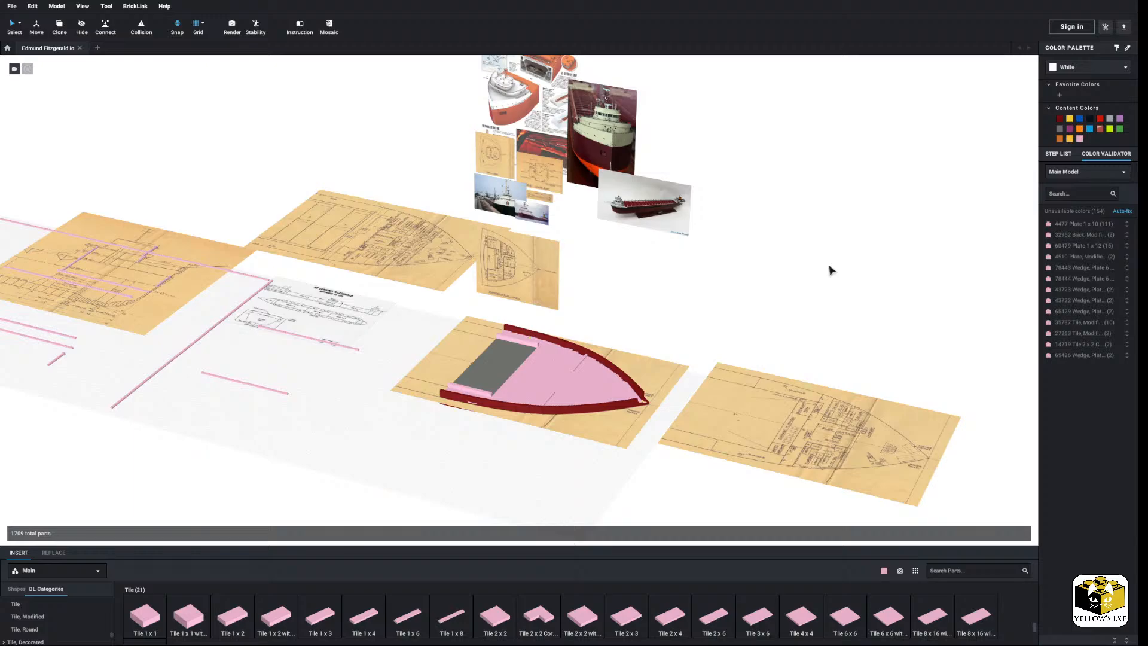